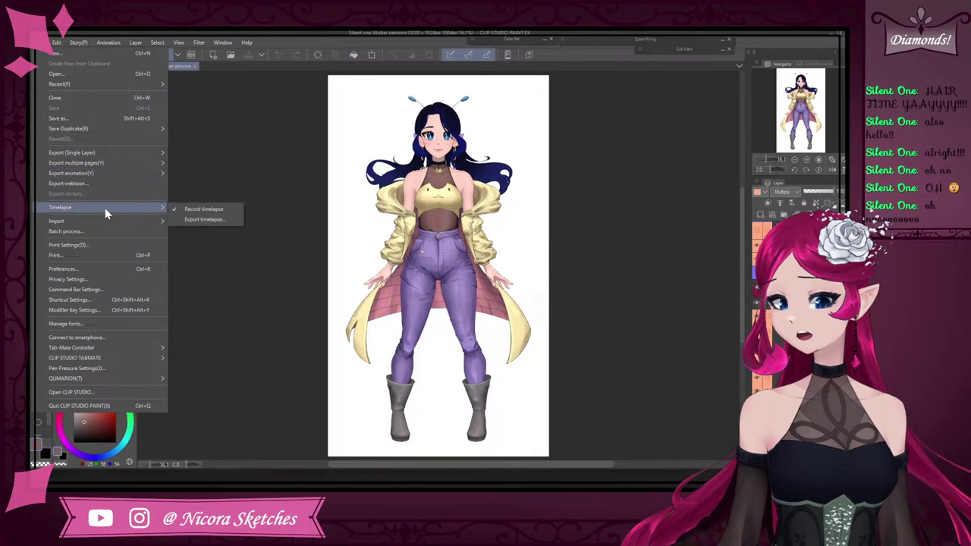
Preview the drawing's timelapse in the export settings with the length set to 60 secs, and close them without exporting
{"action": "left_click", "coordinate": [217, 218]}
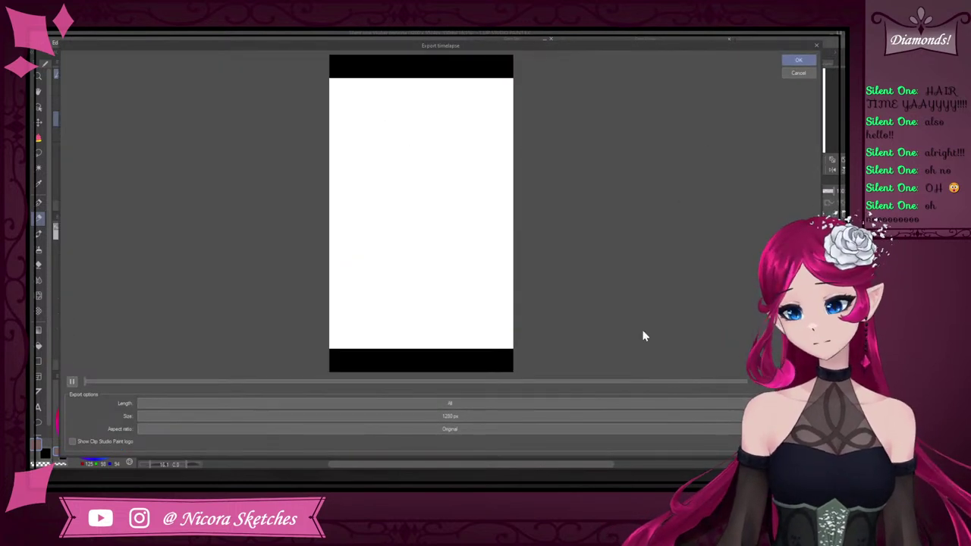
{"action": "left_click", "coordinate": [457, 405]}
{"action": "left_click", "coordinate": [438, 429]}
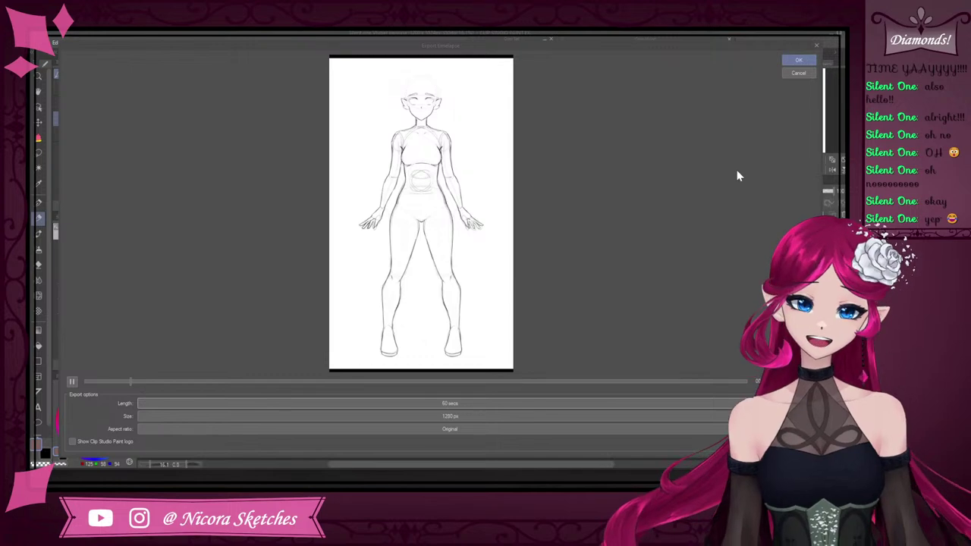
{"action": "left_click", "coordinate": [793, 76]}
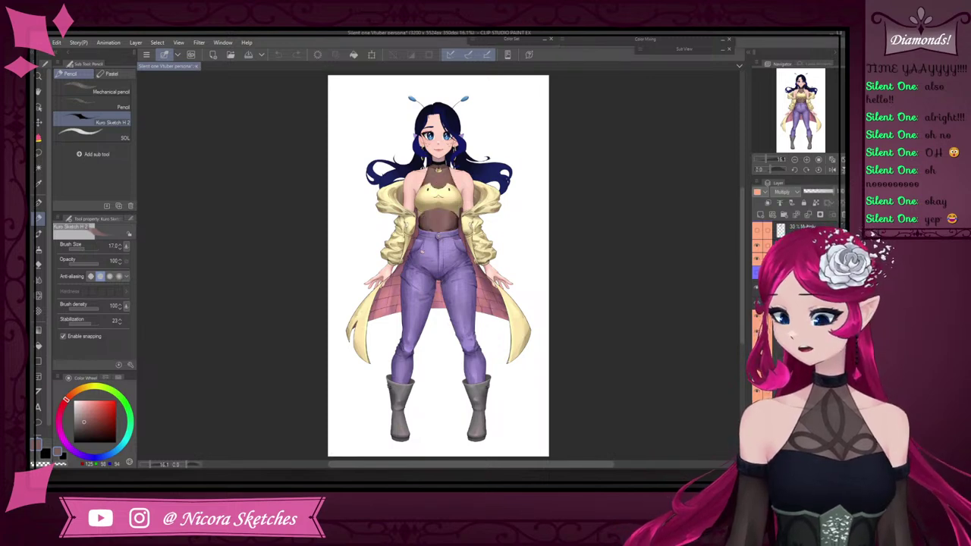
Turn the grayscale check on and off over the illustration to compare the character's values with its colours
{"action": "scroll", "coordinate": [447, 174], "scroll_direction": "up", "scroll_amount": 5}
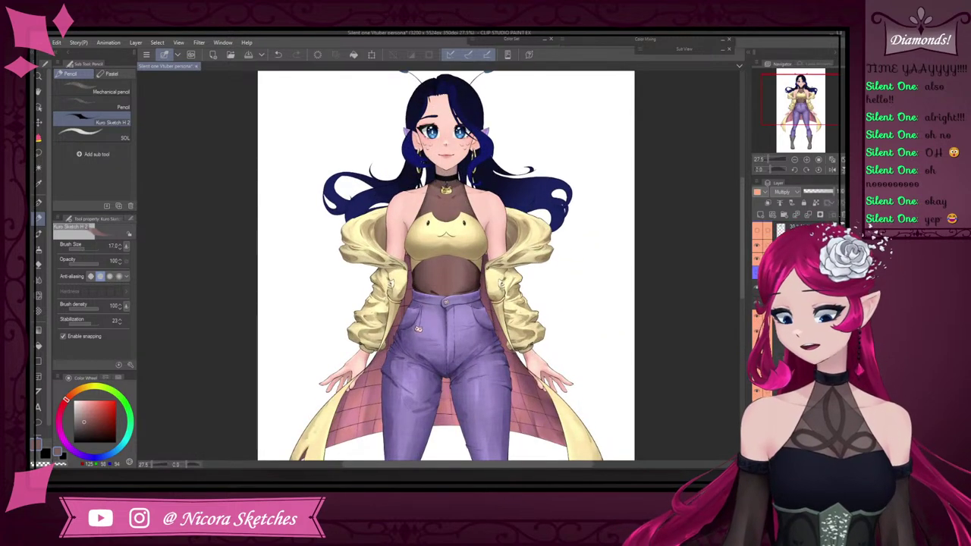
{"action": "left_click", "coordinate": [757, 230]}
{"action": "left_click", "coordinate": [757, 230]}
{"action": "left_click", "coordinate": [757, 231]}
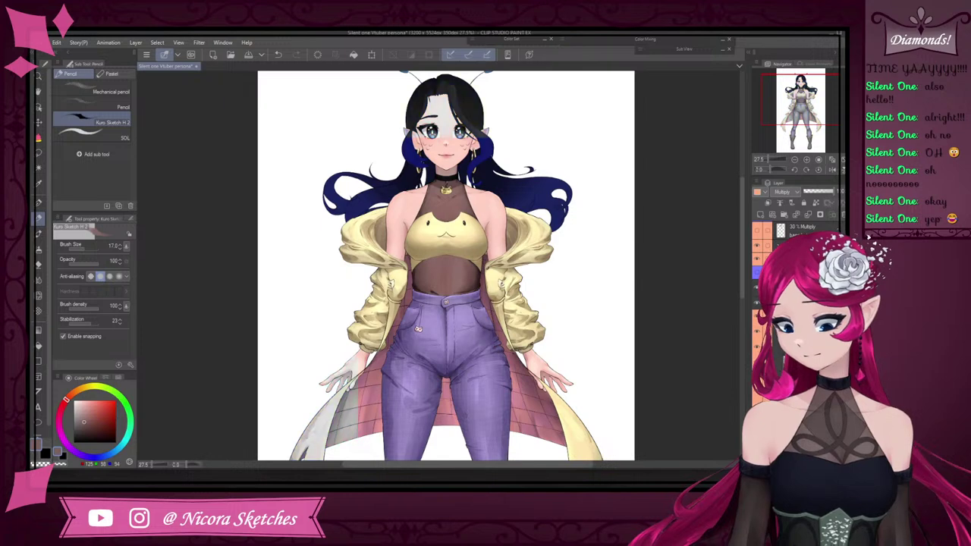
{"action": "left_click", "coordinate": [757, 231]}
{"action": "left_click", "coordinate": [758, 230]}
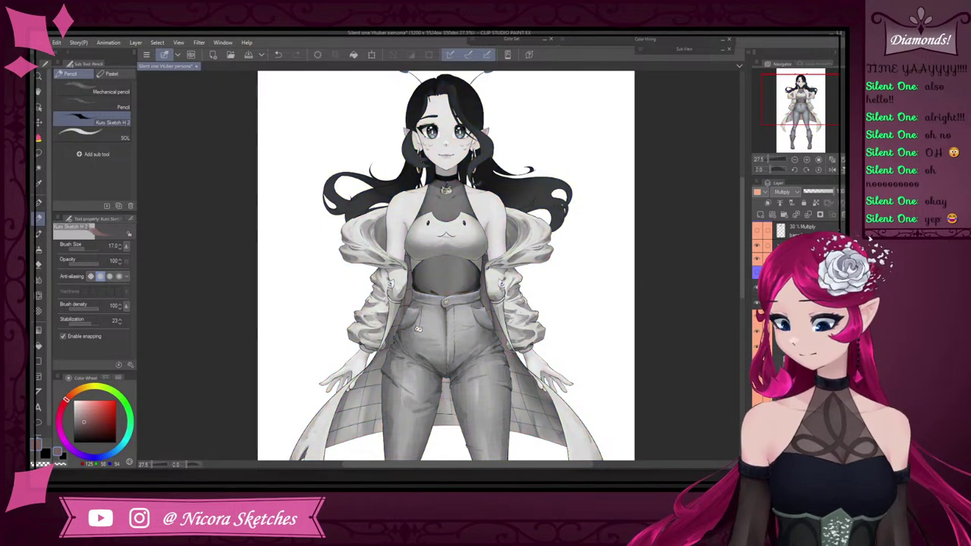
{"action": "left_click", "coordinate": [758, 231]}
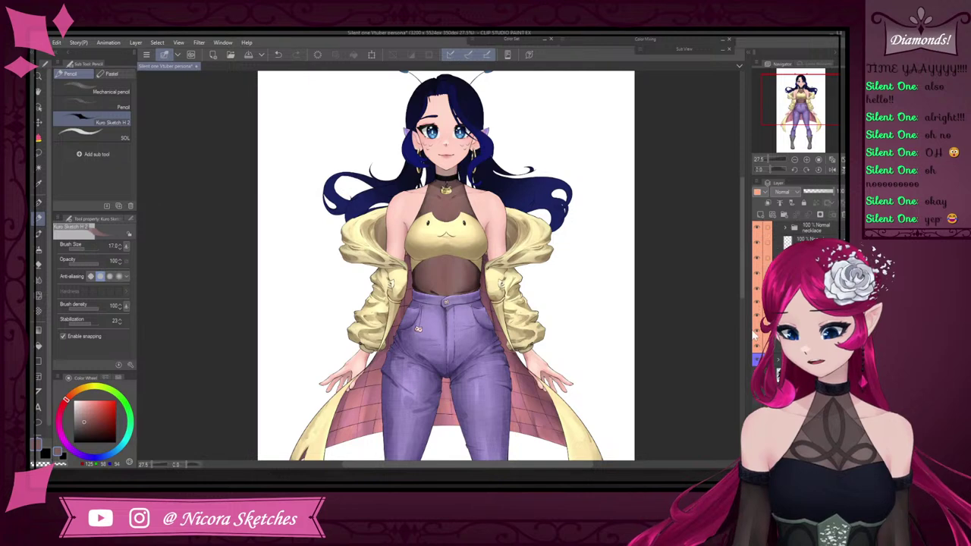
Hide the jacket's inner lining, the yellow jacket itself and its sleeves to uncover the arms beneath
{"action": "scroll", "coordinate": [645, 223], "scroll_direction": "down", "scroll_amount": 4}
{"action": "scroll", "coordinate": [596, 218], "scroll_direction": "up", "scroll_amount": 4}
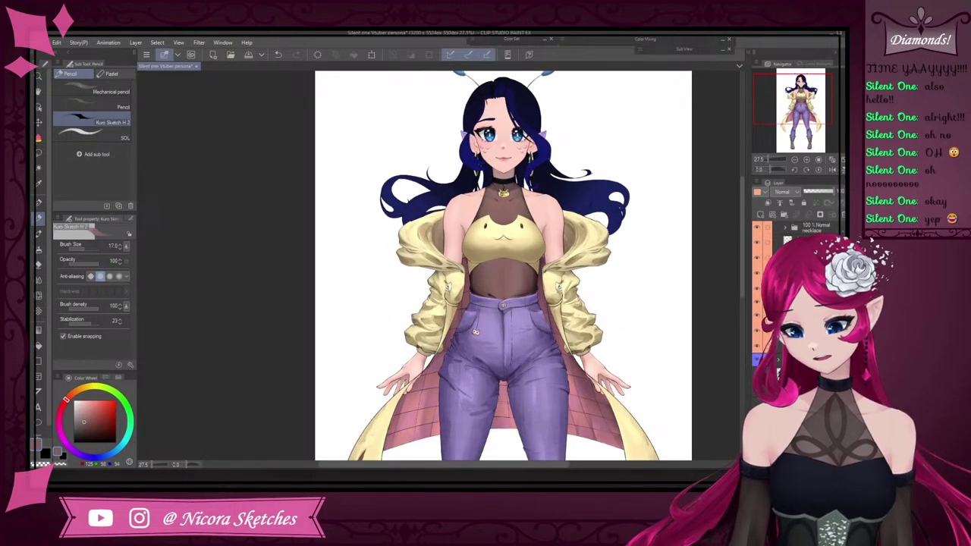
{"action": "left_click", "coordinate": [757, 348]}
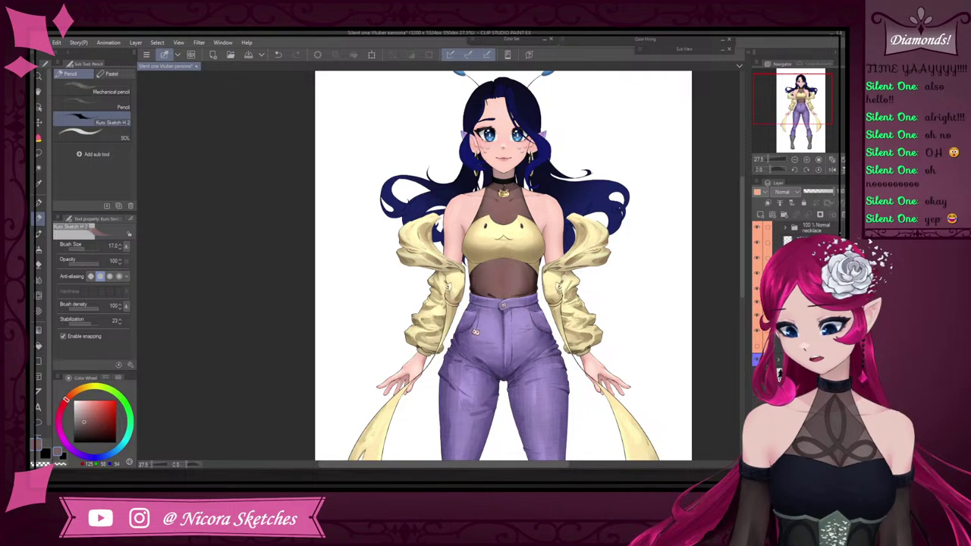
{"action": "left_click", "coordinate": [757, 304]}
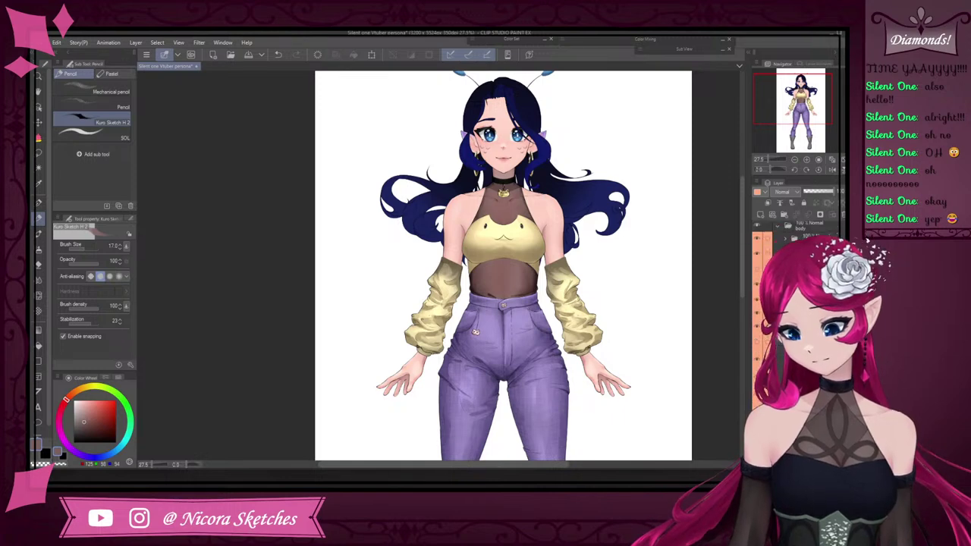
{"action": "left_click", "coordinate": [758, 359]}
{"action": "scroll", "coordinate": [601, 302], "scroll_direction": "down", "scroll_amount": 2}
{"action": "scroll", "coordinate": [585, 305], "scroll_direction": "up", "scroll_amount": 4}
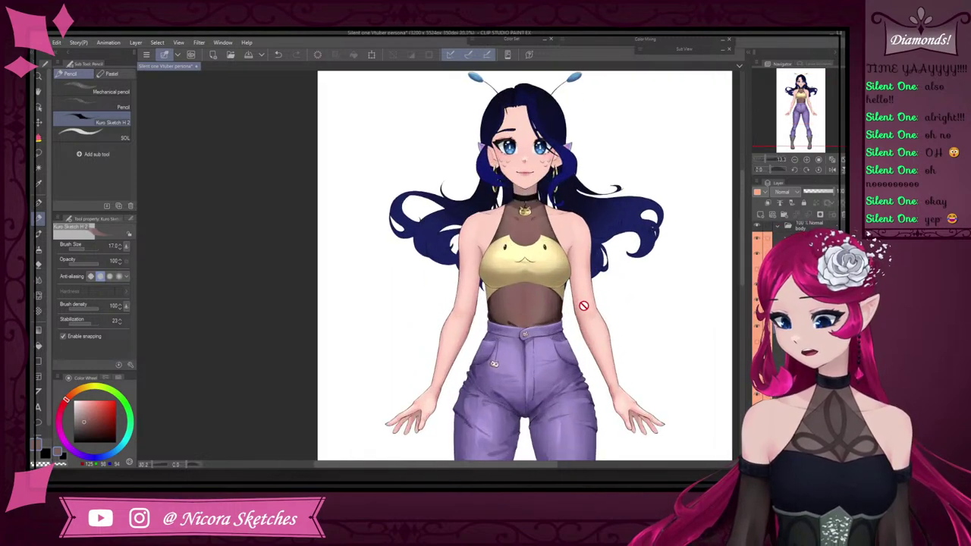
Examine the uncovered arms, hands, trousers and upper body of the character up close
{"action": "scroll", "coordinate": [590, 302], "scroll_direction": "down", "scroll_amount": 7}
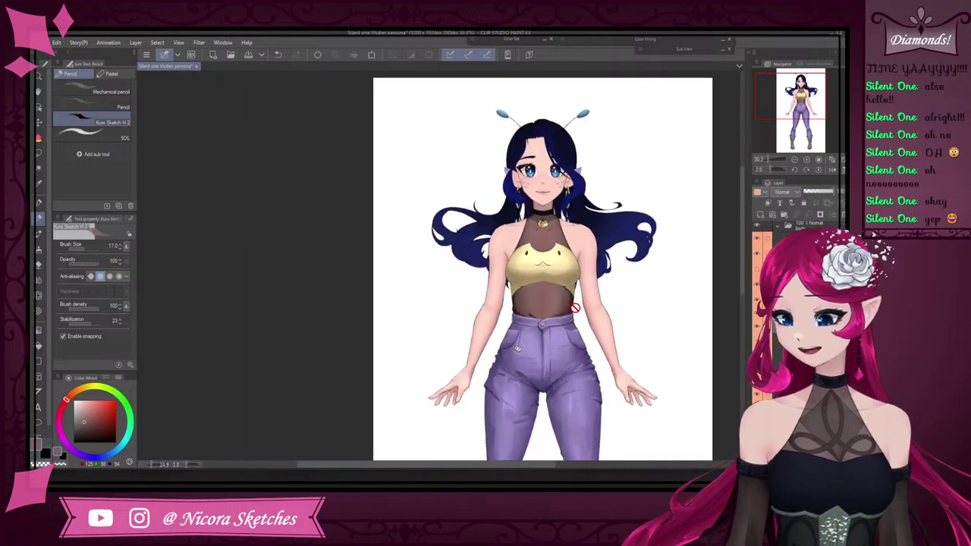
{"action": "scroll", "coordinate": [575, 308], "scroll_direction": "up", "scroll_amount": 3}
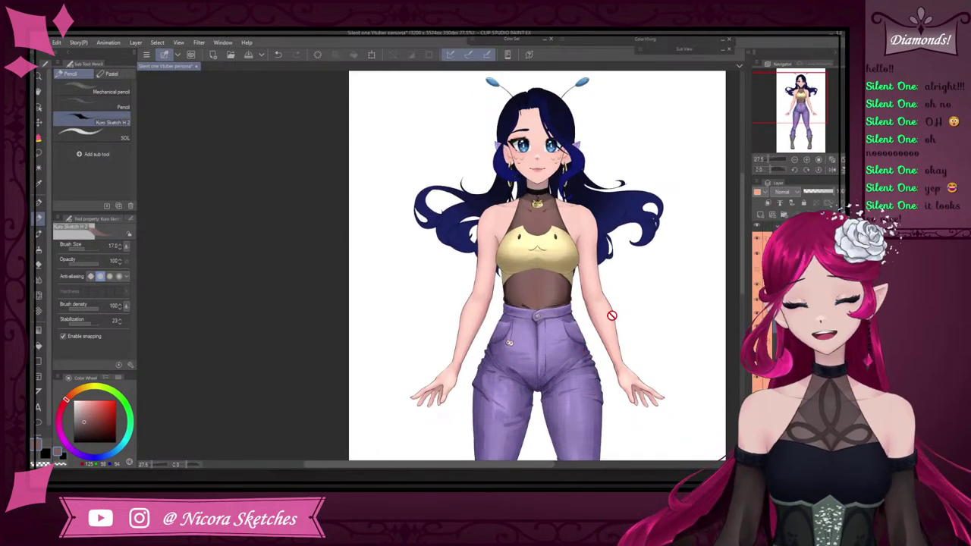
{"action": "scroll", "coordinate": [625, 333], "scroll_direction": "up", "scroll_amount": 3}
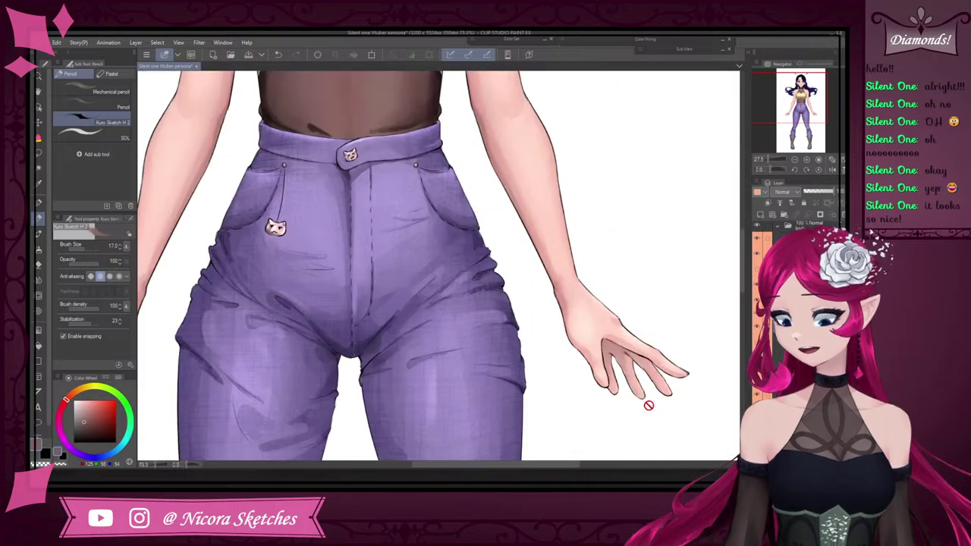
{"action": "scroll", "coordinate": [646, 397], "scroll_direction": "down", "scroll_amount": 3}
{"action": "scroll", "coordinate": [434, 329], "scroll_direction": "up", "scroll_amount": 5}
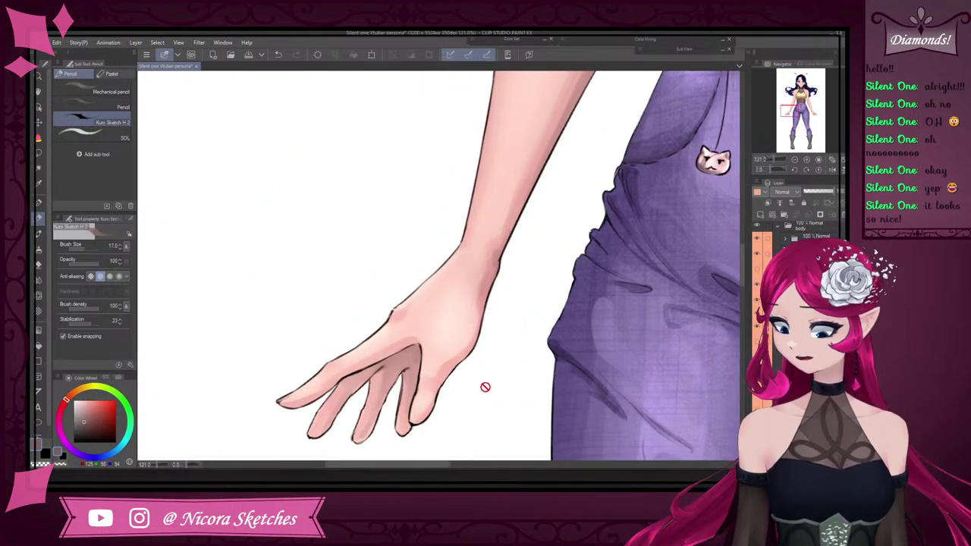
{"action": "scroll", "coordinate": [485, 381], "scroll_direction": "down", "scroll_amount": 5}
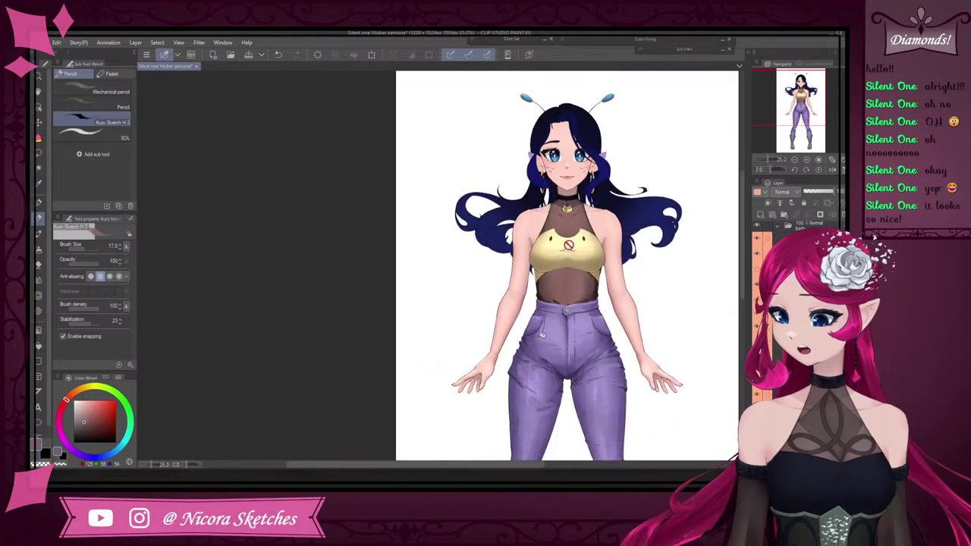
{"action": "scroll", "coordinate": [582, 303], "scroll_direction": "up", "scroll_amount": 3}
{"action": "scroll", "coordinate": [581, 304], "scroll_direction": "down", "scroll_amount": 3}
{"action": "scroll", "coordinate": [602, 272], "scroll_direction": "up", "scroll_amount": 2}
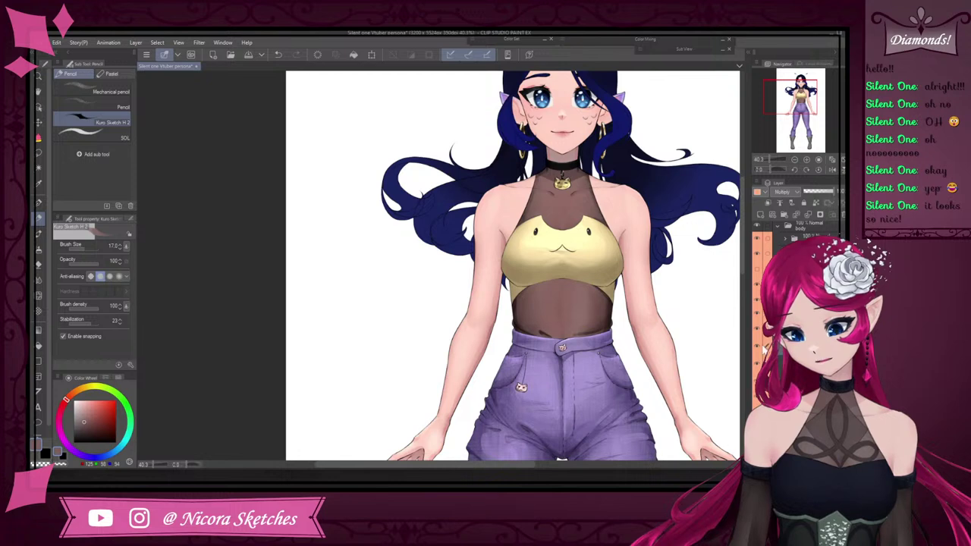
Hide the sheer brown top to check the skin painted beneath it, and show it again
{"action": "left_click", "coordinate": [758, 347]}
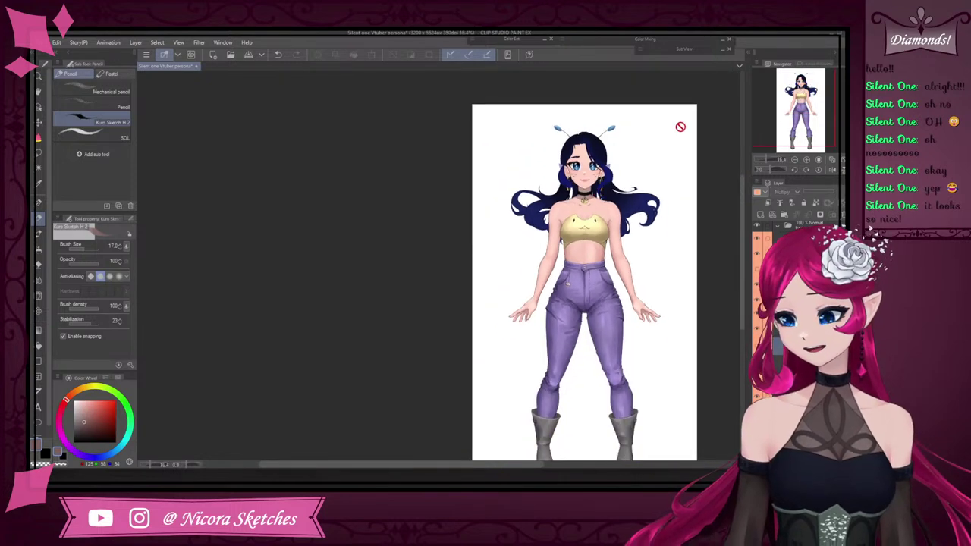
{"action": "scroll", "coordinate": [659, 164], "scroll_direction": "up", "scroll_amount": 1}
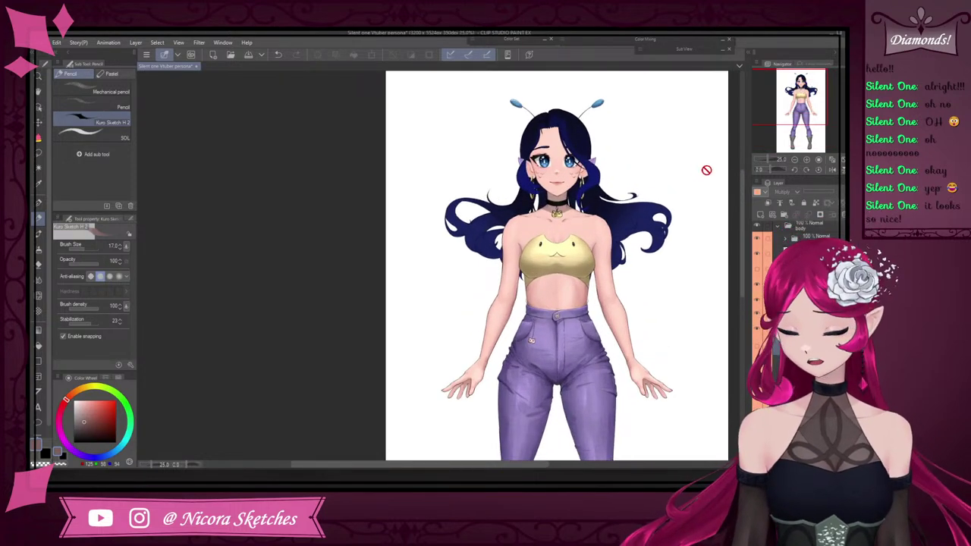
{"action": "scroll", "coordinate": [669, 159], "scroll_direction": "up", "scroll_amount": 1}
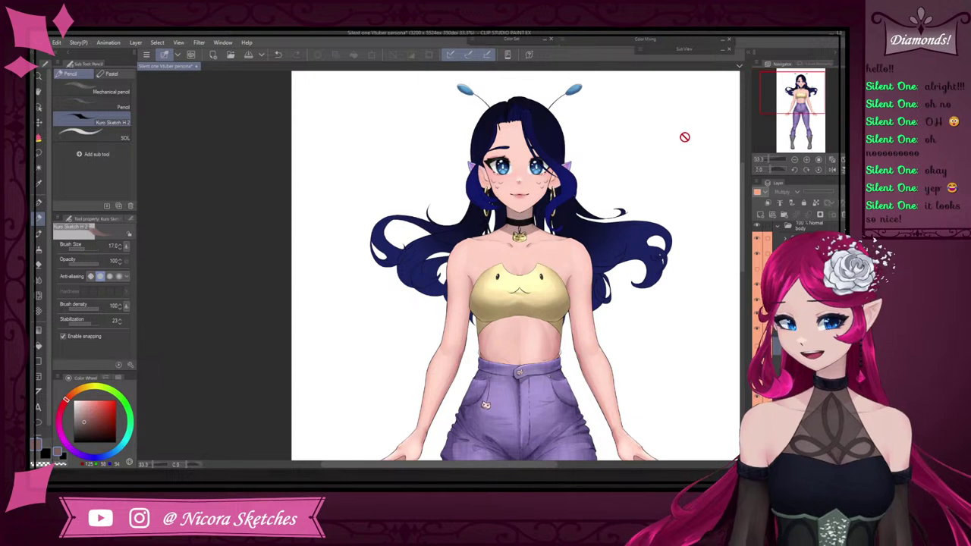
{"action": "left_click", "coordinate": [756, 346]}
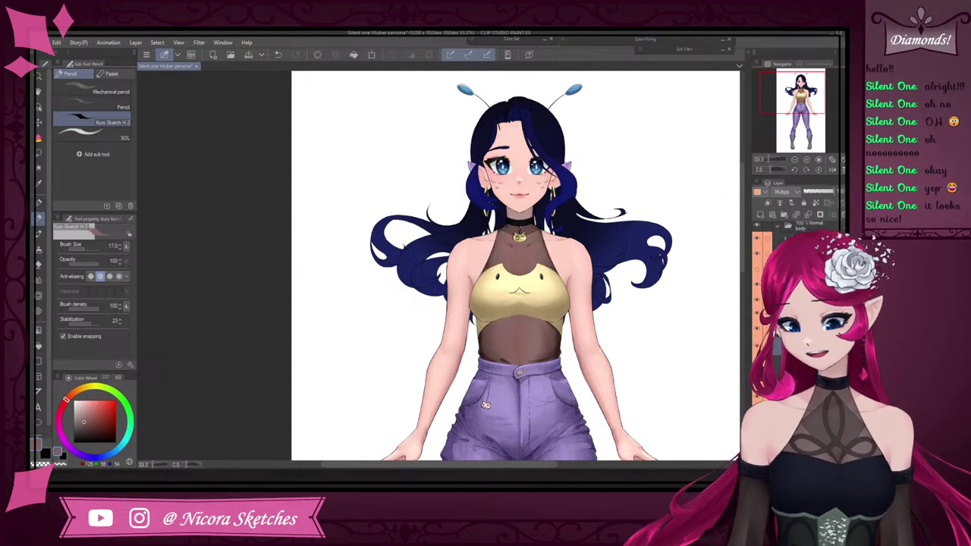
Hide the detail layer of the yellow crop top to inspect the painting beneath, and show it again
{"action": "left_click", "coordinate": [756, 332]}
{"action": "scroll", "coordinate": [582, 244], "scroll_direction": "down", "scroll_amount": 2}
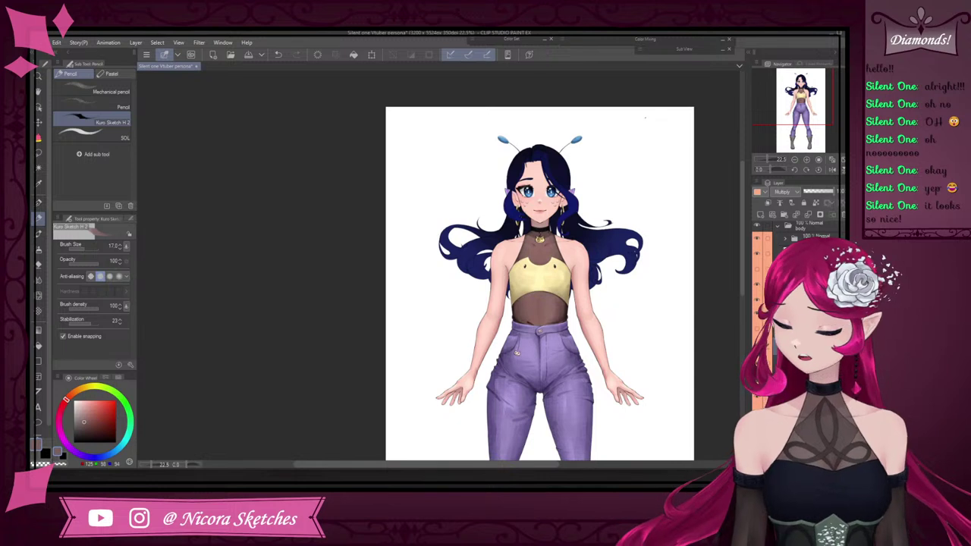
{"action": "scroll", "coordinate": [524, 266], "scroll_direction": "up", "scroll_amount": 1}
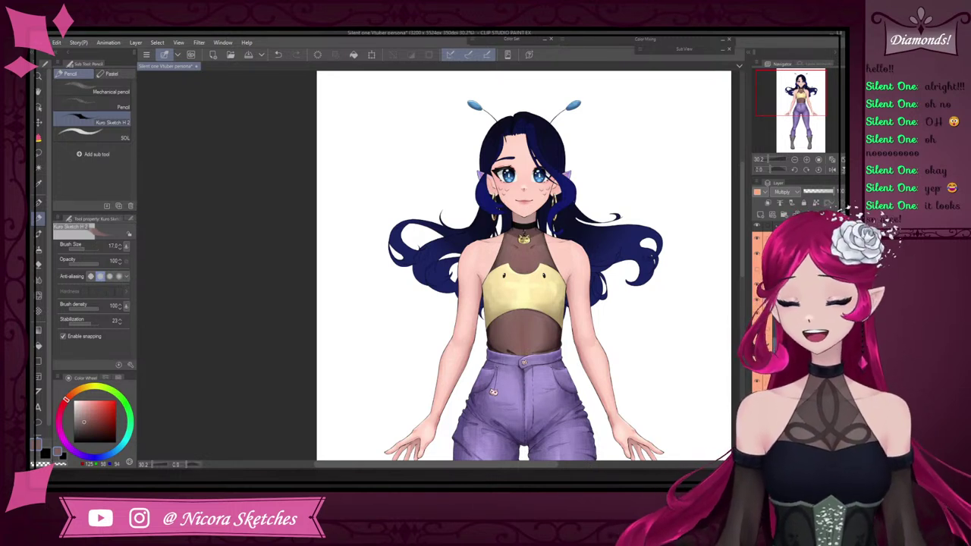
{"action": "left_click", "coordinate": [757, 314]}
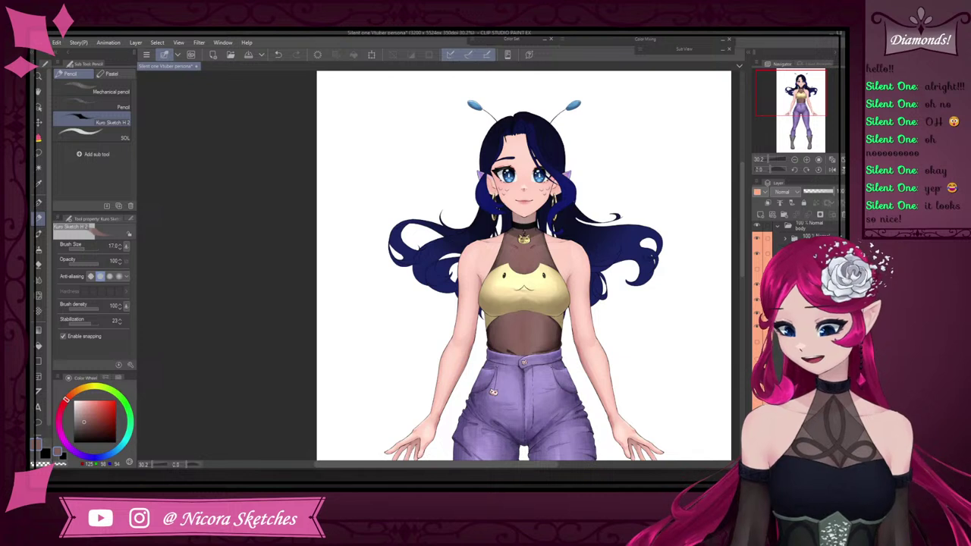
Show the jacket's sleeves, outer parts and inner lining again, comparing the outfit with and without the outer jacket
{"action": "left_click", "coordinate": [757, 361]}
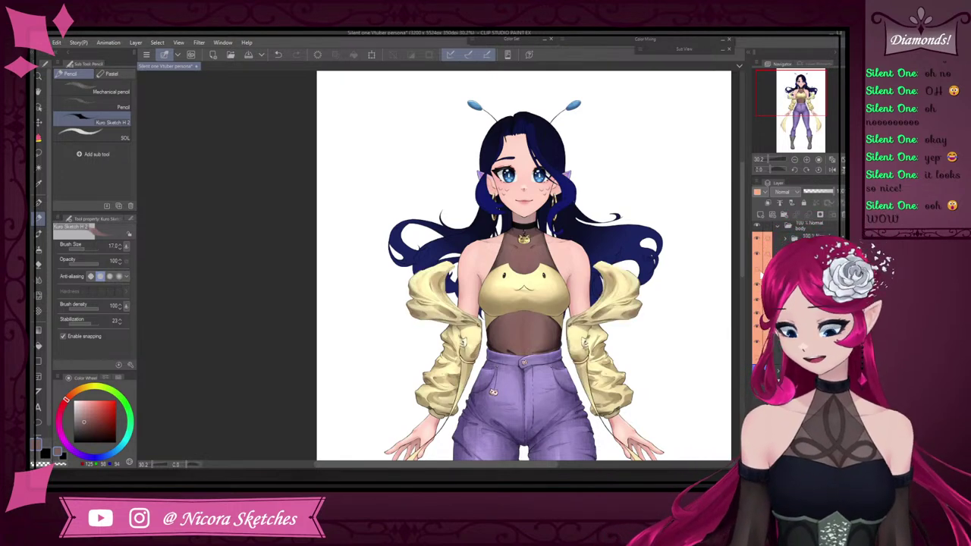
{"action": "scroll", "coordinate": [537, 337], "scroll_direction": "up", "scroll_amount": 4}
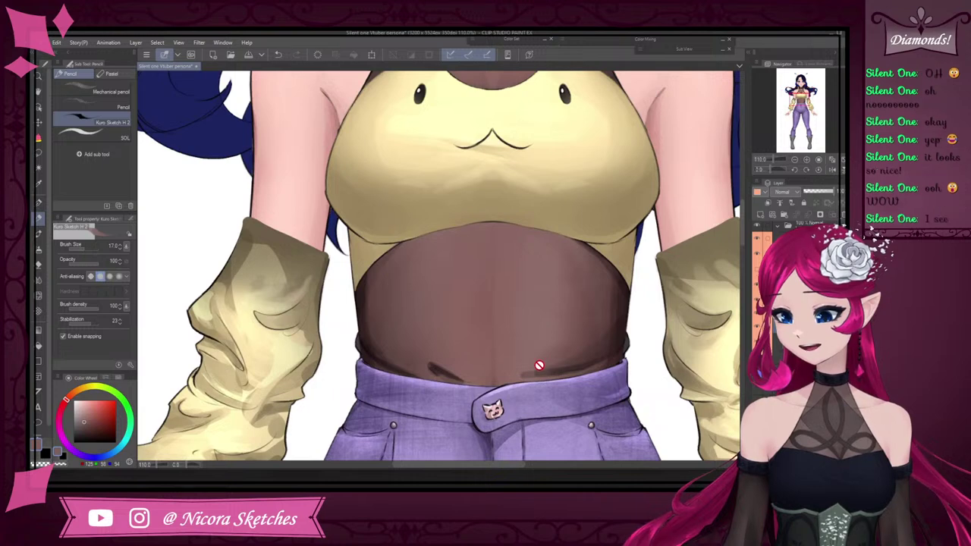
{"action": "scroll", "coordinate": [561, 307], "scroll_direction": "down", "scroll_amount": 5}
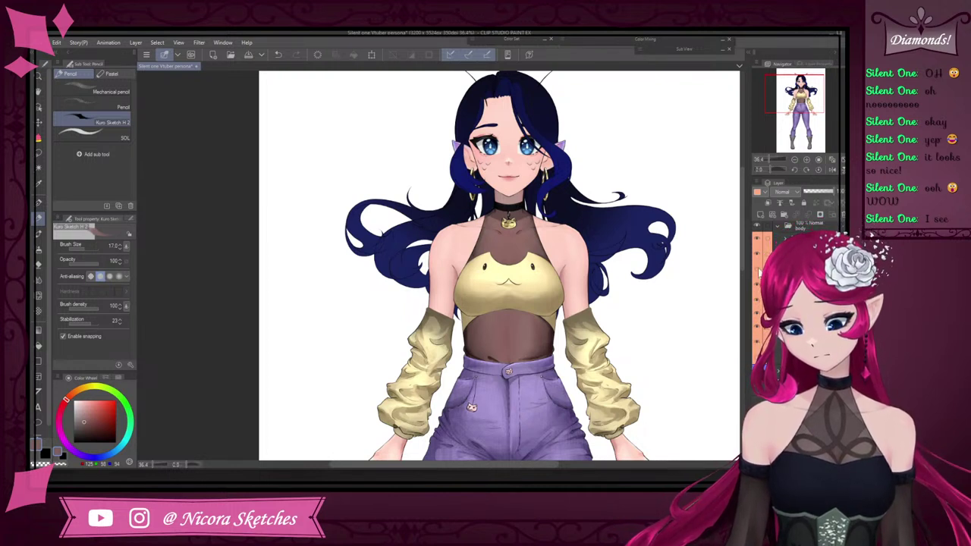
{"action": "left_click", "coordinate": [758, 270]}
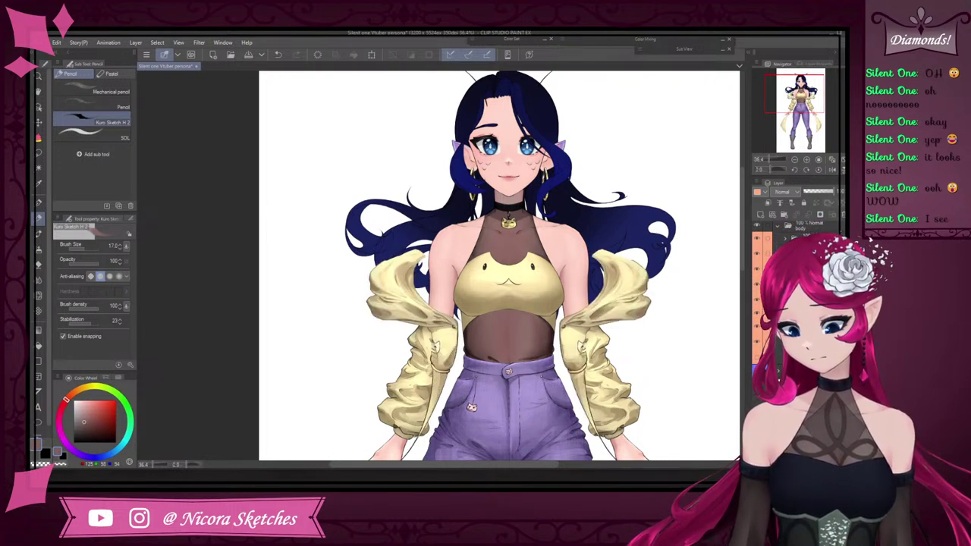
{"action": "left_click", "coordinate": [757, 358]}
{"action": "left_click", "coordinate": [803, 239]}
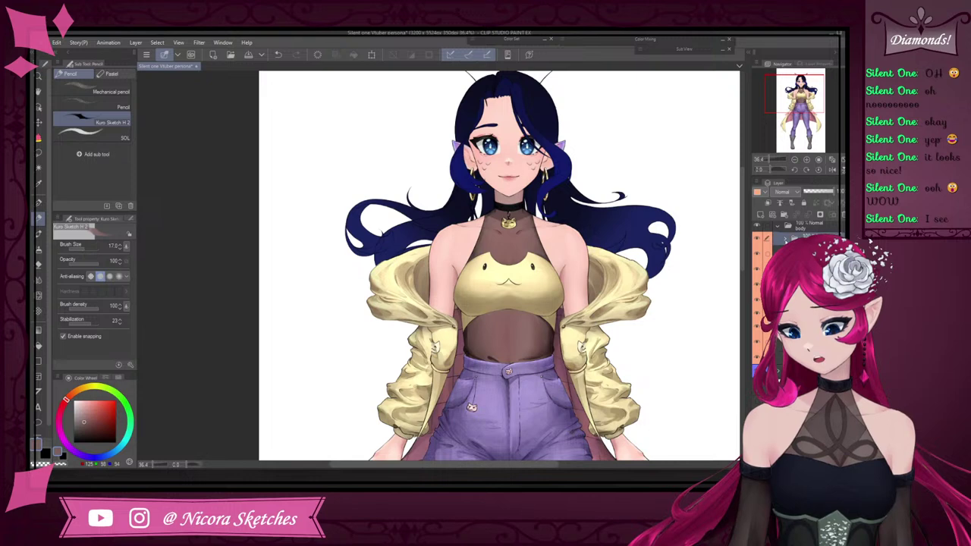
Collapse the body folder, hide it to inspect the full back hair behind the character, and show it again
{"action": "left_click", "coordinate": [778, 226]}
{"action": "left_click", "coordinate": [757, 330]}
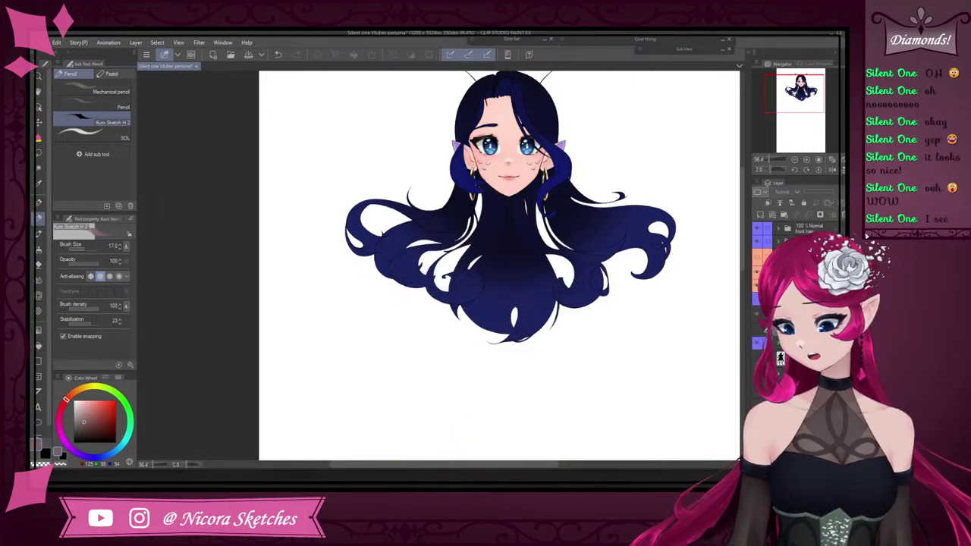
{"action": "scroll", "coordinate": [568, 379], "scroll_direction": "down", "scroll_amount": 3}
{"action": "scroll", "coordinate": [541, 312], "scroll_direction": "up", "scroll_amount": 3}
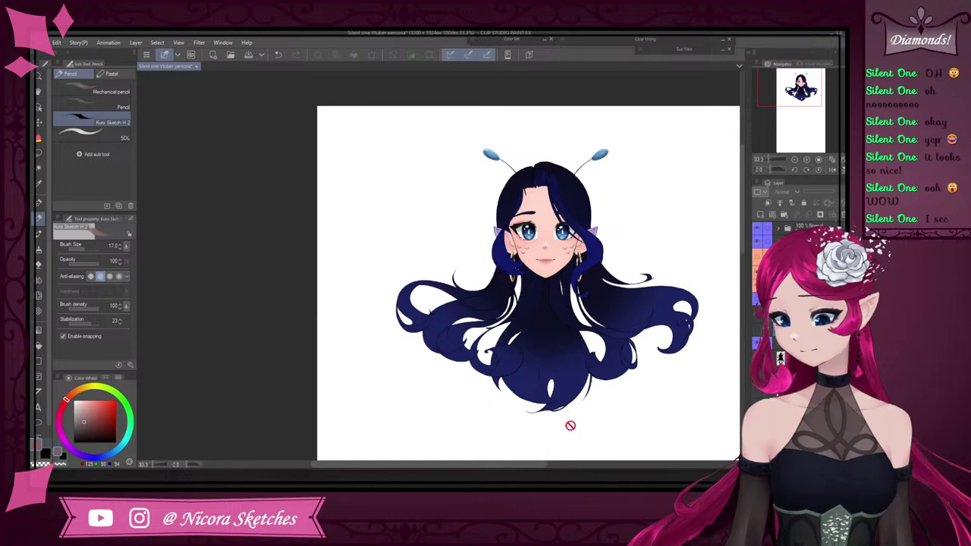
{"action": "left_click", "coordinate": [757, 330]}
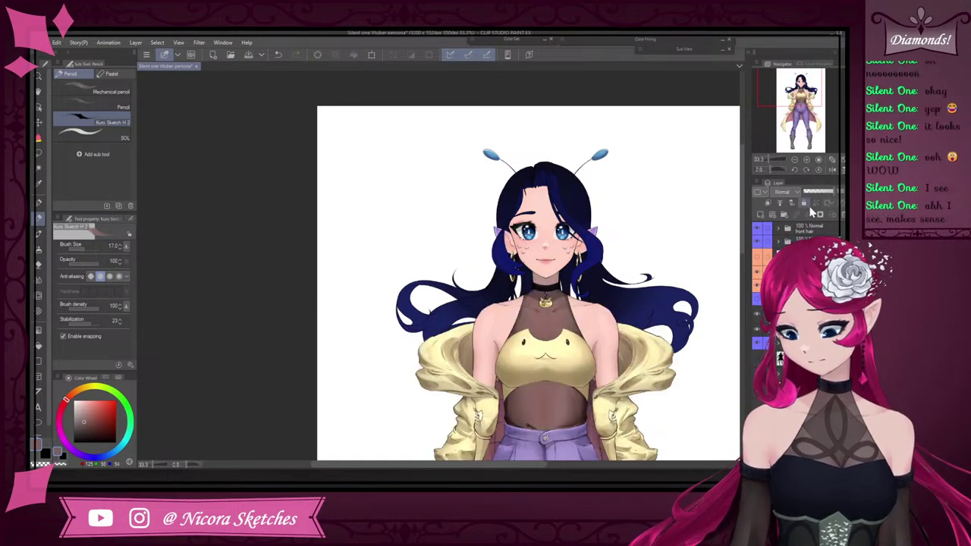
{"action": "left_click", "coordinate": [812, 193]}
{"action": "left_click_drag", "start_coordinate": [813, 193], "coordinate": [840, 192]}
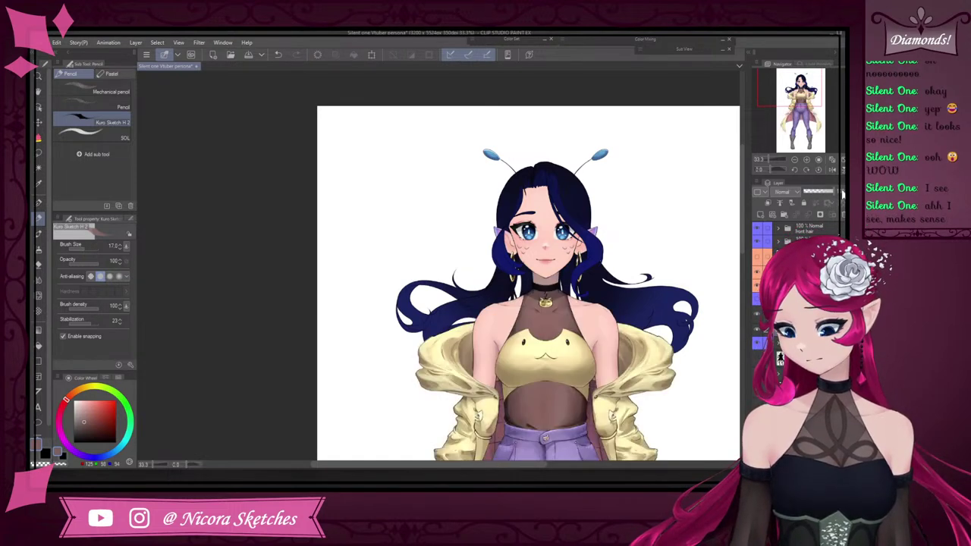
{"action": "scroll", "coordinate": [685, 181], "scroll_direction": "up", "scroll_amount": 2}
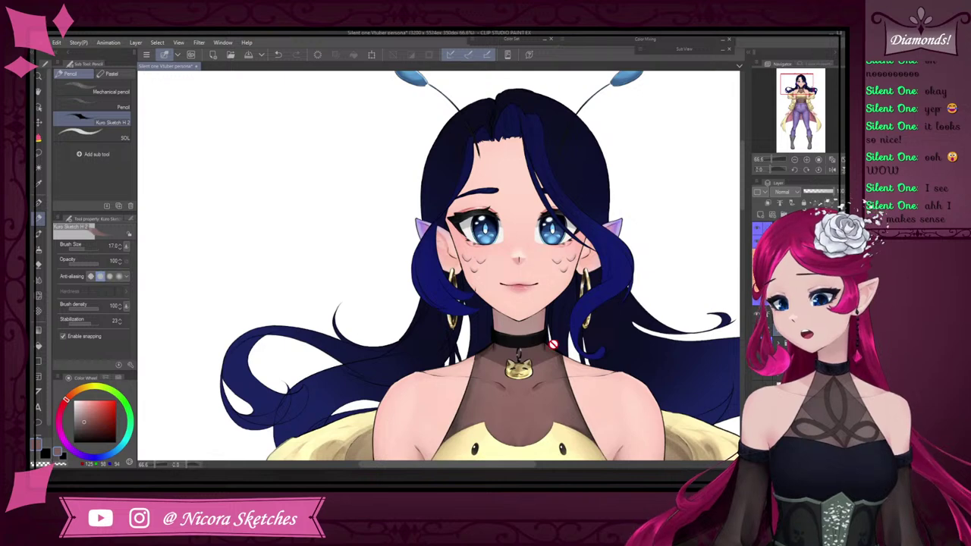
{"action": "scroll", "coordinate": [650, 386], "scroll_direction": "up", "scroll_amount": 1}
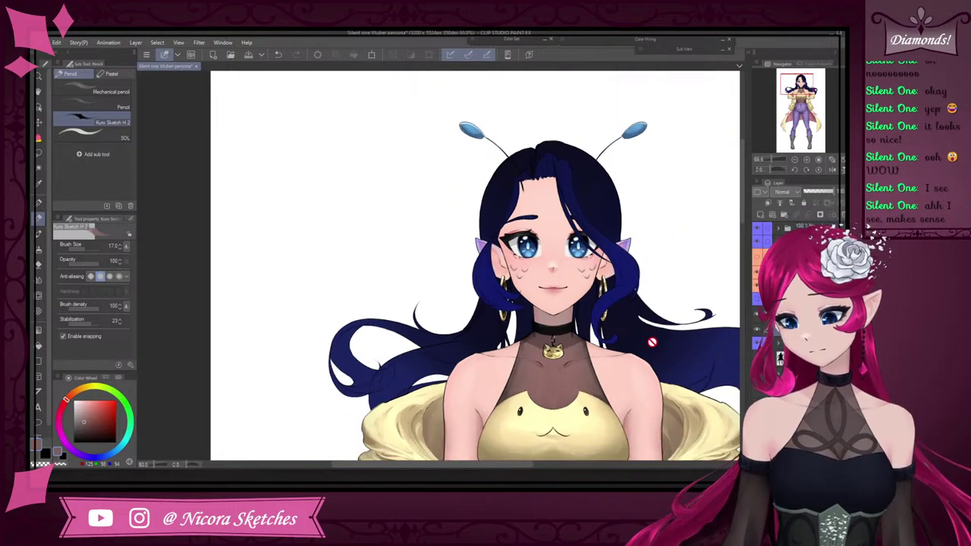
Hide the crown hair and front hair folders to inspect the bare head and ears beneath, and show both again
{"action": "scroll", "coordinate": [644, 211], "scroll_direction": "down", "scroll_amount": 2}
{"action": "scroll", "coordinate": [638, 229], "scroll_direction": "up", "scroll_amount": 2}
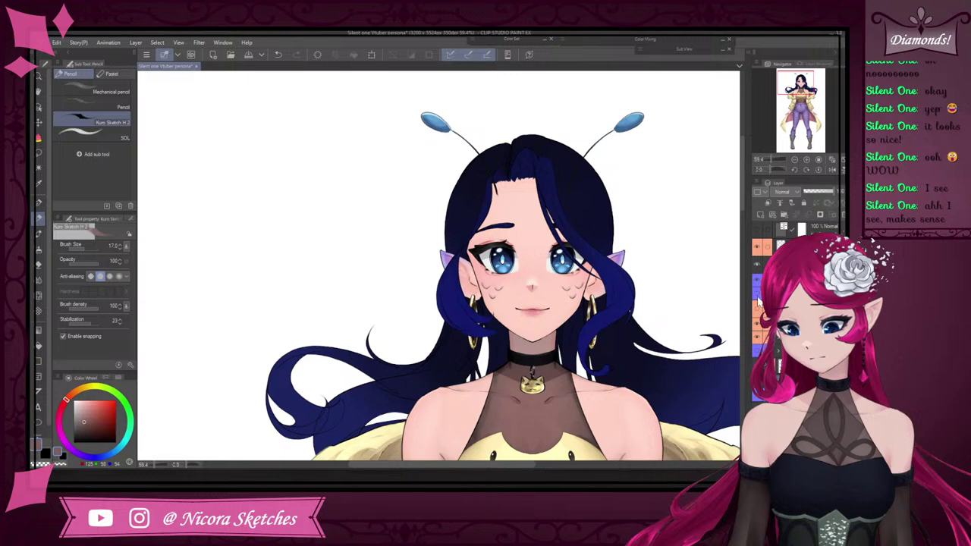
{"action": "left_click", "coordinate": [757, 299]}
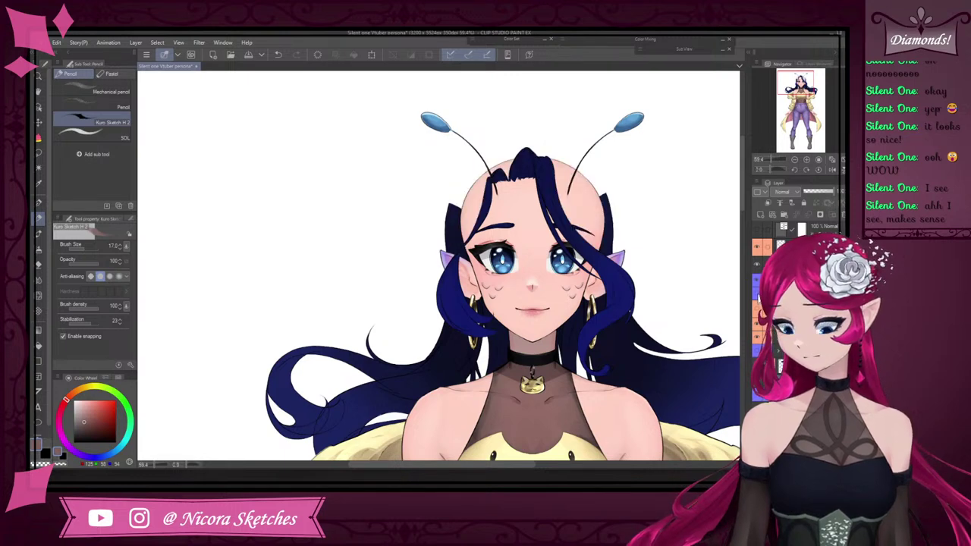
{"action": "left_click", "coordinate": [757, 296]}
{"action": "left_click", "coordinate": [757, 296]}
{"action": "left_click", "coordinate": [758, 282]}
{"action": "scroll", "coordinate": [623, 276], "scroll_direction": "down", "scroll_amount": 3}
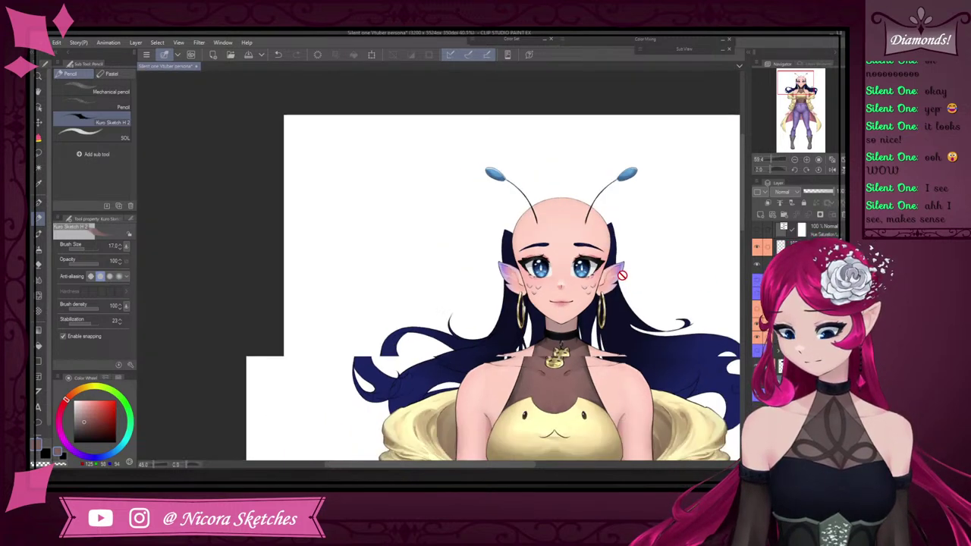
{"action": "scroll", "coordinate": [623, 276], "scroll_direction": "down", "scroll_amount": 1}
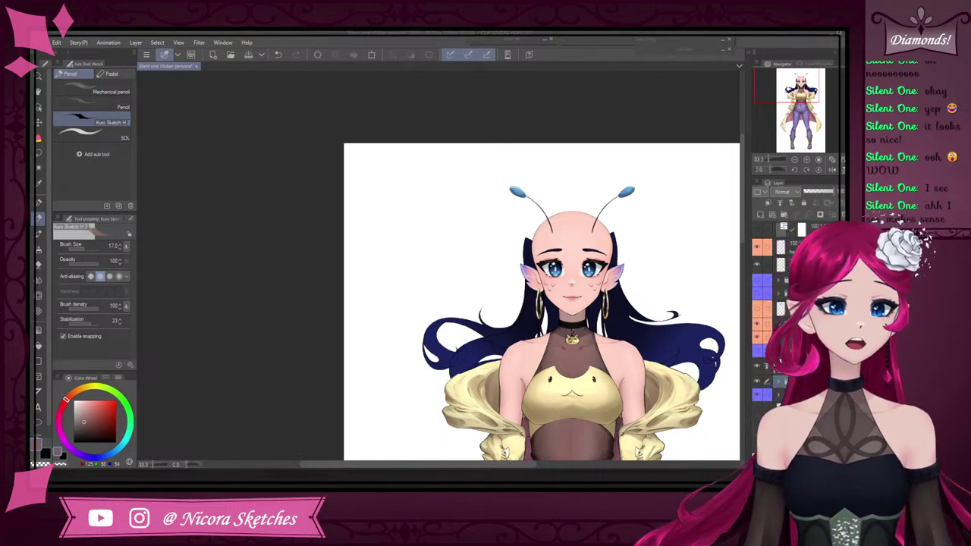
{"action": "left_click", "coordinate": [758, 293]}
{"action": "left_click", "coordinate": [757, 281]}
Set up the Transparent watercolor brush with blue sampled from the front hair, and select the colour layer inside the front hair folder
{"action": "scroll", "coordinate": [610, 257], "scroll_direction": "up", "scroll_amount": 2}
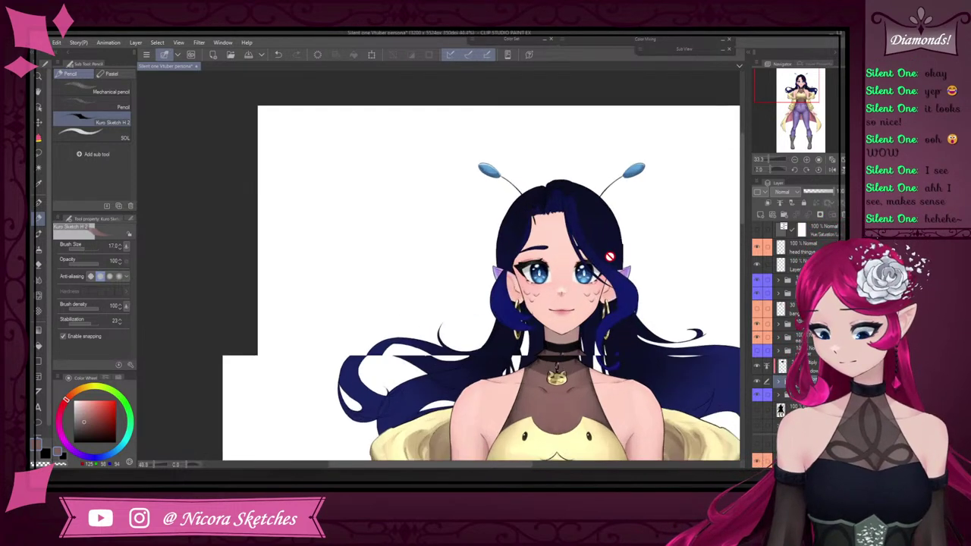
{"action": "right_click", "coordinate": [628, 298]}
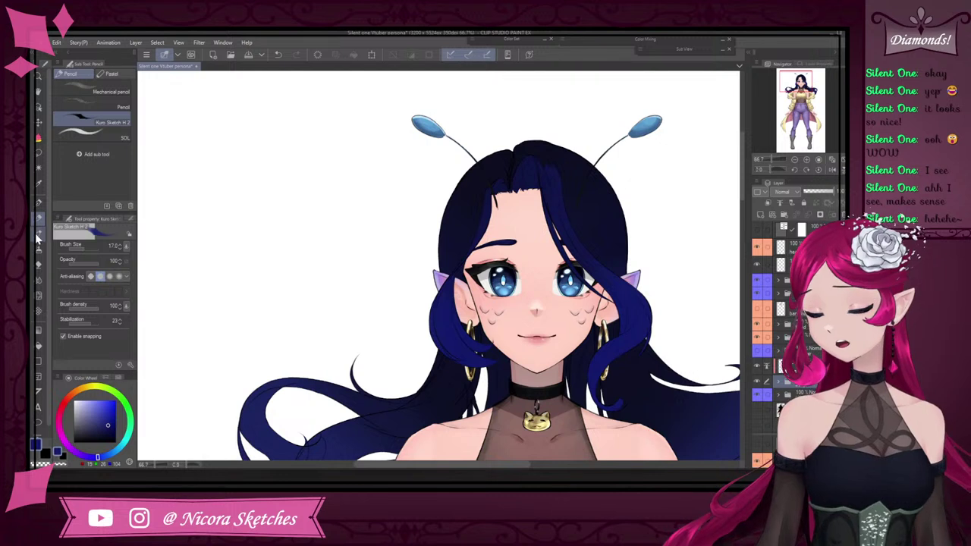
{"action": "left_click", "coordinate": [39, 235]}
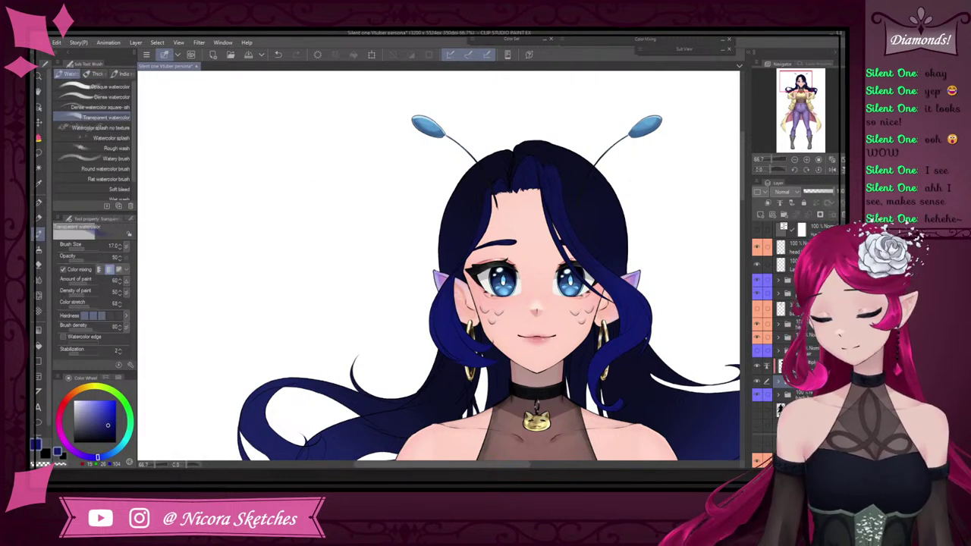
{"action": "left_click", "coordinate": [806, 281]}
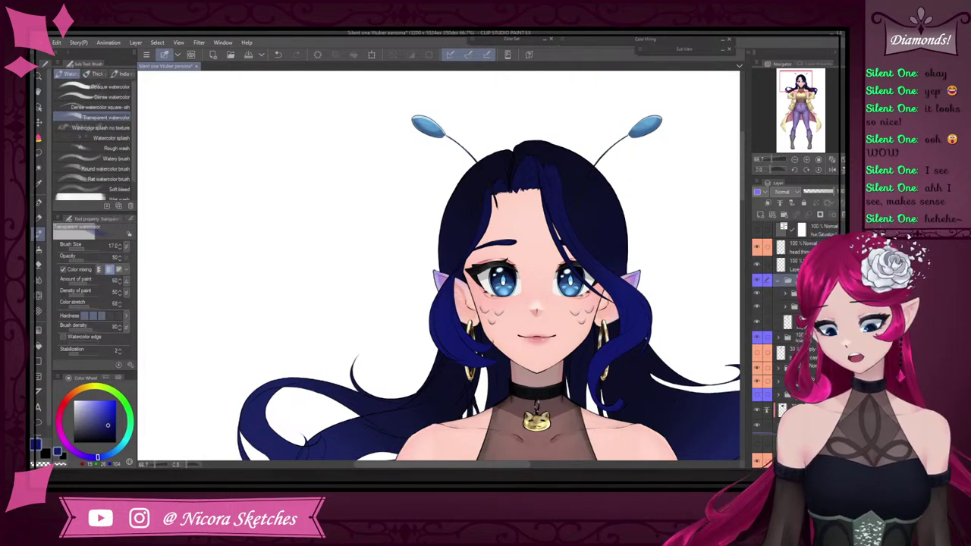
{"action": "left_click", "coordinate": [756, 322]}
{"action": "left_click", "coordinate": [757, 323]}
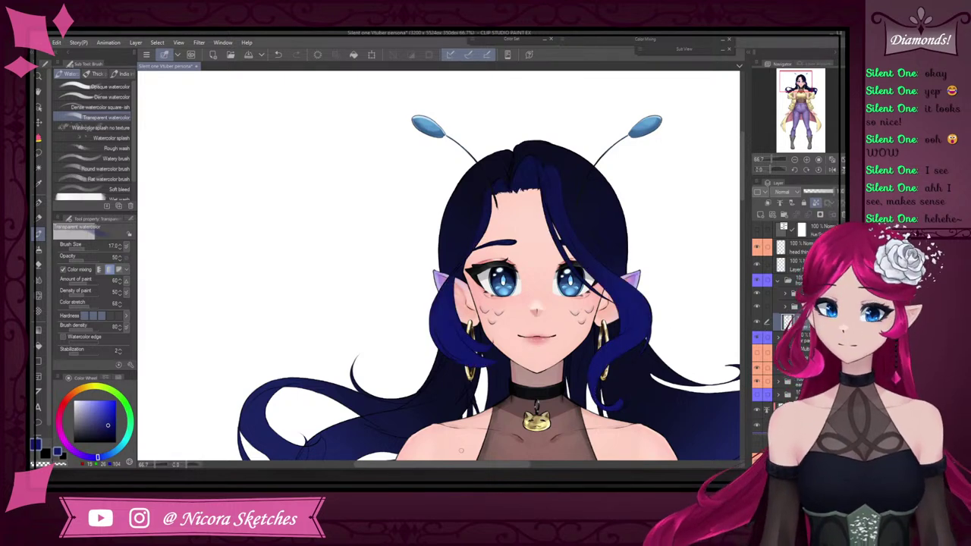
Examine the whole illustration from the purple trousers and jacket up to the face and hair
{"action": "left_click_drag", "start_coordinate": [475, 133], "coordinate": [474, 301]}
{"action": "scroll", "coordinate": [470, 420], "scroll_direction": "up", "scroll_amount": 5}
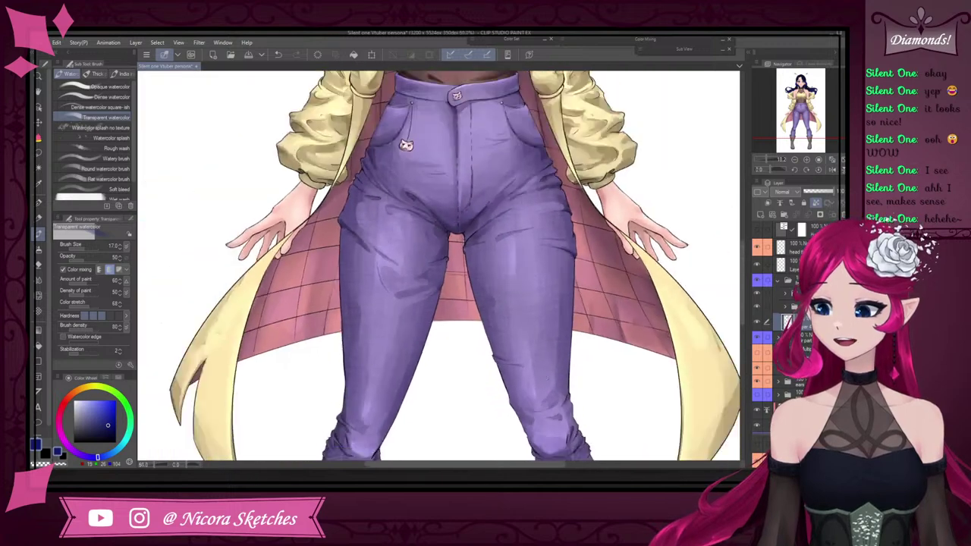
{"action": "scroll", "coordinate": [501, 395], "scroll_direction": "down", "scroll_amount": 4}
{"action": "scroll", "coordinate": [533, 365], "scroll_direction": "up", "scroll_amount": 5}
{"action": "scroll", "coordinate": [549, 352], "scroll_direction": "down", "scroll_amount": 4}
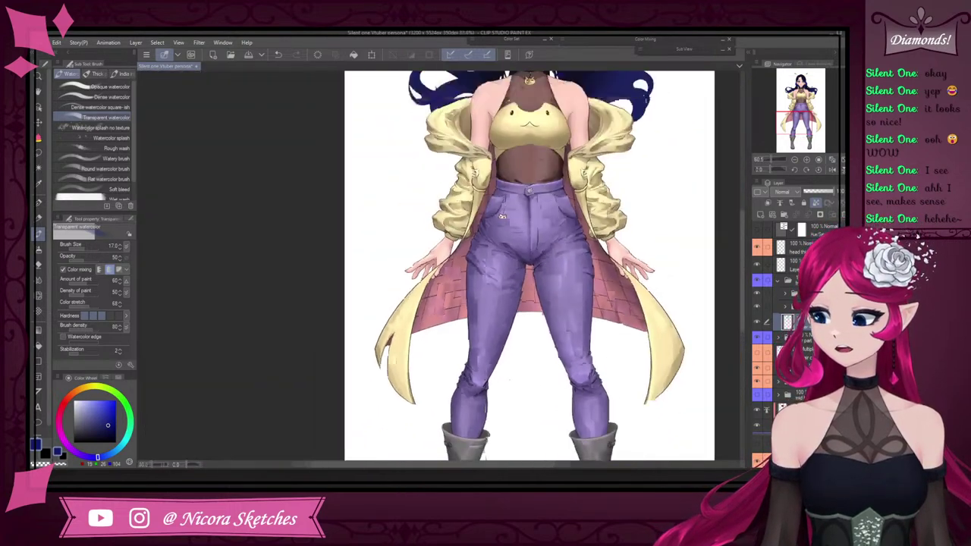
{"action": "scroll", "coordinate": [524, 351], "scroll_direction": "up", "scroll_amount": 4}
{"action": "scroll", "coordinate": [493, 349], "scroll_direction": "down", "scroll_amount": 4}
{"action": "scroll", "coordinate": [465, 346], "scroll_direction": "up", "scroll_amount": 4}
{"action": "scroll", "coordinate": [465, 348], "scroll_direction": "down", "scroll_amount": 4}
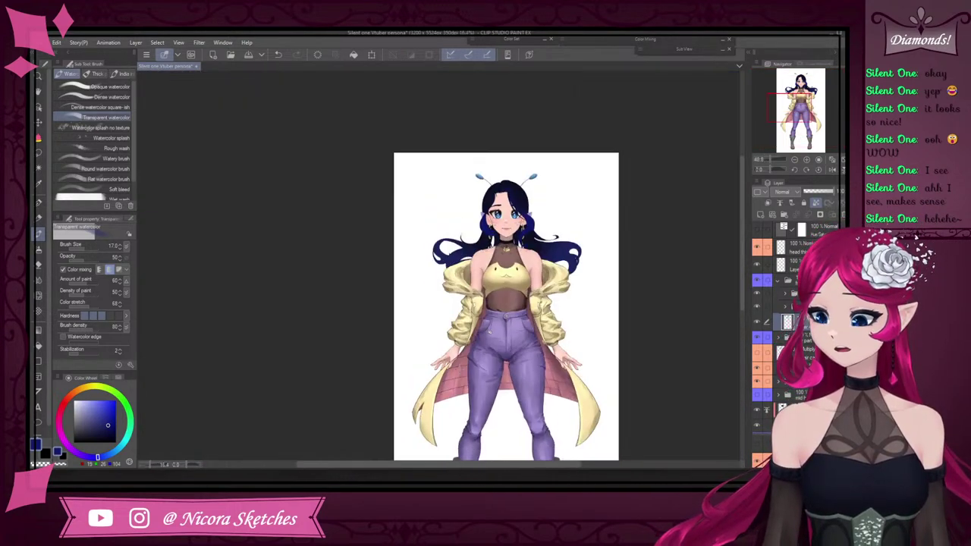
{"action": "scroll", "coordinate": [478, 266], "scroll_direction": "up", "scroll_amount": 3}
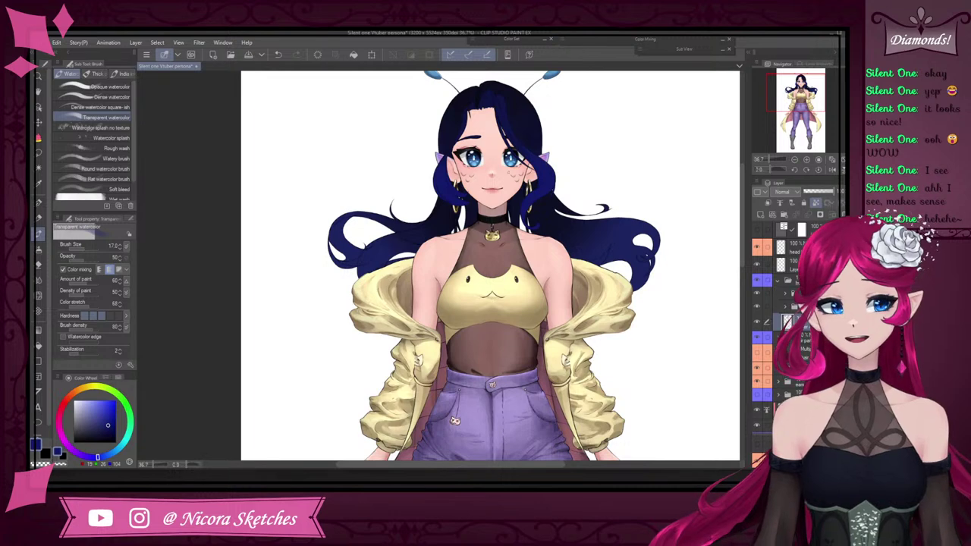
{"action": "scroll", "coordinate": [532, 228], "scroll_direction": "down", "scroll_amount": 3}
{"action": "scroll", "coordinate": [531, 190], "scroll_direction": "up", "scroll_amount": 4}
{"action": "scroll", "coordinate": [603, 131], "scroll_direction": "down", "scroll_amount": 1}
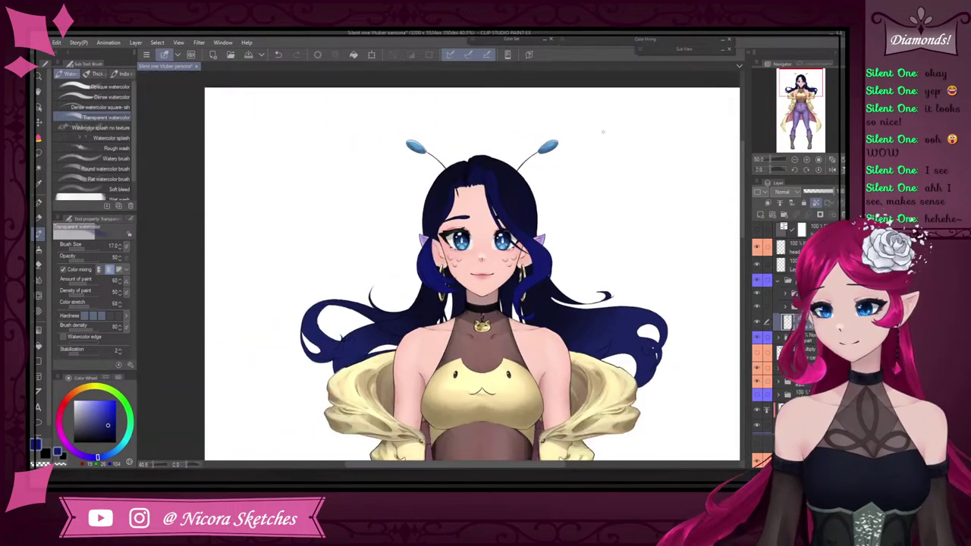
{"action": "scroll", "coordinate": [524, 190], "scroll_direction": "up", "scroll_amount": 2}
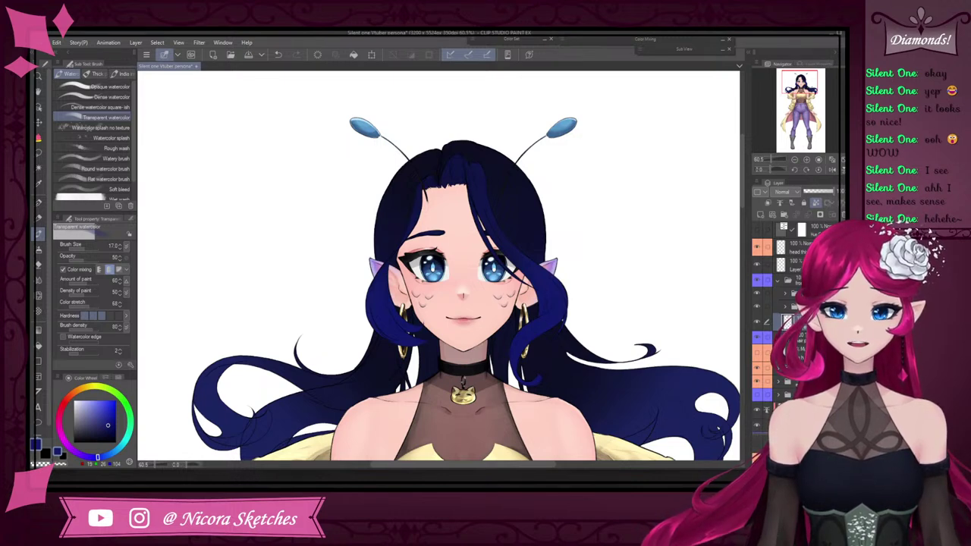
Add a new layer clipped to the front hair's base colour layer, and reselect the base layer
{"action": "left_click", "coordinate": [761, 216]}
{"action": "left_click", "coordinate": [768, 204]}
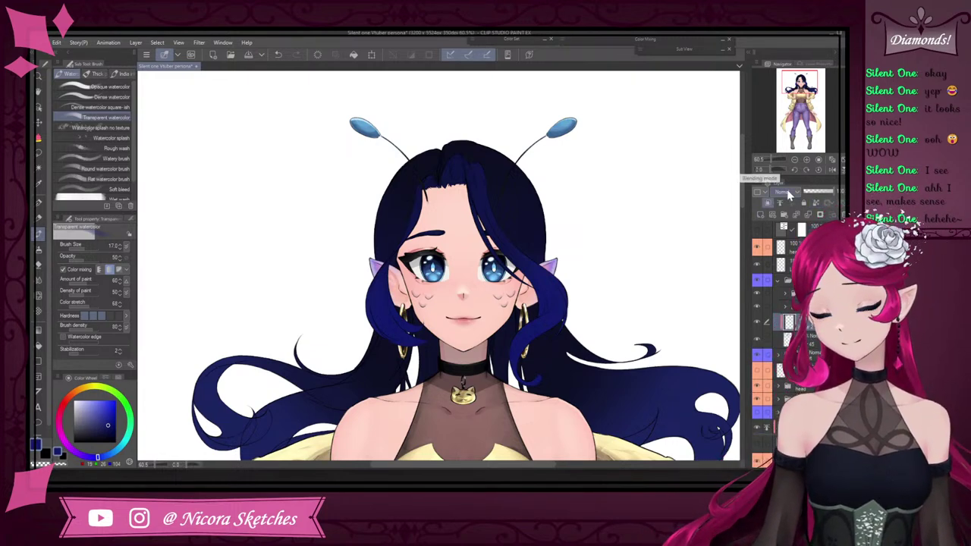
{"action": "left_click", "coordinate": [761, 342]}
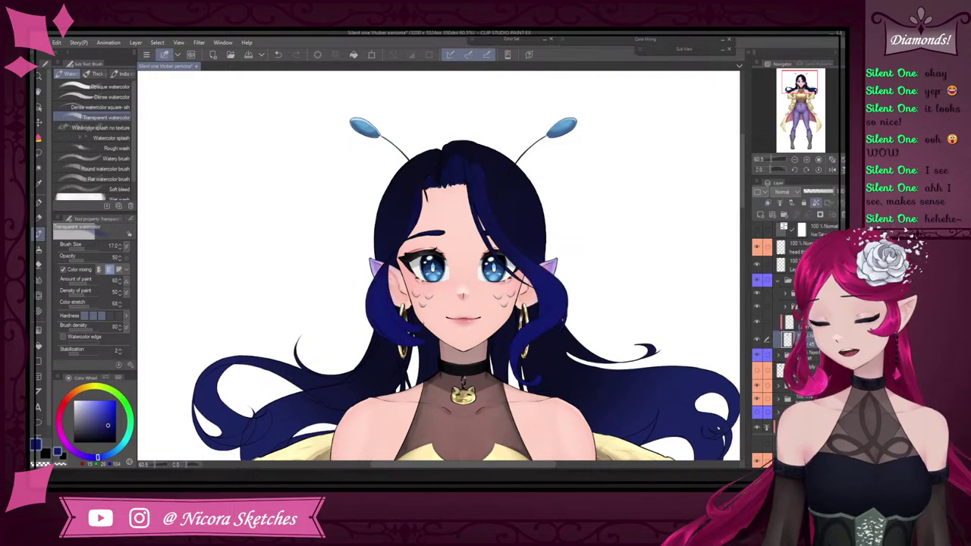
Hide the front hair's base colour to compare the full character without it, and show it again
{"action": "left_click", "coordinate": [759, 342]}
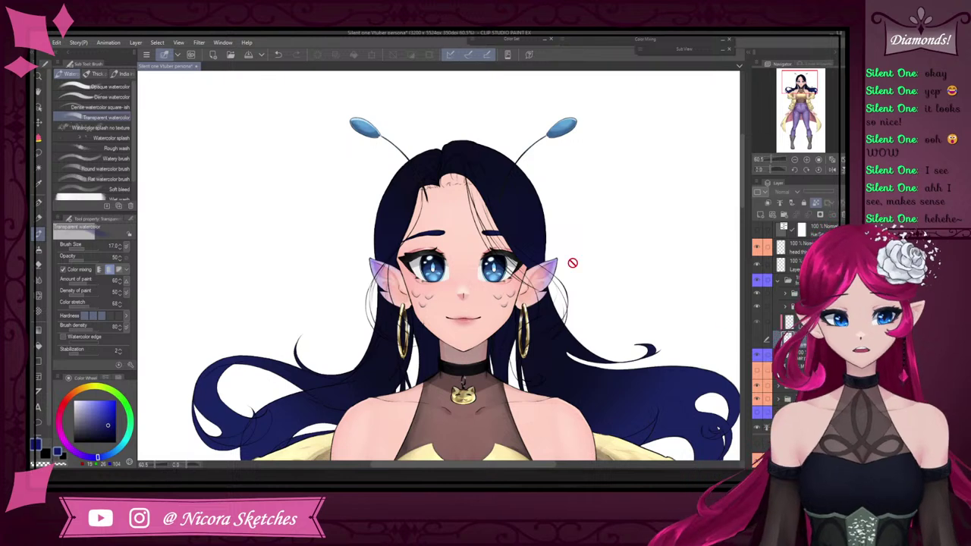
{"action": "scroll", "coordinate": [573, 262], "scroll_direction": "down", "scroll_amount": 3}
{"action": "scroll", "coordinate": [538, 375], "scroll_direction": "down", "scroll_amount": 2}
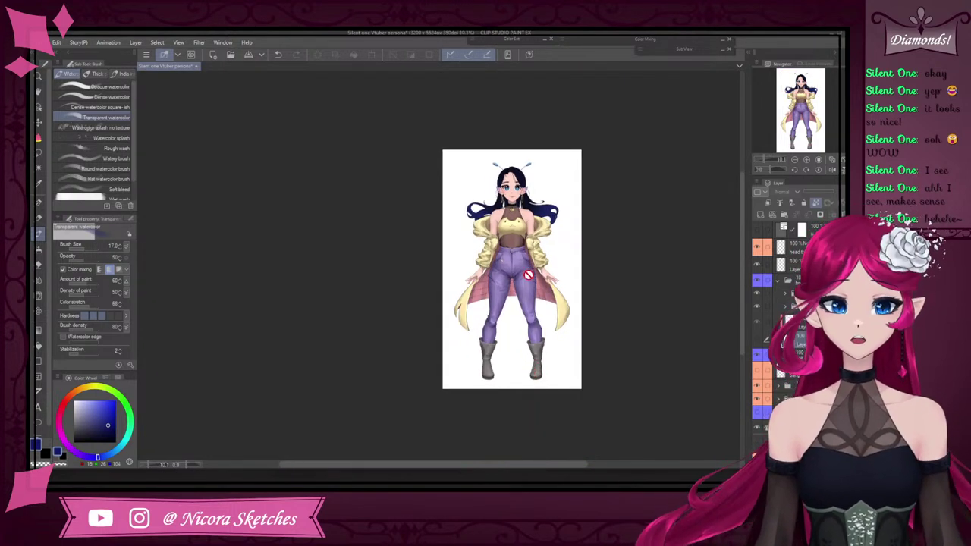
{"action": "scroll", "coordinate": [529, 274], "scroll_direction": "up", "scroll_amount": 3}
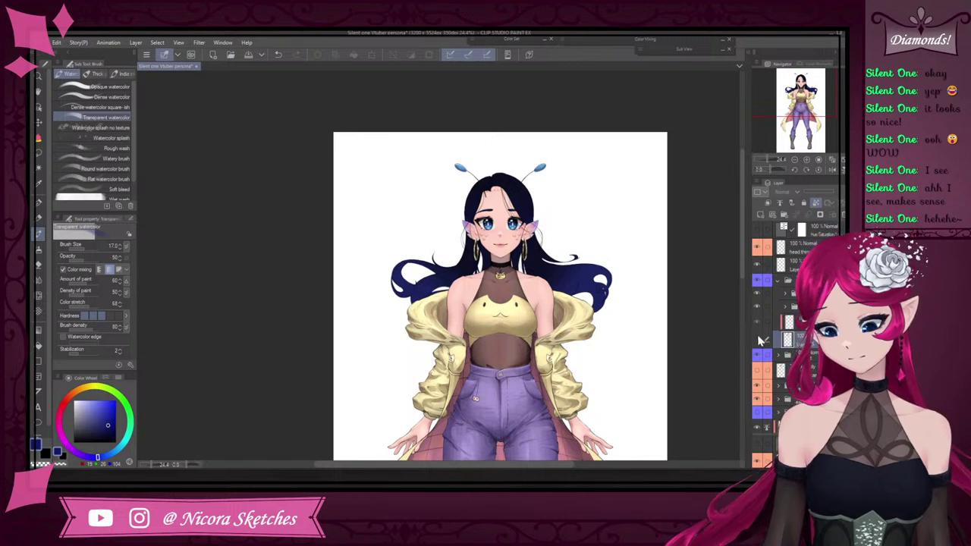
{"action": "left_click", "coordinate": [760, 339]}
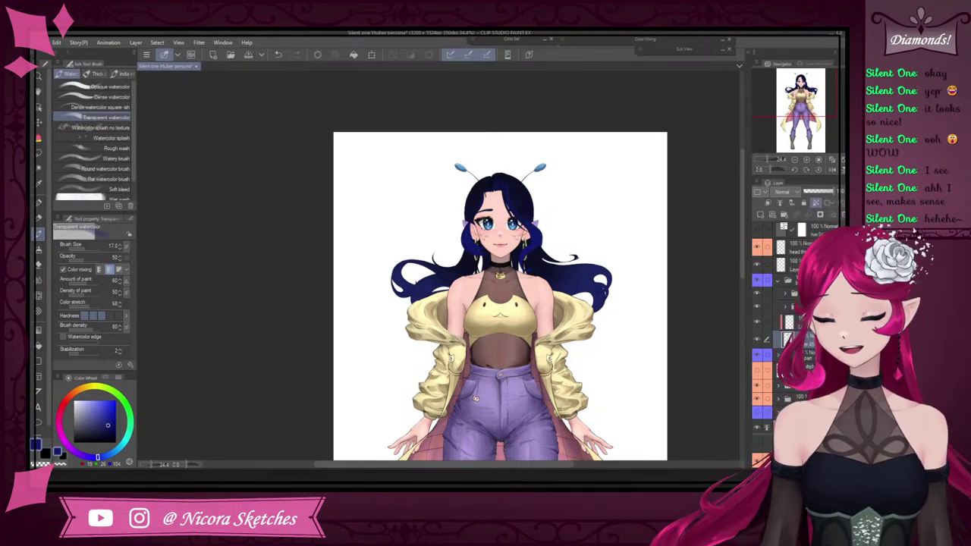
{"action": "scroll", "coordinate": [531, 211], "scroll_direction": "up", "scroll_amount": 1}
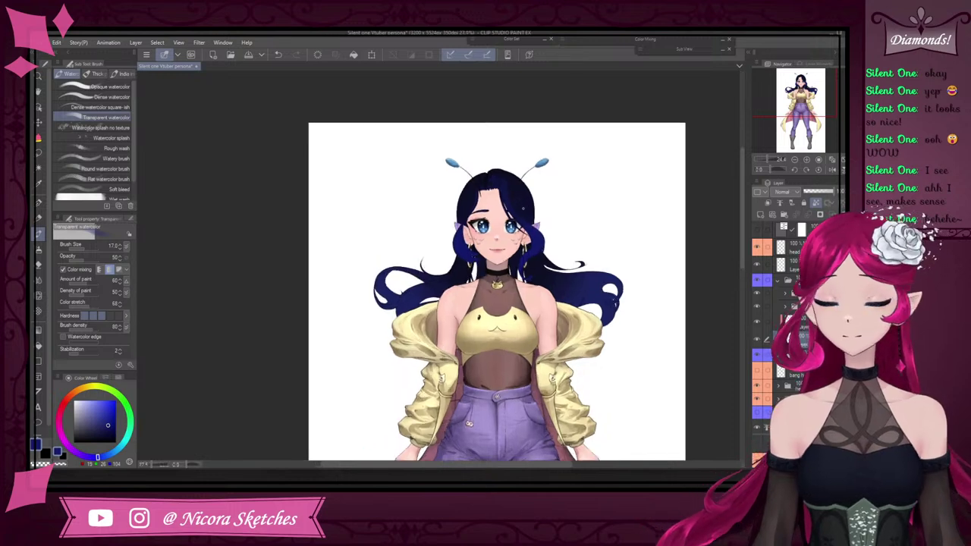
Sample the dark navy from the crown hair and switch to the SOL pencil
{"action": "scroll", "coordinate": [522, 204], "scroll_direction": "up", "scroll_amount": 3}
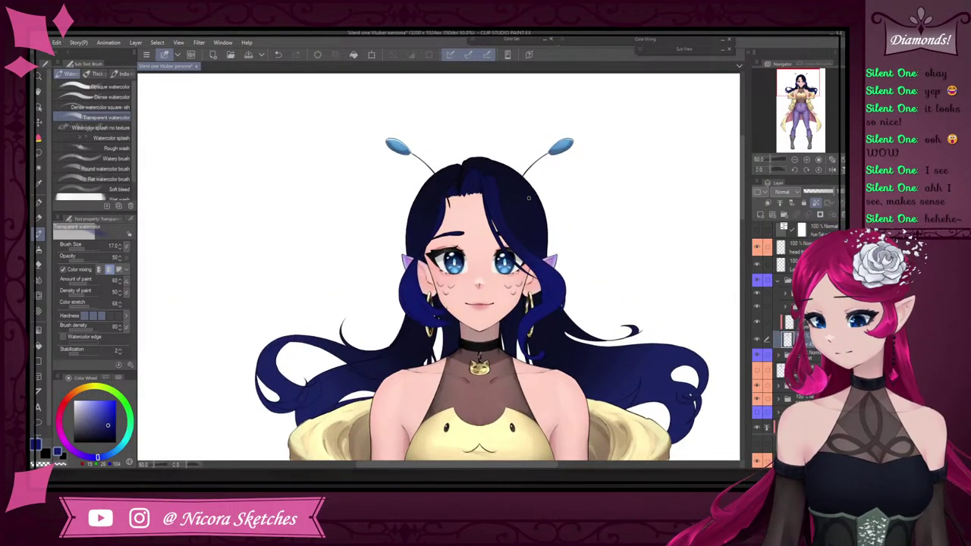
{"action": "scroll", "coordinate": [516, 193], "scroll_direction": "up", "scroll_amount": 3}
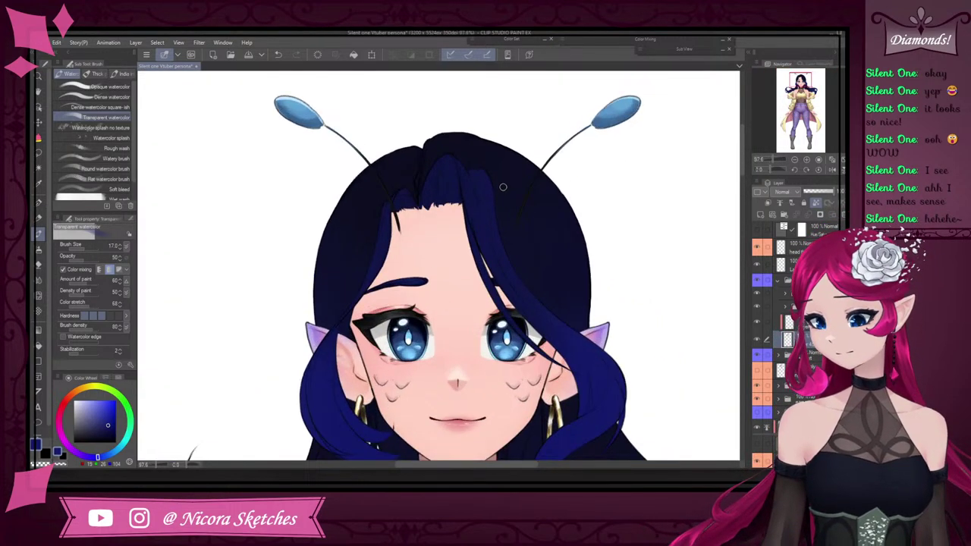
{"action": "left_click", "coordinate": [505, 190], "text": "alt"}
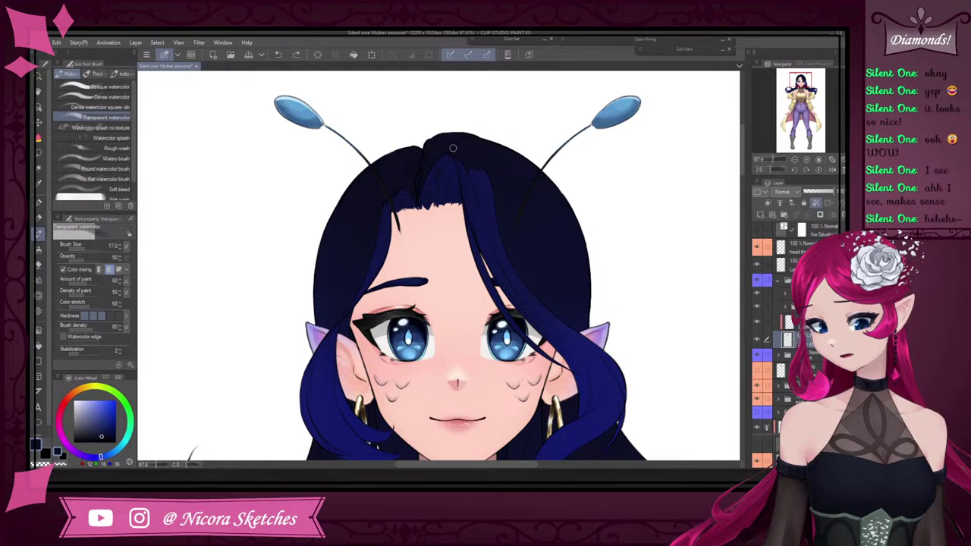
{"action": "left_click", "coordinate": [41, 219]}
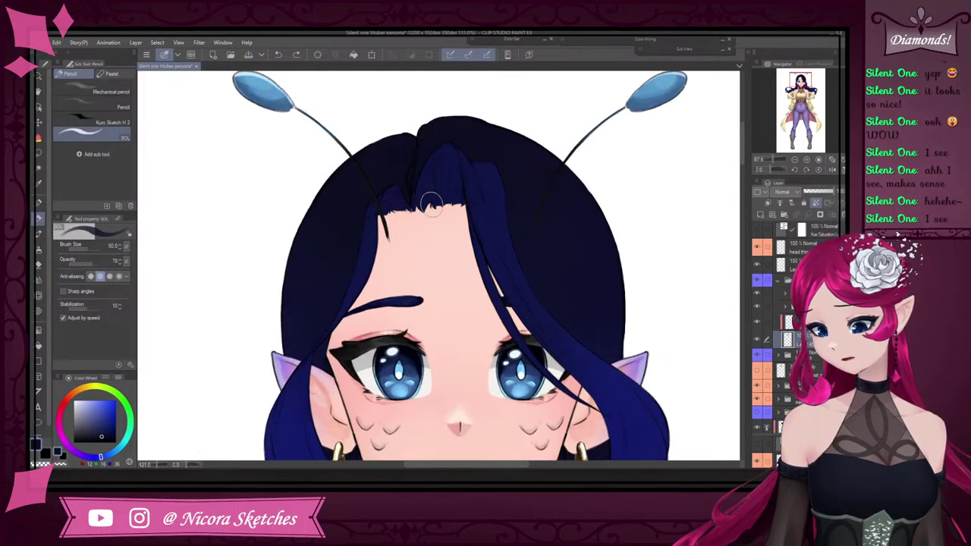
Try shading the central tuft and the upper part of the long side bang with dark navy strokes on the base layer
{"action": "scroll", "coordinate": [448, 191], "scroll_direction": "up", "scroll_amount": 2}
{"action": "left_click_drag", "start_coordinate": [453, 188], "coordinate": [460, 215]}
{"action": "mouse_move", "coordinate": [451, 164]}
{"action": "left_mouse_down"}
{"action": "mouse_move", "coordinate": [429, 233]}
{"action": "mouse_move", "coordinate": [450, 165]}
{"action": "mouse_move", "coordinate": [452, 223]}
{"action": "left_mouse_up"}
{"action": "mouse_move", "coordinate": [438, 167]}
{"action": "left_mouse_down"}
{"action": "mouse_move", "coordinate": [434, 179]}
{"action": "mouse_move", "coordinate": [459, 184]}
{"action": "left_mouse_up"}
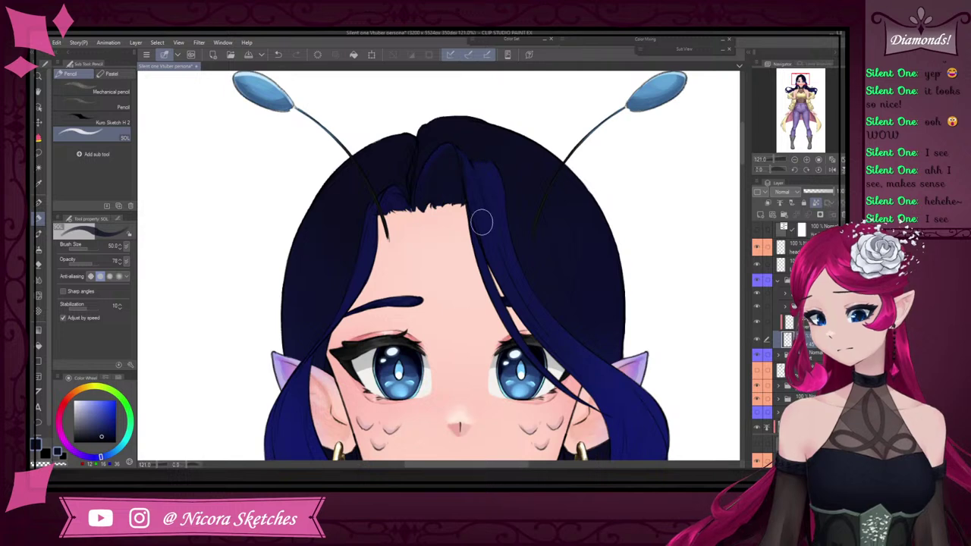
{"action": "scroll", "coordinate": [471, 202], "scroll_direction": "down", "scroll_amount": 2}
{"action": "scroll", "coordinate": [466, 186], "scroll_direction": "up", "scroll_amount": 2}
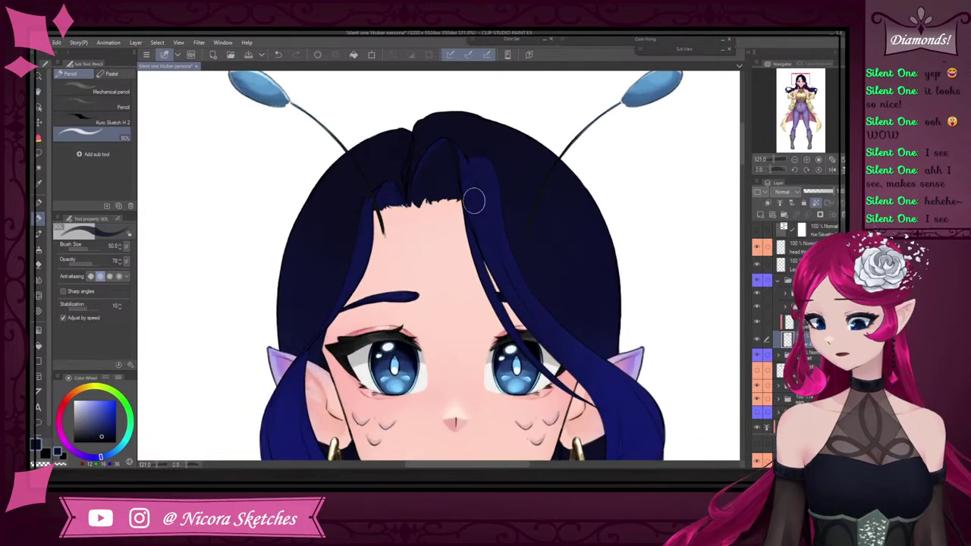
{"action": "mouse_move", "coordinate": [466, 180]}
{"action": "left_mouse_down"}
{"action": "mouse_move", "coordinate": [473, 206]}
{"action": "mouse_move", "coordinate": [488, 202]}
{"action": "mouse_move", "coordinate": [496, 215]}
{"action": "mouse_move", "coordinate": [508, 258]}
{"action": "left_mouse_up"}
{"action": "left_click_drag", "start_coordinate": [481, 220], "coordinate": [491, 230]}
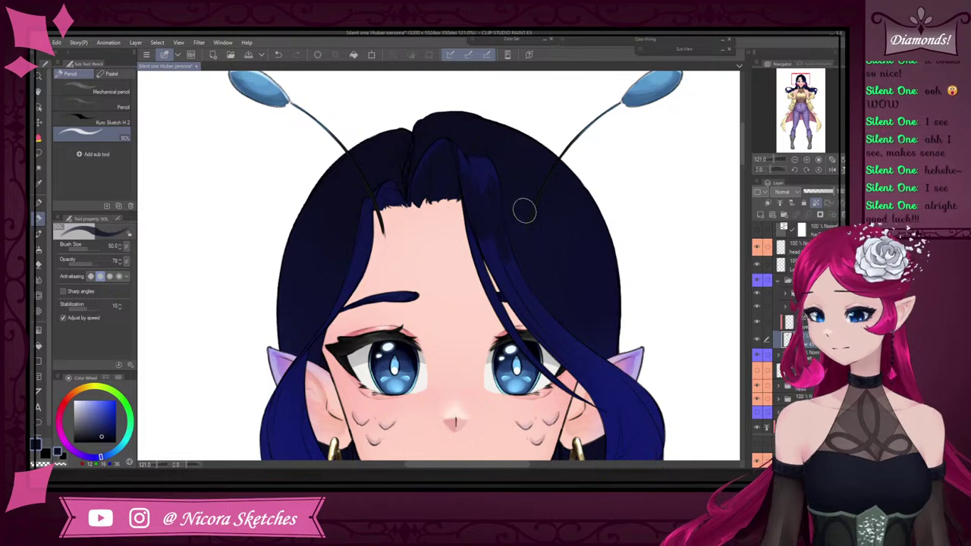
{"action": "left_click_drag", "start_coordinate": [511, 190], "coordinate": [526, 211]}
{"action": "scroll", "coordinate": [526, 211], "scroll_direction": "down", "scroll_amount": 3}
{"action": "scroll", "coordinate": [525, 217], "scroll_direction": "up", "scroll_amount": 2}
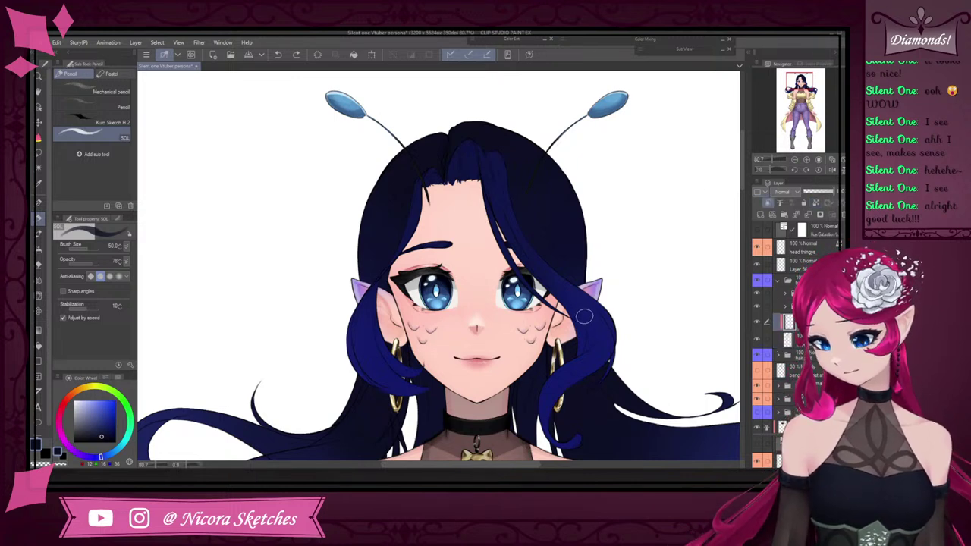
Sample the blue of the curled front lock and set the clipped layer's blending mode to Multiply
{"action": "left_click", "coordinate": [584, 316], "text": "alt"}
{"action": "left_click", "coordinate": [774, 198]}
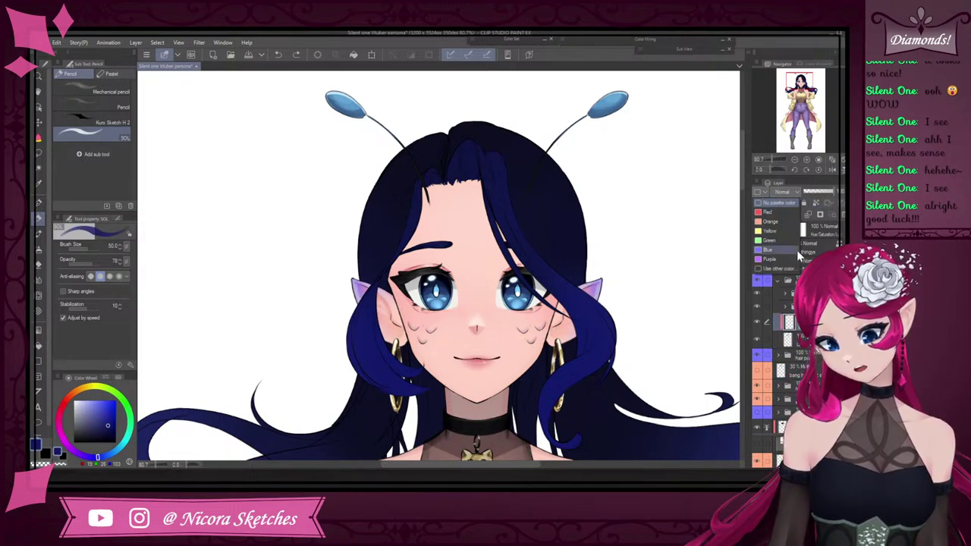
{"action": "left_click", "coordinate": [790, 194]}
{"action": "left_click", "coordinate": [791, 192]}
{"action": "left_click", "coordinate": [789, 220]}
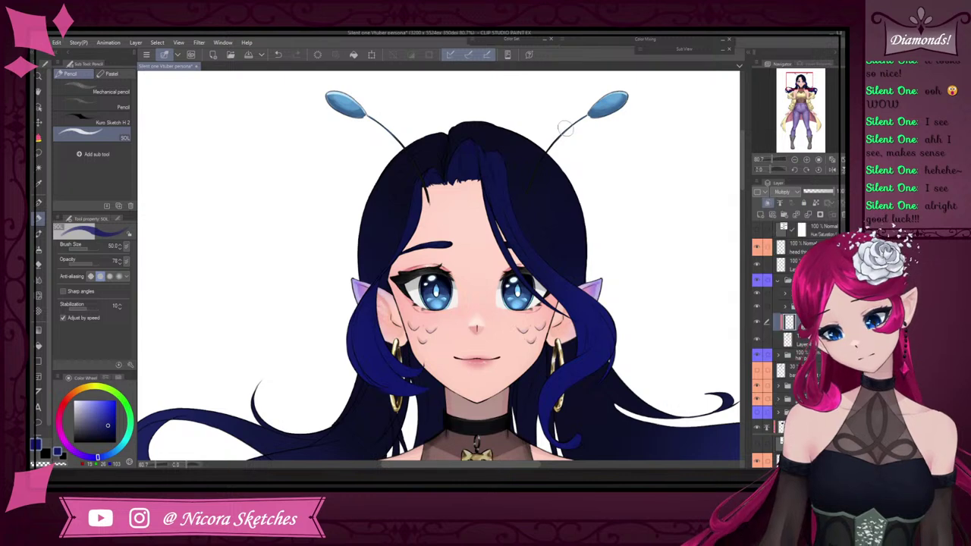
Shade the upper part of the long side bang and the inside of the central tuft on the Multiply layer
{"action": "mouse_move", "coordinate": [495, 191]}
{"action": "left_mouse_down"}
{"action": "mouse_move", "coordinate": [490, 185]}
{"action": "mouse_move", "coordinate": [508, 212]}
{"action": "left_mouse_up"}
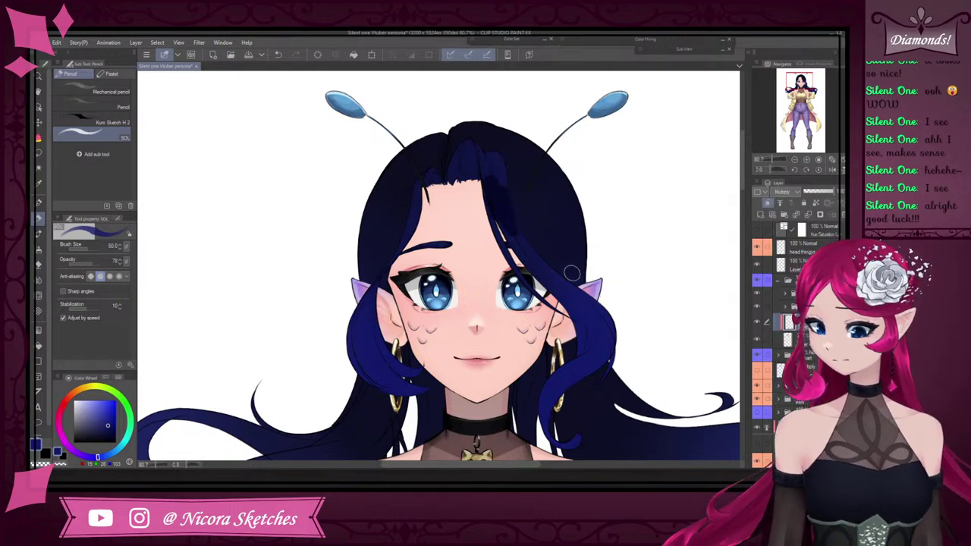
{"action": "mouse_move", "coordinate": [472, 164]}
{"action": "left_mouse_down"}
{"action": "mouse_move", "coordinate": [471, 134]}
{"action": "mouse_move", "coordinate": [456, 146]}
{"action": "mouse_move", "coordinate": [436, 195]}
{"action": "mouse_move", "coordinate": [442, 214]}
{"action": "mouse_move", "coordinate": [462, 199]}
{"action": "mouse_move", "coordinate": [474, 127]}
{"action": "mouse_move", "coordinate": [487, 194]}
{"action": "left_mouse_up"}
{"action": "scroll", "coordinate": [495, 288], "scroll_direction": "down", "scroll_amount": 5}
{"action": "scroll", "coordinate": [481, 227], "scroll_direction": "up", "scroll_amount": 4}
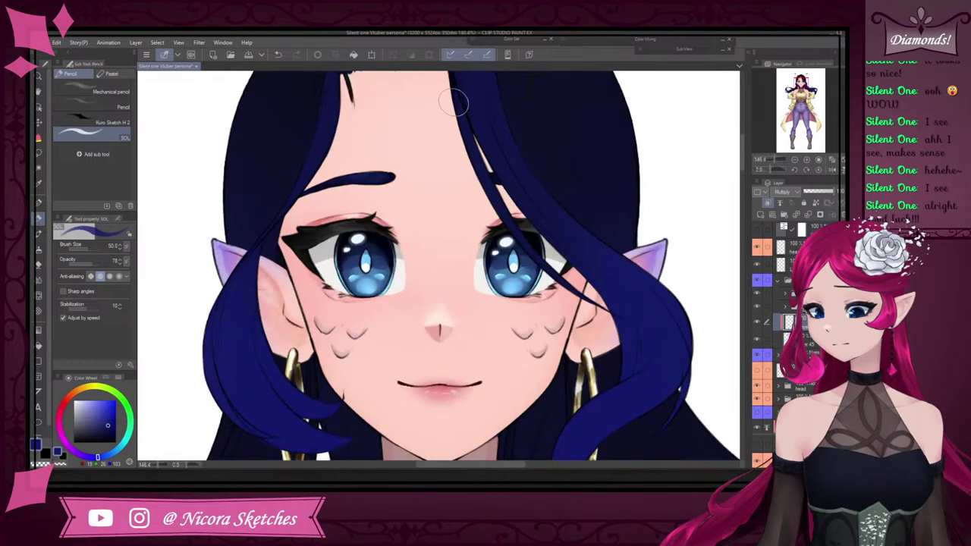
{"action": "scroll", "coordinate": [527, 255], "scroll_direction": "down", "scroll_amount": 5}
{"action": "scroll", "coordinate": [481, 206], "scroll_direction": "up", "scroll_amount": 4}
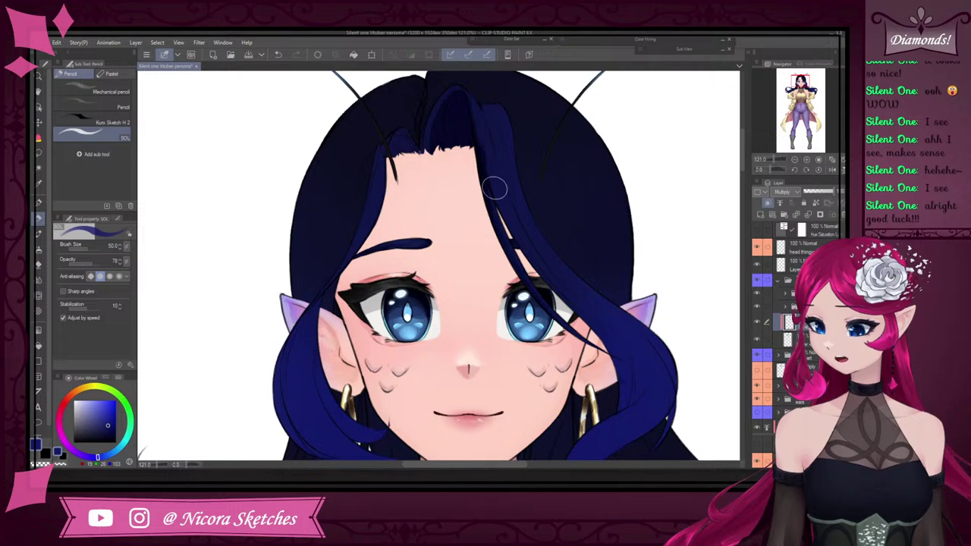
{"action": "scroll", "coordinate": [495, 189], "scroll_direction": "down", "scroll_amount": 5}
{"action": "scroll", "coordinate": [511, 185], "scroll_direction": "up", "scroll_amount": 6}
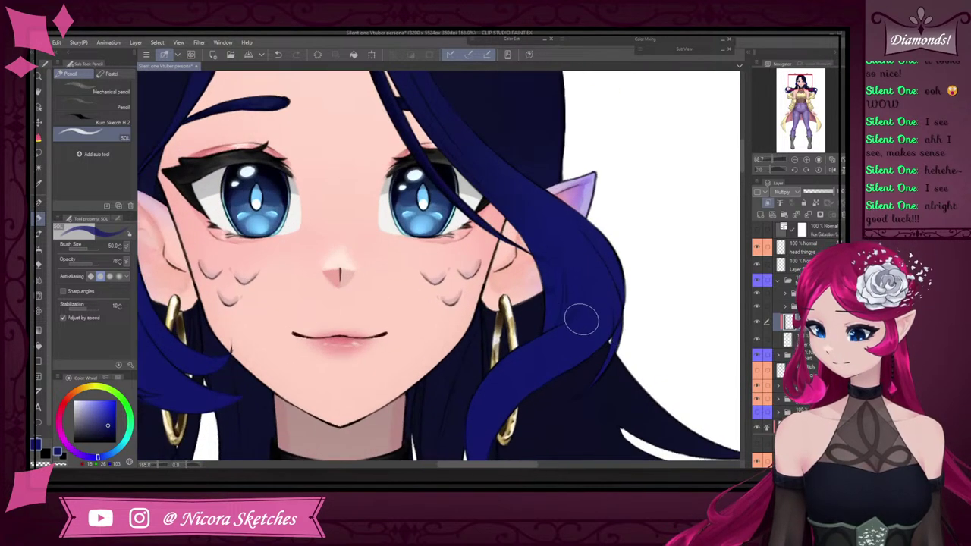
{"action": "mouse_move", "coordinate": [547, 321]}
{"action": "left_mouse_down"}
{"action": "mouse_move", "coordinate": [580, 241]}
{"action": "mouse_move", "coordinate": [572, 304]}
{"action": "mouse_move", "coordinate": [587, 270]}
{"action": "mouse_move", "coordinate": [553, 313]}
{"action": "mouse_move", "coordinate": [547, 250]}
{"action": "mouse_move", "coordinate": [585, 233]}
{"action": "left_mouse_up"}
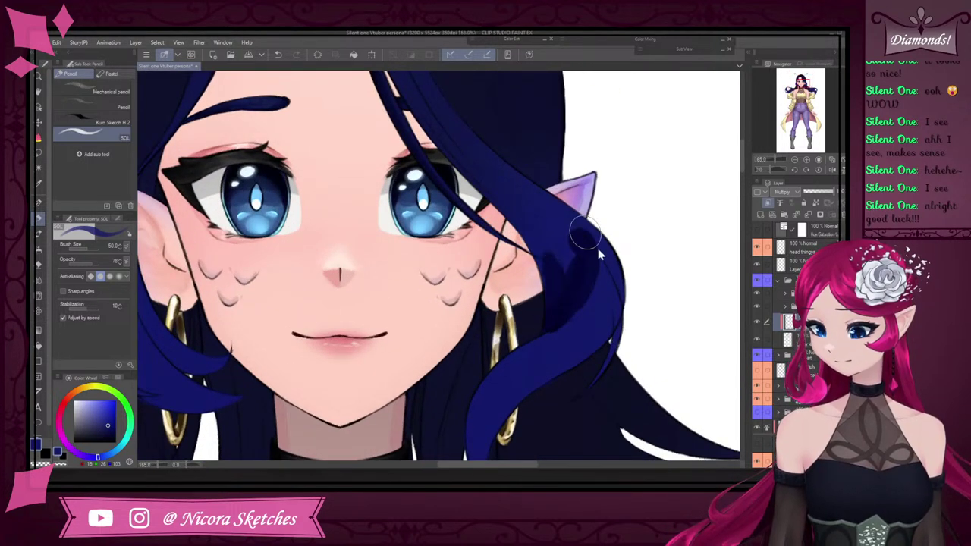
{"action": "key", "text": "ctrl+z"}
{"action": "key", "text": "ctrl+z"}
Shade the inner bend of the long side bang beside the ear with the SOL pencil
{"action": "scroll", "coordinate": [580, 279], "scroll_direction": "down", "scroll_amount": 5}
{"action": "scroll", "coordinate": [571, 287], "scroll_direction": "up", "scroll_amount": 4}
{"action": "mouse_move", "coordinate": [563, 279]}
{"action": "left_mouse_down"}
{"action": "mouse_move", "coordinate": [562, 304]}
{"action": "mouse_move", "coordinate": [581, 284]}
{"action": "mouse_move", "coordinate": [560, 310]}
{"action": "mouse_move", "coordinate": [585, 273]}
{"action": "mouse_move", "coordinate": [580, 286]}
{"action": "mouse_move", "coordinate": [580, 271]}
{"action": "mouse_move", "coordinate": [557, 263]}
{"action": "mouse_move", "coordinate": [543, 242]}
{"action": "mouse_move", "coordinate": [577, 260]}
{"action": "left_mouse_up"}
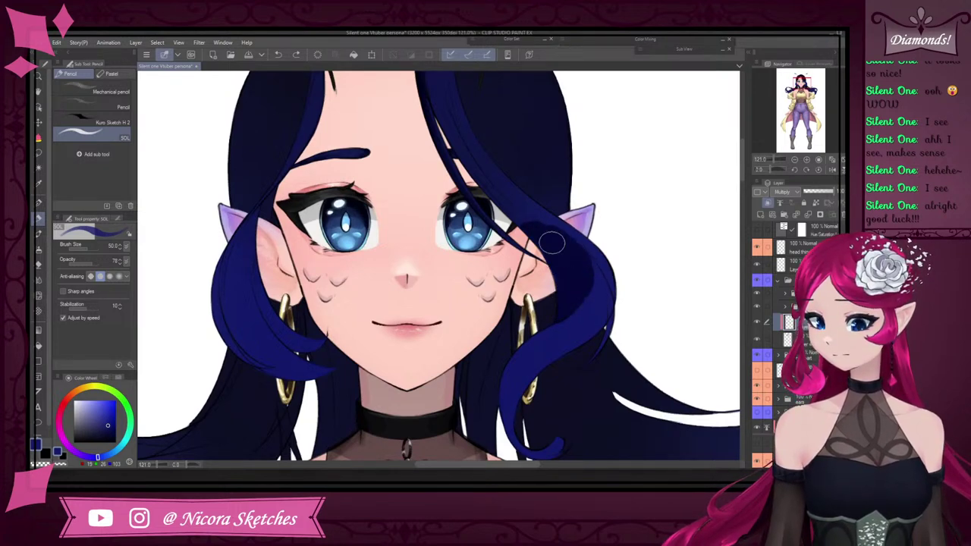
{"action": "scroll", "coordinate": [531, 236], "scroll_direction": "down", "scroll_amount": 5}
{"action": "scroll", "coordinate": [527, 233], "scroll_direction": "up", "scroll_amount": 4}
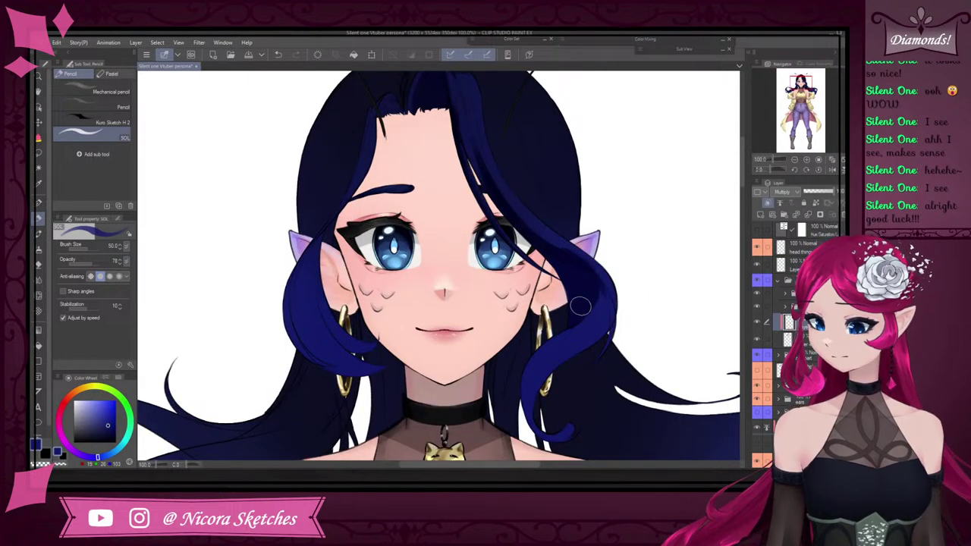
{"action": "left_click_drag", "start_coordinate": [578, 254], "coordinate": [603, 308]}
Add shadow strokes along the lower curl of the long side bang, over the hoop earring
{"action": "scroll", "coordinate": [560, 367], "scroll_direction": "up", "scroll_amount": 3}
{"action": "mouse_move", "coordinate": [521, 379]}
{"action": "left_mouse_down"}
{"action": "mouse_move", "coordinate": [516, 354]}
{"action": "mouse_move", "coordinate": [539, 346]}
{"action": "mouse_move", "coordinate": [544, 361]}
{"action": "mouse_move", "coordinate": [569, 348]}
{"action": "left_mouse_up"}
{"action": "scroll", "coordinate": [520, 391], "scroll_direction": "down", "scroll_amount": 5}
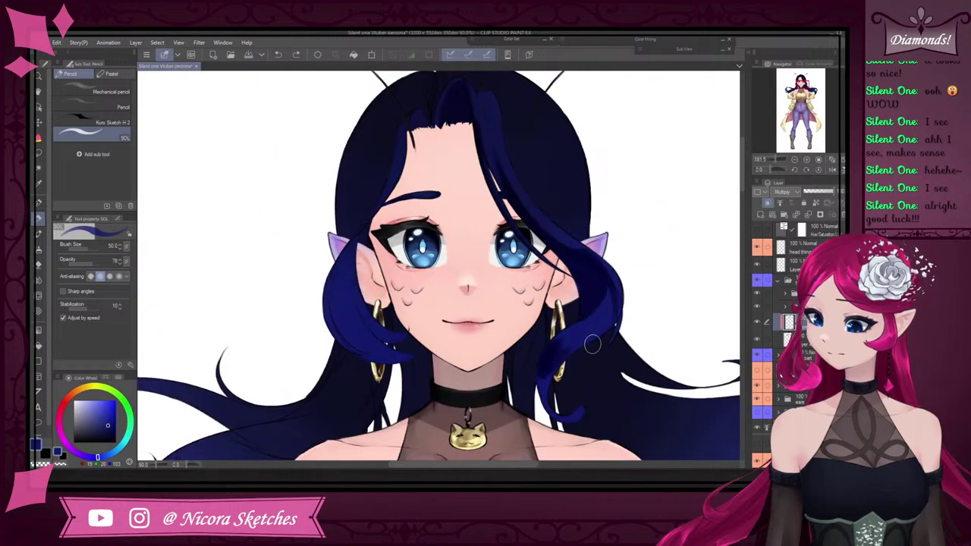
{"action": "scroll", "coordinate": [579, 350], "scroll_direction": "up", "scroll_amount": 4}
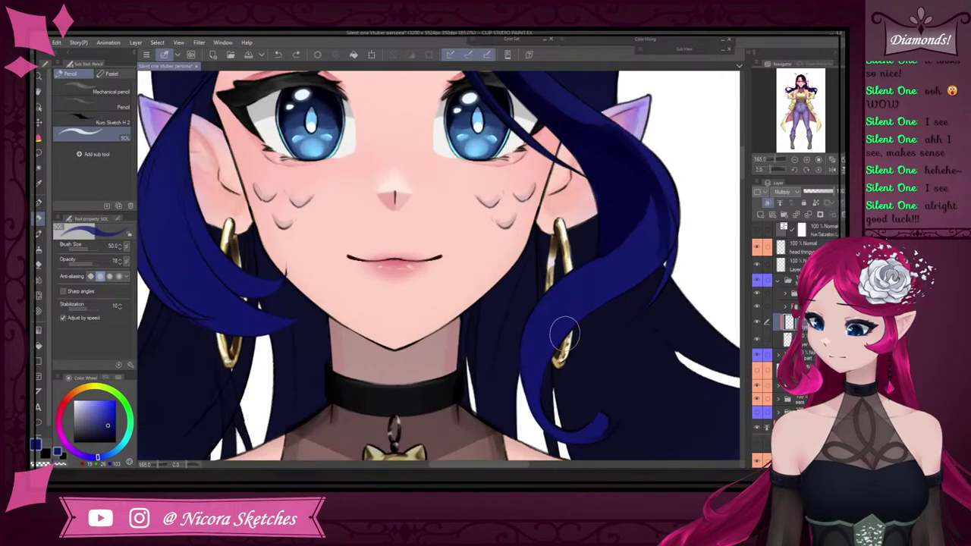
{"action": "mouse_move", "coordinate": [560, 393]}
{"action": "left_mouse_down"}
{"action": "mouse_move", "coordinate": [526, 346]}
{"action": "mouse_move", "coordinate": [527, 375]}
{"action": "mouse_move", "coordinate": [538, 309]}
{"action": "left_mouse_up"}
{"action": "scroll", "coordinate": [642, 281], "scroll_direction": "down", "scroll_amount": 5}
{"action": "scroll", "coordinate": [642, 281], "scroll_direction": "up", "scroll_amount": 3}
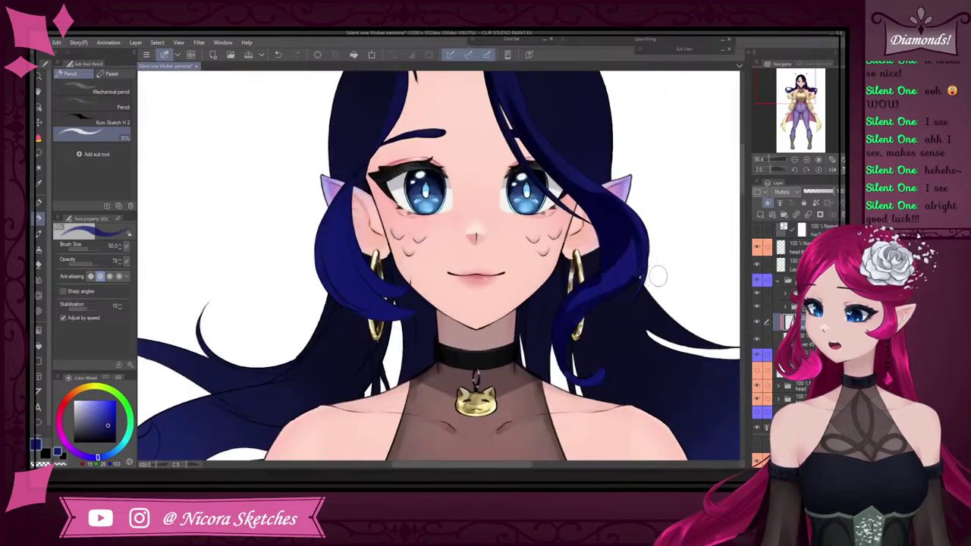
{"action": "scroll", "coordinate": [599, 355], "scroll_direction": "up", "scroll_amount": 3}
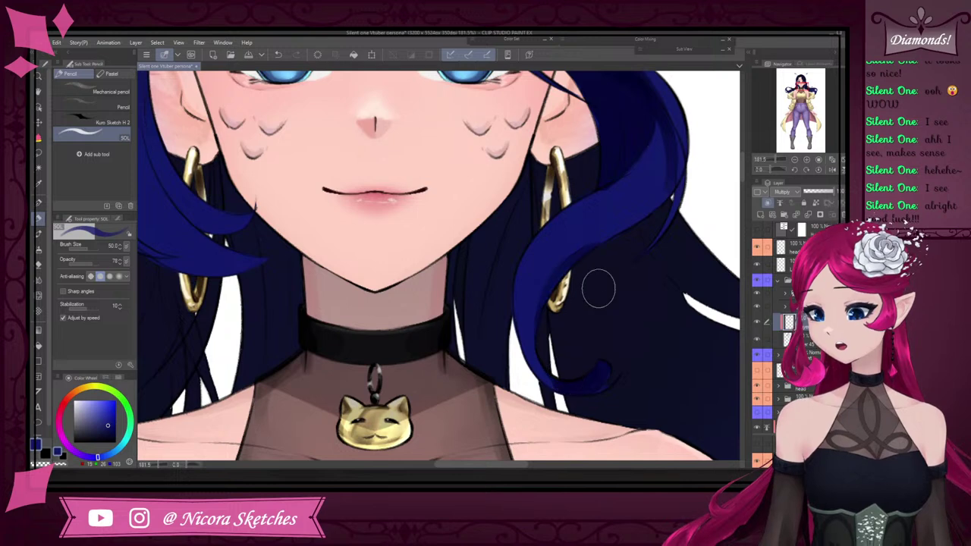
Clean up the long lock's lower edge on the base layer with the Hard eraser, and return to the SOL pencil on the Multiply layer
{"action": "scroll", "coordinate": [668, 201], "scroll_direction": "up", "scroll_amount": 5}
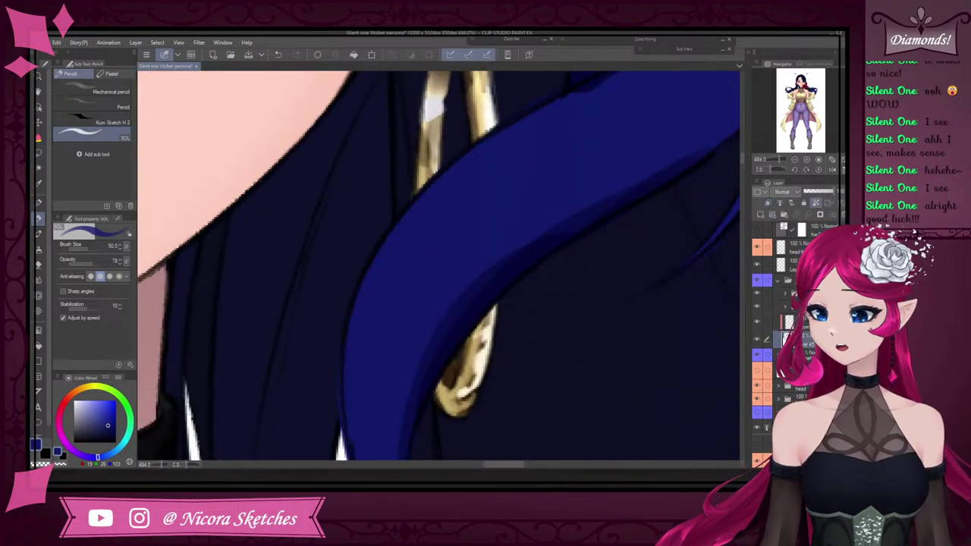
{"action": "key", "text": "e"}
{"action": "left_click", "coordinate": [129, 86]}
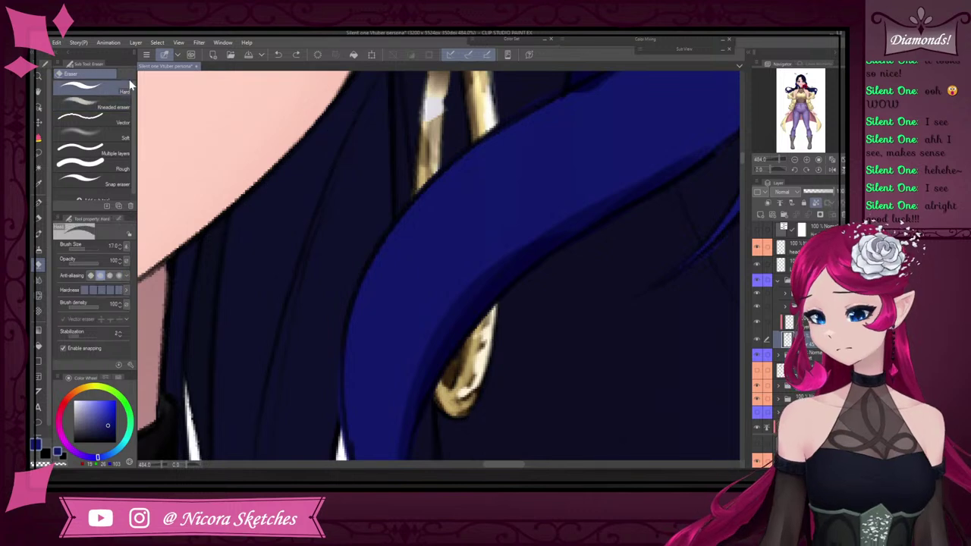
{"action": "scroll", "coordinate": [644, 220], "scroll_direction": "up", "scroll_amount": 2}
{"action": "scroll", "coordinate": [481, 329], "scroll_direction": "down", "scroll_amount": 4}
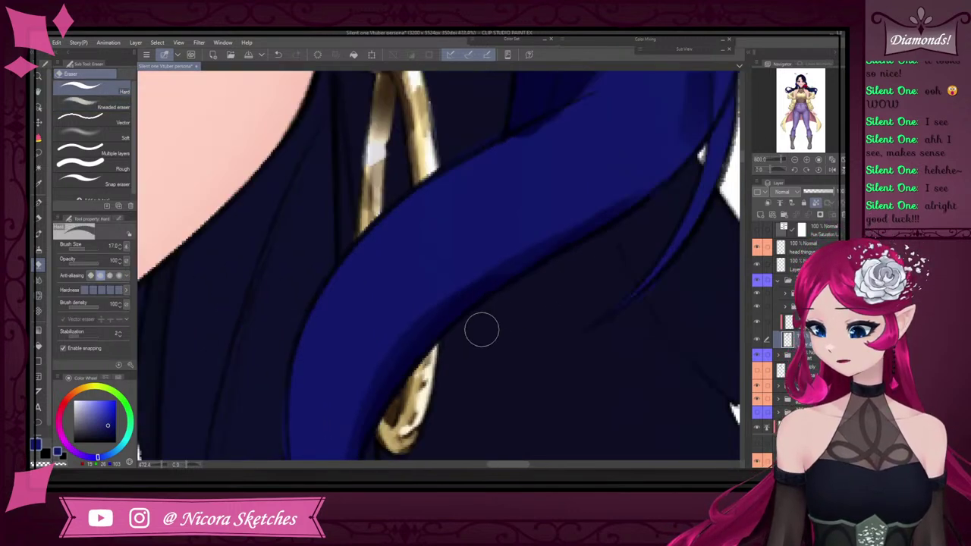
{"action": "scroll", "coordinate": [585, 310], "scroll_direction": "up", "scroll_amount": 3}
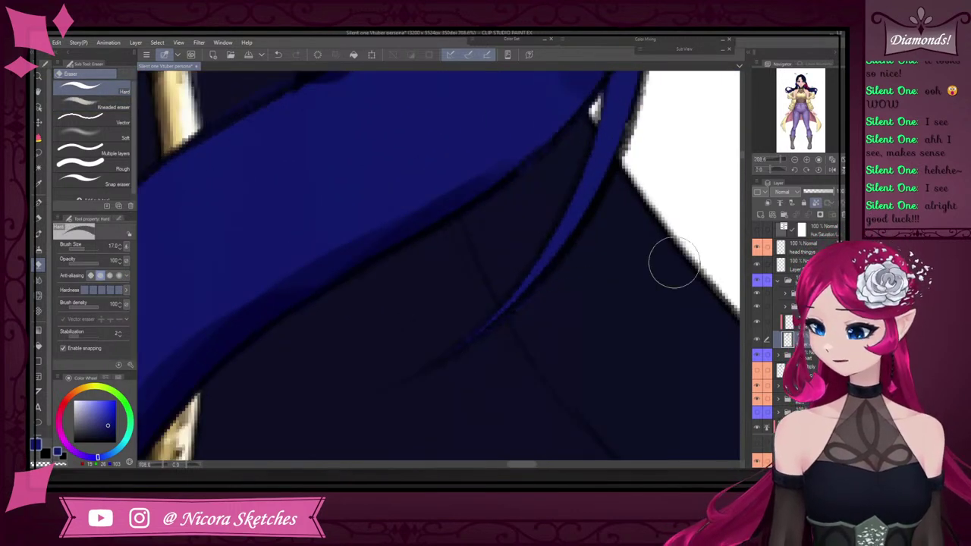
{"action": "left_click", "coordinate": [43, 218]}
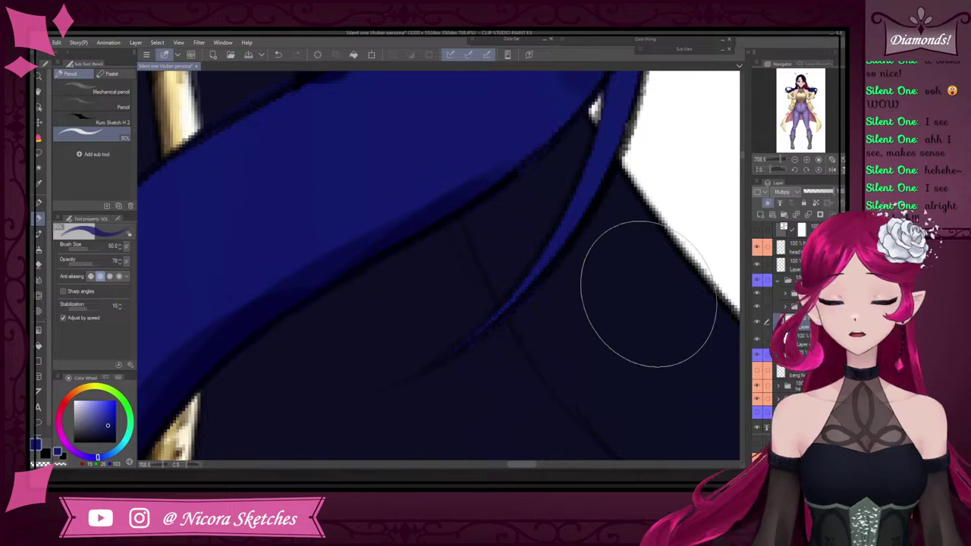
Darken the lower curl of the long side bang down to its tip with the SOL pencil at size 50
{"action": "scroll", "coordinate": [646, 304], "scroll_direction": "down", "scroll_amount": 5}
{"action": "scroll", "coordinate": [642, 238], "scroll_direction": "up", "scroll_amount": 2}
{"action": "scroll", "coordinate": [466, 335], "scroll_direction": "down", "scroll_amount": 3}
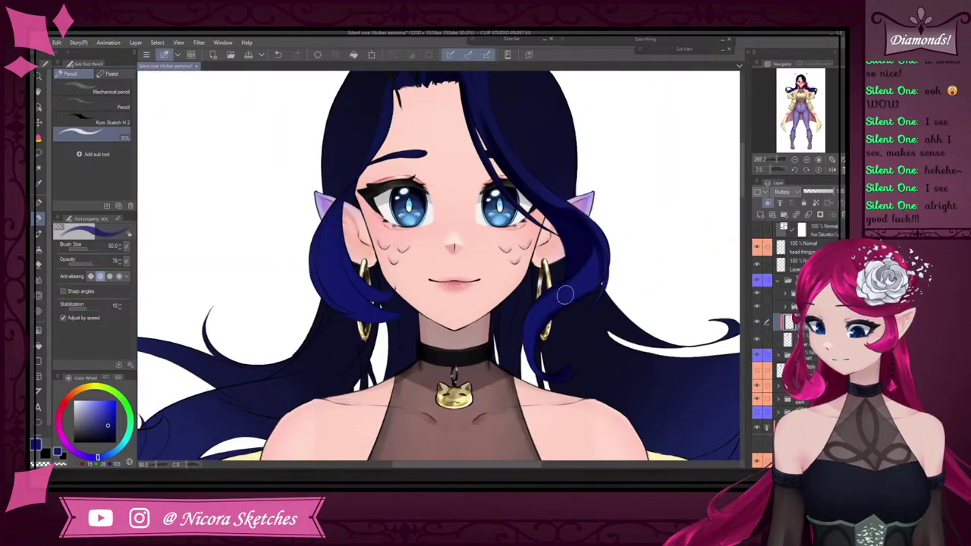
{"action": "scroll", "coordinate": [501, 303], "scroll_direction": "up", "scroll_amount": 2}
{"action": "scroll", "coordinate": [523, 341], "scroll_direction": "up", "scroll_amount": 1}
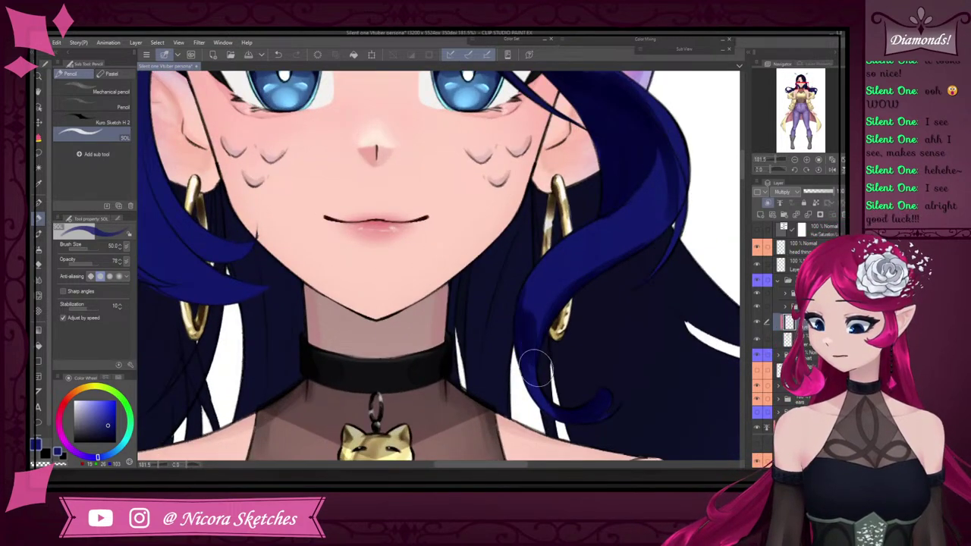
{"action": "scroll", "coordinate": [535, 379], "scroll_direction": "down", "scroll_amount": 4}
{"action": "scroll", "coordinate": [550, 326], "scroll_direction": "up", "scroll_amount": 3}
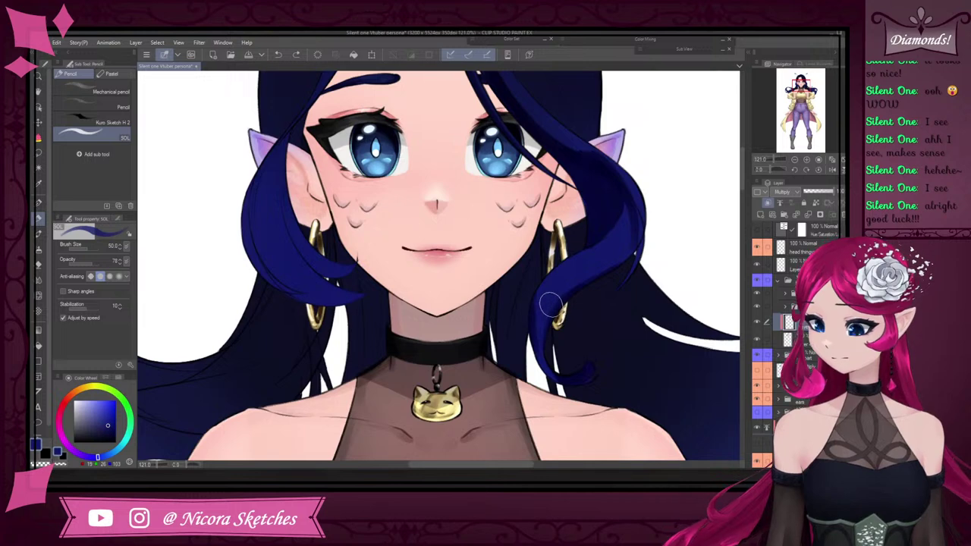
{"action": "scroll", "coordinate": [550, 319], "scroll_direction": "up", "scroll_amount": 2}
{"action": "scroll", "coordinate": [547, 312], "scroll_direction": "down", "scroll_amount": 1}
{"action": "scroll", "coordinate": [548, 325], "scroll_direction": "down", "scroll_amount": 2}
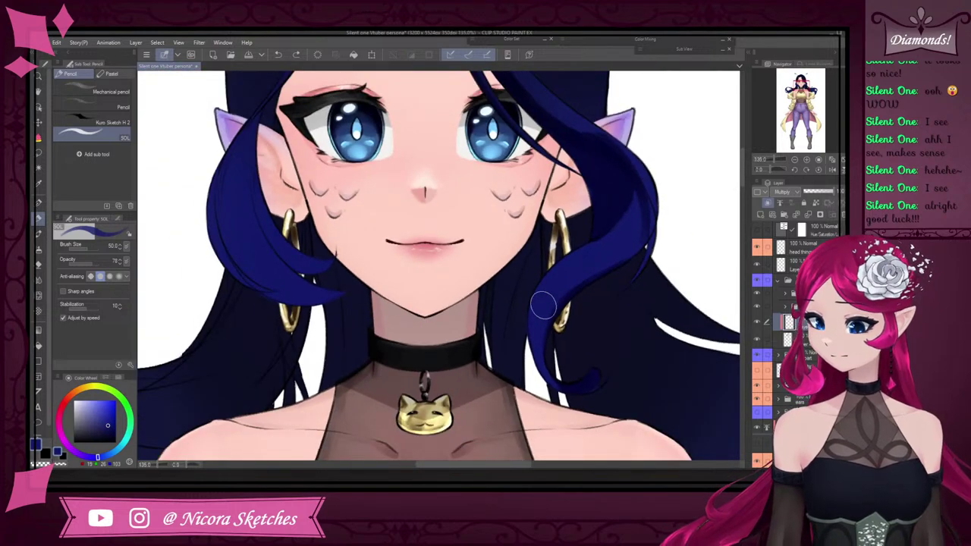
Enlarge the brush to 70 and block in shadow patches across the middle of the long side bang's curl
{"action": "scroll", "coordinate": [543, 312], "scroll_direction": "up", "scroll_amount": 2}
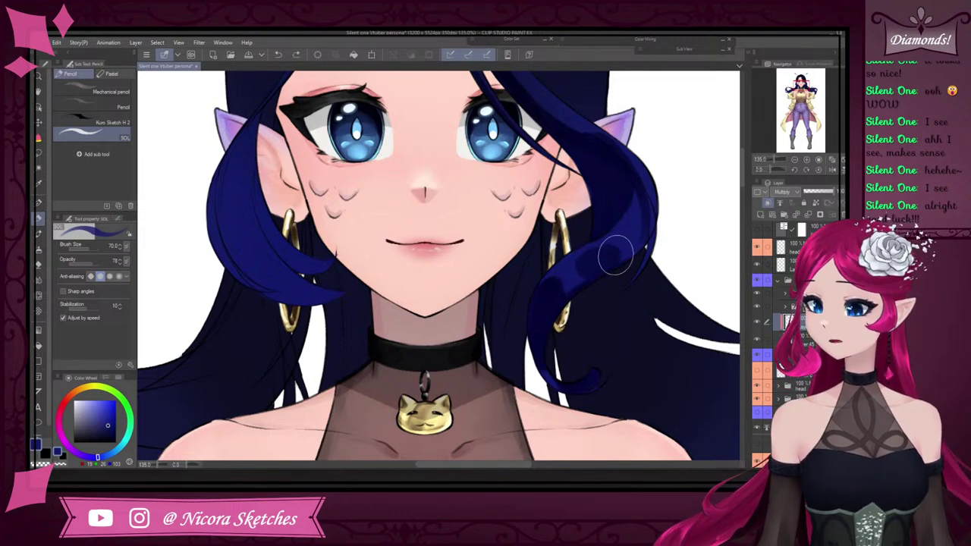
{"action": "scroll", "coordinate": [614, 258], "scroll_direction": "down", "scroll_amount": 3}
{"action": "scroll", "coordinate": [607, 266], "scroll_direction": "up", "scroll_amount": 4}
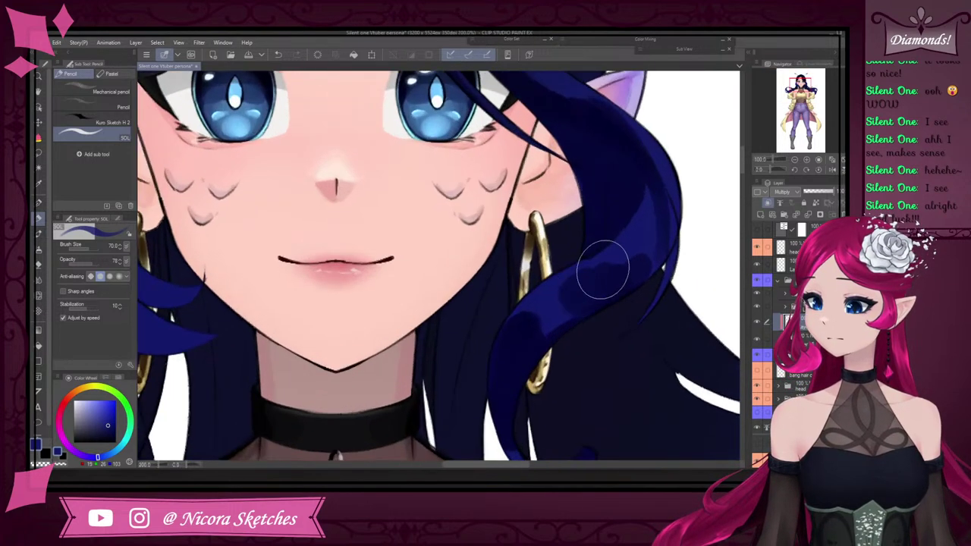
Carve blue highlights back out of the long side bang's shading with transparent colour, reducing the brush to 50
{"action": "key", "text": "c"}
{"action": "key", "text": "["}
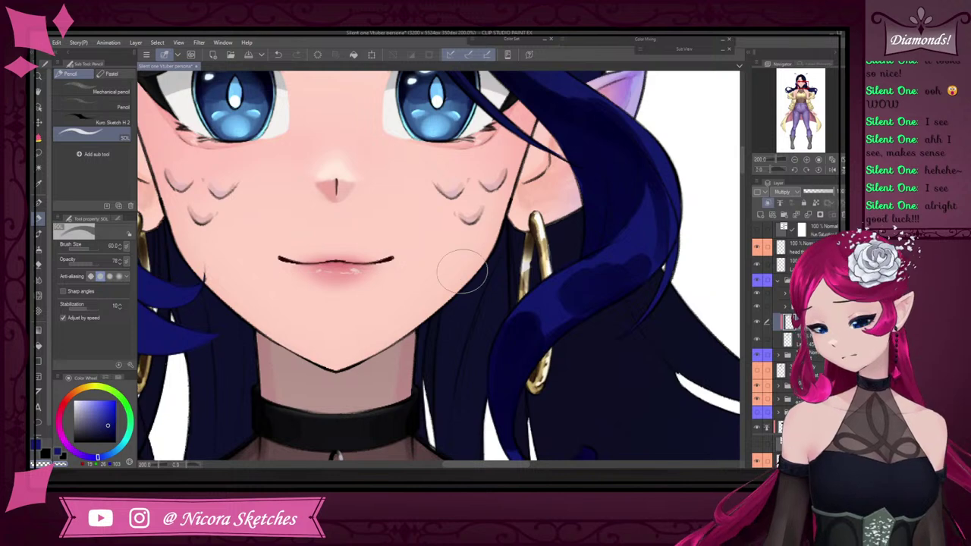
{"action": "key", "text": "bracketleft"}
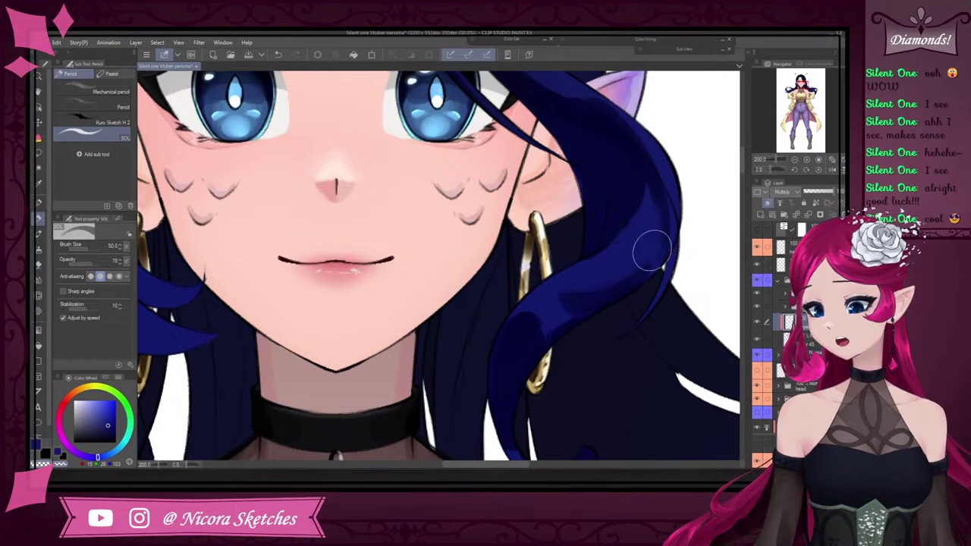
{"action": "scroll", "coordinate": [657, 235], "scroll_direction": "down", "scroll_amount": 4}
{"action": "scroll", "coordinate": [635, 164], "scroll_direction": "up", "scroll_amount": 3}
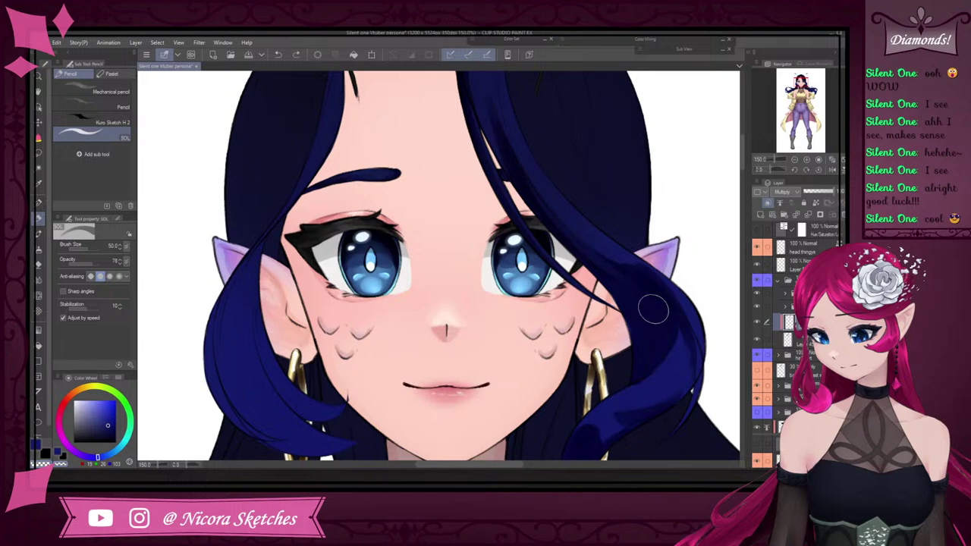
{"action": "scroll", "coordinate": [650, 284], "scroll_direction": "down", "scroll_amount": 3}
{"action": "scroll", "coordinate": [653, 319], "scroll_direction": "up", "scroll_amount": 3}
{"action": "scroll", "coordinate": [657, 341], "scroll_direction": "down", "scroll_amount": 6}
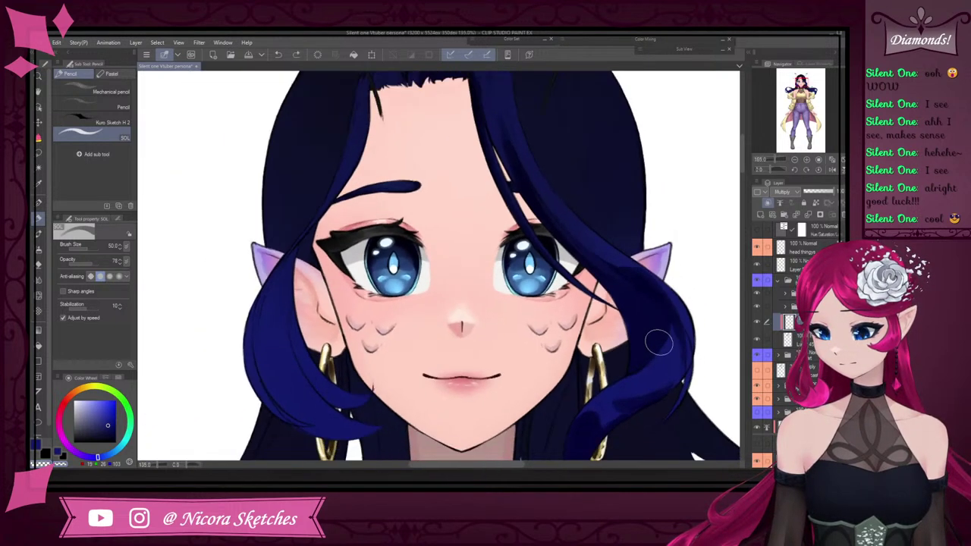
{"action": "scroll", "coordinate": [645, 332], "scroll_direction": "up", "scroll_amount": 4}
{"action": "scroll", "coordinate": [665, 354], "scroll_direction": "down", "scroll_amount": 3}
{"action": "scroll", "coordinate": [606, 202], "scroll_direction": "up", "scroll_amount": 4}
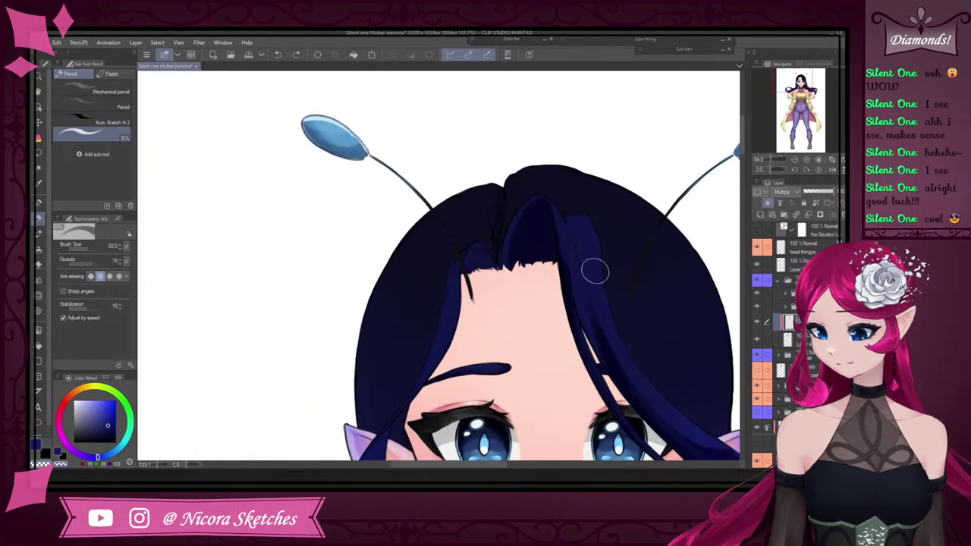
Switch back to the drawing colour and shade the root of the long side bang beside the central tuft
{"action": "left_click", "coordinate": [38, 442]}
{"action": "left_click_drag", "start_coordinate": [564, 224], "coordinate": [580, 251]}
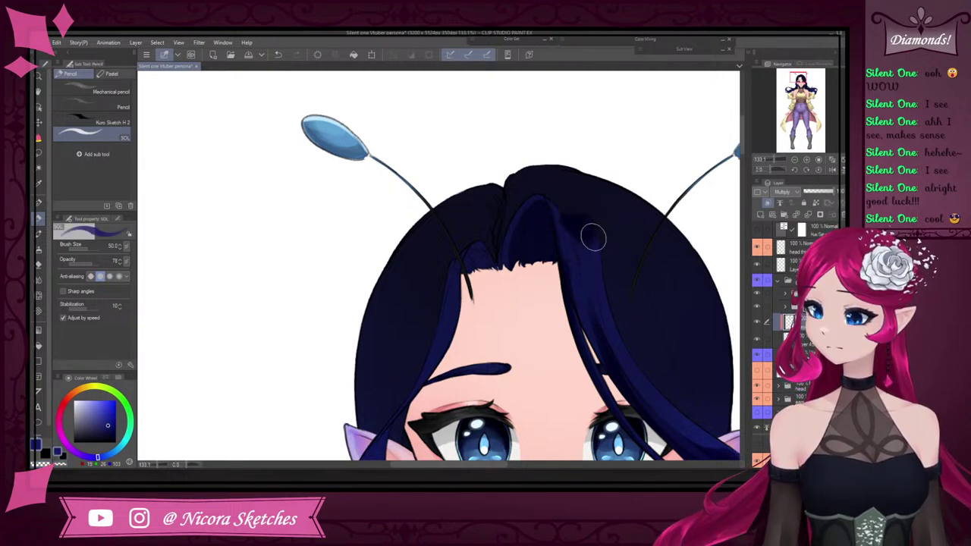
{"action": "scroll", "coordinate": [668, 395], "scroll_direction": "down", "scroll_amount": 3}
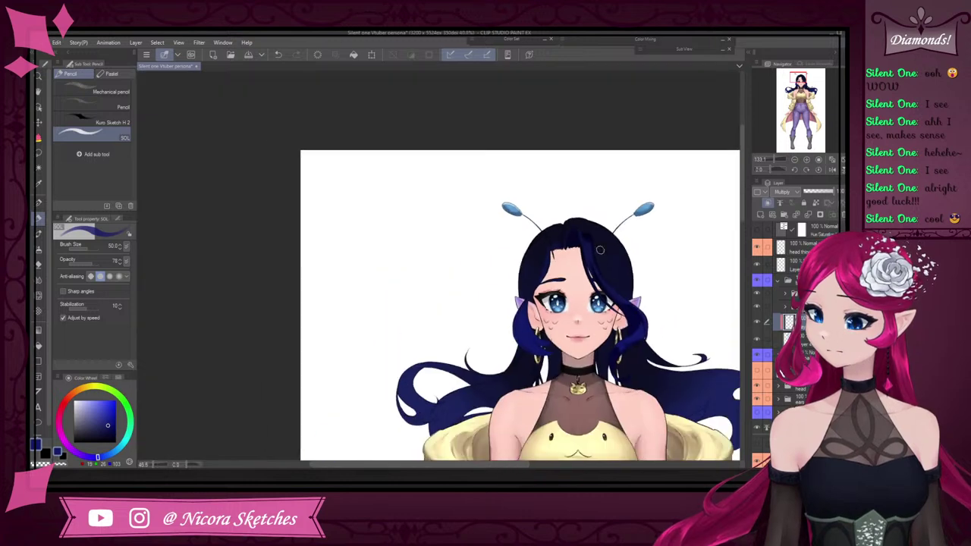
{"action": "scroll", "coordinate": [524, 205], "scroll_direction": "up", "scroll_amount": 4}
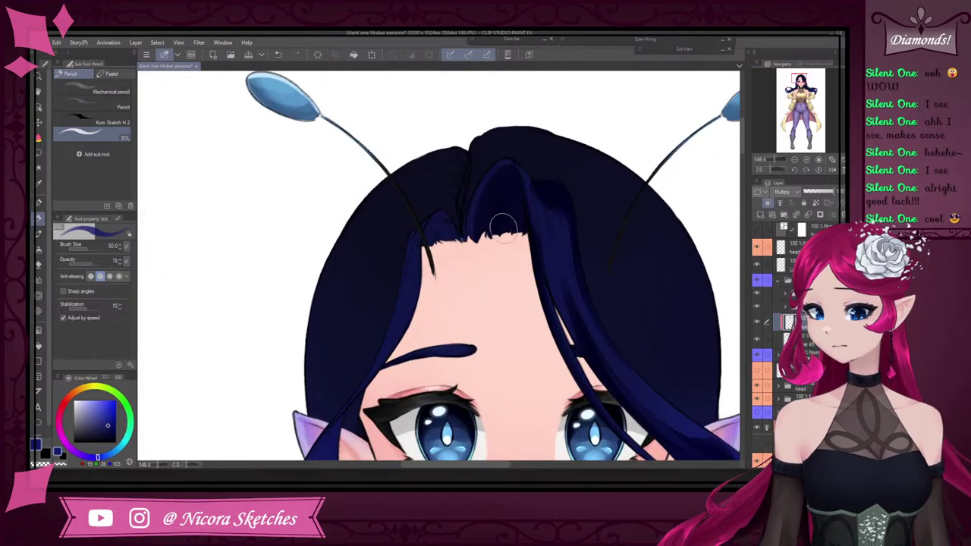
Deepen the shadow inside the central tuft above the forehead
{"action": "scroll", "coordinate": [522, 243], "scroll_direction": "down", "scroll_amount": 3}
{"action": "scroll", "coordinate": [527, 205], "scroll_direction": "up", "scroll_amount": 3}
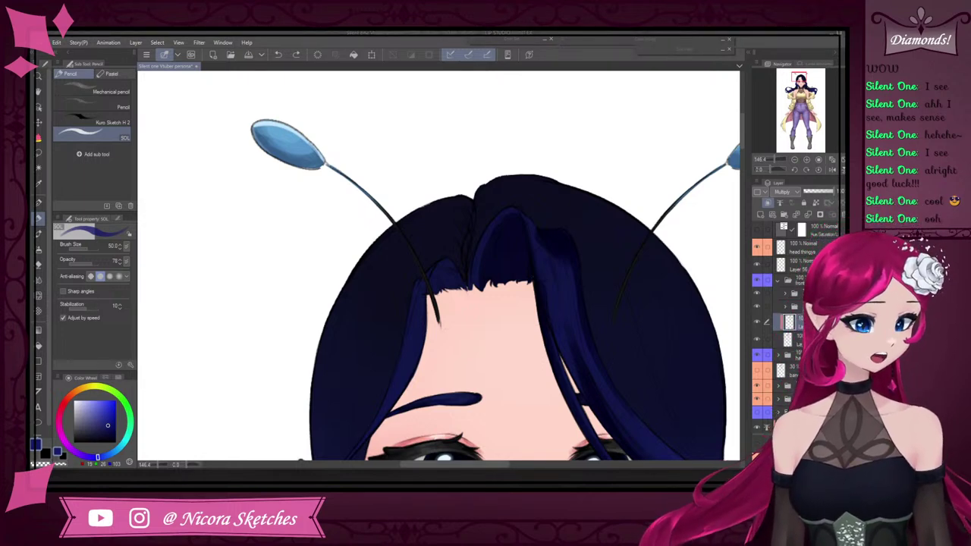
{"action": "scroll", "coordinate": [523, 259], "scroll_direction": "up", "scroll_amount": 2}
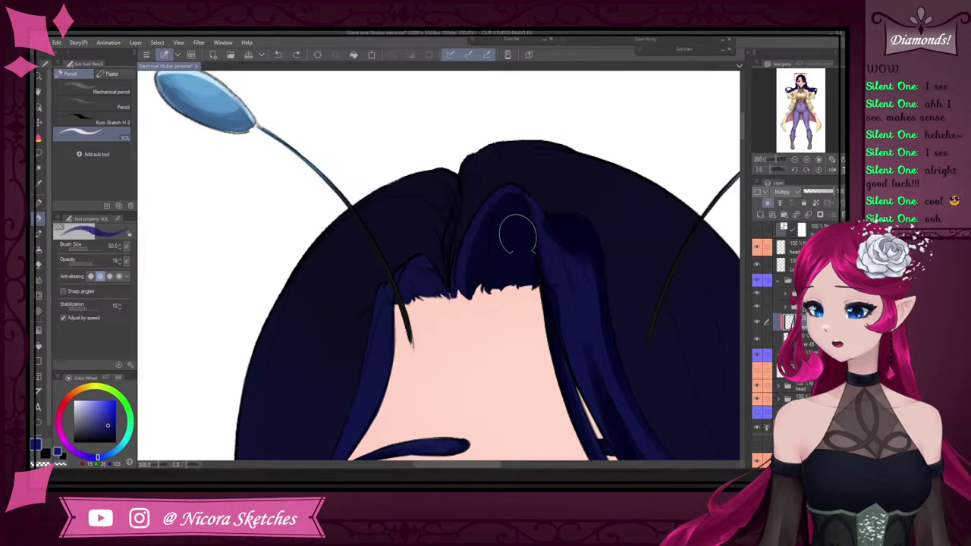
{"action": "scroll", "coordinate": [543, 189], "scroll_direction": "up", "scroll_amount": 3}
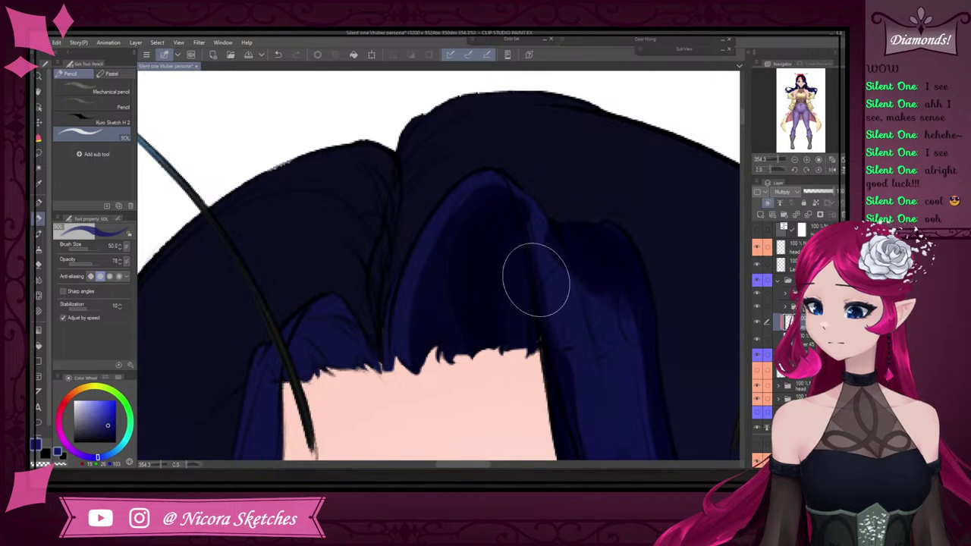
Carve blue highlights along the root of the long side bang with transparent colour, reducing the brush size to 25
{"action": "left_click", "coordinate": [38, 464]}
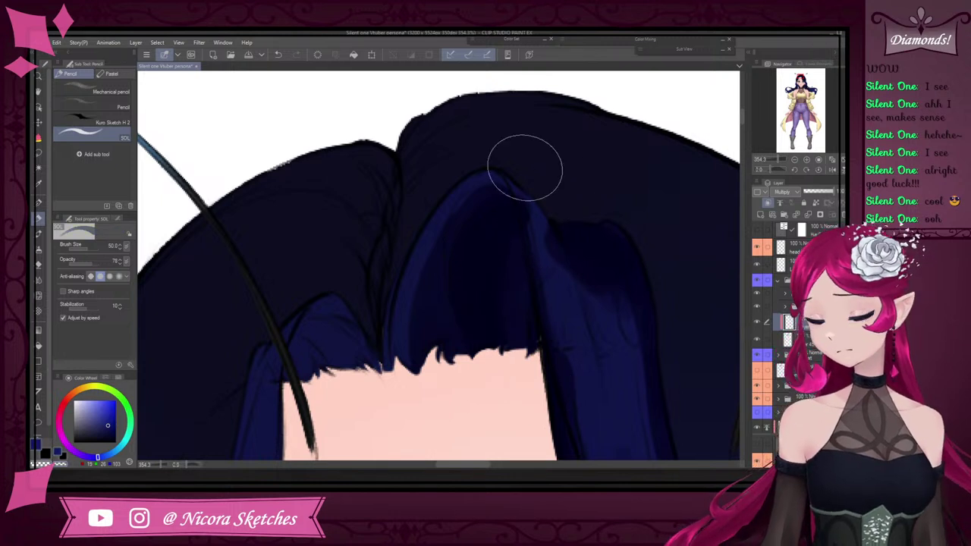
{"action": "key", "text": "bracketleft"}
{"action": "key", "text": "bracketleft"}
{"action": "key", "text": "bracketleft"}
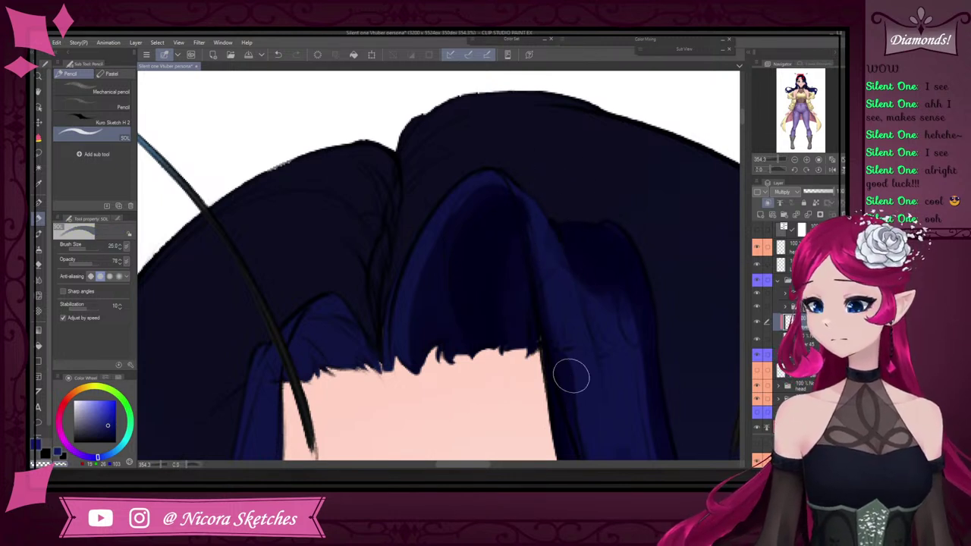
{"action": "scroll", "coordinate": [580, 367], "scroll_direction": "down", "scroll_amount": 3}
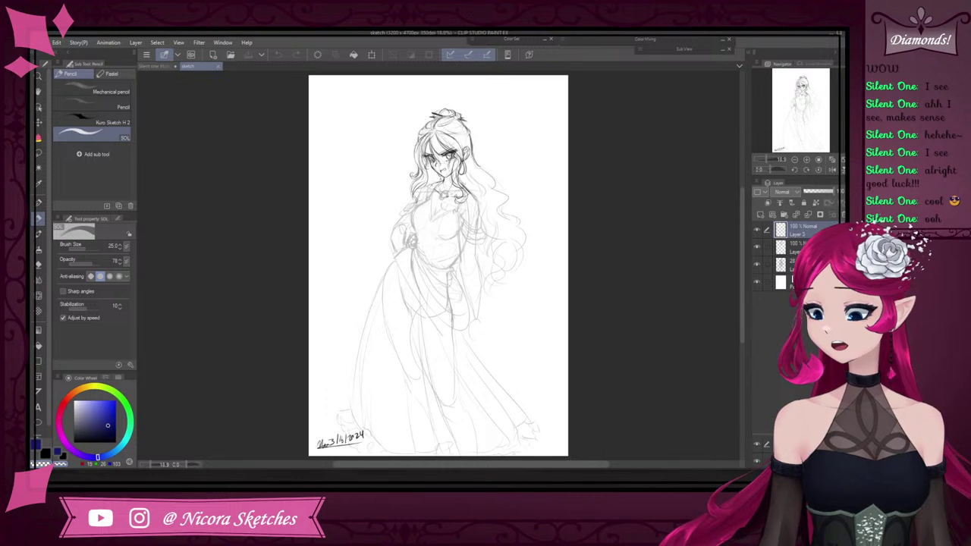
In the sketch file, hide Layer 2, toggle Layer 3's signature off and on, and raise the rough layer's opacity to 100%
{"action": "left_click", "coordinate": [757, 230]}
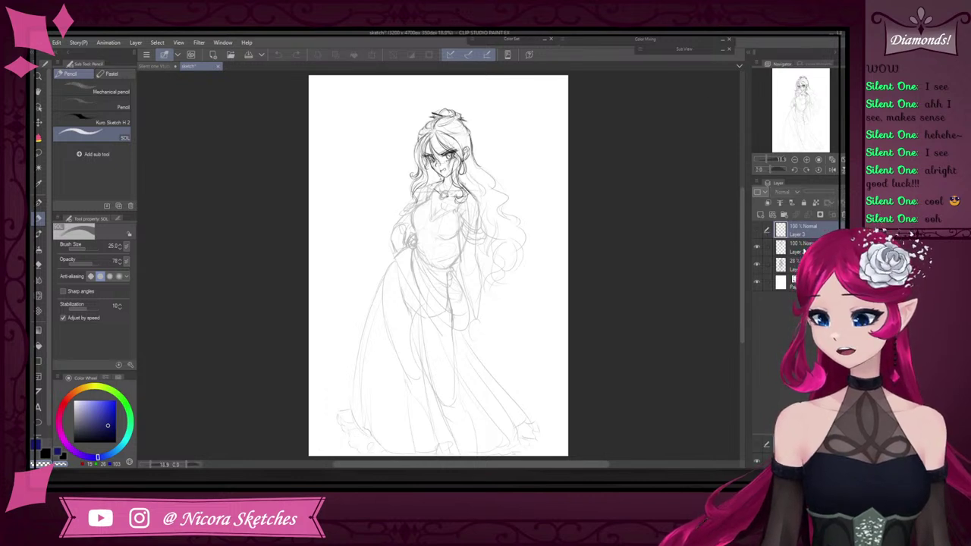
{"action": "left_click", "coordinate": [795, 263]}
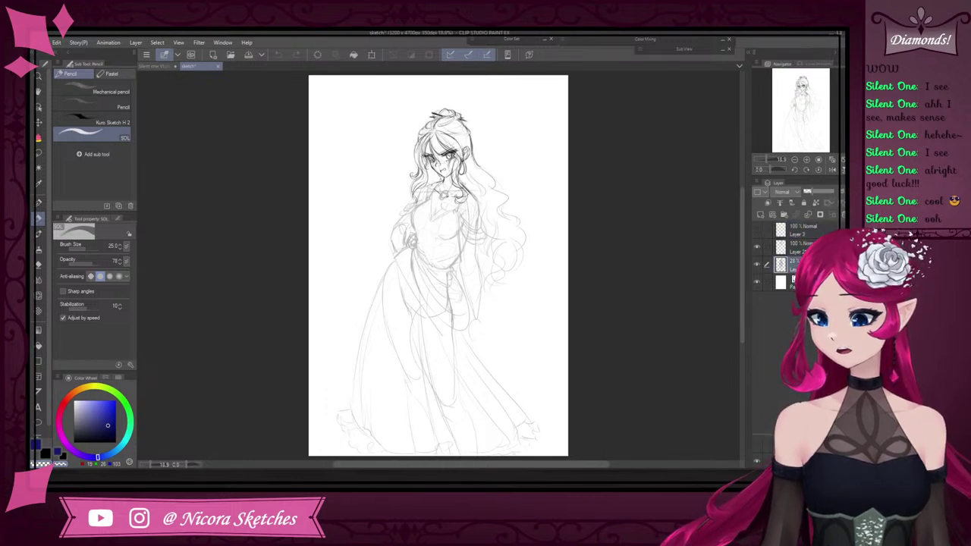
{"action": "left_click", "coordinate": [758, 247]}
{"action": "left_click_drag", "start_coordinate": [820, 191], "coordinate": [835, 191]}
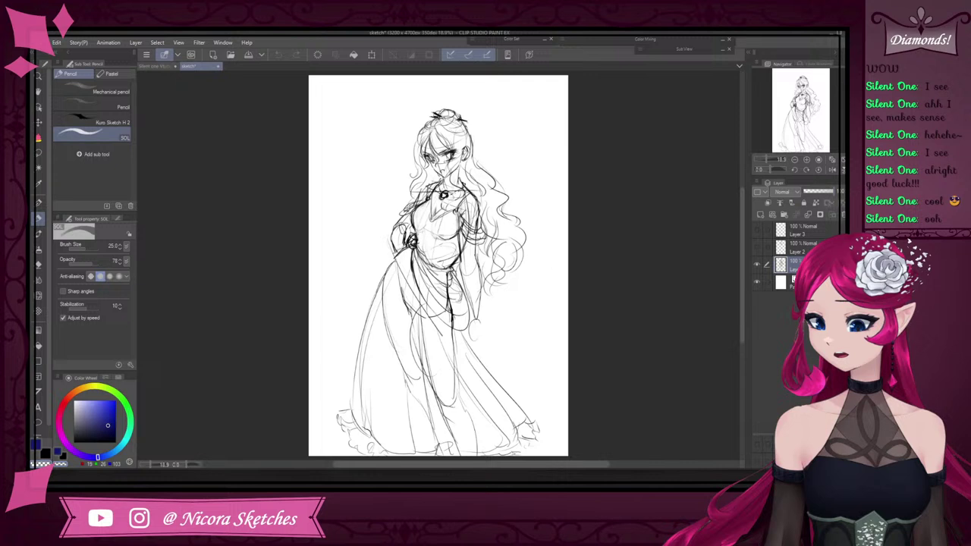
{"action": "left_click", "coordinate": [761, 230]}
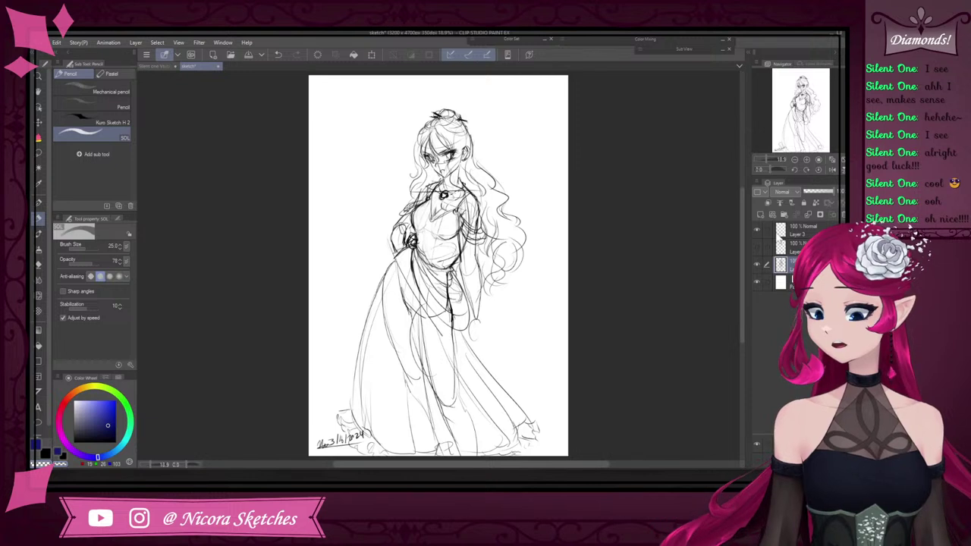
Fade the rough sketch layer again, show Layer 2 and make it the active layer
{"action": "left_click", "coordinate": [814, 191]}
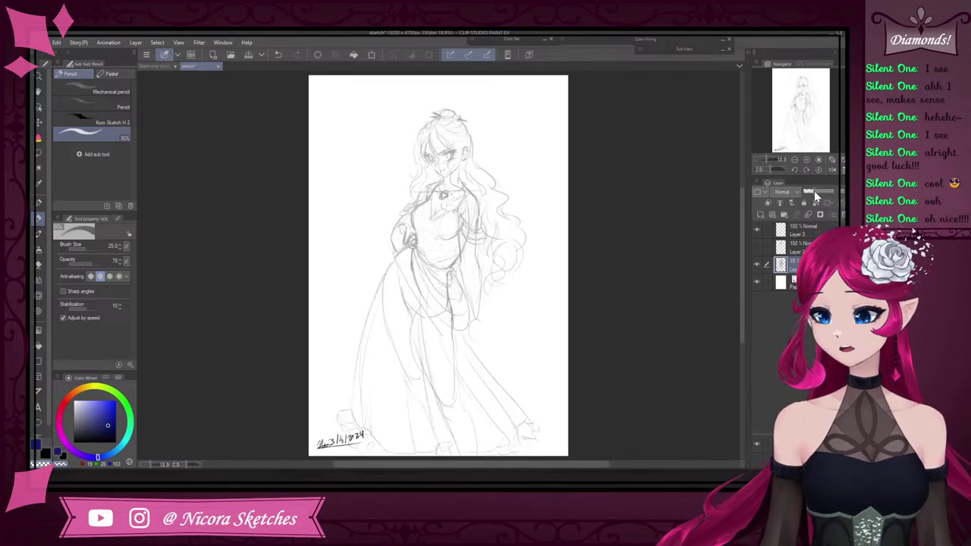
{"action": "left_click", "coordinate": [757, 247]}
{"action": "left_click", "coordinate": [797, 249]}
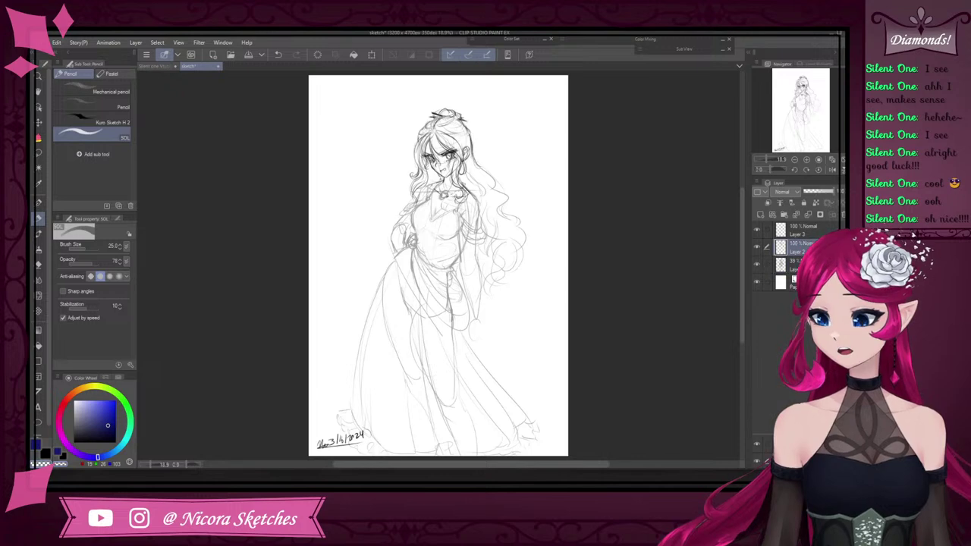
Examine the sketch's face and full figure up close, and close the sketch file to return to the VTuber illustration
{"action": "scroll", "coordinate": [522, 270], "scroll_direction": "down", "scroll_amount": 5}
{"action": "scroll", "coordinate": [479, 181], "scroll_direction": "up", "scroll_amount": 5}
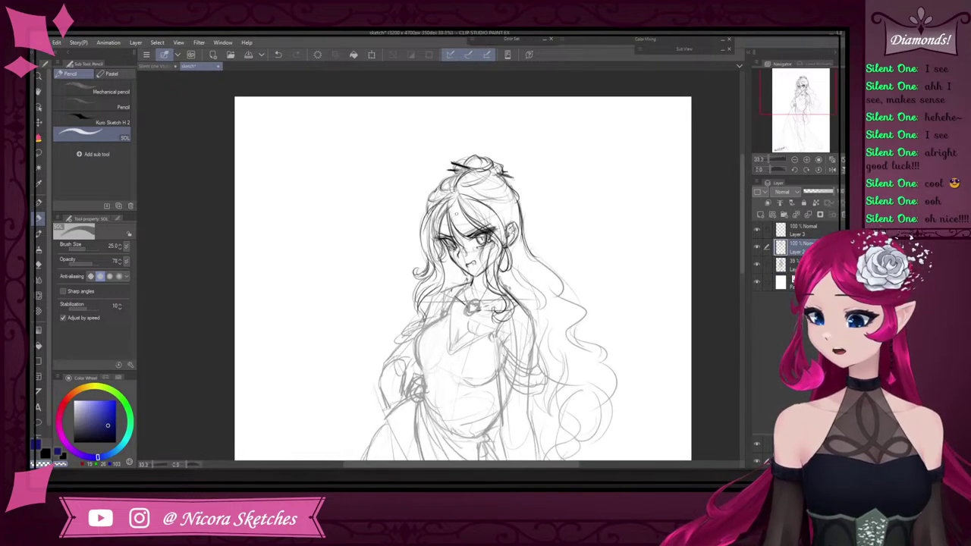
{"action": "scroll", "coordinate": [472, 264], "scroll_direction": "up", "scroll_amount": 1}
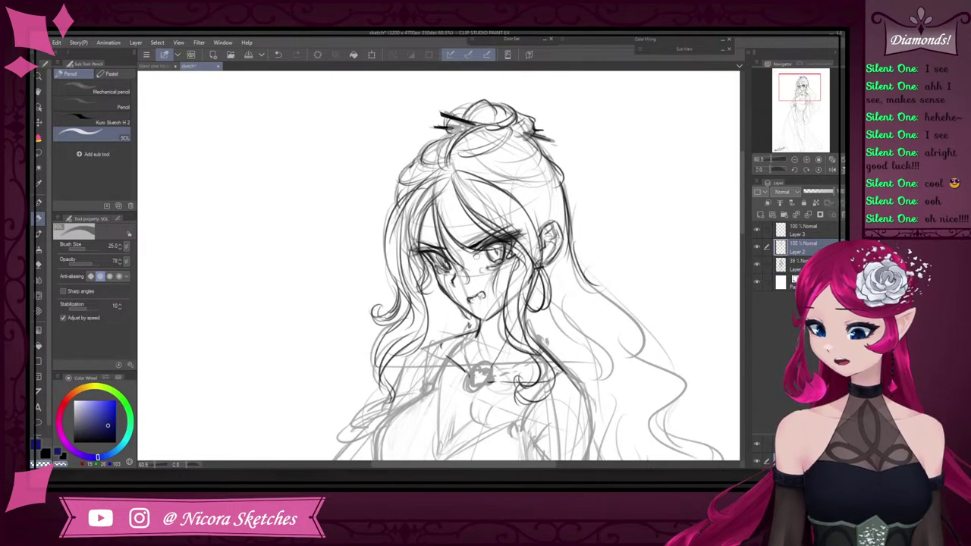
{"action": "scroll", "coordinate": [519, 280], "scroll_direction": "down", "scroll_amount": 4}
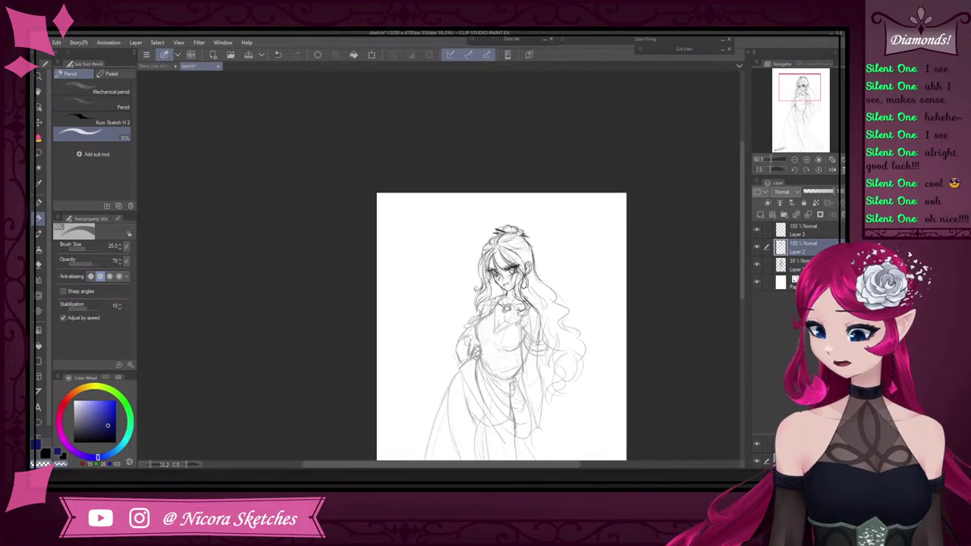
{"action": "left_click", "coordinate": [832, 160]}
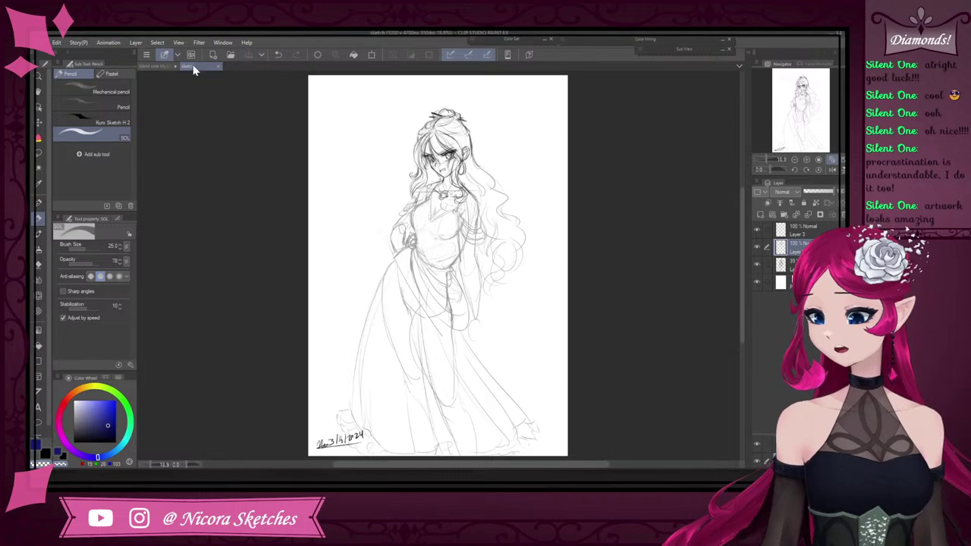
{"action": "left_click", "coordinate": [218, 66]}
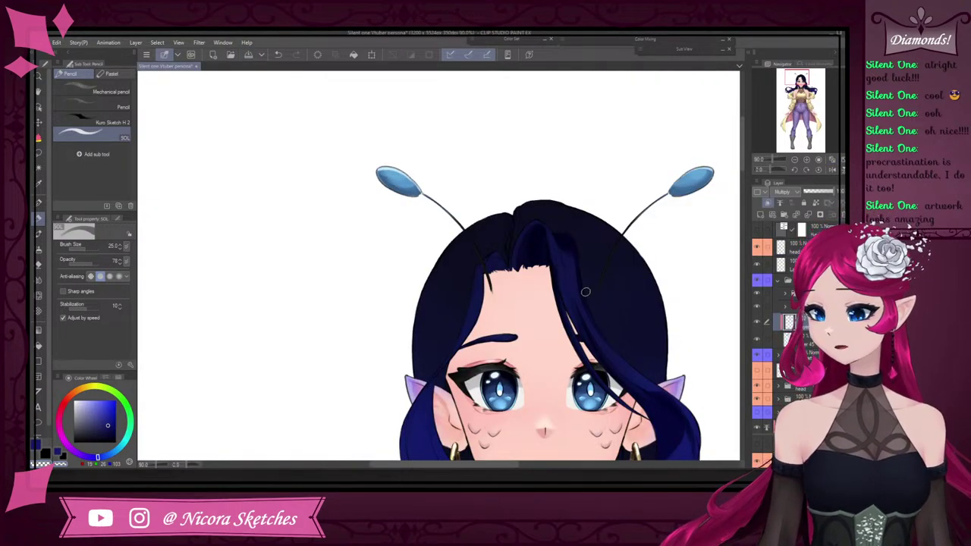
Switch back to the drawing colour, shade the small tuft beside the hair parting, and reduce the brush size to 17
{"action": "scroll", "coordinate": [585, 291], "scroll_direction": "up", "scroll_amount": 4}
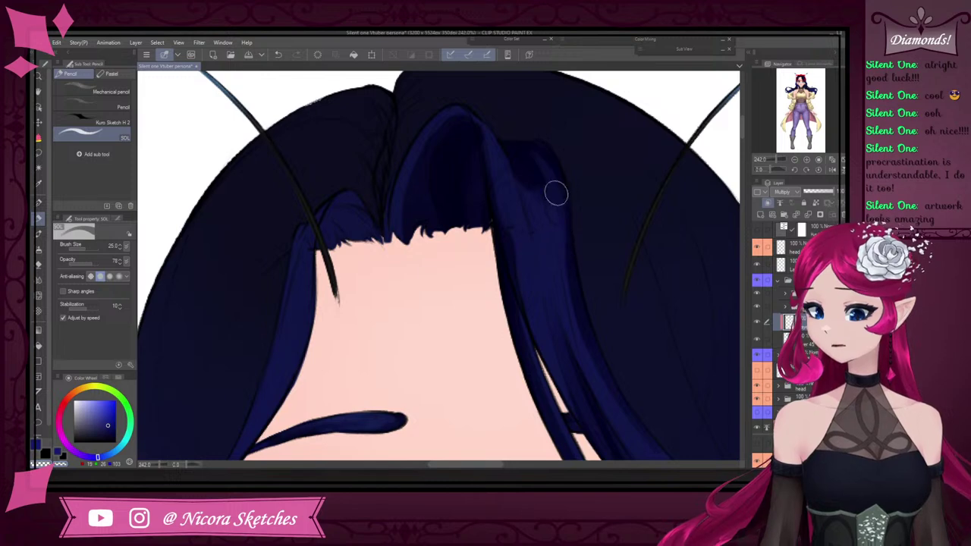
{"action": "scroll", "coordinate": [557, 202], "scroll_direction": "down", "scroll_amount": 3}
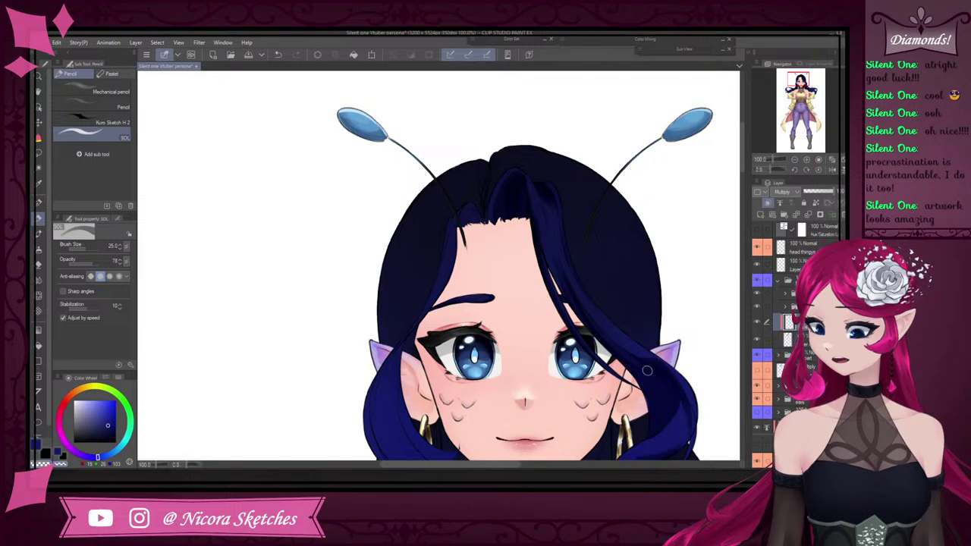
{"action": "scroll", "coordinate": [539, 197], "scroll_direction": "up", "scroll_amount": 3}
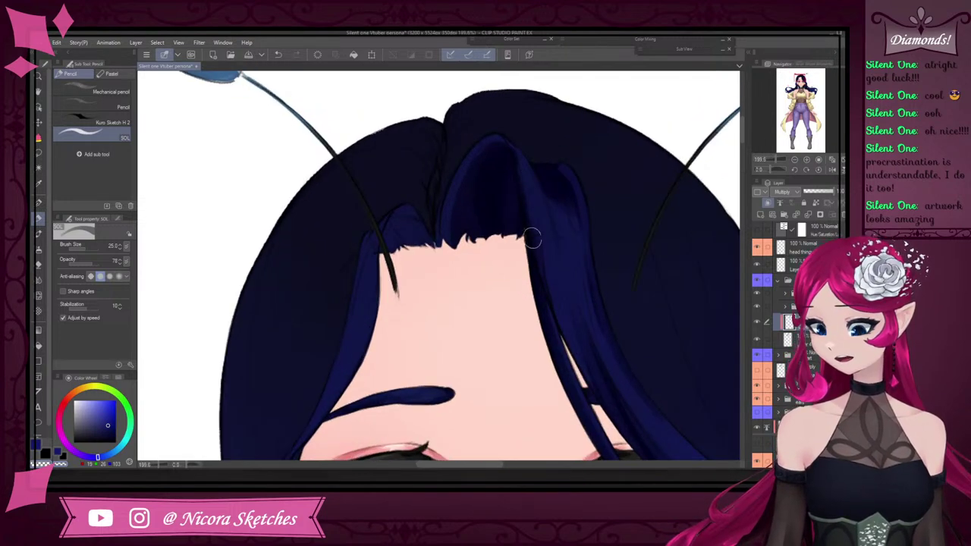
{"action": "left_click", "coordinate": [41, 220]}
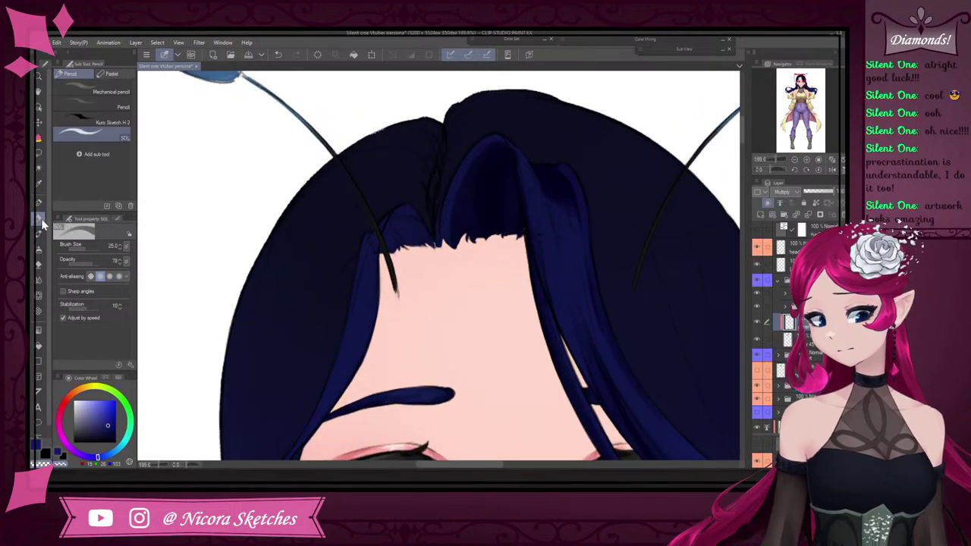
{"action": "scroll", "coordinate": [425, 228], "scroll_direction": "up", "scroll_amount": 2}
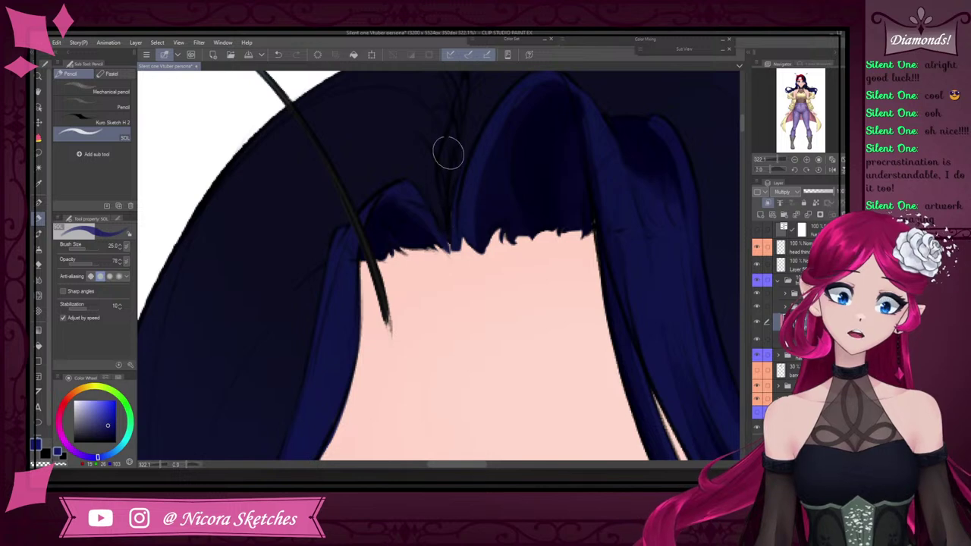
{"action": "key", "text": "bracketleft"}
{"action": "key", "text": "bracketleft"}
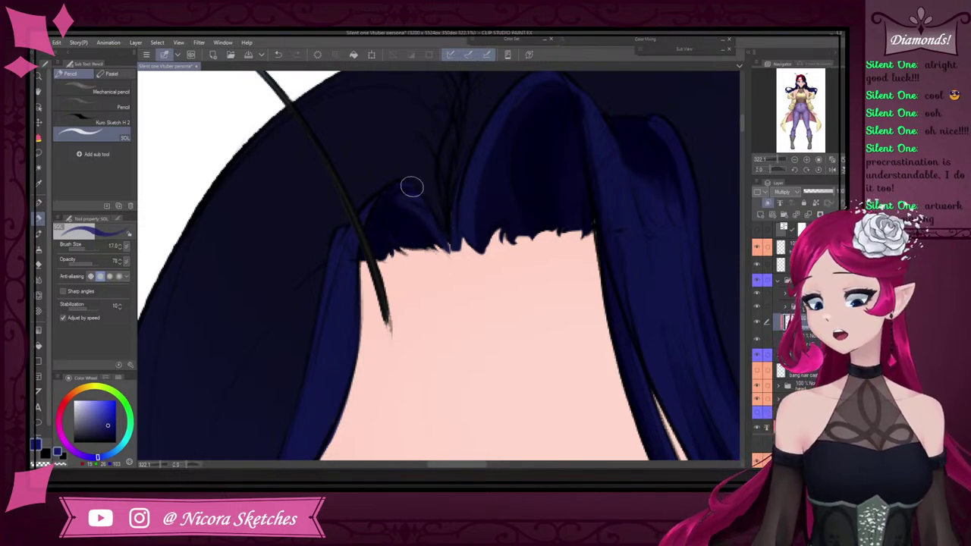
Try shading strokes along the outer edge of the narrow side bang from its root toward the ear, undoing each stroke
{"action": "key", "text": "ctrl+alt+0"}
{"action": "scroll", "coordinate": [437, 239], "scroll_direction": "up", "scroll_amount": 2}
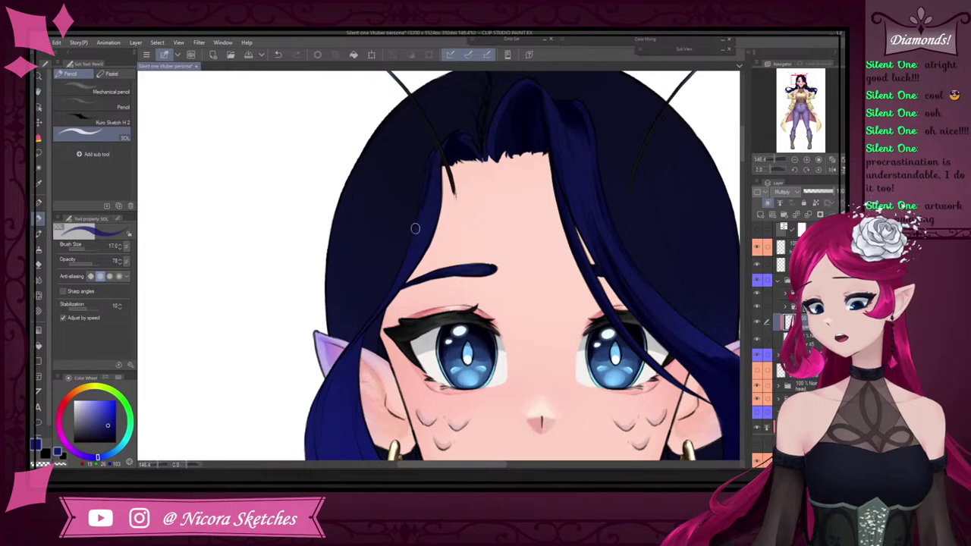
{"action": "scroll", "coordinate": [431, 191], "scroll_direction": "up", "scroll_amount": 2}
{"action": "left_click_drag", "start_coordinate": [428, 173], "coordinate": [362, 396]}
{"action": "key", "text": "ctrl+z"}
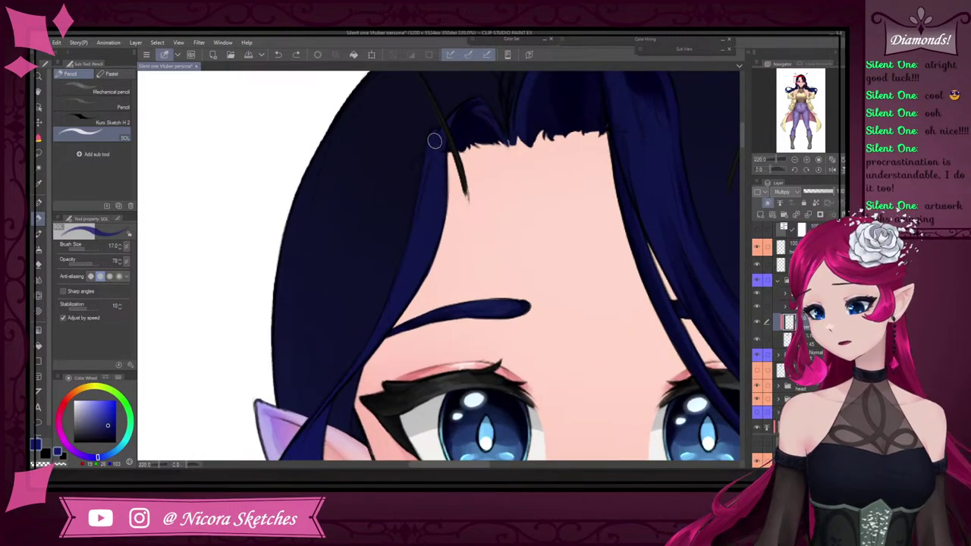
{"action": "left_click_drag", "start_coordinate": [435, 141], "coordinate": [380, 353]}
{"action": "key", "text": "ctrl+z"}
Mirror the canvas view horizontally and shade the narrow side bang from its root down past the eyebrow
{"action": "key", "text": "ctrl+alt+0"}
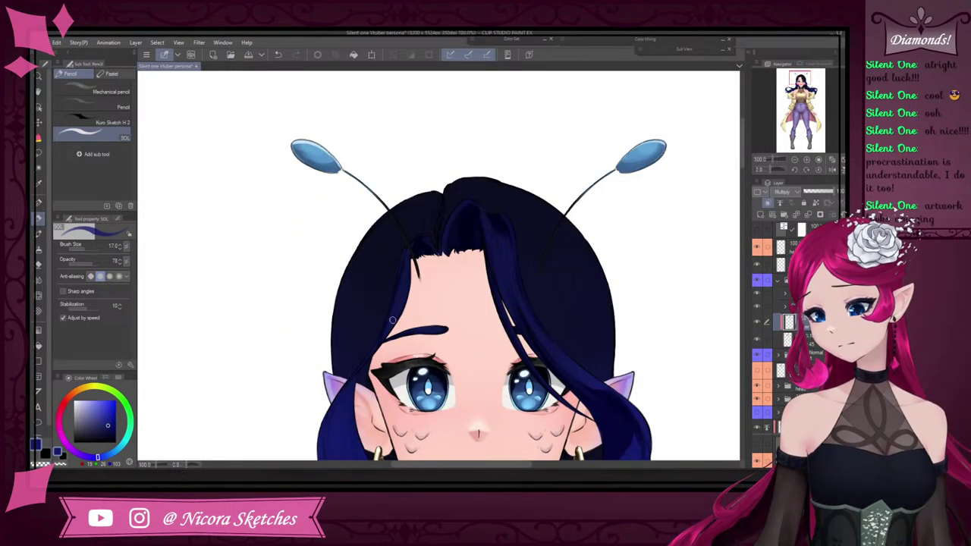
{"action": "scroll", "coordinate": [470, 228], "scroll_direction": "up", "scroll_amount": 2}
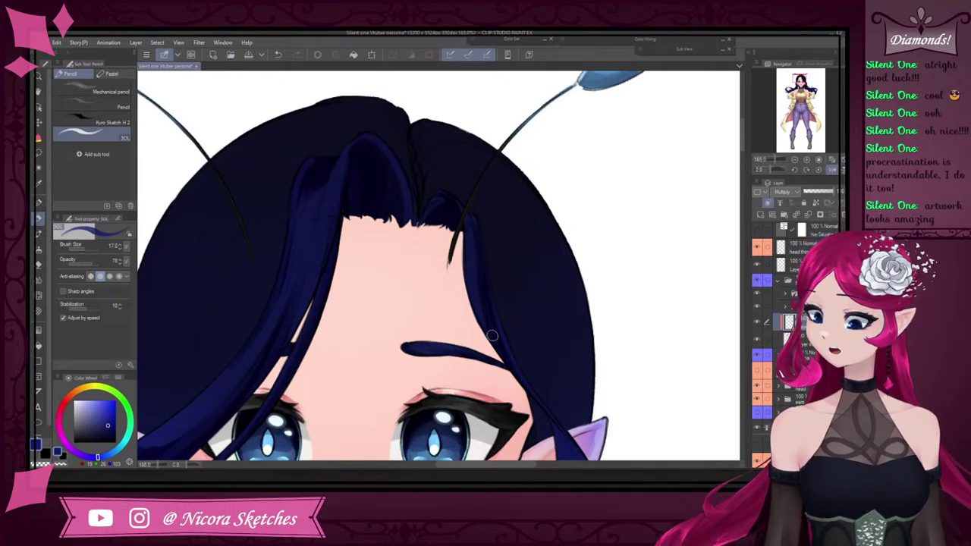
{"action": "key", "text": "ctrl+0"}
{"action": "key", "text": "ctrl+alt+0"}
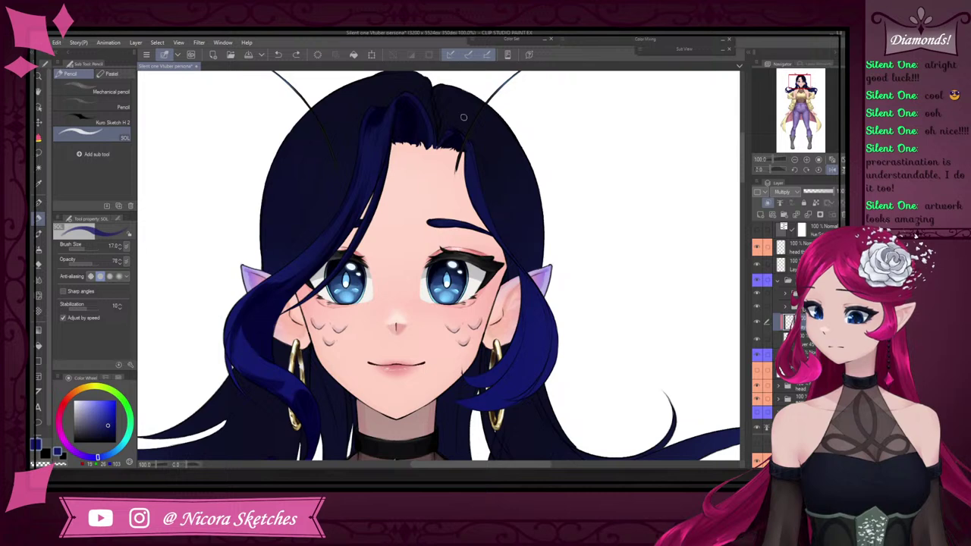
{"action": "scroll", "coordinate": [464, 117], "scroll_direction": "up", "scroll_amount": 2}
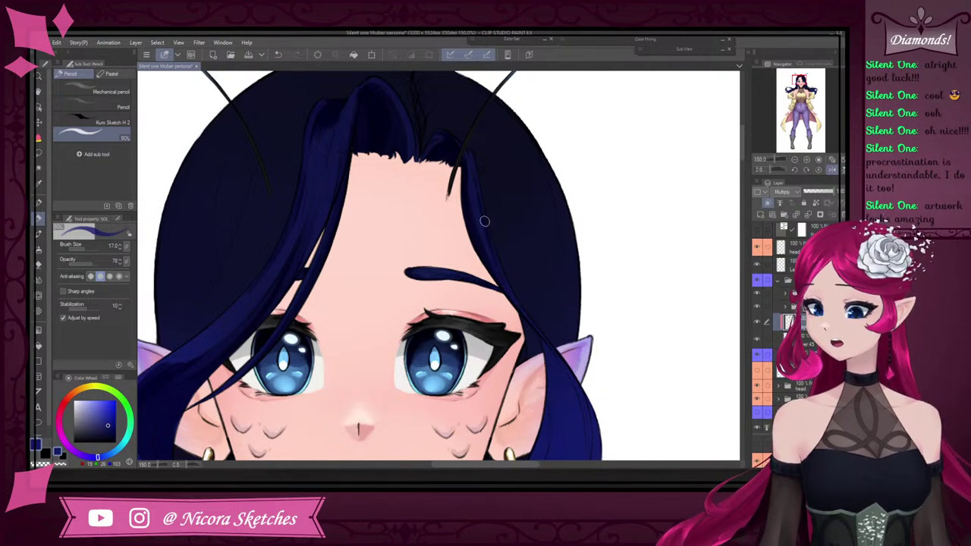
{"action": "scroll", "coordinate": [488, 223], "scroll_direction": "down", "scroll_amount": 3}
Refine the shadow inside the long side bang's curl beside the ear with the SOL pencil at size 17
{"action": "scroll", "coordinate": [428, 317], "scroll_direction": "up", "scroll_amount": 3}
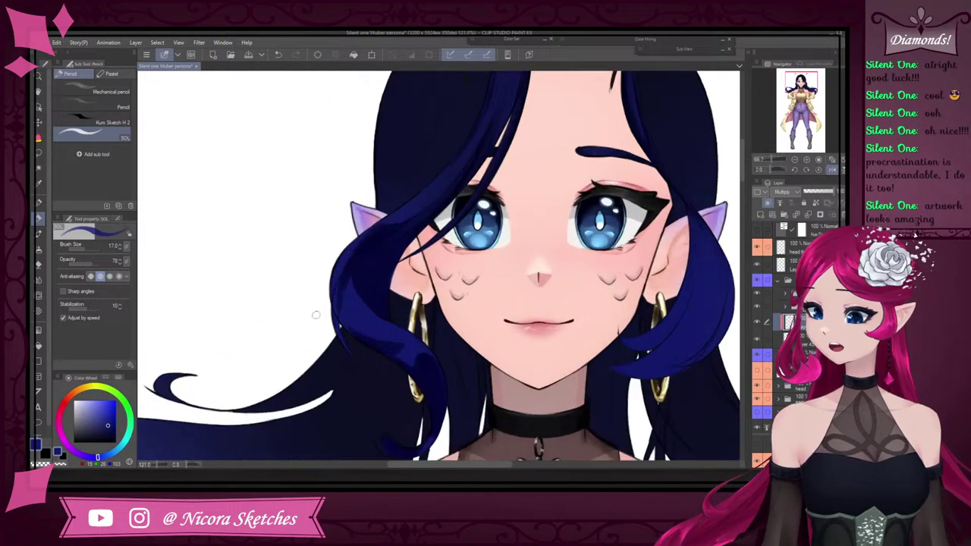
{"action": "key", "text": "e"}
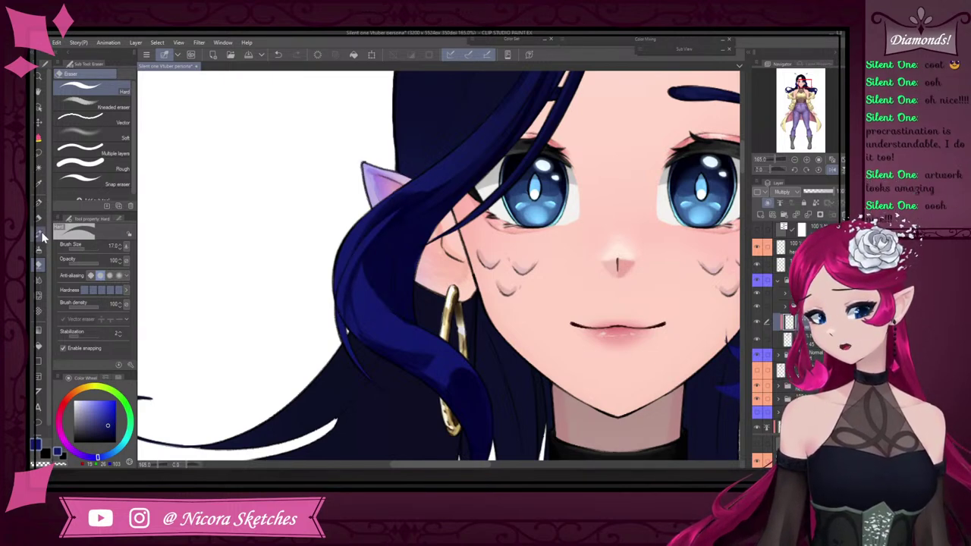
{"action": "key", "text": "p"}
{"action": "scroll", "coordinate": [410, 228], "scroll_direction": "up", "scroll_amount": 3}
{"action": "scroll", "coordinate": [416, 199], "scroll_direction": "down", "scroll_amount": 2}
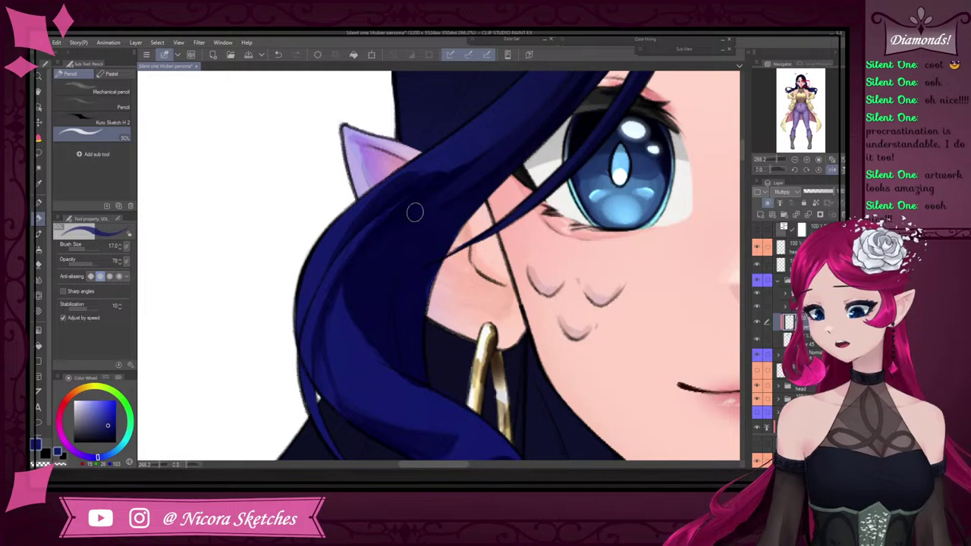
{"action": "scroll", "coordinate": [414, 205], "scroll_direction": "down", "scroll_amount": 3}
{"action": "scroll", "coordinate": [421, 215], "scroll_direction": "up", "scroll_amount": 3}
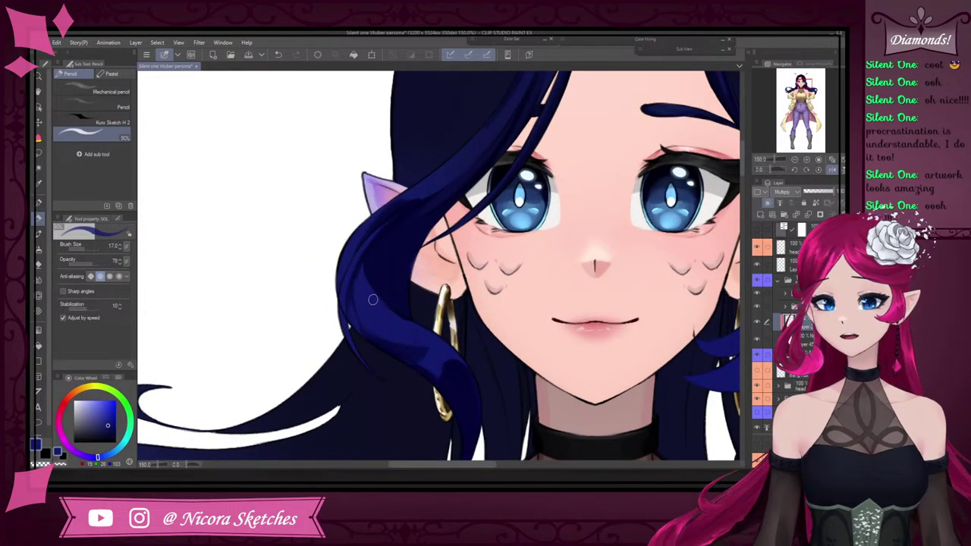
{"action": "scroll", "coordinate": [395, 302], "scroll_direction": "down", "scroll_amount": 3}
{"action": "scroll", "coordinate": [547, 311], "scroll_direction": "up", "scroll_amount": 2}
{"action": "scroll", "coordinate": [547, 312], "scroll_direction": "up", "scroll_amount": 2}
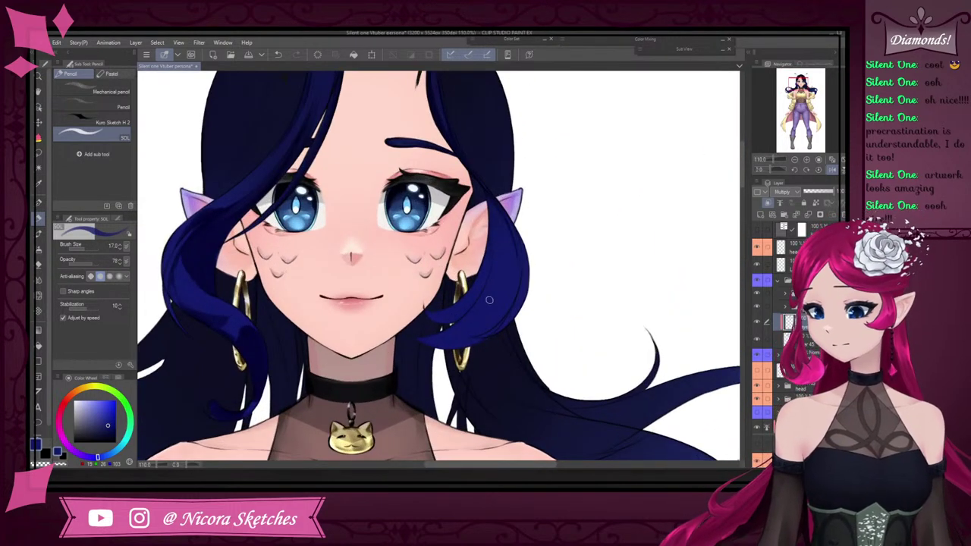
Unflip the canvas view, enlarge the brush to 80, and block in shadows on the shorter side bang's curl around the earring
{"action": "left_click", "coordinate": [829, 170]}
{"action": "scroll", "coordinate": [384, 255], "scroll_direction": "up", "scroll_amount": 2}
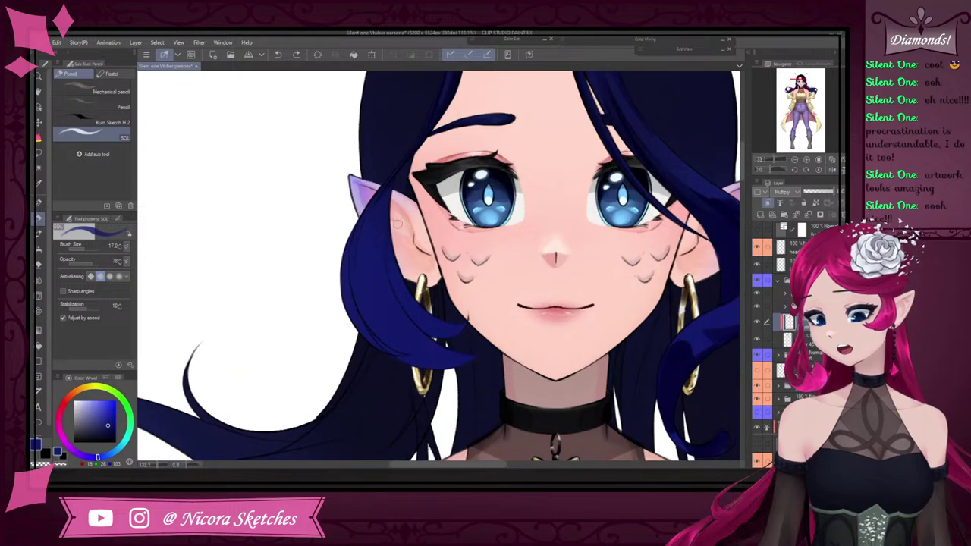
{"action": "key", "text": "bracketright"}
{"action": "key", "text": "bracketright"}
{"action": "key", "text": "bracketright"}
{"action": "key", "text": "bracketright"}
{"action": "key", "text": "bracketright"}
{"action": "key", "text": "bracketright"}
{"action": "key", "text": "bracketright"}
{"action": "key", "text": "bracketright"}
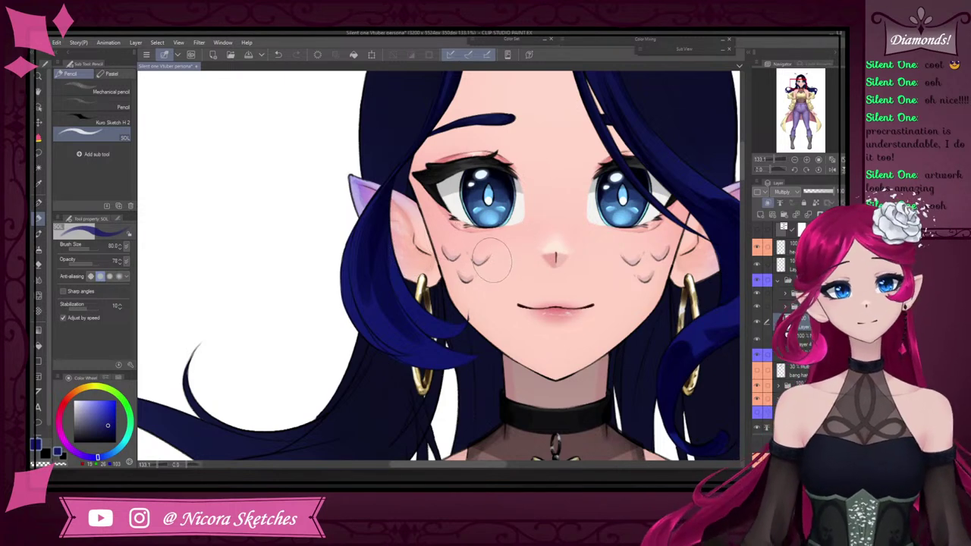
{"action": "scroll", "coordinate": [482, 258], "scroll_direction": "down", "scroll_amount": 4}
{"action": "scroll", "coordinate": [453, 261], "scroll_direction": "up", "scroll_amount": 4}
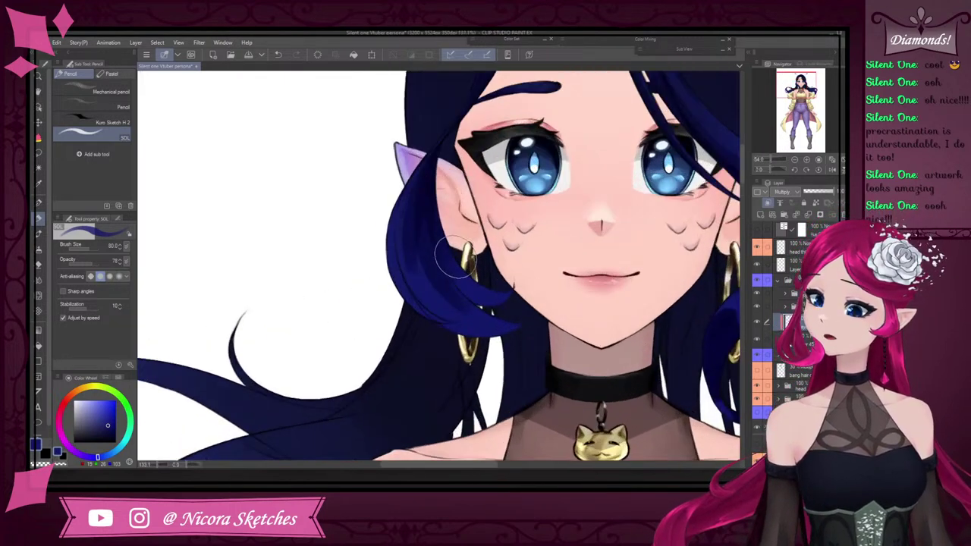
{"action": "scroll", "coordinate": [407, 197], "scroll_direction": "down", "scroll_amount": 5}
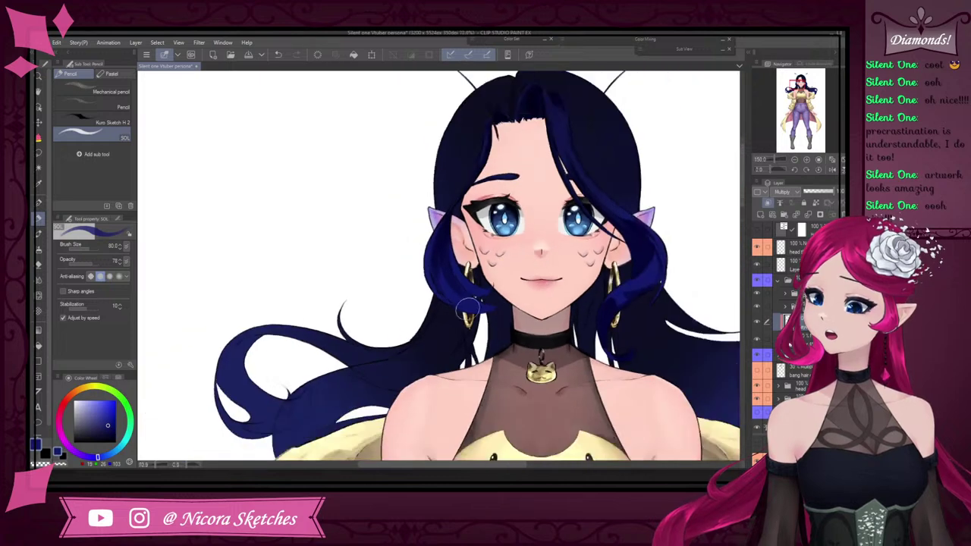
Lighten the shadows on the shorter side bang's curl around the earring using the SOL pencil in transparent colour at size 80
{"action": "scroll", "coordinate": [551, 235], "scroll_direction": "up", "scroll_amount": 5}
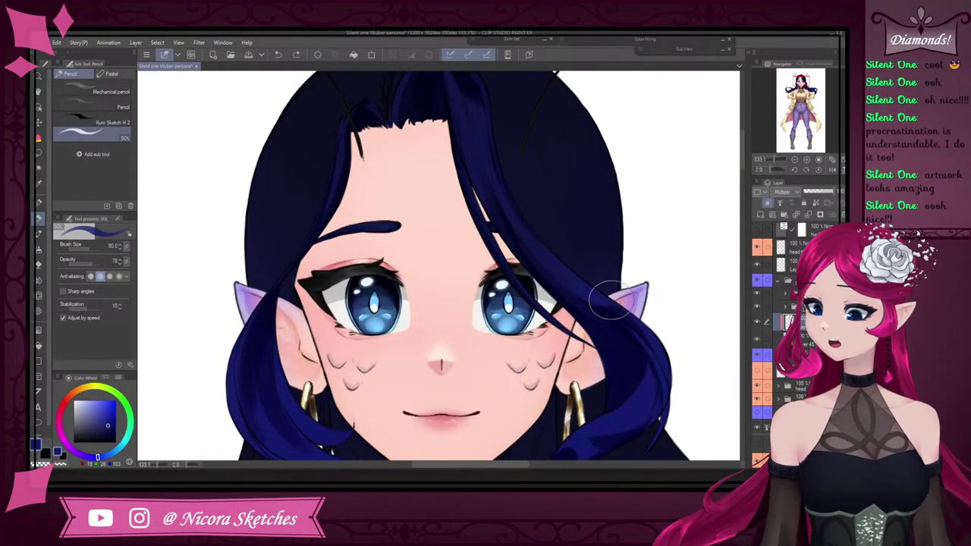
{"action": "scroll", "coordinate": [540, 262], "scroll_direction": "down", "scroll_amount": 5}
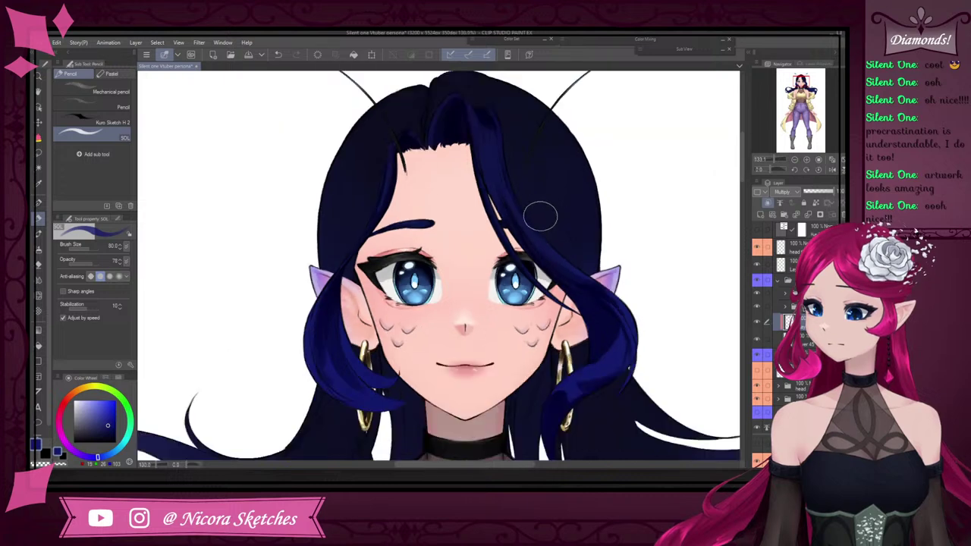
{"action": "scroll", "coordinate": [448, 279], "scroll_direction": "up", "scroll_amount": 5}
{"action": "scroll", "coordinate": [447, 279], "scroll_direction": "down", "scroll_amount": 3}
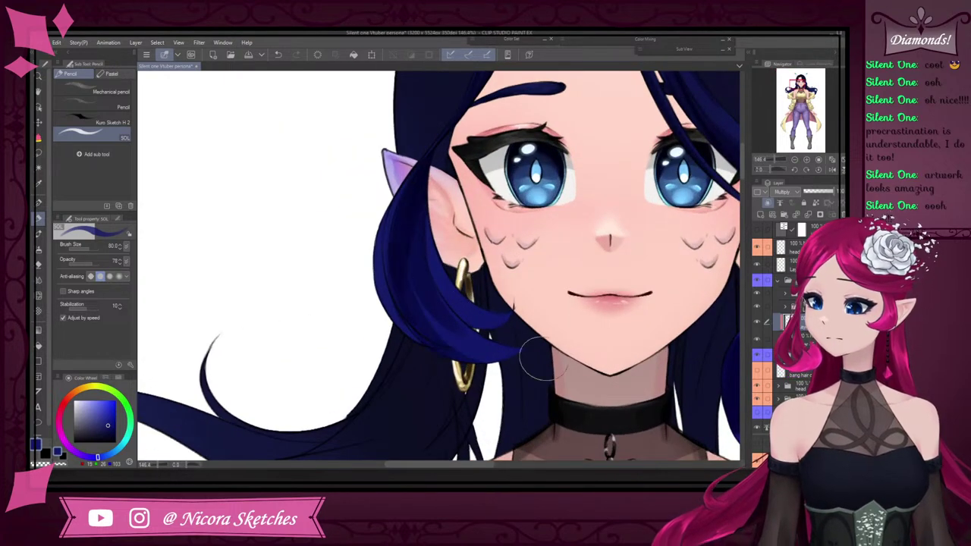
{"action": "scroll", "coordinate": [466, 390], "scroll_direction": "up", "scroll_amount": 3}
{"action": "scroll", "coordinate": [455, 325], "scroll_direction": "down", "scroll_amount": 3}
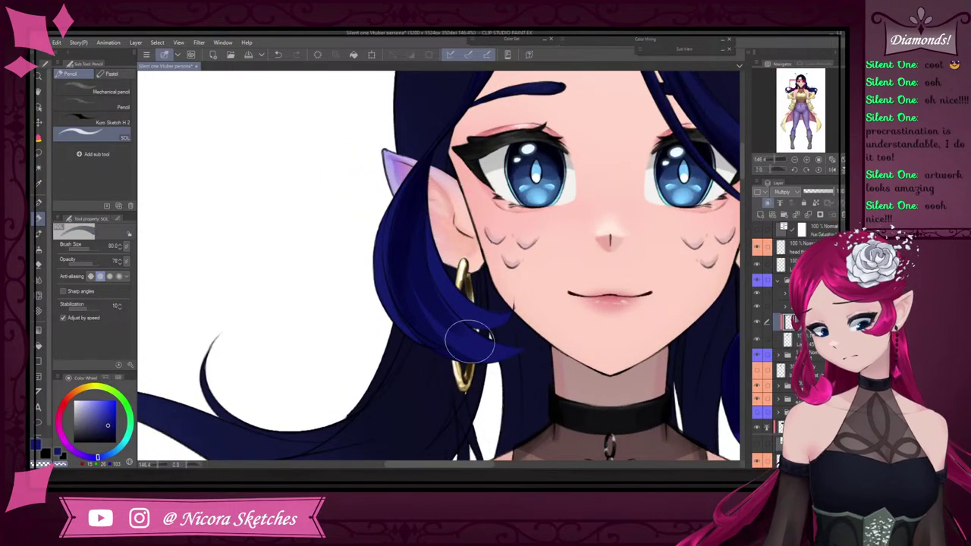
{"action": "scroll", "coordinate": [463, 136], "scroll_direction": "up", "scroll_amount": 3}
{"action": "scroll", "coordinate": [463, 136], "scroll_direction": "down", "scroll_amount": 3}
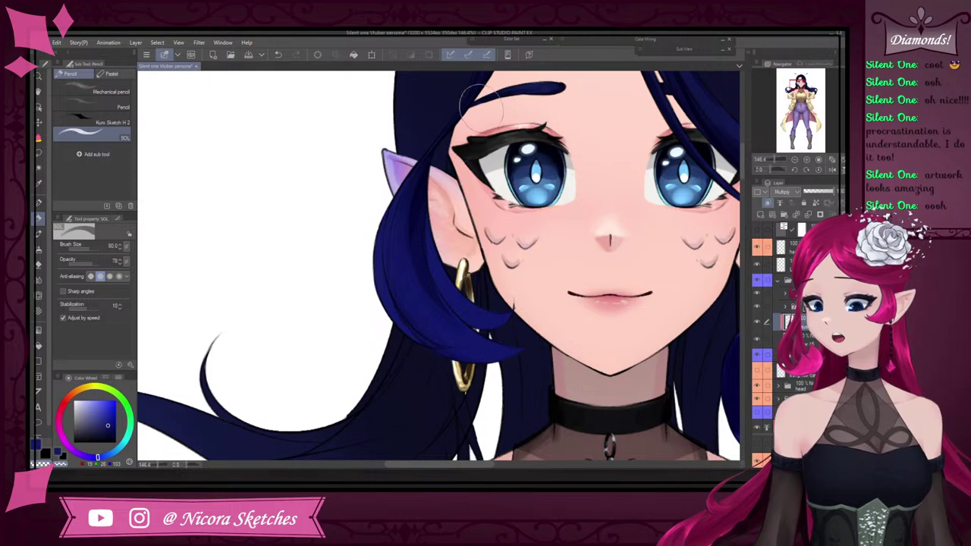
{"action": "scroll", "coordinate": [421, 148], "scroll_direction": "up", "scroll_amount": 3}
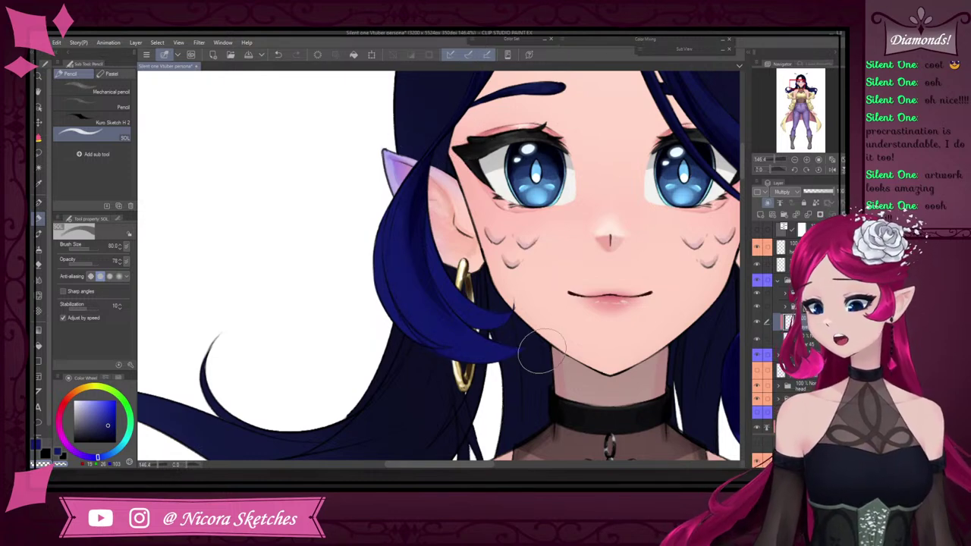
Return to the dark blue drawing colour, reduce the brush size to 50, and shade the shorter side bang's curl from its tip upward
{"action": "left_click", "coordinate": [40, 446]}
{"action": "scroll", "coordinate": [438, 214], "scroll_direction": "down", "scroll_amount": 3}
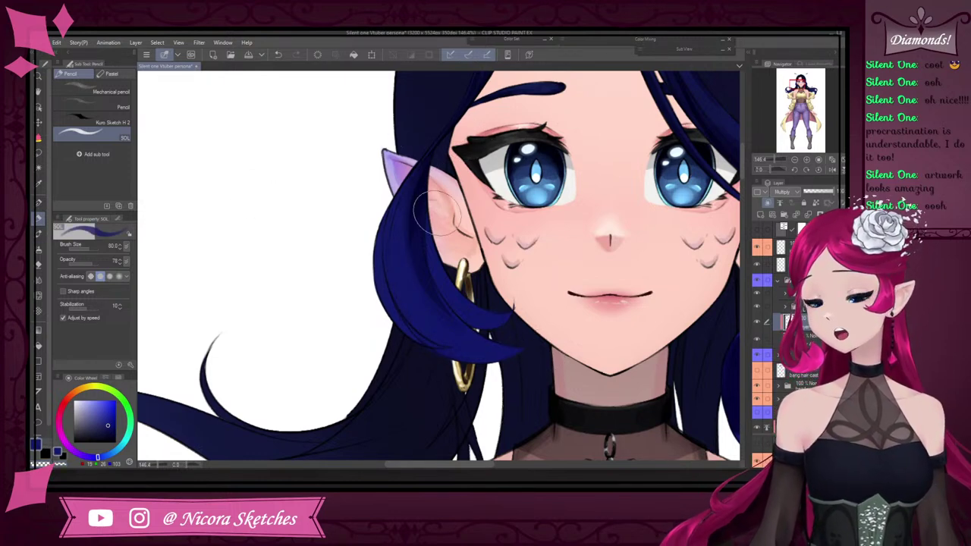
{"action": "scroll", "coordinate": [413, 173], "scroll_direction": "up", "scroll_amount": 3}
{"action": "key", "text": "bracketleft"}
{"action": "key", "text": "bracketleft"}
{"action": "key", "text": "bracketleft"}
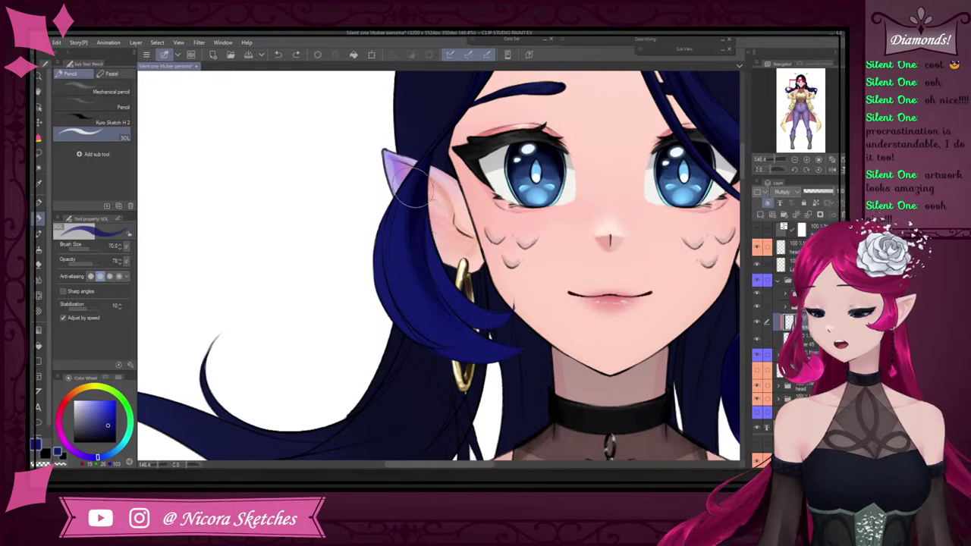
{"action": "left_click_drag", "start_coordinate": [495, 327], "coordinate": [433, 286]}
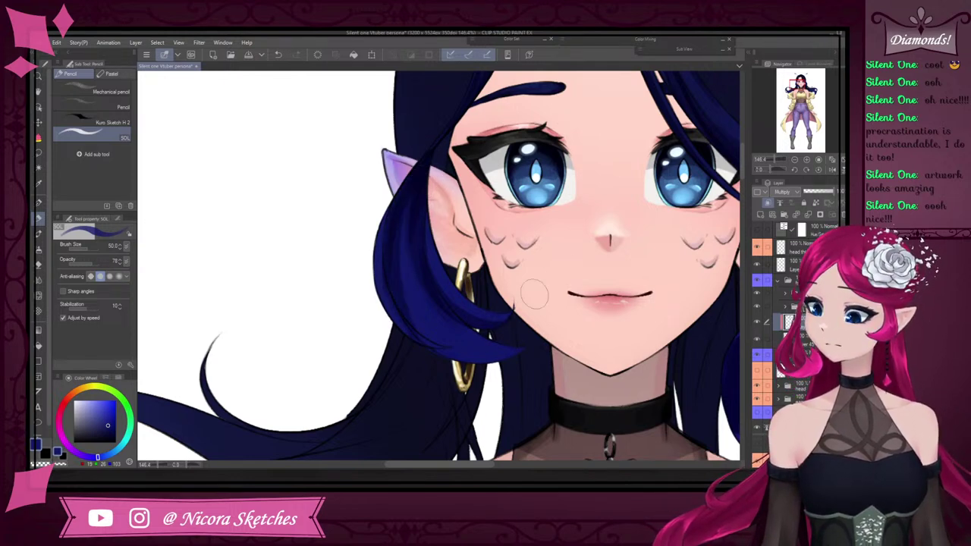
Refine the strand shadows inside the shorter side bang's curl using the Hard eraser and the SOL pencil at size 50
{"action": "key", "text": "e"}
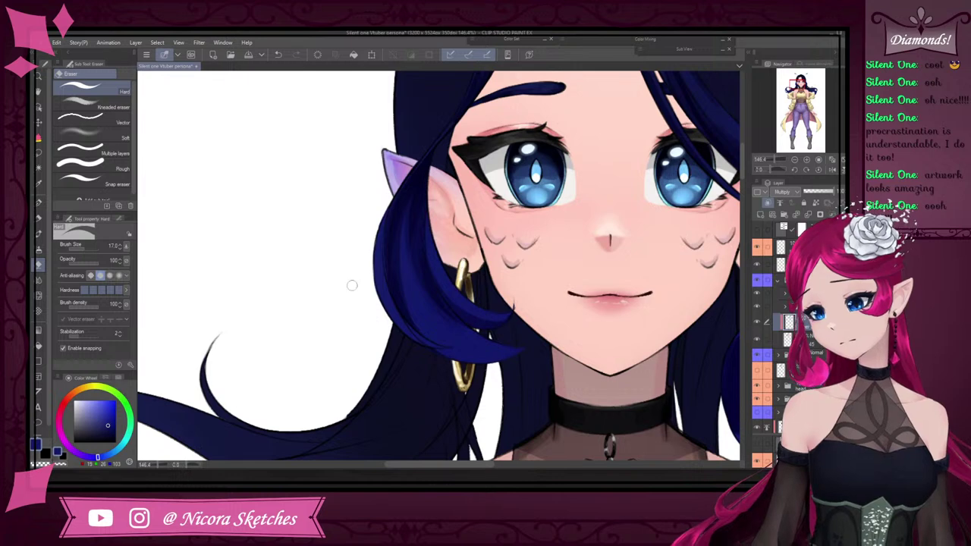
{"action": "key", "text": "p"}
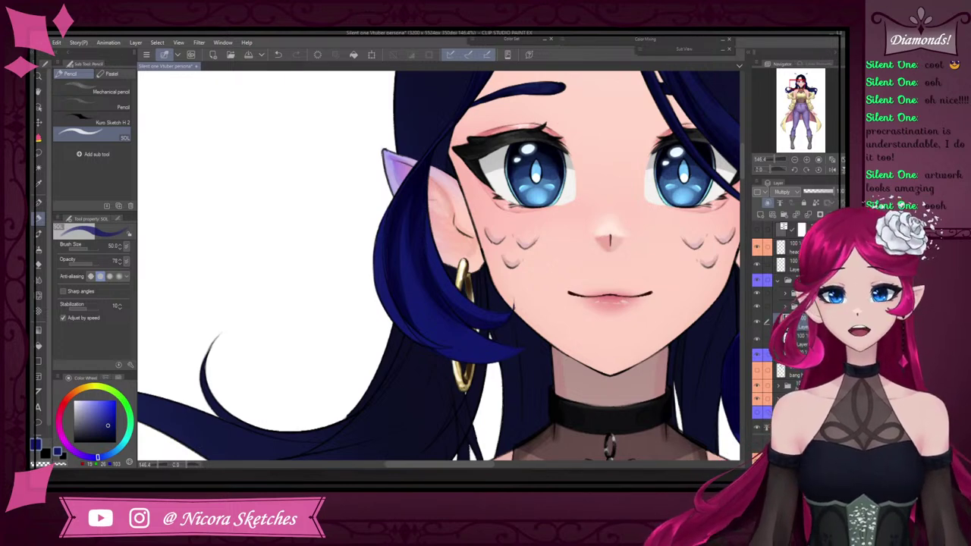
{"action": "scroll", "coordinate": [417, 265], "scroll_direction": "up", "scroll_amount": 2}
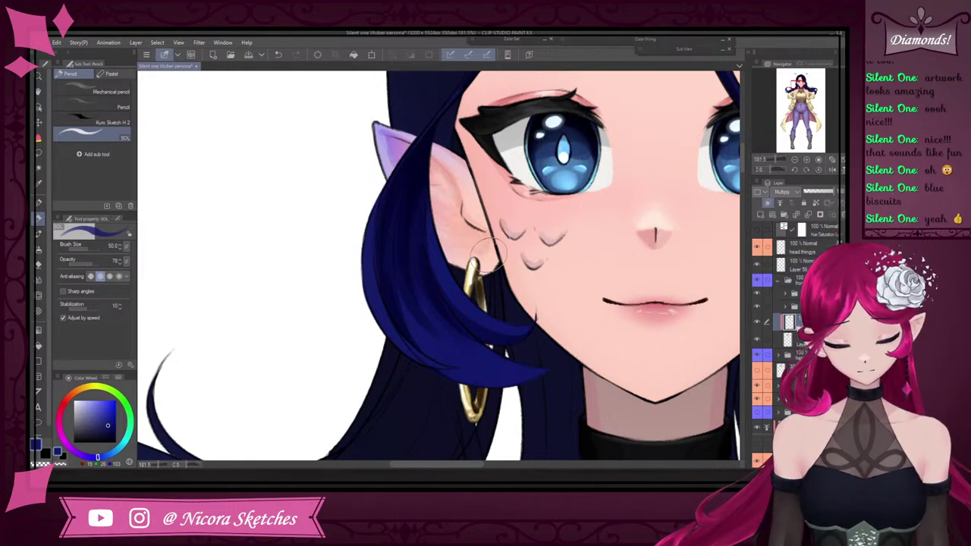
{"action": "scroll", "coordinate": [486, 244], "scroll_direction": "up", "scroll_amount": 1}
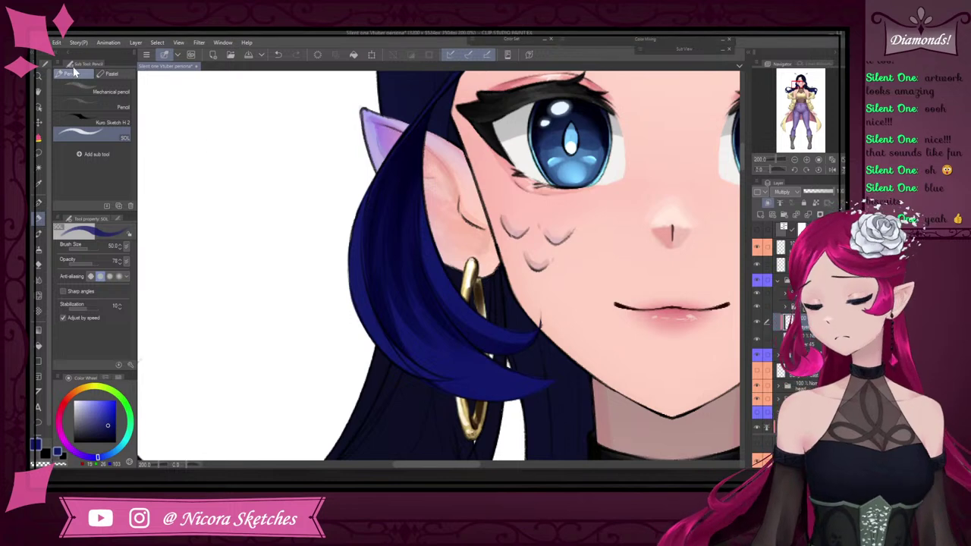
Open the timelapse export and scrub through the preview of the drawing process
{"action": "left_click", "coordinate": [39, 42]}
{"action": "mouse_move", "coordinate": [88, 210]}
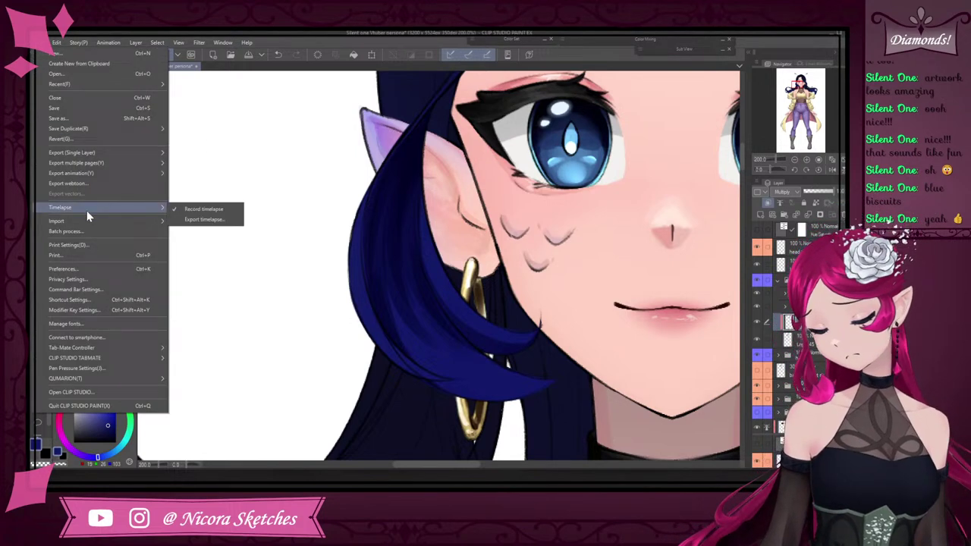
{"action": "left_click", "coordinate": [199, 220]}
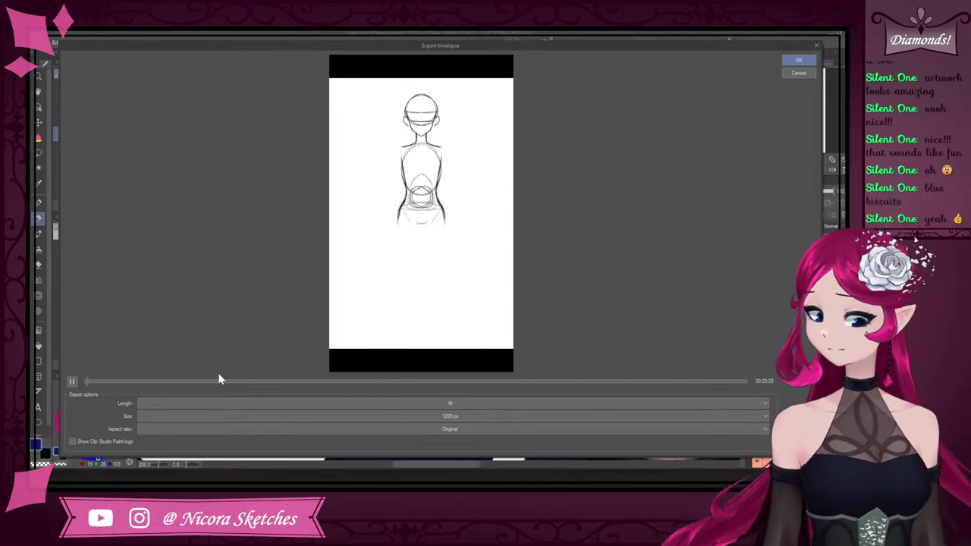
{"action": "mouse_move", "coordinate": [219, 382]}
{"action": "left_mouse_down"}
{"action": "mouse_move", "coordinate": [308, 393]}
{"action": "mouse_move", "coordinate": [474, 371]}
{"action": "left_mouse_up"}
{"action": "left_click", "coordinate": [90, 382]}
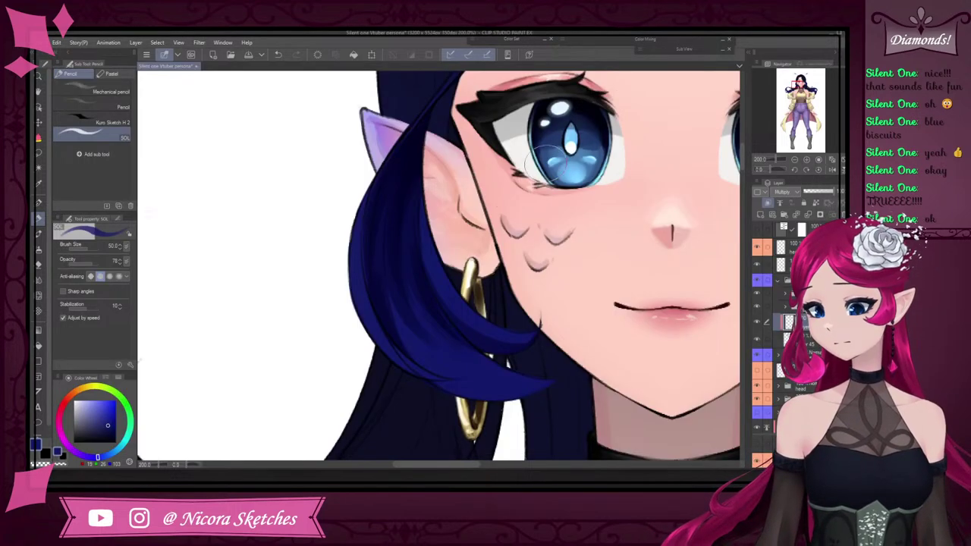
Soften the strand shading on the shorter side bang's curl with the SOL pencil in transparent colour
{"action": "scroll", "coordinate": [486, 258], "scroll_direction": "down", "scroll_amount": 5}
{"action": "scroll", "coordinate": [601, 156], "scroll_direction": "up", "scroll_amount": 2}
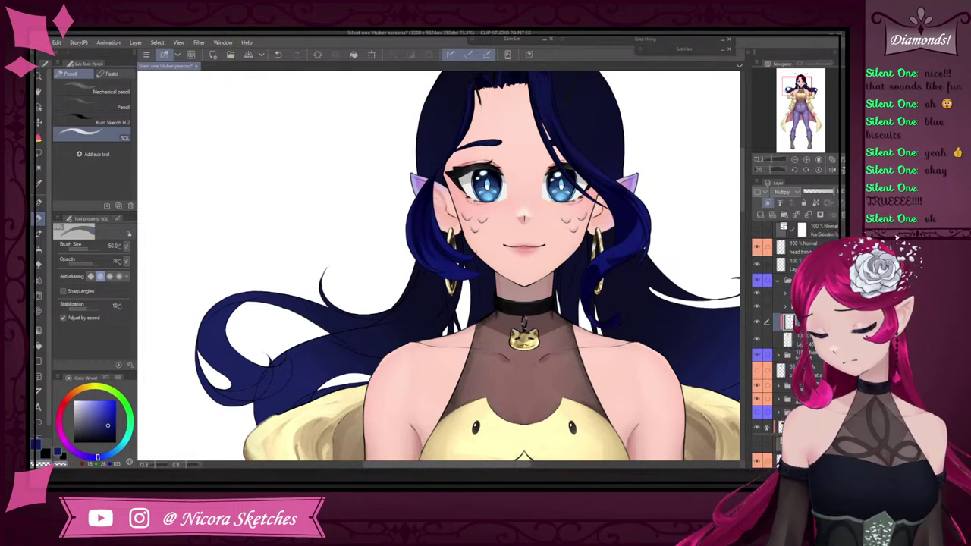
{"action": "scroll", "coordinate": [510, 239], "scroll_direction": "up", "scroll_amount": 4}
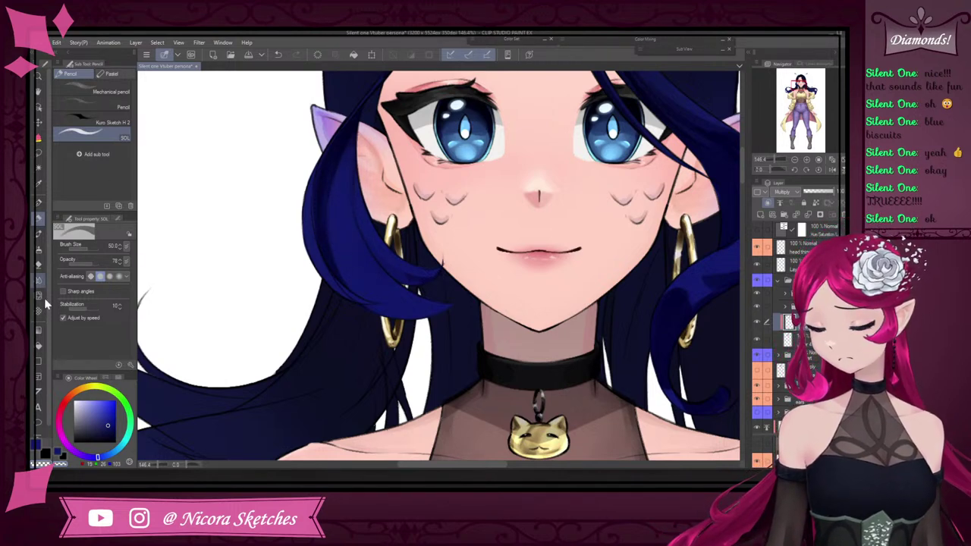
Switch back to dark blue and block in shadow patches beside the ear and on the lower bend of the shorter bang's curl
{"action": "left_click", "coordinate": [39, 444]}
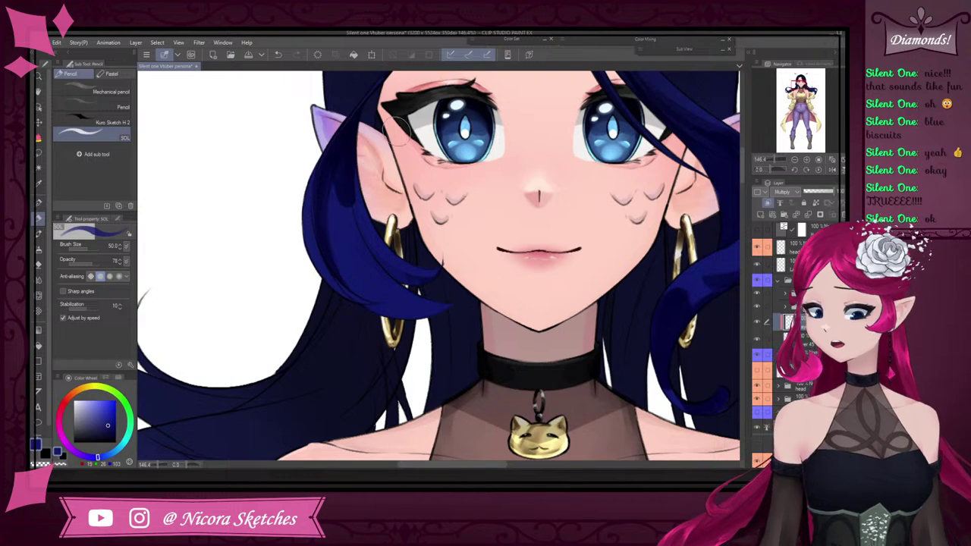
{"action": "scroll", "coordinate": [391, 275], "scroll_direction": "down", "scroll_amount": 4}
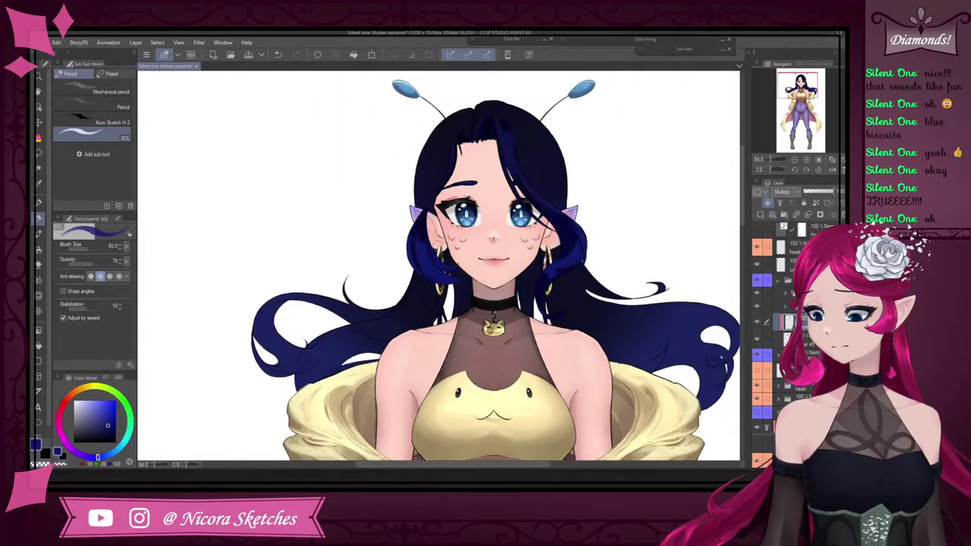
{"action": "scroll", "coordinate": [415, 233], "scroll_direction": "up", "scroll_amount": 3}
{"action": "scroll", "coordinate": [409, 235], "scroll_direction": "up", "scroll_amount": 1}
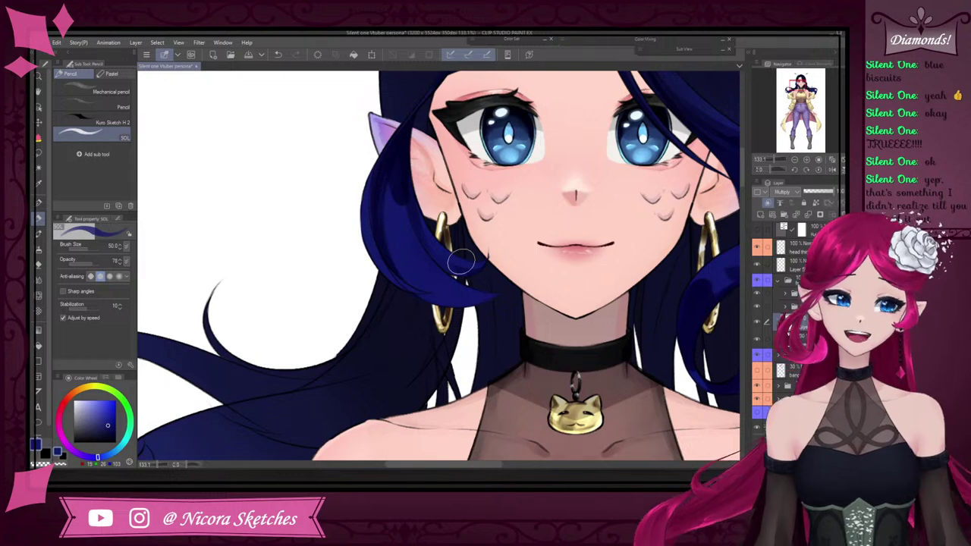
{"action": "scroll", "coordinate": [368, 214], "scroll_direction": "up", "scroll_amount": 2}
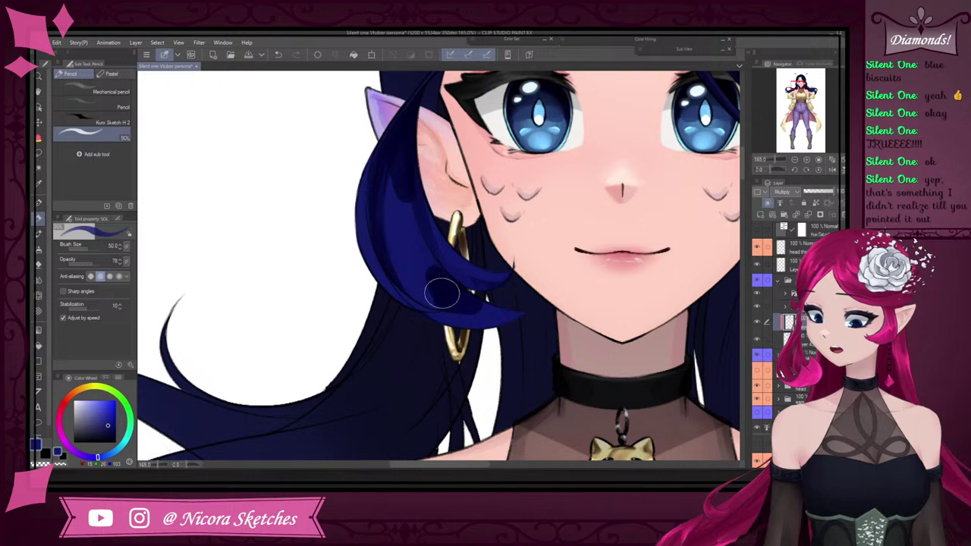
{"action": "scroll", "coordinate": [495, 296], "scroll_direction": "down", "scroll_amount": 6}
{"action": "scroll", "coordinate": [499, 290], "scroll_direction": "up", "scroll_amount": 5}
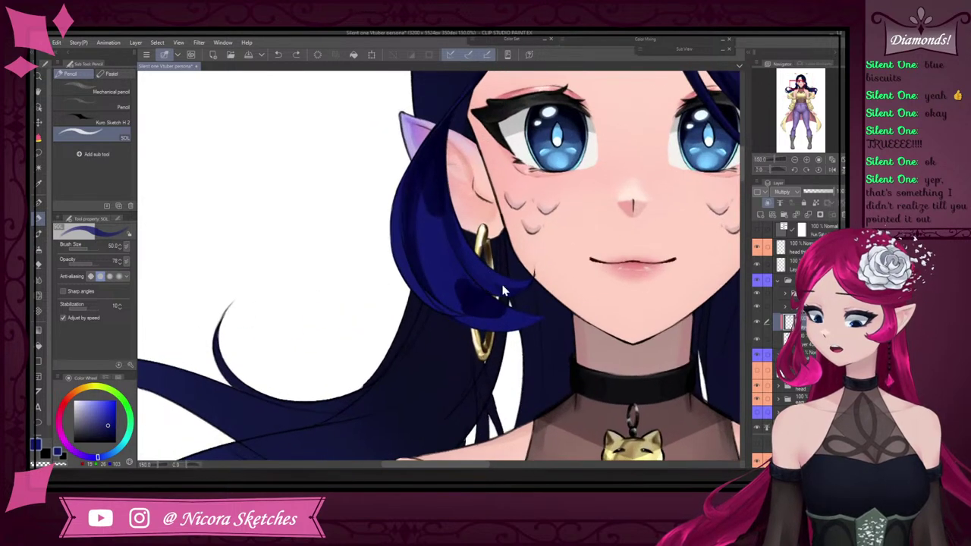
Fade the dark patch on the curl's lower bend with transparent colour, undoing and redoing strokes along the earring side
{"action": "scroll", "coordinate": [497, 287], "scroll_direction": "up", "scroll_amount": 3}
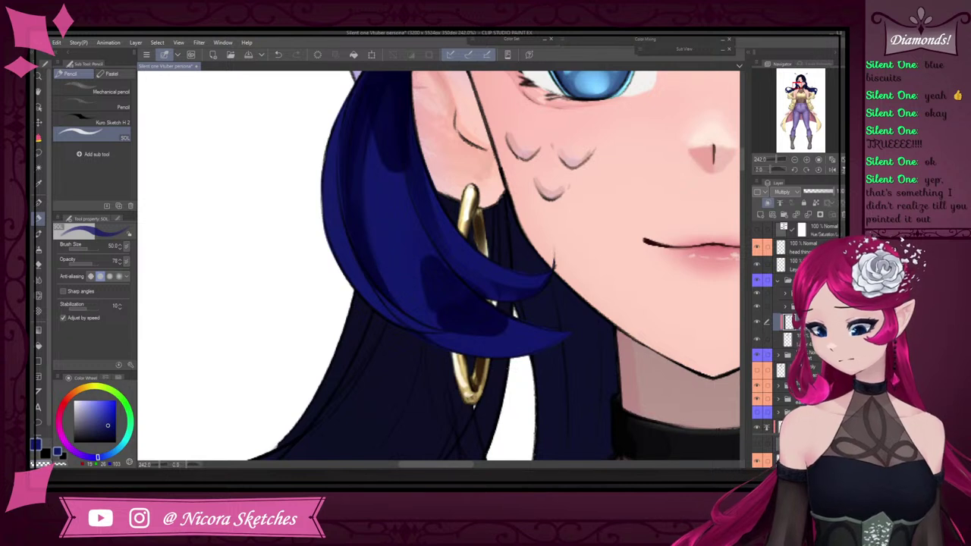
{"action": "left_click", "coordinate": [60, 463]}
{"action": "left_click_drag", "start_coordinate": [428, 279], "coordinate": [484, 339]}
{"action": "left_click_drag", "start_coordinate": [418, 254], "coordinate": [506, 325]}
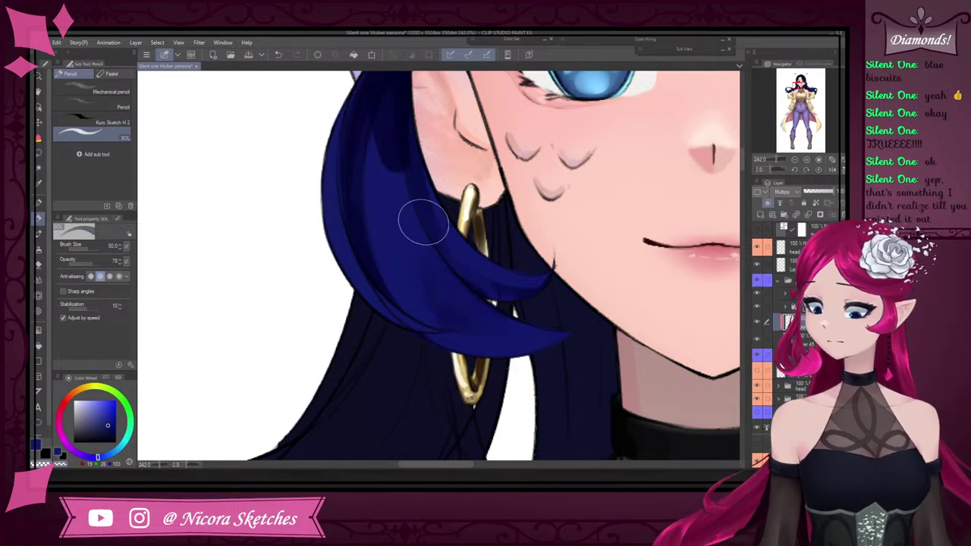
{"action": "key", "text": "ctrl+z"}
{"action": "left_click_drag", "start_coordinate": [446, 281], "coordinate": [485, 339]}
{"action": "left_click_drag", "start_coordinate": [417, 242], "coordinate": [494, 320]}
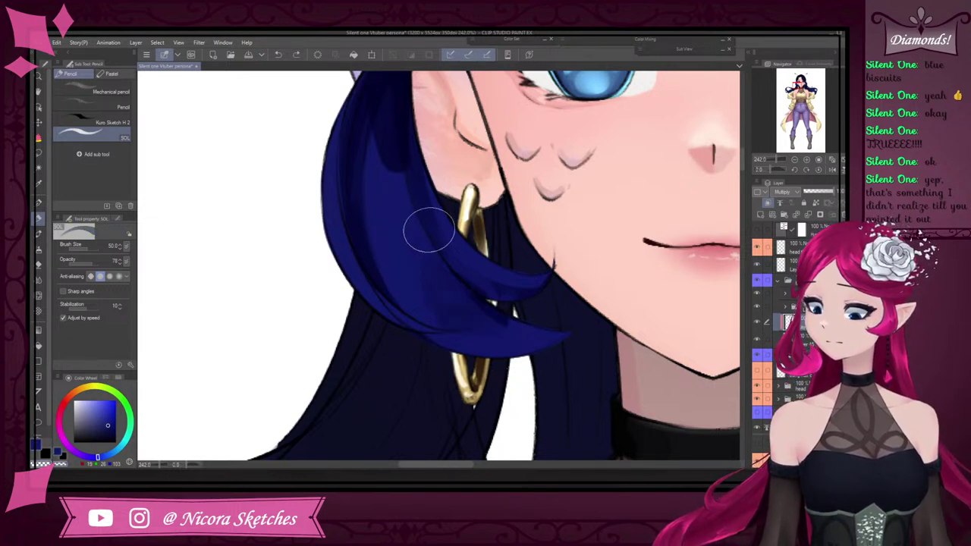
{"action": "mouse_move", "coordinate": [429, 231]}
{"action": "left_mouse_down"}
{"action": "mouse_move", "coordinate": [462, 305]}
{"action": "mouse_move", "coordinate": [429, 306]}
{"action": "mouse_move", "coordinate": [406, 257]}
{"action": "mouse_move", "coordinate": [420, 301]}
{"action": "mouse_move", "coordinate": [424, 287]}
{"action": "mouse_move", "coordinate": [470, 319]}
{"action": "left_mouse_up"}
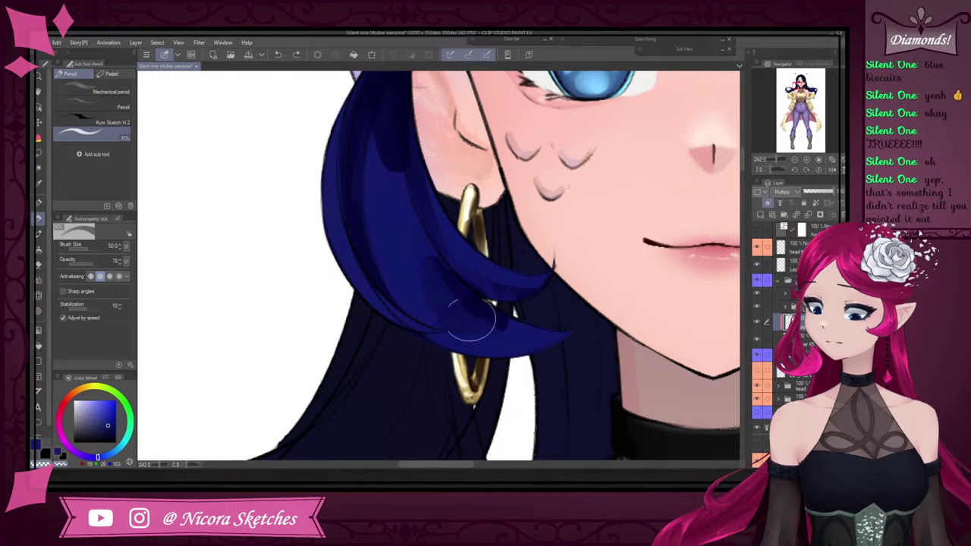
{"action": "scroll", "coordinate": [446, 266], "scroll_direction": "down", "scroll_amount": 5}
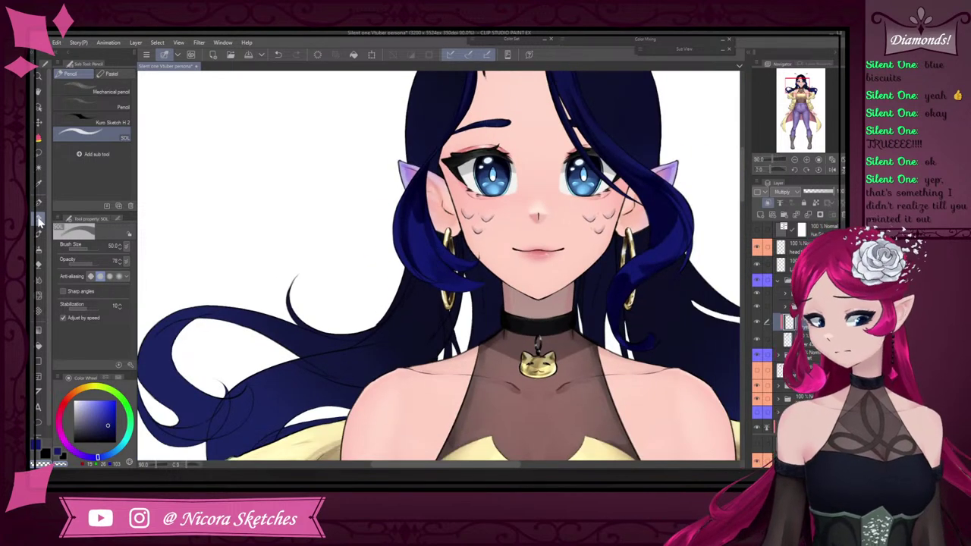
Resume the dark blue colour and rework the shadows in the middle of the shorter bang's curl
{"action": "left_click", "coordinate": [37, 445]}
{"action": "scroll", "coordinate": [435, 262], "scroll_direction": "up", "scroll_amount": 5}
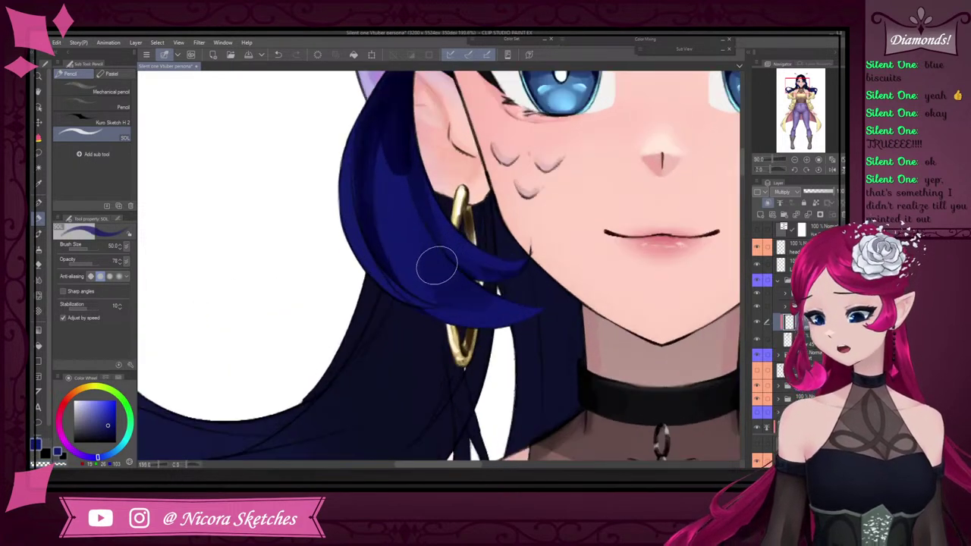
{"action": "scroll", "coordinate": [436, 266], "scroll_direction": "up", "scroll_amount": 2}
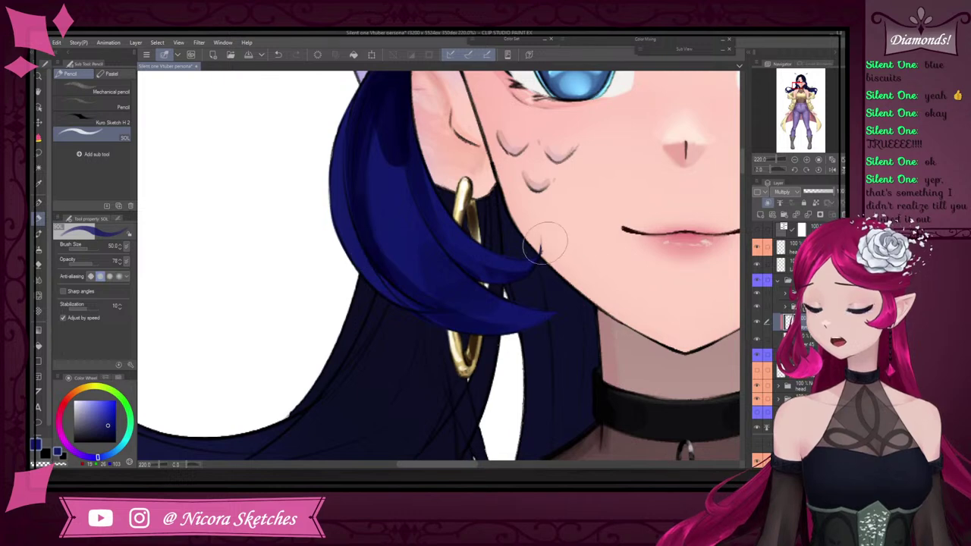
{"action": "scroll", "coordinate": [531, 243], "scroll_direction": "down", "scroll_amount": 4}
{"action": "scroll", "coordinate": [562, 196], "scroll_direction": "down", "scroll_amount": 2}
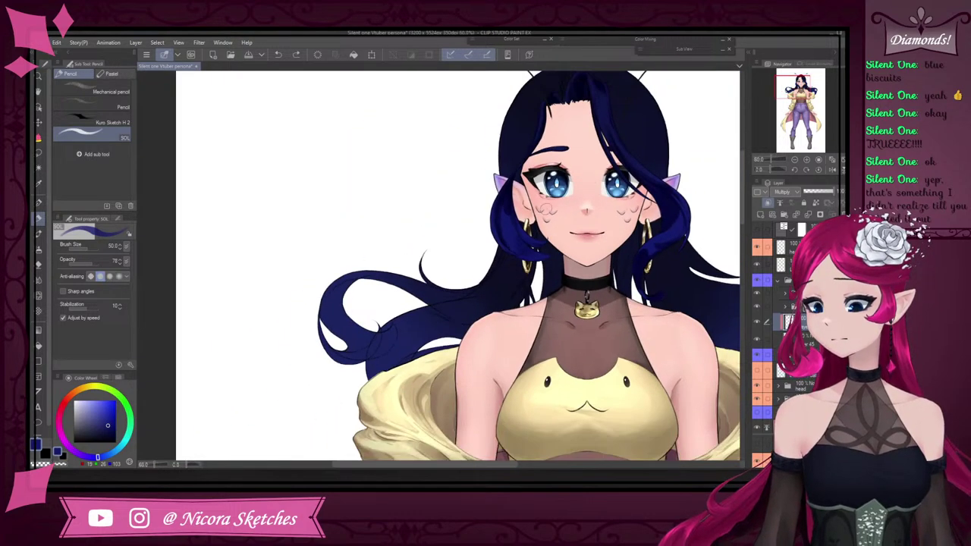
{"action": "scroll", "coordinate": [585, 210], "scroll_direction": "up", "scroll_amount": 4}
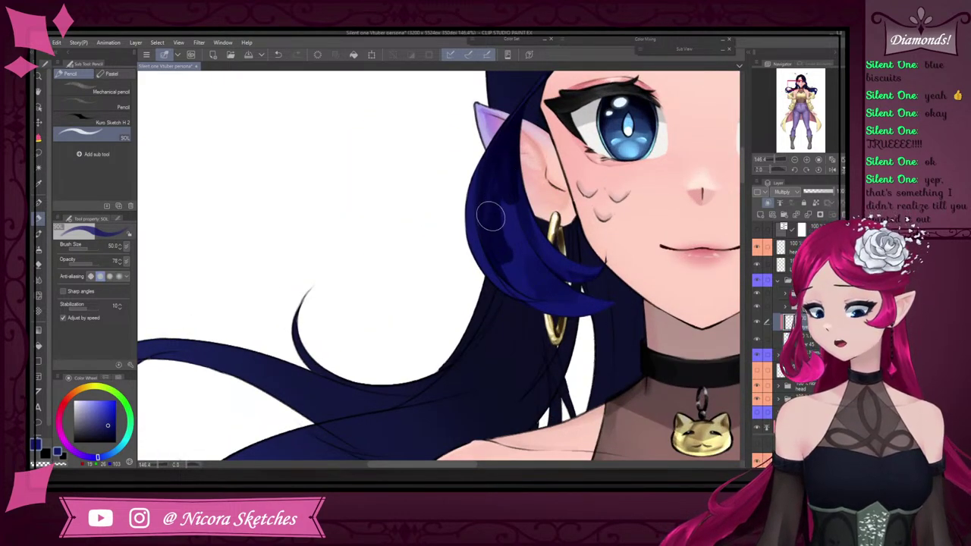
Soften the shading on the shorter side bang beside the forehead with transparent colour, and return to the dark blue colour
{"action": "scroll", "coordinate": [490, 216], "scroll_direction": "down", "scroll_amount": 4}
{"action": "scroll", "coordinate": [603, 182], "scroll_direction": "up", "scroll_amount": 2}
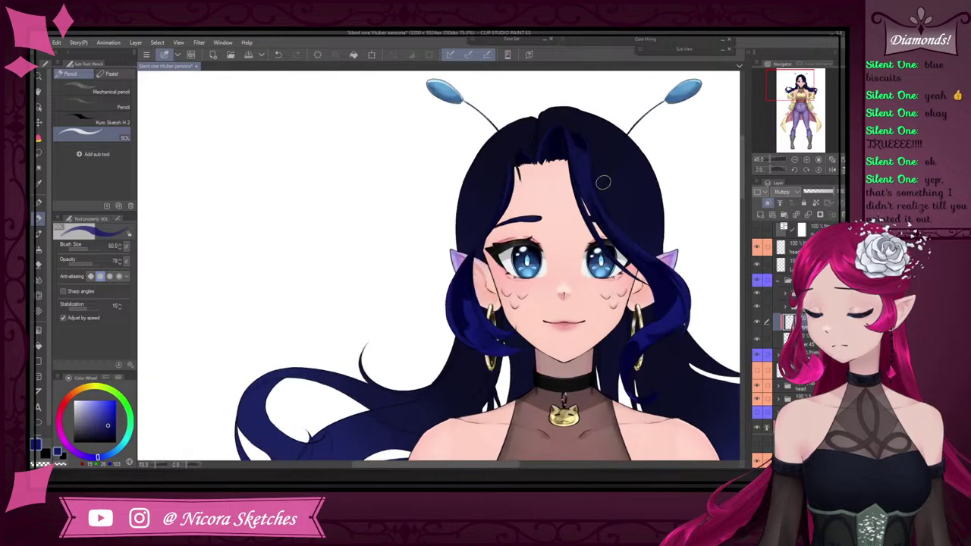
{"action": "scroll", "coordinate": [604, 182], "scroll_direction": "up", "scroll_amount": 1}
{"action": "scroll", "coordinate": [490, 183], "scroll_direction": "up", "scroll_amount": 1}
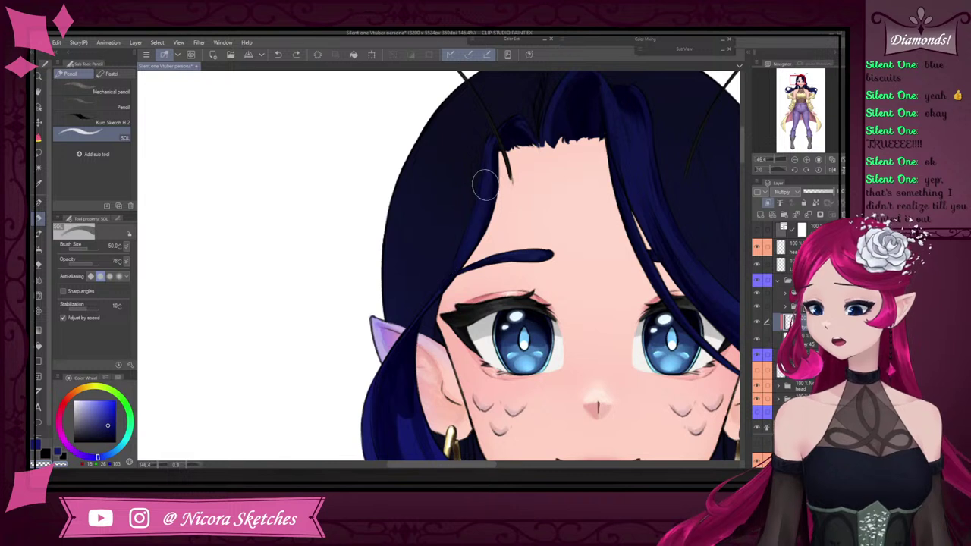
{"action": "left_click", "coordinate": [39, 445]}
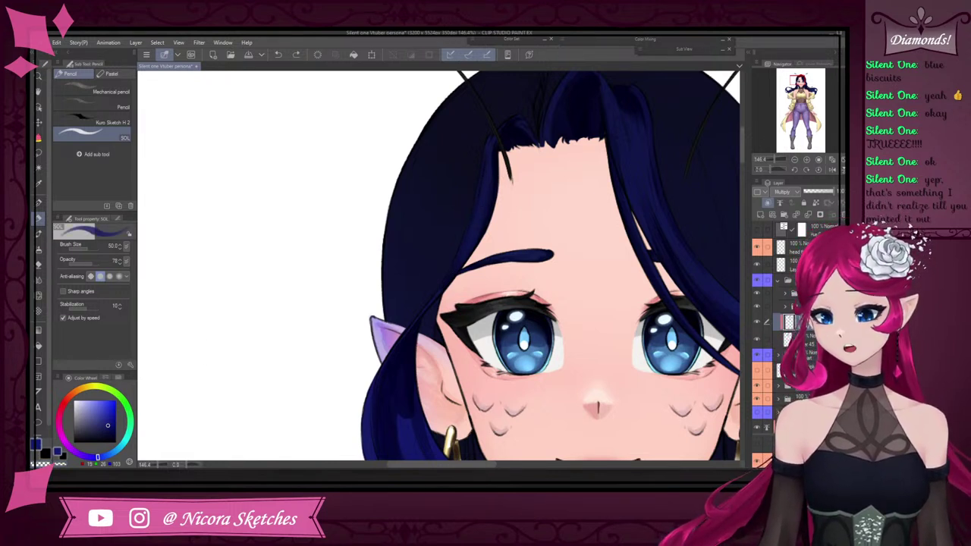
Isolate the hair by hiding the bang shadow, head, ears, mid hair, neck shadow and body layers below the hair part folder
{"action": "left_click", "coordinate": [817, 359]}
{"action": "left_click", "coordinate": [780, 356]}
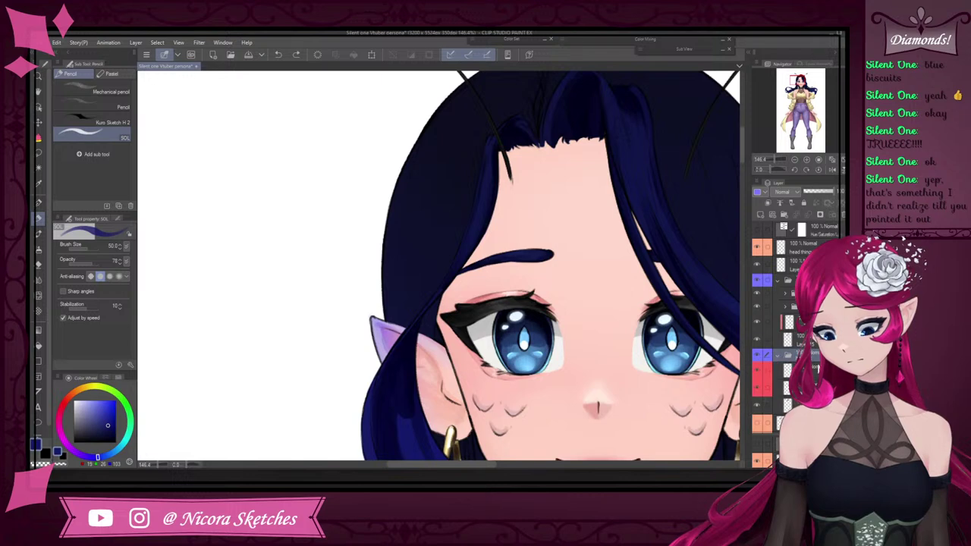
{"action": "scroll", "coordinate": [784, 311], "scroll_direction": "down", "scroll_amount": 3}
{"action": "left_click_drag", "start_coordinate": [757, 317], "coordinate": [758, 340]}
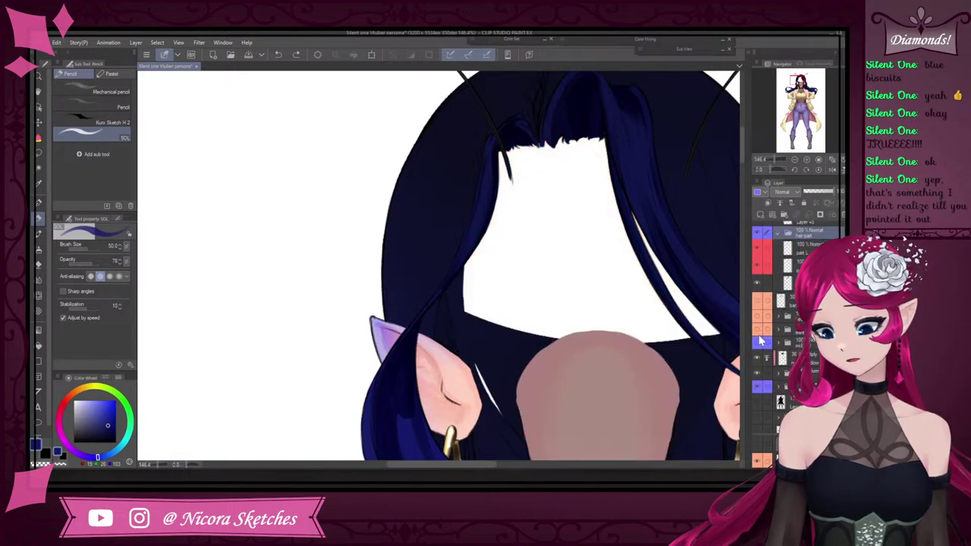
{"action": "scroll", "coordinate": [555, 327], "scroll_direction": "down", "scroll_amount": 12}
{"action": "scroll", "coordinate": [620, 381], "scroll_direction": "up", "scroll_amount": 3}
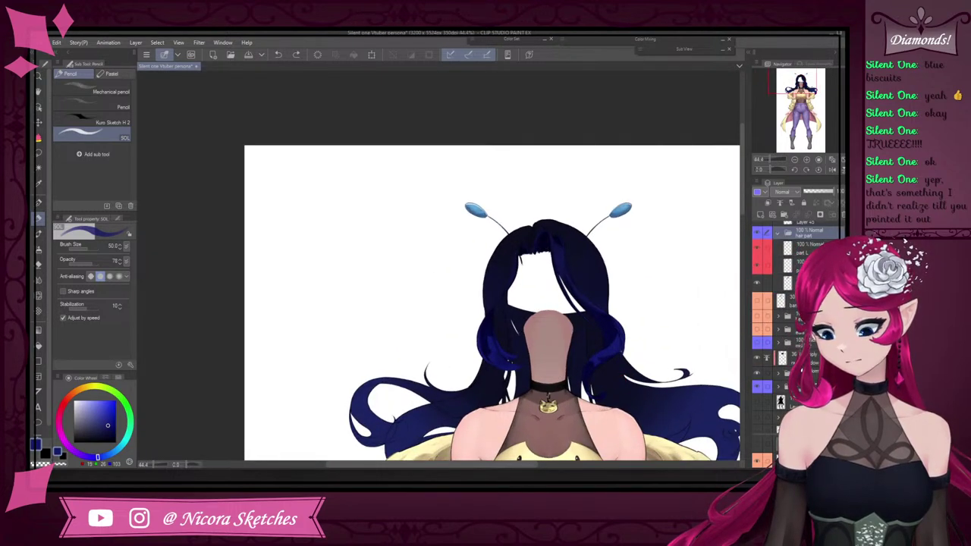
{"action": "left_click", "coordinate": [770, 375]}
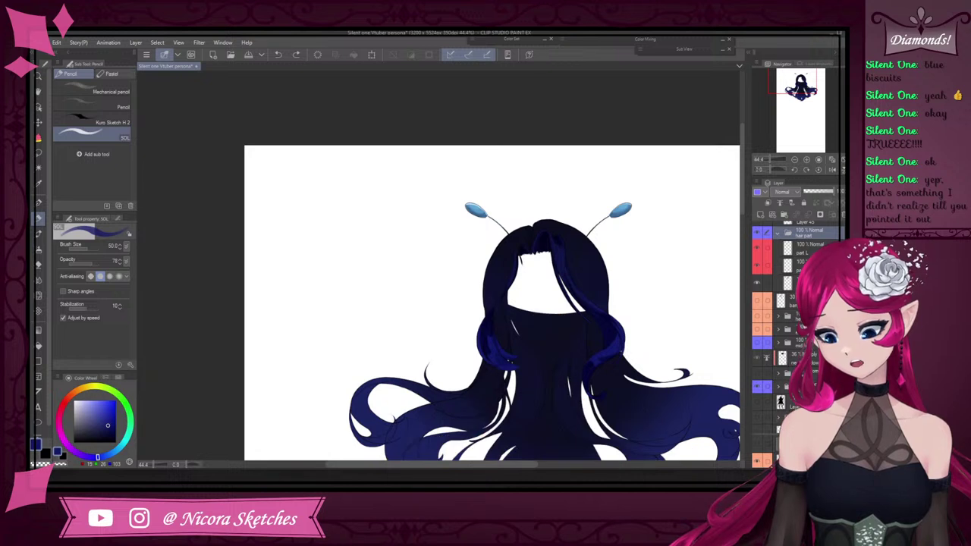
Make the mid hair folder visible again and expand its contents
{"action": "left_click", "coordinate": [782, 345]}
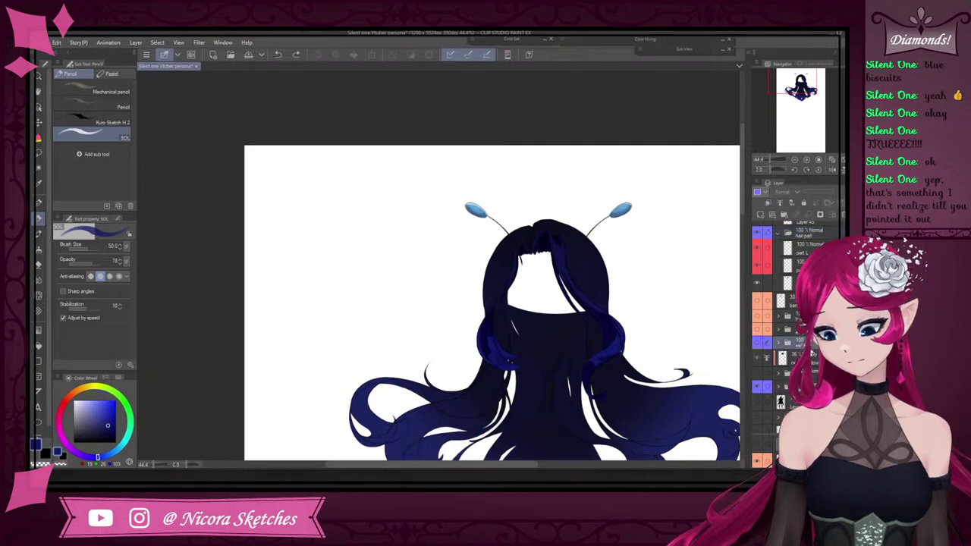
{"action": "left_click", "coordinate": [757, 343]}
{"action": "left_click", "coordinate": [779, 343]}
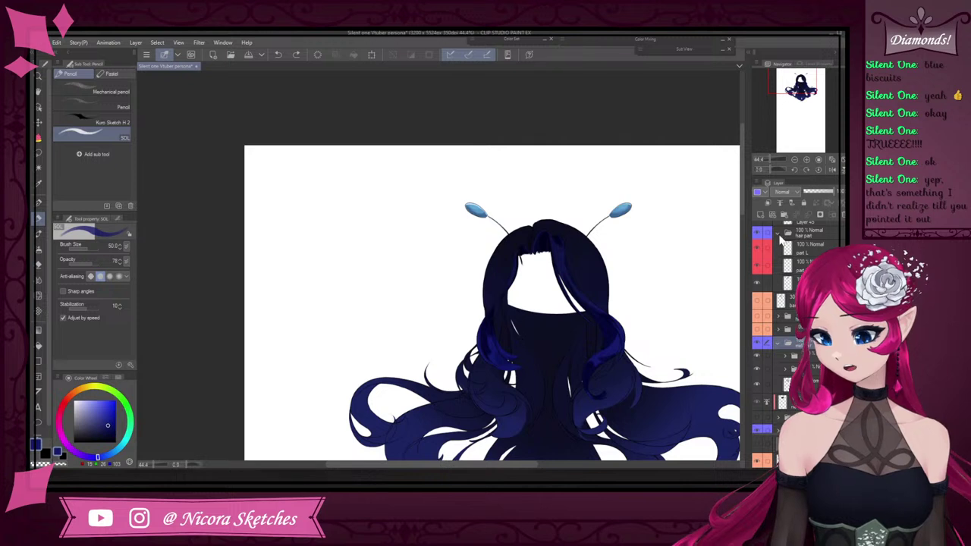
Check which strands belong to the front hair folder by toggling its visibility, and select that folder
{"action": "scroll", "coordinate": [781, 243], "scroll_direction": "up", "scroll_amount": 1}
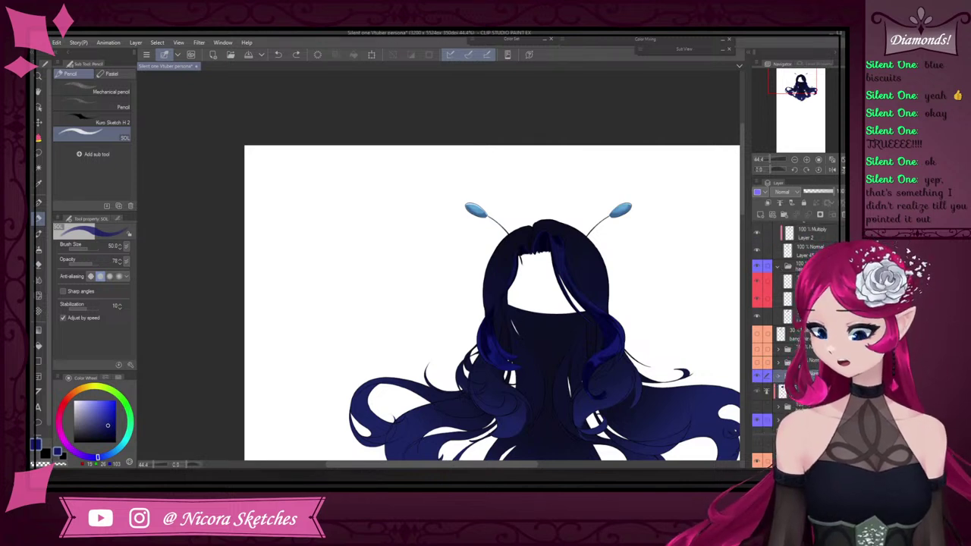
{"action": "scroll", "coordinate": [790, 250], "scroll_direction": "up", "scroll_amount": 2}
{"action": "left_click", "coordinate": [758, 236]}
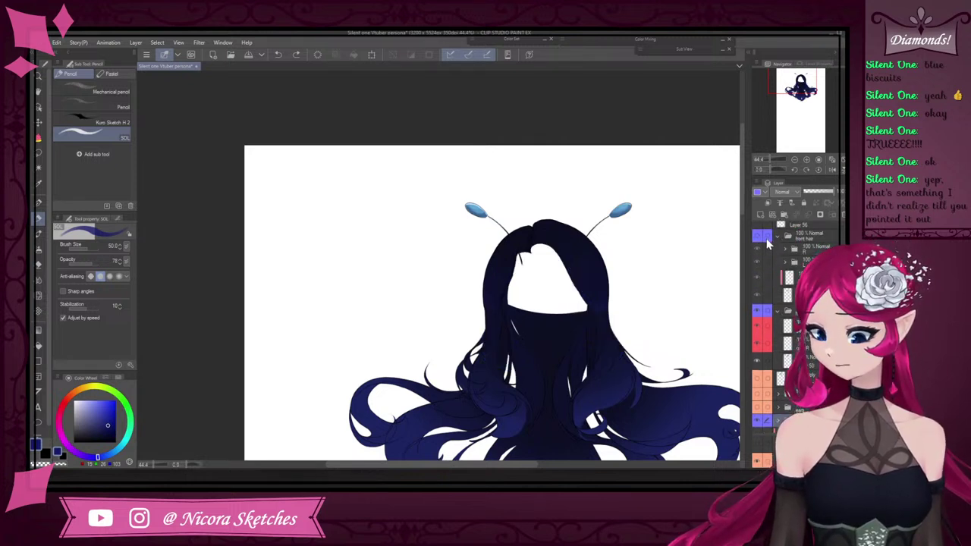
{"action": "left_click", "coordinate": [759, 238]}
{"action": "scroll", "coordinate": [607, 366], "scroll_direction": "up", "scroll_amount": 1}
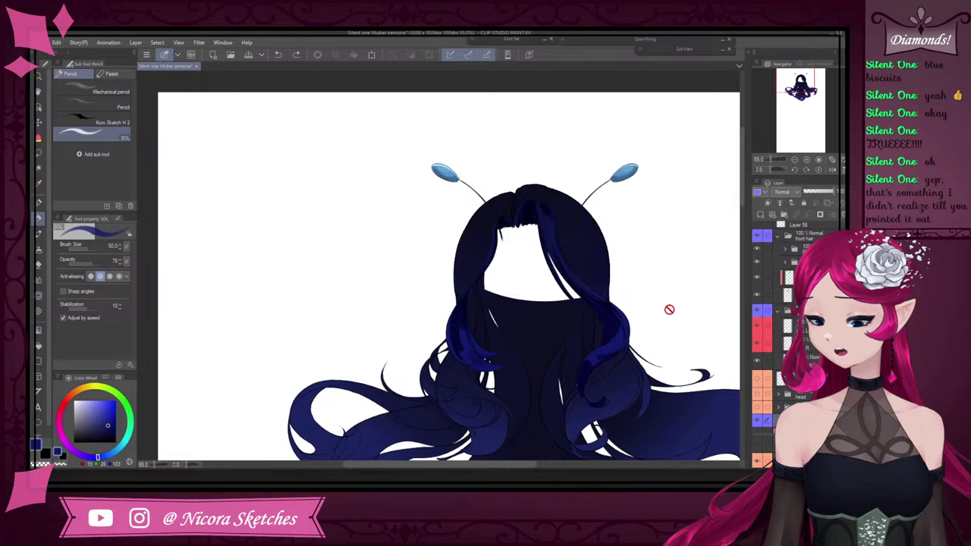
{"action": "left_click", "coordinate": [810, 236]}
{"action": "mouse_move", "coordinate": [827, 192]}
{"action": "left_mouse_down"}
{"action": "mouse_move", "coordinate": [817, 192]}
{"action": "mouse_move", "coordinate": [842, 193]}
{"action": "mouse_move", "coordinate": [812, 194]}
{"action": "mouse_move", "coordinate": [838, 195]}
{"action": "left_mouse_up"}
{"action": "scroll", "coordinate": [610, 343], "scroll_direction": "up", "scroll_amount": 1}
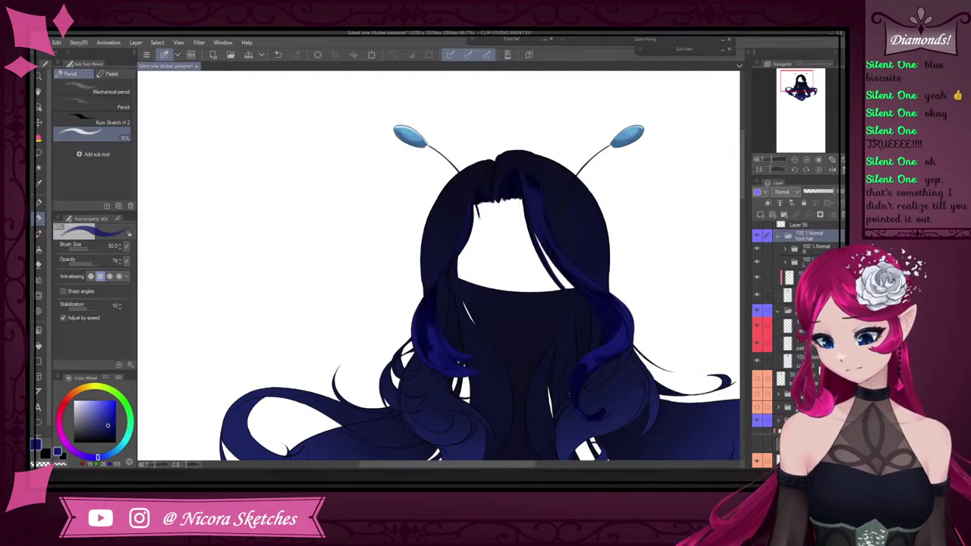
Add a clipped Multiply layer above the base colour layer in the hair part folder
{"action": "left_click", "coordinate": [758, 362]}
{"action": "left_click", "coordinate": [757, 362]}
{"action": "left_click", "coordinate": [802, 363]}
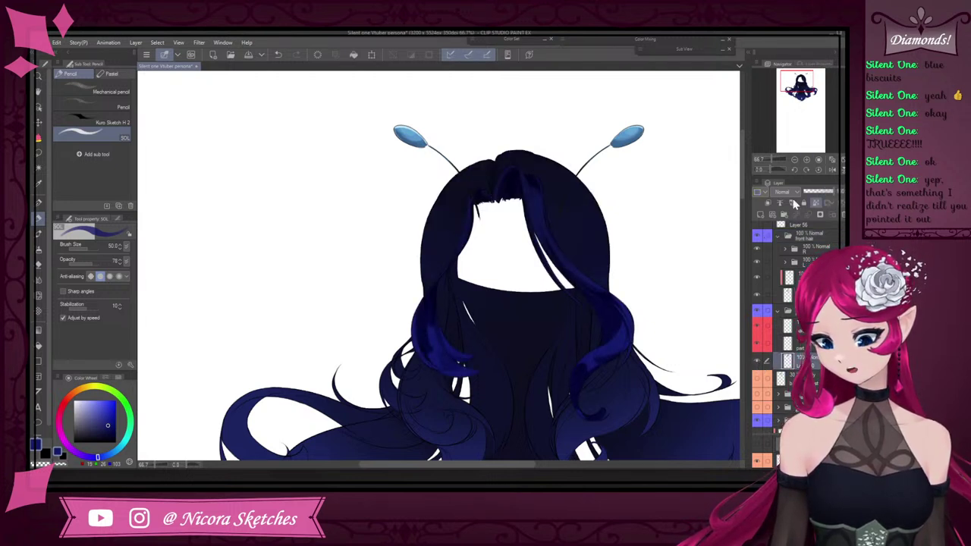
{"action": "left_click", "coordinate": [765, 192]}
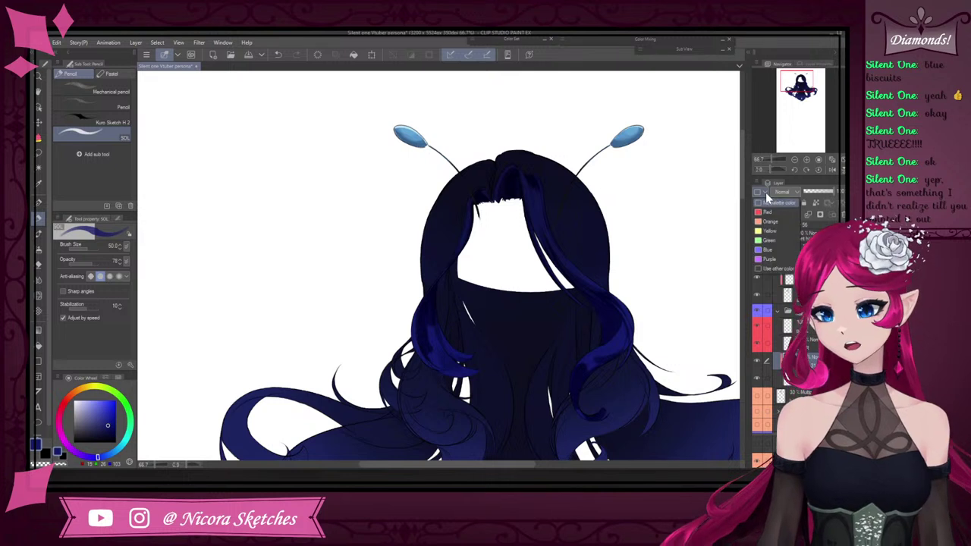
{"action": "left_click", "coordinate": [766, 193]}
{"action": "left_click", "coordinate": [785, 193]}
{"action": "left_click", "coordinate": [788, 219]}
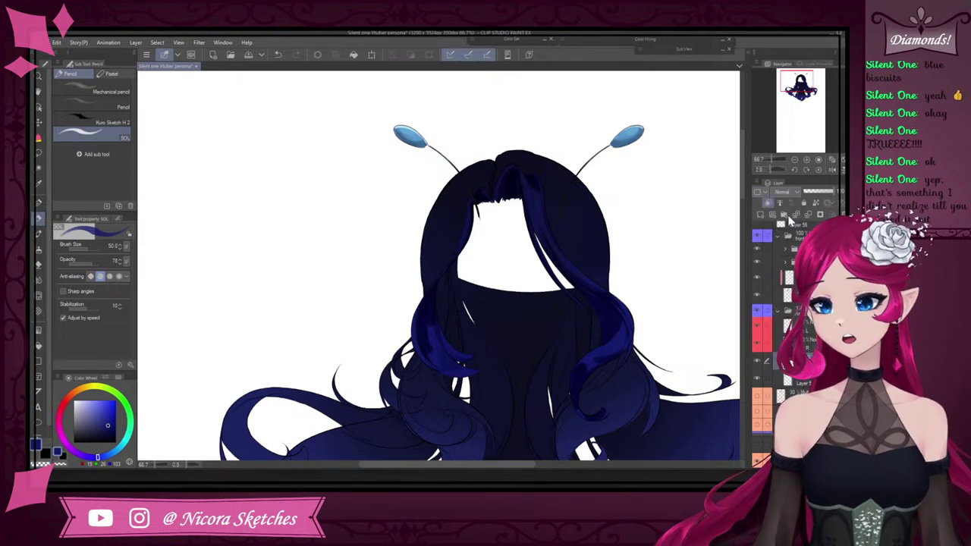
Mark the Multiply shading layers of the front hair and hair part folders with the yellow palette colour
{"action": "left_click", "coordinate": [766, 192]}
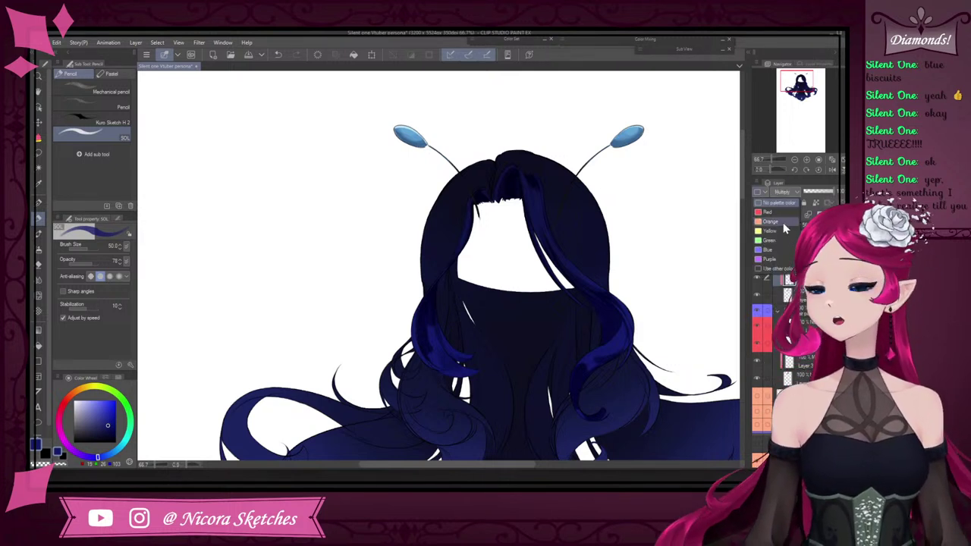
{"action": "left_click", "coordinate": [784, 230]}
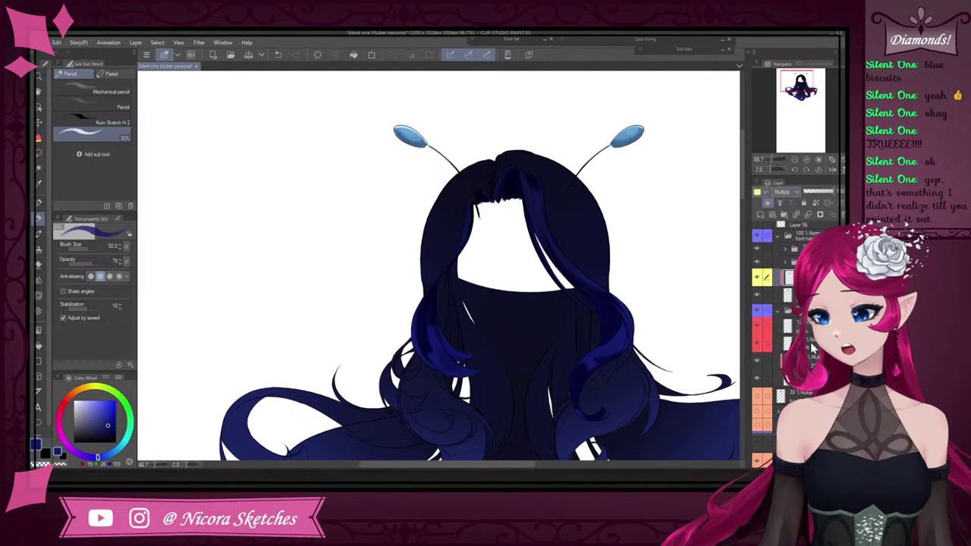
{"action": "left_click", "coordinate": [814, 361]}
{"action": "left_click", "coordinate": [766, 193]}
{"action": "left_click", "coordinate": [777, 231]}
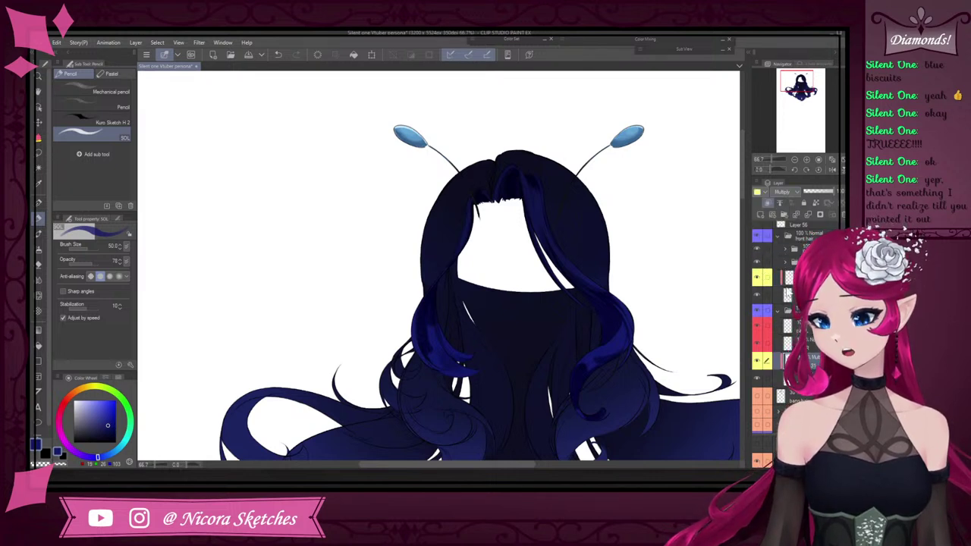
{"action": "scroll", "coordinate": [808, 353], "scroll_direction": "up", "scroll_amount": 2}
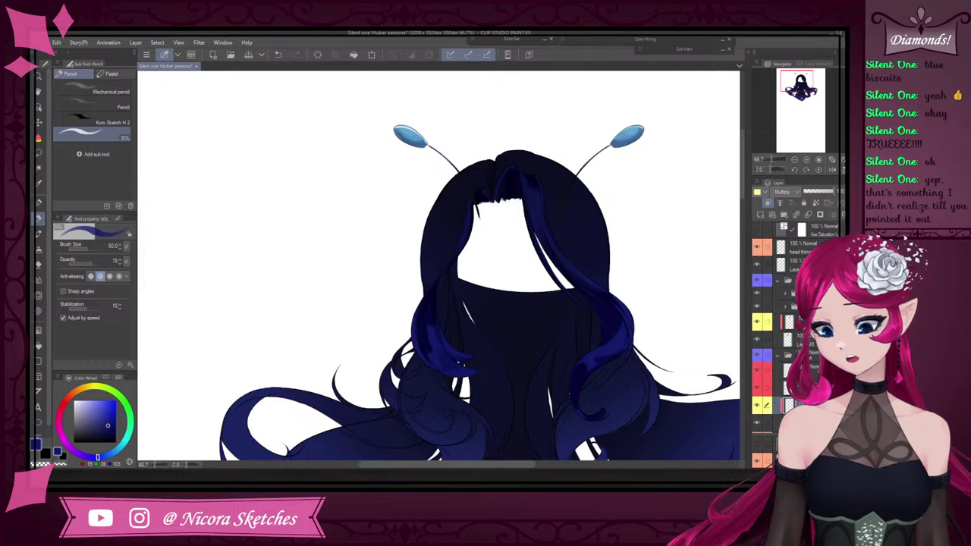
Add a clipped Multiply layer above the mid hair folder's base colour layer and mark it yellow
{"action": "scroll", "coordinate": [793, 326], "scroll_direction": "down", "scroll_amount": 4}
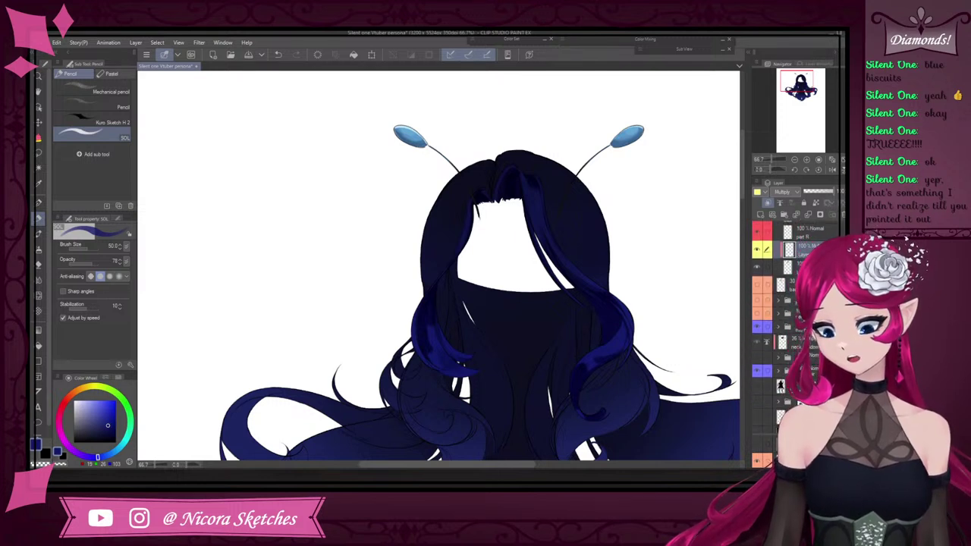
{"action": "left_click", "coordinate": [779, 373]}
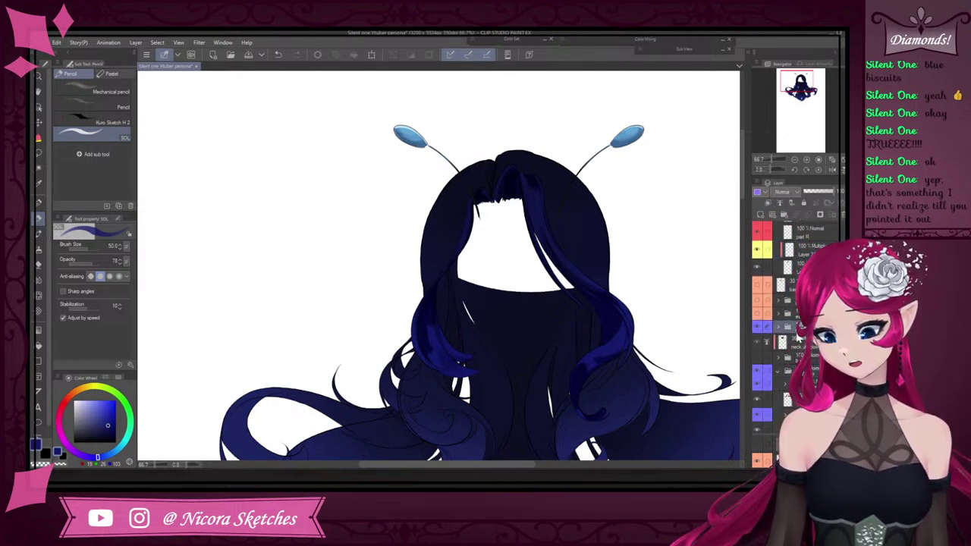
{"action": "left_click", "coordinate": [789, 332]}
{"action": "left_click", "coordinate": [806, 365]}
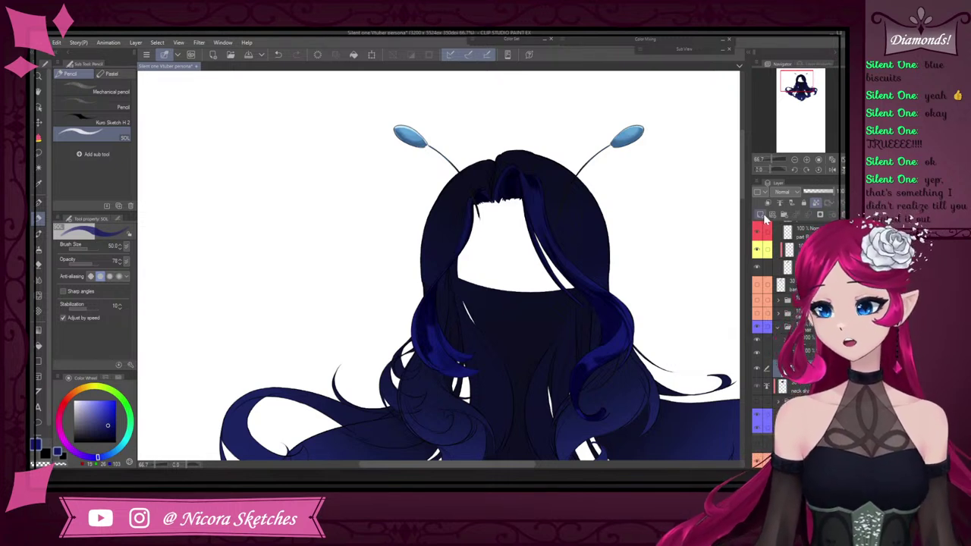
{"action": "left_click", "coordinate": [782, 192]}
{"action": "left_click", "coordinate": [790, 218]}
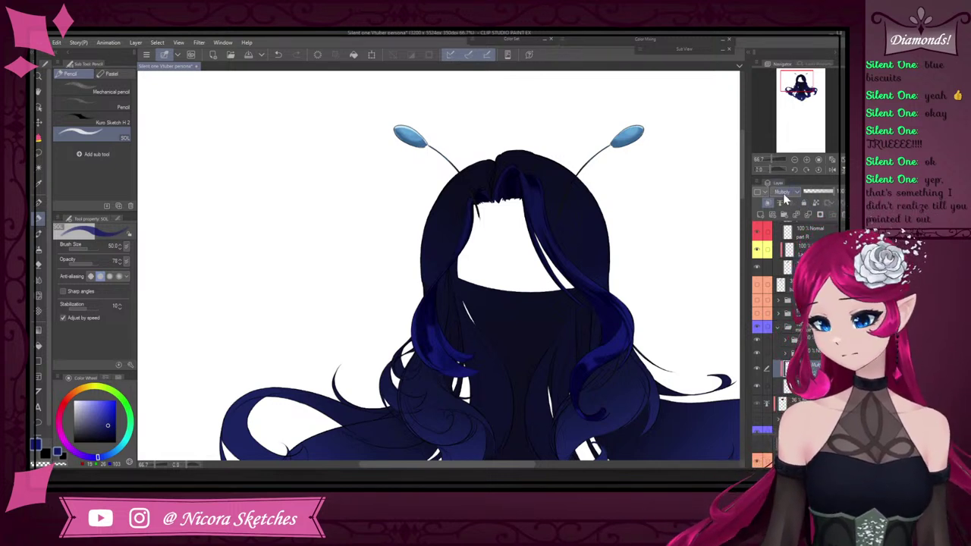
{"action": "left_click", "coordinate": [765, 204]}
{"action": "left_click", "coordinate": [771, 231]}
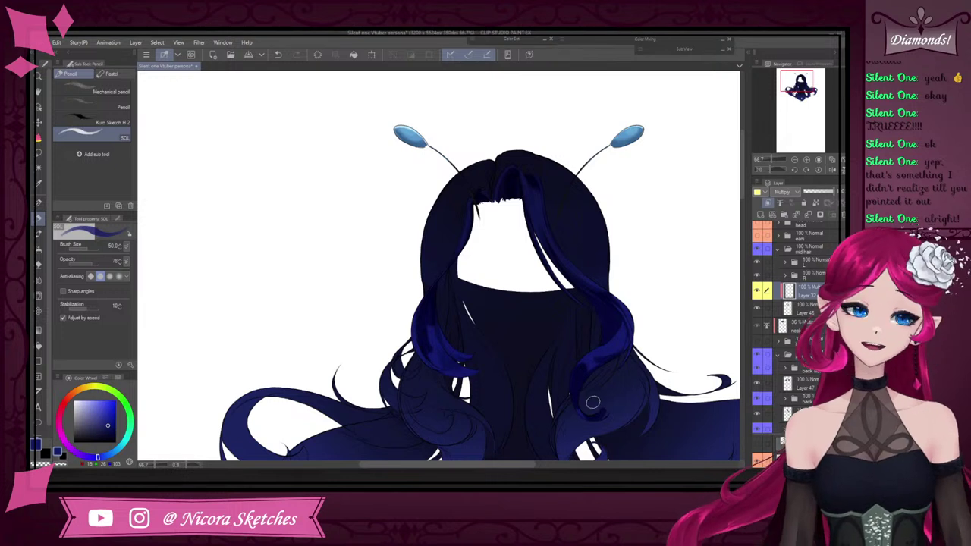
Add a clipped layer above each of the back hair folder's base layers, Layer 49, Layer 48 and Layer 47
{"action": "left_click", "coordinate": [820, 329]}
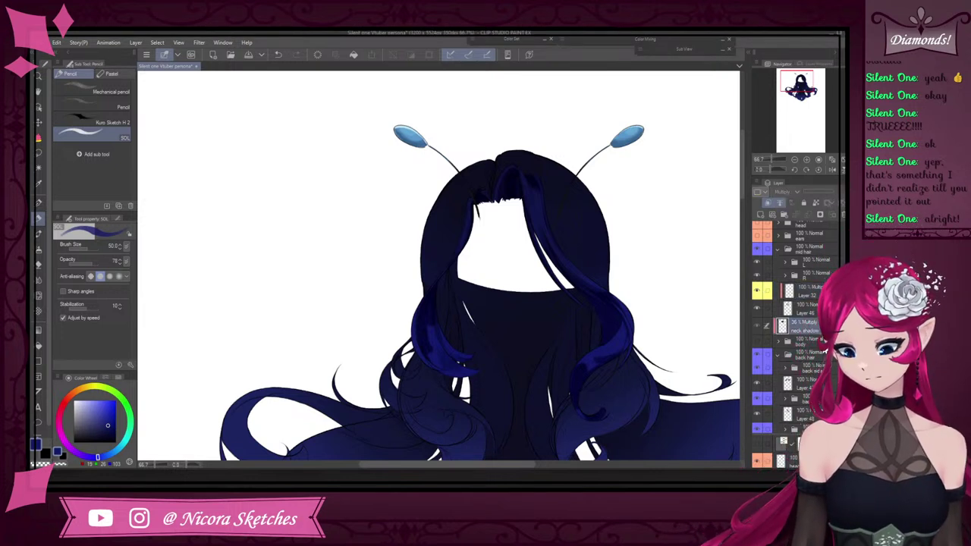
{"action": "left_click", "coordinate": [821, 343]}
{"action": "scroll", "coordinate": [820, 368], "scroll_direction": "down", "scroll_amount": 3}
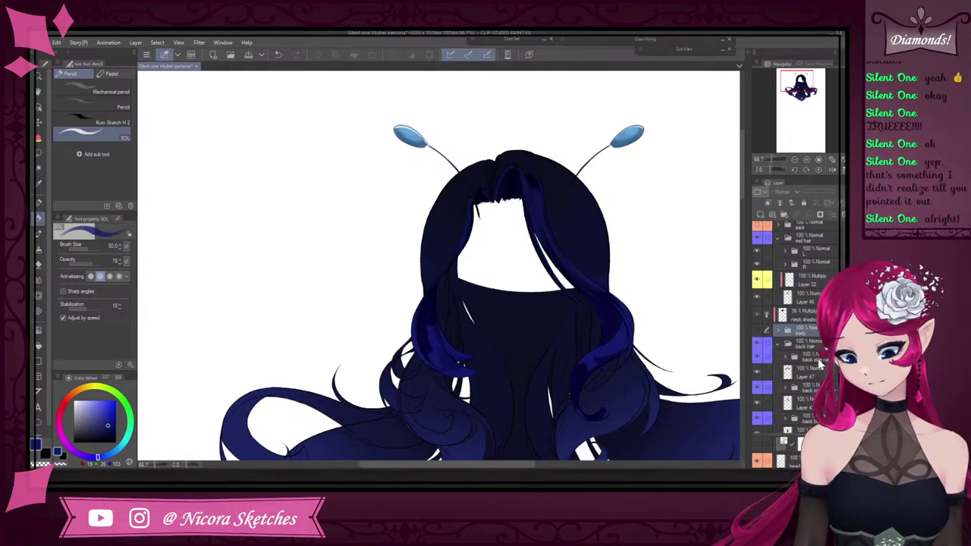
{"action": "left_click", "coordinate": [821, 356]}
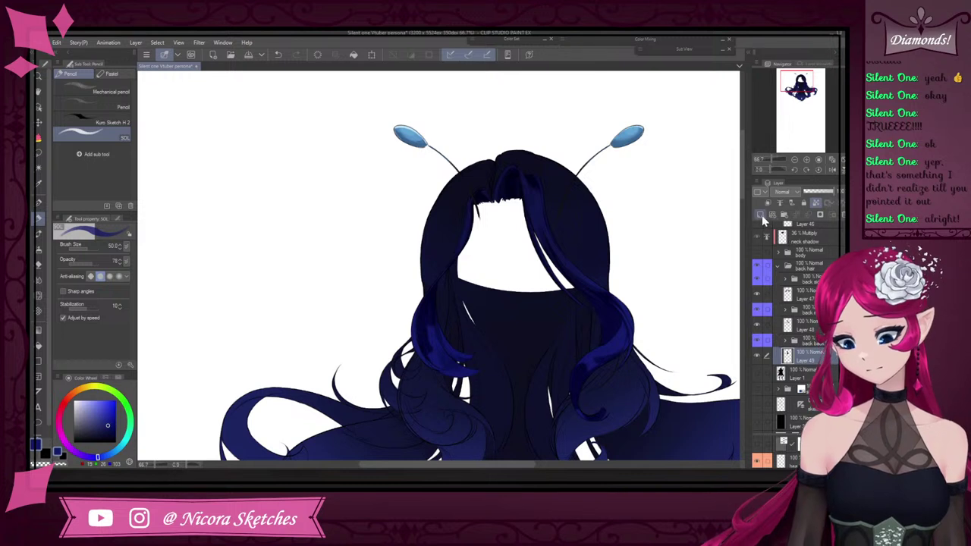
{"action": "left_click", "coordinate": [761, 215]}
{"action": "left_click", "coordinate": [768, 203]}
{"action": "left_click", "coordinate": [813, 330]}
{"action": "left_click", "coordinate": [761, 216]}
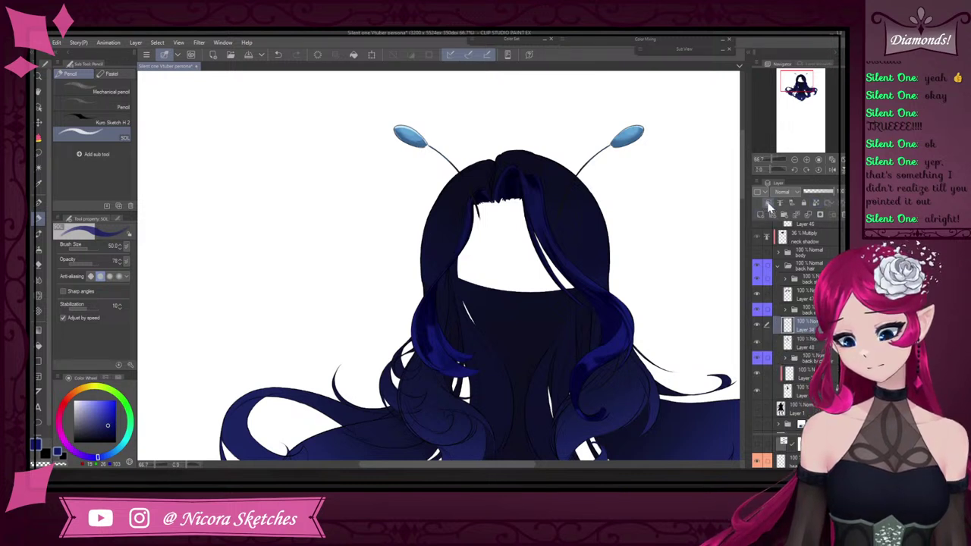
{"action": "left_click", "coordinate": [768, 203]}
{"action": "left_click", "coordinate": [814, 296]}
{"action": "left_click", "coordinate": [761, 216]}
{"action": "left_click", "coordinate": [768, 203]}
Set the new clipped layers in the back hair folder to Multiply blending
{"action": "left_click", "coordinate": [787, 193]}
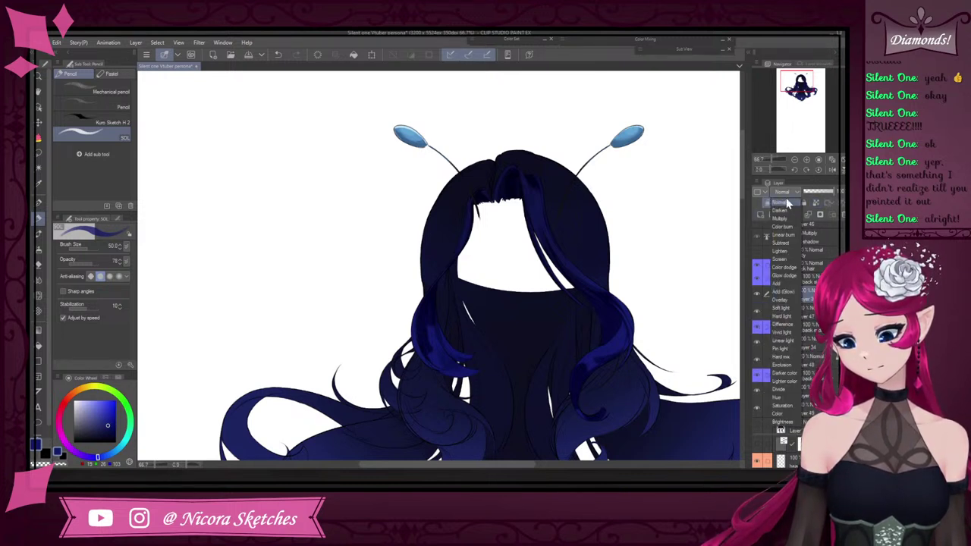
{"action": "left_click", "coordinate": [788, 217]}
{"action": "left_click", "coordinate": [818, 343]}
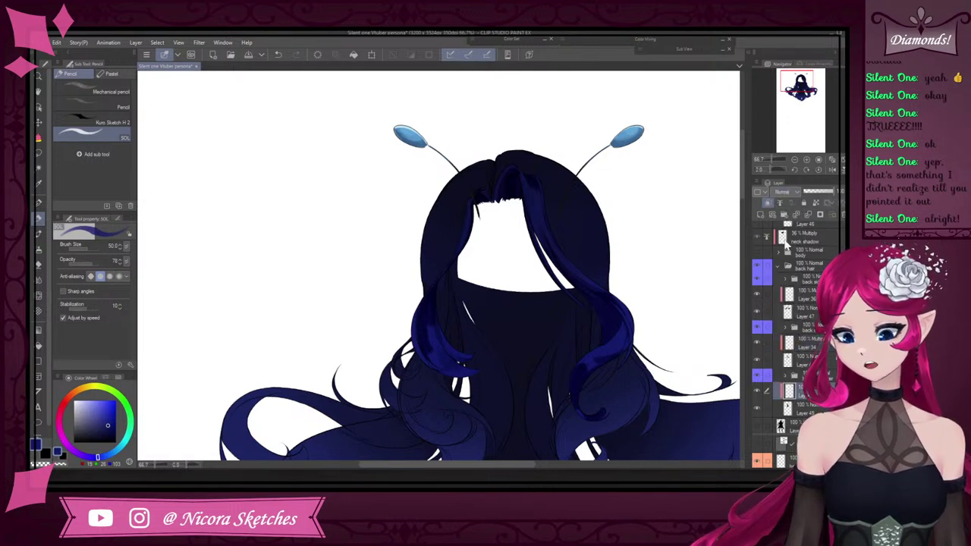
{"action": "left_click", "coordinate": [789, 193]}
{"action": "left_click", "coordinate": [779, 219]}
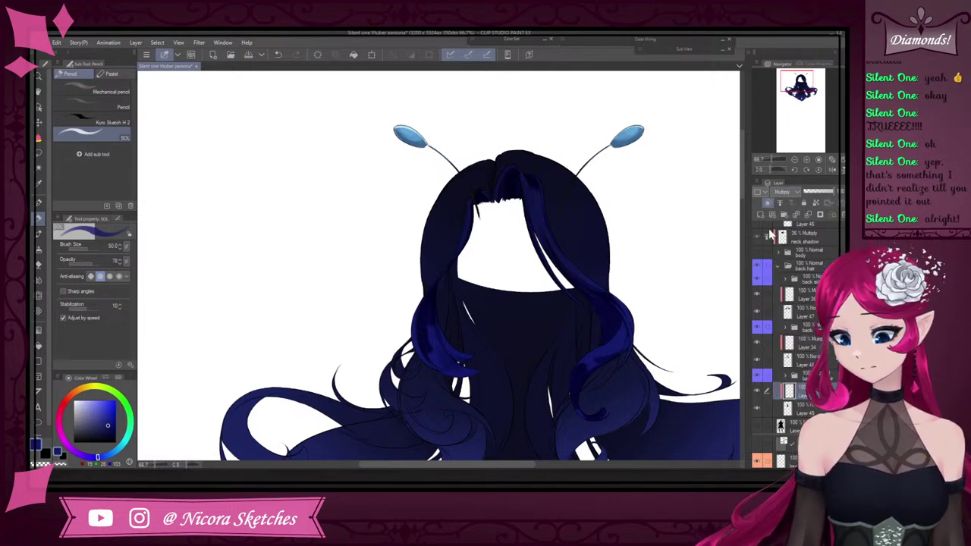
Mark the three Multiply shading layers in the back hair folder with the yellow palette colour
{"action": "left_click", "coordinate": [761, 197]}
{"action": "left_click", "coordinate": [774, 233]}
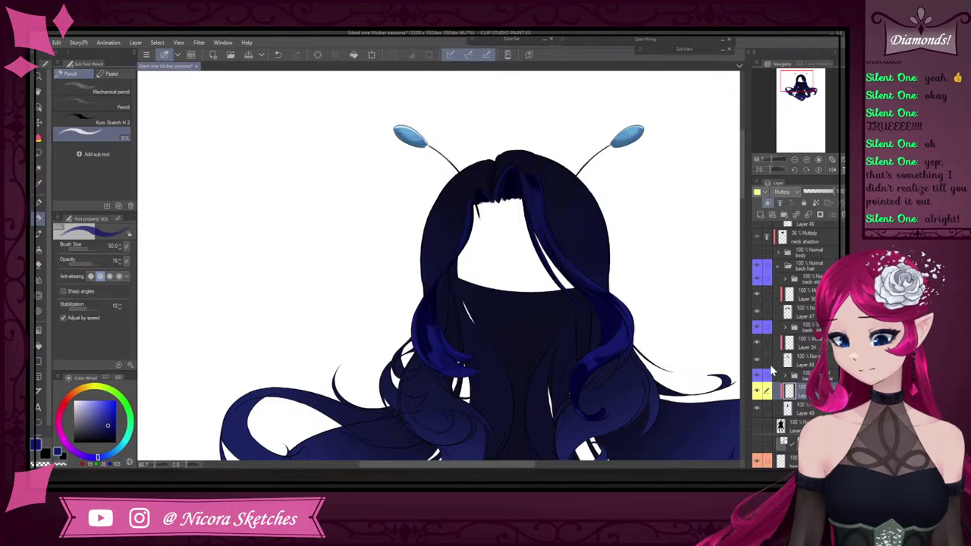
{"action": "left_click", "coordinate": [797, 355]}
{"action": "left_click", "coordinate": [805, 349]}
{"action": "left_click", "coordinate": [768, 294]}
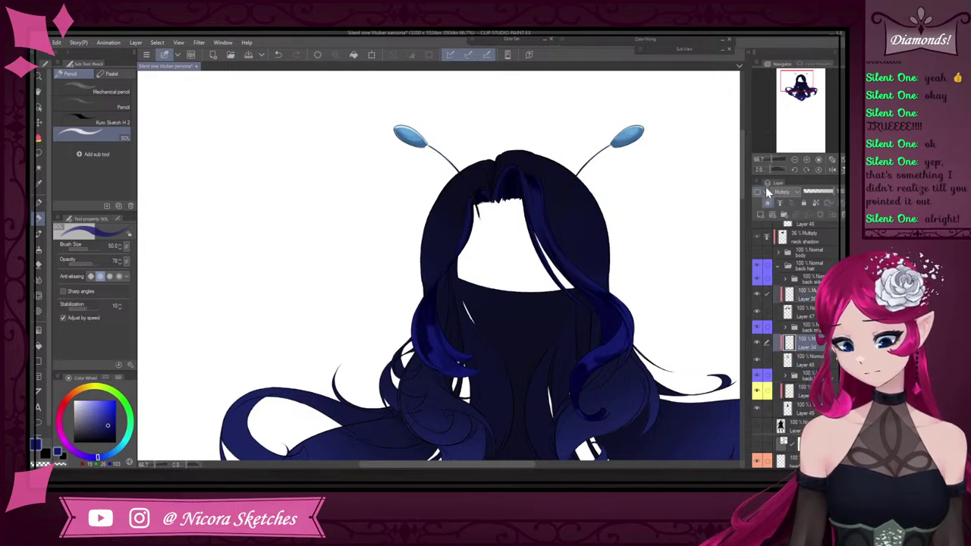
{"action": "left_click", "coordinate": [762, 193]}
{"action": "left_click", "coordinate": [768, 232]}
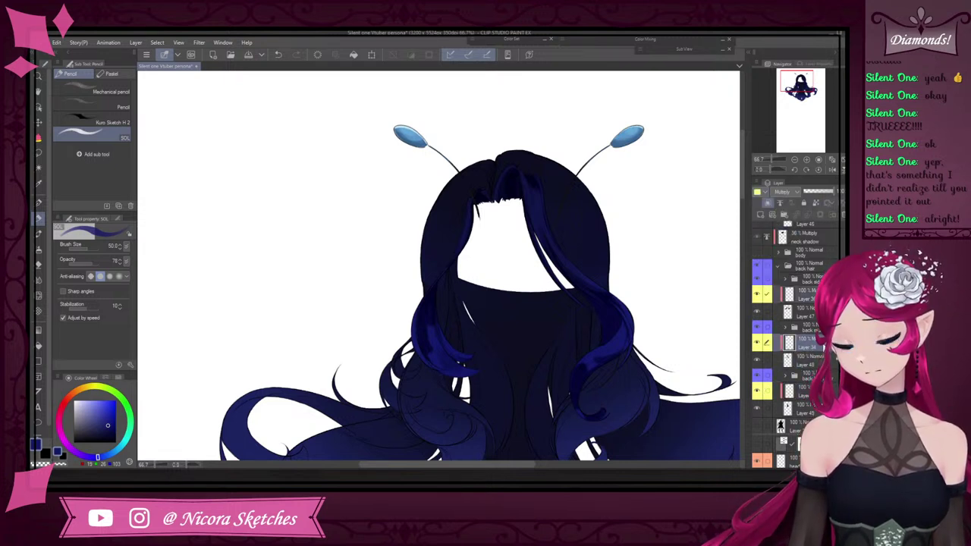
{"action": "scroll", "coordinate": [793, 327], "scroll_direction": "up", "scroll_amount": 3}
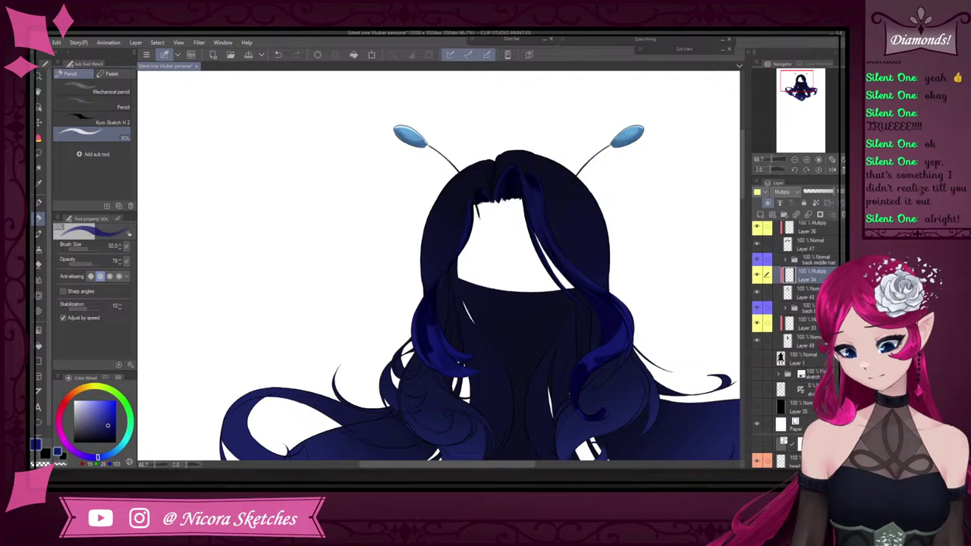
{"action": "scroll", "coordinate": [841, 244], "scroll_direction": "up", "scroll_amount": 5}
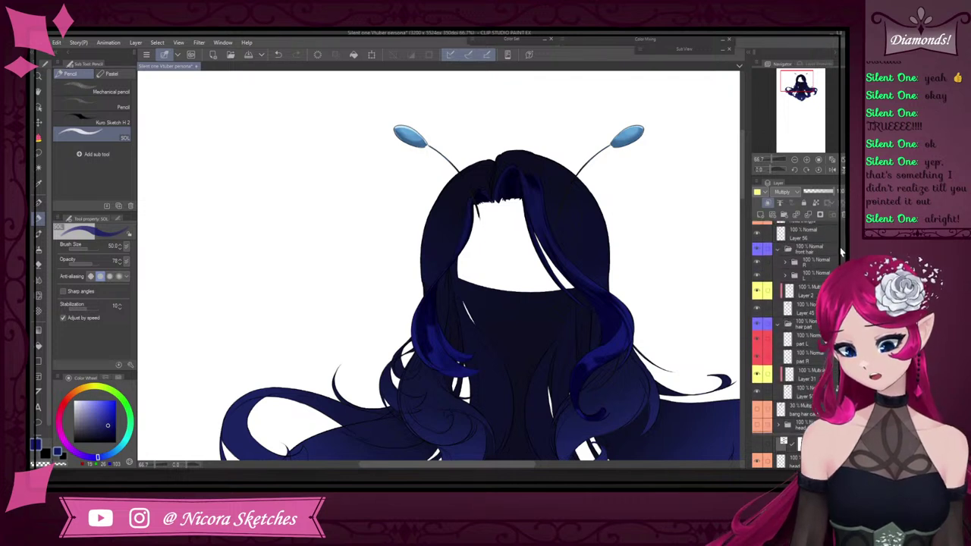
{"action": "scroll", "coordinate": [841, 244], "scroll_direction": "down", "scroll_amount": 1}
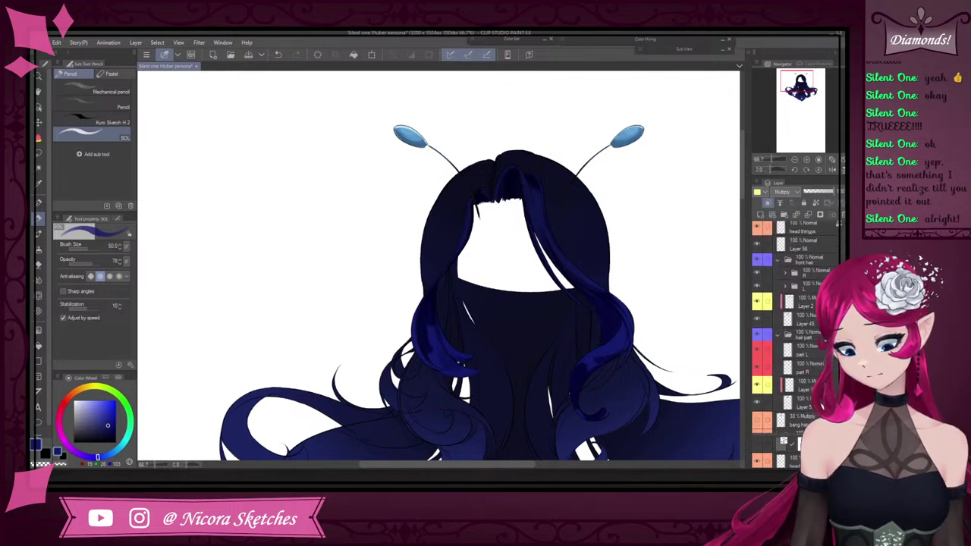
Review the yellow-marked Multiply shading layers across the hair folders, from the back hair up to the front hair
{"action": "left_click_drag", "start_coordinate": [805, 399], "coordinate": [804, 386]}
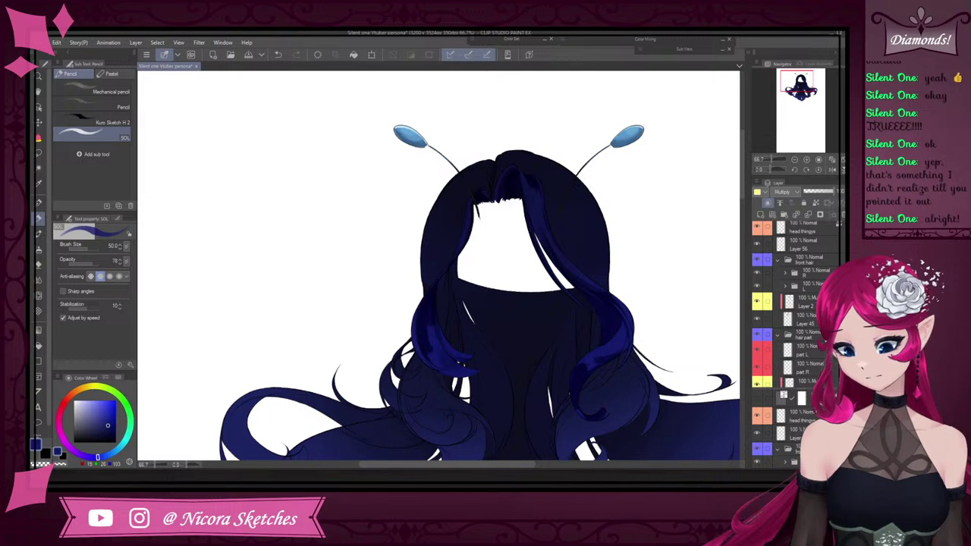
{"action": "scroll", "coordinate": [797, 429], "scroll_direction": "down", "scroll_amount": 6}
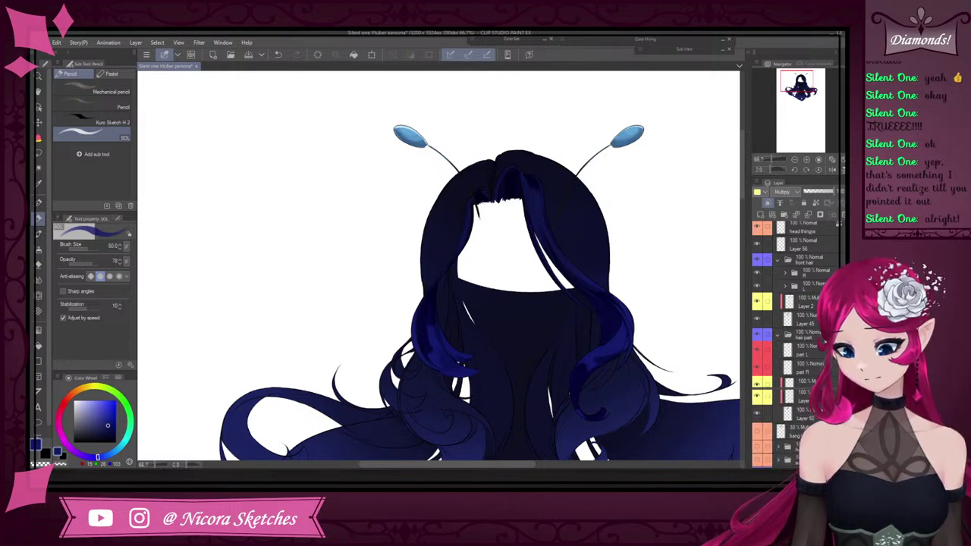
{"action": "scroll", "coordinate": [797, 429], "scroll_direction": "down", "scroll_amount": 3}
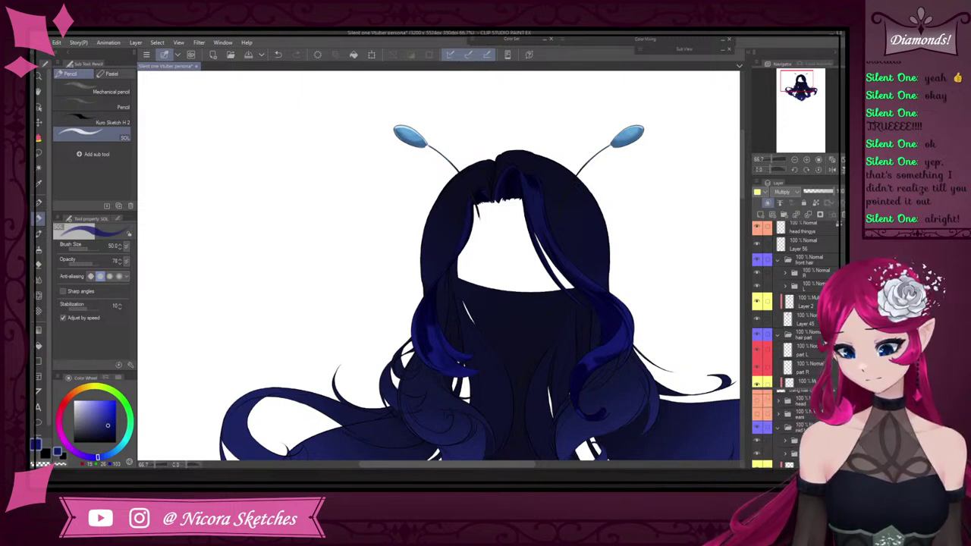
{"action": "scroll", "coordinate": [797, 428], "scroll_direction": "up", "scroll_amount": 9}
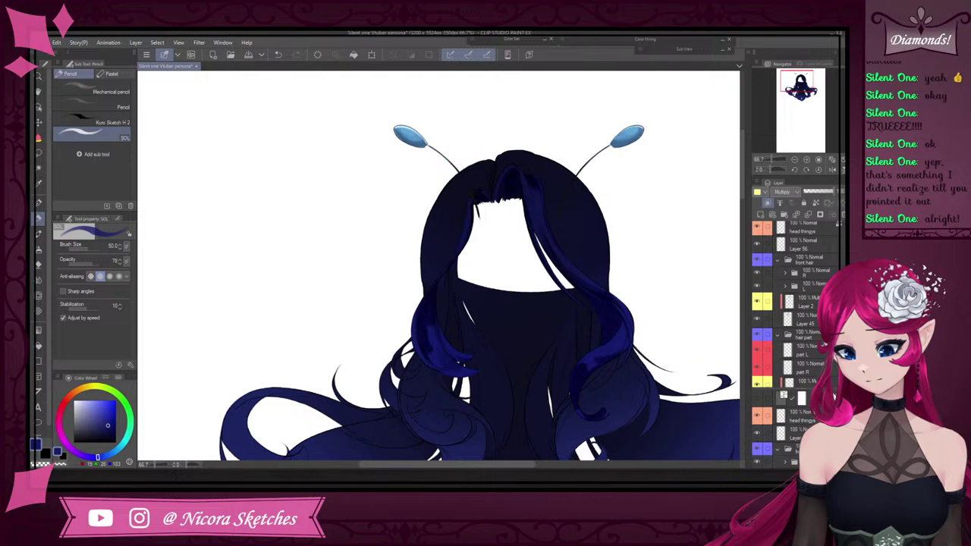
{"action": "scroll", "coordinate": [796, 428], "scroll_direction": "down", "scroll_amount": 5}
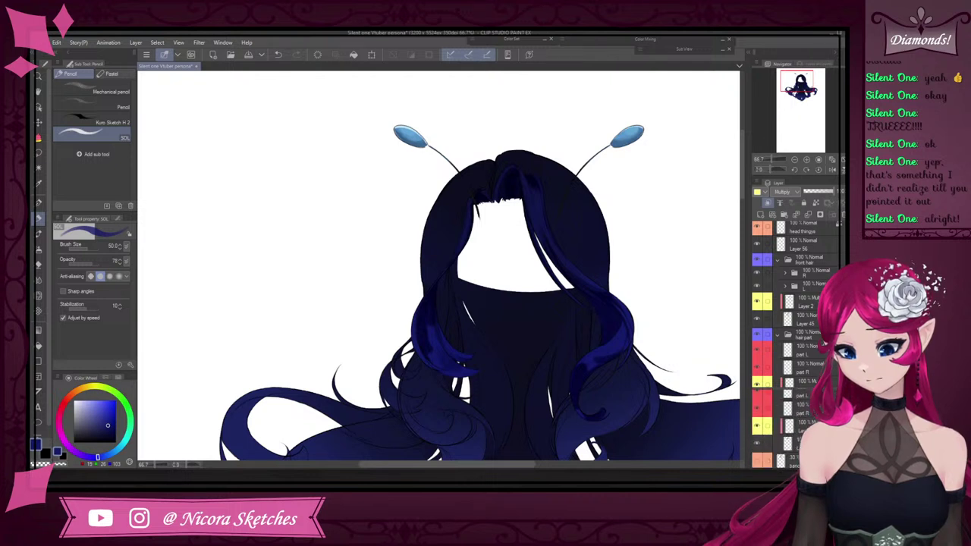
{"action": "scroll", "coordinate": [797, 429], "scroll_direction": "up", "scroll_amount": 2}
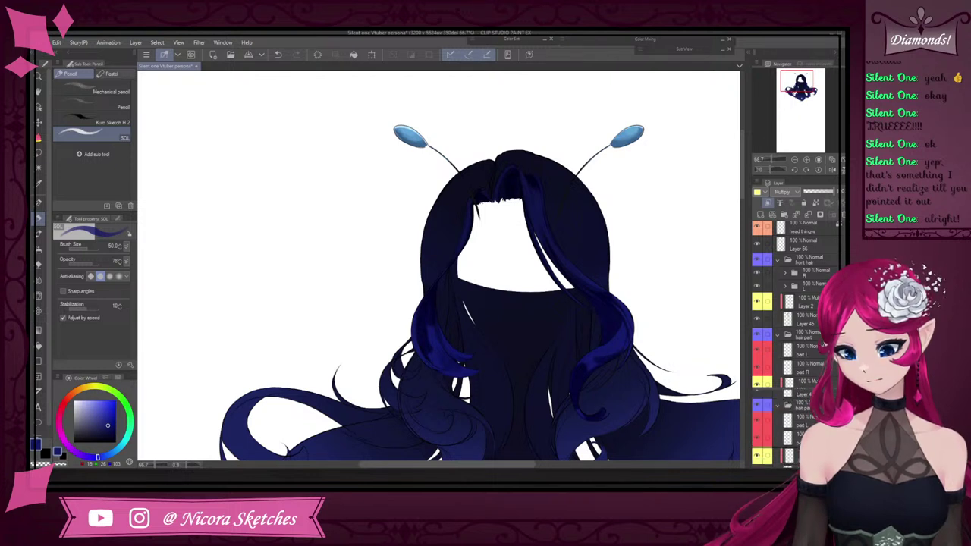
{"action": "left_click_drag", "start_coordinate": [801, 389], "coordinate": [802, 448]}
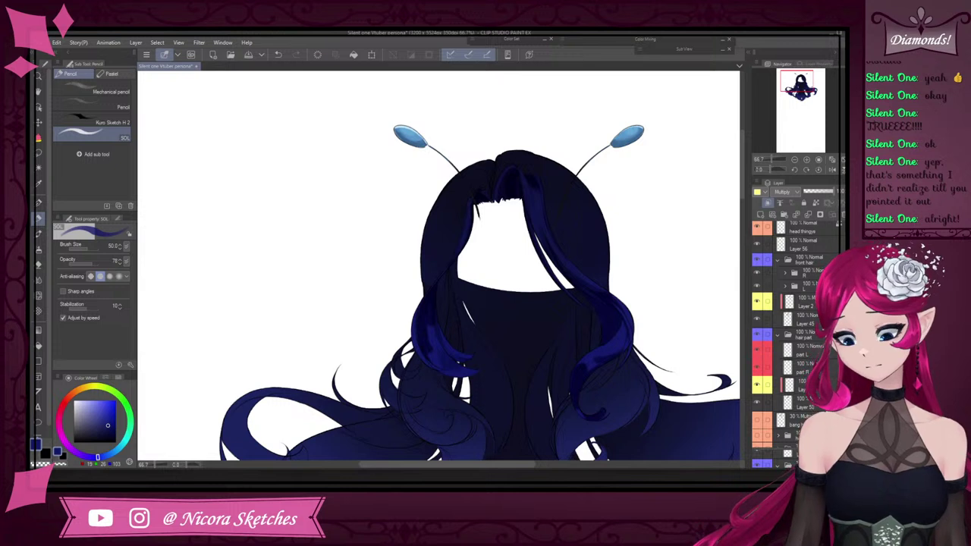
Compare the front hair with and without its Multiply shading layer, both close up and with the whole hairstyle in view
{"action": "left_click", "coordinate": [806, 302]}
{"action": "left_click", "coordinate": [757, 302]}
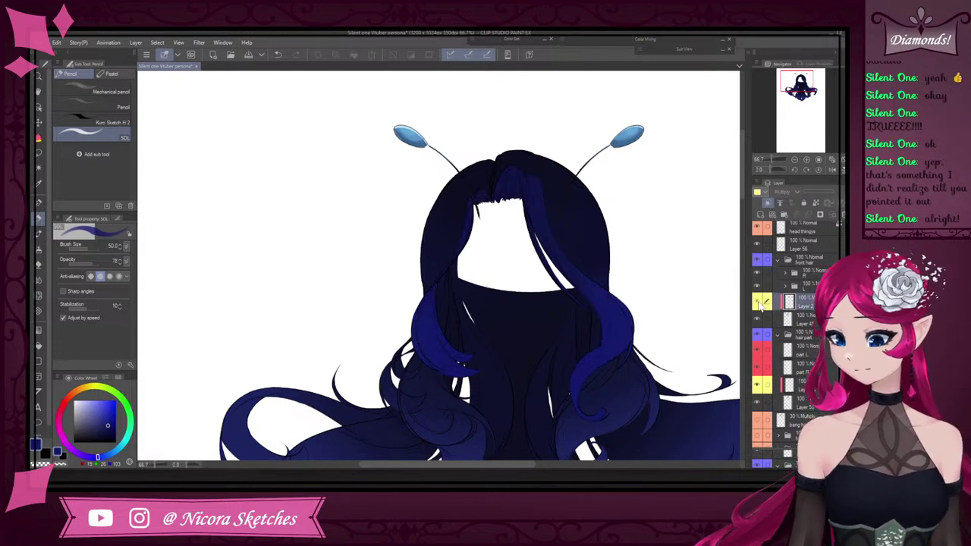
{"action": "left_click", "coordinate": [758, 302]}
{"action": "scroll", "coordinate": [602, 272], "scroll_direction": "down", "scroll_amount": 3}
{"action": "scroll", "coordinate": [513, 375], "scroll_direction": "up", "scroll_amount": 4}
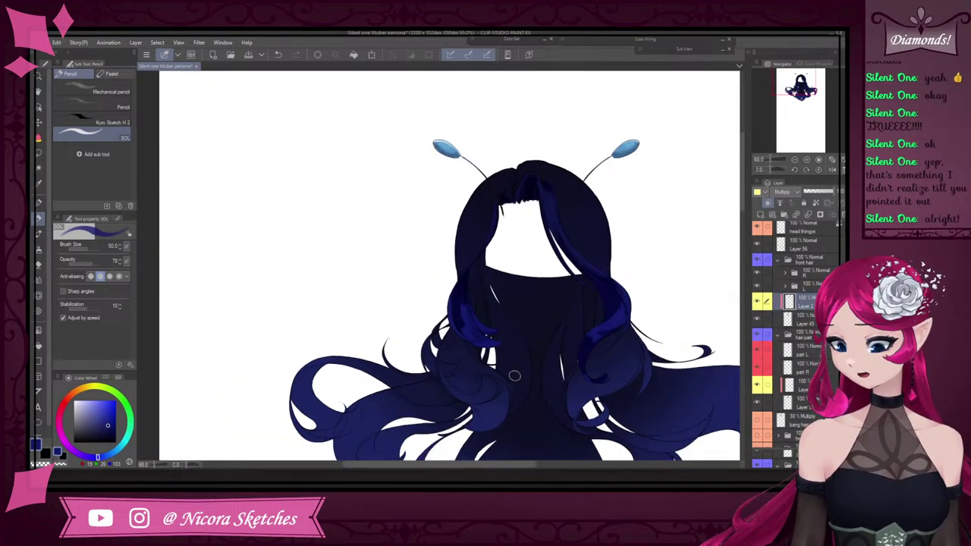
{"action": "left_click", "coordinate": [758, 303]}
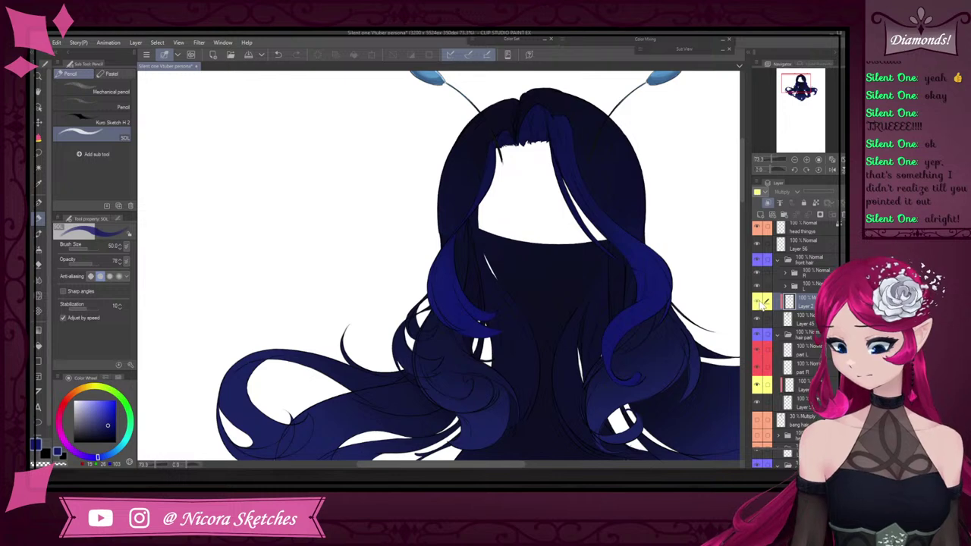
{"action": "left_click", "coordinate": [757, 302]}
{"action": "scroll", "coordinate": [642, 287], "scroll_direction": "down", "scroll_amount": 2}
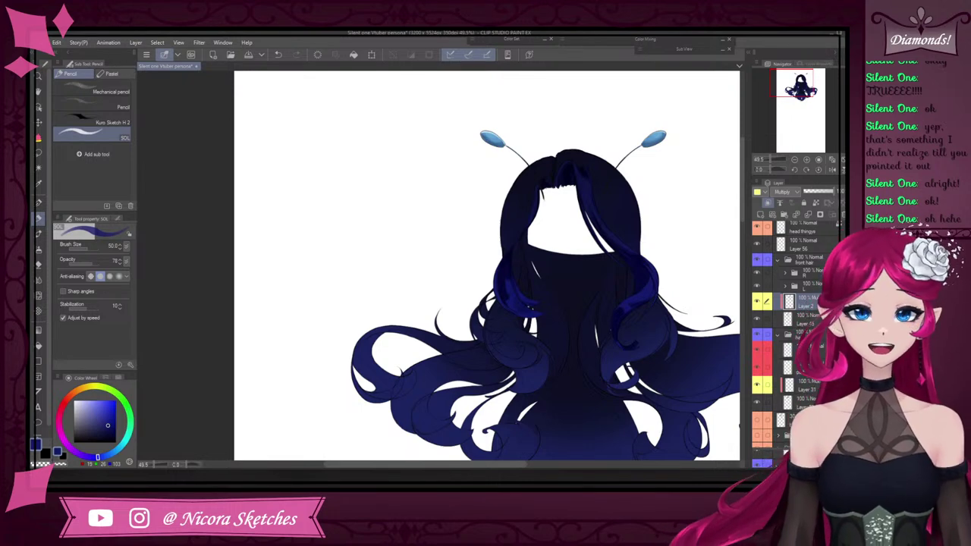
{"action": "scroll", "coordinate": [789, 303], "scroll_direction": "up", "scroll_amount": 1}
{"action": "scroll", "coordinate": [629, 280], "scroll_direction": "down", "scroll_amount": 5}
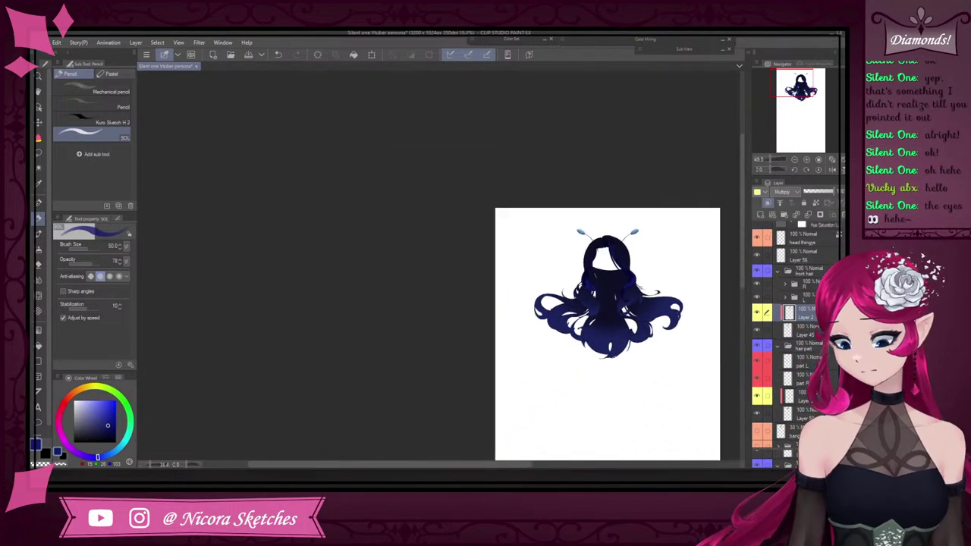
{"action": "scroll", "coordinate": [652, 286], "scroll_direction": "up", "scroll_amount": 4}
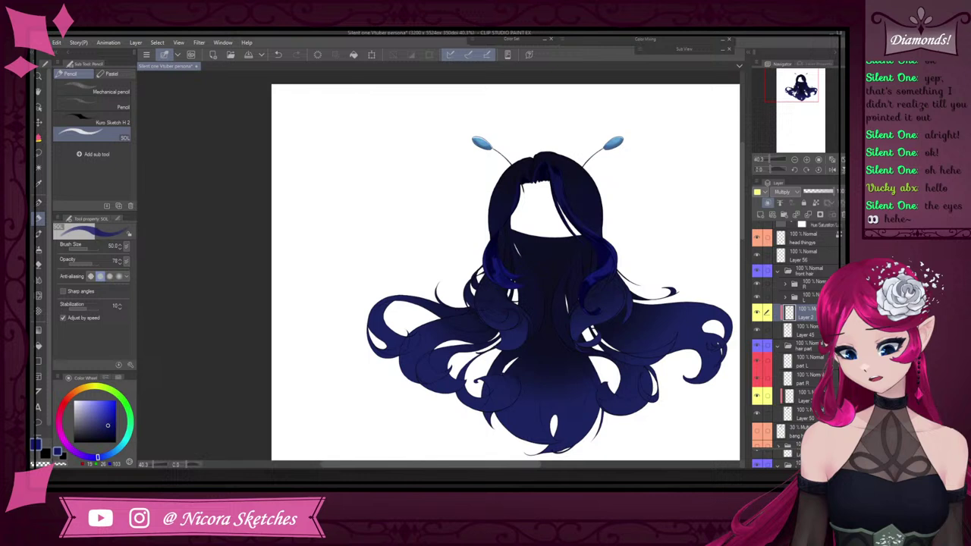
{"action": "left_click", "coordinate": [757, 314]}
{"action": "left_click", "coordinate": [757, 313]}
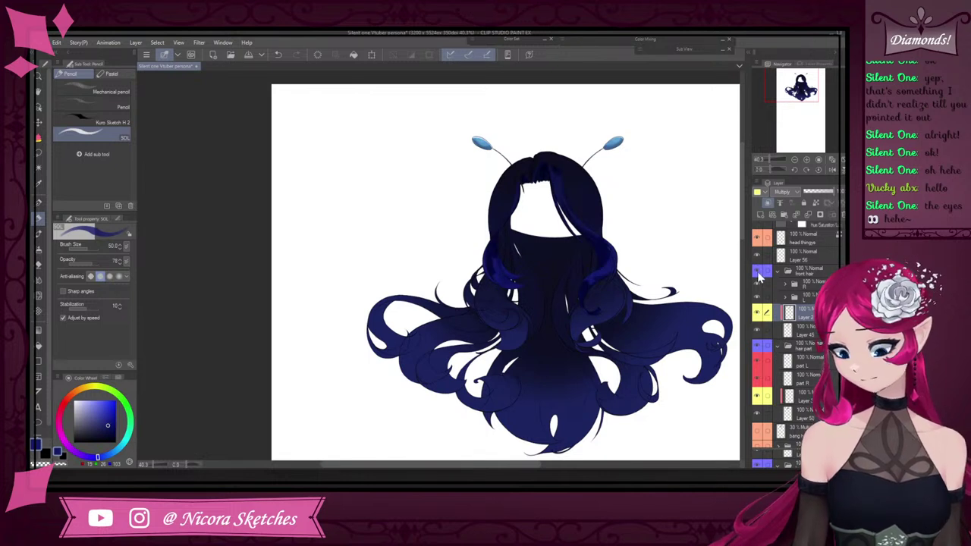
Hide the front hair folder, select the hair part folder's Multiply layer and try a shading stroke down the right-hand strand
{"action": "left_click", "coordinate": [758, 274]}
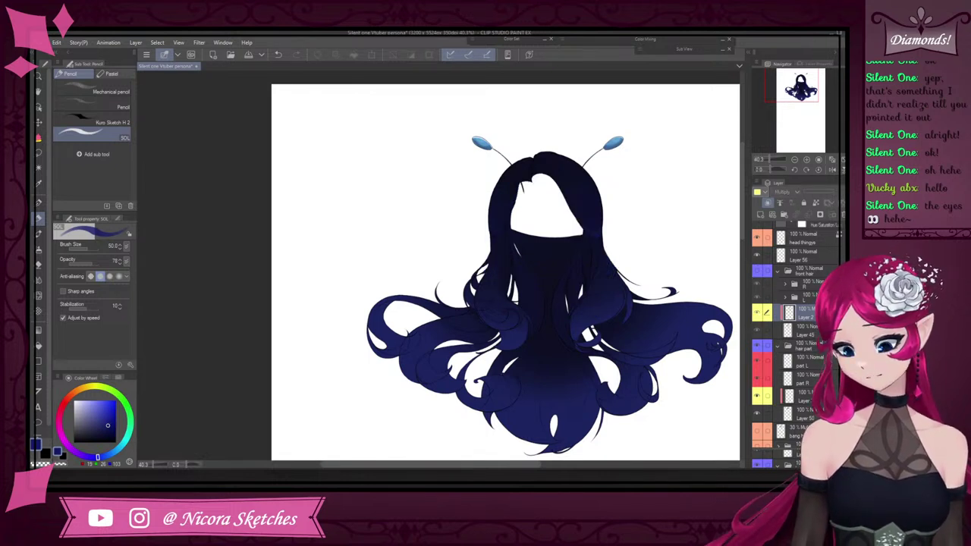
{"action": "left_click", "coordinate": [806, 396]}
{"action": "scroll", "coordinate": [575, 263], "scroll_direction": "up", "scroll_amount": 3}
{"action": "left_click_drag", "start_coordinate": [603, 186], "coordinate": [583, 341]}
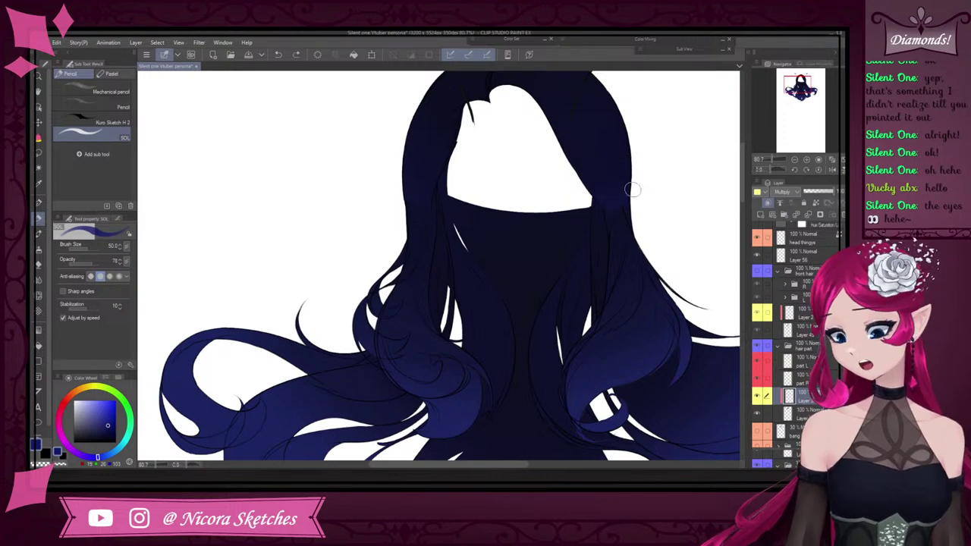
Inspect the lower ends of the hair part strands beside the face, with the front hair shown and hidden
{"action": "scroll", "coordinate": [428, 171], "scroll_direction": "up", "scroll_amount": 2}
{"action": "scroll", "coordinate": [579, 200], "scroll_direction": "down", "scroll_amount": 4}
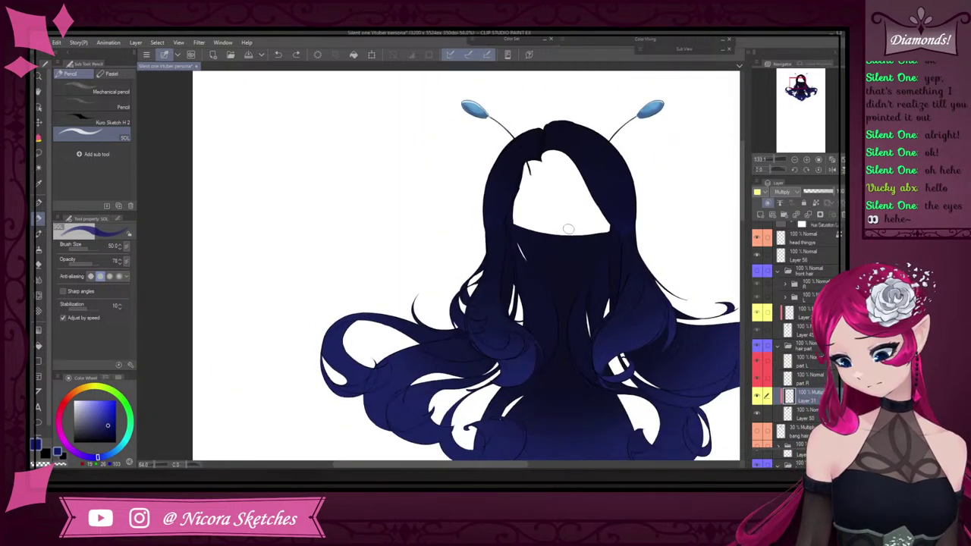
{"action": "scroll", "coordinate": [639, 216], "scroll_direction": "up", "scroll_amount": 3}
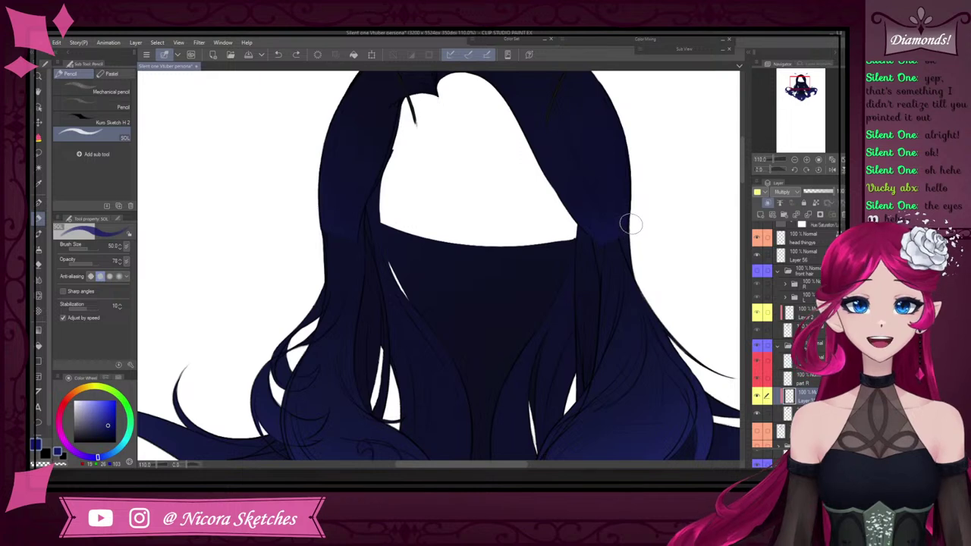
{"action": "scroll", "coordinate": [623, 210], "scroll_direction": "up", "scroll_amount": 2}
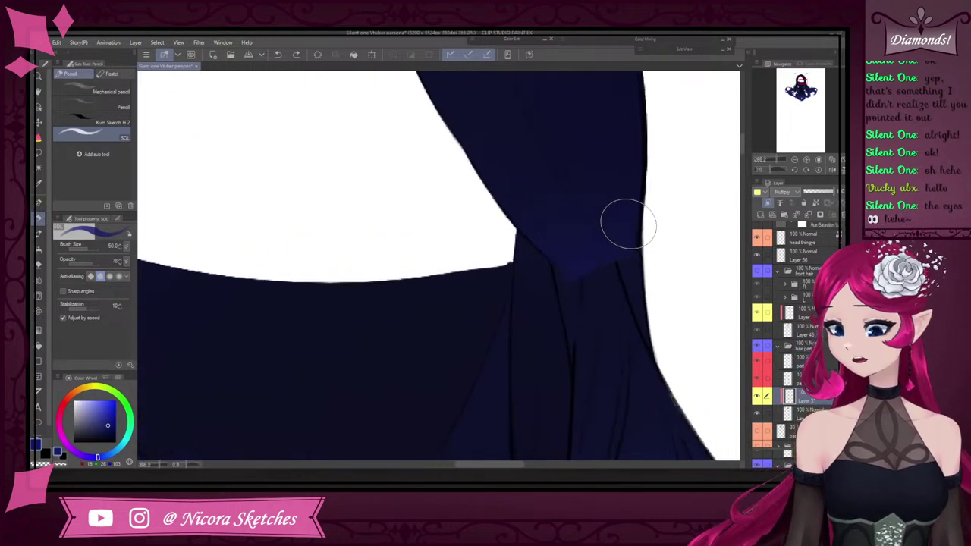
{"action": "scroll", "coordinate": [625, 220], "scroll_direction": "down", "scroll_amount": 3}
{"action": "scroll", "coordinate": [629, 225], "scroll_direction": "up", "scroll_amount": 2}
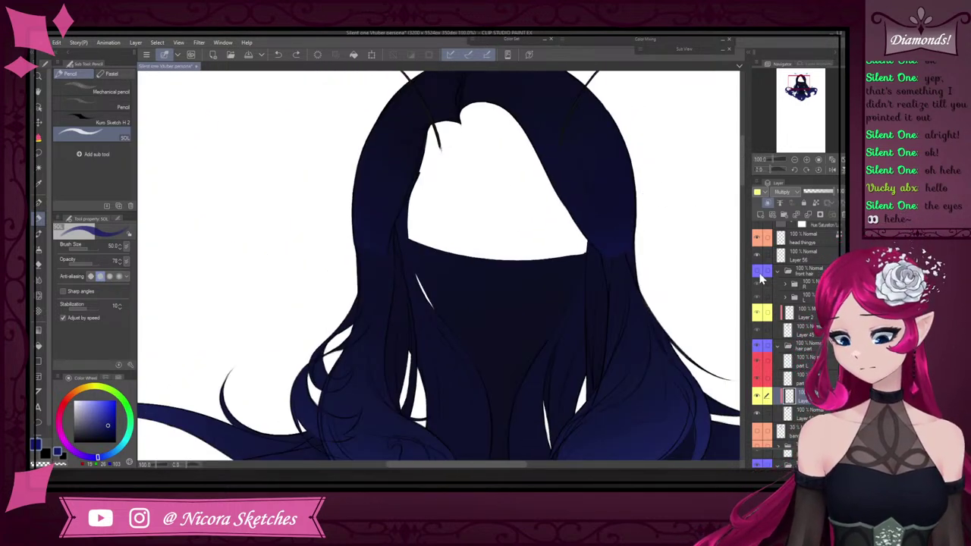
{"action": "left_click", "coordinate": [758, 273]}
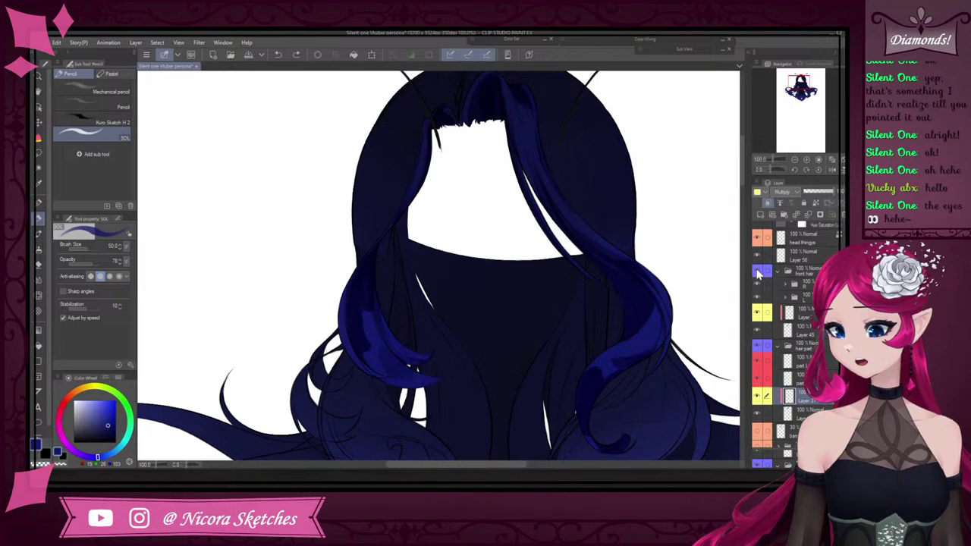
{"action": "left_click", "coordinate": [758, 273]}
{"action": "scroll", "coordinate": [629, 221], "scroll_direction": "up", "scroll_amount": 3}
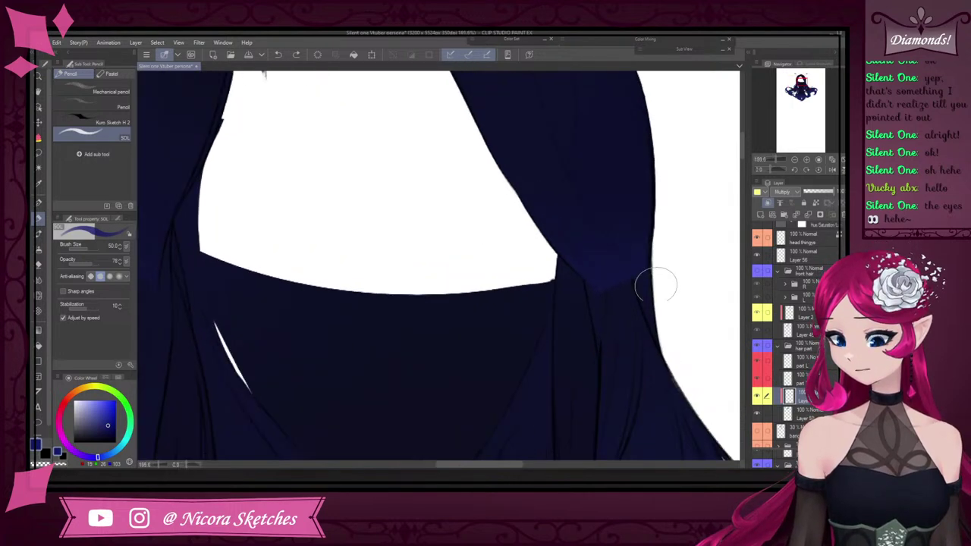
{"action": "scroll", "coordinate": [654, 253], "scroll_direction": "down", "scroll_amount": 3}
{"action": "scroll", "coordinate": [649, 203], "scroll_direction": "up", "scroll_amount": 2}
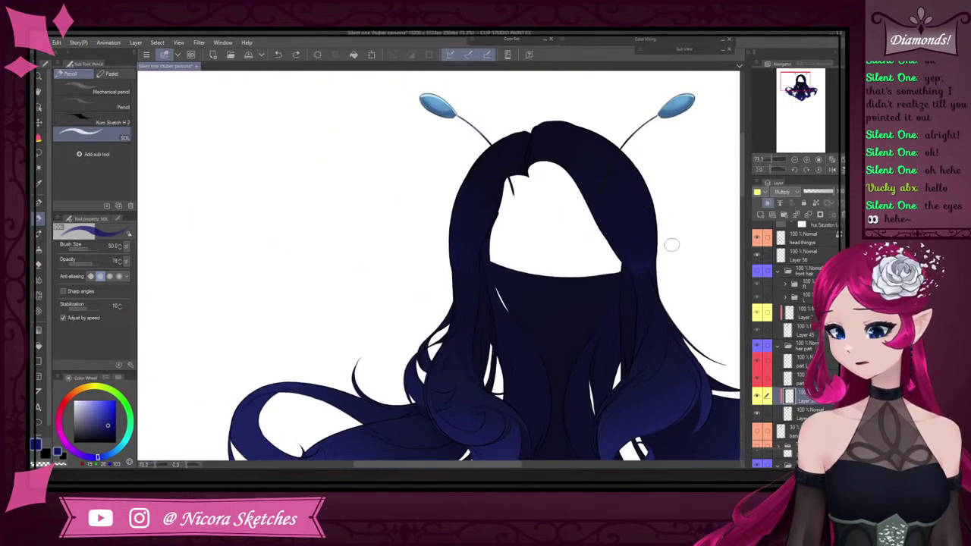
{"action": "scroll", "coordinate": [662, 290], "scroll_direction": "up", "scroll_amount": 2}
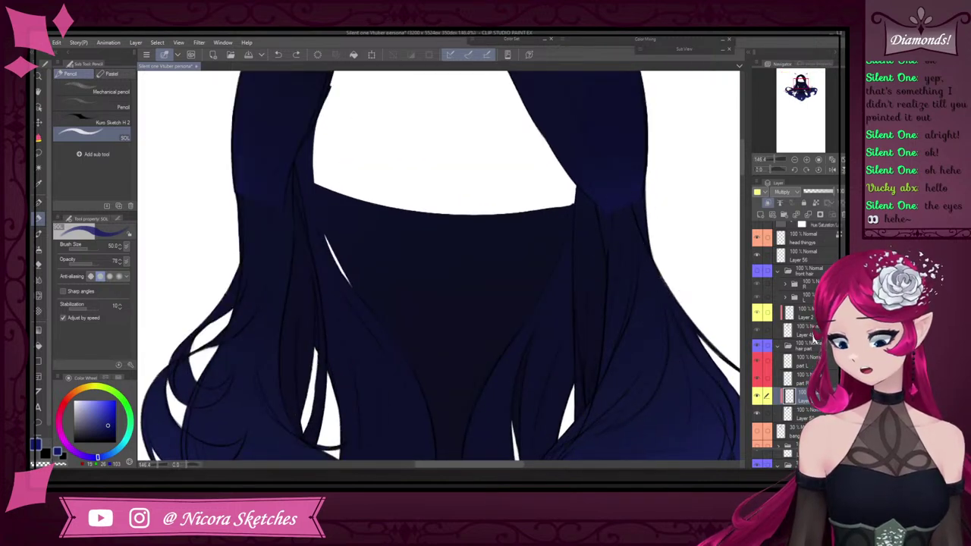
{"action": "scroll", "coordinate": [559, 321], "scroll_direction": "down", "scroll_amount": 3}
{"action": "scroll", "coordinate": [816, 350], "scroll_direction": "down", "scroll_amount": 3}
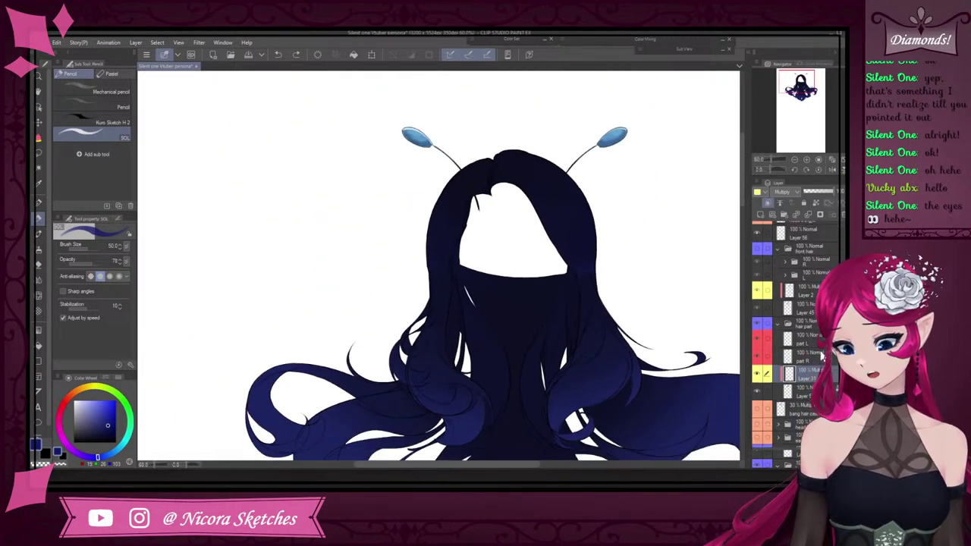
Show the ears folder temporarily to check where the hair part strands fall behind the ears, and hide it again
{"action": "left_click", "coordinate": [758, 366]}
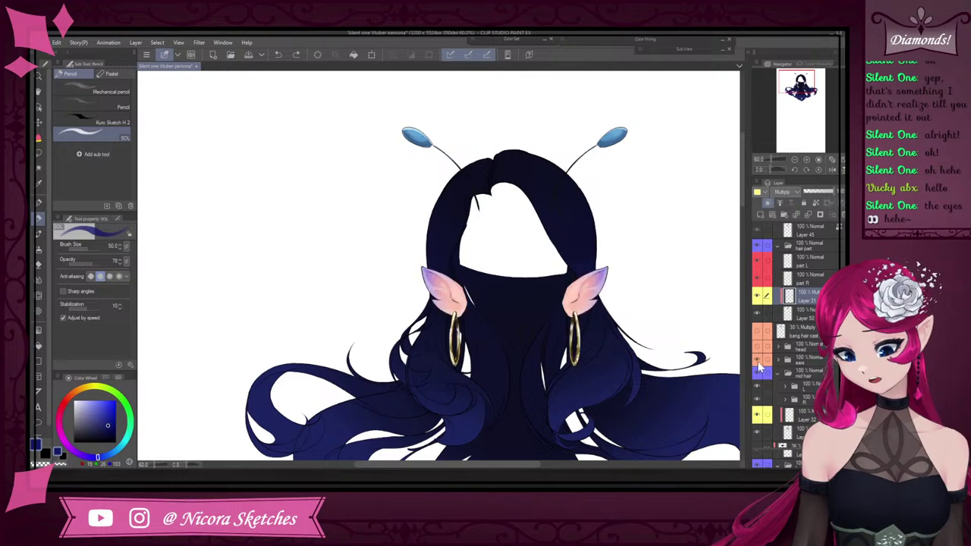
{"action": "scroll", "coordinate": [634, 334], "scroll_direction": "up", "scroll_amount": 4}
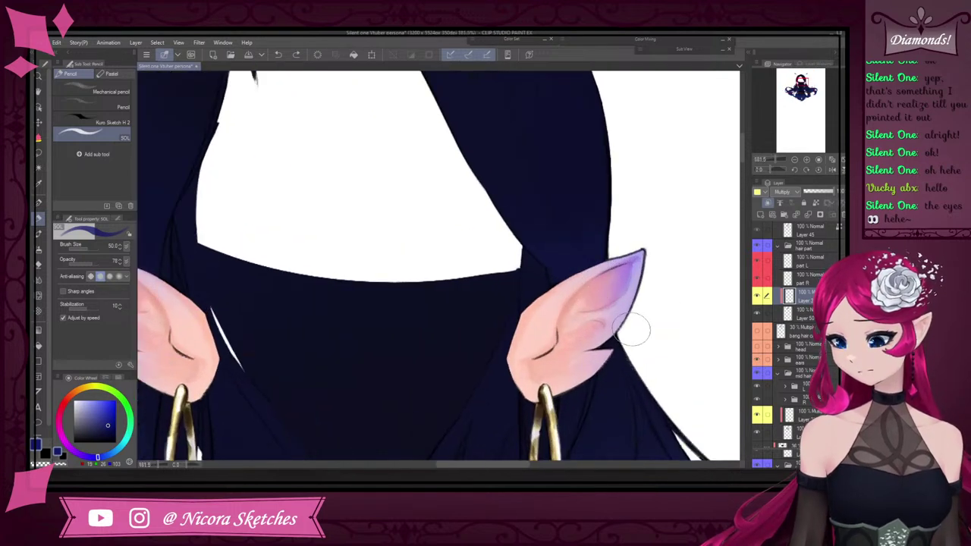
{"action": "scroll", "coordinate": [635, 348], "scroll_direction": "down", "scroll_amount": 5}
{"action": "scroll", "coordinate": [635, 348], "scroll_direction": "down", "scroll_amount": 4}
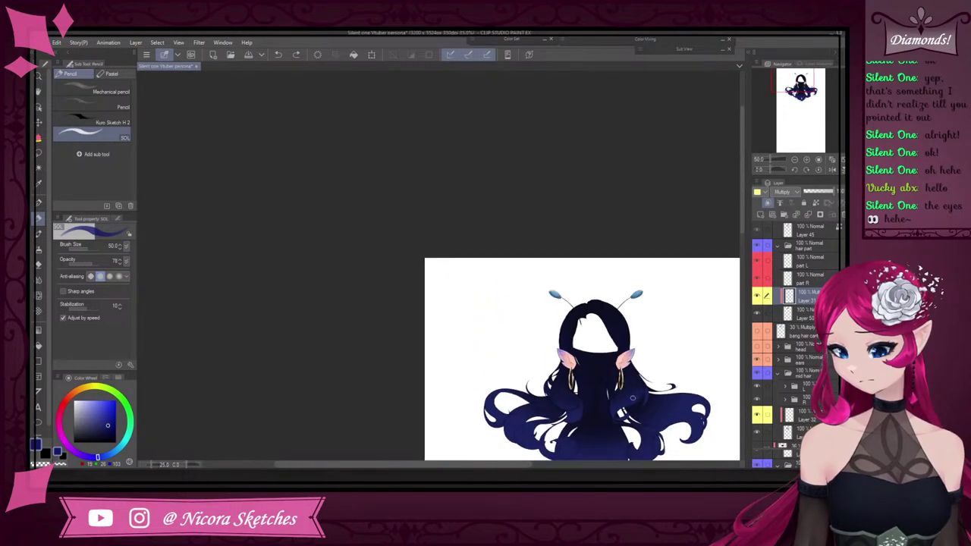
{"action": "scroll", "coordinate": [646, 361], "scroll_direction": "up", "scroll_amount": 3}
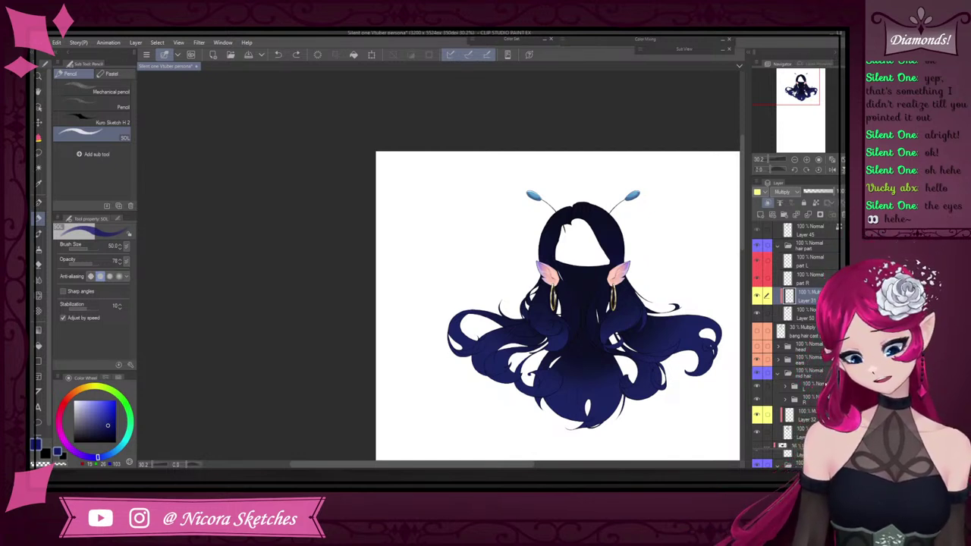
{"action": "left_click", "coordinate": [762, 357]}
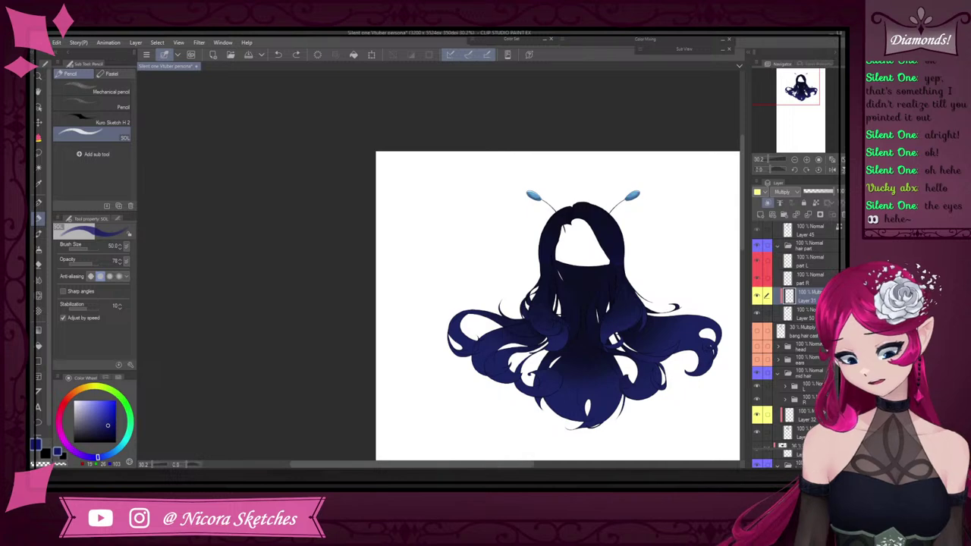
Shade the root of the hair part's left-hand strand beside the parting on the Multiply layer
{"action": "scroll", "coordinate": [616, 258], "scroll_direction": "up", "scroll_amount": 3}
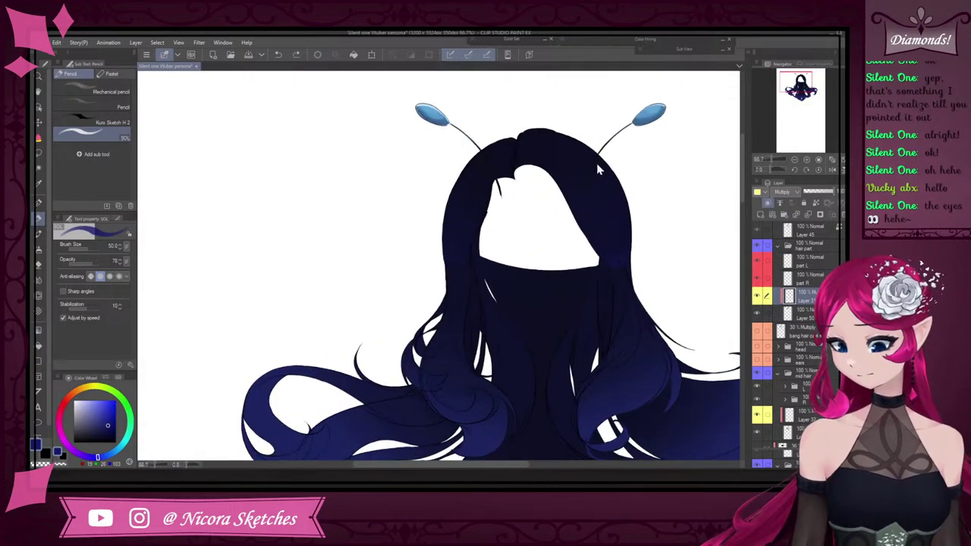
{"action": "scroll", "coordinate": [524, 140], "scroll_direction": "up", "scroll_amount": 3}
{"action": "left_click_drag", "start_coordinate": [503, 108], "coordinate": [467, 229]}
{"action": "mouse_move", "coordinate": [486, 157]}
{"action": "left_mouse_down"}
{"action": "mouse_move", "coordinate": [460, 123]}
{"action": "mouse_move", "coordinate": [482, 113]}
{"action": "mouse_move", "coordinate": [403, 130]}
{"action": "left_mouse_up"}
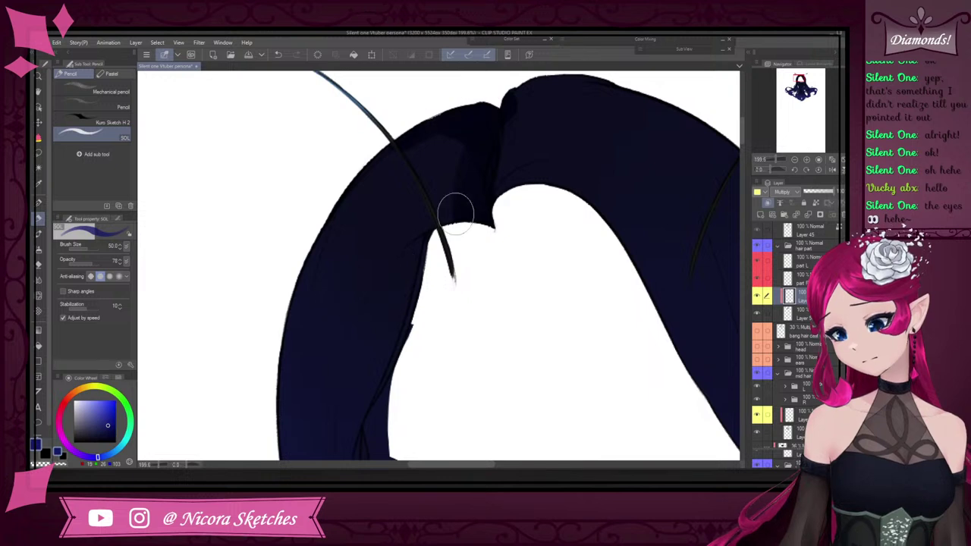
{"action": "scroll", "coordinate": [456, 206], "scroll_direction": "down", "scroll_amount": 3}
{"action": "scroll", "coordinate": [512, 124], "scroll_direction": "up", "scroll_amount": 3}
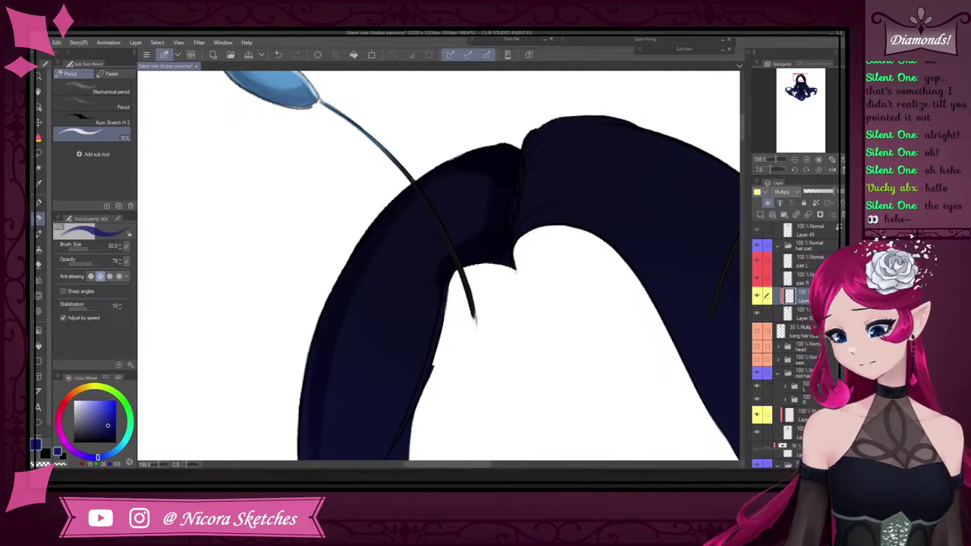
Brush long shading streaks down the outer edge and the middle of the left-hand hair part strand
{"action": "scroll", "coordinate": [421, 190], "scroll_direction": "down", "scroll_amount": 1}
{"action": "scroll", "coordinate": [426, 184], "scroll_direction": "down", "scroll_amount": 4}
{"action": "scroll", "coordinate": [397, 321], "scroll_direction": "up", "scroll_amount": 3}
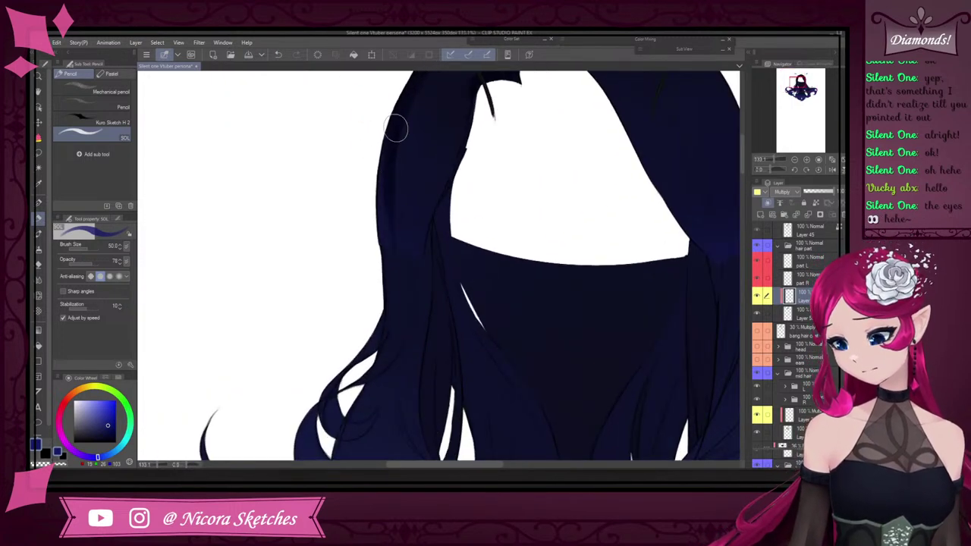
{"action": "scroll", "coordinate": [443, 293], "scroll_direction": "down", "scroll_amount": 4}
{"action": "scroll", "coordinate": [423, 238], "scroll_direction": "up", "scroll_amount": 4}
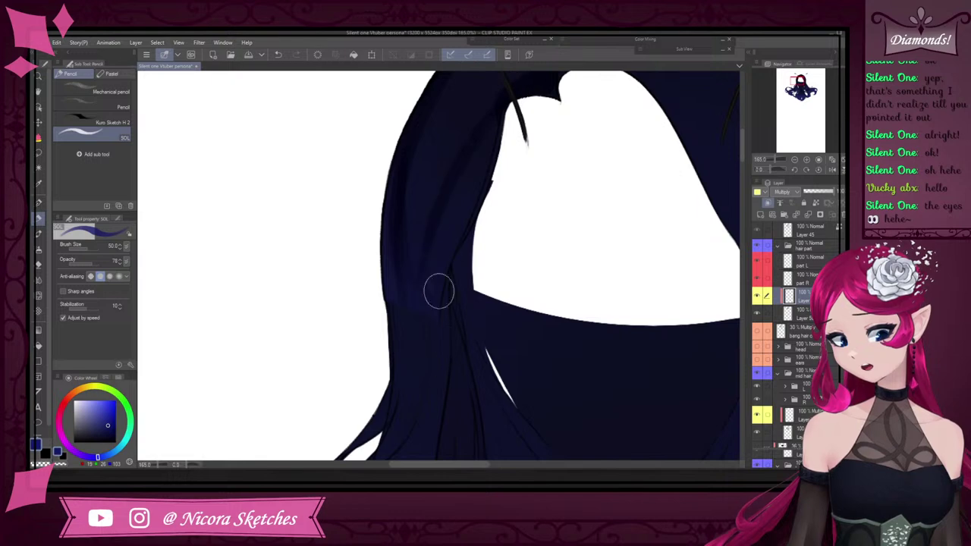
{"action": "scroll", "coordinate": [438, 288], "scroll_direction": "down", "scroll_amount": 4}
{"action": "scroll", "coordinate": [450, 228], "scroll_direction": "down", "scroll_amount": 1}
{"action": "scroll", "coordinate": [449, 202], "scroll_direction": "up", "scroll_amount": 4}
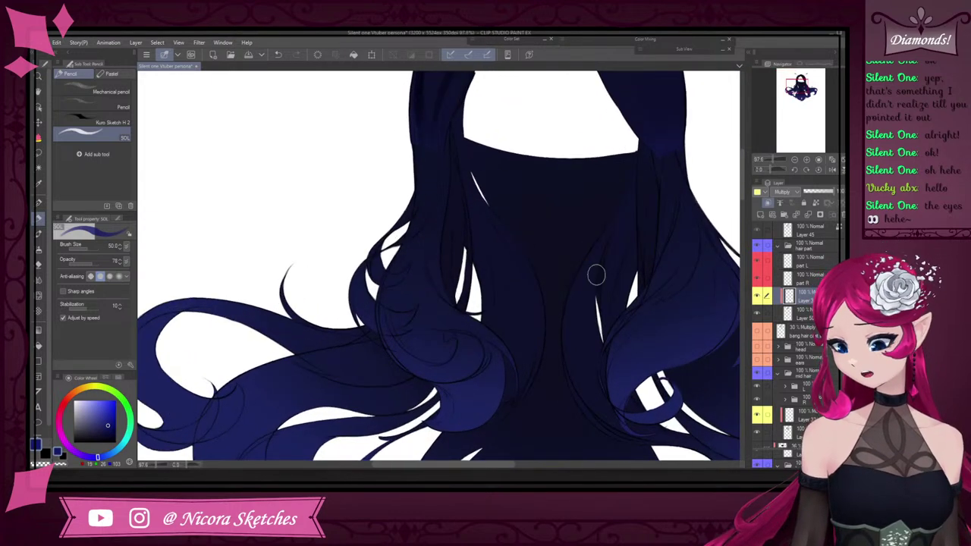
Try a long diagonal shading stroke down the right-hand hair part strand
{"action": "scroll", "coordinate": [683, 250], "scroll_direction": "down", "scroll_amount": 3}
{"action": "scroll", "coordinate": [690, 178], "scroll_direction": "up", "scroll_amount": 4}
{"action": "scroll", "coordinate": [678, 232], "scroll_direction": "down", "scroll_amount": 2}
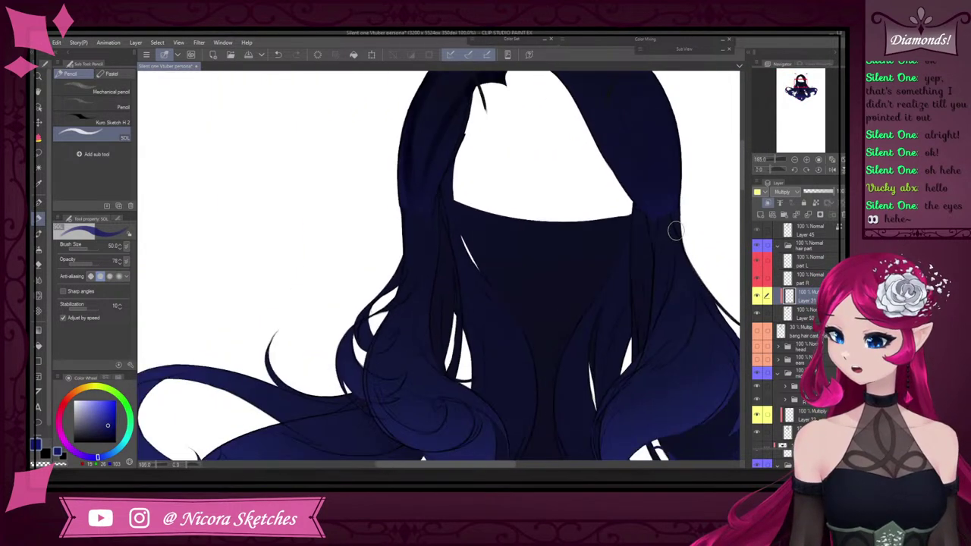
{"action": "scroll", "coordinate": [683, 238], "scroll_direction": "up", "scroll_amount": 2}
{"action": "scroll", "coordinate": [683, 238], "scroll_direction": "down", "scroll_amount": 3}
{"action": "scroll", "coordinate": [674, 269], "scroll_direction": "up", "scroll_amount": 4}
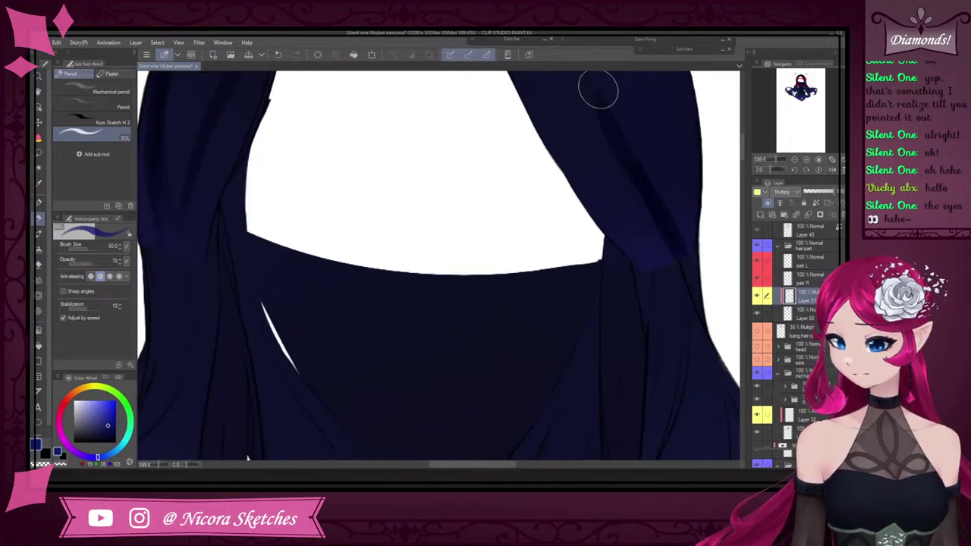
{"action": "scroll", "coordinate": [681, 274], "scroll_direction": "down", "scroll_amount": 3}
{"action": "scroll", "coordinate": [682, 273], "scroll_direction": "up", "scroll_amount": 2}
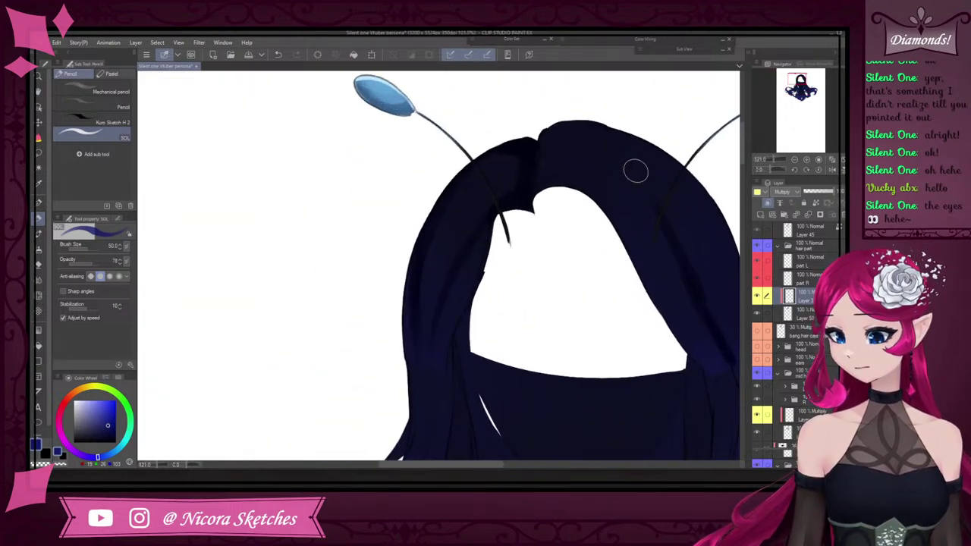
{"action": "scroll", "coordinate": [633, 168], "scroll_direction": "down", "scroll_amount": 3}
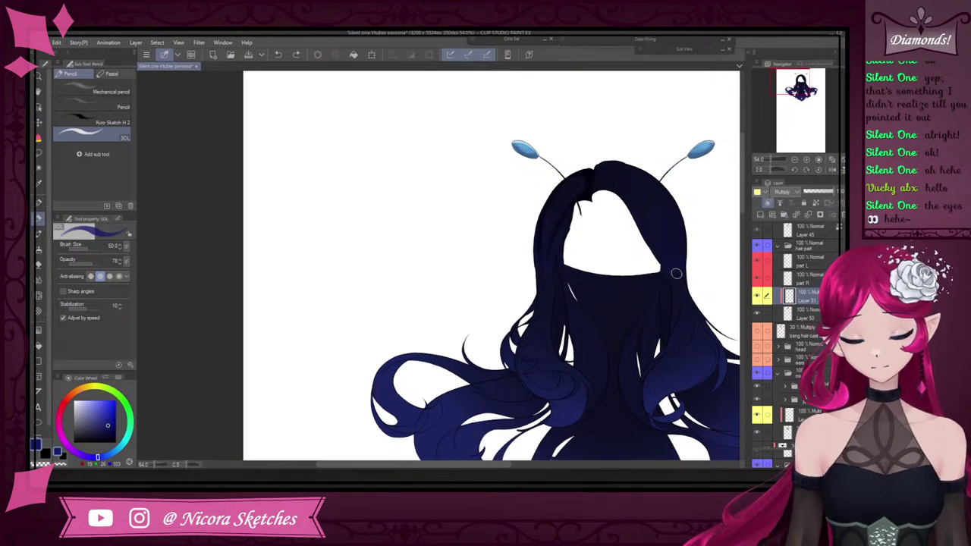
Deepen the shading in the middle of the left-hand strand with layered dark strokes
{"action": "scroll", "coordinate": [676, 271], "scroll_direction": "up", "scroll_amount": 3}
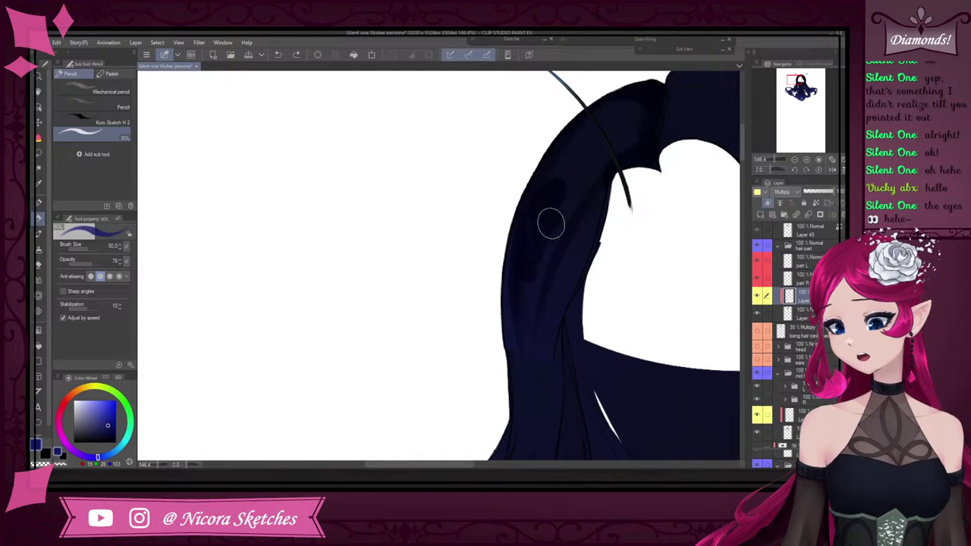
{"action": "scroll", "coordinate": [548, 219], "scroll_direction": "down", "scroll_amount": 3}
{"action": "scroll", "coordinate": [603, 237], "scroll_direction": "up", "scroll_amount": 1}
{"action": "scroll", "coordinate": [602, 237], "scroll_direction": "up", "scroll_amount": 1}
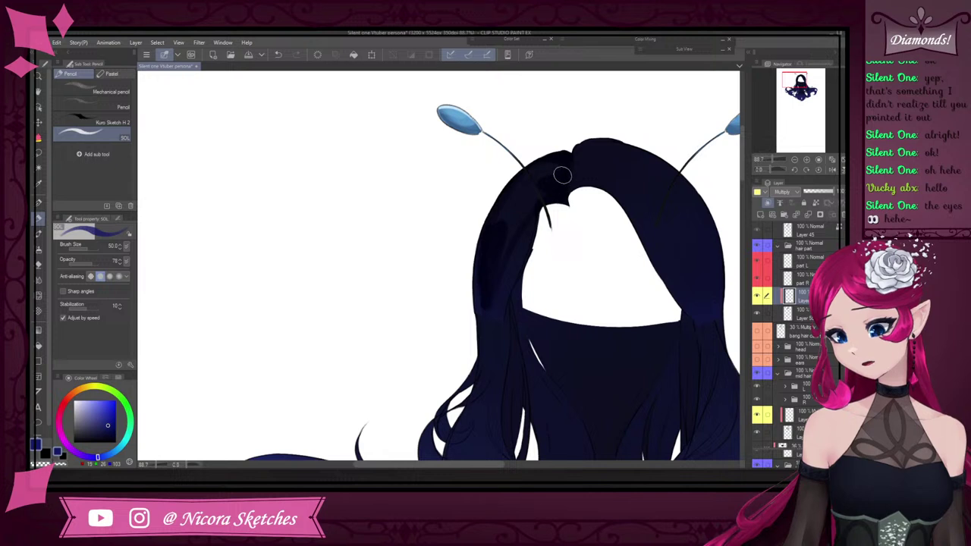
Darken the hair roots on the right-hand side of the parting
{"action": "left_click_drag", "start_coordinate": [578, 179], "coordinate": [593, 143]}
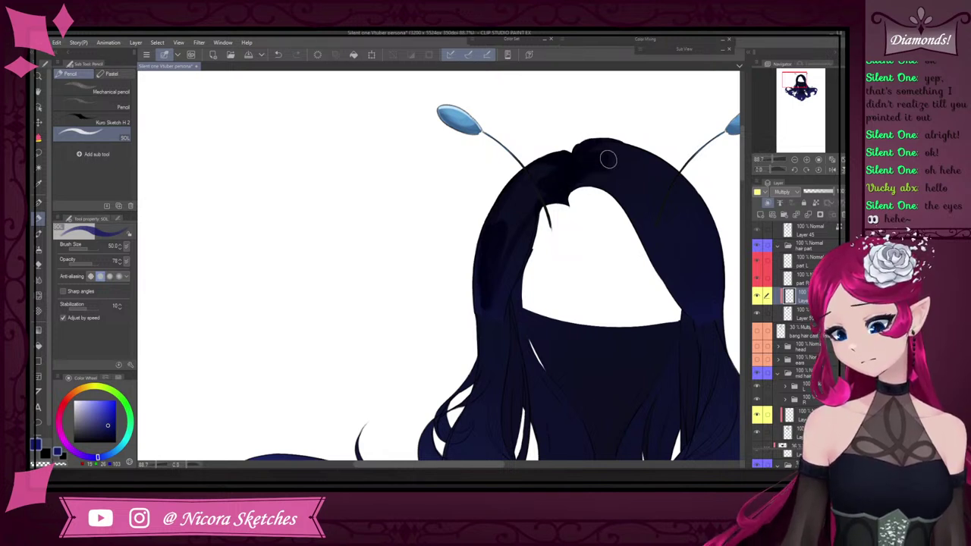
{"action": "scroll", "coordinate": [650, 145], "scroll_direction": "down", "scroll_amount": 4}
{"action": "scroll", "coordinate": [670, 161], "scroll_direction": "up", "scroll_amount": 5}
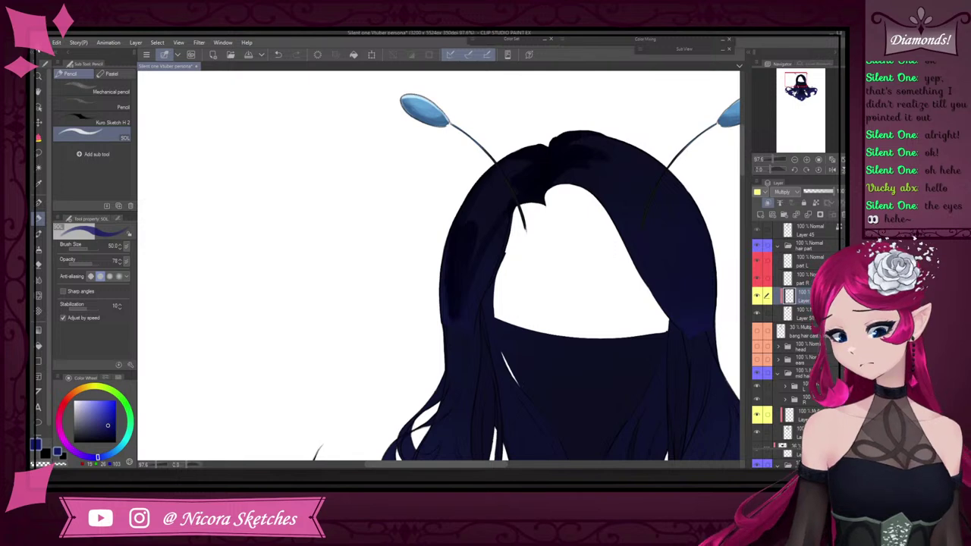
Open the timelapse export preview, scrub through the sketching stage, and close it without exporting
{"action": "left_click", "coordinate": [56, 42]}
{"action": "mouse_move", "coordinate": [123, 212]}
{"action": "left_click", "coordinate": [190, 221]}
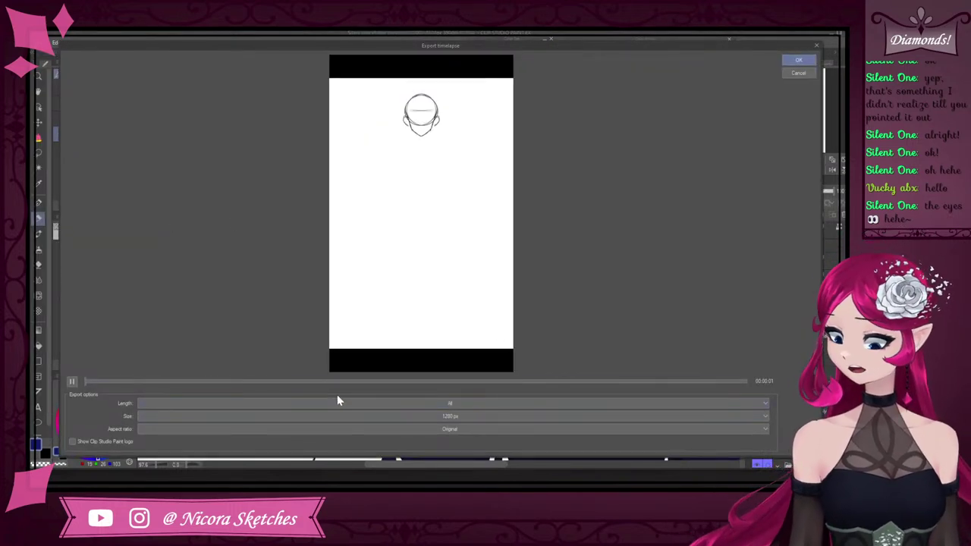
{"action": "mouse_move", "coordinate": [322, 382]}
{"action": "left_mouse_down"}
{"action": "mouse_move", "coordinate": [473, 382]}
{"action": "mouse_move", "coordinate": [342, 373]}
{"action": "mouse_move", "coordinate": [358, 383]}
{"action": "left_mouse_up"}
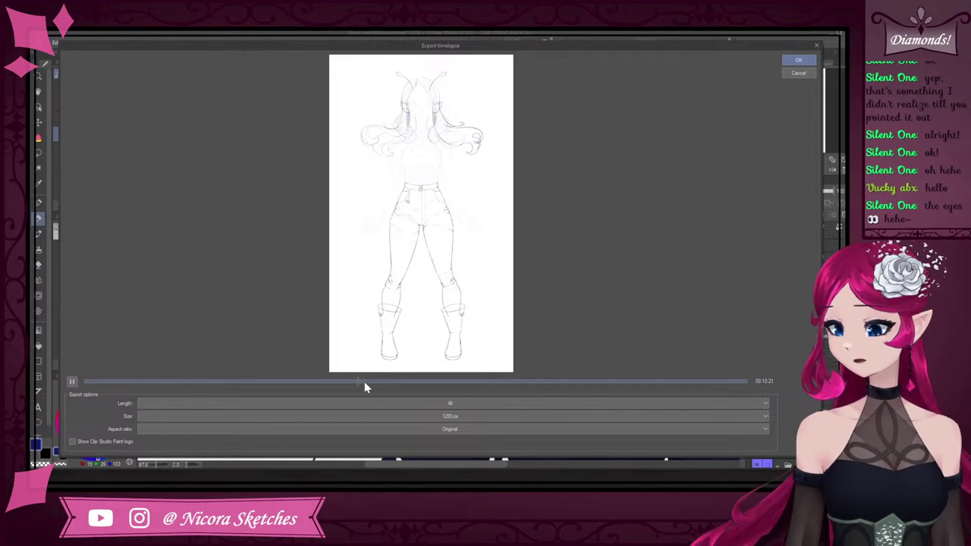
{"action": "mouse_move", "coordinate": [363, 381]}
{"action": "left_mouse_down"}
{"action": "mouse_move", "coordinate": [319, 370]}
{"action": "mouse_move", "coordinate": [328, 374]}
{"action": "left_mouse_up"}
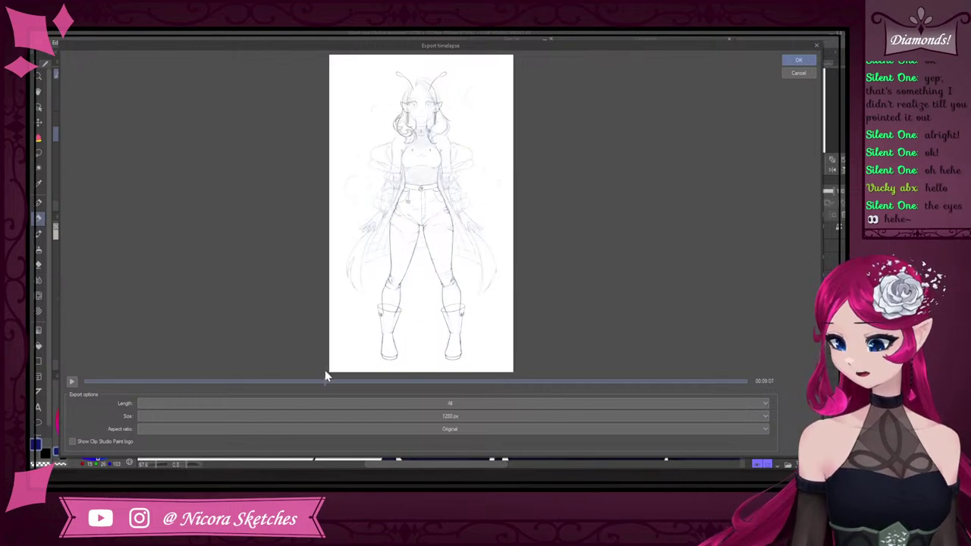
{"action": "left_click_drag", "start_coordinate": [331, 375], "coordinate": [344, 377]}
{"action": "left_click", "coordinate": [807, 77]}
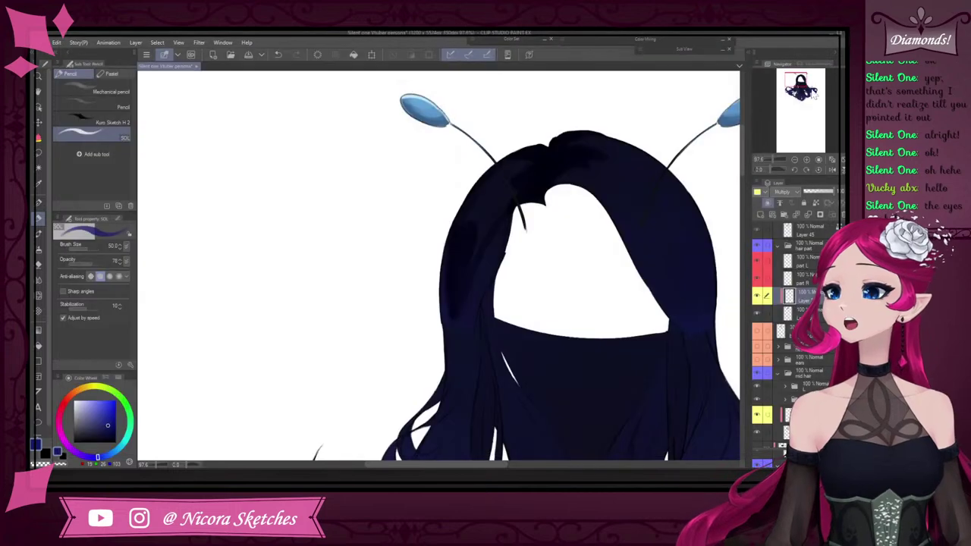
Lighten the left-hand strand's shading with the transparent colour, and repaint its outer edge with the main colour
{"action": "scroll", "coordinate": [548, 182], "scroll_direction": "down", "scroll_amount": 4}
{"action": "scroll", "coordinate": [513, 261], "scroll_direction": "up", "scroll_amount": 6}
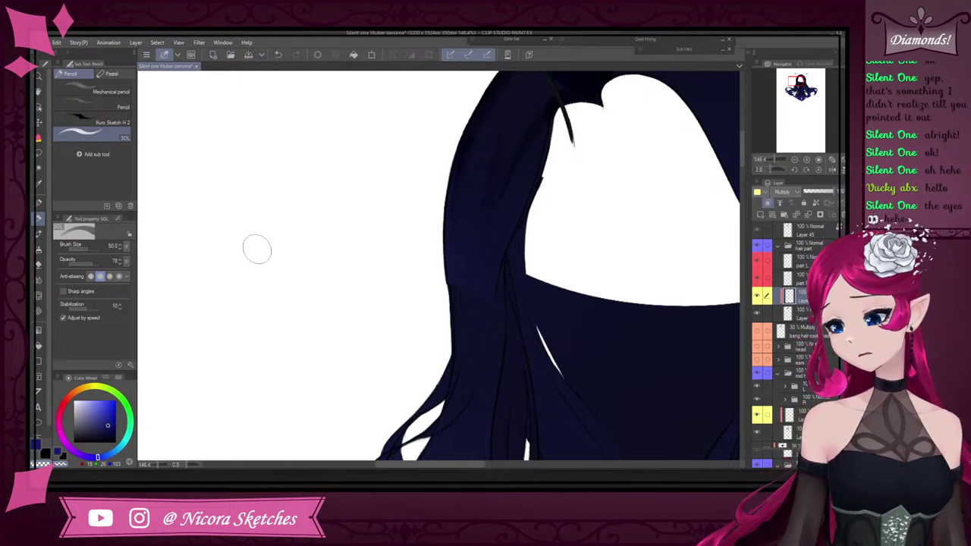
{"action": "left_click", "coordinate": [39, 447]}
{"action": "mouse_move", "coordinate": [465, 254]}
{"action": "left_mouse_down"}
{"action": "mouse_move", "coordinate": [449, 274]}
{"action": "mouse_move", "coordinate": [459, 304]}
{"action": "left_mouse_up"}
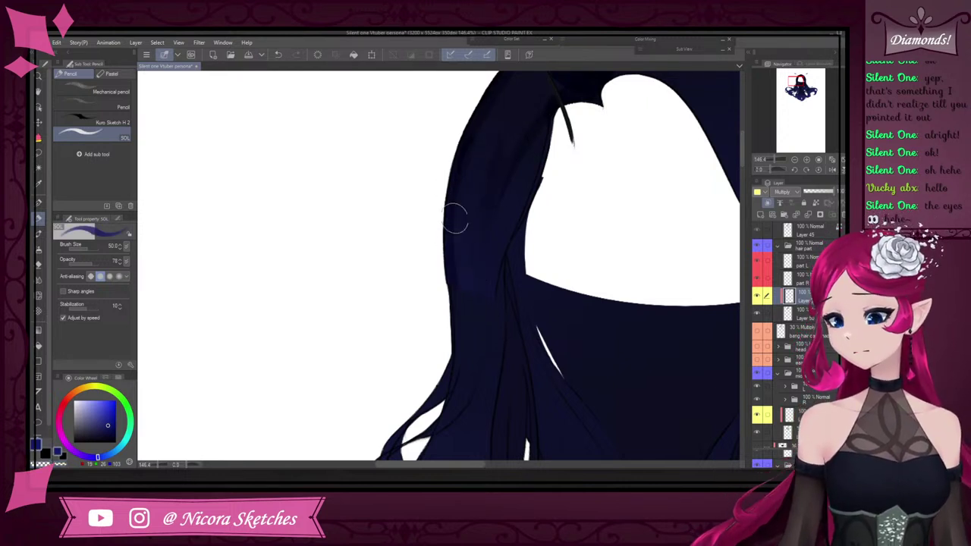
{"action": "scroll", "coordinate": [513, 334], "scroll_direction": "down", "scroll_amount": 3}
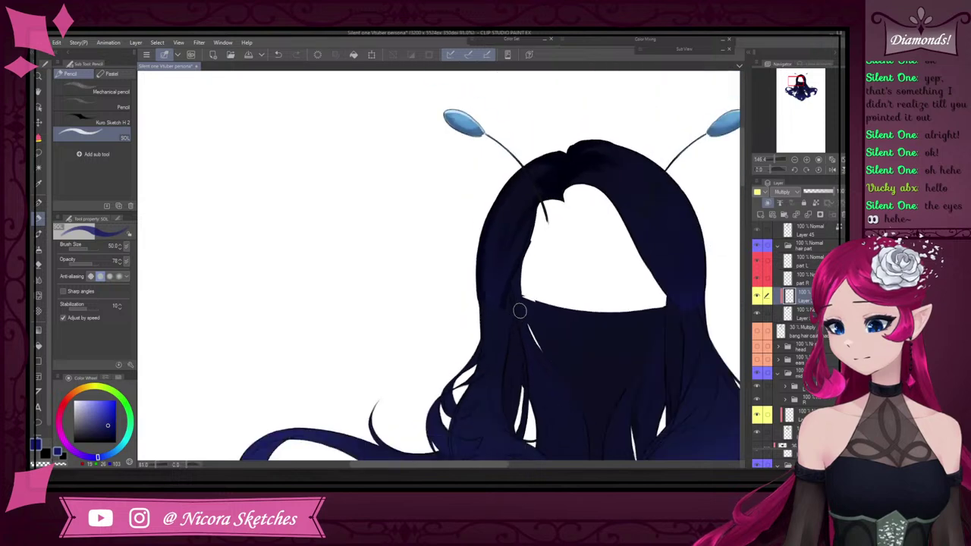
Paint tapered dark strokes down the middle of the left-hand strand, undoing the last unwanted one
{"action": "scroll", "coordinate": [520, 311], "scroll_direction": "down", "scroll_amount": 1}
{"action": "scroll", "coordinate": [470, 288], "scroll_direction": "up", "scroll_amount": 4}
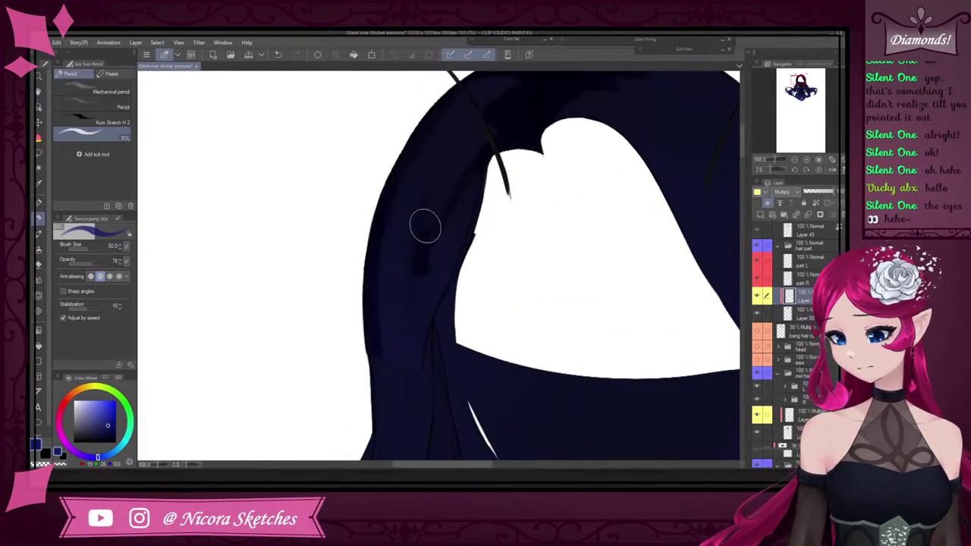
{"action": "left_click_drag", "start_coordinate": [425, 226], "coordinate": [412, 275]}
{"action": "left_click_drag", "start_coordinate": [445, 195], "coordinate": [423, 261]}
{"action": "key", "text": "ctrl+z"}
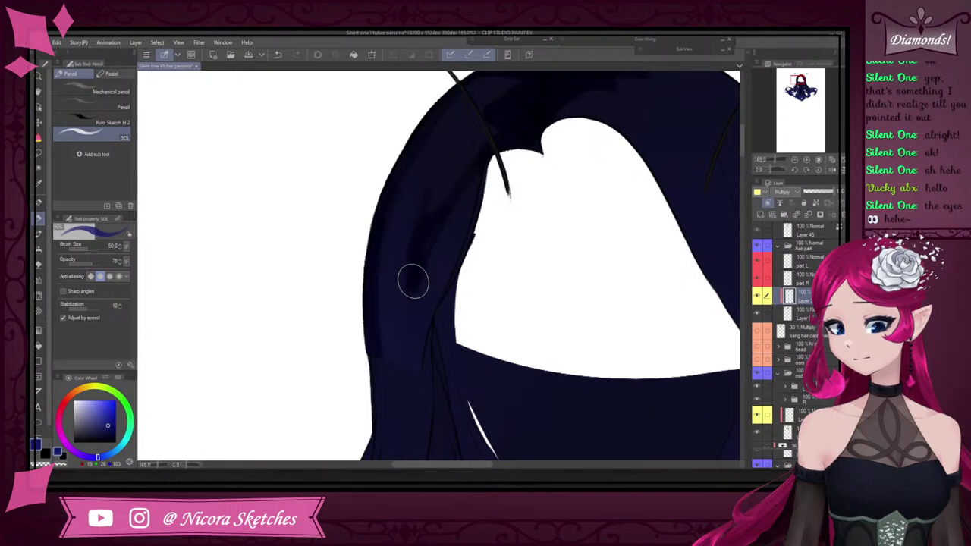
Shade the right-hand strand down its middle and along its face-side edge, undoing and repainting strokes as needed
{"action": "scroll", "coordinate": [416, 263], "scroll_direction": "down", "scroll_amount": 4}
{"action": "scroll", "coordinate": [482, 189], "scroll_direction": "up", "scroll_amount": 3}
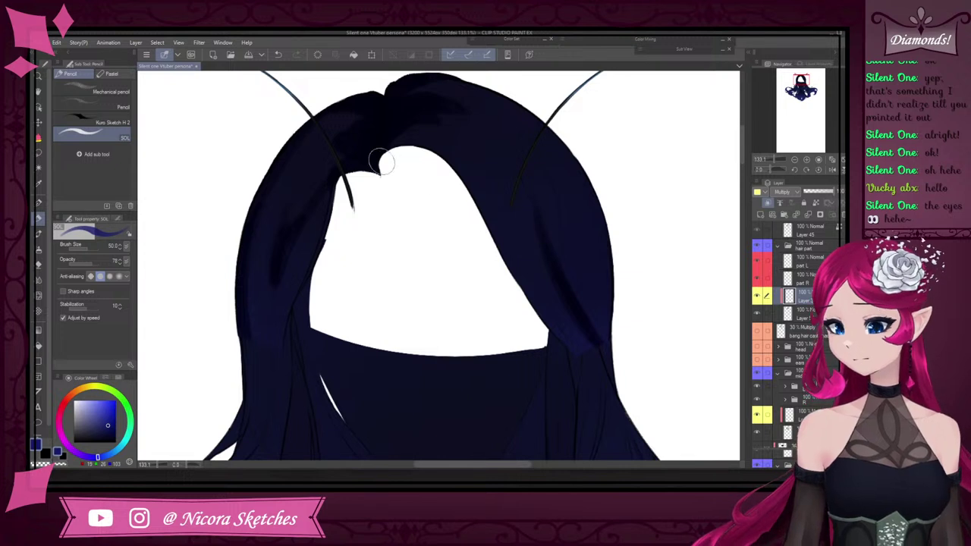
{"action": "left_click_drag", "start_coordinate": [479, 190], "coordinate": [583, 346]}
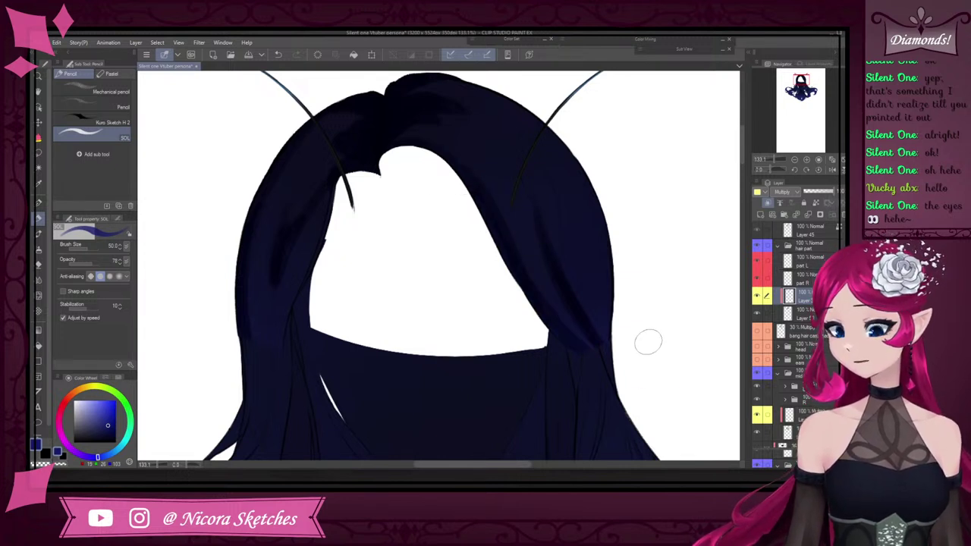
{"action": "key", "text": "ctrl+z"}
{"action": "key", "text": "ctrl+z"}
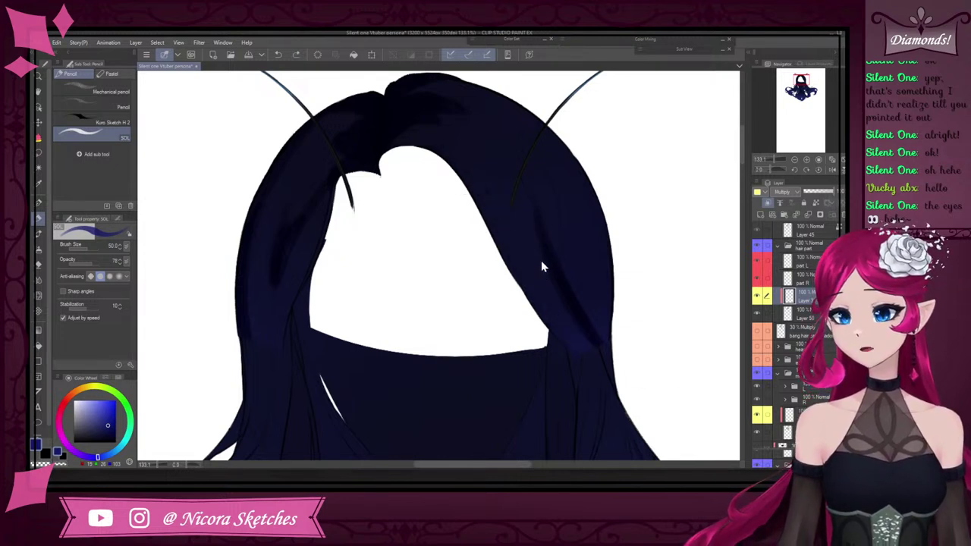
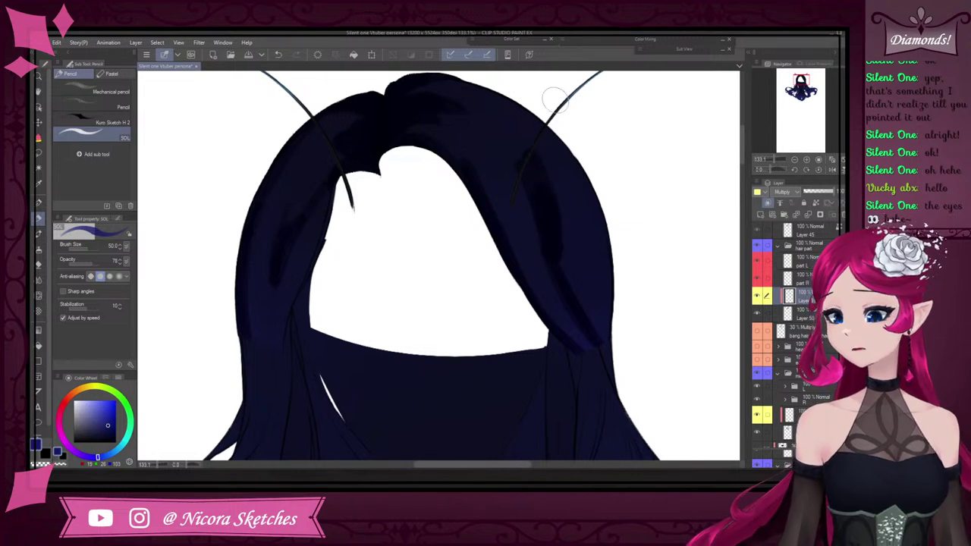
{"action": "scroll", "coordinate": [597, 228], "scroll_direction": "down", "scroll_amount": 3}
{"action": "scroll", "coordinate": [580, 210], "scroll_direction": "up", "scroll_amount": 2}
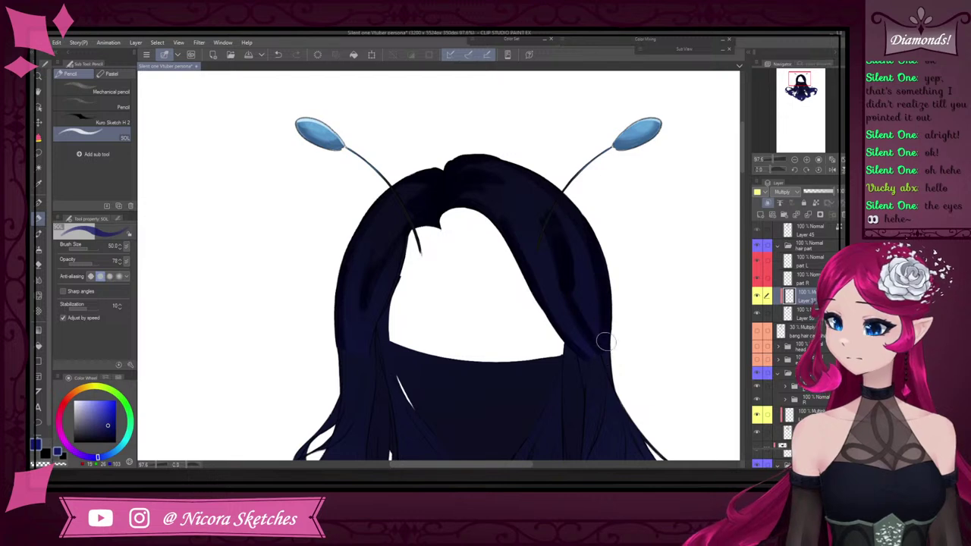
Add shading along the right-hand strand's outer edge and widen its dark central area, undoing an unwanted stroke
{"action": "scroll", "coordinate": [600, 286], "scroll_direction": "down", "scroll_amount": 3}
{"action": "scroll", "coordinate": [580, 260], "scroll_direction": "up", "scroll_amount": 4}
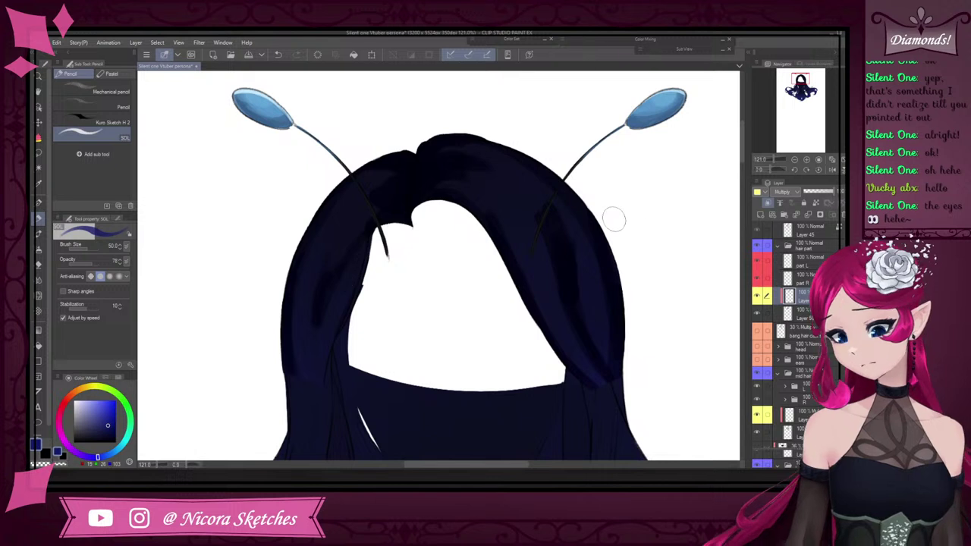
{"action": "scroll", "coordinate": [599, 208], "scroll_direction": "down", "scroll_amount": 1}
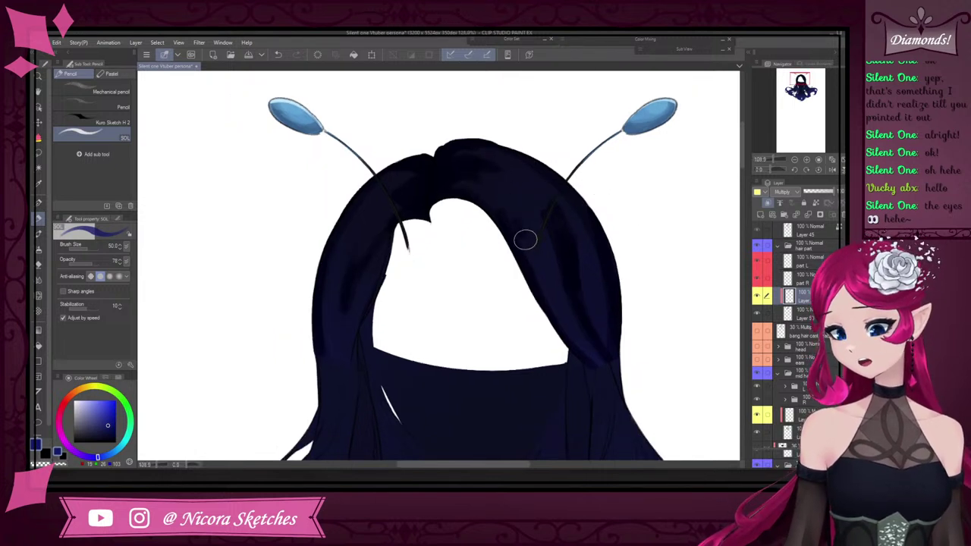
{"action": "key", "text": "ctrl+z"}
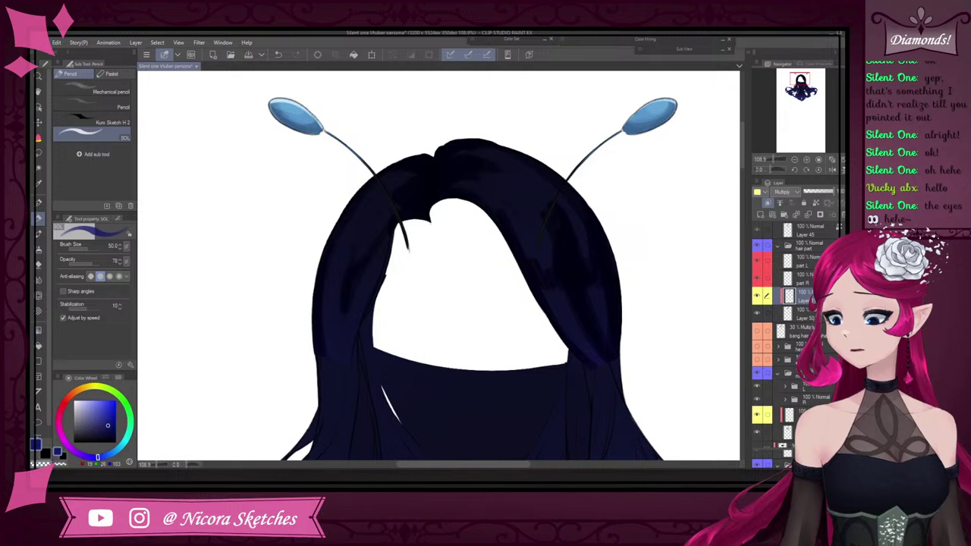
Erase excess shading from the outer part of the right-hand strand using the transparent colour at brush size 70, and restore the main colour
{"action": "key", "text": "c"}
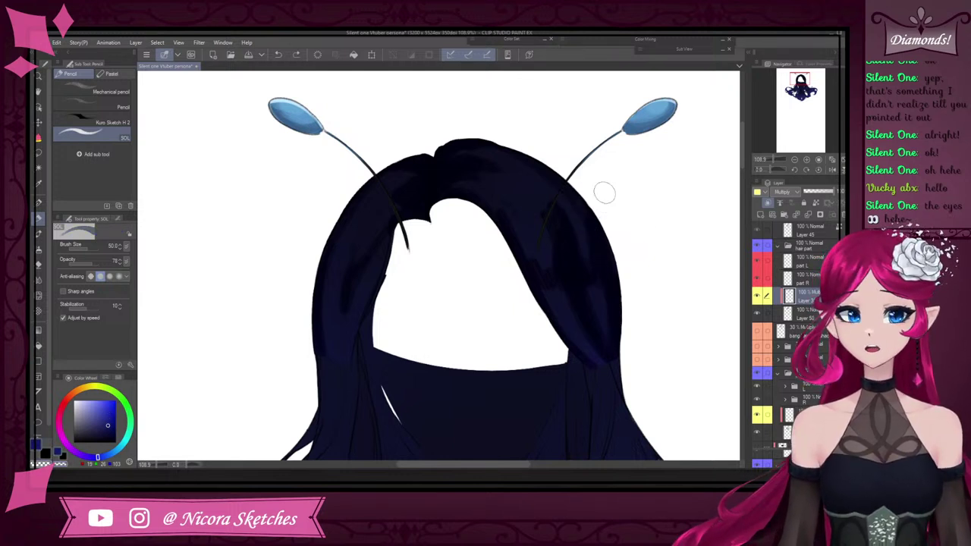
{"action": "key", "text": "]"}
{"action": "left_click_drag", "start_coordinate": [568, 184], "coordinate": [600, 338]}
{"action": "left_click_drag", "start_coordinate": [571, 206], "coordinate": [617, 345]}
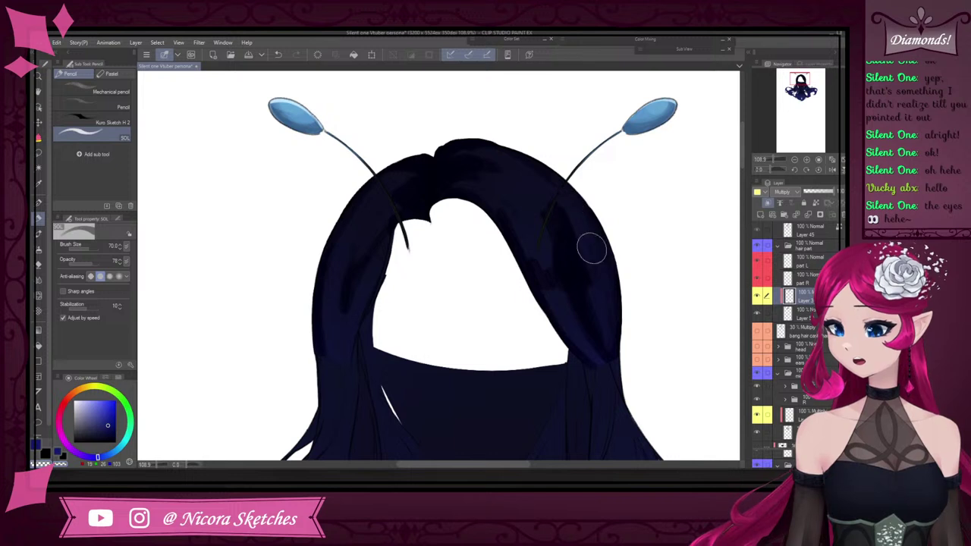
{"action": "left_click_drag", "start_coordinate": [592, 249], "coordinate": [615, 344]}
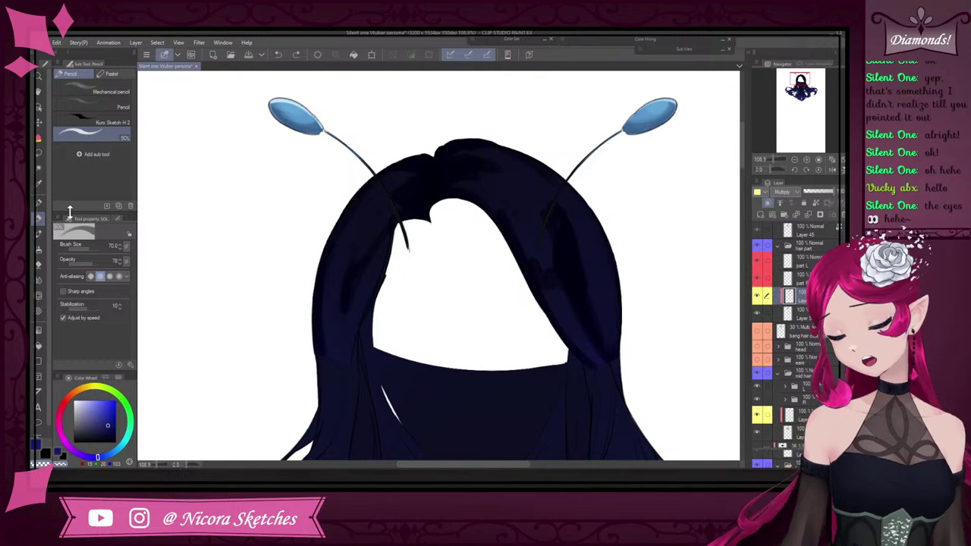
{"action": "left_click", "coordinate": [35, 446]}
{"action": "scroll", "coordinate": [554, 186], "scroll_direction": "down", "scroll_amount": 4}
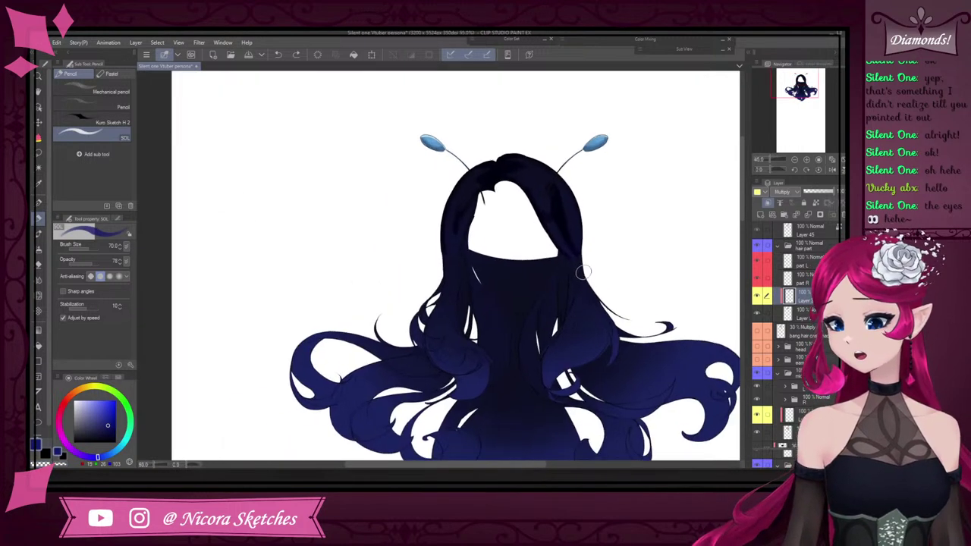
Compare the hairstyle with and without the hair part folder by switching its visibility off and on repeatedly
{"action": "scroll", "coordinate": [580, 255], "scroll_direction": "up", "scroll_amount": 2}
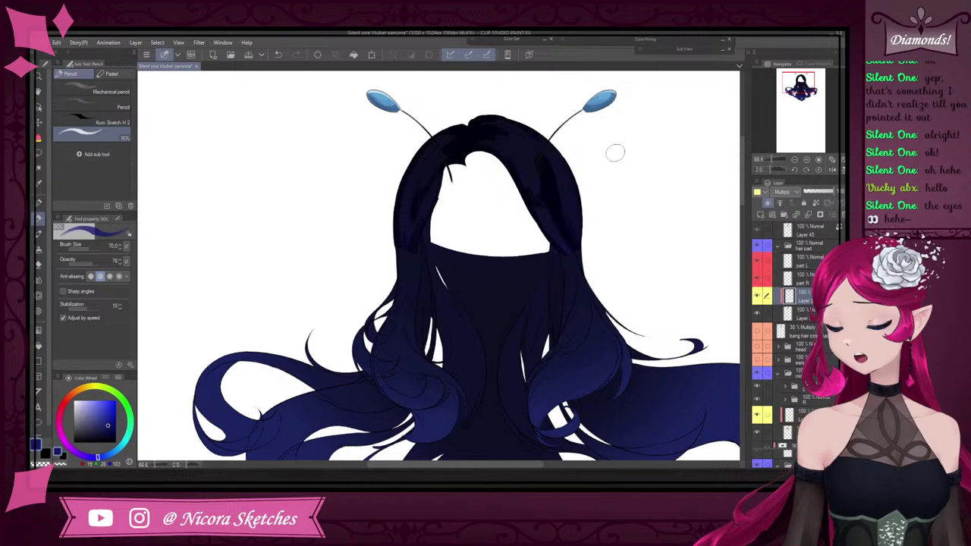
{"action": "left_click", "coordinate": [764, 246]}
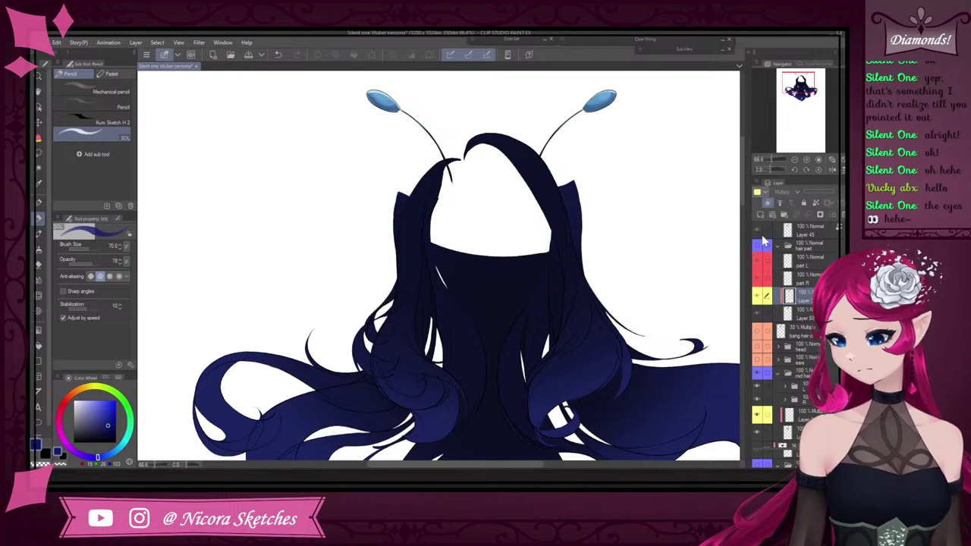
{"action": "left_click", "coordinate": [761, 247]}
{"action": "left_click", "coordinate": [760, 246]}
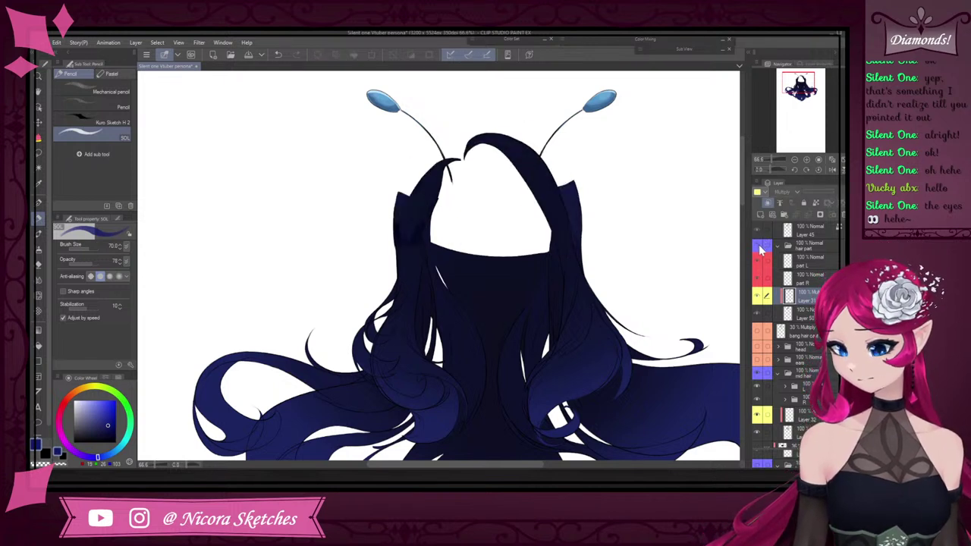
{"action": "left_click", "coordinate": [761, 246]}
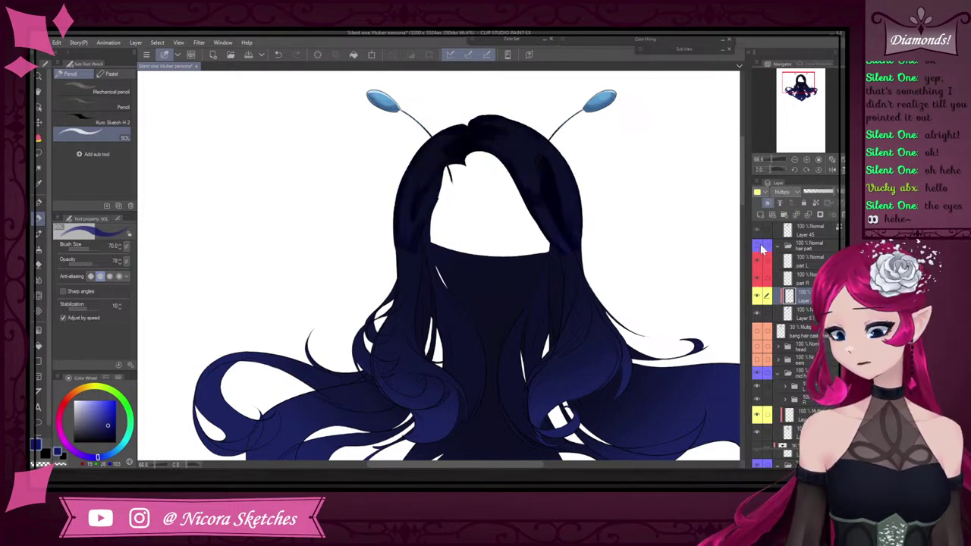
{"action": "left_click", "coordinate": [762, 246]}
{"action": "left_click", "coordinate": [761, 246]}
{"action": "left_click", "coordinate": [761, 247]}
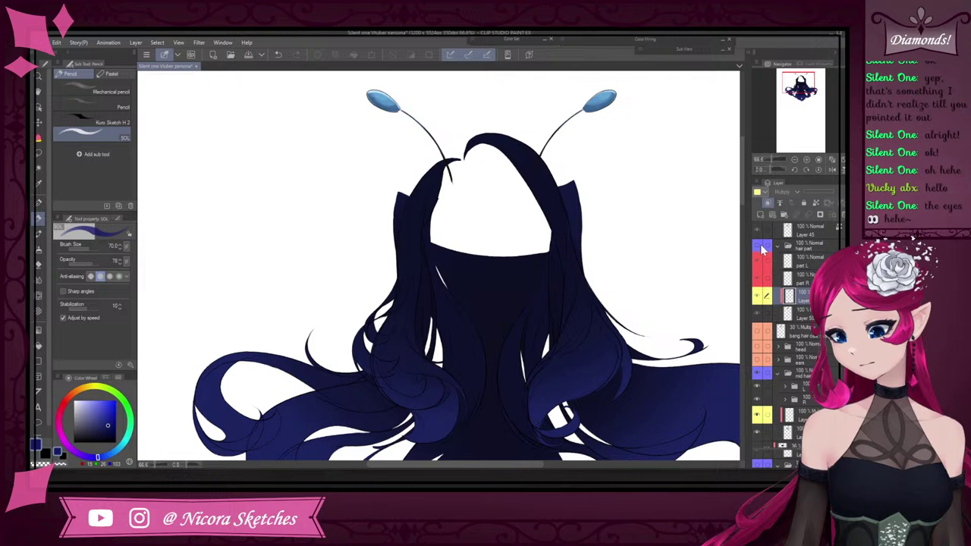
{"action": "left_click", "coordinate": [762, 246]}
{"action": "left_click", "coordinate": [761, 247]}
{"action": "left_click", "coordinate": [761, 247]}
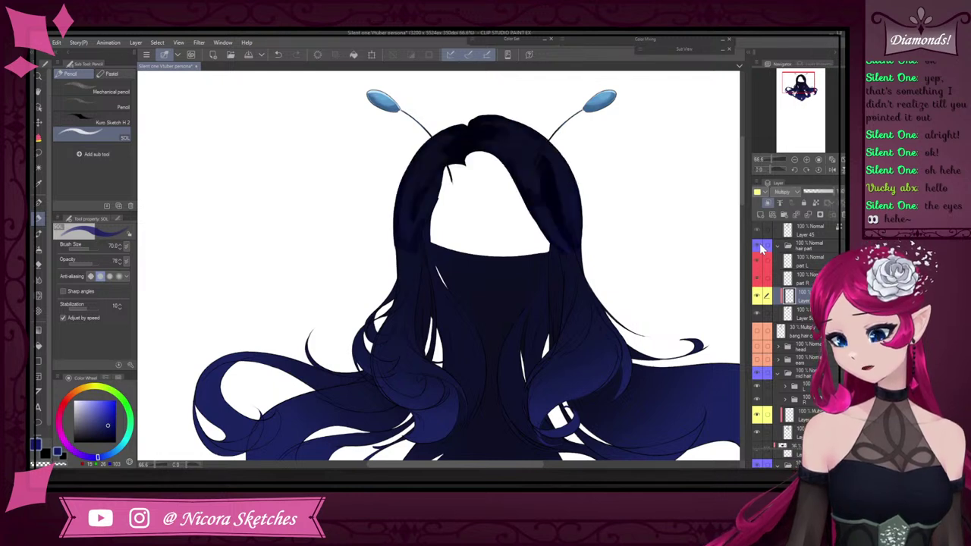
{"action": "left_click", "coordinate": [761, 246]}
{"action": "left_click", "coordinate": [761, 247]}
{"action": "left_click", "coordinate": [761, 247]}
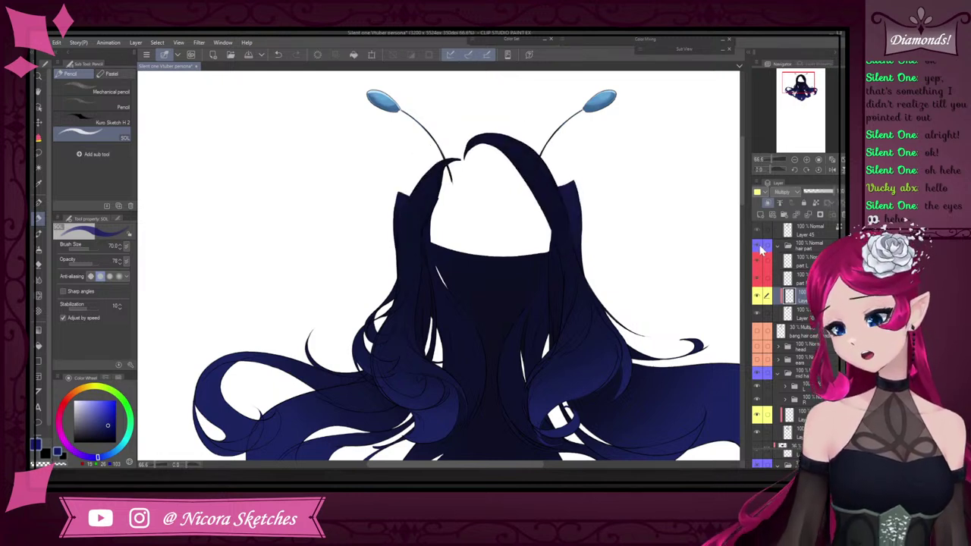
{"action": "left_click", "coordinate": [761, 246]}
{"action": "left_click", "coordinate": [761, 247]}
{"action": "left_click", "coordinate": [761, 246]}
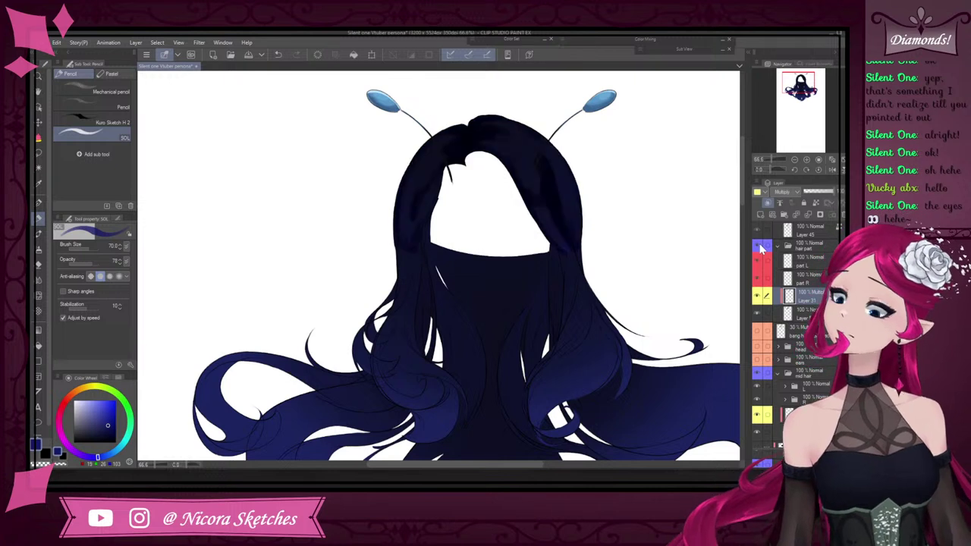
{"action": "left_click", "coordinate": [761, 247]}
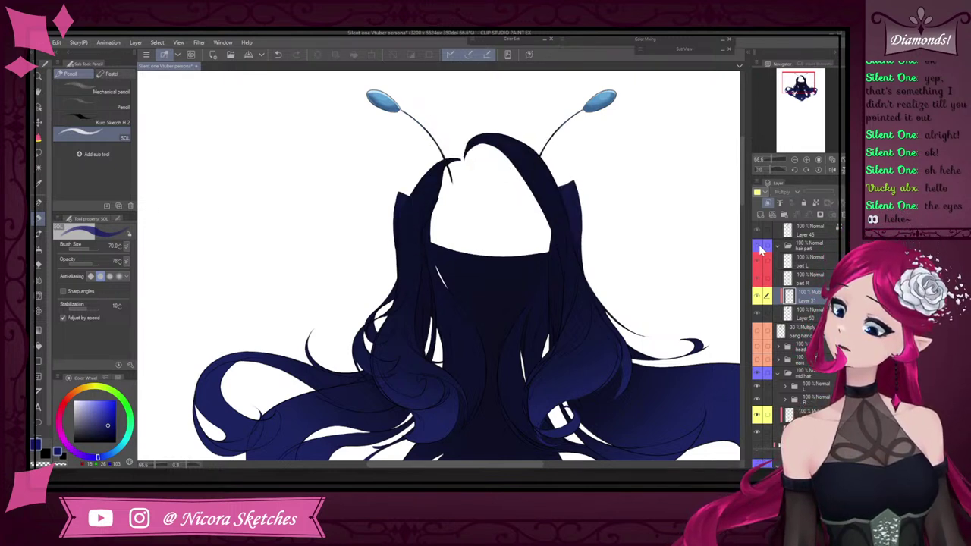
{"action": "left_click", "coordinate": [761, 246]}
{"action": "left_click", "coordinate": [761, 247]}
{"action": "left_click", "coordinate": [761, 246]}
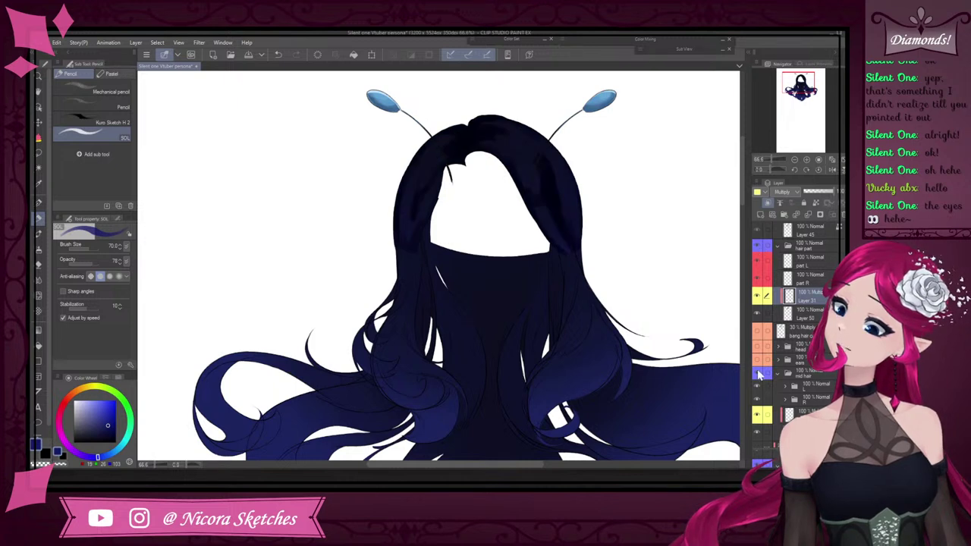
Show the ears folder and hide the hair part folder so the mid hair strands are uncovered
{"action": "left_click", "coordinate": [758, 362]}
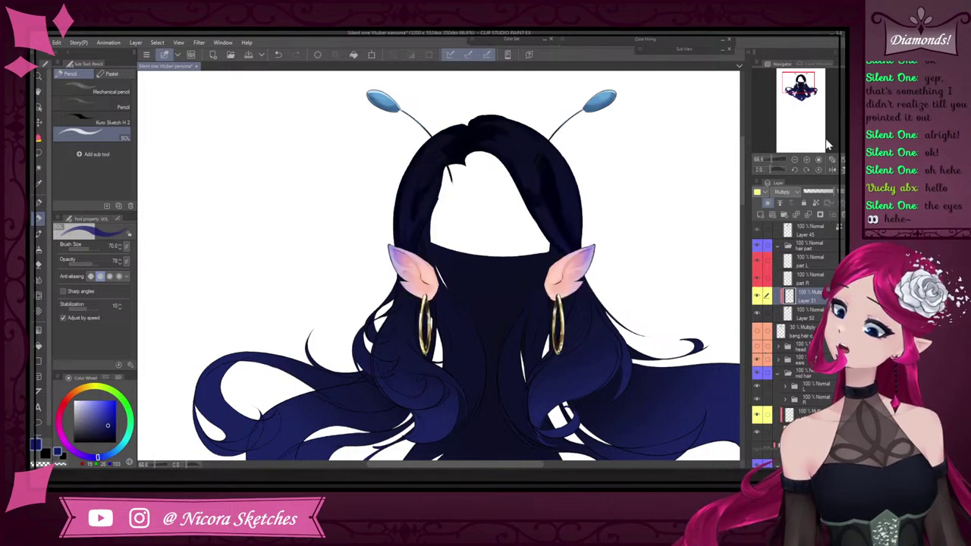
{"action": "left_click", "coordinate": [758, 246]}
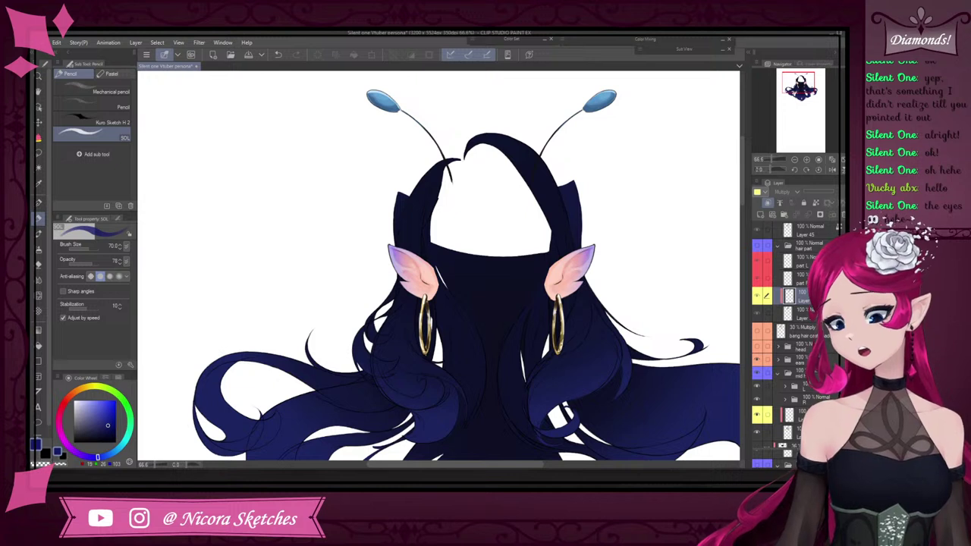
{"action": "left_click", "coordinate": [812, 251]}
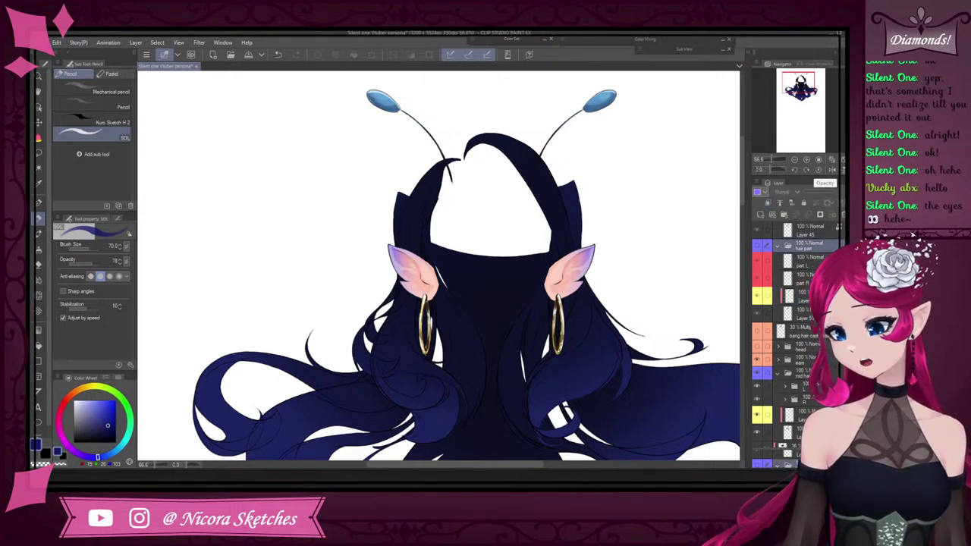
{"action": "left_click", "coordinate": [760, 247]}
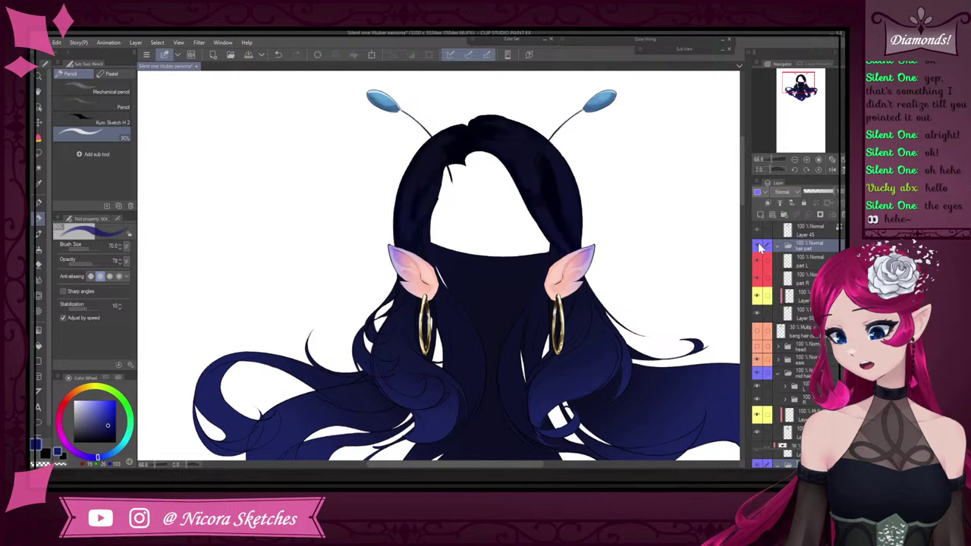
{"action": "left_click", "coordinate": [760, 247]}
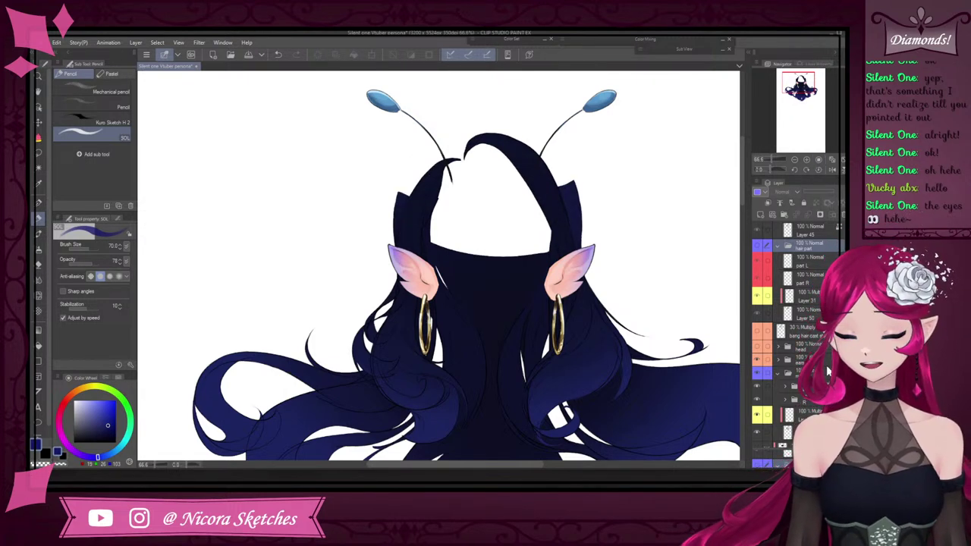
On the mid hair's clipped Multiply layer, paint dark shading down the face-side of both strands above the ears
{"action": "left_click", "coordinate": [808, 416]}
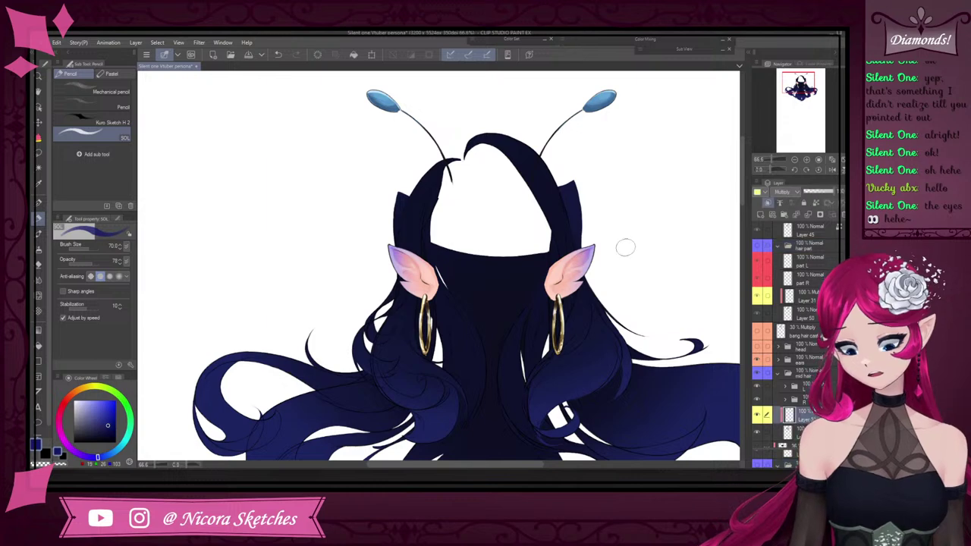
{"action": "scroll", "coordinate": [576, 251], "scroll_direction": "down", "scroll_amount": 3}
{"action": "scroll", "coordinate": [552, 197], "scroll_direction": "up", "scroll_amount": 6}
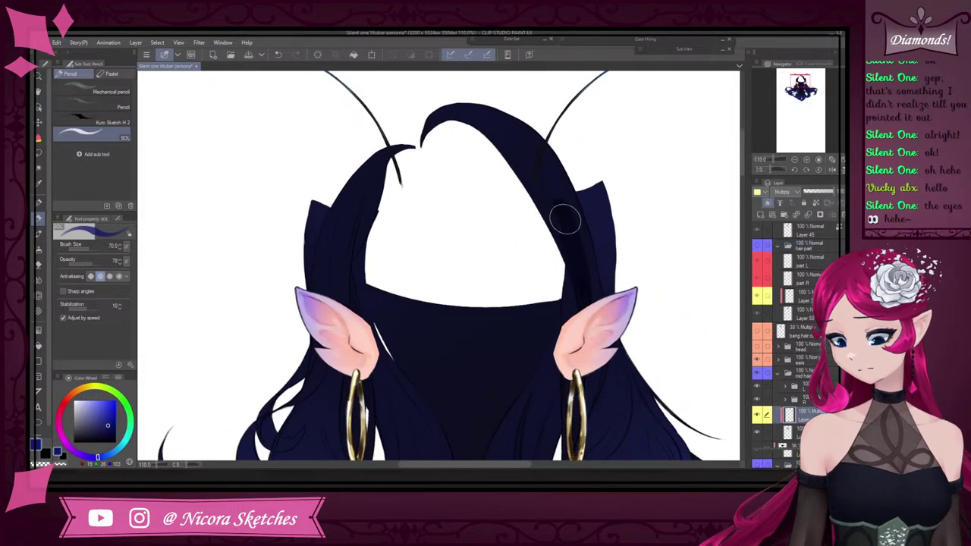
{"action": "scroll", "coordinate": [369, 238], "scroll_direction": "up", "scroll_amount": 3}
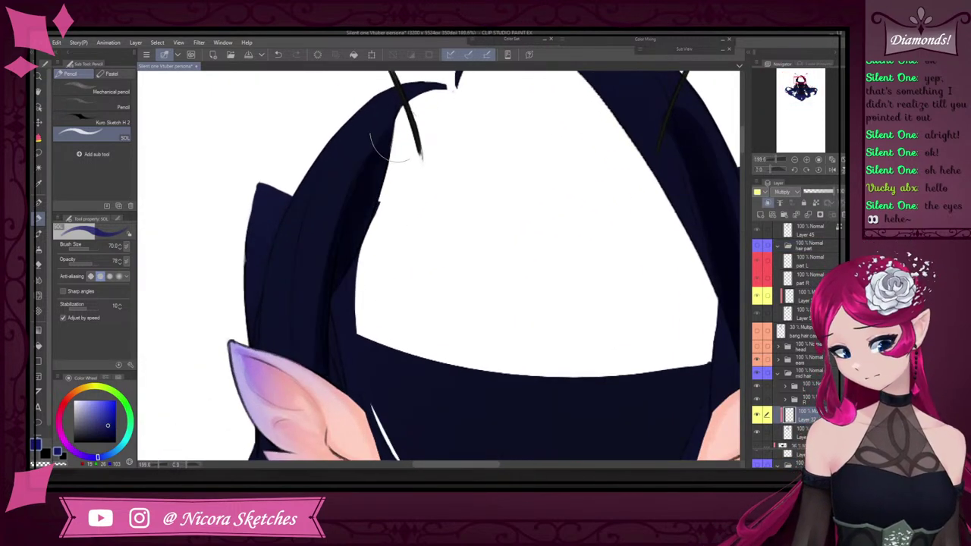
{"action": "scroll", "coordinate": [410, 251], "scroll_direction": "down", "scroll_amount": 3}
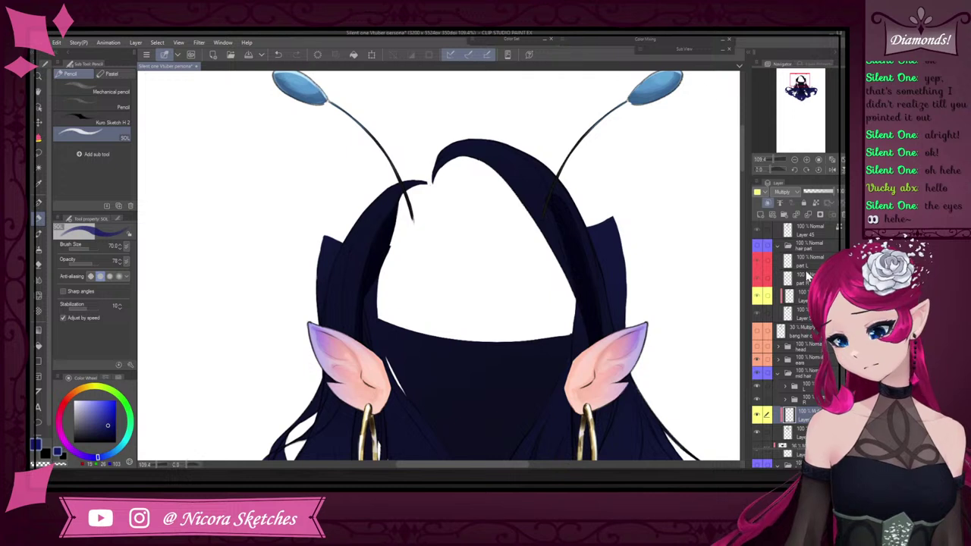
Hide the back hair folder to isolate the mid hair strands
{"action": "scroll", "coordinate": [806, 383], "scroll_direction": "down", "scroll_amount": 1}
{"action": "scroll", "coordinate": [805, 394], "scroll_direction": "down", "scroll_amount": 5}
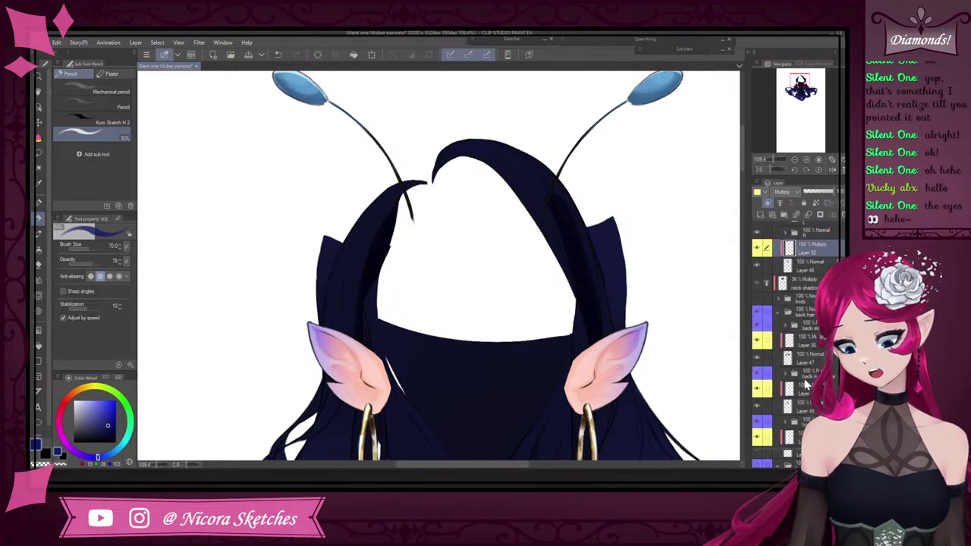
{"action": "left_click", "coordinate": [758, 317]}
{"action": "scroll", "coordinate": [806, 303], "scroll_direction": "up", "scroll_amount": 2}
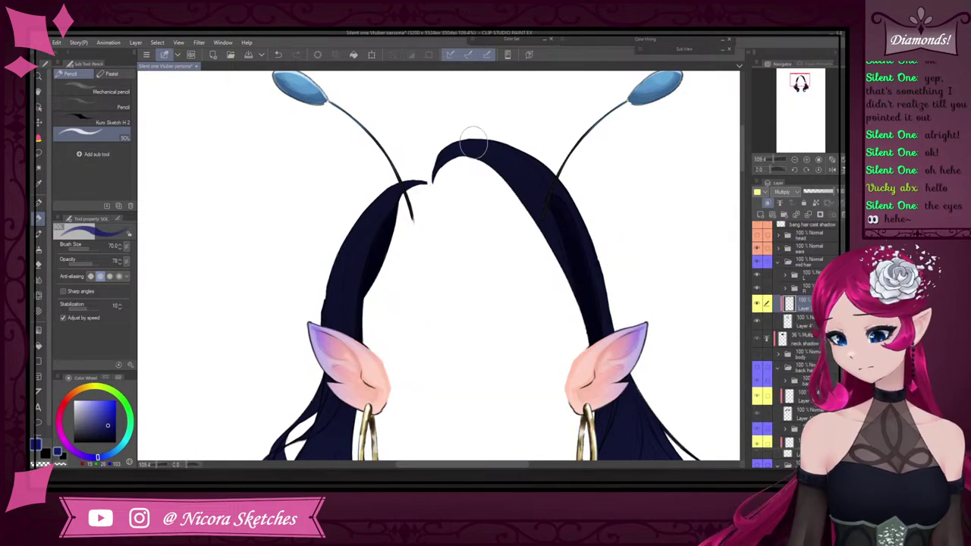
Shade the upper end of the left-hand mid hair strand near the parting
{"action": "scroll", "coordinate": [442, 182], "scroll_direction": "up", "scroll_amount": 3}
{"action": "scroll", "coordinate": [443, 182], "scroll_direction": "up", "scroll_amount": 1}
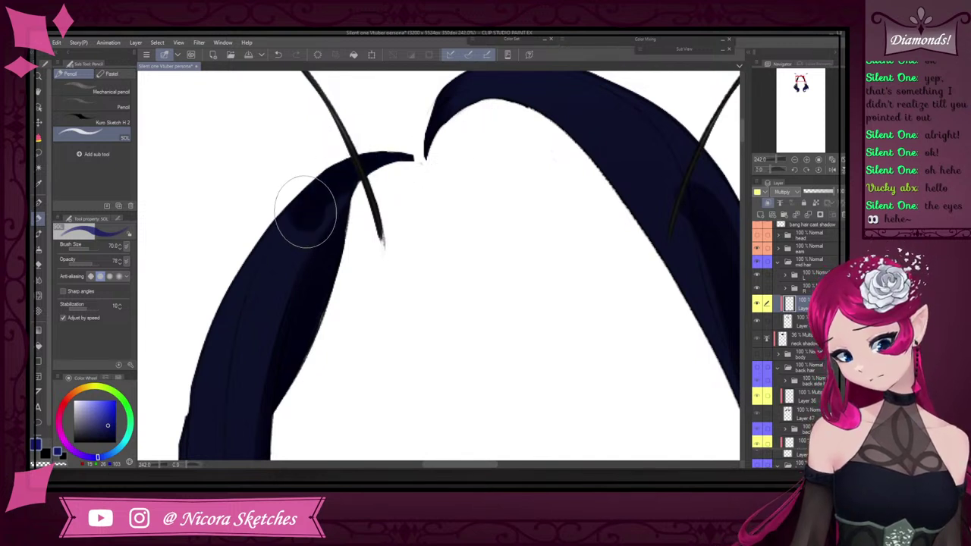
{"action": "scroll", "coordinate": [433, 167], "scroll_direction": "down", "scroll_amount": 8}
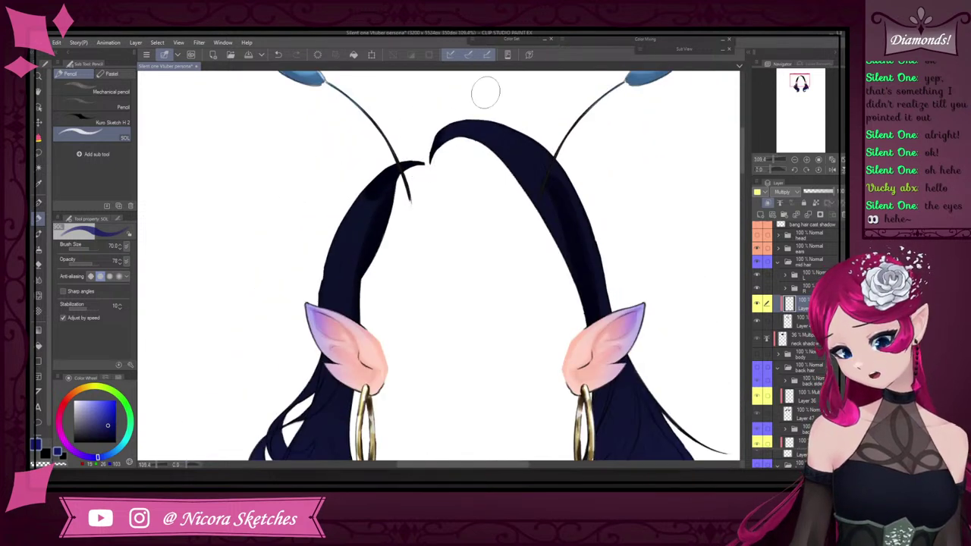
Shade the arch of the right-hand mid hair strand from the parting tip down to its outer edge by the antenna
{"action": "scroll", "coordinate": [474, 120], "scroll_direction": "up", "scroll_amount": 7}
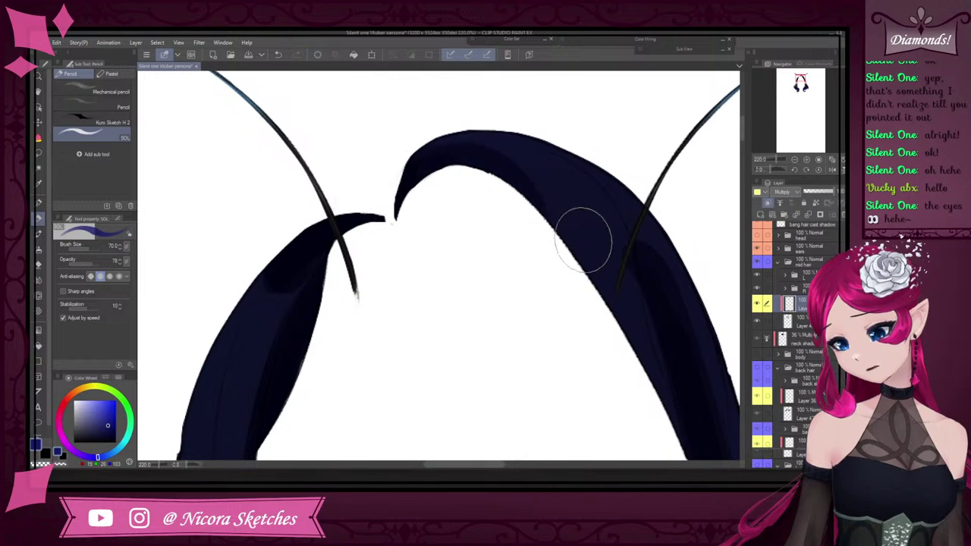
{"action": "scroll", "coordinate": [599, 190], "scroll_direction": "down", "scroll_amount": 3}
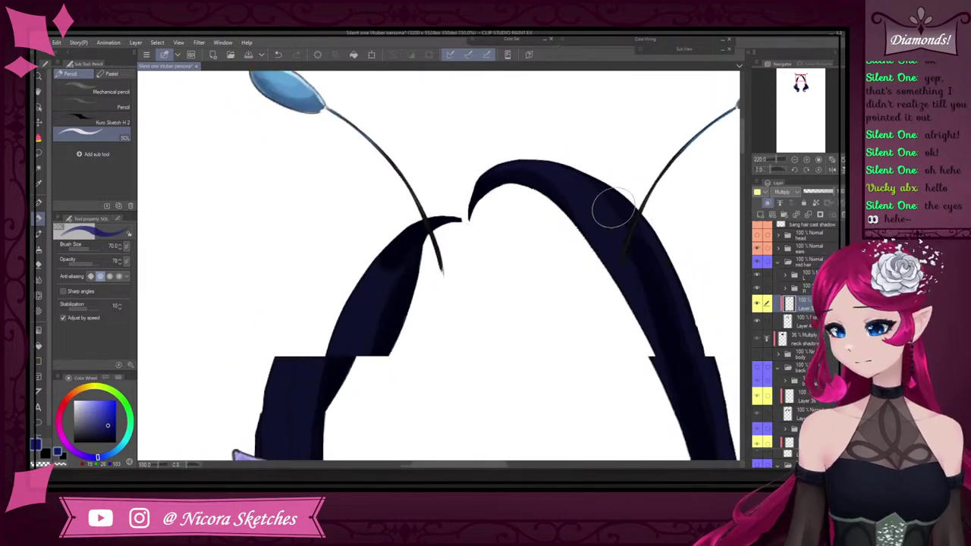
{"action": "scroll", "coordinate": [673, 326], "scroll_direction": "up", "scroll_amount": 3}
{"action": "scroll", "coordinate": [634, 244], "scroll_direction": "down", "scroll_amount": 3}
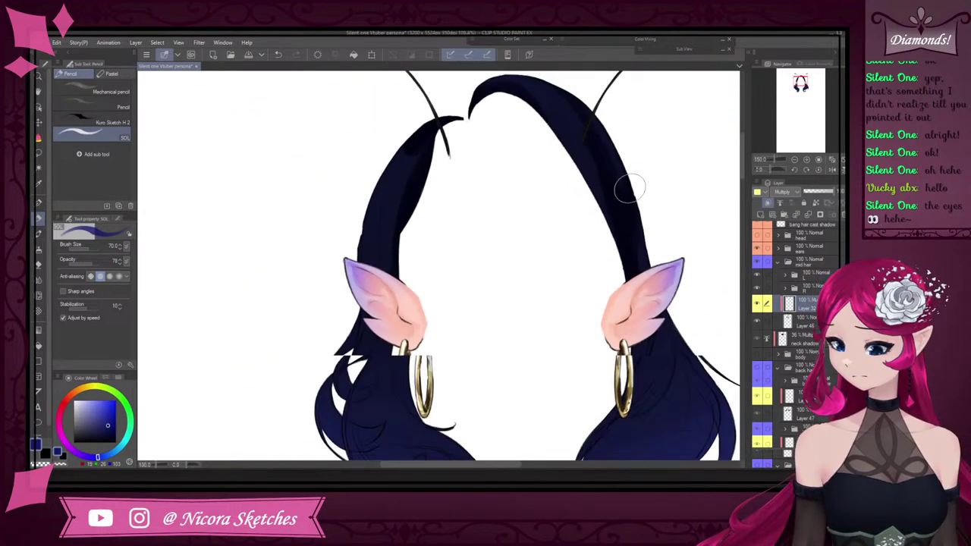
Shade the inner edges of both mid hair locks behind and beside the hoop earrings
{"action": "scroll", "coordinate": [668, 266], "scroll_direction": "down", "scroll_amount": 2}
{"action": "scroll", "coordinate": [630, 289], "scroll_direction": "up", "scroll_amount": 2}
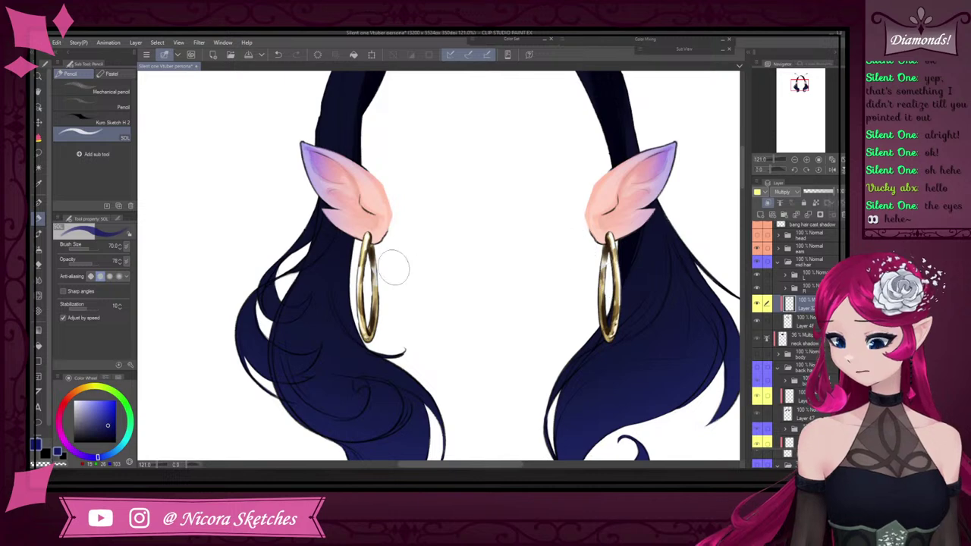
{"action": "scroll", "coordinate": [394, 267], "scroll_direction": "up", "scroll_amount": 1}
{"action": "scroll", "coordinate": [432, 129], "scroll_direction": "down", "scroll_amount": 3}
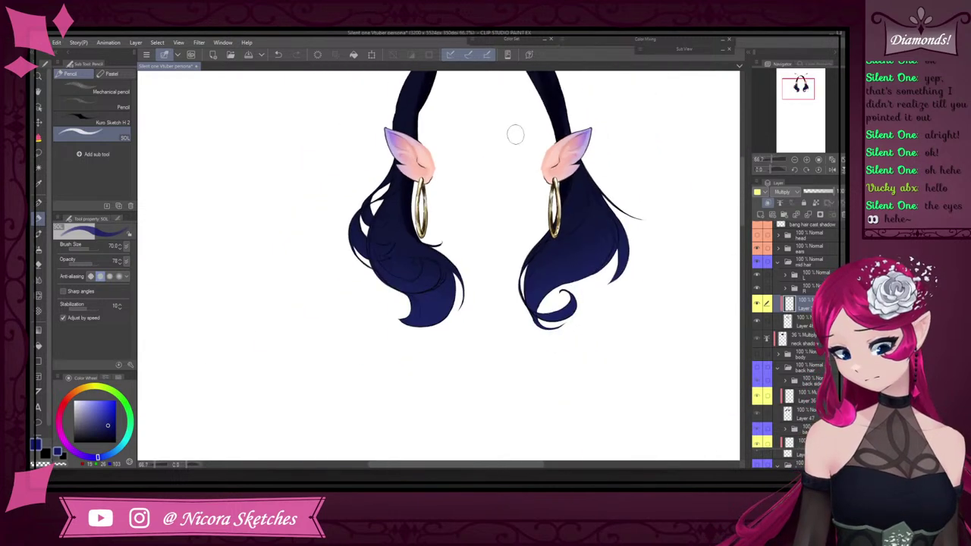
{"action": "scroll", "coordinate": [444, 233], "scroll_direction": "up", "scroll_amount": 3}
{"action": "scroll", "coordinate": [390, 184], "scroll_direction": "down", "scroll_amount": 2}
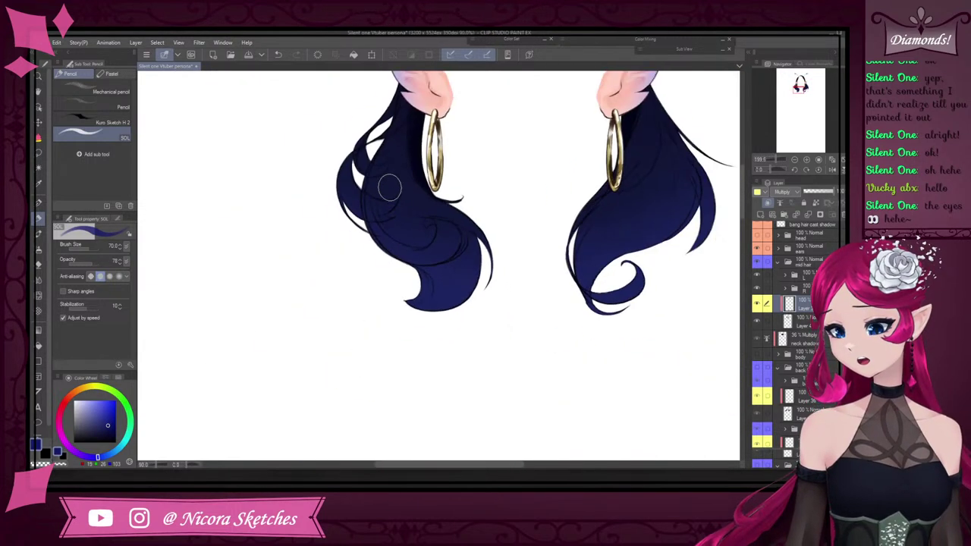
{"action": "scroll", "coordinate": [414, 249], "scroll_direction": "up", "scroll_amount": 3}
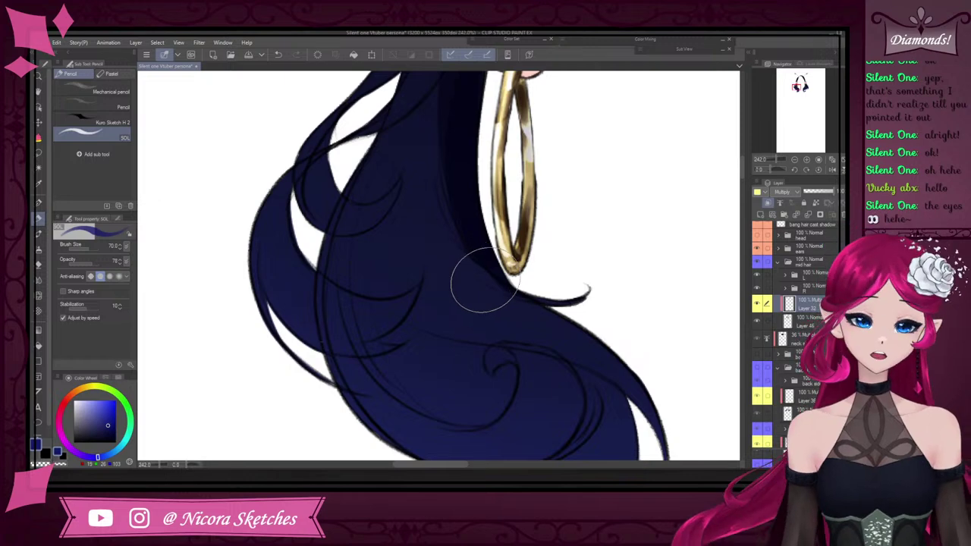
{"action": "scroll", "coordinate": [565, 269], "scroll_direction": "down", "scroll_amount": 2}
{"action": "scroll", "coordinate": [552, 93], "scroll_direction": "up", "scroll_amount": 3}
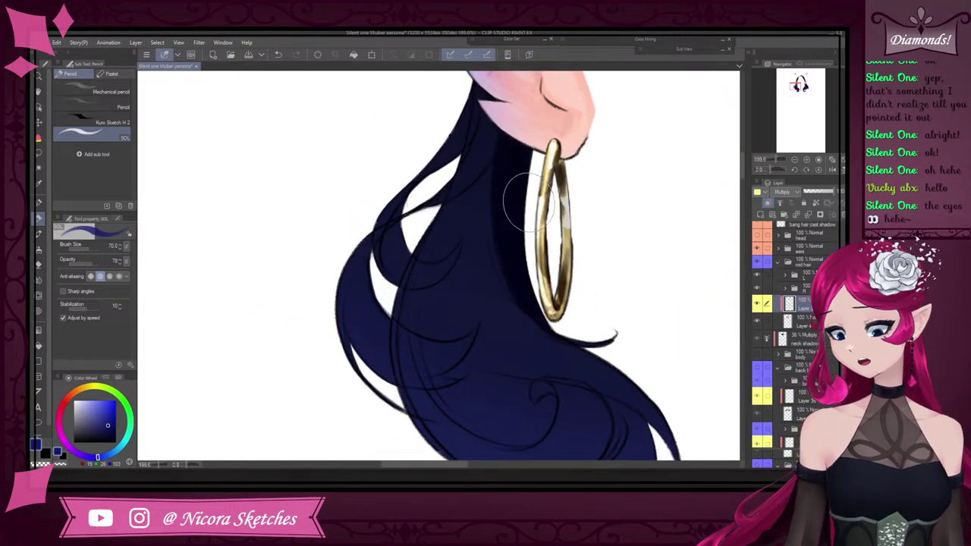
Shade the small overlapping curls on the outer side of the left-hand mid hair lock where they tuck behind it
{"action": "scroll", "coordinate": [429, 273], "scroll_direction": "up", "scroll_amount": 3}
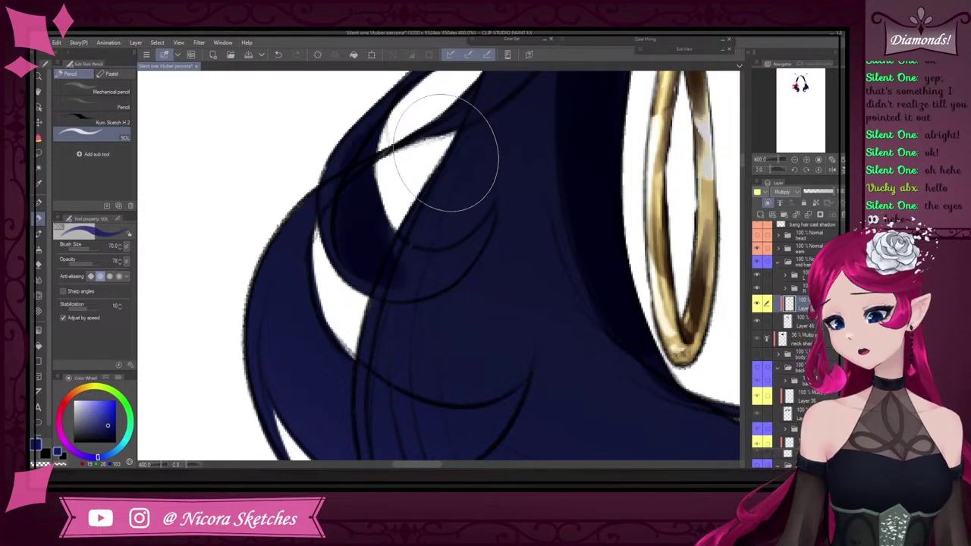
{"action": "scroll", "coordinate": [451, 129], "scroll_direction": "down", "scroll_amount": 3}
{"action": "scroll", "coordinate": [416, 267], "scroll_direction": "up", "scroll_amount": 3}
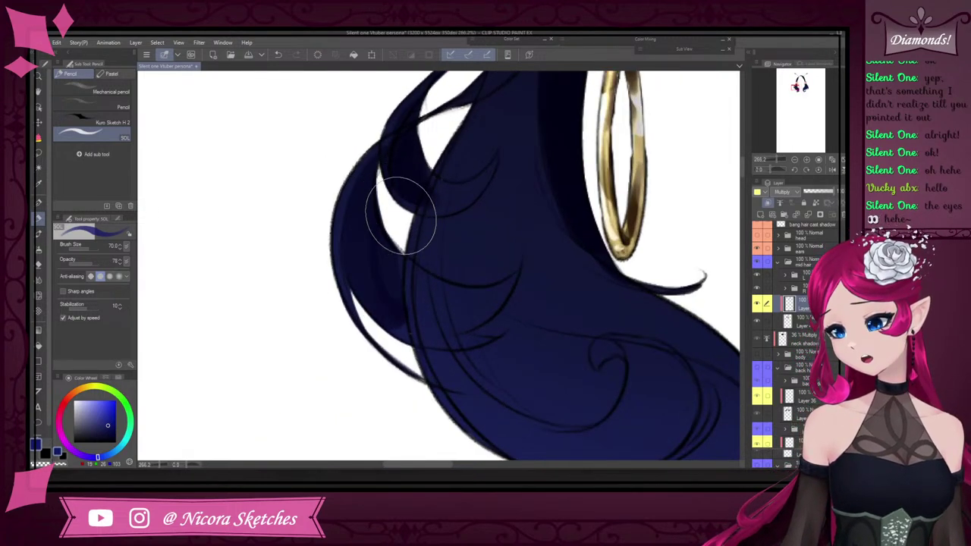
{"action": "scroll", "coordinate": [524, 261], "scroll_direction": "down", "scroll_amount": 2}
{"action": "scroll", "coordinate": [523, 260], "scroll_direction": "down", "scroll_amount": 3}
{"action": "scroll", "coordinate": [547, 220], "scroll_direction": "up", "scroll_amount": 3}
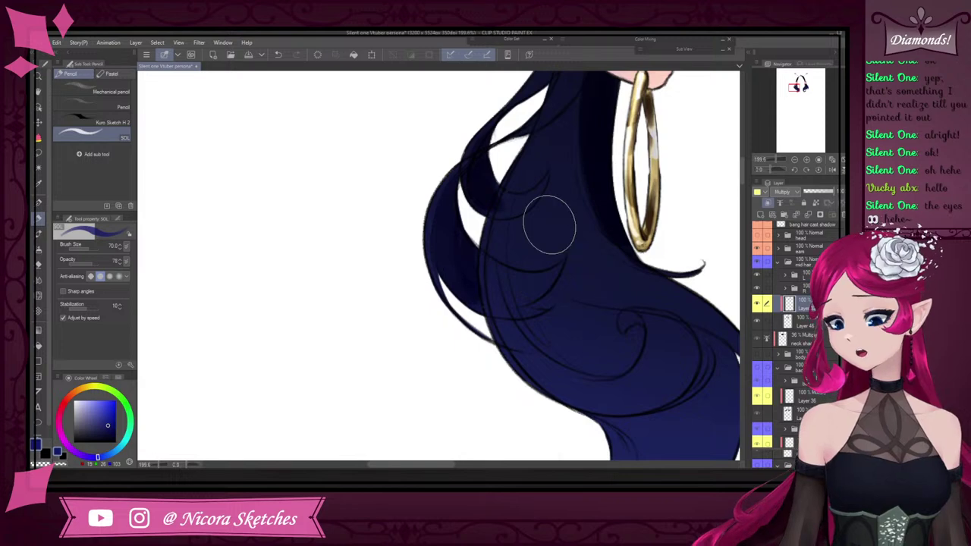
{"action": "scroll", "coordinate": [538, 134], "scroll_direction": "down", "scroll_amount": 3}
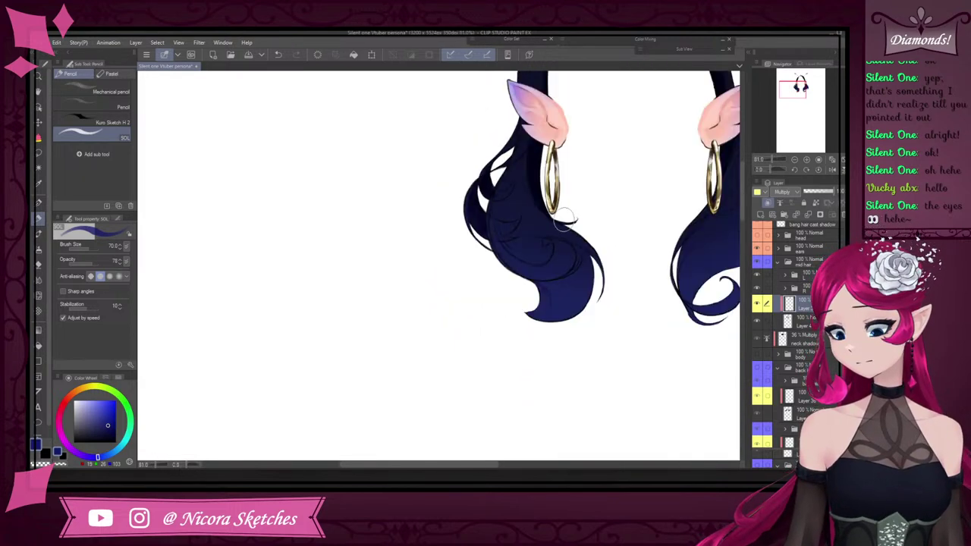
Shade the left-hand mid hair lock along its outer edge down to the tip, and darken the centre of its lower curl
{"action": "scroll", "coordinate": [542, 266], "scroll_direction": "up", "scroll_amount": 3}
{"action": "left_click_drag", "start_coordinate": [522, 261], "coordinate": [517, 267]}
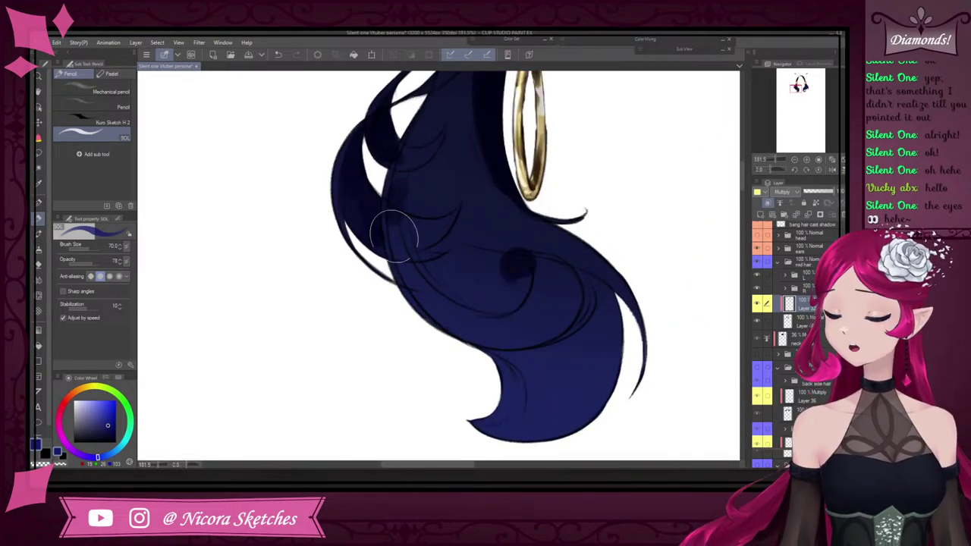
{"action": "left_click_drag", "start_coordinate": [394, 227], "coordinate": [533, 363]}
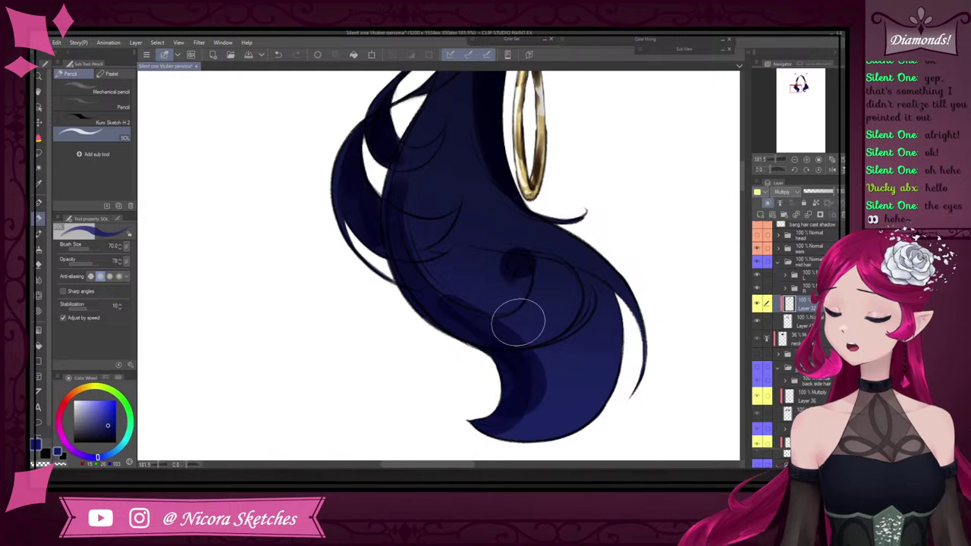
{"action": "scroll", "coordinate": [514, 321], "scroll_direction": "down", "scroll_amount": 3}
{"action": "scroll", "coordinate": [485, 275], "scroll_direction": "up", "scroll_amount": 2}
{"action": "left_click_drag", "start_coordinate": [486, 366], "coordinate": [472, 410]}
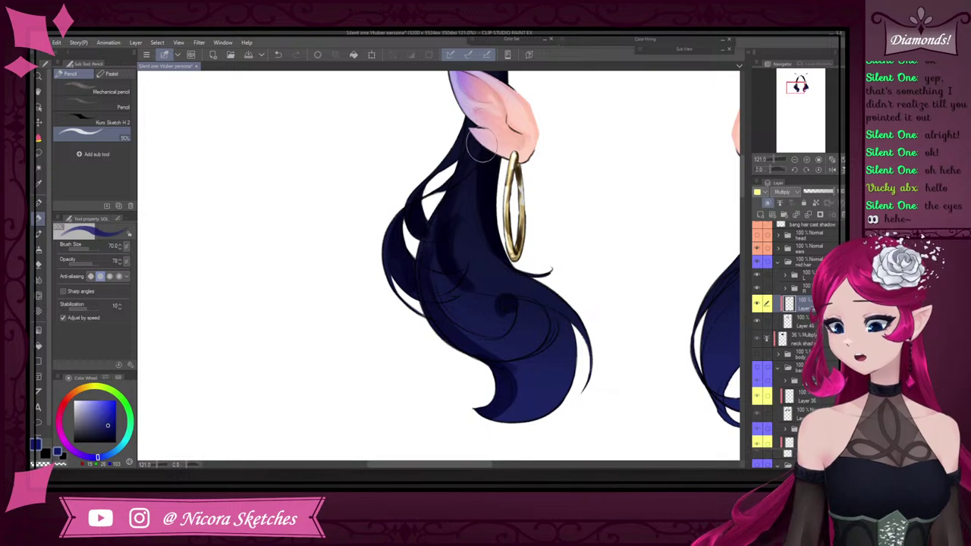
Shade a flowing shadow down the middle of the left-hand mid hair lock, from beneath the ear into the lower curl
{"action": "mouse_move", "coordinate": [449, 207]}
{"action": "left_mouse_down"}
{"action": "mouse_move", "coordinate": [489, 290]}
{"action": "mouse_move", "coordinate": [553, 311]}
{"action": "left_mouse_up"}
{"action": "key", "text": "ctrl+z"}
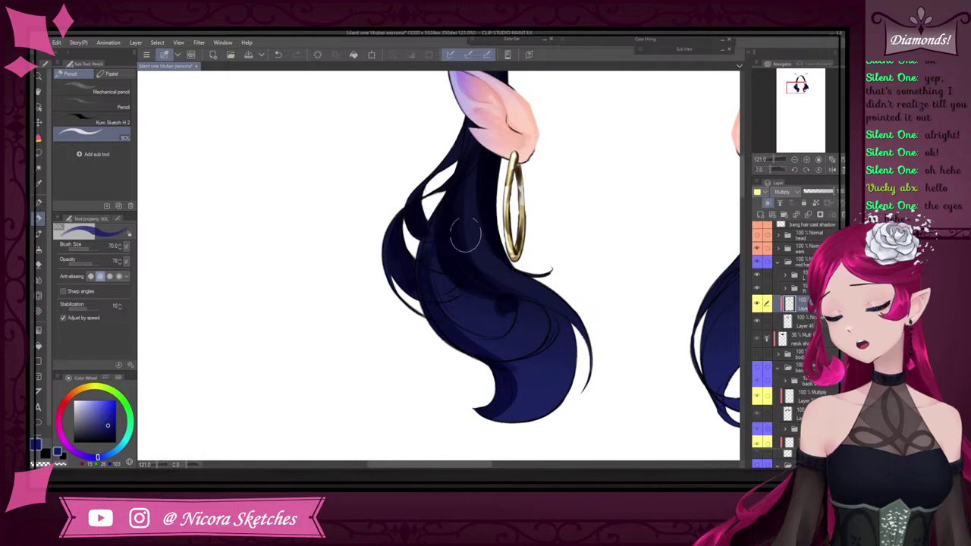
{"action": "left_click_drag", "start_coordinate": [435, 229], "coordinate": [458, 315]}
{"action": "key", "text": "ctrl+z"}
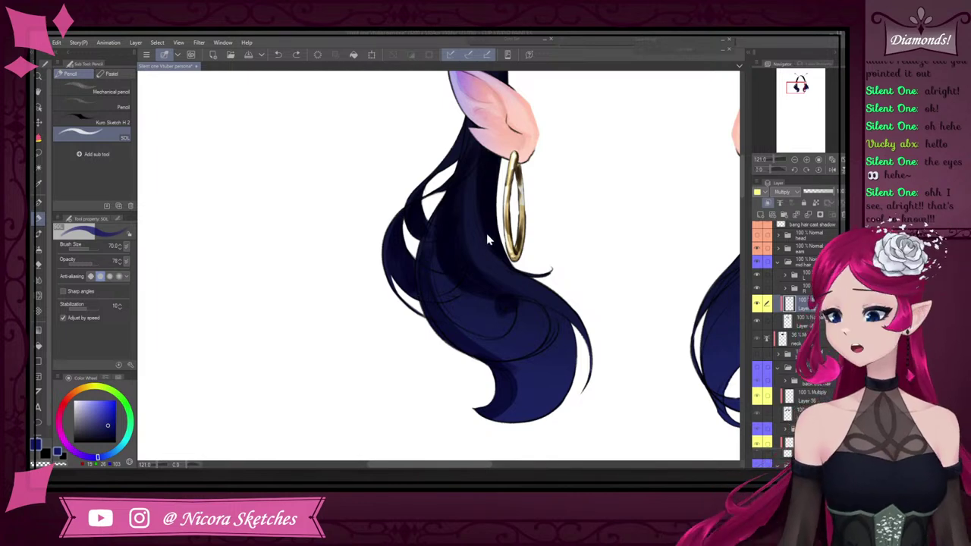
{"action": "scroll", "coordinate": [486, 233], "scroll_direction": "up", "scroll_amount": 2}
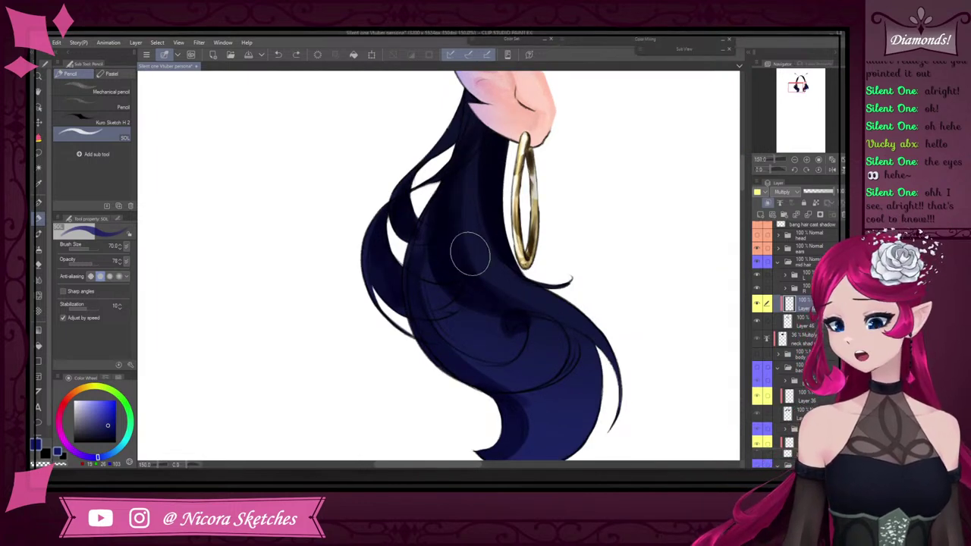
{"action": "left_click_drag", "start_coordinate": [470, 253], "coordinate": [480, 155]}
Shade the inner fold of the left-hand lock's lower curl and the inner edge of its tip
{"action": "scroll", "coordinate": [500, 208], "scroll_direction": "down", "scroll_amount": 5}
{"action": "scroll", "coordinate": [498, 182], "scroll_direction": "up", "scroll_amount": 5}
{"action": "scroll", "coordinate": [560, 319], "scroll_direction": "down", "scroll_amount": 5}
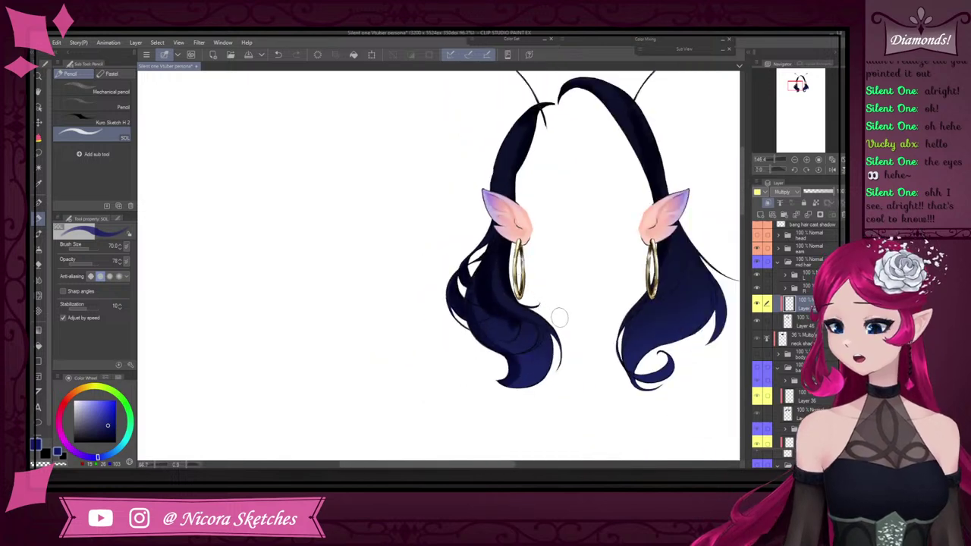
{"action": "scroll", "coordinate": [559, 317], "scroll_direction": "up", "scroll_amount": 3}
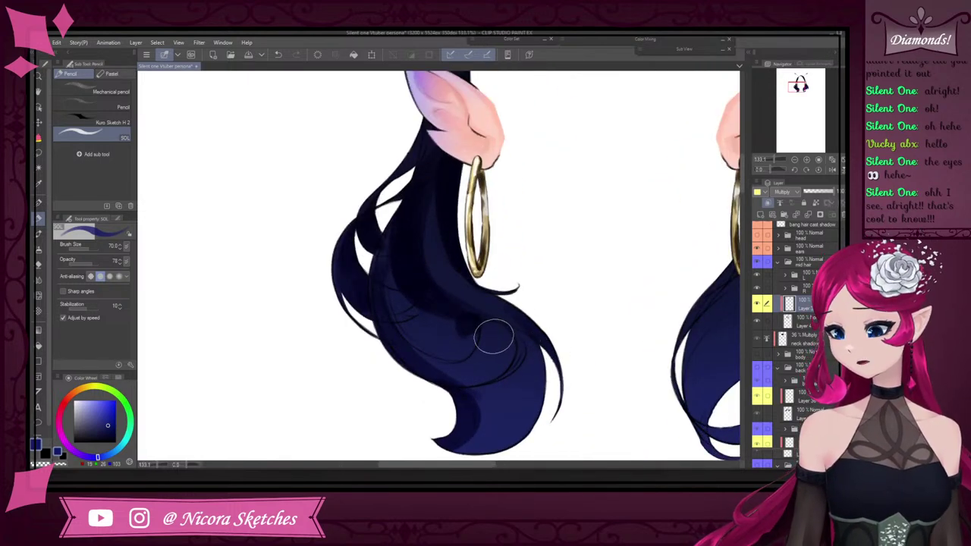
{"action": "scroll", "coordinate": [494, 337], "scroll_direction": "down", "scroll_amount": 3}
{"action": "scroll", "coordinate": [501, 351], "scroll_direction": "up", "scroll_amount": 3}
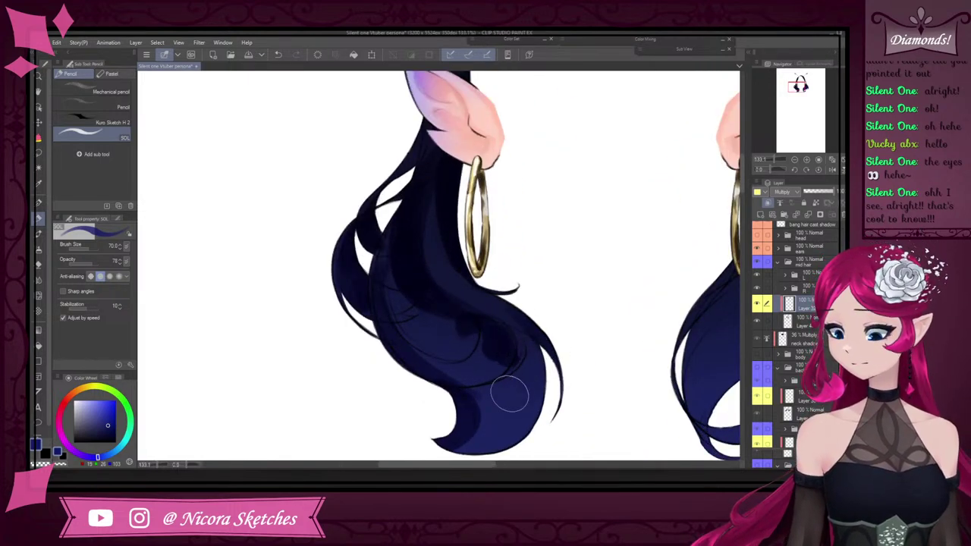
{"action": "scroll", "coordinate": [509, 394], "scroll_direction": "down", "scroll_amount": 3}
{"action": "scroll", "coordinate": [559, 330], "scroll_direction": "up", "scroll_amount": 4}
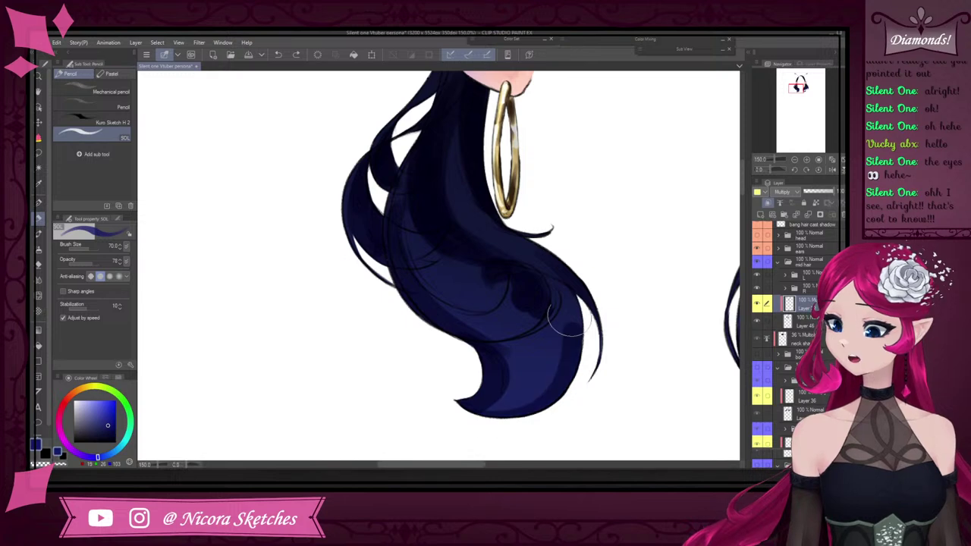
{"action": "scroll", "coordinate": [538, 319], "scroll_direction": "down", "scroll_amount": 3}
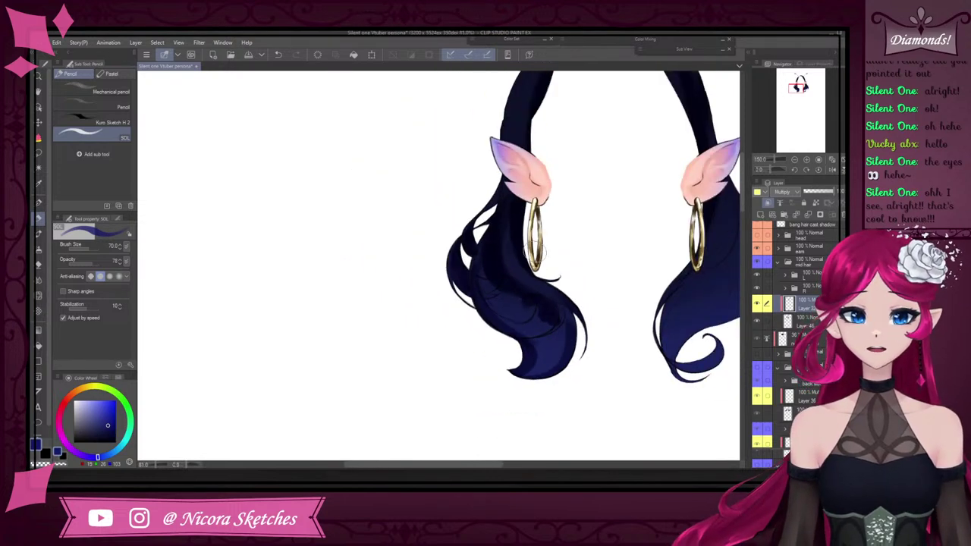
Soften the shadows on the upper part of the left-hand mid hair lock below the ear using the transparent colour
{"action": "scroll", "coordinate": [531, 251], "scroll_direction": "up", "scroll_amount": 3}
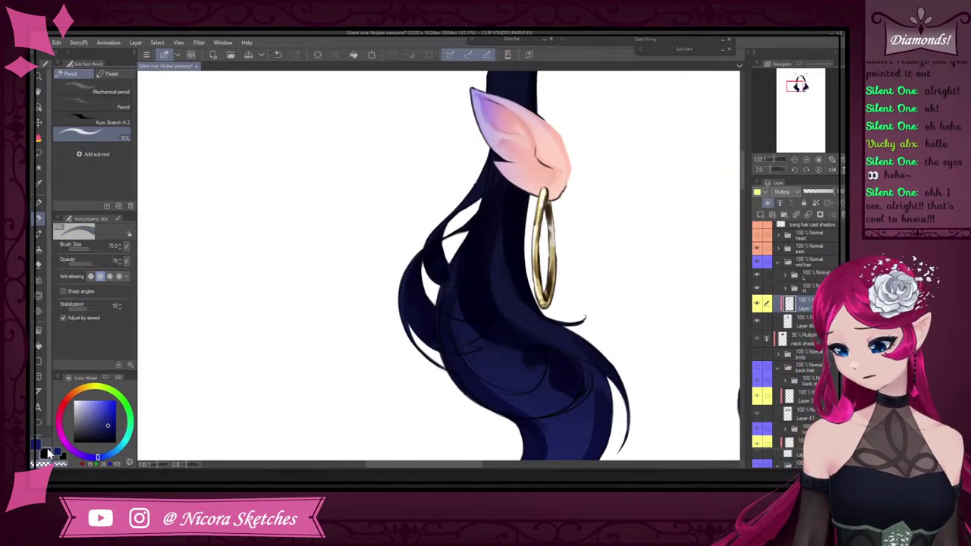
{"action": "scroll", "coordinate": [523, 251], "scroll_direction": "up", "scroll_amount": 2}
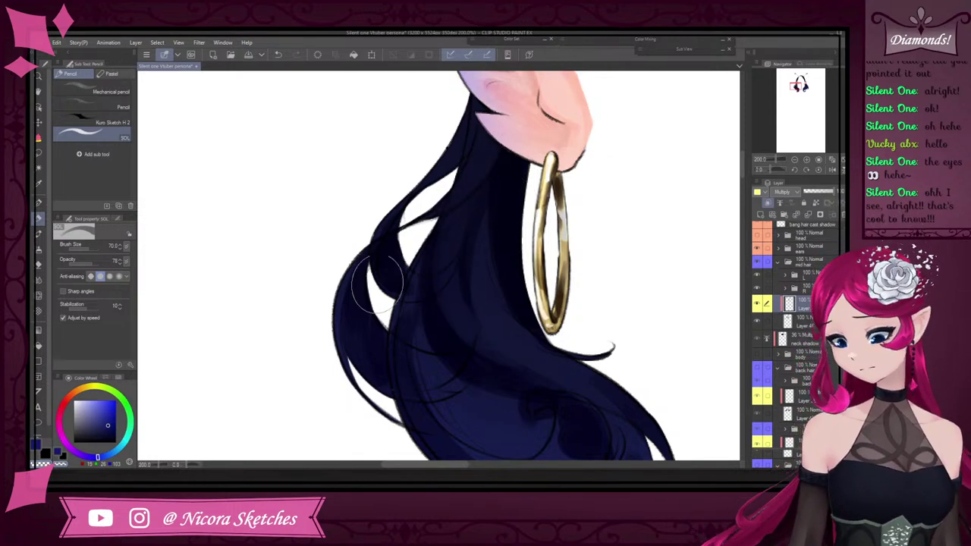
{"action": "scroll", "coordinate": [444, 207], "scroll_direction": "down", "scroll_amount": 4}
{"action": "scroll", "coordinate": [429, 170], "scroll_direction": "up", "scroll_amount": 1}
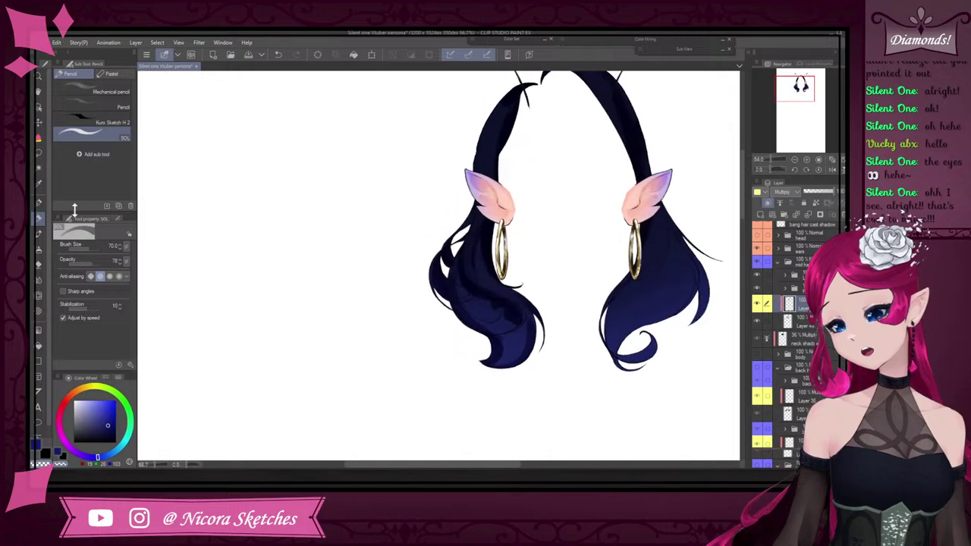
Examine the shading of both upper hair strands above the ears and the forms of the right-hand mid hair lock
{"action": "scroll", "coordinate": [436, 220], "scroll_direction": "up", "scroll_amount": 5}
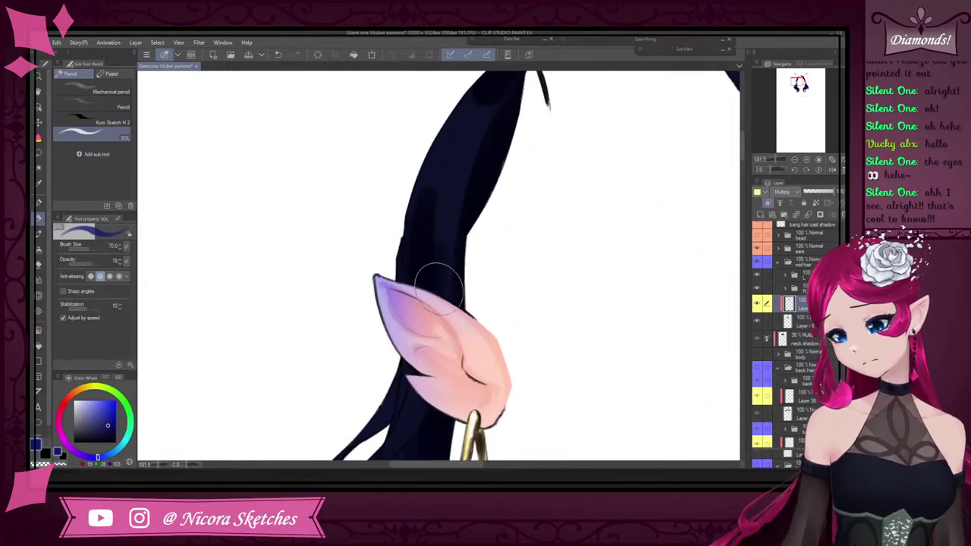
{"action": "scroll", "coordinate": [444, 253], "scroll_direction": "down", "scroll_amount": 5}
{"action": "scroll", "coordinate": [425, 304], "scroll_direction": "up", "scroll_amount": 5}
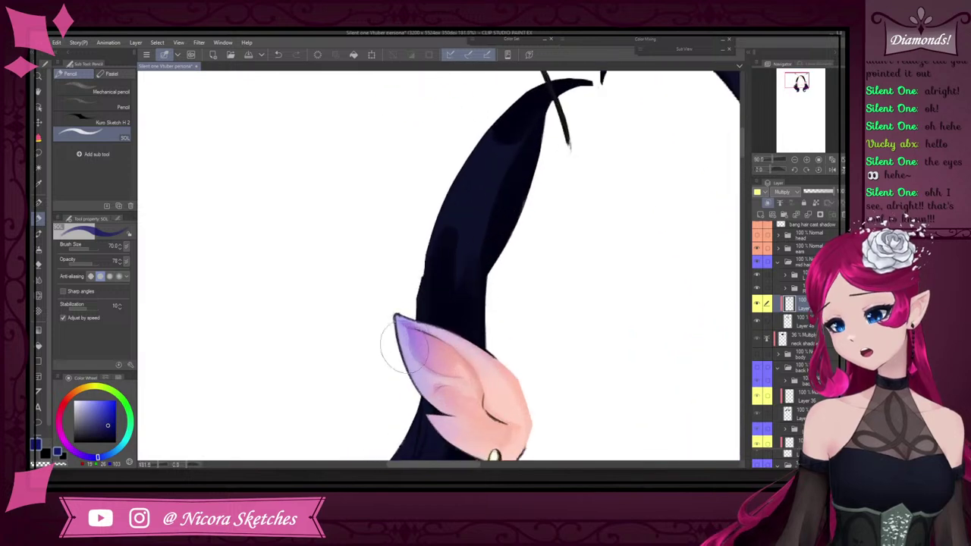
{"action": "scroll", "coordinate": [510, 147], "scroll_direction": "down", "scroll_amount": 4}
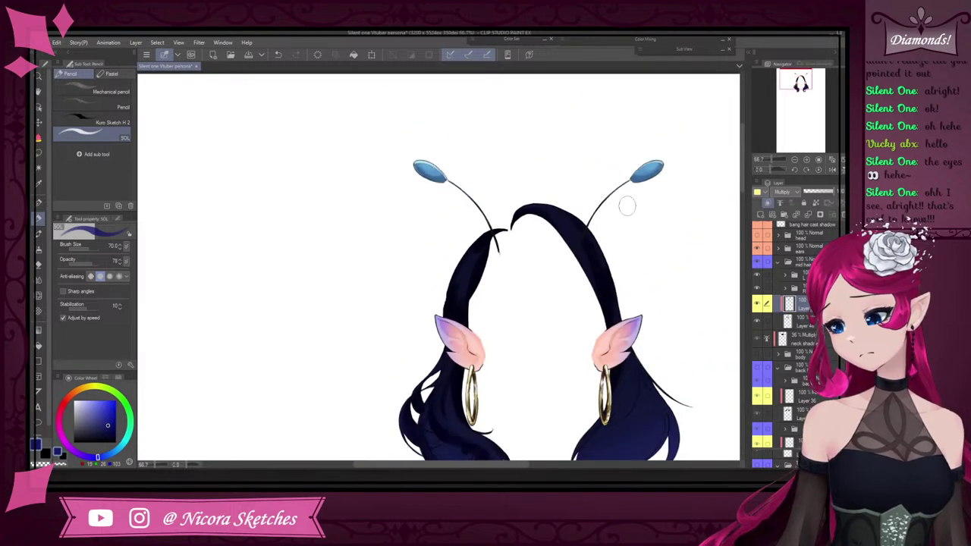
{"action": "scroll", "coordinate": [627, 204], "scroll_direction": "up", "scroll_amount": 2}
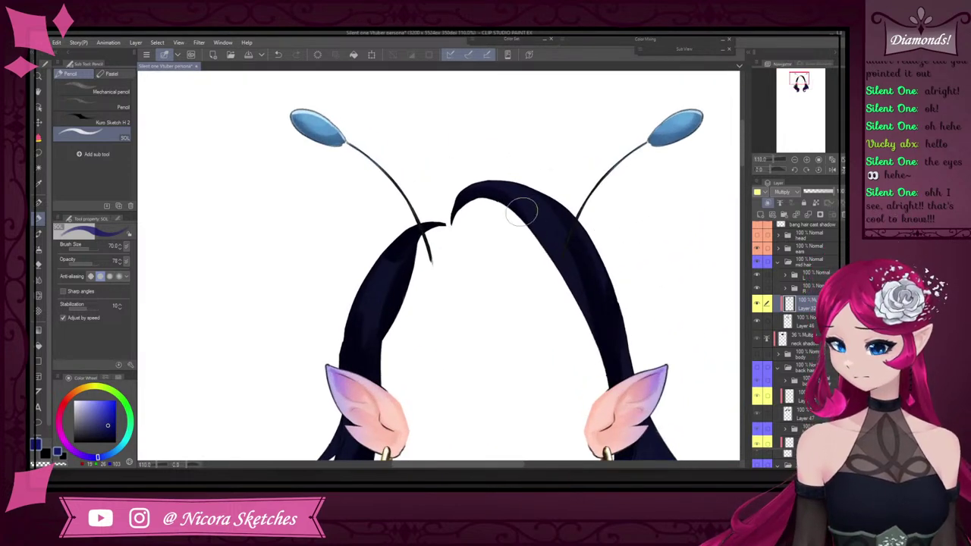
{"action": "scroll", "coordinate": [559, 269], "scroll_direction": "down", "scroll_amount": 4}
{"action": "scroll", "coordinate": [554, 303], "scroll_direction": "up", "scroll_amount": 3}
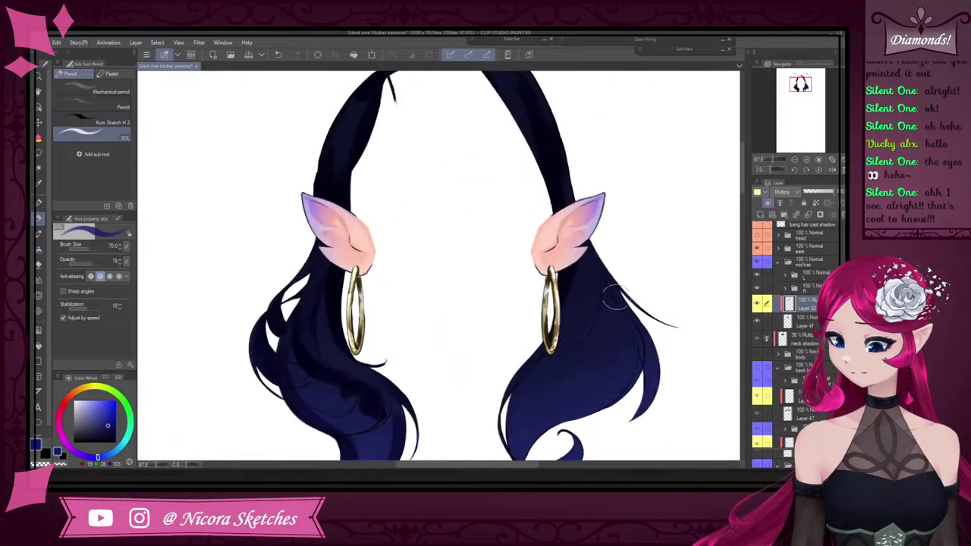
{"action": "scroll", "coordinate": [550, 319], "scroll_direction": "down", "scroll_amount": 2}
{"action": "scroll", "coordinate": [548, 330], "scroll_direction": "up", "scroll_amount": 3}
{"action": "scroll", "coordinate": [548, 328], "scroll_direction": "up", "scroll_amount": 1}
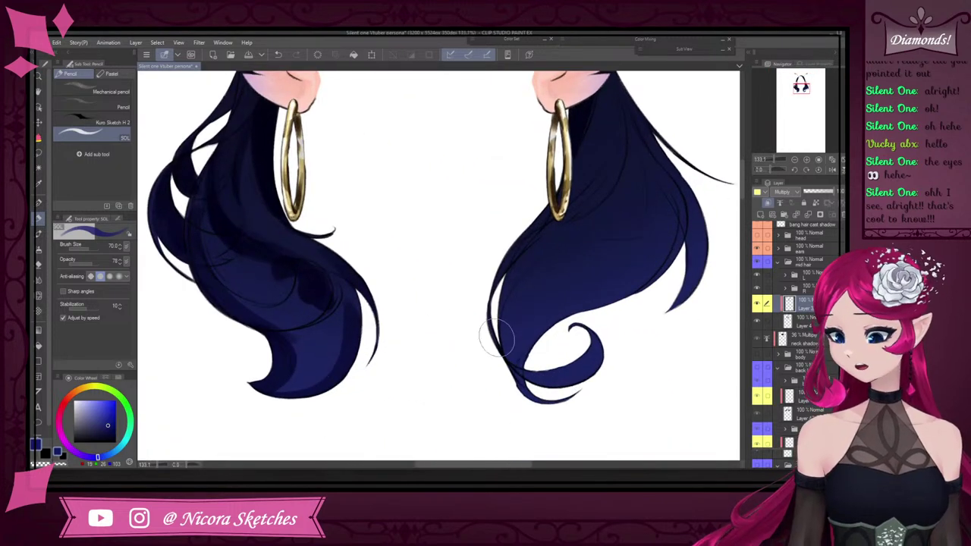
{"action": "scroll", "coordinate": [497, 340], "scroll_direction": "down", "scroll_amount": 3}
{"action": "scroll", "coordinate": [535, 268], "scroll_direction": "up", "scroll_amount": 3}
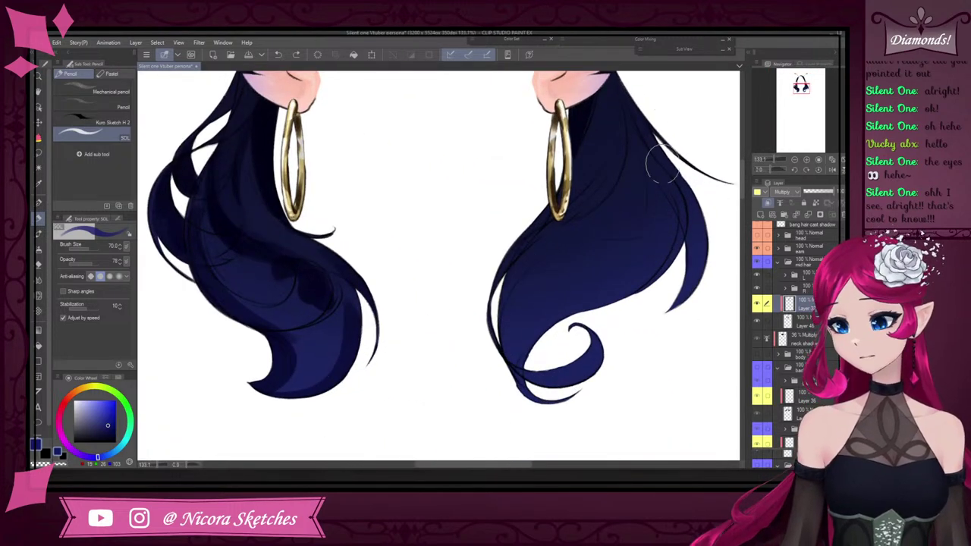
{"action": "scroll", "coordinate": [680, 220], "scroll_direction": "down", "scroll_amount": 3}
{"action": "scroll", "coordinate": [706, 228], "scroll_direction": "up", "scroll_amount": 3}
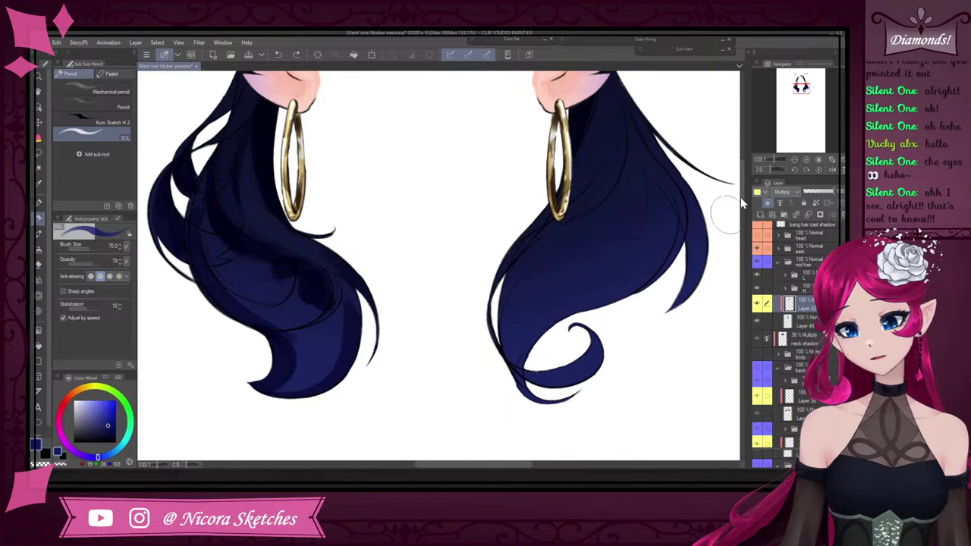
Flip the canvas horizontally and shade the unshaded mid hair lock's small outer strand and its curved outer edge
{"action": "left_click", "coordinate": [832, 172]}
{"action": "scroll", "coordinate": [213, 281], "scroll_direction": "up", "scroll_amount": 1}
{"action": "scroll", "coordinate": [263, 213], "scroll_direction": "down", "scroll_amount": 2}
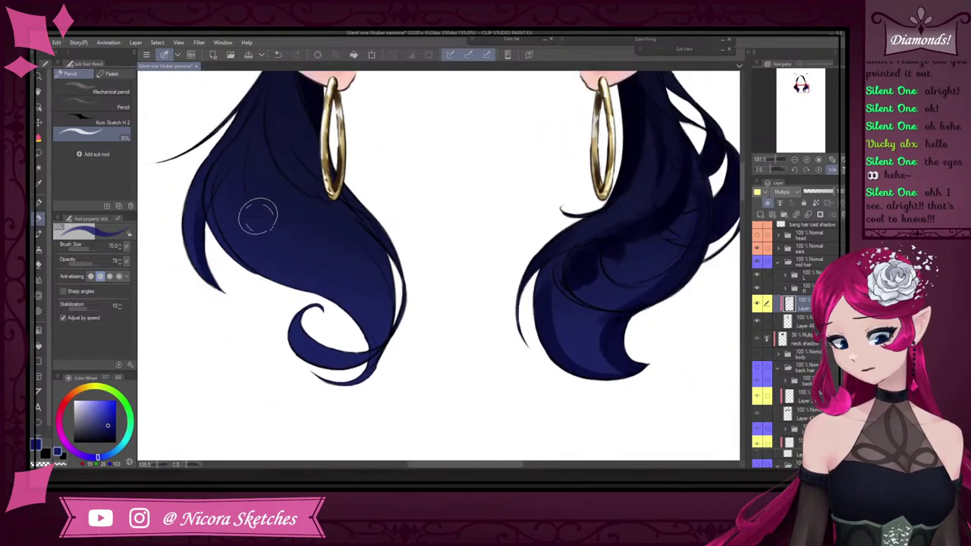
{"action": "scroll", "coordinate": [195, 210], "scroll_direction": "up", "scroll_amount": 3}
{"action": "left_click_drag", "start_coordinate": [338, 359], "coordinate": [272, 205]}
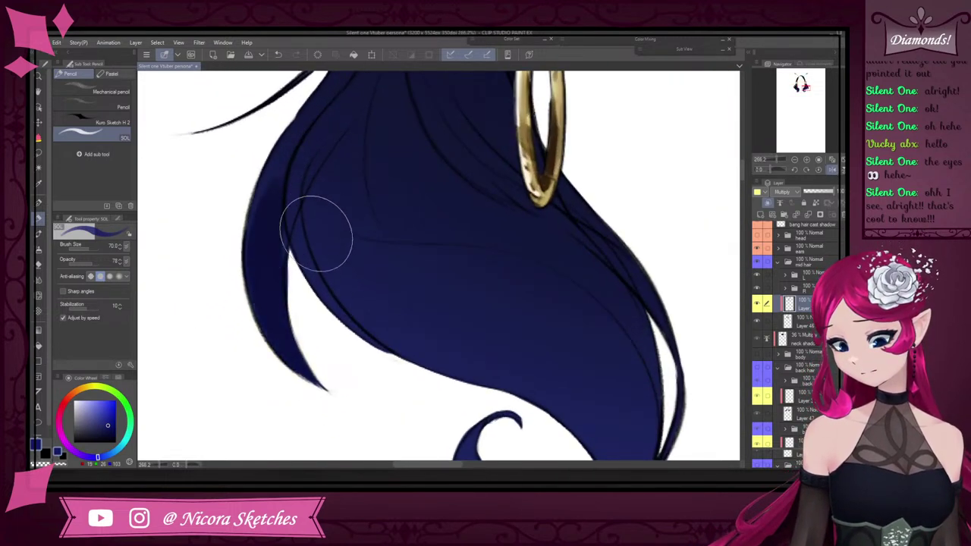
{"action": "key", "text": "ctrl+z"}
{"action": "mouse_move", "coordinate": [310, 353]}
{"action": "left_mouse_down"}
{"action": "mouse_move", "coordinate": [284, 316]}
{"action": "mouse_move", "coordinate": [279, 199]}
{"action": "left_mouse_up"}
{"action": "left_click_drag", "start_coordinate": [322, 164], "coordinate": [451, 357]}
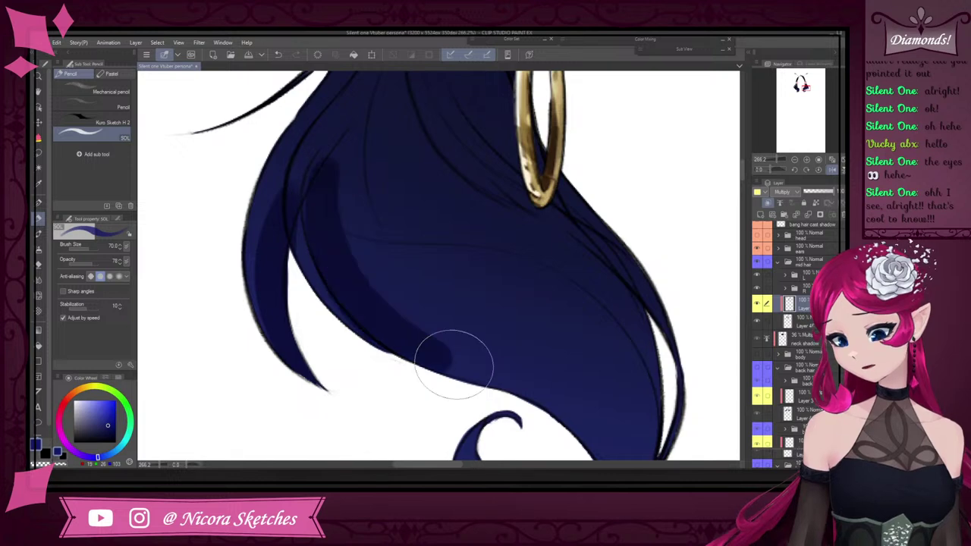
{"action": "mouse_move", "coordinate": [321, 169]}
{"action": "left_mouse_down"}
{"action": "mouse_move", "coordinate": [369, 290]}
{"action": "mouse_move", "coordinate": [568, 421]}
{"action": "left_mouse_up"}
Widen the shadow on the outer side of the mirrored lock and extend it along the underside to the curled tip
{"action": "scroll", "coordinate": [568, 421], "scroll_direction": "down", "scroll_amount": 5}
{"action": "scroll", "coordinate": [395, 210], "scroll_direction": "up", "scroll_amount": 4}
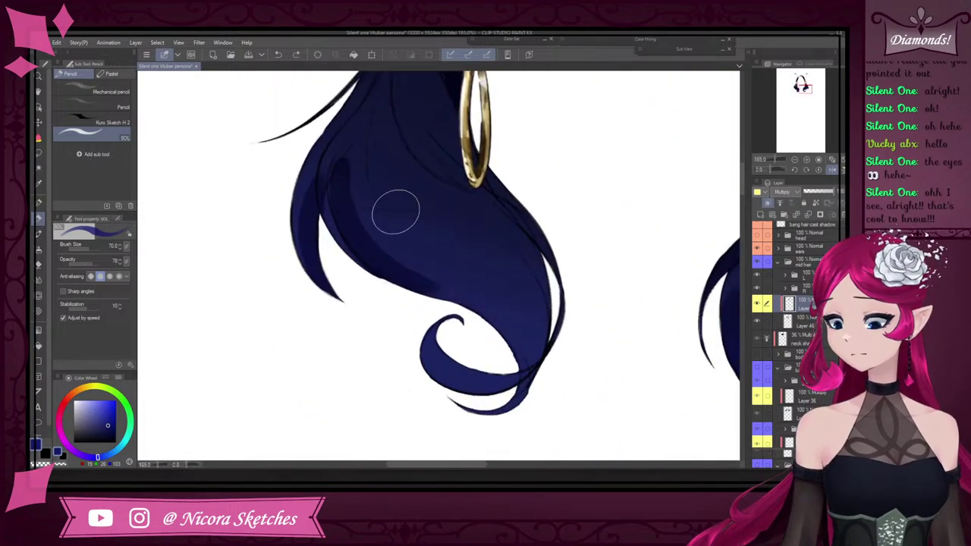
{"action": "left_click_drag", "start_coordinate": [366, 131], "coordinate": [375, 222]}
{"action": "mouse_move", "coordinate": [364, 163]}
{"action": "left_mouse_down"}
{"action": "mouse_move", "coordinate": [430, 279]}
{"action": "mouse_move", "coordinate": [525, 352]}
{"action": "left_mouse_up"}
{"action": "mouse_move", "coordinate": [470, 296]}
{"action": "left_mouse_down"}
{"action": "mouse_move", "coordinate": [492, 317]}
{"action": "mouse_move", "coordinate": [484, 341]}
{"action": "left_mouse_up"}
Shade the mirrored lock's inner side behind the hoop earring, sweeping down from below the ear
{"action": "scroll", "coordinate": [524, 296], "scroll_direction": "down", "scroll_amount": 3}
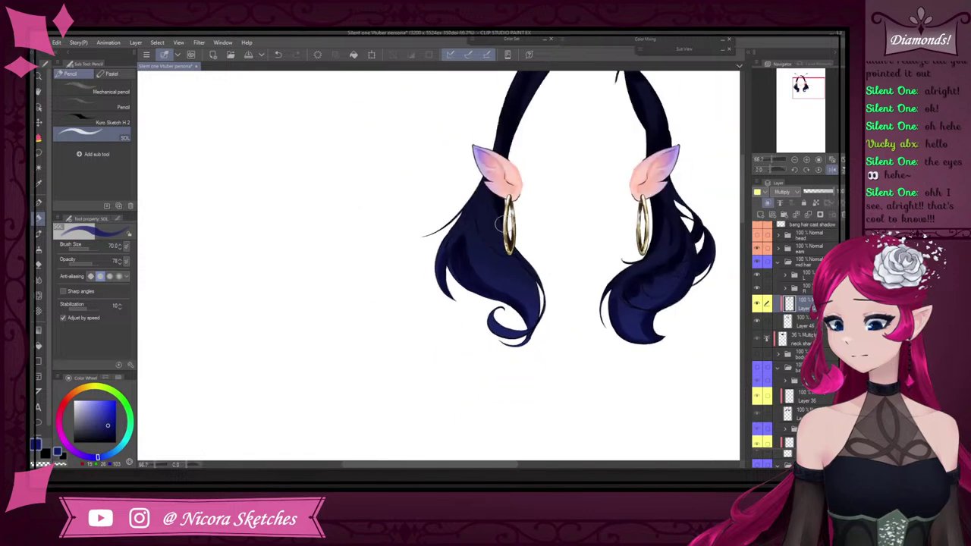
{"action": "scroll", "coordinate": [497, 183], "scroll_direction": "up", "scroll_amount": 3}
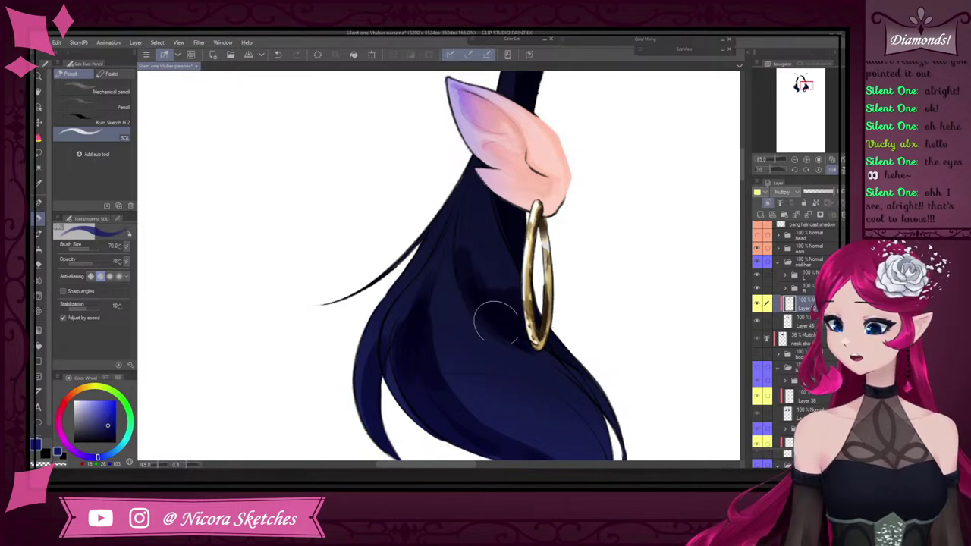
{"action": "scroll", "coordinate": [569, 379], "scroll_direction": "down", "scroll_amount": 9}
{"action": "scroll", "coordinate": [575, 399], "scroll_direction": "up", "scroll_amount": 10}
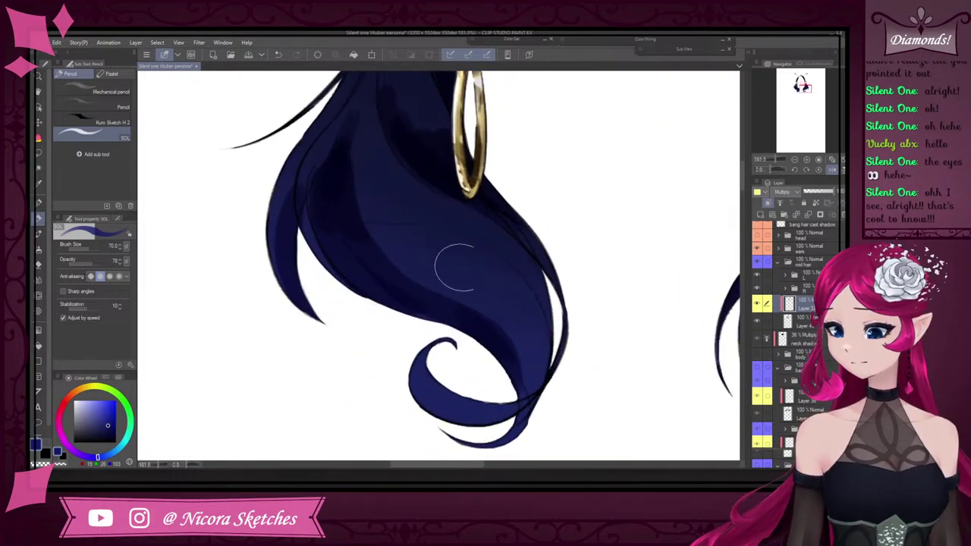
Reduce the brush size to 50 and shade a curved fold across the mirrored lock and the narrow base above its curled tip
{"action": "left_click_drag", "start_coordinate": [343, 227], "coordinate": [479, 242]}
{"action": "key", "text": "ctrl+z"}
{"action": "key", "text": "["}
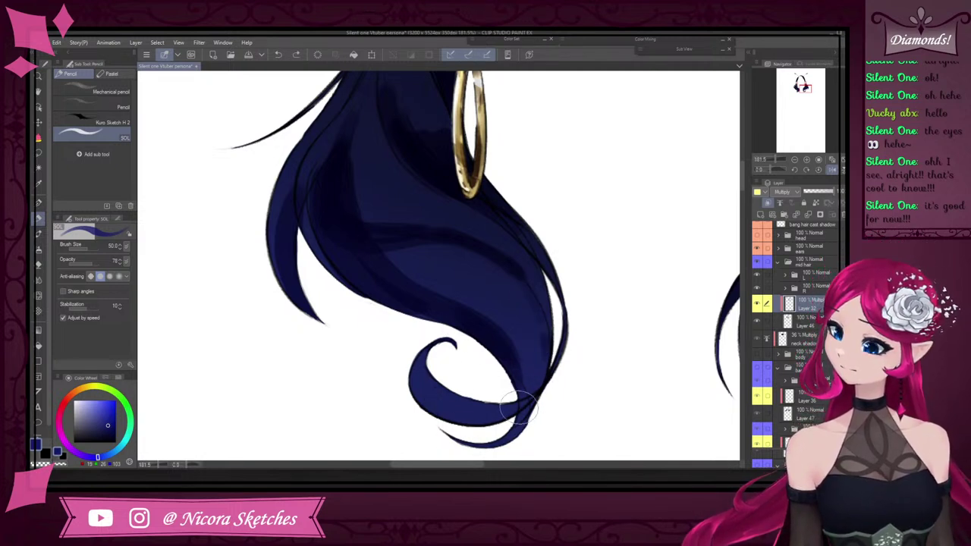
{"action": "mouse_move", "coordinate": [498, 326]}
{"action": "left_mouse_down"}
{"action": "mouse_move", "coordinate": [525, 374]}
{"action": "mouse_move", "coordinate": [528, 330]}
{"action": "mouse_move", "coordinate": [534, 364]}
{"action": "left_mouse_up"}
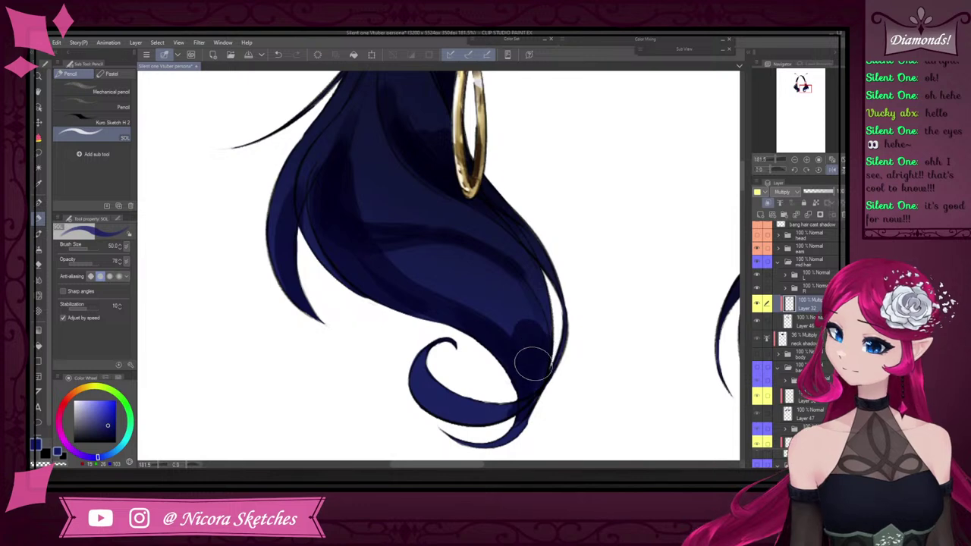
{"action": "scroll", "coordinate": [534, 335], "scroll_direction": "down", "scroll_amount": 3}
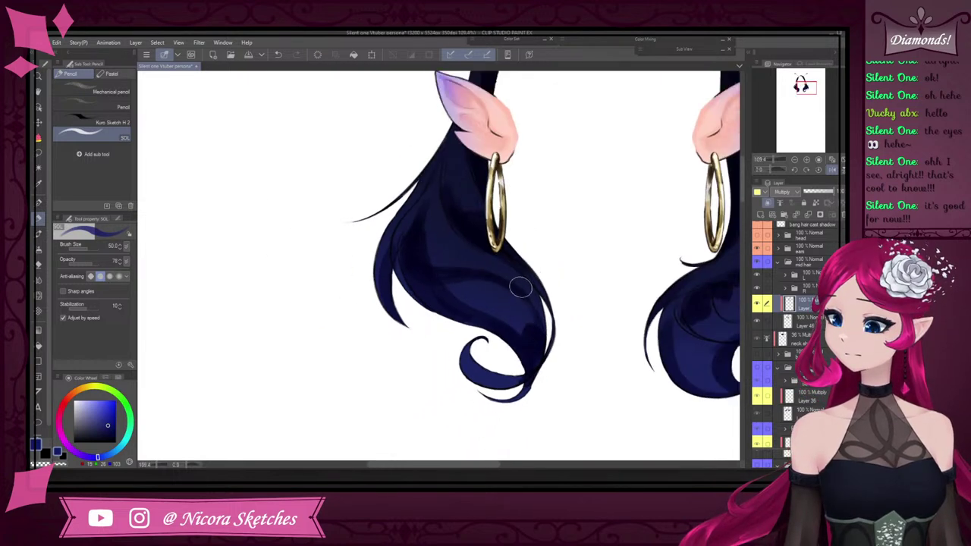
Deepen the shadows at the top of the mirrored lock beneath the ear and beside the hoop earring
{"action": "scroll", "coordinate": [514, 245], "scroll_direction": "down", "scroll_amount": 3}
{"action": "scroll", "coordinate": [443, 270], "scroll_direction": "up", "scroll_amount": 5}
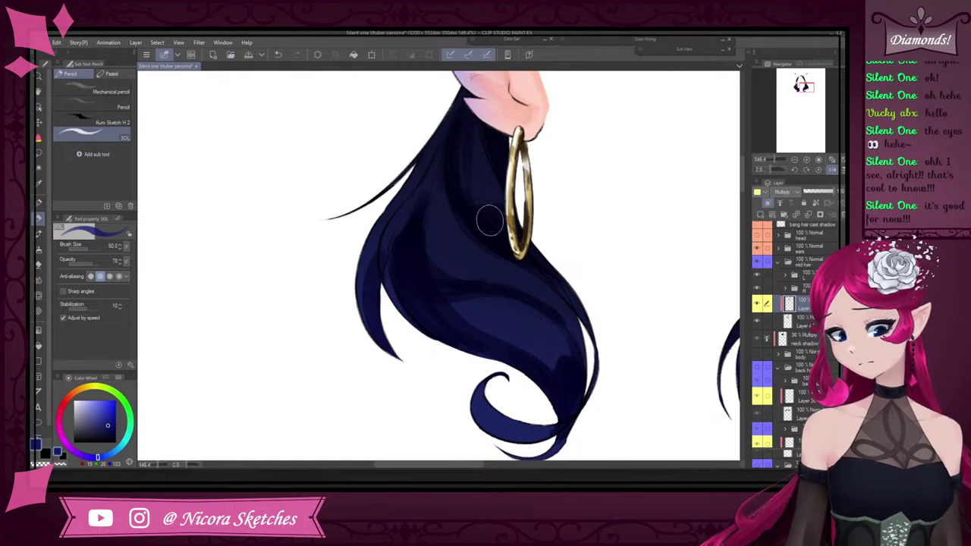
{"action": "scroll", "coordinate": [470, 95], "scroll_direction": "down", "scroll_amount": 3}
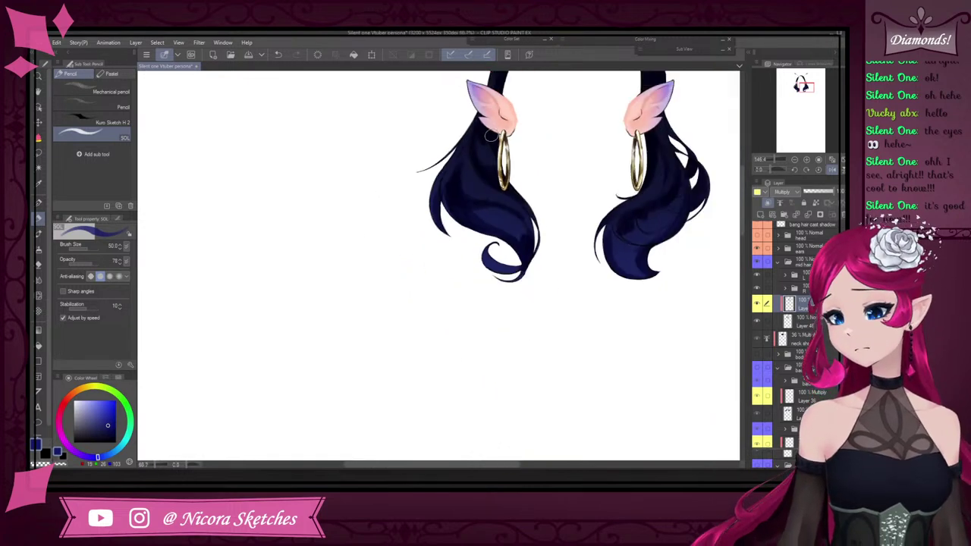
{"action": "scroll", "coordinate": [471, 98], "scroll_direction": "up", "scroll_amount": 4}
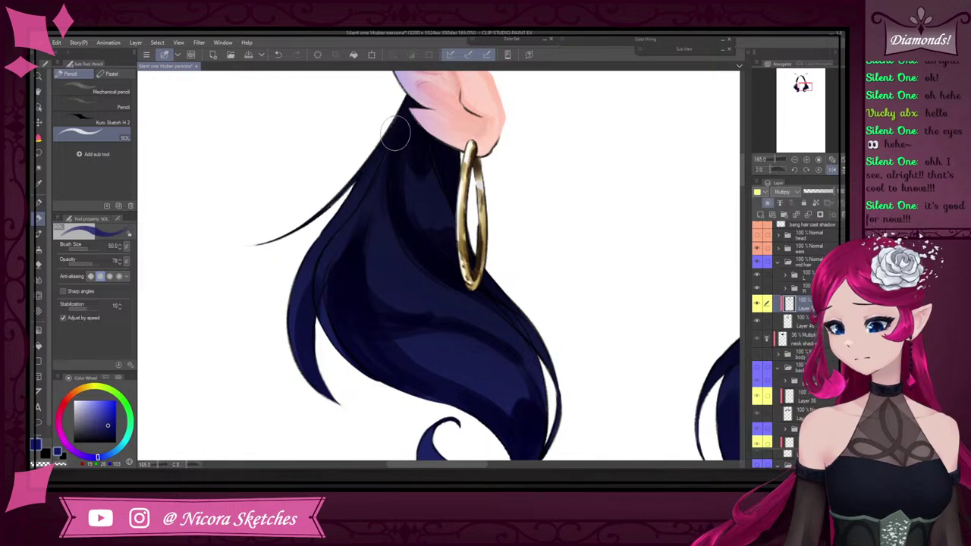
Hide the ears and darken both mid hair locks at the narrow section the ears were covering
{"action": "scroll", "coordinate": [394, 134], "scroll_direction": "down", "scroll_amount": 5}
{"action": "scroll", "coordinate": [472, 186], "scroll_direction": "up", "scroll_amount": 4}
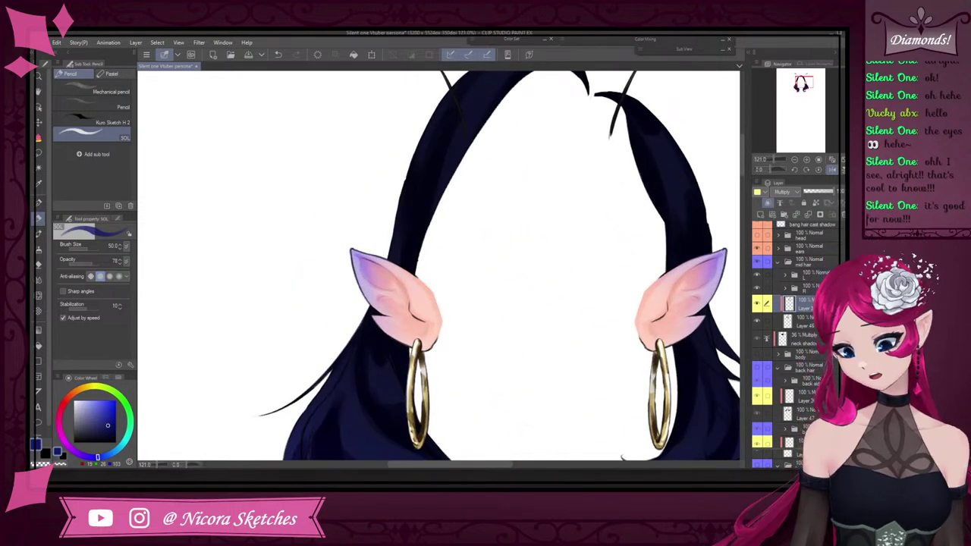
{"action": "left_click", "coordinate": [758, 248]}
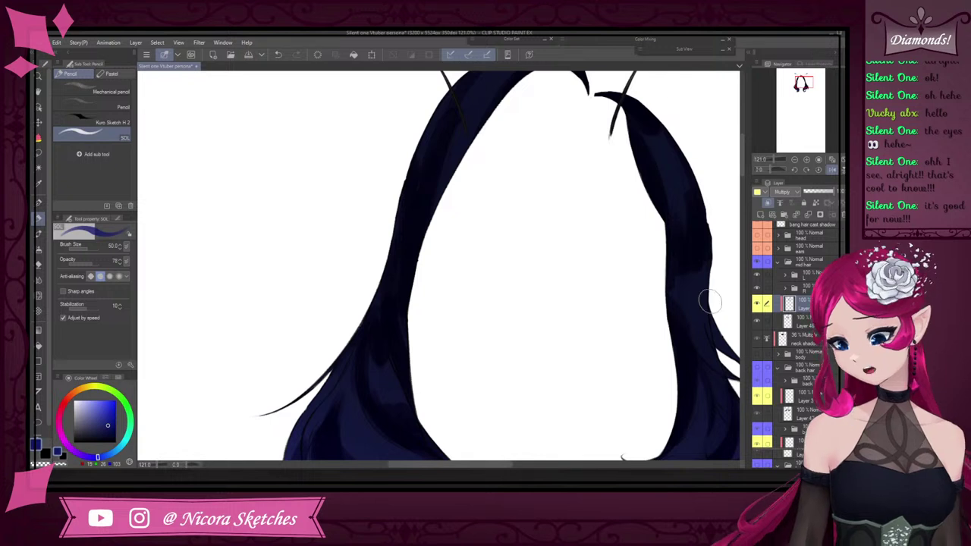
{"action": "scroll", "coordinate": [681, 290], "scroll_direction": "down", "scroll_amount": 4}
{"action": "scroll", "coordinate": [648, 189], "scroll_direction": "up", "scroll_amount": 5}
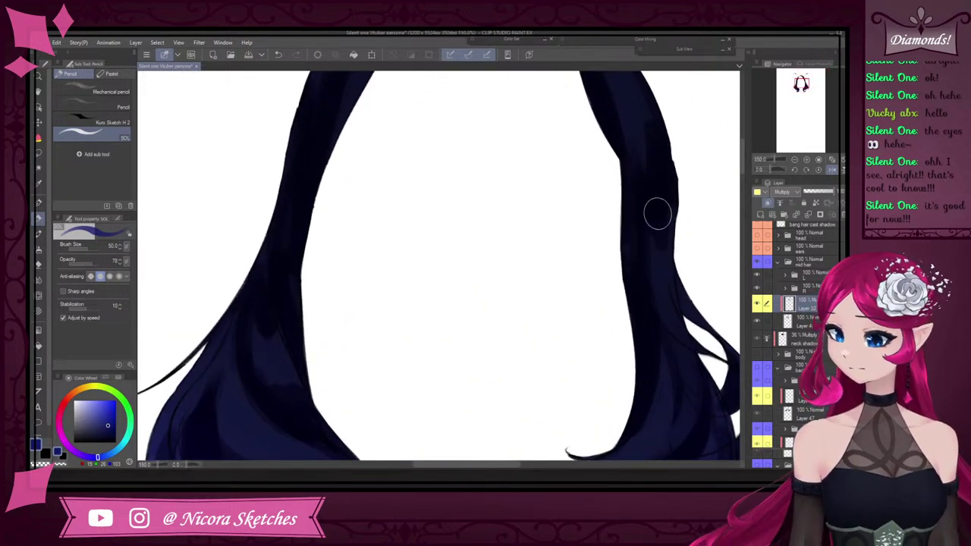
{"action": "scroll", "coordinate": [650, 321], "scroll_direction": "down", "scroll_amount": 3}
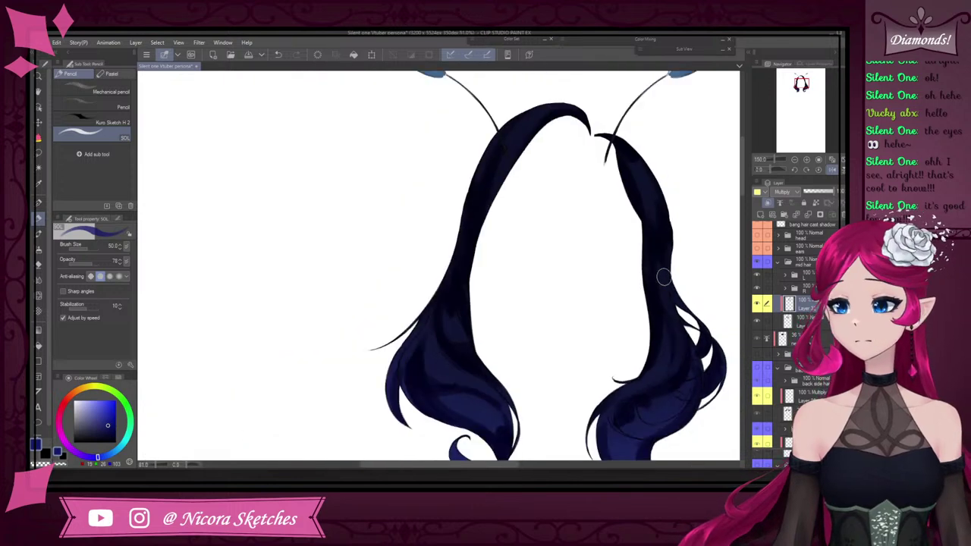
Extend the shadow along the outer edge of the upper lock nearer the parting's short strand, blending into its narrow section
{"action": "scroll", "coordinate": [660, 277], "scroll_direction": "up", "scroll_amount": 4}
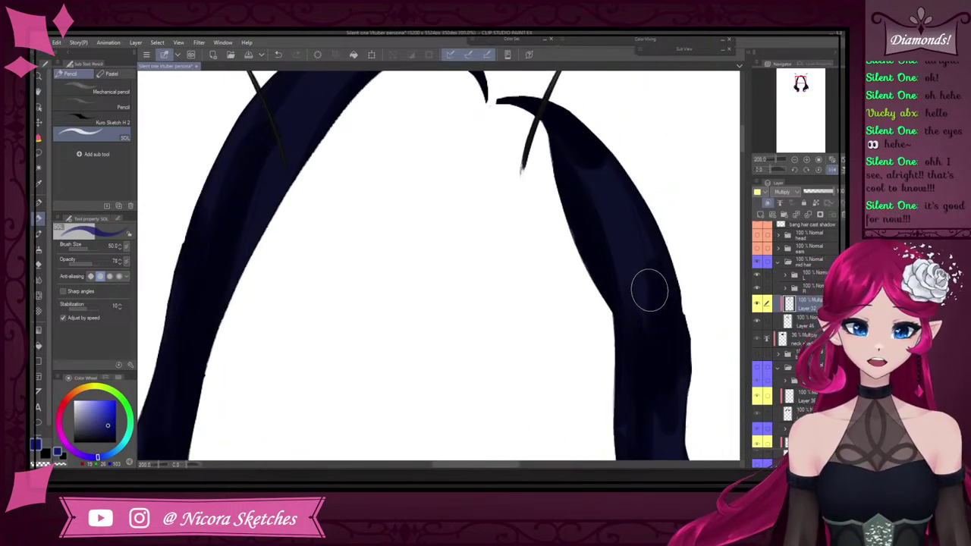
{"action": "scroll", "coordinate": [529, 332], "scroll_direction": "up", "scroll_amount": 1}
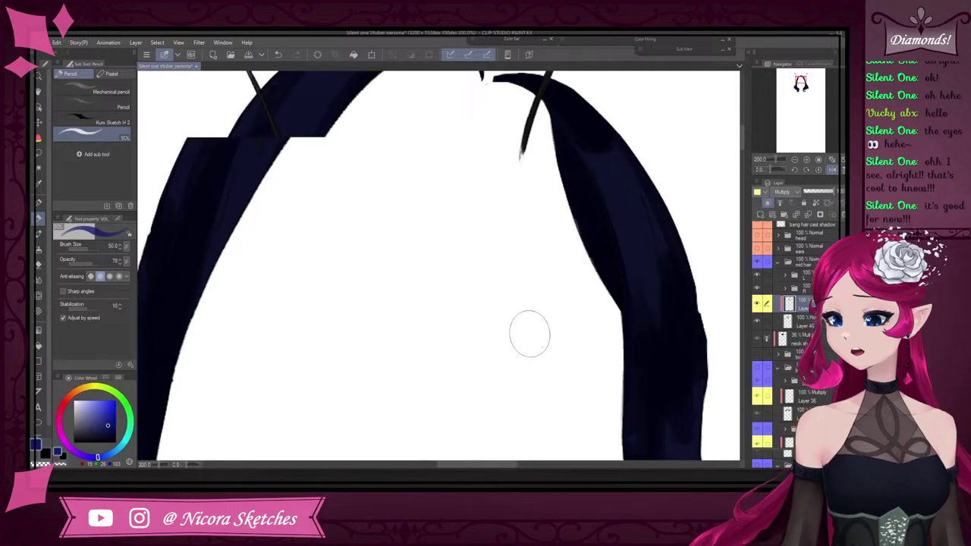
{"action": "scroll", "coordinate": [529, 334], "scroll_direction": "down", "scroll_amount": 6}
Shade the upper part of the opposite mid hair lock, around the antenna base and along the inner edge of its arch
{"action": "scroll", "coordinate": [364, 256], "scroll_direction": "up", "scroll_amount": 7}
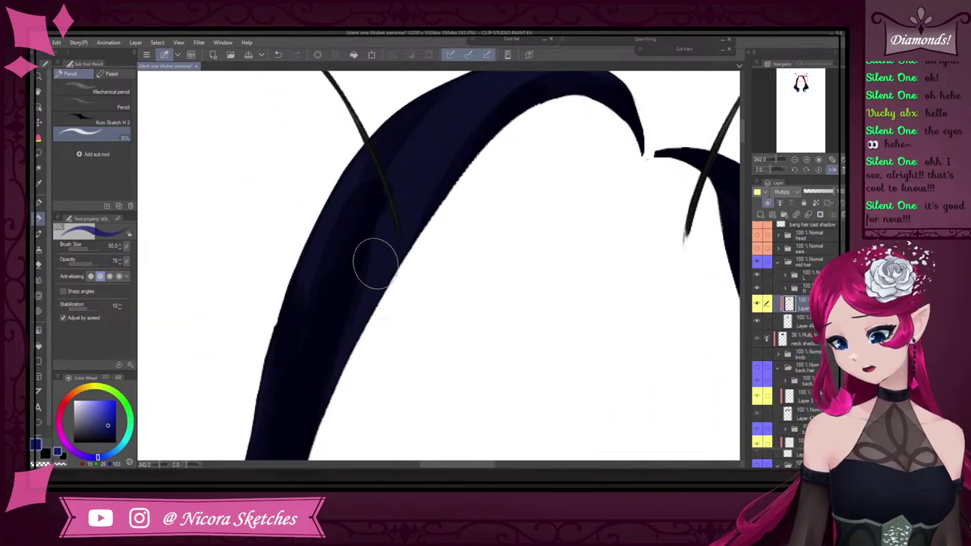
{"action": "scroll", "coordinate": [425, 177], "scroll_direction": "down", "scroll_amount": 3}
{"action": "scroll", "coordinate": [425, 165], "scroll_direction": "up", "scroll_amount": 4}
{"action": "mouse_move", "coordinate": [462, 157]}
{"action": "left_mouse_down"}
{"action": "mouse_move", "coordinate": [426, 161]}
{"action": "mouse_move", "coordinate": [457, 148]}
{"action": "mouse_move", "coordinate": [421, 152]}
{"action": "mouse_move", "coordinate": [454, 171]}
{"action": "mouse_move", "coordinate": [408, 175]}
{"action": "mouse_move", "coordinate": [485, 176]}
{"action": "mouse_move", "coordinate": [445, 165]}
{"action": "mouse_move", "coordinate": [460, 153]}
{"action": "mouse_move", "coordinate": [491, 159]}
{"action": "mouse_move", "coordinate": [450, 154]}
{"action": "mouse_move", "coordinate": [473, 155]}
{"action": "mouse_move", "coordinate": [455, 186]}
{"action": "mouse_move", "coordinate": [459, 162]}
{"action": "mouse_move", "coordinate": [409, 190]}
{"action": "mouse_move", "coordinate": [452, 175]}
{"action": "left_mouse_up"}
{"action": "scroll", "coordinate": [484, 175], "scroll_direction": "down", "scroll_amount": 3}
{"action": "scroll", "coordinate": [444, 162], "scroll_direction": "up", "scroll_amount": 2}
{"action": "scroll", "coordinate": [452, 174], "scroll_direction": "down", "scroll_amount": 3}
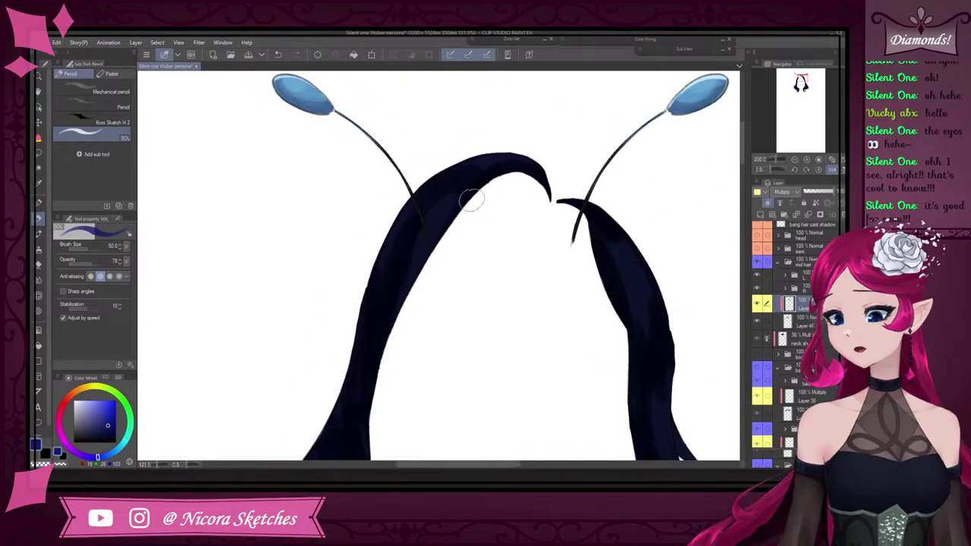
{"action": "scroll", "coordinate": [554, 220], "scroll_direction": "up", "scroll_amount": 2}
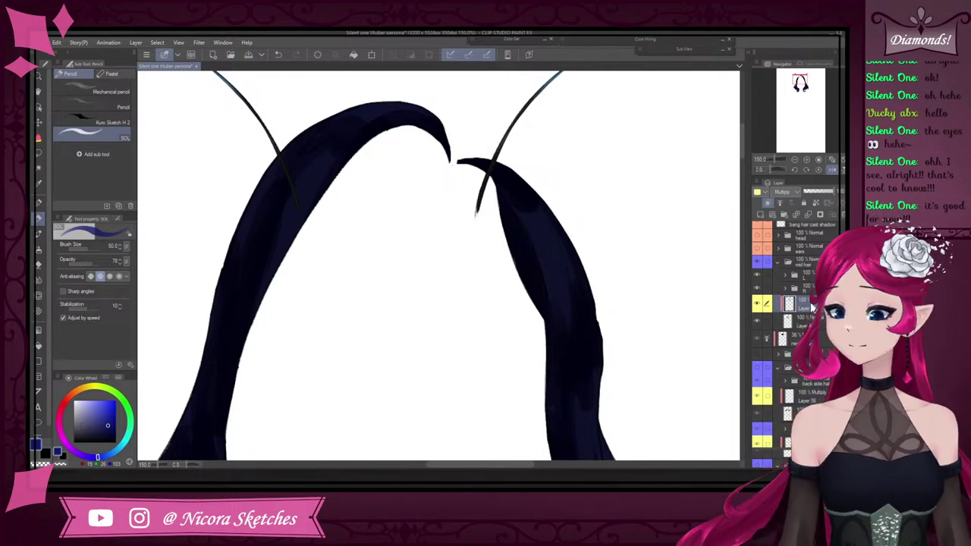
Hide the mid hair group and show the back hair group
{"action": "scroll", "coordinate": [796, 294], "scroll_direction": "down", "scroll_amount": 2}
{"action": "scroll", "coordinate": [621, 190], "scroll_direction": "down", "scroll_amount": 4}
{"action": "scroll", "coordinate": [806, 239], "scroll_direction": "up", "scroll_amount": 3}
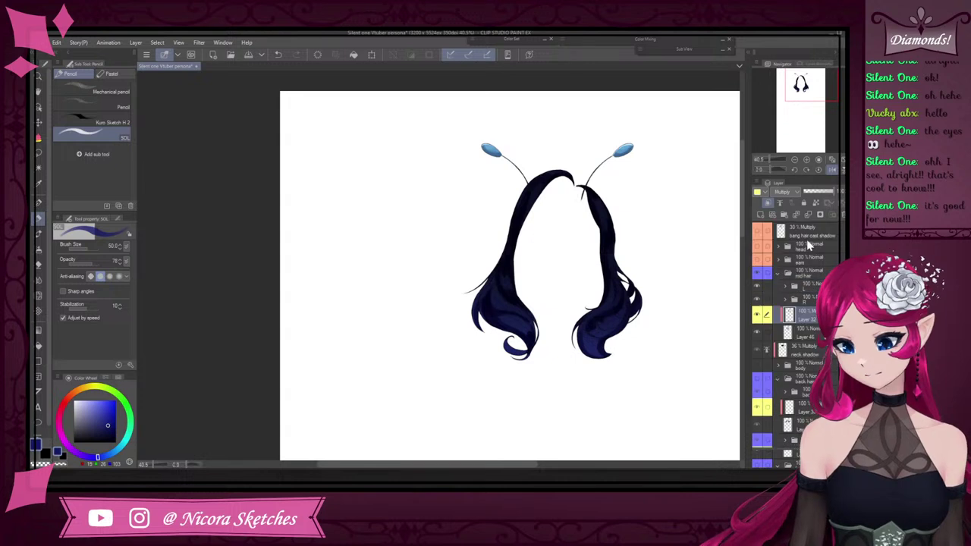
{"action": "left_click", "coordinate": [759, 279]}
{"action": "scroll", "coordinate": [759, 279], "scroll_direction": "up", "scroll_amount": 3}
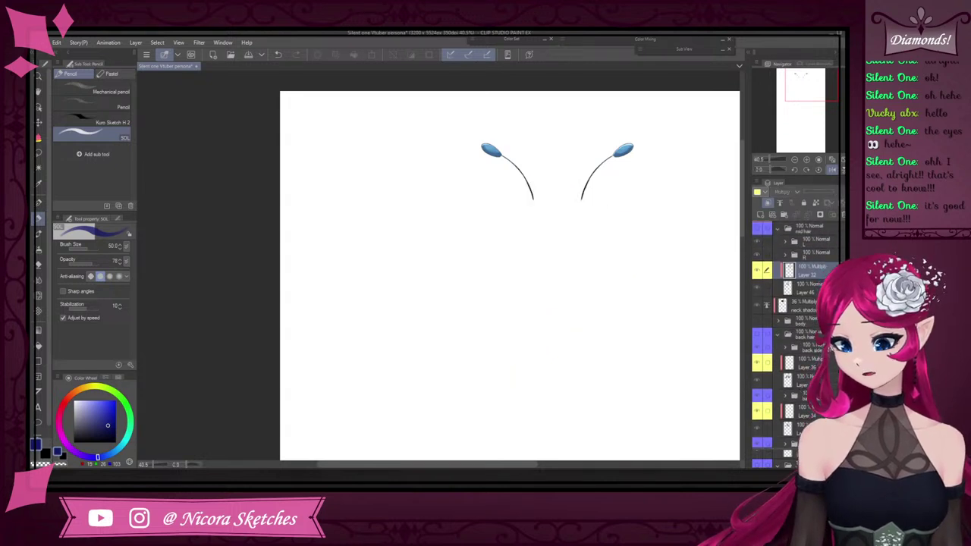
{"action": "scroll", "coordinate": [782, 304], "scroll_direction": "down", "scroll_amount": 3}
{"action": "left_click", "coordinate": [759, 302]}
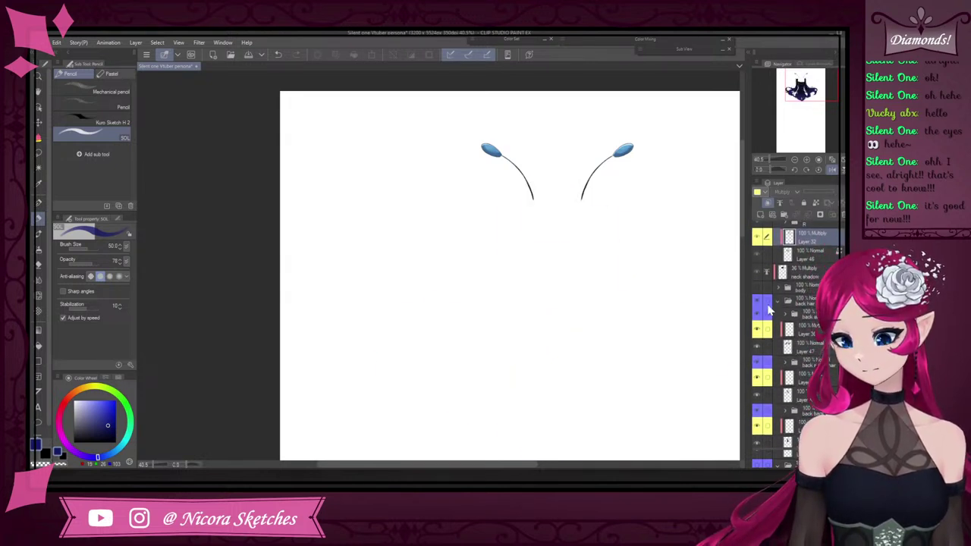
Select Layer 47 and toggle its visibility to check which part of the back hair it fills
{"action": "left_click", "coordinate": [806, 347]}
{"action": "scroll", "coordinate": [577, 225], "scroll_direction": "down", "scroll_amount": 4}
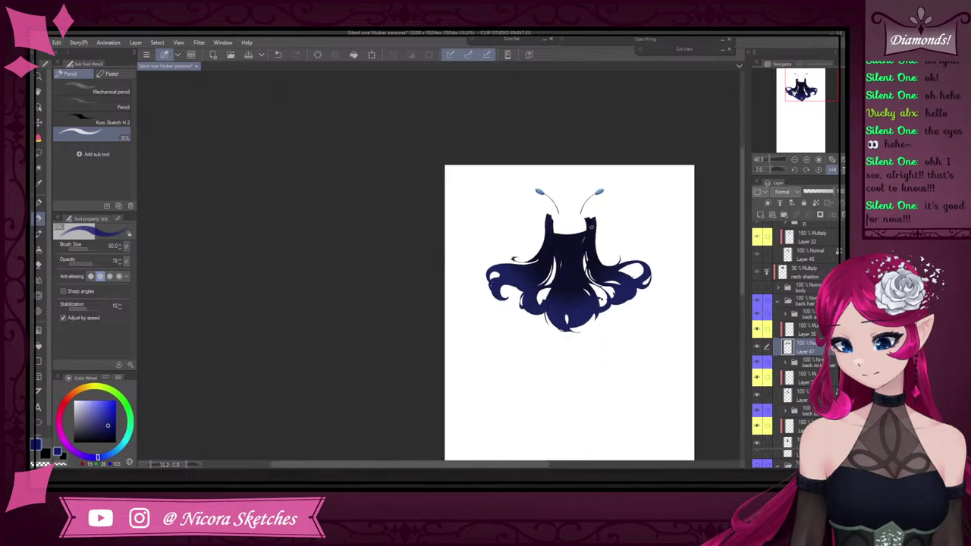
{"action": "scroll", "coordinate": [677, 312], "scroll_direction": "up", "scroll_amount": 3}
{"action": "left_click", "coordinate": [760, 354]}
{"action": "left_click", "coordinate": [760, 354]}
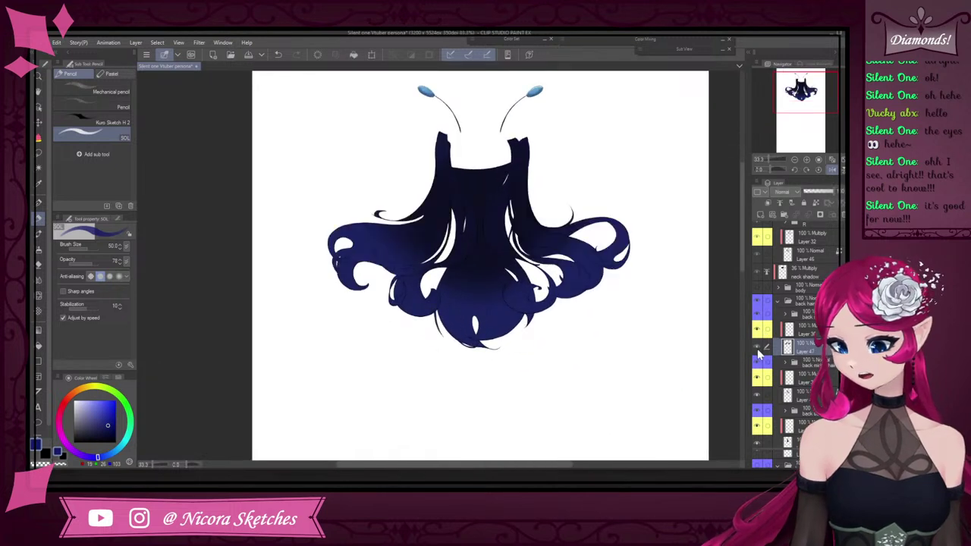
{"action": "left_click", "coordinate": [760, 356]}
{"action": "left_click", "coordinate": [760, 355]}
Compare the back side hair group with Layer 47 by toggling their visibility and looking inside the group
{"action": "left_click", "coordinate": [758, 319]}
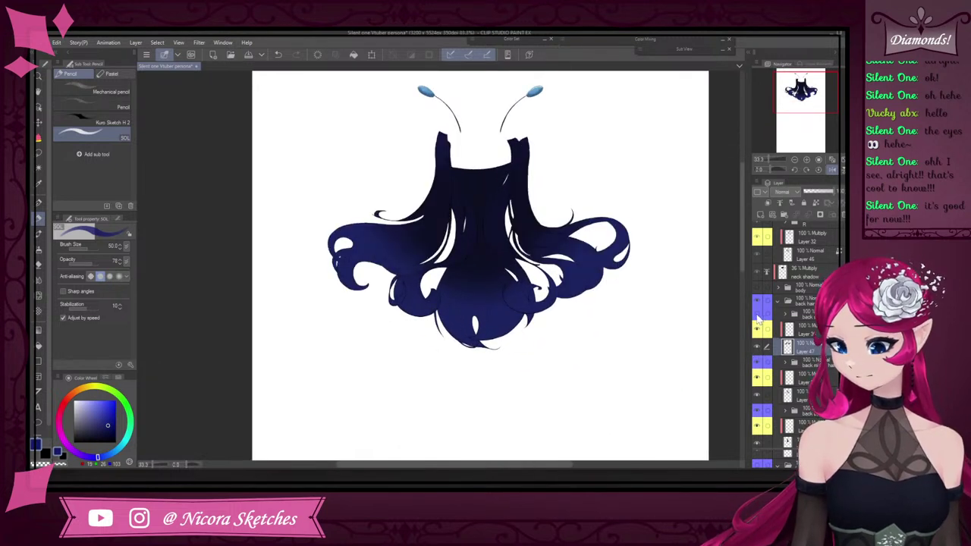
{"action": "left_click", "coordinate": [757, 319]}
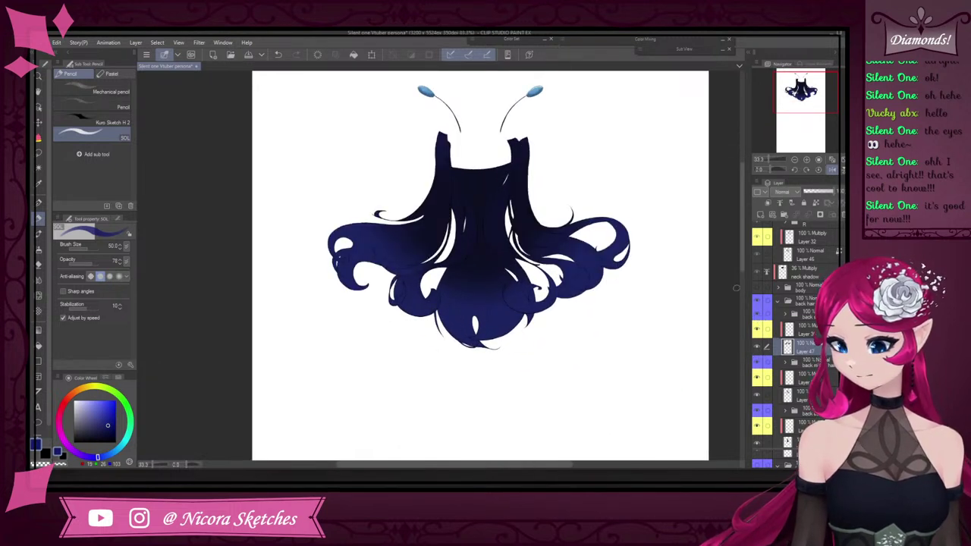
{"action": "left_click", "coordinate": [760, 355]}
{"action": "left_click", "coordinate": [759, 355]}
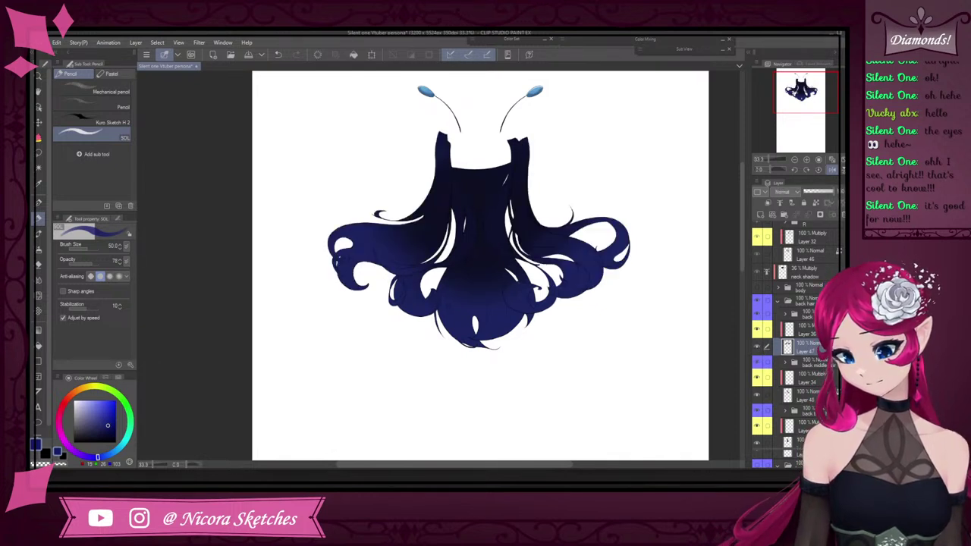
{"action": "left_click", "coordinate": [804, 315]}
{"action": "left_click", "coordinate": [787, 313]}
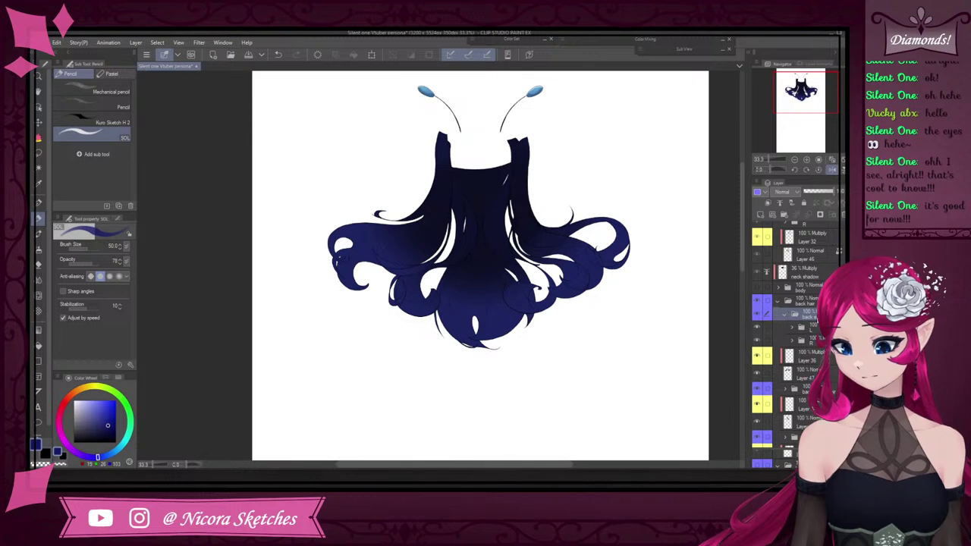
{"action": "left_click", "coordinate": [785, 315]}
{"action": "left_click", "coordinate": [807, 348]}
Select the yellow-marked clipped Multiply Layer 36 and try a shading stroke on the side back hair
{"action": "scroll", "coordinate": [560, 212], "scroll_direction": "up", "scroll_amount": 5}
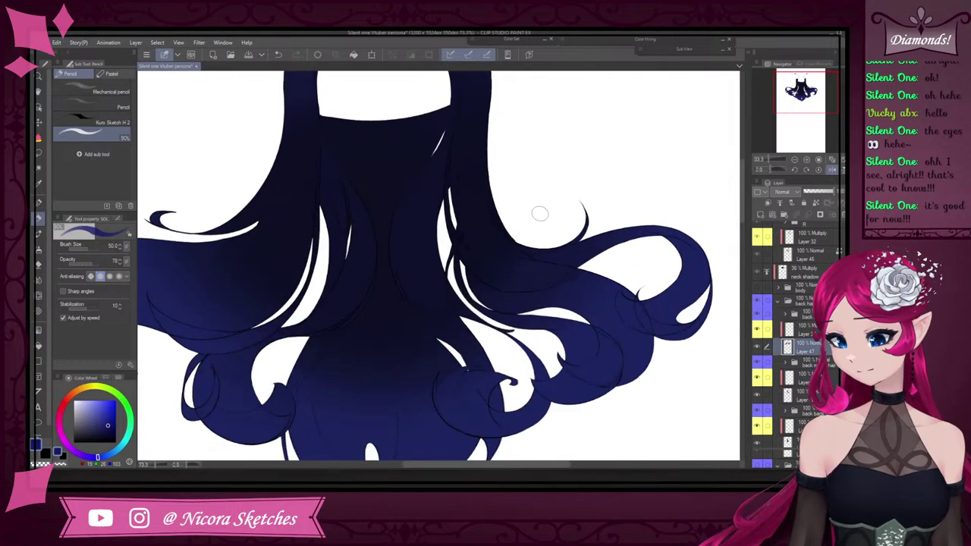
{"action": "left_click_drag", "start_coordinate": [580, 276], "coordinate": [490, 131]}
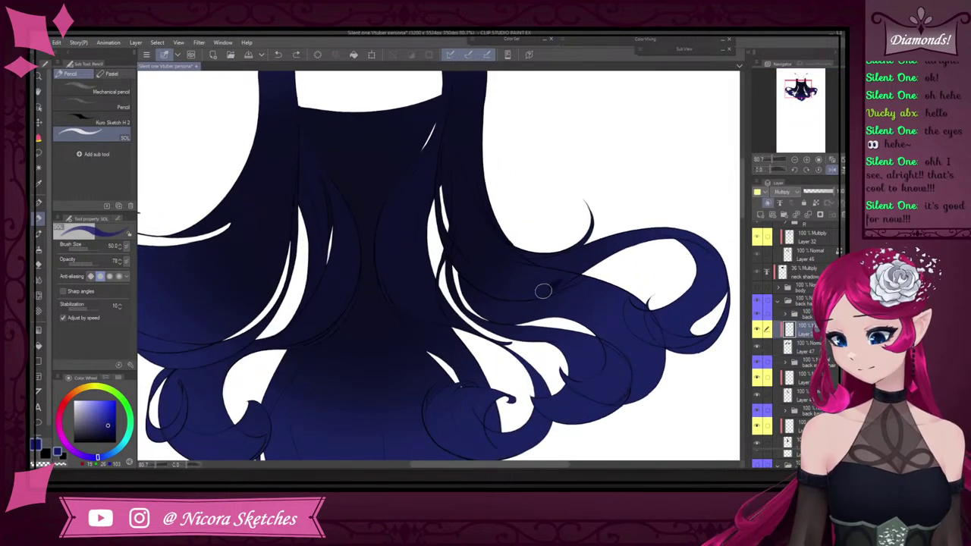
{"action": "scroll", "coordinate": [508, 176], "scroll_direction": "down", "scroll_amount": 4}
{"action": "scroll", "coordinate": [508, 175], "scroll_direction": "up", "scroll_amount": 4}
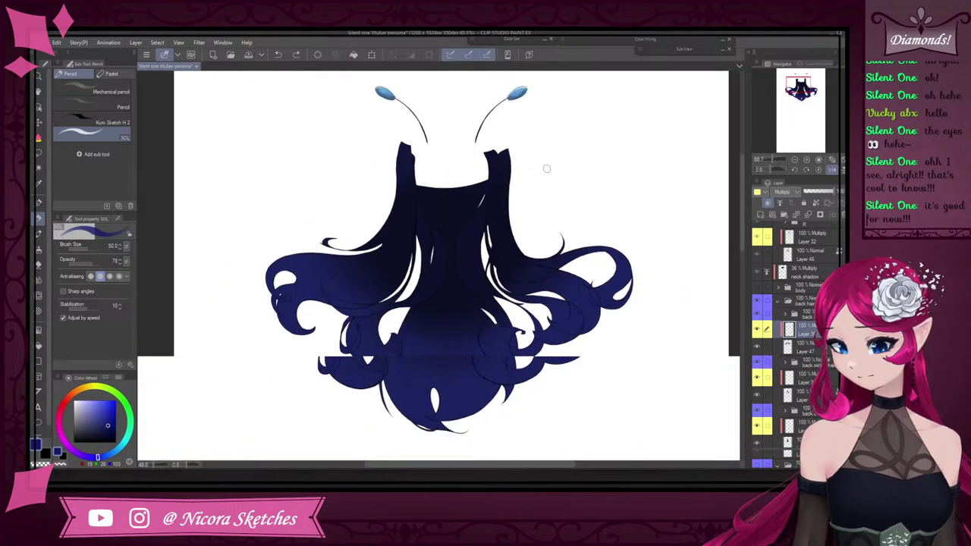
Hide the color fill layers of the middle and rearmost back hair, leaving only the side locks filled
{"action": "scroll", "coordinate": [547, 164], "scroll_direction": "down", "scroll_amount": 3}
{"action": "left_click", "coordinate": [757, 396]}
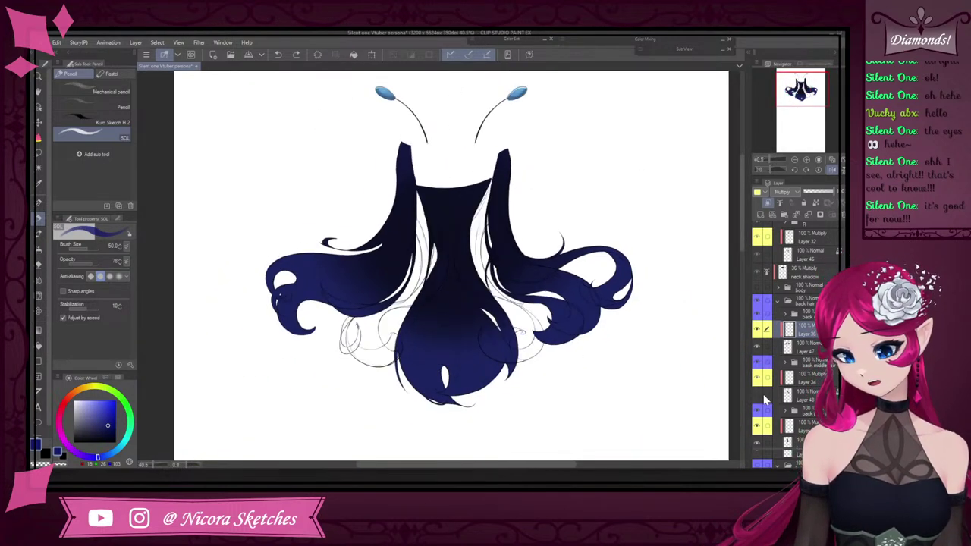
{"action": "scroll", "coordinate": [765, 401], "scroll_direction": "down", "scroll_amount": 4}
{"action": "left_click", "coordinate": [757, 412]}
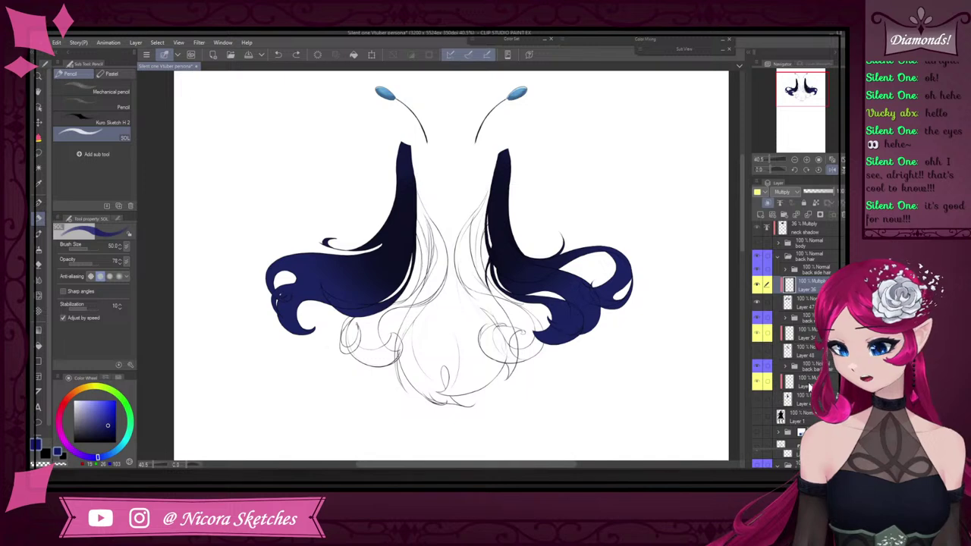
Shade the inner edge of one side back hair lock from its top end down toward the underside
{"action": "scroll", "coordinate": [803, 296], "scroll_direction": "up", "scroll_amount": 3}
{"action": "scroll", "coordinate": [521, 302], "scroll_direction": "down", "scroll_amount": 6}
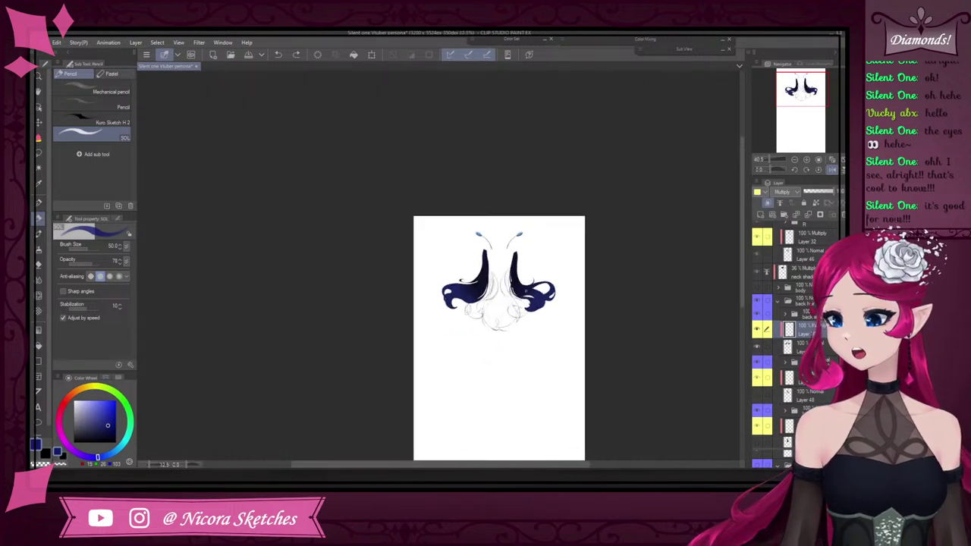
{"action": "scroll", "coordinate": [523, 307], "scroll_direction": "up", "scroll_amount": 5}
{"action": "scroll", "coordinate": [529, 232], "scroll_direction": "down", "scroll_amount": 4}
{"action": "scroll", "coordinate": [488, 220], "scroll_direction": "up", "scroll_amount": 5}
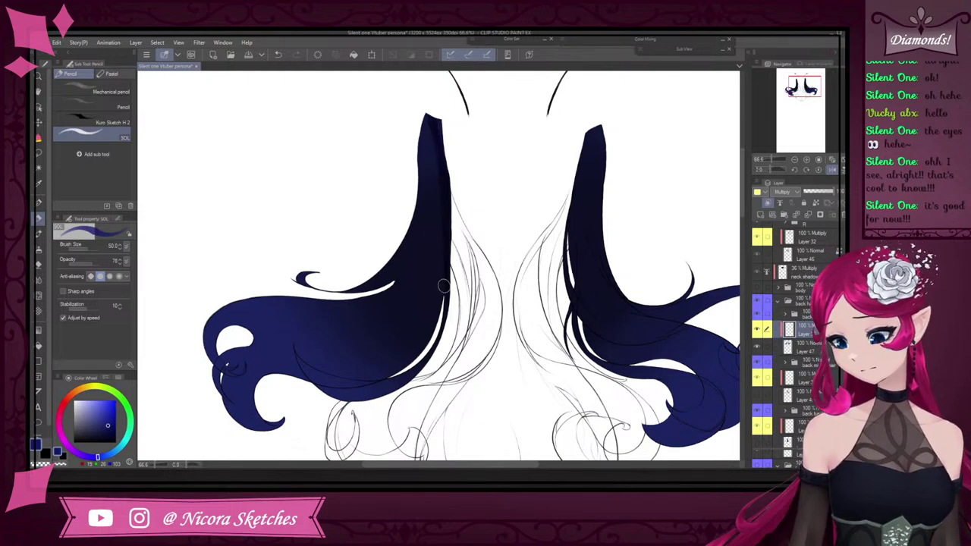
{"action": "scroll", "coordinate": [572, 262], "scroll_direction": "down", "scroll_amount": 2}
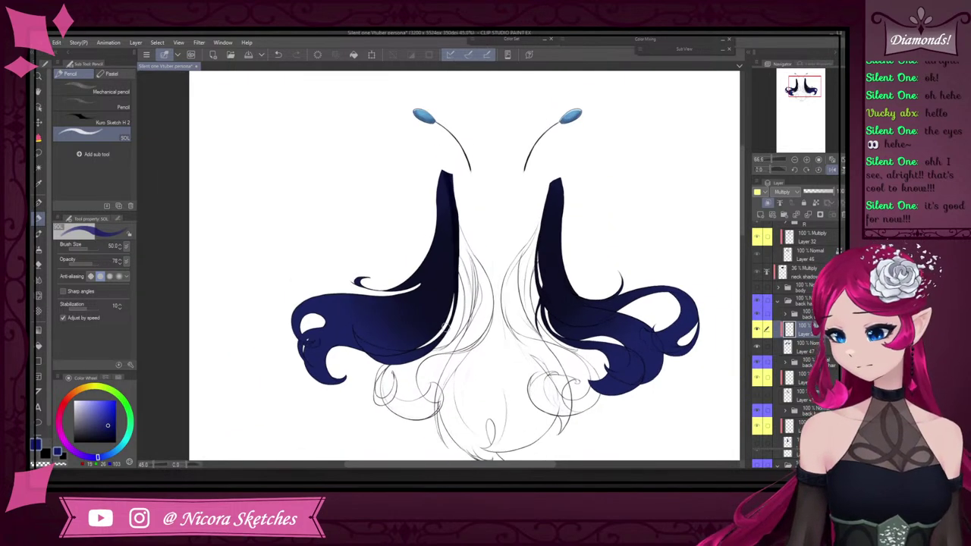
Continue the shadow along the side lock's underside and the thin strand below it, and start shading the curled tip
{"action": "scroll", "coordinate": [531, 254], "scroll_direction": "up", "scroll_amount": 4}
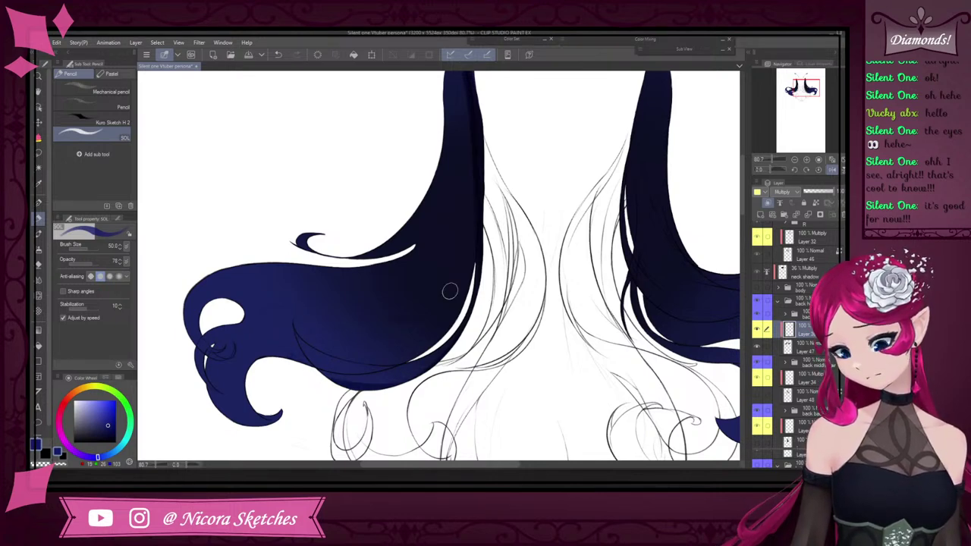
{"action": "scroll", "coordinate": [450, 292], "scroll_direction": "up", "scroll_amount": 1}
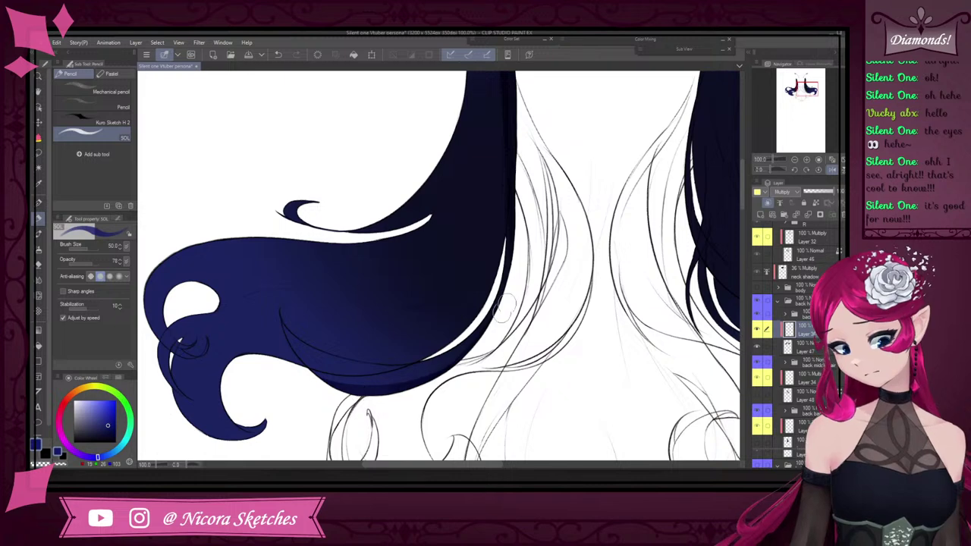
{"action": "scroll", "coordinate": [262, 427], "scroll_direction": "up", "scroll_amount": 1}
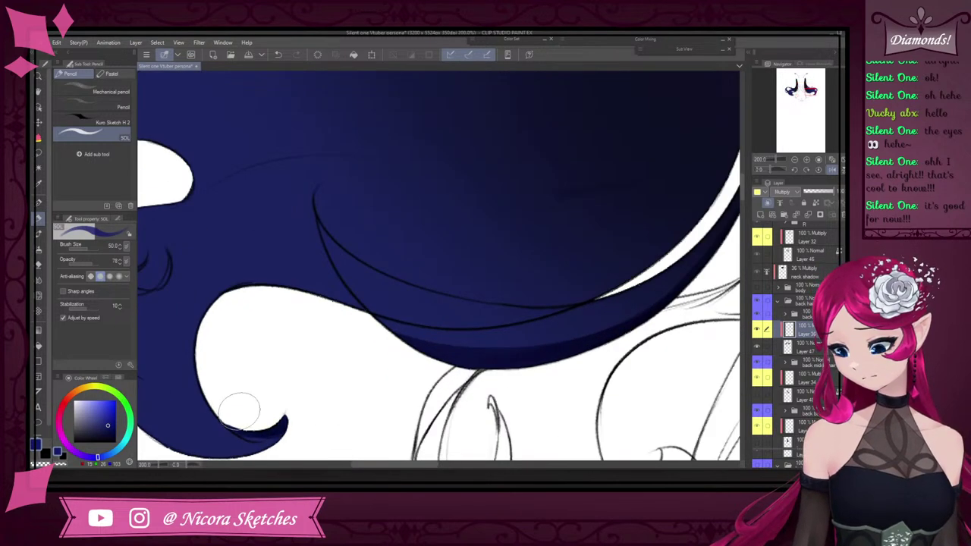
Fill the side lock's hanging curl with shadow and sweep it up into the fold beside the open loop
{"action": "scroll", "coordinate": [311, 384], "scroll_direction": "down", "scroll_amount": 3}
{"action": "scroll", "coordinate": [310, 383], "scroll_direction": "up", "scroll_amount": 3}
{"action": "mouse_move", "coordinate": [293, 310]}
{"action": "left_mouse_down"}
{"action": "mouse_move", "coordinate": [358, 227]}
{"action": "mouse_move", "coordinate": [332, 338]}
{"action": "mouse_move", "coordinate": [368, 389]}
{"action": "mouse_move", "coordinate": [307, 269]}
{"action": "mouse_move", "coordinate": [294, 284]}
{"action": "mouse_move", "coordinate": [312, 381]}
{"action": "mouse_move", "coordinate": [345, 220]}
{"action": "mouse_move", "coordinate": [320, 223]}
{"action": "mouse_move", "coordinate": [292, 314]}
{"action": "mouse_move", "coordinate": [350, 248]}
{"action": "mouse_move", "coordinate": [331, 230]}
{"action": "left_mouse_up"}
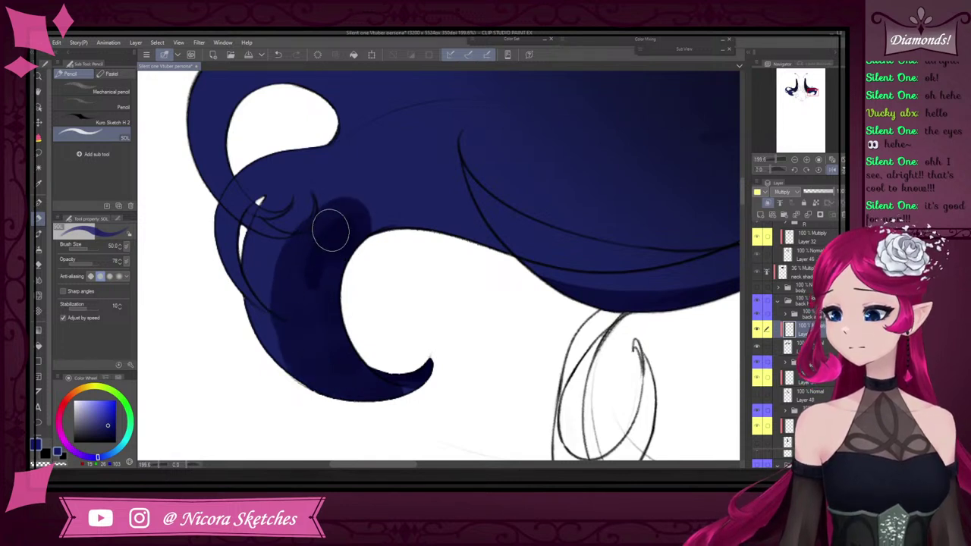
{"action": "mouse_move", "coordinate": [264, 201]}
{"action": "left_mouse_down"}
{"action": "mouse_move", "coordinate": [380, 135]}
{"action": "mouse_move", "coordinate": [325, 166]}
{"action": "mouse_move", "coordinate": [461, 111]}
{"action": "mouse_move", "coordinate": [419, 111]}
{"action": "mouse_move", "coordinate": [350, 156]}
{"action": "mouse_move", "coordinate": [319, 206]}
{"action": "mouse_move", "coordinate": [381, 153]}
{"action": "mouse_move", "coordinate": [340, 177]}
{"action": "mouse_move", "coordinate": [381, 205]}
{"action": "mouse_move", "coordinate": [343, 226]}
{"action": "mouse_move", "coordinate": [414, 222]}
{"action": "mouse_move", "coordinate": [357, 218]}
{"action": "mouse_move", "coordinate": [378, 223]}
{"action": "mouse_move", "coordinate": [339, 296]}
{"action": "mouse_move", "coordinate": [375, 214]}
{"action": "mouse_move", "coordinate": [362, 336]}
{"action": "mouse_move", "coordinate": [336, 159]}
{"action": "mouse_move", "coordinate": [278, 363]}
{"action": "mouse_move", "coordinate": [293, 213]}
{"action": "left_mouse_up"}
Shade the band of hair around the open loop at the end of the side lock
{"action": "scroll", "coordinate": [402, 209], "scroll_direction": "down", "scroll_amount": 5}
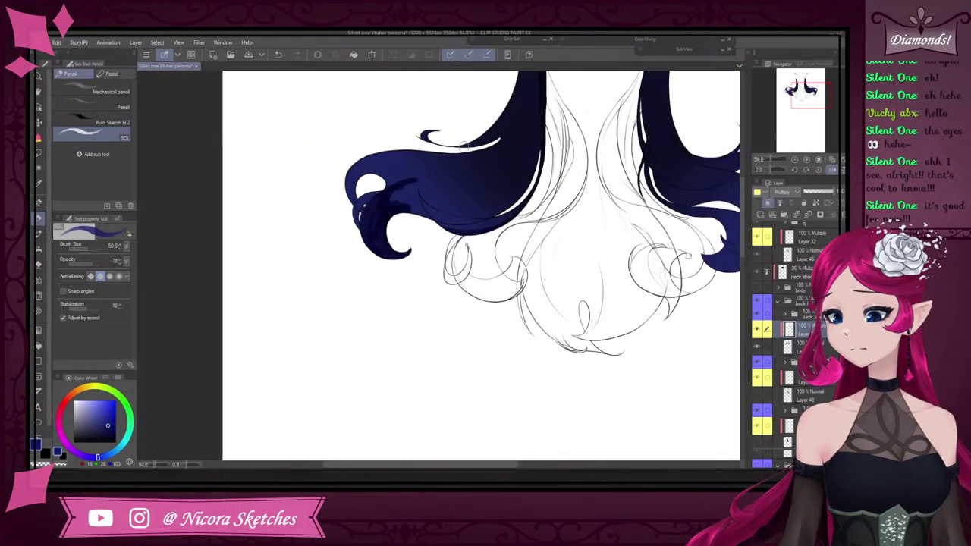
{"action": "scroll", "coordinate": [384, 140], "scroll_direction": "up", "scroll_amount": 5}
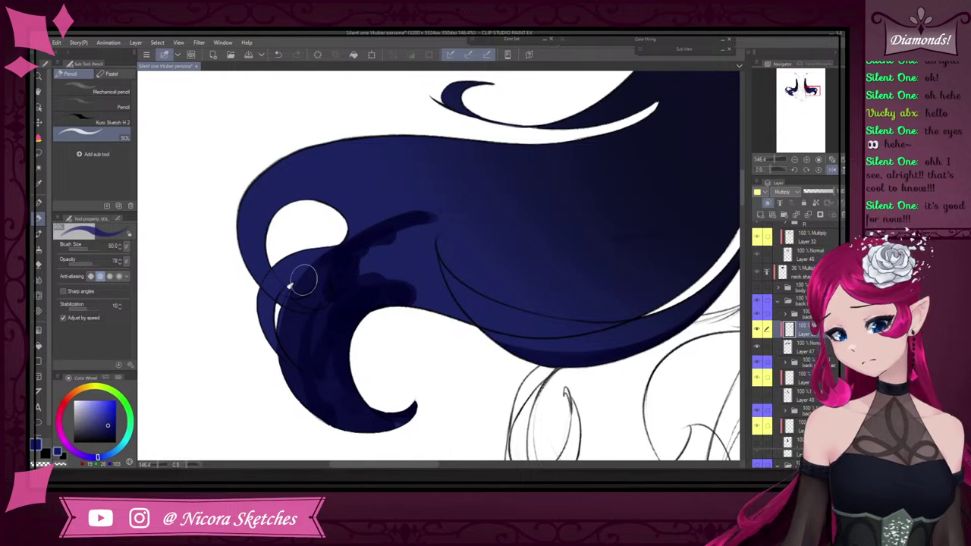
{"action": "mouse_move", "coordinate": [302, 281]}
{"action": "left_mouse_down"}
{"action": "mouse_move", "coordinate": [289, 201]}
{"action": "mouse_move", "coordinate": [280, 267]}
{"action": "mouse_move", "coordinate": [264, 209]}
{"action": "mouse_move", "coordinate": [319, 221]}
{"action": "mouse_move", "coordinate": [272, 229]}
{"action": "mouse_move", "coordinate": [366, 227]}
{"action": "left_mouse_up"}
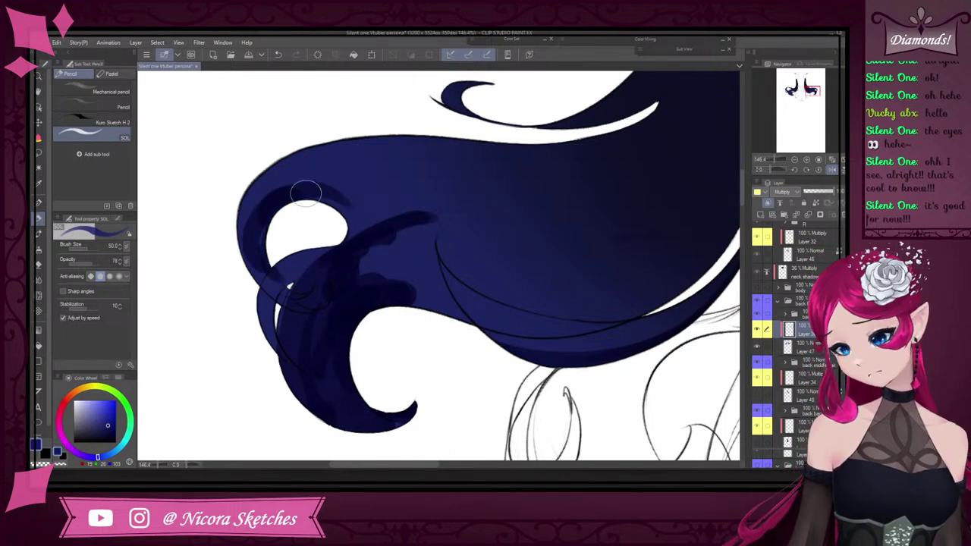
Try a long shadow fold running from the loop's upper edge into the body of the side lock
{"action": "left_click_drag", "start_coordinate": [306, 193], "coordinate": [536, 245]}
{"action": "scroll", "coordinate": [341, 188], "scroll_direction": "down", "scroll_amount": 3}
{"action": "scroll", "coordinate": [356, 189], "scroll_direction": "up", "scroll_amount": 4}
{"action": "scroll", "coordinate": [511, 218], "scroll_direction": "down", "scroll_amount": 3}
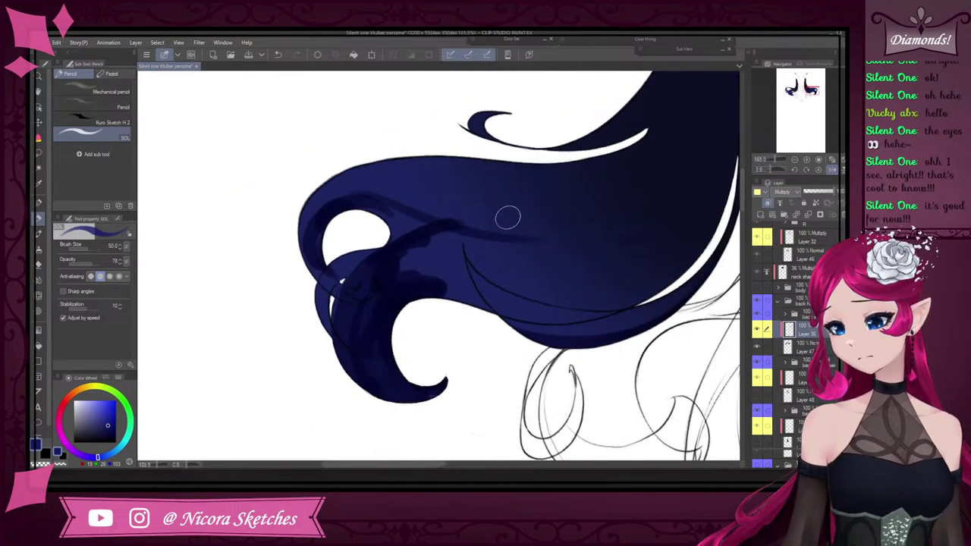
Paint a wavy shadow fold across the middle of the side lock toward its inner edge
{"action": "scroll", "coordinate": [532, 212], "scroll_direction": "down", "scroll_amount": 2}
{"action": "scroll", "coordinate": [353, 239], "scroll_direction": "up", "scroll_amount": 2}
{"action": "left_click_drag", "start_coordinate": [354, 238], "coordinate": [617, 259]}
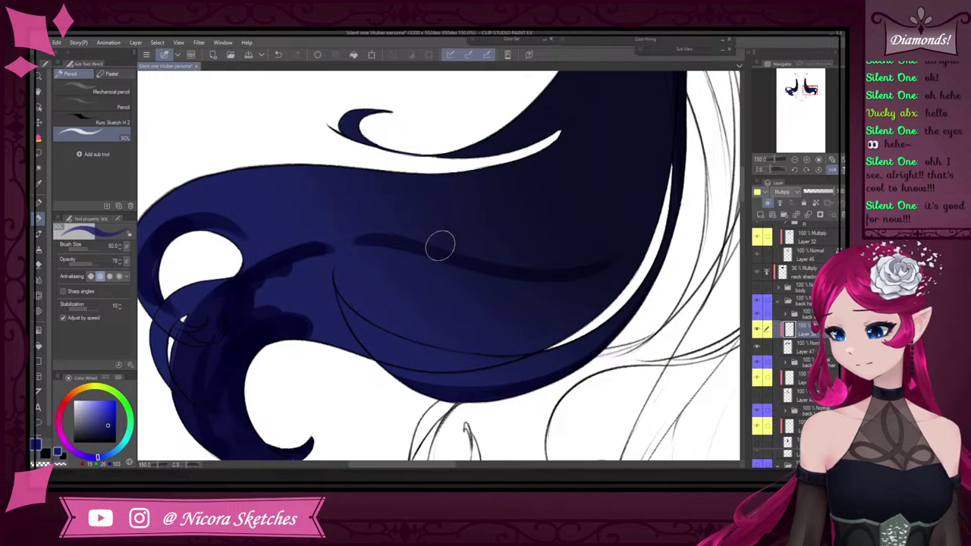
Thicken the wavy shadow fold across the side lock and build it into a rounded dark end near the inner edge
{"action": "mouse_move", "coordinate": [440, 246]}
{"action": "left_mouse_down"}
{"action": "mouse_move", "coordinate": [589, 203]}
{"action": "mouse_move", "coordinate": [590, 265]}
{"action": "mouse_move", "coordinate": [564, 235]}
{"action": "mouse_move", "coordinate": [482, 258]}
{"action": "left_mouse_up"}
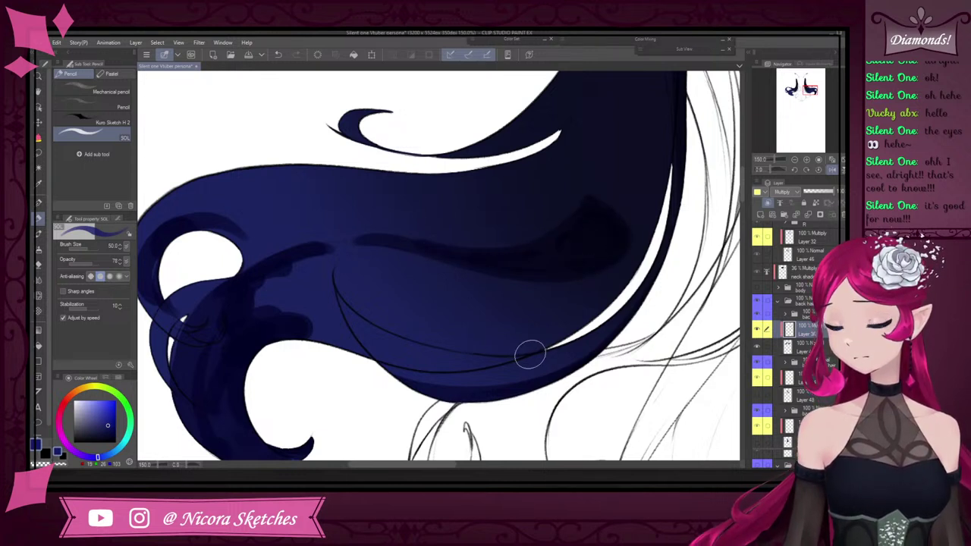
{"action": "scroll", "coordinate": [342, 276], "scroll_direction": "down", "scroll_amount": 4}
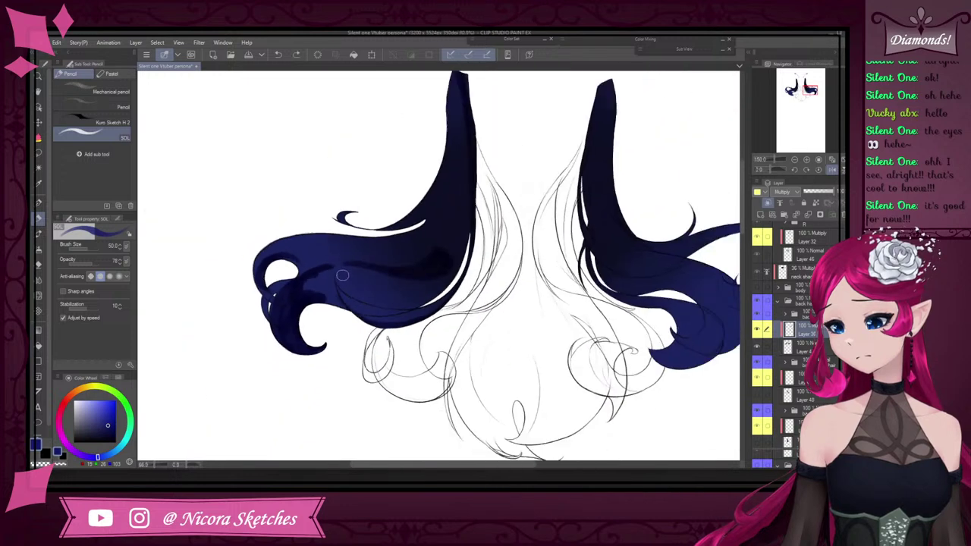
{"action": "scroll", "coordinate": [417, 161], "scroll_direction": "down", "scroll_amount": 2}
{"action": "scroll", "coordinate": [448, 137], "scroll_direction": "up", "scroll_amount": 4}
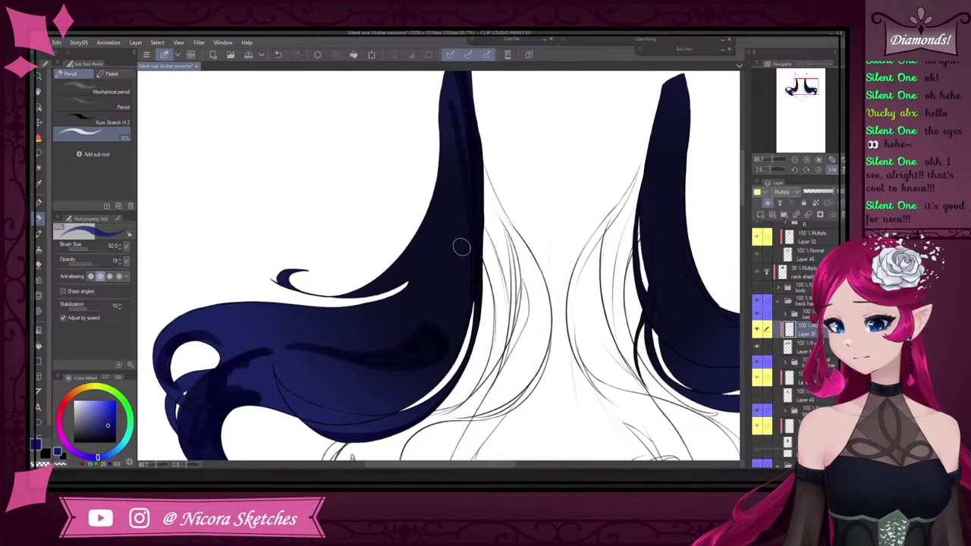
Paint a tapering shadow along the side lock's outer edge, just above the white gap beside the small flick
{"action": "scroll", "coordinate": [421, 212], "scroll_direction": "up", "scroll_amount": 3}
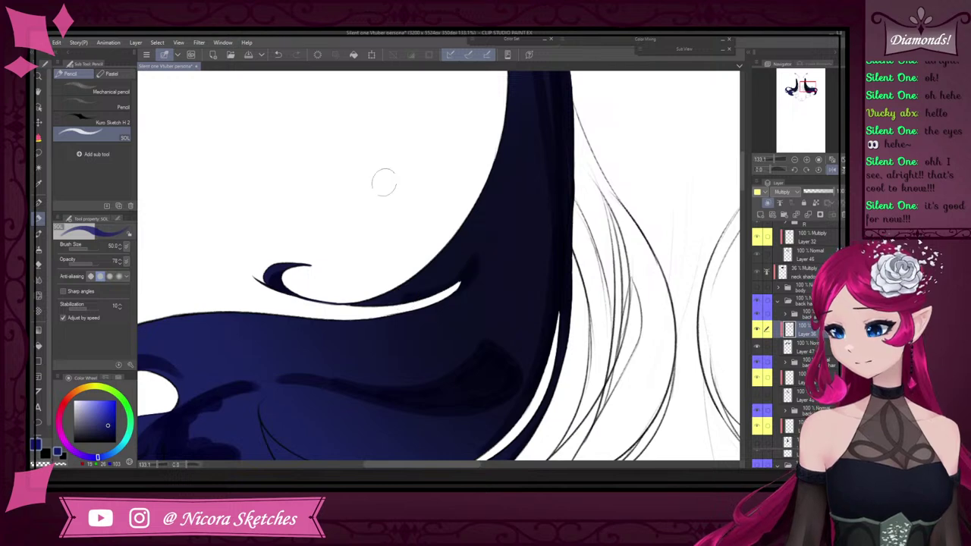
{"action": "mouse_move", "coordinate": [422, 296]}
{"action": "left_mouse_down"}
{"action": "mouse_move", "coordinate": [487, 235]}
{"action": "mouse_move", "coordinate": [455, 269]}
{"action": "left_mouse_up"}
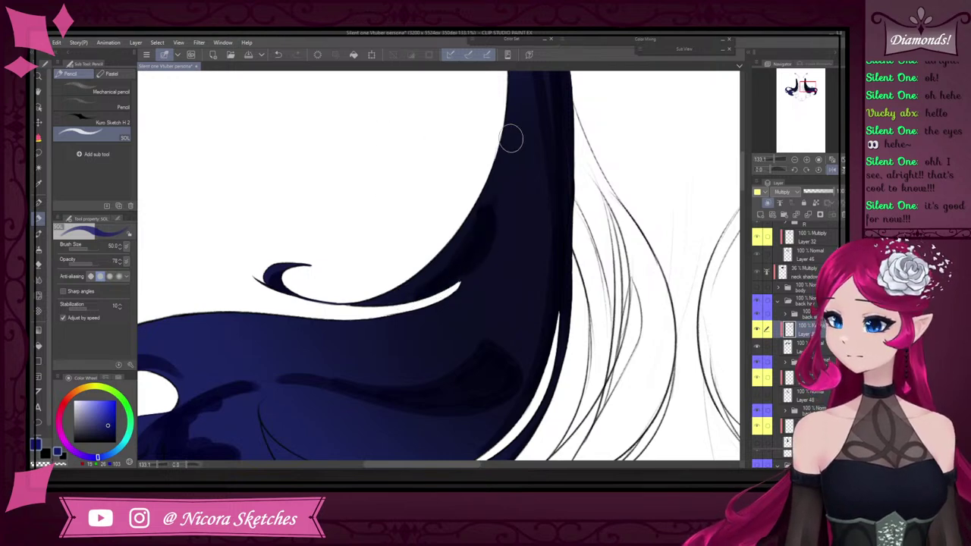
{"action": "scroll", "coordinate": [499, 202], "scroll_direction": "down", "scroll_amount": 4}
{"action": "scroll", "coordinate": [486, 261], "scroll_direction": "up", "scroll_amount": 1}
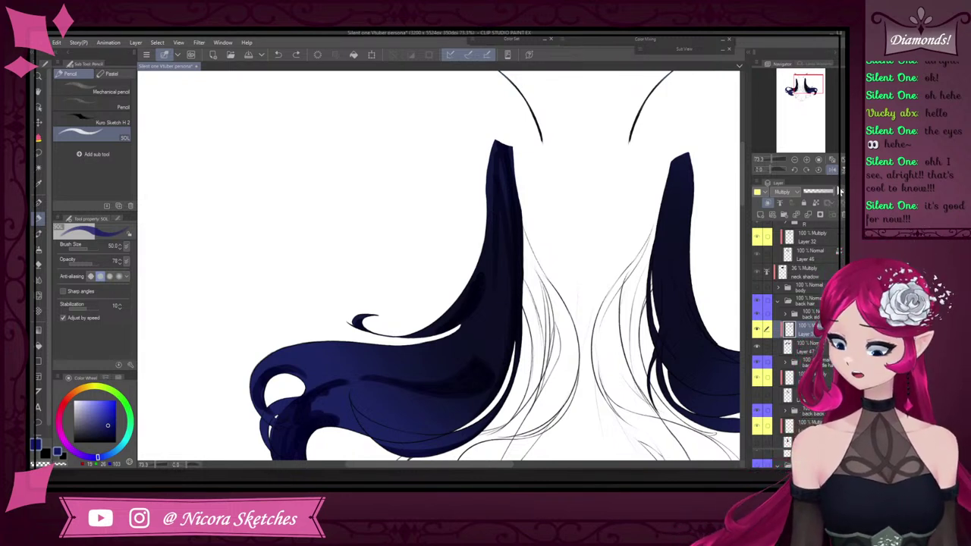
Darken the root of the side lock with shadow strokes running down from its cut top
{"action": "scroll", "coordinate": [510, 197], "scroll_direction": "up", "scroll_amount": 5}
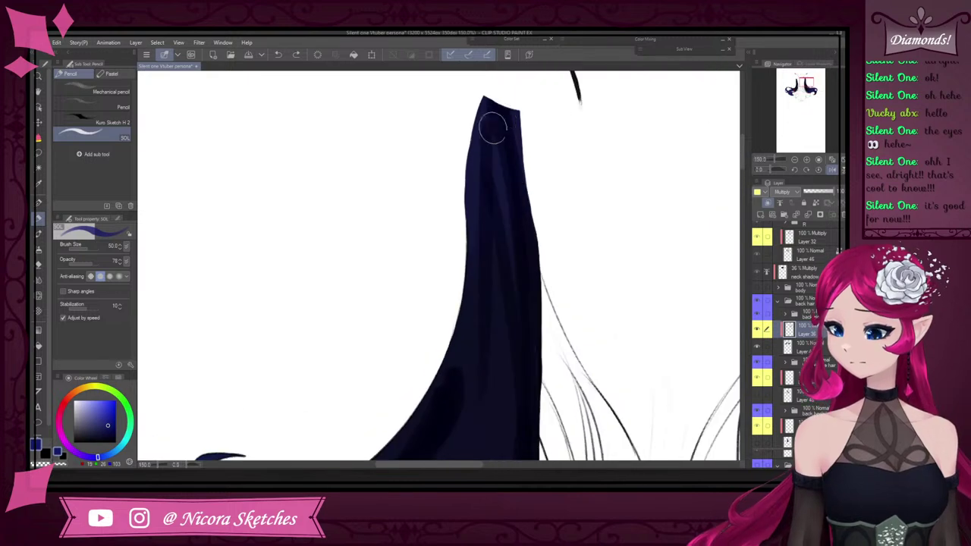
{"action": "left_click_drag", "start_coordinate": [494, 129], "coordinate": [509, 176]}
{"action": "scroll", "coordinate": [553, 193], "scroll_direction": "down", "scroll_amount": 6}
Shade the root of the opposite side lock with a dark band down its inner edge
{"action": "scroll", "coordinate": [599, 167], "scroll_direction": "up", "scroll_amount": 4}
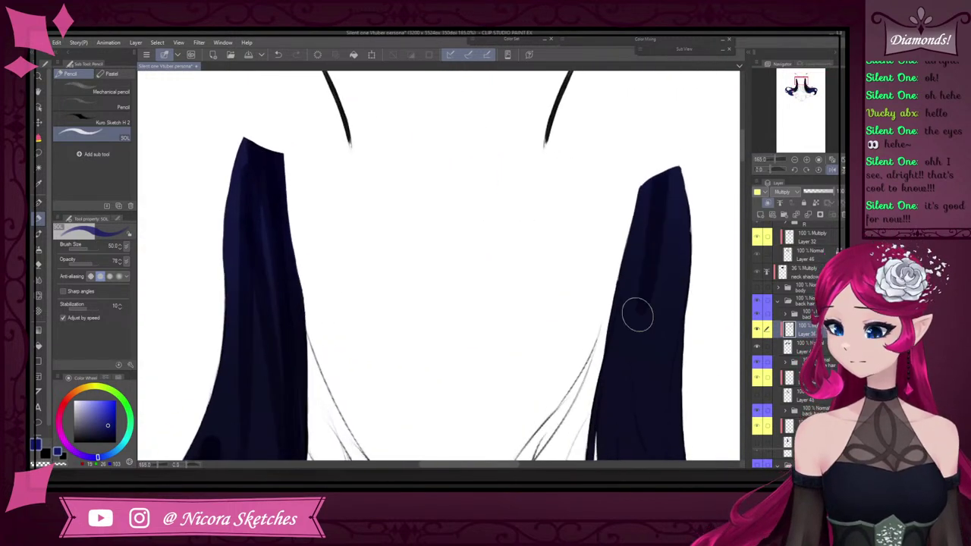
{"action": "scroll", "coordinate": [635, 314], "scroll_direction": "down", "scroll_amount": 3}
{"action": "scroll", "coordinate": [632, 121], "scroll_direction": "up", "scroll_amount": 3}
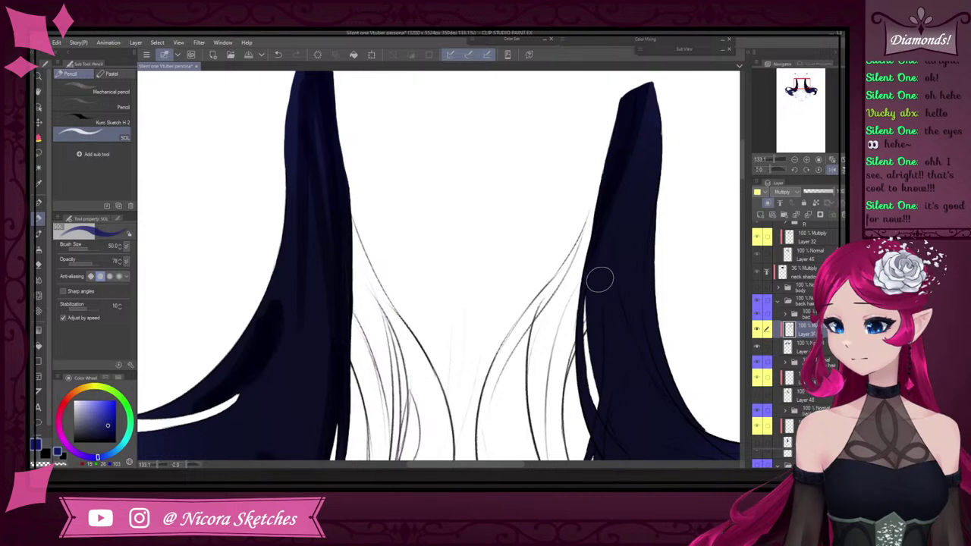
{"action": "scroll", "coordinate": [586, 258], "scroll_direction": "down", "scroll_amount": 7}
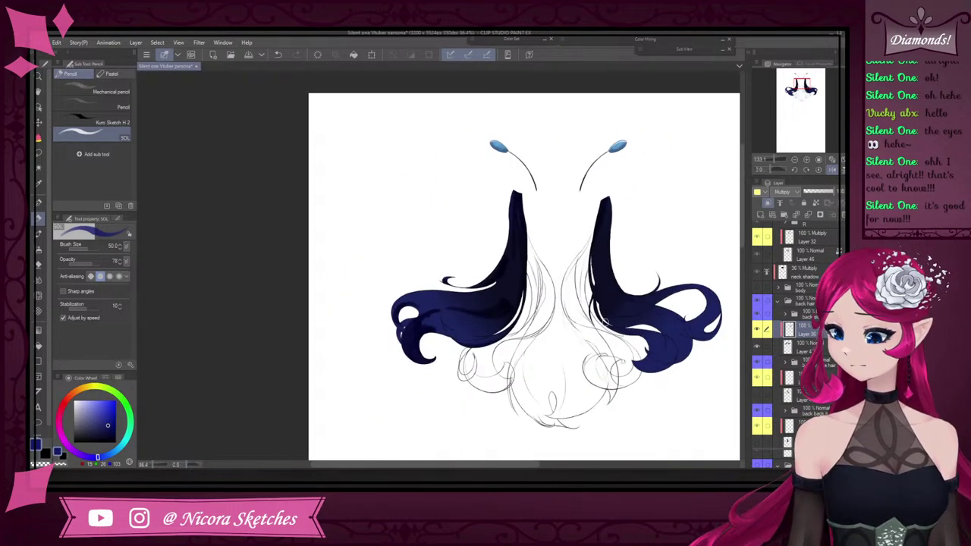
Block in a shadow inside the outer bend of the large loop on the opposite side lock
{"action": "scroll", "coordinate": [588, 288], "scroll_direction": "up", "scroll_amount": 7}
{"action": "scroll", "coordinate": [600, 258], "scroll_direction": "down", "scroll_amount": 5}
{"action": "scroll", "coordinate": [666, 216], "scroll_direction": "up", "scroll_amount": 4}
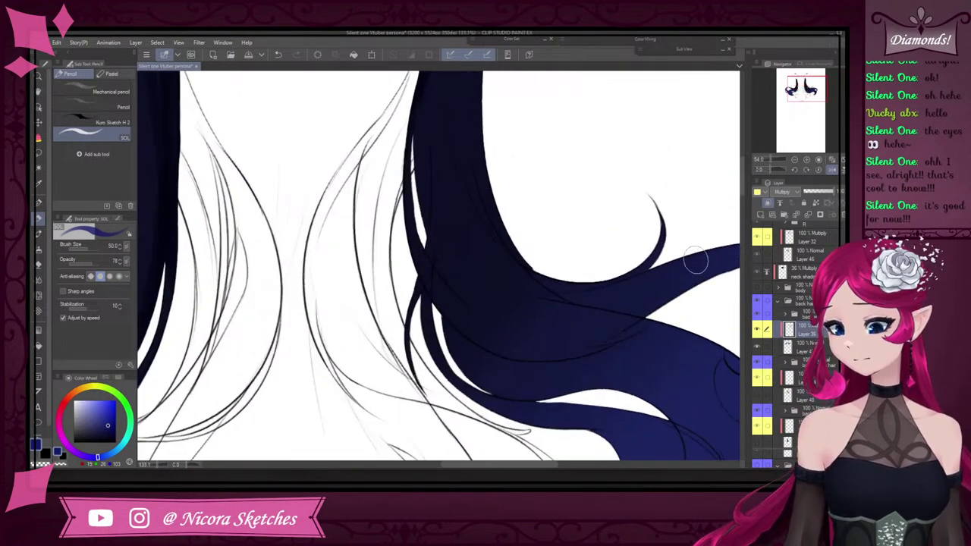
{"action": "scroll", "coordinate": [574, 269], "scroll_direction": "down", "scroll_amount": 5}
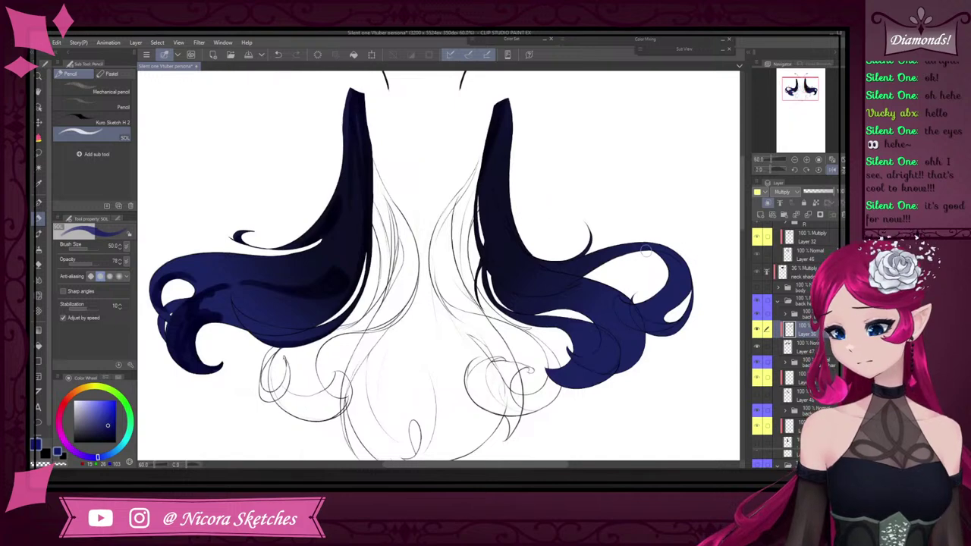
{"action": "scroll", "coordinate": [646, 250], "scroll_direction": "up", "scroll_amount": 5}
{"action": "left_click_drag", "start_coordinate": [620, 177], "coordinate": [654, 192]}
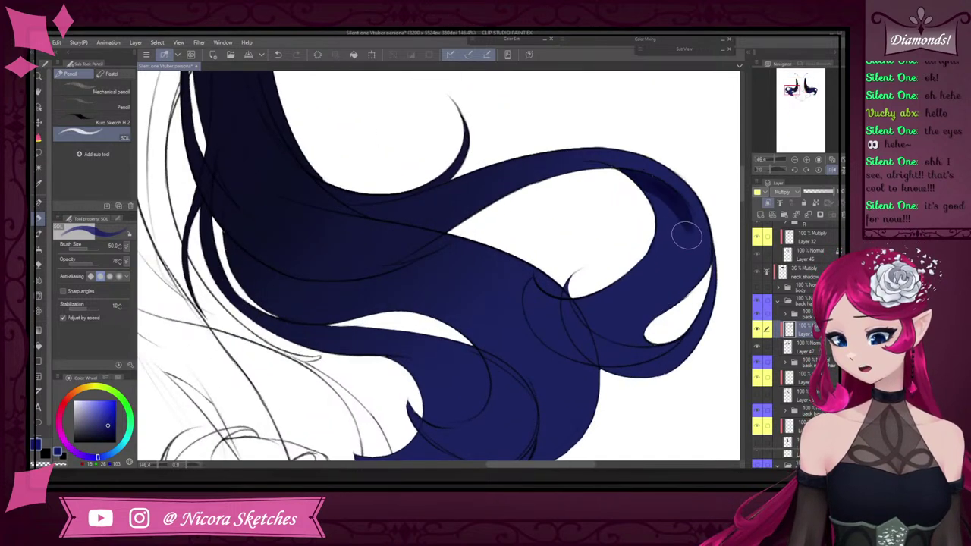
{"action": "scroll", "coordinate": [668, 173], "scroll_direction": "up", "scroll_amount": 3}
{"action": "scroll", "coordinate": [651, 178], "scroll_direction": "down", "scroll_amount": 4}
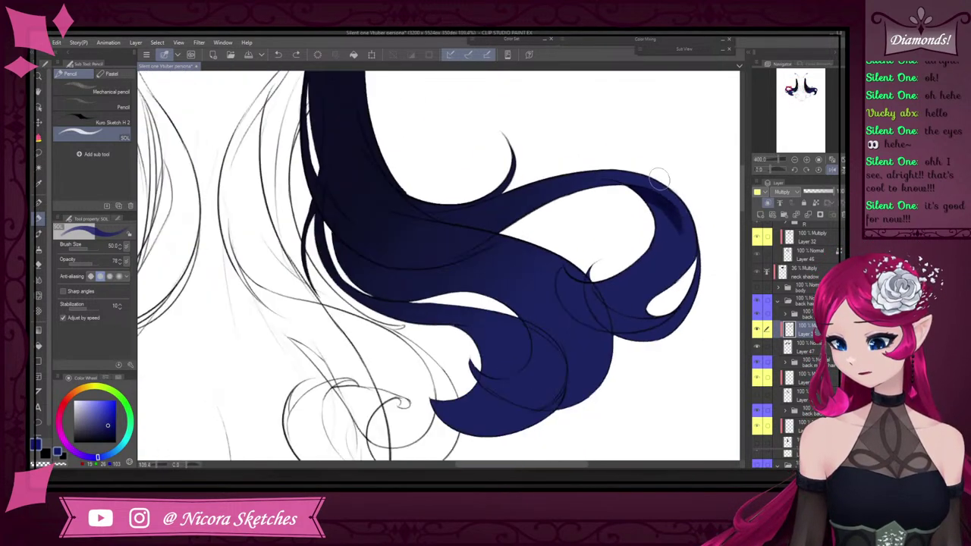
Deepen the shadow within the loop's outer bend into a rounded end and shade the thin strand curving around the small opening
{"action": "scroll", "coordinate": [641, 186], "scroll_direction": "up", "scroll_amount": 4}
{"action": "mouse_move", "coordinate": [636, 190]}
{"action": "left_mouse_down"}
{"action": "mouse_move", "coordinate": [664, 219]}
{"action": "mouse_move", "coordinate": [658, 202]}
{"action": "mouse_move", "coordinate": [682, 241]}
{"action": "mouse_move", "coordinate": [644, 210]}
{"action": "mouse_move", "coordinate": [683, 233]}
{"action": "left_mouse_up"}
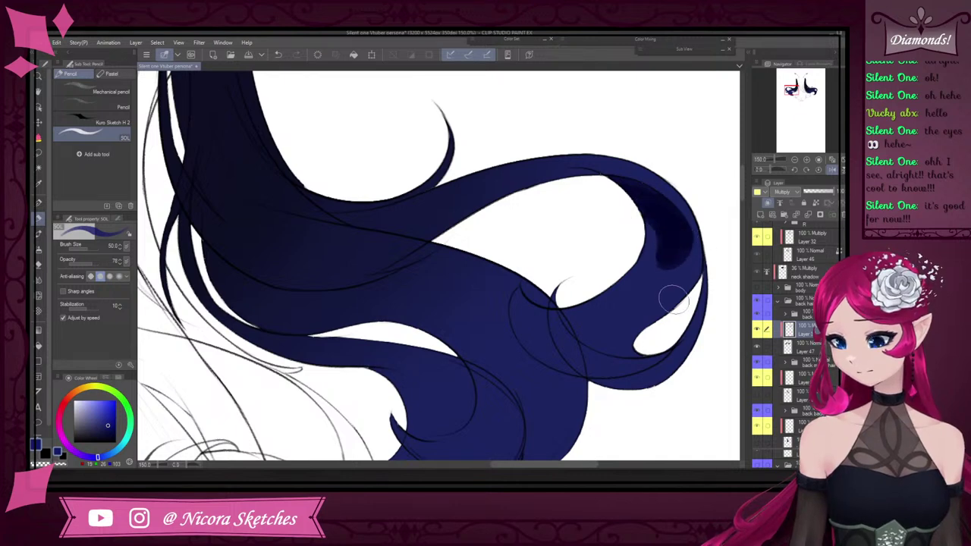
{"action": "left_click_drag", "start_coordinate": [701, 251], "coordinate": [662, 353]}
Paint a curved shadow into the turn of the lower inner curl on the opposite side lock
{"action": "scroll", "coordinate": [642, 271], "scroll_direction": "down", "scroll_amount": 4}
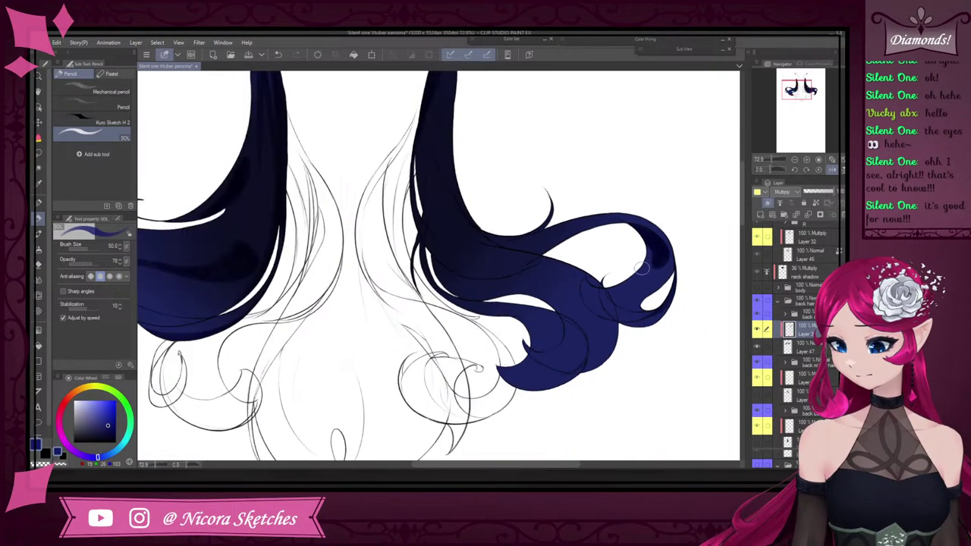
{"action": "scroll", "coordinate": [583, 331], "scroll_direction": "up", "scroll_amount": 2}
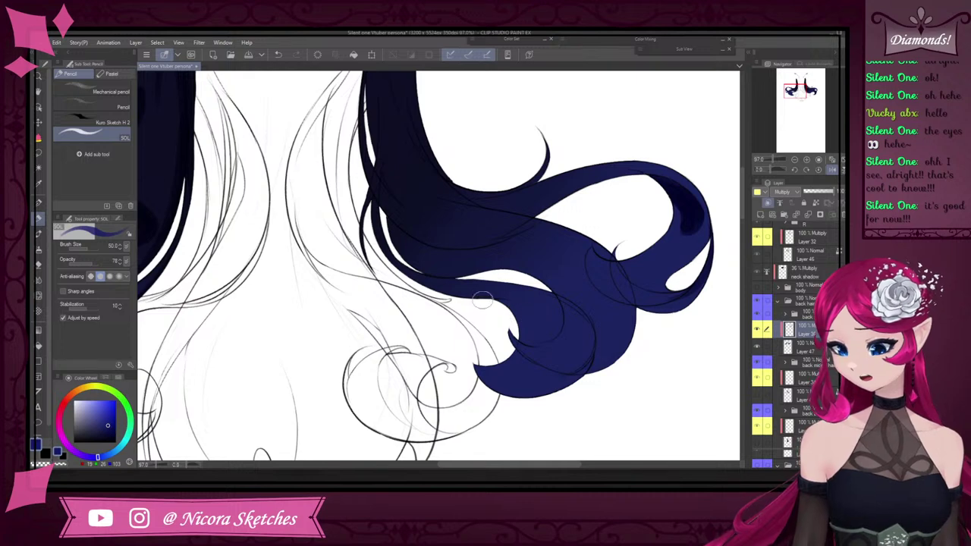
{"action": "left_click_drag", "start_coordinate": [483, 300], "coordinate": [531, 302]}
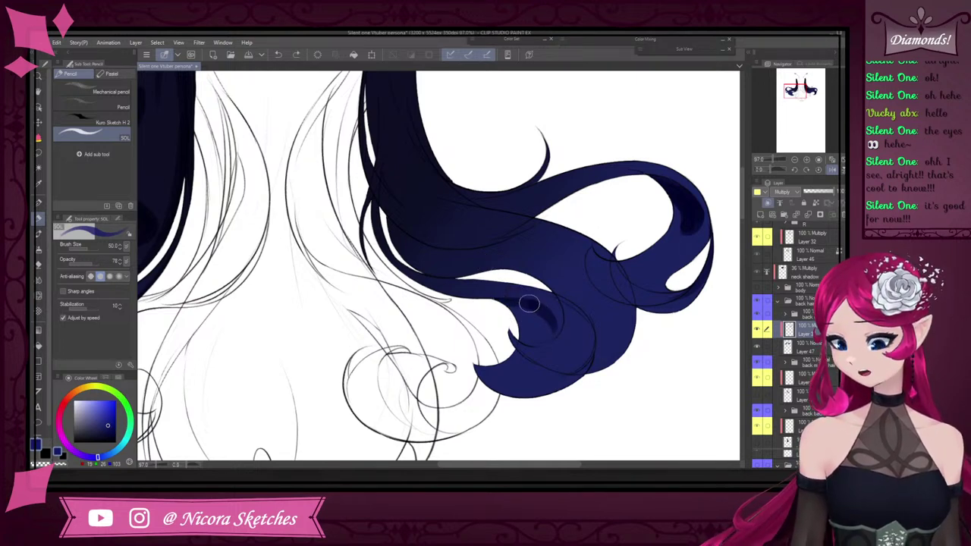
Paint a dark blue shadow along the inner edge of the right back hair lock's lower curl
{"action": "left_click_drag", "start_coordinate": [528, 303], "coordinate": [549, 309]}
{"action": "scroll", "coordinate": [516, 234], "scroll_direction": "down", "scroll_amount": 2}
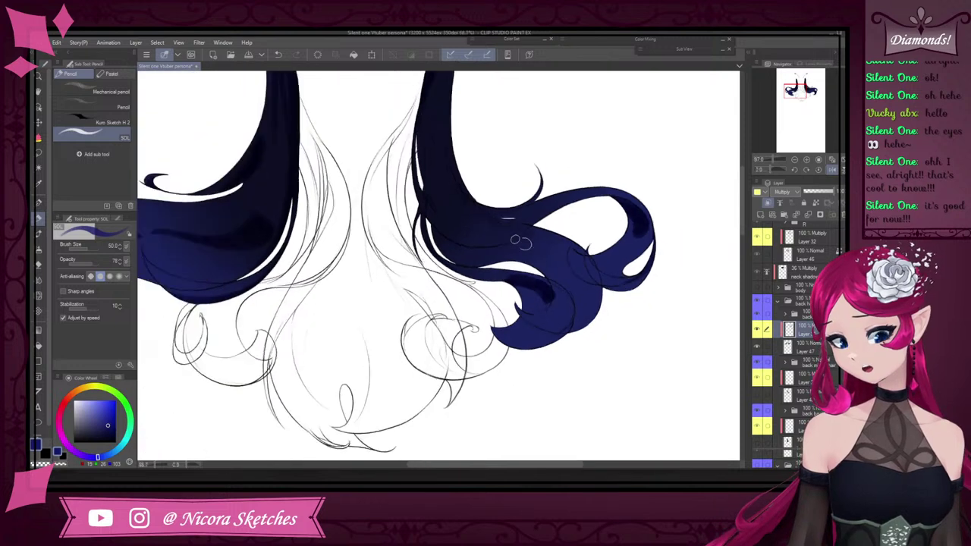
{"action": "scroll", "coordinate": [516, 244], "scroll_direction": "up", "scroll_amount": 3}
{"action": "scroll", "coordinate": [505, 267], "scroll_direction": "down", "scroll_amount": 3}
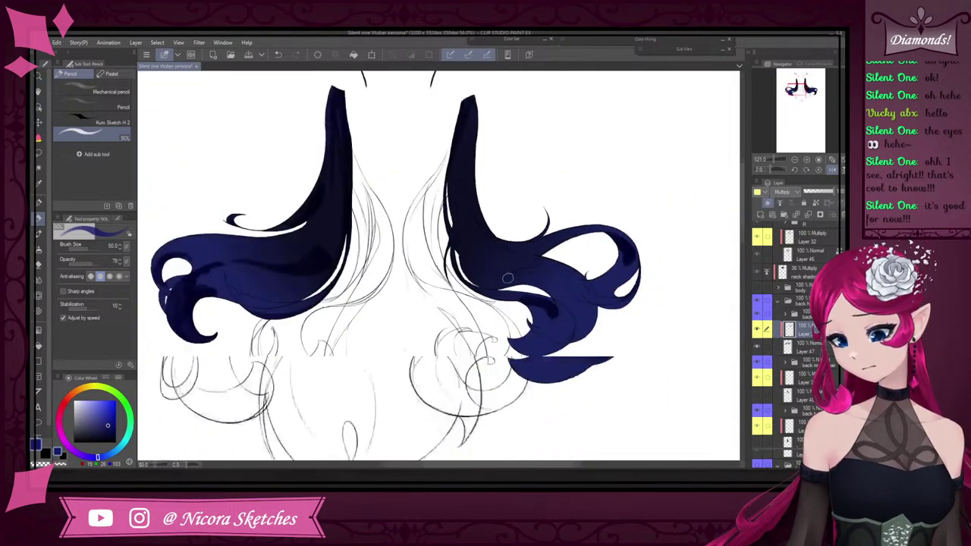
Shade the outer edge of the right hair lock's upper length down to the bend with dark blue strokes
{"action": "scroll", "coordinate": [516, 270], "scroll_direction": "up", "scroll_amount": 3}
{"action": "left_click_drag", "start_coordinate": [573, 346], "coordinate": [465, 170]}
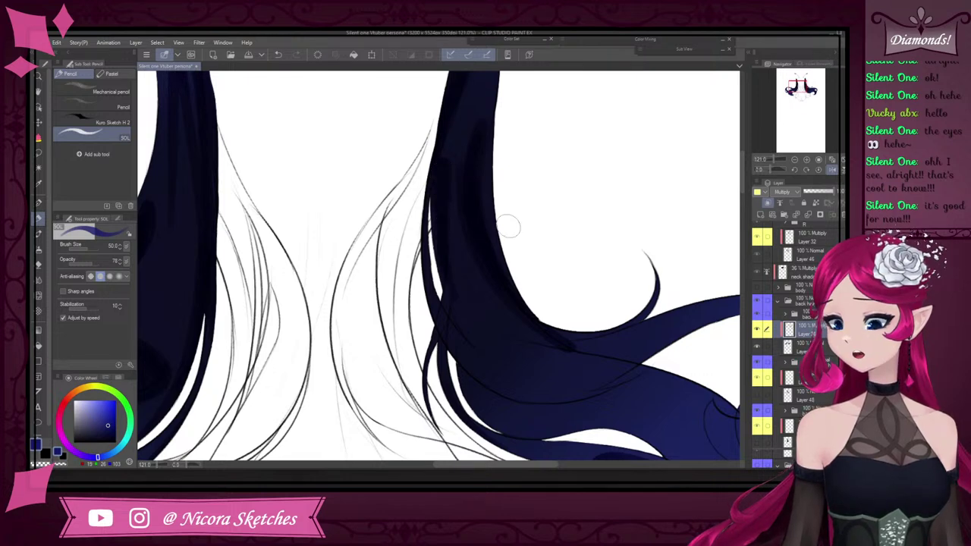
{"action": "scroll", "coordinate": [568, 332], "scroll_direction": "down", "scroll_amount": 2}
{"action": "scroll", "coordinate": [567, 332], "scroll_direction": "up", "scroll_amount": 2}
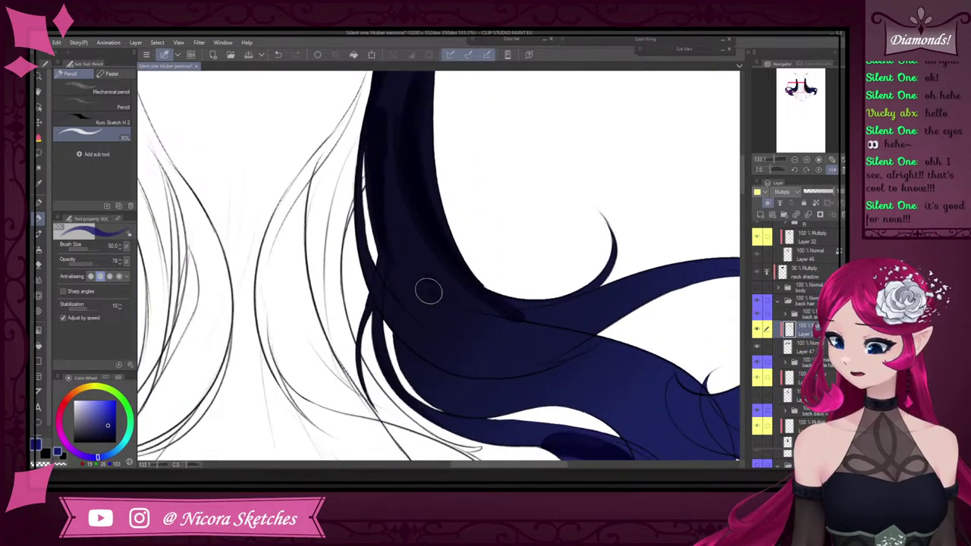
Paint dark shadow strokes along the inner bend and lower strand of the right hair lock, with patches across its middle
{"action": "mouse_move", "coordinate": [540, 394]}
{"action": "left_mouse_down"}
{"action": "mouse_move", "coordinate": [406, 364]}
{"action": "mouse_move", "coordinate": [473, 407]}
{"action": "left_mouse_up"}
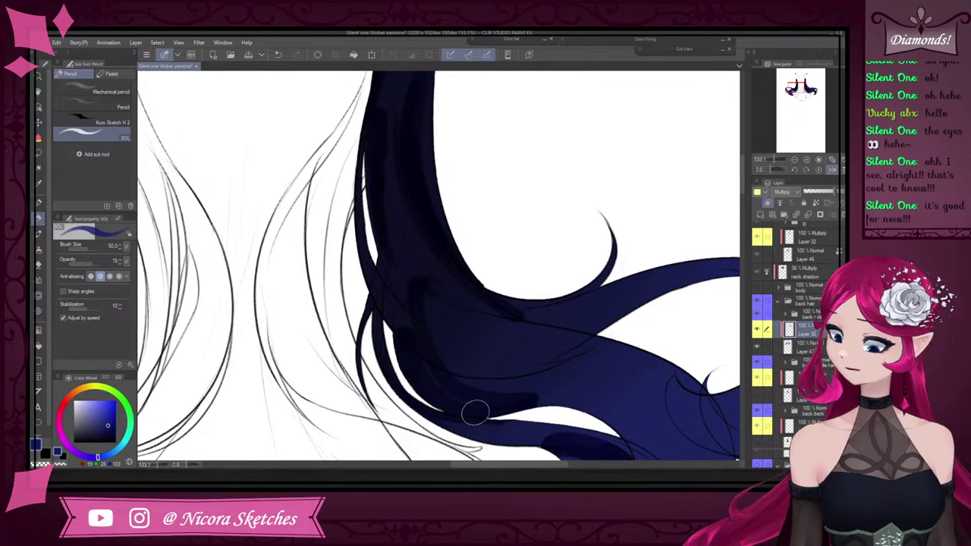
{"action": "scroll", "coordinate": [529, 308], "scroll_direction": "down", "scroll_amount": 7}
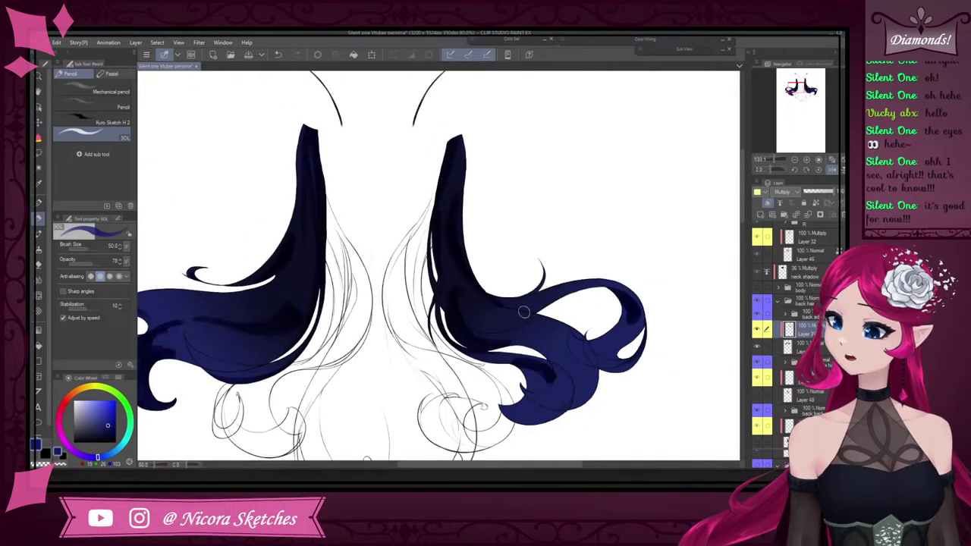
{"action": "scroll", "coordinate": [565, 337], "scroll_direction": "up", "scroll_amount": 8}
{"action": "left_click_drag", "start_coordinate": [381, 307], "coordinate": [575, 363]}
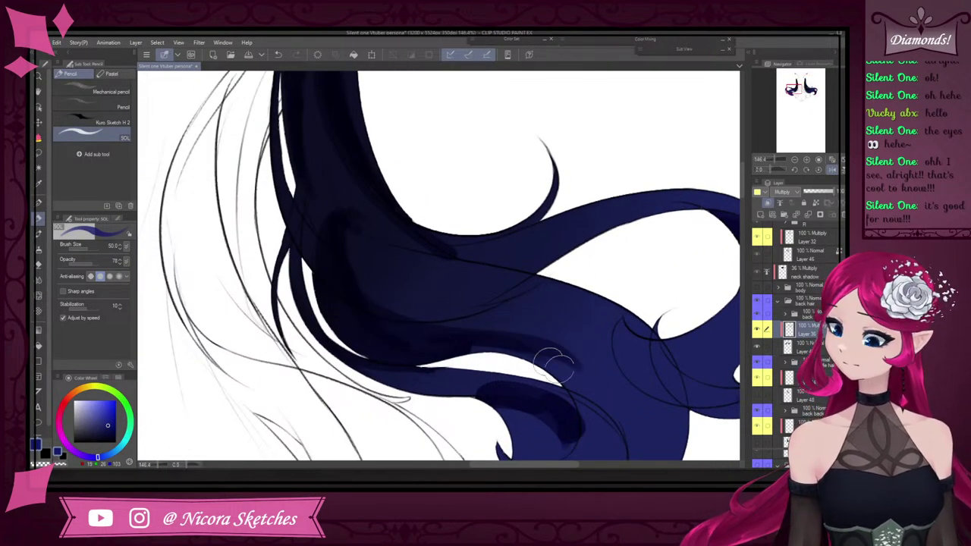
{"action": "mouse_move", "coordinate": [412, 315]}
{"action": "left_mouse_down"}
{"action": "mouse_move", "coordinate": [440, 322]}
{"action": "mouse_move", "coordinate": [428, 311]}
{"action": "mouse_move", "coordinate": [448, 299]}
{"action": "mouse_move", "coordinate": [421, 284]}
{"action": "left_mouse_up"}
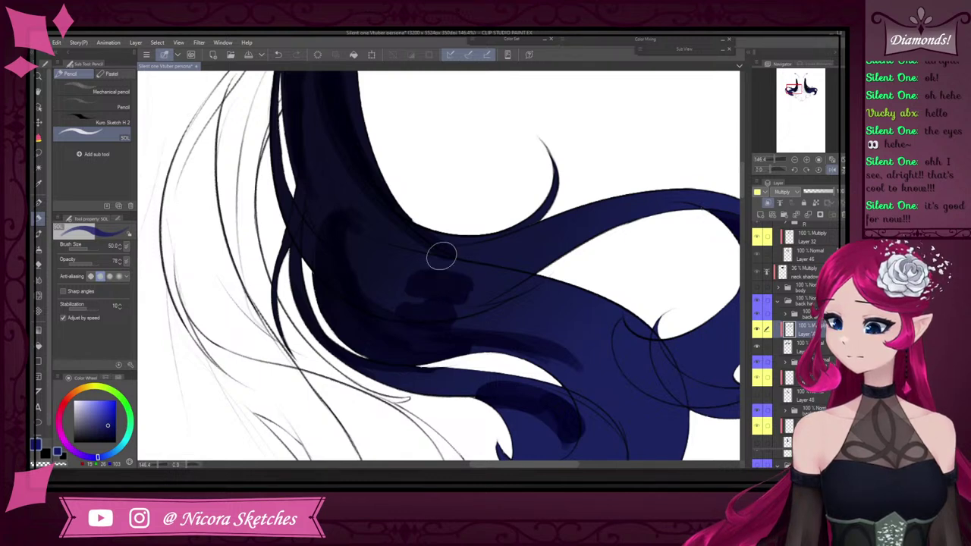
Shade the outer underside of the right lock's large lower curl and the area above its pointed tip
{"action": "key", "text": "ctrl+0"}
{"action": "scroll", "coordinate": [512, 272], "scroll_direction": "up", "scroll_amount": 5}
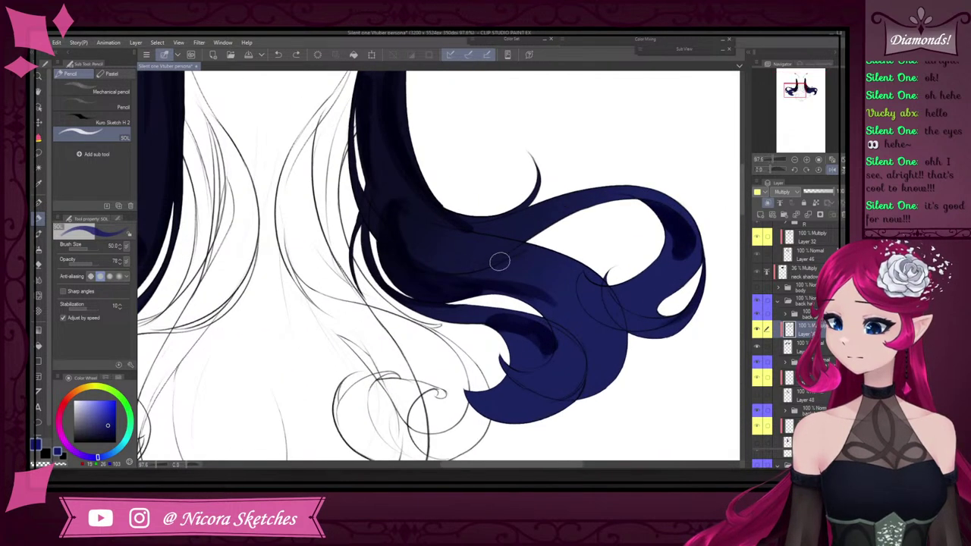
{"action": "mouse_move", "coordinate": [622, 334]}
{"action": "left_mouse_down"}
{"action": "mouse_move", "coordinate": [608, 360]}
{"action": "mouse_move", "coordinate": [620, 340]}
{"action": "mouse_move", "coordinate": [583, 390]}
{"action": "left_mouse_up"}
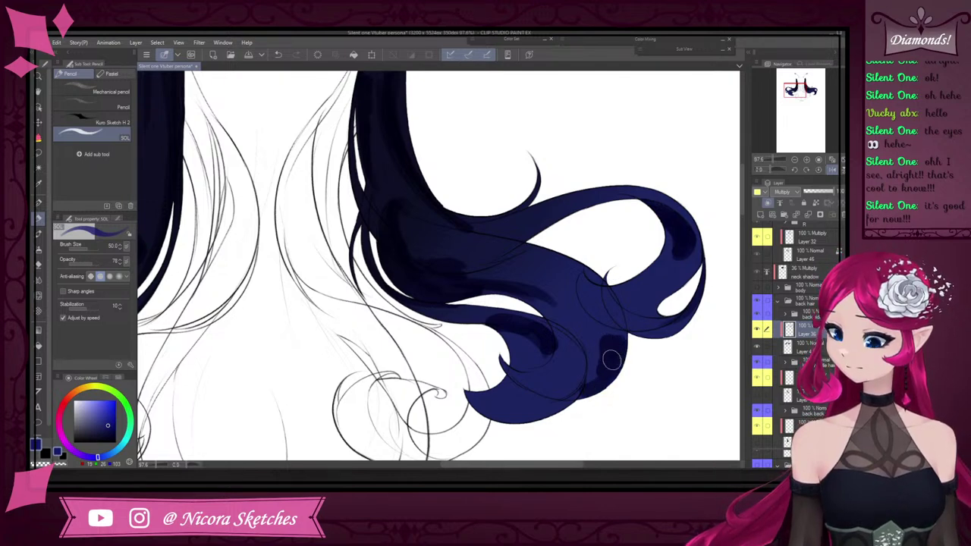
{"action": "left_click_drag", "start_coordinate": [612, 359], "coordinate": [614, 342]}
{"action": "left_click_drag", "start_coordinate": [553, 388], "coordinate": [615, 383]}
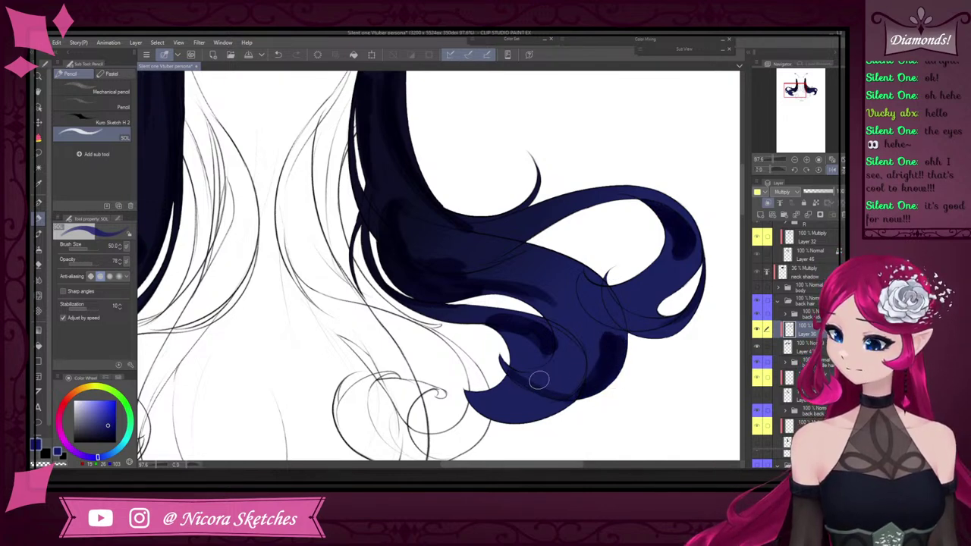
{"action": "mouse_move", "coordinate": [538, 380]}
{"action": "left_mouse_down"}
{"action": "mouse_move", "coordinate": [592, 372]}
{"action": "mouse_move", "coordinate": [567, 389]}
{"action": "mouse_move", "coordinate": [620, 316]}
{"action": "mouse_move", "coordinate": [599, 274]}
{"action": "mouse_move", "coordinate": [601, 287]}
{"action": "mouse_move", "coordinate": [599, 260]}
{"action": "mouse_move", "coordinate": [641, 304]}
{"action": "mouse_move", "coordinate": [622, 356]}
{"action": "mouse_move", "coordinate": [541, 269]}
{"action": "left_mouse_up"}
{"action": "key", "text": "ctrl+z"}
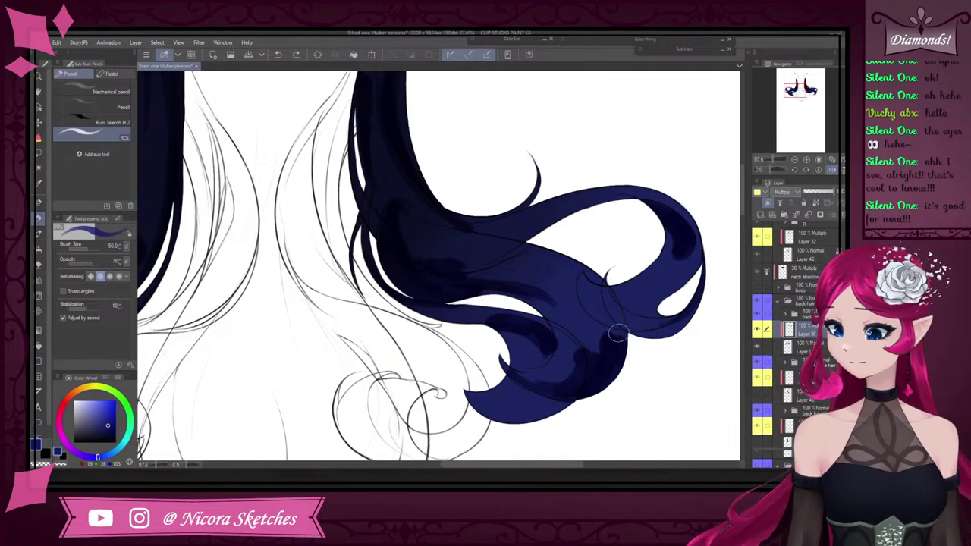
Paint shadows where the right lock's loop meets the lower curl and along the lock's upper edge
{"action": "left_click_drag", "start_coordinate": [619, 333], "coordinate": [558, 260]}
{"action": "mouse_move", "coordinate": [529, 228]}
{"action": "left_mouse_down"}
{"action": "mouse_move", "coordinate": [614, 288]}
{"action": "mouse_move", "coordinate": [628, 322]}
{"action": "mouse_move", "coordinate": [542, 249]}
{"action": "mouse_move", "coordinate": [579, 260]}
{"action": "mouse_move", "coordinate": [624, 357]}
{"action": "mouse_move", "coordinate": [578, 265]}
{"action": "mouse_move", "coordinate": [519, 248]}
{"action": "mouse_move", "coordinate": [566, 270]}
{"action": "mouse_move", "coordinate": [532, 261]}
{"action": "mouse_move", "coordinate": [542, 259]}
{"action": "mouse_move", "coordinate": [530, 251]}
{"action": "mouse_move", "coordinate": [571, 261]}
{"action": "left_mouse_up"}
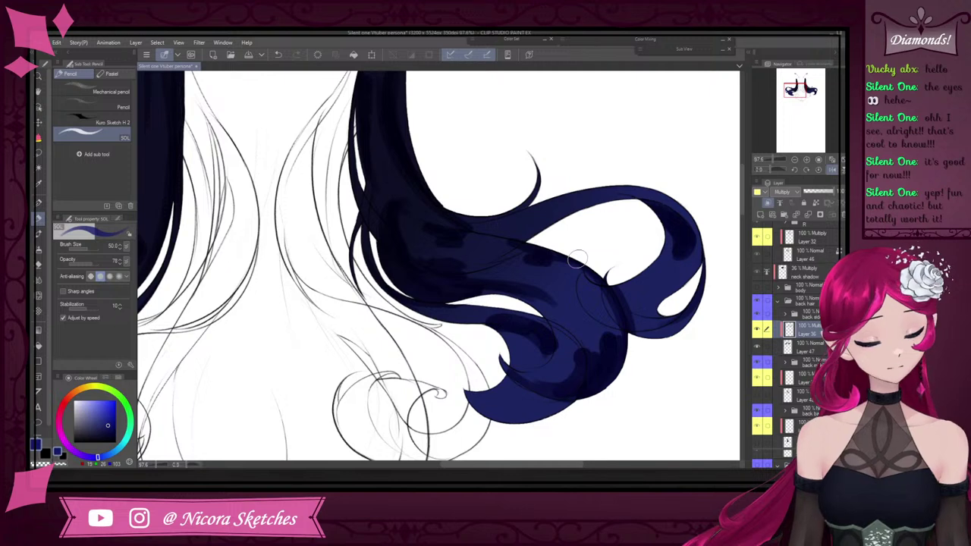
{"action": "scroll", "coordinate": [577, 258], "scroll_direction": "down", "scroll_amount": 5}
{"action": "scroll", "coordinate": [486, 150], "scroll_direction": "up", "scroll_amount": 6}
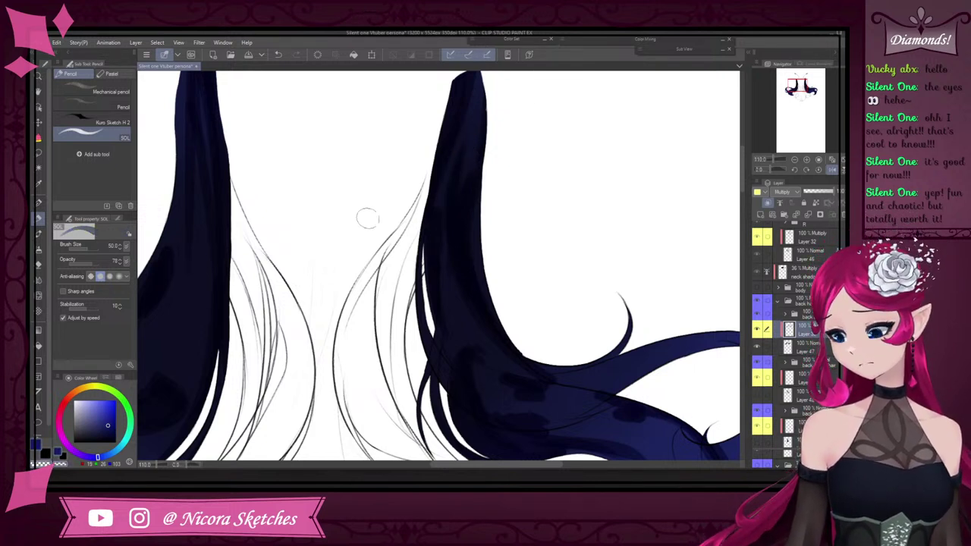
Flip the canvas view horizontally, set the brush back to the dark blue colour, and check the shading of both hair locks
{"action": "left_click", "coordinate": [833, 172]}
{"action": "scroll", "coordinate": [421, 186], "scroll_direction": "up", "scroll_amount": 3}
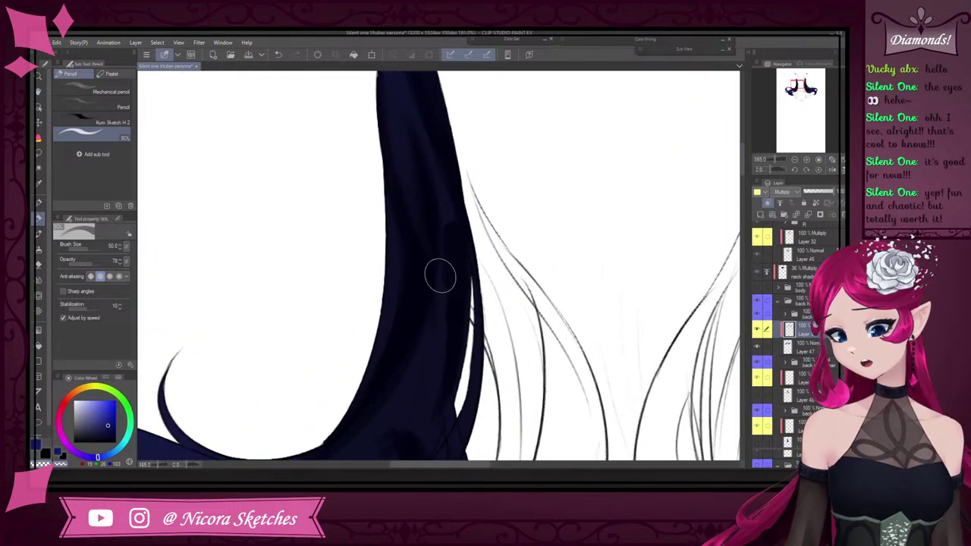
{"action": "left_click", "coordinate": [44, 459]}
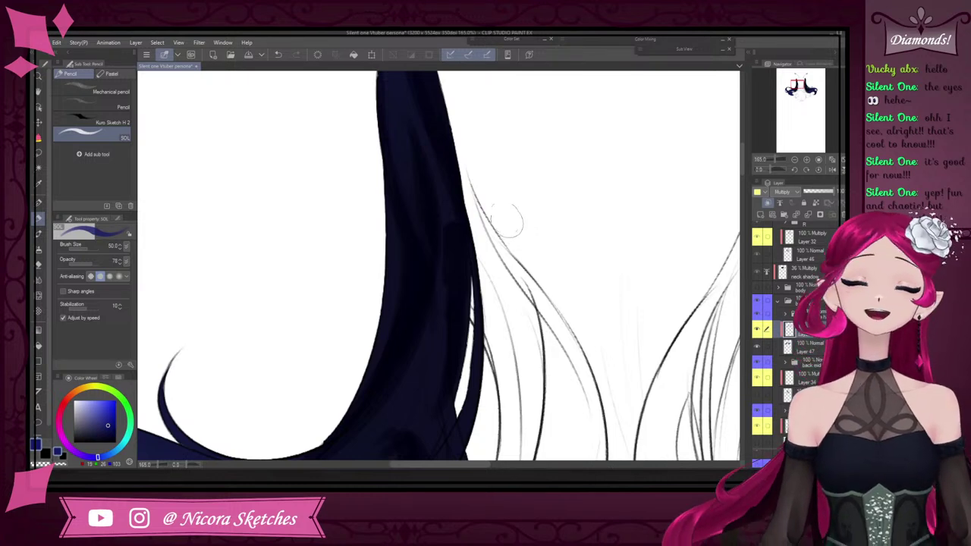
{"action": "key", "text": "ctrl+0"}
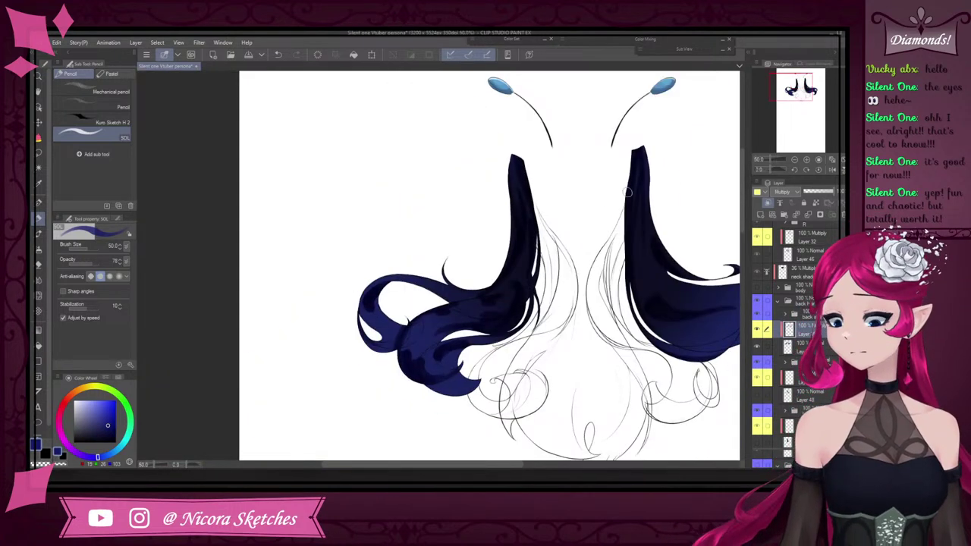
{"action": "scroll", "coordinate": [565, 207], "scroll_direction": "down", "scroll_amount": 8}
{"action": "scroll", "coordinate": [674, 243], "scroll_direction": "up", "scroll_amount": 11}
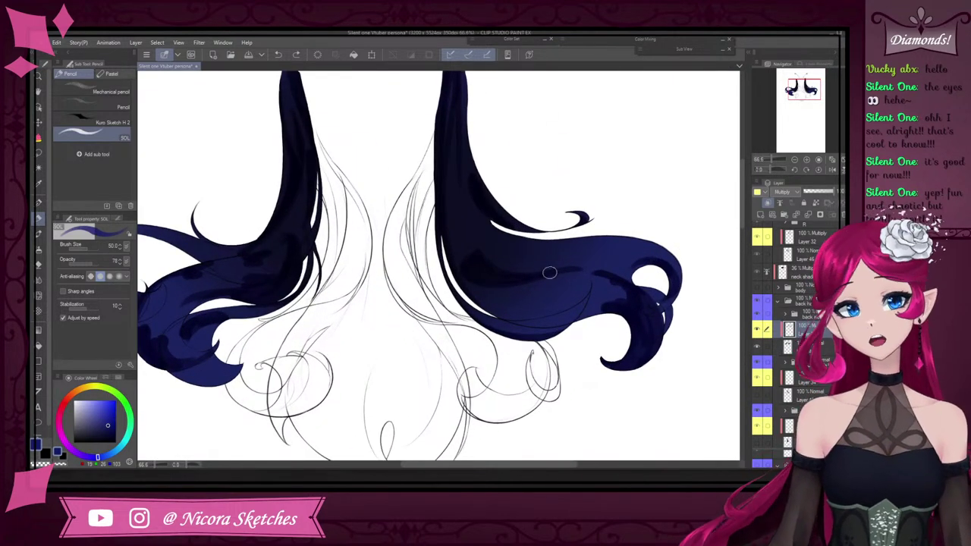
{"action": "scroll", "coordinate": [479, 268], "scroll_direction": "up", "scroll_amount": 2}
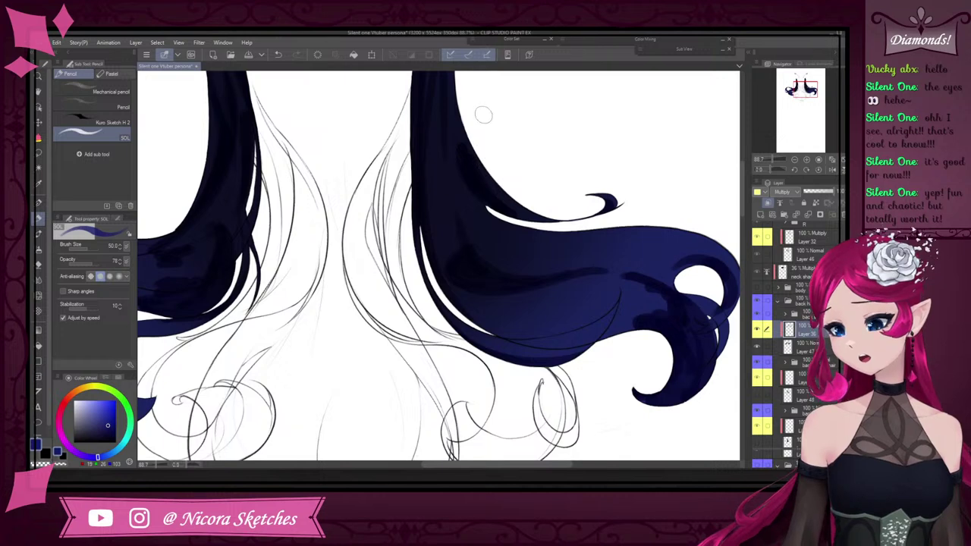
{"action": "scroll", "coordinate": [519, 190], "scroll_direction": "up", "scroll_amount": 2}
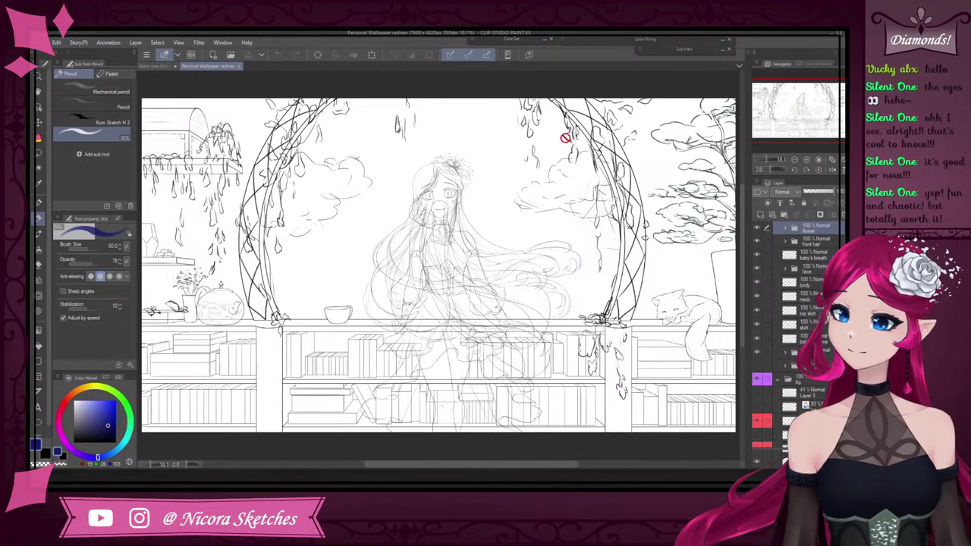
Return to the Vtuber persona drawing and shade the lower underside and inner strands of the lock with the hooked tip
{"action": "left_click", "coordinate": [156, 66]}
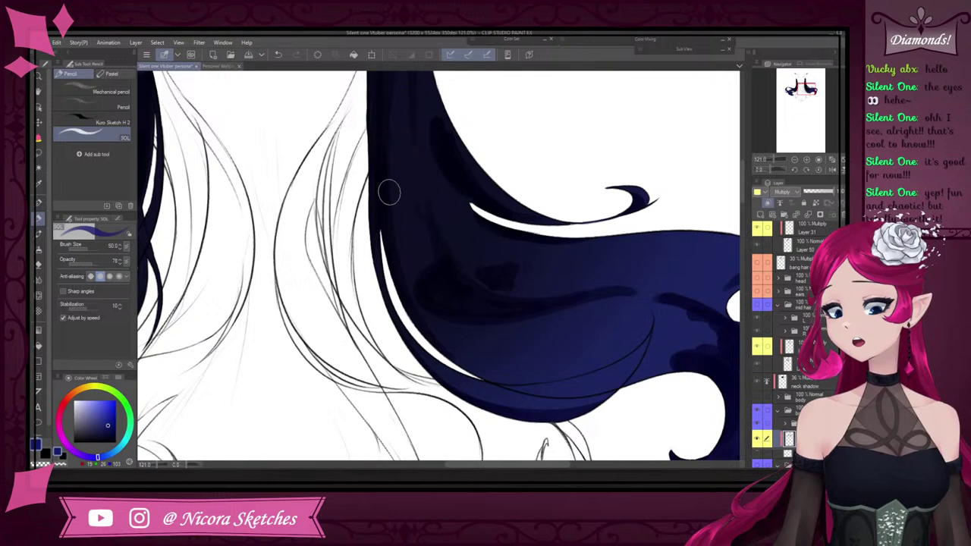
{"action": "scroll", "coordinate": [458, 149], "scroll_direction": "down", "scroll_amount": 6}
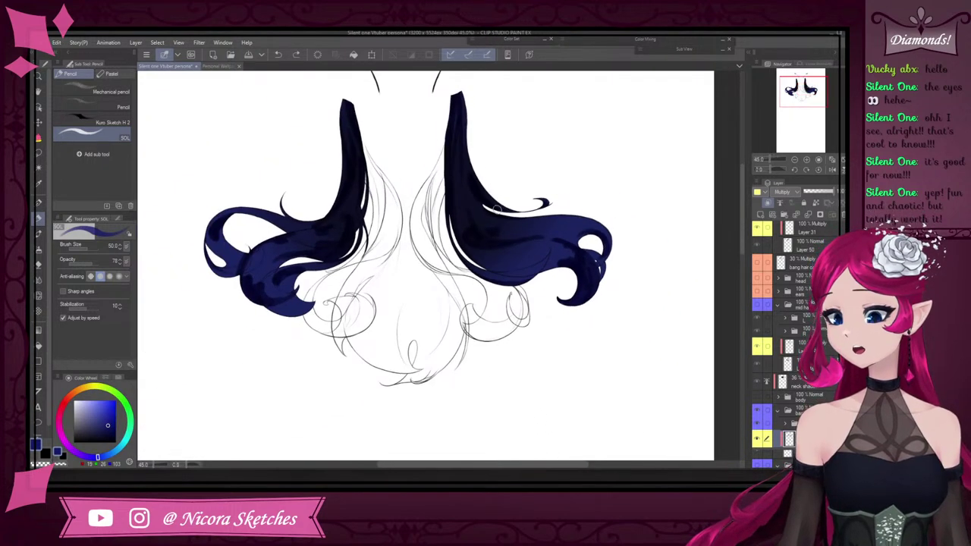
{"action": "scroll", "coordinate": [534, 216], "scroll_direction": "up", "scroll_amount": 5}
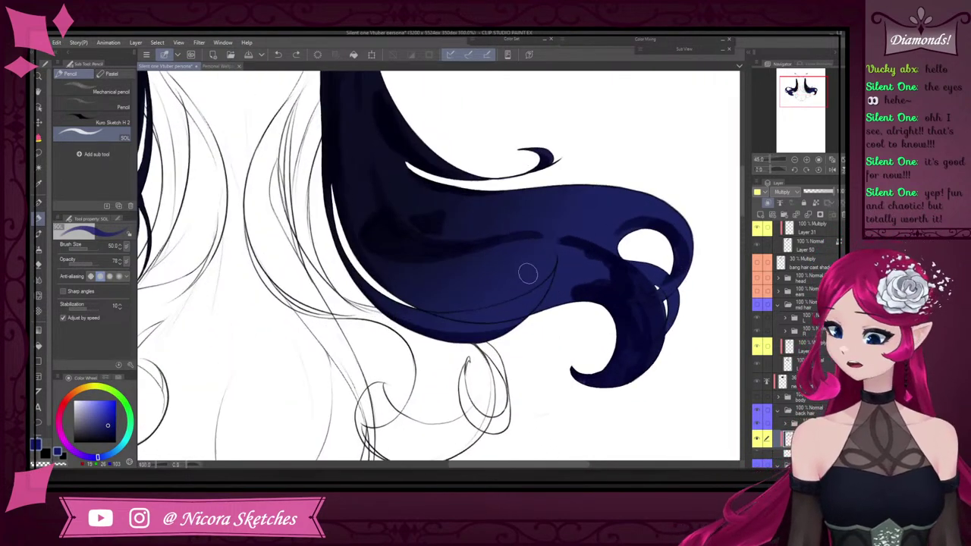
{"action": "left_click_drag", "start_coordinate": [589, 295], "coordinate": [481, 327]}
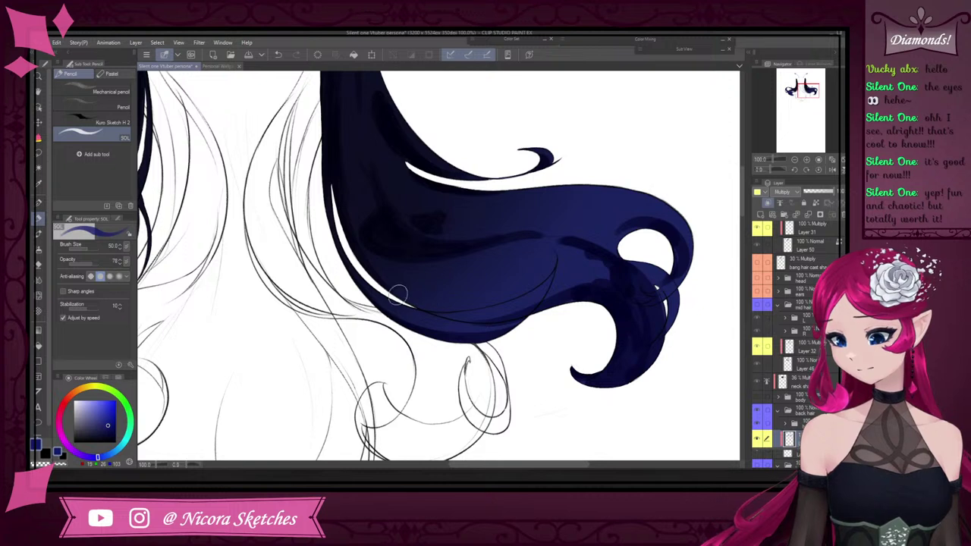
{"action": "mouse_move", "coordinate": [365, 249]}
{"action": "left_mouse_down"}
{"action": "mouse_move", "coordinate": [494, 289]}
{"action": "mouse_move", "coordinate": [456, 297]}
{"action": "mouse_move", "coordinate": [487, 289]}
{"action": "left_mouse_up"}
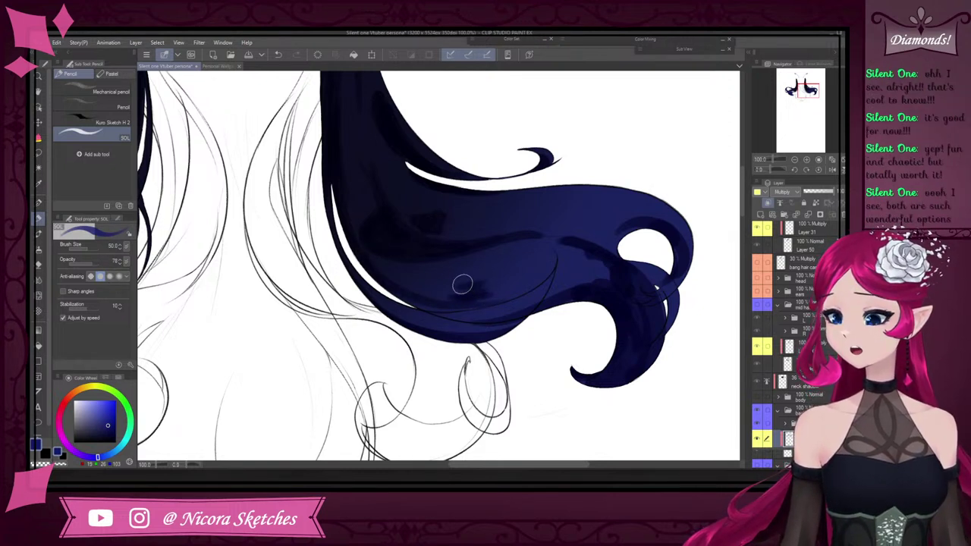
{"action": "key", "text": "ctrl+z"}
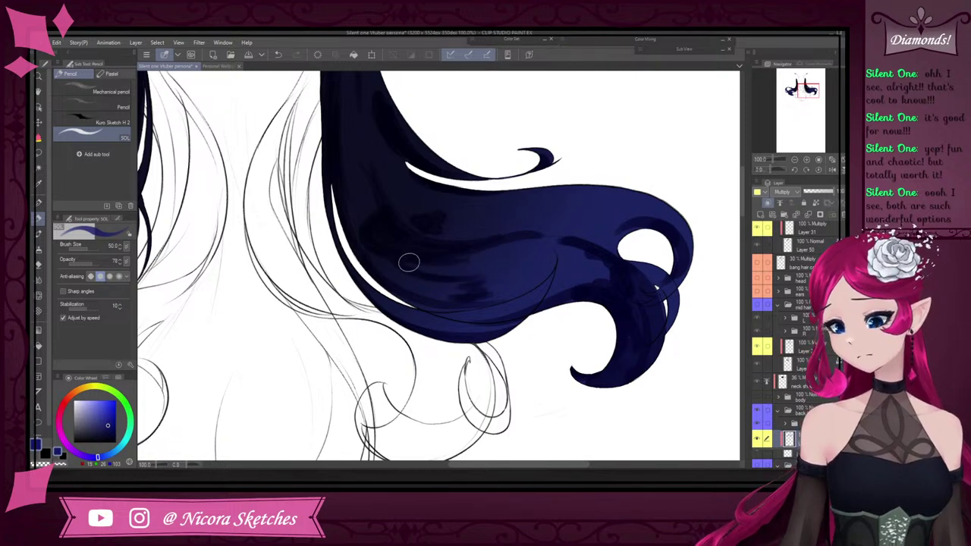
Paint a long curved shadow from above the right lock's small loop back towards the middle of the lock
{"action": "key", "text": "ctrl+0"}
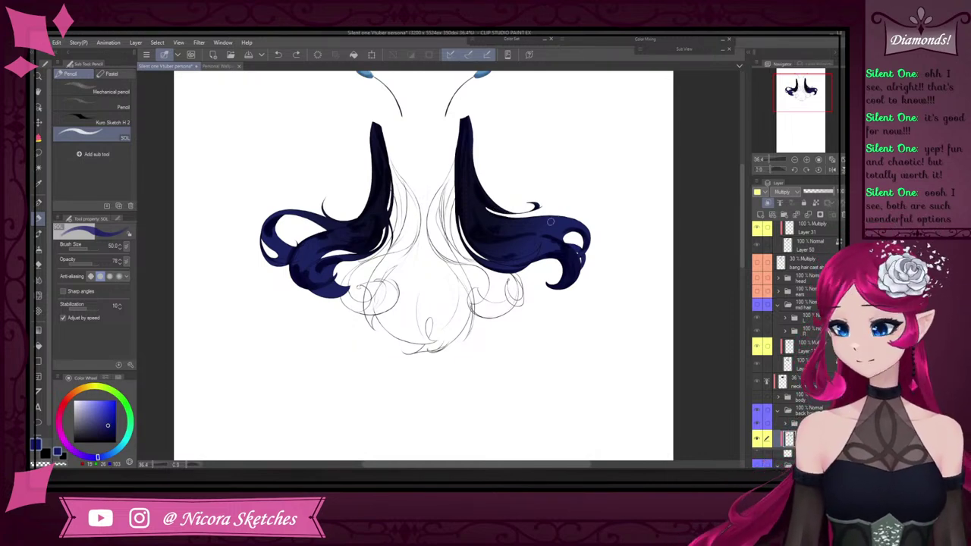
{"action": "scroll", "coordinate": [551, 221], "scroll_direction": "up", "scroll_amount": 5}
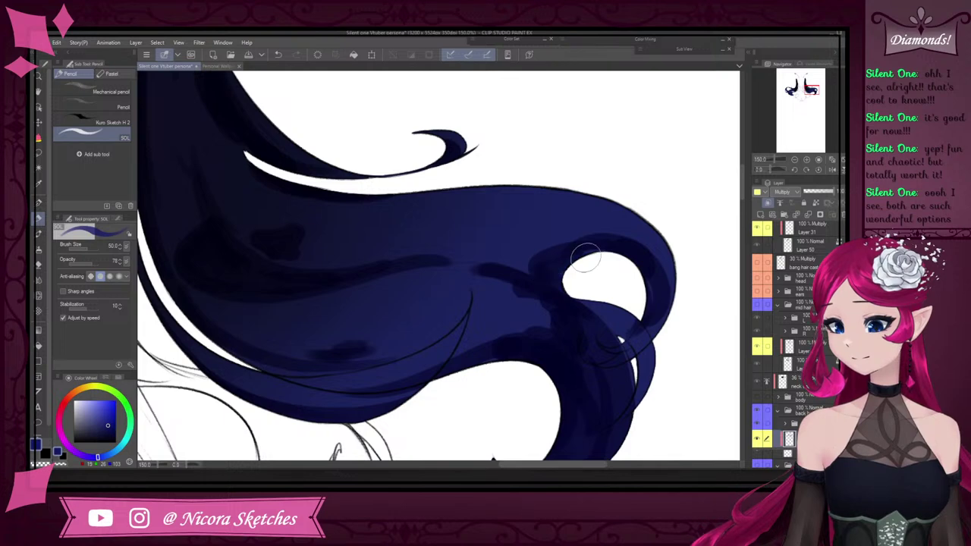
{"action": "left_click_drag", "start_coordinate": [614, 238], "coordinate": [398, 247]}
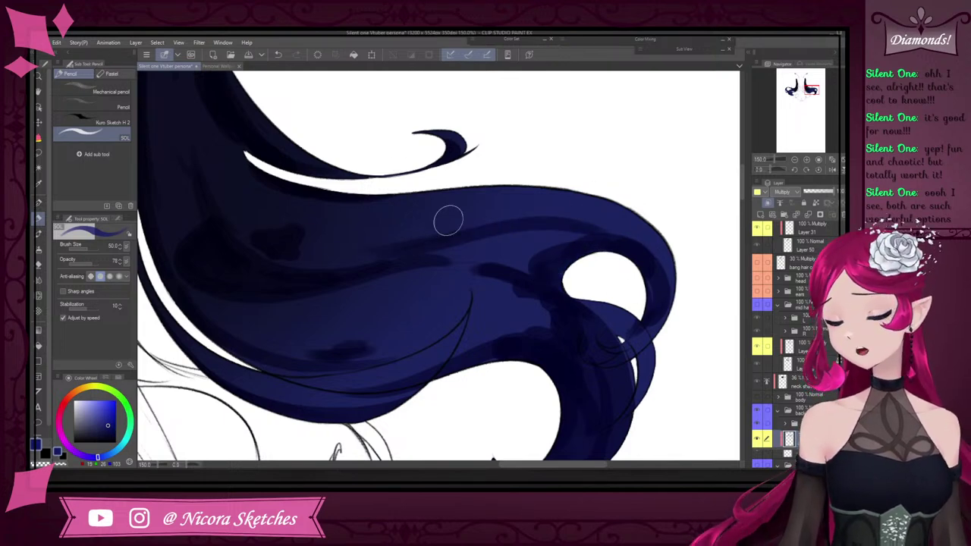
{"action": "scroll", "coordinate": [369, 199], "scroll_direction": "down", "scroll_amount": 5}
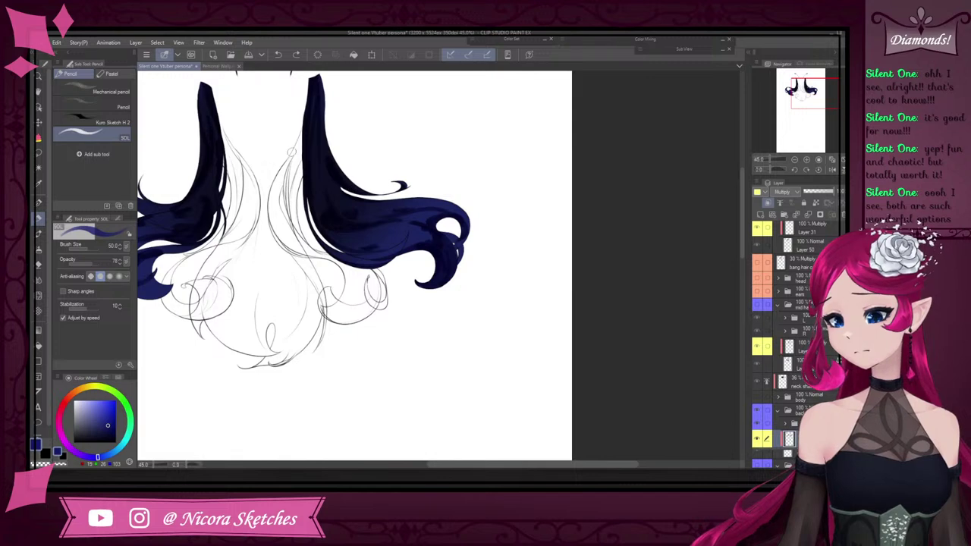
Deepen the shadow along the lower edges of the left hair lock's bottom curl and pointed tip
{"action": "scroll", "coordinate": [368, 168], "scroll_direction": "up", "scroll_amount": 5}
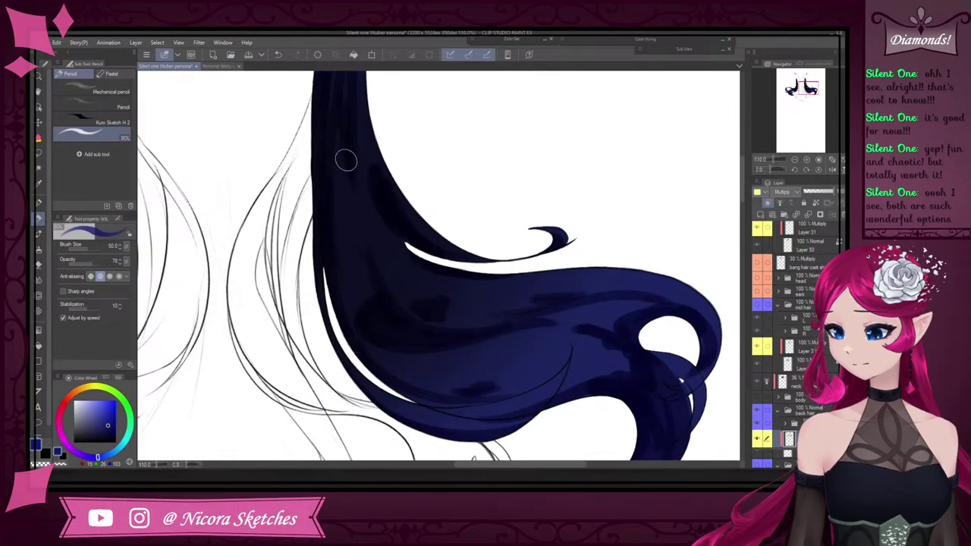
{"action": "scroll", "coordinate": [363, 195], "scroll_direction": "down", "scroll_amount": 5}
{"action": "scroll", "coordinate": [359, 212], "scroll_direction": "up", "scroll_amount": 5}
{"action": "scroll", "coordinate": [359, 213], "scroll_direction": "down", "scroll_amount": 5}
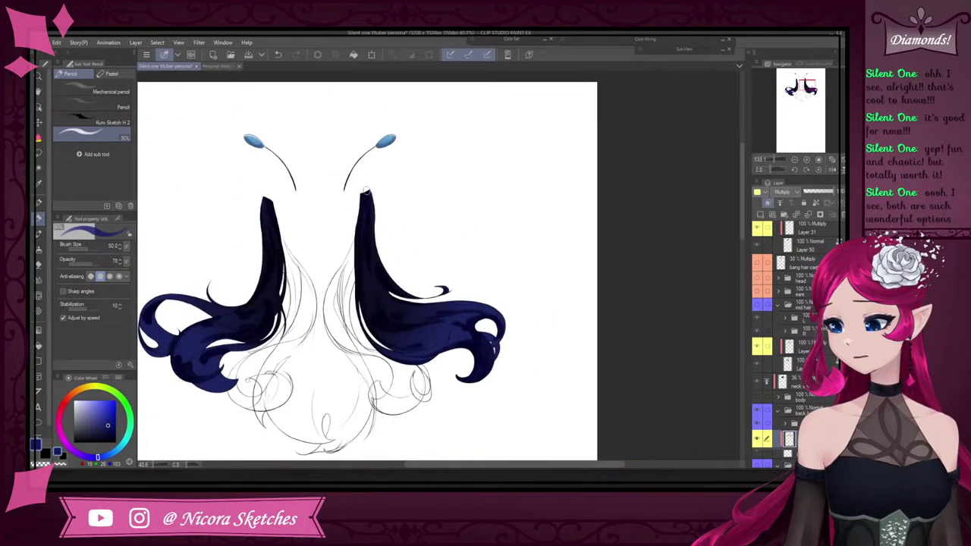
{"action": "scroll", "coordinate": [289, 228], "scroll_direction": "up", "scroll_amount": 5}
{"action": "scroll", "coordinate": [308, 258], "scroll_direction": "down", "scroll_amount": 5}
{"action": "scroll", "coordinate": [370, 357], "scroll_direction": "up", "scroll_amount": 6}
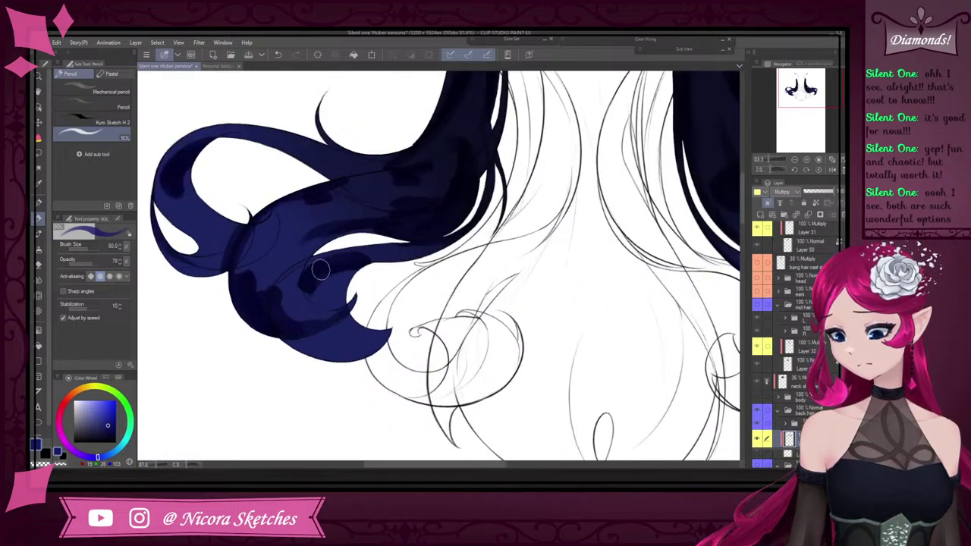
{"action": "left_click_drag", "start_coordinate": [293, 352], "coordinate": [319, 367]}
{"action": "key", "text": "ctrl+z"}
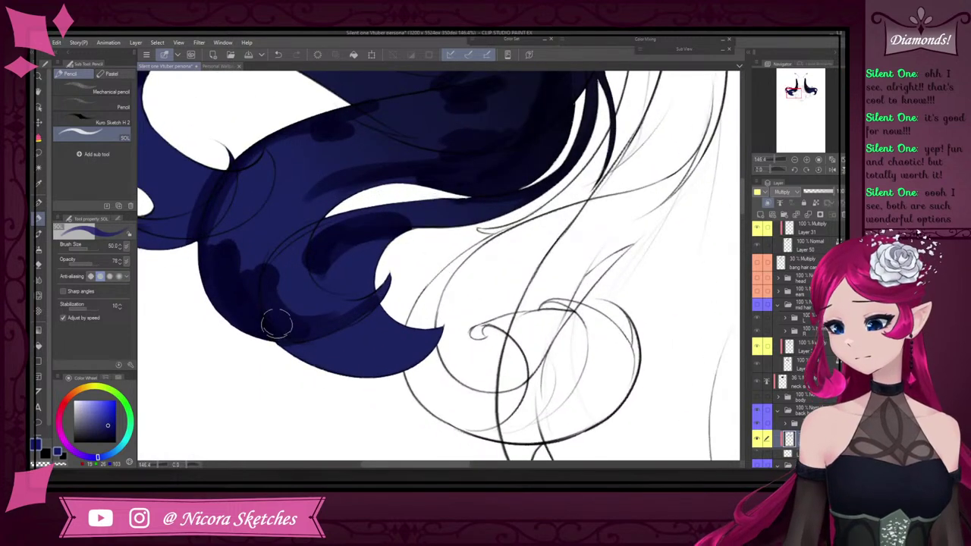
{"action": "mouse_move", "coordinate": [279, 334]}
{"action": "left_mouse_down"}
{"action": "mouse_move", "coordinate": [449, 345]}
{"action": "mouse_move", "coordinate": [448, 318]}
{"action": "left_mouse_up"}
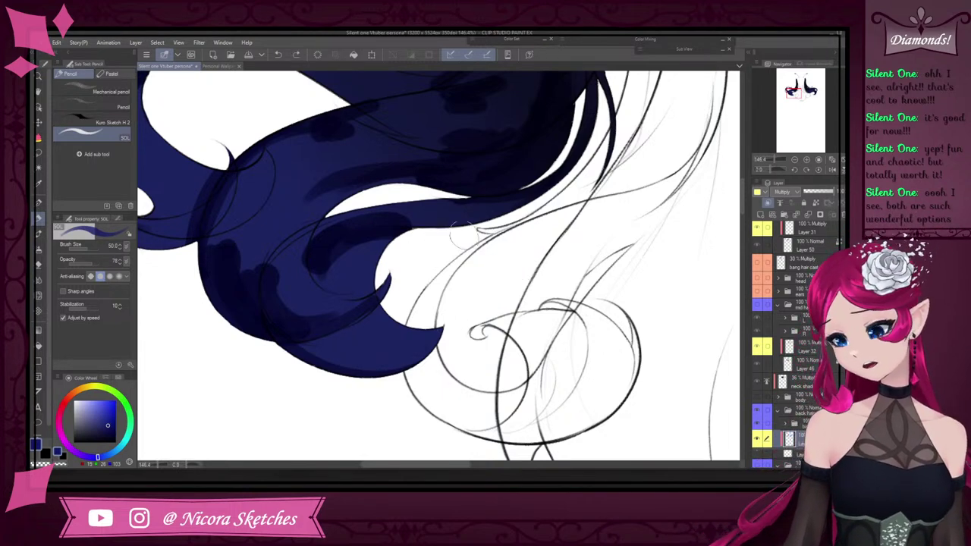
Examine the shading of the outer back hair locks up close and across the whole drawing
{"action": "scroll", "coordinate": [460, 317], "scroll_direction": "down", "scroll_amount": 11}
{"action": "scroll", "coordinate": [465, 297], "scroll_direction": "up", "scroll_amount": 11}
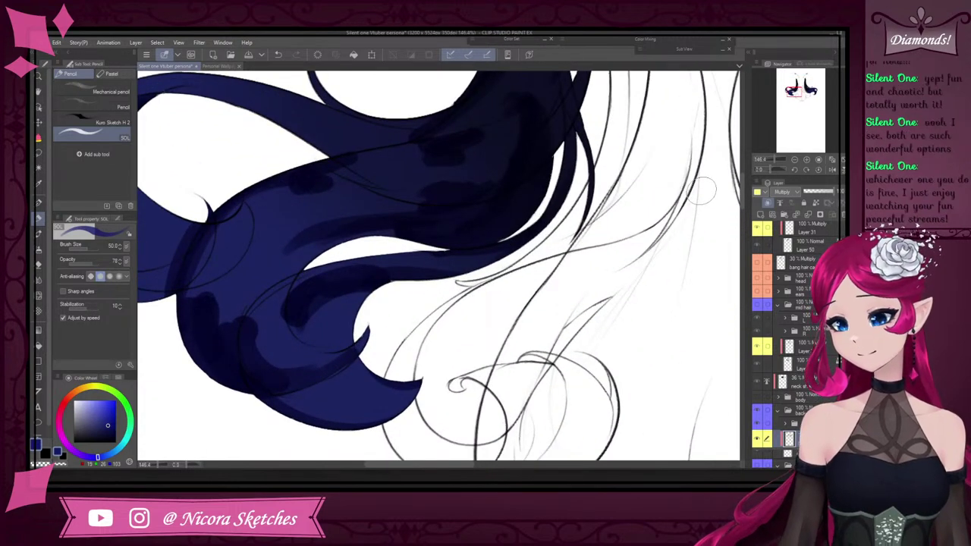
{"action": "scroll", "coordinate": [520, 295], "scroll_direction": "down", "scroll_amount": 11}
{"action": "scroll", "coordinate": [537, 224], "scroll_direction": "up", "scroll_amount": 10}
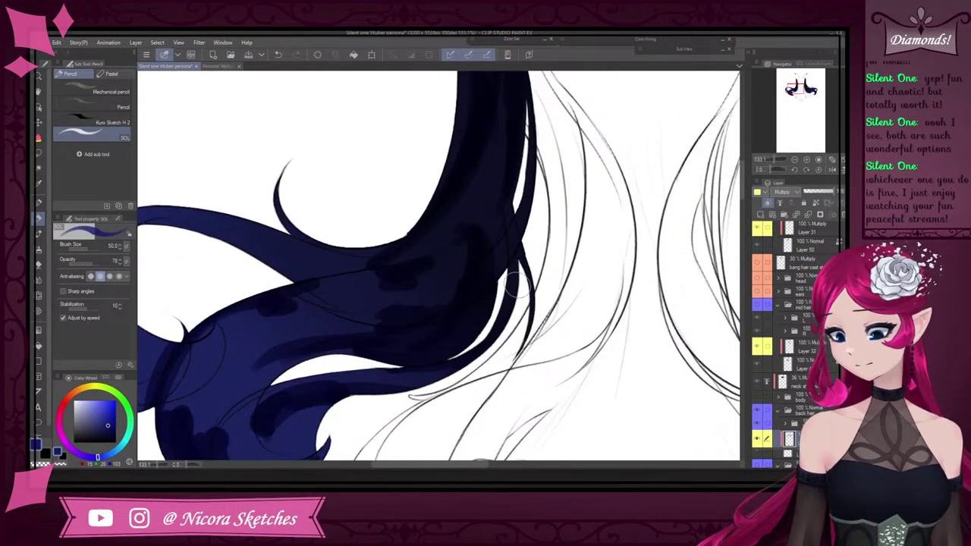
{"action": "scroll", "coordinate": [535, 356], "scroll_direction": "down", "scroll_amount": 5}
{"action": "scroll", "coordinate": [308, 288], "scroll_direction": "up", "scroll_amount": 2}
{"action": "scroll", "coordinate": [307, 288], "scroll_direction": "up", "scroll_amount": 2}
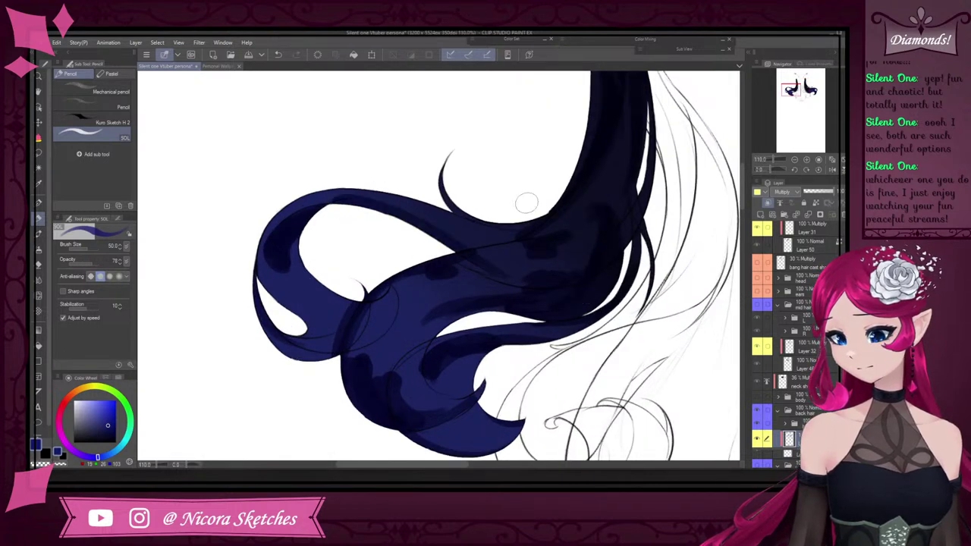
{"action": "scroll", "coordinate": [498, 278], "scroll_direction": "down", "scroll_amount": 4}
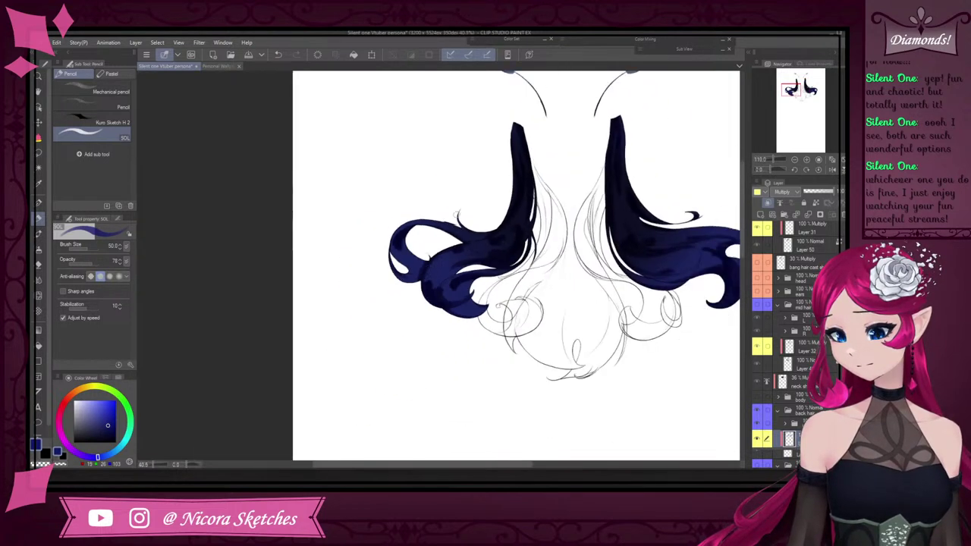
{"action": "scroll", "coordinate": [433, 265], "scroll_direction": "up", "scroll_amount": 5}
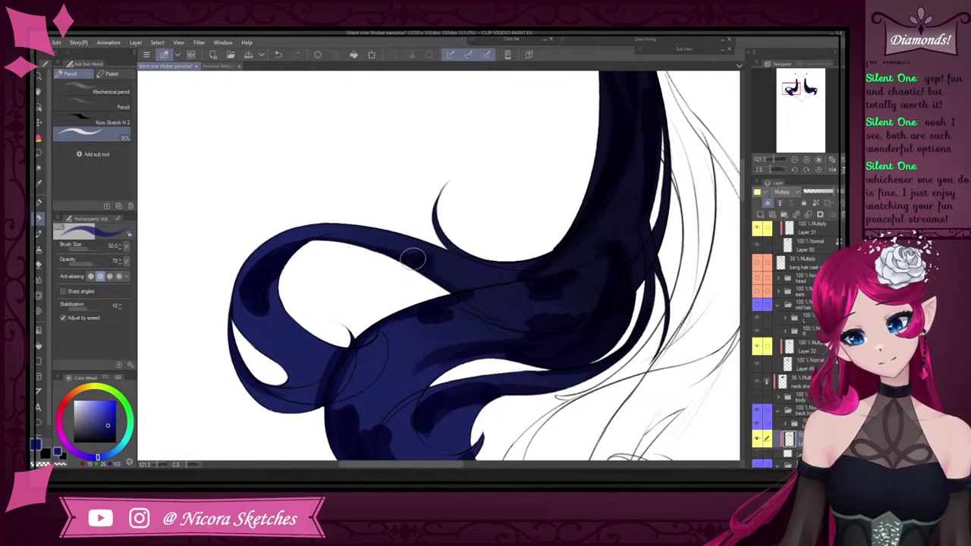
{"action": "scroll", "coordinate": [523, 191], "scroll_direction": "down", "scroll_amount": 5}
{"action": "scroll", "coordinate": [523, 191], "scroll_direction": "up", "scroll_amount": 2}
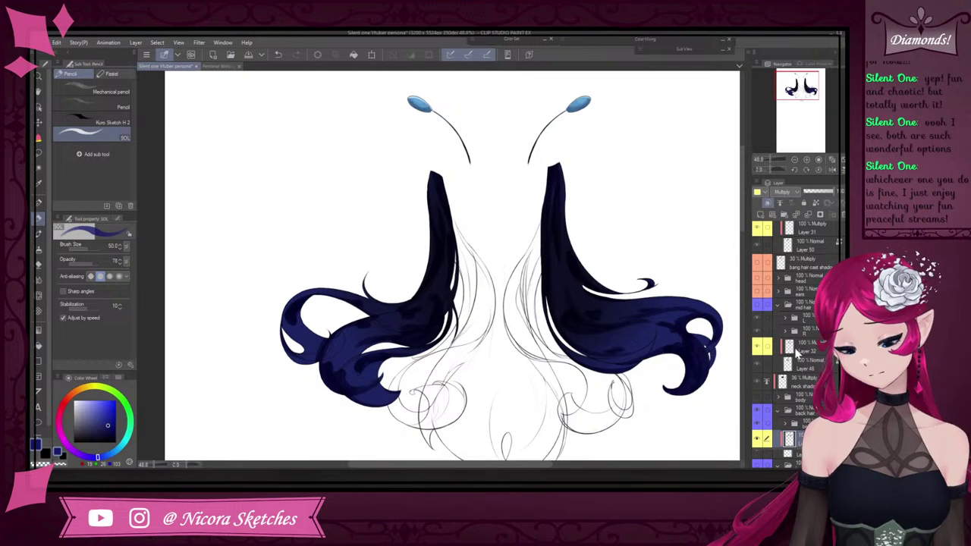
Hide the outer back hair locks, show the middle back locks and select their multiply shading layer
{"action": "scroll", "coordinate": [761, 317], "scroll_direction": "down", "scroll_amount": 3}
{"action": "left_click", "coordinate": [757, 294]}
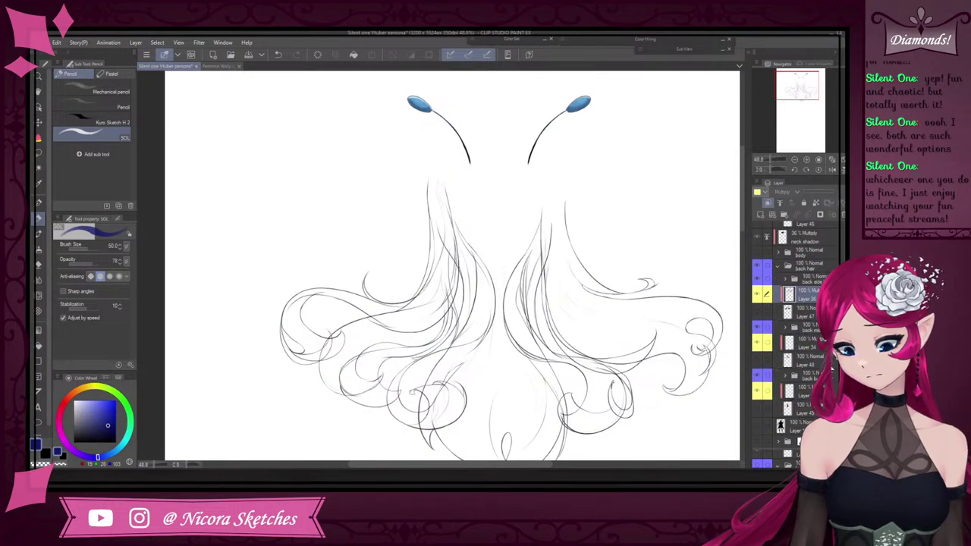
{"action": "left_click", "coordinate": [757, 342]}
{"action": "left_click", "coordinate": [793, 342]}
{"action": "scroll", "coordinate": [533, 274], "scroll_direction": "up", "scroll_amount": 4}
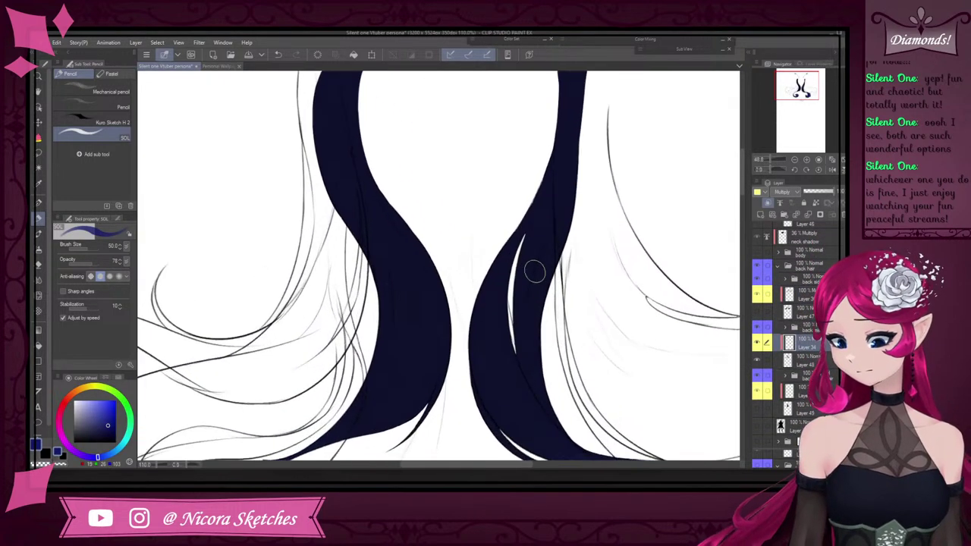
Shade the right middle lock's upper length with long strokes around its narrow gap and along its outer strand
{"action": "mouse_move", "coordinate": [518, 249]}
{"action": "left_mouse_down"}
{"action": "mouse_move", "coordinate": [491, 319]}
{"action": "mouse_move", "coordinate": [503, 272]}
{"action": "mouse_move", "coordinate": [496, 306]}
{"action": "mouse_move", "coordinate": [506, 348]}
{"action": "mouse_move", "coordinate": [497, 289]}
{"action": "mouse_move", "coordinate": [486, 330]}
{"action": "mouse_move", "coordinate": [498, 381]}
{"action": "mouse_move", "coordinate": [487, 331]}
{"action": "mouse_move", "coordinate": [513, 399]}
{"action": "mouse_move", "coordinate": [493, 371]}
{"action": "mouse_move", "coordinate": [534, 405]}
{"action": "mouse_move", "coordinate": [501, 345]}
{"action": "mouse_move", "coordinate": [516, 398]}
{"action": "left_mouse_up"}
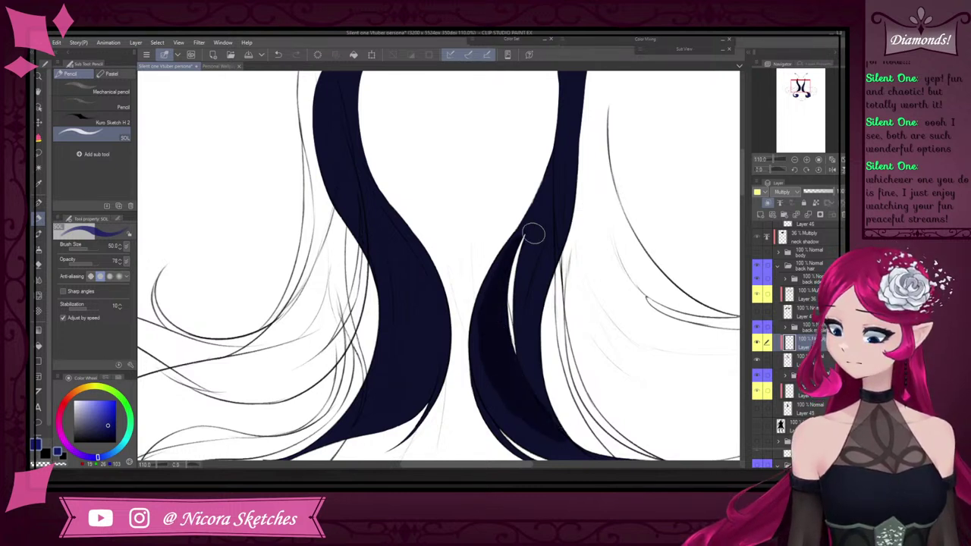
{"action": "mouse_move", "coordinate": [527, 190]}
{"action": "left_mouse_down"}
{"action": "mouse_move", "coordinate": [555, 221]}
{"action": "mouse_move", "coordinate": [554, 244]}
{"action": "left_mouse_up"}
{"action": "left_click_drag", "start_coordinate": [574, 107], "coordinate": [539, 322]}
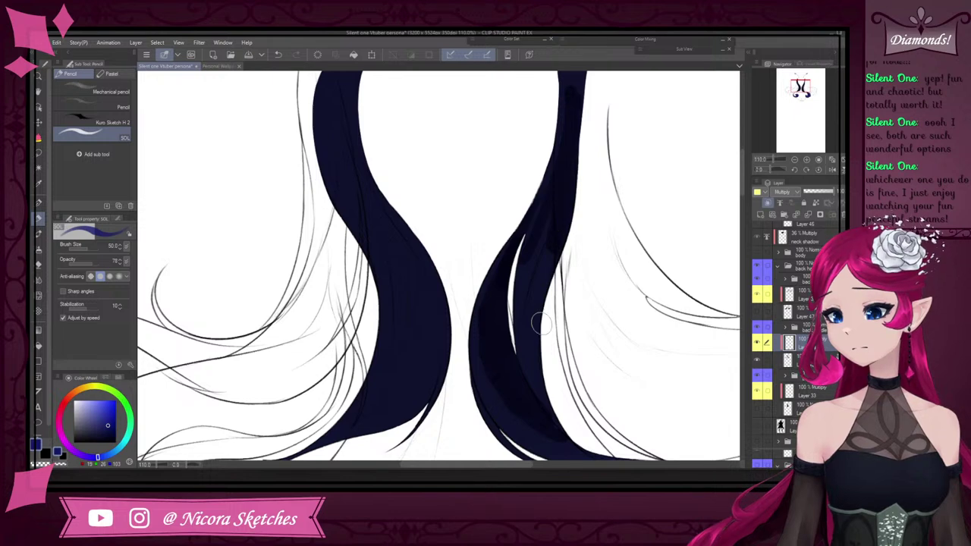
{"action": "left_click_drag", "start_coordinate": [574, 169], "coordinate": [539, 373]}
{"action": "scroll", "coordinate": [575, 249], "scroll_direction": "down", "scroll_amount": 4}
{"action": "scroll", "coordinate": [575, 231], "scroll_direction": "up", "scroll_amount": 4}
{"action": "scroll", "coordinate": [573, 152], "scroll_direction": "down", "scroll_amount": 3}
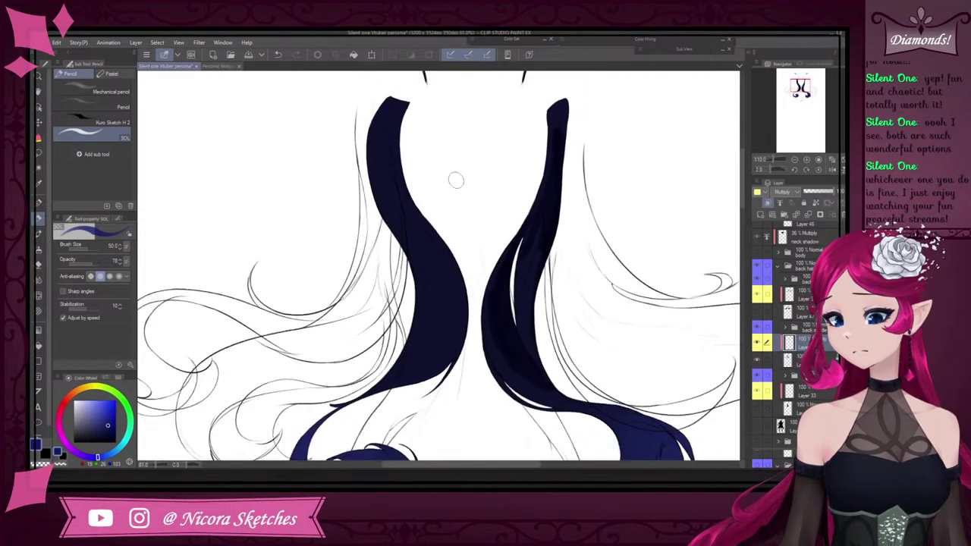
{"action": "scroll", "coordinate": [413, 80], "scroll_direction": "up", "scroll_amount": 2}
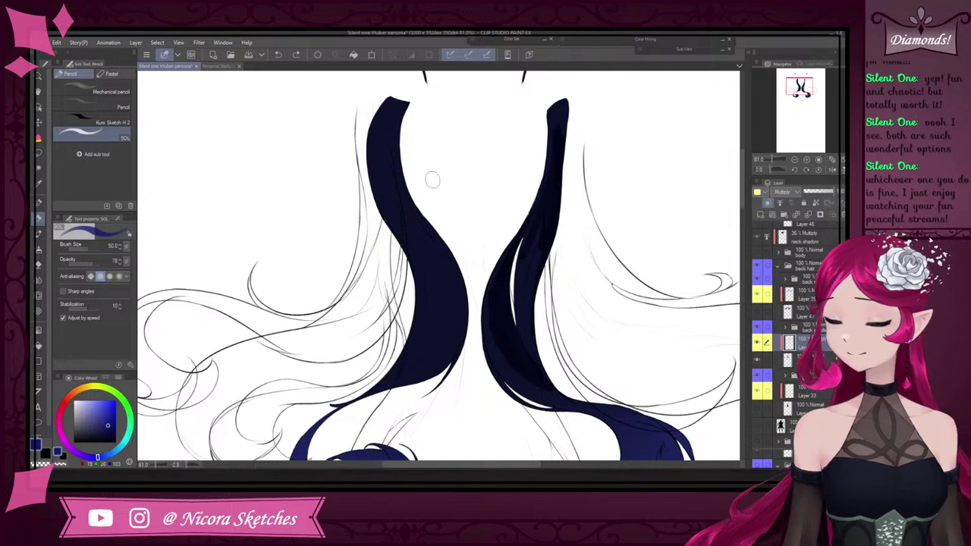
{"action": "scroll", "coordinate": [586, 211], "scroll_direction": "down", "scroll_amount": 4}
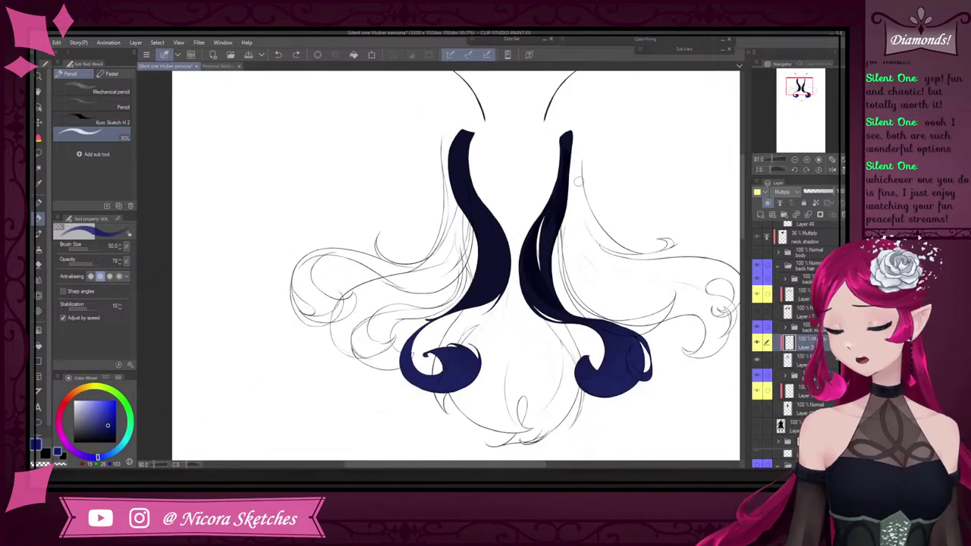
Paint a shadow along the inner edge of the right middle lock where it bends down into its curl
{"action": "scroll", "coordinate": [613, 349], "scroll_direction": "up", "scroll_amount": 3}
{"action": "left_click_drag", "start_coordinate": [613, 349], "coordinate": [602, 282]}
{"action": "scroll", "coordinate": [603, 281], "scroll_direction": "up", "scroll_amount": 9}
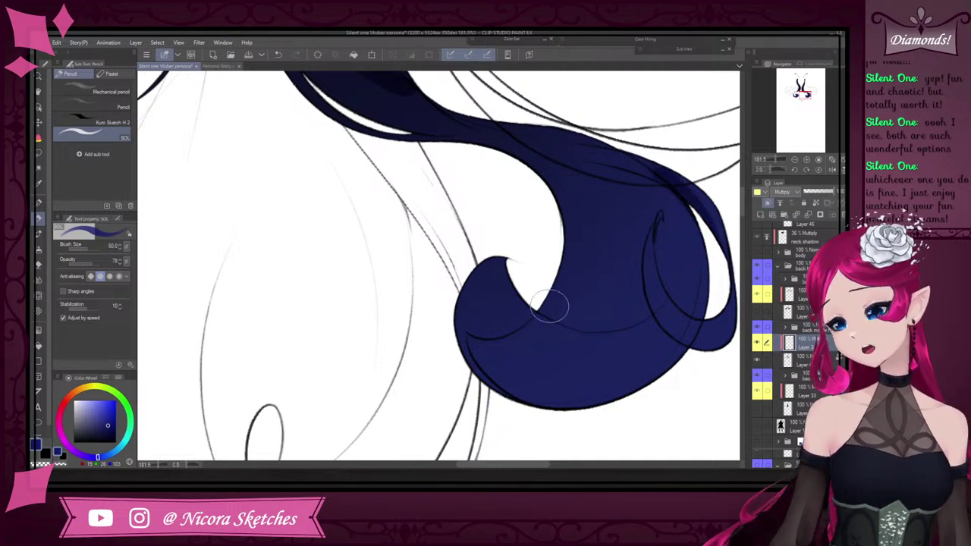
{"action": "mouse_move", "coordinate": [443, 141]}
{"action": "left_mouse_down"}
{"action": "mouse_move", "coordinate": [483, 142]}
{"action": "mouse_move", "coordinate": [559, 270]}
{"action": "left_mouse_up"}
{"action": "left_click_drag", "start_coordinate": [568, 203], "coordinate": [554, 291]}
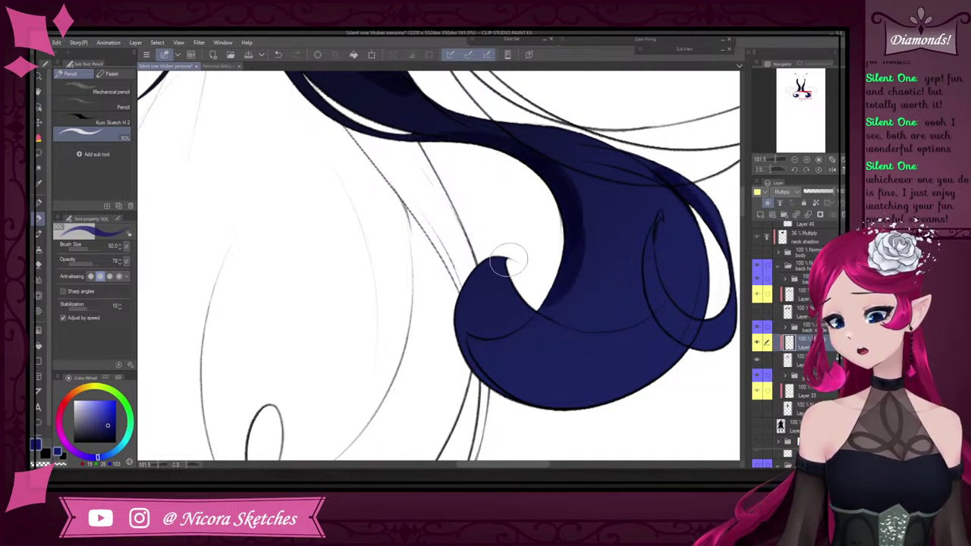
Paint an uneven shadow across the broad middle of the right curl towards its small loop, undoing and redrawing the strokes
{"action": "mouse_move", "coordinate": [565, 195]}
{"action": "left_mouse_down"}
{"action": "mouse_move", "coordinate": [581, 262]}
{"action": "mouse_move", "coordinate": [591, 243]}
{"action": "mouse_move", "coordinate": [603, 251]}
{"action": "mouse_move", "coordinate": [633, 228]}
{"action": "mouse_move", "coordinate": [624, 199]}
{"action": "mouse_move", "coordinate": [662, 270]}
{"action": "mouse_move", "coordinate": [626, 182]}
{"action": "mouse_move", "coordinate": [668, 287]}
{"action": "left_mouse_up"}
{"action": "key", "text": "ctrl+z"}
{"action": "key", "text": "ctrl+z"}
{"action": "mouse_move", "coordinate": [580, 152]}
{"action": "left_mouse_down"}
{"action": "mouse_move", "coordinate": [655, 186]}
{"action": "mouse_move", "coordinate": [672, 264]}
{"action": "mouse_move", "coordinate": [678, 225]}
{"action": "mouse_move", "coordinate": [669, 273]}
{"action": "left_mouse_up"}
{"action": "key", "text": "ctrl+z"}
{"action": "mouse_move", "coordinate": [651, 181]}
{"action": "left_mouse_down"}
{"action": "mouse_move", "coordinate": [702, 244]}
{"action": "mouse_move", "coordinate": [634, 137]}
{"action": "mouse_move", "coordinate": [686, 260]}
{"action": "mouse_move", "coordinate": [674, 282]}
{"action": "left_mouse_up"}
Shade the hooked tip and bottom edge of the right curl, redoing the stroke along the underside
{"action": "scroll", "coordinate": [627, 306], "scroll_direction": "down", "scroll_amount": 4}
{"action": "scroll", "coordinate": [641, 308], "scroll_direction": "up", "scroll_amount": 1}
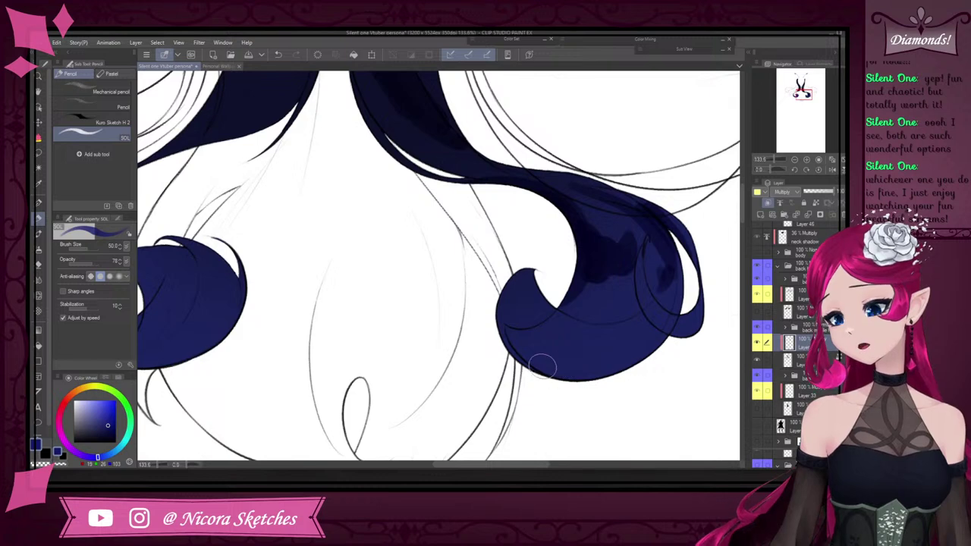
{"action": "mouse_move", "coordinate": [543, 367]}
{"action": "left_mouse_down"}
{"action": "mouse_move", "coordinate": [535, 349]}
{"action": "mouse_move", "coordinate": [597, 364]}
{"action": "mouse_move", "coordinate": [680, 310]}
{"action": "left_mouse_up"}
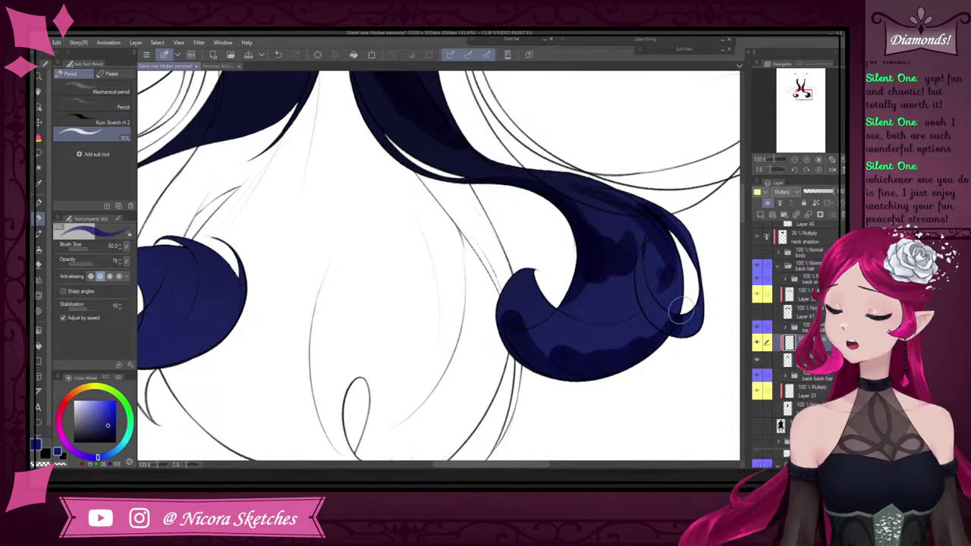
{"action": "key", "text": "ctrl+z"}
{"action": "scroll", "coordinate": [637, 319], "scroll_direction": "down", "scroll_amount": 2}
{"action": "scroll", "coordinate": [629, 341], "scroll_direction": "up", "scroll_amount": 2}
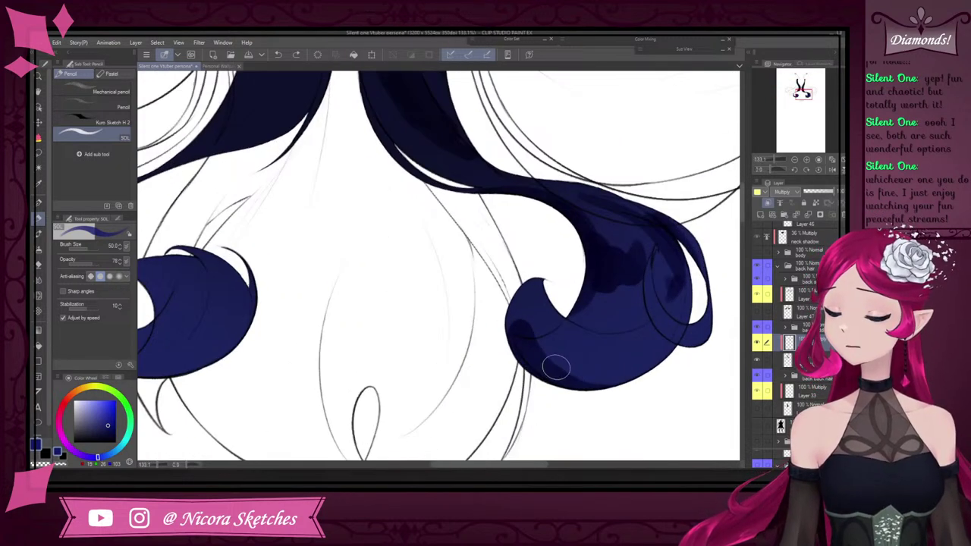
{"action": "mouse_move", "coordinate": [556, 367]}
{"action": "left_mouse_down"}
{"action": "mouse_move", "coordinate": [565, 355]}
{"action": "mouse_move", "coordinate": [665, 363]}
{"action": "left_mouse_up"}
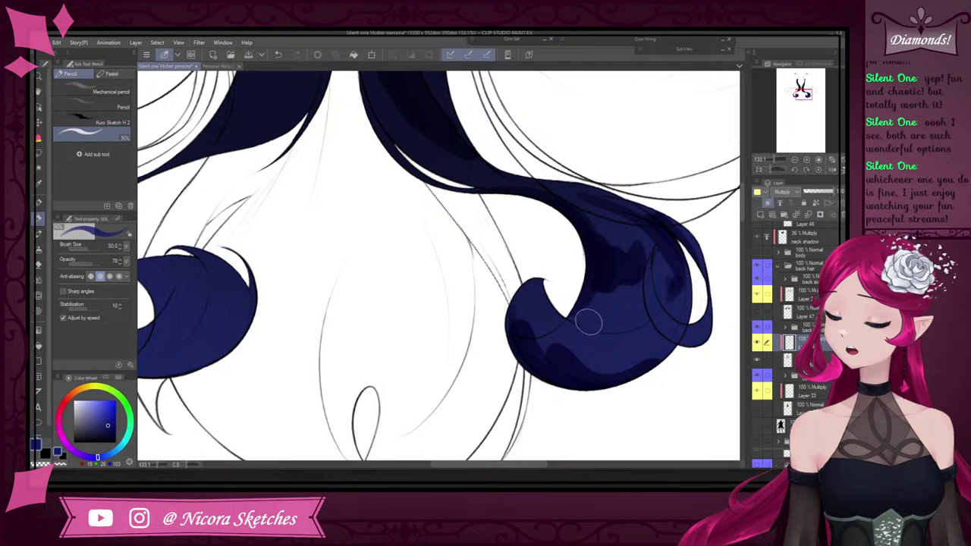
Paint a curved shadow through the middle of the left lock's curl and along its upper edge to the small hooked end
{"action": "scroll", "coordinate": [589, 323], "scroll_direction": "down", "scroll_amount": 2}
{"action": "scroll", "coordinate": [392, 295], "scroll_direction": "up", "scroll_amount": 3}
{"action": "left_click_drag", "start_coordinate": [427, 236], "coordinate": [328, 369]}
{"action": "left_click_drag", "start_coordinate": [346, 224], "coordinate": [415, 319]}
{"action": "key", "text": "ctrl+z"}
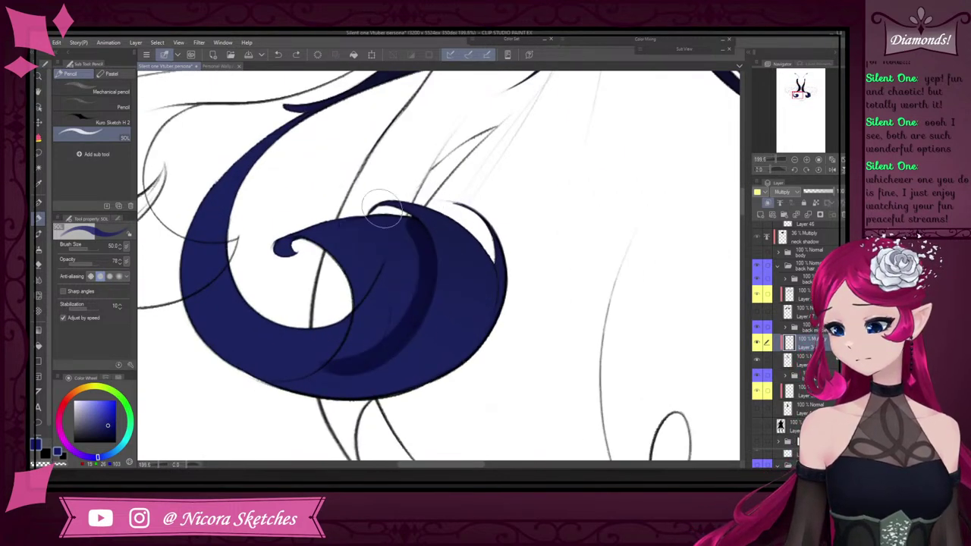
{"action": "left_click_drag", "start_coordinate": [358, 224], "coordinate": [416, 308]}
{"action": "mouse_move", "coordinate": [404, 226]}
{"action": "left_mouse_down"}
{"action": "mouse_move", "coordinate": [418, 262]}
{"action": "mouse_move", "coordinate": [403, 230]}
{"action": "left_mouse_up"}
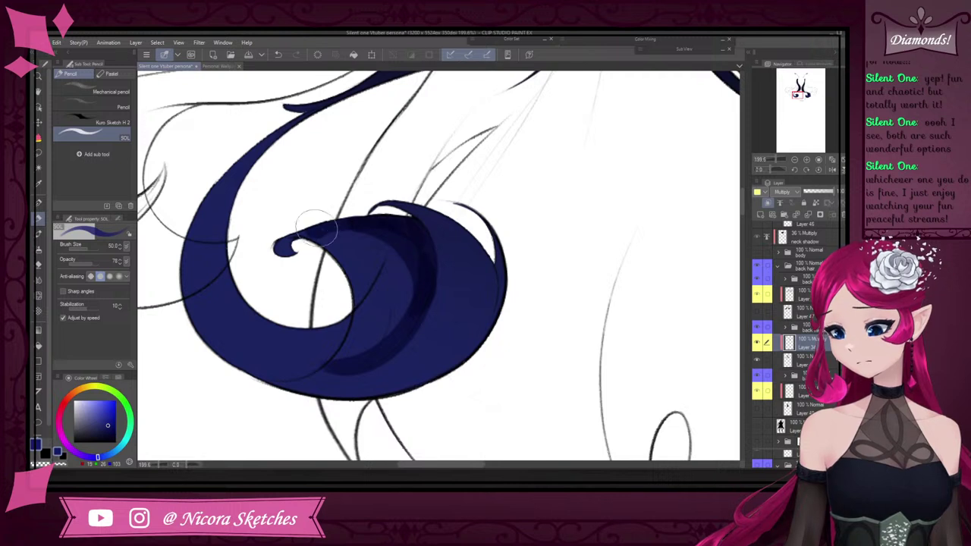
{"action": "left_click_drag", "start_coordinate": [337, 231], "coordinate": [418, 303]}
{"action": "left_click_drag", "start_coordinate": [291, 255], "coordinate": [299, 244]}
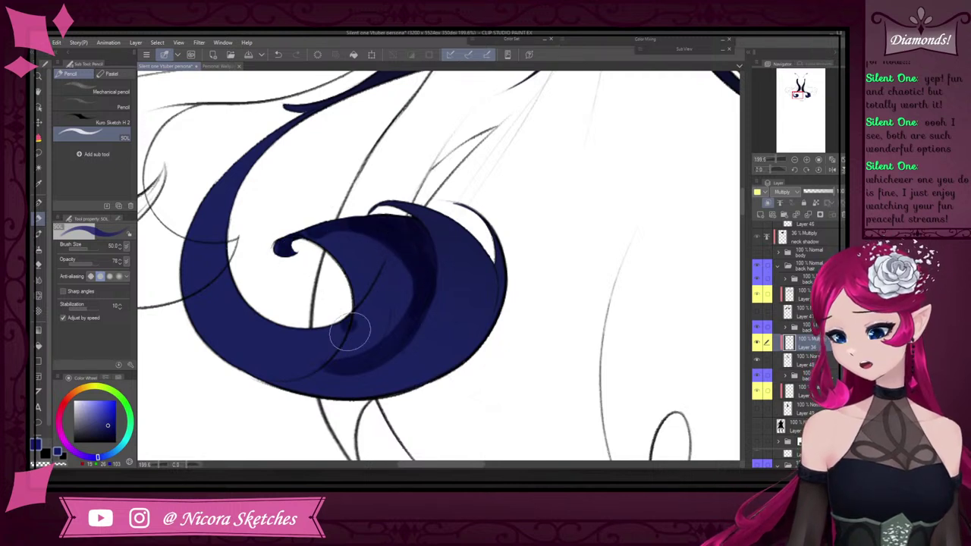
Shade the outer sweep of the left curl and the rounded underside on its opposite side
{"action": "mouse_move", "coordinate": [347, 329]}
{"action": "left_mouse_down"}
{"action": "mouse_move", "coordinate": [193, 280]}
{"action": "mouse_move", "coordinate": [270, 173]}
{"action": "left_mouse_up"}
{"action": "left_click_drag", "start_coordinate": [271, 311], "coordinate": [258, 144]}
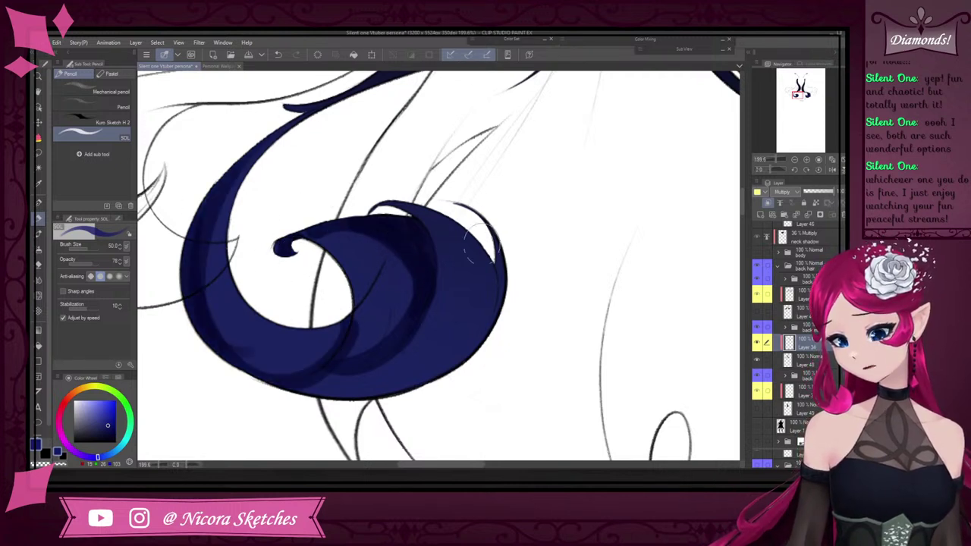
{"action": "mouse_move", "coordinate": [372, 383]}
{"action": "left_mouse_down"}
{"action": "mouse_move", "coordinate": [474, 356]}
{"action": "mouse_move", "coordinate": [443, 323]}
{"action": "mouse_move", "coordinate": [405, 368]}
{"action": "mouse_move", "coordinate": [369, 389]}
{"action": "mouse_move", "coordinate": [459, 326]}
{"action": "mouse_move", "coordinate": [443, 368]}
{"action": "mouse_move", "coordinate": [460, 345]}
{"action": "left_mouse_up"}
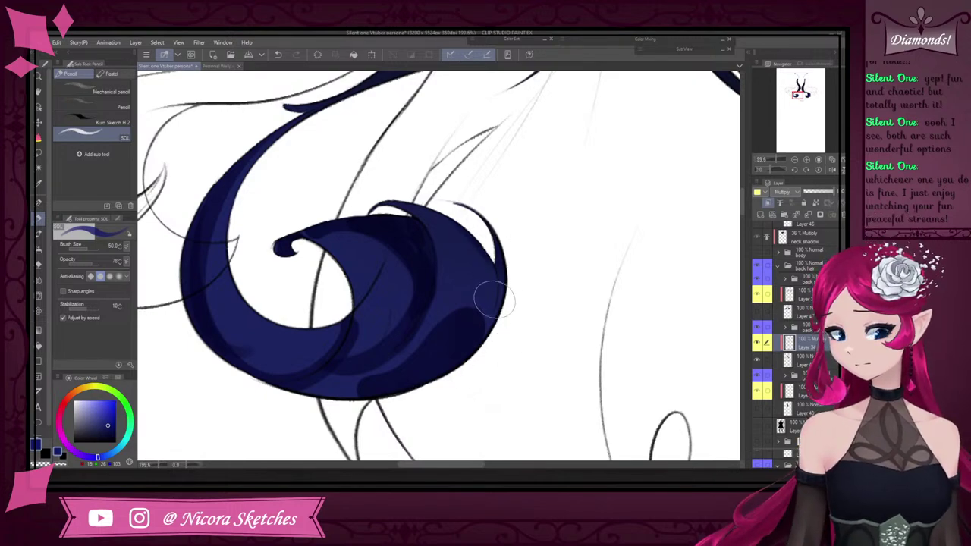
Shade the long upper body of the left middle lock along its edges and down to its lower bend
{"action": "scroll", "coordinate": [493, 273], "scroll_direction": "down", "scroll_amount": 3}
{"action": "scroll", "coordinate": [386, 247], "scroll_direction": "up", "scroll_amount": 3}
{"action": "scroll", "coordinate": [478, 199], "scroll_direction": "down", "scroll_amount": 4}
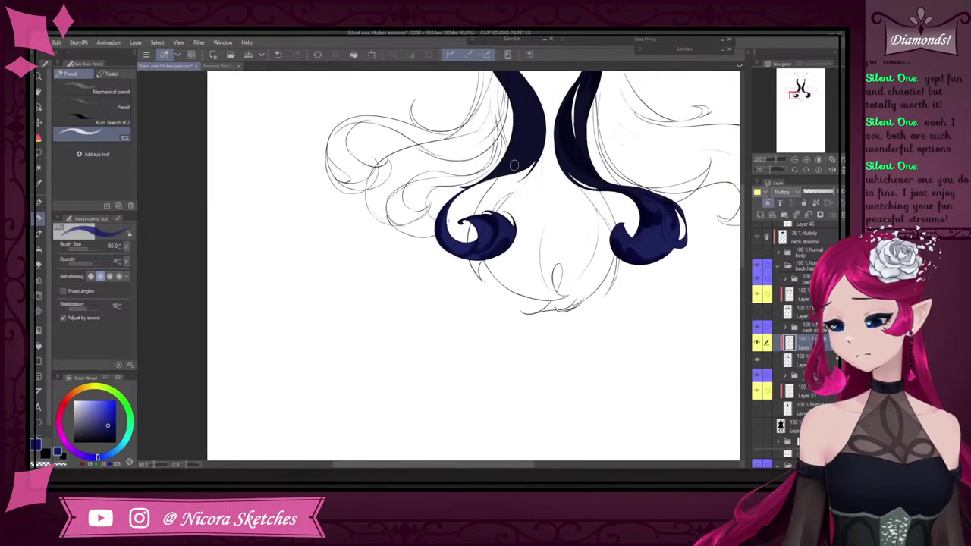
{"action": "scroll", "coordinate": [514, 165], "scroll_direction": "up", "scroll_amount": 2}
{"action": "scroll", "coordinate": [383, 284], "scroll_direction": "down", "scroll_amount": 3}
{"action": "scroll", "coordinate": [410, 119], "scroll_direction": "up", "scroll_amount": 1}
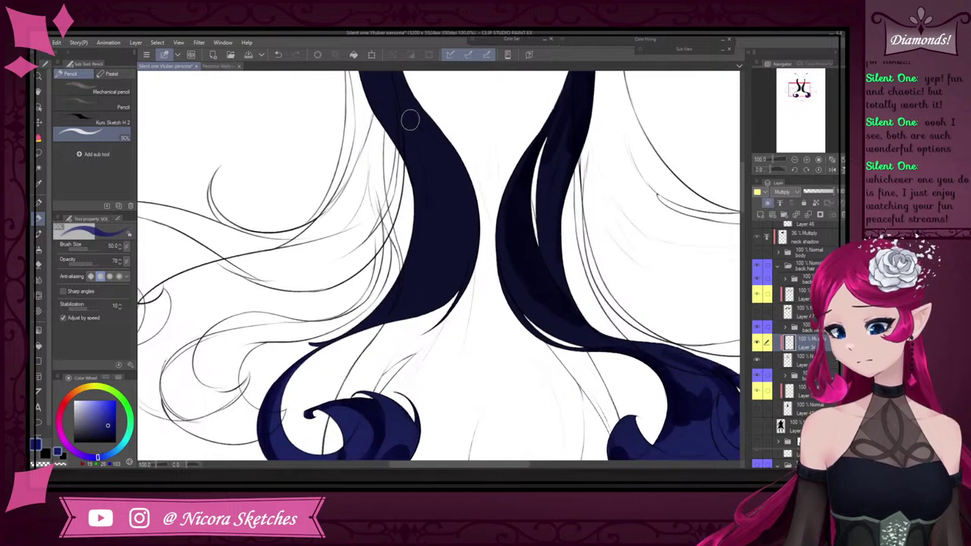
{"action": "key", "text": "ctrl+z"}
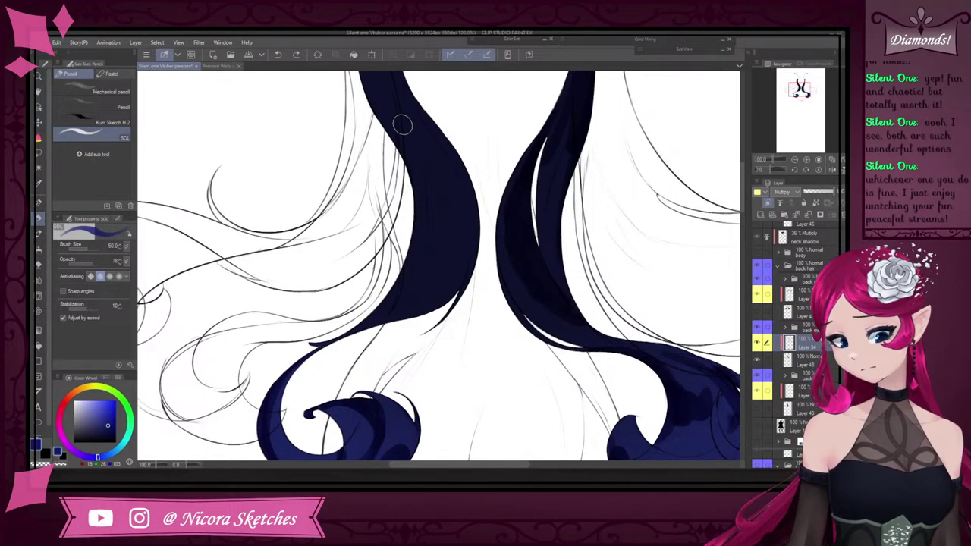
{"action": "left_click_drag", "start_coordinate": [379, 91], "coordinate": [416, 208]}
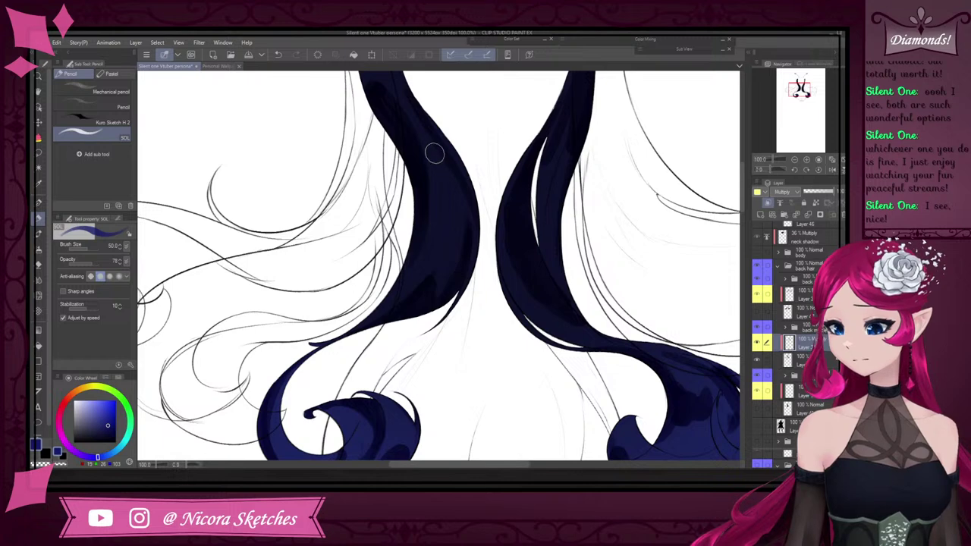
{"action": "scroll", "coordinate": [441, 234], "scroll_direction": "down", "scroll_amount": 5}
{"action": "scroll", "coordinate": [436, 158], "scroll_direction": "up", "scroll_amount": 3}
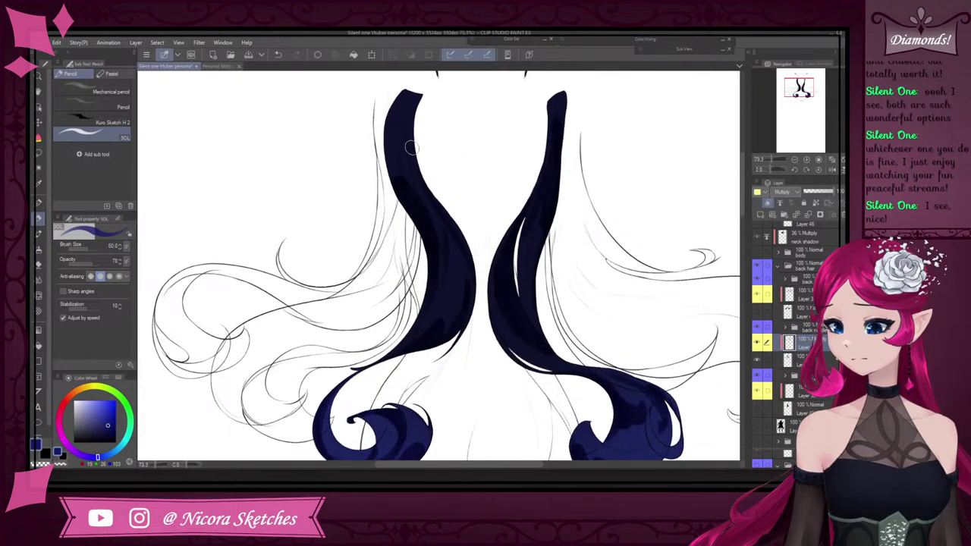
{"action": "scroll", "coordinate": [565, 264], "scroll_direction": "down", "scroll_amount": 2}
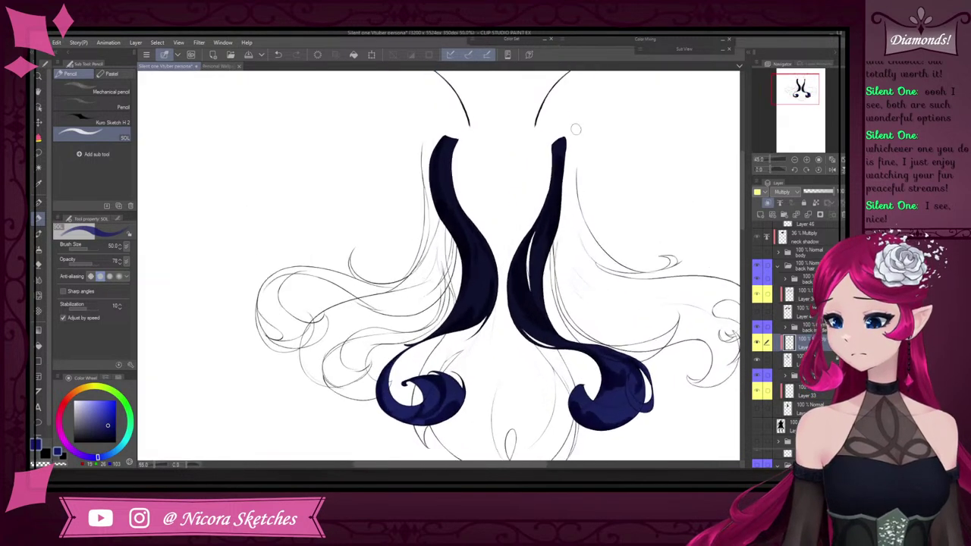
Show and select the solid black background layer, and lower its opacity until the backdrop is dark grey
{"action": "scroll", "coordinate": [793, 457], "scroll_direction": "down", "scroll_amount": 3}
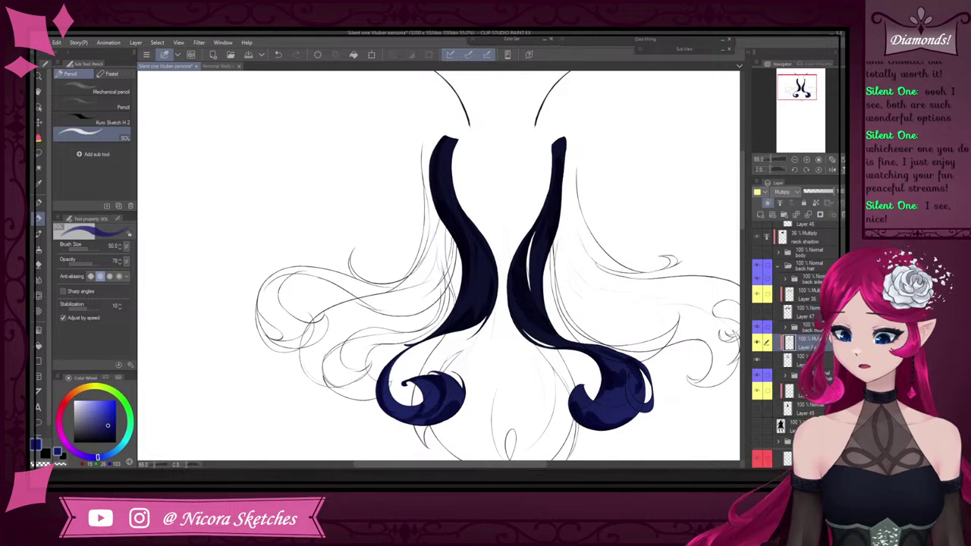
{"action": "scroll", "coordinate": [793, 440], "scroll_direction": "down", "scroll_amount": 3}
{"action": "scroll", "coordinate": [793, 440], "scroll_direction": "up", "scroll_amount": 5}
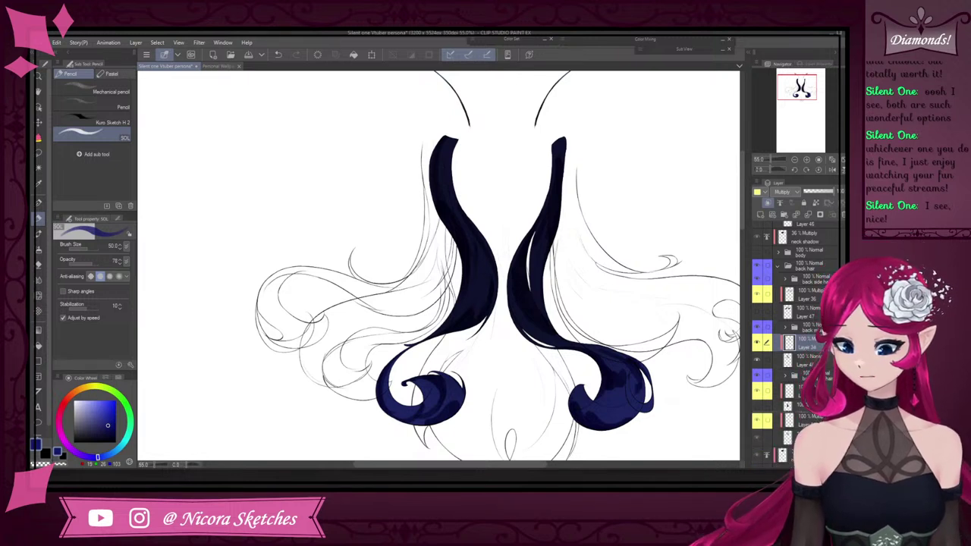
{"action": "scroll", "coordinate": [793, 440], "scroll_direction": "down", "scroll_amount": 5}
{"action": "left_click", "coordinate": [757, 442]}
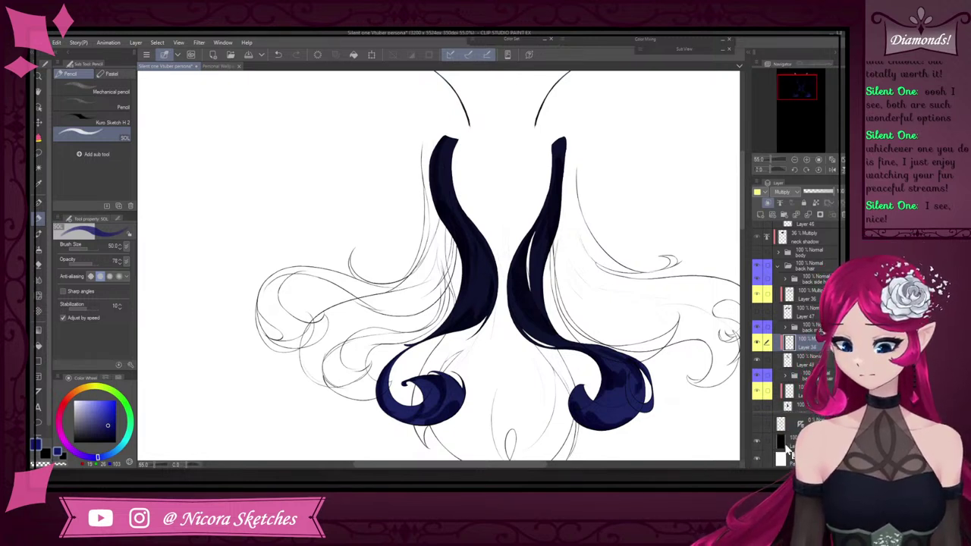
{"action": "left_click", "coordinate": [793, 442]}
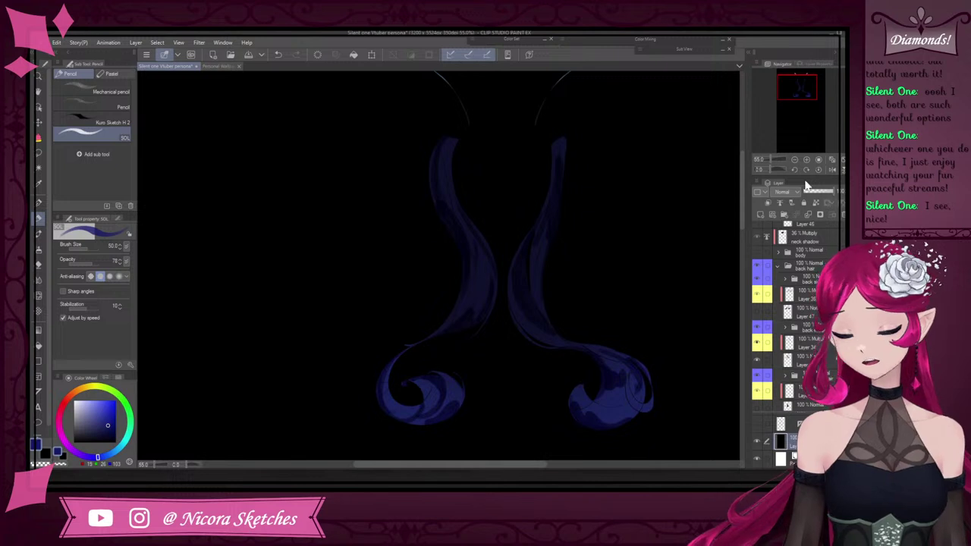
{"action": "mouse_move", "coordinate": [819, 191]}
{"action": "left_mouse_down"}
{"action": "mouse_move", "coordinate": [811, 191]}
{"action": "mouse_move", "coordinate": [831, 190]}
{"action": "left_mouse_up"}
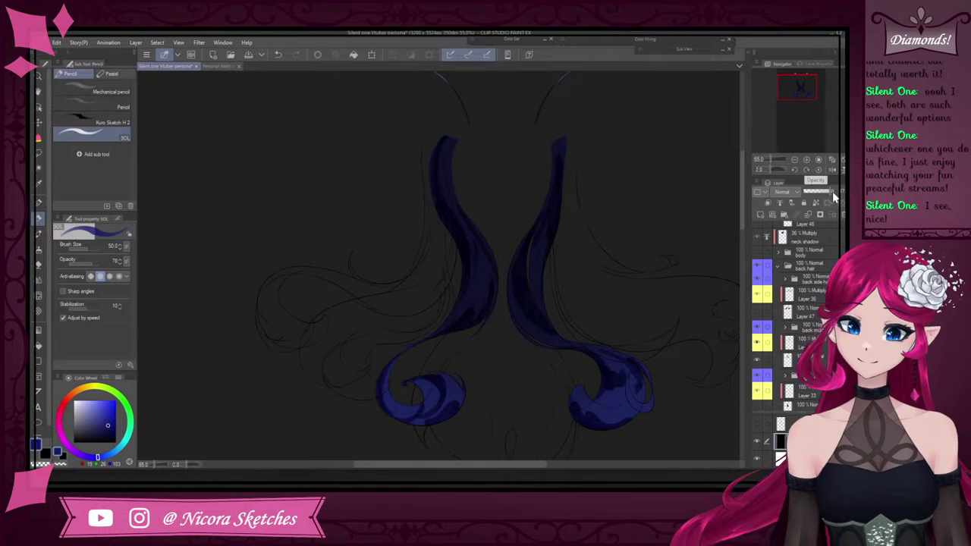
Fine-tune the solid black background layer's opacity to 80 percent for a softer dark grey backdrop
{"action": "left_click_drag", "start_coordinate": [833, 192], "coordinate": [829, 193]}
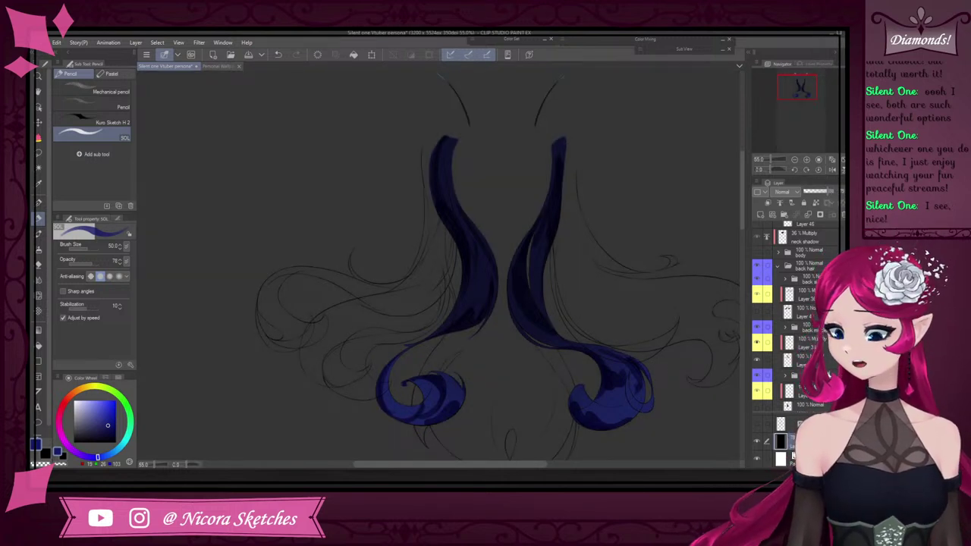
{"action": "mouse_move", "coordinate": [828, 192]}
{"action": "left_mouse_down"}
{"action": "mouse_move", "coordinate": [809, 192]}
{"action": "mouse_move", "coordinate": [830, 198]}
{"action": "left_mouse_up"}
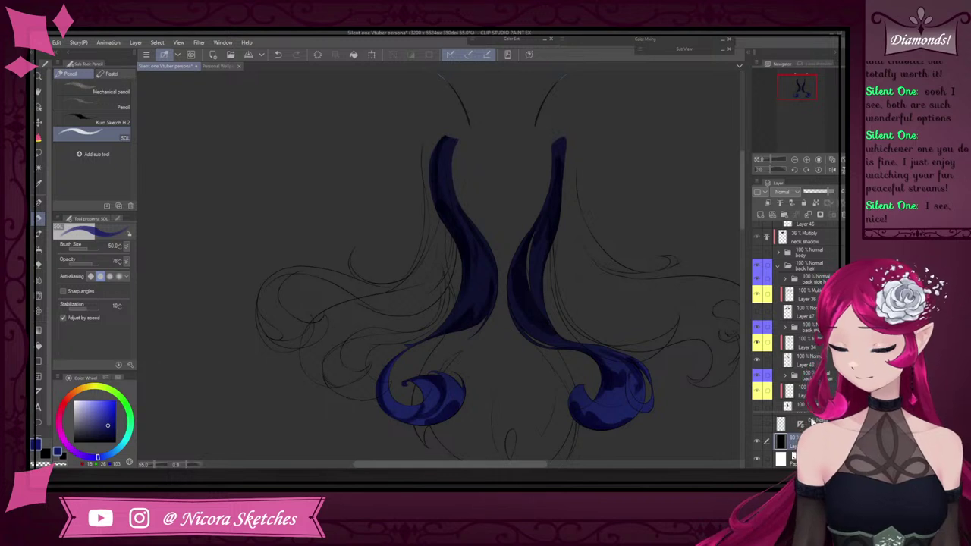
Deepen the strand shadows at the narrow upper ends of both middle locks on multiply Layer 34
{"action": "scroll", "coordinate": [585, 297], "scroll_direction": "down", "scroll_amount": 3}
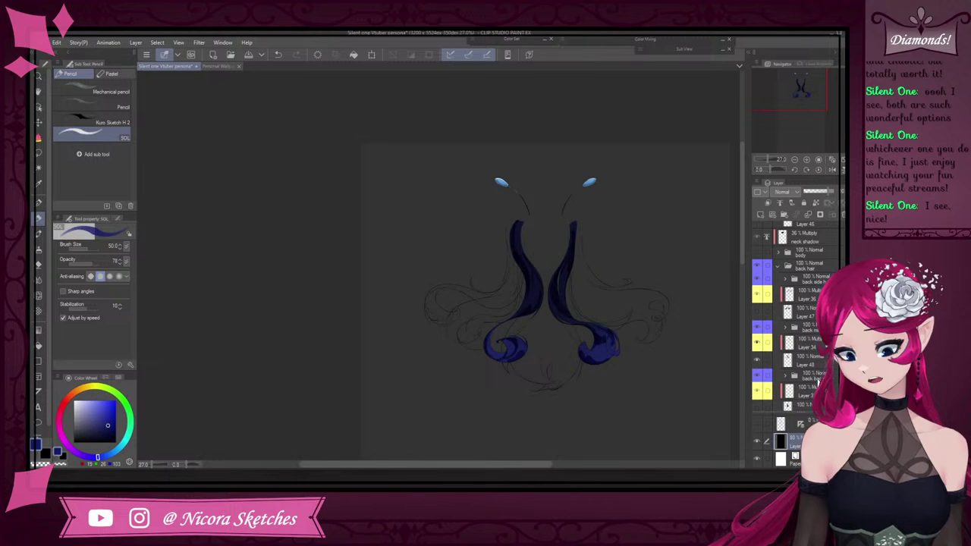
{"action": "scroll", "coordinate": [543, 240], "scroll_direction": "up", "scroll_amount": 5}
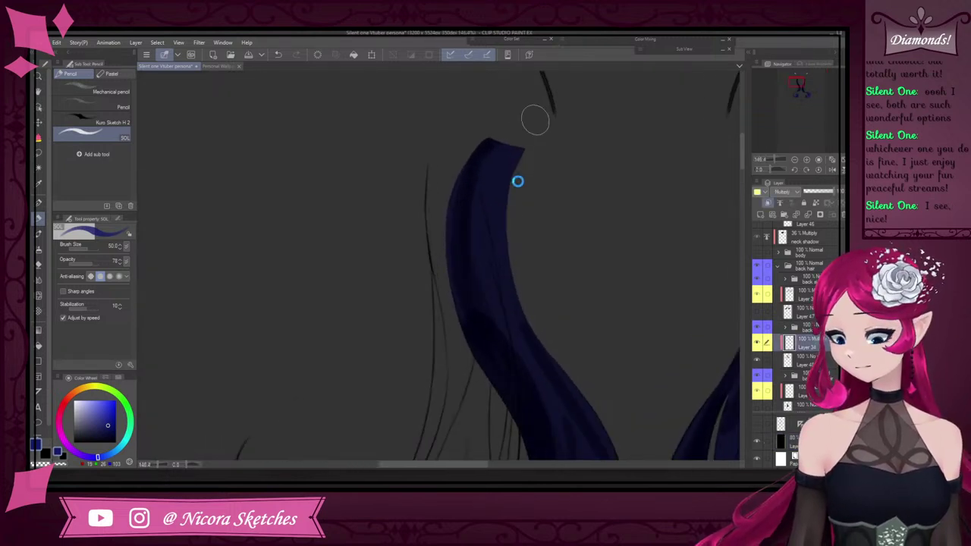
{"action": "scroll", "coordinate": [535, 120], "scroll_direction": "down", "scroll_amount": 5}
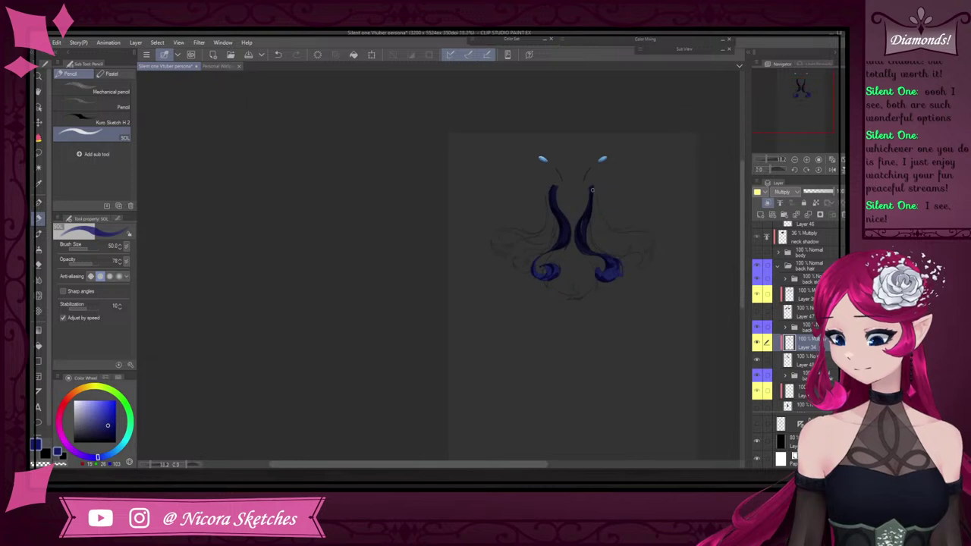
{"action": "scroll", "coordinate": [531, 223], "scroll_direction": "up", "scroll_amount": 5}
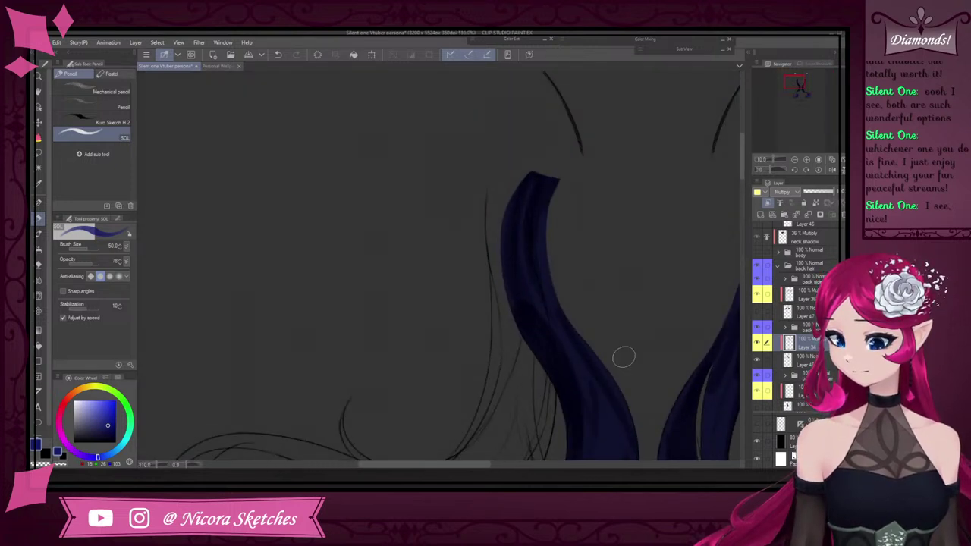
{"action": "scroll", "coordinate": [565, 198], "scroll_direction": "down", "scroll_amount": 3}
{"action": "scroll", "coordinate": [674, 239], "scroll_direction": "up", "scroll_amount": 4}
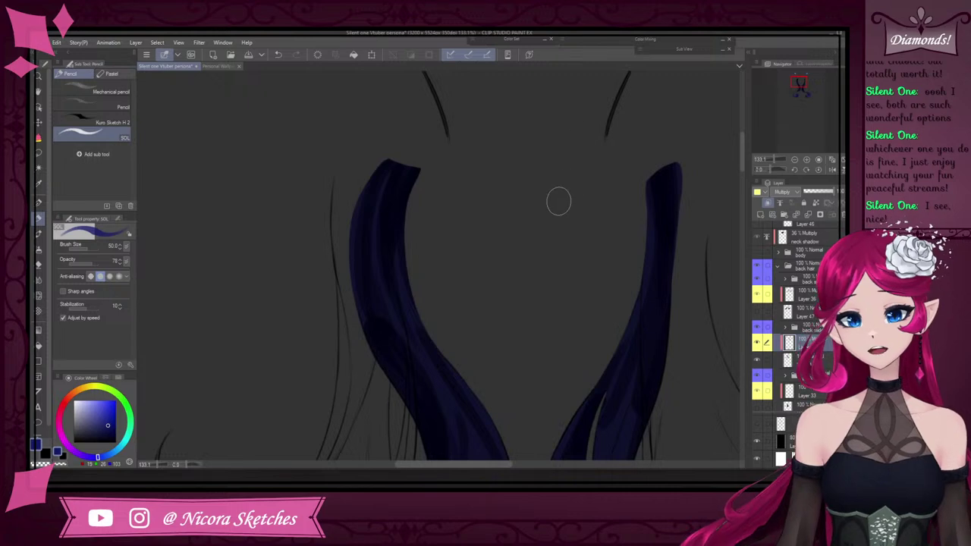
{"action": "scroll", "coordinate": [624, 167], "scroll_direction": "down", "scroll_amount": 5}
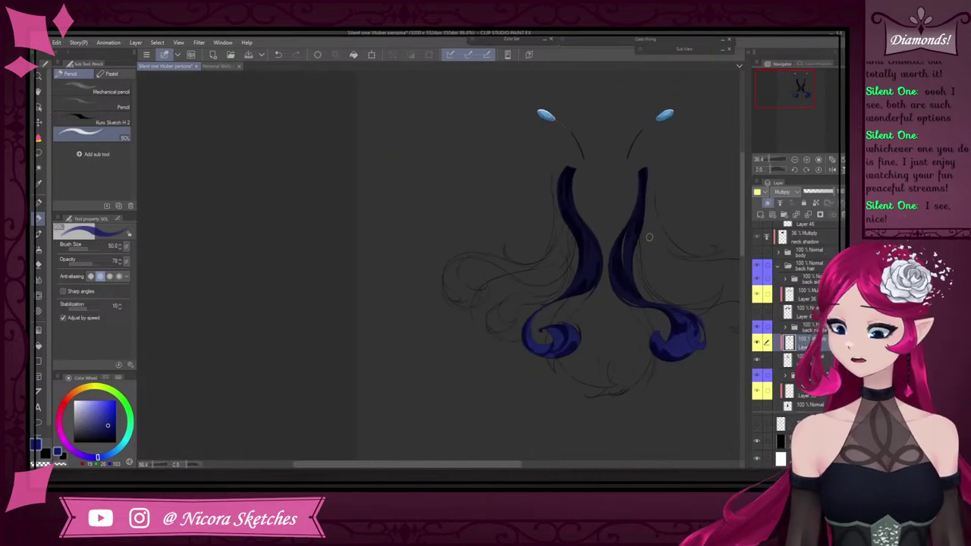
{"action": "scroll", "coordinate": [585, 234], "scroll_direction": "up", "scroll_amount": 2}
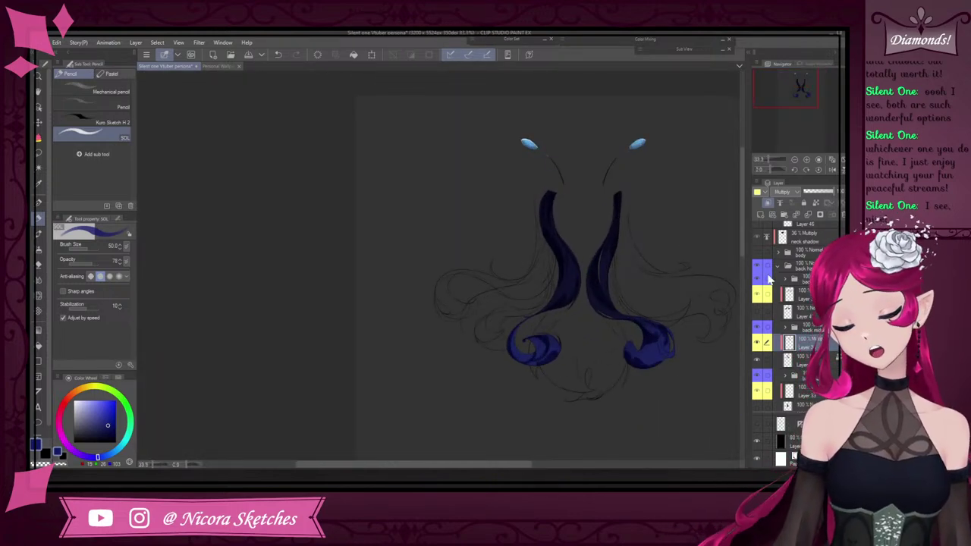
Check the shading values in greyscale with the Hue/Saturation layer, with the dark backdrop off and on, and restore the colour view
{"action": "scroll", "coordinate": [803, 286], "scroll_direction": "up", "scroll_amount": 3}
{"action": "scroll", "coordinate": [803, 287], "scroll_direction": "up", "scroll_amount": 3}
{"action": "left_click", "coordinate": [758, 229]}
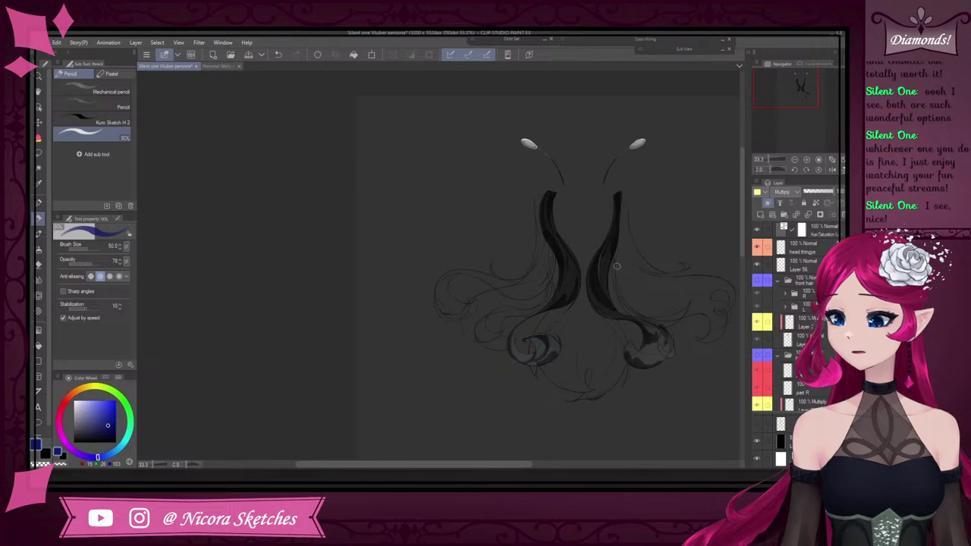
{"action": "scroll", "coordinate": [620, 278], "scroll_direction": "up", "scroll_amount": 1}
{"action": "scroll", "coordinate": [619, 279], "scroll_direction": "up", "scroll_amount": 2}
{"action": "left_click", "coordinate": [756, 442]}
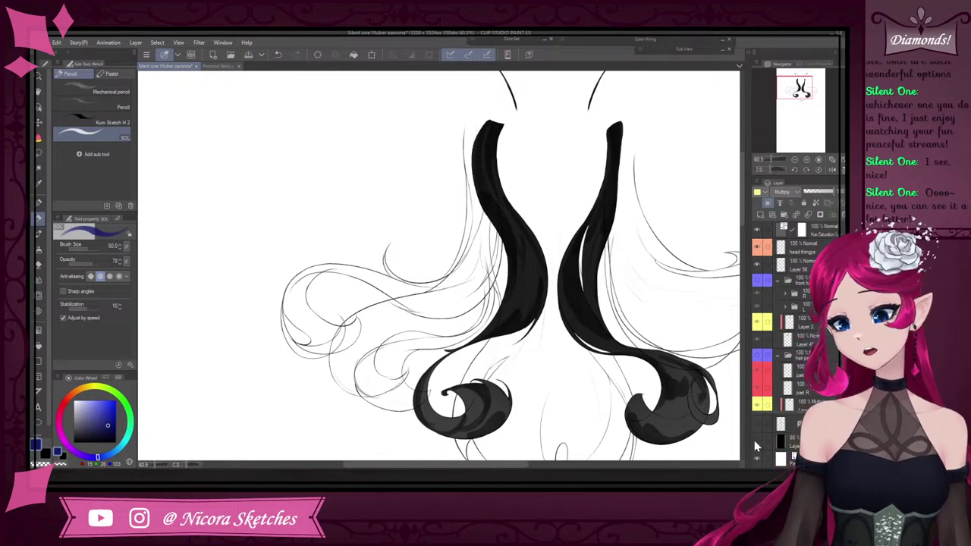
{"action": "scroll", "coordinate": [522, 320], "scroll_direction": "up", "scroll_amount": 6}
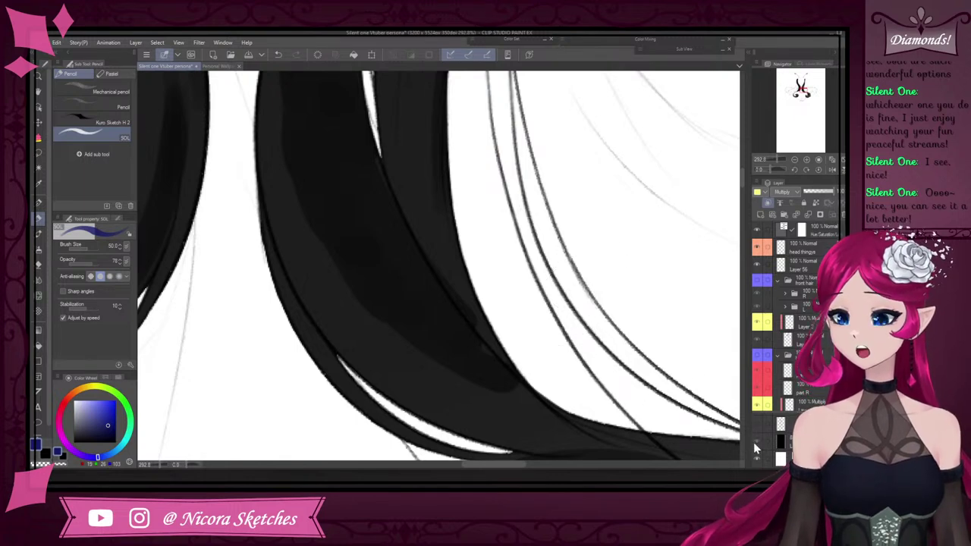
{"action": "left_click", "coordinate": [756, 441]}
{"action": "scroll", "coordinate": [597, 336], "scroll_direction": "down", "scroll_amount": 4}
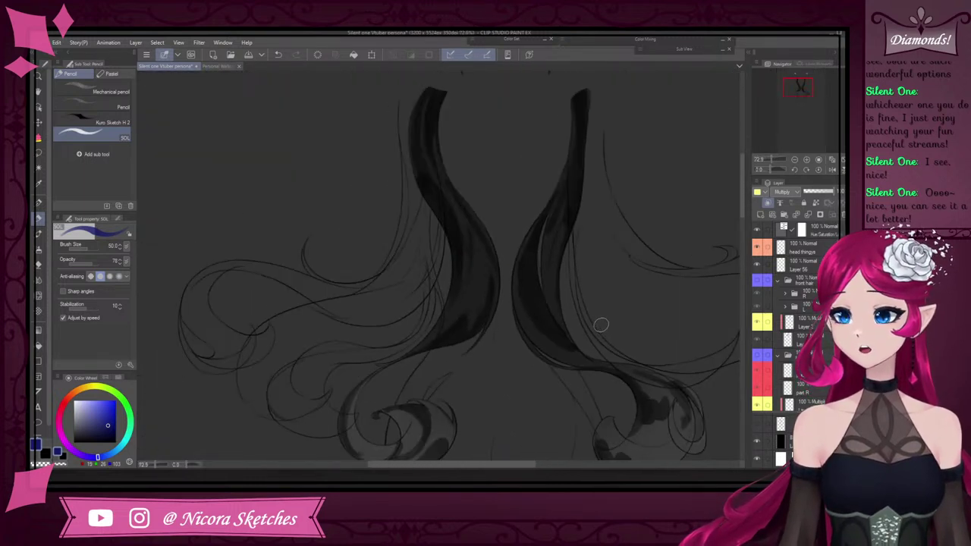
{"action": "left_click", "coordinate": [756, 230]}
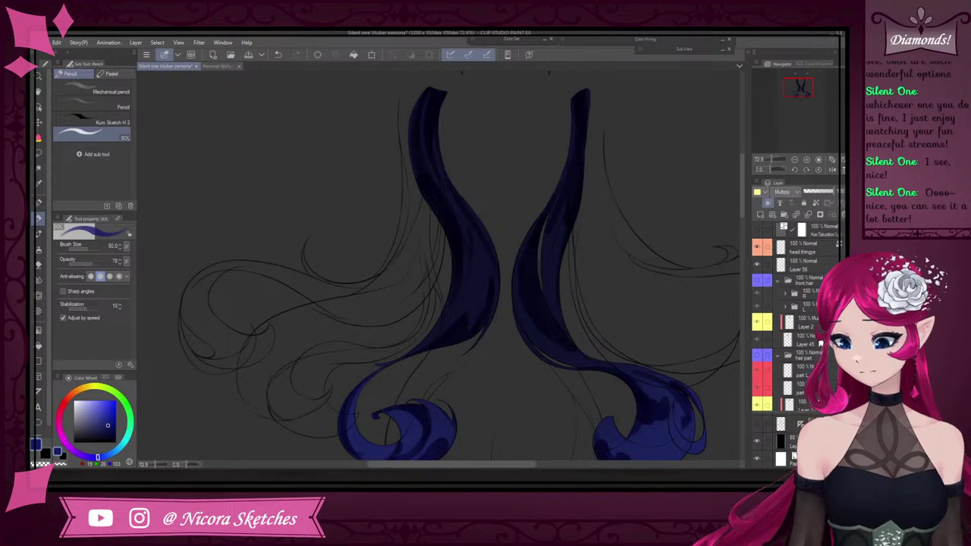
Hide the base layer of the middle locks, show Layer 49 with the rearmost hair, and select its multiply layer, Layer 33
{"action": "left_click", "coordinate": [816, 326]}
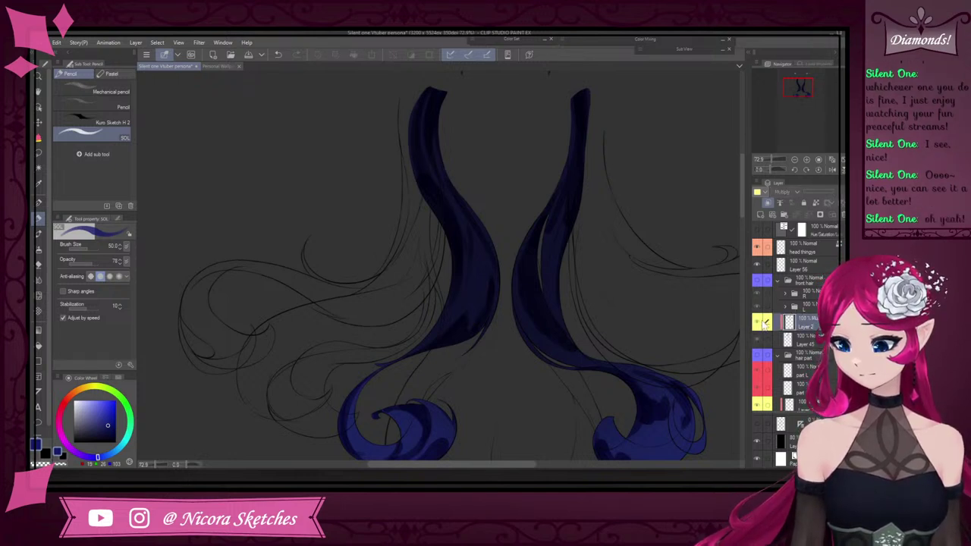
{"action": "scroll", "coordinate": [805, 326], "scroll_direction": "down", "scroll_amount": 5}
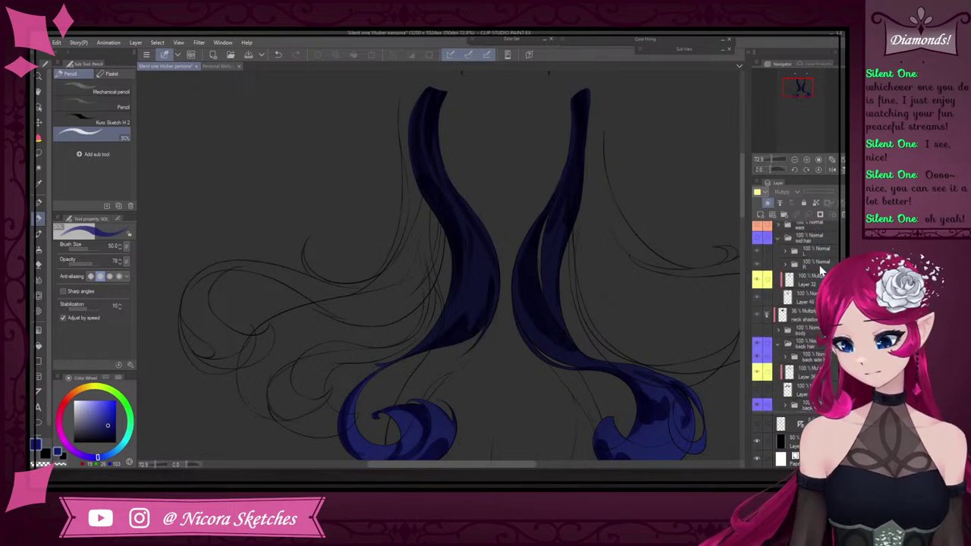
{"action": "scroll", "coordinate": [805, 326], "scroll_direction": "down", "scroll_amount": 3}
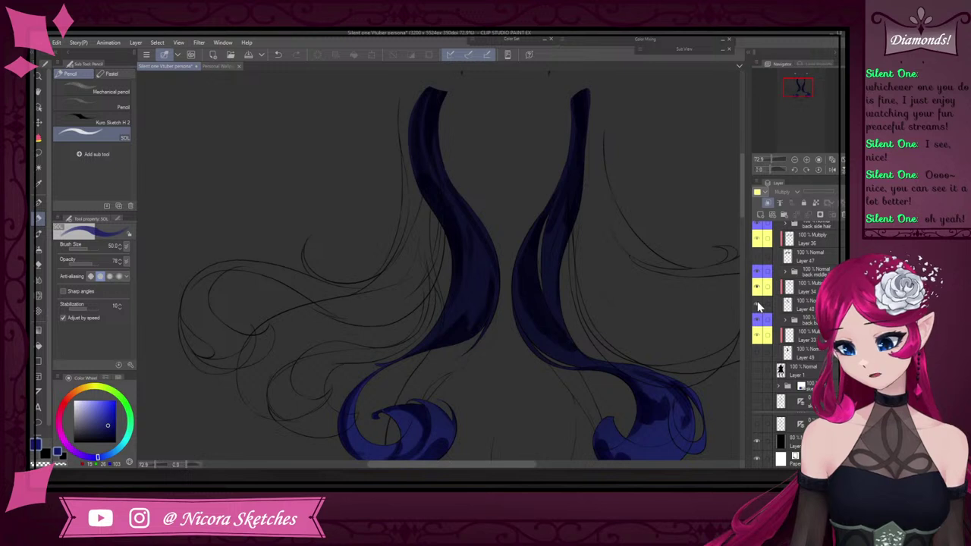
{"action": "left_click", "coordinate": [758, 291]}
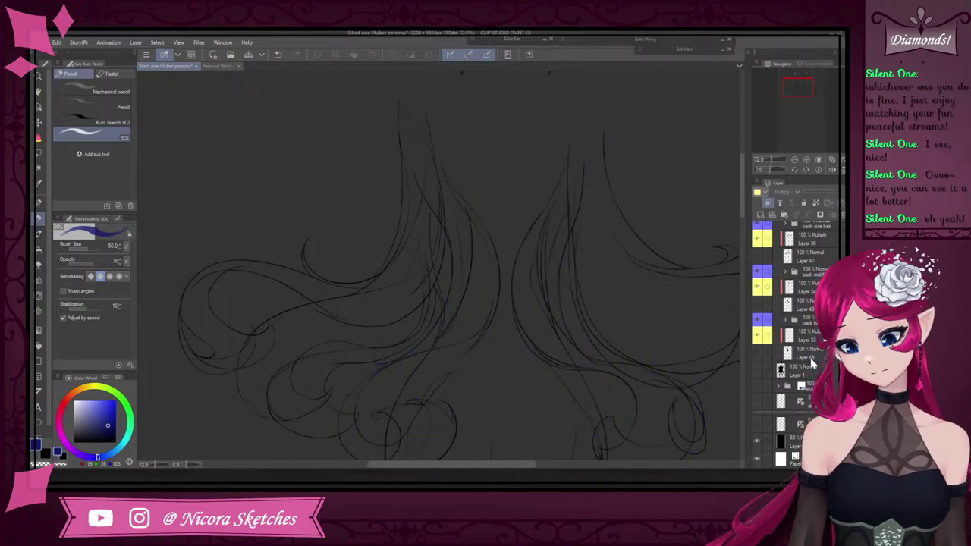
{"action": "left_click", "coordinate": [811, 358]}
{"action": "left_click", "coordinate": [757, 353]}
{"action": "left_click", "coordinate": [811, 340]}
Set the brush size to 120 and paint long shadow bands down the narrow upper part of the rearmost hair
{"action": "scroll", "coordinate": [541, 243], "scroll_direction": "down", "scroll_amount": 5}
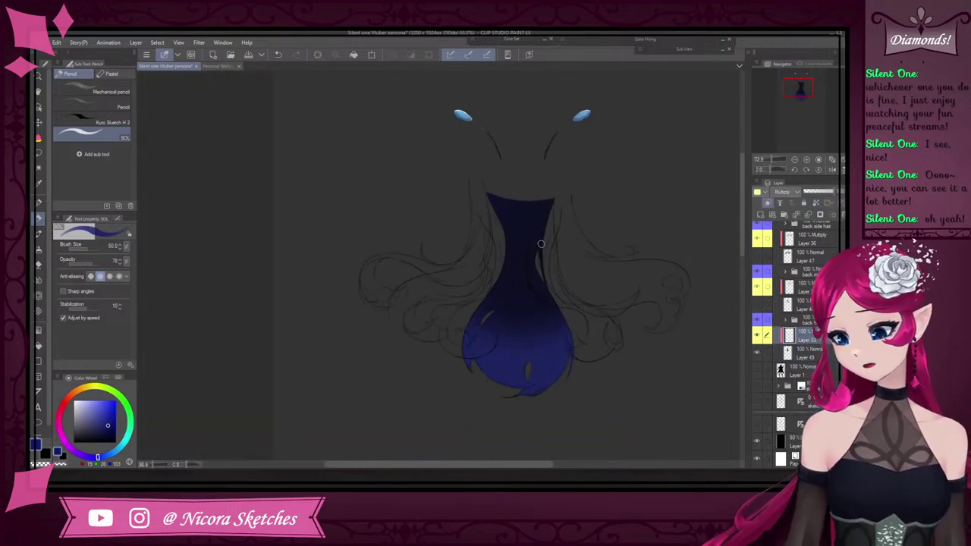
{"action": "scroll", "coordinate": [541, 244], "scroll_direction": "up", "scroll_amount": 3}
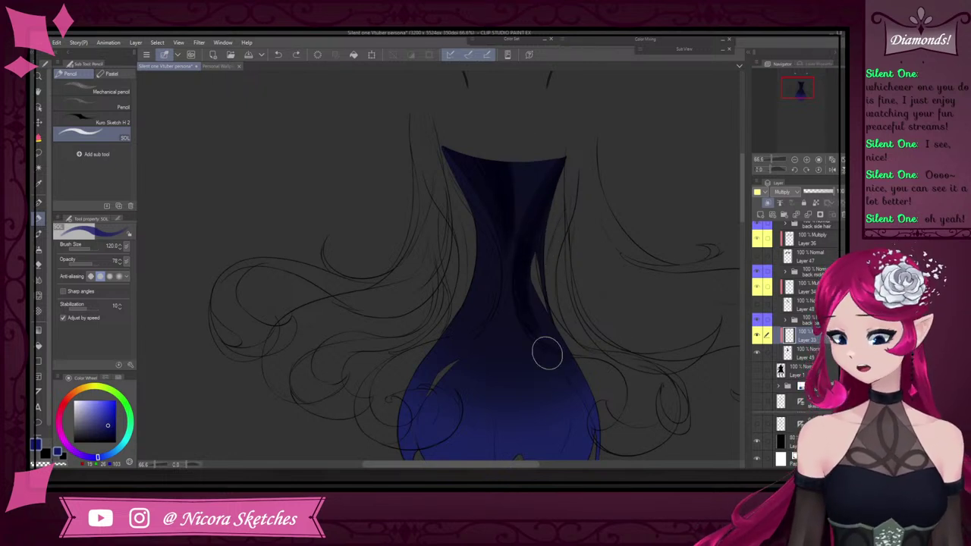
{"action": "scroll", "coordinate": [539, 180], "scroll_direction": "down", "scroll_amount": 5}
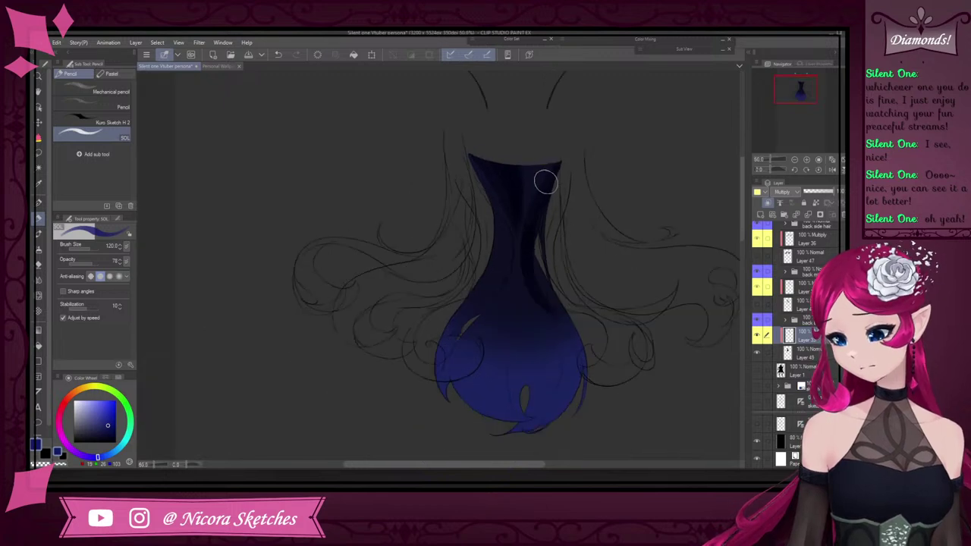
{"action": "scroll", "coordinate": [477, 340], "scroll_direction": "up", "scroll_amount": 6}
Shade the lower left rim of the rounded hair end and paint a curved band up its middle and over to the left slit
{"action": "mouse_move", "coordinate": [467, 372]}
{"action": "left_mouse_down"}
{"action": "mouse_move", "coordinate": [465, 361]}
{"action": "mouse_move", "coordinate": [494, 395]}
{"action": "mouse_move", "coordinate": [488, 369]}
{"action": "mouse_move", "coordinate": [548, 412]}
{"action": "mouse_move", "coordinate": [611, 305]}
{"action": "left_mouse_up"}
{"action": "scroll", "coordinate": [611, 305], "scroll_direction": "down", "scroll_amount": 2}
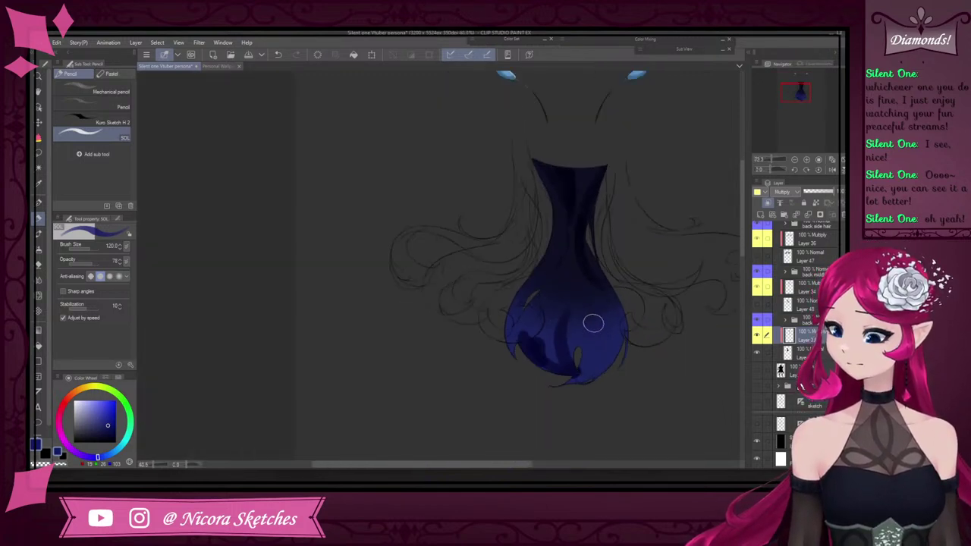
{"action": "scroll", "coordinate": [551, 289], "scroll_direction": "up", "scroll_amount": 3}
{"action": "mouse_move", "coordinate": [551, 289]}
{"action": "left_mouse_down"}
{"action": "mouse_move", "coordinate": [589, 255]}
{"action": "mouse_move", "coordinate": [565, 304]}
{"action": "left_mouse_up"}
{"action": "key", "text": "ctrl+z"}
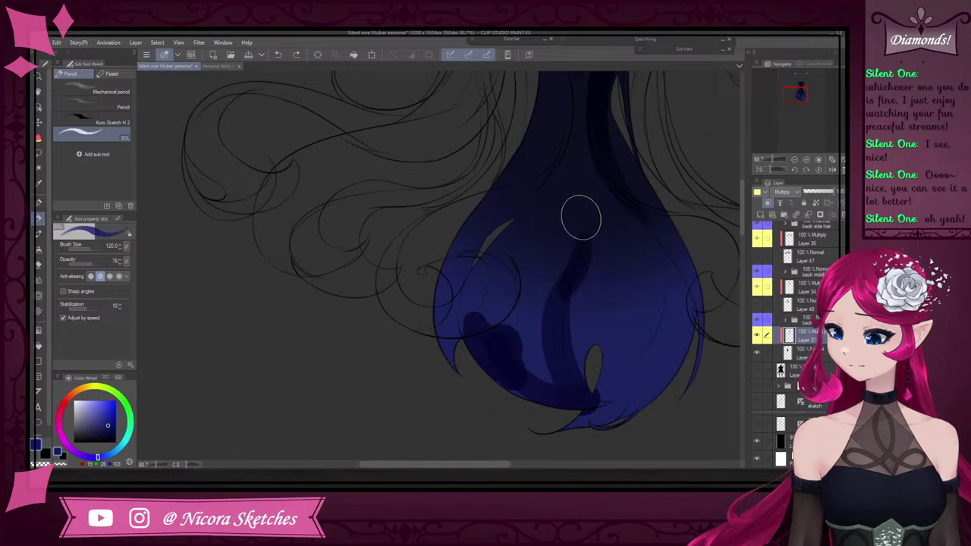
{"action": "left_click_drag", "start_coordinate": [581, 239], "coordinate": [567, 224]}
{"action": "left_click_drag", "start_coordinate": [492, 263], "coordinate": [540, 216]}
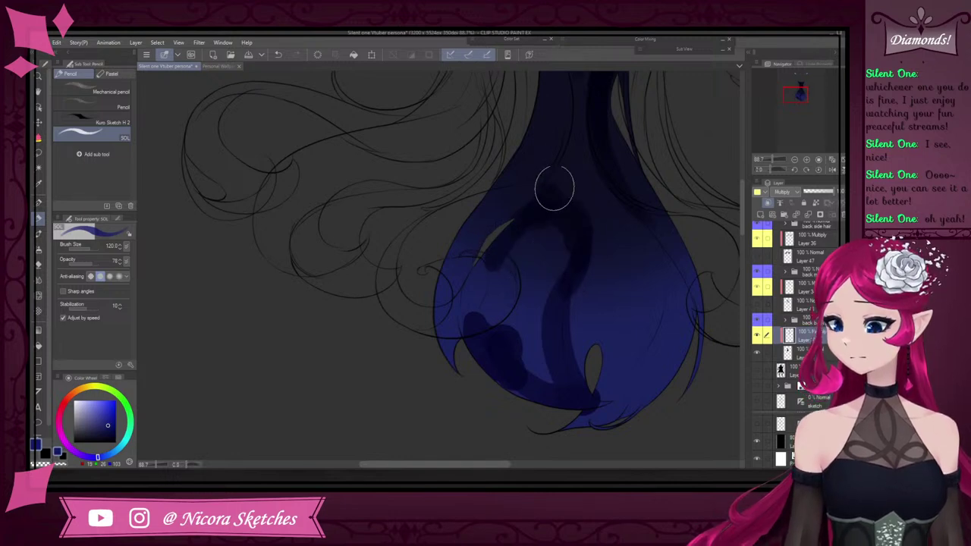
{"action": "scroll", "coordinate": [564, 208], "scroll_direction": "down", "scroll_amount": 4}
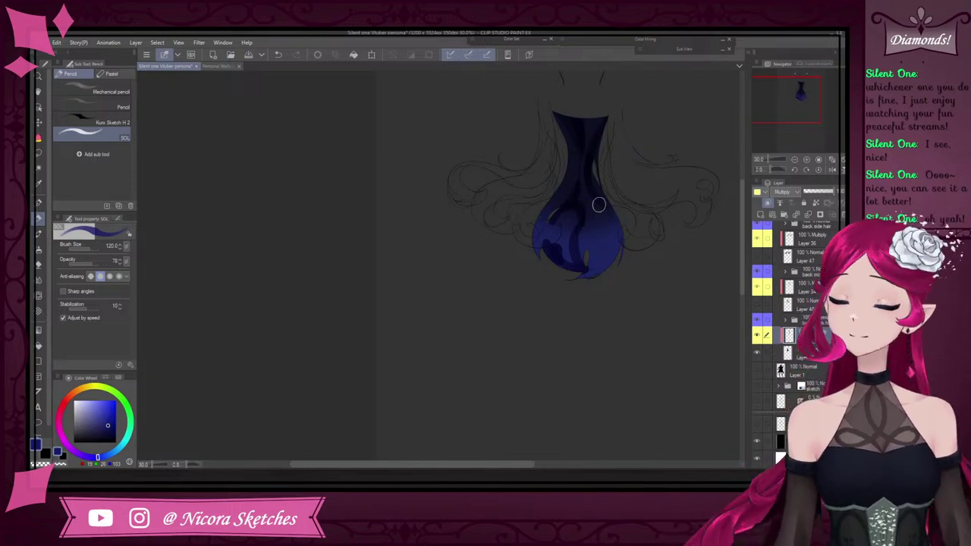
Reduce the brush size to 60 and paint long curved shadow strands down the right half of the rounded hair end
{"action": "scroll", "coordinate": [599, 204], "scroll_direction": "up", "scroll_amount": 3}
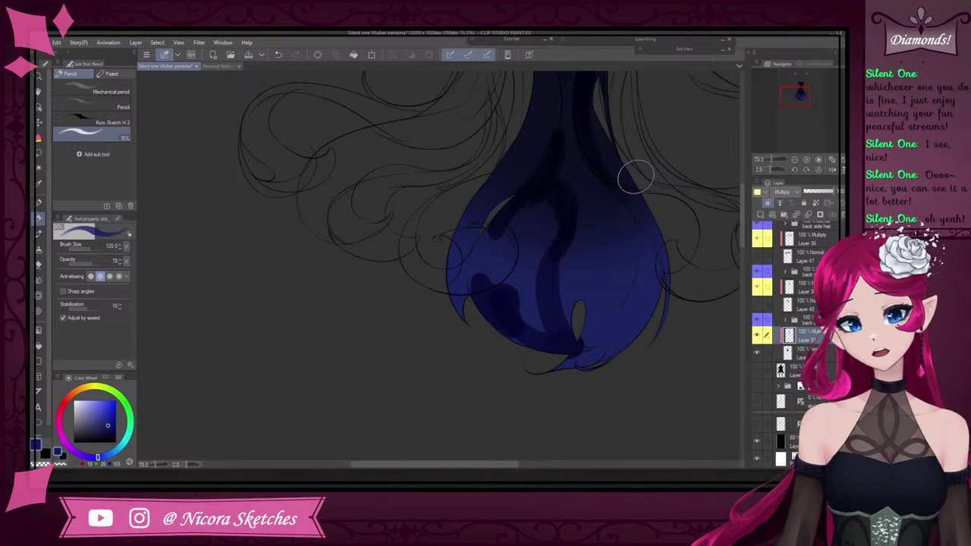
{"action": "scroll", "coordinate": [643, 289], "scroll_direction": "up", "scroll_amount": 3}
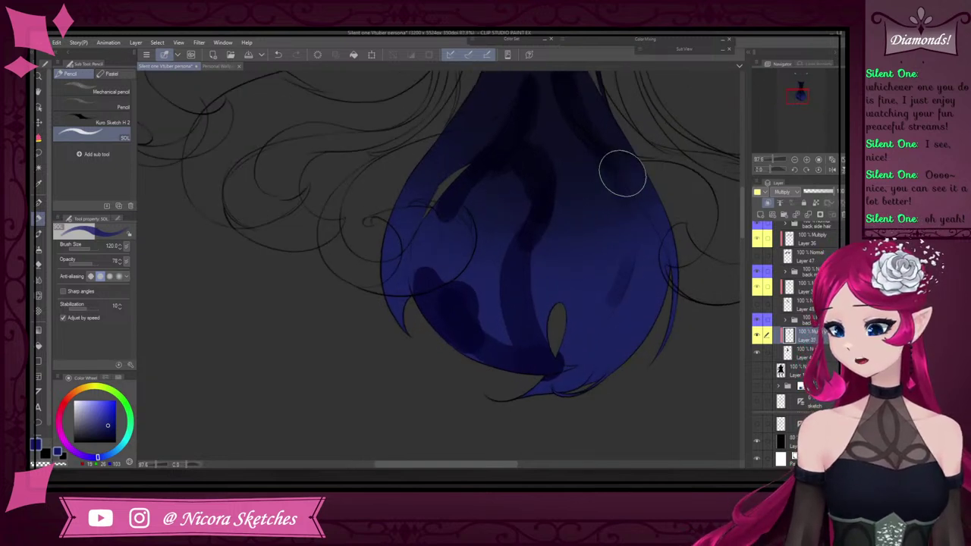
{"action": "left_click_drag", "start_coordinate": [629, 204], "coordinate": [613, 298]}
{"action": "key", "text": "ctrl+z"}
{"action": "key", "text": "bracketleft"}
{"action": "key", "text": "bracketleft"}
{"action": "key", "text": "bracketleft"}
{"action": "key", "text": "bracketleft"}
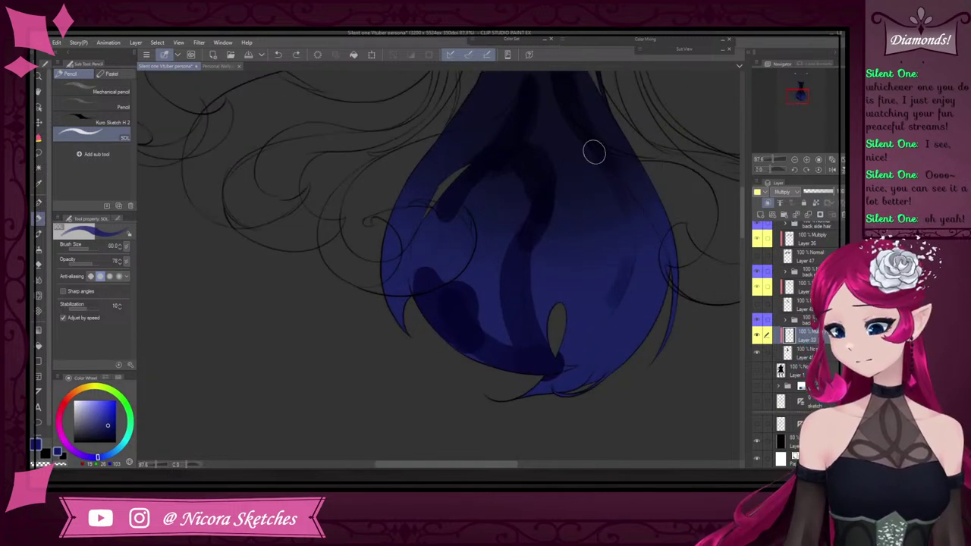
{"action": "mouse_move", "coordinate": [594, 153]}
{"action": "left_mouse_down"}
{"action": "mouse_move", "coordinate": [611, 217]}
{"action": "mouse_move", "coordinate": [595, 294]}
{"action": "left_mouse_up"}
{"action": "mouse_move", "coordinate": [603, 168]}
{"action": "left_mouse_down"}
{"action": "mouse_move", "coordinate": [632, 230]}
{"action": "mouse_move", "coordinate": [614, 302]}
{"action": "left_mouse_up"}
{"action": "mouse_move", "coordinate": [621, 251]}
{"action": "left_mouse_down"}
{"action": "mouse_move", "coordinate": [672, 219]}
{"action": "mouse_move", "coordinate": [709, 257]}
{"action": "mouse_move", "coordinate": [610, 374]}
{"action": "mouse_move", "coordinate": [644, 327]}
{"action": "mouse_move", "coordinate": [653, 199]}
{"action": "left_mouse_up"}
{"action": "key", "text": "ctrl+z"}
{"action": "mouse_move", "coordinate": [618, 163]}
{"action": "left_mouse_down"}
{"action": "mouse_move", "coordinate": [640, 198]}
{"action": "mouse_move", "coordinate": [665, 309]}
{"action": "left_mouse_up"}
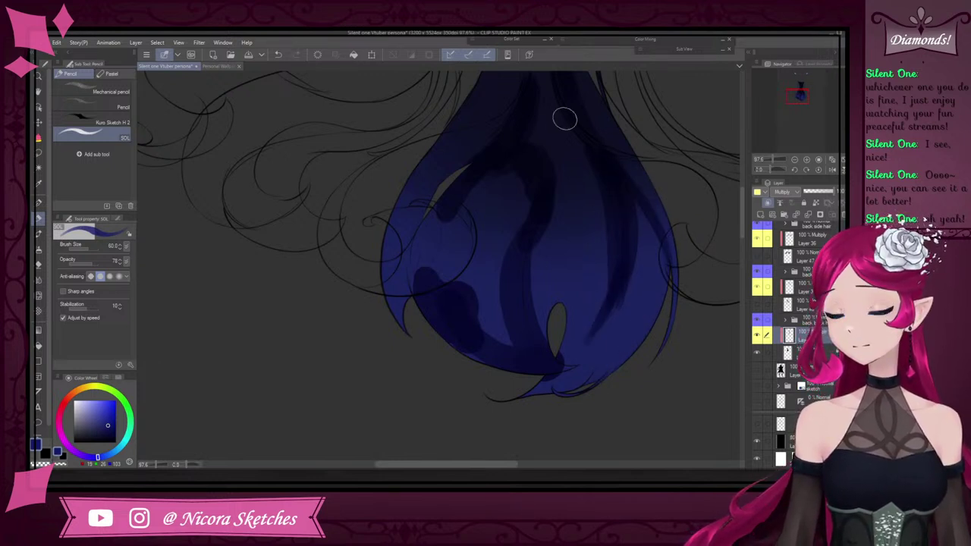
Shade the left edge of the rounded hair end between the lower rim and the slit, and add a small hook to the middle band
{"action": "left_click_drag", "start_coordinate": [428, 300], "coordinate": [433, 198]}
{"action": "key", "text": "ctrl+z"}
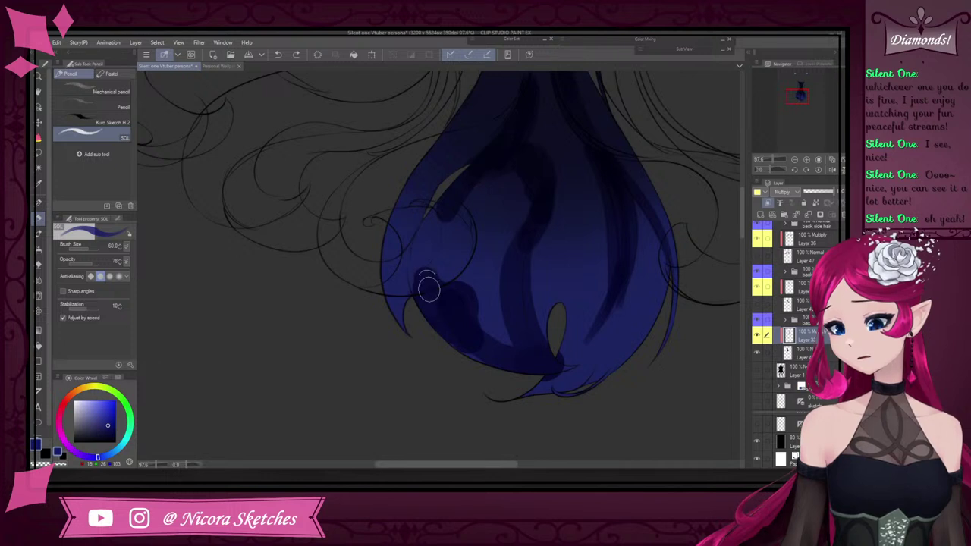
{"action": "mouse_move", "coordinate": [427, 290]}
{"action": "left_mouse_down"}
{"action": "mouse_move", "coordinate": [419, 236]}
{"action": "mouse_move", "coordinate": [523, 161]}
{"action": "mouse_move", "coordinate": [436, 307]}
{"action": "mouse_move", "coordinate": [417, 248]}
{"action": "mouse_move", "coordinate": [510, 165]}
{"action": "mouse_move", "coordinate": [513, 182]}
{"action": "mouse_move", "coordinate": [463, 195]}
{"action": "mouse_move", "coordinate": [459, 211]}
{"action": "mouse_move", "coordinate": [468, 243]}
{"action": "mouse_move", "coordinate": [503, 221]}
{"action": "left_mouse_up"}
{"action": "scroll", "coordinate": [558, 199], "scroll_direction": "down", "scroll_amount": 5}
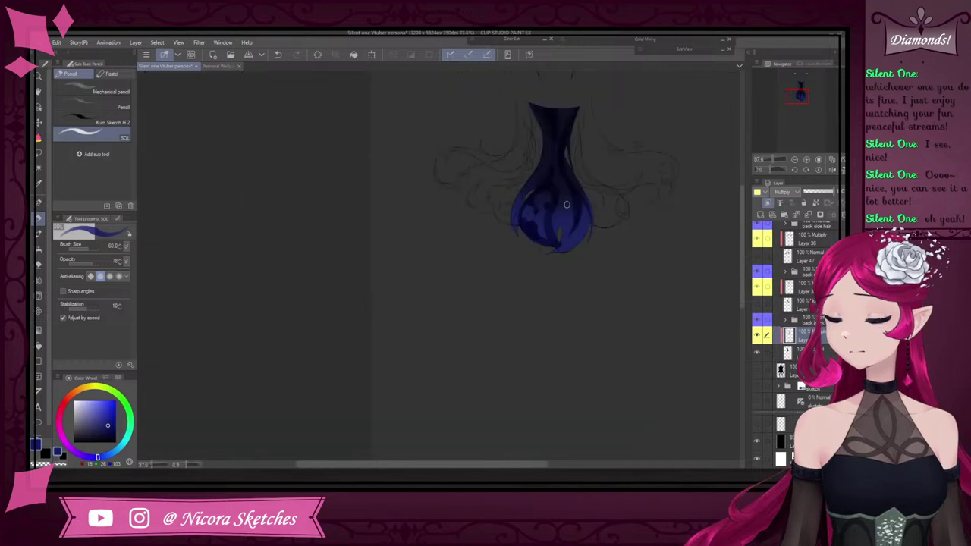
{"action": "scroll", "coordinate": [560, 182], "scroll_direction": "up", "scroll_amount": 1}
{"action": "scroll", "coordinate": [564, 160], "scroll_direction": "up", "scroll_amount": 5}
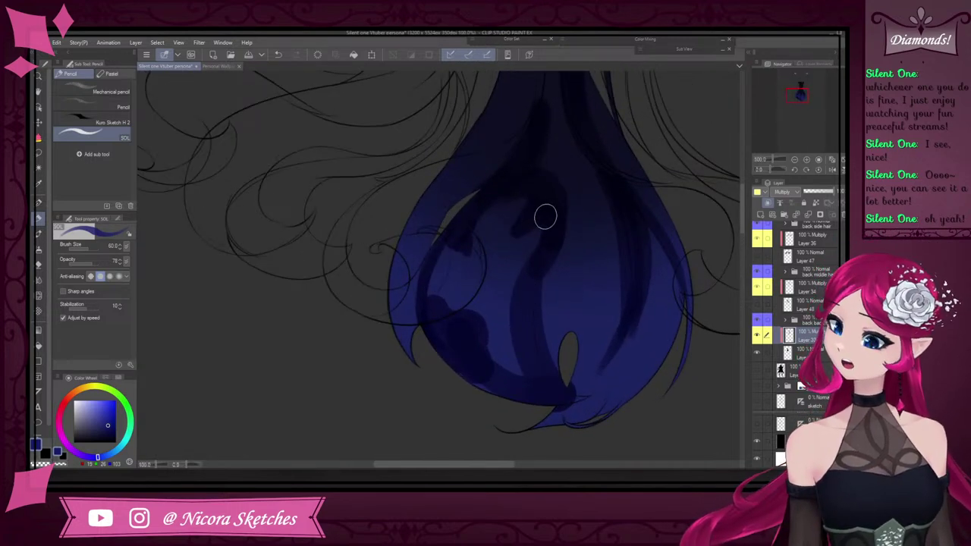
Shade around the small oval gap, the pointed bottom tips and the lower right rim, and darken the centre above them
{"action": "scroll", "coordinate": [600, 358], "scroll_direction": "up", "scroll_amount": 1}
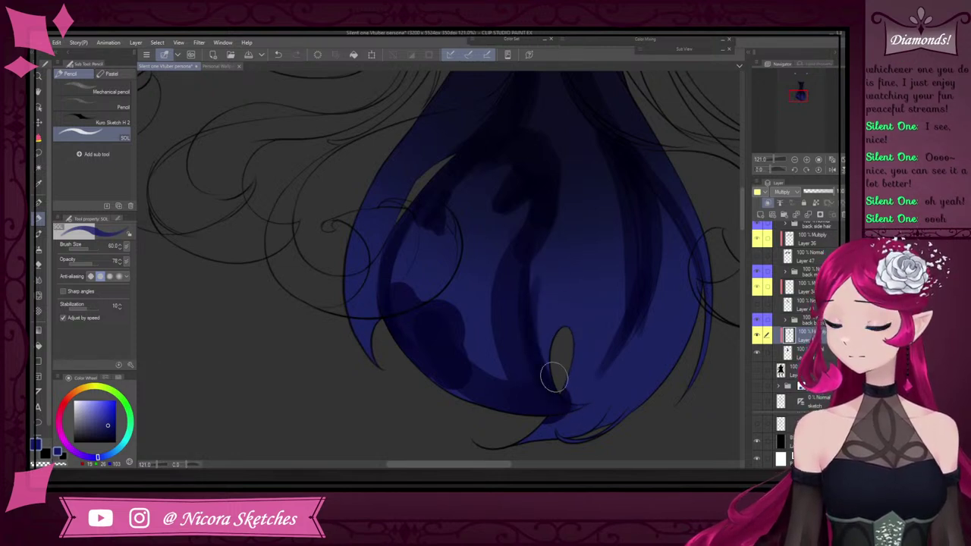
{"action": "scroll", "coordinate": [570, 339], "scroll_direction": "up", "scroll_amount": 2}
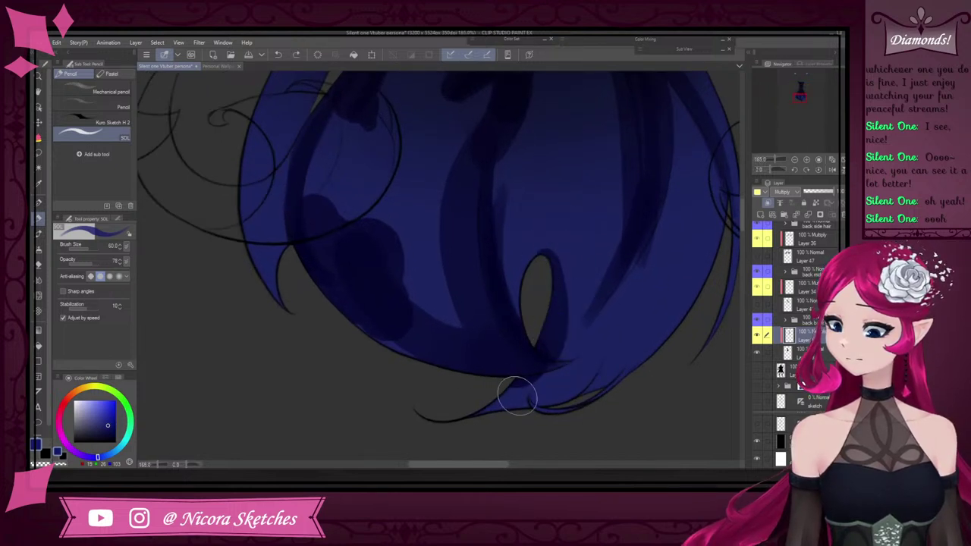
{"action": "mouse_move", "coordinate": [526, 416]}
{"action": "left_mouse_down"}
{"action": "mouse_move", "coordinate": [607, 347]}
{"action": "mouse_move", "coordinate": [541, 397]}
{"action": "mouse_move", "coordinate": [610, 347]}
{"action": "mouse_move", "coordinate": [611, 371]}
{"action": "mouse_move", "coordinate": [672, 319]}
{"action": "mouse_move", "coordinate": [694, 215]}
{"action": "mouse_move", "coordinate": [683, 309]}
{"action": "left_mouse_up"}
{"action": "scroll", "coordinate": [635, 379], "scroll_direction": "down", "scroll_amount": 5}
{"action": "scroll", "coordinate": [676, 326], "scroll_direction": "up", "scroll_amount": 4}
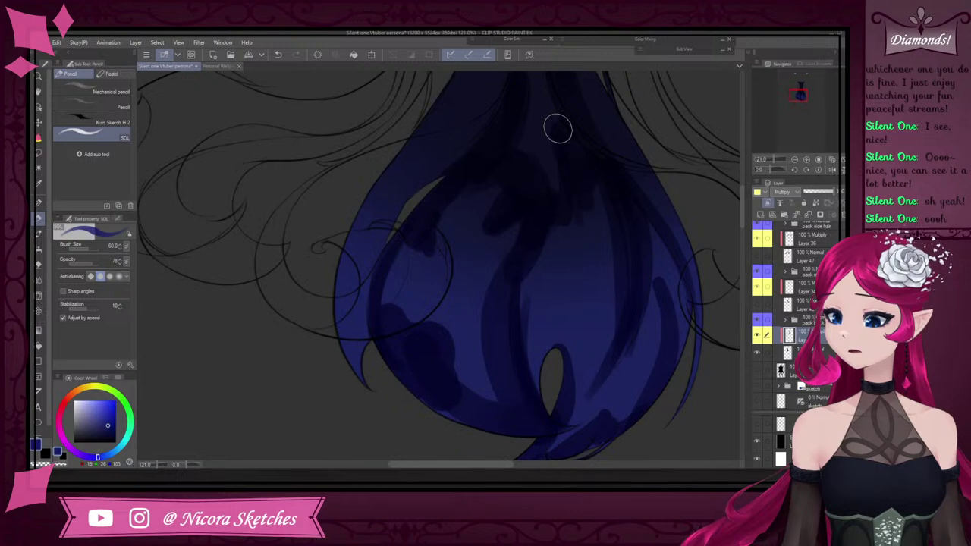
Darken the left side lock with shadow streaks where it runs up into the narrow part of the back hair
{"action": "scroll", "coordinate": [557, 128], "scroll_direction": "down", "scroll_amount": 5}
{"action": "scroll", "coordinate": [565, 160], "scroll_direction": "up", "scroll_amount": 3}
{"action": "scroll", "coordinate": [565, 160], "scroll_direction": "up", "scroll_amount": 1}
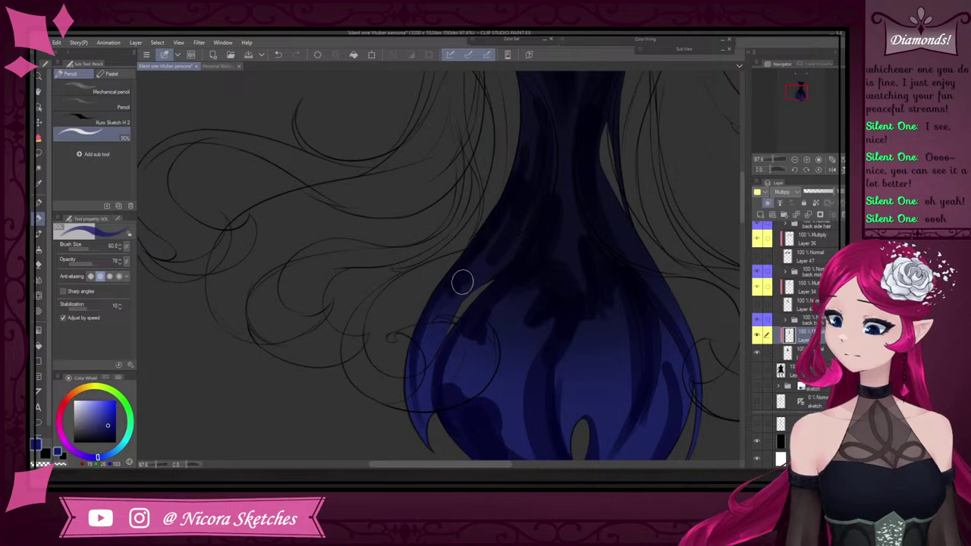
{"action": "scroll", "coordinate": [535, 247], "scroll_direction": "down", "scroll_amount": 3}
{"action": "scroll", "coordinate": [561, 167], "scroll_direction": "up", "scroll_amount": 2}
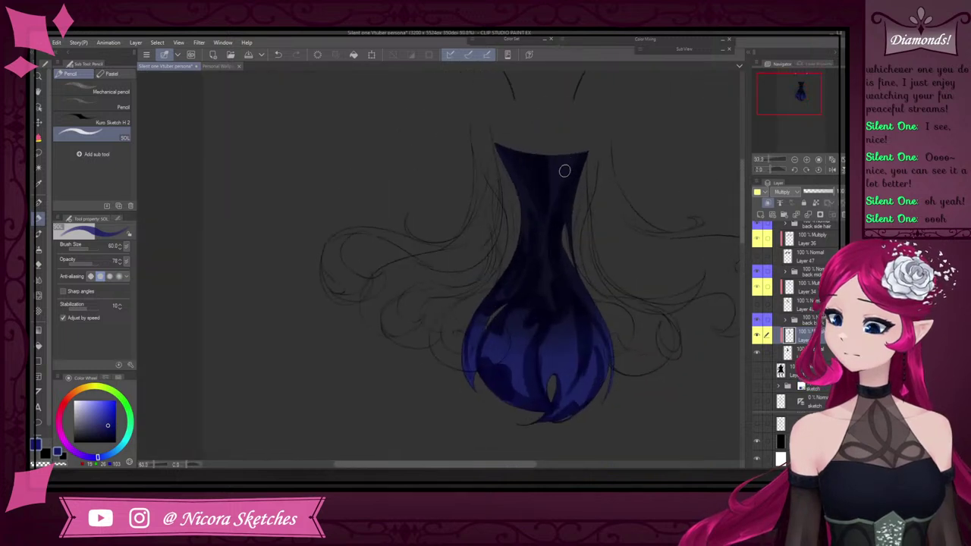
{"action": "scroll", "coordinate": [563, 160], "scroll_direction": "up", "scroll_amount": 1}
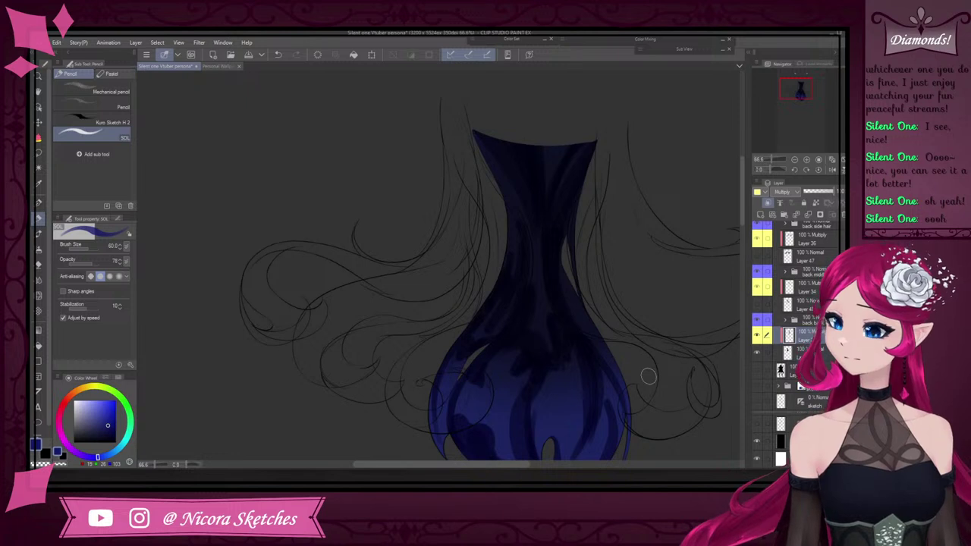
Add short shadow strokes between the strands in the right half of the rounded hair end
{"action": "scroll", "coordinate": [624, 233], "scroll_direction": "down", "scroll_amount": 3}
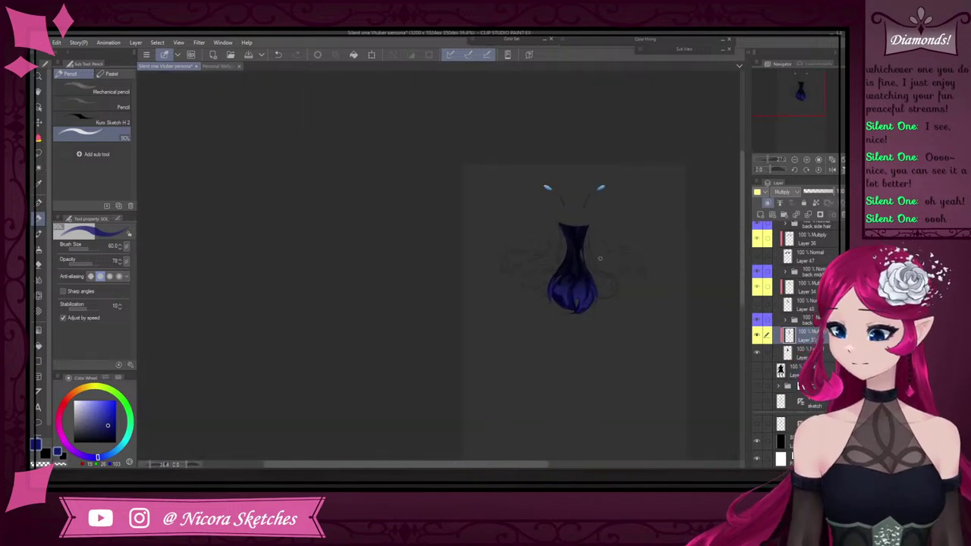
{"action": "scroll", "coordinate": [611, 246], "scroll_direction": "up", "scroll_amount": 5}
{"action": "mouse_move", "coordinate": [617, 238]}
{"action": "left_mouse_down"}
{"action": "mouse_move", "coordinate": [607, 245]}
{"action": "mouse_move", "coordinate": [615, 232]}
{"action": "mouse_move", "coordinate": [615, 265]}
{"action": "mouse_move", "coordinate": [634, 296]}
{"action": "left_mouse_up"}
{"action": "scroll", "coordinate": [634, 296], "scroll_direction": "down", "scroll_amount": 5}
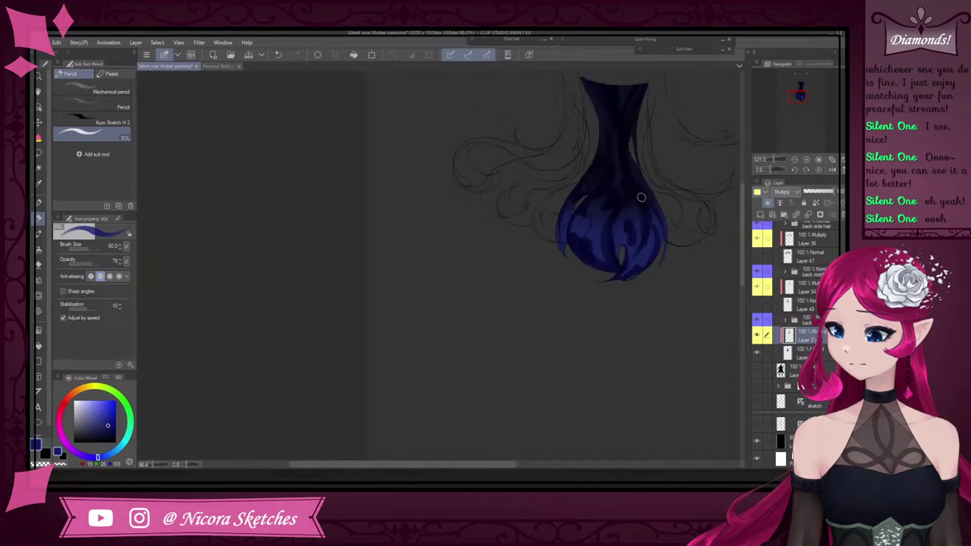
{"action": "scroll", "coordinate": [613, 316], "scroll_direction": "up", "scroll_amount": 3}
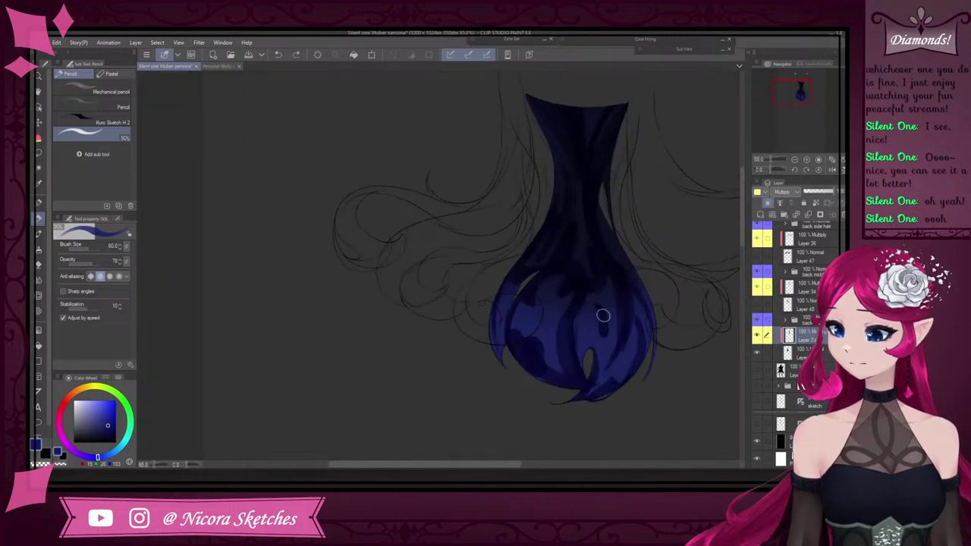
{"action": "scroll", "coordinate": [605, 318], "scroll_direction": "down", "scroll_amount": 3}
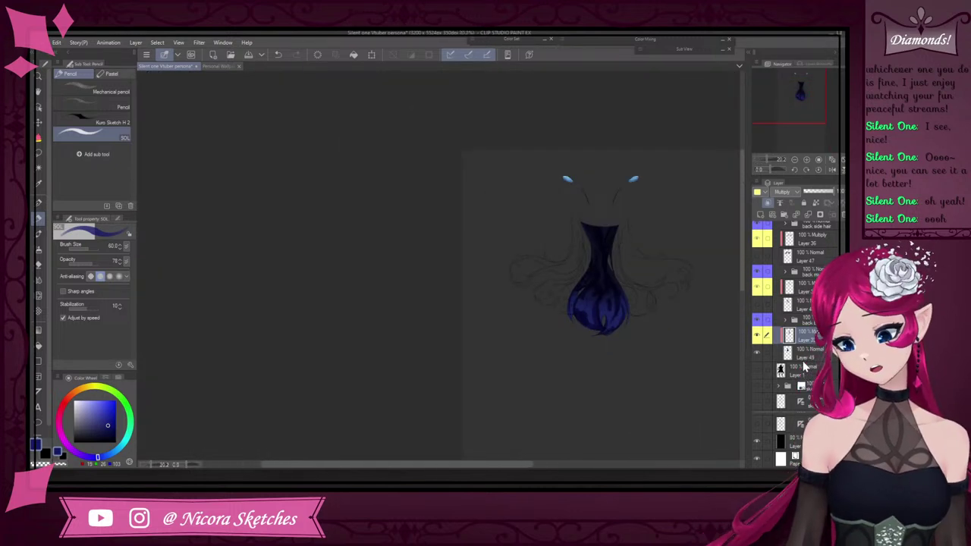
Show the complete back hair again together with the mid hair and hair part folders
{"action": "scroll", "coordinate": [772, 345], "scroll_direction": "up", "scroll_amount": 3}
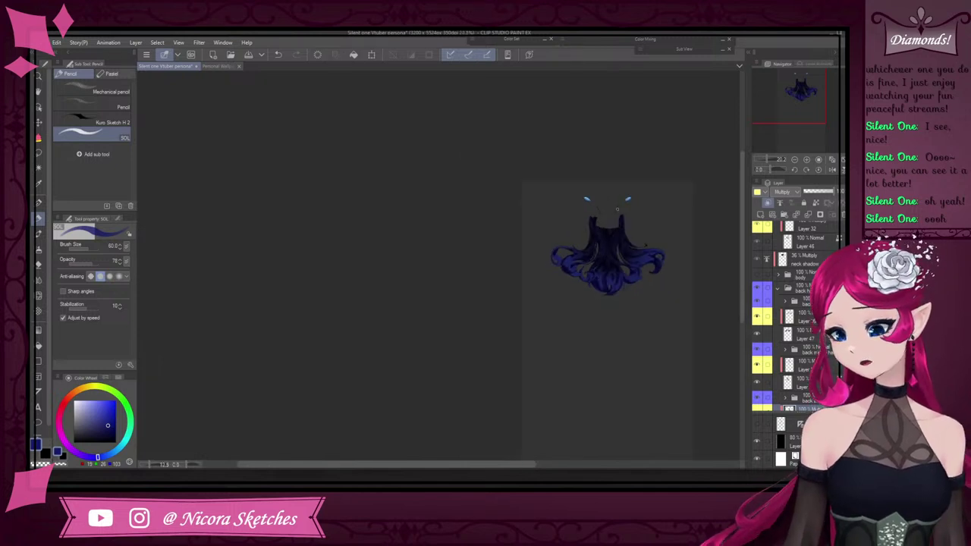
{"action": "scroll", "coordinate": [630, 237], "scroll_direction": "up", "scroll_amount": 2}
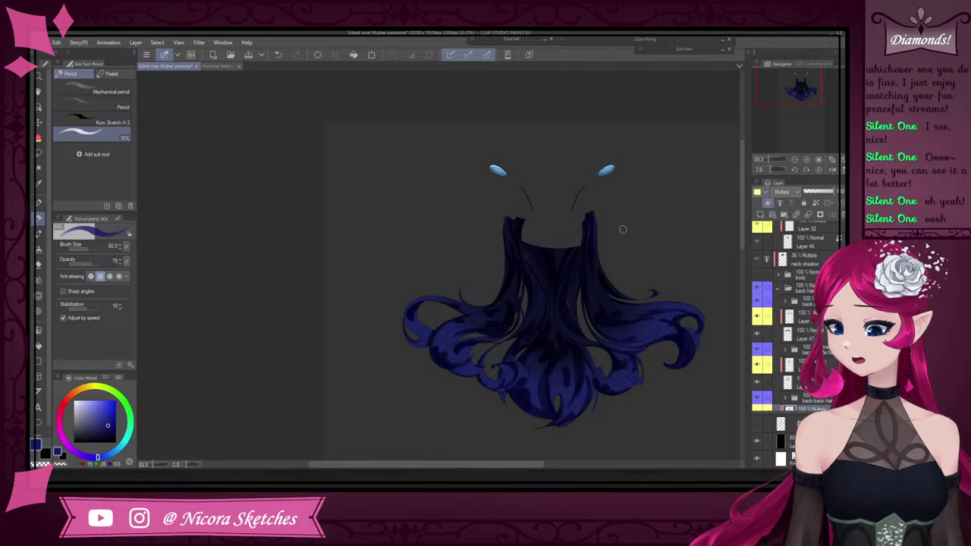
{"action": "scroll", "coordinate": [789, 319], "scroll_direction": "up", "scroll_amount": 3}
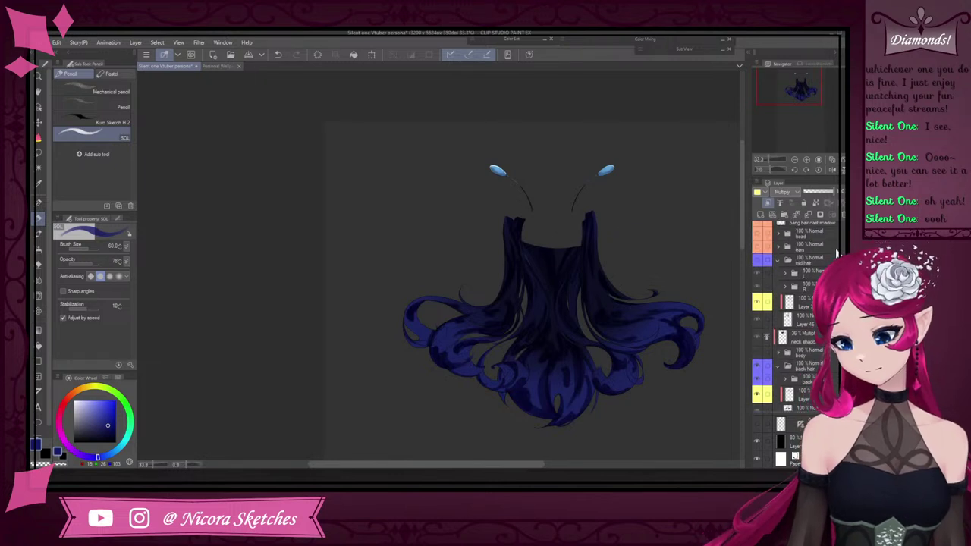
{"action": "scroll", "coordinate": [767, 304], "scroll_direction": "up", "scroll_amount": 1}
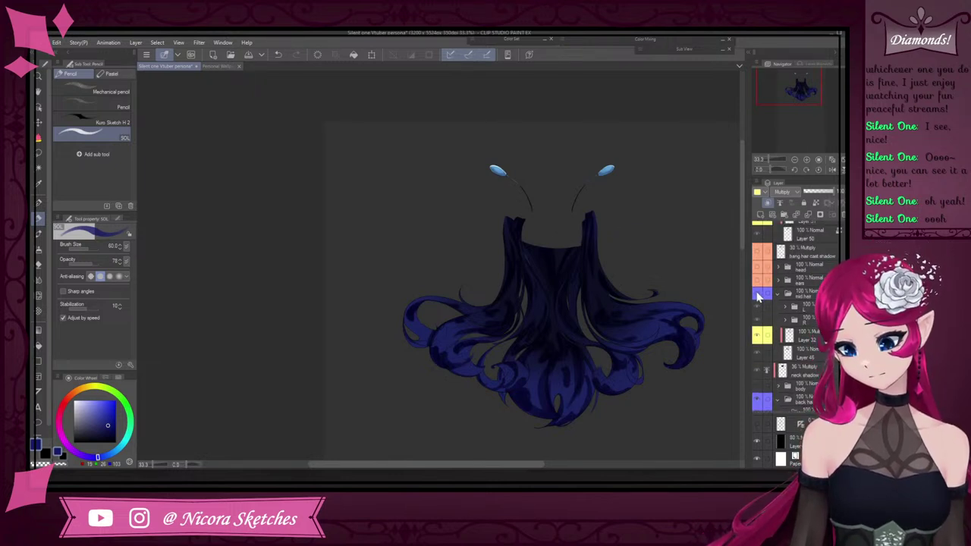
{"action": "left_click", "coordinate": [757, 294]}
{"action": "scroll", "coordinate": [765, 285], "scroll_direction": "up", "scroll_amount": 2}
{"action": "left_click", "coordinate": [758, 233]}
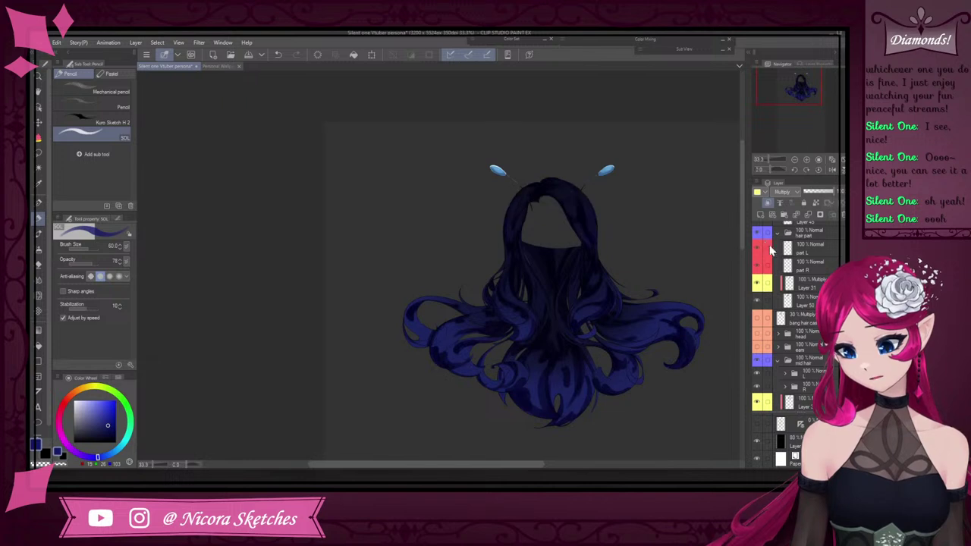
Show the front hair folder and hide the back hair folder
{"action": "scroll", "coordinate": [594, 218], "scroll_direction": "down", "scroll_amount": 3}
{"action": "scroll", "coordinate": [762, 241], "scroll_direction": "up", "scroll_amount": 2}
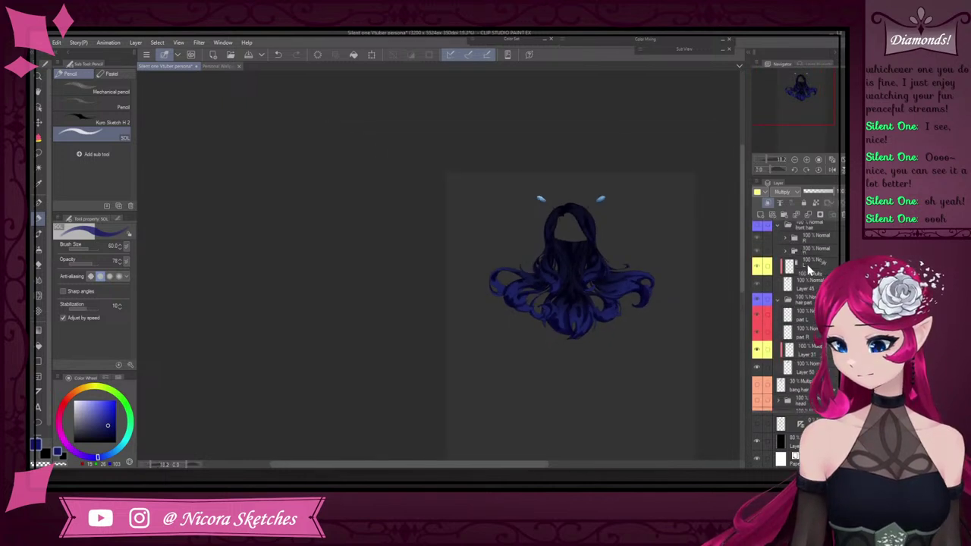
{"action": "left_click", "coordinate": [759, 237]}
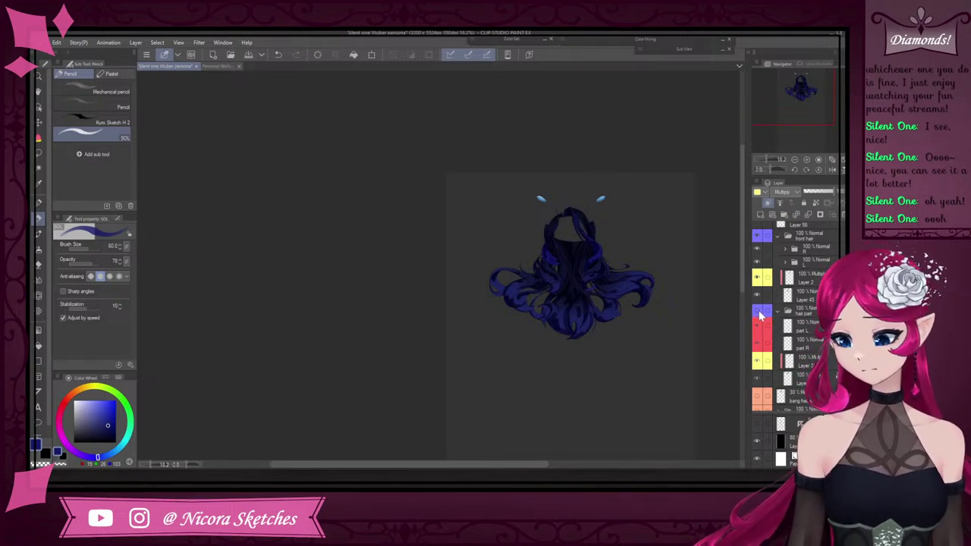
{"action": "scroll", "coordinate": [796, 315], "scroll_direction": "down", "scroll_amount": 6}
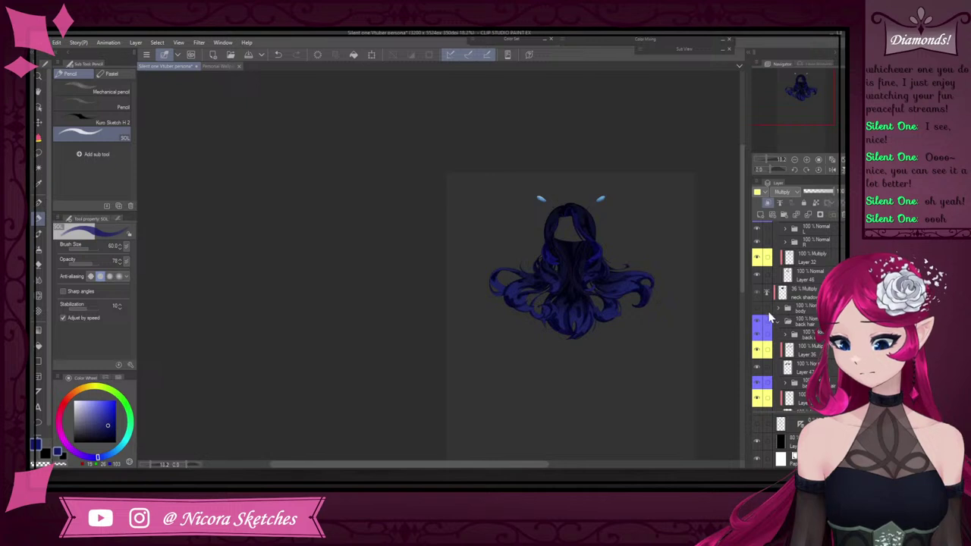
{"action": "scroll", "coordinate": [765, 315], "scroll_direction": "down", "scroll_amount": 1}
{"action": "left_click", "coordinate": [756, 268]}
{"action": "scroll", "coordinate": [799, 309], "scroll_direction": "up", "scroll_amount": 3}
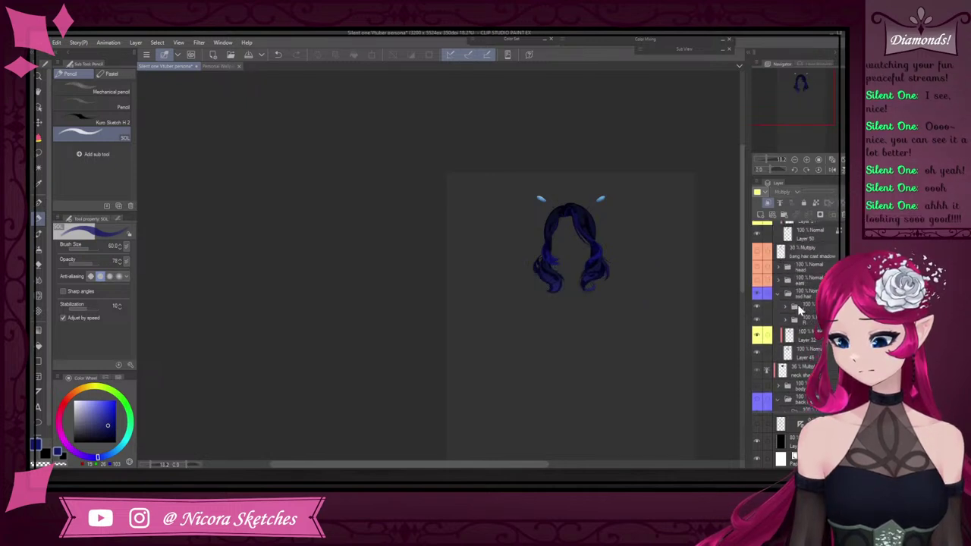
Lower the opacity of the black backdrop layer to 77%
{"action": "left_click", "coordinate": [806, 442]}
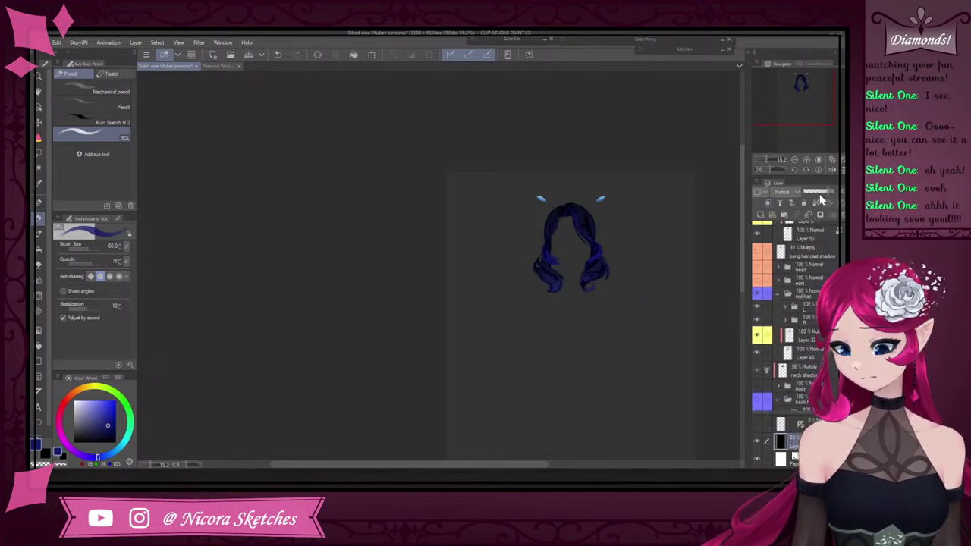
{"action": "left_click", "coordinate": [822, 193]}
{"action": "left_click_drag", "start_coordinate": [824, 194], "coordinate": [834, 192]}
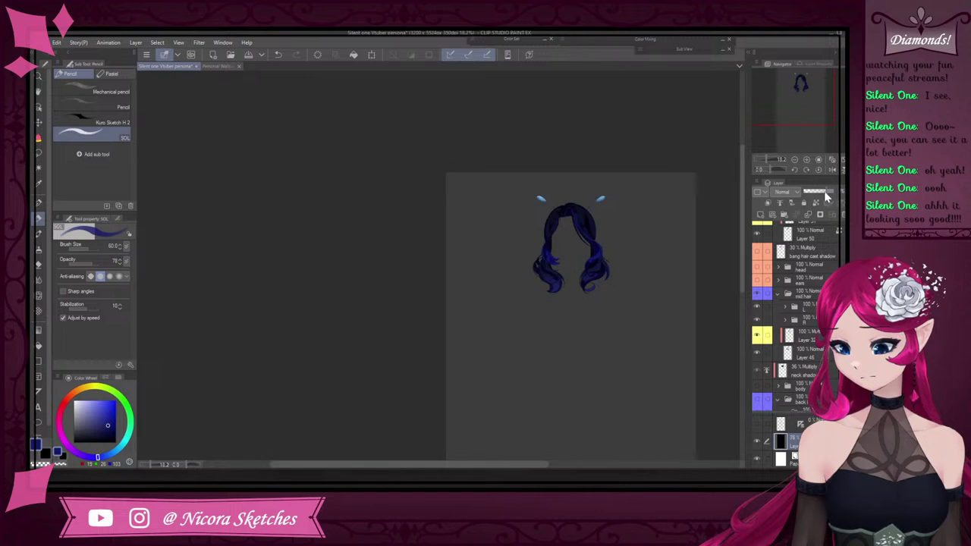
{"action": "left_click", "coordinate": [829, 195]}
{"action": "left_click", "coordinate": [830, 194]}
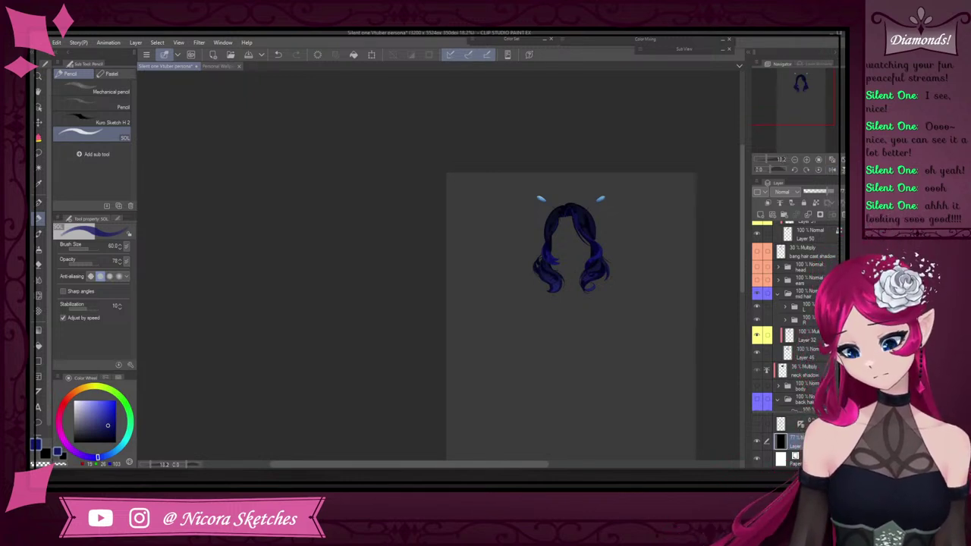
Create a clipped layer above the front hair's multiply layer and set its blending mode to Add (Glow)
{"action": "scroll", "coordinate": [796, 304], "scroll_direction": "up", "scroll_amount": 5}
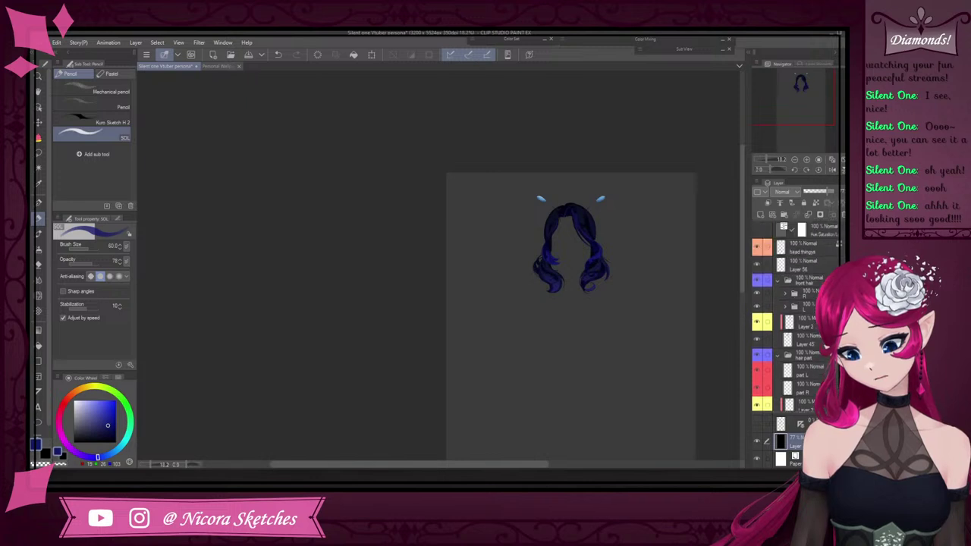
{"action": "left_click", "coordinate": [807, 294]}
{"action": "left_click", "coordinate": [806, 341]}
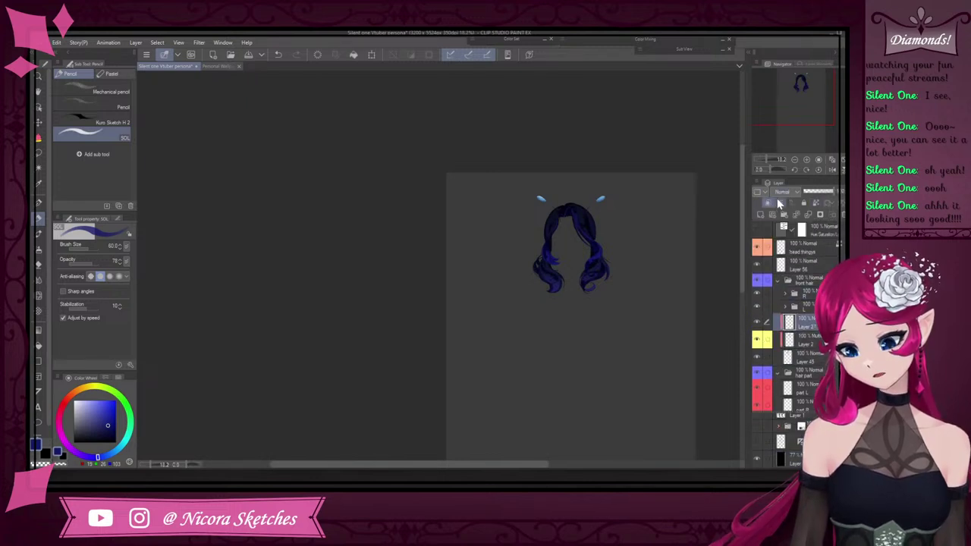
{"action": "left_click", "coordinate": [780, 192]}
{"action": "left_click", "coordinate": [797, 292]}
{"action": "scroll", "coordinate": [585, 205], "scroll_direction": "up", "scroll_amount": 10}
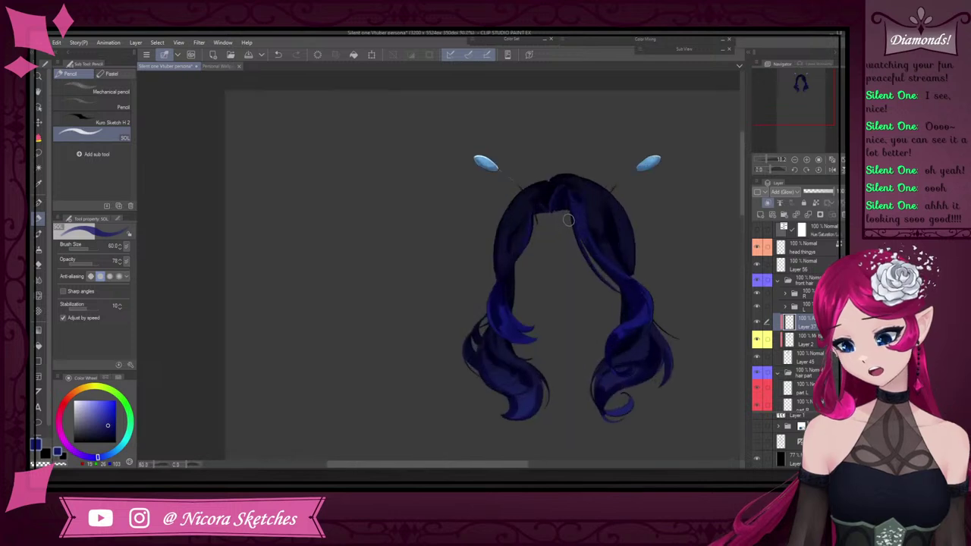
{"action": "scroll", "coordinate": [589, 197], "scroll_direction": "down", "scroll_amount": 10}
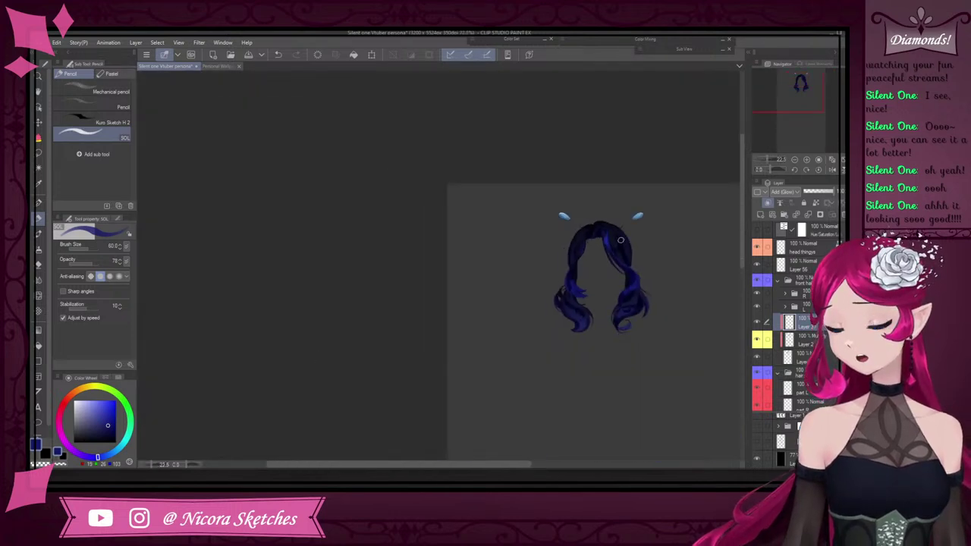
{"action": "scroll", "coordinate": [604, 242], "scroll_direction": "up", "scroll_amount": 12}
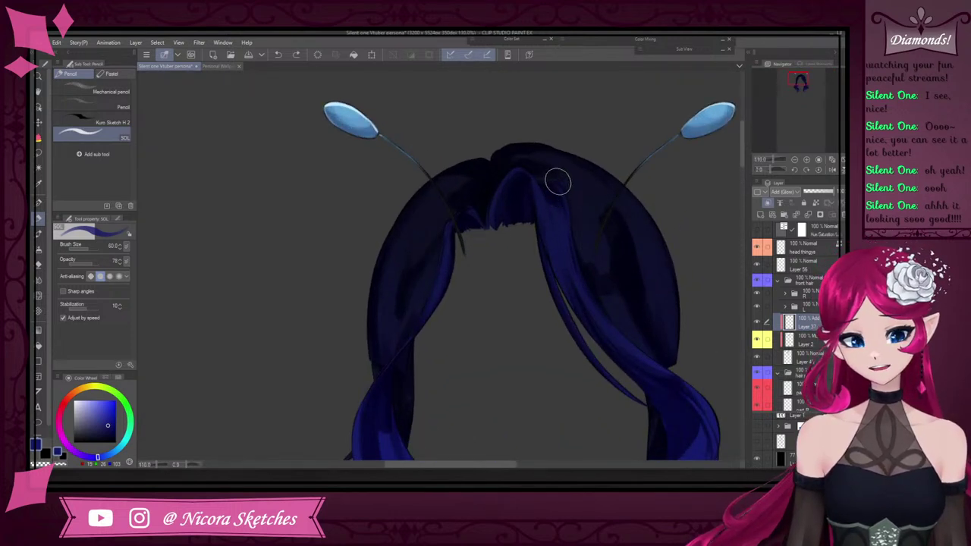
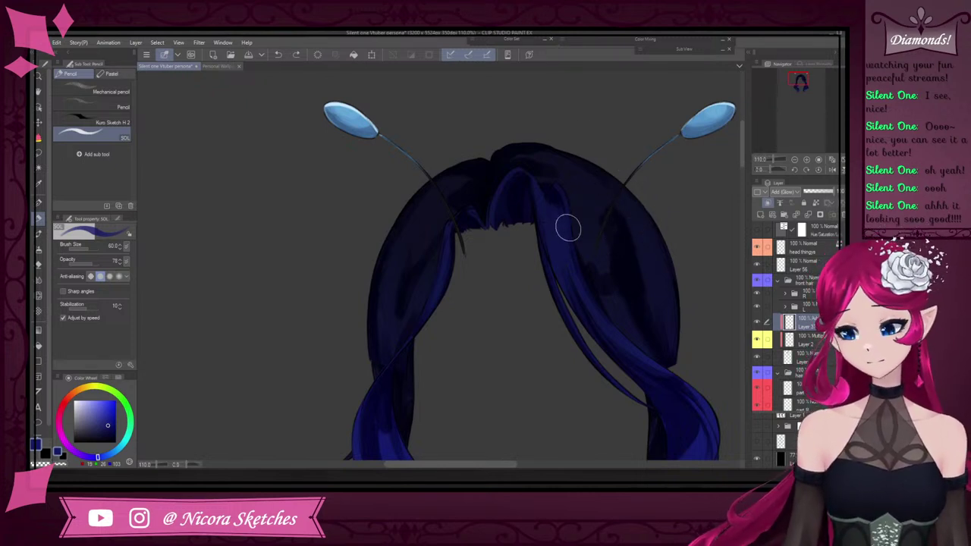
{"action": "left_click_drag", "start_coordinate": [541, 243], "coordinate": [578, 246]}
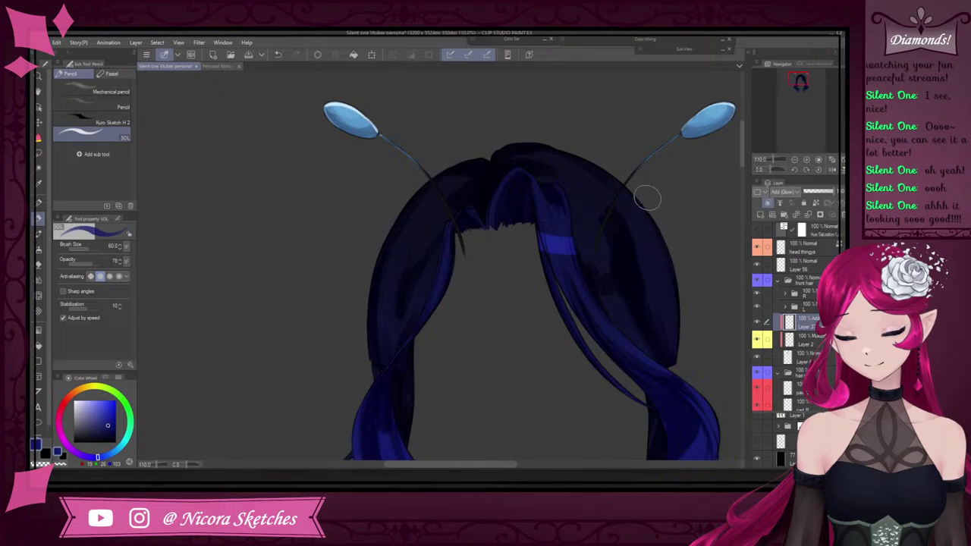
{"action": "key", "text": "ctrl+z"}
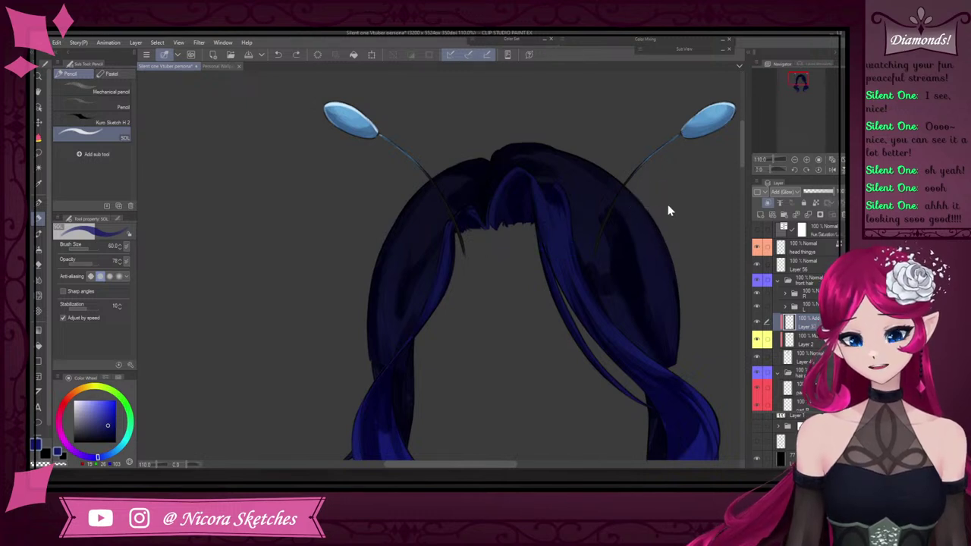
Reduce the brush size to 20 and paint highlight strands down the upper part of the right front lock
{"action": "scroll", "coordinate": [524, 237], "scroll_direction": "up", "scroll_amount": 2}
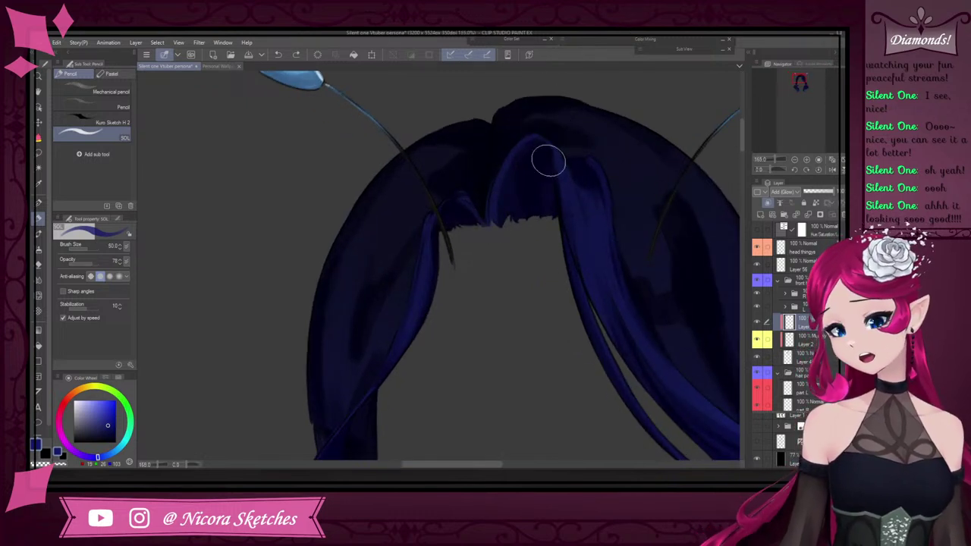
{"action": "left_click_drag", "start_coordinate": [548, 144], "coordinate": [572, 219]}
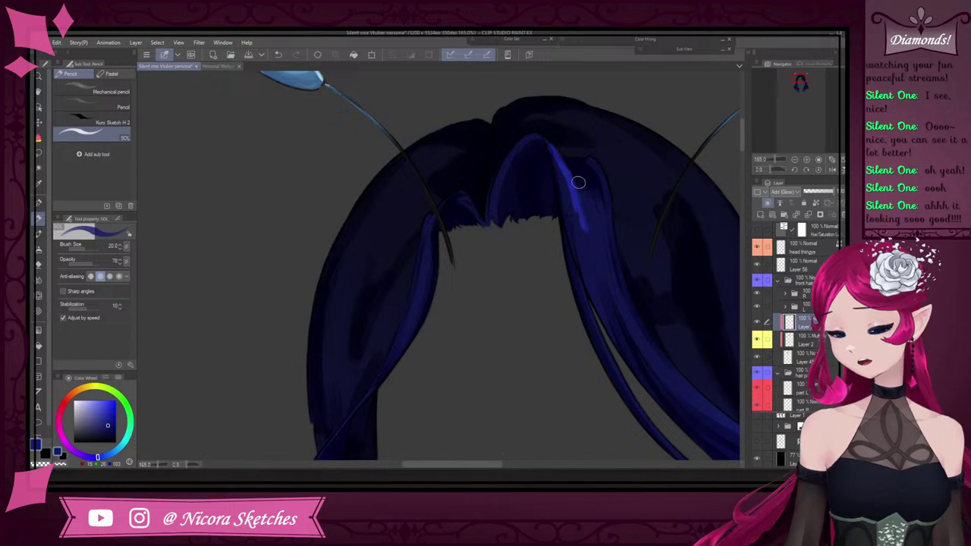
{"action": "left_click_drag", "start_coordinate": [597, 184], "coordinate": [610, 240]}
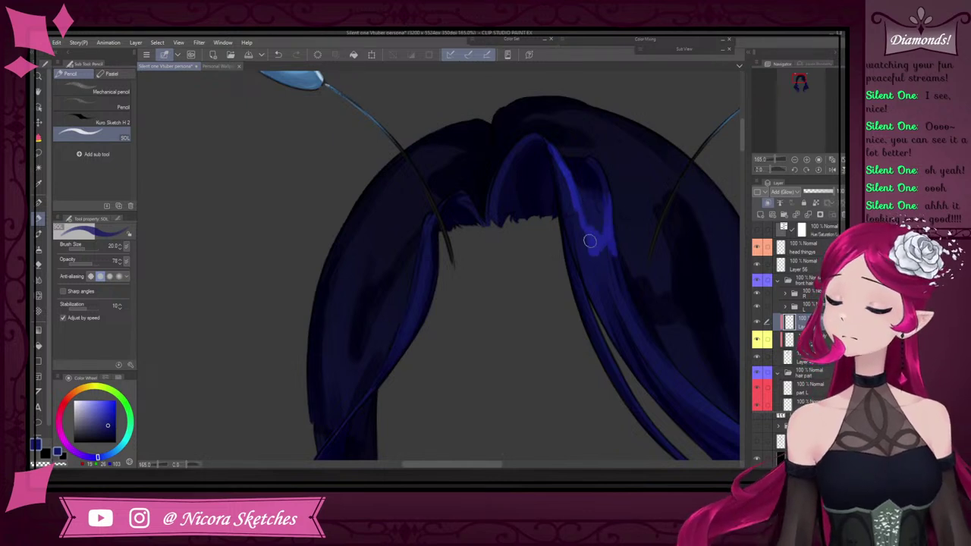
{"action": "left_click_drag", "start_coordinate": [567, 201], "coordinate": [575, 256]}
Paint a long highlight along the lower diagonal stretch of the right front lock, above its curl
{"action": "scroll", "coordinate": [594, 284], "scroll_direction": "down", "scroll_amount": 3}
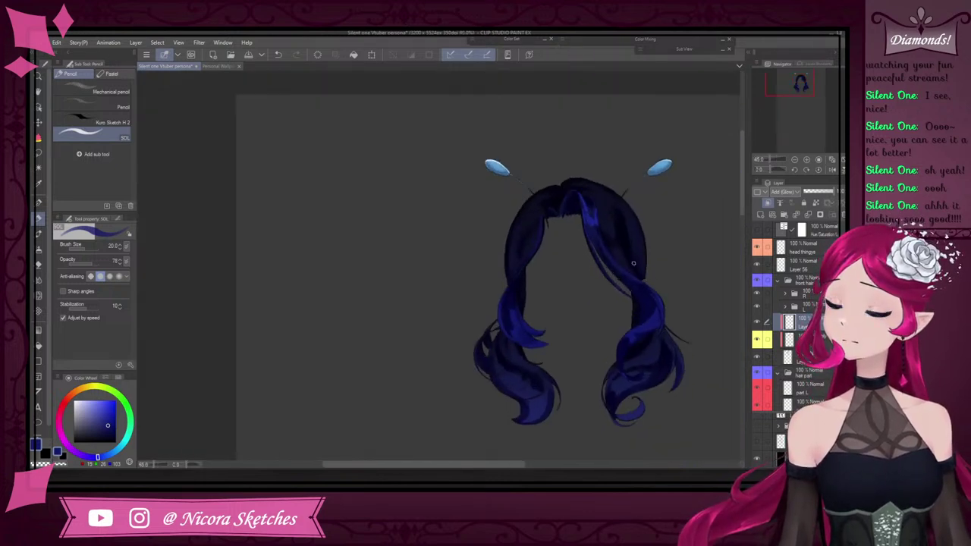
{"action": "scroll", "coordinate": [598, 265], "scroll_direction": "up", "scroll_amount": 2}
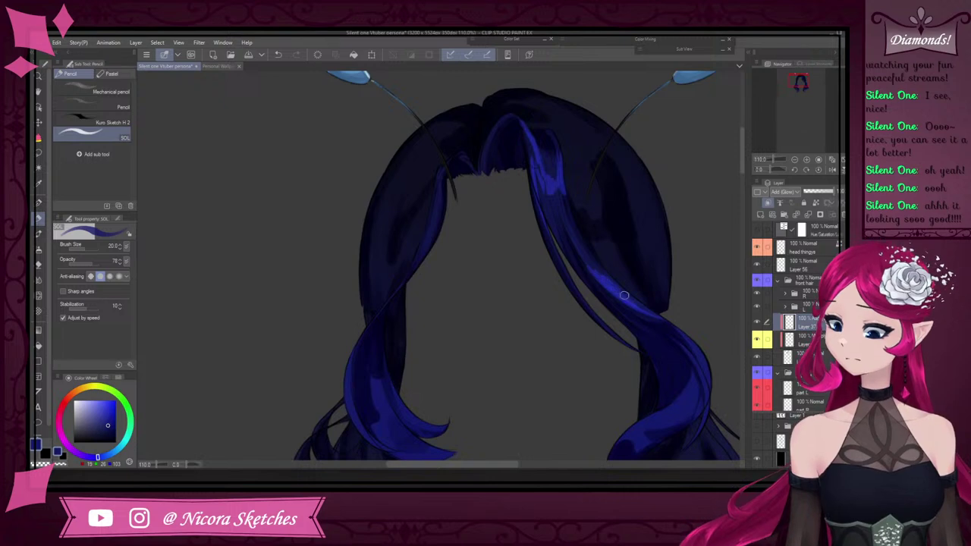
{"action": "scroll", "coordinate": [650, 309], "scroll_direction": "down", "scroll_amount": 3}
Paint highlights on the left front lock, around the twist and upper curve of its curl
{"action": "scroll", "coordinate": [455, 326], "scroll_direction": "up", "scroll_amount": 5}
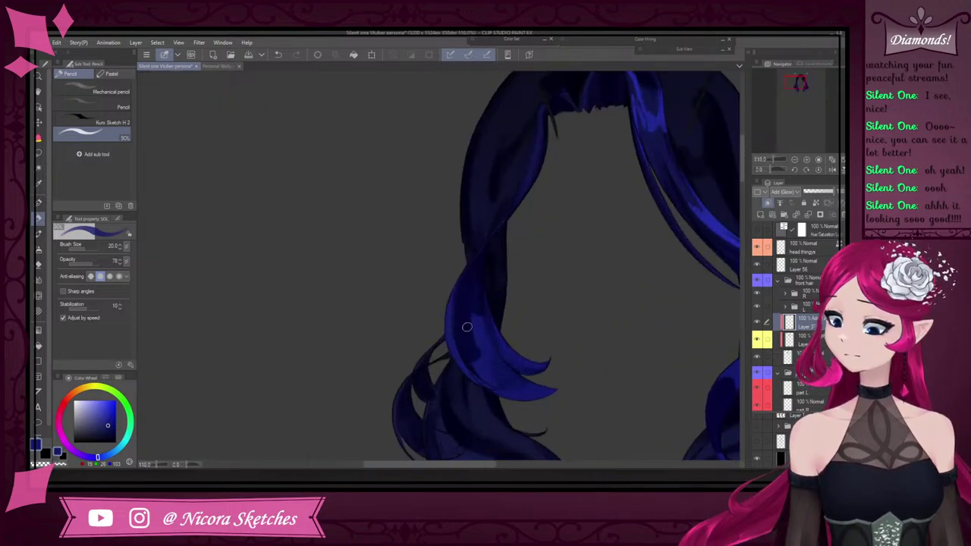
{"action": "scroll", "coordinate": [523, 155], "scroll_direction": "down", "scroll_amount": 3}
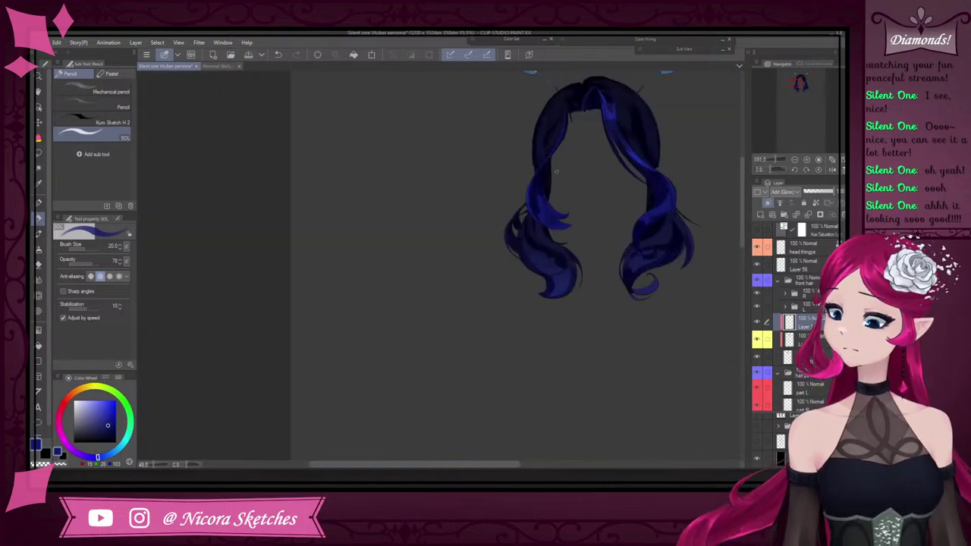
{"action": "scroll", "coordinate": [559, 137], "scroll_direction": "up", "scroll_amount": 2}
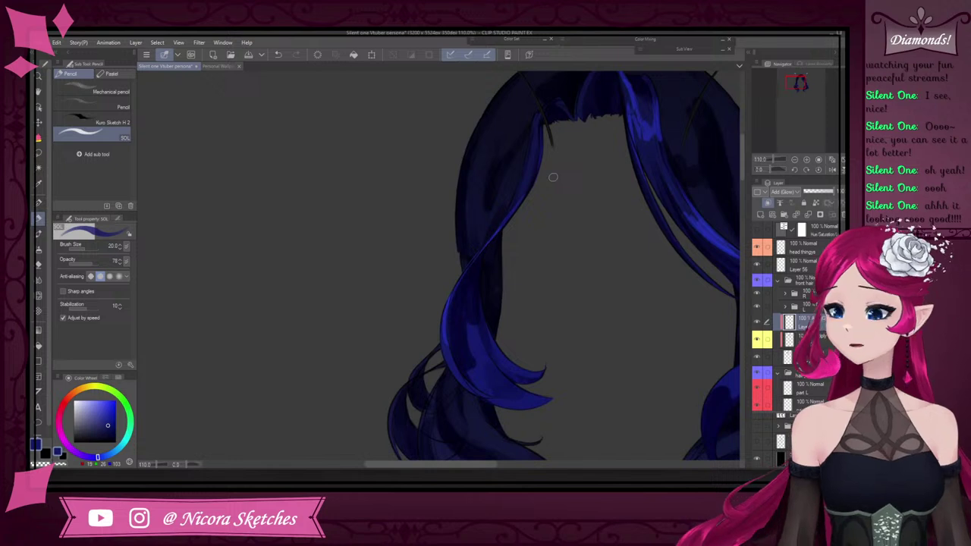
Enlarge the brush to 100 and paint highlights across the flicked tips of the left front lock
{"action": "scroll", "coordinate": [553, 177], "scroll_direction": "down", "scroll_amount": 3}
{"action": "scroll", "coordinate": [524, 334], "scroll_direction": "up", "scroll_amount": 3}
{"action": "mouse_move", "coordinate": [472, 343]}
{"action": "left_mouse_down"}
{"action": "mouse_move", "coordinate": [528, 342]}
{"action": "mouse_move", "coordinate": [472, 311]}
{"action": "left_mouse_up"}
{"action": "scroll", "coordinate": [466, 202], "scroll_direction": "down", "scroll_amount": 5}
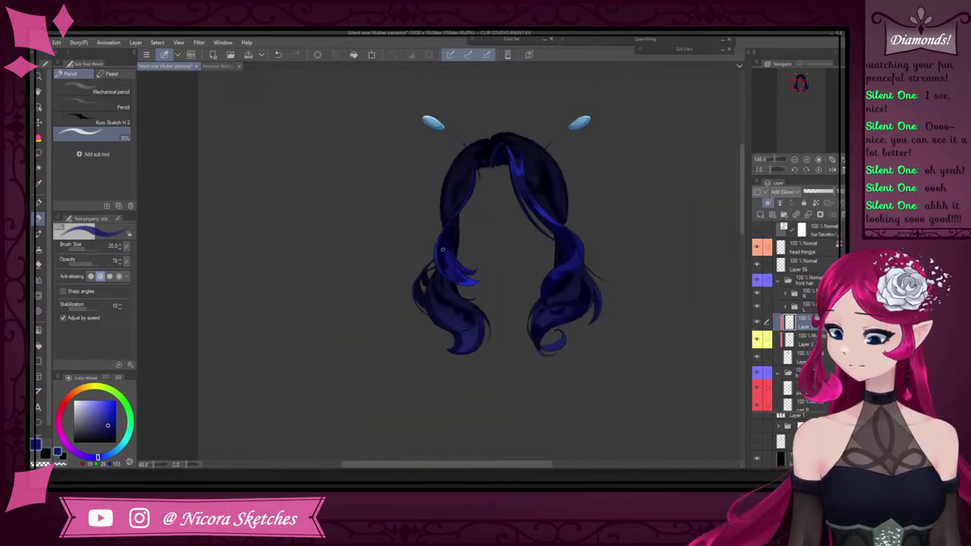
{"action": "scroll", "coordinate": [476, 239], "scroll_direction": "up", "scroll_amount": 3}
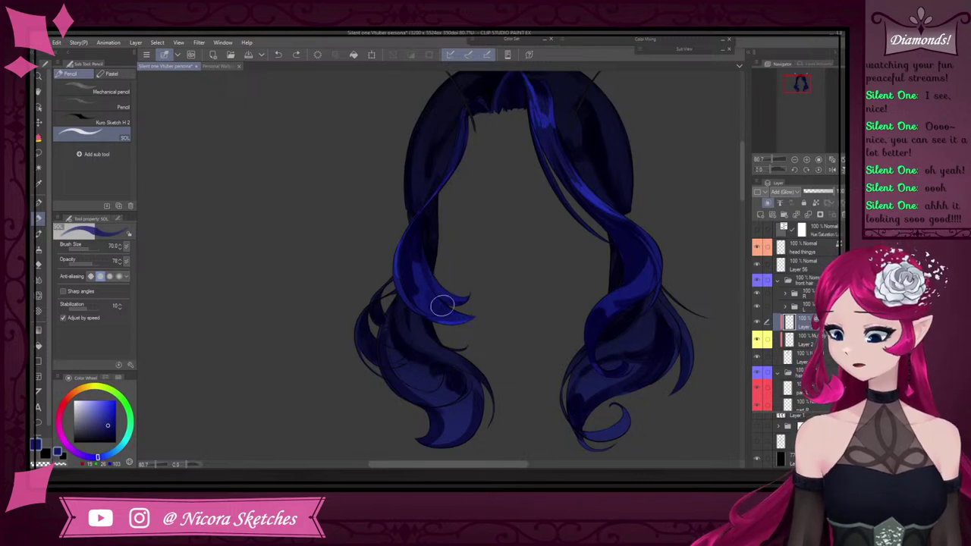
{"action": "left_click_drag", "start_coordinate": [471, 318], "coordinate": [438, 278]}
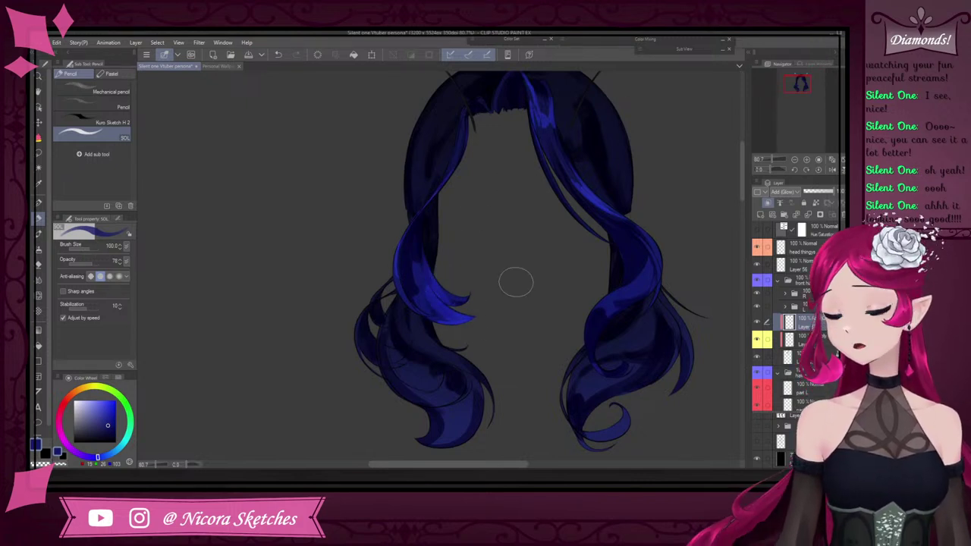
Paint a broad highlight over the curl of the right front lock with the size 100 brush
{"action": "scroll", "coordinate": [596, 195], "scroll_direction": "down", "scroll_amount": 3}
{"action": "scroll", "coordinate": [644, 223], "scroll_direction": "up", "scroll_amount": 4}
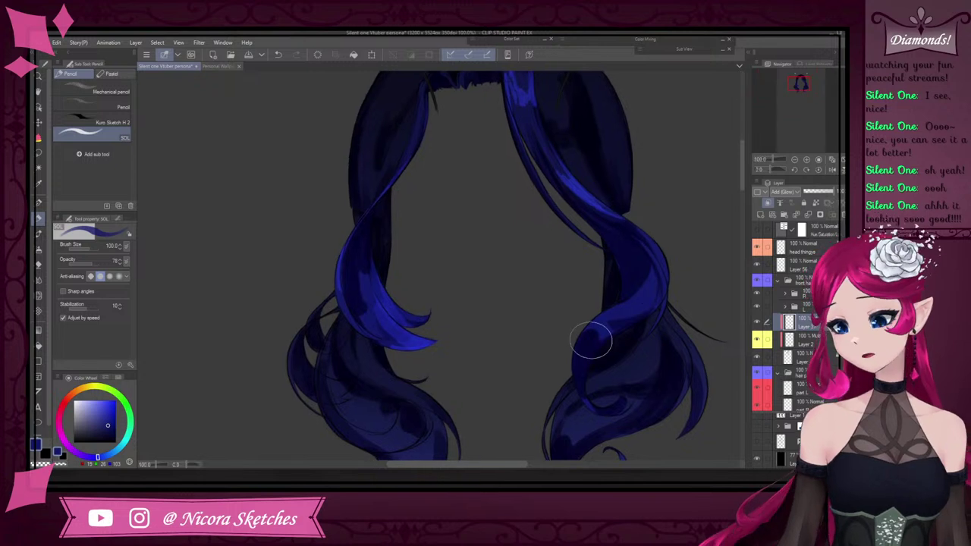
{"action": "left_click_drag", "start_coordinate": [582, 353], "coordinate": [627, 308]}
{"action": "scroll", "coordinate": [645, 296], "scroll_direction": "down", "scroll_amount": 4}
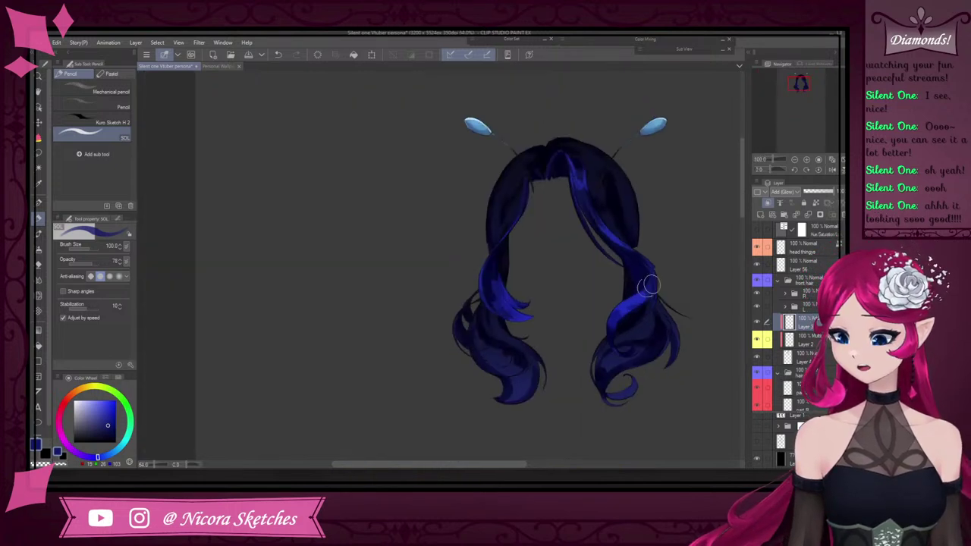
{"action": "scroll", "coordinate": [671, 270], "scroll_direction": "up", "scroll_amount": 4}
{"action": "scroll", "coordinate": [651, 271], "scroll_direction": "down", "scroll_amount": 5}
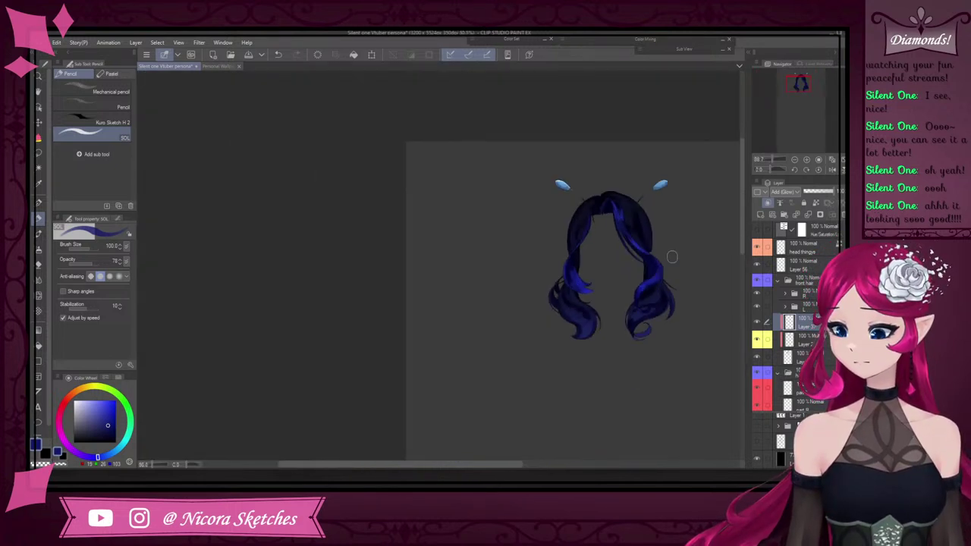
{"action": "scroll", "coordinate": [668, 268], "scroll_direction": "up", "scroll_amount": 5}
{"action": "scroll", "coordinate": [629, 238], "scroll_direction": "down", "scroll_amount": 5}
{"action": "scroll", "coordinate": [642, 260], "scroll_direction": "up", "scroll_amount": 5}
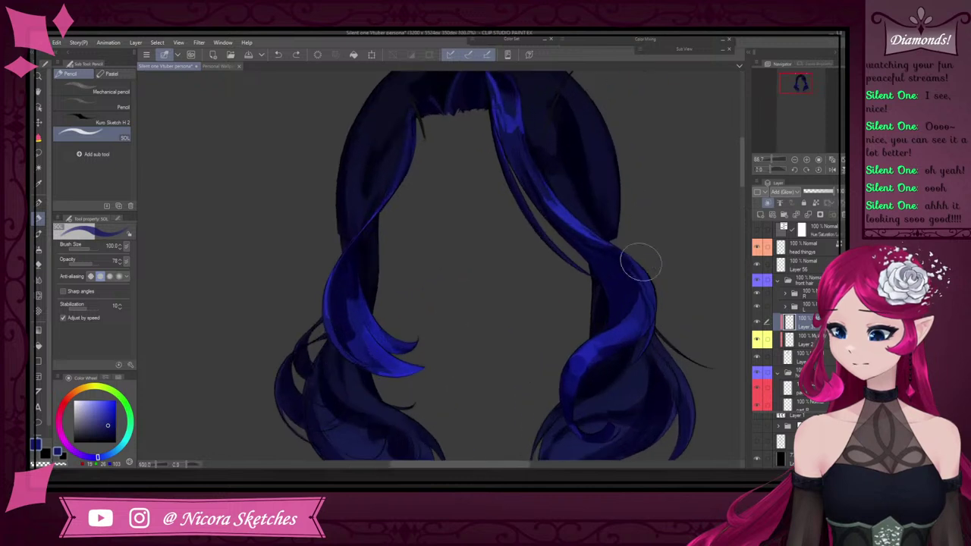
Reduce the brush size to 25 and paint a highlight on the upper part of the left front lock
{"action": "key", "text": "bracketleft"}
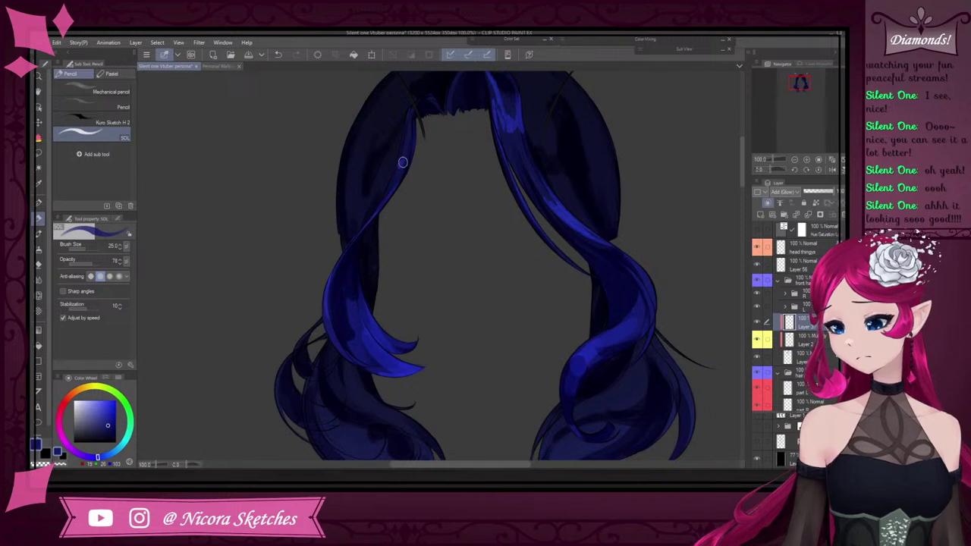
{"action": "scroll", "coordinate": [548, 206], "scroll_direction": "down", "scroll_amount": 3}
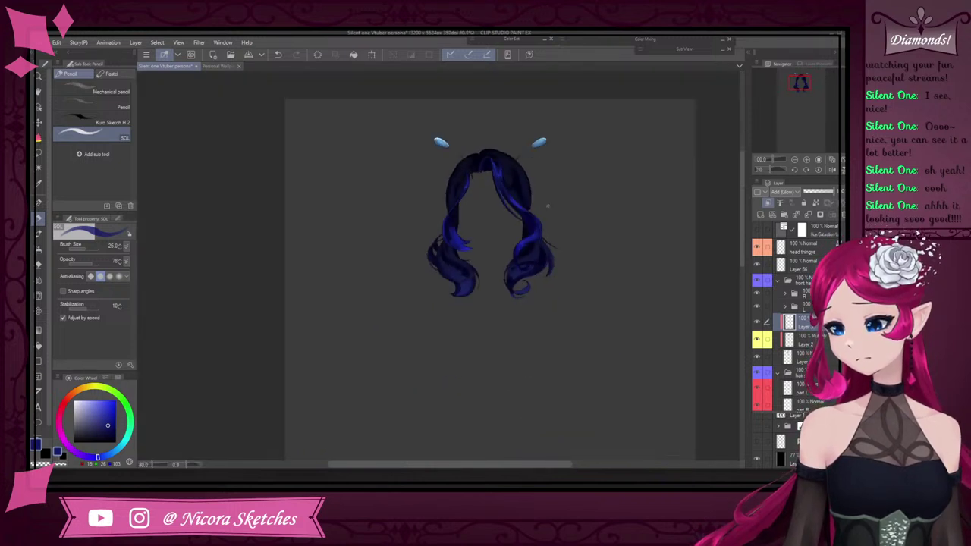
{"action": "scroll", "coordinate": [532, 164], "scroll_direction": "up", "scroll_amount": 2}
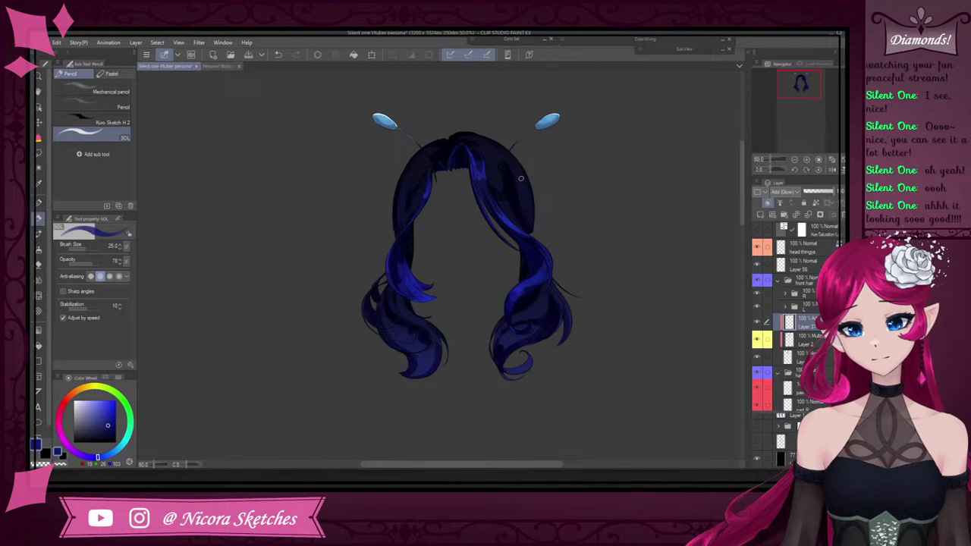
{"action": "scroll", "coordinate": [549, 217], "scroll_direction": "up", "scroll_amount": 2}
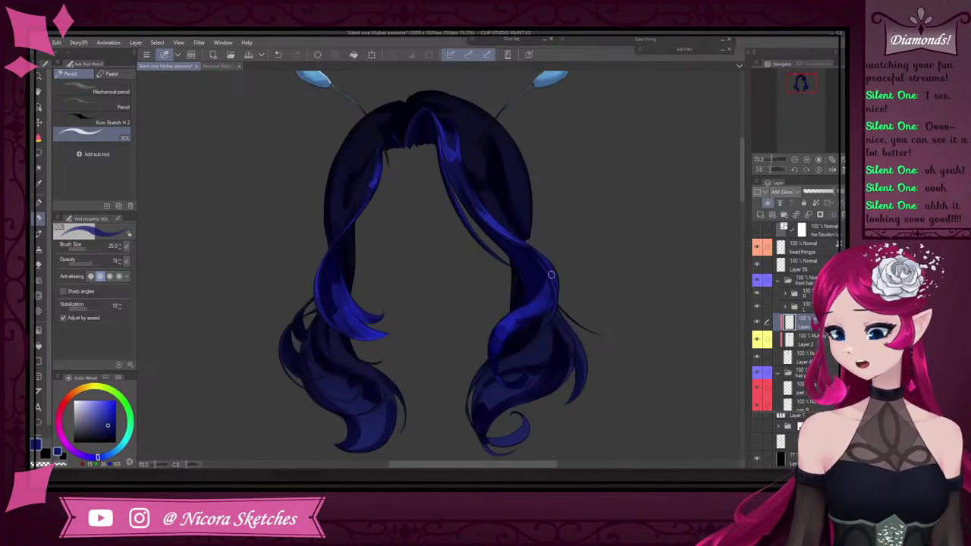
Paint highlight strands on the right front lock where it twists into its curl
{"action": "scroll", "coordinate": [550, 273], "scroll_direction": "up", "scroll_amount": 1}
{"action": "scroll", "coordinate": [558, 275], "scroll_direction": "up", "scroll_amount": 3}
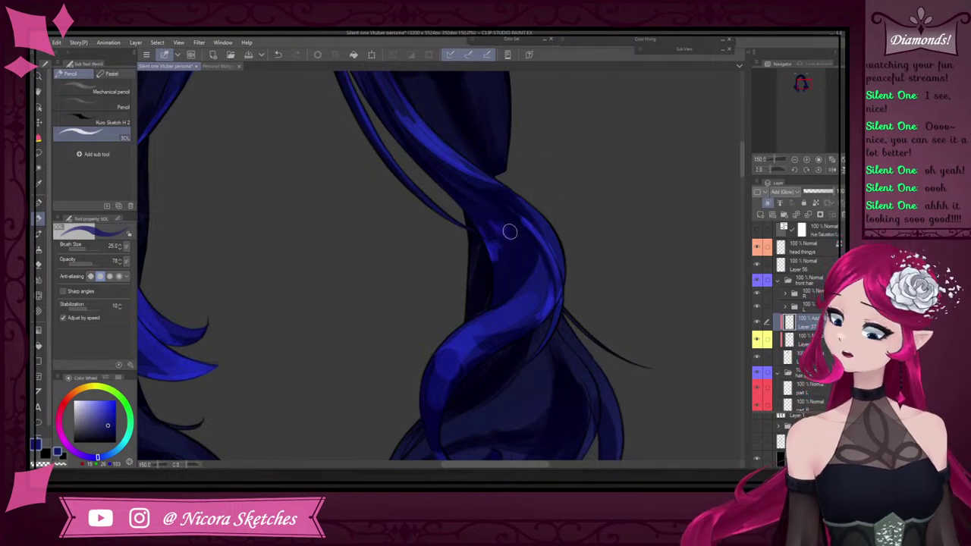
{"action": "scroll", "coordinate": [549, 236], "scroll_direction": "down", "scroll_amount": 6}
{"action": "scroll", "coordinate": [549, 185], "scroll_direction": "up", "scroll_amount": 8}
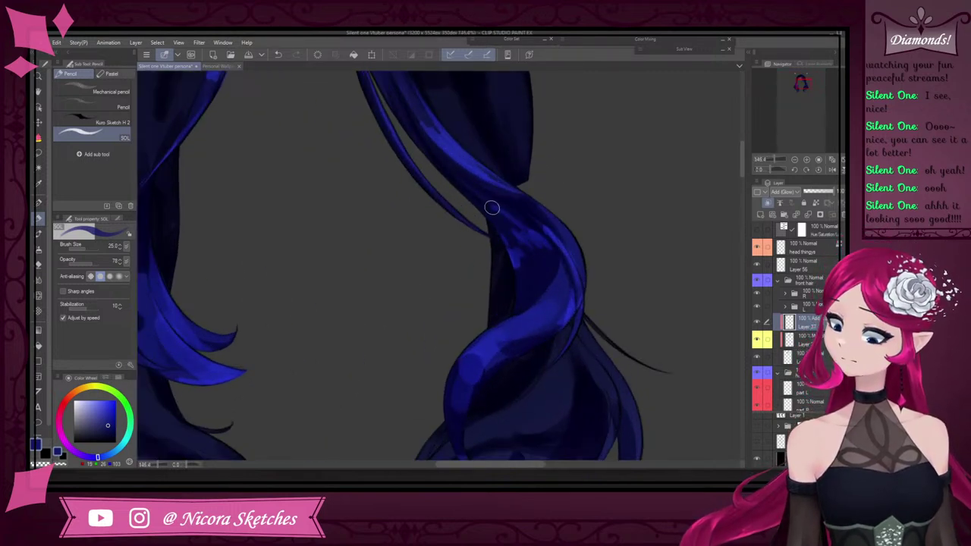
Soften the highlights at the right front lock's twist with the Kneaded eraser and return to the SOL pencil
{"action": "key", "text": "e"}
{"action": "left_click", "coordinate": [114, 107]}
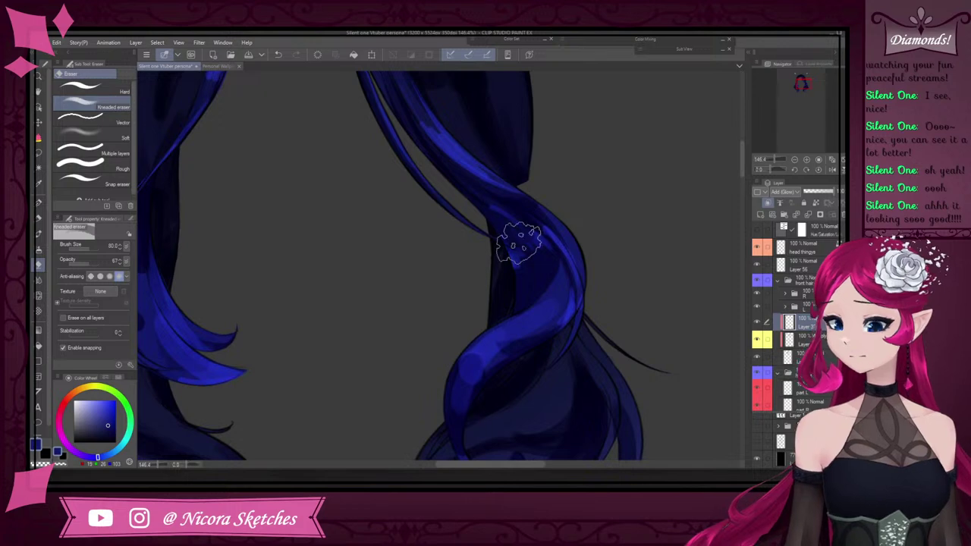
{"action": "key", "text": "p"}
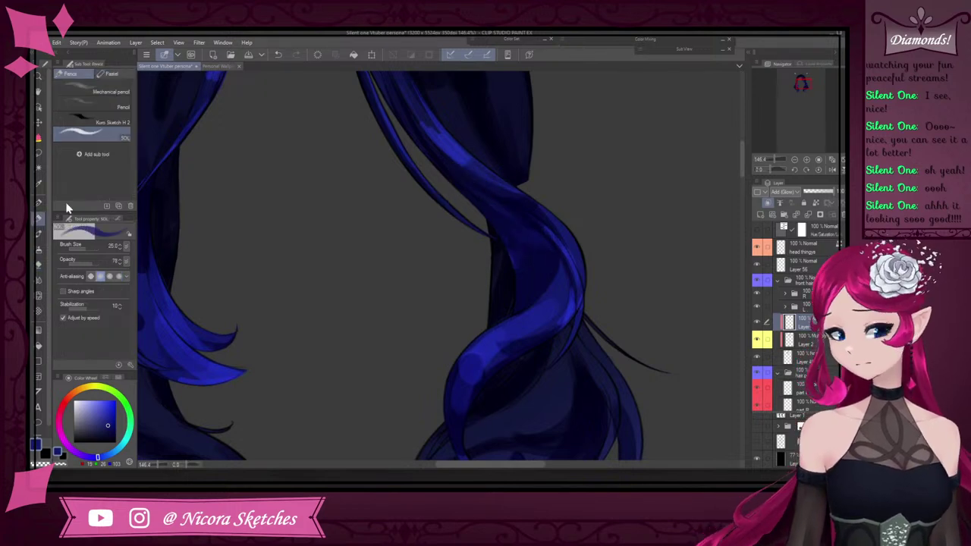
Refine the highlight shapes along the upper edge of the right front lock's curl
{"action": "scroll", "coordinate": [557, 329], "scroll_direction": "down", "scroll_amount": 5}
{"action": "scroll", "coordinate": [529, 359], "scroll_direction": "up", "scroll_amount": 6}
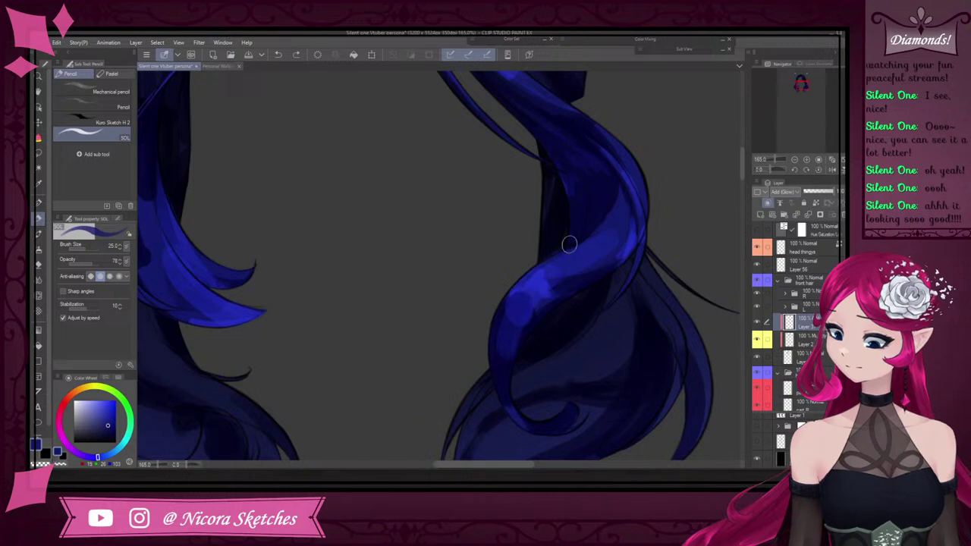
{"action": "scroll", "coordinate": [568, 243], "scroll_direction": "down", "scroll_amount": 8}
{"action": "scroll", "coordinate": [585, 260], "scroll_direction": "up", "scroll_amount": 9}
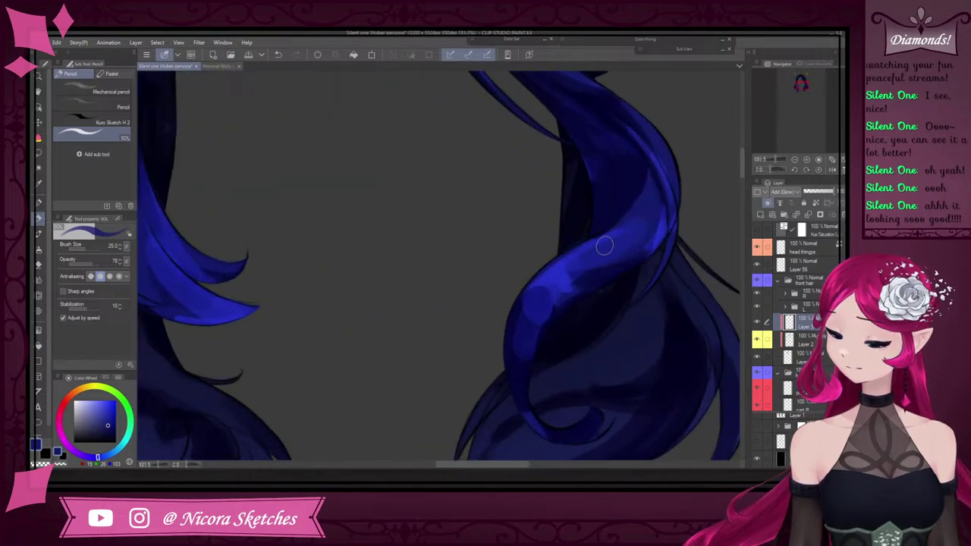
{"action": "scroll", "coordinate": [549, 280], "scroll_direction": "down", "scroll_amount": 8}
Touch up the highlights on the left front lock from its tips up to the narrow twist
{"action": "scroll", "coordinate": [490, 310], "scroll_direction": "up", "scroll_amount": 11}
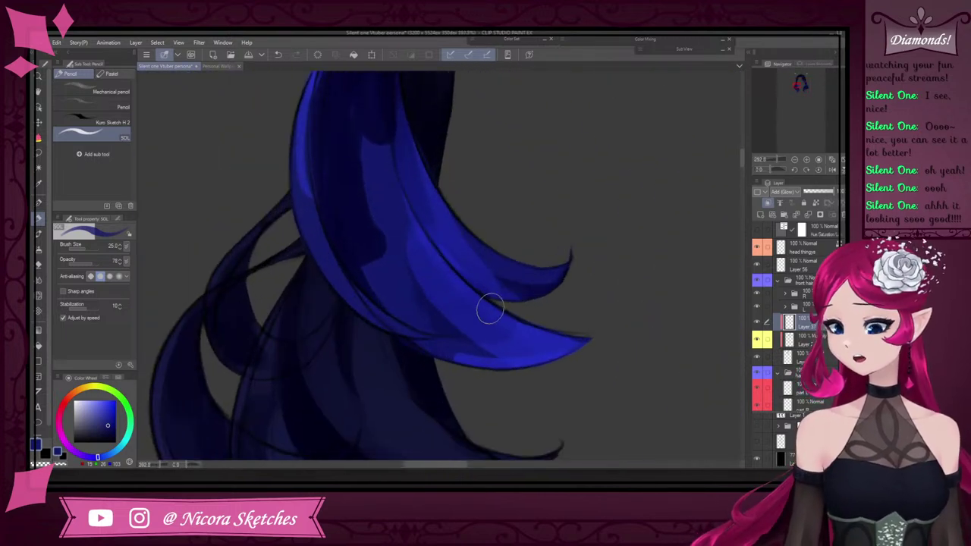
{"action": "scroll", "coordinate": [600, 340], "scroll_direction": "down", "scroll_amount": 8}
{"action": "scroll", "coordinate": [475, 243], "scroll_direction": "up", "scroll_amount": 9}
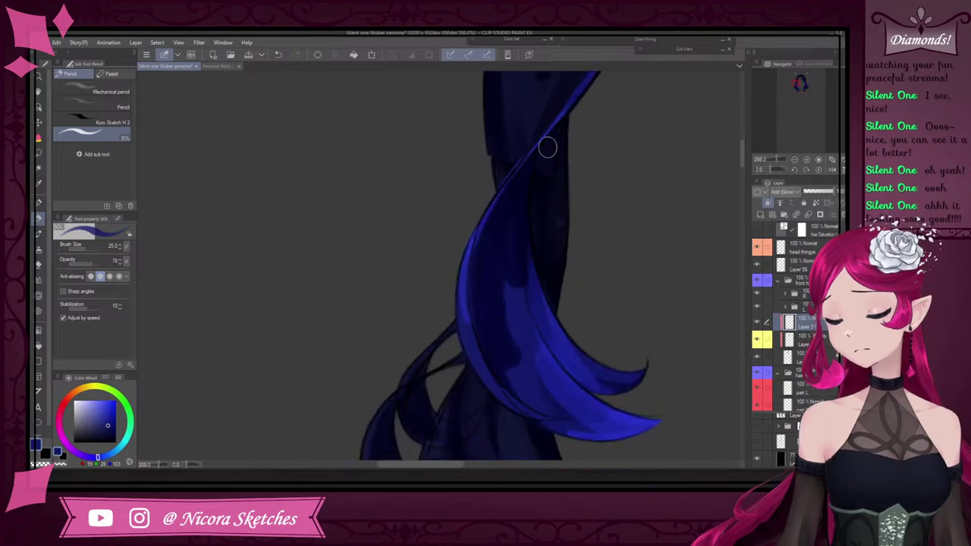
{"action": "scroll", "coordinate": [574, 101], "scroll_direction": "up", "scroll_amount": 2}
{"action": "scroll", "coordinate": [540, 192], "scroll_direction": "down", "scroll_amount": 2}
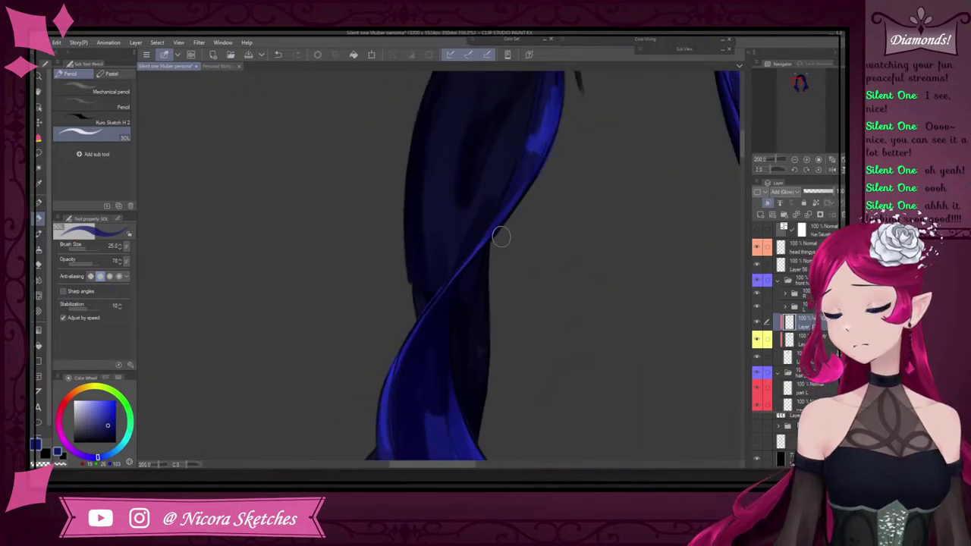
{"action": "scroll", "coordinate": [500, 237], "scroll_direction": "down", "scroll_amount": 8}
Refine the highlight strands on the upper part of the right front lock below the parting
{"action": "scroll", "coordinate": [570, 160], "scroll_direction": "up", "scroll_amount": 7}
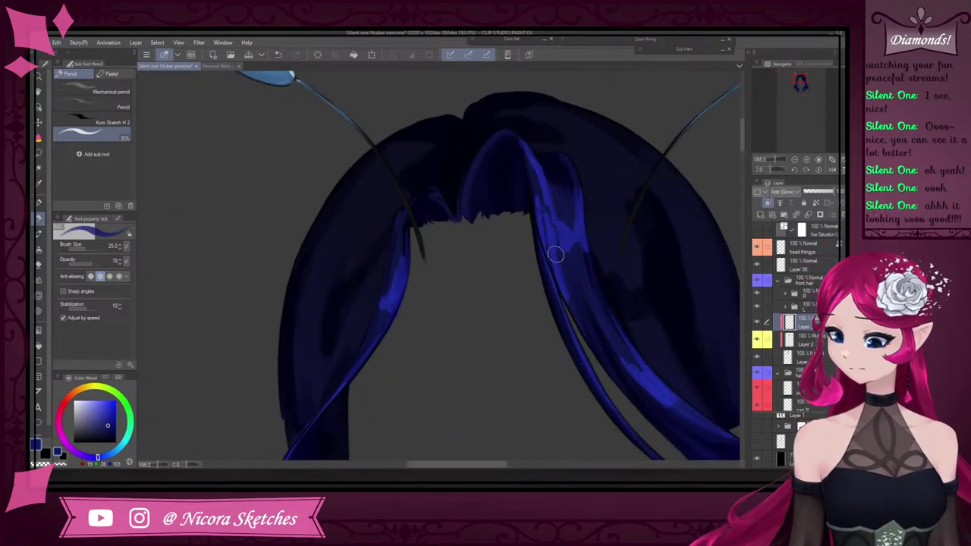
{"action": "scroll", "coordinate": [572, 271], "scroll_direction": "down", "scroll_amount": 8}
{"action": "scroll", "coordinate": [655, 284], "scroll_direction": "up", "scroll_amount": 7}
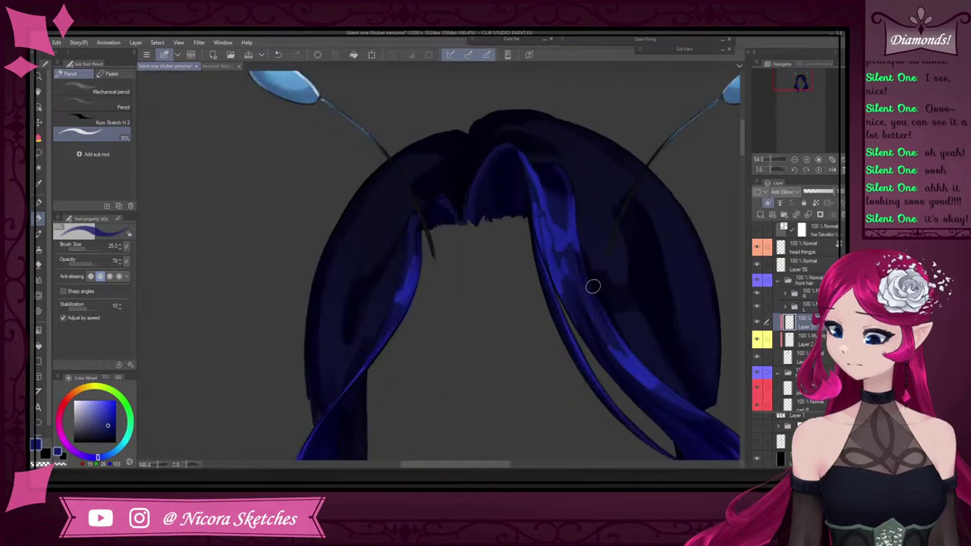
{"action": "scroll", "coordinate": [571, 214], "scroll_direction": "down", "scroll_amount": 7}
{"action": "scroll", "coordinate": [571, 213], "scroll_direction": "up", "scroll_amount": 7}
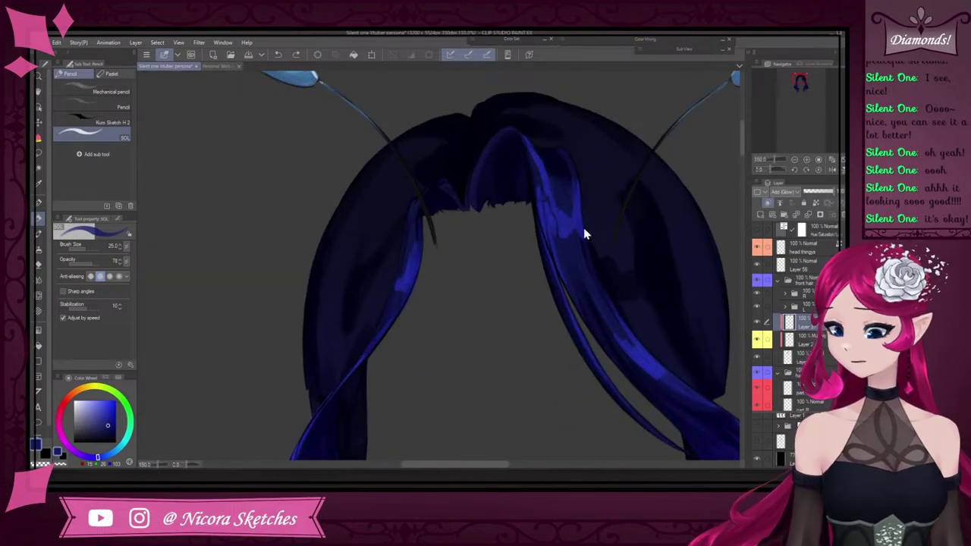
{"action": "scroll", "coordinate": [583, 234], "scroll_direction": "down", "scroll_amount": 7}
{"action": "scroll", "coordinate": [625, 217], "scroll_direction": "up", "scroll_amount": 8}
{"action": "scroll", "coordinate": [615, 295], "scroll_direction": "down", "scroll_amount": 8}
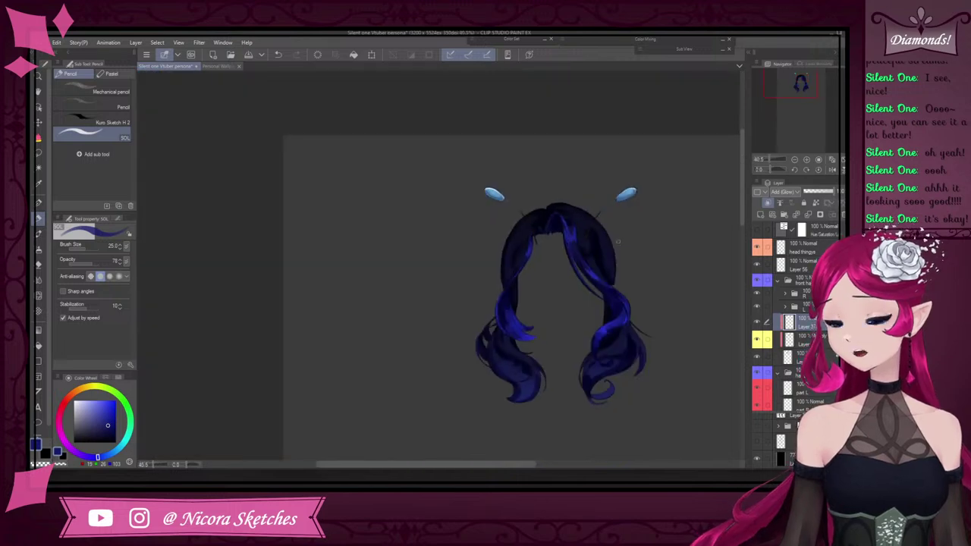
Paint a long highlight along the outer edge of the left front lock's curl down to its tip
{"action": "scroll", "coordinate": [612, 308], "scroll_direction": "up", "scroll_amount": 4}
{"action": "scroll", "coordinate": [481, 291], "scroll_direction": "up", "scroll_amount": 8}
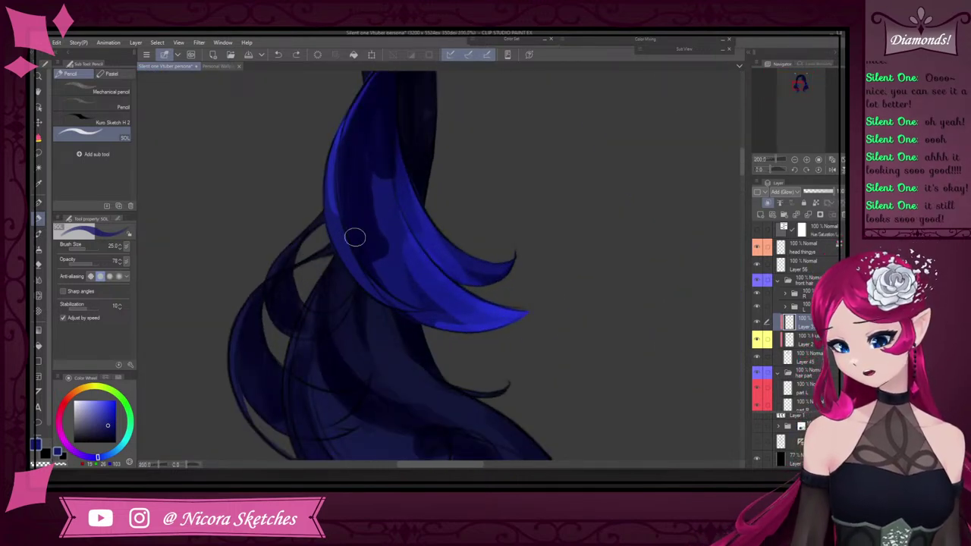
{"action": "left_click_drag", "start_coordinate": [338, 220], "coordinate": [440, 313]}
{"action": "scroll", "coordinate": [354, 202], "scroll_direction": "down", "scroll_amount": 8}
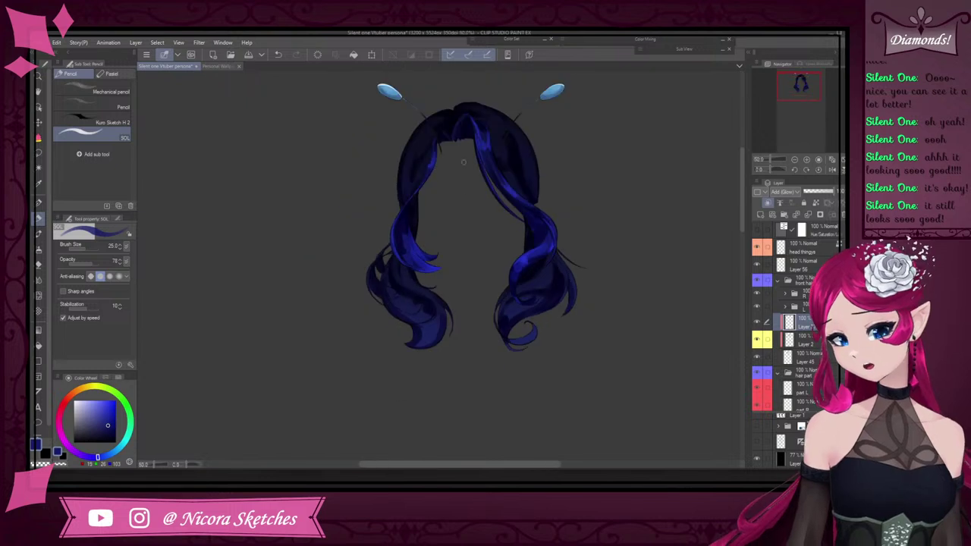
{"action": "scroll", "coordinate": [382, 212], "scroll_direction": "up", "scroll_amount": 6}
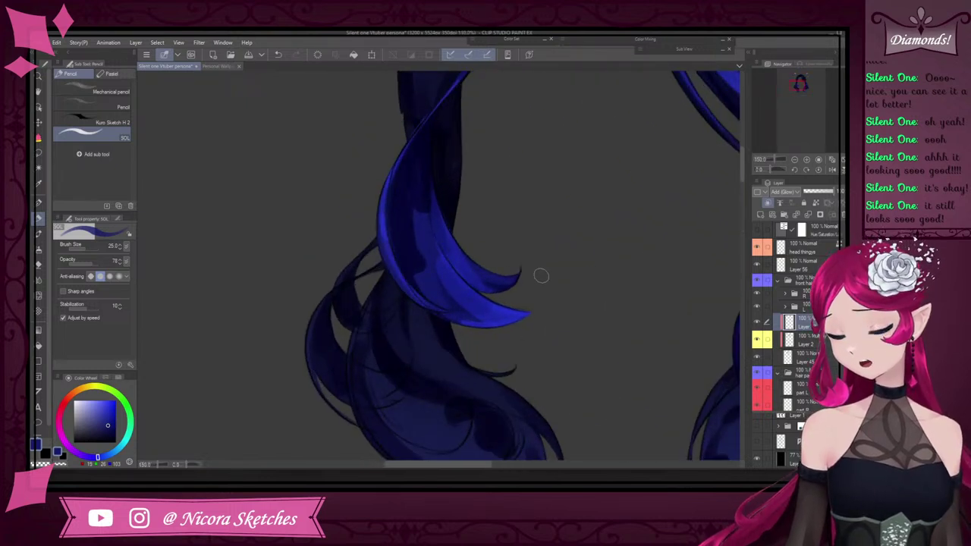
{"action": "scroll", "coordinate": [542, 273], "scroll_direction": "down", "scroll_amount": 7}
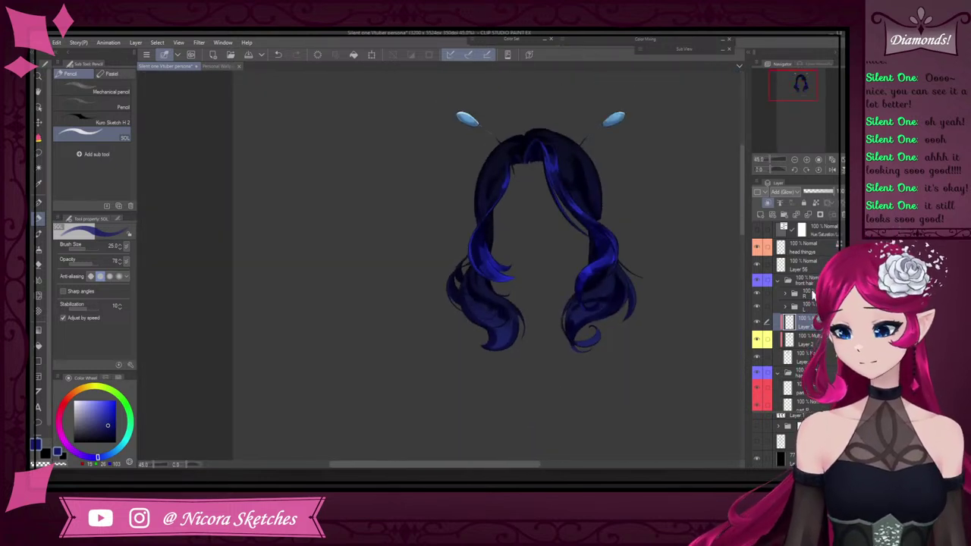
Hide the front hair folder
{"action": "left_click", "coordinate": [789, 281]}
{"action": "left_click", "coordinate": [783, 294]}
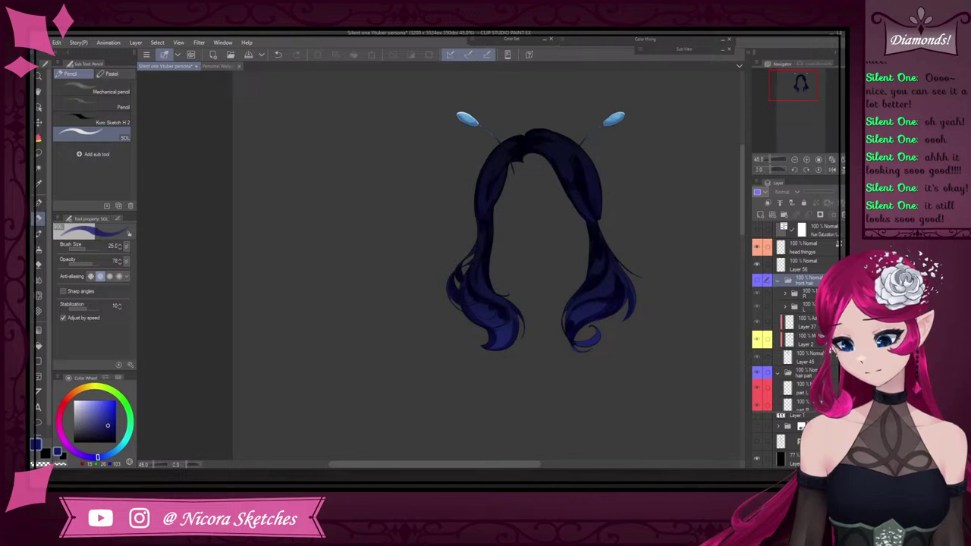
{"action": "scroll", "coordinate": [793, 319], "scroll_direction": "down", "scroll_amount": 3}
Create a clipped layer above the multiply layer of the hair part folder and set its blending mode to Add (Glow)
{"action": "left_click", "coordinate": [806, 302]}
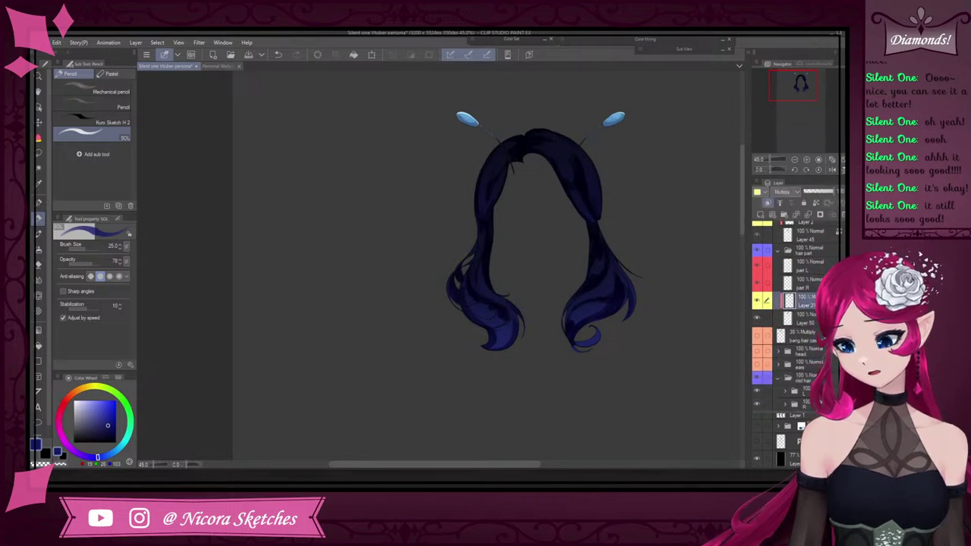
{"action": "scroll", "coordinate": [793, 318], "scroll_direction": "up", "scroll_amount": 3}
{"action": "scroll", "coordinate": [793, 319], "scroll_direction": "down", "scroll_amount": 3}
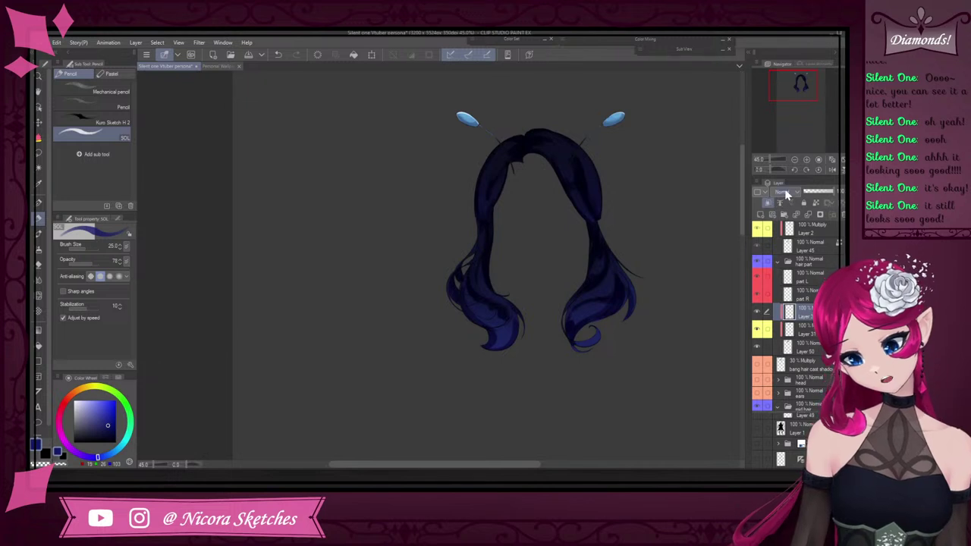
{"action": "left_click", "coordinate": [762, 214]}
{"action": "left_click", "coordinate": [797, 295]}
{"action": "scroll", "coordinate": [588, 305], "scroll_direction": "up", "scroll_amount": 4}
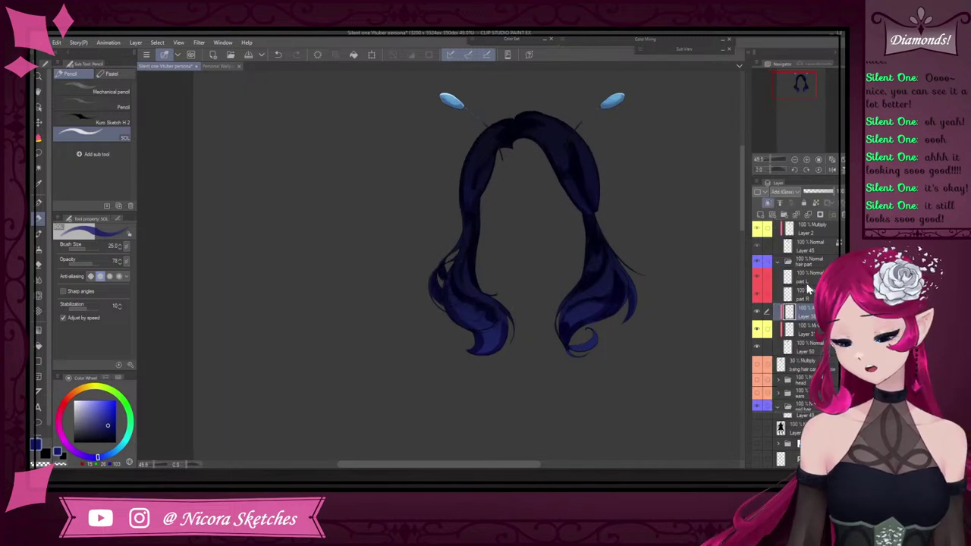
Show the front hair folder again
{"action": "scroll", "coordinate": [800, 304], "scroll_direction": "up", "scroll_amount": 3}
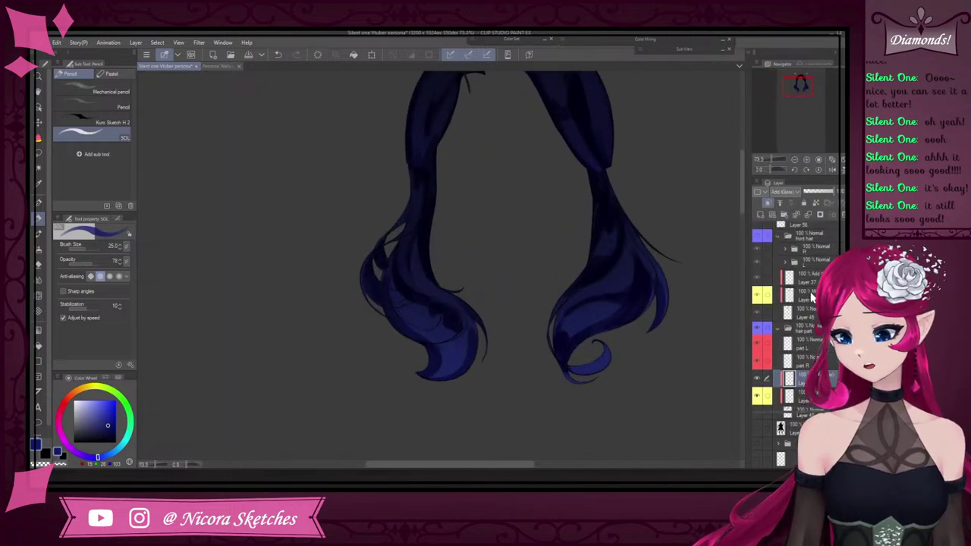
{"action": "left_click", "coordinate": [758, 281]}
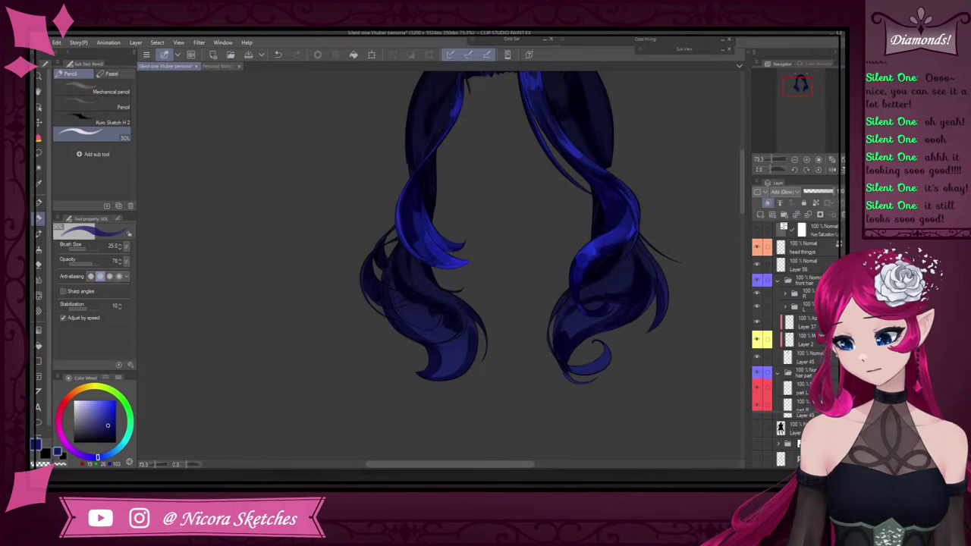
{"action": "scroll", "coordinate": [796, 318], "scroll_direction": "down", "scroll_amount": 3}
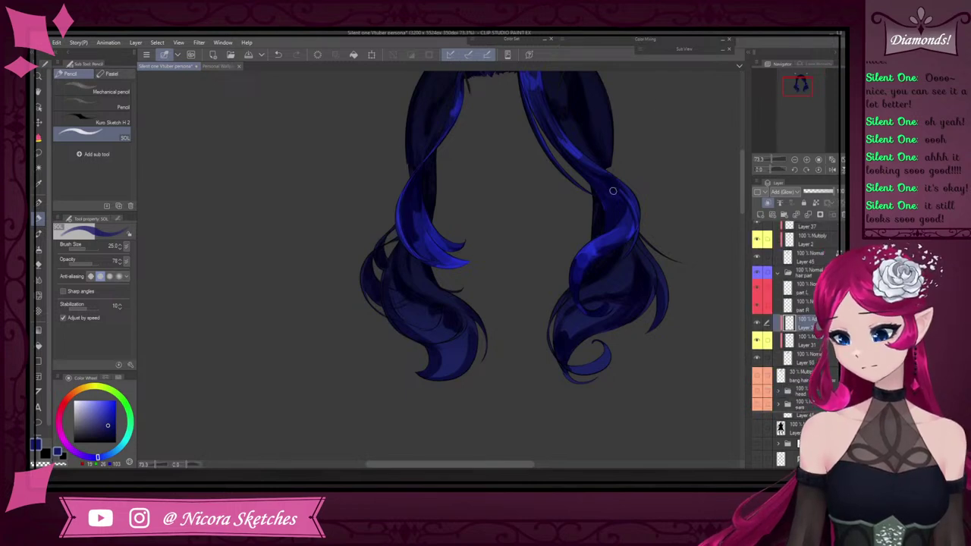
Undo the last highlight on the left hair part and repaint it as a band with the SOL pencil at size 60
{"action": "scroll", "coordinate": [613, 192], "scroll_direction": "down", "scroll_amount": 4}
{"action": "scroll", "coordinate": [592, 128], "scroll_direction": "up", "scroll_amount": 7}
{"action": "scroll", "coordinate": [605, 107], "scroll_direction": "down", "scroll_amount": 1}
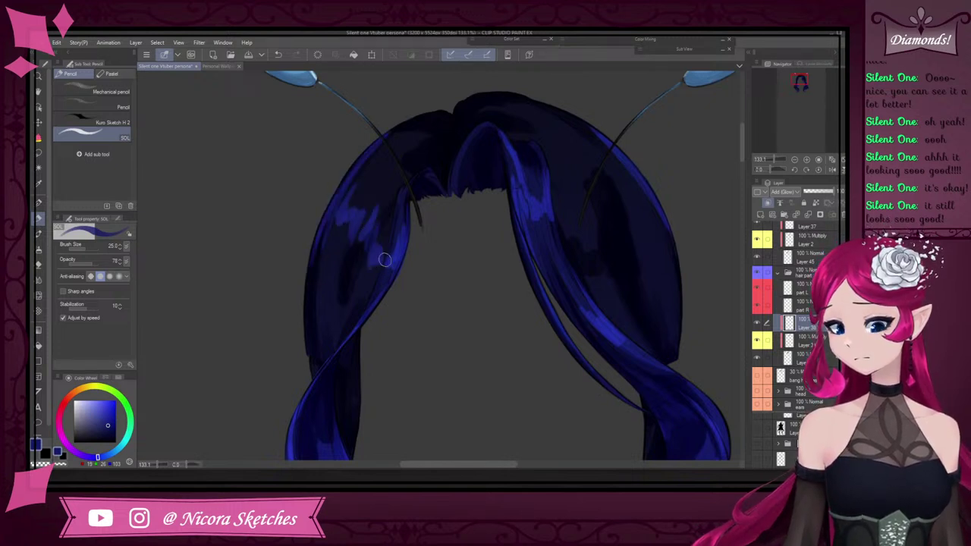
{"action": "scroll", "coordinate": [619, 171], "scroll_direction": "down", "scroll_amount": 8}
{"action": "scroll", "coordinate": [584, 176], "scroll_direction": "up", "scroll_amount": 9}
{"action": "key", "text": "ctrl+z"}
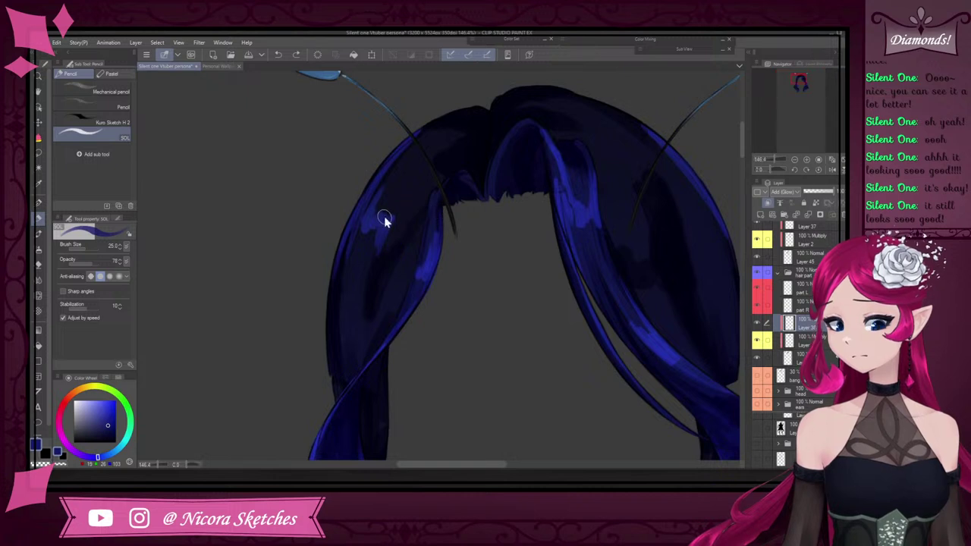
{"action": "key", "text": "bracketright"}
{"action": "key", "text": "bracketright"}
{"action": "mouse_move", "coordinate": [367, 212]}
{"action": "left_mouse_down"}
{"action": "mouse_move", "coordinate": [360, 231]}
{"action": "mouse_move", "coordinate": [398, 274]}
{"action": "left_mouse_up"}
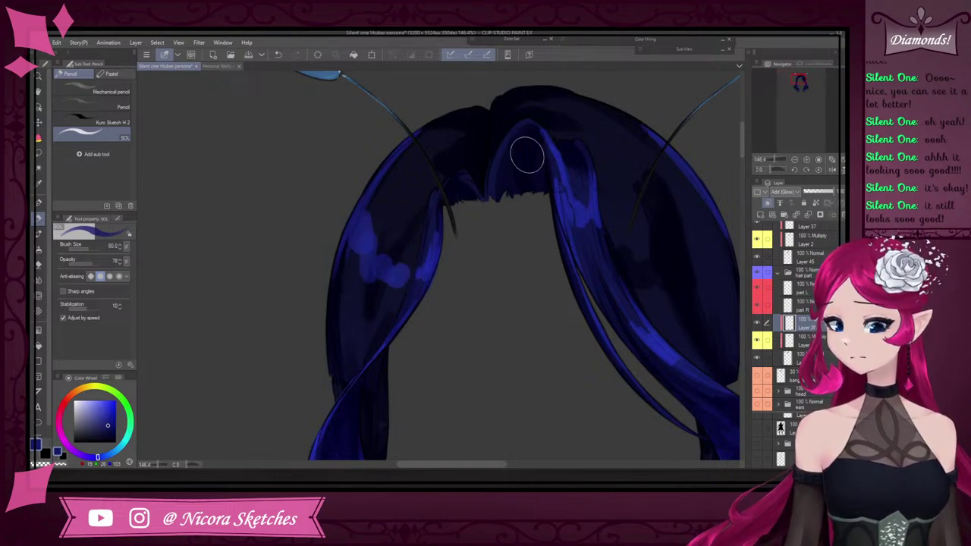
Paint a matching highlight band across the right hair part and touch up its outer edge
{"action": "mouse_move", "coordinate": [615, 231]}
{"action": "left_mouse_down"}
{"action": "mouse_move", "coordinate": [607, 210]}
{"action": "mouse_move", "coordinate": [635, 225]}
{"action": "mouse_move", "coordinate": [661, 210]}
{"action": "mouse_move", "coordinate": [651, 201]}
{"action": "mouse_move", "coordinate": [685, 193]}
{"action": "left_mouse_up"}
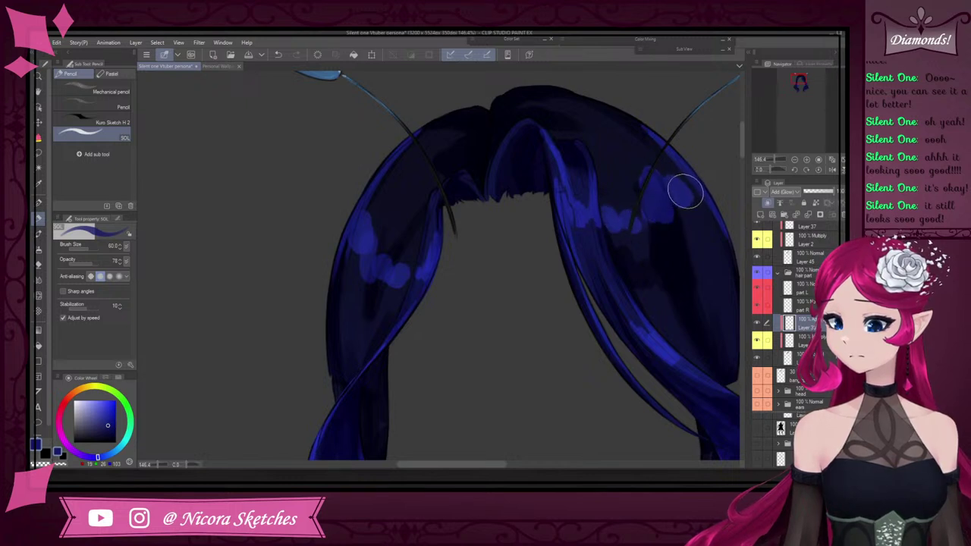
{"action": "left_click_drag", "start_coordinate": [636, 122], "coordinate": [695, 186]}
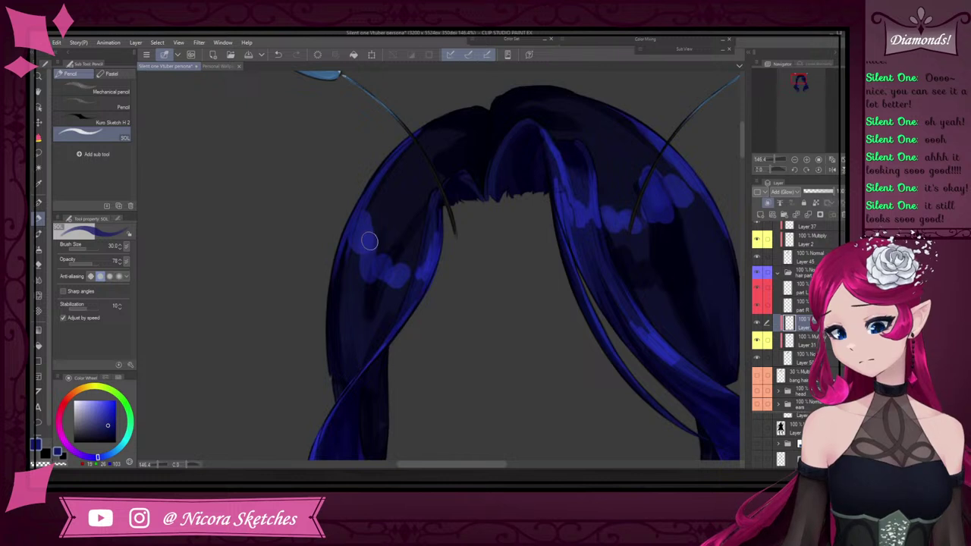
{"action": "scroll", "coordinate": [658, 209], "scroll_direction": "down", "scroll_amount": 5}
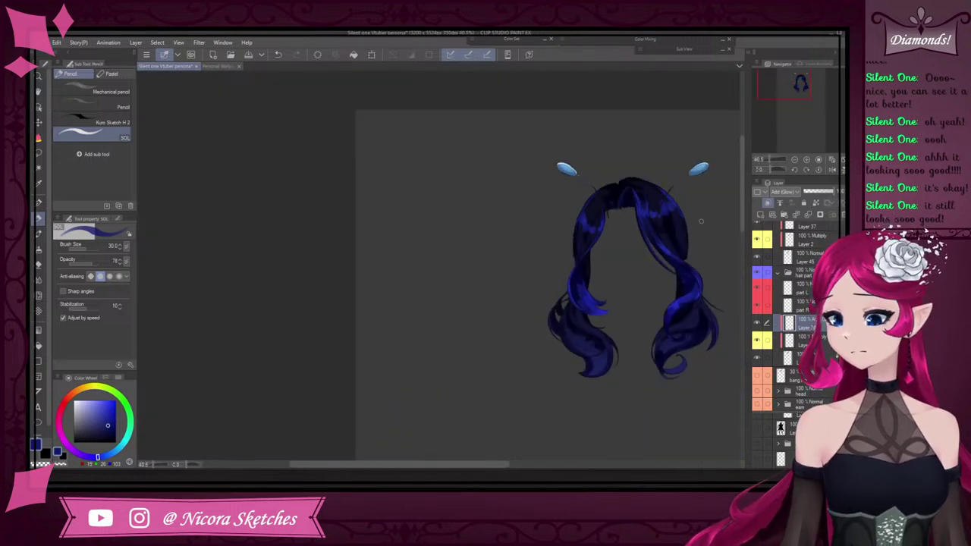
{"action": "scroll", "coordinate": [694, 213], "scroll_direction": "up", "scroll_amount": 3}
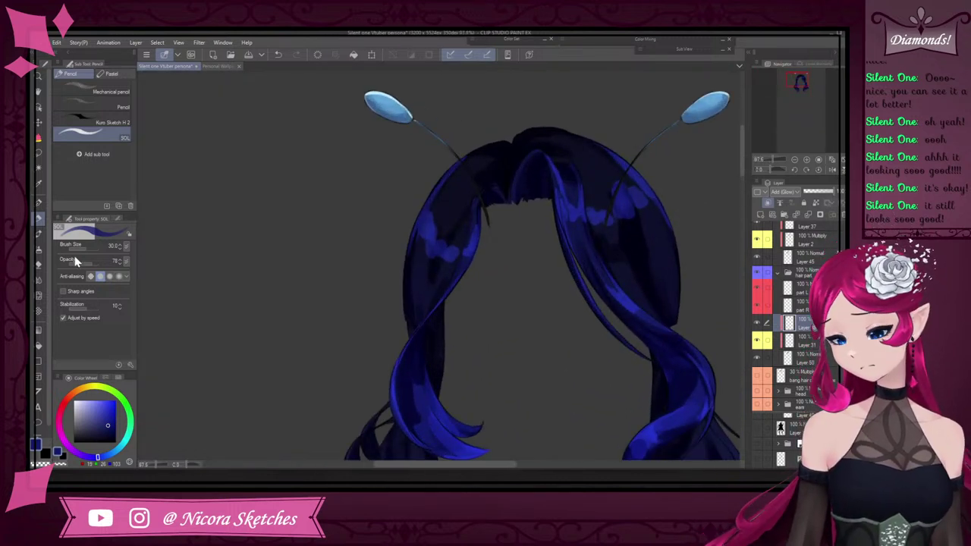
Reshape the highlight band on the right hair part with Liquify at brush size 120
{"action": "left_click", "coordinate": [39, 280]}
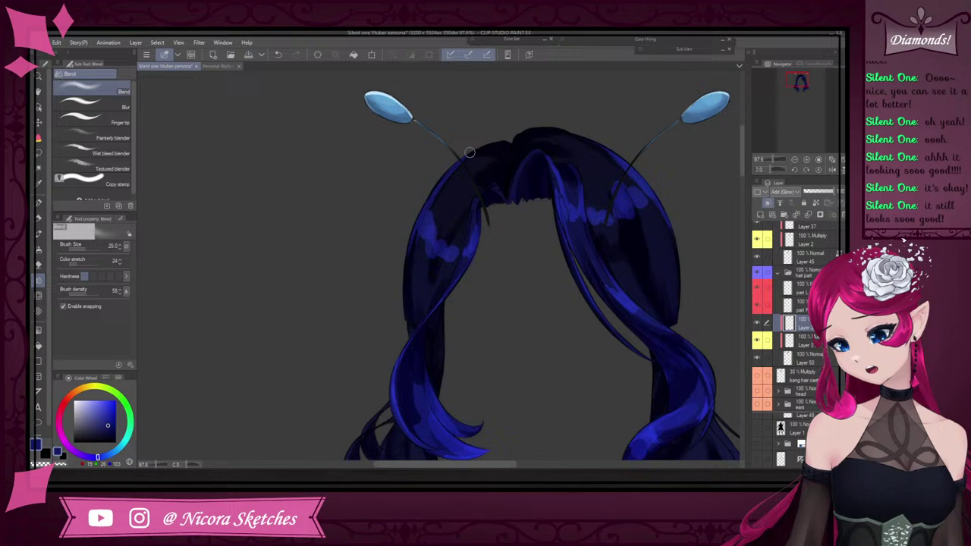
{"action": "left_click", "coordinate": [37, 298]}
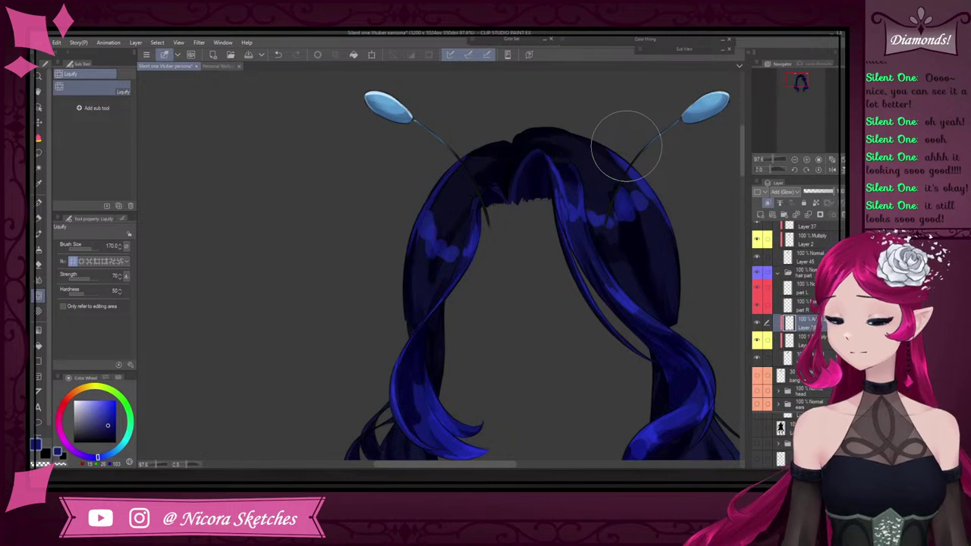
{"action": "key", "text": "ctrl+z"}
{"action": "key", "text": "bracketleft"}
{"action": "key", "text": "bracketleft"}
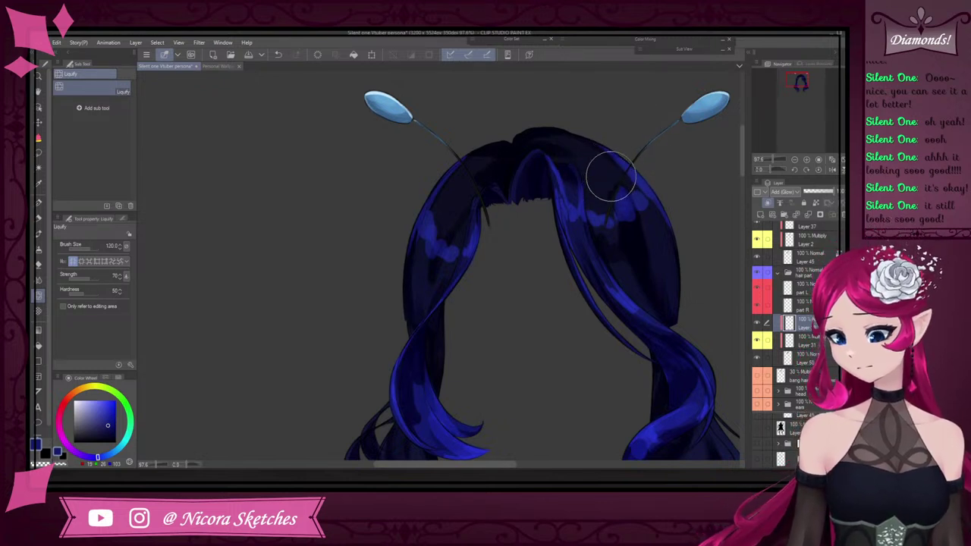
{"action": "left_click_drag", "start_coordinate": [620, 195], "coordinate": [617, 226]}
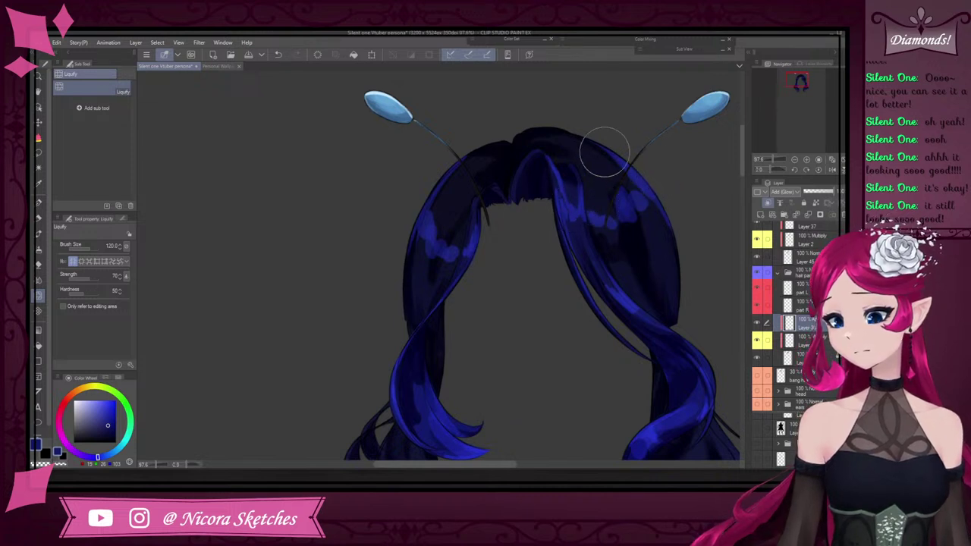
On the front hair's Add (Glow) layer, Liquify the highlights of the right and left front locks to line up with the bands
{"action": "scroll", "coordinate": [805, 303], "scroll_direction": "up", "scroll_amount": 1}
{"action": "left_click", "coordinate": [818, 236]}
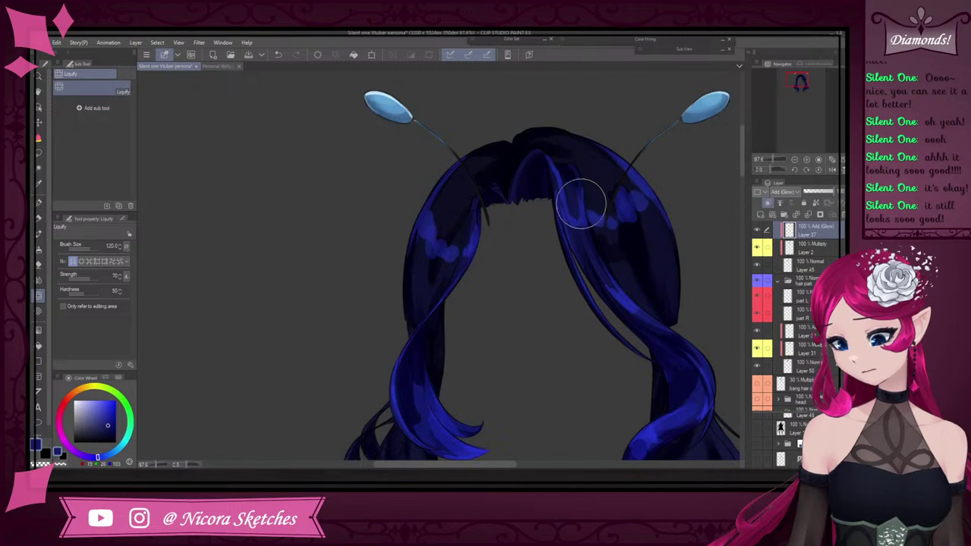
{"action": "left_click_drag", "start_coordinate": [582, 226], "coordinate": [590, 189]}
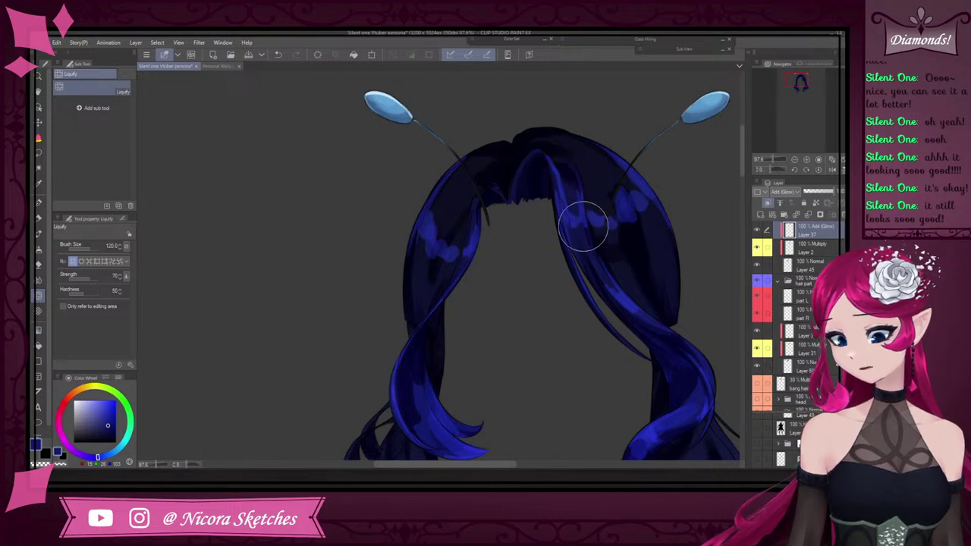
{"action": "left_click_drag", "start_coordinate": [585, 186], "coordinate": [582, 224]}
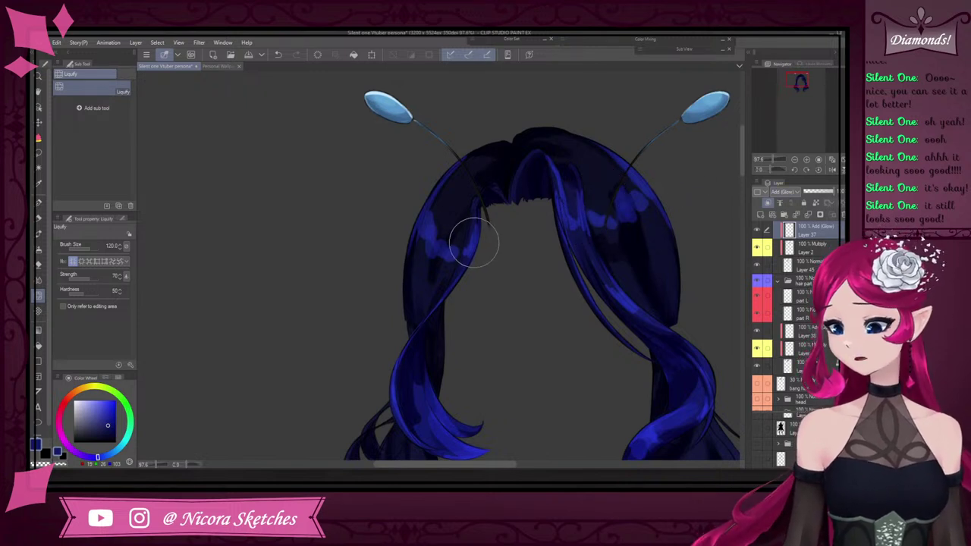
{"action": "mouse_move", "coordinate": [484, 222]}
{"action": "left_mouse_down"}
{"action": "mouse_move", "coordinate": [475, 251]}
{"action": "mouse_move", "coordinate": [498, 237]}
{"action": "mouse_move", "coordinate": [478, 246]}
{"action": "left_mouse_up"}
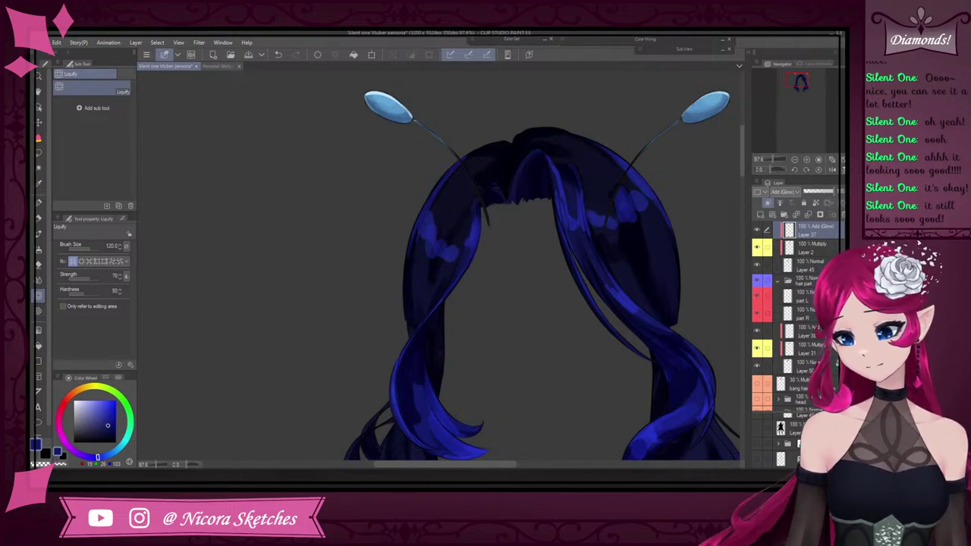
On the hair part's Add (Glow) layer, Liquify the left and right highlight bands into a curve using brush sizes between 150 and 300
{"action": "key", "text": "]"}
{"action": "key", "text": "]"}
{"action": "key", "text": "]"}
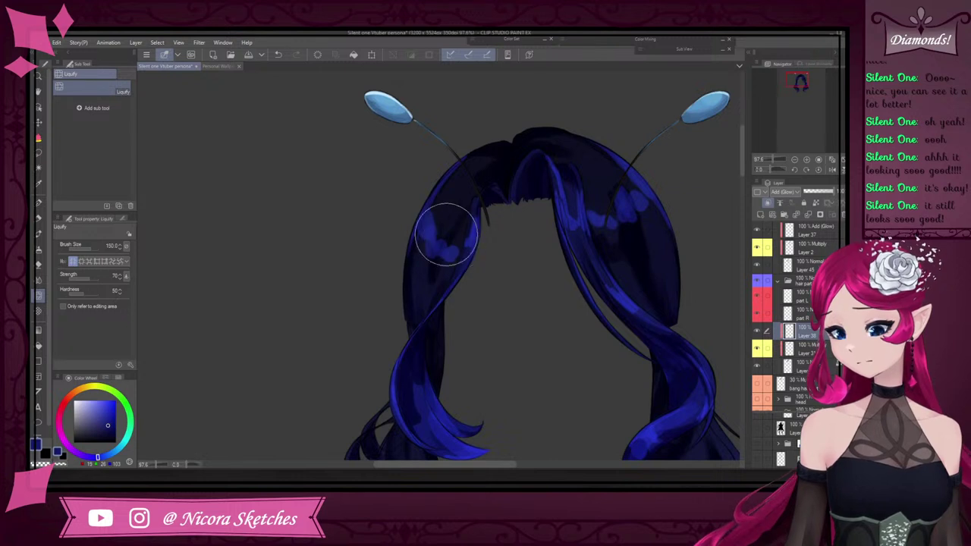
{"action": "key", "text": "bracketright"}
{"action": "key", "text": "bracketright"}
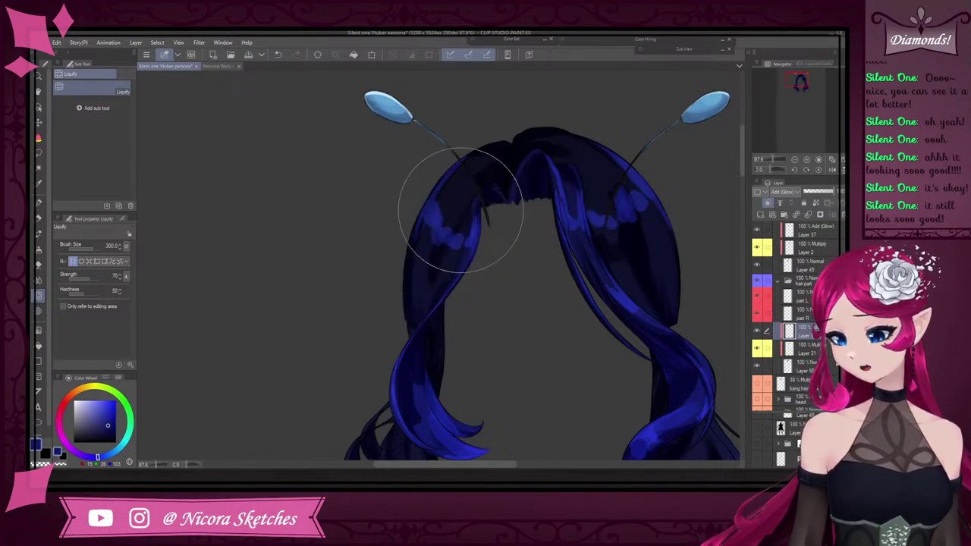
{"action": "key", "text": "bracketleft"}
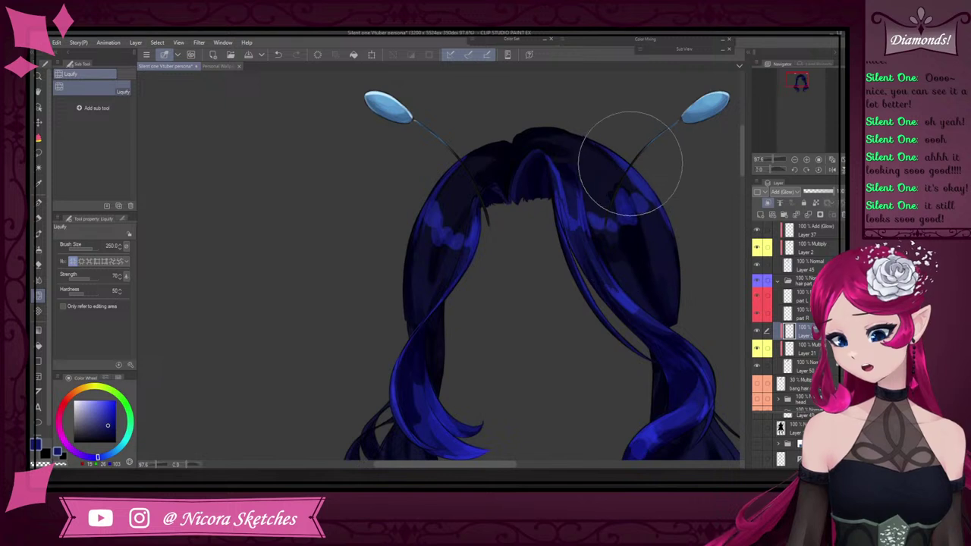
{"action": "key", "text": "bracketleft"}
{"action": "key", "text": "bracketleft"}
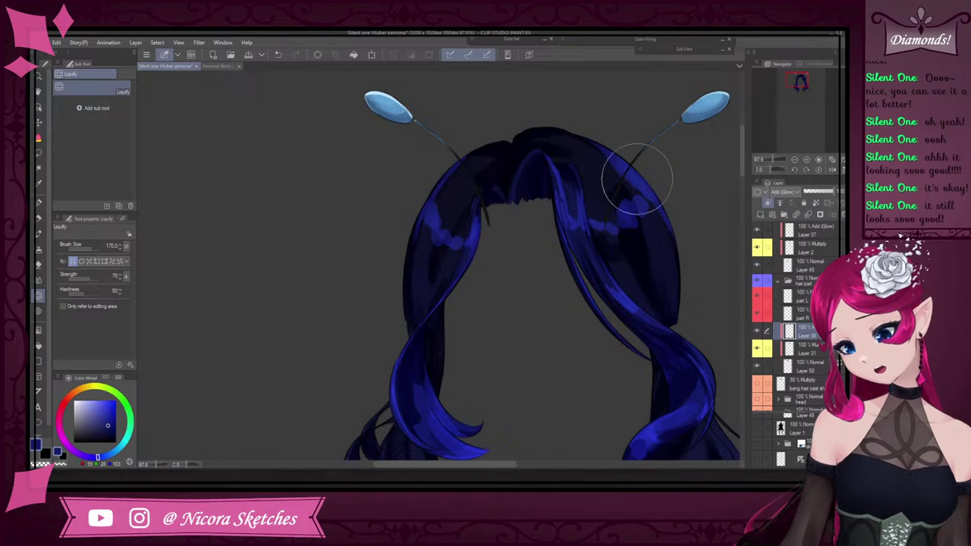
Refine both highlight bands and outer edges with the SOL pencil at size 30, then clean them up with the Kneaded eraser
{"action": "left_click", "coordinate": [39, 216]}
{"action": "scroll", "coordinate": [427, 207], "scroll_direction": "up", "scroll_amount": 2}
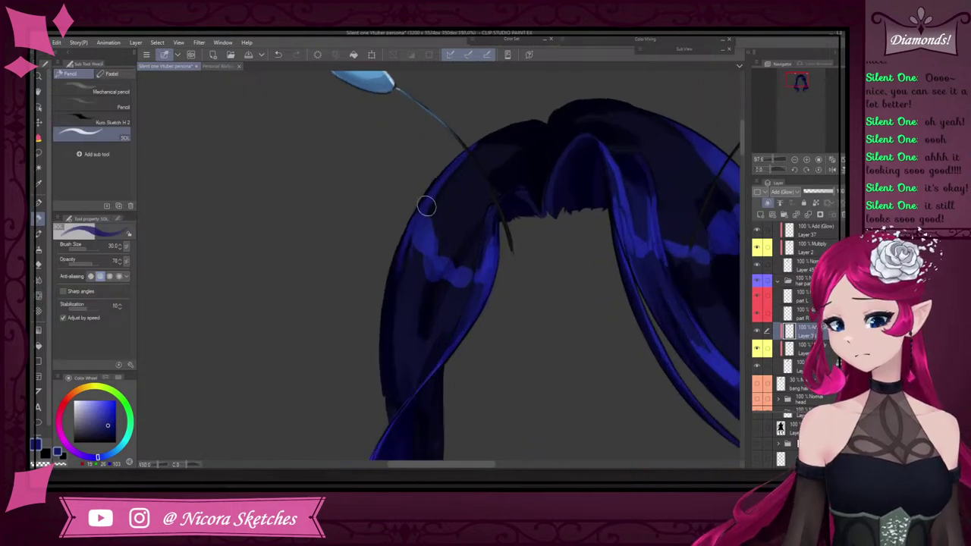
{"action": "scroll", "coordinate": [426, 206], "scroll_direction": "up", "scroll_amount": 1}
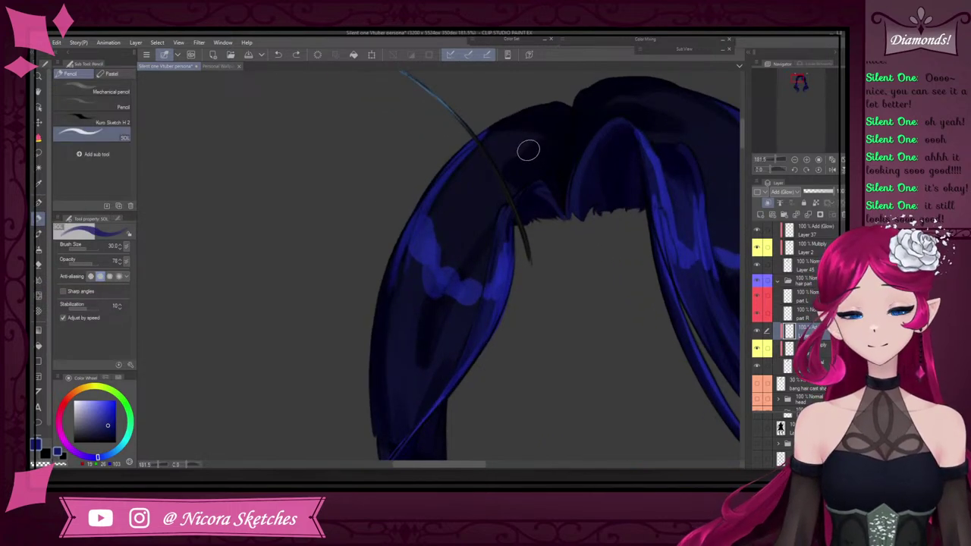
{"action": "scroll", "coordinate": [535, 251], "scroll_direction": "down", "scroll_amount": 8}
{"action": "scroll", "coordinate": [619, 175], "scroll_direction": "up", "scroll_amount": 7}
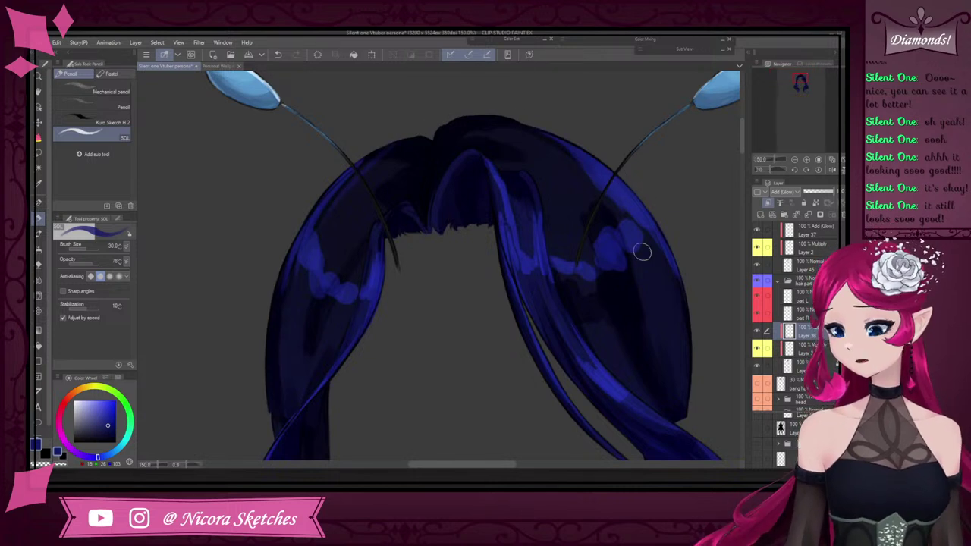
{"action": "scroll", "coordinate": [645, 254], "scroll_direction": "down", "scroll_amount": 6}
{"action": "scroll", "coordinate": [574, 242], "scroll_direction": "up", "scroll_amount": 3}
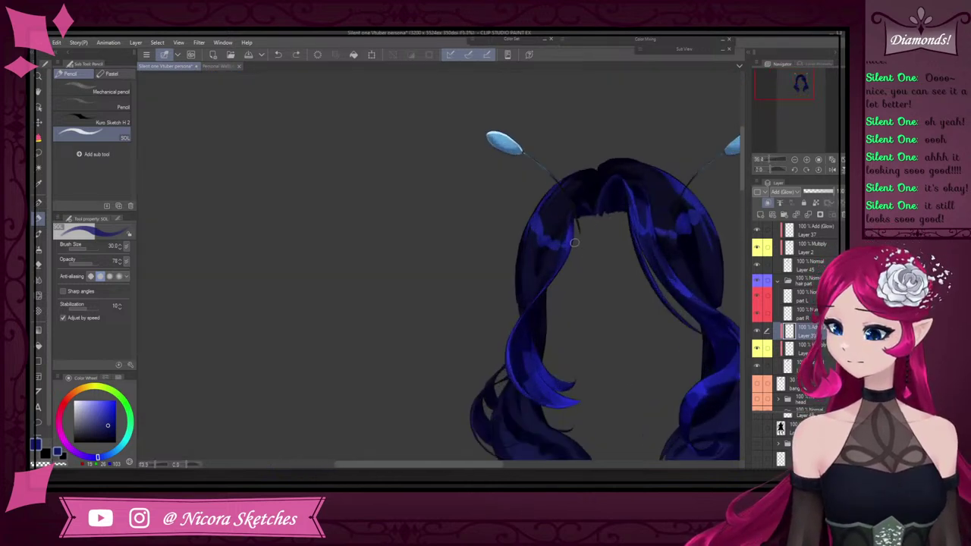
{"action": "scroll", "coordinate": [574, 242], "scroll_direction": "up", "scroll_amount": 2}
{"action": "scroll", "coordinate": [595, 176], "scroll_direction": "down", "scroll_amount": 5}
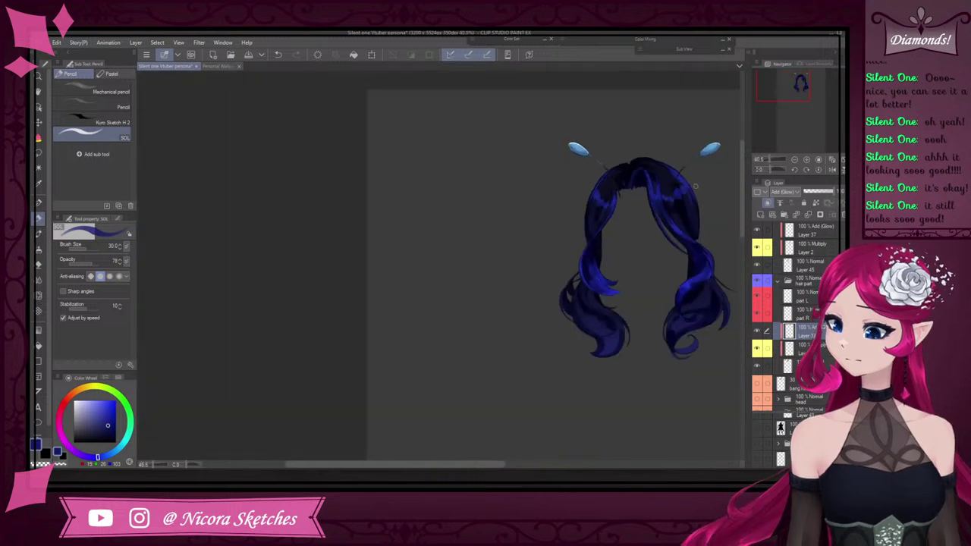
{"action": "scroll", "coordinate": [645, 174], "scroll_direction": "up", "scroll_amount": 6}
{"action": "key", "text": "e"}
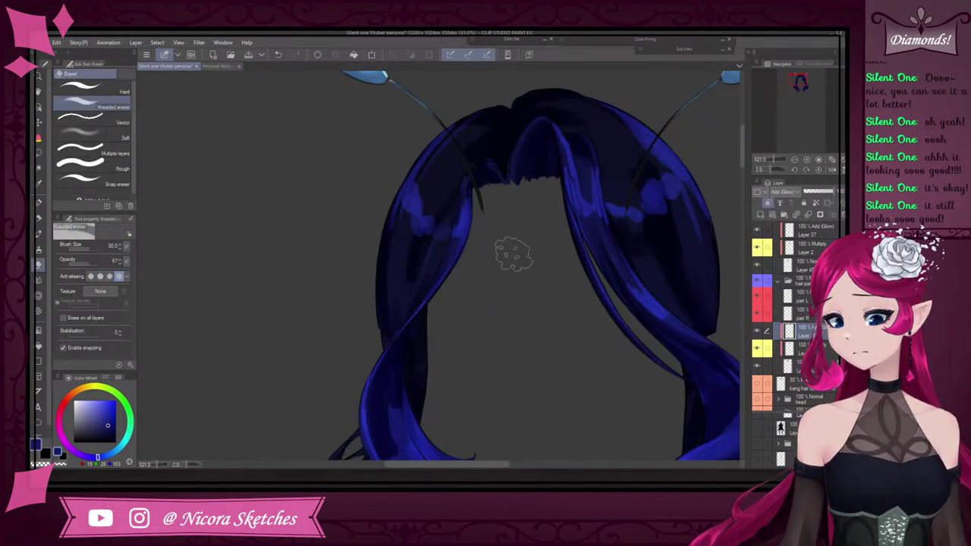
{"action": "scroll", "coordinate": [658, 166], "scroll_direction": "down", "scroll_amount": 4}
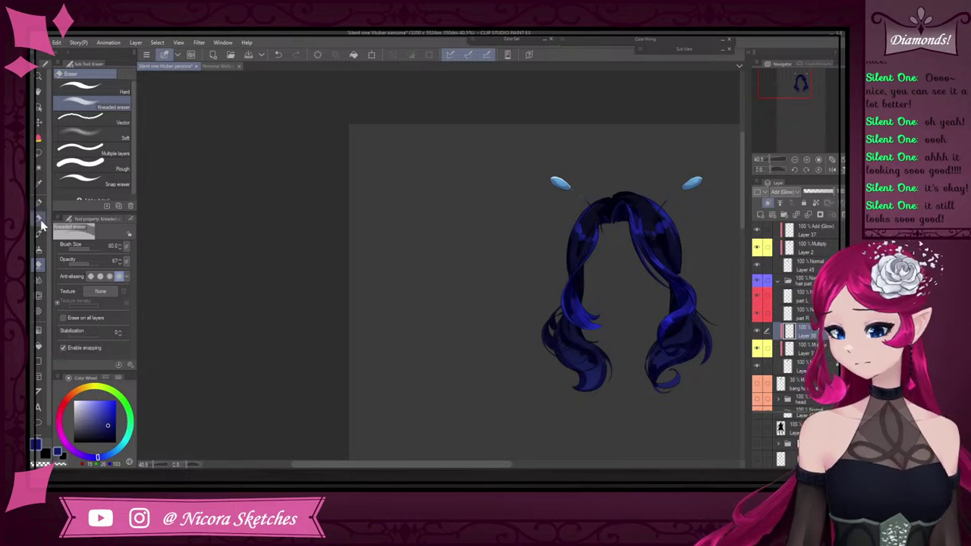
Examine the highlights across the whole hair and the unlit lower curls
{"action": "left_click", "coordinate": [40, 220]}
{"action": "scroll", "coordinate": [629, 219], "scroll_direction": "up", "scroll_amount": 3}
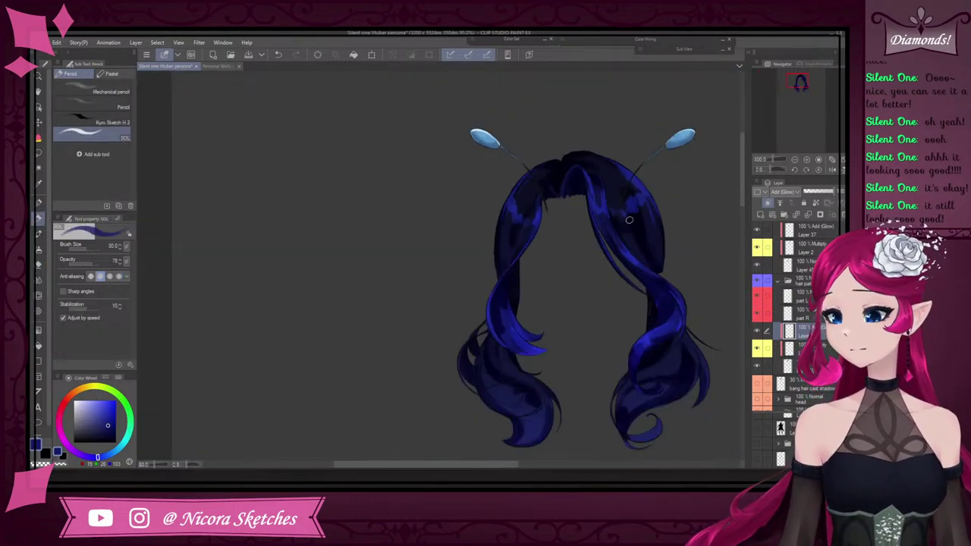
{"action": "scroll", "coordinate": [629, 219], "scroll_direction": "down", "scroll_amount": 3}
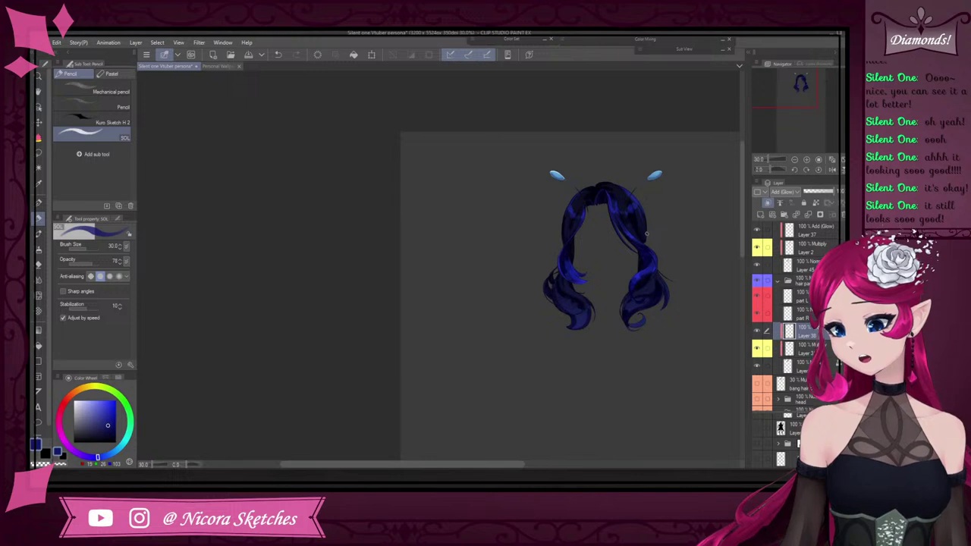
{"action": "scroll", "coordinate": [647, 242], "scroll_direction": "up", "scroll_amount": 2}
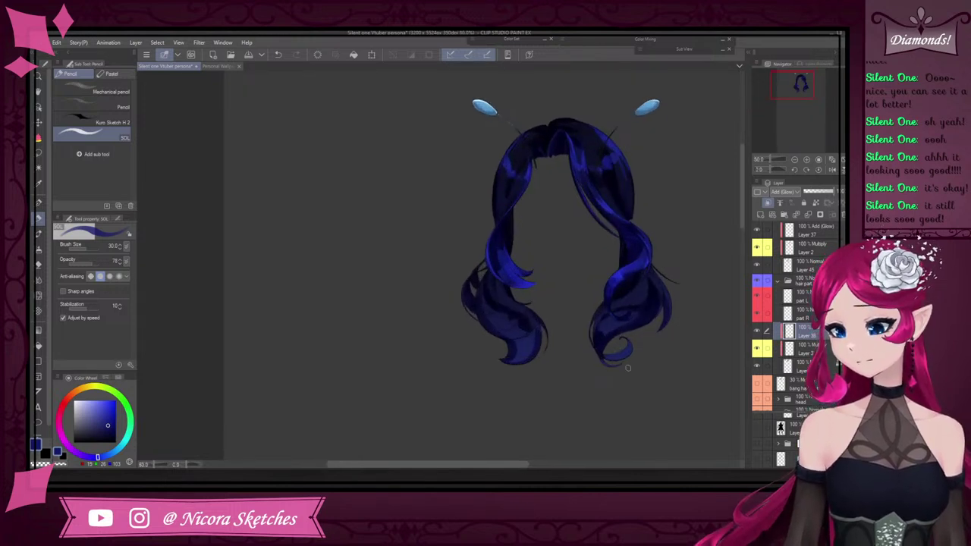
{"action": "scroll", "coordinate": [627, 368], "scroll_direction": "up", "scroll_amount": 3}
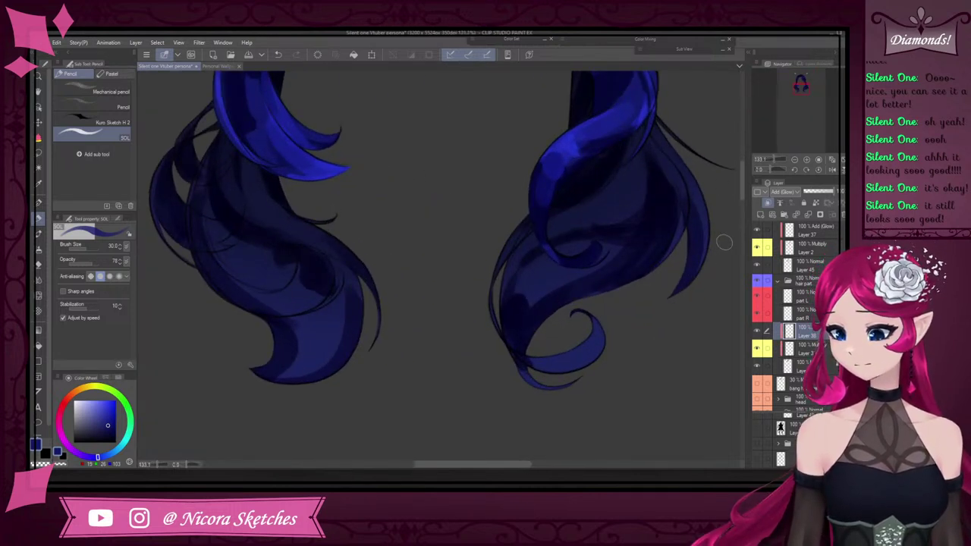
{"action": "scroll", "coordinate": [699, 216], "scroll_direction": "down", "scroll_amount": 3}
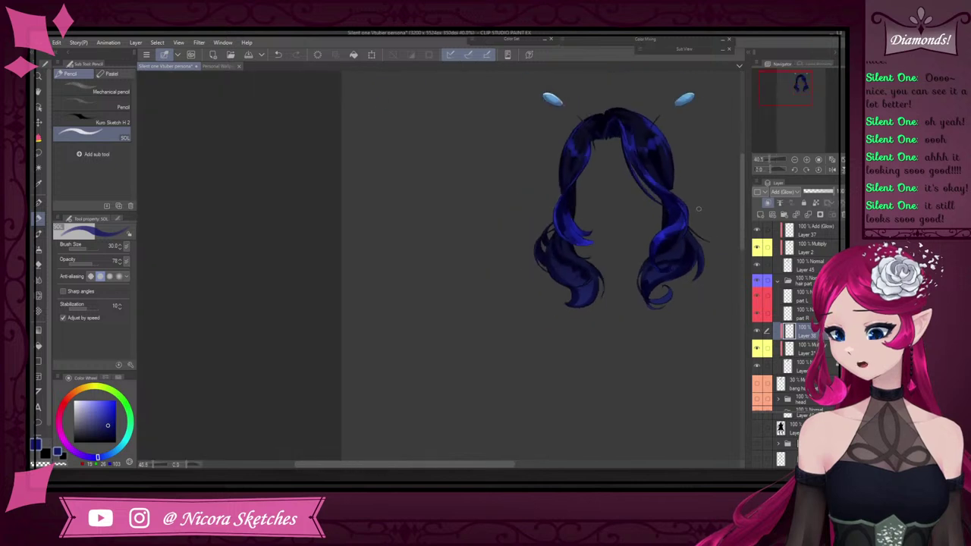
{"action": "scroll", "coordinate": [699, 209], "scroll_direction": "up", "scroll_amount": 1}
{"action": "scroll", "coordinate": [797, 319], "scroll_direction": "down", "scroll_amount": 2}
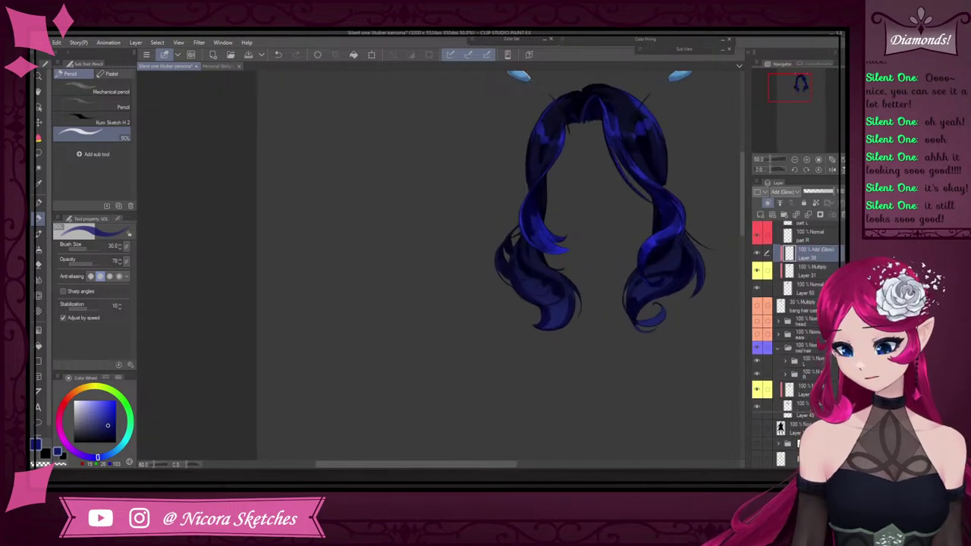
Create a clipped layer above the multiply layer of the mid hair folder and set its blending mode to Add (Glow)
{"action": "scroll", "coordinate": [797, 319], "scroll_direction": "down", "scroll_amount": 1}
{"action": "left_click", "coordinate": [768, 202]}
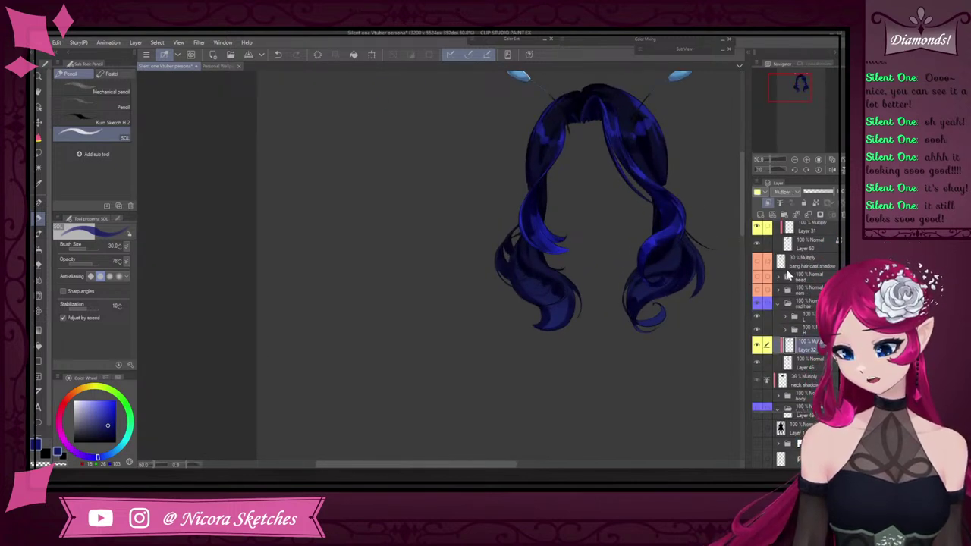
{"action": "left_click", "coordinate": [785, 194]}
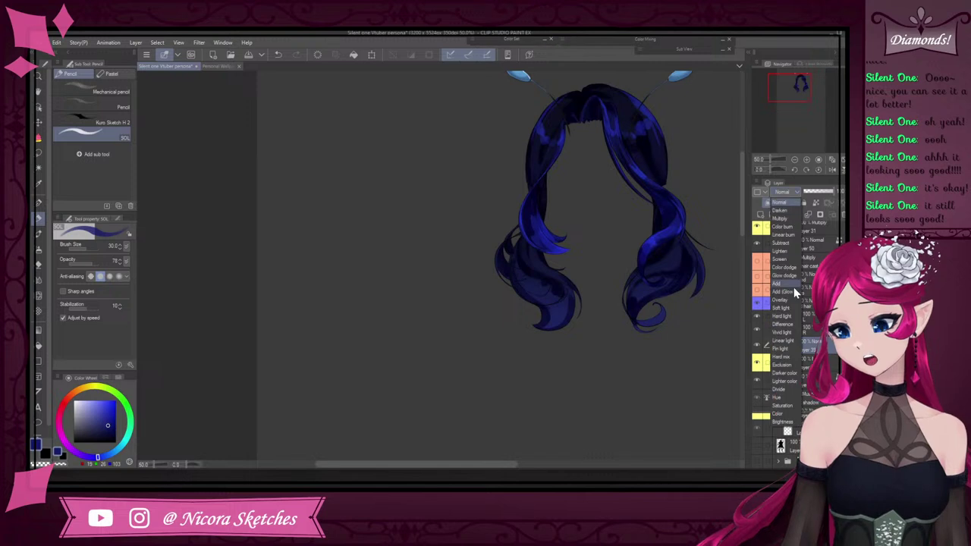
{"action": "left_click", "coordinate": [796, 292]}
{"action": "scroll", "coordinate": [670, 327], "scroll_direction": "up", "scroll_amount": 10}
{"action": "left_click_drag", "start_coordinate": [646, 274], "coordinate": [657, 306]}
{"action": "key", "text": "ctrl+z"}
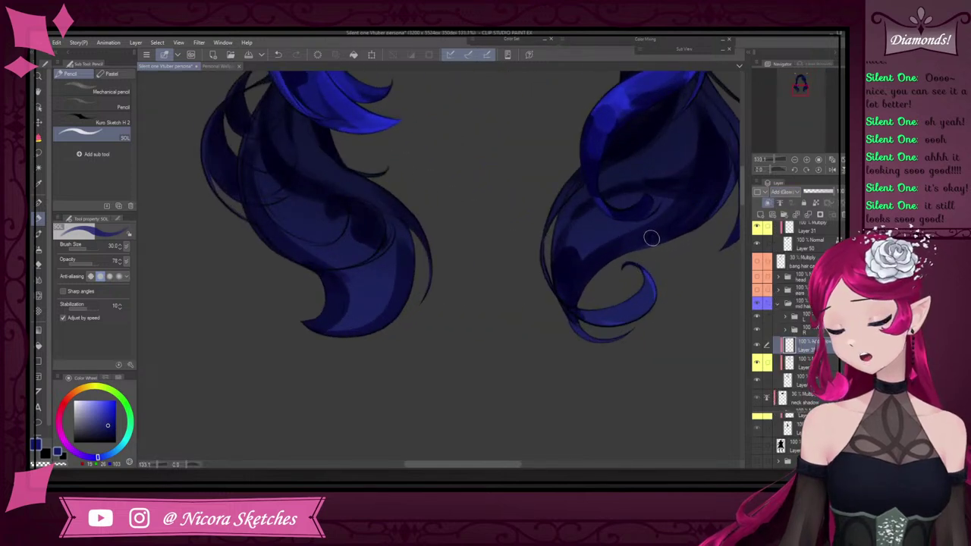
Enlarge the SOL pencil to size 70 and paint a highlight along the small curl at the tip of the right lock
{"action": "key", "text": "bracketright"}
{"action": "key", "text": "bracketright"}
{"action": "key", "text": "bracketright"}
{"action": "key", "text": "bracketright"}
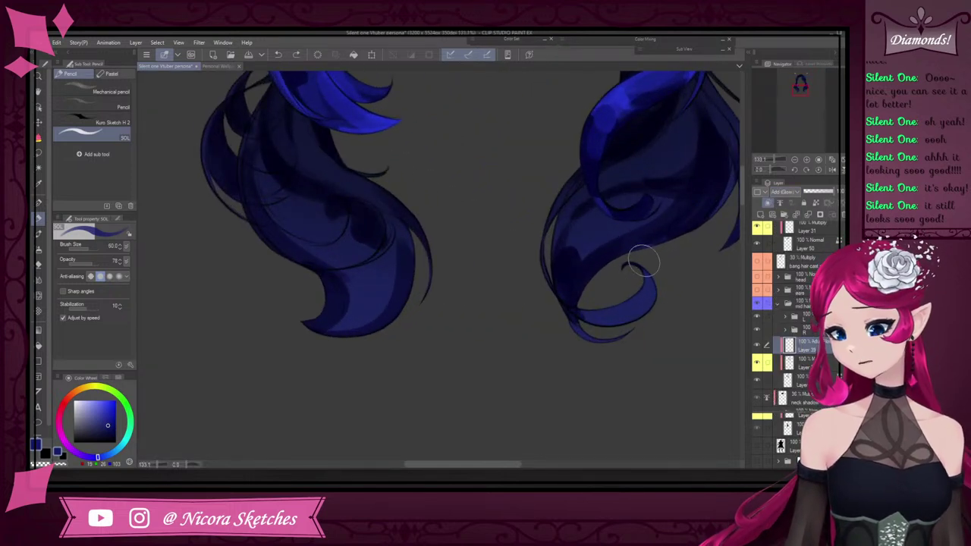
{"action": "mouse_move", "coordinate": [646, 264]}
{"action": "left_mouse_down"}
{"action": "mouse_move", "coordinate": [625, 314]}
{"action": "mouse_move", "coordinate": [600, 318]}
{"action": "left_mouse_up"}
{"action": "scroll", "coordinate": [653, 267], "scroll_direction": "down", "scroll_amount": 13}
{"action": "scroll", "coordinate": [691, 236], "scroll_direction": "up", "scroll_amount": 4}
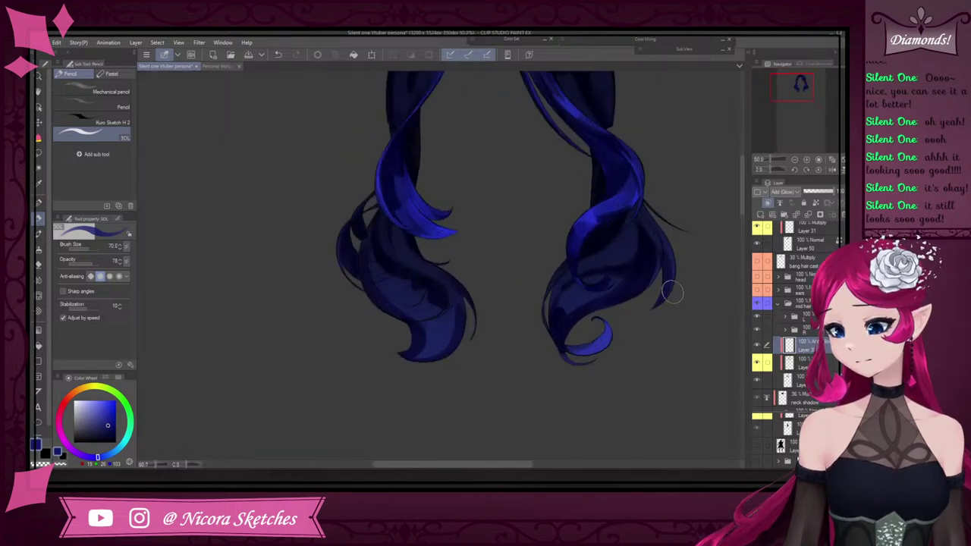
Hide the front hair folder so the mid hair is uncovered for highlighting
{"action": "scroll", "coordinate": [599, 121], "scroll_direction": "down", "scroll_amount": 4}
{"action": "scroll", "coordinate": [656, 206], "scroll_direction": "up", "scroll_amount": 1}
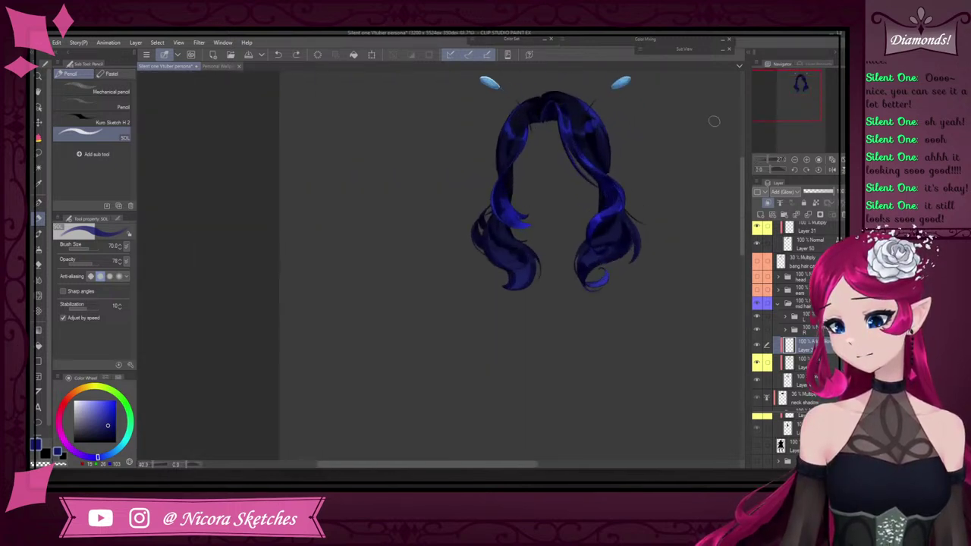
{"action": "scroll", "coordinate": [806, 274], "scroll_direction": "up", "scroll_amount": 3}
{"action": "scroll", "coordinate": [804, 277], "scroll_direction": "up", "scroll_amount": 3}
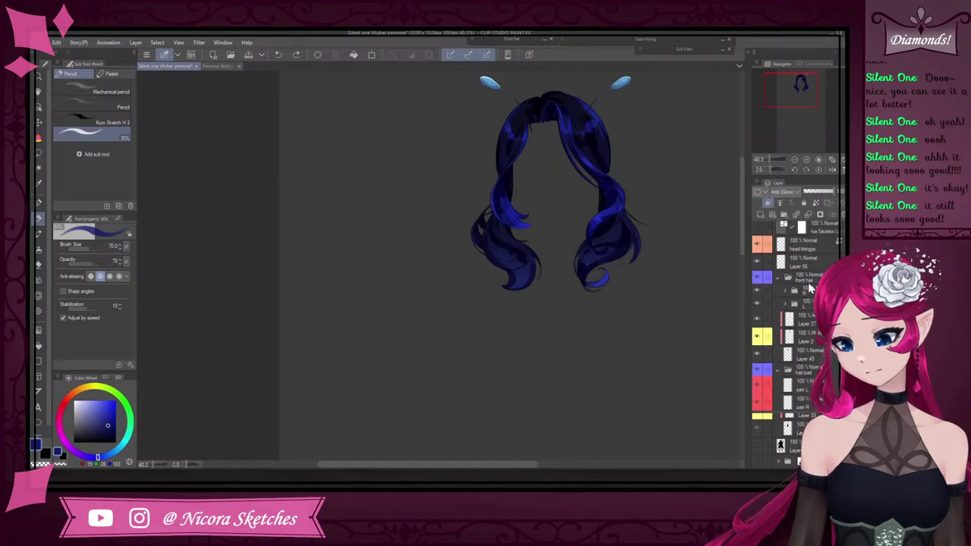
{"action": "left_click", "coordinate": [759, 278]}
{"action": "scroll", "coordinate": [767, 304], "scroll_direction": "down", "scroll_amount": 6}
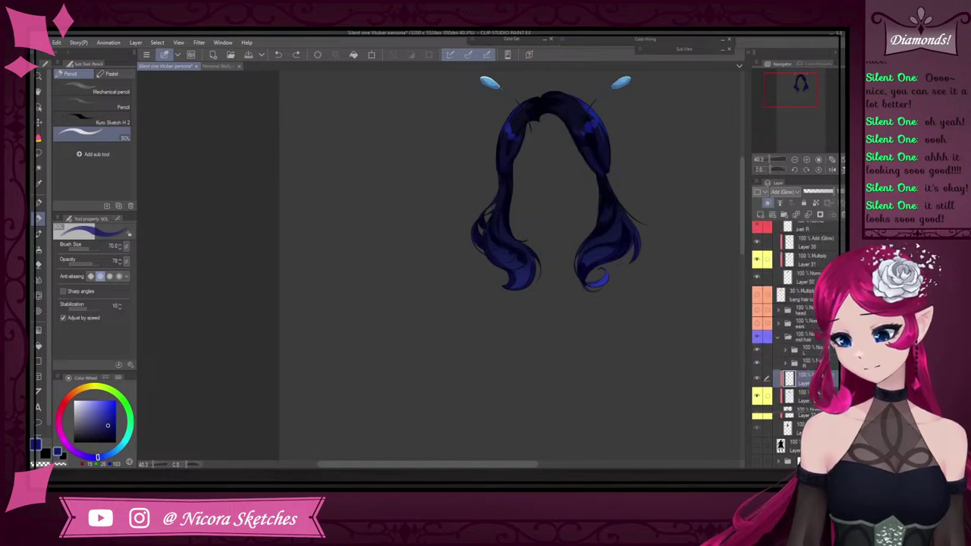
{"action": "scroll", "coordinate": [797, 319], "scroll_direction": "down", "scroll_amount": 2}
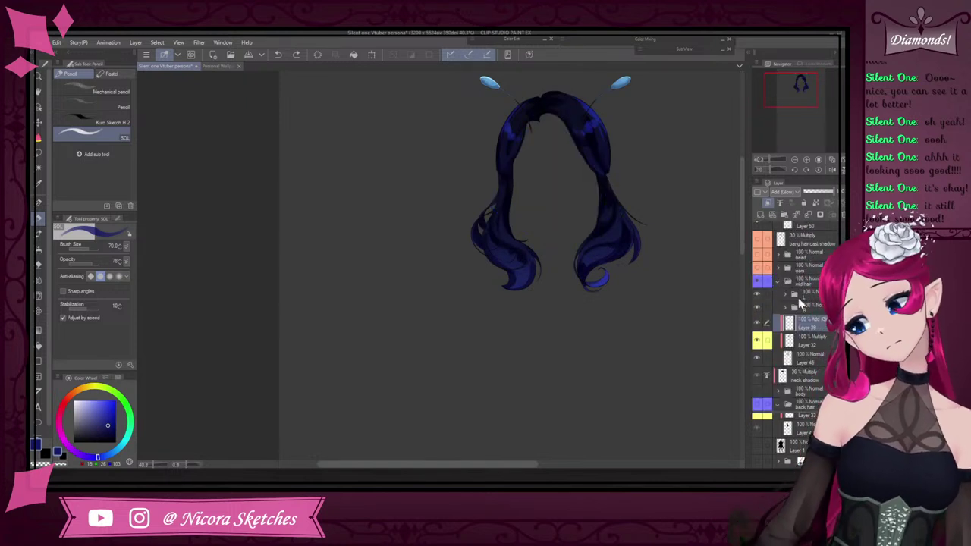
{"action": "scroll", "coordinate": [612, 174], "scroll_direction": "up", "scroll_amount": 3}
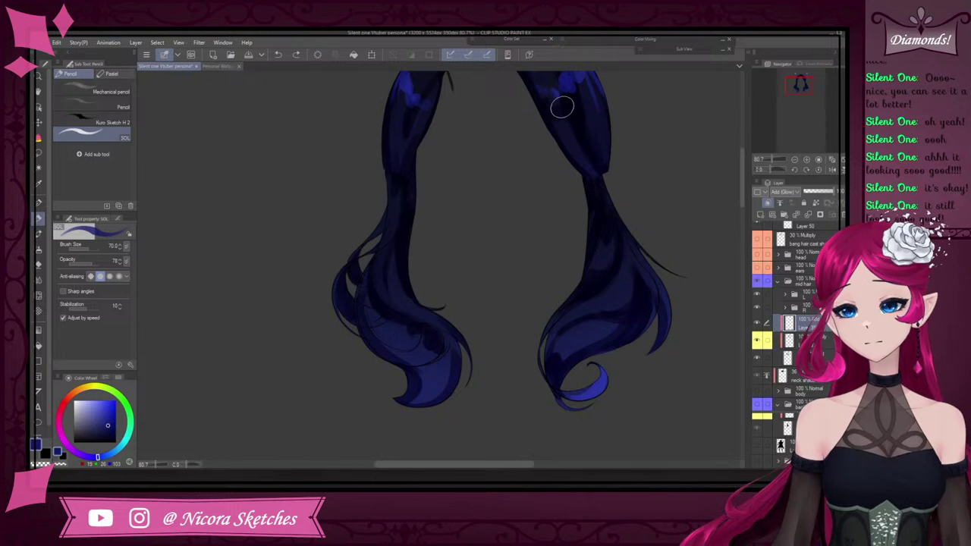
Paint highlights with the SOL pencil at size 70 on the right mid-hair curl's upper bend and its outer strand
{"action": "scroll", "coordinate": [582, 318], "scroll_direction": "up", "scroll_amount": 3}
{"action": "mouse_move", "coordinate": [571, 308]}
{"action": "left_mouse_down"}
{"action": "mouse_move", "coordinate": [664, 276]}
{"action": "mouse_move", "coordinate": [636, 296]}
{"action": "mouse_move", "coordinate": [659, 257]}
{"action": "mouse_move", "coordinate": [630, 297]}
{"action": "mouse_move", "coordinate": [650, 233]}
{"action": "mouse_move", "coordinate": [653, 251]}
{"action": "mouse_move", "coordinate": [649, 204]}
{"action": "left_mouse_up"}
{"action": "scroll", "coordinate": [685, 201], "scroll_direction": "up", "scroll_amount": 6}
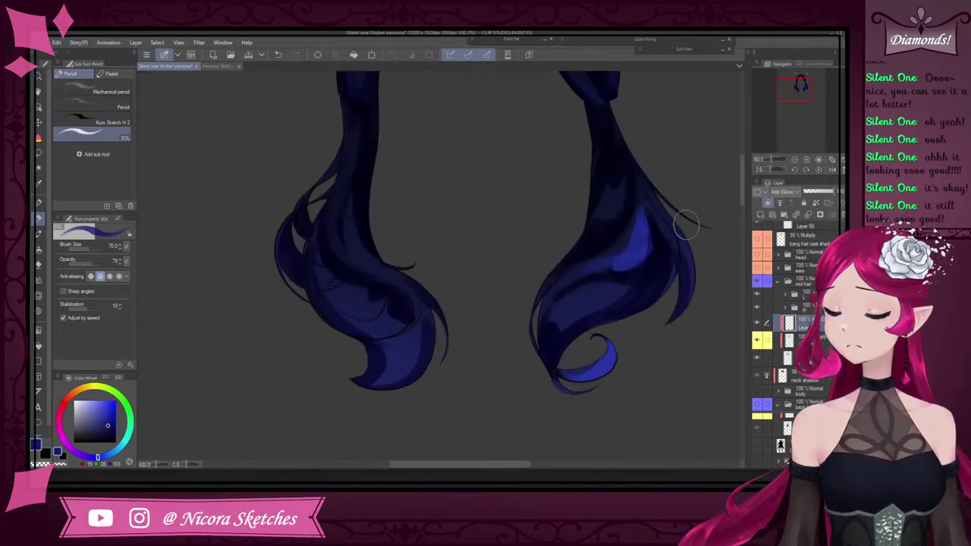
{"action": "left_click_drag", "start_coordinate": [683, 241], "coordinate": [685, 304]}
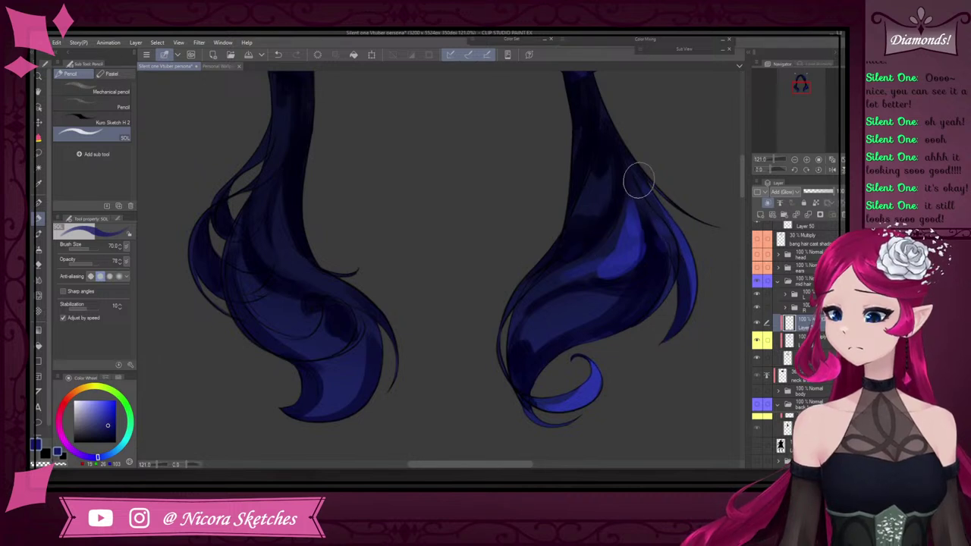
Paint a highlight across the left curl's upper bend at size 70, then highlight its lower loop with the pencil at size 25
{"action": "scroll", "coordinate": [455, 269], "scroll_direction": "down", "scroll_amount": 3}
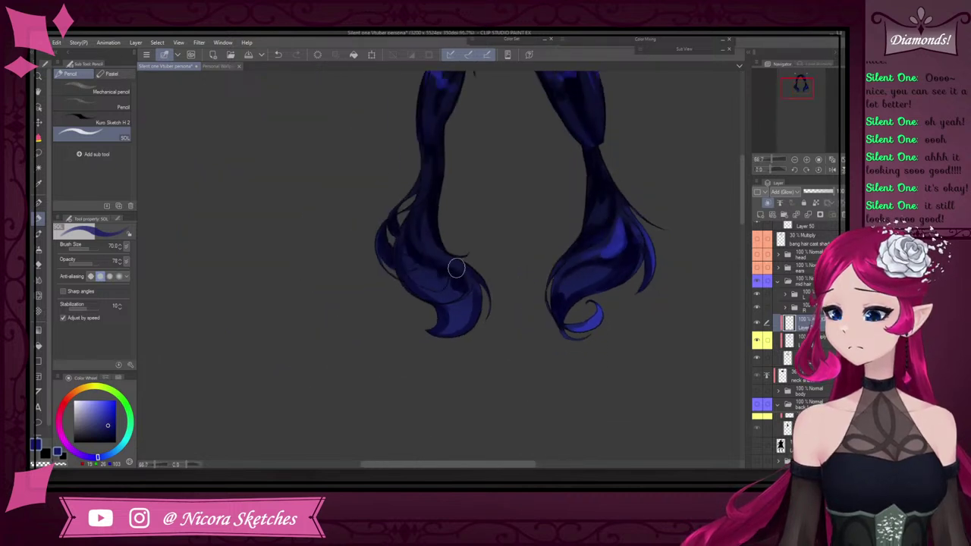
{"action": "scroll", "coordinate": [412, 243], "scroll_direction": "up", "scroll_amount": 4}
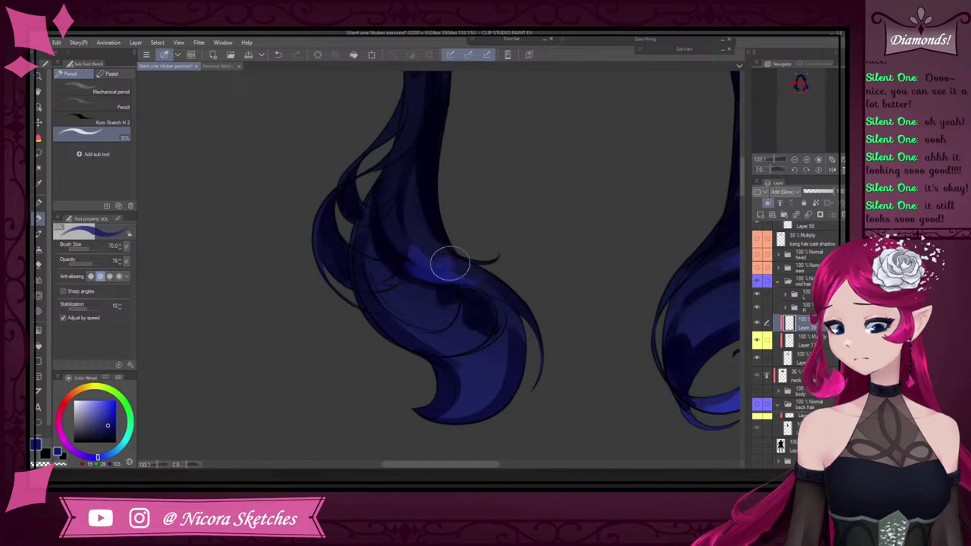
{"action": "key", "text": "bracketleft"}
{"action": "key", "text": "bracketleft"}
{"action": "key", "text": "bracketleft"}
{"action": "key", "text": "bracketleft"}
{"action": "key", "text": "bracketleft"}
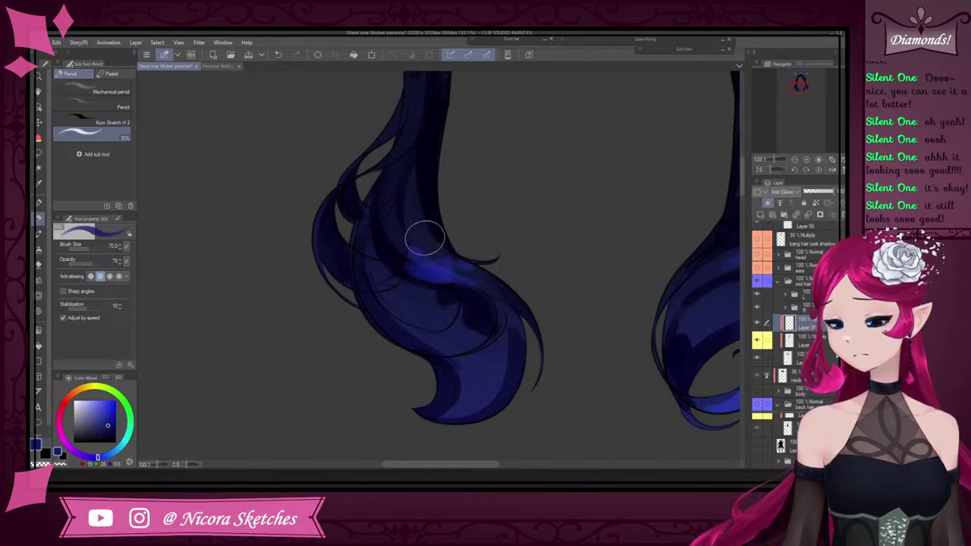
{"action": "mouse_move", "coordinate": [387, 328]}
{"action": "left_mouse_down"}
{"action": "mouse_move", "coordinate": [448, 353]}
{"action": "mouse_move", "coordinate": [417, 331]}
{"action": "mouse_move", "coordinate": [437, 352]}
{"action": "mouse_move", "coordinate": [421, 332]}
{"action": "left_mouse_up"}
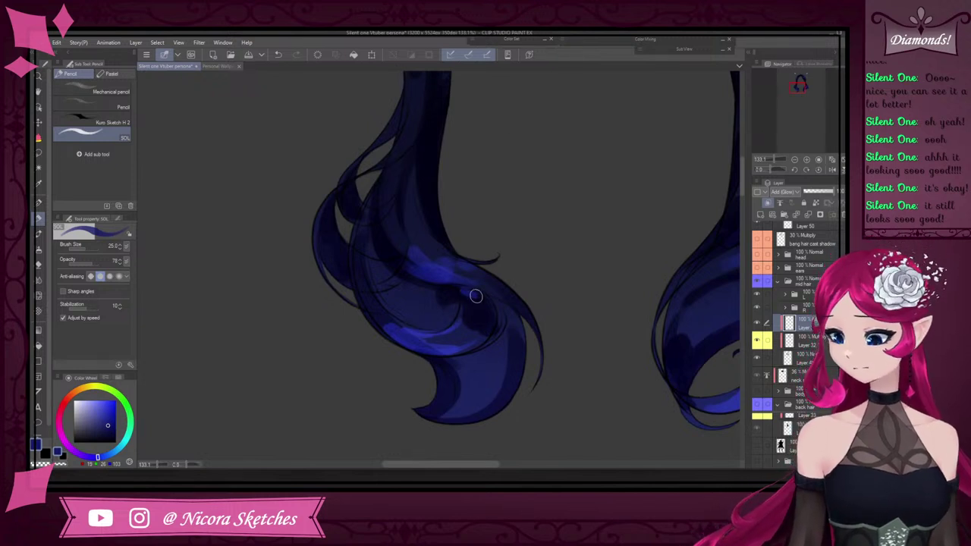
{"action": "scroll", "coordinate": [506, 305], "scroll_direction": "down", "scroll_amount": 9}
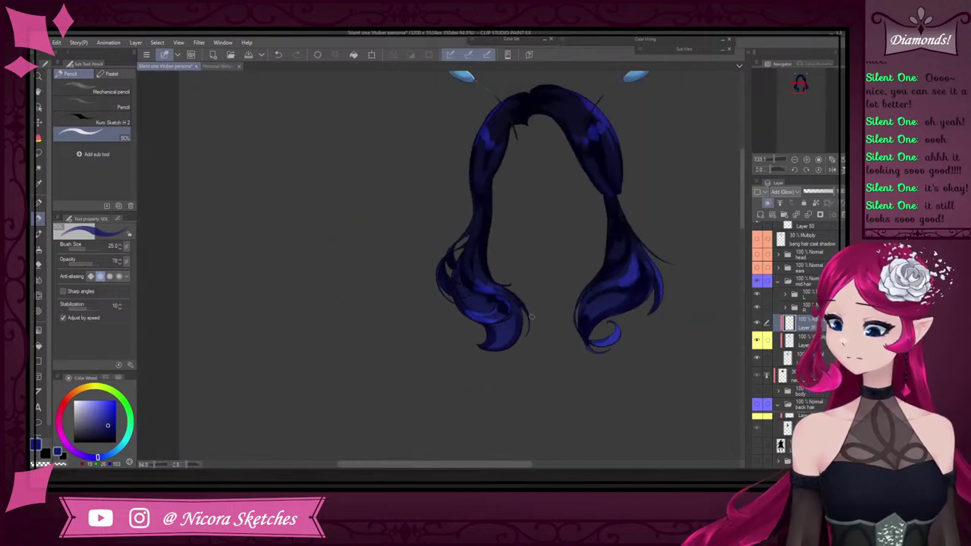
Enlarge the SOL pencil to size 50 and add highlights to the outer and upper strands of the left curl
{"action": "scroll", "coordinate": [505, 334], "scroll_direction": "up", "scroll_amount": 11}
{"action": "key", "text": "]"}
{"action": "key", "text": "]"}
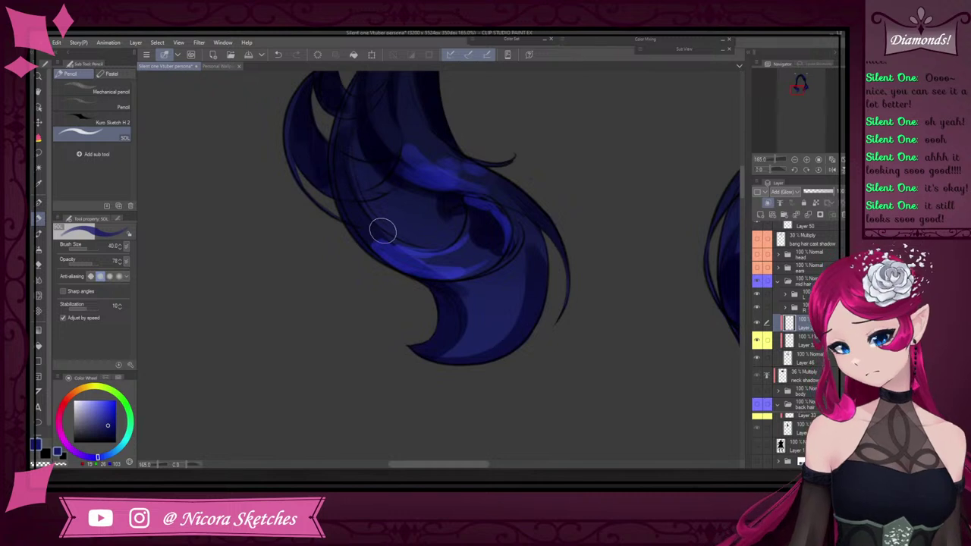
{"action": "key", "text": "]"}
{"action": "mouse_move", "coordinate": [353, 147]}
{"action": "left_mouse_down"}
{"action": "mouse_move", "coordinate": [383, 214]}
{"action": "mouse_move", "coordinate": [371, 198]}
{"action": "mouse_move", "coordinate": [399, 190]}
{"action": "left_mouse_up"}
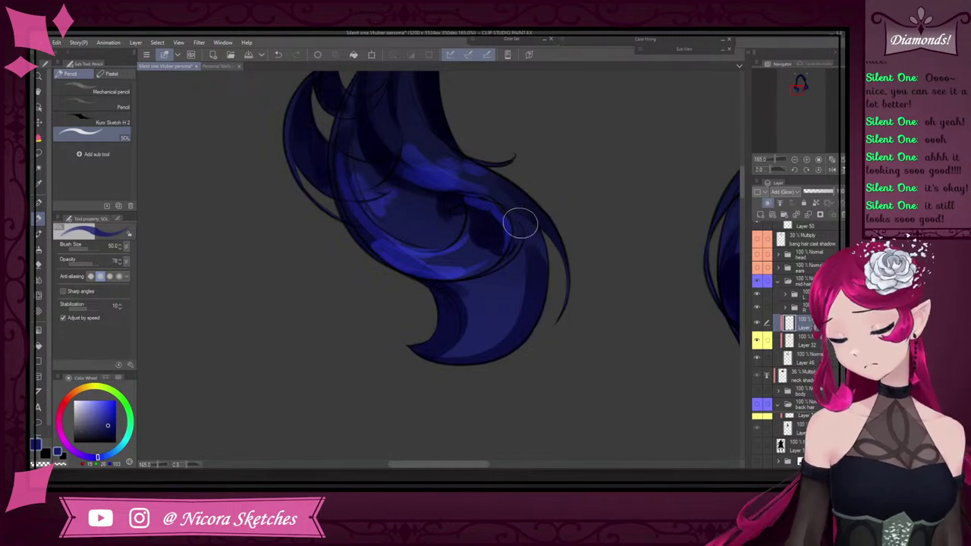
{"action": "scroll", "coordinate": [521, 220], "scroll_direction": "down", "scroll_amount": 5}
{"action": "scroll", "coordinate": [506, 258], "scroll_direction": "up", "scroll_amount": 5}
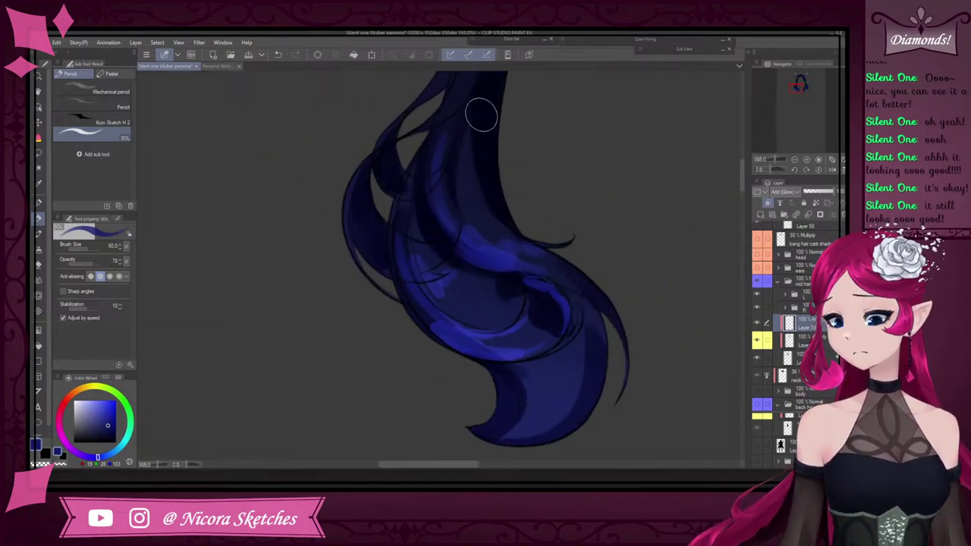
Paint a highlight with the size 50 pencil on the lower bend of the right curl
{"action": "scroll", "coordinate": [527, 159], "scroll_direction": "down", "scroll_amount": 6}
{"action": "scroll", "coordinate": [665, 98], "scroll_direction": "up", "scroll_amount": 4}
{"action": "scroll", "coordinate": [619, 172], "scroll_direction": "up", "scroll_amount": 2}
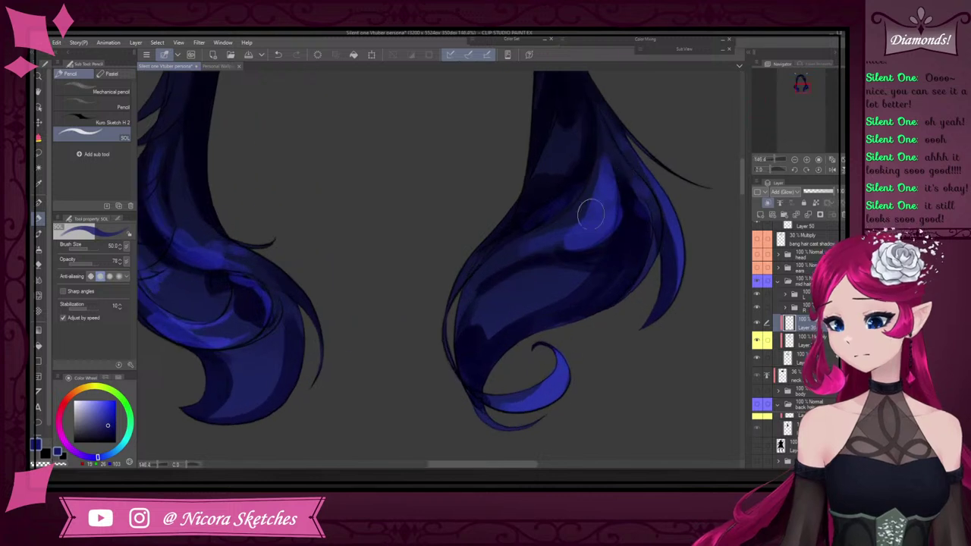
{"action": "left_click_drag", "start_coordinate": [531, 313], "coordinate": [521, 304]}
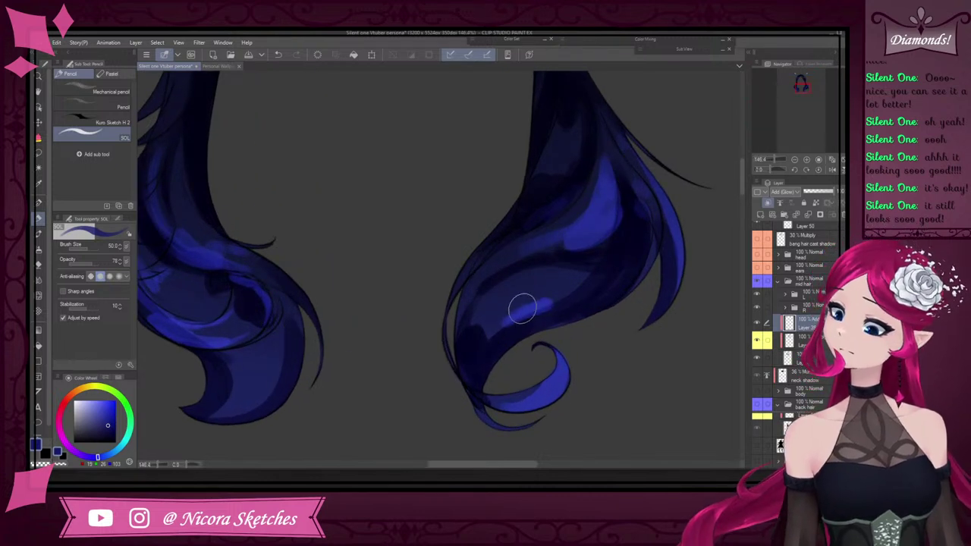
{"action": "scroll", "coordinate": [654, 182], "scroll_direction": "down", "scroll_amount": 6}
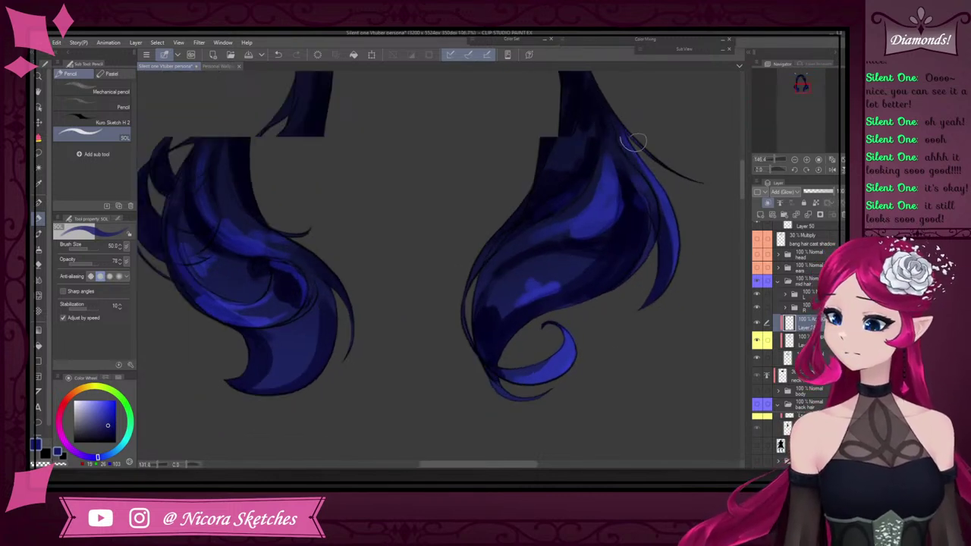
{"action": "scroll", "coordinate": [716, 219], "scroll_direction": "up", "scroll_amount": 5}
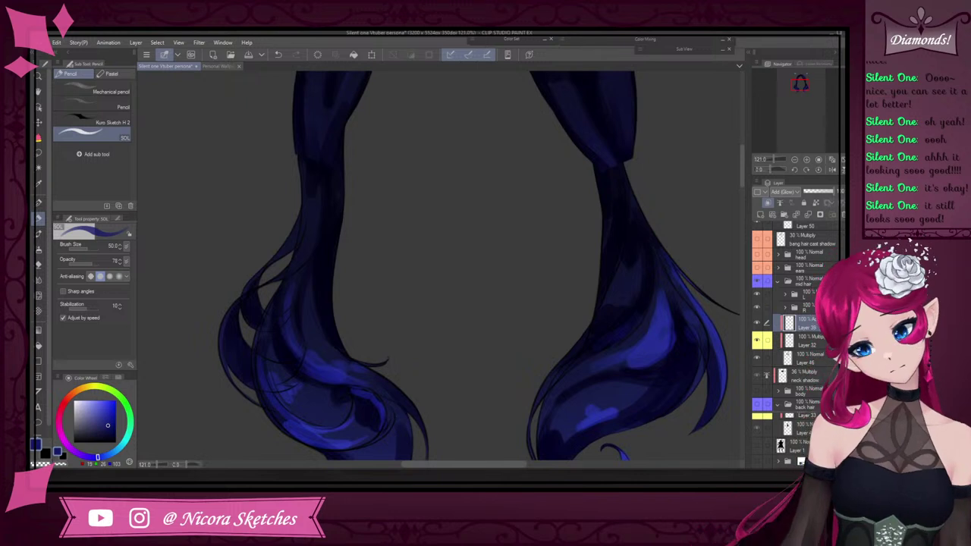
Hide the hair part folder to uncover the upper strands of the mid hair
{"action": "scroll", "coordinate": [668, 152], "scroll_direction": "down", "scroll_amount": 4}
{"action": "scroll", "coordinate": [674, 136], "scroll_direction": "up", "scroll_amount": 2}
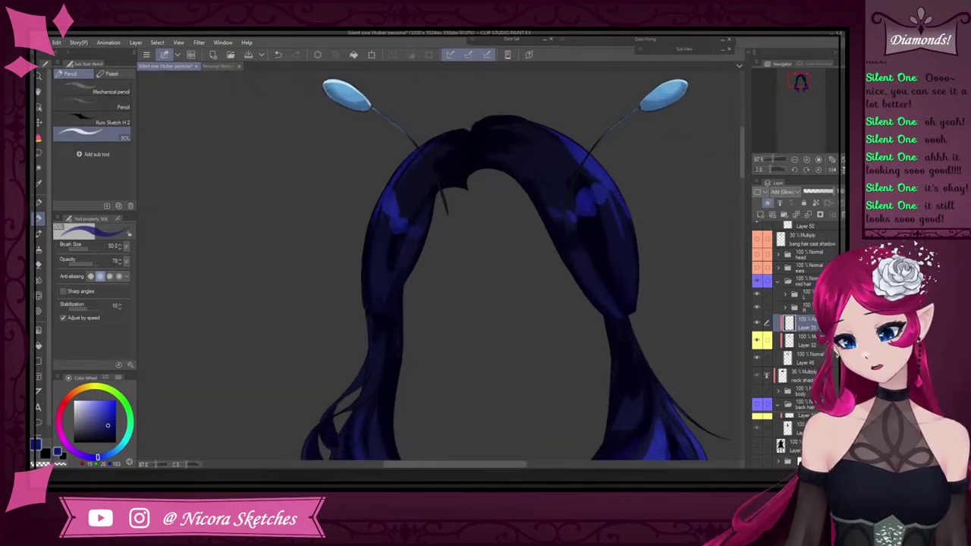
{"action": "scroll", "coordinate": [793, 341], "scroll_direction": "up", "scroll_amount": 3}
{"action": "left_click", "coordinate": [757, 255]}
{"action": "left_click", "coordinate": [758, 255]}
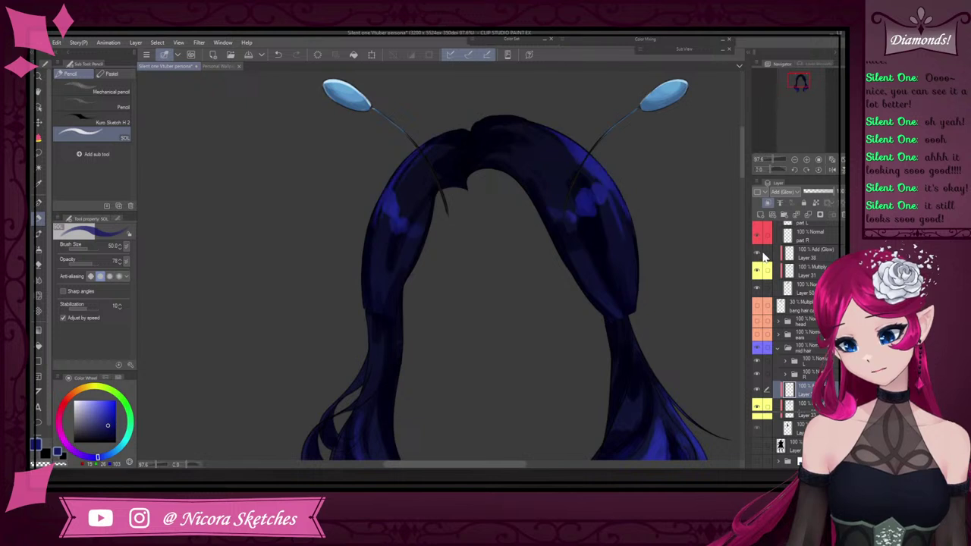
{"action": "scroll", "coordinate": [822, 273], "scroll_direction": "up", "scroll_amount": 2}
{"action": "left_click", "coordinate": [757, 236]}
{"action": "scroll", "coordinate": [804, 274], "scroll_direction": "down", "scroll_amount": 3}
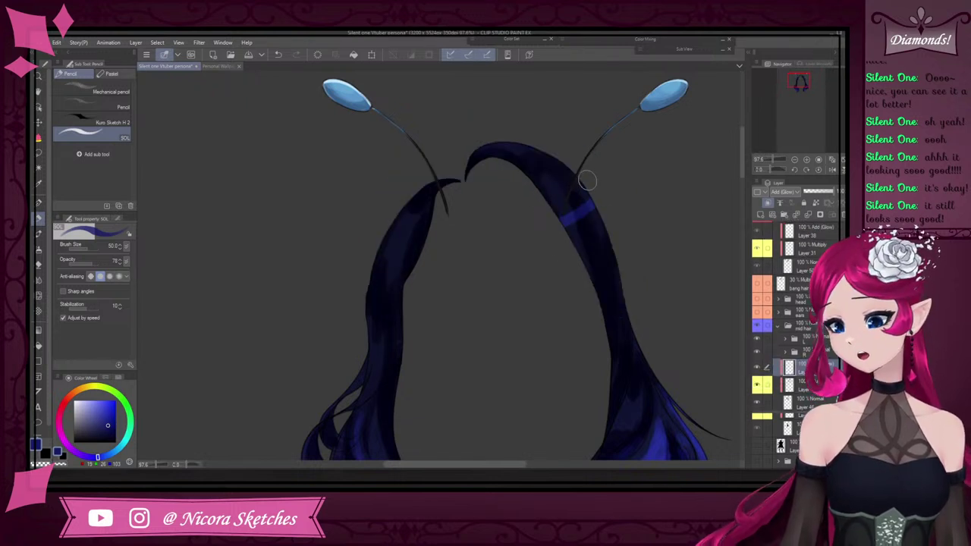
Erase the straight highlight band on the right upper strand with the Kneaded eraser, and repaint highlights on both upper strands with the SOL pencil at size 50
{"action": "key", "text": "e"}
{"action": "left_click_drag", "start_coordinate": [585, 201], "coordinate": [574, 220]}
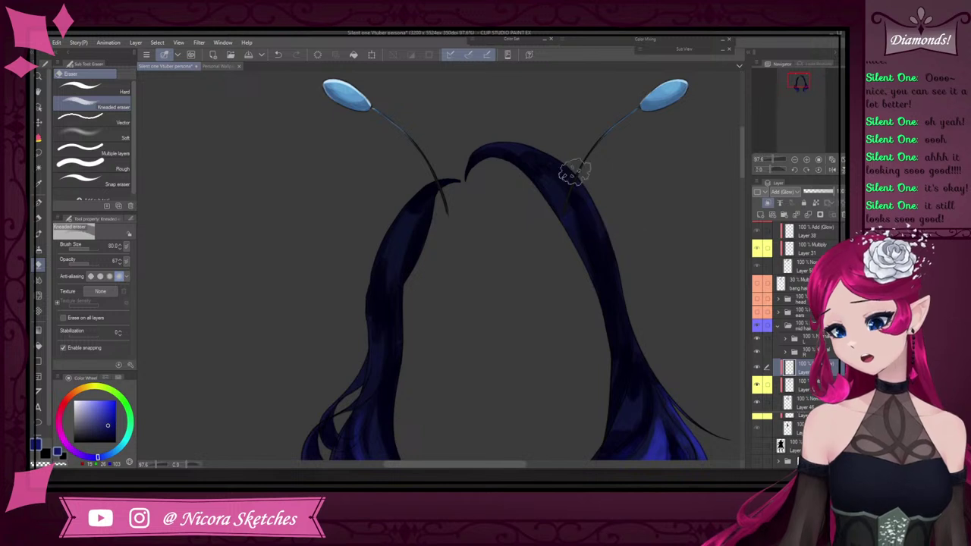
{"action": "left_click", "coordinate": [40, 219]}
{"action": "mouse_move", "coordinate": [547, 202]}
{"action": "left_mouse_down"}
{"action": "mouse_move", "coordinate": [580, 262]}
{"action": "mouse_move", "coordinate": [565, 214]}
{"action": "mouse_move", "coordinate": [580, 222]}
{"action": "mouse_move", "coordinate": [583, 202]}
{"action": "mouse_move", "coordinate": [598, 220]}
{"action": "mouse_move", "coordinate": [549, 150]}
{"action": "left_mouse_up"}
{"action": "mouse_move", "coordinate": [407, 201]}
{"action": "left_mouse_down"}
{"action": "mouse_move", "coordinate": [382, 243]}
{"action": "mouse_move", "coordinate": [400, 257]}
{"action": "left_mouse_up"}
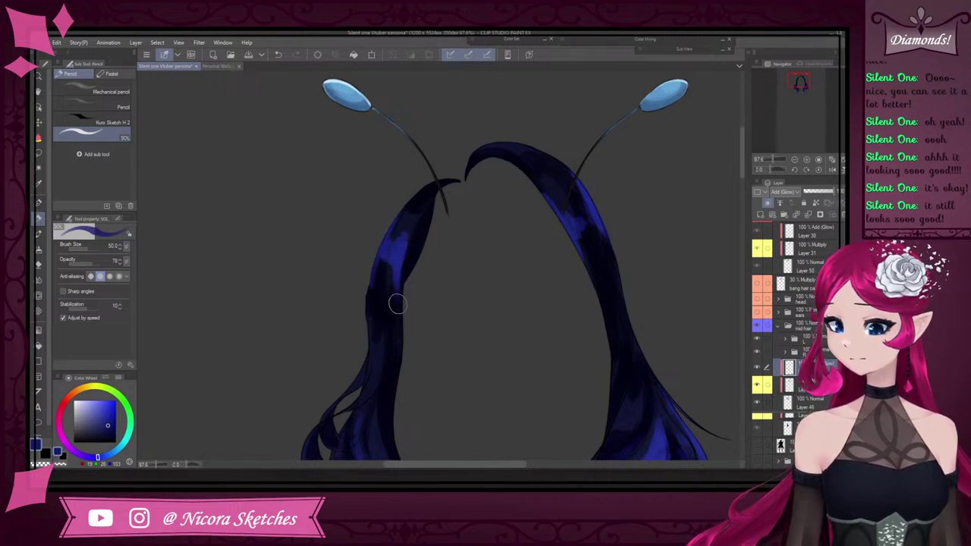
{"action": "scroll", "coordinate": [418, 232], "scroll_direction": "down", "scroll_amount": 3}
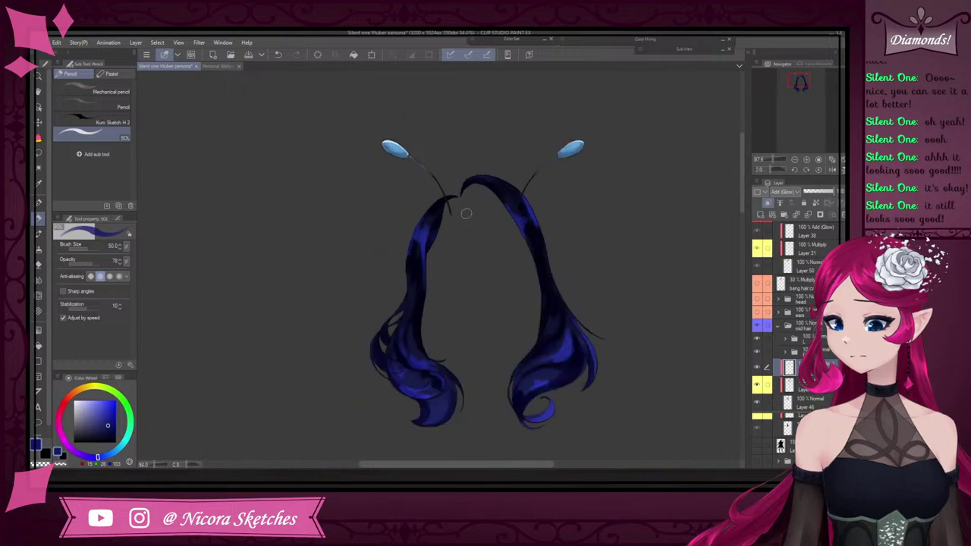
{"action": "scroll", "coordinate": [435, 245], "scroll_direction": "up", "scroll_amount": 1}
{"action": "scroll", "coordinate": [425, 258], "scroll_direction": "up", "scroll_amount": 2}
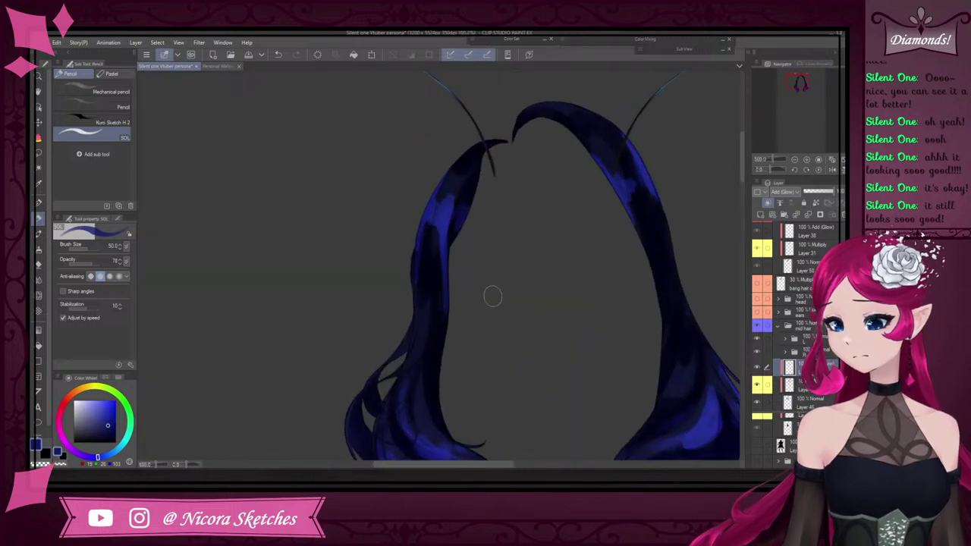
Examine the highlights on both upper strands and the dark middle stretch of the right strand
{"action": "scroll", "coordinate": [492, 297], "scroll_direction": "down", "scroll_amount": 4}
{"action": "scroll", "coordinate": [633, 148], "scroll_direction": "up", "scroll_amount": 4}
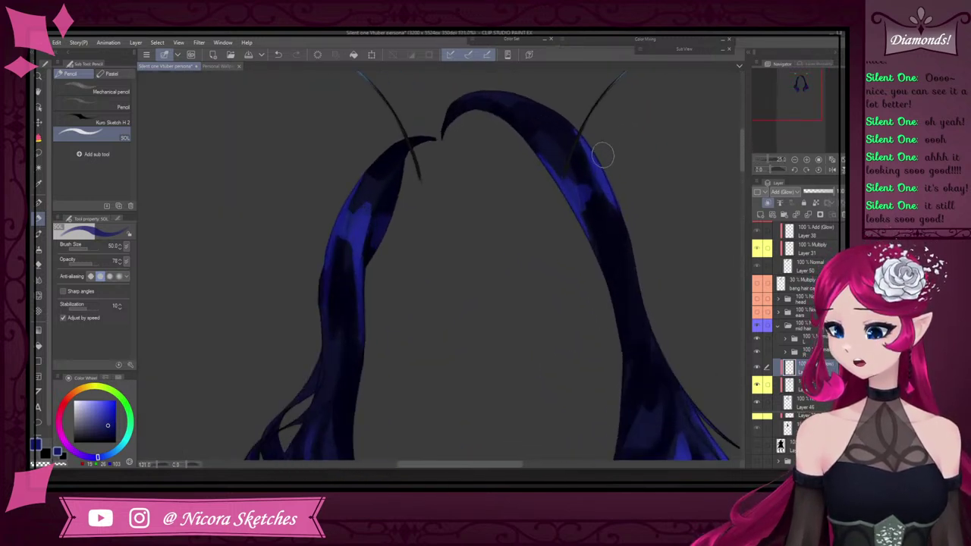
{"action": "scroll", "coordinate": [628, 284], "scroll_direction": "up", "scroll_amount": 2}
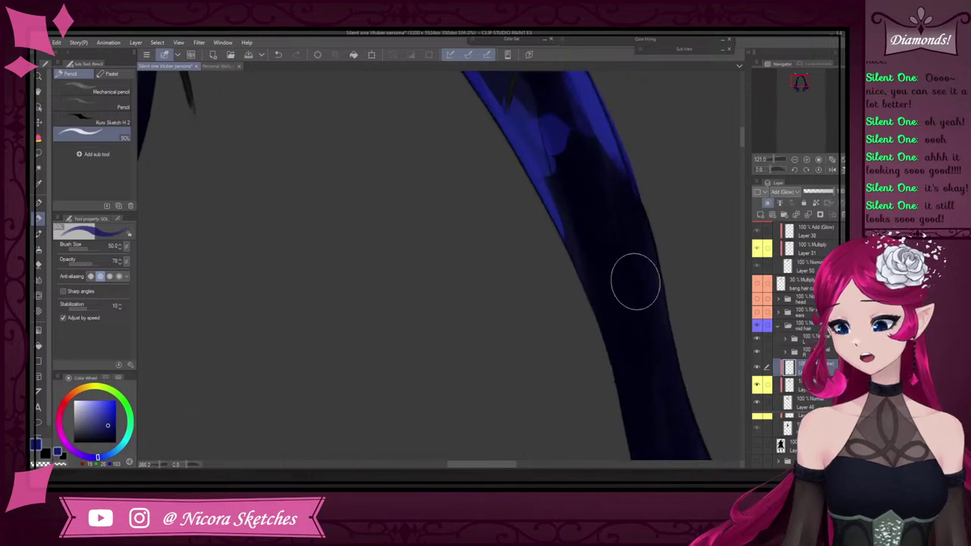
{"action": "scroll", "coordinate": [616, 211], "scroll_direction": "down", "scroll_amount": 3}
{"action": "scroll", "coordinate": [630, 227], "scroll_direction": "down", "scroll_amount": 2}
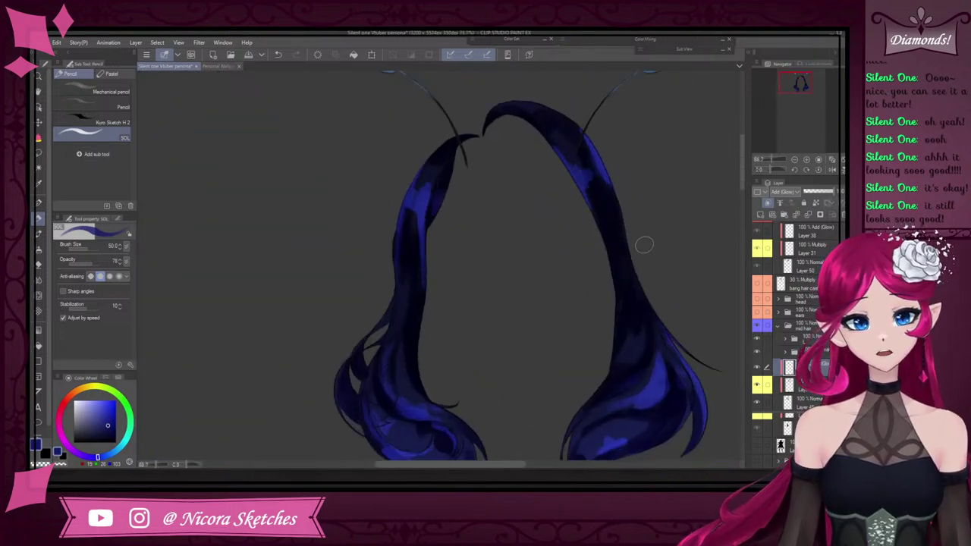
{"action": "scroll", "coordinate": [645, 241], "scroll_direction": "up", "scroll_amount": 4}
{"action": "scroll", "coordinate": [634, 231], "scroll_direction": "down", "scroll_amount": 3}
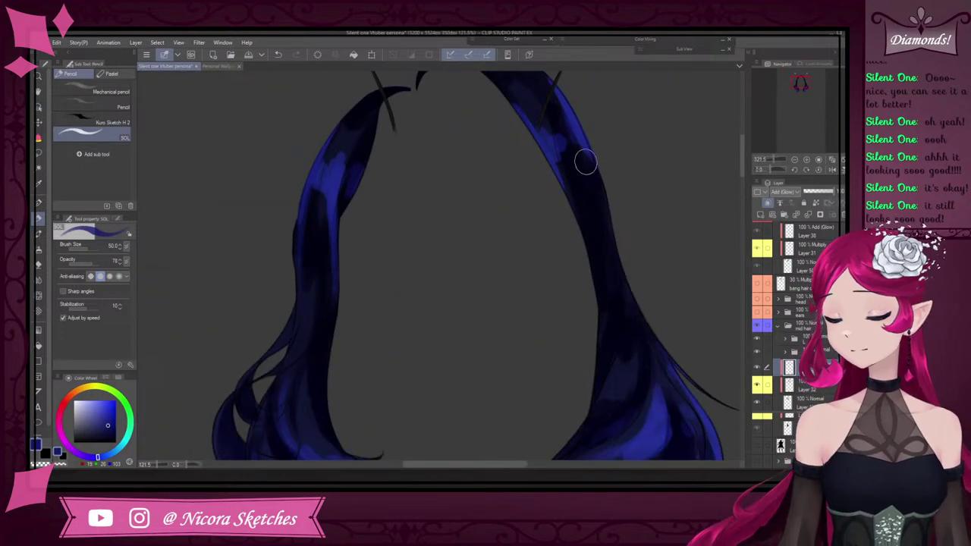
{"action": "scroll", "coordinate": [612, 198], "scroll_direction": "up", "scroll_amount": 4}
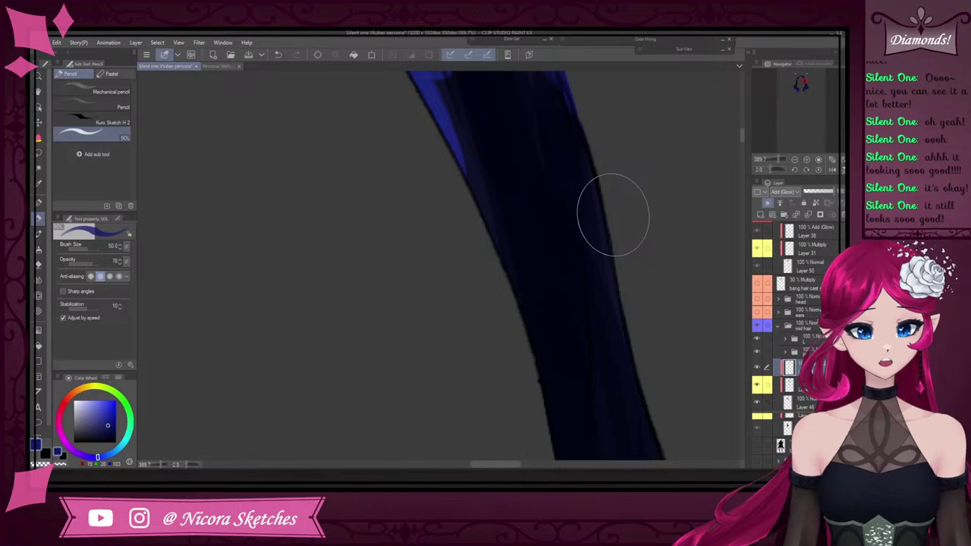
{"action": "scroll", "coordinate": [610, 217], "scroll_direction": "down", "scroll_amount": 4}
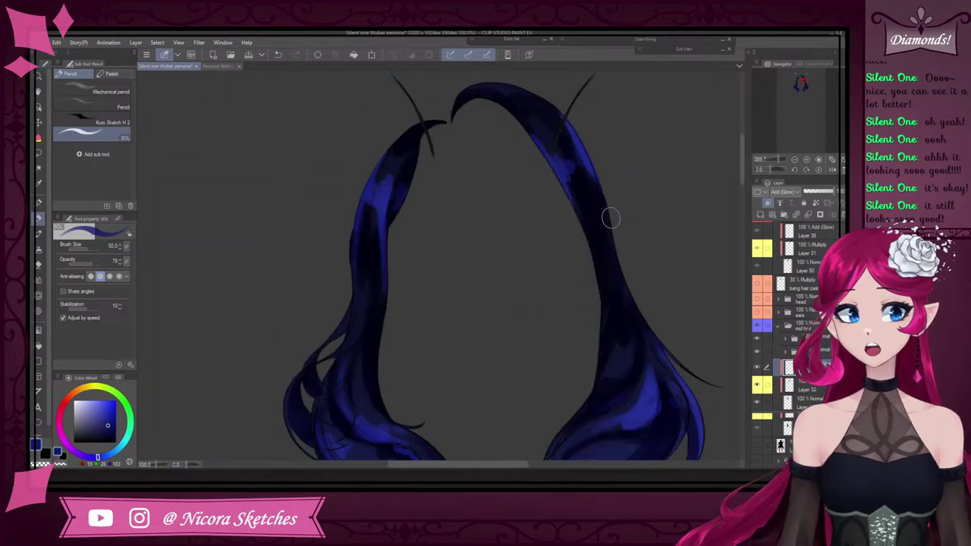
{"action": "scroll", "coordinate": [599, 220], "scroll_direction": "up", "scroll_amount": 4}
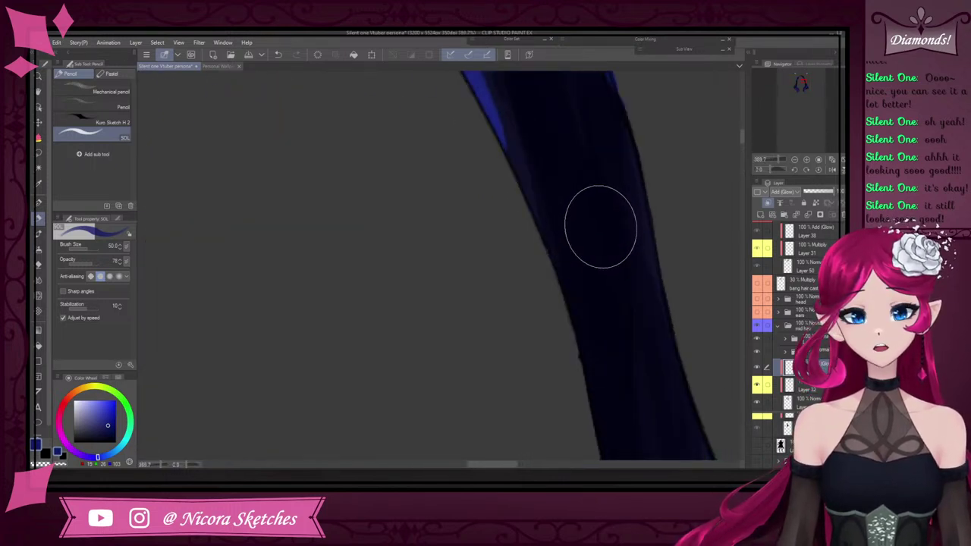
Paint a highlight down the dark middle stretch of the right strand with the SOL pencil and trim it using the transparent colour
{"action": "scroll", "coordinate": [599, 220], "scroll_direction": "down", "scroll_amount": 4}
{"action": "scroll", "coordinate": [607, 220], "scroll_direction": "up", "scroll_amount": 4}
{"action": "scroll", "coordinate": [657, 247], "scroll_direction": "down", "scroll_amount": 4}
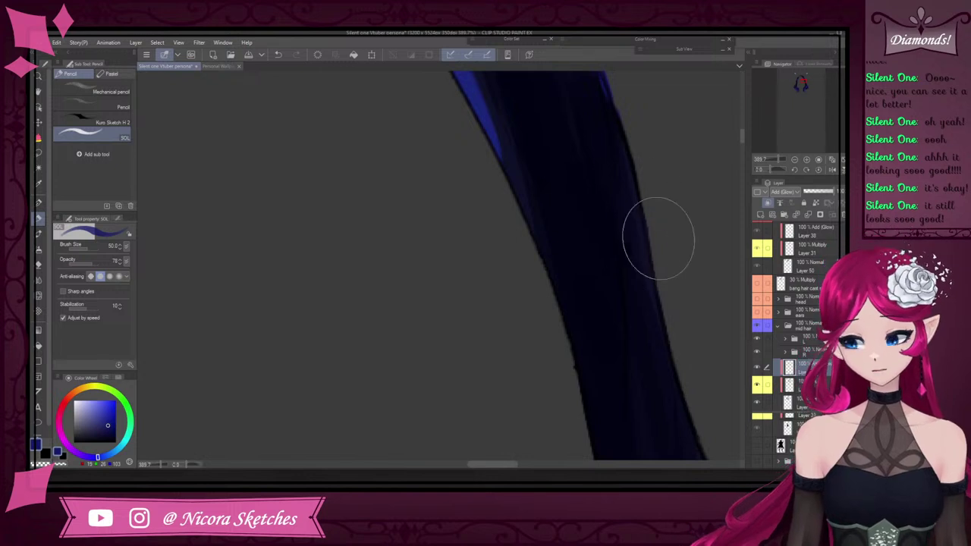
{"action": "scroll", "coordinate": [661, 228], "scroll_direction": "up", "scroll_amount": 4}
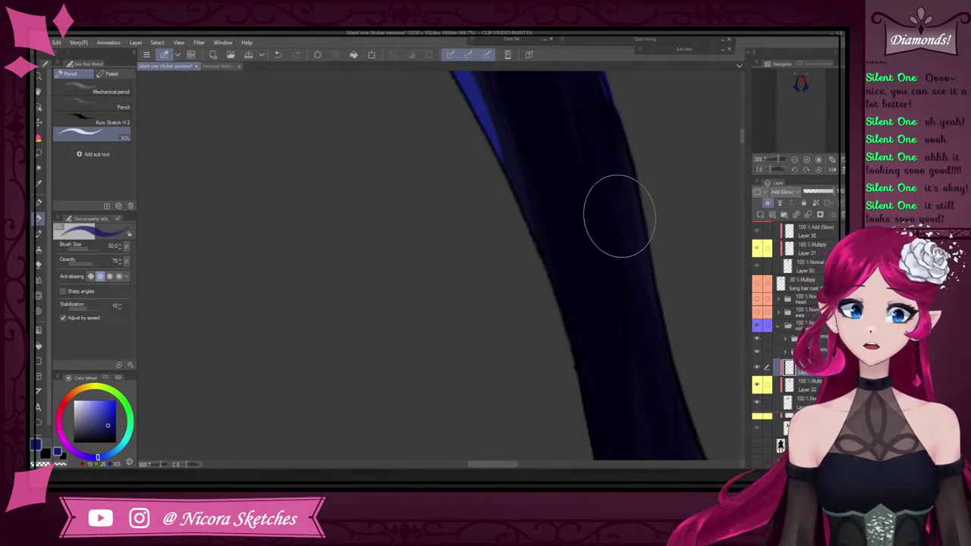
{"action": "scroll", "coordinate": [642, 215], "scroll_direction": "down", "scroll_amount": 3}
{"action": "scroll", "coordinate": [642, 215], "scroll_direction": "down", "scroll_amount": 3}
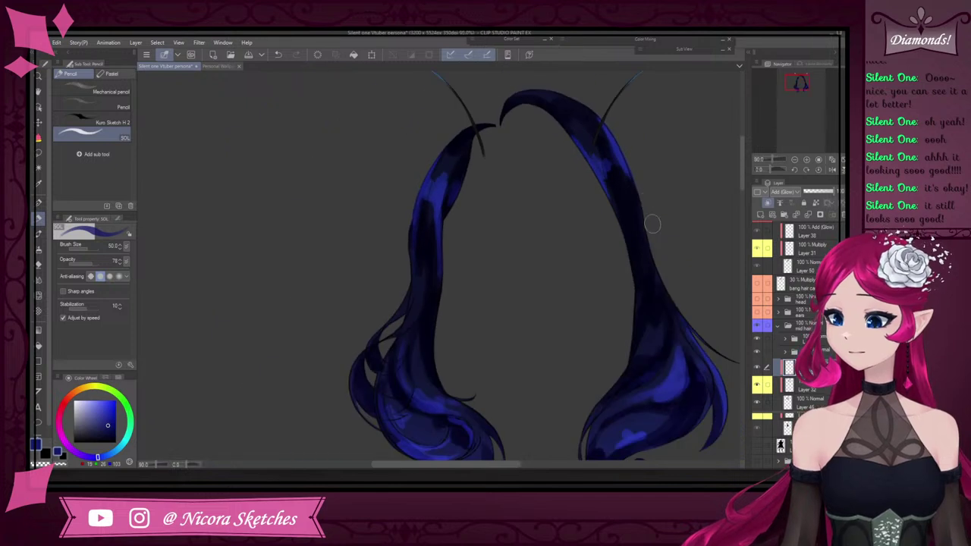
{"action": "scroll", "coordinate": [651, 218], "scroll_direction": "up", "scroll_amount": 3}
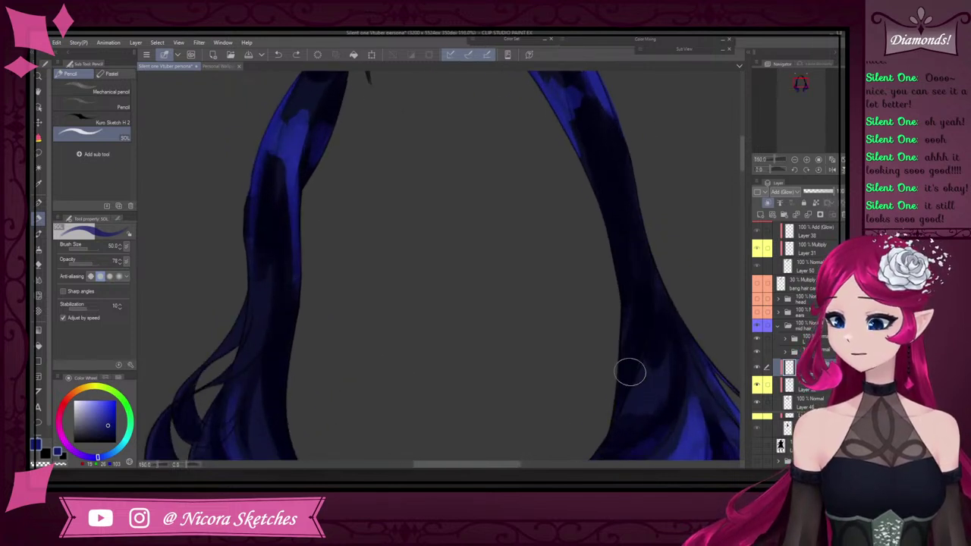
{"action": "scroll", "coordinate": [624, 157], "scroll_direction": "down", "scroll_amount": 5}
{"action": "scroll", "coordinate": [645, 154], "scroll_direction": "up", "scroll_amount": 3}
{"action": "scroll", "coordinate": [645, 154], "scroll_direction": "up", "scroll_amount": 2}
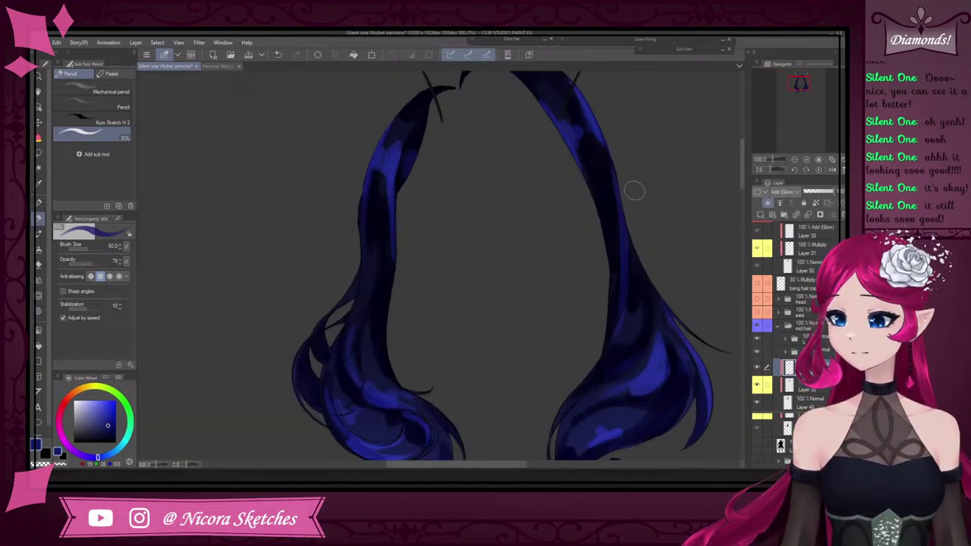
{"action": "key", "text": "c"}
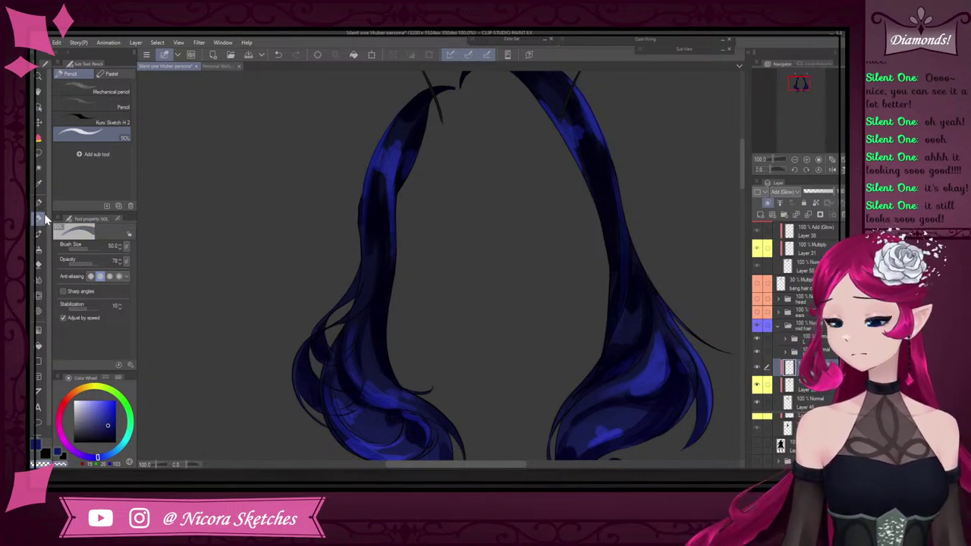
{"action": "left_click", "coordinate": [35, 444]}
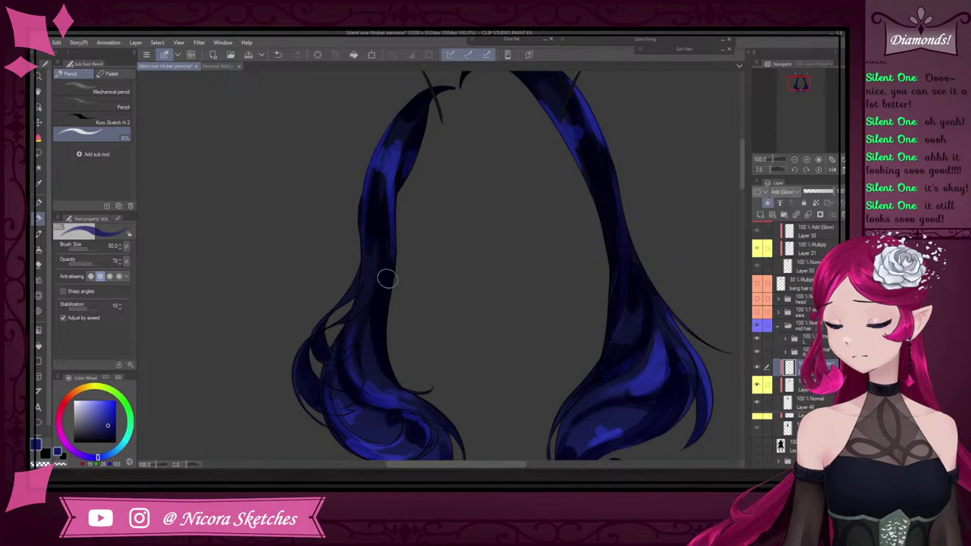
Examine the highlights across the whole mid hair, comparing both upper strands and both curls
{"action": "scroll", "coordinate": [392, 227], "scroll_direction": "down", "scroll_amount": 3}
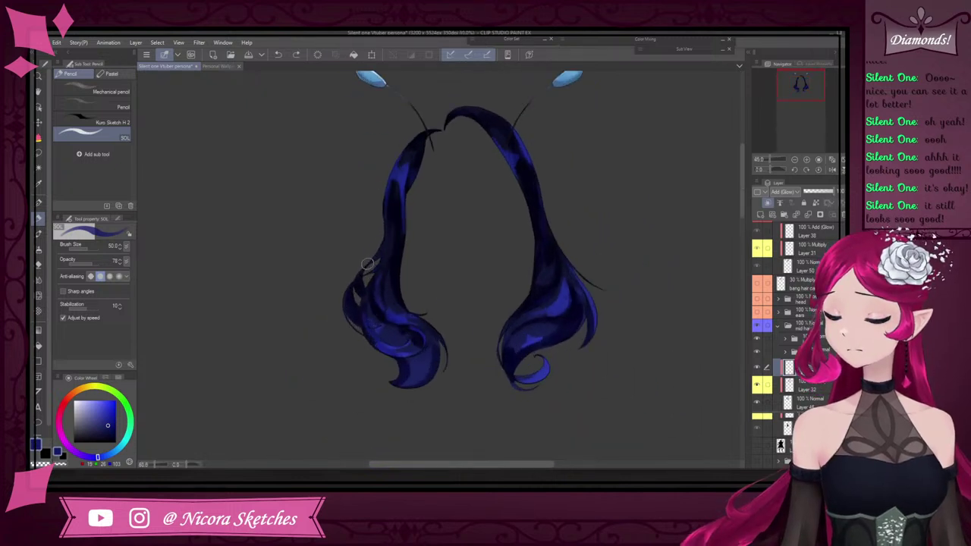
{"action": "scroll", "coordinate": [392, 235], "scroll_direction": "up", "scroll_amount": 4}
{"action": "scroll", "coordinate": [397, 250], "scroll_direction": "down", "scroll_amount": 4}
{"action": "scroll", "coordinate": [397, 250], "scroll_direction": "up", "scroll_amount": 5}
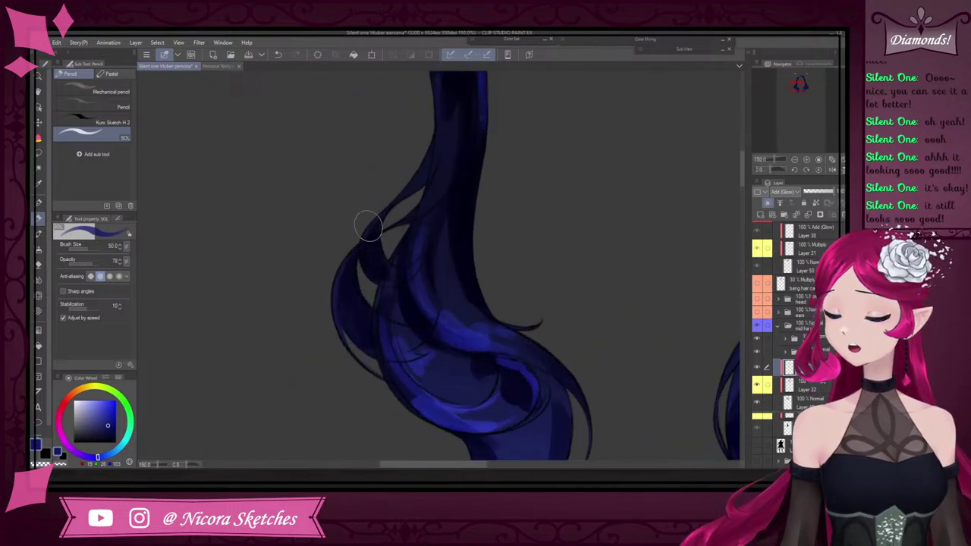
{"action": "scroll", "coordinate": [456, 237], "scroll_direction": "down", "scroll_amount": 4}
{"action": "scroll", "coordinate": [456, 238], "scroll_direction": "down", "scroll_amount": 1}
{"action": "scroll", "coordinate": [584, 151], "scroll_direction": "up", "scroll_amount": 9}
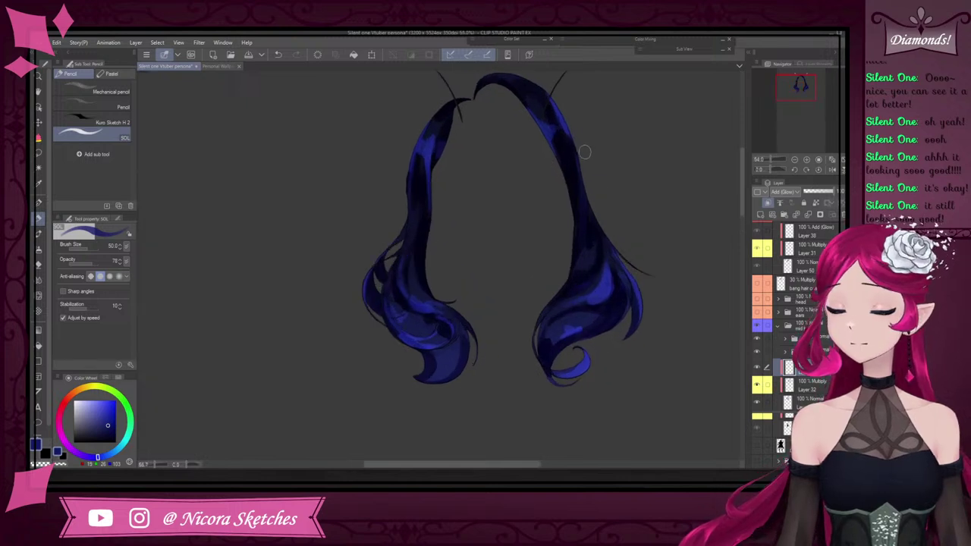
{"action": "scroll", "coordinate": [577, 162], "scroll_direction": "down", "scroll_amount": 2}
{"action": "left_click", "coordinate": [801, 114]}
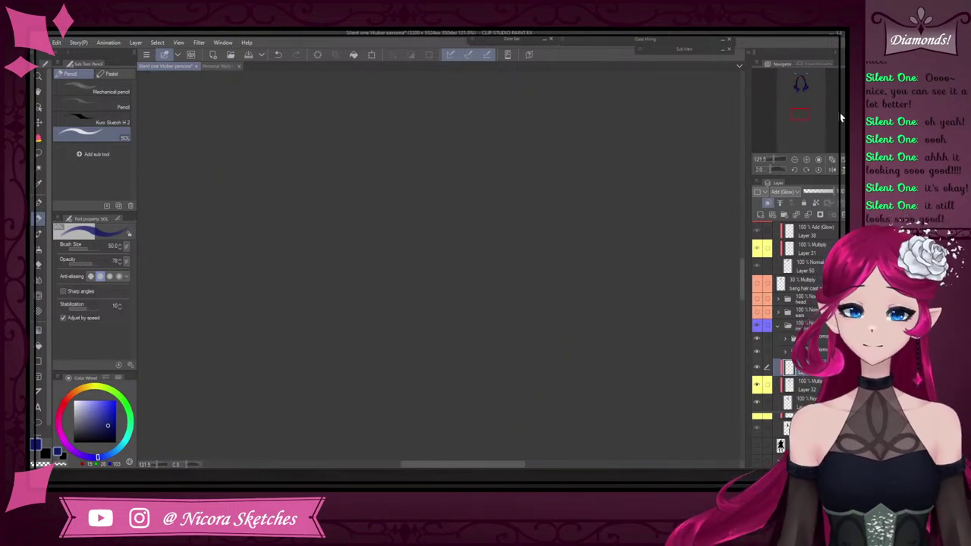
{"action": "scroll", "coordinate": [405, 278], "scroll_direction": "down", "scroll_amount": 5}
{"action": "left_click", "coordinate": [798, 80]}
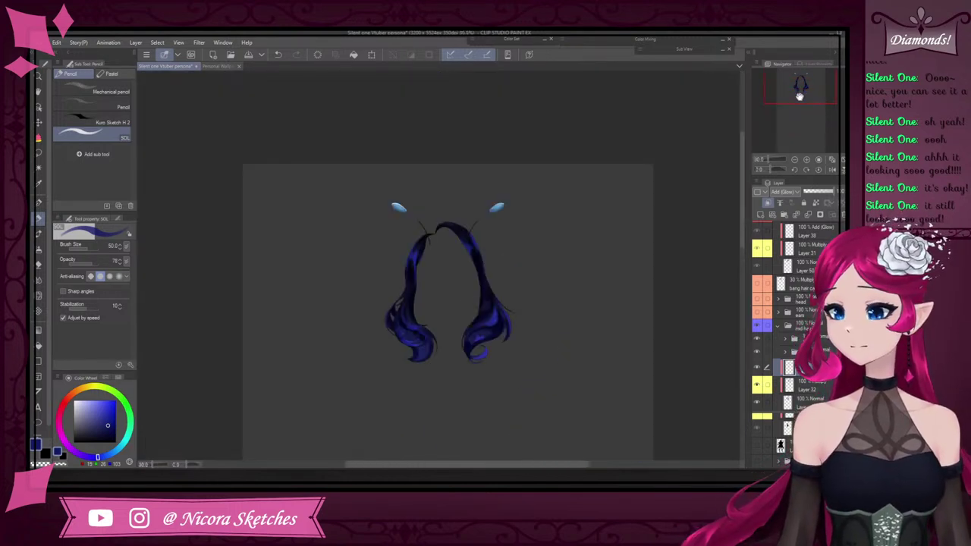
{"action": "scroll", "coordinate": [415, 332], "scroll_direction": "up", "scroll_amount": 4}
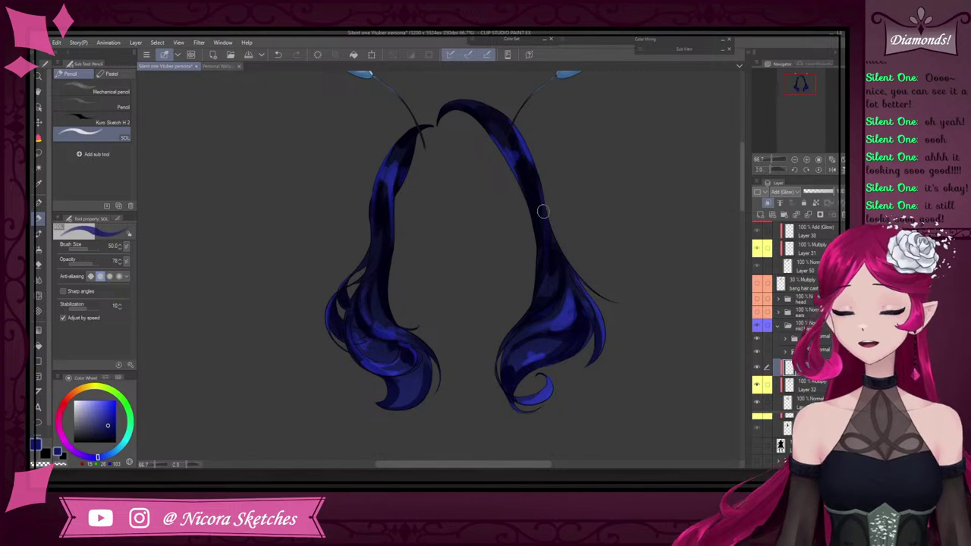
{"action": "scroll", "coordinate": [581, 196], "scroll_direction": "down", "scroll_amount": 3}
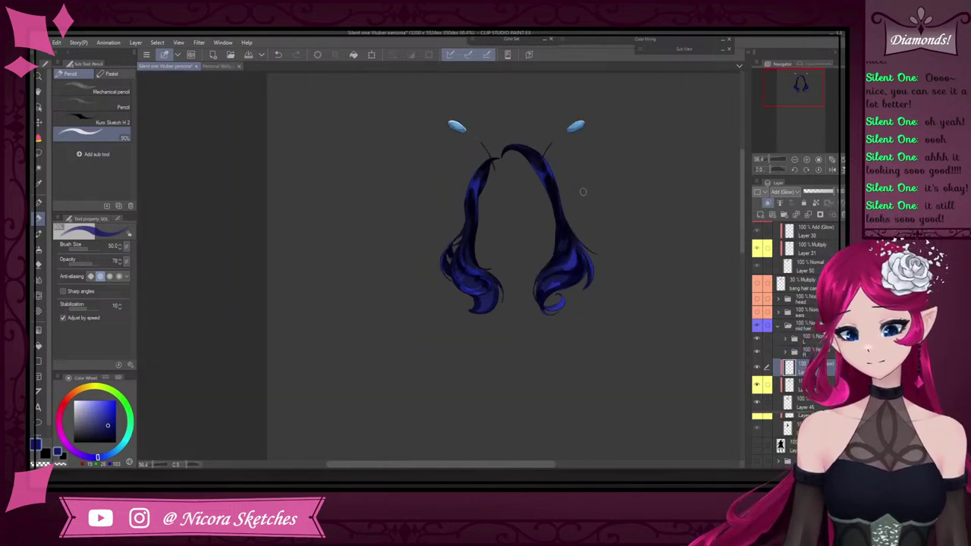
{"action": "scroll", "coordinate": [584, 194], "scroll_direction": "up", "scroll_amount": 2}
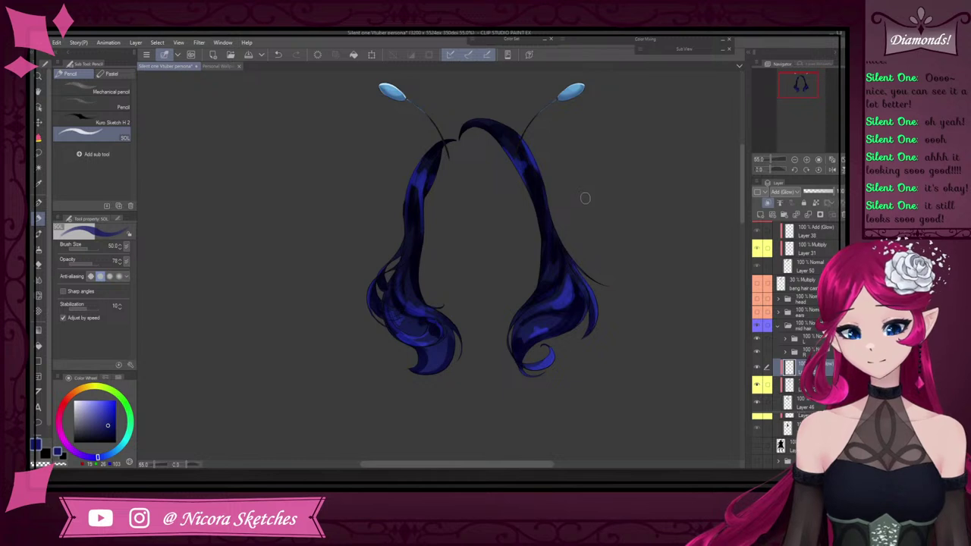
{"action": "scroll", "coordinate": [611, 253], "scroll_direction": "up", "scroll_amount": 1}
{"action": "scroll", "coordinate": [611, 250], "scroll_direction": "down", "scroll_amount": 3}
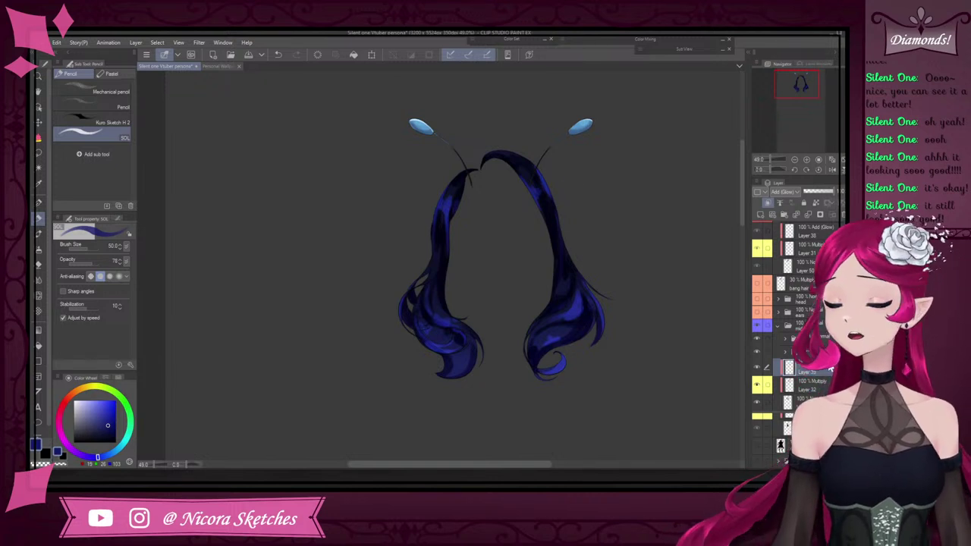
Paint a highlight along the outer lock of the right curl with the SOL pencil at size 50
{"action": "scroll", "coordinate": [592, 304], "scroll_direction": "up", "scroll_amount": 5}
{"action": "scroll", "coordinate": [577, 282], "scroll_direction": "down", "scroll_amount": 5}
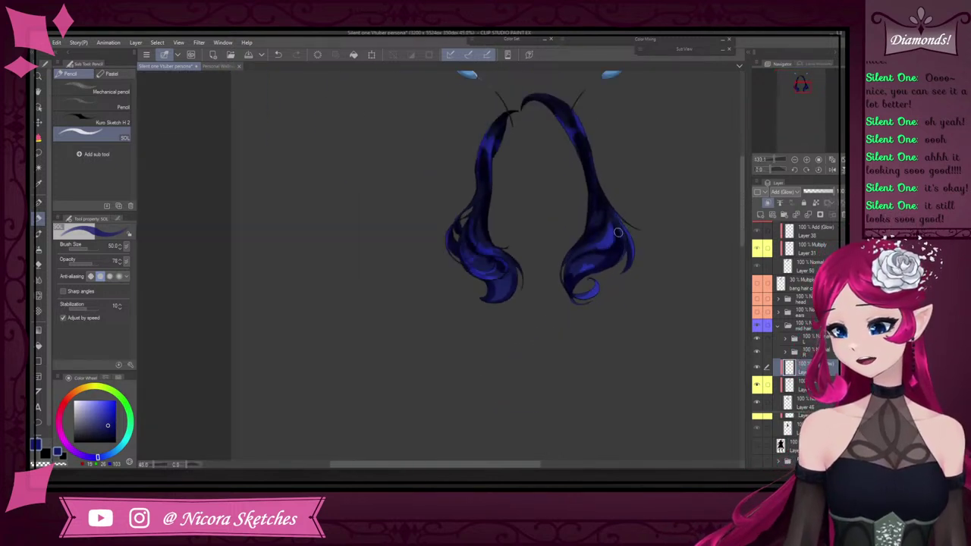
{"action": "scroll", "coordinate": [609, 260], "scroll_direction": "up", "scroll_amount": 5}
{"action": "scroll", "coordinate": [610, 260], "scroll_direction": "up", "scroll_amount": 2}
{"action": "scroll", "coordinate": [680, 216], "scroll_direction": "down", "scroll_amount": 3}
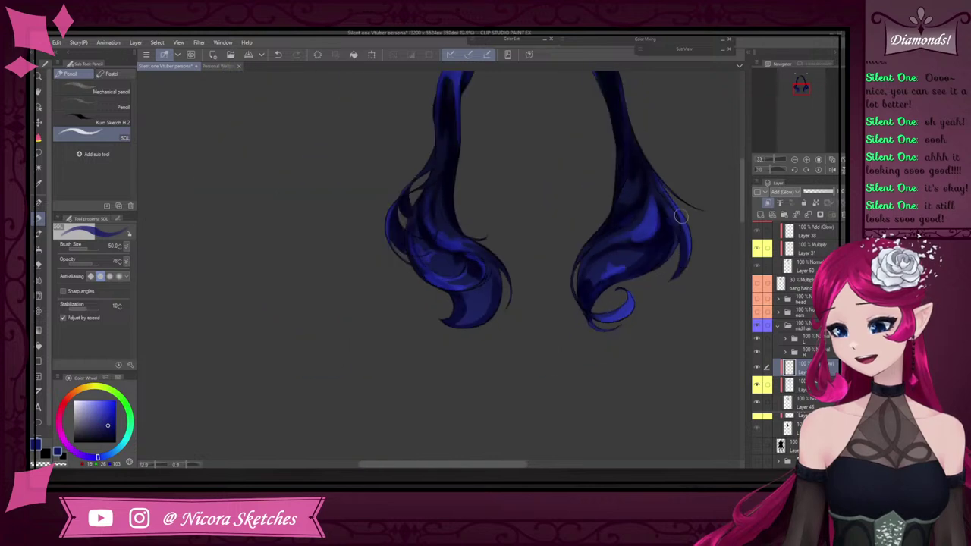
{"action": "scroll", "coordinate": [673, 210], "scroll_direction": "down", "scroll_amount": 2}
{"action": "scroll", "coordinate": [679, 232], "scroll_direction": "up", "scroll_amount": 5}
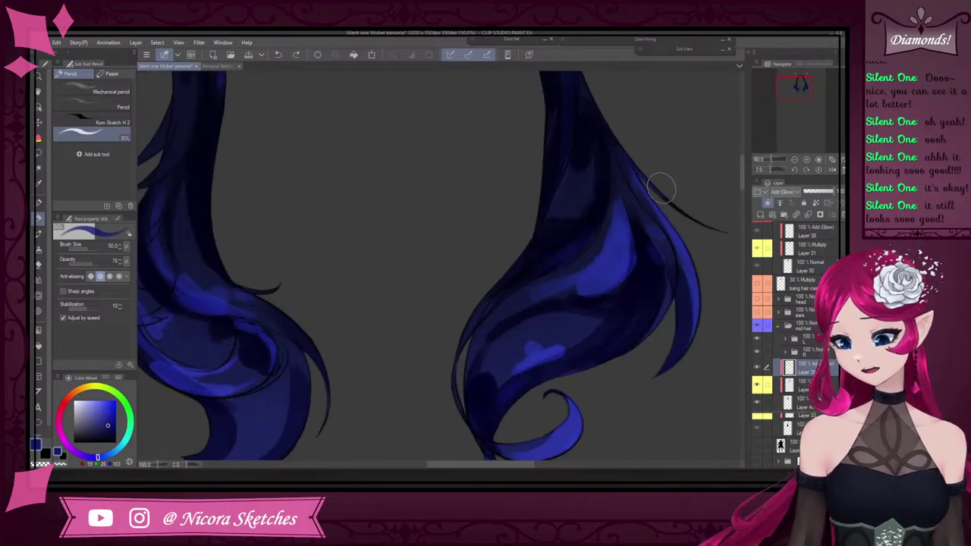
{"action": "scroll", "coordinate": [683, 326], "scroll_direction": "down", "scroll_amount": 3}
{"action": "scroll", "coordinate": [689, 190], "scroll_direction": "up", "scroll_amount": 4}
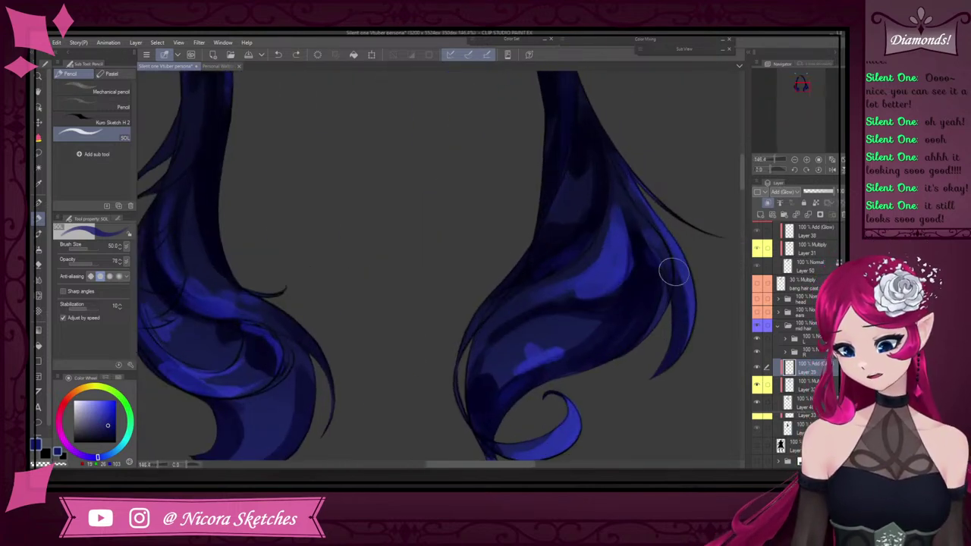
Highlight the outer edge of the left curl's side lock, and trim the curl's highlights using the transparent colour
{"action": "scroll", "coordinate": [672, 270], "scroll_direction": "down", "scroll_amount": 1}
{"action": "scroll", "coordinate": [671, 270], "scroll_direction": "down", "scroll_amount": 4}
{"action": "scroll", "coordinate": [526, 289], "scroll_direction": "up", "scroll_amount": 5}
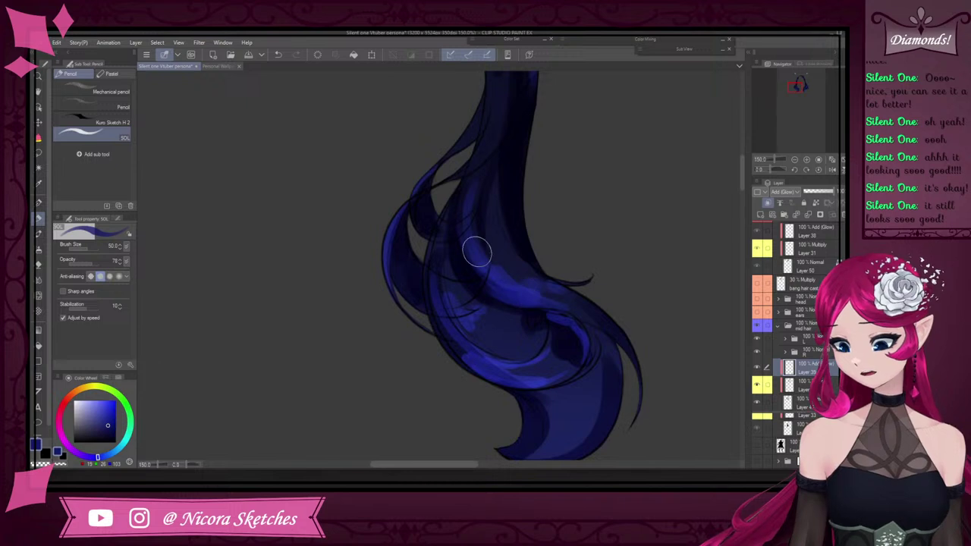
{"action": "scroll", "coordinate": [488, 180], "scroll_direction": "down", "scroll_amount": 4}
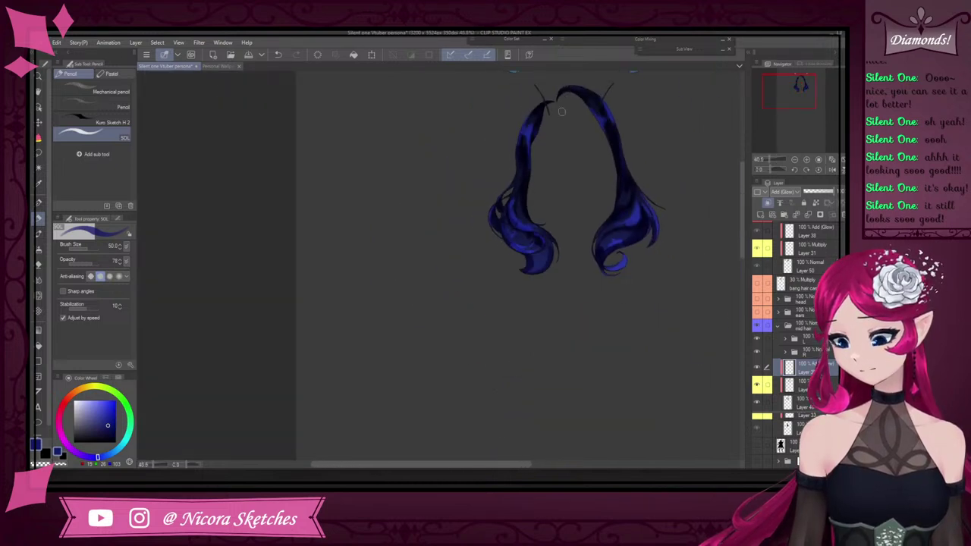
{"action": "scroll", "coordinate": [530, 231], "scroll_direction": "up", "scroll_amount": 4}
{"action": "left_click", "coordinate": [50, 453]}
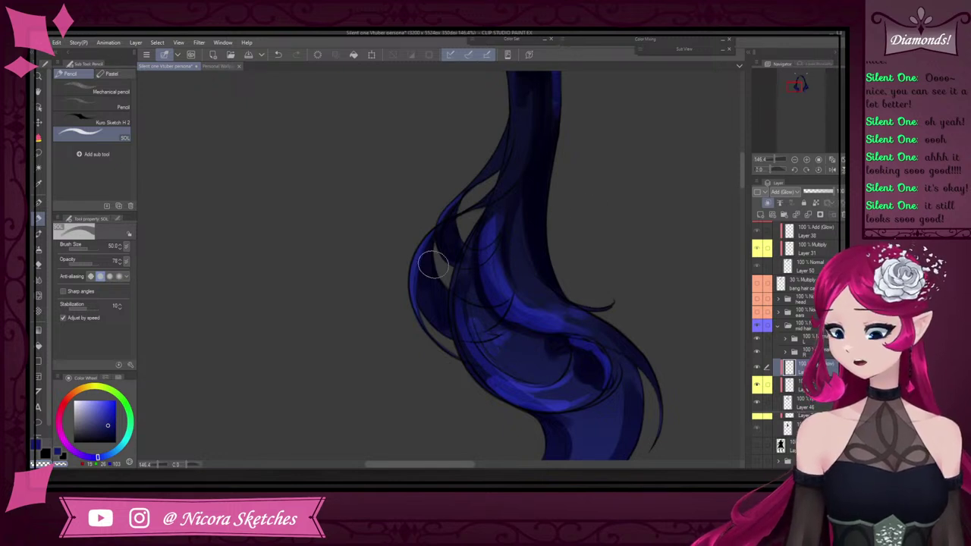
{"action": "left_click_drag", "start_coordinate": [542, 305], "coordinate": [593, 333]}
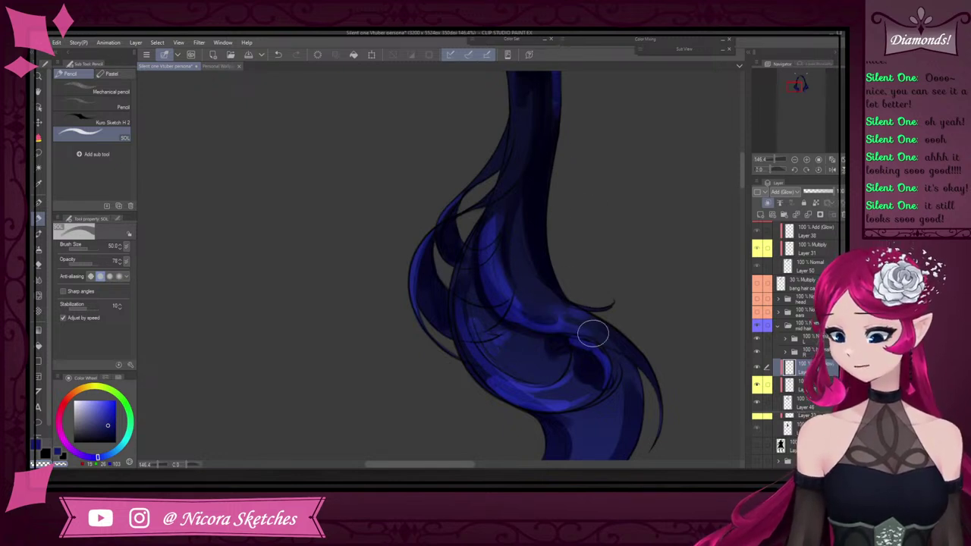
{"action": "scroll", "coordinate": [584, 321], "scroll_direction": "down", "scroll_amount": 6}
{"action": "scroll", "coordinate": [573, 299], "scroll_direction": "up", "scroll_amount": 6}
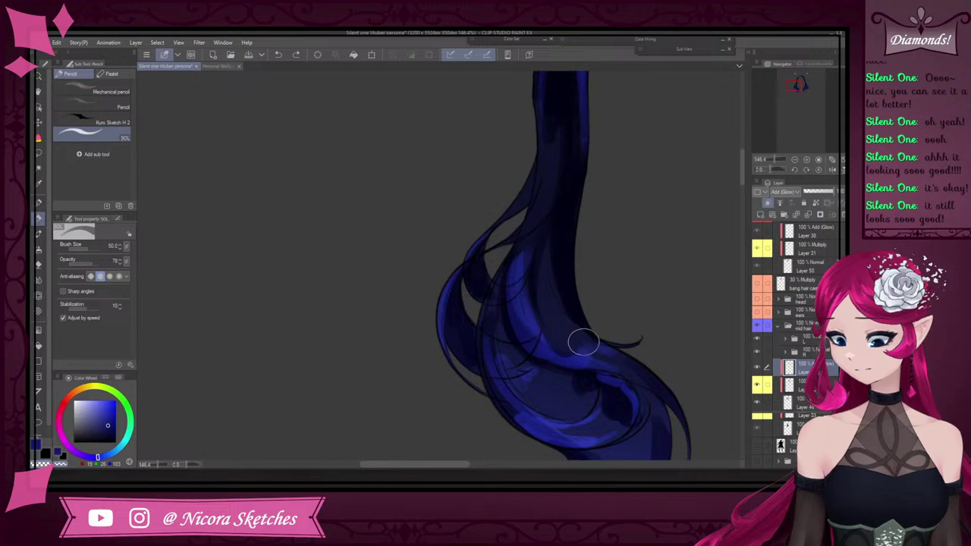
Compare the highlights on the left and right curls with those on the upper strands
{"action": "scroll", "coordinate": [542, 290], "scroll_direction": "down", "scroll_amount": 3}
{"action": "scroll", "coordinate": [541, 290], "scroll_direction": "down", "scroll_amount": 3}
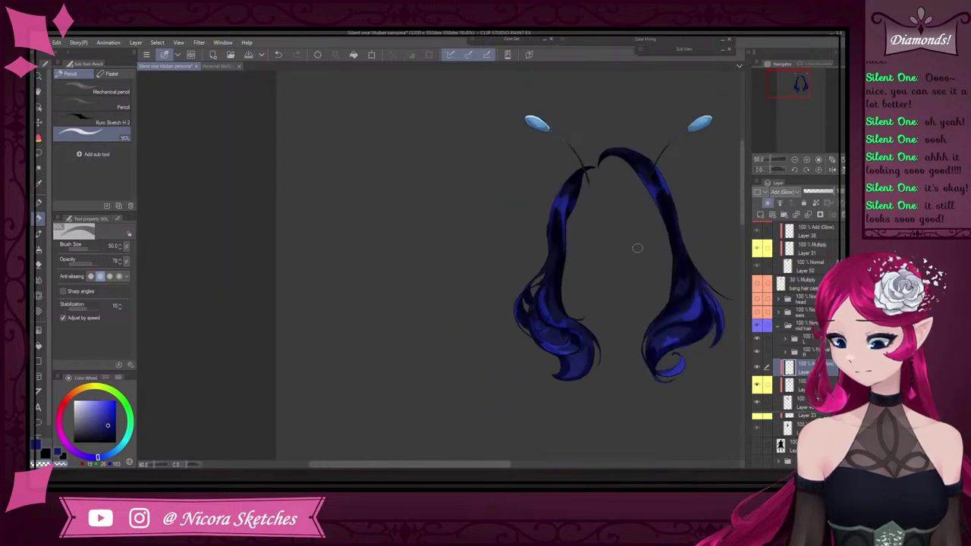
{"action": "scroll", "coordinate": [576, 164], "scroll_direction": "up", "scroll_amount": 5}
{"action": "scroll", "coordinate": [602, 115], "scroll_direction": "down", "scroll_amount": 6}
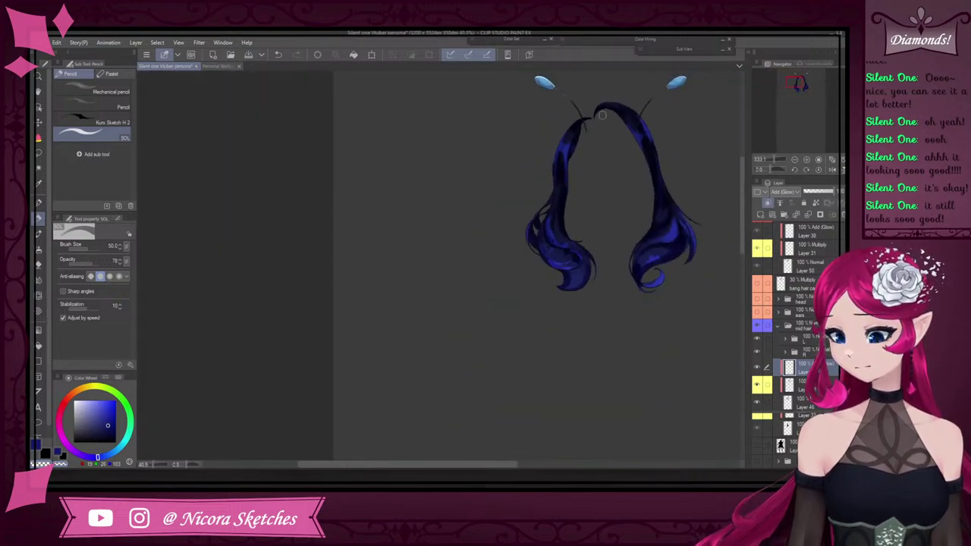
{"action": "scroll", "coordinate": [602, 115], "scroll_direction": "up", "scroll_amount": 5}
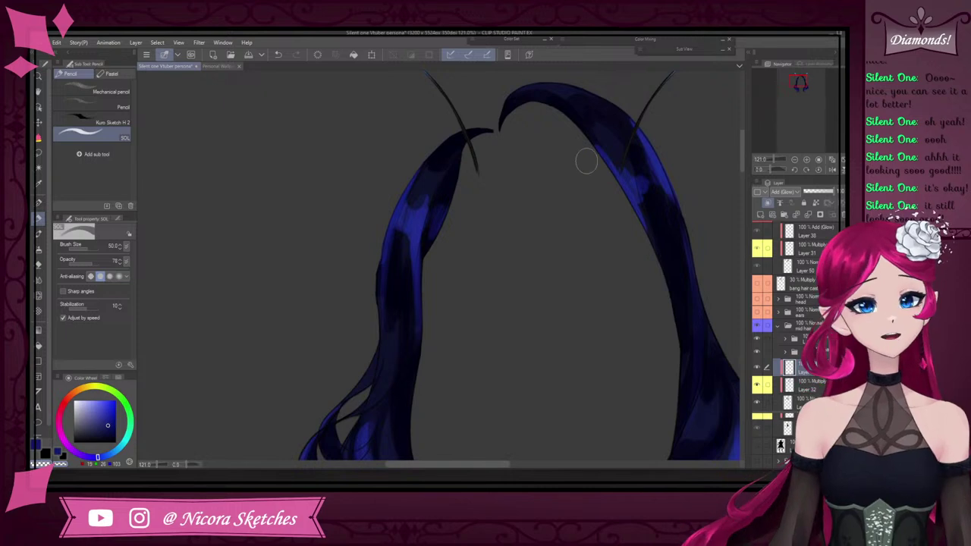
{"action": "scroll", "coordinate": [559, 155], "scroll_direction": "down", "scroll_amount": 4}
{"action": "scroll", "coordinate": [611, 255], "scroll_direction": "up", "scroll_amount": 6}
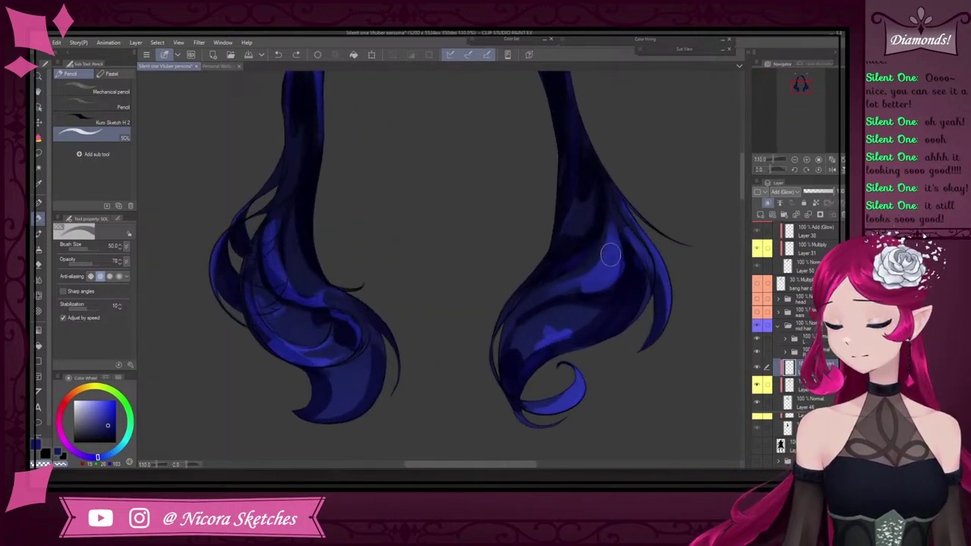
{"action": "left_click", "coordinate": [41, 232]}
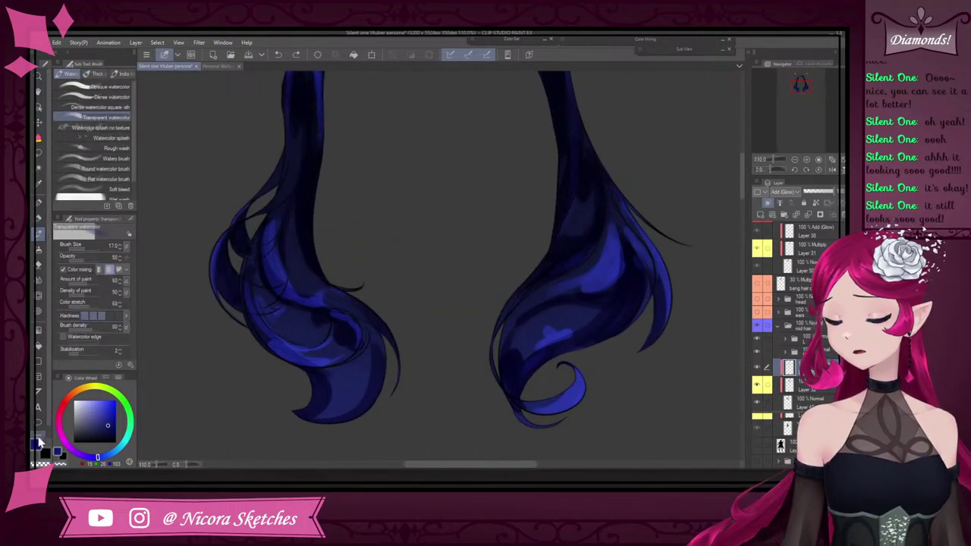
{"action": "scroll", "coordinate": [575, 275], "scroll_direction": "down", "scroll_amount": 3}
{"action": "scroll", "coordinate": [575, 275], "scroll_direction": "up", "scroll_amount": 5}
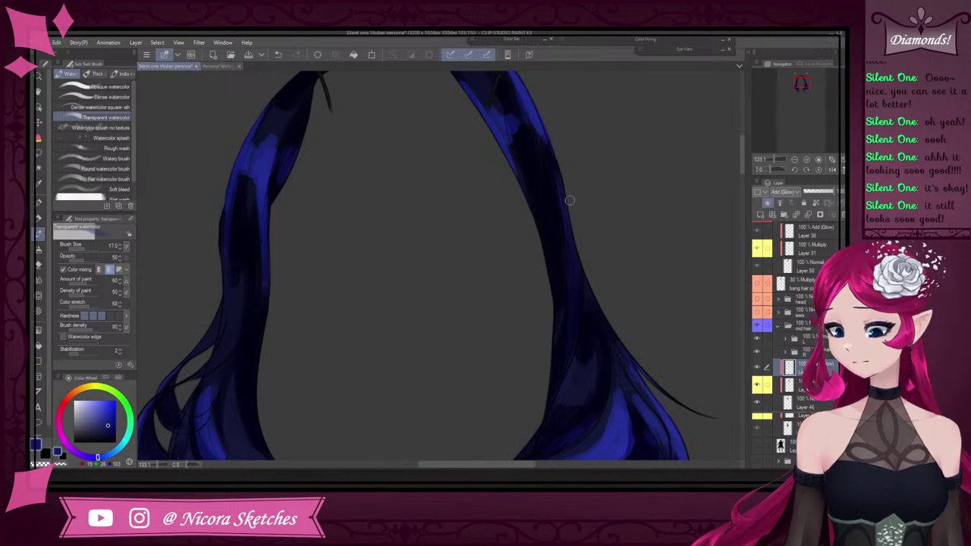
{"action": "scroll", "coordinate": [570, 199], "scroll_direction": "down", "scroll_amount": 3}
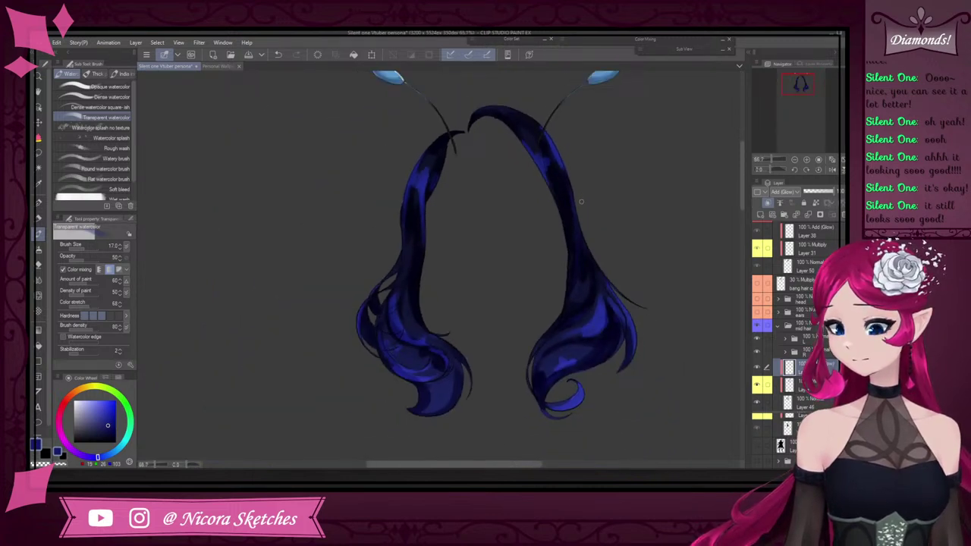
{"action": "scroll", "coordinate": [581, 202], "scroll_direction": "down", "scroll_amount": 2}
Erase the highlights in the main body of the left curl with the Kneaded eraser, and switch back to the SOL pencil
{"action": "scroll", "coordinate": [511, 256], "scroll_direction": "up", "scroll_amount": 5}
{"action": "key", "text": "e"}
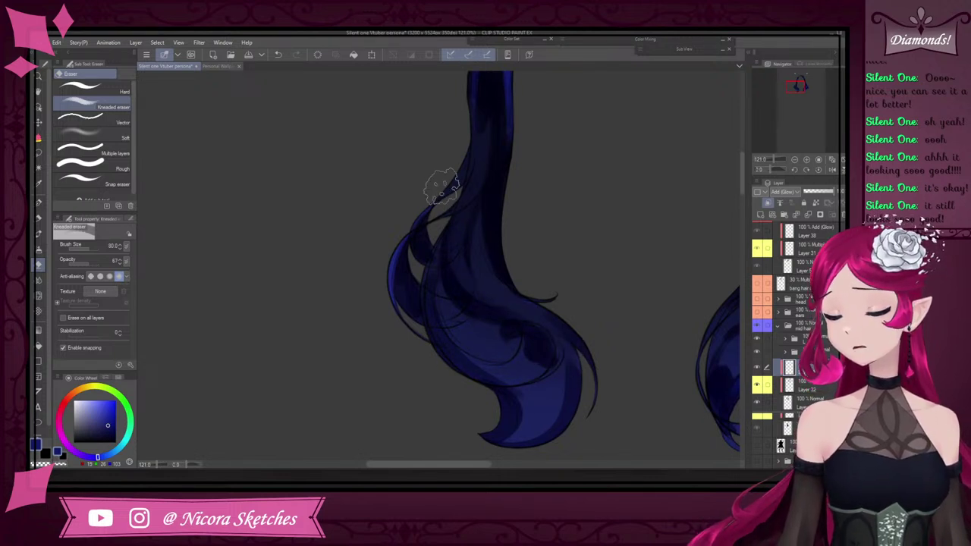
{"action": "left_click", "coordinate": [41, 218]}
{"action": "scroll", "coordinate": [519, 285], "scroll_direction": "down", "scroll_amount": 5}
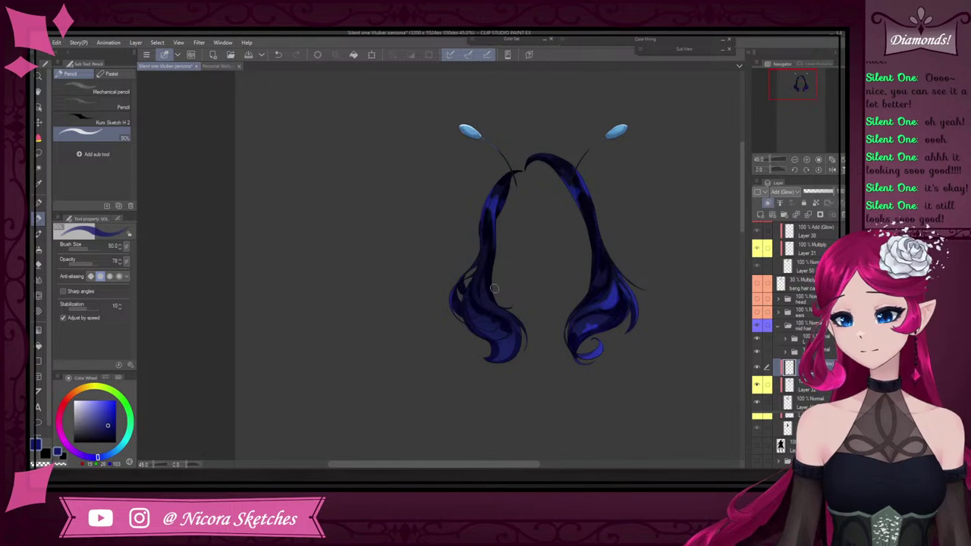
{"action": "scroll", "coordinate": [470, 328], "scroll_direction": "up", "scroll_amount": 5}
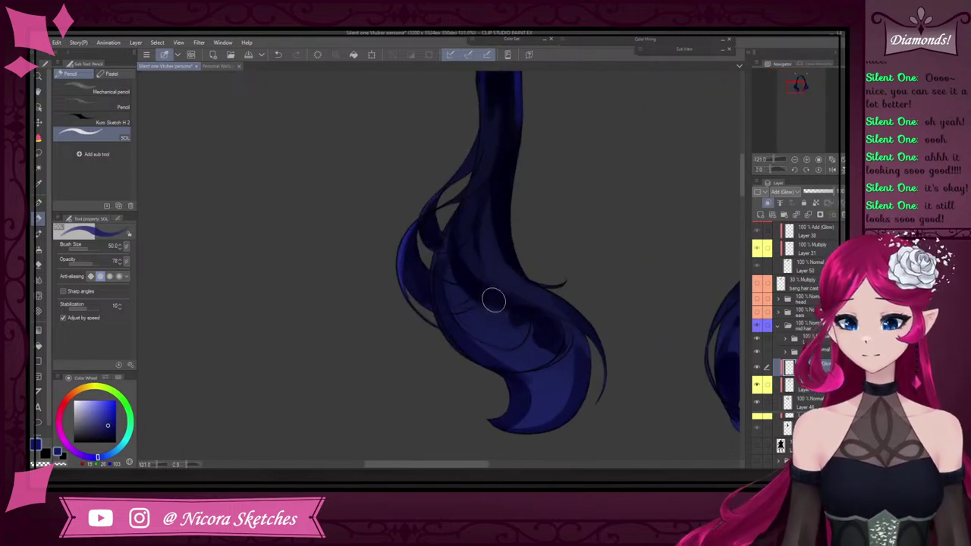
Paint a highlight inside the lower fold of the left curl and trim its edges with the Hard eraser
{"action": "scroll", "coordinate": [511, 319], "scroll_direction": "up", "scroll_amount": 3}
{"action": "mouse_move", "coordinate": [559, 323]}
{"action": "left_mouse_down"}
{"action": "mouse_move", "coordinate": [566, 327]}
{"action": "mouse_move", "coordinate": [551, 316]}
{"action": "mouse_move", "coordinate": [579, 351]}
{"action": "mouse_move", "coordinate": [565, 340]}
{"action": "mouse_move", "coordinate": [567, 321]}
{"action": "left_mouse_up"}
{"action": "key", "text": "e"}
{"action": "left_click", "coordinate": [121, 91]}
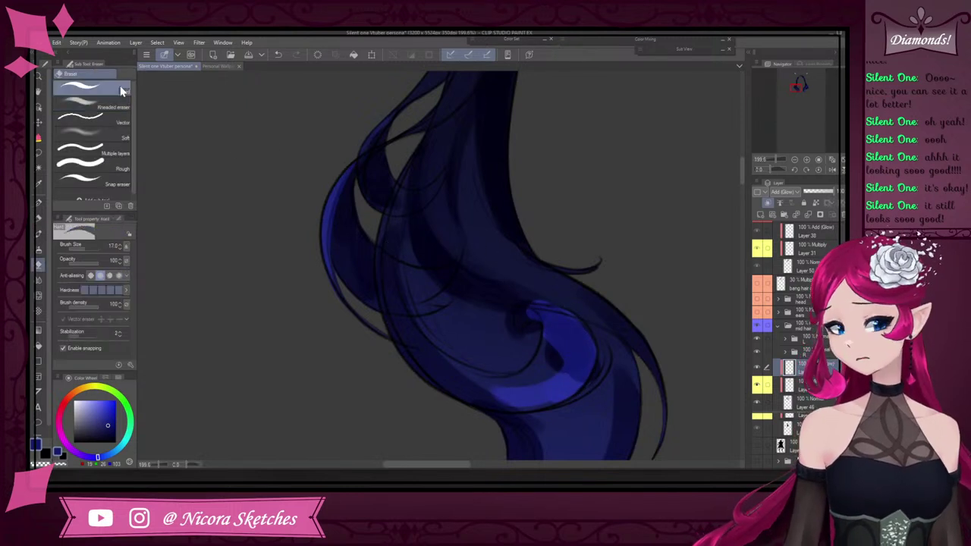
{"action": "scroll", "coordinate": [547, 305], "scroll_direction": "up", "scroll_amount": 2}
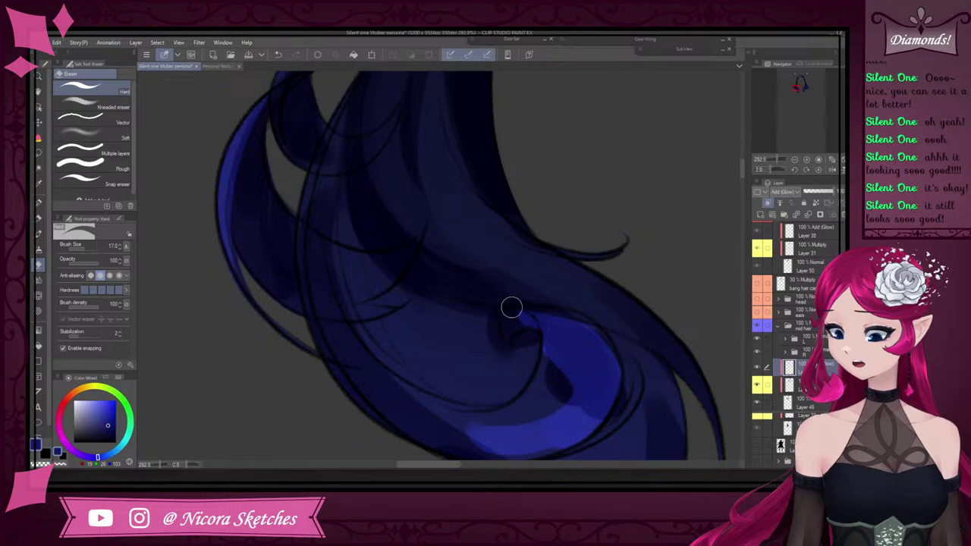
{"action": "scroll", "coordinate": [600, 315], "scroll_direction": "down", "scroll_amount": 5}
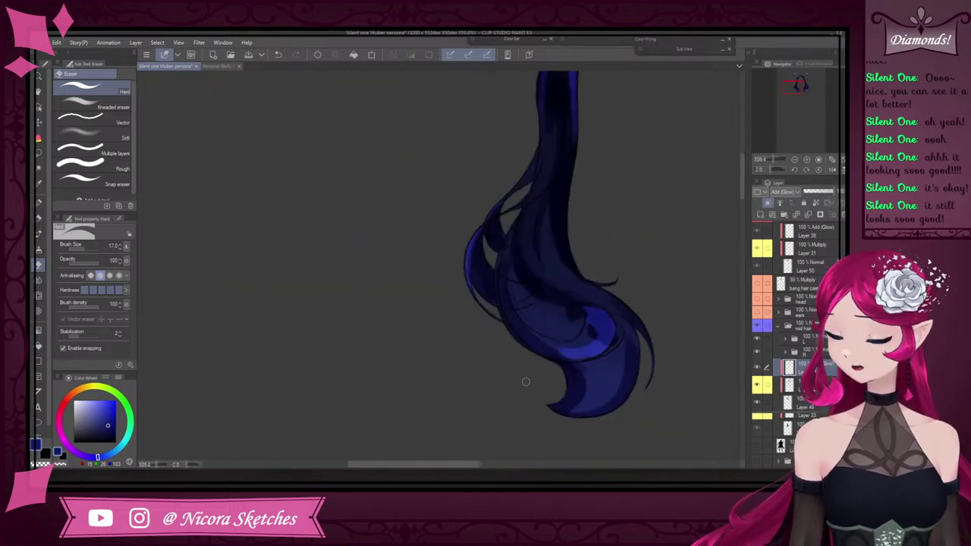
Refine the left curl's lower fold highlight with the SOL pencil, trimming it using the transparent colour
{"action": "left_click", "coordinate": [39, 218]}
{"action": "scroll", "coordinate": [572, 296], "scroll_direction": "up", "scroll_amount": 2}
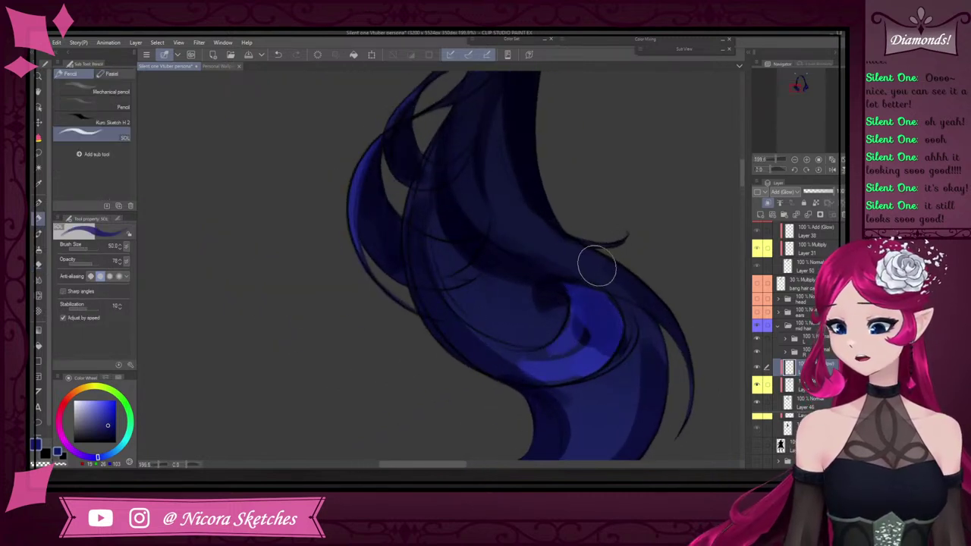
{"action": "left_click", "coordinate": [42, 464]}
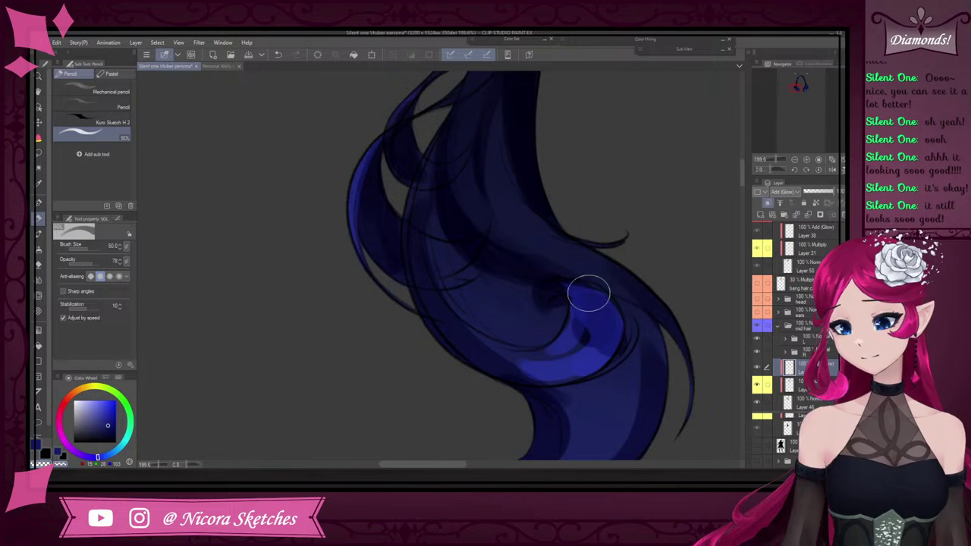
{"action": "mouse_move", "coordinate": [553, 347]}
{"action": "left_mouse_down"}
{"action": "mouse_move", "coordinate": [567, 354]}
{"action": "mouse_move", "coordinate": [560, 349]}
{"action": "mouse_move", "coordinate": [549, 369]}
{"action": "mouse_move", "coordinate": [576, 349]}
{"action": "left_mouse_up"}
{"action": "scroll", "coordinate": [573, 270], "scroll_direction": "down", "scroll_amount": 5}
{"action": "scroll", "coordinate": [608, 253], "scroll_direction": "up", "scroll_amount": 6}
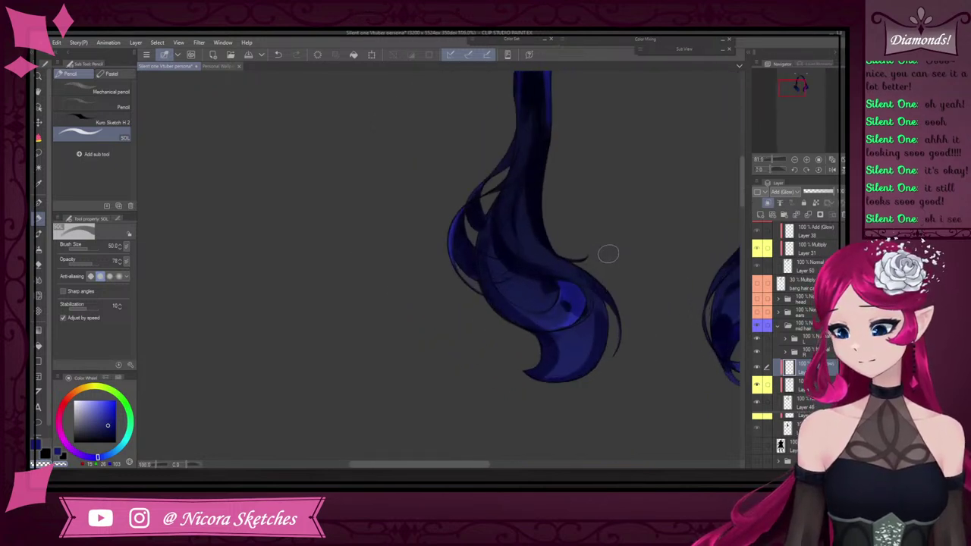
Add thin highlights along the rim of the left curl's lower fold with the G-pen
{"action": "left_click", "coordinate": [38, 202]}
{"action": "scroll", "coordinate": [429, 295], "scroll_direction": "up", "scroll_amount": 3}
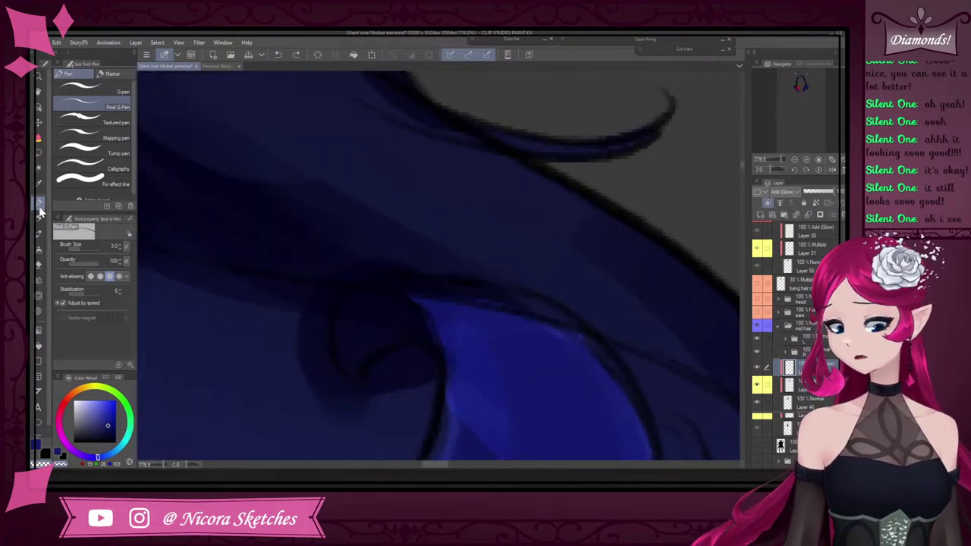
{"action": "left_click", "coordinate": [99, 89]}
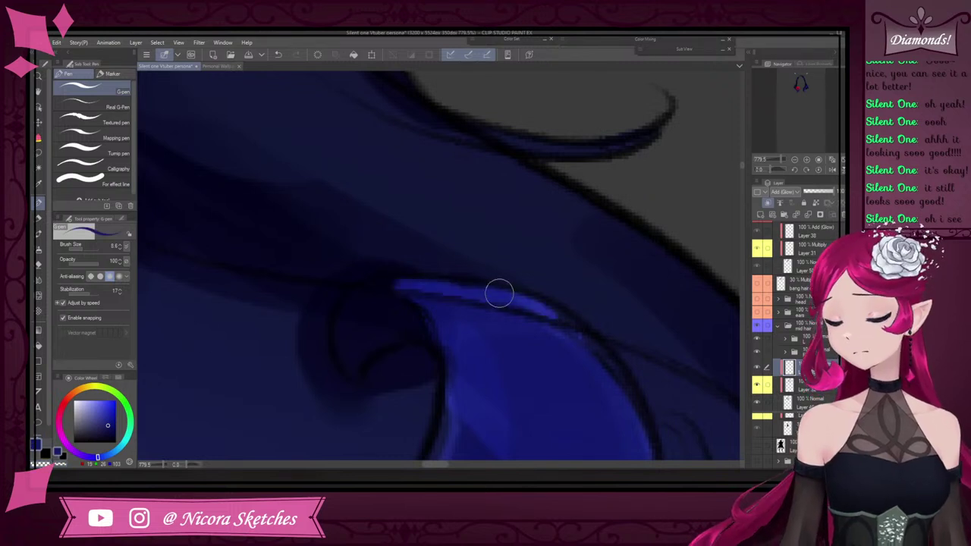
{"action": "scroll", "coordinate": [544, 218], "scroll_direction": "down", "scroll_amount": 5}
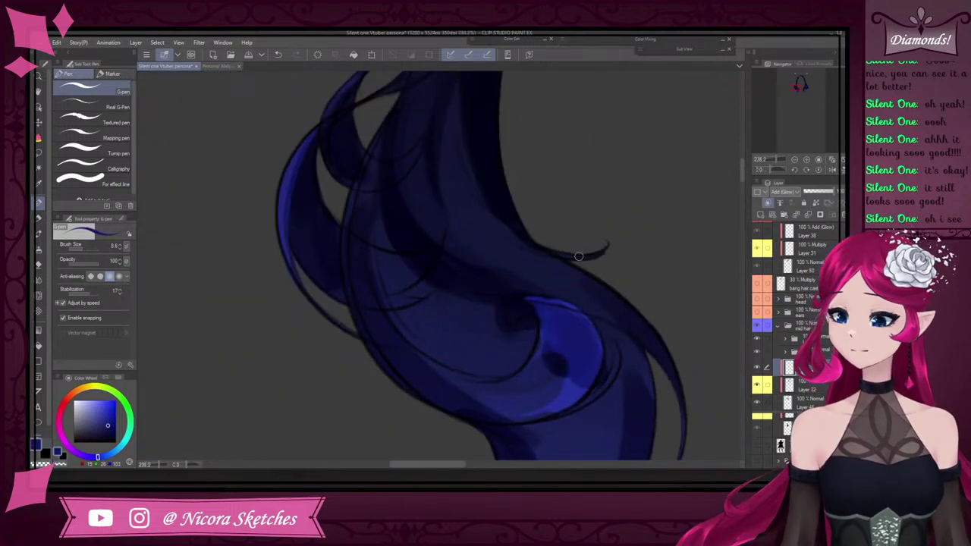
{"action": "scroll", "coordinate": [613, 342], "scroll_direction": "up", "scroll_amount": 1}
{"action": "scroll", "coordinate": [614, 342], "scroll_direction": "down", "scroll_amount": 4}
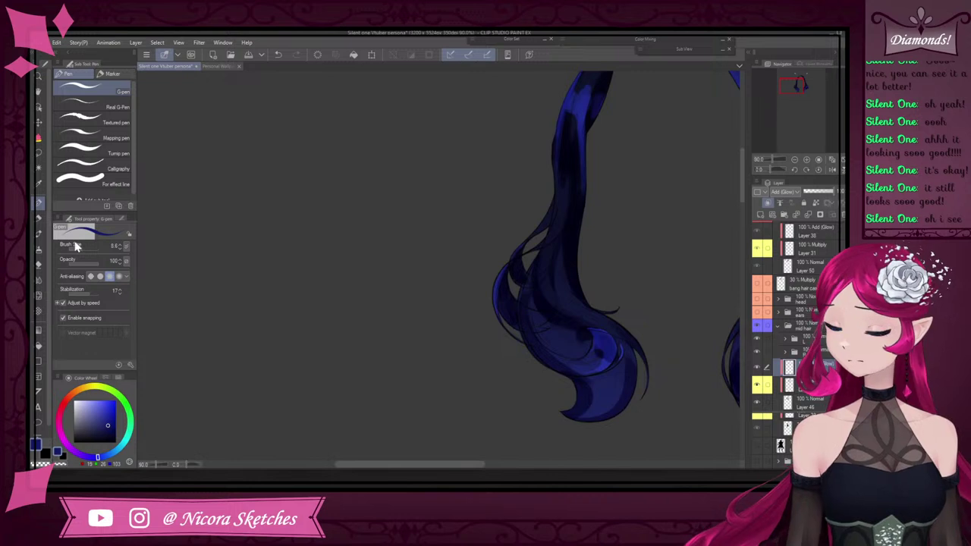
Try highlight strokes on the left curl's central strand with the SOL pencil at size 50, and undo the last one
{"action": "left_click", "coordinate": [39, 218]}
{"action": "scroll", "coordinate": [569, 311], "scroll_direction": "up", "scroll_amount": 3}
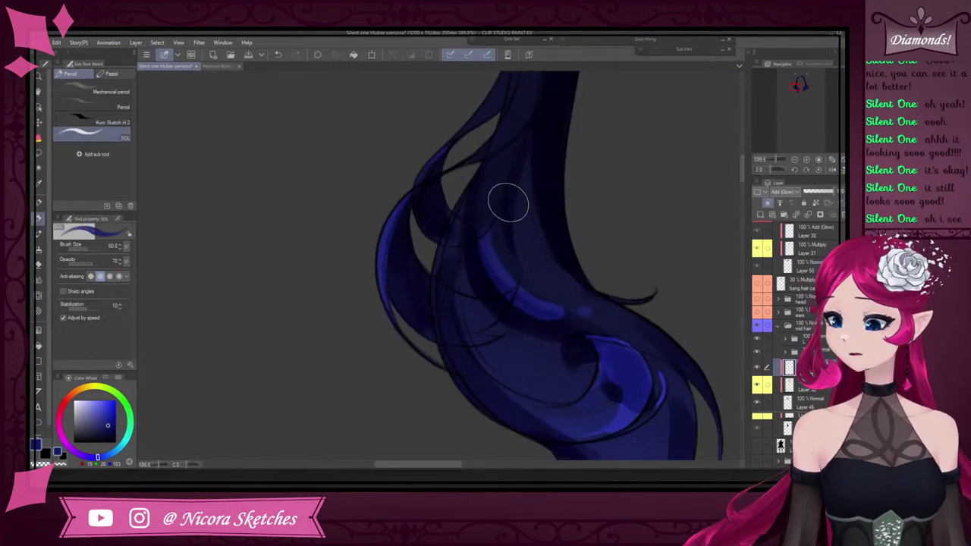
{"action": "scroll", "coordinate": [580, 256], "scroll_direction": "down", "scroll_amount": 3}
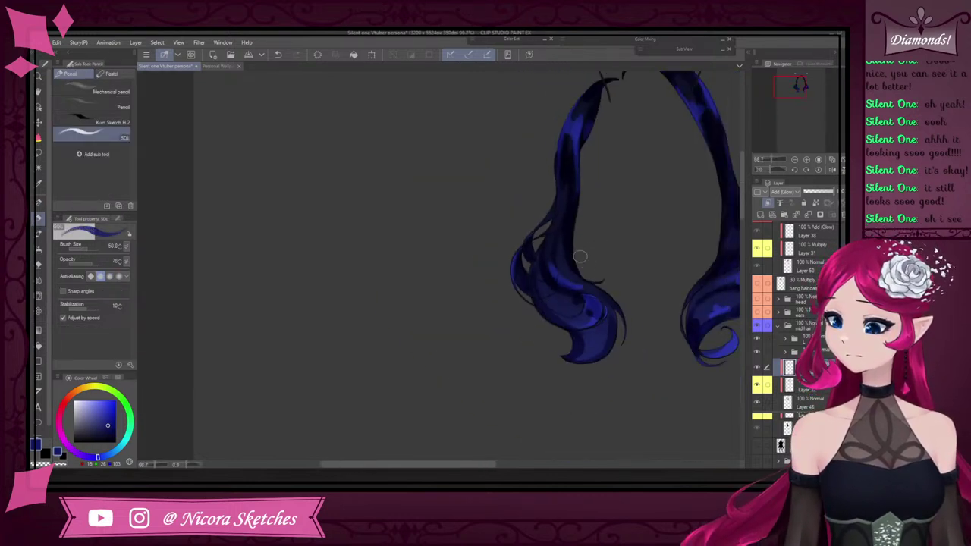
{"action": "scroll", "coordinate": [583, 273], "scroll_direction": "up", "scroll_amount": 1}
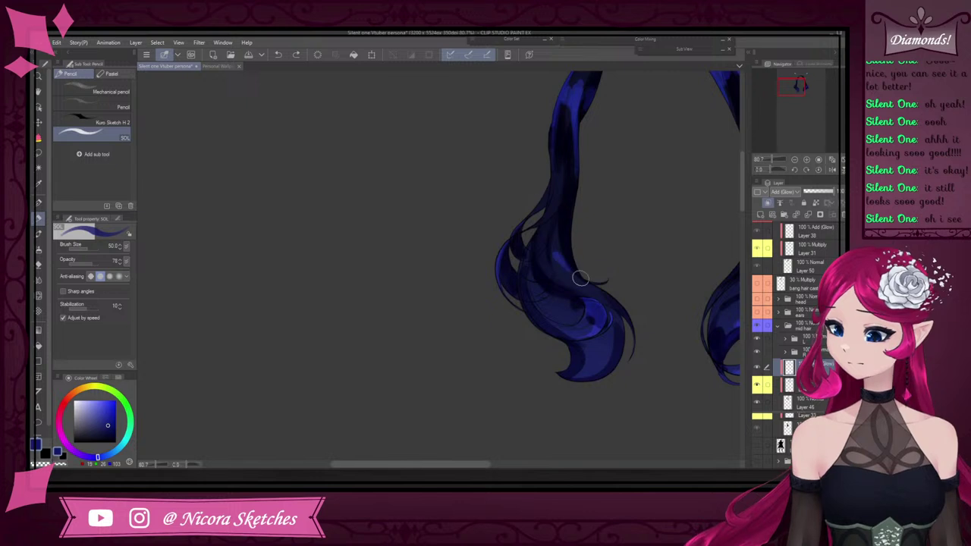
{"action": "scroll", "coordinate": [580, 278], "scroll_direction": "down", "scroll_amount": 3}
{"action": "scroll", "coordinate": [523, 299], "scroll_direction": "up", "scroll_amount": 4}
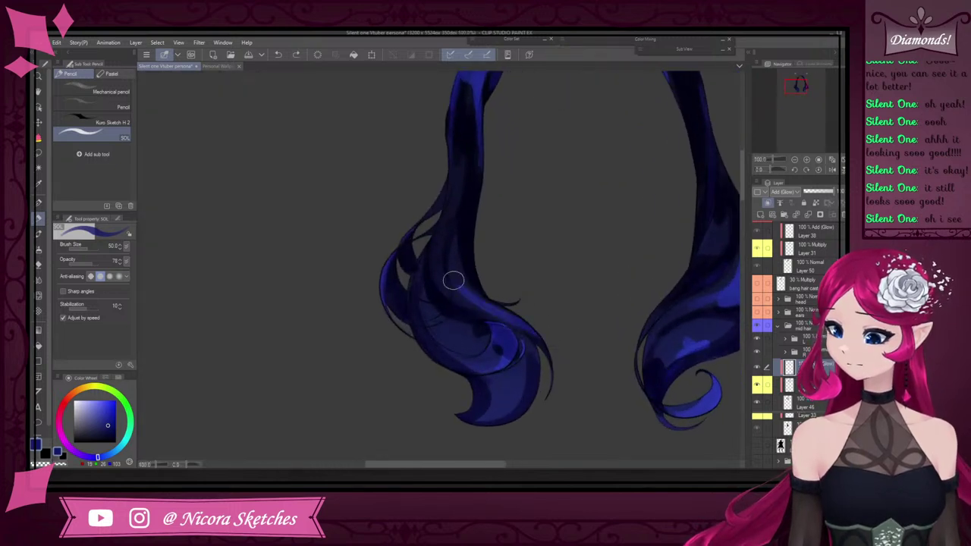
{"action": "key", "text": "ctrl+z"}
Paint highlights along the left curl's central strand and inner outer-side strands with the SOL pencil, reducing the brush size to 25
{"action": "left_click_drag", "start_coordinate": [521, 320], "coordinate": [471, 248]}
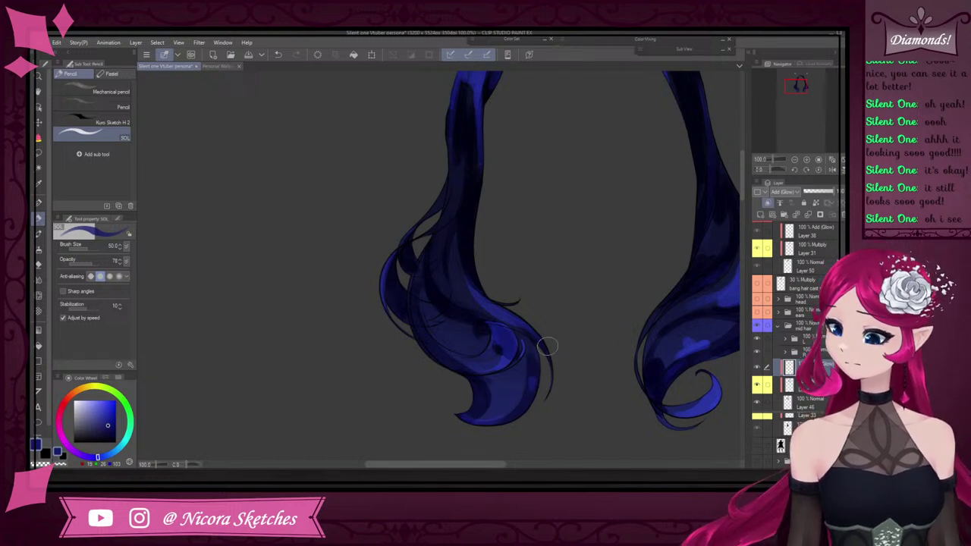
{"action": "left_click_drag", "start_coordinate": [467, 332], "coordinate": [422, 277]}
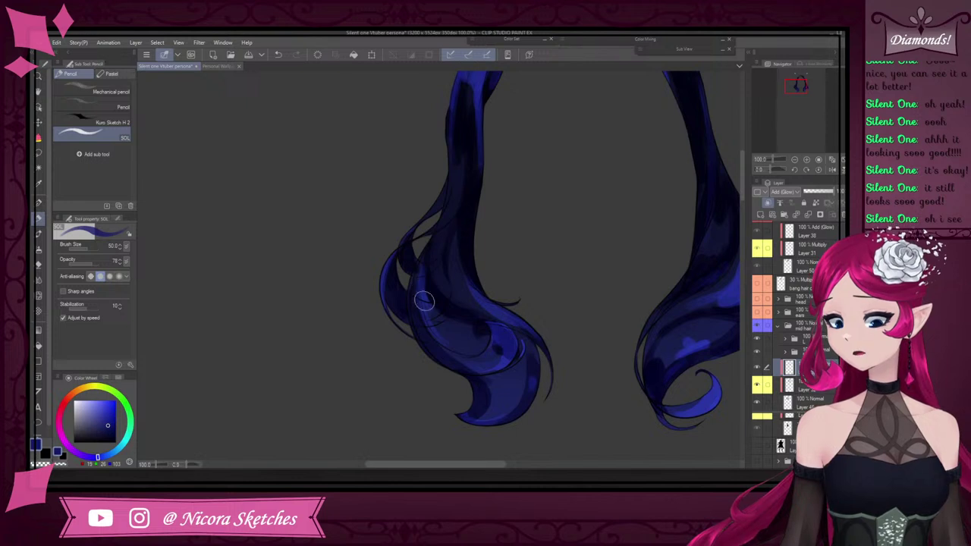
{"action": "left_click_drag", "start_coordinate": [423, 300], "coordinate": [473, 351]}
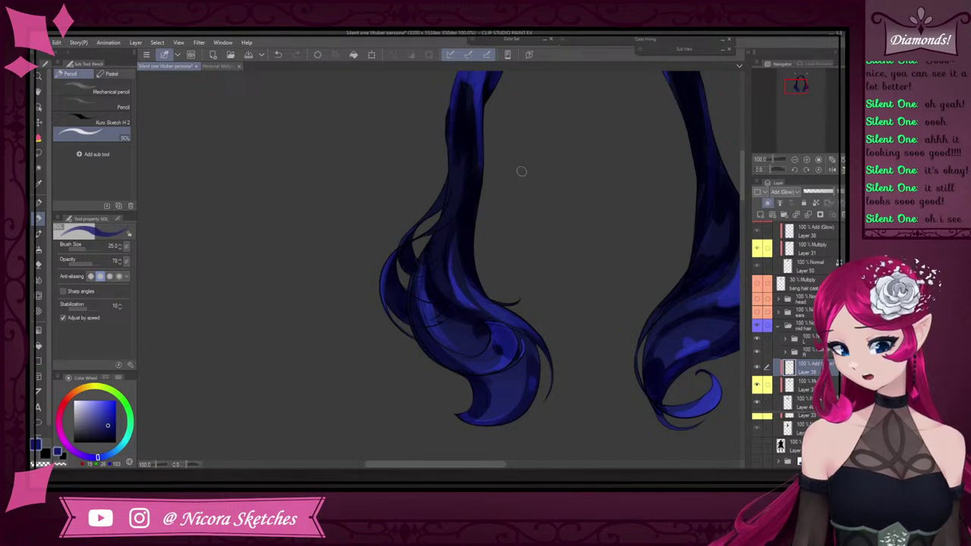
Soften the highlight on the left curl's central strand with the Kneaded eraser, and return to the SOL pencil
{"action": "key", "text": "e"}
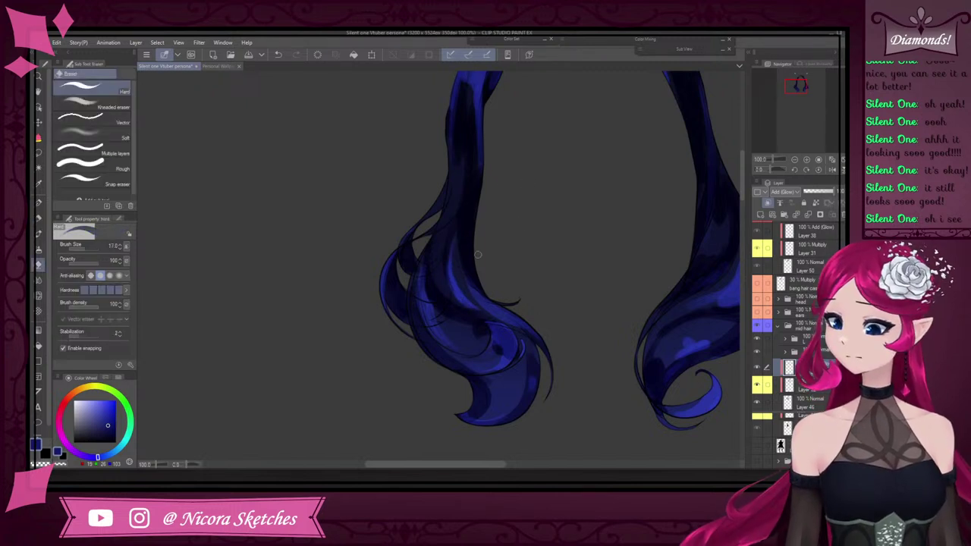
{"action": "left_click", "coordinate": [128, 106]}
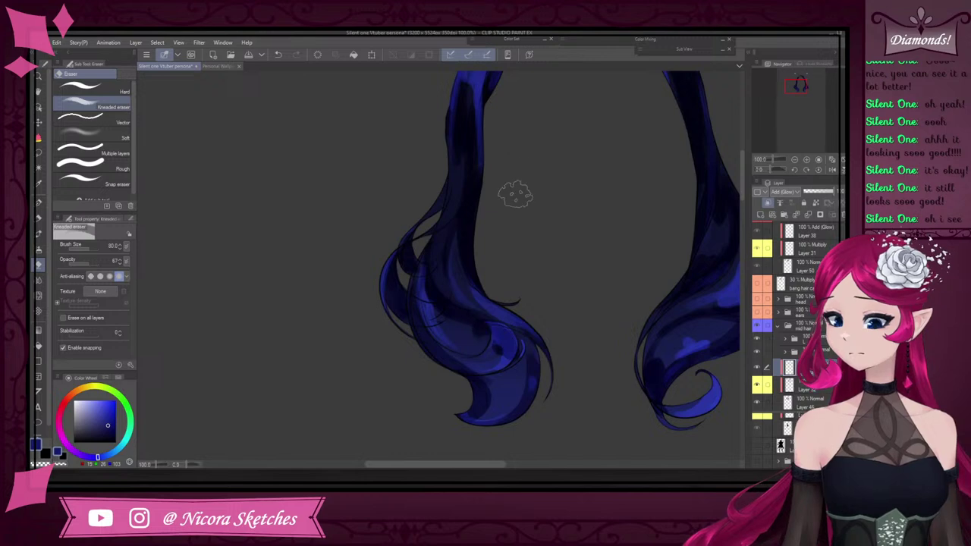
{"action": "key", "text": "p"}
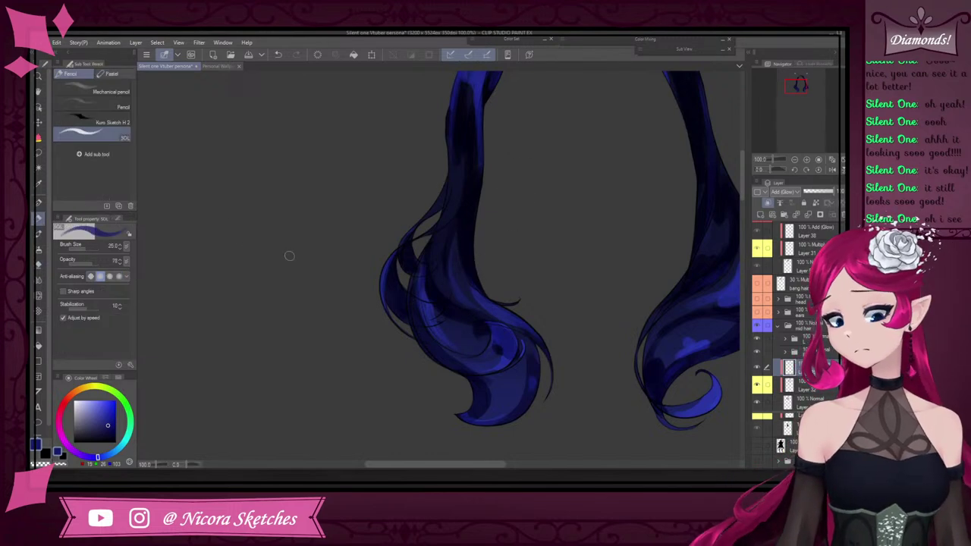
Hide the mid hair folder and show the back hair folder
{"action": "scroll", "coordinate": [494, 263], "scroll_direction": "down", "scroll_amount": 5}
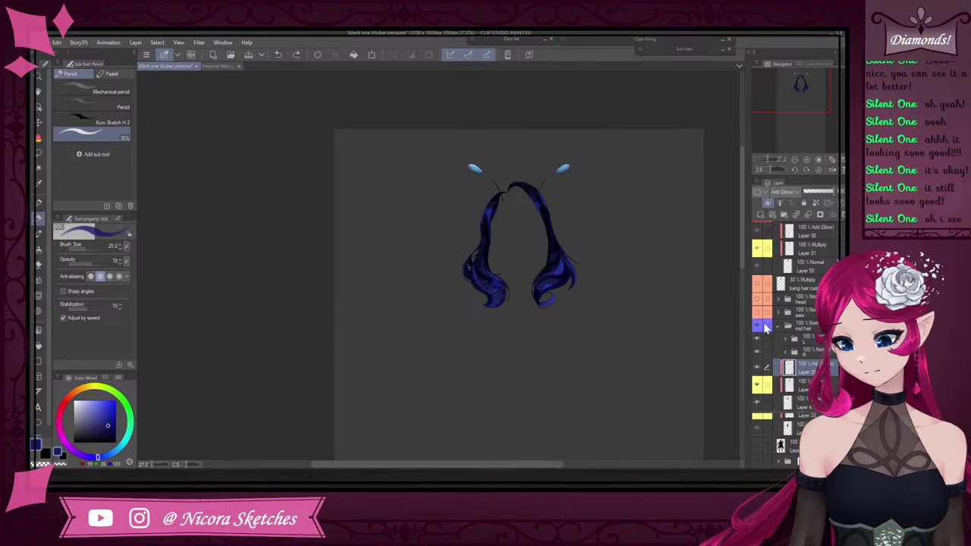
{"action": "left_click", "coordinate": [762, 326]}
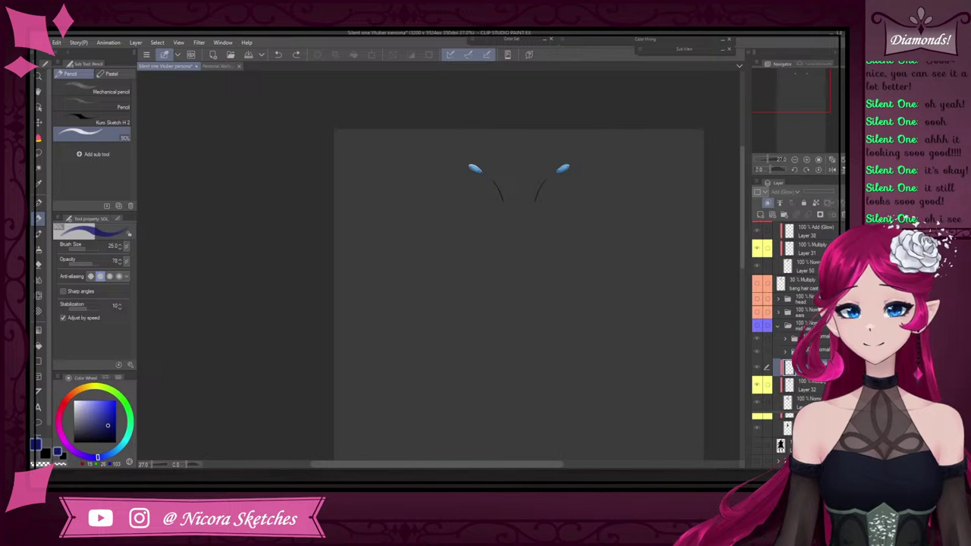
{"action": "scroll", "coordinate": [793, 319], "scroll_direction": "down", "scroll_amount": 2}
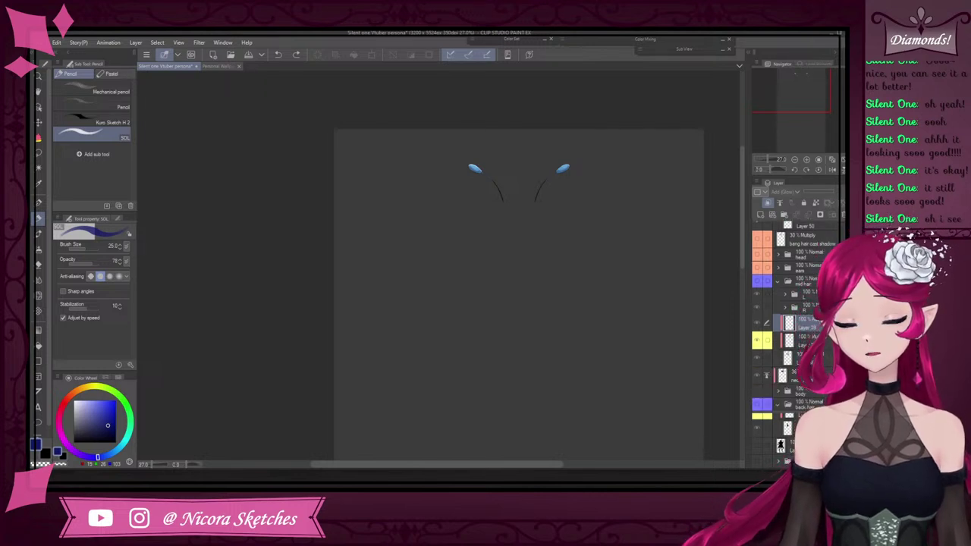
{"action": "scroll", "coordinate": [806, 305], "scroll_direction": "down", "scroll_amount": 4}
{"action": "left_click", "coordinate": [810, 292]}
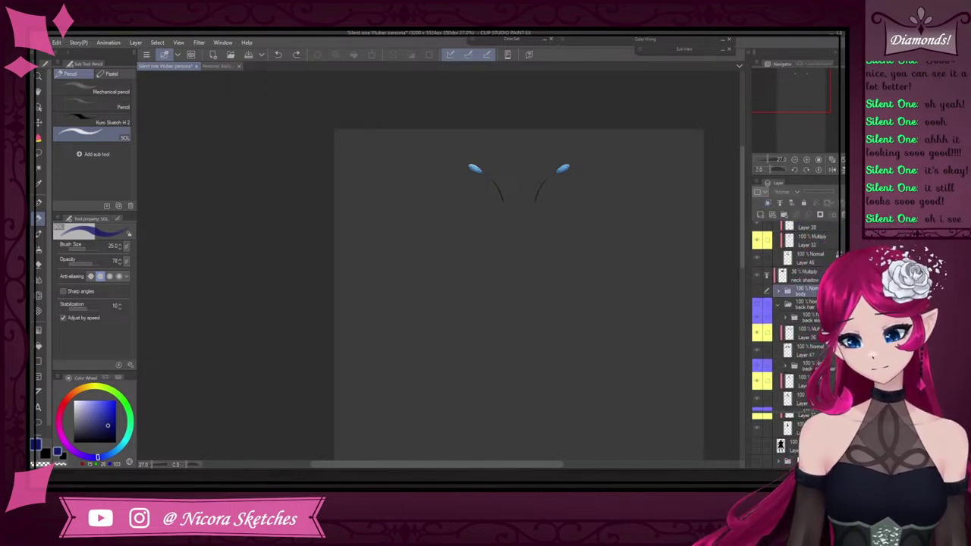
{"action": "left_click", "coordinate": [774, 307]}
{"action": "left_click", "coordinate": [759, 306]}
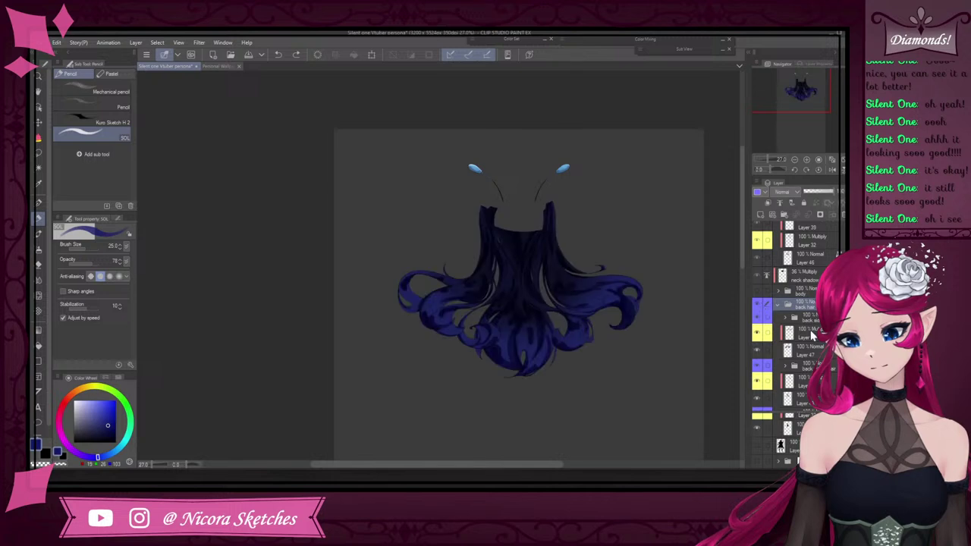
Create a clipped layer above the back side hair's Multiply layer and set its blending mode to Add (Glow)
{"action": "left_click", "coordinate": [770, 214]}
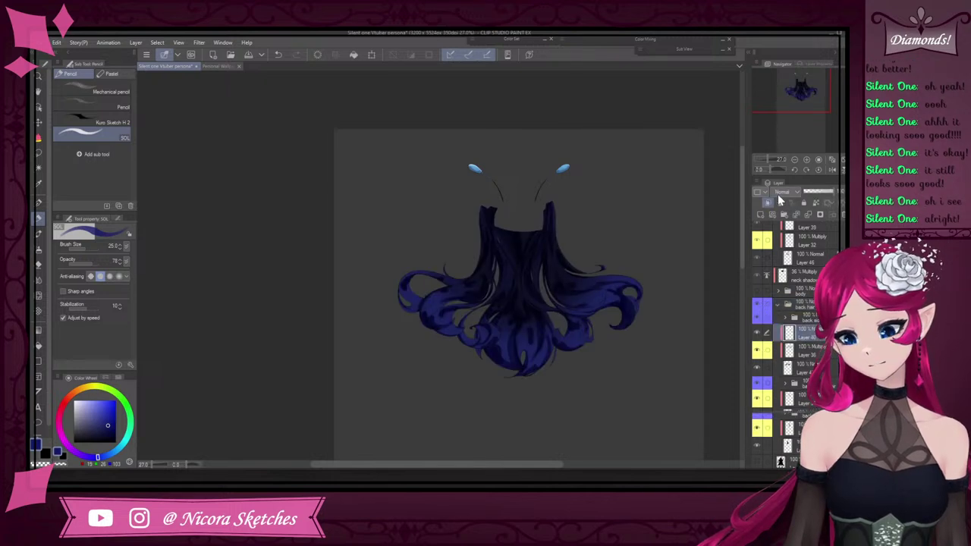
{"action": "left_click", "coordinate": [782, 194]}
{"action": "left_click", "coordinate": [791, 283]}
{"action": "left_click", "coordinate": [786, 193]}
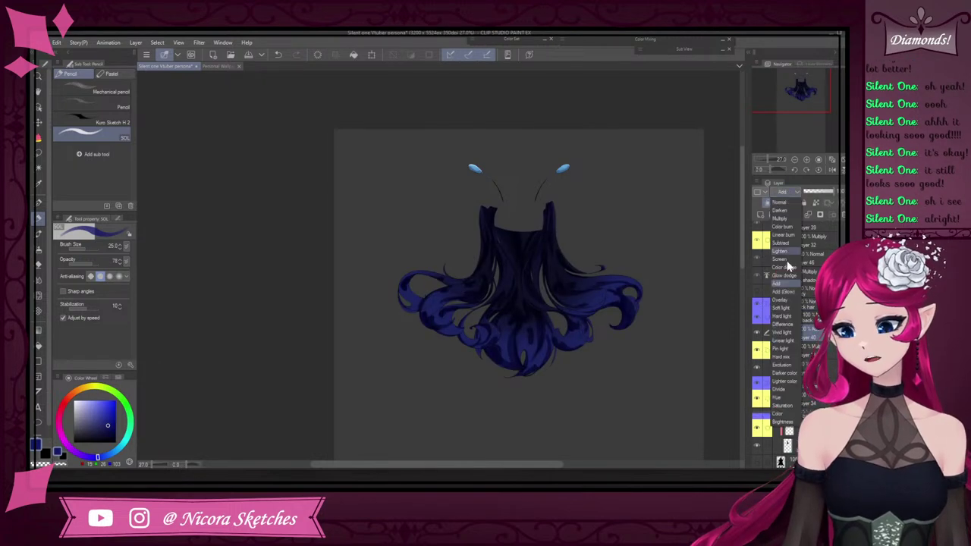
{"action": "left_click", "coordinate": [784, 291]}
Try a long highlight stroke down the right back side strand with the SOL pencil at size 25
{"action": "scroll", "coordinate": [598, 243], "scroll_direction": "up", "scroll_amount": 4}
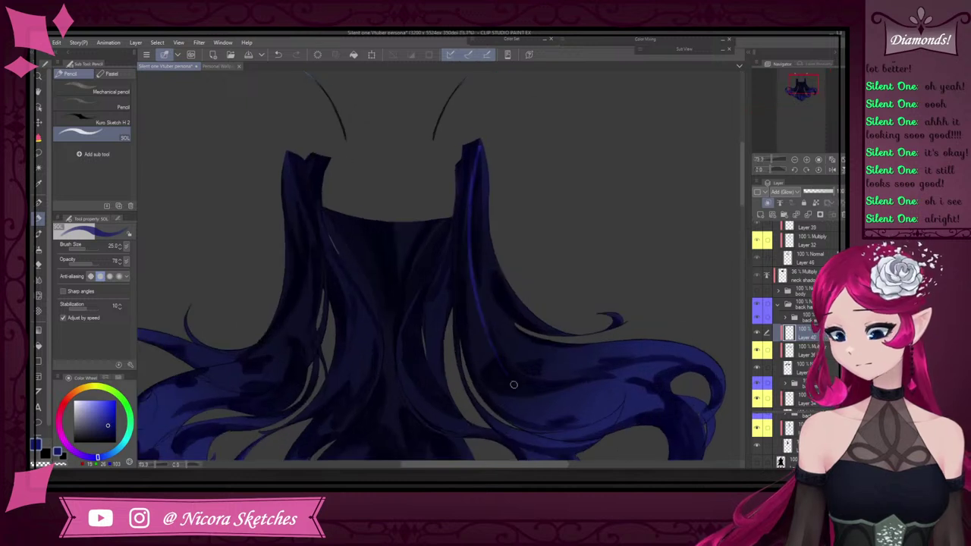
{"action": "scroll", "coordinate": [514, 385], "scroll_direction": "down", "scroll_amount": 5}
Lower the opacity of the back middle hair base layer to 45% and the rearmost hair base layer to 42%
{"action": "scroll", "coordinate": [797, 319], "scroll_direction": "down", "scroll_amount": 3}
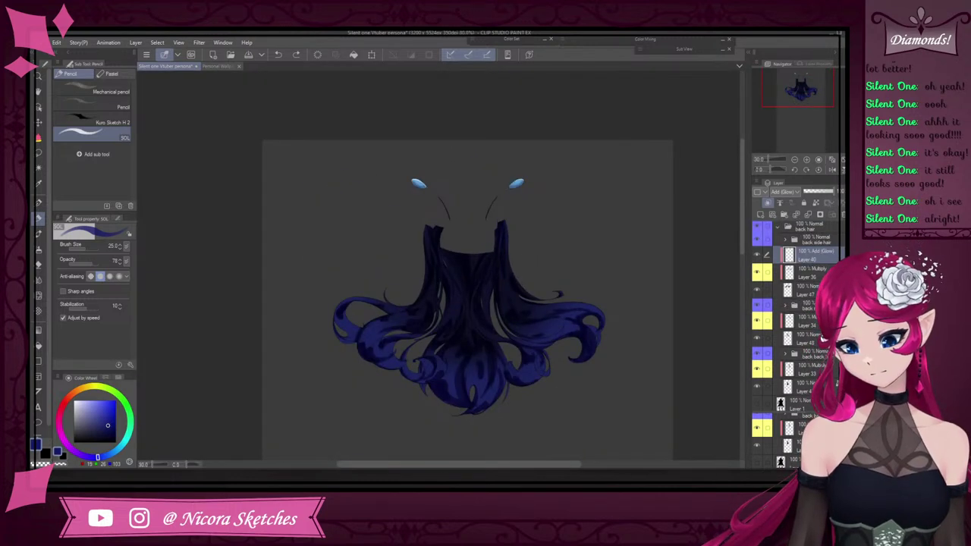
{"action": "left_click", "coordinate": [820, 338]}
{"action": "left_click", "coordinate": [818, 192]}
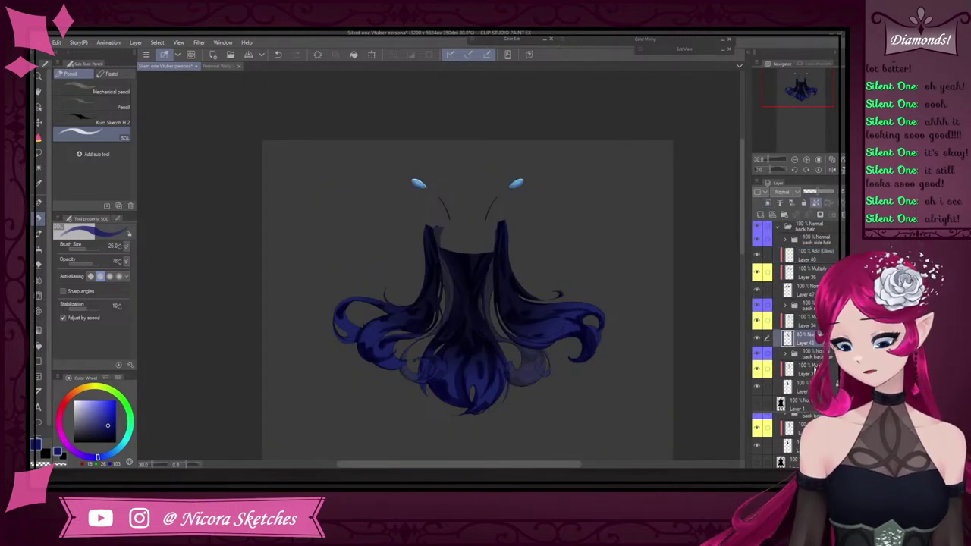
{"action": "scroll", "coordinate": [815, 371], "scroll_direction": "down", "scroll_amount": 3}
{"action": "left_click", "coordinate": [811, 337]}
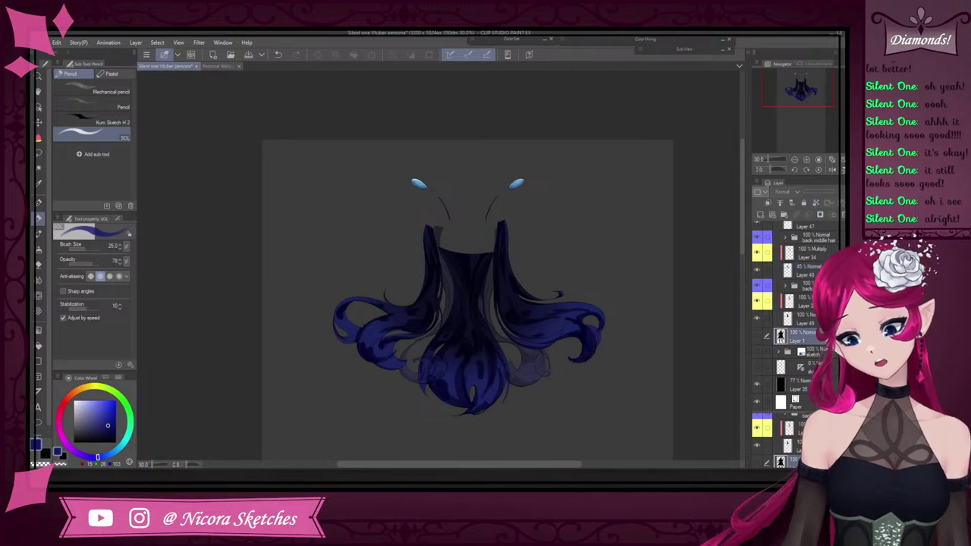
{"action": "left_click", "coordinate": [807, 320]}
{"action": "left_click", "coordinate": [817, 192]}
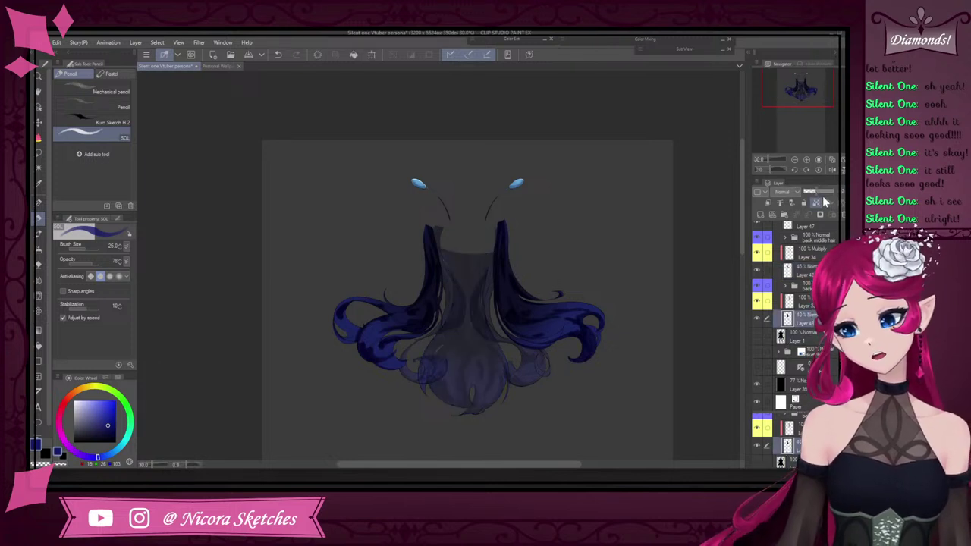
Show the mid hair folder again together with the back hair
{"action": "scroll", "coordinate": [797, 319], "scroll_direction": "up", "scroll_amount": 3}
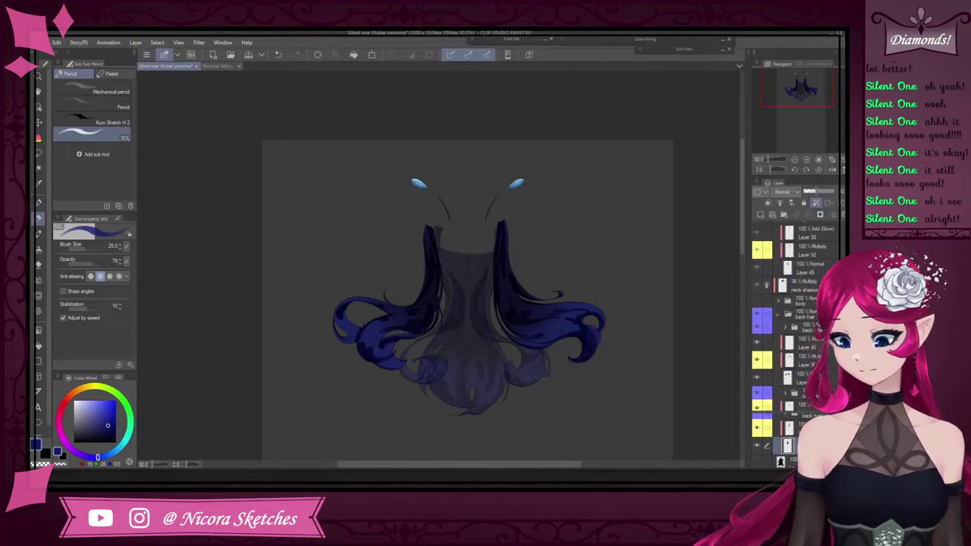
{"action": "scroll", "coordinate": [759, 248], "scroll_direction": "up", "scroll_amount": 3}
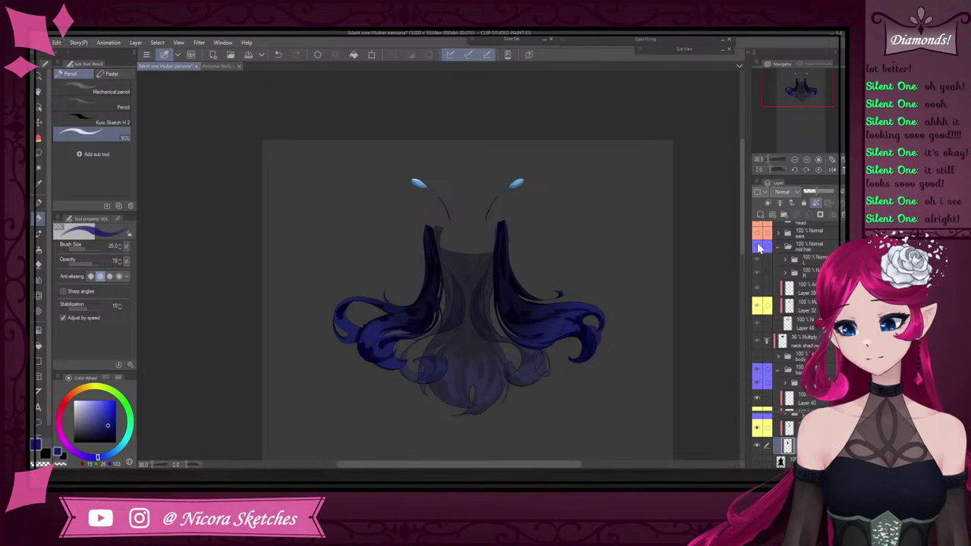
{"action": "left_click", "coordinate": [759, 248]}
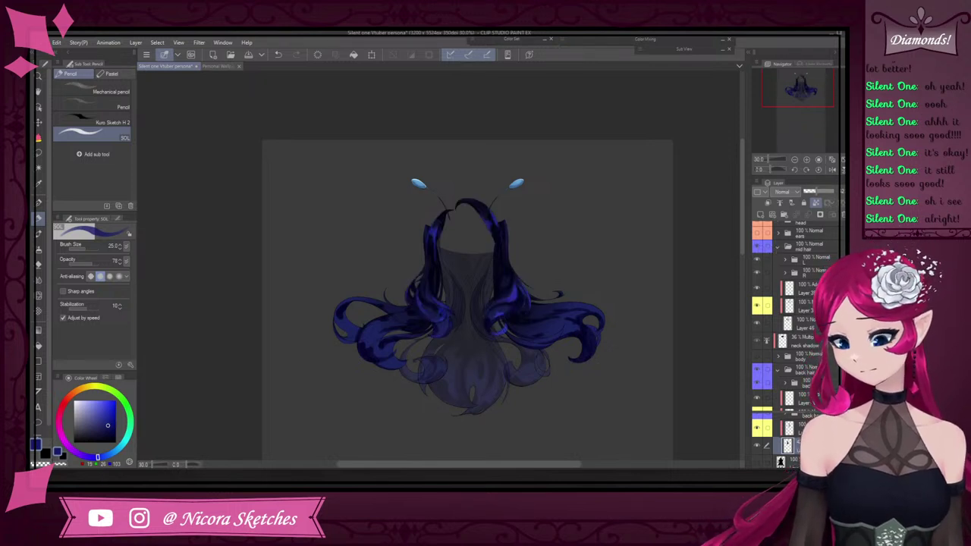
Select the back side hair's Add (Glow) layer and hide the mid hair folder
{"action": "scroll", "coordinate": [795, 334], "scroll_direction": "down", "scroll_amount": 2}
{"action": "scroll", "coordinate": [793, 334], "scroll_direction": "down", "scroll_amount": 5}
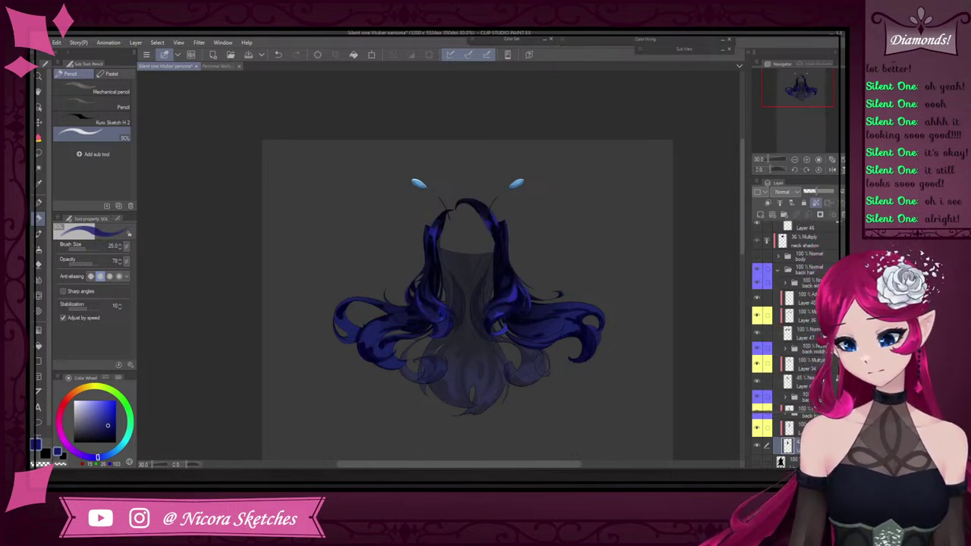
{"action": "scroll", "coordinate": [793, 334], "scroll_direction": "up", "scroll_amount": 1}
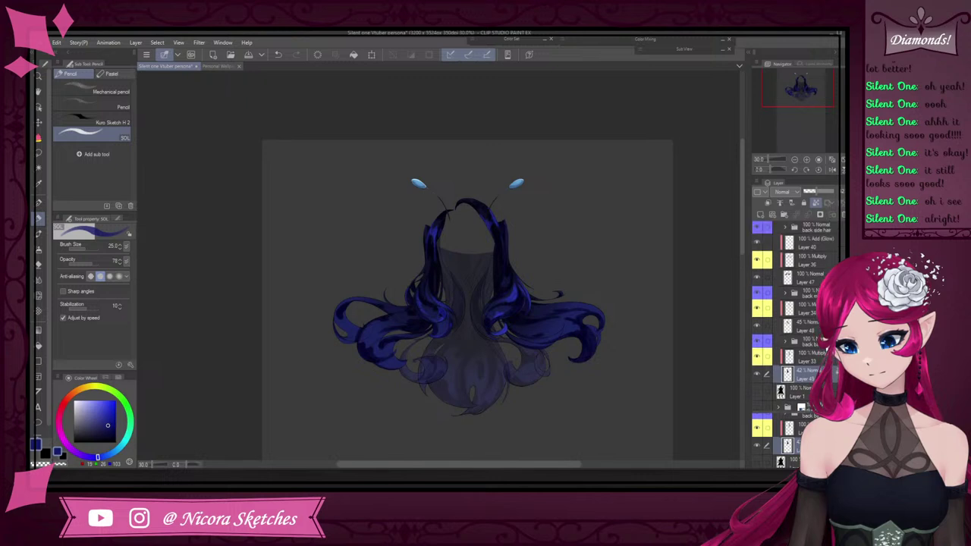
{"action": "scroll", "coordinate": [793, 334], "scroll_direction": "up", "scroll_amount": 3}
{"action": "left_click", "coordinate": [804, 288]}
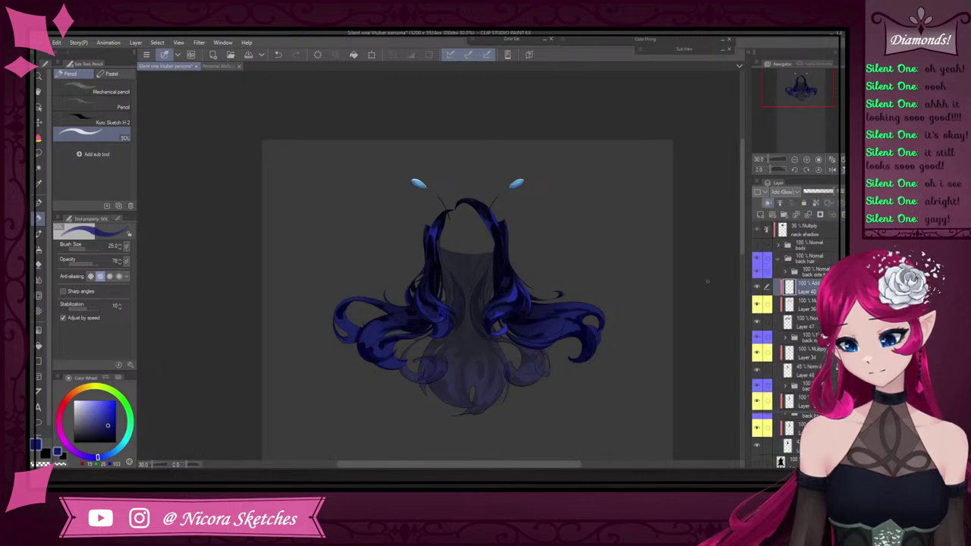
{"action": "scroll", "coordinate": [491, 293], "scroll_direction": "up", "scroll_amount": 2}
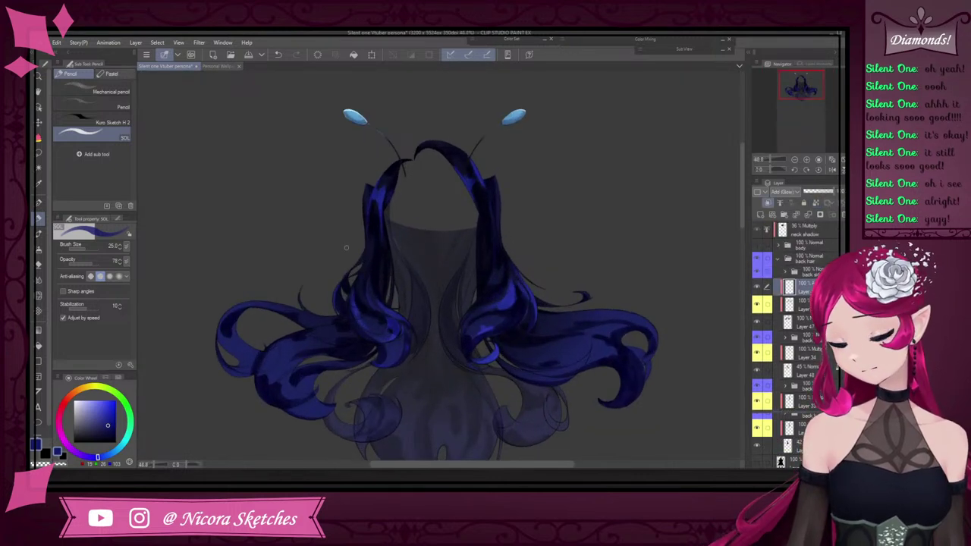
{"action": "scroll", "coordinate": [793, 334], "scroll_direction": "up", "scroll_amount": 5}
{"action": "scroll", "coordinate": [793, 334], "scroll_direction": "up", "scroll_amount": 2}
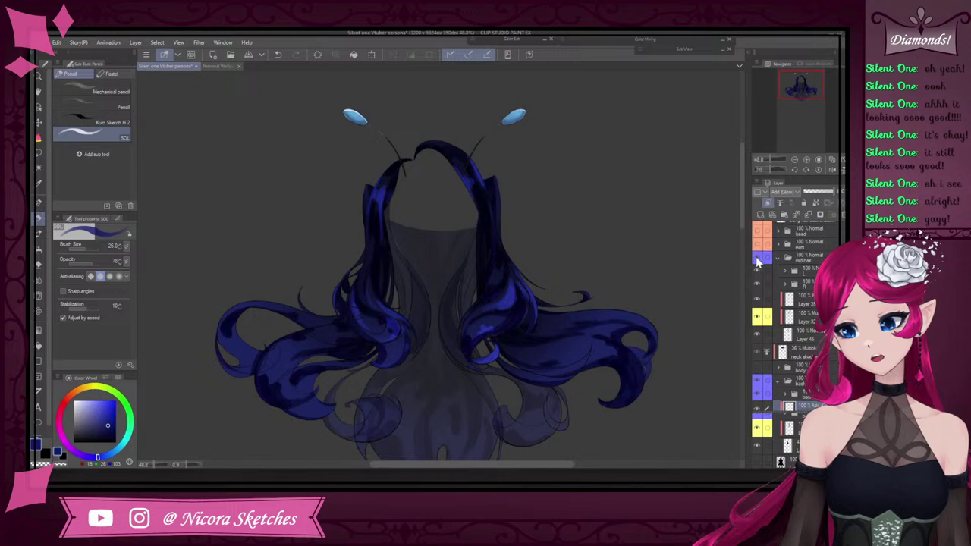
{"action": "left_click", "coordinate": [757, 262]}
{"action": "scroll", "coordinate": [799, 372], "scroll_direction": "down", "scroll_amount": 4}
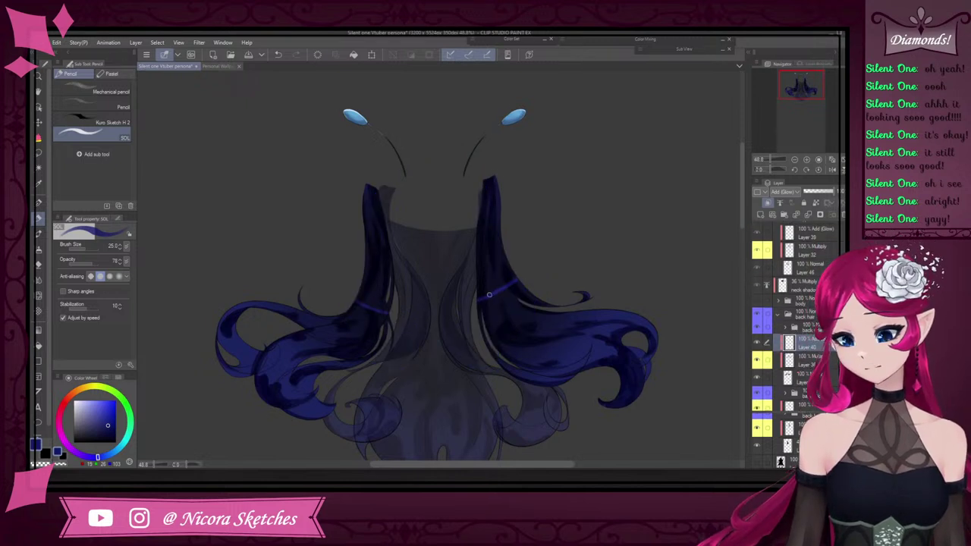
Erase the highlight line across the right back side strand with the Kneaded eraser
{"action": "scroll", "coordinate": [505, 280], "scroll_direction": "up", "scroll_amount": 2}
{"action": "key", "text": "e"}
{"action": "mouse_move", "coordinate": [464, 268]}
{"action": "left_mouse_down"}
{"action": "mouse_move", "coordinate": [498, 332]}
{"action": "mouse_move", "coordinate": [552, 295]}
{"action": "left_mouse_up"}
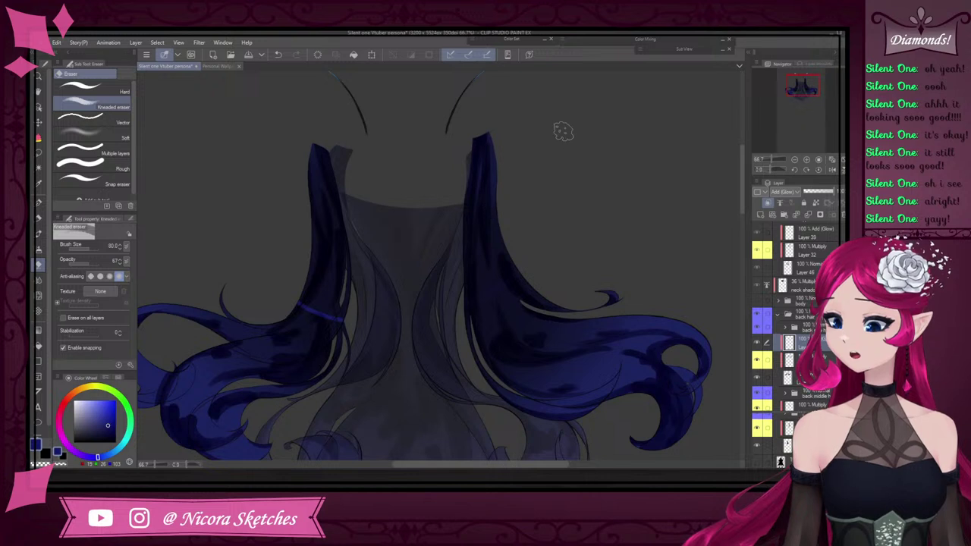
Paint highlights along the inner and outer edges of the right back side strand and on its small flicked tip with the SOL pencil
{"action": "key", "text": "p"}
{"action": "scroll", "coordinate": [481, 250], "scroll_direction": "up", "scroll_amount": 3}
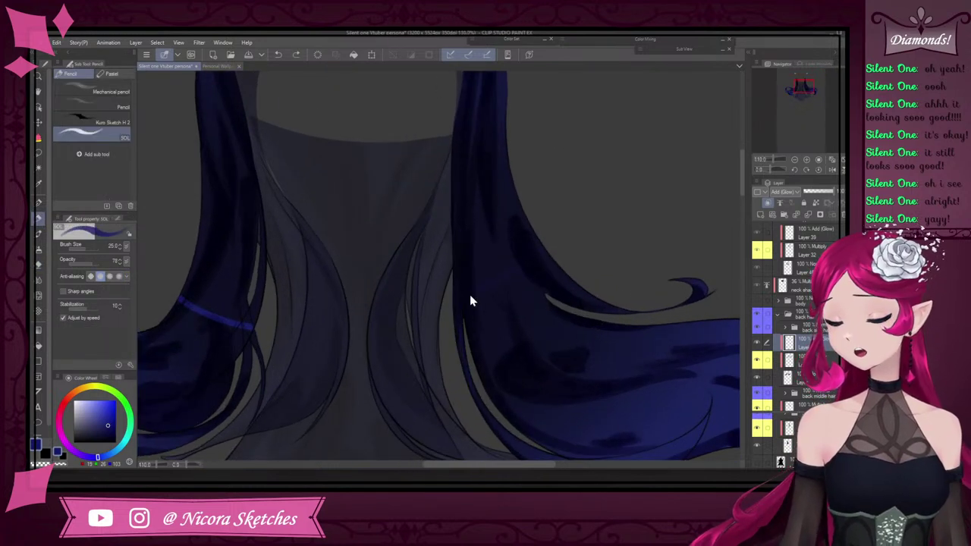
{"action": "left_click_drag", "start_coordinate": [457, 252], "coordinate": [541, 442]}
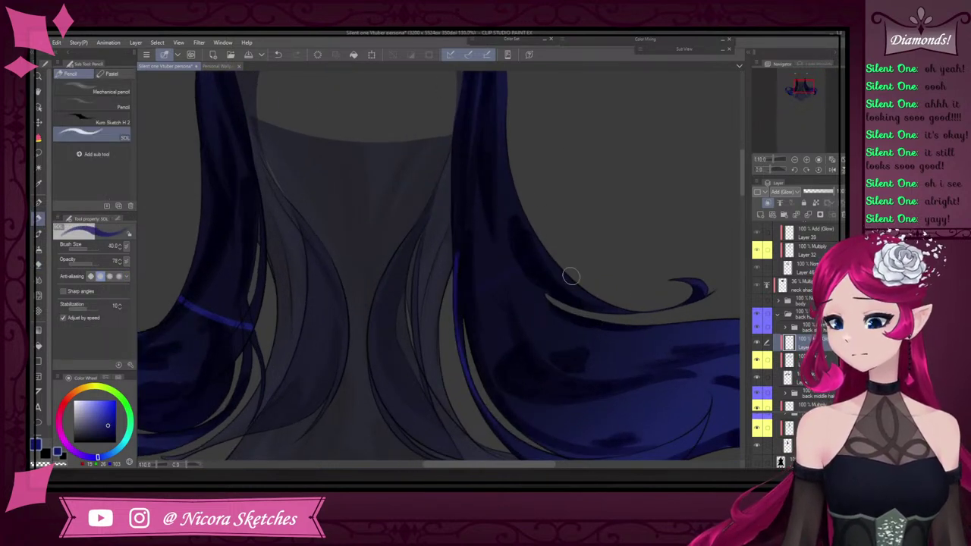
{"action": "left_click_drag", "start_coordinate": [577, 292], "coordinate": [526, 151]}
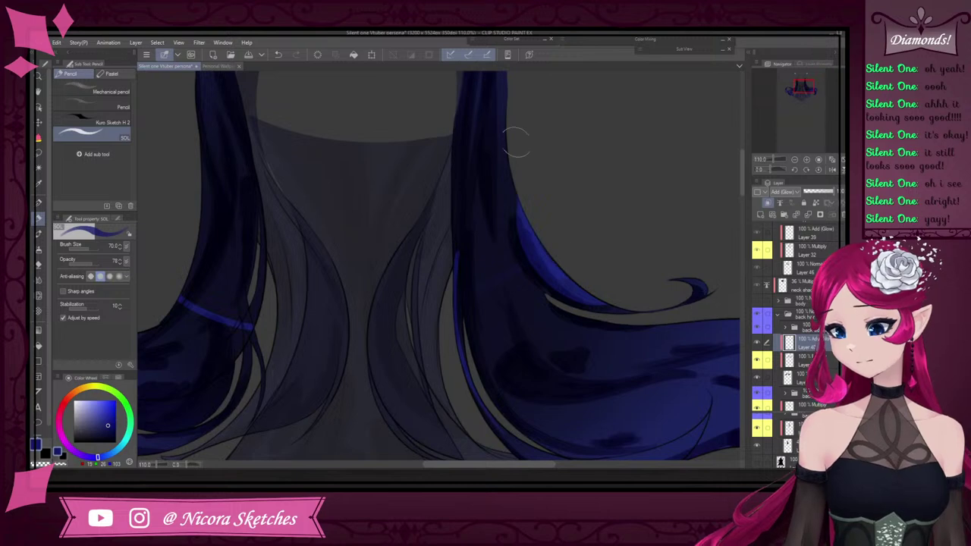
{"action": "left_click_drag", "start_coordinate": [552, 248], "coordinate": [518, 116]}
{"action": "scroll", "coordinate": [557, 251], "scroll_direction": "down", "scroll_amount": 5}
{"action": "scroll", "coordinate": [545, 171], "scroll_direction": "up", "scroll_amount": 1}
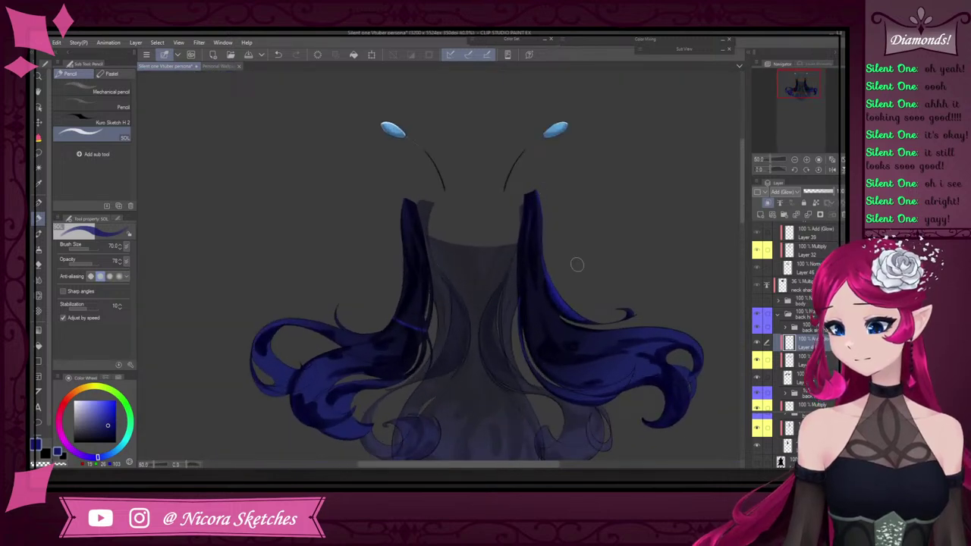
{"action": "scroll", "coordinate": [628, 301], "scroll_direction": "up", "scroll_amount": 7}
{"action": "mouse_move", "coordinate": [609, 305]}
{"action": "left_mouse_down"}
{"action": "mouse_move", "coordinate": [637, 322]}
{"action": "mouse_move", "coordinate": [624, 336]}
{"action": "left_mouse_up"}
{"action": "scroll", "coordinate": [624, 291], "scroll_direction": "down", "scroll_amount": 7}
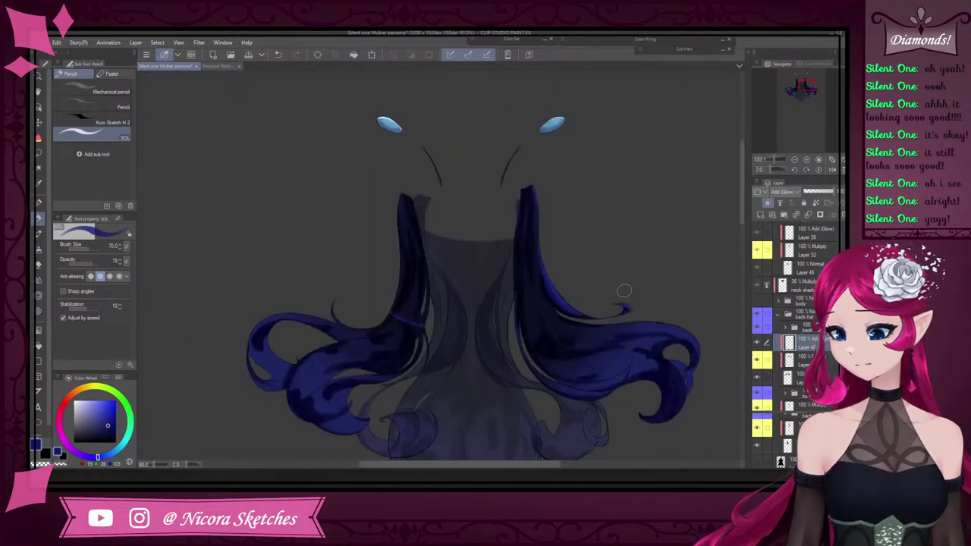
Paint highlight patches on the middle of the right back side strand with the SOL pencil at size 70
{"action": "scroll", "coordinate": [598, 339], "scroll_direction": "up", "scroll_amount": 3}
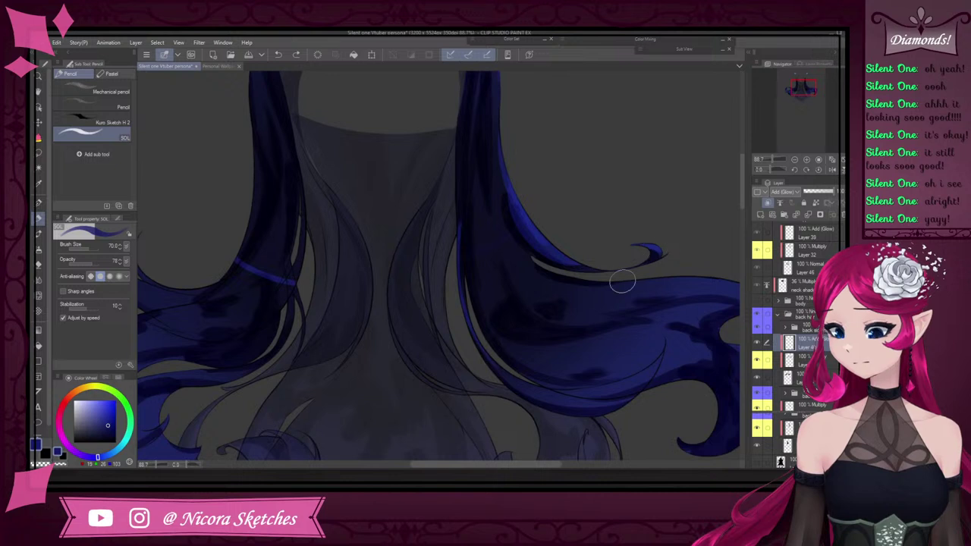
{"action": "mouse_move", "coordinate": [487, 281]}
{"action": "left_mouse_down"}
{"action": "mouse_move", "coordinate": [486, 240]}
{"action": "mouse_move", "coordinate": [493, 253]}
{"action": "mouse_move", "coordinate": [497, 242]}
{"action": "mouse_move", "coordinate": [517, 276]}
{"action": "mouse_move", "coordinate": [583, 314]}
{"action": "mouse_move", "coordinate": [522, 274]}
{"action": "mouse_move", "coordinate": [574, 308]}
{"action": "left_mouse_up"}
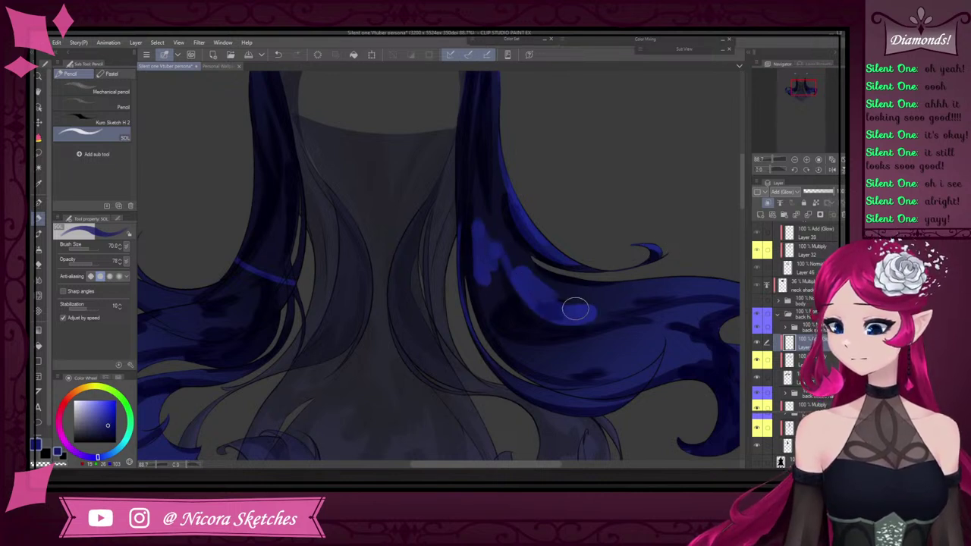
{"action": "left_click_drag", "start_coordinate": [499, 220], "coordinate": [508, 256]}
{"action": "scroll", "coordinate": [540, 198], "scroll_direction": "down", "scroll_amount": 3}
{"action": "scroll", "coordinate": [539, 197], "scroll_direction": "down", "scroll_amount": 2}
{"action": "scroll", "coordinate": [540, 202], "scroll_direction": "up", "scroll_amount": 3}
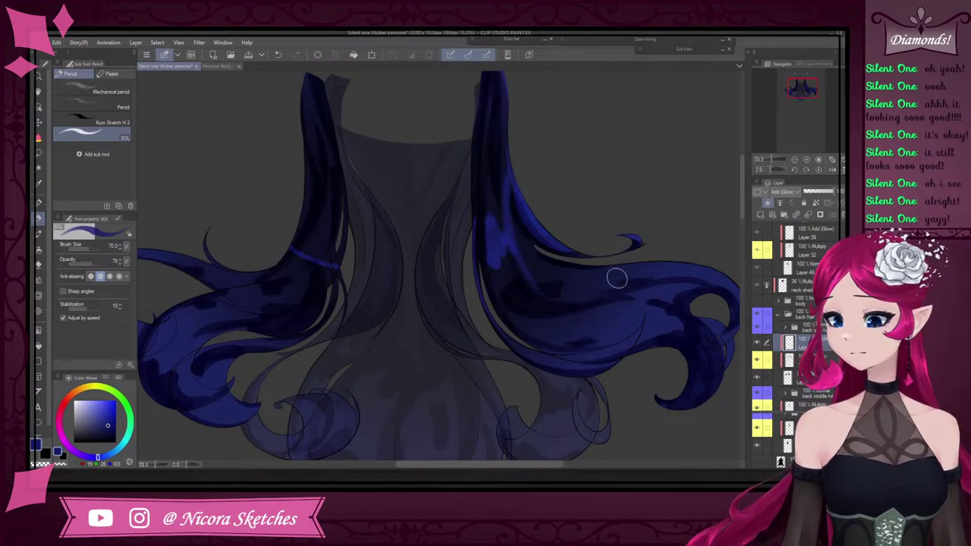
Paint a broad highlight along the upper edge of the right strand's outward sweep with the SOL pencil at size 170
{"action": "scroll", "coordinate": [670, 281], "scroll_direction": "down", "scroll_amount": 3}
{"action": "scroll", "coordinate": [677, 275], "scroll_direction": "up", "scroll_amount": 4}
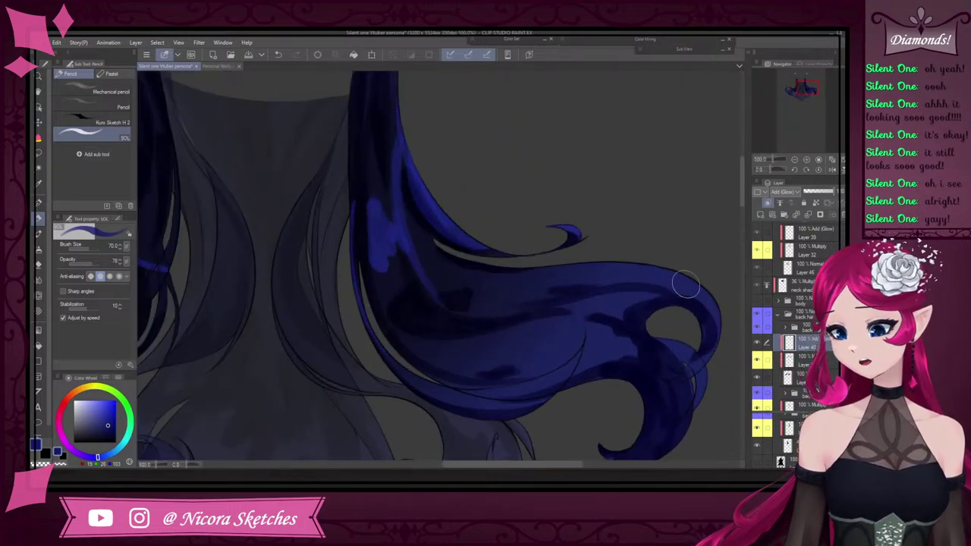
{"action": "mouse_move", "coordinate": [664, 279]}
{"action": "left_mouse_down"}
{"action": "mouse_move", "coordinate": [630, 279]}
{"action": "mouse_move", "coordinate": [521, 301]}
{"action": "mouse_move", "coordinate": [488, 247]}
{"action": "mouse_move", "coordinate": [534, 260]}
{"action": "mouse_move", "coordinate": [531, 298]}
{"action": "mouse_move", "coordinate": [661, 281]}
{"action": "mouse_move", "coordinate": [547, 289]}
{"action": "mouse_move", "coordinate": [588, 273]}
{"action": "mouse_move", "coordinate": [653, 271]}
{"action": "mouse_move", "coordinate": [530, 272]}
{"action": "mouse_move", "coordinate": [466, 292]}
{"action": "left_mouse_up"}
{"action": "key", "text": "ctrl+z"}
{"action": "scroll", "coordinate": [501, 258], "scroll_direction": "up", "scroll_amount": 4}
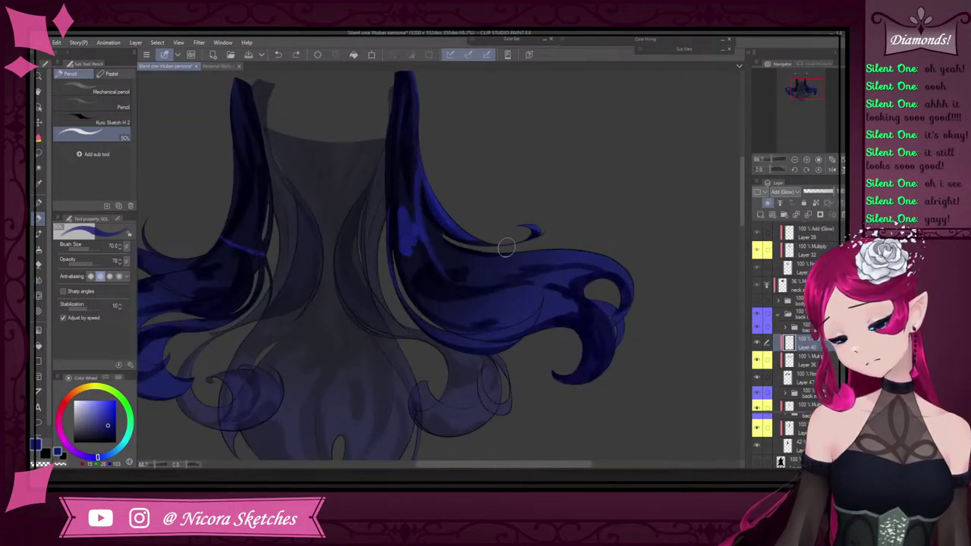
{"action": "scroll", "coordinate": [503, 245], "scroll_direction": "up", "scroll_amount": 4}
{"action": "mouse_move", "coordinate": [510, 265]}
{"action": "left_mouse_down"}
{"action": "mouse_move", "coordinate": [691, 252]}
{"action": "mouse_move", "coordinate": [665, 240]}
{"action": "mouse_move", "coordinate": [420, 273]}
{"action": "mouse_move", "coordinate": [370, 270]}
{"action": "mouse_move", "coordinate": [553, 247]}
{"action": "mouse_move", "coordinate": [491, 266]}
{"action": "mouse_move", "coordinate": [314, 271]}
{"action": "left_mouse_up"}
{"action": "scroll", "coordinate": [361, 230], "scroll_direction": "down", "scroll_amount": 8}
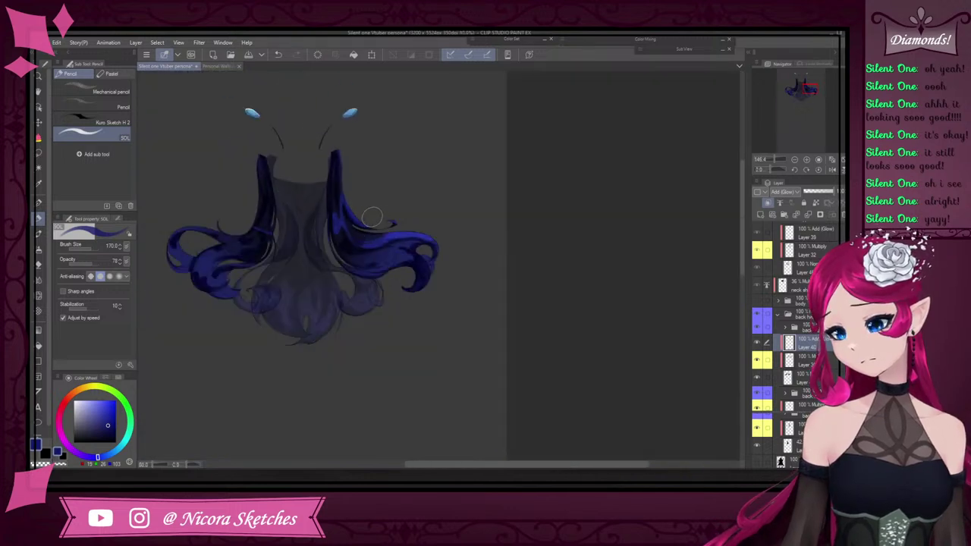
Reduce the brush size to 60 and refine the highlights around the right strand's curl and along its lower edge
{"action": "scroll", "coordinate": [362, 231], "scroll_direction": "up", "scroll_amount": 7}
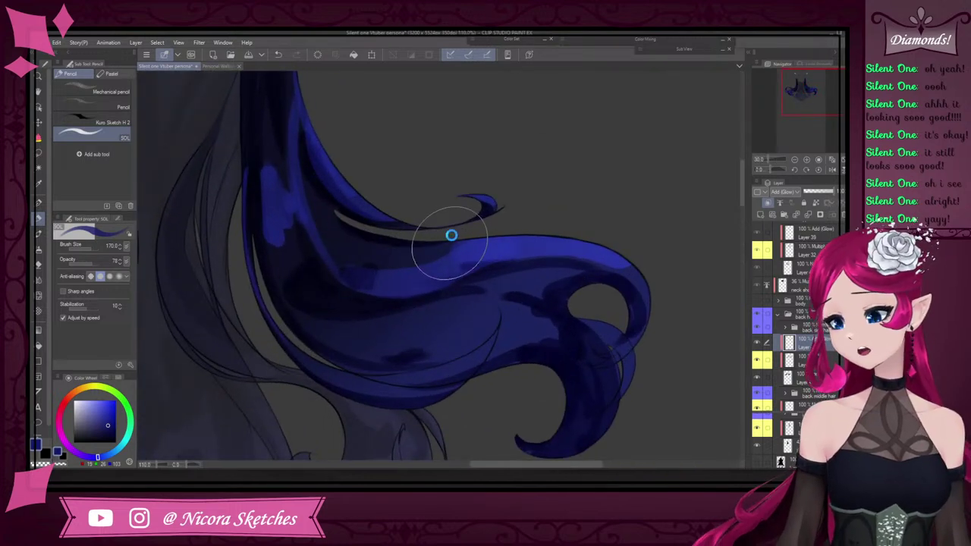
{"action": "key", "text": "["}
{"action": "key", "text": "["}
{"action": "key", "text": "["}
{"action": "key", "text": "["}
{"action": "key", "text": "["}
{"action": "key", "text": "["}
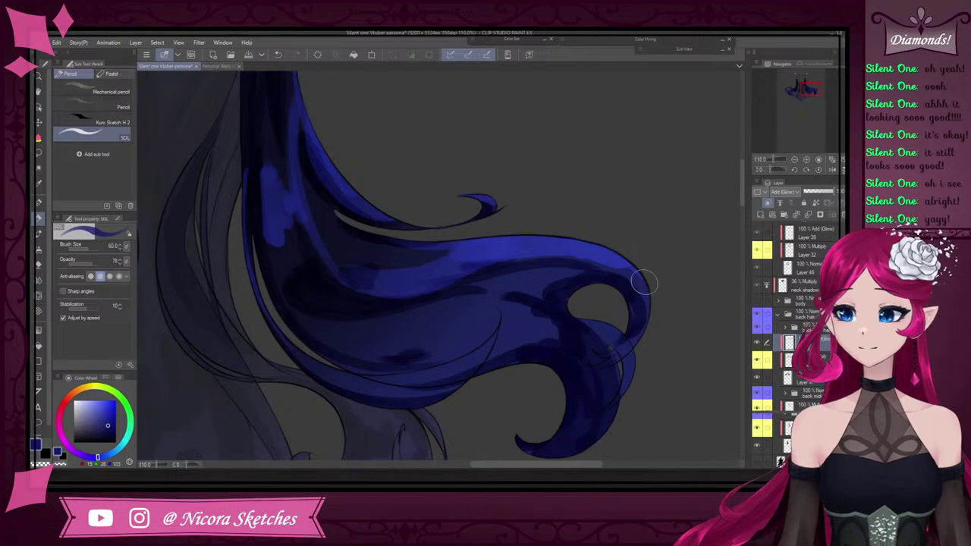
{"action": "scroll", "coordinate": [647, 281], "scroll_direction": "down", "scroll_amount": 3}
{"action": "scroll", "coordinate": [567, 314], "scroll_direction": "up", "scroll_amount": 3}
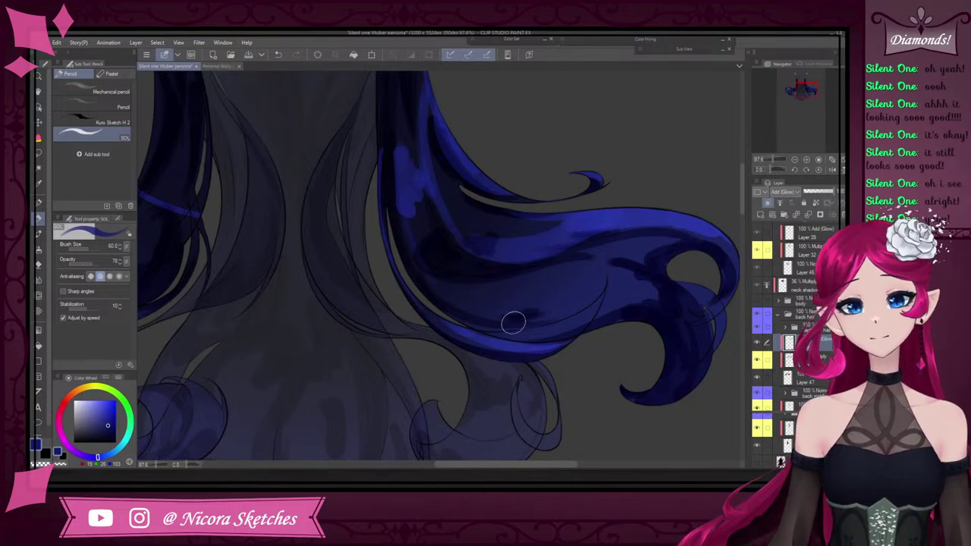
Highlight the outer edge of the right back side strand up to its top end
{"action": "scroll", "coordinate": [444, 220], "scroll_direction": "down", "scroll_amount": 7}
{"action": "scroll", "coordinate": [431, 167], "scroll_direction": "up", "scroll_amount": 6}
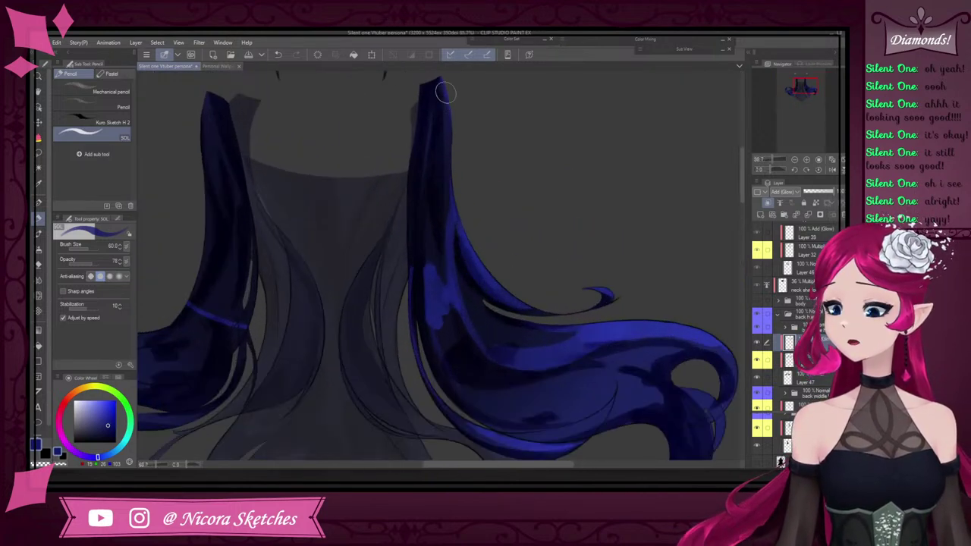
{"action": "scroll", "coordinate": [470, 249], "scroll_direction": "down", "scroll_amount": 4}
{"action": "scroll", "coordinate": [470, 245], "scroll_direction": "up", "scroll_amount": 4}
{"action": "scroll", "coordinate": [393, 102], "scroll_direction": "down", "scroll_amount": 3}
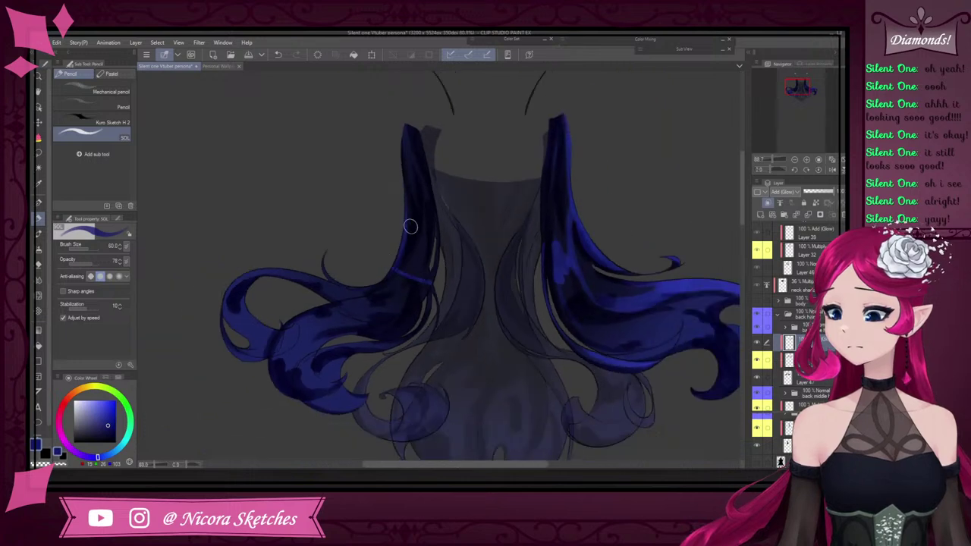
Highlight the outer edge of the left back side strand and erase the highlight line across it with the Kneaded eraser
{"action": "scroll", "coordinate": [405, 219], "scroll_direction": "up", "scroll_amount": 3}
{"action": "key", "text": "e"}
{"action": "scroll", "coordinate": [413, 252], "scroll_direction": "up", "scroll_amount": 1}
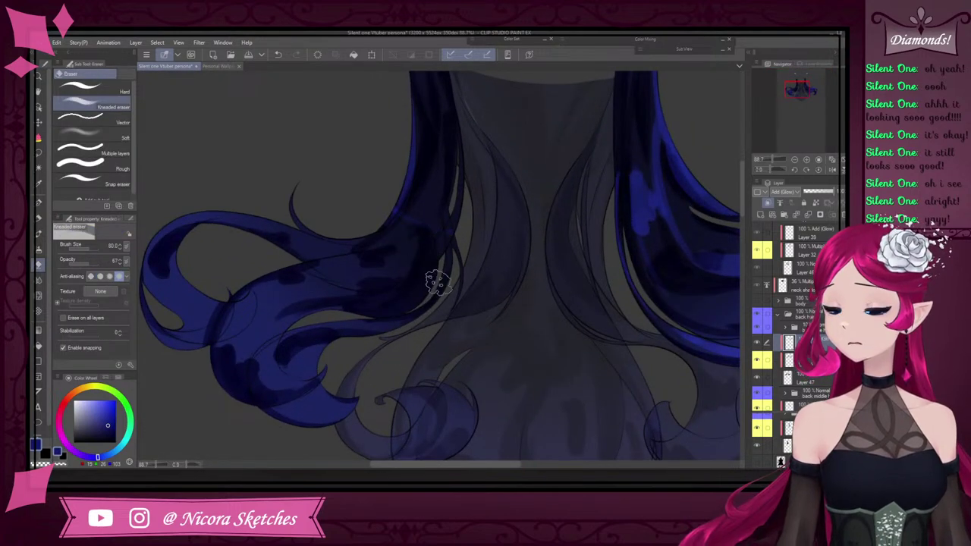
Paint a sweeping highlight from the left strand's inner edge along its outward wave with the SOL pencil at size 60
{"action": "key", "text": "p"}
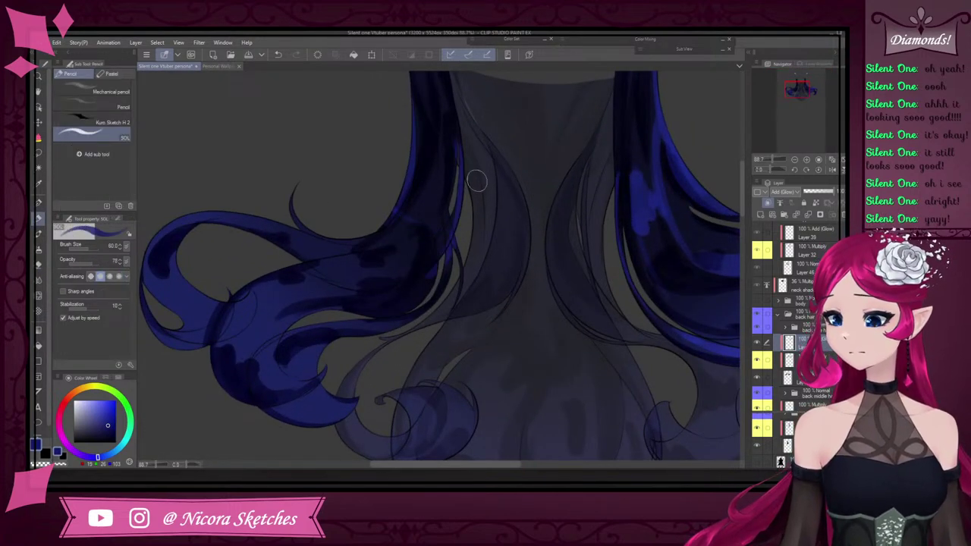
{"action": "mouse_move", "coordinate": [437, 262]}
{"action": "left_mouse_down"}
{"action": "mouse_move", "coordinate": [394, 284]}
{"action": "mouse_move", "coordinate": [318, 275]}
{"action": "left_mouse_up"}
{"action": "key", "text": "ctrl+z"}
{"action": "mouse_move", "coordinate": [455, 213]}
{"action": "left_mouse_down"}
{"action": "mouse_move", "coordinate": [390, 275]}
{"action": "mouse_move", "coordinate": [259, 220]}
{"action": "mouse_move", "coordinate": [353, 267]}
{"action": "mouse_move", "coordinate": [332, 281]}
{"action": "mouse_move", "coordinate": [205, 217]}
{"action": "left_mouse_up"}
{"action": "scroll", "coordinate": [334, 262], "scroll_direction": "up", "scroll_amount": 1}
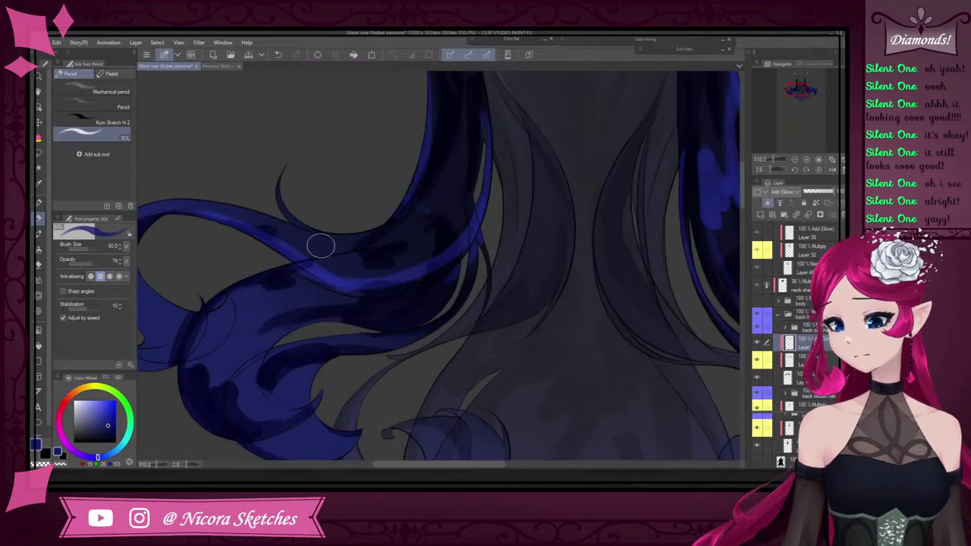
{"action": "mouse_move", "coordinate": [319, 267]}
{"action": "left_mouse_down"}
{"action": "mouse_move", "coordinate": [415, 276]}
{"action": "mouse_move", "coordinate": [313, 257]}
{"action": "mouse_move", "coordinate": [451, 243]}
{"action": "left_mouse_up"}
{"action": "left_click_drag", "start_coordinate": [363, 266], "coordinate": [453, 250]}
{"action": "left_click_drag", "start_coordinate": [383, 288], "coordinate": [269, 244]}
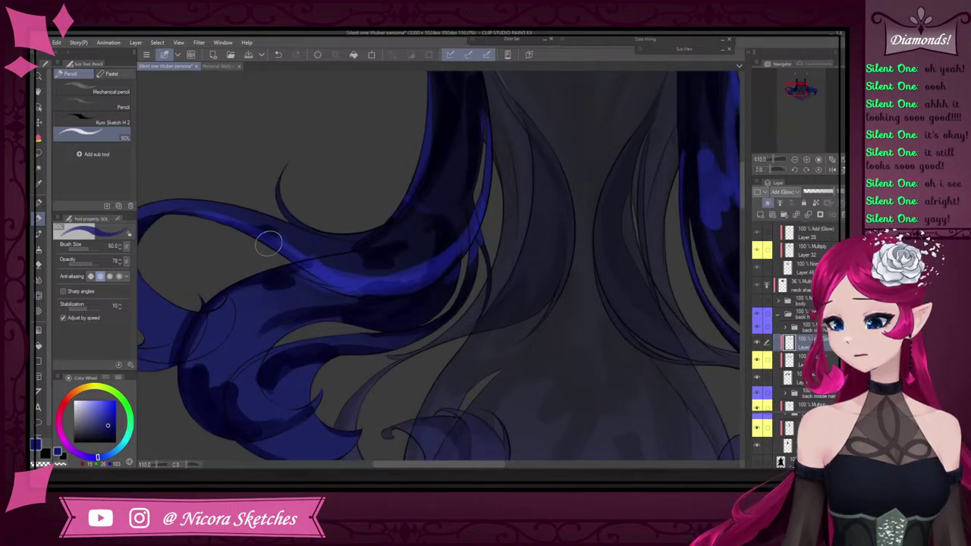
{"action": "key", "text": "ctrl+z"}
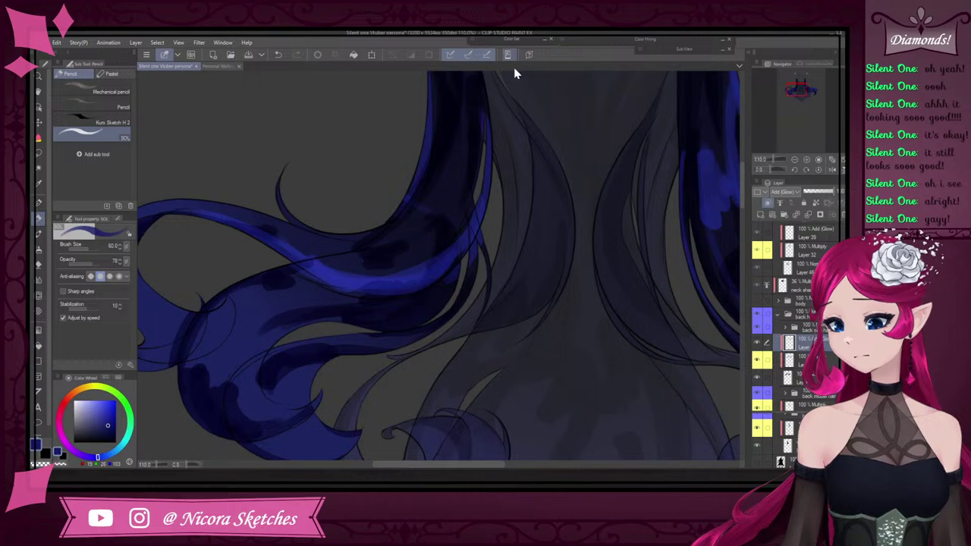
Paint a tapered highlight through the bend of the left back side strand, above the sweeping highlight
{"action": "scroll", "coordinate": [480, 110], "scroll_direction": "down", "scroll_amount": 2}
{"action": "scroll", "coordinate": [483, 113], "scroll_direction": "up", "scroll_amount": 3}
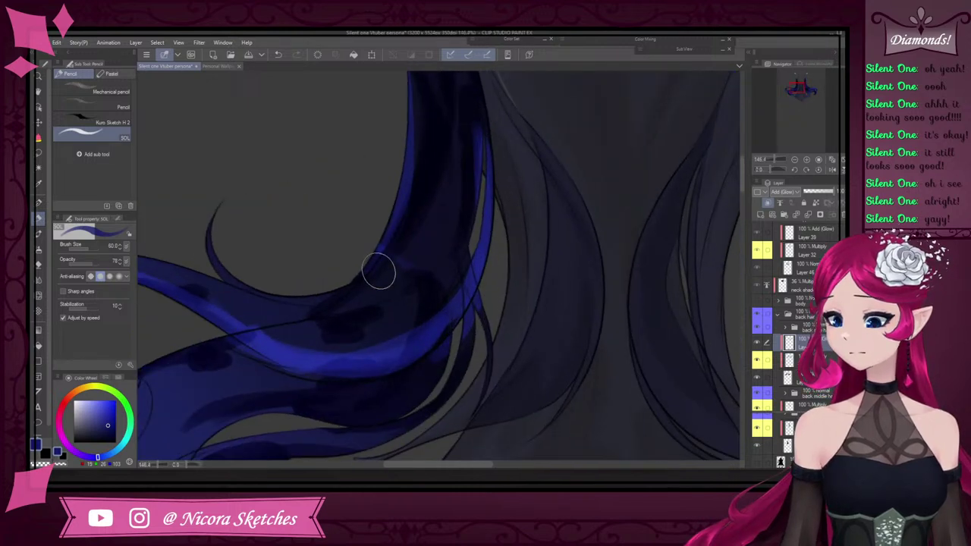
{"action": "mouse_move", "coordinate": [366, 298]}
{"action": "left_mouse_down"}
{"action": "mouse_move", "coordinate": [431, 243]}
{"action": "mouse_move", "coordinate": [358, 298]}
{"action": "mouse_move", "coordinate": [402, 275]}
{"action": "mouse_move", "coordinate": [434, 198]}
{"action": "left_mouse_up"}
{"action": "left_click_drag", "start_coordinate": [380, 283], "coordinate": [431, 168]}
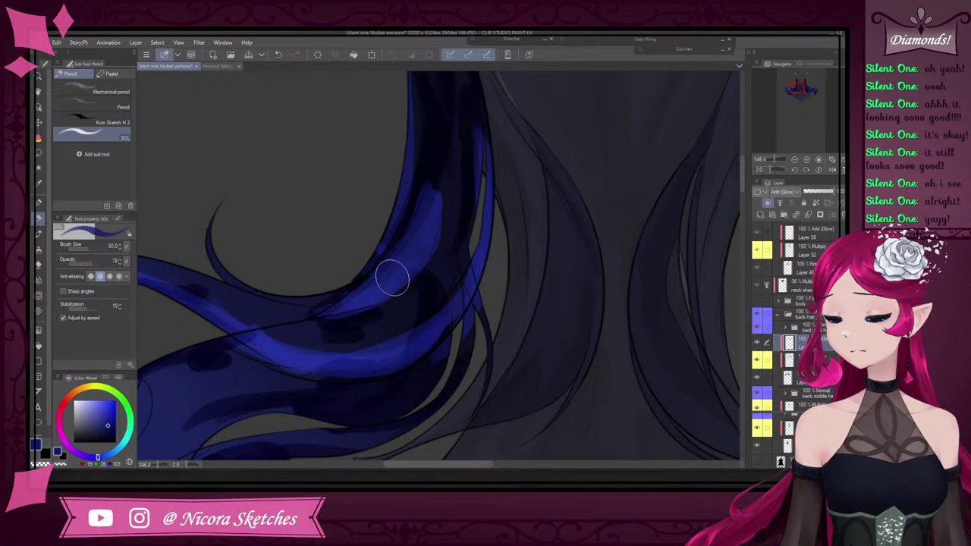
Trim the edges of the left strand's highlights with the Hard eraser at size 17
{"action": "key", "text": "e"}
{"action": "key", "text": "ctrl+z"}
{"action": "left_click", "coordinate": [125, 90]}
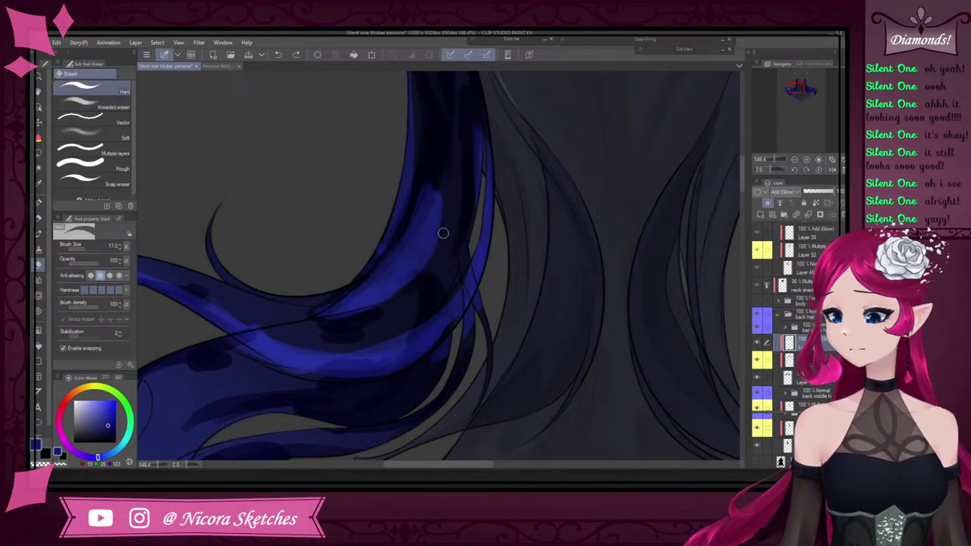
{"action": "left_click_drag", "start_coordinate": [427, 178], "coordinate": [376, 244]}
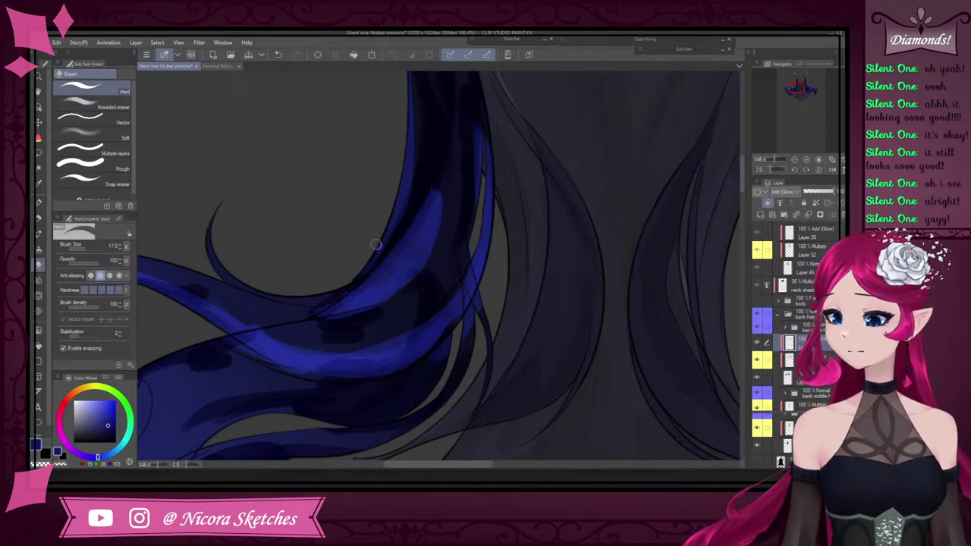
{"action": "left_click_drag", "start_coordinate": [280, 317], "coordinate": [362, 314]}
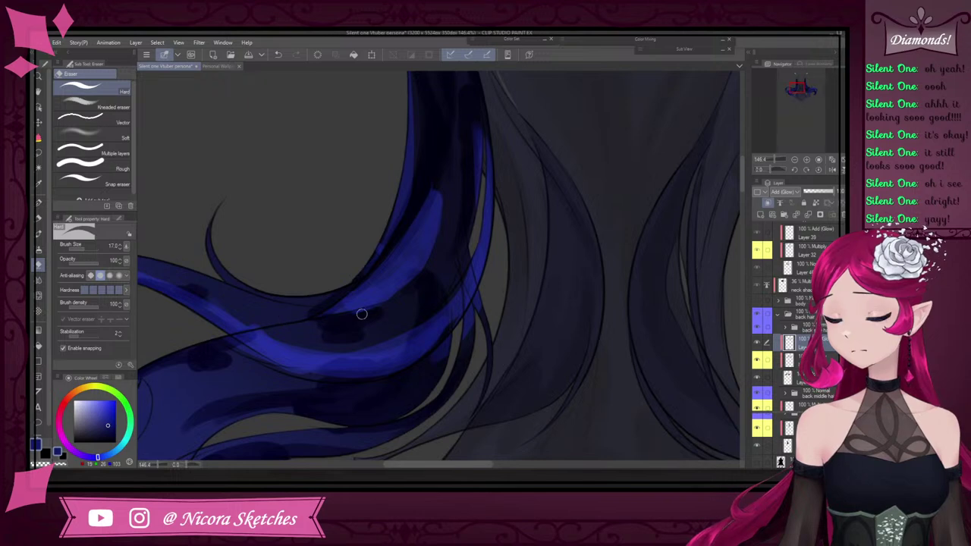
Extend the bend highlight of the left back side strand toward its inner edge with thin SOL pencil strokes at size 30
{"action": "scroll", "coordinate": [464, 180], "scroll_direction": "down", "scroll_amount": 3}
{"action": "scroll", "coordinate": [462, 179], "scroll_direction": "up", "scroll_amount": 3}
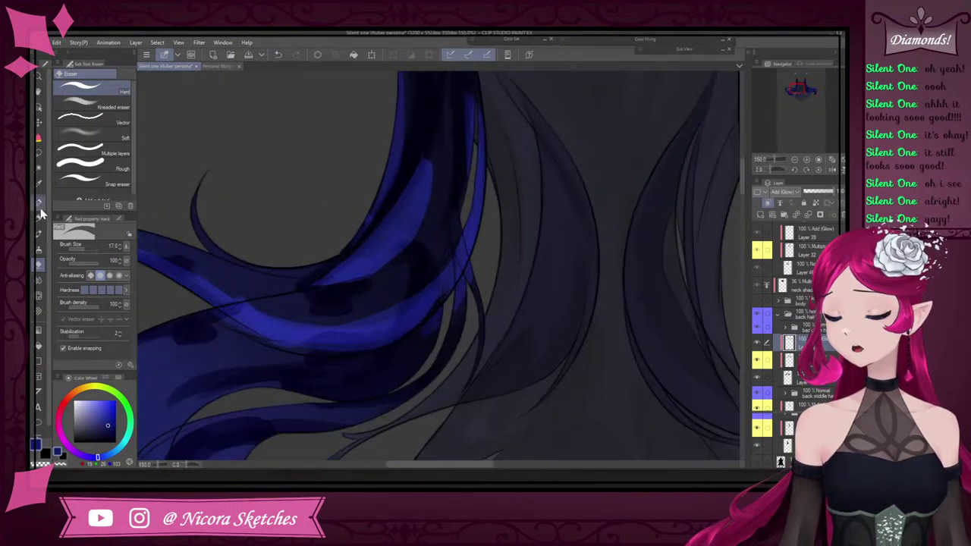
{"action": "left_click", "coordinate": [38, 203]}
{"action": "scroll", "coordinate": [419, 246], "scroll_direction": "up", "scroll_amount": 2}
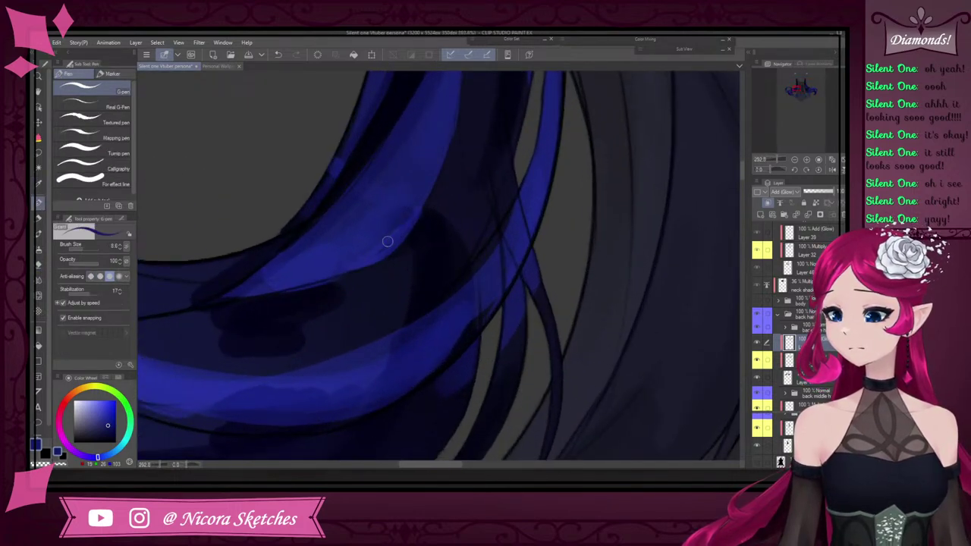
{"action": "scroll", "coordinate": [386, 237], "scroll_direction": "down", "scroll_amount": 4}
{"action": "scroll", "coordinate": [425, 241], "scroll_direction": "down", "scroll_amount": 1}
{"action": "left_click", "coordinate": [39, 218]}
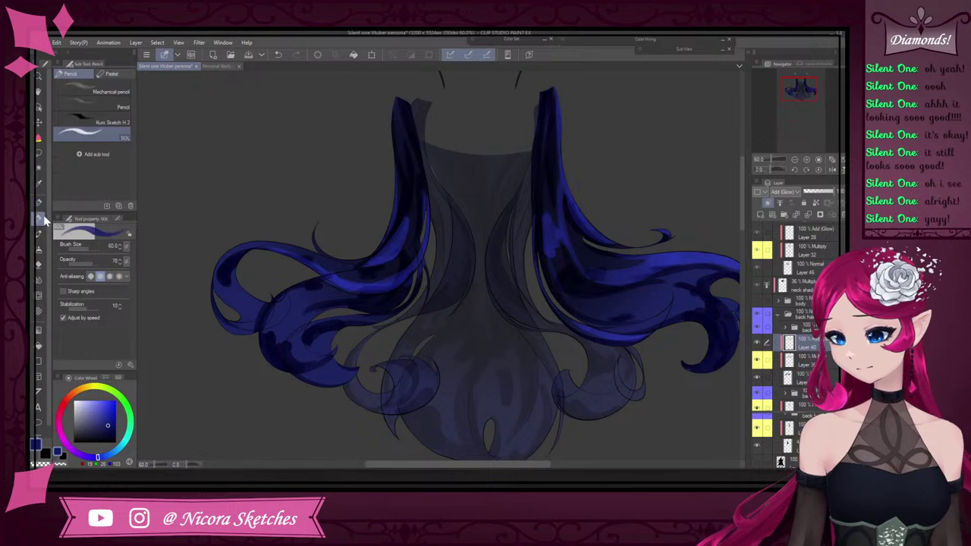
{"action": "scroll", "coordinate": [416, 227], "scroll_direction": "up", "scroll_amount": 1}
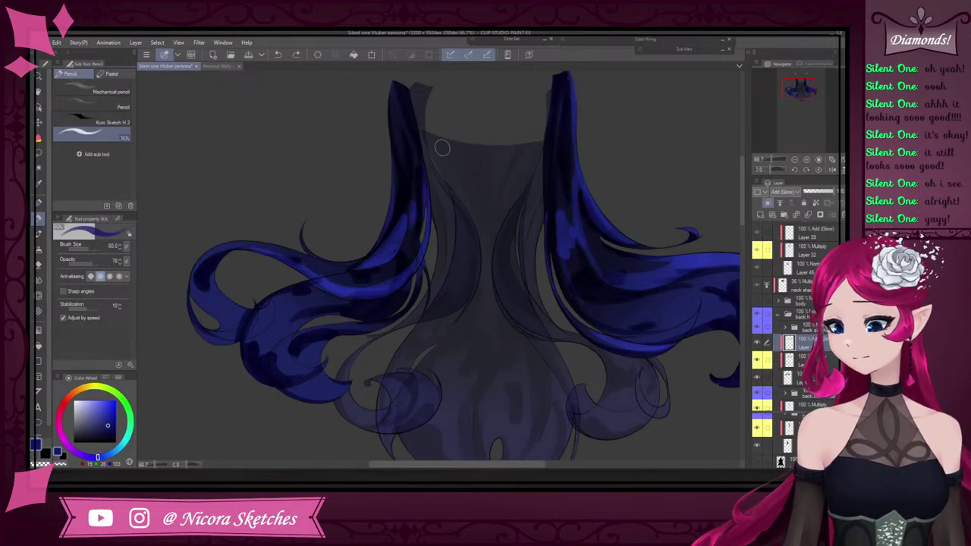
{"action": "key", "text": "bracketleft"}
{"action": "key", "text": "bracketleft"}
{"action": "key", "text": "bracketleft"}
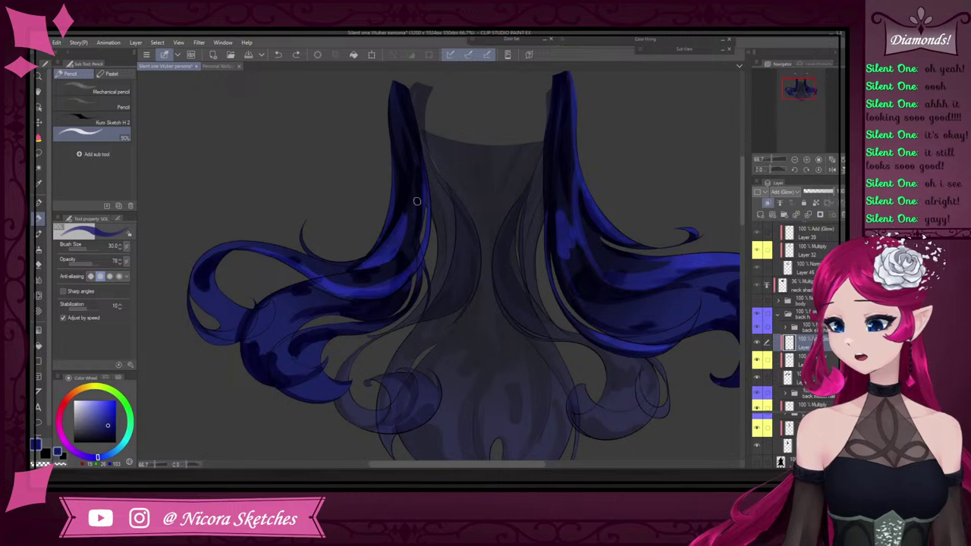
{"action": "left_click_drag", "start_coordinate": [419, 212], "coordinate": [421, 186]}
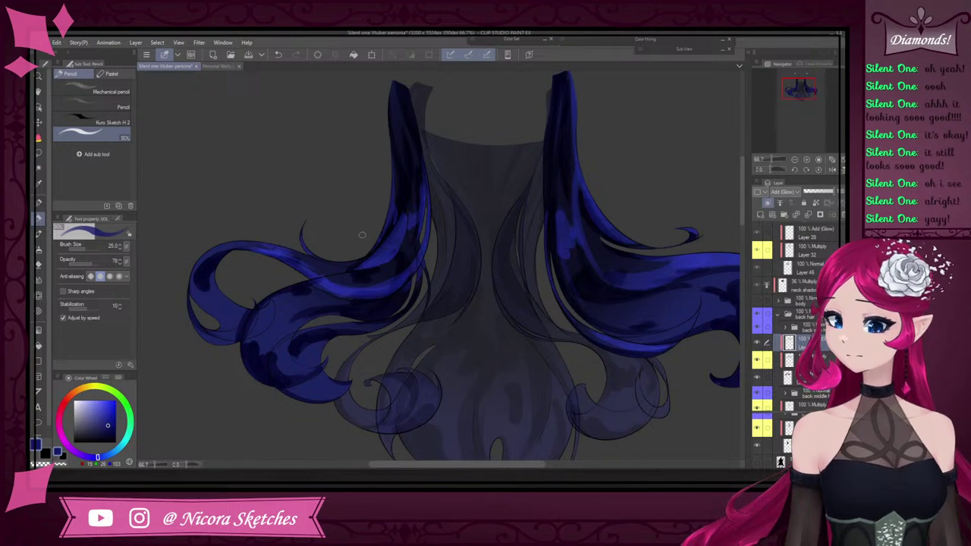
Paint a small highlight on the outer curl of the left back side strand with the SOL pencil at size 25
{"action": "scroll", "coordinate": [362, 236], "scroll_direction": "down", "scroll_amount": 5}
{"action": "scroll", "coordinate": [301, 245], "scroll_direction": "up", "scroll_amount": 7}
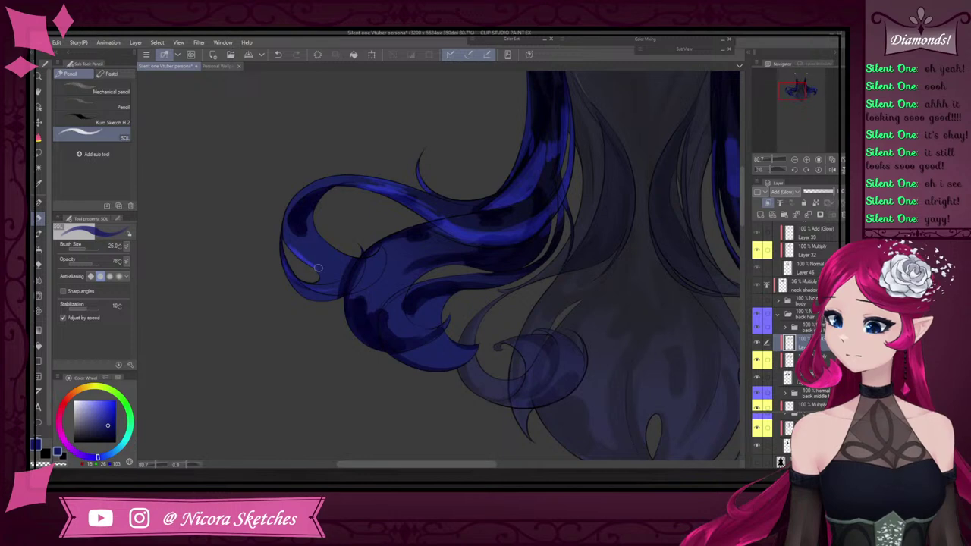
{"action": "mouse_move", "coordinate": [318, 268]}
{"action": "left_mouse_down"}
{"action": "mouse_move", "coordinate": [309, 259]}
{"action": "mouse_move", "coordinate": [337, 246]}
{"action": "left_mouse_up"}
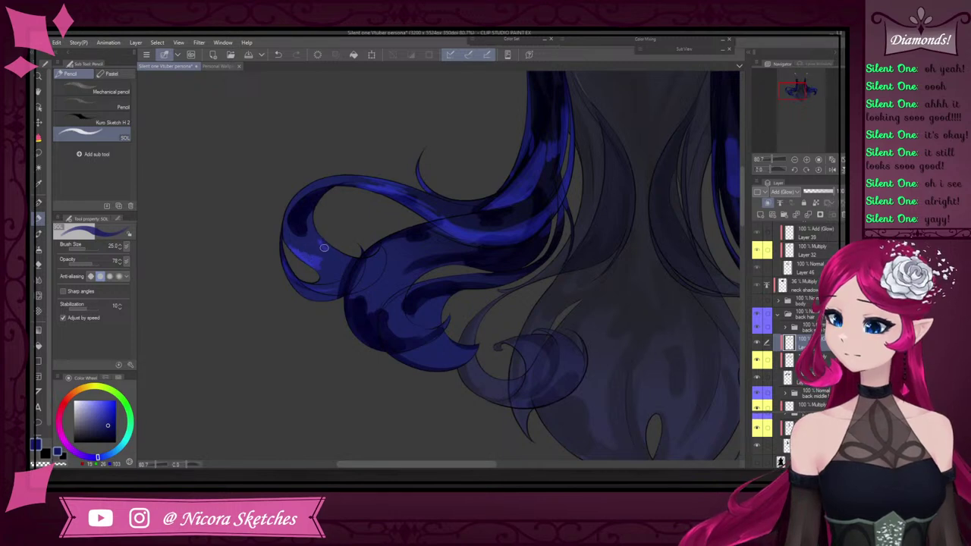
Paint a curved highlight along the lower wave of the right back side strand with the SOL pencil at size 60
{"action": "scroll", "coordinate": [317, 239], "scroll_direction": "down", "scroll_amount": 4}
{"action": "scroll", "coordinate": [552, 179], "scroll_direction": "down", "scroll_amount": 3}
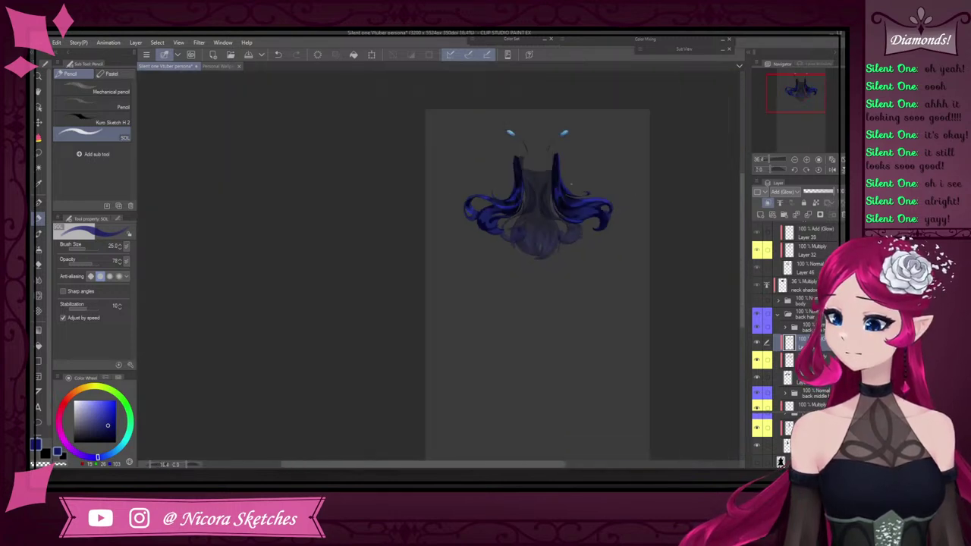
{"action": "scroll", "coordinate": [575, 199], "scroll_direction": "up", "scroll_amount": 4}
{"action": "scroll", "coordinate": [598, 282], "scroll_direction": "up", "scroll_amount": 2}
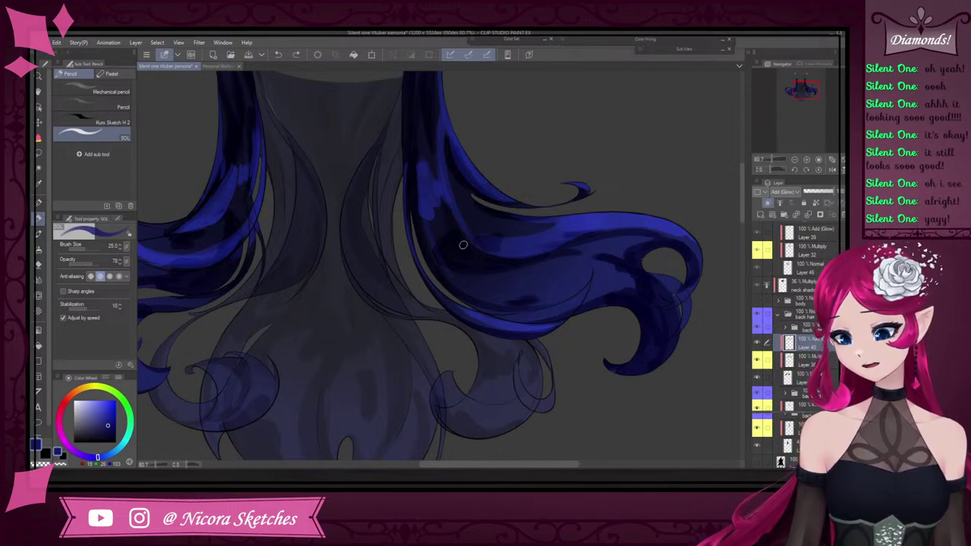
{"action": "key", "text": "bracketright"}
{"action": "key", "text": "bracketright"}
{"action": "key", "text": "bracketright"}
{"action": "key", "text": "bracketright"}
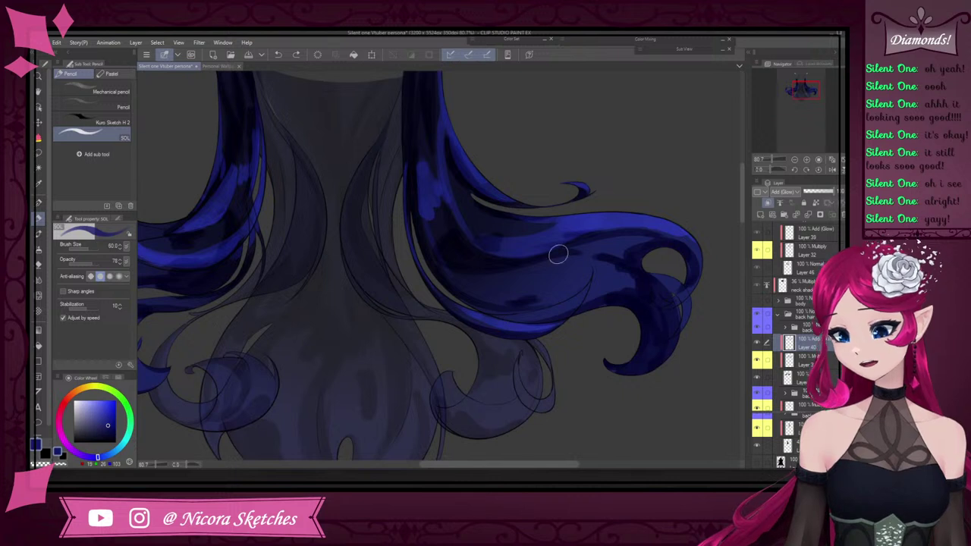
{"action": "left_click_drag", "start_coordinate": [491, 321], "coordinate": [579, 299]}
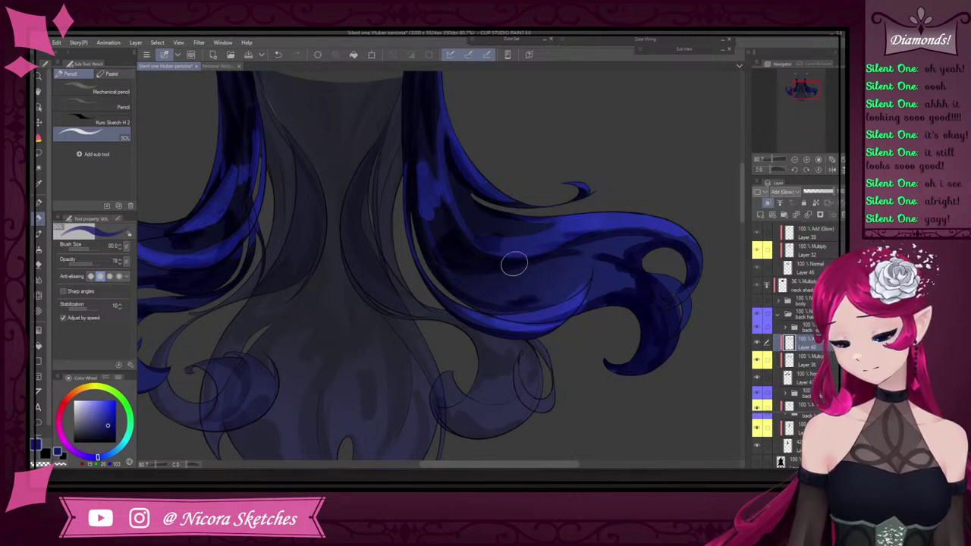
Add a new clipped layer above the back middle hair's multiply layer and give it the purple palette color
{"action": "scroll", "coordinate": [549, 251], "scroll_direction": "down", "scroll_amount": 3}
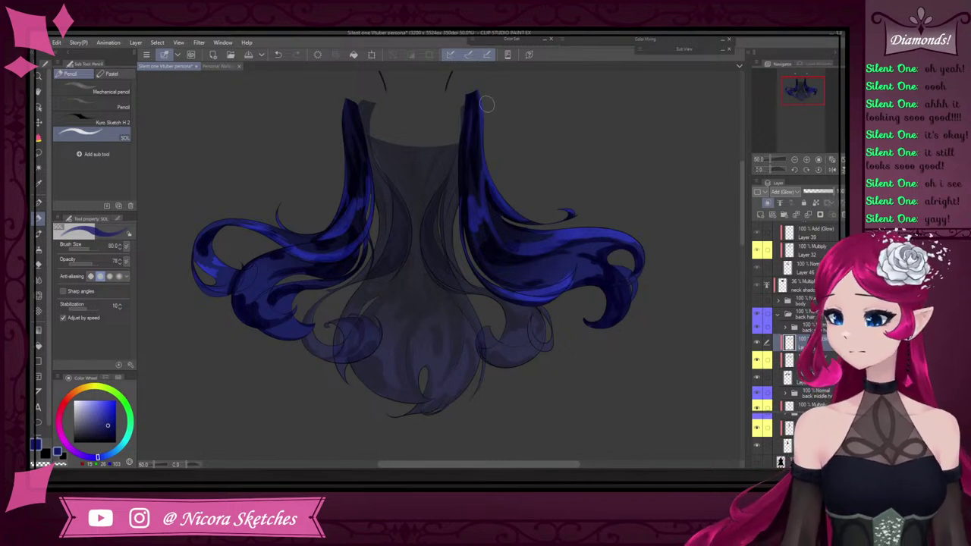
{"action": "scroll", "coordinate": [500, 159], "scroll_direction": "down", "scroll_amount": 1}
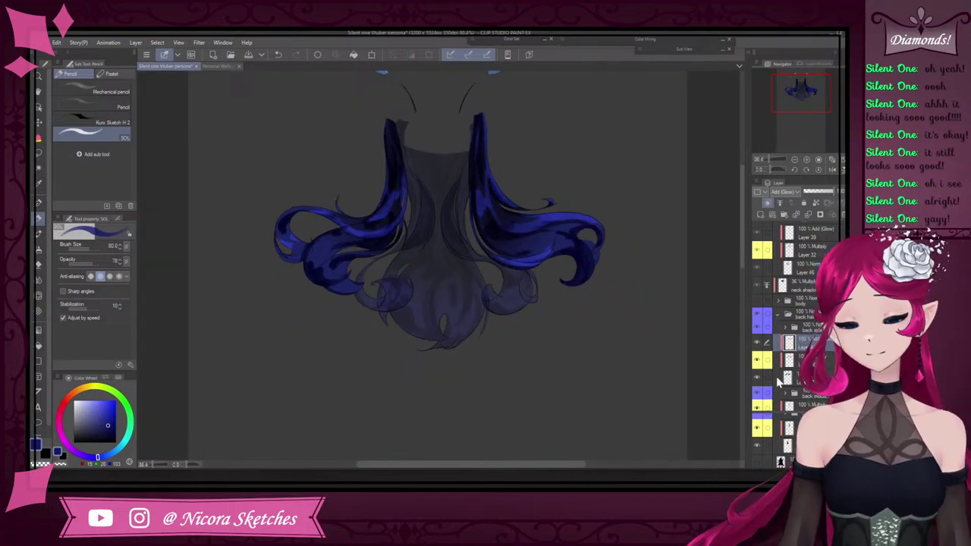
{"action": "left_click", "coordinate": [762, 382]}
{"action": "left_click", "coordinate": [757, 377]}
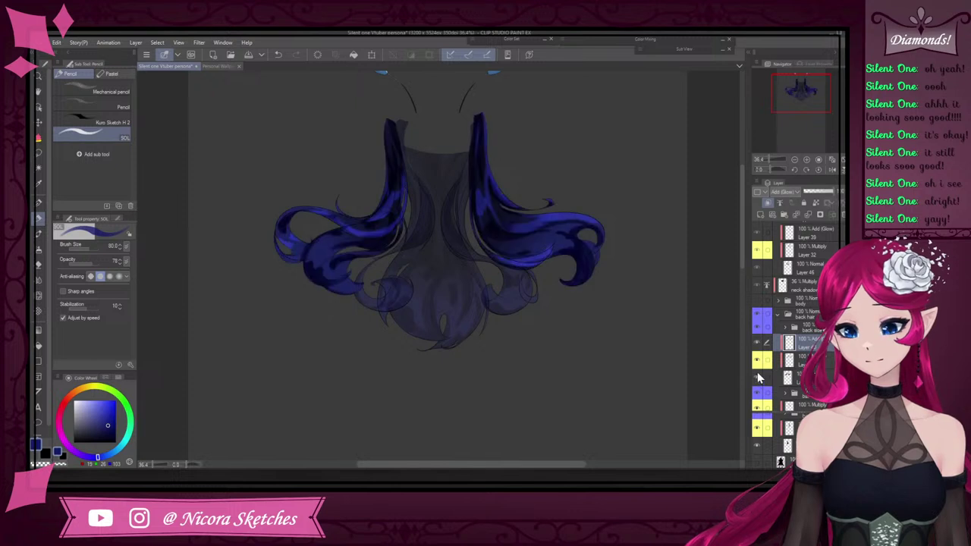
{"action": "scroll", "coordinate": [789, 334], "scroll_direction": "down", "scroll_amount": 3}
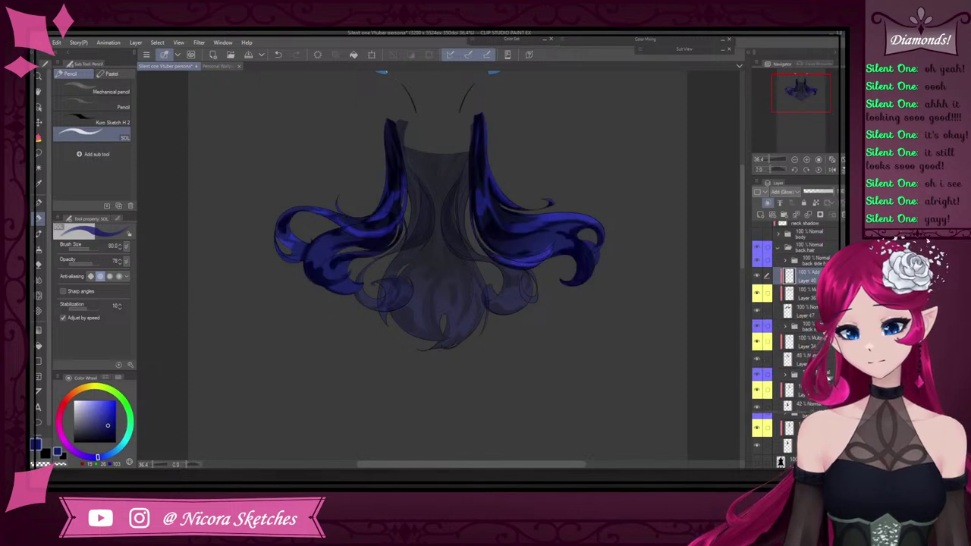
{"action": "left_click", "coordinate": [808, 342]}
{"action": "left_click", "coordinate": [761, 214]}
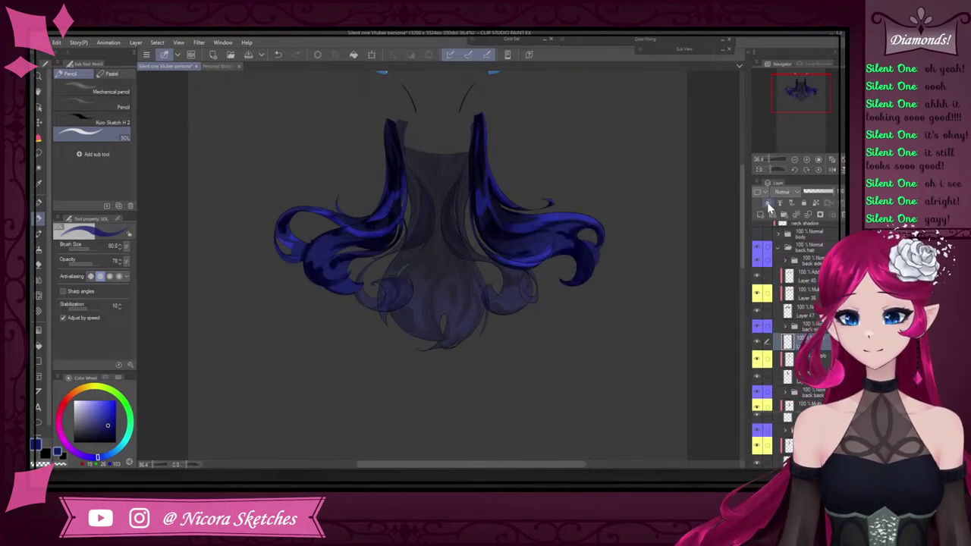
{"action": "left_click", "coordinate": [768, 204]}
{"action": "left_click", "coordinate": [767, 192]}
{"action": "left_click", "coordinate": [773, 250]}
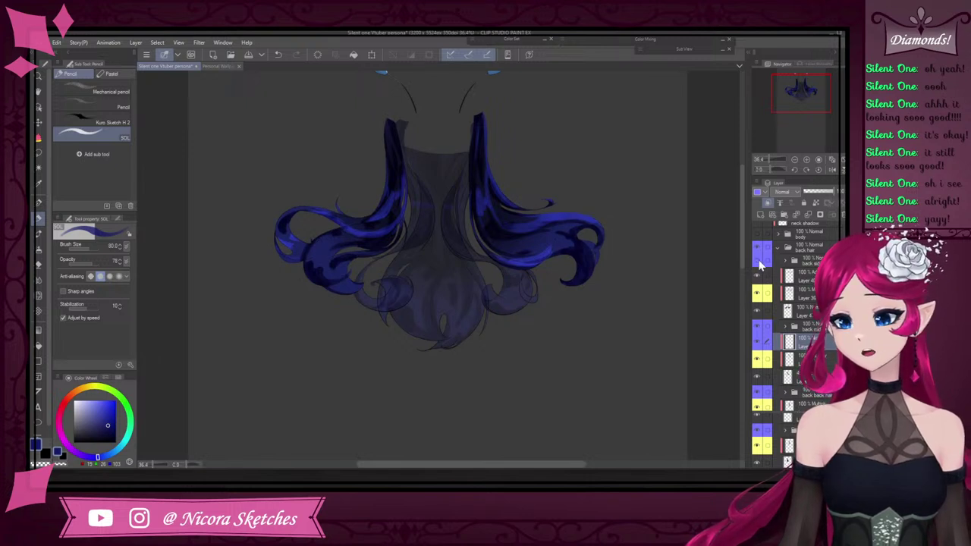
Hide the back side hair's base layer and raise the back middle hair base layer to 100% opacity
{"action": "left_click", "coordinate": [759, 317]}
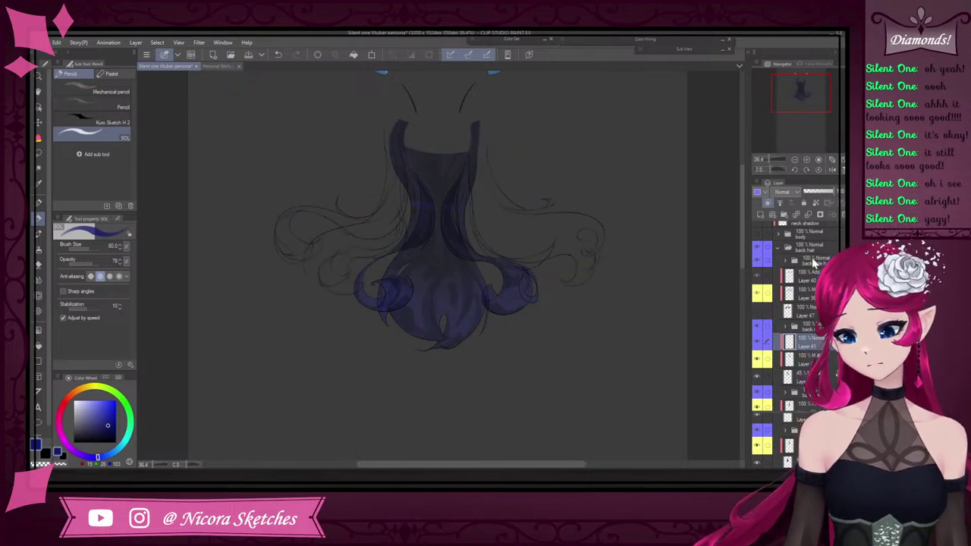
{"action": "left_click", "coordinate": [828, 378]}
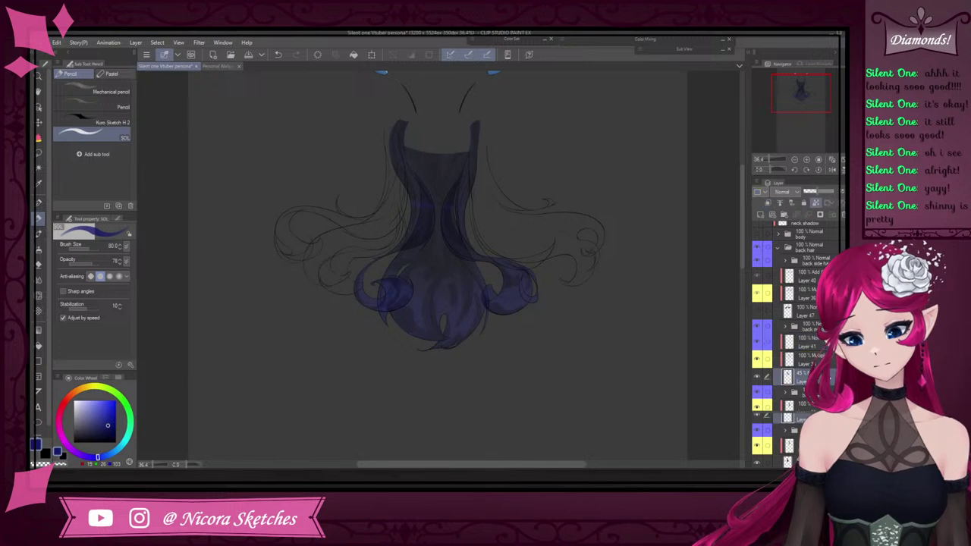
{"action": "left_click_drag", "start_coordinate": [825, 195], "coordinate": [836, 192]}
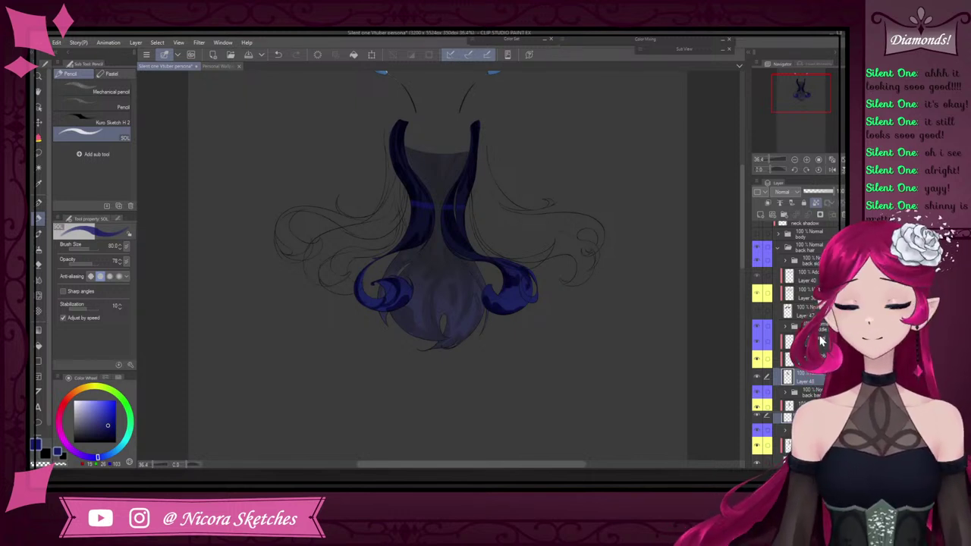
Erase the highlight line across both back middle strands on the new clipped layer with the Kneaded eraser at size 80
{"action": "scroll", "coordinate": [812, 363], "scroll_direction": "down", "scroll_amount": 2}
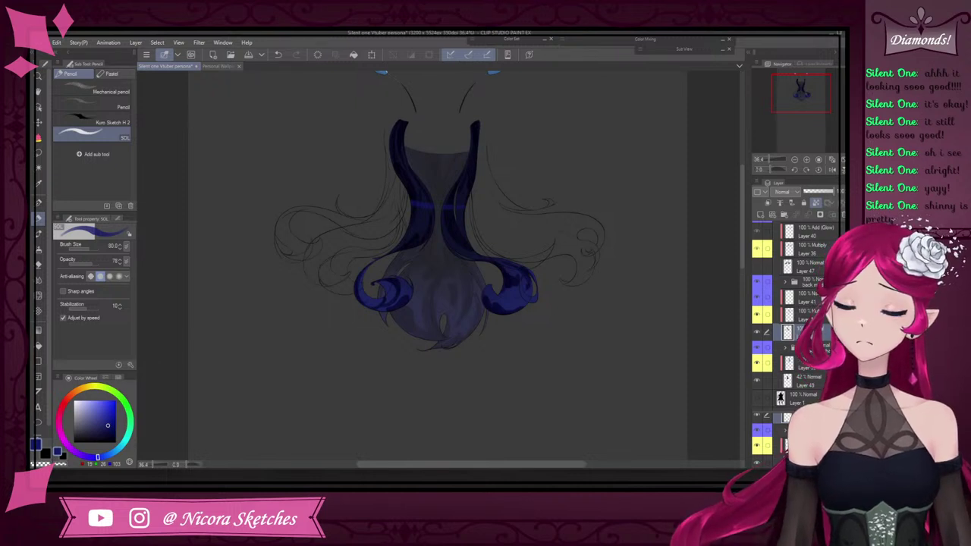
{"action": "left_click", "coordinate": [807, 315]}
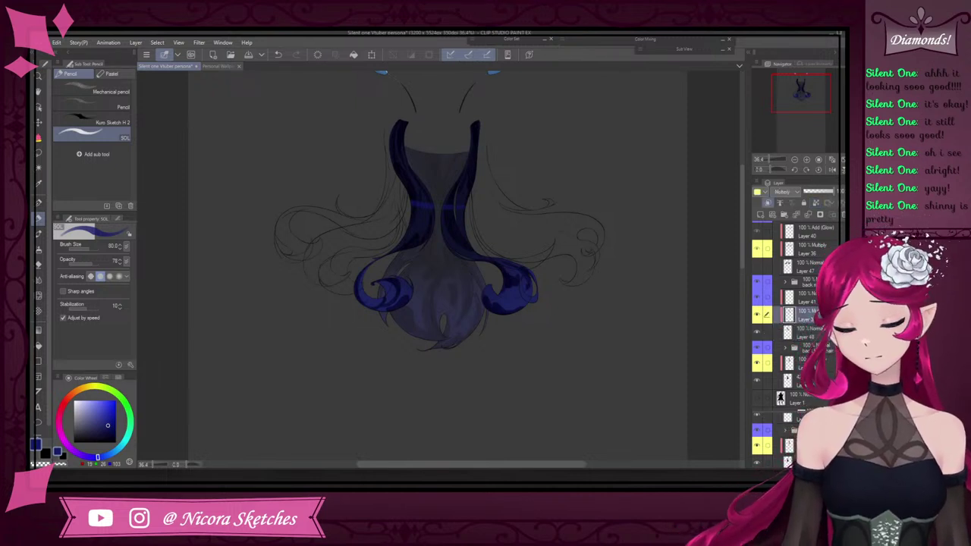
{"action": "left_click", "coordinate": [805, 298]}
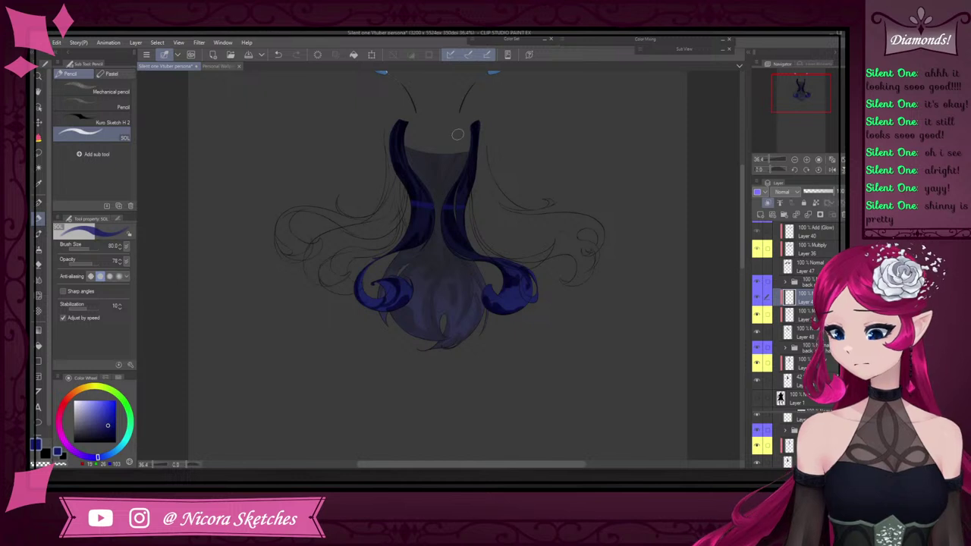
{"action": "key", "text": "e"}
{"action": "left_click", "coordinate": [85, 107]}
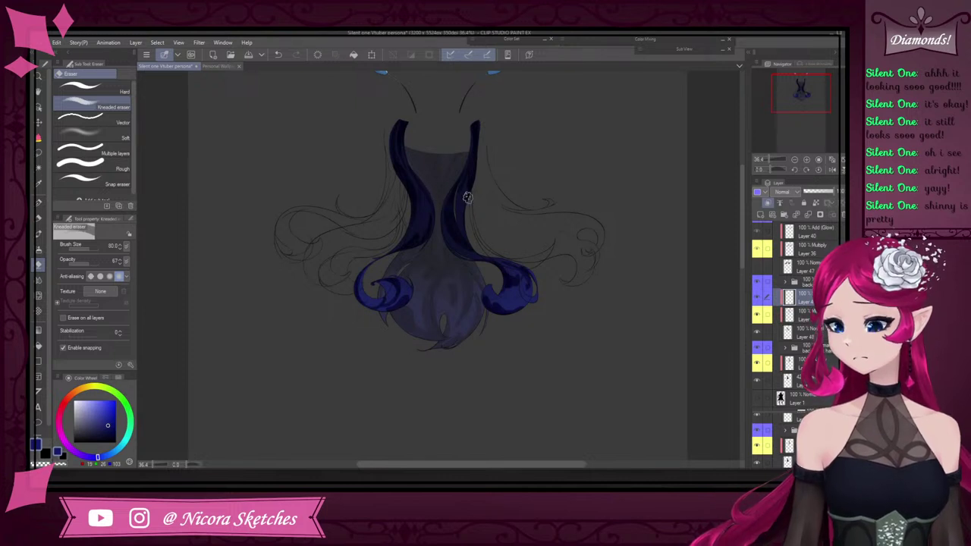
Paint highlights through the bends of both back middle strands with the SOL pencil at size 80
{"action": "key", "text": "p"}
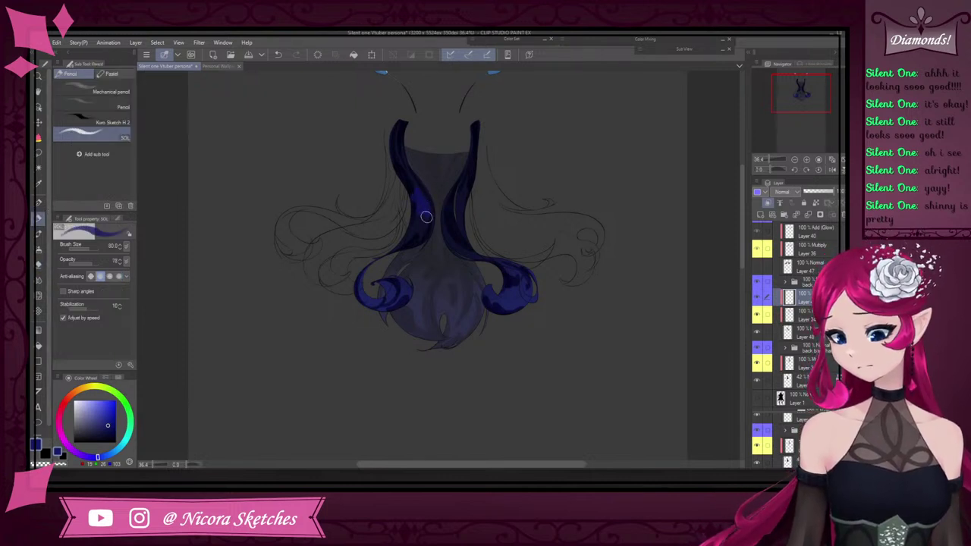
{"action": "left_click_drag", "start_coordinate": [444, 225], "coordinate": [463, 184]}
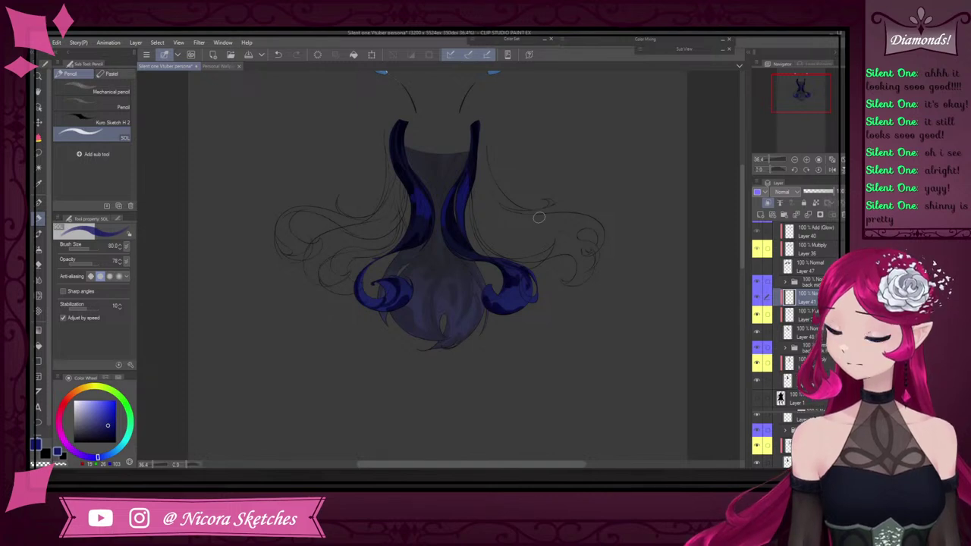
{"action": "scroll", "coordinate": [431, 183], "scroll_direction": "up", "scroll_amount": 8}
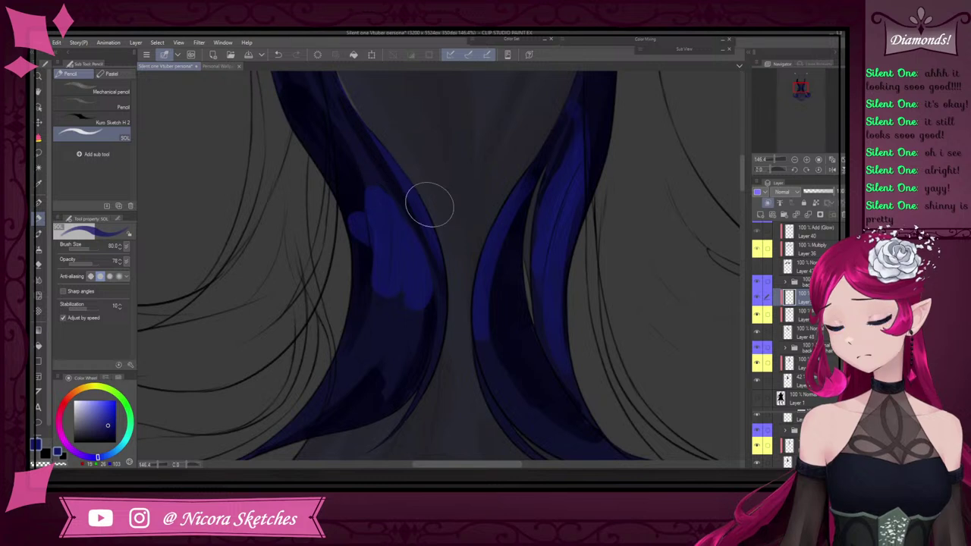
{"action": "scroll", "coordinate": [507, 159], "scroll_direction": "down", "scroll_amount": 2}
{"action": "scroll", "coordinate": [507, 158], "scroll_direction": "up", "scroll_amount": 1}
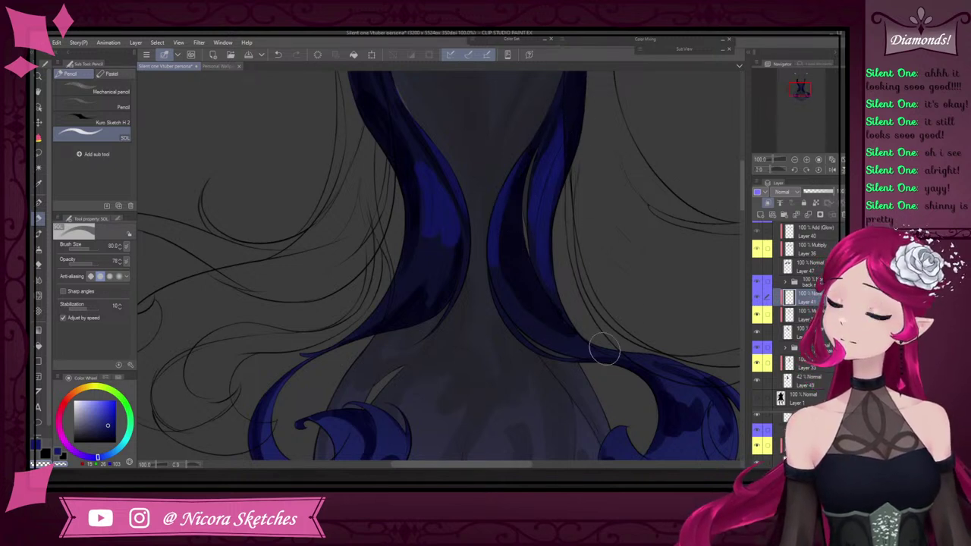
Refine the edges and tapered ends of both back middle strands' highlights with the Hard eraser and SOL pencil
{"action": "left_click", "coordinate": [42, 233]}
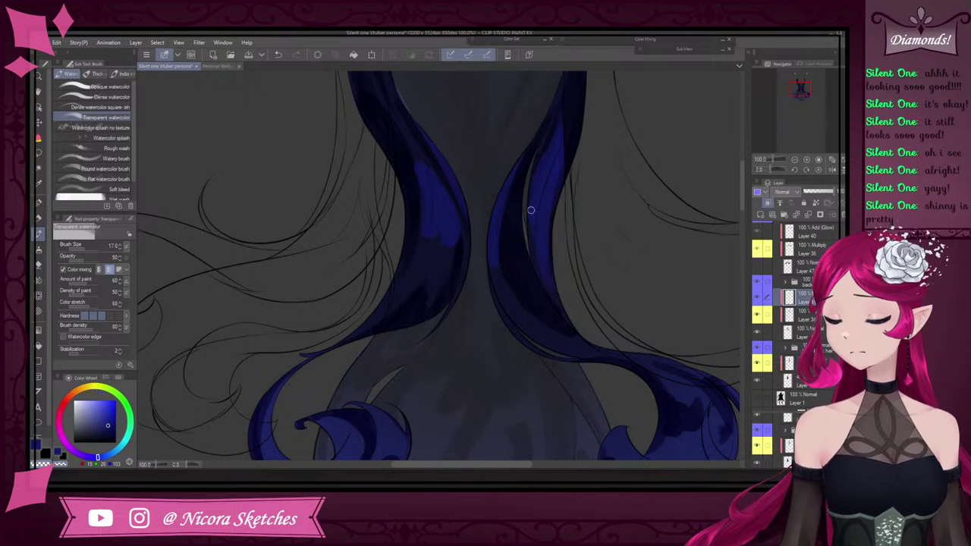
{"action": "left_click", "coordinate": [38, 219]}
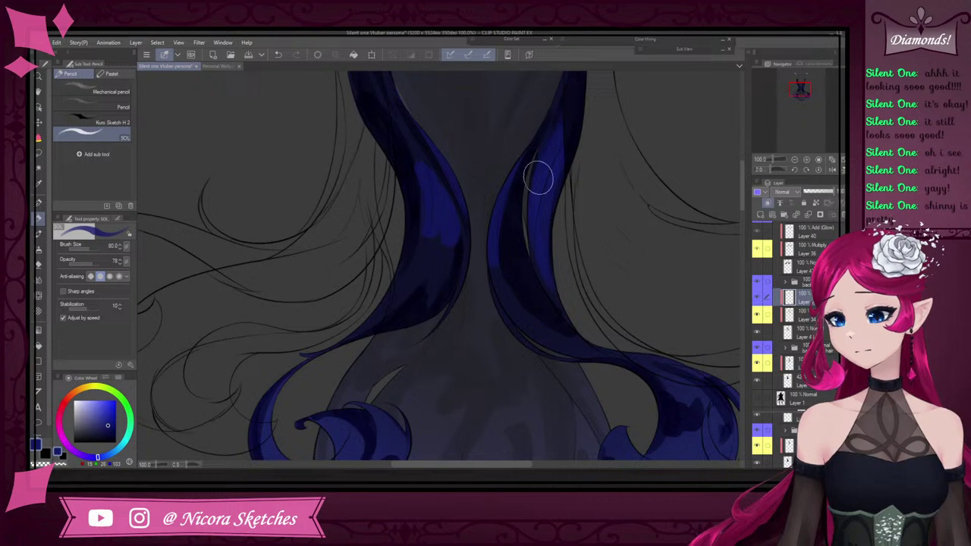
{"action": "key", "text": "e"}
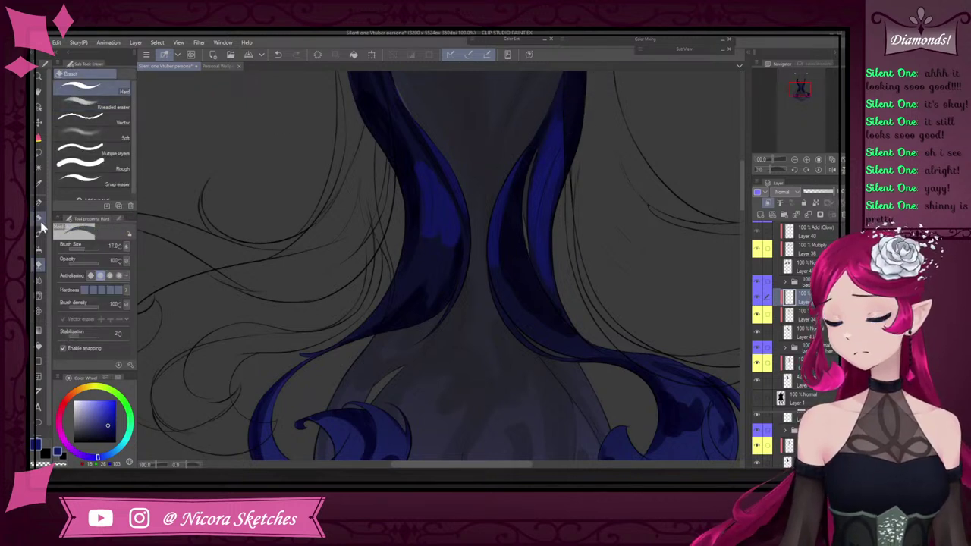
{"action": "left_click", "coordinate": [40, 220]}
{"action": "scroll", "coordinate": [443, 232], "scroll_direction": "down", "scroll_amount": 5}
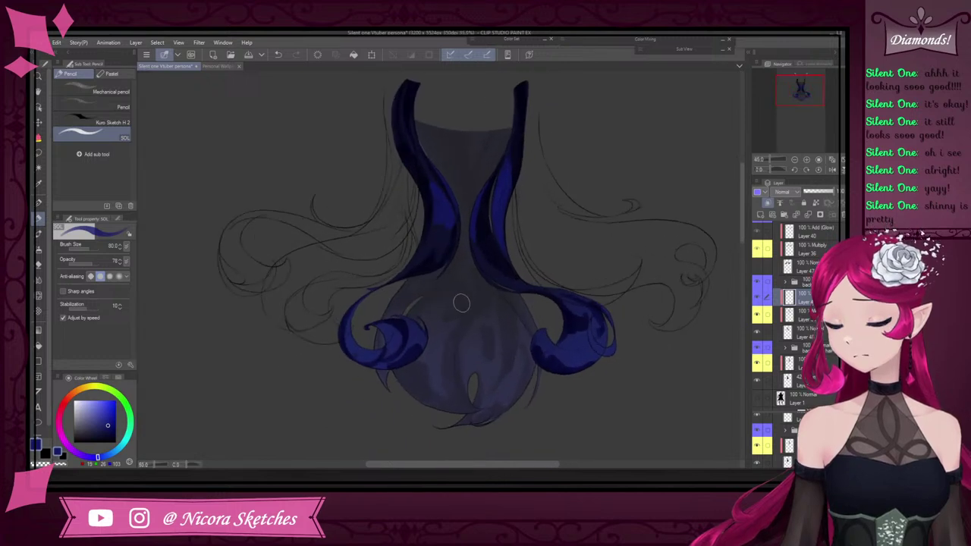
{"action": "scroll", "coordinate": [514, 261], "scroll_direction": "up", "scroll_amount": 5}
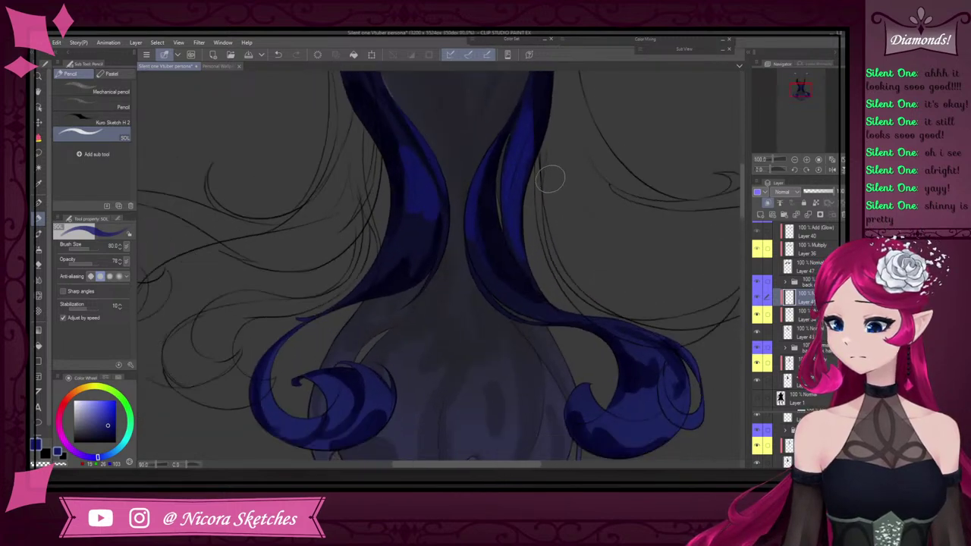
{"action": "scroll", "coordinate": [552, 179], "scroll_direction": "down", "scroll_amount": 5}
{"action": "scroll", "coordinate": [535, 156], "scroll_direction": "up", "scroll_amount": 4}
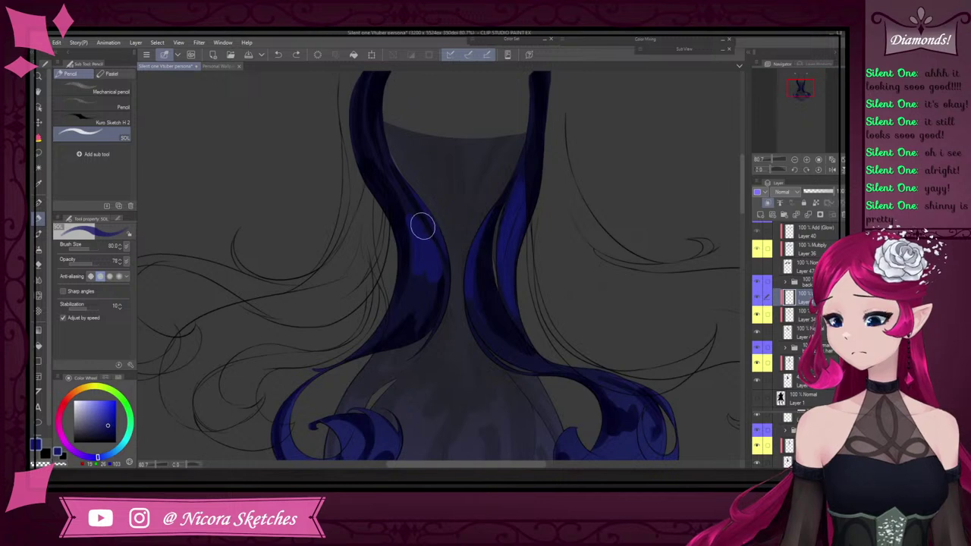
Briefly show the back side hair's base layer against the highlighted back middle strands and hide it again
{"action": "scroll", "coordinate": [419, 223], "scroll_direction": "down", "scroll_amount": 3}
{"action": "scroll", "coordinate": [619, 303], "scroll_direction": "up", "scroll_amount": 5}
{"action": "scroll", "coordinate": [618, 303], "scroll_direction": "down", "scroll_amount": 3}
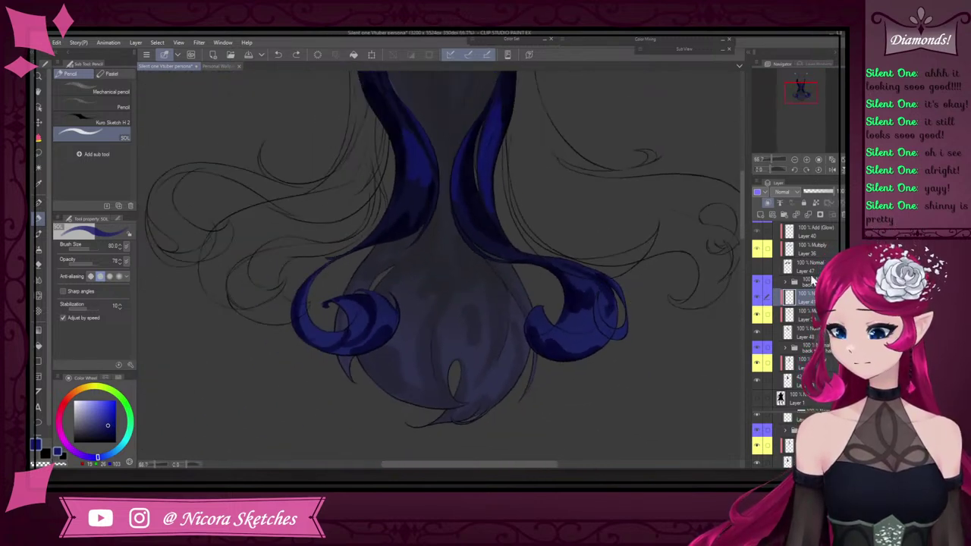
{"action": "scroll", "coordinate": [765, 328], "scroll_direction": "up", "scroll_amount": 2}
{"action": "left_click", "coordinate": [759, 332]}
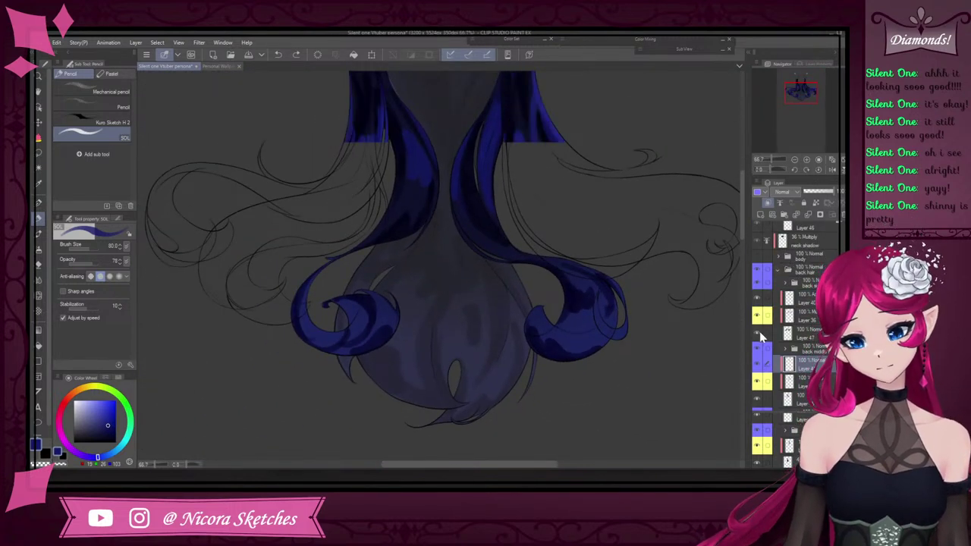
{"action": "left_click", "coordinate": [759, 331]}
Set the back middle hair's highlight layer to Add (Glow) and paint highlights on the right strand's curl with the SOL pencil at size 30
{"action": "scroll", "coordinate": [632, 296], "scroll_direction": "up", "scroll_amount": 4}
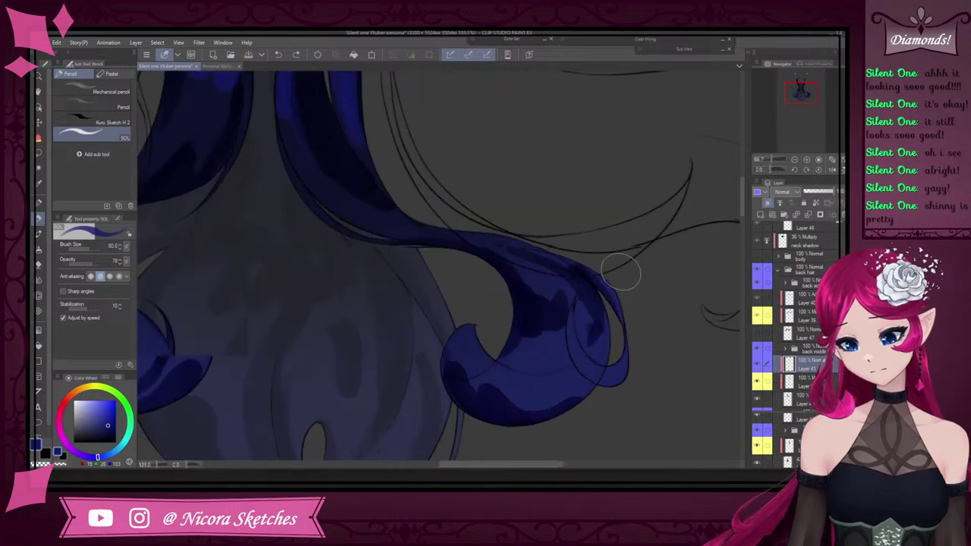
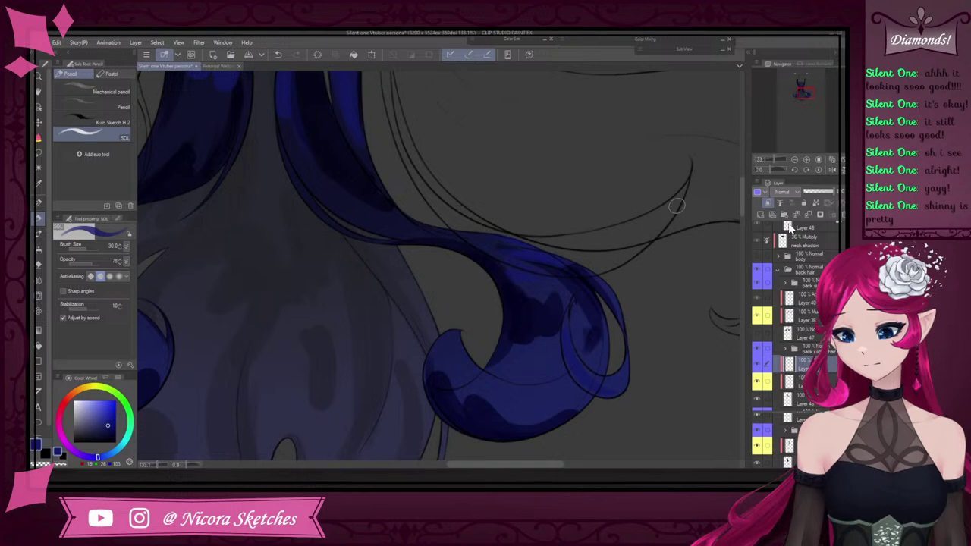
{"action": "left_click", "coordinate": [787, 192]}
{"action": "left_click", "coordinate": [791, 289]}
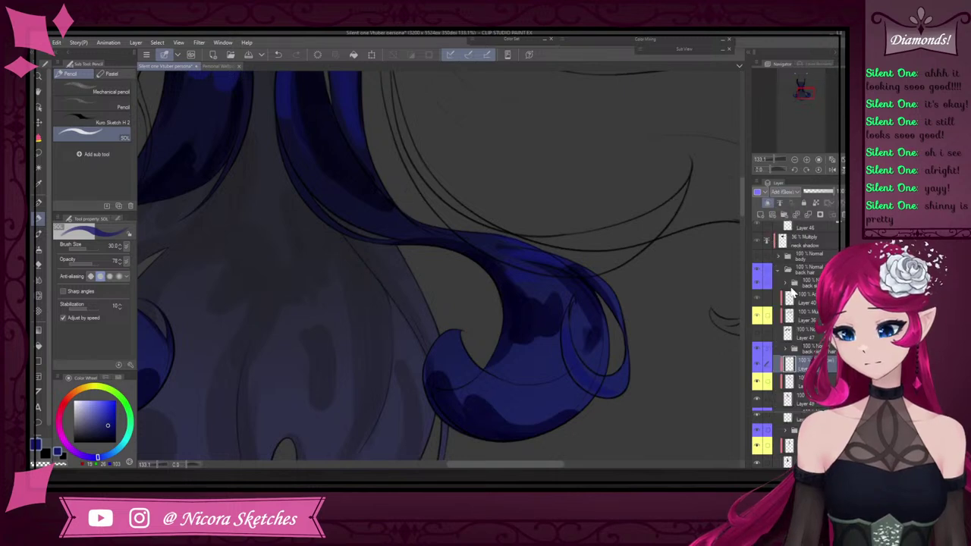
{"action": "scroll", "coordinate": [646, 274], "scroll_direction": "down", "scroll_amount": 3}
{"action": "scroll", "coordinate": [644, 287], "scroll_direction": "up", "scroll_amount": 4}
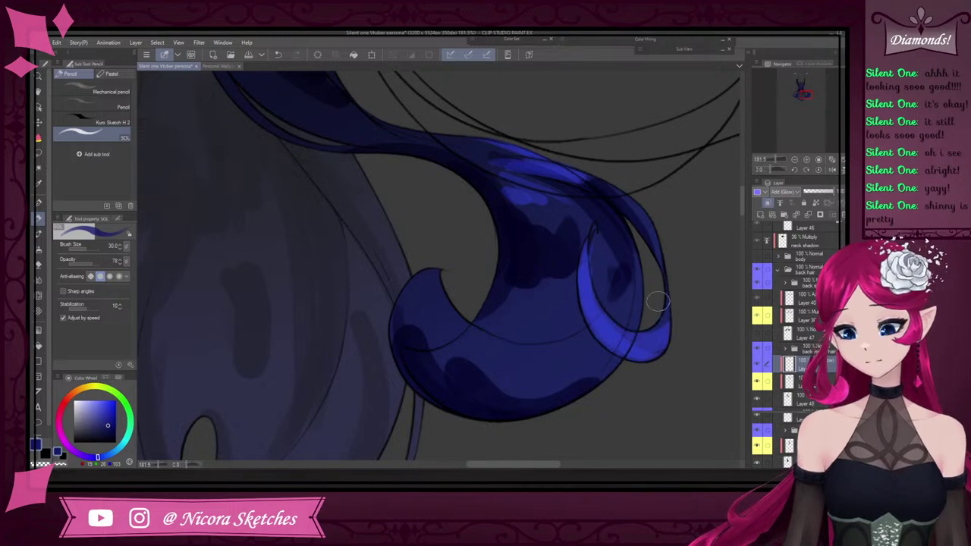
Paint glow highlights along the left back middle strand's thin taper and the upper outer edge of its curl with the size 30 SOL pencil
{"action": "scroll", "coordinate": [661, 292], "scroll_direction": "down", "scroll_amount": 4}
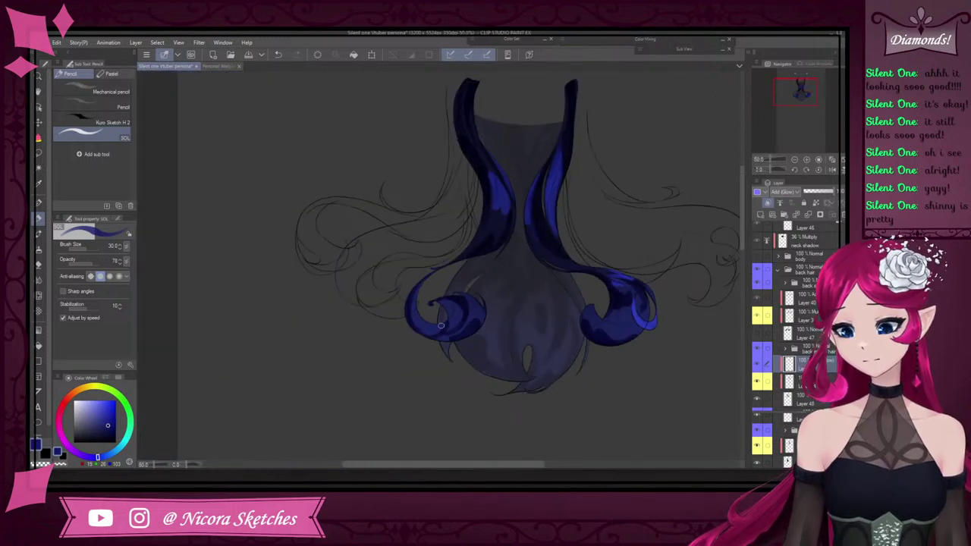
{"action": "scroll", "coordinate": [441, 325], "scroll_direction": "up", "scroll_amount": 4}
{"action": "left_click_drag", "start_coordinate": [479, 146], "coordinate": [602, 94]}
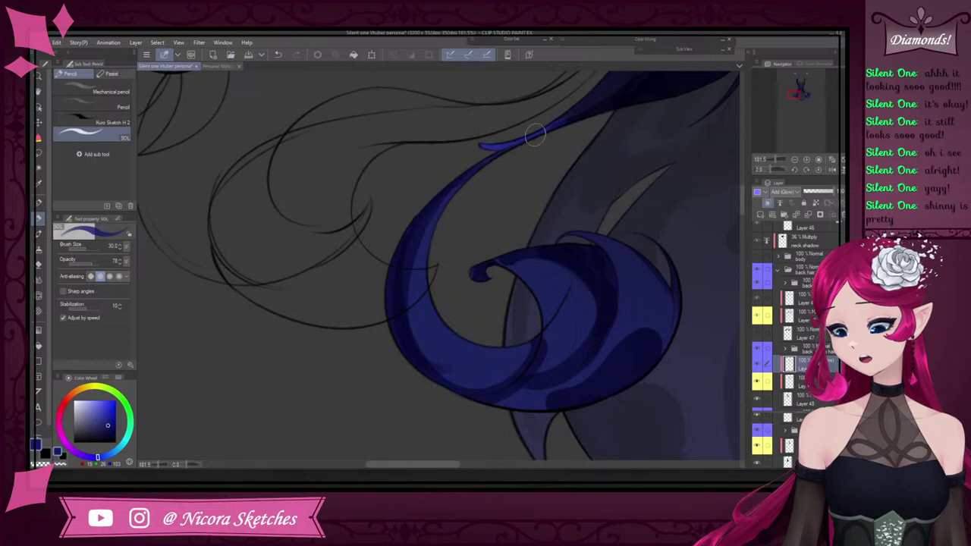
{"action": "scroll", "coordinate": [535, 135], "scroll_direction": "down", "scroll_amount": 4}
{"action": "scroll", "coordinate": [571, 214], "scroll_direction": "up", "scroll_amount": 2}
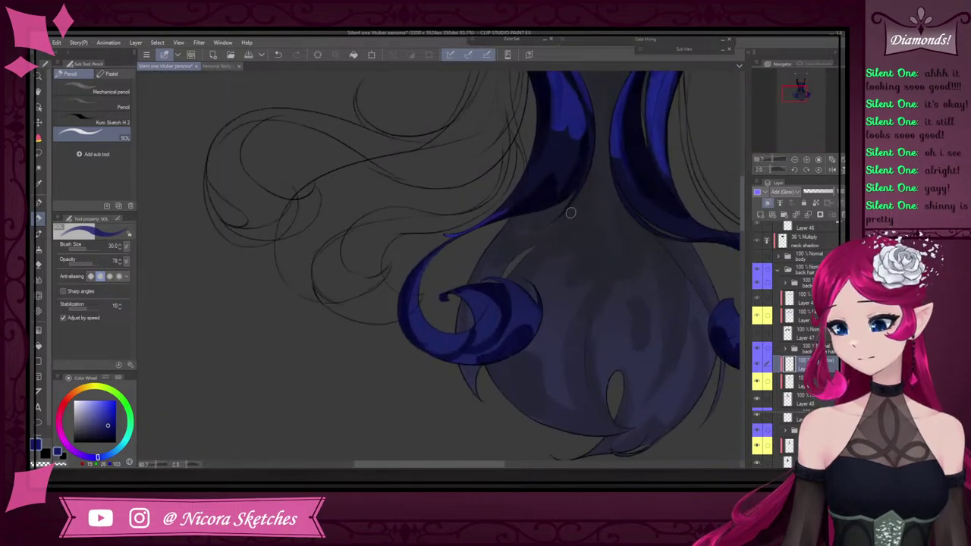
{"action": "scroll", "coordinate": [536, 309], "scroll_direction": "up", "scroll_amount": 2}
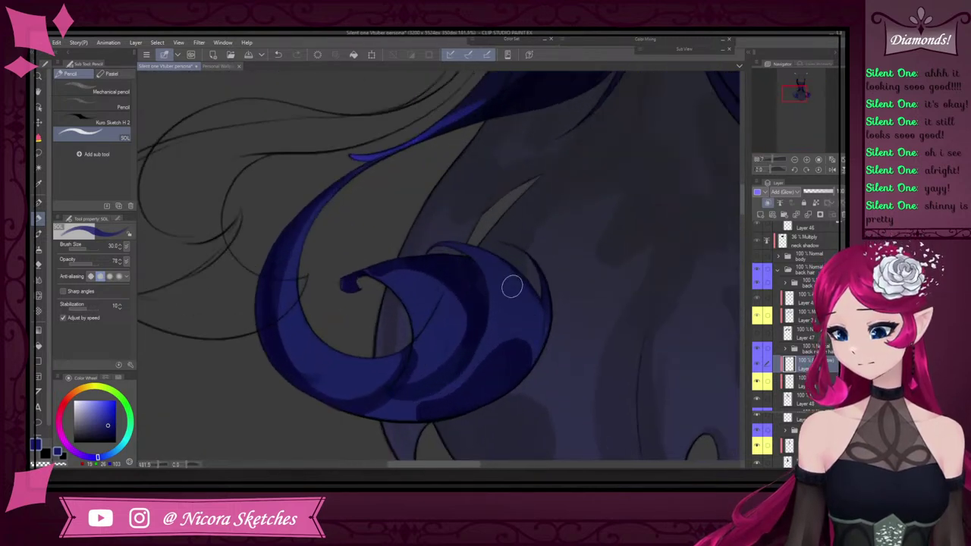
{"action": "left_click_drag", "start_coordinate": [460, 251], "coordinate": [509, 310]}
{"action": "mouse_move", "coordinate": [489, 263]}
{"action": "left_mouse_down"}
{"action": "mouse_move", "coordinate": [506, 305]}
{"action": "mouse_move", "coordinate": [491, 279]}
{"action": "mouse_move", "coordinate": [505, 278]}
{"action": "mouse_move", "coordinate": [459, 243]}
{"action": "left_mouse_up"}
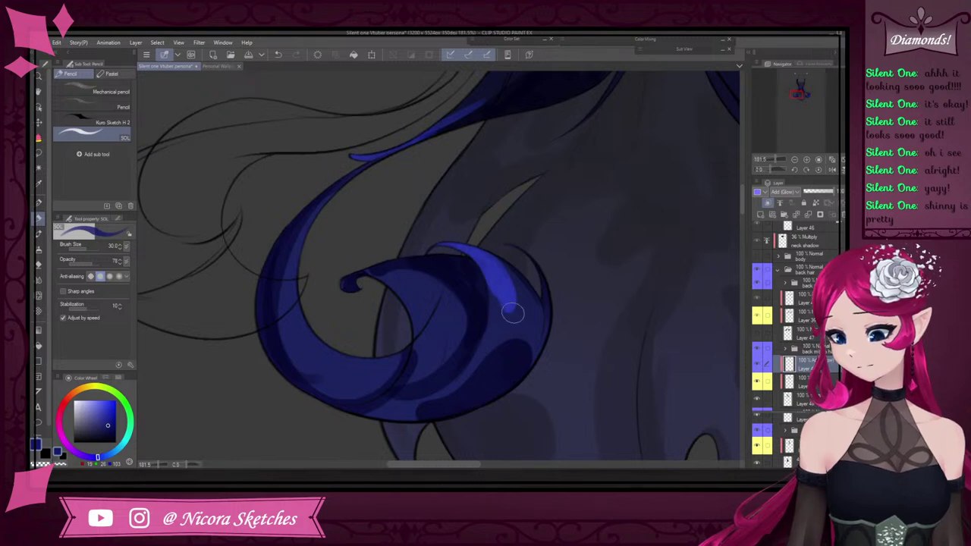
Paint bright glow highlights along the outer lobe of the left hair curl, following its curve toward the underside
{"action": "scroll", "coordinate": [509, 303], "scroll_direction": "down", "scroll_amount": 4}
{"action": "scroll", "coordinate": [545, 189], "scroll_direction": "up", "scroll_amount": 3}
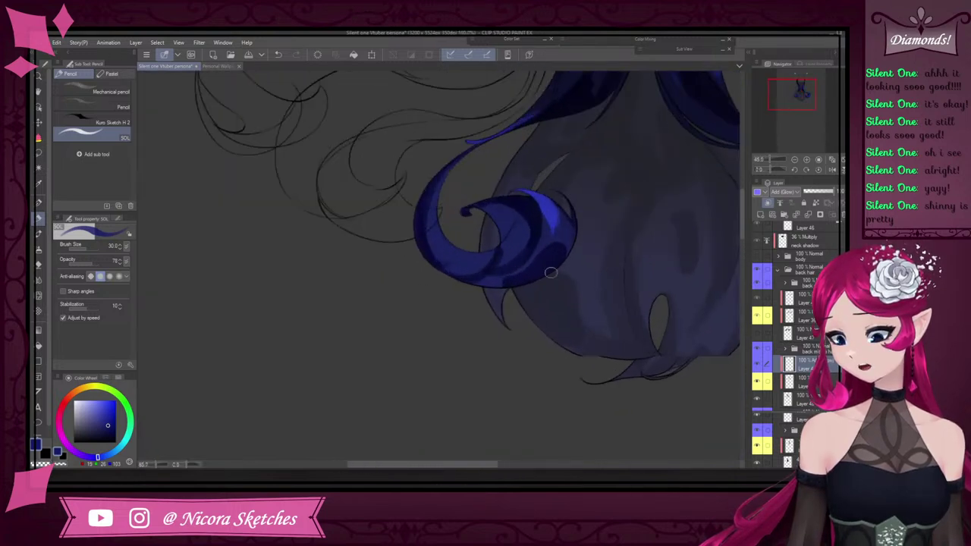
{"action": "left_click_drag", "start_coordinate": [537, 188], "coordinate": [471, 286]}
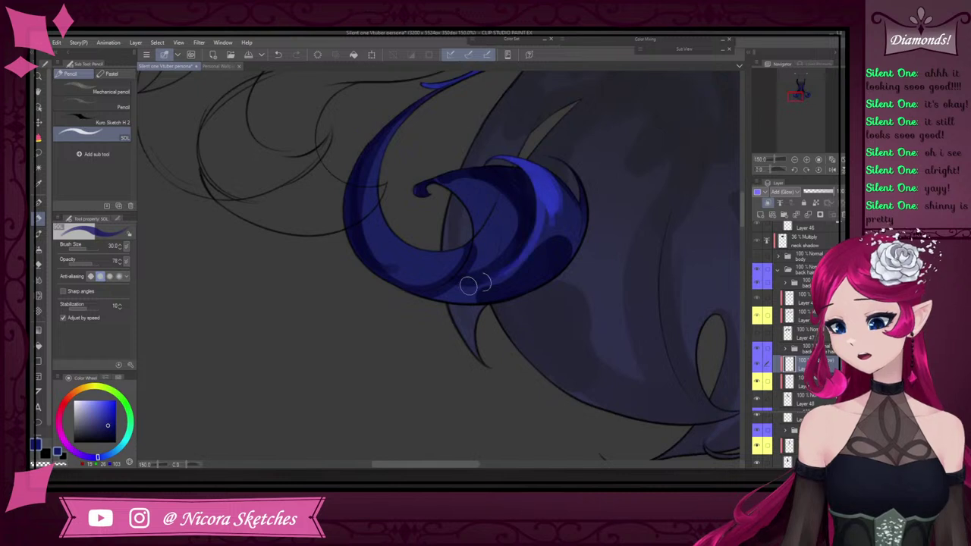
{"action": "scroll", "coordinate": [603, 145], "scroll_direction": "down", "scroll_amount": 4}
{"action": "scroll", "coordinate": [544, 266], "scroll_direction": "up", "scroll_amount": 4}
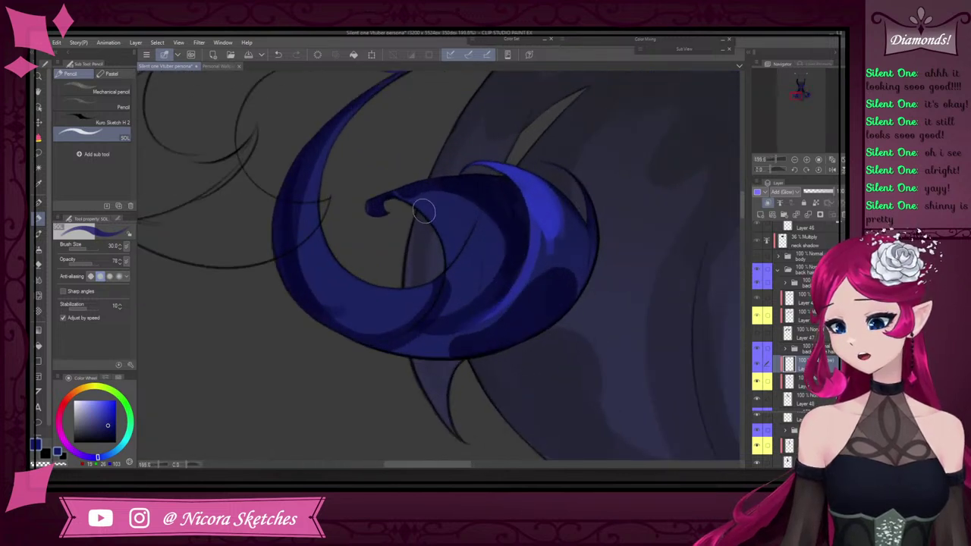
Paint glow highlights on the inner hook of the left curl and along its lower outer edge
{"action": "mouse_move", "coordinate": [410, 216]}
{"action": "left_mouse_down"}
{"action": "mouse_move", "coordinate": [445, 219]}
{"action": "mouse_move", "coordinate": [452, 212]}
{"action": "mouse_move", "coordinate": [439, 200]}
{"action": "mouse_move", "coordinate": [494, 225]}
{"action": "left_mouse_up"}
{"action": "scroll", "coordinate": [494, 225], "scroll_direction": "up", "scroll_amount": 1}
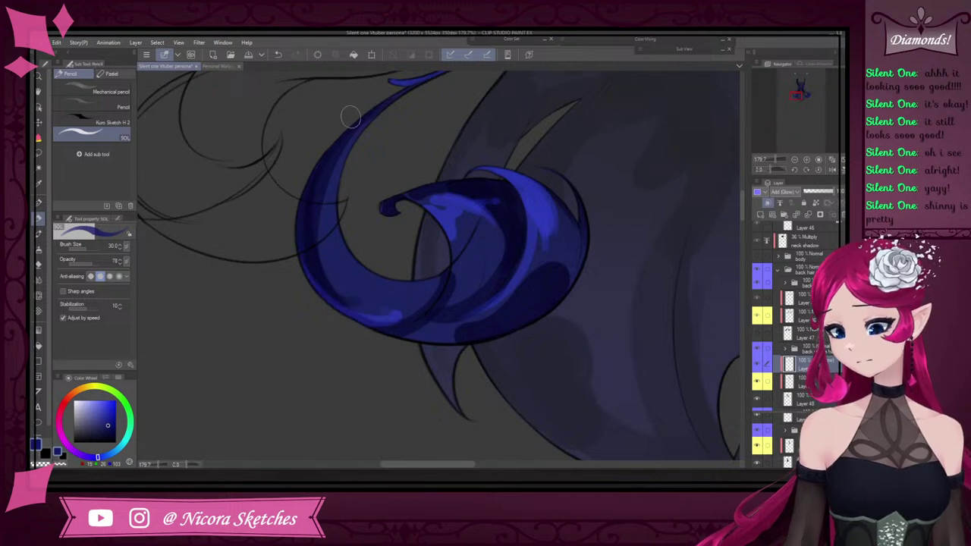
{"action": "mouse_move", "coordinate": [405, 322]}
{"action": "left_mouse_down"}
{"action": "mouse_move", "coordinate": [312, 269]}
{"action": "mouse_move", "coordinate": [305, 193]}
{"action": "left_mouse_up"}
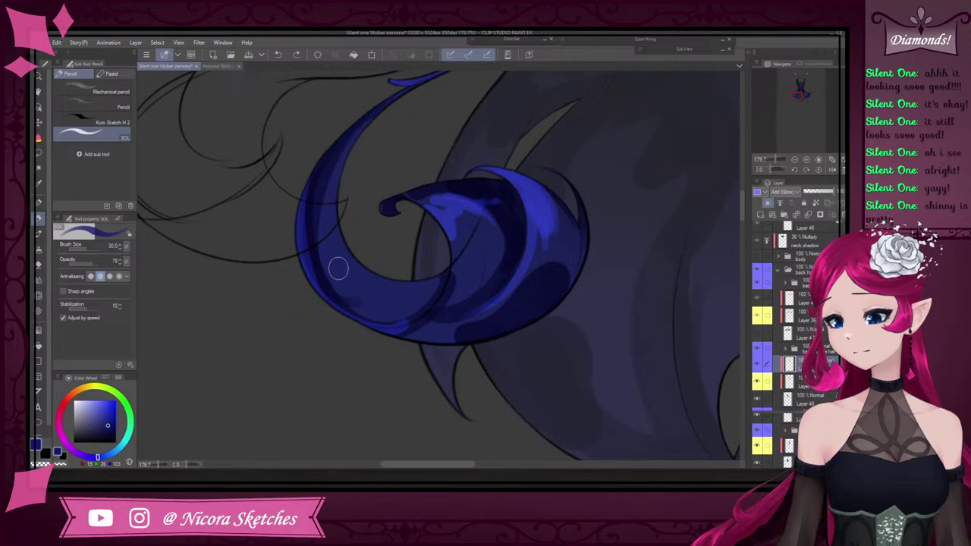
{"action": "scroll", "coordinate": [485, 217], "scroll_direction": "down", "scroll_amount": 5}
{"action": "scroll", "coordinate": [547, 169], "scroll_direction": "up", "scroll_amount": 4}
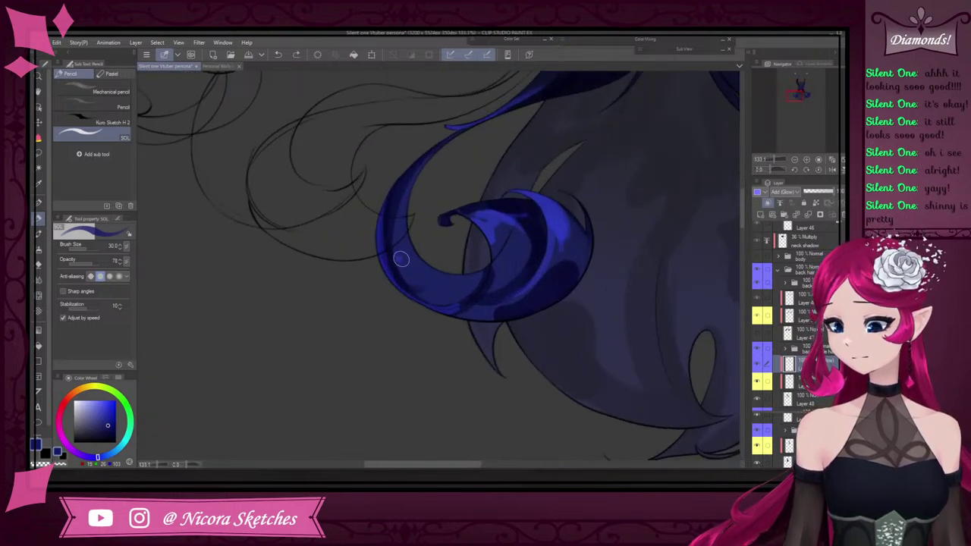
Add glow highlights to the inner tip of the right hair curl
{"action": "scroll", "coordinate": [409, 248], "scroll_direction": "down", "scroll_amount": 5}
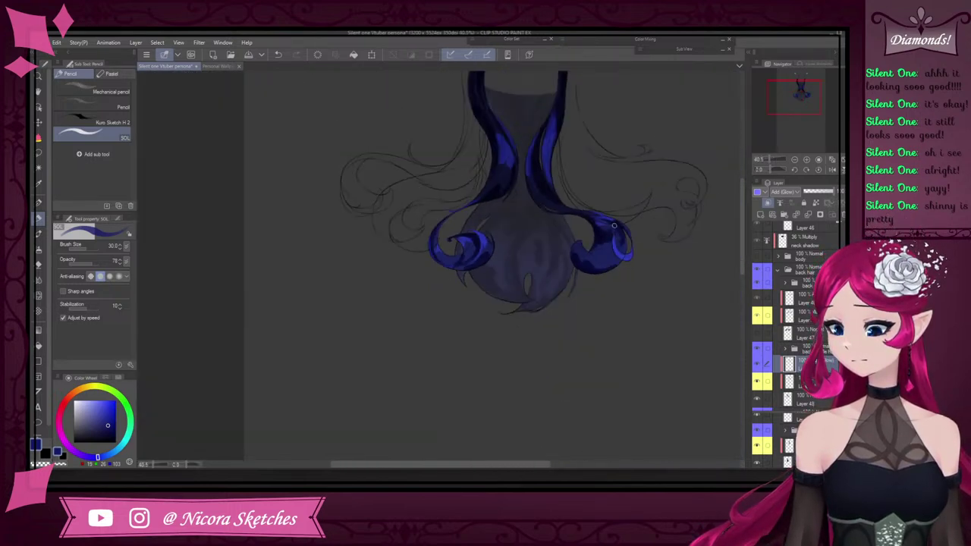
{"action": "scroll", "coordinate": [609, 245], "scroll_direction": "up", "scroll_amount": 4}
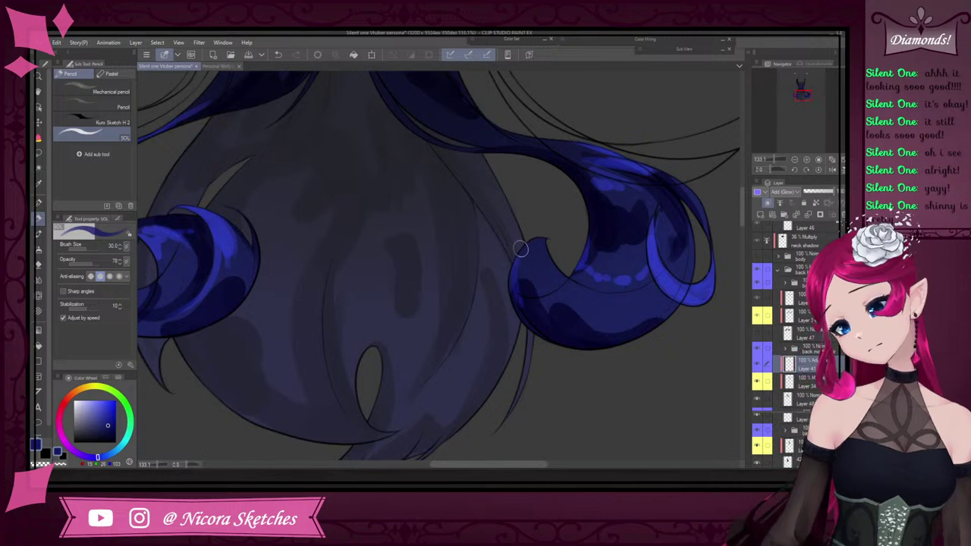
{"action": "left_click_drag", "start_coordinate": [544, 241], "coordinate": [558, 257]}
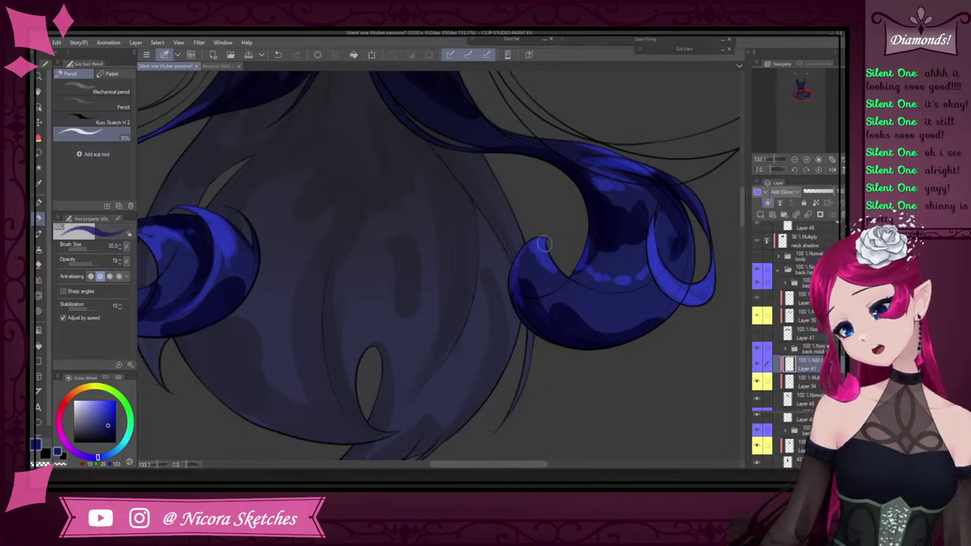
{"action": "scroll", "coordinate": [596, 245], "scroll_direction": "down", "scroll_amount": 4}
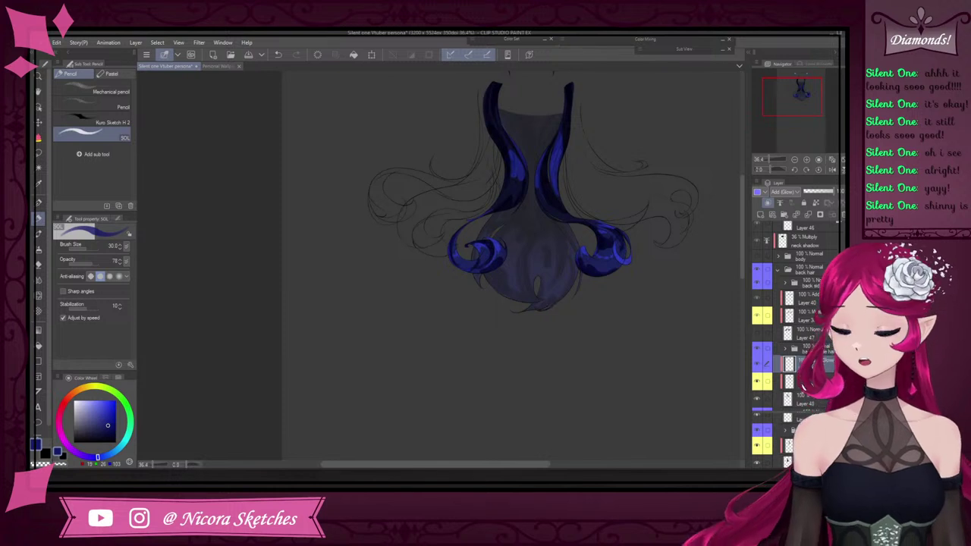
Raise the opacity of the rearmost back hair base layer from its dimmed state to 100%
{"action": "scroll", "coordinate": [794, 350], "scroll_direction": "down", "scroll_amount": 3}
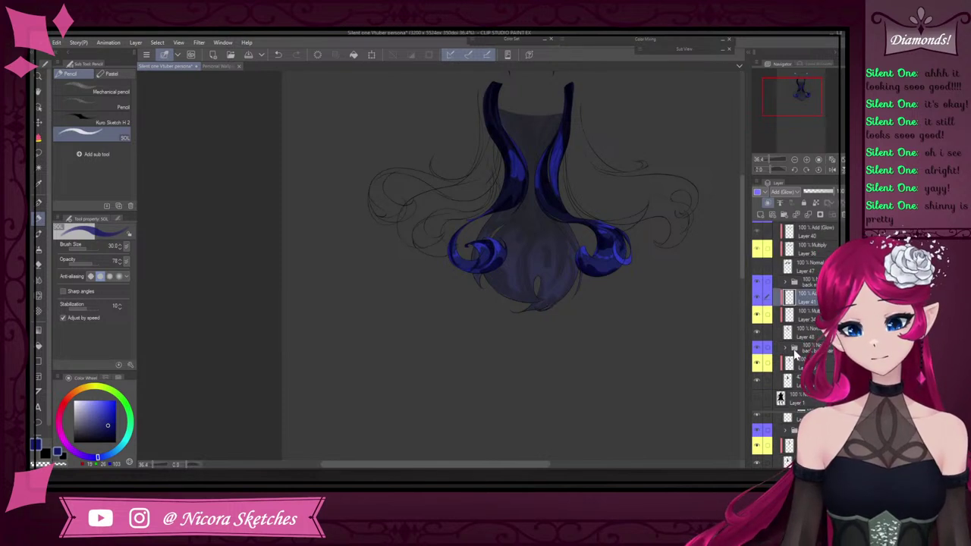
{"action": "left_click", "coordinate": [804, 337]}
{"action": "scroll", "coordinate": [797, 334], "scroll_direction": "down", "scroll_amount": 1}
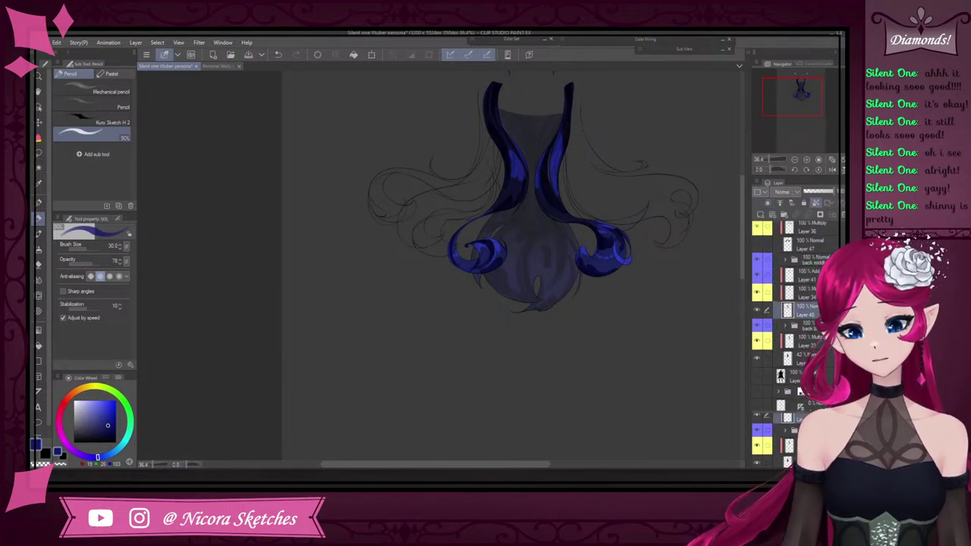
{"action": "left_click", "coordinate": [806, 358]}
{"action": "left_click_drag", "start_coordinate": [819, 192], "coordinate": [837, 192]}
Add a new layer above the back hair's Multiply shading, tag it yellow and set its blending to Add (Glow)
{"action": "left_click", "coordinate": [804, 342]}
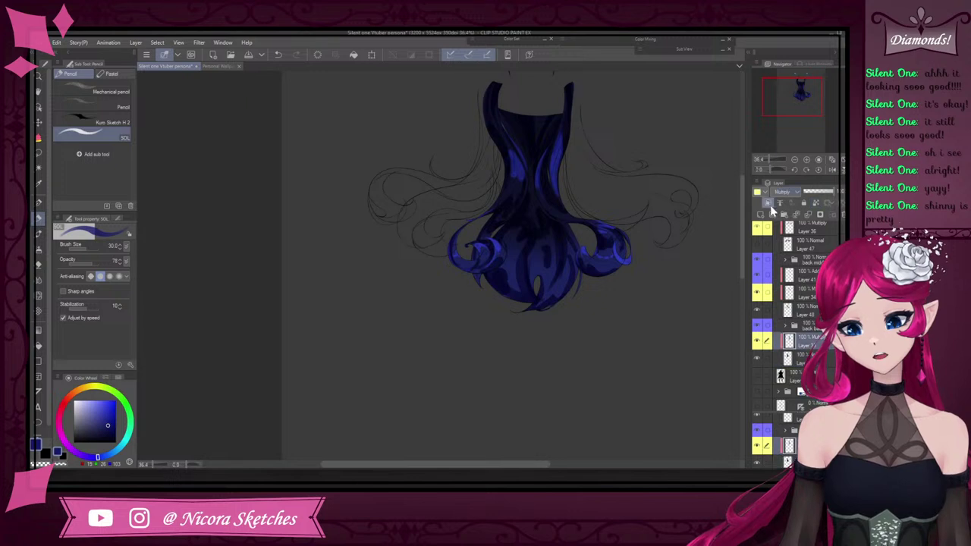
{"action": "left_click", "coordinate": [765, 191]}
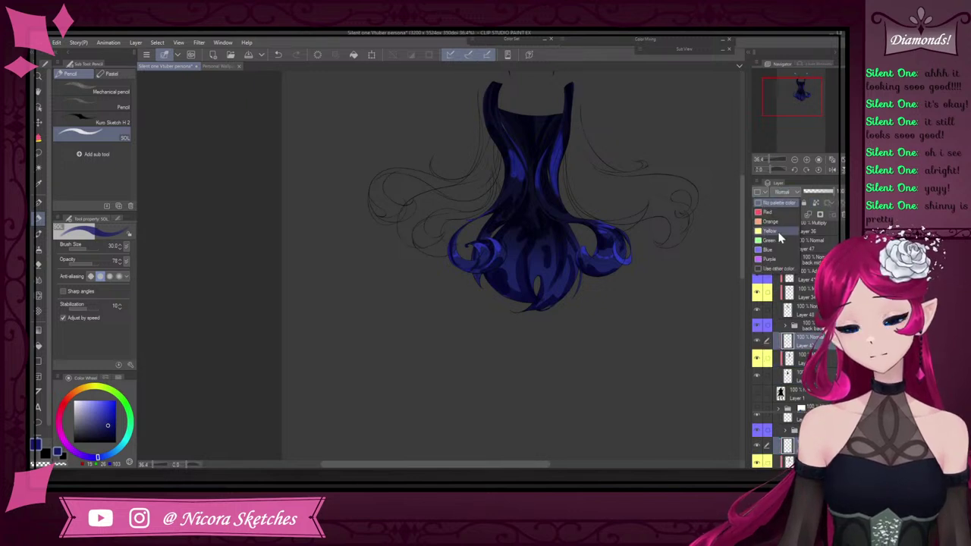
{"action": "left_click", "coordinate": [769, 230]}
{"action": "left_click", "coordinate": [788, 193]}
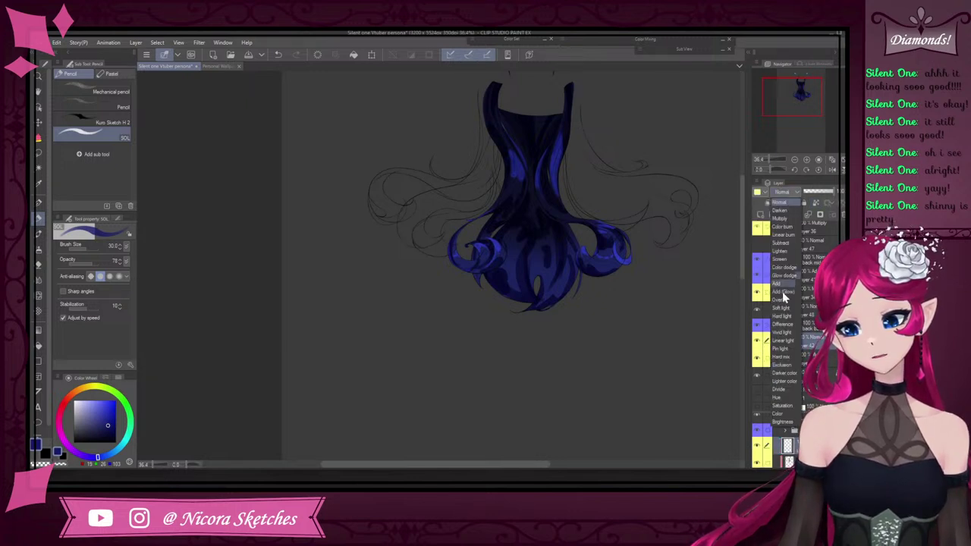
{"action": "left_click", "coordinate": [783, 292]}
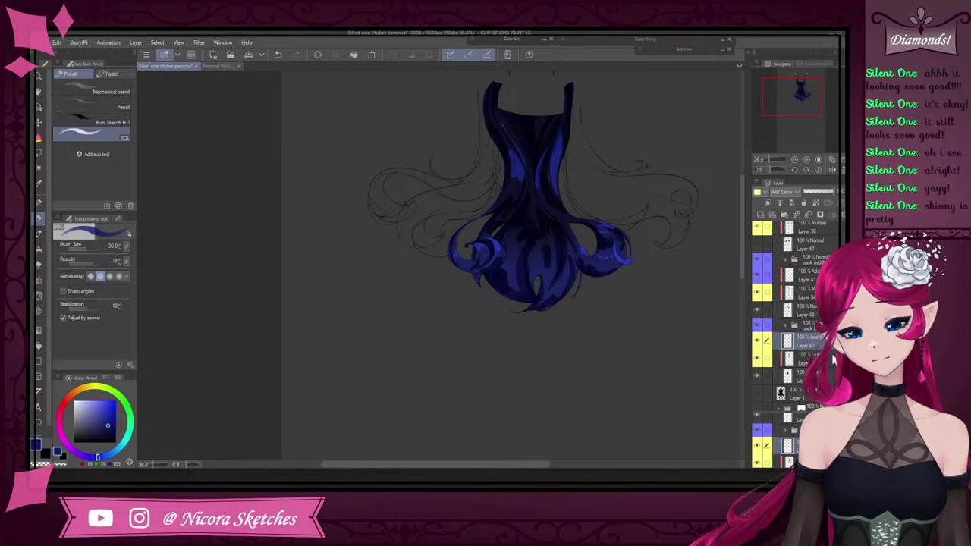
Clip the glow layer to the back hair, draw horizontal guide strokes across its waist and bulb, and hide the front curled strands
{"action": "scroll", "coordinate": [521, 129], "scroll_direction": "up", "scroll_amount": 3}
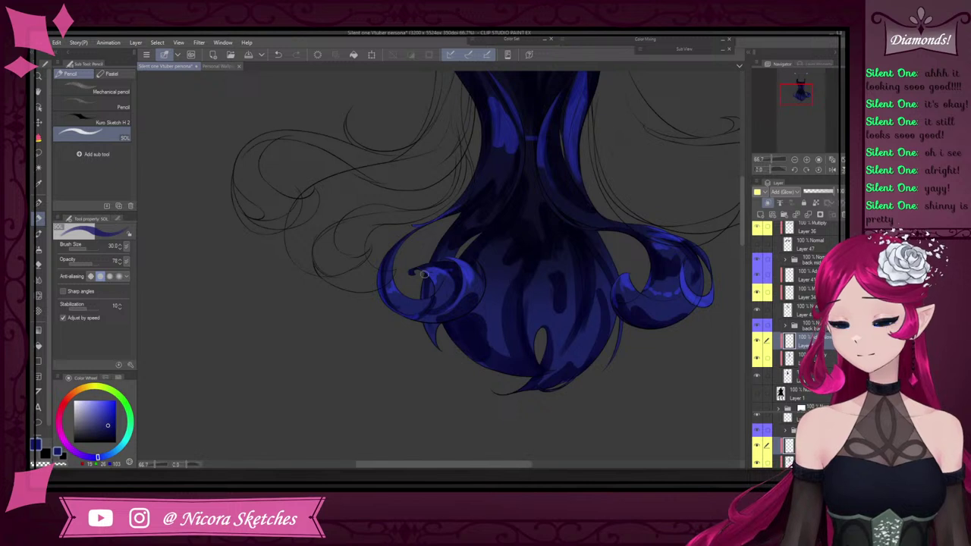
{"action": "left_click_drag", "start_coordinate": [486, 281], "coordinate": [611, 292]}
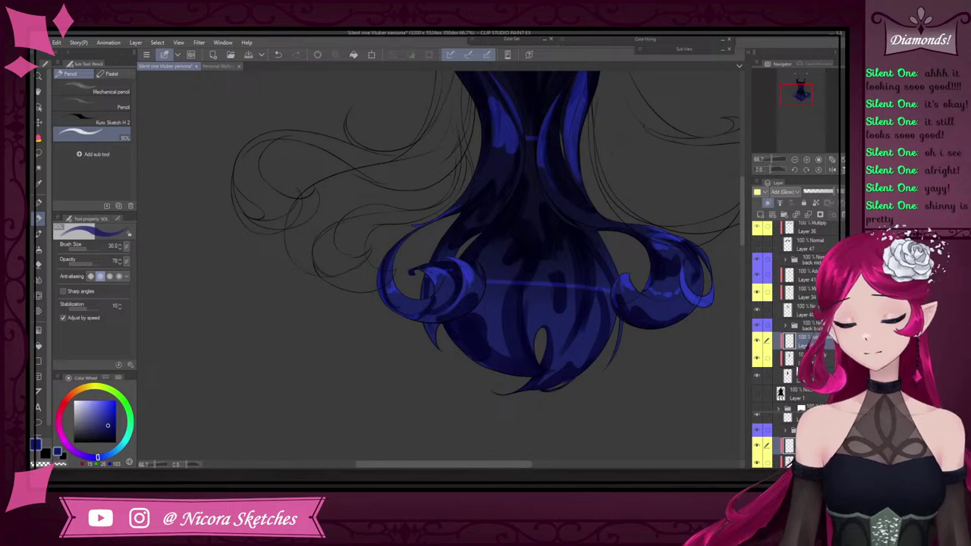
{"action": "left_click", "coordinate": [758, 310]}
{"action": "scroll", "coordinate": [603, 326], "scroll_direction": "down", "scroll_amount": 3}
{"action": "scroll", "coordinate": [557, 239], "scroll_direction": "up", "scroll_amount": 2}
Fade the guide line across the narrow waist of the hair with the Kneaded eraser at size 120
{"action": "key", "text": "e"}
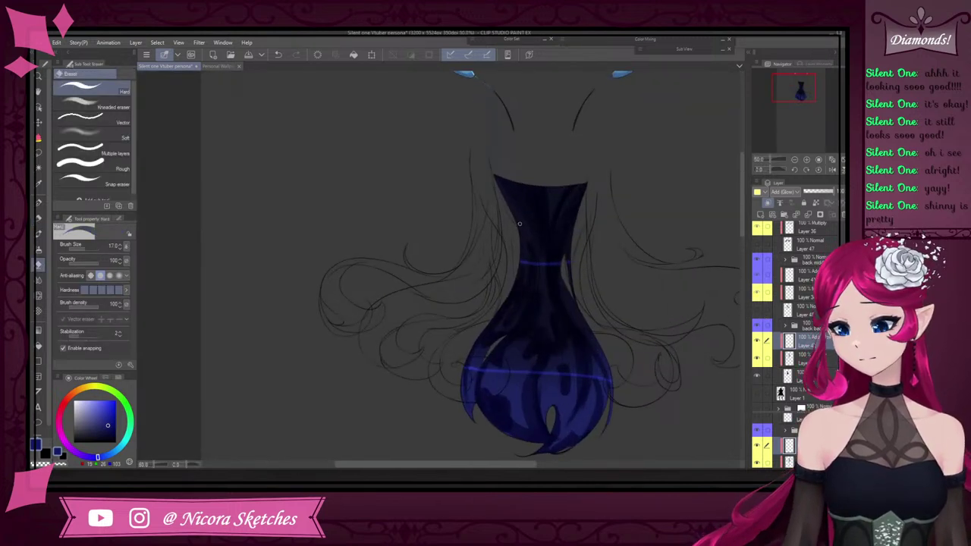
{"action": "left_click", "coordinate": [94, 106]}
{"action": "key", "text": "]"}
{"action": "left_click_drag", "start_coordinate": [518, 258], "coordinate": [582, 271]}
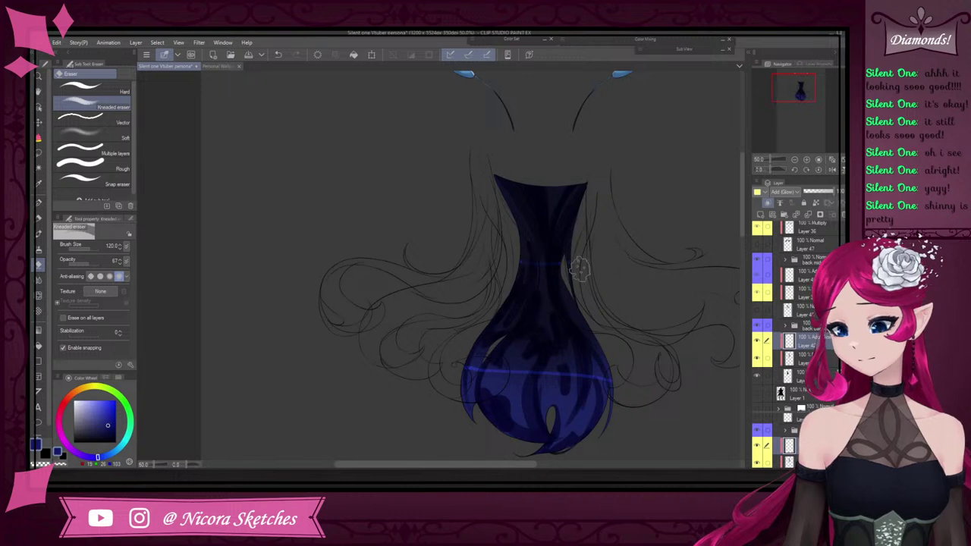
Paint glow highlights along both sides of the hair's narrow waist with the pencil at brush size 40
{"action": "left_click", "coordinate": [41, 218]}
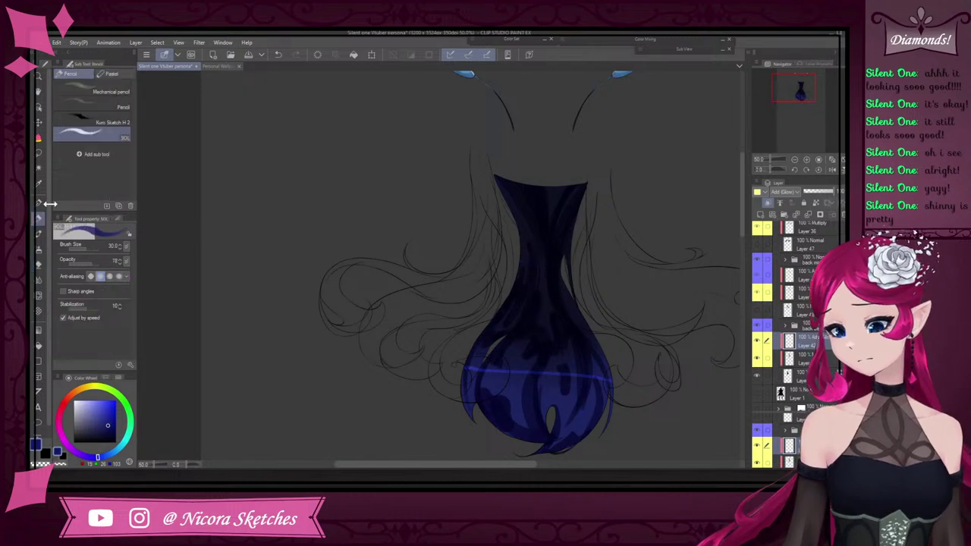
{"action": "scroll", "coordinate": [554, 258], "scroll_direction": "up", "scroll_amount": 3}
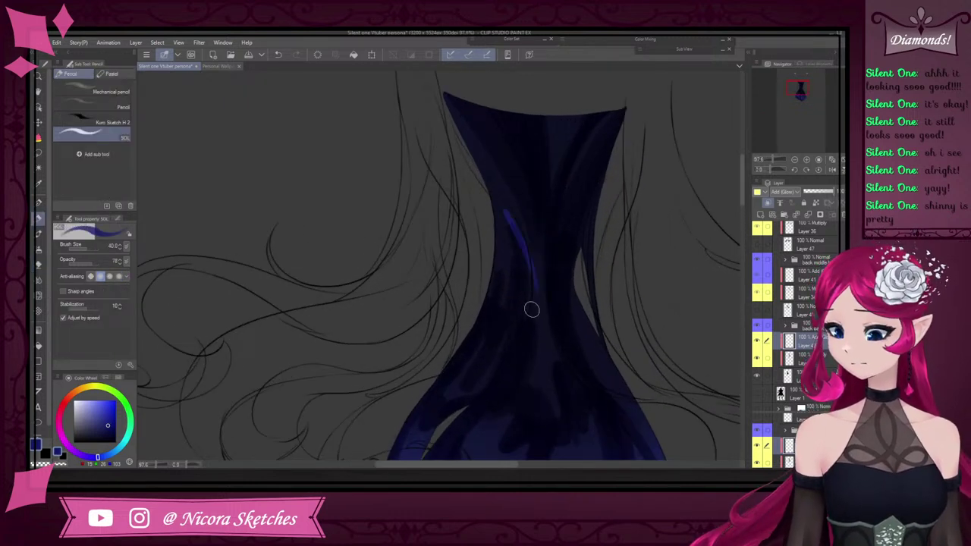
{"action": "left_click_drag", "start_coordinate": [503, 202], "coordinate": [525, 305]}
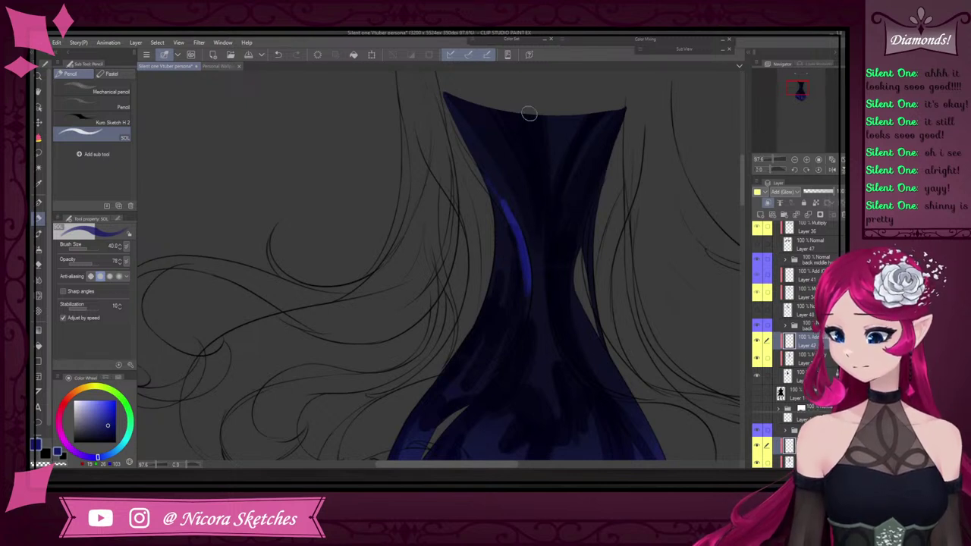
{"action": "mouse_move", "coordinate": [494, 186]}
{"action": "left_mouse_down"}
{"action": "mouse_move", "coordinate": [527, 266]}
{"action": "mouse_move", "coordinate": [467, 141]}
{"action": "left_mouse_up"}
{"action": "left_click_drag", "start_coordinate": [501, 215], "coordinate": [486, 309]}
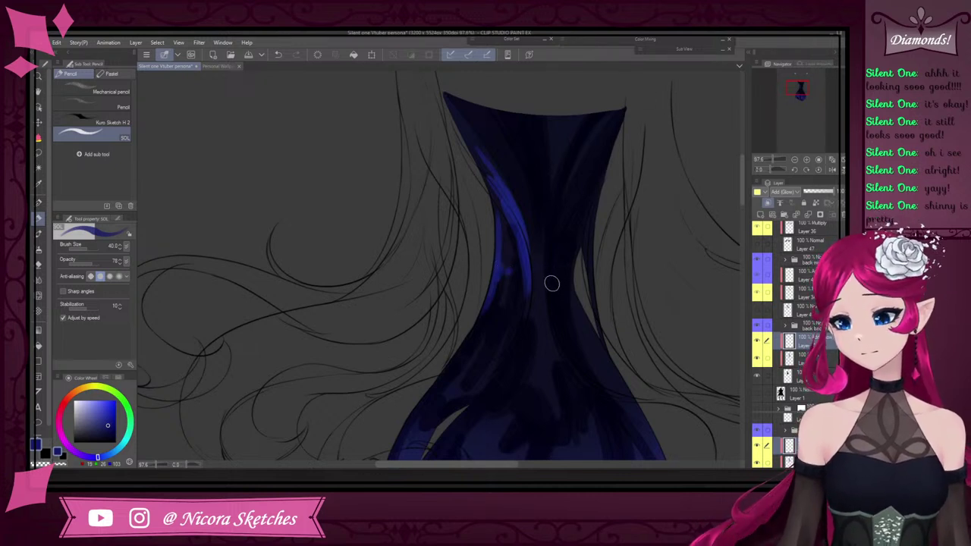
{"action": "mouse_move", "coordinate": [580, 193]}
{"action": "left_mouse_down"}
{"action": "mouse_move", "coordinate": [560, 295]}
{"action": "mouse_move", "coordinate": [564, 278]}
{"action": "mouse_move", "coordinate": [576, 302]}
{"action": "mouse_move", "coordinate": [579, 247]}
{"action": "mouse_move", "coordinate": [601, 200]}
{"action": "left_mouse_up"}
Fade the guide line across the lower bulb of the back hair with the Kneaded eraser
{"action": "scroll", "coordinate": [553, 258], "scroll_direction": "down", "scroll_amount": 4}
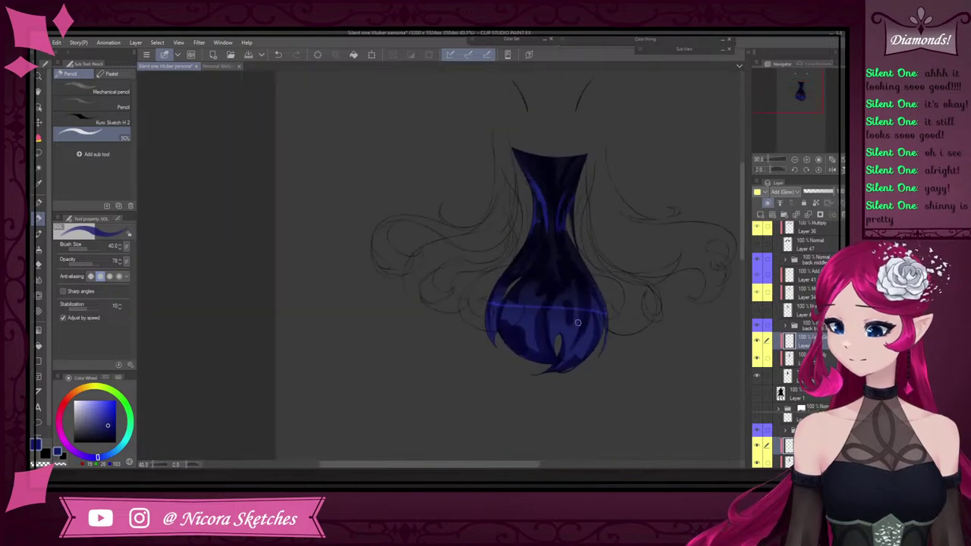
{"action": "scroll", "coordinate": [558, 322], "scroll_direction": "up", "scroll_amount": 4}
{"action": "key", "text": "e"}
{"action": "left_click_drag", "start_coordinate": [340, 281], "coordinate": [673, 331]}
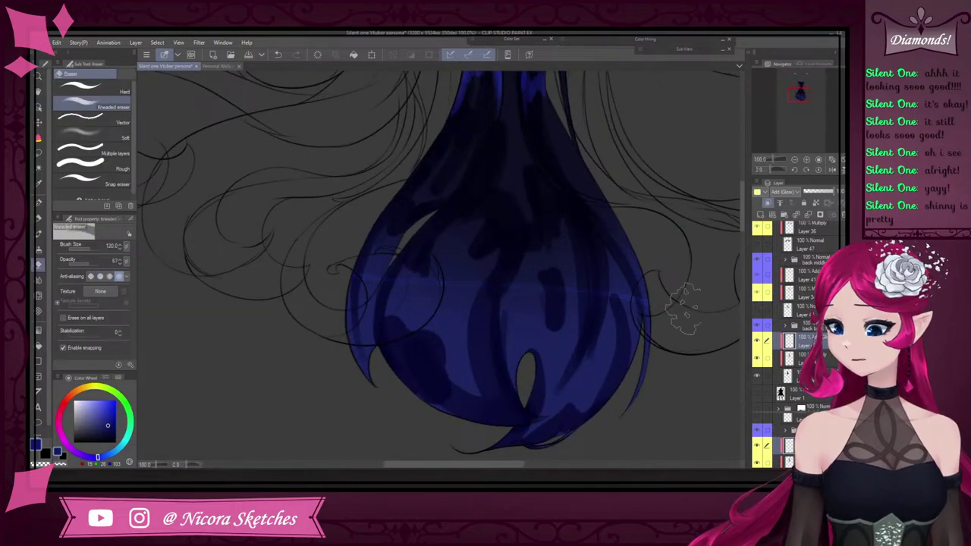
Paint glow highlights on the bulb's left strands, on both sides of the slit, using the pencil at brush size 40
{"action": "left_click", "coordinate": [40, 216]}
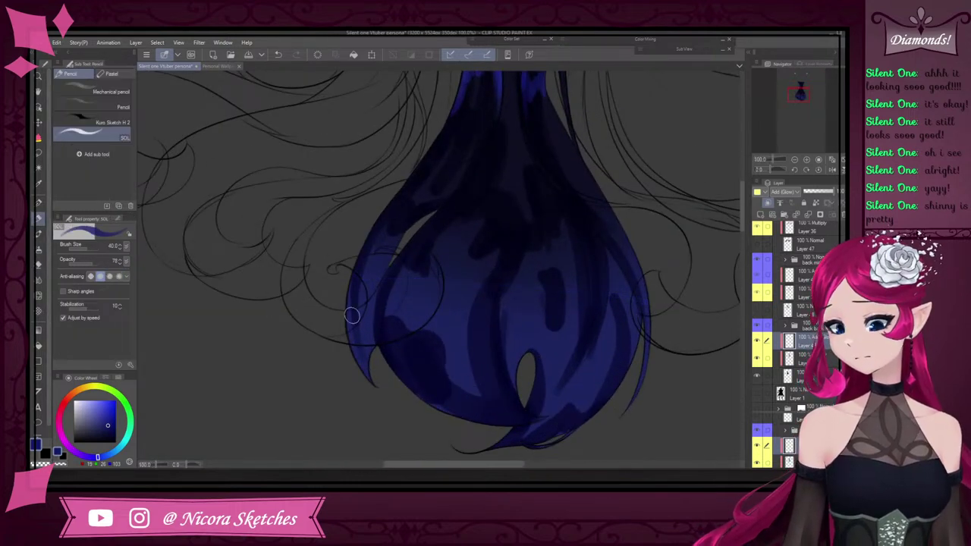
{"action": "mouse_move", "coordinate": [351, 319]}
{"action": "left_mouse_down"}
{"action": "mouse_move", "coordinate": [373, 240]}
{"action": "mouse_move", "coordinate": [349, 343]}
{"action": "left_mouse_up"}
{"action": "key", "text": "ctrl+z"}
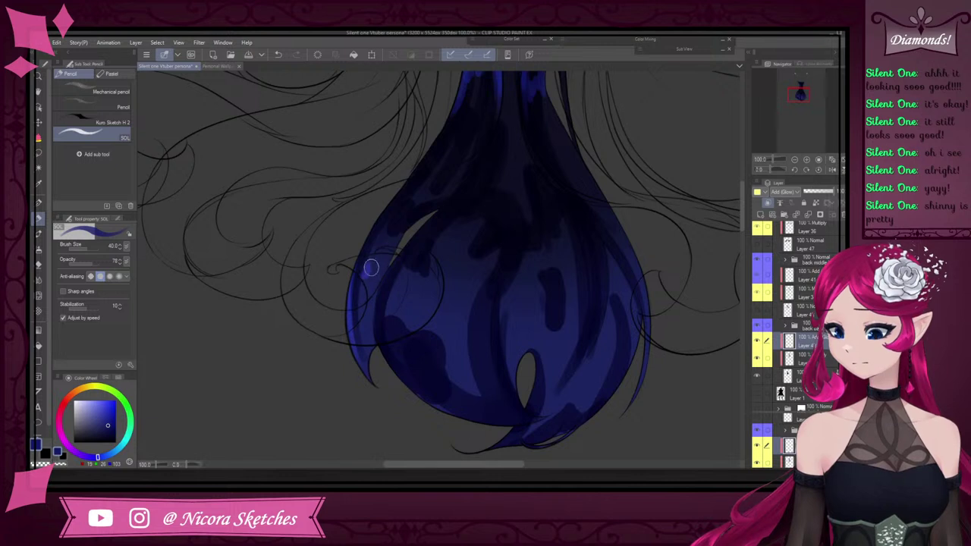
{"action": "left_click_drag", "start_coordinate": [371, 267], "coordinate": [375, 275]}
{"action": "left_click_drag", "start_coordinate": [425, 214], "coordinate": [381, 293]}
{"action": "left_click_drag", "start_coordinate": [411, 221], "coordinate": [400, 248]}
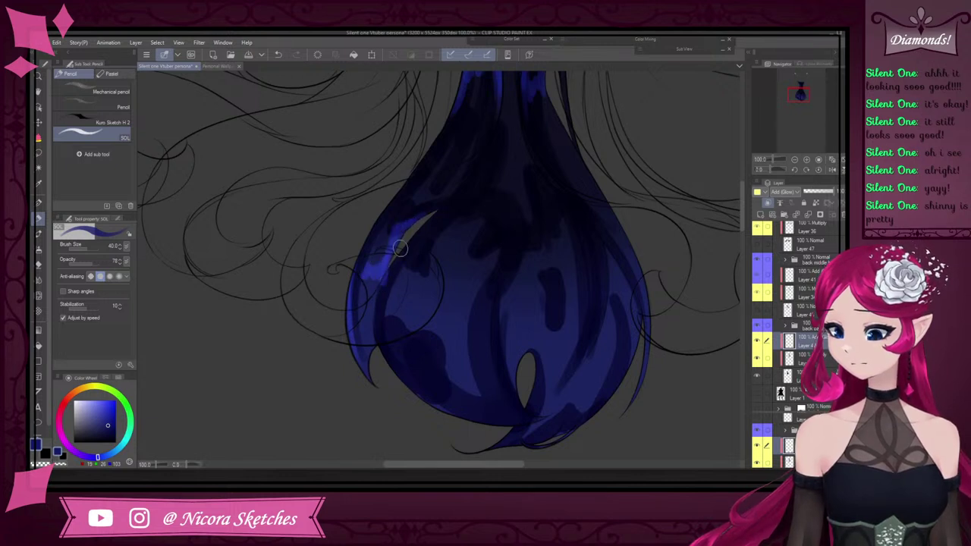
{"action": "left_click_drag", "start_coordinate": [404, 291], "coordinate": [426, 261]}
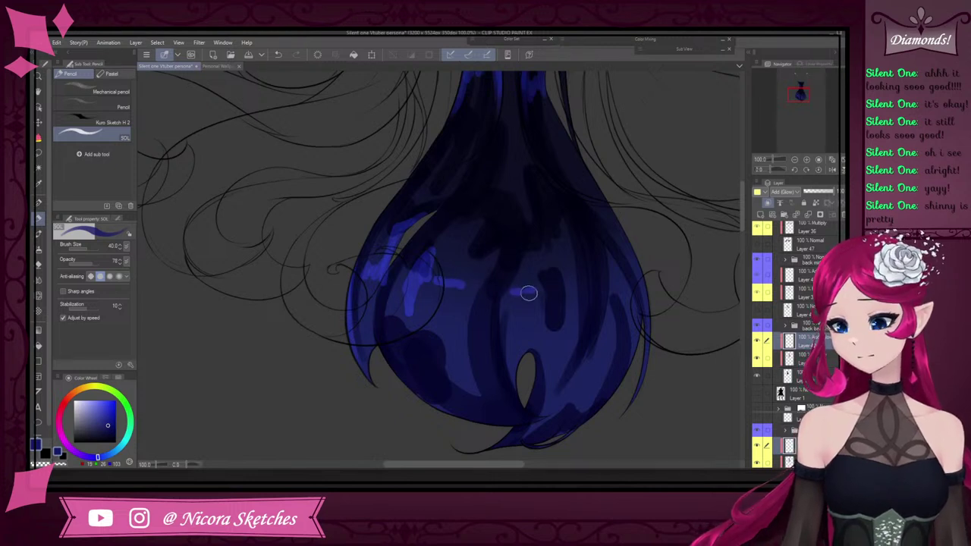
Paint short glow highlights along the guide on the bulb's middle strands, undoing unwanted strokes
{"action": "mouse_move", "coordinate": [529, 293]}
{"action": "left_mouse_down"}
{"action": "mouse_move", "coordinate": [539, 271]}
{"action": "mouse_move", "coordinate": [543, 285]}
{"action": "mouse_move", "coordinate": [565, 281]}
{"action": "mouse_move", "coordinate": [571, 257]}
{"action": "mouse_move", "coordinate": [580, 308]}
{"action": "left_mouse_up"}
{"action": "key", "text": "ctrl+z"}
{"action": "key", "text": "ctrl+z"}
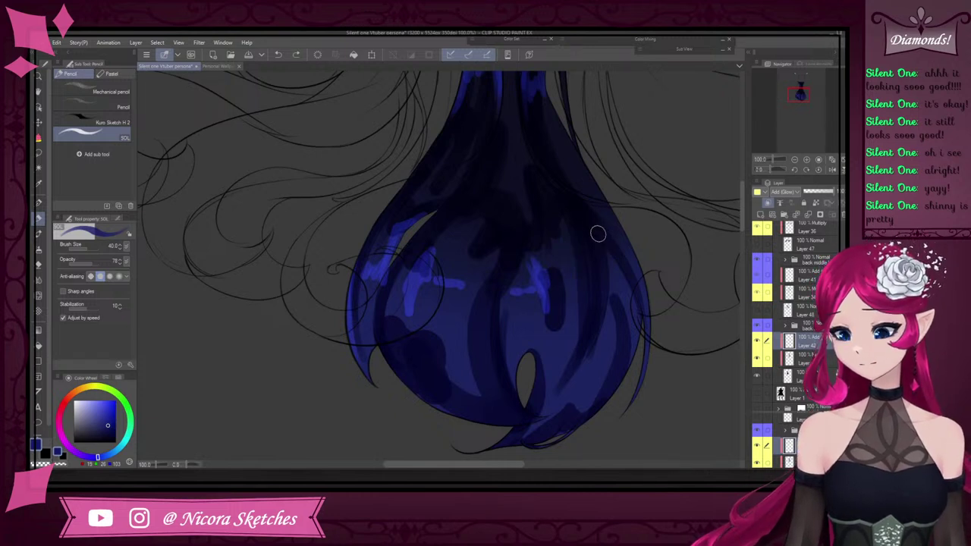
{"action": "left_click_drag", "start_coordinate": [568, 257], "coordinate": [574, 304]}
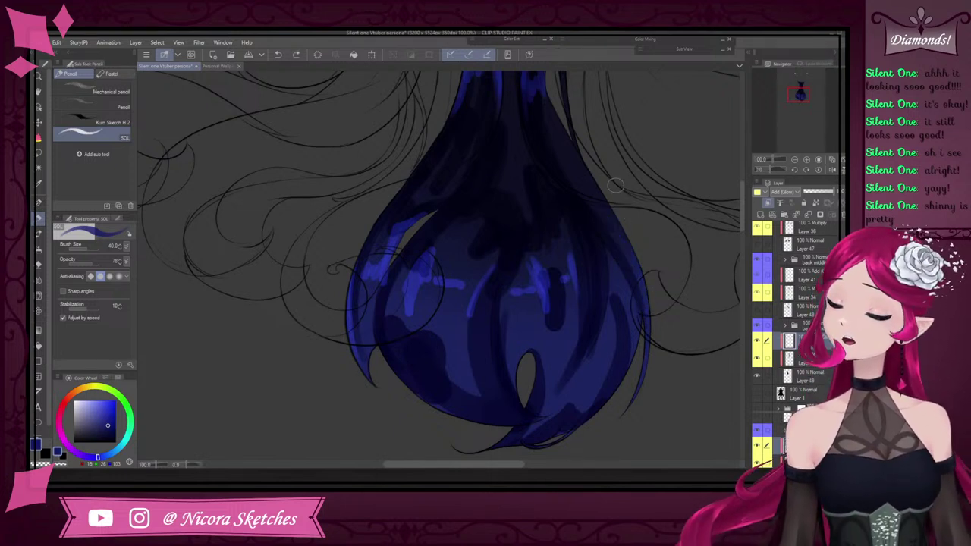
{"action": "key", "text": "ctrl+z"}
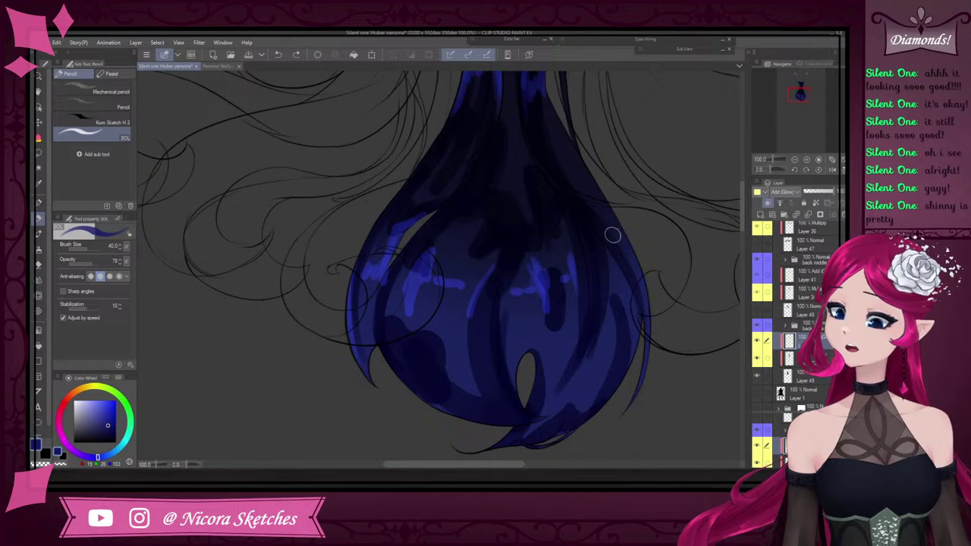
Paint a tapered glow highlight along the right outer edge of the hair bulb, redoing the stroke near its upper end
{"action": "left_click_drag", "start_coordinate": [595, 206], "coordinate": [652, 330]}
{"action": "left_click_drag", "start_coordinate": [599, 206], "coordinate": [645, 258]}
{"action": "key", "text": "ctrl+z"}
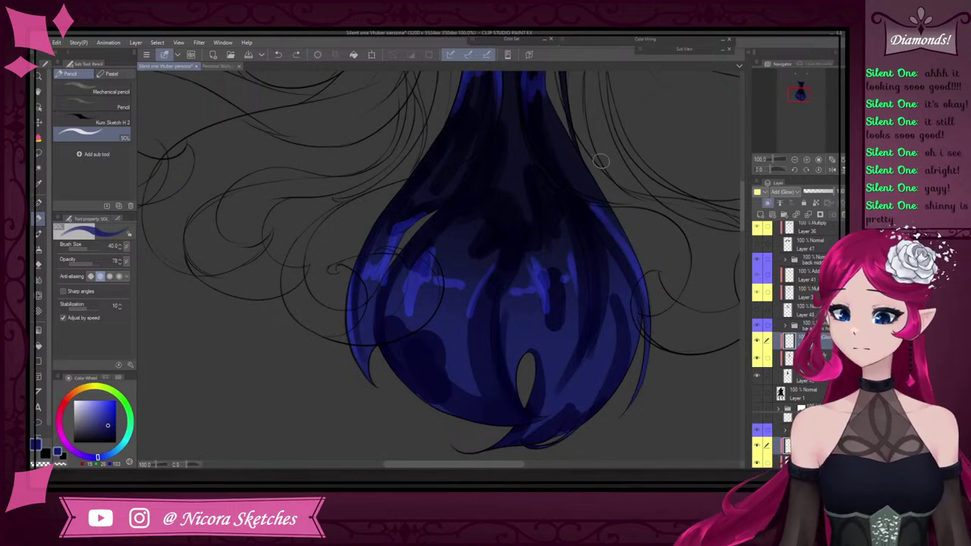
{"action": "left_click_drag", "start_coordinate": [597, 210], "coordinate": [628, 247]}
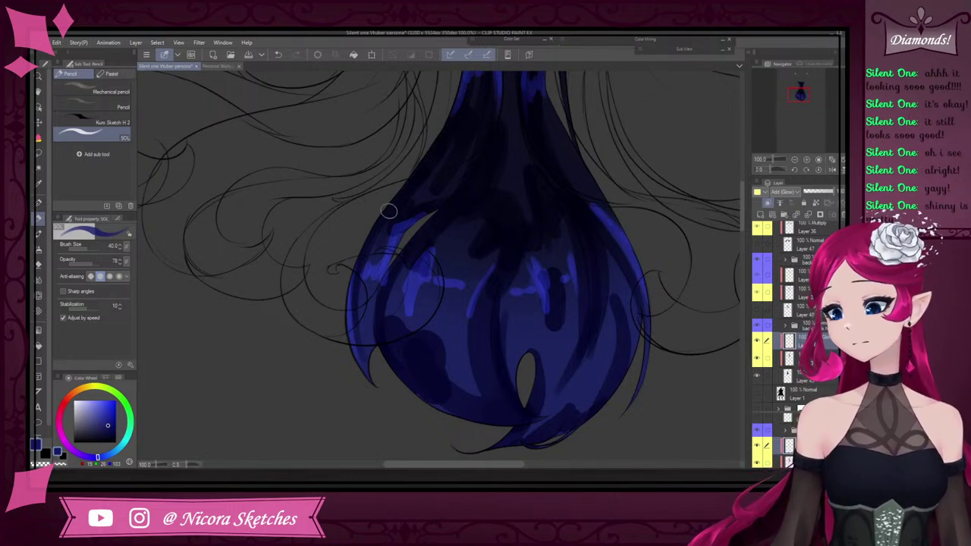
Add short glow highlight strokes to the bulb's left edge, middle strands and right-hand strand with the pencil at brush size 40
{"action": "mouse_move", "coordinate": [388, 211]}
{"action": "left_mouse_down"}
{"action": "mouse_move", "coordinate": [364, 245]}
{"action": "mouse_move", "coordinate": [393, 344]}
{"action": "left_mouse_up"}
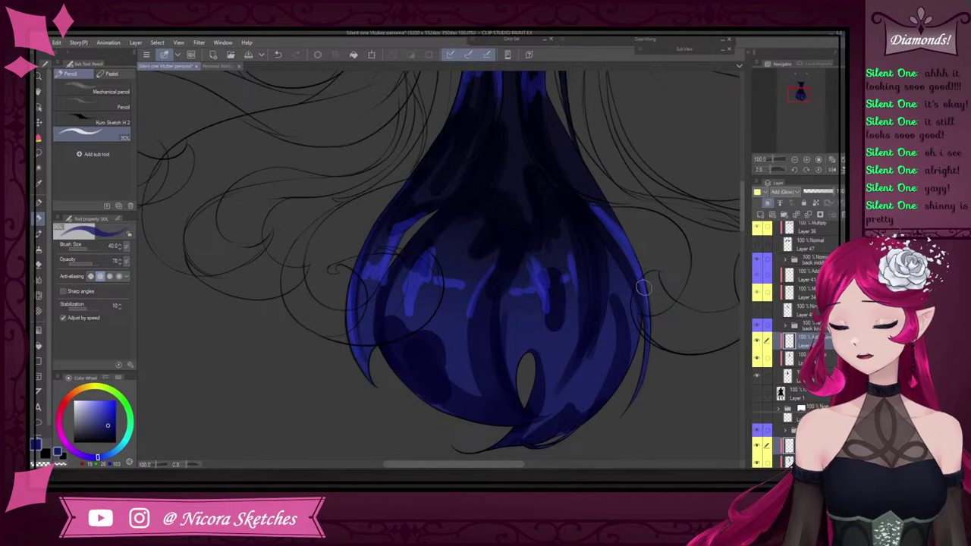
{"action": "left_click_drag", "start_coordinate": [486, 270], "coordinate": [470, 302]}
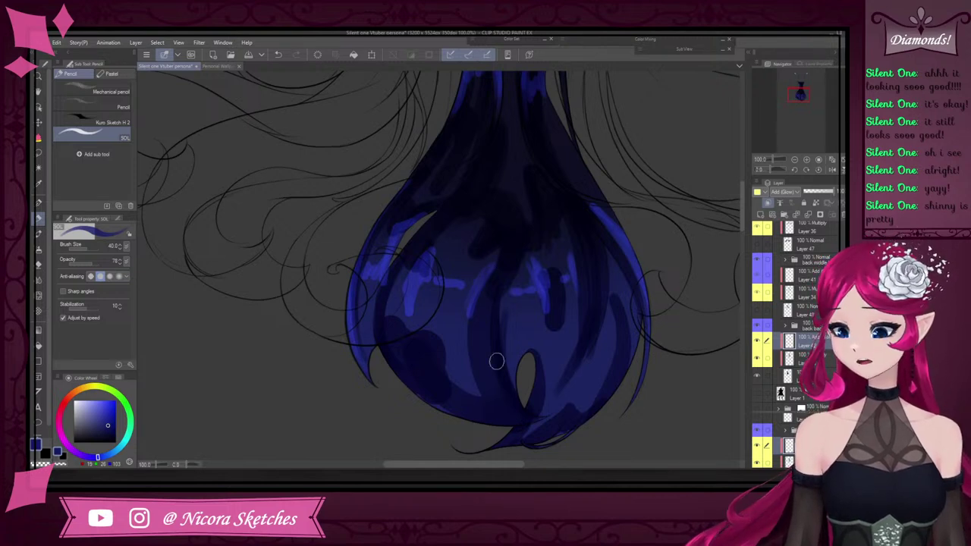
{"action": "scroll", "coordinate": [535, 275], "scroll_direction": "down", "scroll_amount": 5}
{"action": "scroll", "coordinate": [536, 275], "scroll_direction": "up", "scroll_amount": 6}
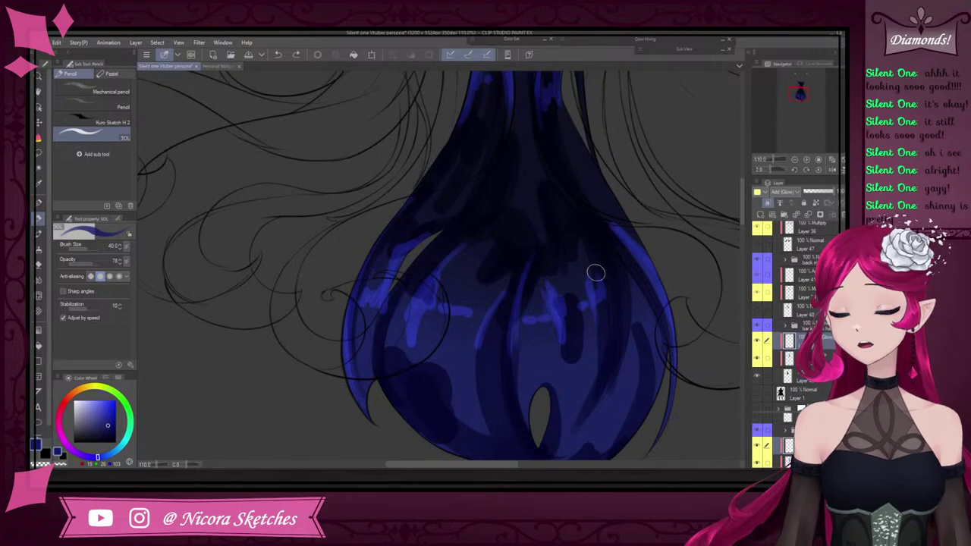
{"action": "left_click_drag", "start_coordinate": [603, 288], "coordinate": [593, 261]}
{"action": "scroll", "coordinate": [616, 294], "scroll_direction": "down", "scroll_amount": 3}
{"action": "scroll", "coordinate": [616, 288], "scroll_direction": "up", "scroll_amount": 2}
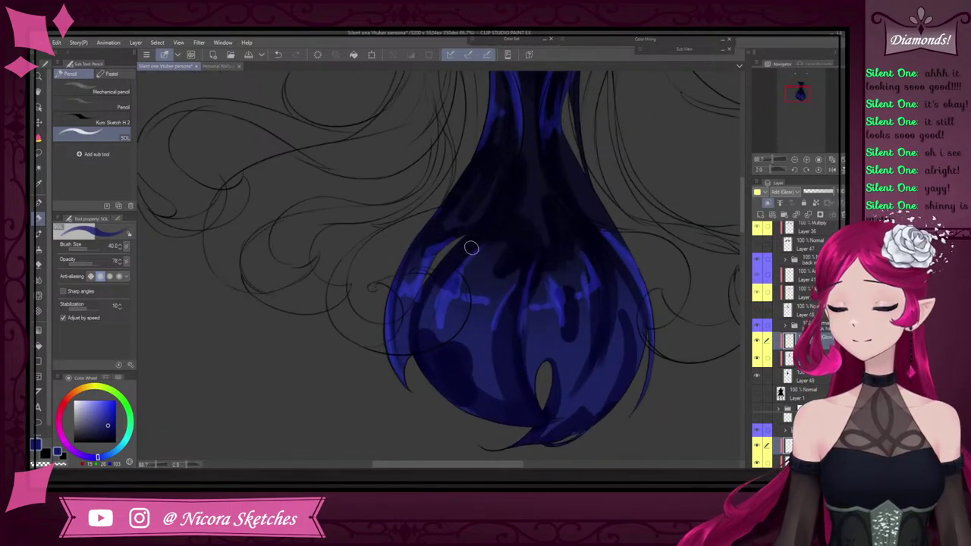
Reshape the bulb's glow highlights with Liquify, varying the brush size between 400 and 150
{"action": "left_click", "coordinate": [38, 296]}
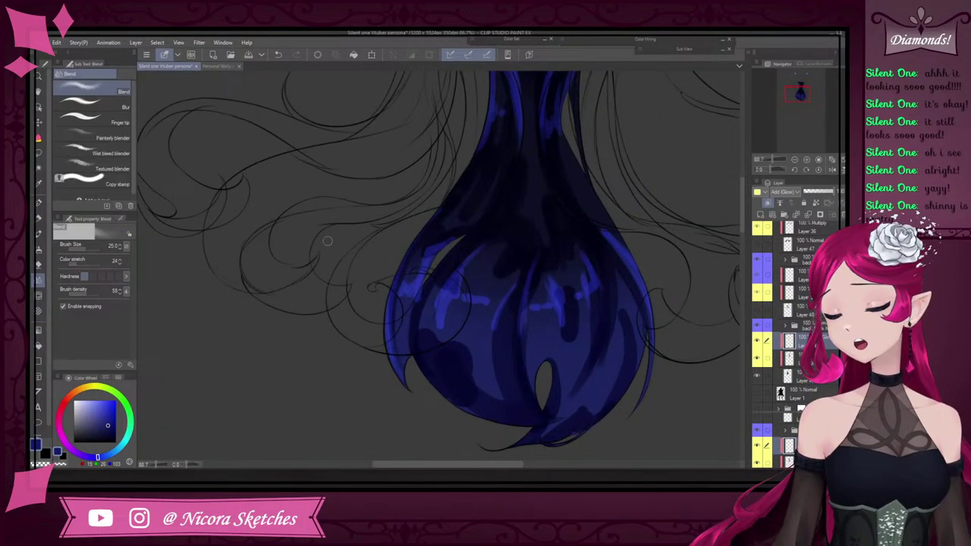
{"action": "left_click", "coordinate": [38, 296]}
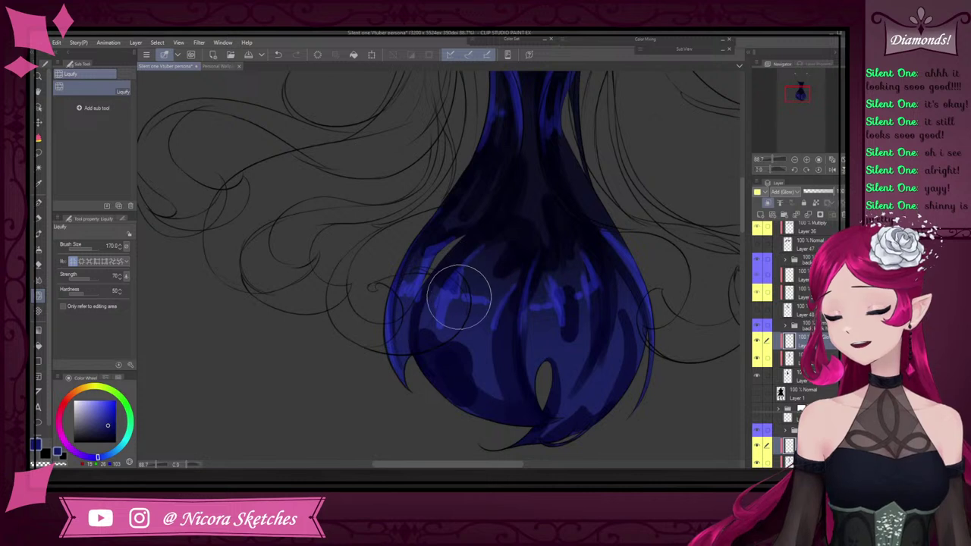
{"action": "key", "text": "bracketright"}
{"action": "key", "text": "bracketright"}
{"action": "key", "text": "bracketright"}
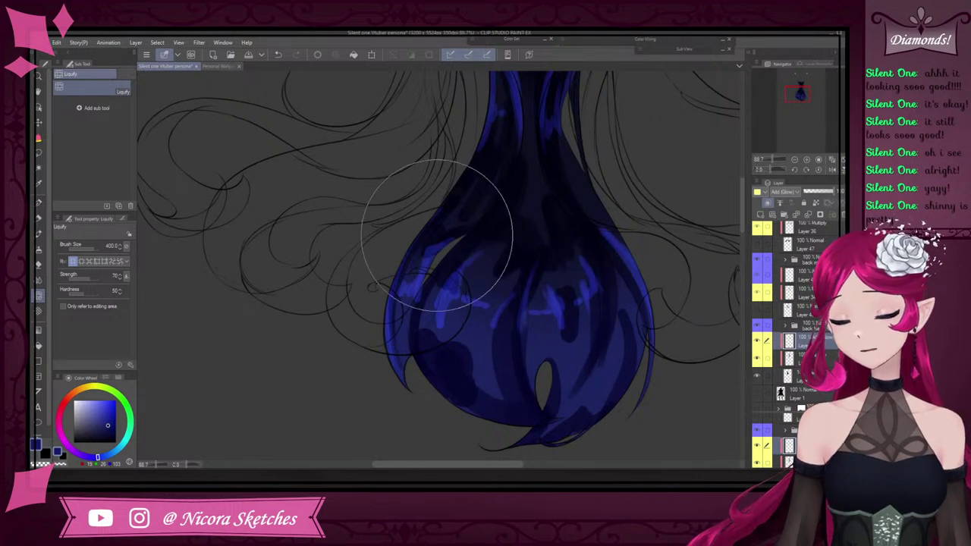
{"action": "key", "text": "bracketleft"}
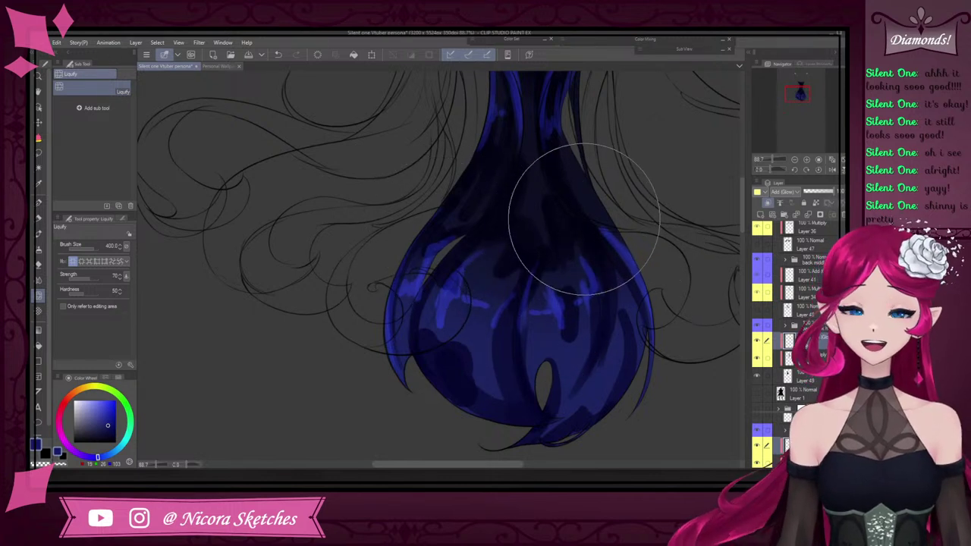
{"action": "key", "text": "bracketleft"}
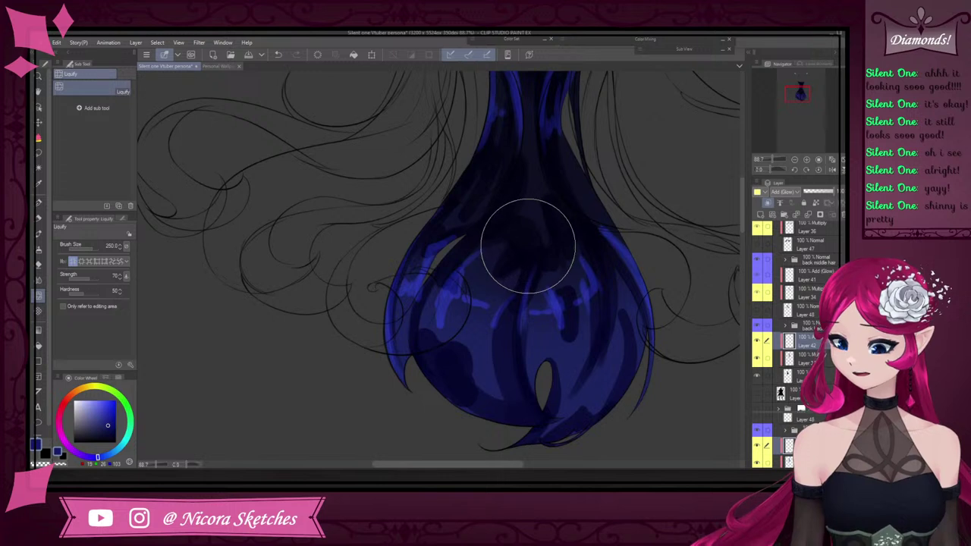
{"action": "key", "text": "bracketleft"}
{"action": "key", "text": "bracketleft"}
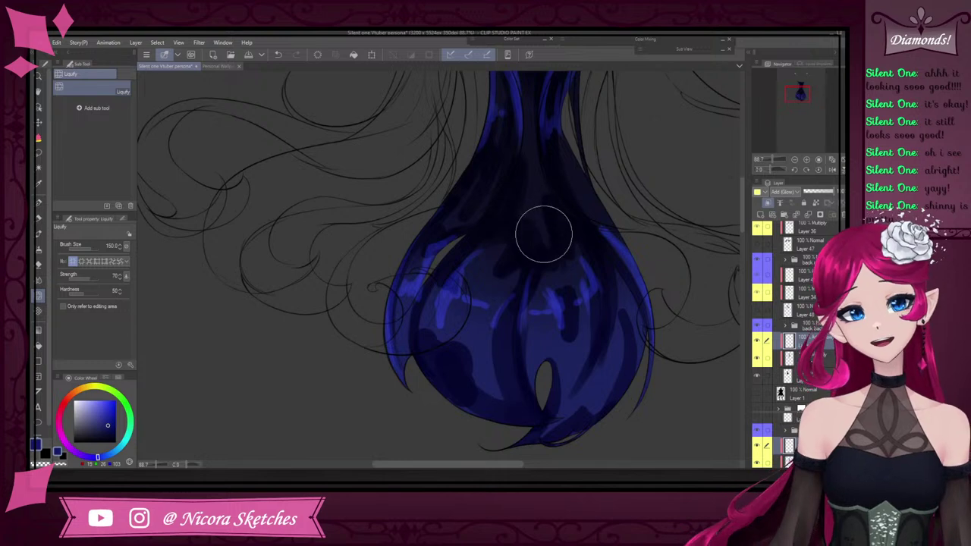
{"action": "scroll", "coordinate": [537, 255], "scroll_direction": "down", "scroll_amount": 5}
{"action": "scroll", "coordinate": [544, 221], "scroll_direction": "up", "scroll_amount": 5}
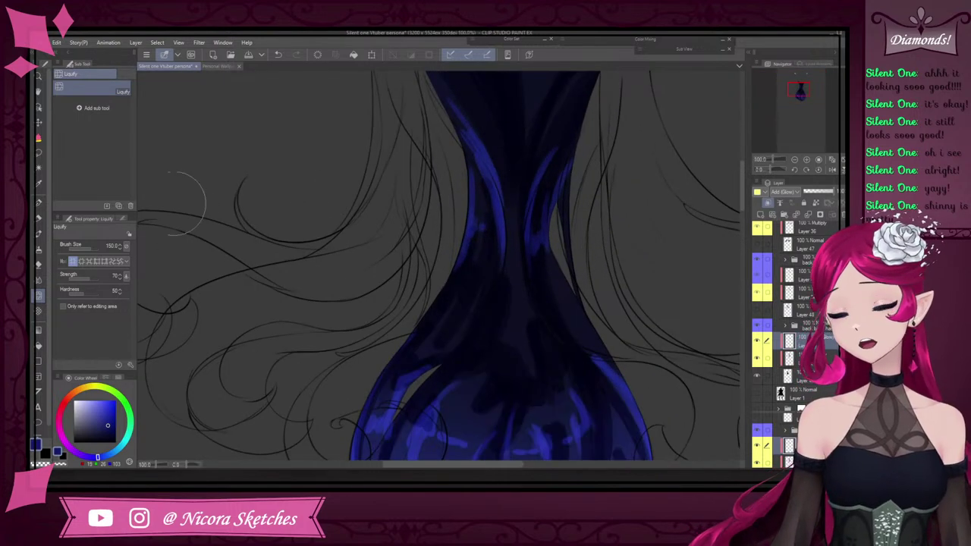
Paint glow highlights with the pencil on the flaring strands above the bulb, on both sides, redoing the first right-hand stroke
{"action": "key", "text": "p"}
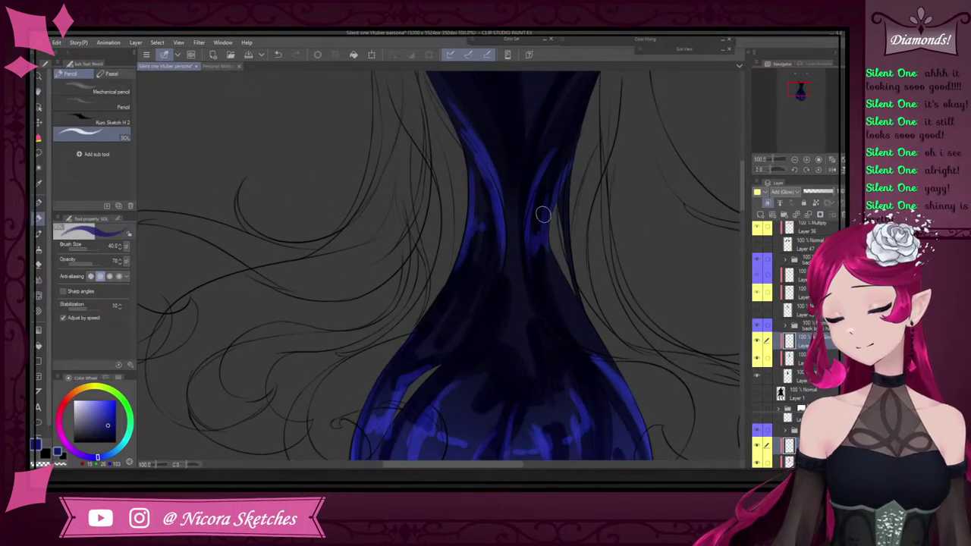
{"action": "scroll", "coordinate": [582, 154], "scroll_direction": "down", "scroll_amount": 4}
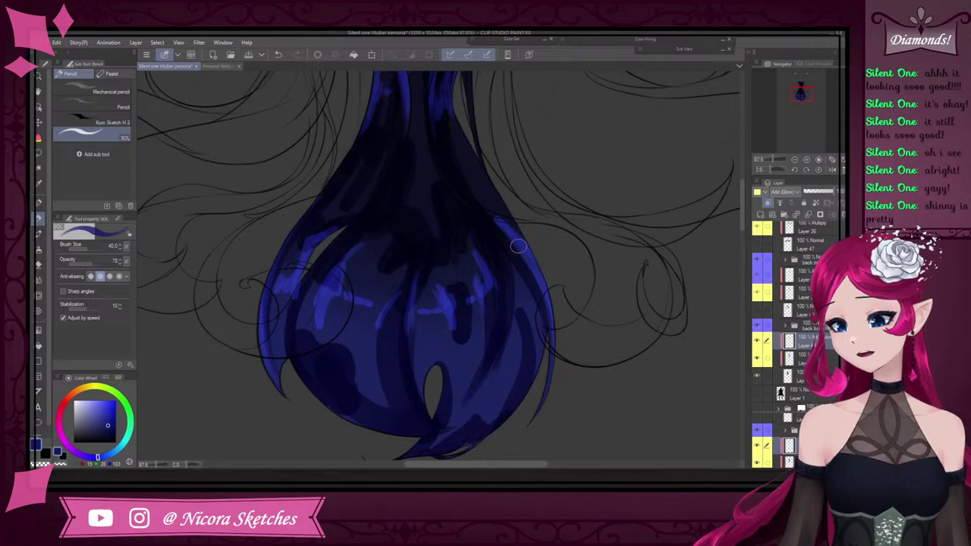
{"action": "left_click_drag", "start_coordinate": [508, 238], "coordinate": [460, 157]}
{"action": "key", "text": "ctrl+z"}
{"action": "scroll", "coordinate": [406, 166], "scroll_direction": "down", "scroll_amount": 5}
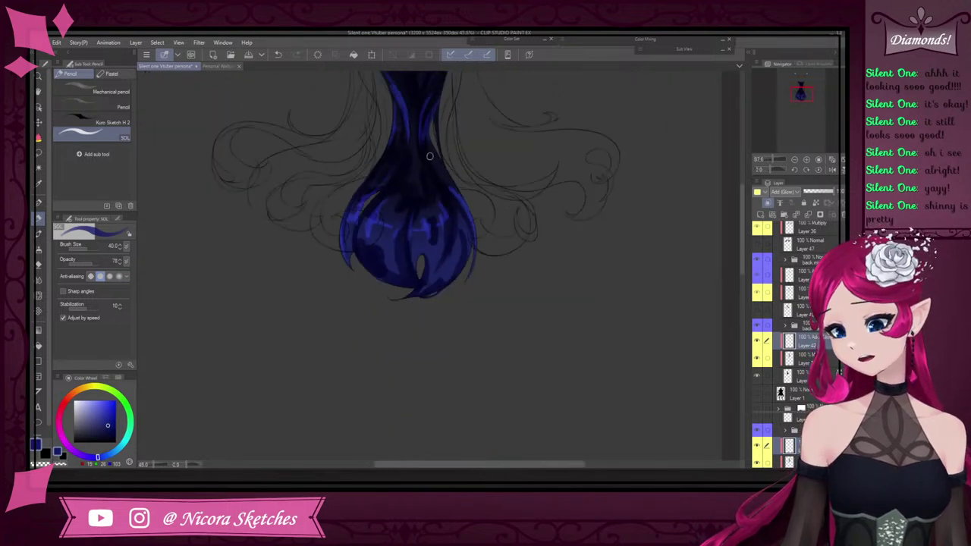
{"action": "scroll", "coordinate": [448, 207], "scroll_direction": "up", "scroll_amount": 4}
{"action": "scroll", "coordinate": [464, 209], "scroll_direction": "down", "scroll_amount": 5}
{"action": "scroll", "coordinate": [454, 170], "scroll_direction": "up", "scroll_amount": 5}
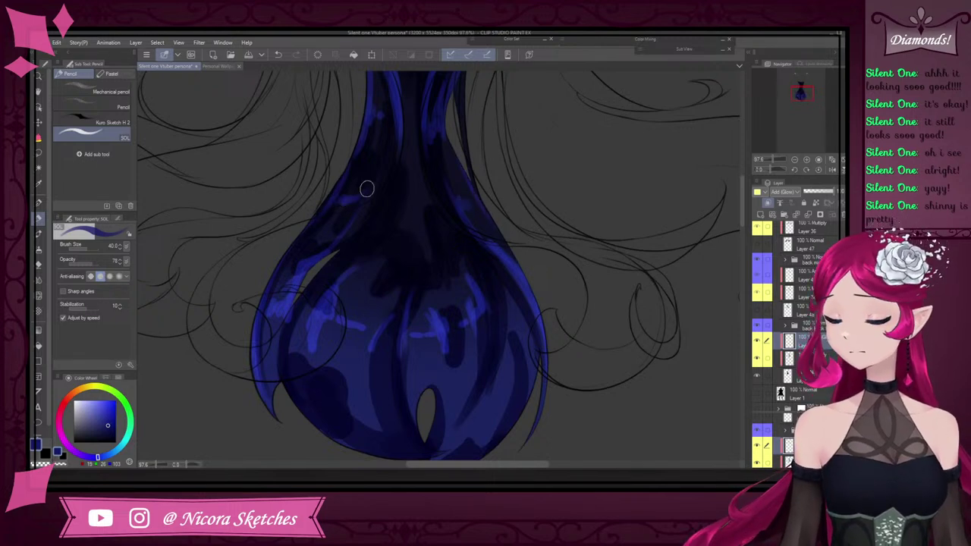
Paint glow highlights down the bulb's central strand and along the left edge of the slit, redoing one stroke beside the slit
{"action": "scroll", "coordinate": [366, 189], "scroll_direction": "down", "scroll_amount": 4}
{"action": "scroll", "coordinate": [460, 194], "scroll_direction": "down", "scroll_amount": 2}
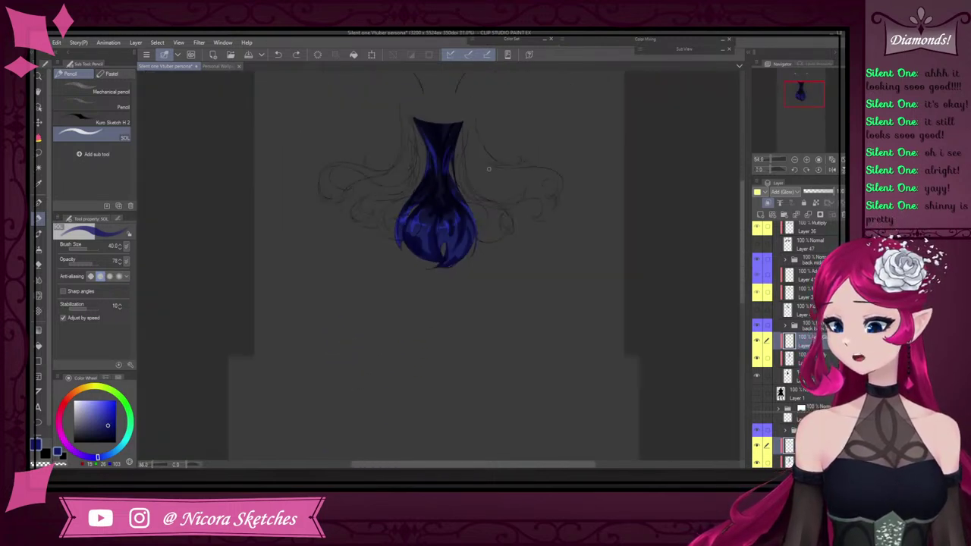
{"action": "scroll", "coordinate": [525, 314], "scroll_direction": "up", "scroll_amount": 5}
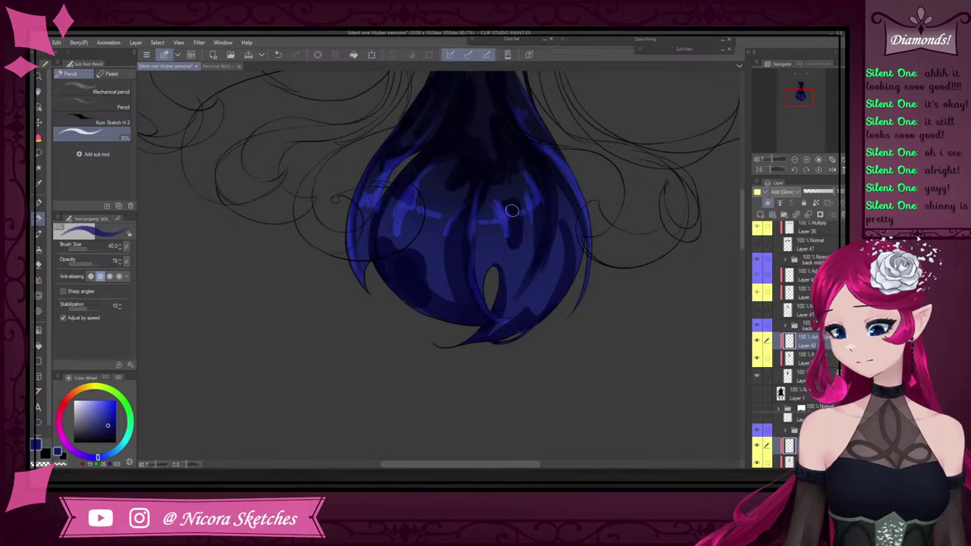
{"action": "scroll", "coordinate": [499, 296], "scroll_direction": "up", "scroll_amount": 3}
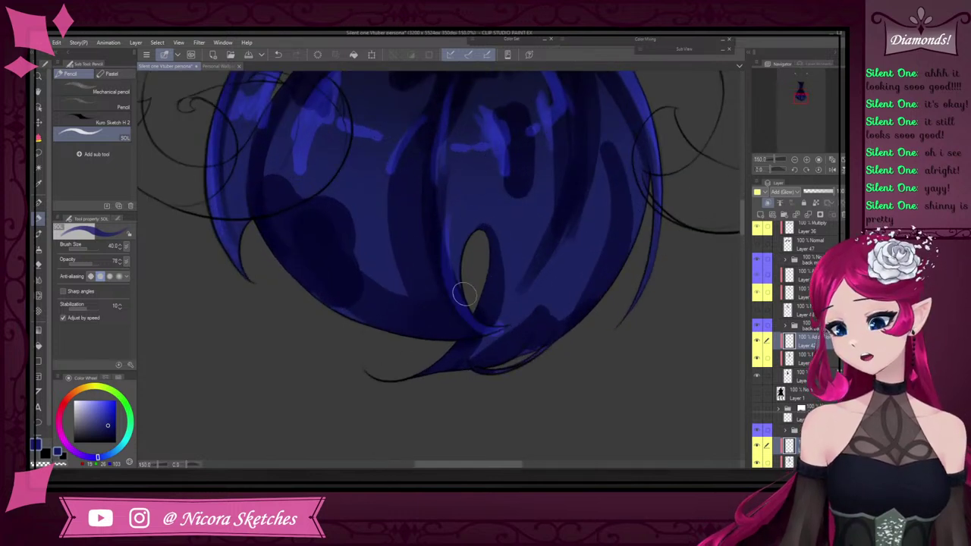
{"action": "left_click_drag", "start_coordinate": [464, 294], "coordinate": [461, 225]}
{"action": "key", "text": "ctrl+z"}
{"action": "left_click_drag", "start_coordinate": [476, 304], "coordinate": [468, 202]}
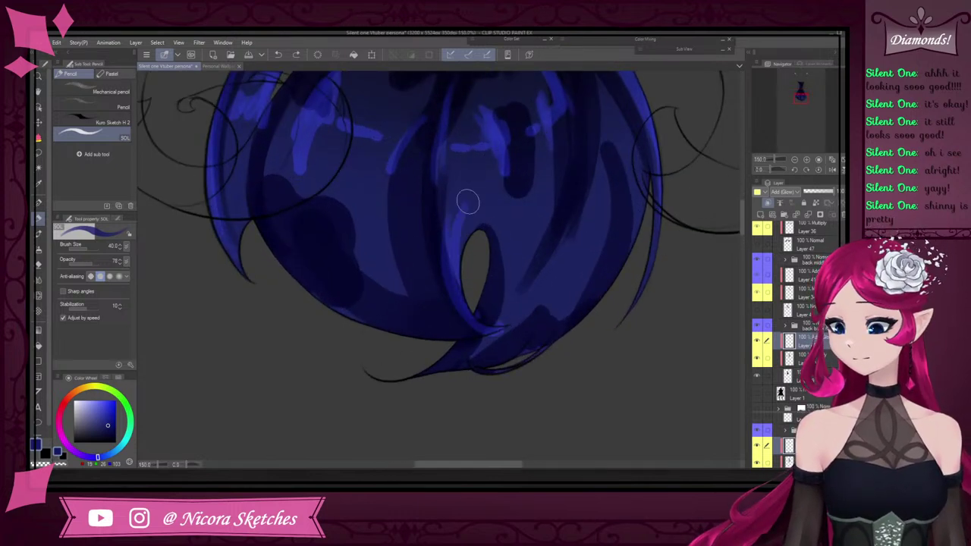
{"action": "left_click_drag", "start_coordinate": [469, 267], "coordinate": [478, 227]}
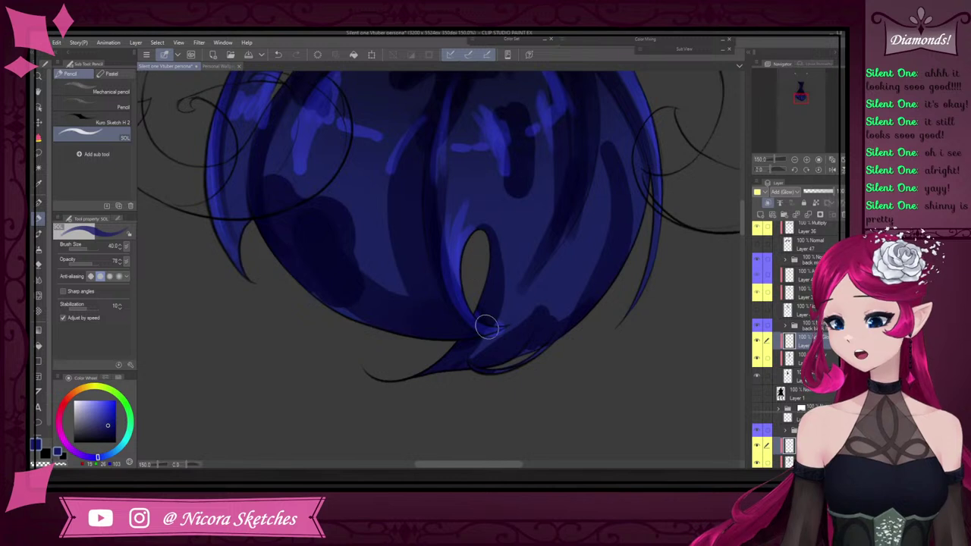
Trim the excess glow around the strand tip below the slit with the Hard eraser at size 17, undoing unwanted strokes
{"action": "key", "text": "e"}
{"action": "scroll", "coordinate": [512, 317], "scroll_direction": "up", "scroll_amount": 2}
{"action": "left_click", "coordinate": [93, 88]}
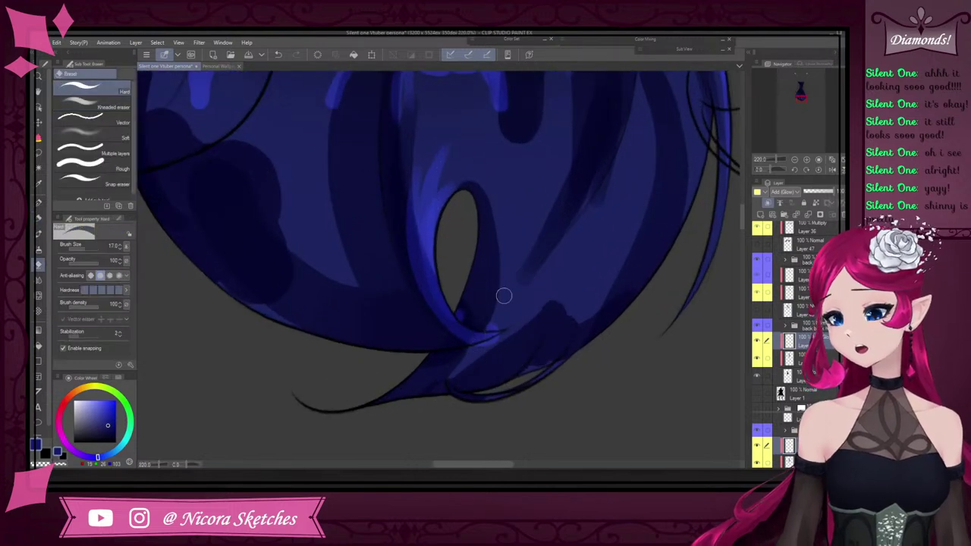
{"action": "scroll", "coordinate": [505, 299], "scroll_direction": "up", "scroll_amount": 1}
{"action": "mouse_move", "coordinate": [430, 315]}
{"action": "left_mouse_down"}
{"action": "mouse_move", "coordinate": [513, 326]}
{"action": "mouse_move", "coordinate": [475, 370]}
{"action": "left_mouse_up"}
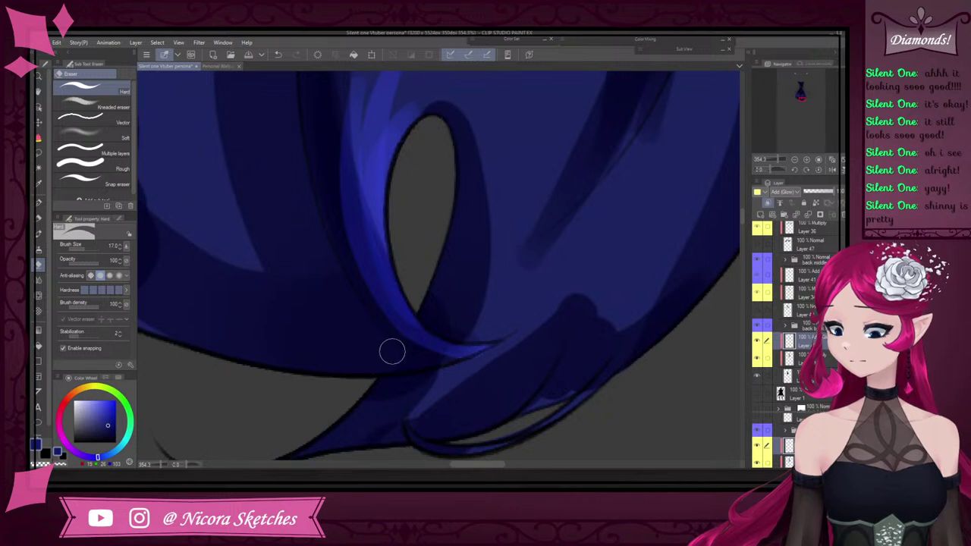
{"action": "left_click_drag", "start_coordinate": [357, 331], "coordinate": [496, 362]}
{"action": "key", "text": "ctrl+z"}
{"action": "key", "text": "ctrl+z"}
{"action": "key", "text": "ctrl+z"}
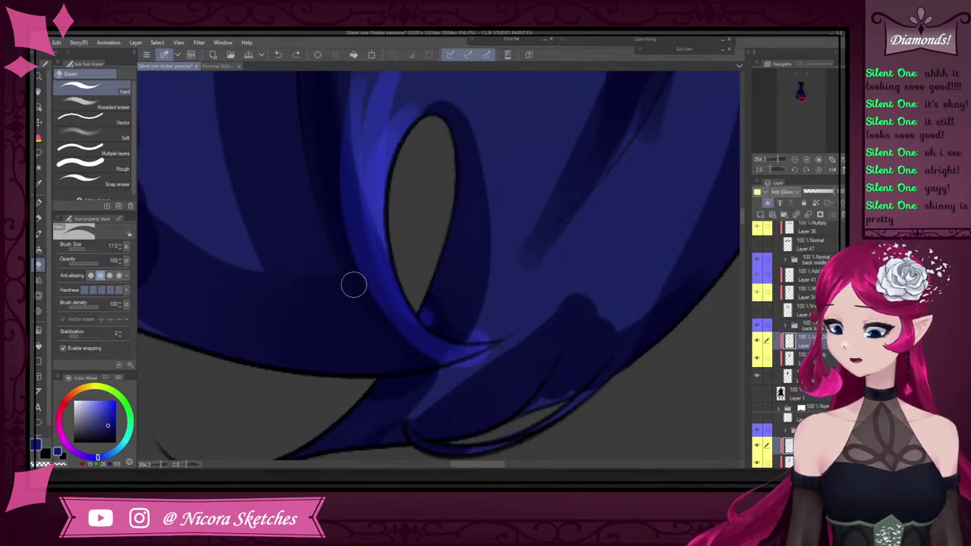
{"action": "left_click_drag", "start_coordinate": [354, 285], "coordinate": [519, 353]}
{"action": "key", "text": "ctrl+z"}
{"action": "mouse_move", "coordinate": [352, 261]}
{"action": "left_mouse_down"}
{"action": "mouse_move", "coordinate": [406, 355]}
{"action": "mouse_move", "coordinate": [506, 342]}
{"action": "left_mouse_up"}
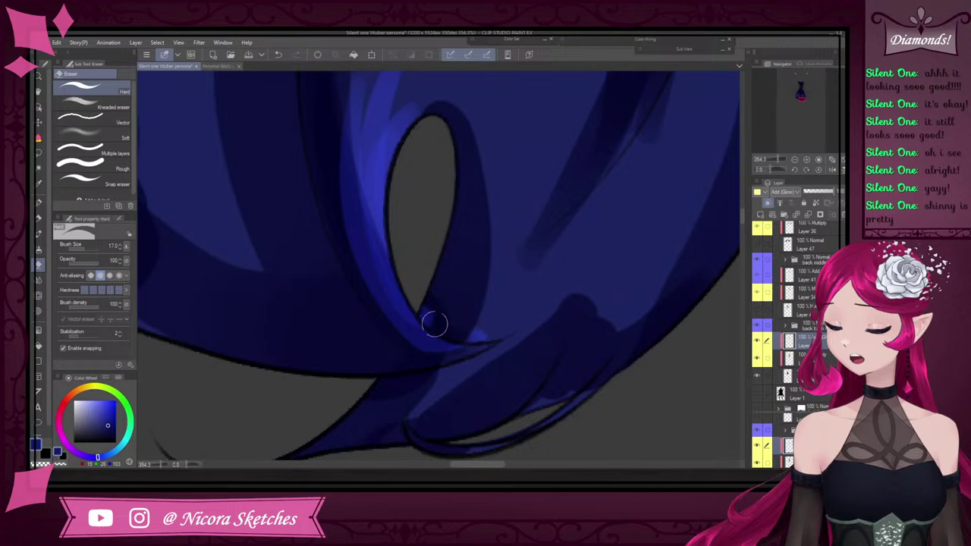
{"action": "key", "text": "ctrl+z"}
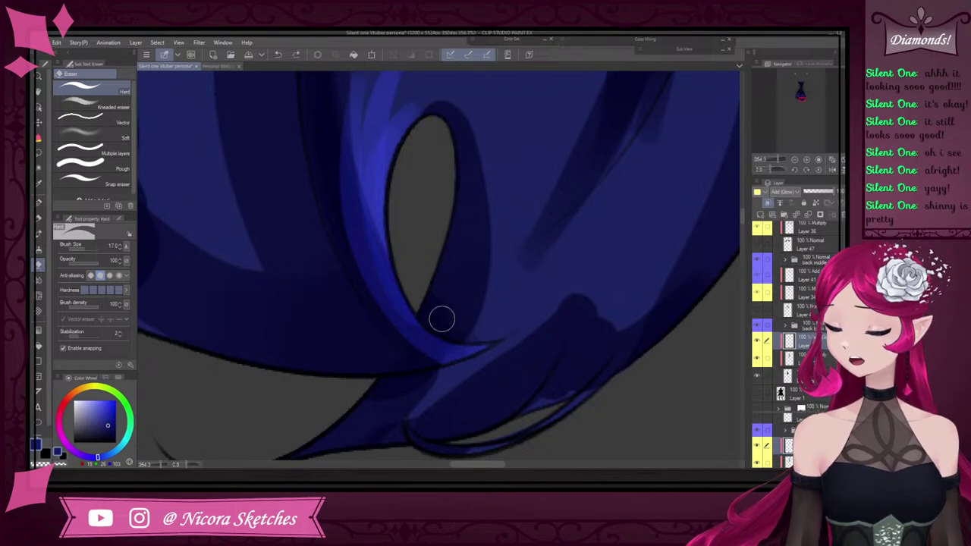
{"action": "scroll", "coordinate": [442, 319], "scroll_direction": "down", "scroll_amount": 8}
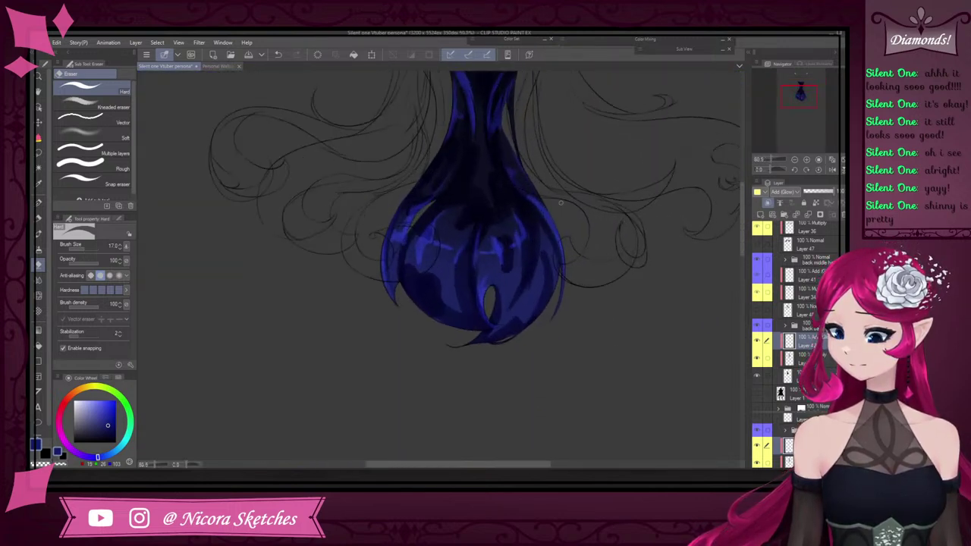
Paint a tapered glow highlight along the bulb's lower left edge with the pencil, redoing the first stroke
{"action": "left_click", "coordinate": [40, 219]}
{"action": "scroll", "coordinate": [466, 347], "scroll_direction": "up", "scroll_amount": 3}
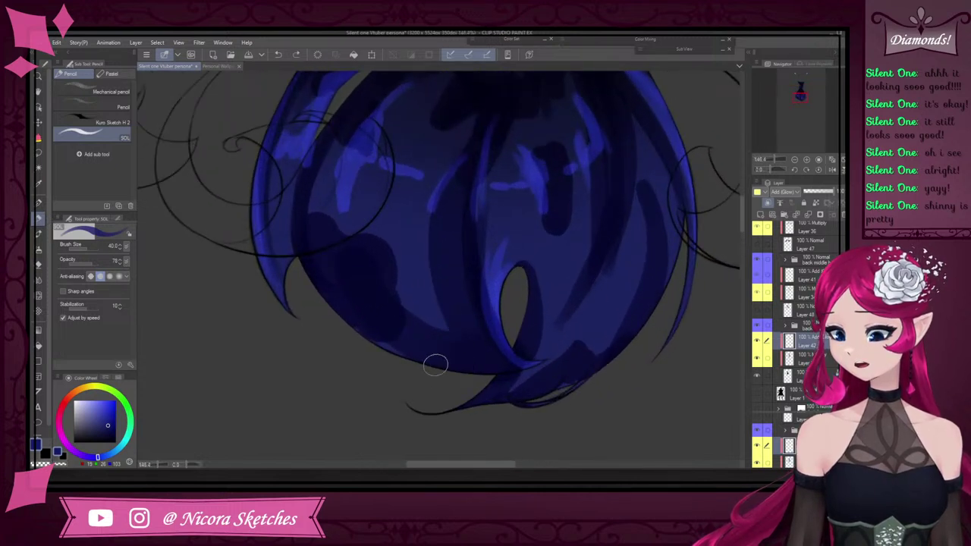
{"action": "mouse_move", "coordinate": [433, 362]}
{"action": "left_mouse_down"}
{"action": "mouse_move", "coordinate": [498, 366]}
{"action": "mouse_move", "coordinate": [431, 353]}
{"action": "mouse_move", "coordinate": [532, 352]}
{"action": "left_mouse_up"}
{"action": "key", "text": "ctrl+z"}
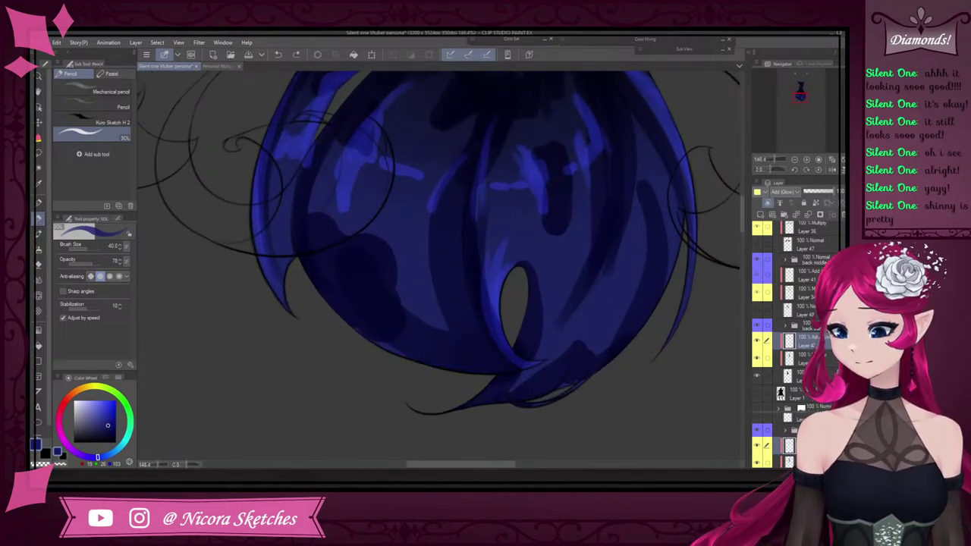
{"action": "mouse_move", "coordinate": [411, 359]}
{"action": "left_mouse_down"}
{"action": "mouse_move", "coordinate": [449, 363]}
{"action": "mouse_move", "coordinate": [403, 333]}
{"action": "mouse_move", "coordinate": [458, 365]}
{"action": "left_mouse_up"}
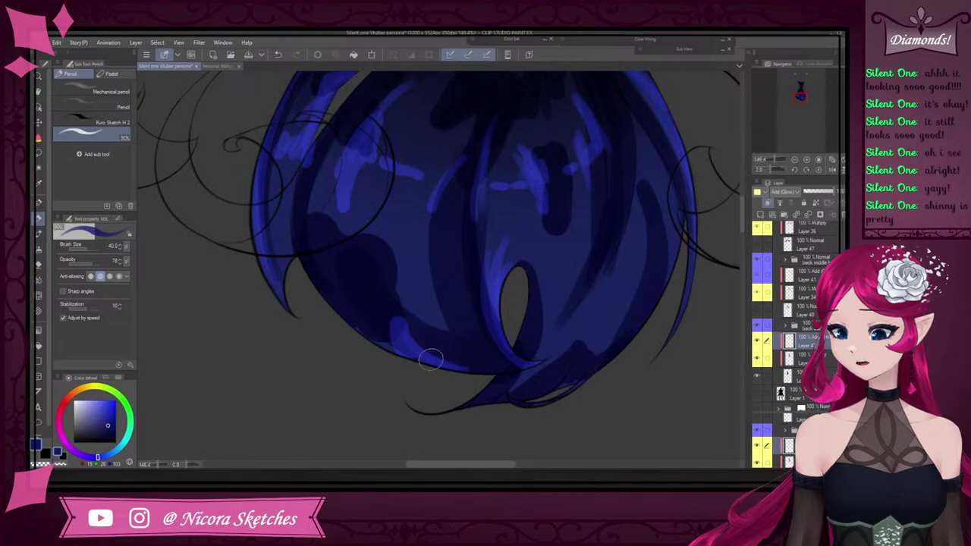
Paint a glow highlight along the lower right edge of the bulb
{"action": "scroll", "coordinate": [486, 236], "scroll_direction": "down", "scroll_amount": 12}
{"action": "scroll", "coordinate": [555, 227], "scroll_direction": "up", "scroll_amount": 11}
{"action": "mouse_move", "coordinate": [477, 334]}
{"action": "left_mouse_down"}
{"action": "mouse_move", "coordinate": [519, 265]}
{"action": "mouse_move", "coordinate": [509, 327]}
{"action": "mouse_move", "coordinate": [527, 294]}
{"action": "left_mouse_up"}
{"action": "scroll", "coordinate": [528, 294], "scroll_direction": "down", "scroll_amount": 3}
{"action": "scroll", "coordinate": [486, 250], "scroll_direction": "up", "scroll_amount": 3}
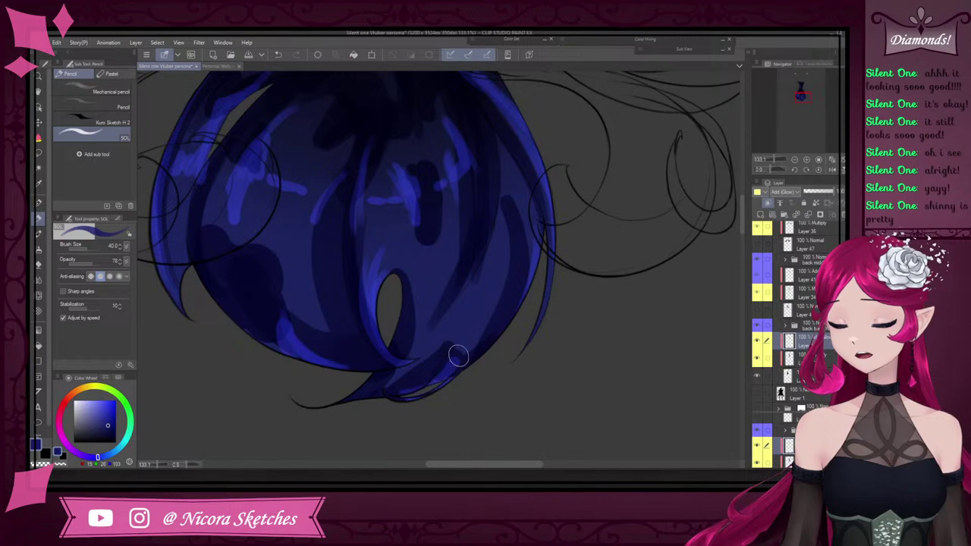
Examine the bulb's lower edge and left strand tip up close, and the back hair's highlights as a whole
{"action": "scroll", "coordinate": [515, 287], "scroll_direction": "down", "scroll_amount": 3}
{"action": "scroll", "coordinate": [514, 286], "scroll_direction": "down", "scroll_amount": 1}
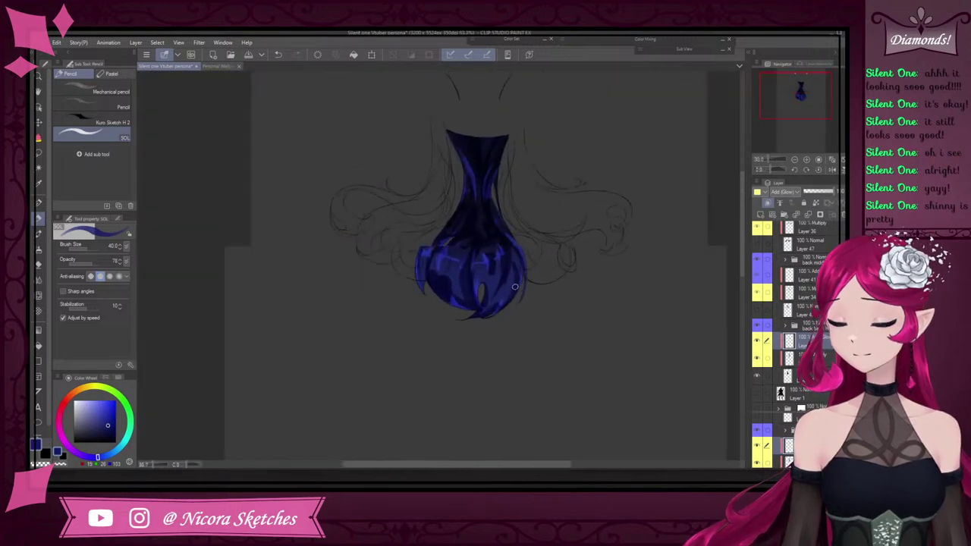
{"action": "scroll", "coordinate": [463, 326], "scroll_direction": "up", "scroll_amount": 5}
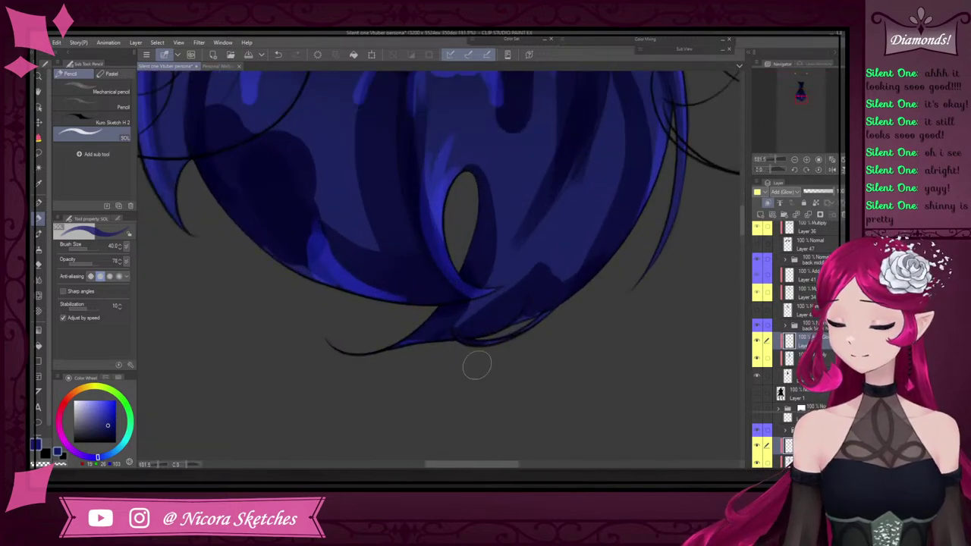
{"action": "scroll", "coordinate": [584, 356], "scroll_direction": "down", "scroll_amount": 4}
{"action": "scroll", "coordinate": [591, 315], "scroll_direction": "up", "scroll_amount": 5}
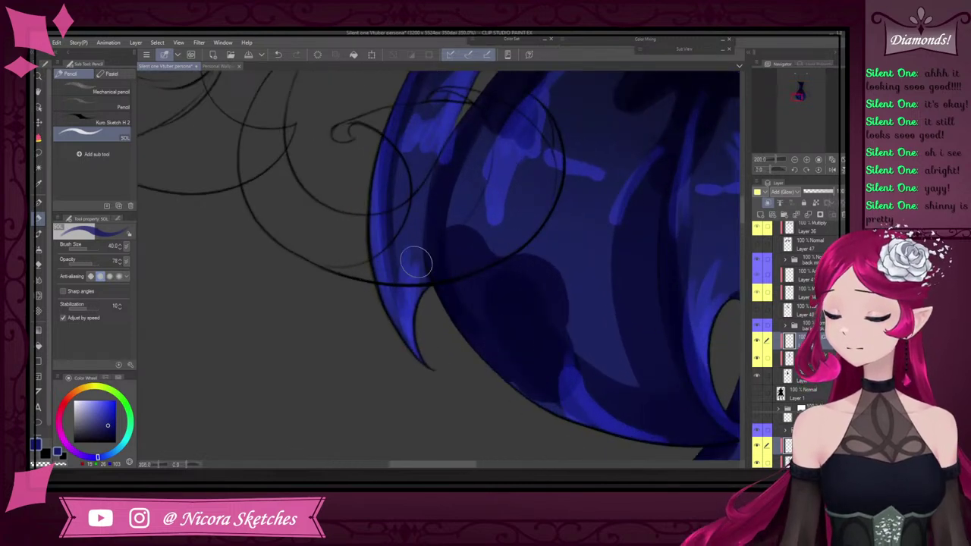
{"action": "scroll", "coordinate": [463, 140], "scroll_direction": "down", "scroll_amount": 4}
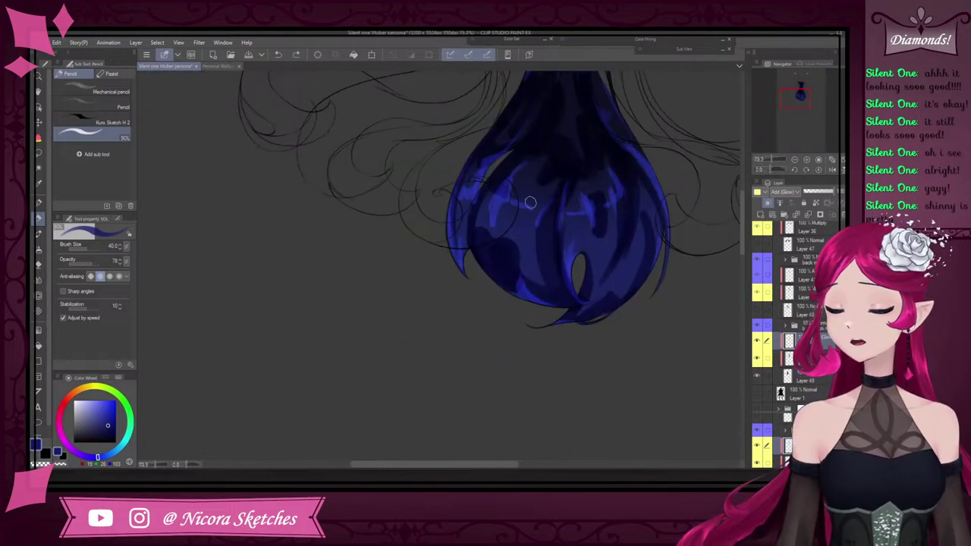
{"action": "scroll", "coordinate": [577, 194], "scroll_direction": "down", "scroll_amount": 3}
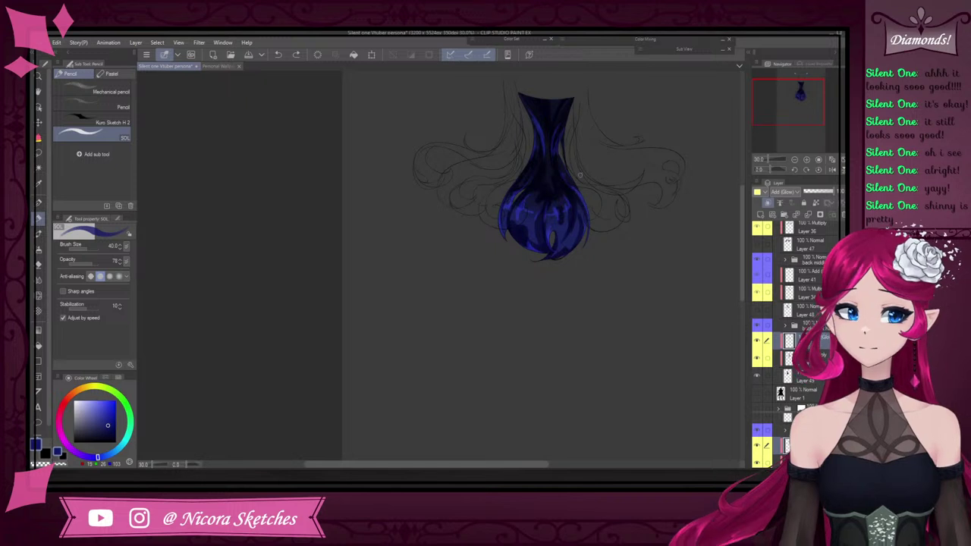
Turn on the visibility of the remaining back hair, mid hair, hair part and front hair layers
{"action": "scroll", "coordinate": [574, 192], "scroll_direction": "down", "scroll_amount": 2}
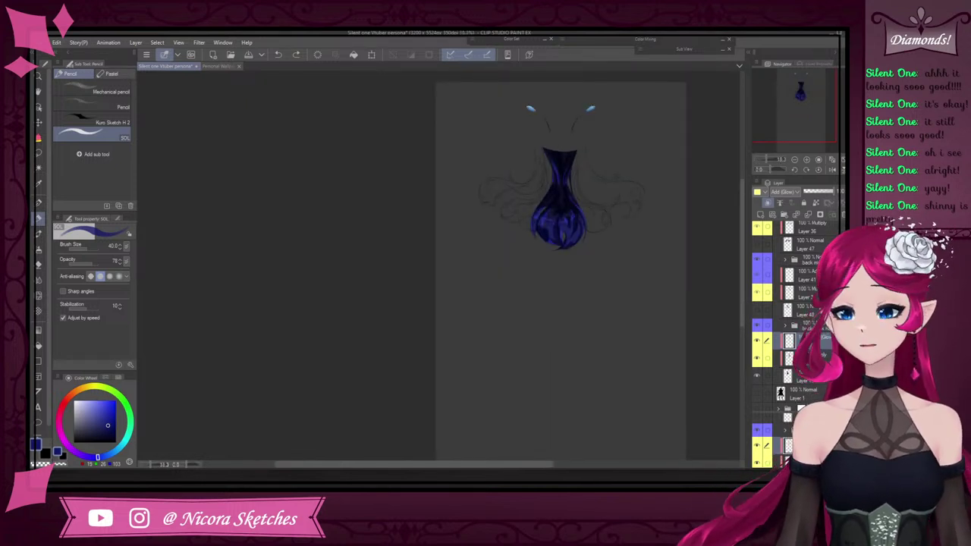
{"action": "left_click", "coordinate": [756, 311]}
{"action": "left_click", "coordinate": [756, 243]}
{"action": "scroll", "coordinate": [804, 330], "scroll_direction": "up", "scroll_amount": 5}
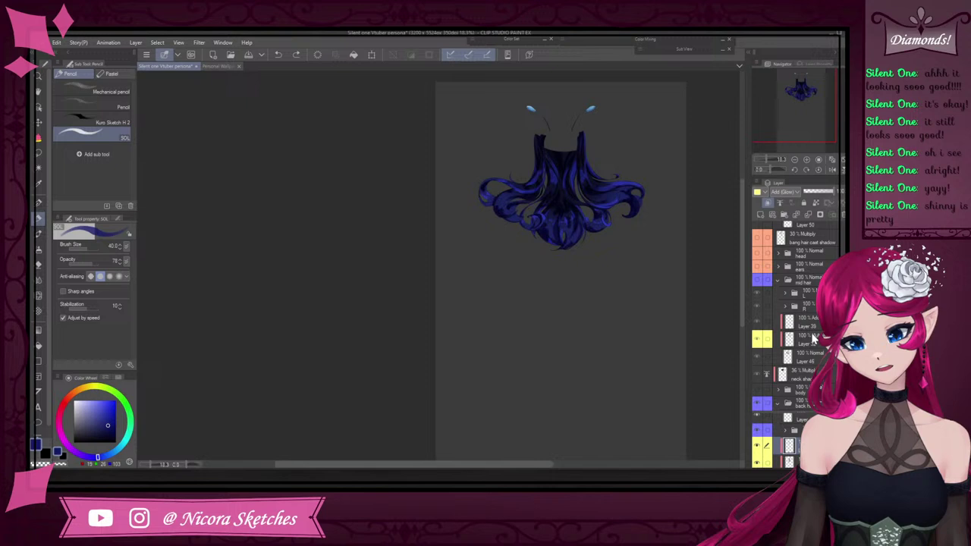
{"action": "left_click", "coordinate": [758, 280]}
{"action": "scroll", "coordinate": [811, 307], "scroll_direction": "up", "scroll_amount": 5}
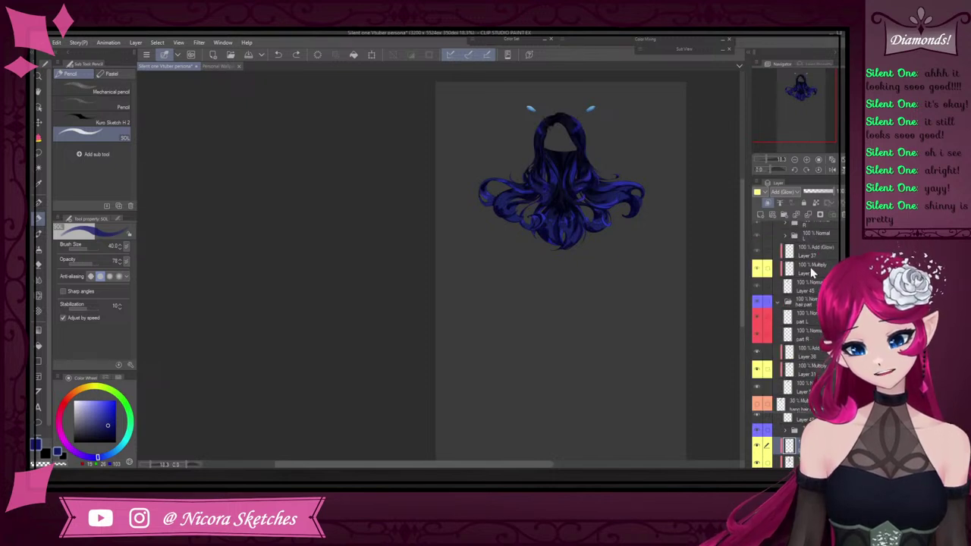
{"action": "scroll", "coordinate": [765, 296], "scroll_direction": "up", "scroll_amount": 2}
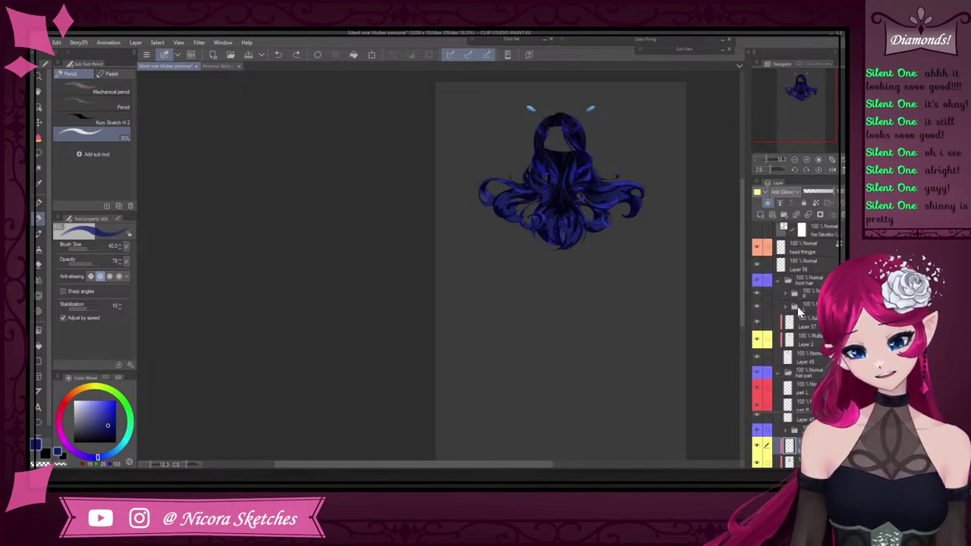
{"action": "scroll", "coordinate": [579, 350], "scroll_direction": "down", "scroll_amount": 5}
{"action": "scroll", "coordinate": [638, 176], "scroll_direction": "up", "scroll_amount": 2}
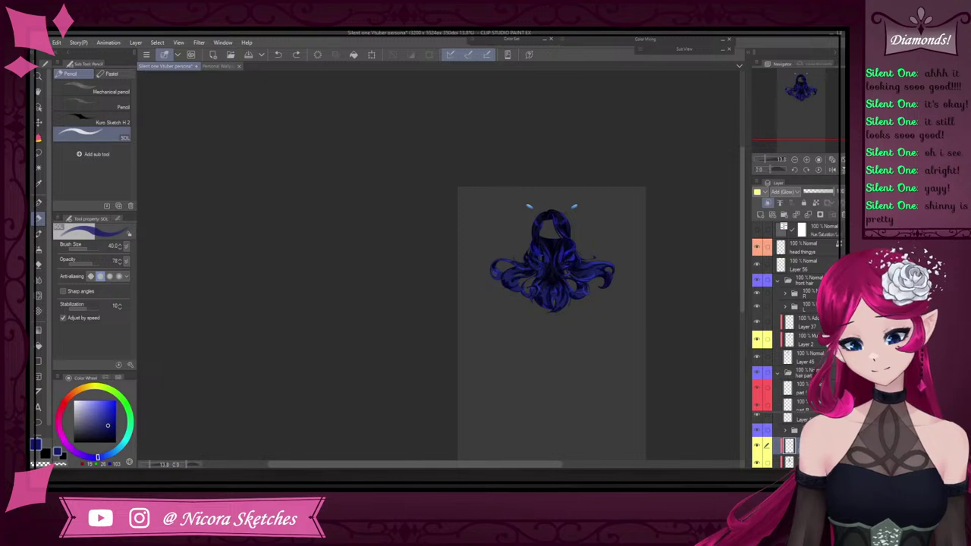
Turn on the visibility of the head, ears and body folders to show the full character
{"action": "scroll", "coordinate": [812, 315], "scroll_direction": "down", "scroll_amount": 7}
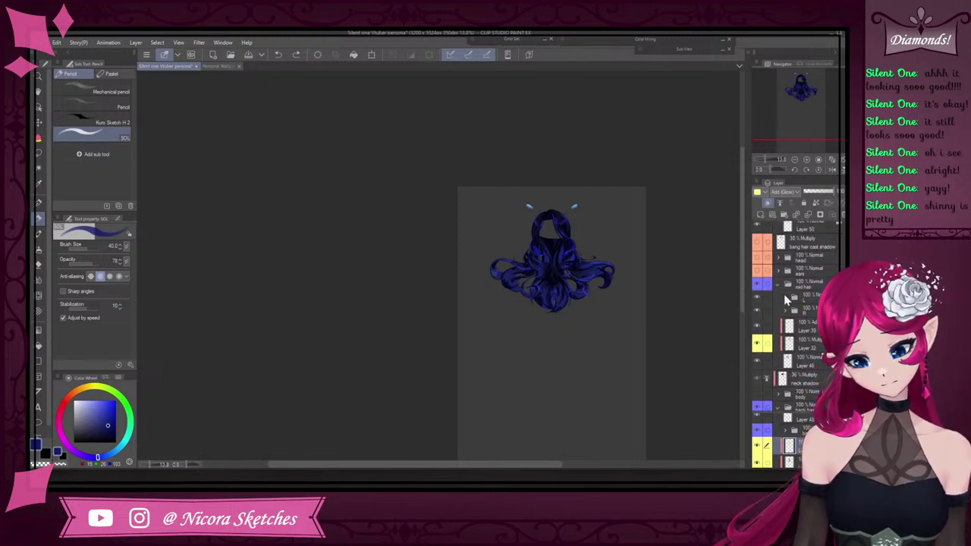
{"action": "scroll", "coordinate": [782, 292], "scroll_direction": "up", "scroll_amount": 1}
{"action": "left_click", "coordinate": [757, 273]}
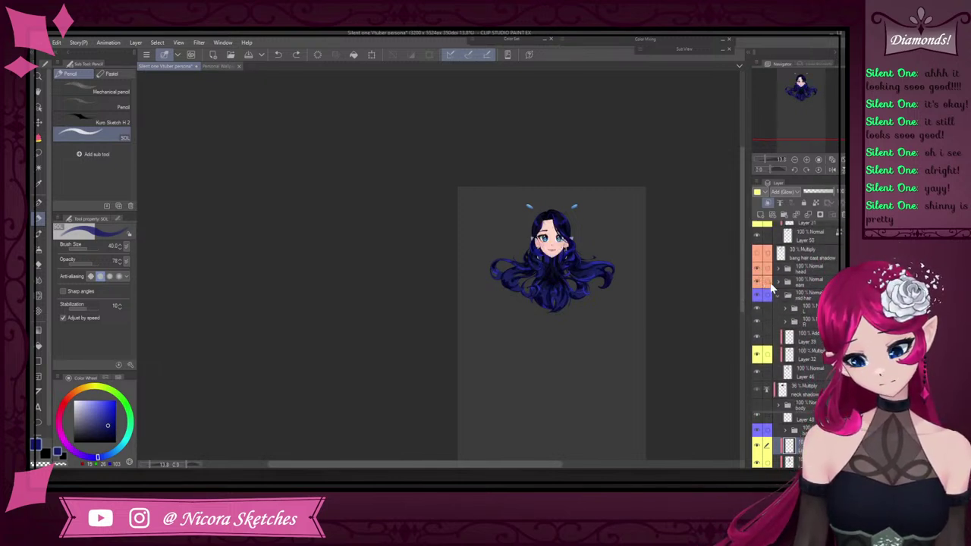
{"action": "scroll", "coordinate": [789, 319], "scroll_direction": "down", "scroll_amount": 3}
{"action": "scroll", "coordinate": [790, 318], "scroll_direction": "down", "scroll_amount": 2}
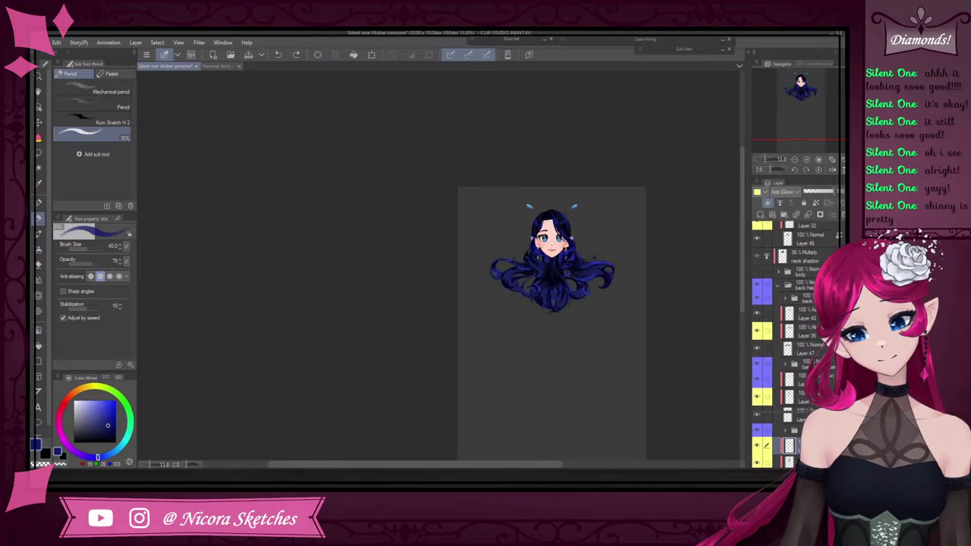
{"action": "left_click", "coordinate": [758, 276]}
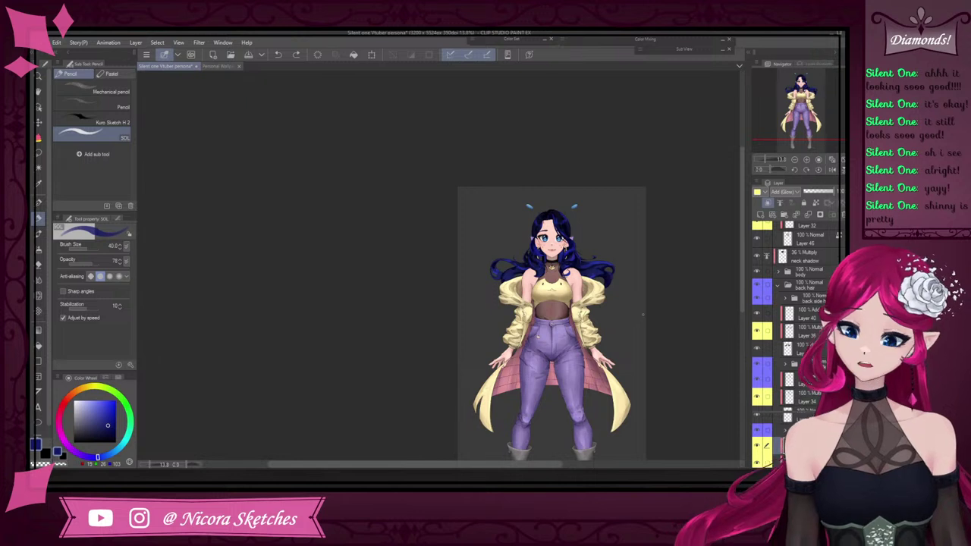
Review the full character, including the hair around the face, and hide the dark background layer above the white paper
{"action": "scroll", "coordinate": [644, 314], "scroll_direction": "up", "scroll_amount": 2}
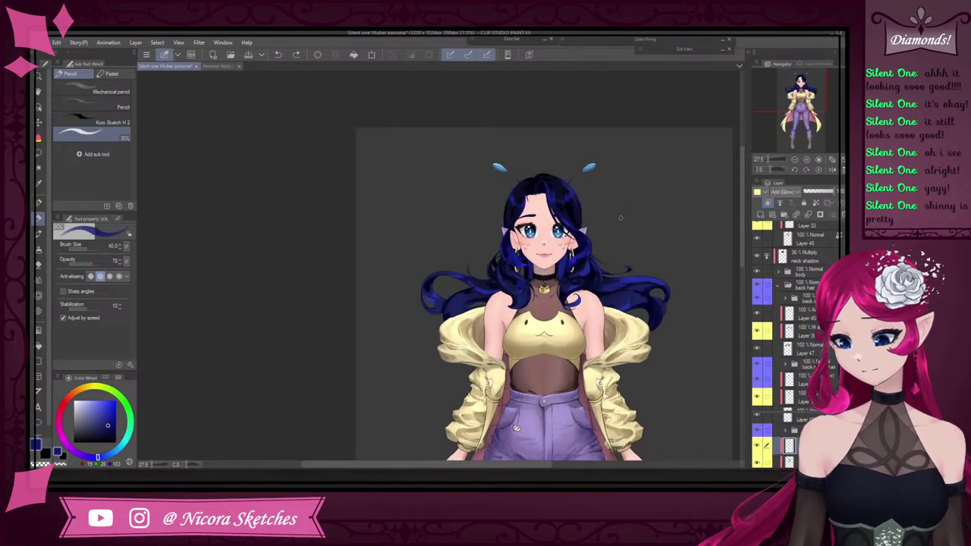
{"action": "scroll", "coordinate": [641, 199], "scroll_direction": "up", "scroll_amount": 1}
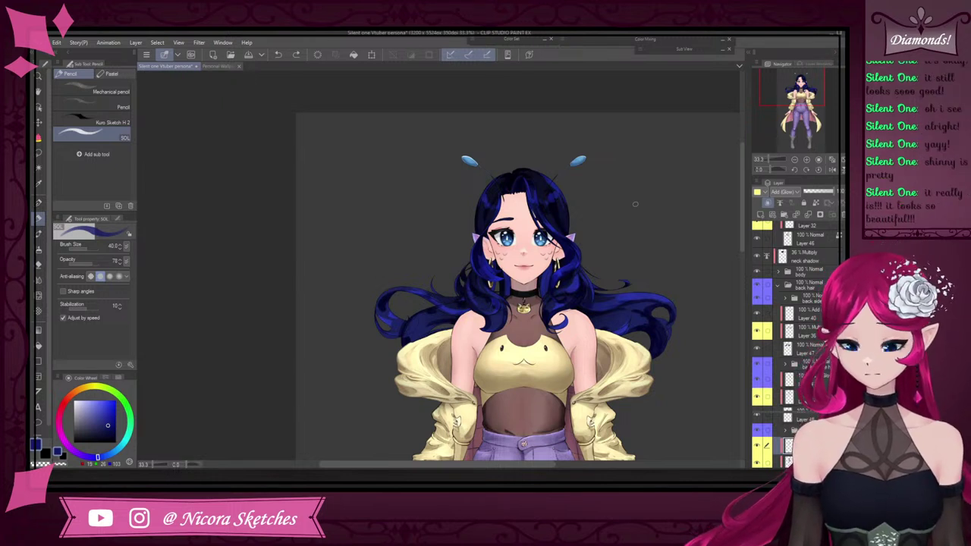
{"action": "scroll", "coordinate": [558, 192], "scroll_direction": "down", "scroll_amount": 4}
{"action": "scroll", "coordinate": [542, 304], "scroll_direction": "down", "scroll_amount": 2}
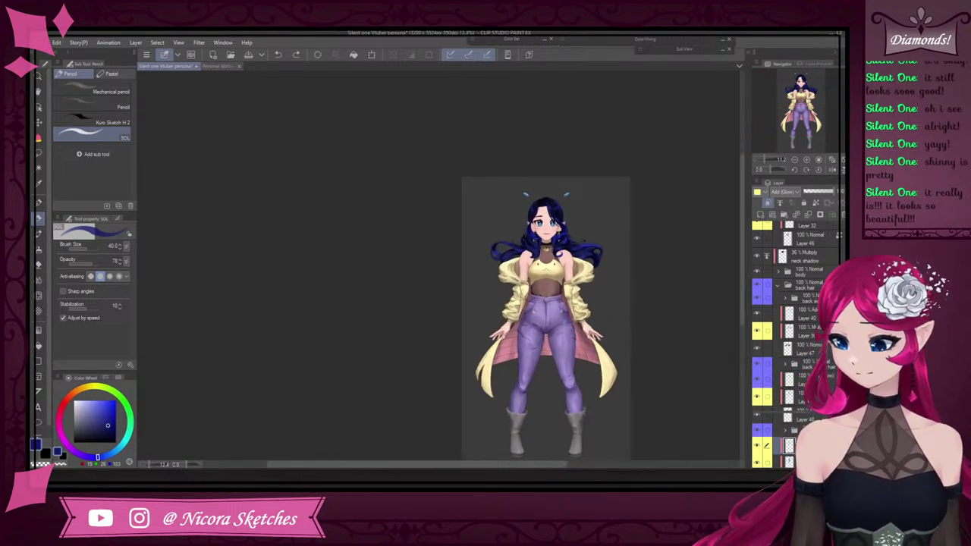
{"action": "scroll", "coordinate": [571, 212], "scroll_direction": "up", "scroll_amount": 6}
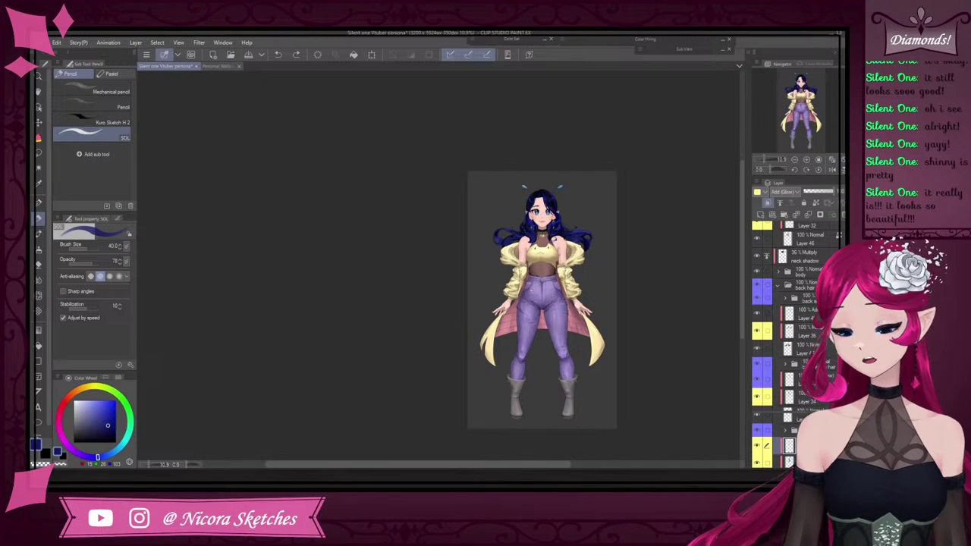
{"action": "scroll", "coordinate": [581, 175], "scroll_direction": "down", "scroll_amount": 5}
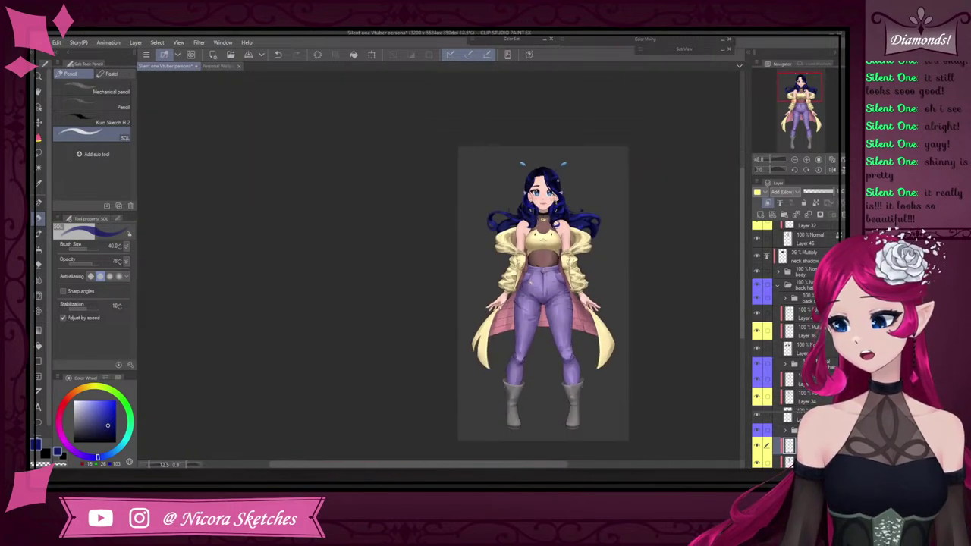
{"action": "left_click", "coordinate": [757, 441]}
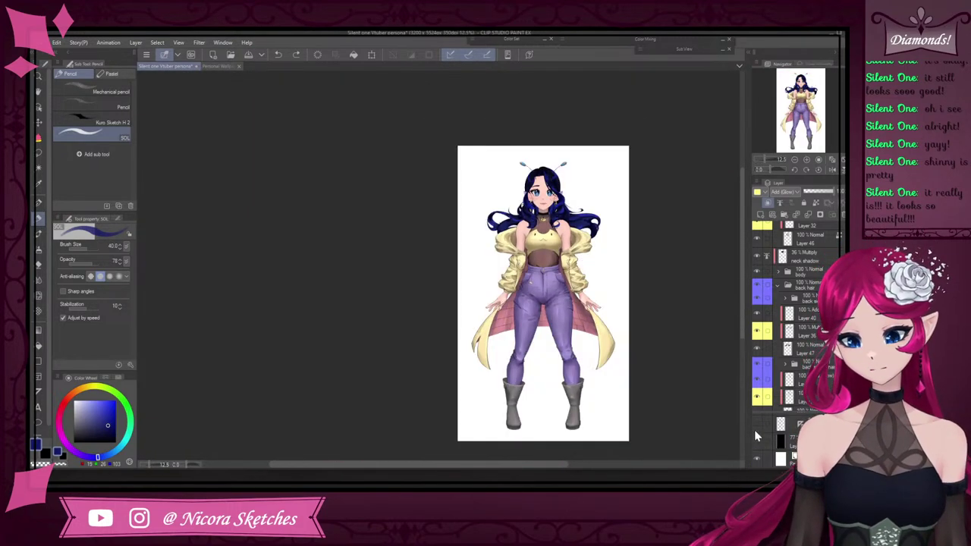
Examine the character against the white background, from the antennae, face and curls down to the boots, both up close and as a whole
{"action": "scroll", "coordinate": [571, 218], "scroll_direction": "down", "scroll_amount": 3}
{"action": "scroll", "coordinate": [575, 217], "scroll_direction": "up", "scroll_amount": 3}
{"action": "scroll", "coordinate": [558, 179], "scroll_direction": "up", "scroll_amount": 4}
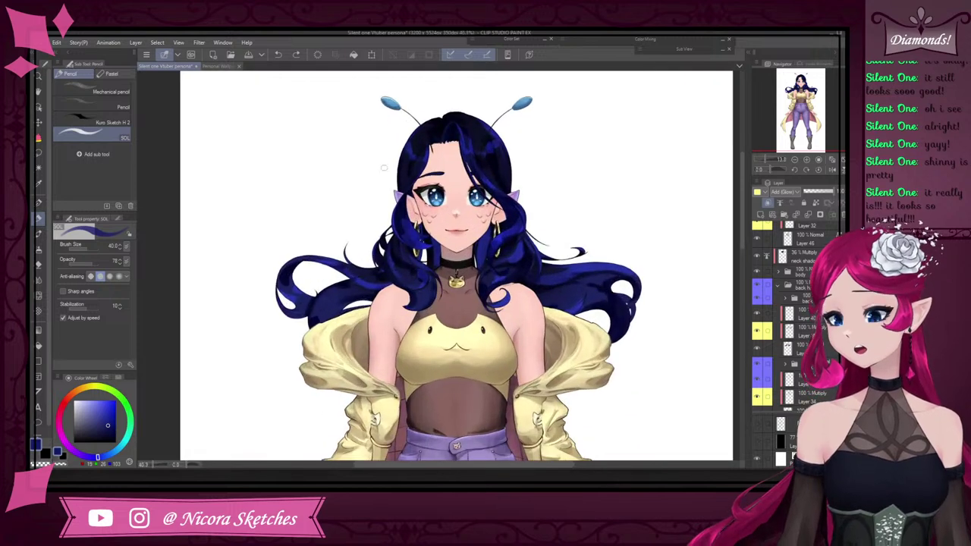
{"action": "scroll", "coordinate": [594, 183], "scroll_direction": "down", "scroll_amount": 5}
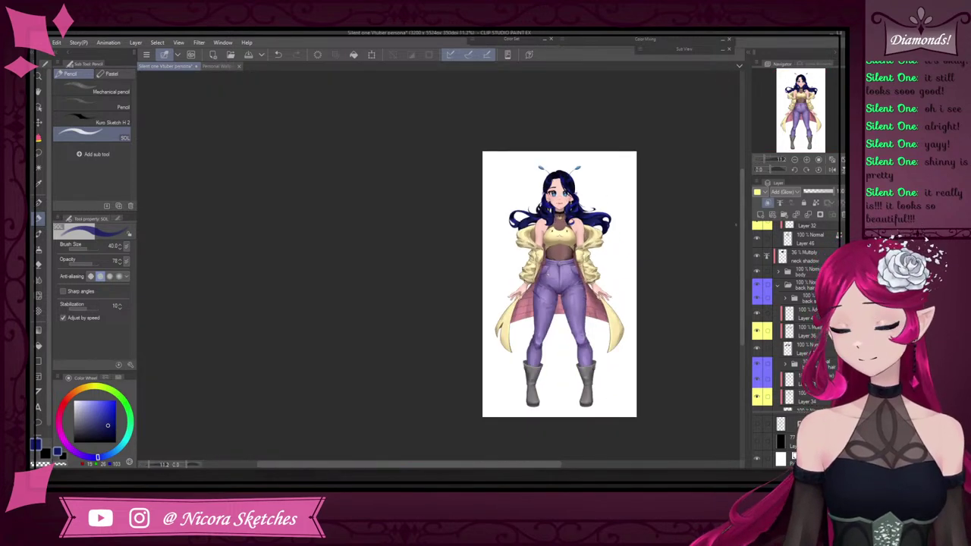
{"action": "scroll", "coordinate": [608, 401], "scroll_direction": "up", "scroll_amount": 1}
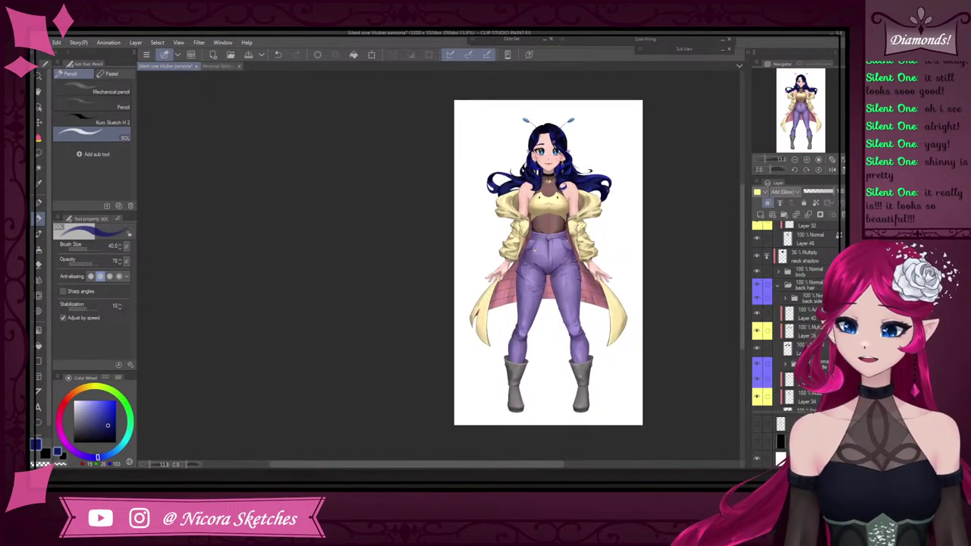
{"action": "scroll", "coordinate": [596, 199], "scroll_direction": "up", "scroll_amount": 3}
{"action": "scroll", "coordinate": [565, 173], "scroll_direction": "down", "scroll_amount": 3}
{"action": "scroll", "coordinate": [600, 364], "scroll_direction": "up", "scroll_amount": 1}
{"action": "scroll", "coordinate": [394, 377], "scroll_direction": "up", "scroll_amount": 3}
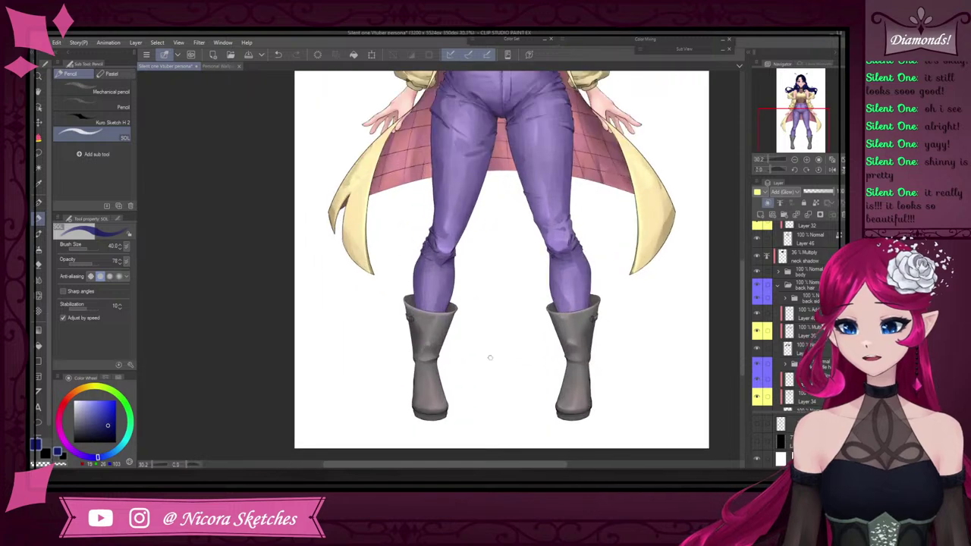
{"action": "scroll", "coordinate": [394, 377], "scroll_direction": "down", "scroll_amount": 4}
{"action": "scroll", "coordinate": [394, 377], "scroll_direction": "up", "scroll_amount": 2}
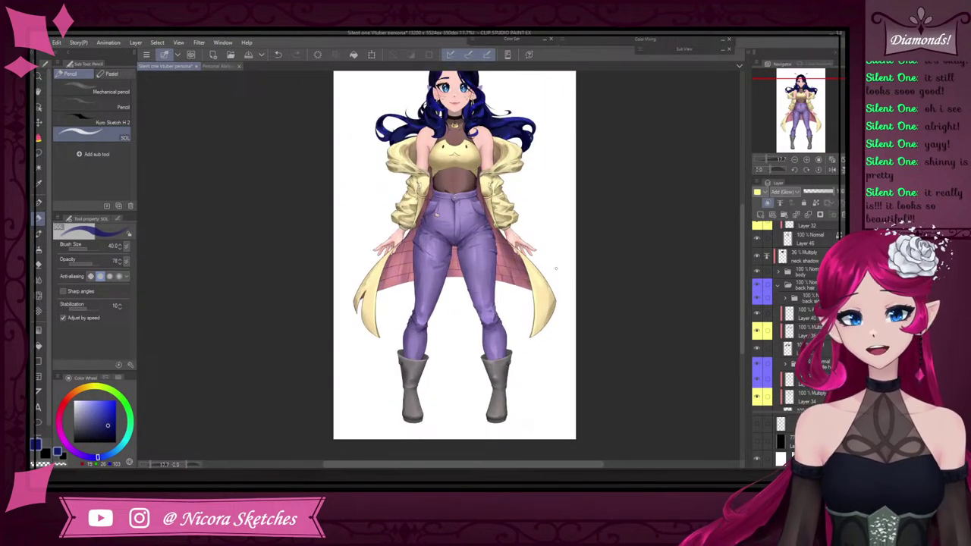
{"action": "scroll", "coordinate": [576, 291], "scroll_direction": "down", "scroll_amount": 3}
{"action": "scroll", "coordinate": [506, 267], "scroll_direction": "up", "scroll_amount": 3}
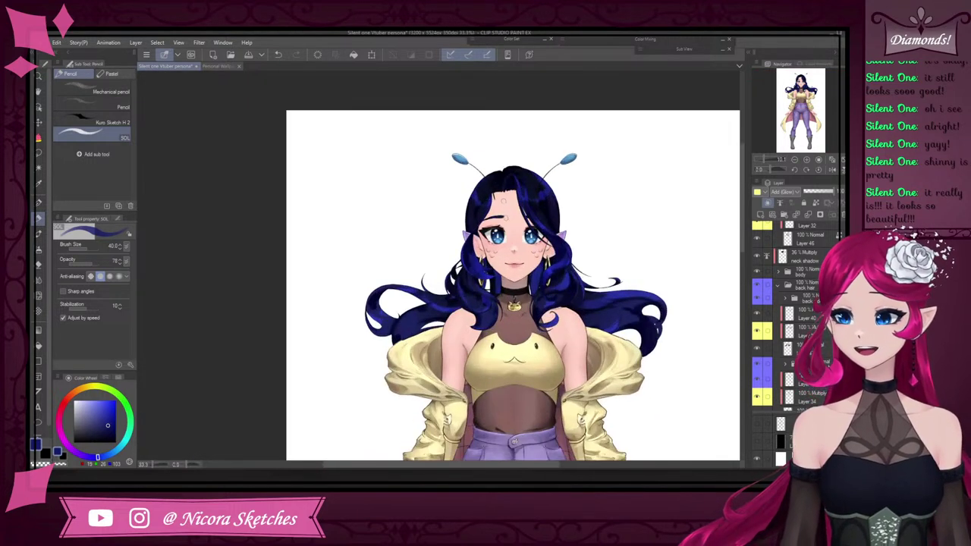
{"action": "scroll", "coordinate": [506, 267], "scroll_direction": "down", "scroll_amount": 3}
{"action": "scroll", "coordinate": [506, 267], "scroll_direction": "up", "scroll_amount": 1}
{"action": "scroll", "coordinate": [523, 176], "scroll_direction": "up", "scroll_amount": 4}
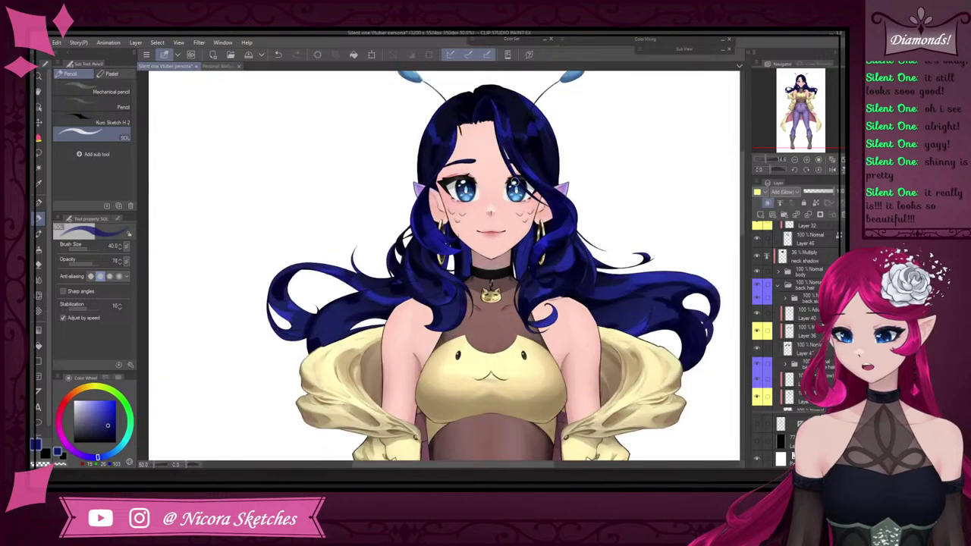
{"action": "scroll", "coordinate": [524, 177], "scroll_direction": "down", "scroll_amount": 3}
{"action": "scroll", "coordinate": [508, 182], "scroll_direction": "up", "scroll_amount": 3}
{"action": "scroll", "coordinate": [508, 182], "scroll_direction": "down", "scroll_amount": 3}
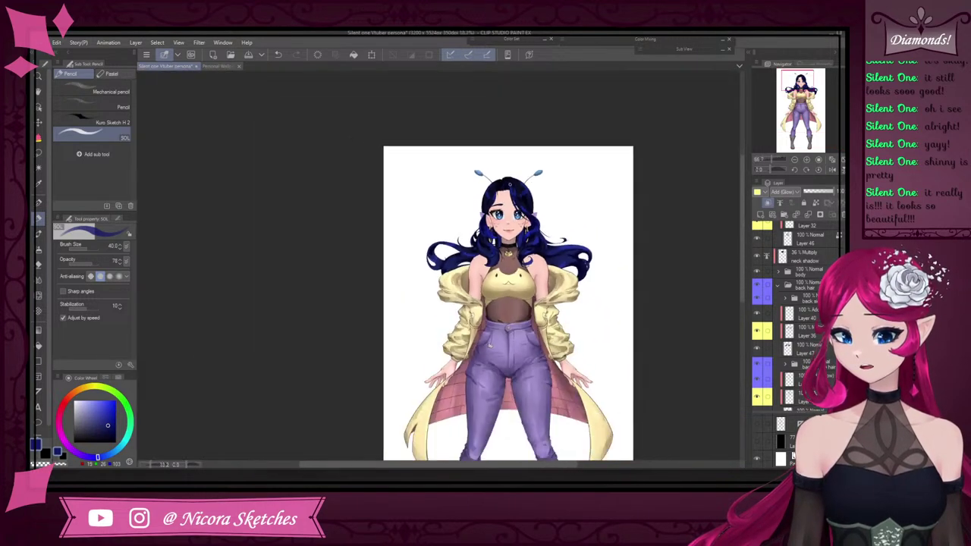
{"action": "scroll", "coordinate": [531, 190], "scroll_direction": "up", "scroll_amount": 6}
{"action": "scroll", "coordinate": [562, 195], "scroll_direction": "down", "scroll_amount": 5}
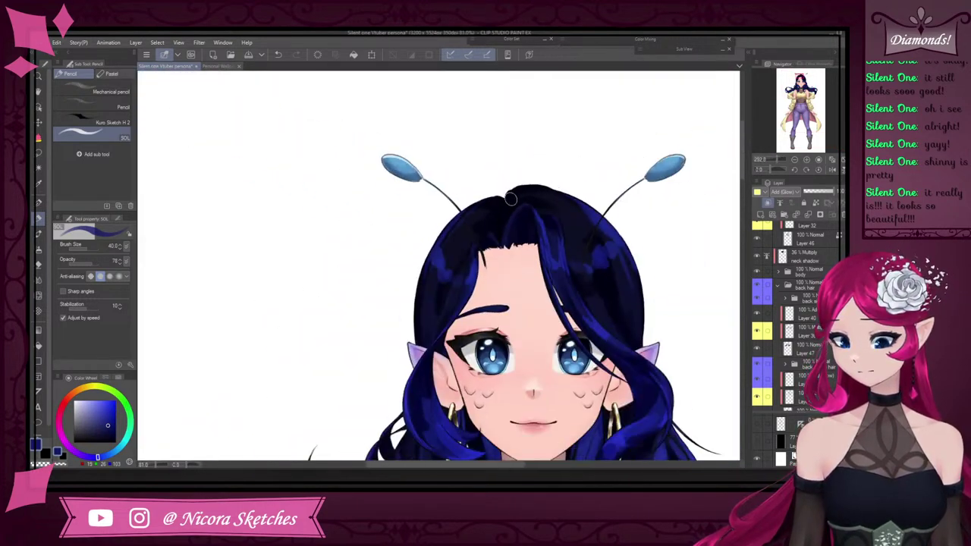
{"action": "scroll", "coordinate": [544, 279], "scroll_direction": "up", "scroll_amount": 1}
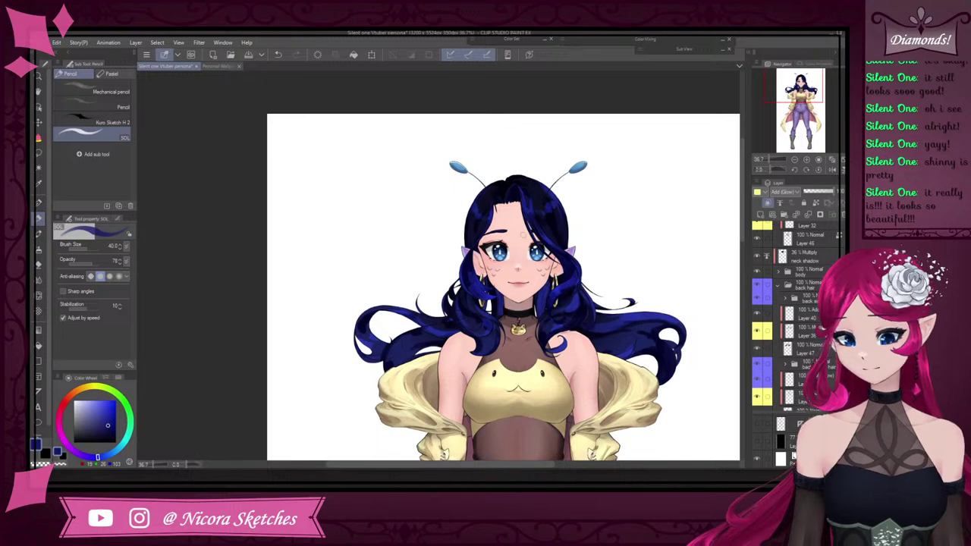
{"action": "scroll", "coordinate": [529, 199], "scroll_direction": "down", "scroll_amount": 4}
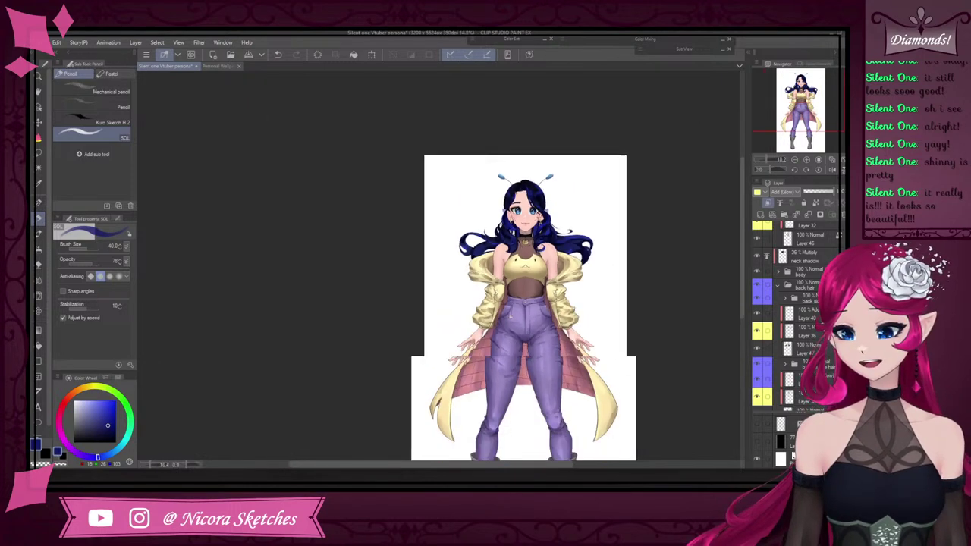
Compare the character with and without the body, fit the whole canvas in view, and hide the body folder
{"action": "left_click", "coordinate": [757, 274]}
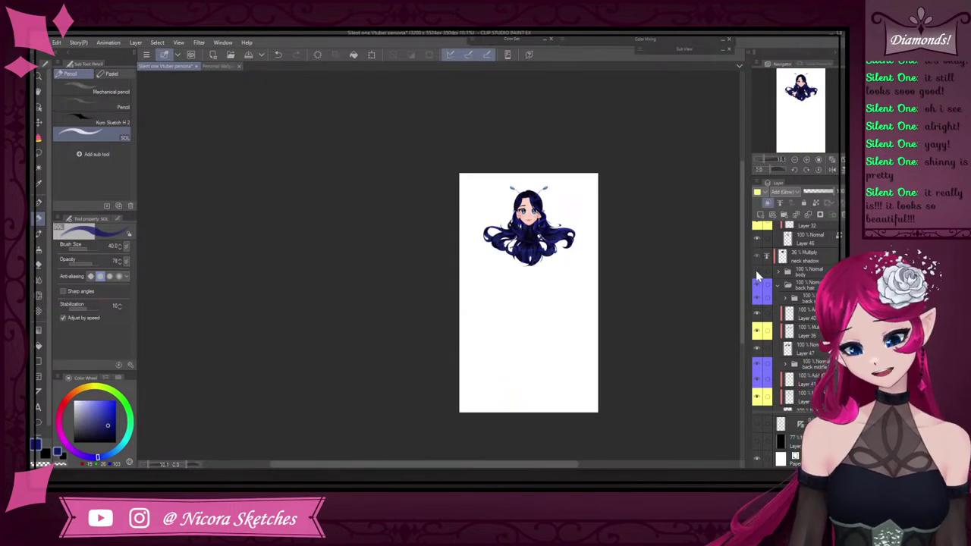
{"action": "left_click", "coordinate": [757, 274]}
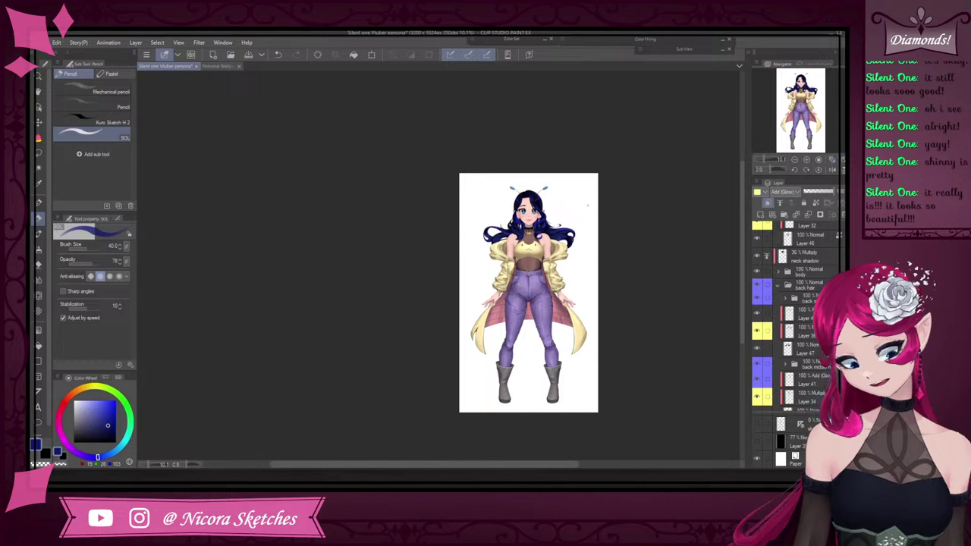
{"action": "left_click", "coordinate": [833, 158]}
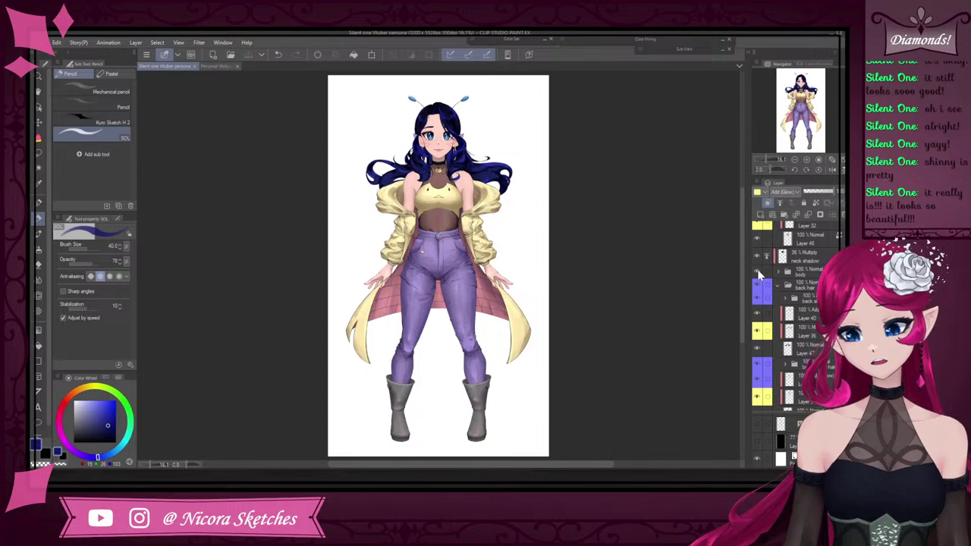
{"action": "left_click", "coordinate": [757, 274]}
Toggle the head and ears folders to check the hair around the face, leaving the ears folder hidden
{"action": "scroll", "coordinate": [789, 319], "scroll_direction": "up", "scroll_amount": 5}
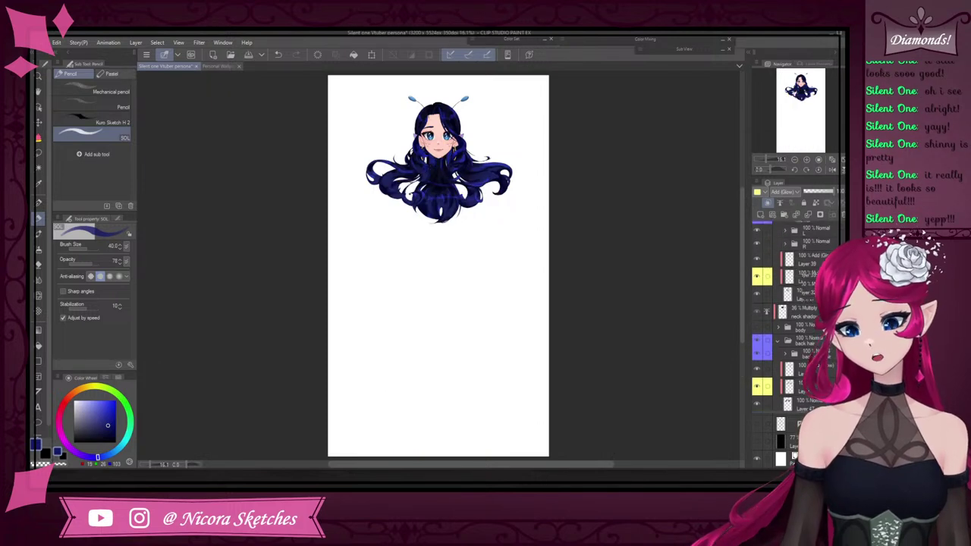
{"action": "scroll", "coordinate": [462, 182], "scroll_direction": "down", "scroll_amount": 3}
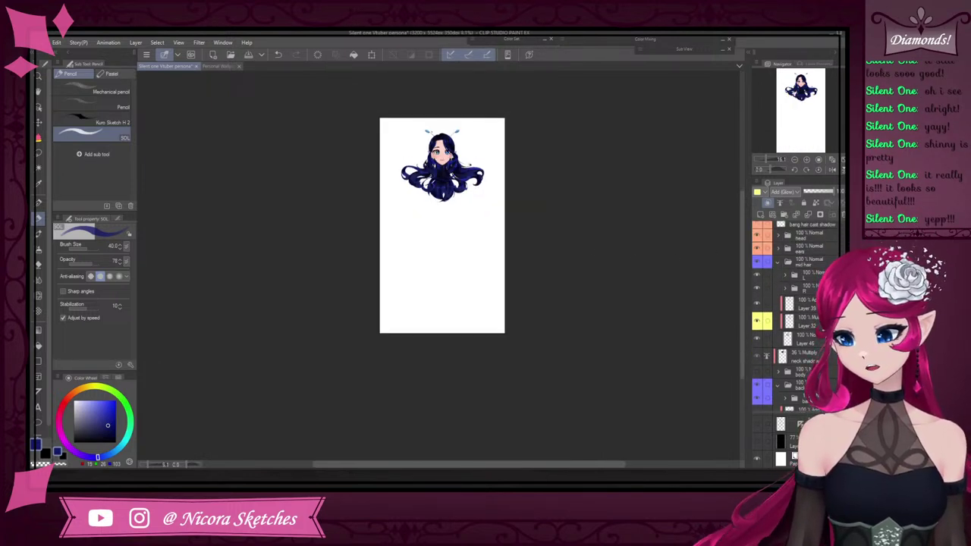
{"action": "scroll", "coordinate": [471, 152], "scroll_direction": "up", "scroll_amount": 8}
{"action": "scroll", "coordinate": [819, 272], "scroll_direction": "up", "scroll_amount": 1}
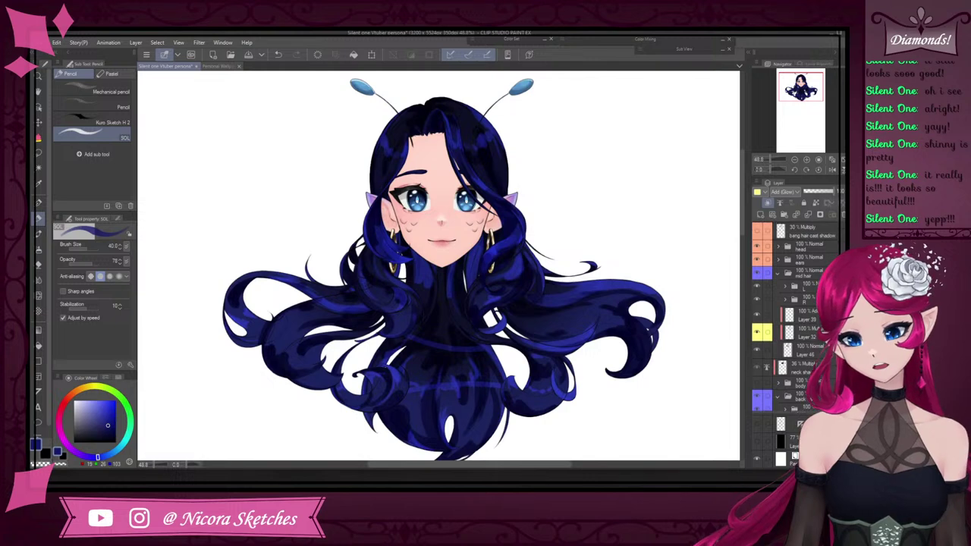
{"action": "left_click", "coordinate": [759, 260]}
{"action": "left_click", "coordinate": [761, 248]}
{"action": "left_click", "coordinate": [762, 248]}
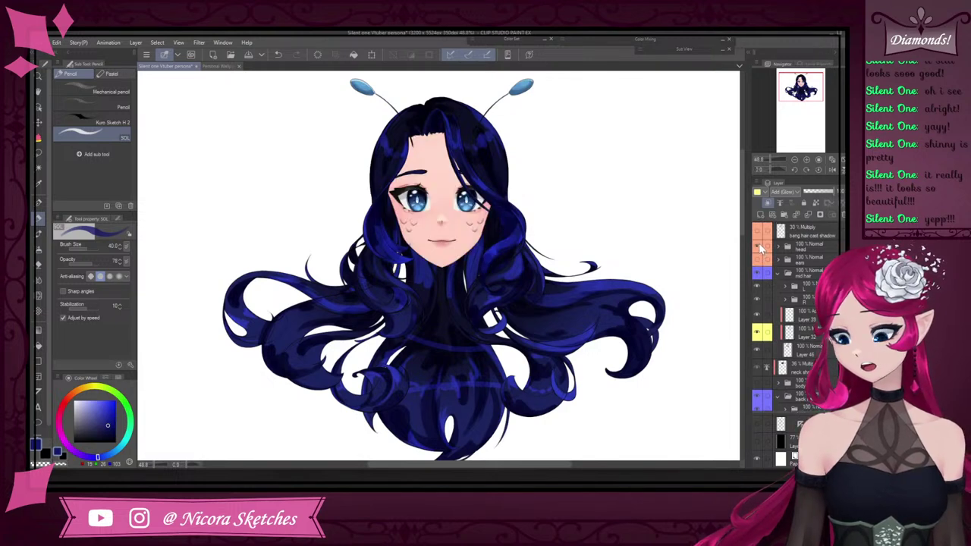
{"action": "left_click", "coordinate": [759, 260]}
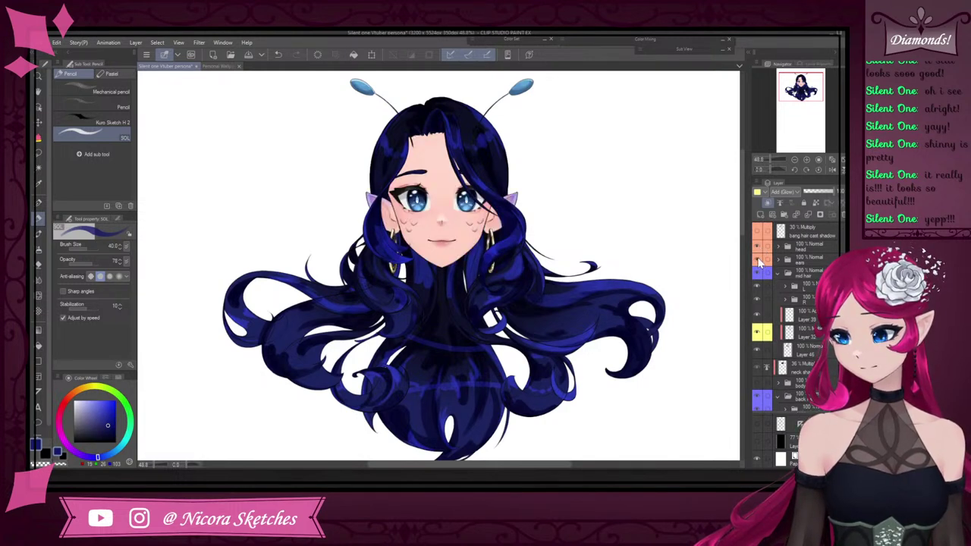
{"action": "left_click", "coordinate": [759, 261]}
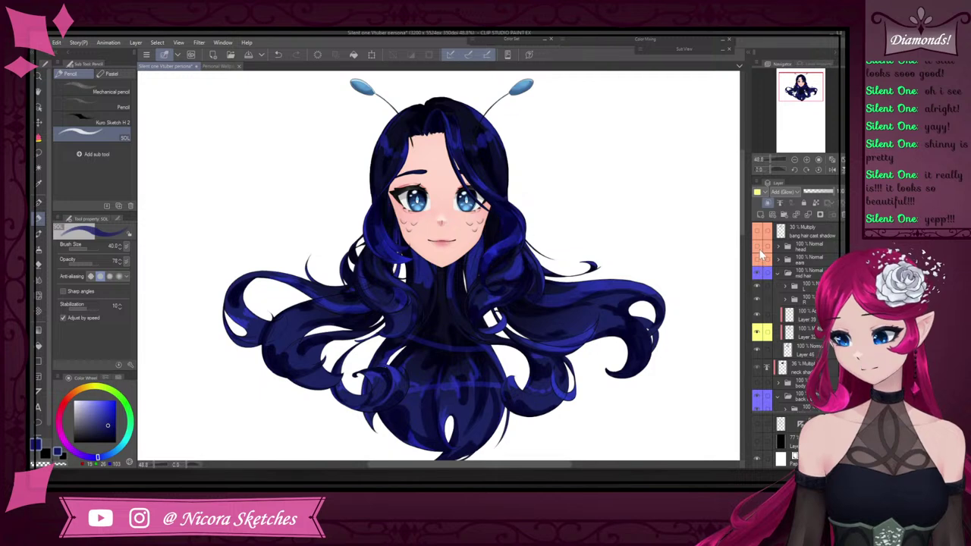
Hide the head folder and erase the stray blue bands crossing the dark middle of the long hair below the neck
{"action": "left_click", "coordinate": [761, 248]}
{"action": "scroll", "coordinate": [525, 334], "scroll_direction": "down", "scroll_amount": 4}
{"action": "scroll", "coordinate": [523, 347], "scroll_direction": "up", "scroll_amount": 6}
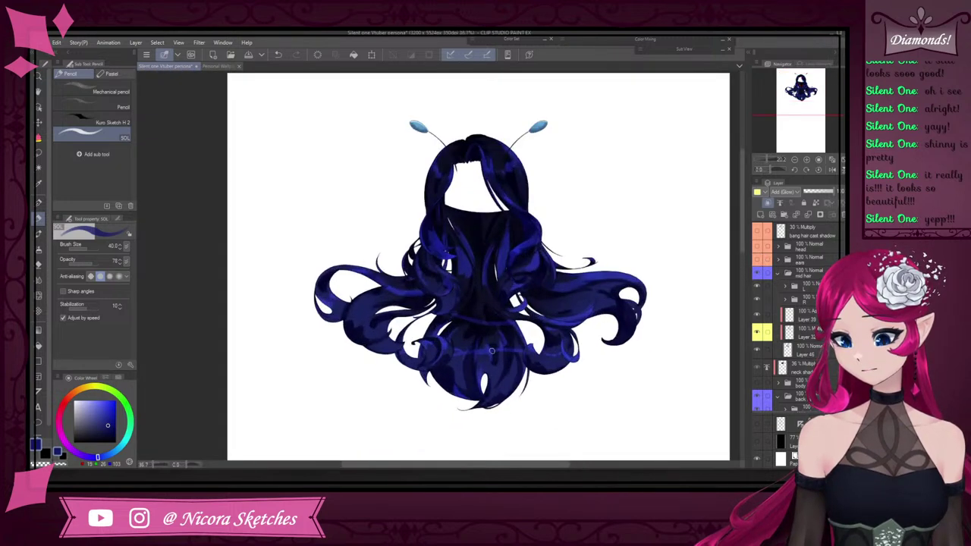
{"action": "scroll", "coordinate": [537, 350], "scroll_direction": "up", "scroll_amount": 4}
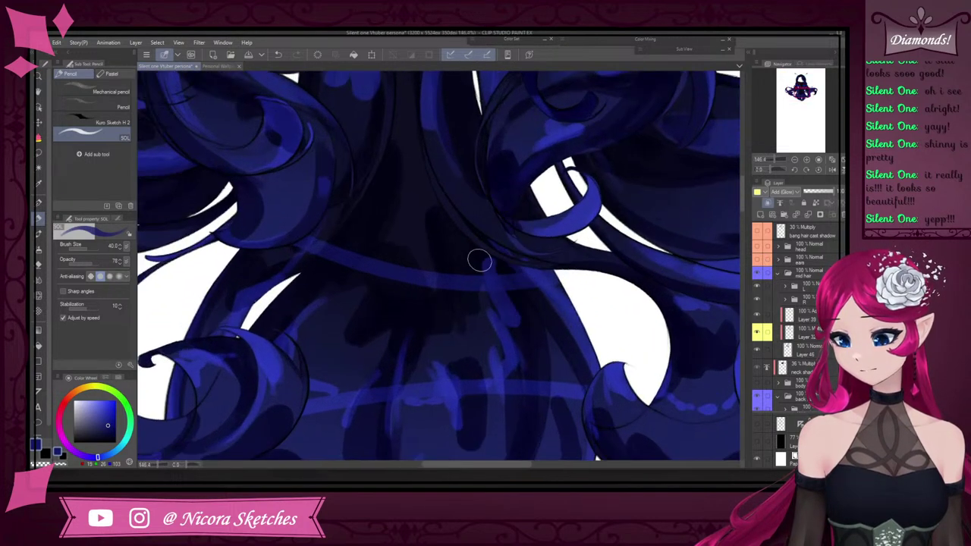
{"action": "key", "text": "e"}
{"action": "scroll", "coordinate": [506, 284], "scroll_direction": "down", "scroll_amount": 4}
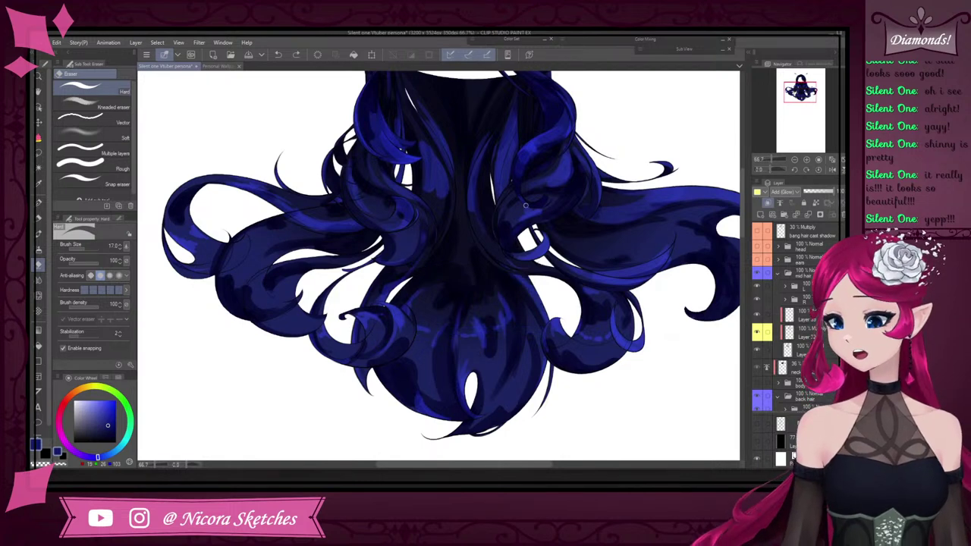
{"action": "scroll", "coordinate": [542, 216], "scroll_direction": "down", "scroll_amount": 2}
{"action": "scroll", "coordinate": [553, 167], "scroll_direction": "up", "scroll_amount": 2}
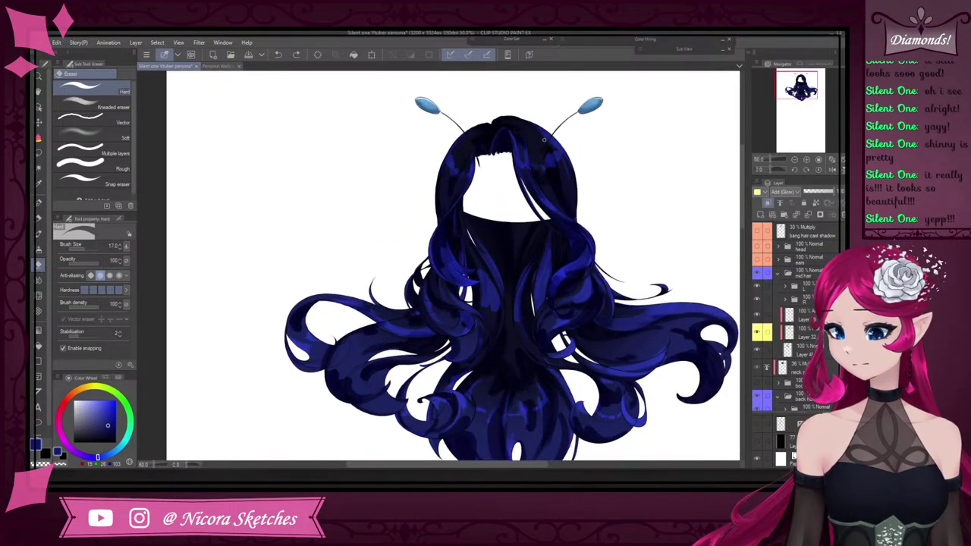
{"action": "scroll", "coordinate": [556, 179], "scroll_direction": "down", "scroll_amount": 2}
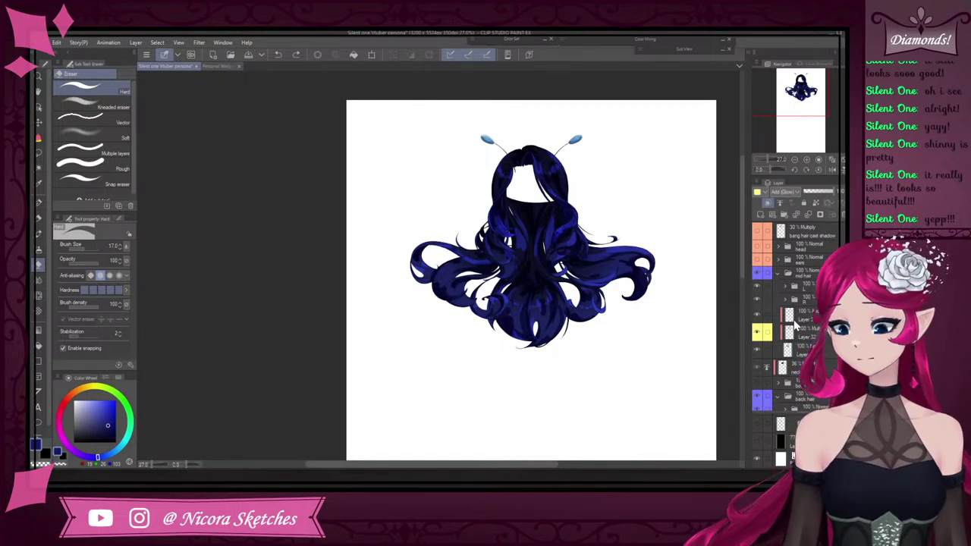
Duplicate the front hair's base layer, merge its Multiply and Add (Glow) layers down into the copy, and label the copy Yellow
{"action": "scroll", "coordinate": [820, 345], "scroll_direction": "up", "scroll_amount": 3}
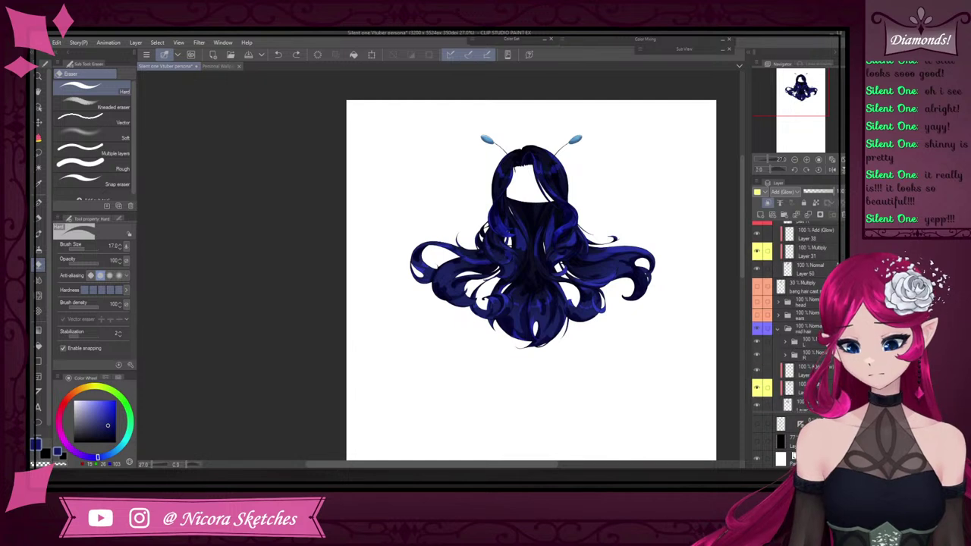
{"action": "scroll", "coordinate": [819, 351], "scroll_direction": "up", "scroll_amount": 3}
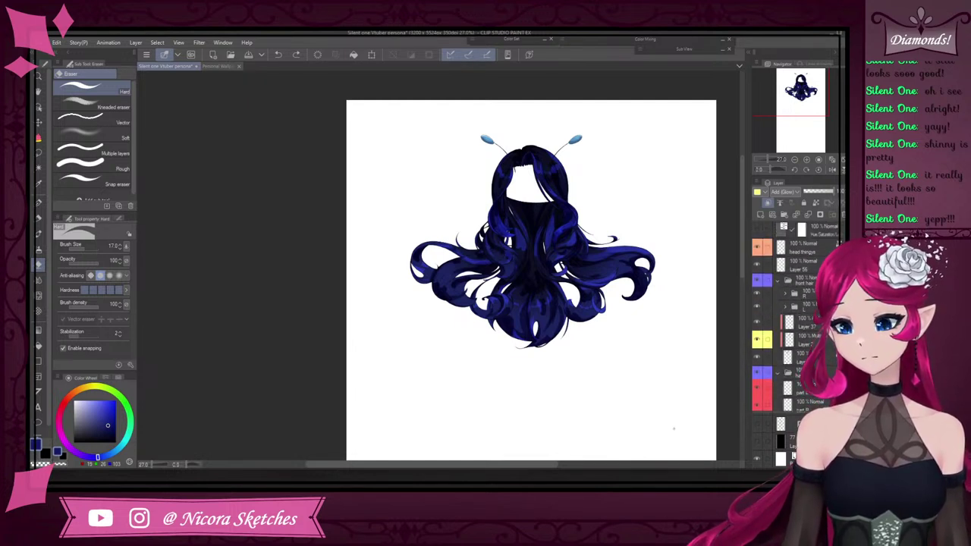
{"action": "left_click", "coordinate": [825, 353]}
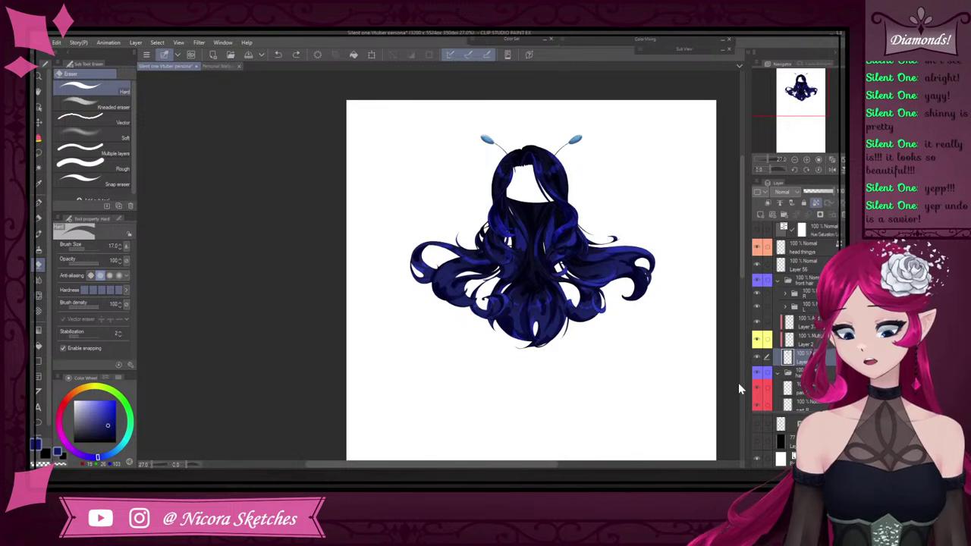
{"action": "key", "text": "ctrl+shift+n"}
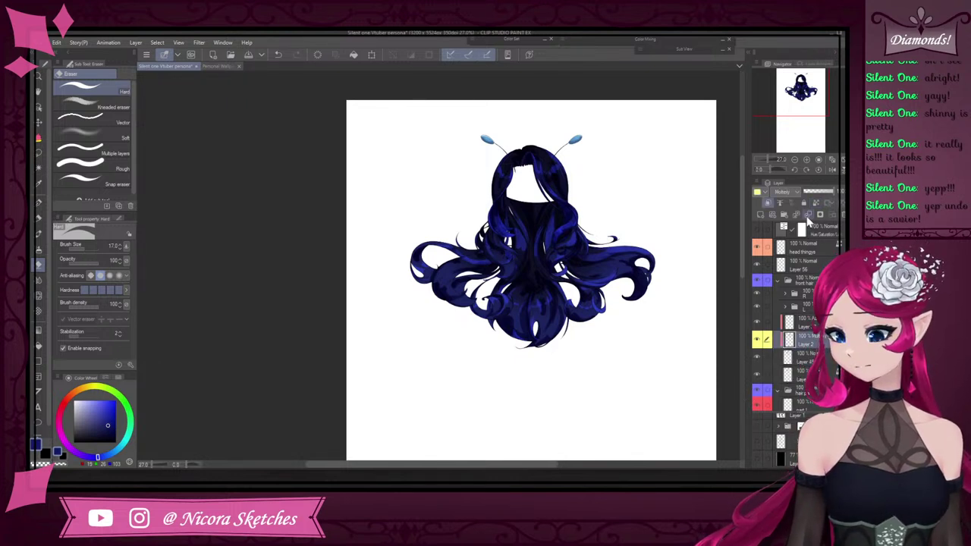
{"action": "left_click", "coordinate": [808, 216]}
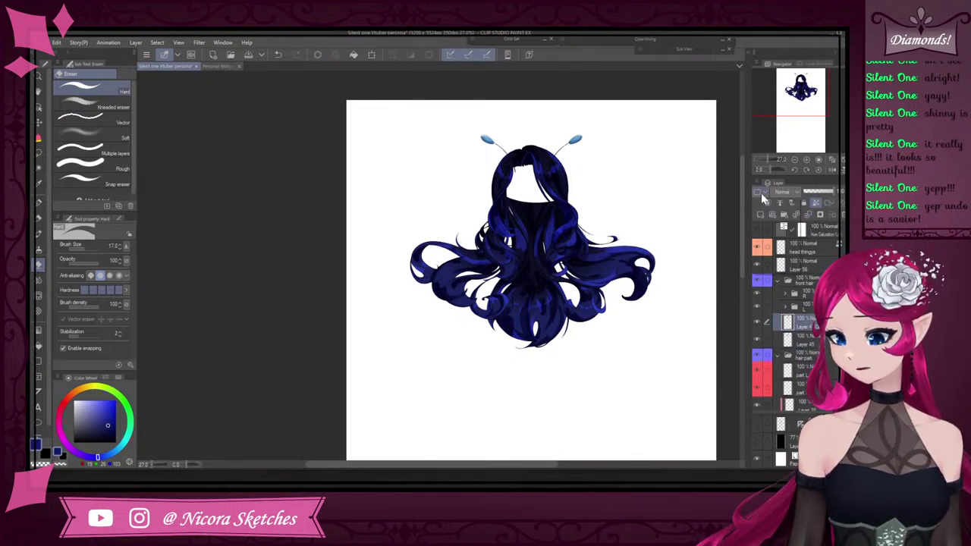
{"action": "left_click", "coordinate": [762, 193]}
{"action": "left_click", "coordinate": [779, 227]}
Duplicate the hair part folder's base layer, merge its Multiply and Add (Glow) layers into the copy, and label the copy Yellow
{"action": "scroll", "coordinate": [816, 296], "scroll_direction": "down", "scroll_amount": 2}
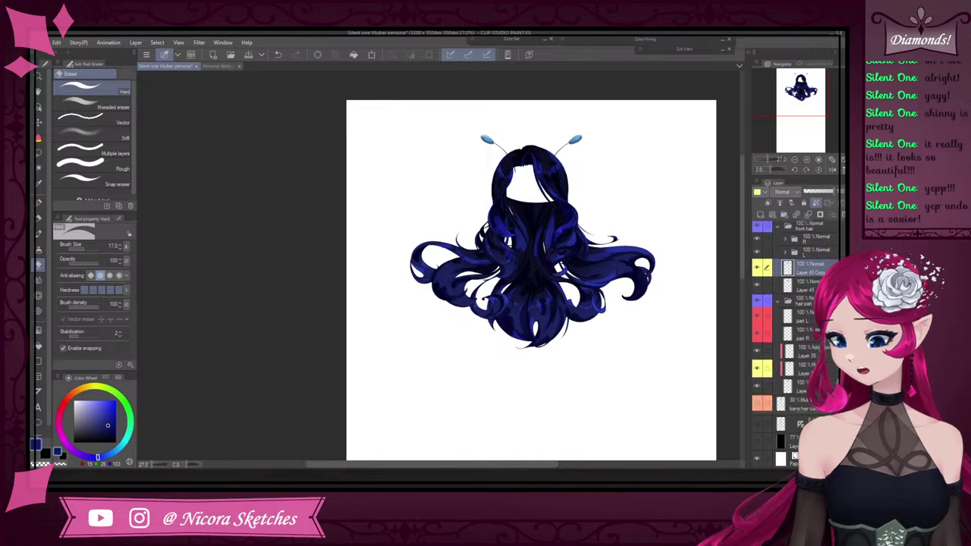
{"action": "scroll", "coordinate": [797, 318], "scroll_direction": "down", "scroll_amount": 3}
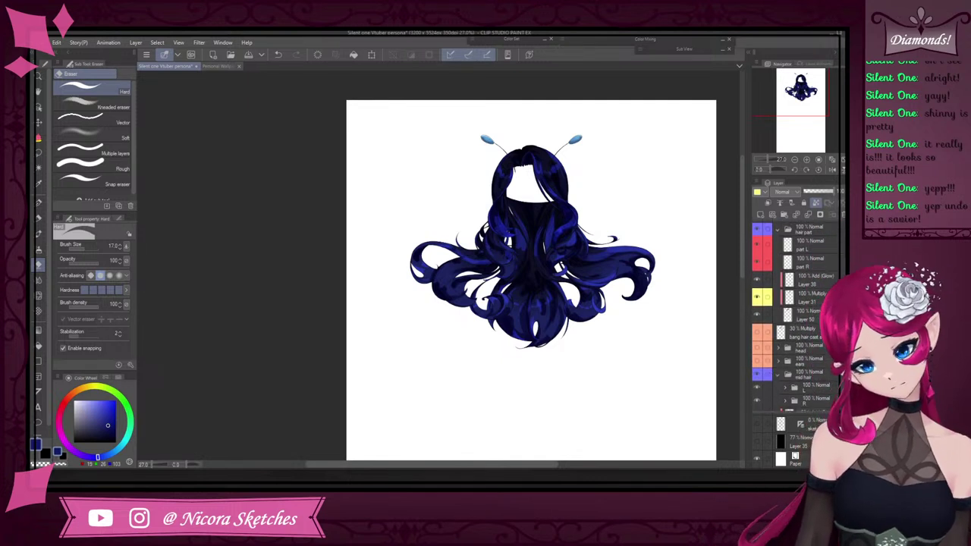
{"action": "scroll", "coordinate": [796, 319], "scroll_direction": "down", "scroll_amount": 1}
{"action": "left_click", "coordinate": [808, 291]}
{"action": "left_click", "coordinate": [808, 309]}
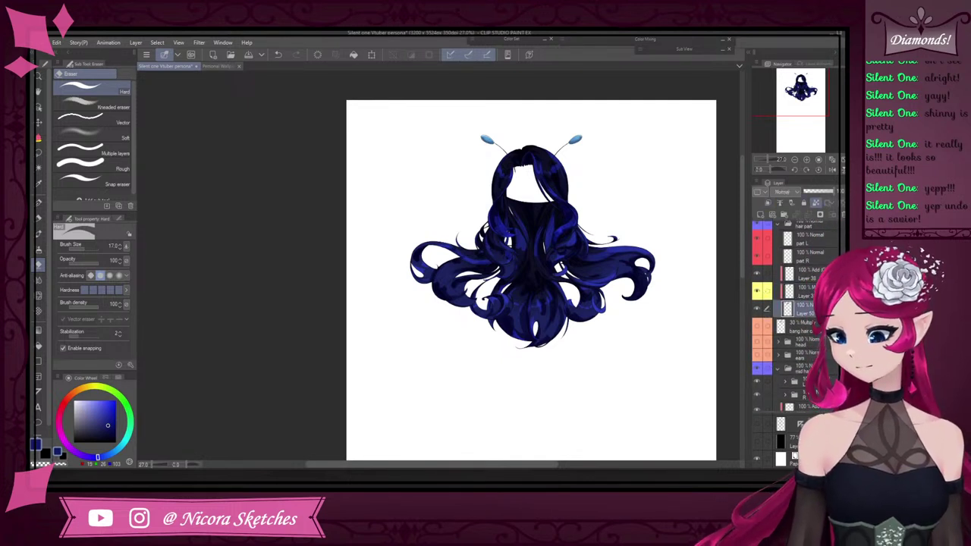
{"action": "left_click", "coordinate": [789, 291]}
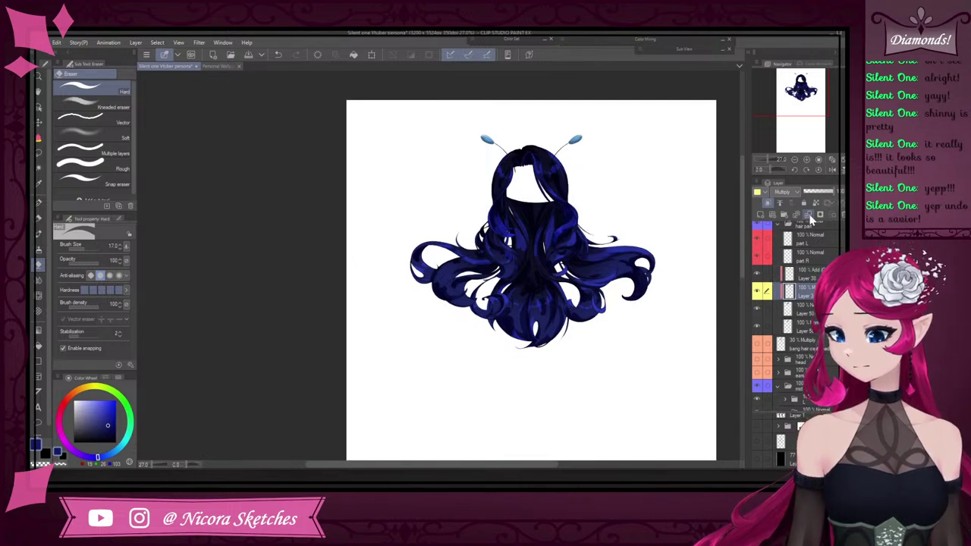
{"action": "left_click", "coordinate": [810, 217]}
{"action": "left_click", "coordinate": [818, 270]}
{"action": "left_click", "coordinate": [809, 215]}
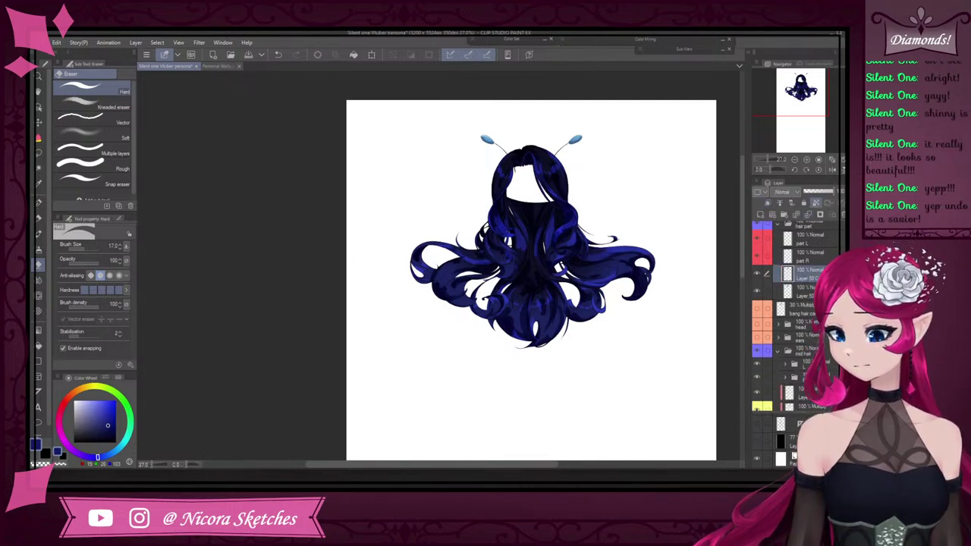
{"action": "left_click", "coordinate": [766, 193]}
{"action": "left_click", "coordinate": [777, 234]}
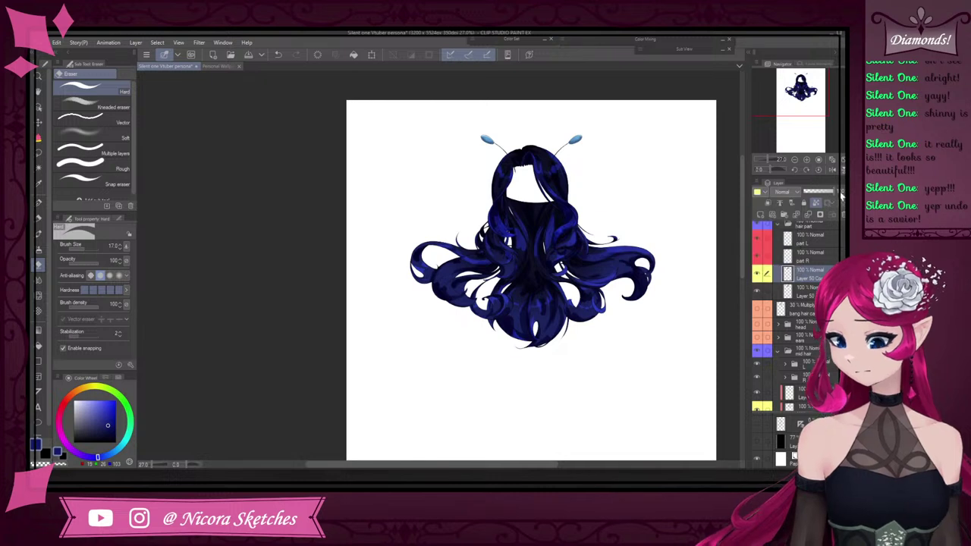
Duplicate the mid hair's base layer, merge its Multiply and Add (Glow) layers into the copy, and label the copy Yellow
{"action": "scroll", "coordinate": [797, 304], "scroll_direction": "down", "scroll_amount": 5}
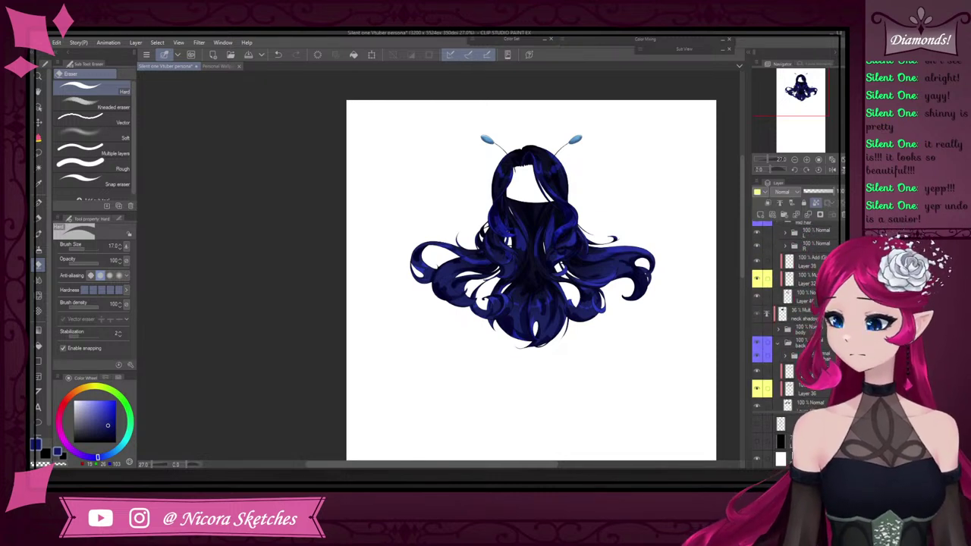
{"action": "scroll", "coordinate": [811, 303], "scroll_direction": "up", "scroll_amount": 1}
{"action": "left_click", "coordinate": [810, 309]}
{"action": "left_click", "coordinate": [762, 215]}
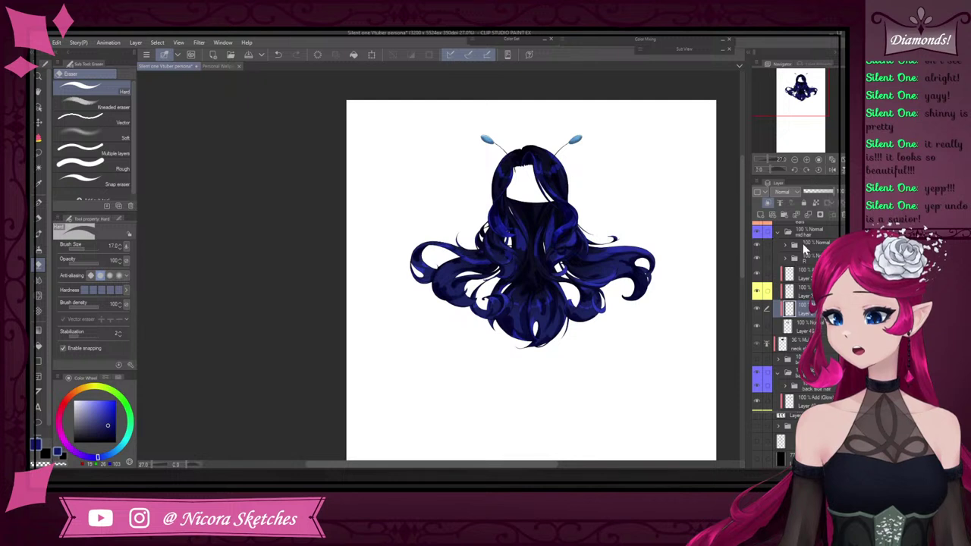
{"action": "scroll", "coordinate": [816, 249], "scroll_direction": "up", "scroll_amount": 1}
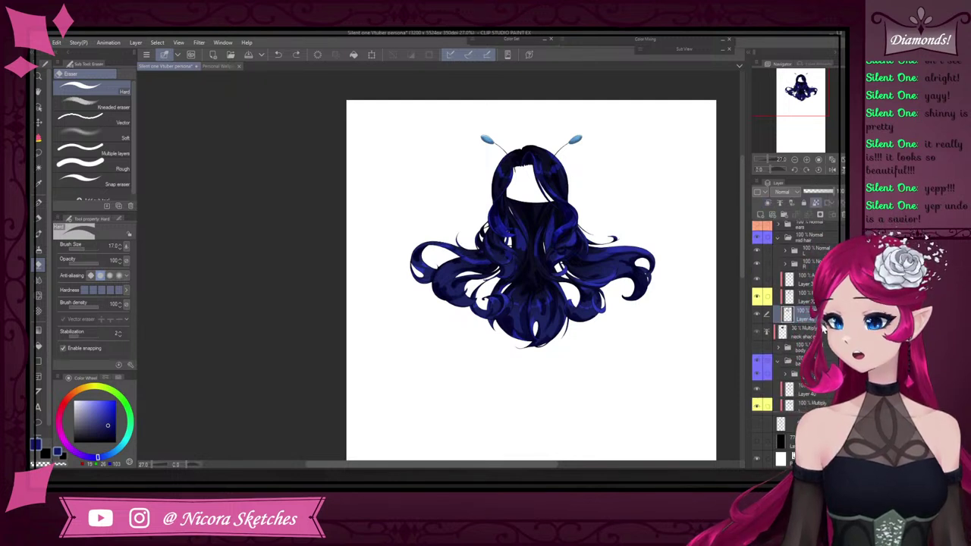
{"action": "left_click", "coordinate": [811, 298]}
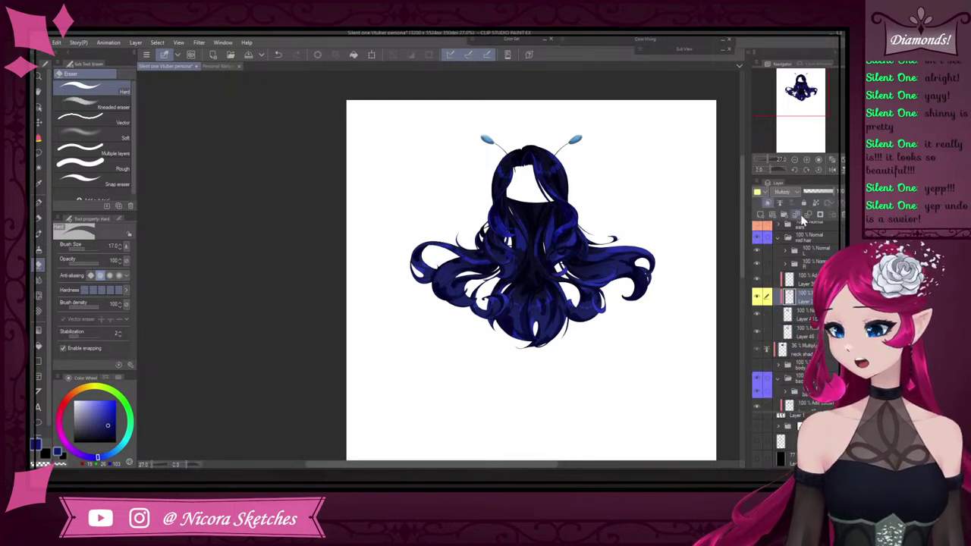
{"action": "left_click", "coordinate": [807, 216]}
{"action": "left_click", "coordinate": [811, 280]}
{"action": "left_click", "coordinate": [807, 216]}
{"action": "left_click", "coordinate": [763, 193]}
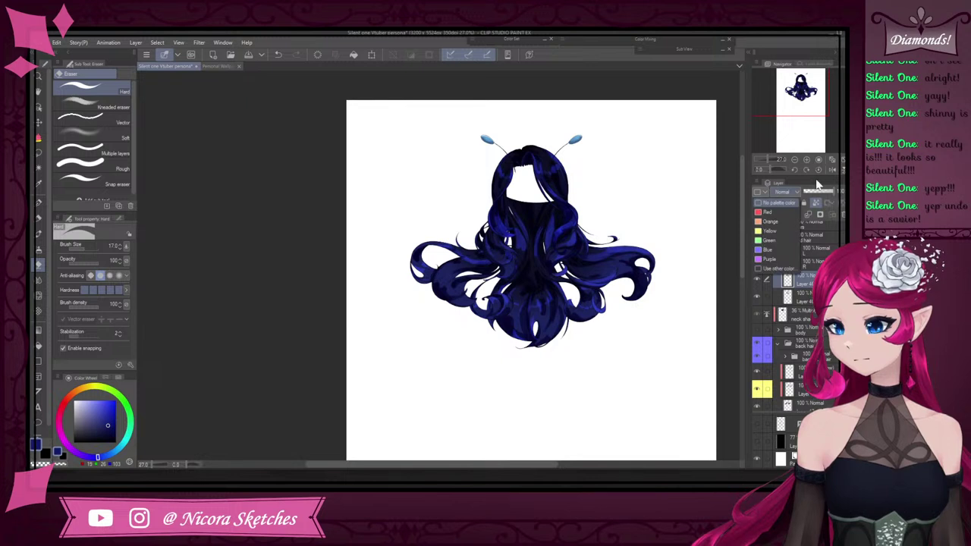
{"action": "left_click", "coordinate": [783, 230]}
Copy Layer 47 in the back hair folder, merge the Multiply and glow layers above into the copy, and label it Yellow
{"action": "scroll", "coordinate": [809, 326], "scroll_direction": "down", "scroll_amount": 6}
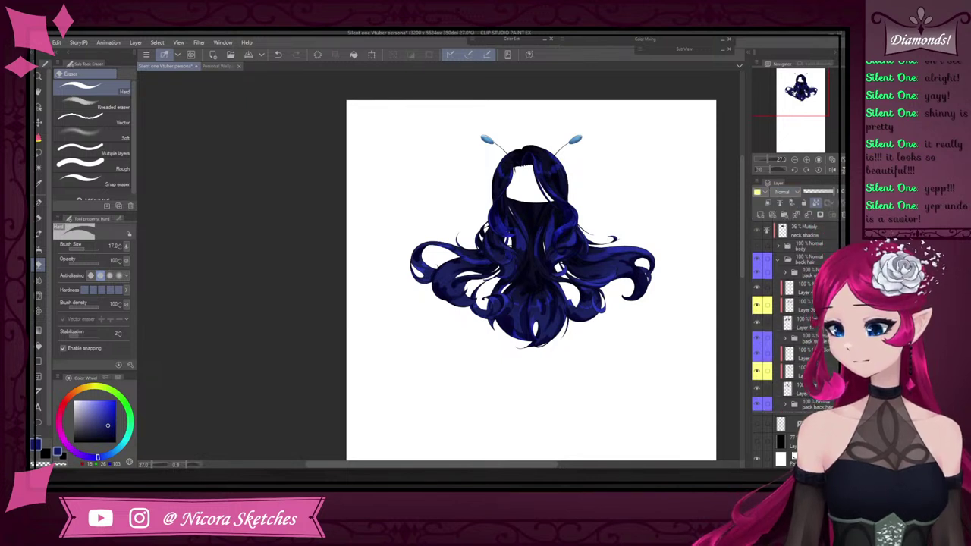
{"action": "scroll", "coordinate": [809, 326], "scroll_direction": "up", "scroll_amount": 1}
{"action": "left_click", "coordinate": [810, 341]}
{"action": "key", "text": "ctrl+c"}
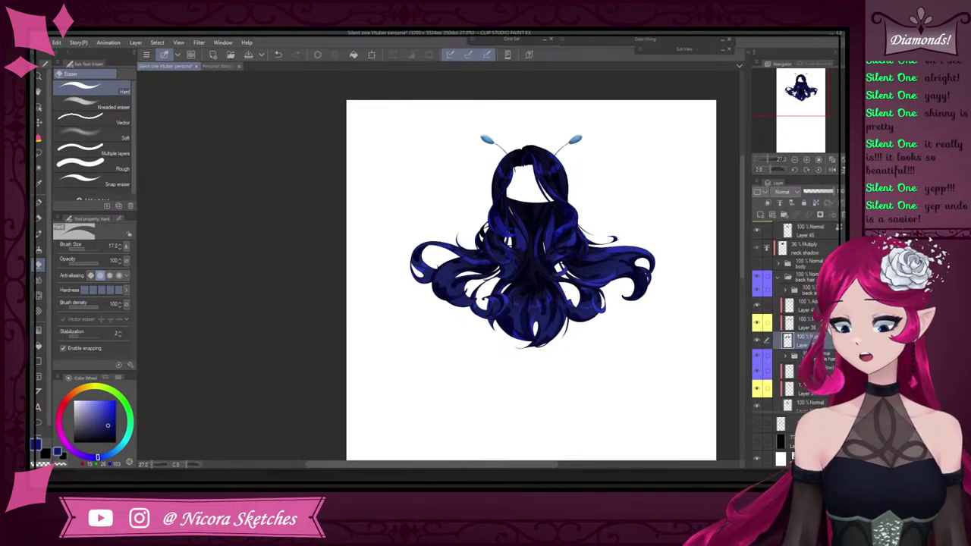
{"action": "key", "text": "ctrl+v"}
{"action": "left_click", "coordinate": [811, 323]}
{"action": "left_click", "coordinate": [809, 216]}
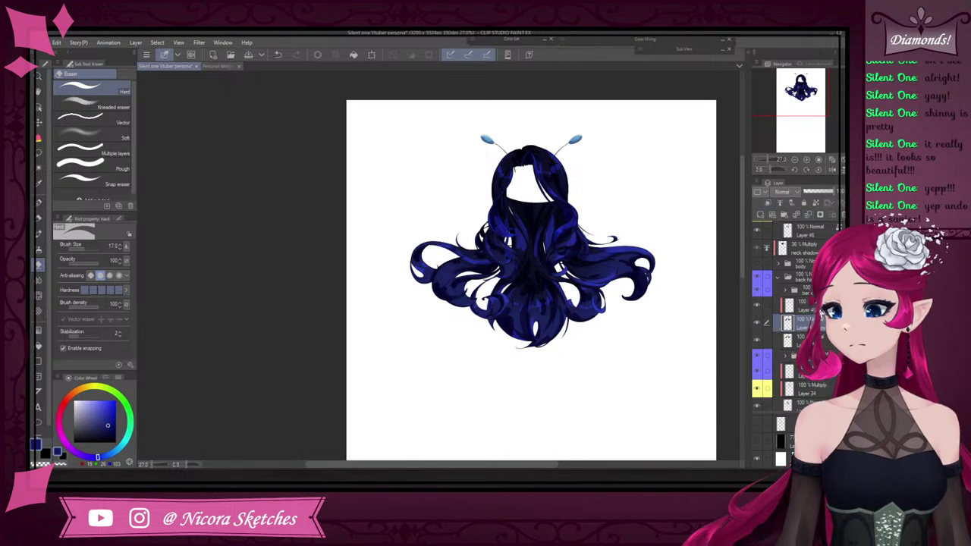
{"action": "left_click", "coordinate": [810, 215]}
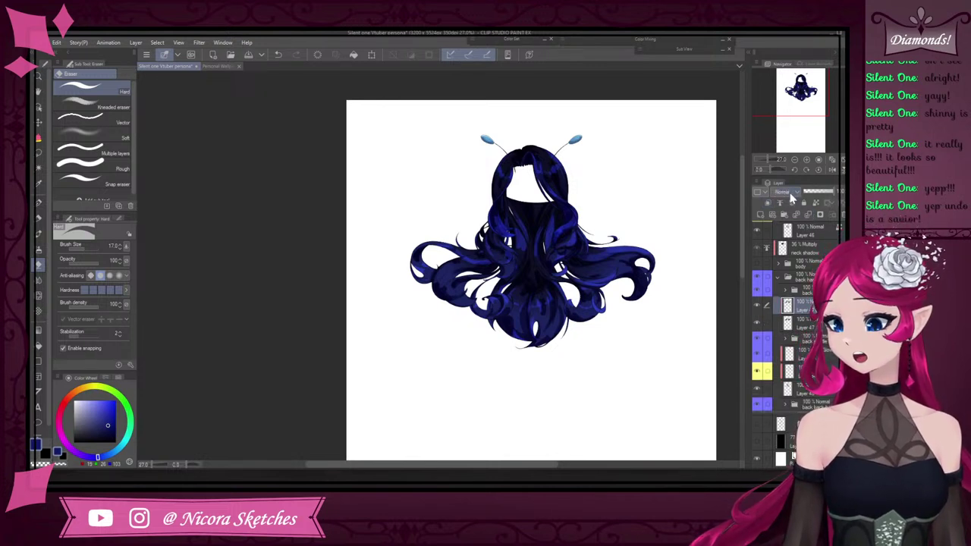
{"action": "left_click", "coordinate": [790, 193]}
{"action": "left_click", "coordinate": [793, 201]}
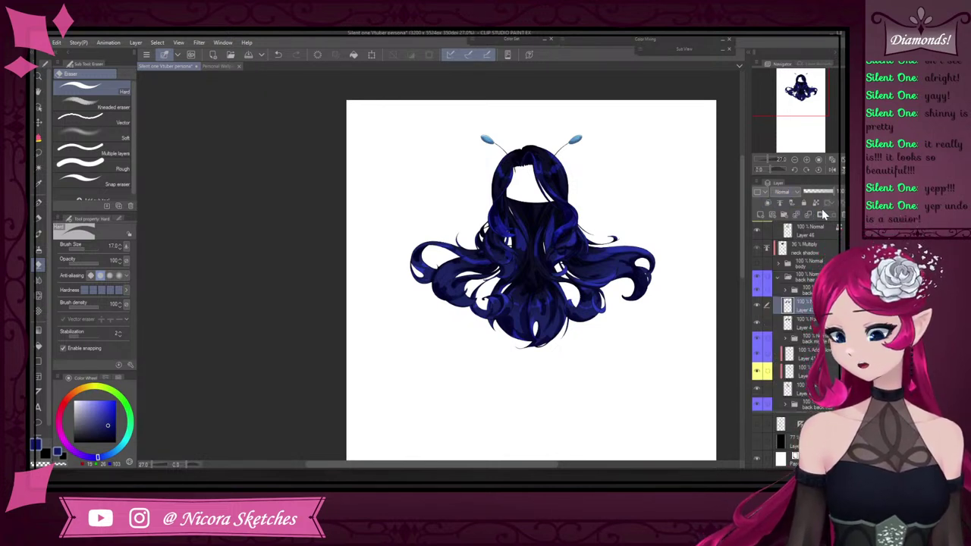
{"action": "left_click", "coordinate": [766, 203]}
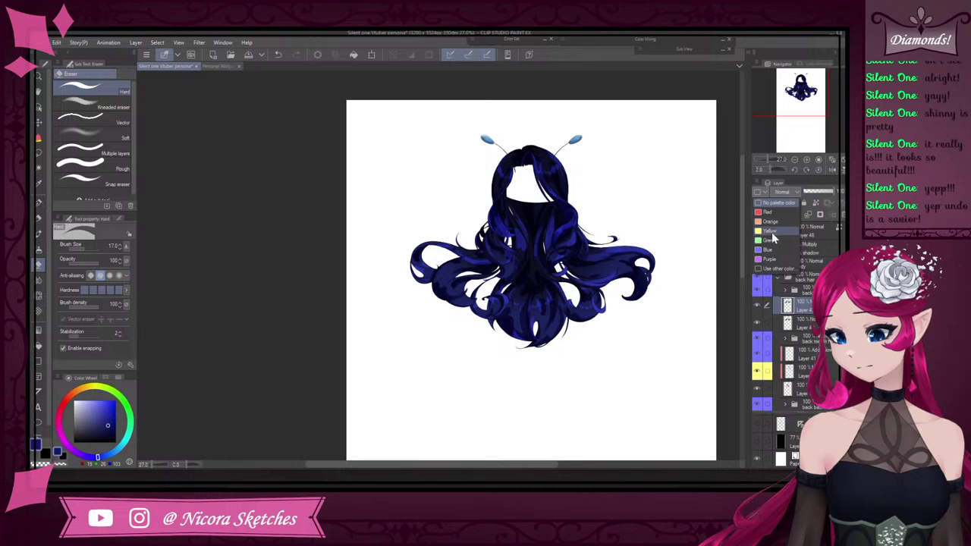
{"action": "left_click", "coordinate": [769, 231]}
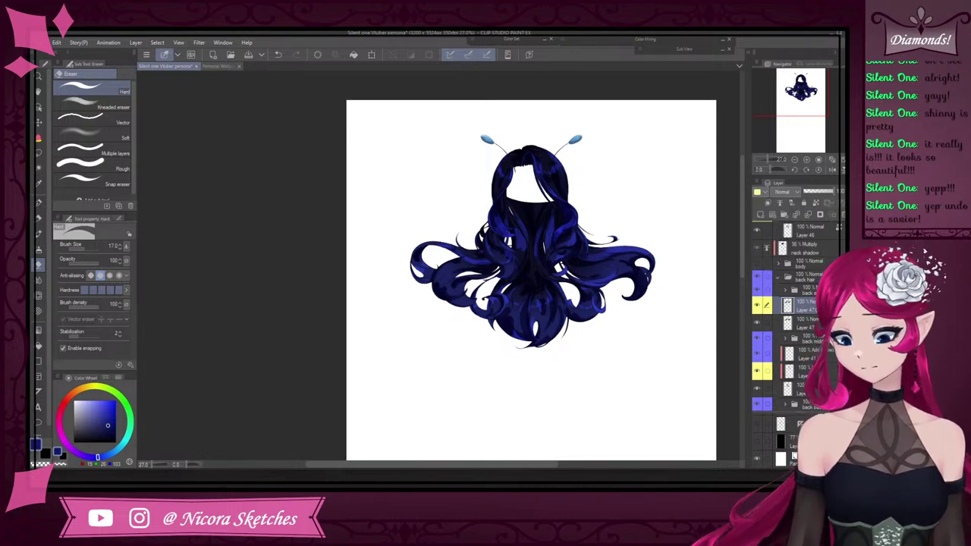
Copy Layer 48 below the back middle hair folder, merge Layer 34 and Layer 41 down into the copy, and label it Yellow
{"action": "scroll", "coordinate": [806, 318], "scroll_direction": "down", "scroll_amount": 3}
{"action": "left_click", "coordinate": [809, 304]}
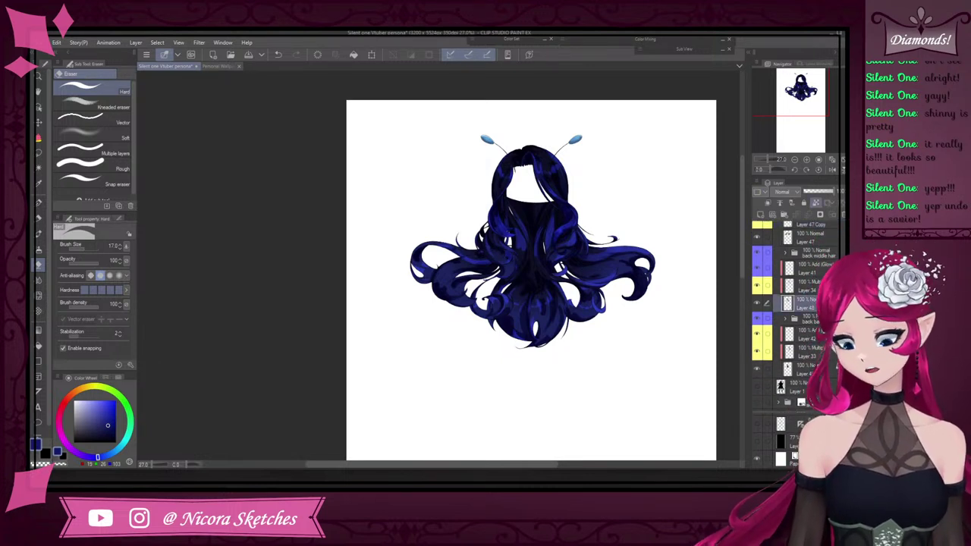
{"action": "key", "text": "ctrl+c"}
{"action": "key", "text": "ctrl+v"}
{"action": "left_click", "coordinate": [808, 286]}
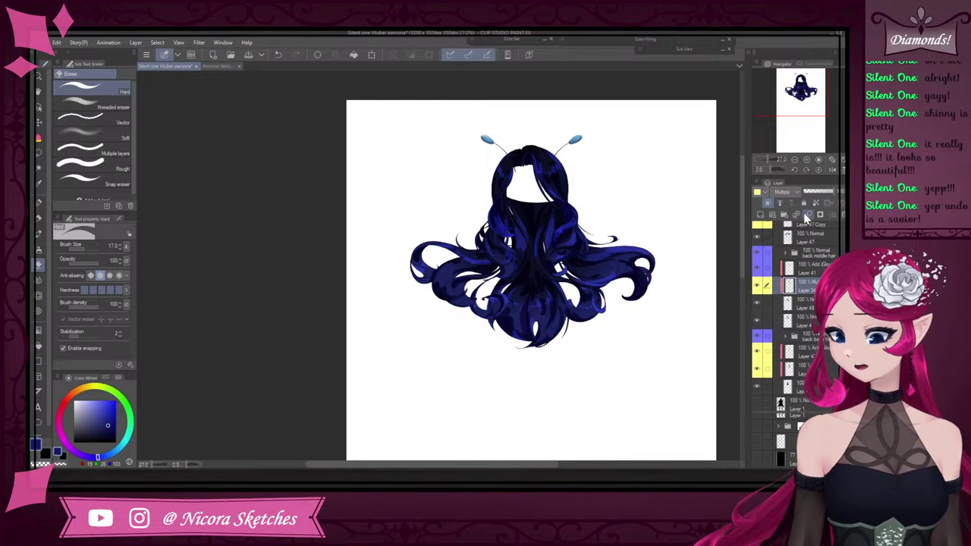
{"action": "left_click", "coordinate": [809, 215]}
{"action": "left_click", "coordinate": [812, 269]}
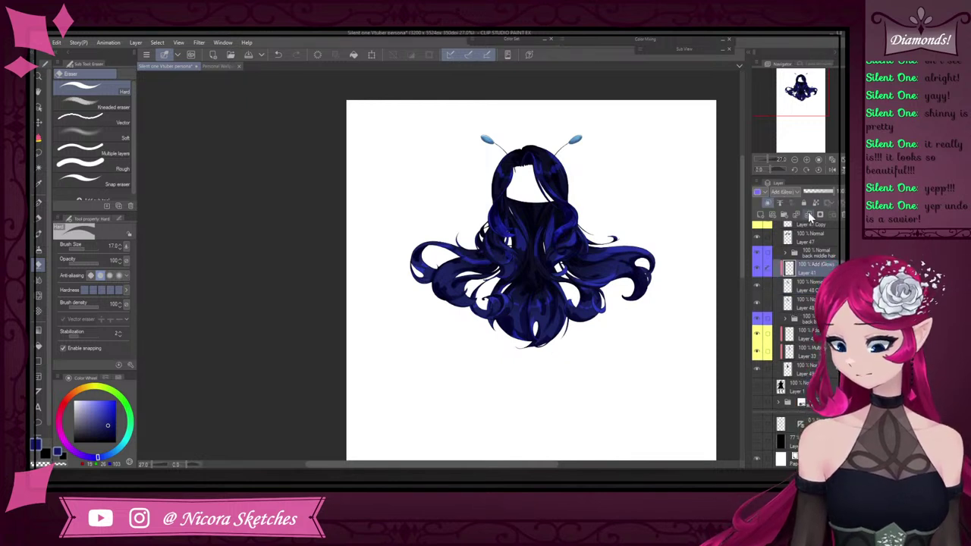
{"action": "left_click", "coordinate": [808, 213]}
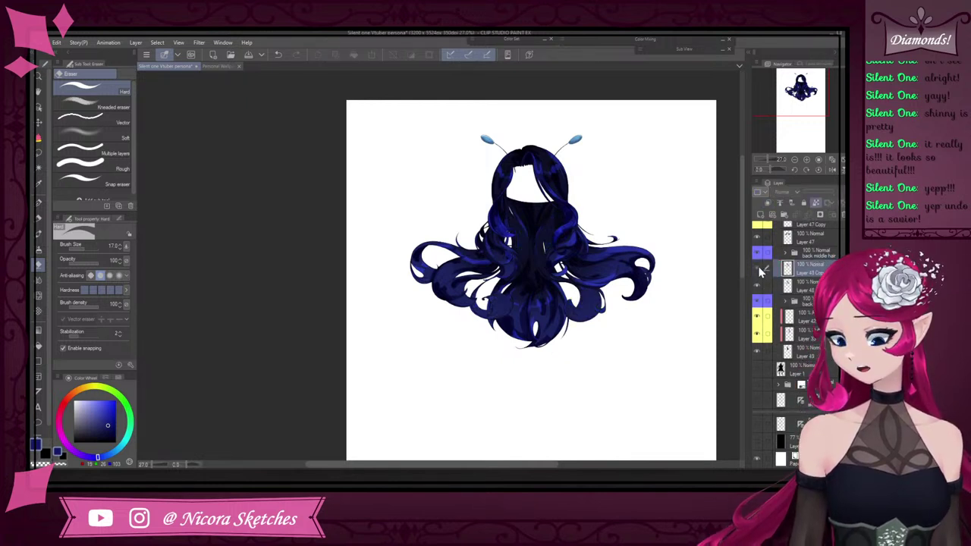
{"action": "left_click", "coordinate": [765, 193]}
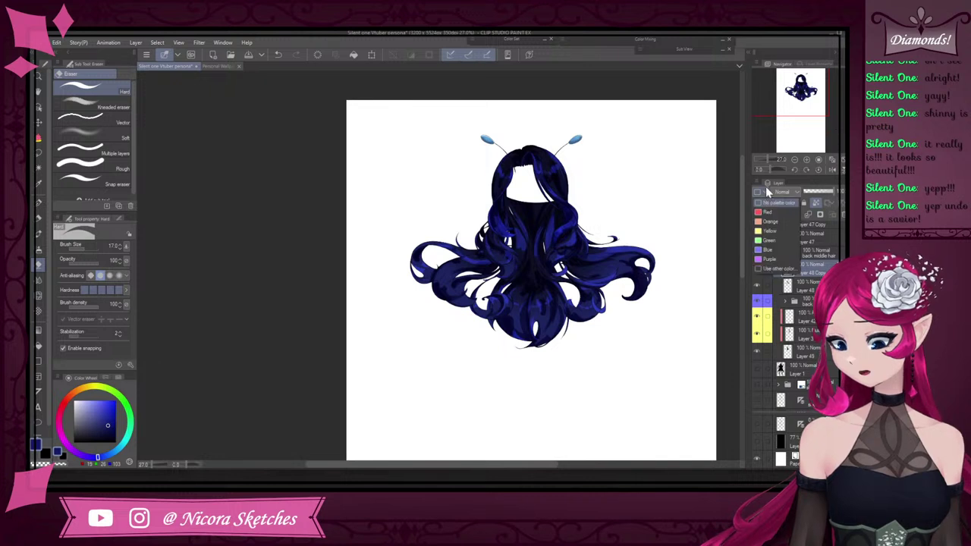
{"action": "left_click", "coordinate": [771, 231]}
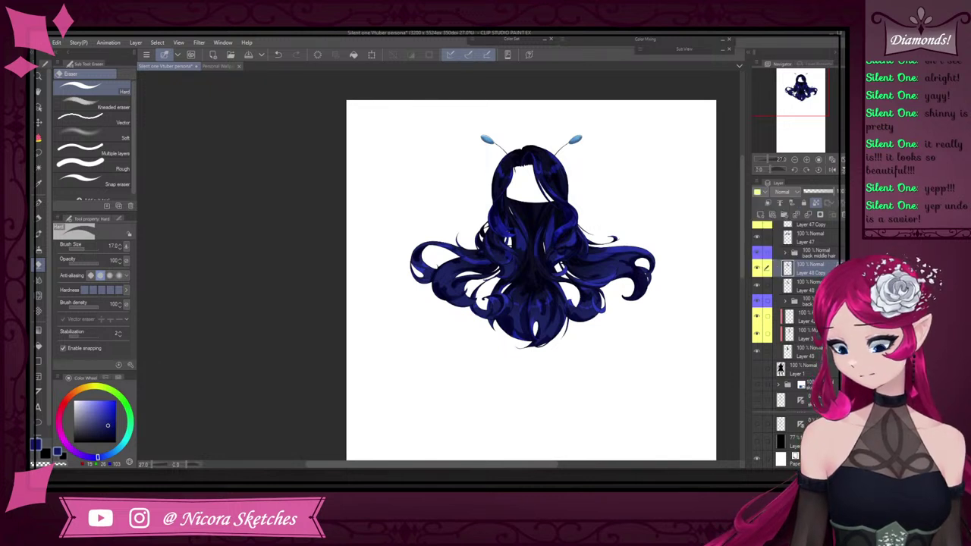
Duplicate Layer 49 below the back hair folders, merge its Multiply and Add (Glow) layers into the copy, and label the copy Yellow
{"action": "scroll", "coordinate": [797, 303], "scroll_direction": "down", "scroll_amount": 3}
{"action": "left_click", "coordinate": [805, 321]}
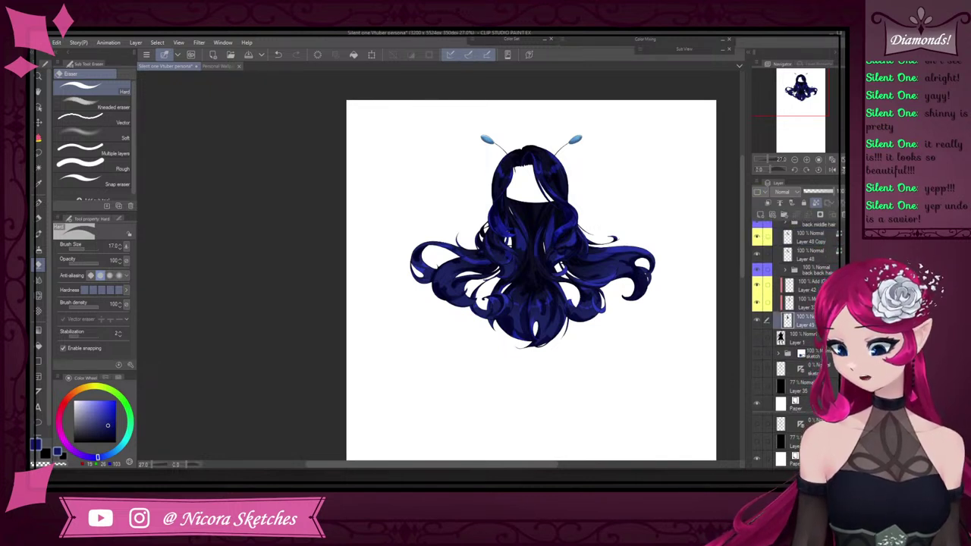
{"action": "key", "text": "ctrl+c"}
{"action": "key", "text": "ctrl+v"}
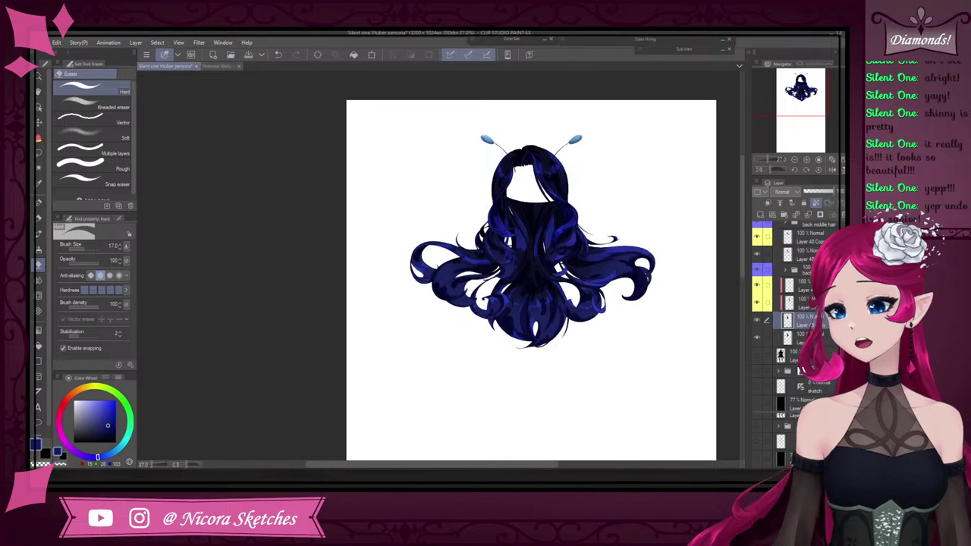
{"action": "left_click", "coordinate": [808, 304]}
{"action": "left_click", "coordinate": [809, 215]}
{"action": "left_click", "coordinate": [810, 288]}
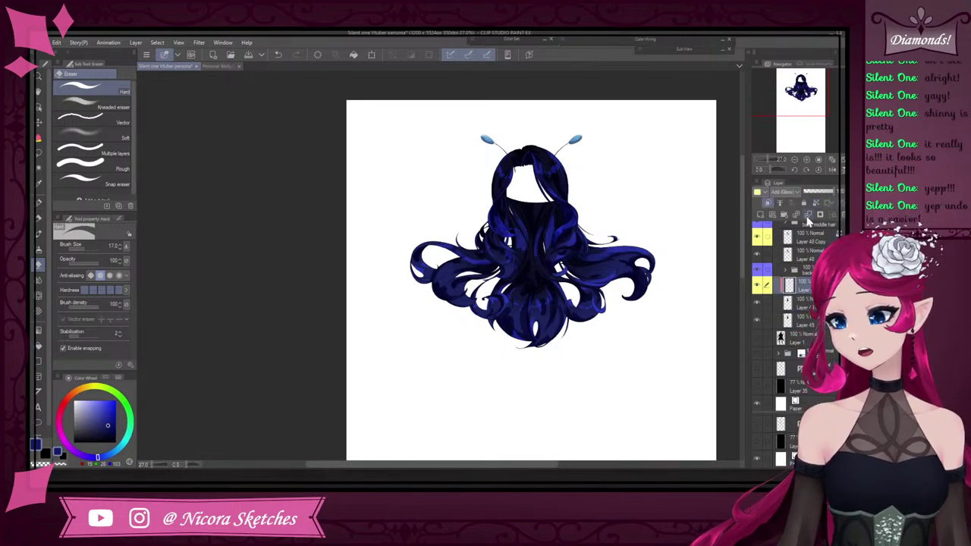
{"action": "left_click", "coordinate": [809, 214]}
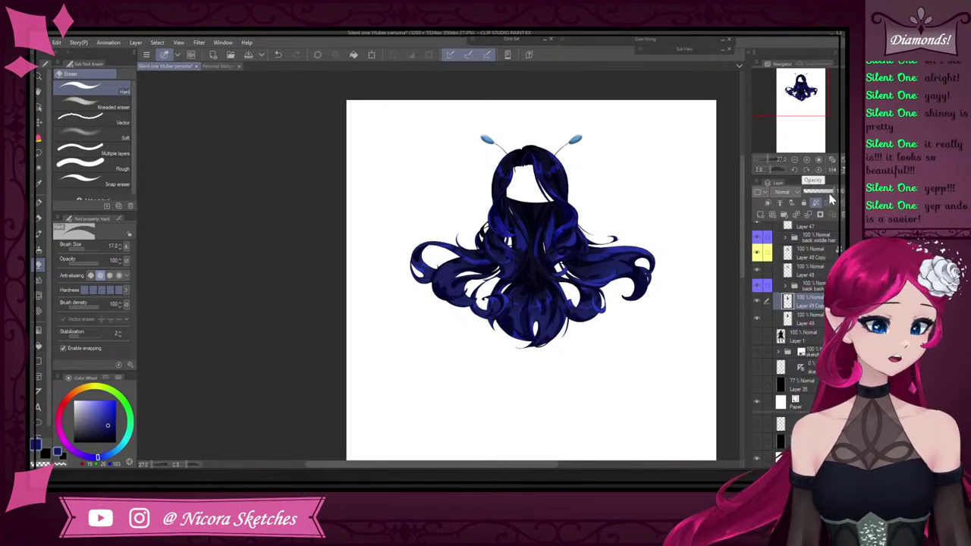
{"action": "left_click", "coordinate": [760, 192]}
{"action": "left_click", "coordinate": [770, 230]}
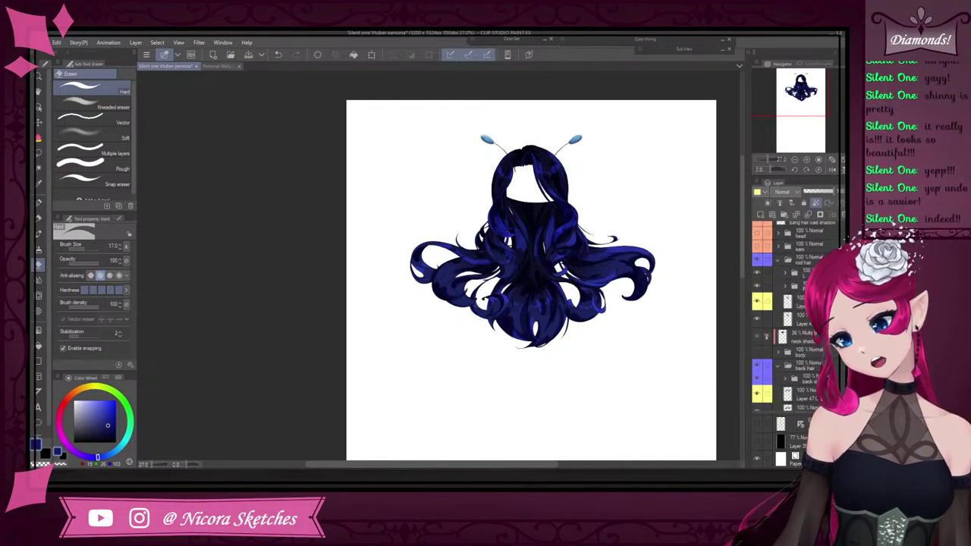
{"action": "scroll", "coordinate": [789, 319], "scroll_direction": "down", "scroll_amount": 5}
{"action": "scroll", "coordinate": [793, 319], "scroll_direction": "up", "scroll_amount": 3}
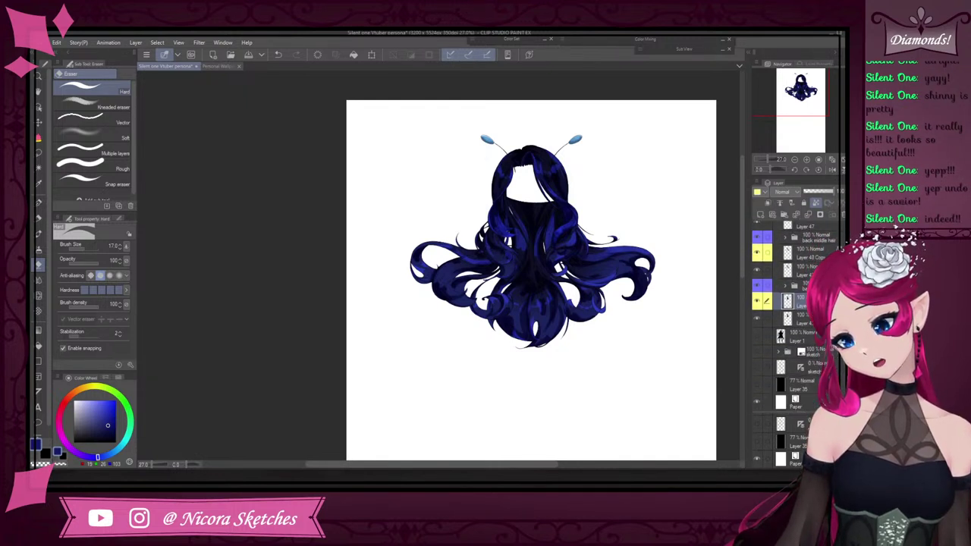
{"action": "scroll", "coordinate": [789, 319], "scroll_direction": "up", "scroll_amount": 4}
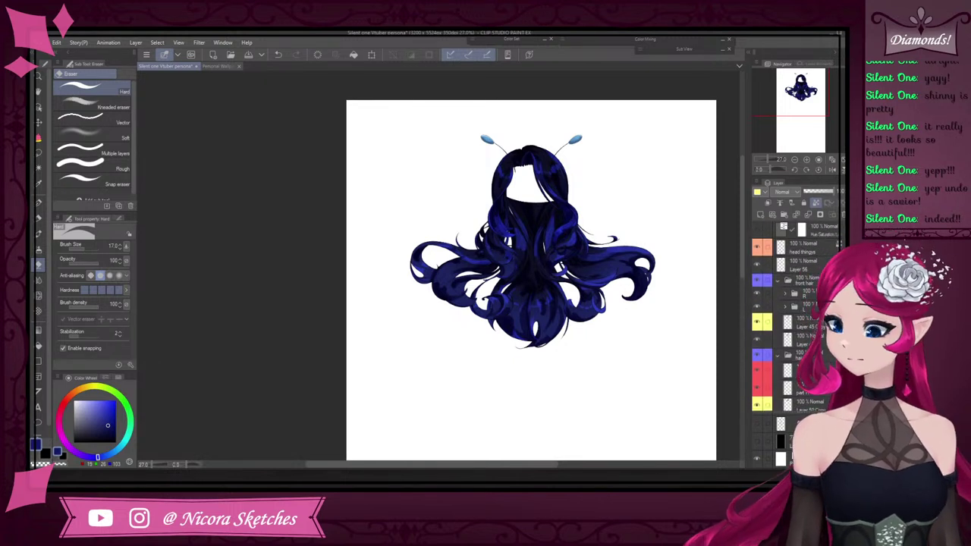
{"action": "right_click", "coordinate": [795, 339]}
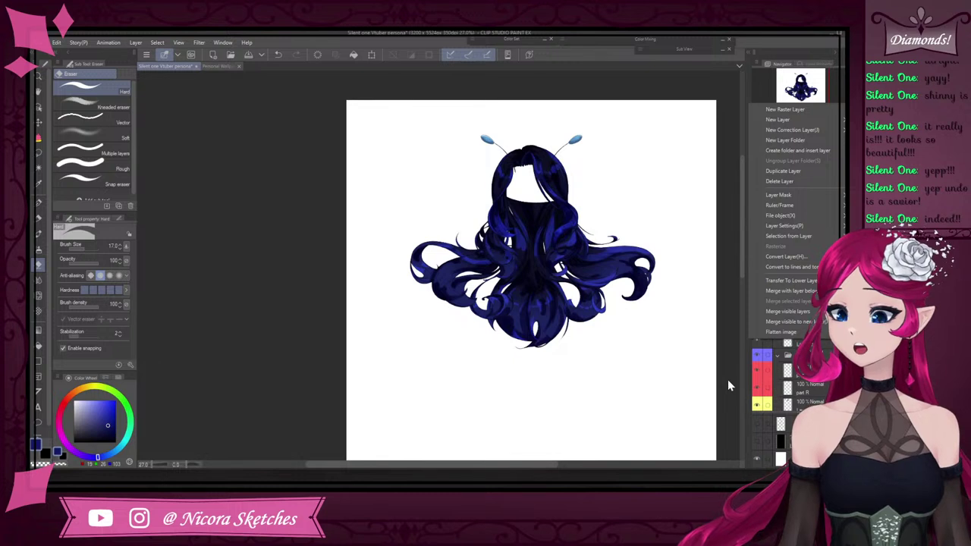
{"action": "left_click", "coordinate": [825, 355]}
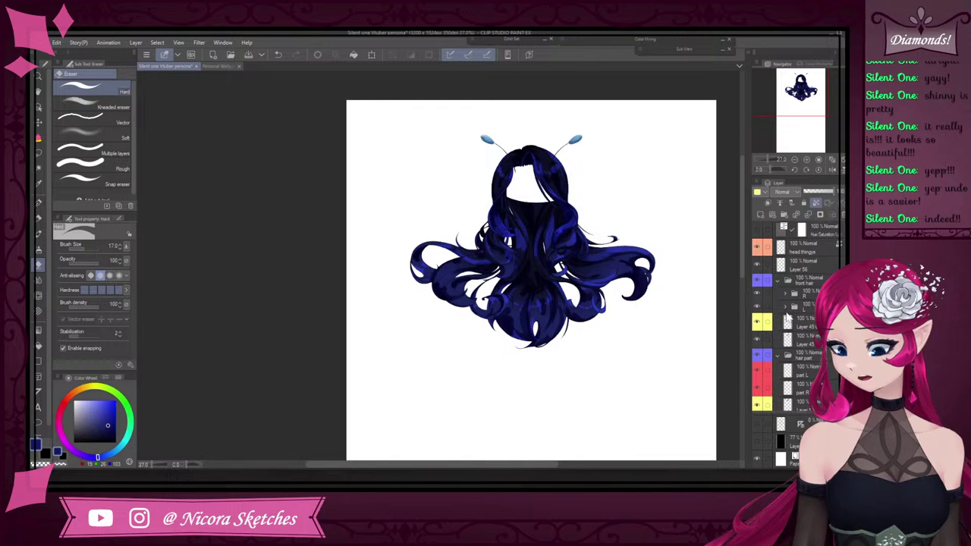
{"action": "scroll", "coordinate": [565, 250], "scroll_direction": "down", "scroll_amount": 2}
{"action": "scroll", "coordinate": [553, 202], "scroll_direction": "up", "scroll_amount": 1}
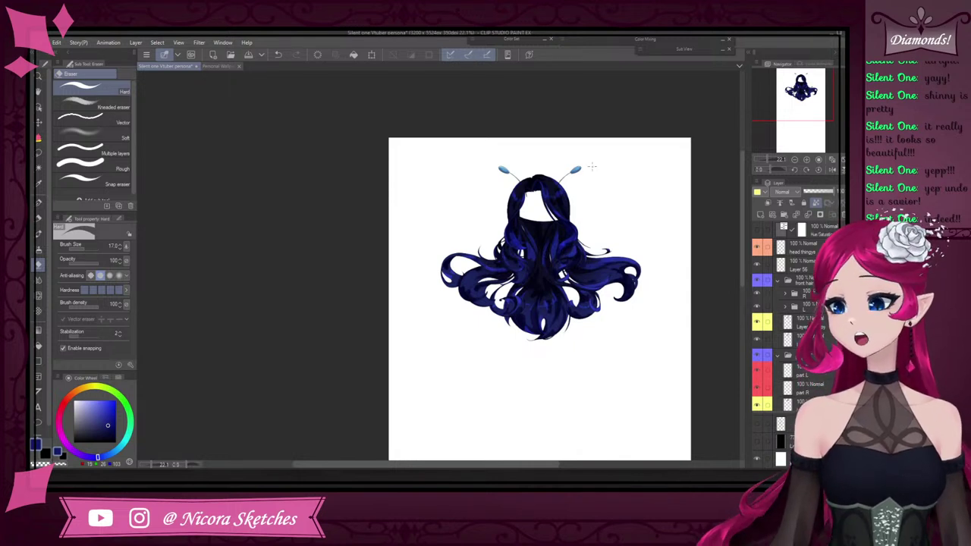
Undo the hair layer merges, duplicates and Yellow labels back to the front hair's separate base, Multiply and Add (Glow) layers
{"action": "key", "text": "ctrl+z"}
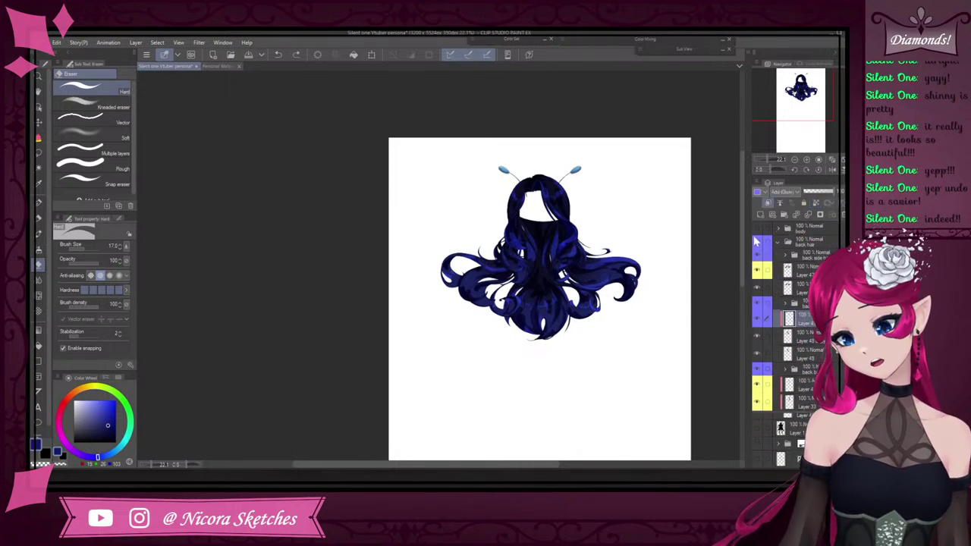
{"action": "key", "text": "ctrl+z"}
{"action": "key", "text": "ctrl+z"}
{"action": "key", "text": "ctrl+z"}
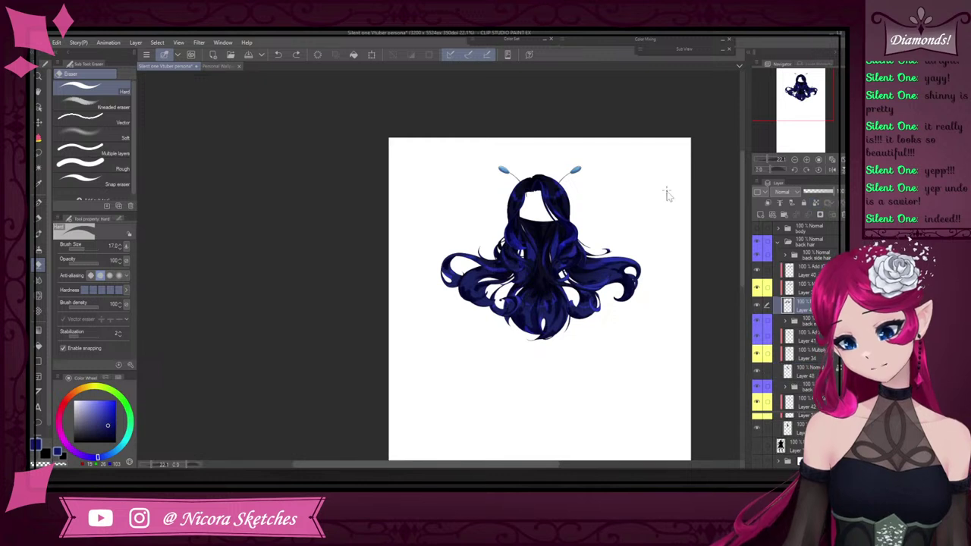
{"action": "key", "text": "alt+]"}
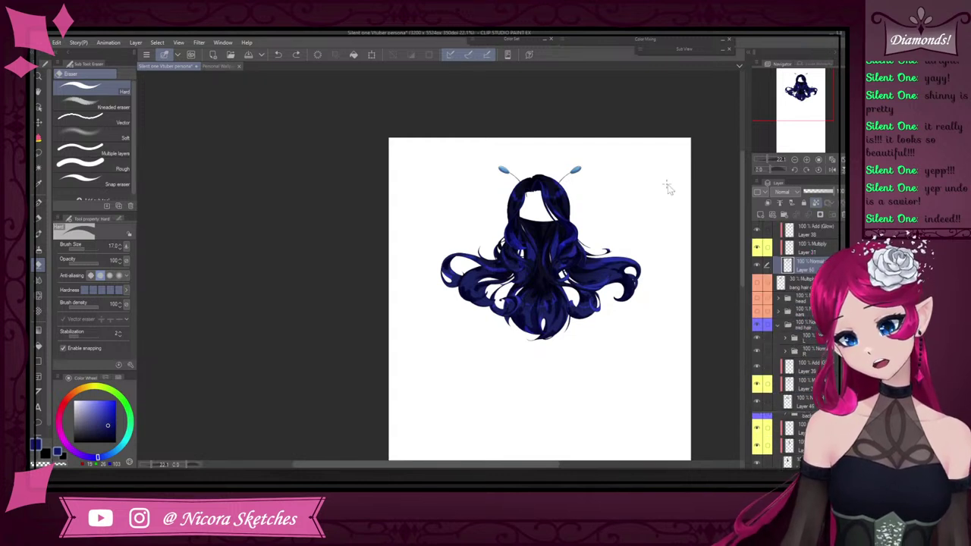
{"action": "key", "text": "alt+]"}
{"action": "scroll", "coordinate": [797, 304], "scroll_direction": "up", "scroll_amount": 4}
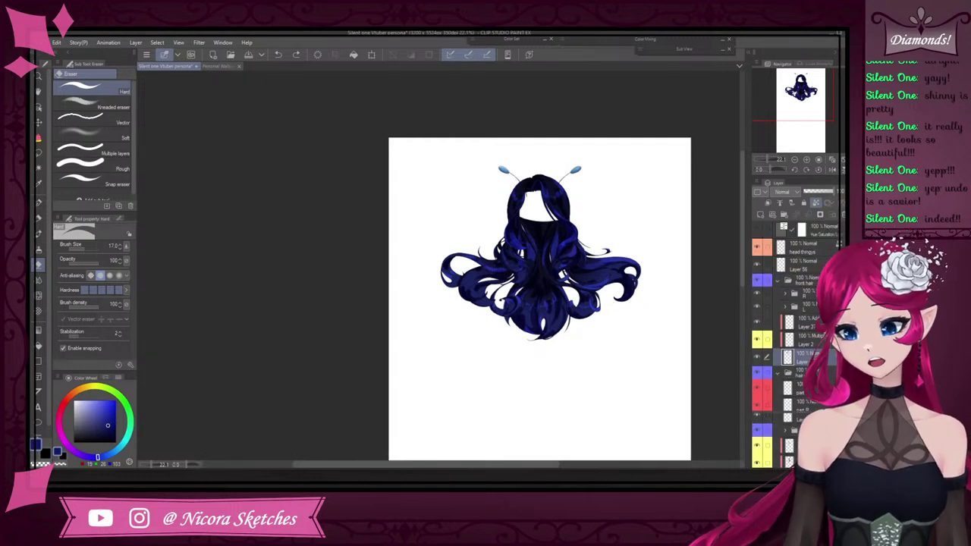
Duplicate the base layers of the front hair, hair part and mid hair folders, keeping their shading and glow layers separate
{"action": "left_click", "coordinate": [299, 59]}
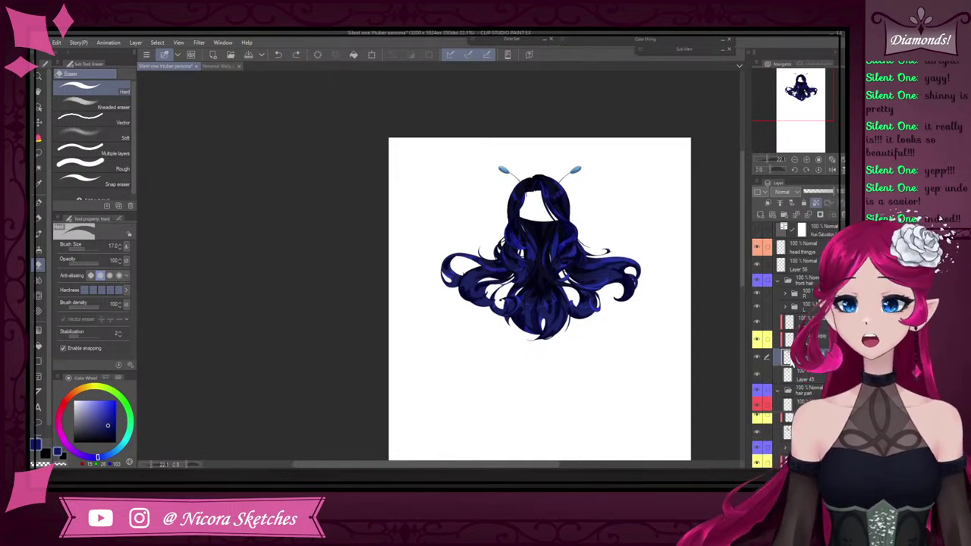
{"action": "scroll", "coordinate": [790, 342], "scroll_direction": "down", "scroll_amount": 2}
{"action": "scroll", "coordinate": [793, 342], "scroll_direction": "down", "scroll_amount": 3}
{"action": "left_click", "coordinate": [804, 365]}
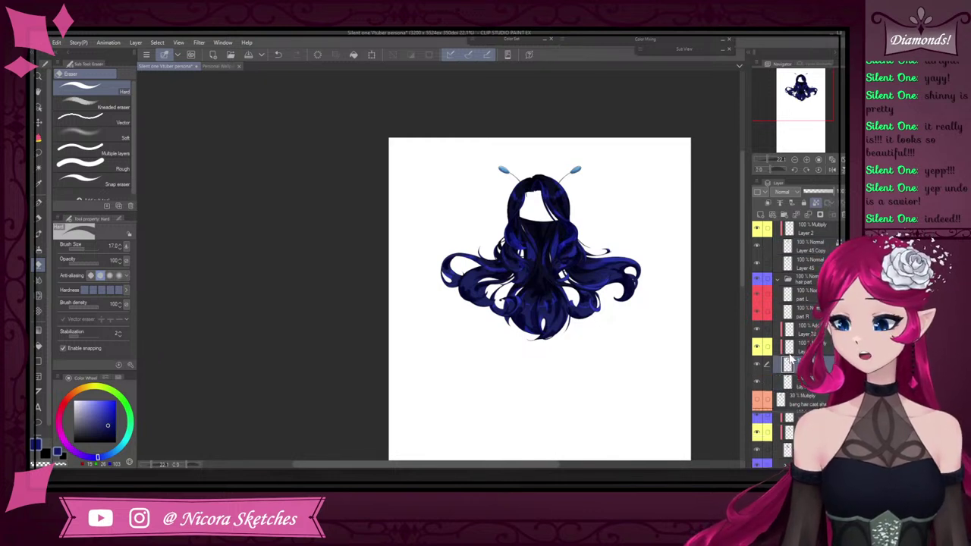
{"action": "scroll", "coordinate": [791, 360], "scroll_direction": "down", "scroll_amount": 6}
{"action": "left_click", "coordinate": [805, 374]}
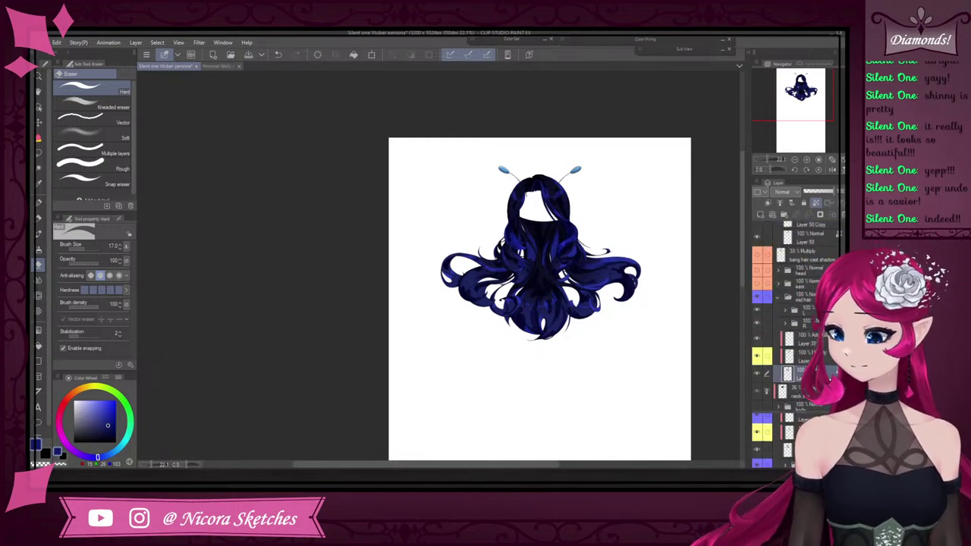
{"action": "scroll", "coordinate": [830, 378], "scroll_direction": "down", "scroll_amount": 8}
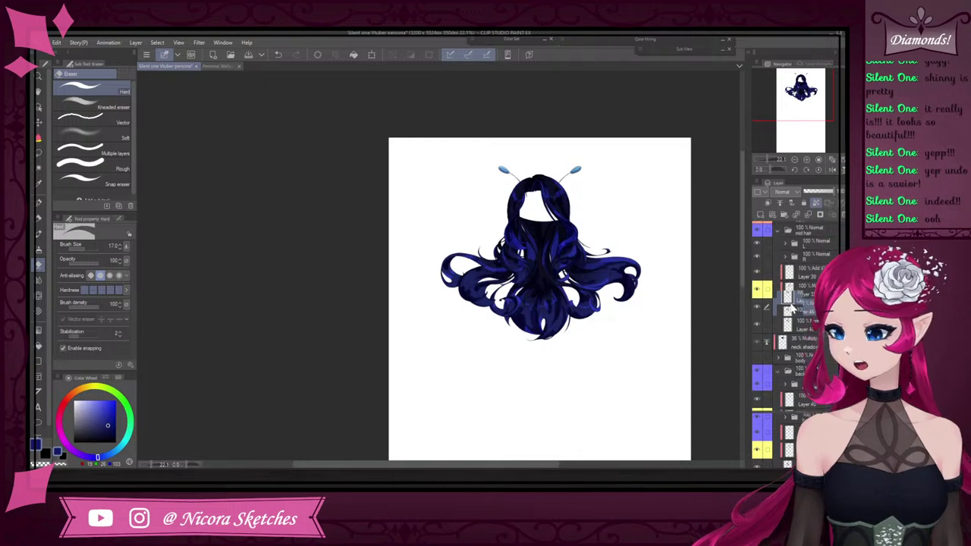
Duplicate the back hair base layers Layer 47, Layer 48 and Layer 49, leaving the effect layers above them unmerged
{"action": "left_click", "coordinate": [810, 325]}
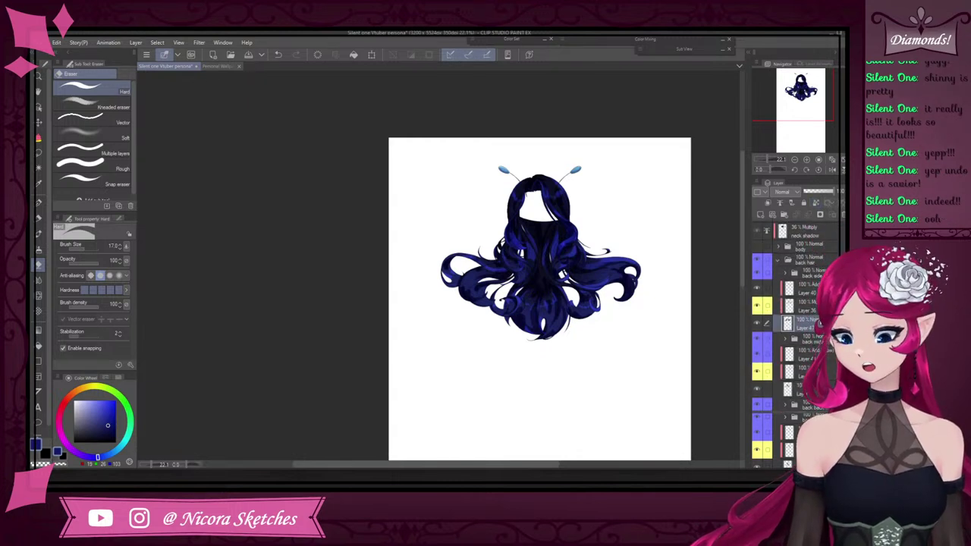
{"action": "key", "text": "ctrl+v"}
{"action": "scroll", "coordinate": [819, 326], "scroll_direction": "down", "scroll_amount": 4}
{"action": "left_click", "coordinate": [810, 319]}
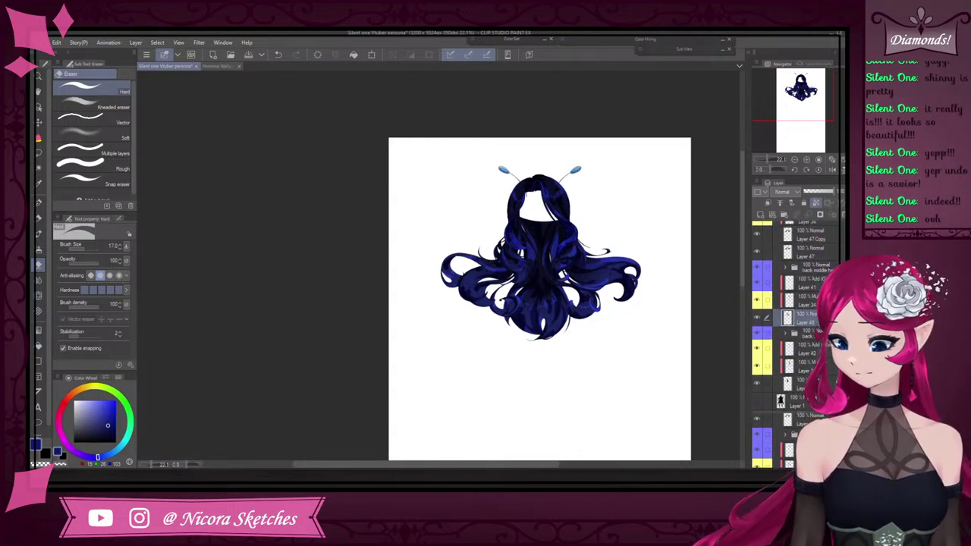
{"action": "scroll", "coordinate": [812, 346], "scroll_direction": "down", "scroll_amount": 3}
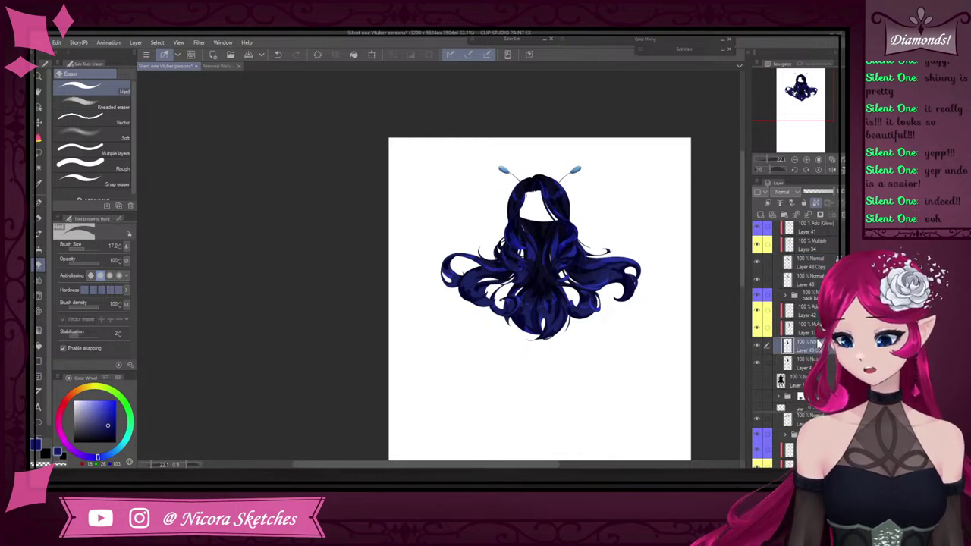
Show the dark 77% opacity background layer just above the Paper layer
{"action": "scroll", "coordinate": [819, 345], "scroll_direction": "up", "scroll_amount": 6}
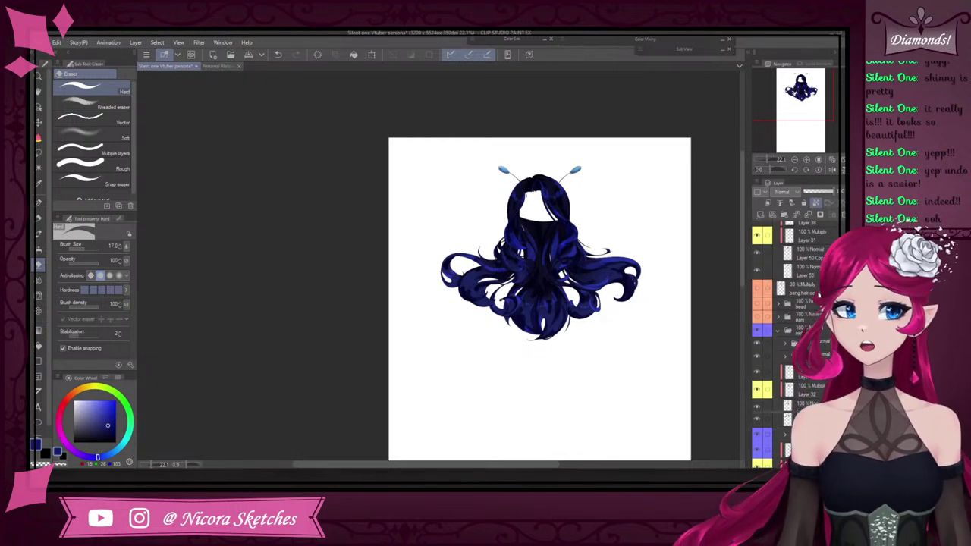
{"action": "scroll", "coordinate": [797, 318], "scroll_direction": "up", "scroll_amount": 6}
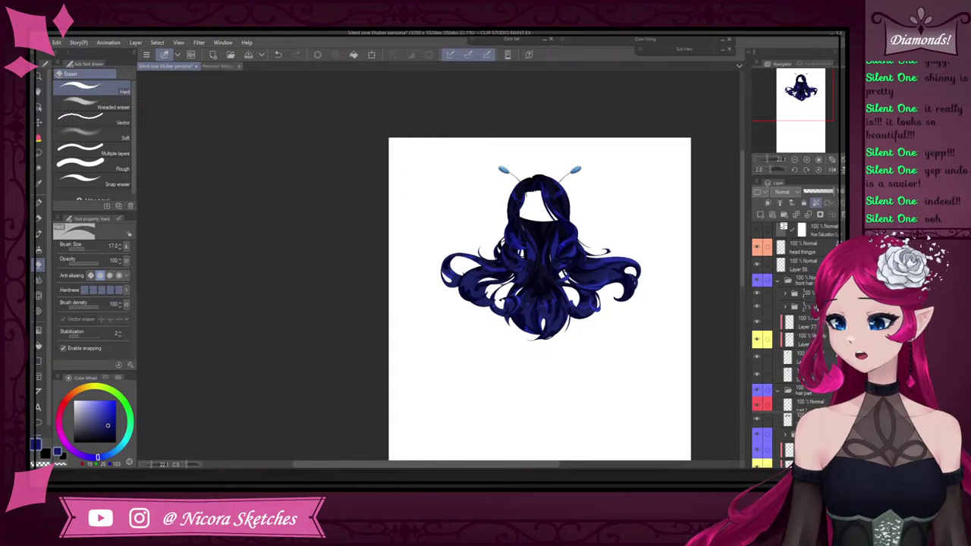
{"action": "scroll", "coordinate": [797, 342], "scroll_direction": "down", "scroll_amount": 3}
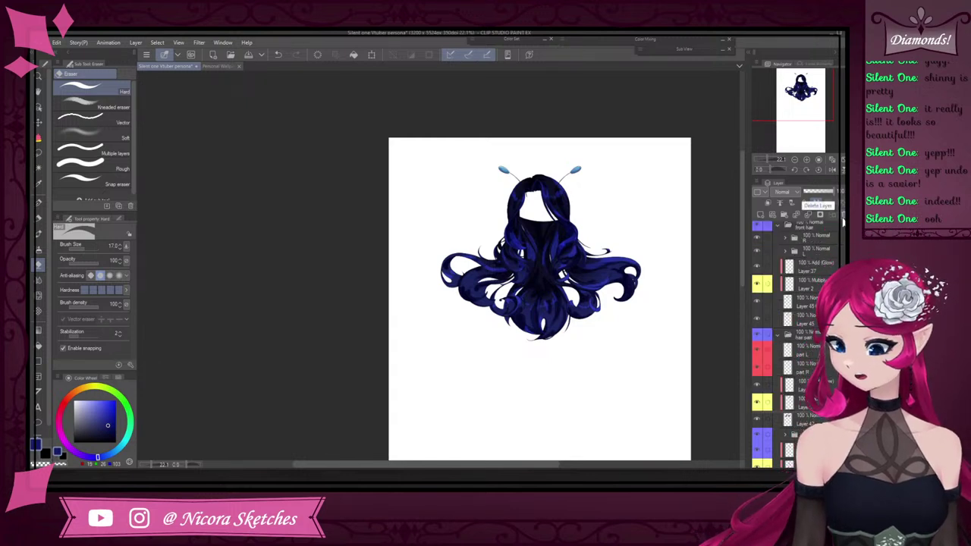
{"action": "scroll", "coordinate": [539, 183], "scroll_direction": "up", "scroll_amount": 3}
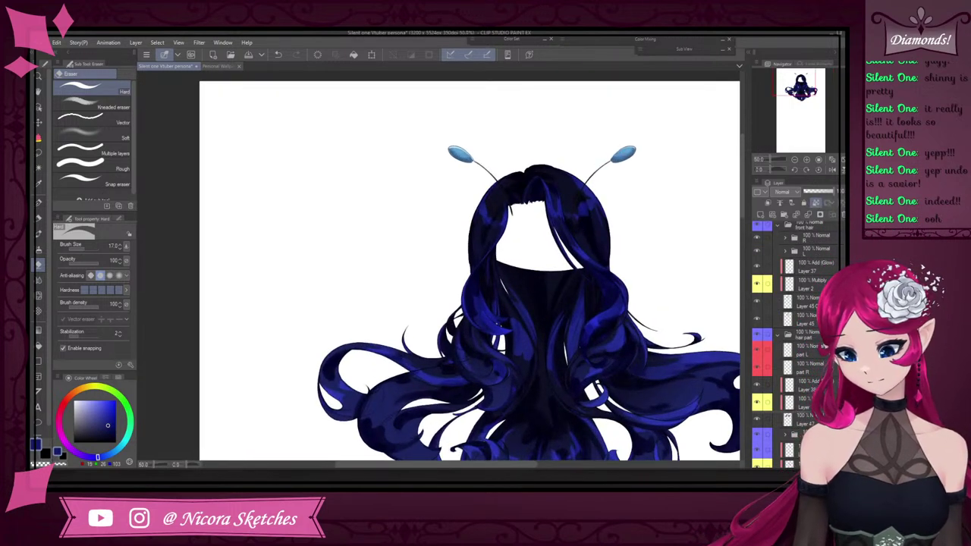
{"action": "scroll", "coordinate": [797, 342], "scroll_direction": "down", "scroll_amount": 1}
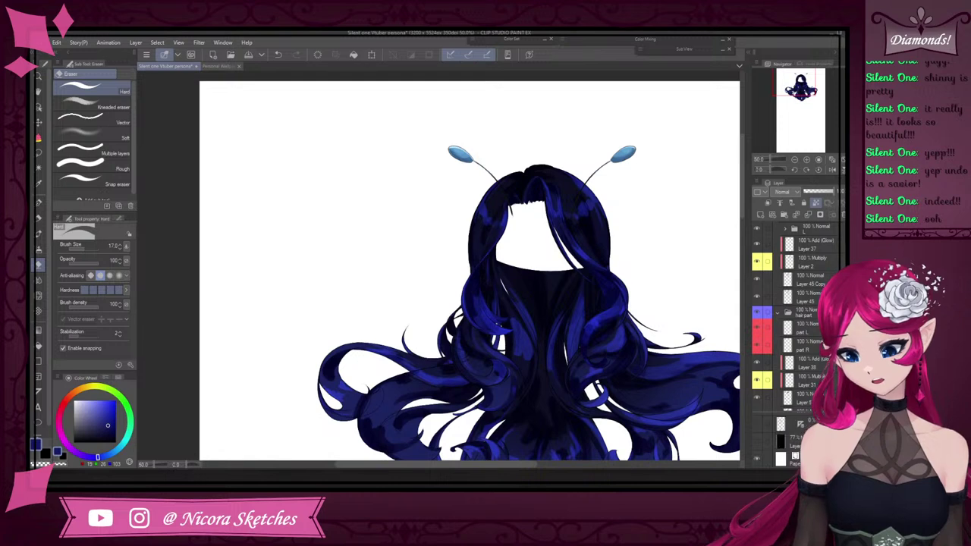
{"action": "left_click", "coordinate": [757, 441]}
{"action": "scroll", "coordinate": [797, 342], "scroll_direction": "up", "scroll_amount": 3}
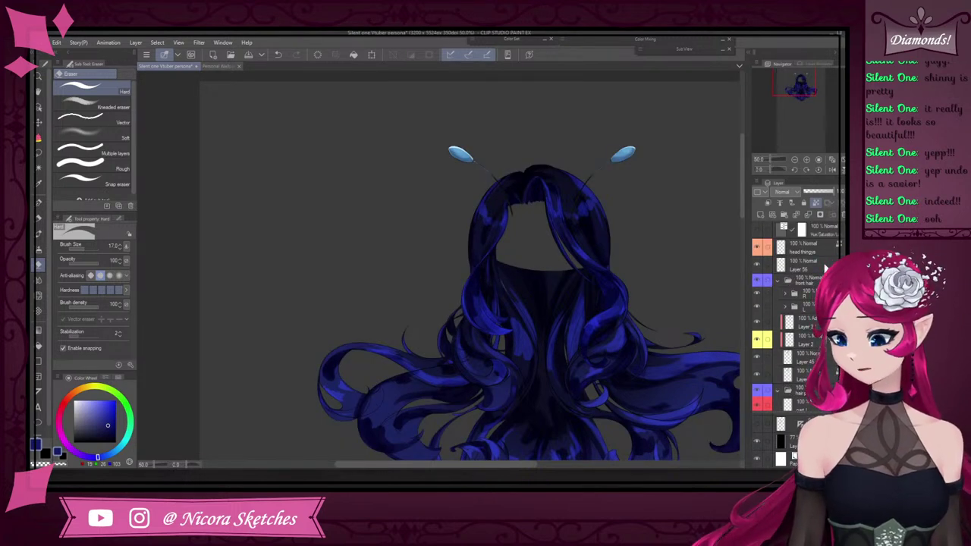
Adjust the opacity of the front hair's Add (Glow) Layer 37 and Multiply Layer 2, setting the Multiply layer to 94%
{"action": "left_click", "coordinate": [809, 341]}
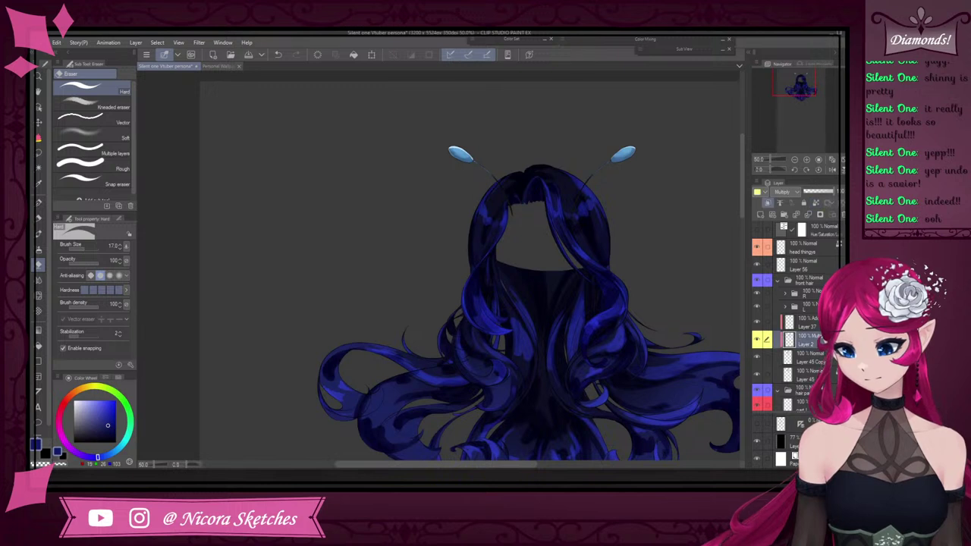
{"action": "left_click", "coordinate": [774, 325]}
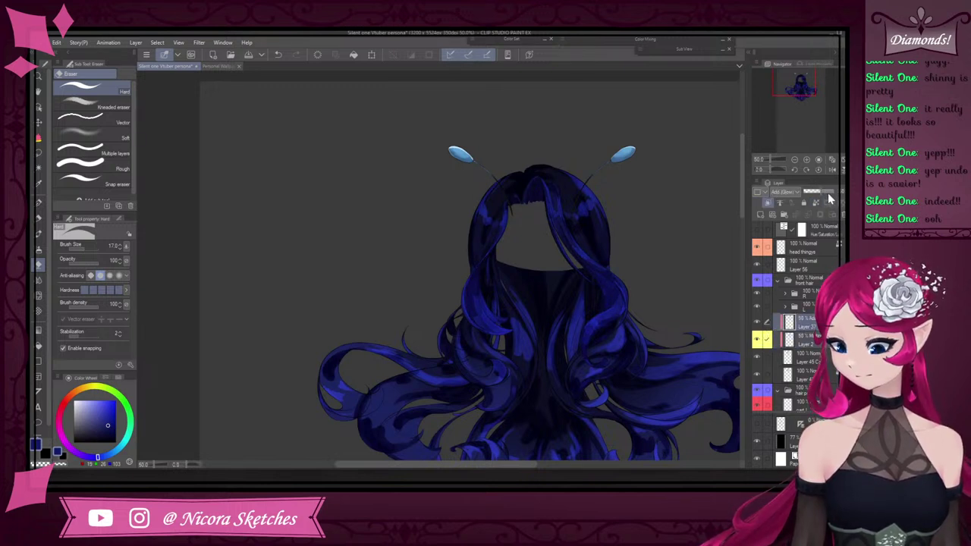
{"action": "scroll", "coordinate": [571, 219], "scroll_direction": "up", "scroll_amount": 1}
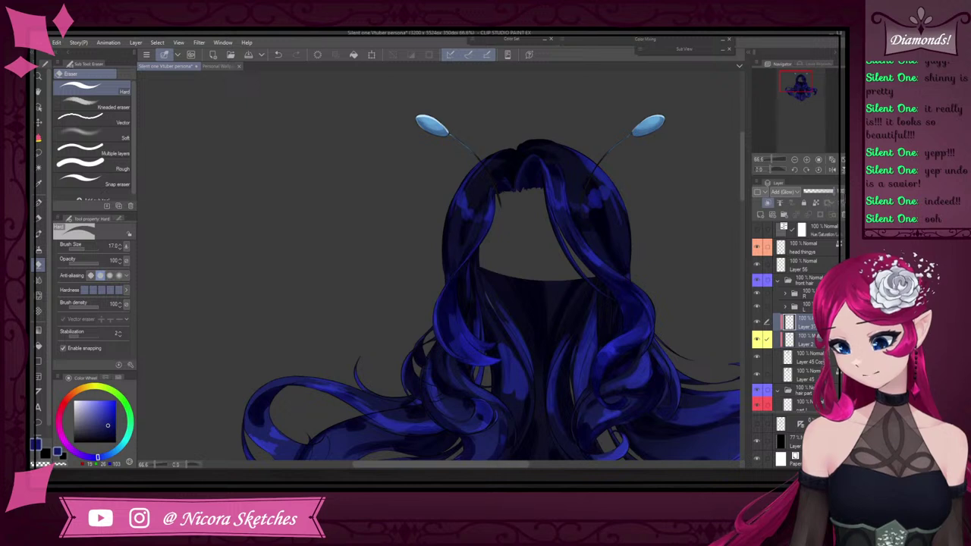
{"action": "left_click", "coordinate": [805, 341]}
{"action": "left_click", "coordinate": [806, 321]}
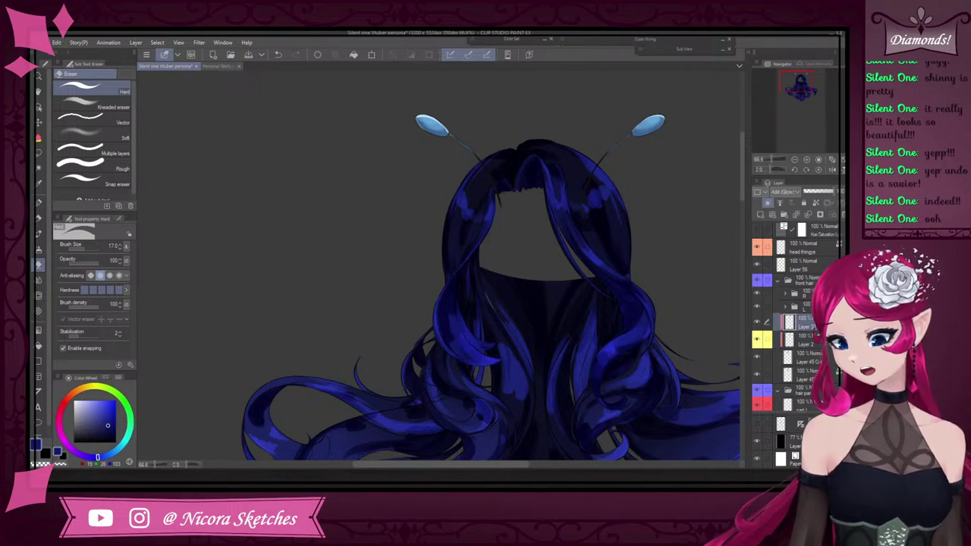
{"action": "left_click", "coordinate": [815, 342]}
{"action": "left_click", "coordinate": [826, 198]}
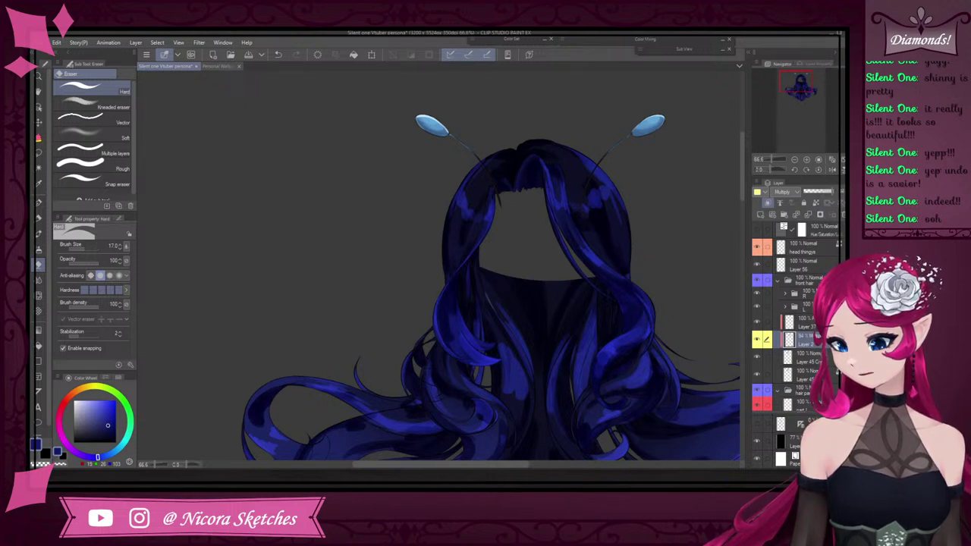
Merge the front hair's Multiply layer and Add (Glow) Layer 37 down into Layer 45 Copy and label it yellow
{"action": "left_click", "coordinate": [820, 357]}
{"action": "left_click", "coordinate": [817, 341]}
{"action": "left_click", "coordinate": [808, 215]}
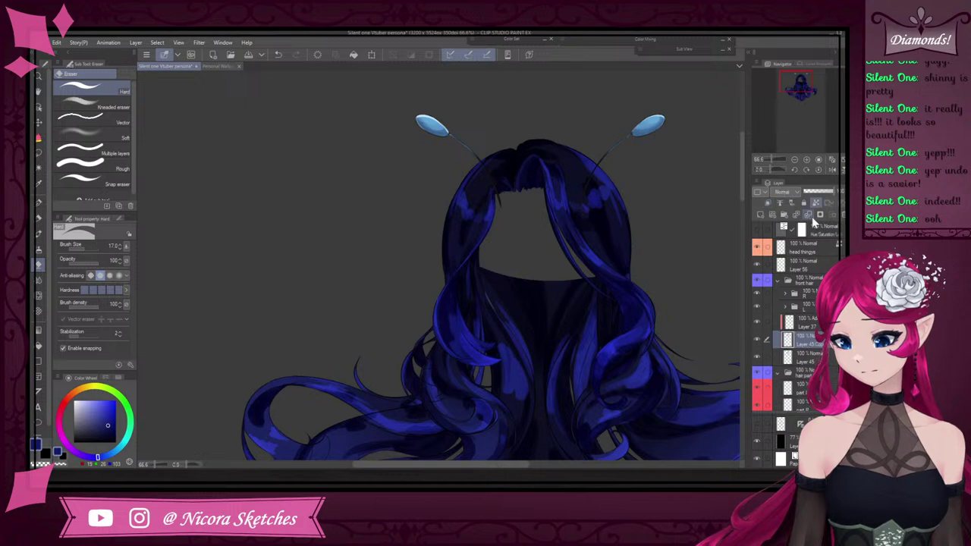
{"action": "left_click", "coordinate": [815, 323]}
{"action": "left_click", "coordinate": [818, 216]}
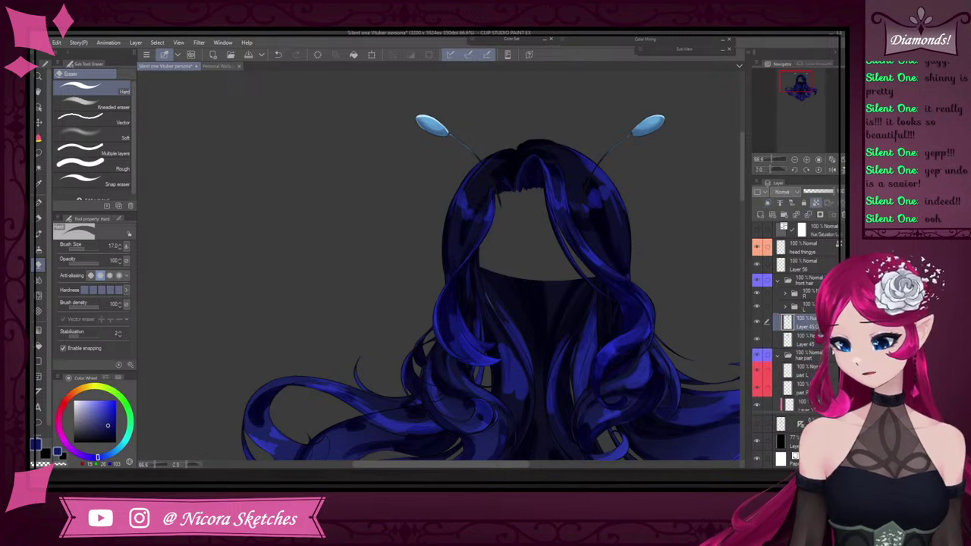
{"action": "left_click", "coordinate": [762, 192]}
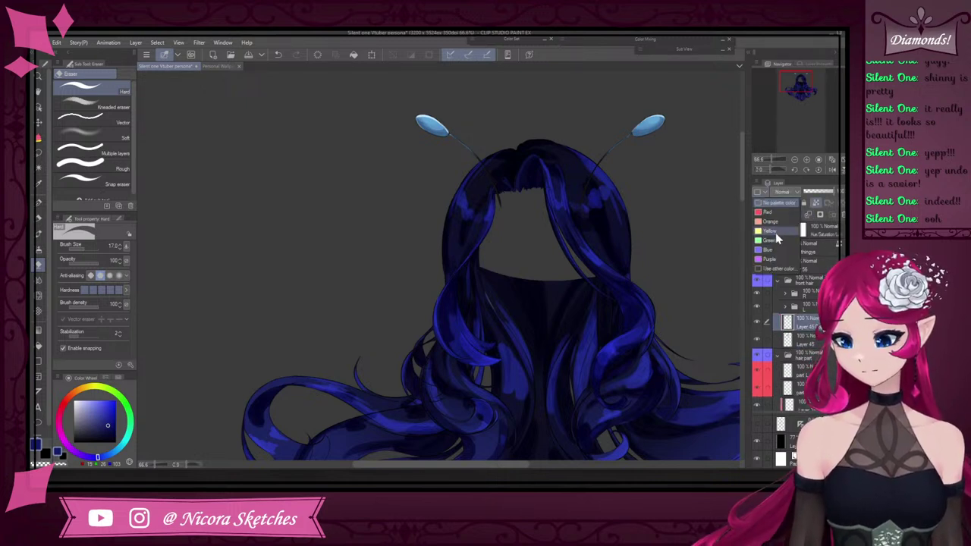
{"action": "left_click", "coordinate": [771, 231]}
Label Layer 50 Copy in the hair part folder yellow
{"action": "scroll", "coordinate": [797, 319], "scroll_direction": "down", "scroll_amount": 3}
{"action": "left_click", "coordinate": [820, 331]}
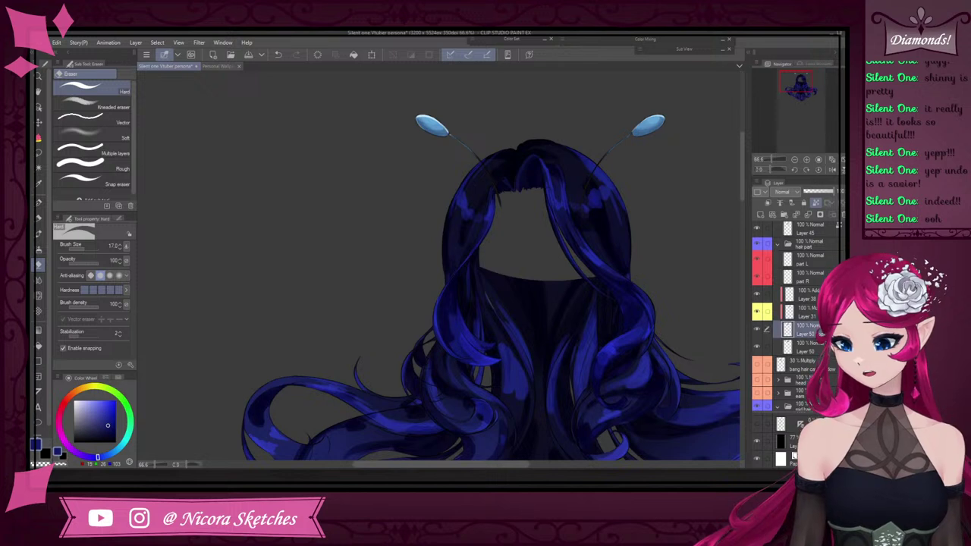
{"action": "left_click", "coordinate": [762, 192]}
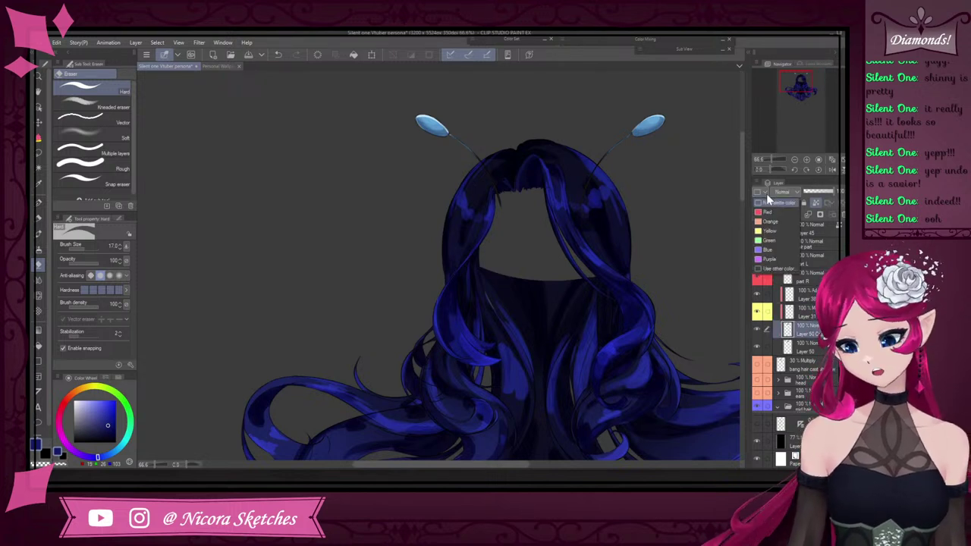
{"action": "left_click", "coordinate": [773, 236]}
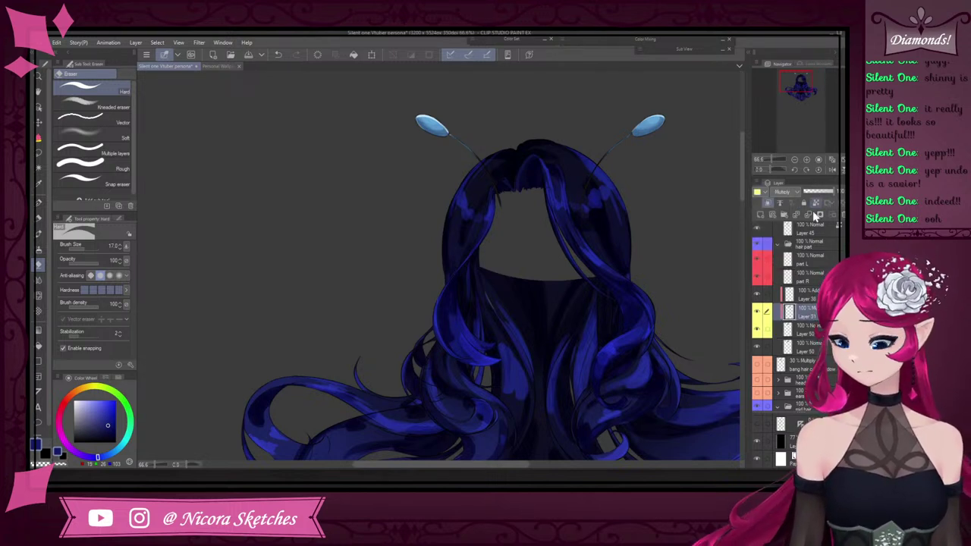
Set the opacity of the hair part's Multiply Layer 31 to 63% and its Add (Glow) Layer 38 to 84%
{"action": "scroll", "coordinate": [805, 251], "scroll_direction": "up", "scroll_amount": 3}
{"action": "scroll", "coordinate": [652, 330], "scroll_direction": "down", "scroll_amount": 3}
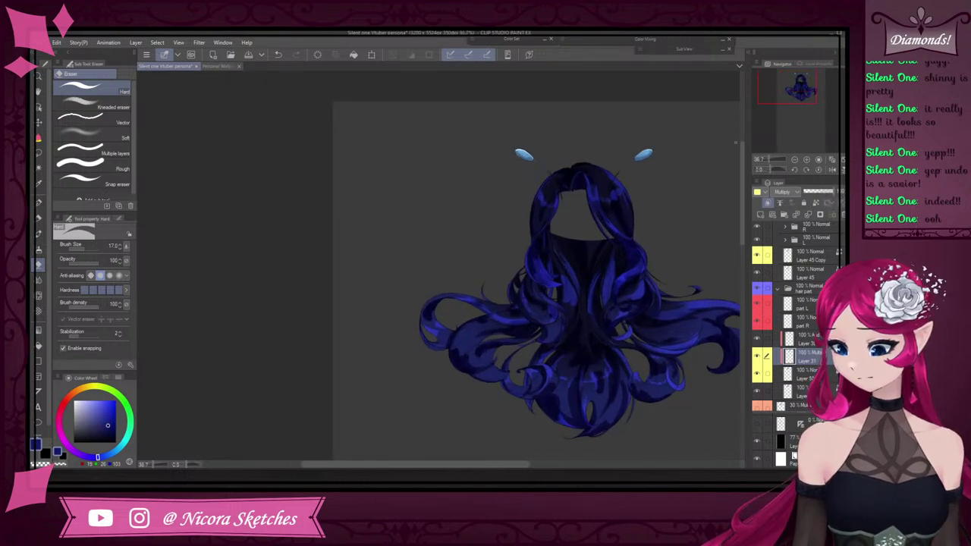
{"action": "scroll", "coordinate": [689, 155], "scroll_direction": "up", "scroll_amount": 2}
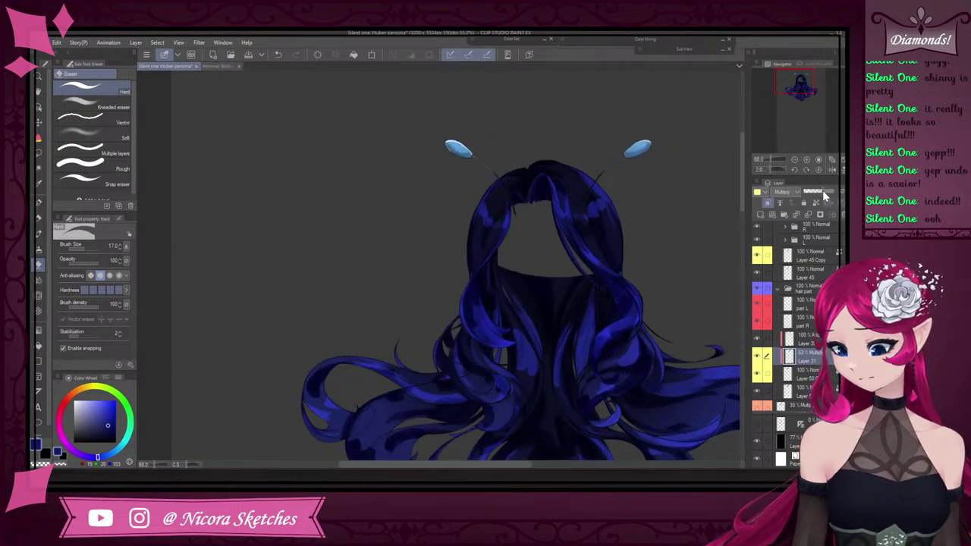
{"action": "left_click", "coordinate": [824, 191]}
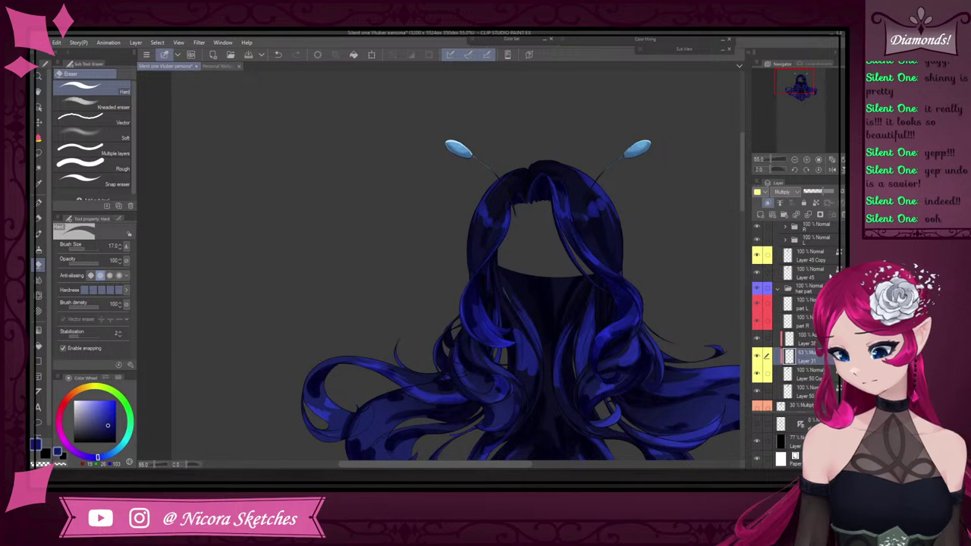
{"action": "left_click", "coordinate": [806, 339]}
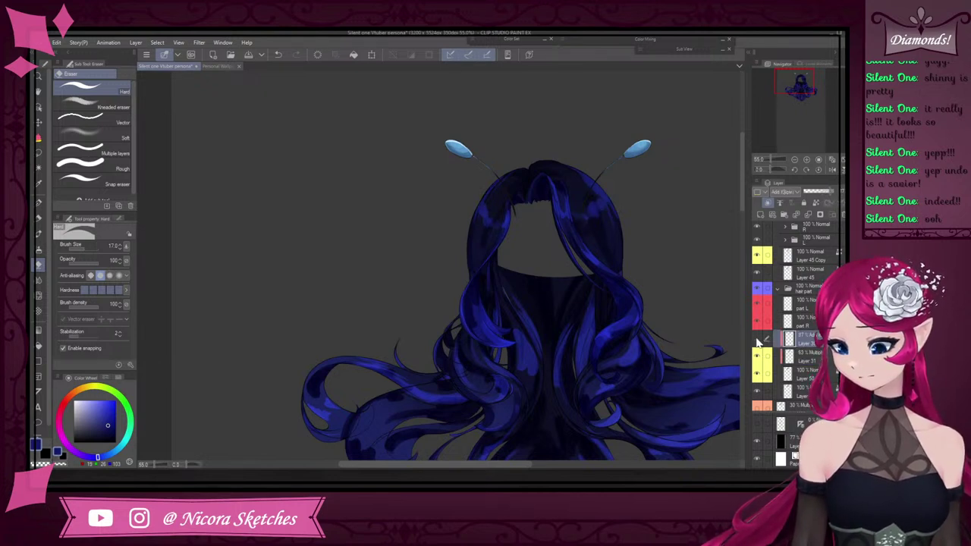
{"action": "left_click", "coordinate": [757, 340]}
{"action": "left_click", "coordinate": [758, 340]}
{"action": "left_click", "coordinate": [829, 192]}
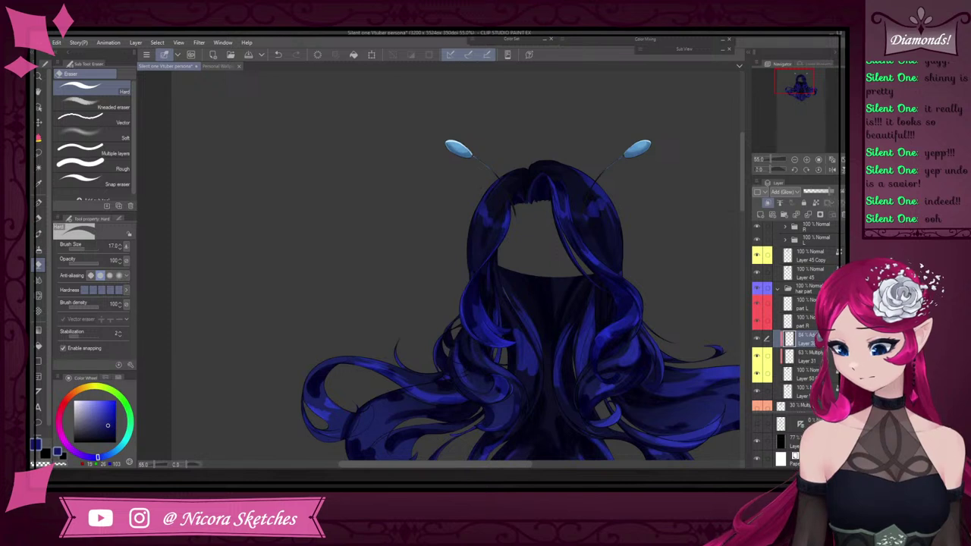
Merge Multiply Layer 31 and Add (Glow) Layer 38 down into Layer 50 Copy in the hair part folder
{"action": "left_click", "coordinate": [809, 356]}
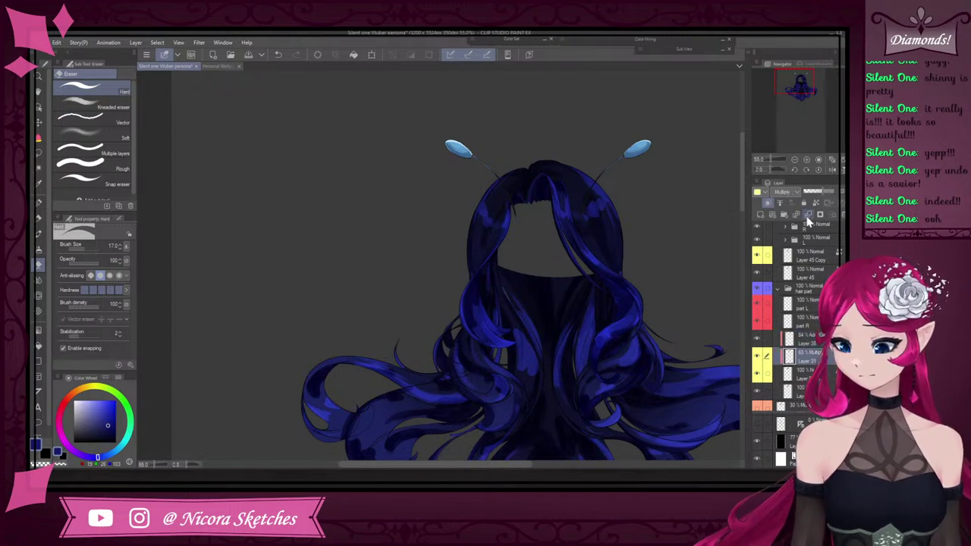
{"action": "left_click", "coordinate": [808, 215]}
{"action": "left_click", "coordinate": [809, 340]}
{"action": "left_click", "coordinate": [808, 216]}
Select the mid hair's Multiply Layer 32 and hide the front hair folder to expose the hair beneath
{"action": "scroll", "coordinate": [811, 318], "scroll_direction": "down", "scroll_amount": 3}
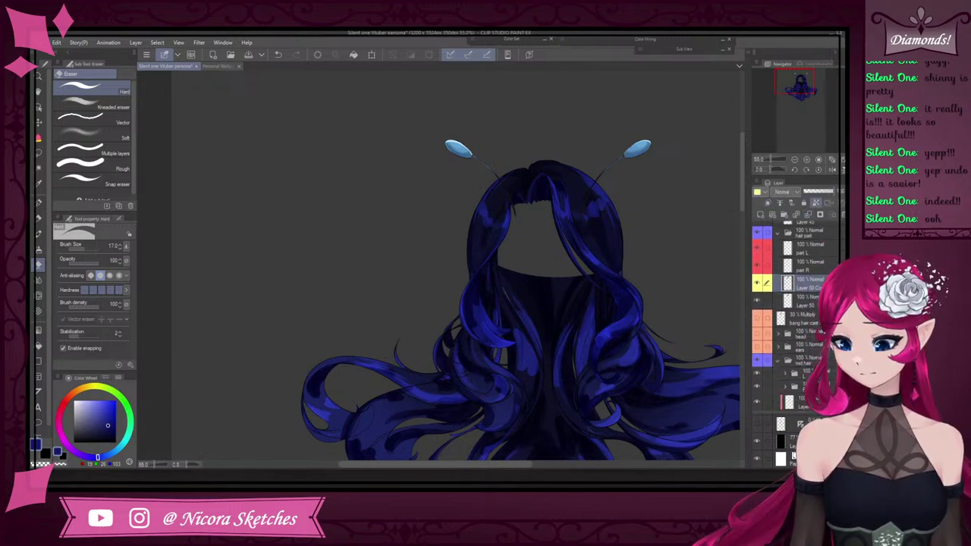
{"action": "scroll", "coordinate": [810, 318], "scroll_direction": "down", "scroll_amount": 4}
{"action": "left_click", "coordinate": [808, 337]}
{"action": "left_click", "coordinate": [808, 320]}
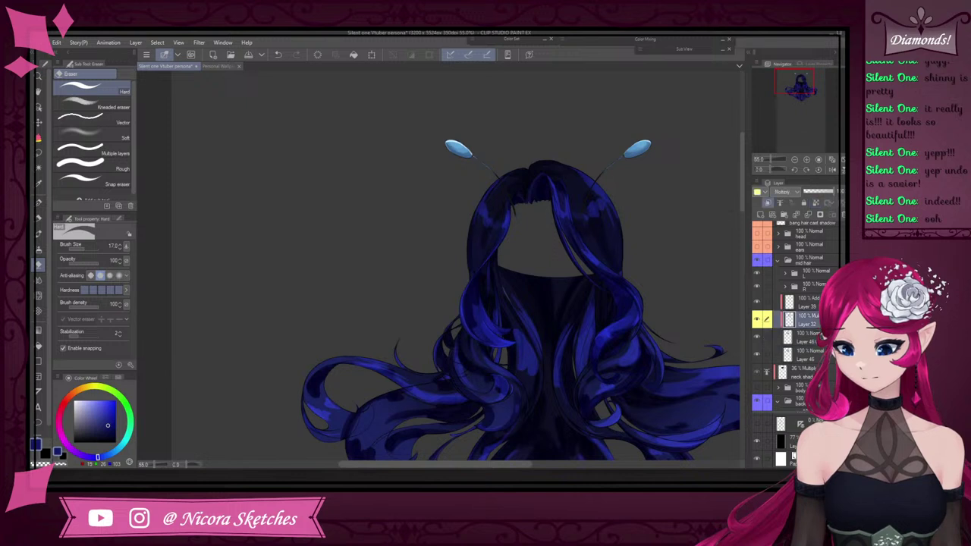
{"action": "scroll", "coordinate": [806, 314], "scroll_direction": "up", "scroll_amount": 2}
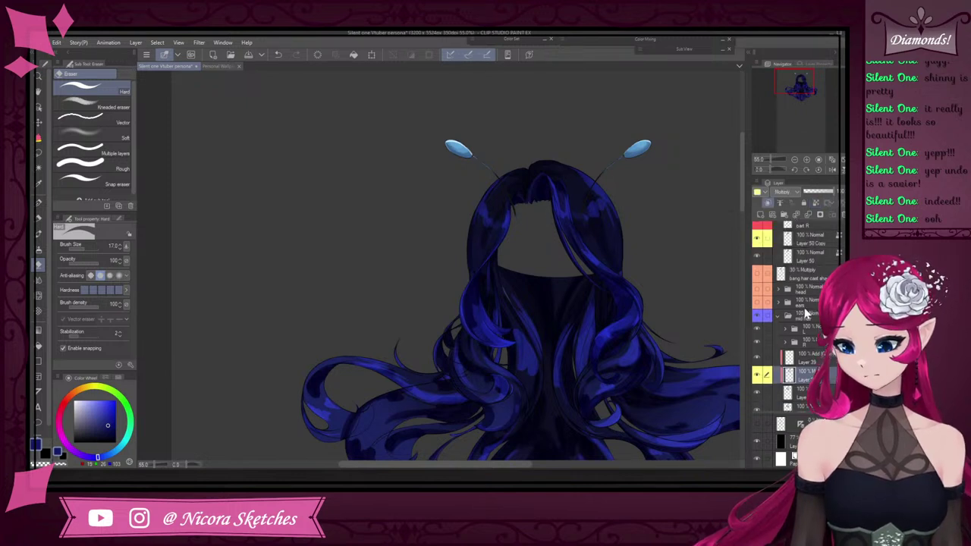
{"action": "scroll", "coordinate": [808, 313], "scroll_direction": "up", "scroll_amount": 5}
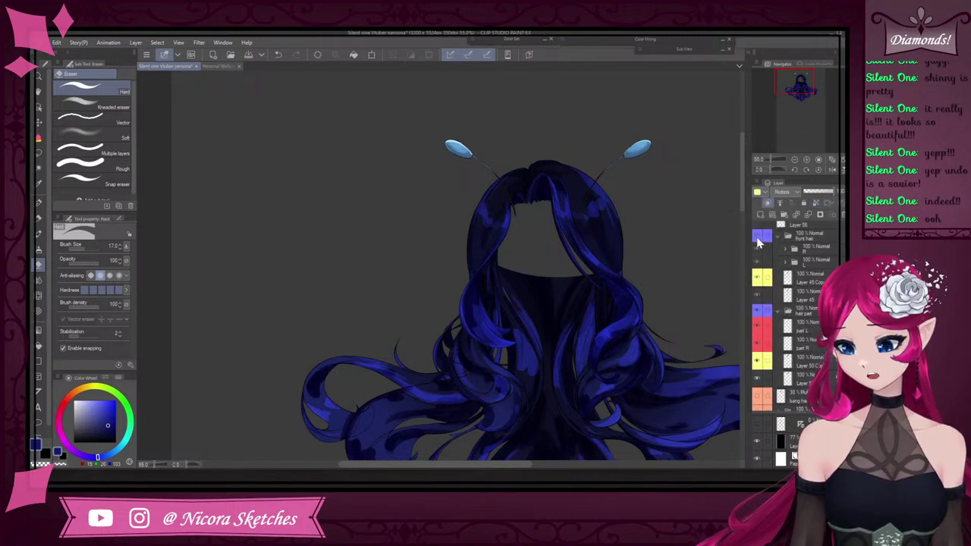
{"action": "left_click", "coordinate": [758, 238]}
{"action": "scroll", "coordinate": [801, 280], "scroll_direction": "down", "scroll_amount": 4}
{"action": "scroll", "coordinate": [796, 313], "scroll_direction": "down", "scroll_amount": 3}
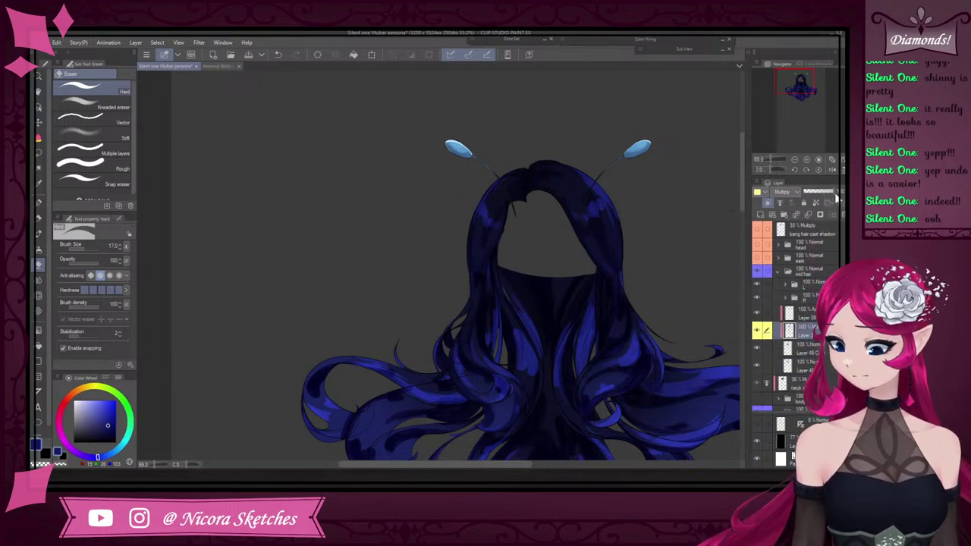
Lower the mid hair's Multiply Layer 32 to 72% opacity and its Add (Glow) Layer 39 to 61%
{"action": "left_click", "coordinate": [828, 193]}
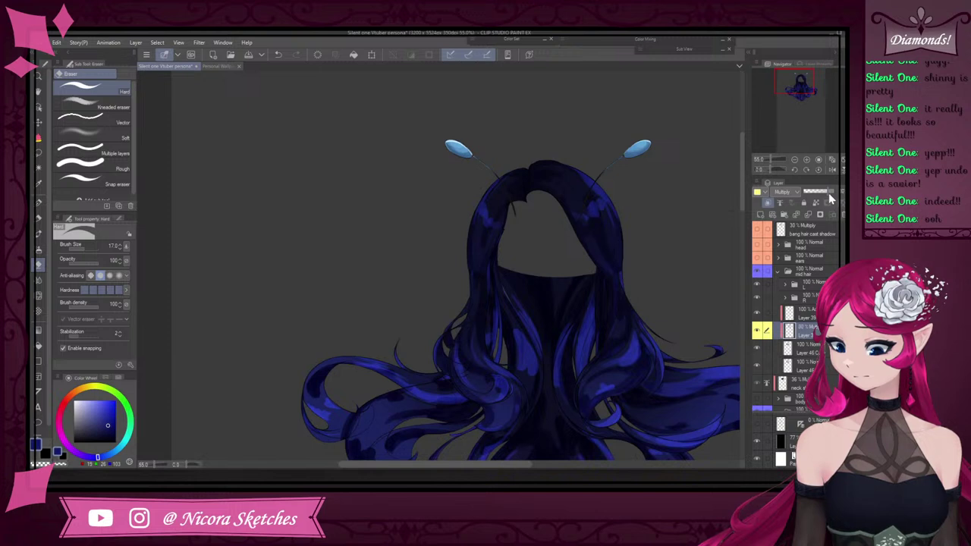
{"action": "left_click", "coordinate": [809, 314]}
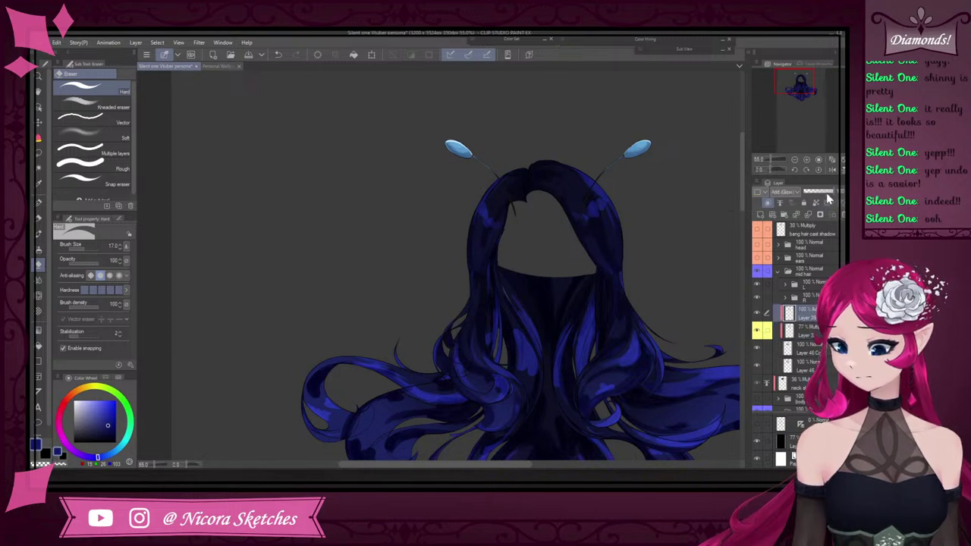
{"action": "left_click", "coordinate": [827, 193]}
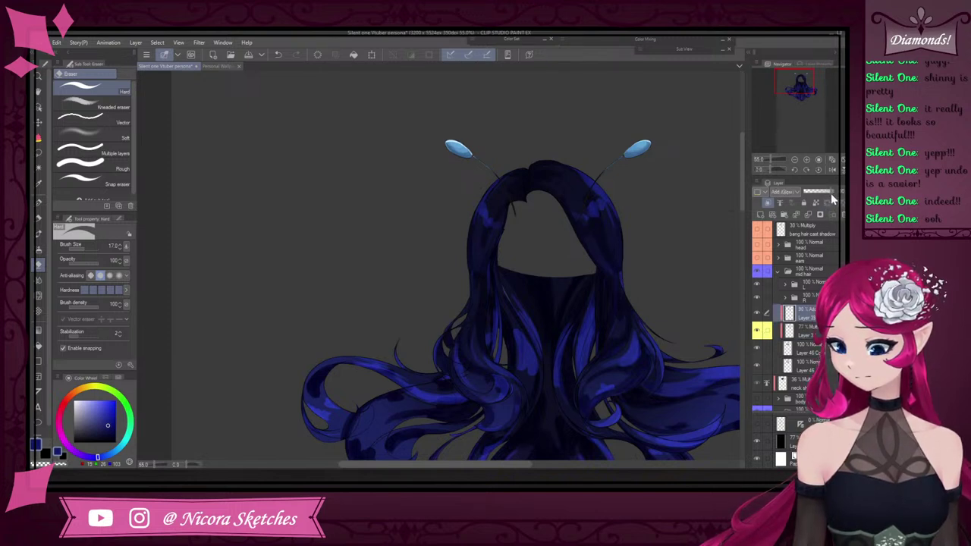
{"action": "key", "text": "alt+bracketleft"}
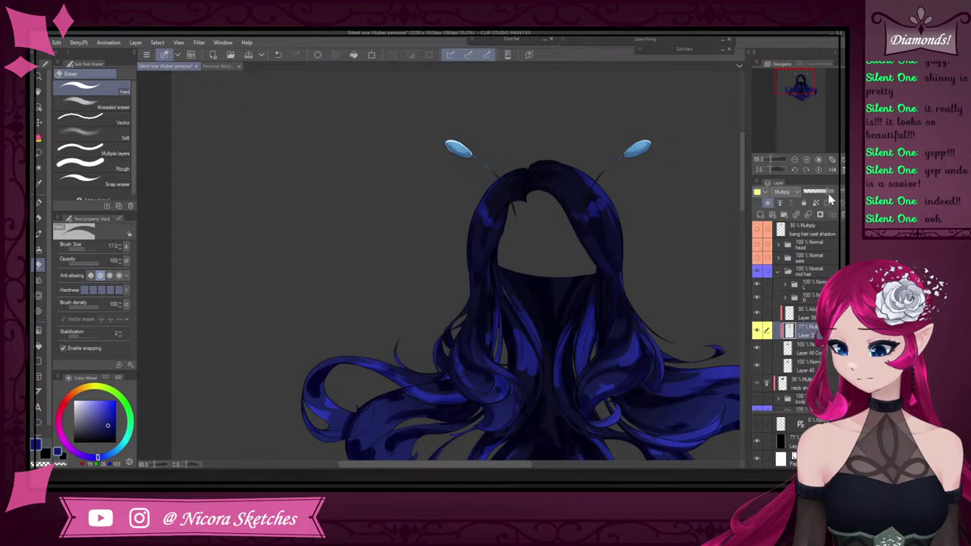
{"action": "key", "text": "alt+bracketright"}
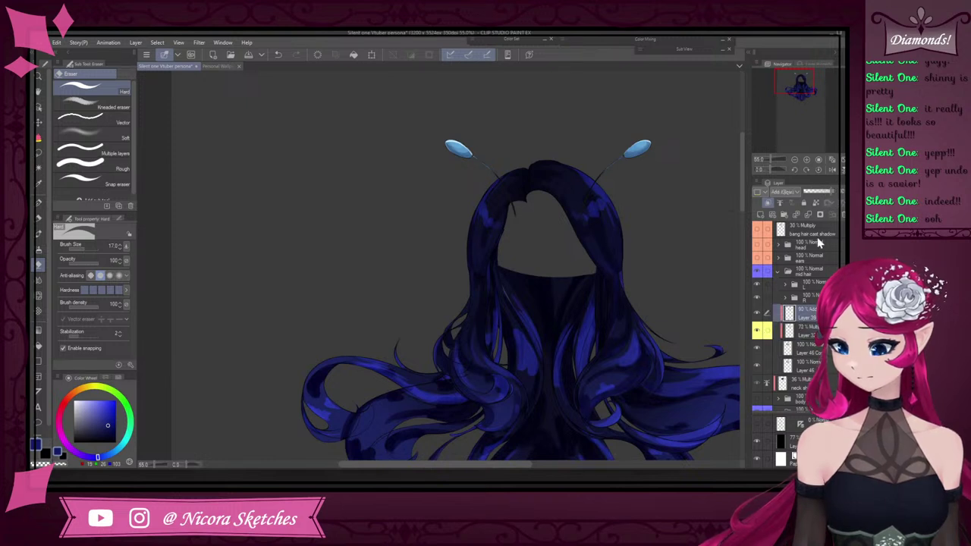
{"action": "left_click", "coordinate": [824, 195]}
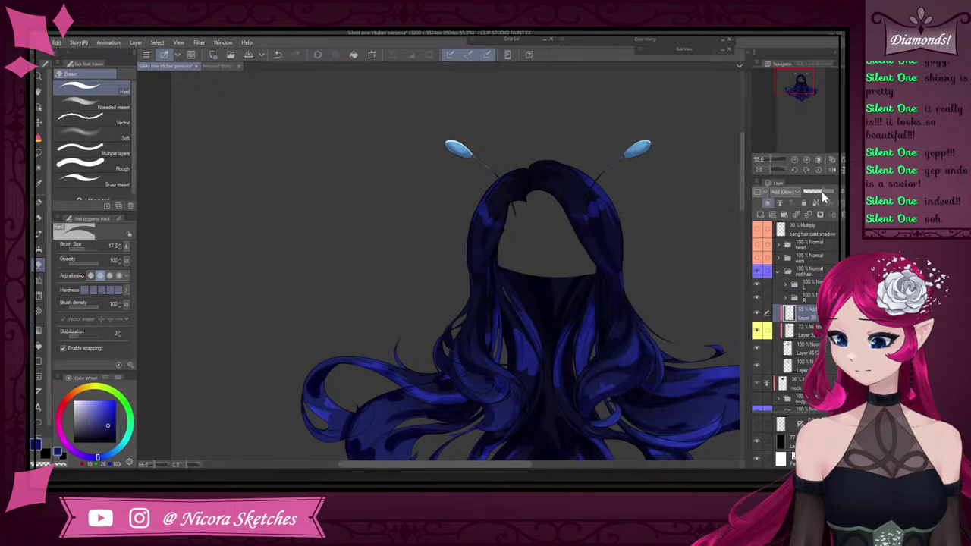
Merge the mid hair's Multiply and Add (Glow) layers down into Layer 46 Copy and label it yellow
{"action": "left_click", "coordinate": [815, 331]}
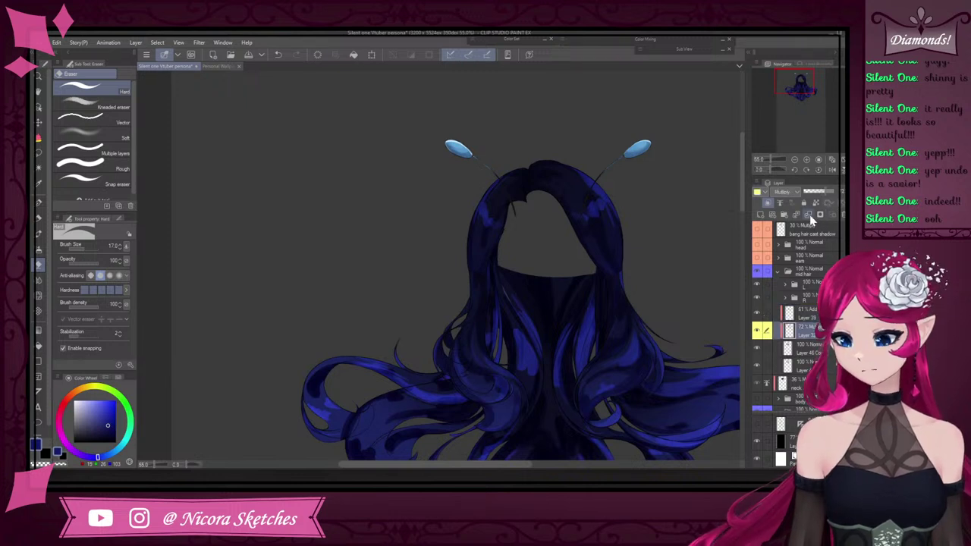
{"action": "left_click", "coordinate": [810, 215]}
{"action": "left_click", "coordinate": [811, 312]}
{"action": "left_click", "coordinate": [810, 216]}
{"action": "left_click", "coordinate": [758, 192]}
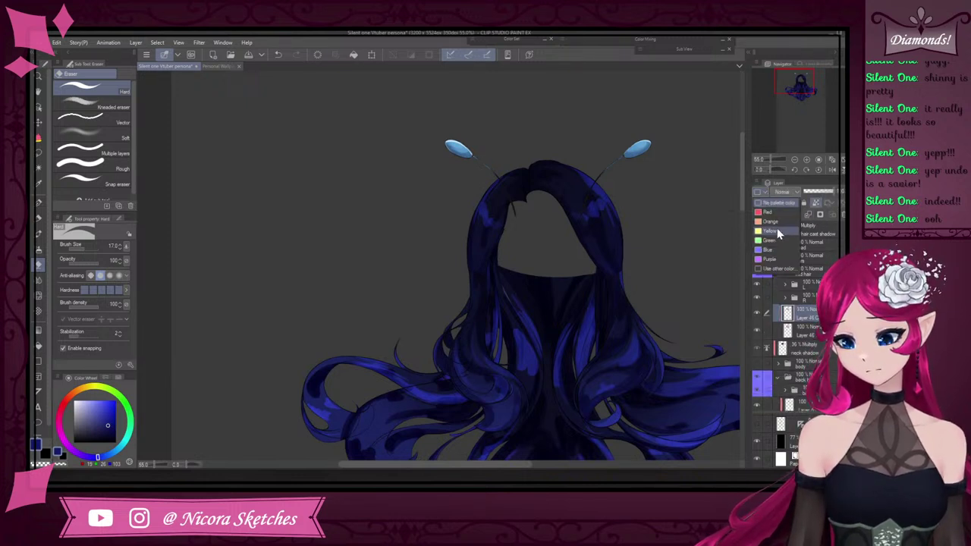
{"action": "left_click", "coordinate": [781, 229]}
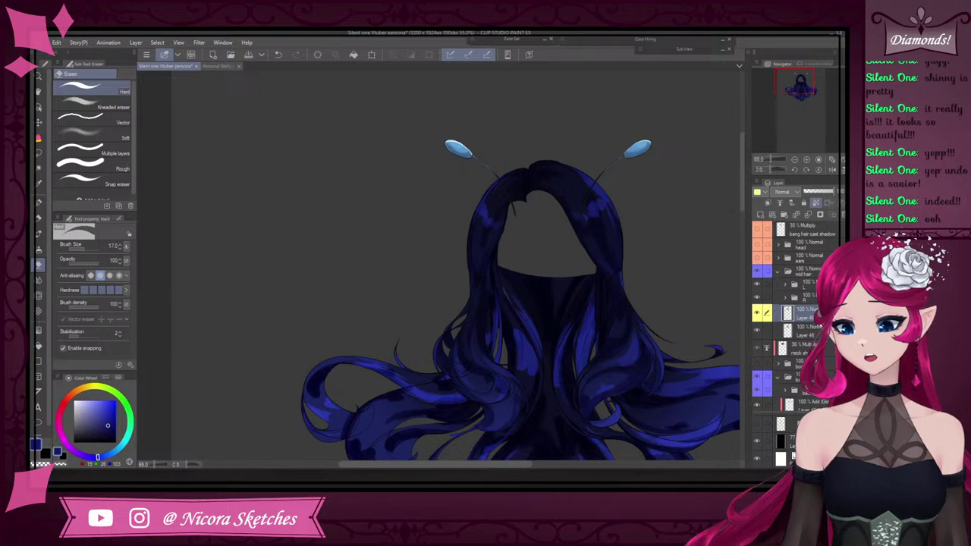
Select Layer 47 Copy in the back hair folder and hide the hair part folder
{"action": "scroll", "coordinate": [793, 319], "scroll_direction": "down", "scroll_amount": 3}
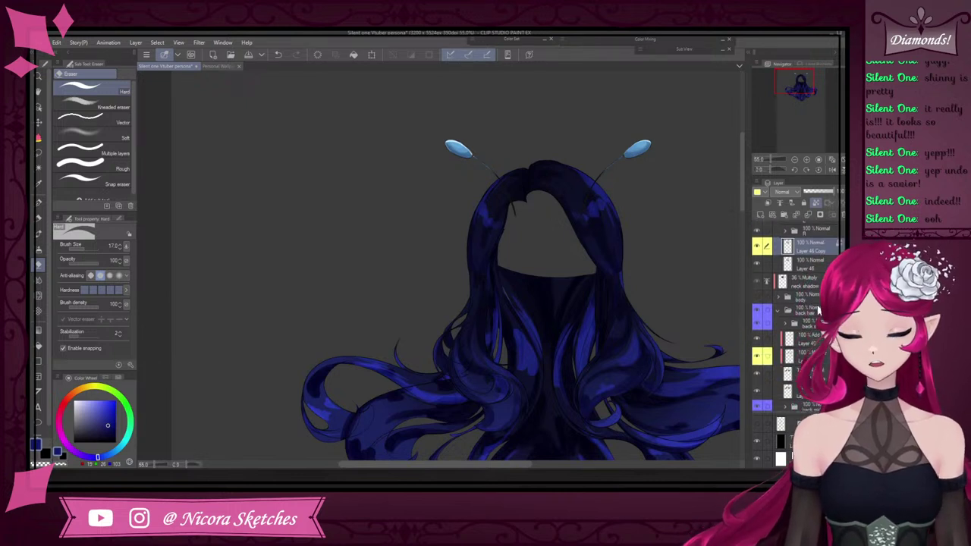
{"action": "left_click", "coordinate": [819, 346]}
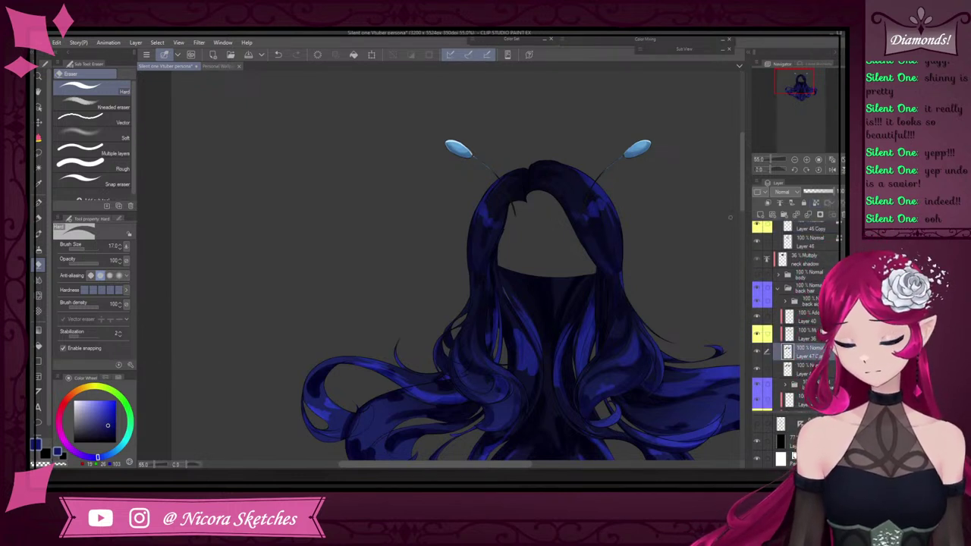
{"action": "scroll", "coordinate": [649, 245], "scroll_direction": "down", "scroll_amount": 2}
{"action": "scroll", "coordinate": [812, 317], "scroll_direction": "up", "scroll_amount": 8}
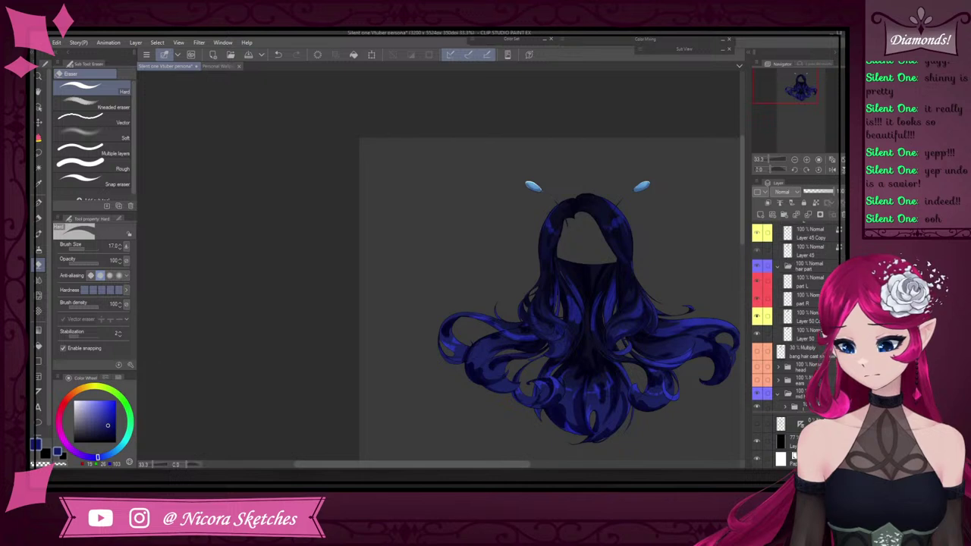
{"action": "scroll", "coordinate": [817, 311], "scroll_direction": "up", "scroll_amount": 1}
{"action": "left_click", "coordinate": [758, 279]}
{"action": "scroll", "coordinate": [809, 287], "scroll_direction": "down", "scroll_amount": 7}
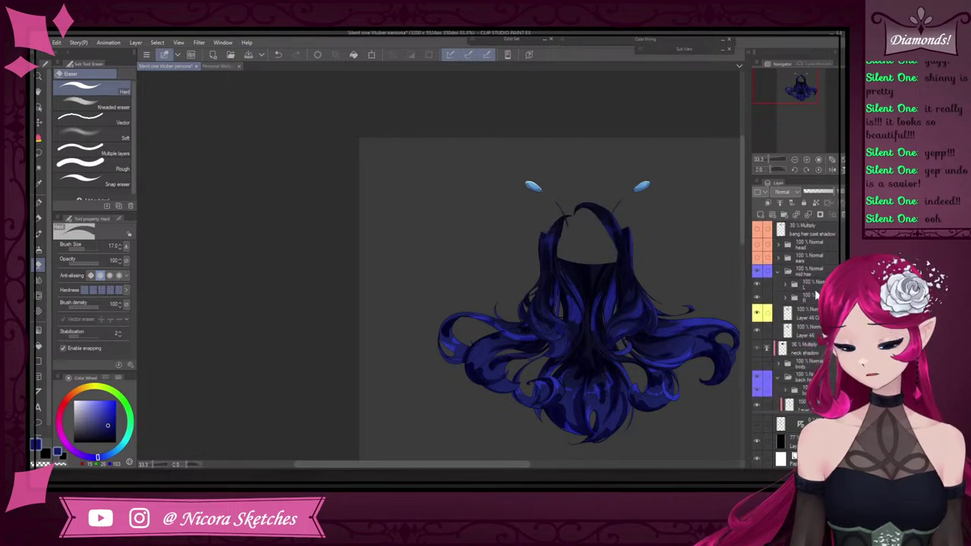
Hide the mid hair folder temporarily to examine the back hair on its own, and show it again
{"action": "left_click", "coordinate": [758, 273]}
{"action": "left_click", "coordinate": [761, 274]}
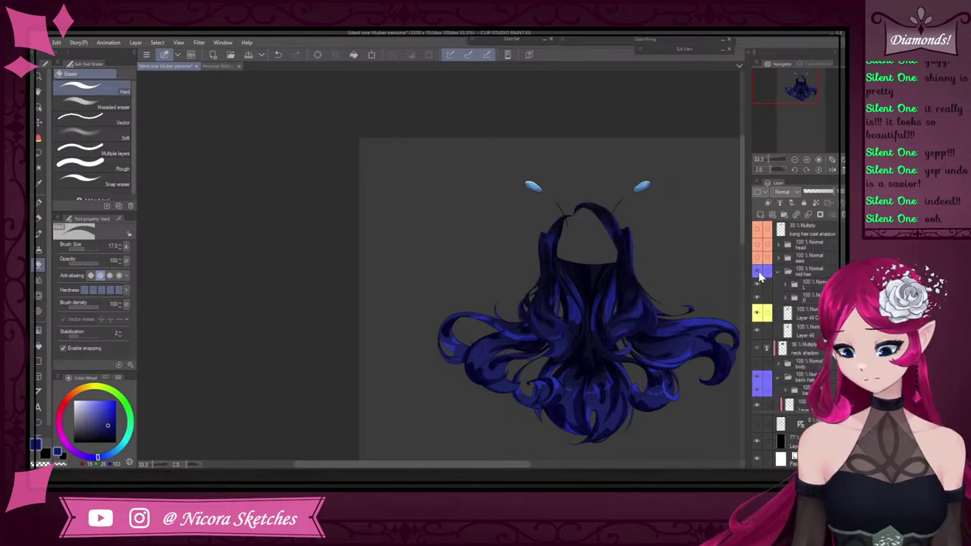
{"action": "left_click", "coordinate": [763, 276]}
{"action": "left_click", "coordinate": [766, 279]}
{"action": "scroll", "coordinate": [624, 362], "scroll_direction": "up", "scroll_amount": 1}
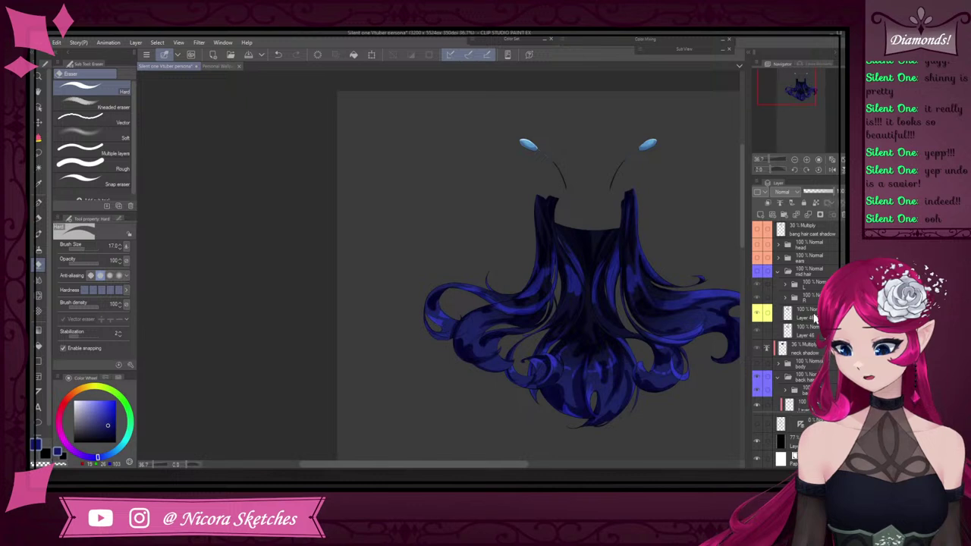
{"action": "scroll", "coordinate": [816, 319], "scroll_direction": "down", "scroll_amount": 6}
{"action": "scroll", "coordinate": [816, 319], "scroll_direction": "up", "scroll_amount": 3}
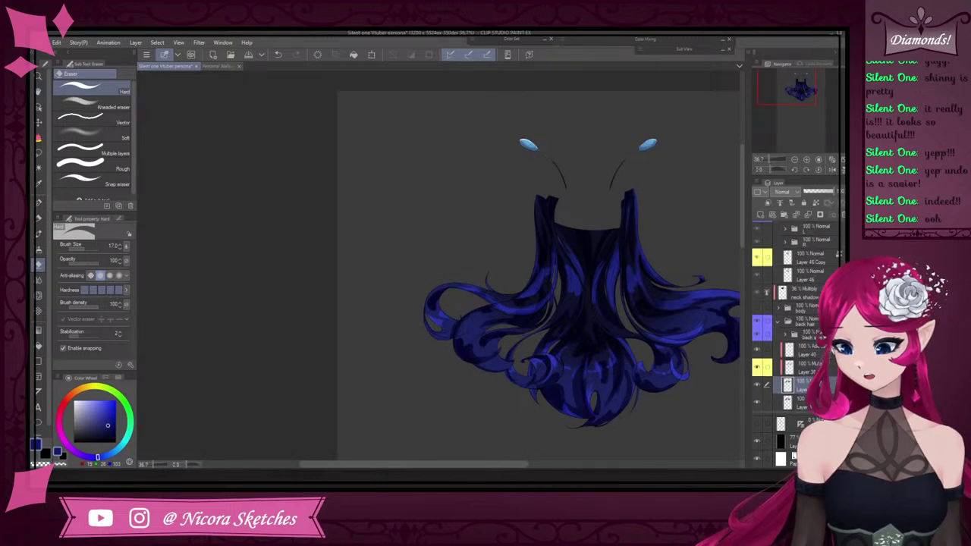
{"action": "scroll", "coordinate": [797, 320], "scroll_direction": "up", "scroll_amount": 3}
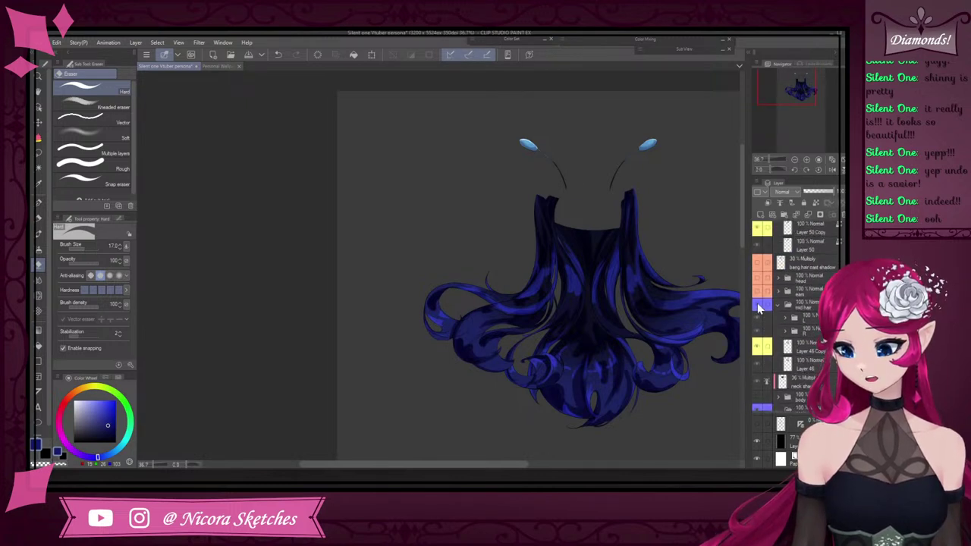
{"action": "left_click", "coordinate": [758, 306]}
Lower the opacity of the back side hair's Multiply layer and set its Add (Glow) Layer 40 to 78%
{"action": "scroll", "coordinate": [802, 310], "scroll_direction": "down", "scroll_amount": 4}
{"action": "left_click", "coordinate": [807, 292]}
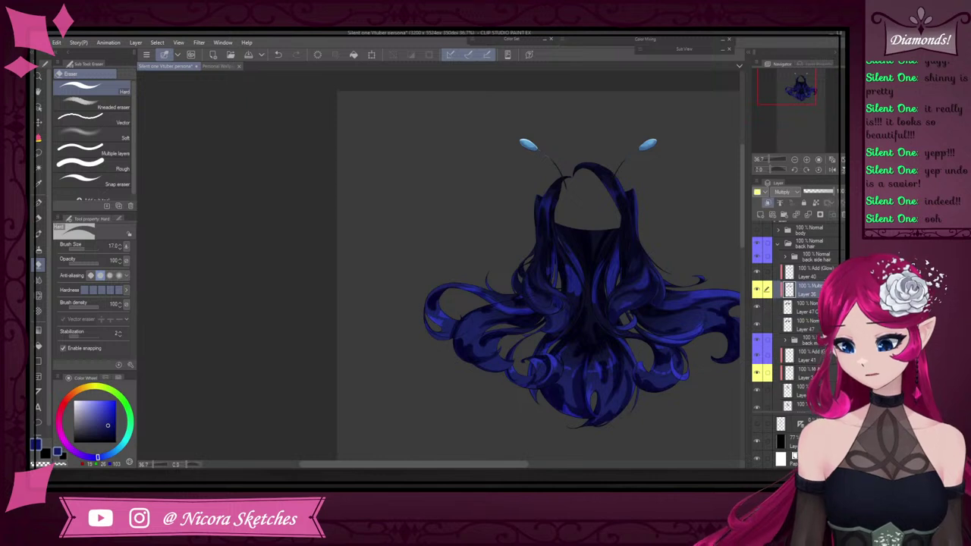
{"action": "left_click_drag", "start_coordinate": [828, 192], "coordinate": [831, 193]}
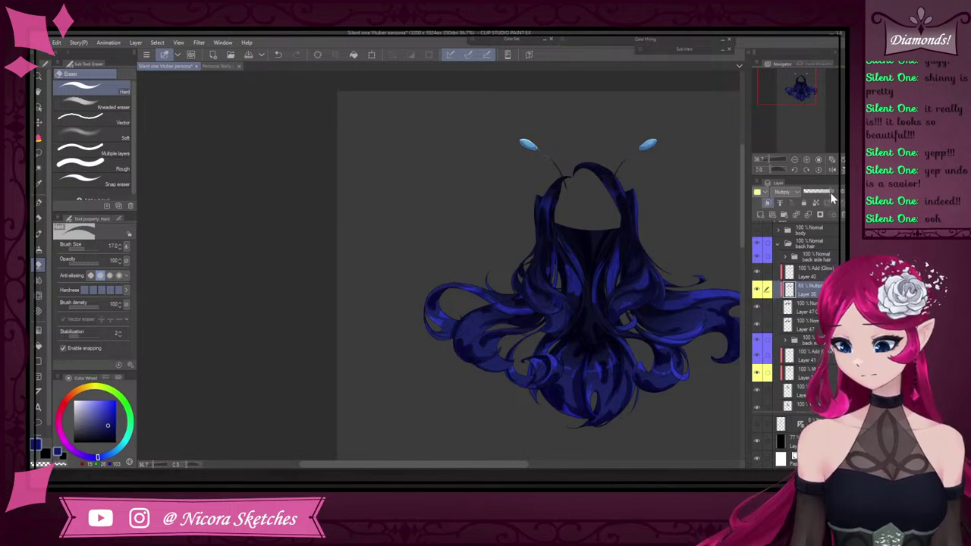
{"action": "left_click", "coordinate": [818, 274]}
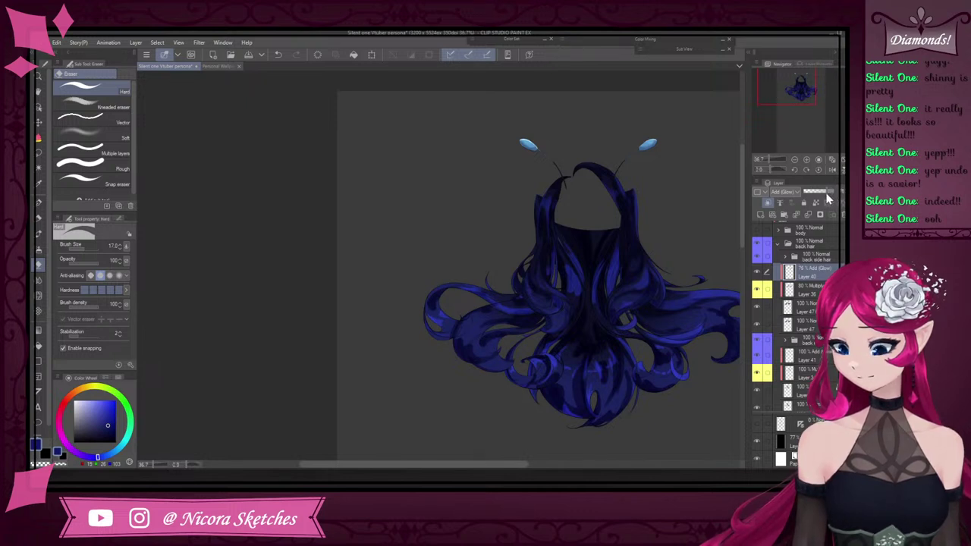
Merge the back side hair's Multiply and Add (Glow) layers down into Layer 47 Copy and label it yellow
{"action": "left_click", "coordinate": [808, 214]}
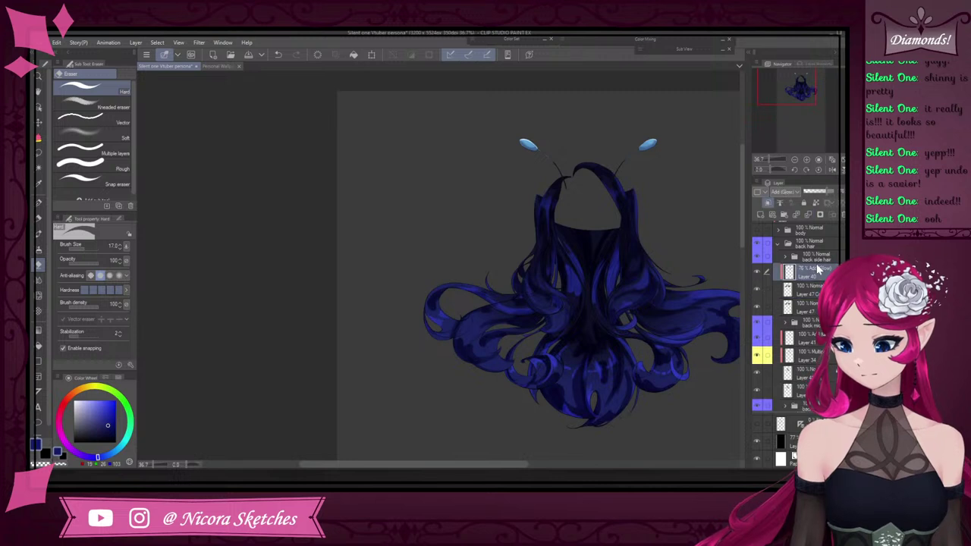
{"action": "left_click", "coordinate": [808, 215]}
{"action": "left_click", "coordinate": [766, 193]}
{"action": "left_click", "coordinate": [778, 233]}
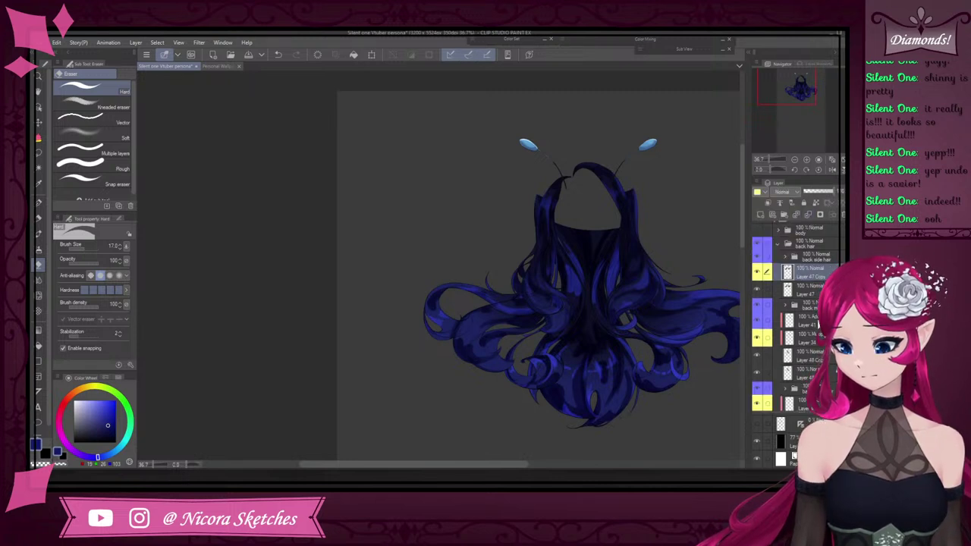
Hide the mid hair folder to isolate the remaining back hair sections
{"action": "scroll", "coordinate": [820, 327], "scroll_direction": "down", "scroll_amount": 2}
{"action": "scroll", "coordinate": [797, 308], "scroll_direction": "up", "scroll_amount": 5}
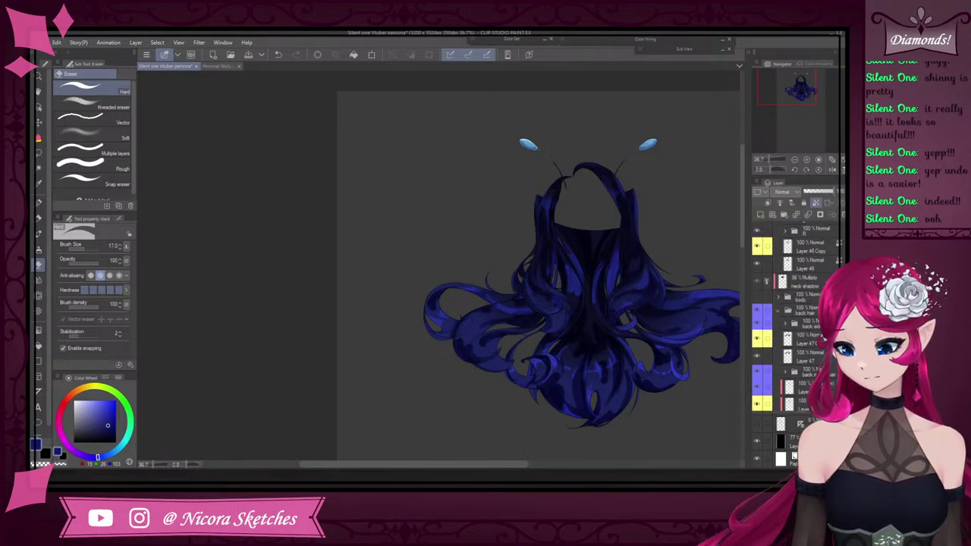
{"action": "left_click", "coordinate": [763, 295]}
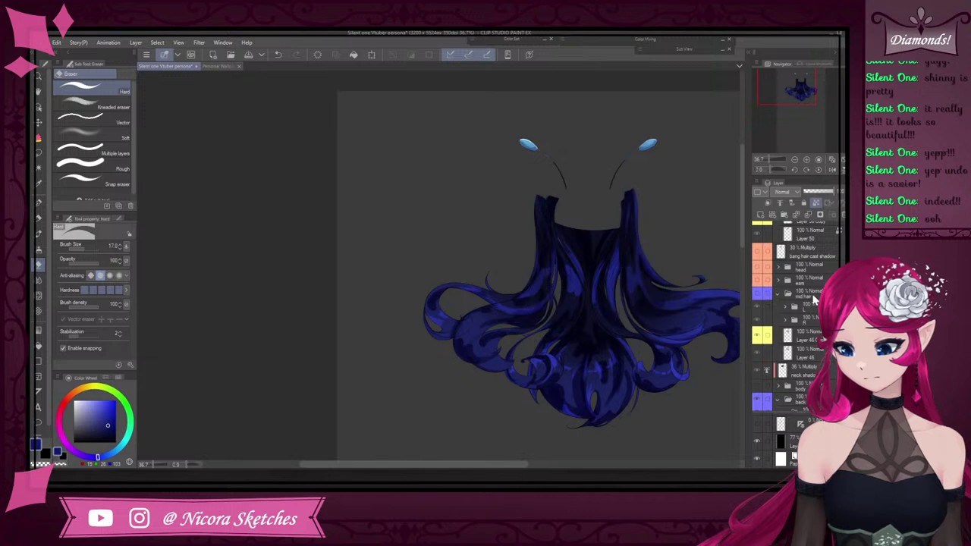
{"action": "scroll", "coordinate": [797, 304], "scroll_direction": "down", "scroll_amount": 3}
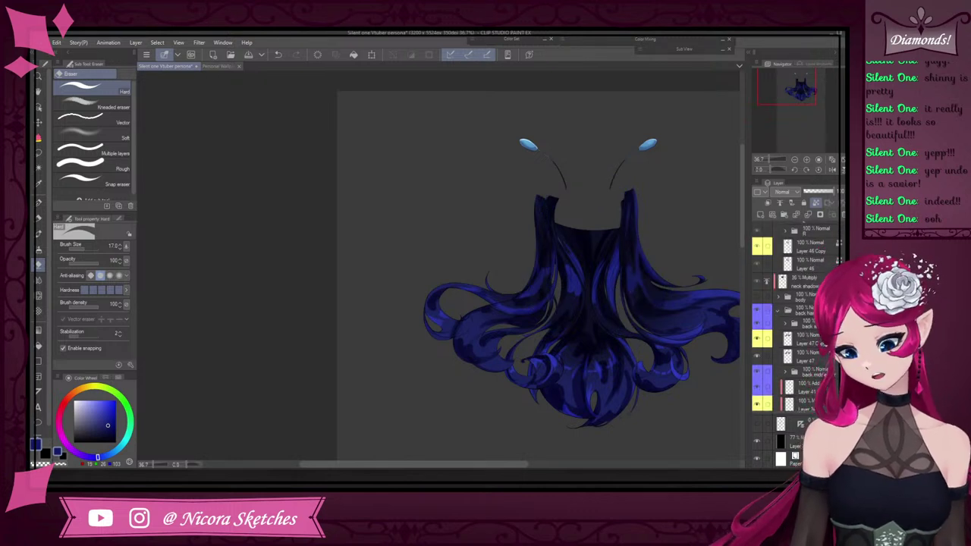
Select Layer 48 Copy in the back middle hair and label it yellow
{"action": "scroll", "coordinate": [797, 303], "scroll_direction": "down", "scroll_amount": 5}
{"action": "left_click", "coordinate": [808, 292]}
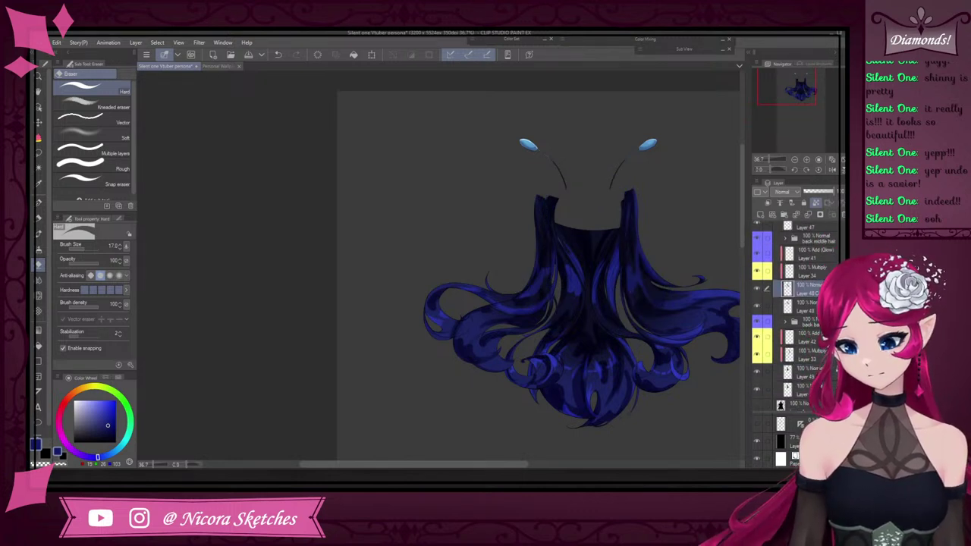
{"action": "left_click", "coordinate": [765, 193]}
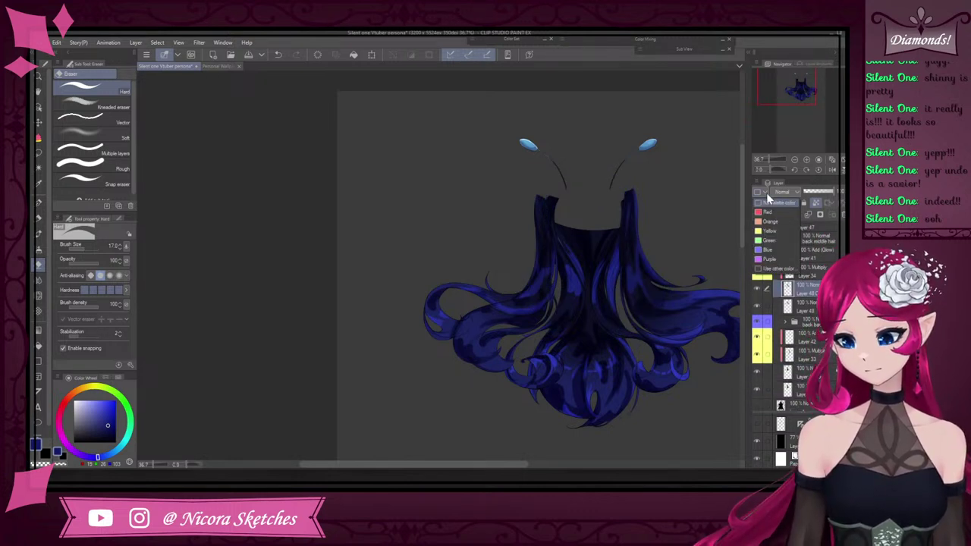
{"action": "left_click", "coordinate": [770, 231]}
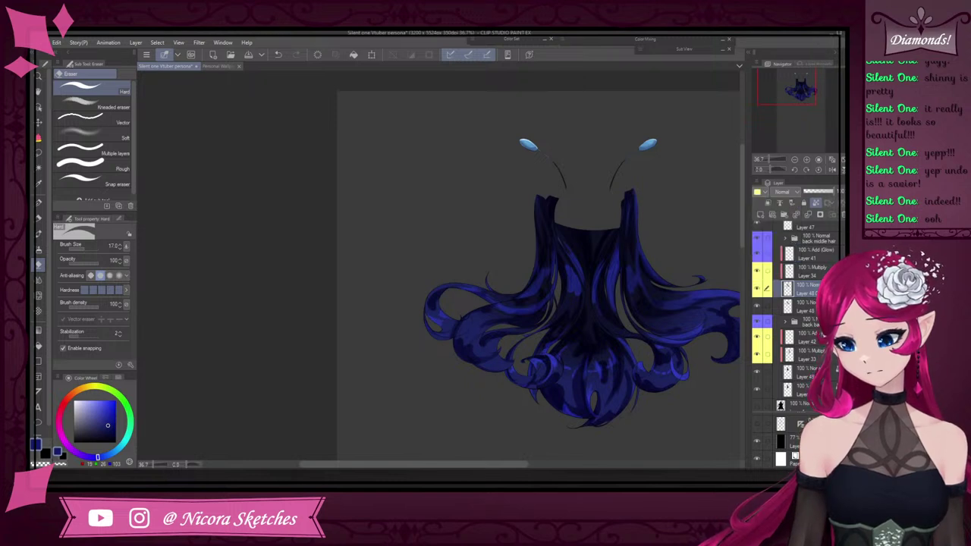
Lower the back middle hair's Multiply Layer 34 to 86% opacity
{"action": "left_click", "coordinate": [811, 272]}
{"action": "left_click", "coordinate": [822, 193]}
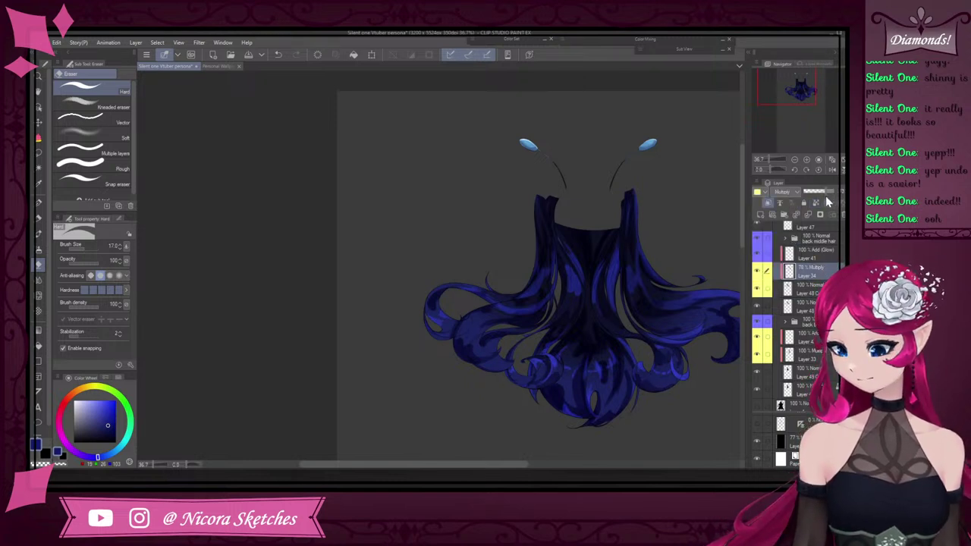
{"action": "left_click_drag", "start_coordinate": [823, 199], "coordinate": [841, 197]}
{"action": "left_click", "coordinate": [824, 198]}
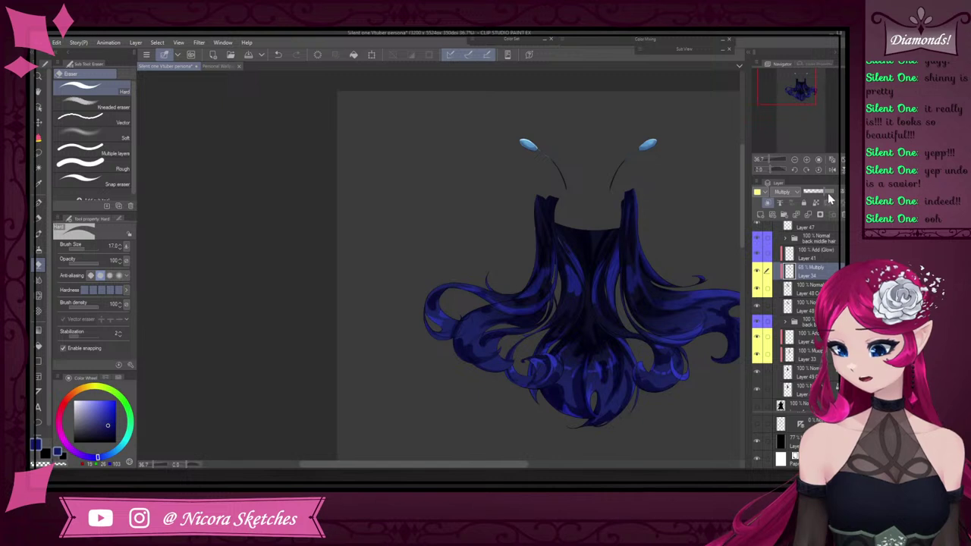
{"action": "left_click", "coordinate": [833, 198]}
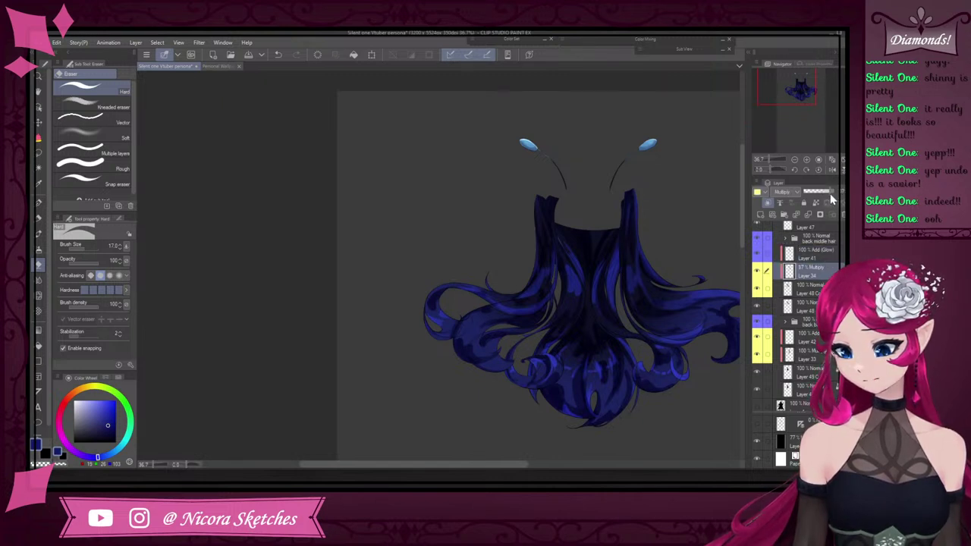
Lower the back middle hair's Add (Glow) Layer 41 to 54% opacity
{"action": "left_click", "coordinate": [814, 255]}
{"action": "left_click", "coordinate": [828, 198]}
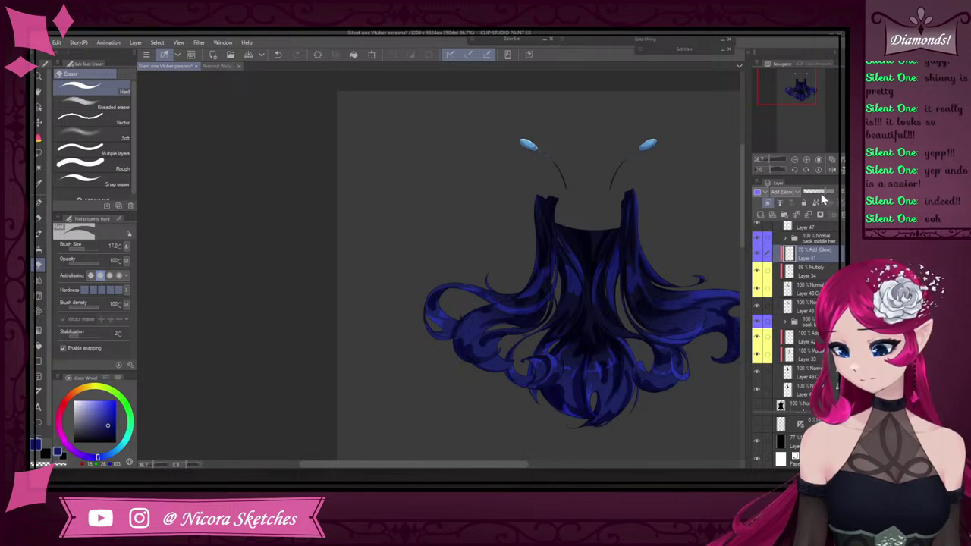
{"action": "left_click", "coordinate": [824, 199]}
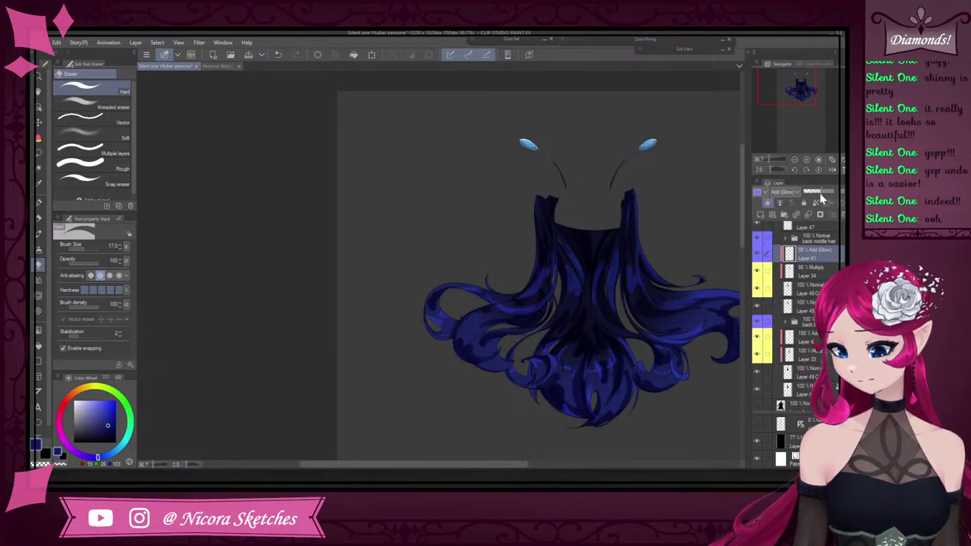
{"action": "left_click", "coordinate": [818, 197]}
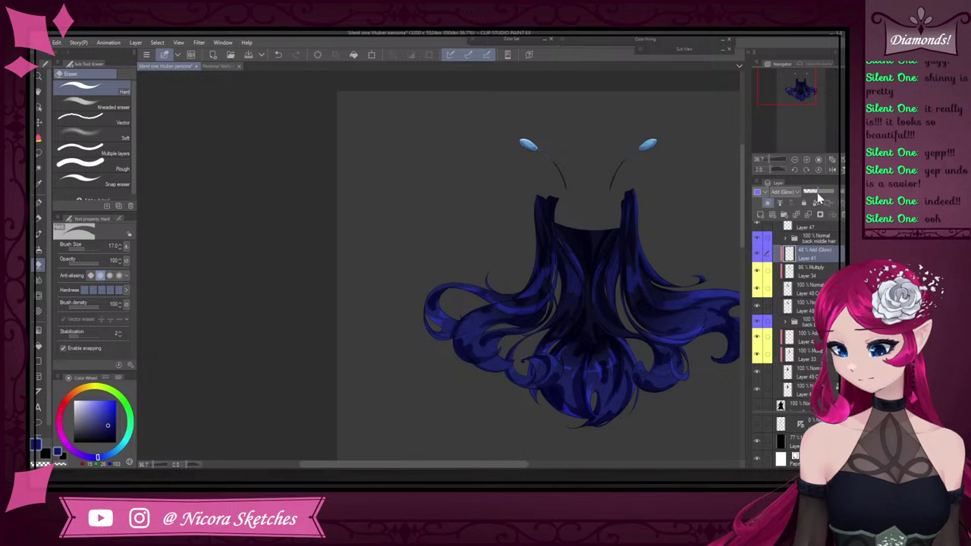
{"action": "left_click", "coordinate": [818, 192]}
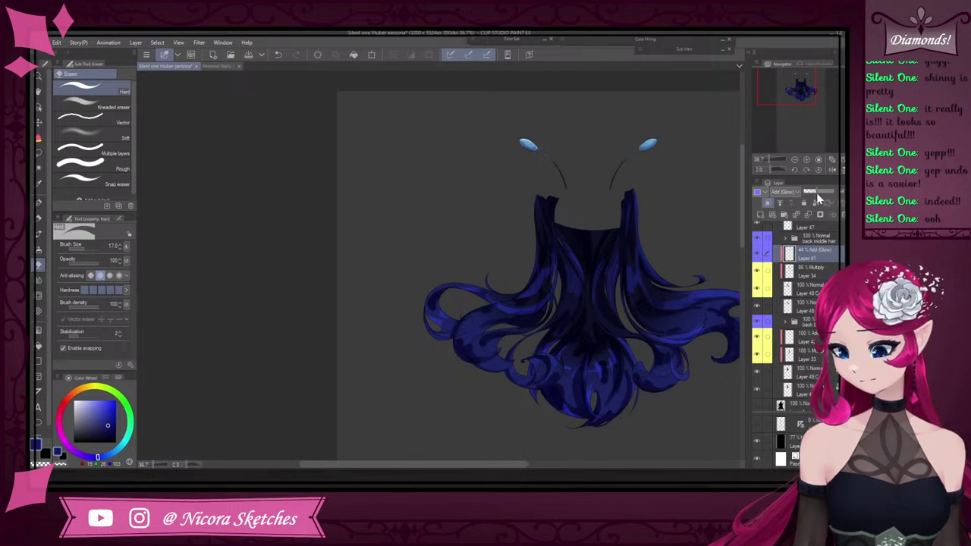
{"action": "scroll", "coordinate": [632, 255], "scroll_direction": "down", "scroll_amount": 2}
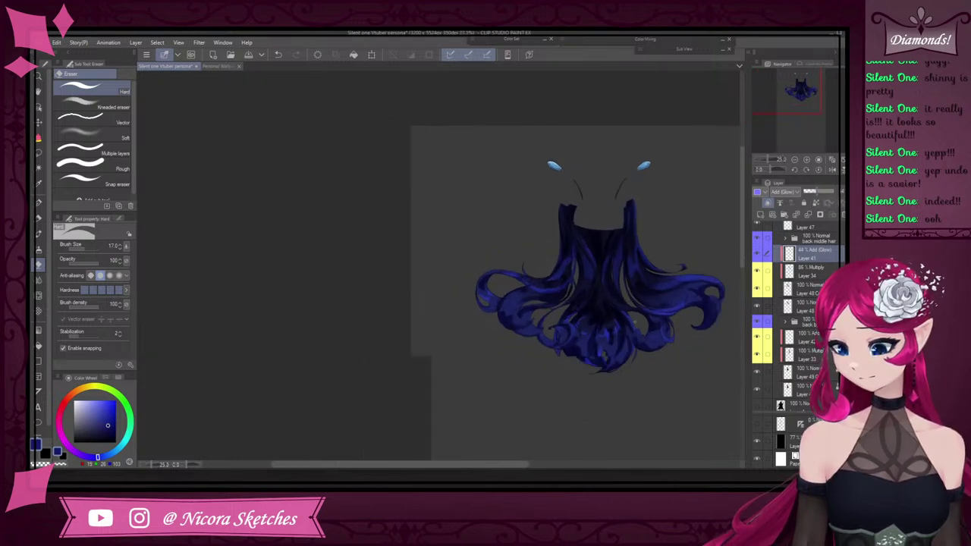
{"action": "left_click", "coordinate": [821, 193]}
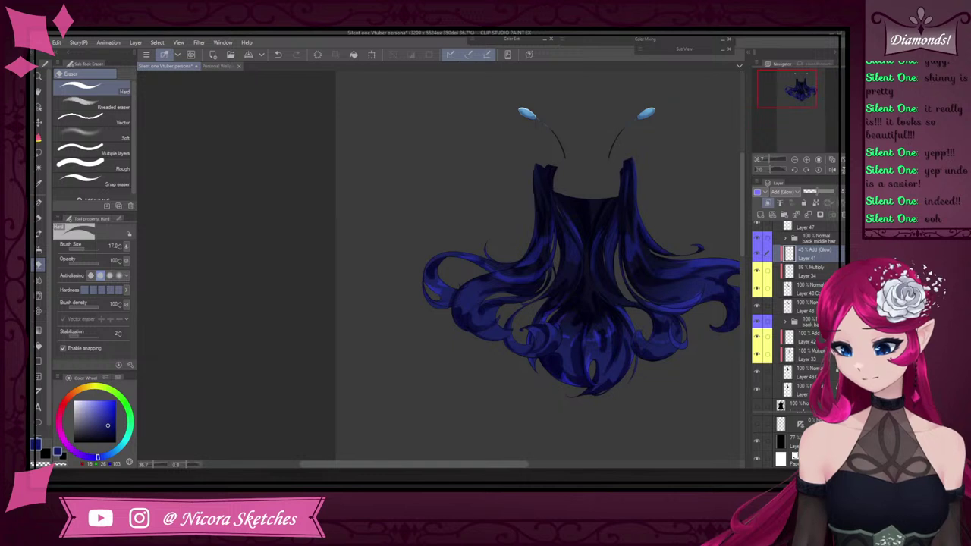
{"action": "left_click_drag", "start_coordinate": [820, 192], "coordinate": [822, 192]}
Merge the back middle hair's Multiply and Add (Glow) layers down into Layer 48 Copy
{"action": "left_click", "coordinate": [814, 272]}
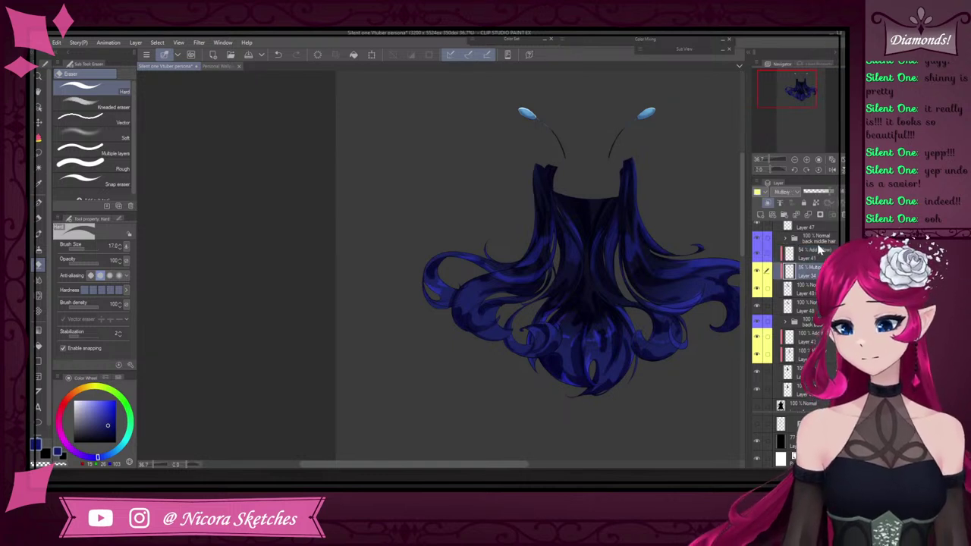
{"action": "left_click", "coordinate": [808, 215]}
{"action": "left_click", "coordinate": [815, 254]}
{"action": "left_click", "coordinate": [808, 215]}
Set the rearmost back hair's Add (Glow) Layer 42 to 28% opacity and slightly lower its Multiply Layer 33
{"action": "scroll", "coordinate": [819, 259], "scroll_direction": "down", "scroll_amount": 2}
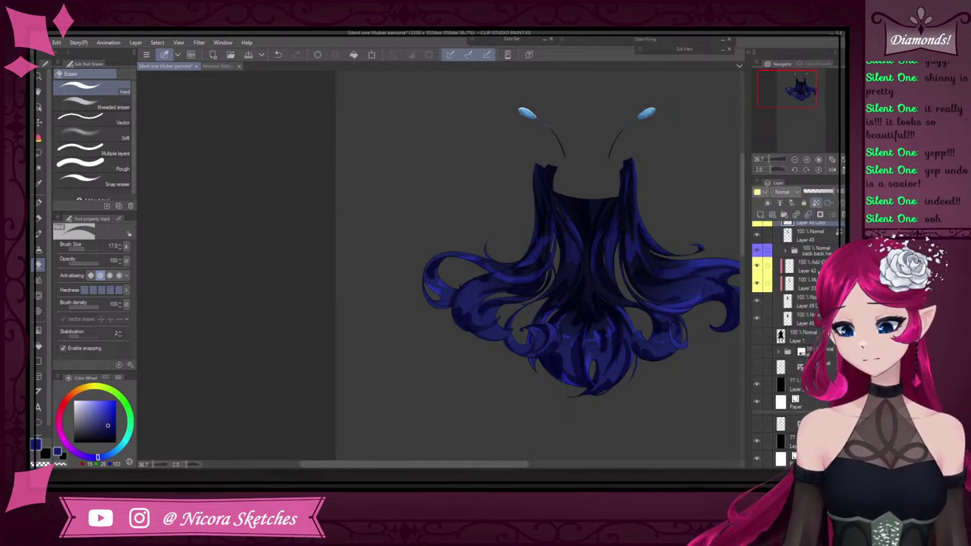
{"action": "left_click", "coordinate": [806, 265]}
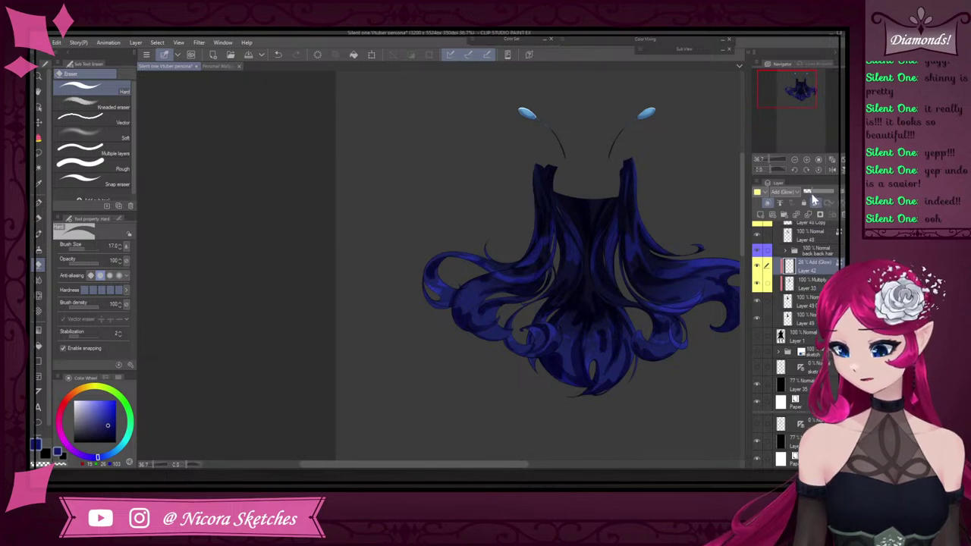
{"action": "left_click", "coordinate": [818, 282]}
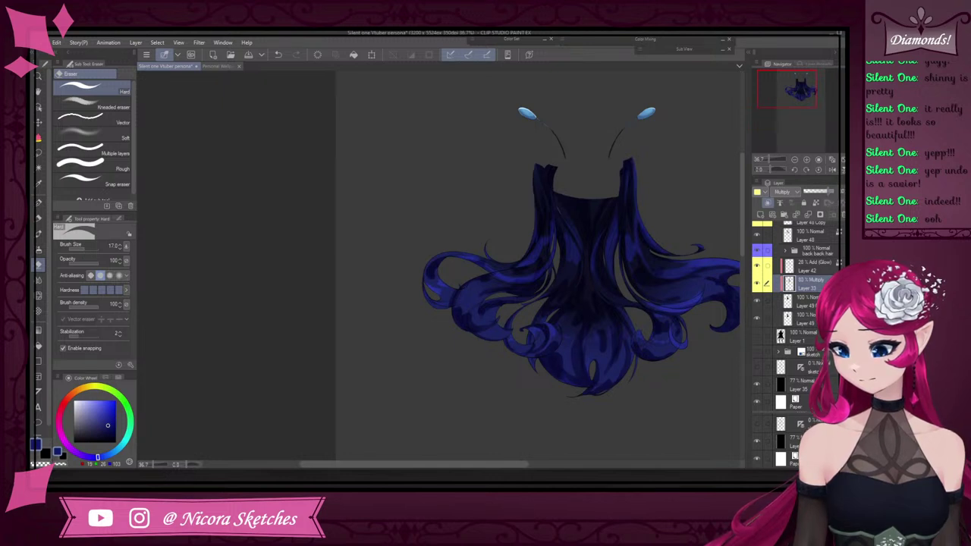
Merge the rearmost back hair's Multiply and Add (Glow) layers down into Layer 49 Copy and label it yellow
{"action": "left_click", "coordinate": [810, 214]}
{"action": "left_click", "coordinate": [818, 270]}
{"action": "left_click", "coordinate": [818, 281]}
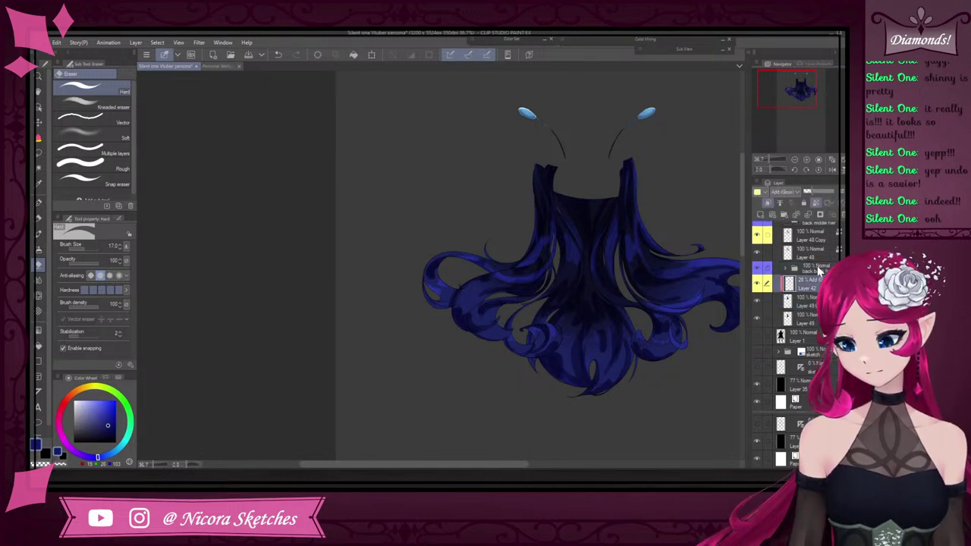
{"action": "left_click", "coordinate": [818, 214]}
{"action": "left_click", "coordinate": [764, 192]}
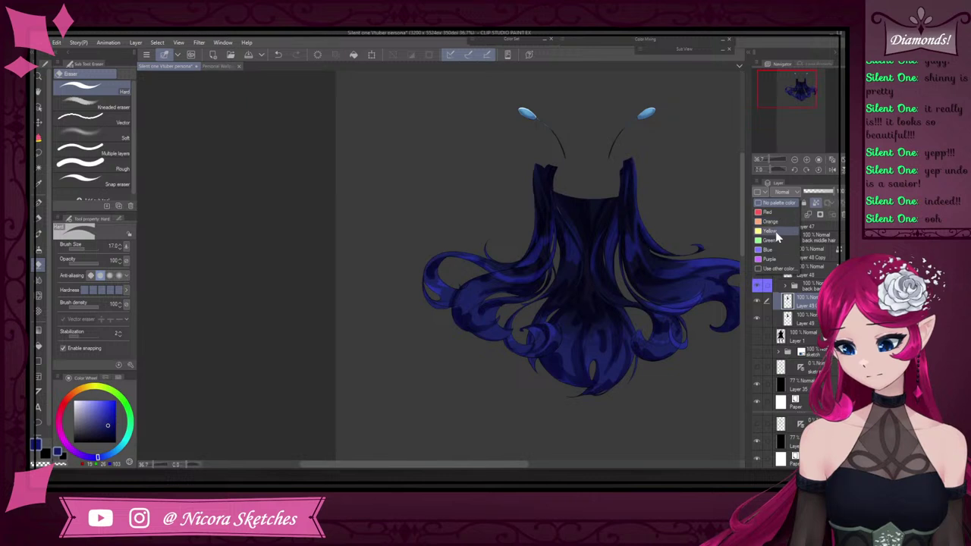
{"action": "left_click", "coordinate": [777, 233]}
Show the body, mid hair, ears and head folders and the bang hair cast shadow layer again
{"action": "scroll", "coordinate": [807, 309], "scroll_direction": "up", "scroll_amount": 7}
{"action": "scroll", "coordinate": [807, 315], "scroll_direction": "down", "scroll_amount": 3}
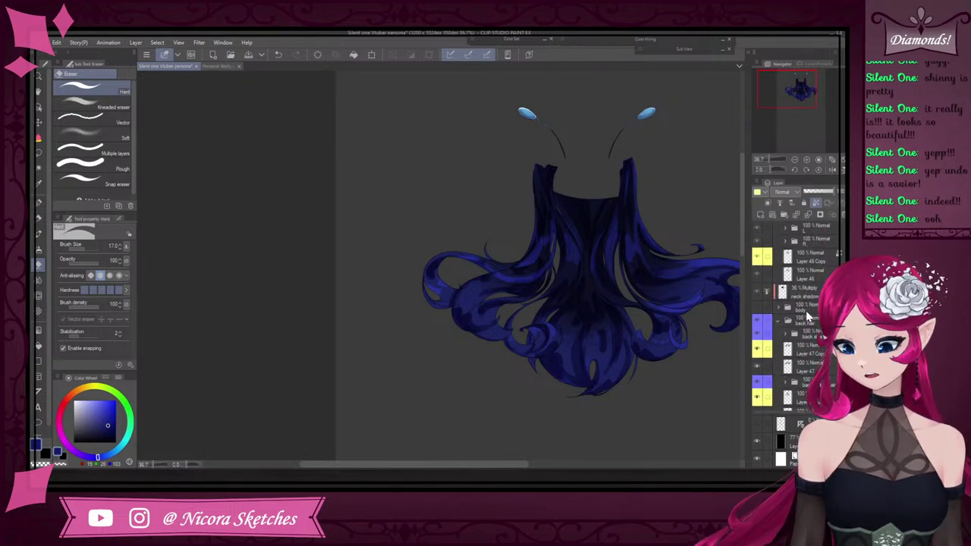
{"action": "scroll", "coordinate": [790, 340], "scroll_direction": "up", "scroll_amount": 1}
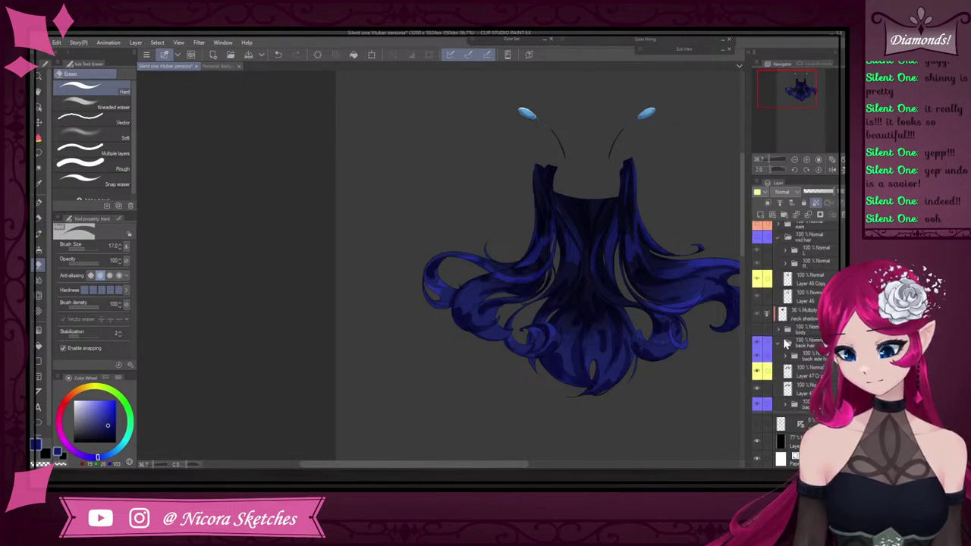
{"action": "left_click", "coordinate": [757, 332]}
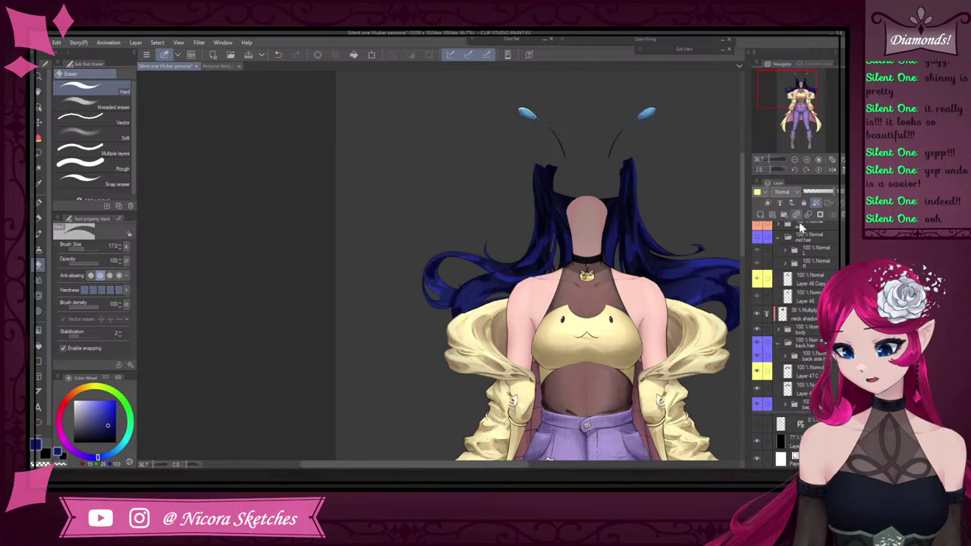
{"action": "scroll", "coordinate": [803, 229], "scroll_direction": "up", "scroll_amount": 1}
{"action": "left_click", "coordinate": [758, 270]}
{"action": "left_click", "coordinate": [758, 257]}
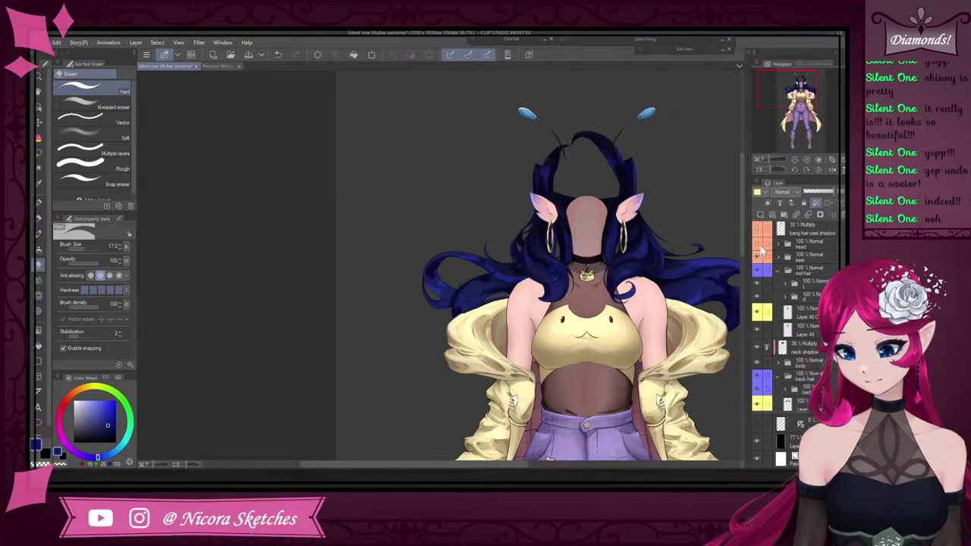
{"action": "left_click", "coordinate": [757, 256]}
{"action": "left_click", "coordinate": [758, 228]}
{"action": "left_click", "coordinate": [758, 244]}
{"action": "left_click", "coordinate": [758, 258]}
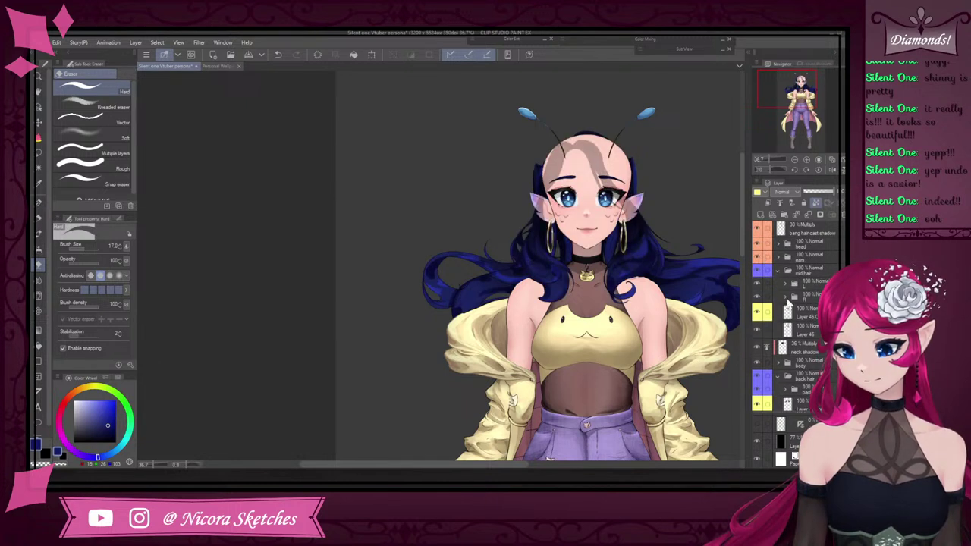
Show the hair part and front hair folders again so the full character is displayed
{"action": "scroll", "coordinate": [793, 306], "scroll_direction": "up", "scroll_amount": 3}
{"action": "scroll", "coordinate": [764, 281], "scroll_direction": "up", "scroll_amount": 3}
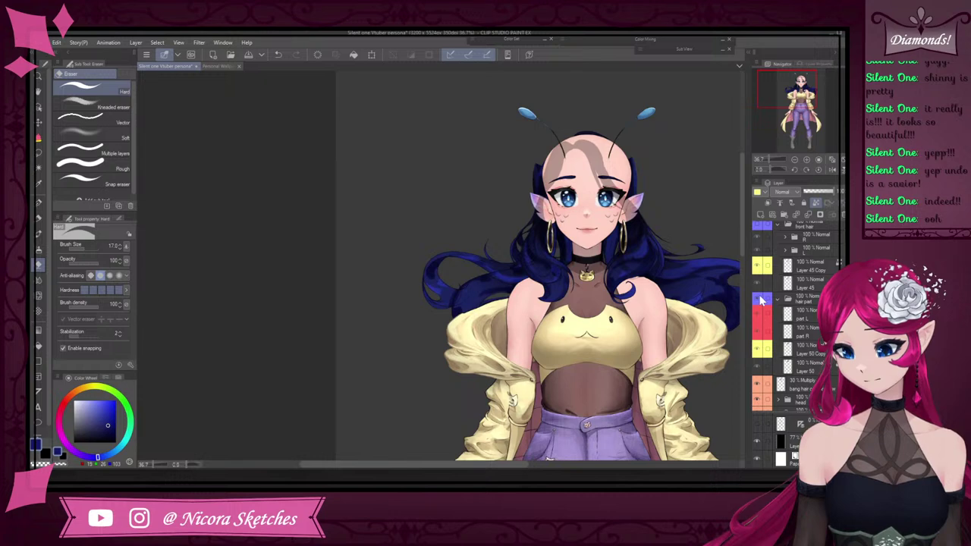
{"action": "left_click", "coordinate": [762, 301]}
{"action": "scroll", "coordinate": [766, 288], "scroll_direction": "up", "scroll_amount": 2}
{"action": "scroll", "coordinate": [701, 211], "scroll_direction": "down", "scroll_amount": 3}
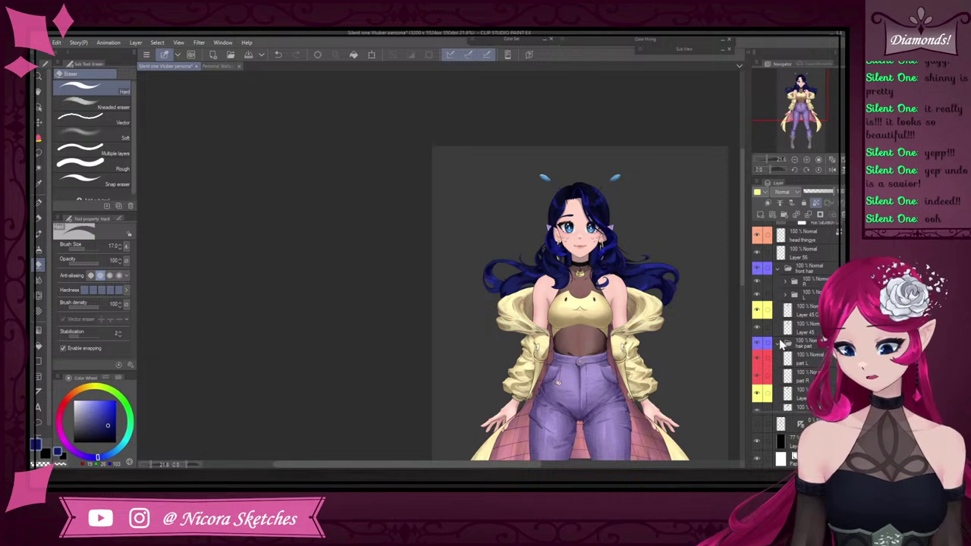
Hide the head folder briefly and show it again to check the face with the hair
{"action": "scroll", "coordinate": [808, 349], "scroll_direction": "down", "scroll_amount": 3}
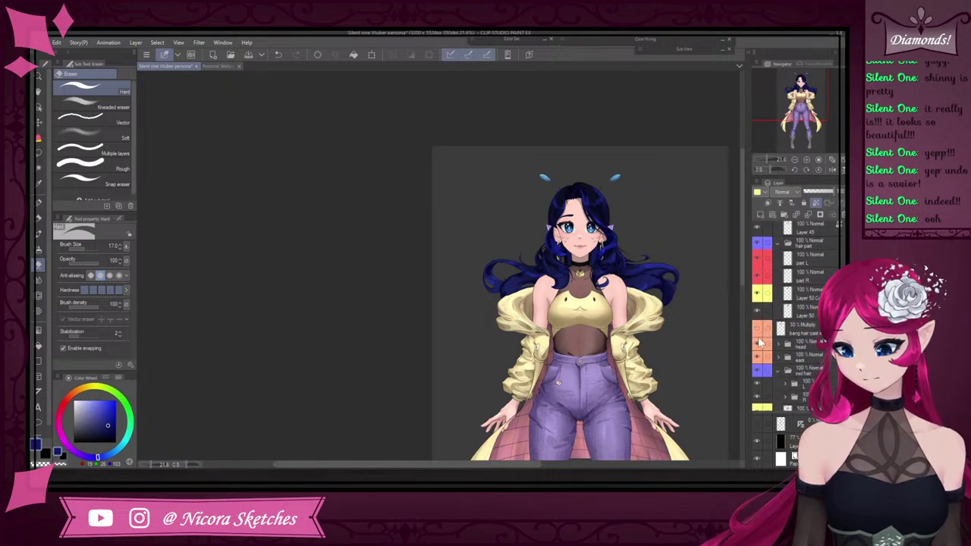
{"action": "left_click", "coordinate": [758, 346]}
{"action": "left_click", "coordinate": [758, 346]}
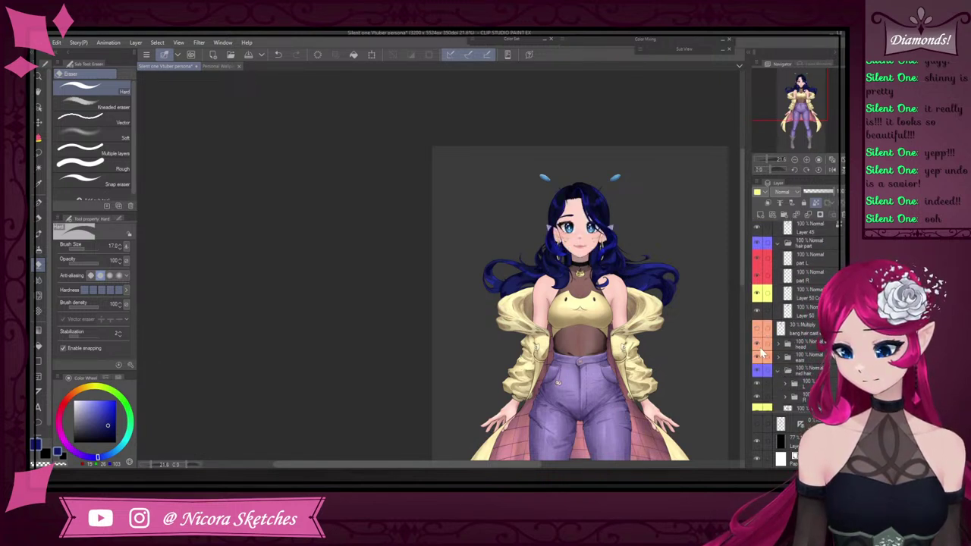
Hide the head, ears and body folders and the bang hair cast shadow so that only the hair and antennae are displayed
{"action": "left_click", "coordinate": [758, 347]}
{"action": "left_click", "coordinate": [758, 348]}
{"action": "left_click", "coordinate": [759, 356]}
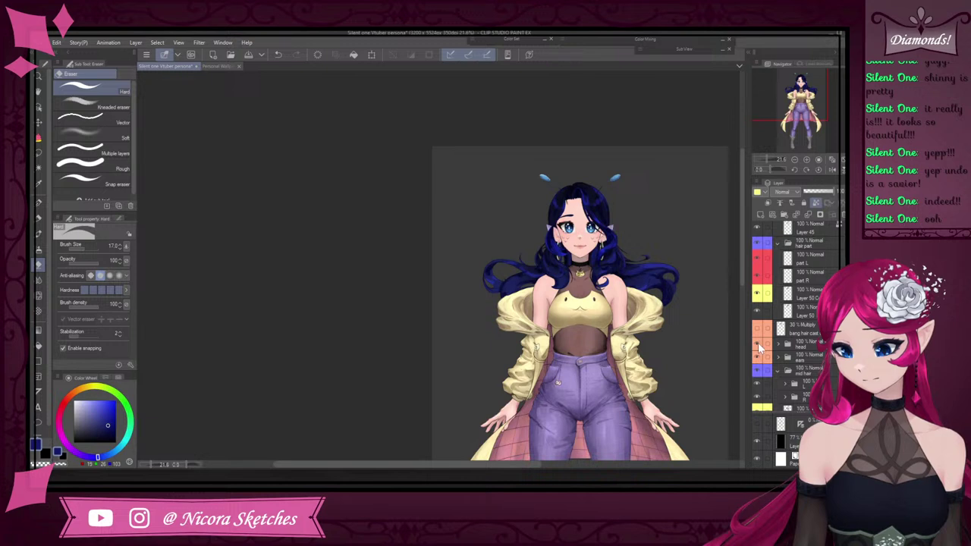
{"action": "left_click", "coordinate": [759, 347]}
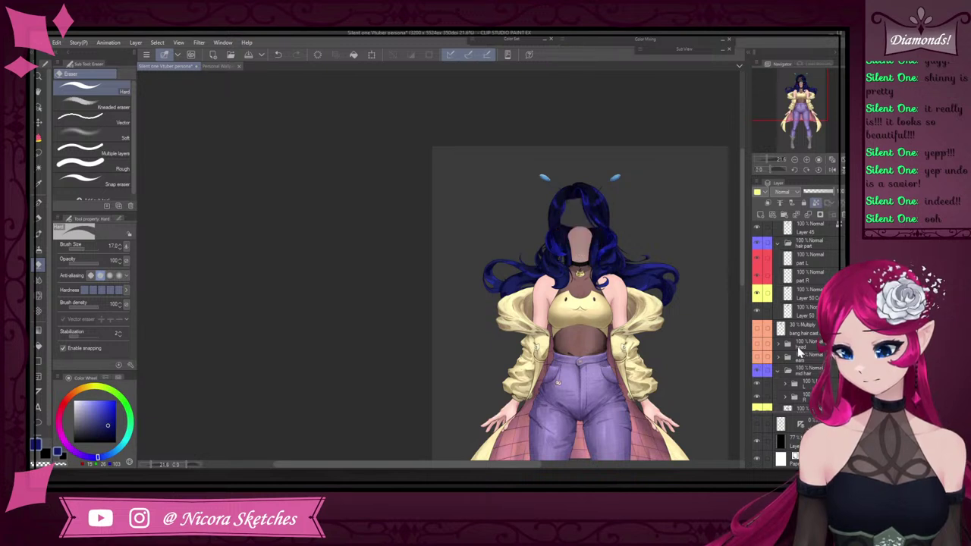
{"action": "scroll", "coordinate": [804, 341], "scroll_direction": "down", "scroll_amount": 3}
{"action": "scroll", "coordinate": [813, 341], "scroll_direction": "down", "scroll_amount": 3}
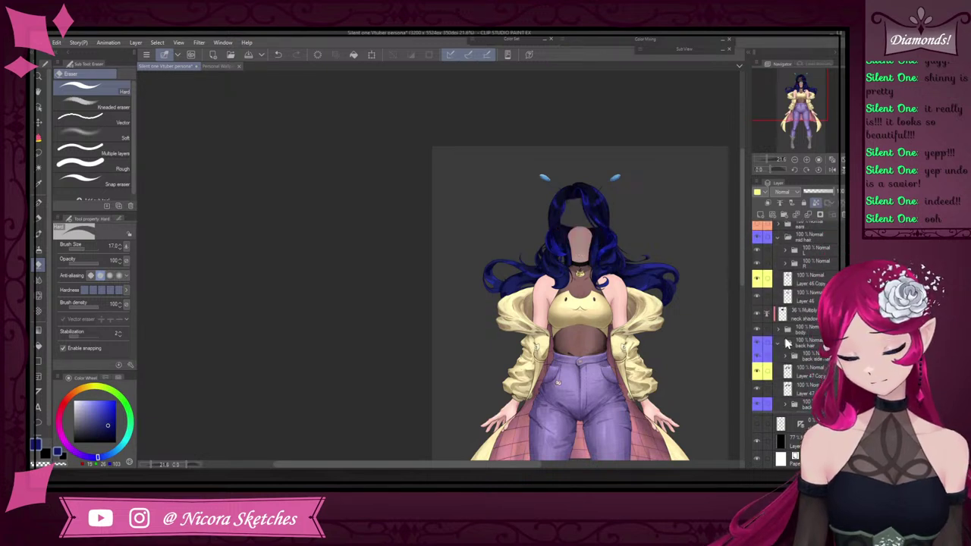
{"action": "left_click", "coordinate": [758, 329]}
{"action": "scroll", "coordinate": [603, 257], "scroll_direction": "down", "scroll_amount": 3}
{"action": "scroll", "coordinate": [604, 256], "scroll_direction": "down", "scroll_amount": 1}
{"action": "scroll", "coordinate": [626, 258], "scroll_direction": "up", "scroll_amount": 3}
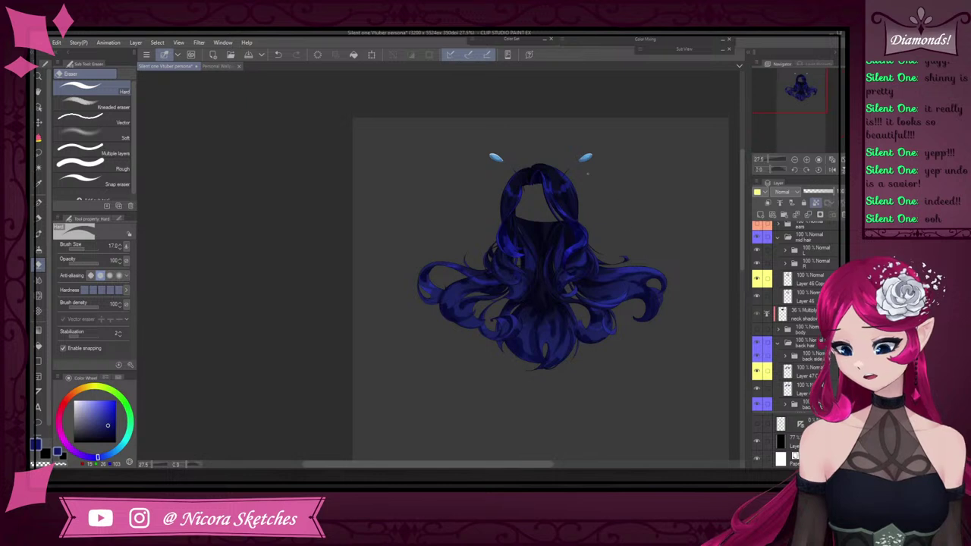
Check the rearmost back hair by briefly hiding Layer 49 Copy and Layer 49 and showing them again
{"action": "scroll", "coordinate": [586, 149], "scroll_direction": "up", "scroll_amount": 3}
{"action": "scroll", "coordinate": [809, 312], "scroll_direction": "down", "scroll_amount": 4}
{"action": "left_click", "coordinate": [765, 345]}
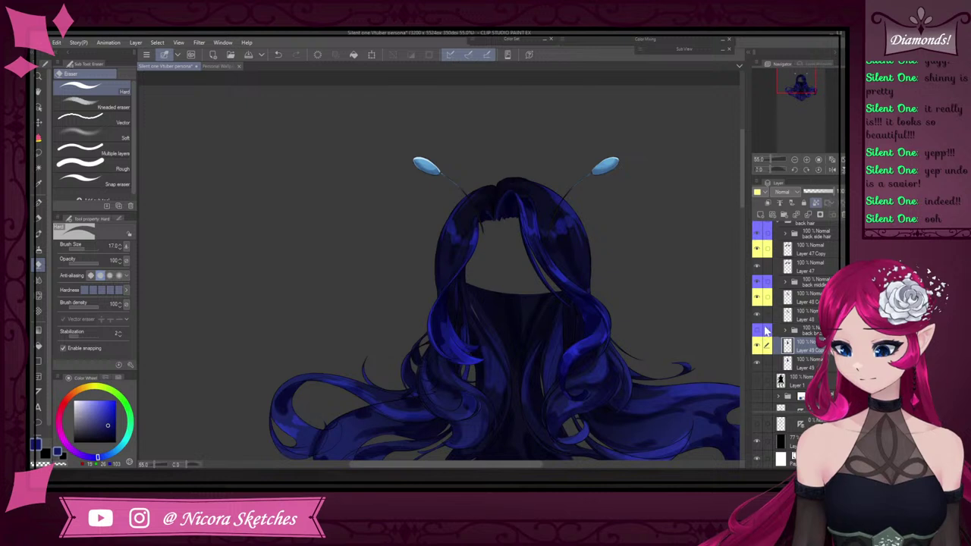
{"action": "scroll", "coordinate": [766, 331], "scroll_direction": "down", "scroll_amount": 1}
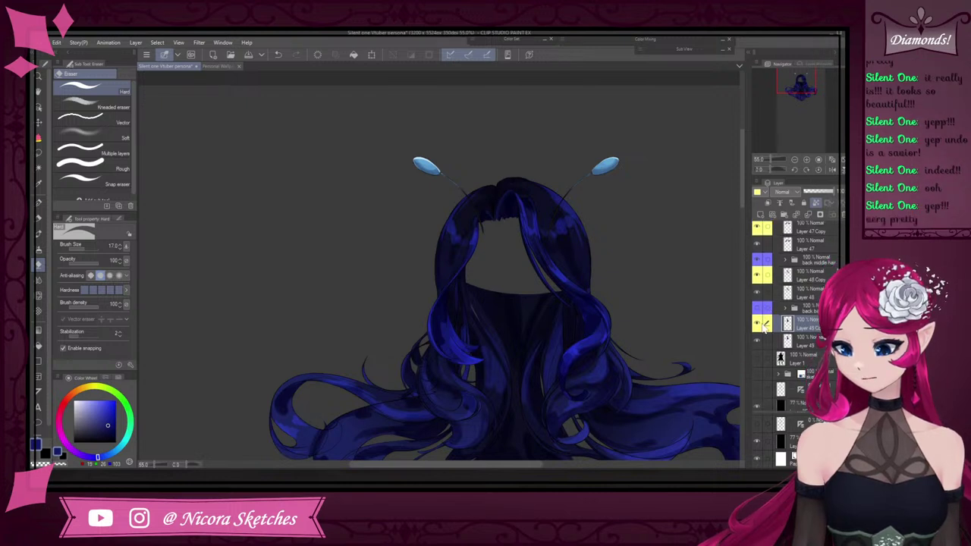
{"action": "left_click", "coordinate": [758, 324]}
{"action": "left_click", "coordinate": [758, 340]}
{"action": "left_click", "coordinate": [758, 340]}
{"action": "left_click", "coordinate": [758, 324]}
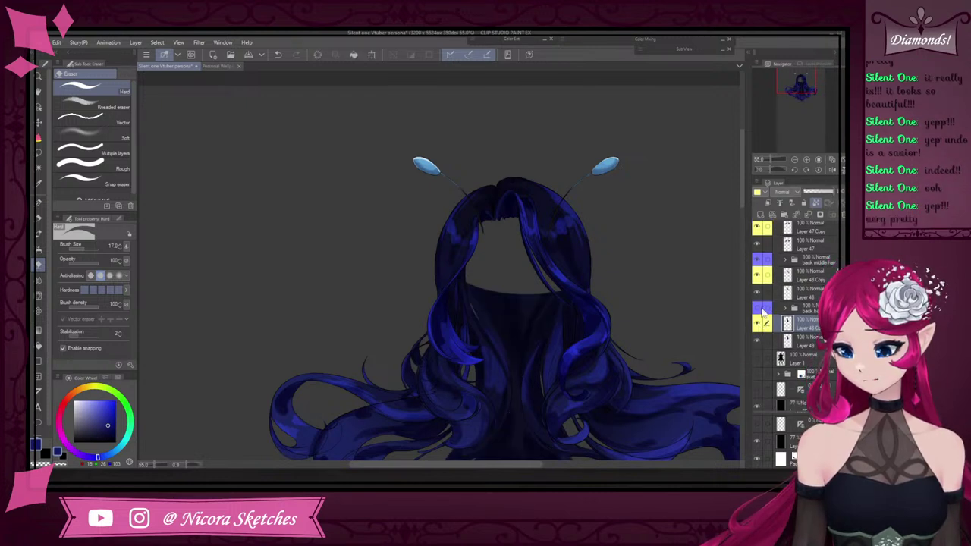
Show the rearmost back hair's folder above Layer 49 Copy again, expand it to check its contents, and collapse it
{"action": "left_click", "coordinate": [816, 310]}
{"action": "left_click", "coordinate": [786, 309]}
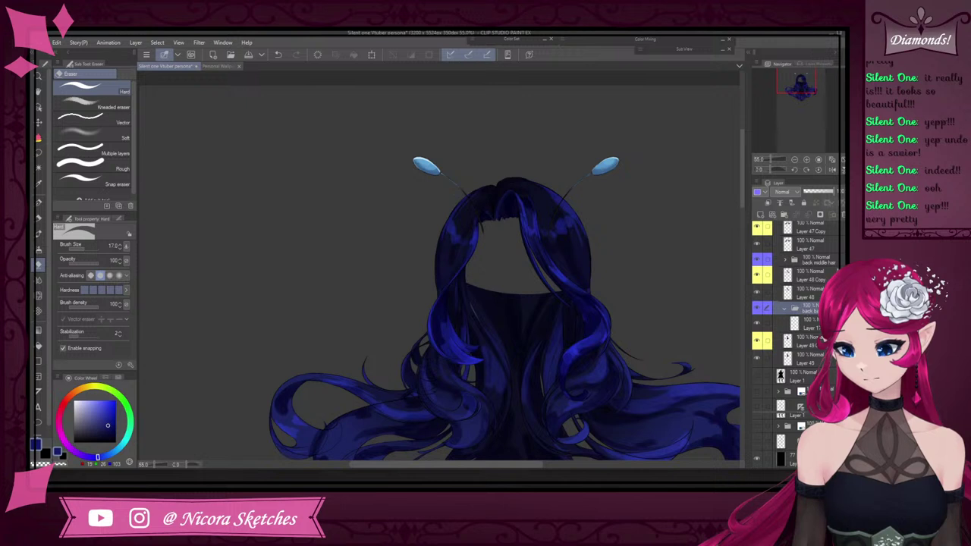
{"action": "scroll", "coordinate": [793, 341], "scroll_direction": "down", "scroll_amount": 2}
{"action": "scroll", "coordinate": [793, 342], "scroll_direction": "up", "scroll_amount": 4}
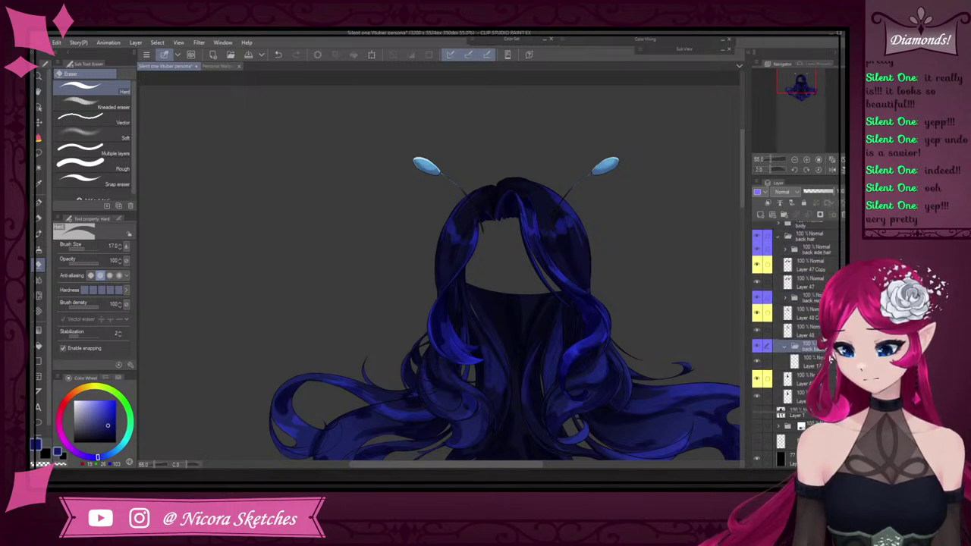
{"action": "left_click", "coordinate": [789, 347]}
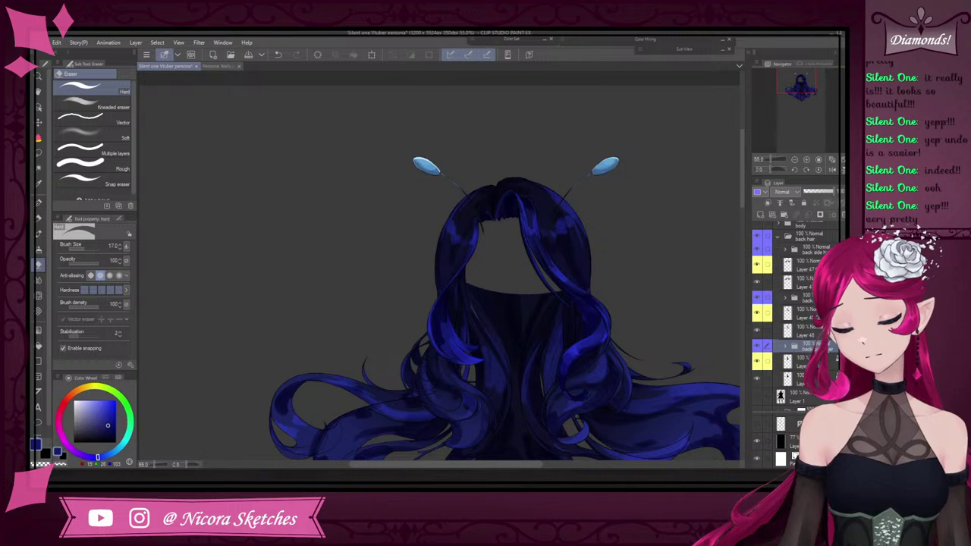
Hide the whole back hair folder to isolate the front, part and mid hair sections
{"action": "scroll", "coordinate": [793, 345], "scroll_direction": "up", "scroll_amount": 3}
{"action": "left_click", "coordinate": [758, 294]}
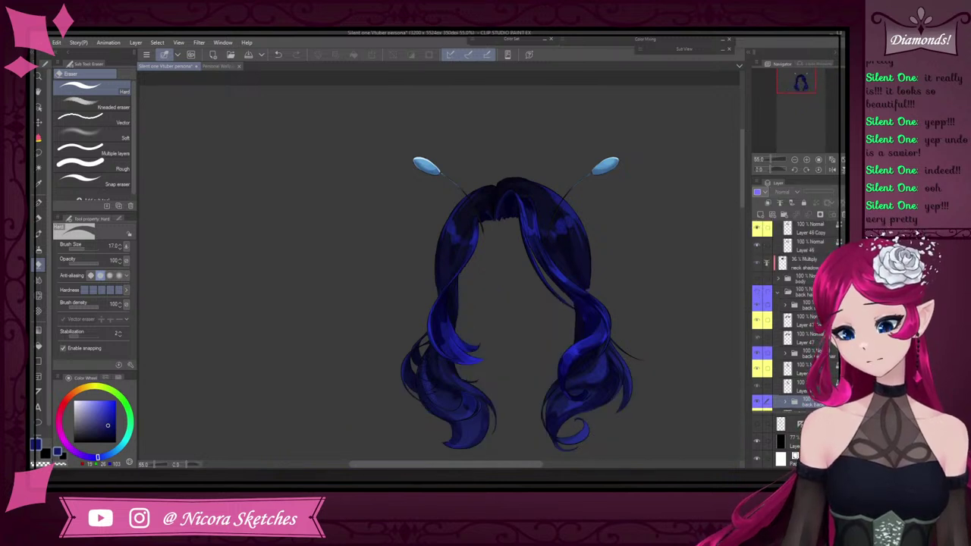
{"action": "scroll", "coordinate": [789, 319], "scroll_direction": "up", "scroll_amount": 5}
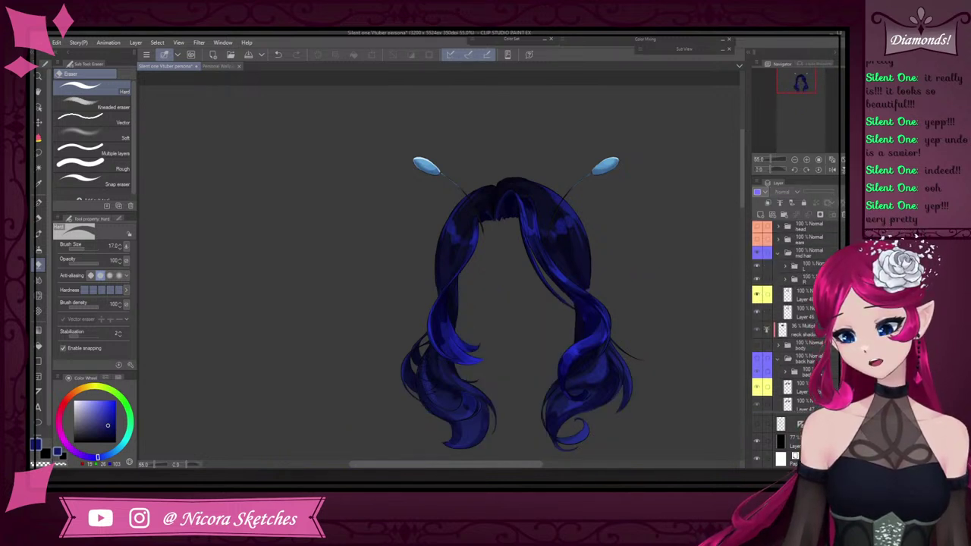
{"action": "scroll", "coordinate": [793, 319], "scroll_direction": "up", "scroll_amount": 2}
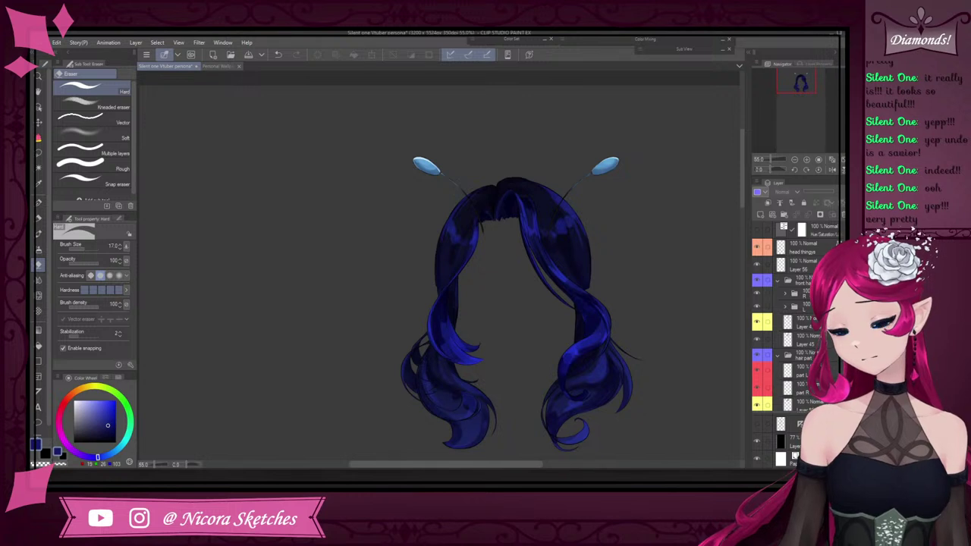
{"action": "scroll", "coordinate": [574, 261], "scroll_direction": "down", "scroll_amount": 3}
{"action": "scroll", "coordinate": [529, 252], "scroll_direction": "up", "scroll_amount": 5}
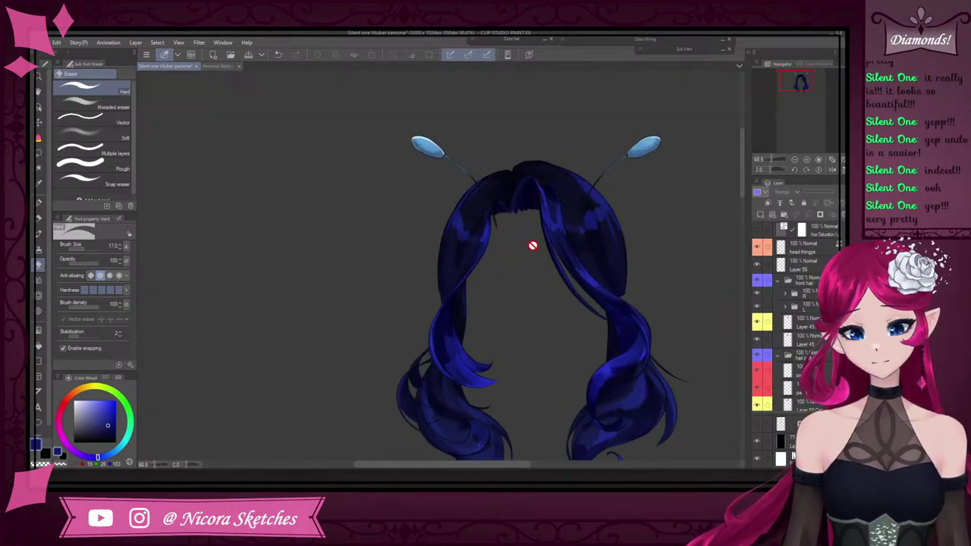
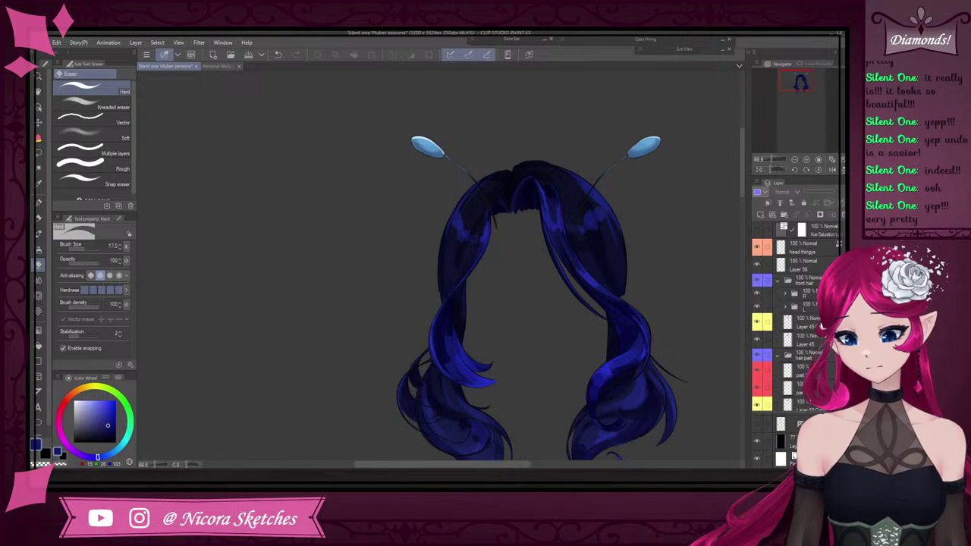
Compare the front hair with and without the shading of Layer 45 Copy by toggling its visibility
{"action": "left_click", "coordinate": [801, 323]}
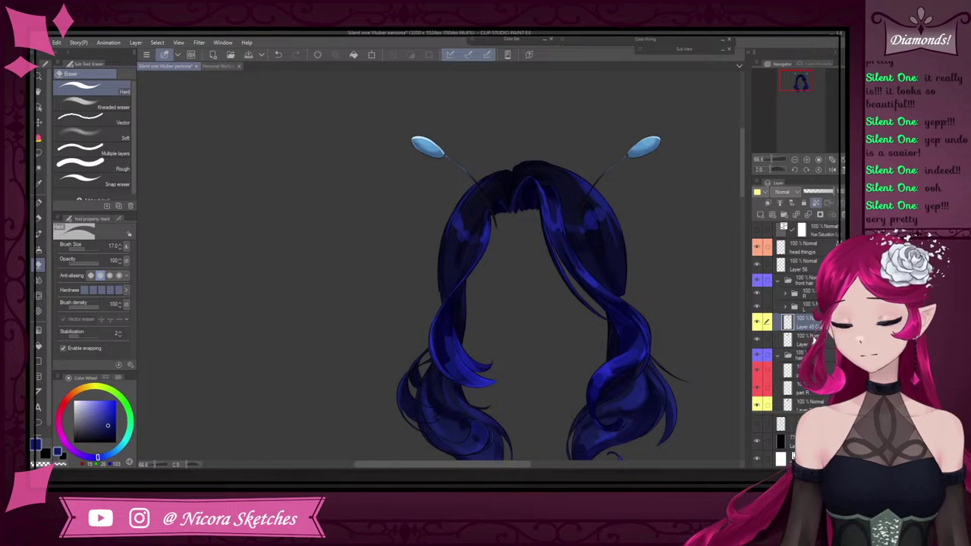
{"action": "left_click", "coordinate": [757, 325]}
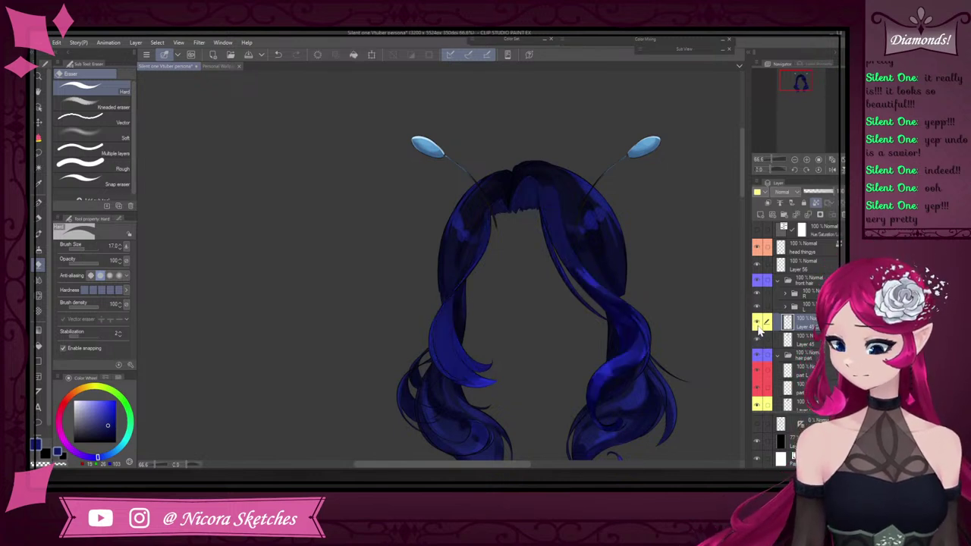
{"action": "left_click", "coordinate": [807, 341]}
{"action": "left_click", "coordinate": [806, 324]}
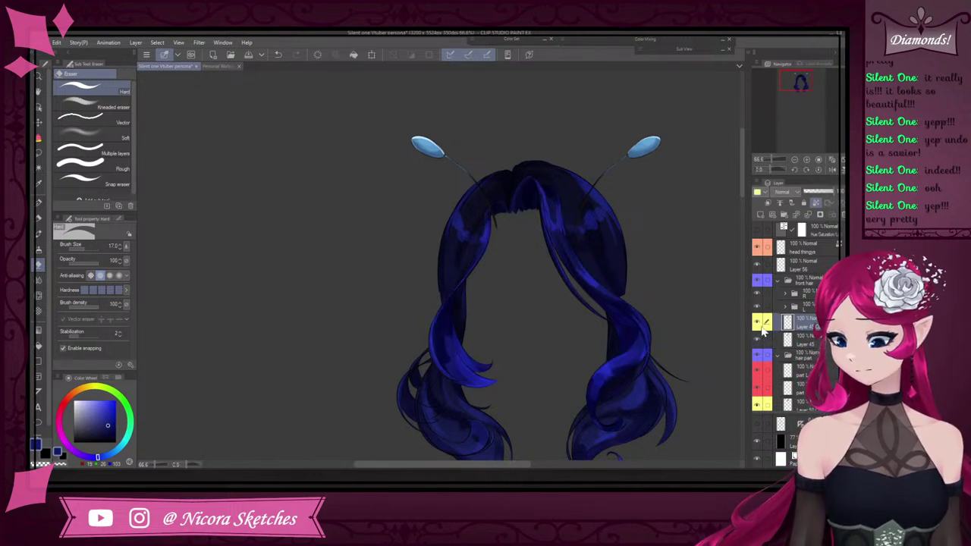
{"action": "left_click", "coordinate": [758, 324]}
{"action": "left_click", "coordinate": [758, 324]}
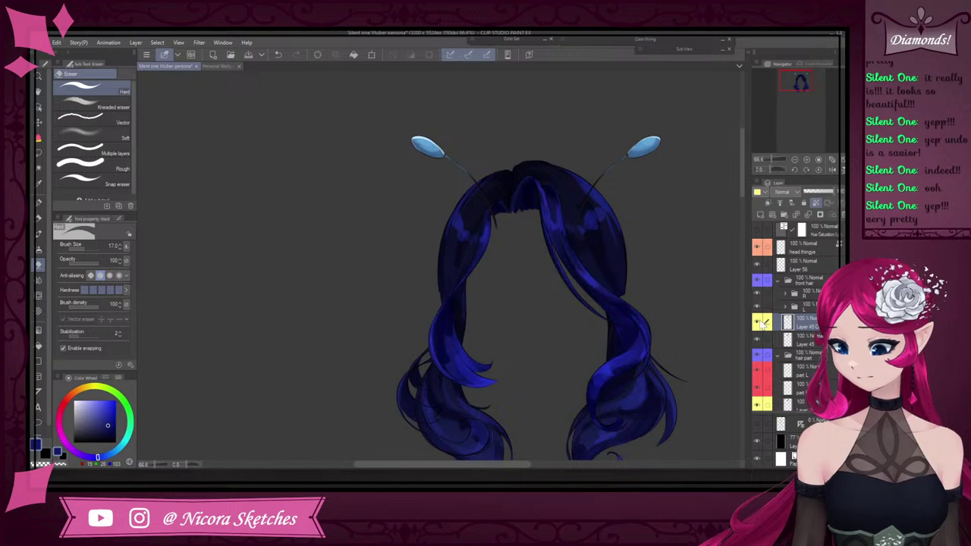
Lower Layer 45 Copy's opacity to 0% to inspect the front hair's base colour, and restore it
{"action": "scroll", "coordinate": [613, 293], "scroll_direction": "up", "scroll_amount": 1}
{"action": "scroll", "coordinate": [611, 249], "scroll_direction": "up", "scroll_amount": 2}
{"action": "scroll", "coordinate": [612, 249], "scroll_direction": "down", "scroll_amount": 3}
{"action": "scroll", "coordinate": [649, 308], "scroll_direction": "up", "scroll_amount": 3}
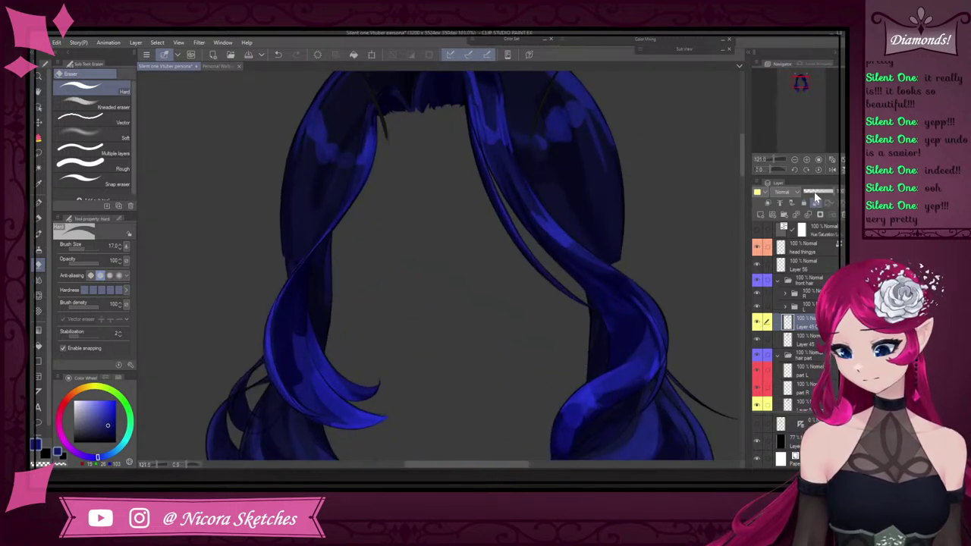
{"action": "left_click_drag", "start_coordinate": [817, 197], "coordinate": [801, 196]}
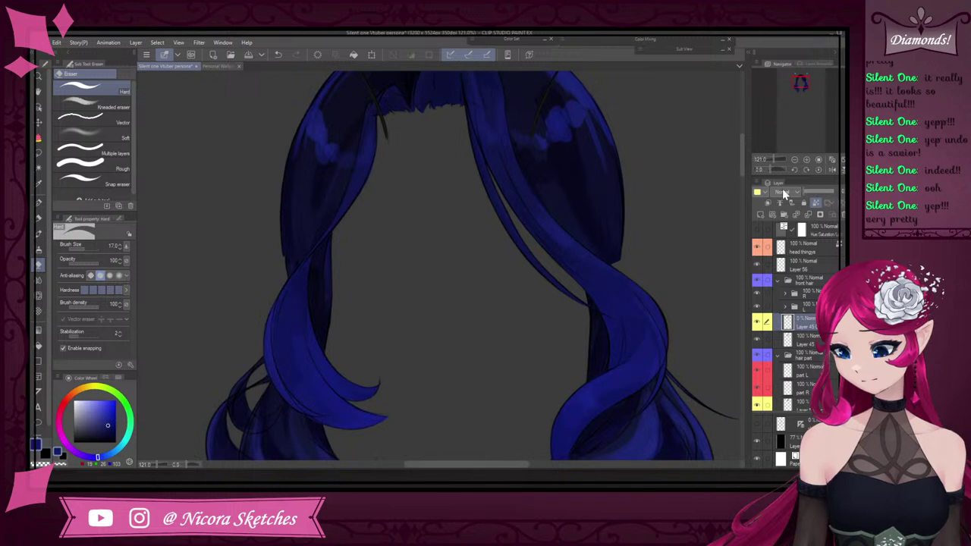
{"action": "scroll", "coordinate": [644, 329], "scroll_direction": "down", "scroll_amount": 3}
{"action": "scroll", "coordinate": [612, 228], "scroll_direction": "up", "scroll_amount": 1}
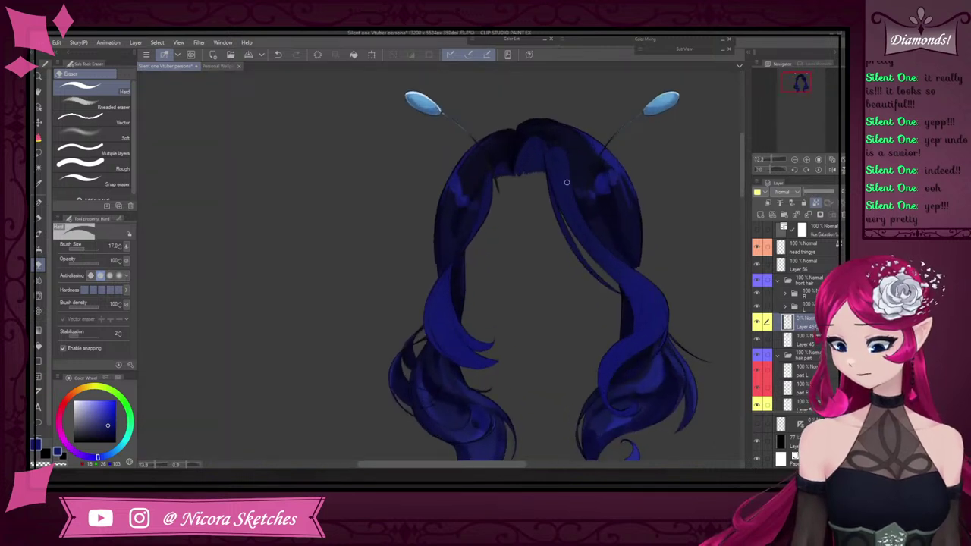
{"action": "scroll", "coordinate": [546, 144], "scroll_direction": "up", "scroll_amount": 5}
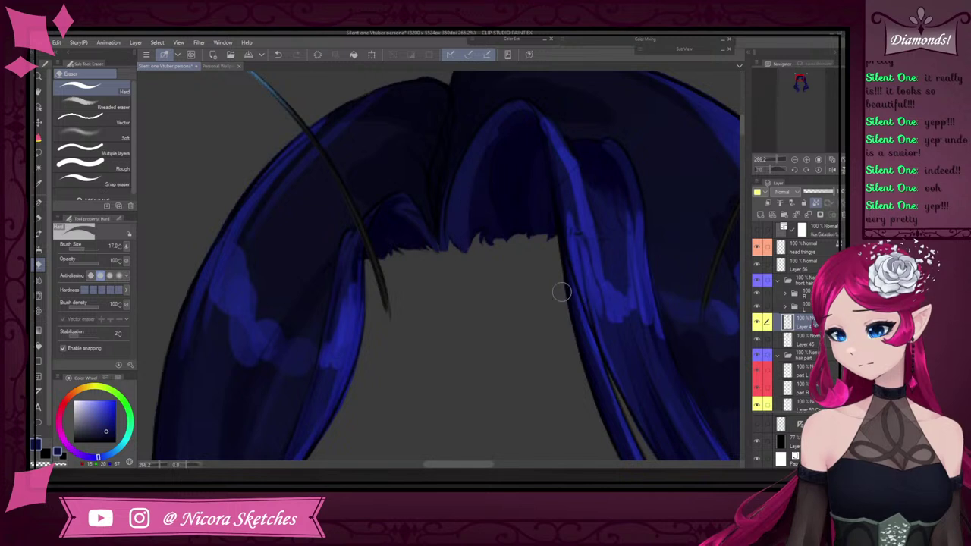
{"action": "scroll", "coordinate": [559, 288], "scroll_direction": "down", "scroll_amount": 5}
{"action": "scroll", "coordinate": [531, 205], "scroll_direction": "up", "scroll_amount": 2}
{"action": "left_click_drag", "start_coordinate": [462, 220], "coordinate": [444, 337]}
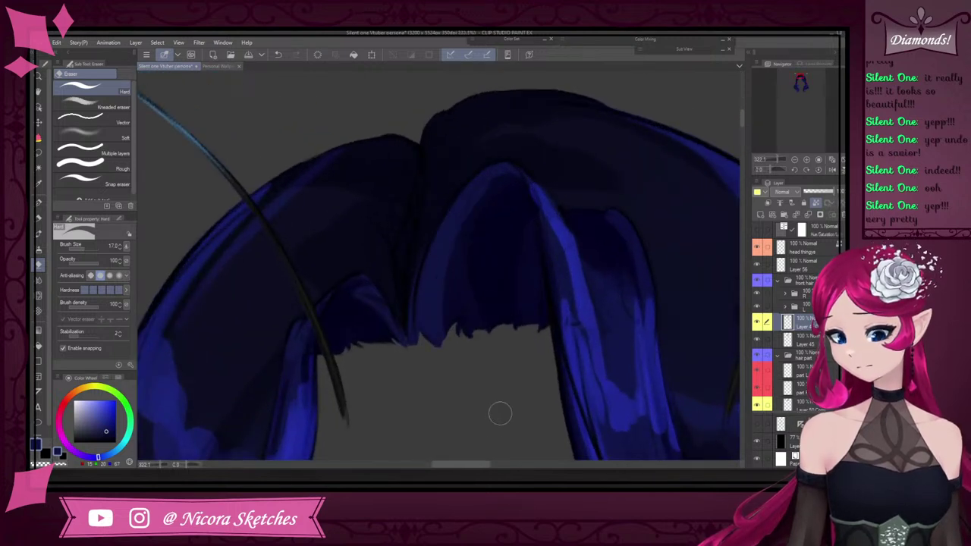
{"action": "left_click_drag", "start_coordinate": [472, 272], "coordinate": [496, 337]}
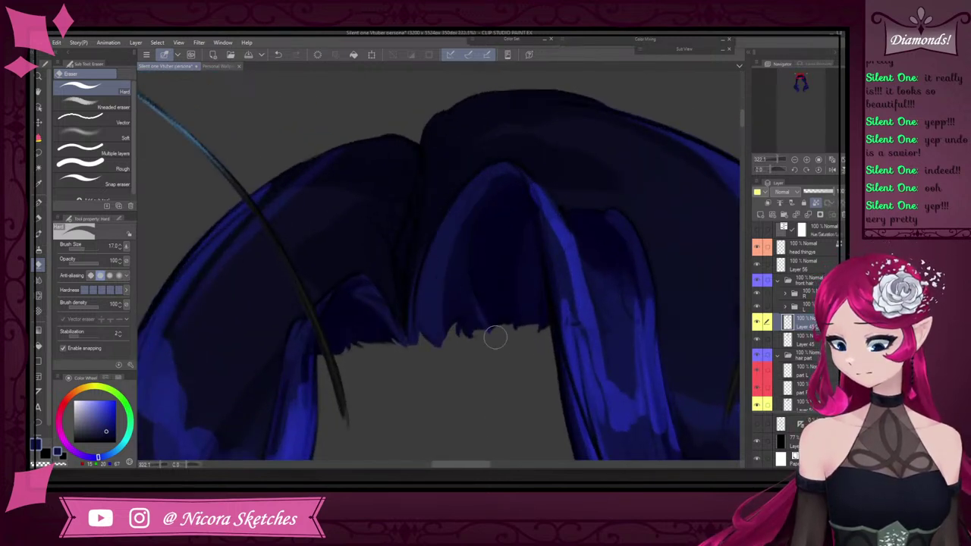
{"action": "key", "text": "ctrl+z"}
{"action": "left_click_drag", "start_coordinate": [472, 278], "coordinate": [490, 347]}
{"action": "scroll", "coordinate": [480, 292], "scroll_direction": "up", "scroll_amount": 3}
{"action": "scroll", "coordinate": [496, 249], "scroll_direction": "down", "scroll_amount": 4}
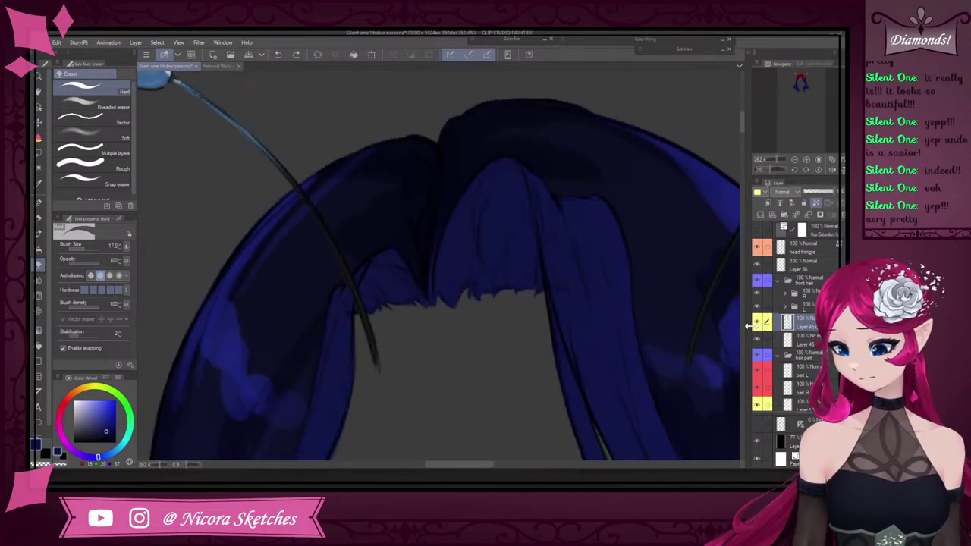
{"action": "left_click", "coordinate": [758, 324]}
{"action": "scroll", "coordinate": [459, 236], "scroll_direction": "up", "scroll_amount": 3}
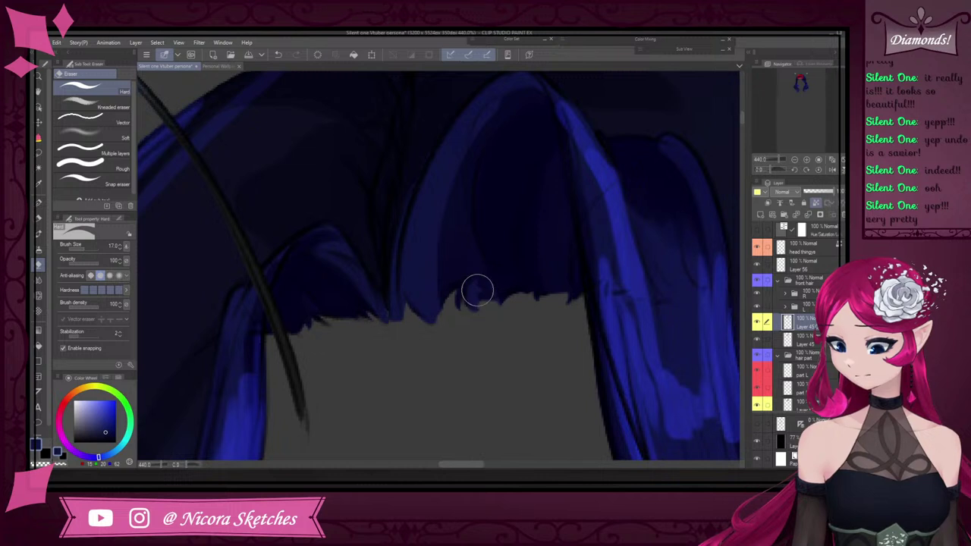
{"action": "key", "text": "ctrl+z"}
{"action": "key", "text": "ctrl+z"}
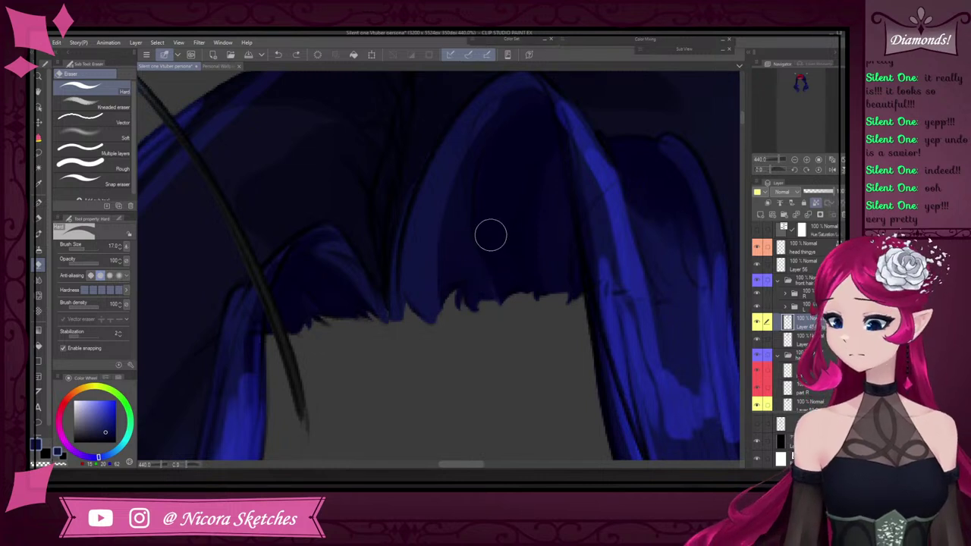
{"action": "left_click_drag", "start_coordinate": [490, 252], "coordinate": [496, 301]}
{"action": "left_click_drag", "start_coordinate": [477, 240], "coordinate": [501, 305]}
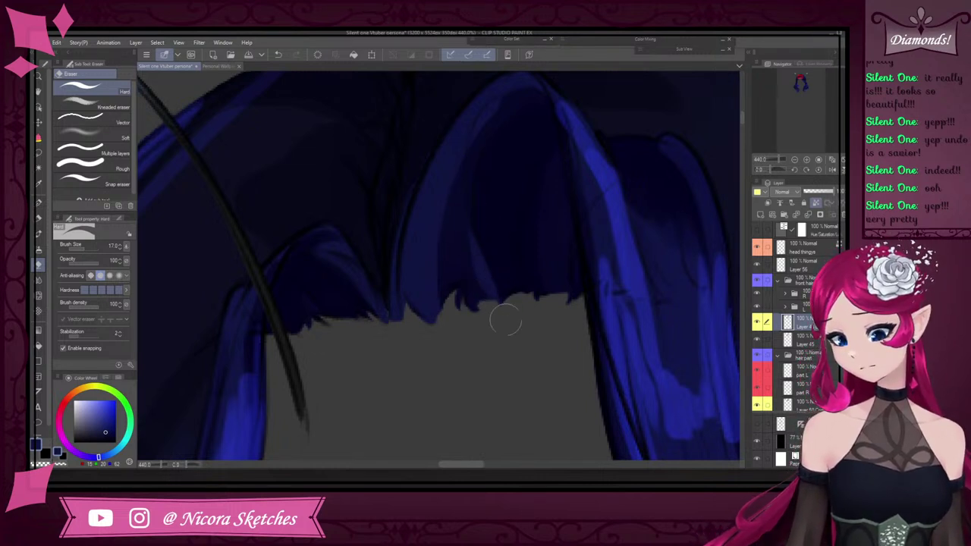
{"action": "scroll", "coordinate": [508, 315], "scroll_direction": "down", "scroll_amount": 5}
{"action": "scroll", "coordinate": [514, 299], "scroll_direction": "up", "scroll_amount": 5}
{"action": "key", "text": "ctrl+z"}
{"action": "key", "text": "ctrl+z"}
{"action": "key", "text": "ctrl+z"}
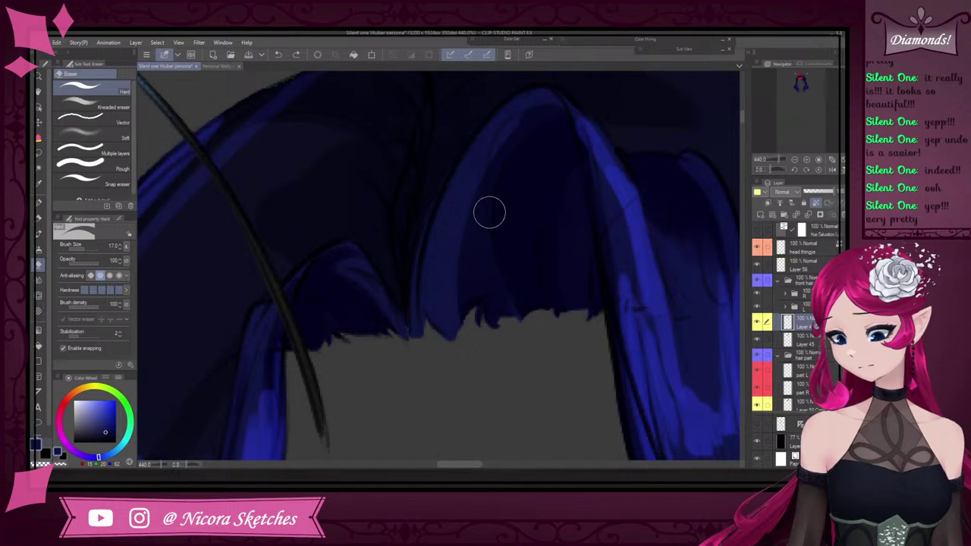
Erase a thin light strand into the dark shading under the bang beside the parting and refine its edges with the eraser at size 8
{"action": "left_click_drag", "start_coordinate": [534, 319], "coordinate": [491, 238]}
{"action": "scroll", "coordinate": [494, 213], "scroll_direction": "down", "scroll_amount": 3}
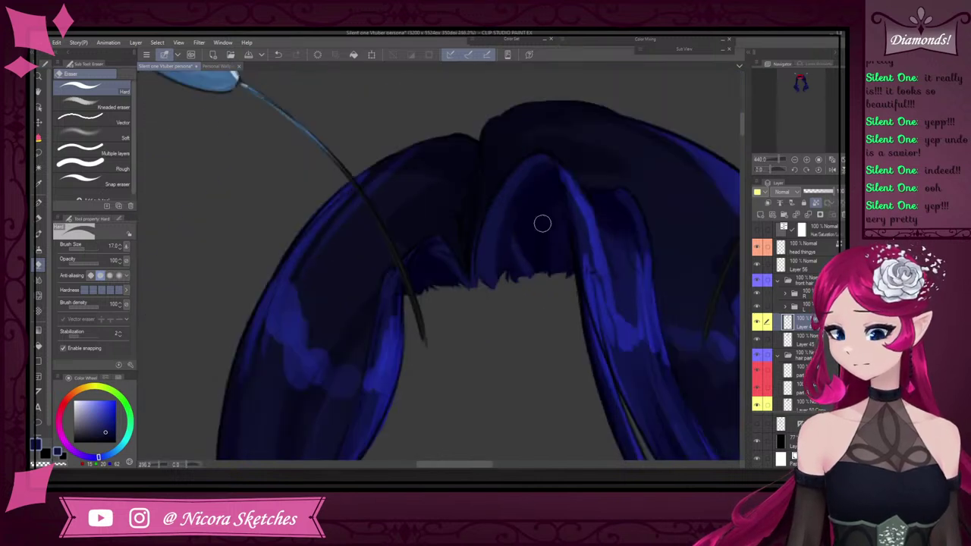
{"action": "scroll", "coordinate": [542, 223], "scroll_direction": "up", "scroll_amount": 4}
{"action": "key", "text": "bracketleft"}
{"action": "key", "text": "bracketleft"}
{"action": "key", "text": "bracketleft"}
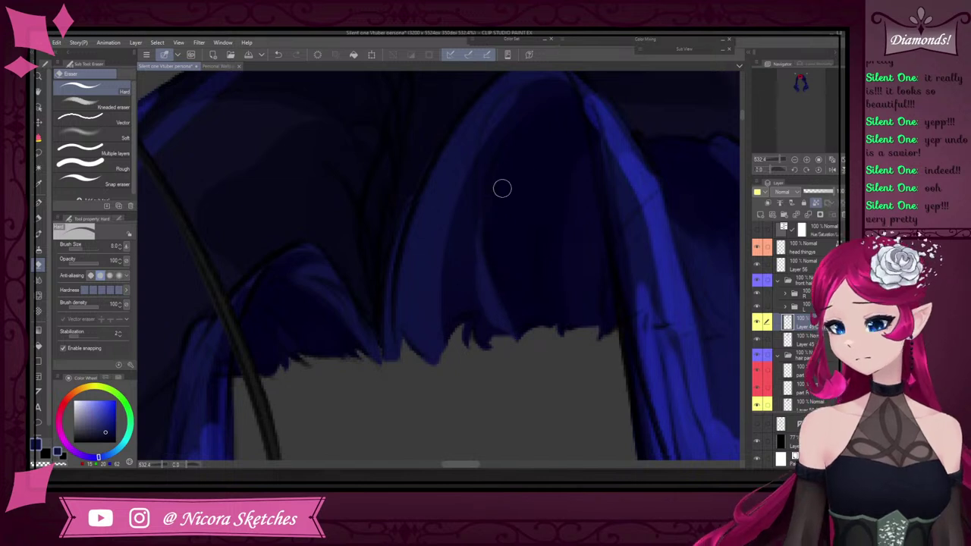
{"action": "scroll", "coordinate": [491, 252], "scroll_direction": "down", "scroll_amount": 3}
{"action": "scroll", "coordinate": [544, 152], "scroll_direction": "up", "scroll_amount": 3}
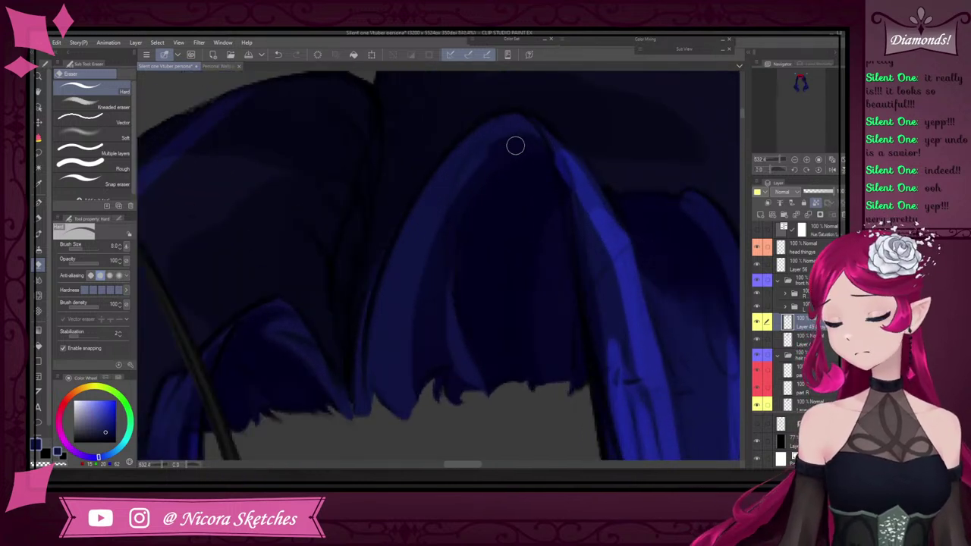
Paint over the light strand under the large bang beside the parting with the G-pen, using blues sampled from the surrounding hair
{"action": "left_click", "coordinate": [473, 183], "text": "alt"}
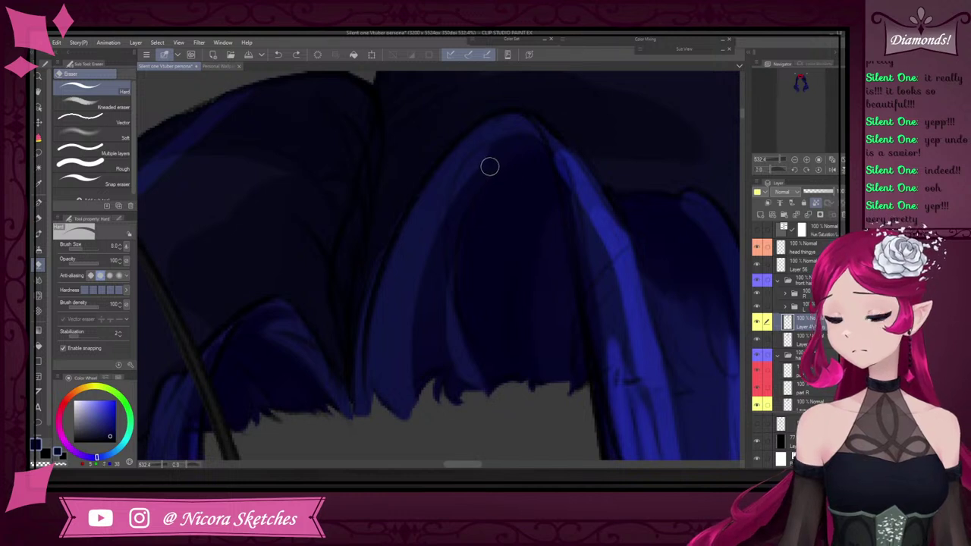
{"action": "left_click", "coordinate": [39, 204]}
{"action": "scroll", "coordinate": [347, 249], "scroll_direction": "down", "scroll_amount": 3}
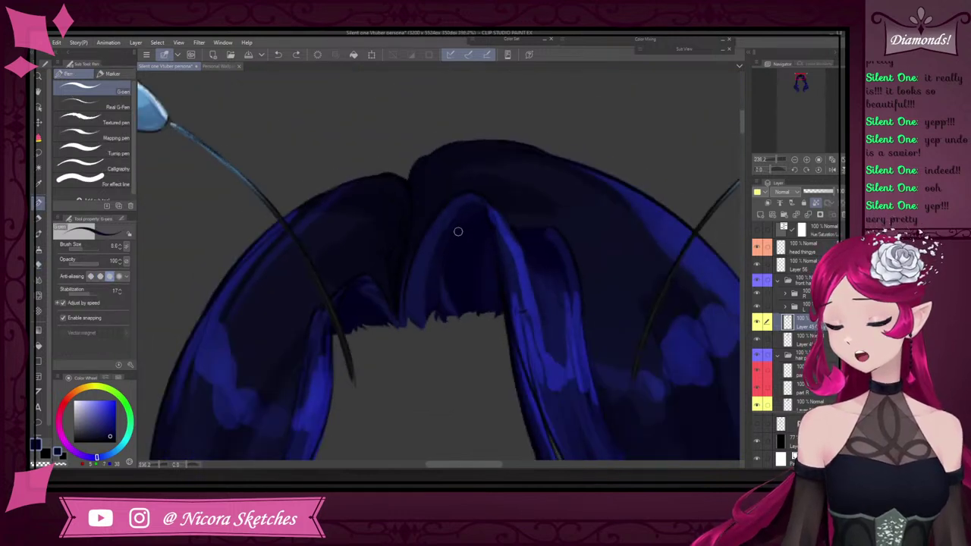
{"action": "left_click", "coordinate": [417, 275], "text": "alt"}
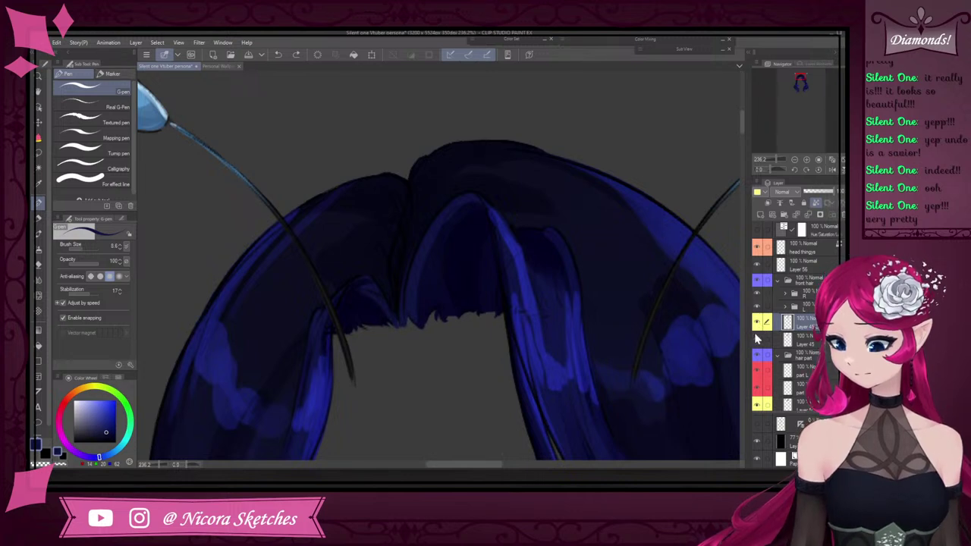
{"action": "scroll", "coordinate": [415, 256], "scroll_direction": "up", "scroll_amount": 3}
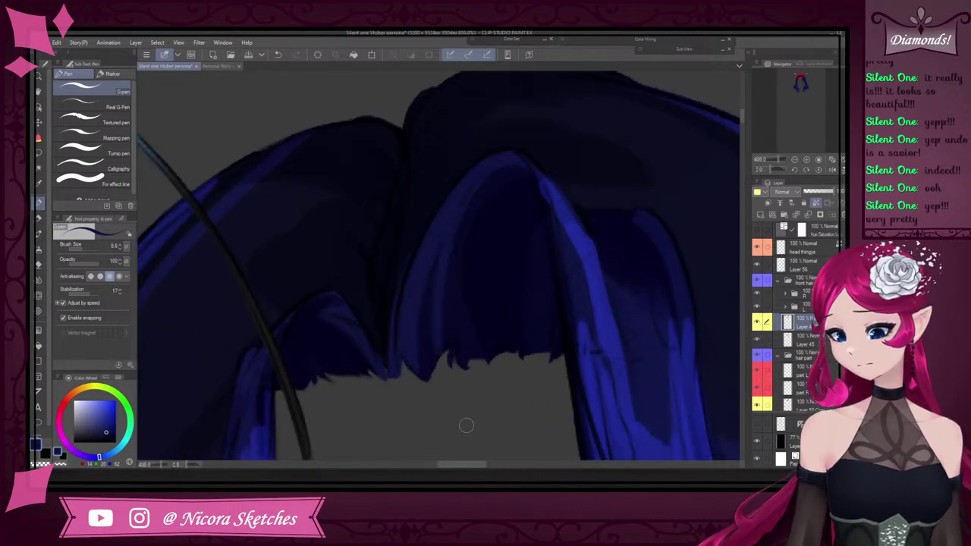
{"action": "left_click_drag", "start_coordinate": [459, 212], "coordinate": [431, 378]}
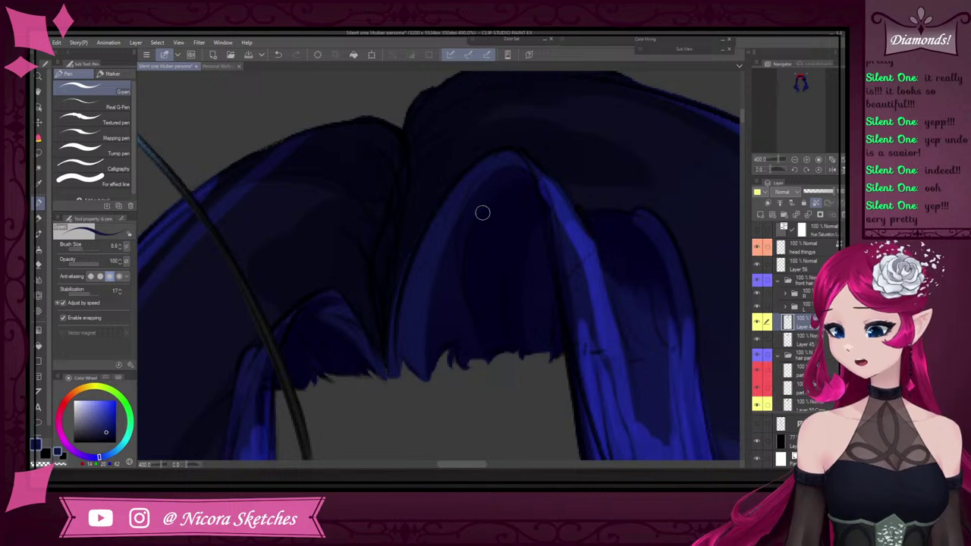
{"action": "left_click", "coordinate": [466, 230], "text": "alt"}
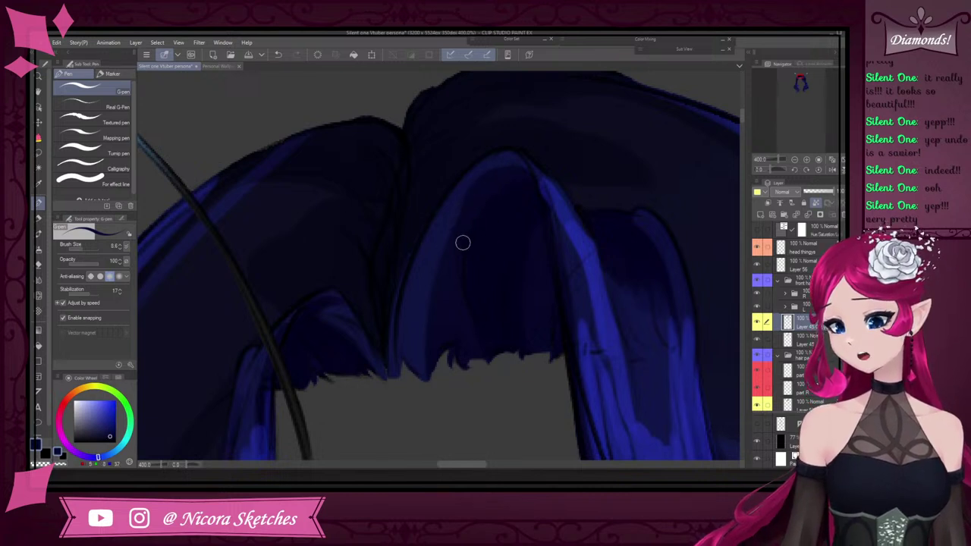
{"action": "left_click", "coordinate": [447, 280], "text": "alt"}
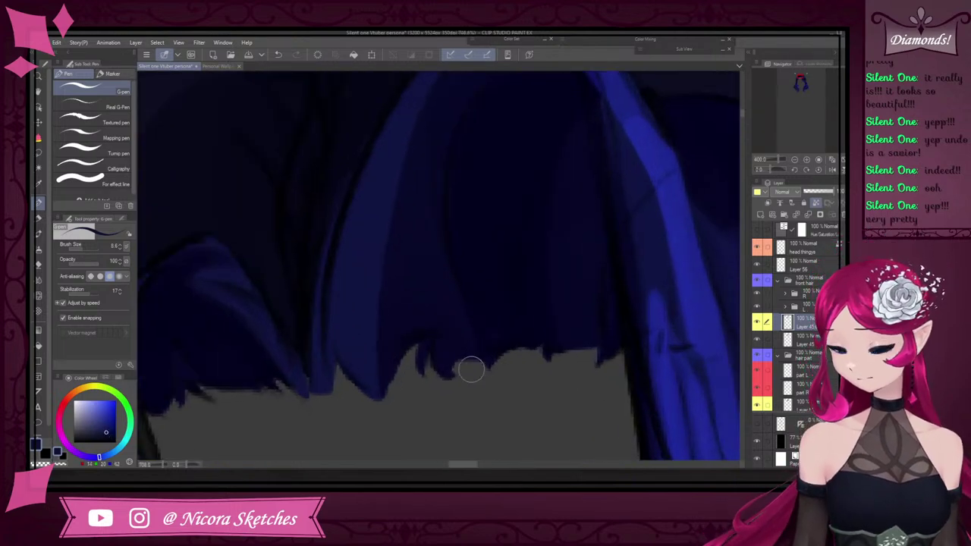
Darken the inner hair beneath the large bang's arch with dark blue strokes sampled from the existing shading
{"action": "scroll", "coordinate": [467, 368], "scroll_direction": "up", "scroll_amount": 3}
{"action": "scroll", "coordinate": [466, 372], "scroll_direction": "down", "scroll_amount": 5}
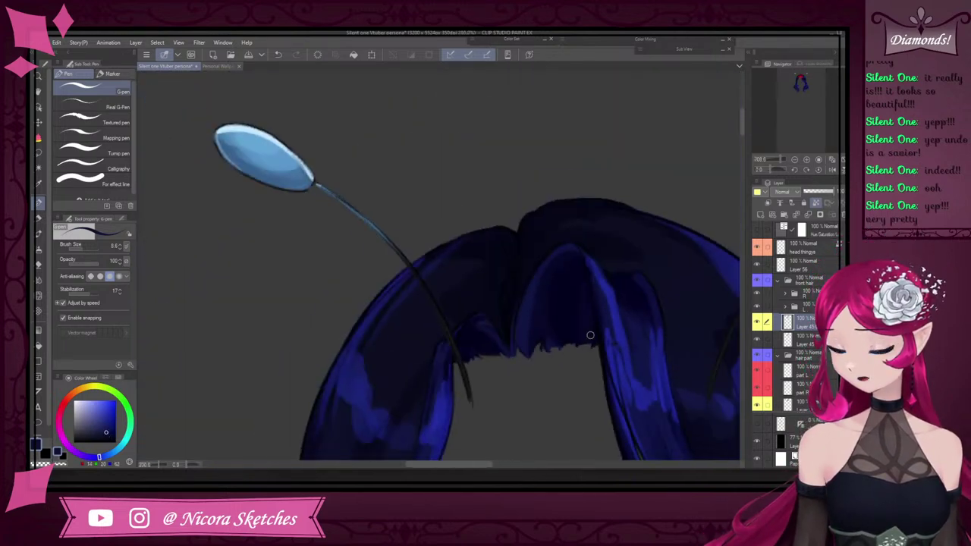
{"action": "scroll", "coordinate": [631, 302], "scroll_direction": "up", "scroll_amount": 4}
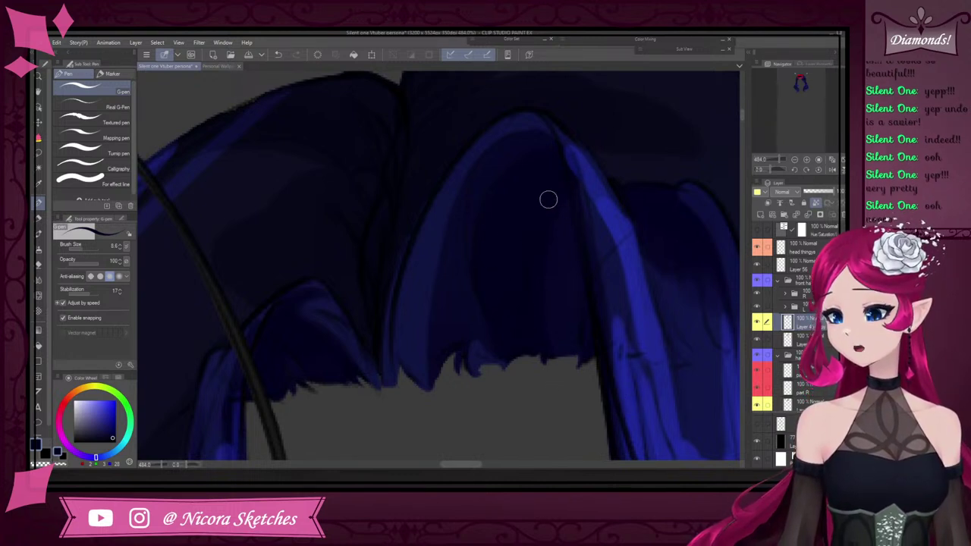
{"action": "left_click", "coordinate": [567, 318], "text": "alt"}
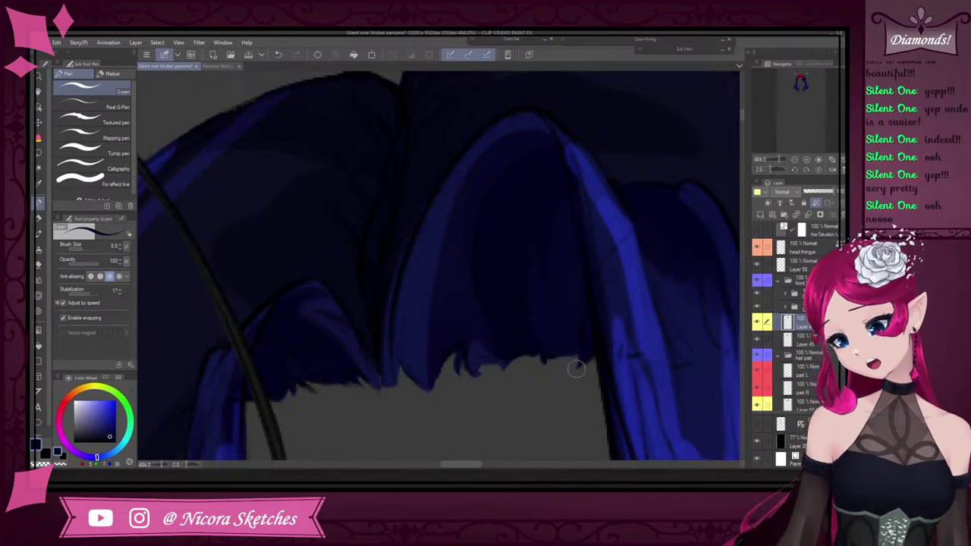
{"action": "scroll", "coordinate": [580, 365], "scroll_direction": "down", "scroll_amount": 10}
{"action": "scroll", "coordinate": [573, 310], "scroll_direction": "up", "scroll_amount": 5}
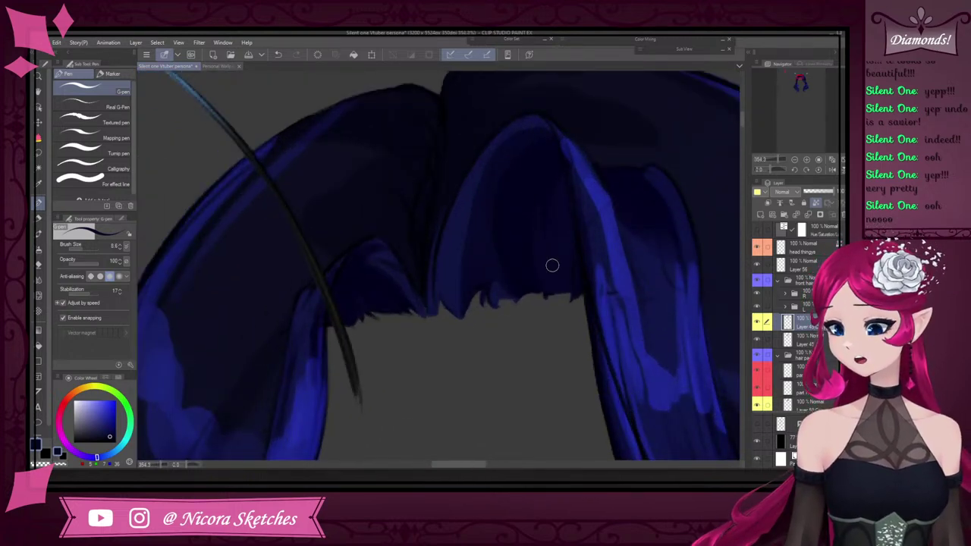
Undo the last stroke and paint fine dark strands down the inner hair beneath the large bang in a resampled dark blue
{"action": "key", "text": "ctrl+z"}
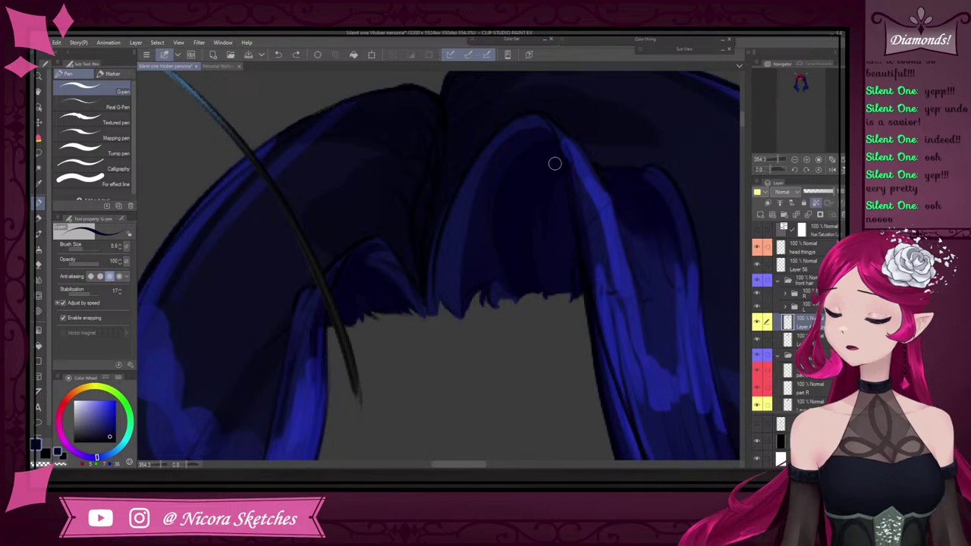
{"action": "left_click", "coordinate": [550, 188], "text": "alt"}
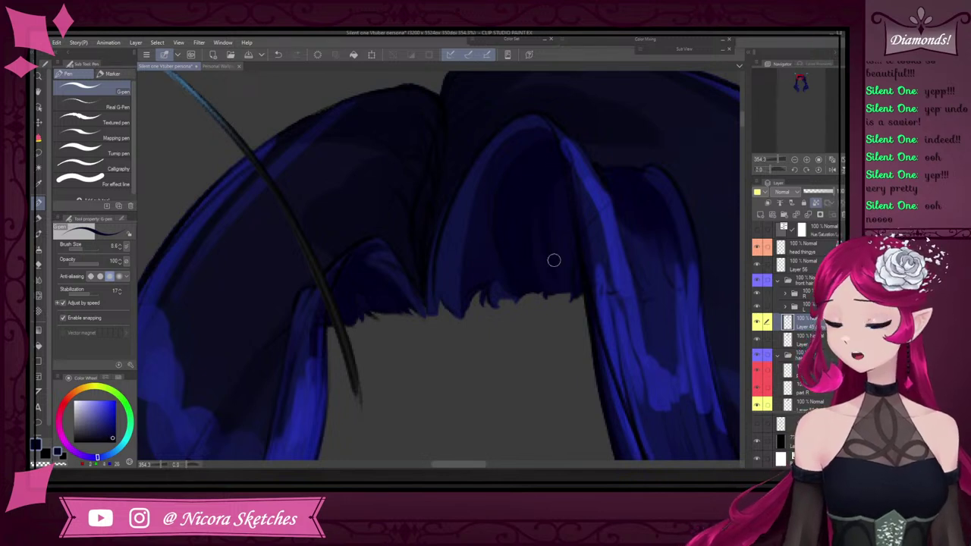
{"action": "scroll", "coordinate": [554, 261], "scroll_direction": "down", "scroll_amount": 4}
{"action": "scroll", "coordinate": [553, 235], "scroll_direction": "up", "scroll_amount": 4}
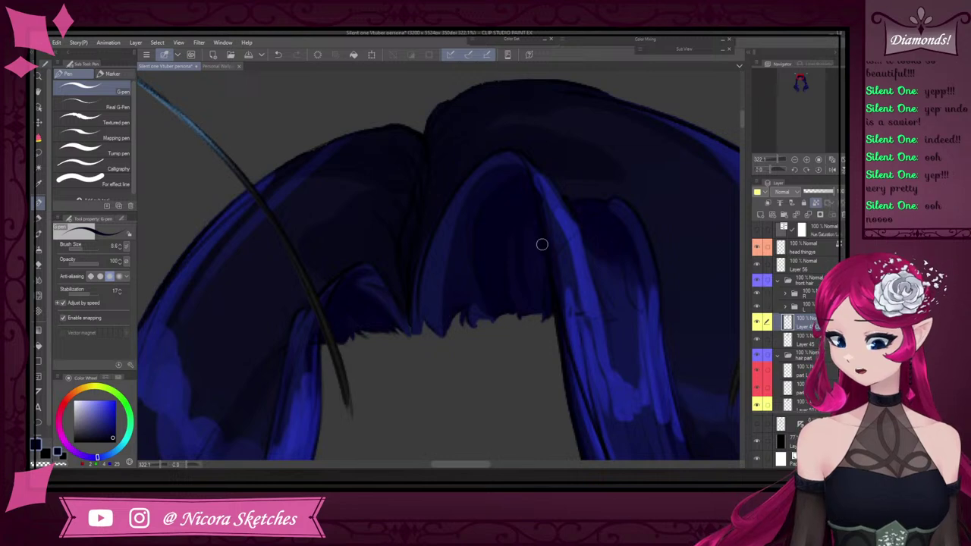
{"action": "scroll", "coordinate": [550, 289], "scroll_direction": "down", "scroll_amount": 4}
{"action": "scroll", "coordinate": [481, 289], "scroll_direction": "up", "scroll_amount": 4}
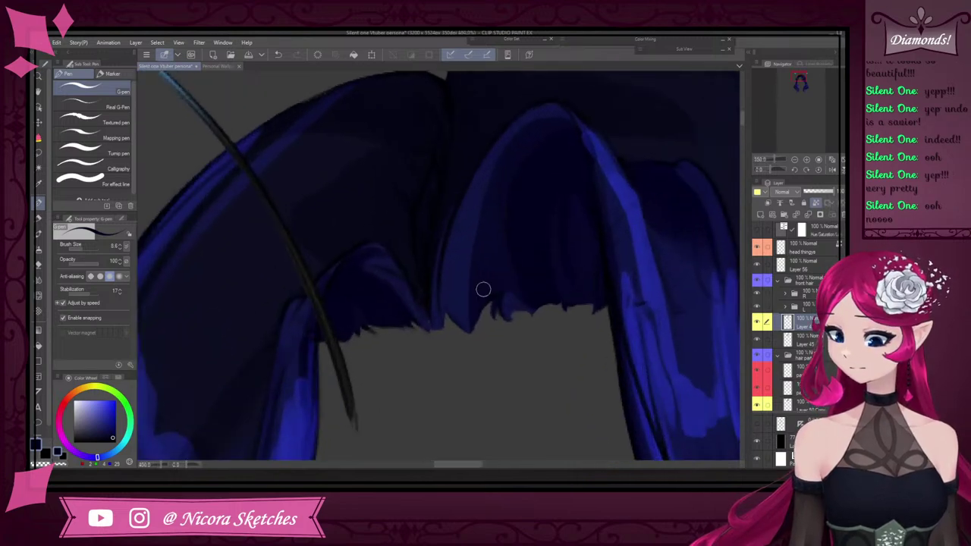
{"action": "scroll", "coordinate": [482, 178], "scroll_direction": "up", "scroll_amount": 1}
{"action": "scroll", "coordinate": [528, 180], "scroll_direction": "down", "scroll_amount": 4}
{"action": "scroll", "coordinate": [499, 163], "scroll_direction": "up", "scroll_amount": 5}
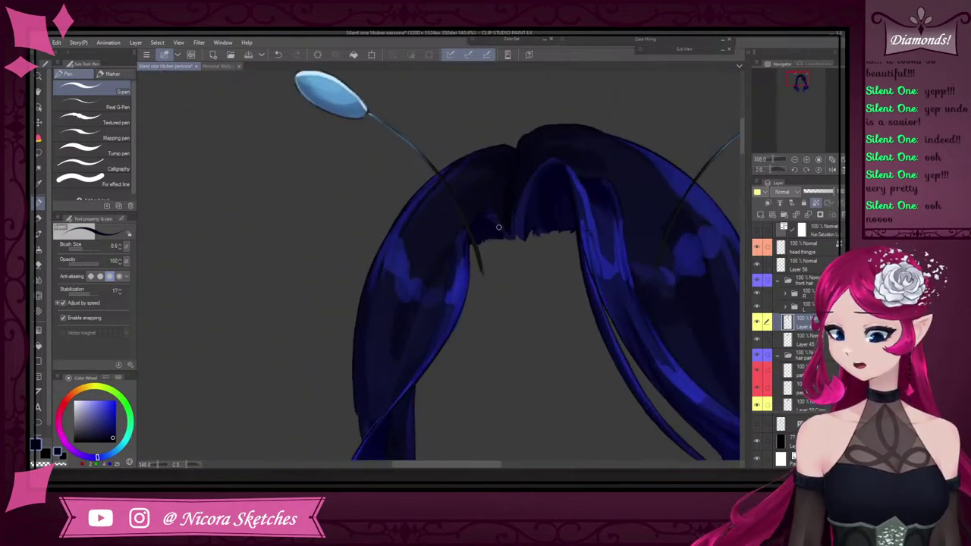
Undo a trial stroke on the small inner hair section beside the antenna and soften its upper edge with mid blue
{"action": "left_click", "coordinate": [533, 244], "text": "alt"}
{"action": "left_click_drag", "start_coordinate": [476, 207], "coordinate": [446, 196]}
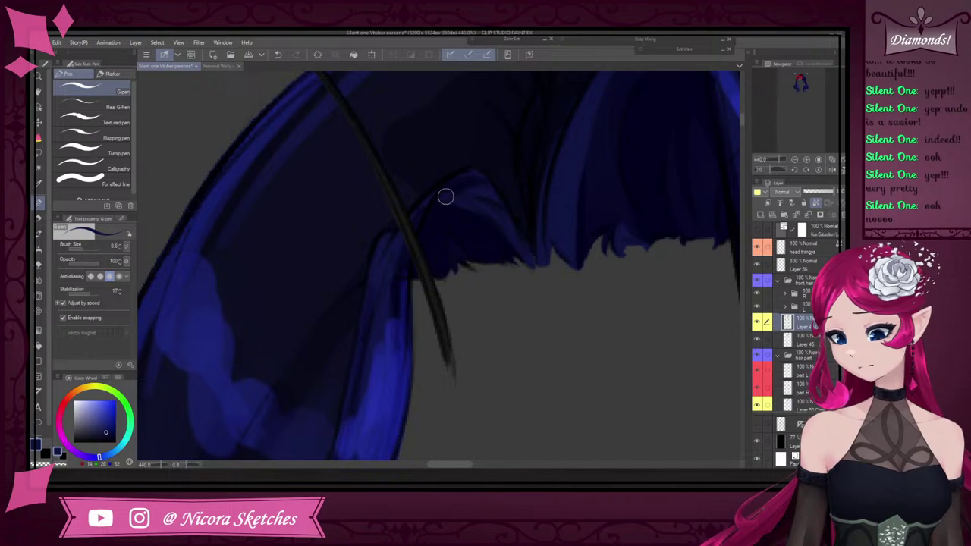
{"action": "key", "text": "ctrl+z"}
{"action": "scroll", "coordinate": [496, 211], "scroll_direction": "up", "scroll_amount": 6}
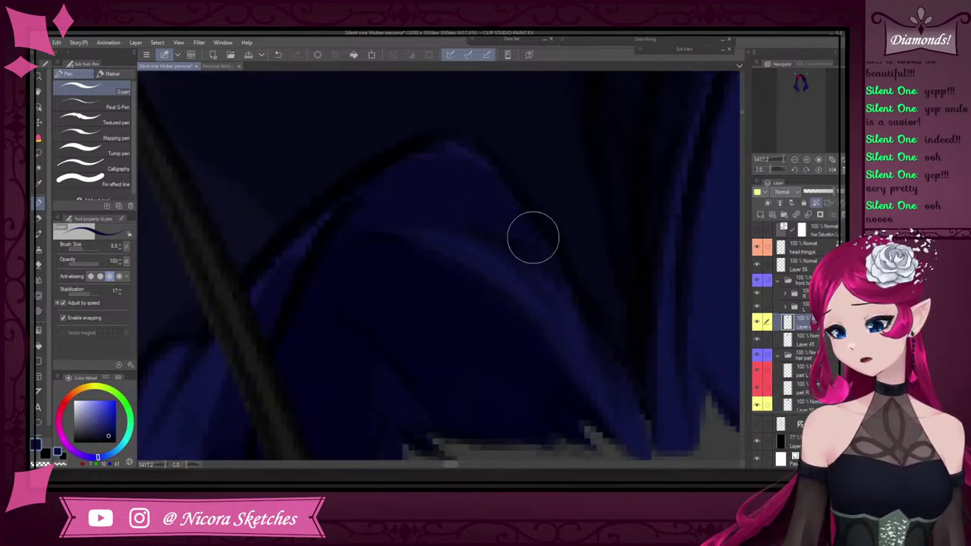
{"action": "scroll", "coordinate": [526, 203], "scroll_direction": "down", "scroll_amount": 3}
{"action": "scroll", "coordinate": [526, 203], "scroll_direction": "down", "scroll_amount": 2}
{"action": "scroll", "coordinate": [542, 205], "scroll_direction": "up", "scroll_amount": 4}
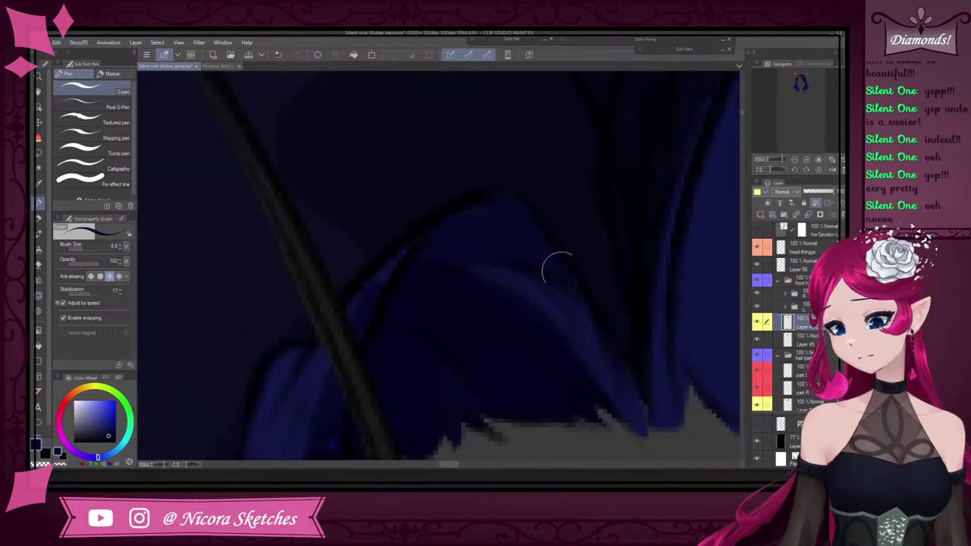
Cover the light curved highlight on the small inner hair section with darker blues sampled from the nearby hair
{"action": "scroll", "coordinate": [550, 254], "scroll_direction": "down", "scroll_amount": 8}
{"action": "scroll", "coordinate": [554, 254], "scroll_direction": "up", "scroll_amount": 4}
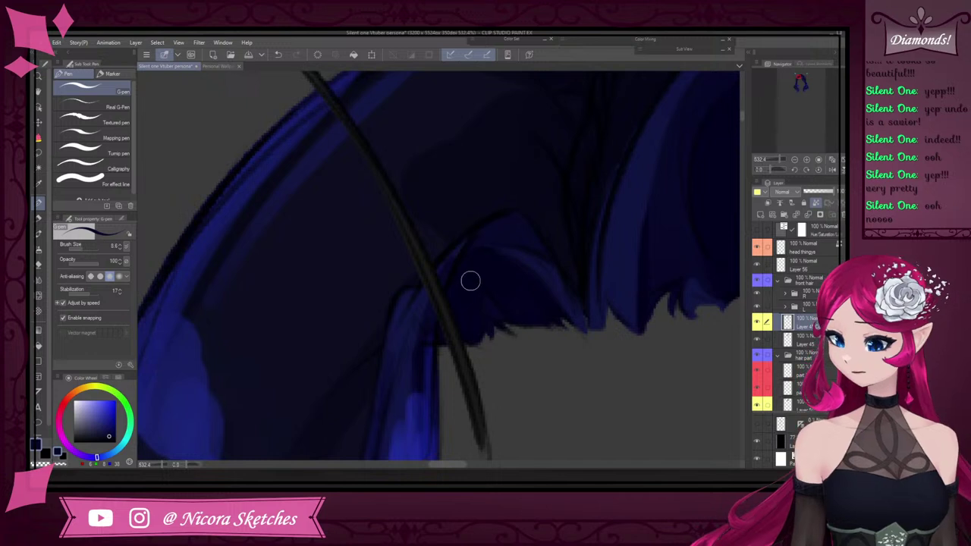
{"action": "scroll", "coordinate": [494, 319], "scroll_direction": "down", "scroll_amount": 6}
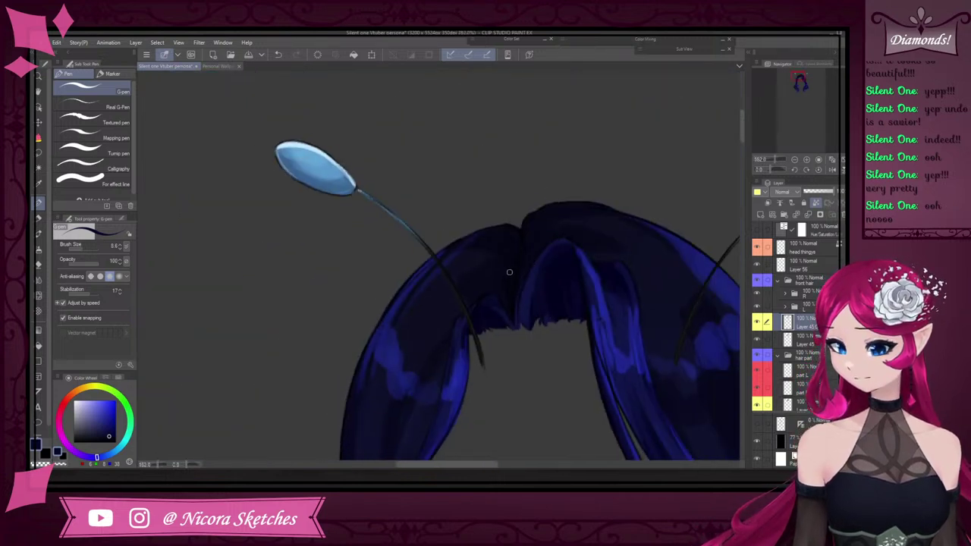
{"action": "scroll", "coordinate": [520, 300], "scroll_direction": "up", "scroll_amount": 5}
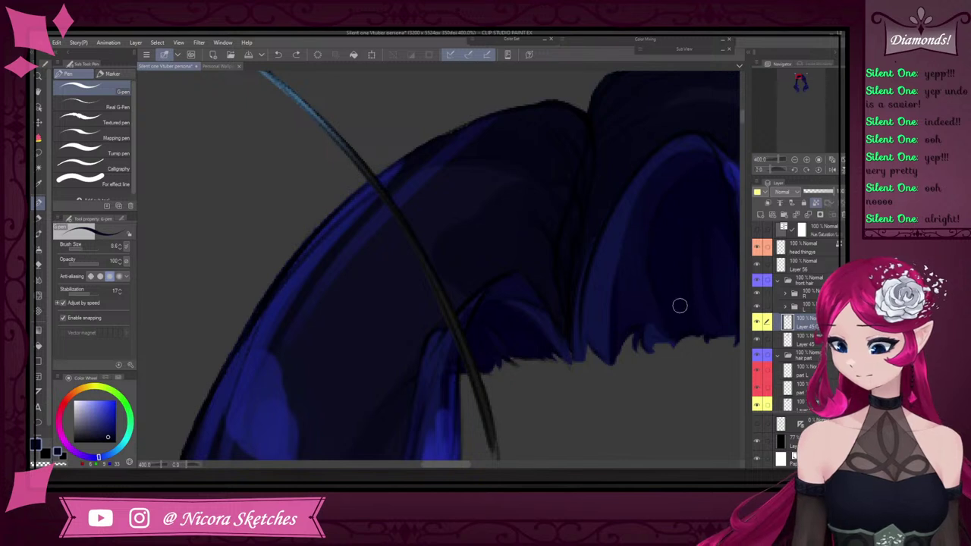
{"action": "left_click", "coordinate": [637, 293], "text": "alt"}
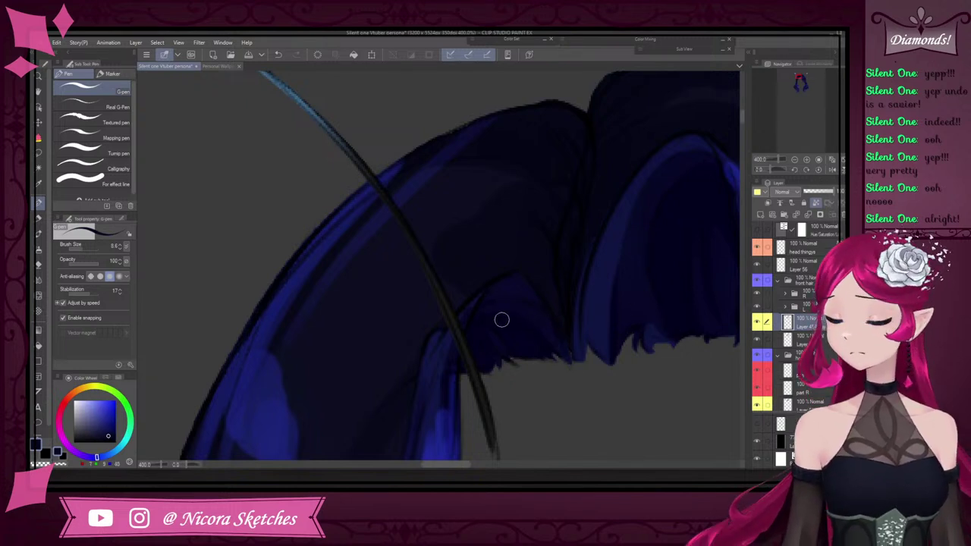
{"action": "left_click", "coordinate": [560, 300], "text": "alt"}
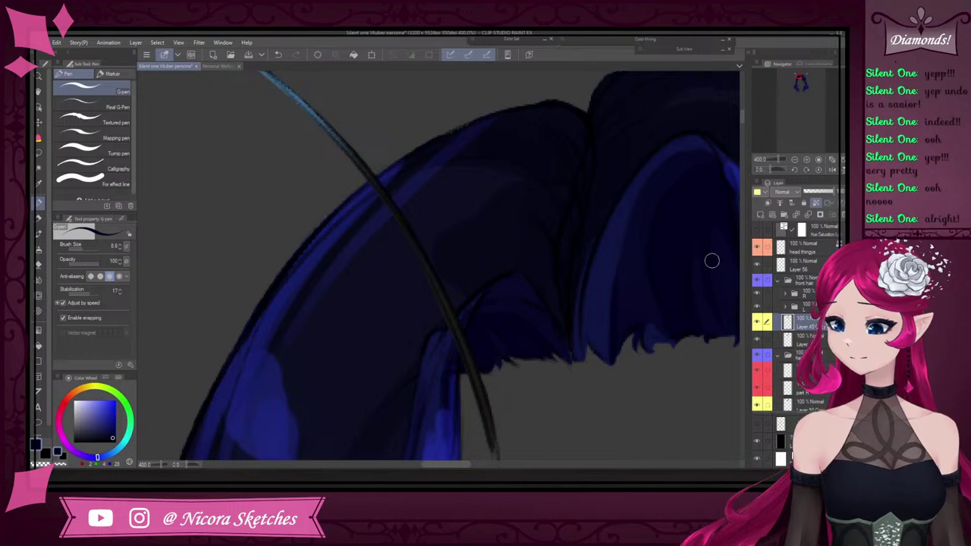
Paint thin blue strands across the small inner hair section and blend them towards the parting
{"action": "scroll", "coordinate": [699, 283], "scroll_direction": "down", "scroll_amount": 3}
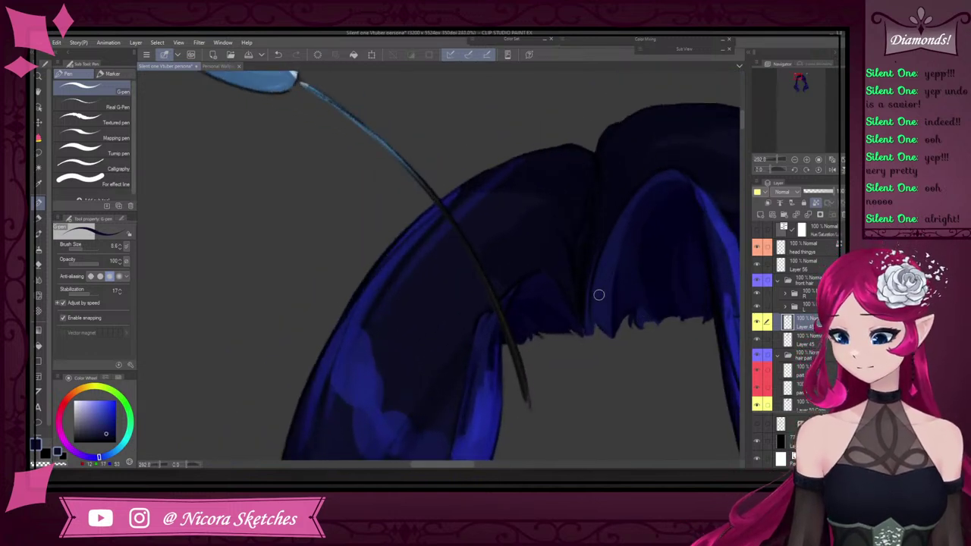
{"action": "scroll", "coordinate": [598, 294], "scroll_direction": "up", "scroll_amount": 3}
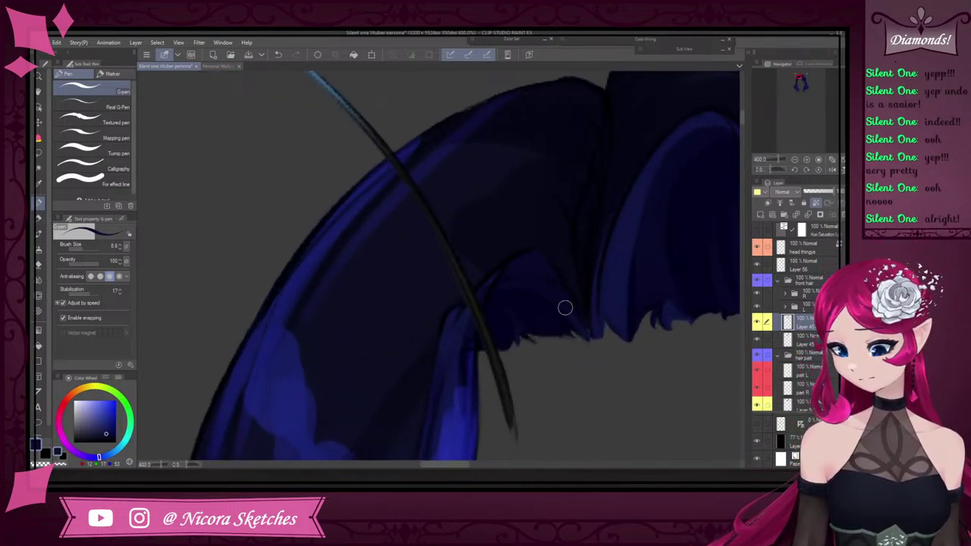
{"action": "scroll", "coordinate": [592, 228], "scroll_direction": "down", "scroll_amount": 3}
{"action": "scroll", "coordinate": [604, 286], "scroll_direction": "up", "scroll_amount": 1}
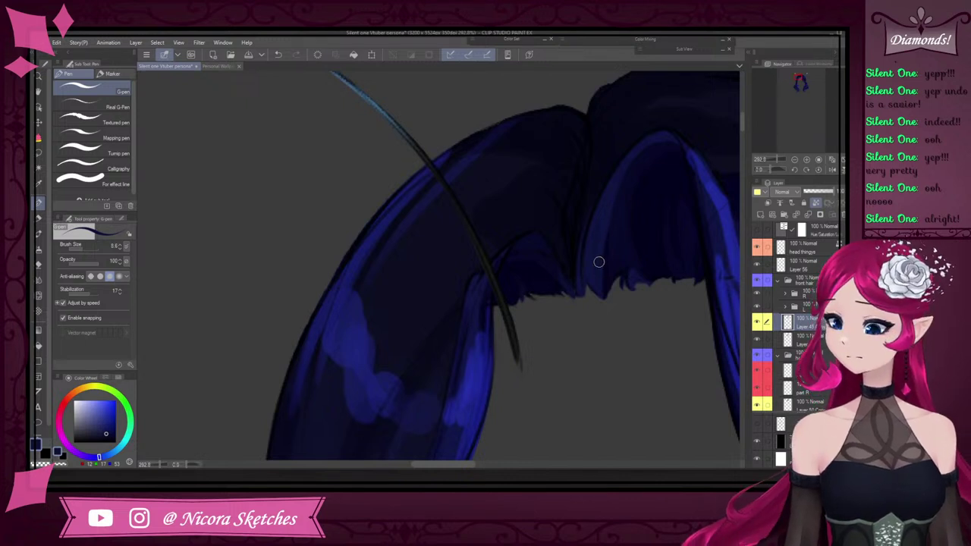
{"action": "scroll", "coordinate": [625, 267], "scroll_direction": "down", "scroll_amount": 3}
{"action": "scroll", "coordinate": [610, 229], "scroll_direction": "up", "scroll_amount": 4}
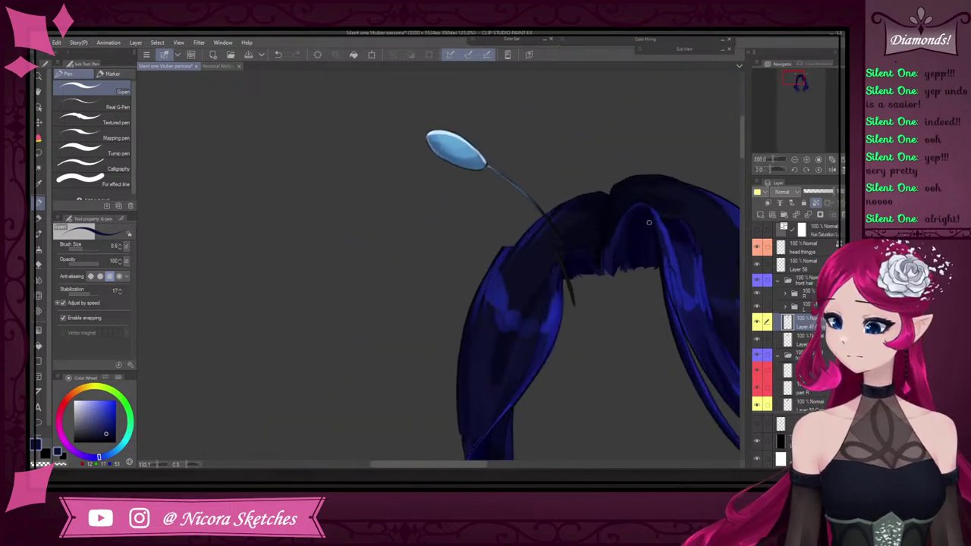
Blend the large bang's light inner rim into the dark shading with thin strokes of a sampled blue
{"action": "left_click", "coordinate": [620, 214], "text": "alt"}
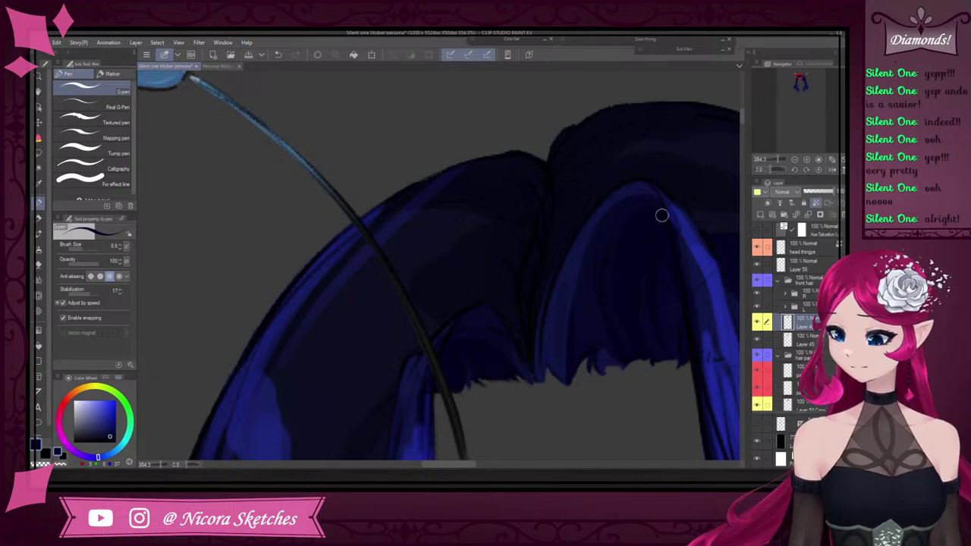
{"action": "scroll", "coordinate": [662, 216], "scroll_direction": "down", "scroll_amount": 4}
{"action": "scroll", "coordinate": [600, 294], "scroll_direction": "up", "scroll_amount": 5}
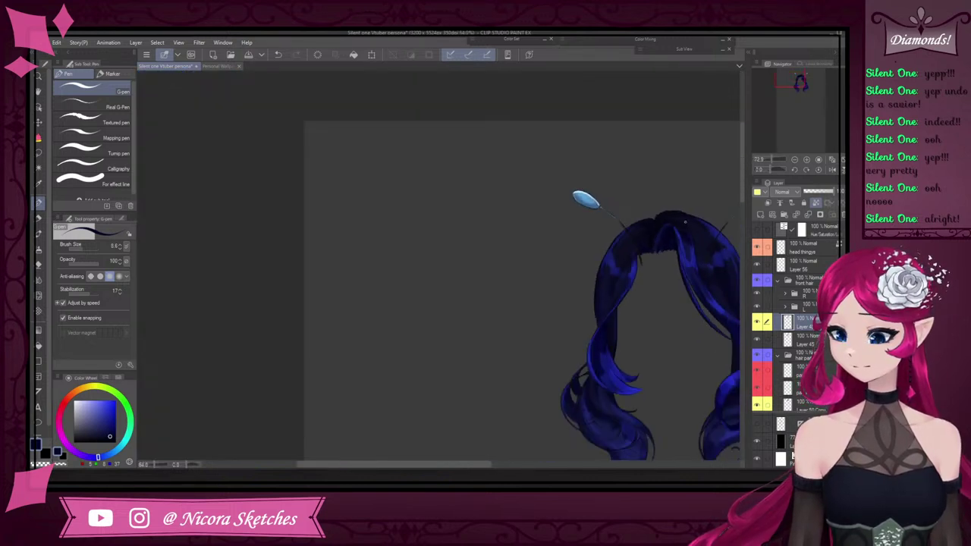
{"action": "scroll", "coordinate": [600, 294], "scroll_direction": "up", "scroll_amount": 2}
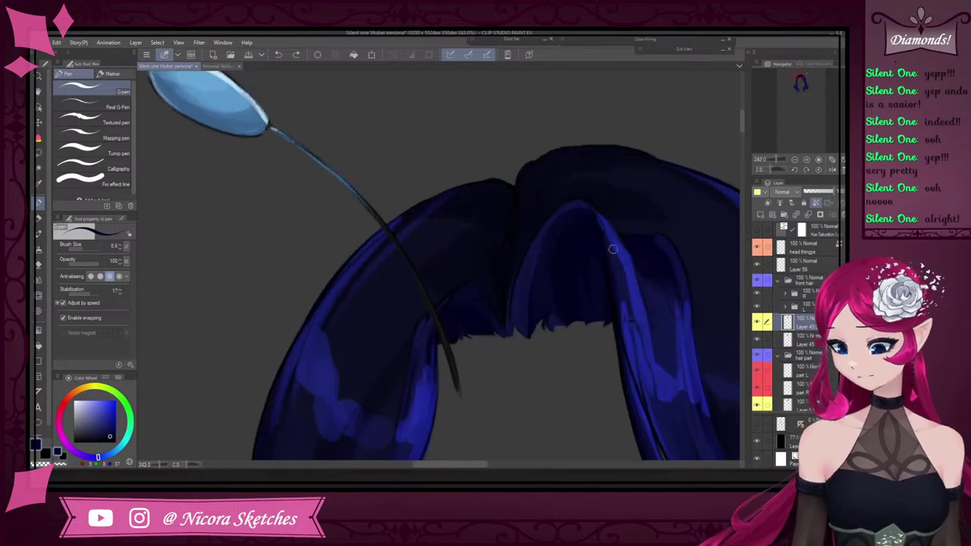
{"action": "scroll", "coordinate": [577, 261], "scroll_direction": "up", "scroll_amount": 3}
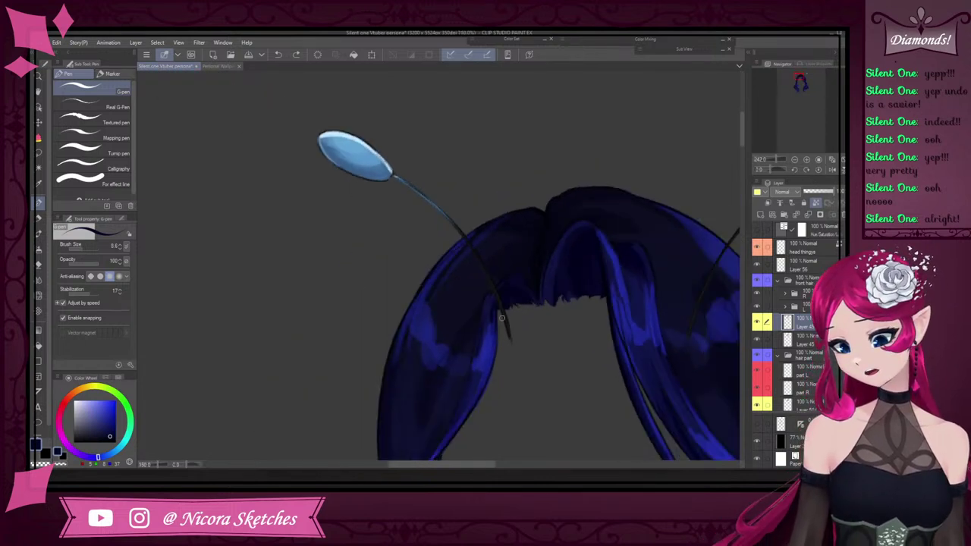
Deepen the shading of the small inner hair section near the antenna with a near-black blue
{"action": "scroll", "coordinate": [538, 221], "scroll_direction": "down", "scroll_amount": 2}
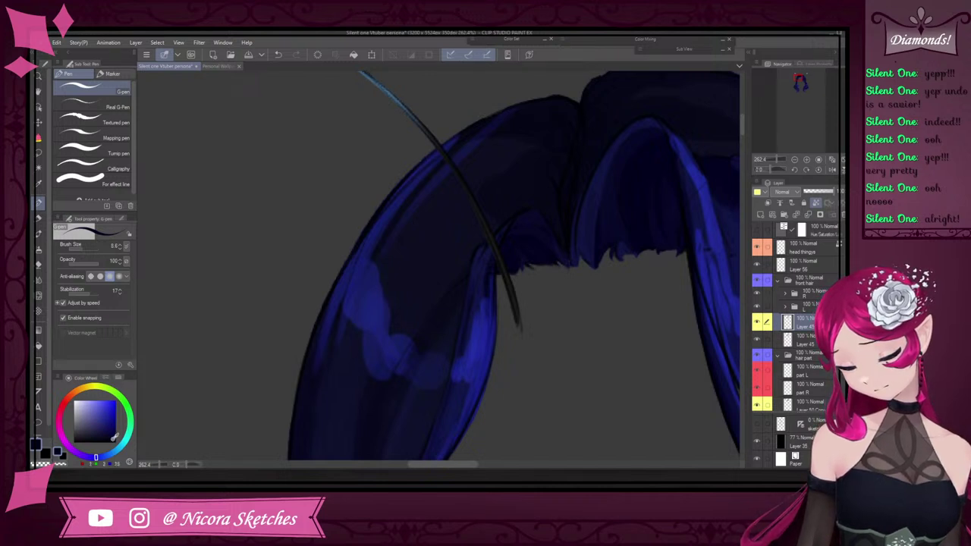
{"action": "scroll", "coordinate": [517, 234], "scroll_direction": "up", "scroll_amount": 3}
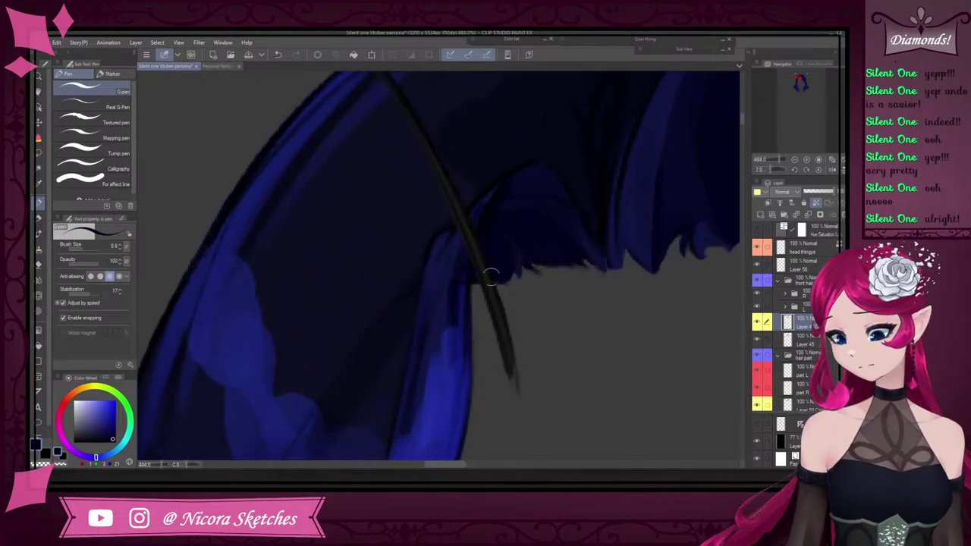
{"action": "scroll", "coordinate": [599, 303], "scroll_direction": "down", "scroll_amount": 4}
{"action": "scroll", "coordinate": [609, 182], "scroll_direction": "up", "scroll_amount": 2}
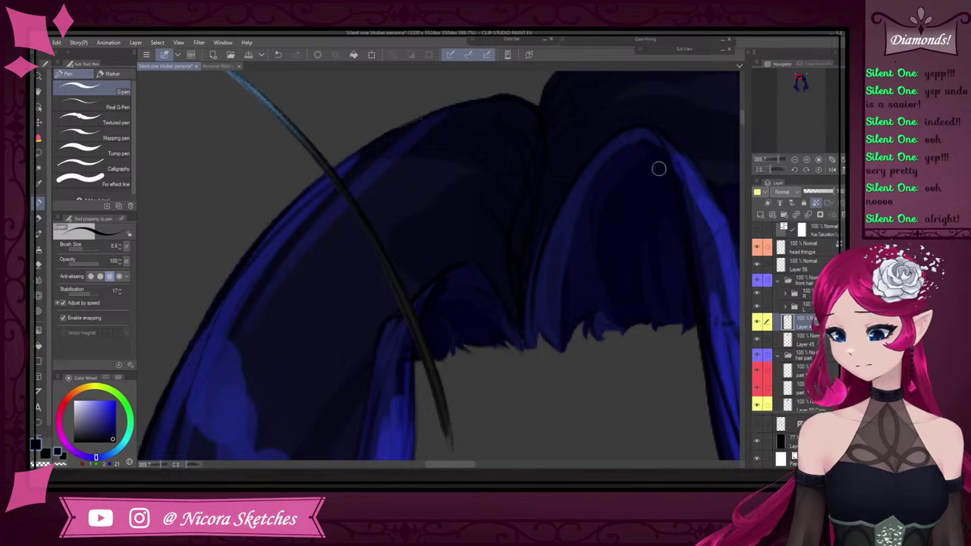
Examine the dark inner shading beneath the bangs up close and against the surrounding front hair
{"action": "scroll", "coordinate": [698, 326], "scroll_direction": "down", "scroll_amount": 3}
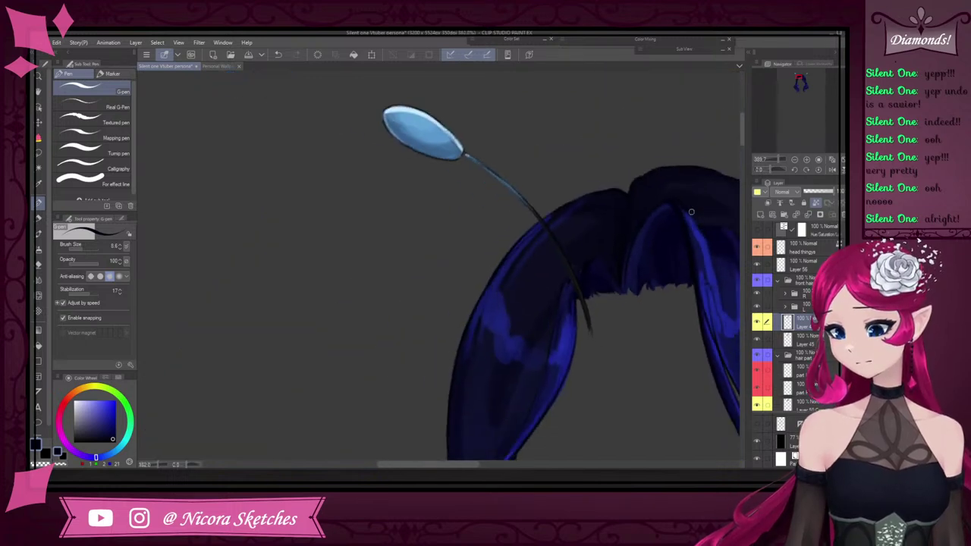
{"action": "scroll", "coordinate": [603, 113], "scroll_direction": "up", "scroll_amount": 8}
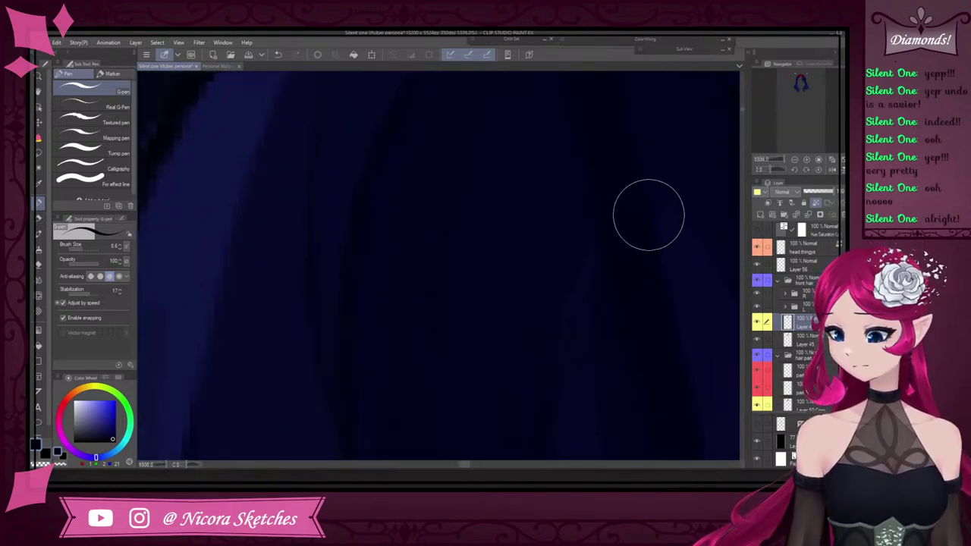
{"action": "scroll", "coordinate": [647, 190], "scroll_direction": "down", "scroll_amount": 4}
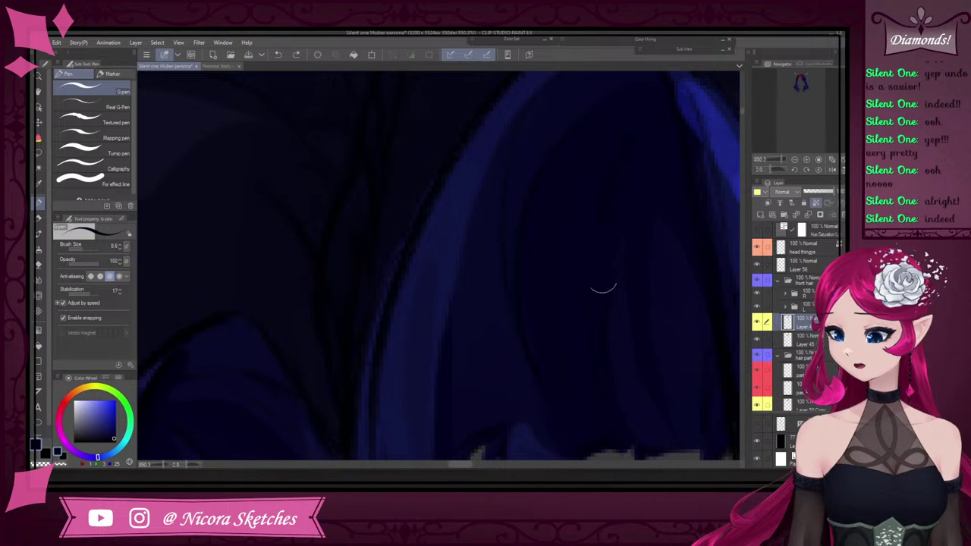
{"action": "scroll", "coordinate": [650, 197], "scroll_direction": "down", "scroll_amount": 1}
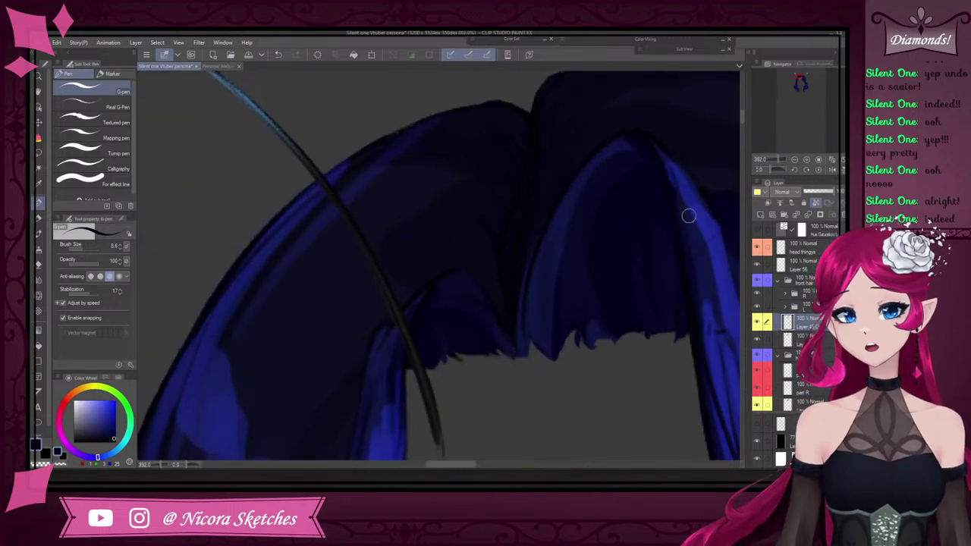
{"action": "scroll", "coordinate": [637, 144], "scroll_direction": "down", "scroll_amount": 4}
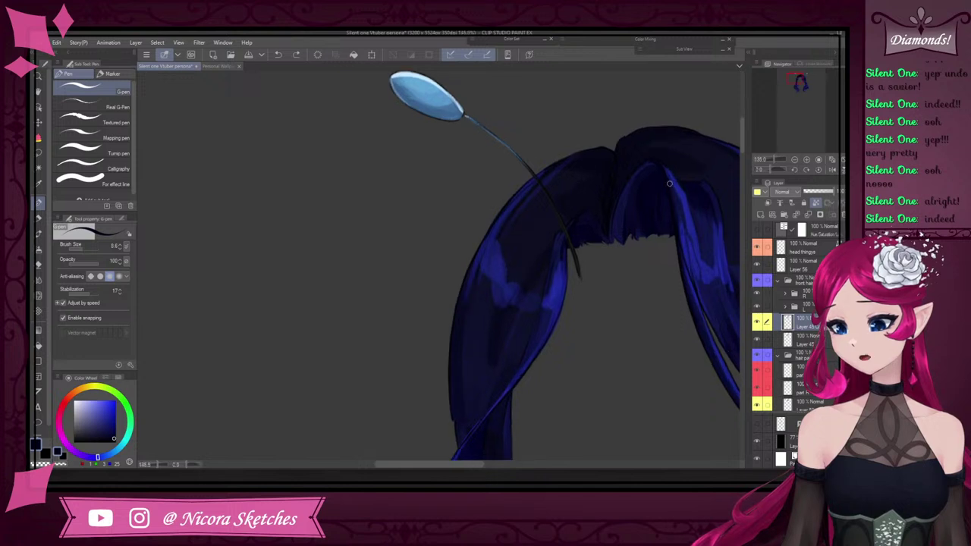
{"action": "scroll", "coordinate": [662, 139], "scroll_direction": "up", "scroll_amount": 3}
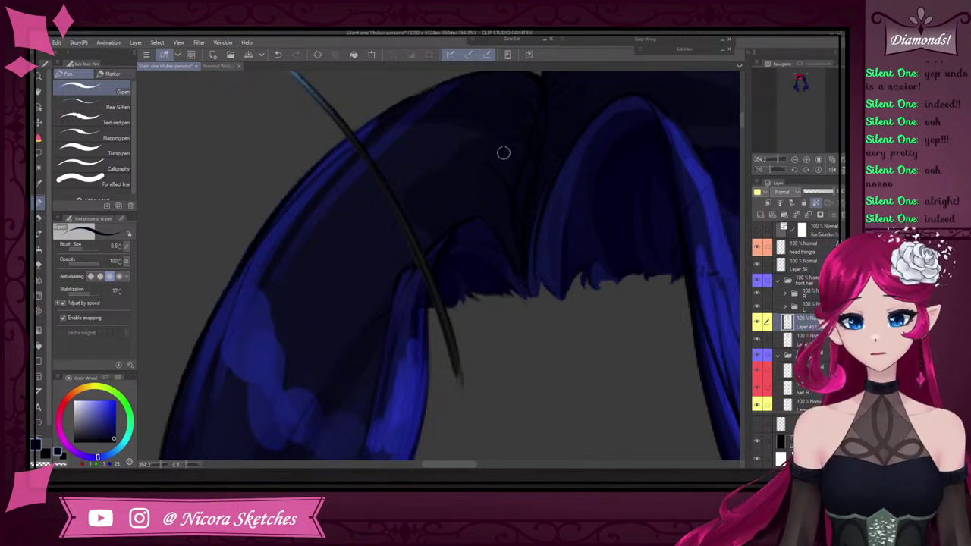
{"action": "scroll", "coordinate": [508, 215], "scroll_direction": "down", "scroll_amount": 3}
{"action": "scroll", "coordinate": [497, 241], "scroll_direction": "up", "scroll_amount": 4}
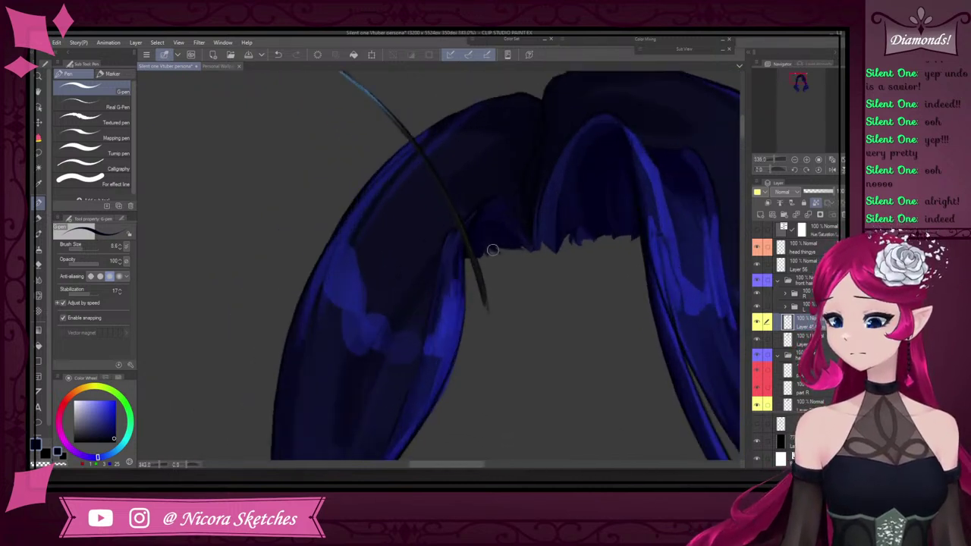
{"action": "scroll", "coordinate": [542, 255], "scroll_direction": "down", "scroll_amount": 2}
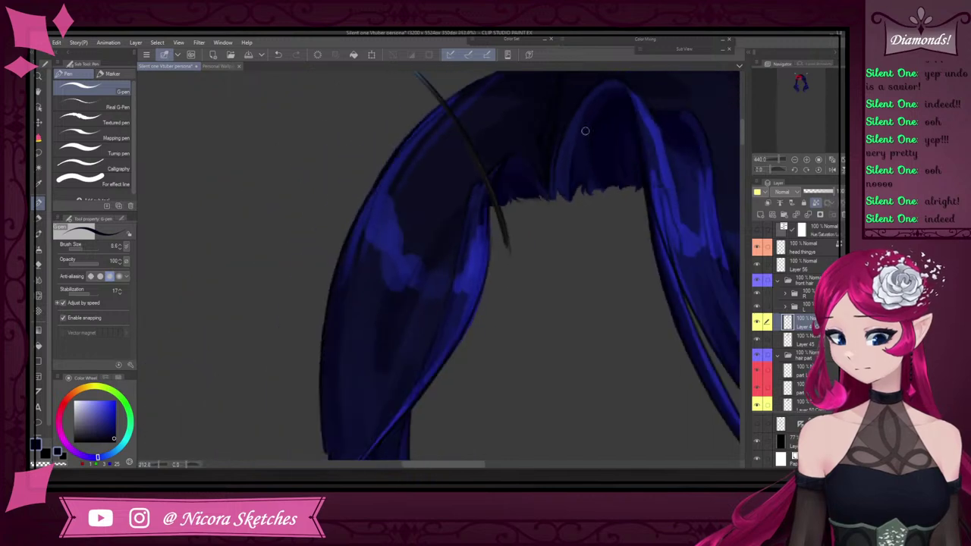
{"action": "scroll", "coordinate": [607, 177], "scroll_direction": "up", "scroll_amount": 2}
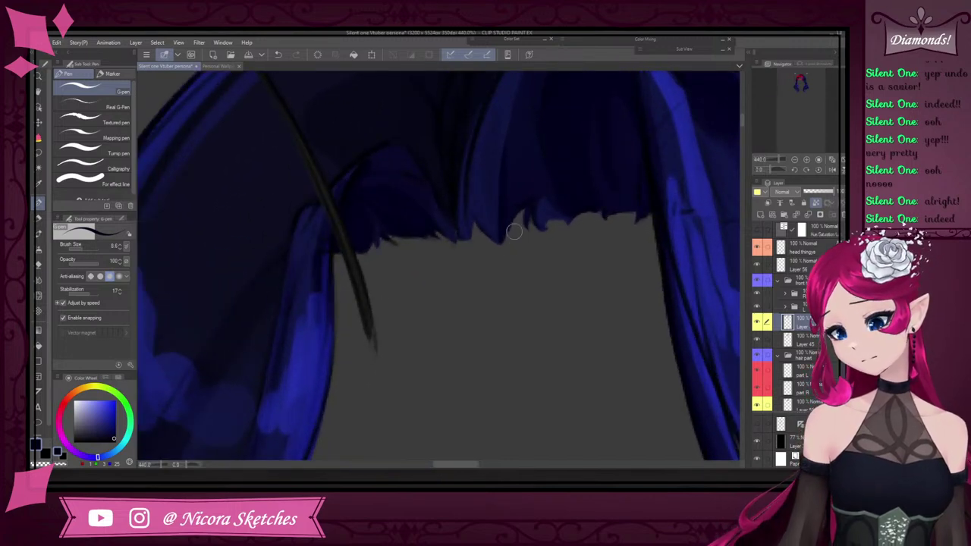
{"action": "scroll", "coordinate": [646, 120], "scroll_direction": "down", "scroll_amount": 2}
{"action": "scroll", "coordinate": [615, 207], "scroll_direction": "down", "scroll_amount": 2}
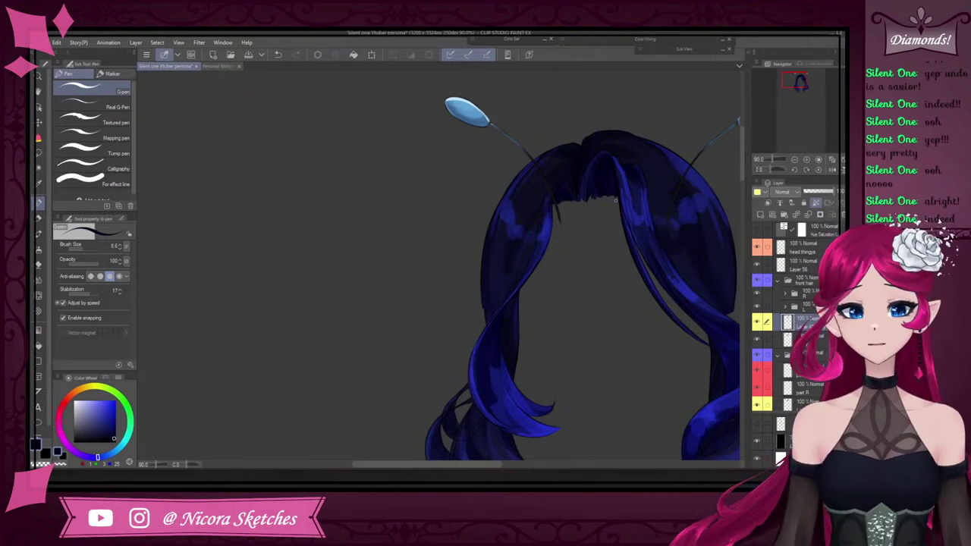
{"action": "scroll", "coordinate": [616, 199], "scroll_direction": "up", "scroll_amount": 6}
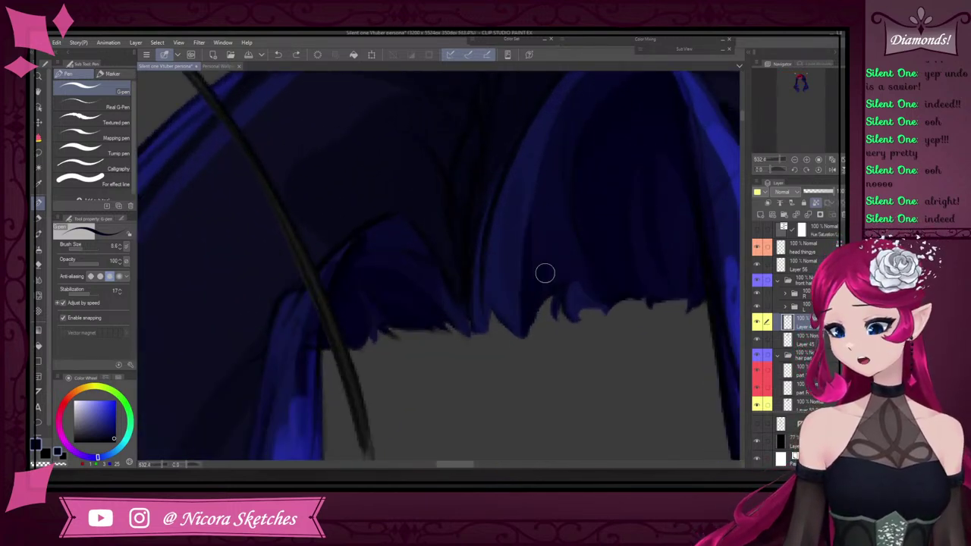
{"action": "scroll", "coordinate": [585, 98], "scroll_direction": "down", "scroll_amount": 5}
{"action": "scroll", "coordinate": [599, 200], "scroll_direction": "up", "scroll_amount": 4}
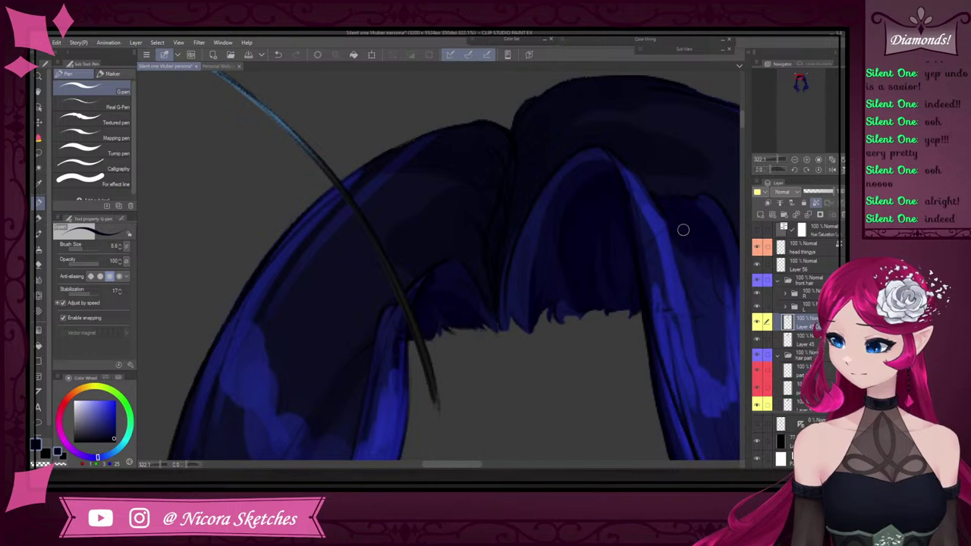
Touch up the upper edge of the large bang just below its peak with mid-blues sampled from the strand
{"action": "left_click", "coordinate": [629, 167], "text": "alt"}
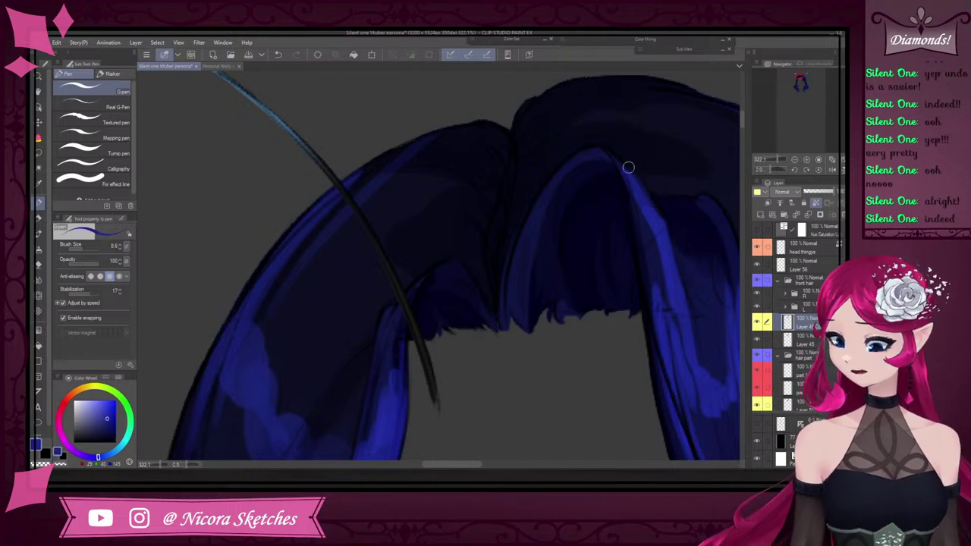
{"action": "left_click_drag", "start_coordinate": [611, 157], "coordinate": [653, 207]}
{"action": "left_click", "coordinate": [637, 188], "text": "alt"}
{"action": "scroll", "coordinate": [647, 199], "scroll_direction": "down", "scroll_amount": 11}
{"action": "scroll", "coordinate": [665, 219], "scroll_direction": "up", "scroll_amount": 7}
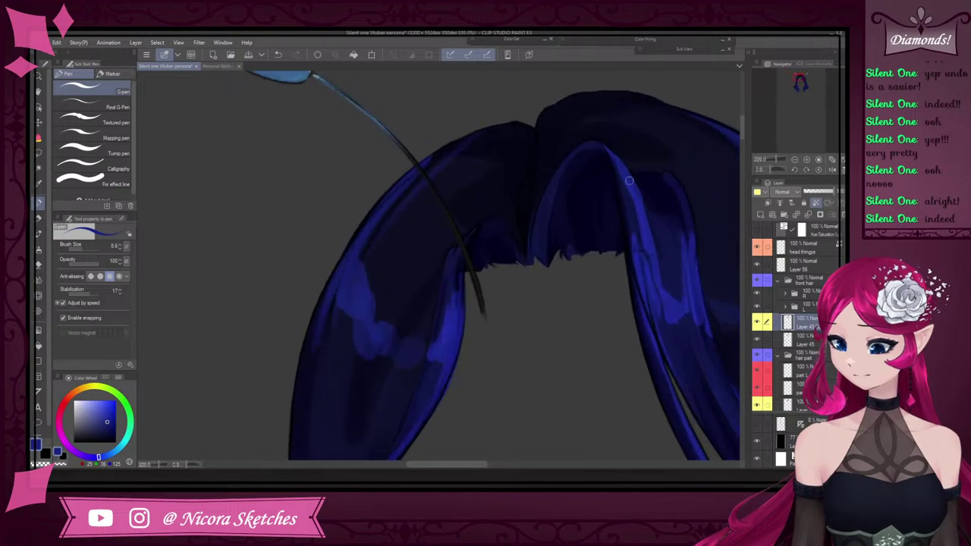
Deepen the shading of the folded strand beside the large bang with darker blues sampled from it
{"action": "left_click", "coordinate": [692, 225], "text": "alt"}
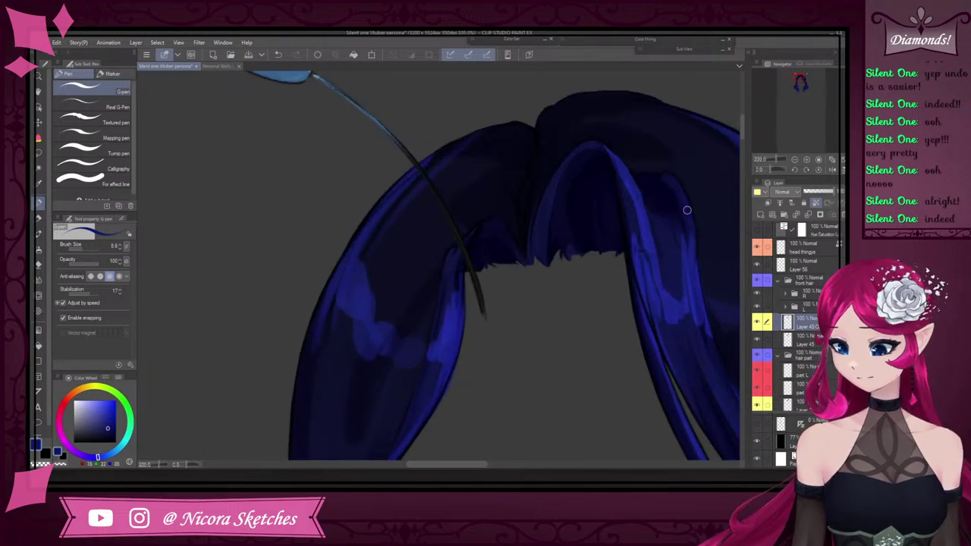
{"action": "scroll", "coordinate": [684, 195], "scroll_direction": "down", "scroll_amount": 5}
{"action": "scroll", "coordinate": [661, 191], "scroll_direction": "up", "scroll_amount": 6}
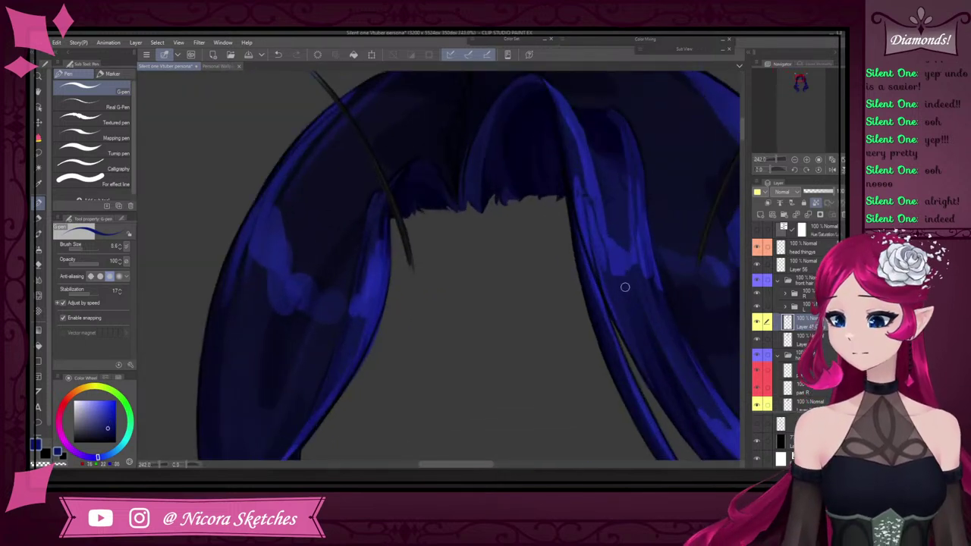
{"action": "left_click_drag", "start_coordinate": [626, 153], "coordinate": [630, 172]}
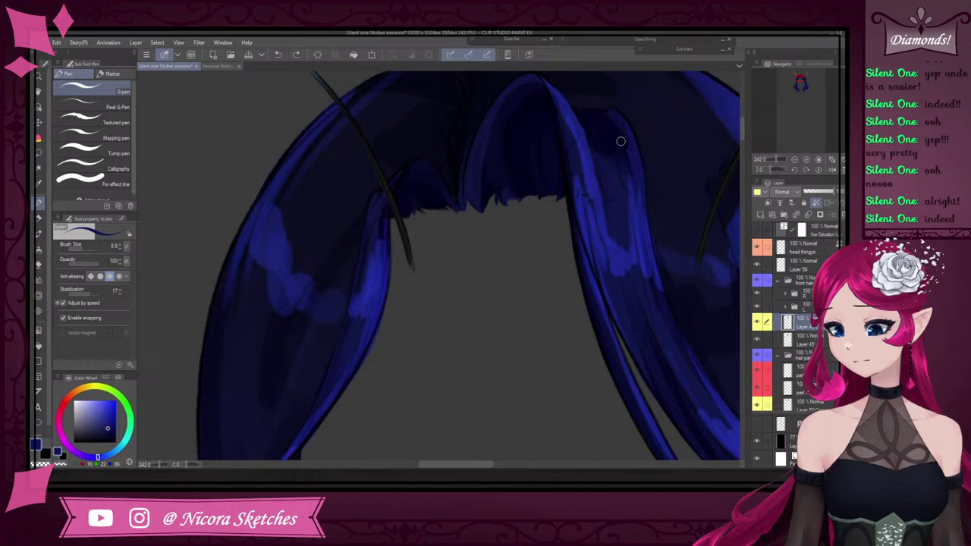
{"action": "left_click", "coordinate": [616, 141], "text": "alt"}
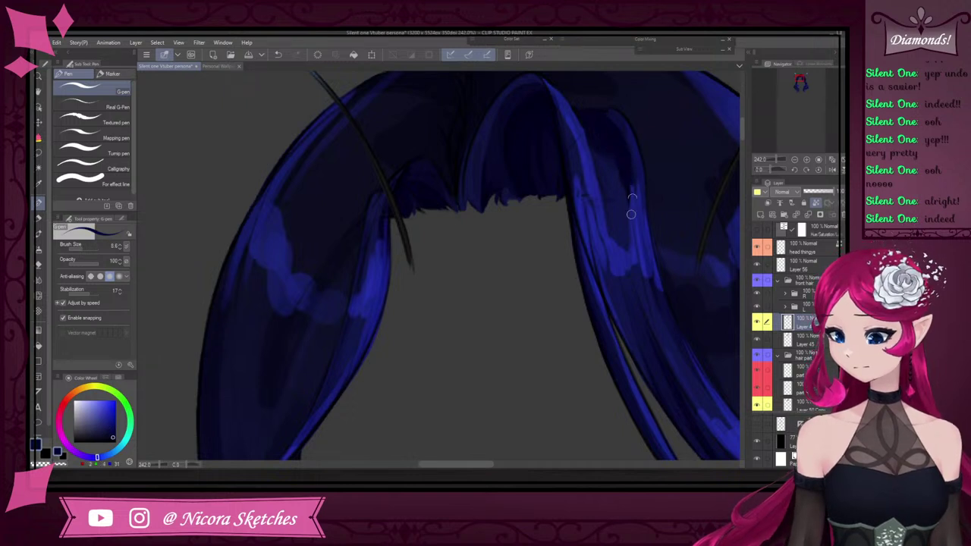
{"action": "scroll", "coordinate": [628, 181], "scroll_direction": "down", "scroll_amount": 5}
{"action": "scroll", "coordinate": [628, 181], "scroll_direction": "up", "scroll_amount": 5}
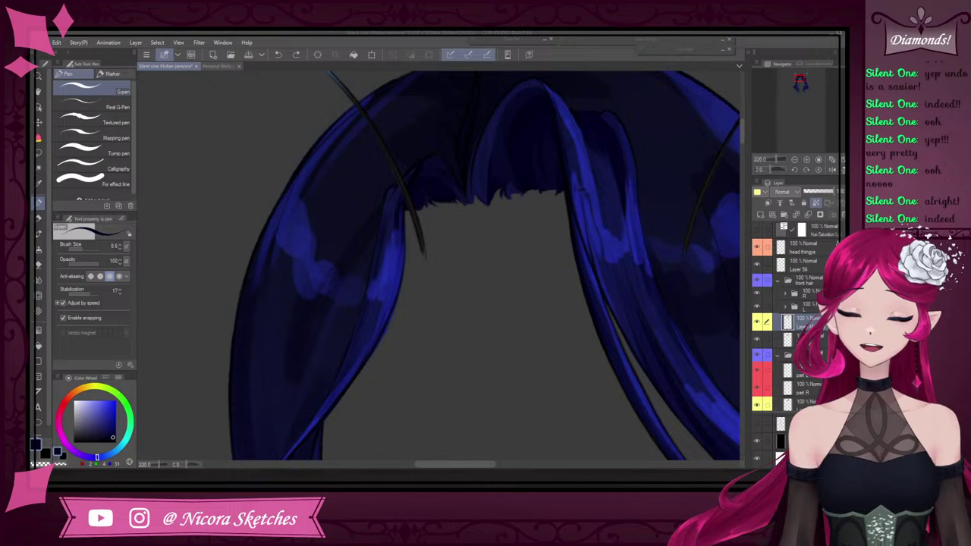
Blend the dark shading of the folded strand into the highlight below it with sampled mid-blues
{"action": "right_click", "coordinate": [613, 220]}
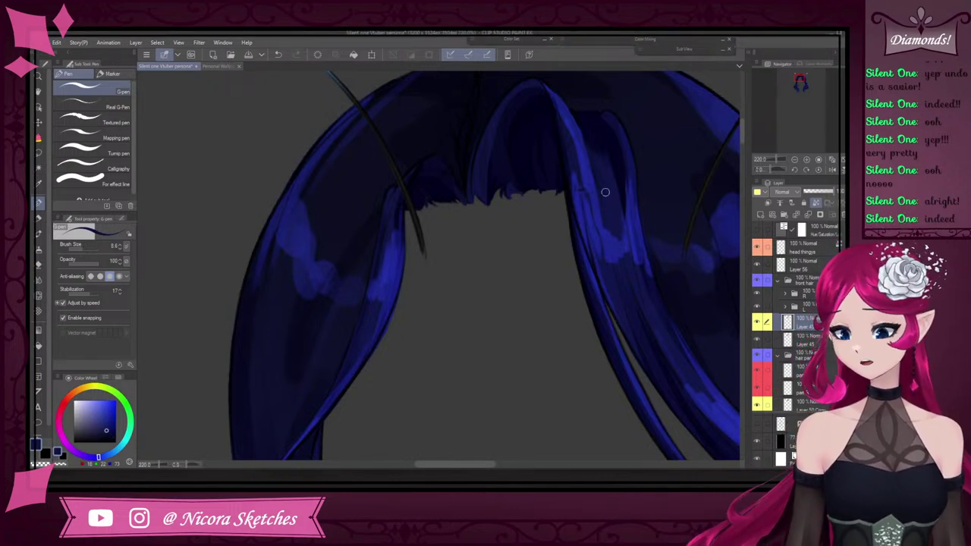
{"action": "left_click", "coordinate": [604, 239], "text": "alt"}
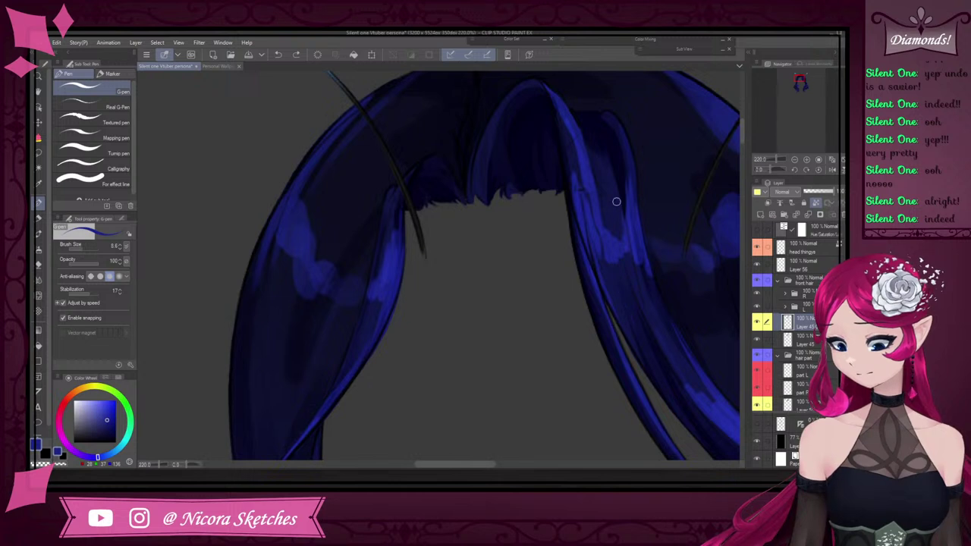
{"action": "scroll", "coordinate": [613, 250], "scroll_direction": "down", "scroll_amount": 3}
{"action": "scroll", "coordinate": [606, 237], "scroll_direction": "up", "scroll_amount": 3}
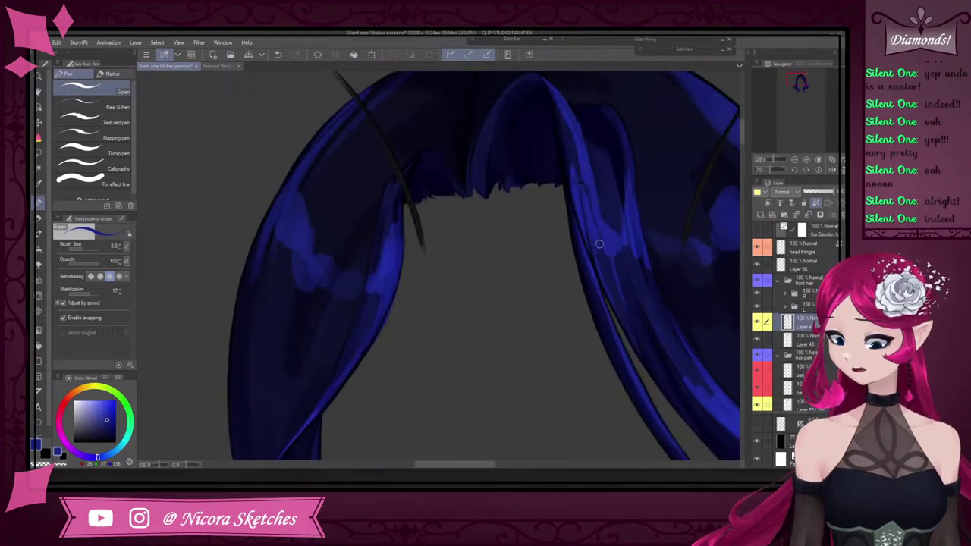
Try a dark sampled blue stroke up the inner edge of the large bang, and undo it
{"action": "left_click", "coordinate": [599, 302], "text": "alt"}
{"action": "left_click_drag", "start_coordinate": [592, 278], "coordinate": [573, 173]}
{"action": "key", "text": "ctrl+z"}
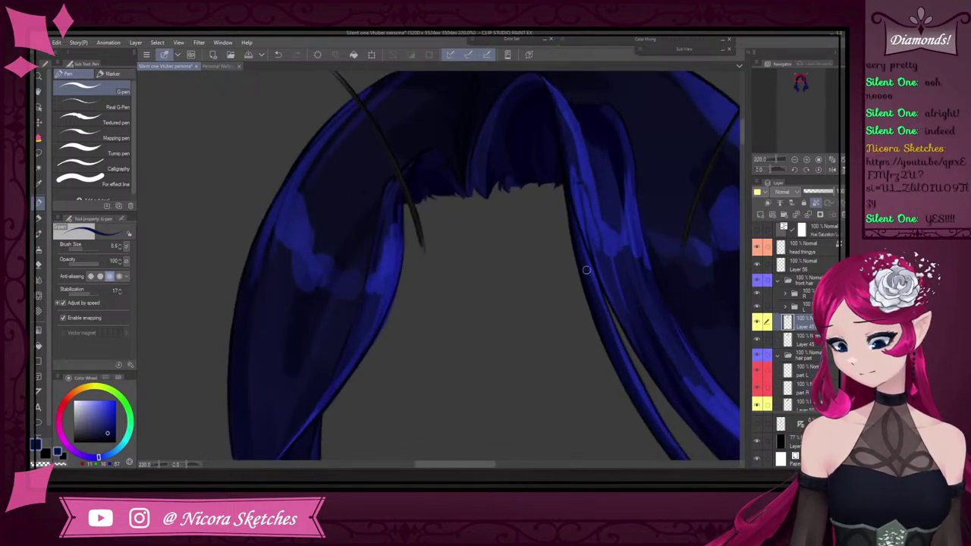
Paint a long strand from the large bang's peak down its inner edge with a brighter blue sampled from the bang
{"action": "left_click", "coordinate": [574, 205], "text": "alt"}
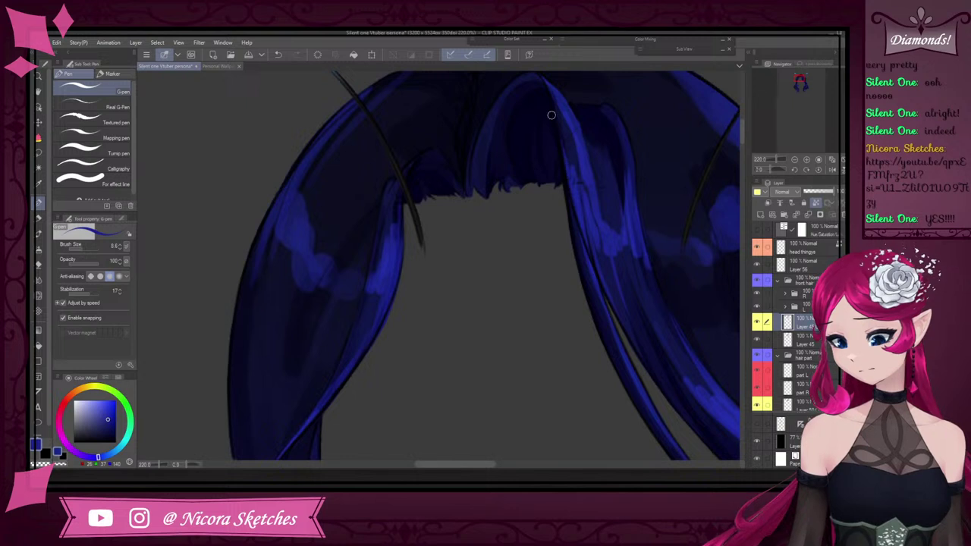
{"action": "scroll", "coordinate": [561, 103], "scroll_direction": "down", "scroll_amount": 3}
{"action": "scroll", "coordinate": [564, 104], "scroll_direction": "up", "scroll_amount": 3}
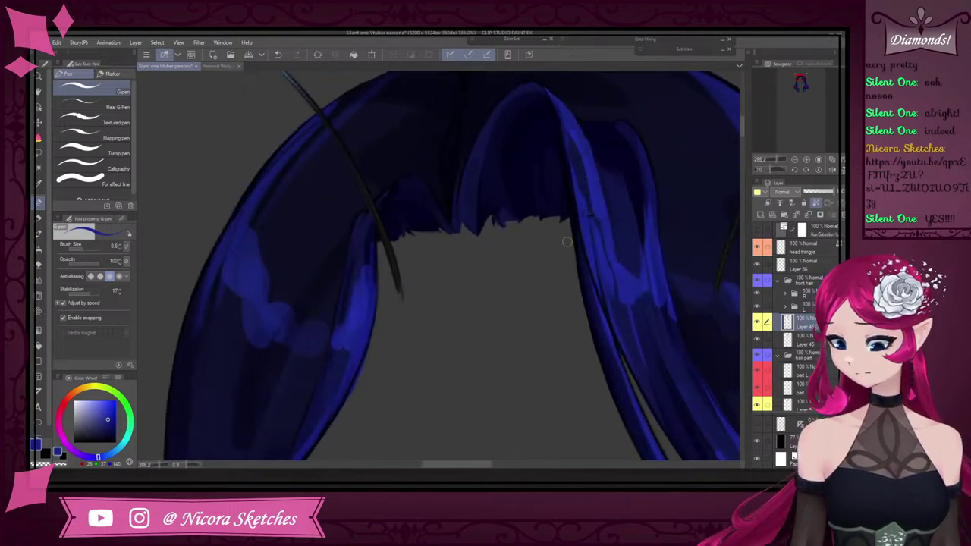
{"action": "key", "text": "ctrl+z"}
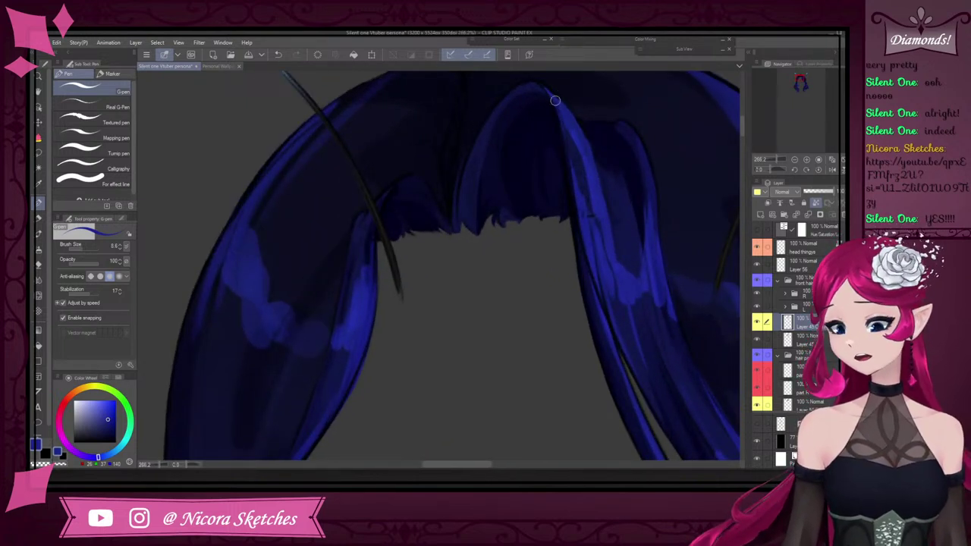
{"action": "left_click_drag", "start_coordinate": [555, 101], "coordinate": [589, 261]}
{"action": "left_click", "coordinate": [582, 171], "text": "alt"}
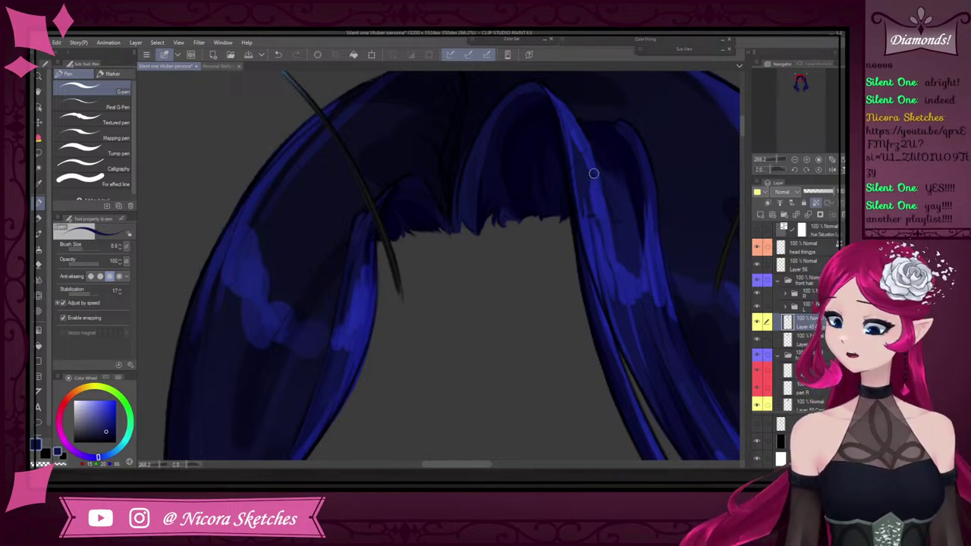
Check the shading of the large bang and folded strand against the whole hairstyle
{"action": "scroll", "coordinate": [604, 216], "scroll_direction": "down", "scroll_amount": 8}
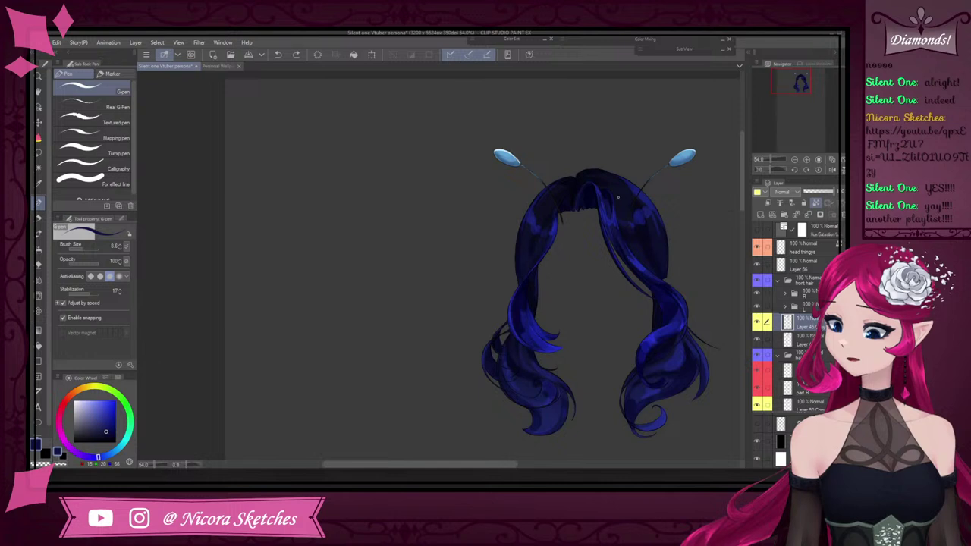
{"action": "scroll", "coordinate": [621, 192], "scroll_direction": "down", "scroll_amount": 1}
{"action": "scroll", "coordinate": [638, 197], "scroll_direction": "up", "scroll_amount": 3}
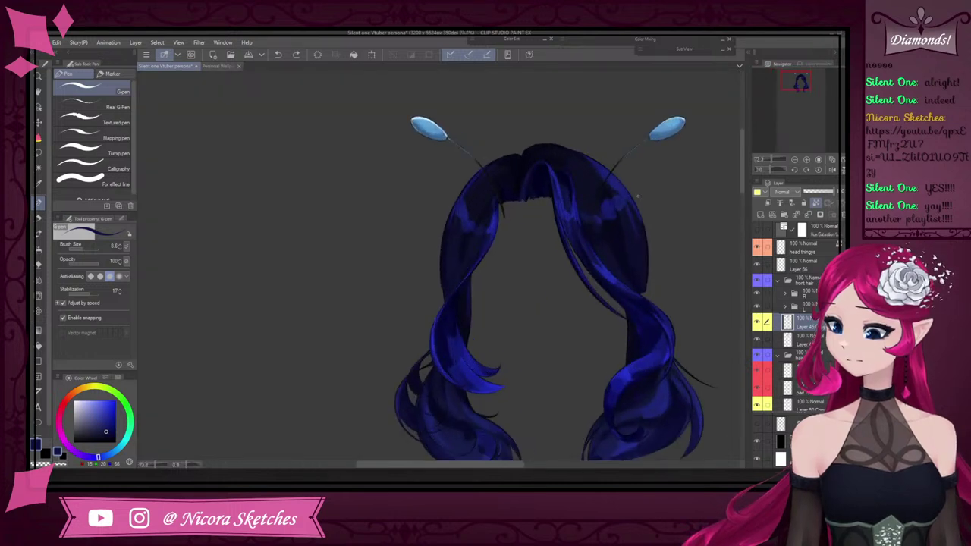
{"action": "scroll", "coordinate": [632, 189], "scroll_direction": "up", "scroll_amount": 3}
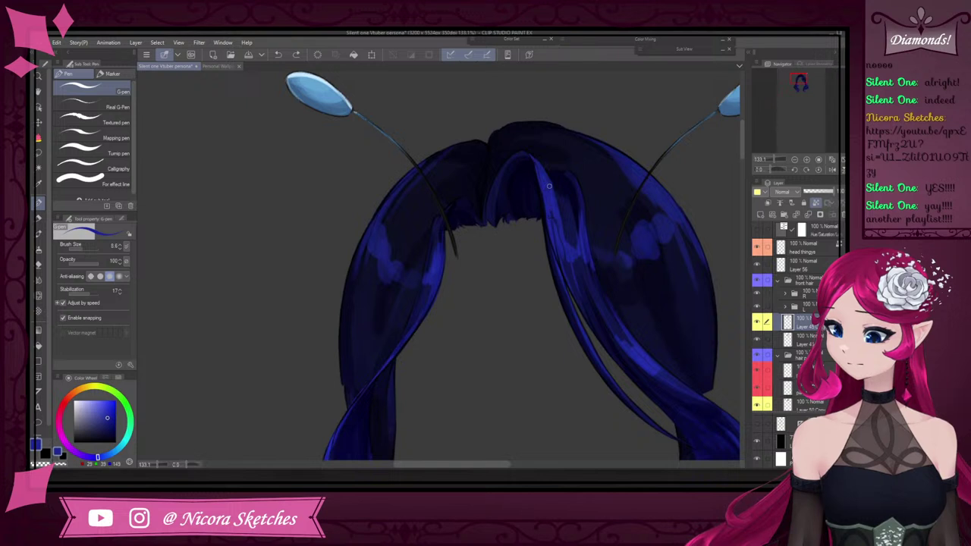
{"action": "scroll", "coordinate": [548, 185], "scroll_direction": "down", "scroll_amount": 4}
{"action": "scroll", "coordinate": [557, 201], "scroll_direction": "up", "scroll_amount": 4}
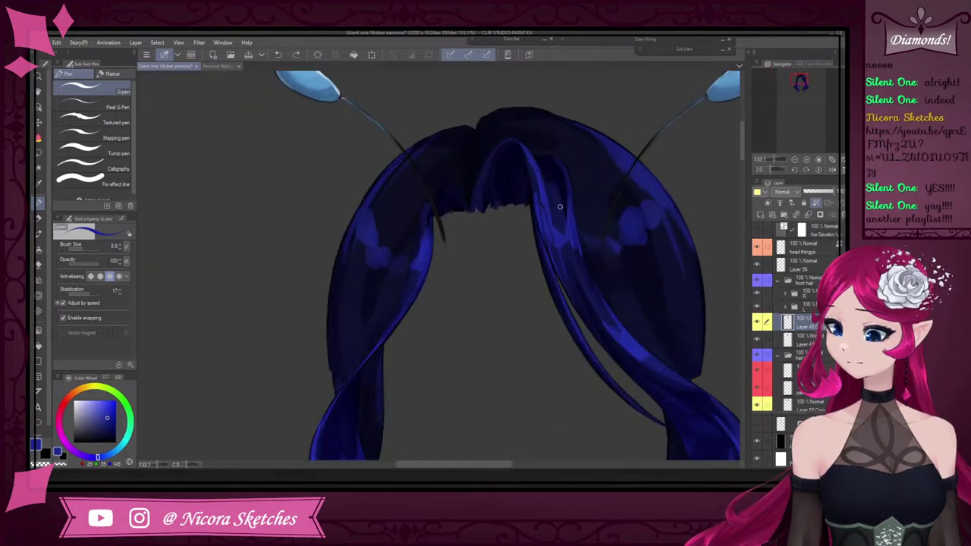
{"action": "scroll", "coordinate": [577, 242], "scroll_direction": "up", "scroll_amount": 1}
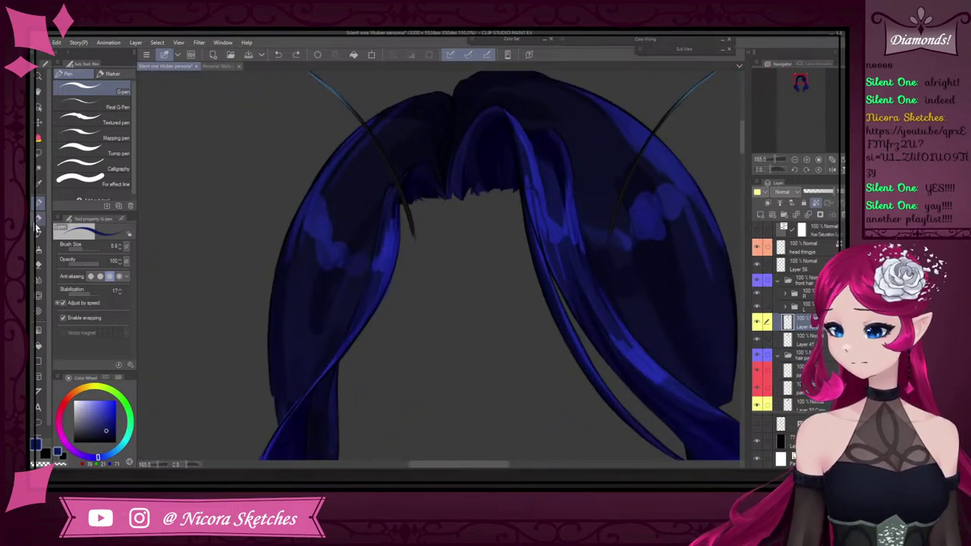
Switch to the Transparent watercolor brush and soften the highlight on the folded strand beside the large bang
{"action": "left_click", "coordinate": [40, 233]}
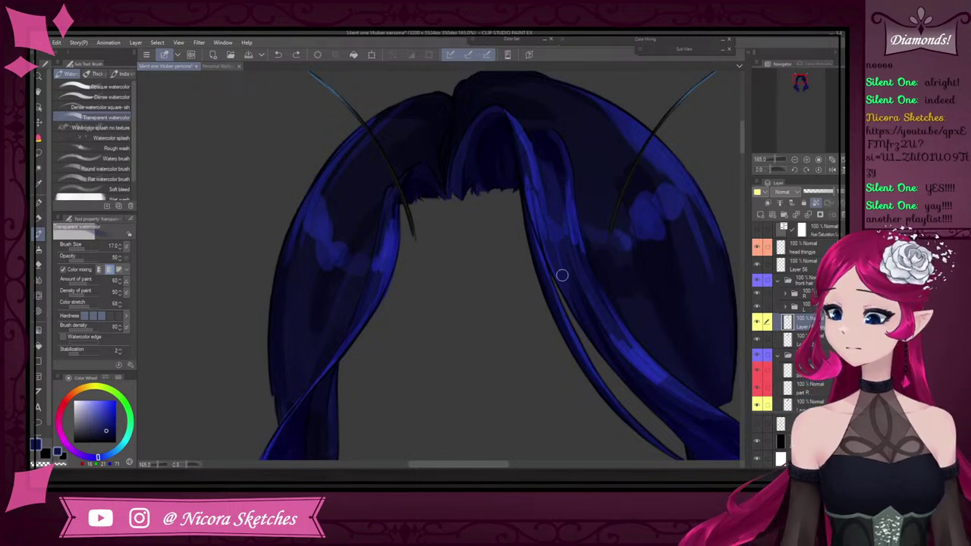
{"action": "scroll", "coordinate": [576, 170], "scroll_direction": "down", "scroll_amount": 3}
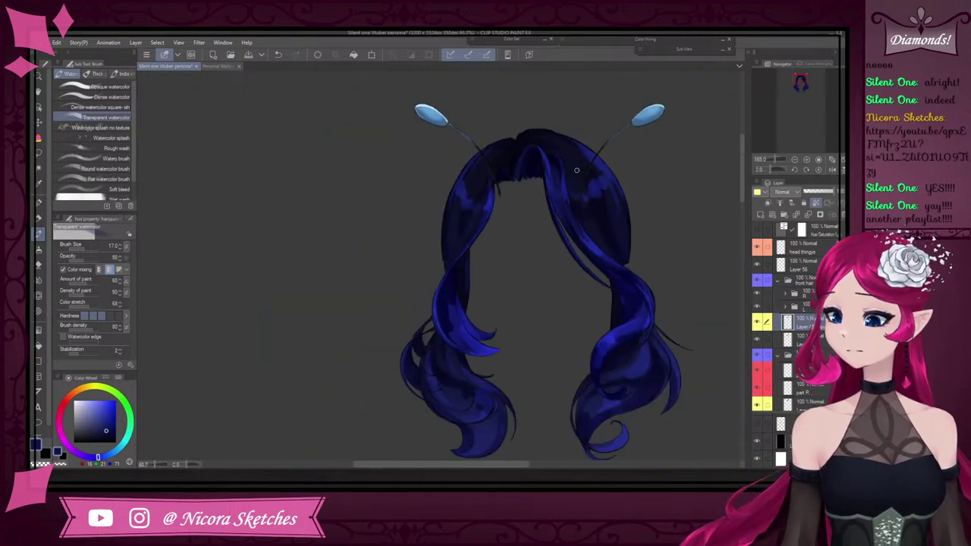
{"action": "scroll", "coordinate": [581, 179], "scroll_direction": "up", "scroll_amount": 3}
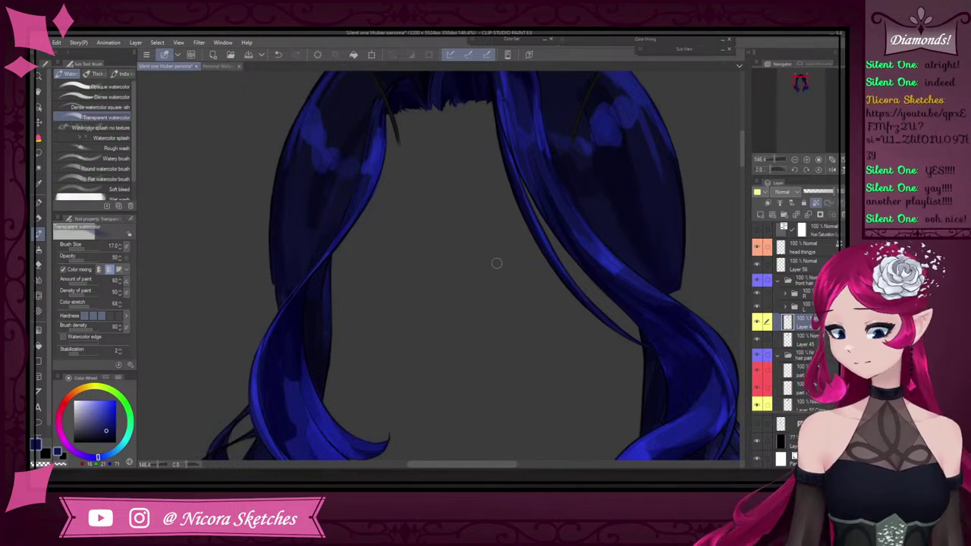
Switch to the Calligraphy pen at brush size 15, with a blue sampled from the folded strand beside the large bang
{"action": "left_click", "coordinate": [43, 219]}
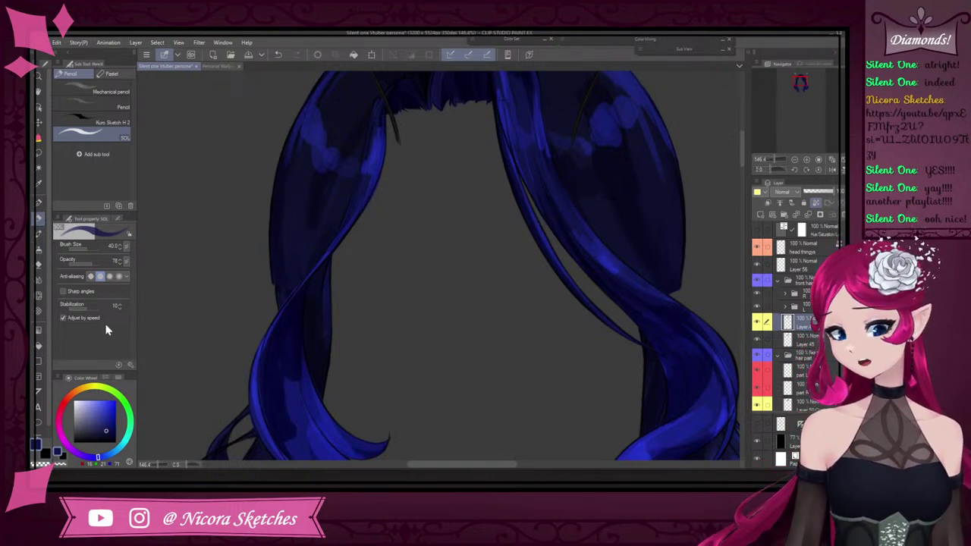
{"action": "left_click", "coordinate": [625, 278], "text": "alt"}
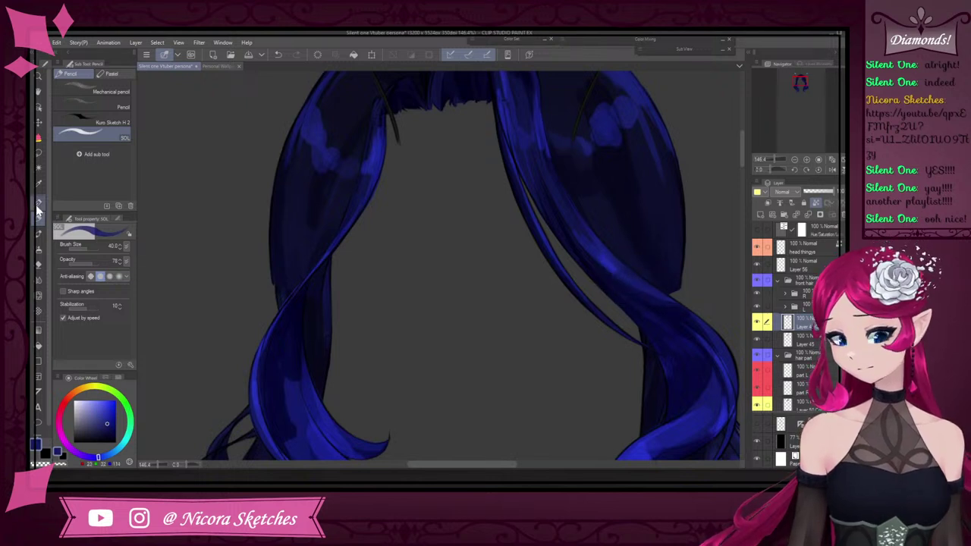
{"action": "left_click", "coordinate": [39, 202]}
{"action": "left_click", "coordinate": [90, 169]}
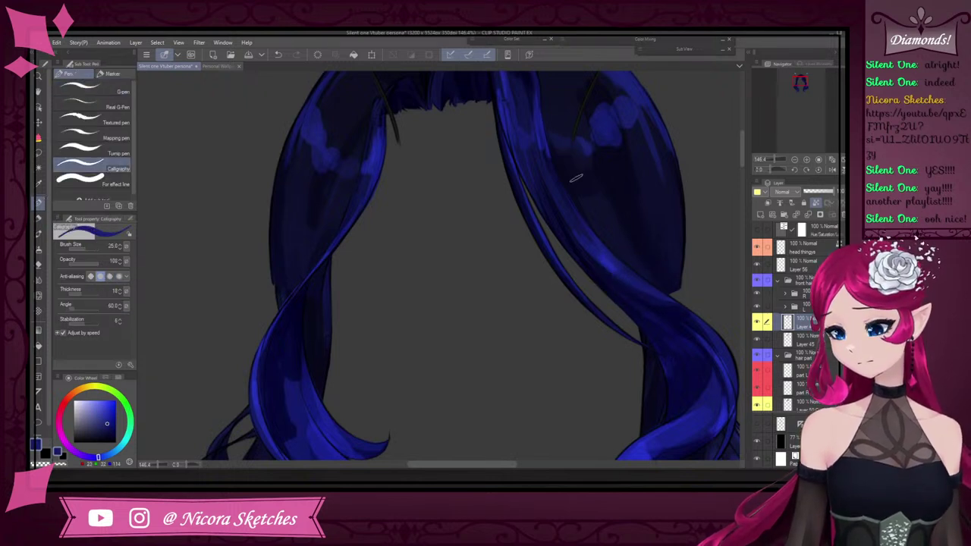
{"action": "key", "text": "ctrl+z"}
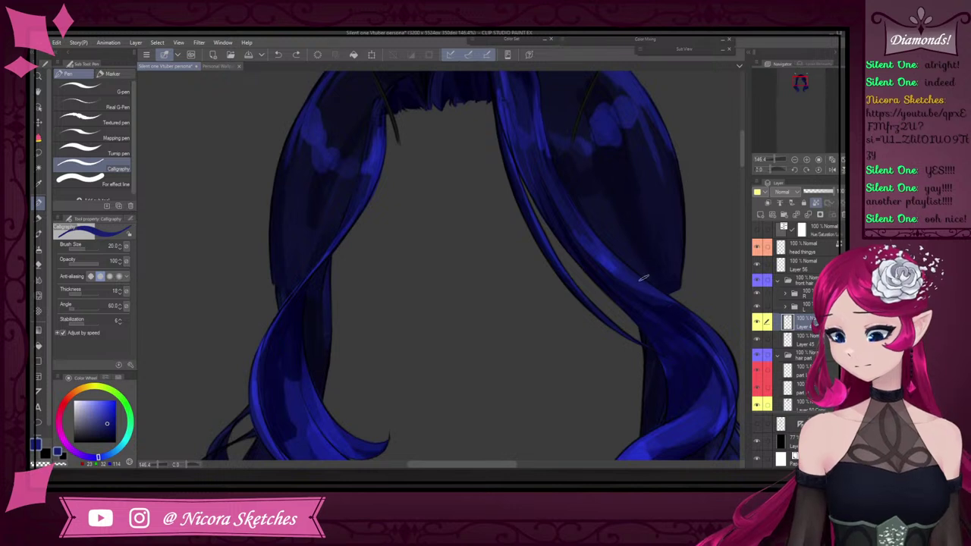
{"action": "key", "text": "bracketleft"}
{"action": "key", "text": "bracketleft"}
Try a stroke along the folded strand's highlight and a darker sampled stroke beside the thin loose strand, undoing both
{"action": "mouse_move", "coordinate": [604, 256]}
{"action": "left_mouse_down"}
{"action": "mouse_move", "coordinate": [675, 306]}
{"action": "mouse_move", "coordinate": [668, 301]}
{"action": "left_mouse_up"}
{"action": "key", "text": "ctrl+z"}
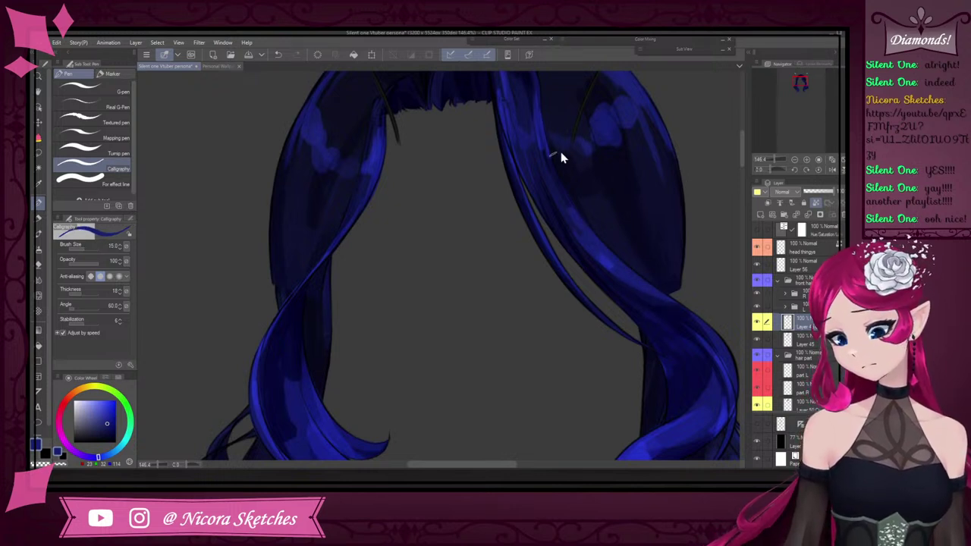
{"action": "left_click", "coordinate": [535, 218], "text": "alt"}
{"action": "left_click_drag", "start_coordinate": [535, 215], "coordinate": [567, 274]}
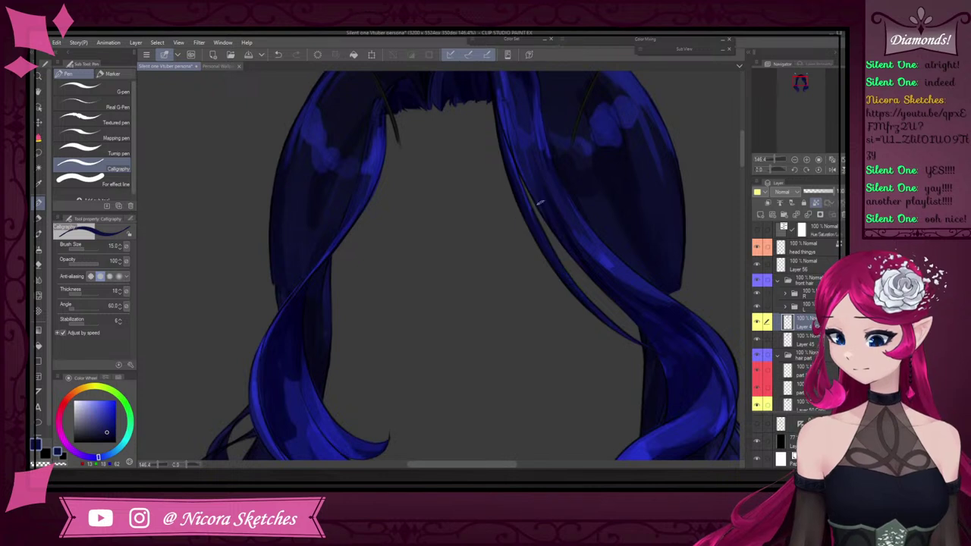
{"action": "key", "text": "ctrl+z"}
Paint the thin loose strand with a nearby sampled blue and a brighter blue sampled from the folded strand's highlight
{"action": "left_click", "coordinate": [536, 217], "text": "alt"}
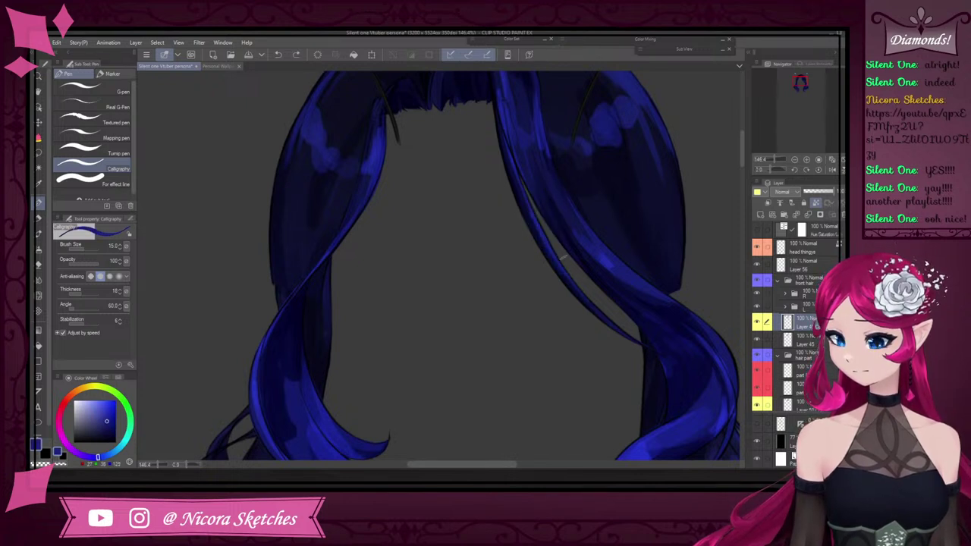
{"action": "left_click_drag", "start_coordinate": [557, 260], "coordinate": [600, 313]}
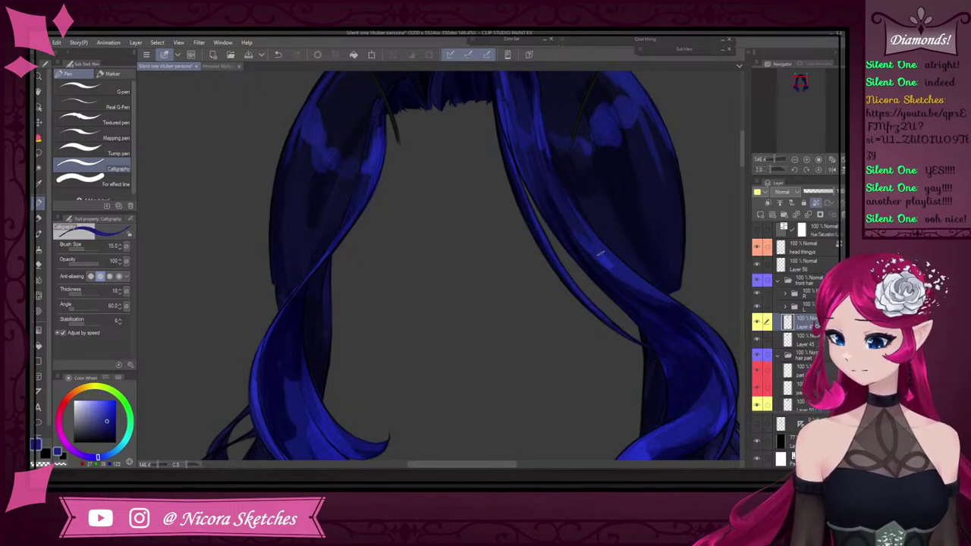
{"action": "left_click", "coordinate": [606, 260], "text": "alt"}
{"action": "left_click_drag", "start_coordinate": [547, 244], "coordinate": [631, 320]}
{"action": "scroll", "coordinate": [597, 289], "scroll_direction": "down", "scroll_amount": 9}
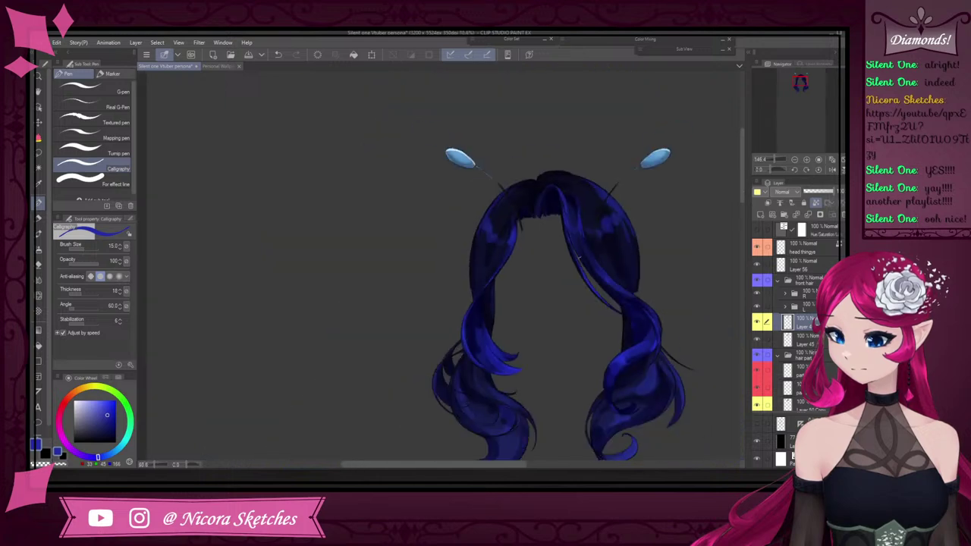
{"action": "scroll", "coordinate": [593, 281], "scroll_direction": "up", "scroll_amount": 9}
{"action": "key", "text": "ctrl+z"}
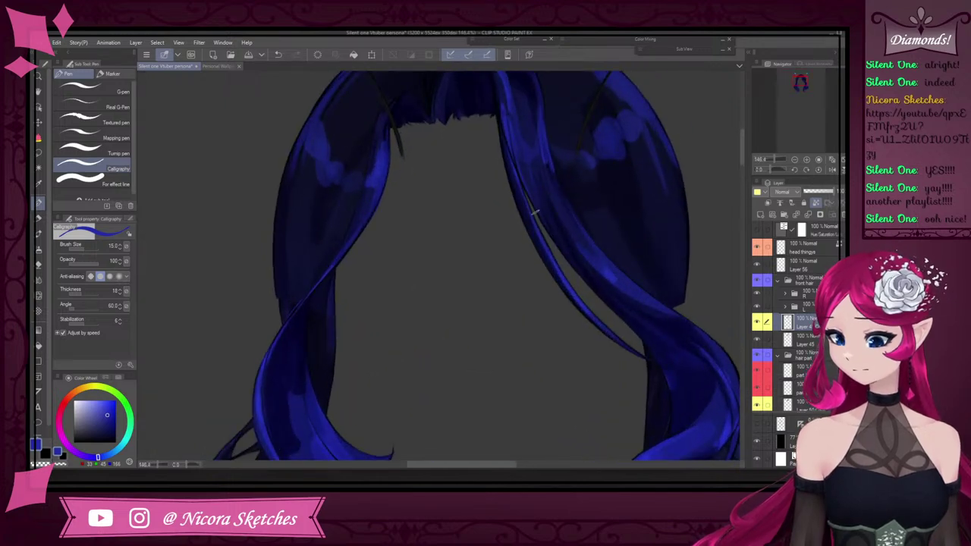
Try a long stroke down the inner edge of the bang and thin strand with sampled dark blues, and undo it
{"action": "left_click", "coordinate": [525, 221], "text": "alt"}
{"action": "scroll", "coordinate": [550, 256], "scroll_direction": "down", "scroll_amount": 4}
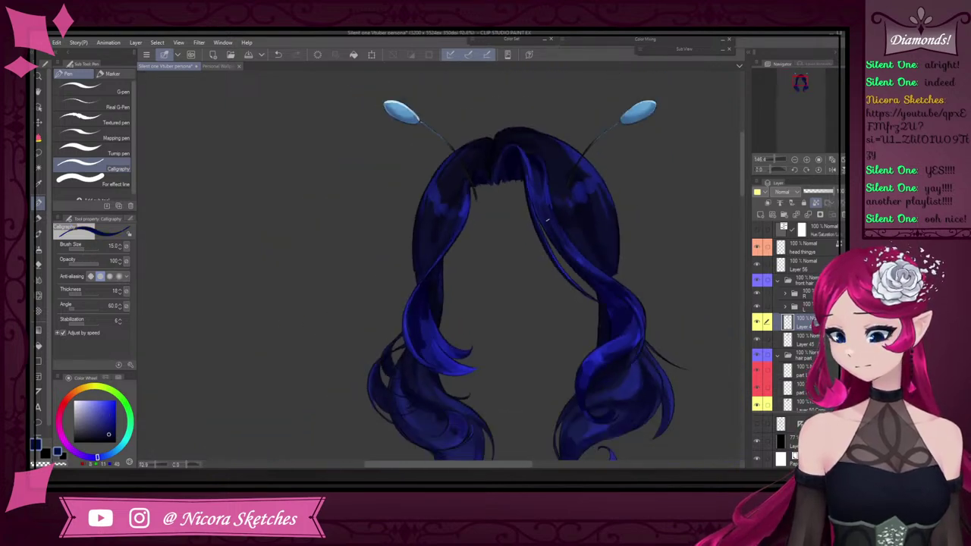
{"action": "scroll", "coordinate": [553, 231], "scroll_direction": "up", "scroll_amount": 1}
{"action": "scroll", "coordinate": [581, 282], "scroll_direction": "up", "scroll_amount": 4}
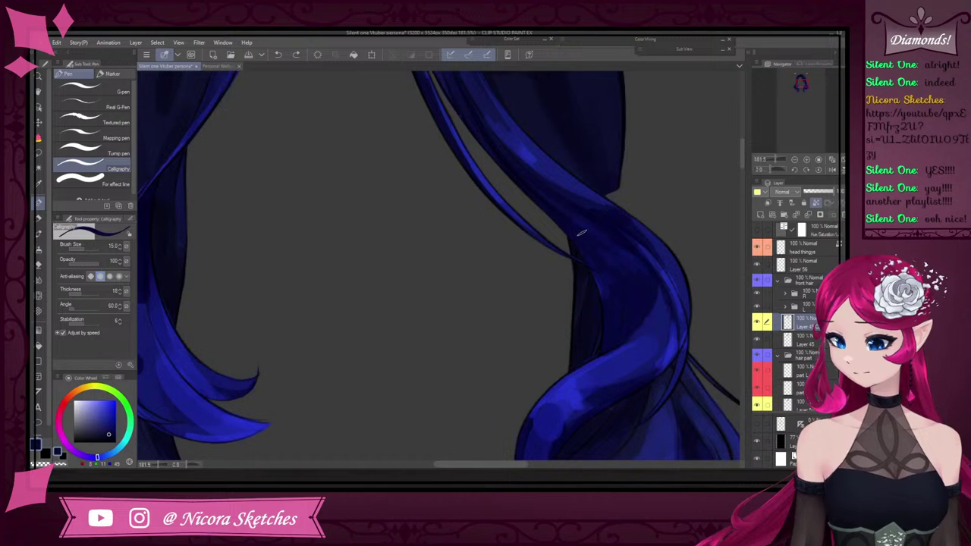
{"action": "left_click", "coordinate": [531, 197], "text": "alt"}
{"action": "scroll", "coordinate": [592, 294], "scroll_direction": "down", "scroll_amount": 4}
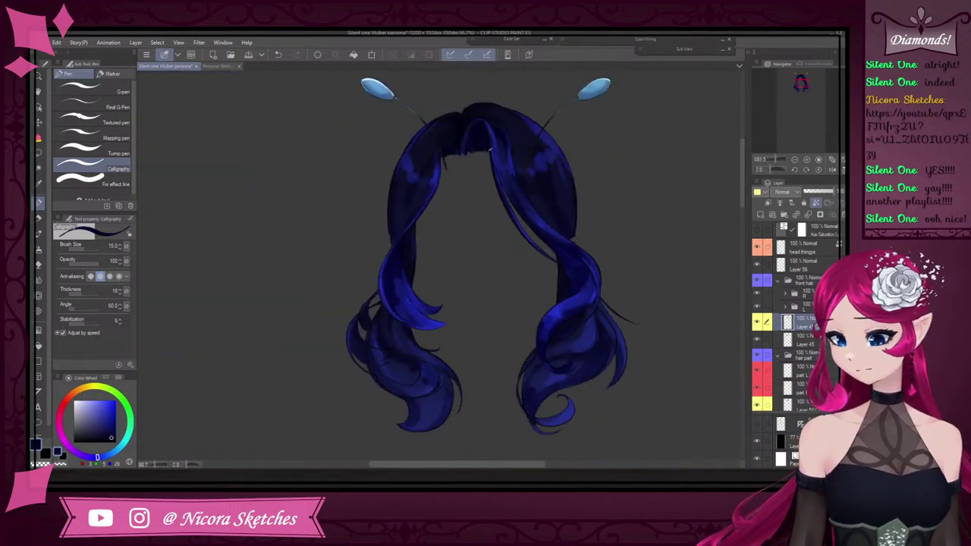
{"action": "scroll", "coordinate": [485, 189], "scroll_direction": "up", "scroll_amount": 3}
{"action": "left_click_drag", "start_coordinate": [488, 186], "coordinate": [532, 299]}
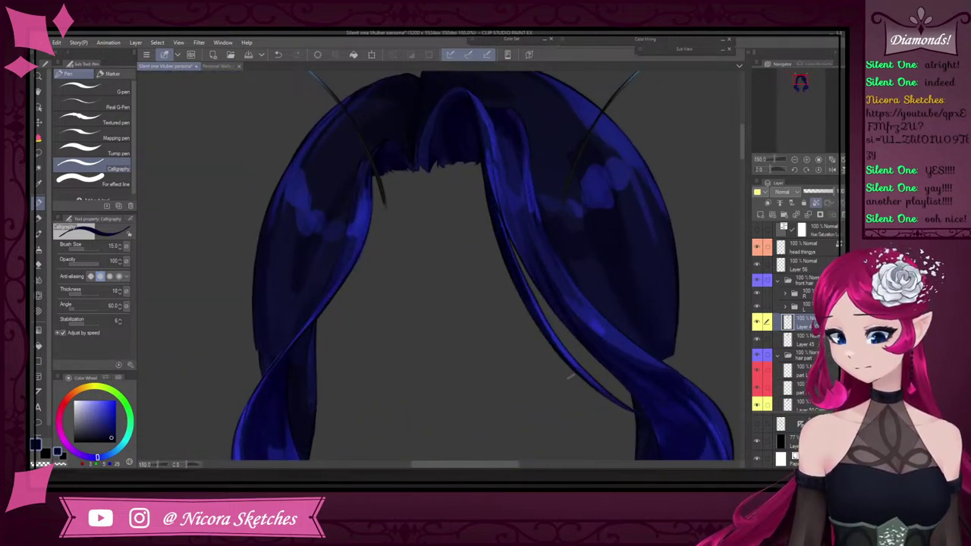
{"action": "key", "text": "ctrl+z"}
Paint a thin dark line along the shadow side of the folded strand with the pen at size 10
{"action": "key", "text": "bracketleft"}
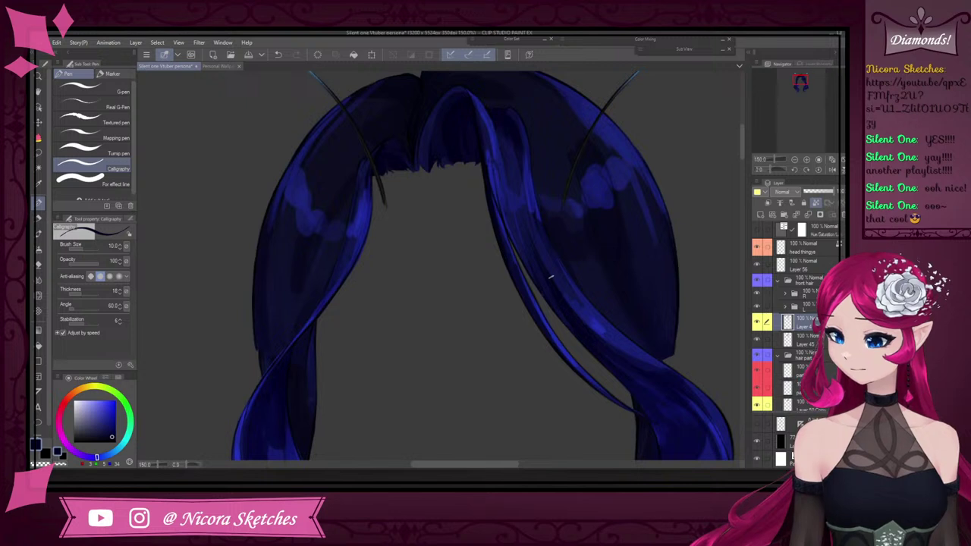
{"action": "left_click_drag", "start_coordinate": [561, 293], "coordinate": [583, 319]}
{"action": "scroll", "coordinate": [582, 316], "scroll_direction": "down", "scroll_amount": 11}
{"action": "scroll", "coordinate": [597, 330], "scroll_direction": "up", "scroll_amount": 12}
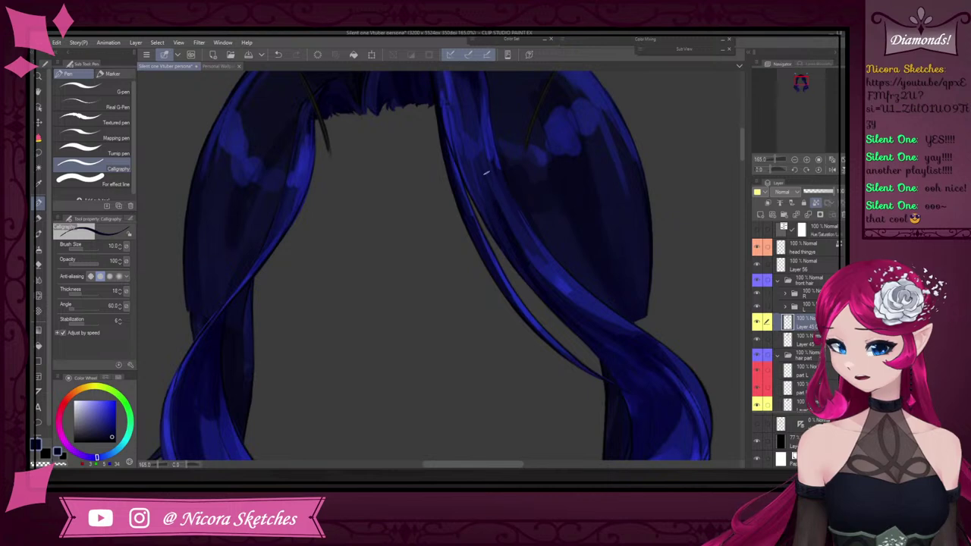
Reduce the pen to size 6 and draw fine hair lines down the folded strand with blues sampled from it
{"action": "key", "text": "bracketleft"}
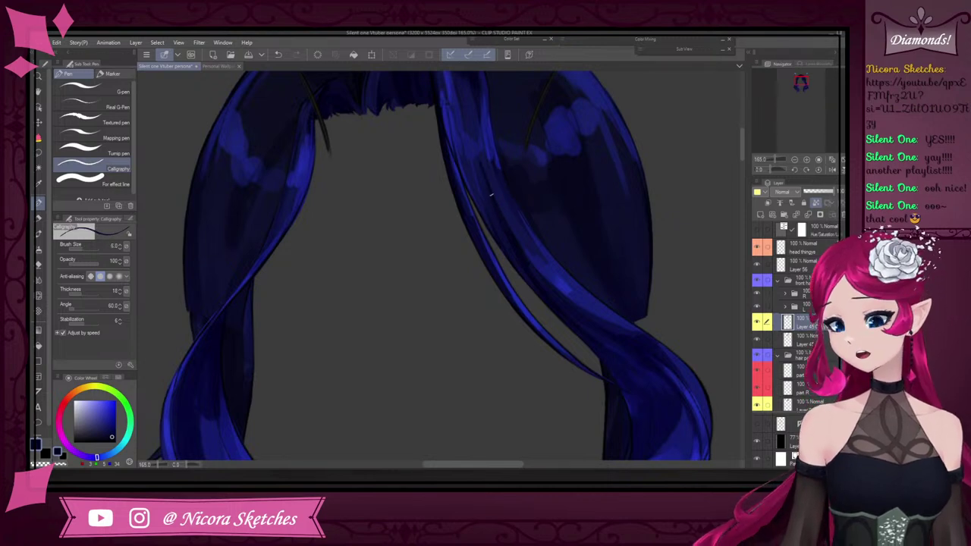
{"action": "scroll", "coordinate": [546, 278], "scroll_direction": "down", "scroll_amount": 4}
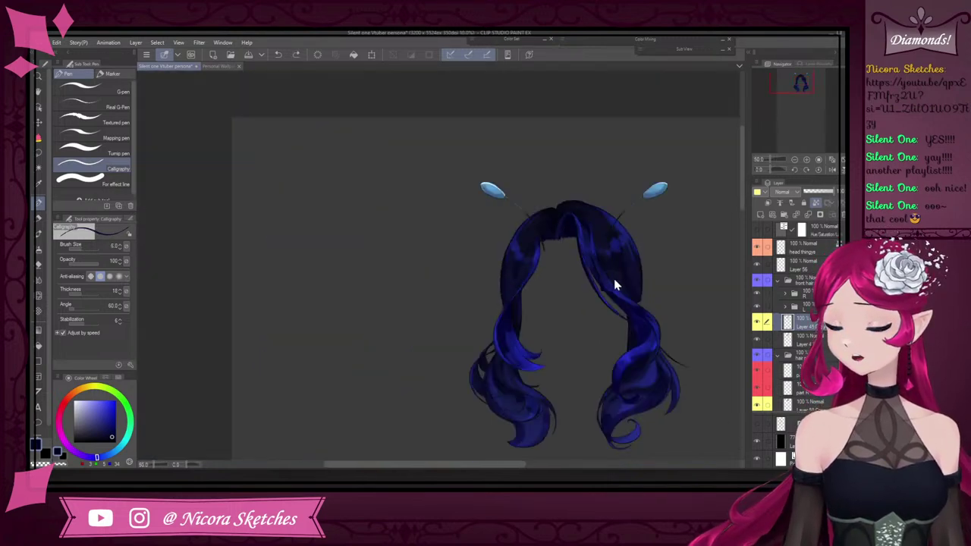
{"action": "scroll", "coordinate": [614, 279], "scroll_direction": "up", "scroll_amount": 5}
{"action": "left_click", "coordinate": [546, 228], "text": "alt"}
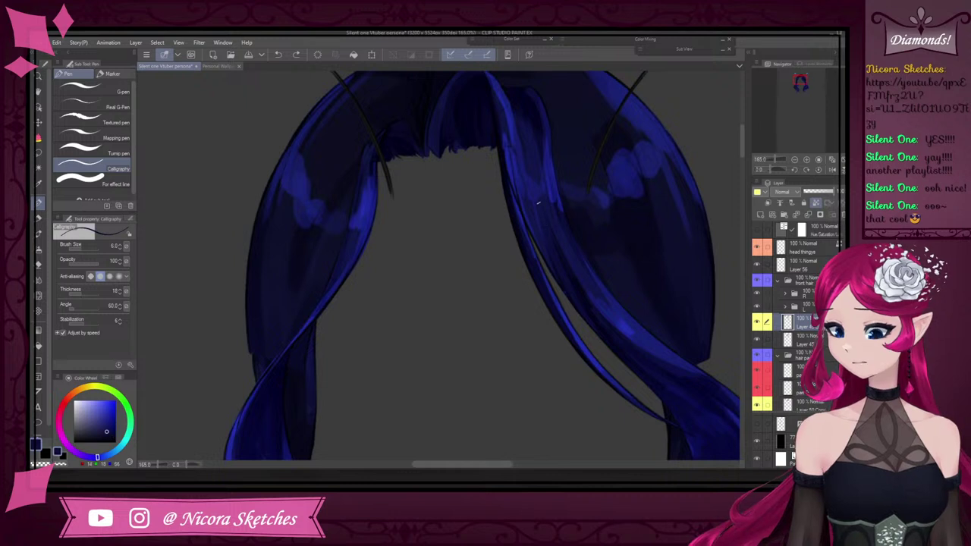
{"action": "scroll", "coordinate": [617, 343], "scroll_direction": "down", "scroll_amount": 4}
{"action": "scroll", "coordinate": [591, 319], "scroll_direction": "up", "scroll_amount": 5}
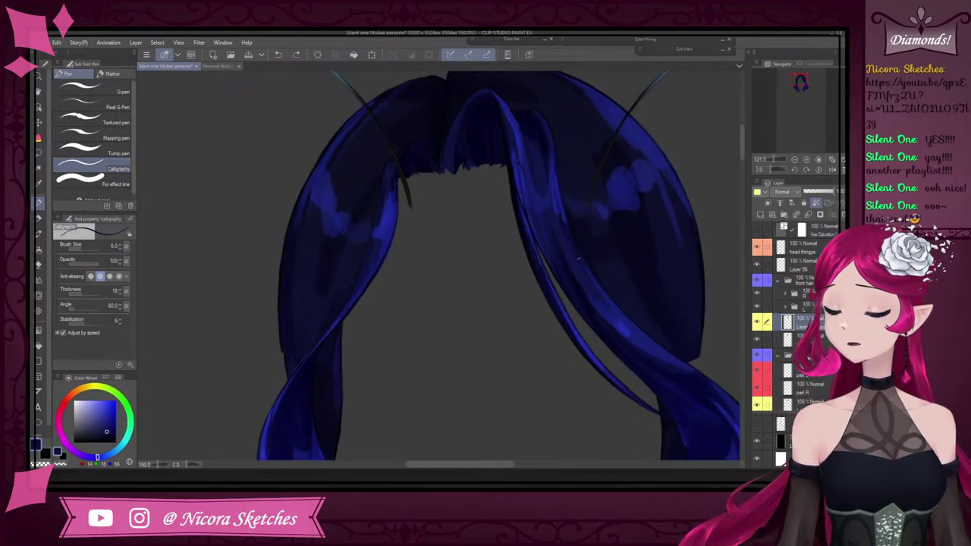
{"action": "left_click", "coordinate": [576, 302], "text": "alt"}
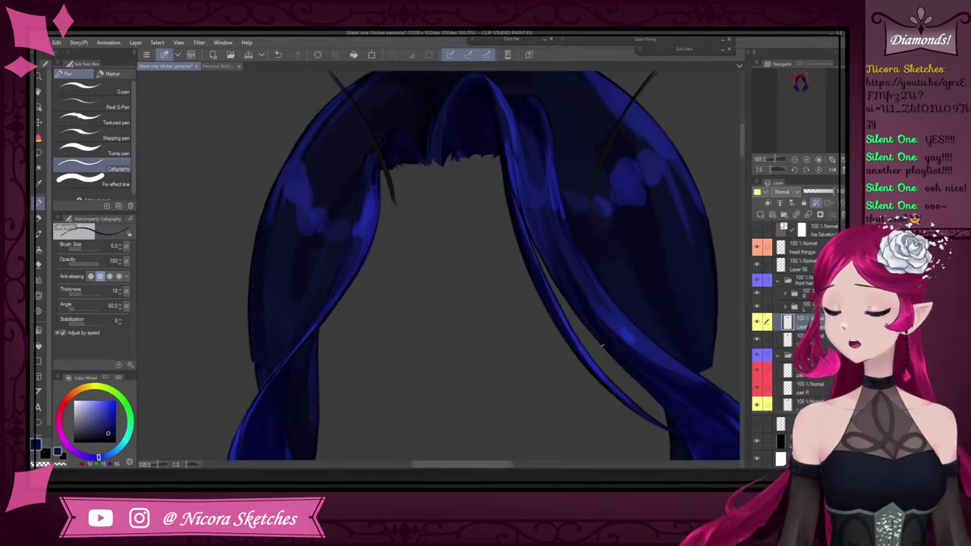
Refine the middle of the folded strand with fine lines in sampled dark and medium blues
{"action": "scroll", "coordinate": [535, 182], "scroll_direction": "up", "scroll_amount": 2}
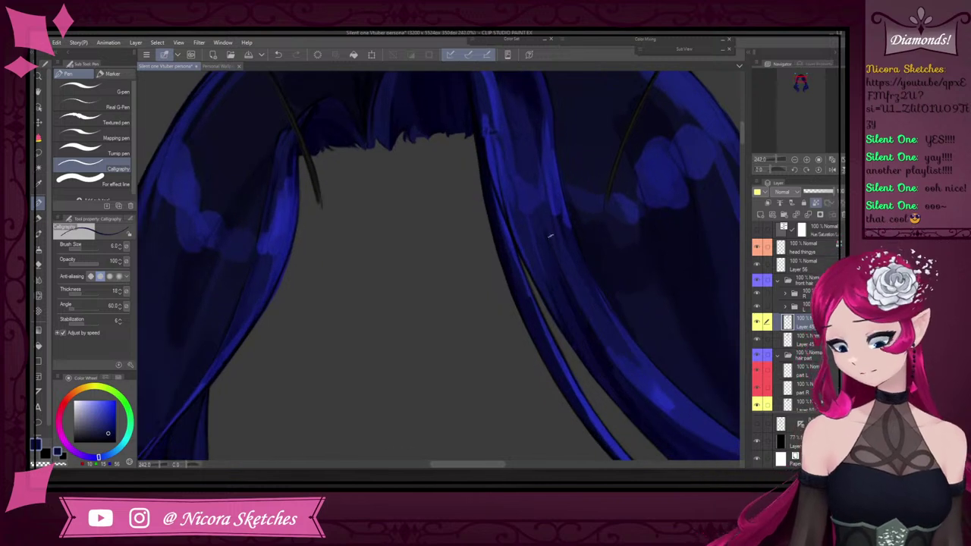
{"action": "left_click", "coordinate": [574, 308], "text": "alt"}
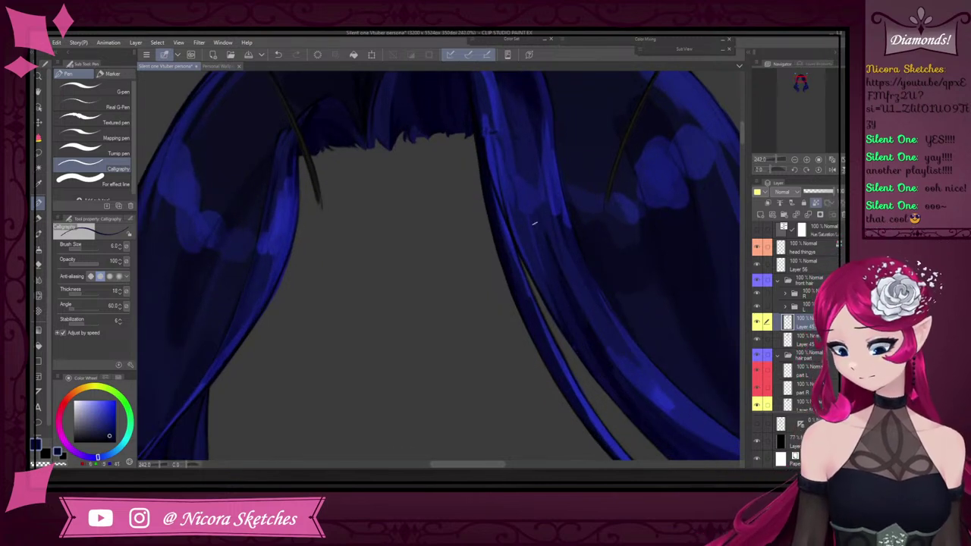
{"action": "left_click", "coordinate": [531, 219], "text": "alt"}
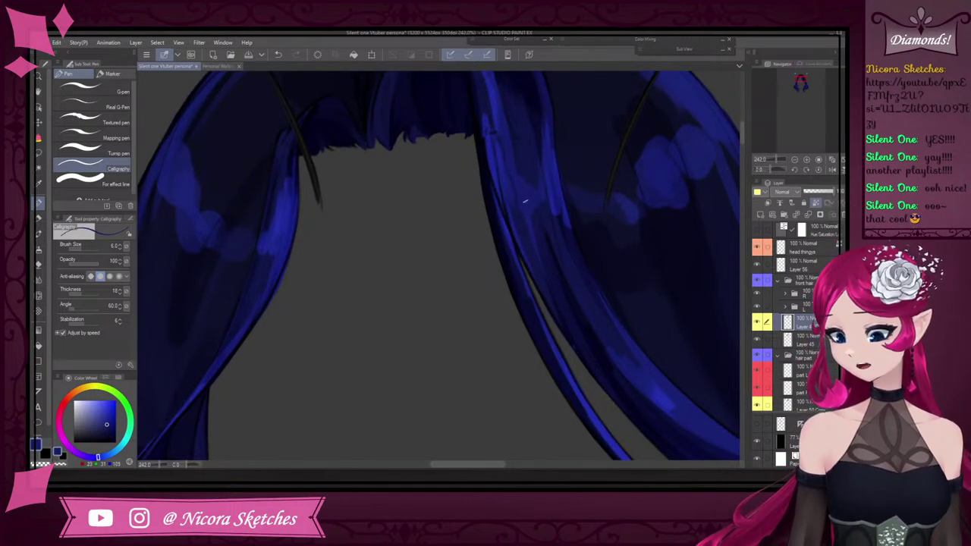
{"action": "scroll", "coordinate": [567, 275], "scroll_direction": "down", "scroll_amount": 4}
{"action": "scroll", "coordinate": [569, 218], "scroll_direction": "up", "scroll_amount": 7}
Paint fine bright strands into the upper folded strand's highlight with a brighter blue sampled from its edge
{"action": "left_click", "coordinate": [550, 211], "text": "alt"}
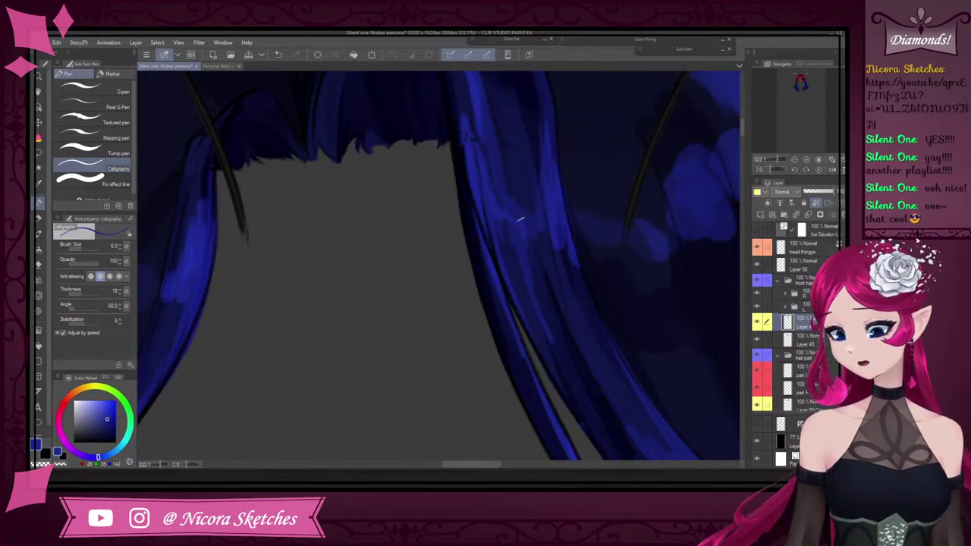
{"action": "scroll", "coordinate": [534, 222], "scroll_direction": "down", "scroll_amount": 6}
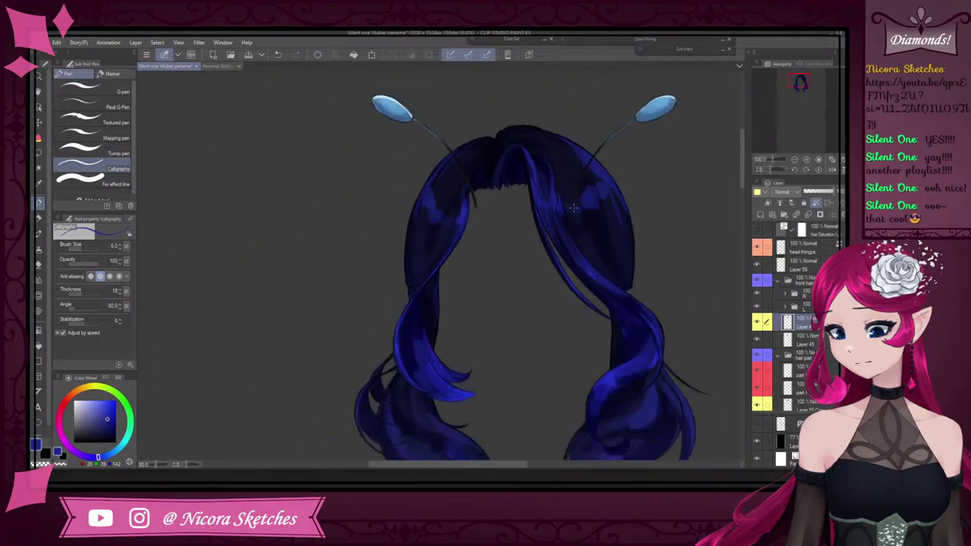
{"action": "scroll", "coordinate": [557, 193], "scroll_direction": "up", "scroll_amount": 2}
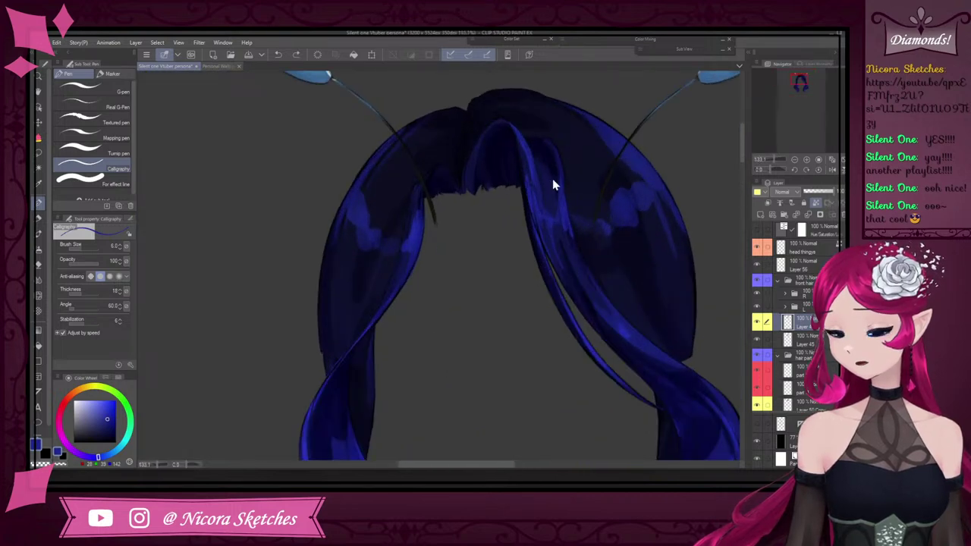
{"action": "scroll", "coordinate": [554, 184], "scroll_direction": "up", "scroll_amount": 2}
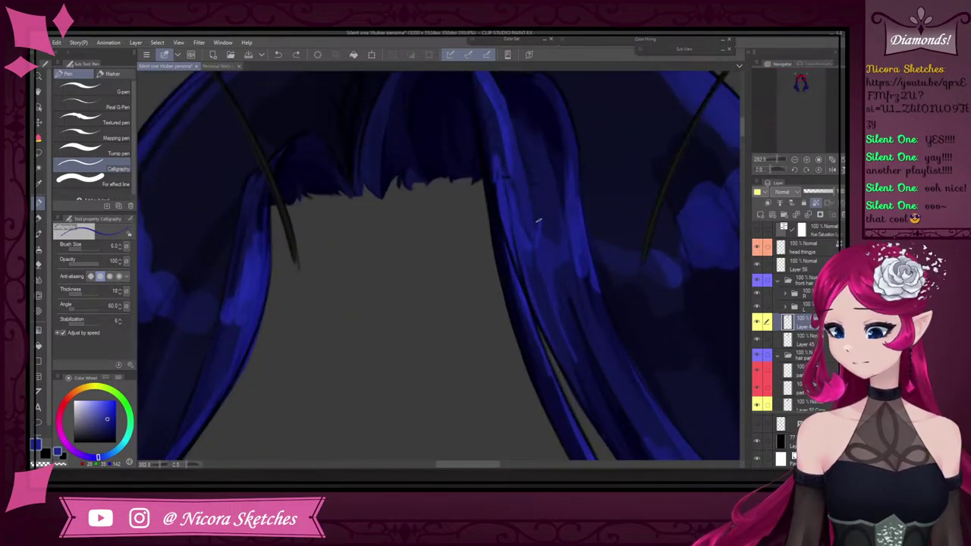
{"action": "scroll", "coordinate": [543, 236], "scroll_direction": "down", "scroll_amount": 10}
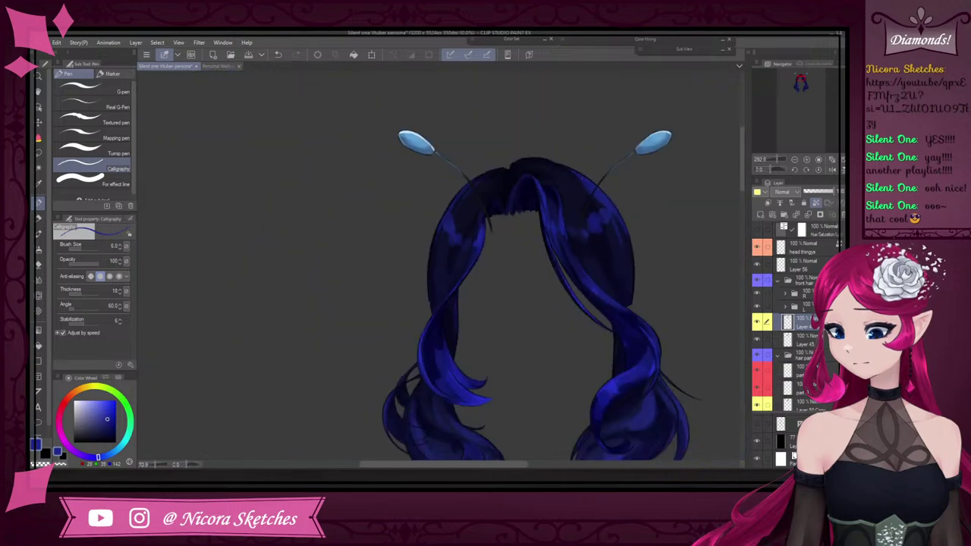
{"action": "scroll", "coordinate": [551, 222], "scroll_direction": "up", "scroll_amount": 10}
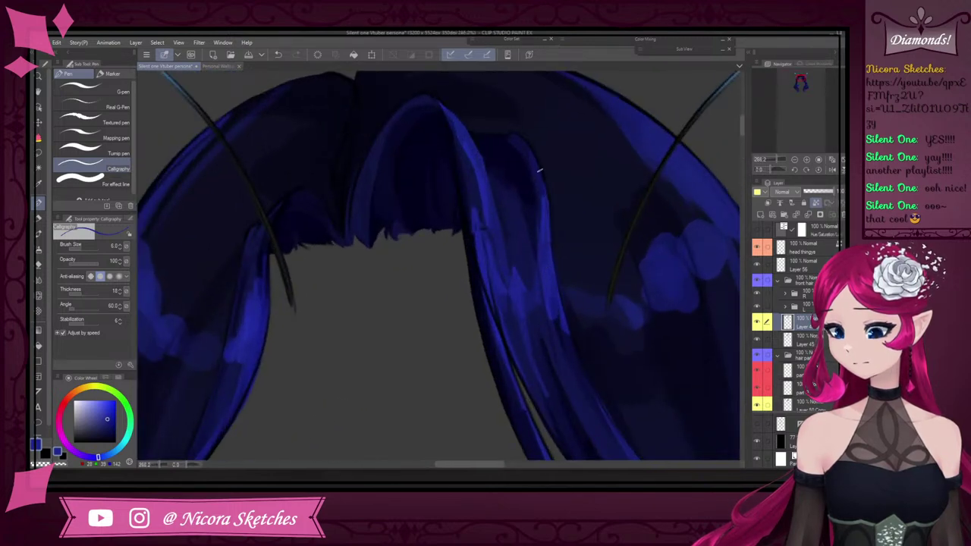
{"action": "scroll", "coordinate": [545, 220], "scroll_direction": "down", "scroll_amount": 5}
{"action": "scroll", "coordinate": [518, 245], "scroll_direction": "up", "scroll_amount": 5}
Shade the top of the folded strand with a sampled darker blue and compare the hair with the shading layer hidden
{"action": "left_click", "coordinate": [516, 235], "text": "alt"}
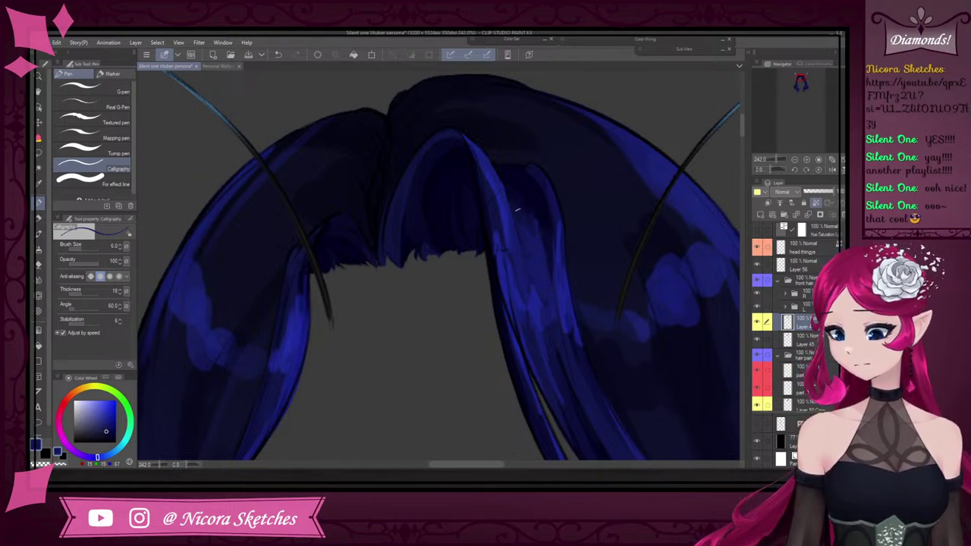
{"action": "scroll", "coordinate": [534, 241], "scroll_direction": "down", "scroll_amount": 5}
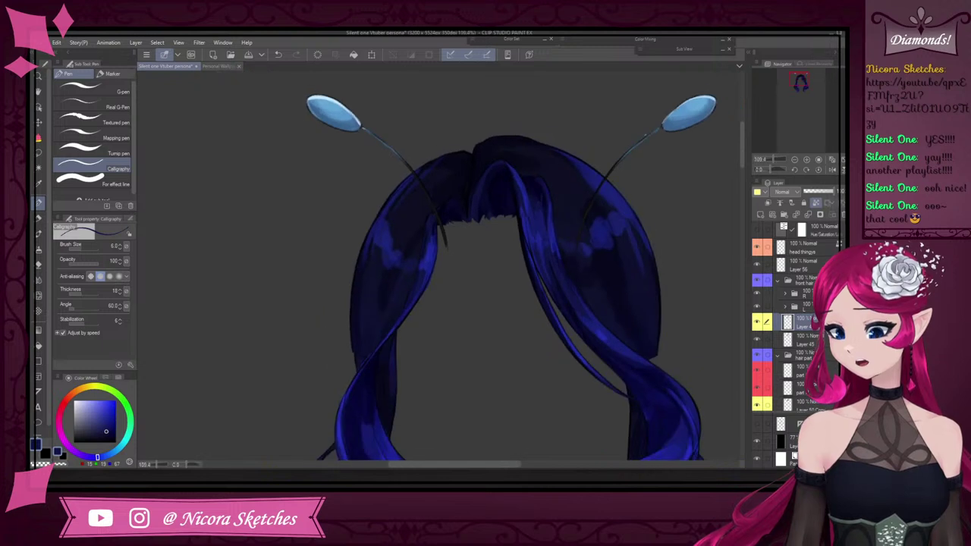
{"action": "scroll", "coordinate": [535, 223], "scroll_direction": "up", "scroll_amount": 3}
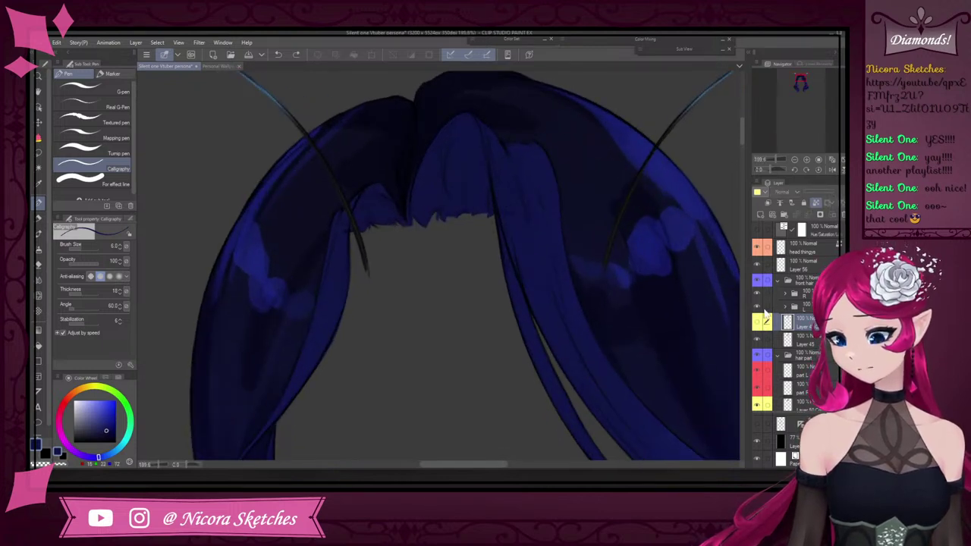
Sample a dark blue from the folded strand and soften its upper middle with the Transparent watercolor brush
{"action": "left_click", "coordinate": [47, 454]}
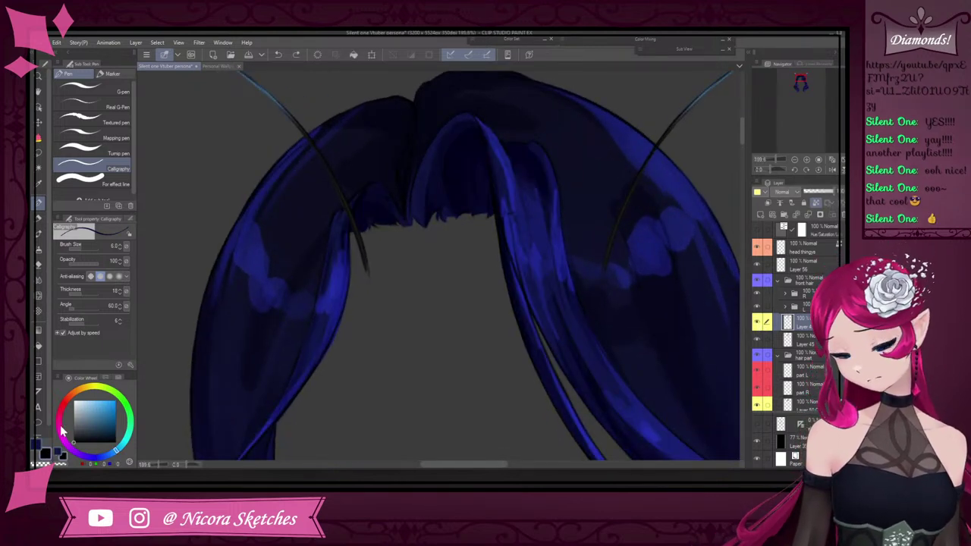
{"action": "left_click", "coordinate": [530, 226], "text": "alt"}
{"action": "key", "text": "b"}
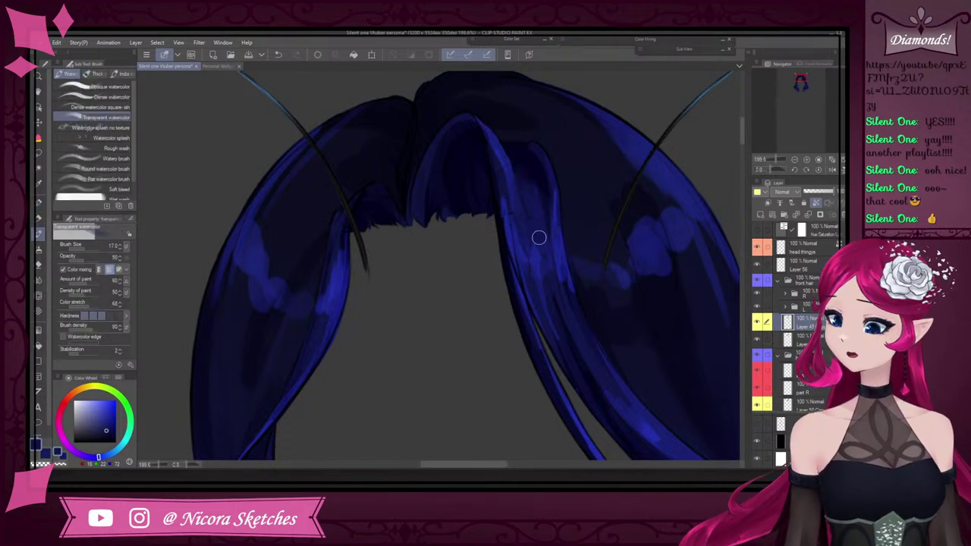
{"action": "scroll", "coordinate": [581, 382], "scroll_direction": "down", "scroll_amount": 4}
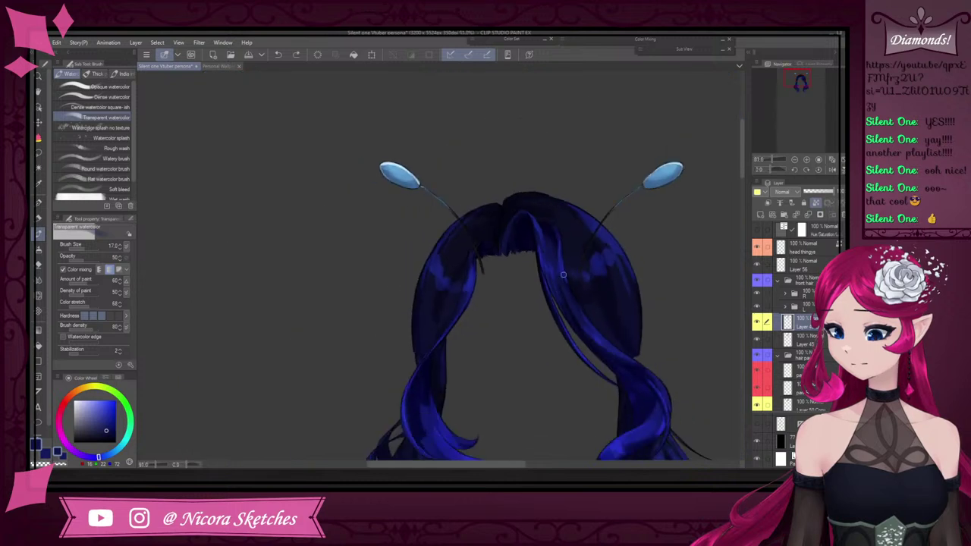
{"action": "scroll", "coordinate": [546, 228], "scroll_direction": "up", "scroll_amount": 5}
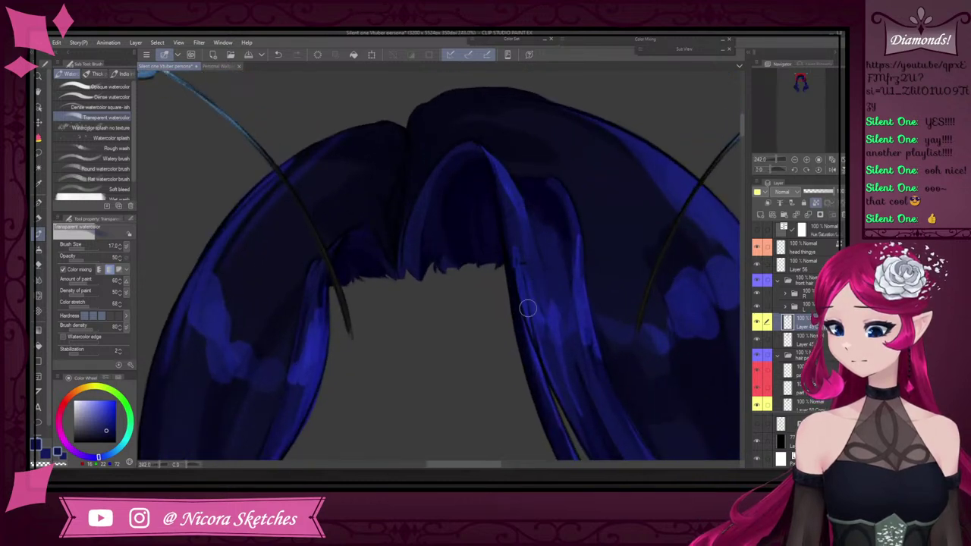
Draw a fine Calgraphy pen line along the folded strand's inner edge in a medium blue sampled from it, redoing unsatisfactory strokes
{"action": "left_click", "coordinate": [39, 206]}
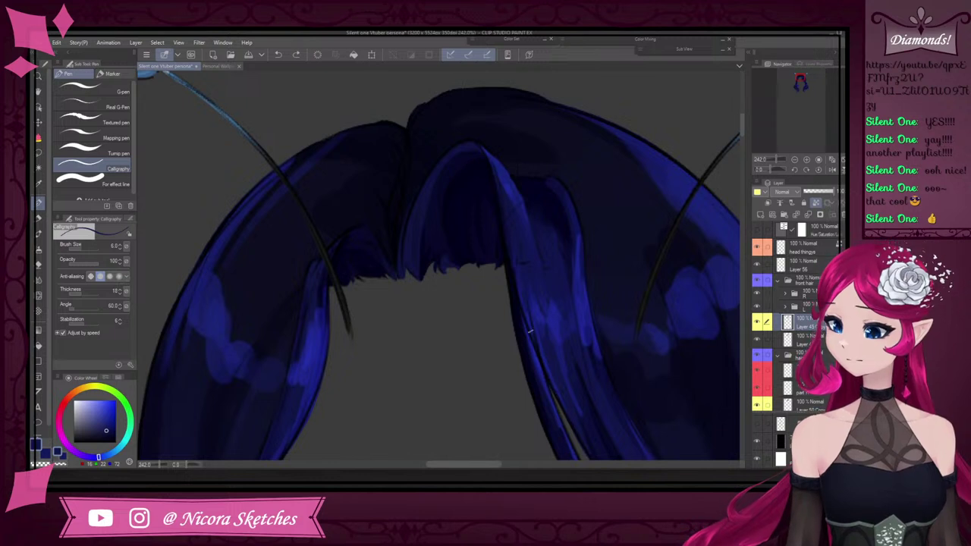
{"action": "left_click", "coordinate": [524, 305], "text": "alt"}
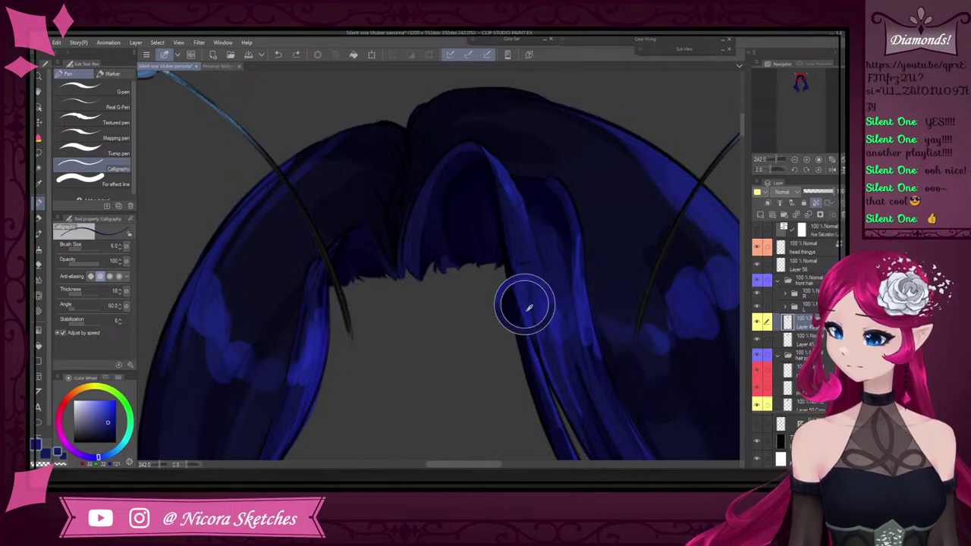
{"action": "mouse_move", "coordinate": [512, 253]}
{"action": "left_mouse_down"}
{"action": "mouse_move", "coordinate": [507, 194]}
{"action": "mouse_move", "coordinate": [521, 271]}
{"action": "left_mouse_up"}
{"action": "key", "text": "ctrl+z"}
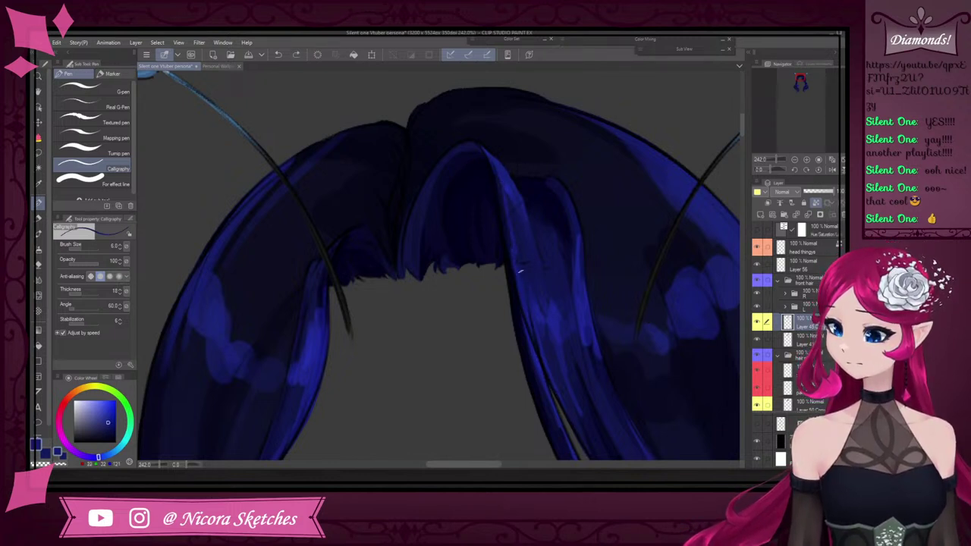
{"action": "key", "text": "ctrl+z"}
{"action": "left_click_drag", "start_coordinate": [504, 194], "coordinate": [511, 258]}
{"action": "scroll", "coordinate": [501, 176], "scroll_direction": "down", "scroll_amount": 3}
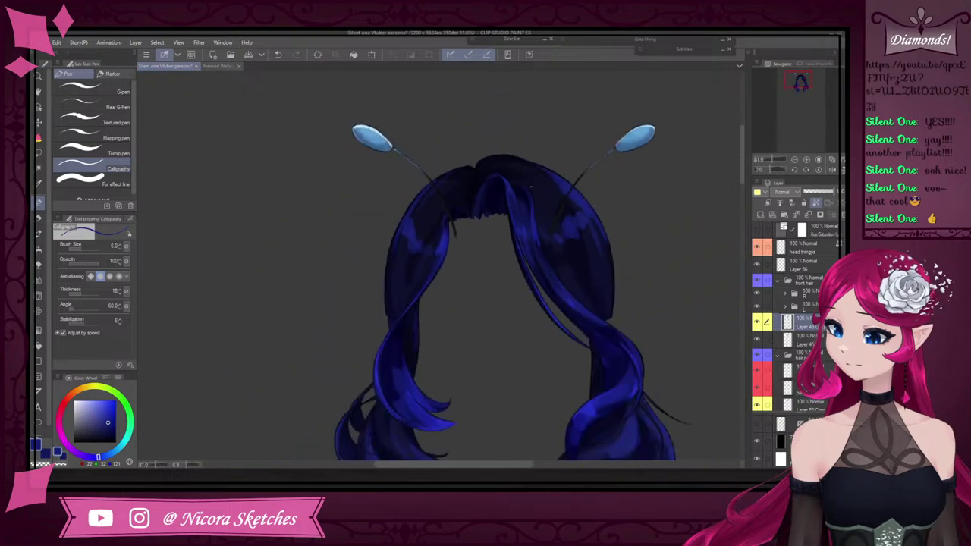
Replace the bright trial stroke at the top of the folded strand with darker blue shading along its upper curve
{"action": "scroll", "coordinate": [514, 108], "scroll_direction": "up", "scroll_amount": 3}
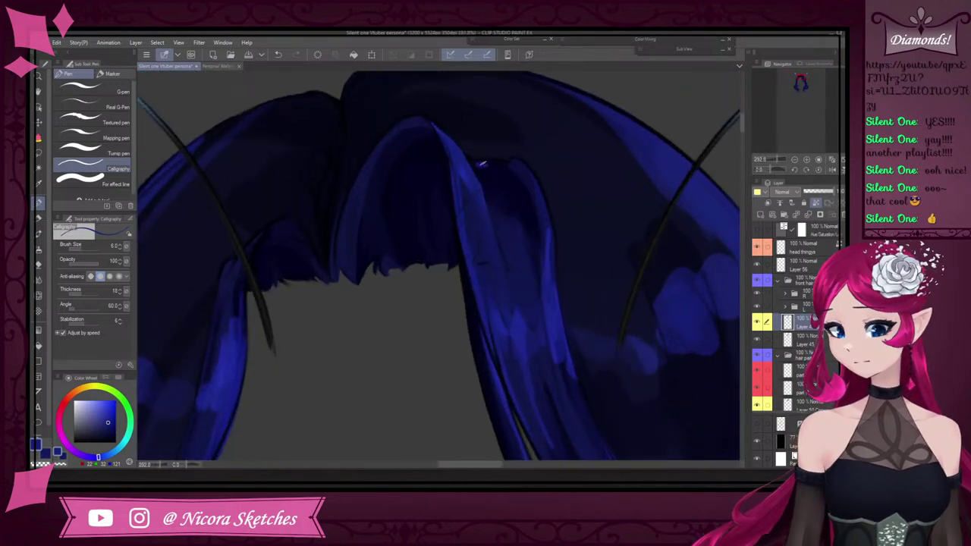
{"action": "left_click_drag", "start_coordinate": [481, 162], "coordinate": [510, 170]}
{"action": "scroll", "coordinate": [516, 167], "scroll_direction": "up", "scroll_amount": 2}
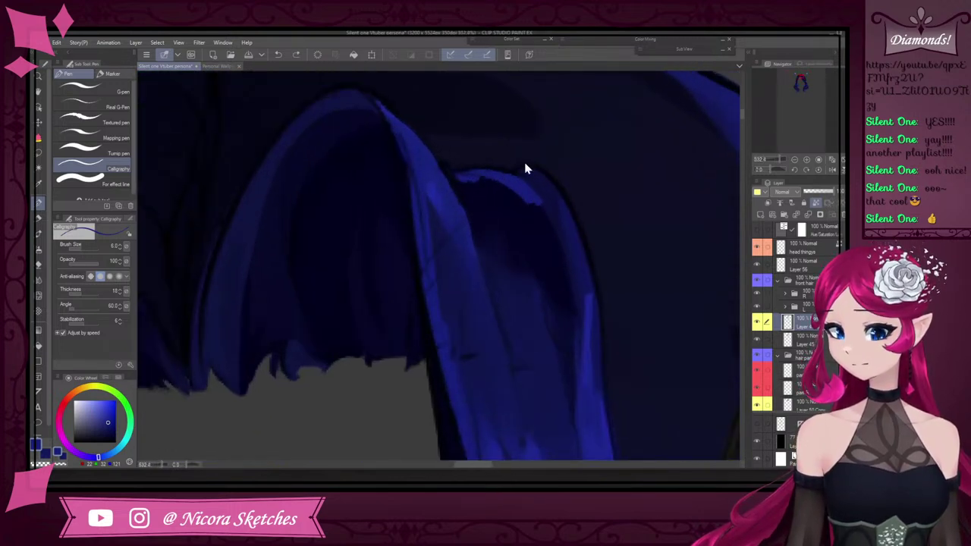
{"action": "key", "text": "ctrl+z"}
{"action": "mouse_move", "coordinate": [458, 174]}
{"action": "left_mouse_down"}
{"action": "mouse_move", "coordinate": [508, 184]}
{"action": "mouse_move", "coordinate": [498, 179]}
{"action": "mouse_move", "coordinate": [534, 208]}
{"action": "mouse_move", "coordinate": [513, 178]}
{"action": "mouse_move", "coordinate": [566, 251]}
{"action": "left_mouse_up"}
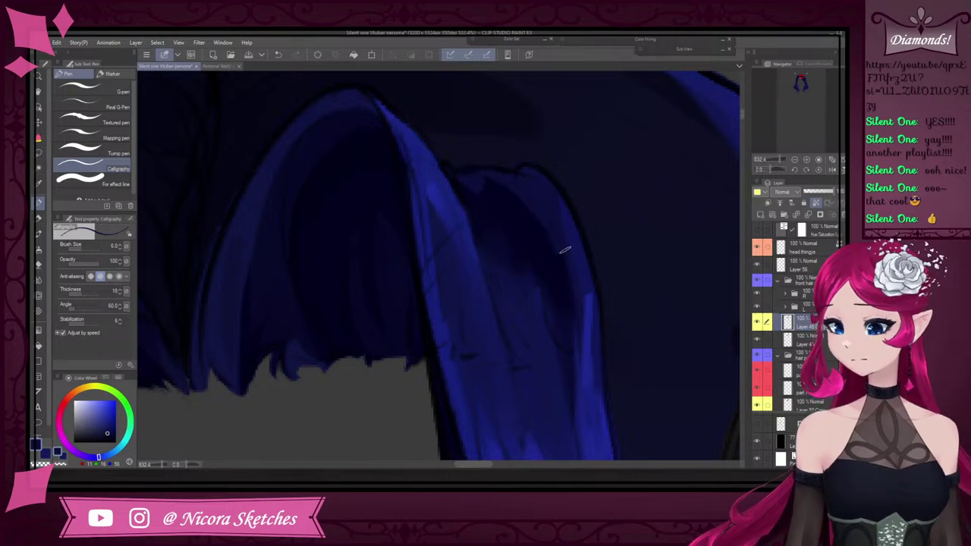
{"action": "scroll", "coordinate": [558, 227], "scroll_direction": "down", "scroll_amount": 6}
{"action": "scroll", "coordinate": [552, 220], "scroll_direction": "up", "scroll_amount": 1}
{"action": "scroll", "coordinate": [552, 219], "scroll_direction": "up", "scroll_amount": 2}
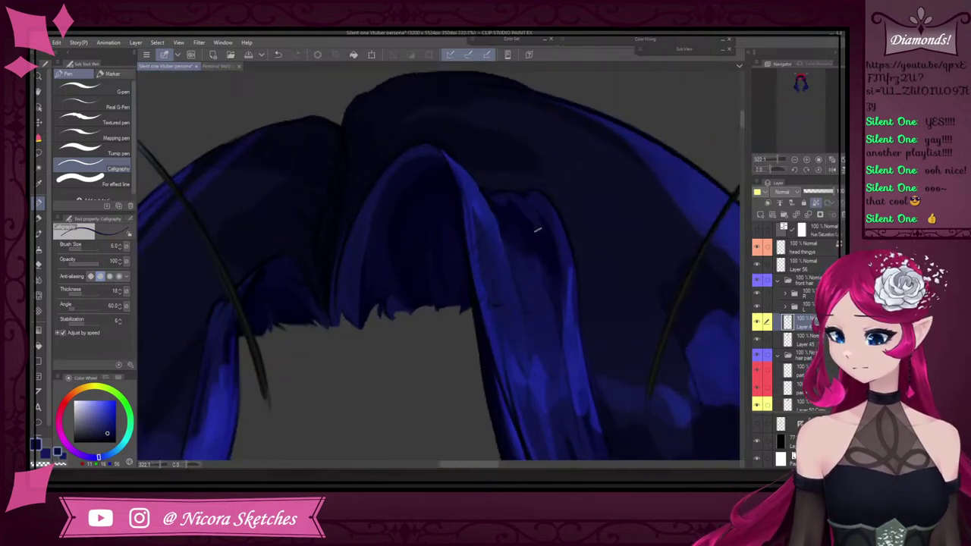
Enlarge the pen to size 10 and deepen the folded strand's shading with a dark blue sampled from its lower part
{"action": "scroll", "coordinate": [544, 192], "scroll_direction": "down", "scroll_amount": 4}
{"action": "scroll", "coordinate": [544, 192], "scroll_direction": "up", "scroll_amount": 2}
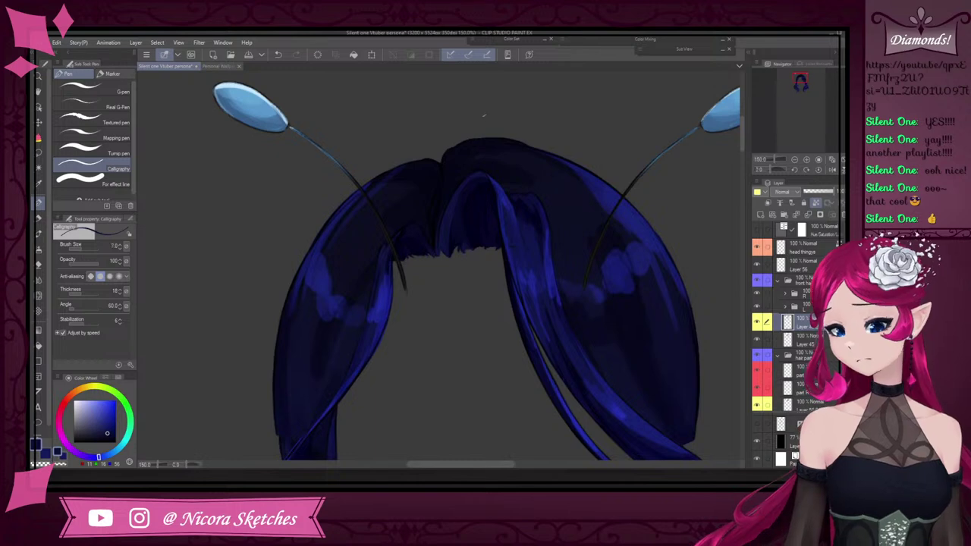
{"action": "key", "text": "ctrl+alt+0"}
{"action": "scroll", "coordinate": [515, 212], "scroll_direction": "up", "scroll_amount": 2}
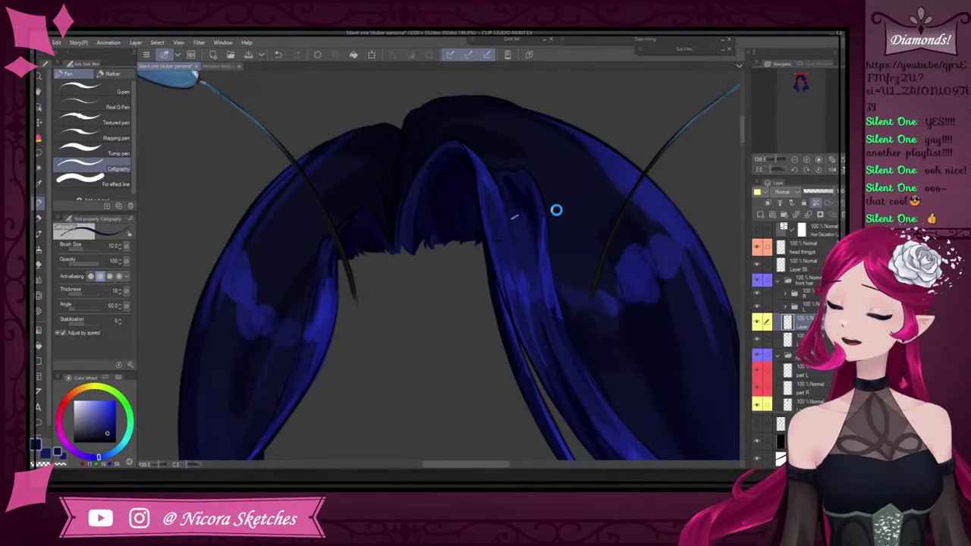
{"action": "key", "text": "ctrl+alt+0"}
{"action": "scroll", "coordinate": [544, 281], "scroll_direction": "up", "scroll_amount": 2}
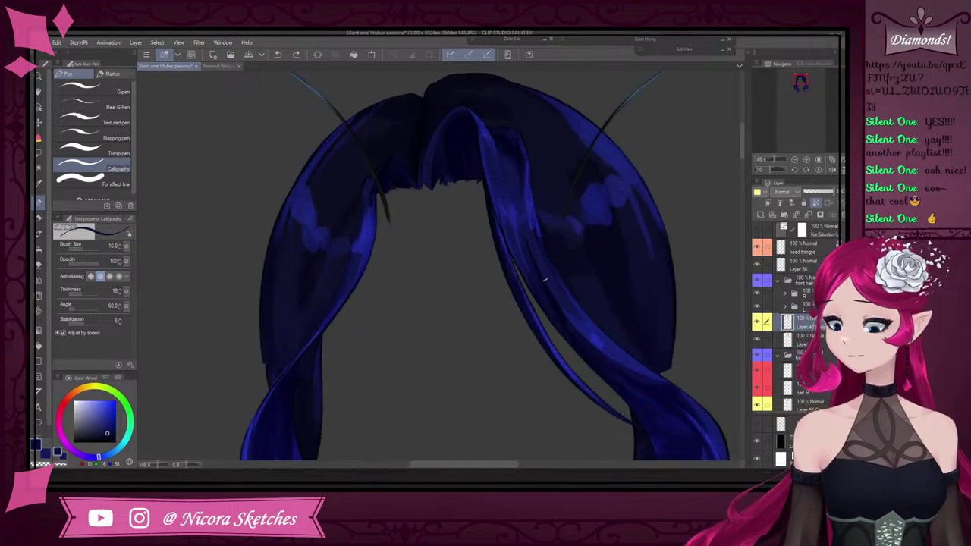
{"action": "scroll", "coordinate": [523, 258], "scroll_direction": "up", "scroll_amount": 1}
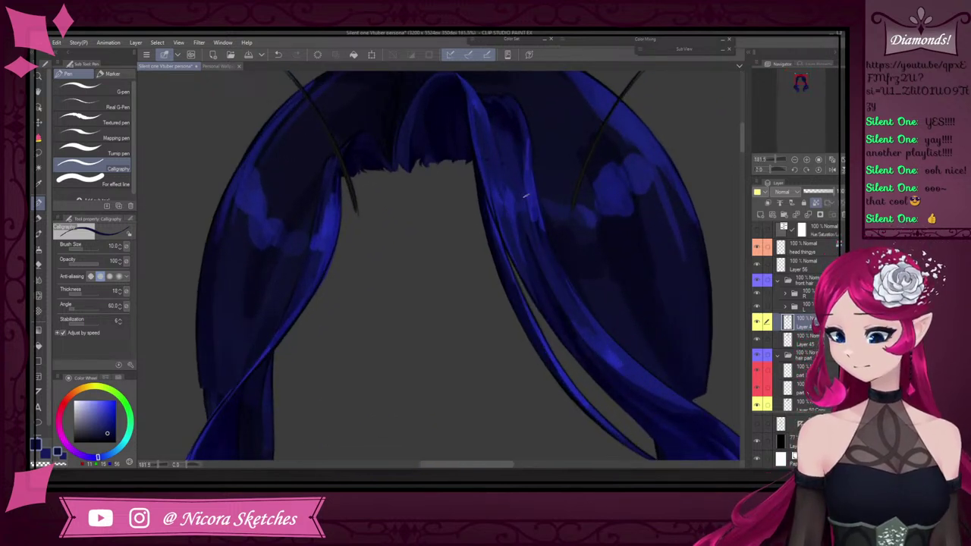
{"action": "left_click", "coordinate": [583, 318], "text": "alt"}
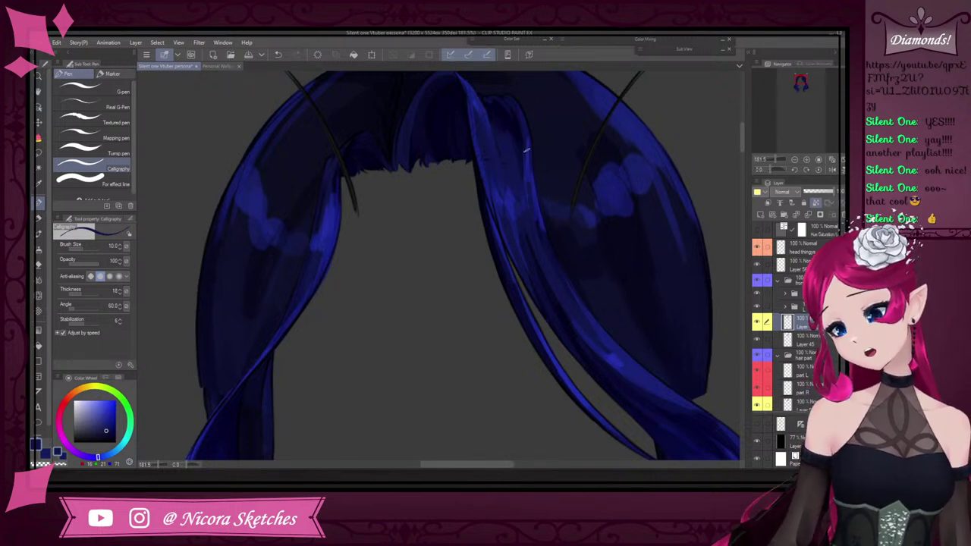
Shade the upper part of the front hair lock beside the parting with dark and mid-blue Calligraphy pen strokes at size 10
{"action": "scroll", "coordinate": [532, 154], "scroll_direction": "down", "scroll_amount": 4}
{"action": "scroll", "coordinate": [529, 154], "scroll_direction": "up", "scroll_amount": 3}
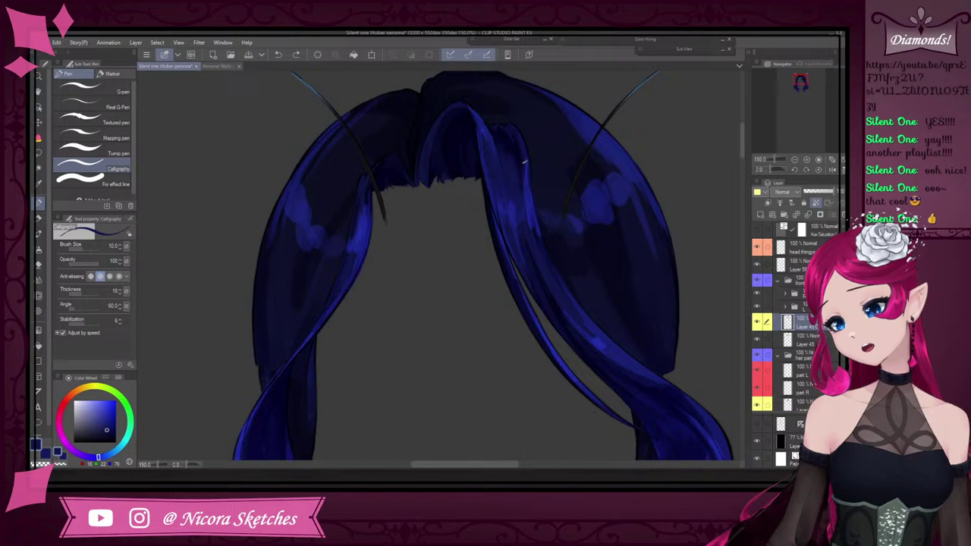
{"action": "scroll", "coordinate": [508, 151], "scroll_direction": "up", "scroll_amount": 4}
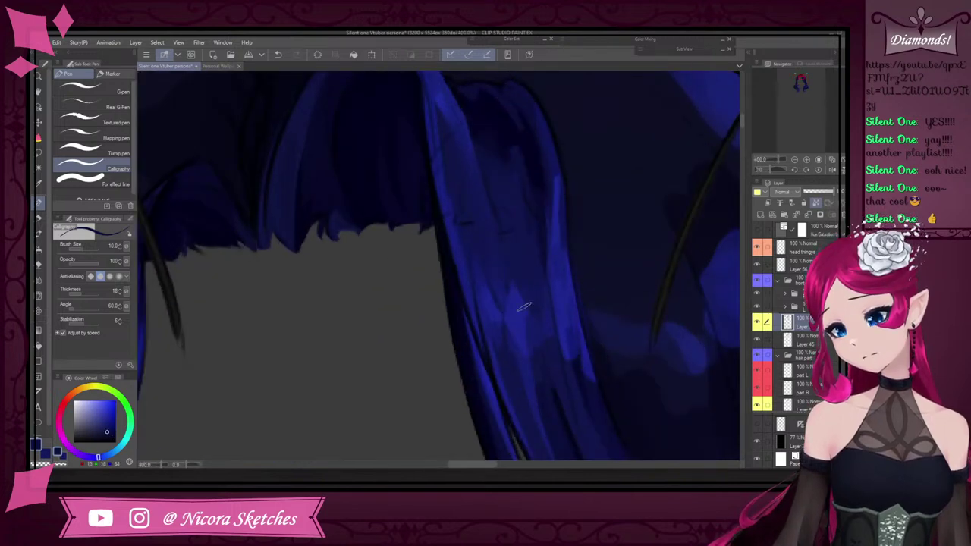
{"action": "scroll", "coordinate": [535, 300], "scroll_direction": "down", "scroll_amount": 4}
{"action": "scroll", "coordinate": [522, 204], "scroll_direction": "up", "scroll_amount": 3}
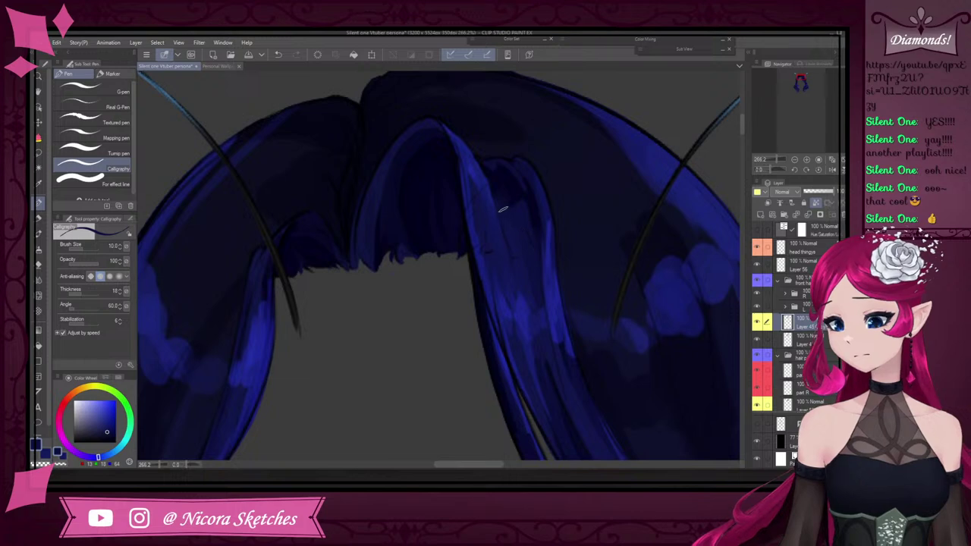
{"action": "scroll", "coordinate": [535, 270], "scroll_direction": "down", "scroll_amount": 4}
{"action": "scroll", "coordinate": [531, 224], "scroll_direction": "up", "scroll_amount": 2}
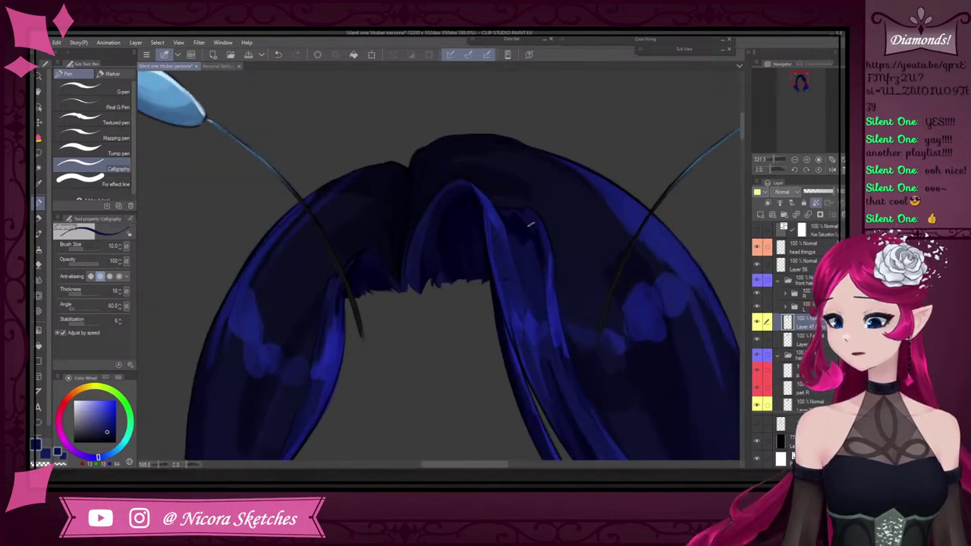
{"action": "scroll", "coordinate": [521, 188], "scroll_direction": "down", "scroll_amount": 3}
{"action": "scroll", "coordinate": [508, 213], "scroll_direction": "up", "scroll_amount": 5}
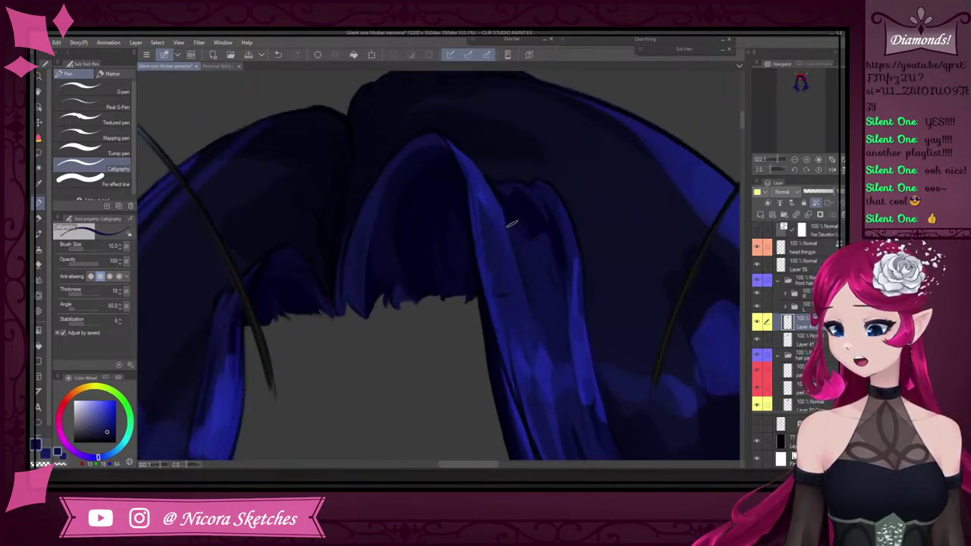
{"action": "scroll", "coordinate": [502, 221], "scroll_direction": "down", "scroll_amount": 4}
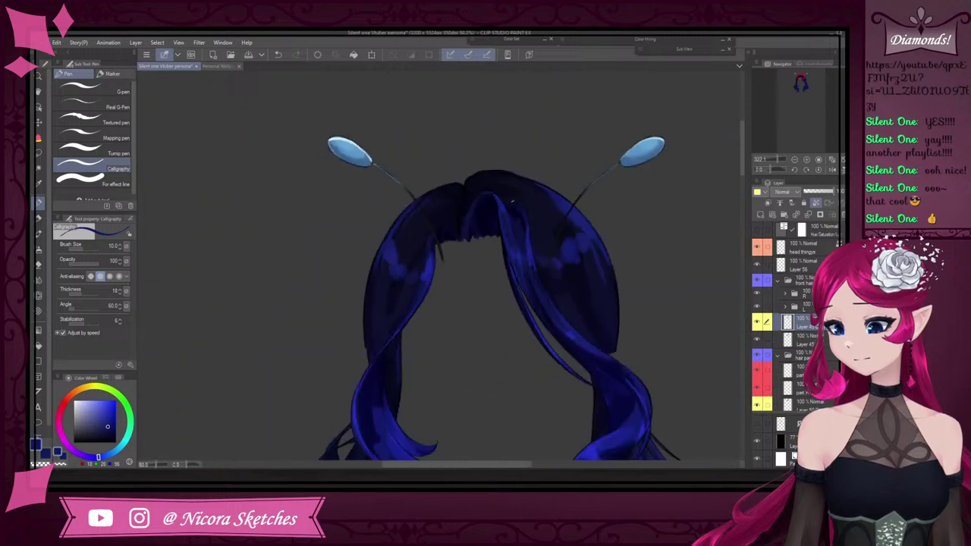
{"action": "scroll", "coordinate": [531, 289], "scroll_direction": "up", "scroll_amount": 2}
{"action": "scroll", "coordinate": [532, 289], "scroll_direction": "up", "scroll_amount": 1}
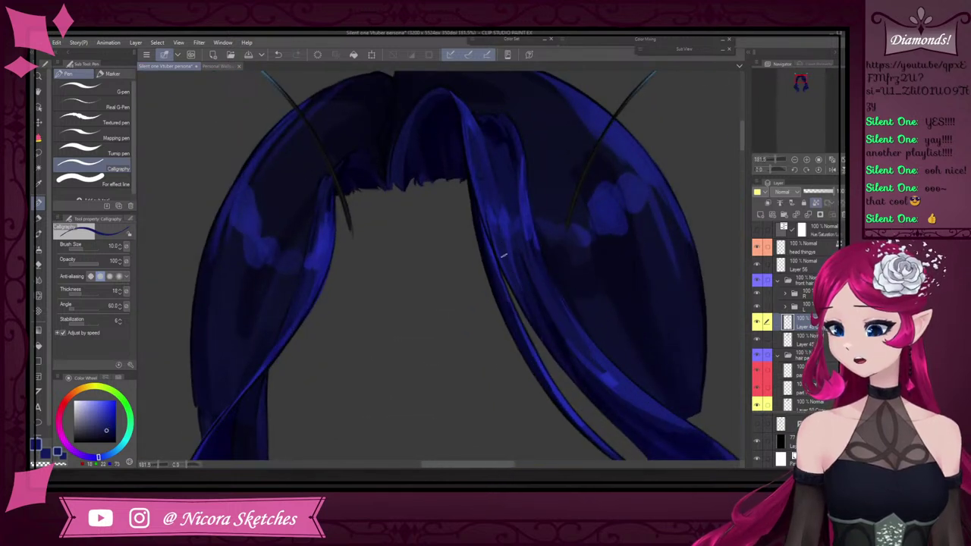
Undo the last stroke, sample a near-black blue and draw thin strand lines down the front lock at brush size 5
{"action": "key", "text": "ctrl+z"}
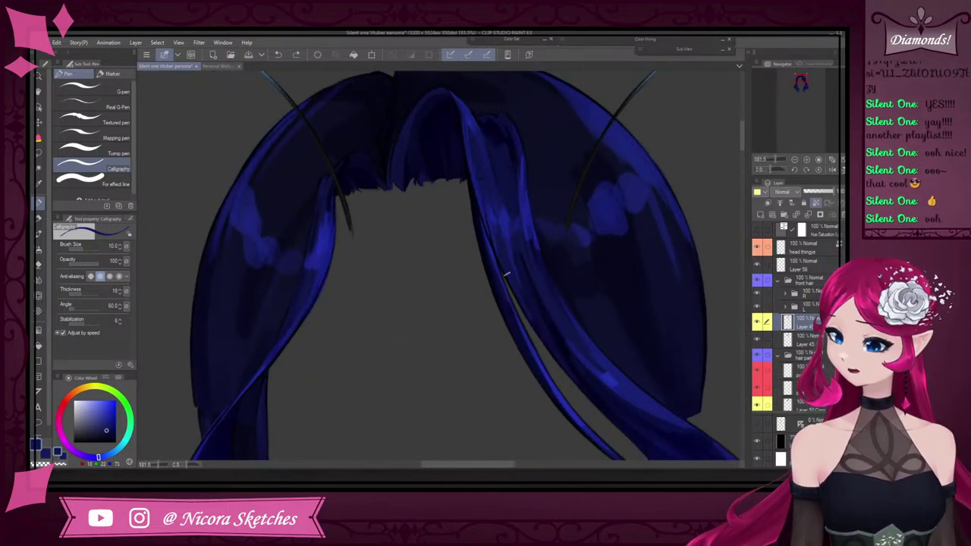
{"action": "left_click", "coordinate": [570, 375], "text": "alt"}
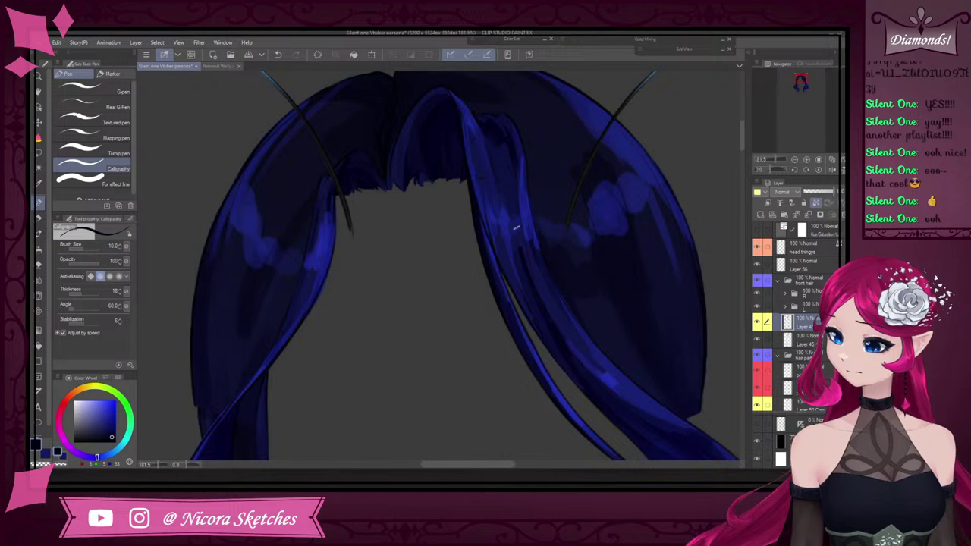
{"action": "key", "text": "bracketleft"}
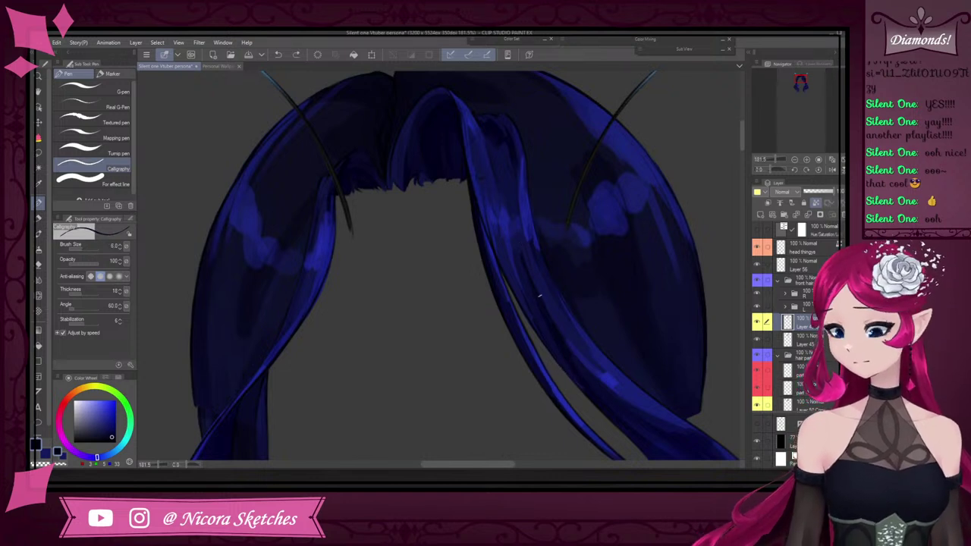
{"action": "key", "text": "ctrl+z"}
{"action": "scroll", "coordinate": [470, 178], "scroll_direction": "down", "scroll_amount": 5}
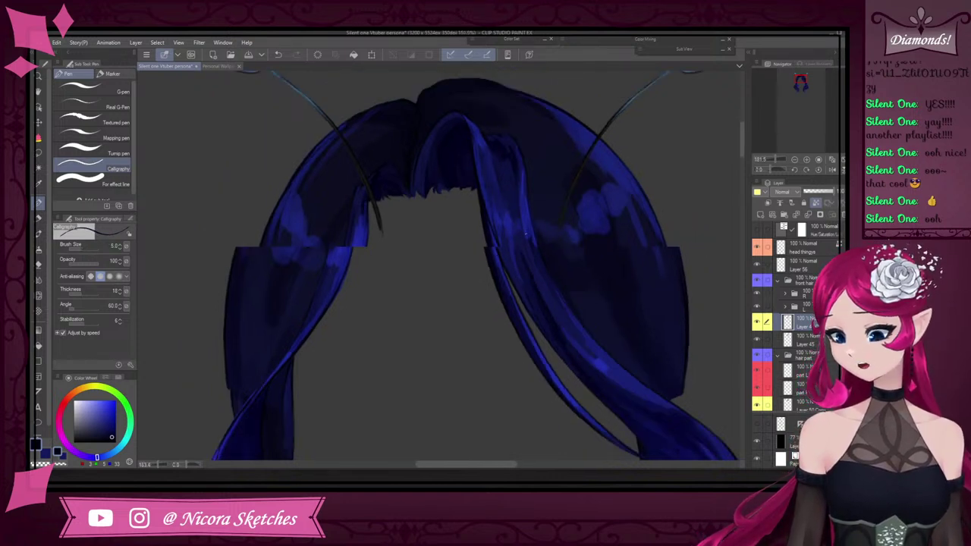
{"action": "scroll", "coordinate": [628, 353], "scroll_direction": "up", "scroll_amount": 6}
{"action": "left_click_drag", "start_coordinate": [432, 199], "coordinate": [453, 228]}
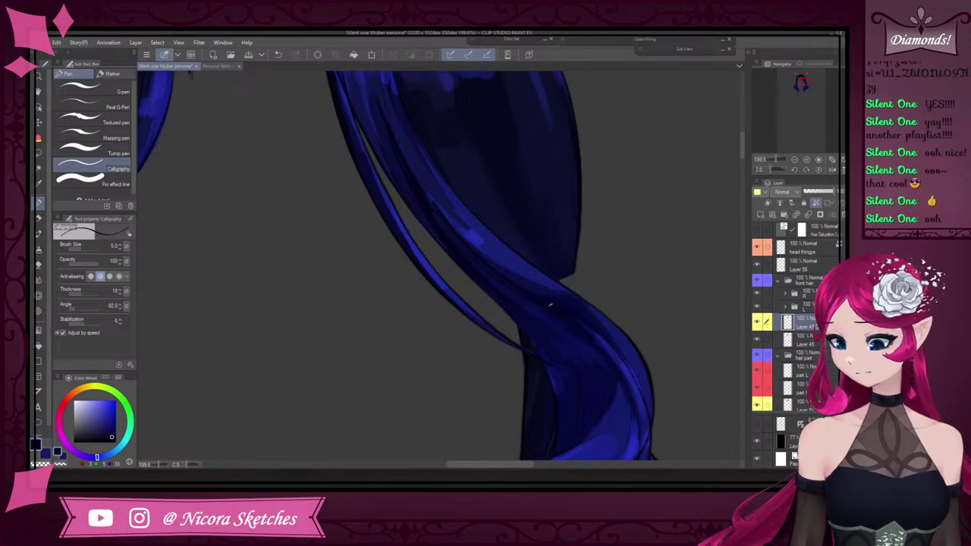
Paint deep shadow inside the lower twist of the front lock with sampled dark blues at brush size 8
{"action": "scroll", "coordinate": [601, 346], "scroll_direction": "down", "scroll_amount": 3}
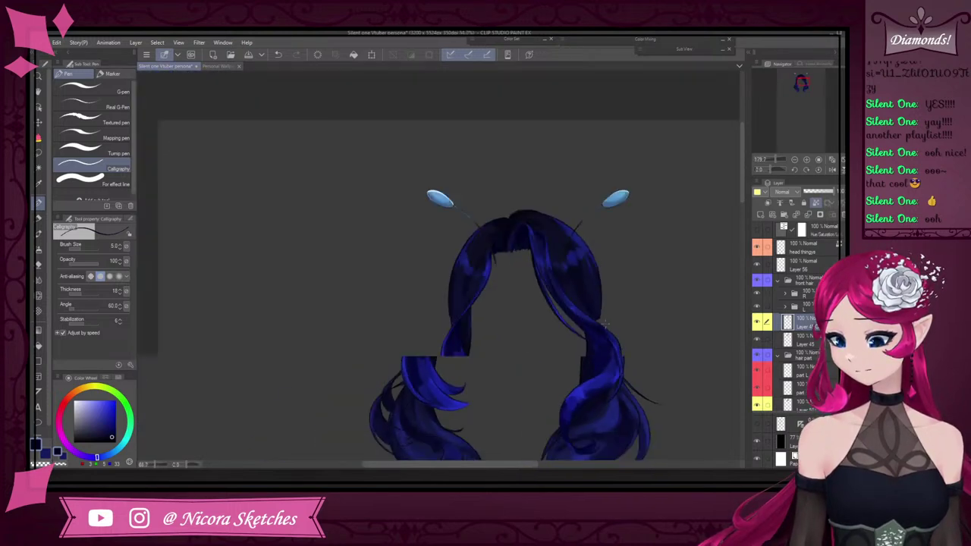
{"action": "scroll", "coordinate": [568, 202], "scroll_direction": "up", "scroll_amount": 4}
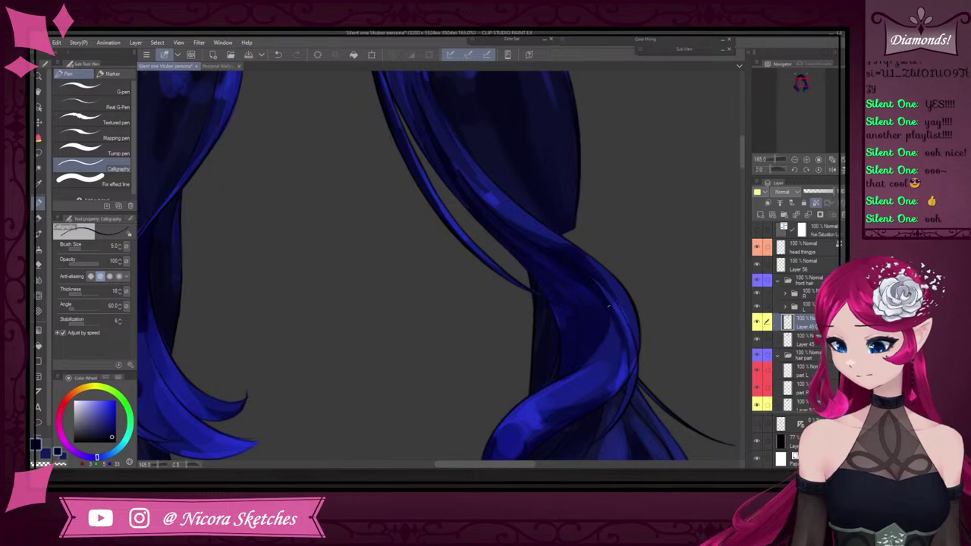
{"action": "scroll", "coordinate": [615, 316], "scroll_direction": "down", "scroll_amount": 3}
{"action": "scroll", "coordinate": [592, 311], "scroll_direction": "up", "scroll_amount": 3}
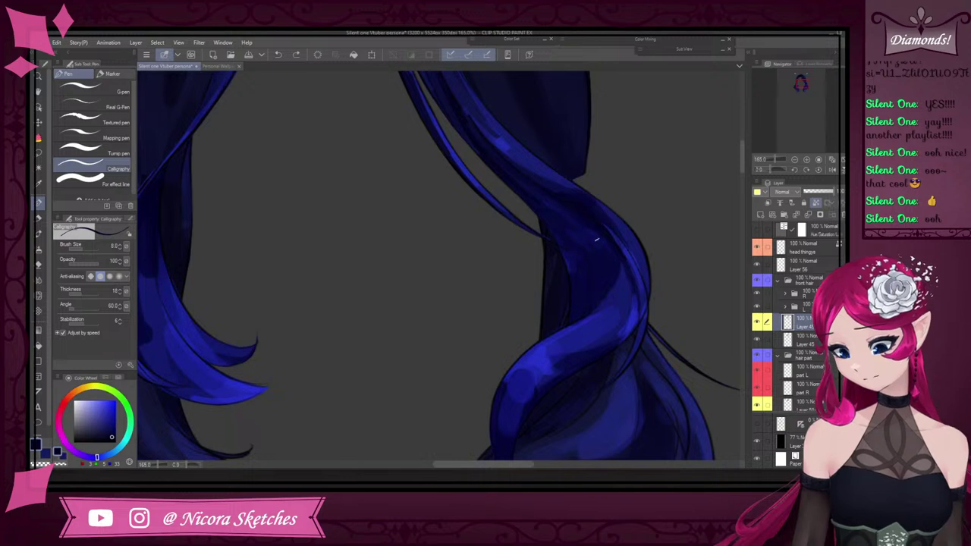
{"action": "left_click", "coordinate": [534, 201], "text": "alt"}
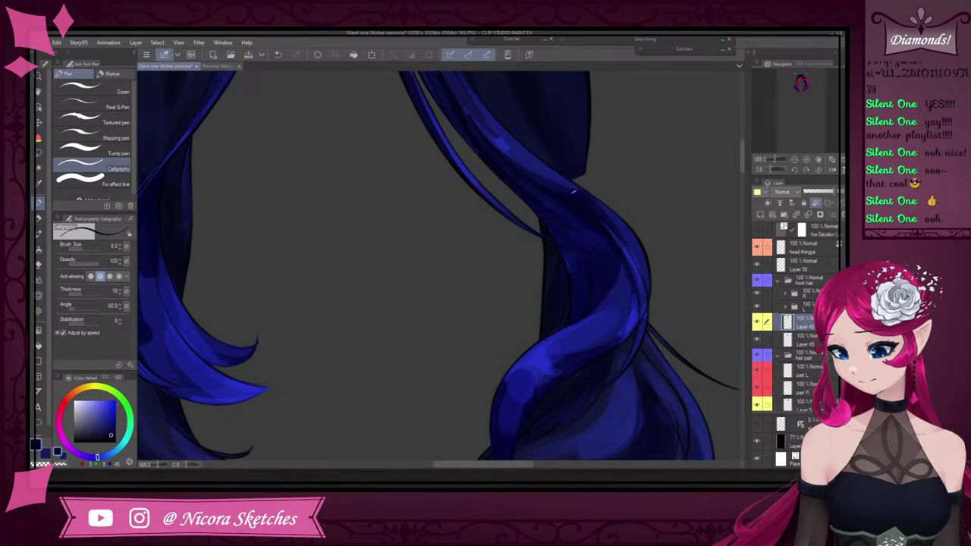
{"action": "scroll", "coordinate": [574, 192], "scroll_direction": "down", "scroll_amount": 10}
{"action": "scroll", "coordinate": [581, 215], "scroll_direction": "up", "scroll_amount": 13}
Rework the twist's shadow edge with a sampled mid-blue, undoing the stray stroke and flipping the canvas view horizontally
{"action": "left_click", "coordinate": [585, 312], "text": "alt"}
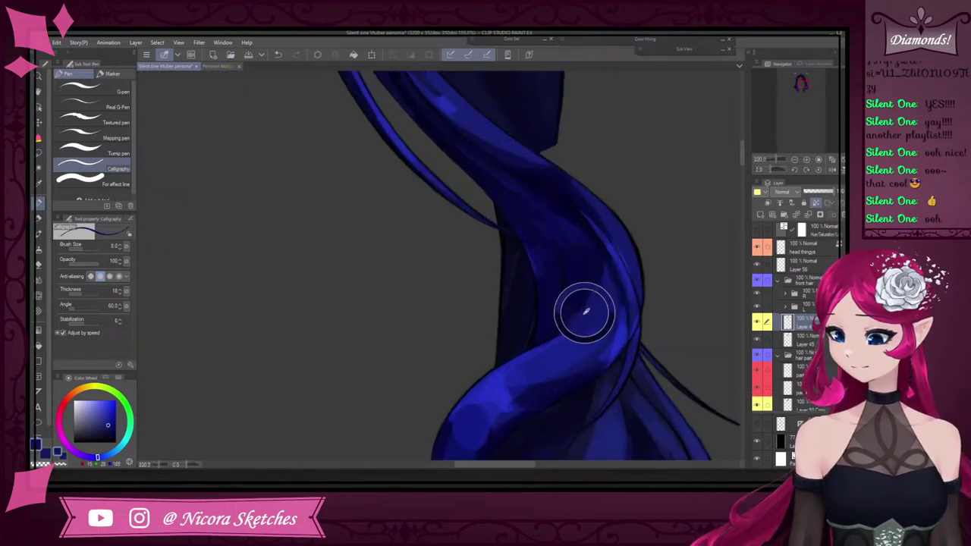
{"action": "left_click_drag", "start_coordinate": [601, 271], "coordinate": [603, 255]}
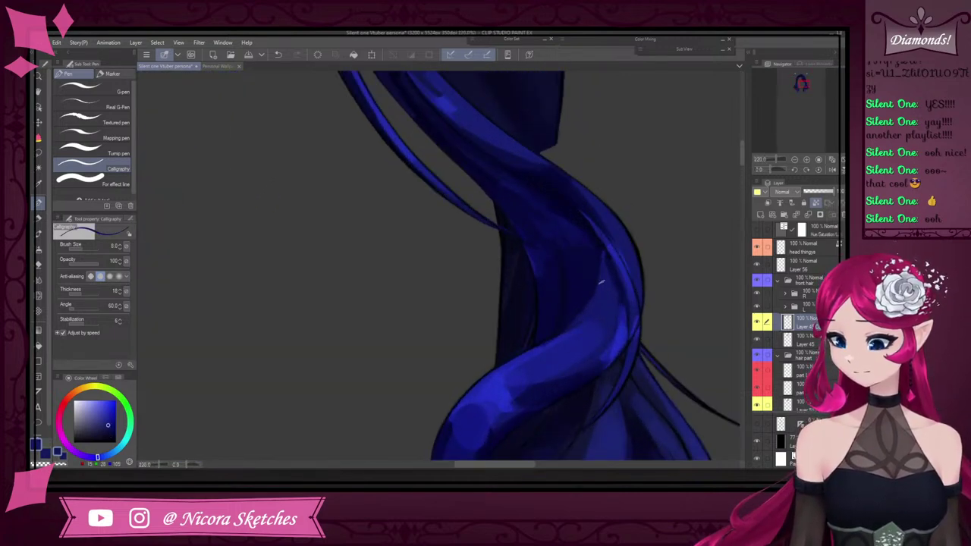
{"action": "key", "text": "ctrl+z"}
{"action": "left_click", "coordinate": [832, 170]}
{"action": "scroll", "coordinate": [540, 201], "scroll_direction": "down", "scroll_amount": 5}
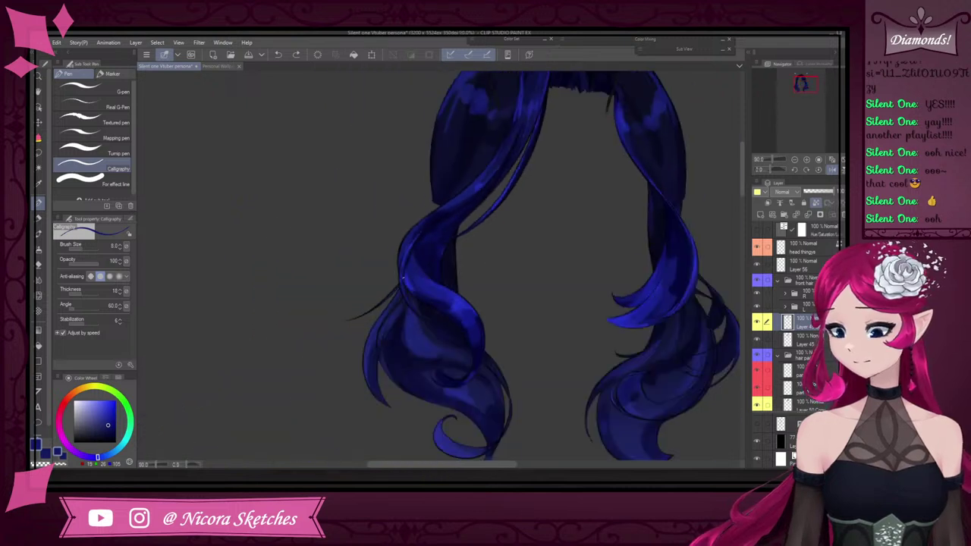
{"action": "scroll", "coordinate": [472, 298], "scroll_direction": "up", "scroll_amount": 6}
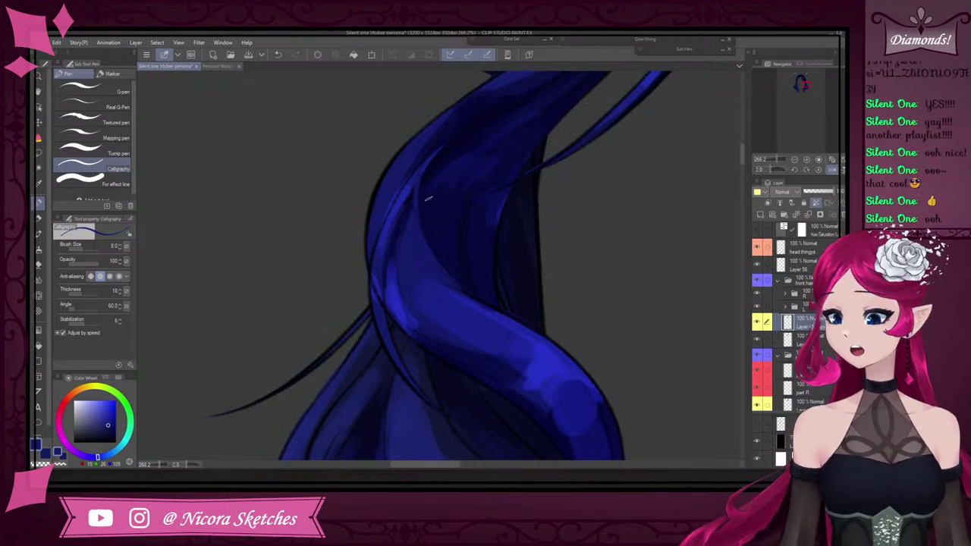
Undo the bright rim strokes on the curl's lower edge and paint sampled darker blue into its narrow inner fold
{"action": "scroll", "coordinate": [429, 199], "scroll_direction": "up", "scroll_amount": 2}
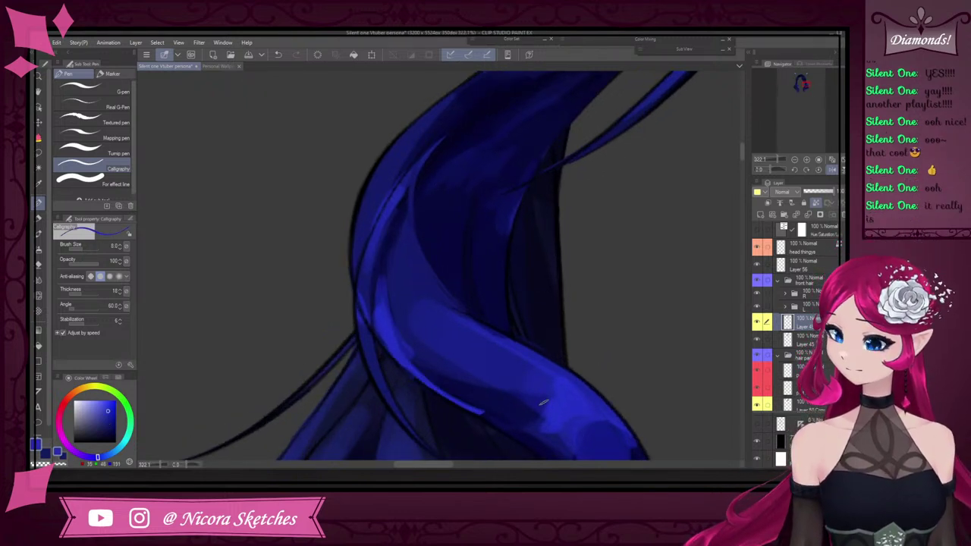
{"action": "key", "text": "ctrl+z"}
{"action": "key", "text": "ctrl+z"}
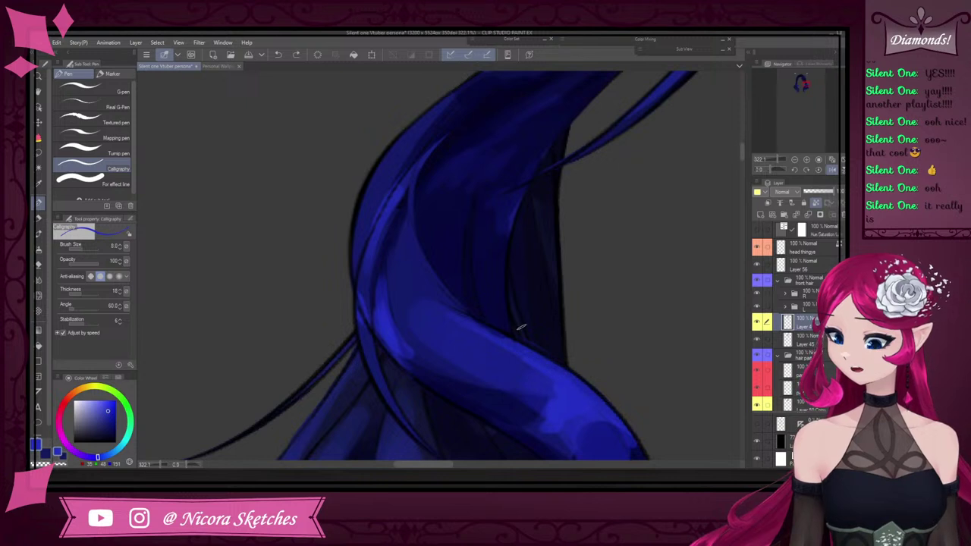
{"action": "left_click", "coordinate": [483, 372], "text": "alt"}
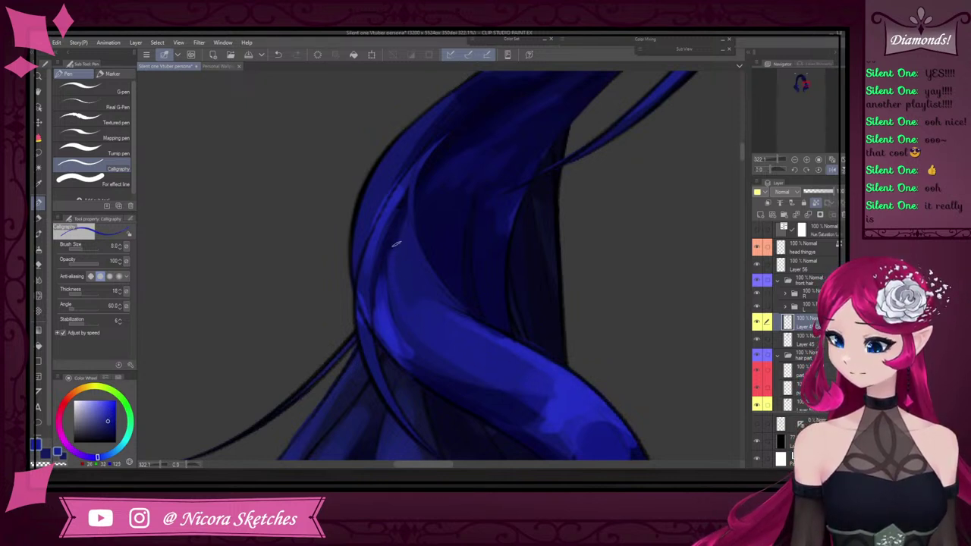
{"action": "left_click", "coordinate": [405, 215], "text": "alt"}
{"action": "left_click_drag", "start_coordinate": [394, 234], "coordinate": [397, 216]}
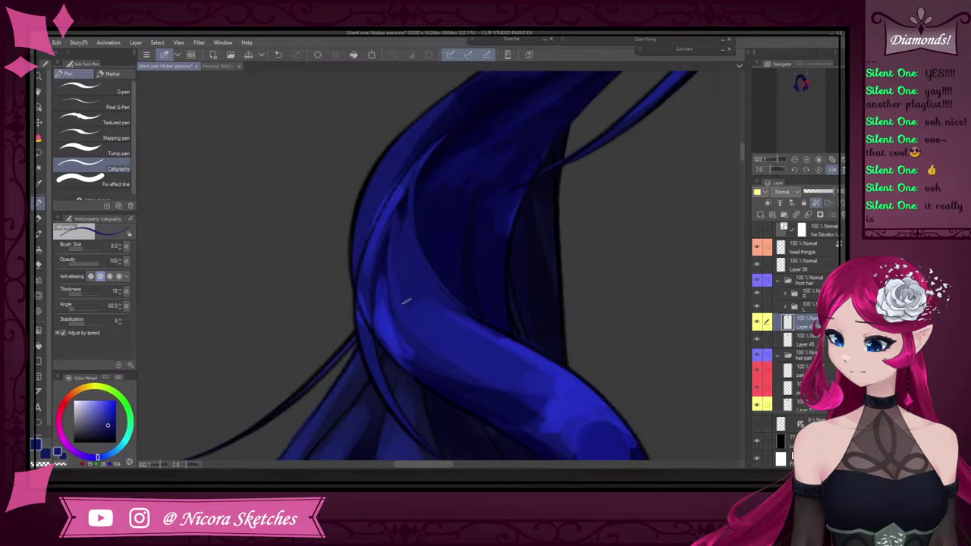
Deepen the shading in the curl's inner fold with dark blue Calligraphy strokes where it meets the lighter band
{"action": "scroll", "coordinate": [396, 227], "scroll_direction": "up", "scroll_amount": 5}
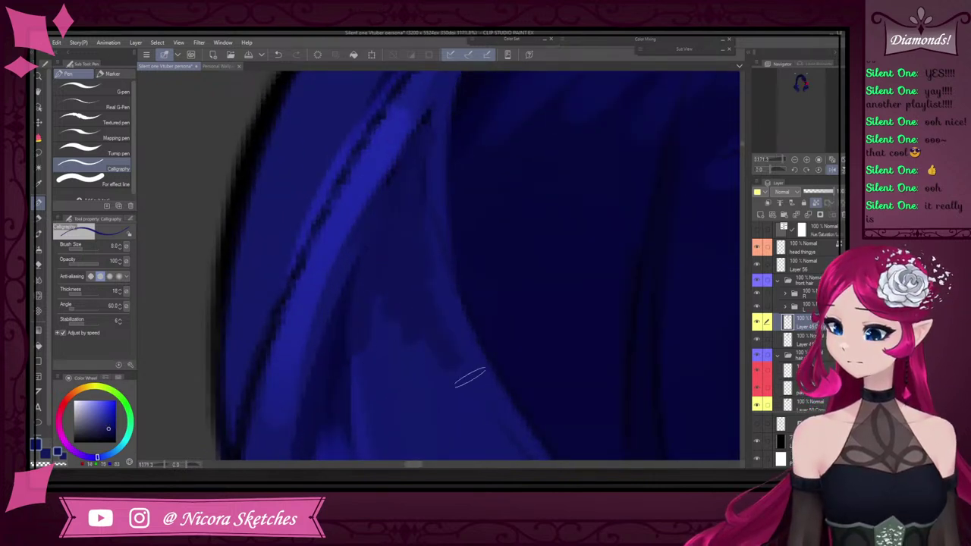
{"action": "scroll", "coordinate": [466, 380], "scroll_direction": "down", "scroll_amount": 5}
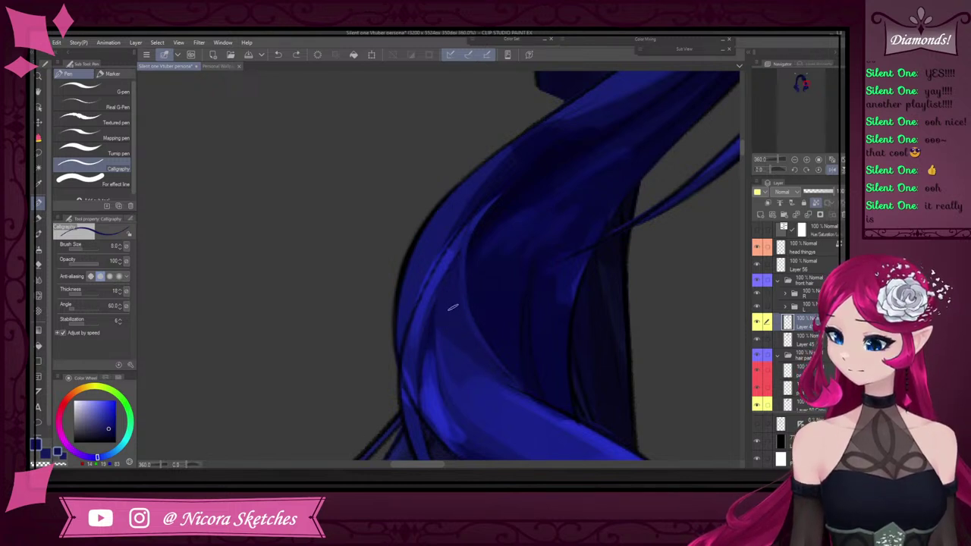
{"action": "scroll", "coordinate": [515, 340], "scroll_direction": "down", "scroll_amount": 3}
{"action": "scroll", "coordinate": [490, 332], "scroll_direction": "up", "scroll_amount": 3}
{"action": "mouse_move", "coordinate": [462, 329]}
{"action": "left_mouse_down"}
{"action": "mouse_move", "coordinate": [477, 379]}
{"action": "mouse_move", "coordinate": [478, 311]}
{"action": "mouse_move", "coordinate": [510, 287]}
{"action": "left_mouse_up"}
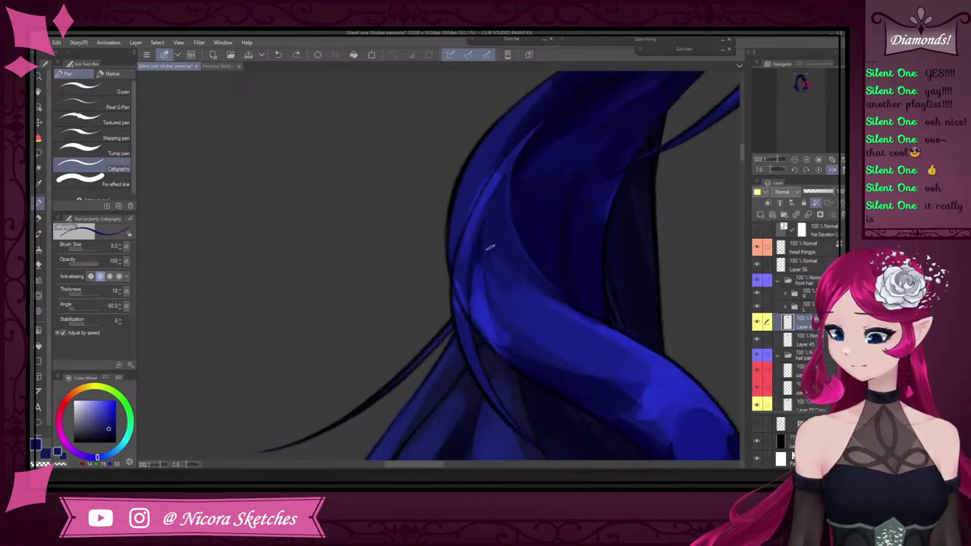
Switch to the SOL pencil at size 15 and soften the transition from the curl's shaded fold into its lit band
{"action": "left_click", "coordinate": [39, 217]}
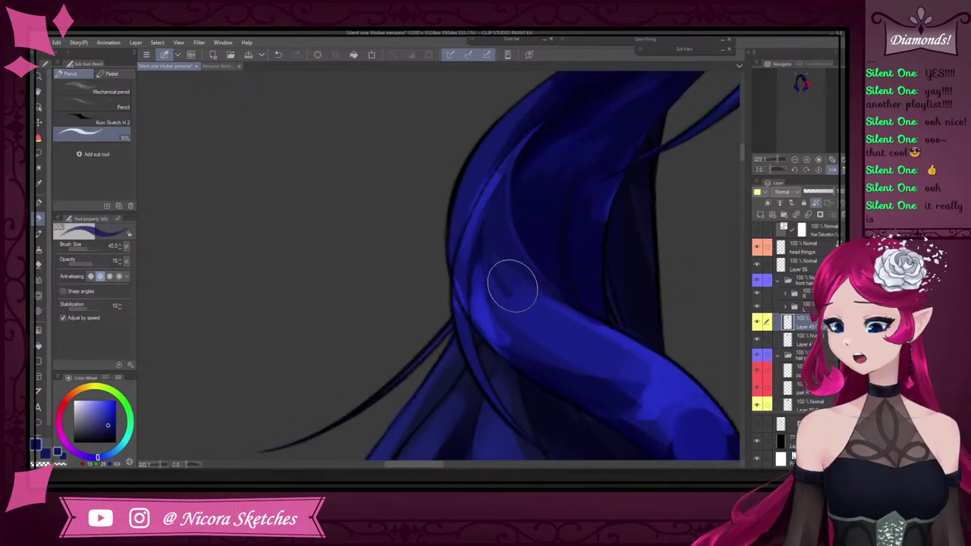
{"action": "key", "text": "bracketleft"}
{"action": "key", "text": "bracketleft"}
{"action": "key", "text": "bracketleft"}
{"action": "key", "text": "bracketleft"}
{"action": "key", "text": "bracketleft"}
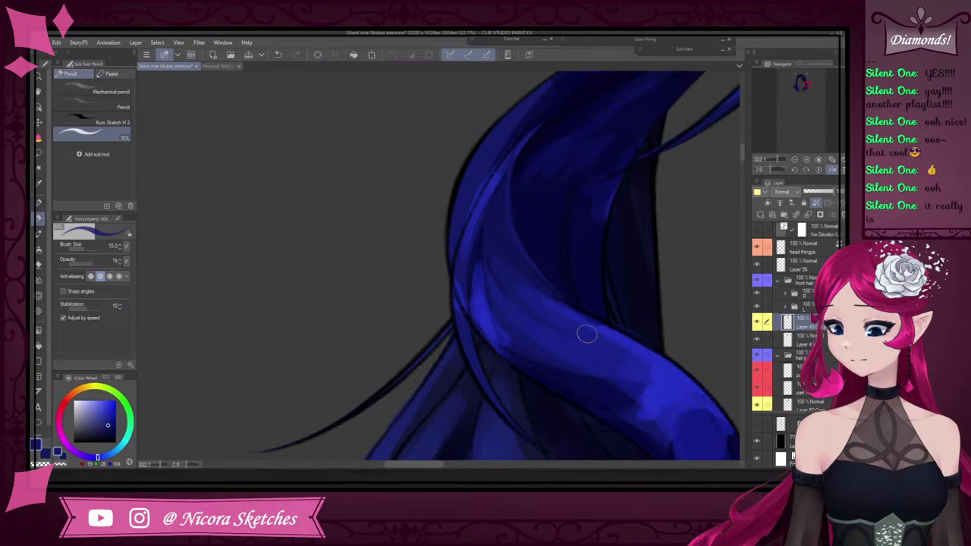
{"action": "scroll", "coordinate": [574, 341], "scroll_direction": "down", "scroll_amount": 10}
{"action": "scroll", "coordinate": [562, 330], "scroll_direction": "up", "scroll_amount": 8}
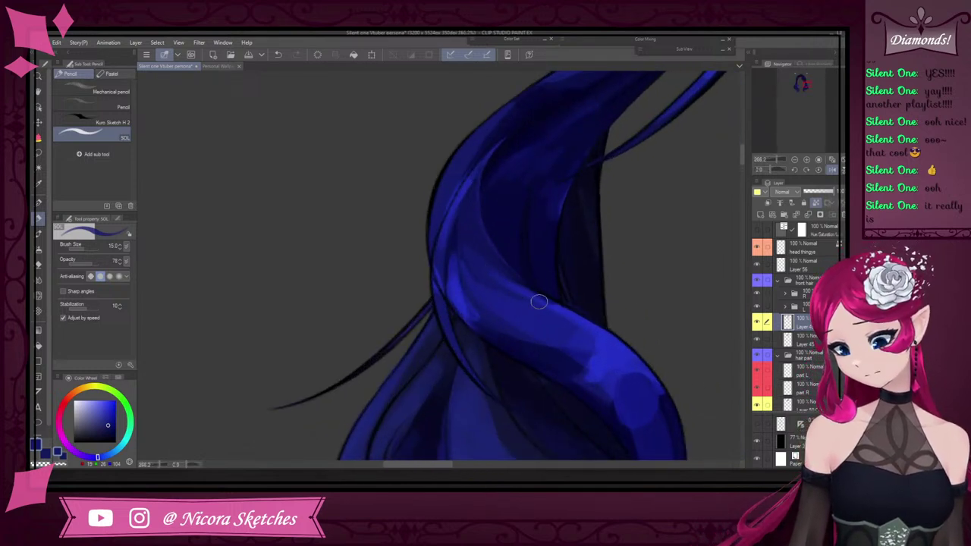
Sample brighter blues from the curl and blend them with pencil strokes along the start of its lit band
{"action": "left_click", "coordinate": [505, 301], "text": "alt"}
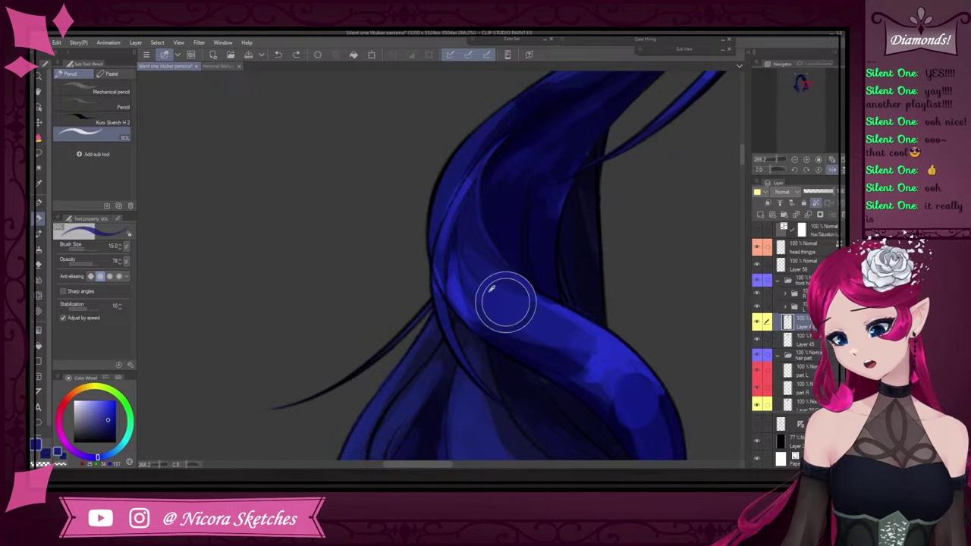
{"action": "left_click_drag", "start_coordinate": [485, 290], "coordinate": [516, 312]}
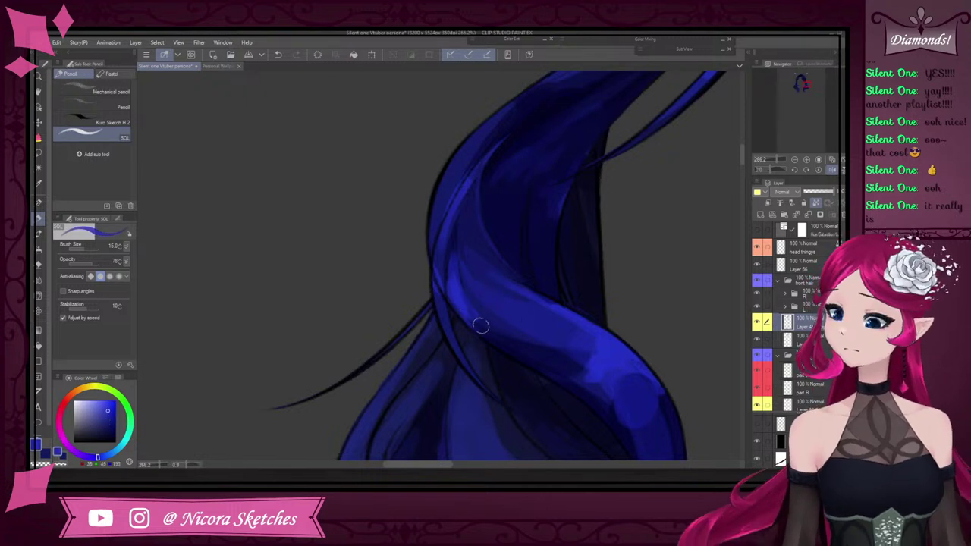
{"action": "scroll", "coordinate": [626, 383], "scroll_direction": "down", "scroll_amount": 5}
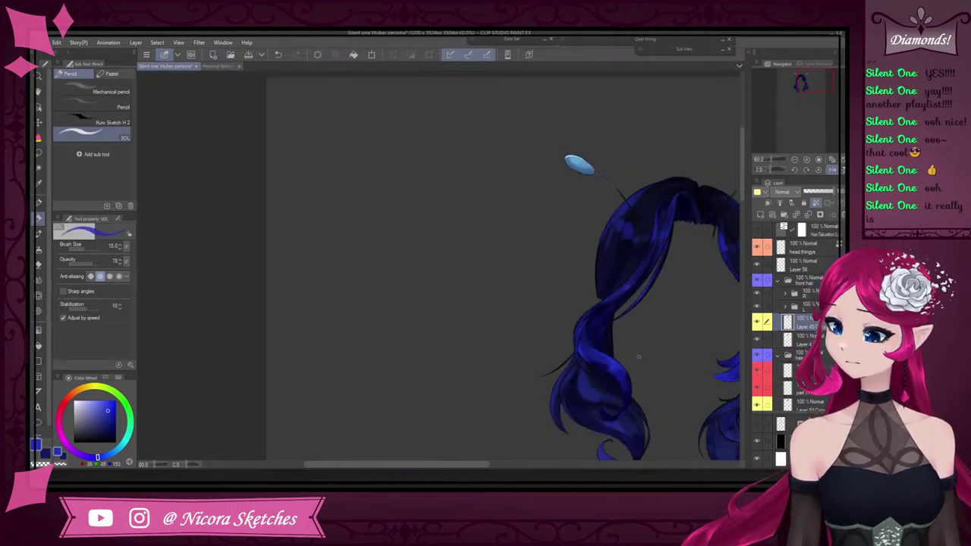
{"action": "scroll", "coordinate": [639, 357], "scroll_direction": "up", "scroll_amount": 5}
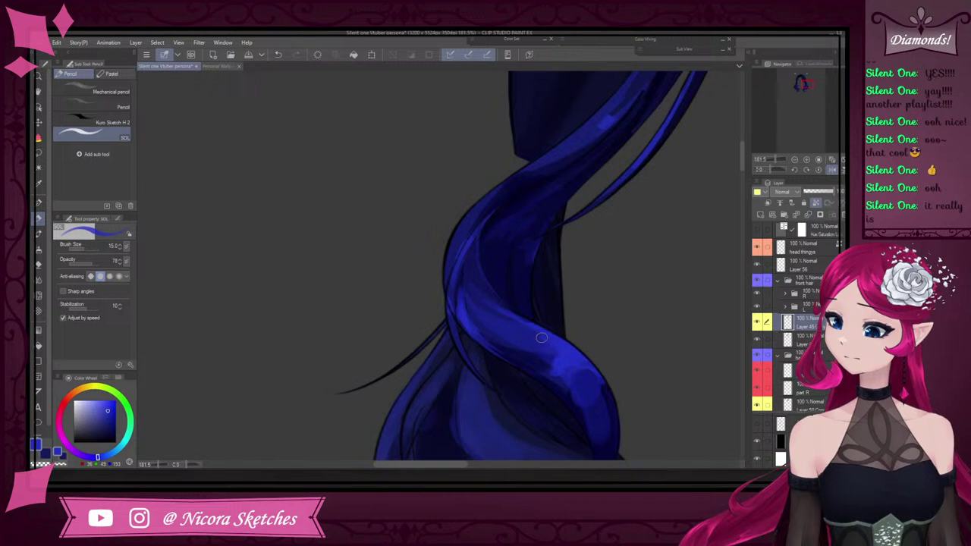
{"action": "scroll", "coordinate": [513, 270], "scroll_direction": "down", "scroll_amount": 3}
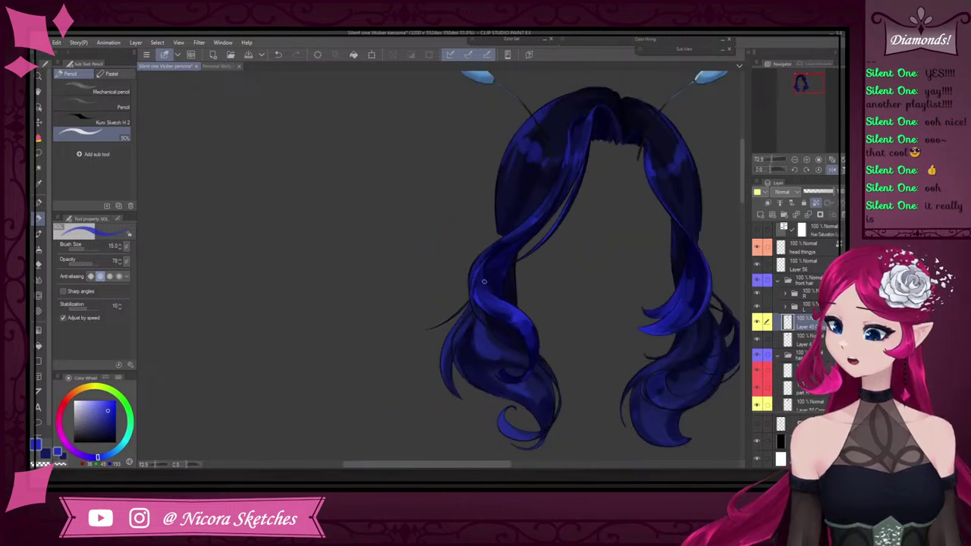
Reduce the SOL pencil to size 12 and undo the last stroke on the curl
{"action": "scroll", "coordinate": [484, 281], "scroll_direction": "up", "scroll_amount": 4}
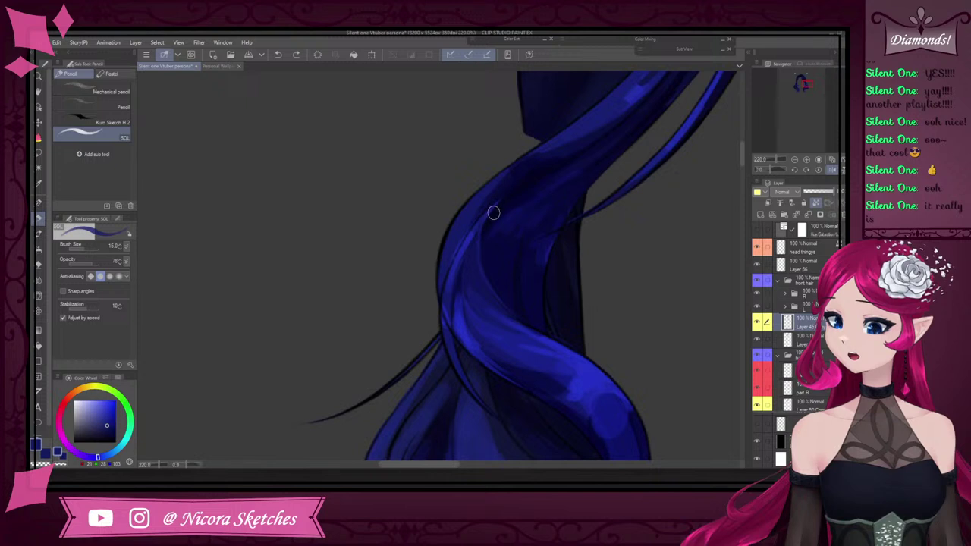
{"action": "scroll", "coordinate": [494, 213], "scroll_direction": "down", "scroll_amount": 4}
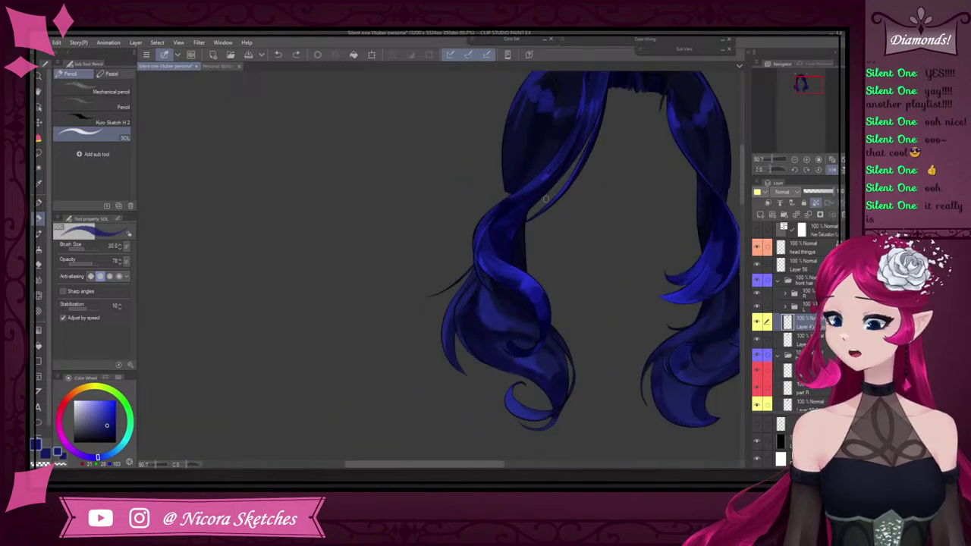
{"action": "key", "text": "bracketleft"}
{"action": "key", "text": "bracketleft"}
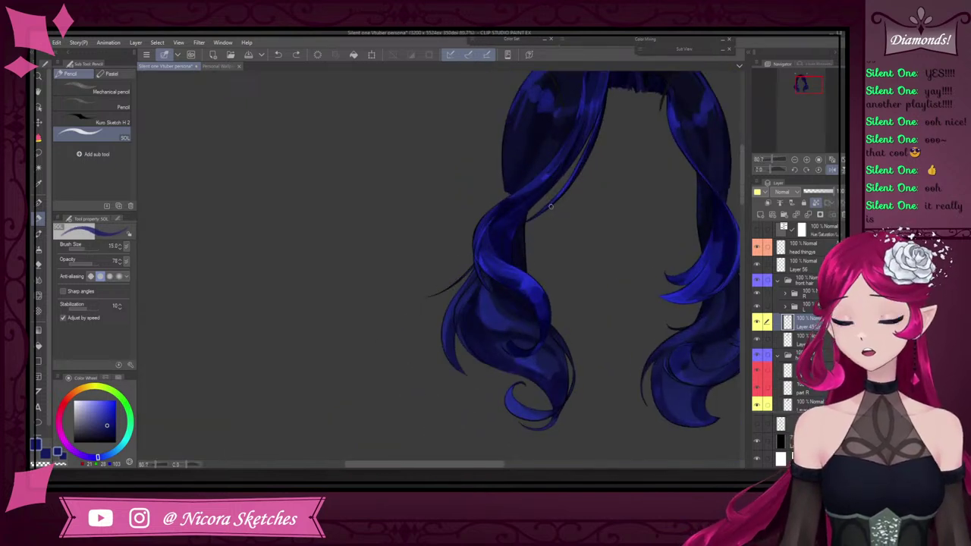
{"action": "key", "text": "bracketleft"}
{"action": "scroll", "coordinate": [531, 283], "scroll_direction": "up", "scroll_amount": 2}
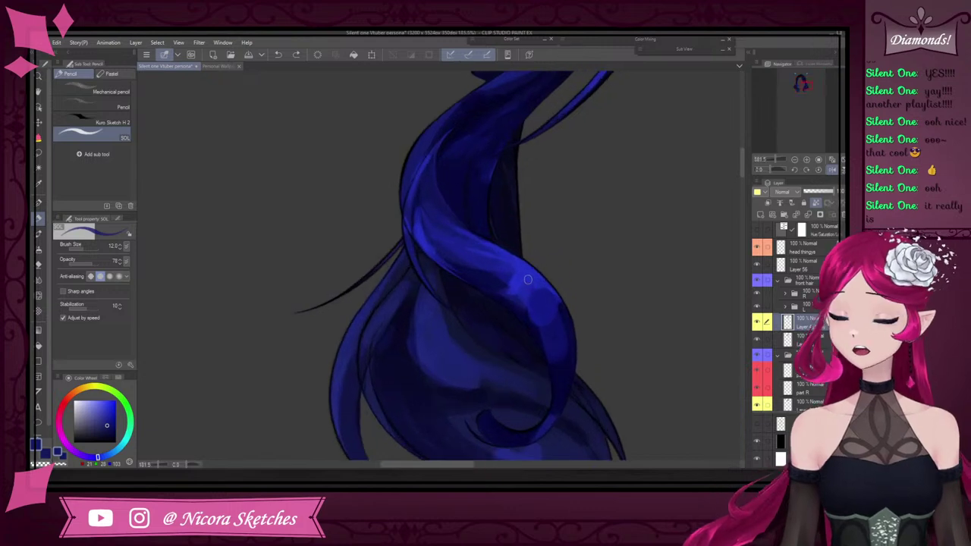
{"action": "key", "text": "ctrl+z"}
{"action": "scroll", "coordinate": [564, 362], "scroll_direction": "down", "scroll_amount": 3}
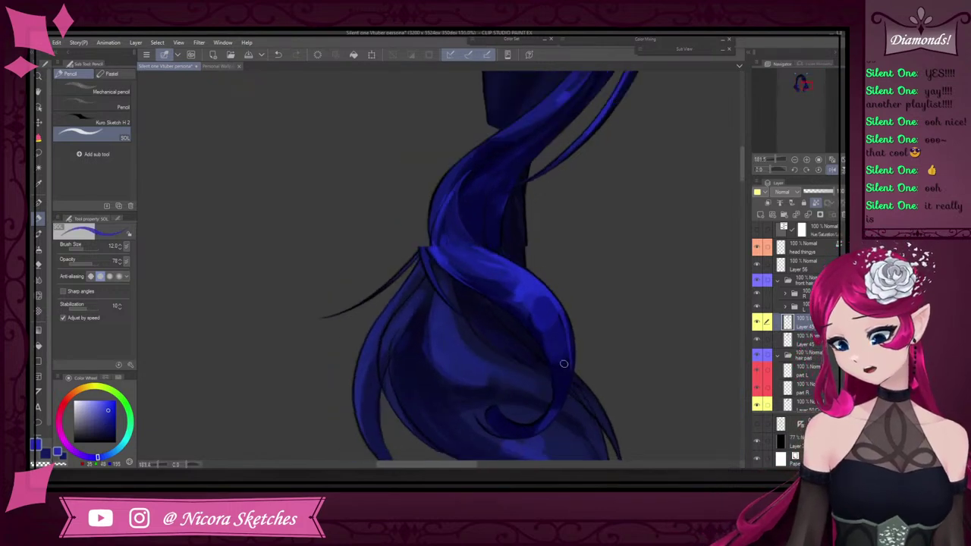
Flip the canvas view horizontally and paint sampled darker blues down the curl's narrow lower tail with the SOL pencil
{"action": "scroll", "coordinate": [573, 370], "scroll_direction": "up", "scroll_amount": 2}
{"action": "left_click", "coordinate": [832, 170]}
{"action": "scroll", "coordinate": [518, 317], "scroll_direction": "down", "scroll_amount": 3}
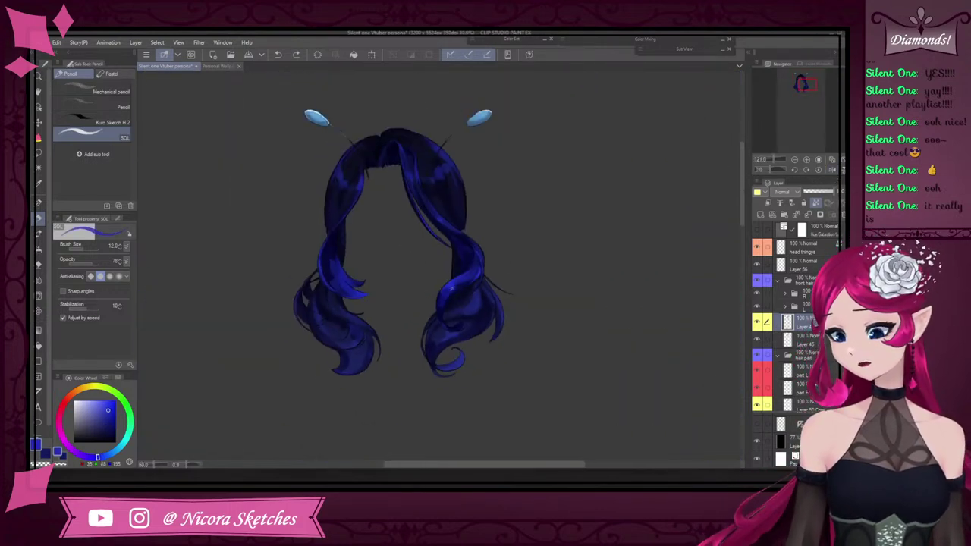
{"action": "scroll", "coordinate": [444, 338], "scroll_direction": "up", "scroll_amount": 3}
{"action": "left_click", "coordinate": [479, 270], "text": "alt"}
{"action": "left_click", "coordinate": [466, 295], "text": "alt"}
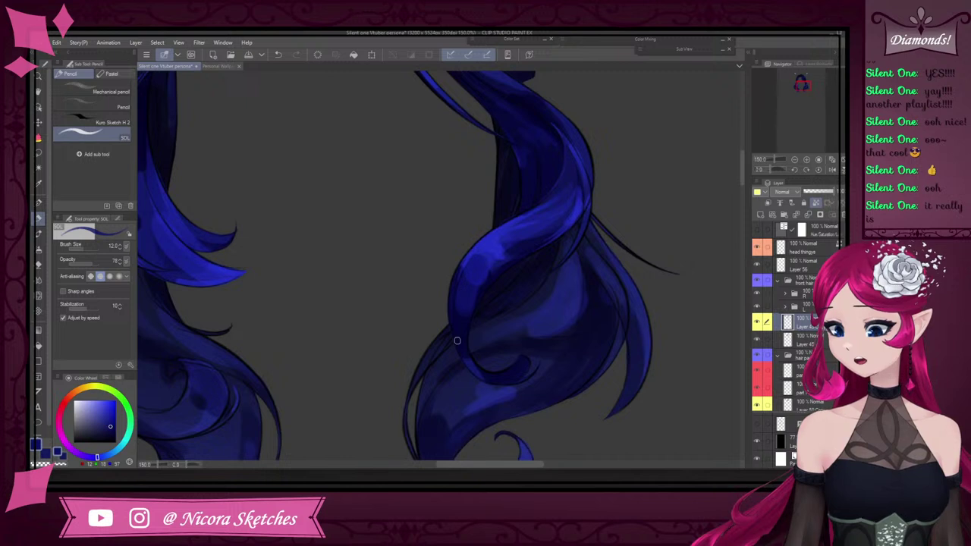
{"action": "scroll", "coordinate": [457, 340], "scroll_direction": "up", "scroll_amount": 4}
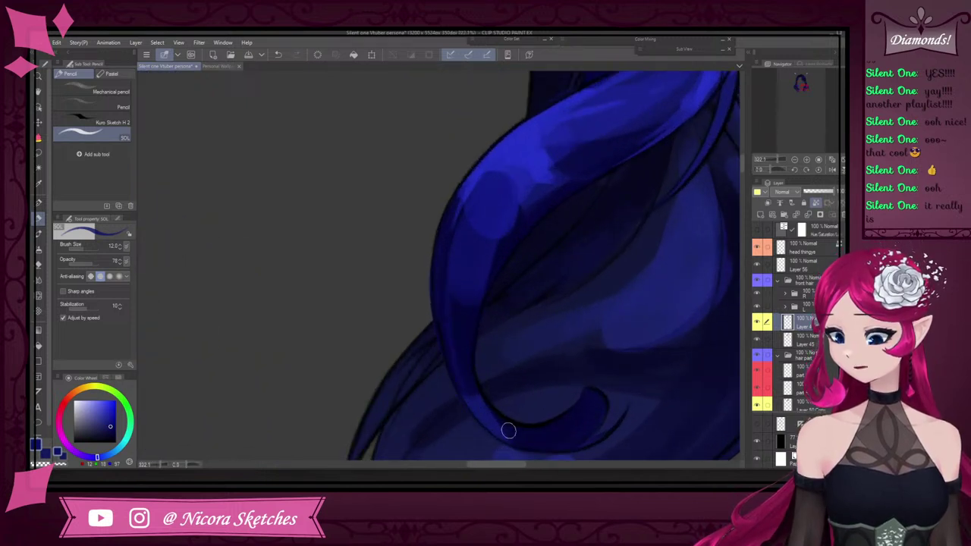
{"action": "left_click", "coordinate": [479, 410], "text": "alt"}
{"action": "left_click_drag", "start_coordinate": [457, 366], "coordinate": [448, 328]}
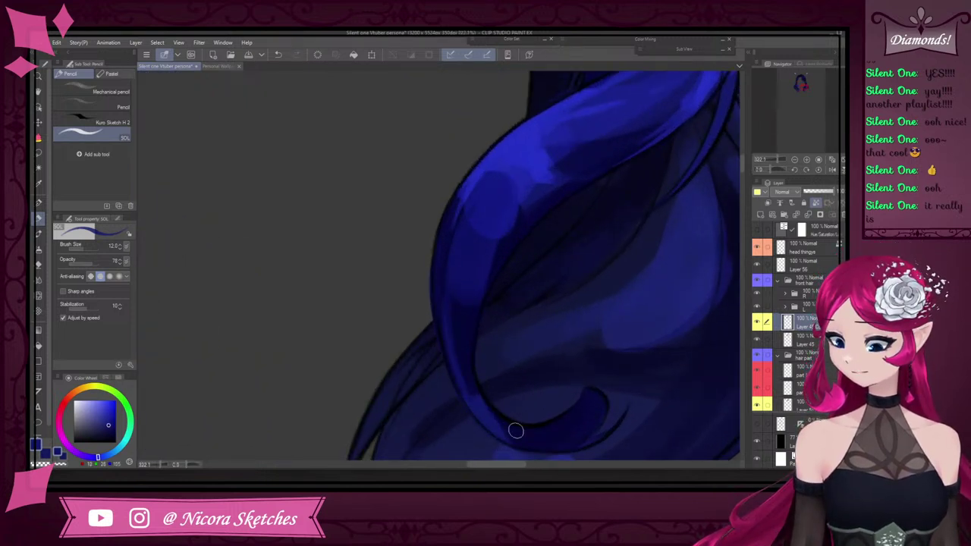
Switch to the Calligraphy pen at size 8 and refine the curl's thin tail with strokes of sampled dark blue
{"action": "left_click", "coordinate": [39, 204]}
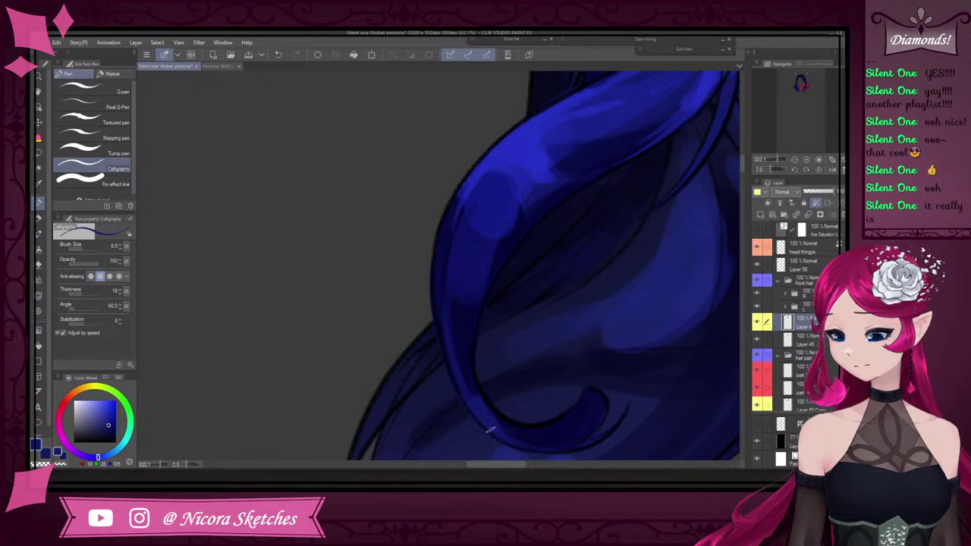
{"action": "scroll", "coordinate": [572, 329], "scroll_direction": "down", "scroll_amount": 12}
{"action": "scroll", "coordinate": [523, 345], "scroll_direction": "up", "scroll_amount": 11}
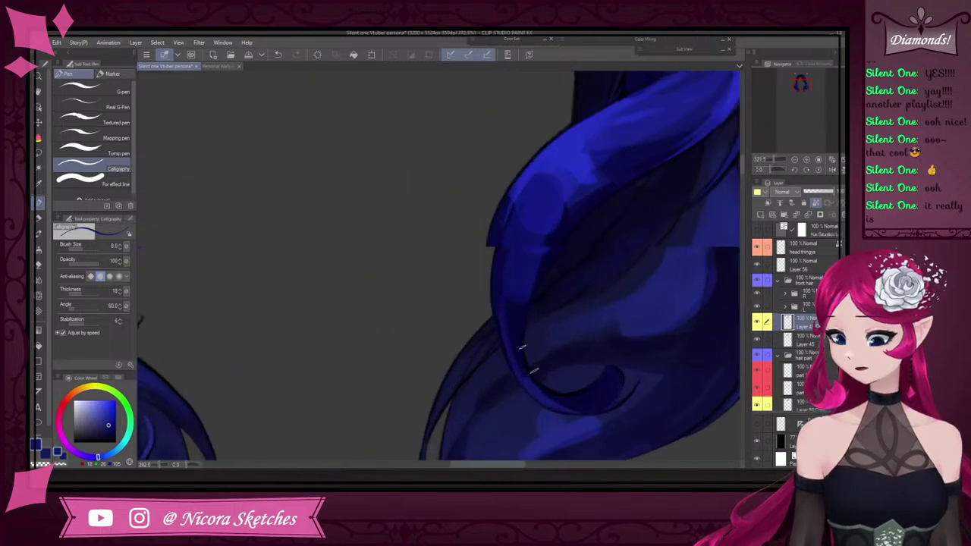
{"action": "left_click", "coordinate": [520, 350], "text": "alt"}
{"action": "left_click_drag", "start_coordinate": [527, 379], "coordinate": [543, 403]}
{"action": "scroll", "coordinate": [543, 403], "scroll_direction": "down", "scroll_amount": 5}
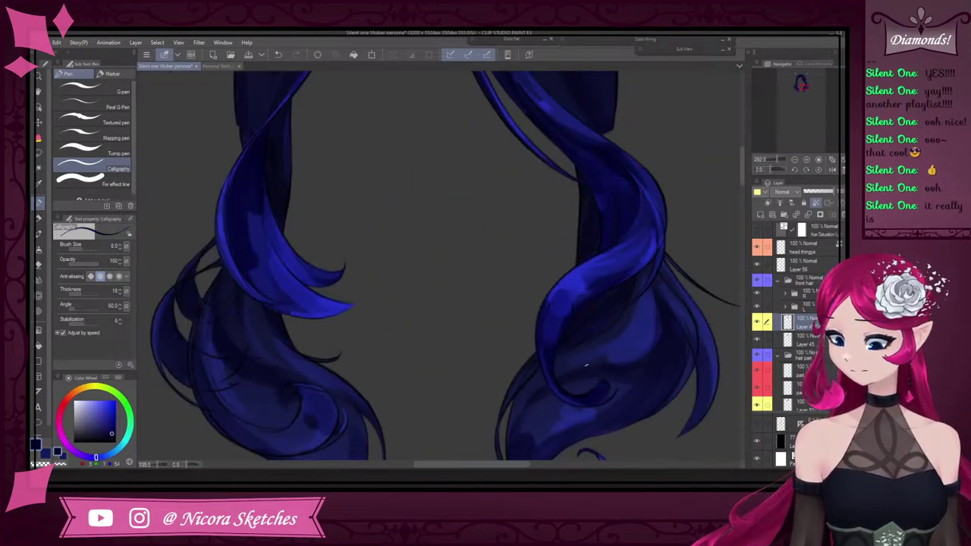
{"action": "scroll", "coordinate": [566, 287], "scroll_direction": "up", "scroll_amount": 5}
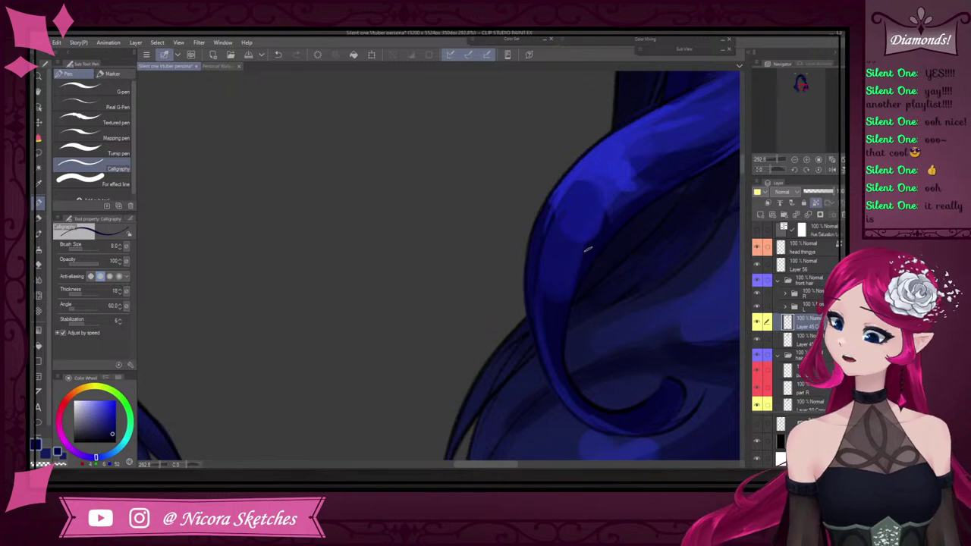
Deepen the shadow along the underside of the curl's lit band with dark blue Calligraphy strokes
{"action": "scroll", "coordinate": [600, 230], "scroll_direction": "down", "scroll_amount": 5}
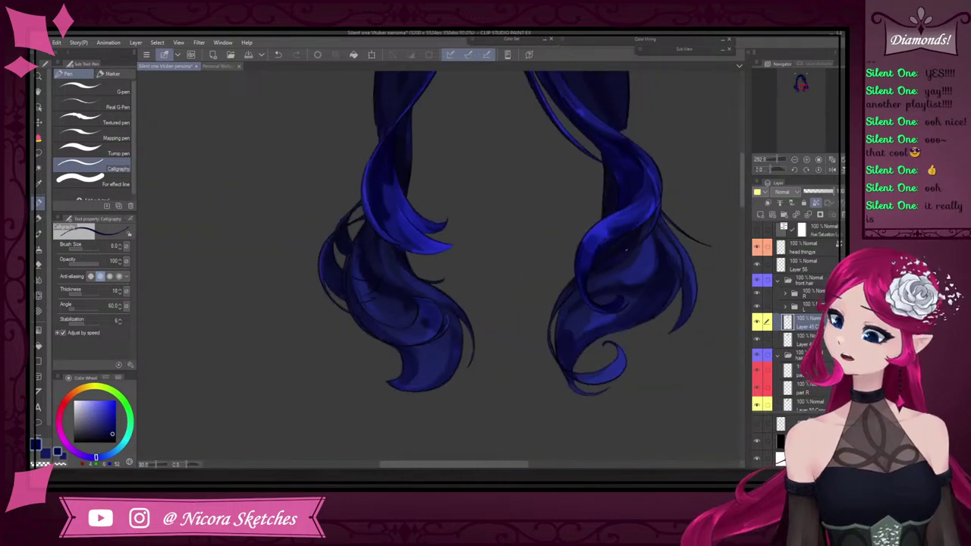
{"action": "scroll", "coordinate": [634, 239], "scroll_direction": "up", "scroll_amount": 5}
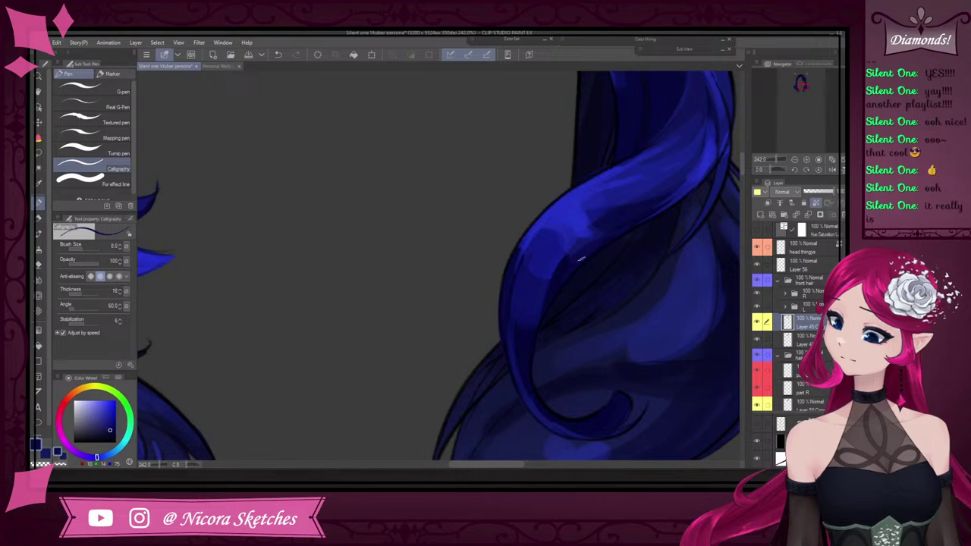
{"action": "scroll", "coordinate": [577, 261], "scroll_direction": "down", "scroll_amount": 5}
{"action": "scroll", "coordinate": [539, 276], "scroll_direction": "up", "scroll_amount": 7}
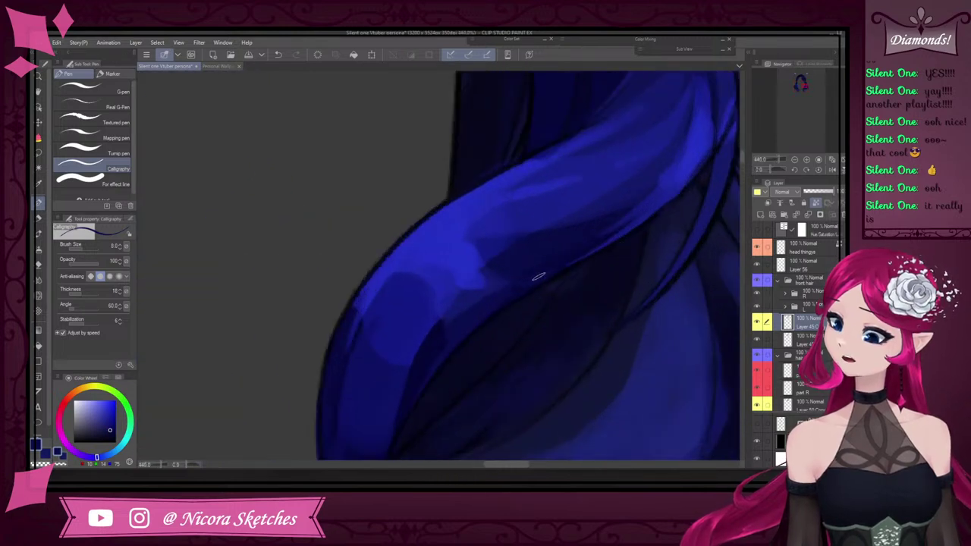
{"action": "scroll", "coordinate": [583, 262], "scroll_direction": "down", "scroll_amount": 5}
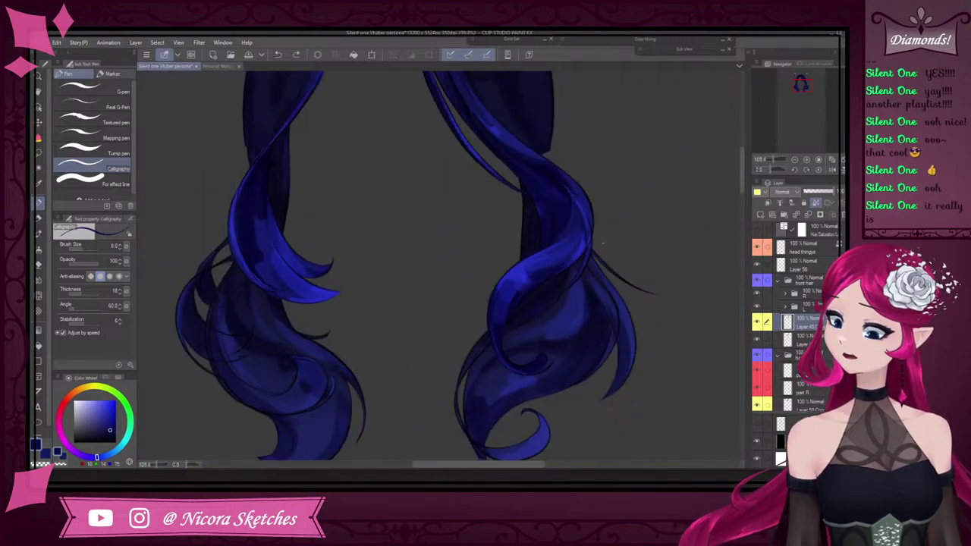
{"action": "scroll", "coordinate": [599, 246], "scroll_direction": "down", "scroll_amount": 3}
{"action": "scroll", "coordinate": [596, 251], "scroll_direction": "up", "scroll_amount": 5}
{"action": "scroll", "coordinate": [591, 254], "scroll_direction": "down", "scroll_amount": 4}
{"action": "scroll", "coordinate": [582, 259], "scroll_direction": "up", "scroll_amount": 4}
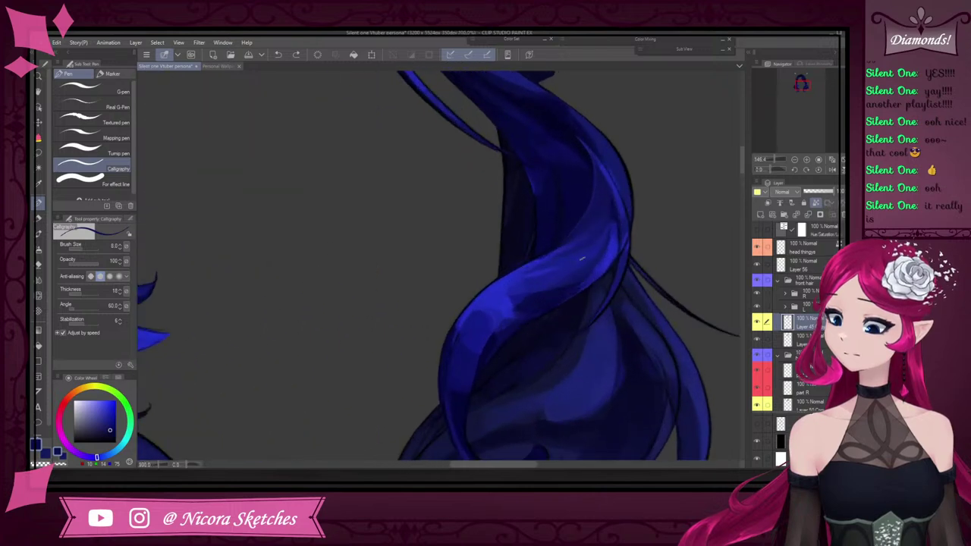
Sample a mid blue from the lit band, enlarge the Calligraphy pen to size 17 and smooth the band's middle
{"action": "left_click", "coordinate": [520, 283], "text": "alt"}
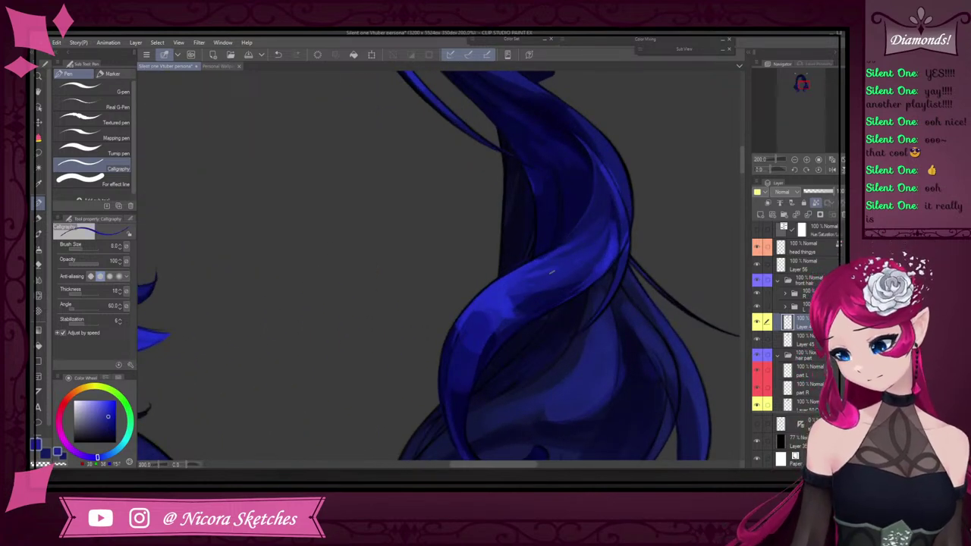
{"action": "scroll", "coordinate": [512, 265], "scroll_direction": "down", "scroll_amount": 4}
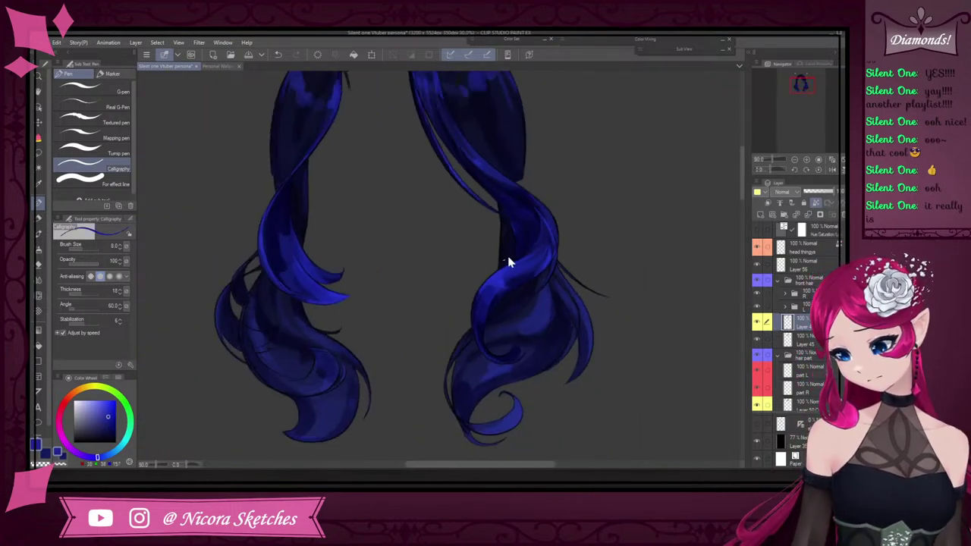
{"action": "scroll", "coordinate": [511, 269], "scroll_direction": "up", "scroll_amount": 3}
{"action": "key", "text": "bracketright"}
{"action": "key", "text": "bracketright"}
{"action": "key", "text": "bracketright"}
{"action": "key", "text": "bracketright"}
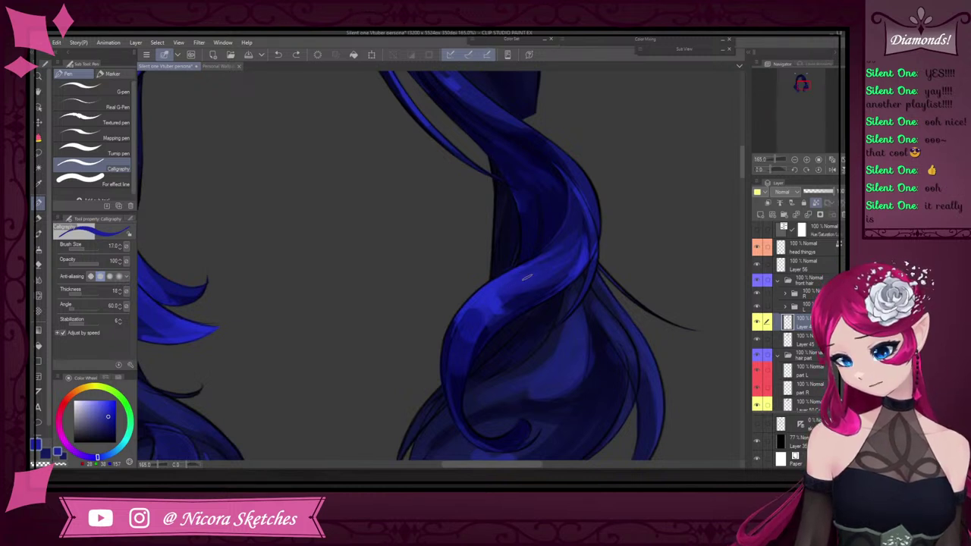
{"action": "left_click_drag", "start_coordinate": [525, 278], "coordinate": [551, 268]}
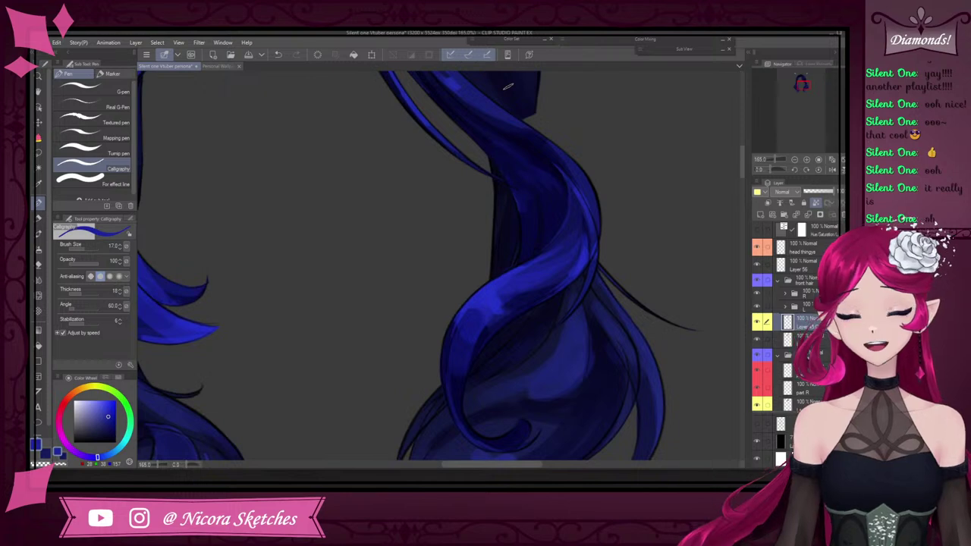
Shade the lit band with sampled darker blues where it turns beneath the curl's outer strand
{"action": "scroll", "coordinate": [574, 263], "scroll_direction": "up", "scroll_amount": 6}
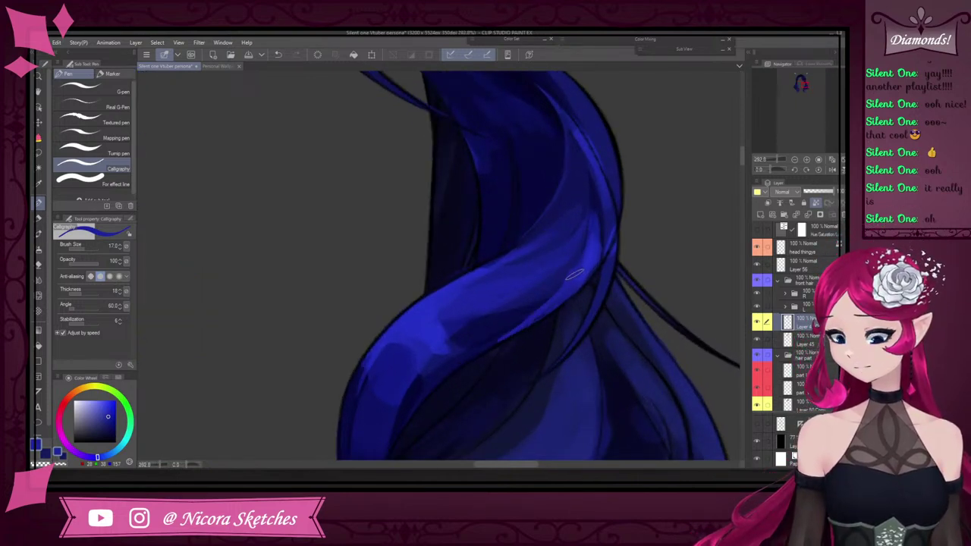
{"action": "scroll", "coordinate": [574, 274], "scroll_direction": "down", "scroll_amount": 6}
{"action": "scroll", "coordinate": [562, 297], "scroll_direction": "up", "scroll_amount": 6}
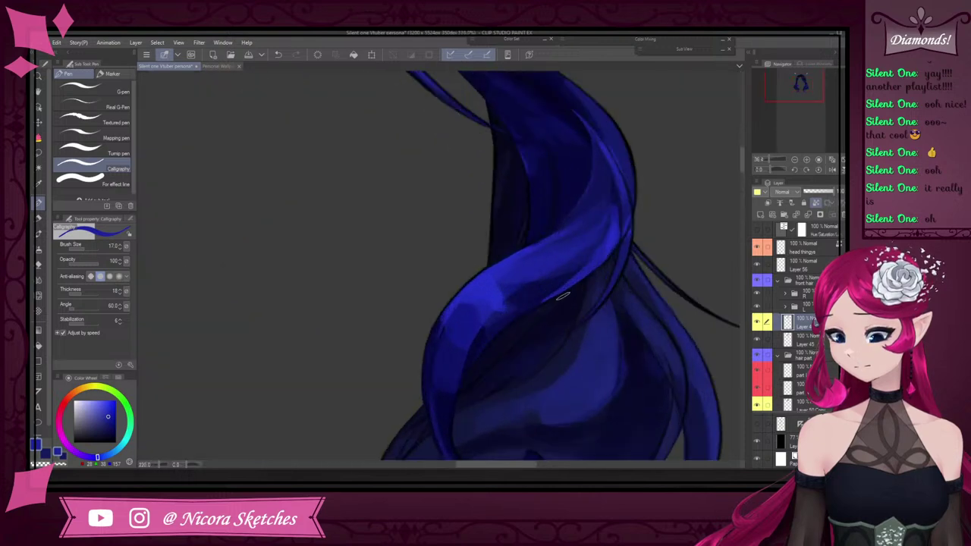
{"action": "scroll", "coordinate": [563, 297], "scroll_direction": "up", "scroll_amount": 1}
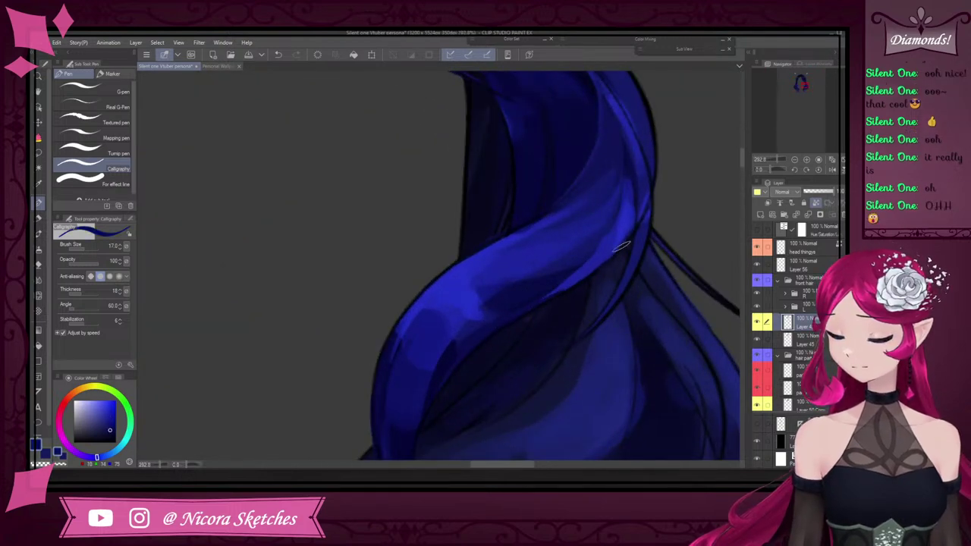
{"action": "scroll", "coordinate": [621, 246], "scroll_direction": "down", "scroll_amount": 6}
{"action": "scroll", "coordinate": [546, 277], "scroll_direction": "up", "scroll_amount": 7}
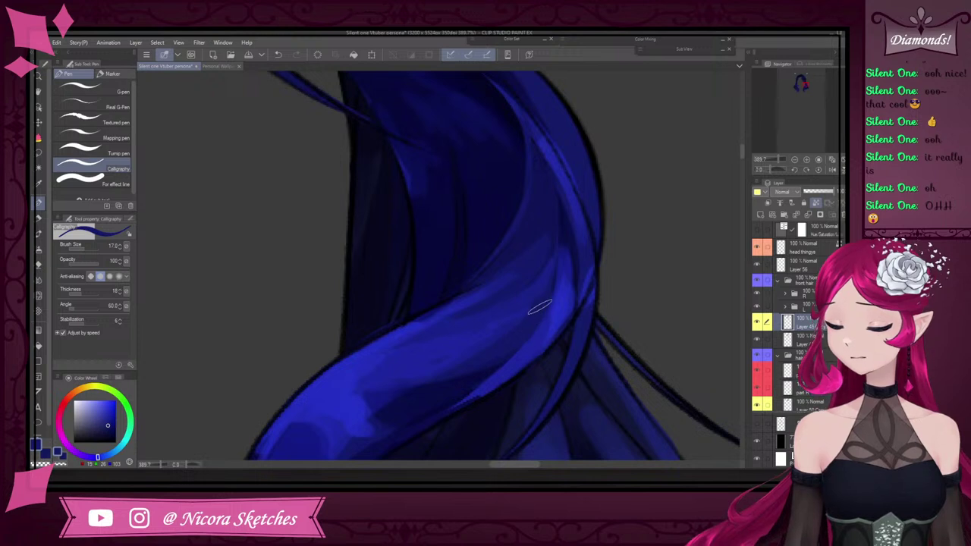
{"action": "left_click", "coordinate": [564, 218], "text": "alt"}
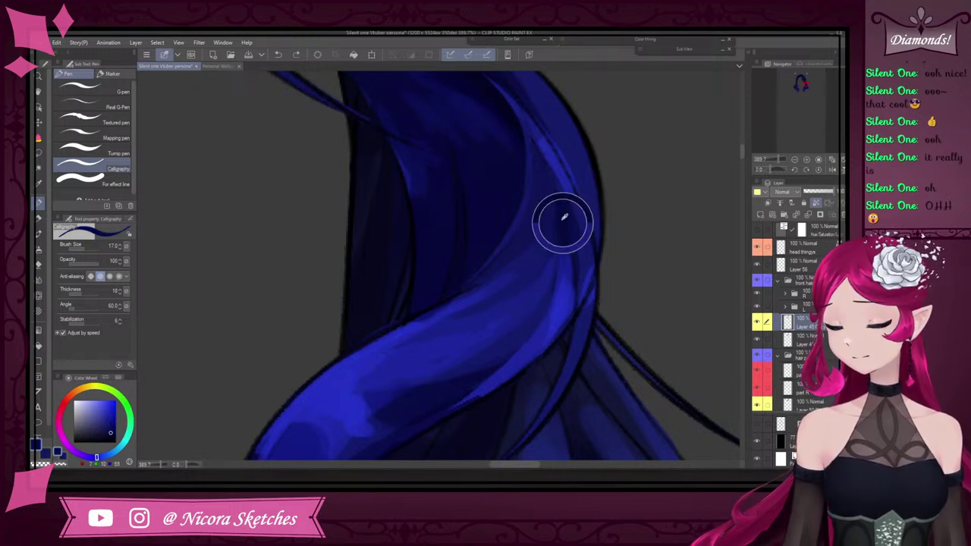
{"action": "scroll", "coordinate": [568, 284], "scroll_direction": "down", "scroll_amount": 3}
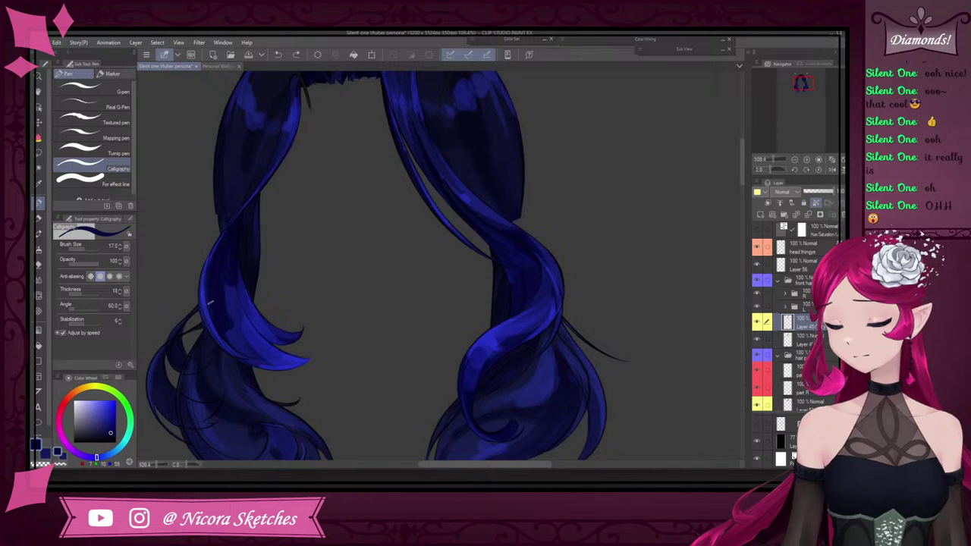
Switch to the SOL pencil at size 12 and blend sampled blues along the curl's upper bend and outer strand
{"action": "left_click", "coordinate": [39, 218]}
{"action": "scroll", "coordinate": [552, 284], "scroll_direction": "up", "scroll_amount": 3}
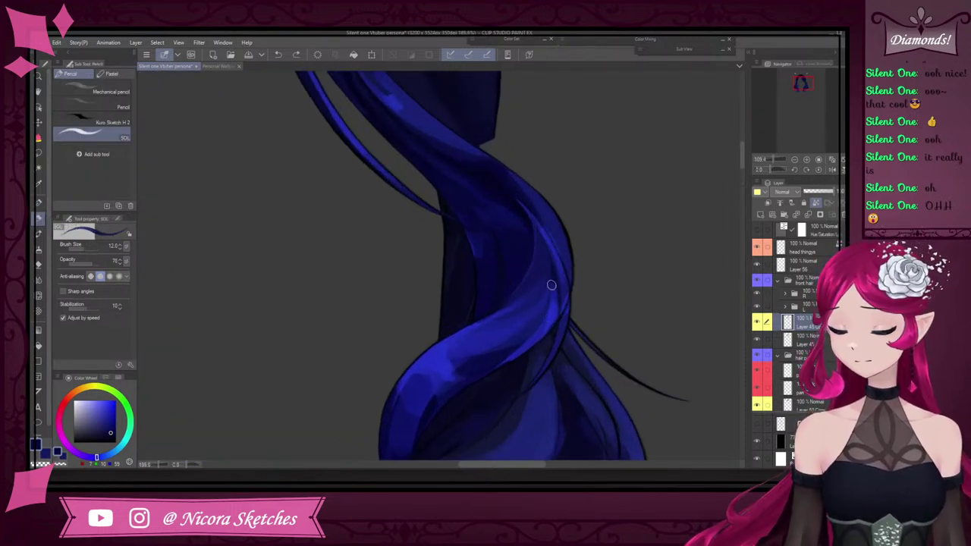
{"action": "scroll", "coordinate": [565, 304], "scroll_direction": "down", "scroll_amount": 2}
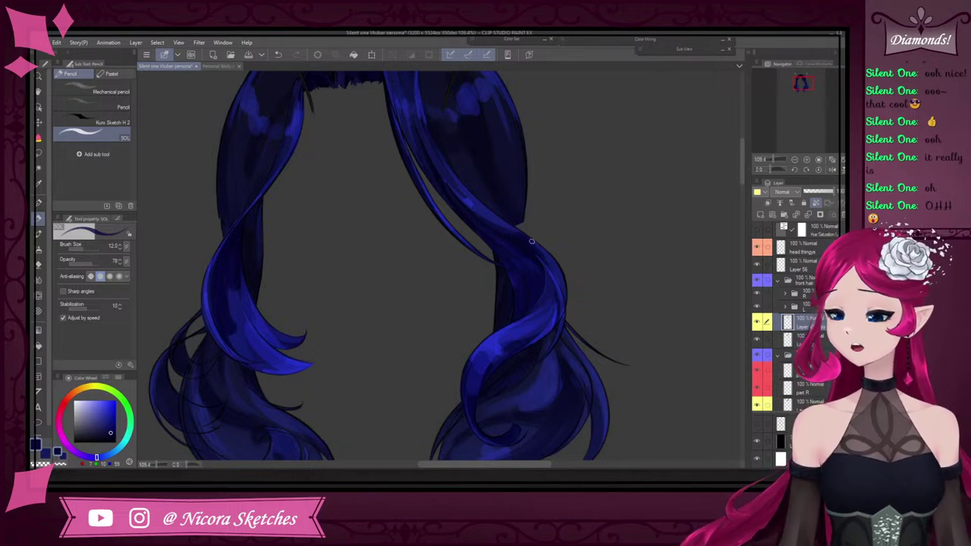
{"action": "left_click", "coordinate": [503, 226], "text": "alt"}
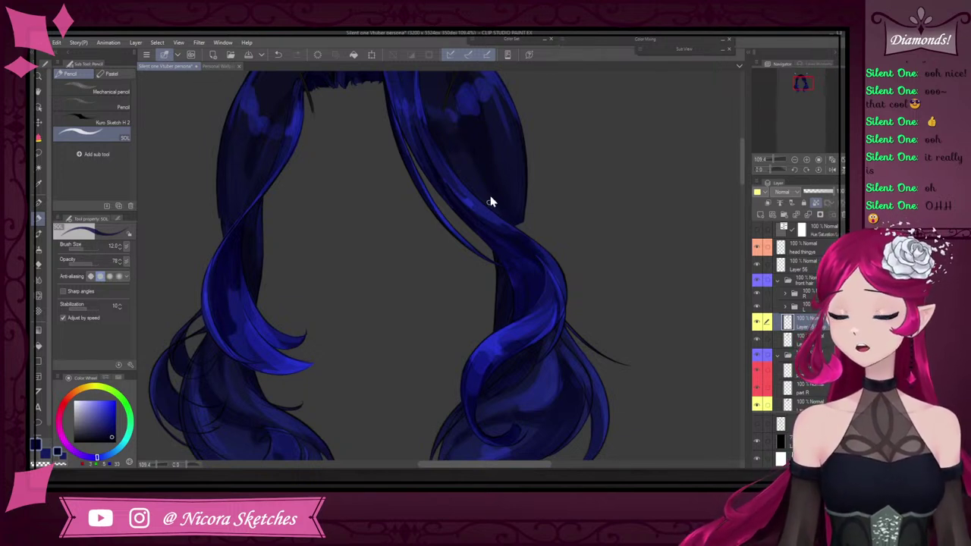
{"action": "left_click", "coordinate": [503, 221], "text": "alt"}
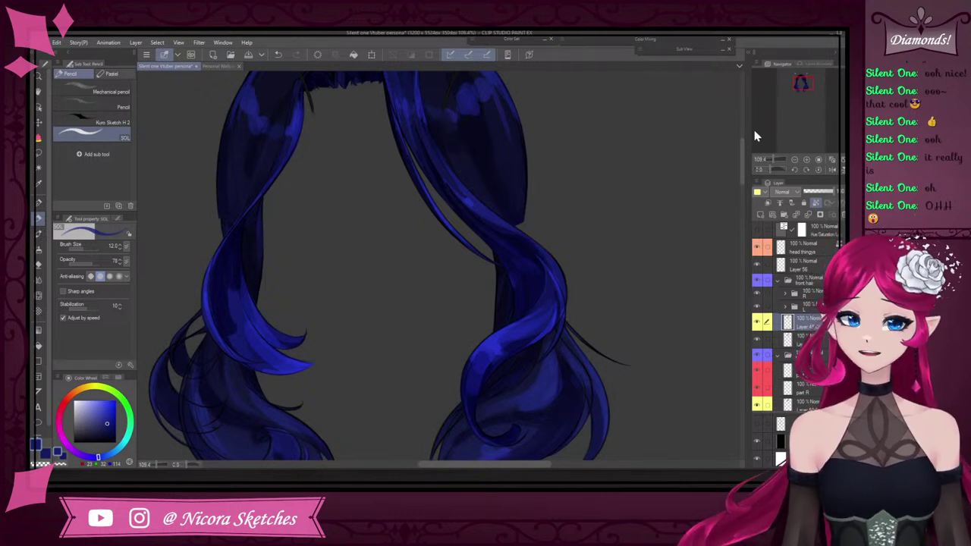
{"action": "left_click", "coordinate": [544, 257], "text": "alt"}
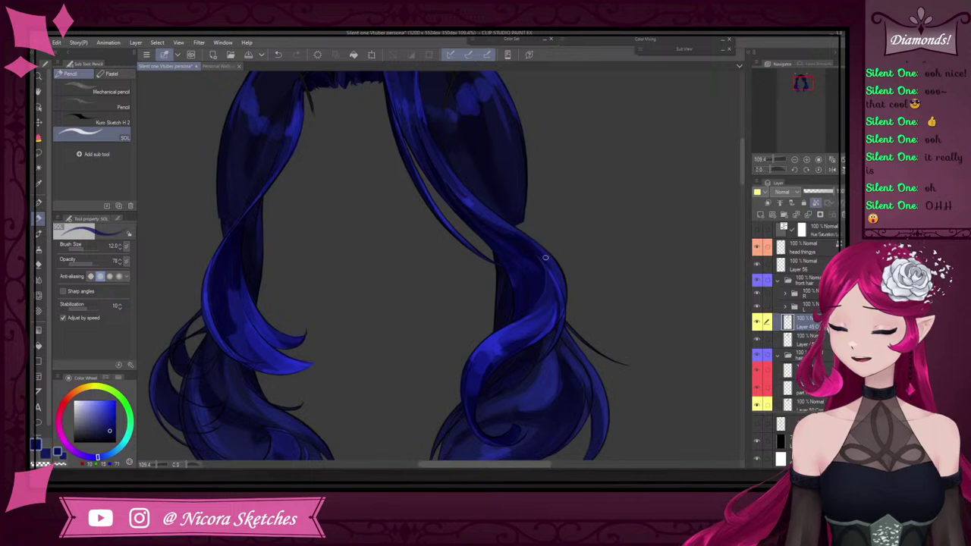
{"action": "scroll", "coordinate": [548, 267], "scroll_direction": "up", "scroll_amount": 3}
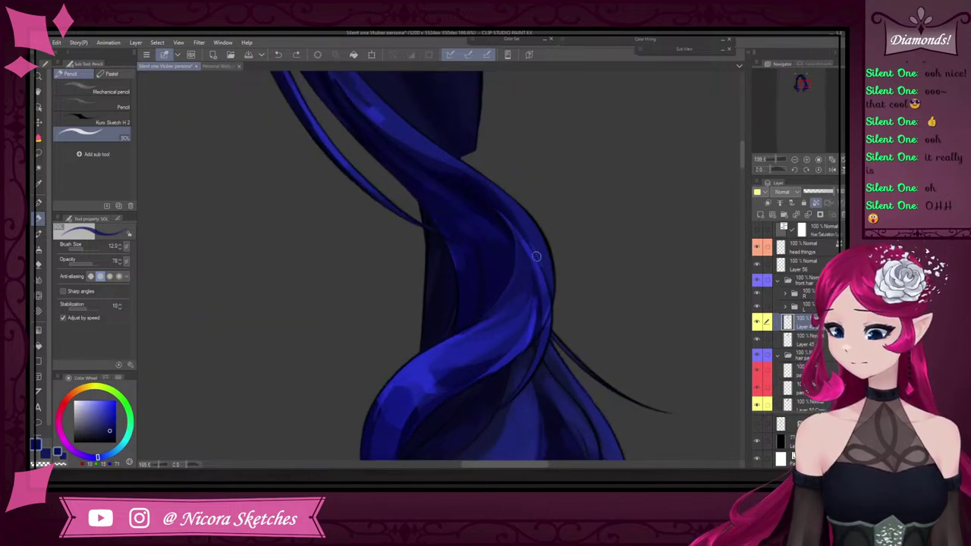
{"action": "left_click", "coordinate": [546, 293], "text": "alt"}
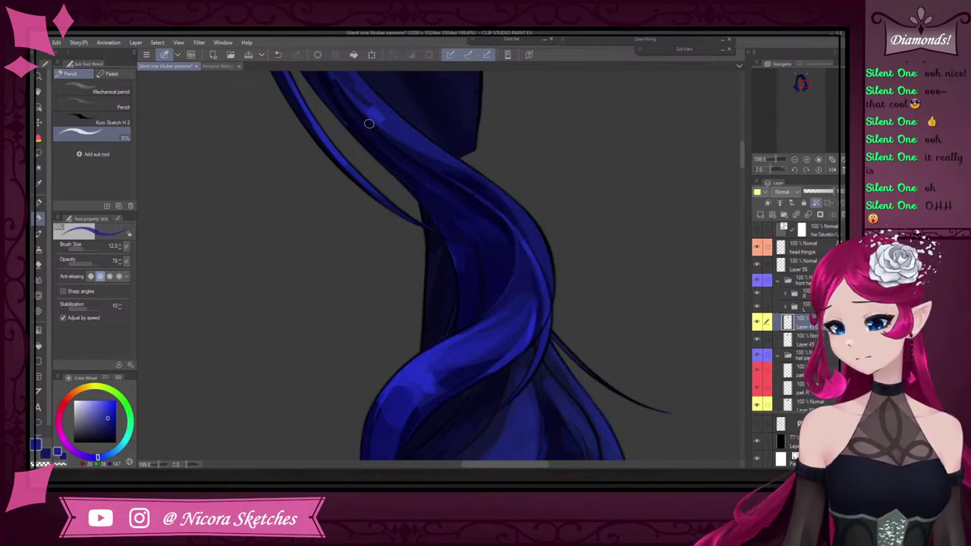
Sample dark blues and deepen the shadow along the inner edge of the long wavy lock above the curl
{"action": "scroll", "coordinate": [497, 188], "scroll_direction": "down", "scroll_amount": 5}
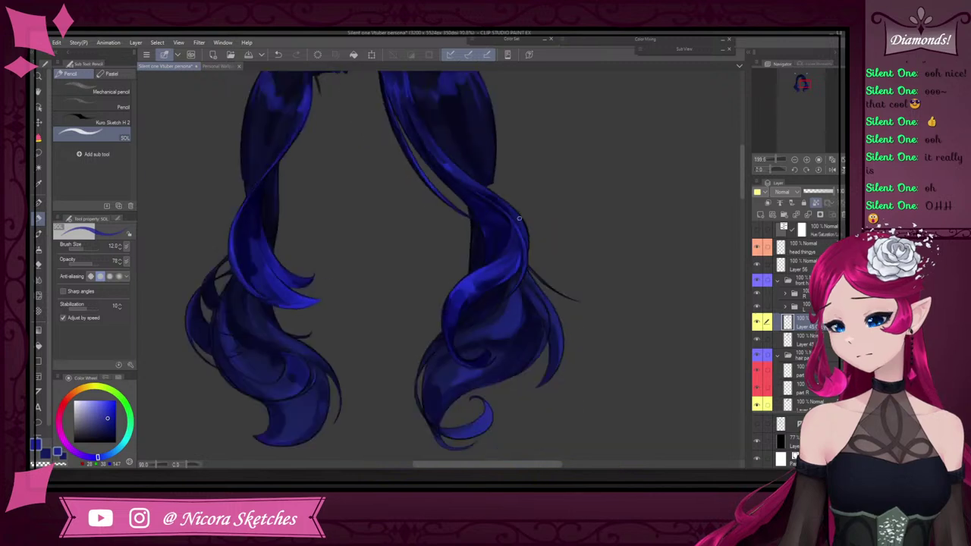
{"action": "scroll", "coordinate": [502, 181], "scroll_direction": "up", "scroll_amount": 4}
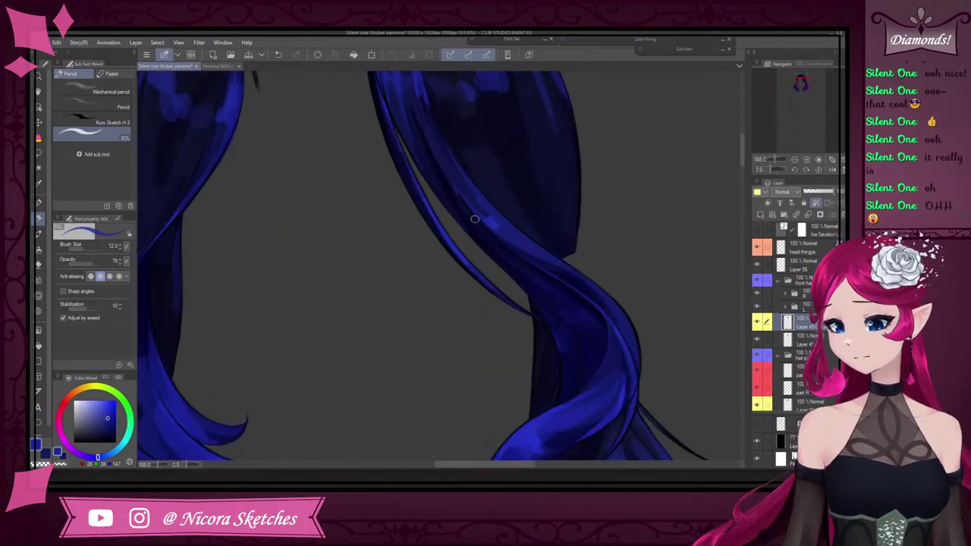
{"action": "left_click", "coordinate": [446, 193], "text": "alt"}
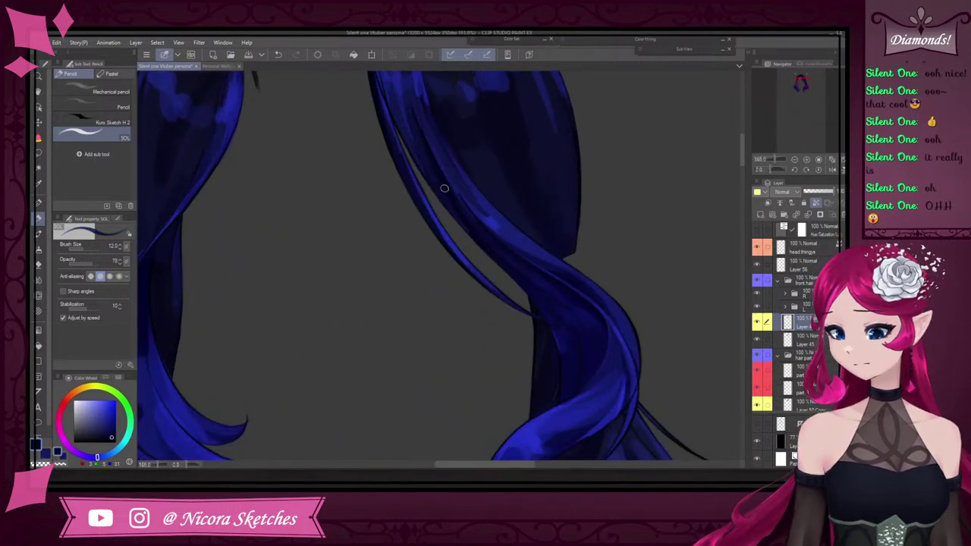
{"action": "scroll", "coordinate": [431, 186], "scroll_direction": "down", "scroll_amount": 10}
{"action": "scroll", "coordinate": [430, 196], "scroll_direction": "up", "scroll_amount": 11}
{"action": "left_click", "coordinate": [433, 201], "text": "alt"}
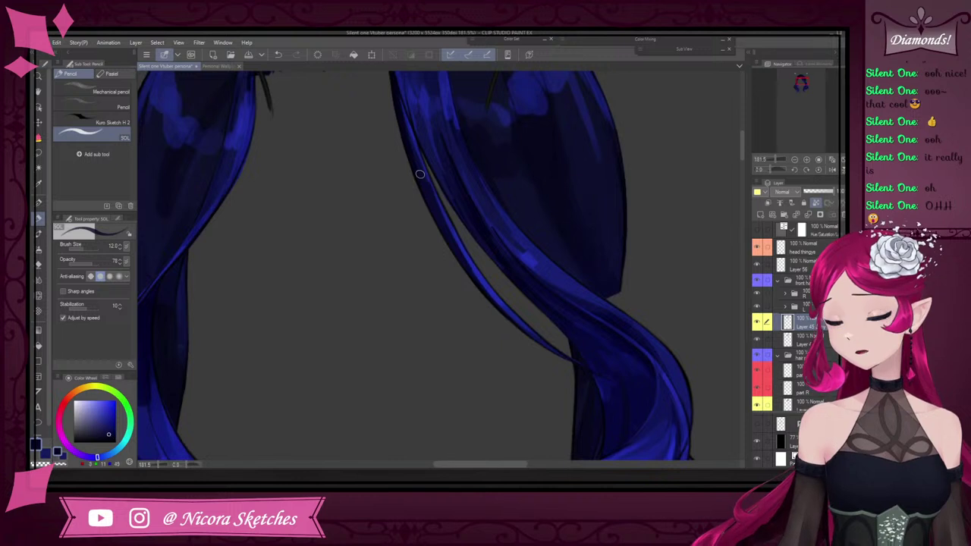
Sample mid and brighter blues and blend the highlight along the wavy lock's lit band with SOL pencil strokes
{"action": "left_click", "coordinate": [414, 147], "text": "alt"}
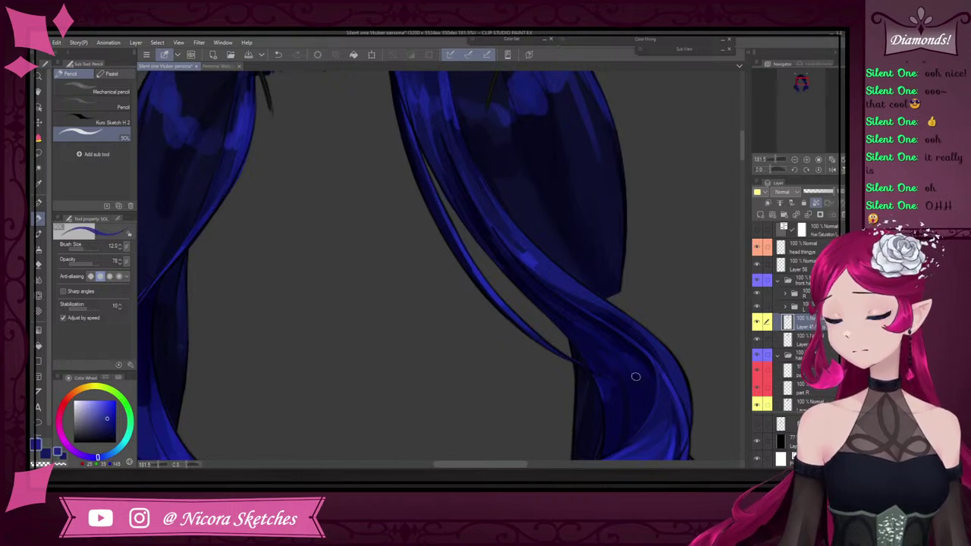
{"action": "key", "text": "ctrl+0"}
{"action": "scroll", "coordinate": [531, 304], "scroll_direction": "up", "scroll_amount": 6}
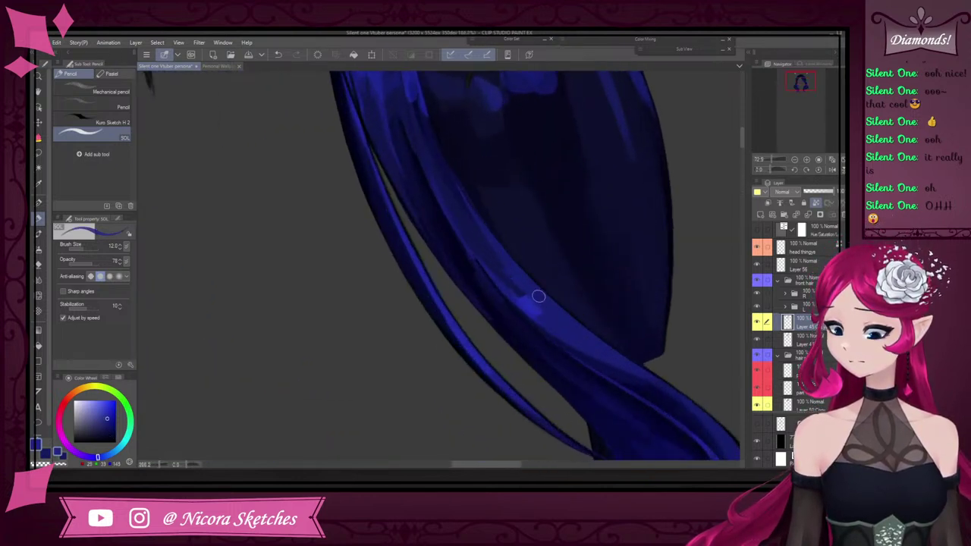
{"action": "left_click", "coordinate": [525, 306], "text": "alt"}
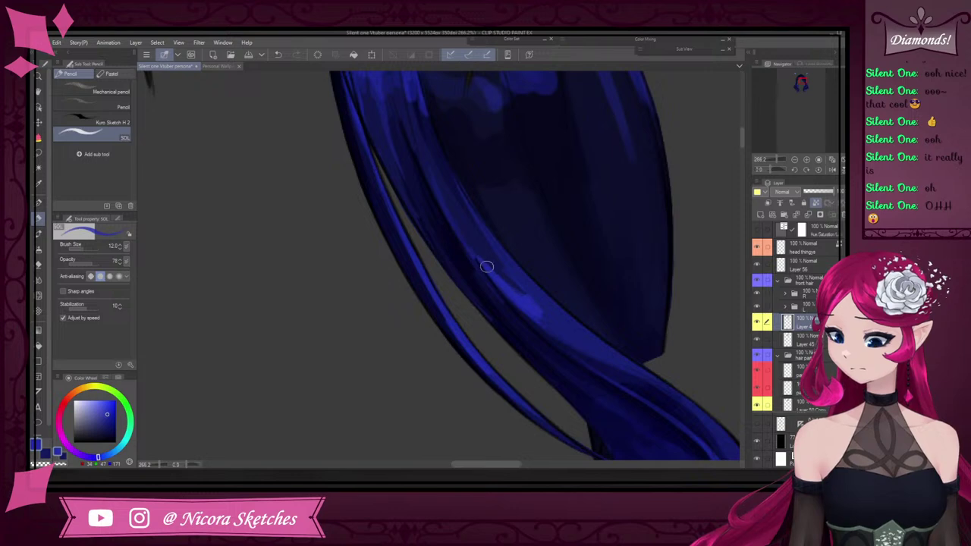
{"action": "left_click_drag", "start_coordinate": [501, 292], "coordinate": [571, 343]}
{"action": "scroll", "coordinate": [524, 298], "scroll_direction": "down", "scroll_amount": 8}
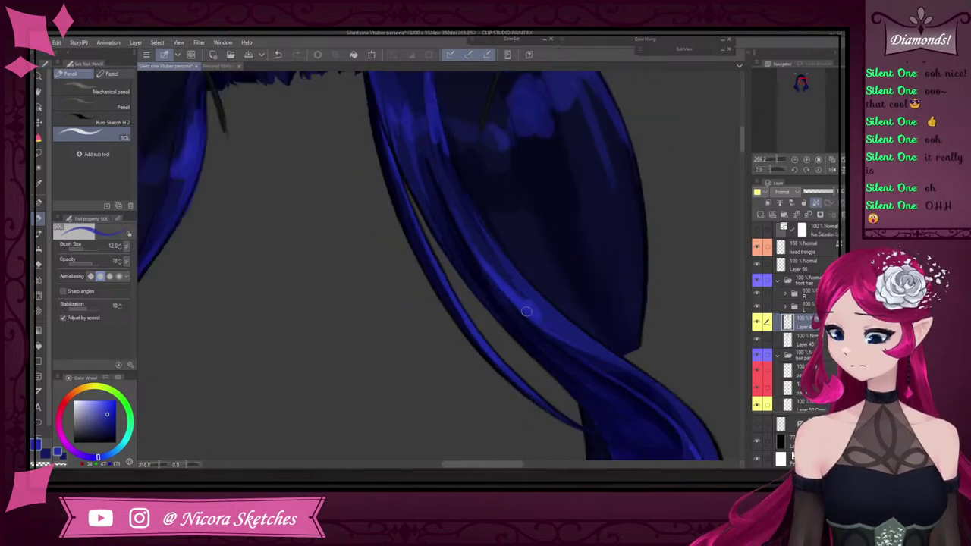
{"action": "scroll", "coordinate": [525, 267], "scroll_direction": "up", "scroll_amount": 7}
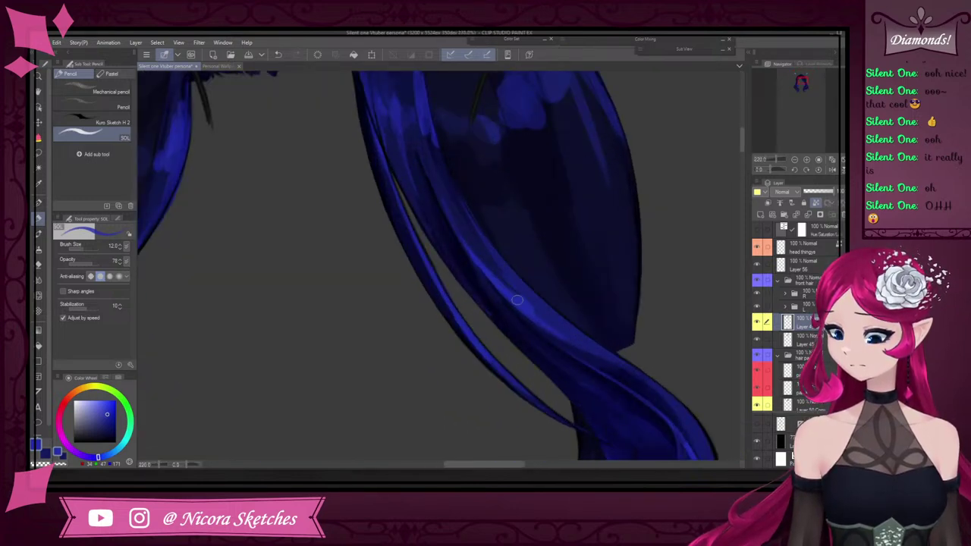
{"action": "scroll", "coordinate": [531, 319], "scroll_direction": "down", "scroll_amount": 6}
{"action": "scroll", "coordinate": [568, 327], "scroll_direction": "up", "scroll_amount": 4}
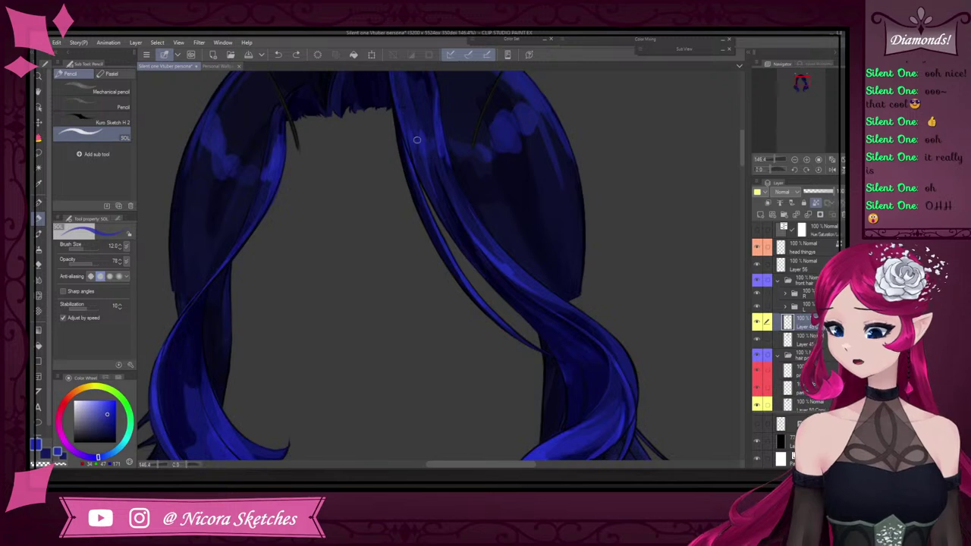
{"action": "scroll", "coordinate": [440, 202], "scroll_direction": "down", "scroll_amount": 5}
{"action": "scroll", "coordinate": [519, 248], "scroll_direction": "up", "scroll_amount": 6}
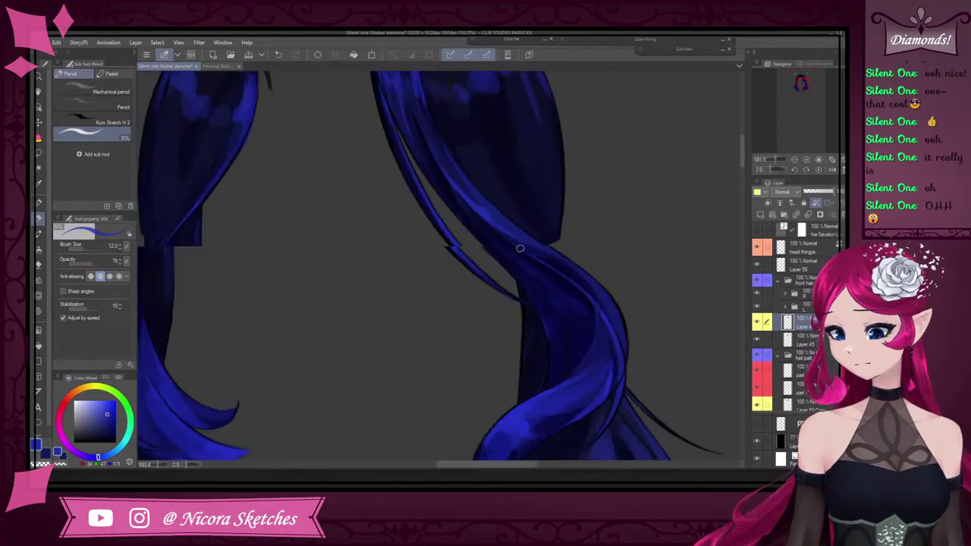
Switch to the Calligraphy pen at size 17 and shade the recessed fold inside the curl with sampled dark blues
{"action": "scroll", "coordinate": [520, 248], "scroll_direction": "up", "scroll_amount": 2}
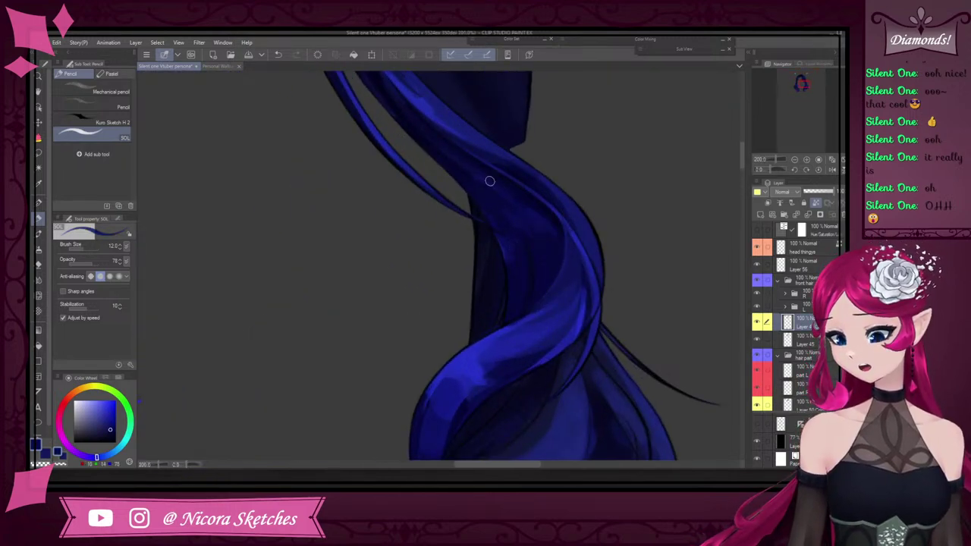
{"action": "key", "text": "p"}
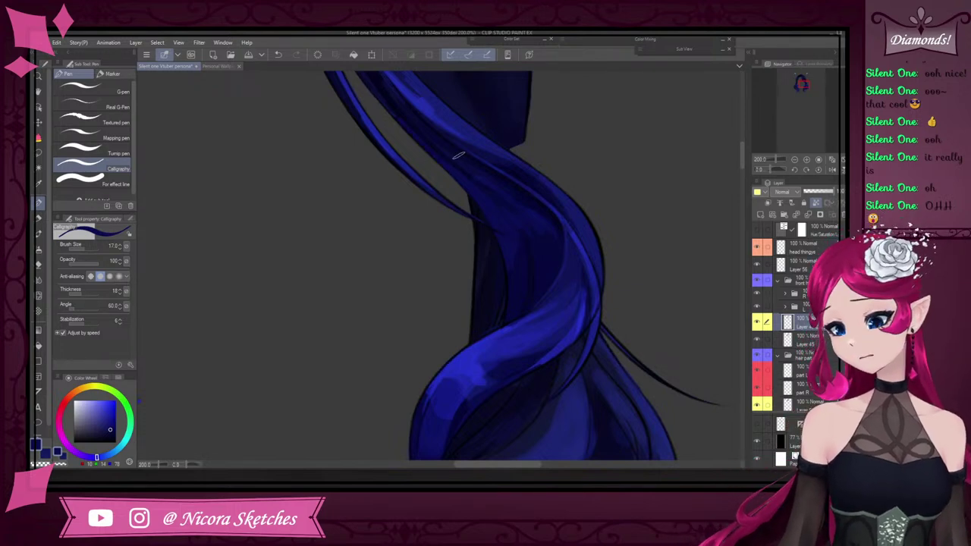
{"action": "scroll", "coordinate": [521, 281], "scroll_direction": "down", "scroll_amount": 10}
{"action": "scroll", "coordinate": [523, 278], "scroll_direction": "up", "scroll_amount": 9}
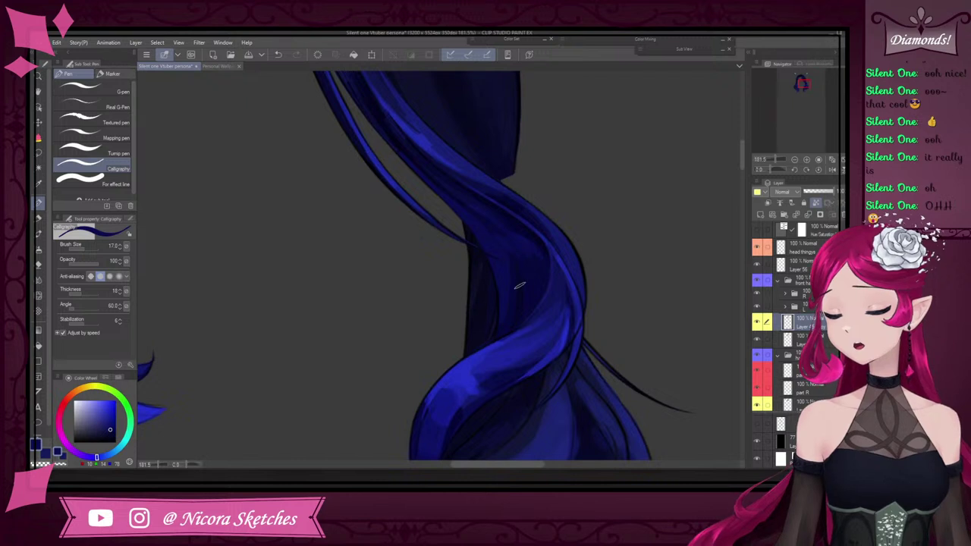
{"action": "left_click", "coordinate": [483, 330], "text": "alt"}
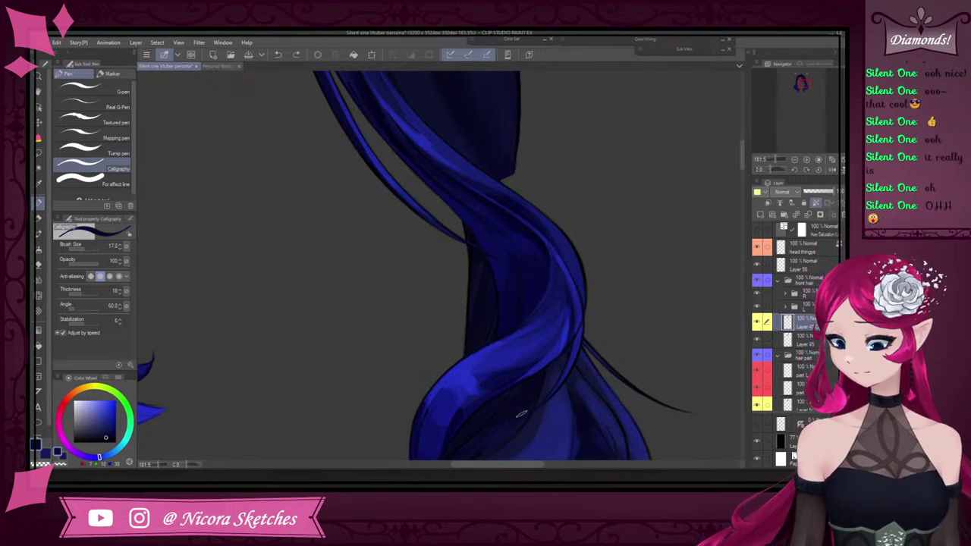
{"action": "scroll", "coordinate": [535, 285], "scroll_direction": "up", "scroll_amount": 3}
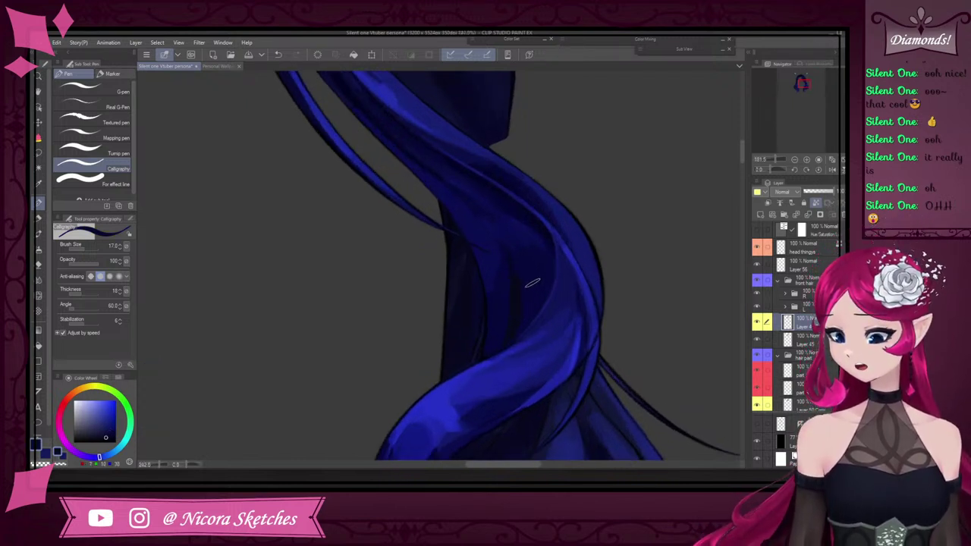
Undo unwanted Calligraphy strokes and rework the upper part of the curl's fold with newly sampled dark blues
{"action": "key", "text": "ctrl+z"}
{"action": "scroll", "coordinate": [534, 280], "scroll_direction": "down", "scroll_amount": 6}
{"action": "scroll", "coordinate": [441, 182], "scroll_direction": "up", "scroll_amount": 4}
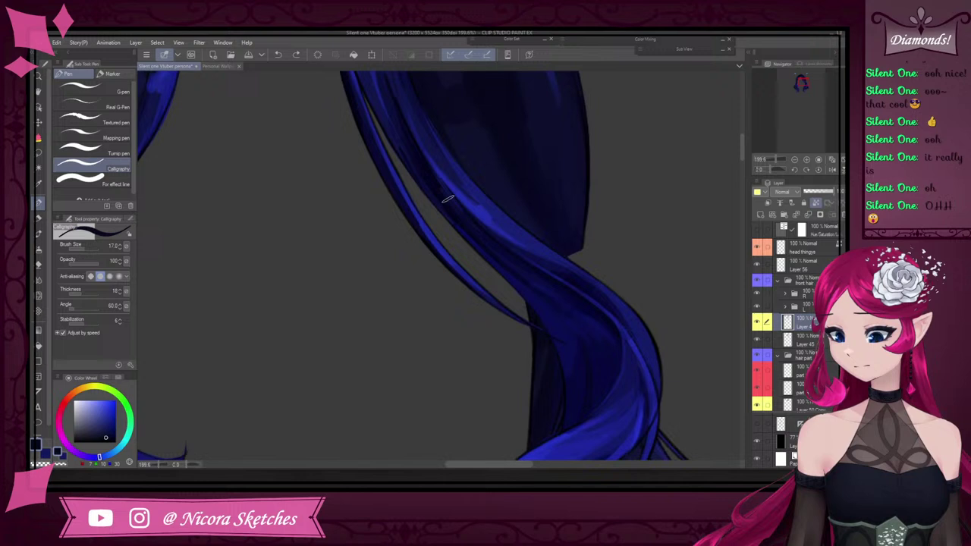
{"action": "left_click", "coordinate": [497, 239], "text": "alt"}
{"action": "key", "text": "ctrl+z"}
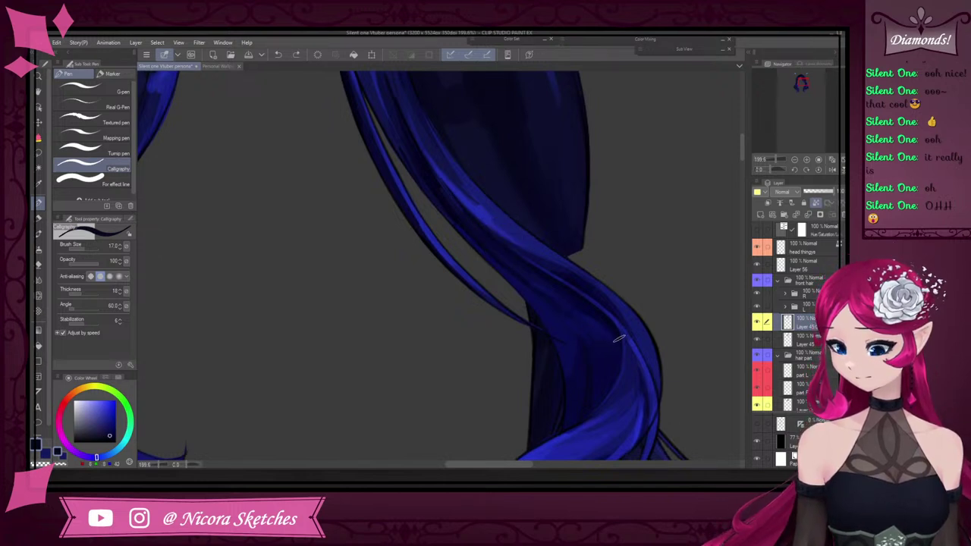
{"action": "left_click", "coordinate": [579, 286], "text": "alt"}
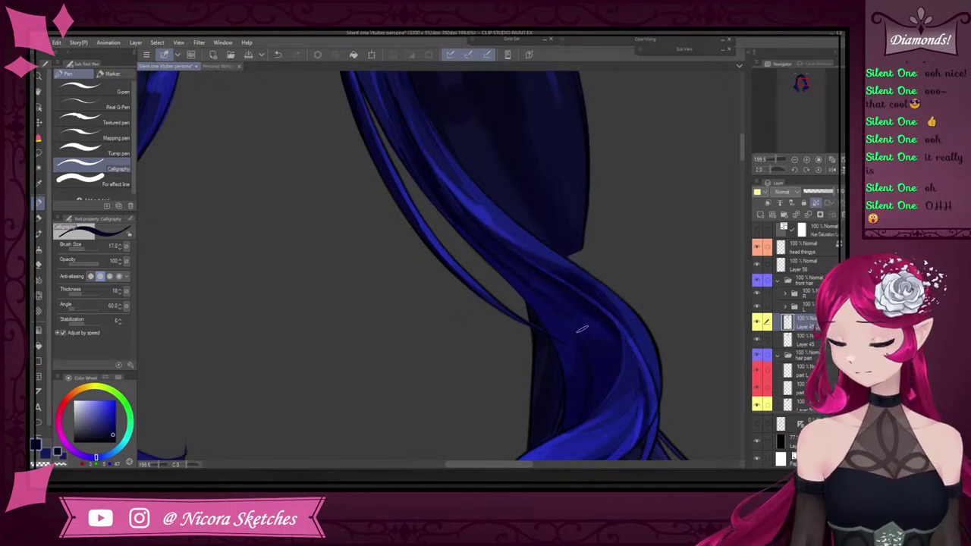
{"action": "left_click_drag", "start_coordinate": [599, 288], "coordinate": [593, 364]}
{"action": "left_click", "coordinate": [599, 365], "text": "alt"}
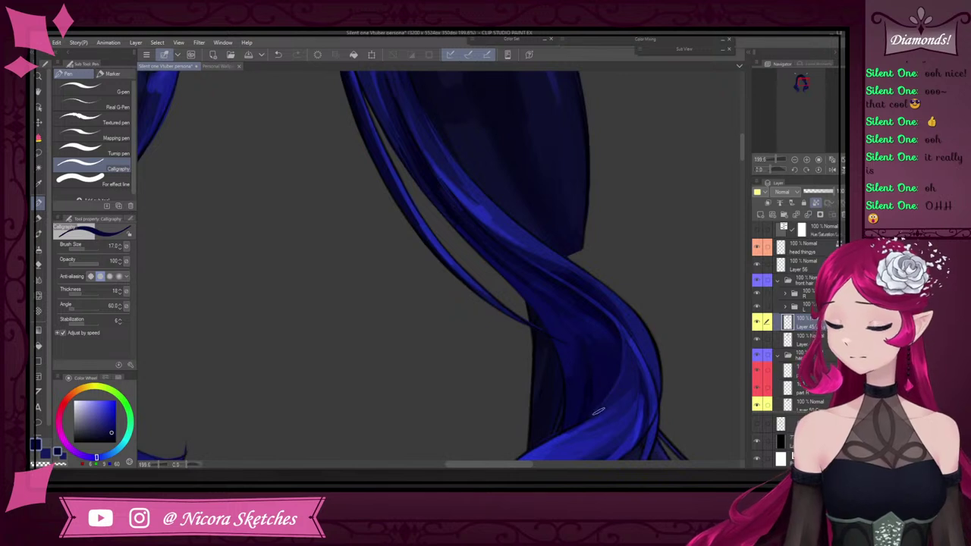
{"action": "key", "text": "ctrl+z"}
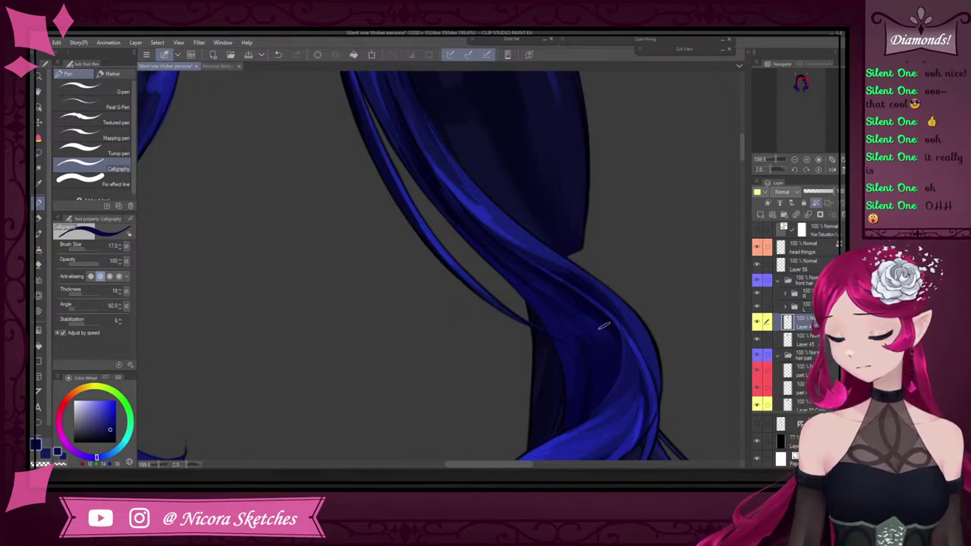
Switch to the G-pen and paint fine dark blue strand lines beneath the thin bright strand crossing the fold
{"action": "left_click", "coordinate": [118, 95]}
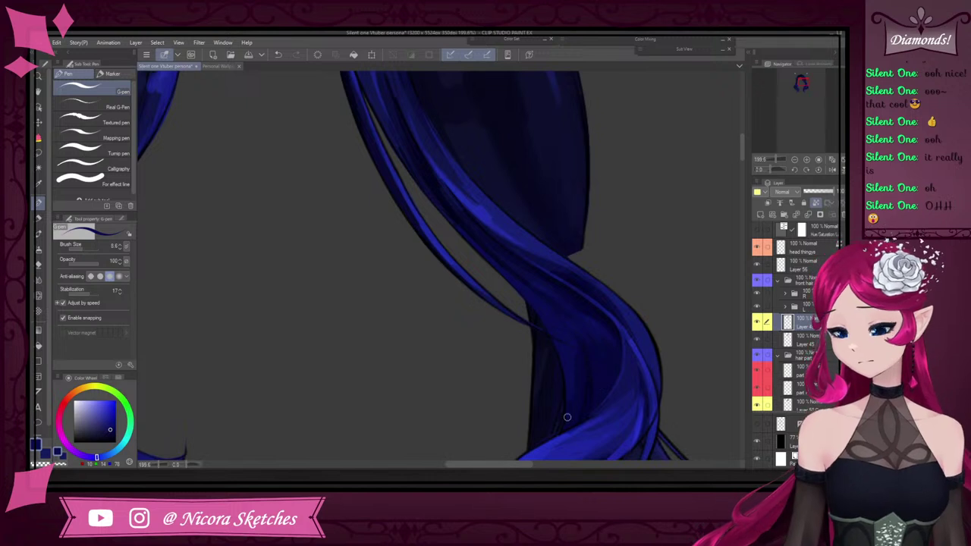
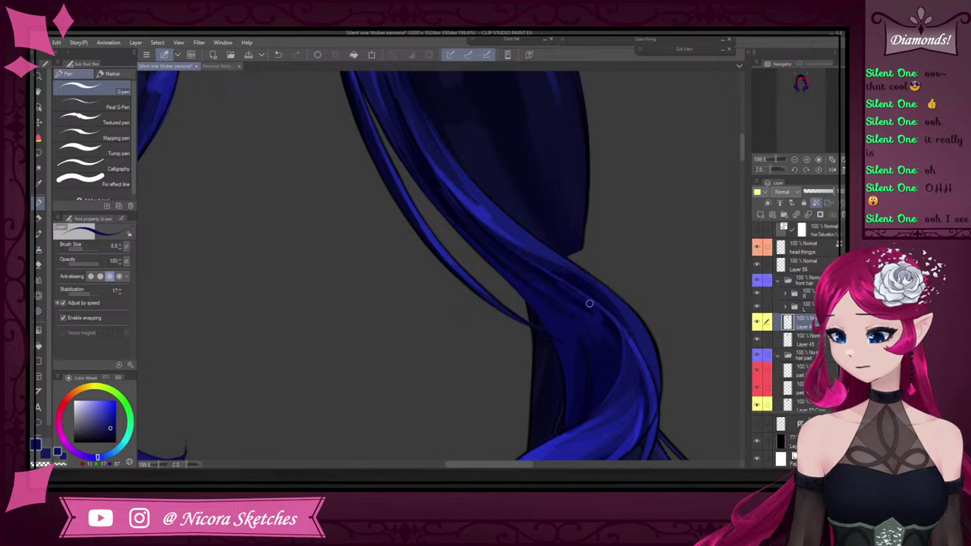
{"action": "scroll", "coordinate": [590, 304], "scroll_direction": "up", "scroll_amount": 4}
{"action": "left_click", "coordinate": [535, 298], "text": "alt"}
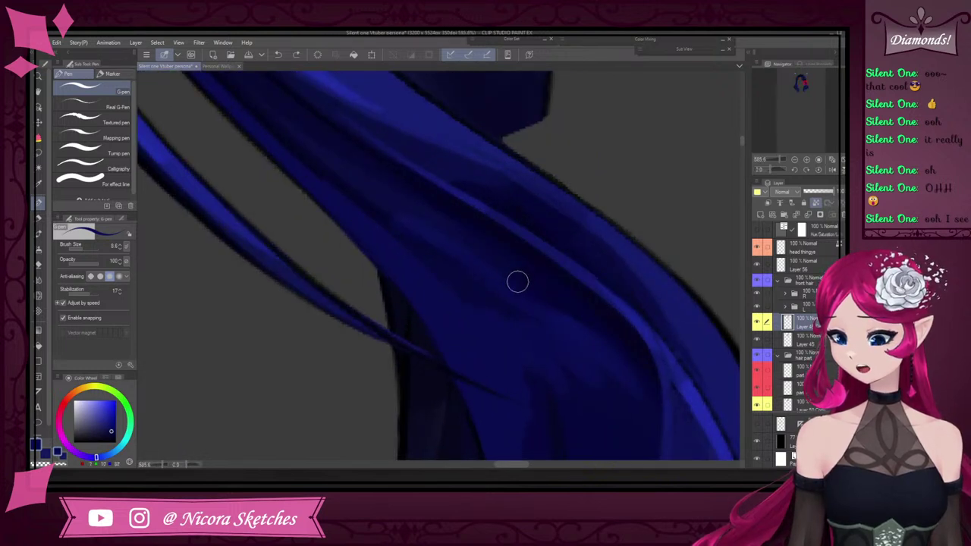
{"action": "left_click_drag", "start_coordinate": [518, 281], "coordinate": [603, 338]}
{"action": "left_click_drag", "start_coordinate": [524, 264], "coordinate": [623, 349]}
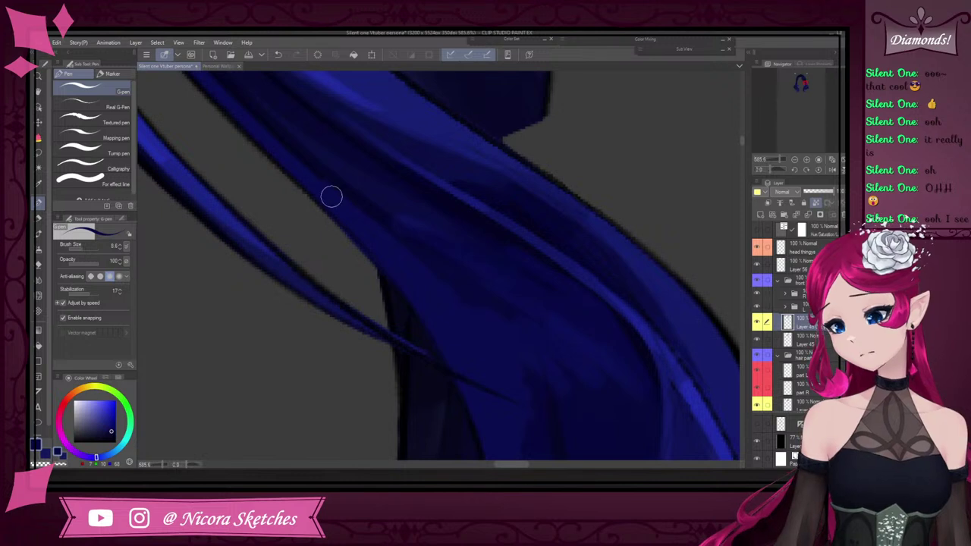
{"action": "scroll", "coordinate": [445, 217], "scroll_direction": "down", "scroll_amount": 4}
{"action": "scroll", "coordinate": [481, 241], "scroll_direction": "up", "scroll_amount": 2}
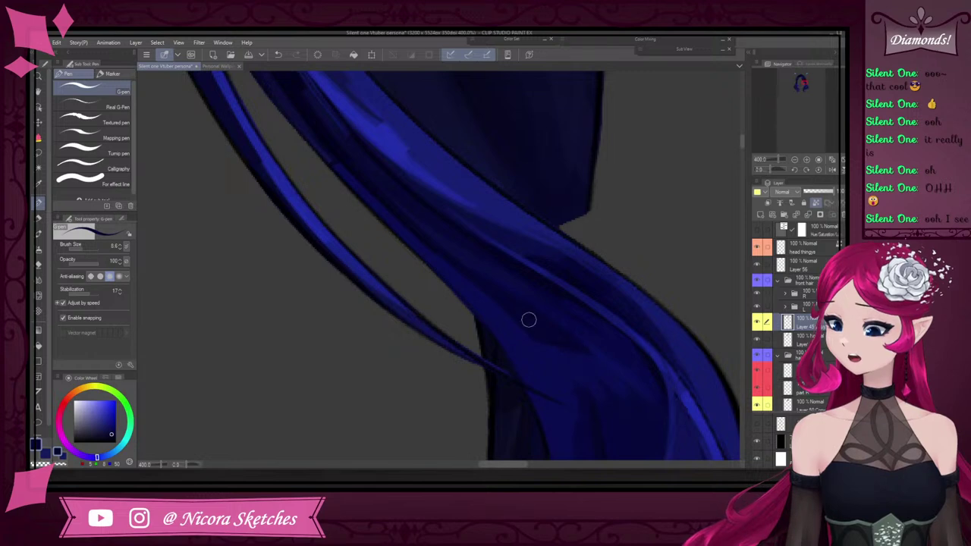
Extend the dark G-pen strand lines down through the curl's inner fold, alternating sampled dark blues
{"action": "scroll", "coordinate": [603, 369], "scroll_direction": "down", "scroll_amount": 4}
{"action": "scroll", "coordinate": [595, 340], "scroll_direction": "up", "scroll_amount": 3}
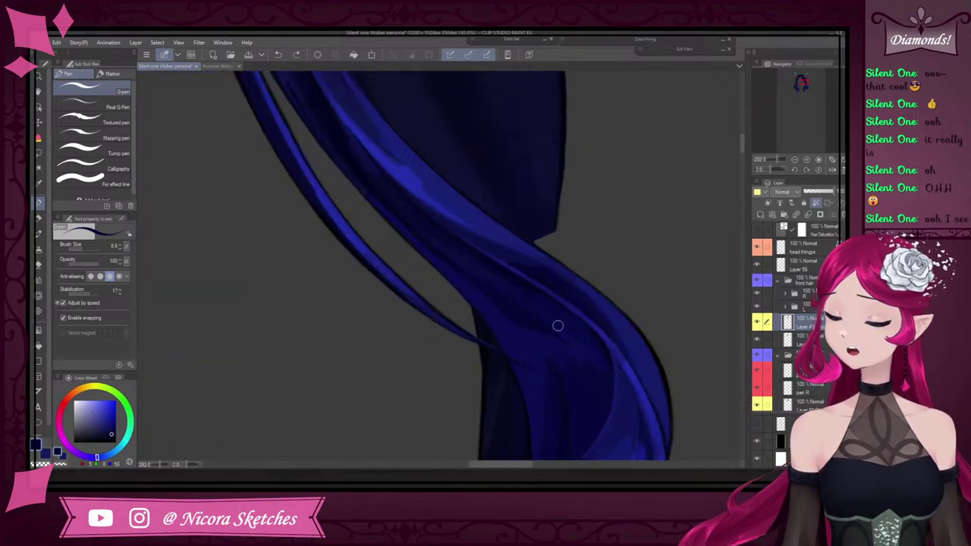
{"action": "scroll", "coordinate": [592, 403], "scroll_direction": "down", "scroll_amount": 4}
{"action": "scroll", "coordinate": [540, 292], "scroll_direction": "up", "scroll_amount": 3}
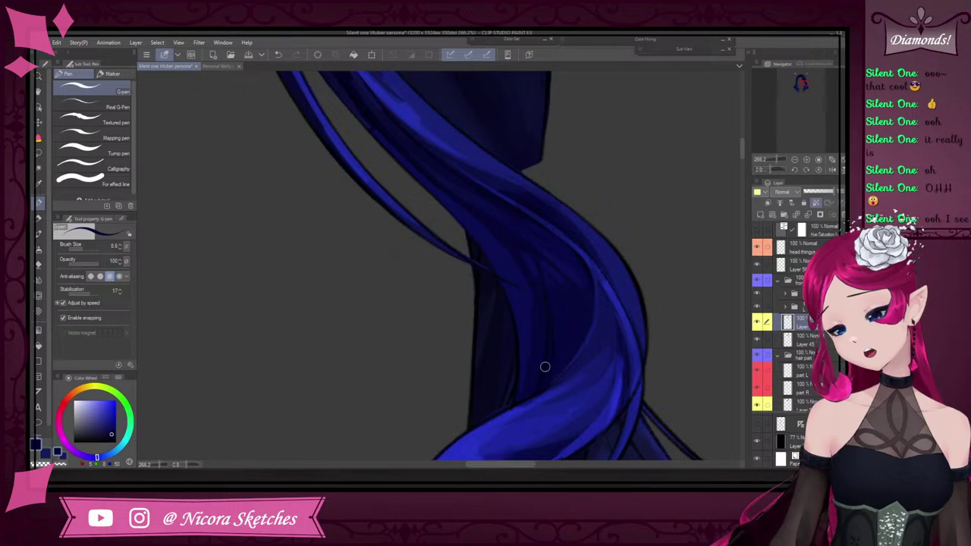
{"action": "scroll", "coordinate": [548, 326], "scroll_direction": "down", "scroll_amount": 4}
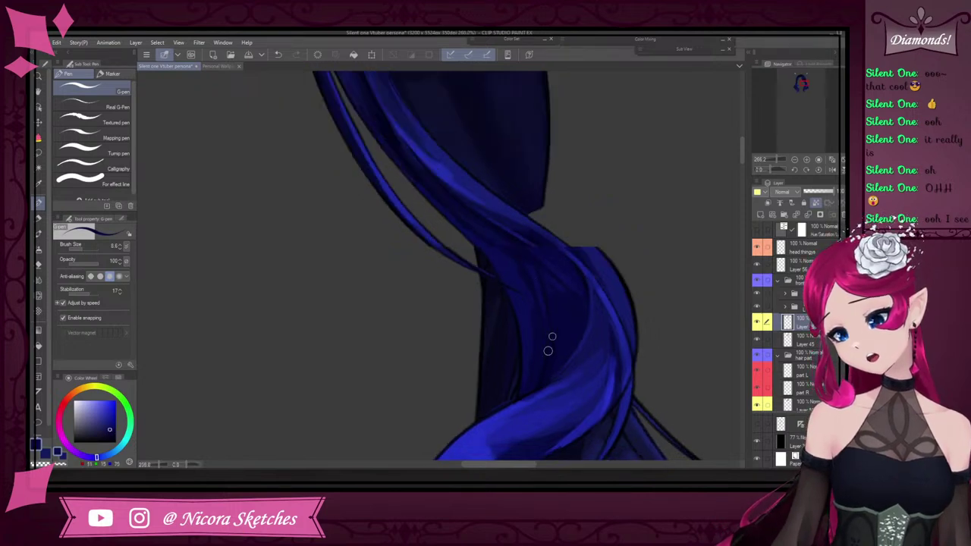
{"action": "scroll", "coordinate": [561, 287], "scroll_direction": "up", "scroll_amount": 3}
{"action": "scroll", "coordinate": [548, 285], "scroll_direction": "up", "scroll_amount": 2}
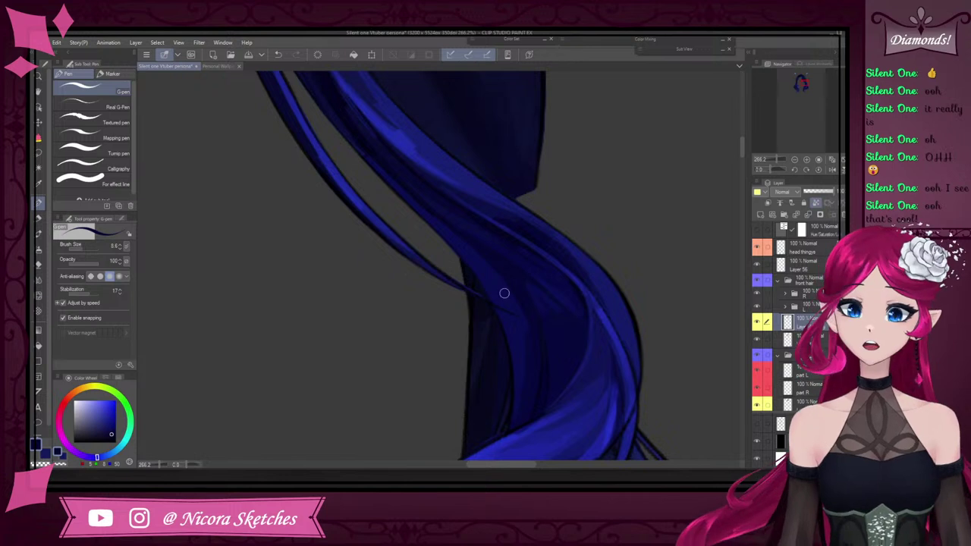
Switch back to the SOL pencil, enlarge it to size 17 and soften the fold's shadows with dark blue
{"action": "key", "text": "p"}
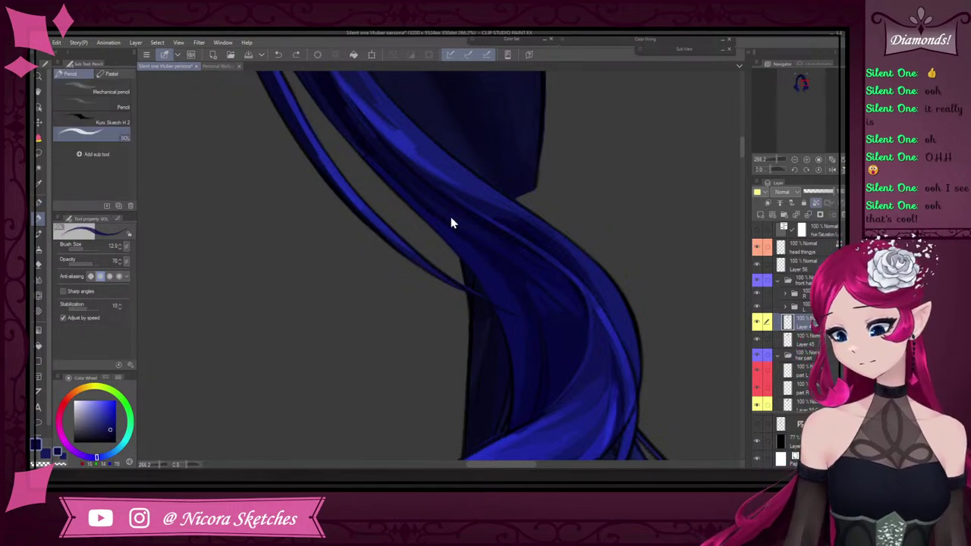
{"action": "key", "text": "bracketright"}
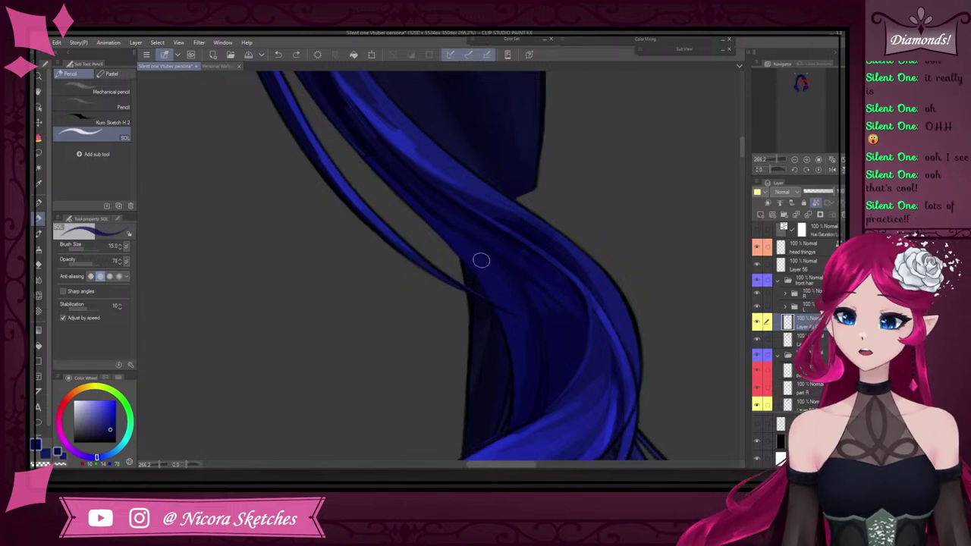
{"action": "key", "text": "bracketright"}
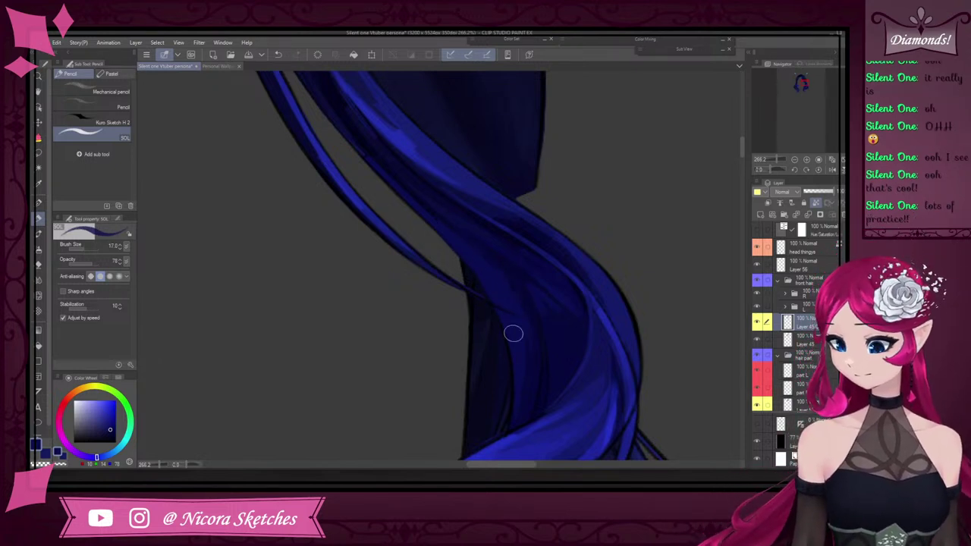
{"action": "scroll", "coordinate": [546, 315], "scroll_direction": "down", "scroll_amount": 6}
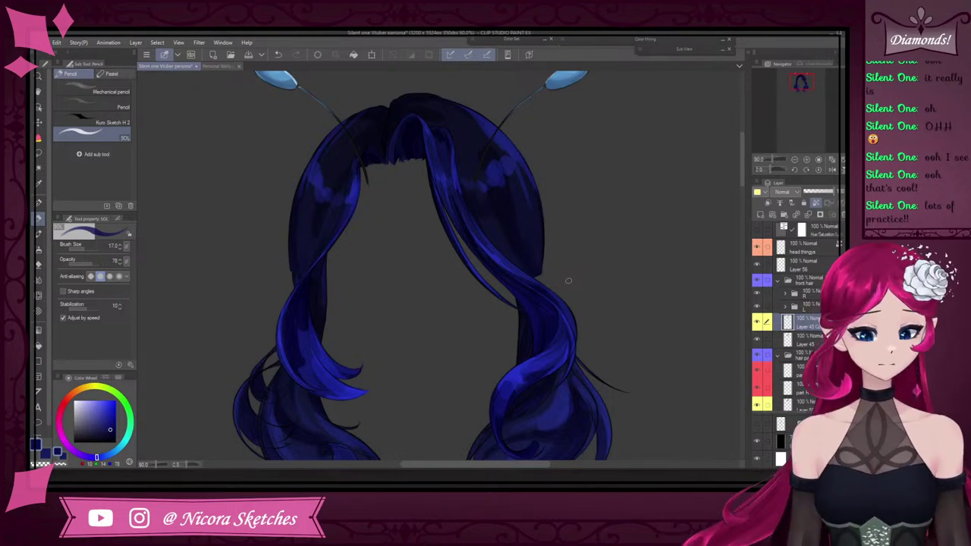
{"action": "scroll", "coordinate": [493, 227], "scroll_direction": "up", "scroll_amount": 3}
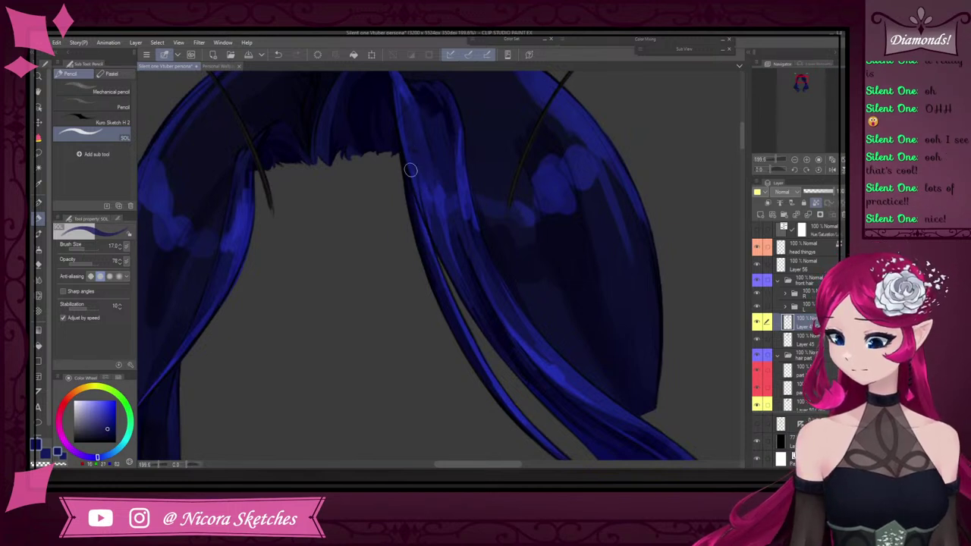
Sample a mid blue and paint SOL pencil strokes along the inner edge and middle of the long face-framing lock
{"action": "left_click", "coordinate": [506, 399], "text": "alt"}
{"action": "left_click_drag", "start_coordinate": [489, 379], "coordinate": [443, 290]}
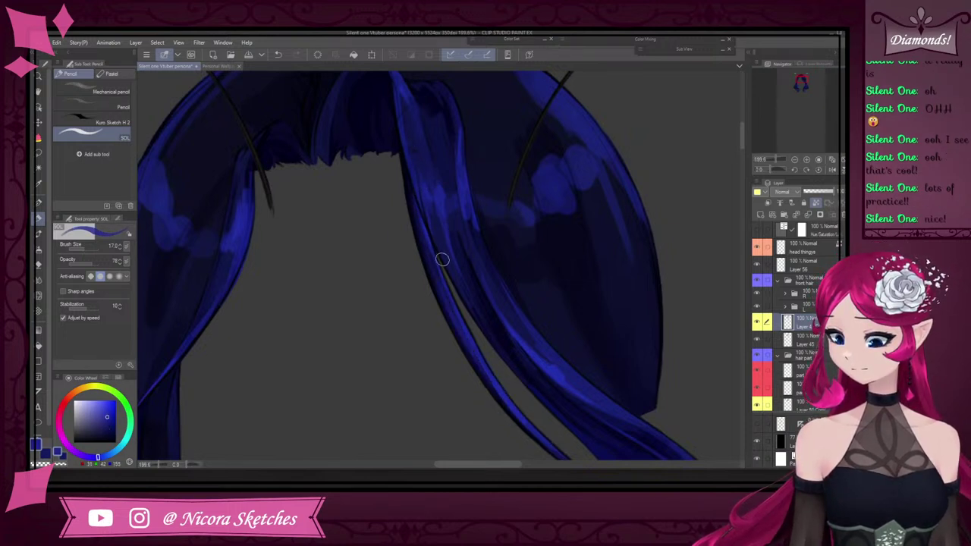
{"action": "mouse_move", "coordinate": [479, 366]}
{"action": "left_mouse_down"}
{"action": "mouse_move", "coordinate": [429, 250]}
{"action": "mouse_move", "coordinate": [472, 356]}
{"action": "left_mouse_up"}
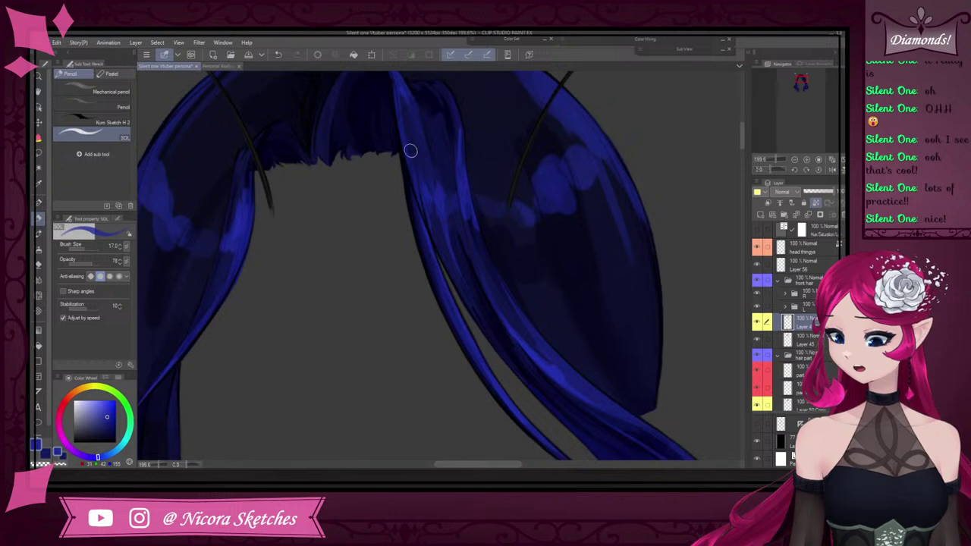
{"action": "left_click_drag", "start_coordinate": [482, 317], "coordinate": [489, 336]}
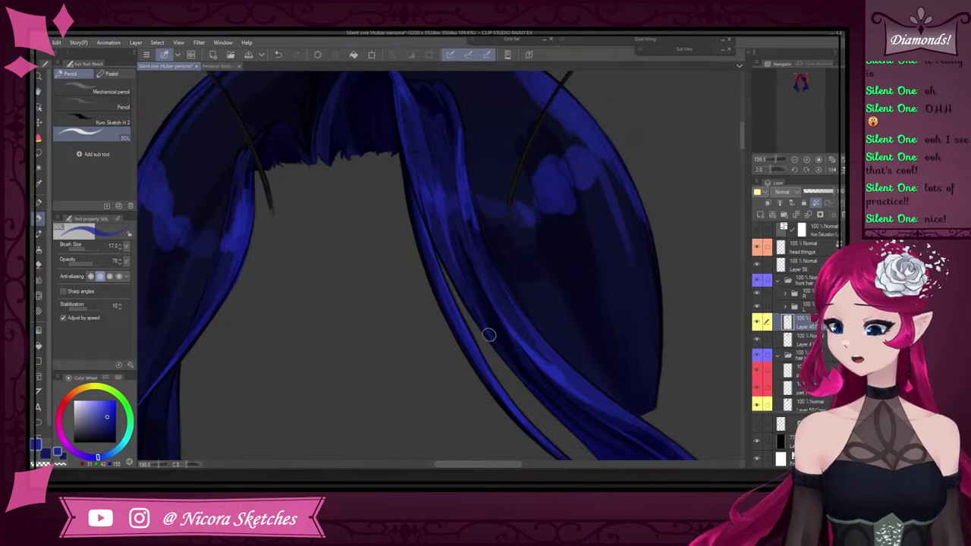
{"action": "left_click_drag", "start_coordinate": [472, 292], "coordinate": [493, 325]}
Sample darker blues from the hair and shade the upper section of the long lock below the fold
{"action": "scroll", "coordinate": [491, 276], "scroll_direction": "down", "scroll_amount": 6}
{"action": "scroll", "coordinate": [490, 262], "scroll_direction": "up", "scroll_amount": 4}
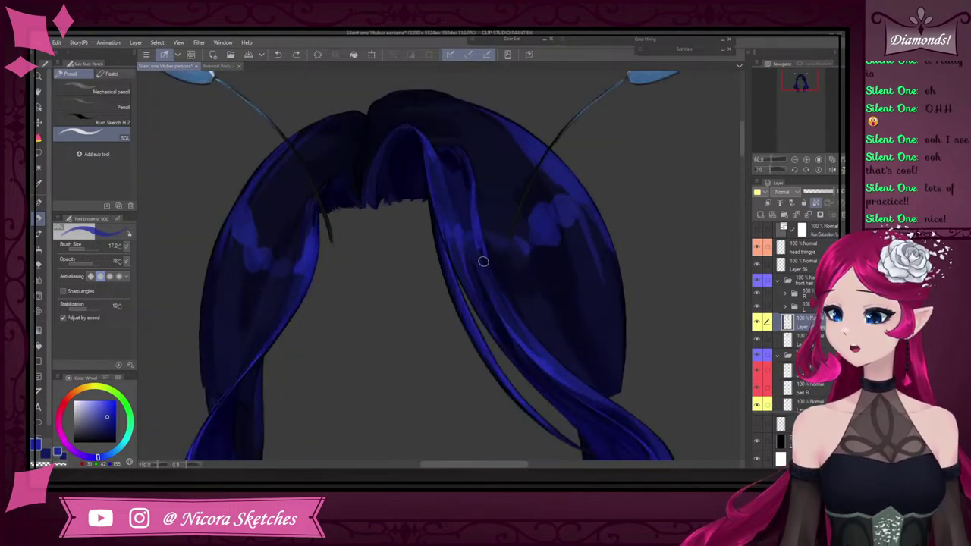
{"action": "scroll", "coordinate": [463, 265], "scroll_direction": "up", "scroll_amount": 1}
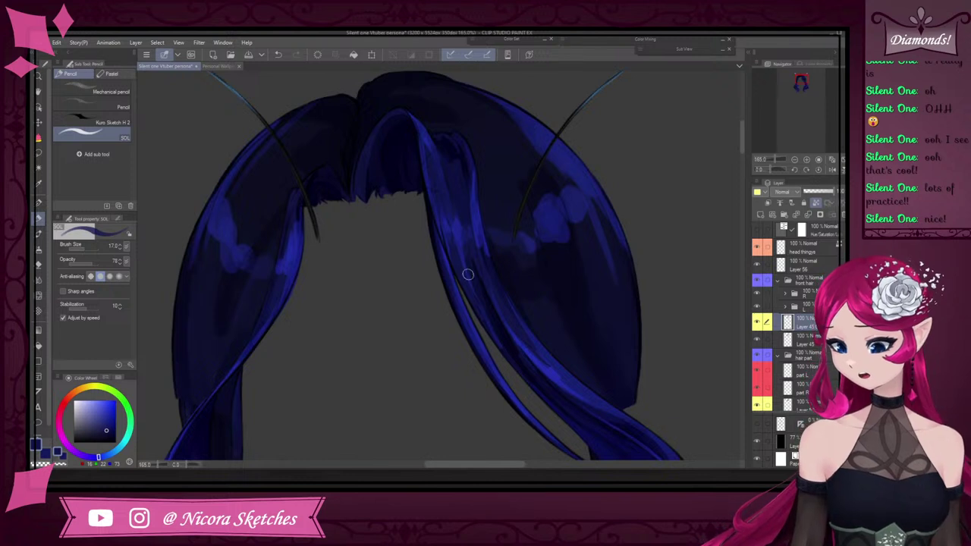
{"action": "left_click", "coordinate": [501, 346], "text": "alt"}
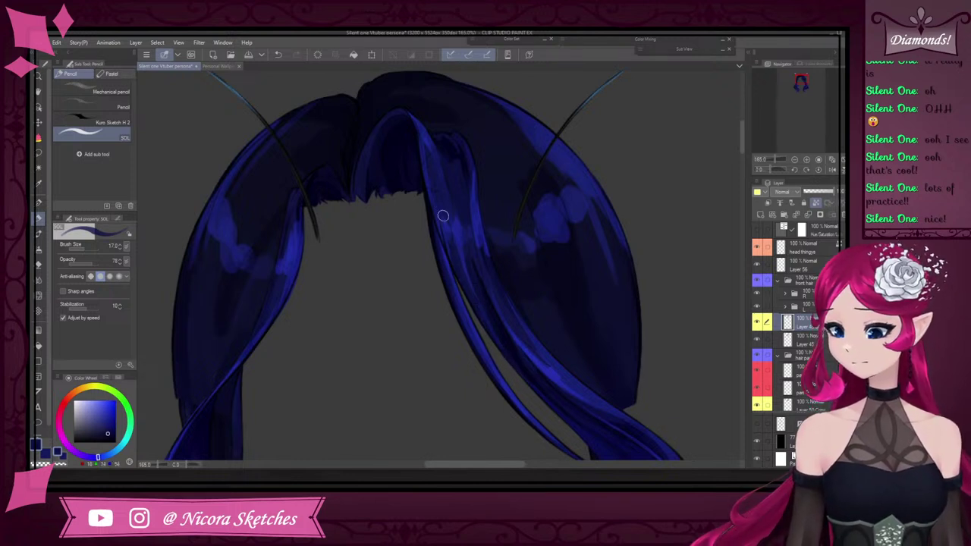
{"action": "scroll", "coordinate": [456, 189], "scroll_direction": "up", "scroll_amount": 1}
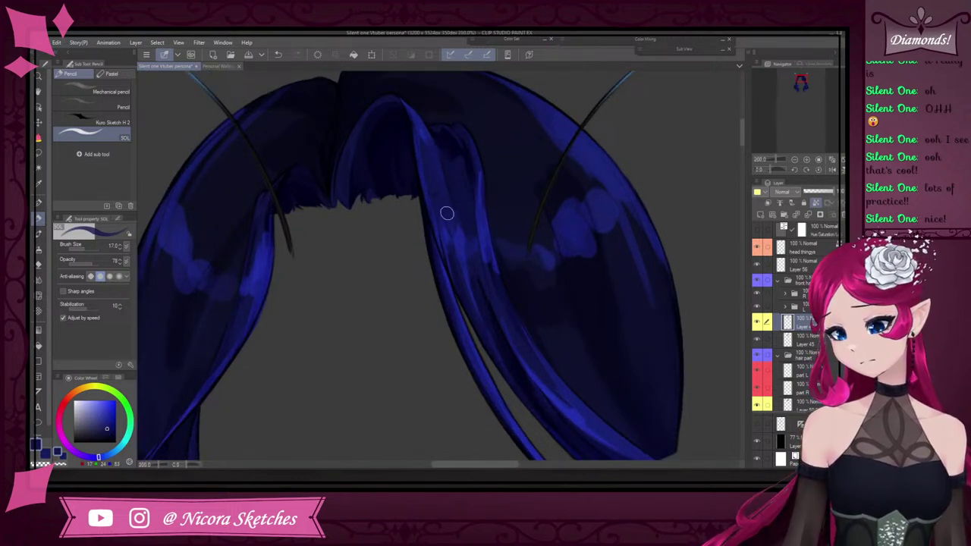
{"action": "scroll", "coordinate": [471, 129], "scroll_direction": "down", "scroll_amount": 4}
{"action": "scroll", "coordinate": [464, 152], "scroll_direction": "up", "scroll_amount": 4}
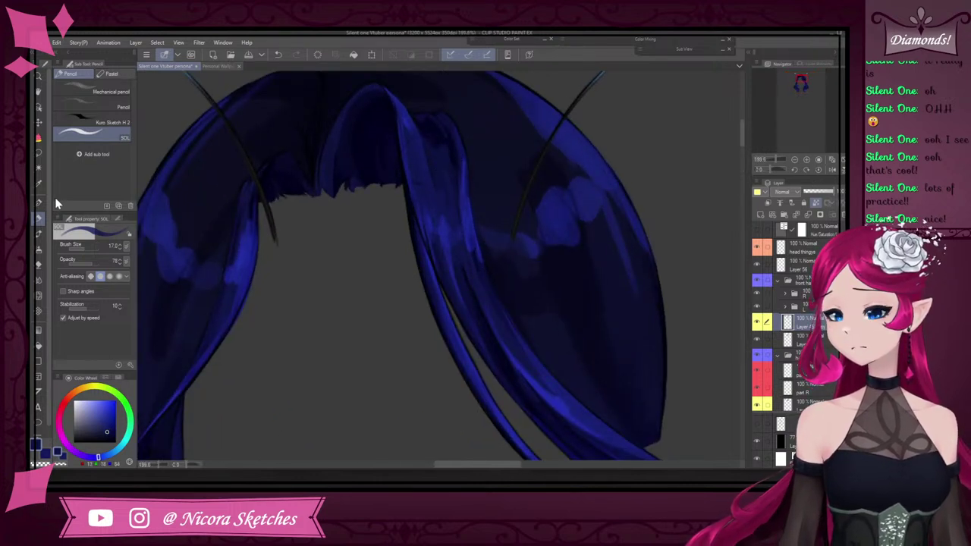
Switch to the G-pen, refine the fold's bright outer strand with sampled blues, and undo the last unwanted stroke
{"action": "left_click", "coordinate": [39, 203]}
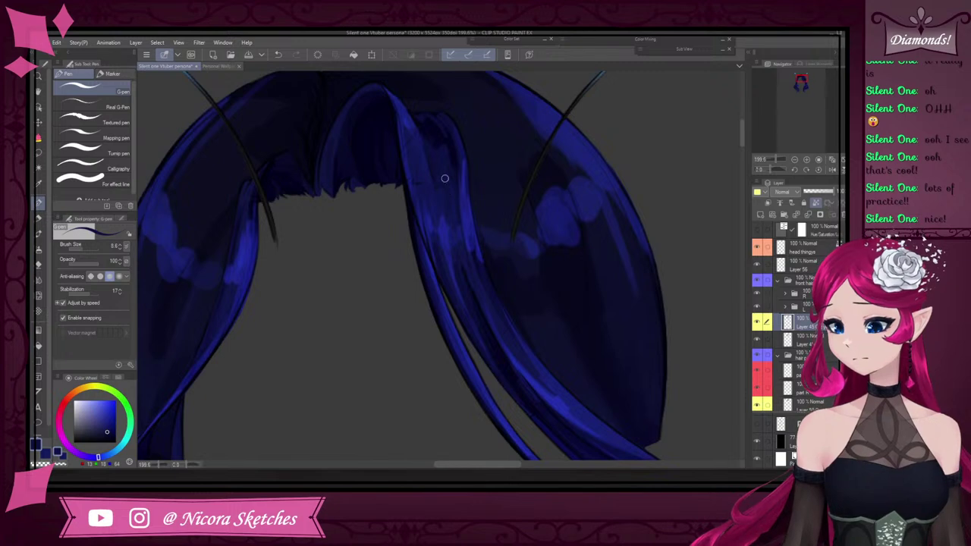
{"action": "scroll", "coordinate": [454, 210], "scroll_direction": "down", "scroll_amount": 5}
{"action": "scroll", "coordinate": [454, 210], "scroll_direction": "up", "scroll_amount": 4}
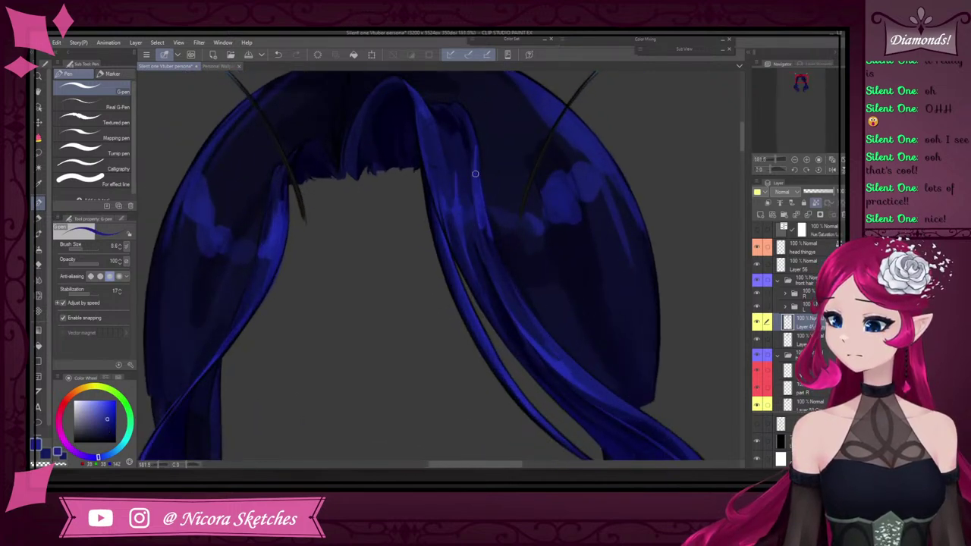
{"action": "scroll", "coordinate": [487, 135], "scroll_direction": "up", "scroll_amount": 5}
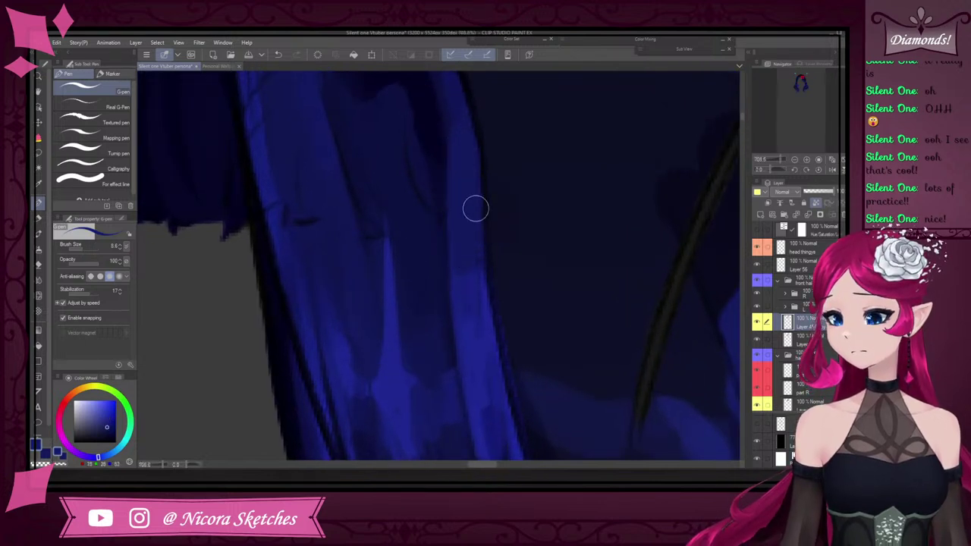
{"action": "scroll", "coordinate": [462, 289], "scroll_direction": "up", "scroll_amount": 1}
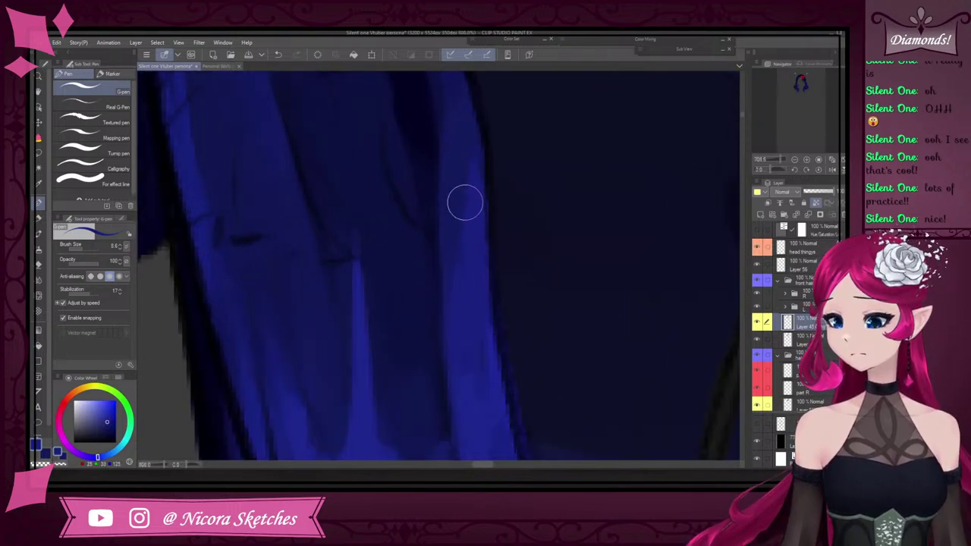
{"action": "scroll", "coordinate": [479, 114], "scroll_direction": "down", "scroll_amount": 5}
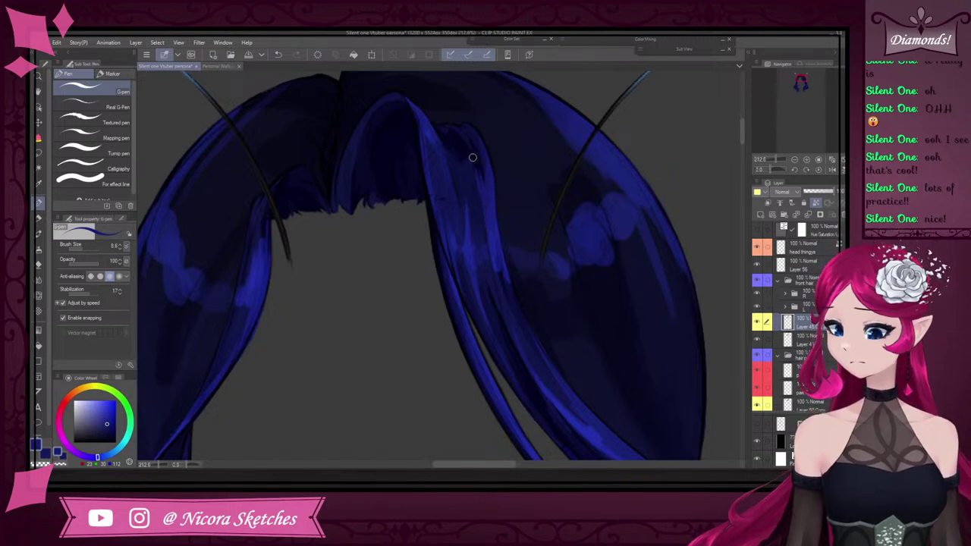
{"action": "left_click_drag", "start_coordinate": [483, 203], "coordinate": [460, 152]}
{"action": "key", "text": "ctrl+z"}
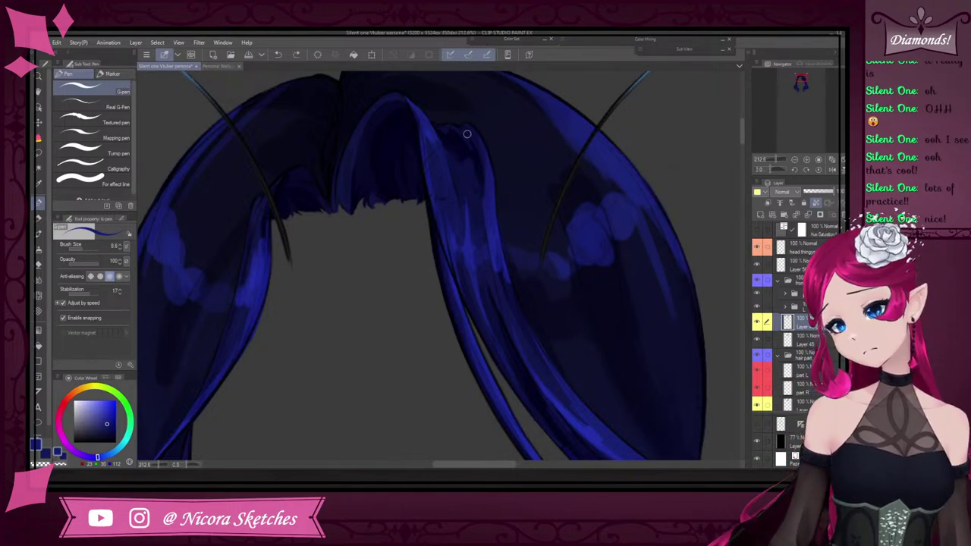
Switch back to the SOL pencil, reduce it to size 7 and refine the dark blue shadow at the top of the fold
{"action": "scroll", "coordinate": [492, 222], "scroll_direction": "up", "scroll_amount": 5}
{"action": "scroll", "coordinate": [254, 201], "scroll_direction": "down", "scroll_amount": 5}
{"action": "left_click", "coordinate": [39, 219]}
{"action": "scroll", "coordinate": [350, 140], "scroll_direction": "down", "scroll_amount": 3}
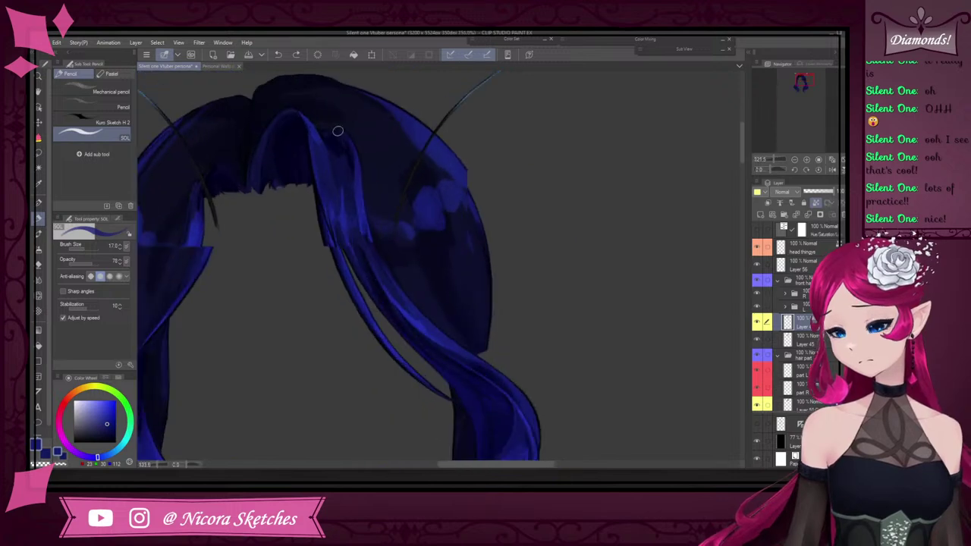
{"action": "scroll", "coordinate": [338, 129], "scroll_direction": "up", "scroll_amount": 2}
{"action": "key", "text": "bracketleft"}
{"action": "key", "text": "bracketleft"}
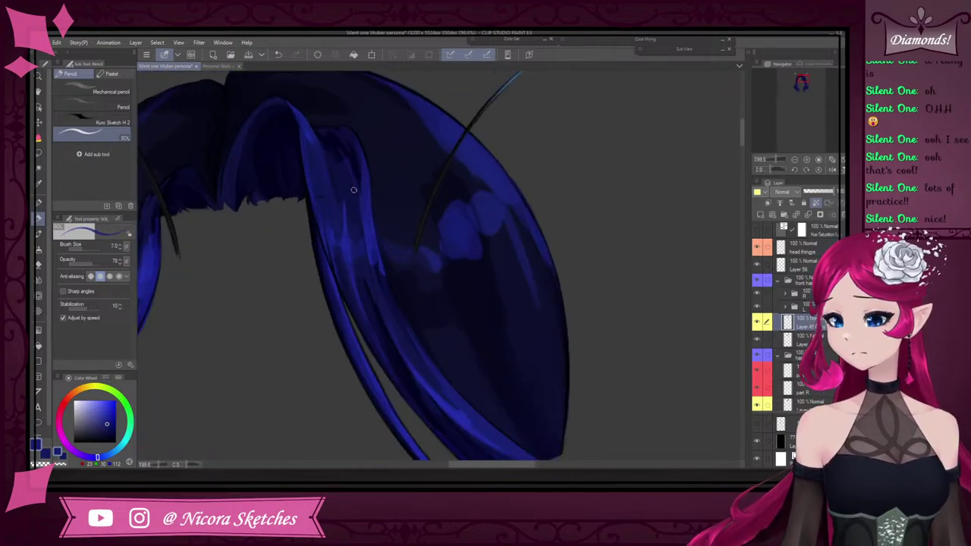
{"action": "scroll", "coordinate": [368, 188], "scroll_direction": "down", "scroll_amount": 3}
{"action": "scroll", "coordinate": [379, 198], "scroll_direction": "up", "scroll_amount": 2}
{"action": "scroll", "coordinate": [387, 212], "scroll_direction": "down", "scroll_amount": 3}
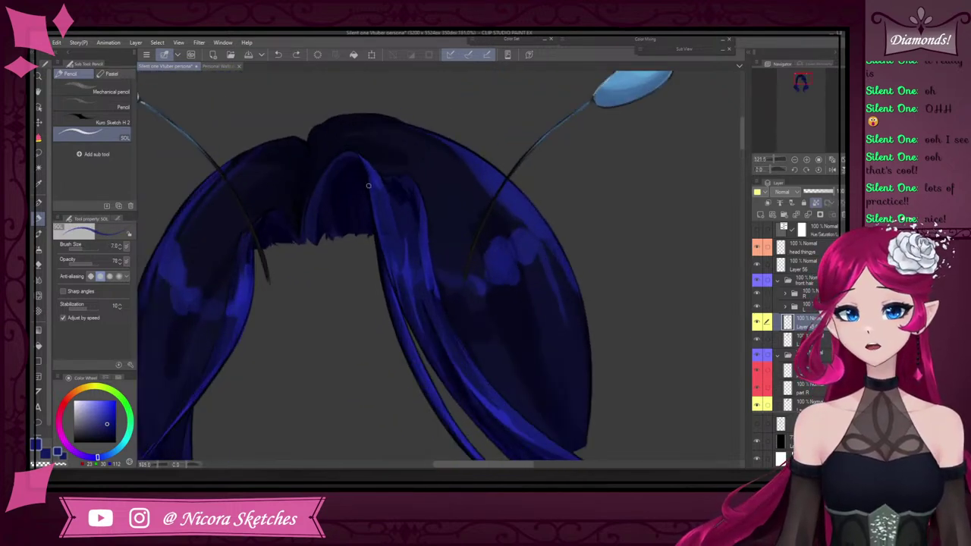
{"action": "scroll", "coordinate": [396, 224], "scroll_direction": "up", "scroll_amount": 1}
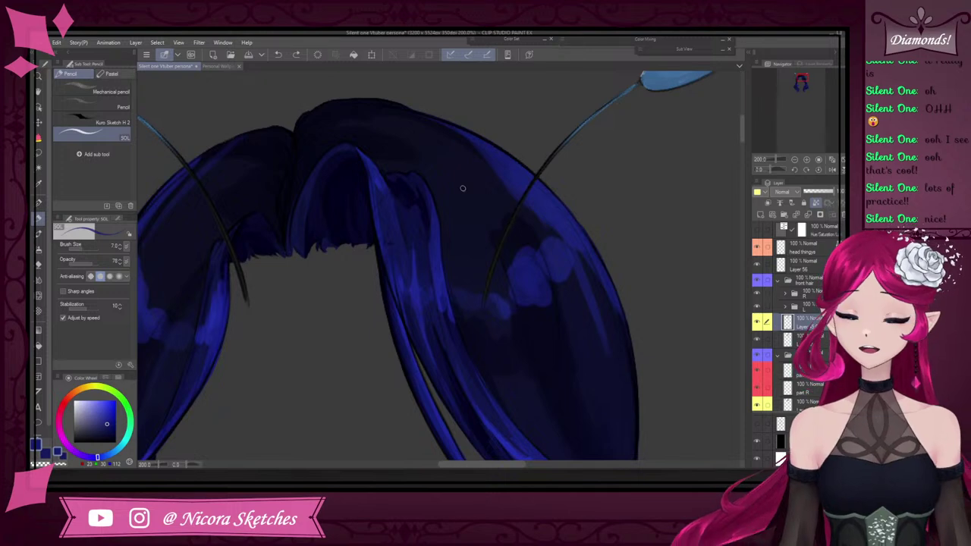
{"action": "scroll", "coordinate": [463, 189], "scroll_direction": "down", "scroll_amount": 3}
{"action": "scroll", "coordinate": [461, 151], "scroll_direction": "up", "scroll_amount": 4}
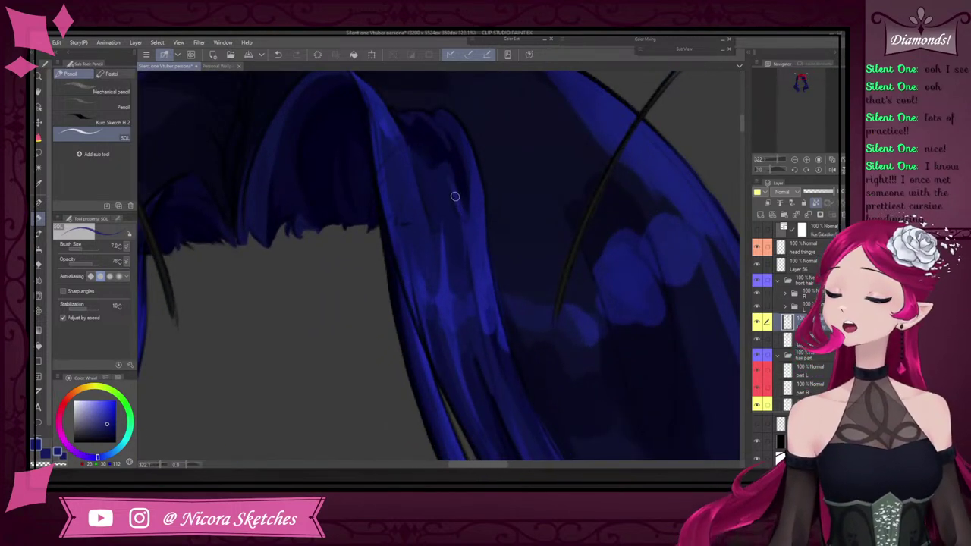
{"action": "scroll", "coordinate": [470, 284], "scroll_direction": "down", "scroll_amount": 3}
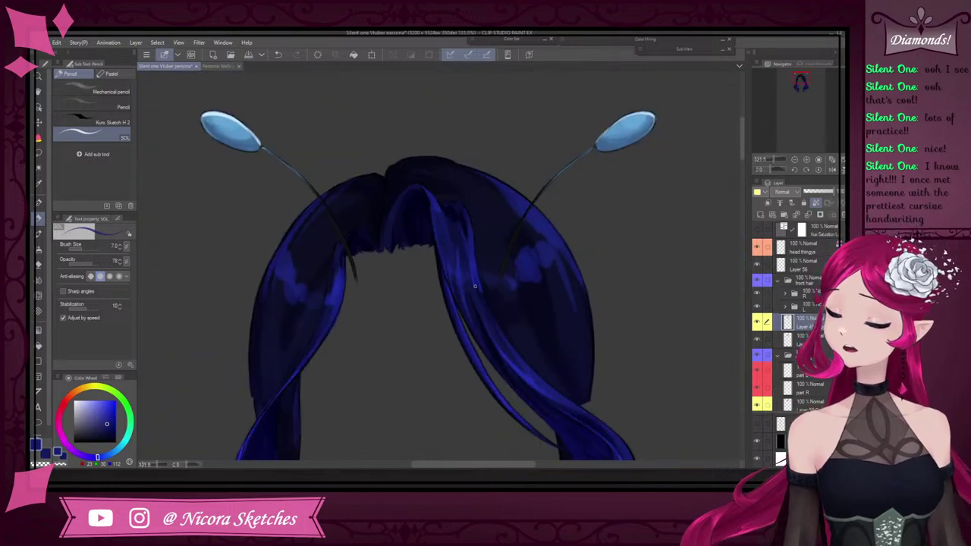
Sample a brighter blue from the long lock and paint thin strand strokes down its middle section
{"action": "scroll", "coordinate": [461, 299], "scroll_direction": "up", "scroll_amount": 3}
{"action": "scroll", "coordinate": [569, 417], "scroll_direction": "down", "scroll_amount": 3}
{"action": "scroll", "coordinate": [420, 251], "scroll_direction": "up", "scroll_amount": 4}
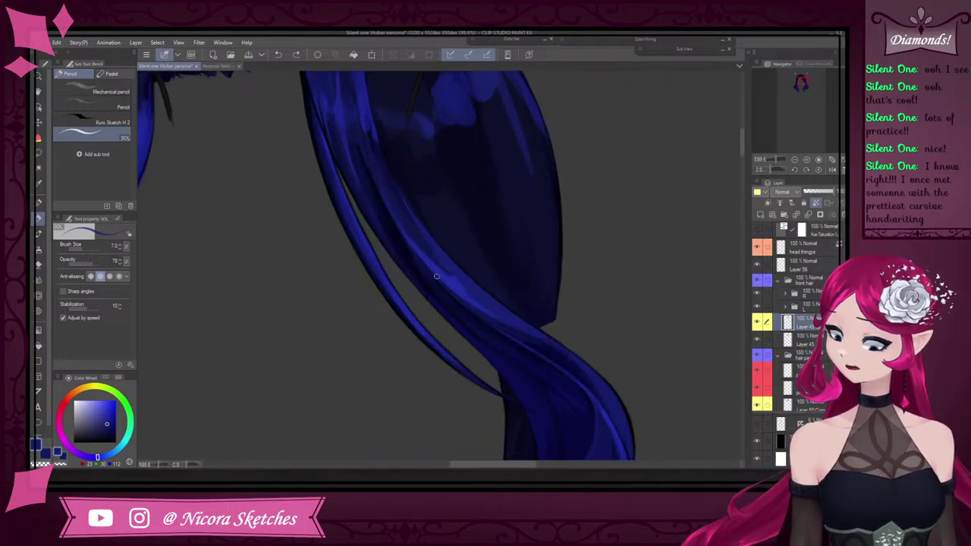
{"action": "left_click", "coordinate": [403, 232], "text": "alt"}
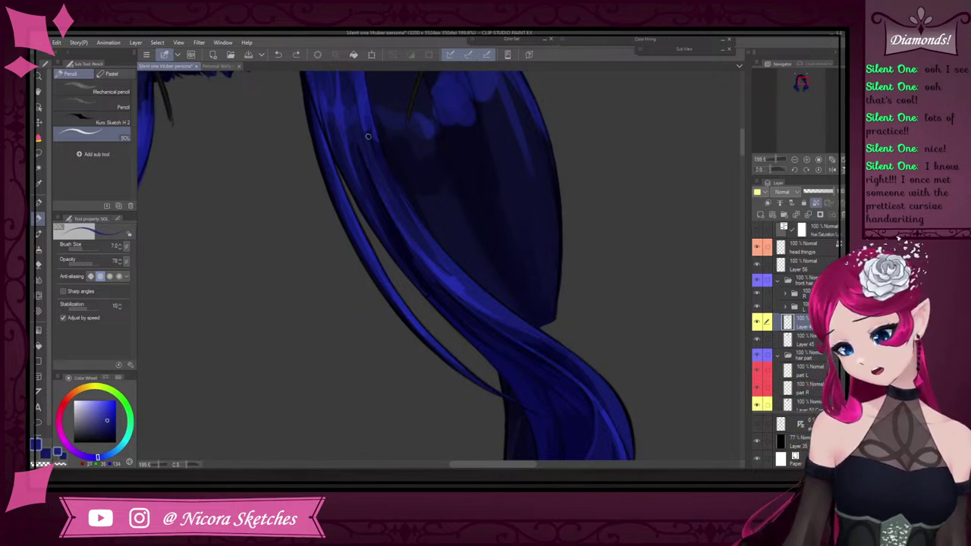
{"action": "scroll", "coordinate": [397, 200], "scroll_direction": "down", "scroll_amount": 3}
{"action": "scroll", "coordinate": [394, 173], "scroll_direction": "up", "scroll_amount": 3}
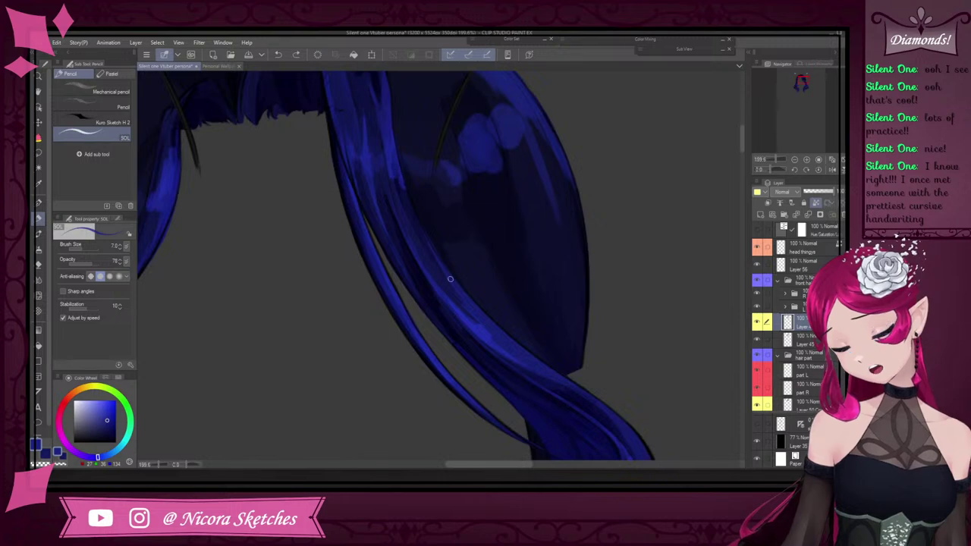
Paint narrow dark blue shading strokes between the highlights on the long lock's lower middle section
{"action": "scroll", "coordinate": [450, 279], "scroll_direction": "up", "scroll_amount": 5}
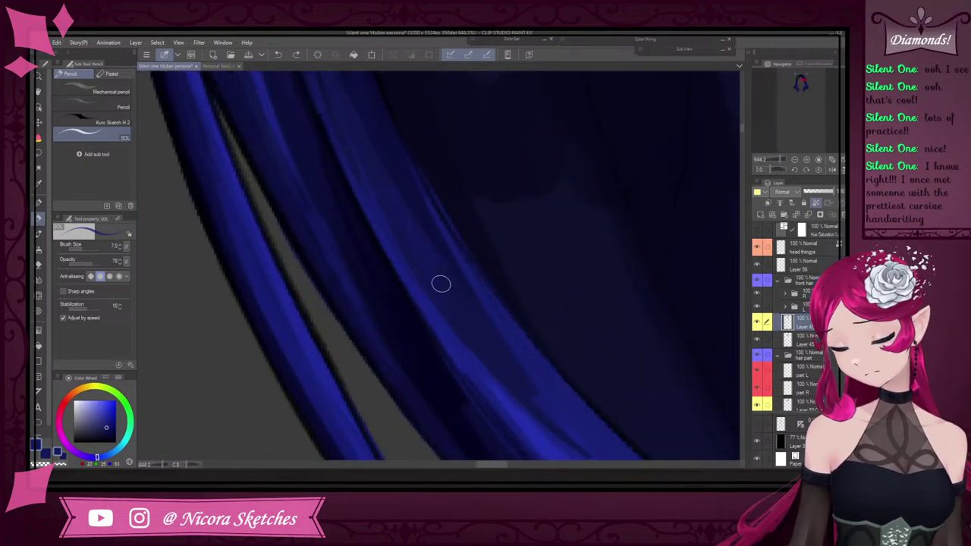
{"action": "scroll", "coordinate": [362, 127], "scroll_direction": "down", "scroll_amount": 3}
{"action": "scroll", "coordinate": [371, 144], "scroll_direction": "up", "scroll_amount": 1}
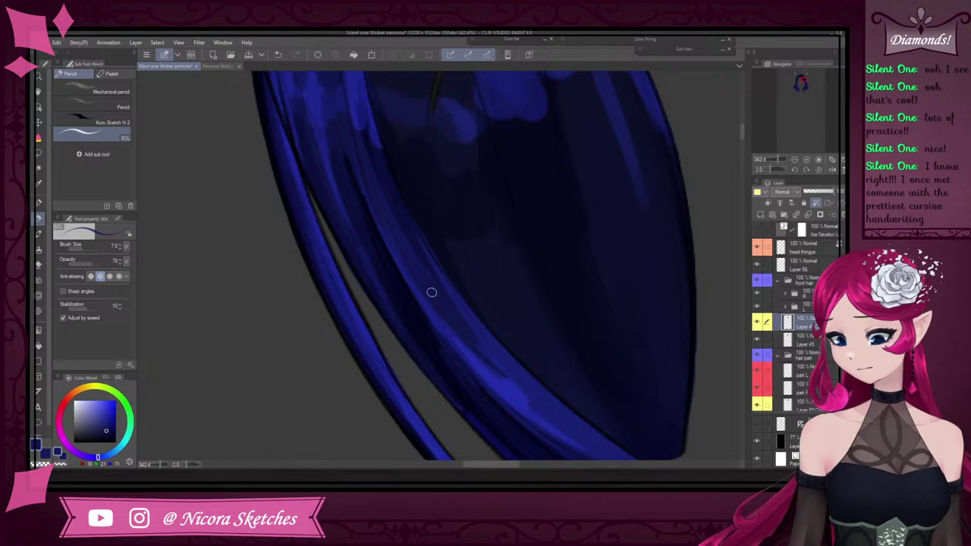
{"action": "scroll", "coordinate": [385, 196], "scroll_direction": "down", "scroll_amount": 5}
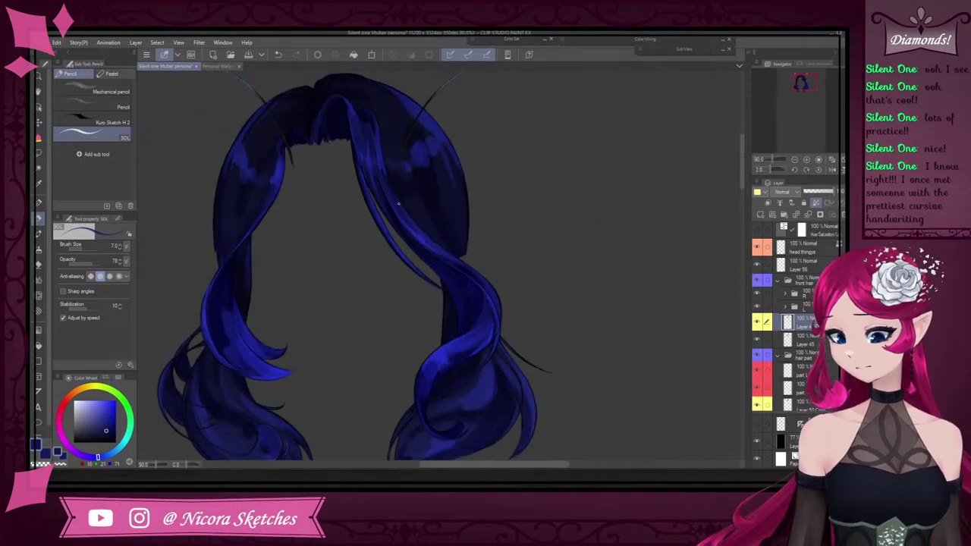
{"action": "scroll", "coordinate": [399, 203], "scroll_direction": "up", "scroll_amount": 5}
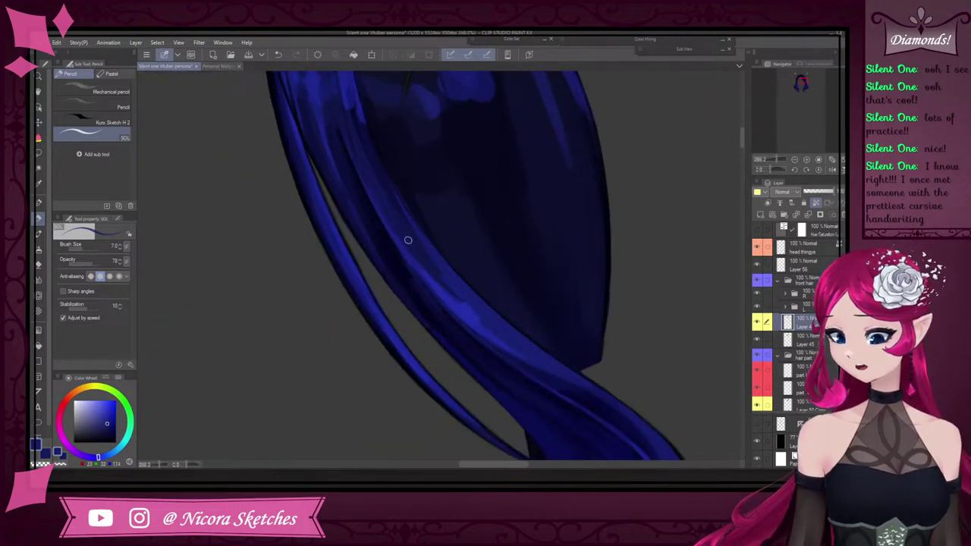
{"action": "scroll", "coordinate": [402, 219], "scroll_direction": "up", "scroll_amount": 4}
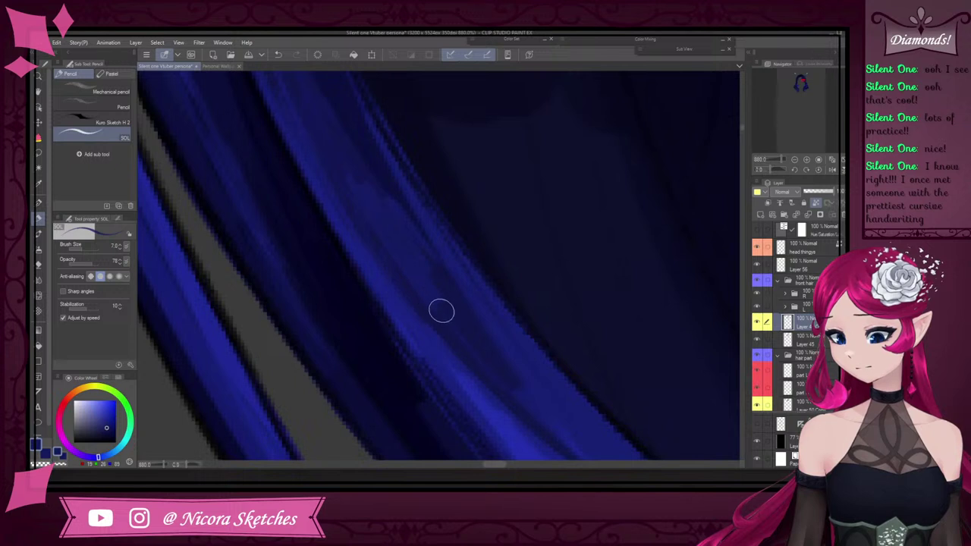
{"action": "scroll", "coordinate": [434, 303], "scroll_direction": "down", "scroll_amount": 2}
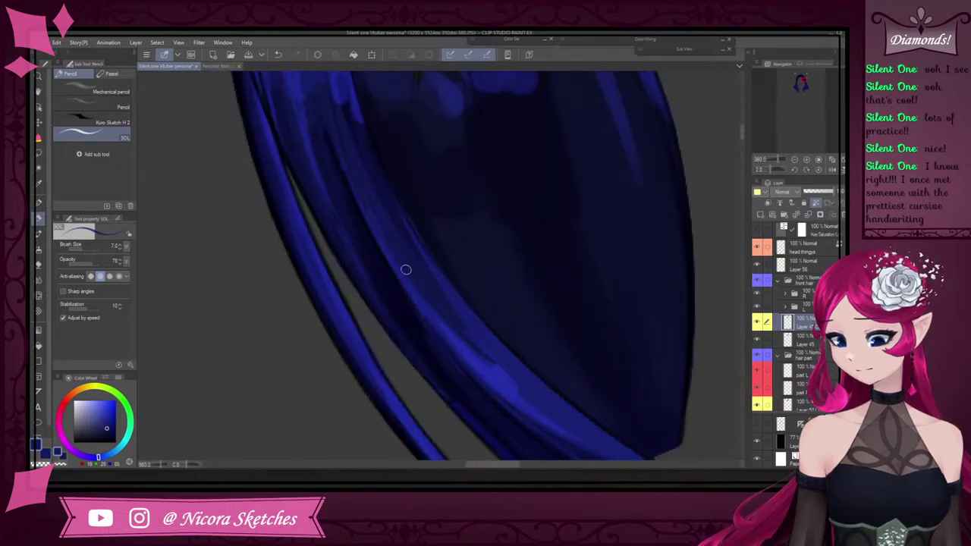
{"action": "scroll", "coordinate": [368, 161], "scroll_direction": "down", "scroll_amount": 2}
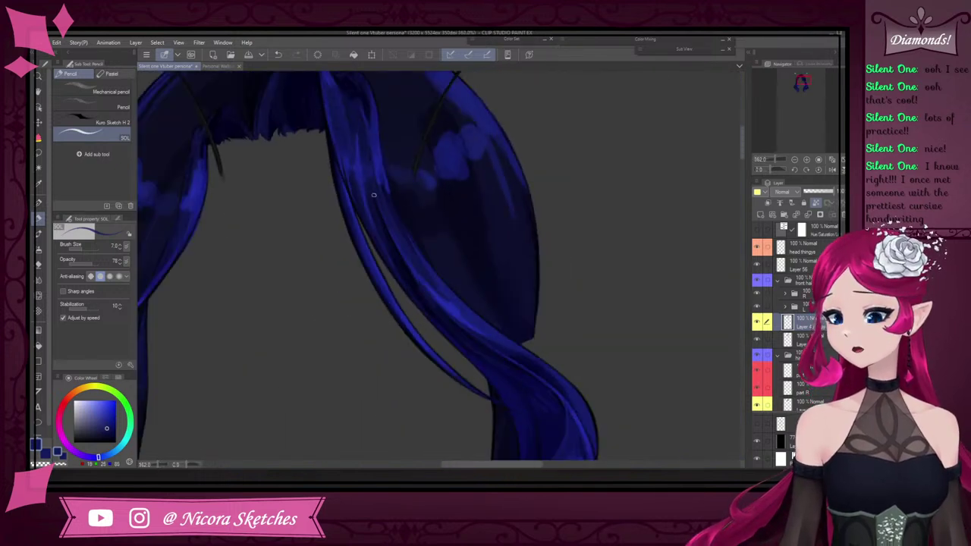
Deepen the shadow between the long lock's inner strands with very dark sampled blues
{"action": "scroll", "coordinate": [367, 191], "scroll_direction": "up", "scroll_amount": 2}
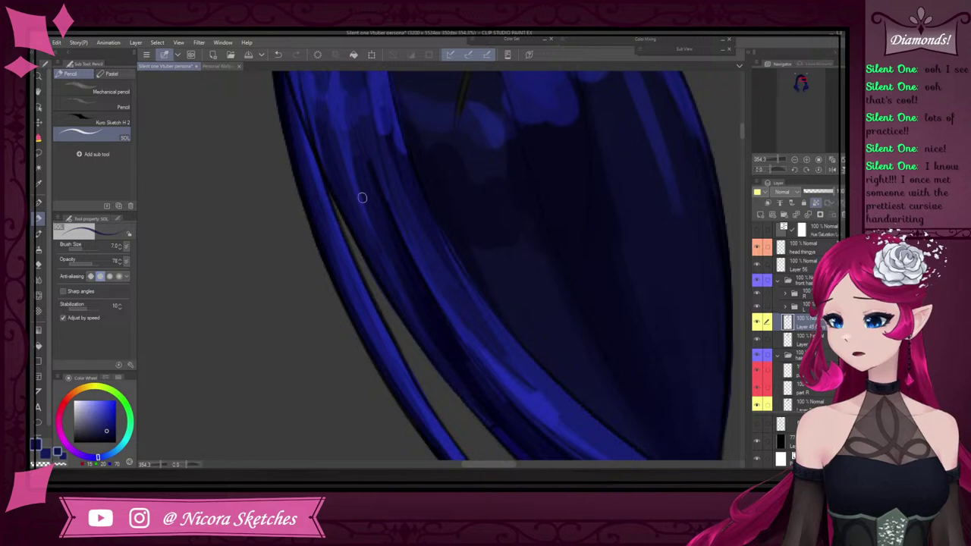
{"action": "scroll", "coordinate": [422, 304], "scroll_direction": "down", "scroll_amount": 3}
{"action": "scroll", "coordinate": [427, 313], "scroll_direction": "up", "scroll_amount": 2}
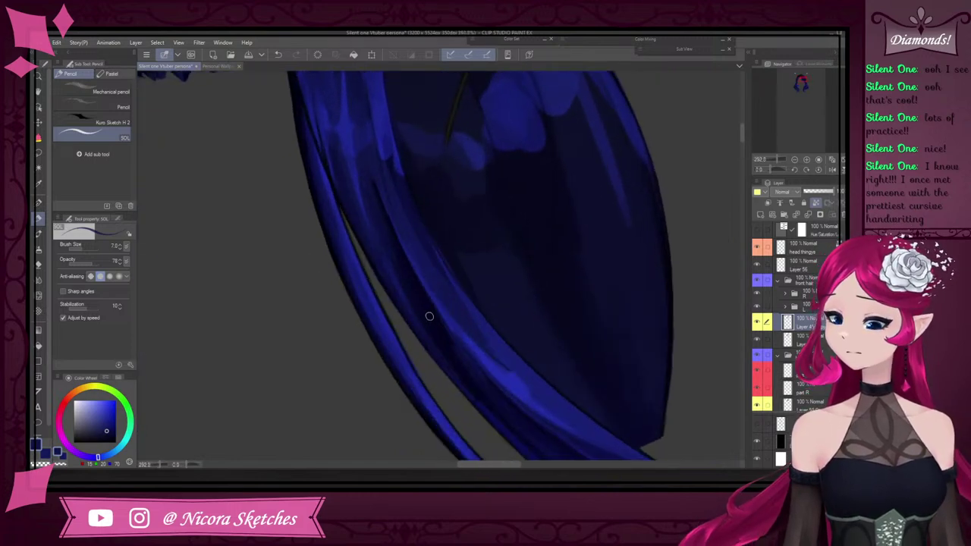
{"action": "scroll", "coordinate": [441, 311], "scroll_direction": "down", "scroll_amount": 3}
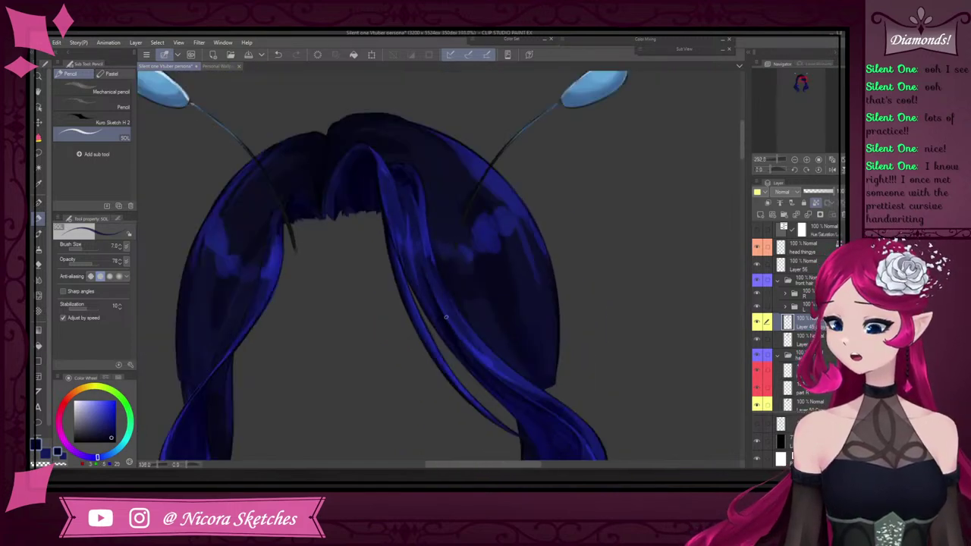
{"action": "scroll", "coordinate": [468, 343], "scroll_direction": "up", "scroll_amount": 3}
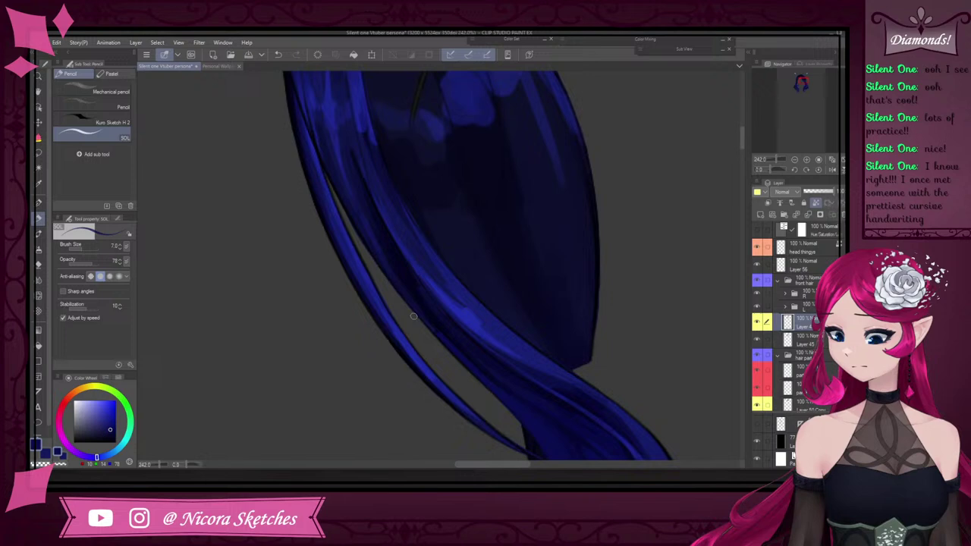
Switch to the G-pen and paint thin very dark strand lines inside the long lock's inner fold
{"action": "left_click", "coordinate": [40, 203]}
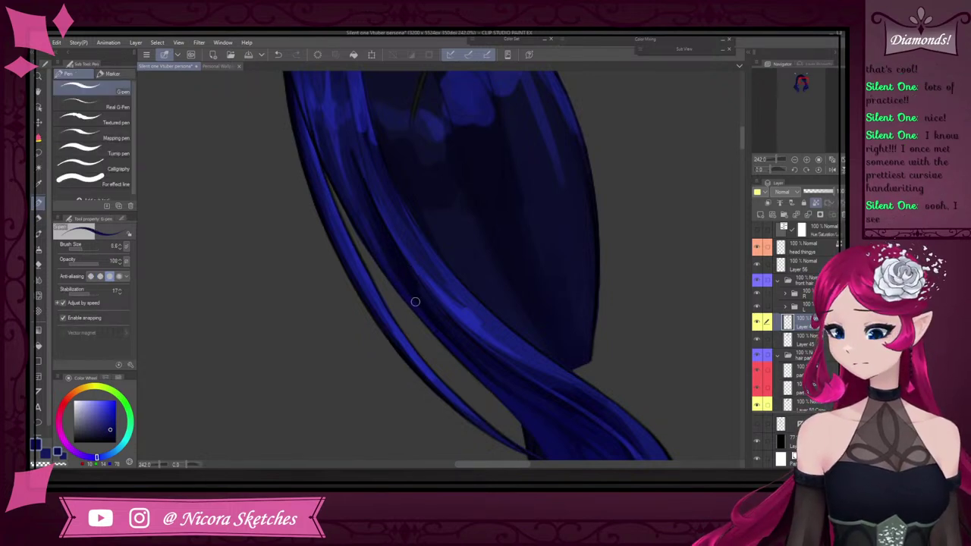
{"action": "scroll", "coordinate": [447, 296], "scroll_direction": "down", "scroll_amount": 4}
{"action": "scroll", "coordinate": [498, 361], "scroll_direction": "up", "scroll_amount": 4}
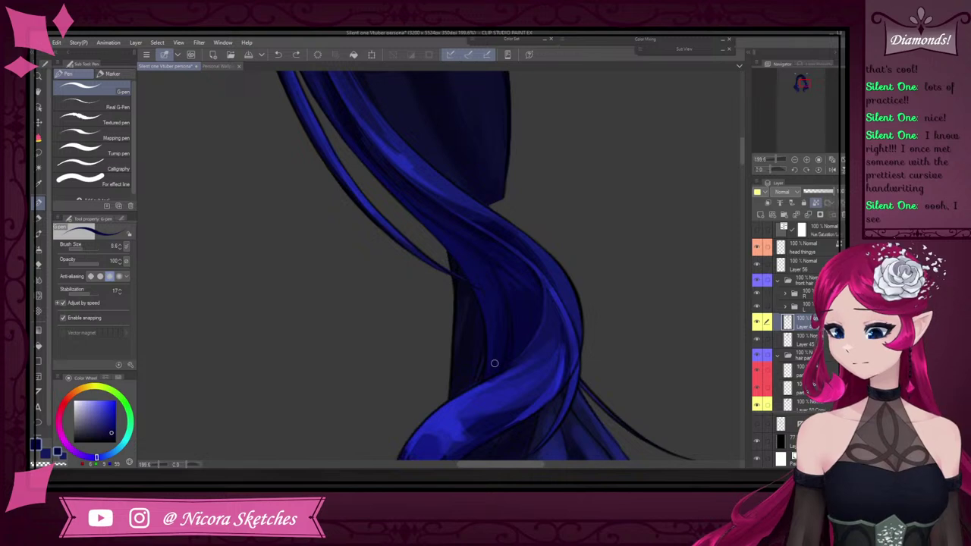
{"action": "scroll", "coordinate": [526, 284], "scroll_direction": "down", "scroll_amount": 5}
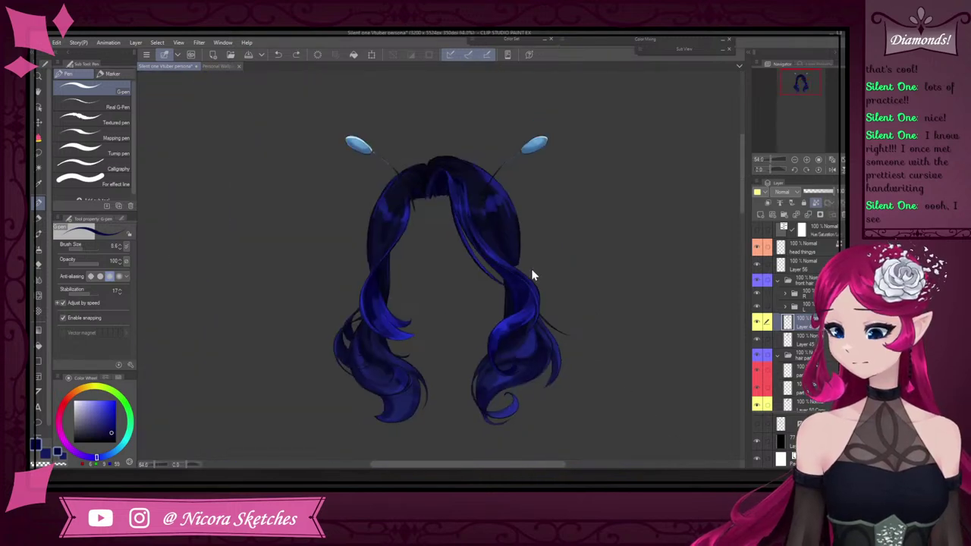
{"action": "scroll", "coordinate": [532, 275], "scroll_direction": "up", "scroll_amount": 5}
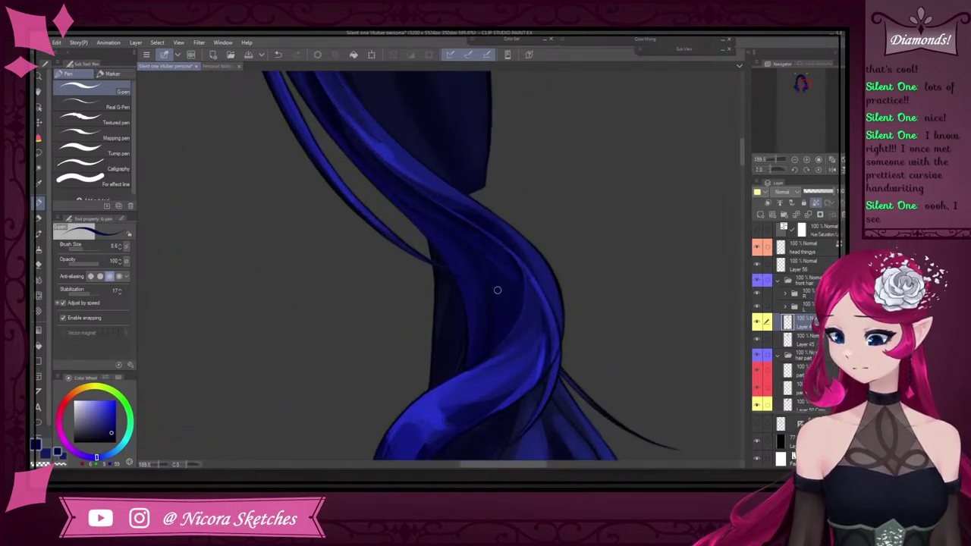
{"action": "scroll", "coordinate": [477, 256], "scroll_direction": "down", "scroll_amount": 6}
{"action": "scroll", "coordinate": [475, 237], "scroll_direction": "up", "scroll_amount": 5}
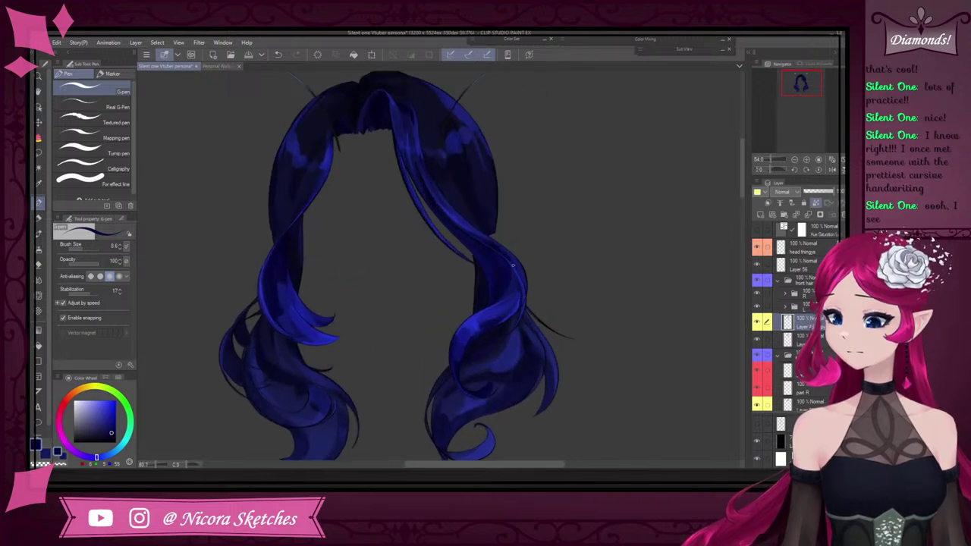
{"action": "scroll", "coordinate": [475, 237], "scroll_direction": "up", "scroll_amount": 2}
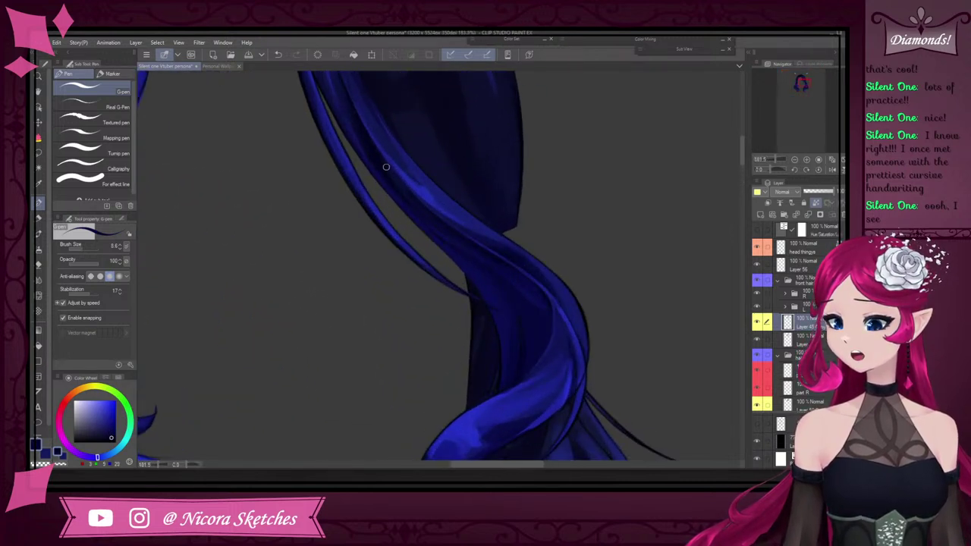
{"action": "scroll", "coordinate": [536, 370], "scroll_direction": "up", "scroll_amount": 2}
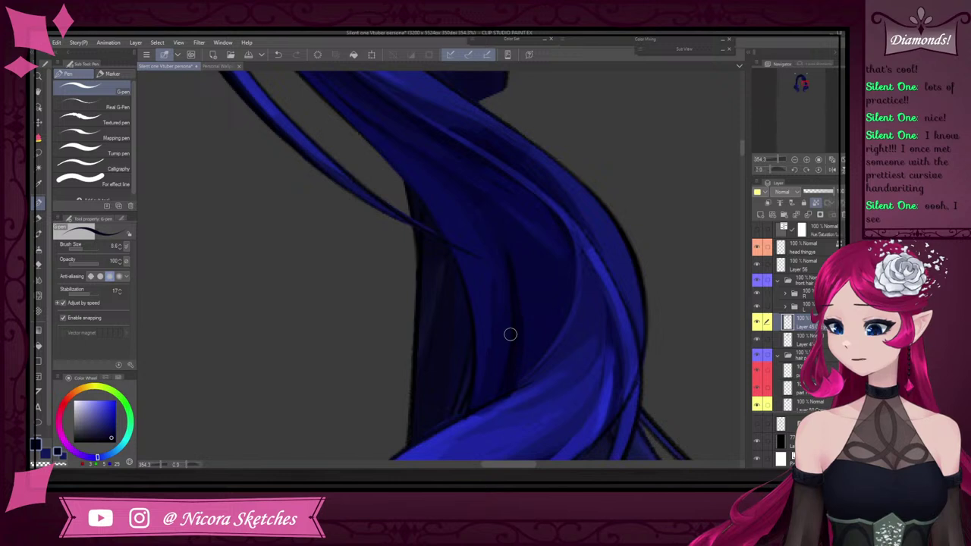
{"action": "scroll", "coordinate": [554, 297], "scroll_direction": "down", "scroll_amount": 2}
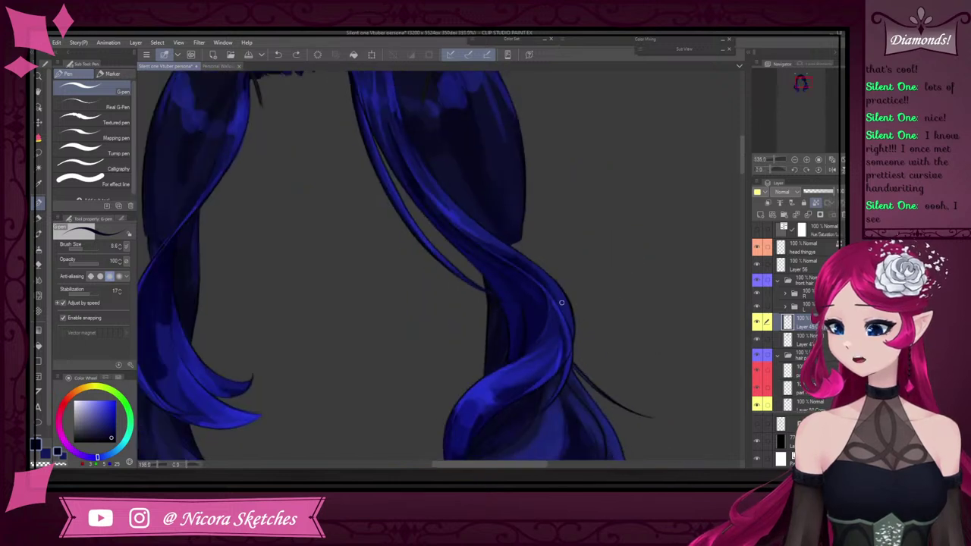
Enlarge the G-pen to size 17 and try a dark shading stroke down the inside of the fold
{"action": "key", "text": "bracketright"}
{"action": "key", "text": "bracketright"}
{"action": "key", "text": "bracketright"}
{"action": "key", "text": "bracketright"}
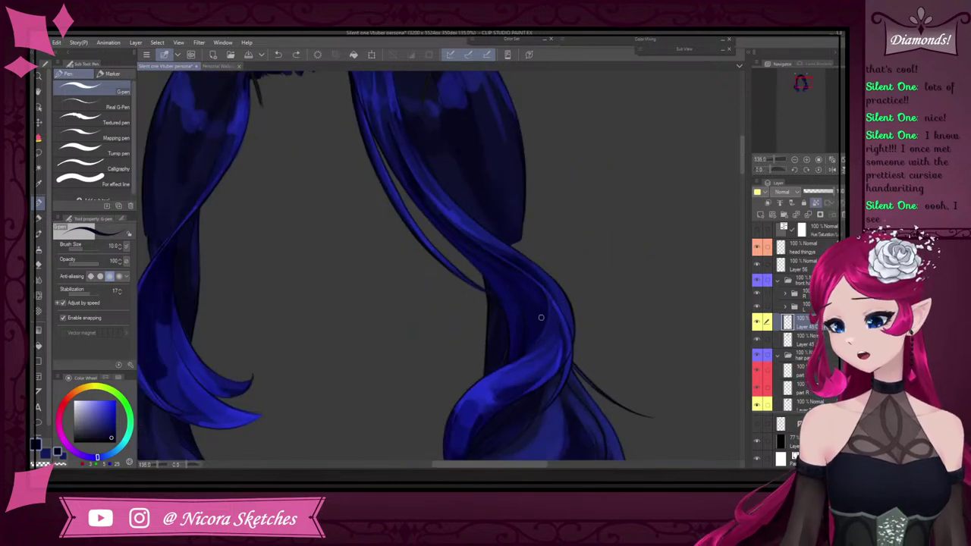
{"action": "left_click_drag", "start_coordinate": [523, 275], "coordinate": [539, 325]}
{"action": "key", "text": "ctrl+z"}
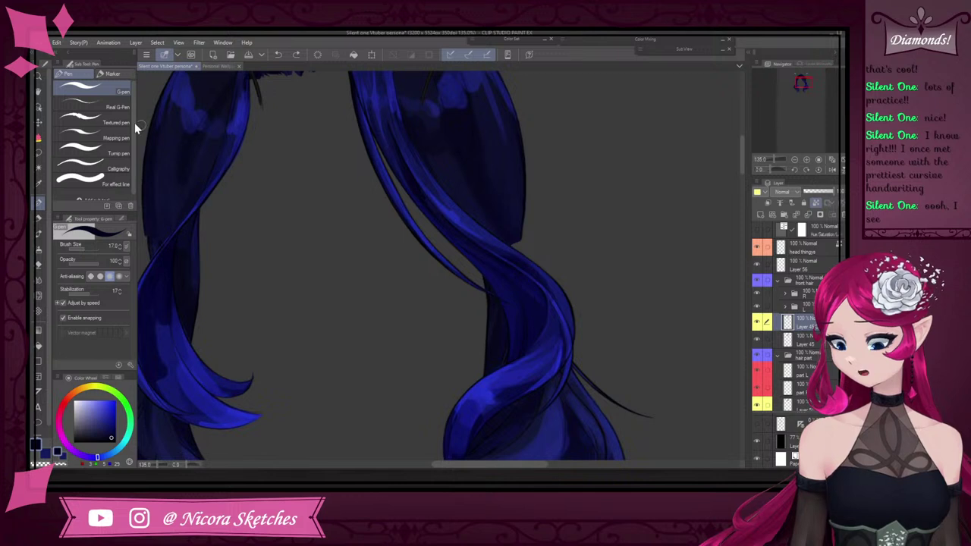
Switch to the SOL pencil at size 20 and soften the dark shadow inside the long lock's fold
{"action": "key", "text": "p"}
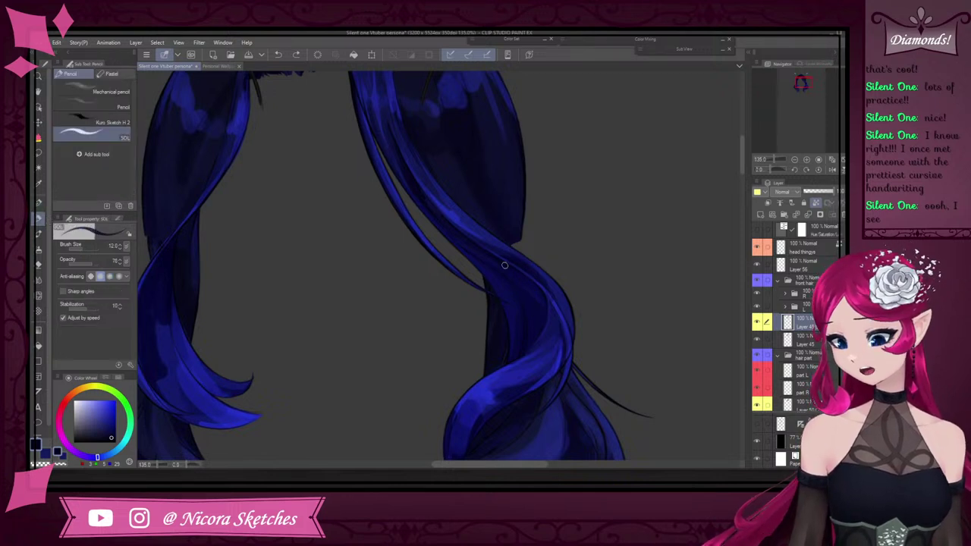
{"action": "key", "text": "bracketright"}
{"action": "key", "text": "bracketright"}
{"action": "key", "text": "bracketright"}
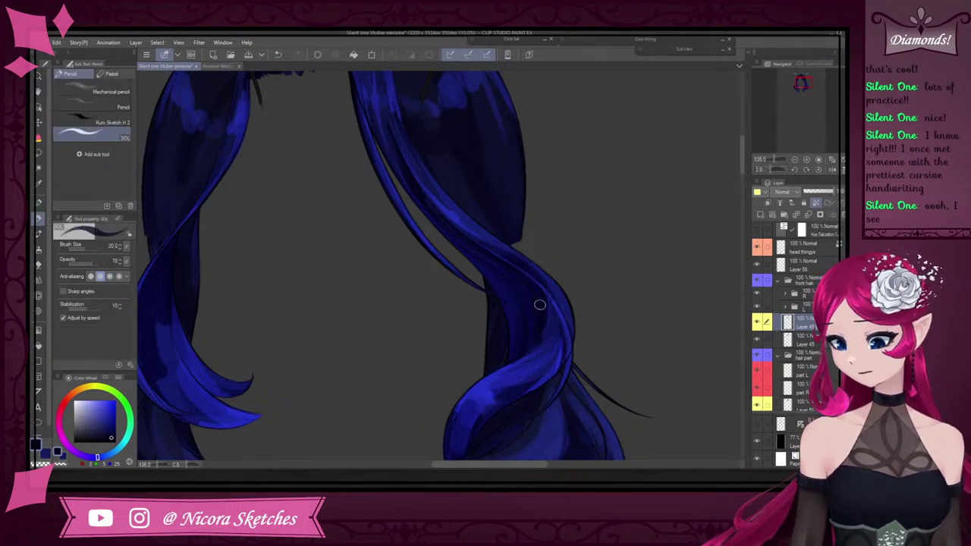
{"action": "scroll", "coordinate": [535, 280], "scroll_direction": "up", "scroll_amount": 5}
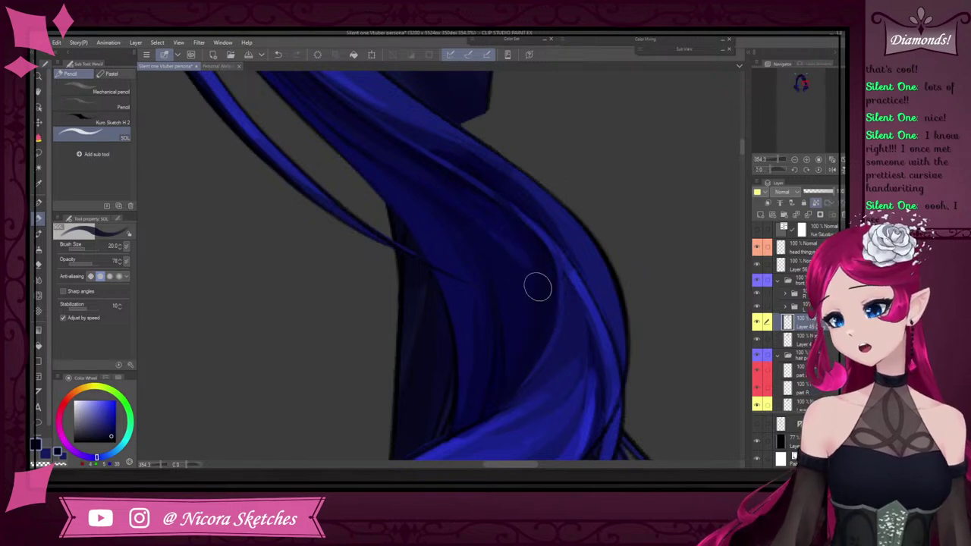
{"action": "scroll", "coordinate": [555, 296], "scroll_direction": "down", "scroll_amount": 1}
{"action": "scroll", "coordinate": [555, 295], "scroll_direction": "down", "scroll_amount": 4}
{"action": "scroll", "coordinate": [455, 193], "scroll_direction": "down", "scroll_amount": 3}
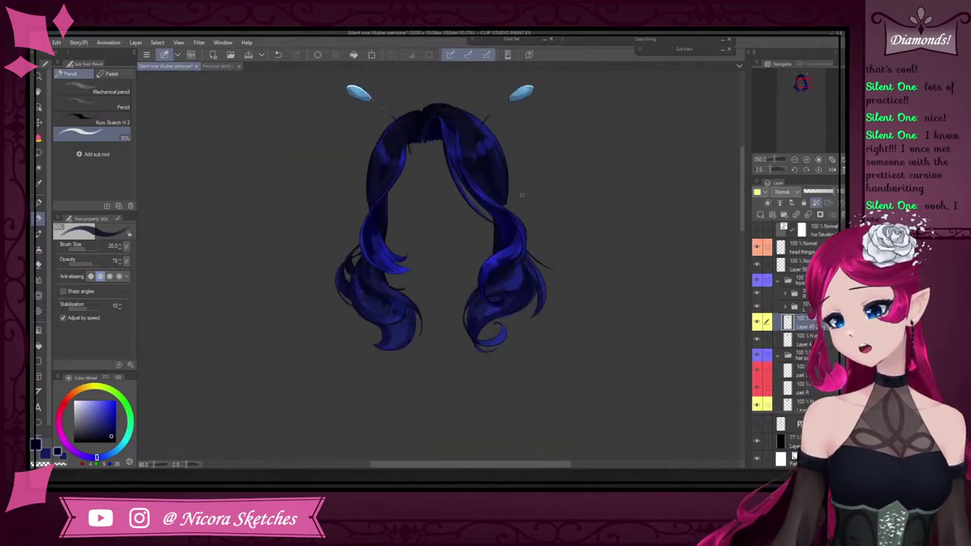
{"action": "scroll", "coordinate": [516, 228], "scroll_direction": "up", "scroll_amount": 3}
{"action": "scroll", "coordinate": [503, 210], "scroll_direction": "down", "scroll_amount": 3}
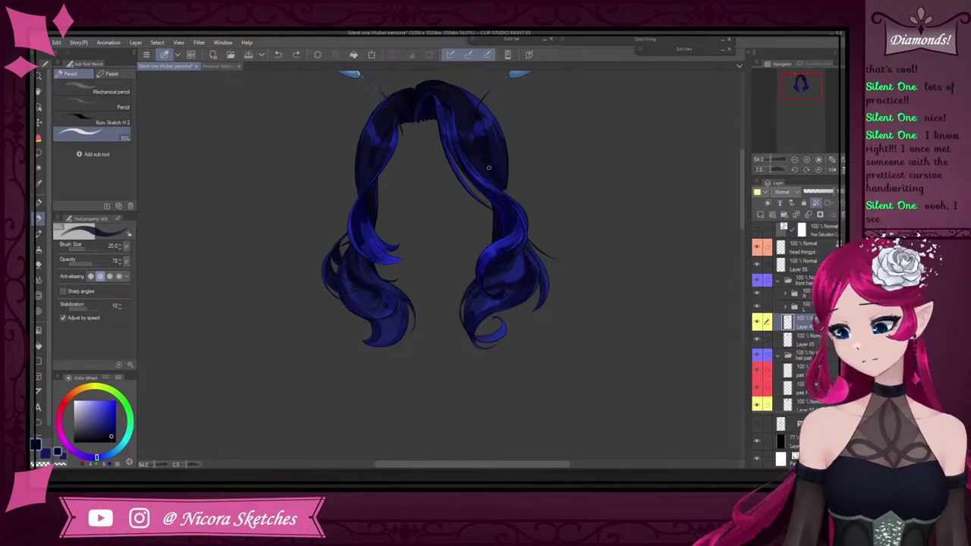
Return to the G-pen, sample a bright blue from the curl and brighten its outer edge below the highlight
{"action": "key", "text": "p"}
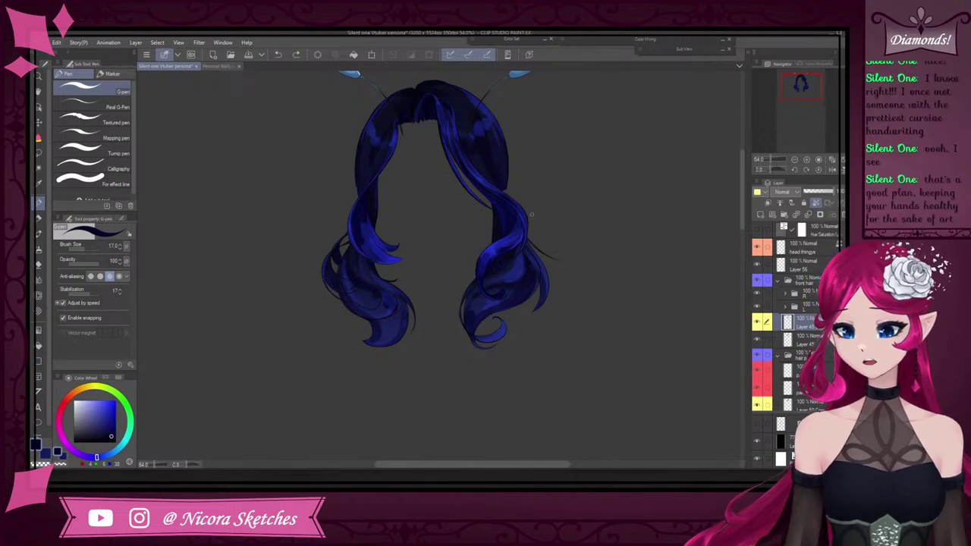
{"action": "scroll", "coordinate": [506, 243], "scroll_direction": "up", "scroll_amount": 6}
{"action": "left_click", "coordinate": [457, 260], "text": "alt"}
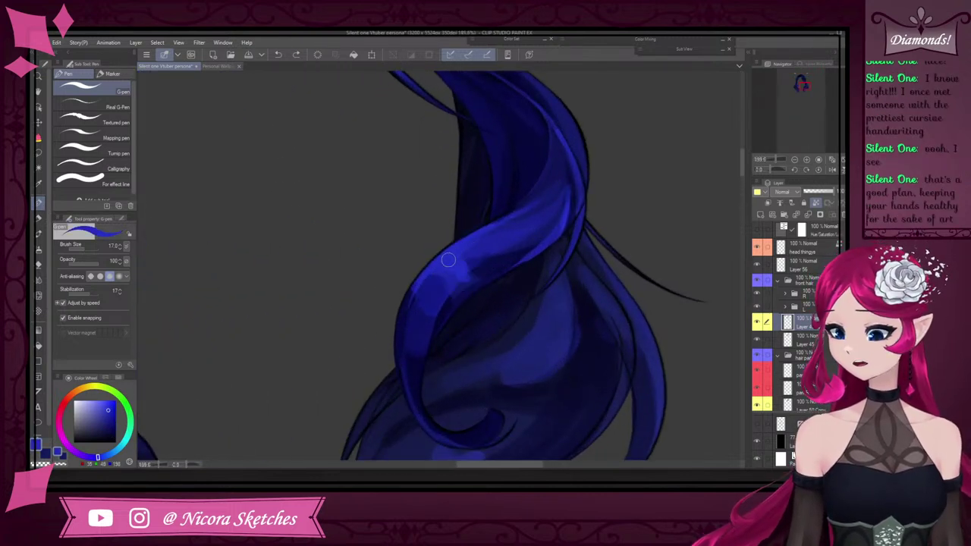
{"action": "left_click_drag", "start_coordinate": [432, 269], "coordinate": [408, 303]}
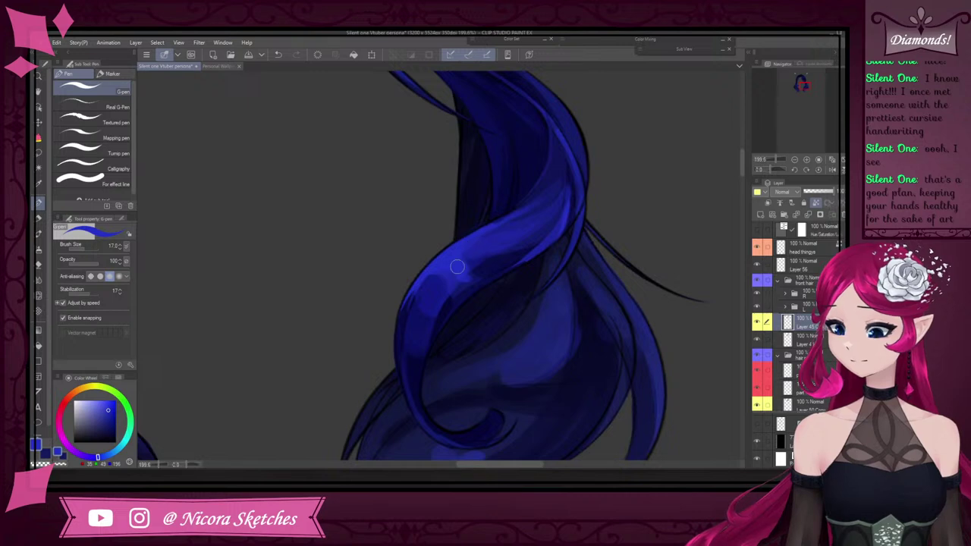
{"action": "scroll", "coordinate": [471, 281], "scroll_direction": "down", "scroll_amount": 4}
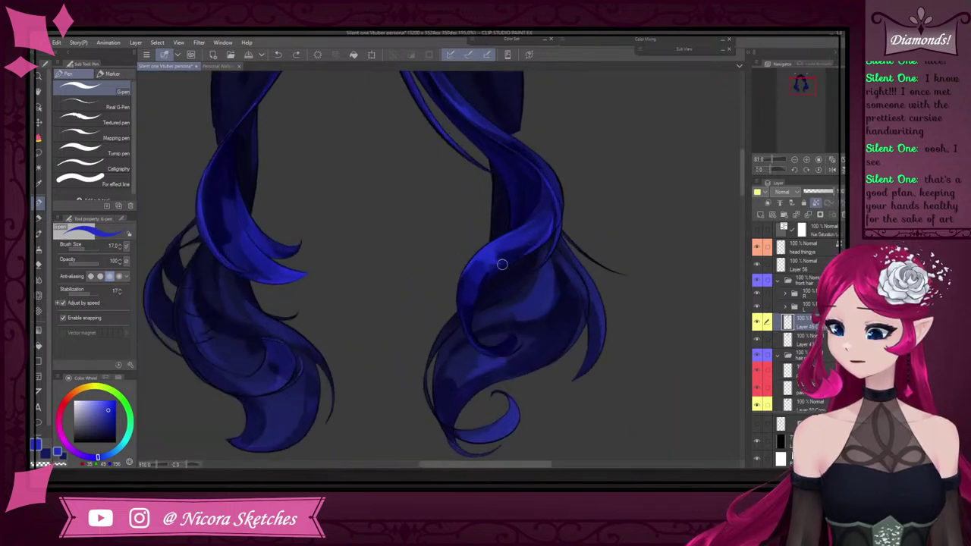
{"action": "scroll", "coordinate": [502, 264], "scroll_direction": "up", "scroll_amount": 4}
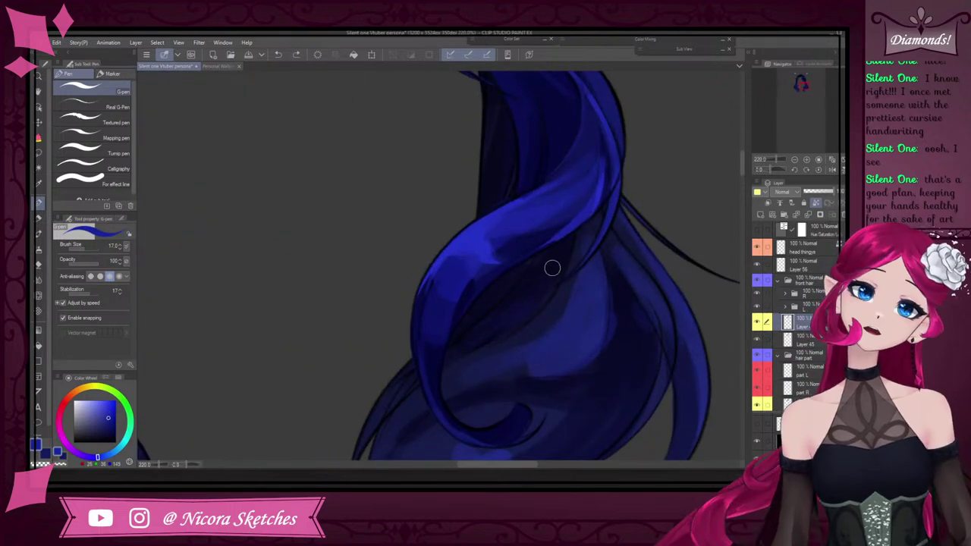
Paint sampled mid blues along the curl's upper edge to blend the highlight into the bend above
{"action": "scroll", "coordinate": [563, 184], "scroll_direction": "up", "scroll_amount": 3}
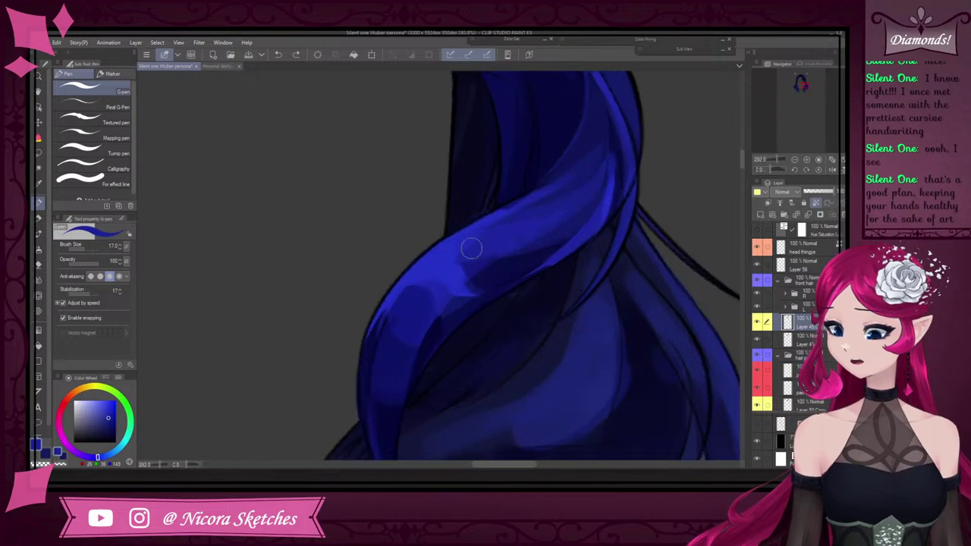
{"action": "left_click_drag", "start_coordinate": [457, 235], "coordinate": [493, 219]}
{"action": "left_click", "coordinate": [509, 209], "text": "alt"}
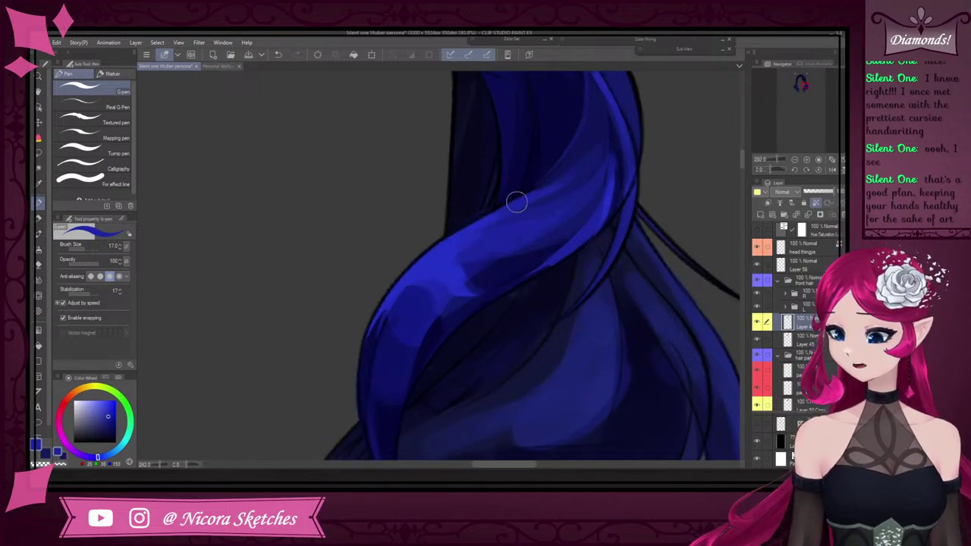
{"action": "left_click", "coordinate": [586, 164], "text": "alt"}
{"action": "mouse_move", "coordinate": [564, 184]}
{"action": "left_mouse_down"}
{"action": "mouse_move", "coordinate": [480, 227]}
{"action": "mouse_move", "coordinate": [534, 197]}
{"action": "left_mouse_up"}
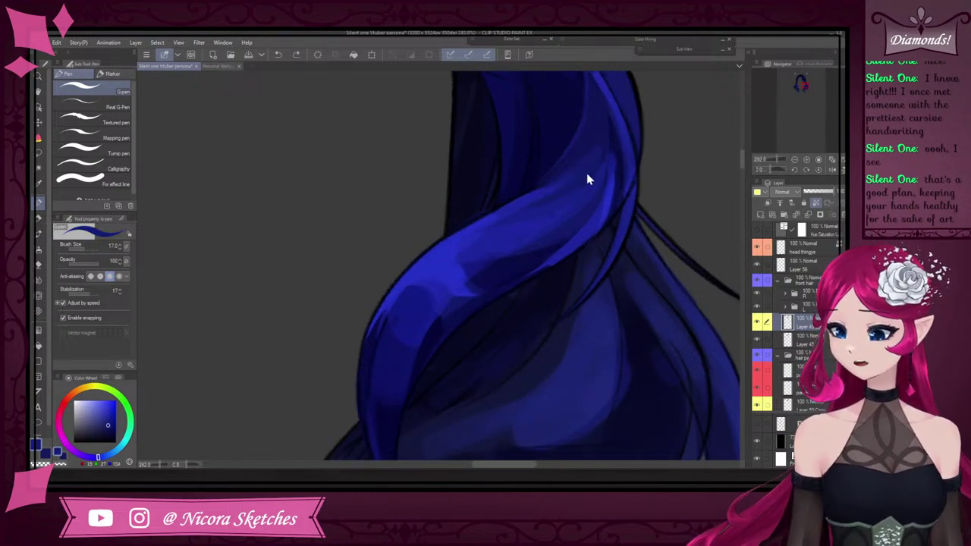
{"action": "scroll", "coordinate": [506, 221], "scroll_direction": "down", "scroll_amount": 8}
{"action": "scroll", "coordinate": [530, 203], "scroll_direction": "up", "scroll_amount": 9}
{"action": "scroll", "coordinate": [531, 201], "scroll_direction": "up", "scroll_amount": 1}
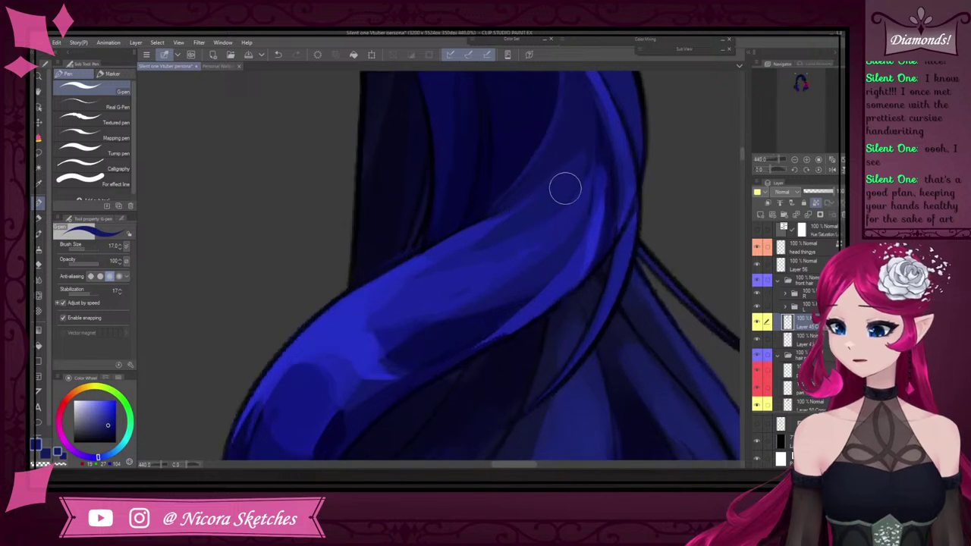
Smooth the mid-tones across the broad part of the curl with blues sampled from its surface
{"action": "left_click", "coordinate": [478, 229], "text": "alt"}
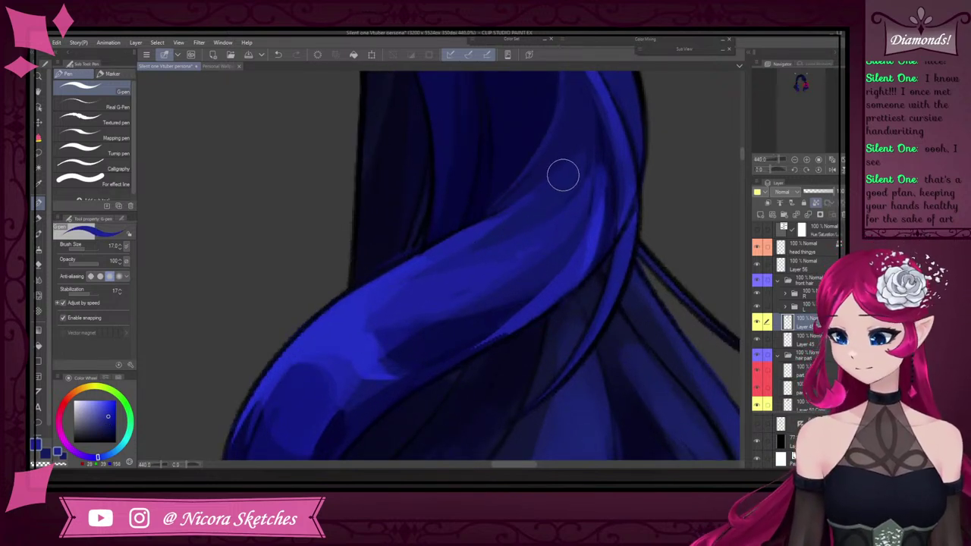
{"action": "left_click", "coordinate": [521, 222], "text": "alt"}
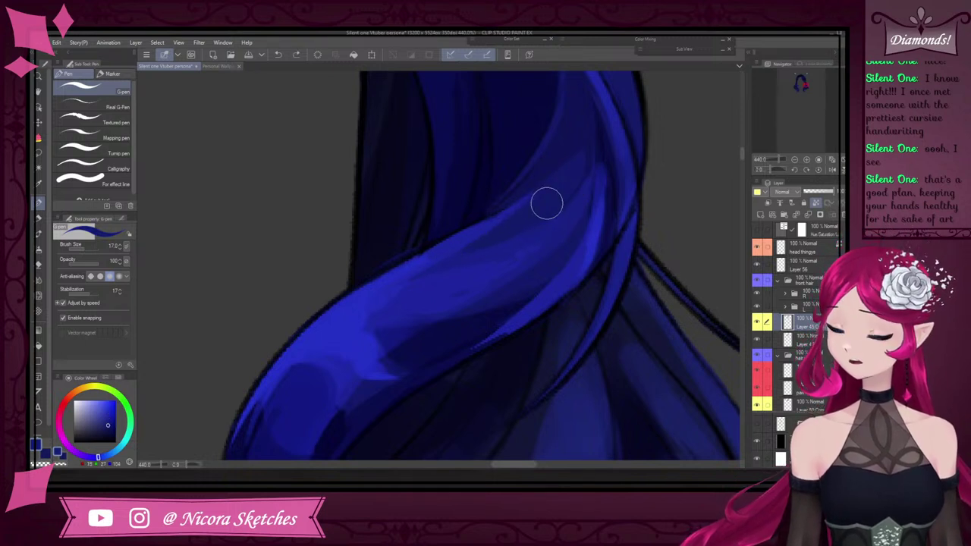
{"action": "left_click", "coordinate": [418, 317], "text": "alt"}
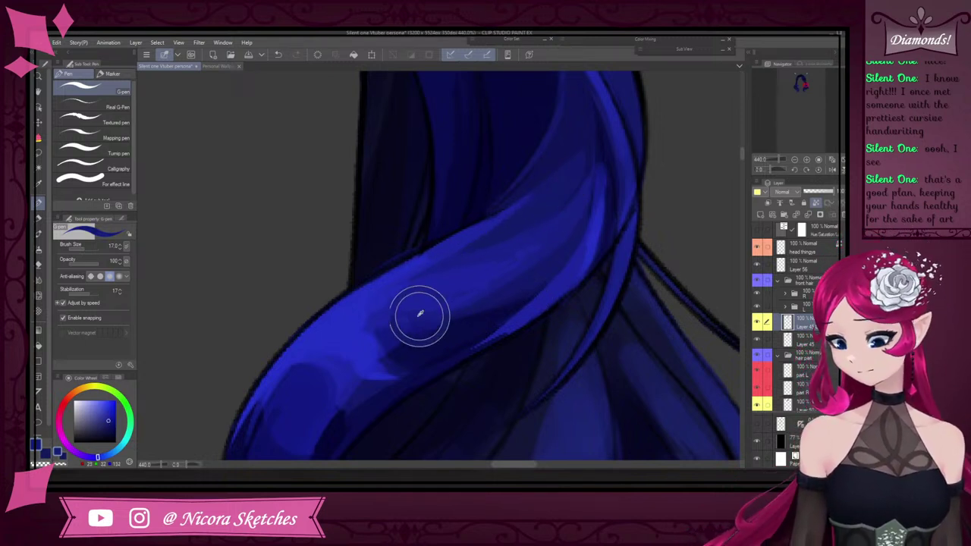
{"action": "left_click_drag", "start_coordinate": [427, 320], "coordinate": [495, 311]}
{"action": "key", "text": "ctrl+z"}
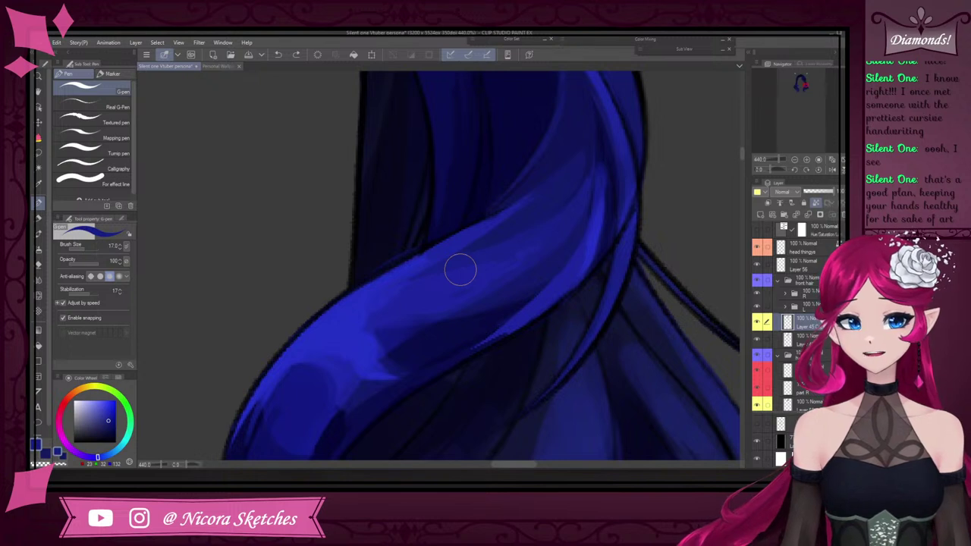
Sample blues from the narrow outer strands and refine their light and dark lines around the lock's bend
{"action": "left_click", "coordinate": [629, 198], "text": "alt"}
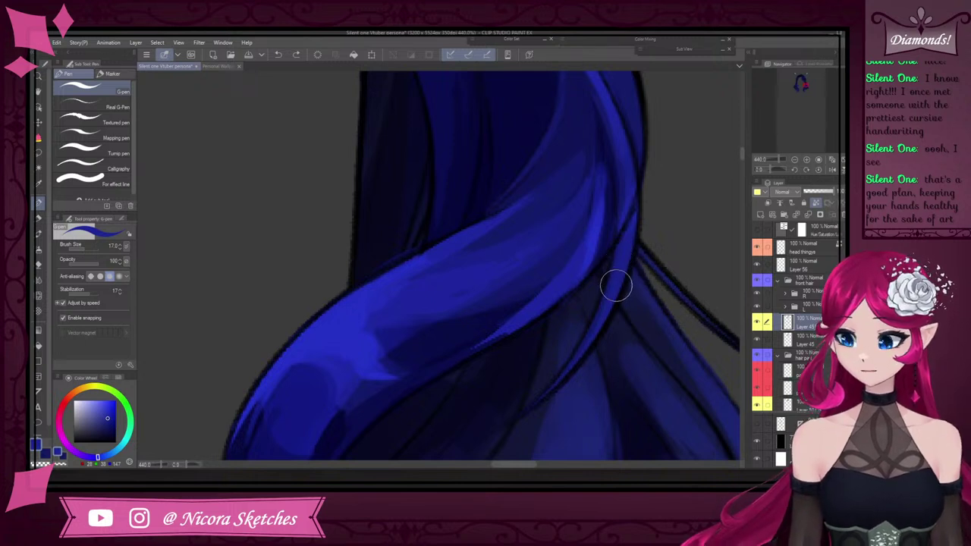
{"action": "scroll", "coordinate": [623, 289], "scroll_direction": "down", "scroll_amount": 5}
{"action": "scroll", "coordinate": [606, 215], "scroll_direction": "up", "scroll_amount": 2}
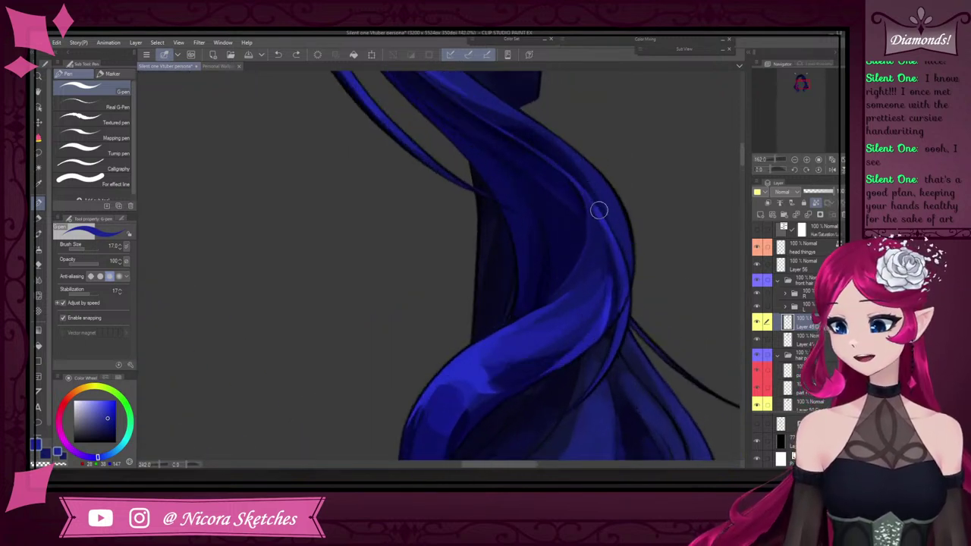
{"action": "left_click", "coordinate": [589, 203], "text": "alt"}
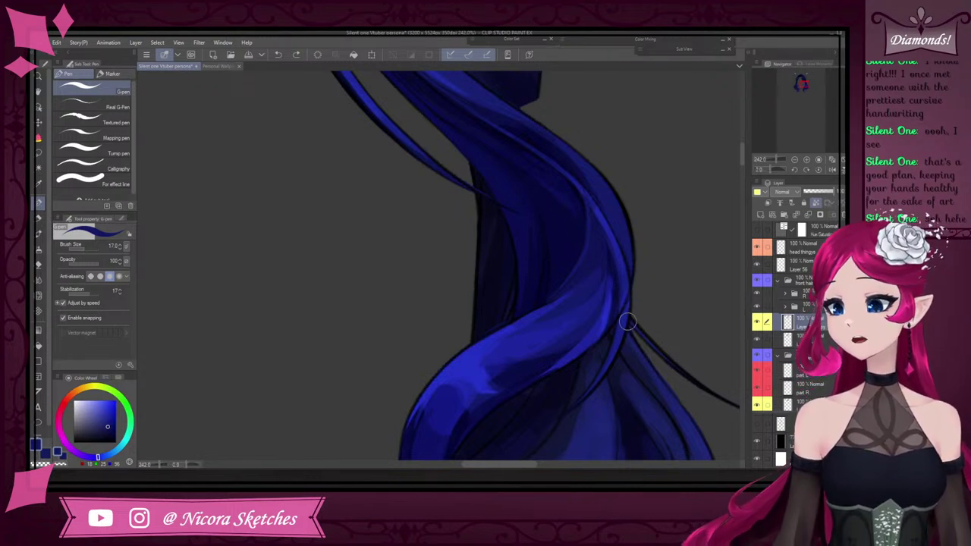
{"action": "scroll", "coordinate": [628, 323], "scroll_direction": "up", "scroll_amount": 1}
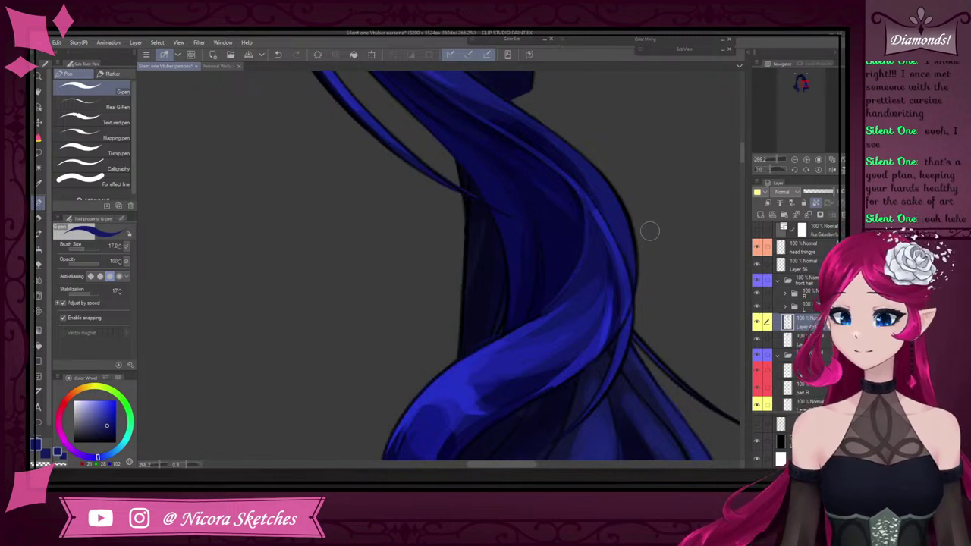
{"action": "scroll", "coordinate": [650, 233], "scroll_direction": "down", "scroll_amount": 4}
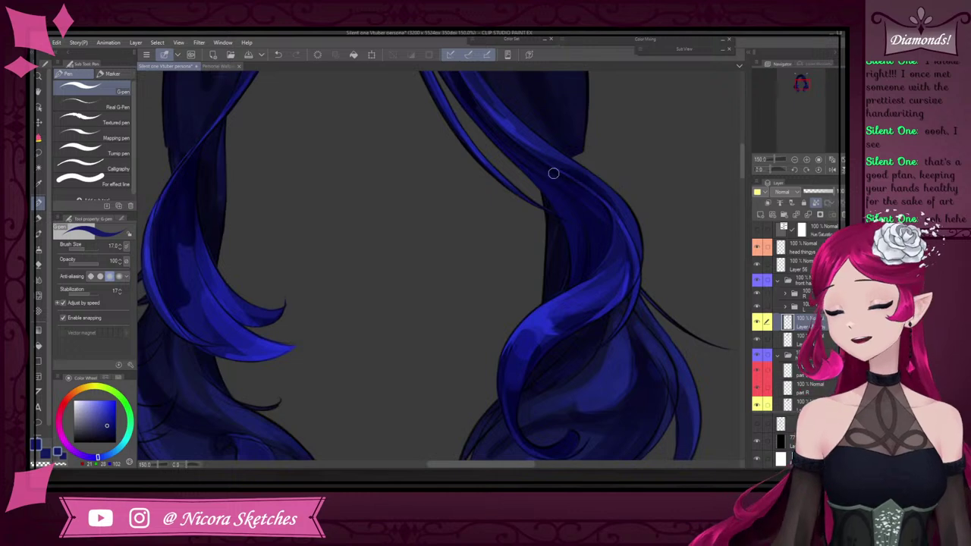
Try a stroke up the curl's lower outer edge with a blue sampled from the narrow part above the tip
{"action": "left_click", "coordinate": [573, 229], "text": "alt"}
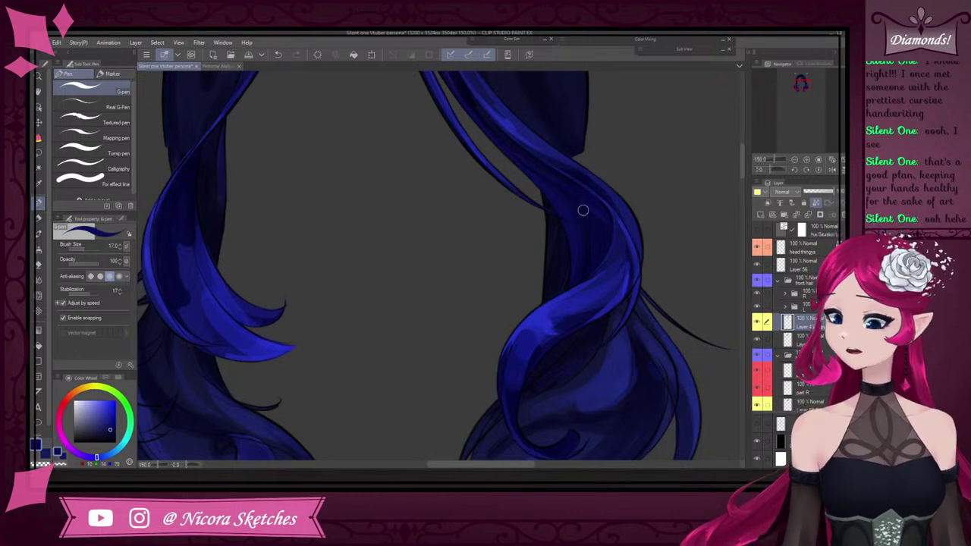
{"action": "scroll", "coordinate": [577, 216], "scroll_direction": "down", "scroll_amount": 8}
{"action": "scroll", "coordinate": [554, 293], "scroll_direction": "up", "scroll_amount": 12}
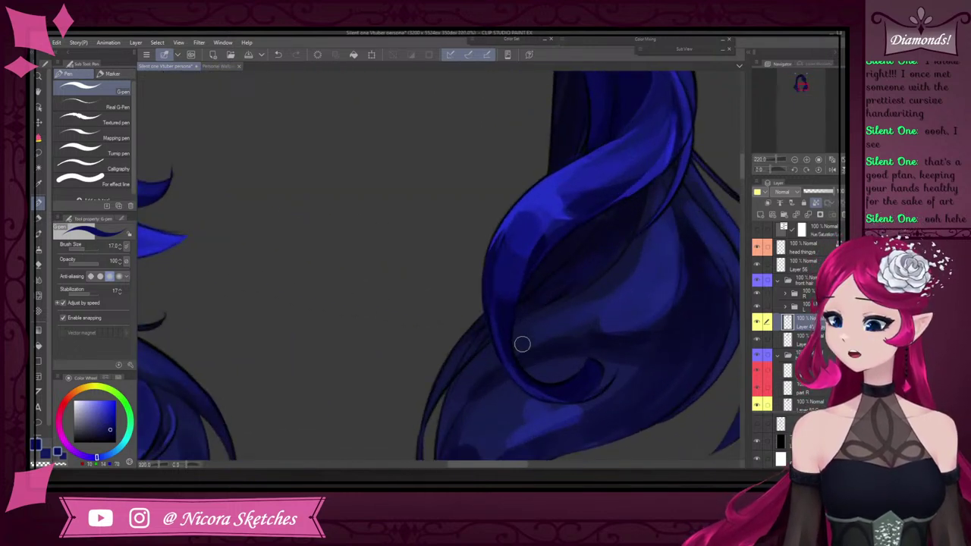
{"action": "scroll", "coordinate": [531, 275], "scroll_direction": "up", "scroll_amount": 3}
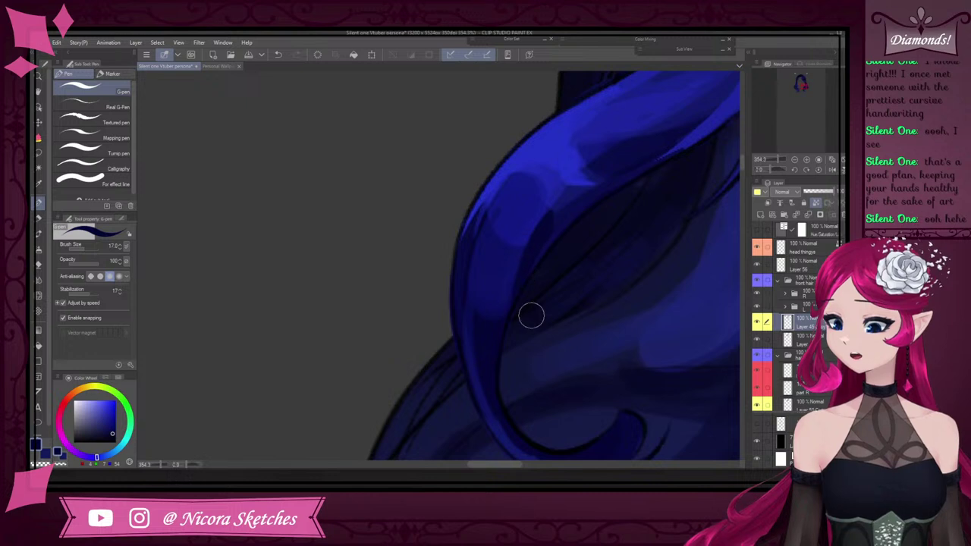
{"action": "scroll", "coordinate": [531, 316], "scroll_direction": "down", "scroll_amount": 5}
{"action": "scroll", "coordinate": [520, 334], "scroll_direction": "up", "scroll_amount": 5}
{"action": "left_click", "coordinate": [501, 368], "text": "alt"}
{"action": "left_click_drag", "start_coordinate": [488, 355], "coordinate": [474, 292]}
{"action": "key", "text": "ctrl+z"}
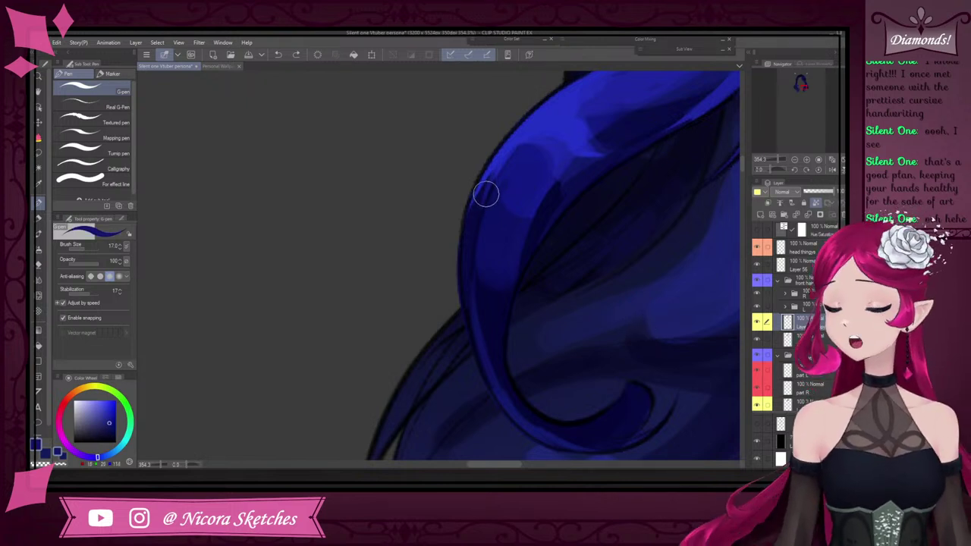
Sample a dark blue from the curl's narrow lower part and paint a shadow streak up into the bend
{"action": "scroll", "coordinate": [478, 230], "scroll_direction": "down", "scroll_amount": 5}
{"action": "scroll", "coordinate": [477, 316], "scroll_direction": "up", "scroll_amount": 2}
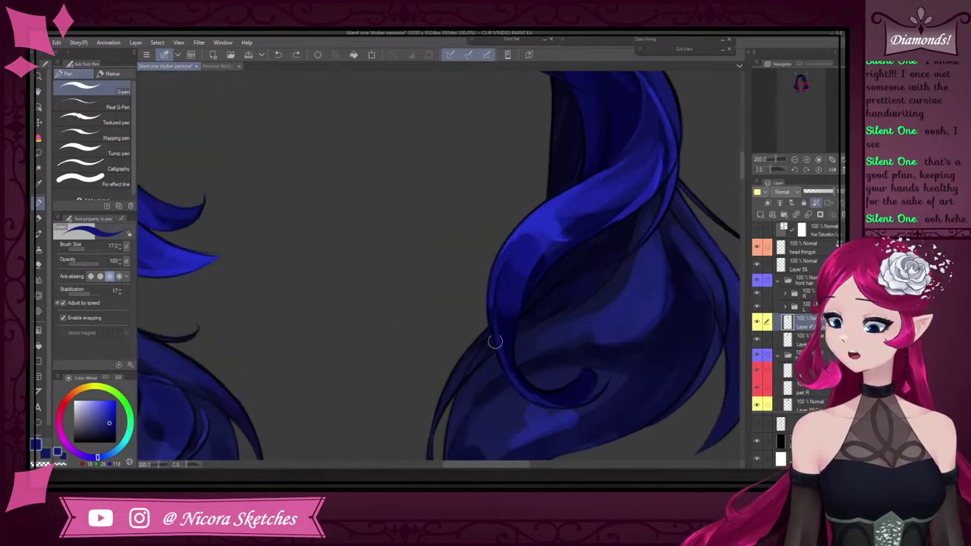
{"action": "scroll", "coordinate": [554, 193], "scroll_direction": "down", "scroll_amount": 2}
{"action": "scroll", "coordinate": [528, 244], "scroll_direction": "up", "scroll_amount": 3}
{"action": "scroll", "coordinate": [528, 245], "scroll_direction": "up", "scroll_amount": 4}
{"action": "left_click", "coordinate": [527, 321], "text": "alt"}
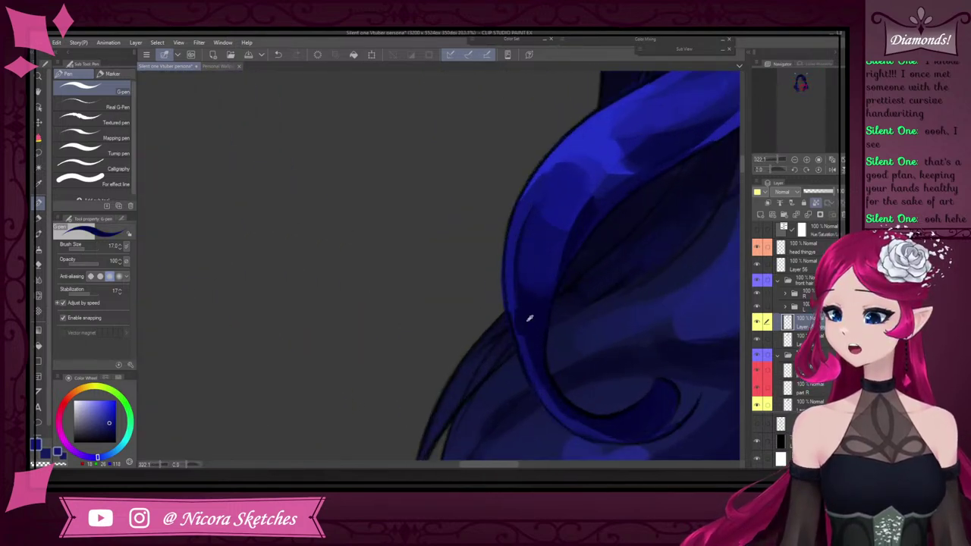
{"action": "mouse_move", "coordinate": [531, 325]}
{"action": "left_mouse_down"}
{"action": "mouse_move", "coordinate": [538, 184]}
{"action": "mouse_move", "coordinate": [531, 321]}
{"action": "mouse_move", "coordinate": [556, 184]}
{"action": "left_mouse_up"}
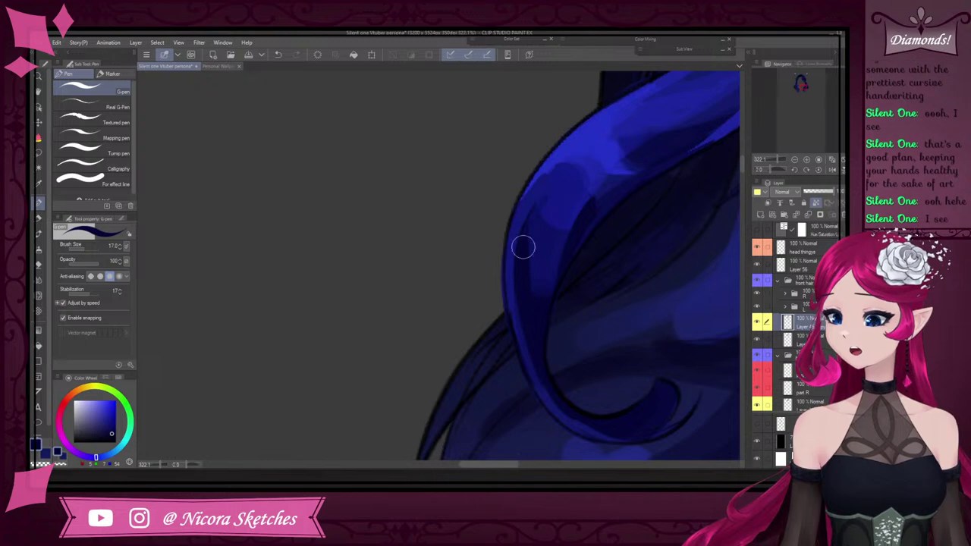
Reduce the G-pen size to 10 and refine the thin dark strand line inside the curl's outer edge
{"action": "scroll", "coordinate": [585, 183], "scroll_direction": "down", "scroll_amount": 4}
{"action": "scroll", "coordinate": [546, 222], "scroll_direction": "up", "scroll_amount": 3}
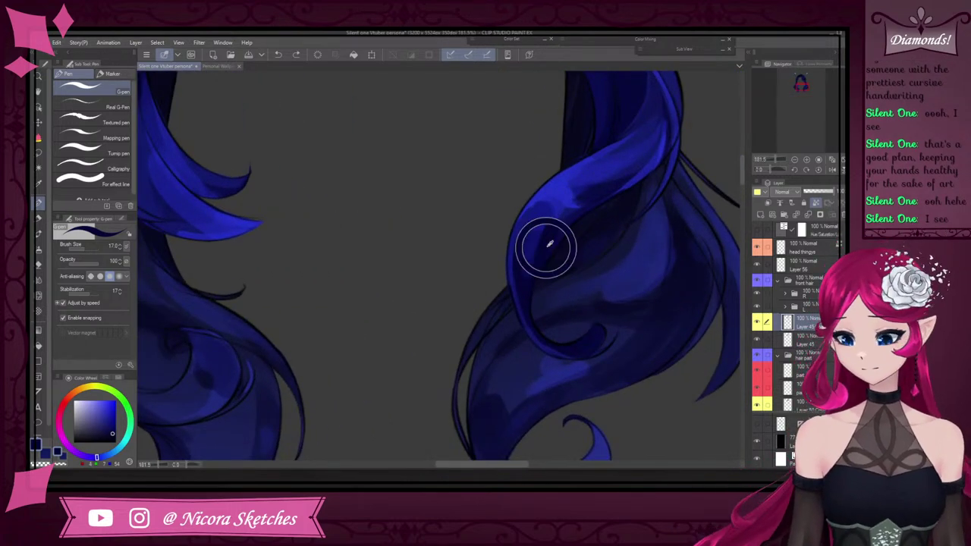
{"action": "scroll", "coordinate": [544, 273], "scroll_direction": "up", "scroll_amount": 3}
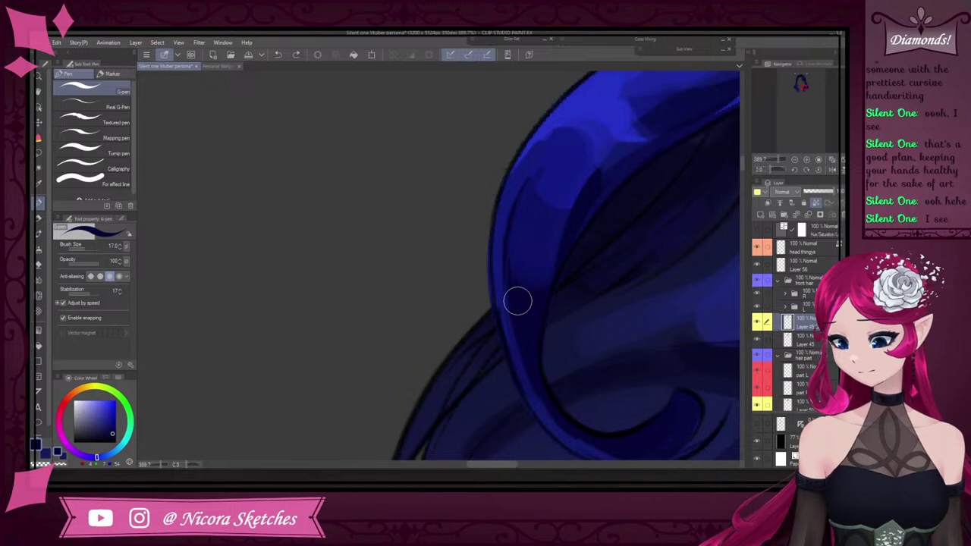
{"action": "scroll", "coordinate": [516, 288], "scroll_direction": "up", "scroll_amount": 2}
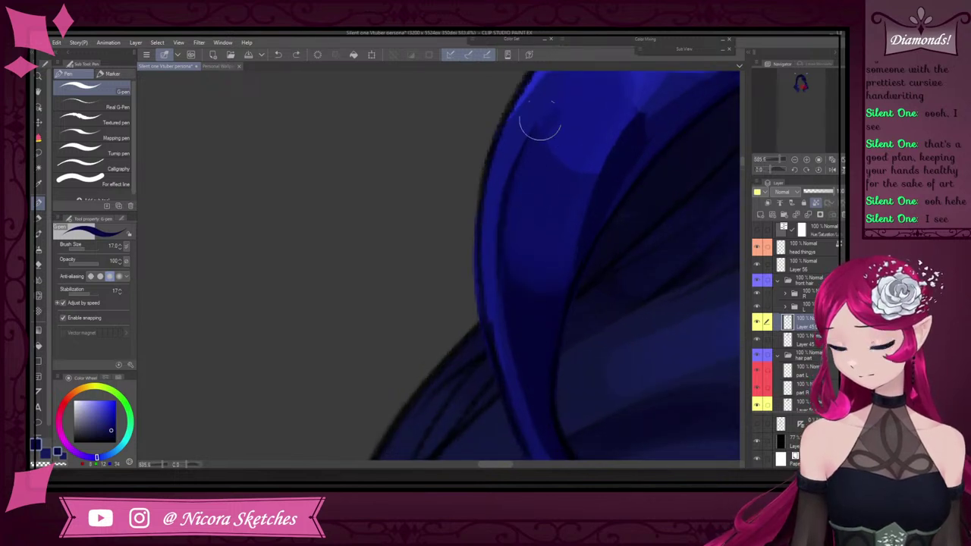
{"action": "key", "text": "bracketleft"}
{"action": "key", "text": "bracketleft"}
{"action": "key", "text": "bracketleft"}
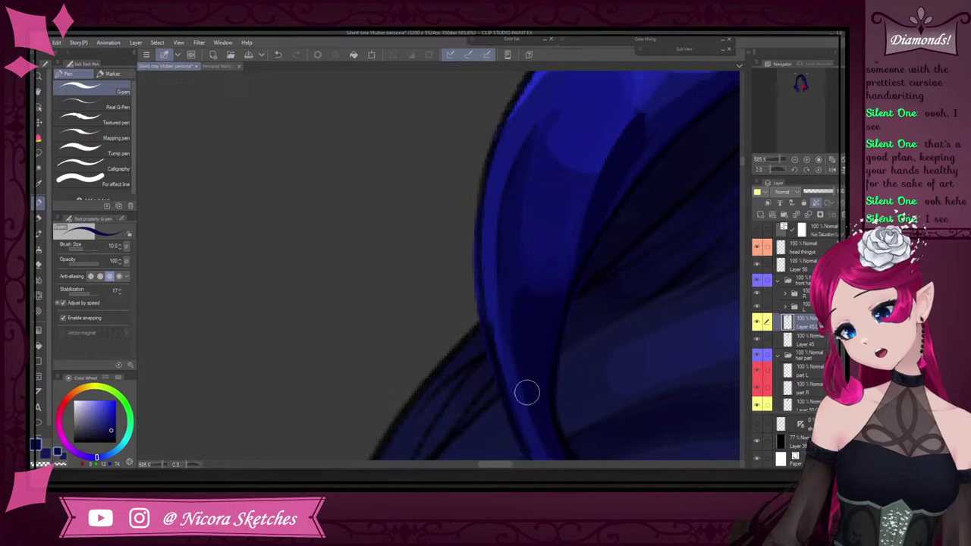
{"action": "scroll", "coordinate": [572, 91], "scroll_direction": "down", "scroll_amount": 3}
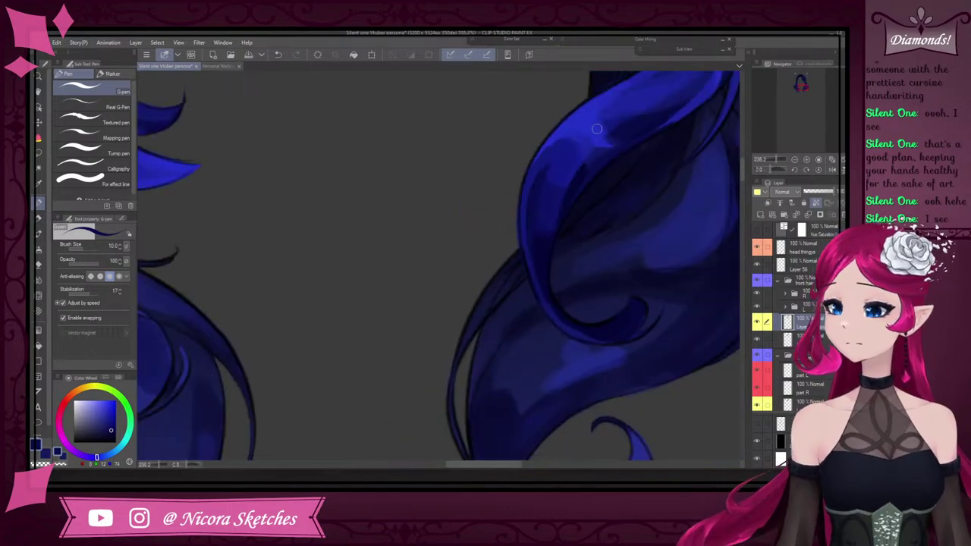
Switch to the soft pencil brush, sample a blue from the curl and blend the shadow streak along its outer bend
{"action": "scroll", "coordinate": [566, 158], "scroll_direction": "down", "scroll_amount": 5}
{"action": "scroll", "coordinate": [528, 176], "scroll_direction": "up", "scroll_amount": 5}
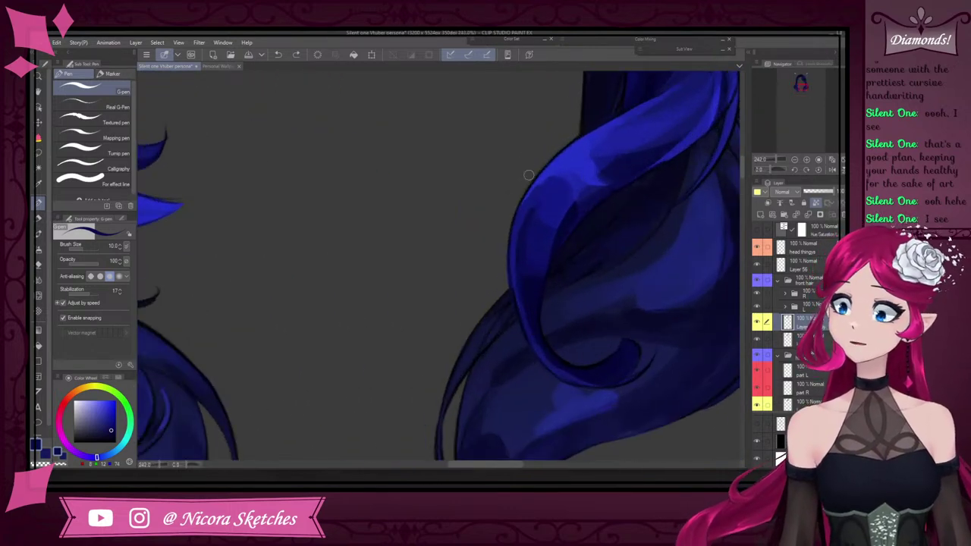
{"action": "key", "text": "p"}
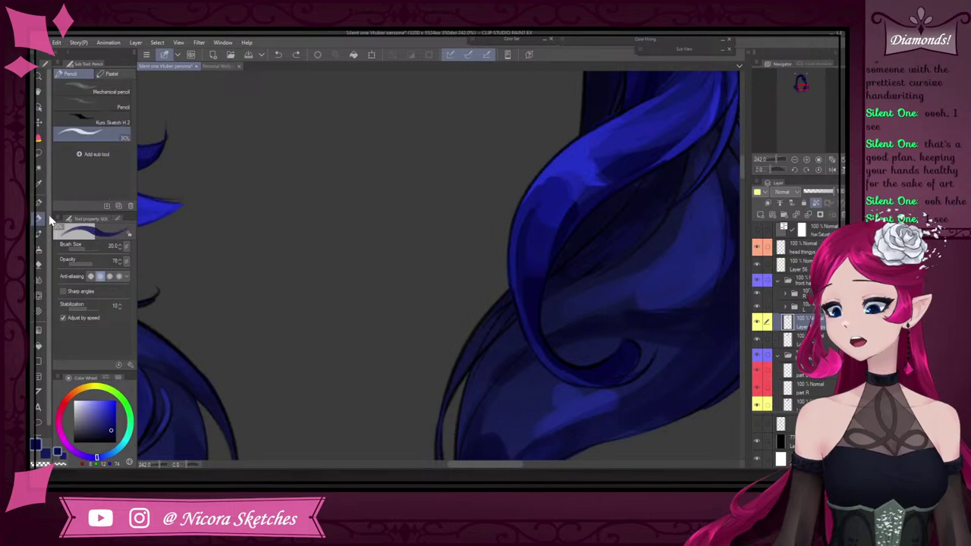
{"action": "scroll", "coordinate": [535, 205], "scroll_direction": "up", "scroll_amount": 1}
{"action": "left_click", "coordinate": [531, 217], "text": "alt"}
{"action": "mouse_move", "coordinate": [531, 245]}
{"action": "left_mouse_down"}
{"action": "mouse_move", "coordinate": [544, 151]}
{"action": "mouse_move", "coordinate": [534, 173]}
{"action": "mouse_move", "coordinate": [559, 149]}
{"action": "mouse_move", "coordinate": [535, 236]}
{"action": "mouse_move", "coordinate": [586, 122]}
{"action": "mouse_move", "coordinate": [530, 229]}
{"action": "mouse_move", "coordinate": [562, 162]}
{"action": "left_mouse_up"}
{"action": "scroll", "coordinate": [562, 160], "scroll_direction": "down", "scroll_amount": 4}
{"action": "scroll", "coordinate": [569, 199], "scroll_direction": "up", "scroll_amount": 3}
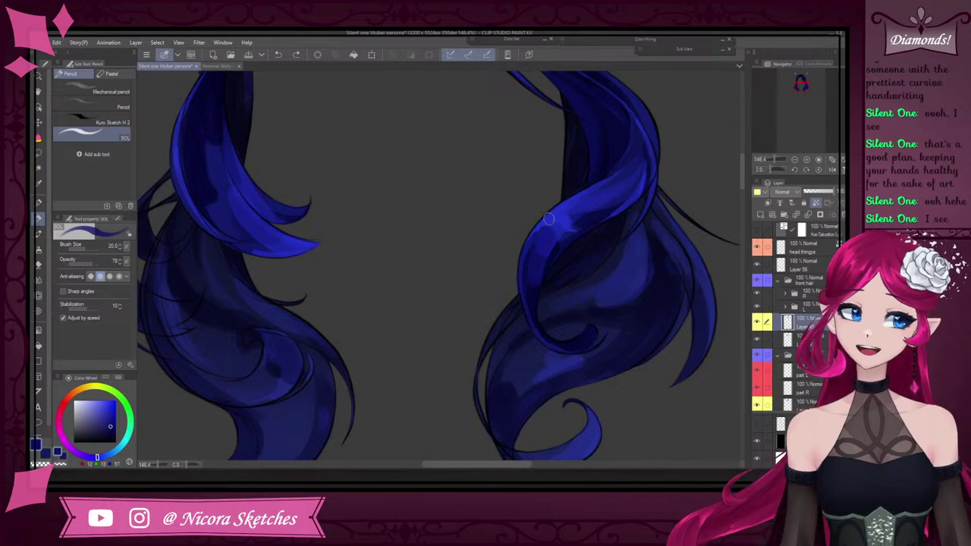
{"action": "scroll", "coordinate": [548, 220], "scroll_direction": "down", "scroll_amount": 4}
{"action": "scroll", "coordinate": [621, 190], "scroll_direction": "up", "scroll_amount": 4}
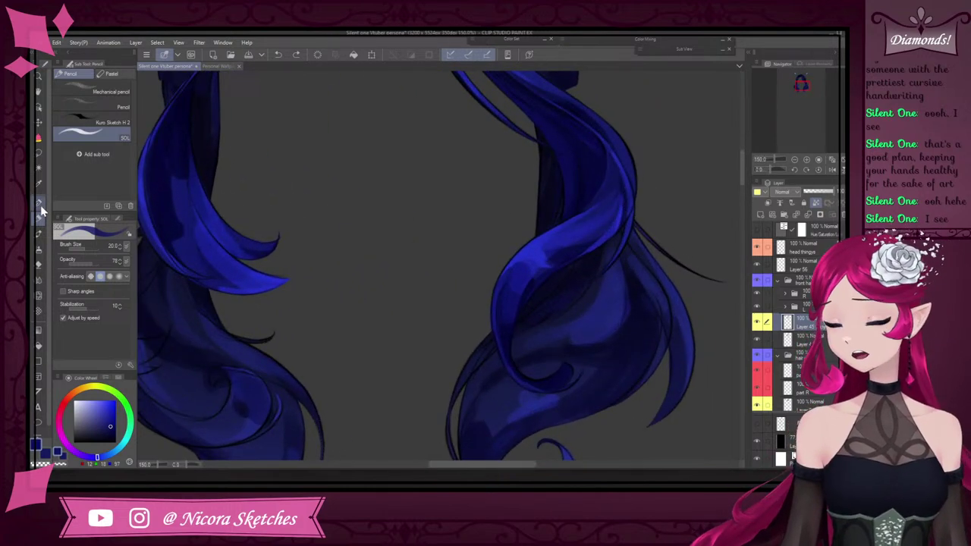
Return to the G-pen, sample a bright blue and paint a lighter stroke along the curl's broad upper part
{"action": "left_click", "coordinate": [40, 204]}
{"action": "scroll", "coordinate": [585, 246], "scroll_direction": "up", "scroll_amount": 4}
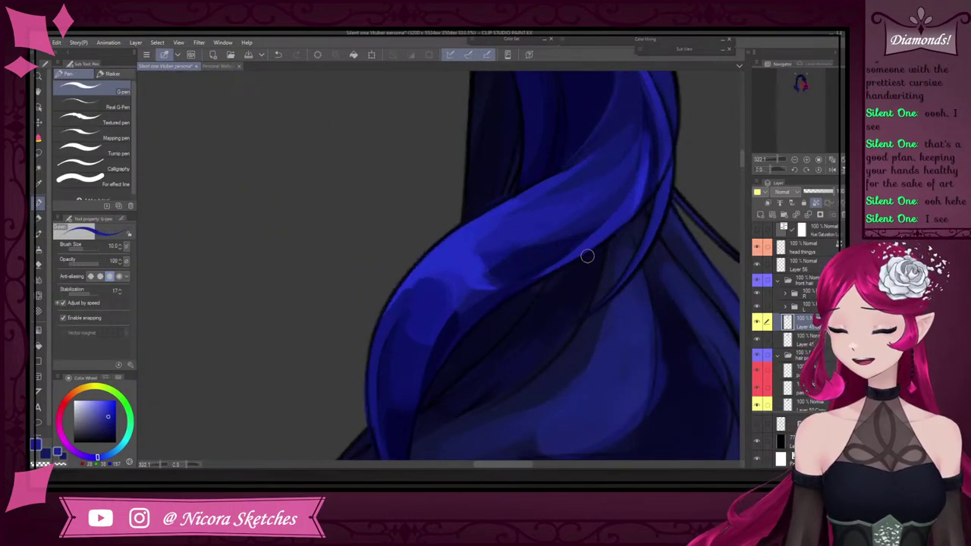
{"action": "scroll", "coordinate": [587, 257], "scroll_direction": "down", "scroll_amount": 4}
{"action": "scroll", "coordinate": [587, 267], "scroll_direction": "up", "scroll_amount": 4}
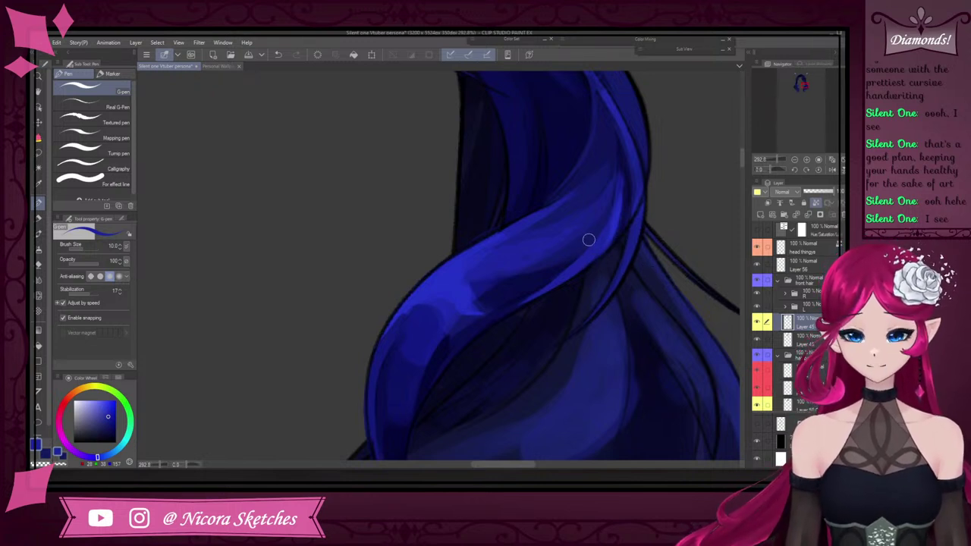
{"action": "left_click", "coordinate": [511, 254], "text": "alt"}
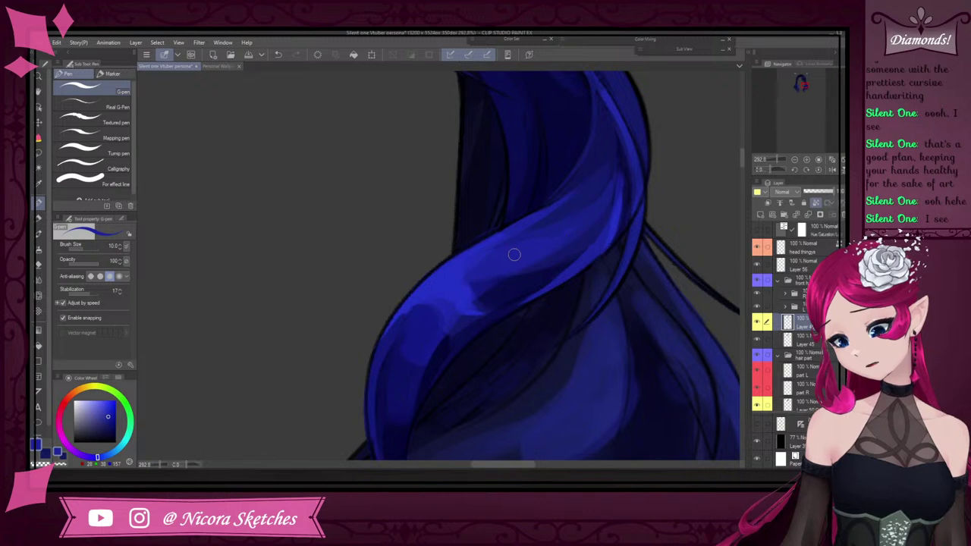
{"action": "left_click_drag", "start_coordinate": [479, 260], "coordinate": [600, 220]}
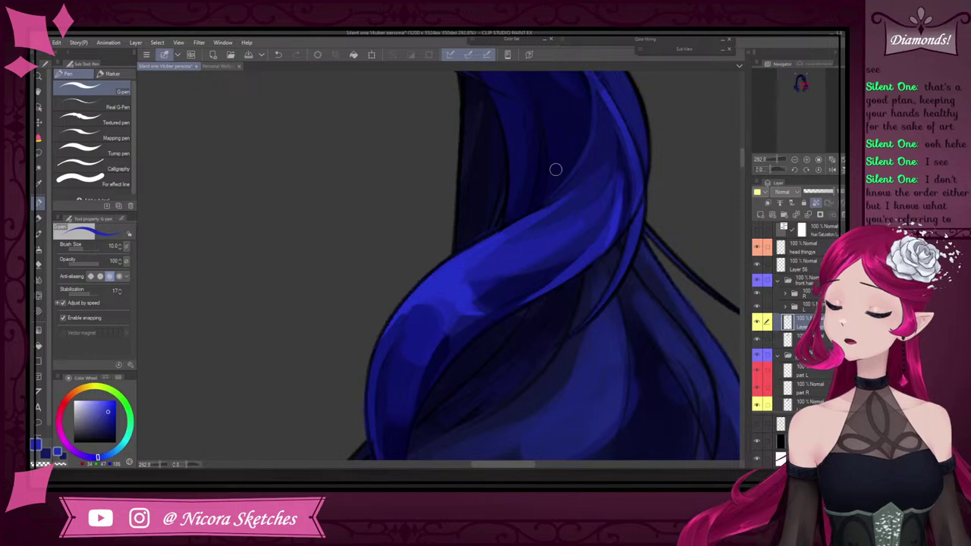
Try a darker blue sampled from the inner bend above the curl's broad part, and undo the last change
{"action": "left_click", "coordinate": [584, 189], "text": "alt"}
{"action": "scroll", "coordinate": [575, 212], "scroll_direction": "down", "scroll_amount": 5}
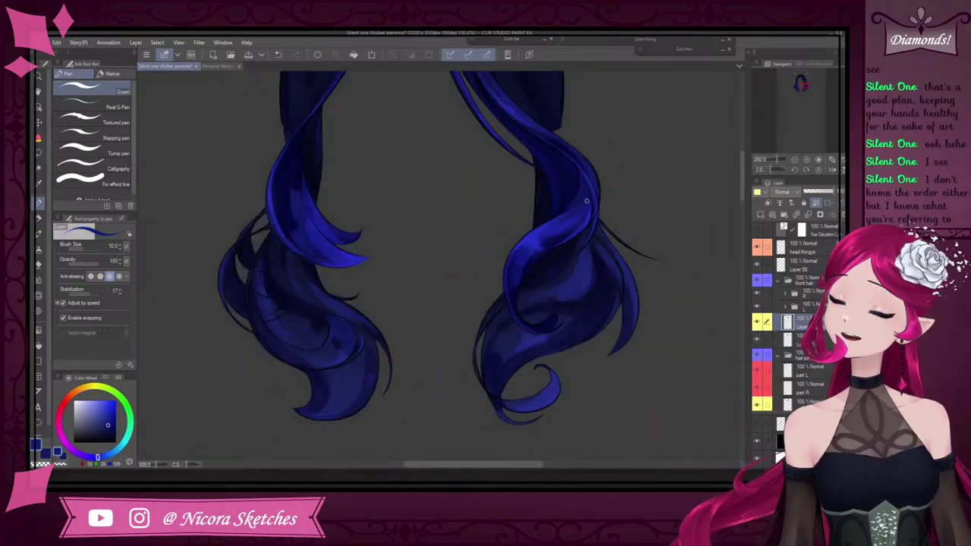
{"action": "key", "text": "ctrl+z"}
{"action": "scroll", "coordinate": [582, 206], "scroll_direction": "up", "scroll_amount": 5}
{"action": "scroll", "coordinate": [520, 256], "scroll_direction": "down", "scroll_amount": 5}
{"action": "scroll", "coordinate": [499, 309], "scroll_direction": "up", "scroll_amount": 4}
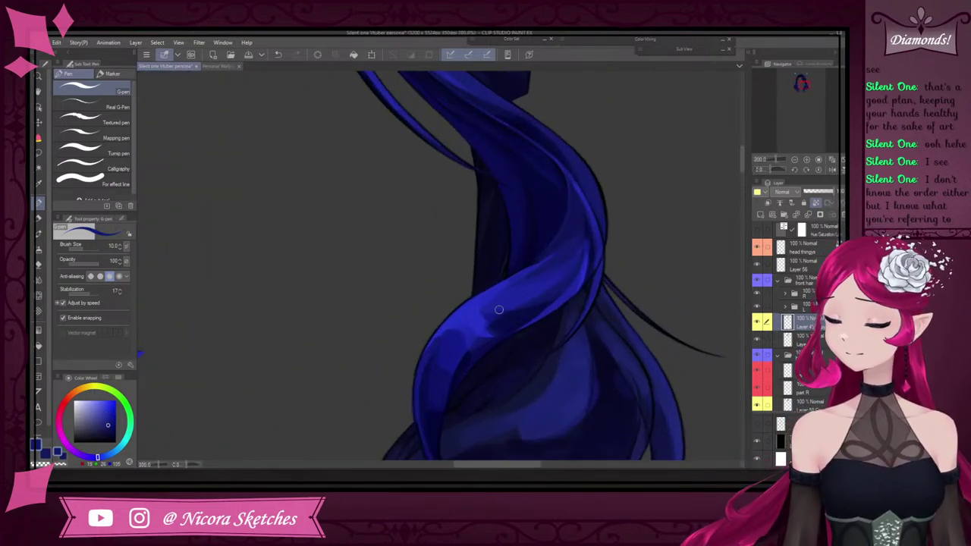
Sample dark and mid blues from the curl's lower part and shade along its outer edge
{"action": "scroll", "coordinate": [486, 306], "scroll_direction": "down", "scroll_amount": 5}
{"action": "scroll", "coordinate": [474, 348], "scroll_direction": "up", "scroll_amount": 6}
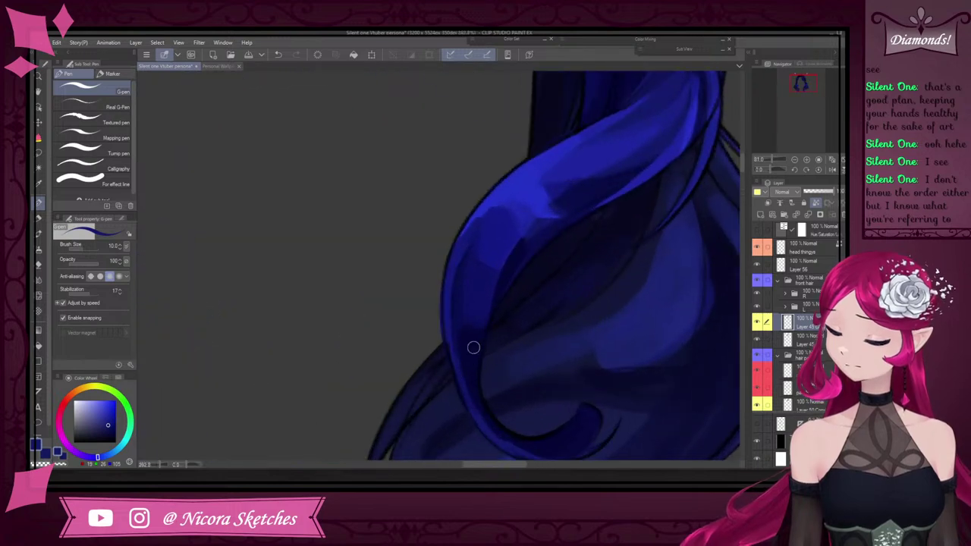
{"action": "left_click", "coordinate": [471, 346], "text": "alt"}
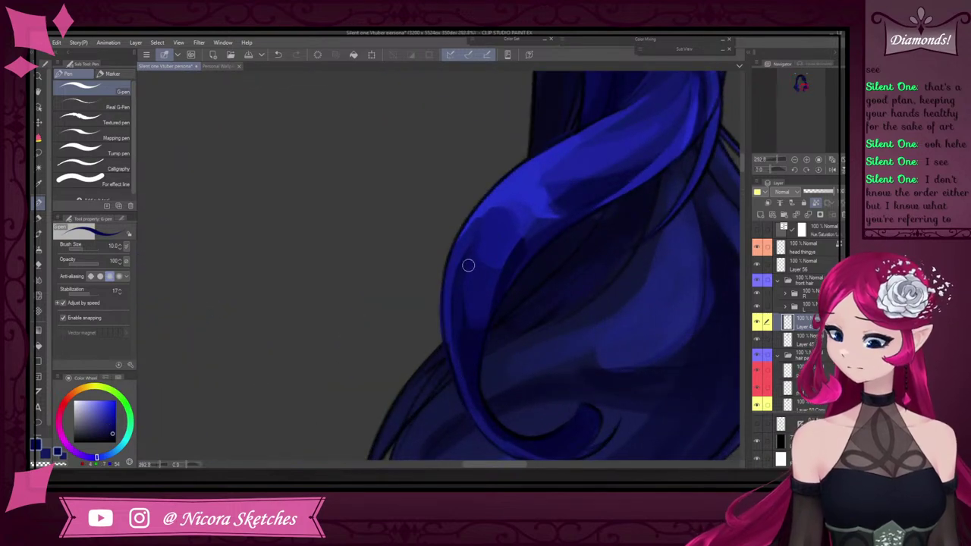
{"action": "left_click_drag", "start_coordinate": [453, 347], "coordinate": [452, 293]}
{"action": "left_click", "coordinate": [476, 309], "text": "alt"}
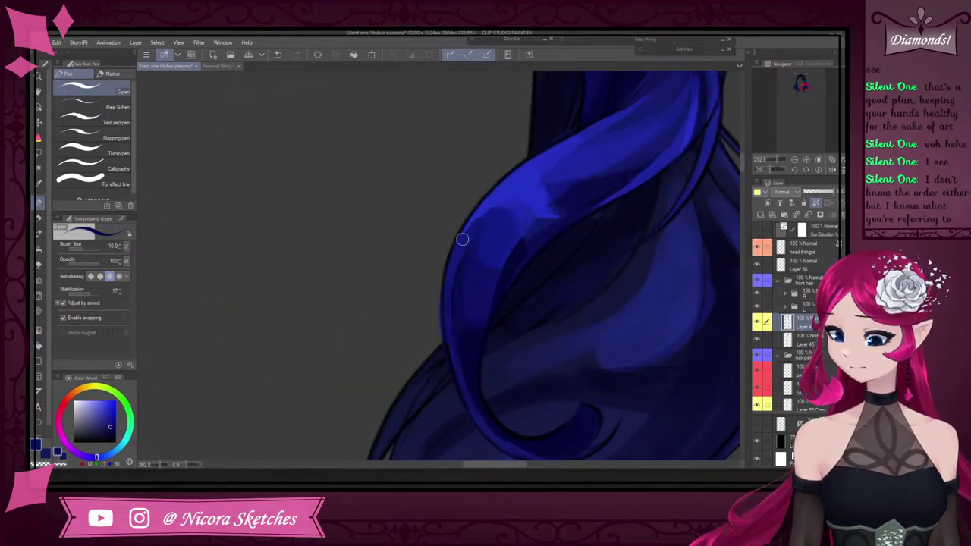
{"action": "scroll", "coordinate": [493, 225], "scroll_direction": "down", "scroll_amount": 5}
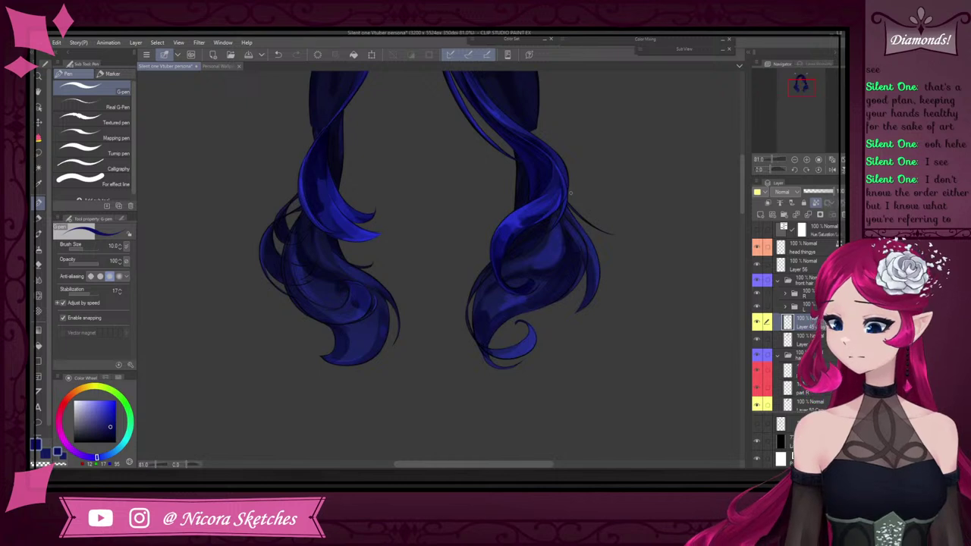
Paint a lighter line along the underside of the curl's tip, and deepen the tip with a sampled dark blue
{"action": "scroll", "coordinate": [554, 225], "scroll_direction": "up", "scroll_amount": 6}
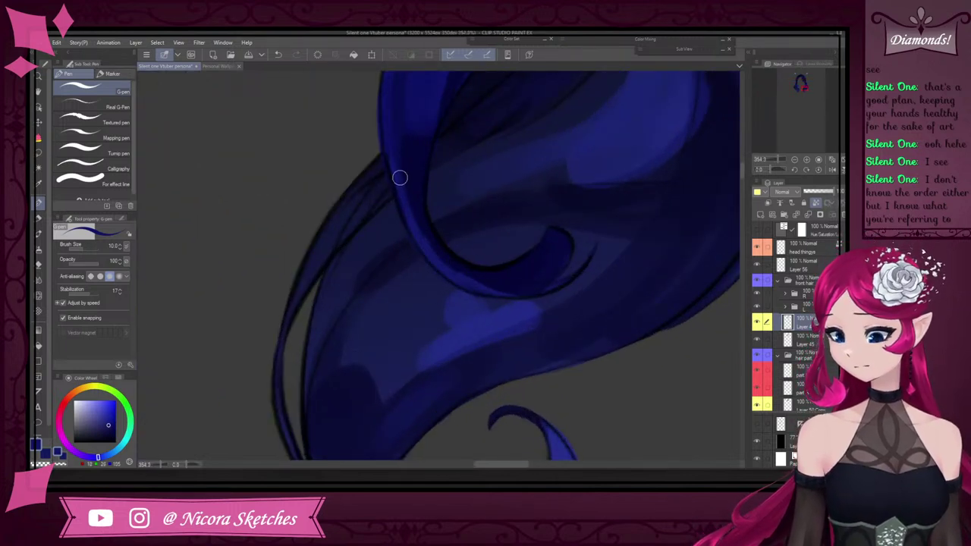
{"action": "left_click_drag", "start_coordinate": [454, 260], "coordinate": [606, 245]}
{"action": "key", "text": "ctrl+z"}
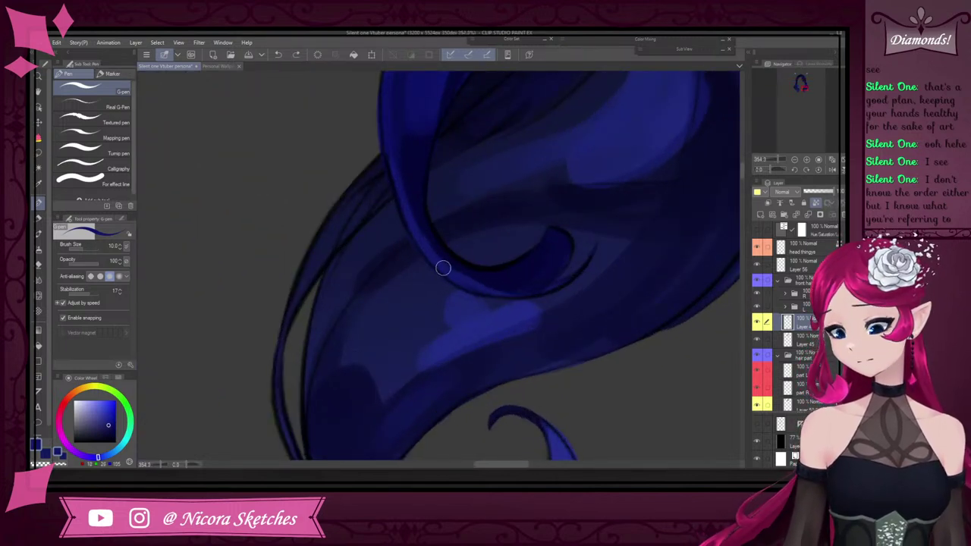
{"action": "left_click_drag", "start_coordinate": [443, 267], "coordinate": [576, 272]}
{"action": "left_click", "coordinate": [487, 278], "text": "alt"}
{"action": "left_click_drag", "start_coordinate": [437, 250], "coordinate": [573, 276]}
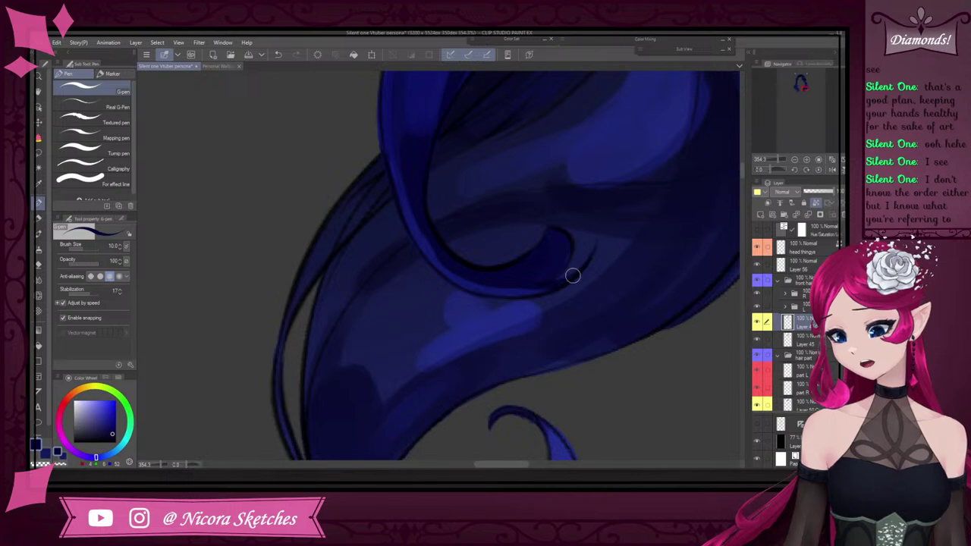
{"action": "mouse_move", "coordinate": [495, 281]}
{"action": "left_mouse_down"}
{"action": "mouse_move", "coordinate": [416, 196]}
{"action": "mouse_move", "coordinate": [435, 255]}
{"action": "mouse_move", "coordinate": [412, 184]}
{"action": "left_mouse_up"}
Examine the curl's shading up close and against the whole lock, from the tip to the upper strands
{"action": "scroll", "coordinate": [453, 234], "scroll_direction": "down", "scroll_amount": 4}
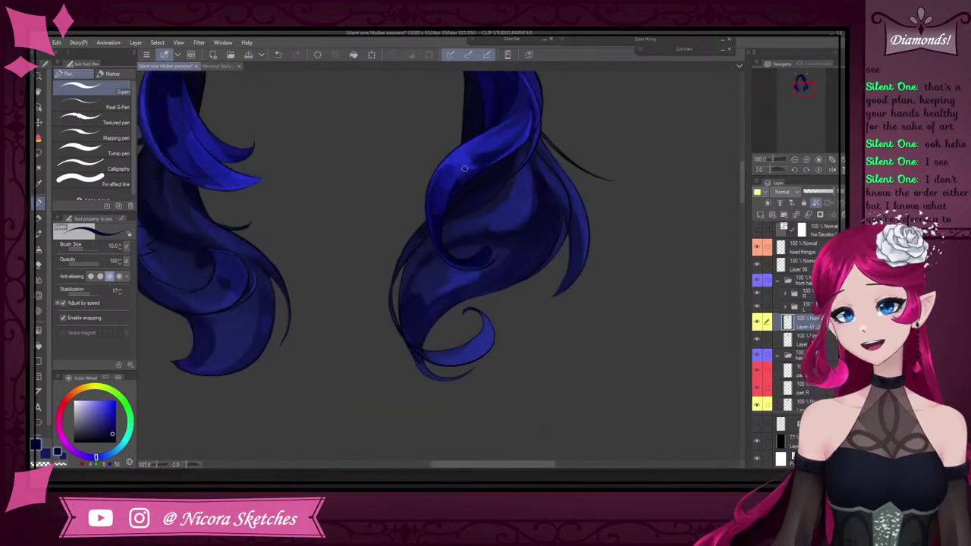
{"action": "scroll", "coordinate": [471, 161], "scroll_direction": "up", "scroll_amount": 2}
{"action": "scroll", "coordinate": [524, 140], "scroll_direction": "up", "scroll_amount": 4}
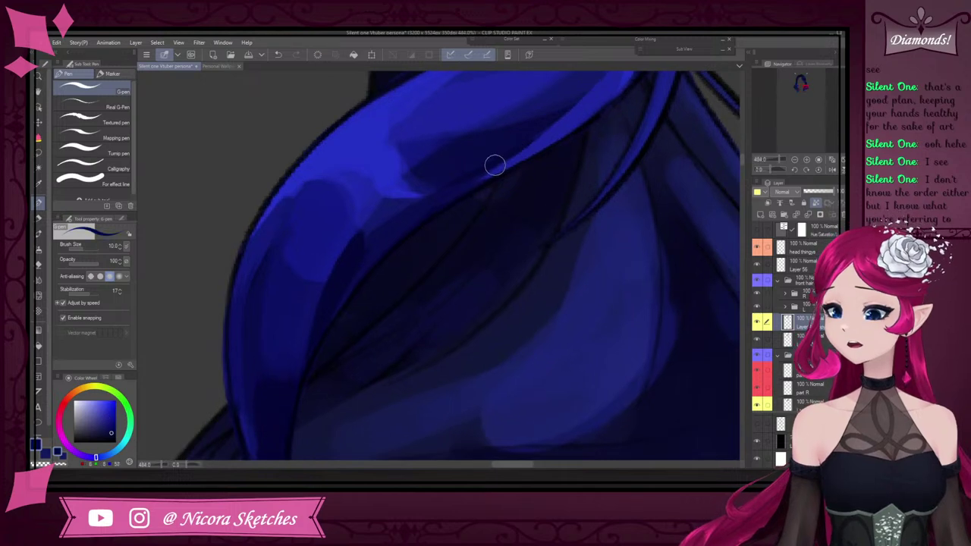
{"action": "scroll", "coordinate": [394, 250], "scroll_direction": "down", "scroll_amount": 5}
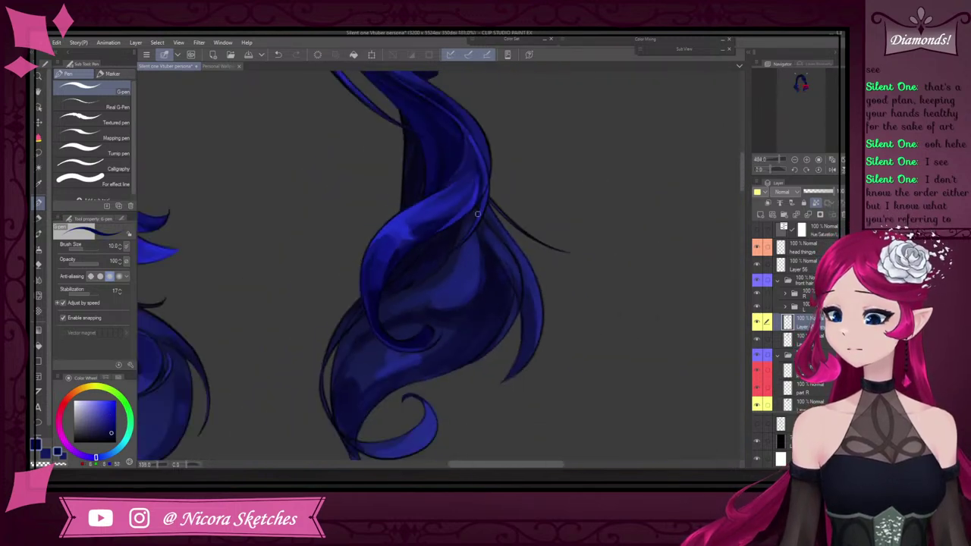
{"action": "scroll", "coordinate": [399, 257], "scroll_direction": "up", "scroll_amount": 2}
{"action": "scroll", "coordinate": [427, 240], "scroll_direction": "down", "scroll_amount": 5}
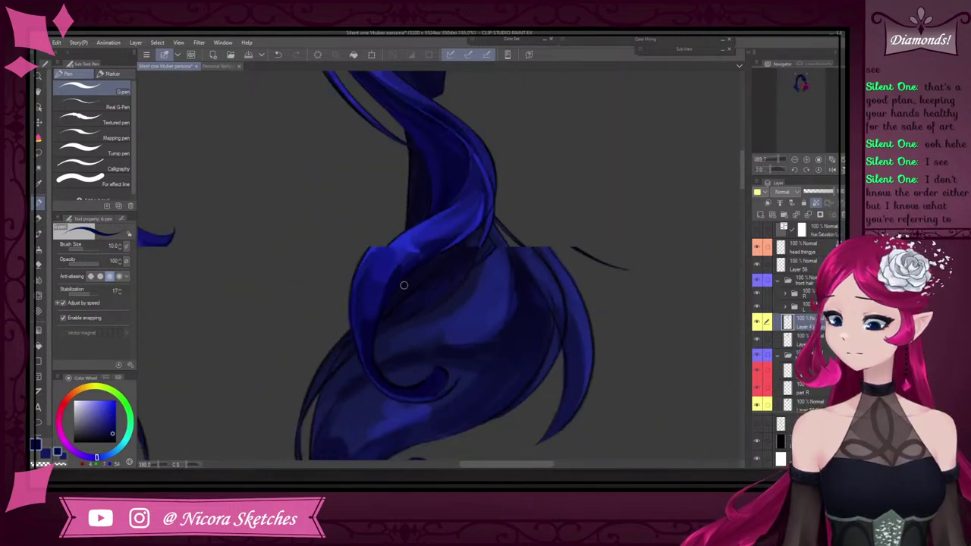
{"action": "scroll", "coordinate": [389, 329], "scroll_direction": "up", "scroll_amount": 4}
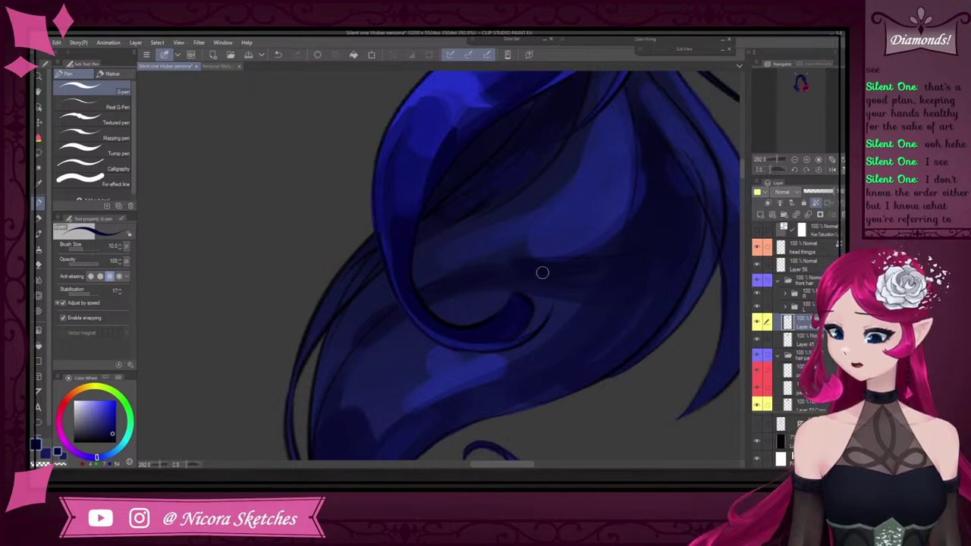
{"action": "scroll", "coordinate": [542, 273], "scroll_direction": "down", "scroll_amount": 6}
{"action": "scroll", "coordinate": [539, 275], "scroll_direction": "up", "scroll_amount": 4}
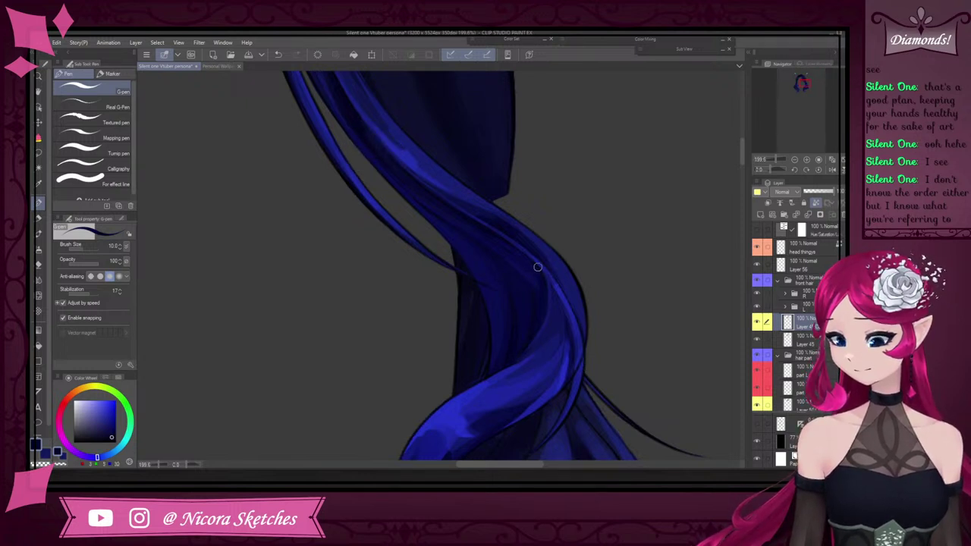
Sample a dark blue inside the curl's bend and deepen the shadowed hollow beneath the thin highlight strand
{"action": "scroll", "coordinate": [537, 293], "scroll_direction": "up", "scroll_amount": 8}
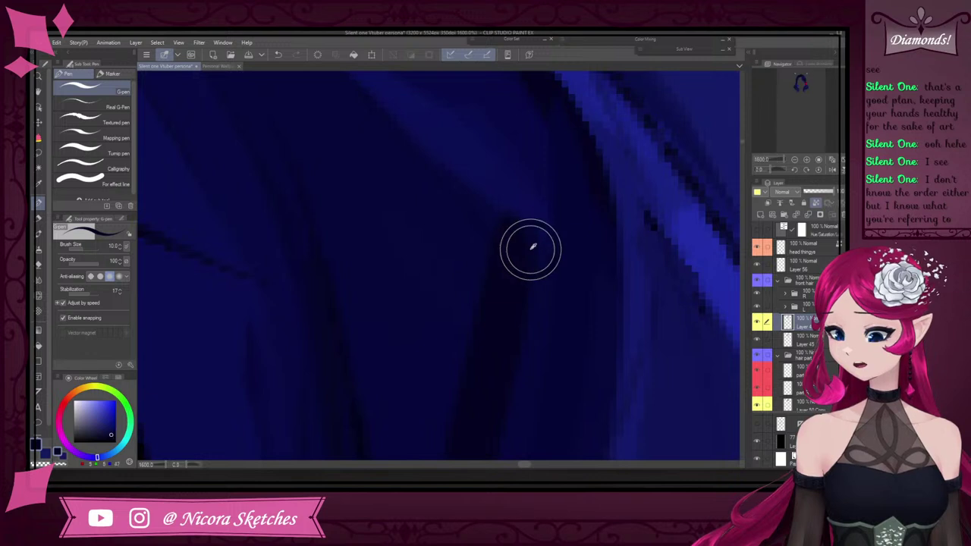
{"action": "scroll", "coordinate": [540, 266], "scroll_direction": "down", "scroll_amount": 2}
{"action": "scroll", "coordinate": [554, 293], "scroll_direction": "down", "scroll_amount": 6}
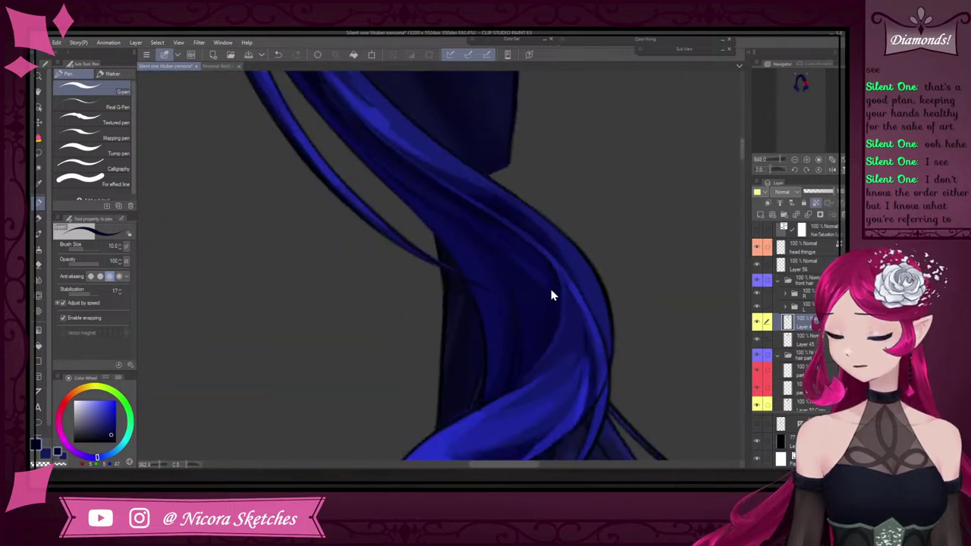
{"action": "scroll", "coordinate": [542, 303], "scroll_direction": "up", "scroll_amount": 2}
{"action": "scroll", "coordinate": [493, 339], "scroll_direction": "down", "scroll_amount": 2}
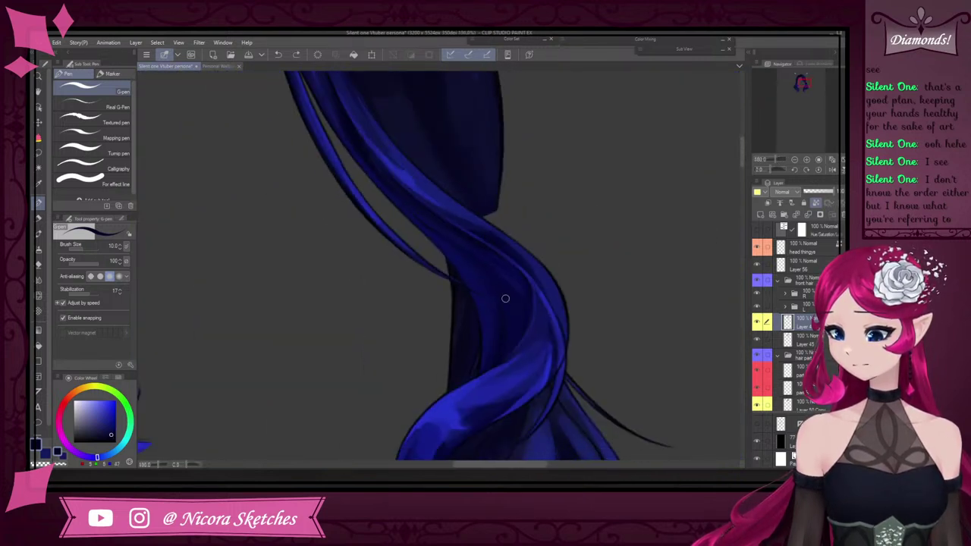
{"action": "scroll", "coordinate": [484, 184], "scroll_direction": "up", "scroll_amount": 3}
{"action": "scroll", "coordinate": [492, 201], "scroll_direction": "up", "scroll_amount": 3}
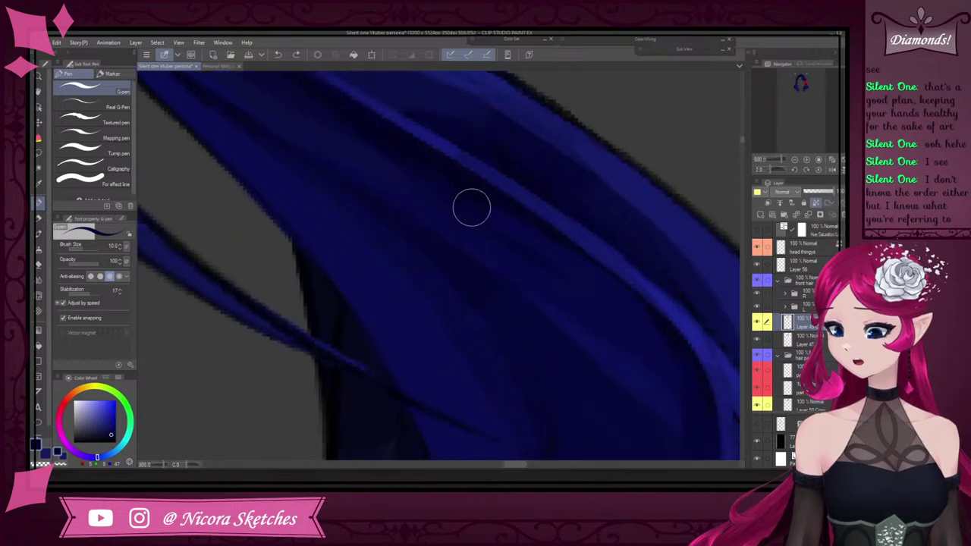
{"action": "left_click", "coordinate": [472, 206], "text": "alt"}
{"action": "scroll", "coordinate": [569, 265], "scroll_direction": "down", "scroll_amount": 4}
{"action": "scroll", "coordinate": [586, 295], "scroll_direction": "up", "scroll_amount": 2}
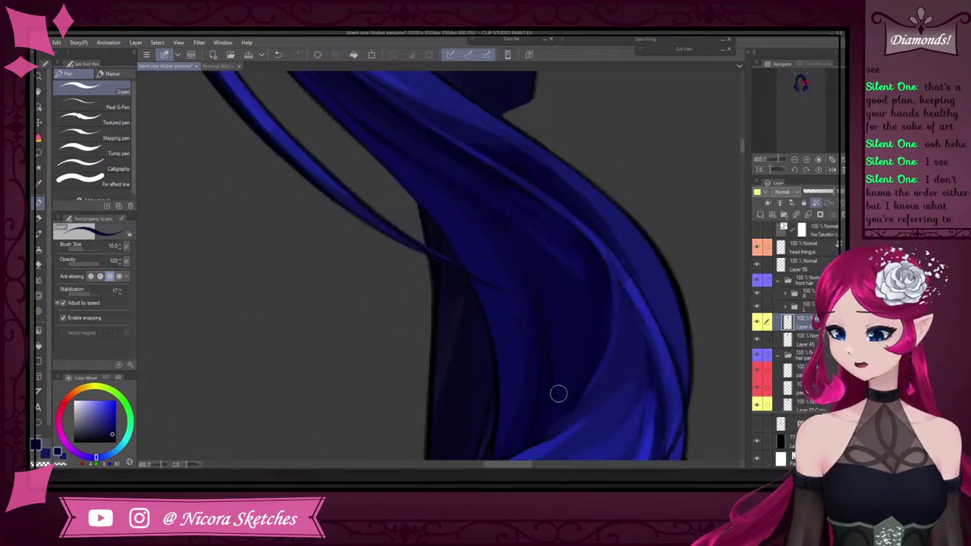
Paint a slightly lighter sampled blue along the inner edge of the bend, where the highlight strand turns downward
{"action": "scroll", "coordinate": [557, 392], "scroll_direction": "down", "scroll_amount": 3}
{"action": "scroll", "coordinate": [590, 357], "scroll_direction": "up", "scroll_amount": 2}
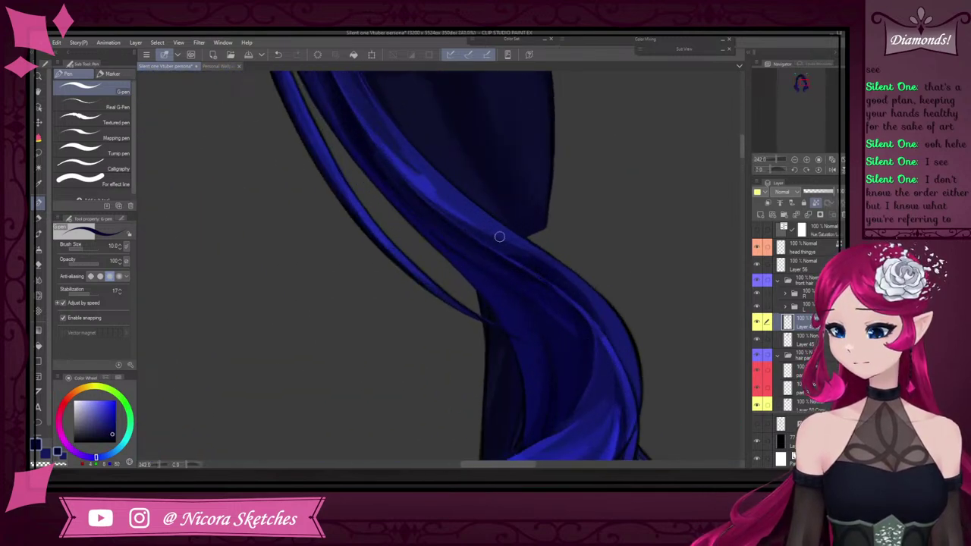
{"action": "scroll", "coordinate": [500, 237], "scroll_direction": "down", "scroll_amount": 3}
{"action": "scroll", "coordinate": [558, 226], "scroll_direction": "up", "scroll_amount": 4}
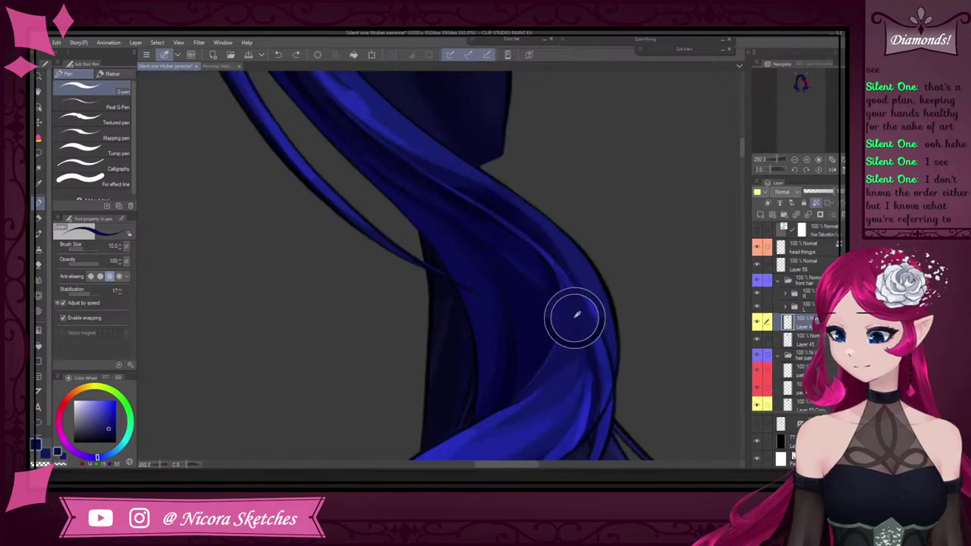
{"action": "left_click_drag", "start_coordinate": [559, 271], "coordinate": [582, 311]}
{"action": "scroll", "coordinate": [570, 295], "scroll_direction": "down", "scroll_amount": 4}
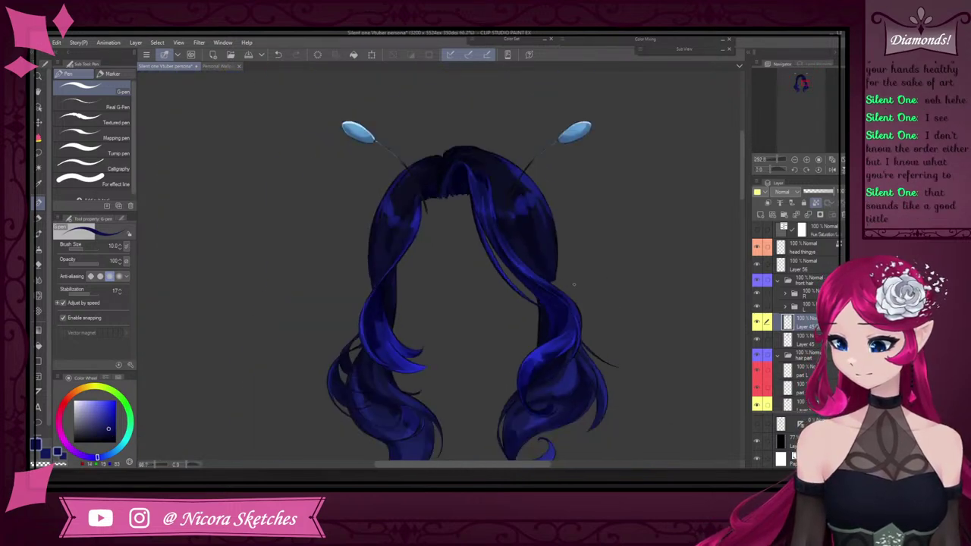
{"action": "scroll", "coordinate": [575, 348], "scroll_direction": "up", "scroll_amount": 3}
{"action": "scroll", "coordinate": [565, 250], "scroll_direction": "down", "scroll_amount": 8}
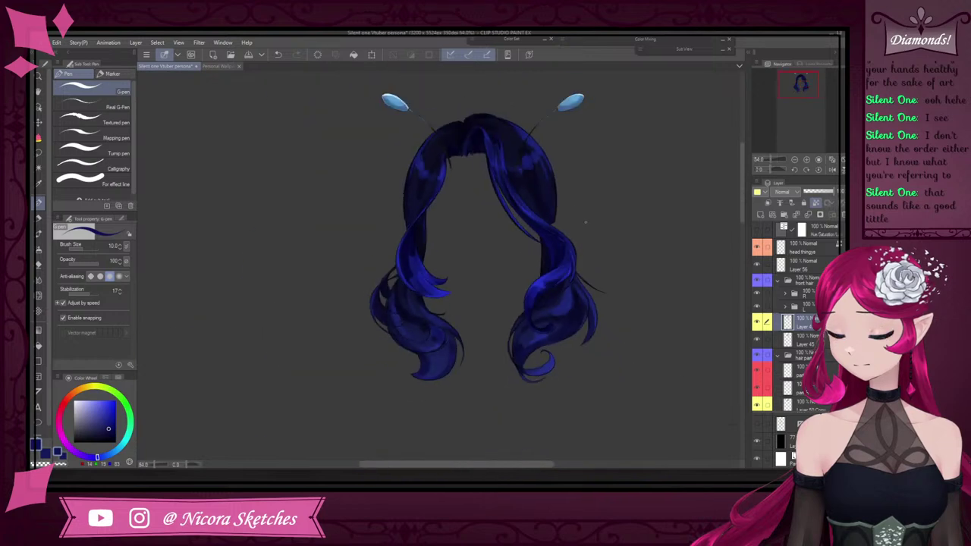
Blend the edge between the dark hollow and the curl's broad lower part with a sampled mid blue
{"action": "scroll", "coordinate": [583, 228], "scroll_direction": "up", "scroll_amount": 10}
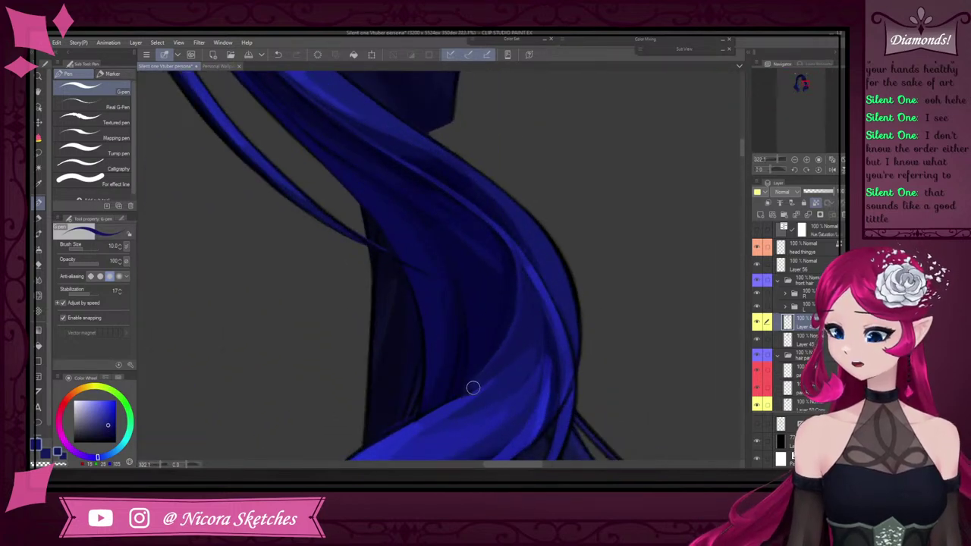
{"action": "scroll", "coordinate": [531, 338], "scroll_direction": "down", "scroll_amount": 6}
{"action": "scroll", "coordinate": [529, 303], "scroll_direction": "up", "scroll_amount": 6}
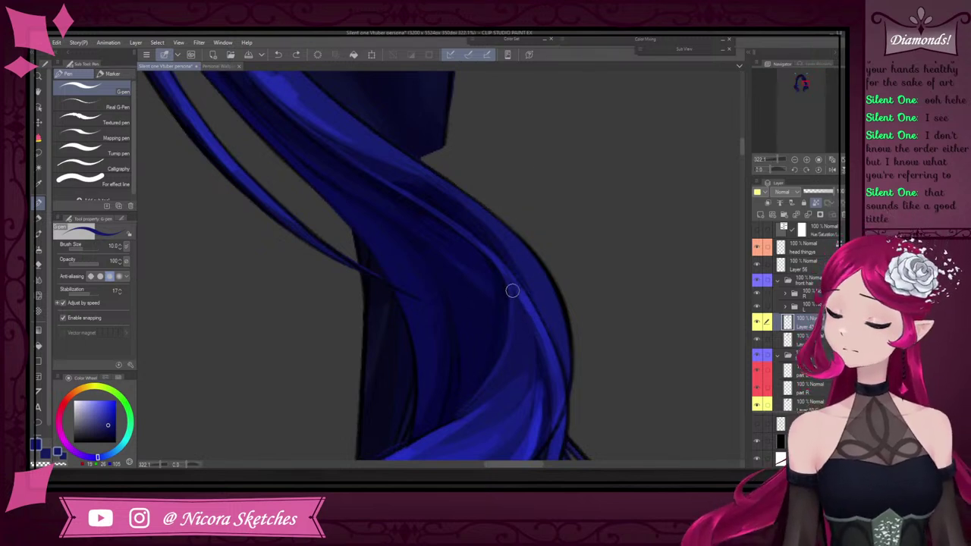
{"action": "scroll", "coordinate": [512, 291], "scroll_direction": "up", "scroll_amount": 1}
{"action": "scroll", "coordinate": [508, 263], "scroll_direction": "down", "scroll_amount": 6}
{"action": "scroll", "coordinate": [514, 230], "scroll_direction": "up", "scroll_amount": 5}
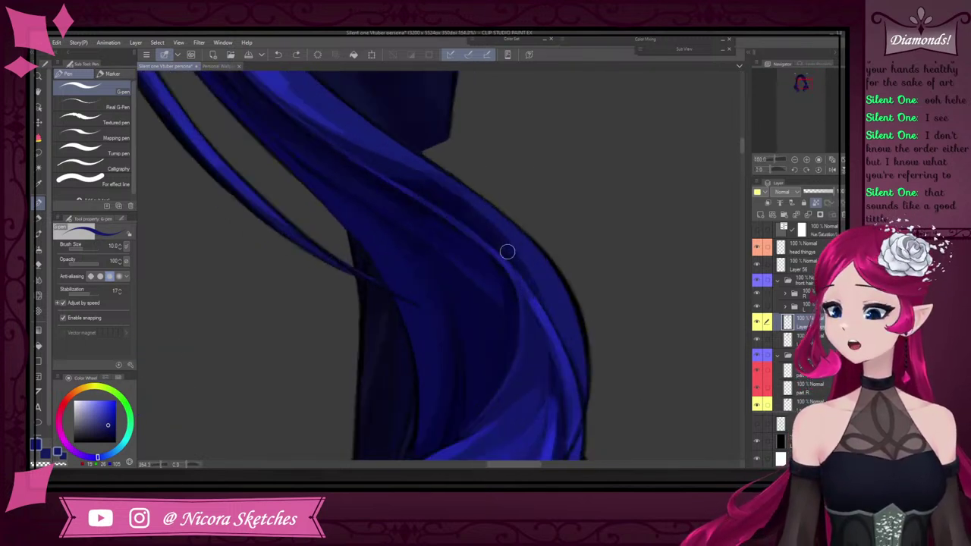
Sample a dark blue beside the highlight strand and refine the shadow under it at the bend
{"action": "left_click", "coordinate": [463, 246], "text": "alt"}
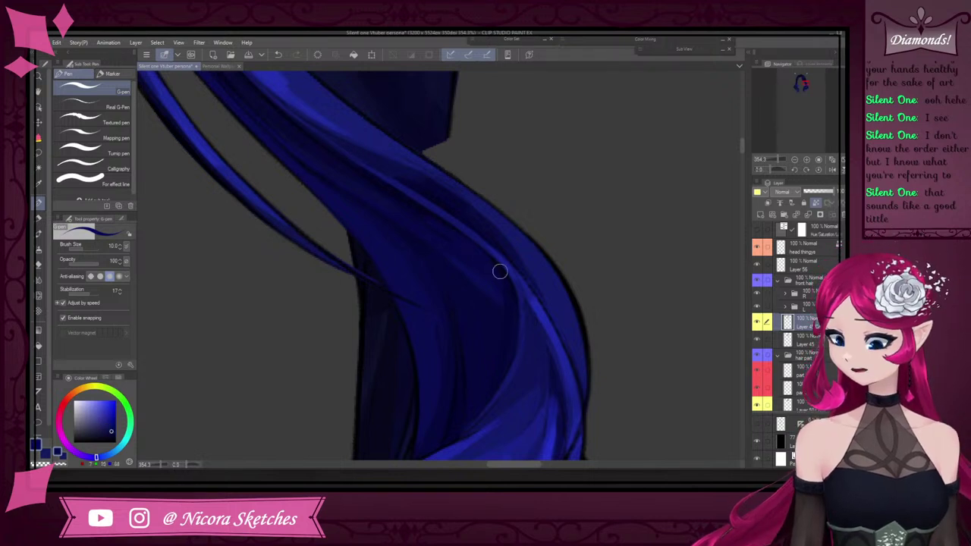
{"action": "scroll", "coordinate": [309, 137], "scroll_direction": "down", "scroll_amount": 5}
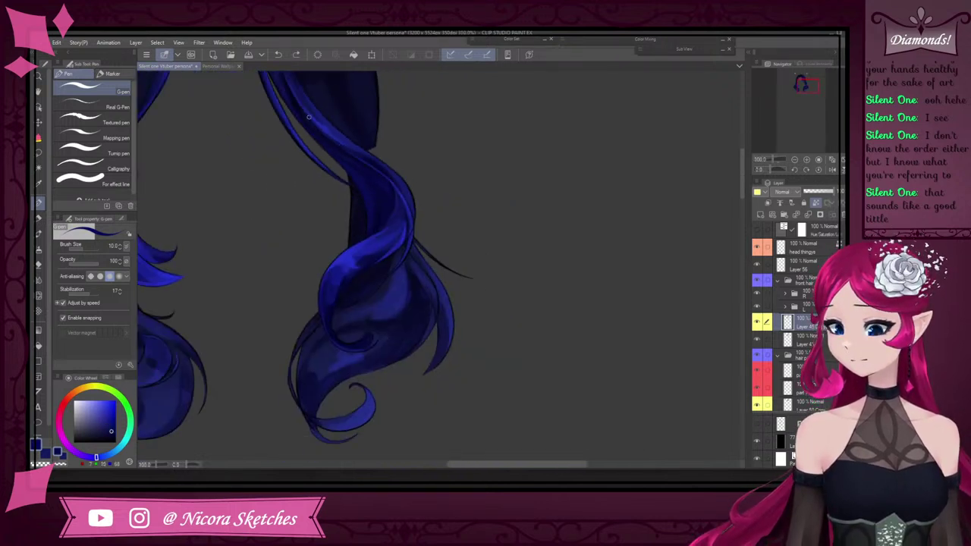
{"action": "scroll", "coordinate": [404, 198], "scroll_direction": "up", "scroll_amount": 4}
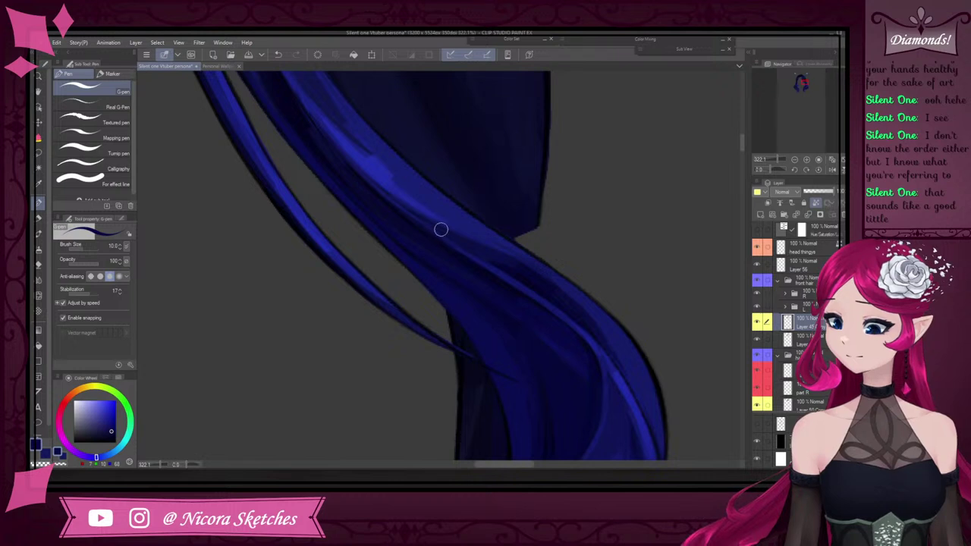
{"action": "scroll", "coordinate": [583, 410], "scroll_direction": "down", "scroll_amount": 5}
{"action": "scroll", "coordinate": [544, 293], "scroll_direction": "up", "scroll_amount": 5}
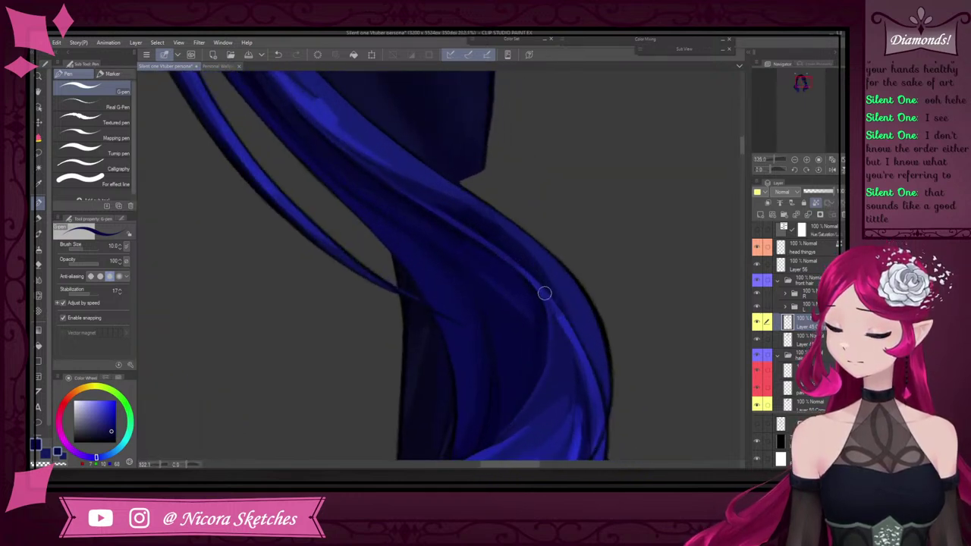
Soften the highlight strand across the bend with mid-blue strokes of the SOL pencil at size 20
{"action": "key", "text": "p"}
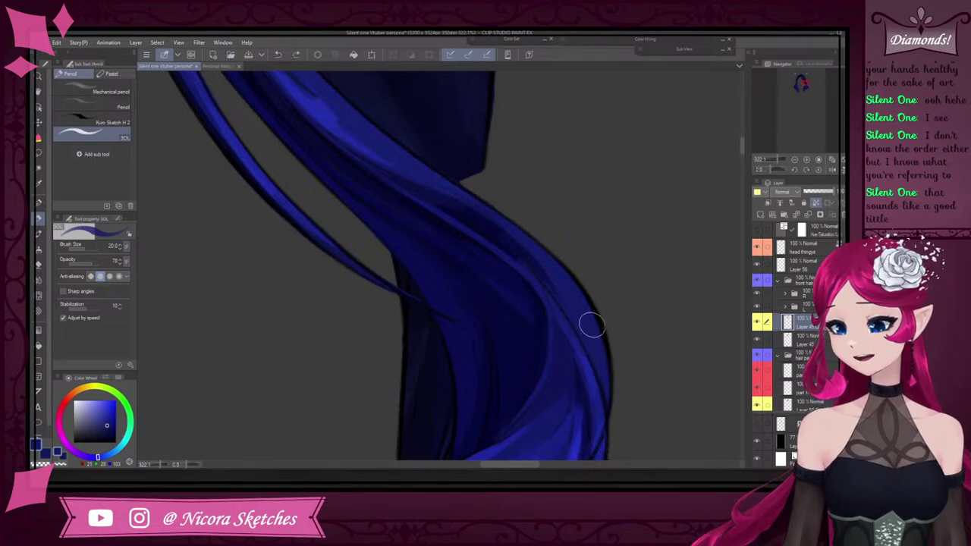
{"action": "scroll", "coordinate": [390, 152], "scroll_direction": "down", "scroll_amount": 7}
{"action": "scroll", "coordinate": [392, 170], "scroll_direction": "up", "scroll_amount": 4}
{"action": "scroll", "coordinate": [393, 172], "scroll_direction": "down", "scroll_amount": 5}
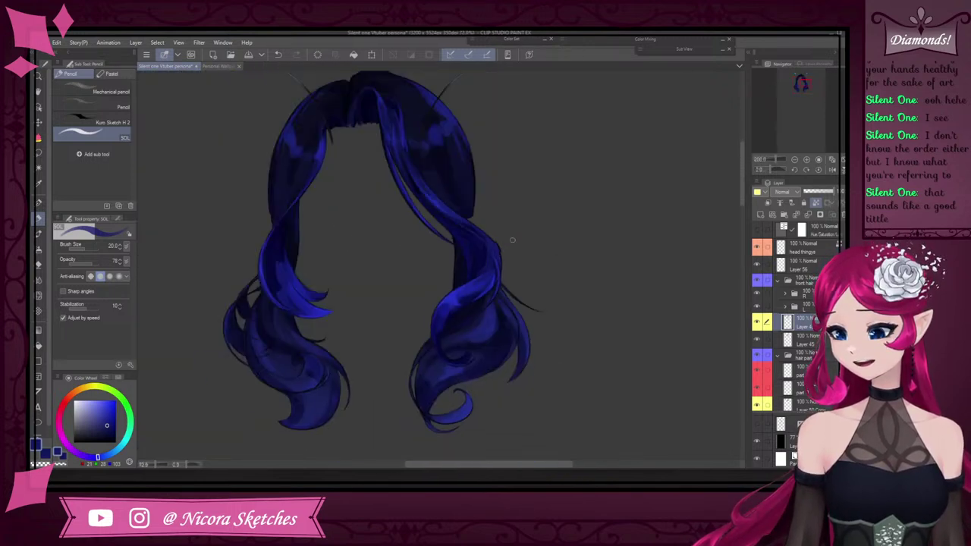
{"action": "scroll", "coordinate": [439, 177], "scroll_direction": "up", "scroll_amount": 4}
Paint brighter blue strands on the upper part of the front lock with the G-pen
{"action": "left_click", "coordinate": [39, 203]}
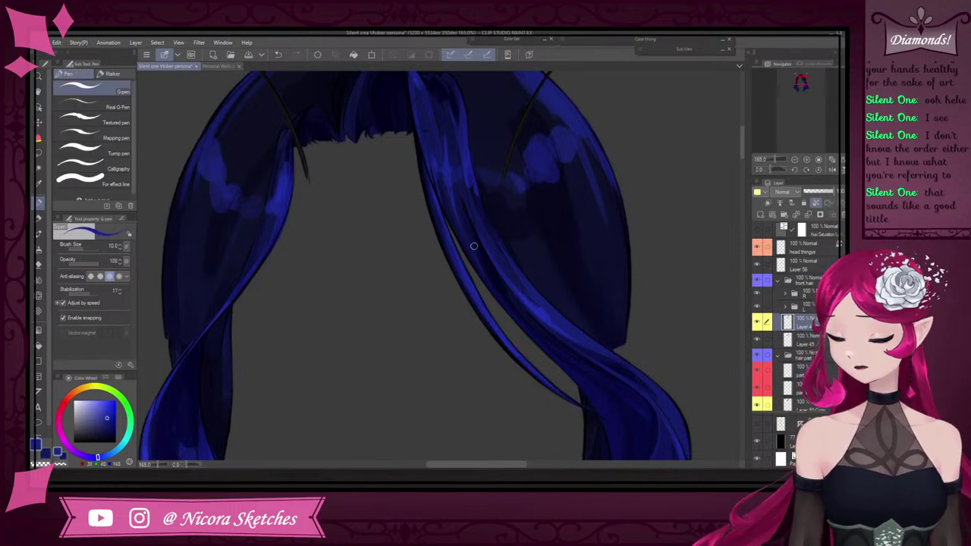
{"action": "scroll", "coordinate": [439, 216], "scroll_direction": "down", "scroll_amount": 2}
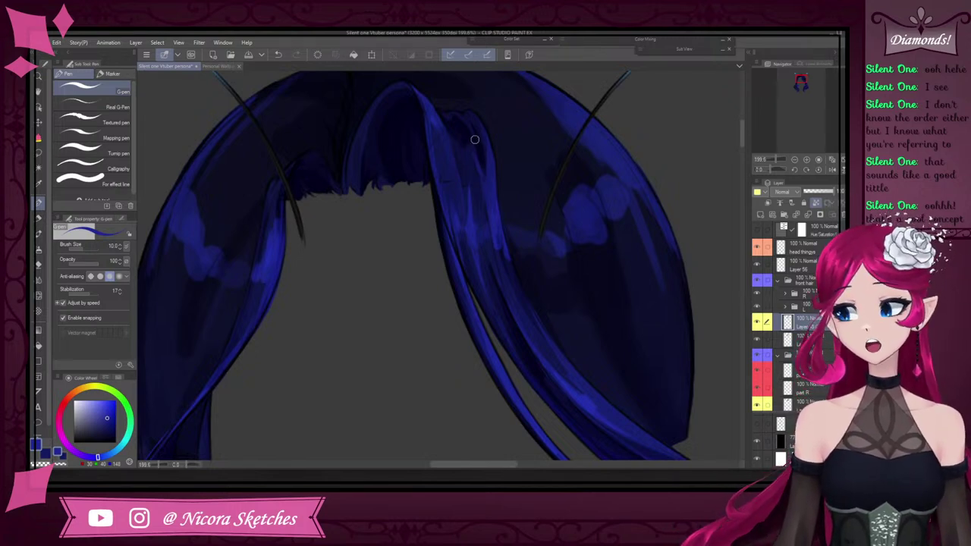
{"action": "scroll", "coordinate": [478, 165], "scroll_direction": "down", "scroll_amount": 5}
{"action": "scroll", "coordinate": [468, 128], "scroll_direction": "up", "scroll_amount": 6}
Shade the fold at the top of the front lock with a sampled dark blue, using the SOL pencil reduced to size 12
{"action": "left_click", "coordinate": [451, 225], "text": "alt"}
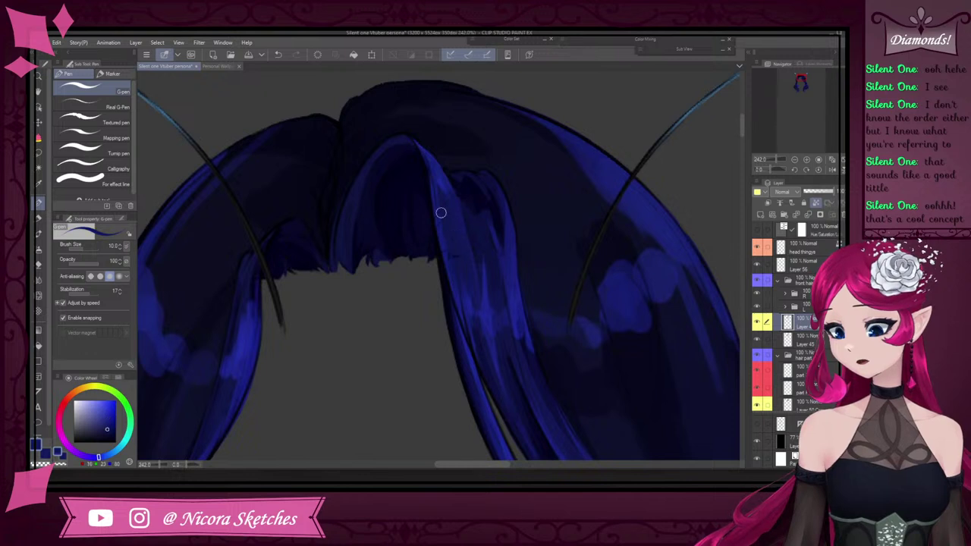
{"action": "left_click", "coordinate": [39, 219]}
{"action": "left_click_drag", "start_coordinate": [453, 184], "coordinate": [499, 237]}
{"action": "scroll", "coordinate": [477, 201], "scroll_direction": "down", "scroll_amount": 1}
{"action": "scroll", "coordinate": [469, 160], "scroll_direction": "up", "scroll_amount": 3}
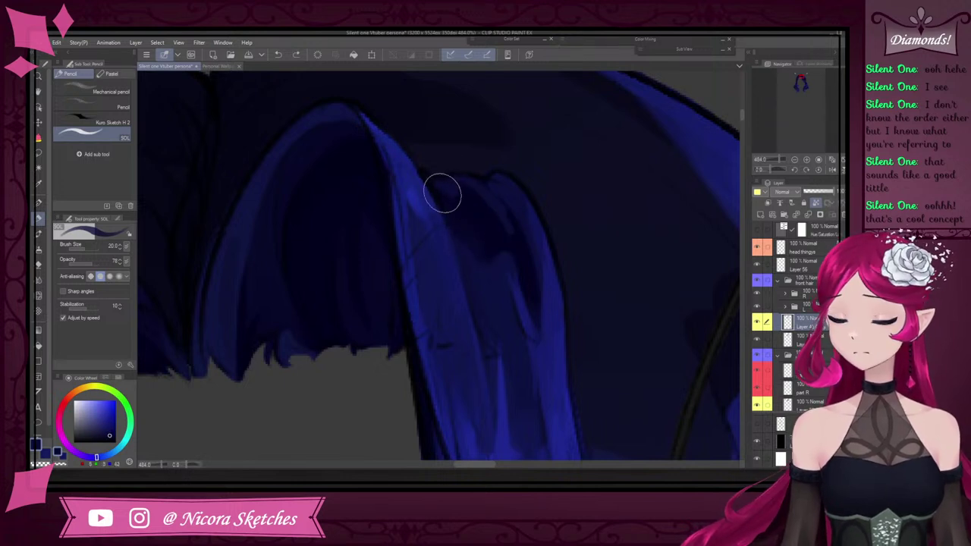
{"action": "key", "text": "bracketleft"}
{"action": "key", "text": "bracketleft"}
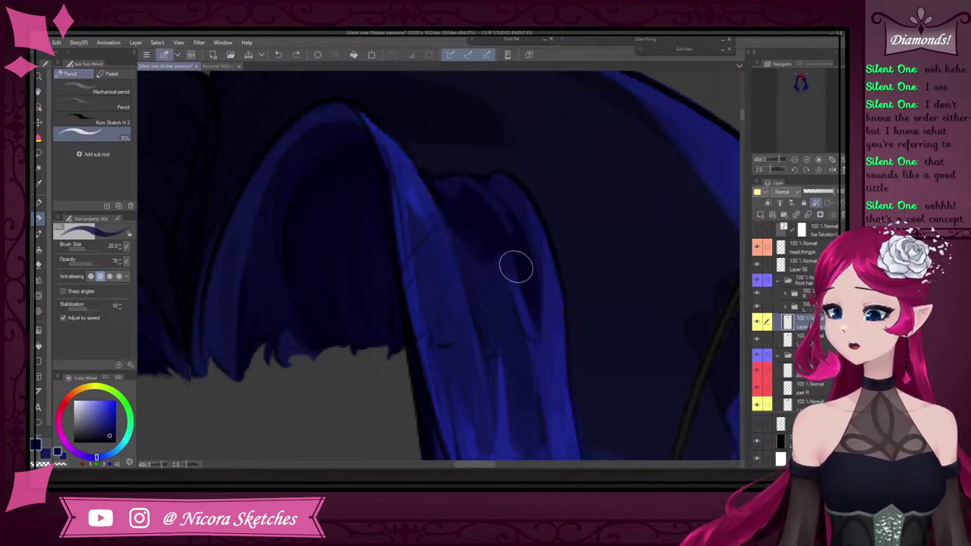
{"action": "key", "text": "bracketleft"}
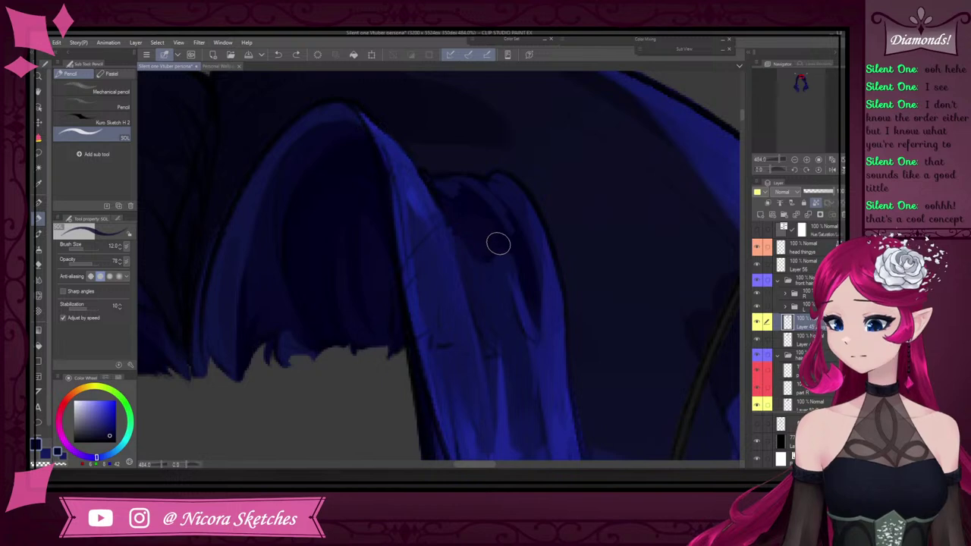
{"action": "scroll", "coordinate": [511, 147], "scroll_direction": "down", "scroll_amount": 3}
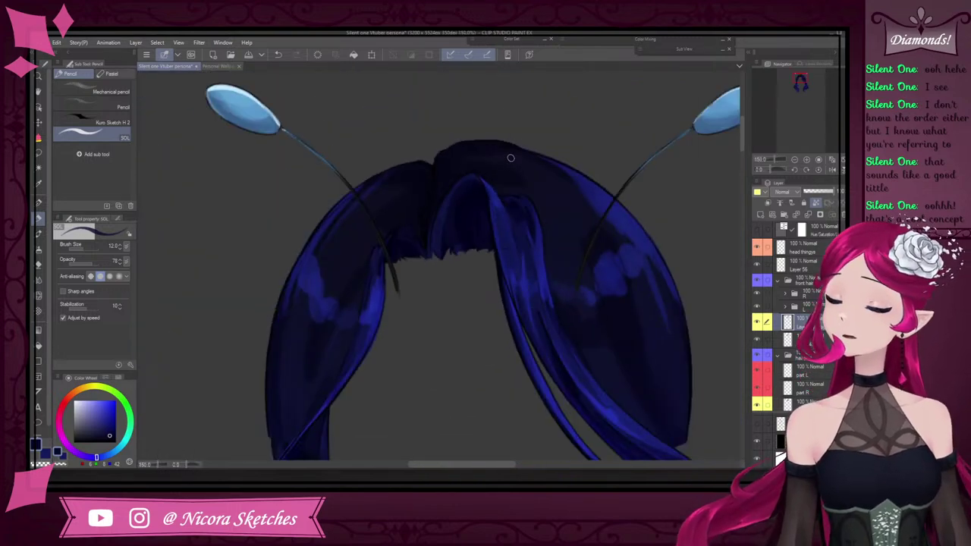
{"action": "scroll", "coordinate": [511, 158], "scroll_direction": "down", "scroll_amount": 4}
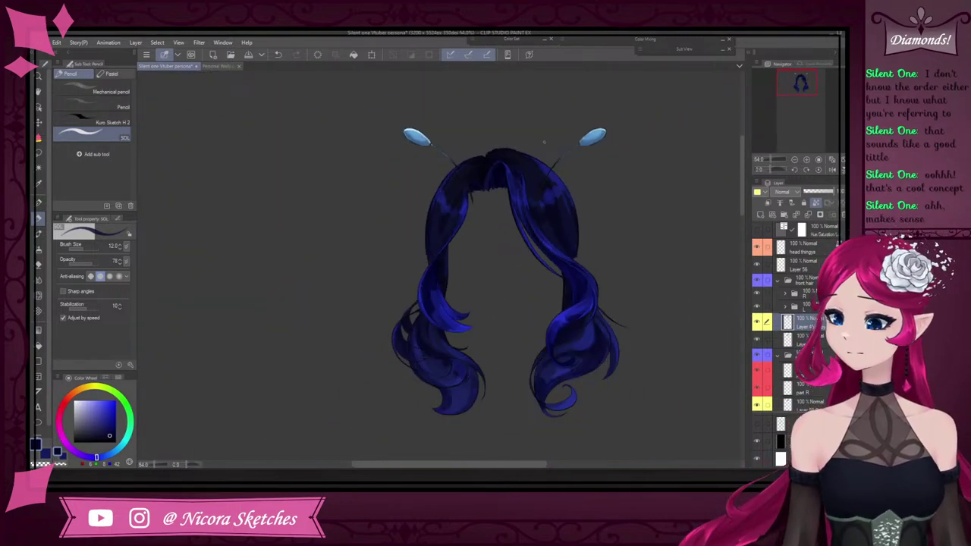
Check the bend's shading up close and against the whole hairstyle, with the G-pen selected
{"action": "scroll", "coordinate": [570, 263], "scroll_direction": "up", "scroll_amount": 2}
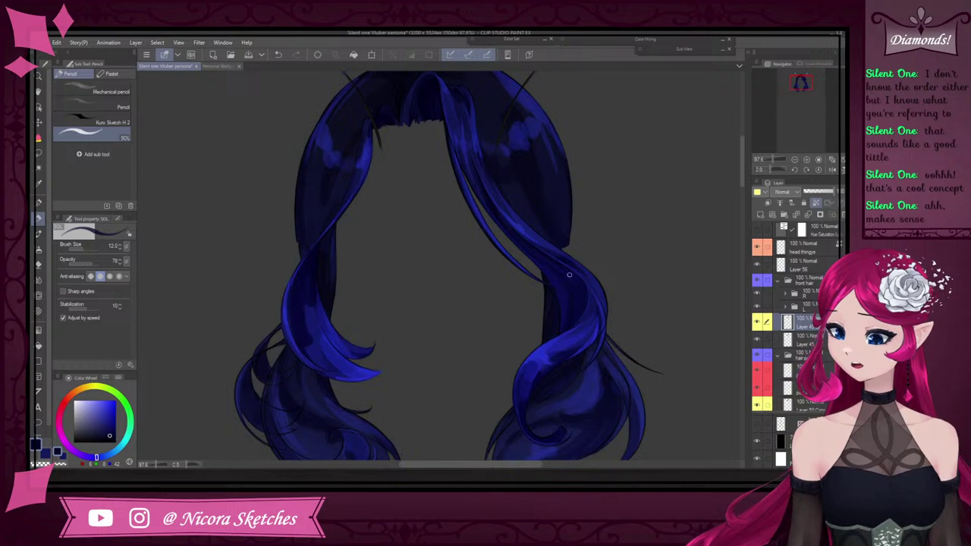
{"action": "scroll", "coordinate": [575, 258], "scroll_direction": "up", "scroll_amount": 3}
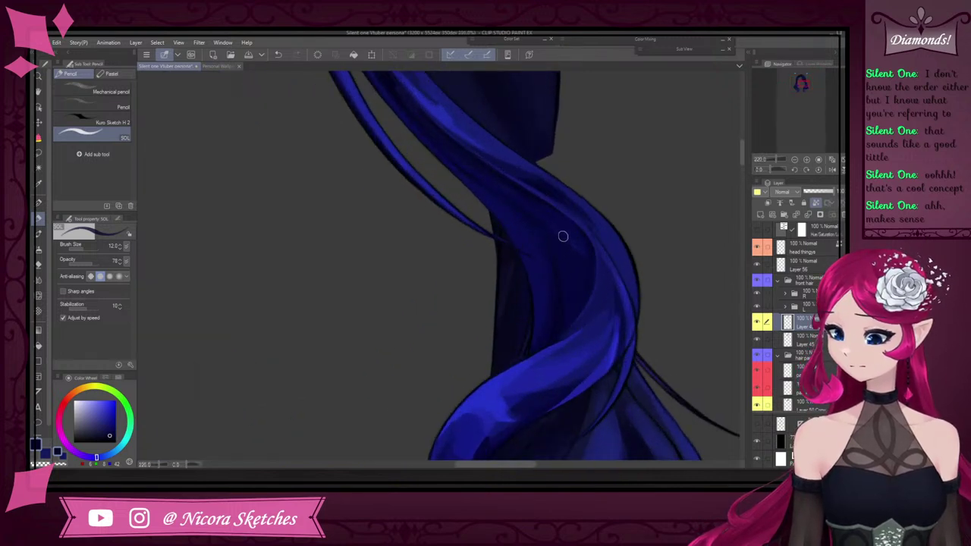
{"action": "left_click", "coordinate": [39, 201]}
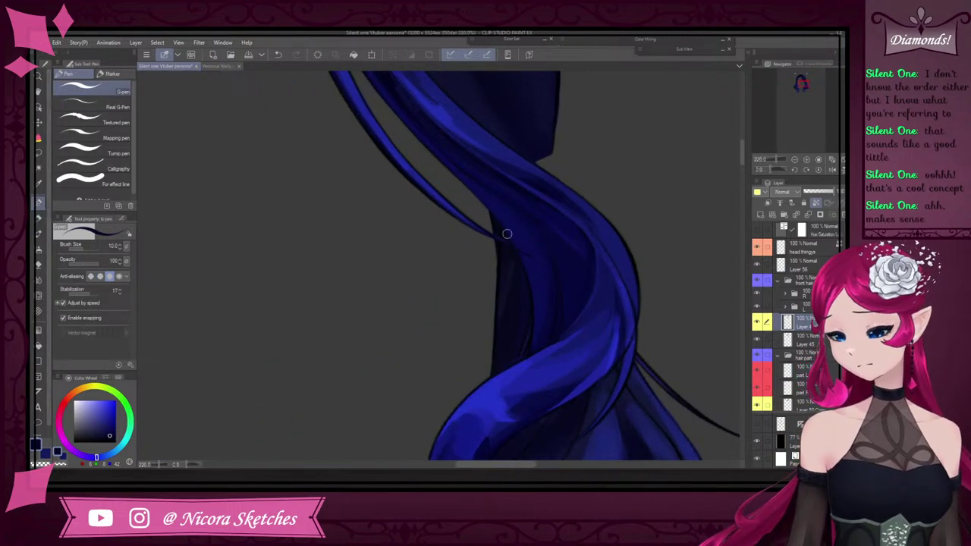
{"action": "scroll", "coordinate": [513, 219], "scroll_direction": "down", "scroll_amount": 4}
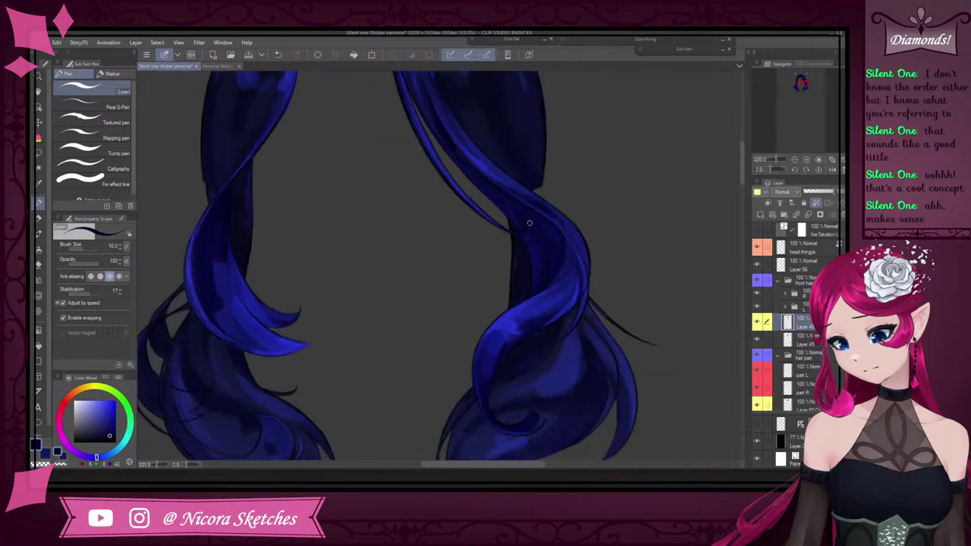
{"action": "scroll", "coordinate": [551, 172], "scroll_direction": "up", "scroll_amount": 3}
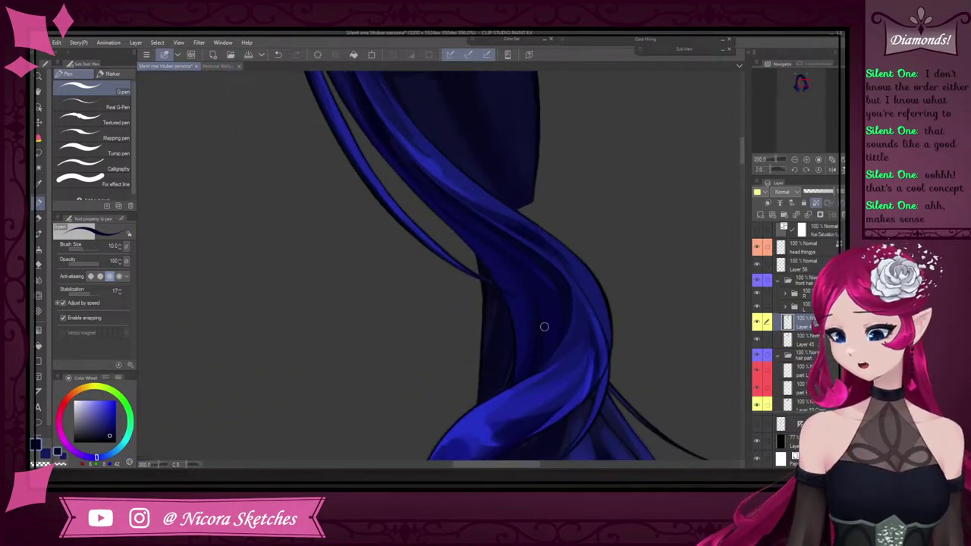
{"action": "scroll", "coordinate": [544, 327], "scroll_direction": "down", "scroll_amount": 4}
{"action": "scroll", "coordinate": [639, 301], "scroll_direction": "up", "scroll_amount": 2}
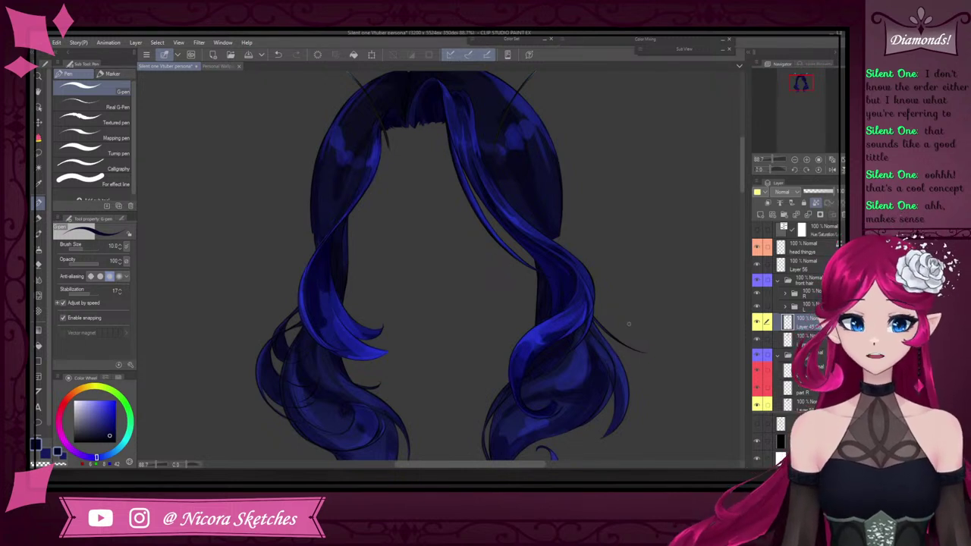
{"action": "scroll", "coordinate": [572, 267], "scroll_direction": "up", "scroll_amount": 3}
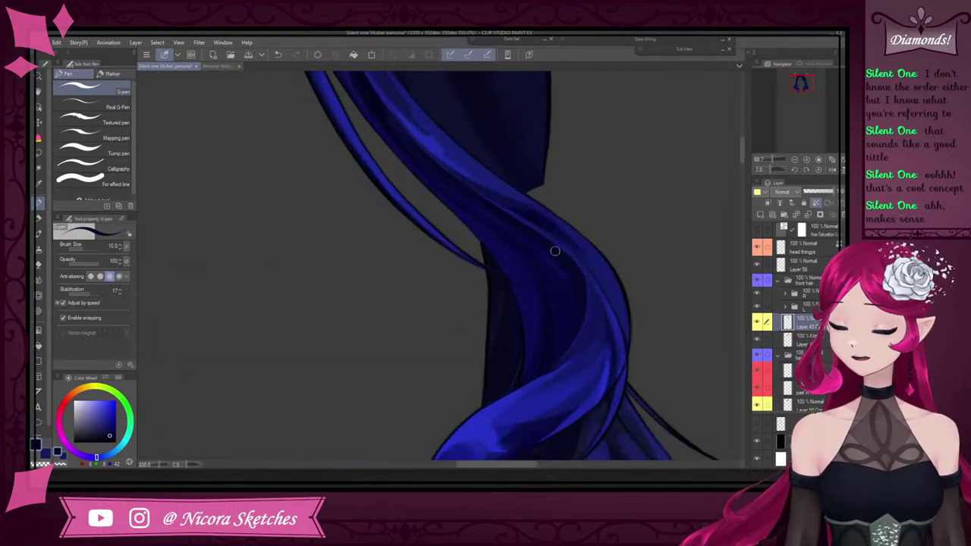
{"action": "scroll", "coordinate": [569, 344], "scroll_direction": "down", "scroll_amount": 4}
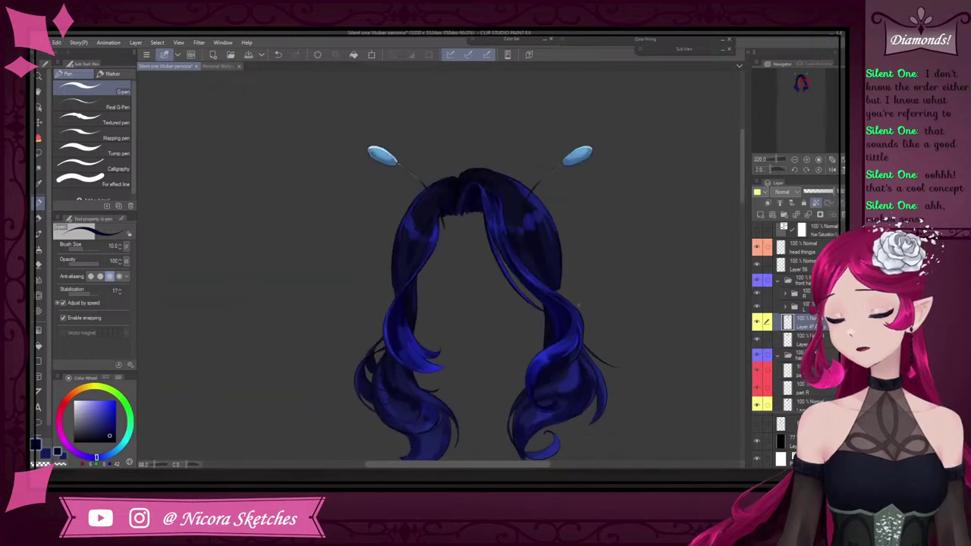
{"action": "scroll", "coordinate": [574, 277], "scroll_direction": "up", "scroll_amount": 4}
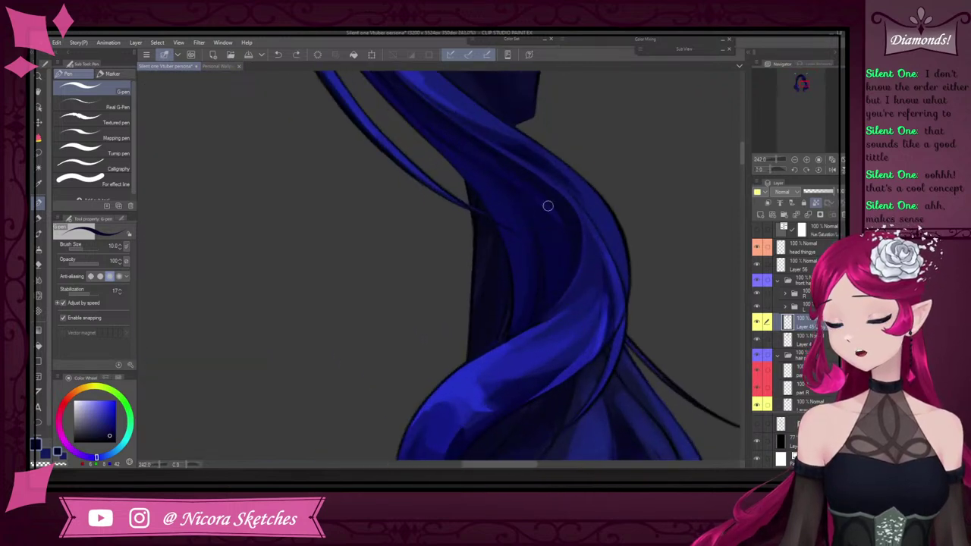
Paint thin dark blue strand lines into the inner fold at the front lock's bend with the G-pen at size 10
{"action": "scroll", "coordinate": [537, 316], "scroll_direction": "down", "scroll_amount": 4}
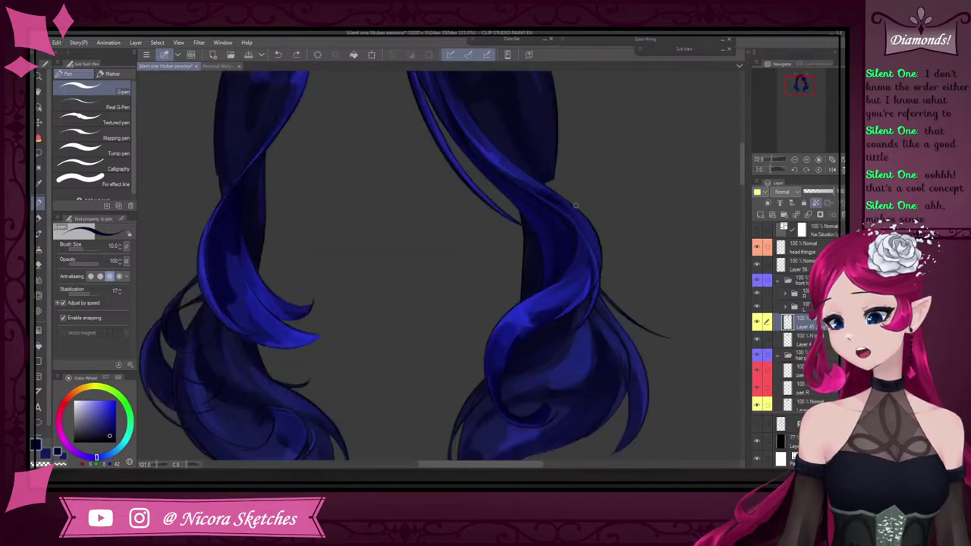
{"action": "scroll", "coordinate": [508, 186], "scroll_direction": "up", "scroll_amount": 4}
{"action": "scroll", "coordinate": [539, 188], "scroll_direction": "up", "scroll_amount": 2}
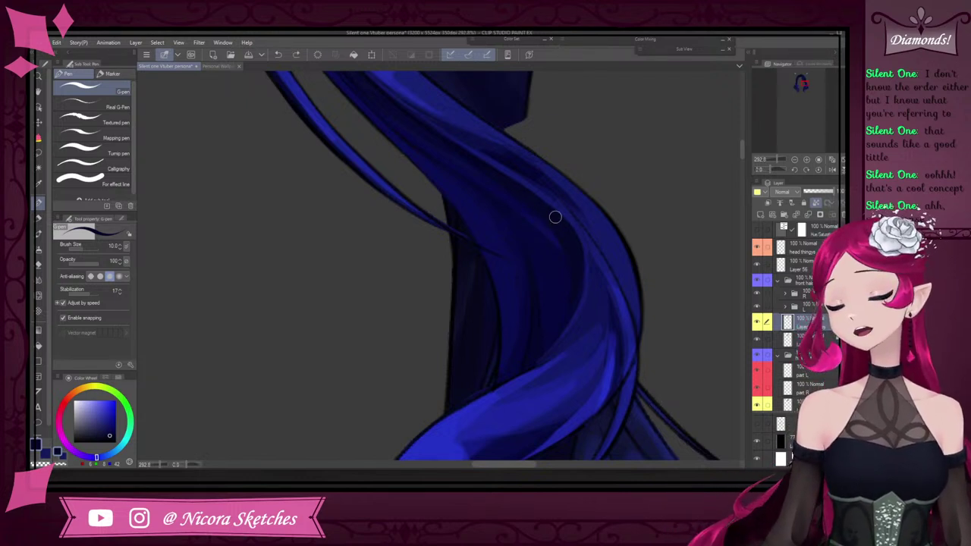
{"action": "scroll", "coordinate": [562, 203], "scroll_direction": "down", "scroll_amount": 13}
{"action": "scroll", "coordinate": [551, 192], "scroll_direction": "up", "scroll_amount": 10}
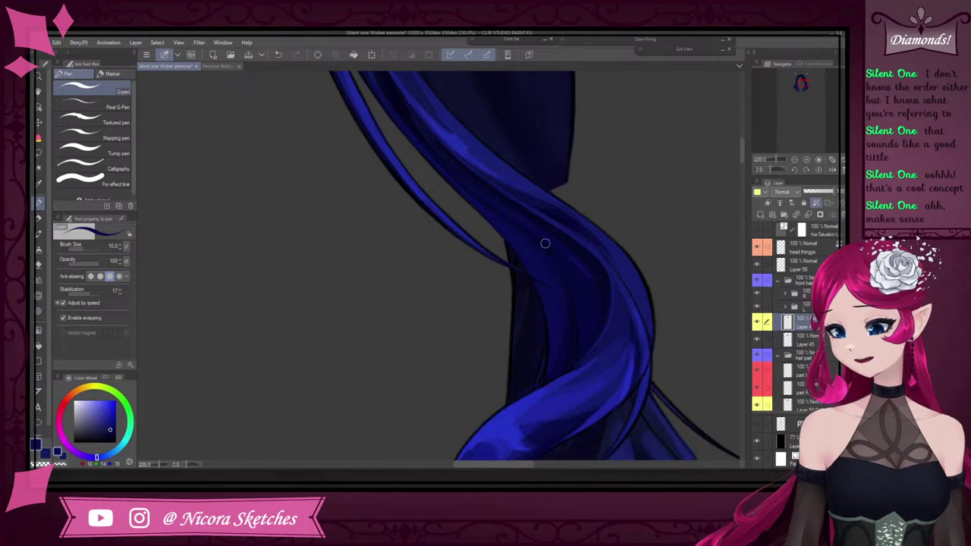
{"action": "scroll", "coordinate": [573, 258], "scroll_direction": "down", "scroll_amount": 5}
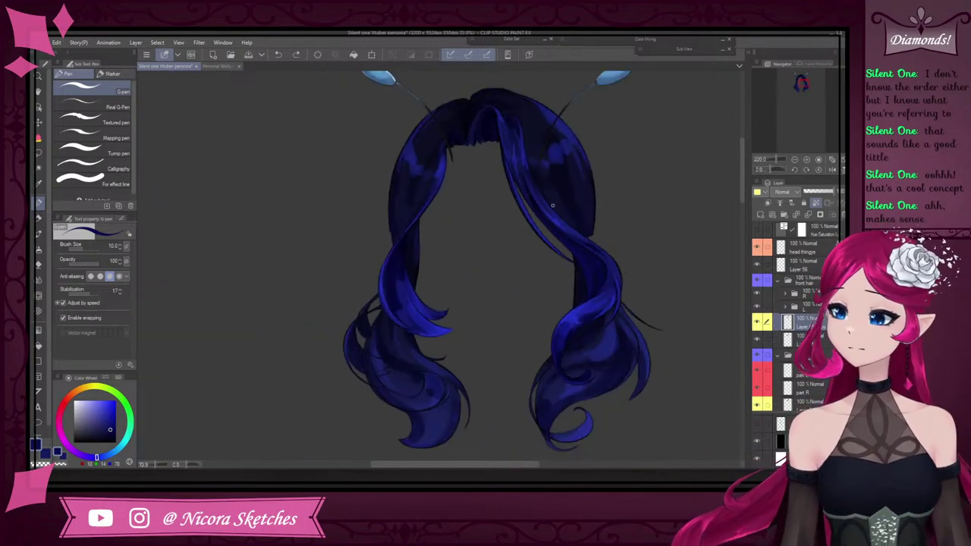
Blend the edges of the highlight above the front lock's bend with sampled mid-blues, using the G-pen
{"action": "scroll", "coordinate": [554, 228], "scroll_direction": "up", "scroll_amount": 6}
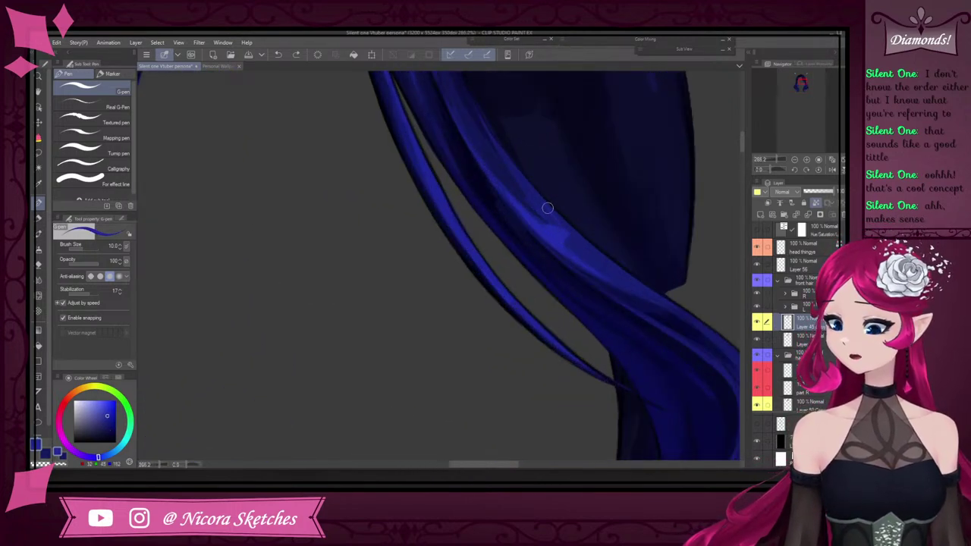
{"action": "scroll", "coordinate": [548, 208], "scroll_direction": "down", "scroll_amount": 7}
{"action": "scroll", "coordinate": [569, 275], "scroll_direction": "up", "scroll_amount": 7}
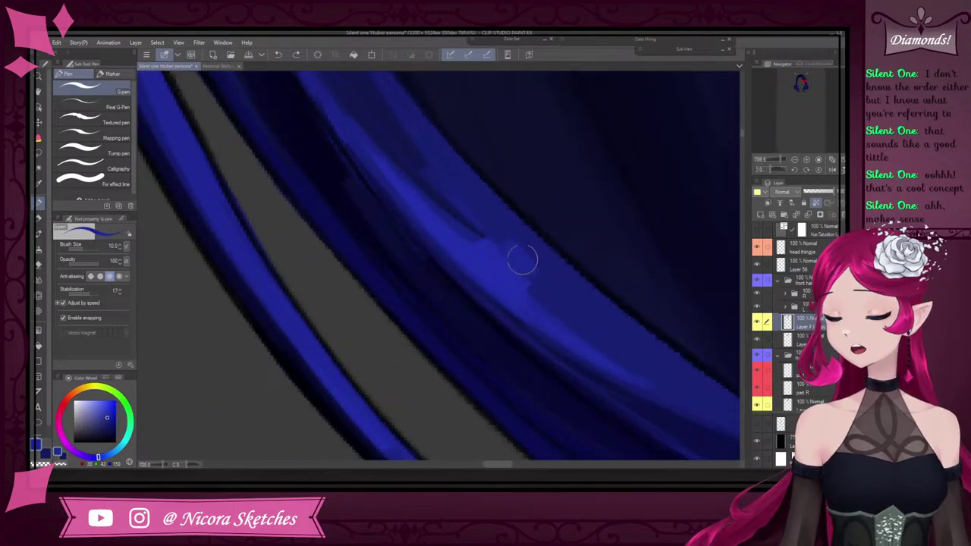
{"action": "scroll", "coordinate": [510, 234], "scroll_direction": "up", "scroll_amount": 6}
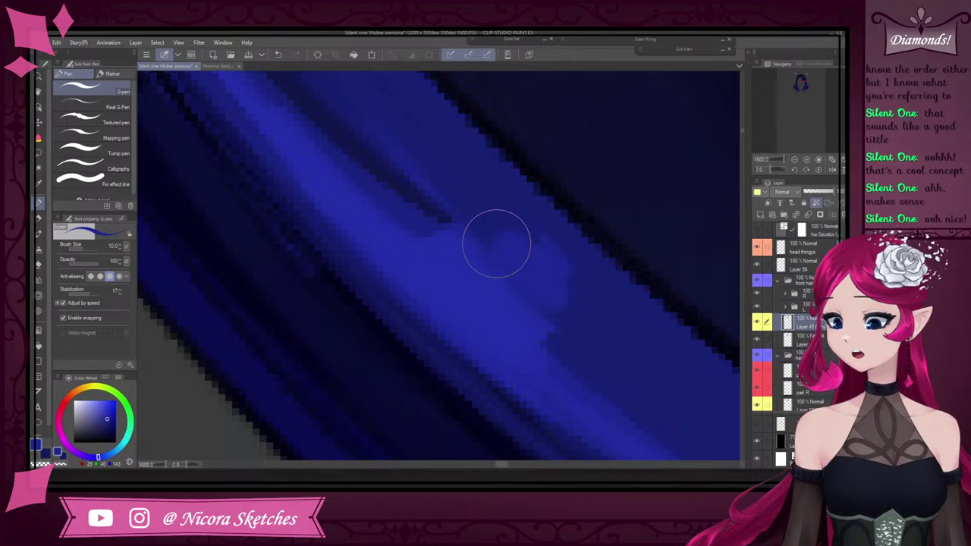
{"action": "scroll", "coordinate": [501, 257], "scroll_direction": "down", "scroll_amount": 3}
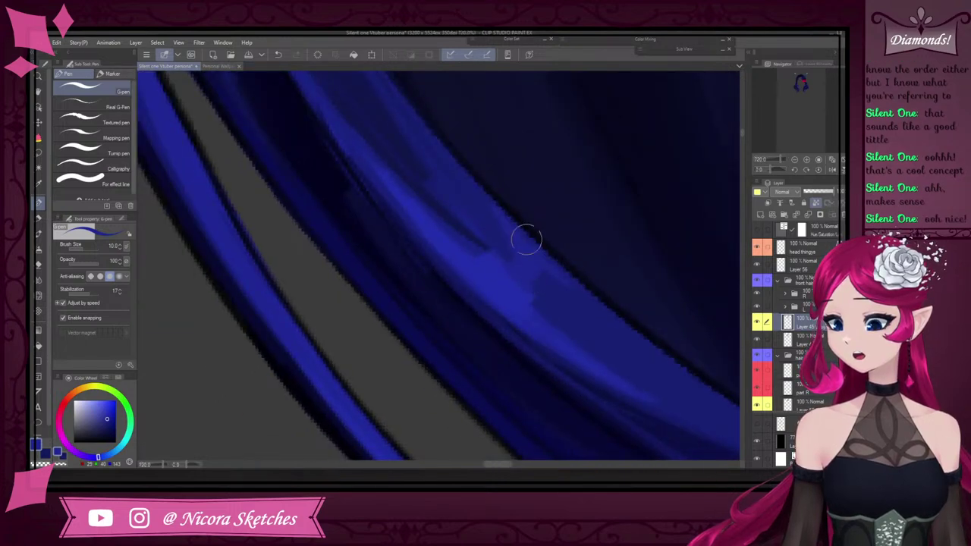
{"action": "scroll", "coordinate": [524, 239], "scroll_direction": "down", "scroll_amount": 8}
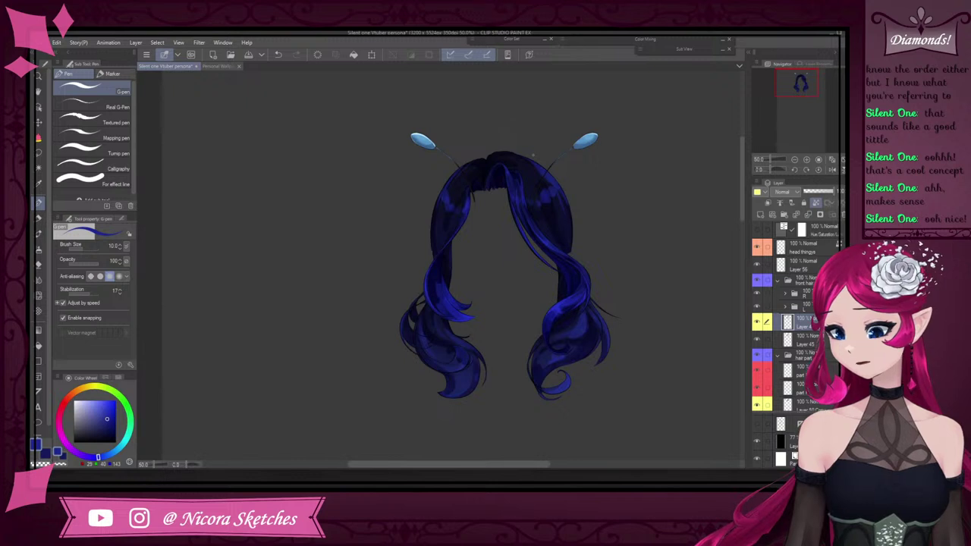
Mirror the canvas view horizontally and inspect the whole hairstyle and the opposite front lock
{"action": "left_click", "coordinate": [833, 170]}
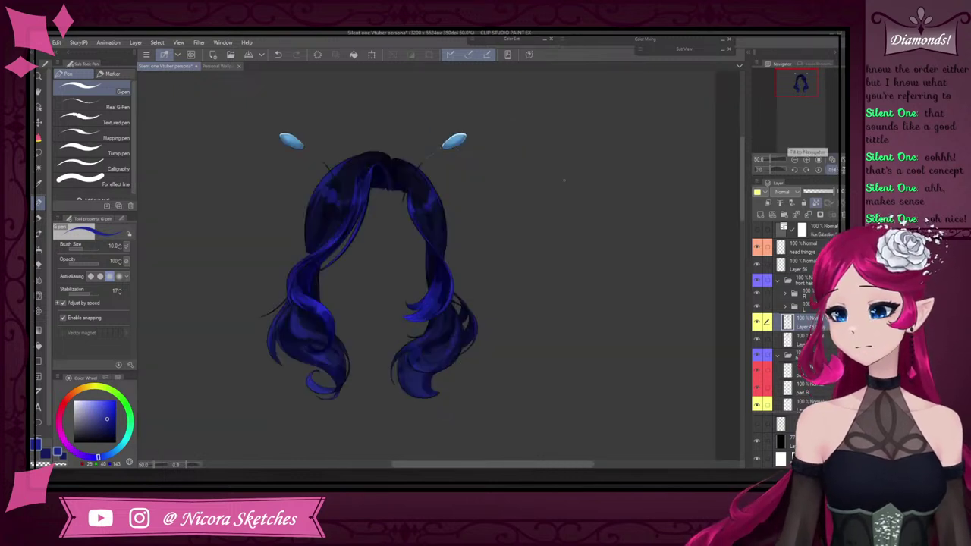
{"action": "scroll", "coordinate": [549, 213], "scroll_direction": "down", "scroll_amount": 3}
{"action": "scroll", "coordinate": [470, 235], "scroll_direction": "up", "scroll_amount": 5}
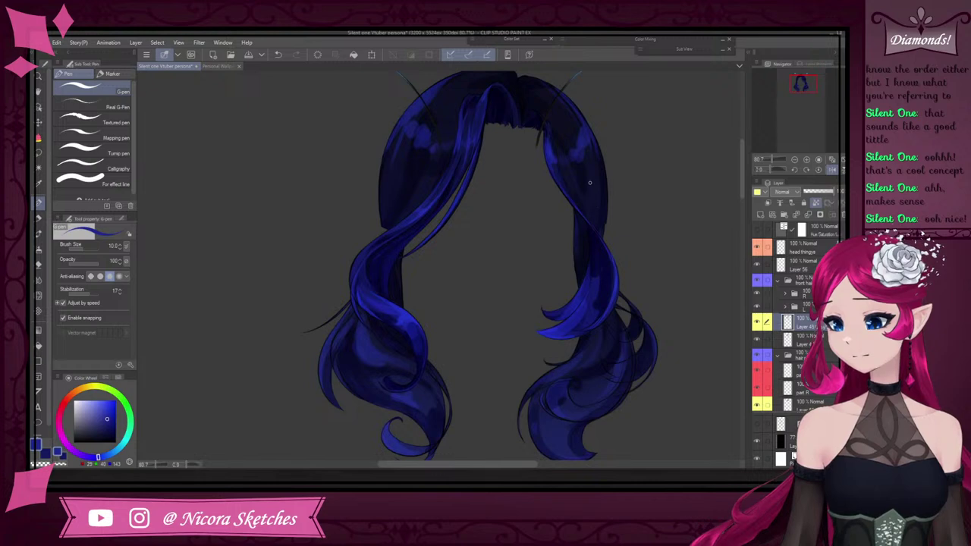
{"action": "scroll", "coordinate": [590, 182], "scroll_direction": "up", "scroll_amount": 4}
{"action": "scroll", "coordinate": [561, 189], "scroll_direction": "down", "scroll_amount": 3}
{"action": "scroll", "coordinate": [524, 195], "scroll_direction": "up", "scroll_amount": 5}
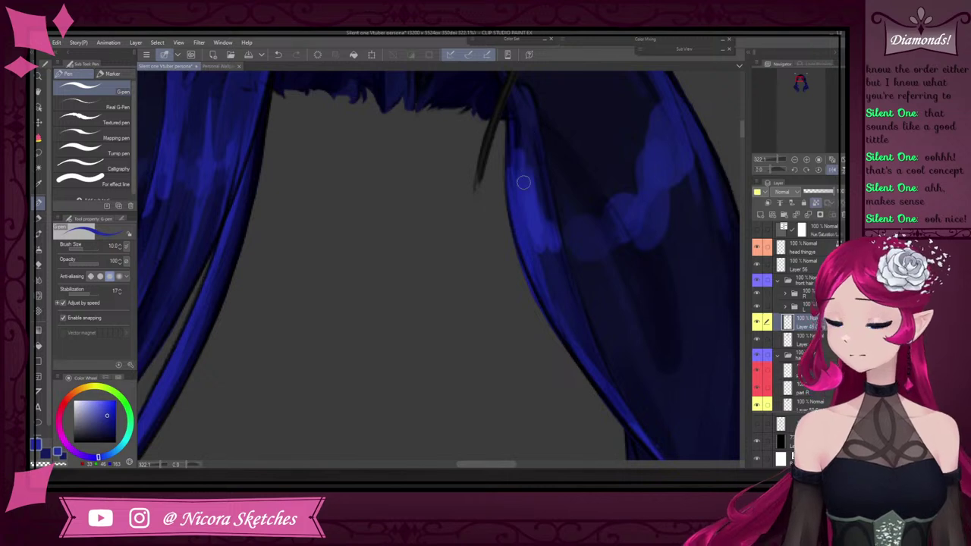
Paint dark strand strokes on the short bangs beside the parting with a sampled very dark blue
{"action": "scroll", "coordinate": [522, 181], "scroll_direction": "down", "scroll_amount": 2}
{"action": "scroll", "coordinate": [517, 173], "scroll_direction": "down", "scroll_amount": 2}
{"action": "scroll", "coordinate": [517, 168], "scroll_direction": "up", "scroll_amount": 2}
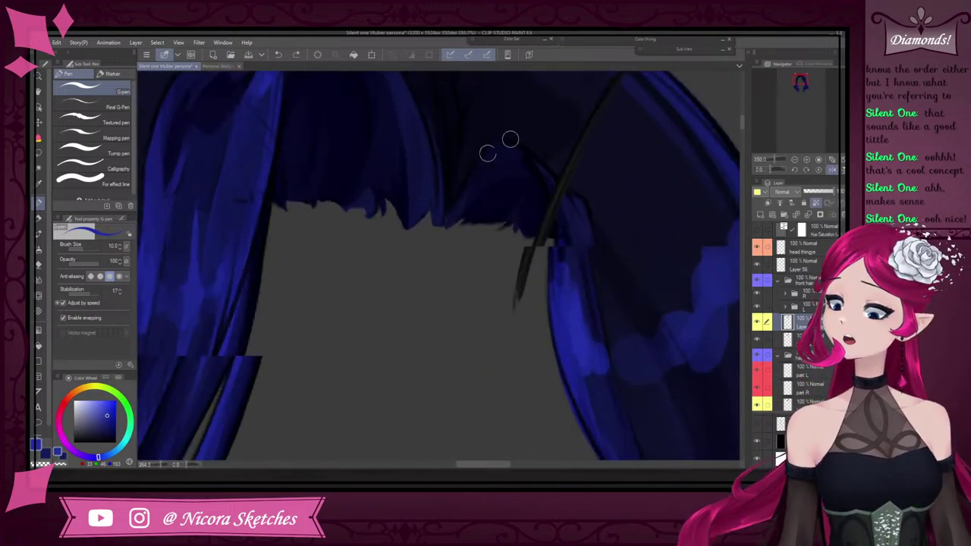
{"action": "left_click", "coordinate": [425, 163], "text": "alt"}
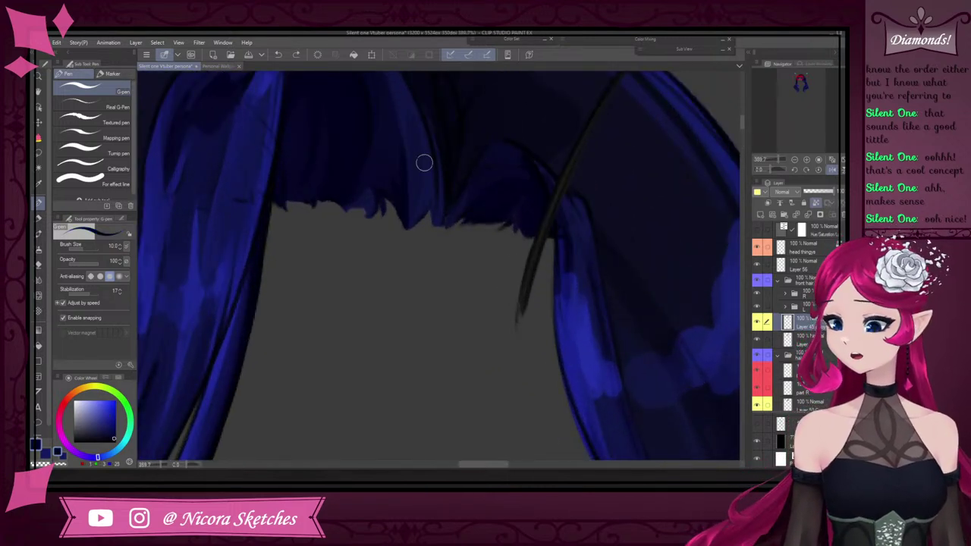
{"action": "left_click_drag", "start_coordinate": [453, 230], "coordinate": [464, 202]}
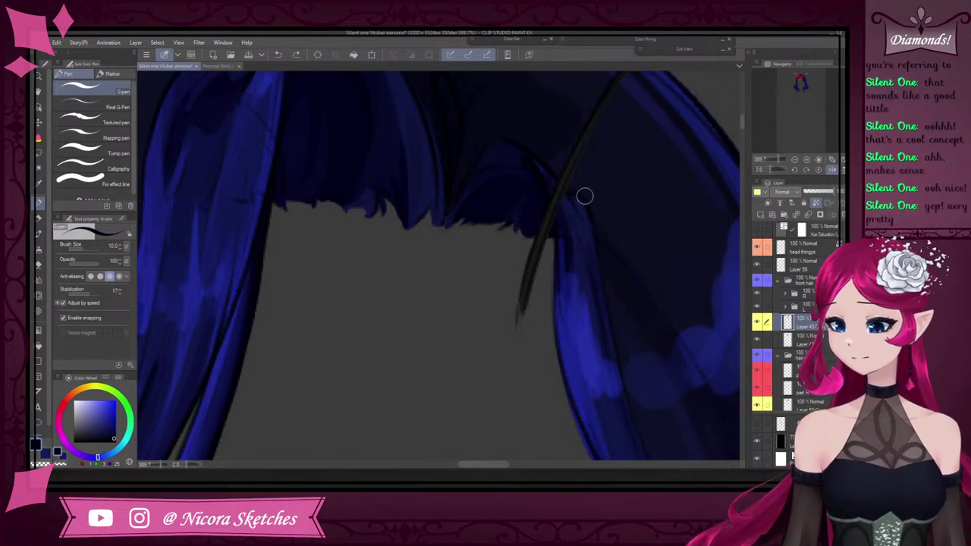
Break the highlight at the top of the narrow front lock into strands with sampled darker blue strokes
{"action": "scroll", "coordinate": [580, 216], "scroll_direction": "down", "scroll_amount": 2}
{"action": "scroll", "coordinate": [580, 216], "scroll_direction": "up", "scroll_amount": 1}
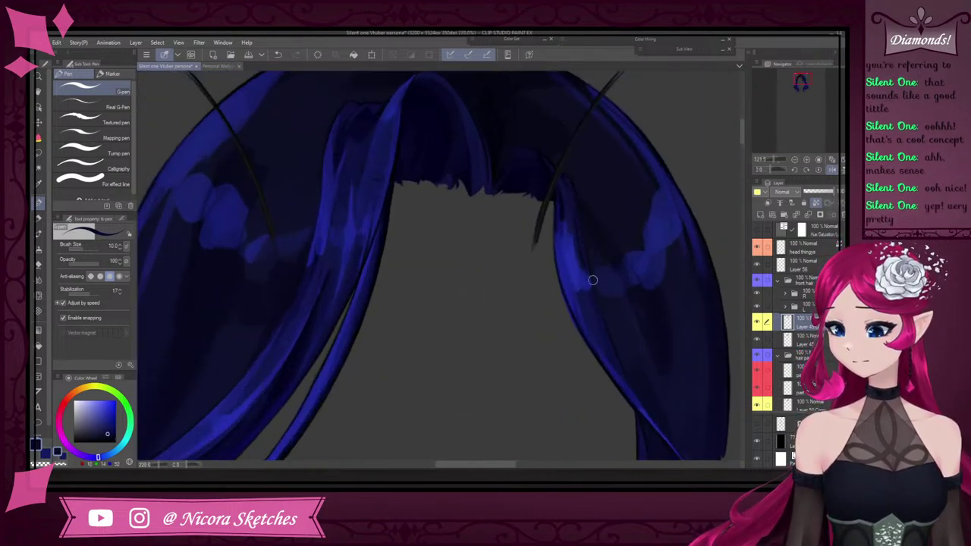
{"action": "left_click", "coordinate": [566, 210], "text": "alt"}
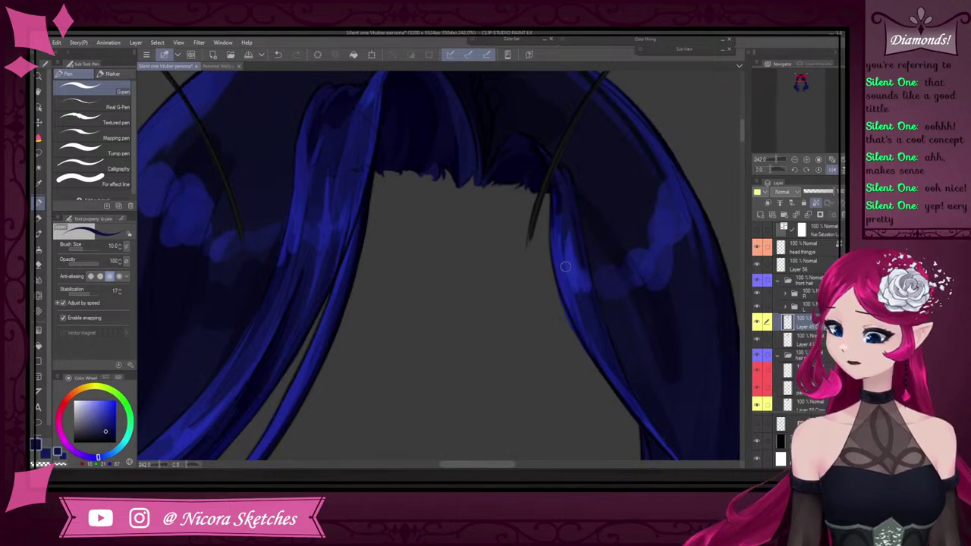
{"action": "scroll", "coordinate": [566, 175], "scroll_direction": "down", "scroll_amount": 1}
{"action": "scroll", "coordinate": [564, 189], "scroll_direction": "up", "scroll_amount": 3}
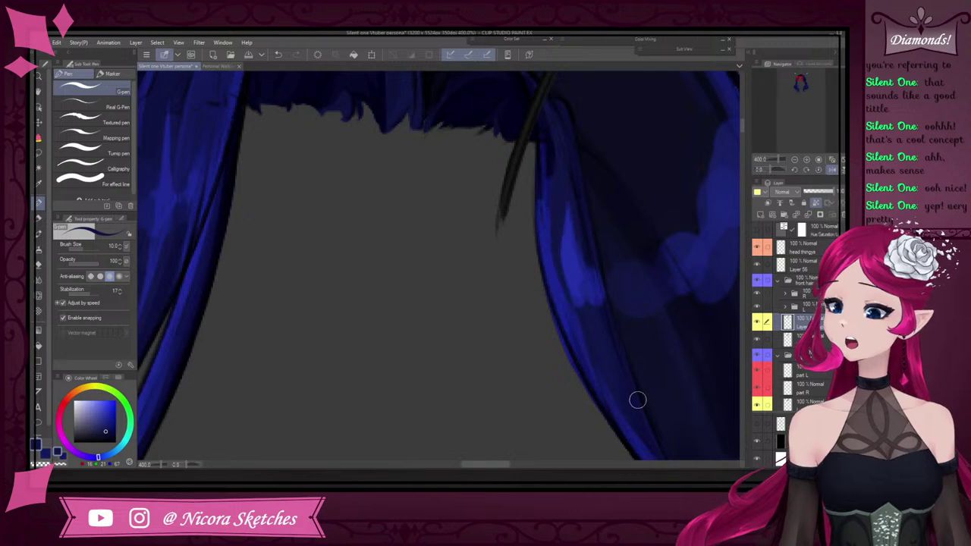
{"action": "scroll", "coordinate": [575, 216], "scroll_direction": "down", "scroll_amount": 3}
{"action": "scroll", "coordinate": [574, 216], "scroll_direction": "up", "scroll_amount": 3}
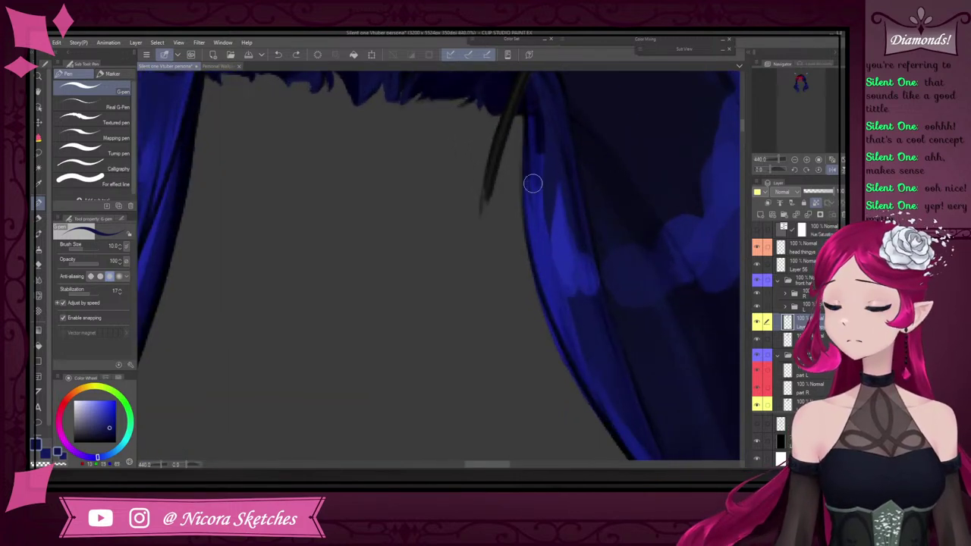
{"action": "scroll", "coordinate": [534, 289], "scroll_direction": "down", "scroll_amount": 2}
{"action": "scroll", "coordinate": [553, 255], "scroll_direction": "up", "scroll_amount": 2}
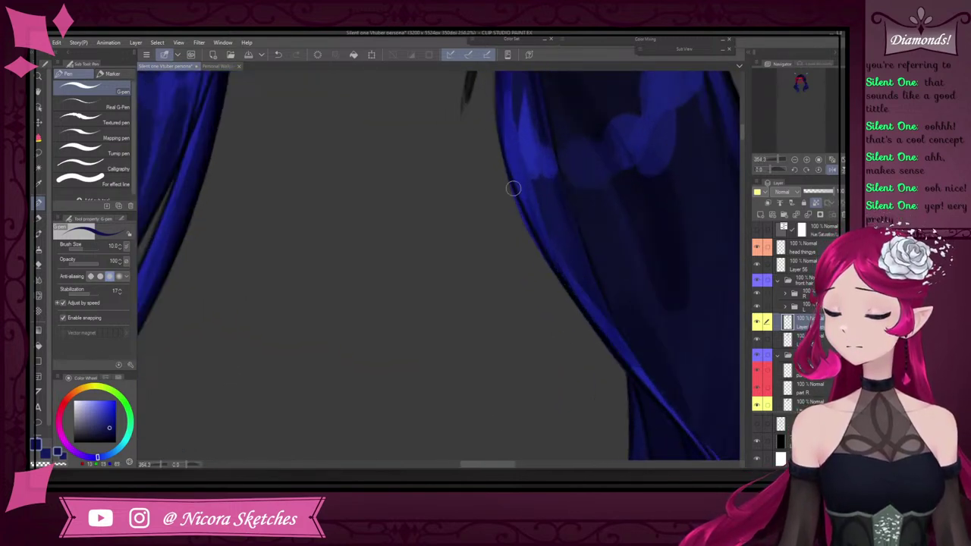
Smooth the inner edge of the narrow front lock below its highlight with a sampled blue, using the G-pen
{"action": "key", "text": "e"}
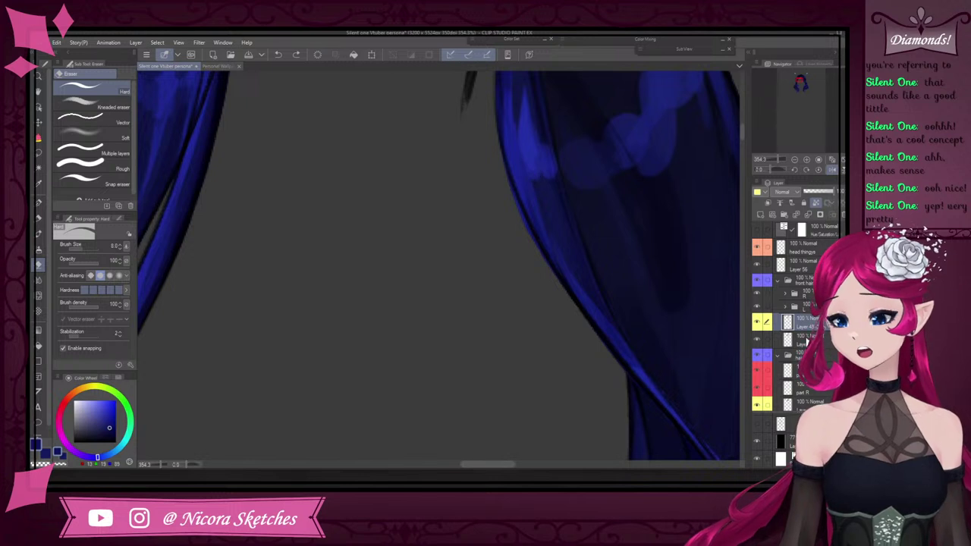
{"action": "left_click", "coordinate": [806, 341]}
{"action": "left_click", "coordinate": [818, 326]}
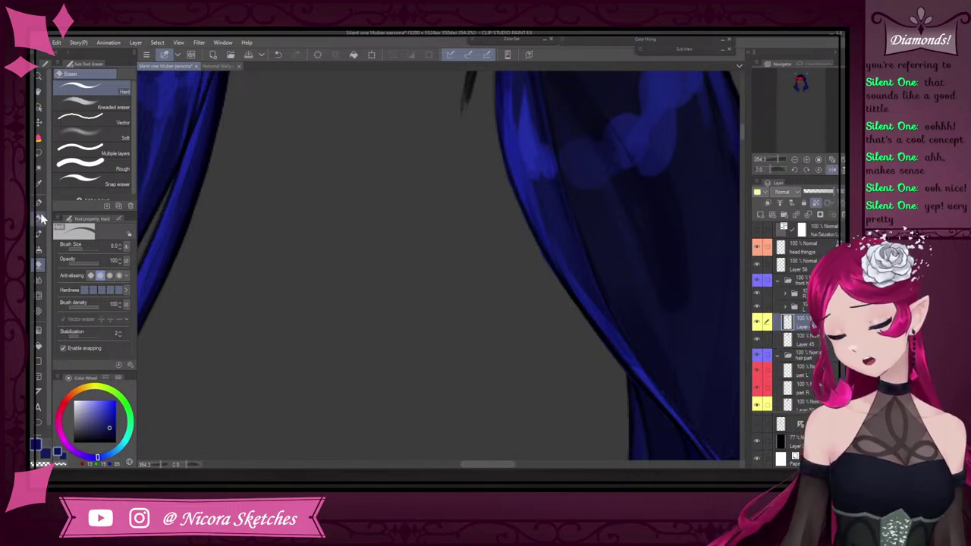
{"action": "key", "text": "p"}
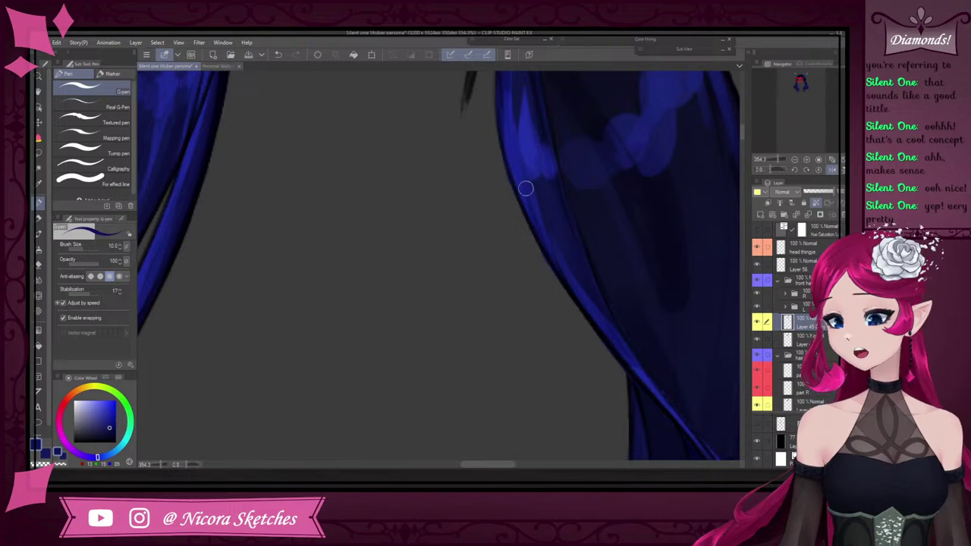
{"action": "left_click", "coordinate": [558, 257], "text": "alt"}
{"action": "left_click_drag", "start_coordinate": [542, 234], "coordinate": [564, 268]}
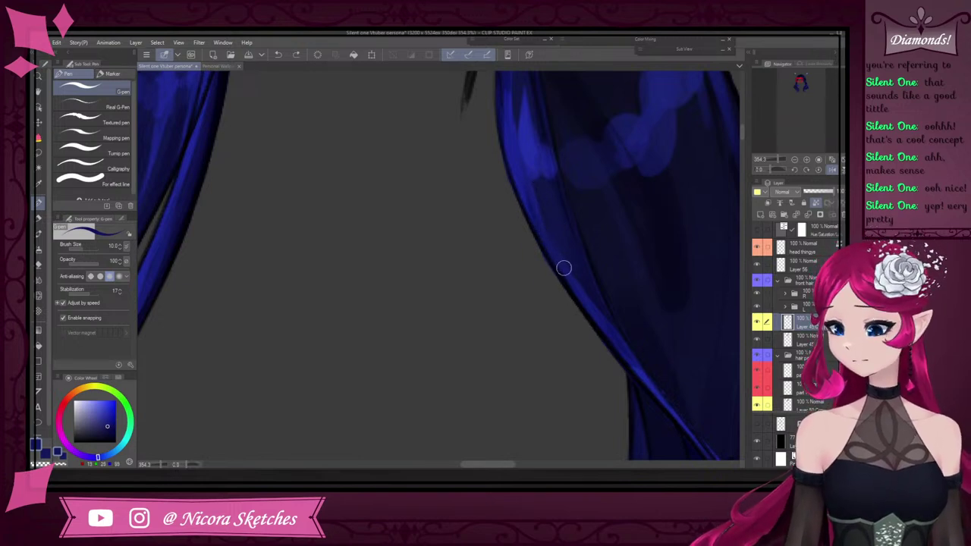
{"action": "scroll", "coordinate": [574, 251], "scroll_direction": "down", "scroll_amount": 6}
{"action": "scroll", "coordinate": [573, 249], "scroll_direction": "up", "scroll_amount": 5}
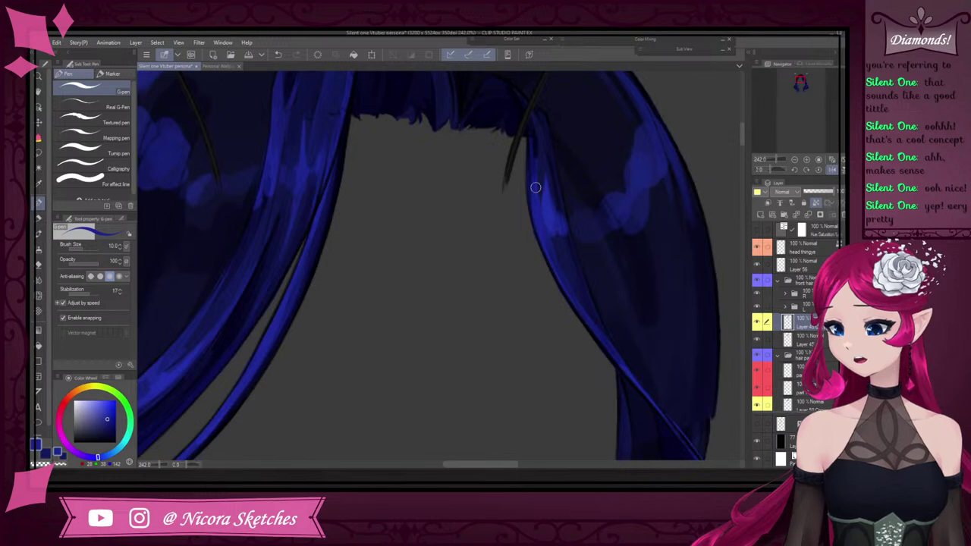
Refine the blue strands around the narrow front lock's upper highlight with sampled mid-blues
{"action": "scroll", "coordinate": [533, 143], "scroll_direction": "down", "scroll_amount": 5}
{"action": "scroll", "coordinate": [540, 149], "scroll_direction": "up", "scroll_amount": 6}
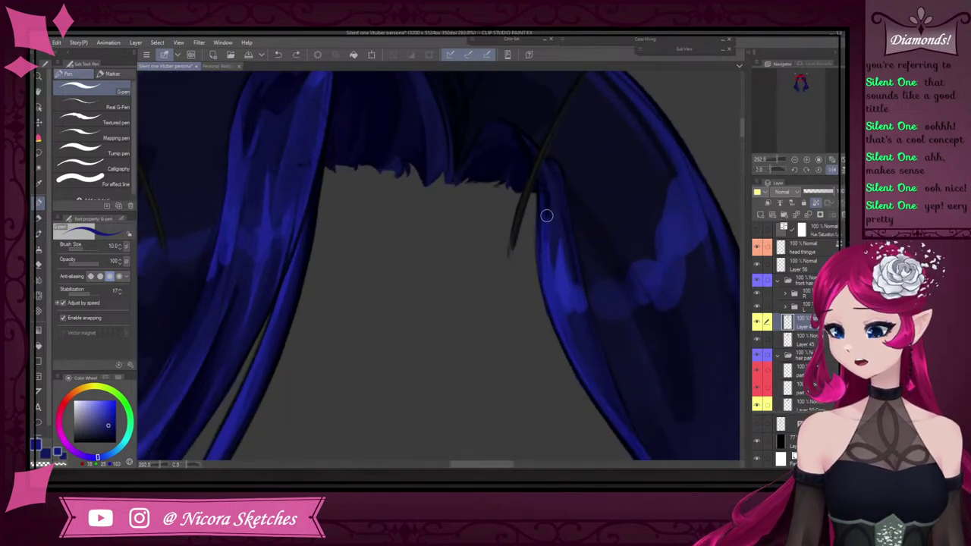
{"action": "scroll", "coordinate": [548, 216], "scroll_direction": "down", "scroll_amount": 5}
{"action": "scroll", "coordinate": [544, 163], "scroll_direction": "up", "scroll_amount": 5}
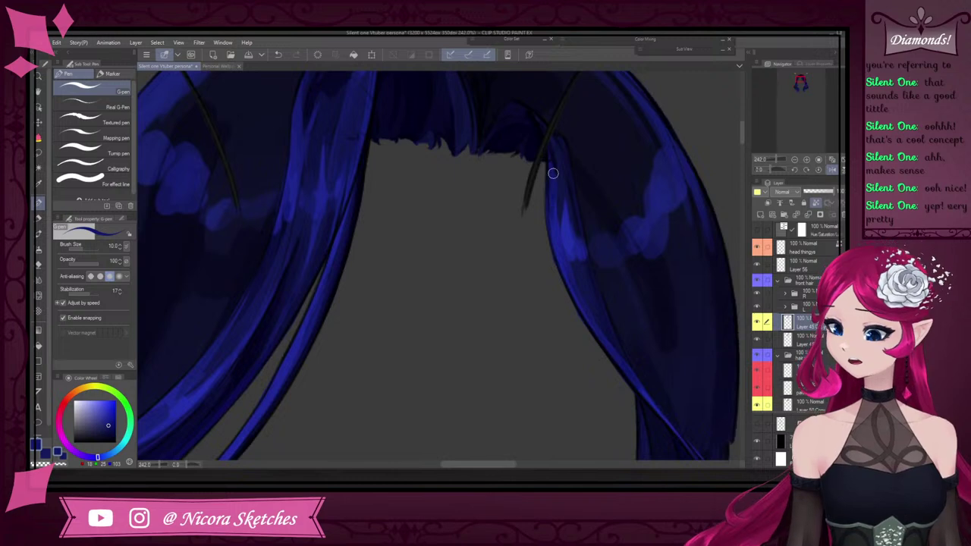
{"action": "scroll", "coordinate": [592, 251], "scroll_direction": "down", "scroll_amount": 5}
{"action": "scroll", "coordinate": [581, 248], "scroll_direction": "up", "scroll_amount": 4}
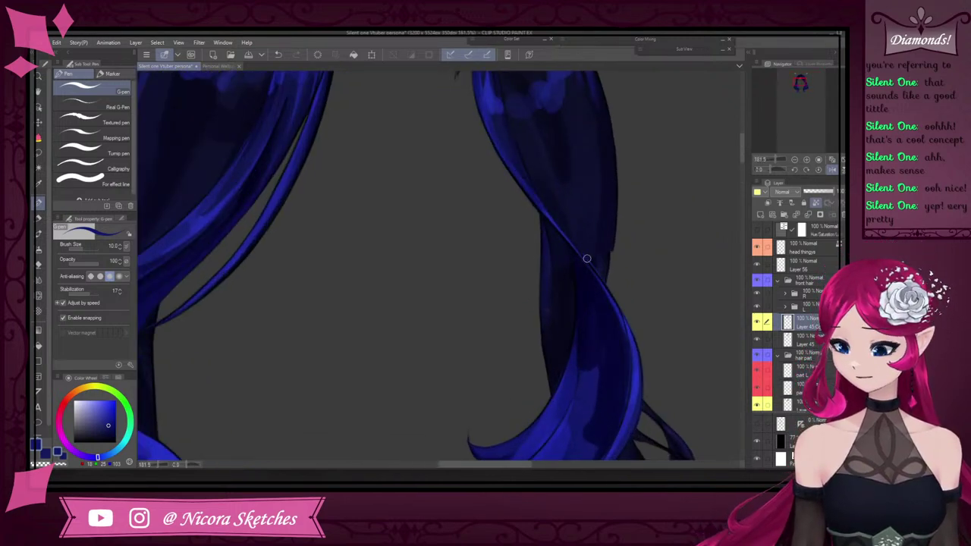
Clean up the edge where the narrow front lock twists with the Hard eraser at size 8, on the layer above Layer 45
{"action": "scroll", "coordinate": [592, 252], "scroll_direction": "down", "scroll_amount": 5}
{"action": "scroll", "coordinate": [584, 251], "scroll_direction": "up", "scroll_amount": 5}
{"action": "left_click", "coordinate": [805, 343]}
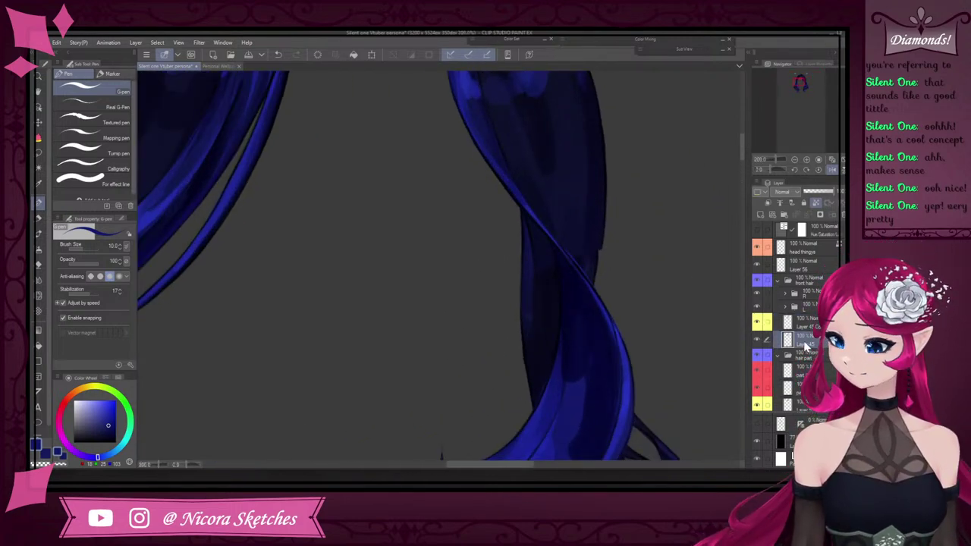
{"action": "scroll", "coordinate": [668, 296], "scroll_direction": "up", "scroll_amount": 3}
{"action": "key", "text": "e"}
{"action": "left_click", "coordinate": [804, 327]}
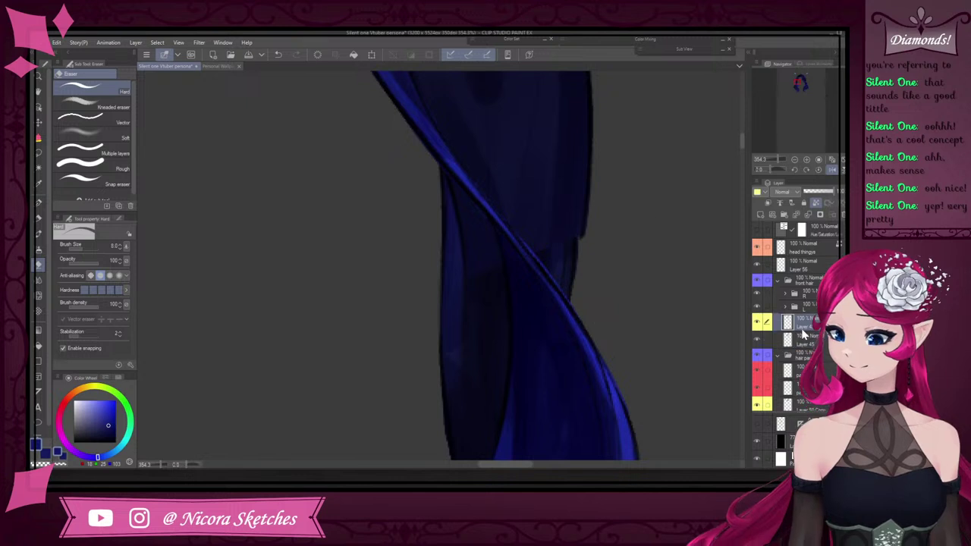
{"action": "left_click_drag", "start_coordinate": [500, 206], "coordinate": [577, 303]}
{"action": "left_click", "coordinate": [39, 203]}
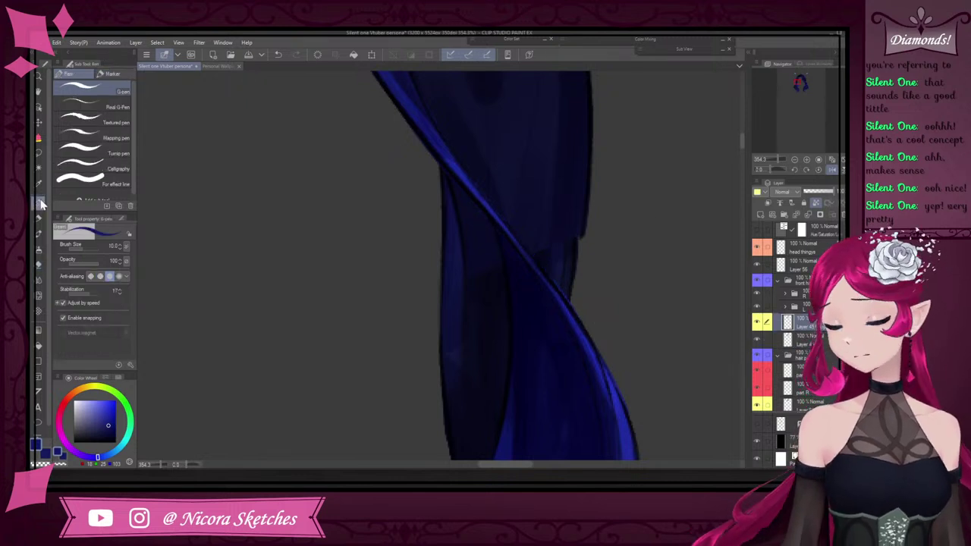
Check the twisted front lock up close and against the whole hairstyle, with the layer above Layer 45 active
{"action": "left_click", "coordinate": [806, 341]}
{"action": "scroll", "coordinate": [514, 235], "scroll_direction": "down", "scroll_amount": 8}
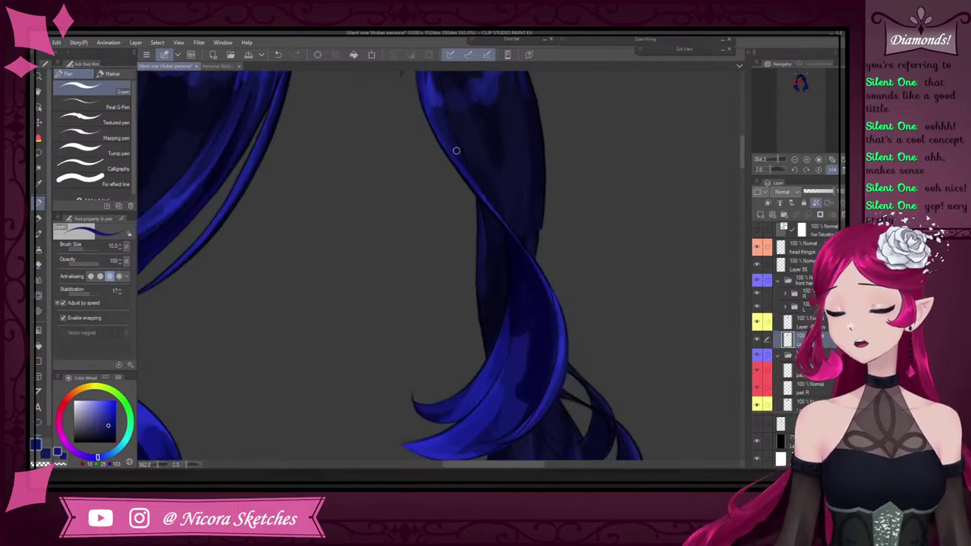
{"action": "scroll", "coordinate": [454, 144], "scroll_direction": "up", "scroll_amount": 3}
{"action": "scroll", "coordinate": [442, 123], "scroll_direction": "down", "scroll_amount": 2}
{"action": "left_click", "coordinate": [816, 326]}
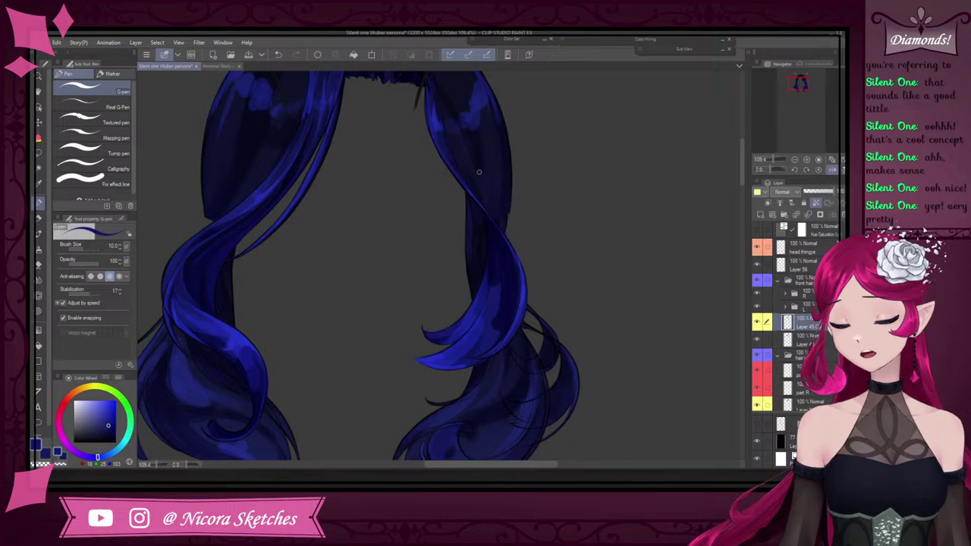
{"action": "scroll", "coordinate": [450, 158], "scroll_direction": "up", "scroll_amount": 4}
{"action": "scroll", "coordinate": [455, 147], "scroll_direction": "down", "scroll_amount": 5}
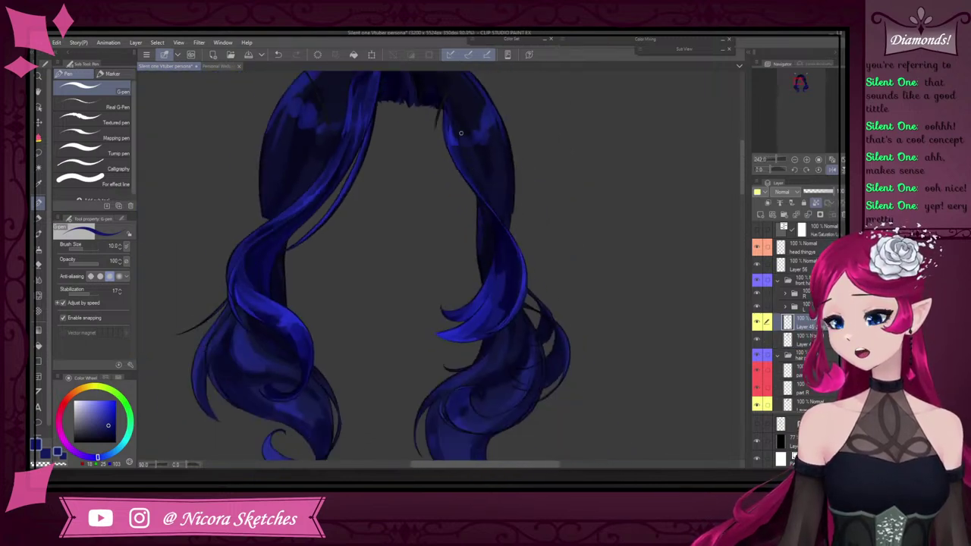
{"action": "scroll", "coordinate": [481, 204], "scroll_direction": "up", "scroll_amount": 6}
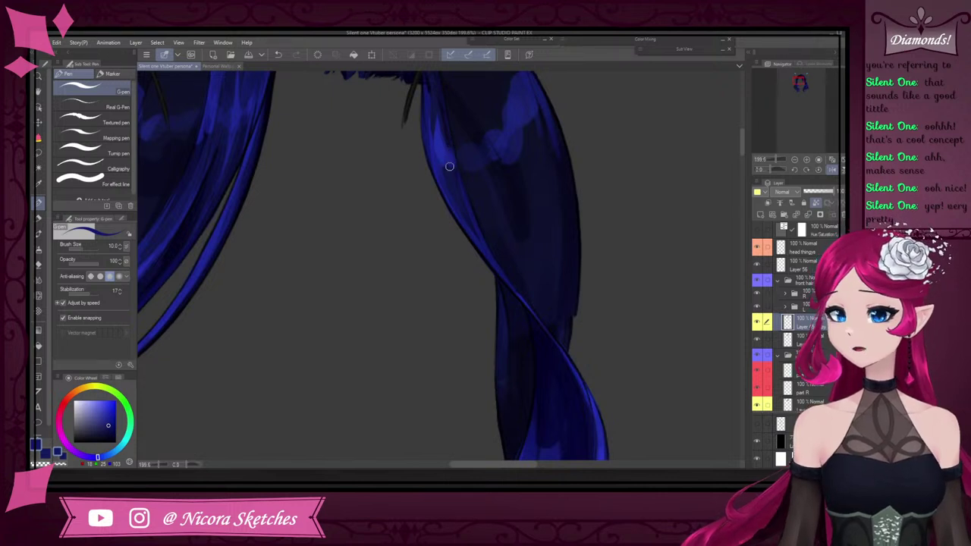
Paint a strand down the inner edge of the narrow front lock, past its upper highlight, with a sampled dark blue using the G-pen
{"action": "scroll", "coordinate": [449, 167], "scroll_direction": "down", "scroll_amount": 5}
{"action": "scroll", "coordinate": [450, 156], "scroll_direction": "up", "scroll_amount": 7}
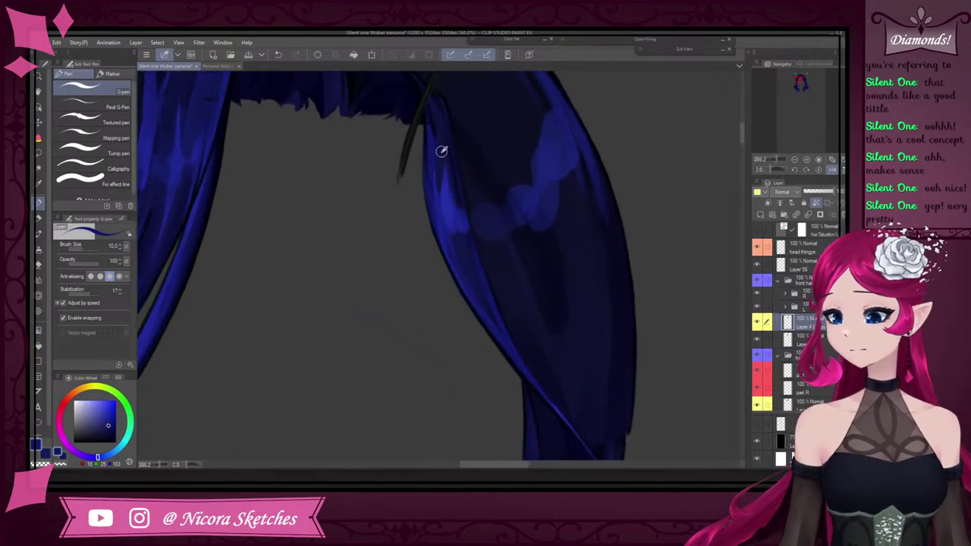
{"action": "left_click", "coordinate": [458, 240], "text": "alt"}
{"action": "left_click_drag", "start_coordinate": [442, 153], "coordinate": [473, 284]}
{"action": "key", "text": "ctrl+z"}
{"action": "left_click_drag", "start_coordinate": [437, 179], "coordinate": [471, 298]}
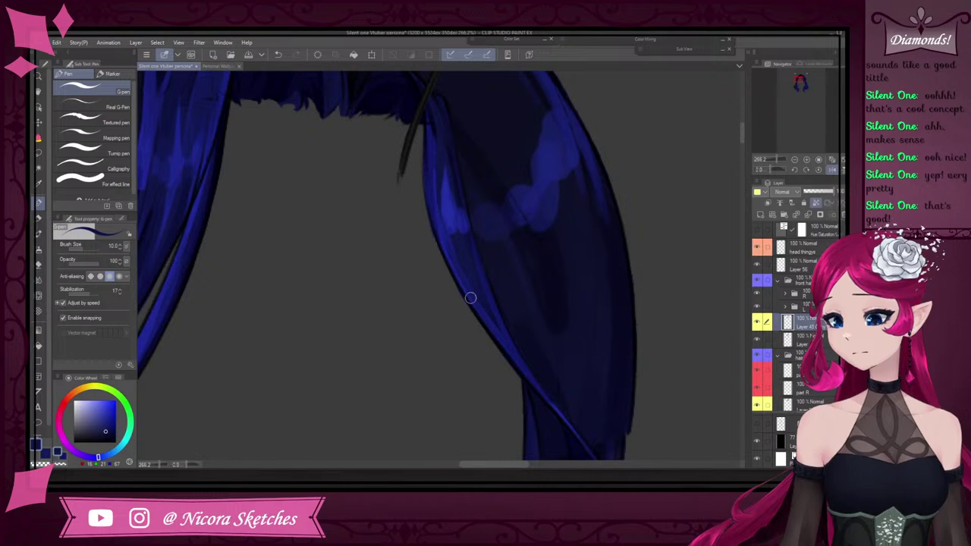
Refine the narrow front lock's outer edge and the strands below its highlight with sampled dark and mid-blues
{"action": "scroll", "coordinate": [456, 164], "scroll_direction": "down", "scroll_amount": 4}
{"action": "scroll", "coordinate": [455, 135], "scroll_direction": "up", "scroll_amount": 6}
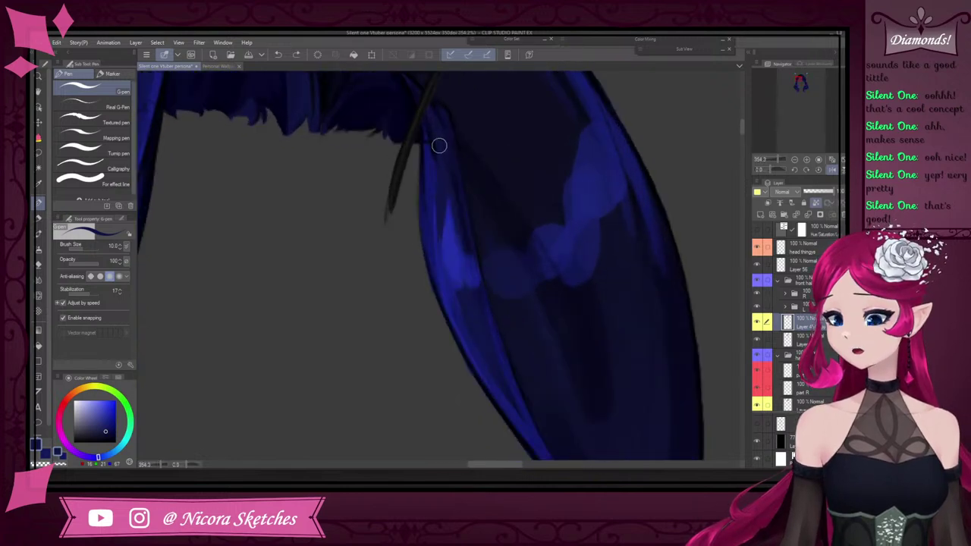
{"action": "scroll", "coordinate": [431, 297], "scroll_direction": "down", "scroll_amount": 4}
{"action": "scroll", "coordinate": [443, 165], "scroll_direction": "up", "scroll_amount": 5}
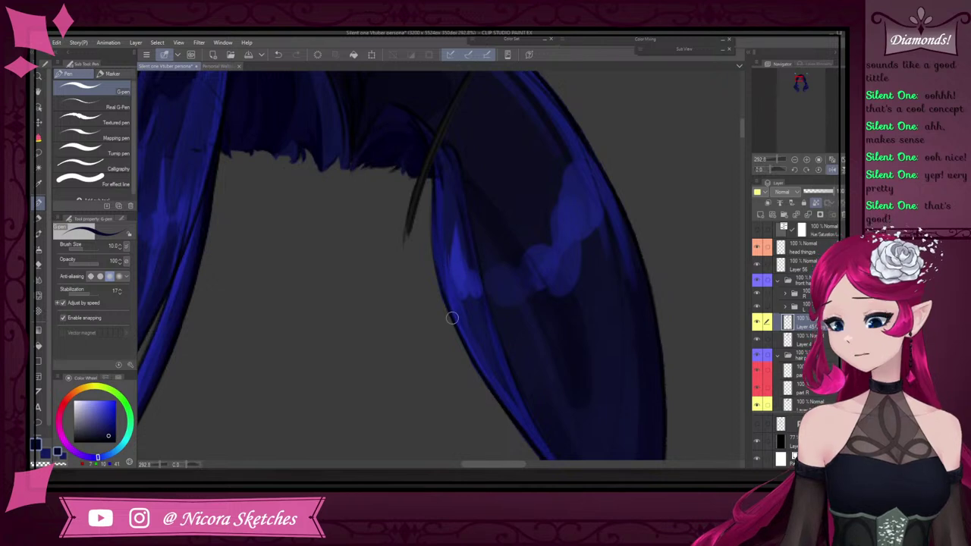
{"action": "scroll", "coordinate": [486, 265], "scroll_direction": "down", "scroll_amount": 4}
{"action": "scroll", "coordinate": [497, 322], "scroll_direction": "up", "scroll_amount": 5}
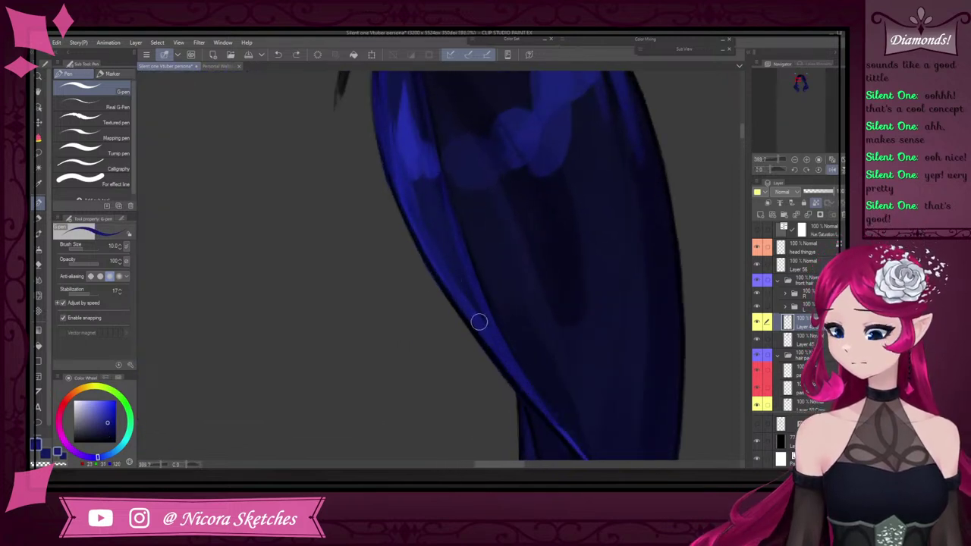
Compare the narrow front lock with the opposite lock and the whole hairstyle
{"action": "scroll", "coordinate": [496, 339], "scroll_direction": "down", "scroll_amount": 6}
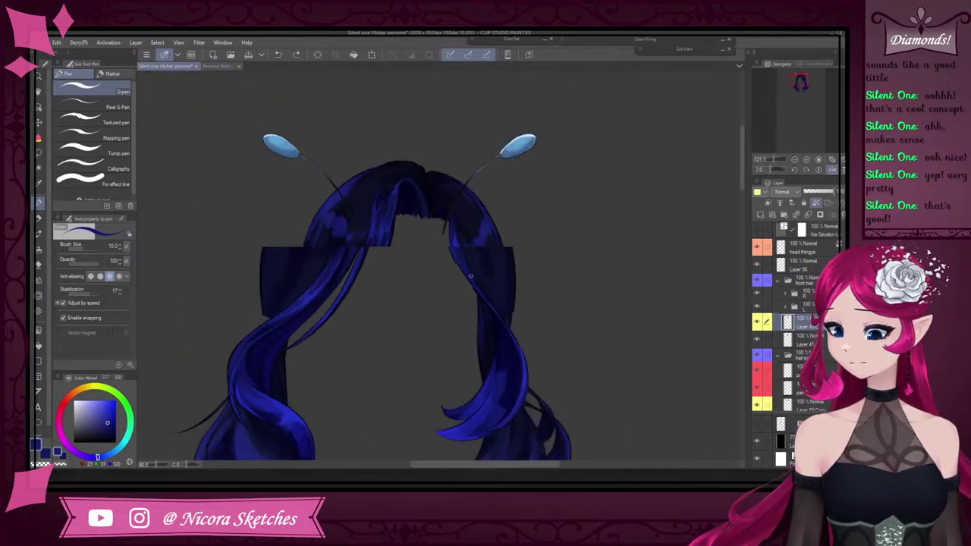
{"action": "scroll", "coordinate": [371, 278], "scroll_direction": "up", "scroll_amount": 5}
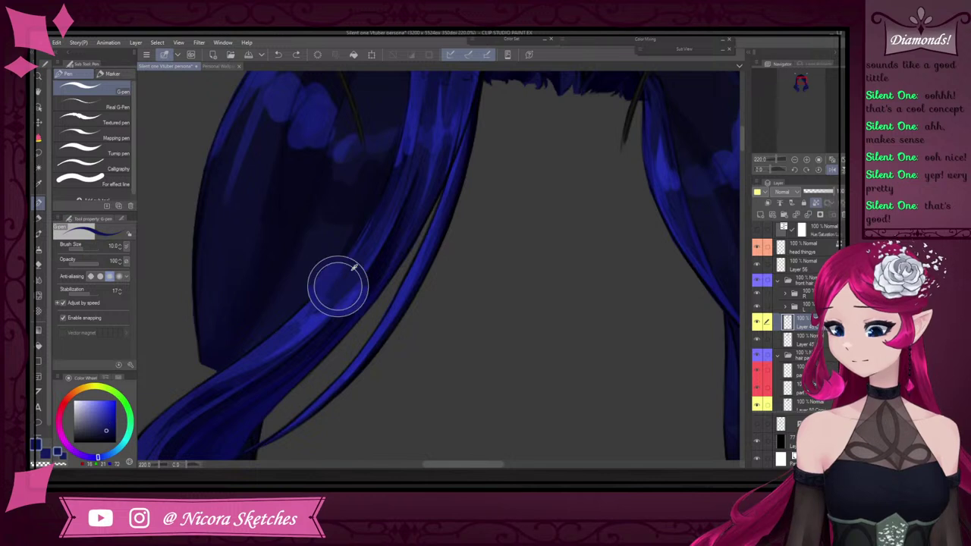
{"action": "scroll", "coordinate": [335, 290], "scroll_direction": "down", "scroll_amount": 5}
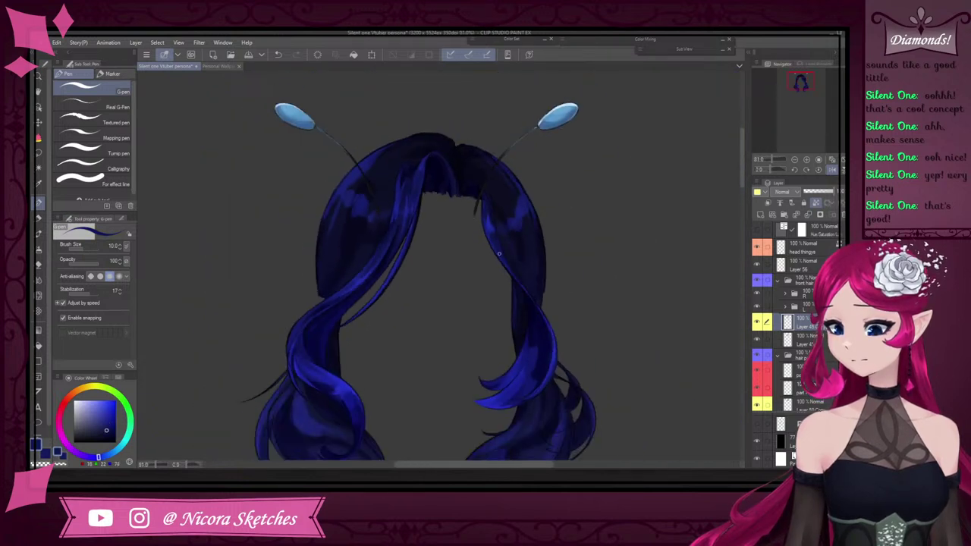
{"action": "scroll", "coordinate": [549, 330], "scroll_direction": "up", "scroll_amount": 3}
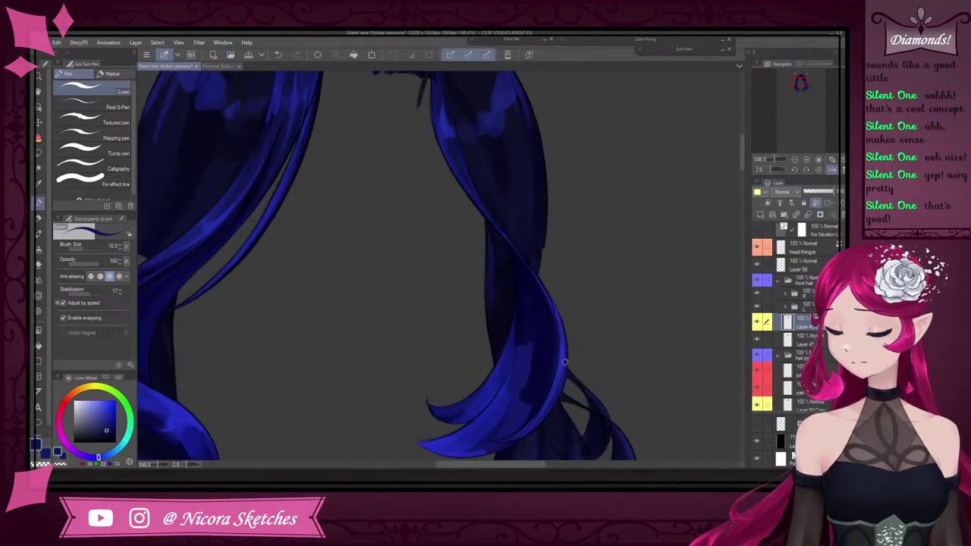
Mirror the canvas view and refine the light rim along the twisted lock's outer curl with sampled blues
{"action": "left_click", "coordinate": [548, 383], "text": "alt"}
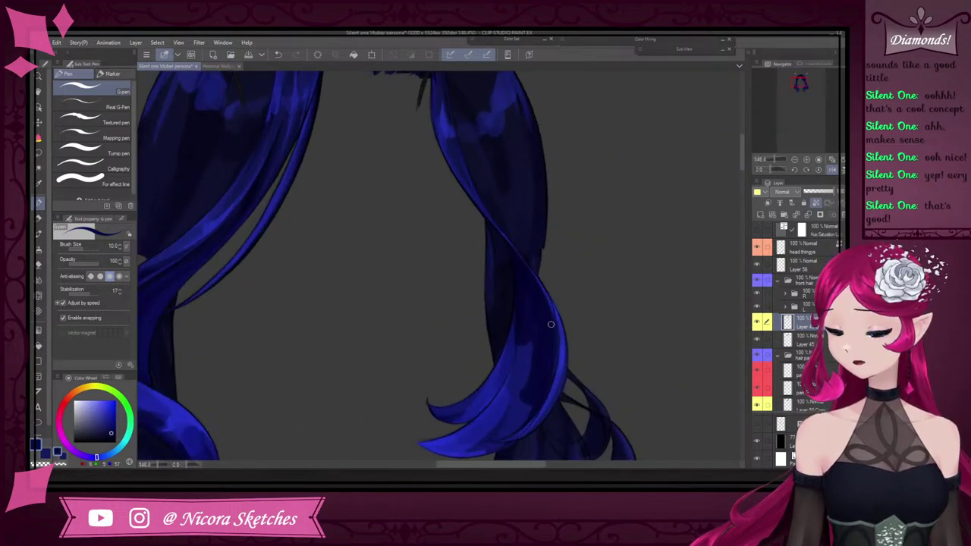
{"action": "left_click", "coordinate": [831, 169]}
{"action": "scroll", "coordinate": [368, 317], "scroll_direction": "up", "scroll_amount": 5}
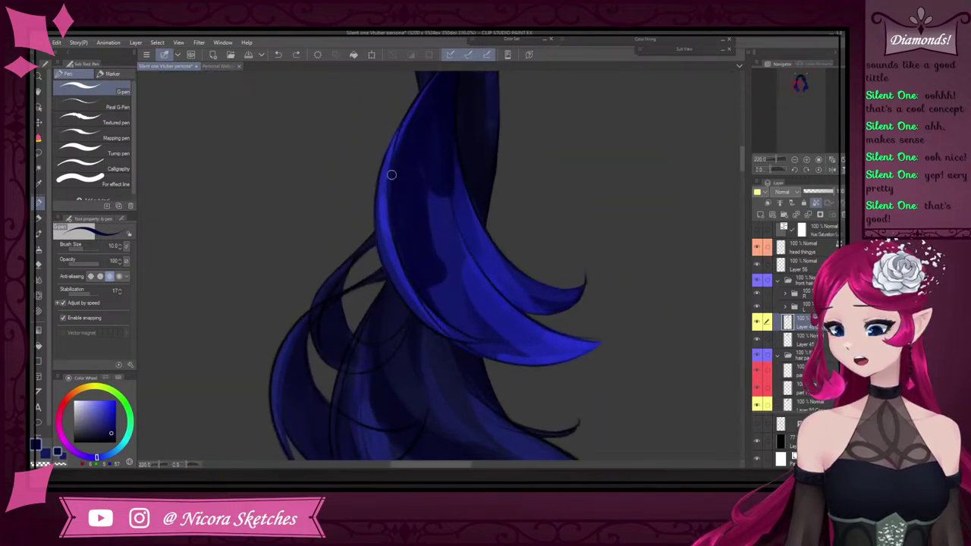
{"action": "scroll", "coordinate": [406, 229], "scroll_direction": "up", "scroll_amount": 2}
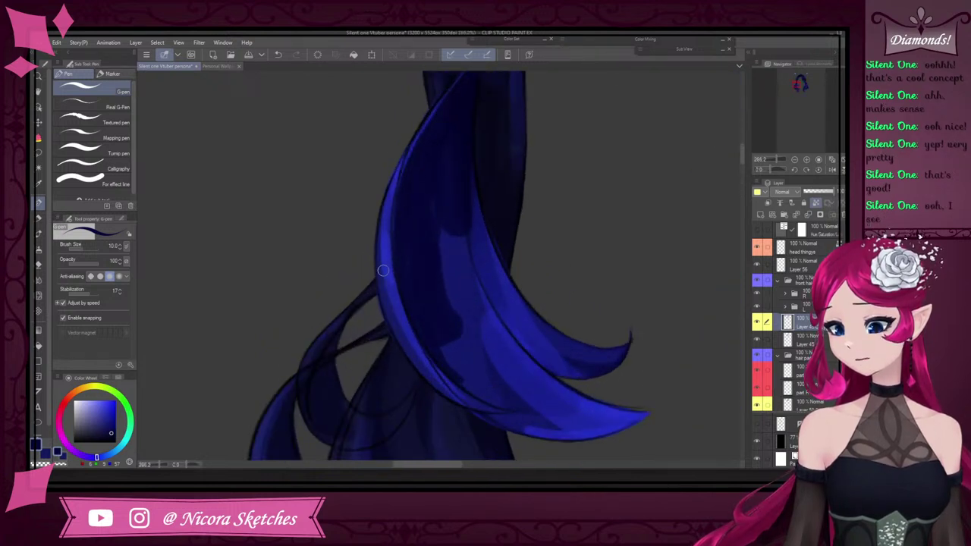
{"action": "left_click", "coordinate": [461, 391], "text": "alt"}
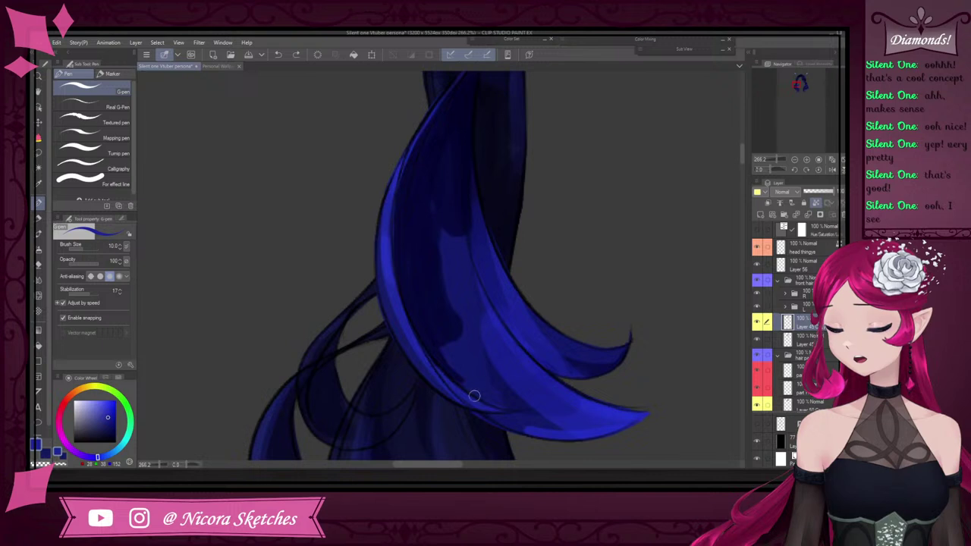
{"action": "left_click", "coordinate": [382, 284], "text": "alt"}
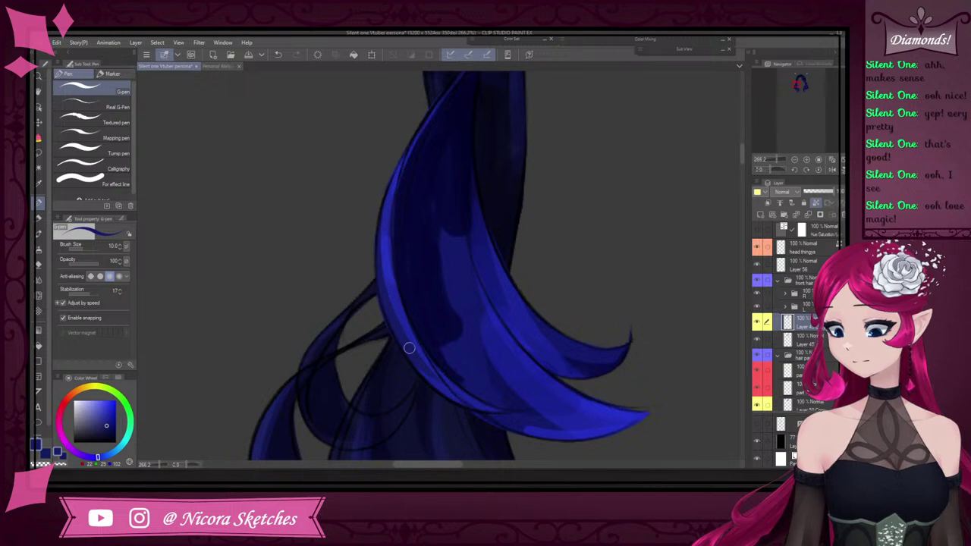
{"action": "left_click", "coordinate": [385, 254], "text": "alt"}
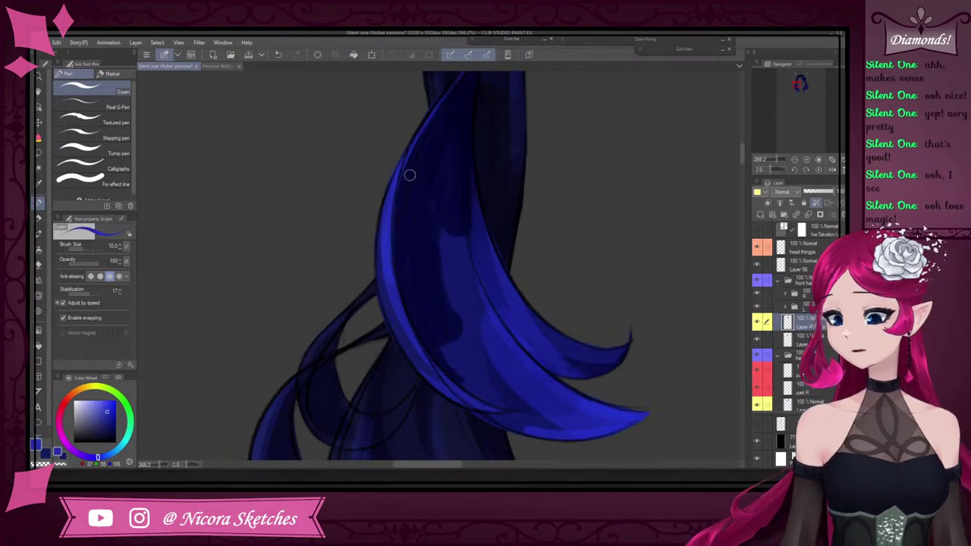
Blend the shadow inside the upper part of the twisted curl with sampled dark blues using the G-pen
{"action": "left_click", "coordinate": [433, 276], "text": "alt"}
{"action": "scroll", "coordinate": [432, 274], "scroll_direction": "down", "scroll_amount": 2}
{"action": "scroll", "coordinate": [448, 210], "scroll_direction": "up", "scroll_amount": 2}
{"action": "left_click", "coordinate": [445, 194], "text": "alt"}
{"action": "left_click_drag", "start_coordinate": [445, 194], "coordinate": [425, 190]}
{"action": "scroll", "coordinate": [440, 243], "scroll_direction": "down", "scroll_amount": 3}
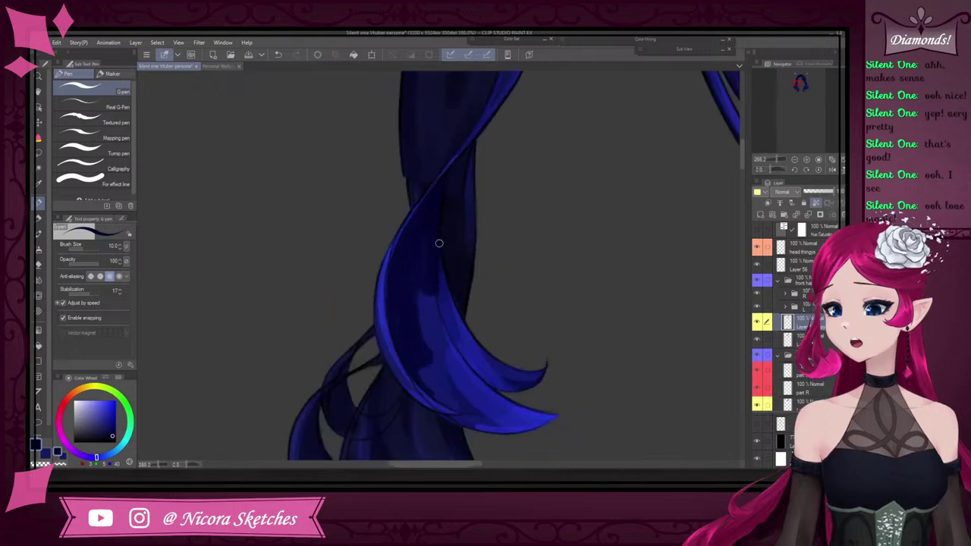
{"action": "scroll", "coordinate": [666, 215], "scroll_direction": "up", "scroll_amount": 1}
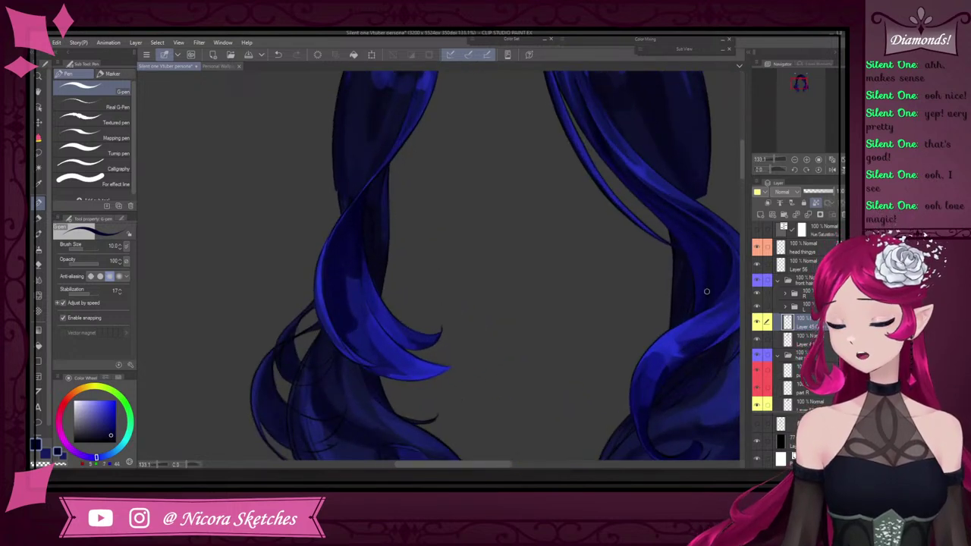
{"action": "scroll", "coordinate": [365, 167], "scroll_direction": "up", "scroll_amount": 1}
{"action": "scroll", "coordinate": [382, 232], "scroll_direction": "down", "scroll_amount": 3}
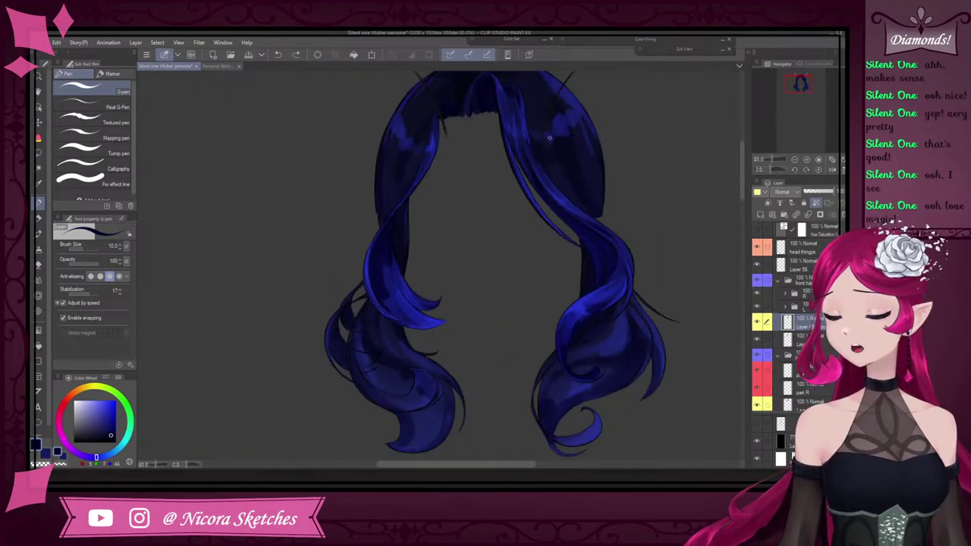
Deepen the shadow just below the twist of the front lock with a near-black sampled blue
{"action": "scroll", "coordinate": [548, 205], "scroll_direction": "up", "scroll_amount": 3}
{"action": "scroll", "coordinate": [548, 205], "scroll_direction": "down", "scroll_amount": 2}
{"action": "scroll", "coordinate": [478, 114], "scroll_direction": "up", "scroll_amount": 2}
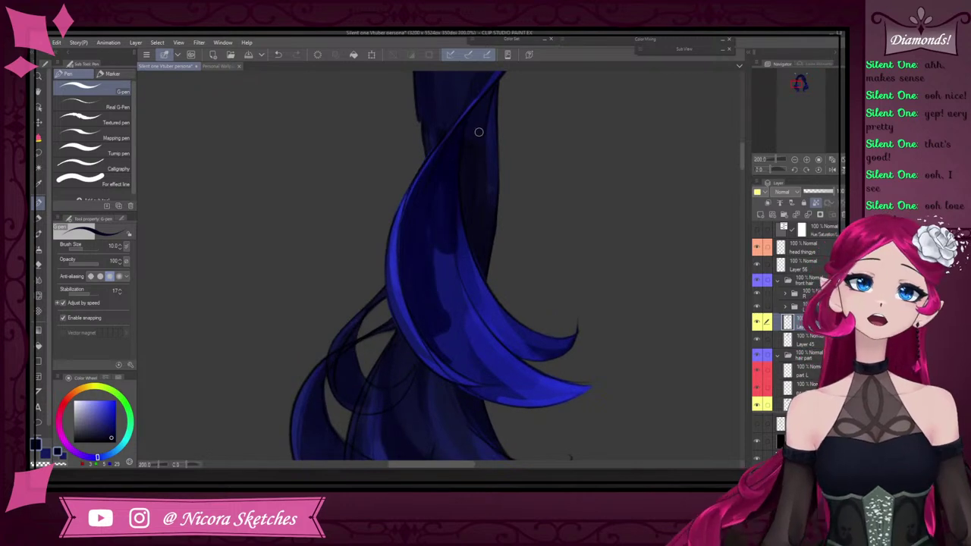
{"action": "scroll", "coordinate": [479, 132], "scroll_direction": "up", "scroll_amount": 2}
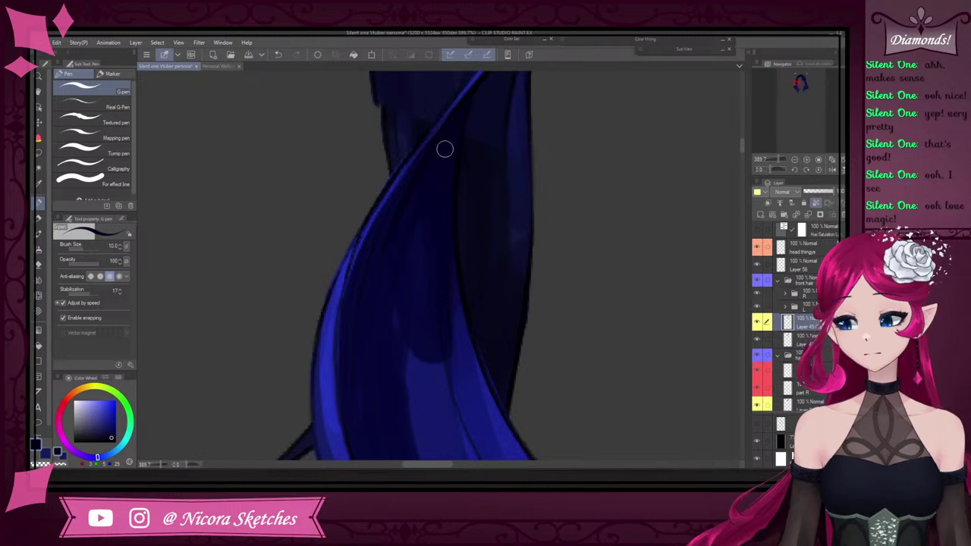
{"action": "scroll", "coordinate": [479, 138], "scroll_direction": "down", "scroll_amount": 1}
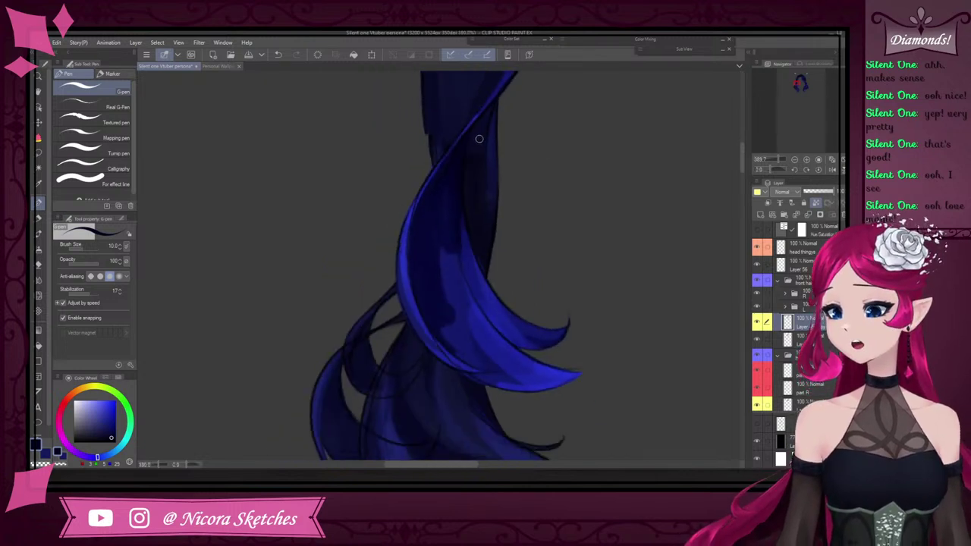
{"action": "scroll", "coordinate": [479, 138], "scroll_direction": "up", "scroll_amount": 2}
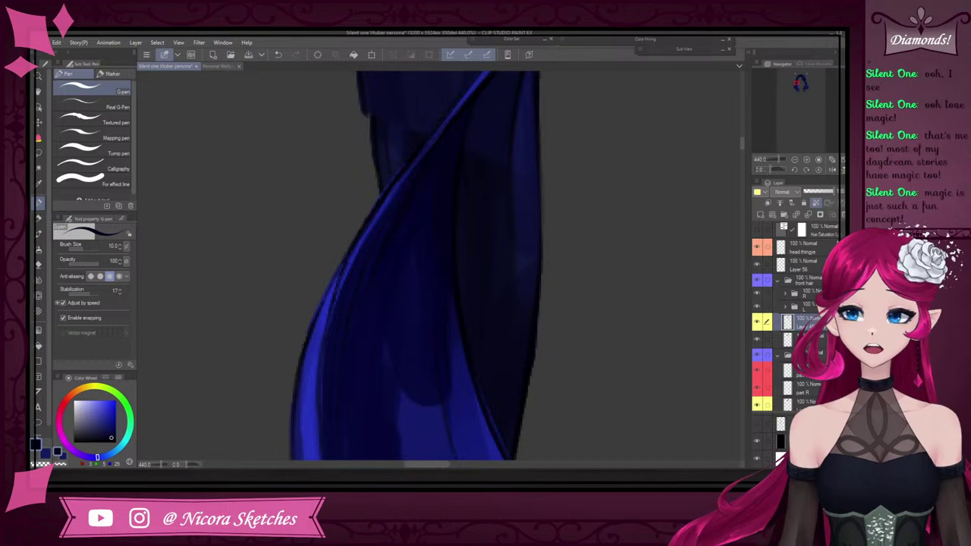
Clean up the twisted curl's edges with the Hard eraser at size 8, including the lines on Layer 45
{"action": "key", "text": "e"}
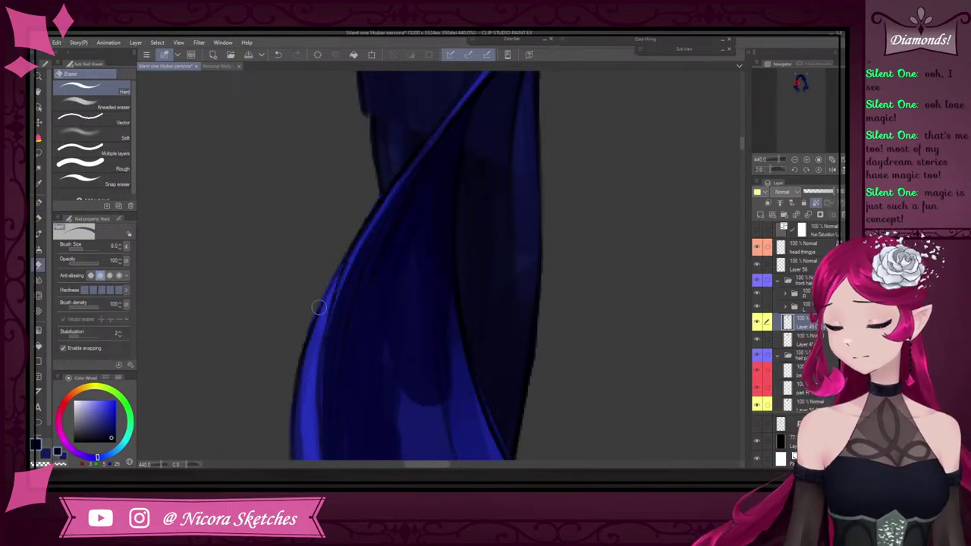
{"action": "scroll", "coordinate": [488, 189], "scroll_direction": "down", "scroll_amount": 9}
{"action": "scroll", "coordinate": [494, 314], "scroll_direction": "up", "scroll_amount": 10}
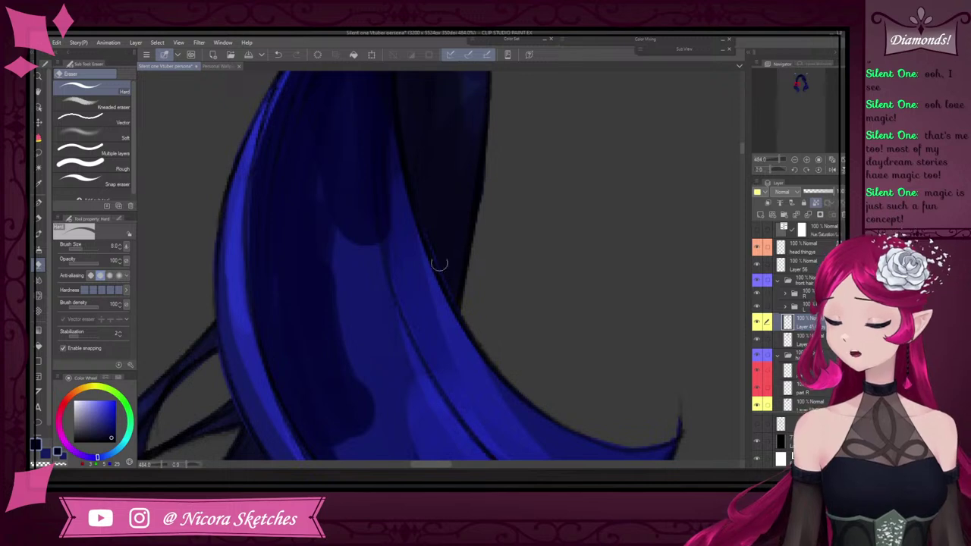
{"action": "left_click", "coordinate": [803, 340]}
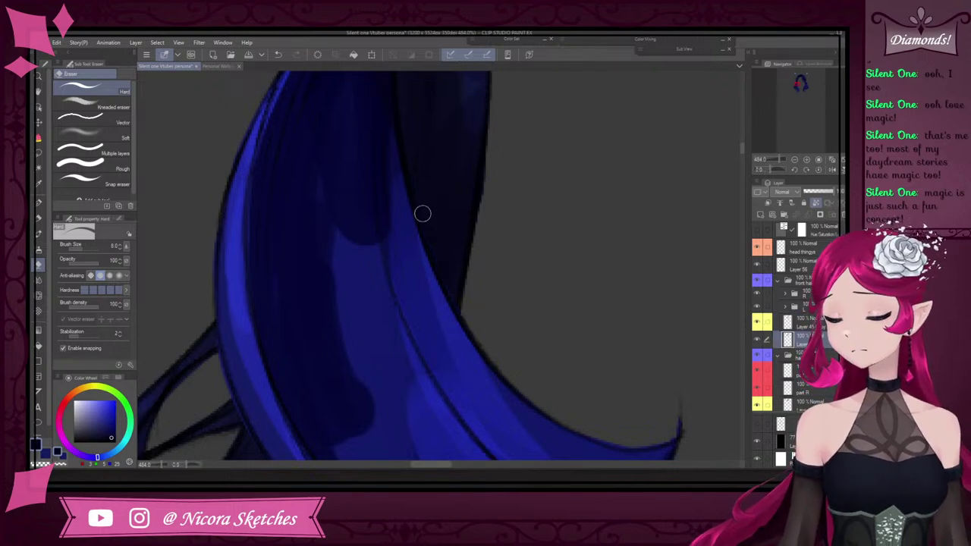
{"action": "scroll", "coordinate": [431, 213], "scroll_direction": "down", "scroll_amount": 10}
{"action": "scroll", "coordinate": [400, 110], "scroll_direction": "up", "scroll_amount": 6}
{"action": "scroll", "coordinate": [332, 202], "scroll_direction": "down", "scroll_amount": 9}
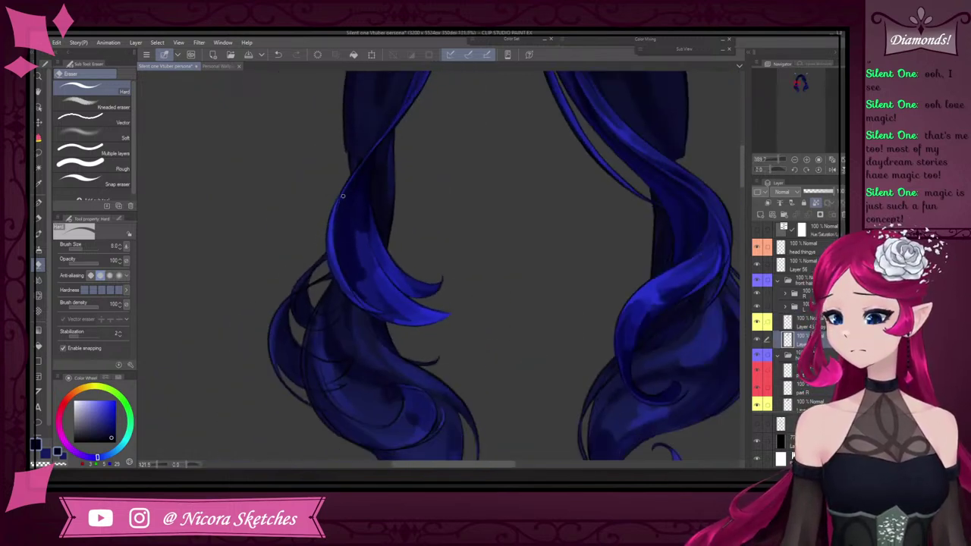
Inspect the cleaned lock edges up close and against the whole mirrored hairstyle
{"action": "scroll", "coordinate": [374, 141], "scroll_direction": "up", "scroll_amount": 9}
{"action": "scroll", "coordinate": [391, 139], "scroll_direction": "down", "scroll_amount": 3}
{"action": "scroll", "coordinate": [432, 109], "scroll_direction": "up", "scroll_amount": 3}
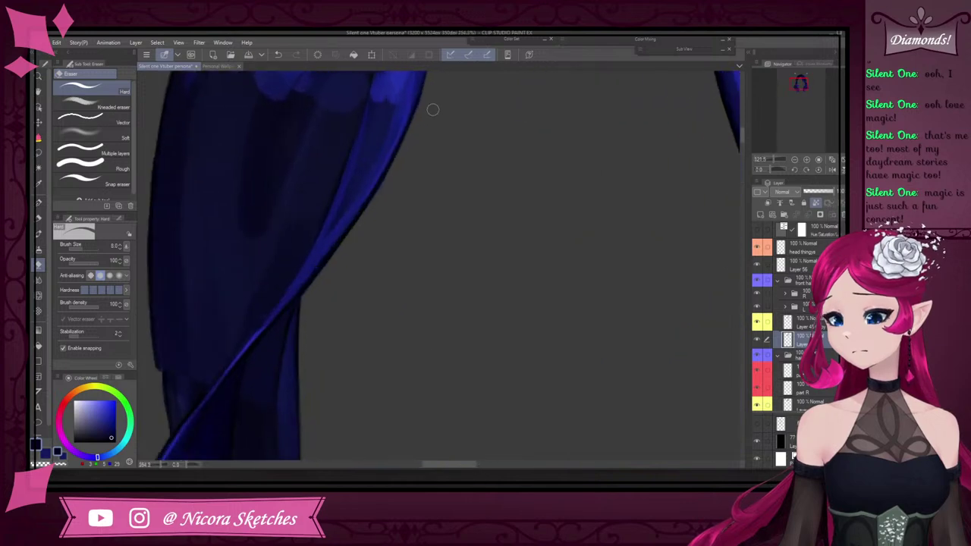
{"action": "scroll", "coordinate": [286, 283], "scroll_direction": "down", "scroll_amount": 4}
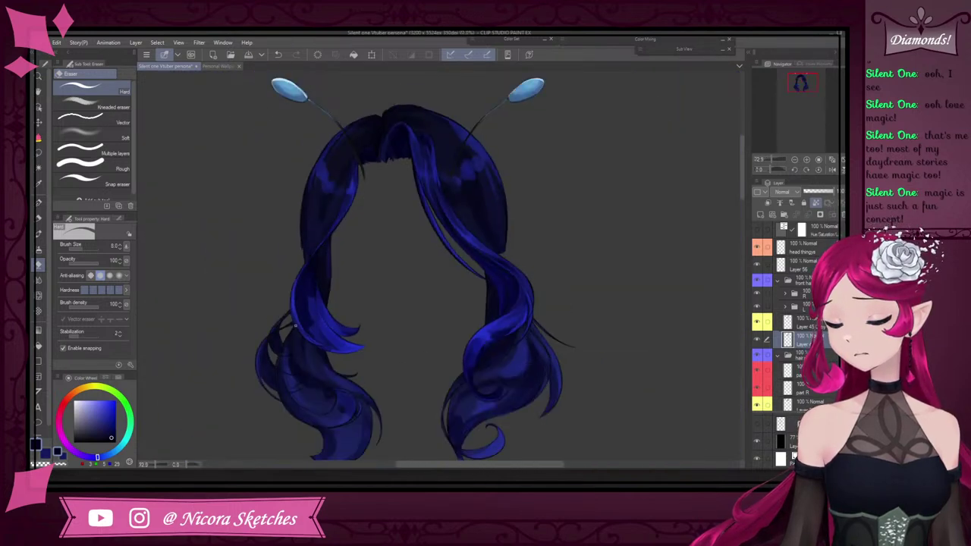
{"action": "scroll", "coordinate": [322, 297], "scroll_direction": "up", "scroll_amount": 4}
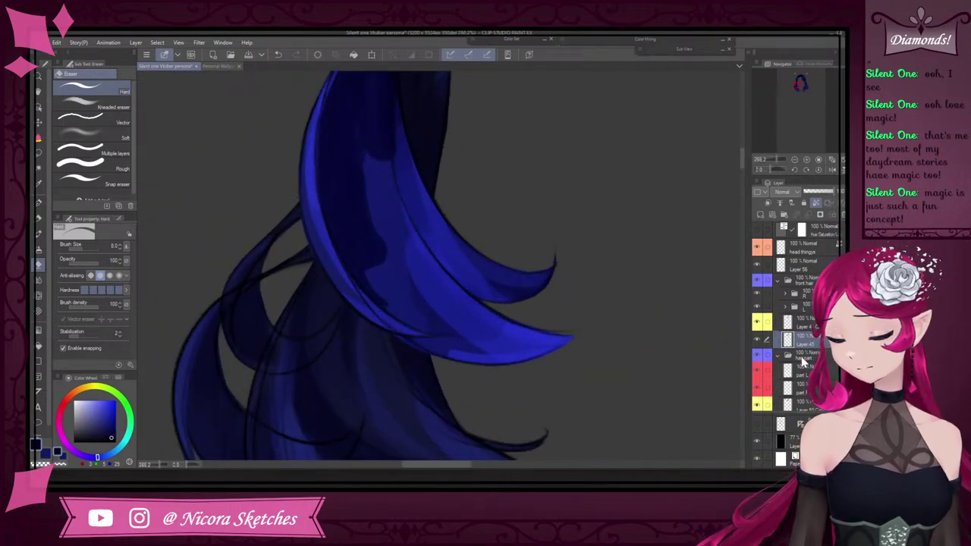
Rework the twisted curl's inner shadow on the layer above Layer 45 with the SDL pencil at size 12 and the G-pen at size 10
{"action": "left_click", "coordinate": [804, 324]}
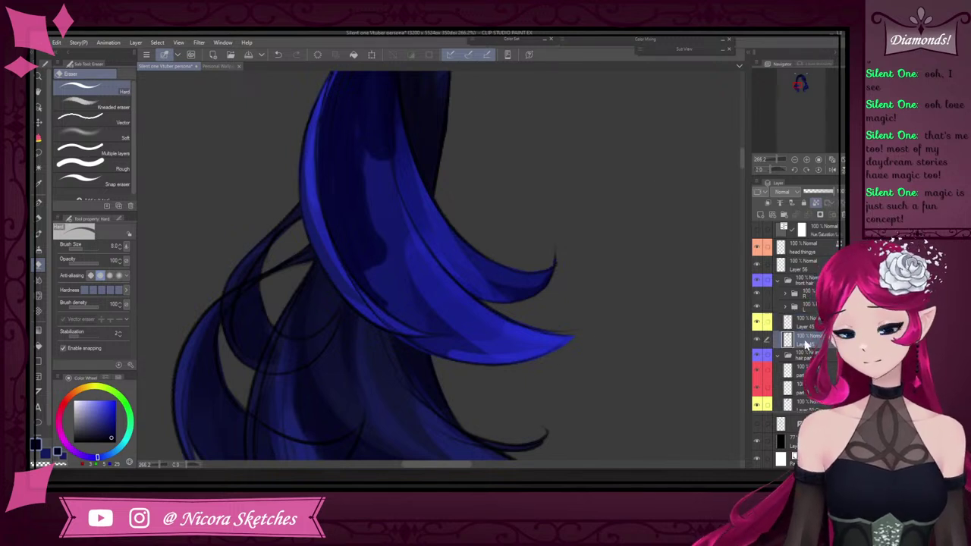
{"action": "left_click", "coordinate": [39, 219]}
{"action": "scroll", "coordinate": [409, 277], "scroll_direction": "down", "scroll_amount": 5}
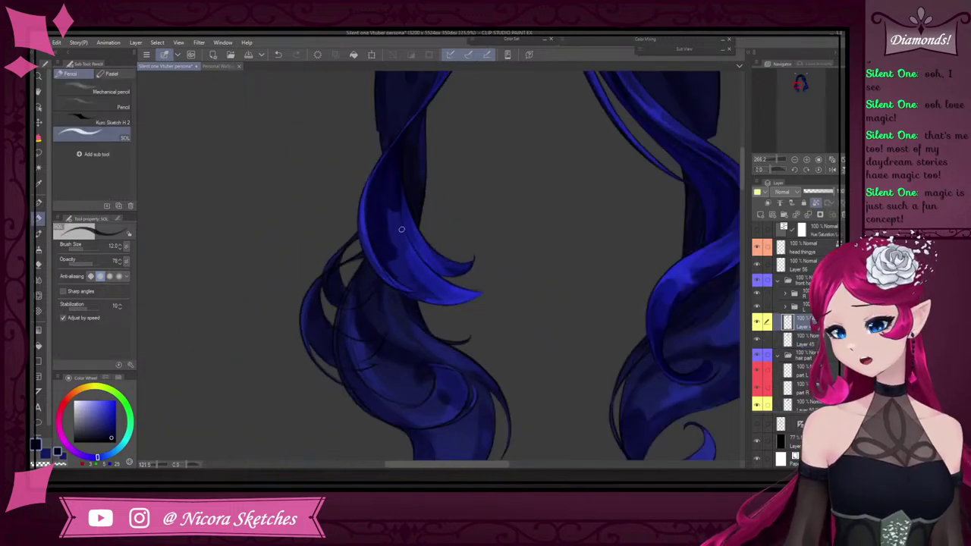
{"action": "scroll", "coordinate": [392, 153], "scroll_direction": "up", "scroll_amount": 7}
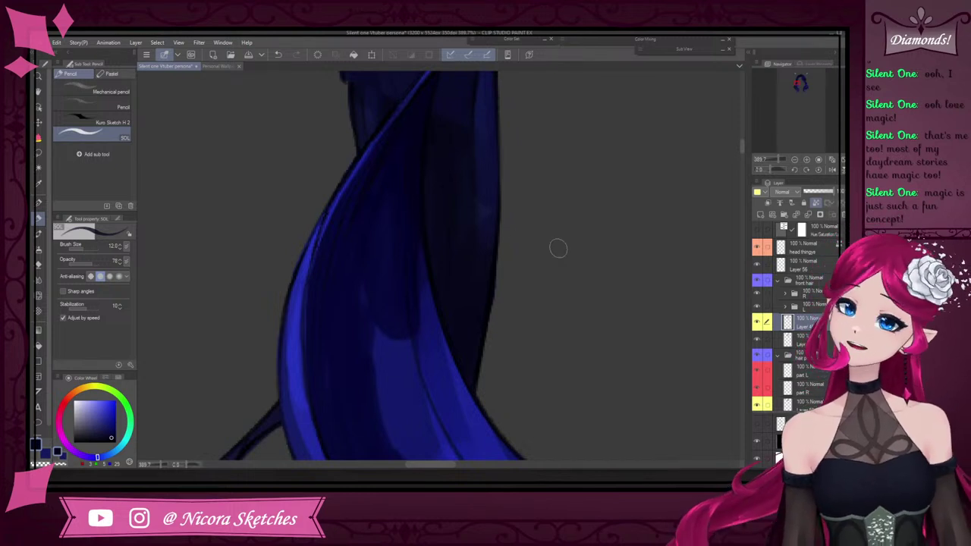
{"action": "scroll", "coordinate": [410, 187], "scroll_direction": "down", "scroll_amount": 2}
{"action": "scroll", "coordinate": [419, 178], "scroll_direction": "up", "scroll_amount": 2}
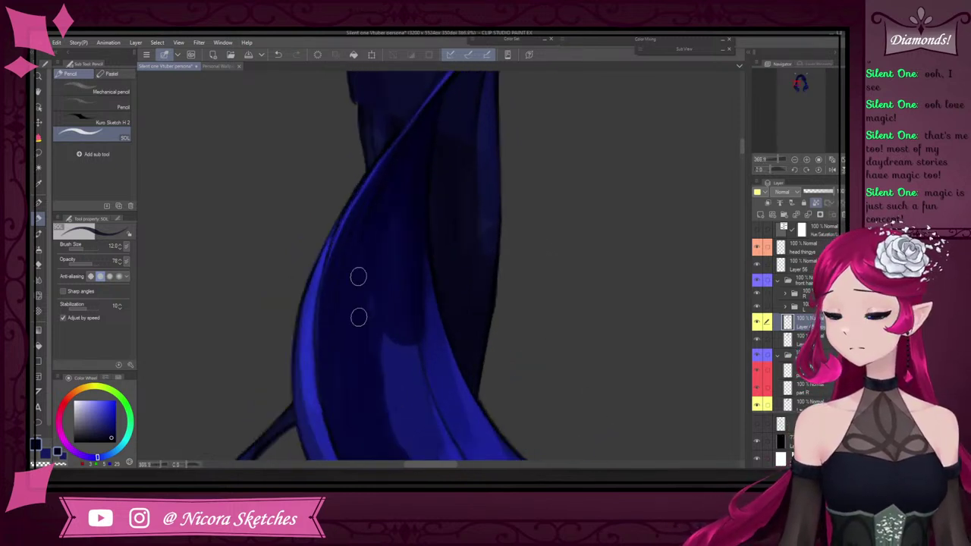
{"action": "left_click", "coordinate": [41, 198]}
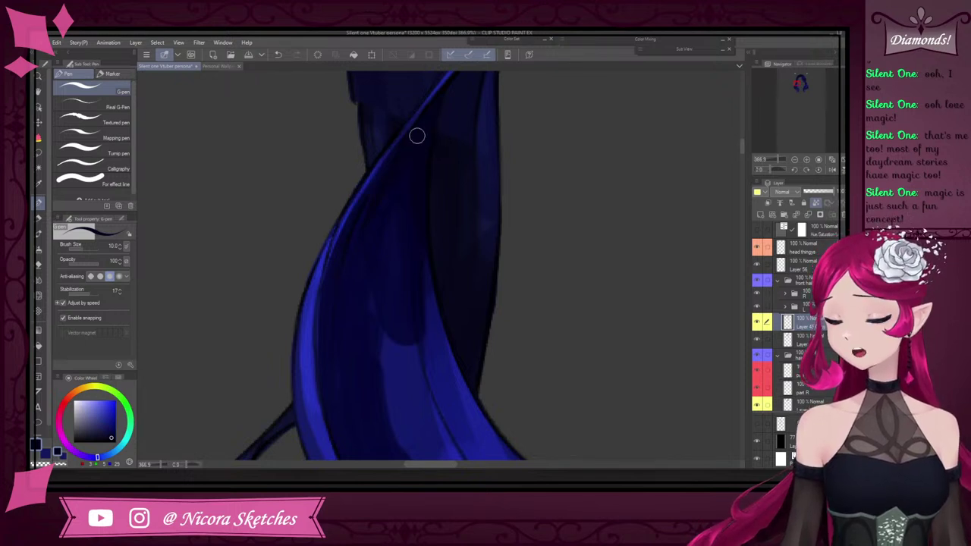
{"action": "scroll", "coordinate": [424, 132], "scroll_direction": "down", "scroll_amount": 2}
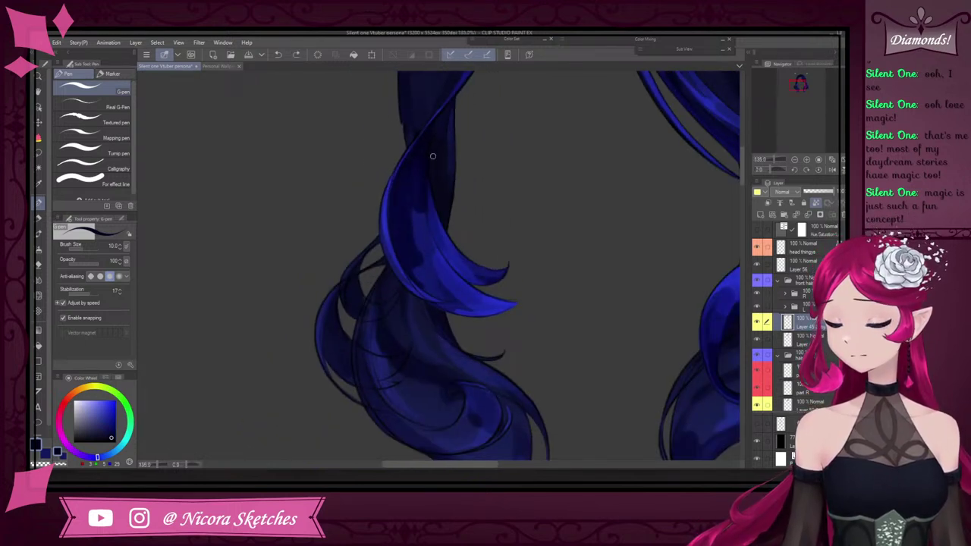
Shade the small side tip of the twisted curl with sampled mid and dark blues using the G-pen at size 10
{"action": "scroll", "coordinate": [435, 180], "scroll_direction": "up", "scroll_amount": 4}
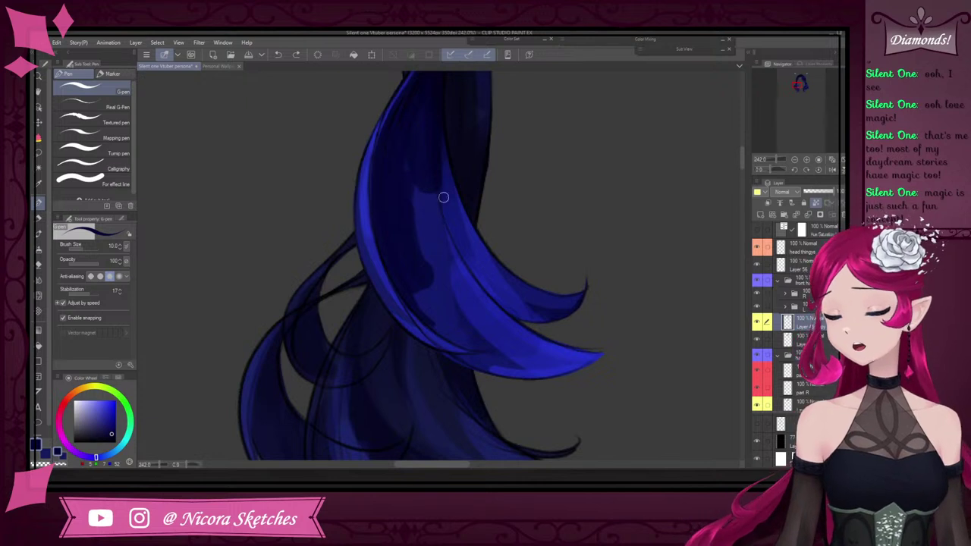
{"action": "left_click", "coordinate": [460, 265], "text": "alt"}
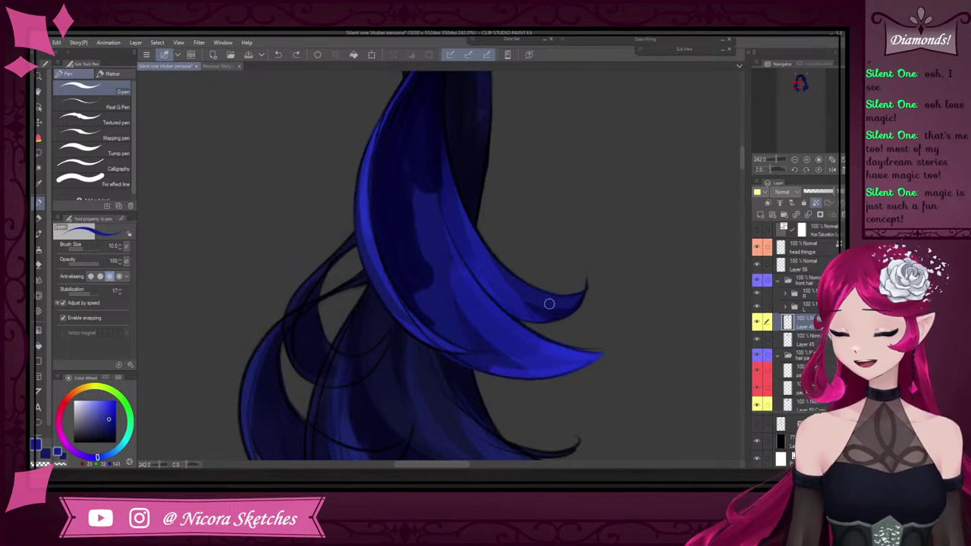
{"action": "left_click", "coordinate": [517, 303], "text": "alt"}
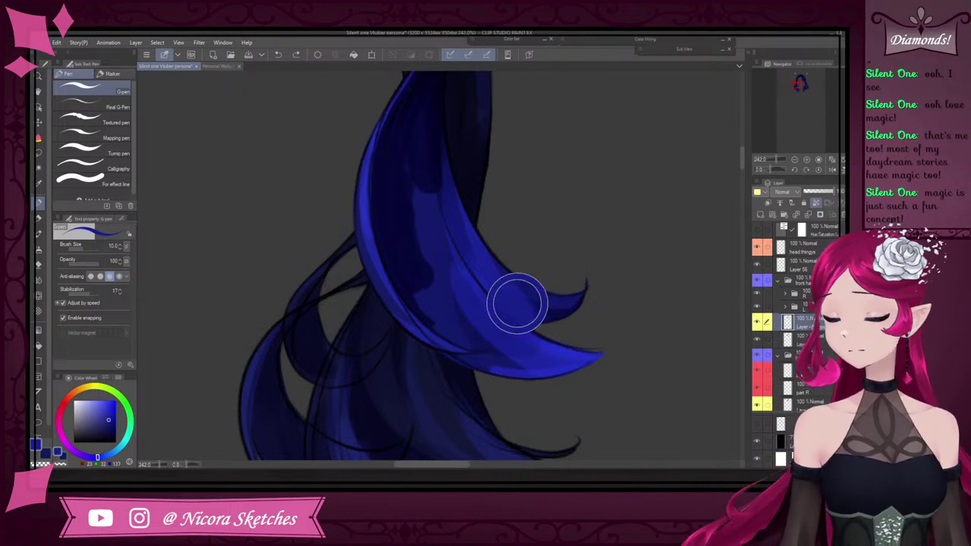
{"action": "left_click_drag", "start_coordinate": [523, 308], "coordinate": [483, 283]}
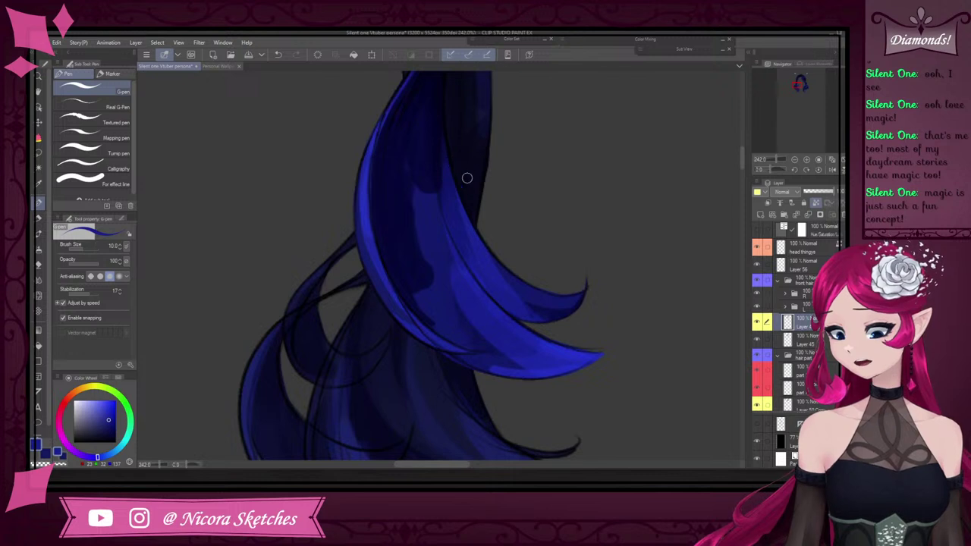
{"action": "left_click", "coordinate": [560, 298], "text": "alt"}
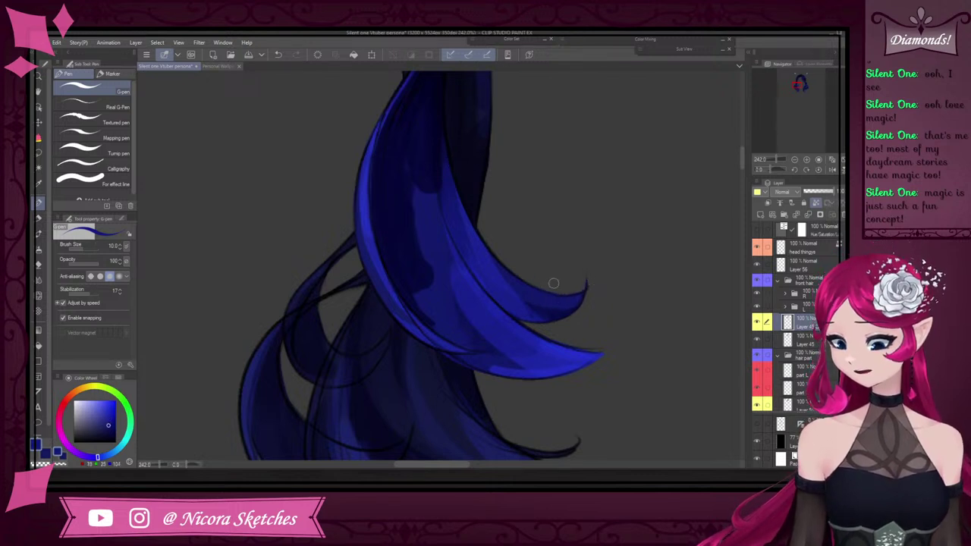
{"action": "left_click", "coordinate": [535, 314], "text": "alt"}
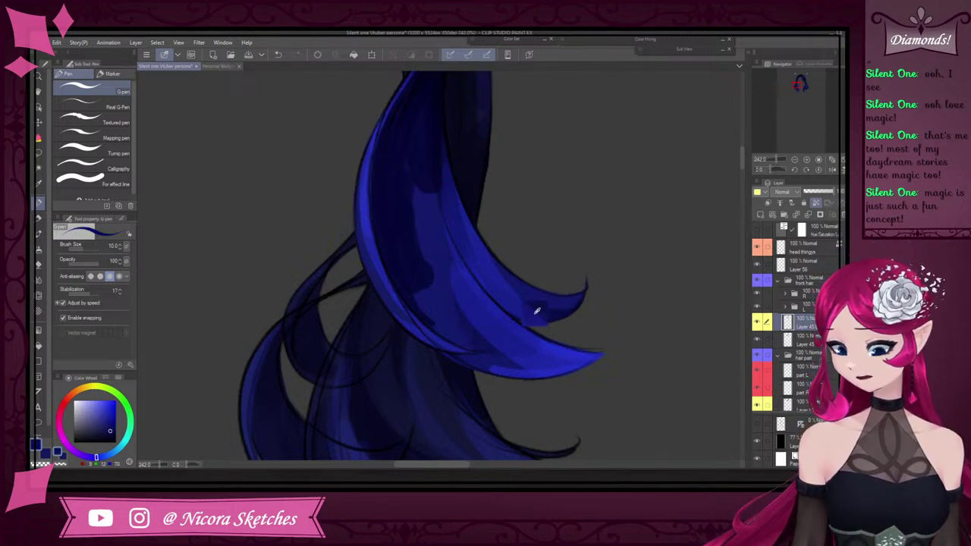
{"action": "left_click_drag", "start_coordinate": [563, 312], "coordinate": [537, 316]}
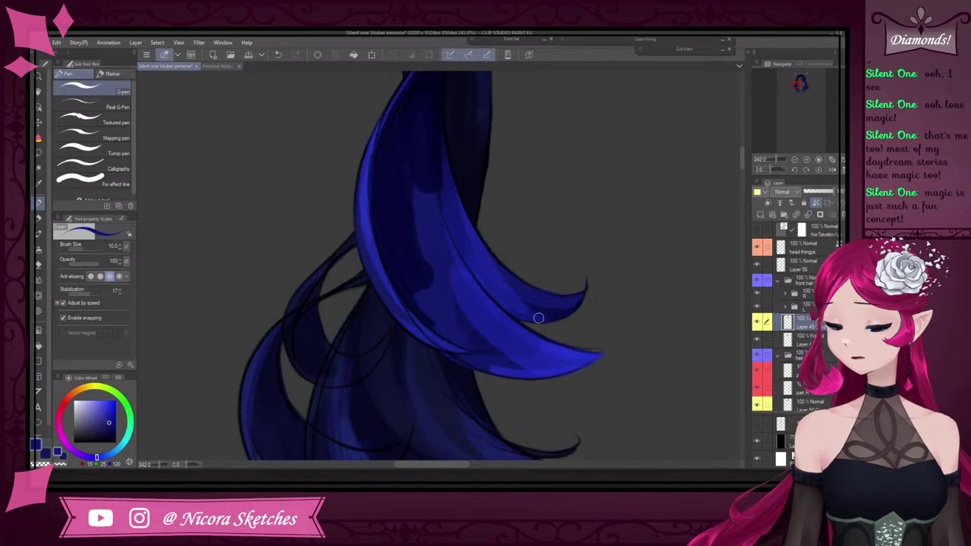
Paint a thin blue strand from the curl's middle up toward the twist, undoing and redrawing the stroke
{"action": "left_click_drag", "start_coordinate": [444, 200], "coordinate": [442, 131]}
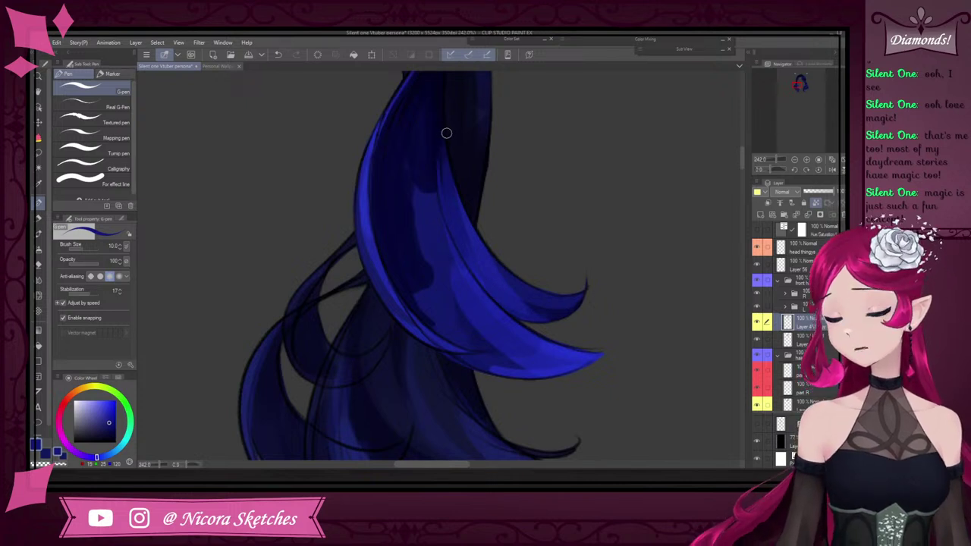
{"action": "left_click_drag", "start_coordinate": [443, 186], "coordinate": [447, 110]}
{"action": "scroll", "coordinate": [459, 192], "scroll_direction": "down", "scroll_amount": 9}
{"action": "scroll", "coordinate": [451, 168], "scroll_direction": "up", "scroll_amount": 8}
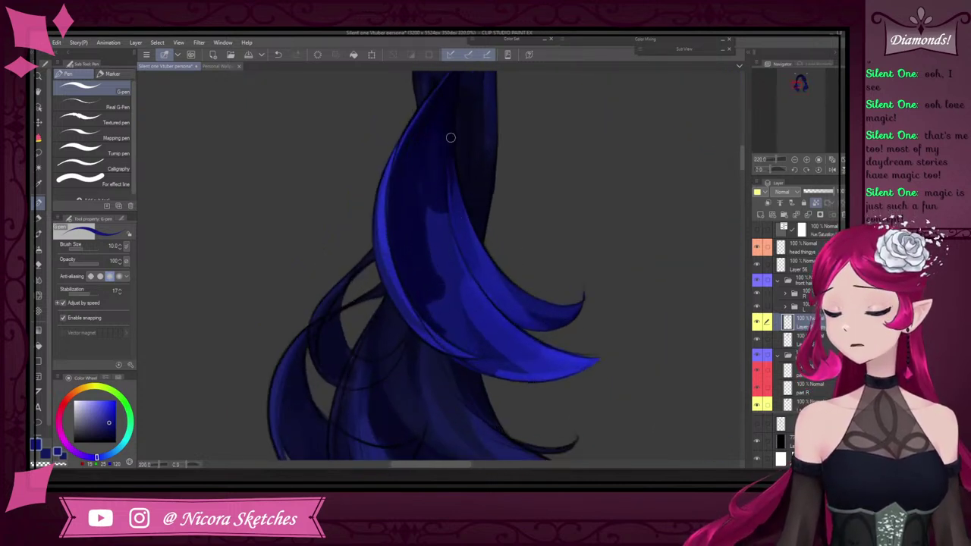
{"action": "left_click_drag", "start_coordinate": [445, 196], "coordinate": [455, 98]}
{"action": "key", "text": "ctrl+z"}
{"action": "key", "text": "ctrl+z"}
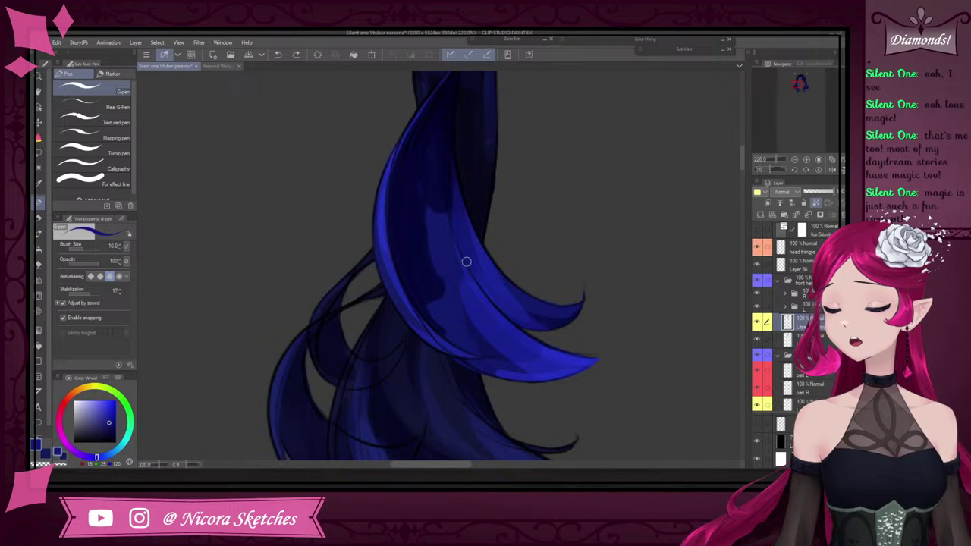
{"action": "key", "text": "ctrl+z"}
{"action": "left_click_drag", "start_coordinate": [451, 216], "coordinate": [450, 116]}
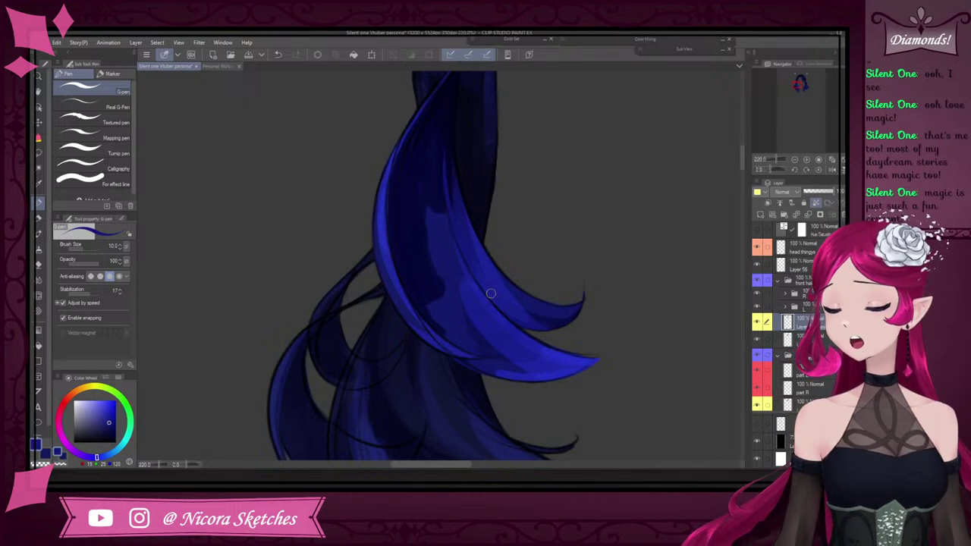
{"action": "scroll", "coordinate": [413, 171], "scroll_direction": "down", "scroll_amount": 5}
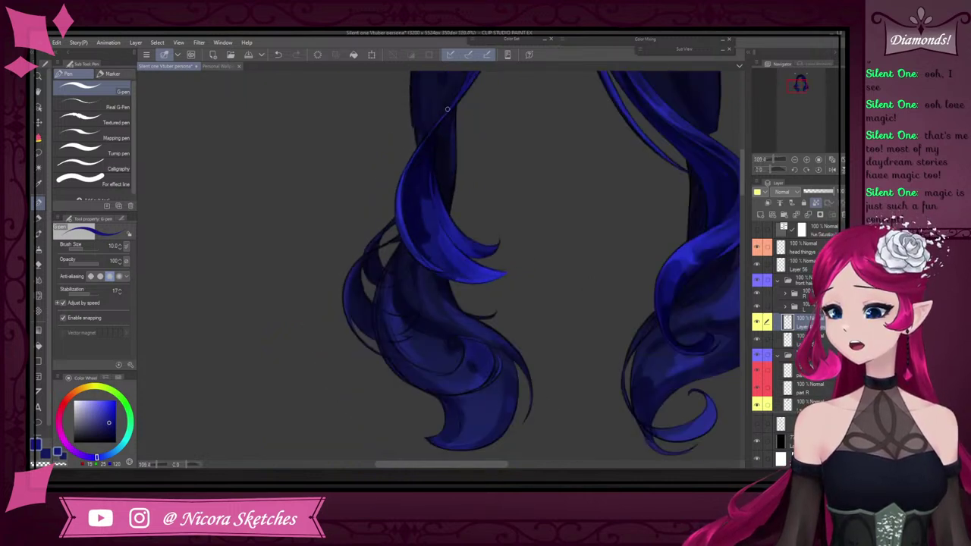
Blend the curl's upper inner shadow just beneath the twist with a sampled dark blue
{"action": "scroll", "coordinate": [417, 172], "scroll_direction": "up", "scroll_amount": 6}
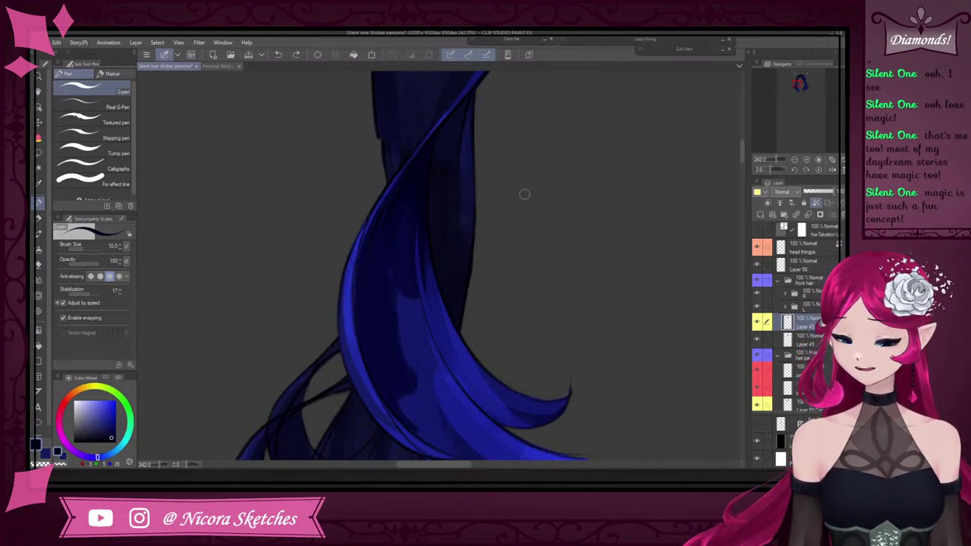
{"action": "scroll", "coordinate": [426, 232], "scroll_direction": "down", "scroll_amount": 5}
{"action": "scroll", "coordinate": [422, 311], "scroll_direction": "up", "scroll_amount": 6}
{"action": "left_click", "coordinate": [406, 221], "text": "alt"}
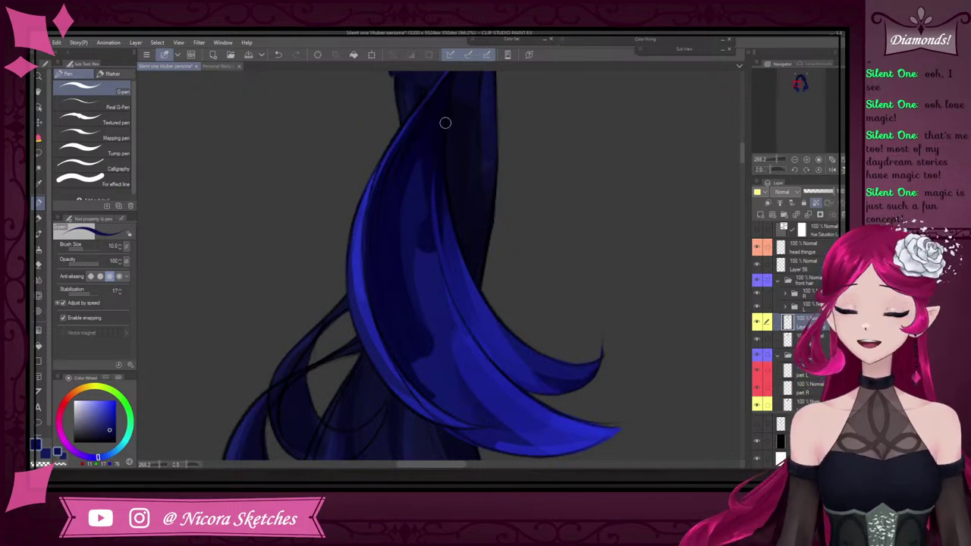
{"action": "scroll", "coordinate": [438, 116], "scroll_direction": "down", "scroll_amount": 12}
{"action": "scroll", "coordinate": [435, 139], "scroll_direction": "up", "scroll_amount": 11}
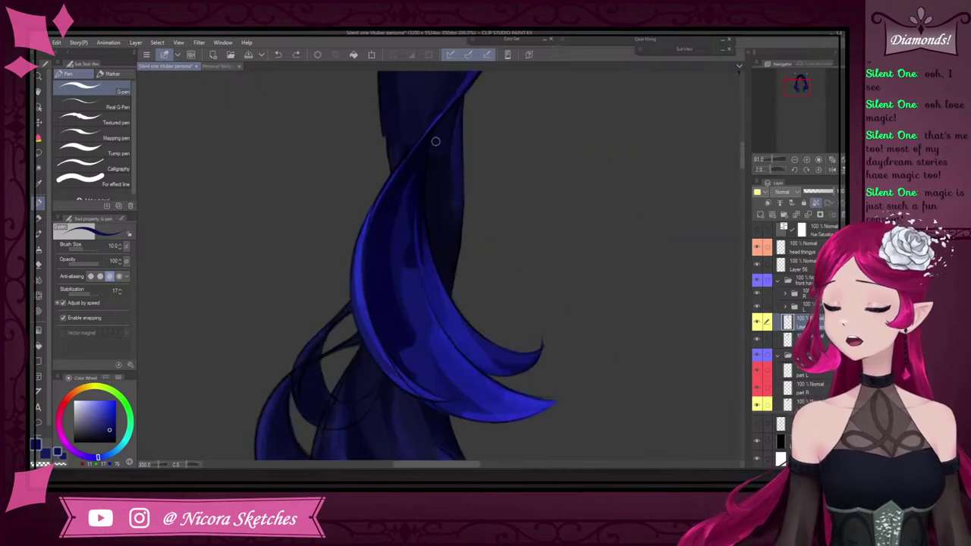
{"action": "scroll", "coordinate": [408, 219], "scroll_direction": "up", "scroll_amount": 2}
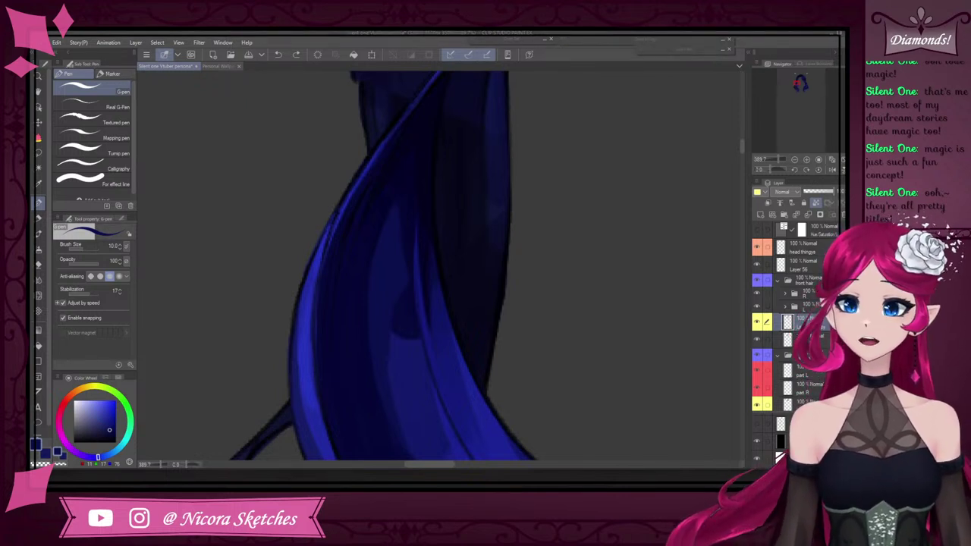
{"action": "scroll", "coordinate": [450, 270], "scroll_direction": "down", "scroll_amount": 2}
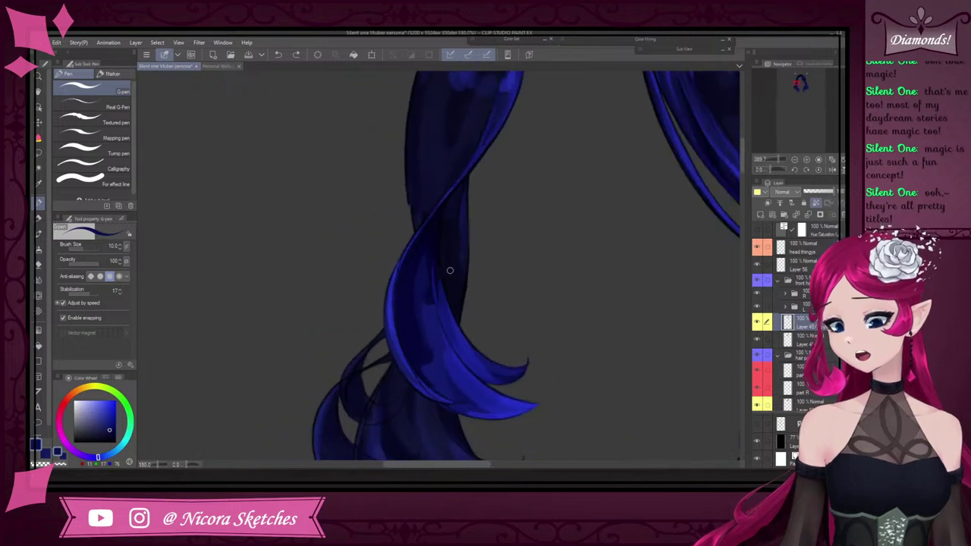
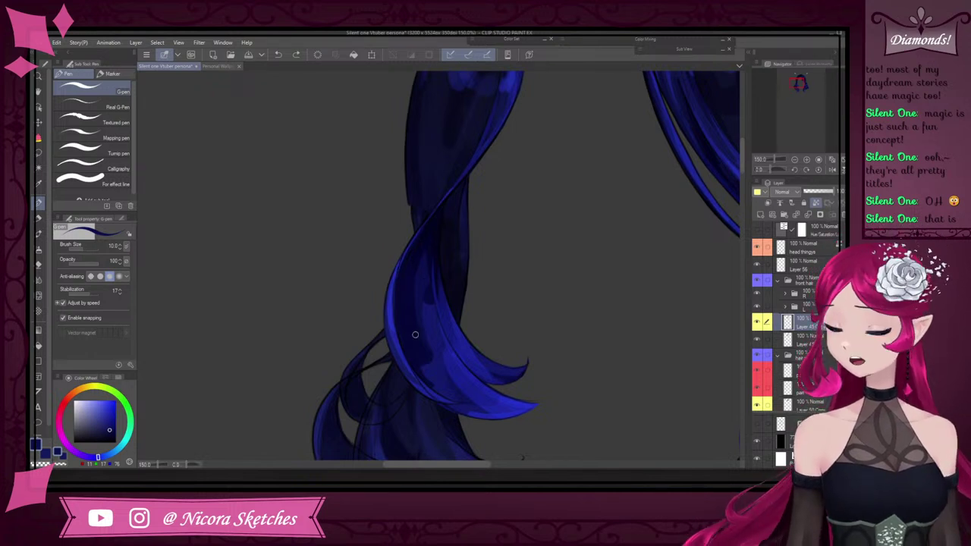
Extend the curl's dark inner shadow down along the outer rim toward the lower tip with sampled dark blues
{"action": "scroll", "coordinate": [434, 362], "scroll_direction": "up", "scroll_amount": 5}
{"action": "left_click", "coordinate": [394, 393], "text": "alt"}
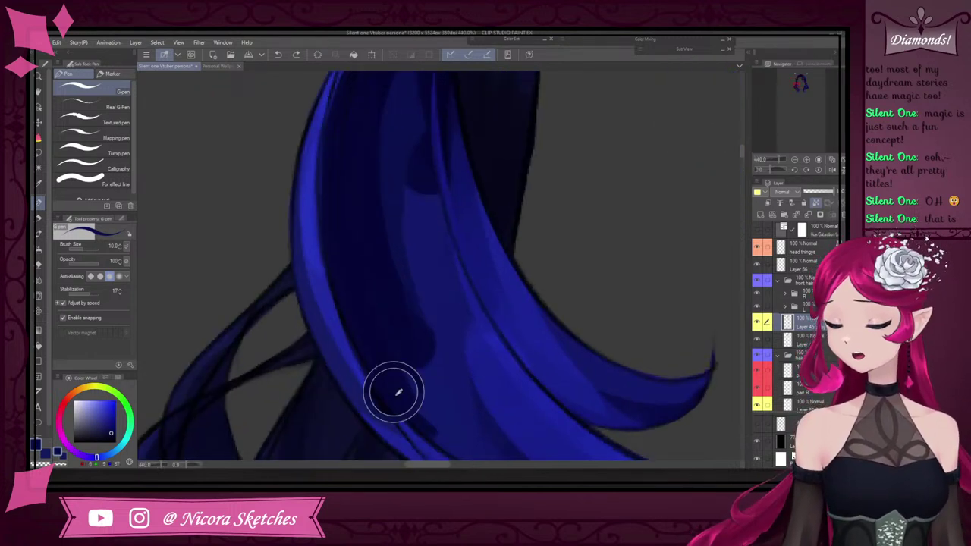
{"action": "left_click_drag", "start_coordinate": [374, 349], "coordinate": [451, 435]}
{"action": "scroll", "coordinate": [430, 390], "scroll_direction": "down", "scroll_amount": 5}
{"action": "scroll", "coordinate": [412, 387], "scroll_direction": "up", "scroll_amount": 4}
{"action": "left_click", "coordinate": [466, 409], "text": "alt"}
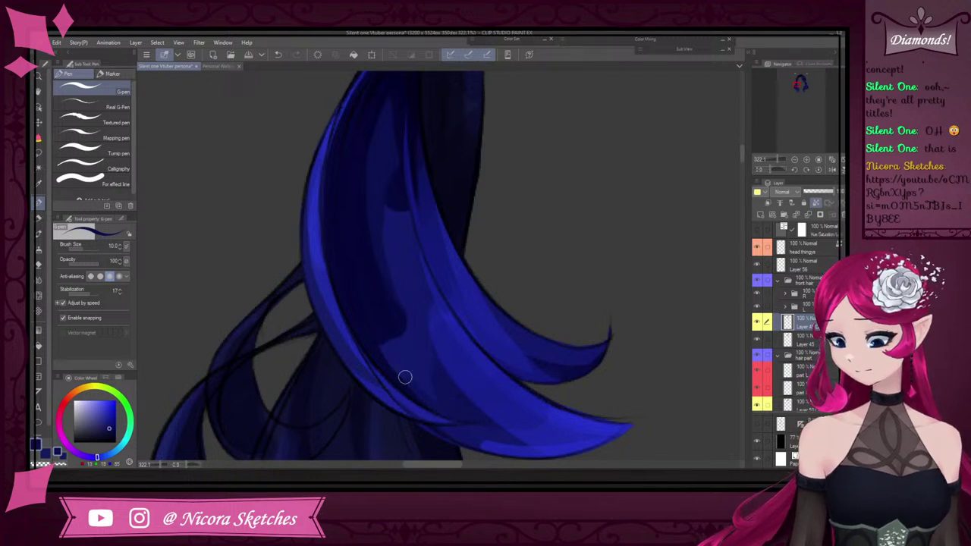
{"action": "scroll", "coordinate": [378, 259], "scroll_direction": "down", "scroll_amount": 2}
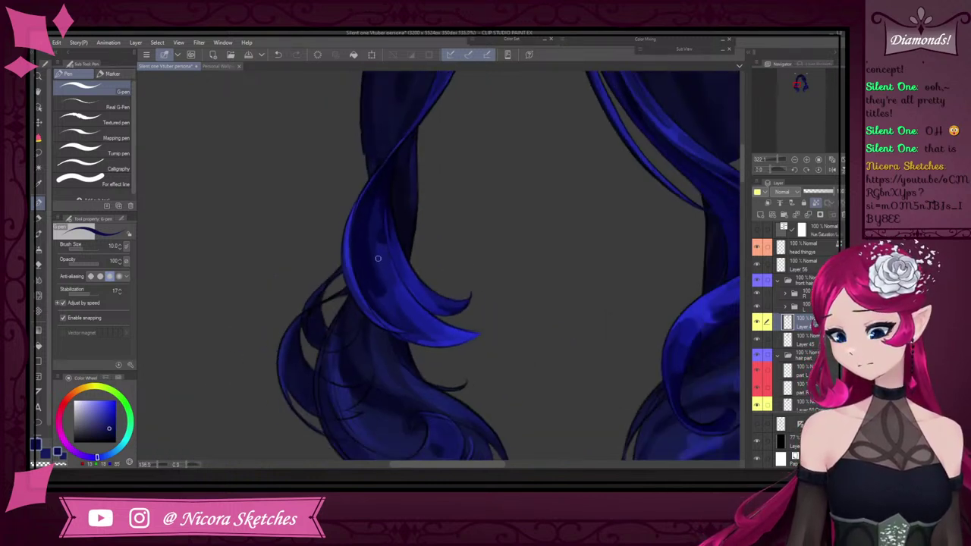
Shade the underside of the curl's large lower tip with sampled mid-tone blues
{"action": "scroll", "coordinate": [378, 259], "scroll_direction": "up", "scroll_amount": 2}
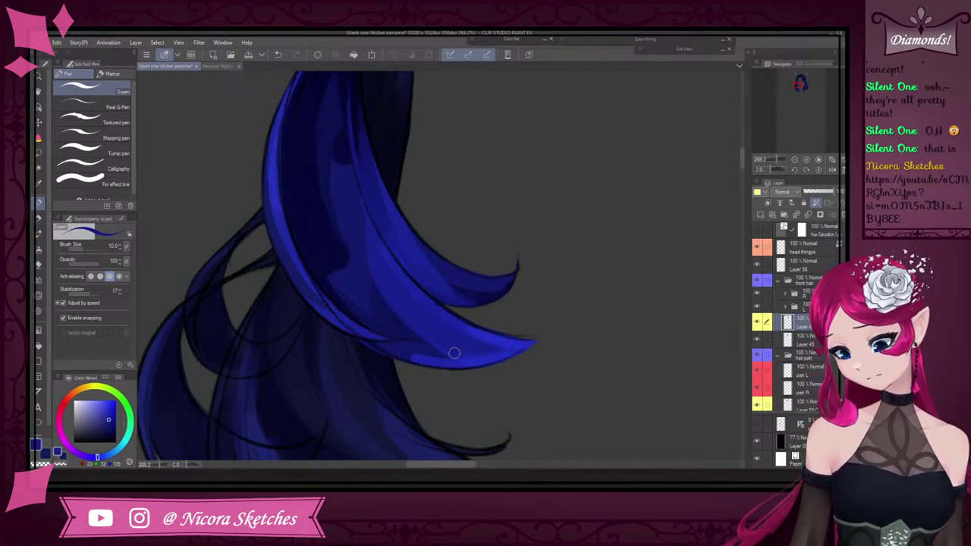
{"action": "scroll", "coordinate": [507, 347], "scroll_direction": "down", "scroll_amount": 4}
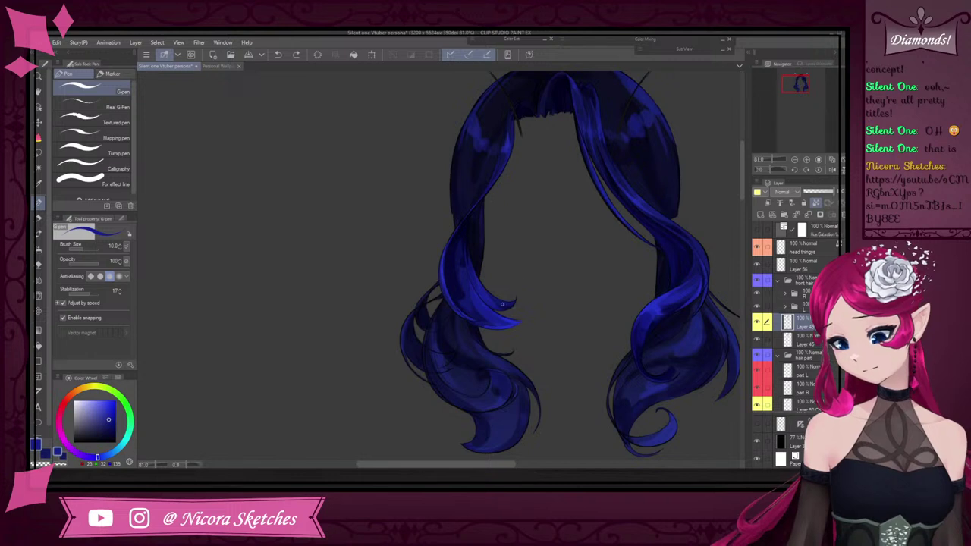
{"action": "scroll", "coordinate": [502, 304], "scroll_direction": "up", "scroll_amount": 4}
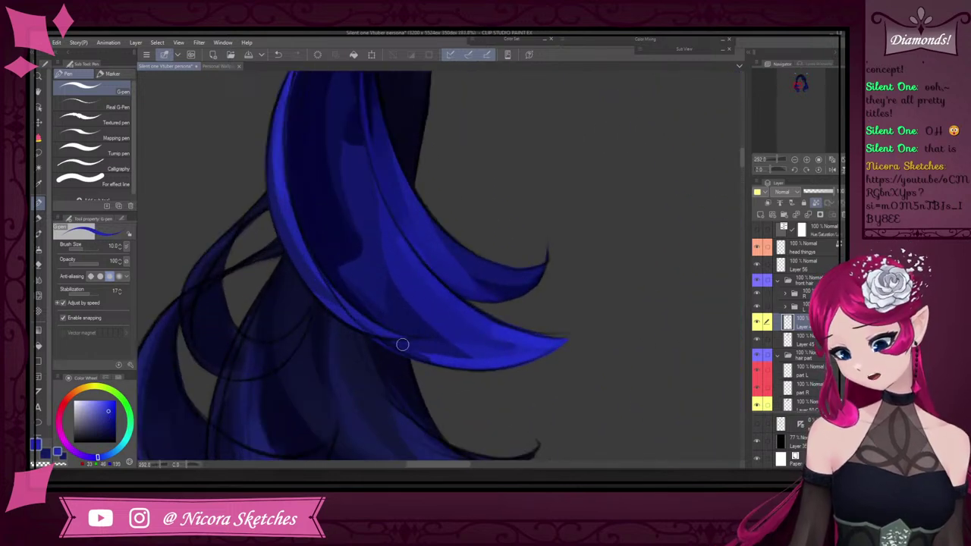
{"action": "left_click", "coordinate": [404, 345], "text": "alt"}
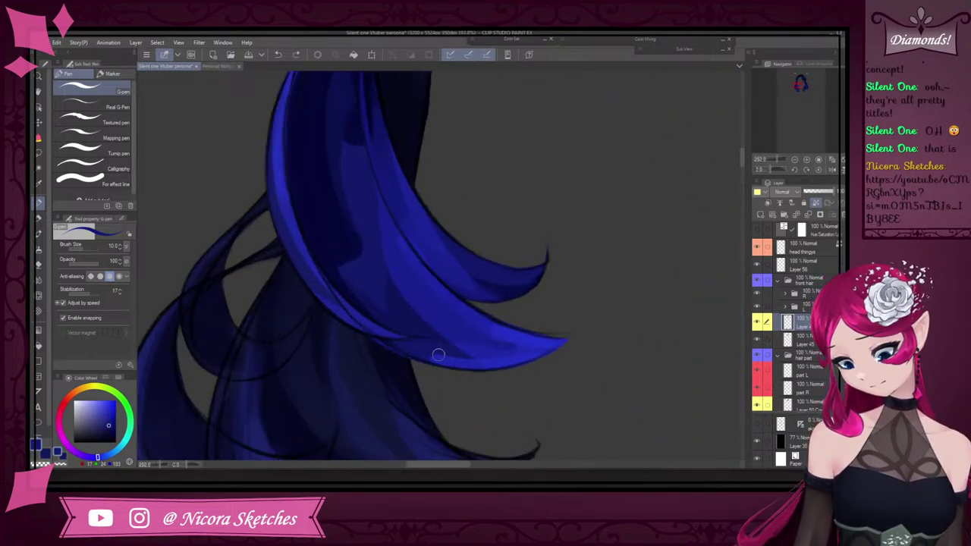
{"action": "scroll", "coordinate": [397, 342], "scroll_direction": "down", "scroll_amount": 3}
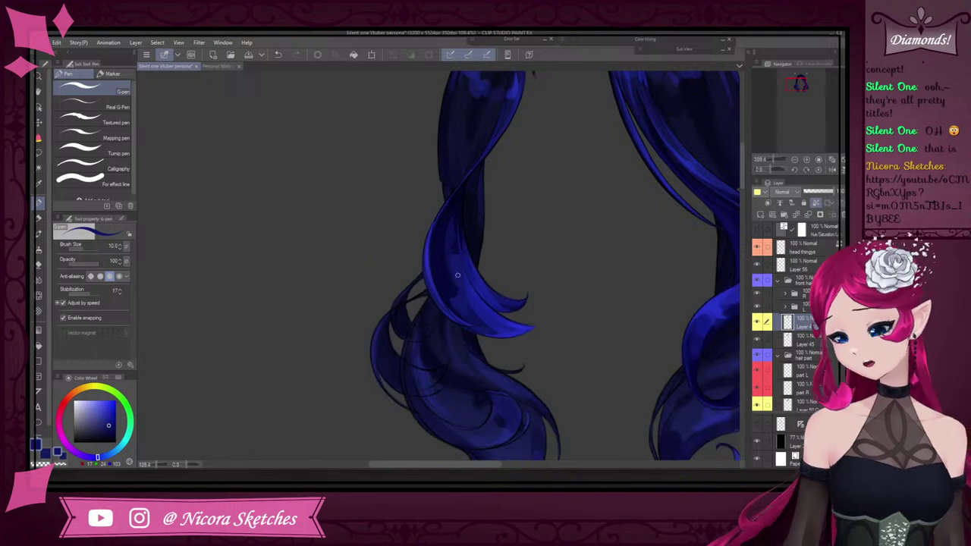
{"action": "scroll", "coordinate": [458, 276], "scroll_direction": "up", "scroll_amount": 3}
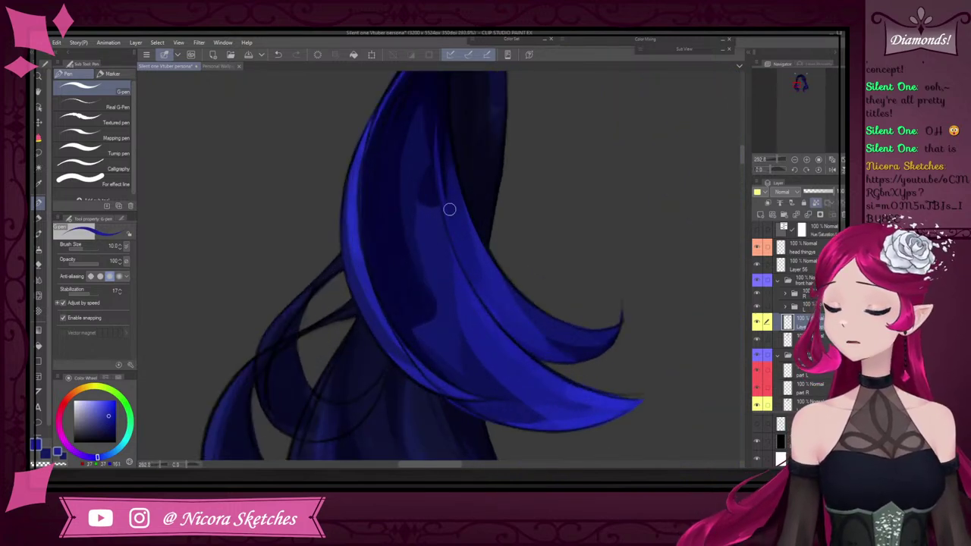
Refine the strand and upper shadow edge below the twist with blues sampled from the curl
{"action": "left_click", "coordinate": [471, 240], "text": "alt"}
{"action": "scroll", "coordinate": [486, 207], "scroll_direction": "down", "scroll_amount": 4}
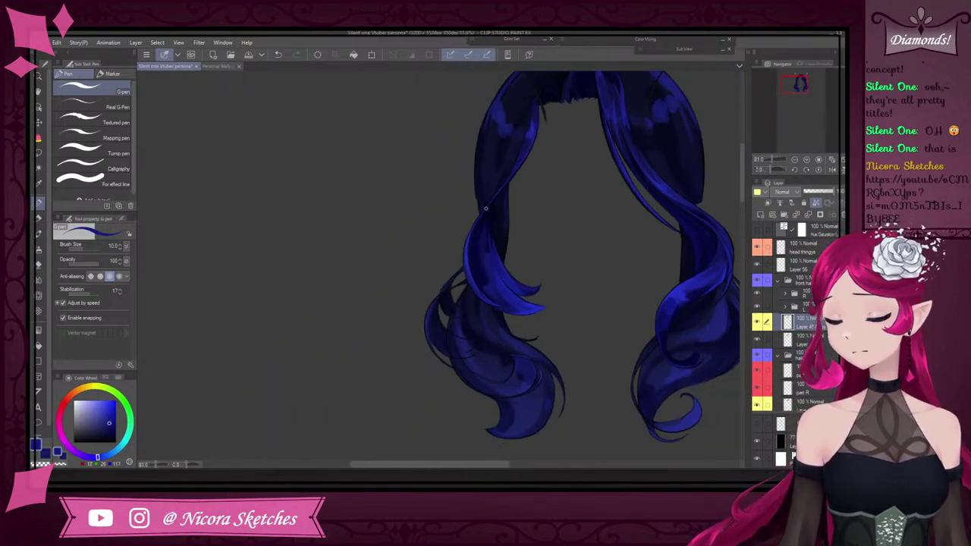
{"action": "scroll", "coordinate": [486, 207], "scroll_direction": "up", "scroll_amount": 3}
{"action": "left_click", "coordinate": [477, 262], "text": "alt"}
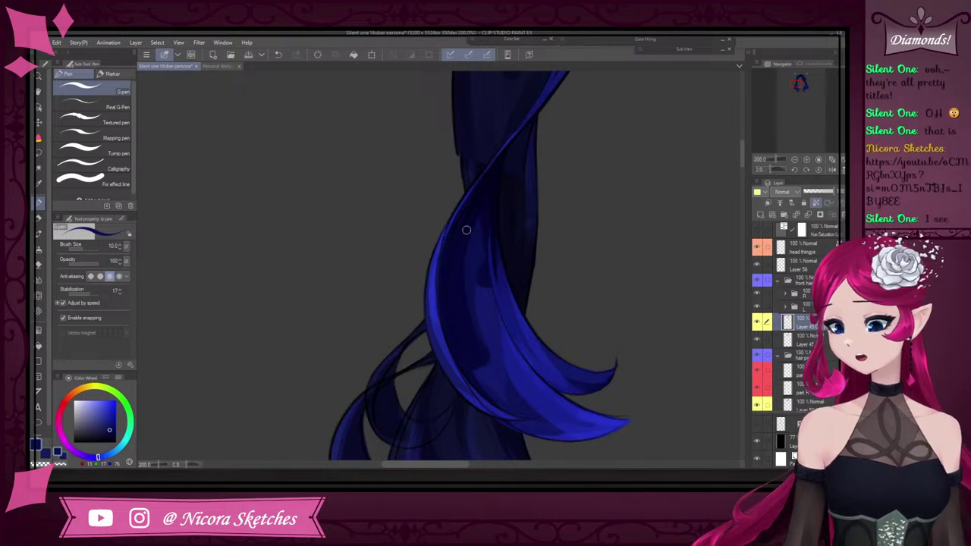
{"action": "scroll", "coordinate": [456, 250], "scroll_direction": "up", "scroll_amount": 2}
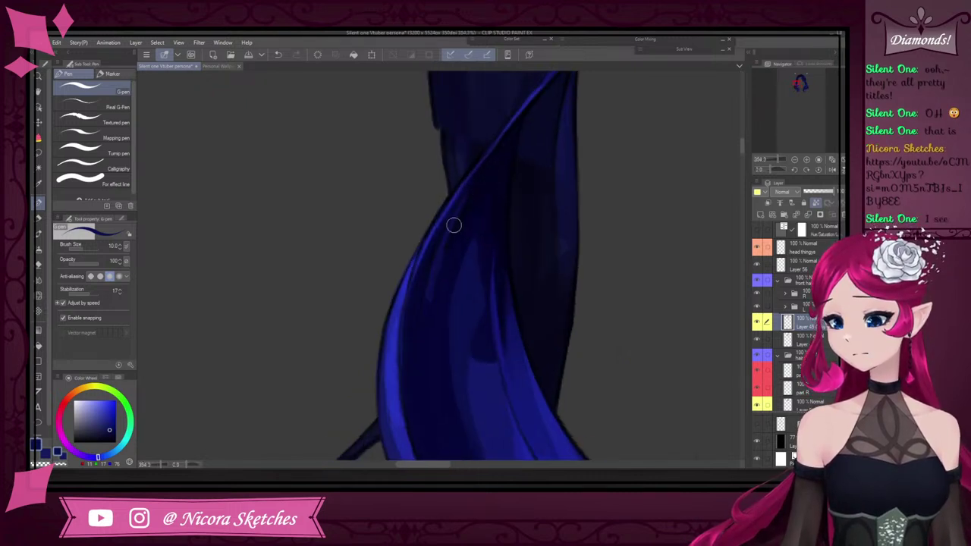
{"action": "scroll", "coordinate": [470, 209], "scroll_direction": "down", "scroll_amount": 3}
Deepen the curl's inner shadow alongside the bright outer rim with a sampled dark blue
{"action": "scroll", "coordinate": [472, 239], "scroll_direction": "up", "scroll_amount": 2}
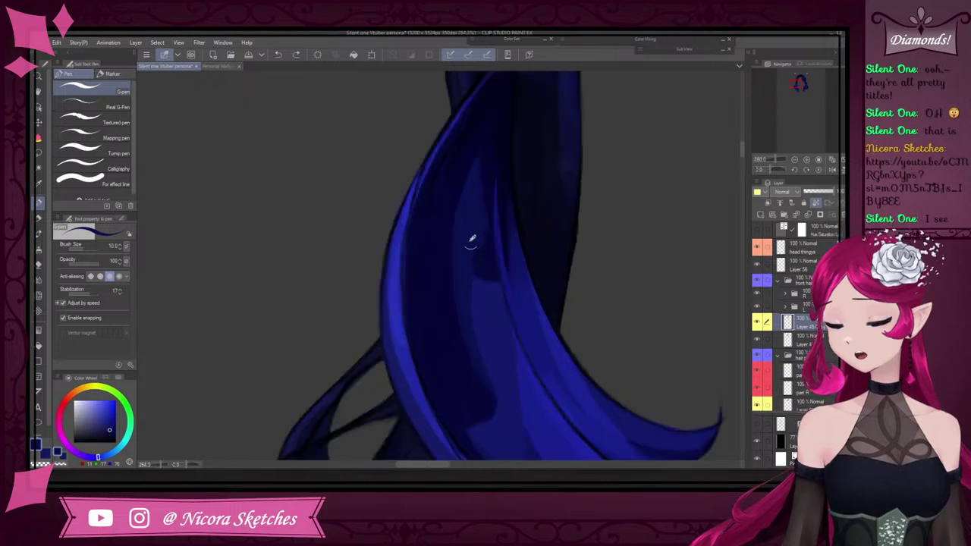
{"action": "scroll", "coordinate": [472, 240], "scroll_direction": "up", "scroll_amount": 1}
{"action": "scroll", "coordinate": [405, 318], "scroll_direction": "down", "scroll_amount": 2}
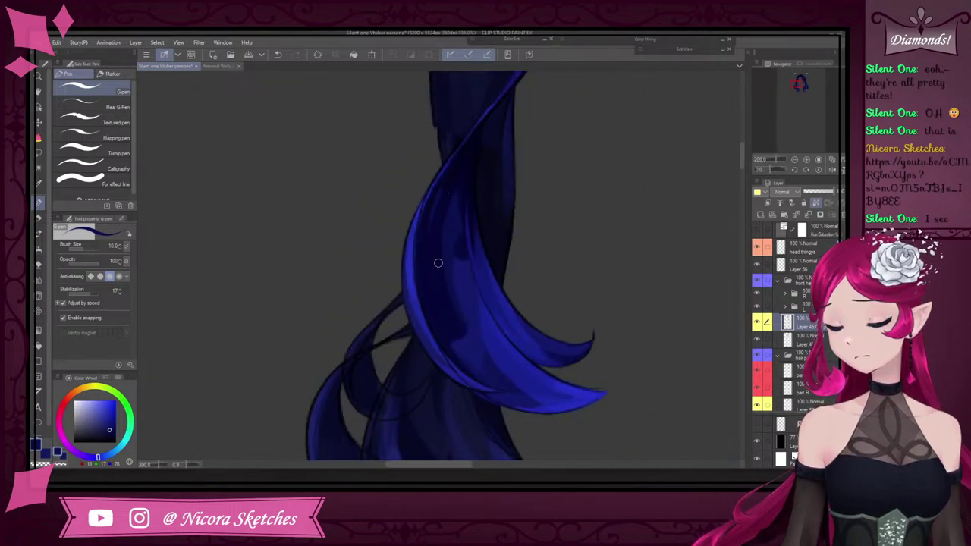
{"action": "scroll", "coordinate": [458, 307], "scroll_direction": "up", "scroll_amount": 2}
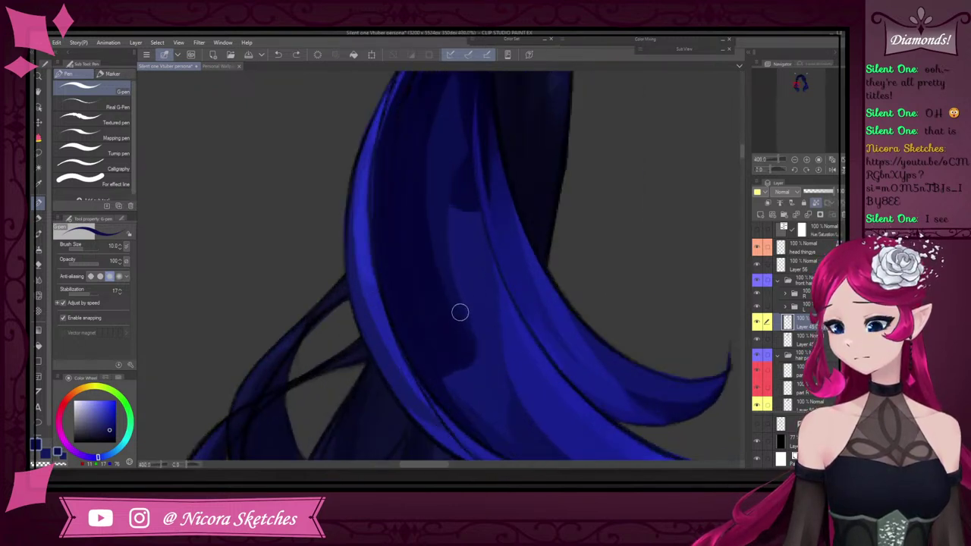
{"action": "scroll", "coordinate": [444, 316], "scroll_direction": "up", "scroll_amount": 1}
{"action": "scroll", "coordinate": [423, 307], "scroll_direction": "down", "scroll_amount": 1}
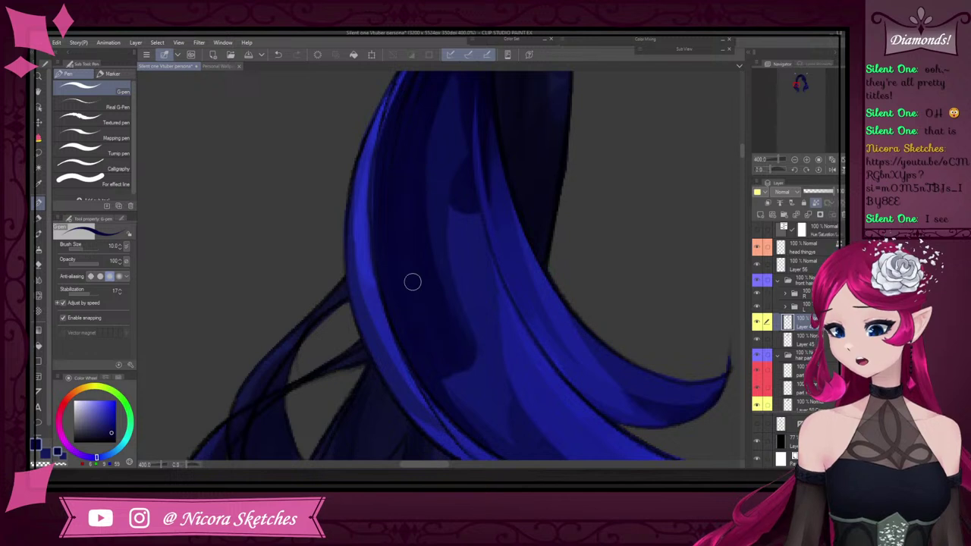
{"action": "scroll", "coordinate": [425, 311], "scroll_direction": "down", "scroll_amount": 3}
{"action": "scroll", "coordinate": [416, 250], "scroll_direction": "up", "scroll_amount": 3}
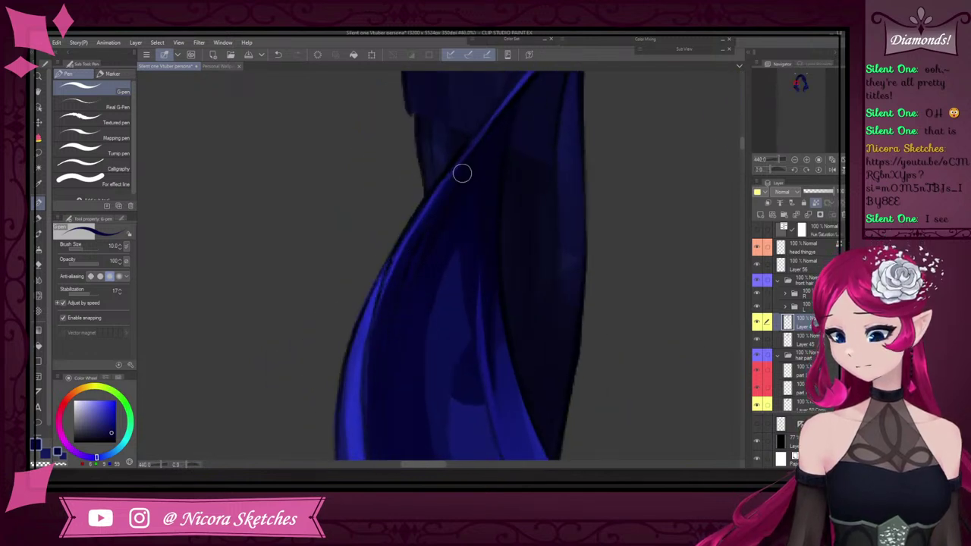
Undo the last stroke near the twist and paint long strand streaks down through the curl's upper inner shadow
{"action": "key", "text": "ctrl+z"}
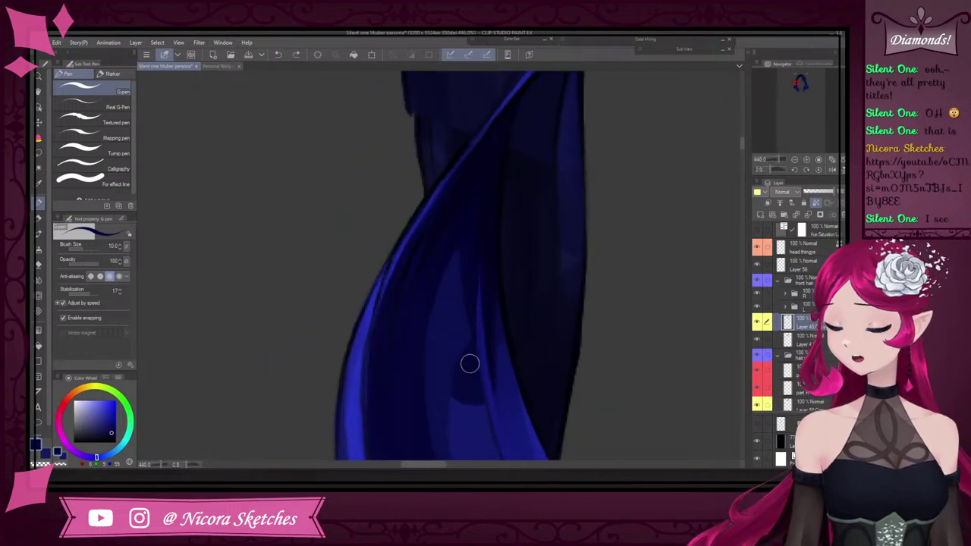
{"action": "scroll", "coordinate": [500, 354], "scroll_direction": "up", "scroll_amount": 1}
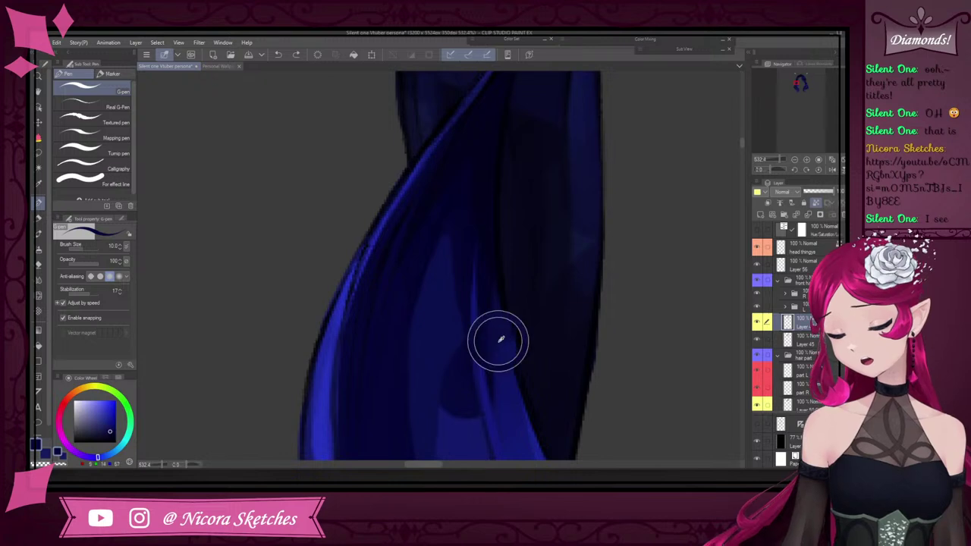
{"action": "left_click_drag", "start_coordinate": [429, 195], "coordinate": [378, 380]}
{"action": "left_click_drag", "start_coordinate": [419, 202], "coordinate": [383, 419]}
{"action": "scroll", "coordinate": [384, 419], "scroll_direction": "down", "scroll_amount": 1}
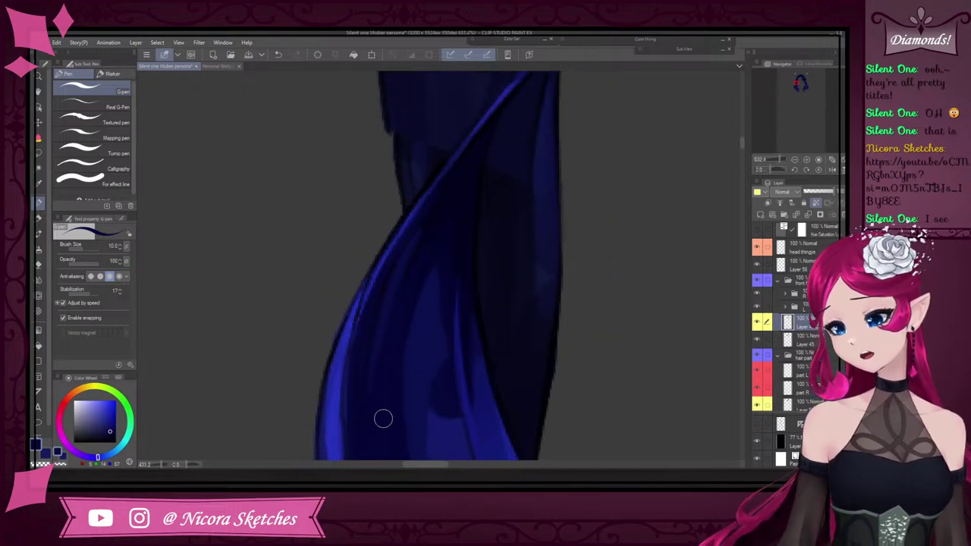
{"action": "scroll", "coordinate": [425, 342], "scroll_direction": "down", "scroll_amount": 12}
{"action": "scroll", "coordinate": [419, 383], "scroll_direction": "up", "scroll_amount": 9}
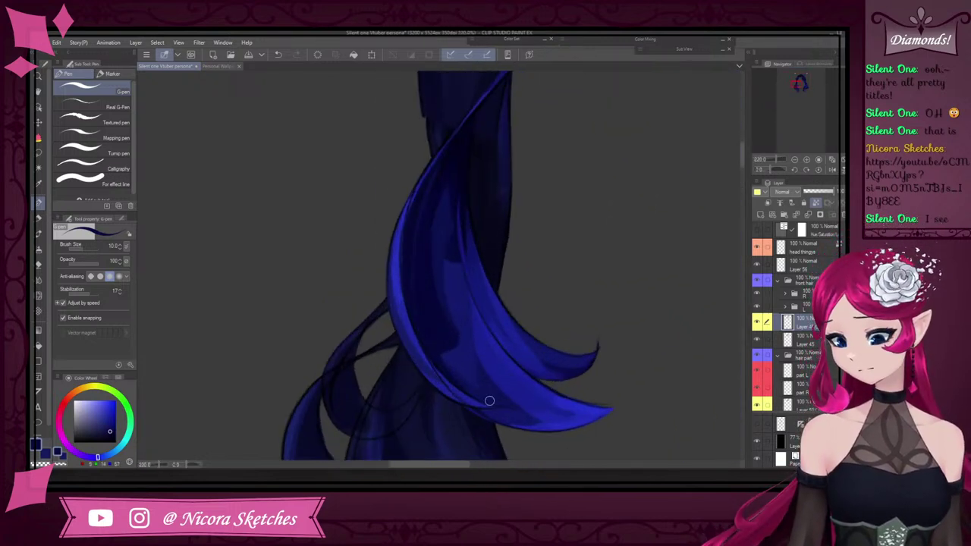
{"action": "scroll", "coordinate": [423, 310], "scroll_direction": "up", "scroll_amount": 2}
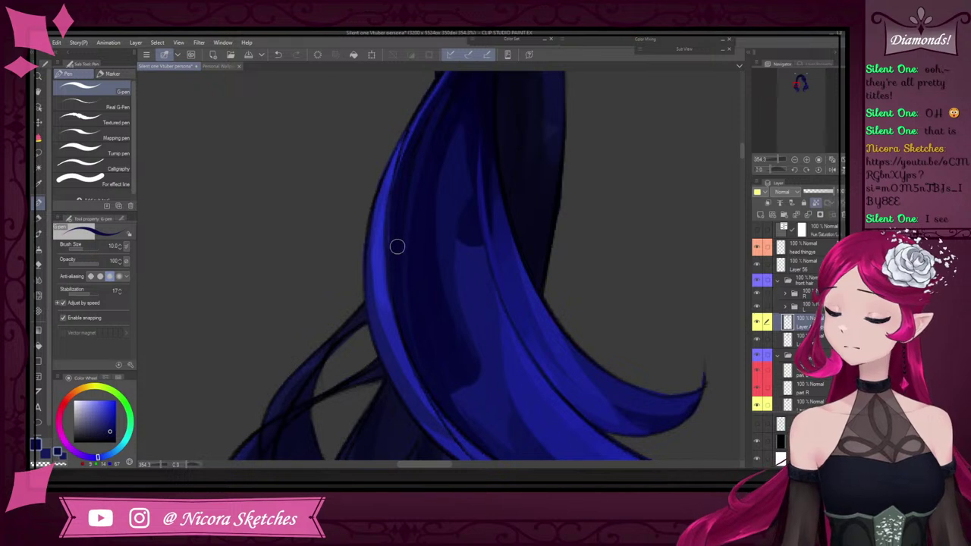
Refine the edge between the curl's upper outer rim and its inner shadow with thin near-black blue strokes
{"action": "scroll", "coordinate": [483, 371], "scroll_direction": "down", "scroll_amount": 2}
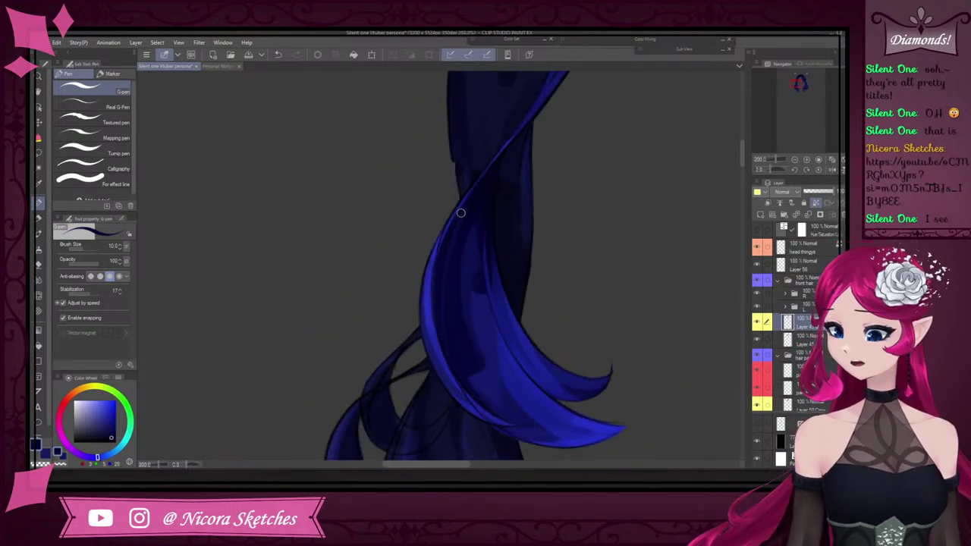
{"action": "key", "text": "ctrl+z"}
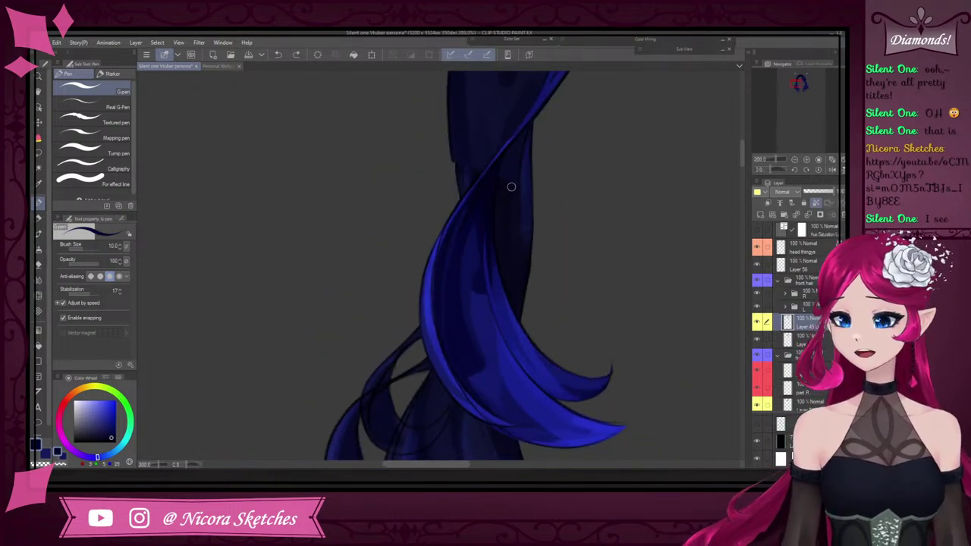
{"action": "scroll", "coordinate": [451, 269], "scroll_direction": "up", "scroll_amount": 2}
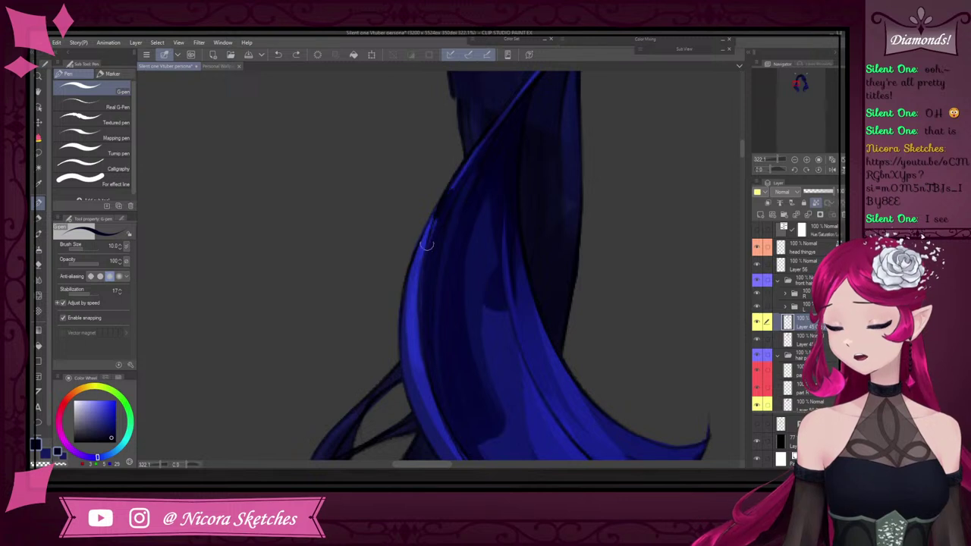
{"action": "scroll", "coordinate": [427, 296], "scroll_direction": "up", "scroll_amount": 3}
{"action": "scroll", "coordinate": [428, 349], "scroll_direction": "down", "scroll_amount": 3}
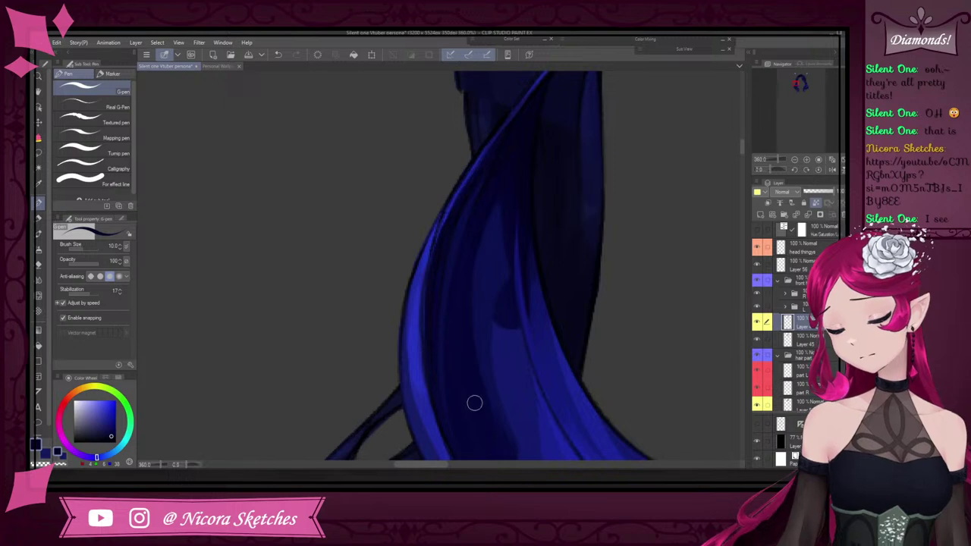
{"action": "scroll", "coordinate": [475, 403], "scroll_direction": "down", "scroll_amount": 5}
{"action": "scroll", "coordinate": [504, 268], "scroll_direction": "up", "scroll_amount": 4}
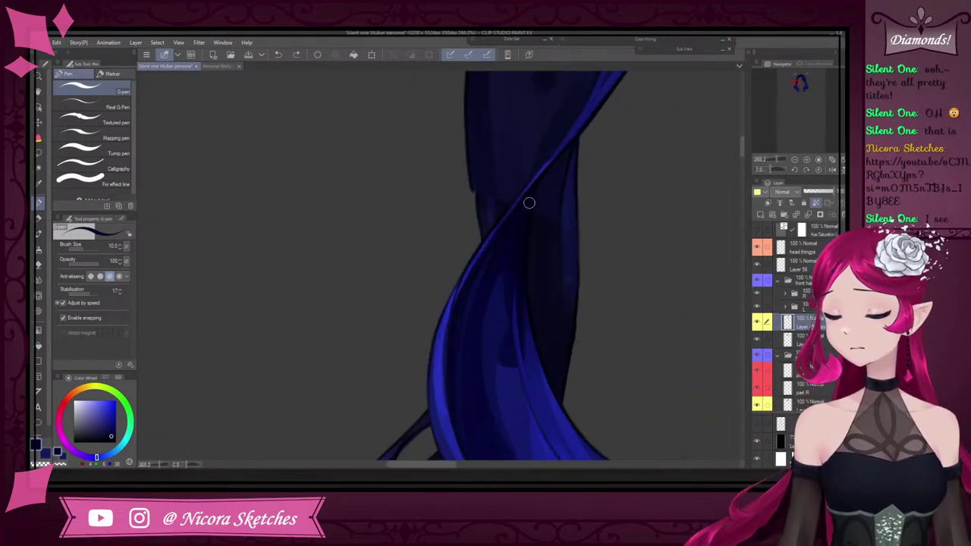
Reshape the lower end of the curl's inner shadow into a tapered point with a sampled dark blue
{"action": "scroll", "coordinate": [495, 262], "scroll_direction": "down", "scroll_amount": 5}
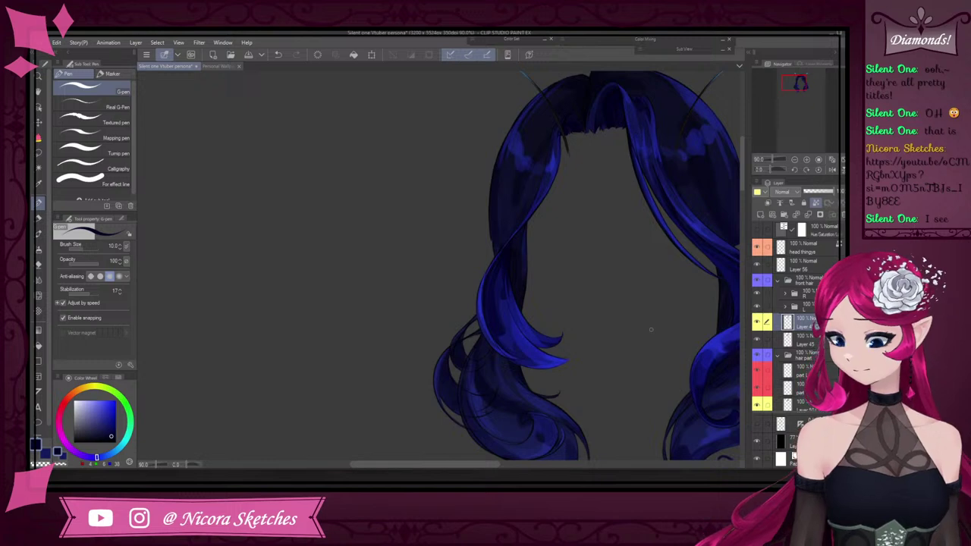
{"action": "scroll", "coordinate": [531, 279], "scroll_direction": "down", "scroll_amount": 2}
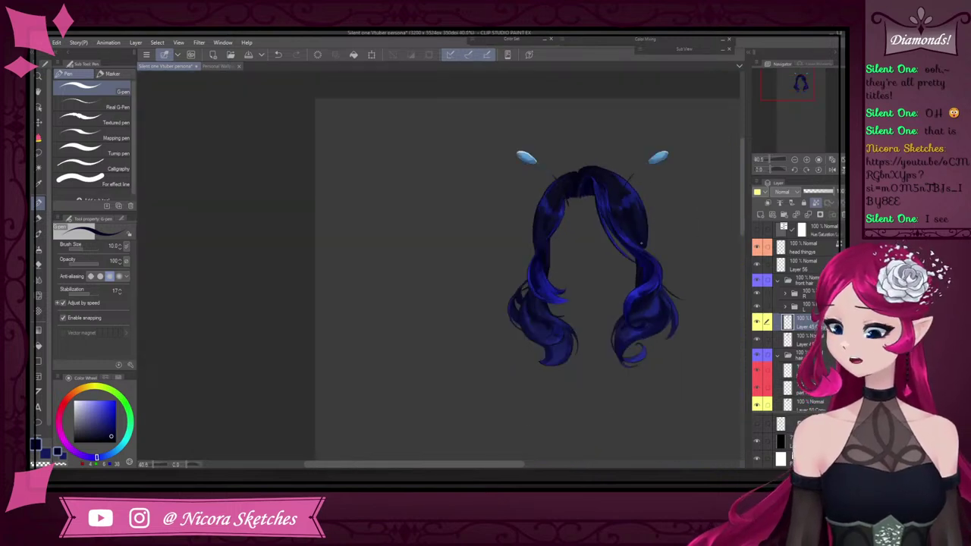
{"action": "scroll", "coordinate": [608, 262], "scroll_direction": "up", "scroll_amount": 6}
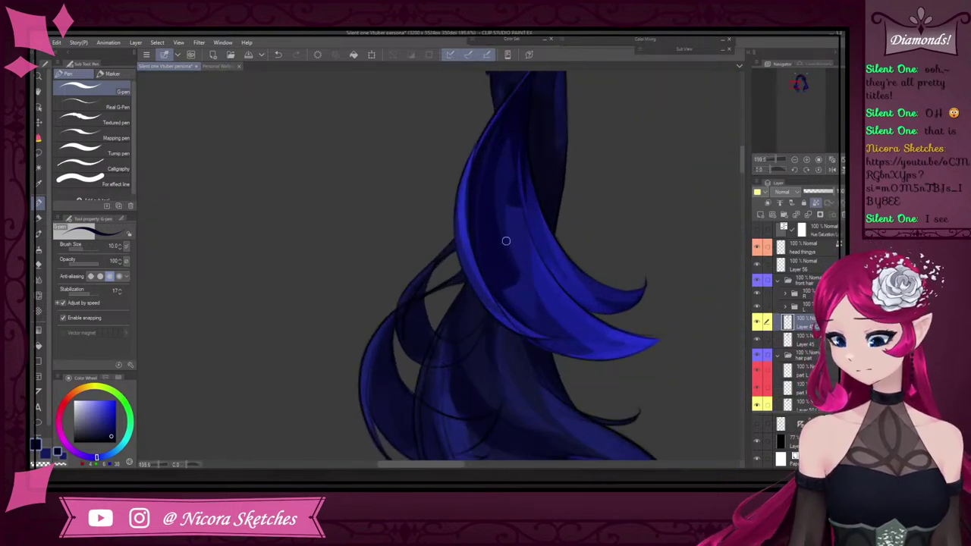
{"action": "scroll", "coordinate": [506, 240], "scroll_direction": "up", "scroll_amount": 3}
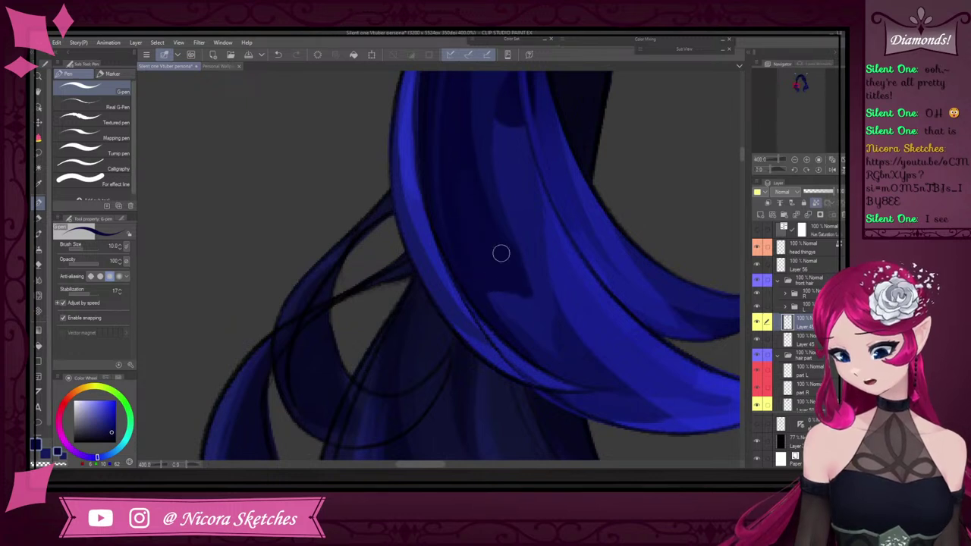
{"action": "scroll", "coordinate": [486, 127], "scroll_direction": "down", "scroll_amount": 4}
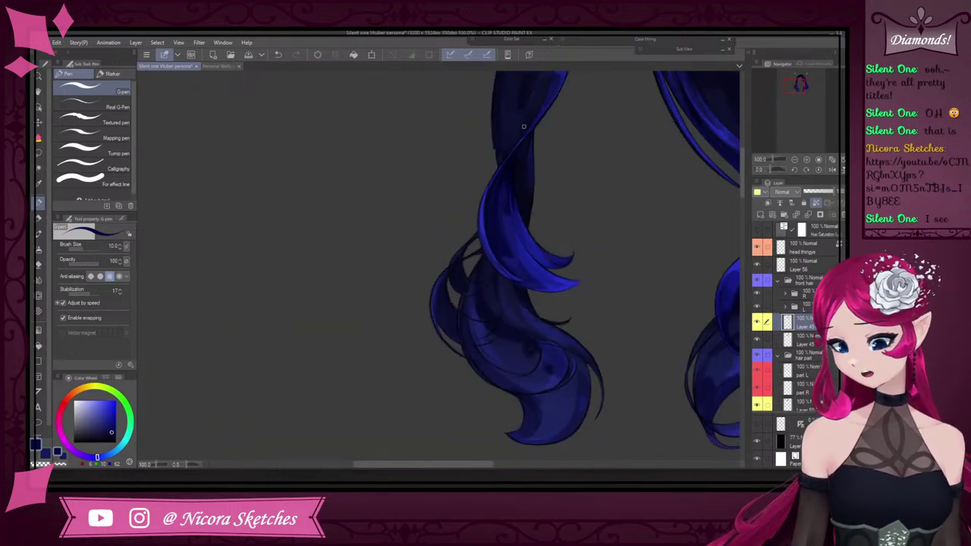
{"action": "scroll", "coordinate": [534, 194], "scroll_direction": "down", "scroll_amount": 2}
{"action": "scroll", "coordinate": [552, 228], "scroll_direction": "up", "scroll_amount": 3}
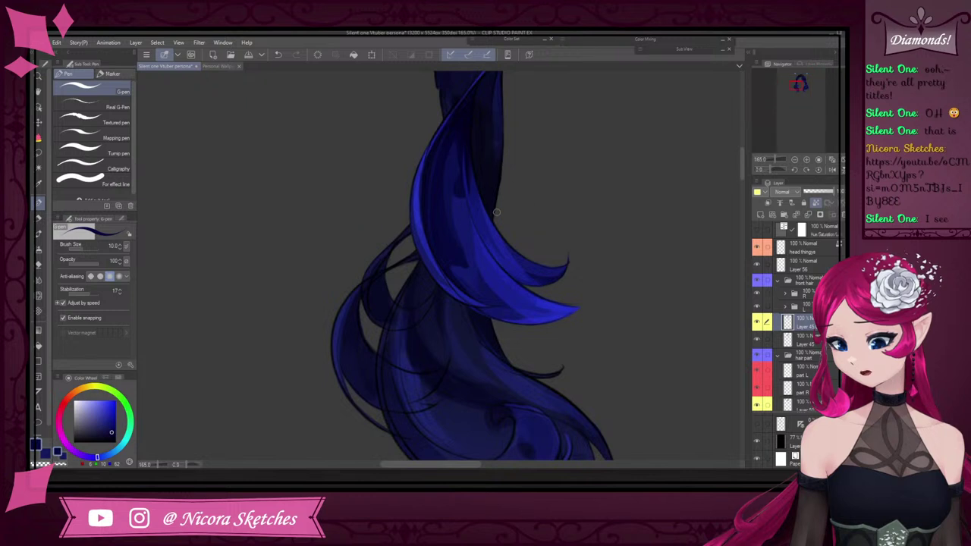
{"action": "scroll", "coordinate": [497, 228], "scroll_direction": "up", "scroll_amount": 1}
{"action": "left_click_drag", "start_coordinate": [453, 145], "coordinate": [476, 246]}
{"action": "key", "text": "ctrl+z"}
{"action": "left_click", "coordinate": [422, 189], "text": "alt"}
{"action": "left_click_drag", "start_coordinate": [458, 167], "coordinate": [478, 241]}
{"action": "scroll", "coordinate": [458, 205], "scroll_direction": "down", "scroll_amount": 3}
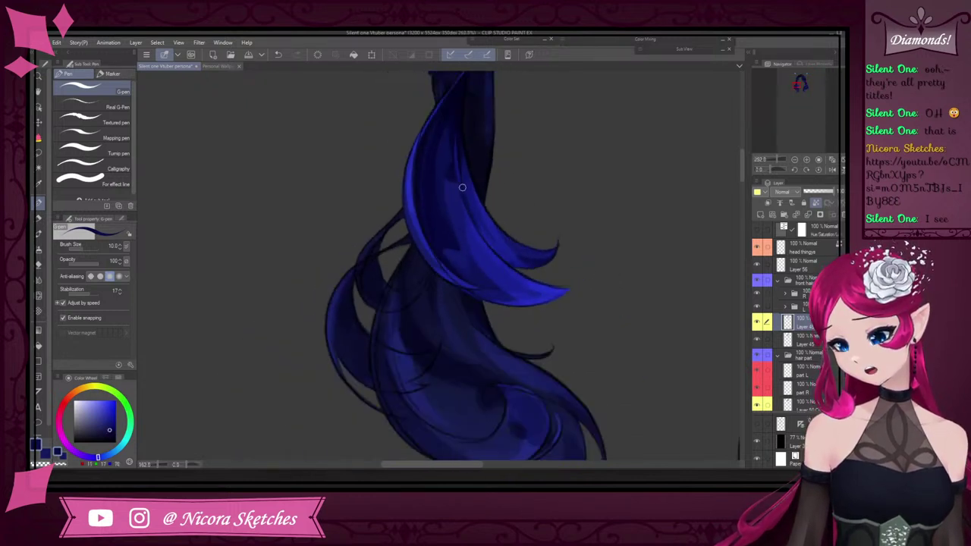
{"action": "key", "text": "ctrl+z"}
{"action": "scroll", "coordinate": [463, 158], "scroll_direction": "up", "scroll_amount": 3}
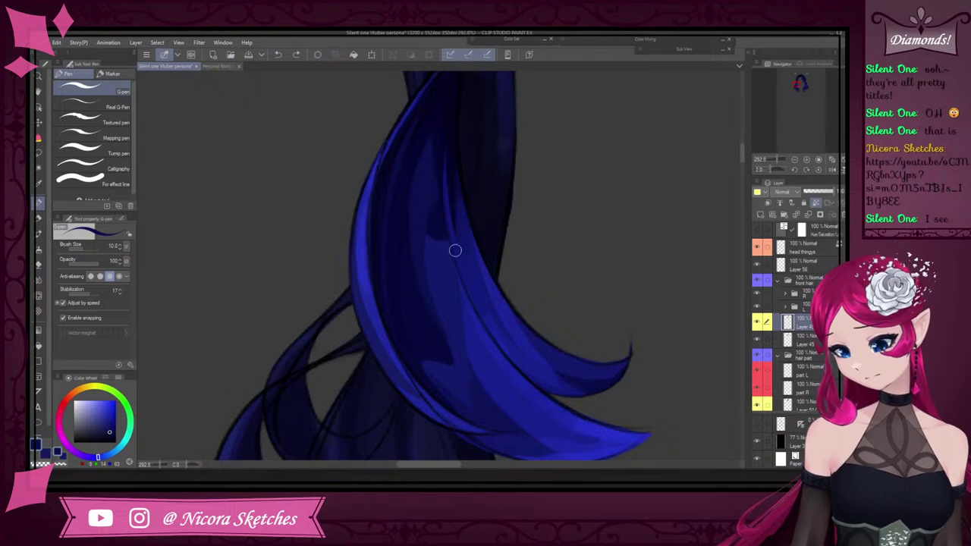
{"action": "key", "text": "ctrl+z"}
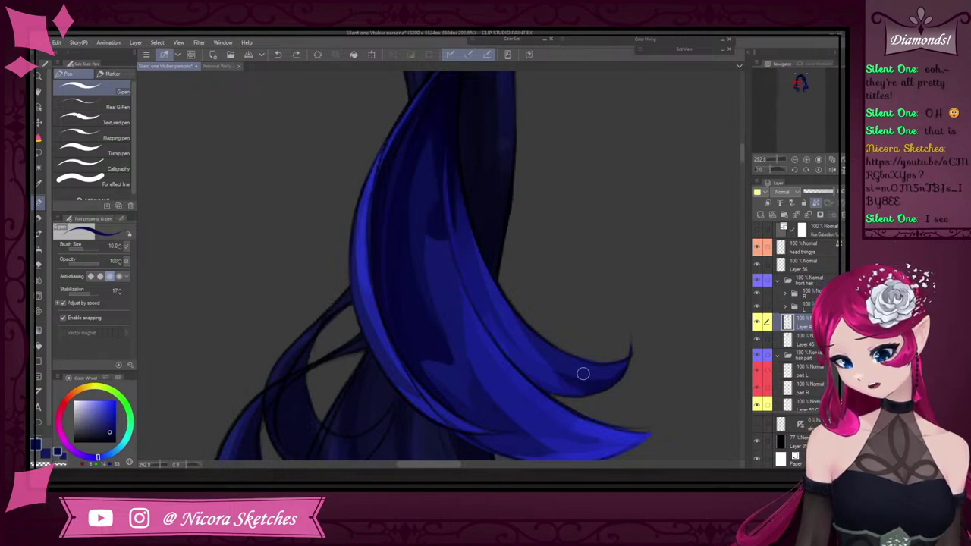
Blend the strand line in the middle of the curl with sampled mid-tone blues, undoing the last stroke
{"action": "left_click", "coordinate": [449, 223], "text": "alt"}
{"action": "left_click_drag", "start_coordinate": [451, 225], "coordinate": [481, 313]}
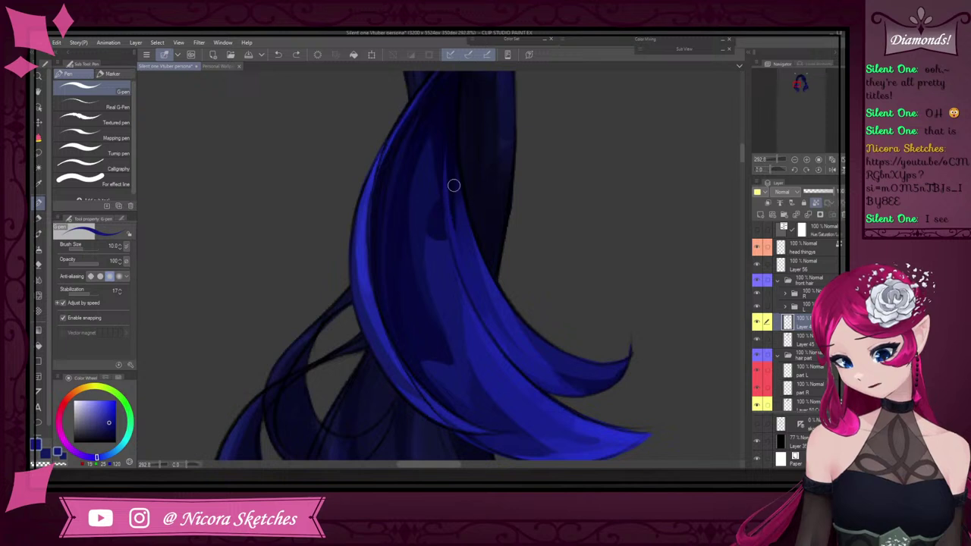
{"action": "left_click", "coordinate": [516, 437], "text": "alt"}
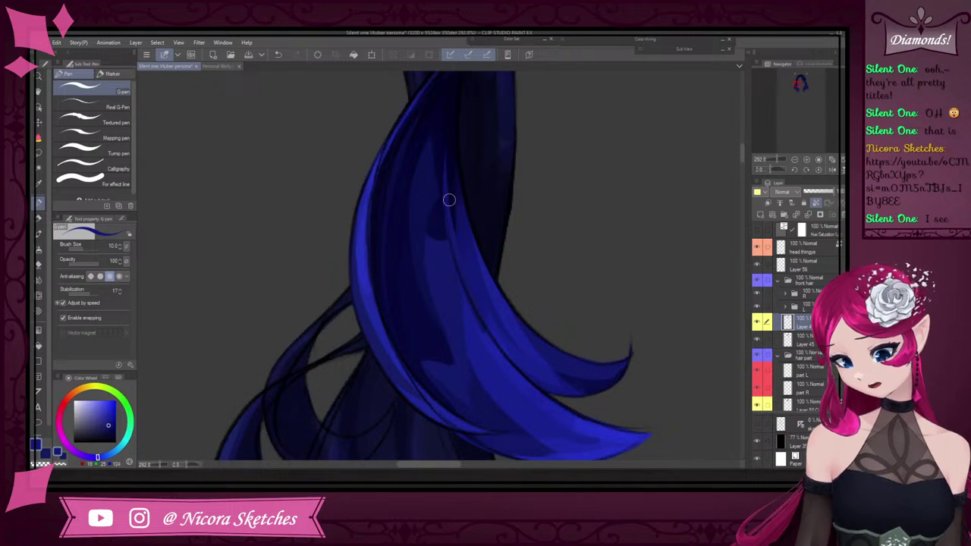
{"action": "left_click_drag", "start_coordinate": [449, 222], "coordinate": [515, 355]}
{"action": "scroll", "coordinate": [492, 213], "scroll_direction": "down", "scroll_amount": 7}
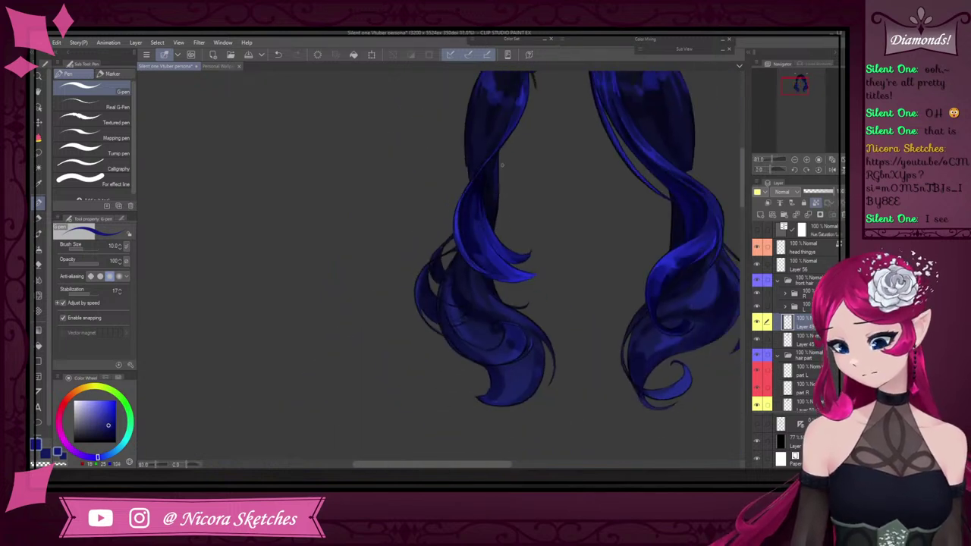
{"action": "key", "text": "ctrl+z"}
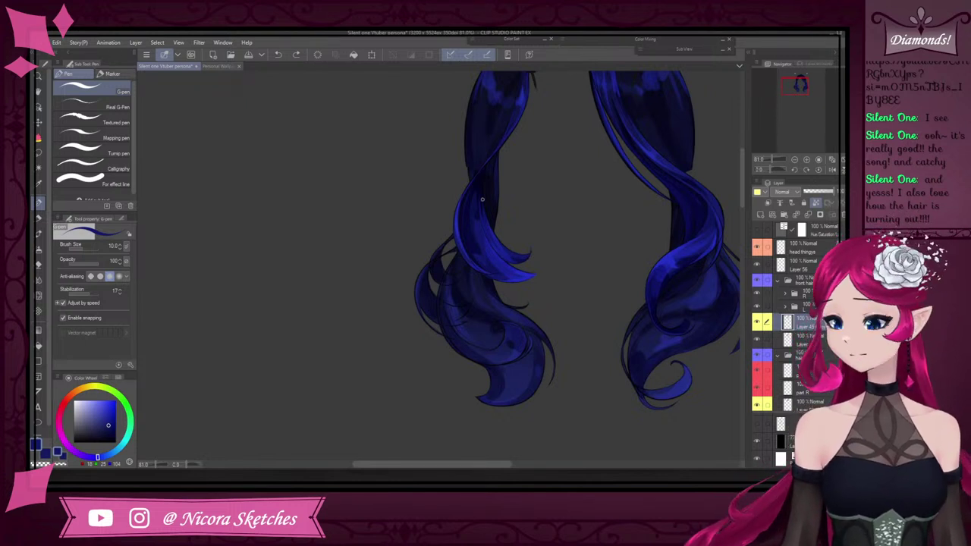
{"action": "scroll", "coordinate": [482, 198], "scroll_direction": "up", "scroll_amount": 3}
{"action": "scroll", "coordinate": [481, 261], "scroll_direction": "up", "scroll_amount": 2}
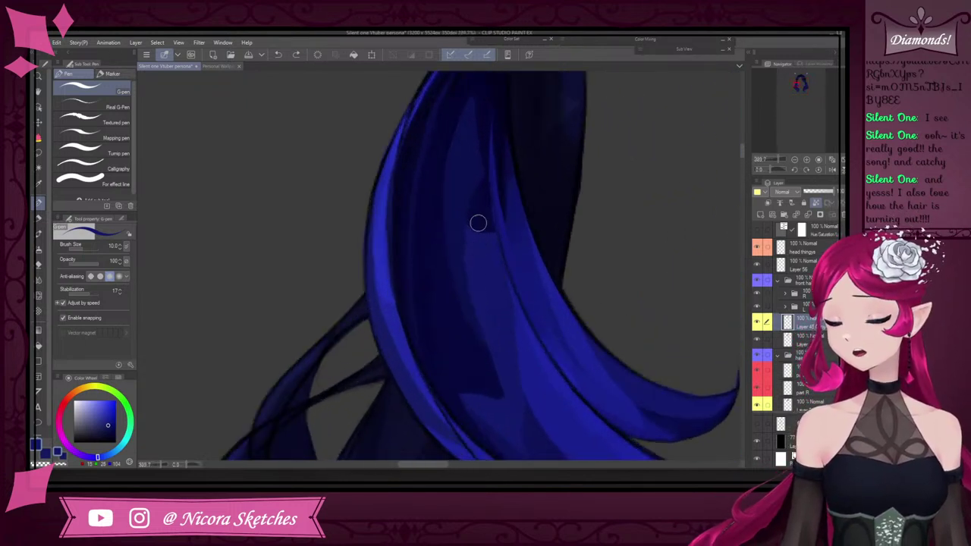
{"action": "key", "text": "ctrl+z"}
{"action": "left_click_drag", "start_coordinate": [489, 154], "coordinate": [475, 227]}
{"action": "key", "text": "ctrl+z"}
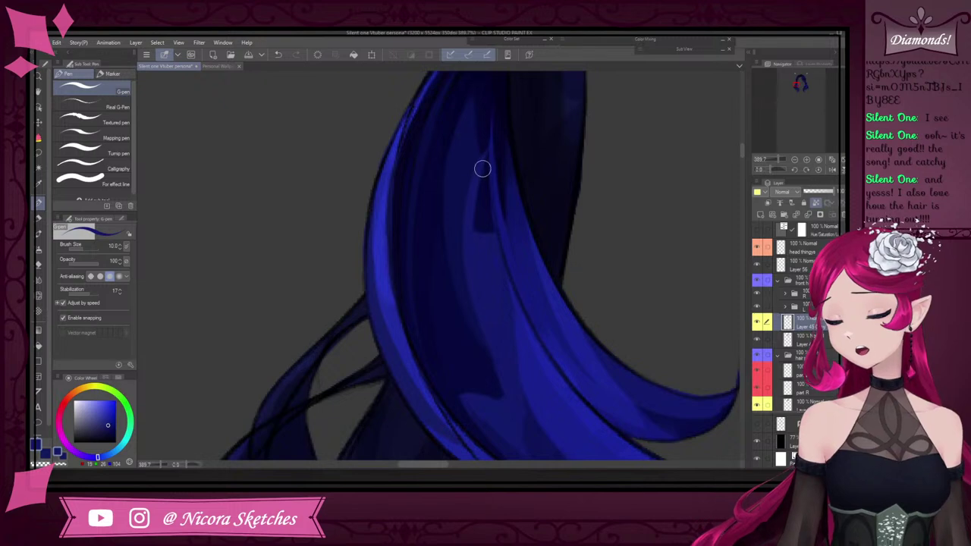
{"action": "scroll", "coordinate": [486, 210], "scroll_direction": "down", "scroll_amount": 2}
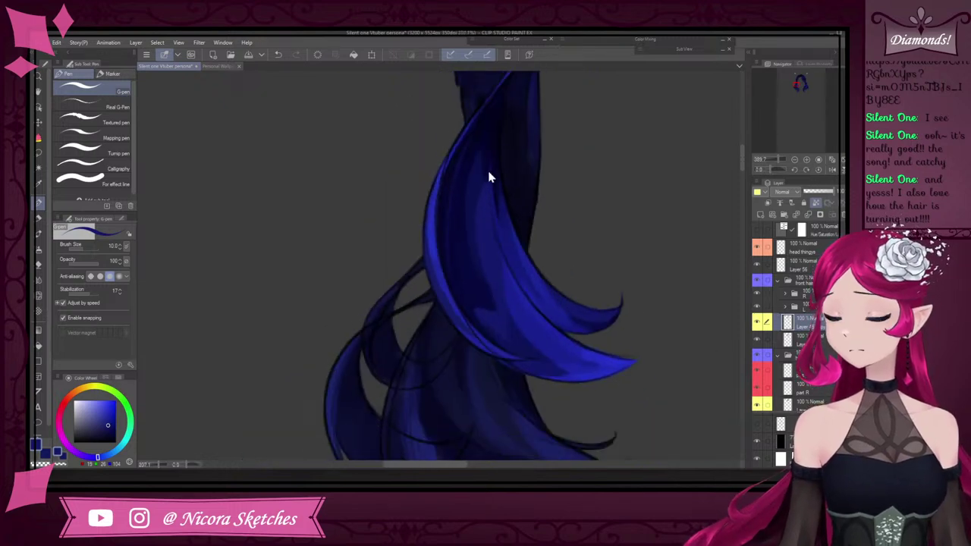
{"action": "scroll", "coordinate": [489, 182], "scroll_direction": "up", "scroll_amount": 2}
{"action": "scroll", "coordinate": [494, 184], "scroll_direction": "down", "scroll_amount": 2}
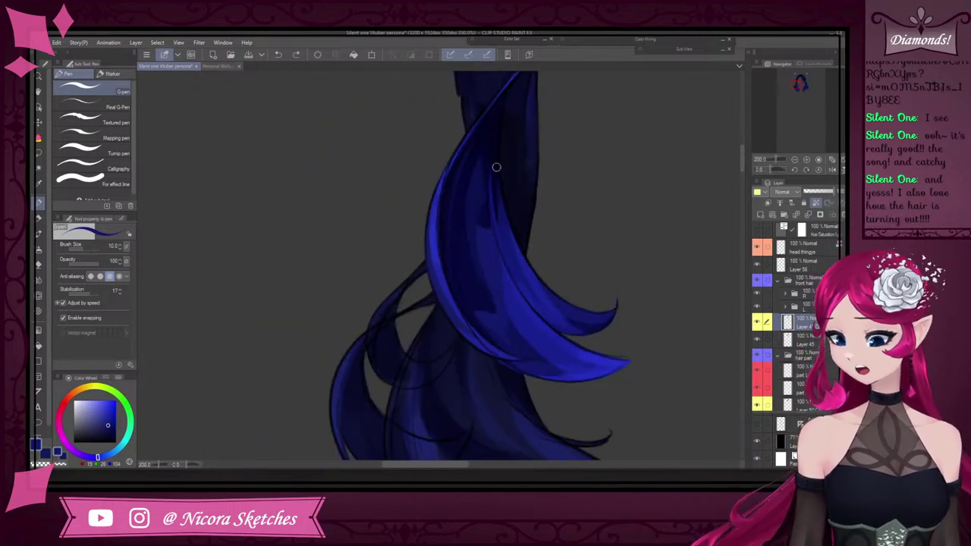
Darken the curl's upper inner shadow beside the central strand with a sampled dark blue
{"action": "scroll", "coordinate": [496, 167], "scroll_direction": "up", "scroll_amount": 3}
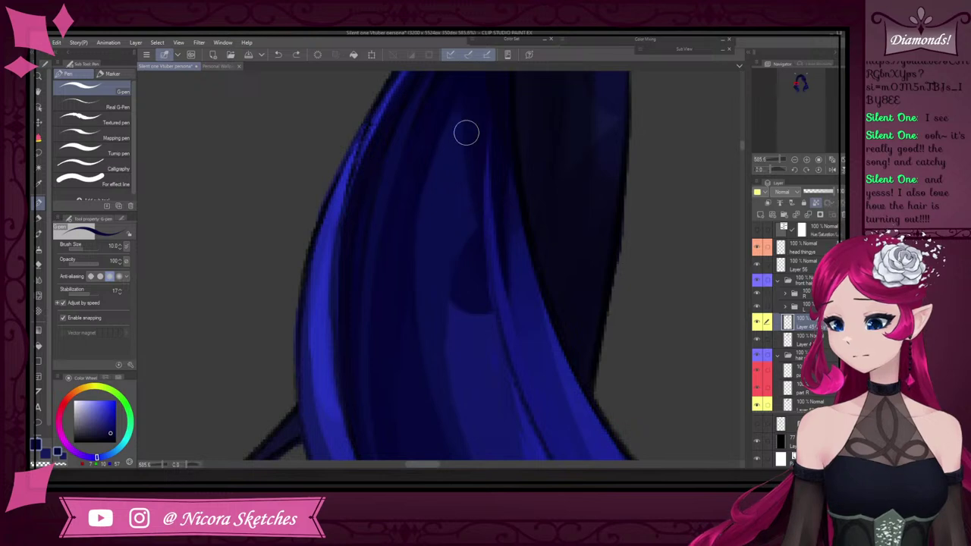
{"action": "scroll", "coordinate": [470, 169], "scroll_direction": "down", "scroll_amount": 2}
{"action": "scroll", "coordinate": [475, 111], "scroll_direction": "up", "scroll_amount": 2}
{"action": "left_click_drag", "start_coordinate": [474, 106], "coordinate": [496, 325]}
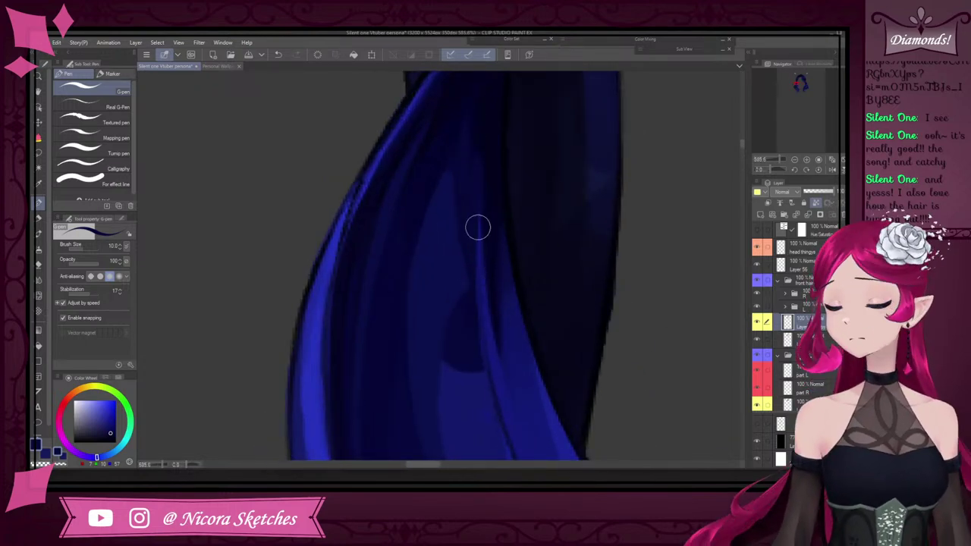
{"action": "scroll", "coordinate": [470, 136], "scroll_direction": "down", "scroll_amount": 2}
{"action": "scroll", "coordinate": [479, 134], "scroll_direction": "up", "scroll_amount": 3}
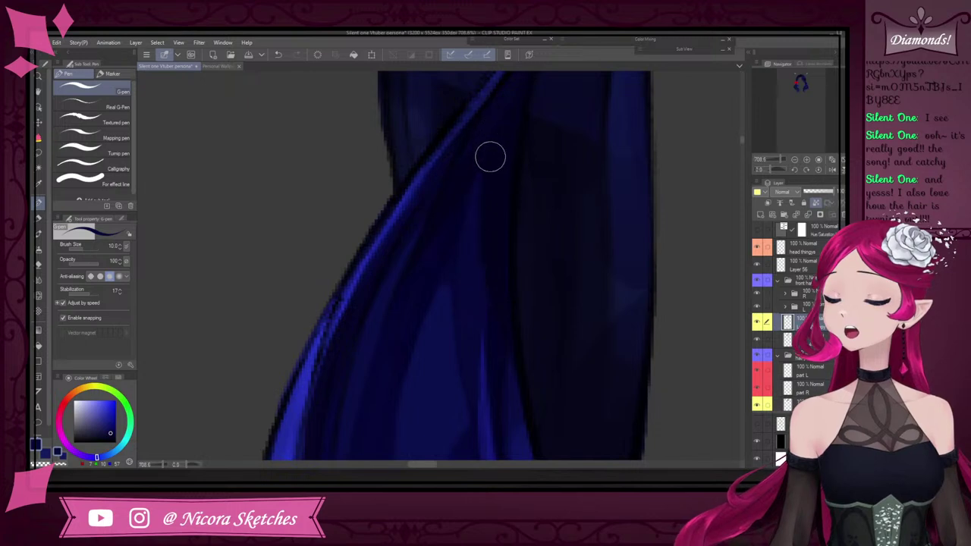
Soften the rounded lower end of the dark shadow beside the curl's central strand with sampled dark blues
{"action": "scroll", "coordinate": [526, 151], "scroll_direction": "down", "scroll_amount": 3}
{"action": "scroll", "coordinate": [503, 244], "scroll_direction": "up", "scroll_amount": 2}
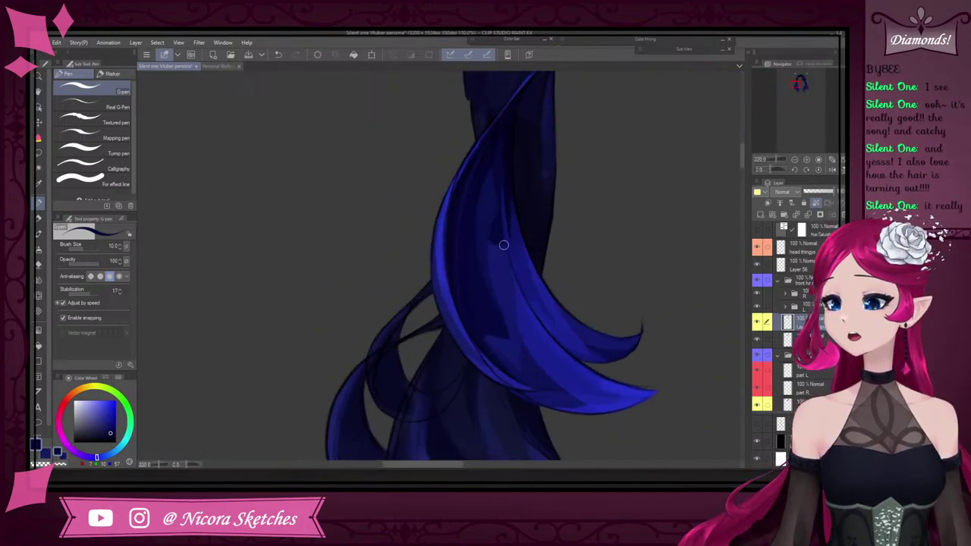
{"action": "scroll", "coordinate": [503, 245], "scroll_direction": "up", "scroll_amount": 2}
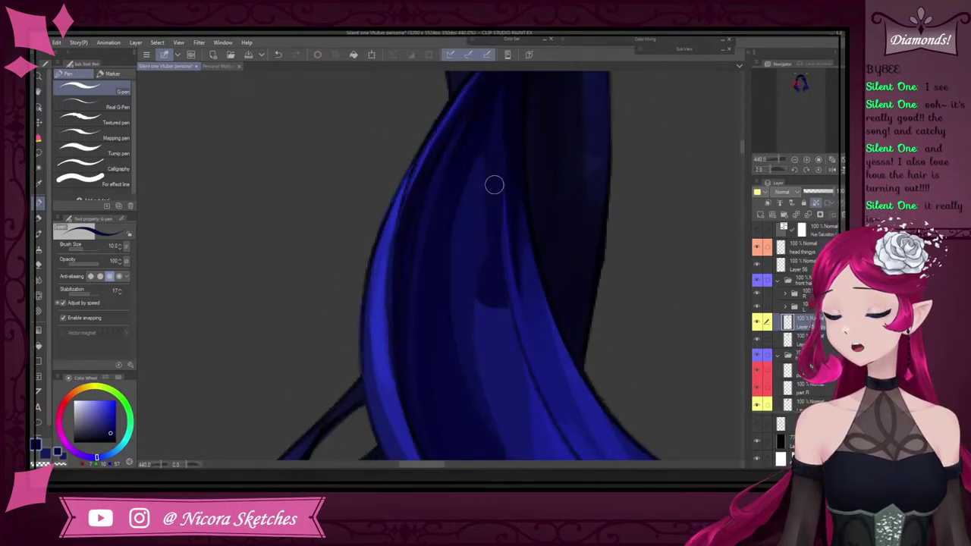
{"action": "scroll", "coordinate": [518, 182], "scroll_direction": "down", "scroll_amount": 2}
{"action": "scroll", "coordinate": [515, 188], "scroll_direction": "up", "scroll_amount": 3}
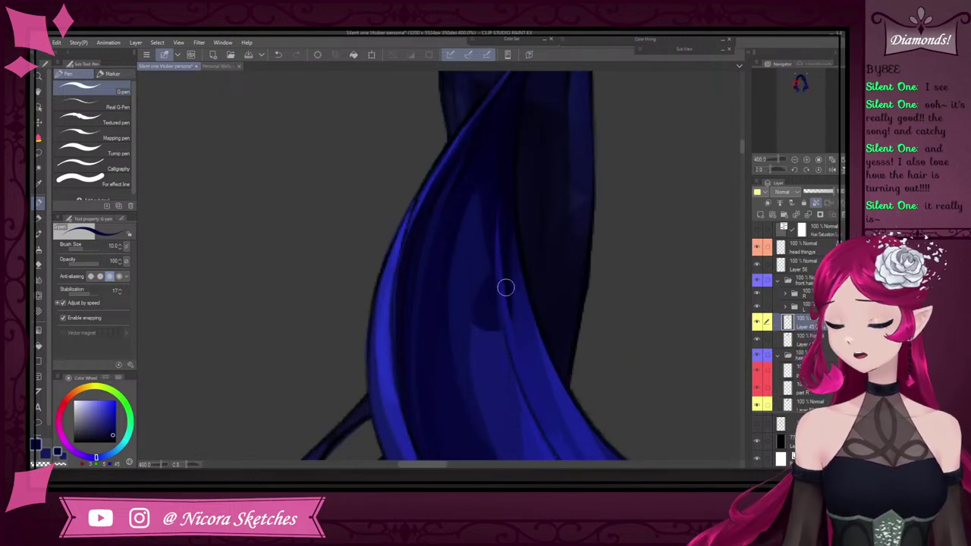
{"action": "scroll", "coordinate": [516, 279], "scroll_direction": "down", "scroll_amount": 2}
{"action": "scroll", "coordinate": [494, 278], "scroll_direction": "up", "scroll_amount": 1}
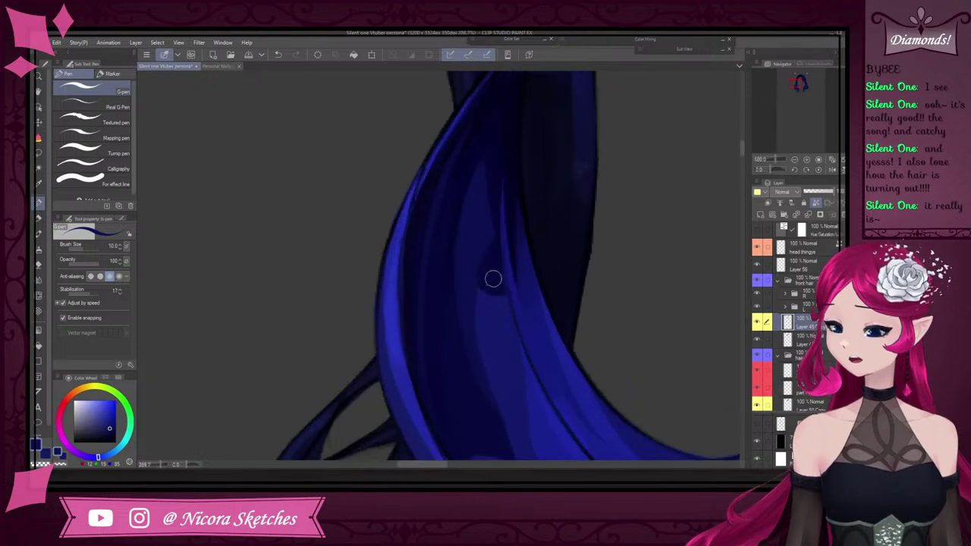
Refine the strand edge below the highlight on the upper lock's inner side with a sampled blue, undoing a stray stroke
{"action": "scroll", "coordinate": [516, 418], "scroll_direction": "down", "scroll_amount": 3}
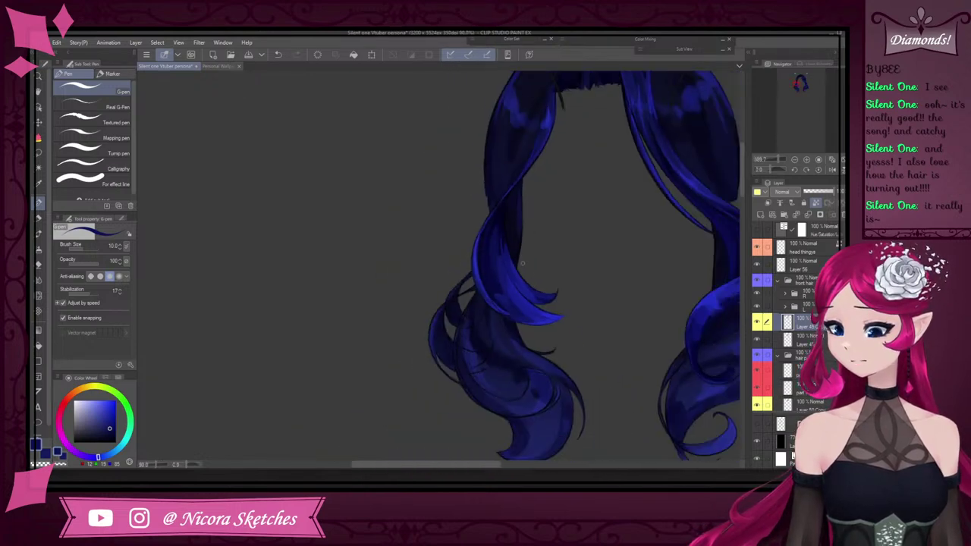
{"action": "scroll", "coordinate": [488, 217], "scroll_direction": "up", "scroll_amount": 2}
{"action": "scroll", "coordinate": [478, 287], "scroll_direction": "down", "scroll_amount": 3}
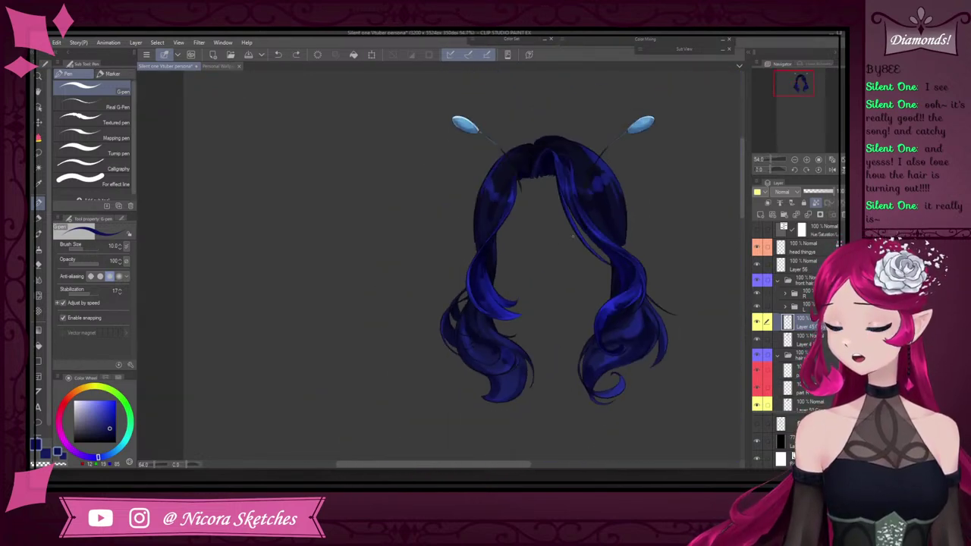
{"action": "scroll", "coordinate": [587, 180], "scroll_direction": "up", "scroll_amount": 1}
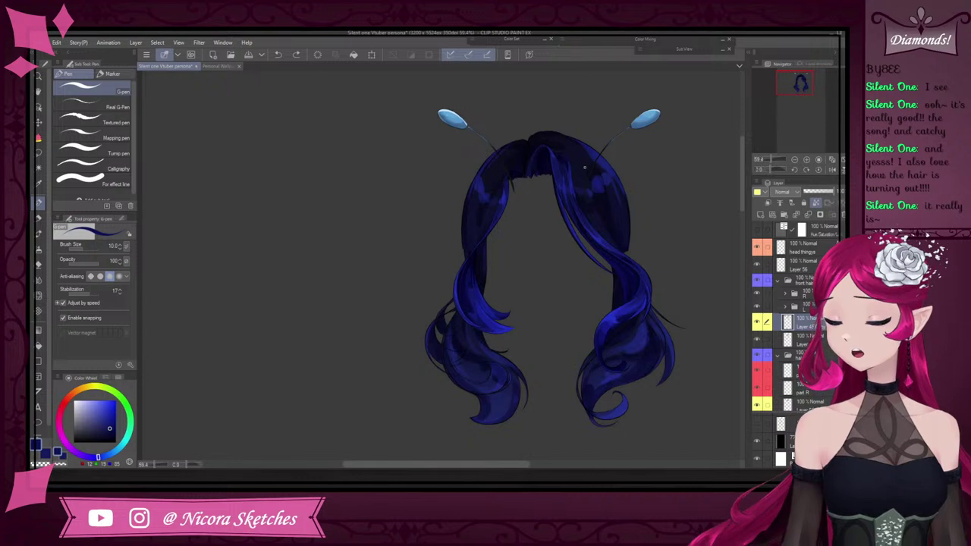
{"action": "scroll", "coordinate": [513, 163], "scroll_direction": "up", "scroll_amount": 3}
{"action": "scroll", "coordinate": [485, 224], "scroll_direction": "up", "scroll_amount": 1}
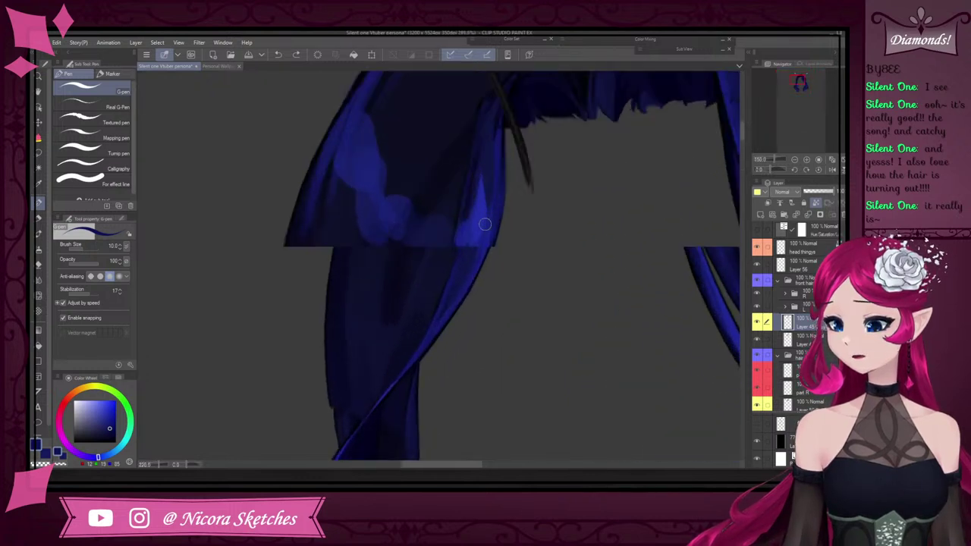
{"action": "scroll", "coordinate": [478, 251], "scroll_direction": "up", "scroll_amount": 3}
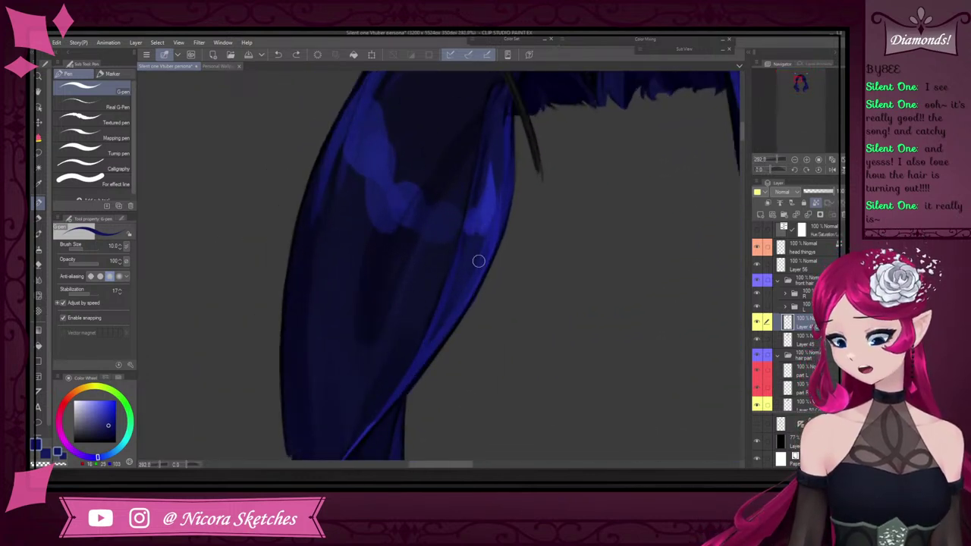
{"action": "left_click_drag", "start_coordinate": [476, 260], "coordinate": [446, 310]}
{"action": "key", "text": "ctrl+z"}
{"action": "left_click", "coordinate": [475, 252], "text": "alt"}
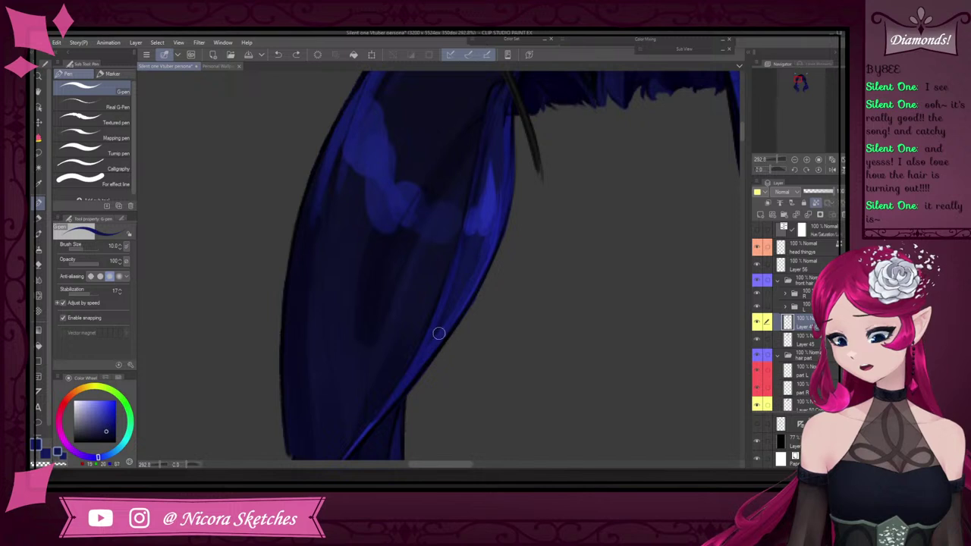
Try a dark blue stroke along the upper lock's inner edge, undo it, and mirror the canvas view horizontally
{"action": "scroll", "coordinate": [503, 265], "scroll_direction": "down", "scroll_amount": 6}
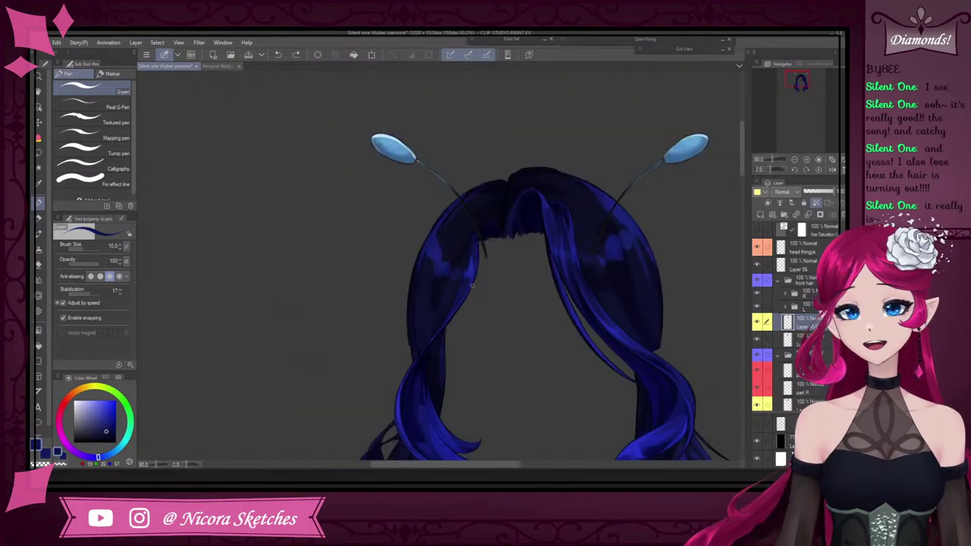
{"action": "scroll", "coordinate": [459, 383], "scroll_direction": "up", "scroll_amount": 3}
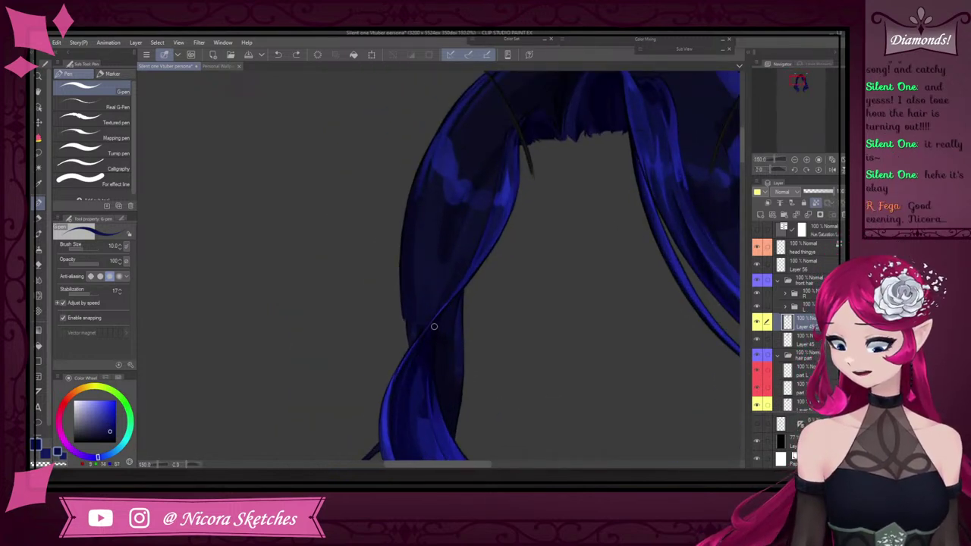
{"action": "scroll", "coordinate": [446, 318], "scroll_direction": "up", "scroll_amount": 3}
{"action": "left_click_drag", "start_coordinate": [482, 255], "coordinate": [529, 173]}
{"action": "key", "text": "ctrl+z"}
{"action": "left_click", "coordinate": [832, 170]}
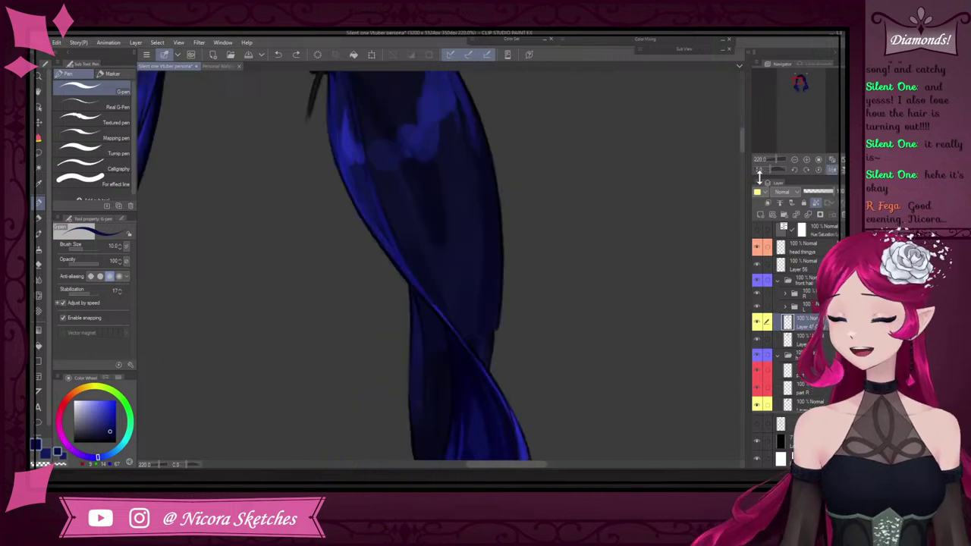
Rework the dark line between the highlighted inner strand and the upper lock in sampled blues, undoing unwanted strokes
{"action": "scroll", "coordinate": [498, 185], "scroll_direction": "down", "scroll_amount": 5}
{"action": "scroll", "coordinate": [498, 184], "scroll_direction": "up", "scroll_amount": 5}
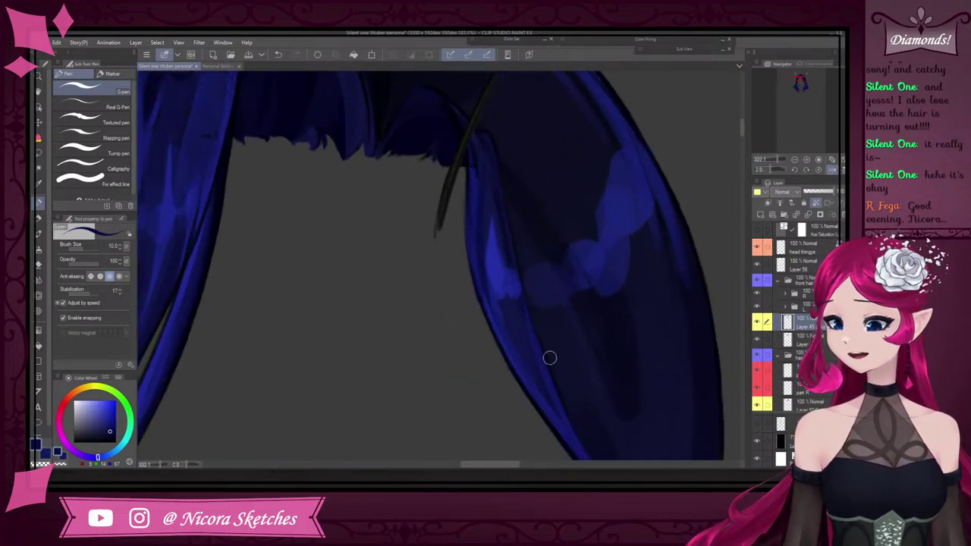
{"action": "key", "text": "ctrl+z"}
{"action": "left_click_drag", "start_coordinate": [490, 237], "coordinate": [501, 325]}
{"action": "key", "text": "ctrl+z"}
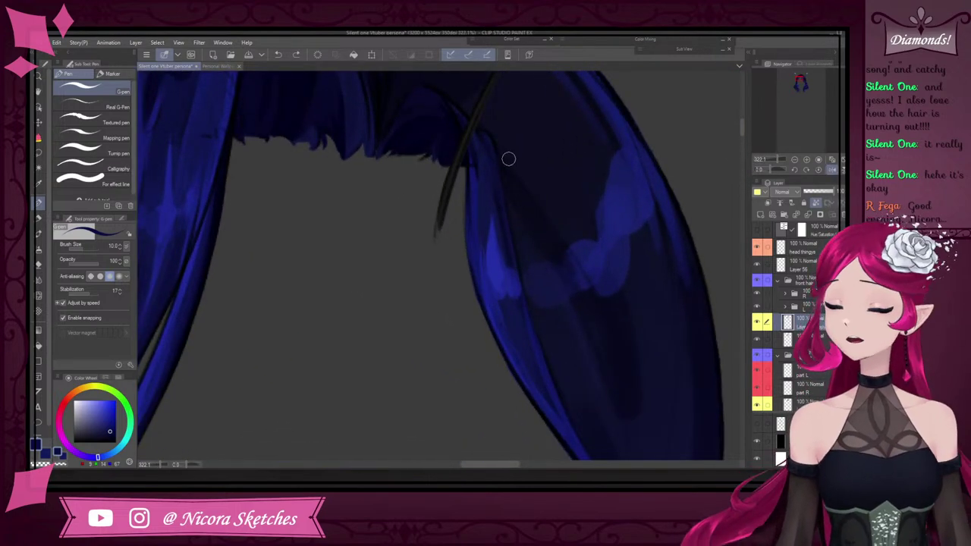
{"action": "left_click", "coordinate": [476, 190], "text": "alt"}
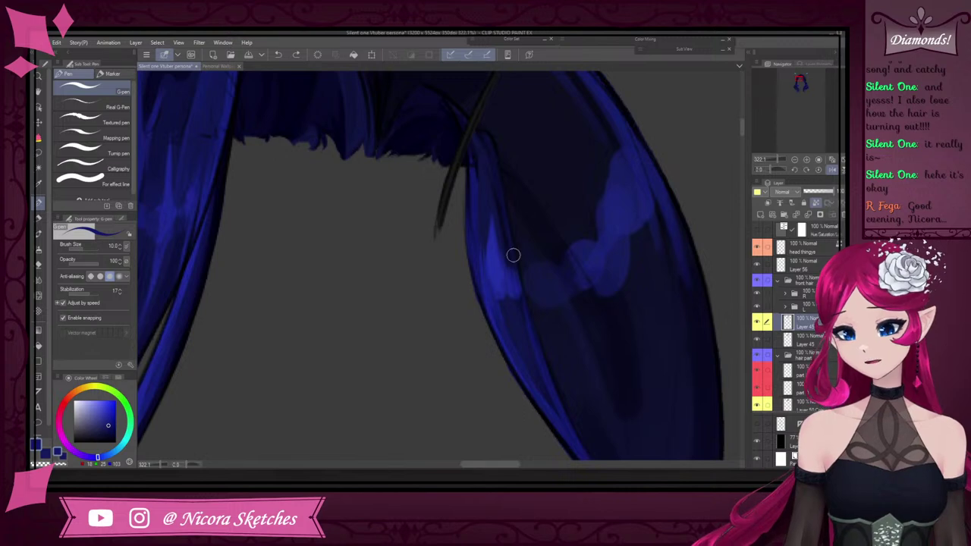
Flip the canvas view horizontally to check the painted hair in mirrored orientation
{"action": "scroll", "coordinate": [514, 253], "scroll_direction": "down", "scroll_amount": 5}
{"action": "scroll", "coordinate": [518, 271], "scroll_direction": "up", "scroll_amount": 6}
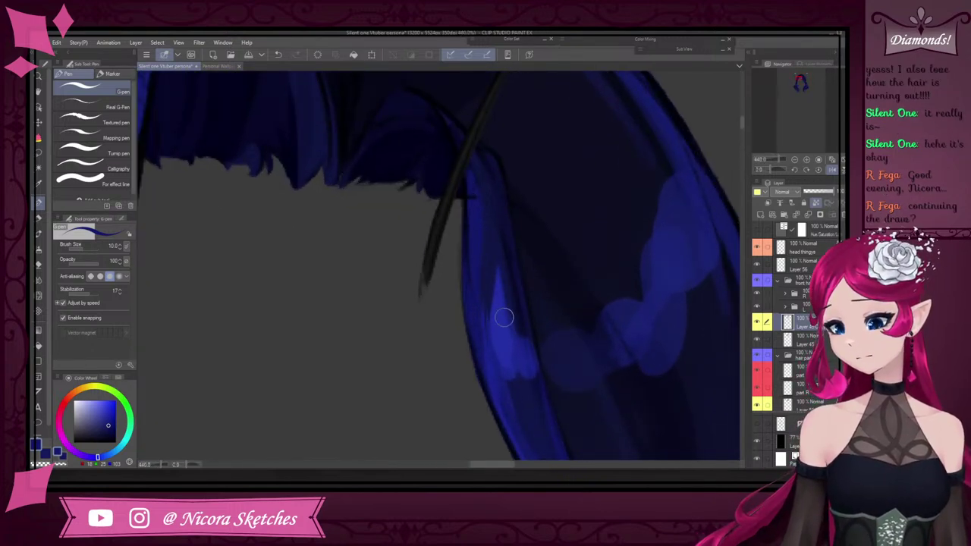
{"action": "scroll", "coordinate": [501, 316], "scroll_direction": "down", "scroll_amount": 2}
{"action": "scroll", "coordinate": [501, 273], "scroll_direction": "up", "scroll_amount": 3}
{"action": "scroll", "coordinate": [484, 330], "scroll_direction": "down", "scroll_amount": 10}
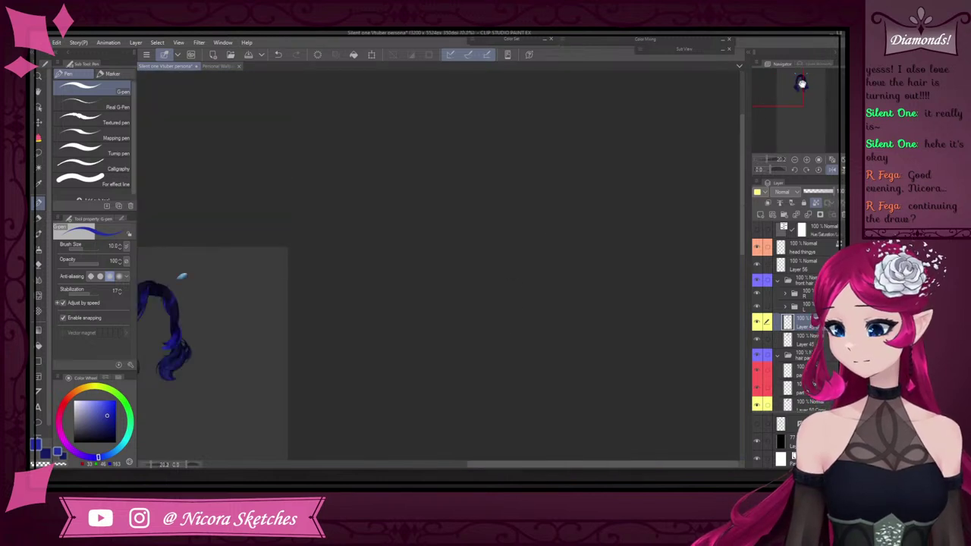
{"action": "scroll", "coordinate": [516, 245], "scroll_direction": "up", "scroll_amount": 5}
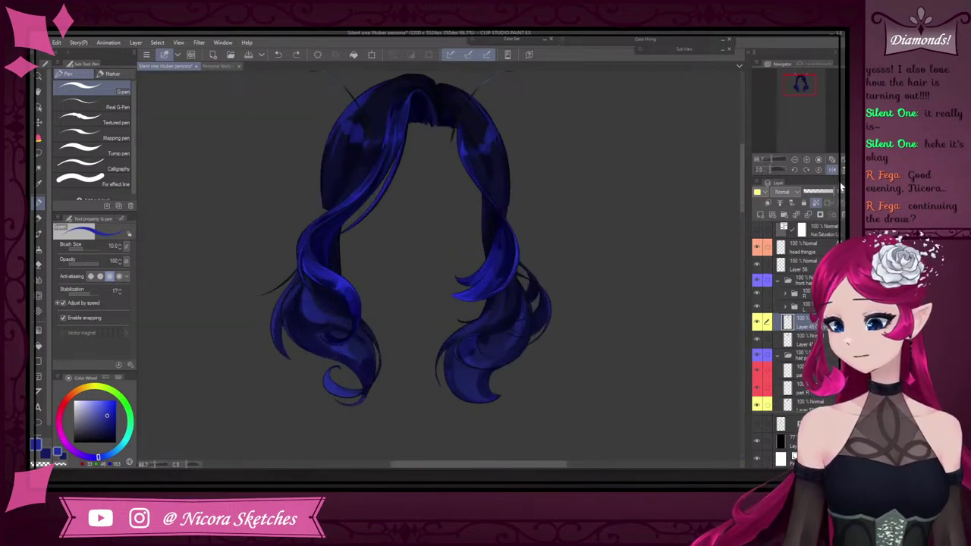
{"action": "left_click", "coordinate": [832, 170]}
{"action": "scroll", "coordinate": [400, 234], "scroll_direction": "up", "scroll_amount": 5}
{"action": "scroll", "coordinate": [373, 199], "scroll_direction": "down", "scroll_amount": 6}
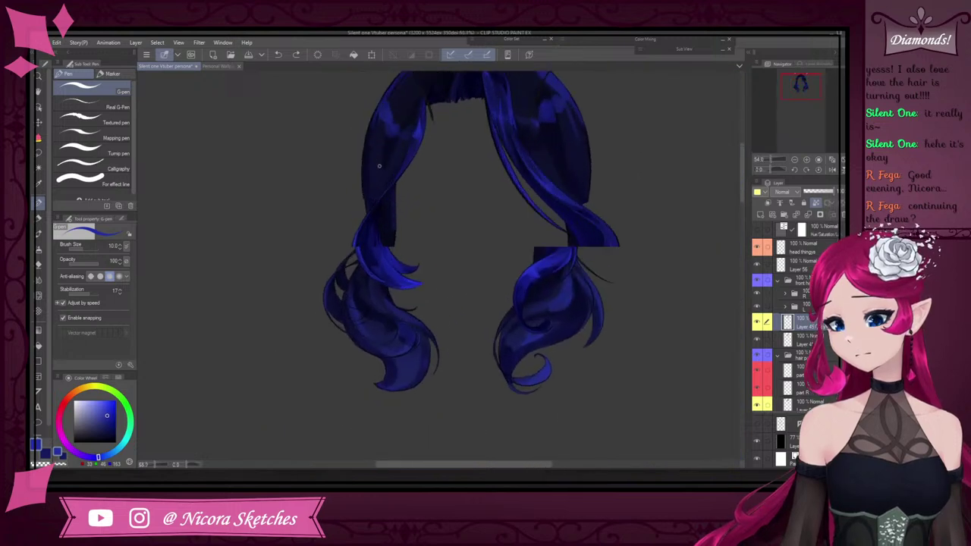
Shade the narrow inner front strand below its highlight with dark blue strokes sampled from the hair, redoing one stroke
{"action": "scroll", "coordinate": [379, 165], "scroll_direction": "up", "scroll_amount": 5}
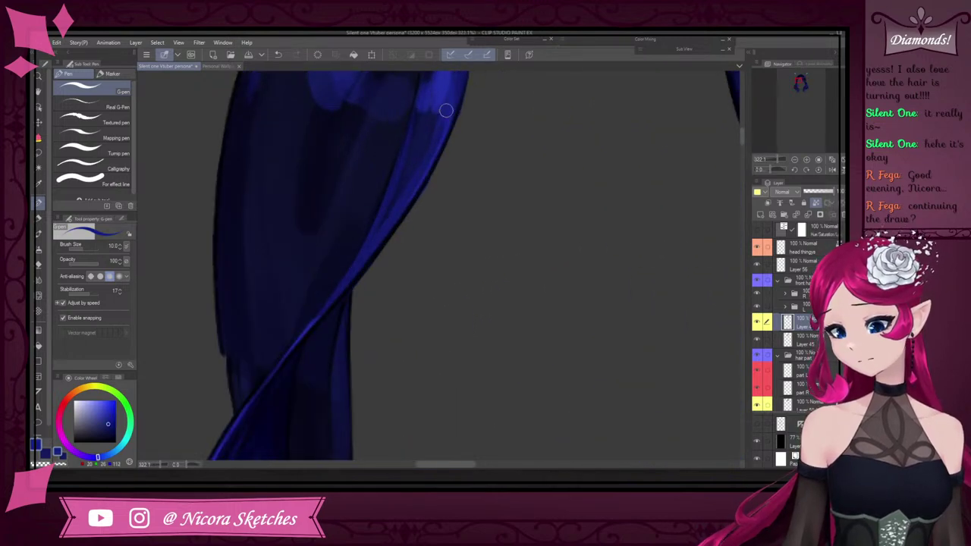
{"action": "scroll", "coordinate": [339, 287], "scroll_direction": "down", "scroll_amount": 4}
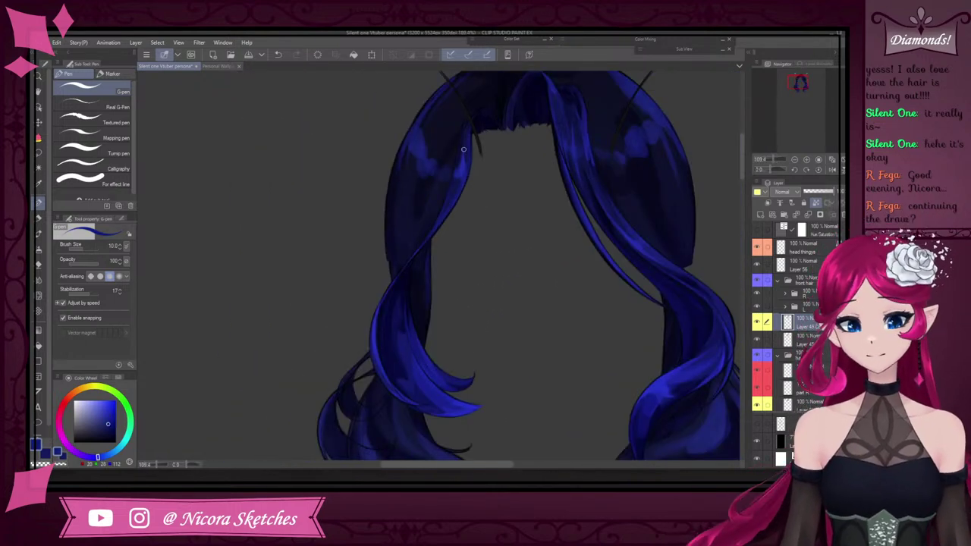
{"action": "scroll", "coordinate": [463, 150], "scroll_direction": "up", "scroll_amount": 4}
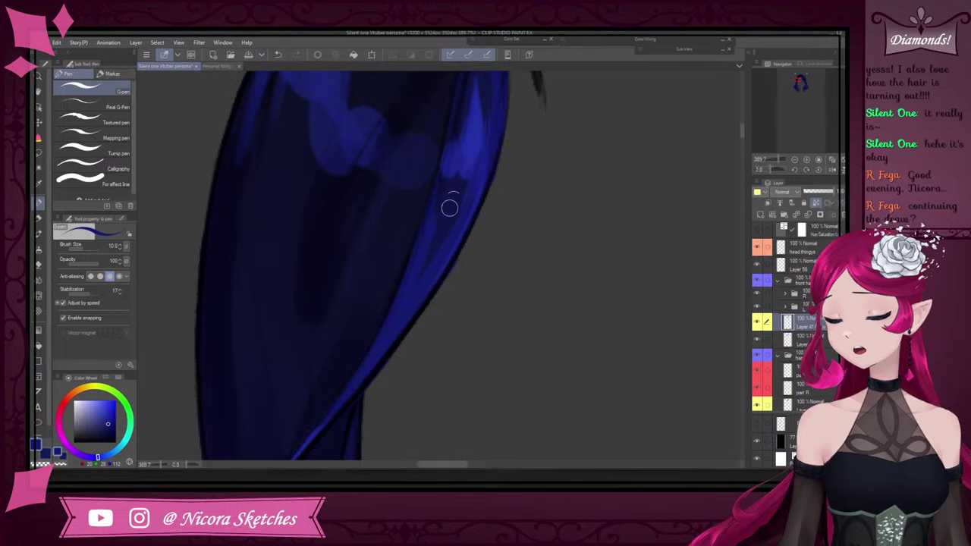
{"action": "left_click_drag", "start_coordinate": [450, 208], "coordinate": [412, 302]}
{"action": "left_click", "coordinate": [442, 185], "text": "alt"}
{"action": "left_click_drag", "start_coordinate": [434, 213], "coordinate": [372, 351]}
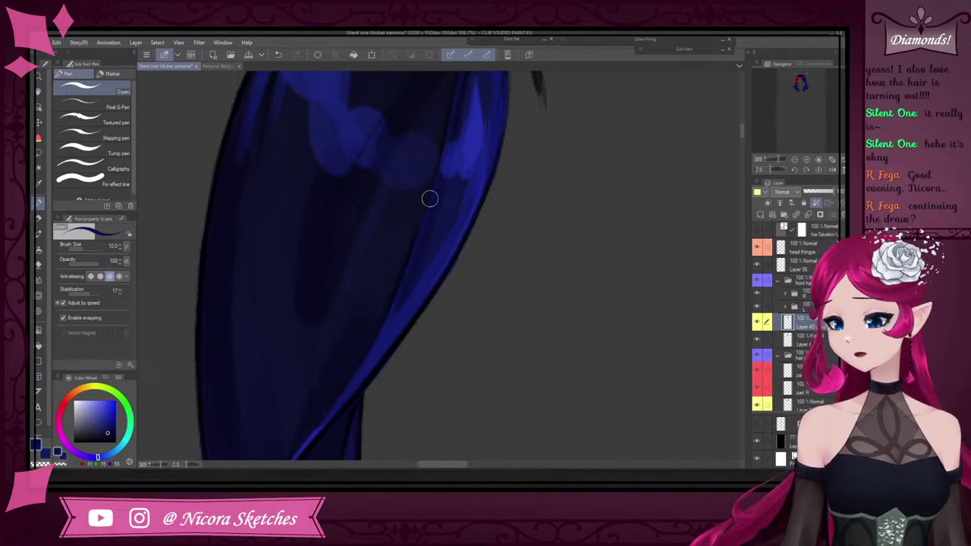
{"action": "left_click_drag", "start_coordinate": [437, 193], "coordinate": [359, 388]}
{"action": "key", "text": "ctrl+z"}
{"action": "left_click_drag", "start_coordinate": [426, 226], "coordinate": [375, 356]}
{"action": "scroll", "coordinate": [399, 323], "scroll_direction": "down", "scroll_amount": 1}
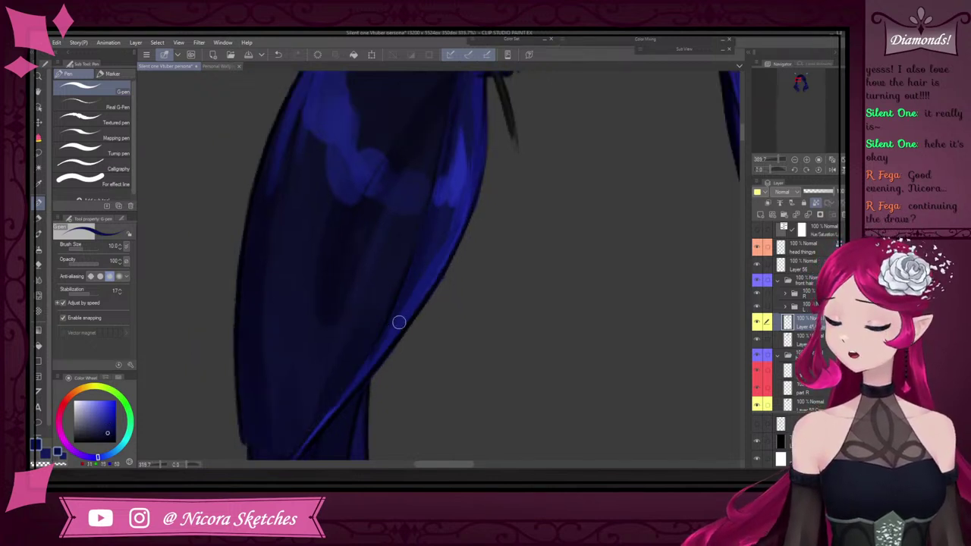
{"action": "scroll", "coordinate": [400, 322], "scroll_direction": "down", "scroll_amount": 4}
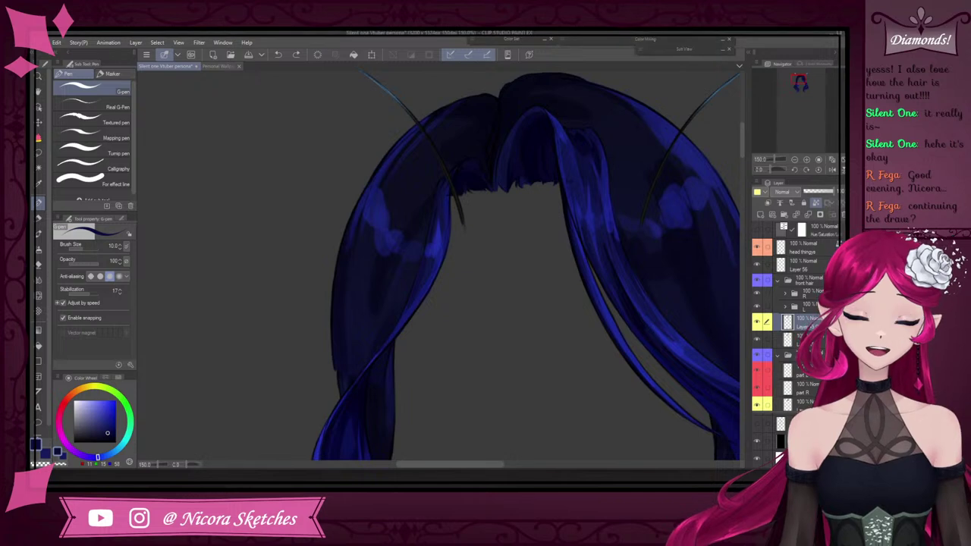
Paint mid-blue strokes down the face-side edge of the inner front strand beside its highlight, using a sampled hair colour
{"action": "scroll", "coordinate": [472, 158], "scroll_direction": "up", "scroll_amount": 5}
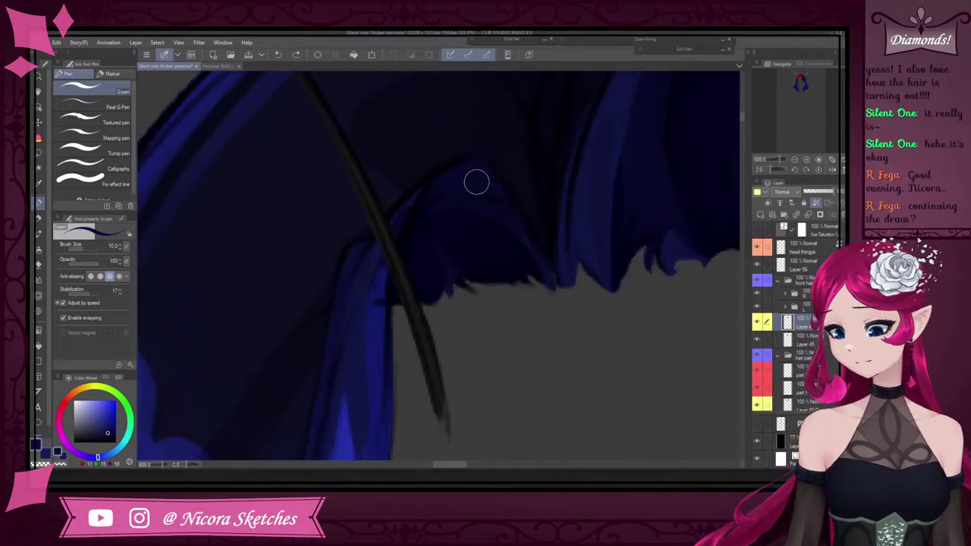
{"action": "scroll", "coordinate": [475, 186], "scroll_direction": "down", "scroll_amount": 2}
{"action": "left_click", "coordinate": [416, 287], "text": "alt"}
{"action": "left_click_drag", "start_coordinate": [416, 248], "coordinate": [407, 381]}
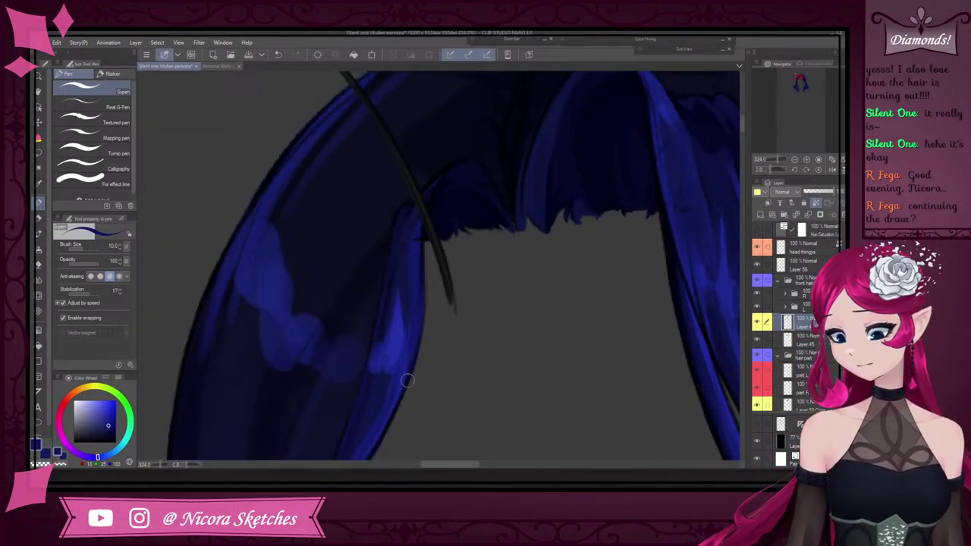
{"action": "left_click_drag", "start_coordinate": [416, 273], "coordinate": [419, 333]}
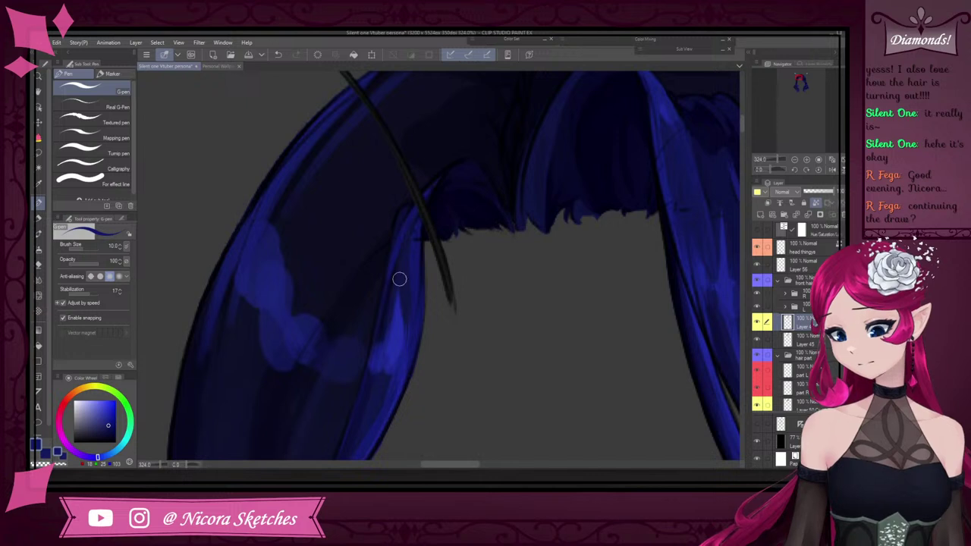
{"action": "scroll", "coordinate": [440, 220], "scroll_direction": "down", "scroll_amount": 5}
{"action": "scroll", "coordinate": [500, 169], "scroll_direction": "up", "scroll_amount": 5}
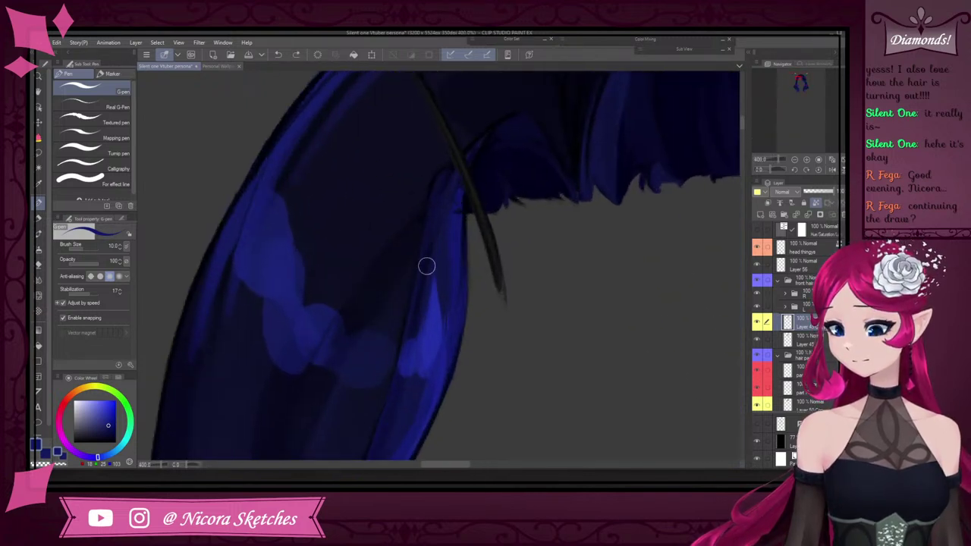
Darken the upper part and outer edge of the inner front strand with dark blues sampled from the hair
{"action": "left_click", "coordinate": [417, 284], "text": "alt"}
{"action": "left_click", "coordinate": [428, 224], "text": "alt"}
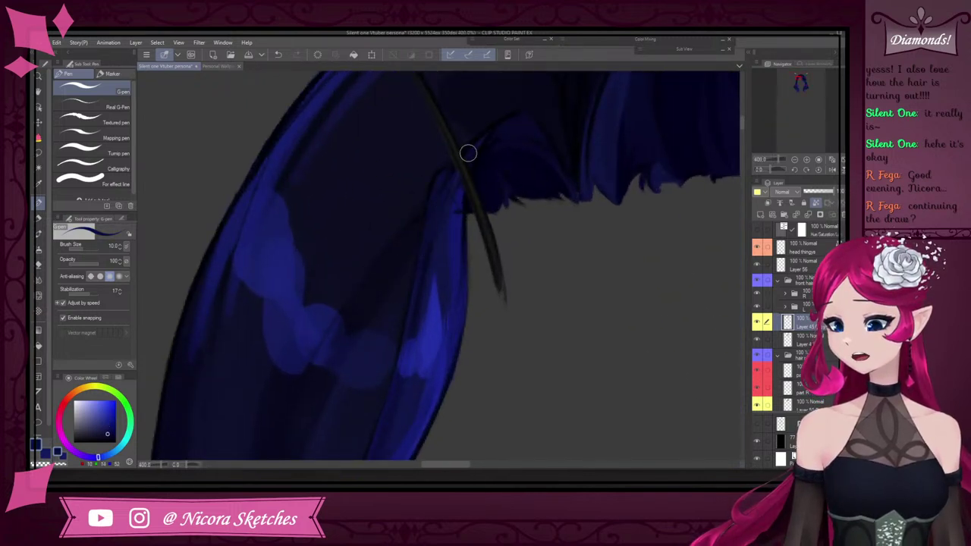
{"action": "left_click", "coordinate": [447, 218], "text": "alt"}
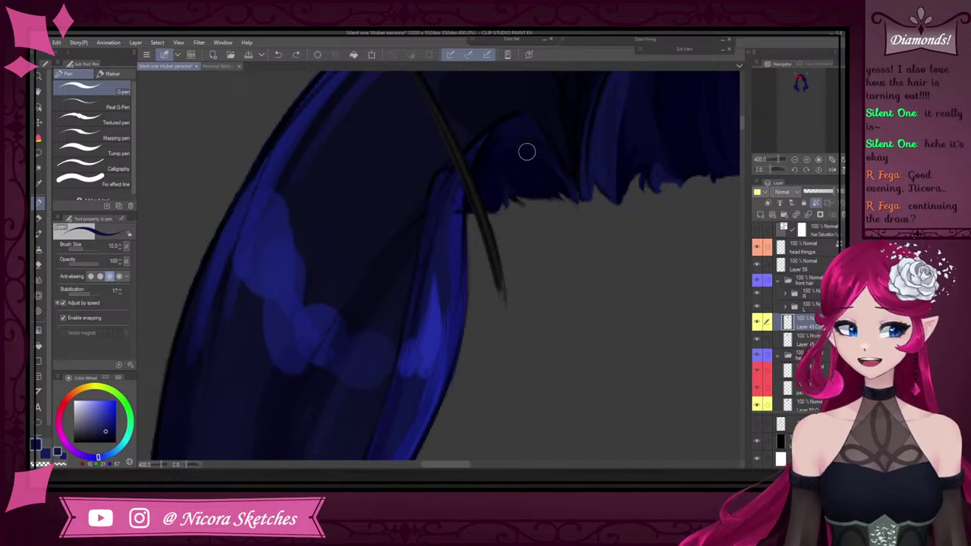
{"action": "scroll", "coordinate": [521, 156], "scroll_direction": "down", "scroll_amount": 4}
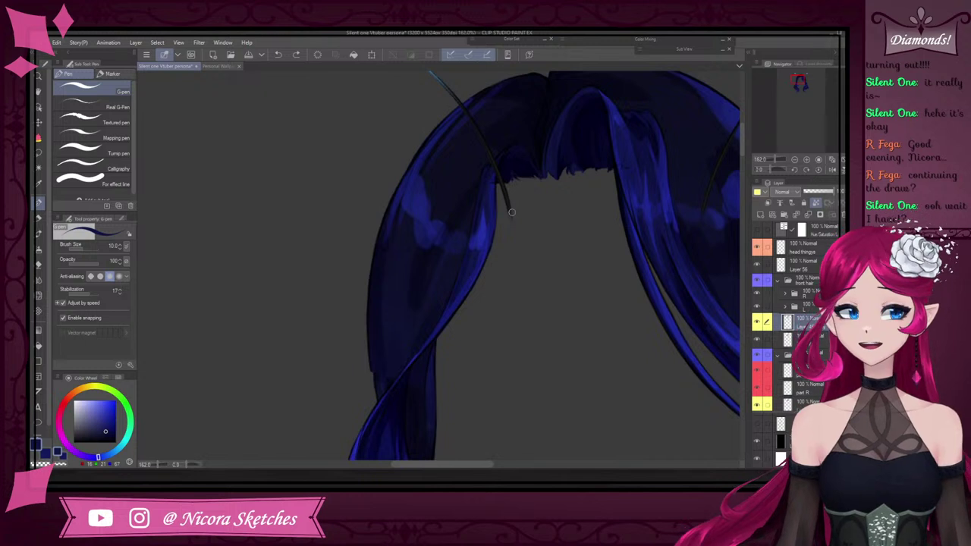
{"action": "scroll", "coordinate": [492, 201], "scroll_direction": "up", "scroll_amount": 5}
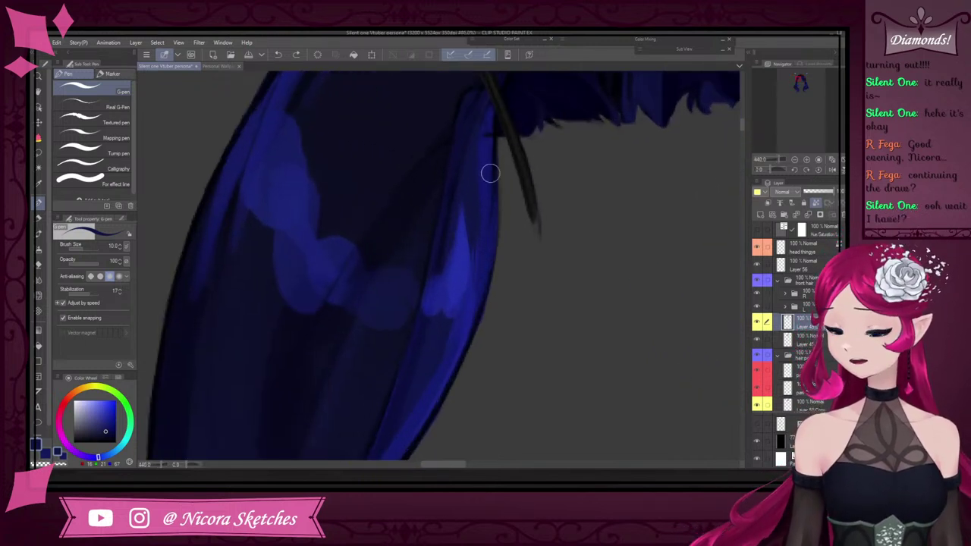
Paint dark blue into the lower edge of the inner front strand's highlight, and undo the last stroke
{"action": "scroll", "coordinate": [535, 244], "scroll_direction": "down", "scroll_amount": 5}
{"action": "scroll", "coordinate": [533, 283], "scroll_direction": "down", "scroll_amount": 3}
{"action": "scroll", "coordinate": [481, 329], "scroll_direction": "up", "scroll_amount": 5}
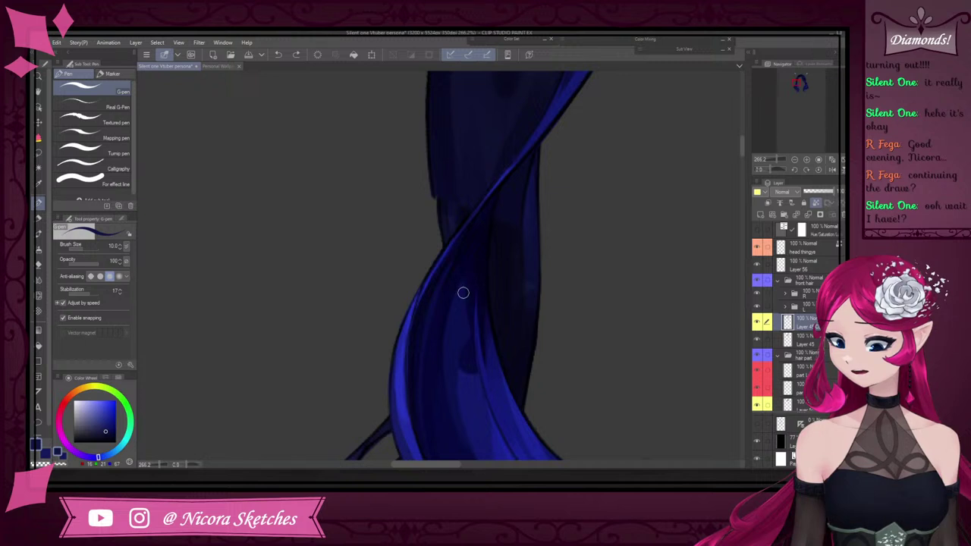
{"action": "scroll", "coordinate": [499, 261], "scroll_direction": "down", "scroll_amount": 3}
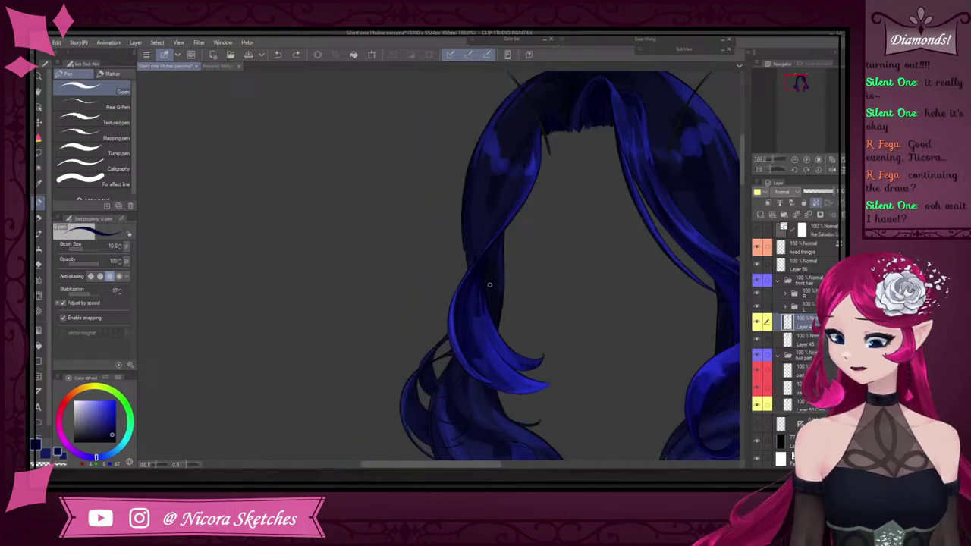
{"action": "scroll", "coordinate": [481, 240], "scroll_direction": "up", "scroll_amount": 3}
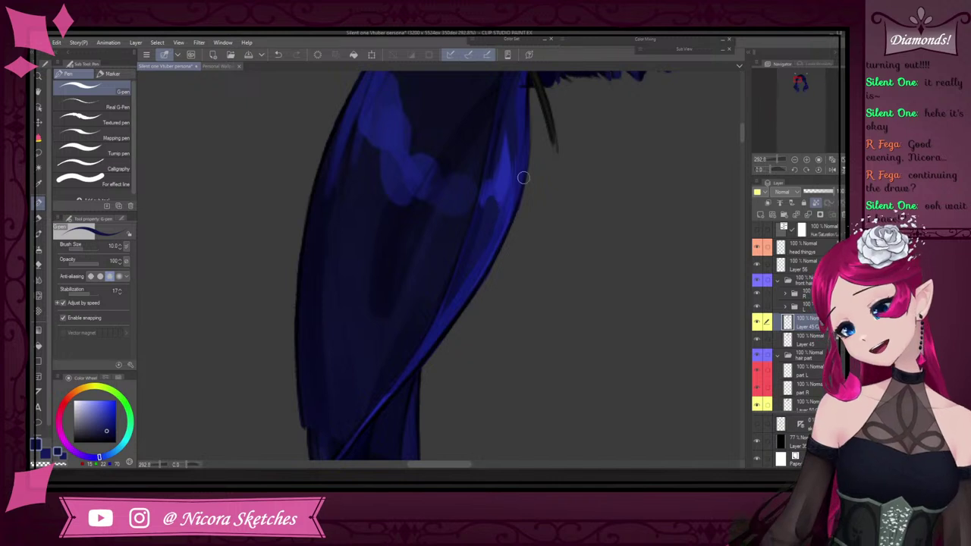
{"action": "scroll", "coordinate": [504, 196], "scroll_direction": "down", "scroll_amount": 3}
{"action": "scroll", "coordinate": [510, 184], "scroll_direction": "up", "scroll_amount": 4}
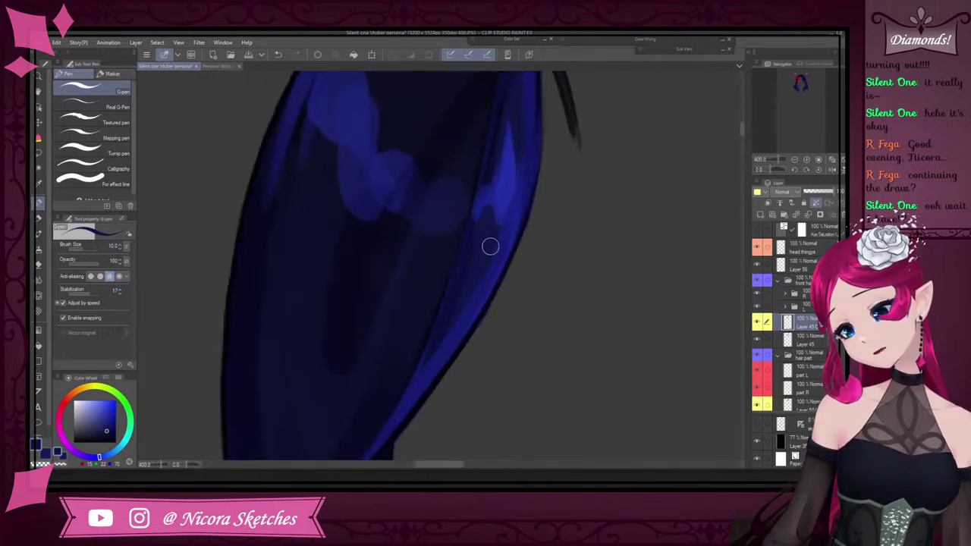
{"action": "key", "text": "ctrl+z"}
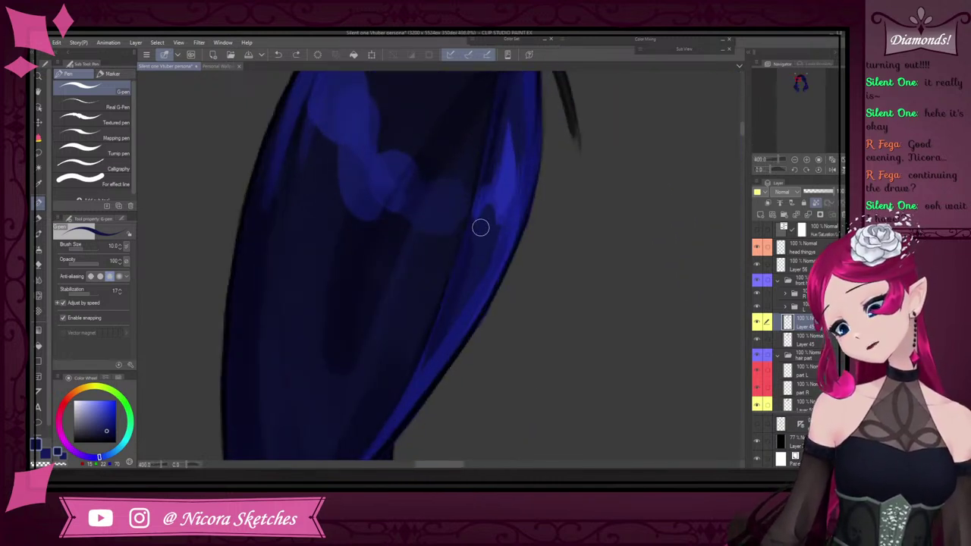
{"action": "scroll", "coordinate": [501, 220], "scroll_direction": "down", "scroll_amount": 2}
{"action": "scroll", "coordinate": [512, 201], "scroll_direction": "down", "scroll_amount": 5}
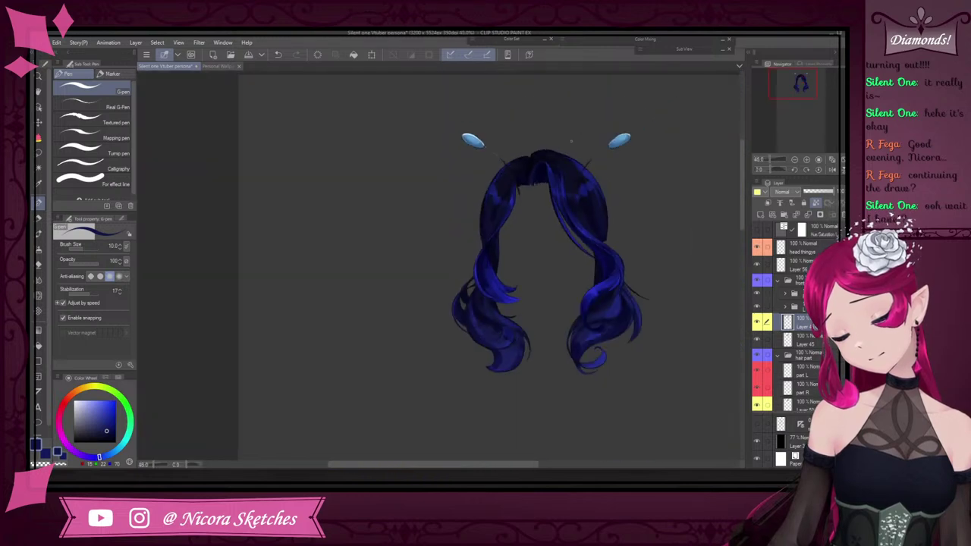
Add bright blue highlight strokes to the long front lock on the opposite side of the fringe
{"action": "scroll", "coordinate": [585, 133], "scroll_direction": "up", "scroll_amount": 4}
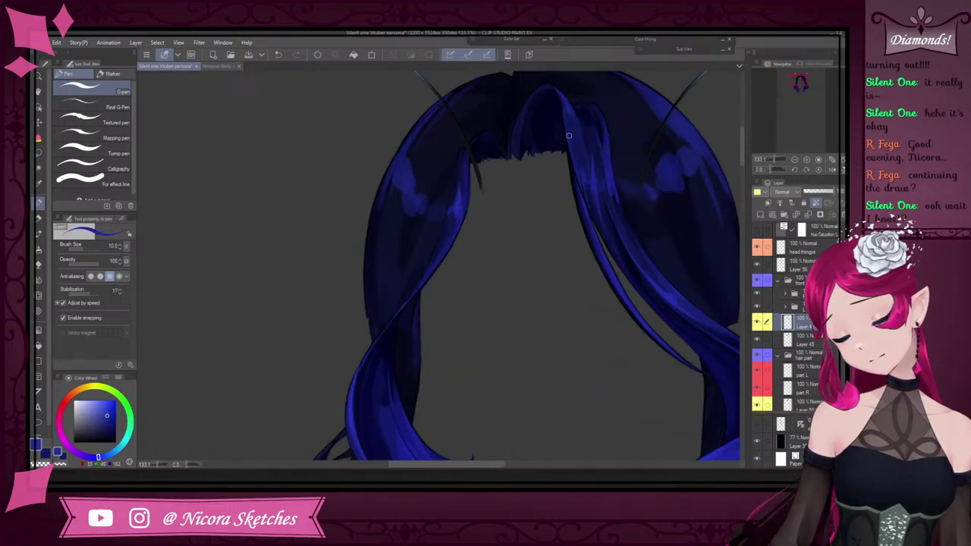
{"action": "scroll", "coordinate": [564, 215], "scroll_direction": "up", "scroll_amount": 2}
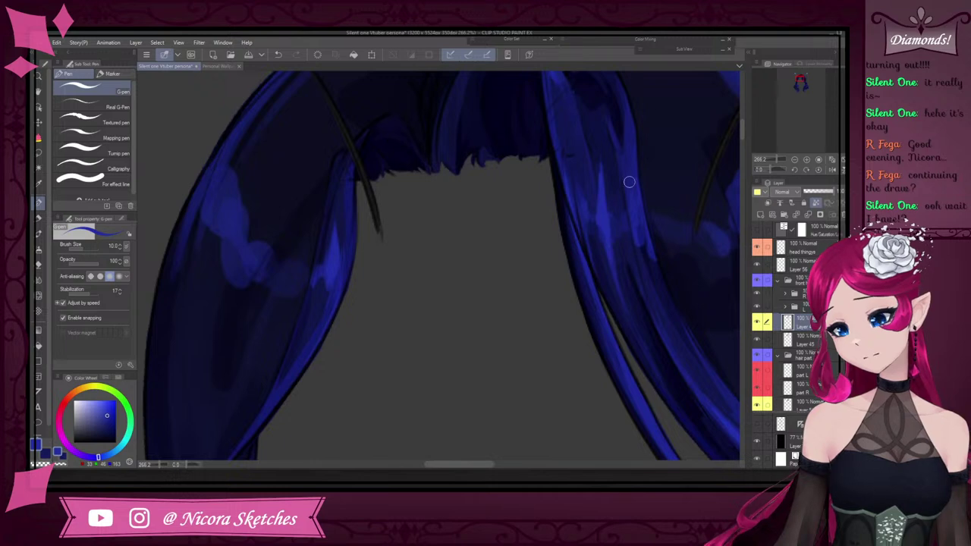
{"action": "scroll", "coordinate": [666, 275], "scroll_direction": "down", "scroll_amount": 4}
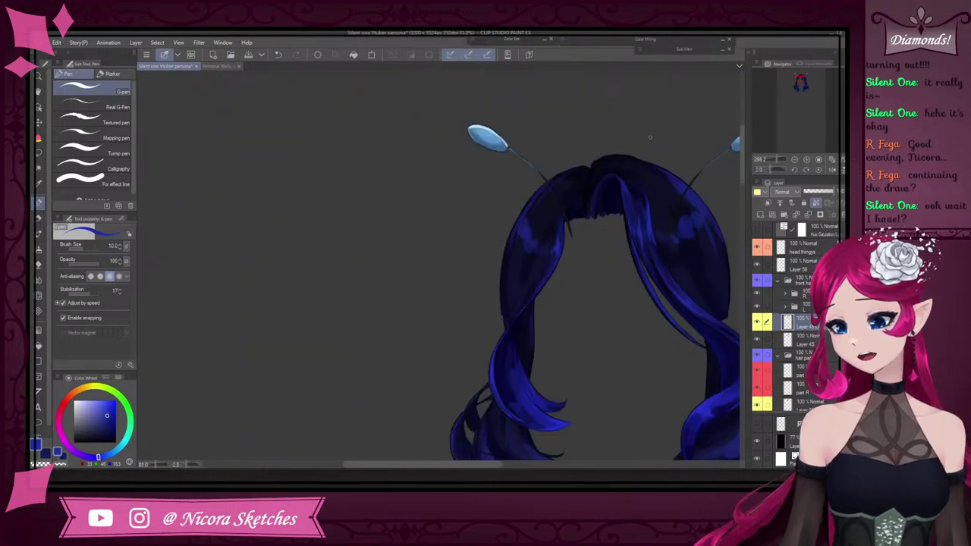
Brighten the face-side edge of the inner front strand and refine its shading with blues sampled from the strand
{"action": "scroll", "coordinate": [646, 124], "scroll_direction": "up", "scroll_amount": 3}
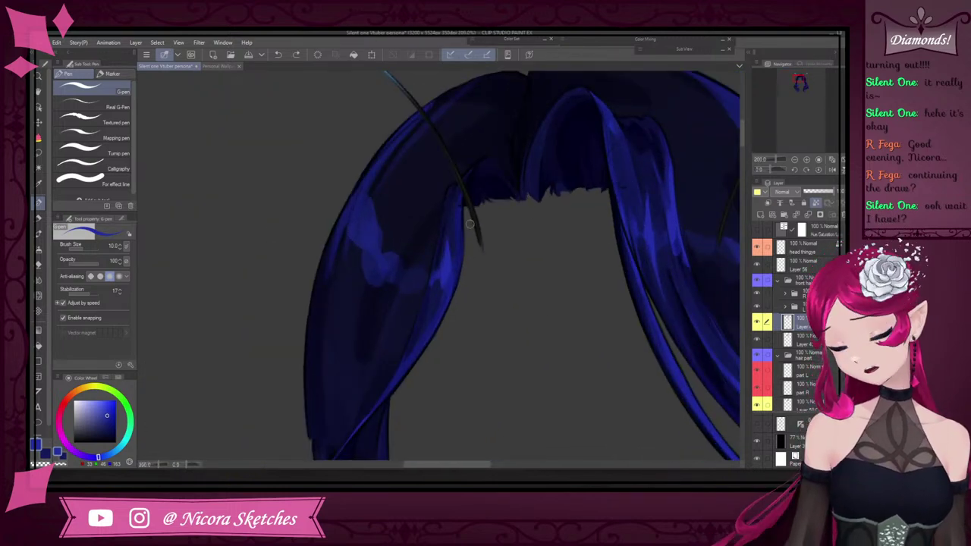
{"action": "scroll", "coordinate": [459, 176], "scroll_direction": "up", "scroll_amount": 1}
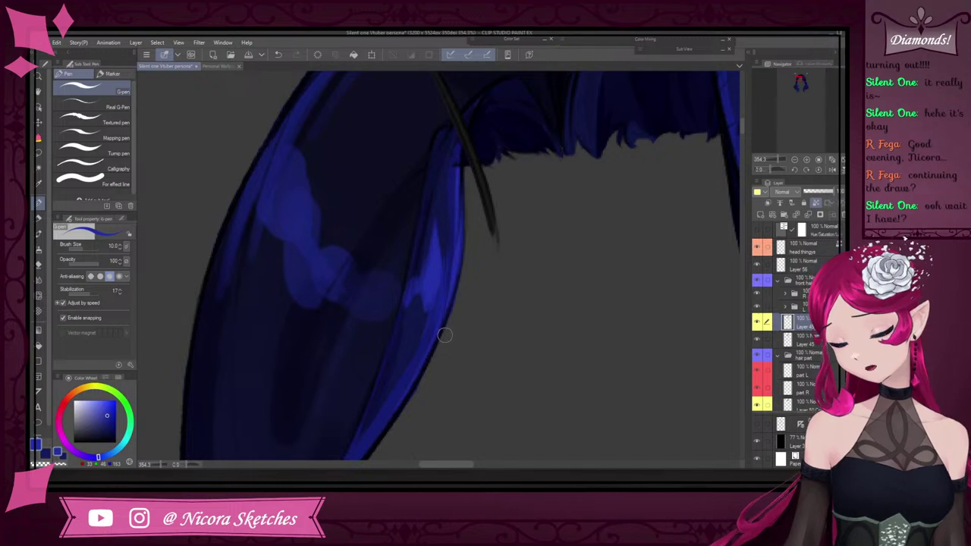
{"action": "left_click", "coordinate": [448, 301], "text": "alt"}
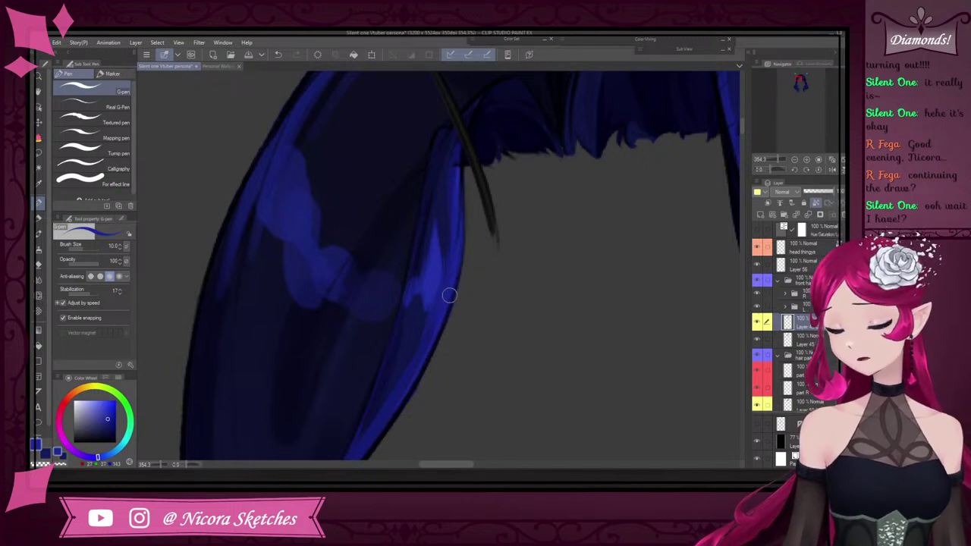
{"action": "left_click", "coordinate": [404, 327], "text": "alt"}
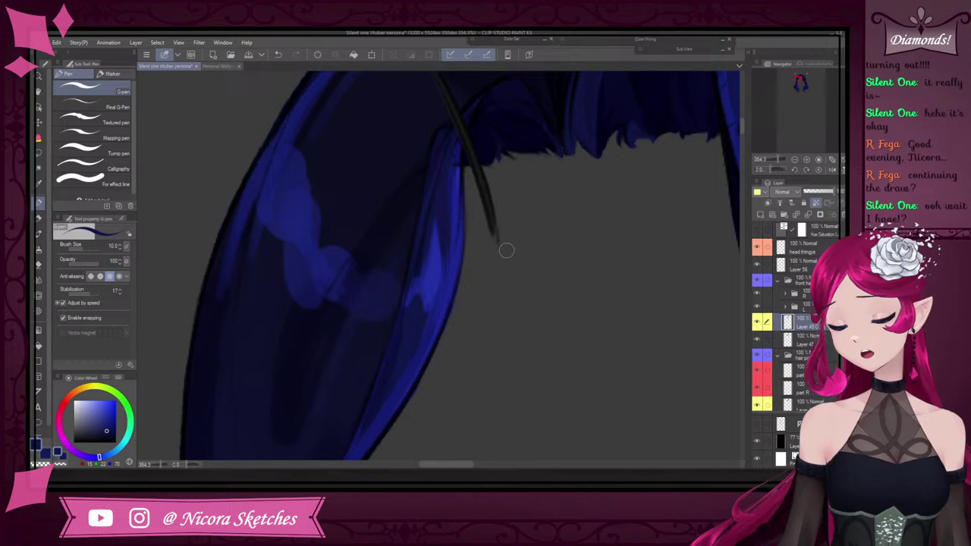
{"action": "scroll", "coordinate": [505, 250], "scroll_direction": "down", "scroll_amount": 5}
{"action": "scroll", "coordinate": [525, 219], "scroll_direction": "up", "scroll_amount": 5}
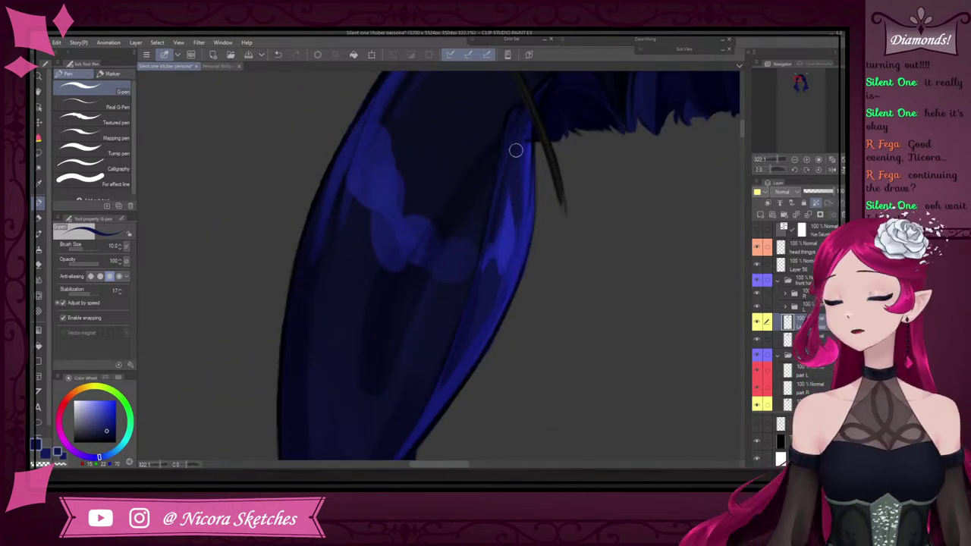
Deepen the shading on the lower part of the inner front strand with dark navy
{"action": "scroll", "coordinate": [522, 92], "scroll_direction": "down", "scroll_amount": 4}
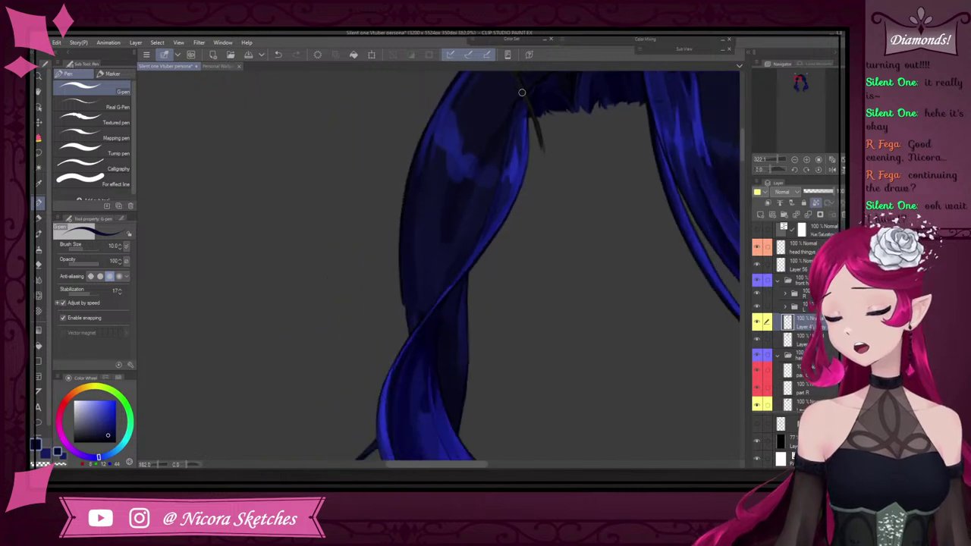
{"action": "scroll", "coordinate": [502, 203], "scroll_direction": "up", "scroll_amount": 4}
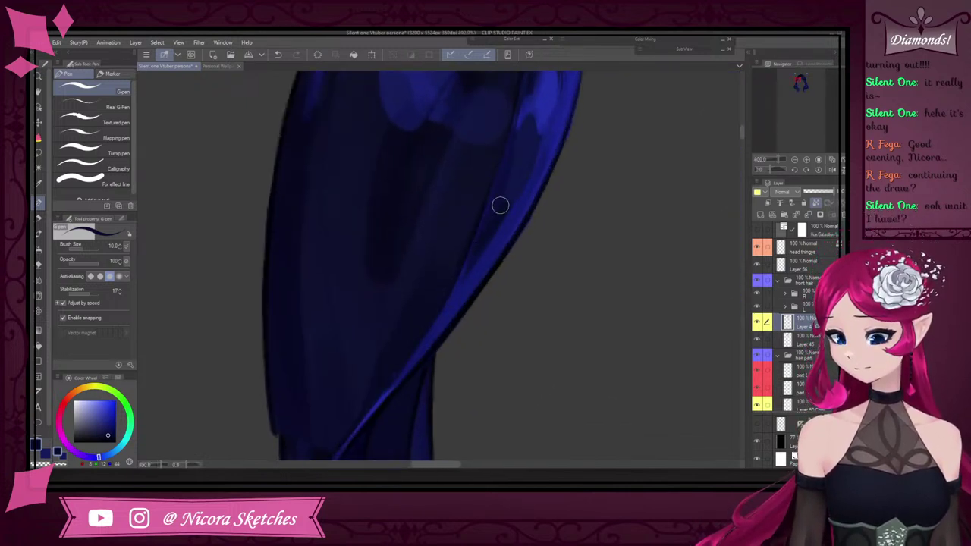
{"action": "scroll", "coordinate": [477, 253], "scroll_direction": "down", "scroll_amount": 3}
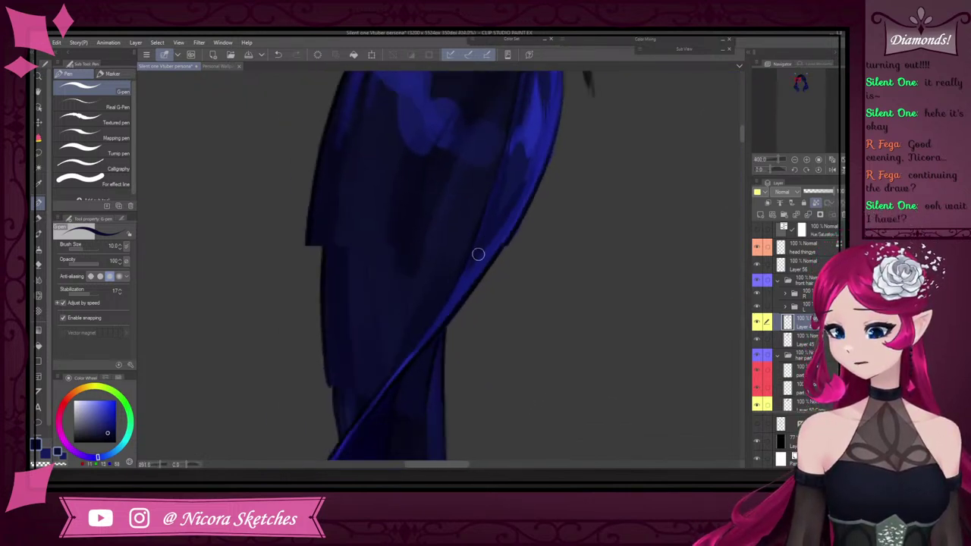
Mirror the canvas view and paint dark navy sampled from the inner front strand just below its highlight
{"action": "scroll", "coordinate": [484, 240], "scroll_direction": "down", "scroll_amount": 4}
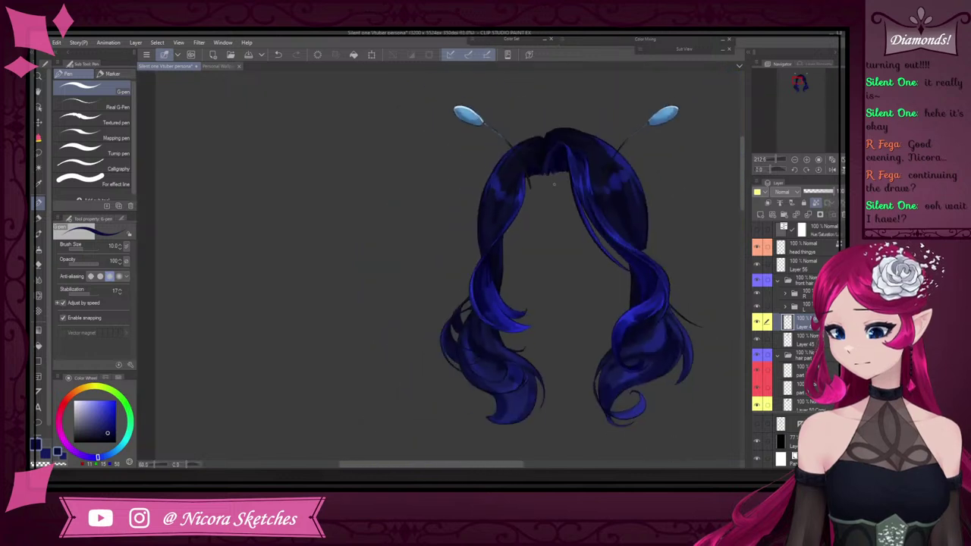
{"action": "scroll", "coordinate": [566, 177], "scroll_direction": "up", "scroll_amount": 1}
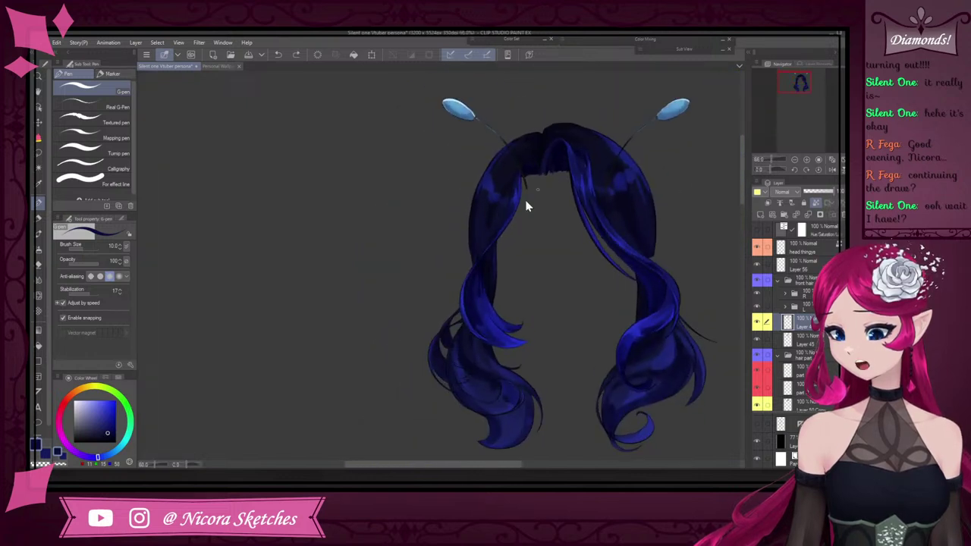
{"action": "scroll", "coordinate": [525, 200], "scroll_direction": "up", "scroll_amount": 3}
{"action": "scroll", "coordinate": [448, 309], "scroll_direction": "up", "scroll_amount": 2}
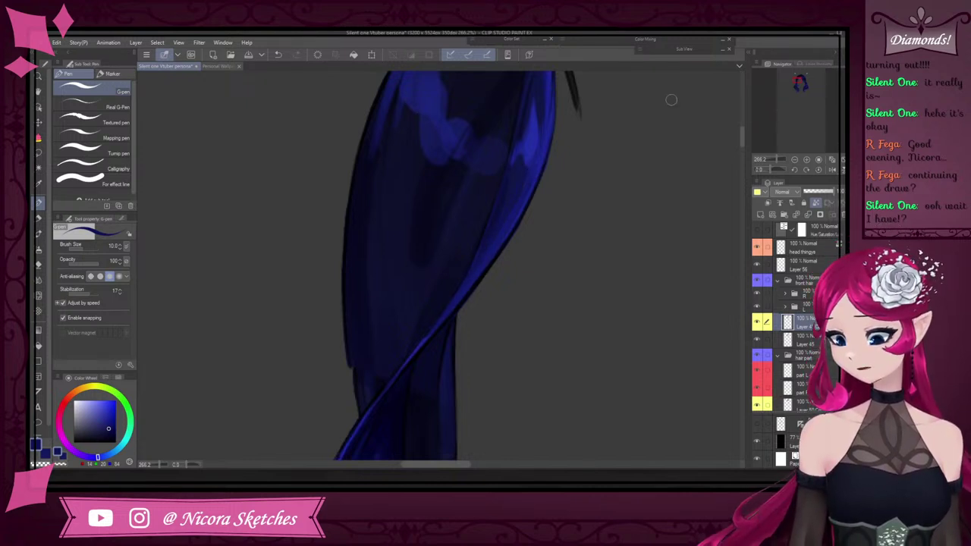
{"action": "left_click", "coordinate": [832, 169]}
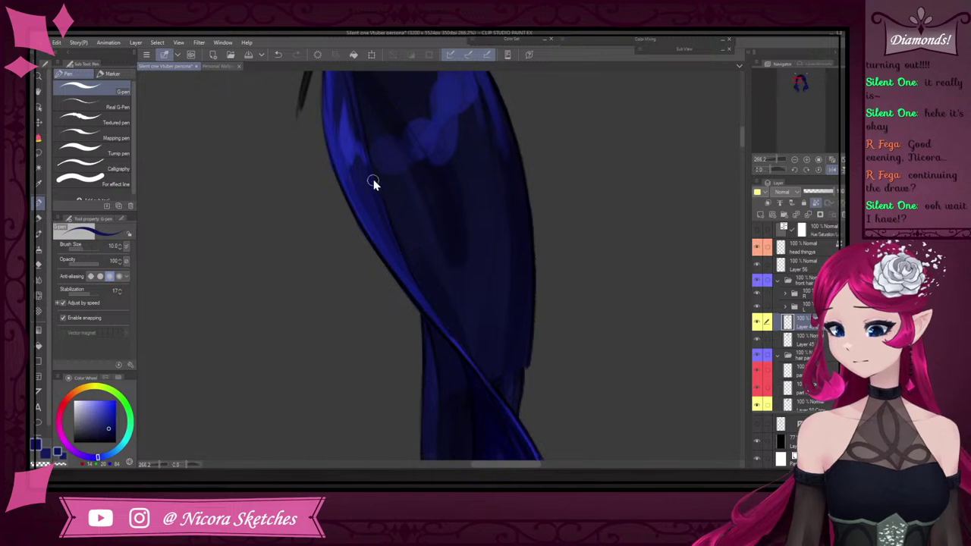
{"action": "scroll", "coordinate": [386, 226], "scroll_direction": "down", "scroll_amount": 1}
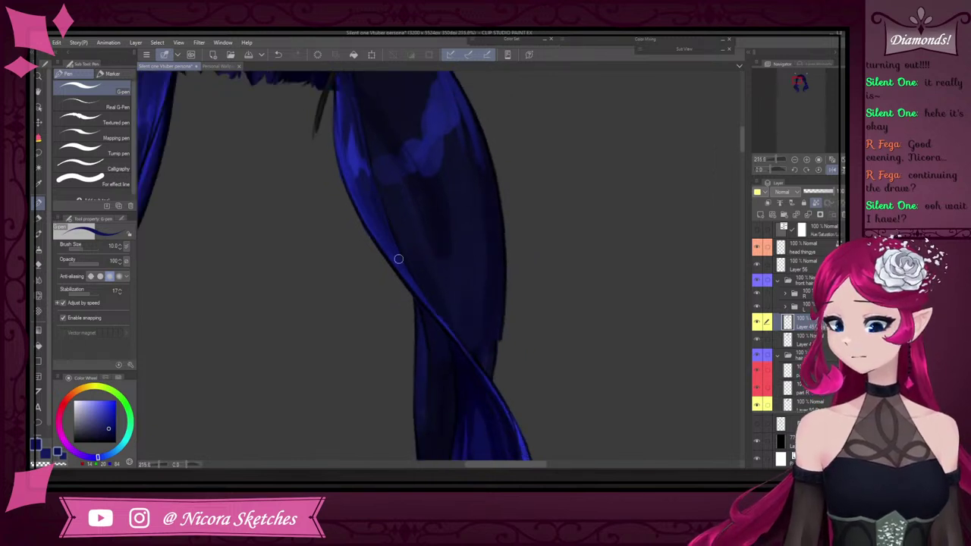
{"action": "left_click", "coordinate": [378, 210], "text": "alt"}
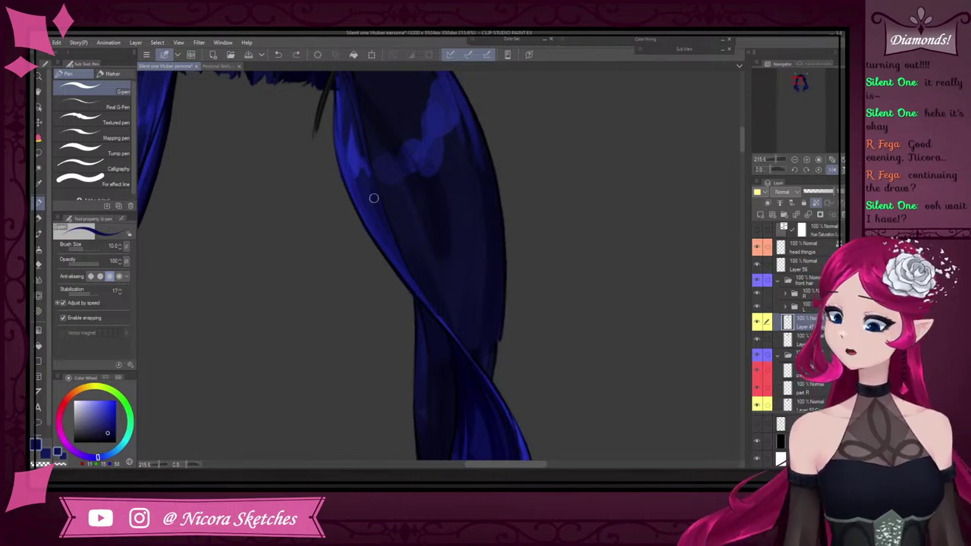
{"action": "left_click_drag", "start_coordinate": [373, 197], "coordinate": [384, 211]}
{"action": "scroll", "coordinate": [427, 244], "scroll_direction": "down", "scroll_amount": 11}
{"action": "scroll", "coordinate": [418, 236], "scroll_direction": "up", "scroll_amount": 10}
{"action": "scroll", "coordinate": [416, 234], "scroll_direction": "up", "scroll_amount": 2}
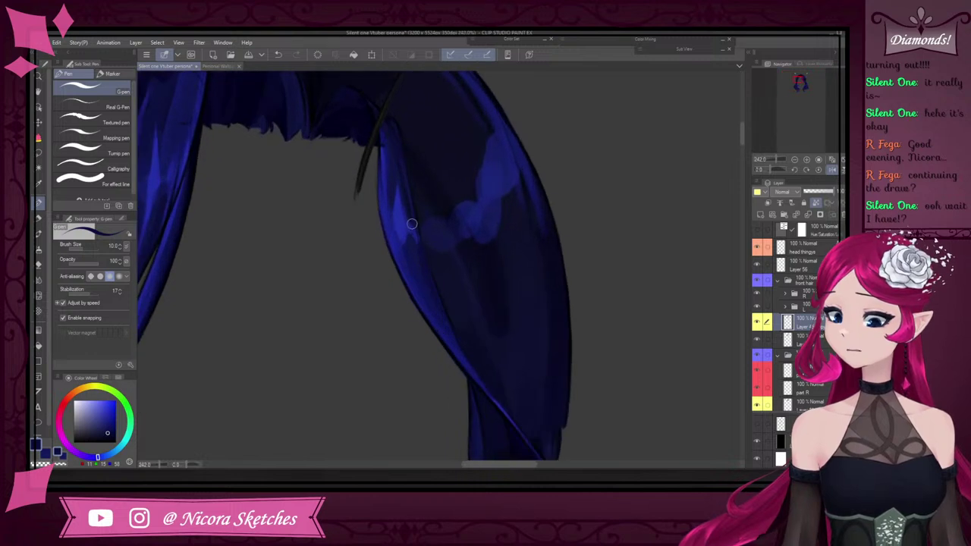
Check the whole hairstyle and restore the canvas view to its unmirrored orientation
{"action": "scroll", "coordinate": [399, 152], "scroll_direction": "down", "scroll_amount": 5}
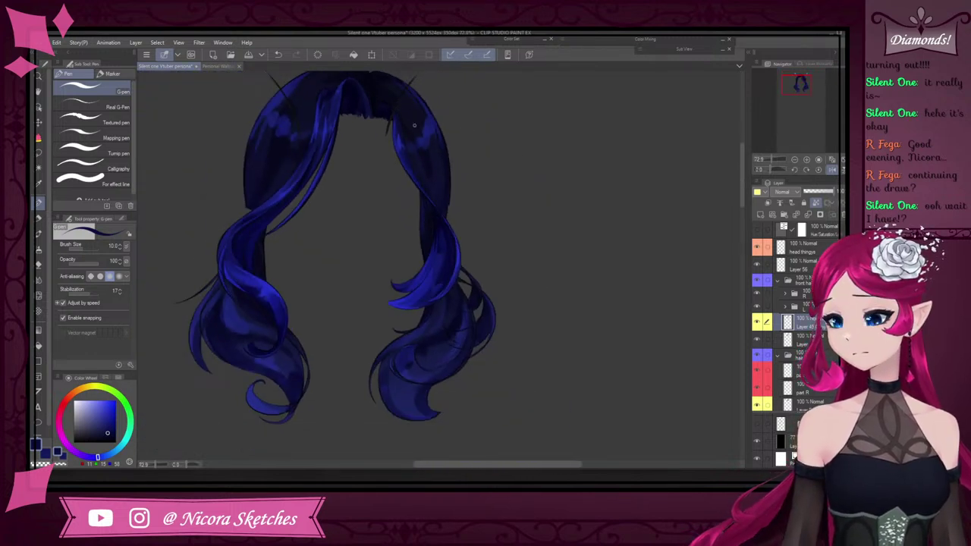
{"action": "scroll", "coordinate": [401, 114], "scroll_direction": "down", "scroll_amount": 3}
{"action": "scroll", "coordinate": [411, 137], "scroll_direction": "up", "scroll_amount": 1}
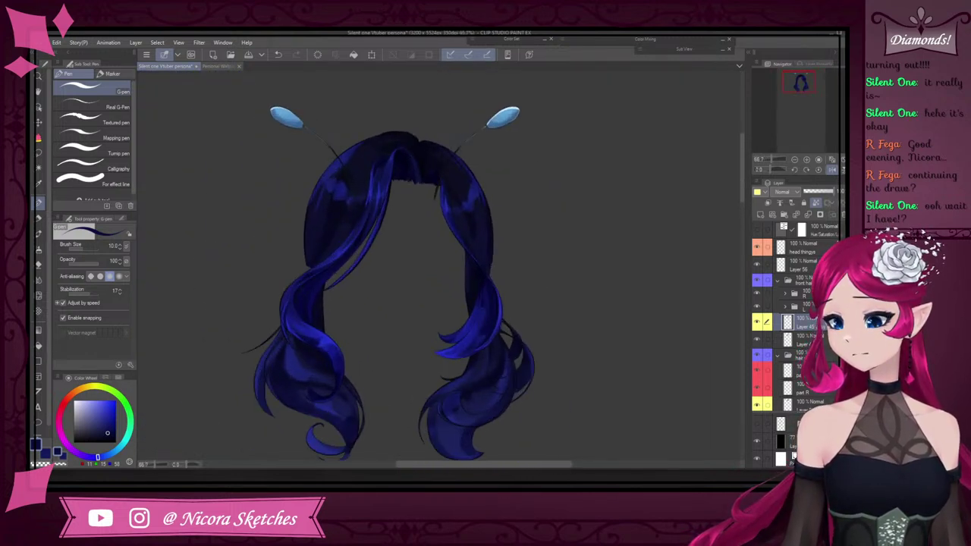
{"action": "left_click", "coordinate": [832, 170]}
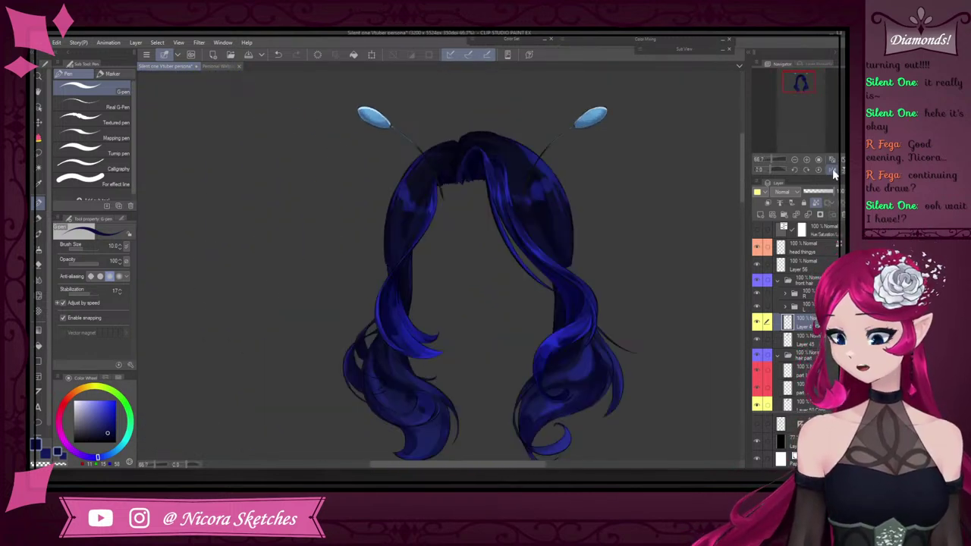
Select the Layer 50 Copy layer and paint sampled blue streaks under the highlight of the wide hair section beside the long front lock
{"action": "scroll", "coordinate": [819, 334], "scroll_direction": "down", "scroll_amount": 2}
{"action": "left_click", "coordinate": [825, 353]}
{"action": "left_click", "coordinate": [825, 367]}
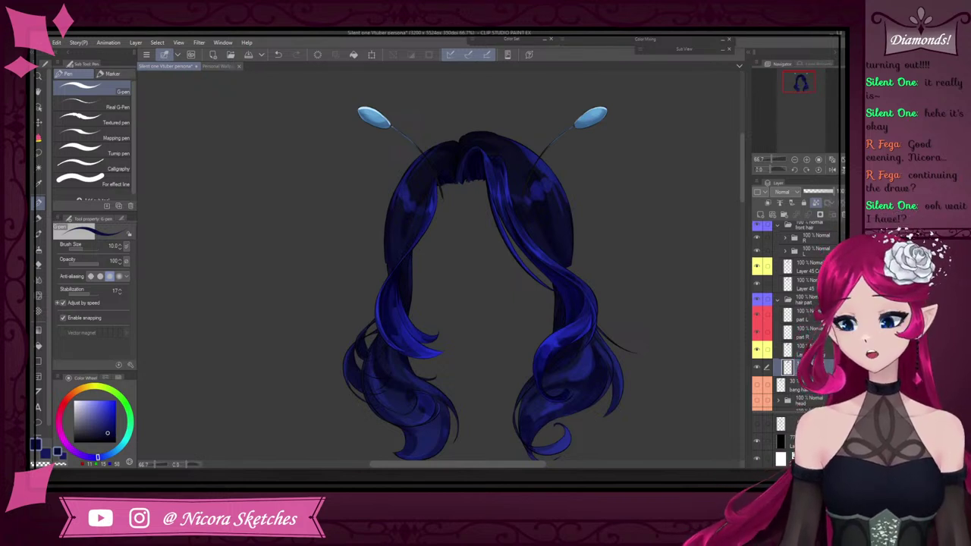
{"action": "left_click", "coordinate": [814, 350]}
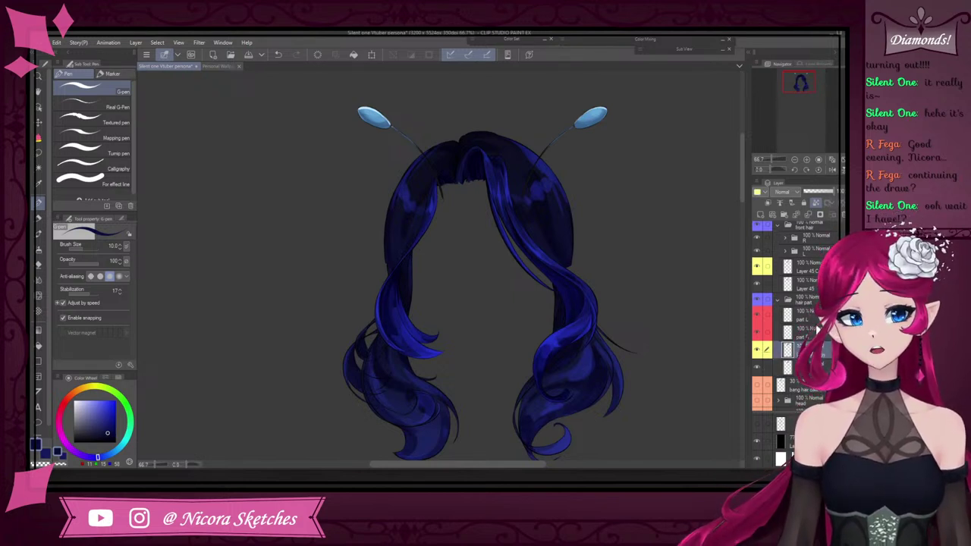
{"action": "scroll", "coordinate": [540, 190], "scroll_direction": "up", "scroll_amount": 5}
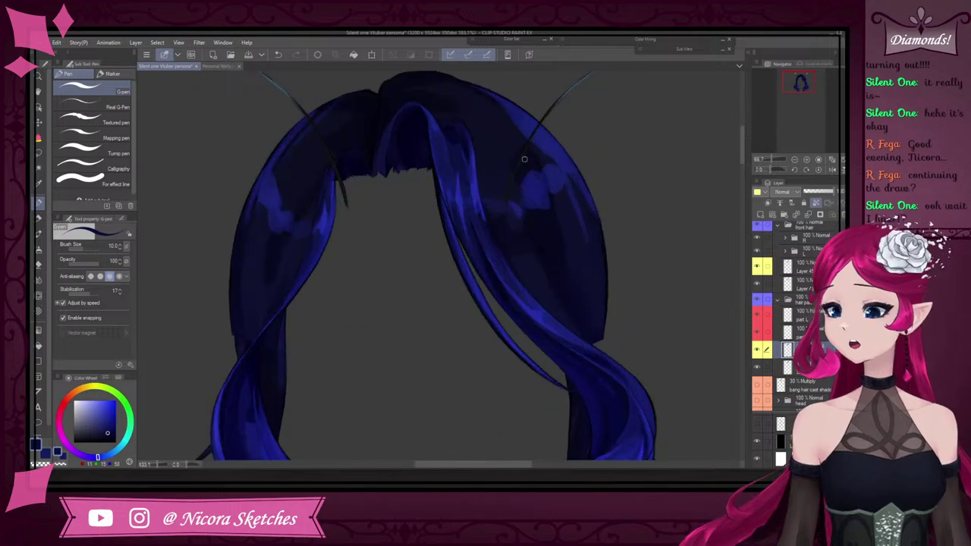
{"action": "left_click", "coordinate": [506, 168], "text": "alt"}
{"action": "left_click", "coordinate": [529, 190], "text": "alt"}
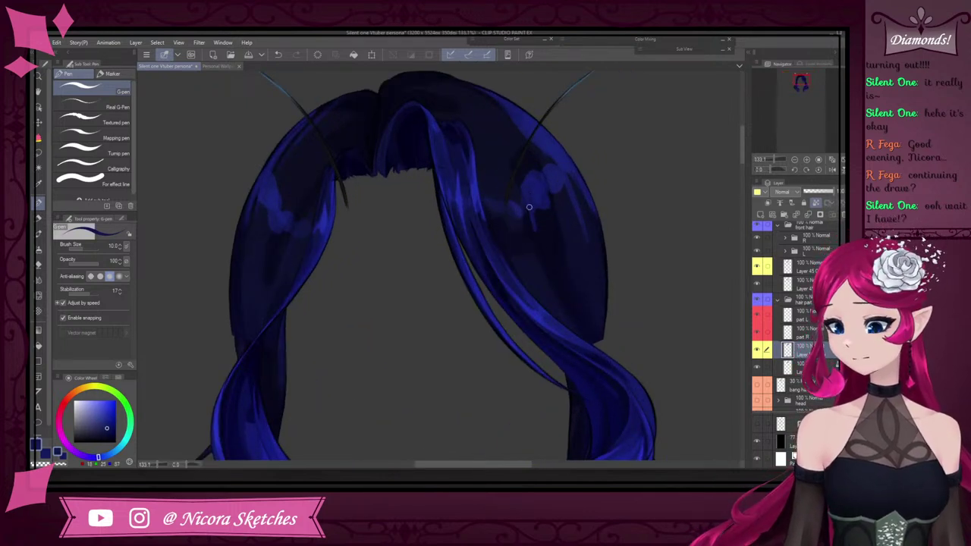
{"action": "scroll", "coordinate": [561, 305], "scroll_direction": "down", "scroll_amount": 2}
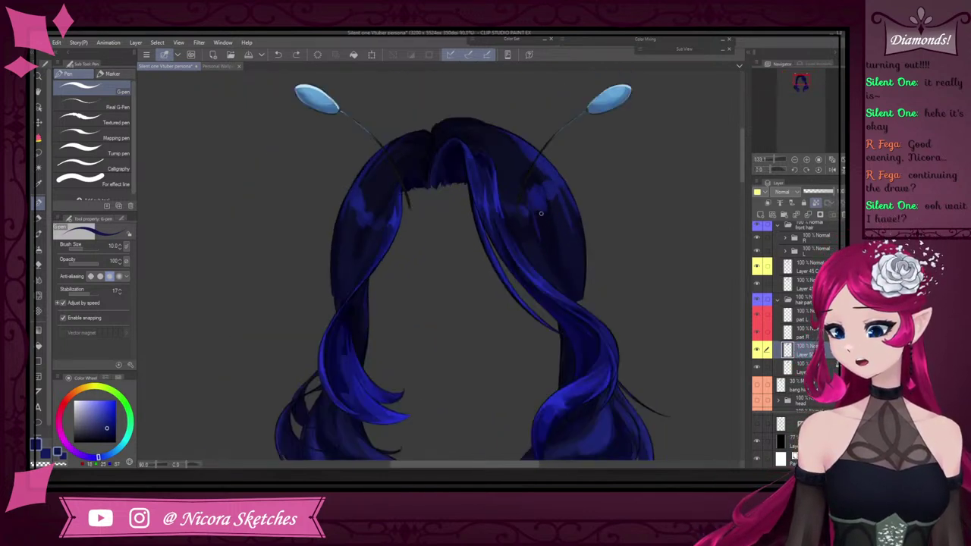
{"action": "scroll", "coordinate": [516, 187], "scroll_direction": "up", "scroll_amount": 4}
Deepen the shading below the wide hair section's highlight with sampled dark navy, tapering the blue streaks
{"action": "left_click", "coordinate": [556, 188], "text": "alt"}
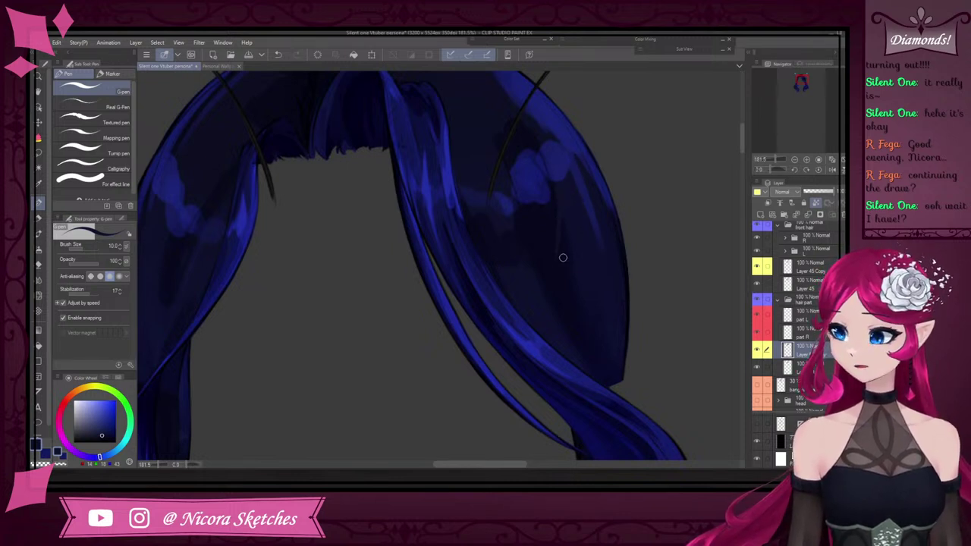
{"action": "scroll", "coordinate": [563, 257], "scroll_direction": "up", "scroll_amount": 2}
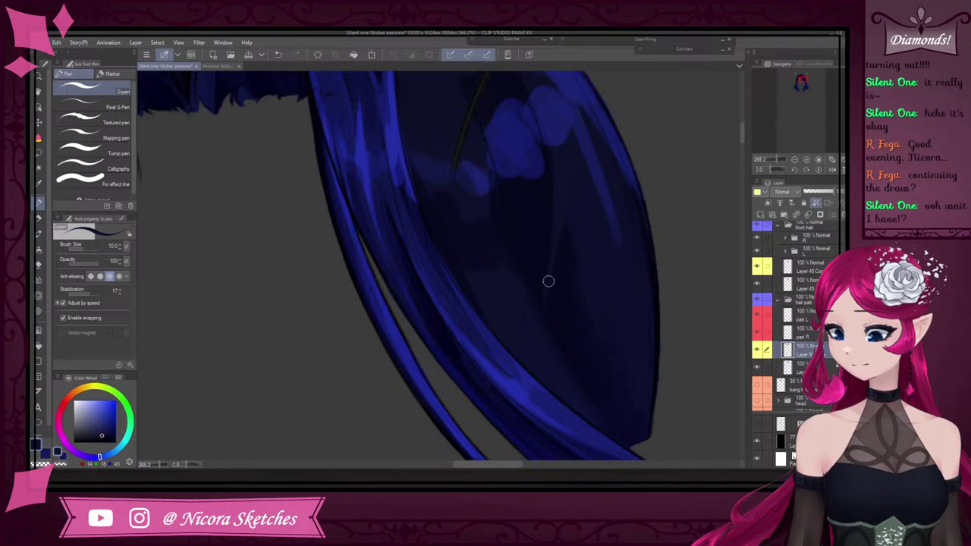
{"action": "scroll", "coordinate": [608, 205], "scroll_direction": "down", "scroll_amount": 3}
{"action": "scroll", "coordinate": [607, 202], "scroll_direction": "down", "scroll_amount": 3}
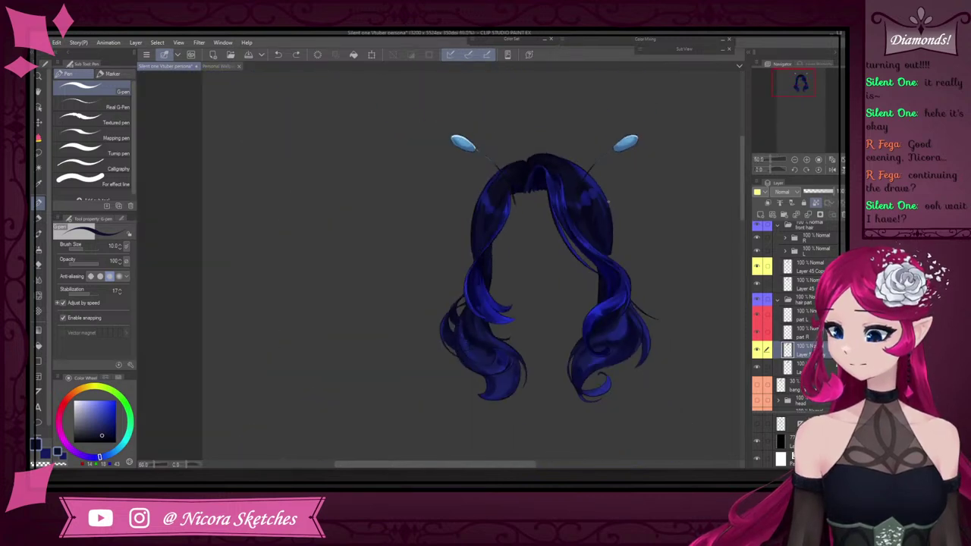
{"action": "scroll", "coordinate": [605, 213], "scroll_direction": "up", "scroll_amount": 3}
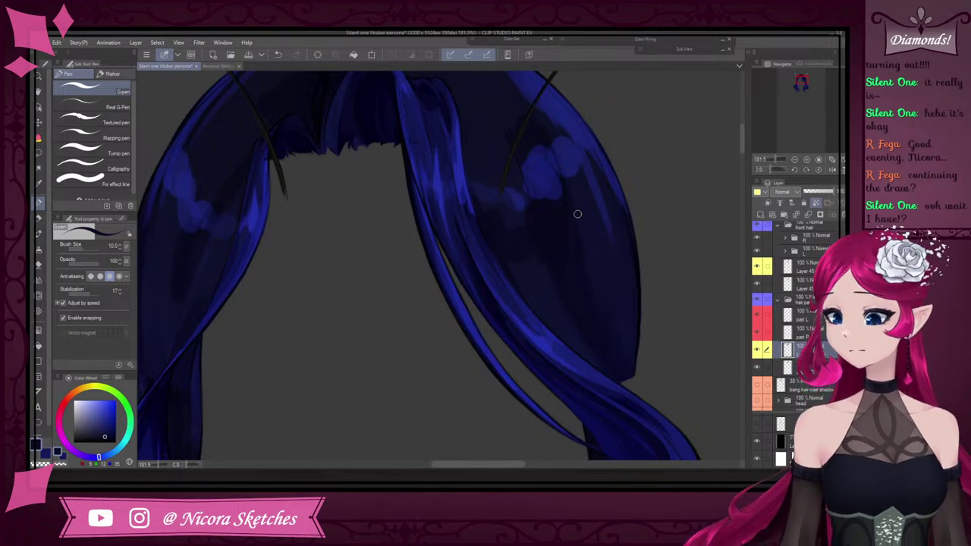
{"action": "scroll", "coordinate": [599, 231], "scroll_direction": "down", "scroll_amount": 3}
{"action": "scroll", "coordinate": [494, 124], "scroll_direction": "up", "scroll_amount": 3}
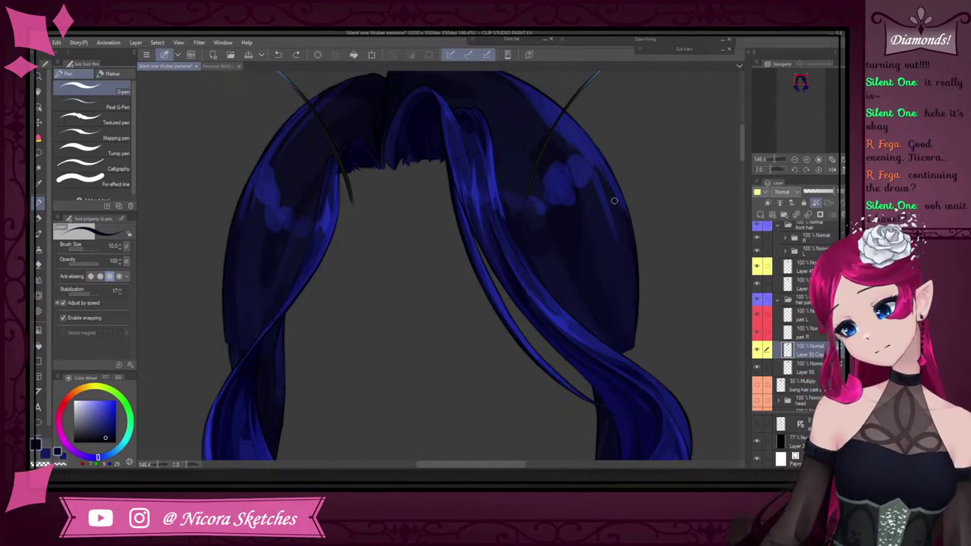
Shade the small fringe tuft beside the parting with sampled dark blue
{"action": "scroll", "coordinate": [492, 169], "scroll_direction": "down", "scroll_amount": 3}
{"action": "scroll", "coordinate": [444, 174], "scroll_direction": "up", "scroll_amount": 3}
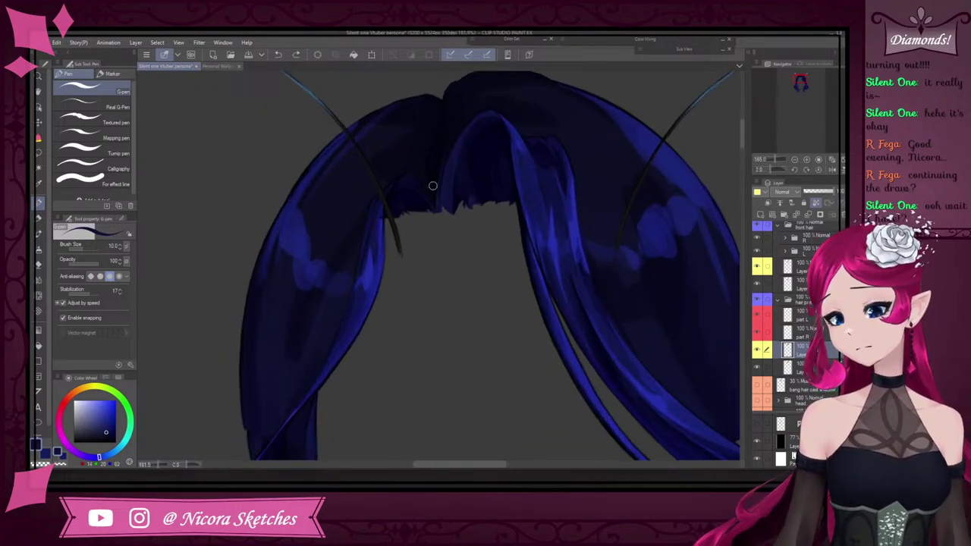
{"action": "scroll", "coordinate": [442, 200], "scroll_direction": "up", "scroll_amount": 2}
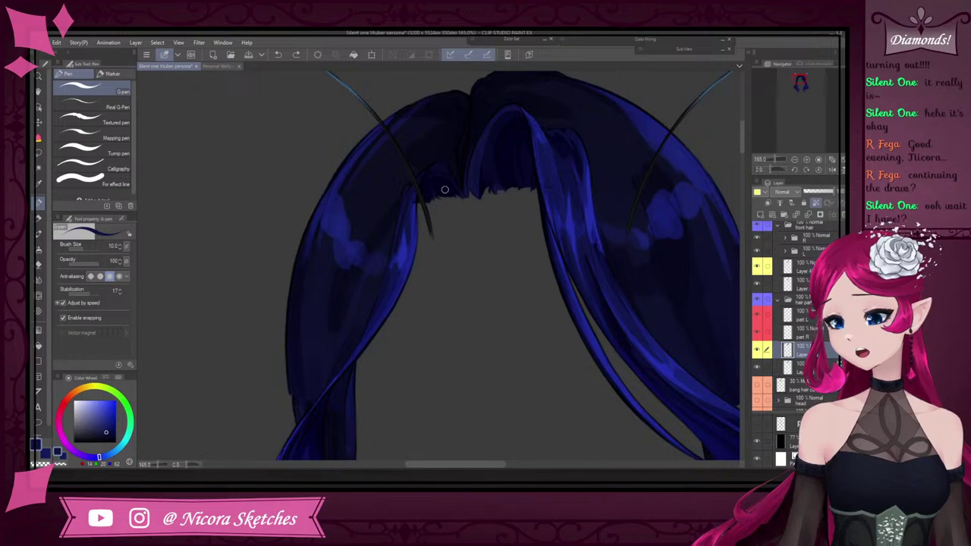
{"action": "left_click", "coordinate": [444, 160], "text": "alt"}
{"action": "scroll", "coordinate": [428, 152], "scroll_direction": "down", "scroll_amount": 3}
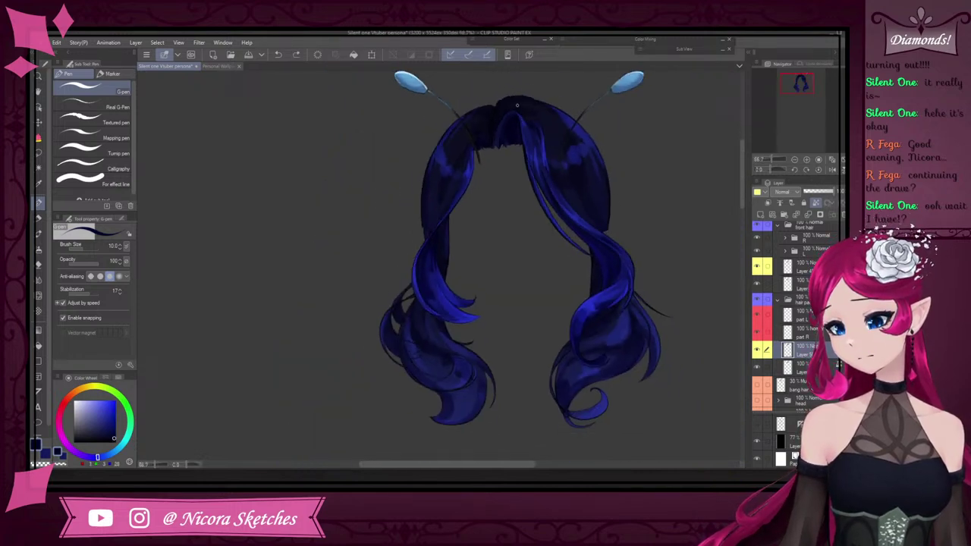
Smooth the shading across the crown above the fringe with navy sampled from the top of the hair
{"action": "scroll", "coordinate": [513, 92], "scroll_direction": "up", "scroll_amount": 3}
{"action": "left_click", "coordinate": [507, 92], "text": "alt"}
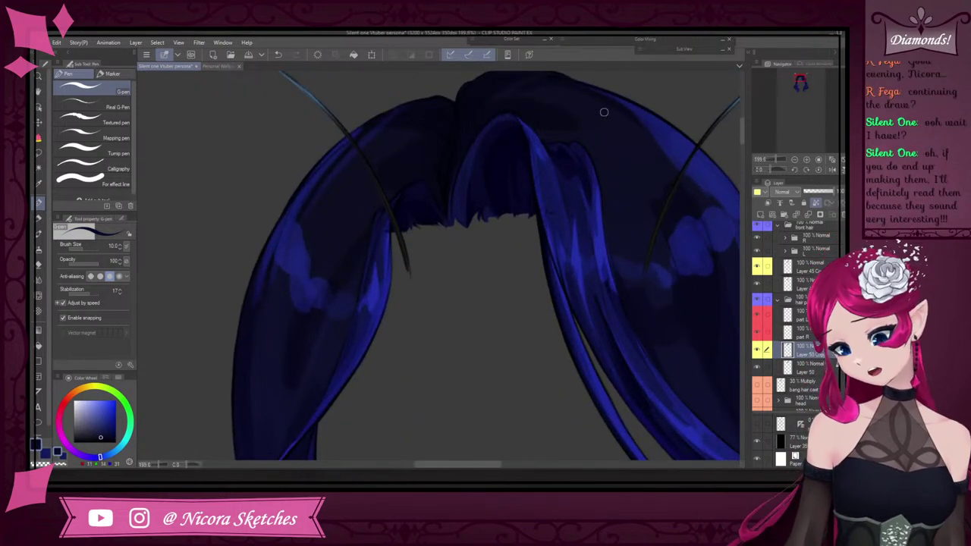
{"action": "scroll", "coordinate": [603, 110], "scroll_direction": "down", "scroll_amount": 3}
{"action": "scroll", "coordinate": [542, 137], "scroll_direction": "up", "scroll_amount": 3}
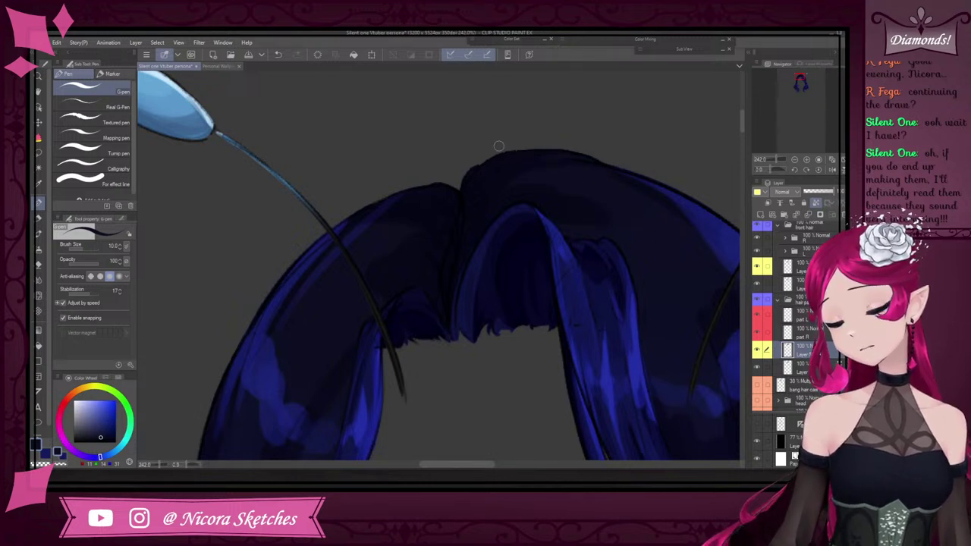
{"action": "scroll", "coordinate": [385, 232], "scroll_direction": "down", "scroll_amount": 4}
{"action": "scroll", "coordinate": [361, 243], "scroll_direction": "up", "scroll_amount": 2}
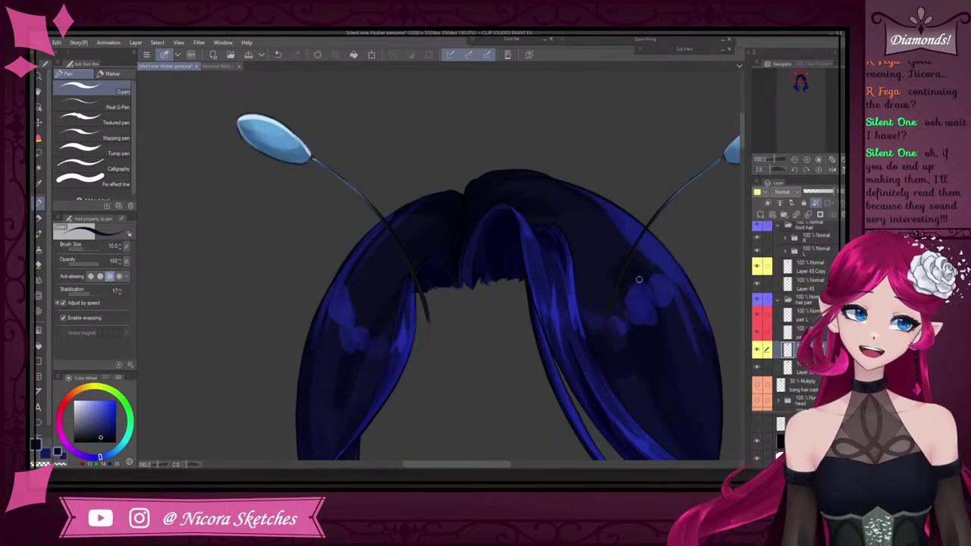
Paint sampled dark navy over the blue streak on the crown's outer edge beside the antenna
{"action": "scroll", "coordinate": [359, 251], "scroll_direction": "up", "scroll_amount": 5}
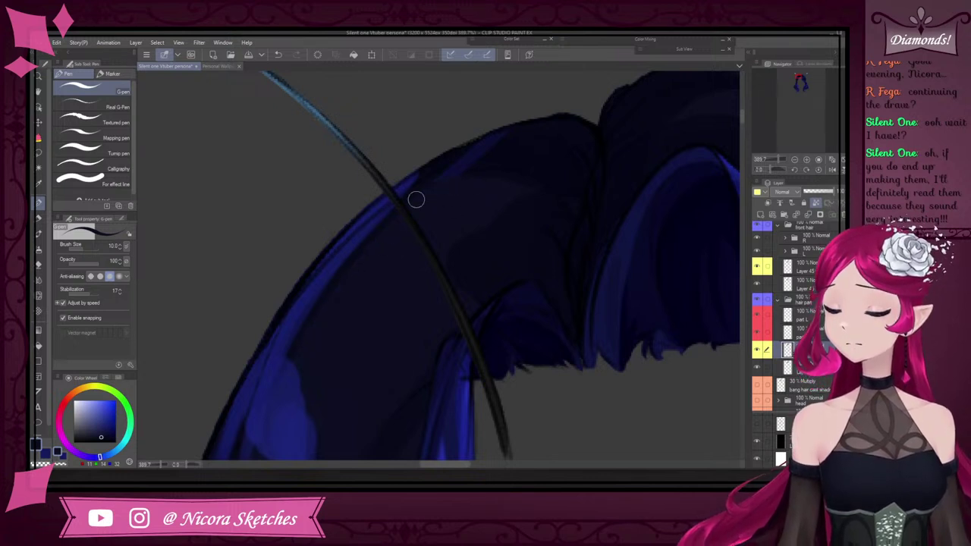
{"action": "left_click", "coordinate": [476, 161], "text": "alt"}
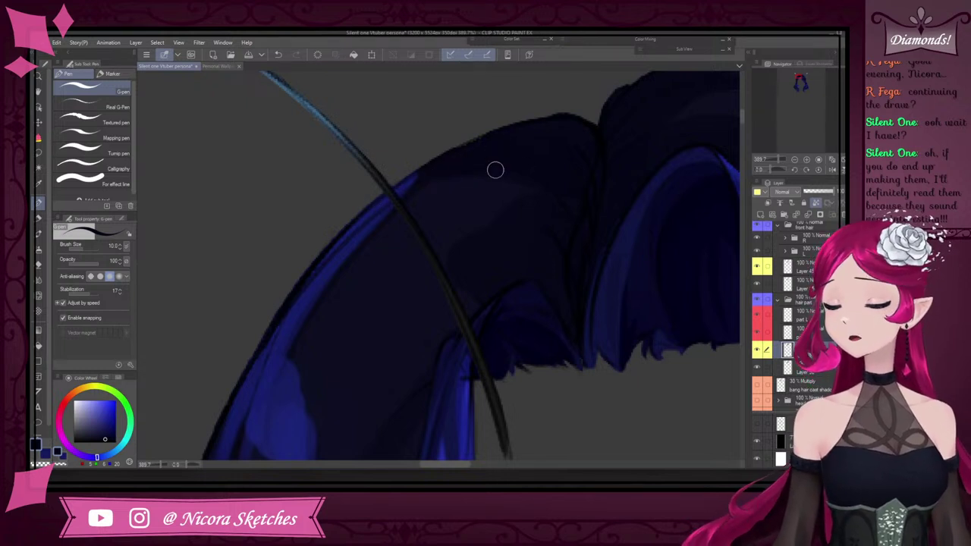
{"action": "scroll", "coordinate": [515, 148], "scroll_direction": "down", "scroll_amount": 5}
{"action": "scroll", "coordinate": [510, 220], "scroll_direction": "up", "scroll_amount": 1}
Darken the hair roots around the parting with a very dark navy sampled from the hair
{"action": "left_click", "coordinate": [510, 252], "text": "alt"}
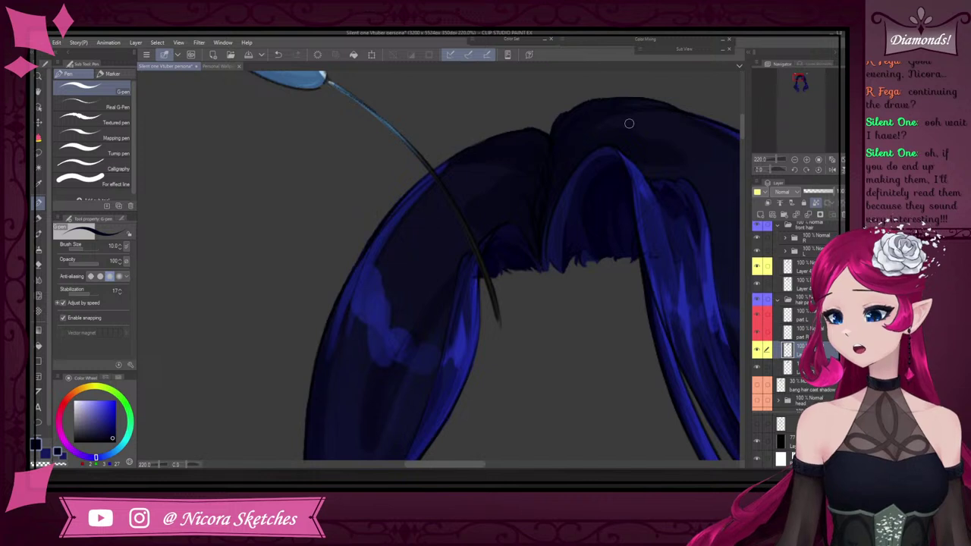
{"action": "scroll", "coordinate": [629, 122], "scroll_direction": "down", "scroll_amount": 3}
{"action": "scroll", "coordinate": [668, 129], "scroll_direction": "up", "scroll_amount": 3}
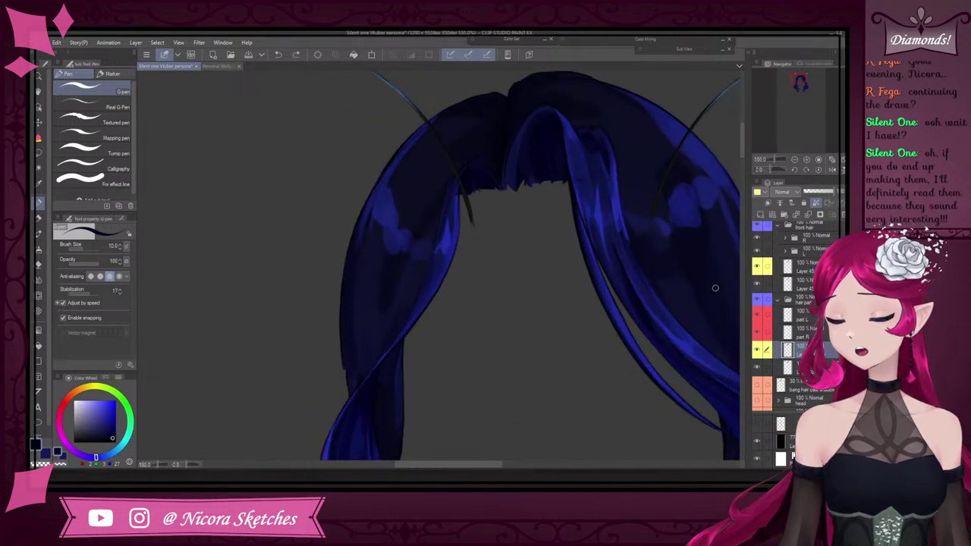
Smooth the crown and roots on both sides of the parting with dark navy sampled from the wide side section
{"action": "left_click", "coordinate": [715, 288], "text": "alt"}
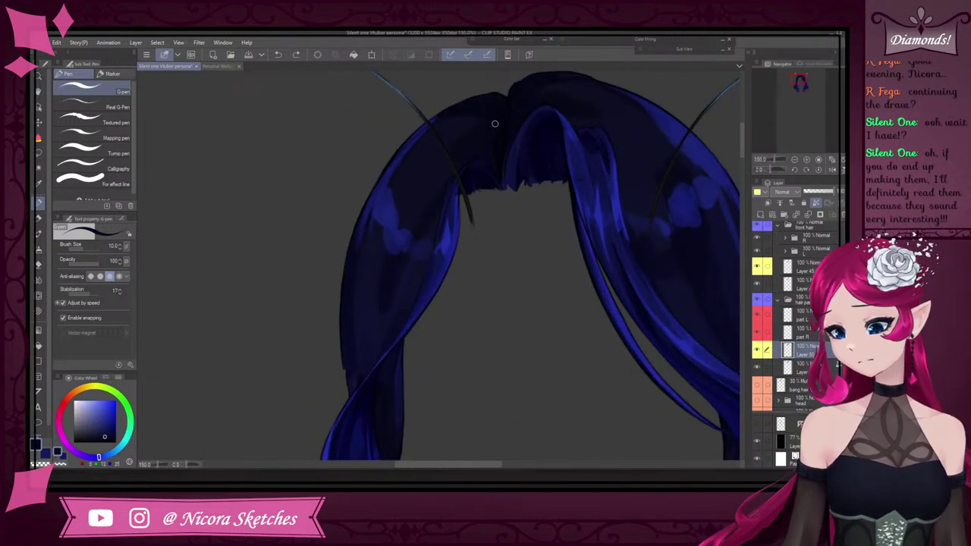
{"action": "scroll", "coordinate": [481, 126], "scroll_direction": "down", "scroll_amount": 3}
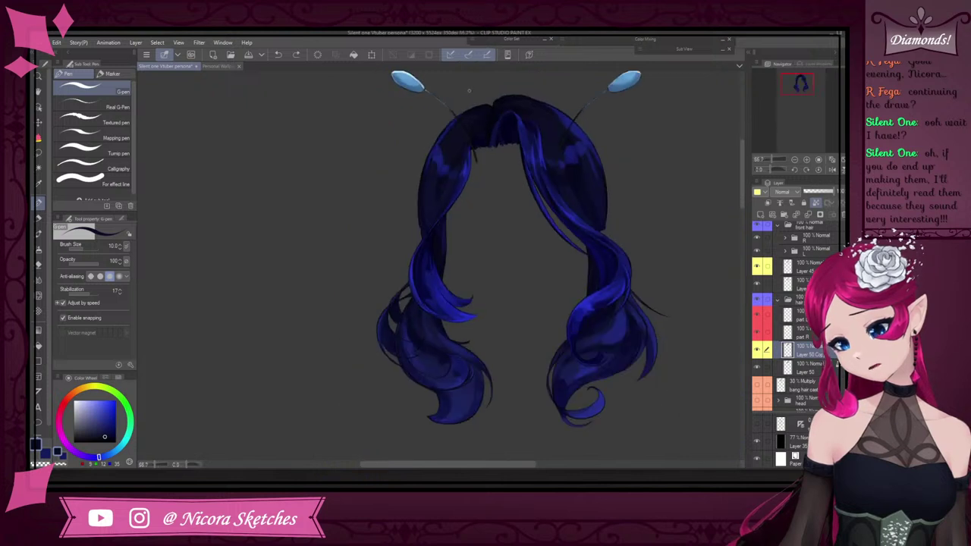
{"action": "scroll", "coordinate": [481, 162], "scroll_direction": "up", "scroll_amount": 5}
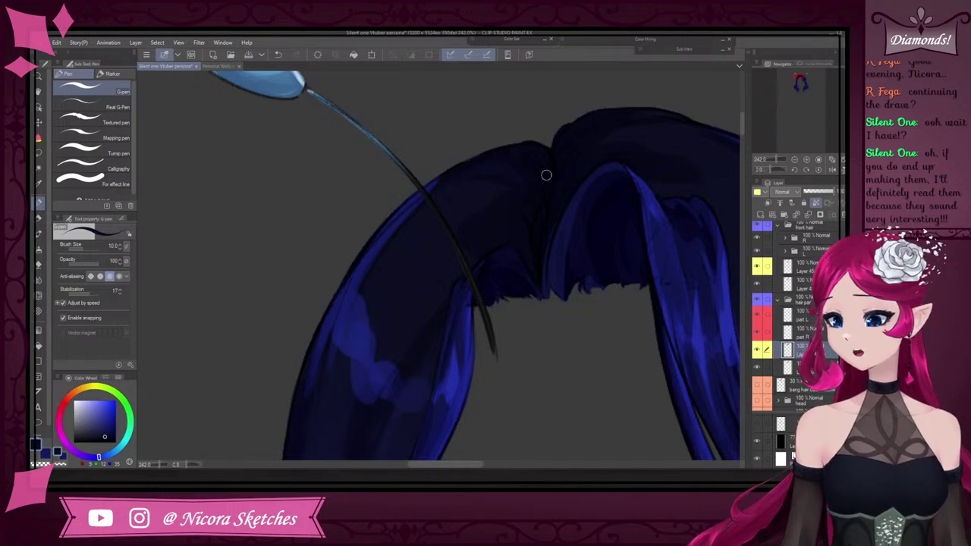
{"action": "scroll", "coordinate": [551, 176], "scroll_direction": "down", "scroll_amount": 9}
{"action": "scroll", "coordinate": [574, 144], "scroll_direction": "up", "scroll_amount": 10}
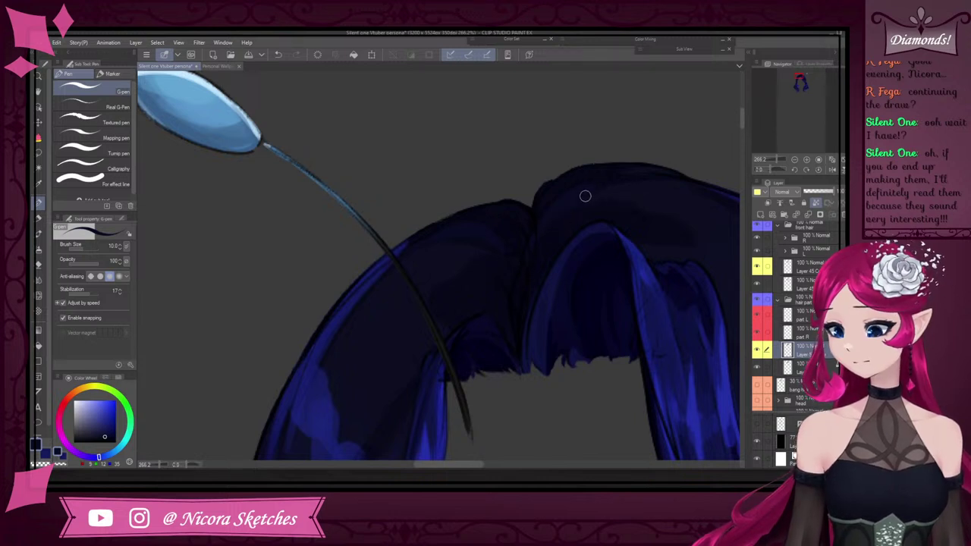
{"action": "scroll", "coordinate": [541, 139], "scroll_direction": "down", "scroll_amount": 8}
{"action": "scroll", "coordinate": [599, 162], "scroll_direction": "up", "scroll_amount": 12}
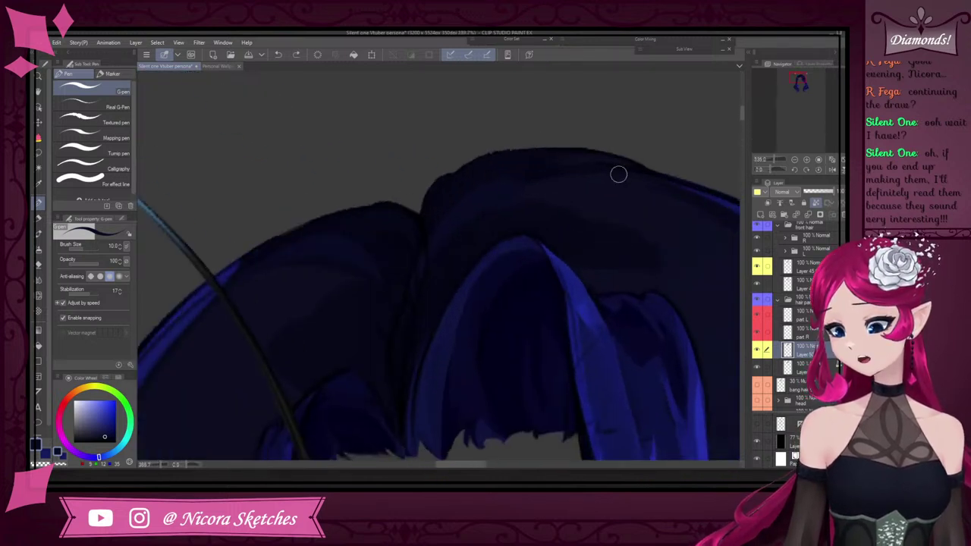
{"action": "scroll", "coordinate": [560, 174], "scroll_direction": "down", "scroll_amount": 5}
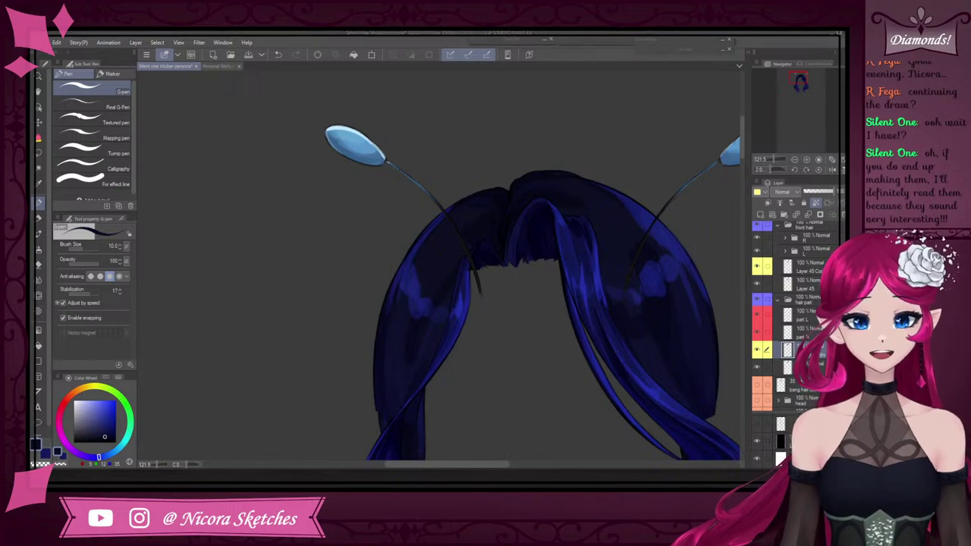
Switch to the image viewer, look through the older 2022 illustration and profile redraw sketch, and close the viewer
{"action": "key", "text": "alt+Tab"}
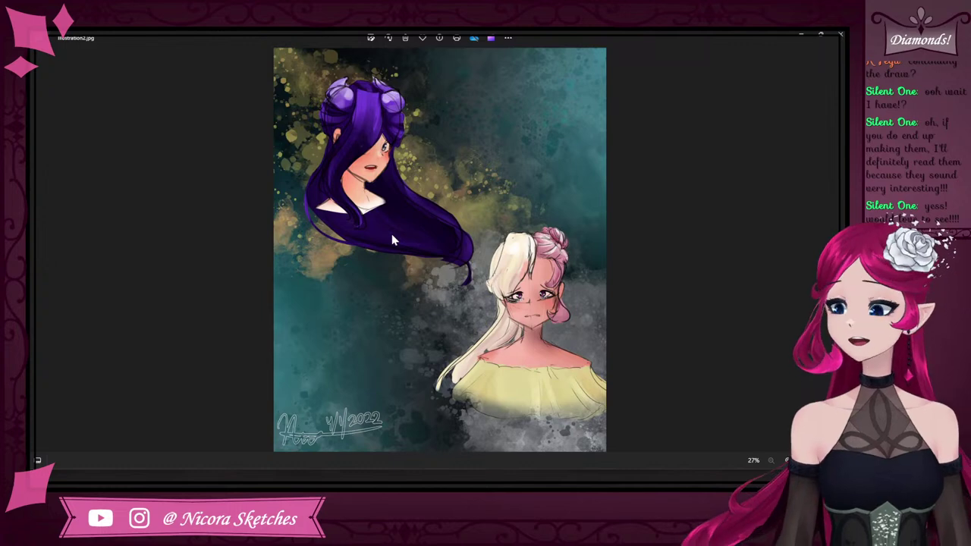
{"action": "key", "text": "Right"}
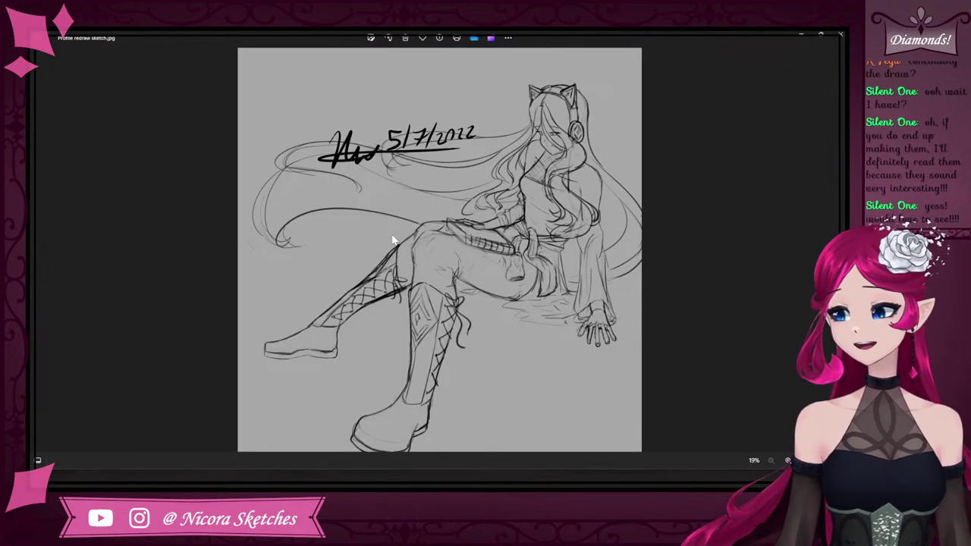
{"action": "key", "text": "Right"}
{"action": "key", "text": "Left"}
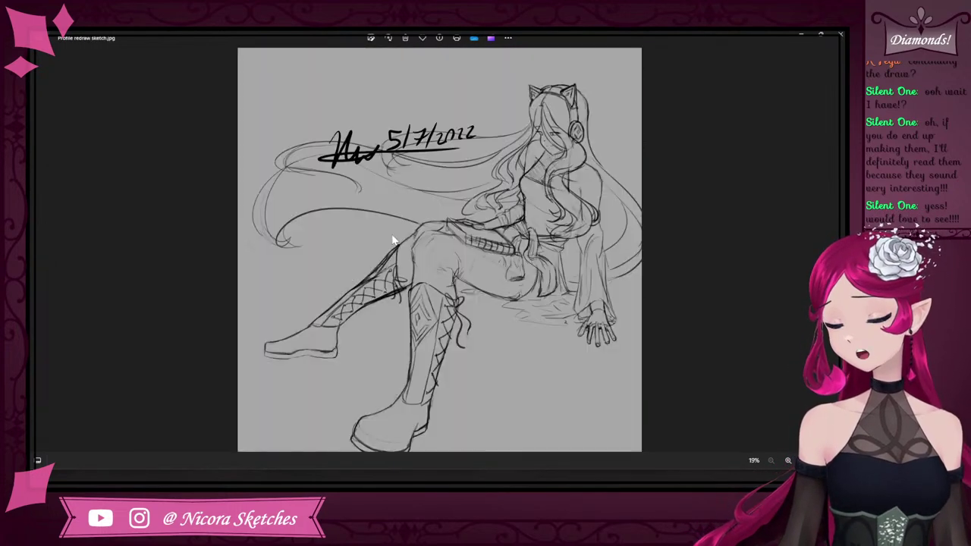
{"action": "key", "text": "Left"}
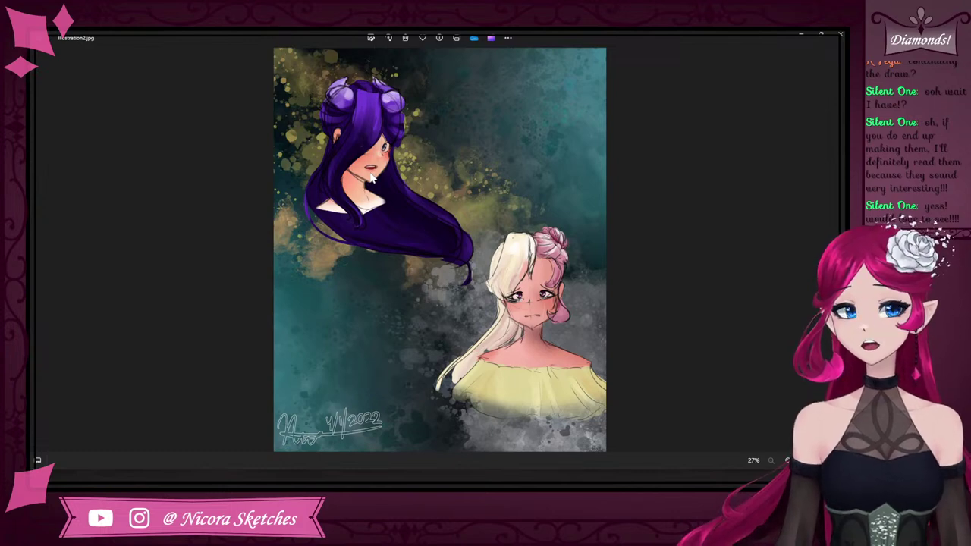
{"action": "left_click", "coordinate": [840, 35]}
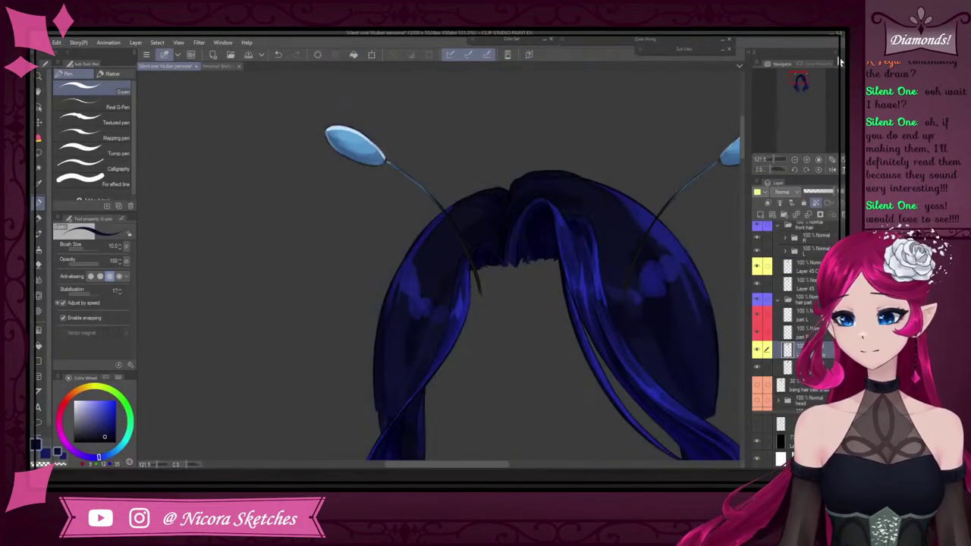
Shade the wide side section below its blue highlight patches with dark navy
{"action": "scroll", "coordinate": [582, 194], "scroll_direction": "down", "scroll_amount": 2}
{"action": "scroll", "coordinate": [607, 251], "scroll_direction": "up", "scroll_amount": 4}
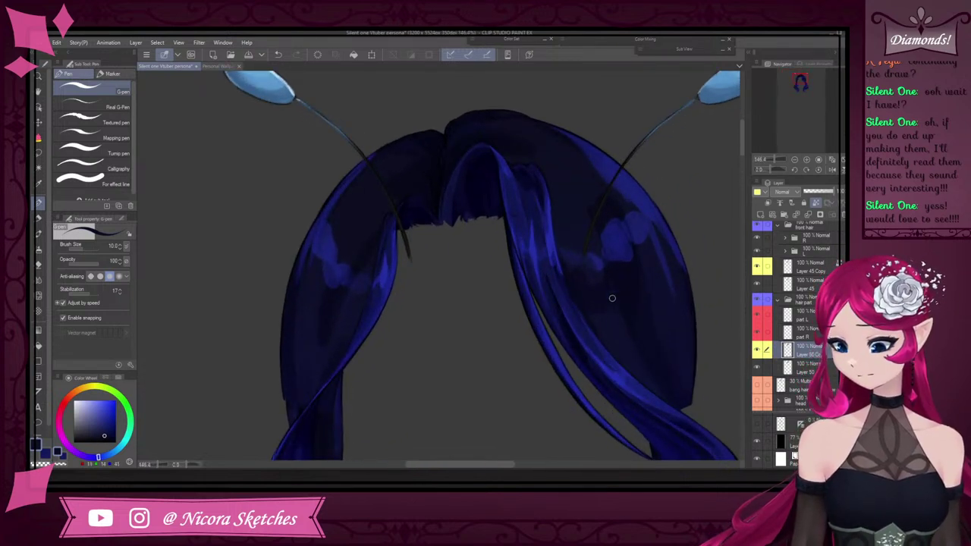
{"action": "scroll", "coordinate": [628, 328], "scroll_direction": "down", "scroll_amount": 1}
{"action": "scroll", "coordinate": [631, 265], "scroll_direction": "up", "scroll_amount": 3}
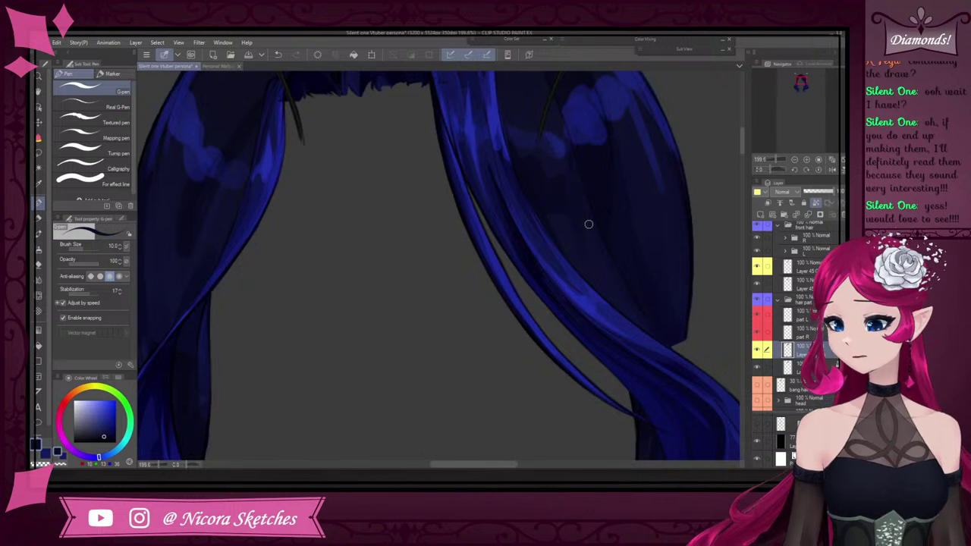
{"action": "scroll", "coordinate": [593, 220], "scroll_direction": "down", "scroll_amount": 3}
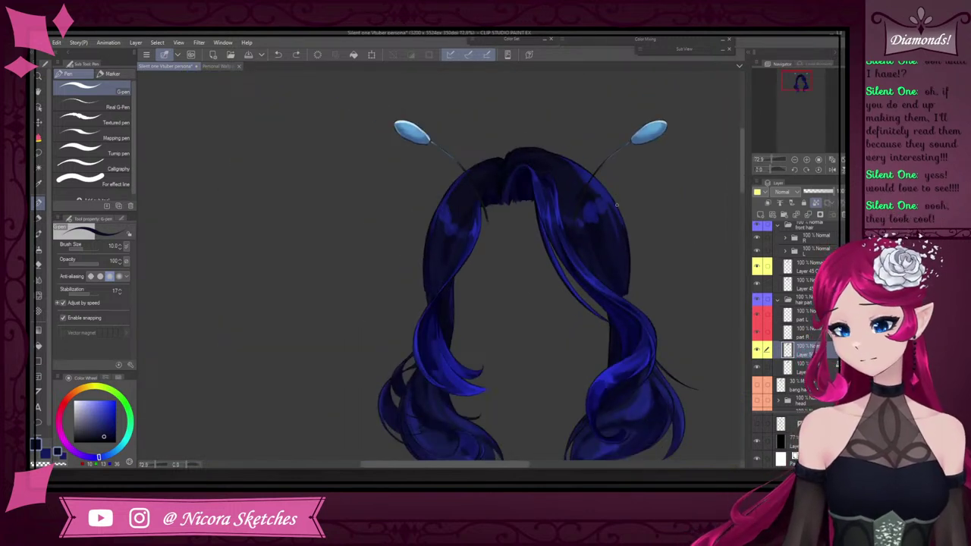
Paint a dark navy strand through the highlight of the narrower side lock, undoing and redoing the stroke
{"action": "scroll", "coordinate": [486, 211], "scroll_direction": "up", "scroll_amount": 3}
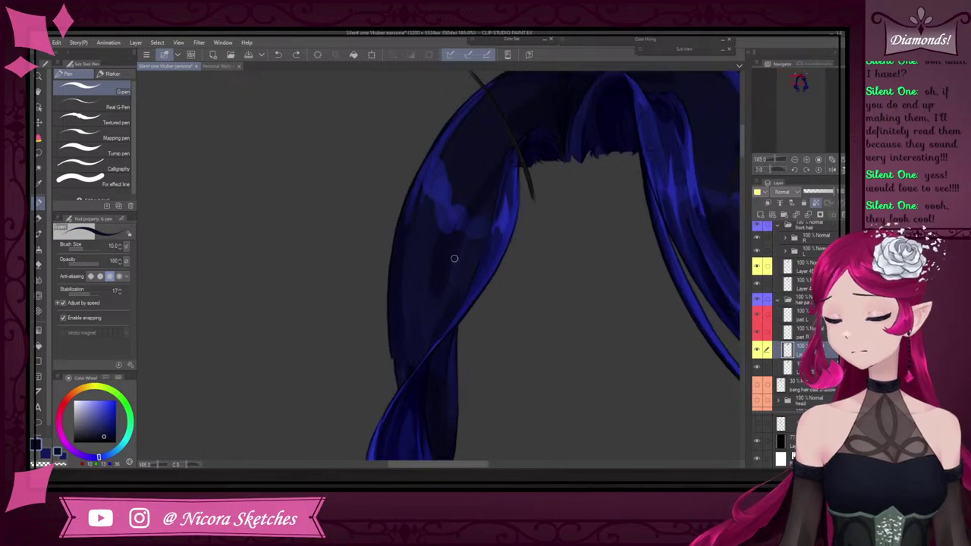
{"action": "scroll", "coordinate": [463, 242], "scroll_direction": "up", "scroll_amount": 3}
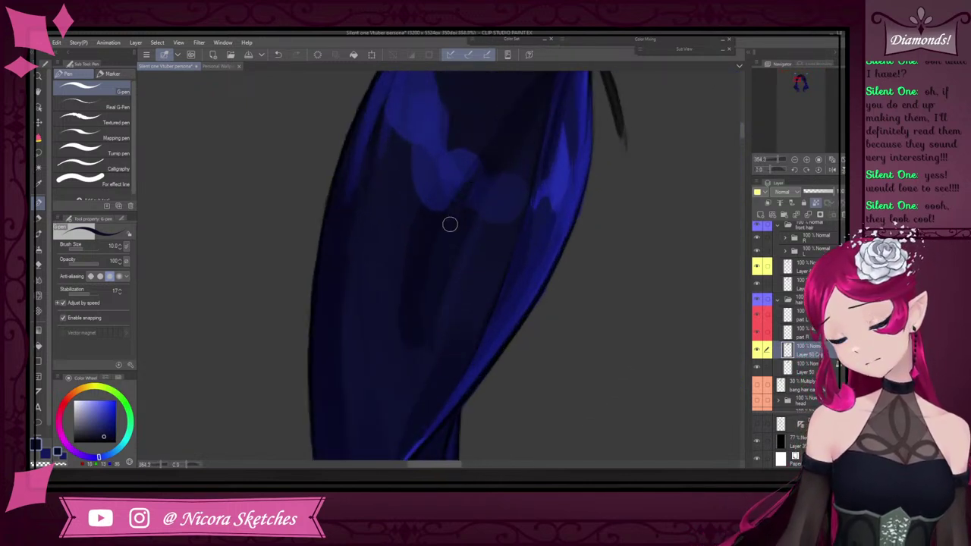
{"action": "key", "text": "ctrl+z"}
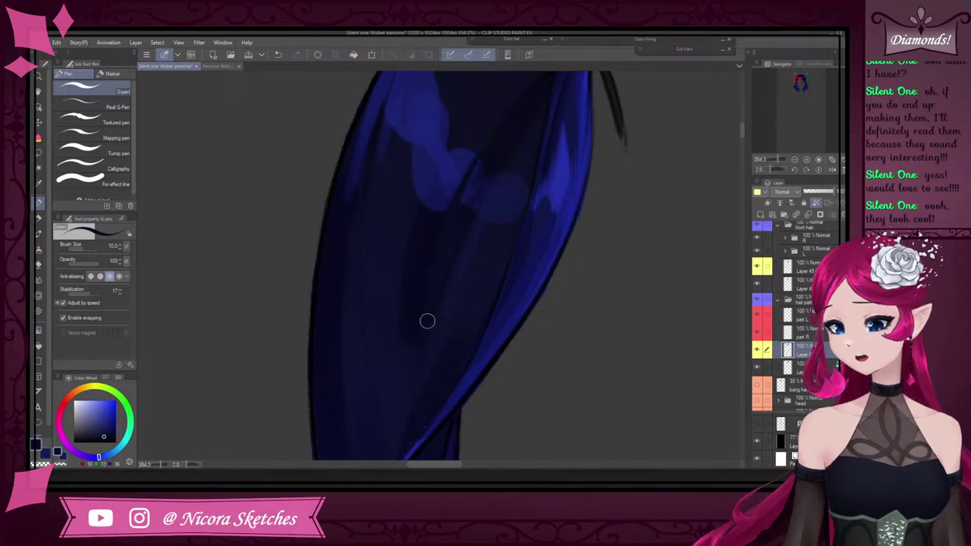
{"action": "scroll", "coordinate": [423, 358], "scroll_direction": "down", "scroll_amount": 5}
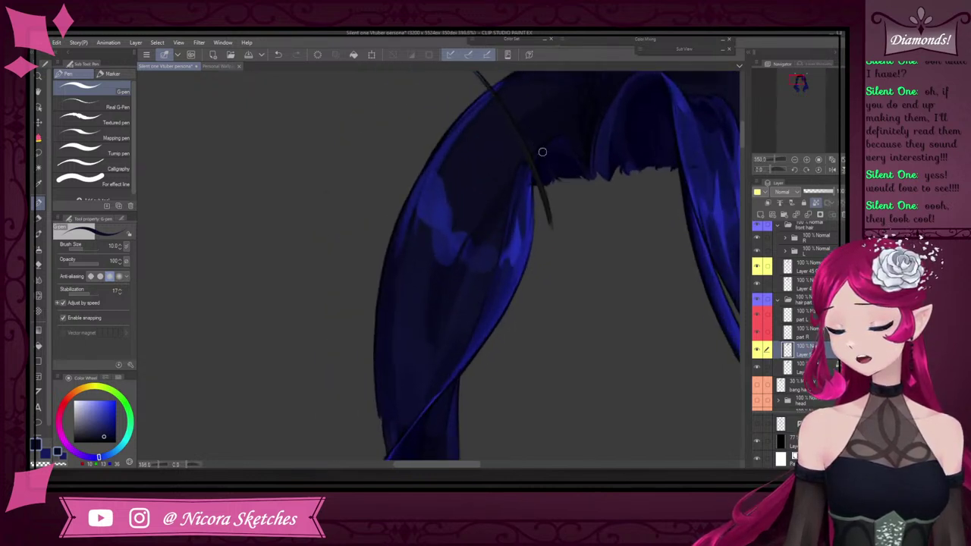
{"action": "scroll", "coordinate": [539, 152], "scroll_direction": "up", "scroll_amount": 3}
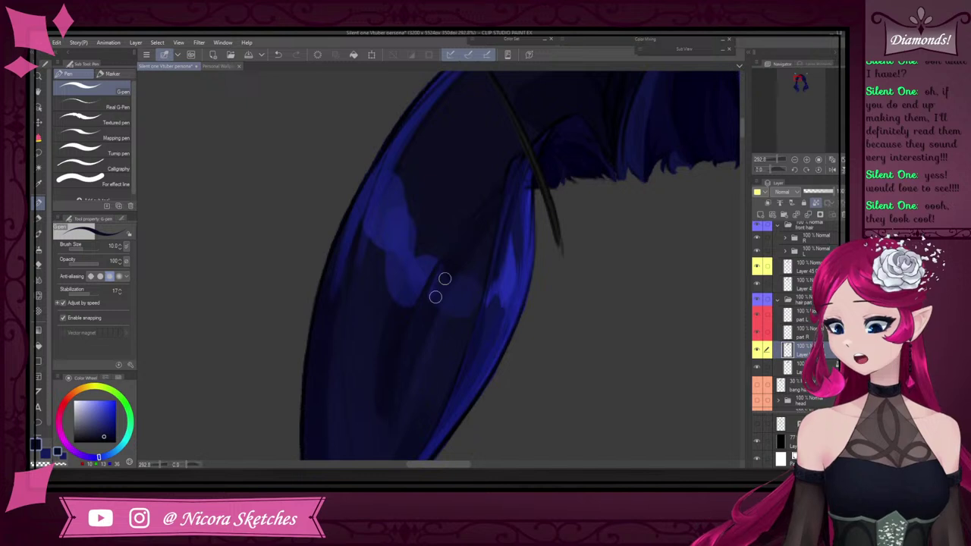
{"action": "scroll", "coordinate": [477, 258], "scroll_direction": "down", "scroll_amount": 2}
{"action": "scroll", "coordinate": [518, 175], "scroll_direction": "up", "scroll_amount": 3}
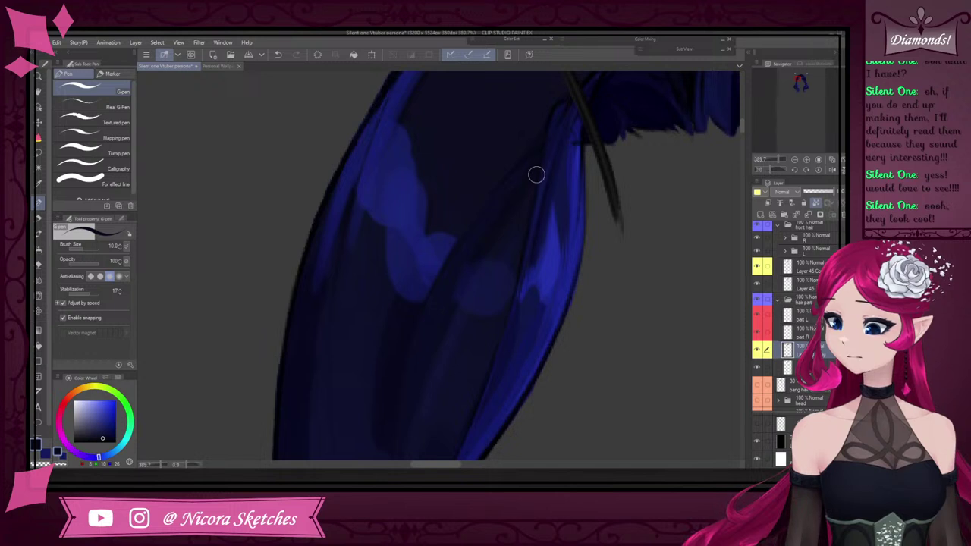
Blend the dark gap between the narrower lock's highlight patches with slightly lighter navy strokes
{"action": "scroll", "coordinate": [525, 242], "scroll_direction": "down", "scroll_amount": 2}
{"action": "scroll", "coordinate": [475, 275], "scroll_direction": "up", "scroll_amount": 2}
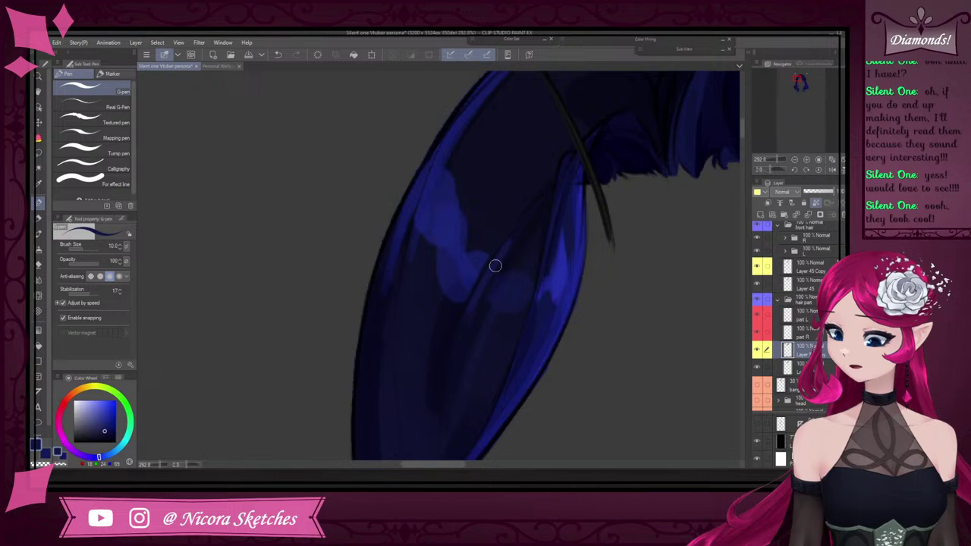
{"action": "scroll", "coordinate": [489, 302], "scroll_direction": "down", "scroll_amount": 2}
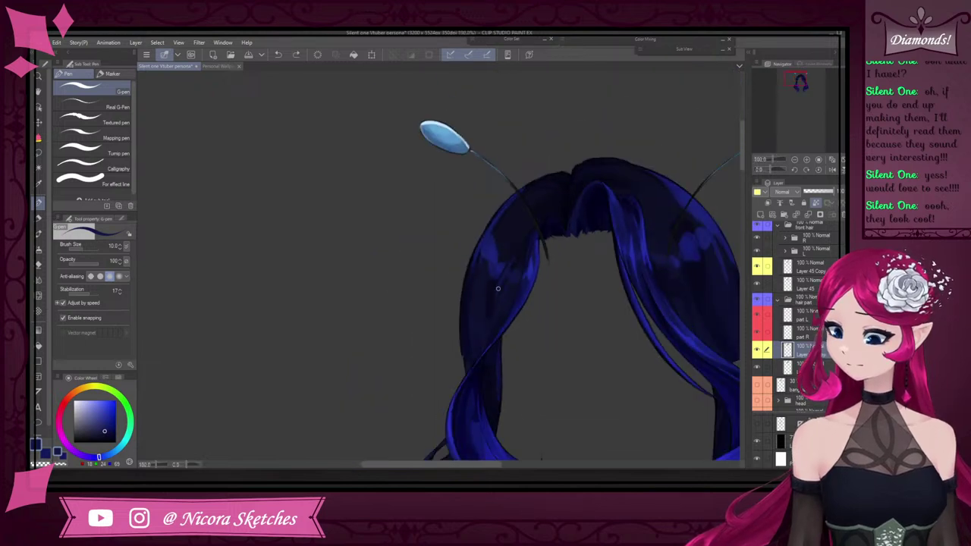
{"action": "scroll", "coordinate": [498, 289], "scroll_direction": "up", "scroll_amount": 3}
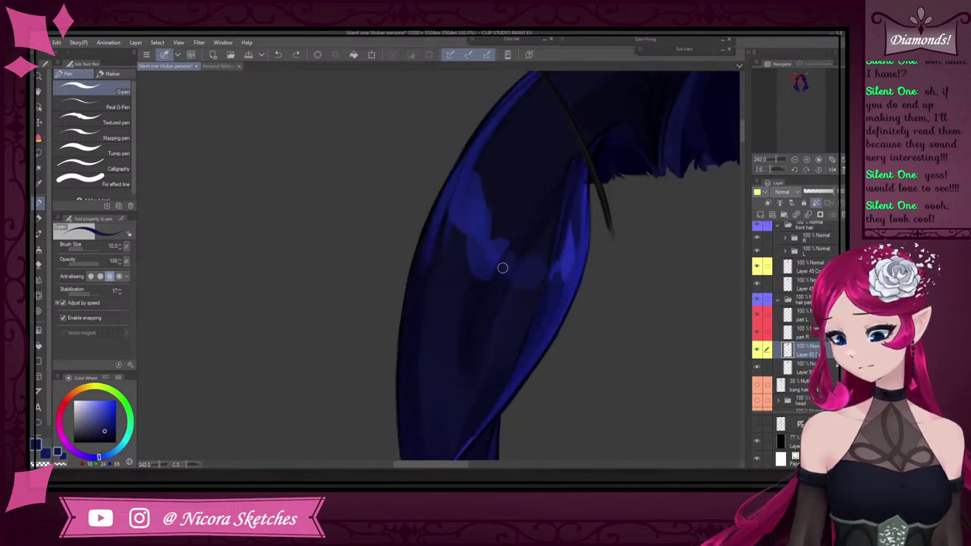
{"action": "scroll", "coordinate": [493, 227], "scroll_direction": "down", "scroll_amount": 3}
{"action": "scroll", "coordinate": [479, 164], "scroll_direction": "up", "scroll_amount": 1}
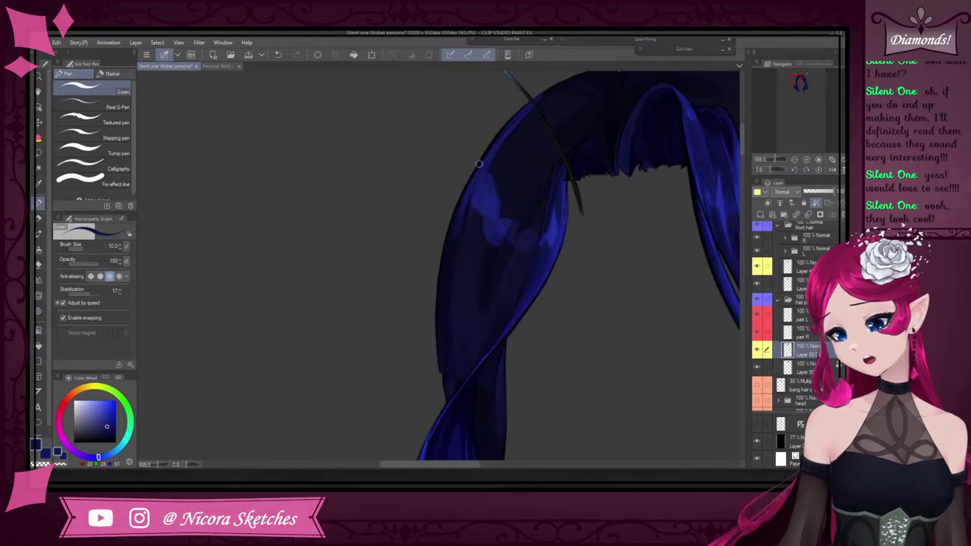
{"action": "scroll", "coordinate": [478, 214], "scroll_direction": "down", "scroll_amount": 3}
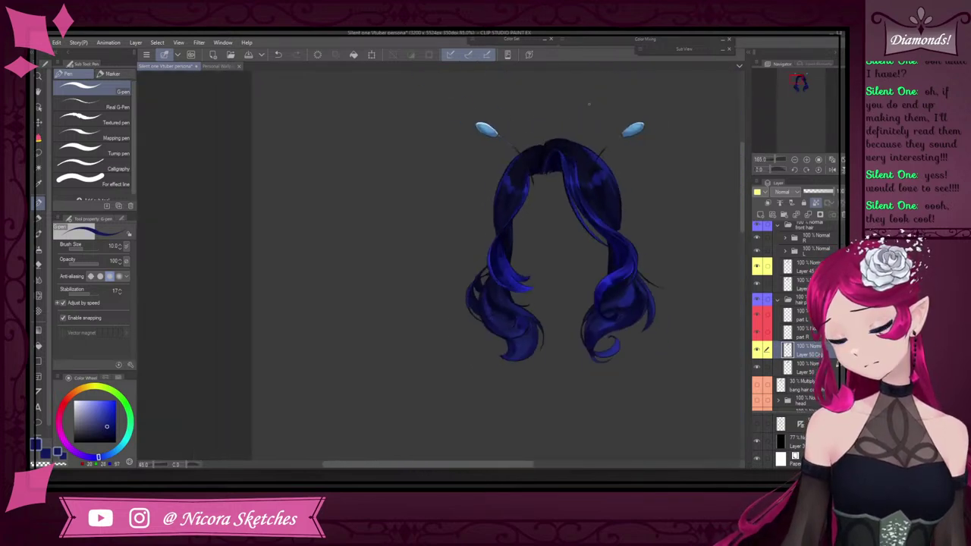
{"action": "scroll", "coordinate": [618, 182], "scroll_direction": "up", "scroll_amount": 2}
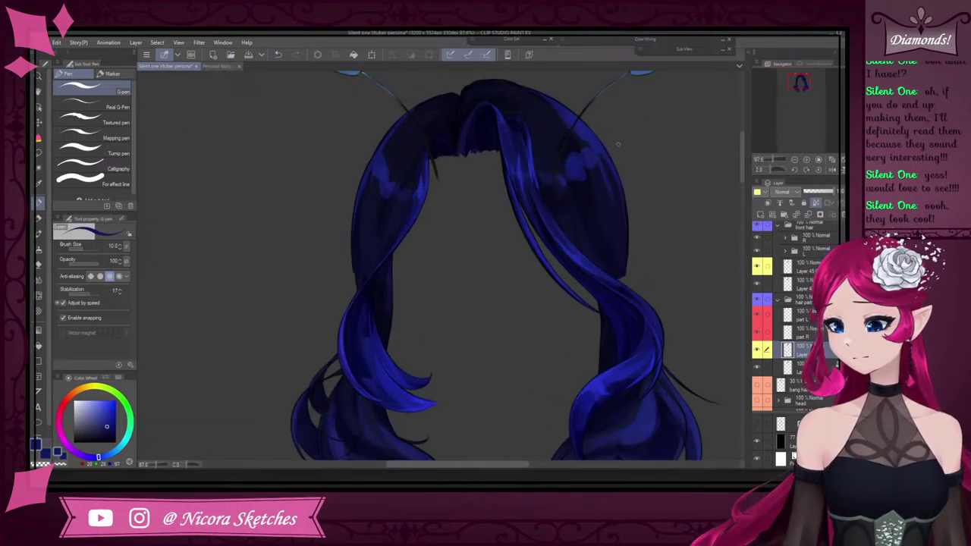
Flip the canvas view horizontally and extend the blue highlight along the wide section's outer crown edge
{"action": "scroll", "coordinate": [619, 144], "scroll_direction": "down", "scroll_amount": 2}
{"action": "scroll", "coordinate": [443, 143], "scroll_direction": "up", "scroll_amount": 4}
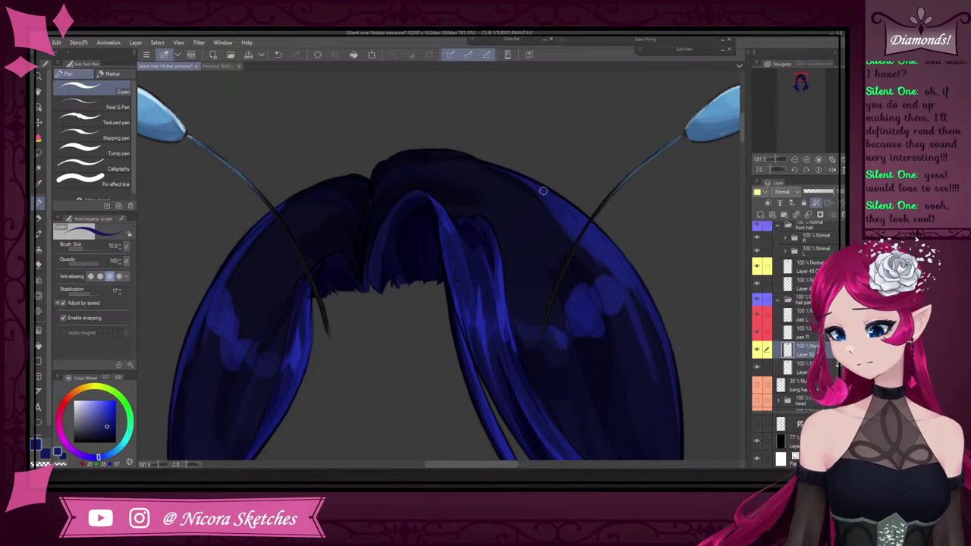
{"action": "scroll", "coordinate": [580, 197], "scroll_direction": "down", "scroll_amount": 2}
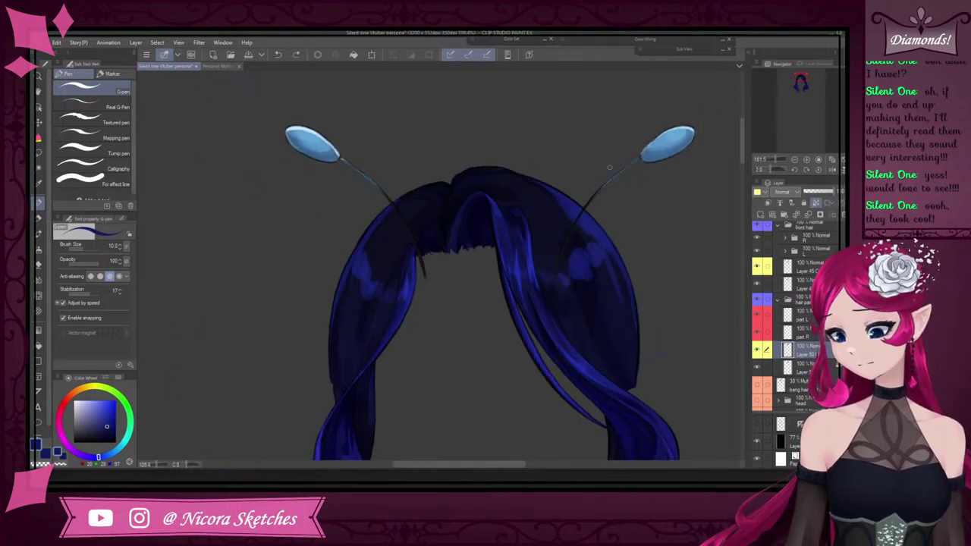
{"action": "left_click", "coordinate": [831, 168]}
{"action": "scroll", "coordinate": [410, 142], "scroll_direction": "up", "scroll_amount": 3}
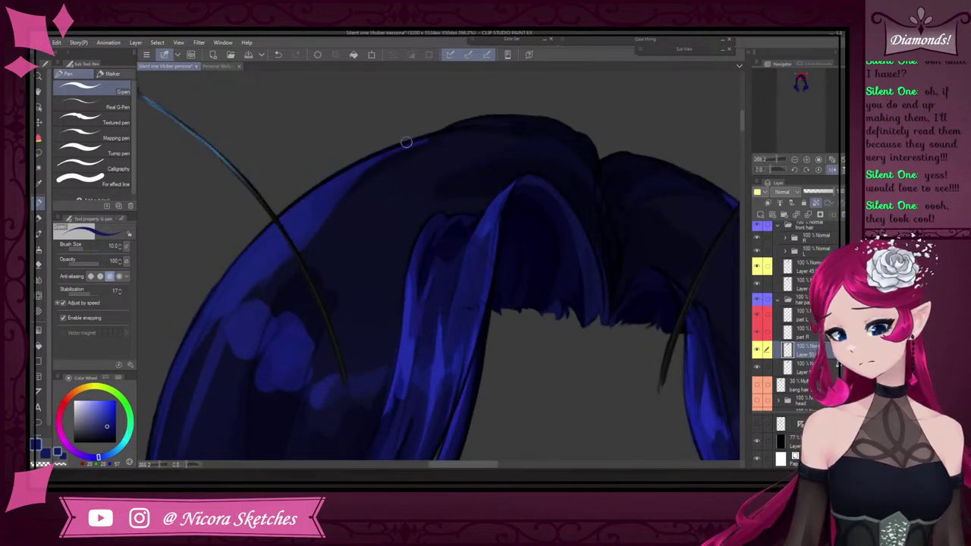
{"action": "scroll", "coordinate": [403, 156], "scroll_direction": "down", "scroll_amount": 3}
{"action": "scroll", "coordinate": [404, 156], "scroll_direction": "up", "scroll_amount": 4}
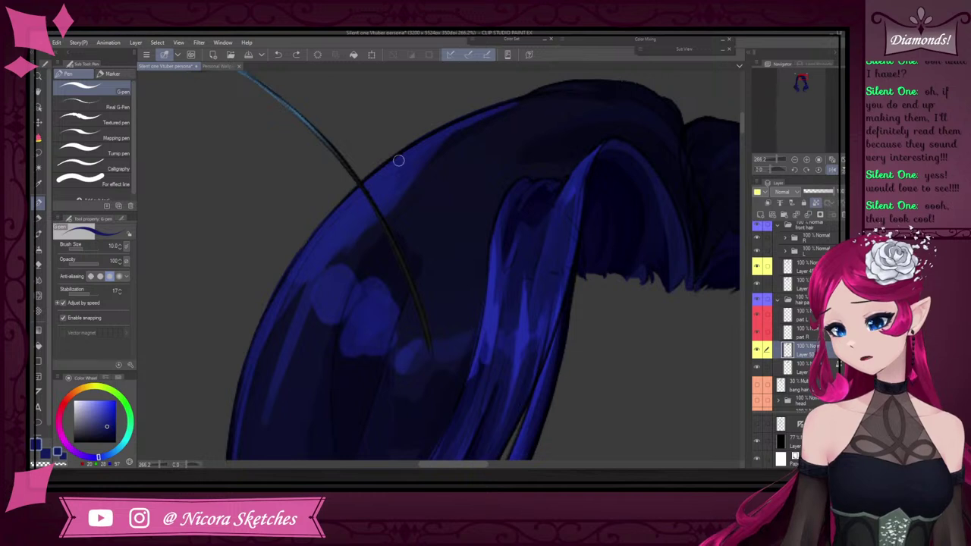
{"action": "scroll", "coordinate": [489, 124], "scroll_direction": "down", "scroll_amount": 2}
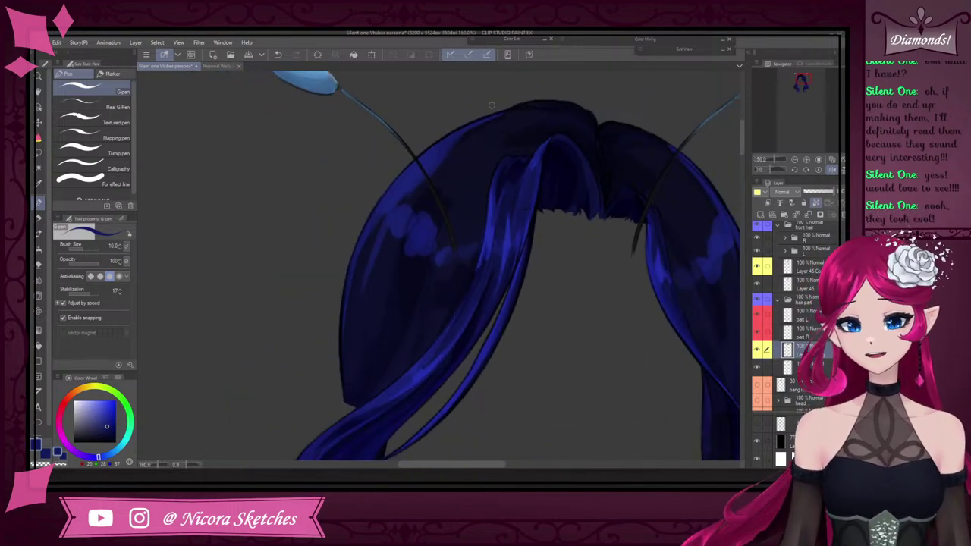
Paint thin dark navy strands into the blue outer-edge highlight of the wide side section, beside its highlight patches
{"action": "scroll", "coordinate": [369, 250], "scroll_direction": "up", "scroll_amount": 3}
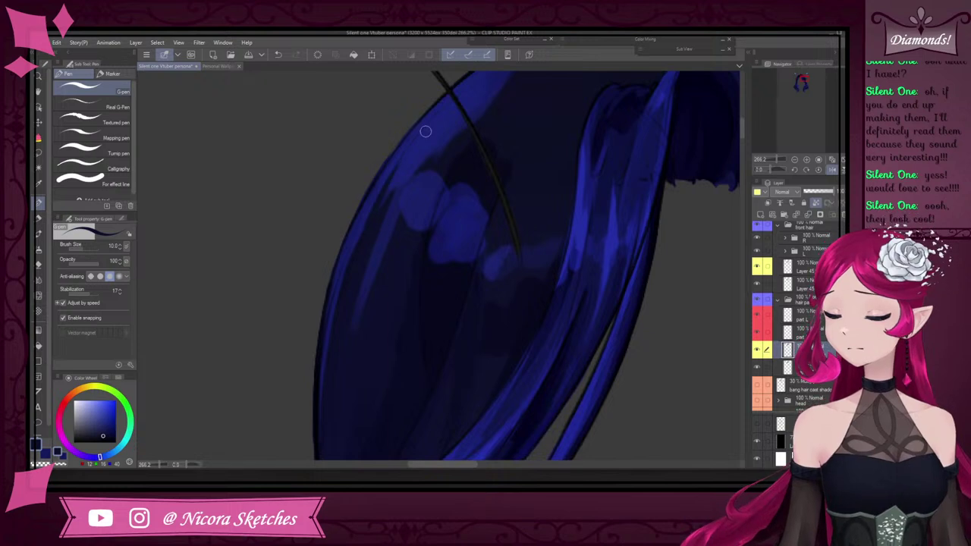
{"action": "scroll", "coordinate": [411, 165], "scroll_direction": "up", "scroll_amount": 4}
{"action": "scroll", "coordinate": [409, 164], "scroll_direction": "down", "scroll_amount": 2}
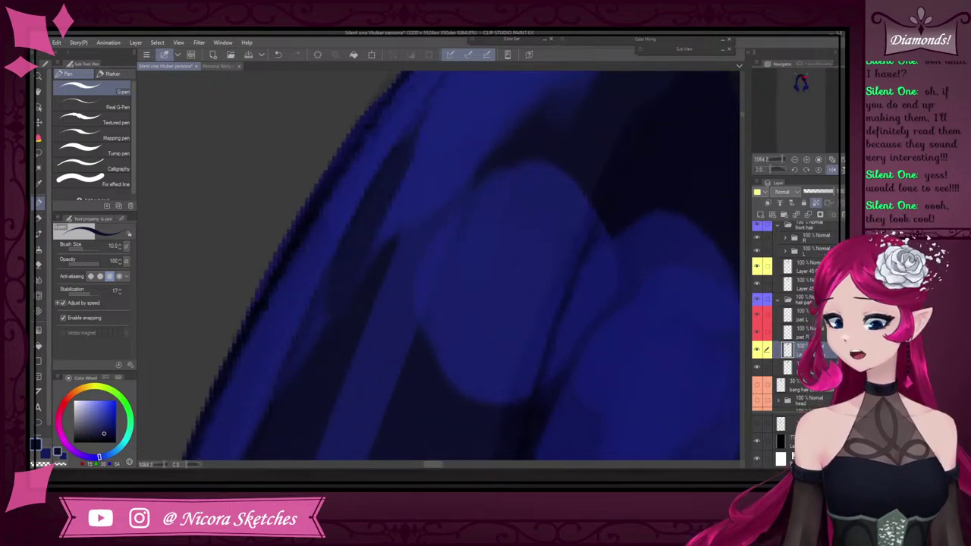
{"action": "scroll", "coordinate": [420, 160], "scroll_direction": "up", "scroll_amount": 3}
{"action": "scroll", "coordinate": [446, 137], "scroll_direction": "up", "scroll_amount": 1}
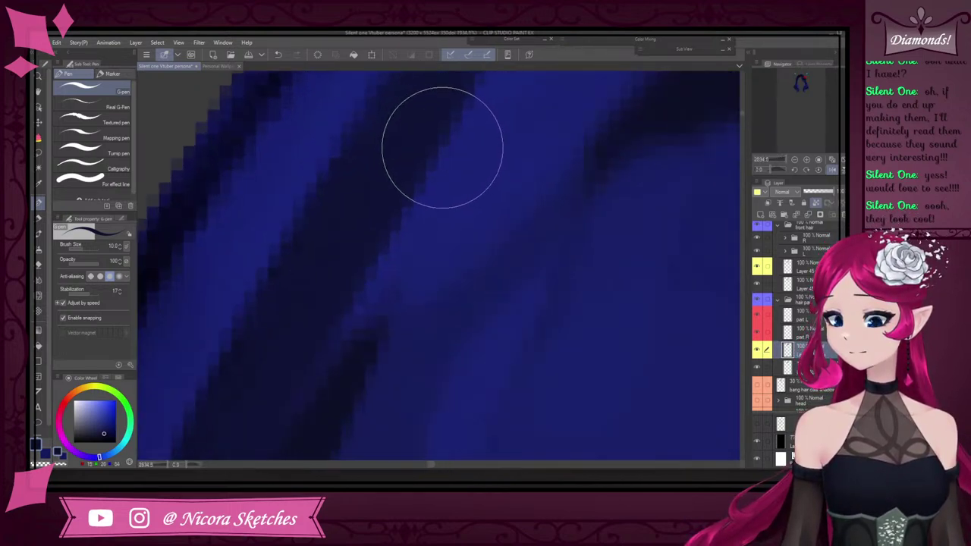
{"action": "scroll", "coordinate": [455, 121], "scroll_direction": "down", "scroll_amount": 4}
{"action": "scroll", "coordinate": [483, 135], "scroll_direction": "down", "scroll_amount": 4}
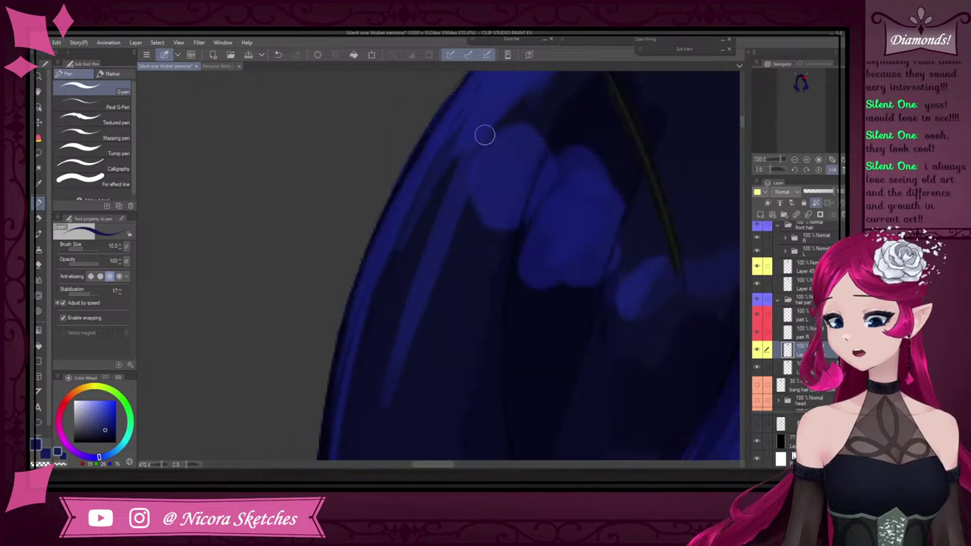
Soften the dark gaps in the wide section's outer-edge highlight with medium blue strokes that follow the hair's curve
{"action": "scroll", "coordinate": [371, 245], "scroll_direction": "up", "scroll_amount": 4}
{"action": "scroll", "coordinate": [423, 126], "scroll_direction": "up", "scroll_amount": 3}
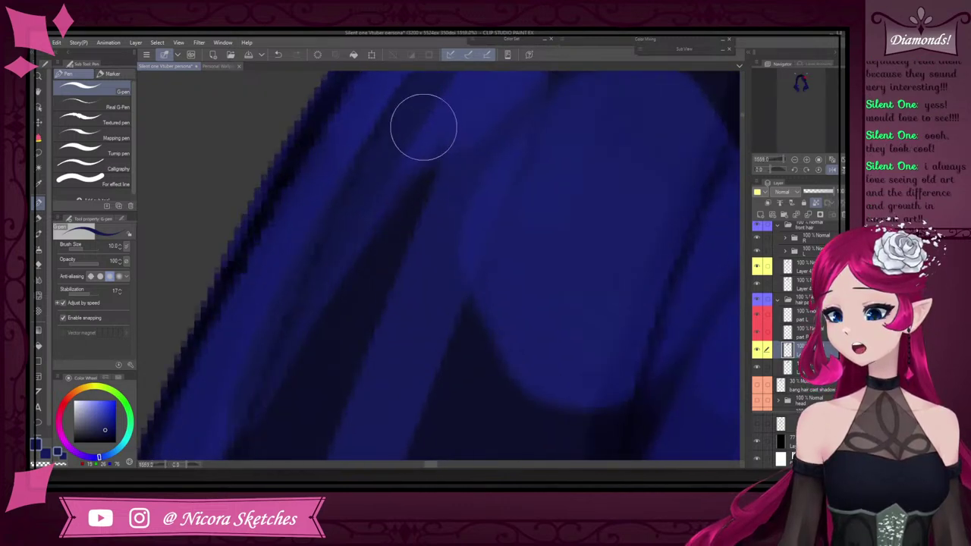
{"action": "scroll", "coordinate": [401, 213], "scroll_direction": "down", "scroll_amount": 4}
{"action": "scroll", "coordinate": [435, 178], "scroll_direction": "down", "scroll_amount": 4}
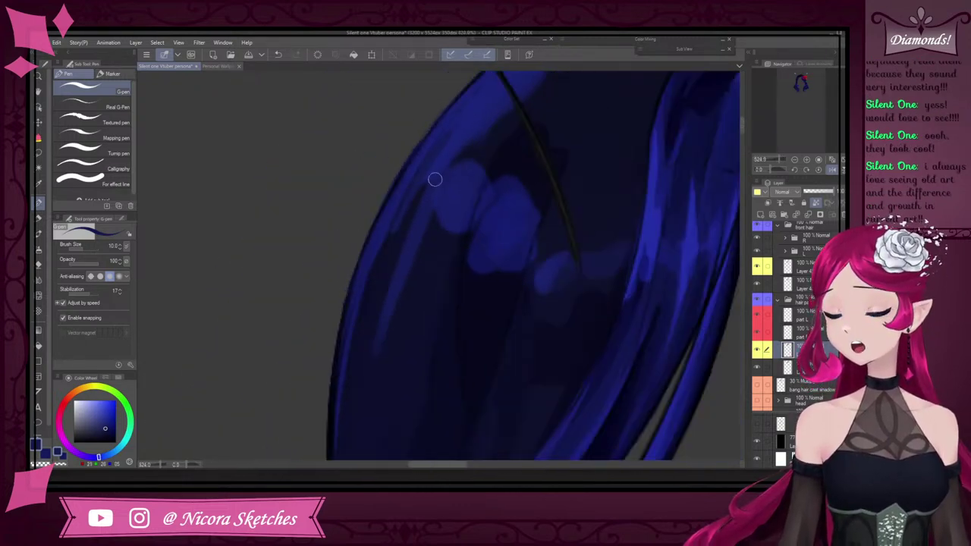
{"action": "scroll", "coordinate": [443, 163], "scroll_direction": "up", "scroll_amount": 2}
{"action": "left_click_drag", "start_coordinate": [350, 320], "coordinate": [459, 133]}
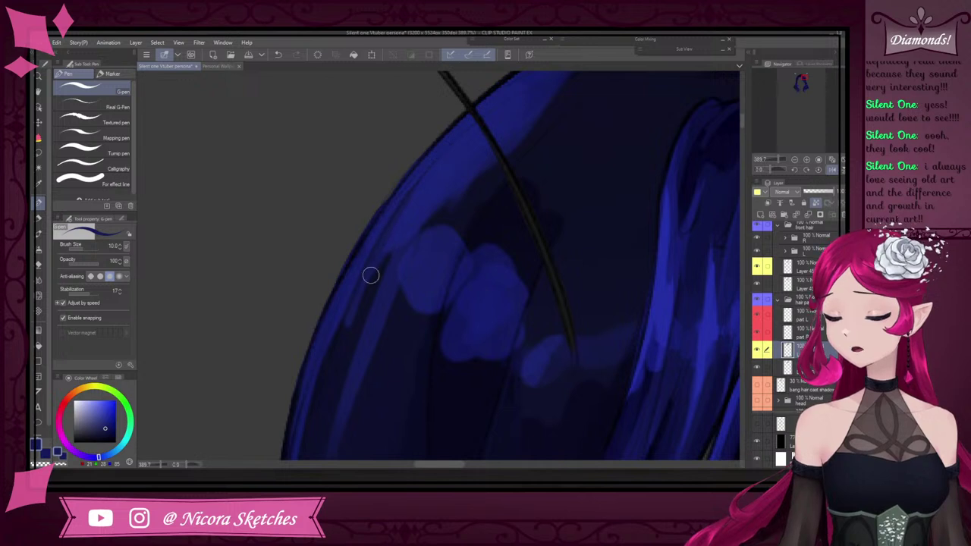
{"action": "scroll", "coordinate": [422, 232], "scroll_direction": "down", "scroll_amount": 3}
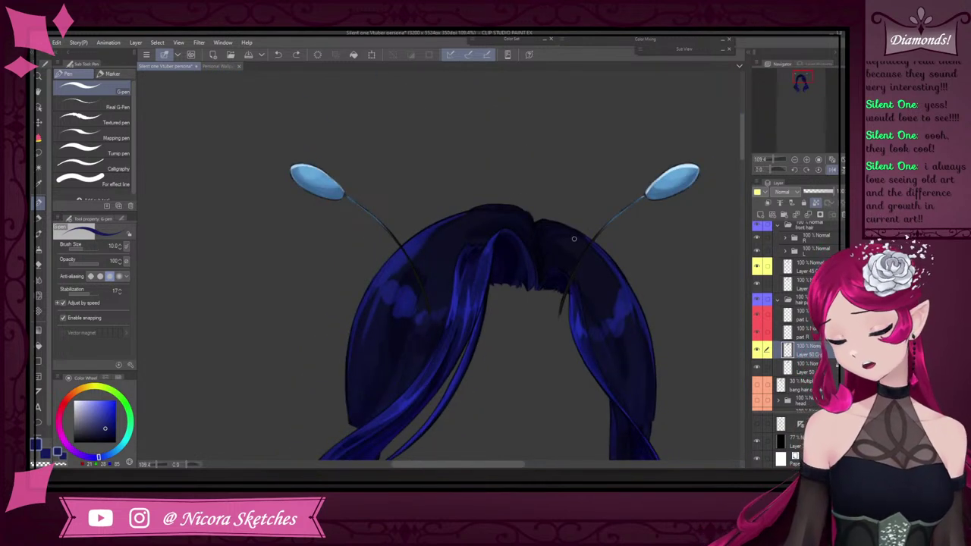
Sample dark navy from the narrower side's crown and paint a strand from the crown down toward its side lock
{"action": "scroll", "coordinate": [551, 279], "scroll_direction": "up", "scroll_amount": 3}
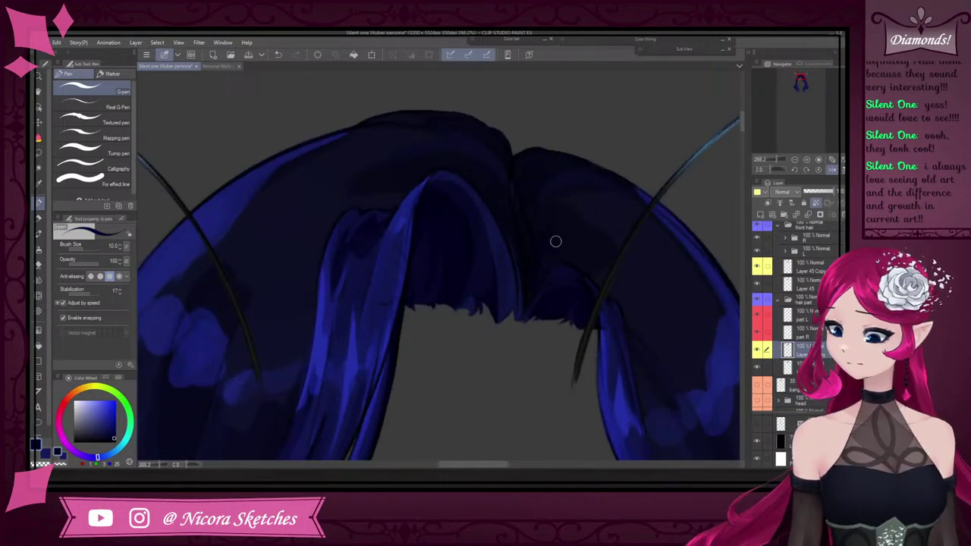
{"action": "scroll", "coordinate": [566, 172], "scroll_direction": "down", "scroll_amount": 3}
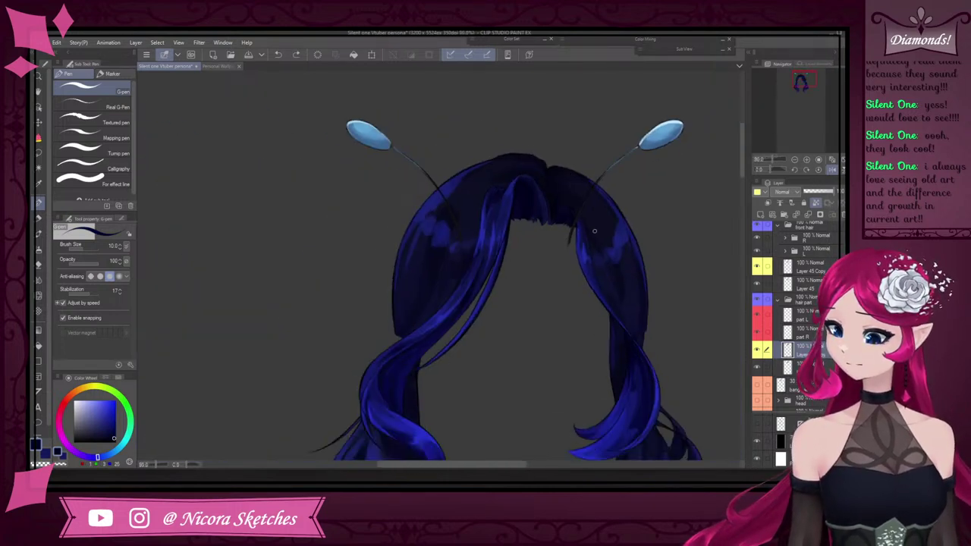
{"action": "scroll", "coordinate": [632, 294], "scroll_direction": "up", "scroll_amount": 2}
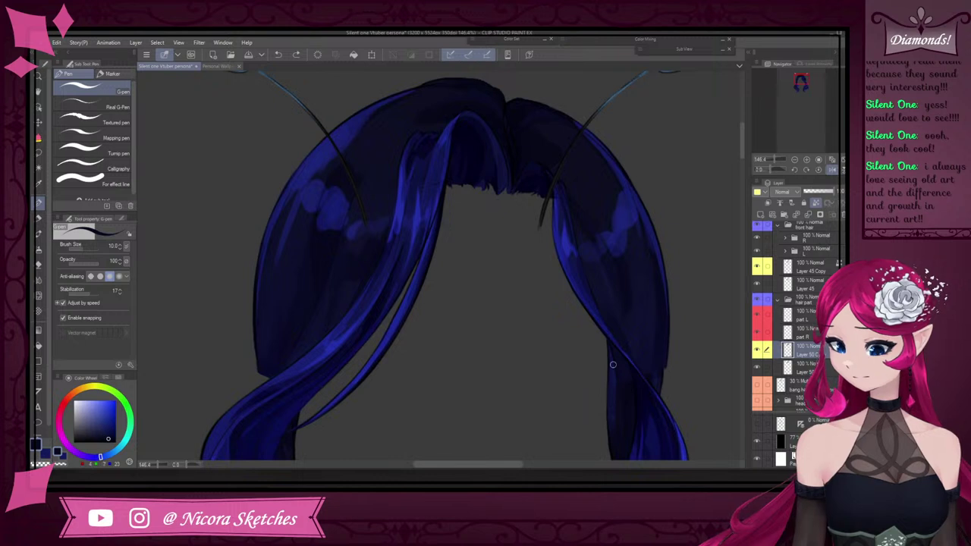
{"action": "scroll", "coordinate": [542, 96], "scroll_direction": "up", "scroll_amount": 2}
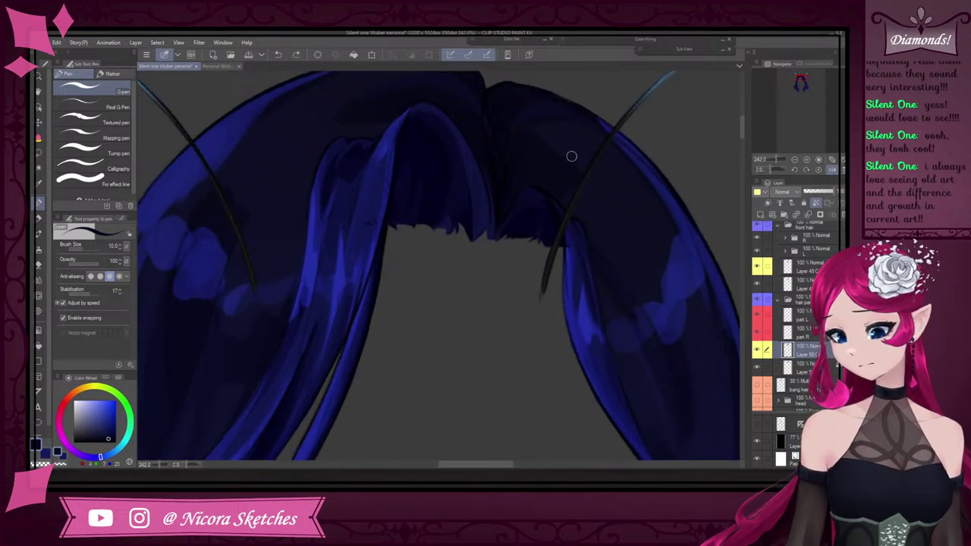
{"action": "left_click", "coordinate": [543, 149], "text": "alt"}
{"action": "left_click_drag", "start_coordinate": [542, 148], "coordinate": [621, 215]}
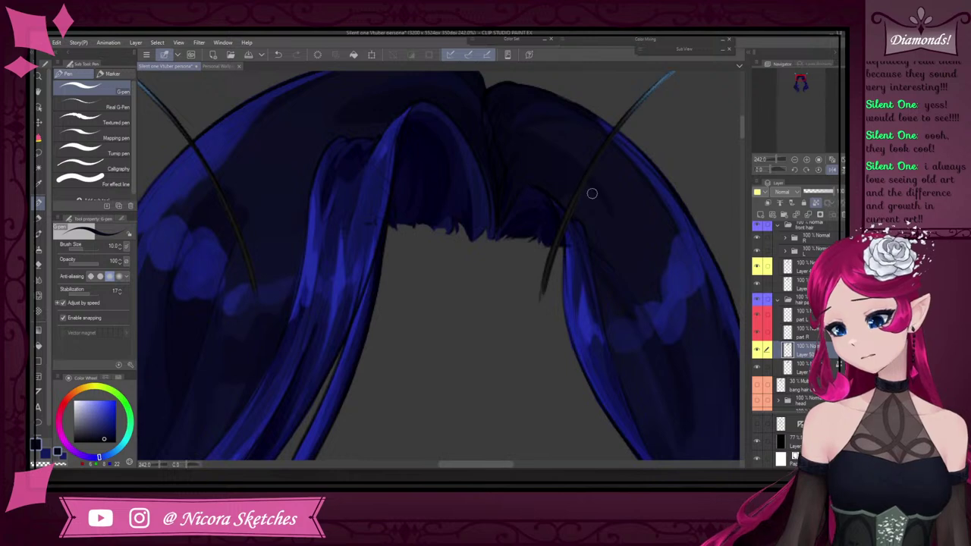
Paint dark navy strands along the wide section's crown, curving down toward the blue highlight patches
{"action": "scroll", "coordinate": [620, 231], "scroll_direction": "down", "scroll_amount": 11}
{"action": "scroll", "coordinate": [616, 193], "scroll_direction": "up", "scroll_amount": 10}
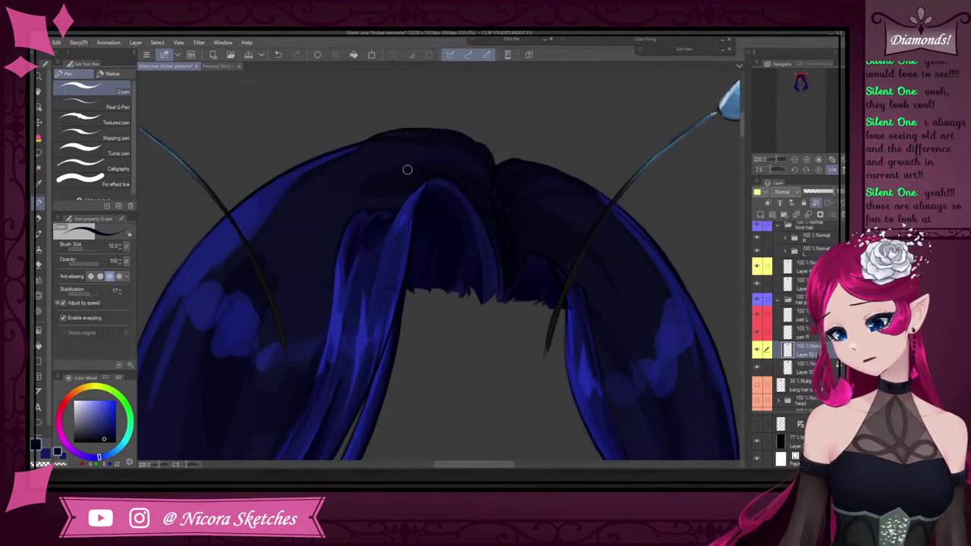
{"action": "scroll", "coordinate": [361, 167], "scroll_direction": "down", "scroll_amount": 4}
{"action": "scroll", "coordinate": [327, 214], "scroll_direction": "up", "scroll_amount": 5}
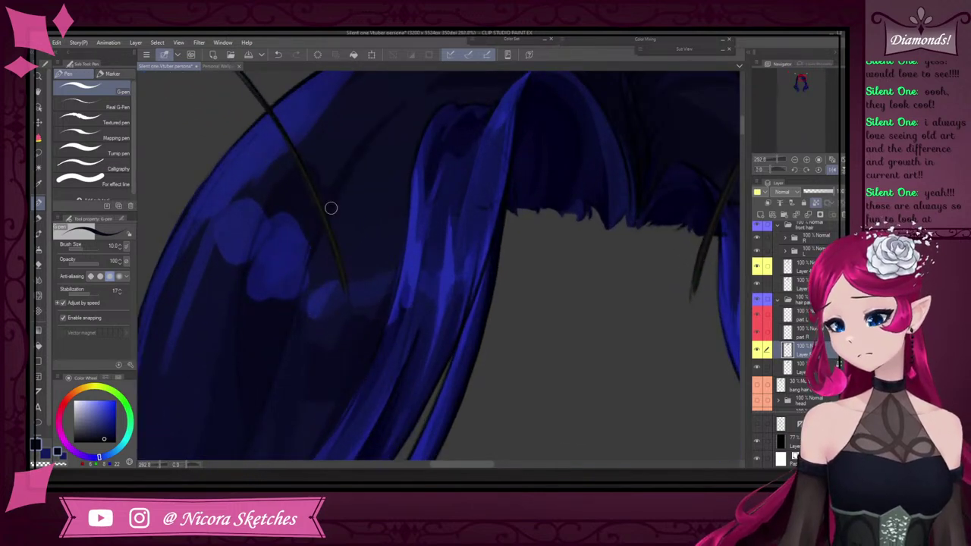
{"action": "scroll", "coordinate": [348, 238], "scroll_direction": "down", "scroll_amount": 4}
{"action": "scroll", "coordinate": [422, 173], "scroll_direction": "down", "scroll_amount": 4}
{"action": "scroll", "coordinate": [466, 114], "scroll_direction": "up", "scroll_amount": 5}
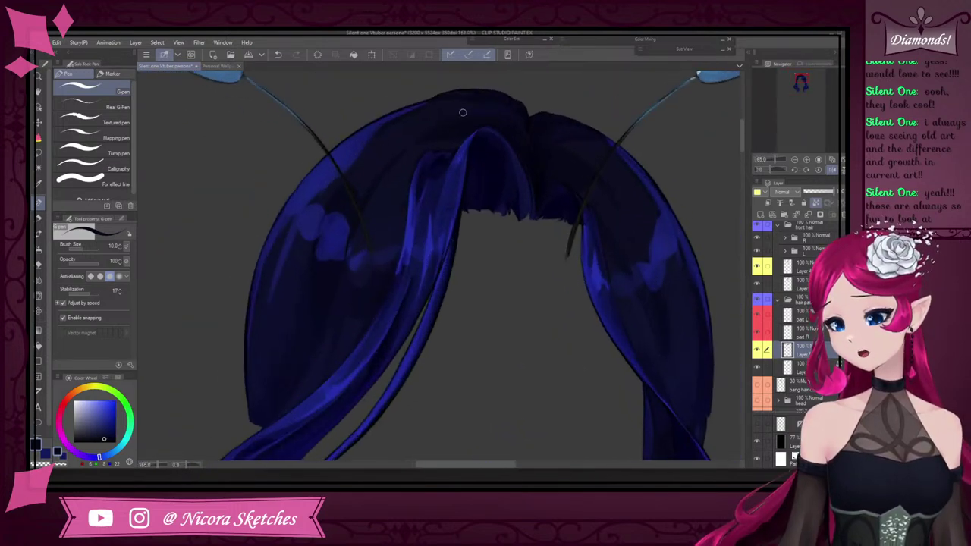
Undo the last stroke and paint slightly lighter navy strands below the narrower side lock's highlight patches
{"action": "scroll", "coordinate": [490, 127], "scroll_direction": "down", "scroll_amount": 3}
{"action": "scroll", "coordinate": [555, 119], "scroll_direction": "up", "scroll_amount": 2}
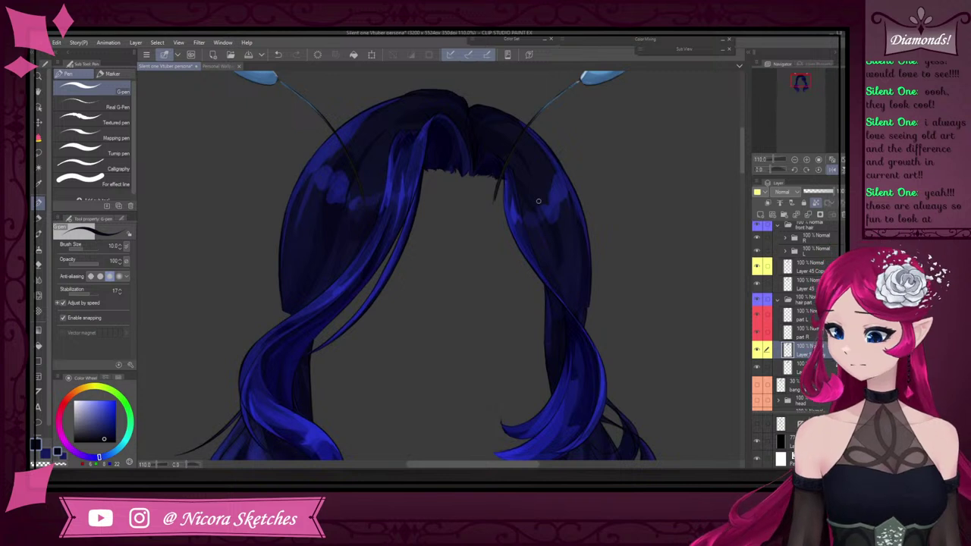
{"action": "scroll", "coordinate": [538, 201], "scroll_direction": "up", "scroll_amount": 2}
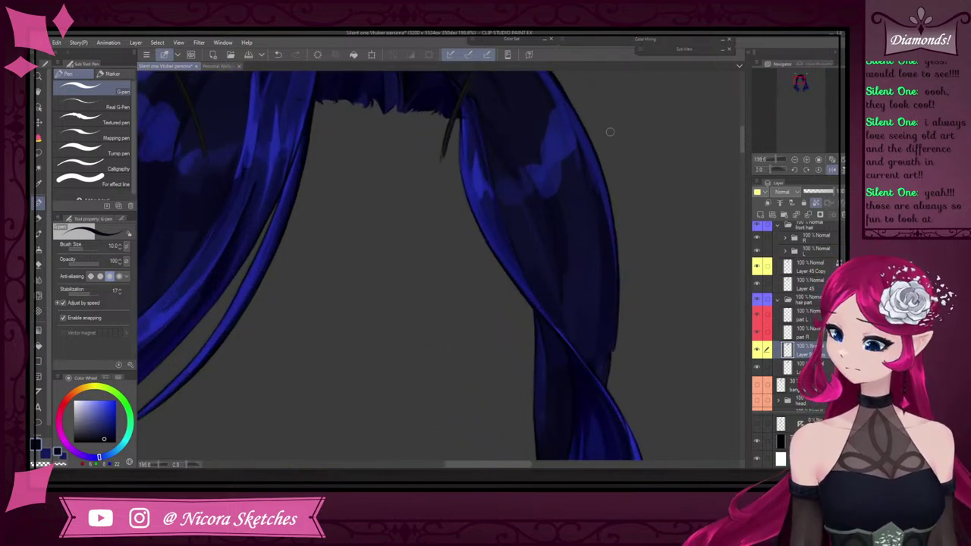
{"action": "key", "text": "ctrl+z"}
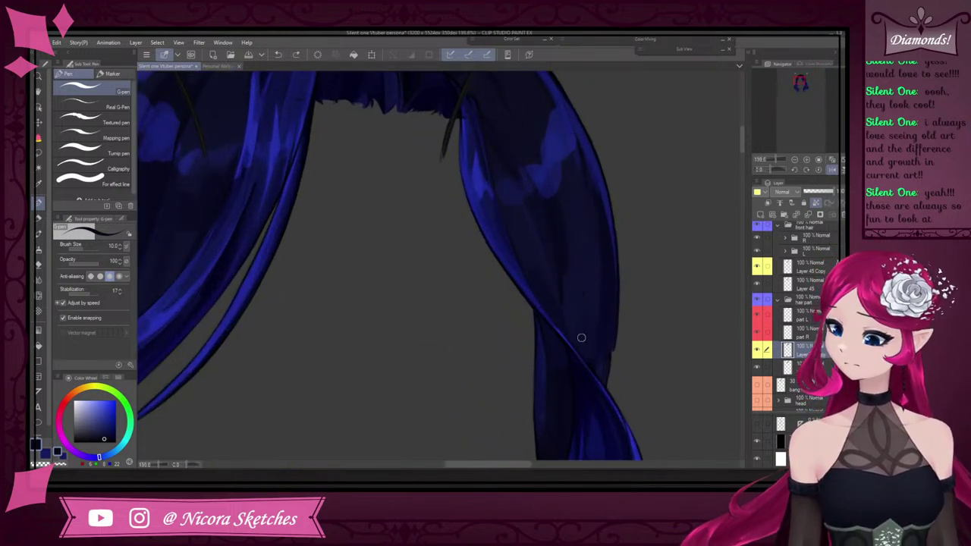
{"action": "left_click", "coordinate": [581, 337], "text": "alt"}
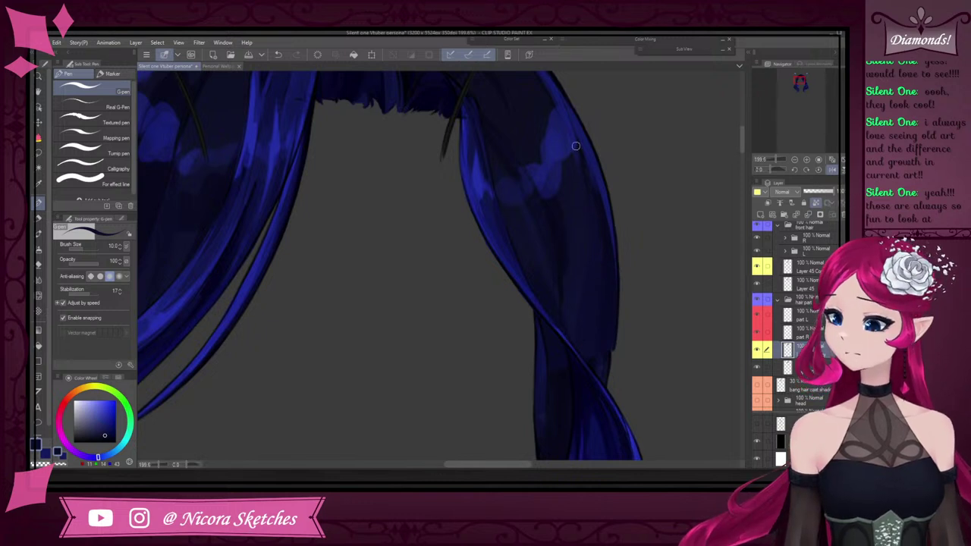
{"action": "scroll", "coordinate": [570, 268], "scroll_direction": "down", "scroll_amount": 1}
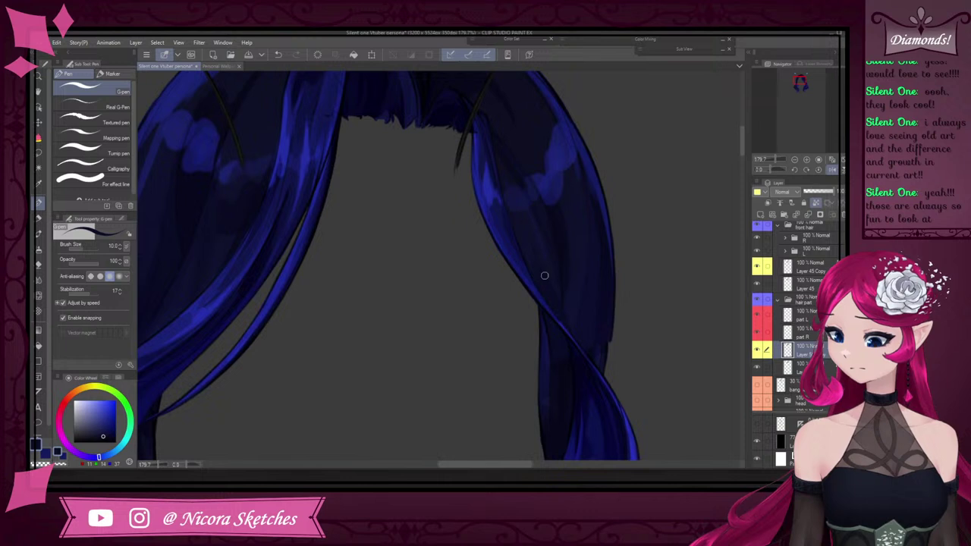
Shade the lower part of the wide side section with sampled navy and touch up its outer-edge highlight with sampled blue
{"action": "scroll", "coordinate": [540, 260], "scroll_direction": "down", "scroll_amount": 10}
{"action": "scroll", "coordinate": [429, 287], "scroll_direction": "up", "scroll_amount": 9}
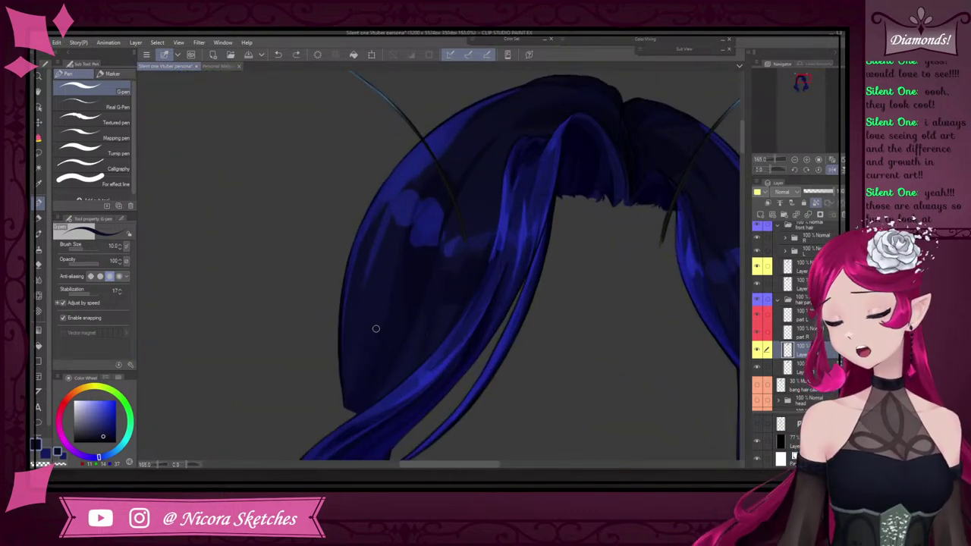
{"action": "left_click", "coordinate": [382, 304], "text": "alt"}
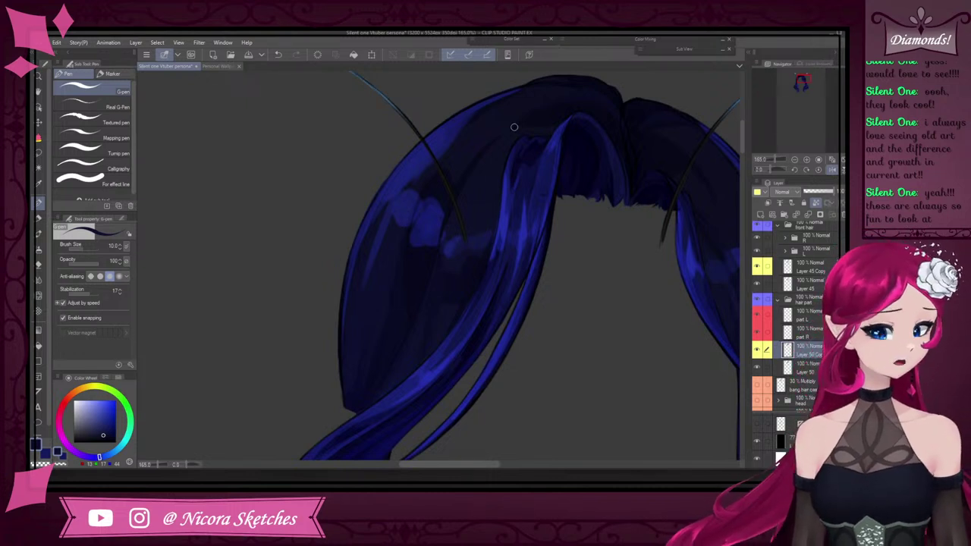
{"action": "scroll", "coordinate": [359, 256], "scroll_direction": "up", "scroll_amount": 2}
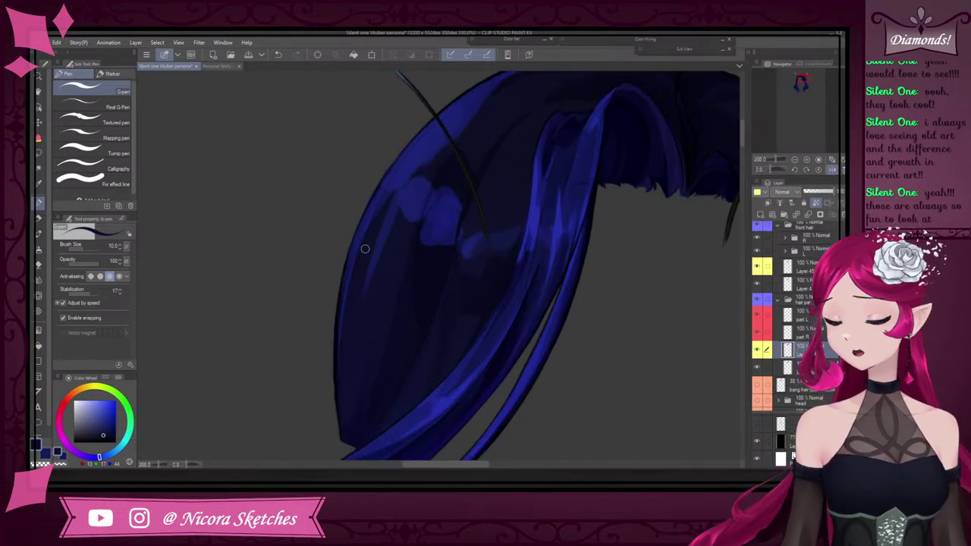
{"action": "left_click", "coordinate": [382, 202], "text": "alt"}
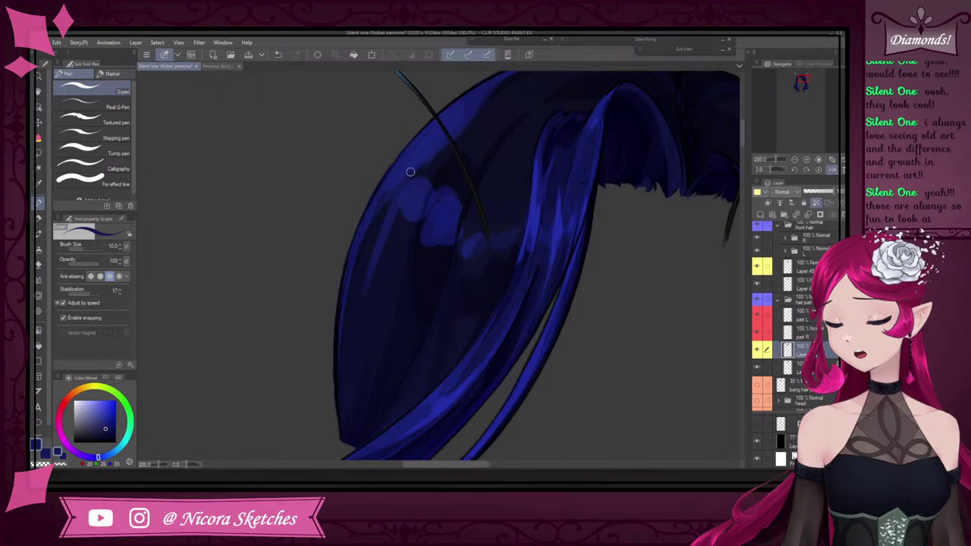
Examine the shading and highlights of both hair sides and the lower curls, up close and from a distance
{"action": "scroll", "coordinate": [454, 135], "scroll_direction": "down", "scroll_amount": 5}
{"action": "scroll", "coordinate": [445, 174], "scroll_direction": "up", "scroll_amount": 3}
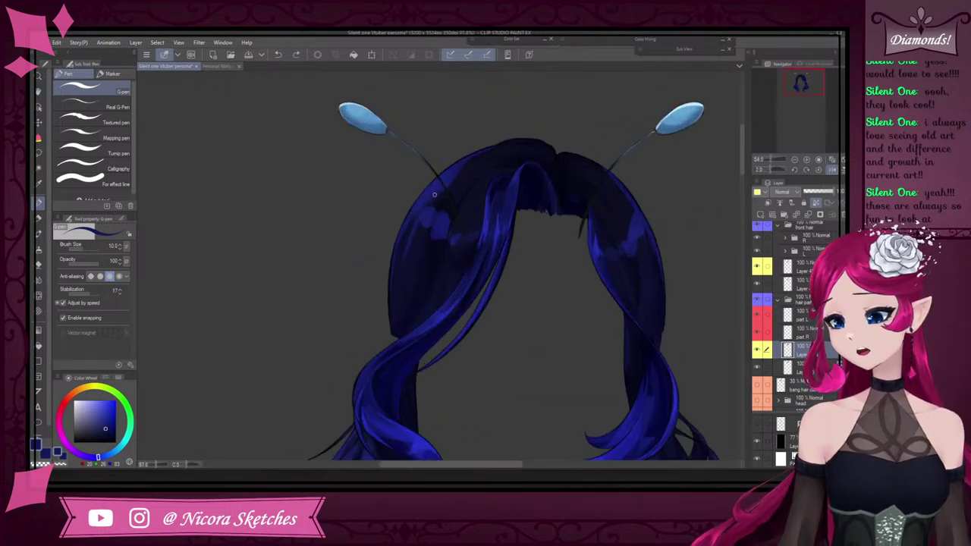
{"action": "scroll", "coordinate": [441, 187], "scroll_direction": "up", "scroll_amount": 1}
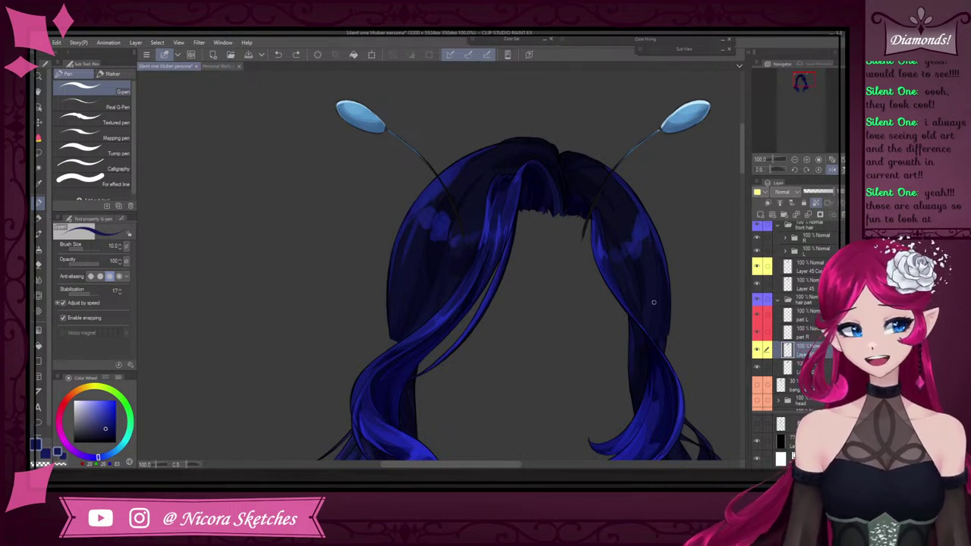
{"action": "scroll", "coordinate": [462, 187], "scroll_direction": "up", "scroll_amount": 3}
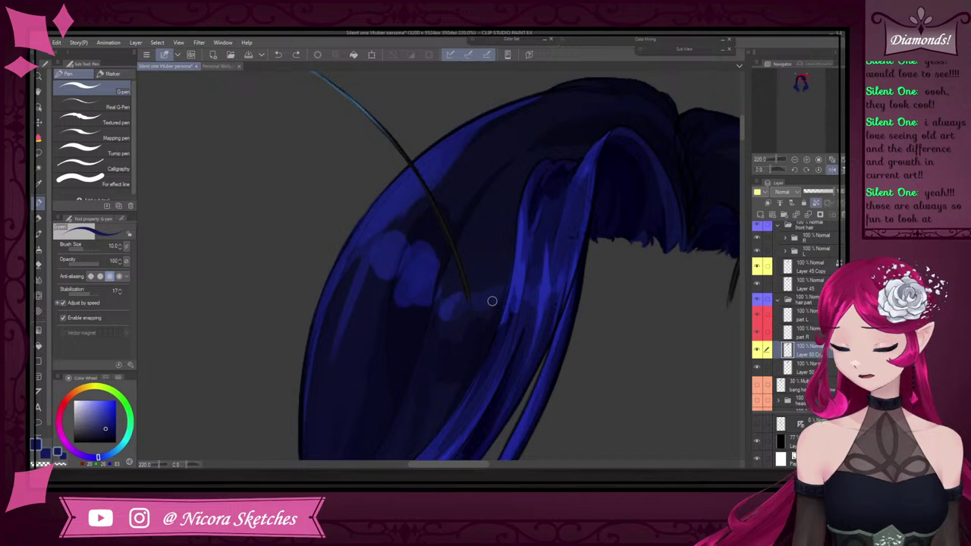
{"action": "scroll", "coordinate": [494, 302], "scroll_direction": "down", "scroll_amount": 1}
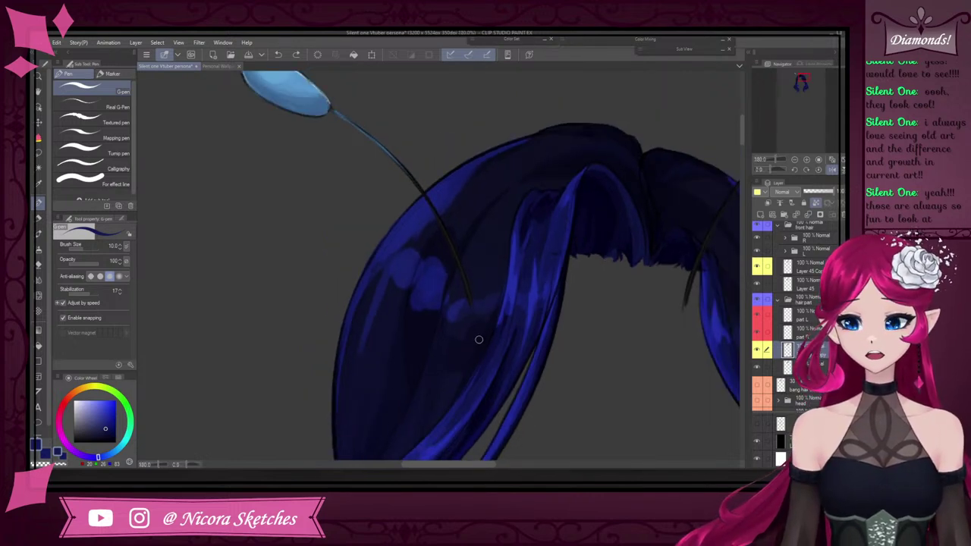
{"action": "scroll", "coordinate": [474, 340], "scroll_direction": "up", "scroll_amount": 1}
{"action": "scroll", "coordinate": [533, 255], "scroll_direction": "down", "scroll_amount": 4}
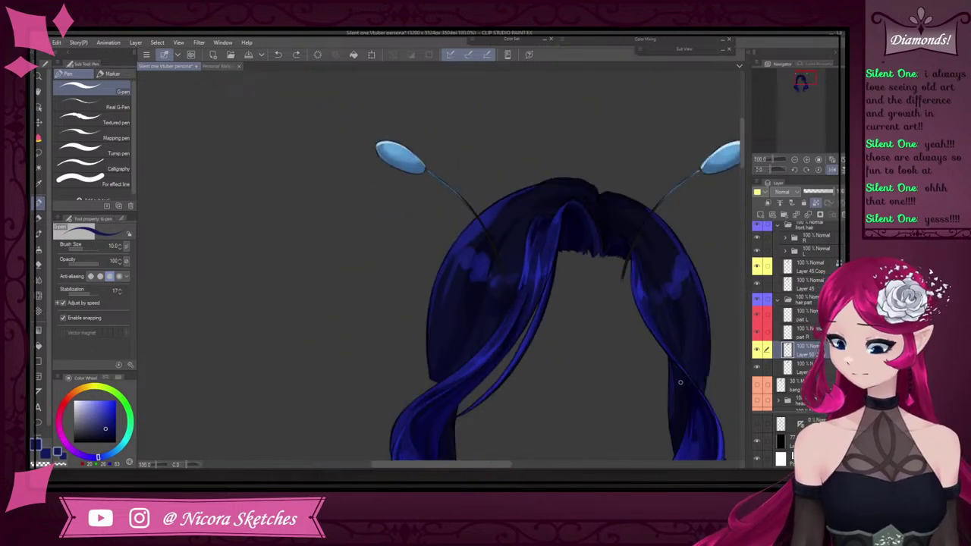
{"action": "scroll", "coordinate": [659, 281], "scroll_direction": "down", "scroll_amount": 3}
{"action": "scroll", "coordinate": [543, 391], "scroll_direction": "up", "scroll_amount": 3}
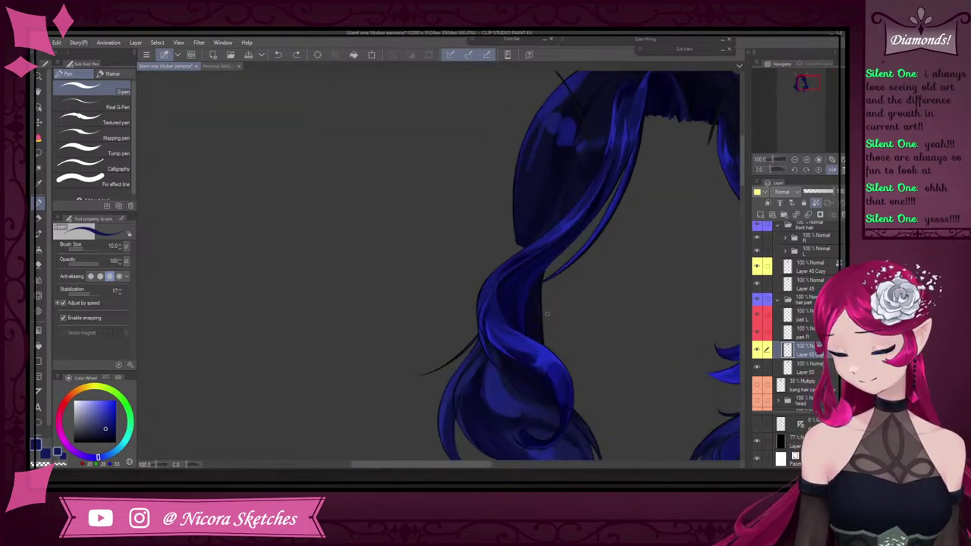
Hide the front hair layer folder and shade the wide section's crown near the parting with sampled dark navy strokes
{"action": "left_click", "coordinate": [535, 322], "text": "alt"}
{"action": "scroll", "coordinate": [596, 293], "scroll_direction": "down", "scroll_amount": 4}
{"action": "scroll", "coordinate": [611, 156], "scroll_direction": "up", "scroll_amount": 7}
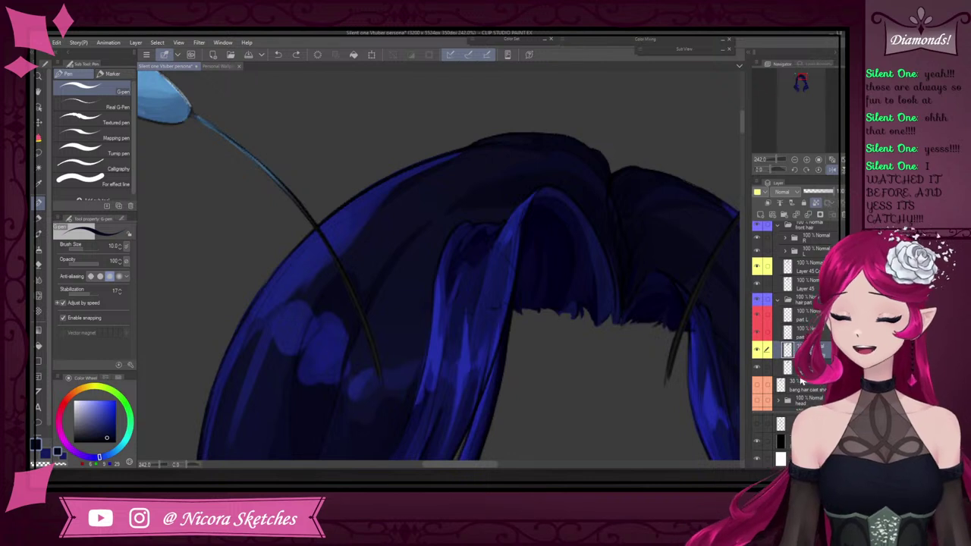
{"action": "scroll", "coordinate": [804, 296], "scroll_direction": "up", "scroll_amount": 3}
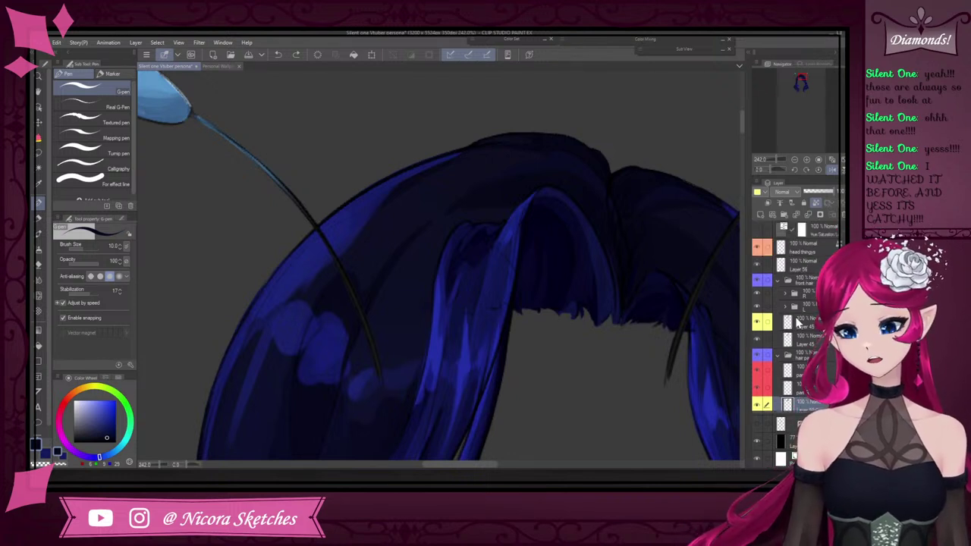
{"action": "left_click", "coordinate": [760, 280]}
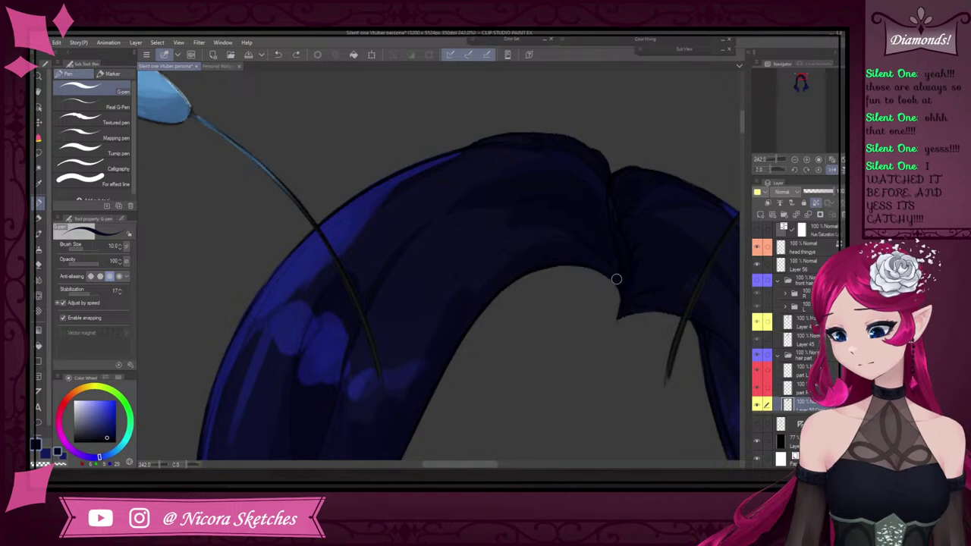
{"action": "left_click_drag", "start_coordinate": [617, 280], "coordinate": [523, 232]}
{"action": "scroll", "coordinate": [617, 256], "scroll_direction": "down", "scroll_amount": 8}
{"action": "scroll", "coordinate": [594, 256], "scroll_direction": "up", "scroll_amount": 13}
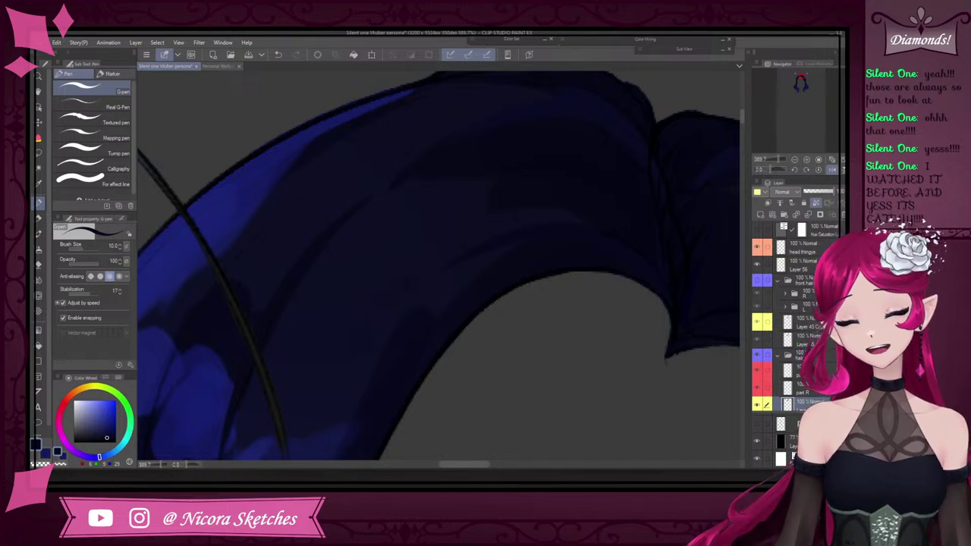
Continue shading the wide section's crown beside the parting with sampled dark navy strokes
{"action": "left_click", "coordinate": [505, 278], "text": "alt"}
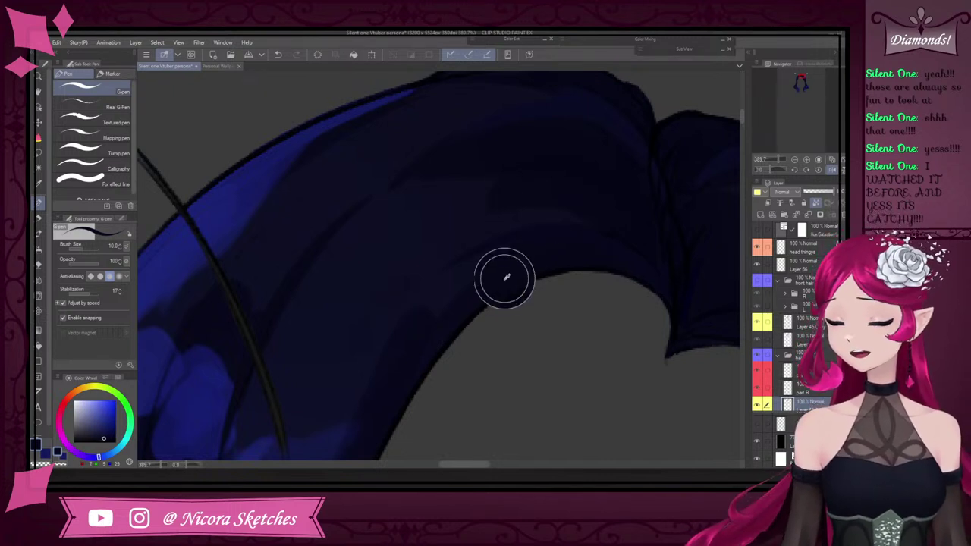
{"action": "scroll", "coordinate": [563, 266], "scroll_direction": "down", "scroll_amount": 3}
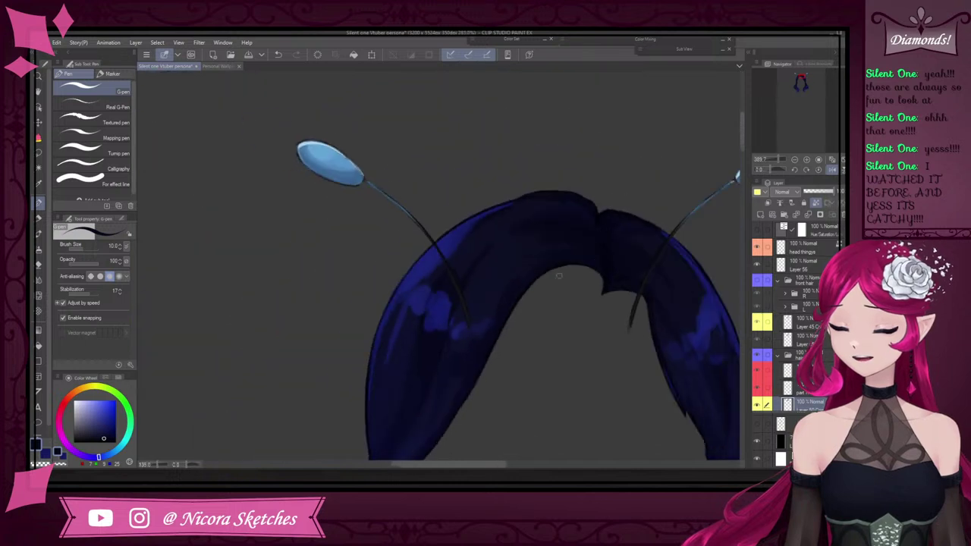
{"action": "scroll", "coordinate": [559, 276], "scroll_direction": "up", "scroll_amount": 5}
{"action": "left_click", "coordinate": [490, 240], "text": "alt"}
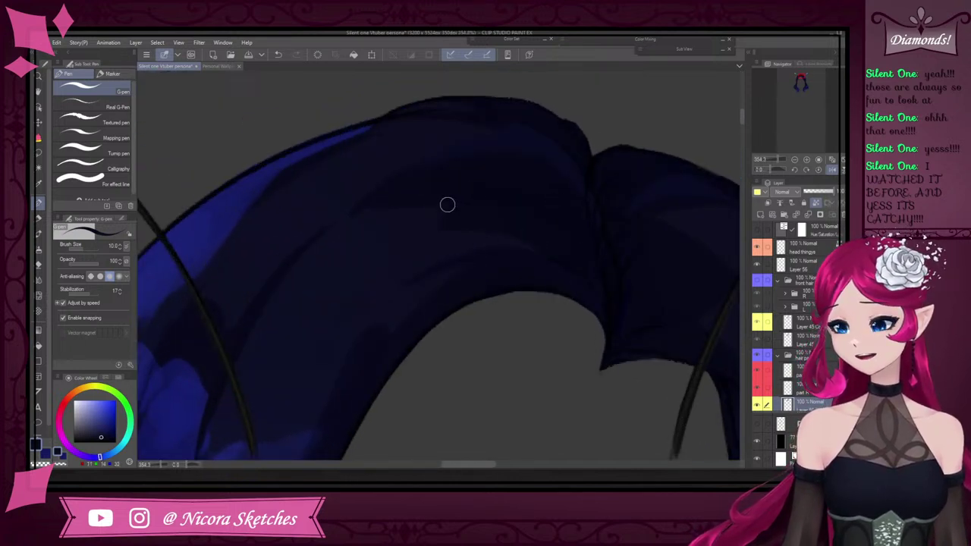
{"action": "scroll", "coordinate": [529, 158], "scroll_direction": "down", "scroll_amount": 4}
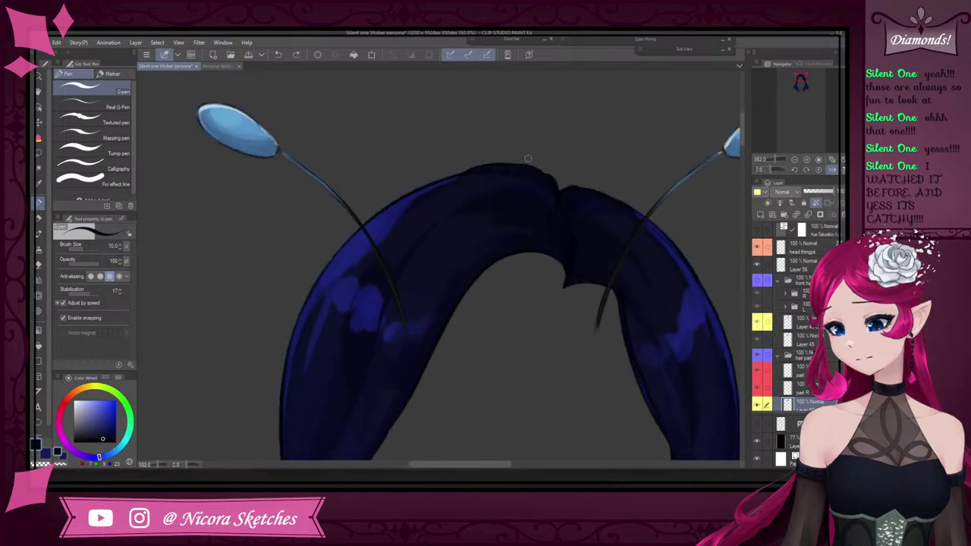
{"action": "scroll", "coordinate": [666, 255], "scroll_direction": "up", "scroll_amount": 4}
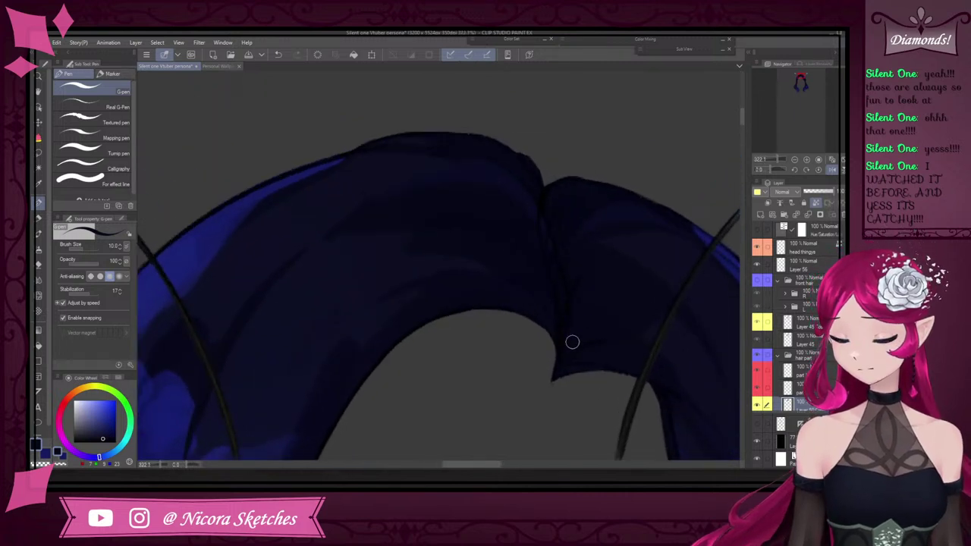
Sample a slightly lighter navy from the hair and refine the crown strands beside the parting
{"action": "scroll", "coordinate": [577, 334], "scroll_direction": "down", "scroll_amount": 6}
{"action": "scroll", "coordinate": [614, 214], "scroll_direction": "up", "scroll_amount": 3}
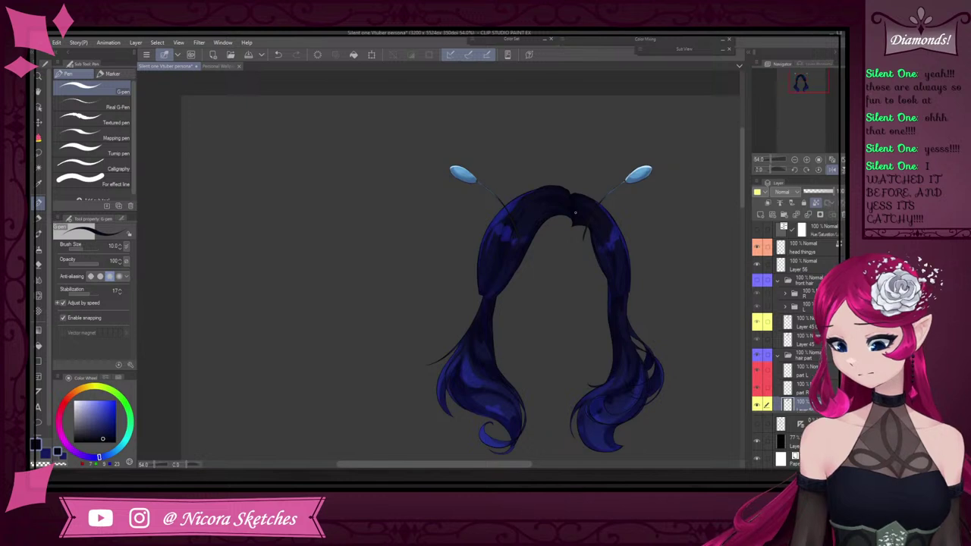
{"action": "scroll", "coordinate": [575, 213], "scroll_direction": "up", "scroll_amount": 5}
{"action": "left_click", "coordinate": [574, 179], "text": "alt"}
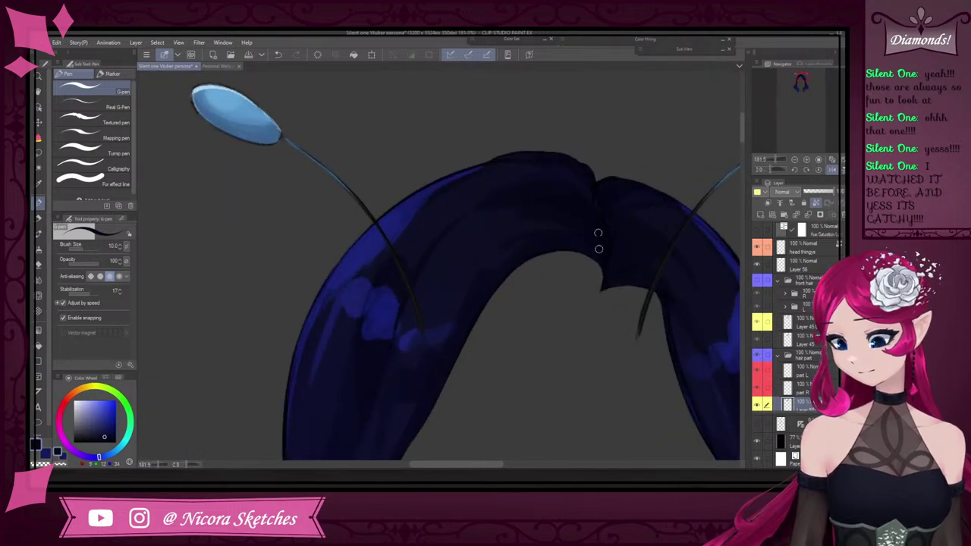
{"action": "scroll", "coordinate": [590, 233], "scroll_direction": "up", "scroll_amount": 6}
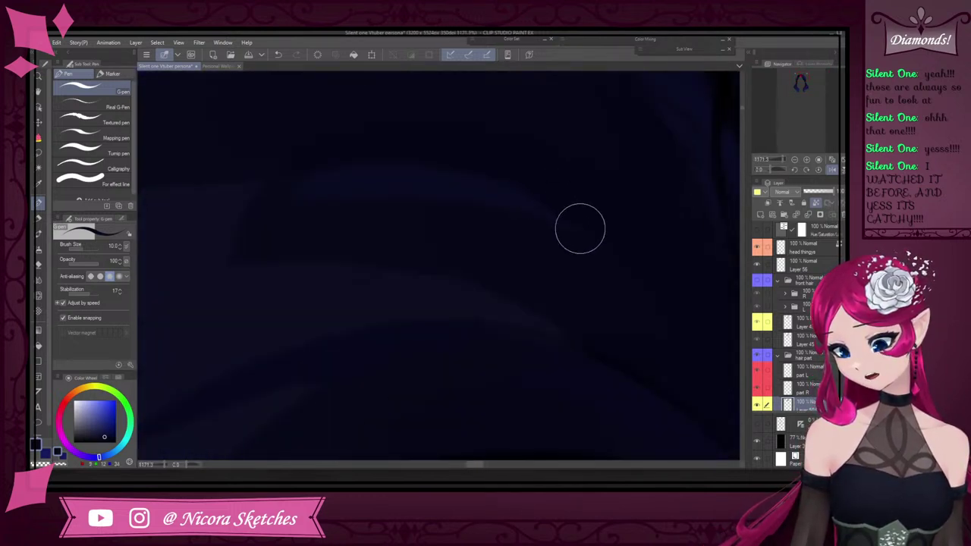
{"action": "scroll", "coordinate": [572, 226], "scroll_direction": "down", "scroll_amount": 3}
{"action": "scroll", "coordinate": [506, 221], "scroll_direction": "down", "scroll_amount": 4}
{"action": "scroll", "coordinate": [620, 245], "scroll_direction": "up", "scroll_amount": 3}
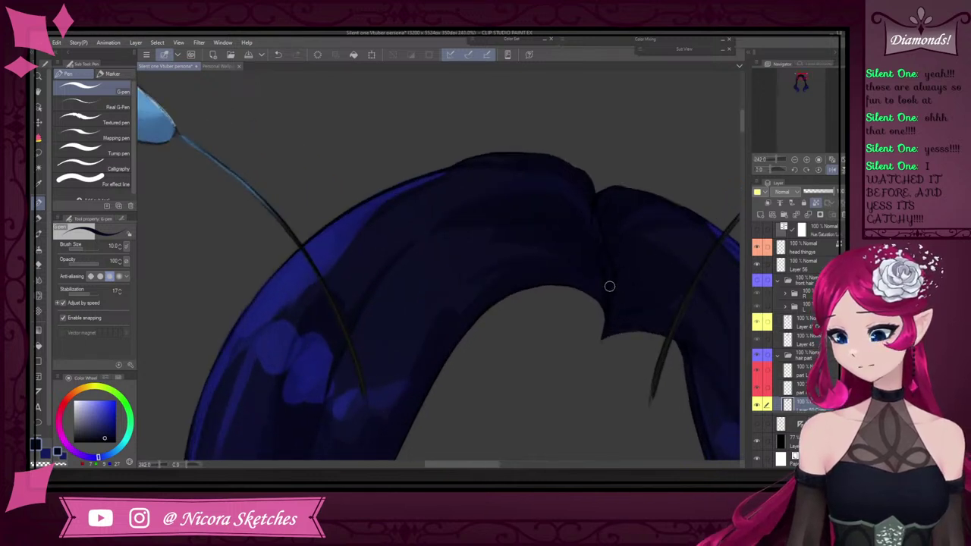
Examine the crown shading on both sides of the parting, up close and from a distance
{"action": "scroll", "coordinate": [694, 244], "scroll_direction": "down", "scroll_amount": 3}
{"action": "scroll", "coordinate": [642, 221], "scroll_direction": "up", "scroll_amount": 4}
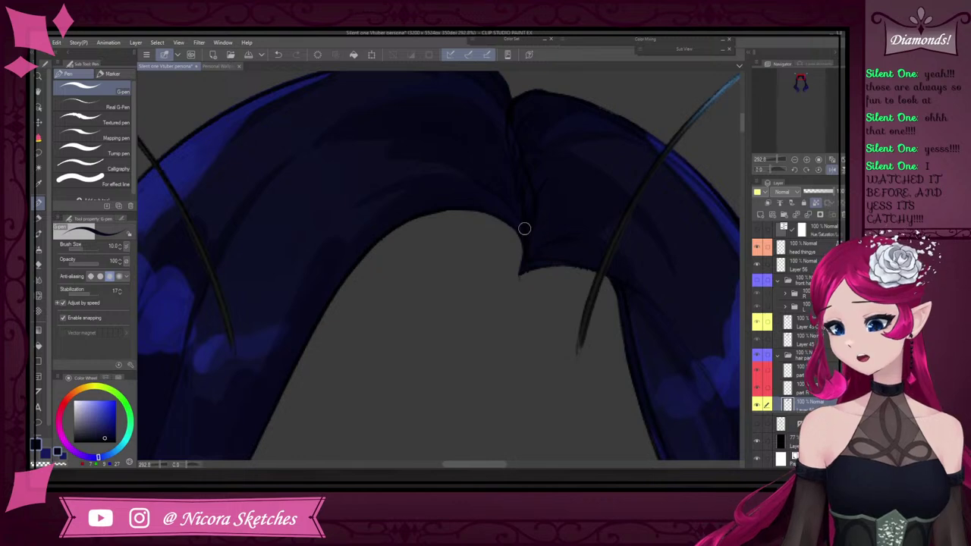
{"action": "scroll", "coordinate": [518, 145], "scroll_direction": "down", "scroll_amount": 3}
{"action": "scroll", "coordinate": [499, 167], "scroll_direction": "up", "scroll_amount": 3}
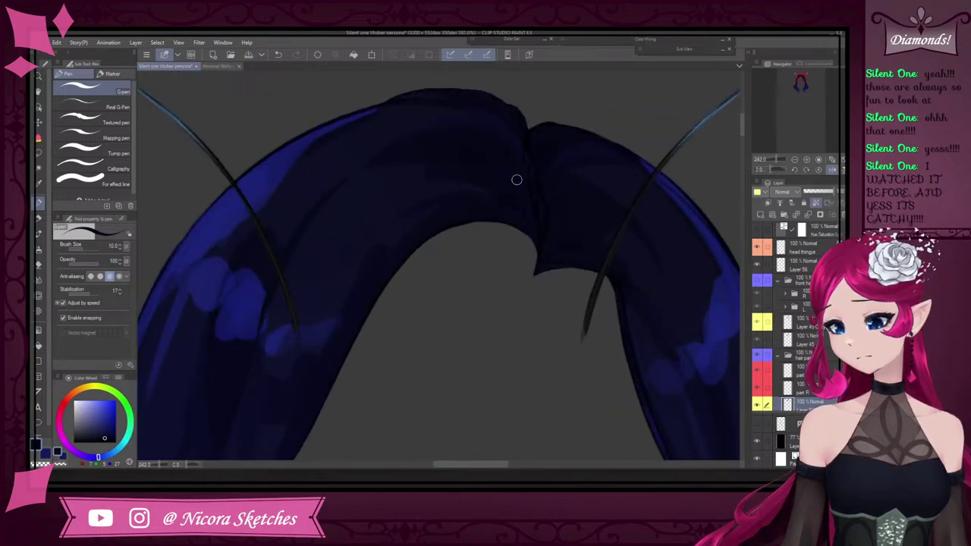
{"action": "scroll", "coordinate": [491, 98], "scroll_direction": "down", "scroll_amount": 3}
{"action": "scroll", "coordinate": [509, 144], "scroll_direction": "up", "scroll_amount": 4}
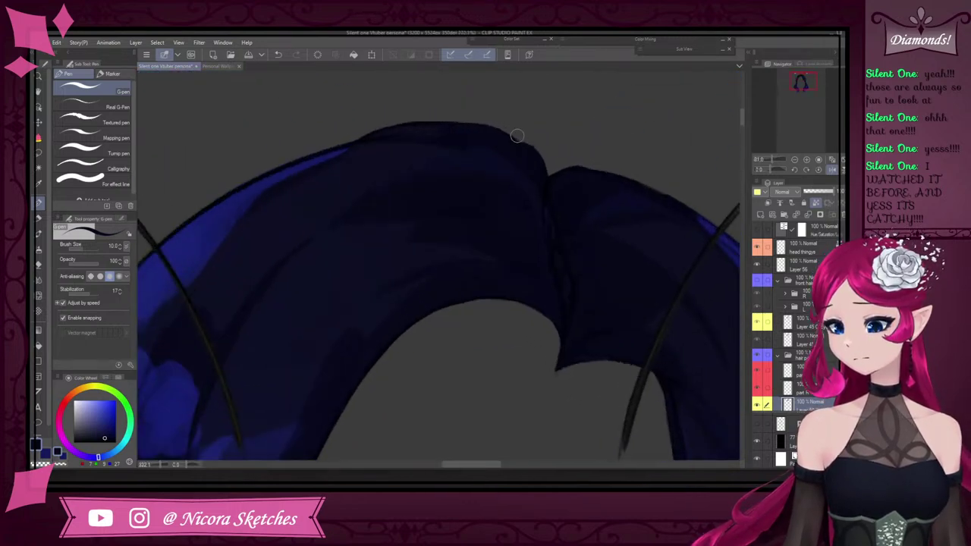
{"action": "scroll", "coordinate": [521, 149], "scroll_direction": "down", "scroll_amount": 2}
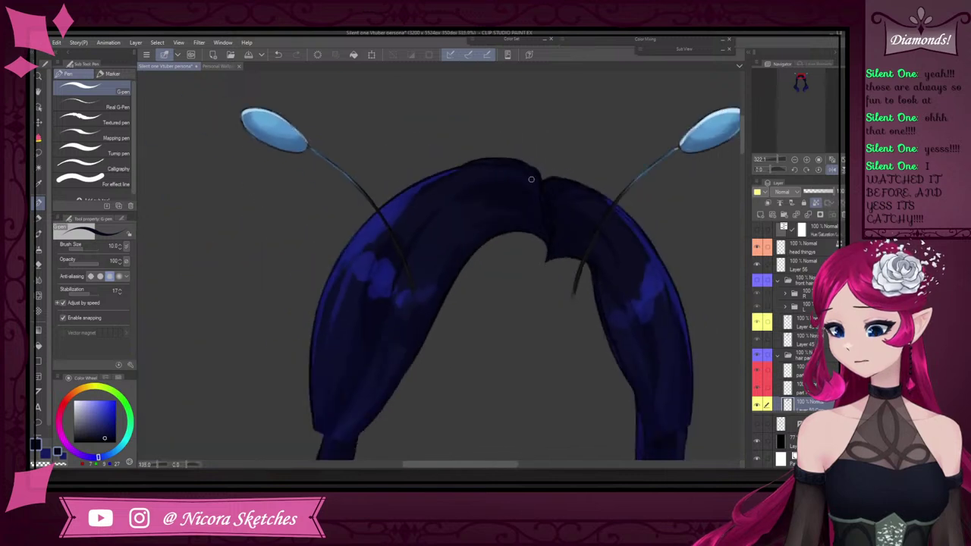
{"action": "scroll", "coordinate": [486, 176], "scroll_direction": "up", "scroll_amount": 2}
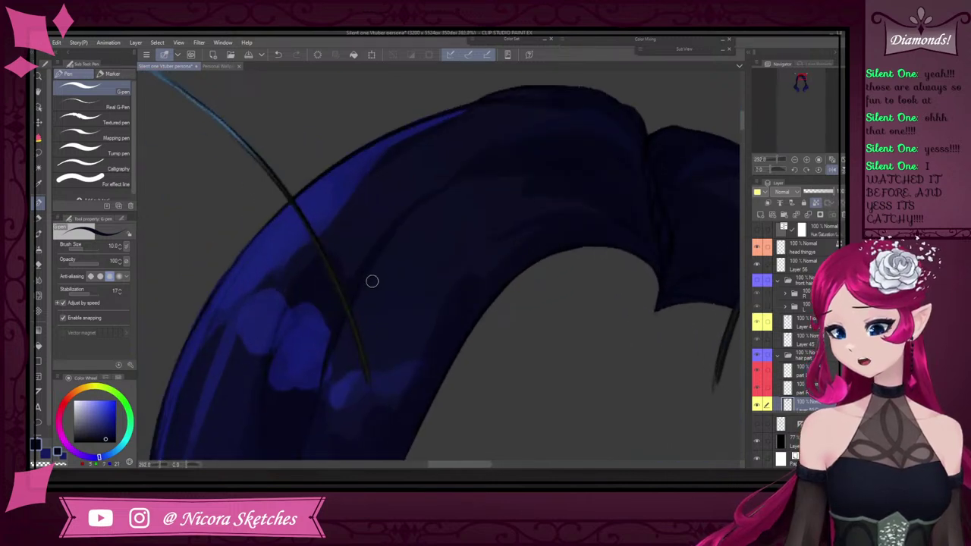
Switch to the SOL pencil and blend the wide section's inner crown above the highlight patches with sampled navy
{"action": "left_click", "coordinate": [39, 217]}
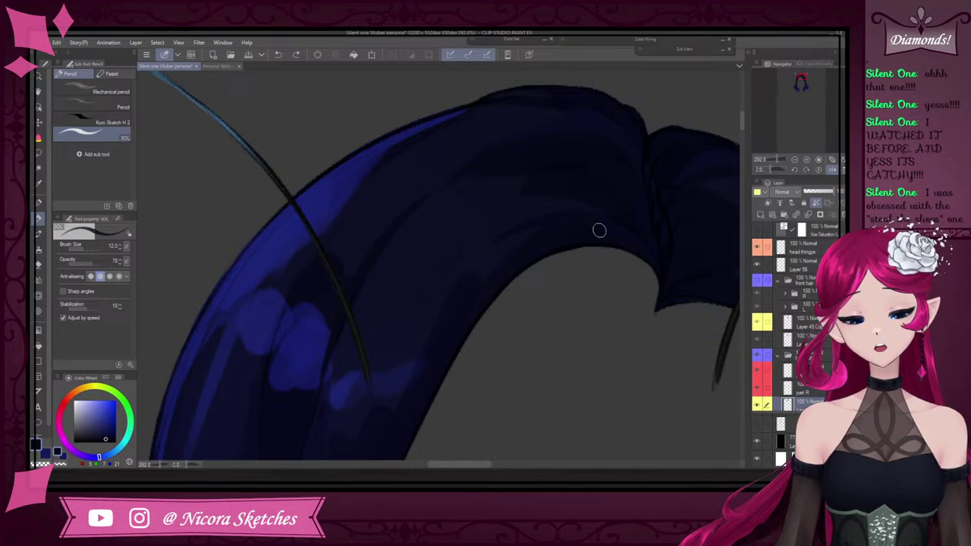
{"action": "scroll", "coordinate": [501, 193], "scroll_direction": "down", "scroll_amount": 7}
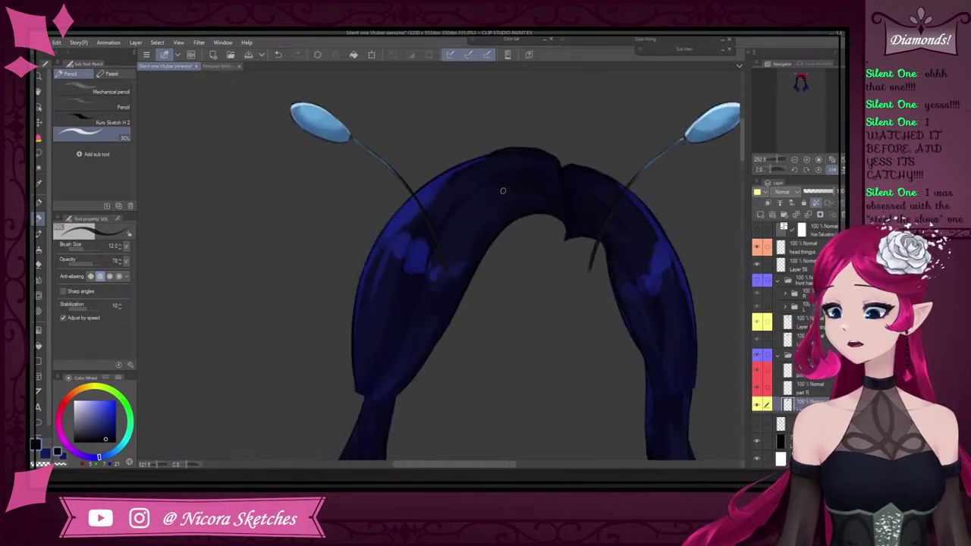
{"action": "scroll", "coordinate": [486, 212], "scroll_direction": "up", "scroll_amount": 7}
{"action": "left_click", "coordinate": [457, 251], "text": "alt"}
{"action": "mouse_move", "coordinate": [458, 250]}
{"action": "left_mouse_down"}
{"action": "mouse_move", "coordinate": [428, 289]}
{"action": "mouse_move", "coordinate": [440, 287]}
{"action": "mouse_move", "coordinate": [420, 336]}
{"action": "left_mouse_up"}
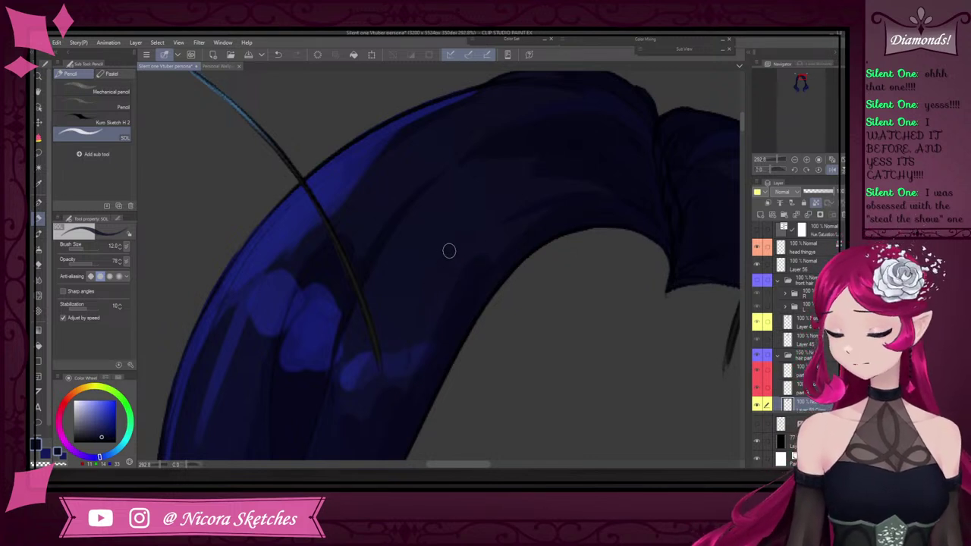
{"action": "scroll", "coordinate": [465, 282], "scroll_direction": "down", "scroll_amount": 5}
{"action": "scroll", "coordinate": [463, 291], "scroll_direction": "up", "scroll_amount": 5}
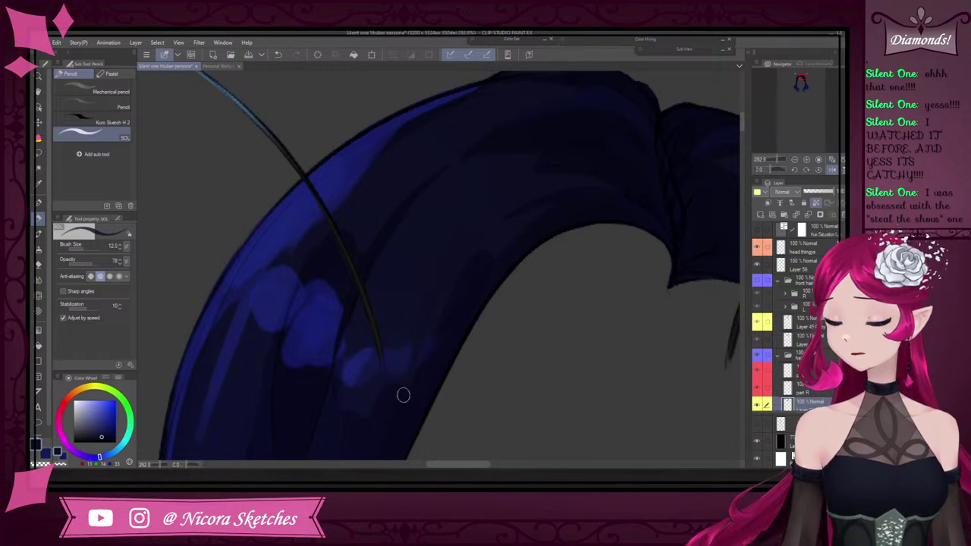
Soften the transition between the wide section's outer-edge highlight and dark crown with mid navy pencil strokes
{"action": "scroll", "coordinate": [431, 343], "scroll_direction": "down", "scroll_amount": 5}
{"action": "scroll", "coordinate": [430, 350], "scroll_direction": "up", "scroll_amount": 2}
{"action": "scroll", "coordinate": [454, 311], "scroll_direction": "down", "scroll_amount": 3}
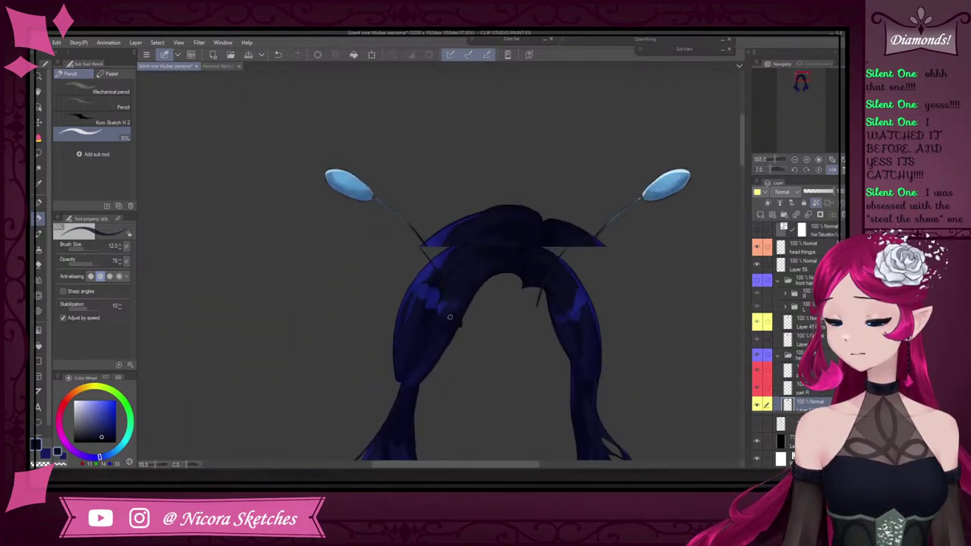
{"action": "scroll", "coordinate": [479, 290], "scroll_direction": "up", "scroll_amount": 4}
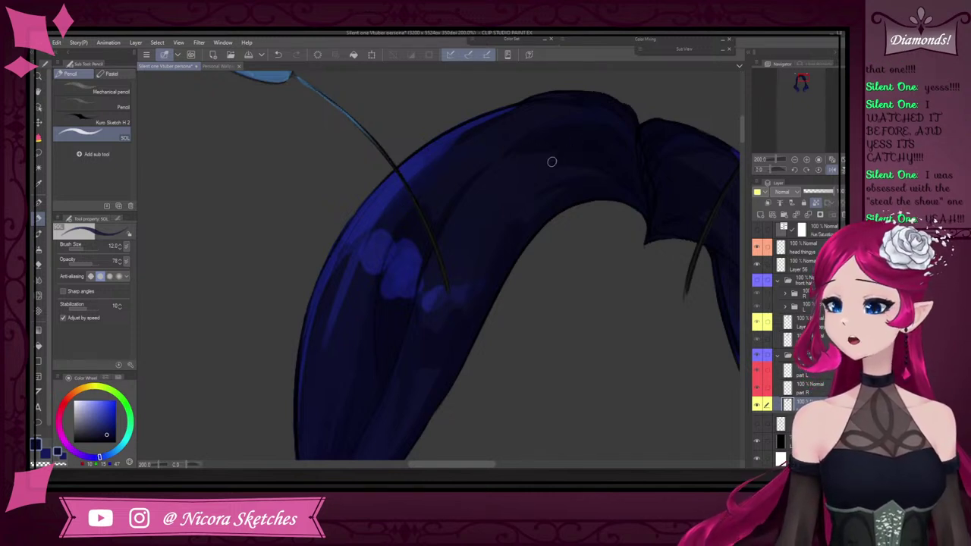
{"action": "scroll", "coordinate": [552, 162], "scroll_direction": "down", "scroll_amount": 3}
{"action": "scroll", "coordinate": [660, 167], "scroll_direction": "up", "scroll_amount": 4}
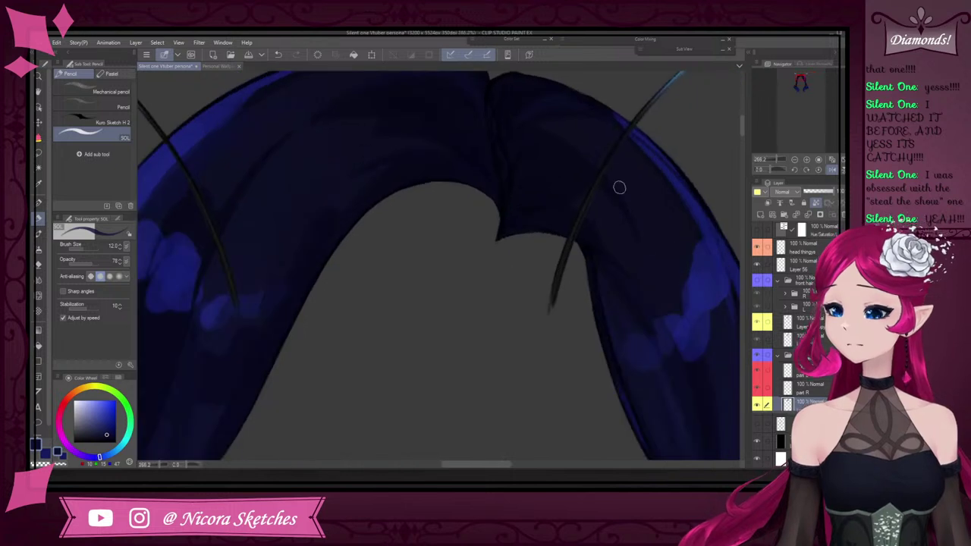
{"action": "scroll", "coordinate": [659, 219], "scroll_direction": "down", "scroll_amount": 5}
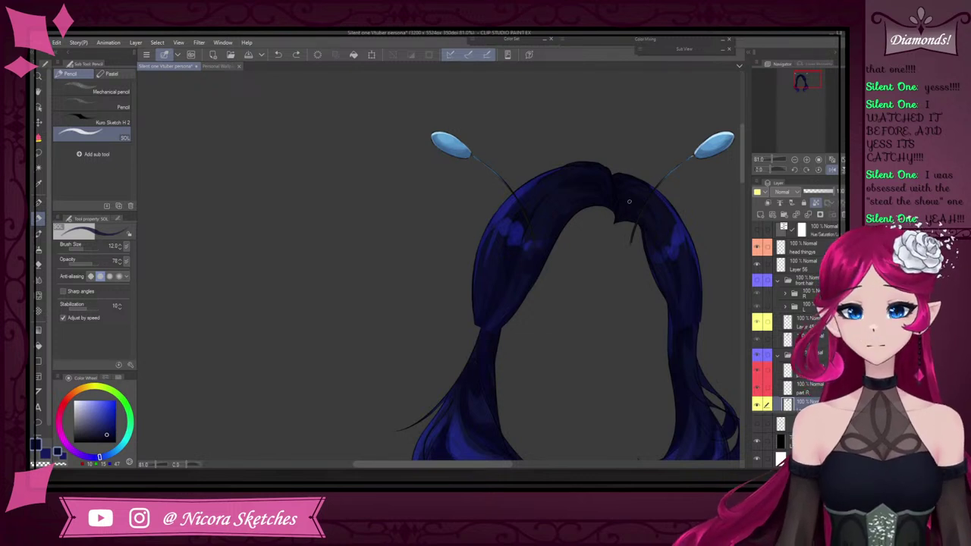
{"action": "scroll", "coordinate": [629, 201], "scroll_direction": "up", "scroll_amount": 5}
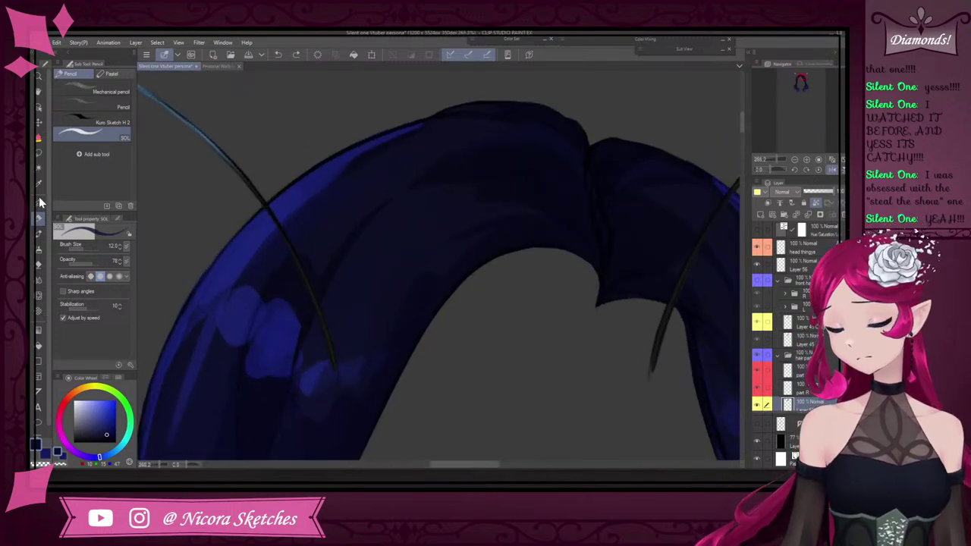
Switch back to the G-pen and touch up the wide section's inner crown edge with sampled dark navy
{"action": "left_click", "coordinate": [40, 201]}
{"action": "scroll", "coordinate": [537, 255], "scroll_direction": "down", "scroll_amount": 5}
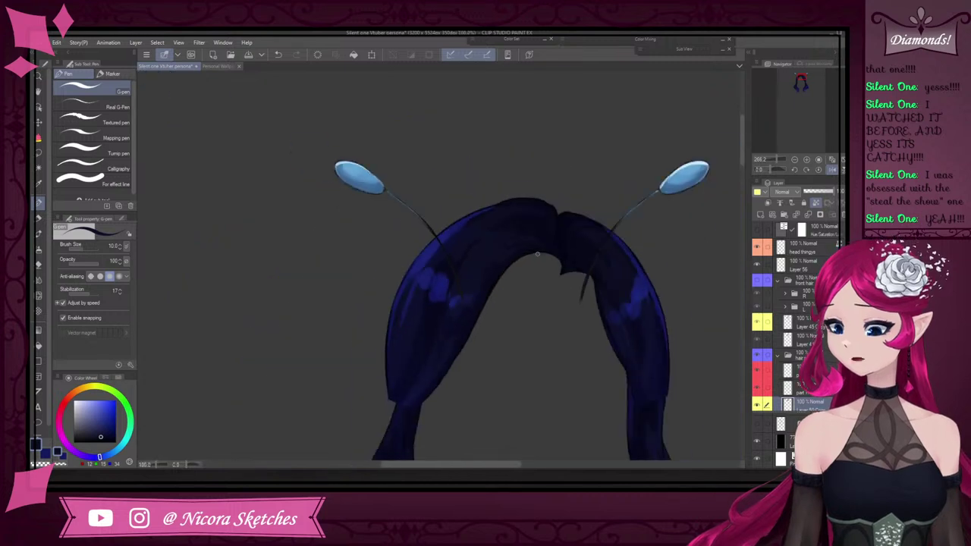
{"action": "scroll", "coordinate": [538, 255], "scroll_direction": "up", "scroll_amount": 3}
{"action": "scroll", "coordinate": [511, 241], "scroll_direction": "down", "scroll_amount": 5}
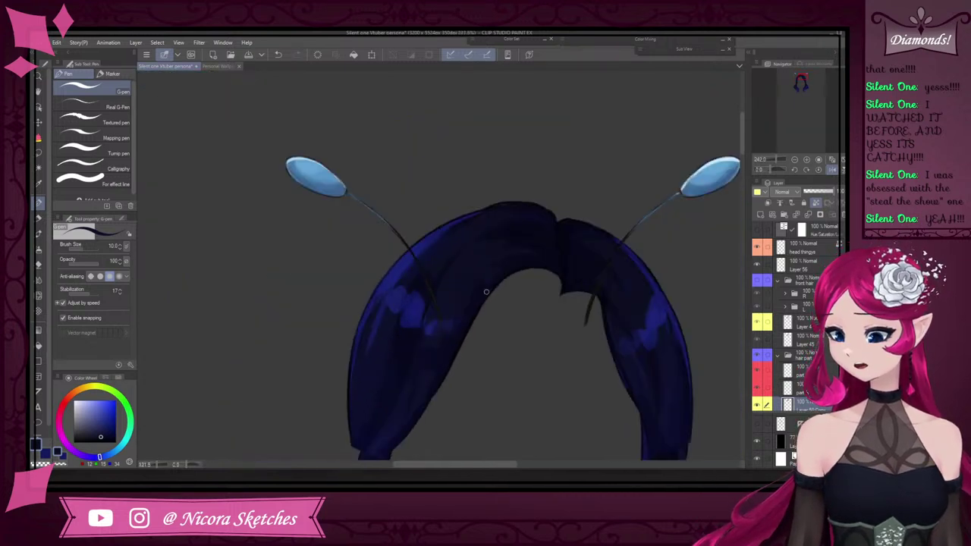
{"action": "scroll", "coordinate": [501, 234], "scroll_direction": "up", "scroll_amount": 4}
{"action": "left_click", "coordinate": [475, 261], "text": "alt"}
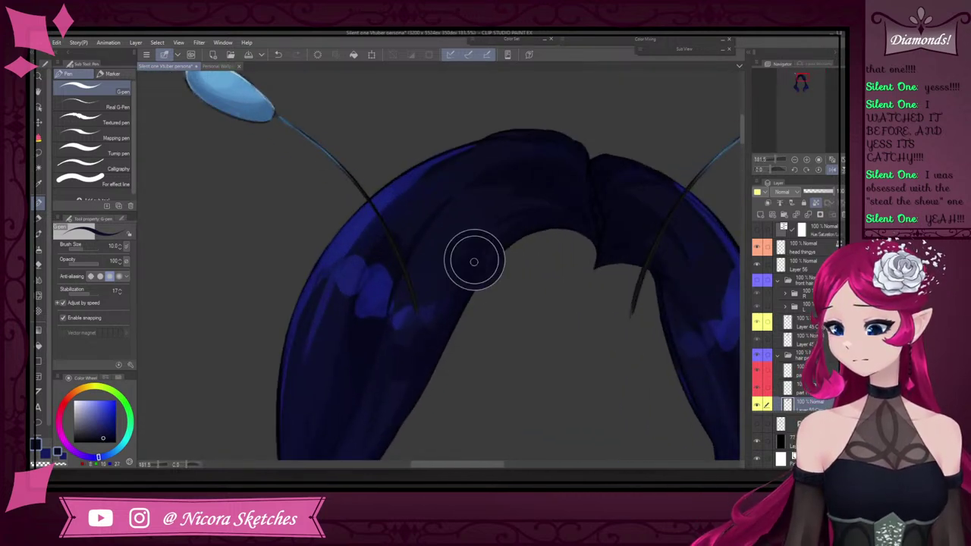
{"action": "scroll", "coordinate": [418, 384], "scroll_direction": "down", "scroll_amount": 4}
{"action": "scroll", "coordinate": [484, 228], "scroll_direction": "up", "scroll_amount": 4}
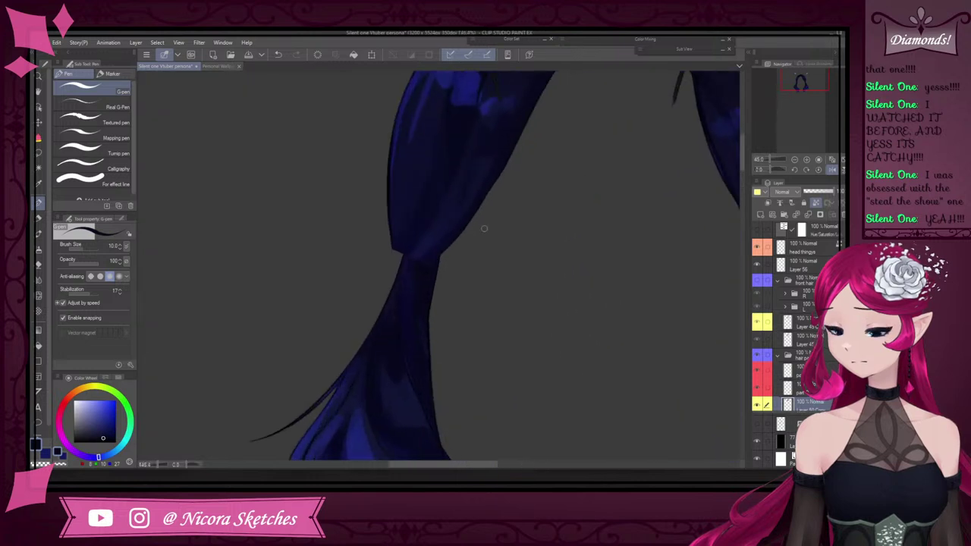
Shade the strands in the lower part of the wide section above the tie point with sampled navy
{"action": "scroll", "coordinate": [424, 255], "scroll_direction": "up", "scroll_amount": 2}
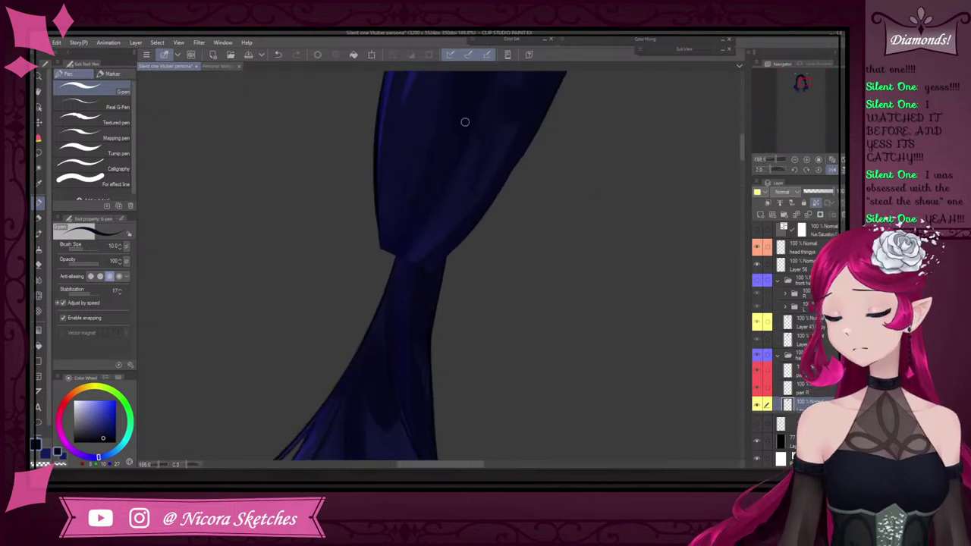
{"action": "scroll", "coordinate": [364, 291], "scroll_direction": "down", "scroll_amount": 4}
{"action": "scroll", "coordinate": [430, 196], "scroll_direction": "up", "scroll_amount": 4}
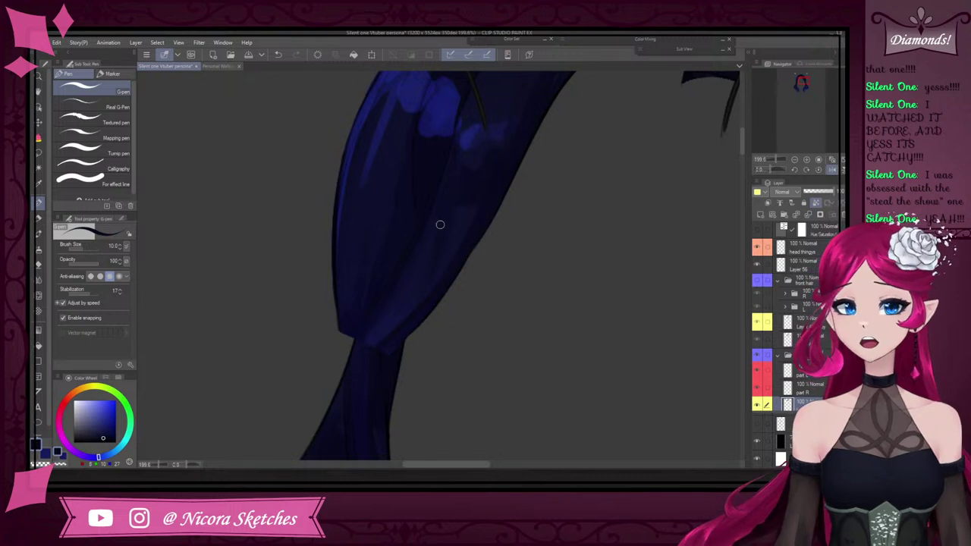
{"action": "left_click", "coordinate": [365, 274], "text": "alt"}
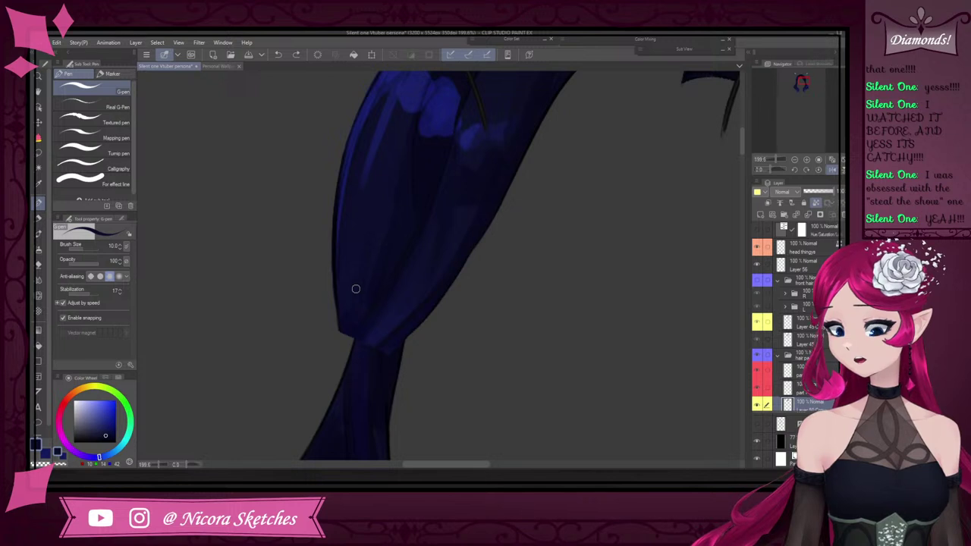
{"action": "scroll", "coordinate": [394, 228], "scroll_direction": "down", "scroll_amount": 5}
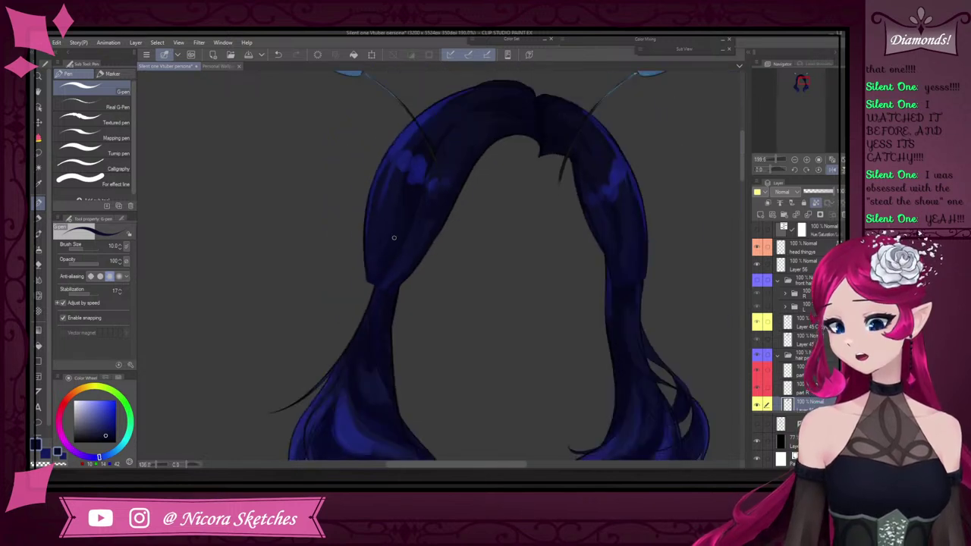
Paint a thin highlight streak down the wide section's outer side with sampled blue and refine it with sampled navy
{"action": "scroll", "coordinate": [386, 174], "scroll_direction": "up", "scroll_amount": 7}
{"action": "left_click", "coordinate": [402, 171], "text": "alt"}
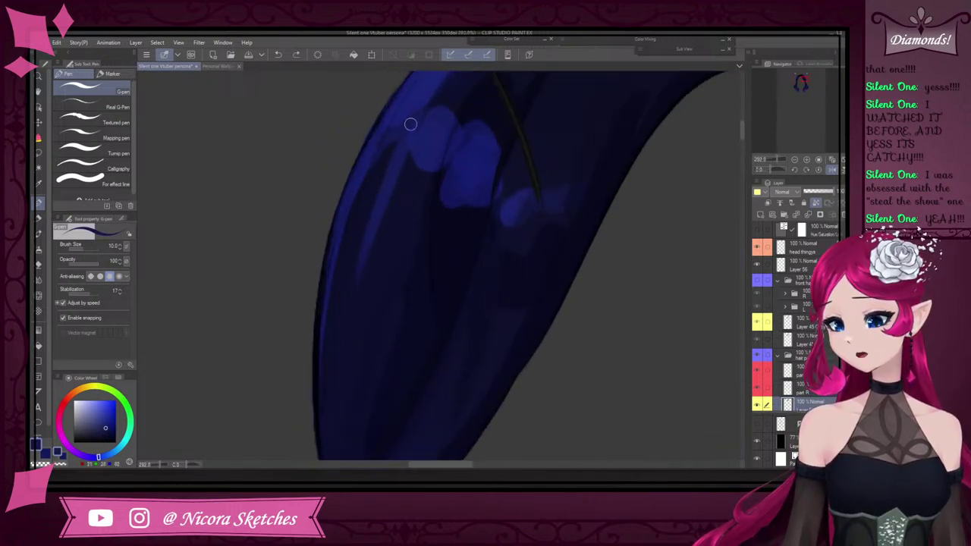
{"action": "mouse_move", "coordinate": [411, 124]}
{"action": "left_mouse_down"}
{"action": "mouse_move", "coordinate": [384, 177]}
{"action": "mouse_move", "coordinate": [346, 347]}
{"action": "left_mouse_up"}
{"action": "left_click", "coordinate": [367, 274], "text": "alt"}
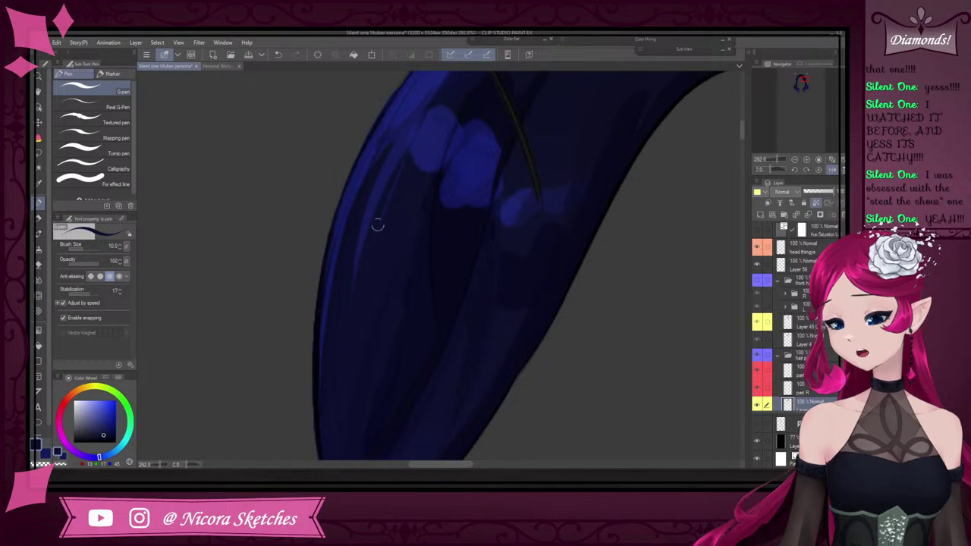
{"action": "scroll", "coordinate": [401, 167], "scroll_direction": "down", "scroll_amount": 5}
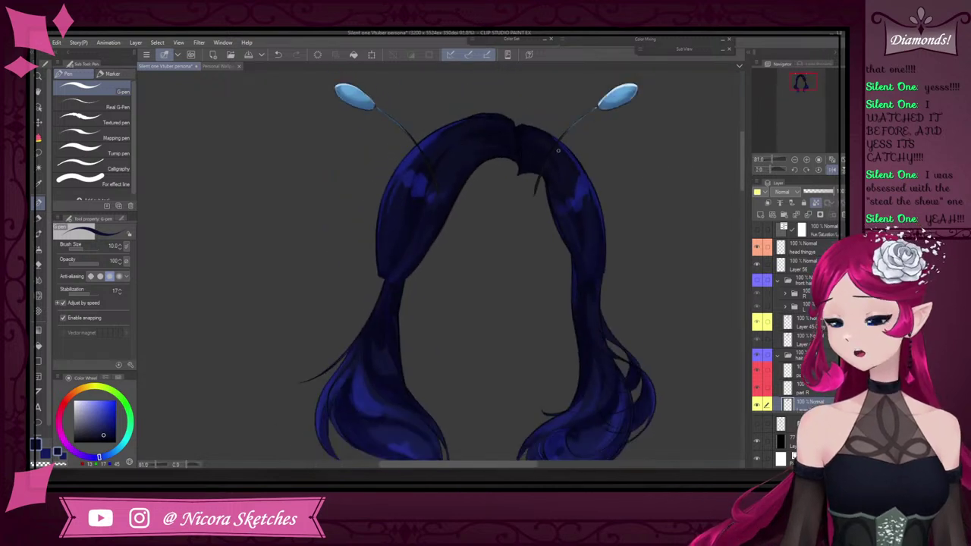
{"action": "scroll", "coordinate": [410, 172], "scroll_direction": "up", "scroll_amount": 5}
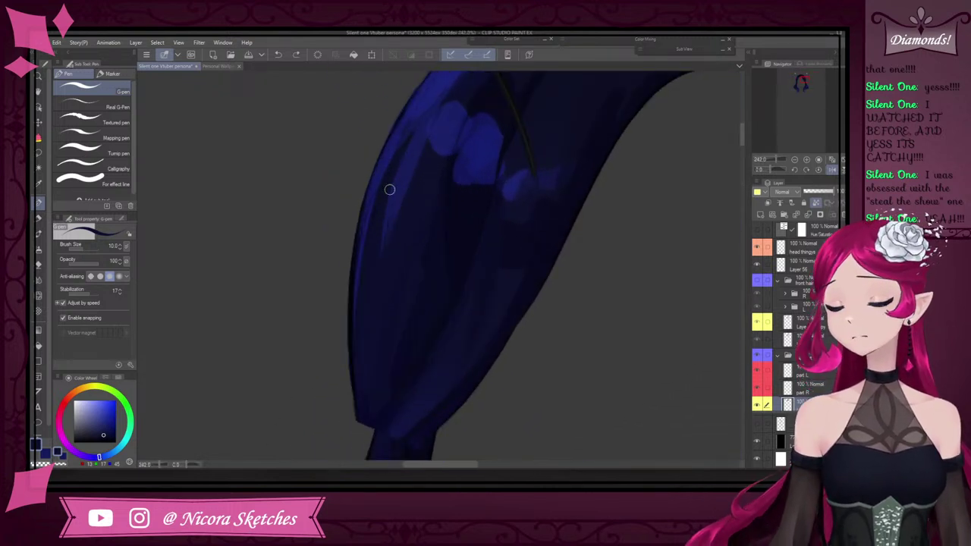
Refine the highlight streaks along the wide section's upper outer edge with tapered navy G-pen strokes
{"action": "left_click_drag", "start_coordinate": [403, 140], "coordinate": [378, 291]}
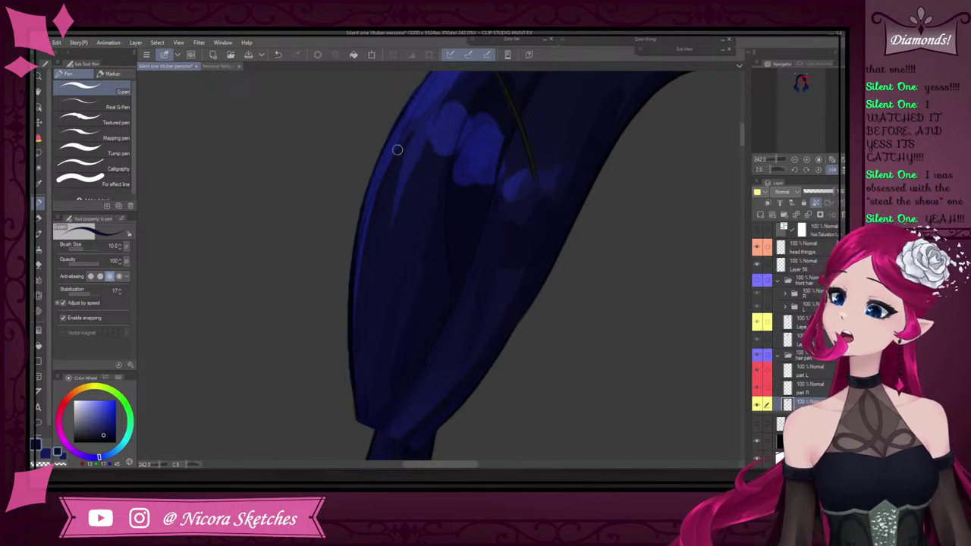
{"action": "scroll", "coordinate": [410, 122], "scroll_direction": "down", "scroll_amount": 5}
{"action": "scroll", "coordinate": [391, 220], "scroll_direction": "up", "scroll_amount": 6}
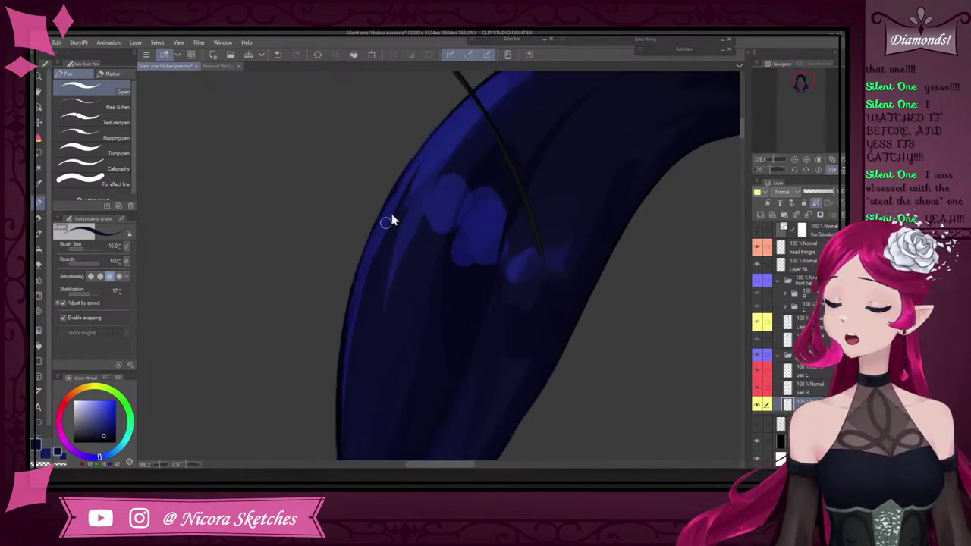
{"action": "left_click_drag", "start_coordinate": [425, 164], "coordinate": [371, 281]}
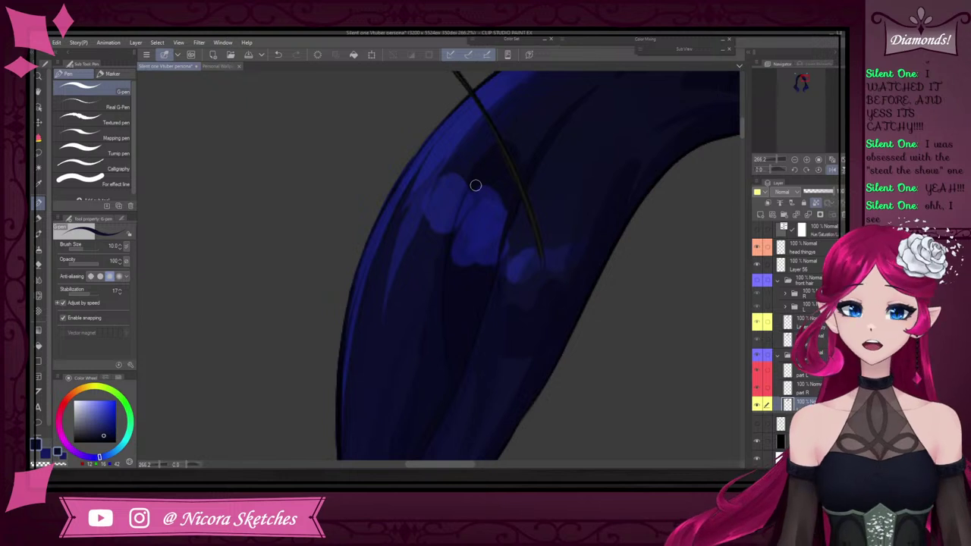
Paint a thin strand upward between the wide section's two brightest highlight patches with sampled navy tones
{"action": "scroll", "coordinate": [490, 208], "scroll_direction": "down", "scroll_amount": 10}
{"action": "scroll", "coordinate": [494, 181], "scroll_direction": "up", "scroll_amount": 13}
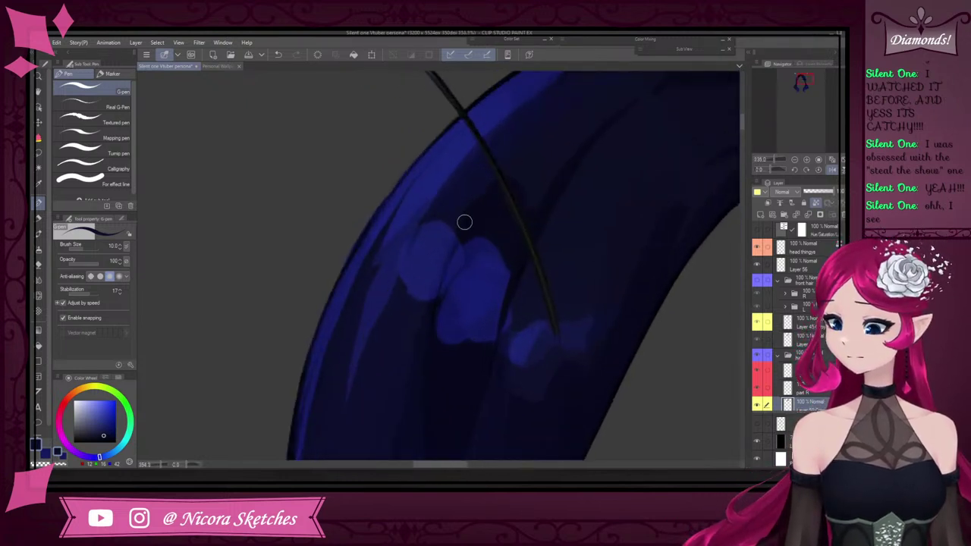
{"action": "left_click", "coordinate": [459, 218], "text": "alt"}
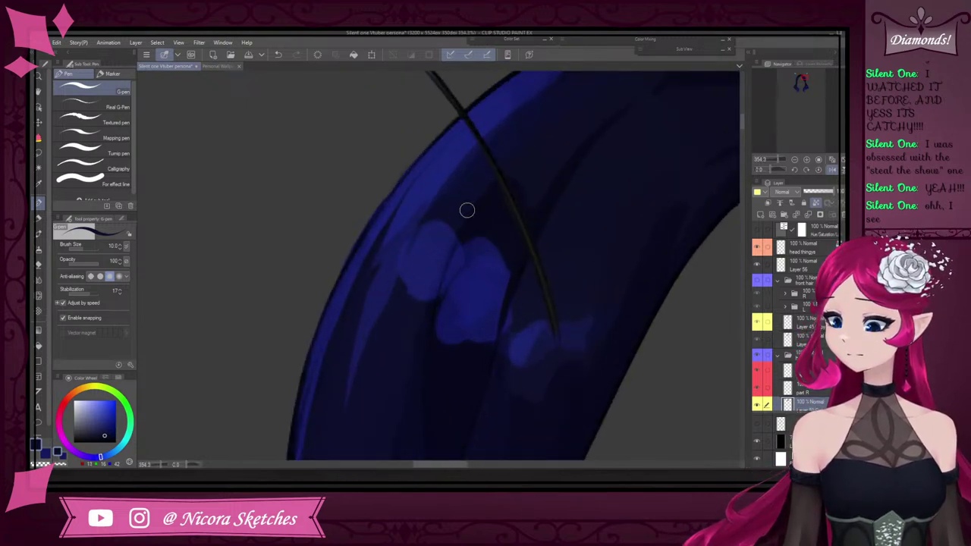
{"action": "scroll", "coordinate": [440, 292], "scroll_direction": "down", "scroll_amount": 4}
{"action": "scroll", "coordinate": [439, 299], "scroll_direction": "up", "scroll_amount": 3}
{"action": "left_click", "coordinate": [432, 322], "text": "alt"}
{"action": "mouse_move", "coordinate": [432, 383]}
{"action": "left_mouse_down"}
{"action": "mouse_move", "coordinate": [437, 281]}
{"action": "mouse_move", "coordinate": [457, 218]}
{"action": "left_mouse_up"}
{"action": "left_click_drag", "start_coordinate": [440, 321], "coordinate": [483, 178]}
{"action": "left_click", "coordinate": [472, 215], "text": "alt"}
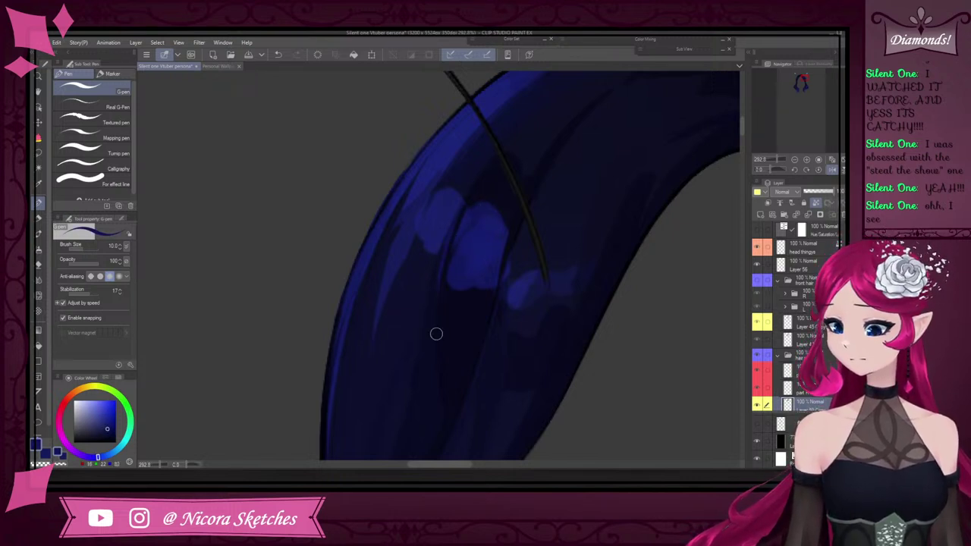
{"action": "scroll", "coordinate": [458, 228], "scroll_direction": "down", "scroll_amount": 3}
{"action": "scroll", "coordinate": [460, 225], "scroll_direction": "up", "scroll_amount": 4}
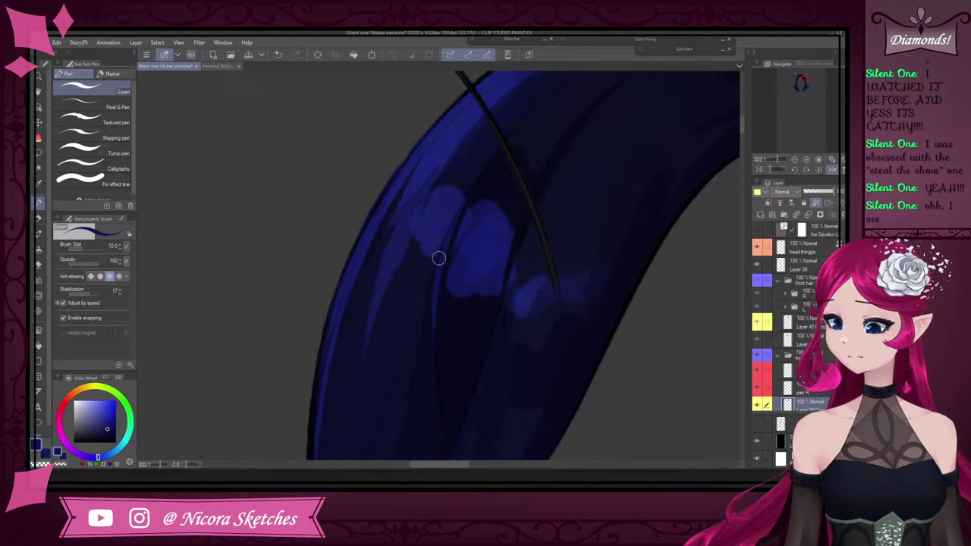
Shade the inner edge of the opposite side section around its lower highlight patch with sampled navy tones
{"action": "scroll", "coordinate": [466, 198], "scroll_direction": "down", "scroll_amount": 3}
{"action": "scroll", "coordinate": [477, 176], "scroll_direction": "down", "scroll_amount": 5}
{"action": "scroll", "coordinate": [612, 220], "scroll_direction": "up", "scroll_amount": 3}
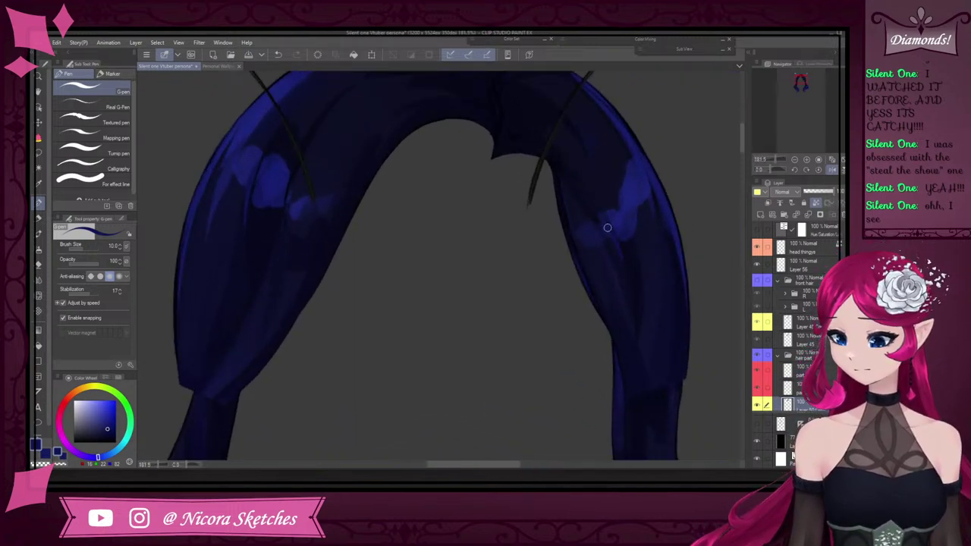
{"action": "left_click", "coordinate": [573, 226], "text": "alt"}
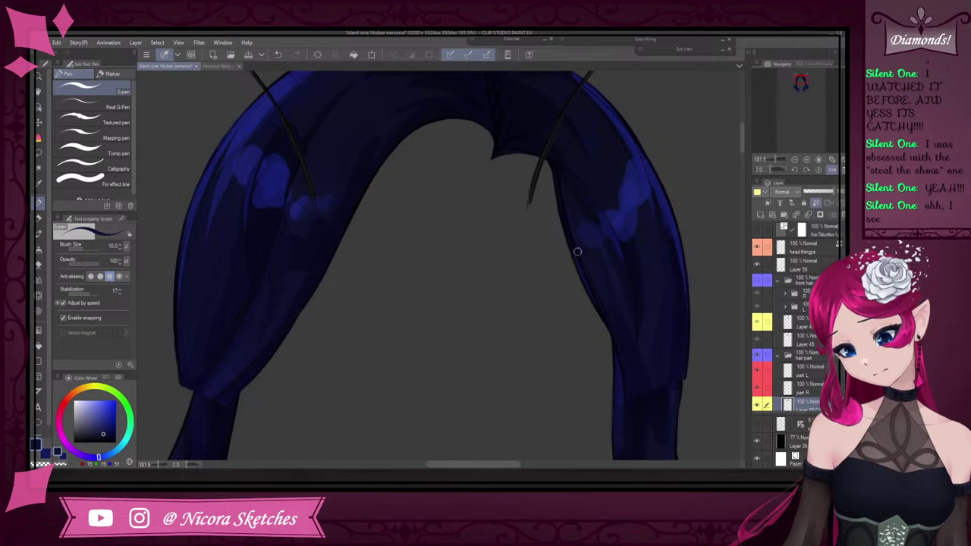
{"action": "left_click", "coordinate": [569, 237], "text": "alt"}
{"action": "left_click", "coordinate": [577, 247], "text": "alt"}
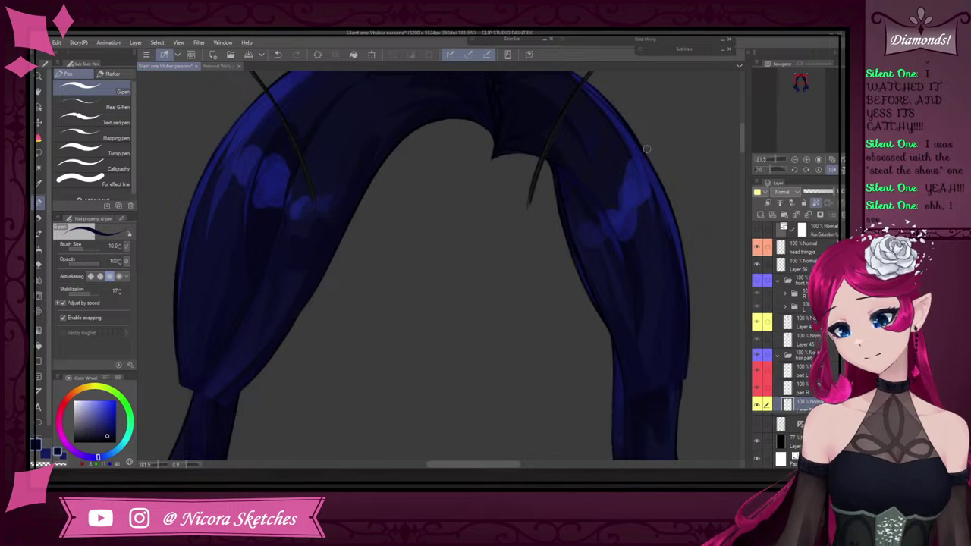
Examine the balance of shading and highlights across both sides of the hair, both up close and as a whole
{"action": "scroll", "coordinate": [647, 149], "scroll_direction": "down", "scroll_amount": 2}
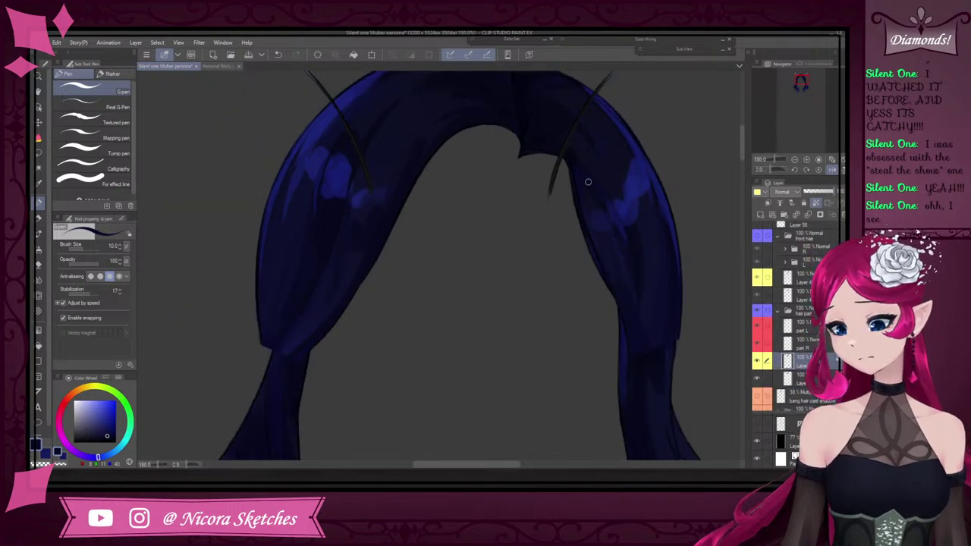
{"action": "scroll", "coordinate": [605, 194], "scroll_direction": "down", "scroll_amount": 5}
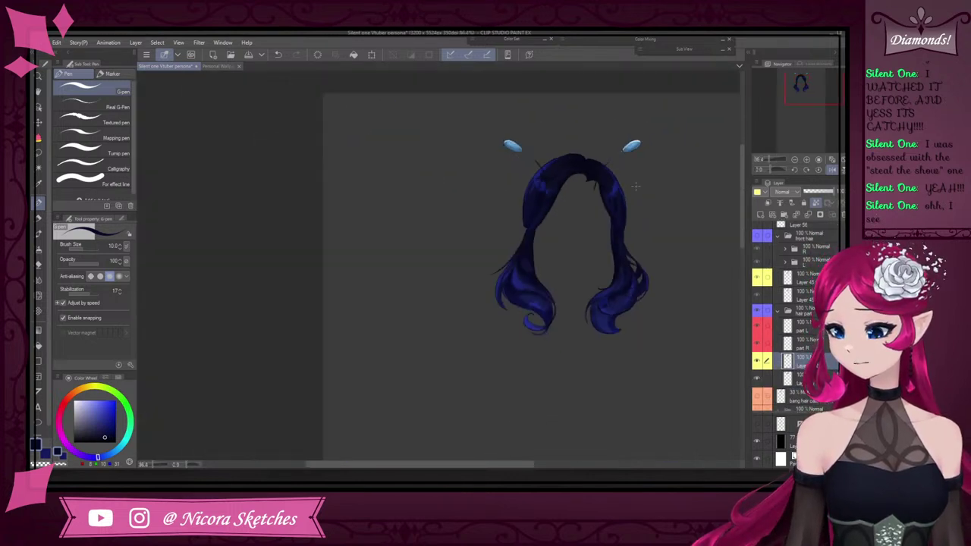
{"action": "scroll", "coordinate": [584, 138], "scroll_direction": "up", "scroll_amount": 3}
{"action": "scroll", "coordinate": [478, 136], "scroll_direction": "up", "scroll_amount": 3}
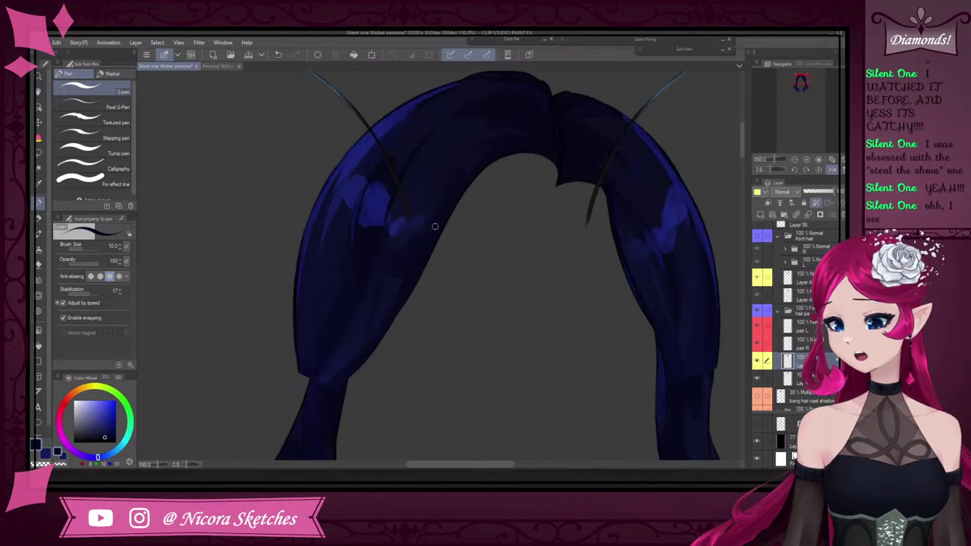
{"action": "scroll", "coordinate": [462, 196], "scroll_direction": "down", "scroll_amount": 4}
{"action": "scroll", "coordinate": [433, 246], "scroll_direction": "up", "scroll_amount": 4}
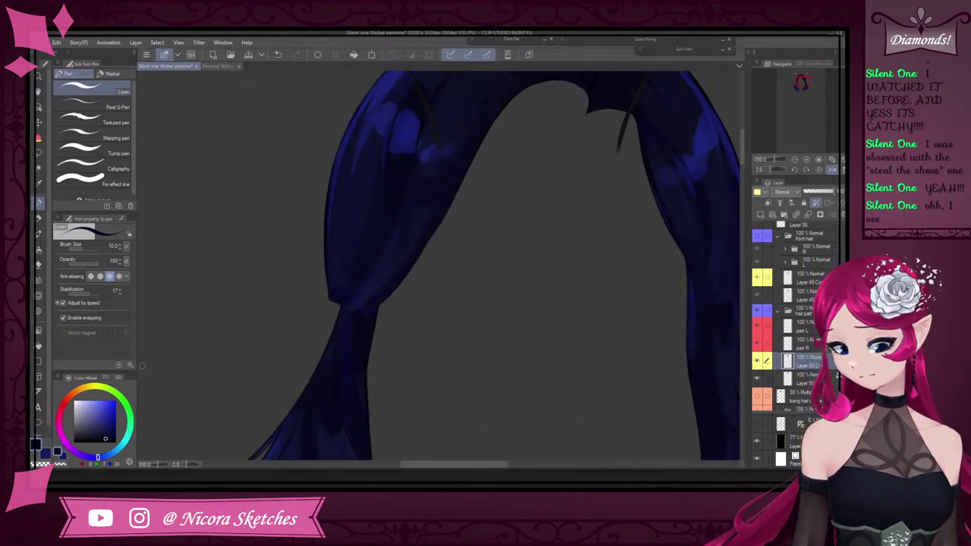
{"action": "scroll", "coordinate": [396, 281], "scroll_direction": "down", "scroll_amount": 3}
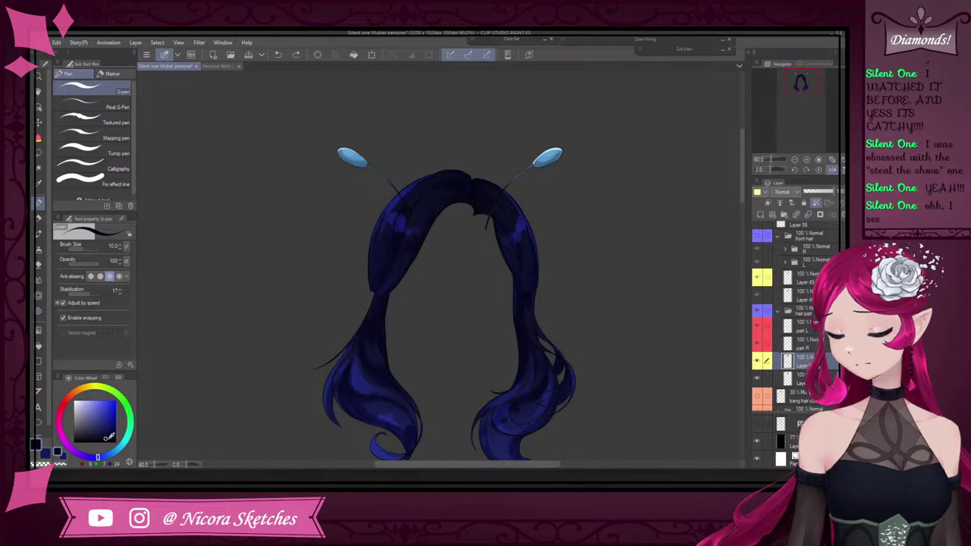
{"action": "scroll", "coordinate": [380, 310], "scroll_direction": "up", "scroll_amount": 3}
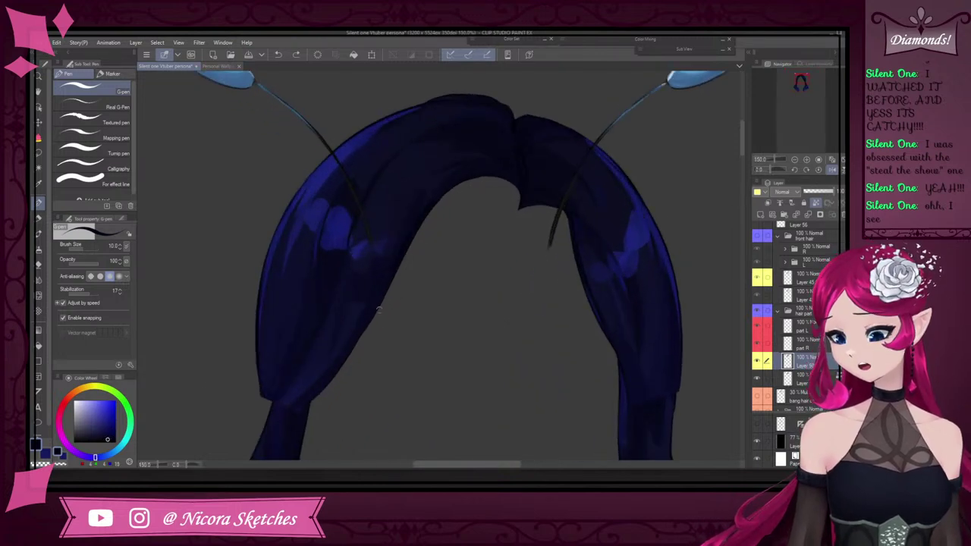
Show the hue/saturation correction layer for a greyscale value check and darken the strands at the base of the parting
{"action": "scroll", "coordinate": [443, 229], "scroll_direction": "up", "scroll_amount": 5}
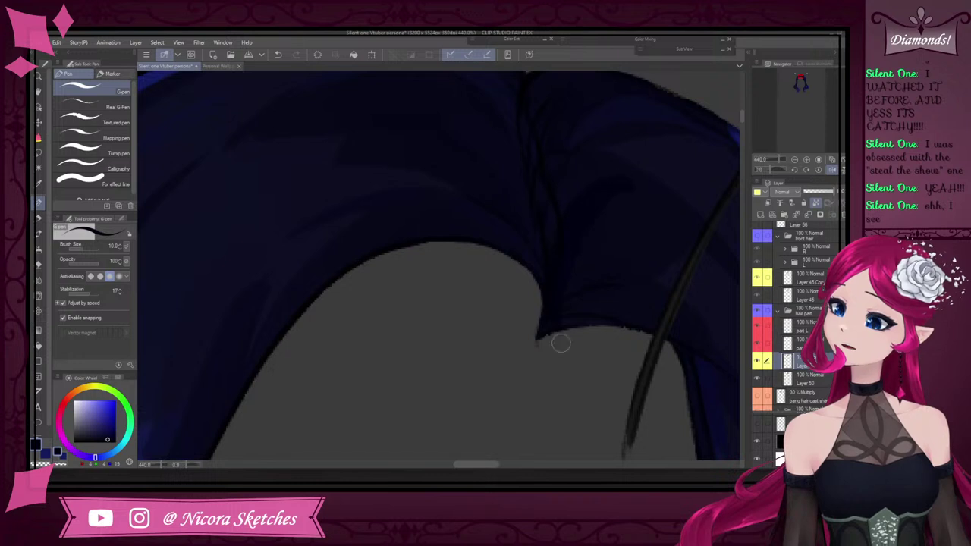
{"action": "scroll", "coordinate": [763, 251], "scroll_direction": "up", "scroll_amount": 2}
{"action": "left_click", "coordinate": [758, 230]}
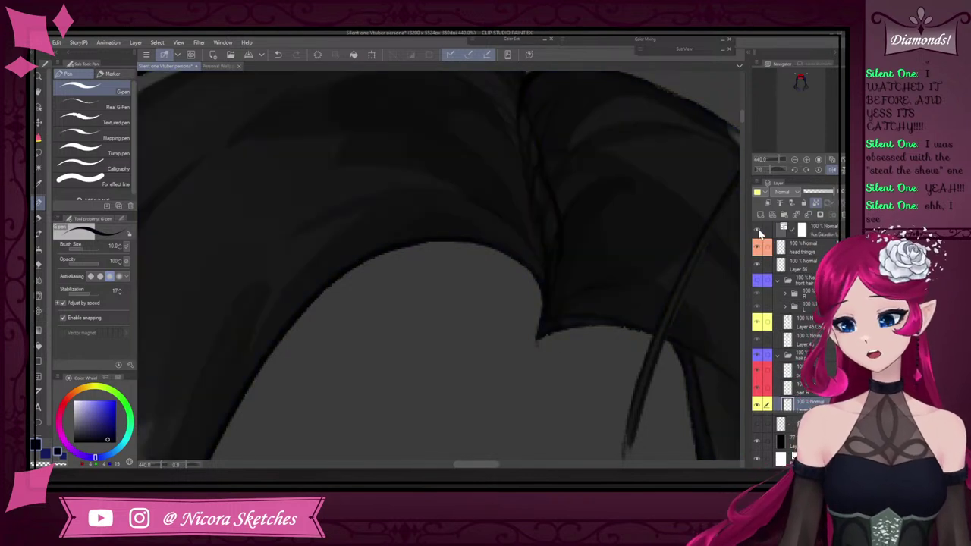
{"action": "scroll", "coordinate": [533, 248], "scroll_direction": "down", "scroll_amount": 3}
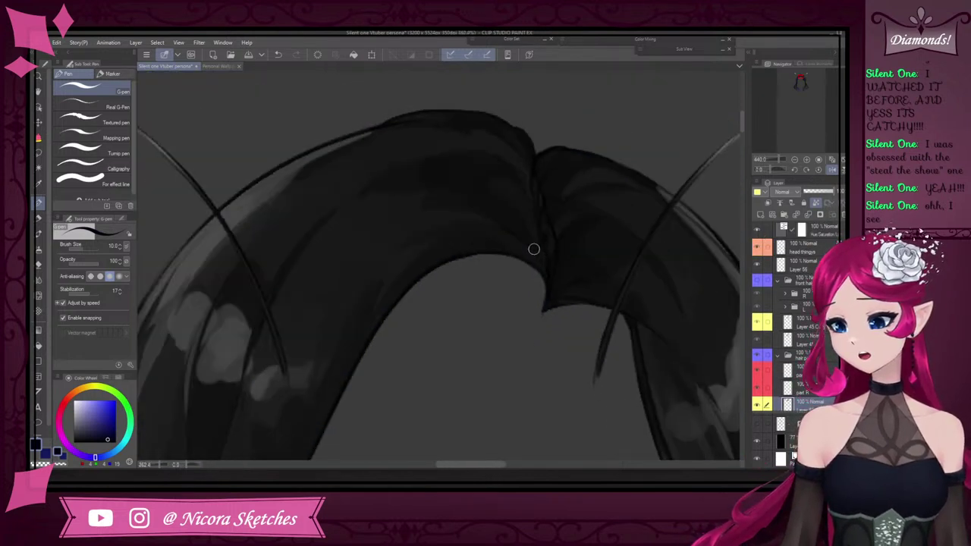
{"action": "scroll", "coordinate": [534, 248], "scroll_direction": "up", "scroll_amount": 4}
{"action": "mouse_move", "coordinate": [515, 210]}
{"action": "left_mouse_down"}
{"action": "mouse_move", "coordinate": [562, 299]}
{"action": "mouse_move", "coordinate": [516, 198]}
{"action": "mouse_move", "coordinate": [562, 268]}
{"action": "left_mouse_up"}
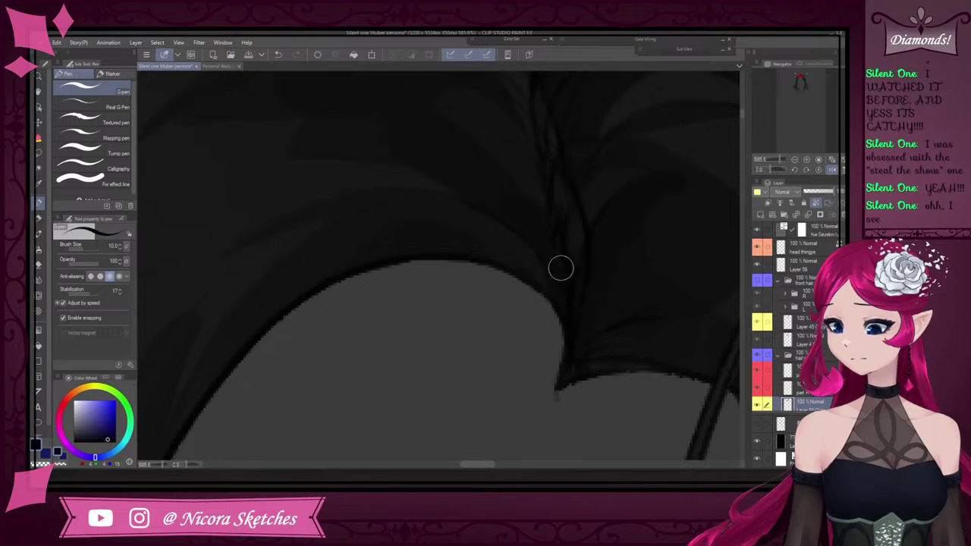
{"action": "left_click_drag", "start_coordinate": [542, 217], "coordinate": [569, 279]}
{"action": "key", "text": "ctrl+z"}
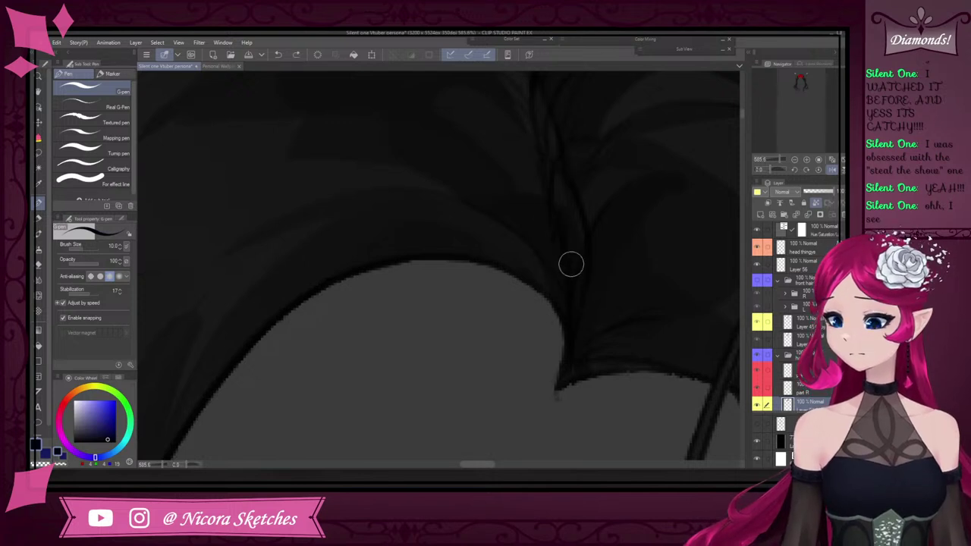
Paint a near-black navy shadow stroke from the parting across the wide side's upper crown strand
{"action": "scroll", "coordinate": [536, 210], "scroll_direction": "down", "scroll_amount": 3}
{"action": "scroll", "coordinate": [607, 202], "scroll_direction": "up", "scroll_amount": 2}
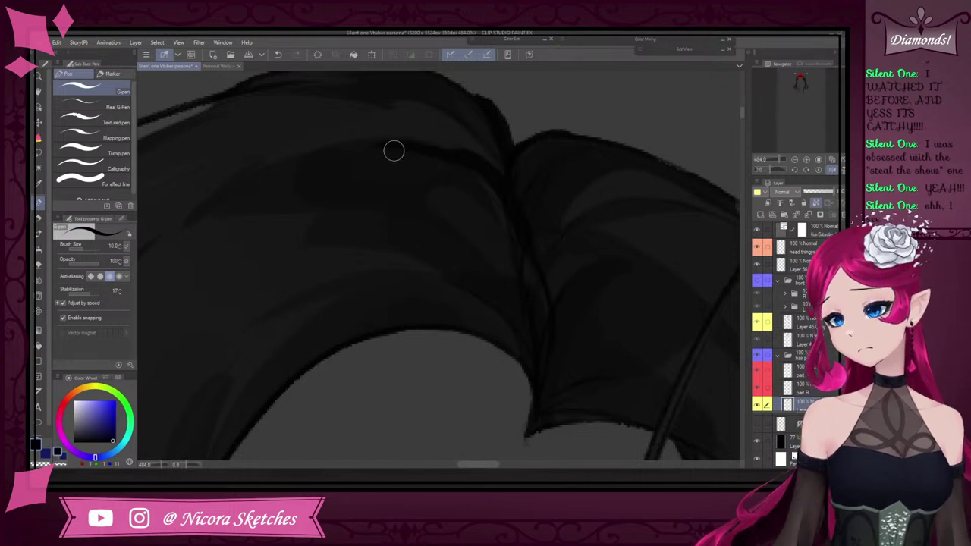
{"action": "left_click_drag", "start_coordinate": [478, 161], "coordinate": [354, 141]}
{"action": "scroll", "coordinate": [379, 143], "scroll_direction": "down", "scroll_amount": 6}
{"action": "scroll", "coordinate": [379, 146], "scroll_direction": "up", "scroll_amount": 5}
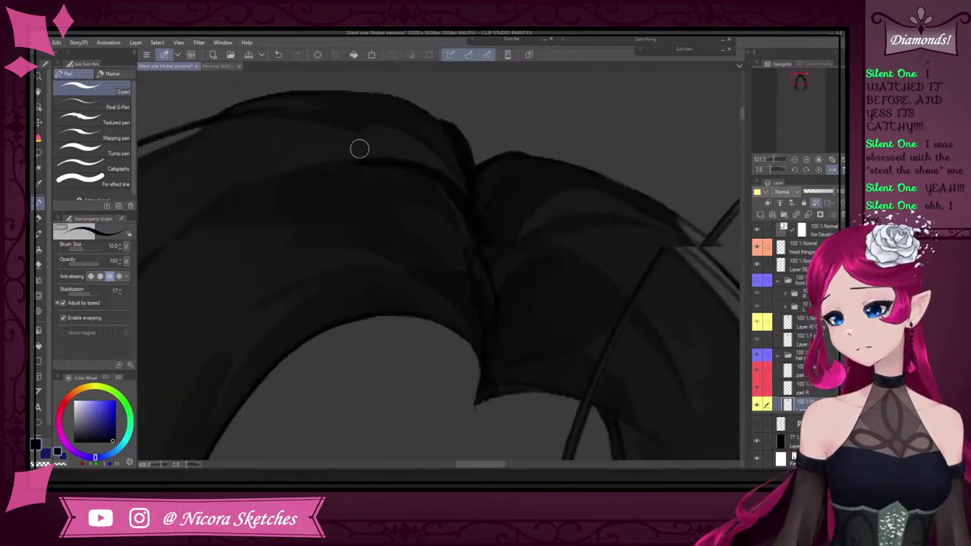
{"action": "scroll", "coordinate": [360, 149], "scroll_direction": "up", "scroll_amount": 1}
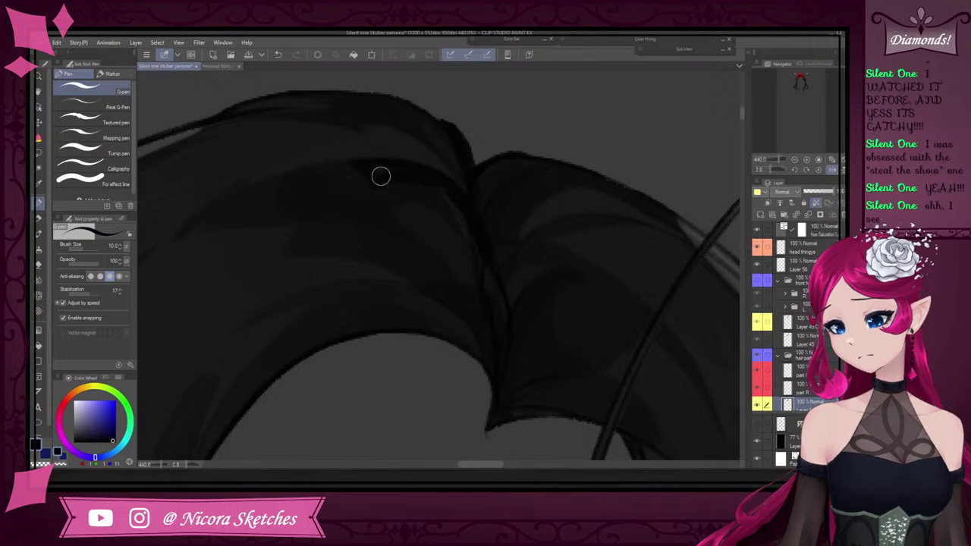
Work over the underside of the crown shadow line with G-pen strokes and blend it with the SOL pencil
{"action": "scroll", "coordinate": [485, 198], "scroll_direction": "down", "scroll_amount": 5}
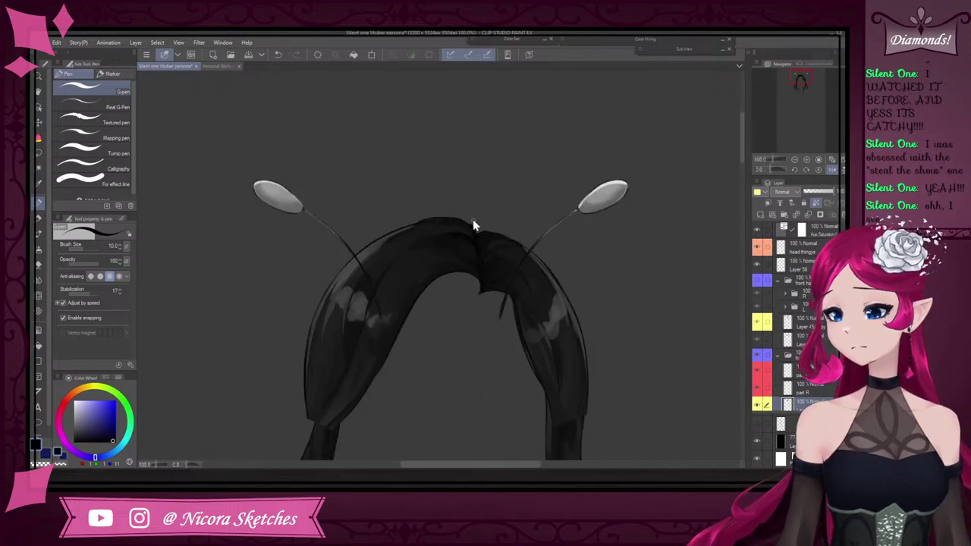
{"action": "scroll", "coordinate": [473, 225], "scroll_direction": "up", "scroll_amount": 5}
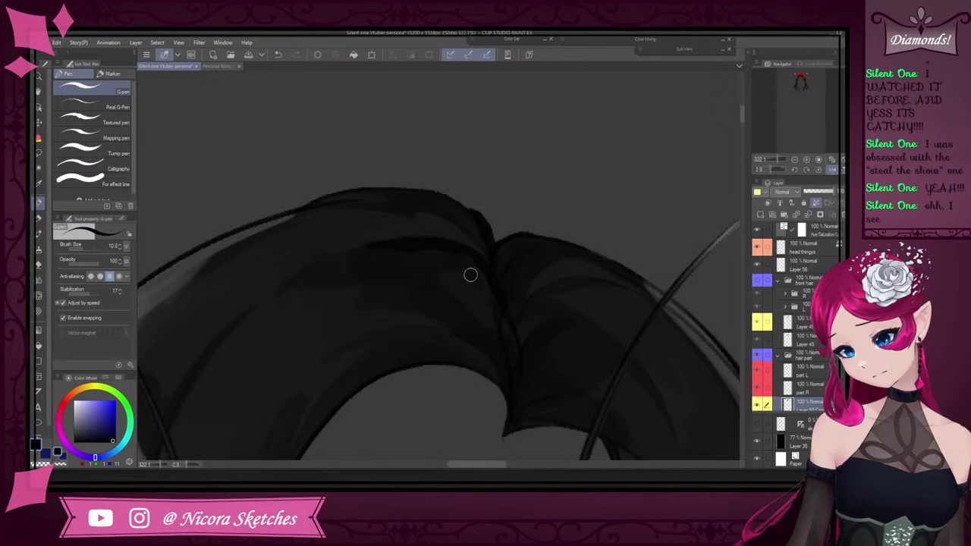
{"action": "scroll", "coordinate": [375, 241], "scroll_direction": "up", "scroll_amount": 5}
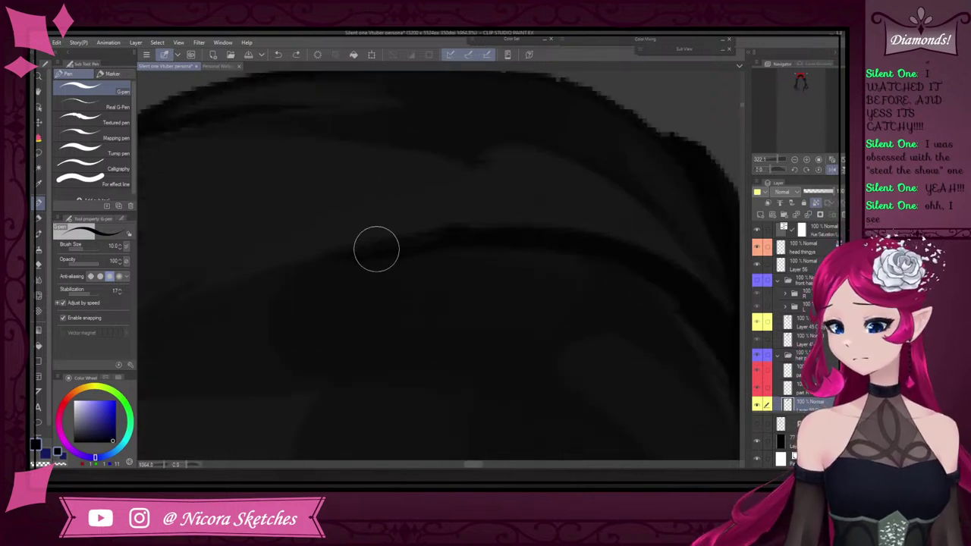
{"action": "mouse_move", "coordinate": [345, 253]}
{"action": "left_mouse_down"}
{"action": "mouse_move", "coordinate": [447, 281]}
{"action": "mouse_move", "coordinate": [578, 255]}
{"action": "left_mouse_up"}
{"action": "mouse_move", "coordinate": [480, 251]}
{"action": "left_mouse_down"}
{"action": "mouse_move", "coordinate": [459, 263]}
{"action": "mouse_move", "coordinate": [414, 248]}
{"action": "left_mouse_up"}
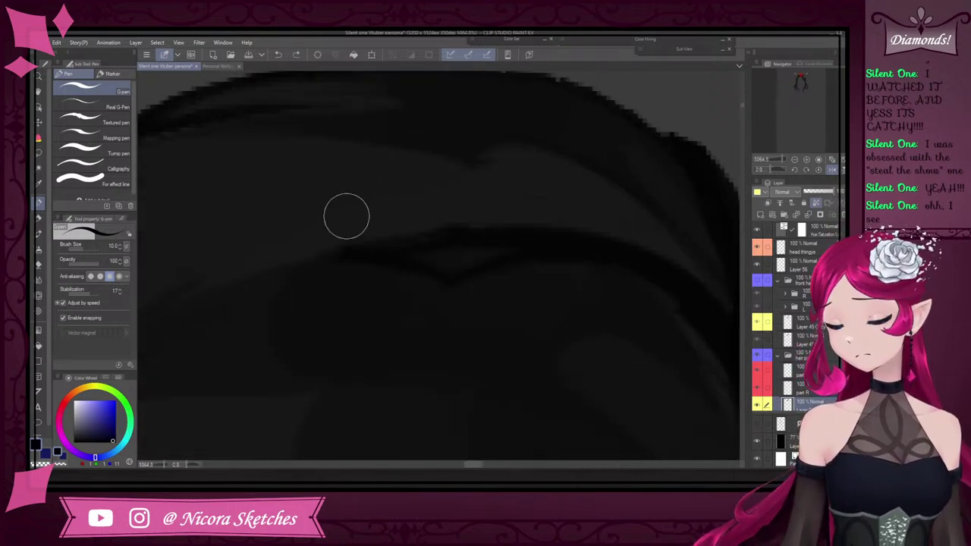
{"action": "key", "text": "p"}
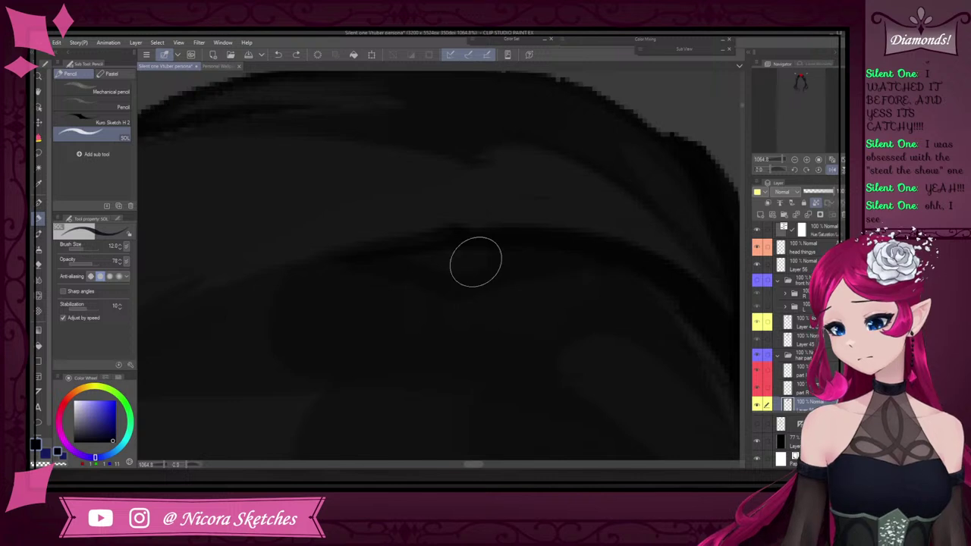
{"action": "scroll", "coordinate": [526, 255], "scroll_direction": "down", "scroll_amount": 5}
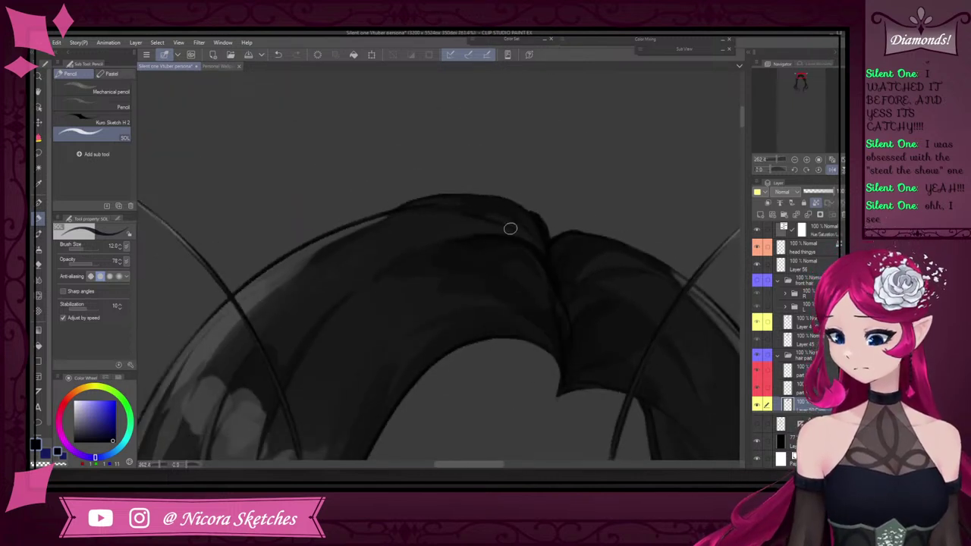
Deepen the shadows on the narrower crown side beside the parting and along its lower edge with the SOL pencil
{"action": "scroll", "coordinate": [491, 183], "scroll_direction": "down", "scroll_amount": 3}
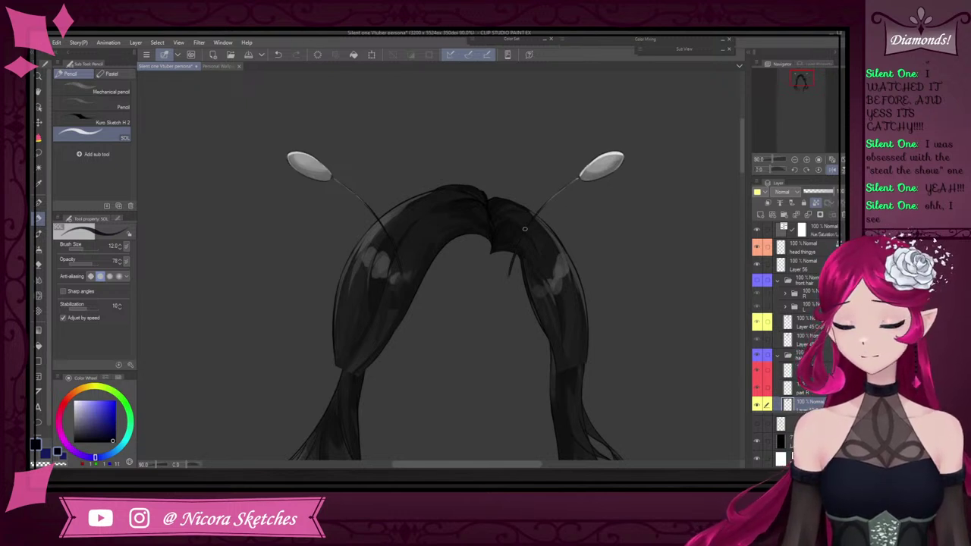
{"action": "scroll", "coordinate": [524, 228], "scroll_direction": "up", "scroll_amount": 5}
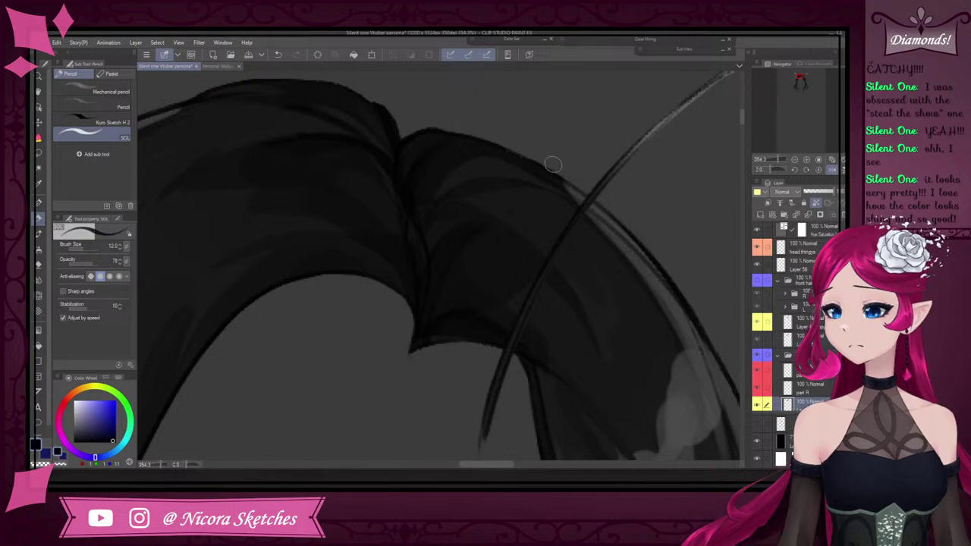
{"action": "scroll", "coordinate": [558, 188], "scroll_direction": "down", "scroll_amount": 10}
{"action": "scroll", "coordinate": [590, 228], "scroll_direction": "up", "scroll_amount": 5}
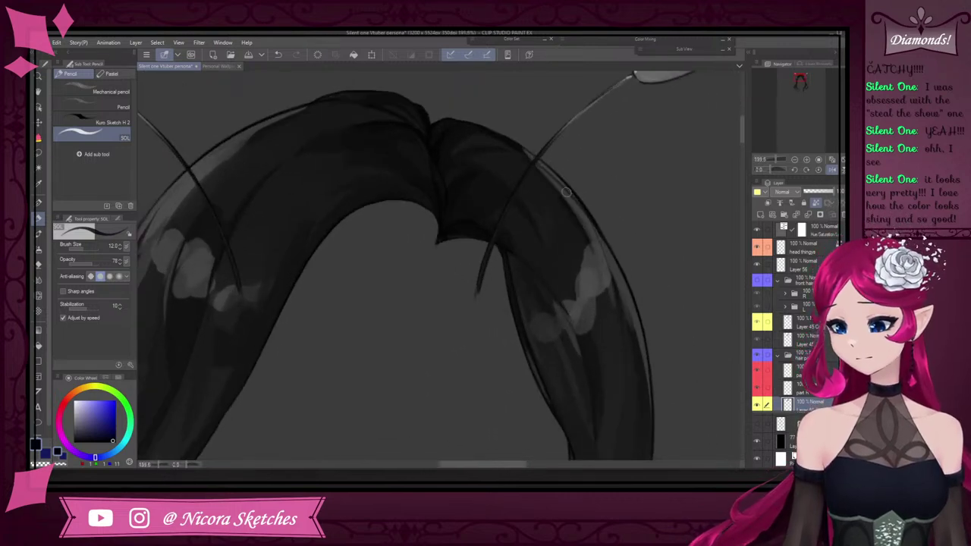
Hide the hue/saturation correction layer to bring back the colours and review the whole hair
{"action": "scroll", "coordinate": [617, 202], "scroll_direction": "down", "scroll_amount": 2}
{"action": "left_click", "coordinate": [759, 236]}
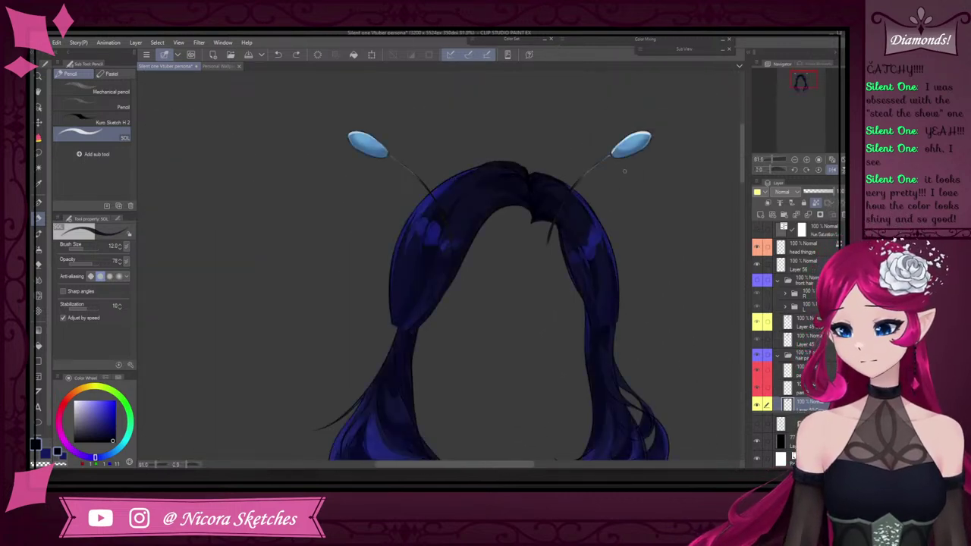
{"action": "scroll", "coordinate": [651, 202], "scroll_direction": "up", "scroll_amount": 3}
{"action": "scroll", "coordinate": [668, 276], "scroll_direction": "down", "scroll_amount": 3}
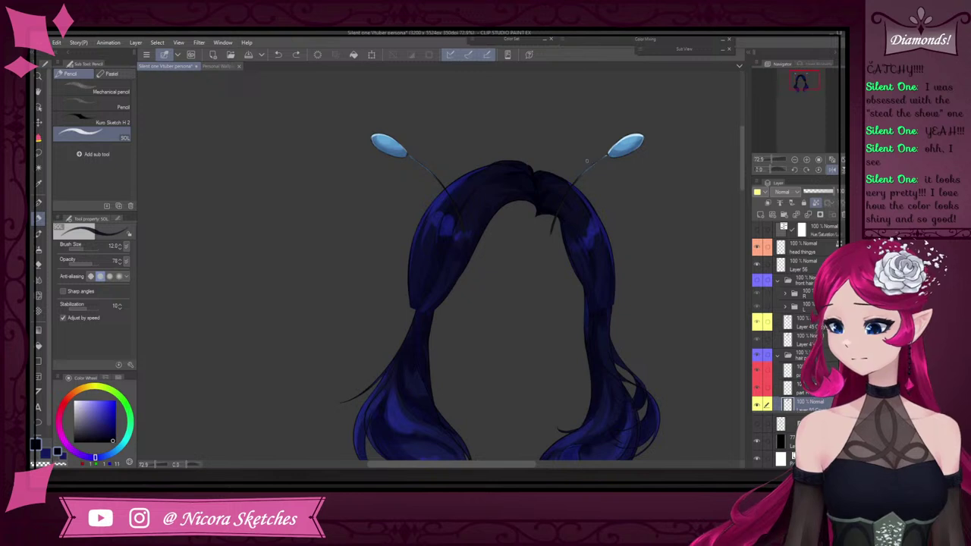
{"action": "scroll", "coordinate": [531, 183], "scroll_direction": "up", "scroll_amount": 4}
{"action": "scroll", "coordinate": [527, 144], "scroll_direction": "down", "scroll_amount": 3}
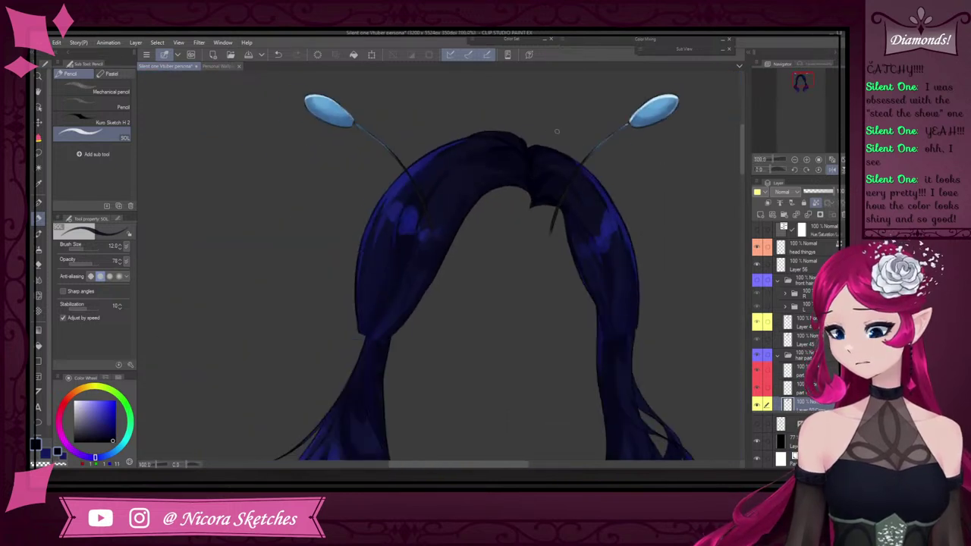
{"action": "scroll", "coordinate": [555, 126], "scroll_direction": "down", "scroll_amount": 3}
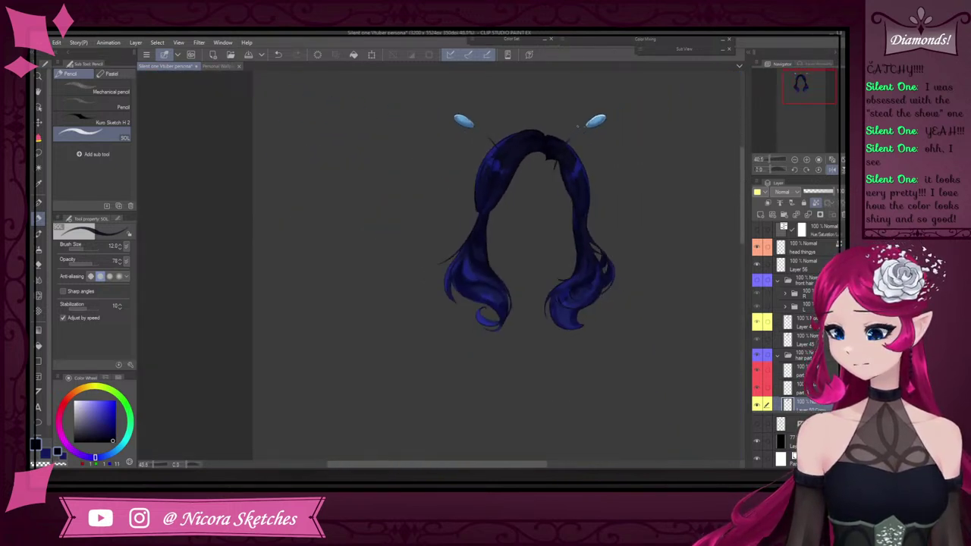
{"action": "scroll", "coordinate": [627, 125], "scroll_direction": "up", "scroll_amount": 3}
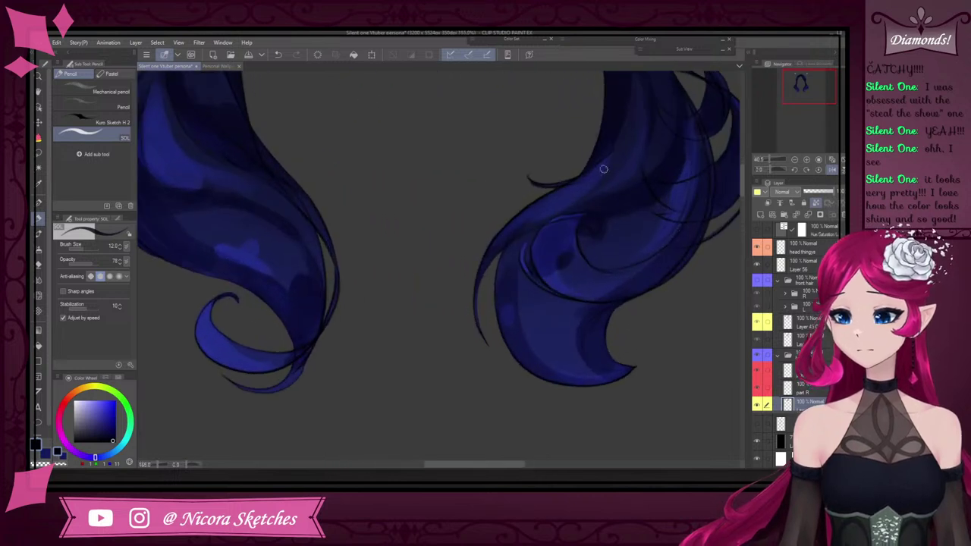
{"action": "scroll", "coordinate": [663, 284], "scroll_direction": "down", "scroll_amount": 4}
Paint sampled dark blues along the inner edge of the narrower hair side below its highlight with the Calligraphy pen
{"action": "scroll", "coordinate": [607, 304], "scroll_direction": "up", "scroll_amount": 5}
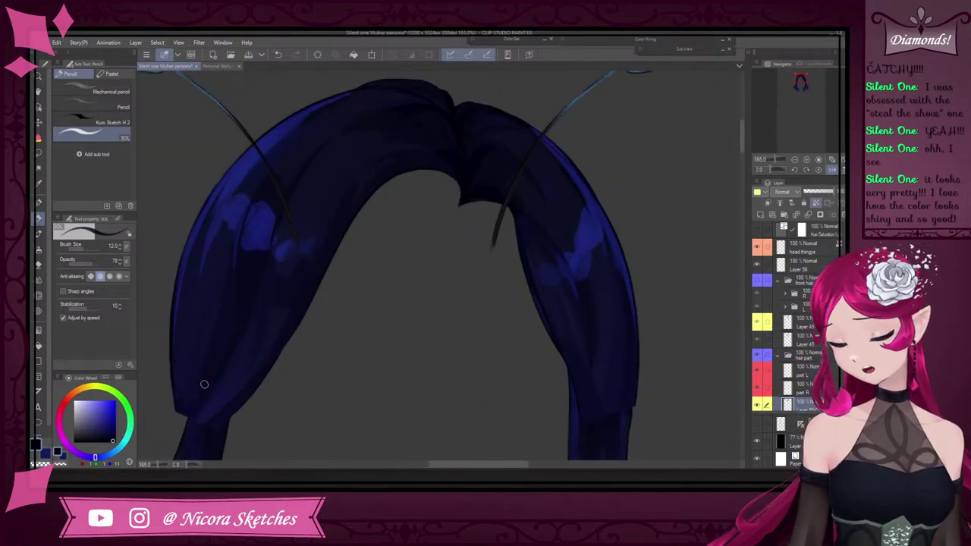
{"action": "left_click", "coordinate": [207, 374], "text": "alt"}
{"action": "left_click", "coordinate": [40, 186]}
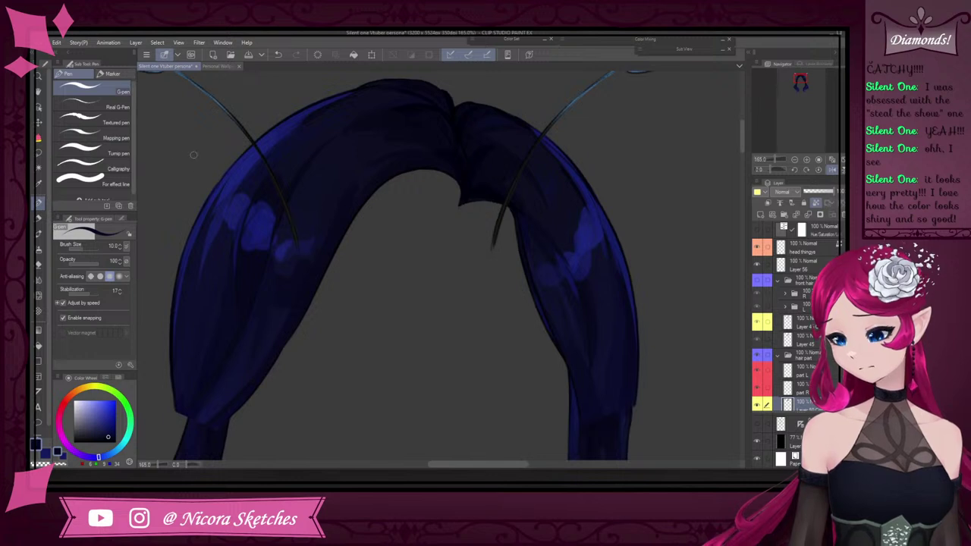
{"action": "left_click", "coordinate": [114, 106]}
{"action": "left_click", "coordinate": [102, 89]}
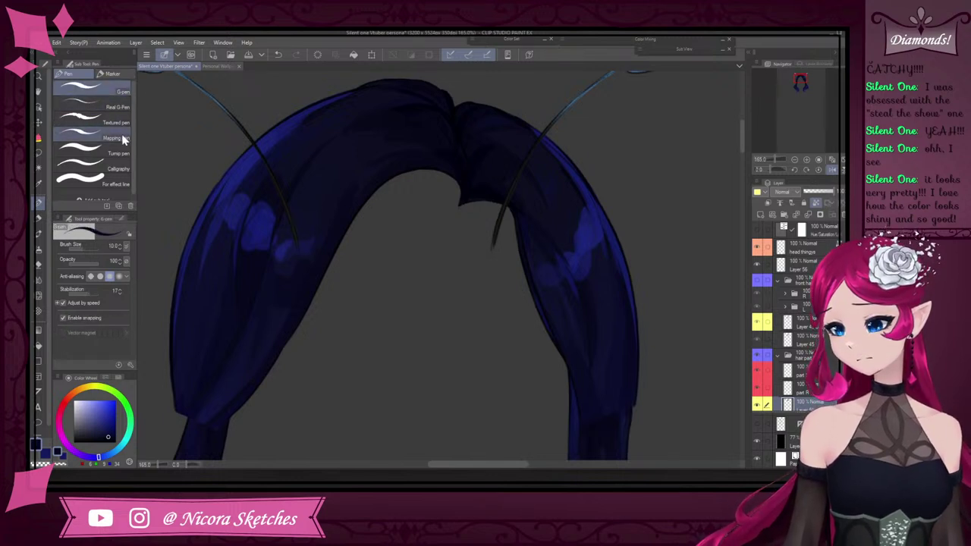
{"action": "left_click", "coordinate": [117, 169]}
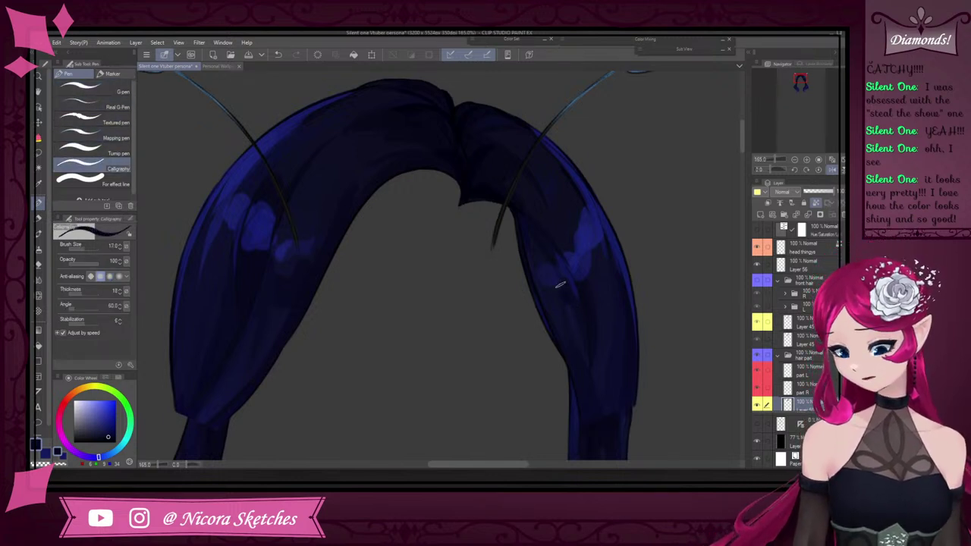
{"action": "left_click", "coordinate": [556, 312], "text": "alt"}
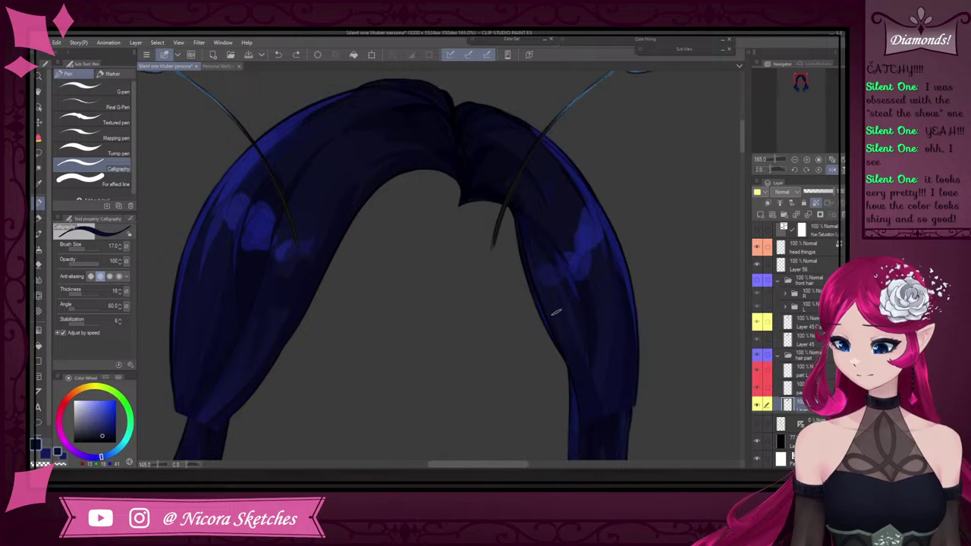
{"action": "left_click", "coordinate": [559, 332], "text": "alt"}
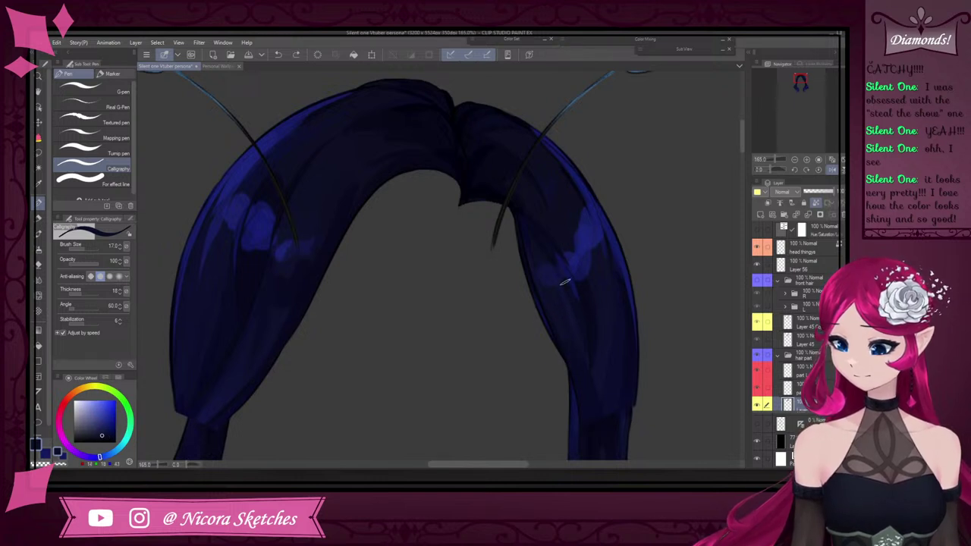
{"action": "left_click", "coordinate": [565, 345], "text": "alt"}
{"action": "left_click_drag", "start_coordinate": [565, 335], "coordinate": [581, 384]}
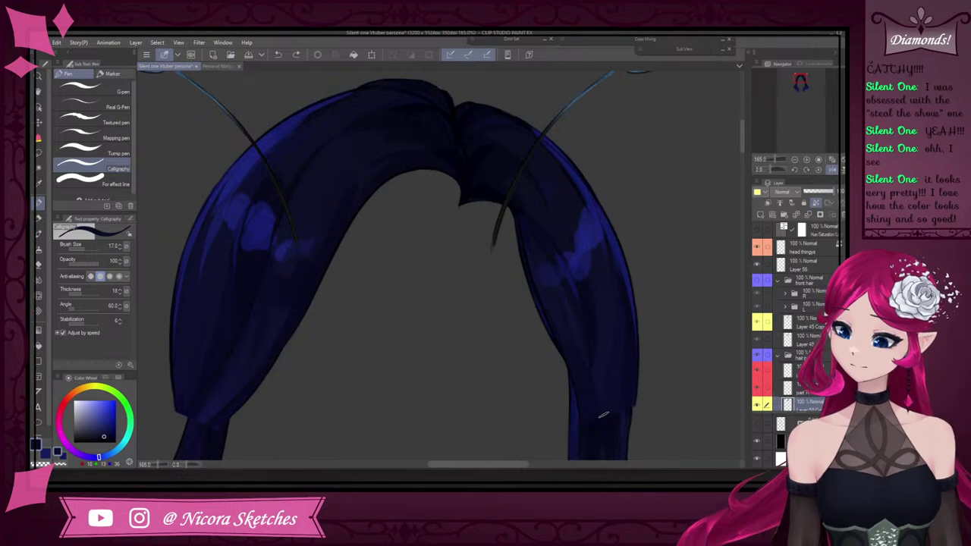
Reduce the Calligraphy brush size to 10 and try fine sampled-blue strokes beside the narrower side's highlight, undoing the last one
{"action": "left_click", "coordinate": [601, 408], "text": "alt"}
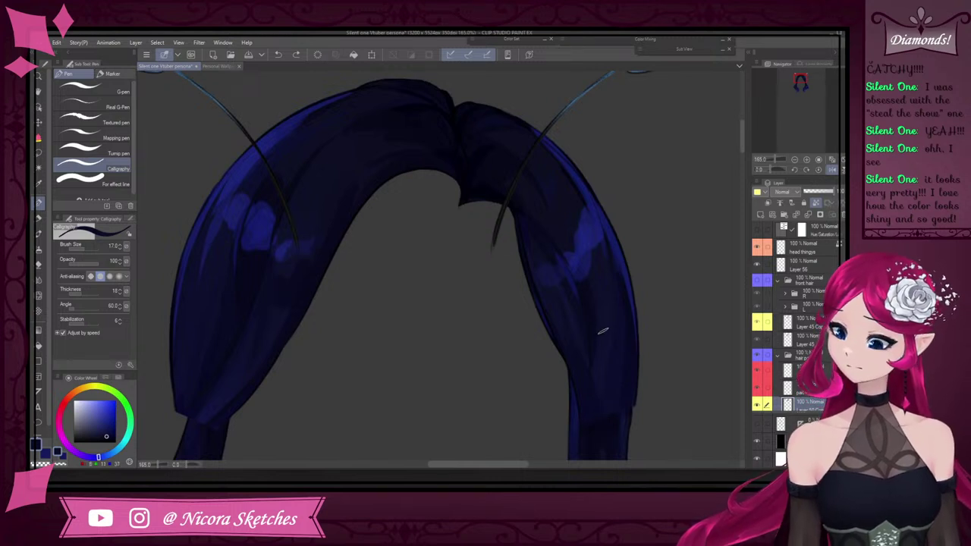
{"action": "left_click", "coordinate": [600, 314], "text": "alt"}
{"action": "key", "text": "bracketleft"}
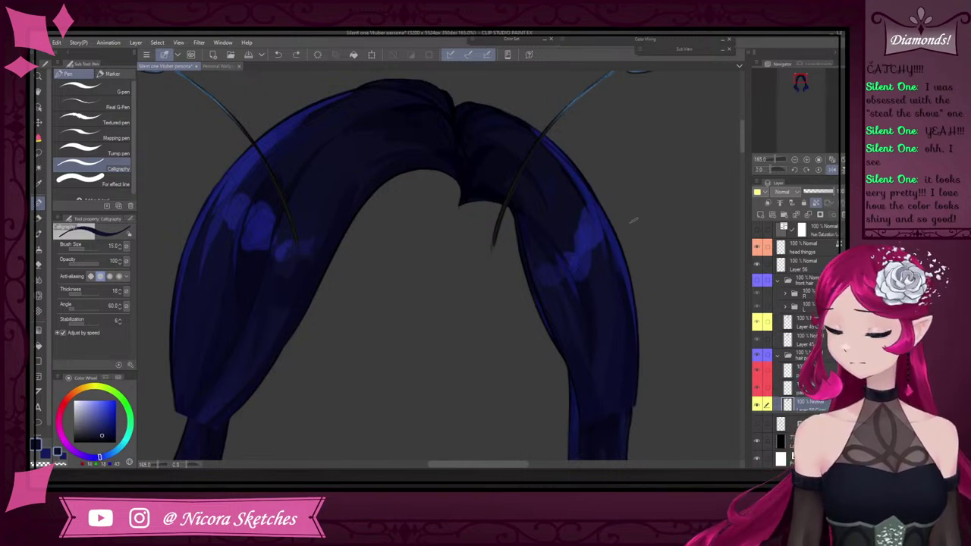
{"action": "key", "text": "bracketleft"}
{"action": "key", "text": "bracketleft"}
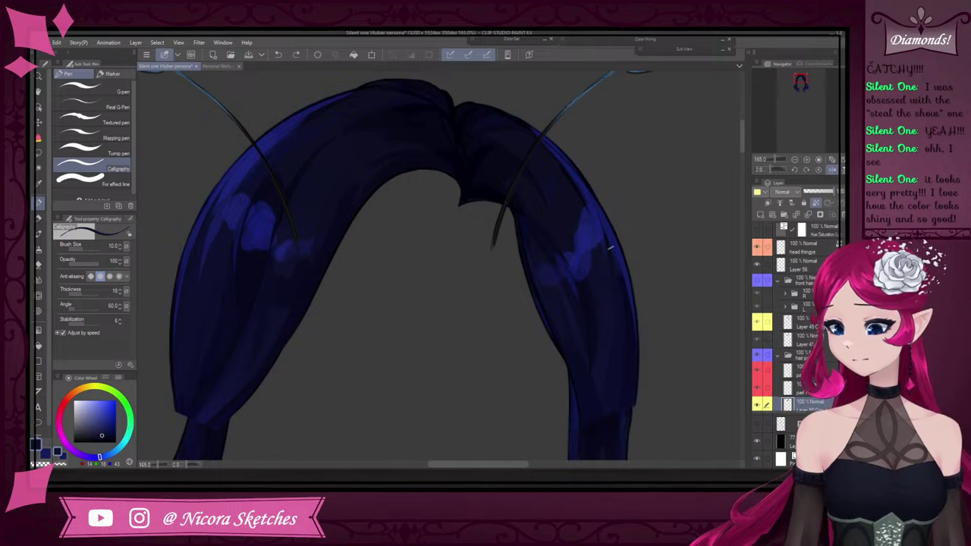
{"action": "key", "text": "ctrl+z"}
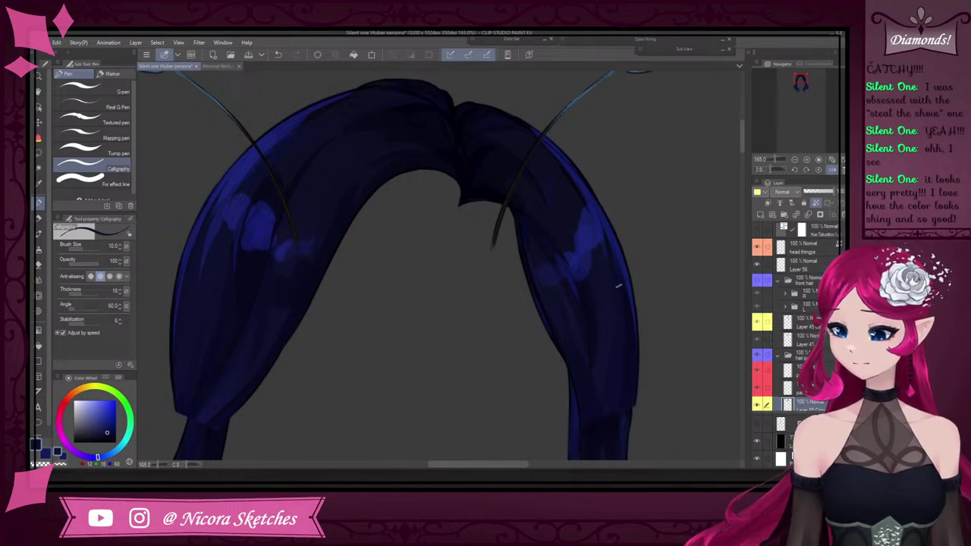
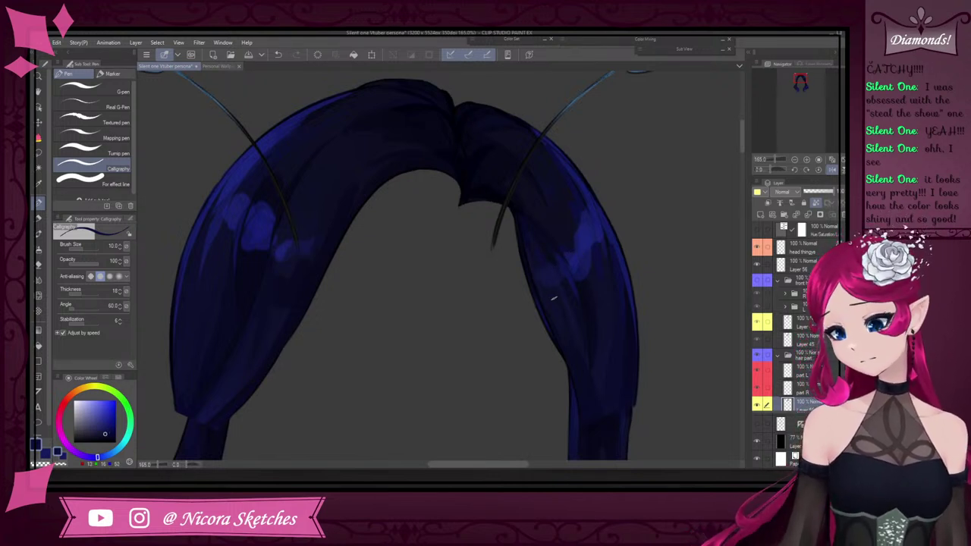
Extend and break up the narrower side's highlight toward the outer rim with sampled mid-blue Calligraphy strokes
{"action": "scroll", "coordinate": [584, 331], "scroll_direction": "down", "scroll_amount": 3}
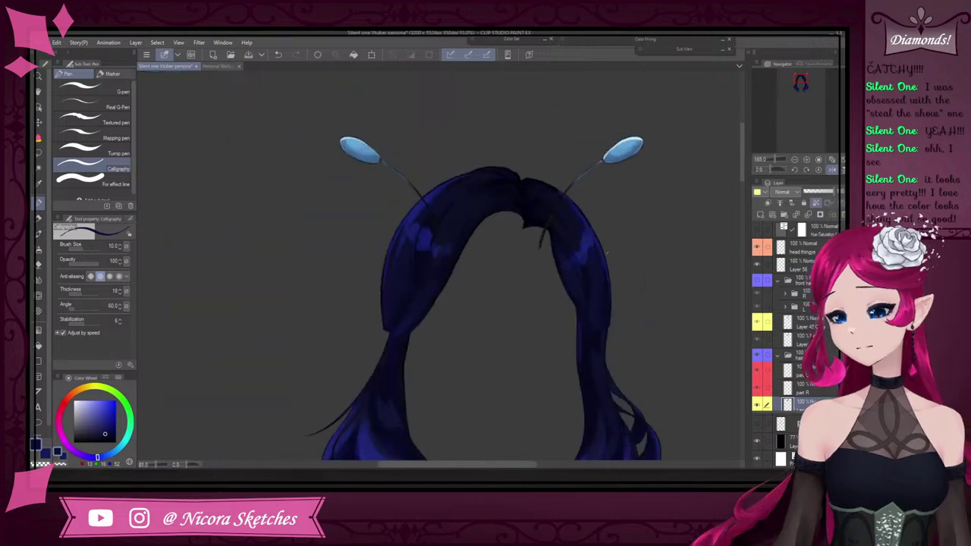
{"action": "scroll", "coordinate": [597, 232], "scroll_direction": "up", "scroll_amount": 3}
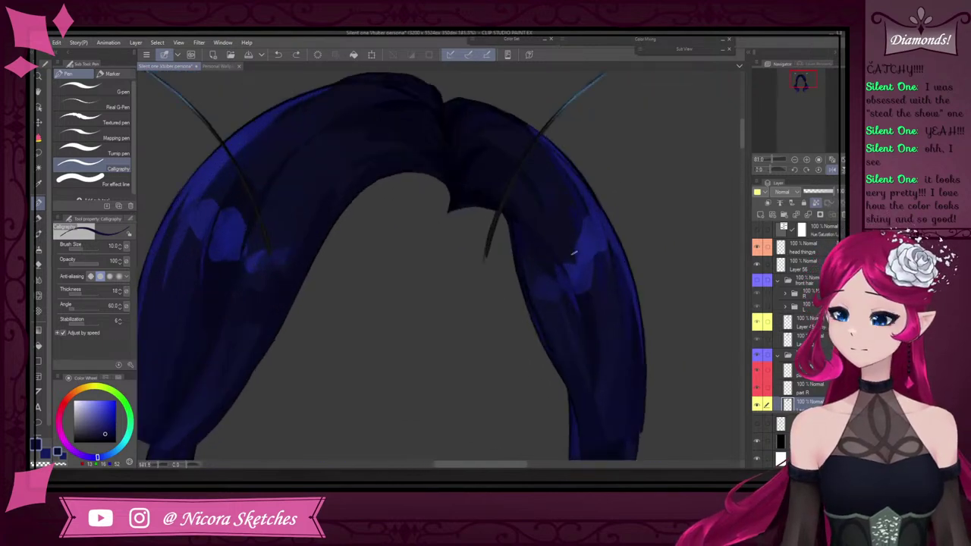
{"action": "scroll", "coordinate": [597, 233], "scroll_direction": "down", "scroll_amount": 3}
{"action": "scroll", "coordinate": [597, 233], "scroll_direction": "up", "scroll_amount": 4}
{"action": "left_click", "coordinate": [598, 256], "text": "alt"}
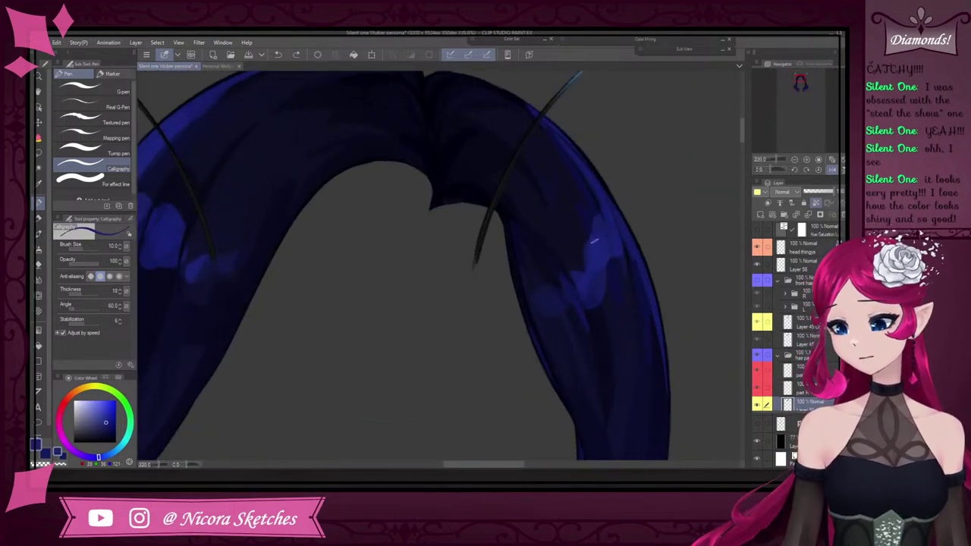
{"action": "mouse_move", "coordinate": [595, 241]}
{"action": "left_mouse_down"}
{"action": "mouse_move", "coordinate": [592, 202]}
{"action": "mouse_move", "coordinate": [609, 256]}
{"action": "left_mouse_up"}
{"action": "left_click", "coordinate": [603, 237], "text": "alt"}
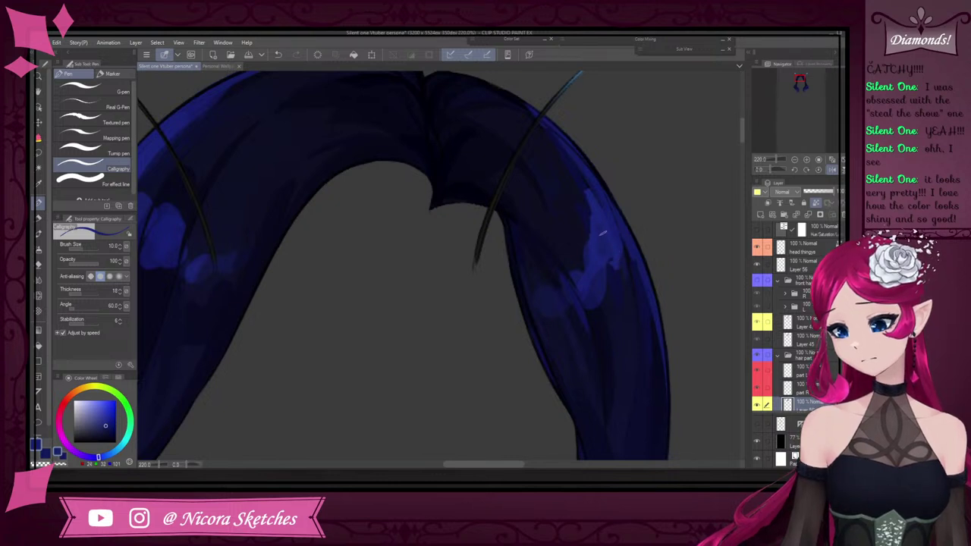
{"action": "scroll", "coordinate": [627, 245], "scroll_direction": "down", "scroll_amount": 5}
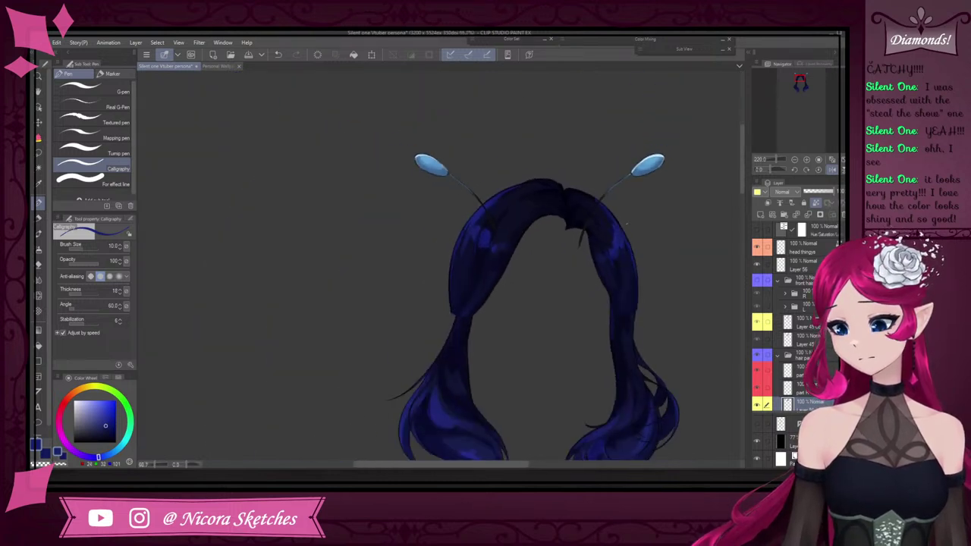
{"action": "scroll", "coordinate": [627, 245], "scroll_direction": "up", "scroll_amount": 5}
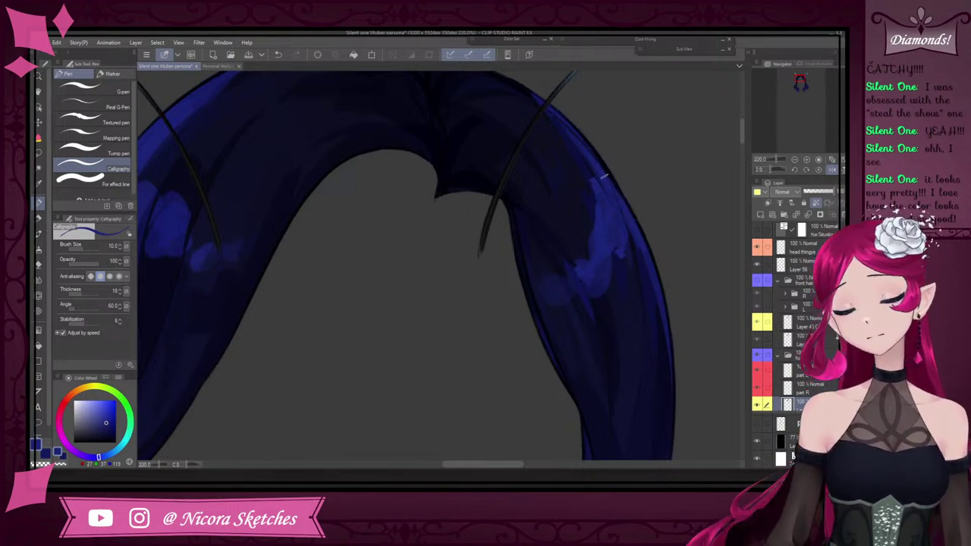
{"action": "scroll", "coordinate": [603, 176], "scroll_direction": "down", "scroll_amount": 5}
Blend sampled dark blue below the small highlight on the wide side's inner strand with the SOL pencil
{"action": "scroll", "coordinate": [319, 322], "scroll_direction": "up", "scroll_amount": 5}
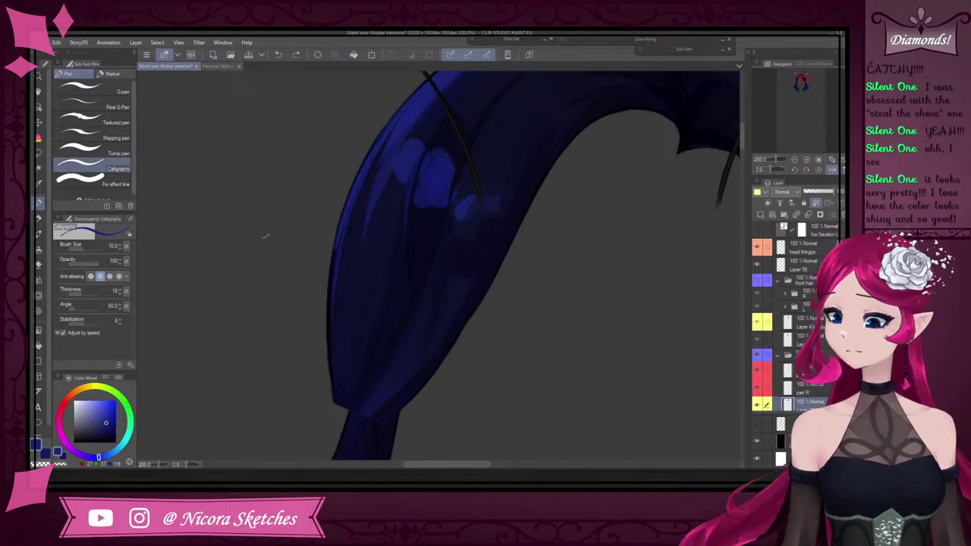
{"action": "left_click", "coordinate": [38, 217]}
{"action": "left_click", "coordinate": [459, 267], "text": "alt"}
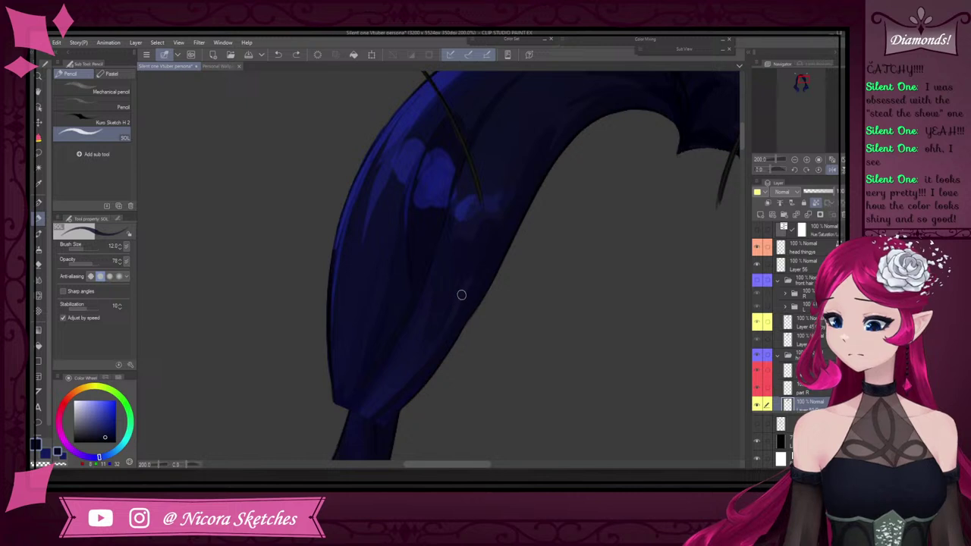
{"action": "scroll", "coordinate": [465, 296], "scroll_direction": "down", "scroll_amount": 5}
{"action": "scroll", "coordinate": [476, 284], "scroll_direction": "up", "scroll_amount": 5}
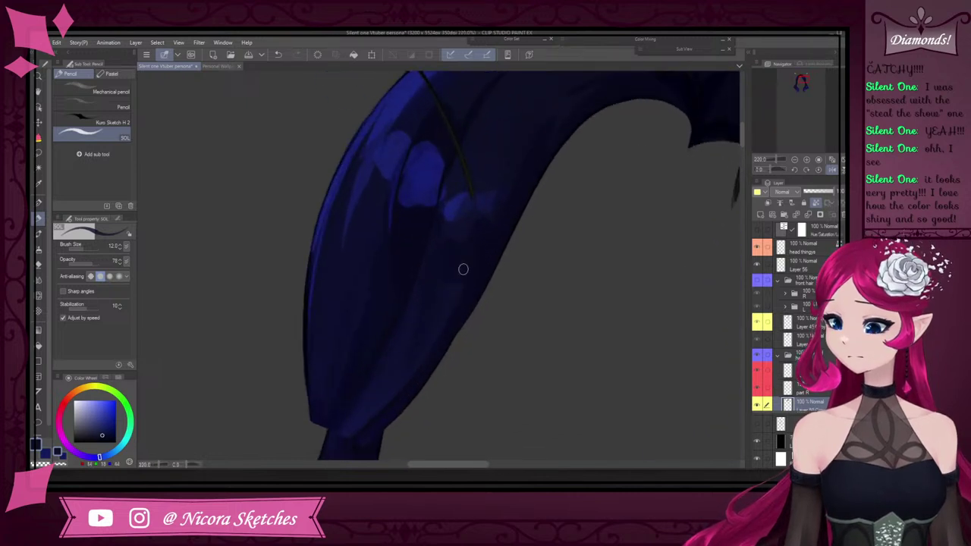
{"action": "scroll", "coordinate": [443, 330], "scroll_direction": "down", "scroll_amount": 5}
{"action": "scroll", "coordinate": [475, 227], "scroll_direction": "up", "scroll_amount": 7}
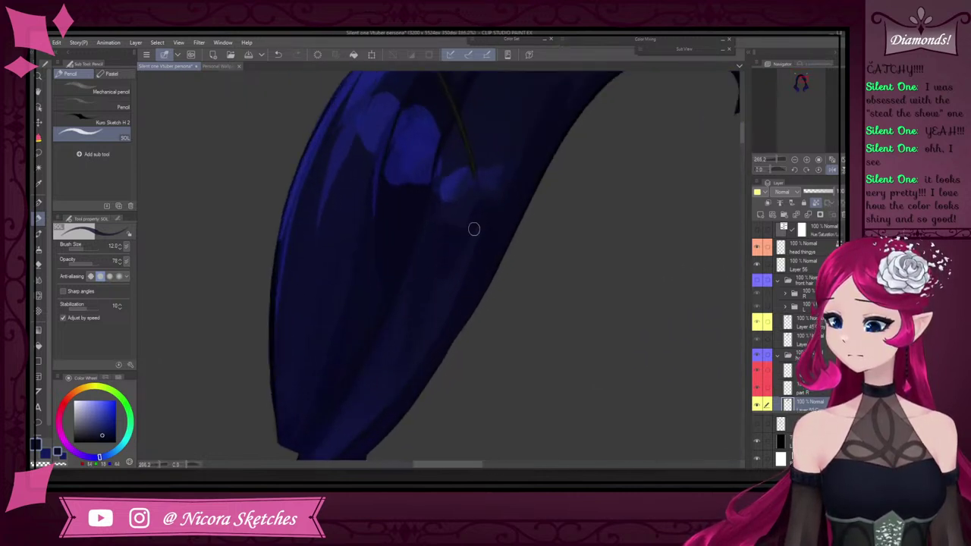
{"action": "scroll", "coordinate": [514, 130], "scroll_direction": "down", "scroll_amount": 6}
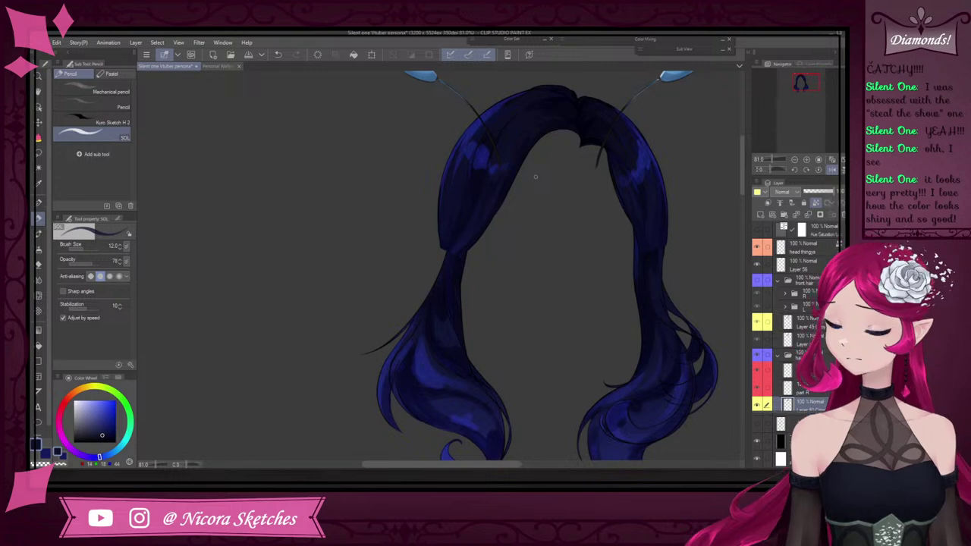
Touch up the crown shadows on both sides of the parting with sampled navy tones using the Calligraphy pen
{"action": "scroll", "coordinate": [535, 177], "scroll_direction": "up", "scroll_amount": 6}
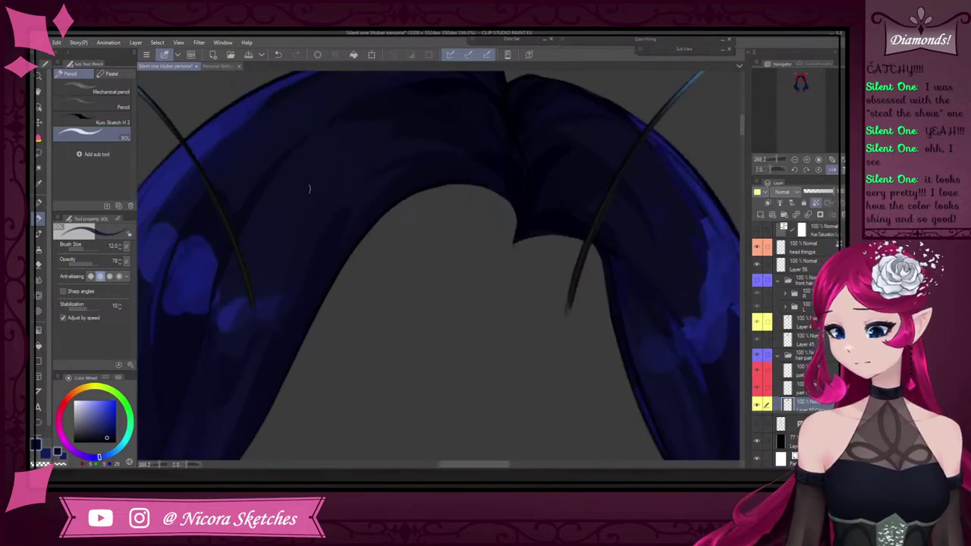
{"action": "left_click", "coordinate": [42, 199]}
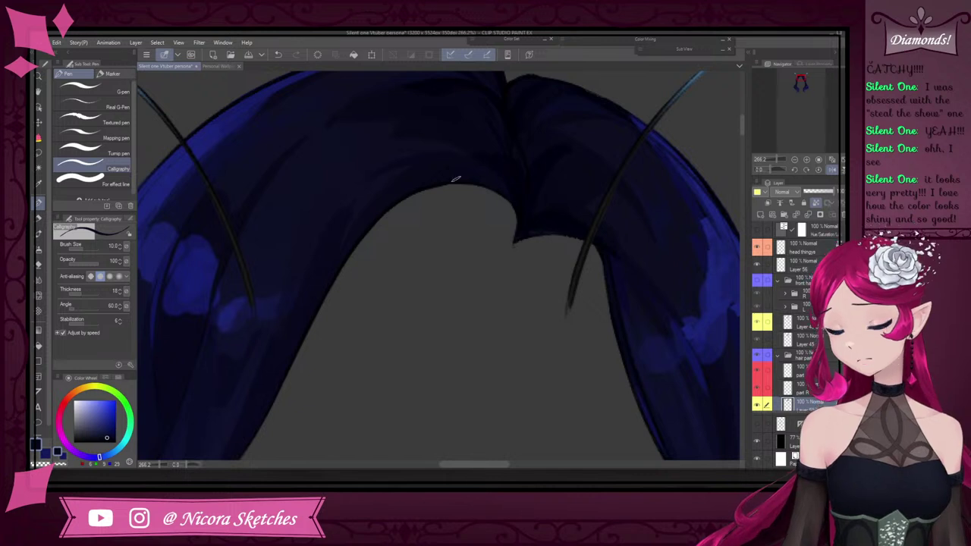
{"action": "left_click", "coordinate": [306, 170], "text": "alt"}
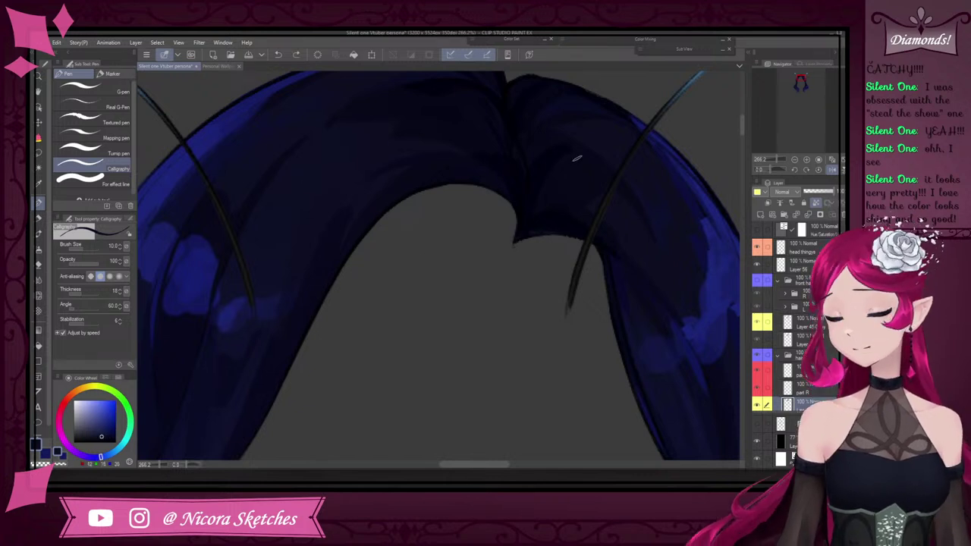
{"action": "left_click", "coordinate": [540, 225], "text": "alt"}
{"action": "scroll", "coordinate": [494, 236], "scroll_direction": "down", "scroll_amount": 6}
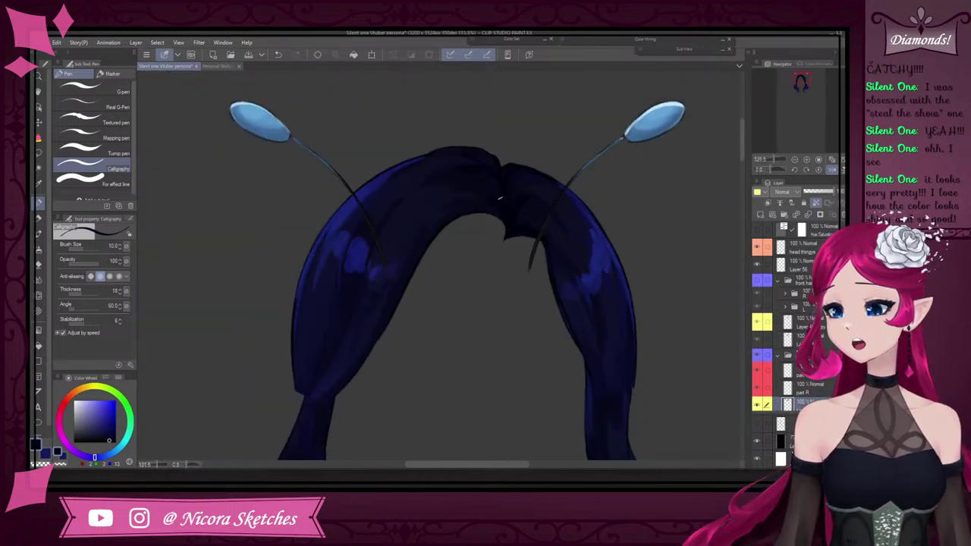
Refine the dark strands on the wide side's crown with a sampled navy in the Calligraphy pen
{"action": "scroll", "coordinate": [478, 151], "scroll_direction": "up", "scroll_amount": 8}
{"action": "scroll", "coordinate": [345, 154], "scroll_direction": "up", "scroll_amount": 5}
{"action": "left_click", "coordinate": [253, 239], "text": "alt"}
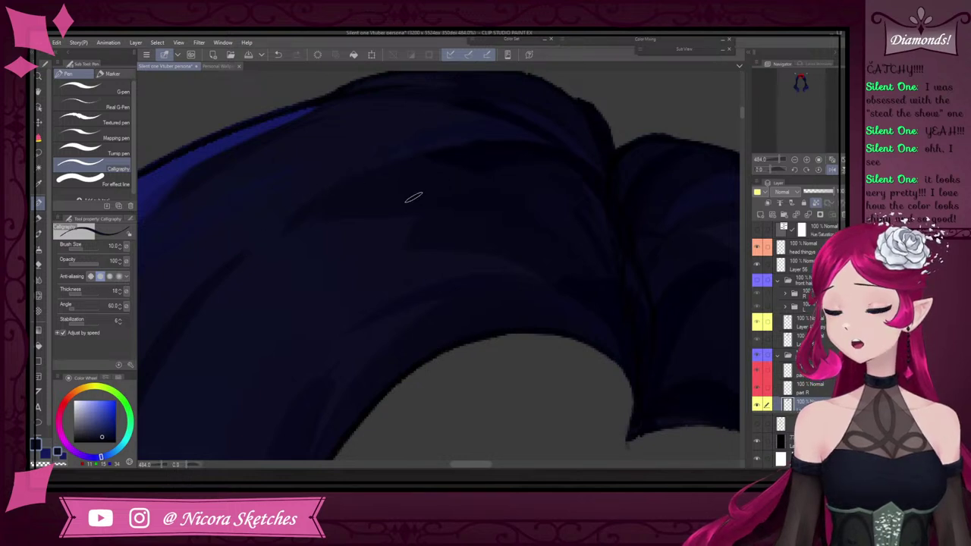
{"action": "scroll", "coordinate": [414, 199], "scroll_direction": "down", "scroll_amount": 5}
Paint a sampled dark navy strand from the narrower side's crown down past the antenna stalk
{"action": "scroll", "coordinate": [515, 233], "scroll_direction": "up", "scroll_amount": 4}
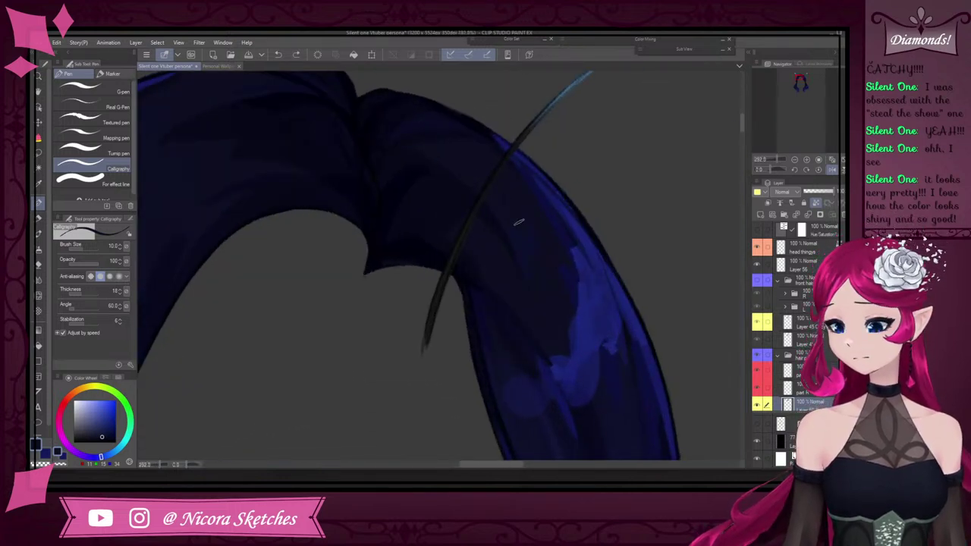
{"action": "left_click", "coordinate": [478, 258], "text": "alt"}
{"action": "left_click_drag", "start_coordinate": [451, 236], "coordinate": [511, 310]}
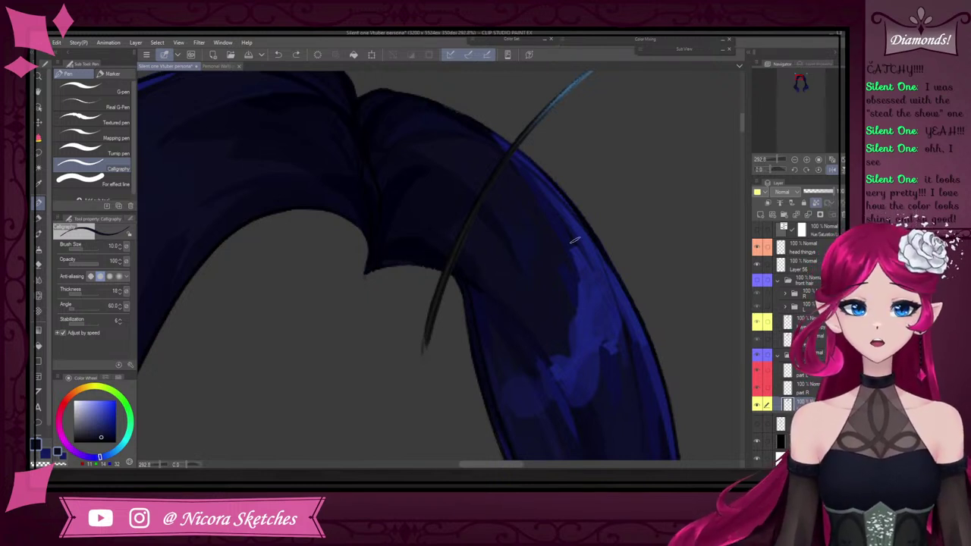
{"action": "left_click", "coordinate": [537, 193], "text": "alt"}
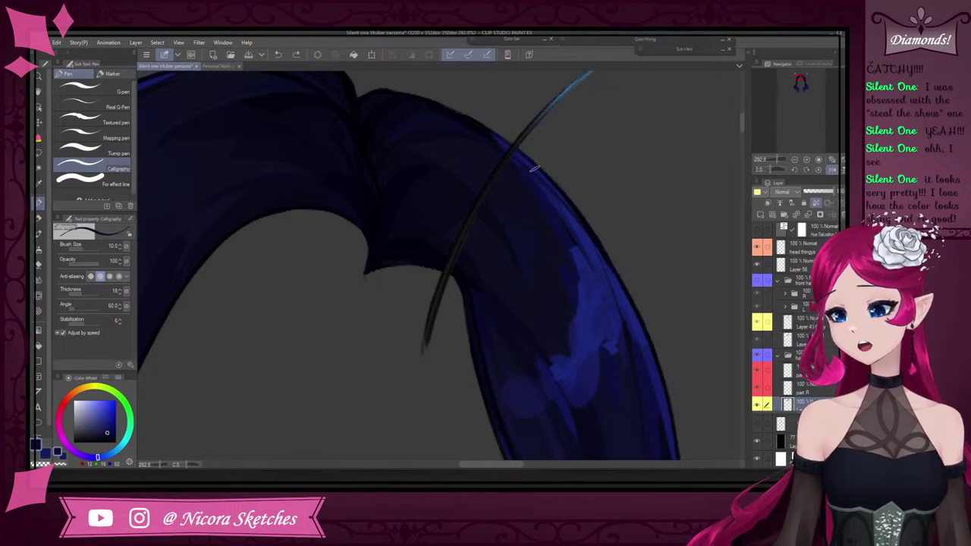
{"action": "left_click_drag", "start_coordinate": [534, 169], "coordinate": [595, 235]}
{"action": "key", "text": "ctrl+z"}
{"action": "mouse_move", "coordinate": [529, 171]}
{"action": "left_mouse_down"}
{"action": "mouse_move", "coordinate": [596, 236]}
{"action": "mouse_move", "coordinate": [600, 258]}
{"action": "left_mouse_up"}
{"action": "key", "text": "ctrl+z"}
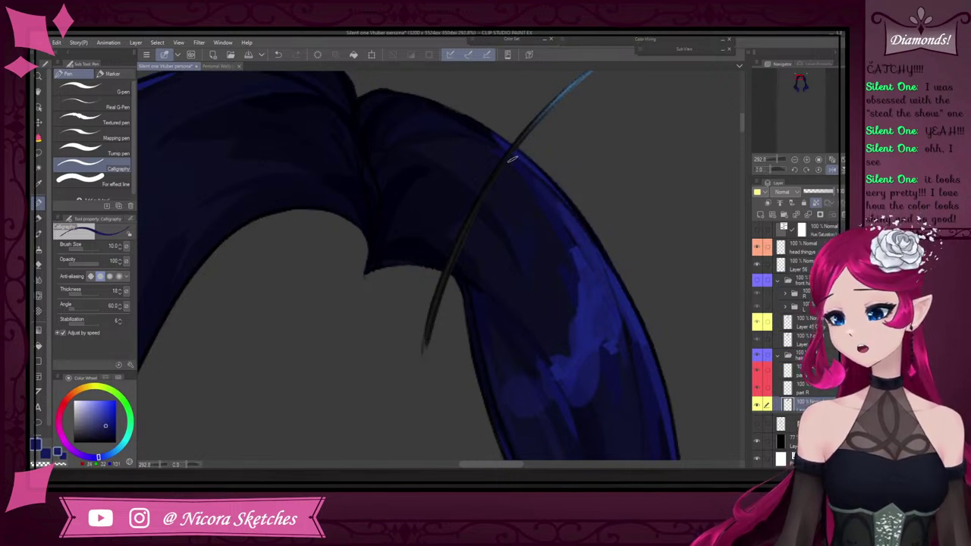
{"action": "left_click", "coordinate": [491, 147], "text": "alt"}
{"action": "scroll", "coordinate": [519, 172], "scroll_direction": "down", "scroll_amount": 11}
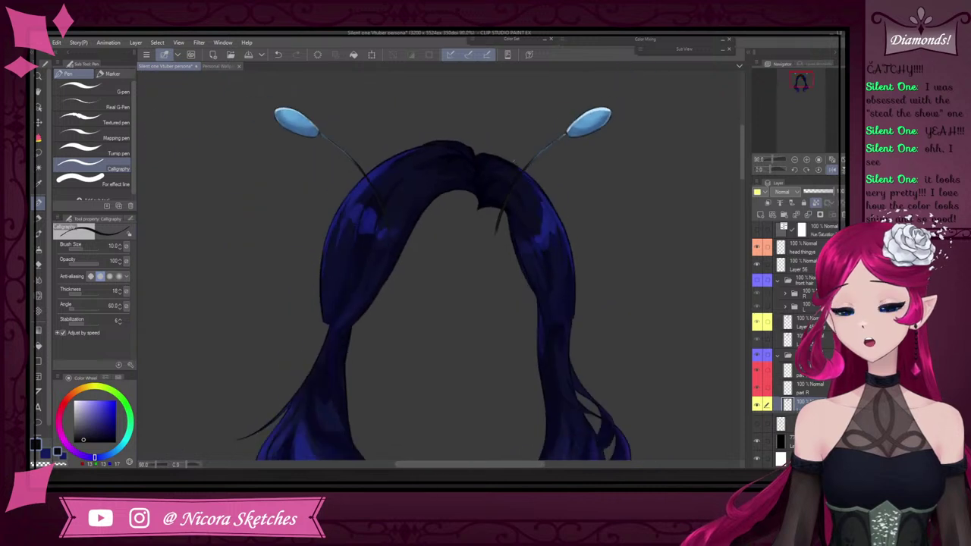
{"action": "key", "text": "ctrl+z"}
{"action": "scroll", "coordinate": [505, 179], "scroll_direction": "up", "scroll_amount": 9}
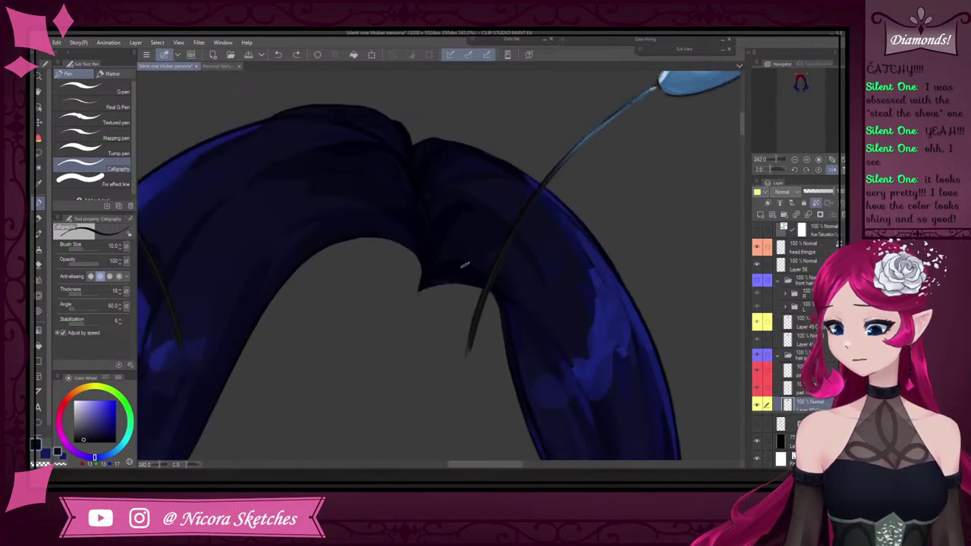
{"action": "scroll", "coordinate": [466, 265], "scroll_direction": "down", "scroll_amount": 8}
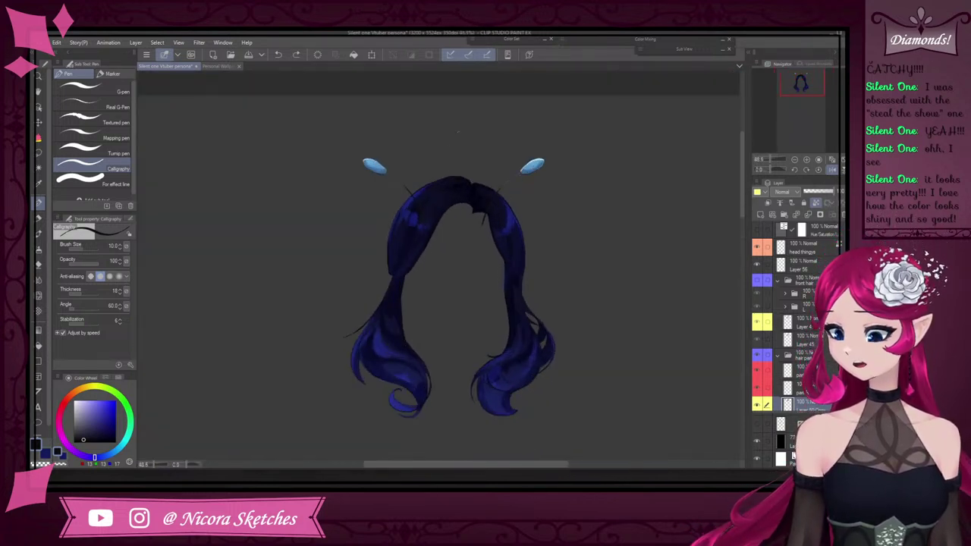
{"action": "scroll", "coordinate": [543, 221], "scroll_direction": "up", "scroll_amount": 4}
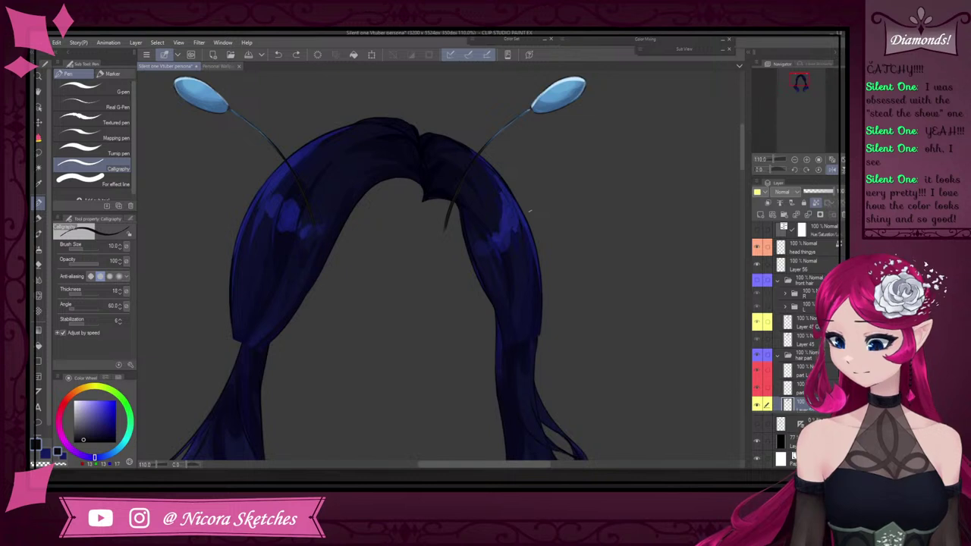
Paint sampled navy tones over the faint highlight on the narrower side's inner strand with the Calligraphy pen
{"action": "scroll", "coordinate": [507, 241], "scroll_direction": "up", "scroll_amount": 7}
{"action": "left_click", "coordinate": [460, 273], "text": "alt"}
{"action": "scroll", "coordinate": [458, 273], "scroll_direction": "up", "scroll_amount": 8}
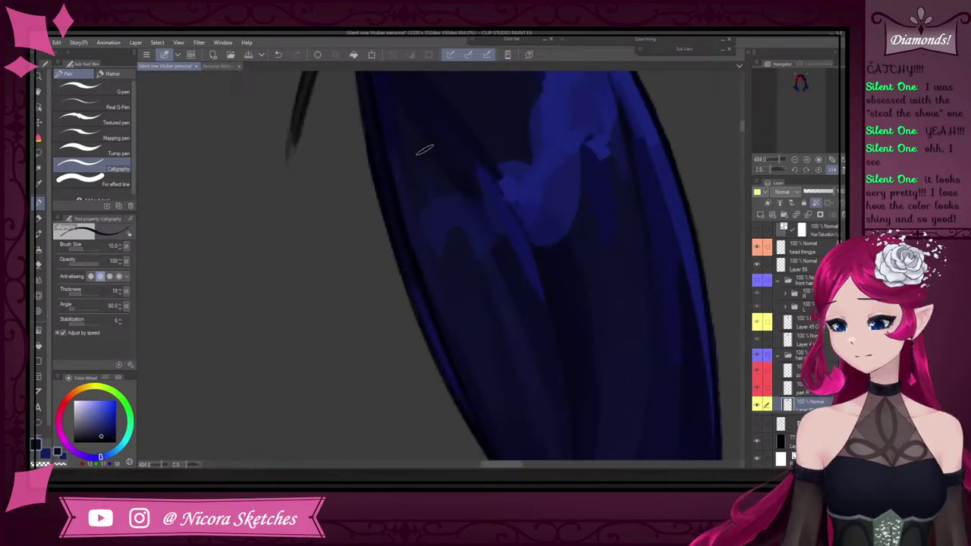
{"action": "left_click", "coordinate": [447, 226], "text": "alt"}
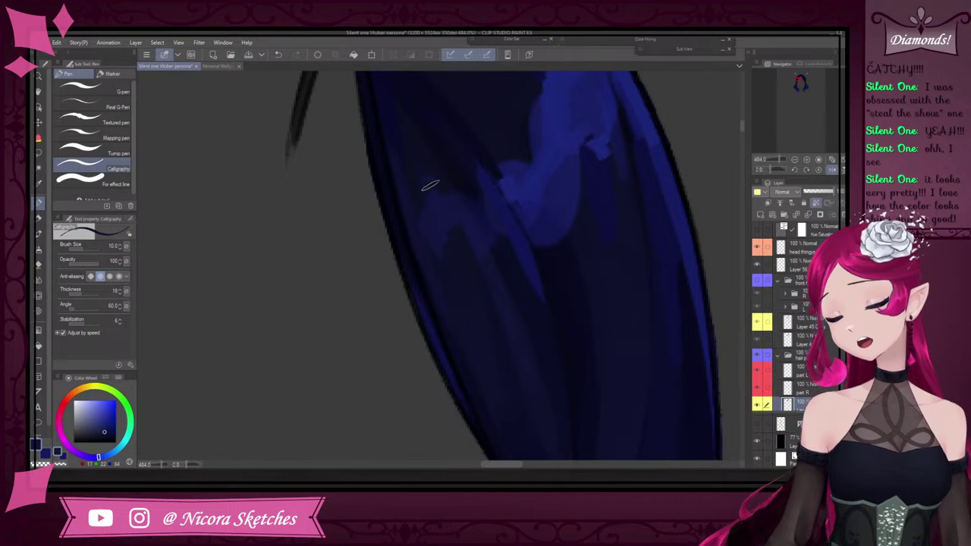
Soften the faint highlight on the narrower side's inner strand with navy strokes of the SOL pencil
{"action": "left_click", "coordinate": [40, 219]}
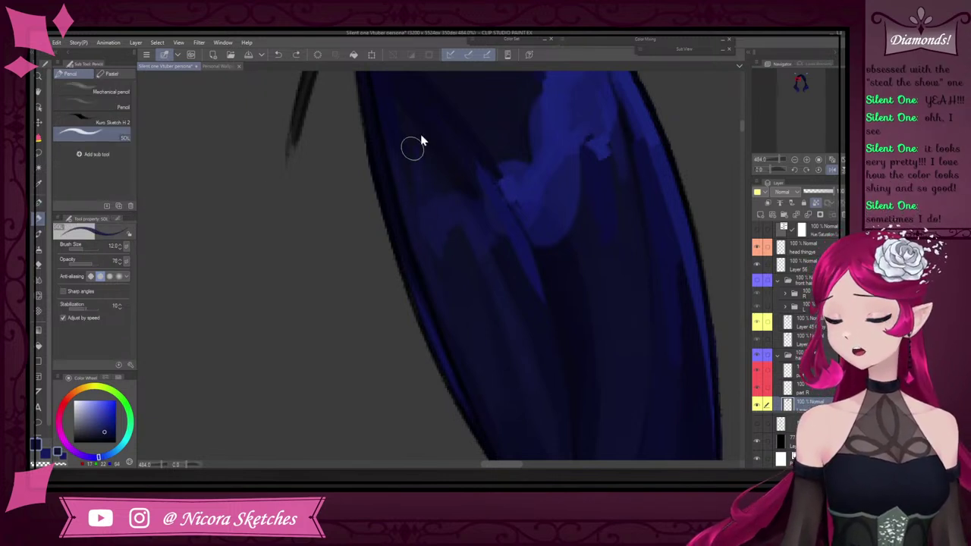
{"action": "scroll", "coordinate": [440, 213], "scroll_direction": "down", "scroll_amount": 5}
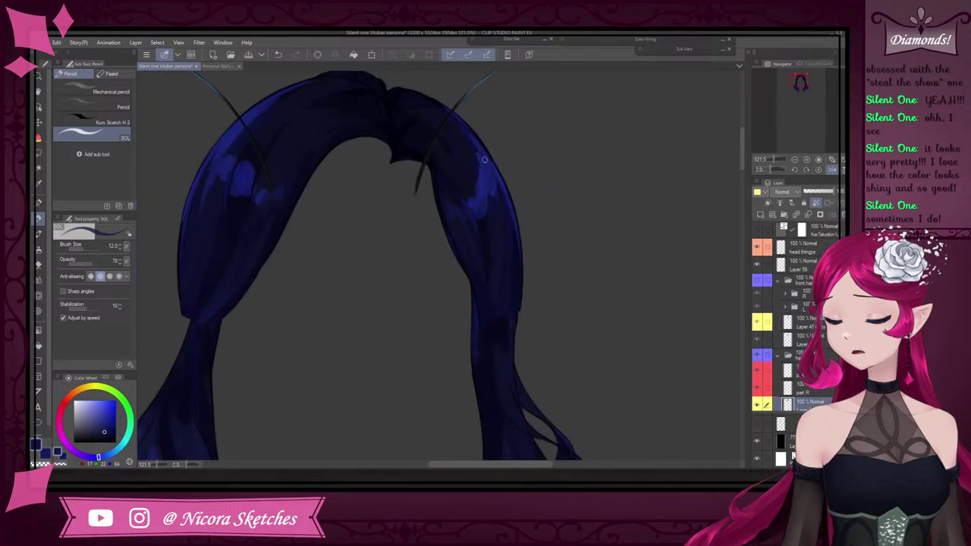
{"action": "scroll", "coordinate": [470, 212], "scroll_direction": "up", "scroll_amount": 4}
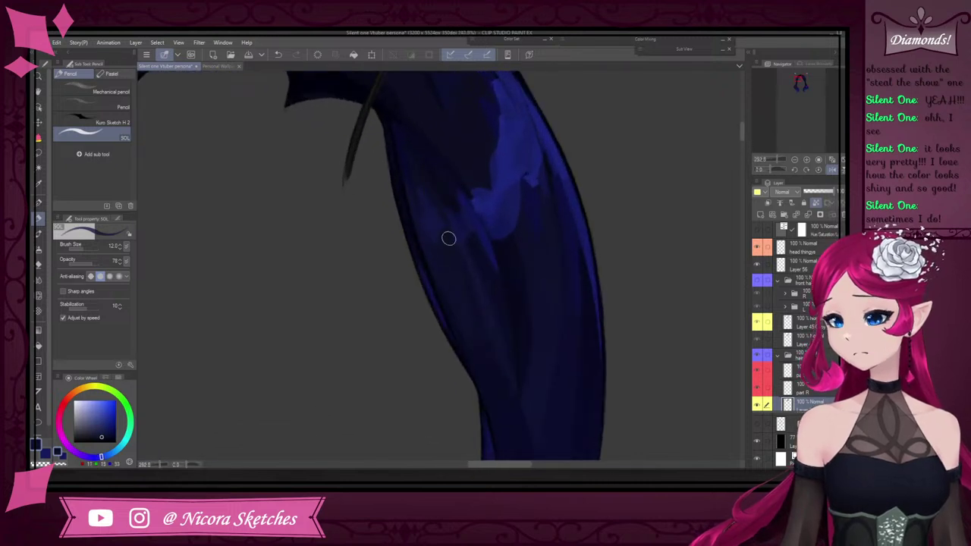
{"action": "scroll", "coordinate": [449, 232], "scroll_direction": "down", "scroll_amount": 3}
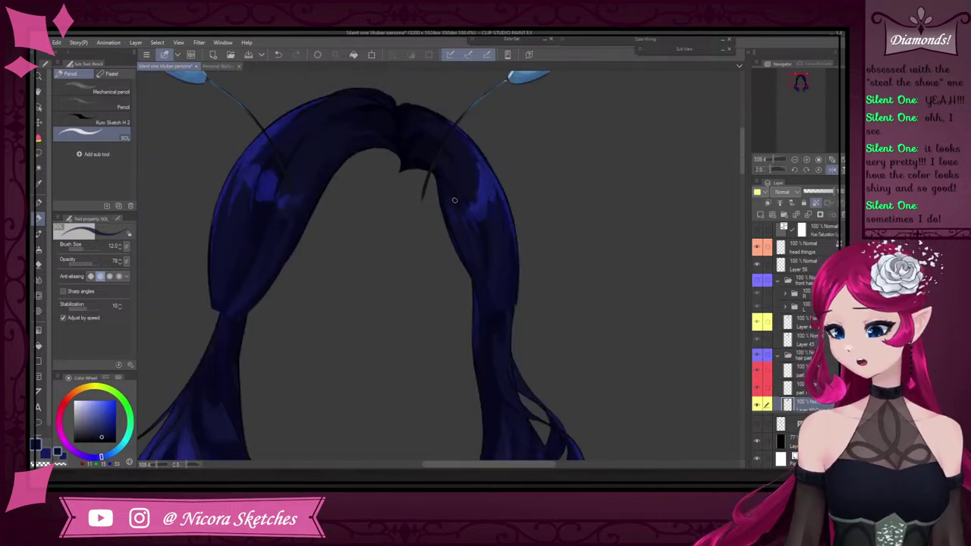
{"action": "scroll", "coordinate": [467, 227], "scroll_direction": "up", "scroll_amount": 4}
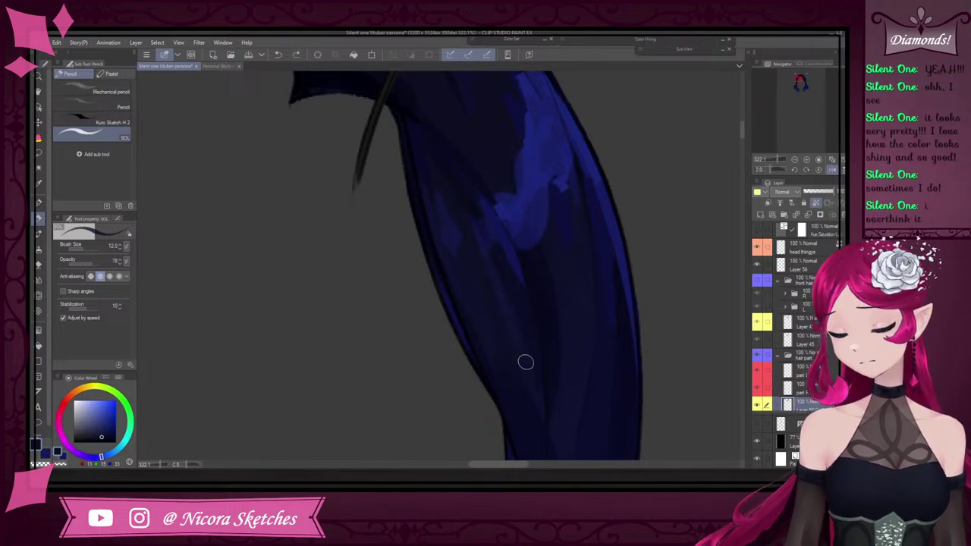
Deepen the shadow between the strands below the narrower side's main highlight with sampled dark navy in the Calligraphy pen
{"action": "left_click", "coordinate": [39, 202]}
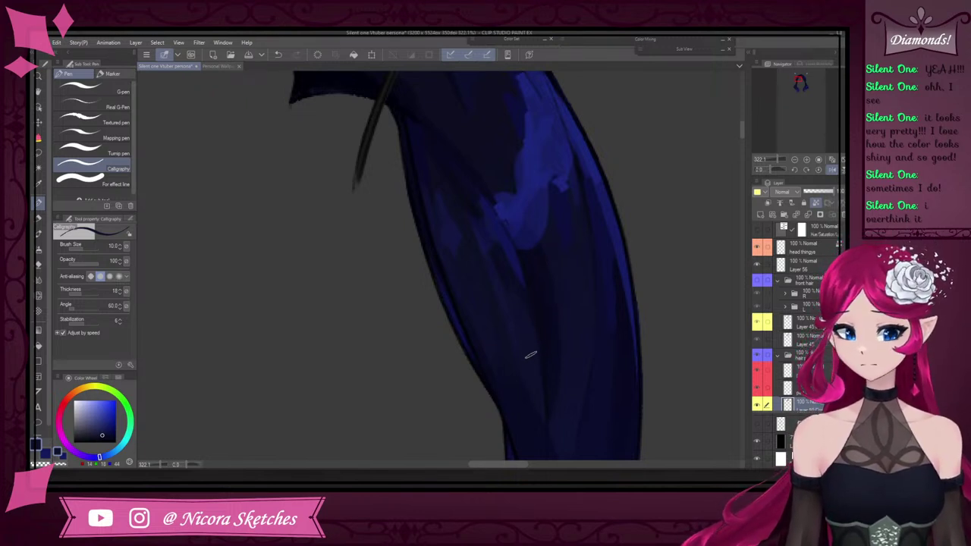
{"action": "left_click", "coordinate": [518, 400], "text": "alt"}
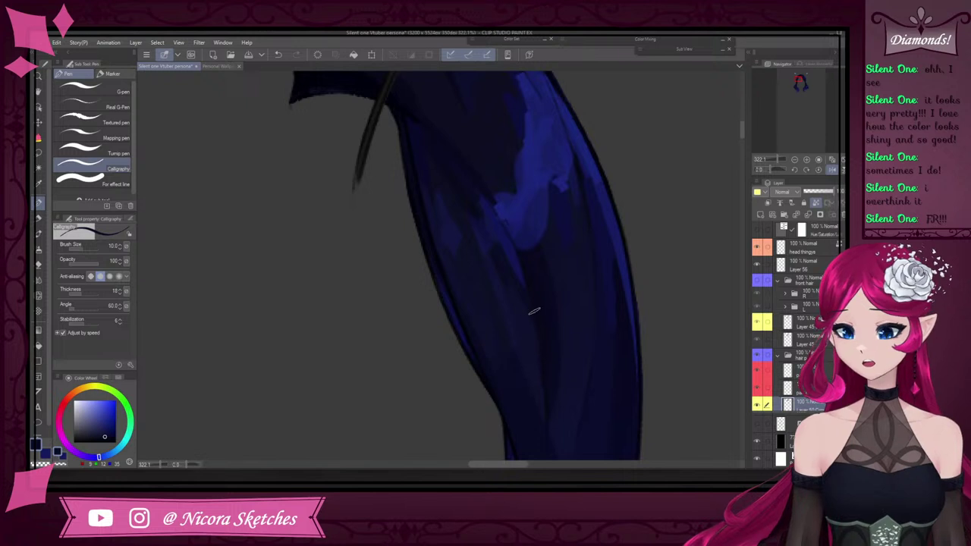
{"action": "scroll", "coordinate": [525, 296], "scroll_direction": "down", "scroll_amount": 5}
{"action": "scroll", "coordinate": [526, 251], "scroll_direction": "up", "scroll_amount": 4}
Refine the inner edge of the narrower side's main highlight with sampled blue in the Calligraphy pen at brush size 5
{"action": "left_click", "coordinate": [501, 293], "text": "alt"}
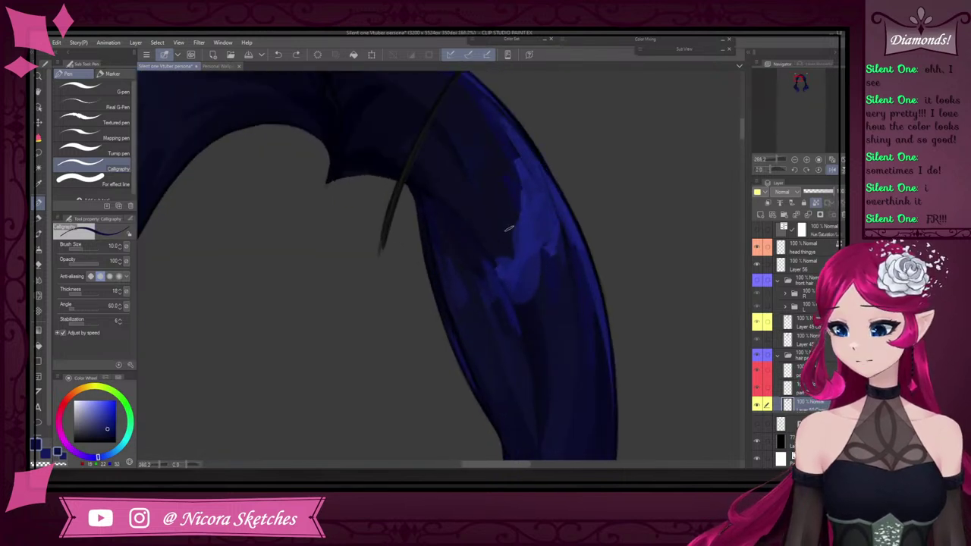
{"action": "key", "text": "bracketleft"}
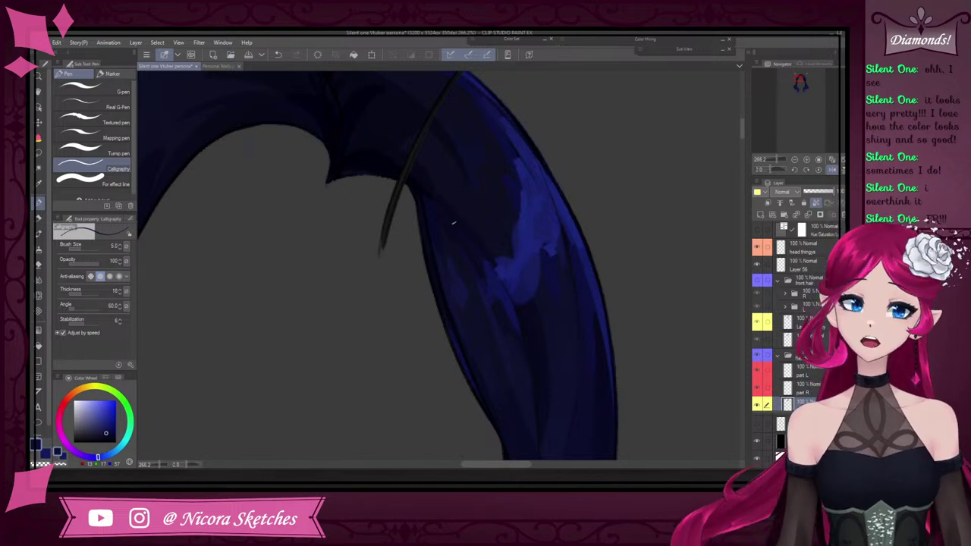
{"action": "scroll", "coordinate": [479, 274], "scroll_direction": "up", "scroll_amount": 2}
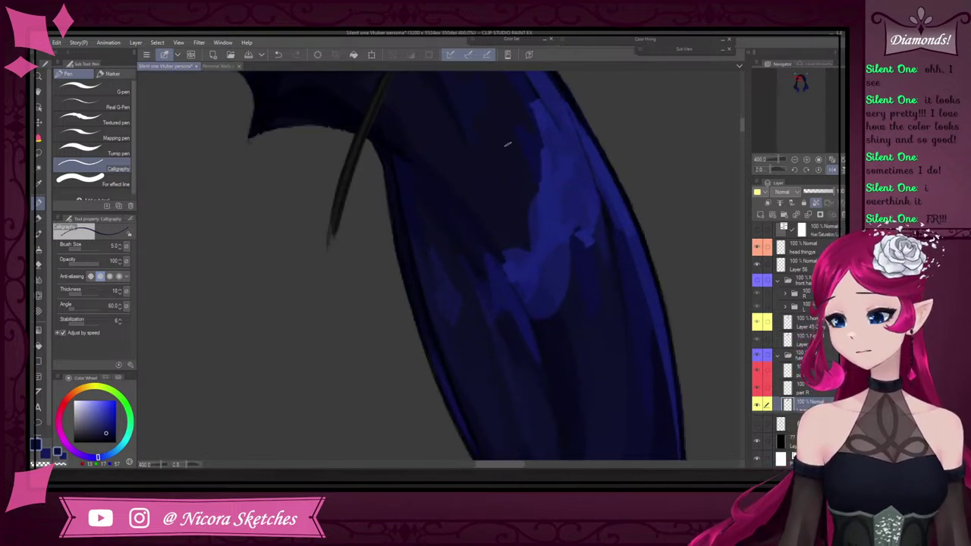
Extend the narrower side's main highlight into thin downward strands with sampled bright blue
{"action": "left_click", "coordinate": [585, 238], "text": "alt"}
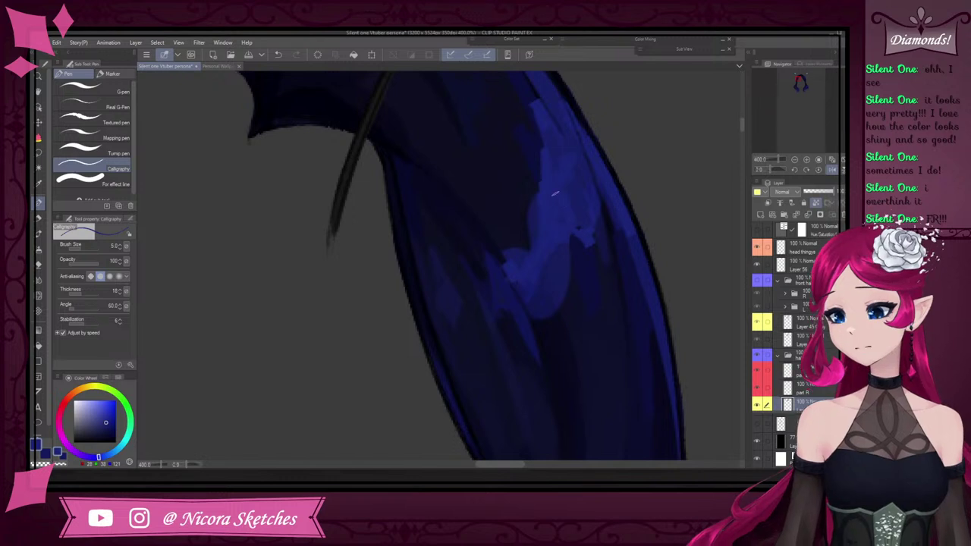
{"action": "scroll", "coordinate": [587, 136], "scroll_direction": "down", "scroll_amount": 7}
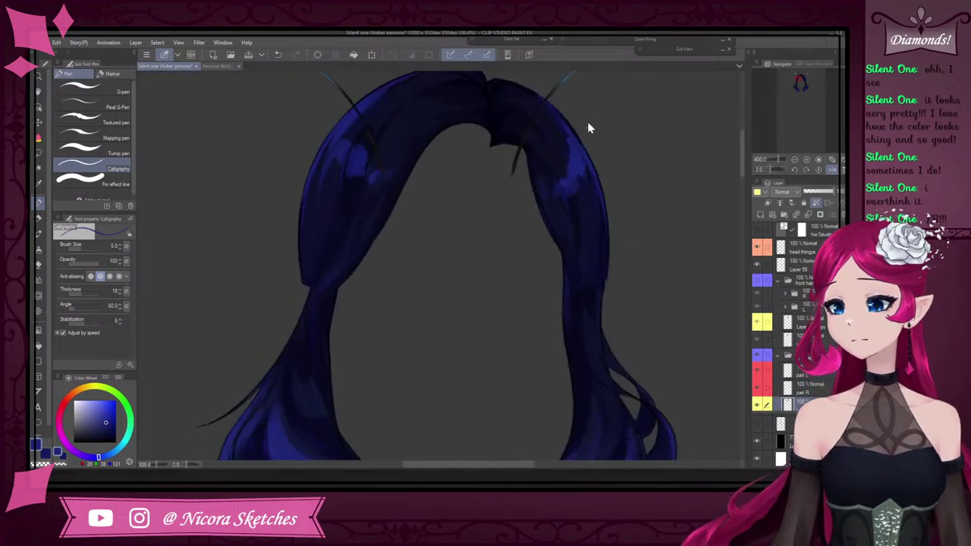
{"action": "scroll", "coordinate": [588, 124], "scroll_direction": "up", "scroll_amount": 7}
{"action": "key", "text": "ctrl+z"}
{"action": "left_click_drag", "start_coordinate": [581, 236], "coordinate": [592, 313]}
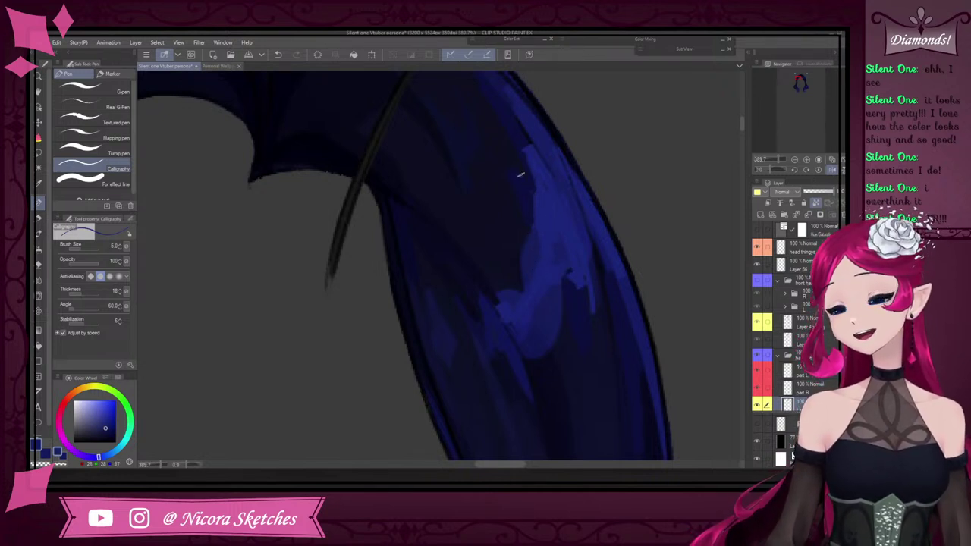
{"action": "scroll", "coordinate": [543, 205], "scroll_direction": "down", "scroll_amount": 2}
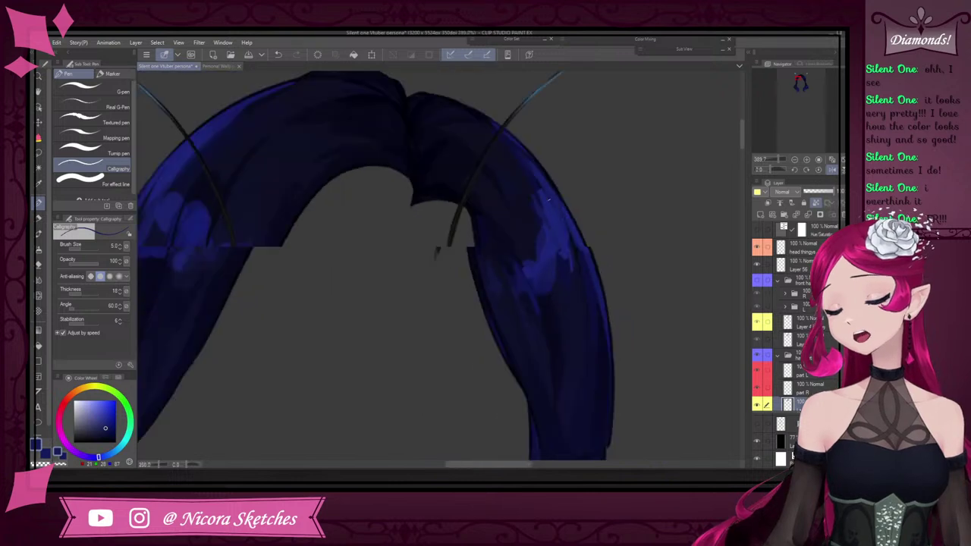
{"action": "scroll", "coordinate": [549, 199], "scroll_direction": "down", "scroll_amount": 4}
{"action": "scroll", "coordinate": [555, 183], "scroll_direction": "up", "scroll_amount": 1}
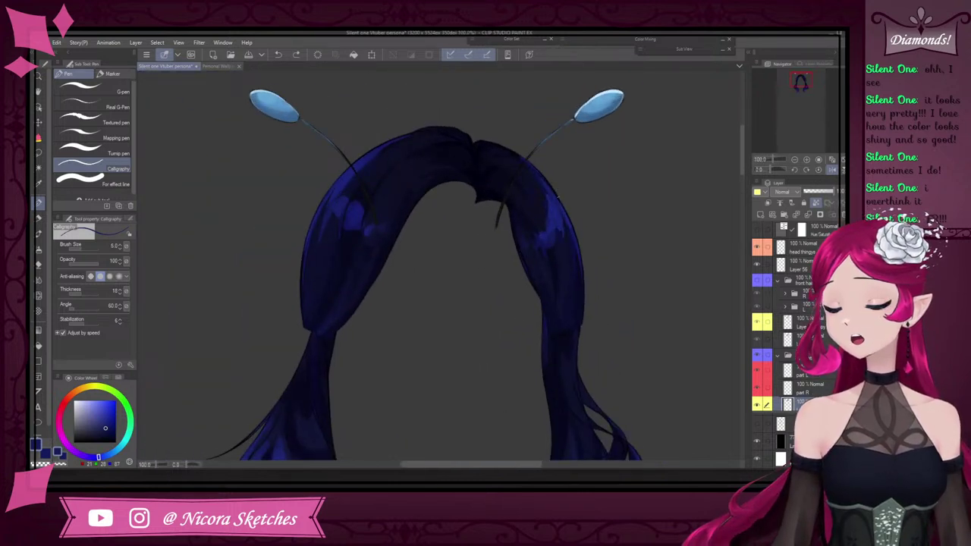
Reshape the lower edge of the narrower side's main highlight with sampled navy tones in the Calligraphy pen at brush size 10
{"action": "key", "text": "bracketright"}
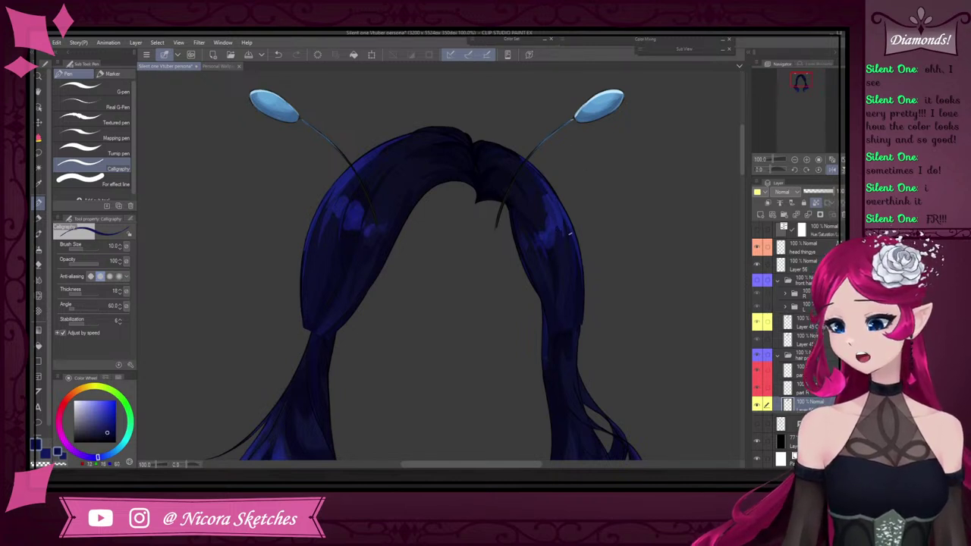
{"action": "scroll", "coordinate": [551, 192], "scroll_direction": "up", "scroll_amount": 4}
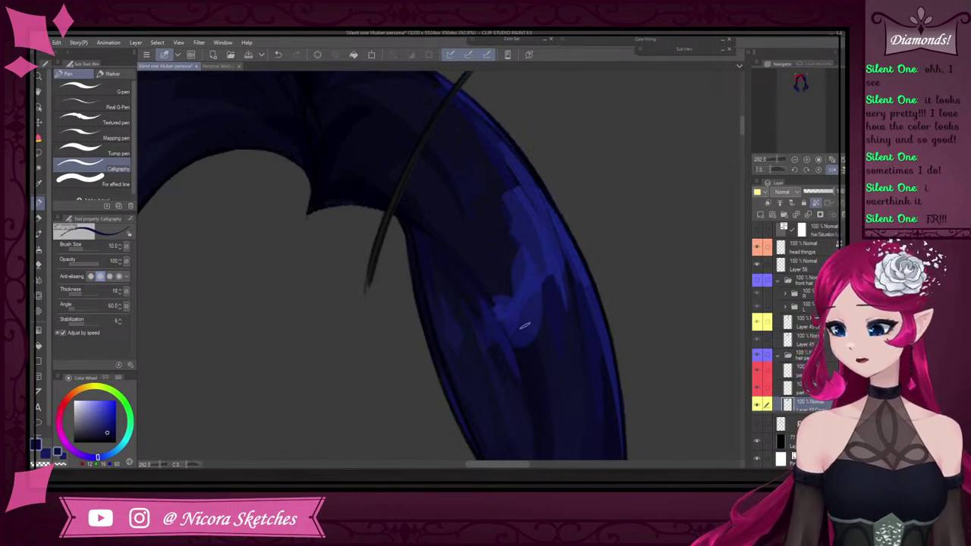
{"action": "scroll", "coordinate": [522, 334], "scroll_direction": "down", "scroll_amount": 5}
{"action": "scroll", "coordinate": [534, 340], "scroll_direction": "up", "scroll_amount": 6}
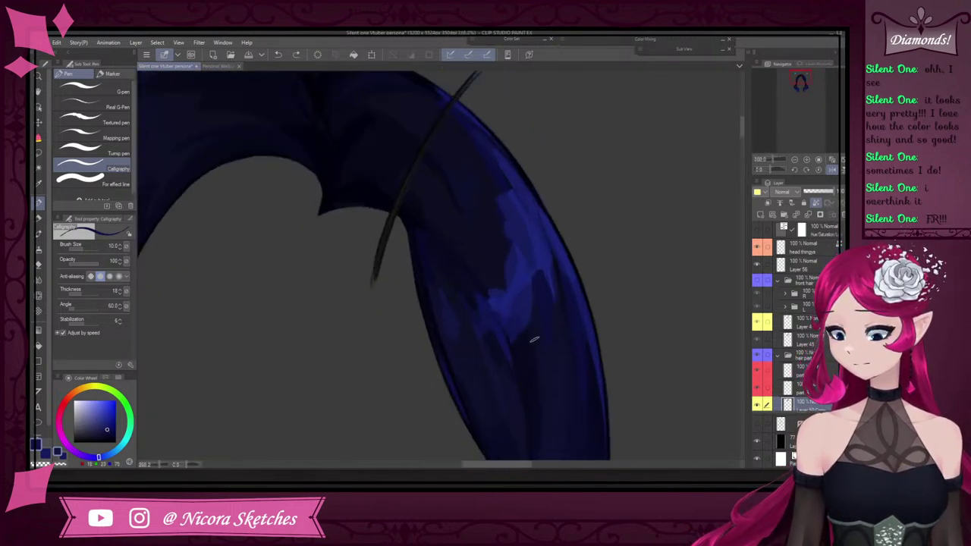
{"action": "left_click", "coordinate": [513, 347], "text": "alt"}
{"action": "mouse_move", "coordinate": [511, 345]}
{"action": "left_mouse_down"}
{"action": "mouse_move", "coordinate": [509, 317]}
{"action": "mouse_move", "coordinate": [511, 341]}
{"action": "left_mouse_up"}
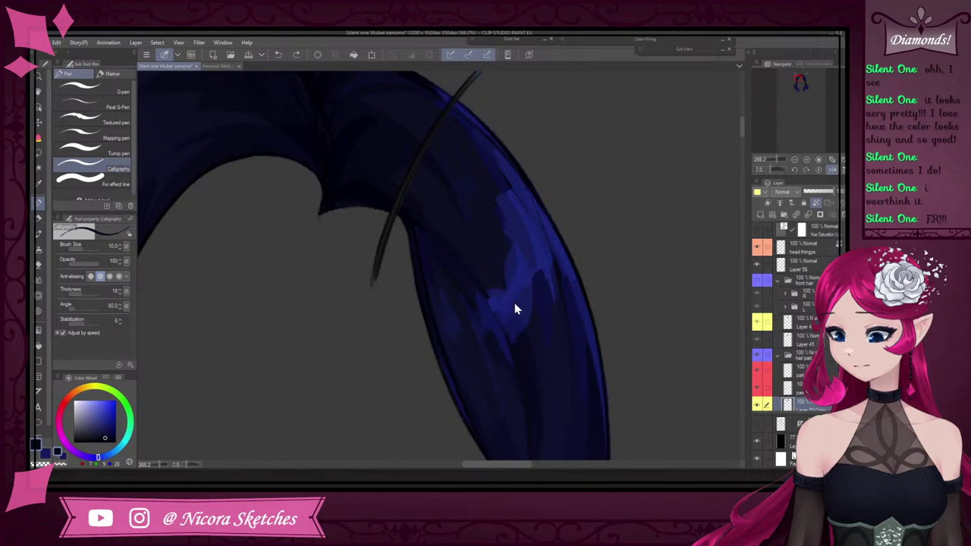
{"action": "left_click", "coordinate": [577, 389], "text": "alt"}
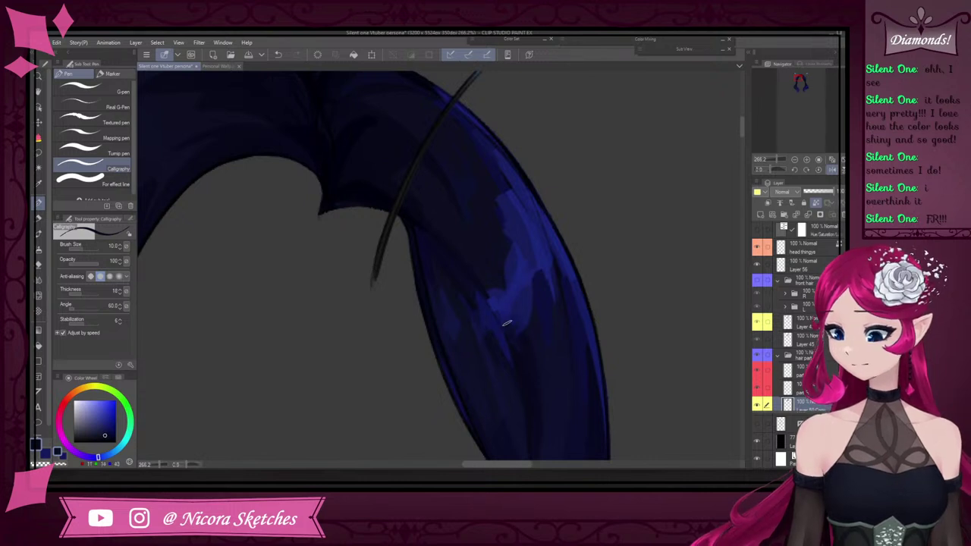
{"action": "scroll", "coordinate": [522, 384], "scroll_direction": "down", "scroll_amount": 5}
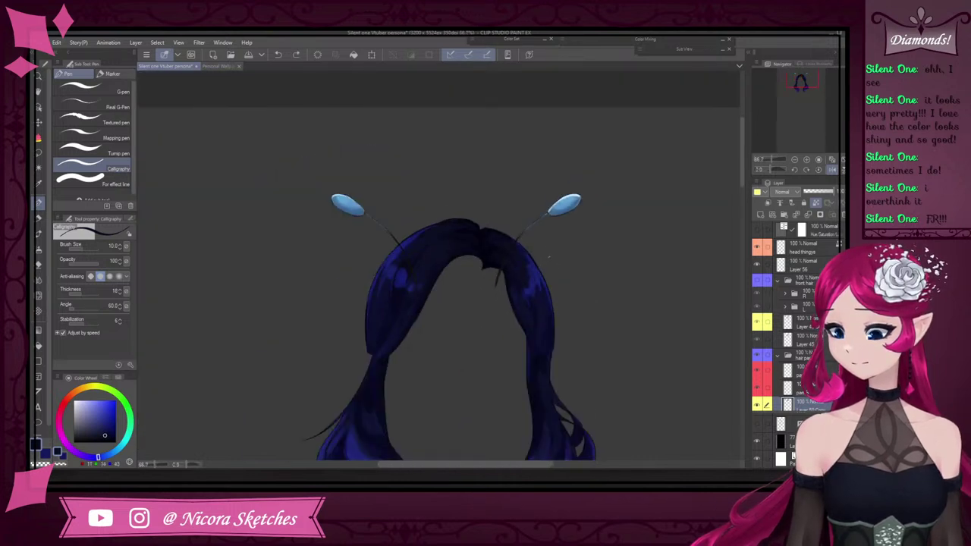
Extend the wide side's outer highlight with strokes of its sampled blue, tapering down the strand and up past the antenna stalk
{"action": "scroll", "coordinate": [548, 246], "scroll_direction": "down", "scroll_amount": 2}
{"action": "scroll", "coordinate": [489, 255], "scroll_direction": "up", "scroll_amount": 5}
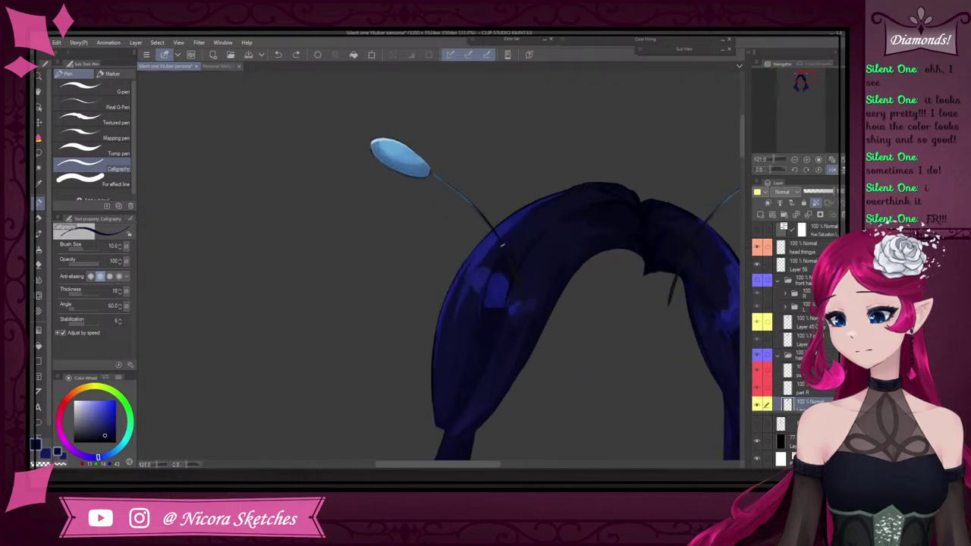
{"action": "scroll", "coordinate": [489, 255], "scroll_direction": "up", "scroll_amount": 1}
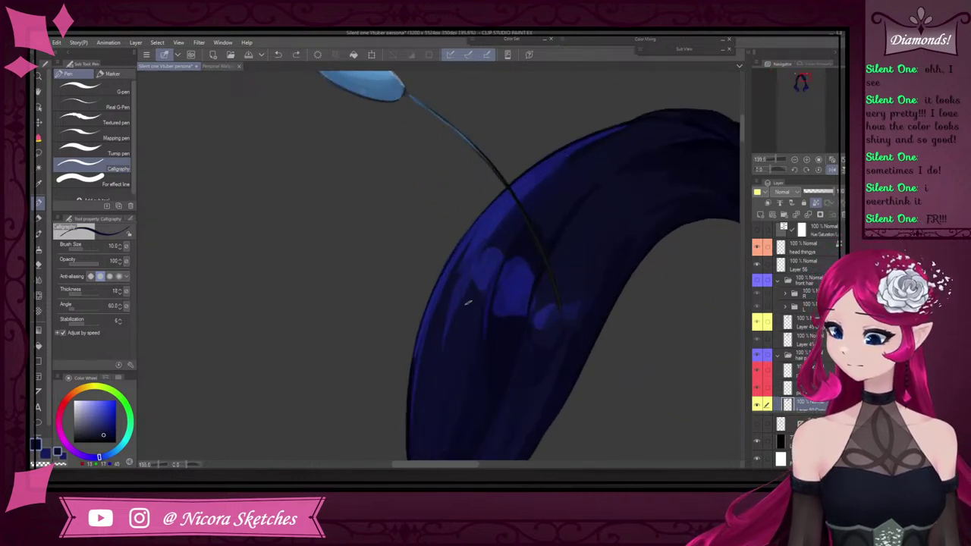
{"action": "left_click", "coordinate": [482, 271], "text": "alt"}
{"action": "left_click_drag", "start_coordinate": [478, 284], "coordinate": [476, 297]}
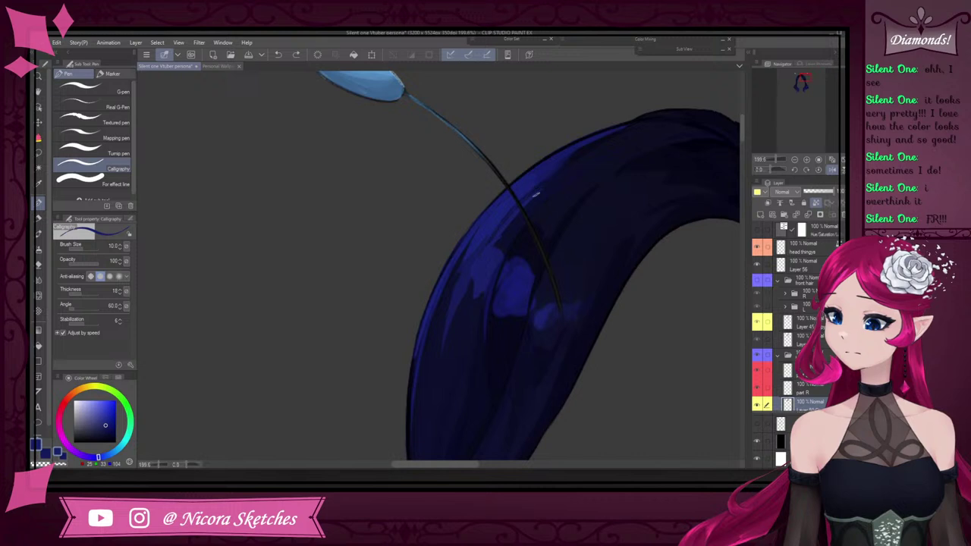
Blend the wide side's outer crown highlight into the dark hair above the antenna stalk with sampled blue and navy strokes
{"action": "scroll", "coordinate": [500, 219], "scroll_direction": "up", "scroll_amount": 5}
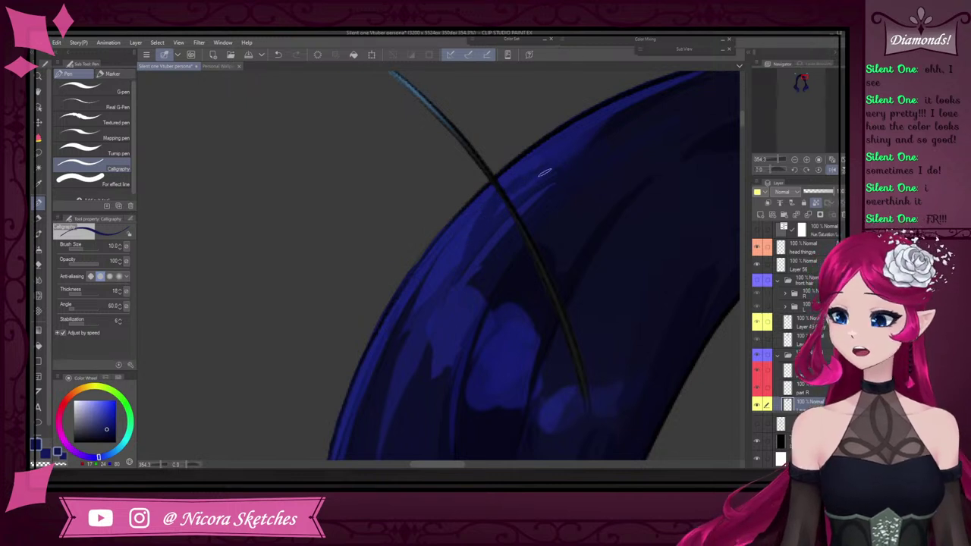
{"action": "scroll", "coordinate": [553, 160], "scroll_direction": "down", "scroll_amount": 8}
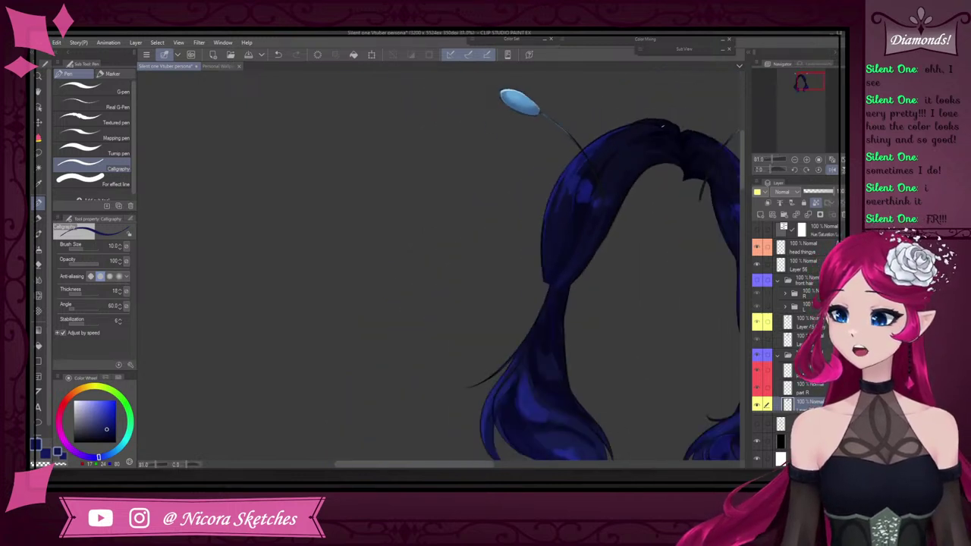
{"action": "scroll", "coordinate": [585, 171], "scroll_direction": "up", "scroll_amount": 8}
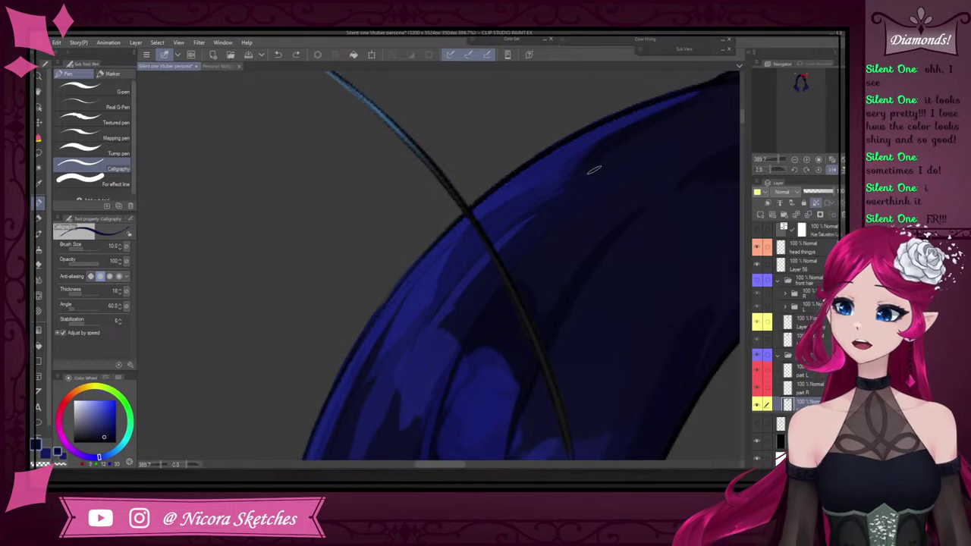
{"action": "left_click_drag", "start_coordinate": [607, 172], "coordinate": [595, 181]}
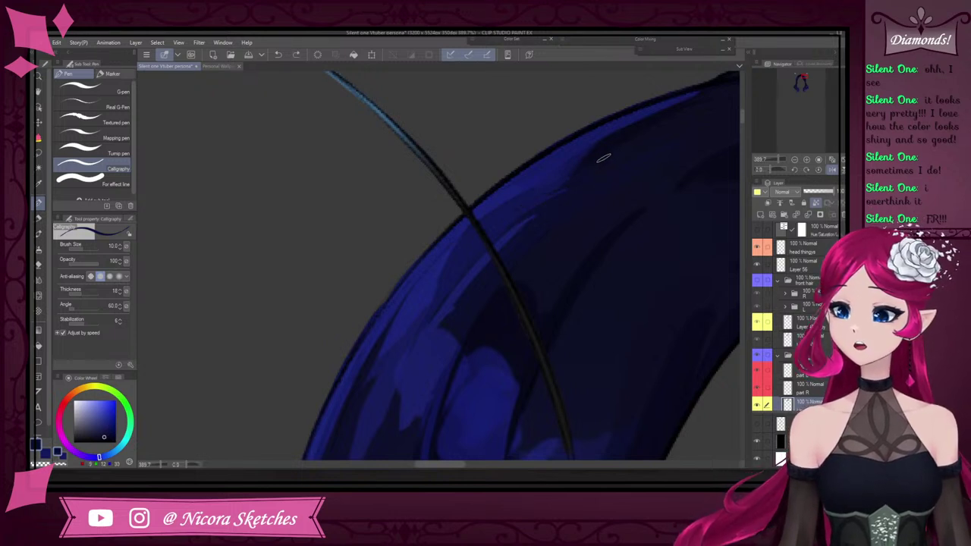
{"action": "key", "text": "ctrl+z"}
{"action": "left_click", "coordinate": [577, 156], "text": "alt"}
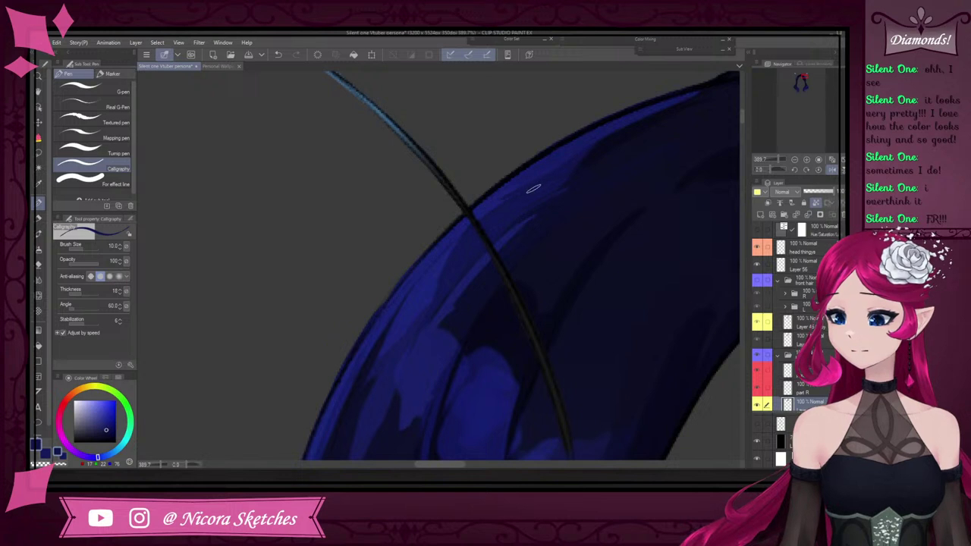
Darken the inner edge of the wide side's outer crown highlight with sampled navy, using the G-pen at brush size 10
{"action": "scroll", "coordinate": [593, 185], "scroll_direction": "down", "scroll_amount": 18}
{"action": "scroll", "coordinate": [648, 193], "scroll_direction": "up", "scroll_amount": 1}
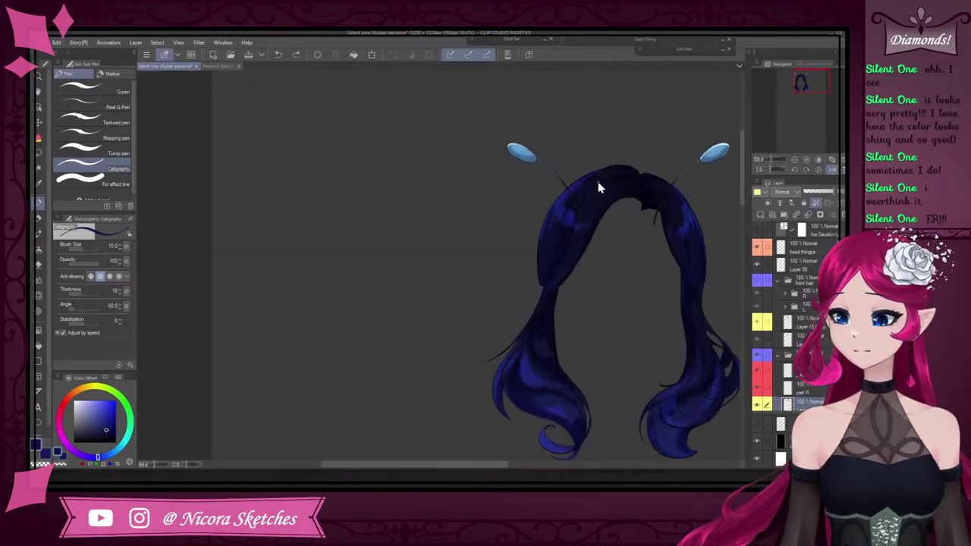
{"action": "scroll", "coordinate": [599, 188], "scroll_direction": "up", "scroll_amount": 10}
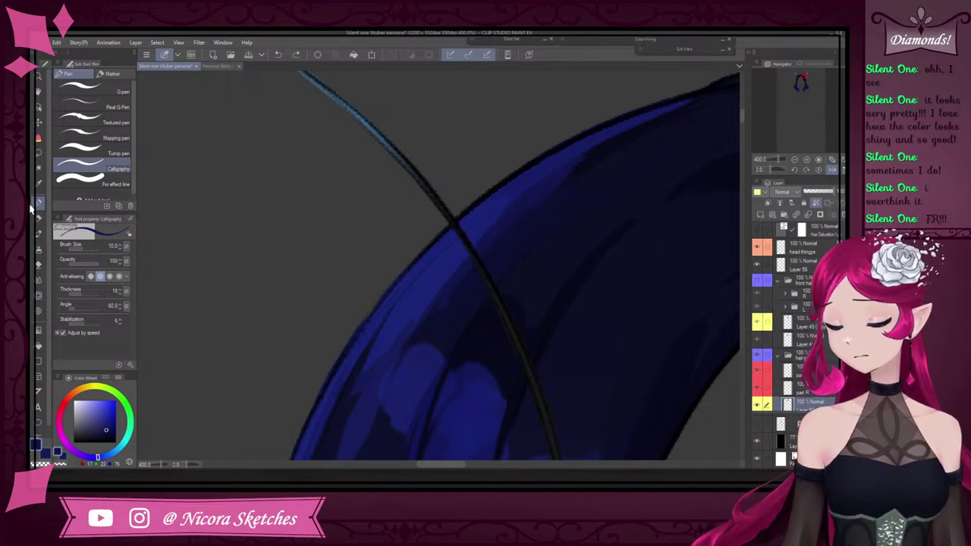
{"action": "left_click", "coordinate": [89, 89]}
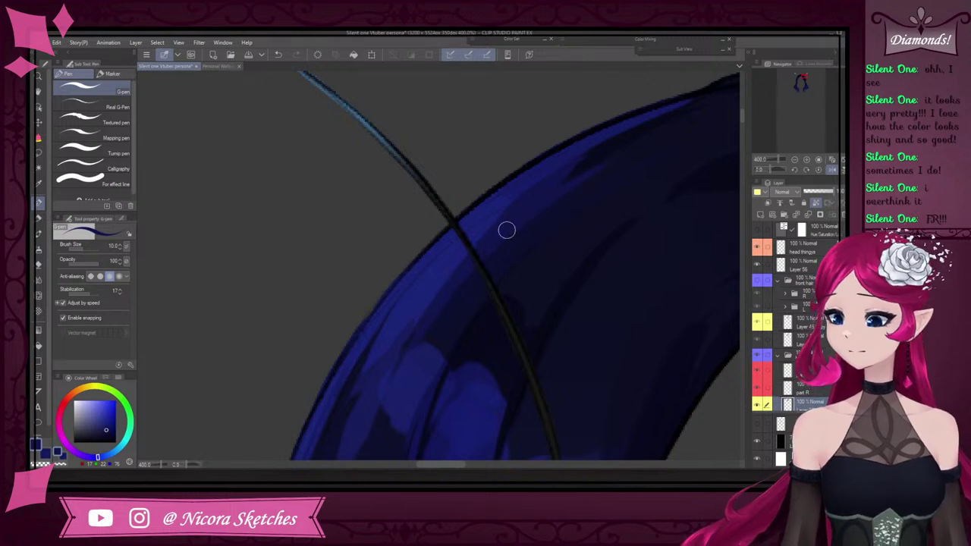
{"action": "scroll", "coordinate": [516, 227], "scroll_direction": "down", "scroll_amount": 15}
{"action": "scroll", "coordinate": [531, 197], "scroll_direction": "up", "scroll_amount": 17}
{"action": "left_click", "coordinate": [454, 277], "text": "alt"}
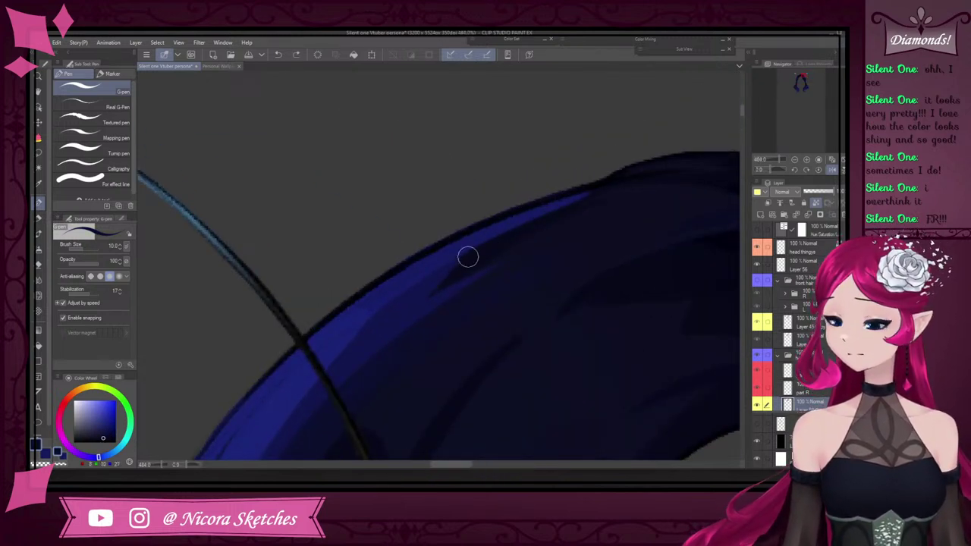
{"action": "scroll", "coordinate": [417, 306], "scroll_direction": "down", "scroll_amount": 3}
{"action": "scroll", "coordinate": [458, 273], "scroll_direction": "up", "scroll_amount": 2}
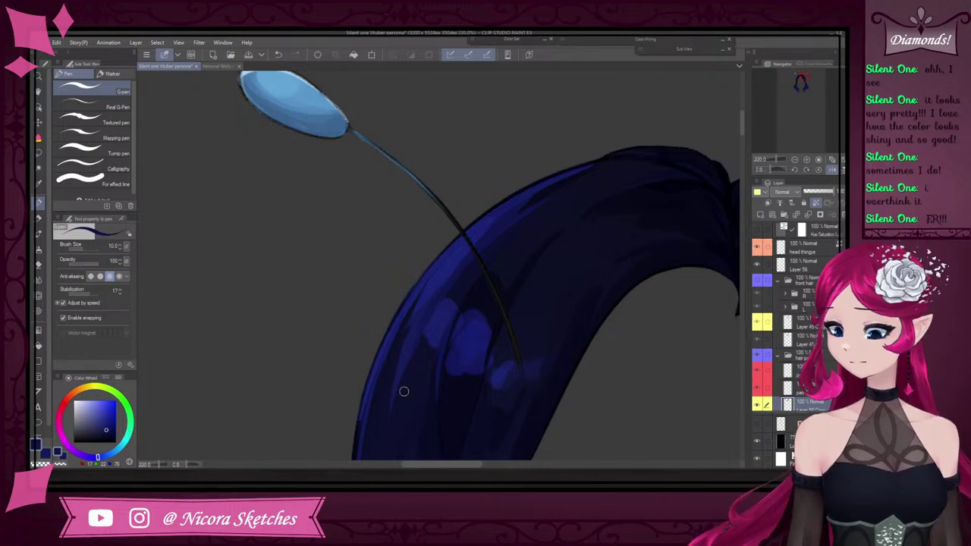
Refine the streaks along the wide side's outer strand below the antenna stalk with sampled navy and blue G-pen strokes
{"action": "scroll", "coordinate": [450, 282], "scroll_direction": "down", "scroll_amount": 3}
{"action": "scroll", "coordinate": [415, 335], "scroll_direction": "up", "scroll_amount": 4}
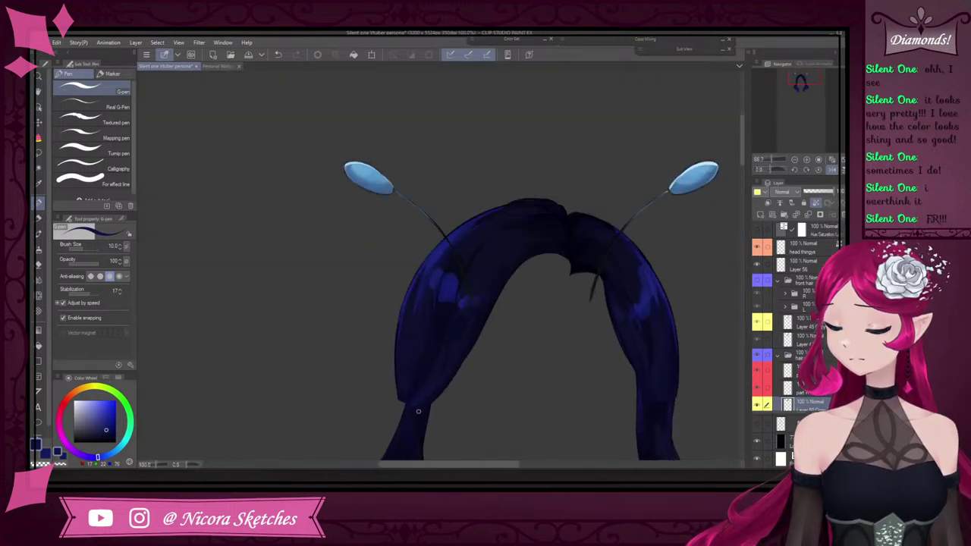
{"action": "scroll", "coordinate": [416, 335], "scroll_direction": "down", "scroll_amount": 3}
{"action": "scroll", "coordinate": [405, 275], "scroll_direction": "up", "scroll_amount": 3}
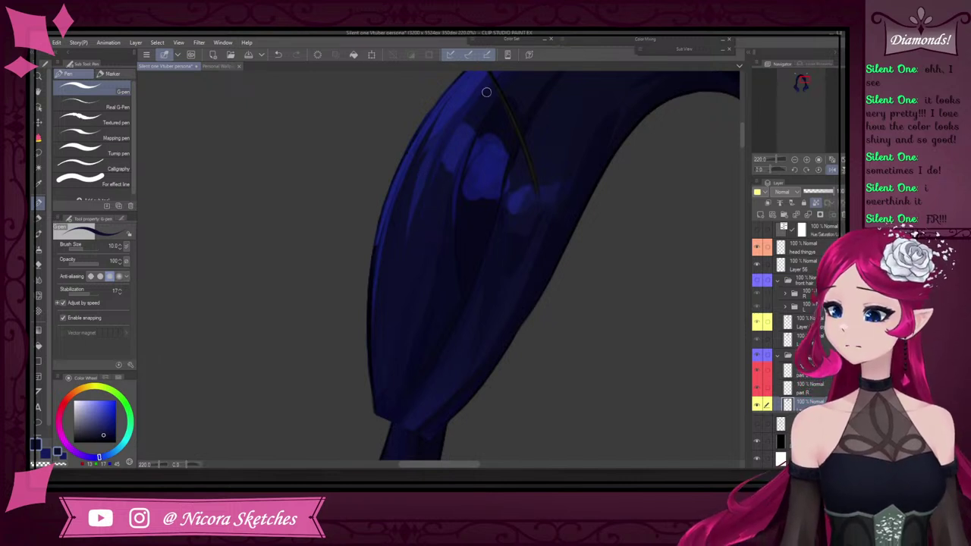
{"action": "scroll", "coordinate": [425, 182], "scroll_direction": "up", "scroll_amount": 2}
{"action": "scroll", "coordinate": [416, 196], "scroll_direction": "down", "scroll_amount": 2}
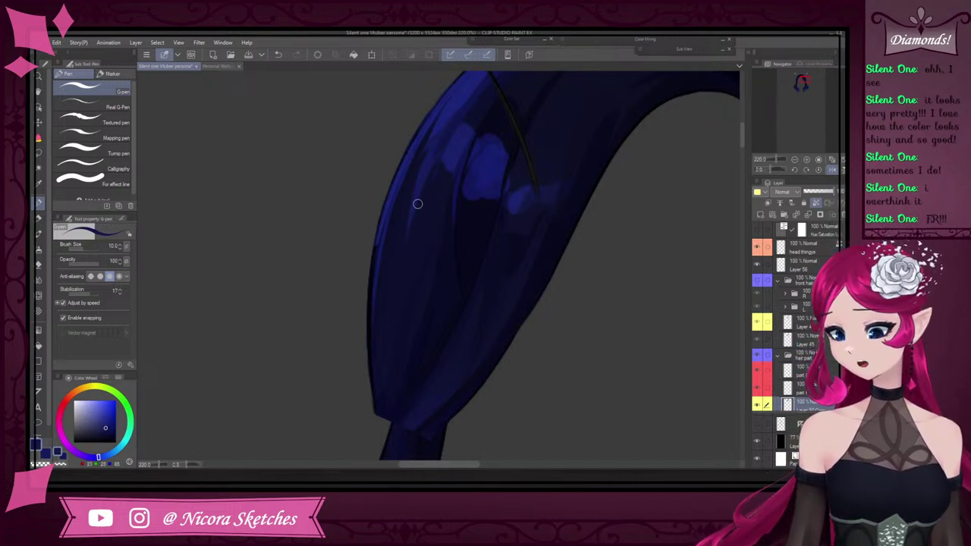
{"action": "scroll", "coordinate": [465, 116], "scroll_direction": "down", "scroll_amount": 3}
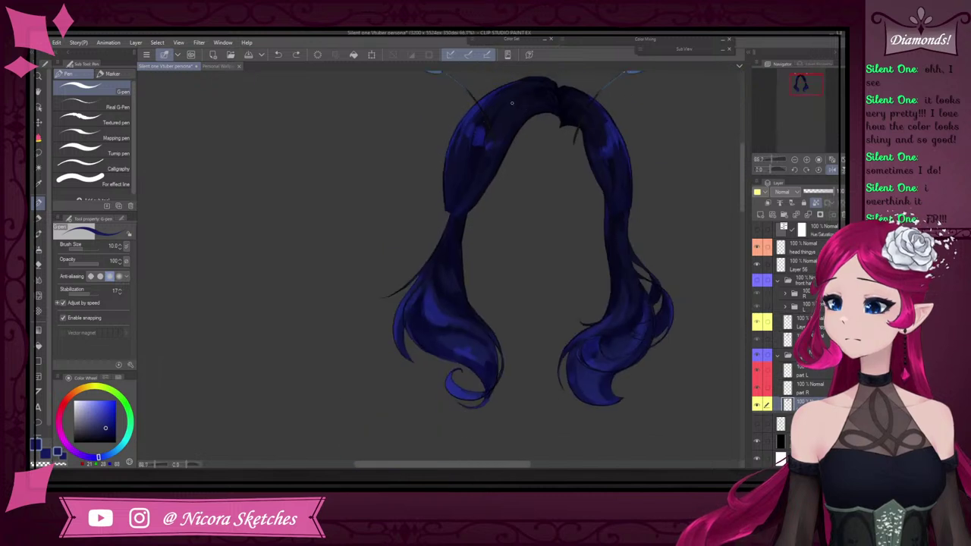
{"action": "scroll", "coordinate": [382, 171], "scroll_direction": "up", "scroll_amount": 3}
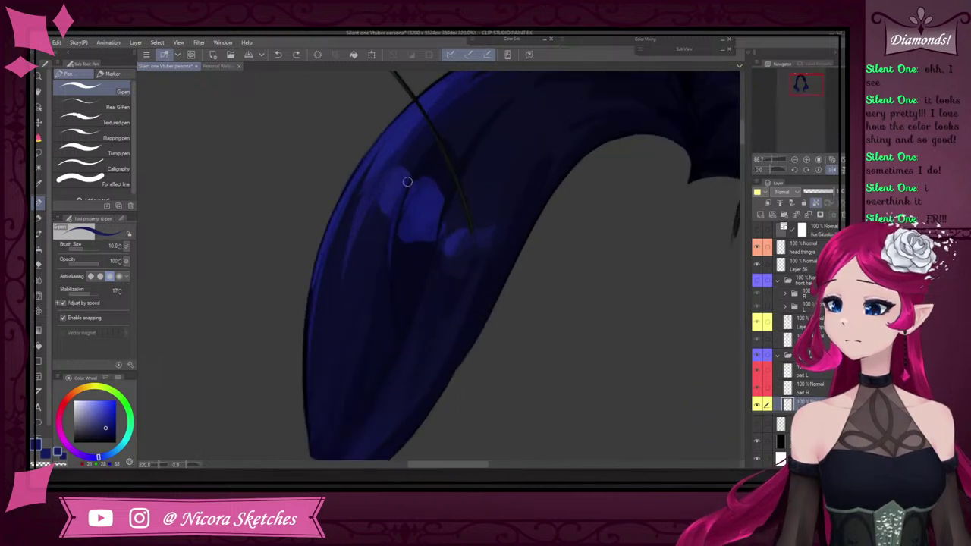
{"action": "left_click", "coordinate": [363, 190], "text": "alt"}
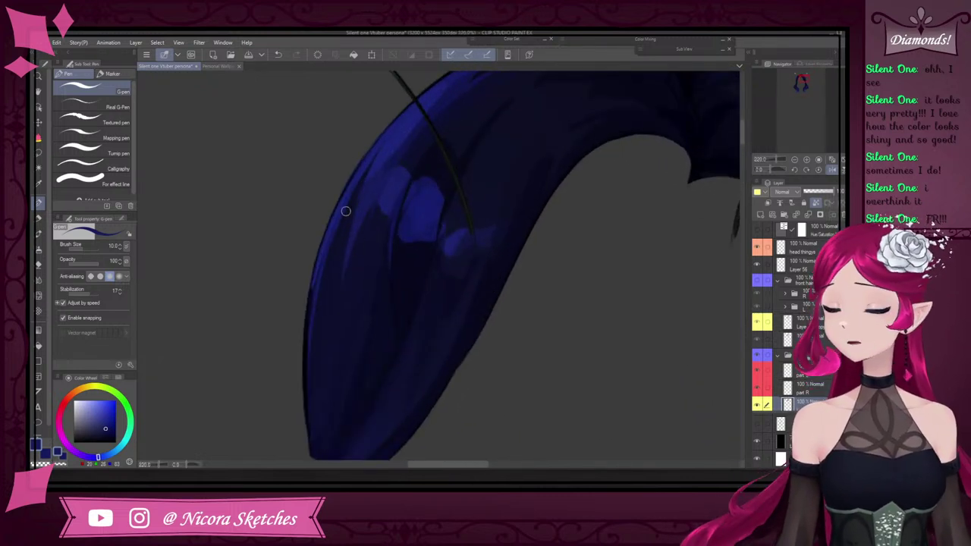
{"action": "left_click", "coordinate": [342, 212], "text": "alt"}
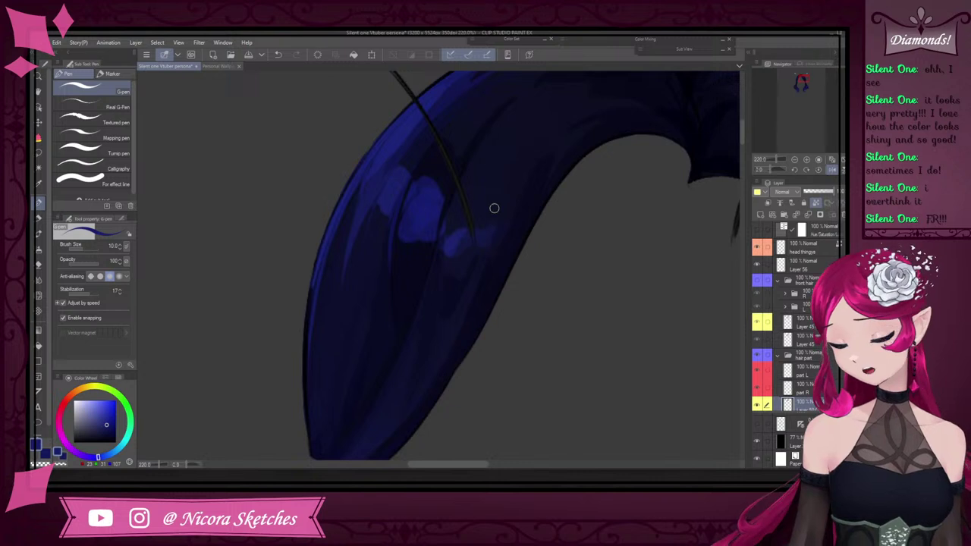
Carve the lower inner edge of the wide side's central highlight with sampled dark navy strokes
{"action": "scroll", "coordinate": [494, 208], "scroll_direction": "down", "scroll_amount": 3}
{"action": "scroll", "coordinate": [427, 280], "scroll_direction": "up", "scroll_amount": 4}
{"action": "left_click", "coordinate": [400, 285], "text": "alt"}
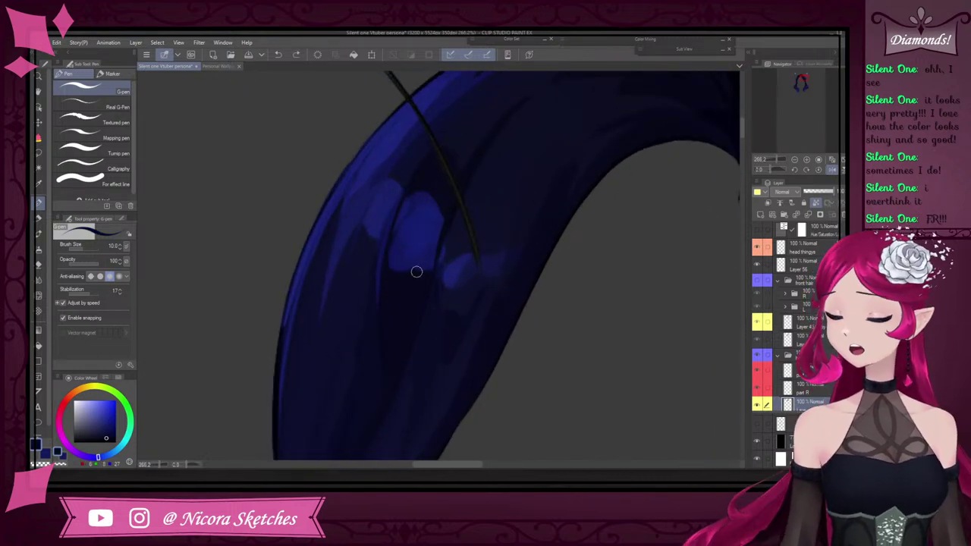
{"action": "mouse_move", "coordinate": [416, 272]}
{"action": "left_mouse_down"}
{"action": "mouse_move", "coordinate": [431, 256]}
{"action": "mouse_move", "coordinate": [439, 267]}
{"action": "left_mouse_up"}
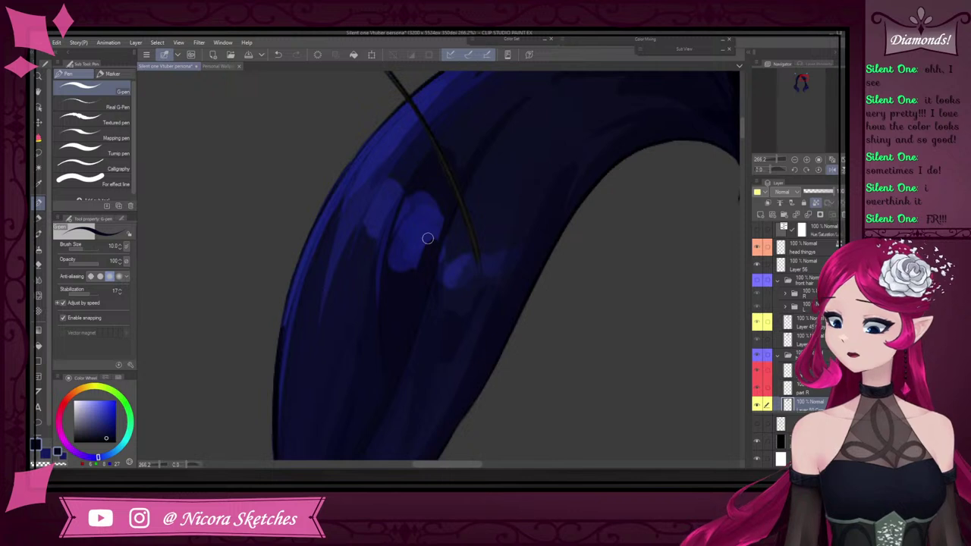
{"action": "left_click", "coordinate": [365, 280], "text": "alt"}
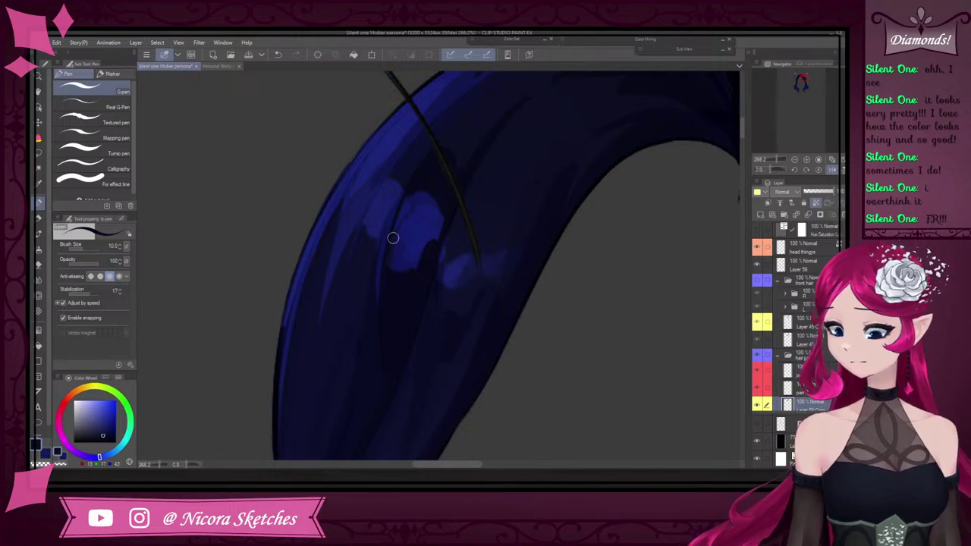
Adjust the wide side's central highlight with Liquify at brush size 120 and G-pen strokes of sampled blue
{"action": "scroll", "coordinate": [459, 254], "scroll_direction": "down", "scroll_amount": 11}
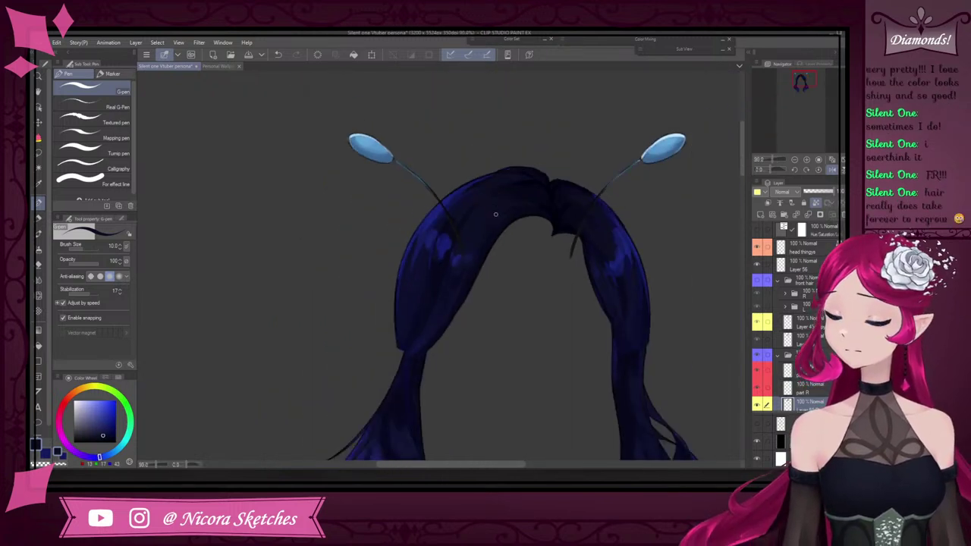
{"action": "scroll", "coordinate": [495, 215], "scroll_direction": "down", "scroll_amount": 3}
{"action": "scroll", "coordinate": [552, 165], "scroll_direction": "up", "scroll_amount": 6}
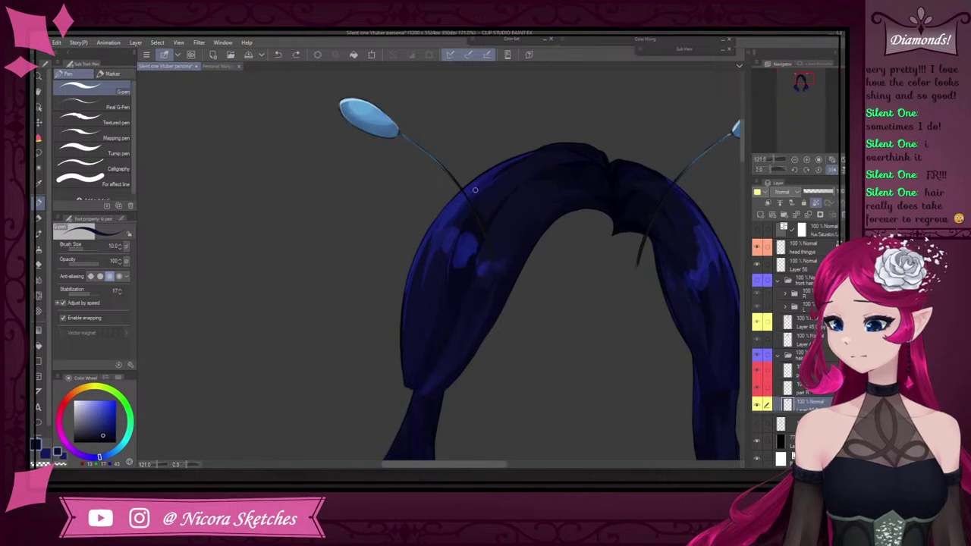
{"action": "left_click", "coordinate": [39, 283]}
{"action": "left_click", "coordinate": [39, 295]}
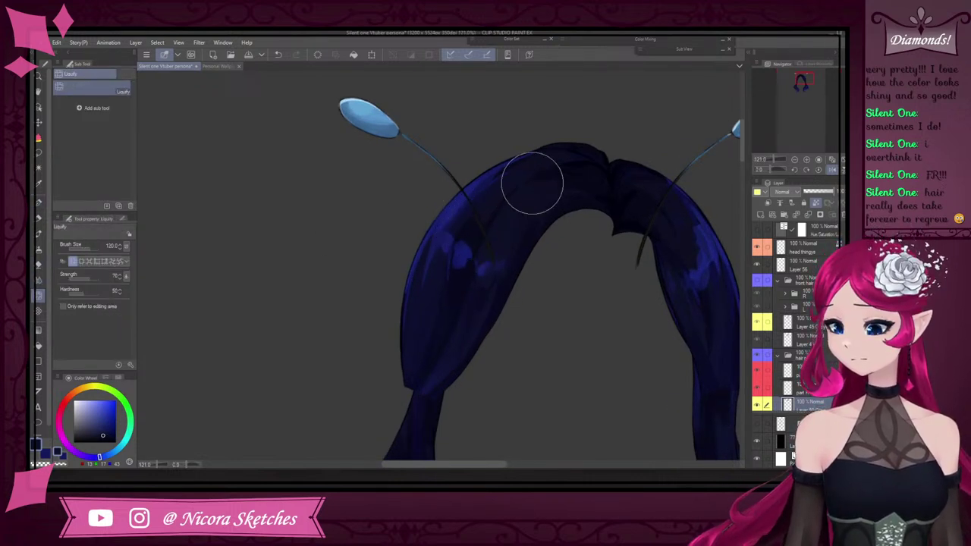
{"action": "left_click", "coordinate": [39, 201]}
{"action": "scroll", "coordinate": [477, 233], "scroll_direction": "up", "scroll_amount": 4}
{"action": "scroll", "coordinate": [476, 234], "scroll_direction": "up", "scroll_amount": 3}
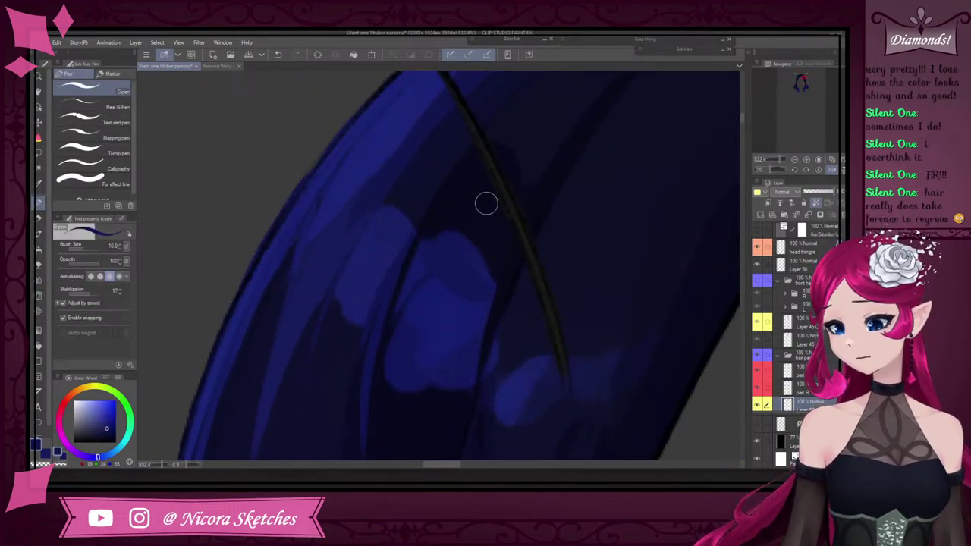
Paint dark navy over the top of the wide side's central highlight, leaving a curved upper edge beside the antenna stalk
{"action": "scroll", "coordinate": [538, 221], "scroll_direction": "down", "scroll_amount": 4}
{"action": "scroll", "coordinate": [451, 230], "scroll_direction": "up", "scroll_amount": 4}
{"action": "mouse_move", "coordinate": [450, 230]}
{"action": "left_mouse_down"}
{"action": "mouse_move", "coordinate": [435, 262]}
{"action": "mouse_move", "coordinate": [491, 286]}
{"action": "mouse_move", "coordinate": [448, 235]}
{"action": "mouse_move", "coordinate": [472, 243]}
{"action": "mouse_move", "coordinate": [457, 195]}
{"action": "left_mouse_up"}
{"action": "scroll", "coordinate": [471, 220], "scroll_direction": "up", "scroll_amount": 5}
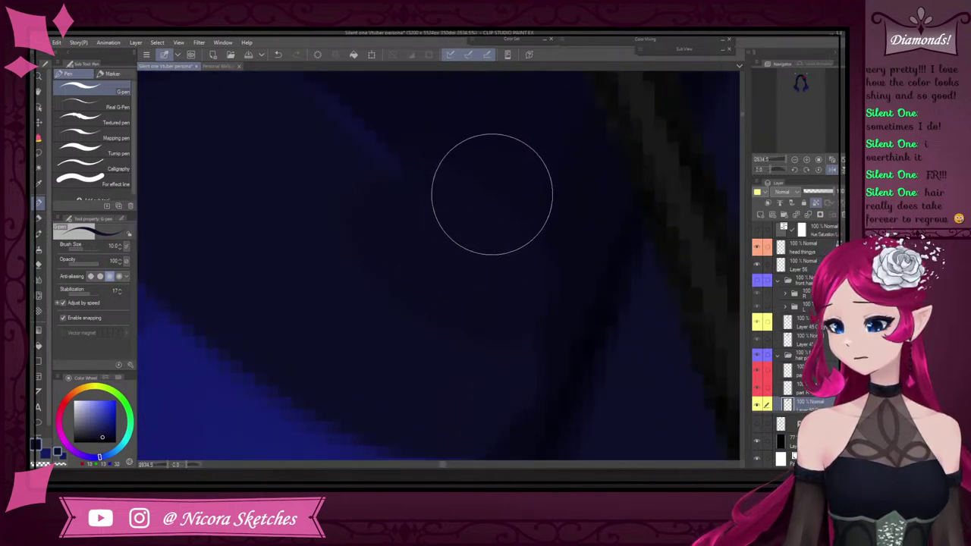
{"action": "scroll", "coordinate": [416, 196], "scroll_direction": "down", "scroll_amount": 2}
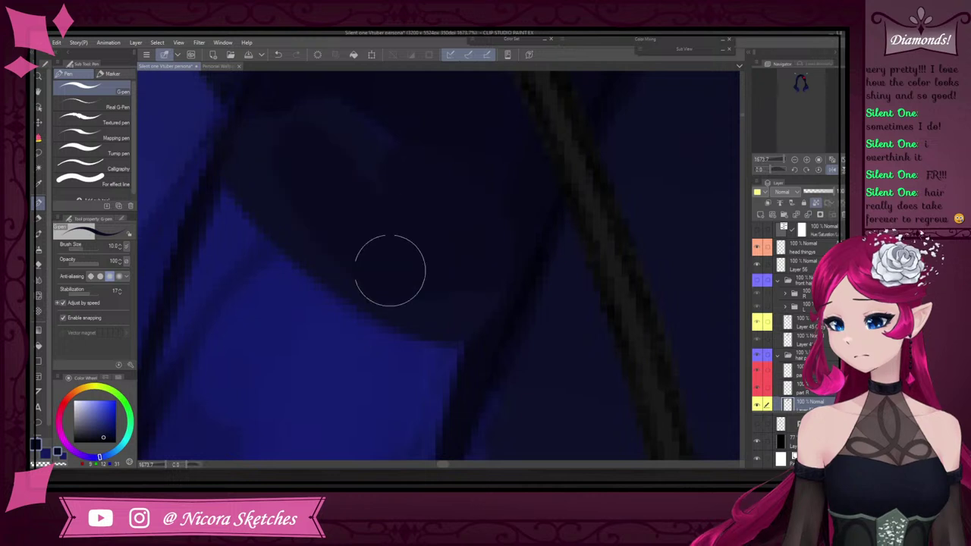
{"action": "scroll", "coordinate": [305, 164], "scroll_direction": "down", "scroll_amount": 3}
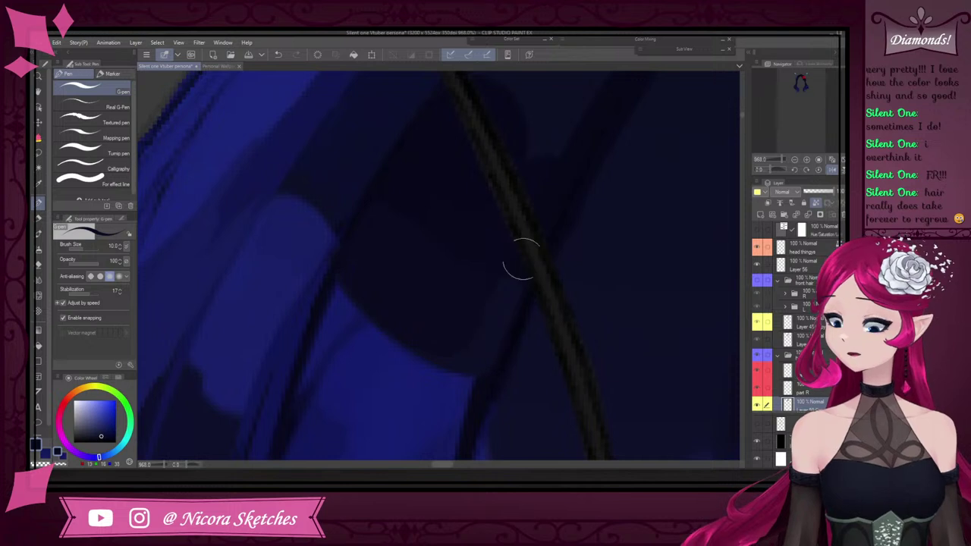
Trim the lower edge of the wide side's central highlight into an uneven shape with near-black navy
{"action": "scroll", "coordinate": [531, 250], "scroll_direction": "down", "scroll_amount": 5}
{"action": "scroll", "coordinate": [503, 331], "scroll_direction": "up", "scroll_amount": 4}
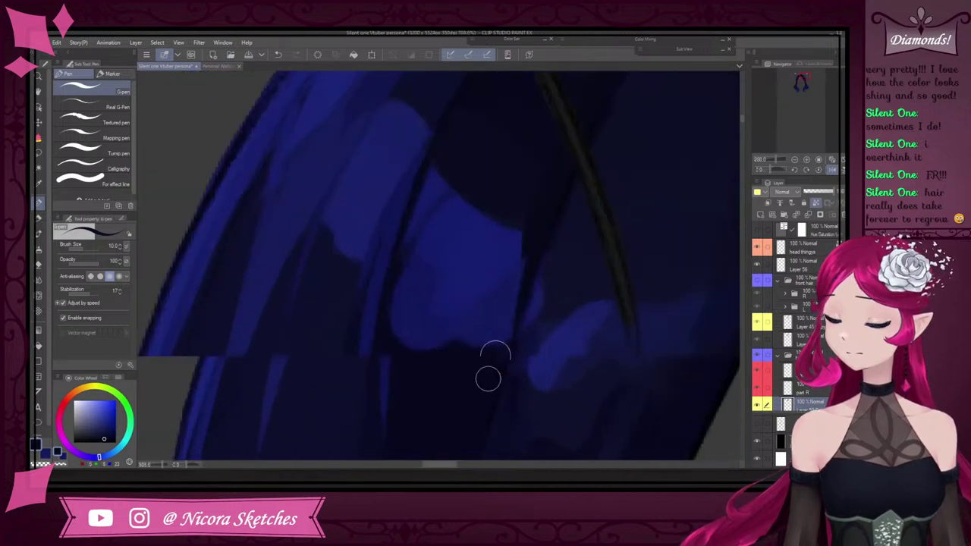
{"action": "scroll", "coordinate": [485, 394], "scroll_direction": "down", "scroll_amount": 5}
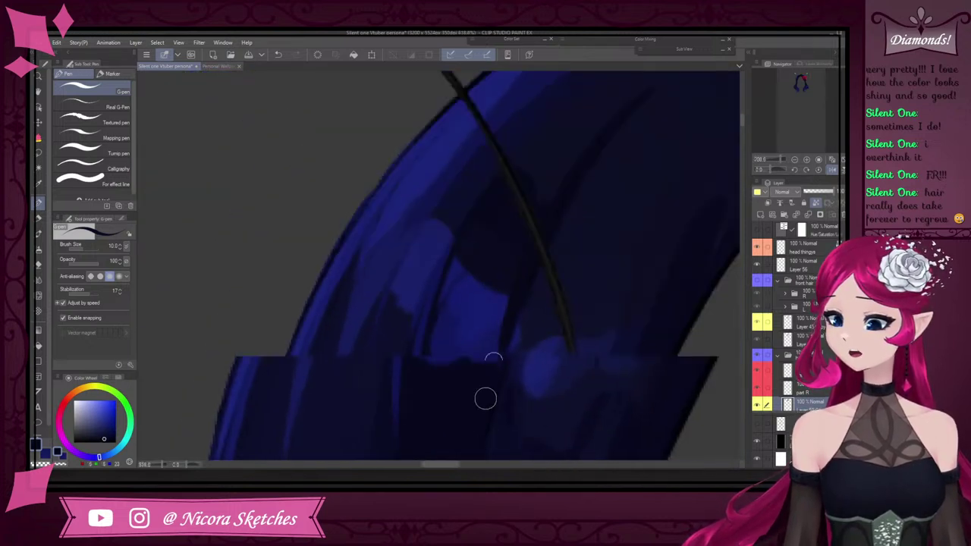
{"action": "scroll", "coordinate": [531, 288], "scroll_direction": "up", "scroll_amount": 6}
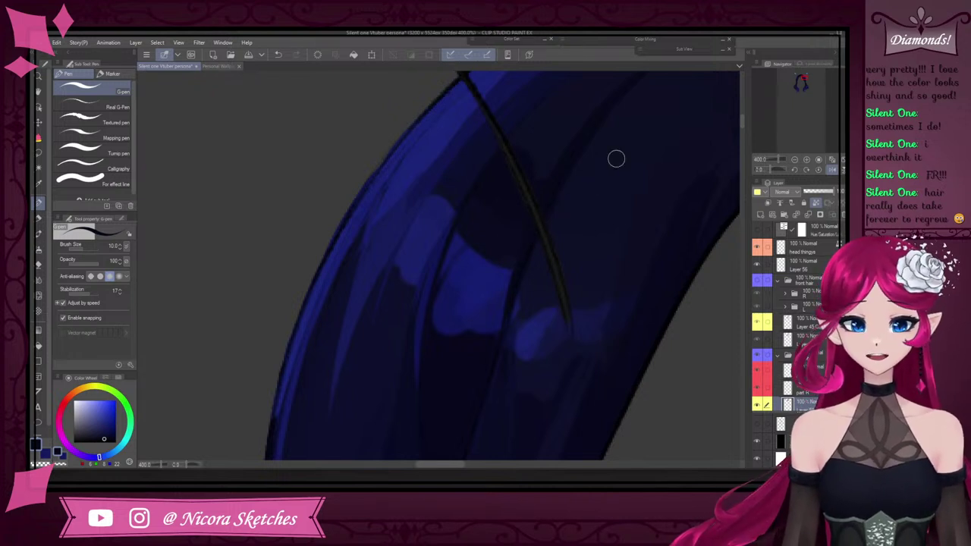
Extend a thin strand of sampled blue from the wide side's central highlight up to the antenna stalk
{"action": "left_click", "coordinate": [450, 264], "text": "alt"}
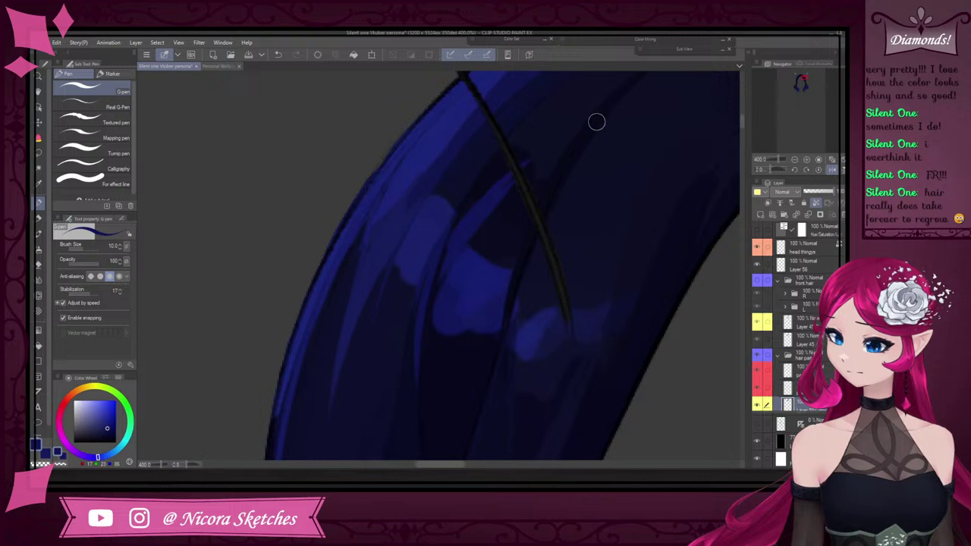
{"action": "scroll", "coordinate": [520, 208], "scroll_direction": "down", "scroll_amount": 6}
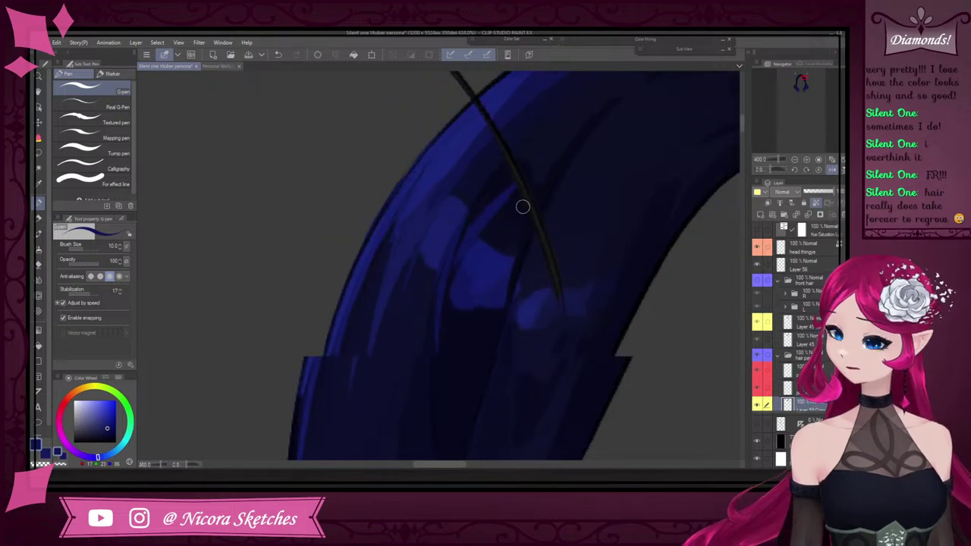
{"action": "scroll", "coordinate": [586, 202], "scroll_direction": "down", "scroll_amount": 3}
{"action": "scroll", "coordinate": [567, 210], "scroll_direction": "up", "scroll_amount": 4}
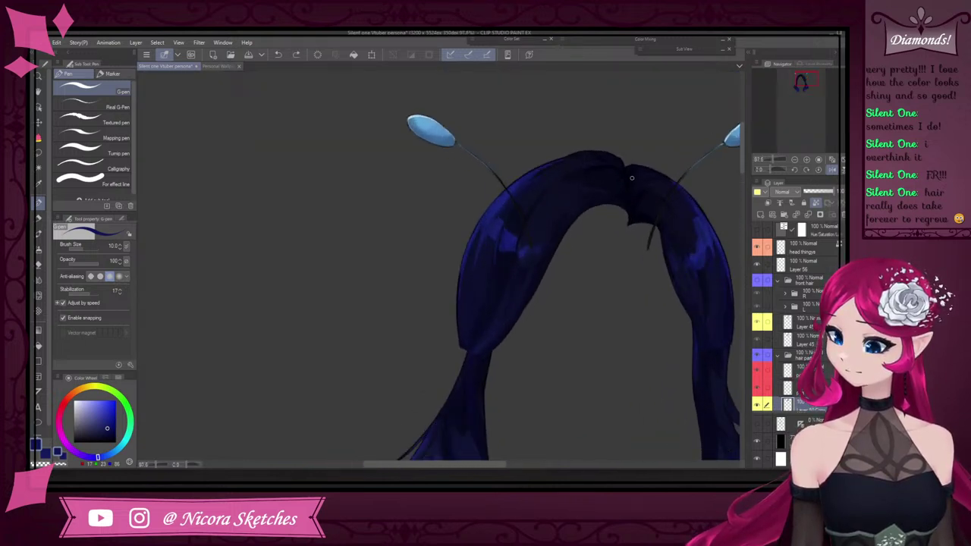
{"action": "scroll", "coordinate": [685, 180], "scroll_direction": "down", "scroll_amount": 2}
{"action": "scroll", "coordinate": [665, 232], "scroll_direction": "up", "scroll_amount": 5}
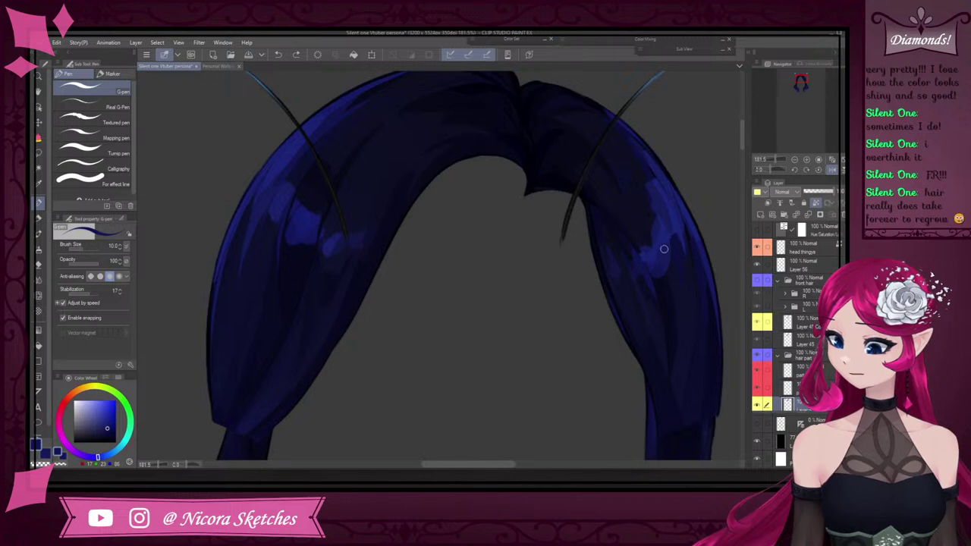
Reshape the inner edge and upper tip of the narrower side's main highlight with sampled blue and navy strokes
{"action": "left_click", "coordinate": [658, 231], "text": "alt"}
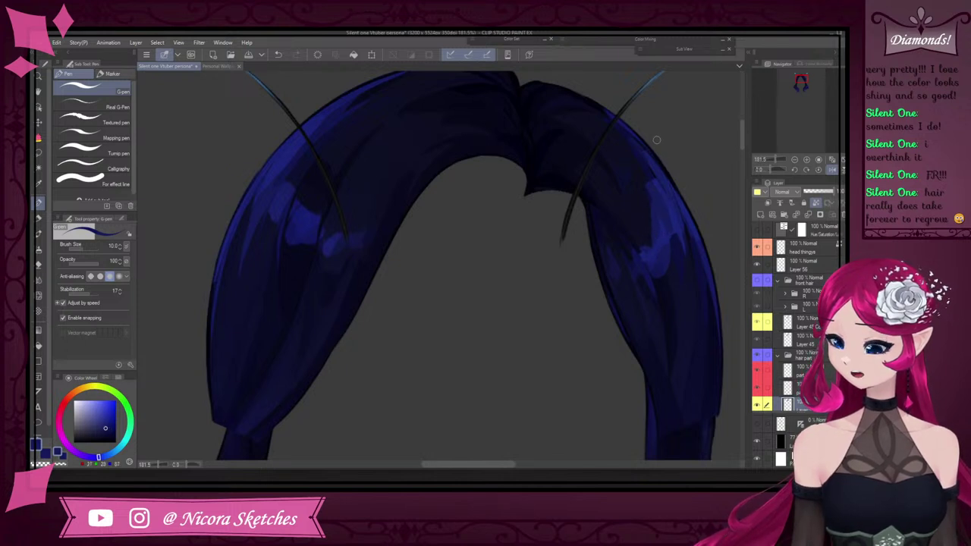
{"action": "left_click", "coordinate": [674, 241], "text": "alt"}
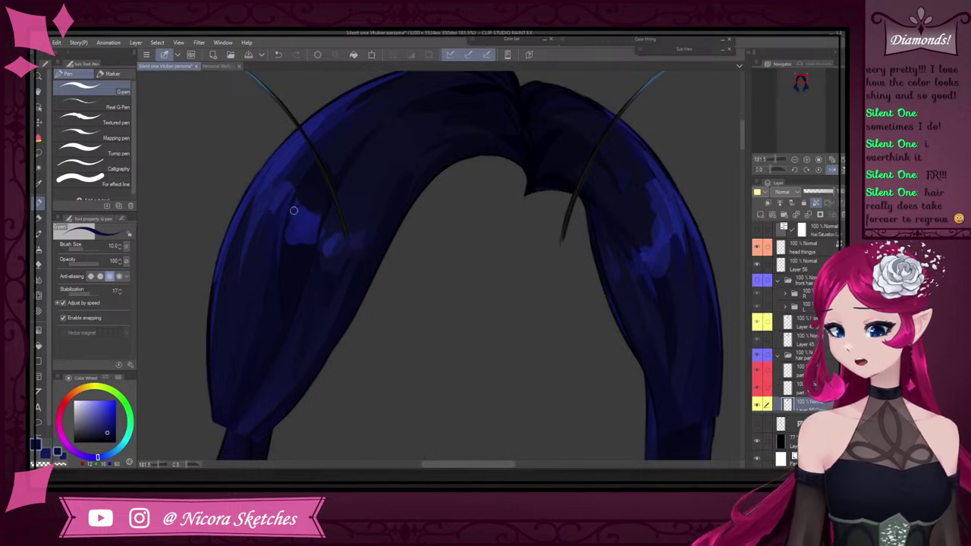
{"action": "left_click", "coordinate": [663, 215], "text": "alt"}
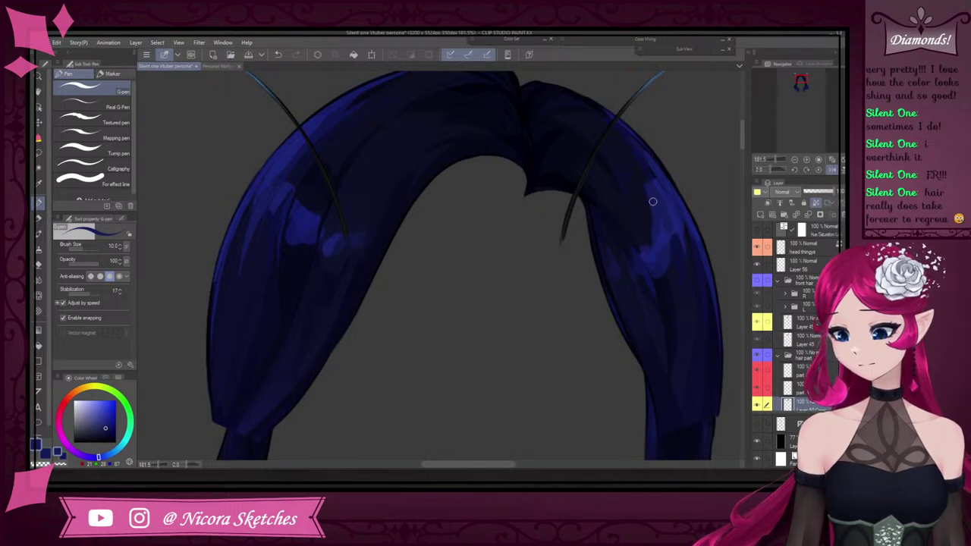
{"action": "left_click", "coordinate": [649, 169], "text": "alt"}
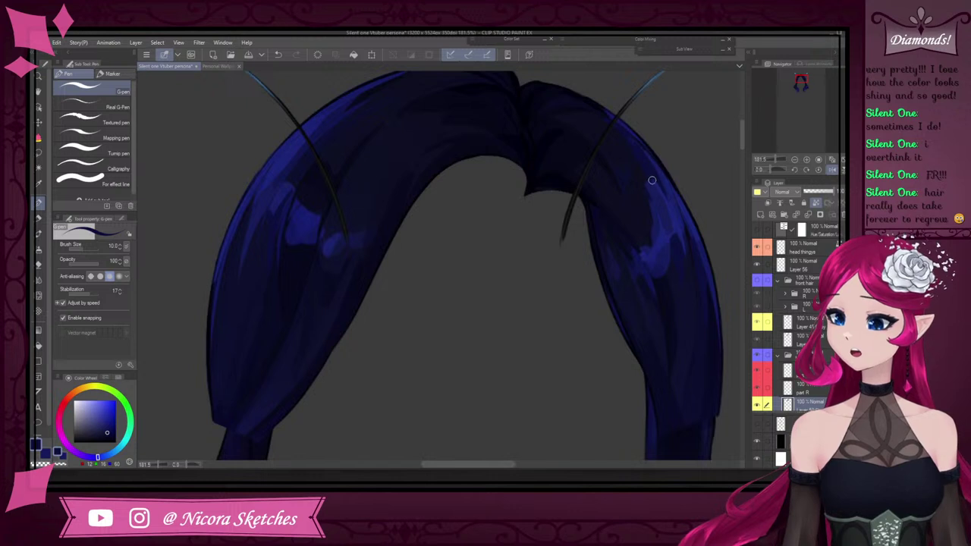
{"action": "key", "text": "ctrl+z"}
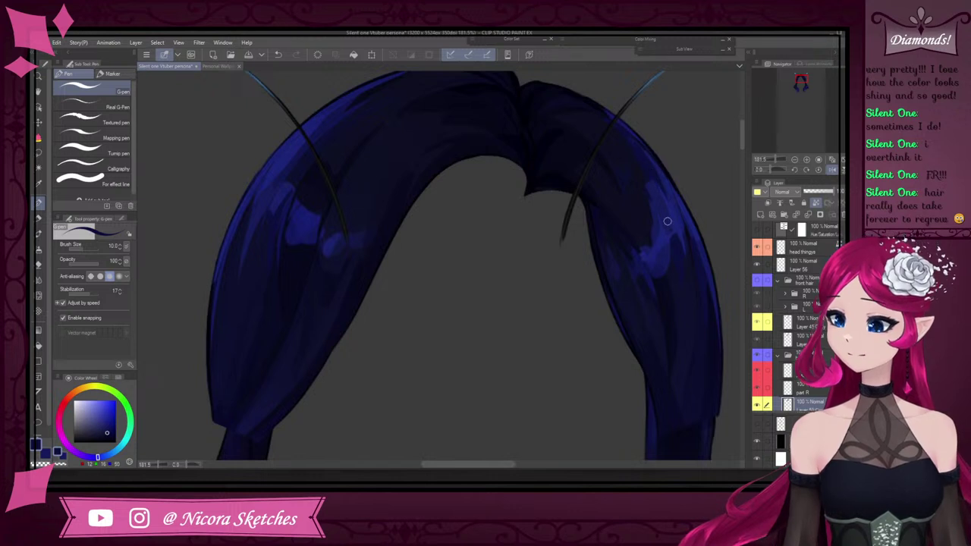
{"action": "left_click", "coordinate": [641, 182], "text": "alt"}
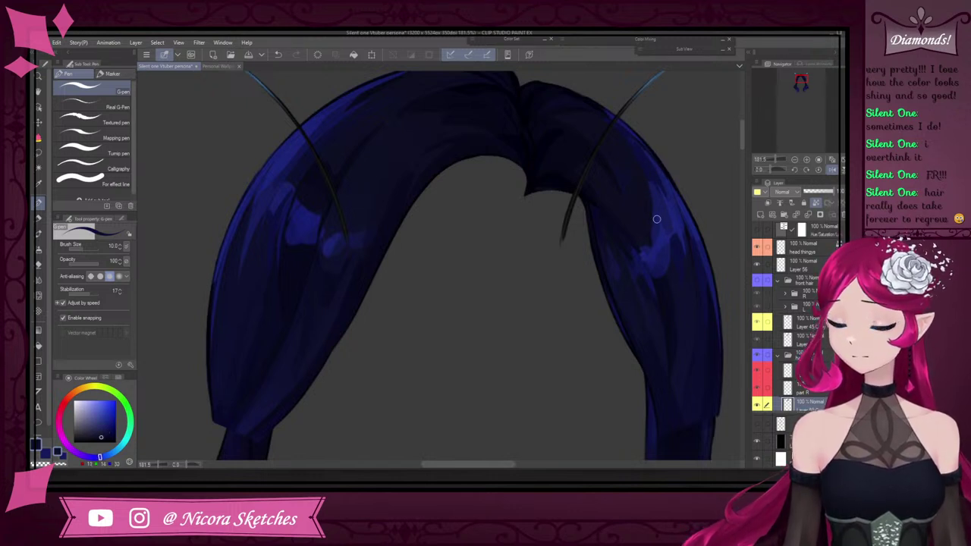
Trim the inner edge of the narrower side's highlight with sampled navy and retouch the small highlight at the wide side's antenna tip
{"action": "left_click", "coordinate": [649, 211], "text": "alt"}
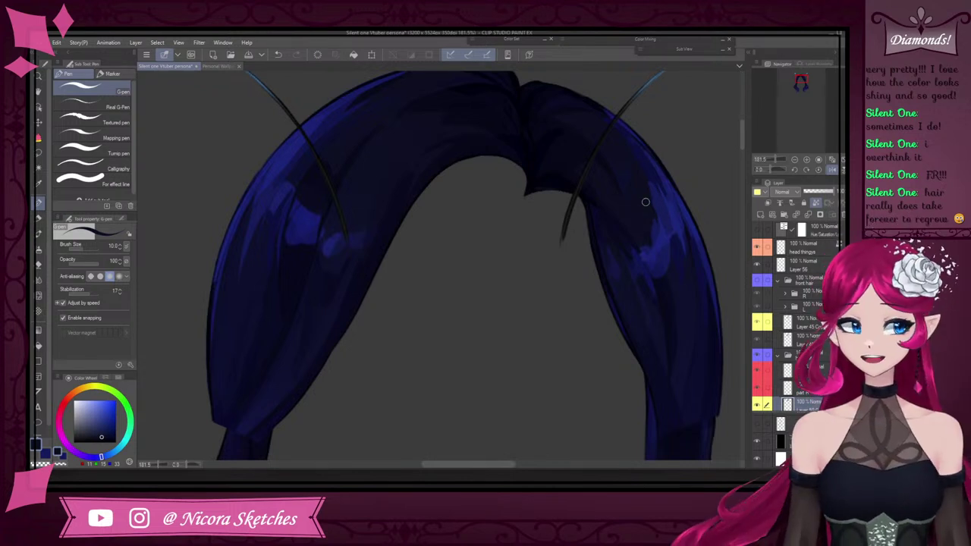
{"action": "left_click", "coordinate": [378, 202], "text": "alt"}
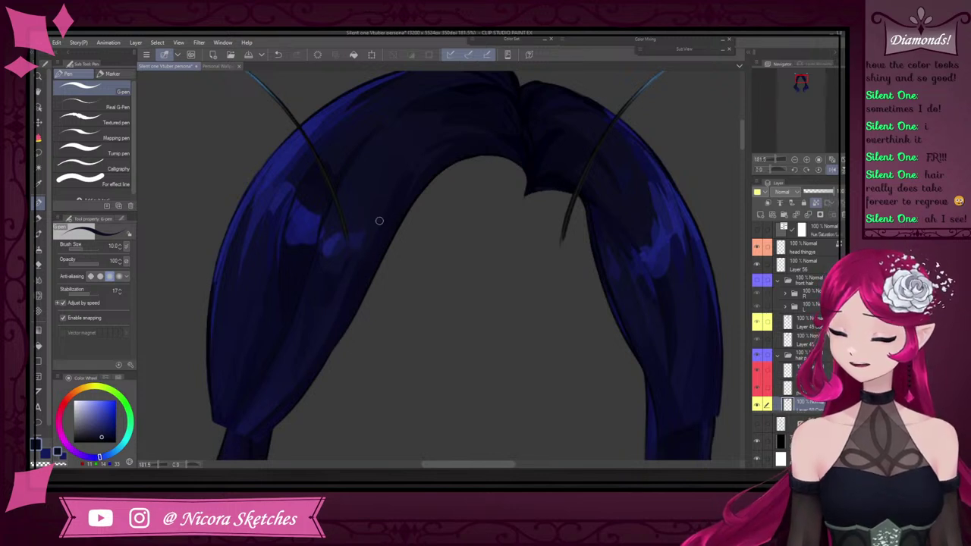
{"action": "scroll", "coordinate": [346, 225], "scroll_direction": "up", "scroll_amount": 1}
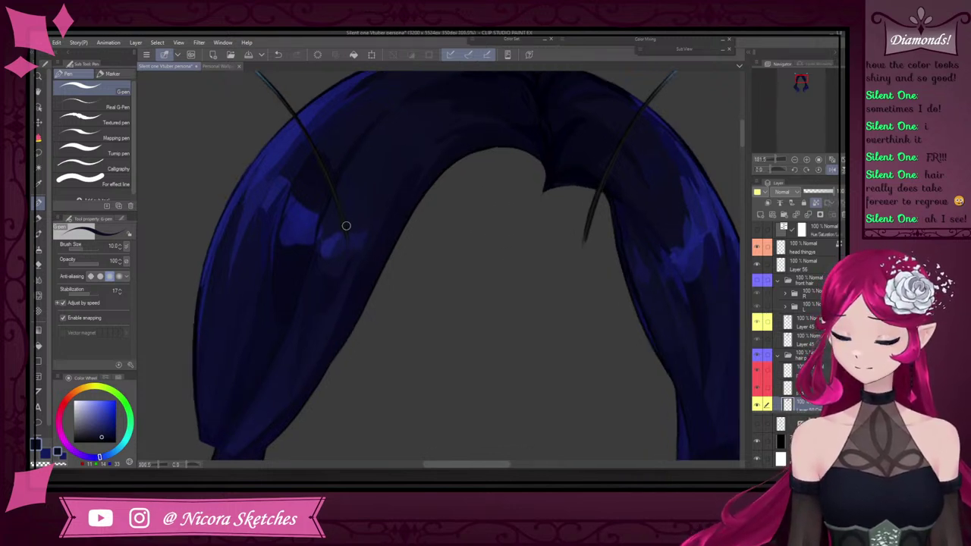
{"action": "left_click", "coordinate": [335, 247], "text": "alt"}
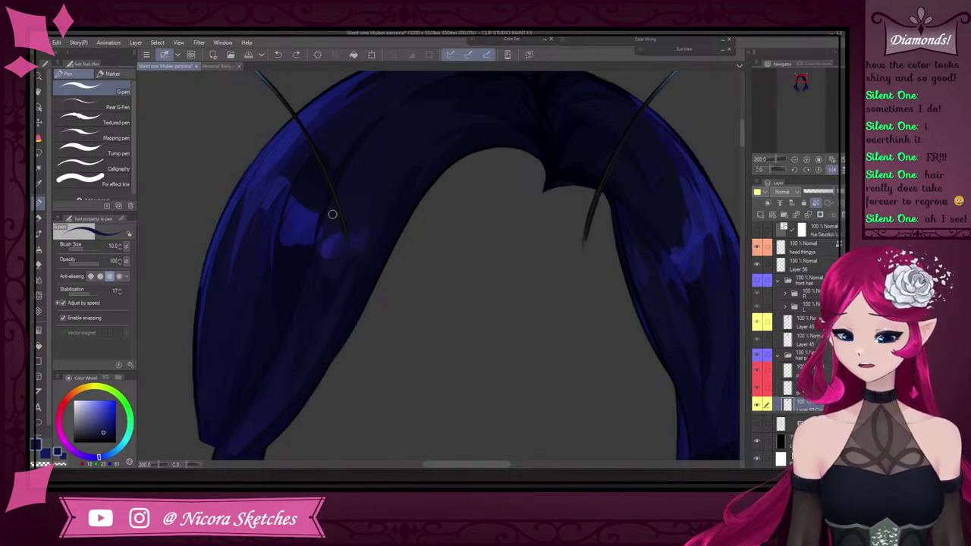
{"action": "left_click", "coordinate": [321, 237], "text": "alt"}
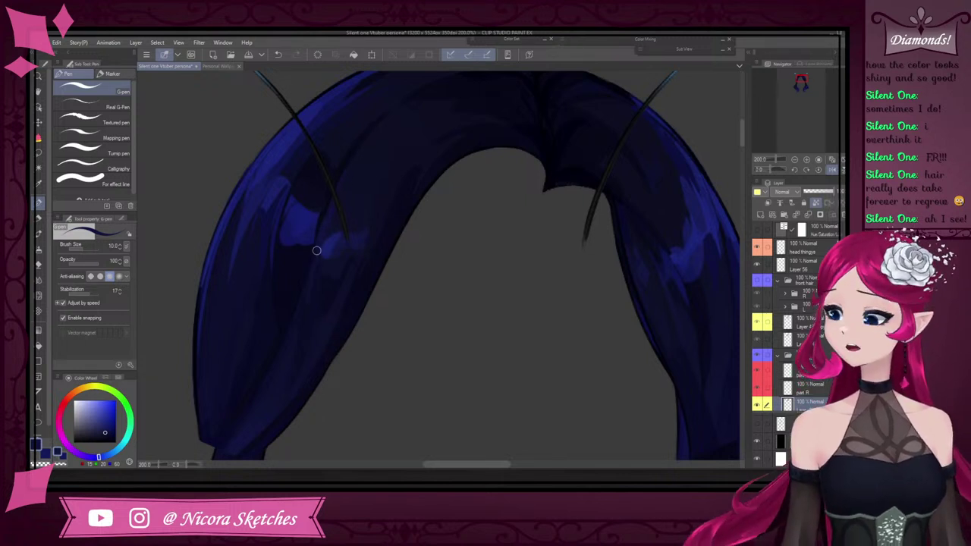
Refine the wide side's central highlight and the dark gap around its lower edge with sampled blue and near-black navy
{"action": "scroll", "coordinate": [337, 246], "scroll_direction": "down", "scroll_amount": 9}
{"action": "scroll", "coordinate": [326, 269], "scroll_direction": "up", "scroll_amount": 11}
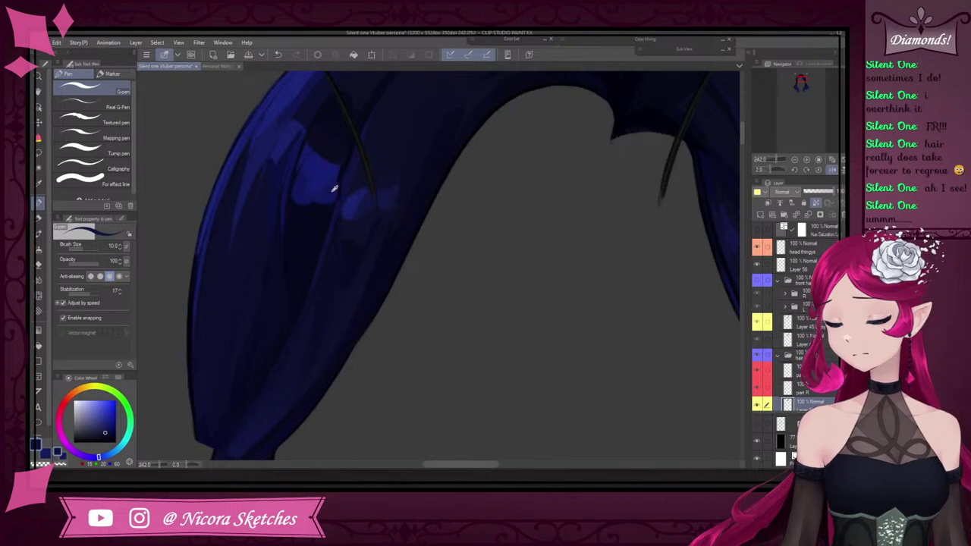
{"action": "scroll", "coordinate": [334, 189], "scroll_direction": "down", "scroll_amount": 8}
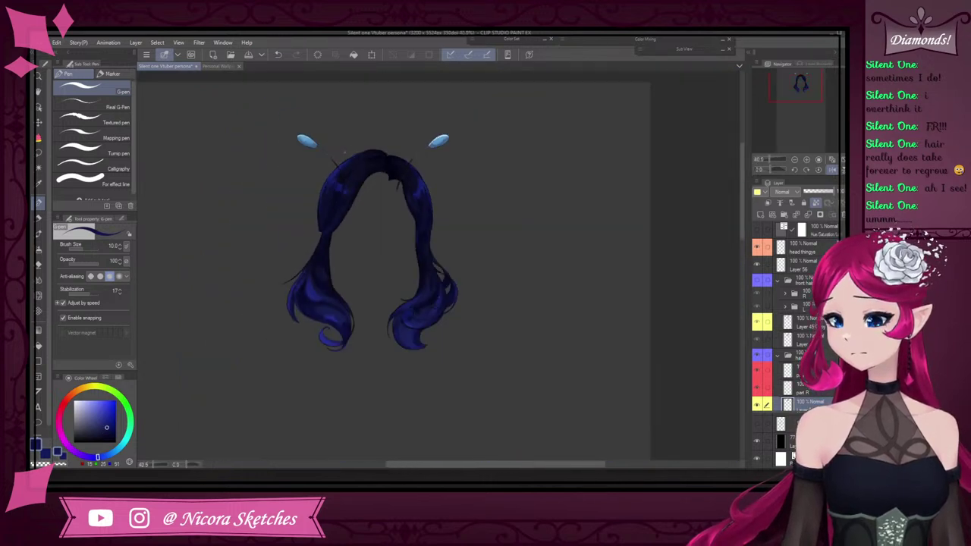
{"action": "scroll", "coordinate": [327, 160], "scroll_direction": "up", "scroll_amount": 10}
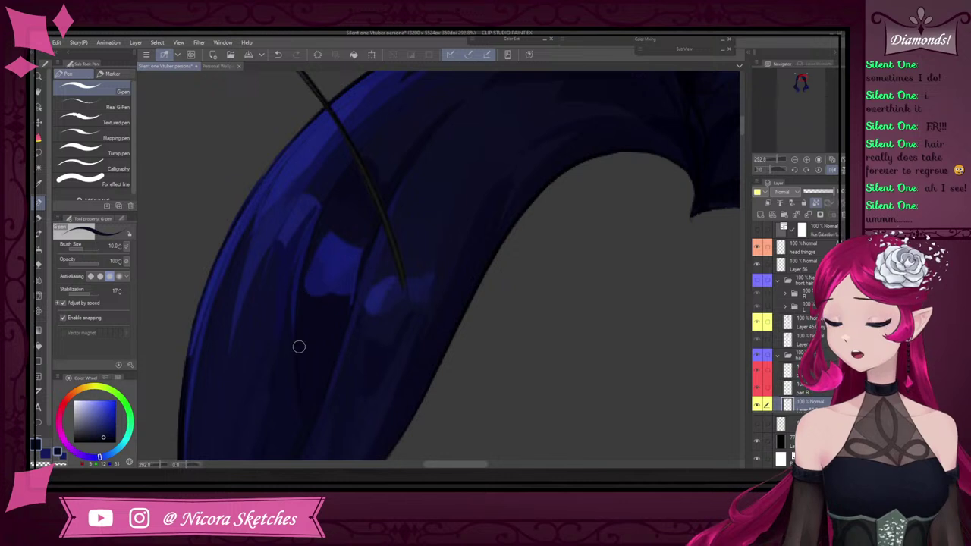
{"action": "scroll", "coordinate": [420, 276], "scroll_direction": "down", "scroll_amount": 6}
{"action": "scroll", "coordinate": [384, 330], "scroll_direction": "up", "scroll_amount": 6}
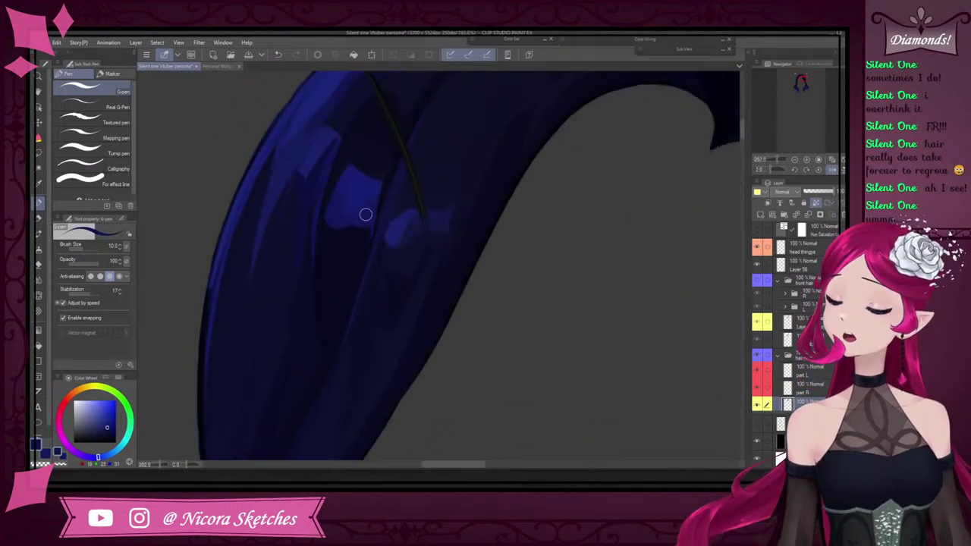
{"action": "scroll", "coordinate": [341, 228], "scroll_direction": "down", "scroll_amount": 4}
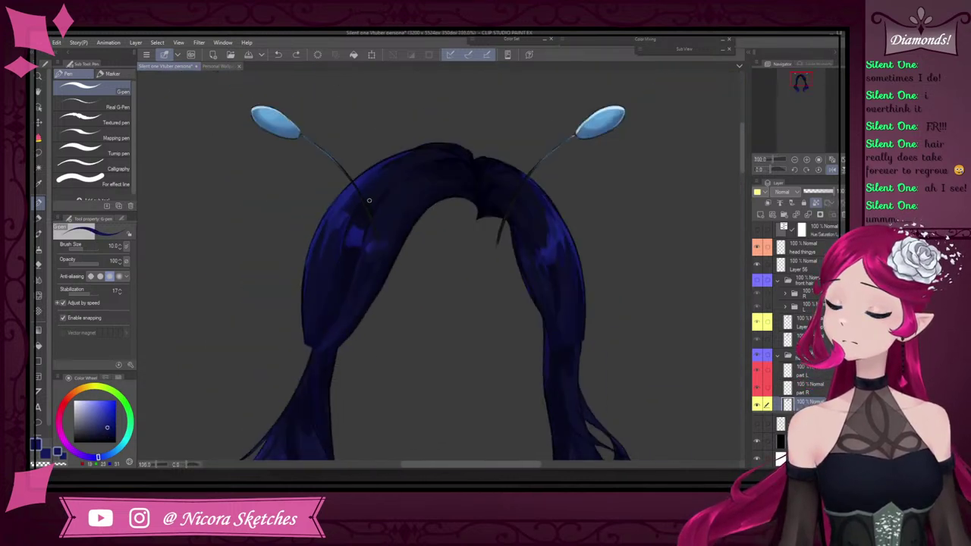
Soften the streaks along the wide side's outer section with the SOL pencil, enlarging the brush to 25 and then 40
{"action": "left_click", "coordinate": [40, 219]}
{"action": "scroll", "coordinate": [316, 281], "scroll_direction": "up", "scroll_amount": 2}
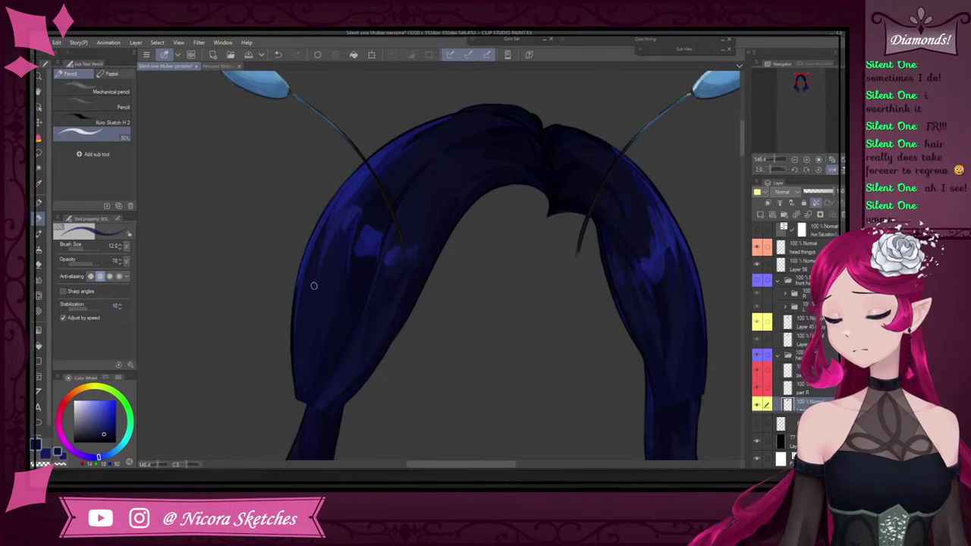
{"action": "key", "text": "bracketright"}
{"action": "key", "text": "bracketright"}
{"action": "key", "text": "bracketright"}
{"action": "key", "text": "bracketright"}
{"action": "key", "text": "bracketright"}
{"action": "key", "text": "bracketright"}
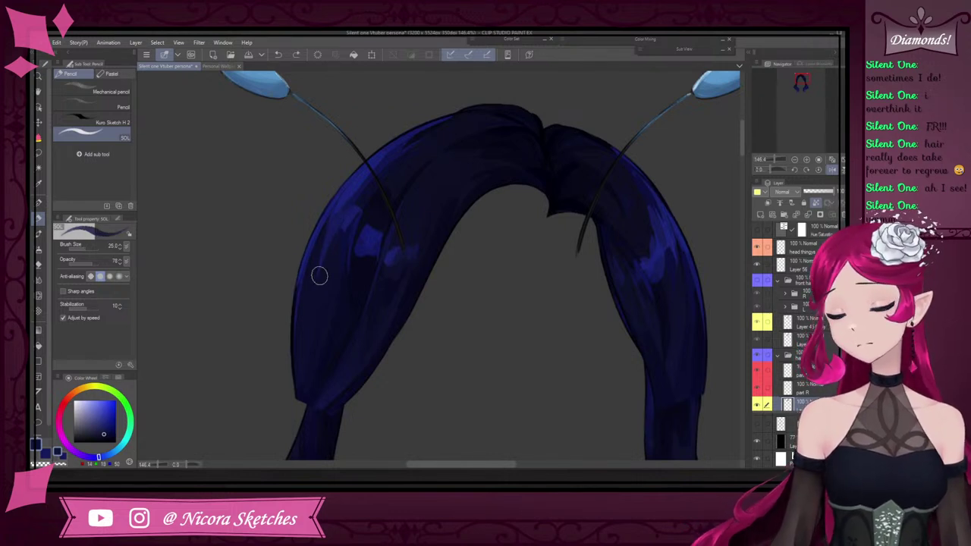
{"action": "left_click_drag", "start_coordinate": [320, 275], "coordinate": [315, 300]}
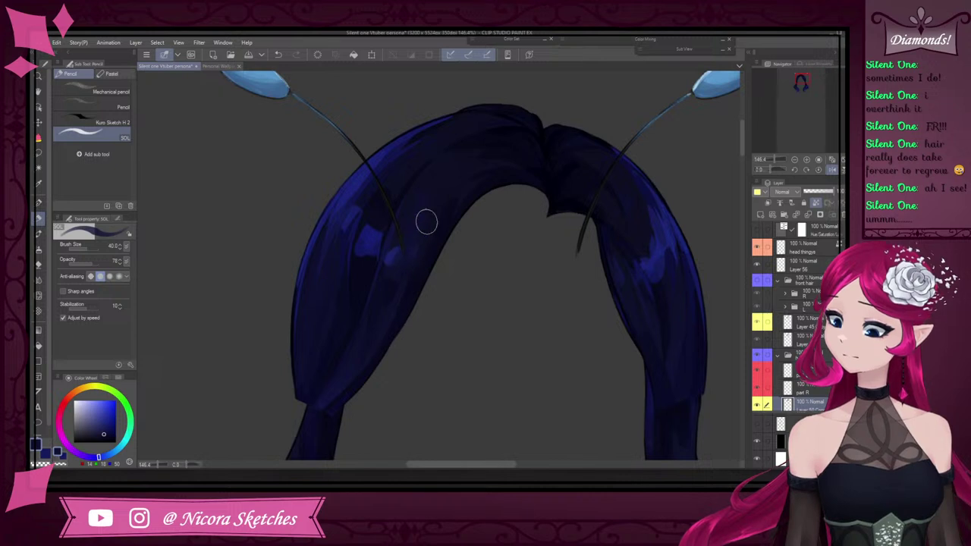
{"action": "scroll", "coordinate": [429, 217], "scroll_direction": "down", "scroll_amount": 15}
{"action": "scroll", "coordinate": [448, 202], "scroll_direction": "up", "scroll_amount": 13}
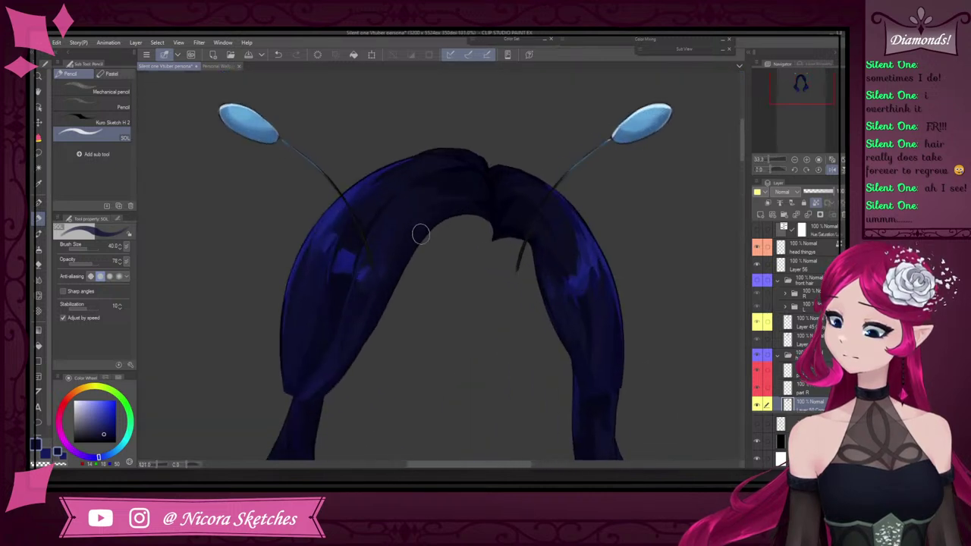
Blend the area below the wide side's small highlight with sampled navy tones using the size 40 SOL pencil
{"action": "left_click_drag", "start_coordinate": [371, 287], "coordinate": [355, 317]}
{"action": "left_click", "coordinate": [369, 285], "text": "alt"}
{"action": "scroll", "coordinate": [394, 199], "scroll_direction": "down", "scroll_amount": 7}
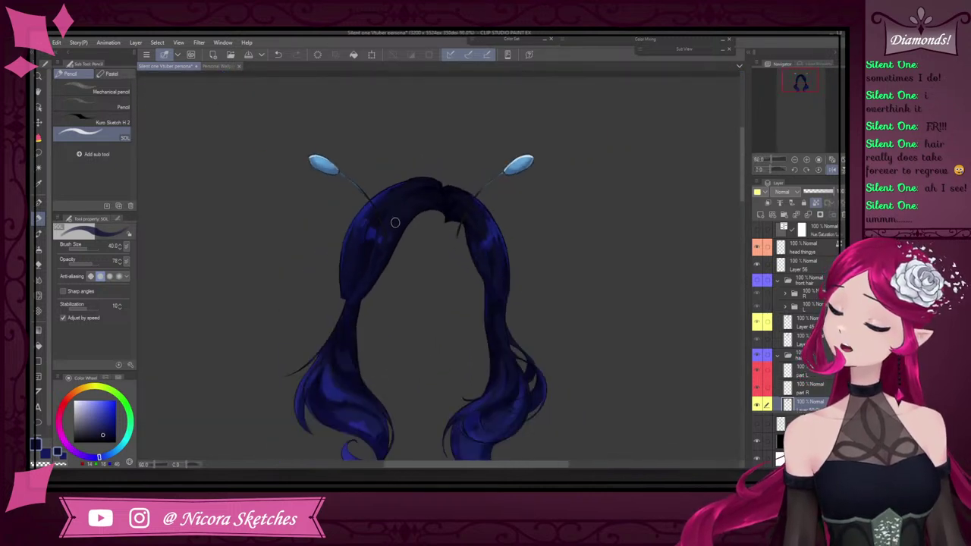
{"action": "scroll", "coordinate": [364, 265], "scroll_direction": "up", "scroll_amount": 9}
{"action": "left_click", "coordinate": [352, 318], "text": "alt"}
{"action": "scroll", "coordinate": [421, 200], "scroll_direction": "down", "scroll_amount": 8}
{"action": "scroll", "coordinate": [419, 209], "scroll_direction": "up", "scroll_amount": 5}
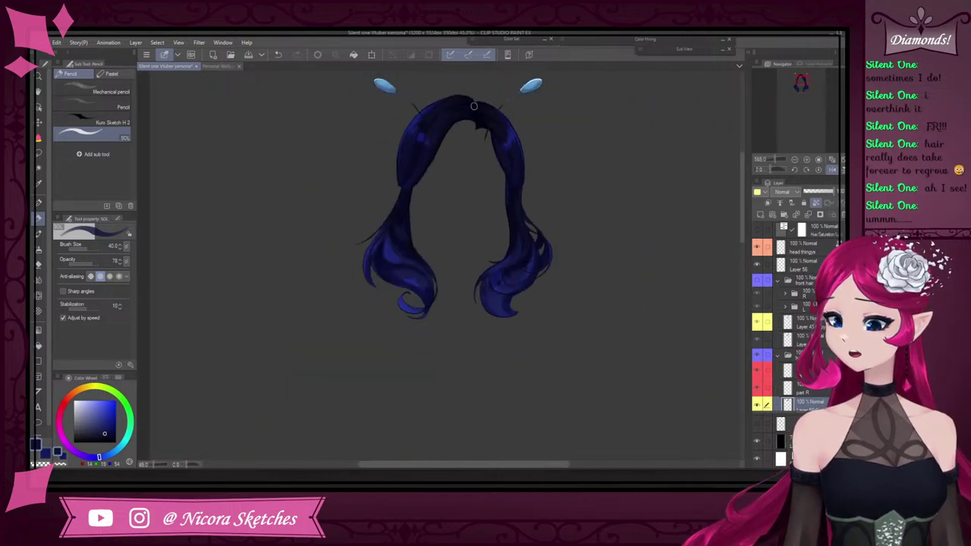
Break the narrower side's main highlight into uneven streaks with sampled navy and blue, reducing the SOL pencil to size 25
{"action": "key", "text": "ctrl+0"}
{"action": "scroll", "coordinate": [494, 91], "scroll_direction": "up", "scroll_amount": 3}
{"action": "scroll", "coordinate": [533, 203], "scroll_direction": "up", "scroll_amount": 1}
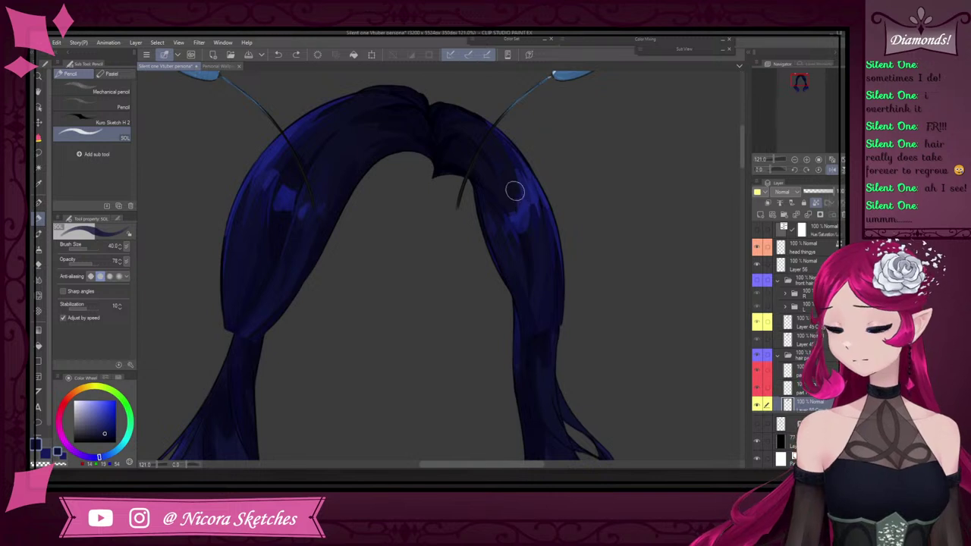
{"action": "key", "text": "bracketleft"}
{"action": "left_click_drag", "start_coordinate": [510, 170], "coordinate": [523, 221]}
{"action": "key", "text": "bracketleft"}
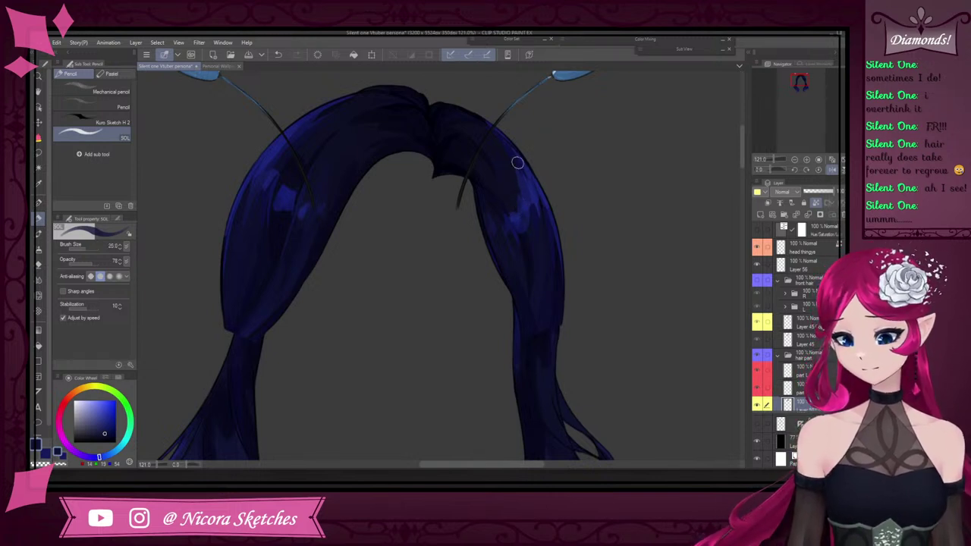
{"action": "left_click", "coordinate": [512, 203], "text": "alt"}
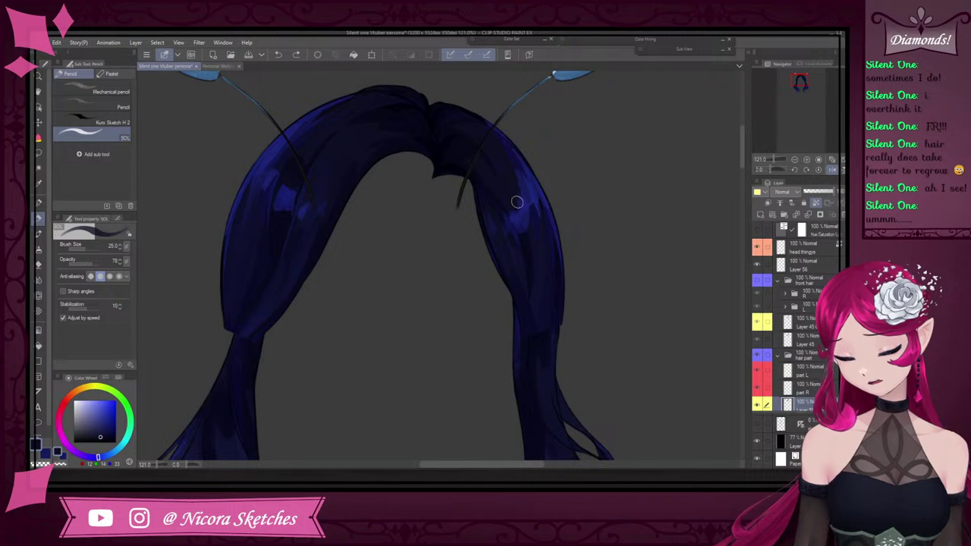
{"action": "left_click", "coordinate": [537, 246], "text": "alt"}
{"action": "left_click", "coordinate": [525, 220], "text": "alt"}
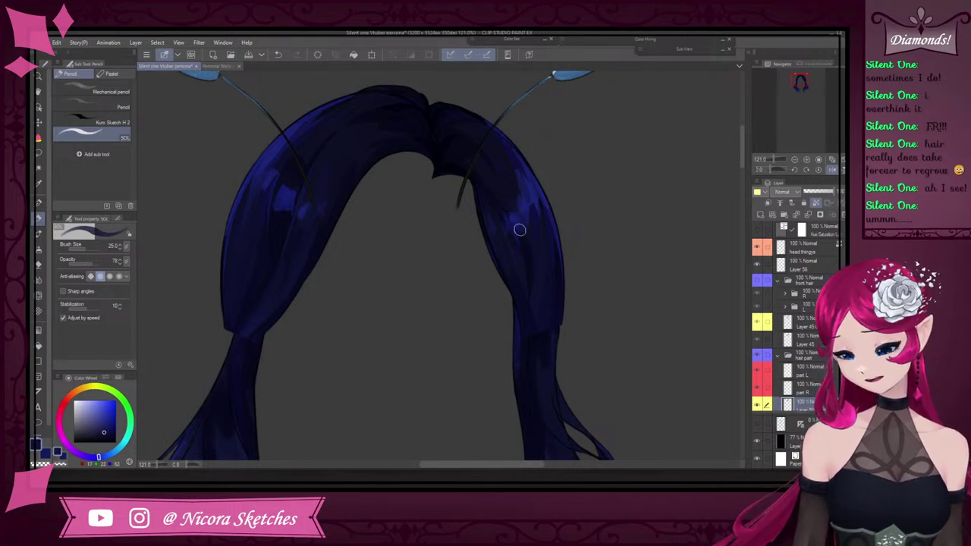
{"action": "left_click", "coordinate": [537, 253], "text": "alt"}
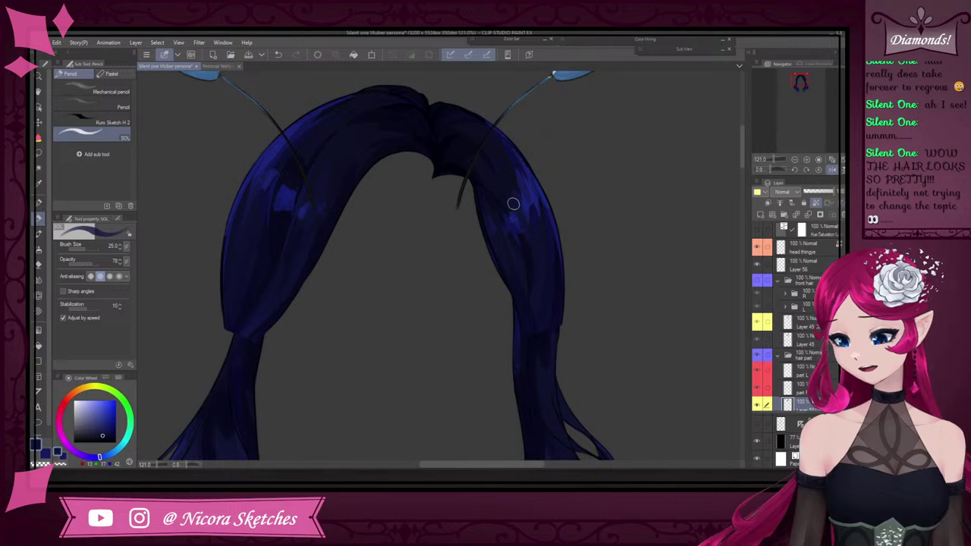
Switch to the G-pen and rebuild the lower part of the narrower side's highlight with sampled blue
{"action": "scroll", "coordinate": [530, 220], "scroll_direction": "down", "scroll_amount": 12}
{"action": "scroll", "coordinate": [520, 146], "scroll_direction": "up", "scroll_amount": 4}
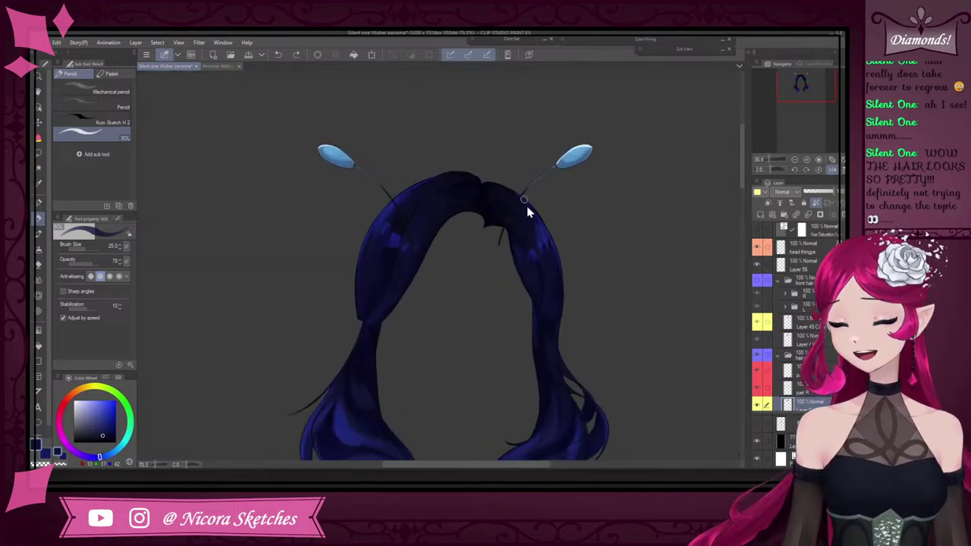
{"action": "scroll", "coordinate": [543, 227], "scroll_direction": "down", "scroll_amount": 2}
{"action": "scroll", "coordinate": [543, 226], "scroll_direction": "up", "scroll_amount": 3}
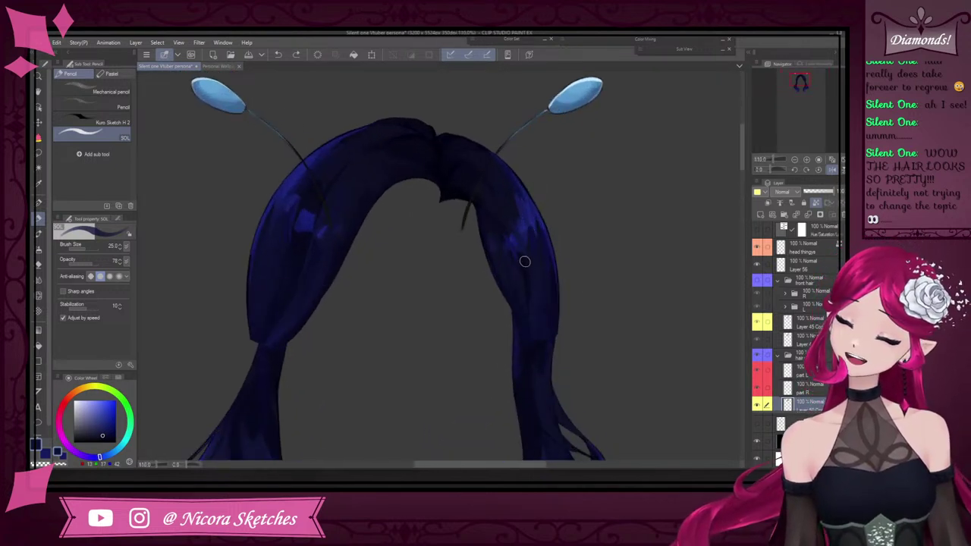
{"action": "left_click", "coordinate": [40, 199]}
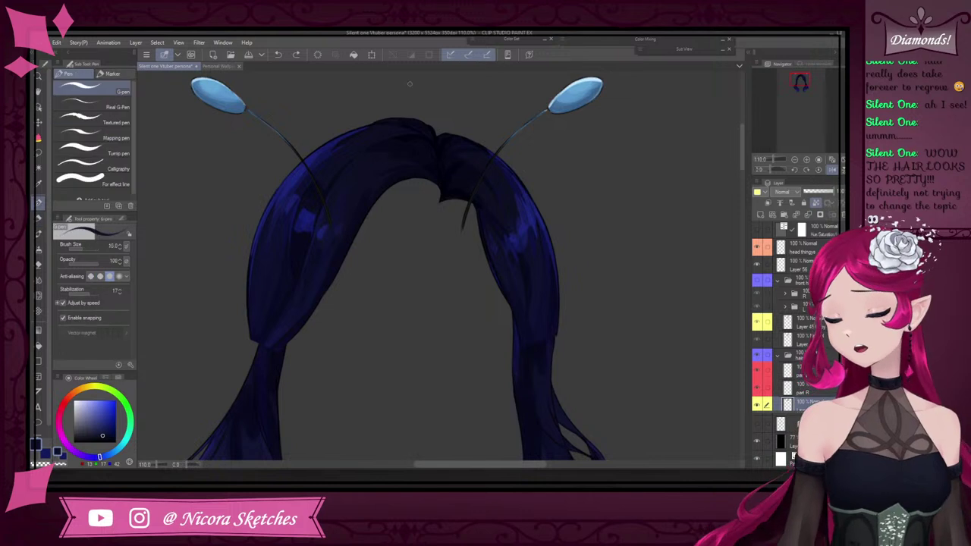
{"action": "scroll", "coordinate": [505, 228], "scroll_direction": "up", "scroll_amount": 2}
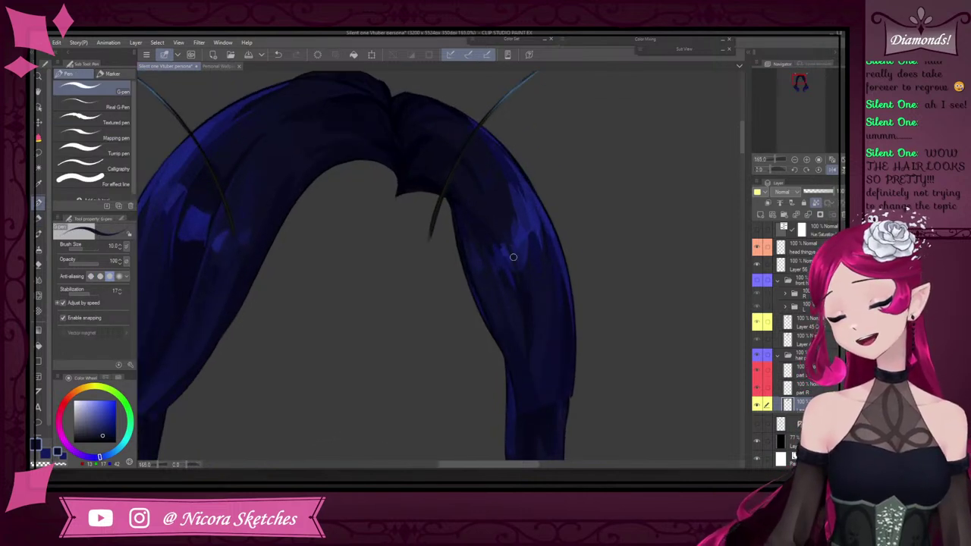
{"action": "scroll", "coordinate": [531, 302], "scroll_direction": "down", "scroll_amount": 5}
{"action": "scroll", "coordinate": [538, 260], "scroll_direction": "up", "scroll_amount": 2}
{"action": "scroll", "coordinate": [538, 259], "scroll_direction": "up", "scroll_amount": 3}
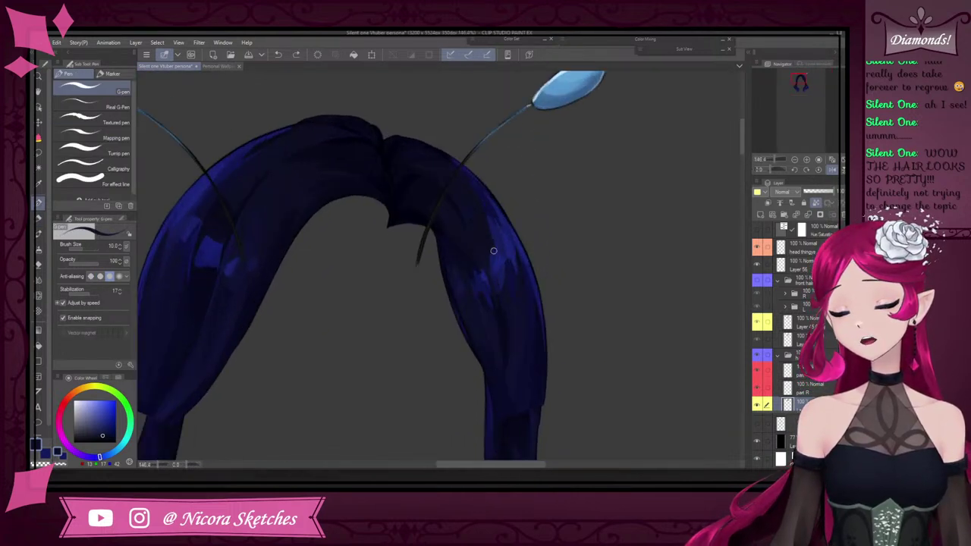
{"action": "left_click", "coordinate": [507, 295], "text": "alt"}
{"action": "scroll", "coordinate": [509, 217], "scroll_direction": "down", "scroll_amount": 4}
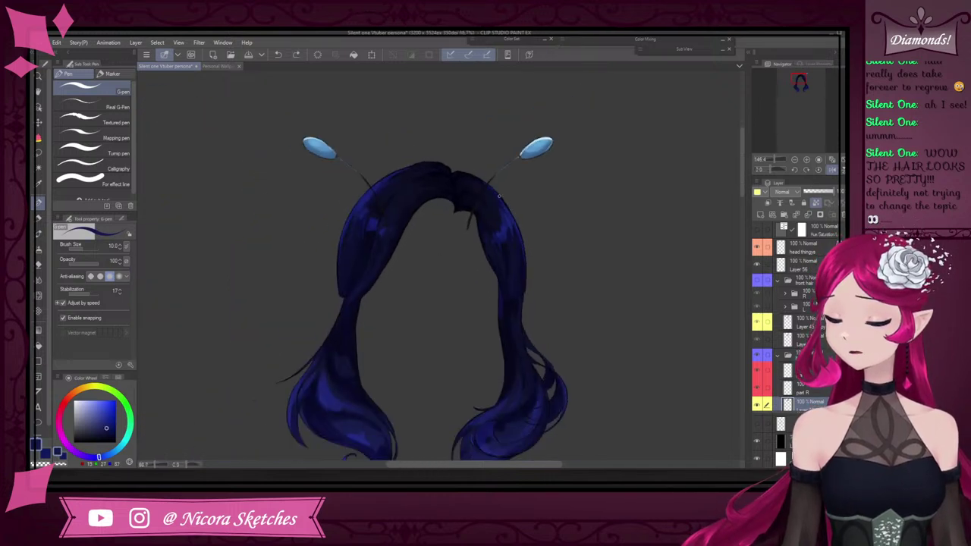
Paint thin blue strands running down from the antenna tip beside the wide side's small highlight and blend them with sampled blue
{"action": "scroll", "coordinate": [405, 183], "scroll_direction": "up", "scroll_amount": 2}
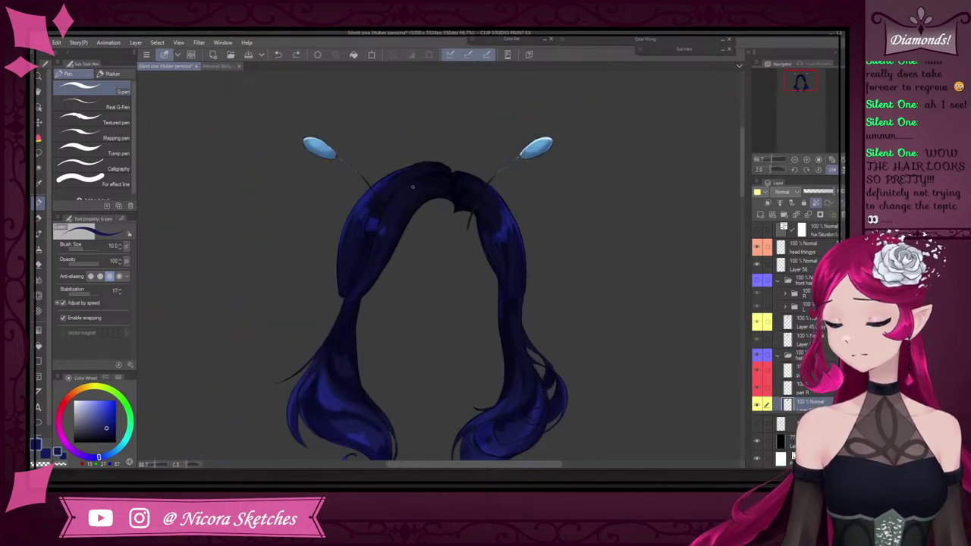
{"action": "scroll", "coordinate": [413, 186], "scroll_direction": "up", "scroll_amount": 3}
{"action": "scroll", "coordinate": [392, 230], "scroll_direction": "up", "scroll_amount": 1}
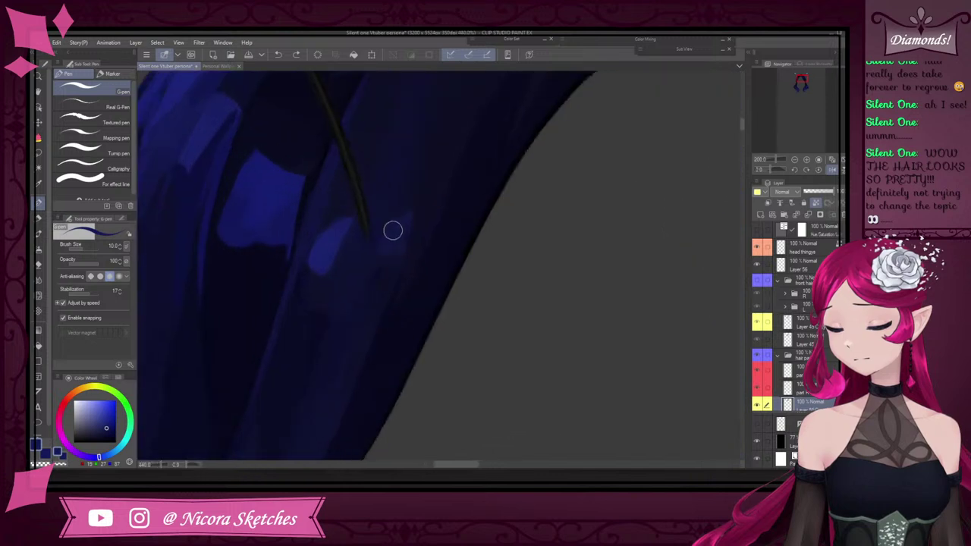
{"action": "mouse_move", "coordinate": [393, 231]}
{"action": "left_mouse_down"}
{"action": "mouse_move", "coordinate": [354, 266]}
{"action": "mouse_move", "coordinate": [361, 247]}
{"action": "mouse_move", "coordinate": [320, 363]}
{"action": "left_mouse_up"}
{"action": "left_click", "coordinate": [328, 339], "text": "alt"}
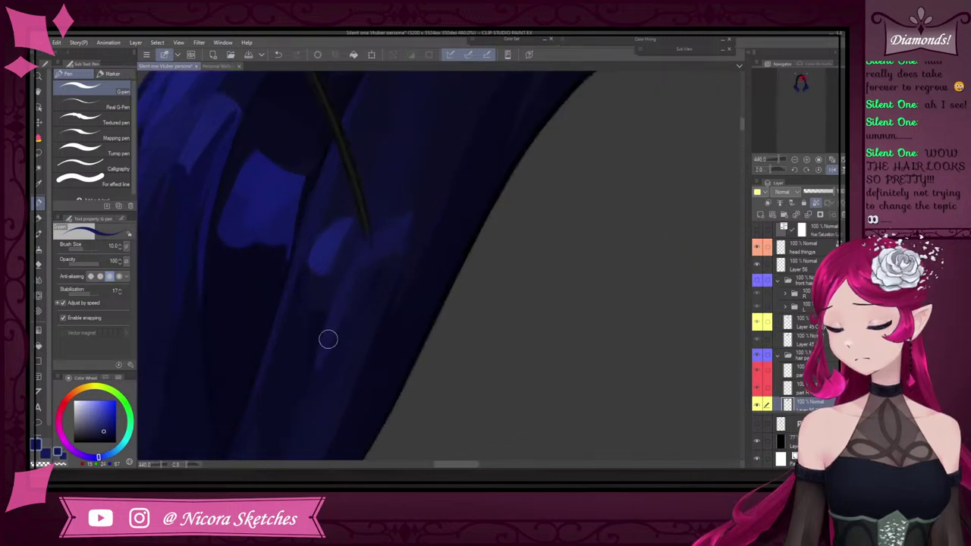
{"action": "scroll", "coordinate": [348, 280], "scroll_direction": "down", "scroll_amount": 1}
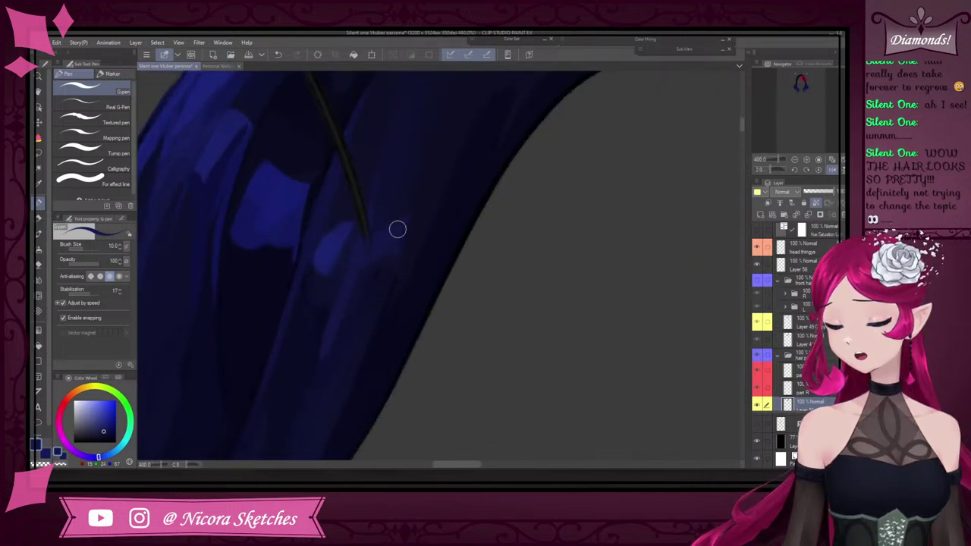
{"action": "scroll", "coordinate": [387, 133], "scroll_direction": "down", "scroll_amount": 4}
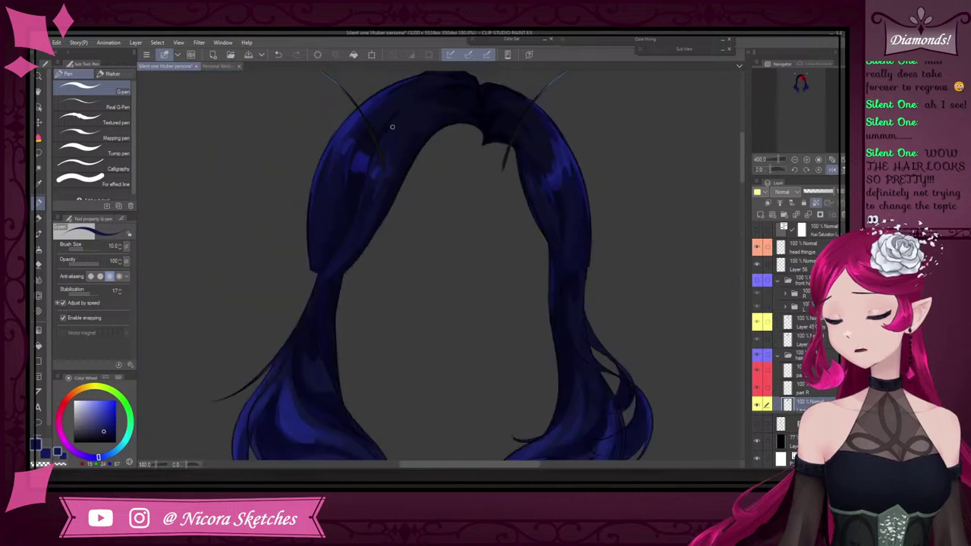
Add thin curved blue strands along the wide side's upper section, from the antenna tip toward the crown
{"action": "scroll", "coordinate": [392, 127], "scroll_direction": "down", "scroll_amount": 1}
{"action": "scroll", "coordinate": [397, 182], "scroll_direction": "up", "scroll_amount": 4}
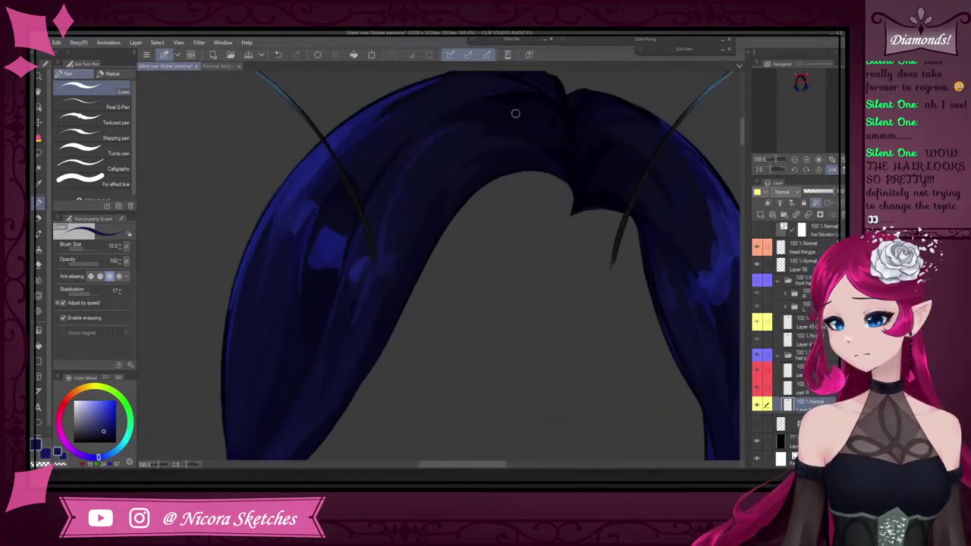
{"action": "scroll", "coordinate": [515, 113], "scroll_direction": "down", "scroll_amount": 3}
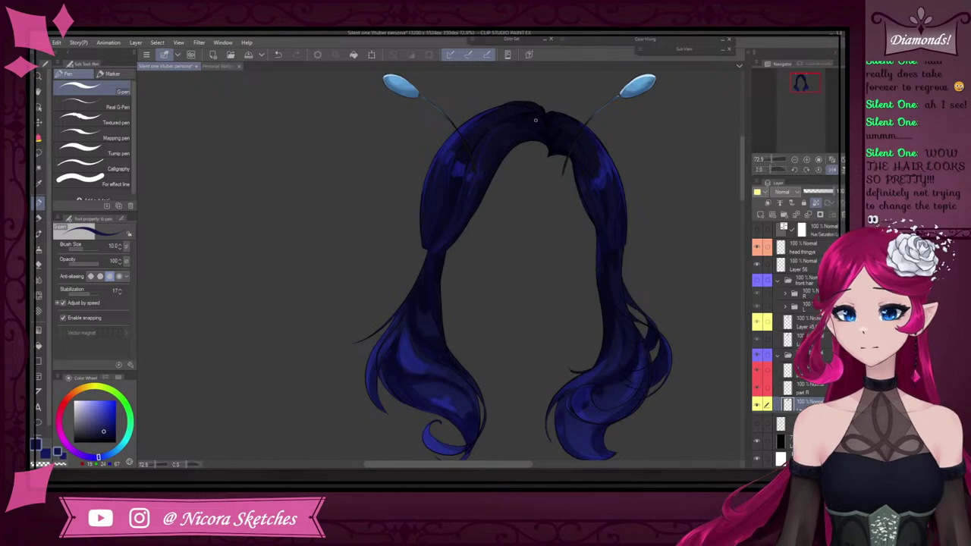
{"action": "scroll", "coordinate": [516, 129], "scroll_direction": "up", "scroll_amount": 3}
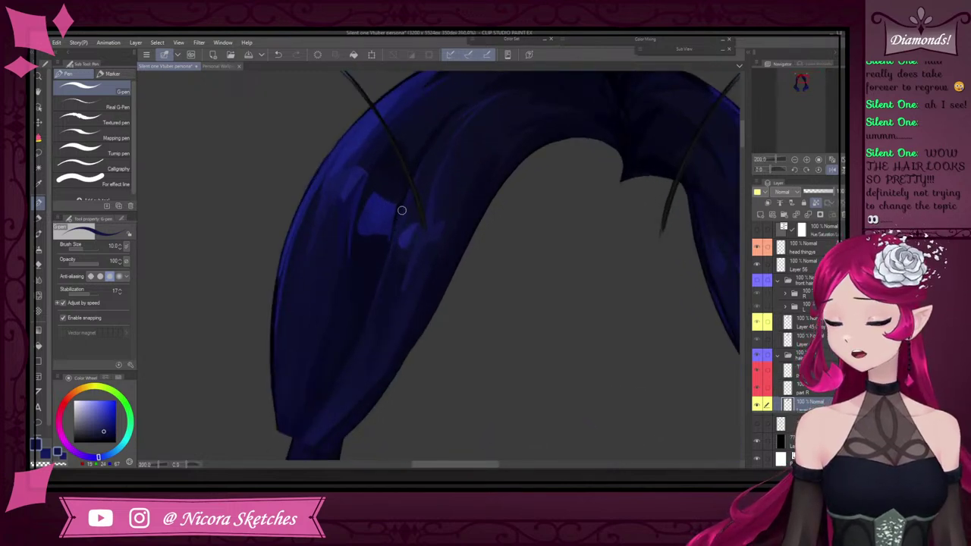
Reshape the lower edge of the wide side's central highlight into uneven points, adding faint navy strands beneath it
{"action": "scroll", "coordinate": [387, 183], "scroll_direction": "up", "scroll_amount": 3}
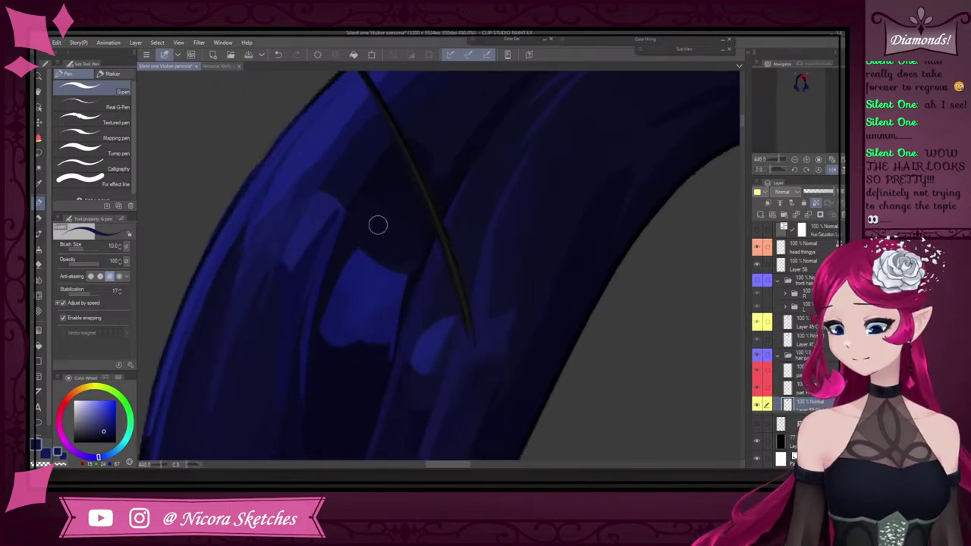
{"action": "scroll", "coordinate": [331, 333], "scroll_direction": "down", "scroll_amount": 3}
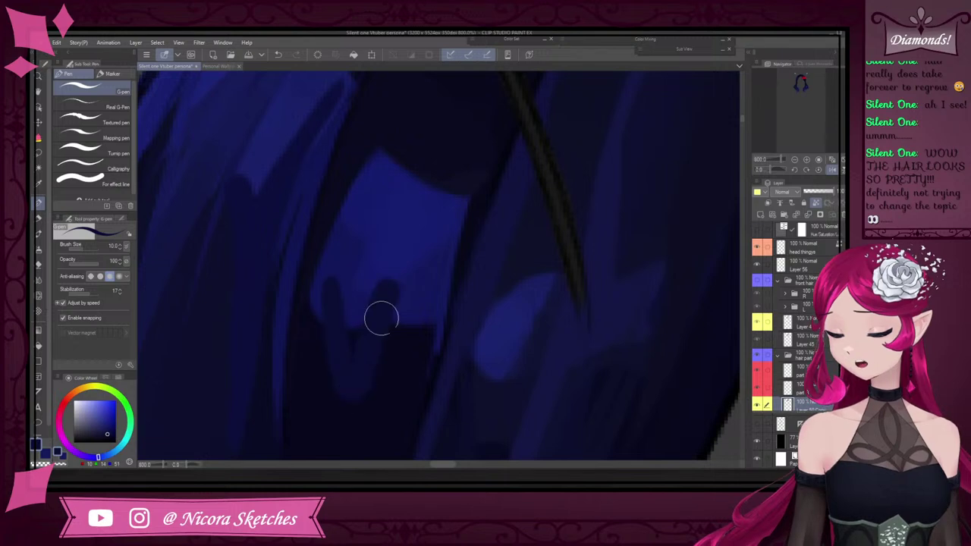
{"action": "scroll", "coordinate": [371, 323], "scroll_direction": "up", "scroll_amount": 2}
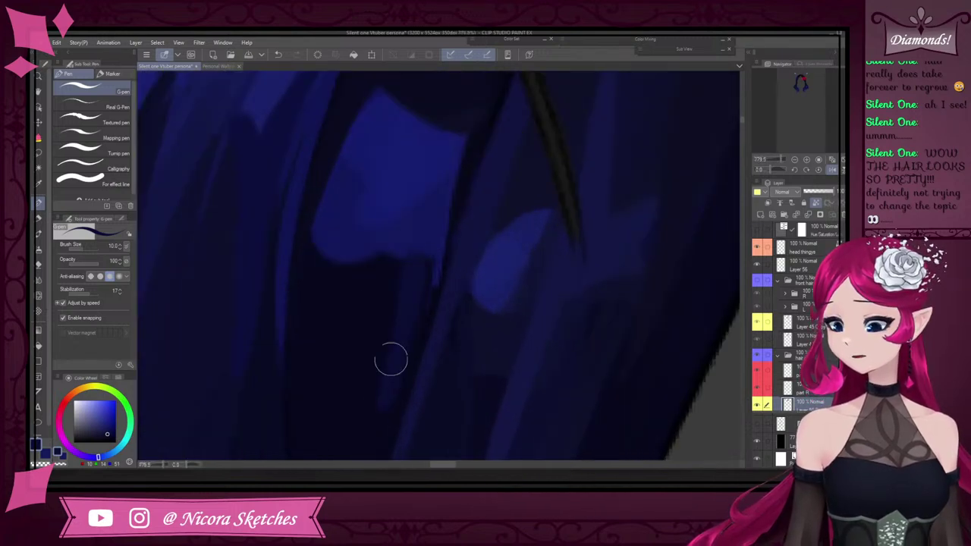
{"action": "scroll", "coordinate": [397, 412], "scroll_direction": "down", "scroll_amount": 3}
{"action": "scroll", "coordinate": [434, 280], "scroll_direction": "up", "scroll_amount": 2}
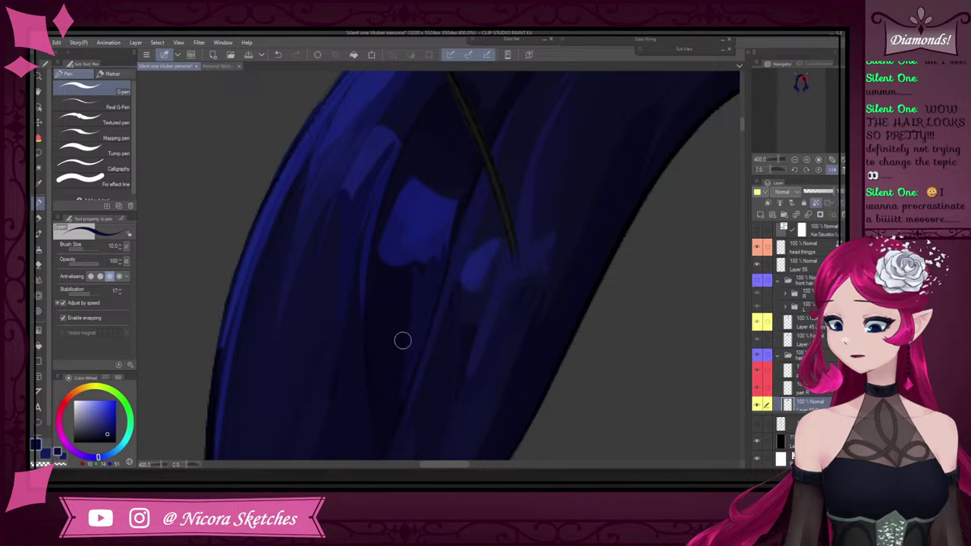
{"action": "scroll", "coordinate": [453, 261], "scroll_direction": "down", "scroll_amount": 5}
{"action": "scroll", "coordinate": [440, 261], "scroll_direction": "down", "scroll_amount": 5}
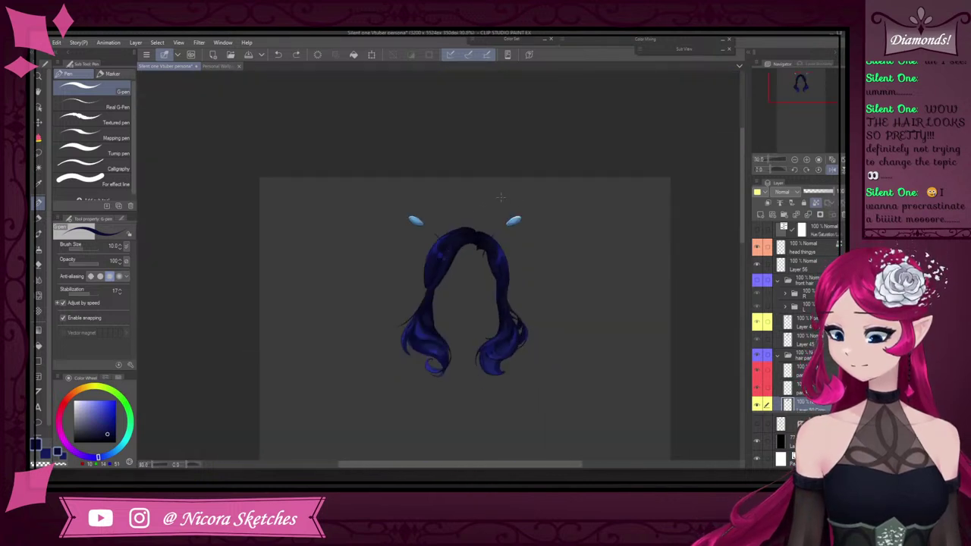
{"action": "scroll", "coordinate": [457, 243], "scroll_direction": "up", "scroll_amount": 8}
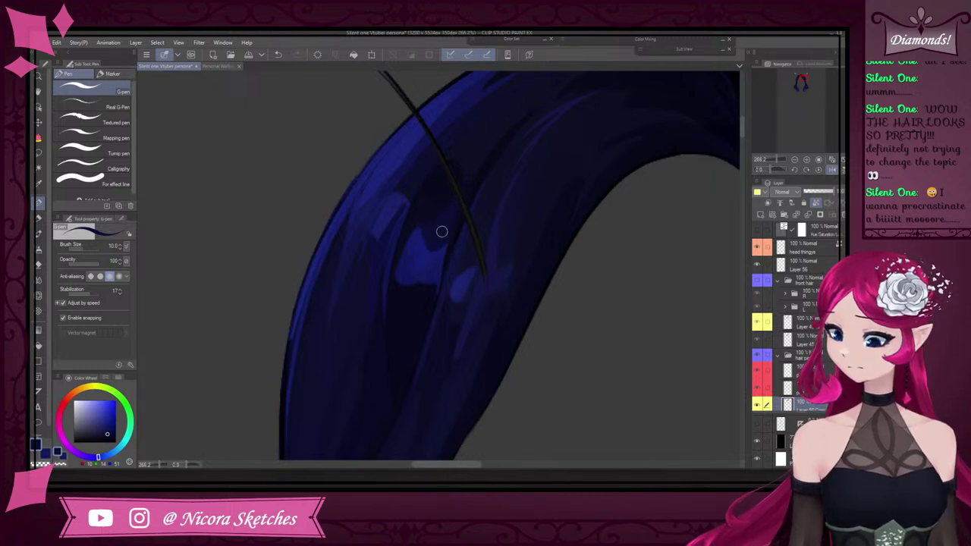
{"action": "scroll", "coordinate": [478, 190], "scroll_direction": "down", "scroll_amount": 5}
{"action": "scroll", "coordinate": [478, 189], "scroll_direction": "down", "scroll_amount": 3}
{"action": "scroll", "coordinate": [515, 160], "scroll_direction": "up", "scroll_amount": 1}
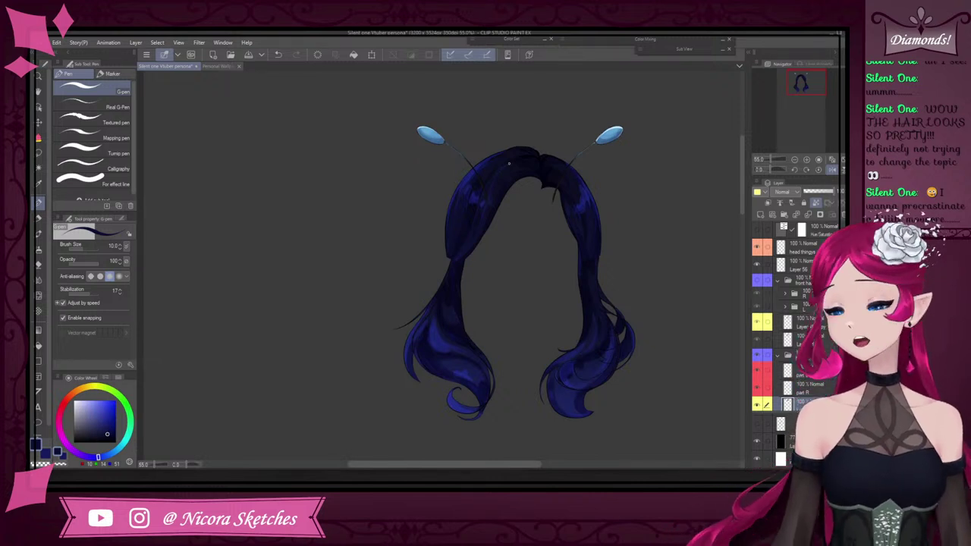
Open the timelapse export preview, scrub through the later part of the character's drawing process, and close it without exporting
{"action": "left_click", "coordinate": [39, 44]}
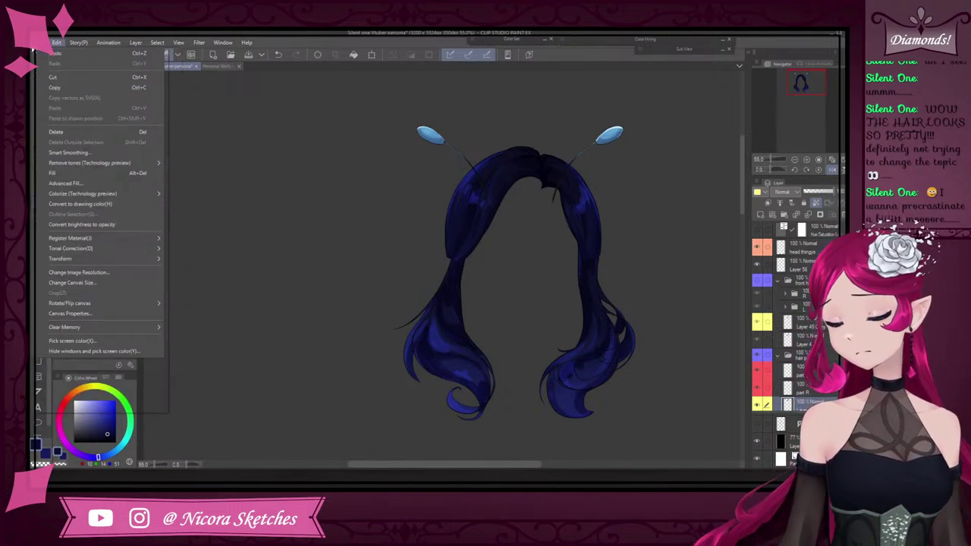
{"action": "mouse_move", "coordinate": [133, 206]}
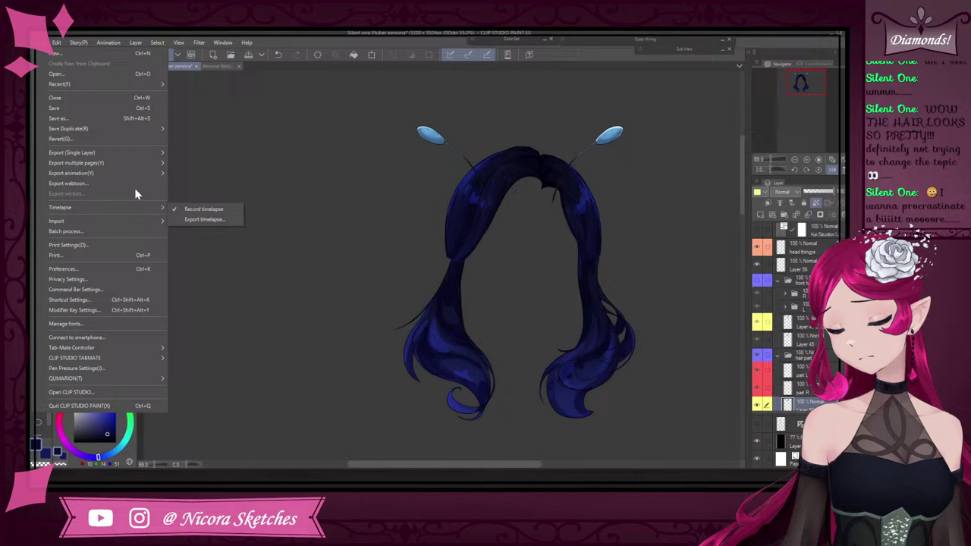
{"action": "left_click", "coordinate": [223, 220]}
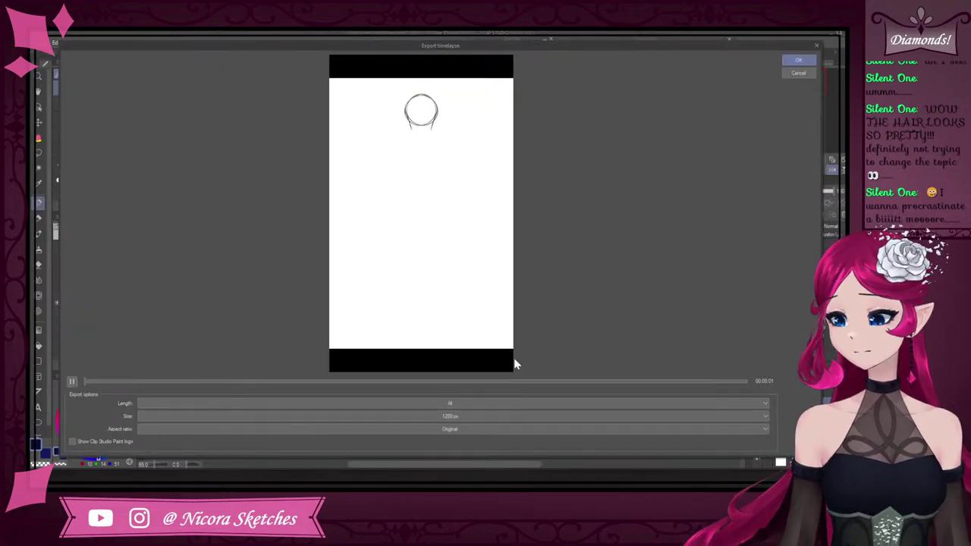
{"action": "left_click_drag", "start_coordinate": [580, 384], "coordinate": [663, 321]}
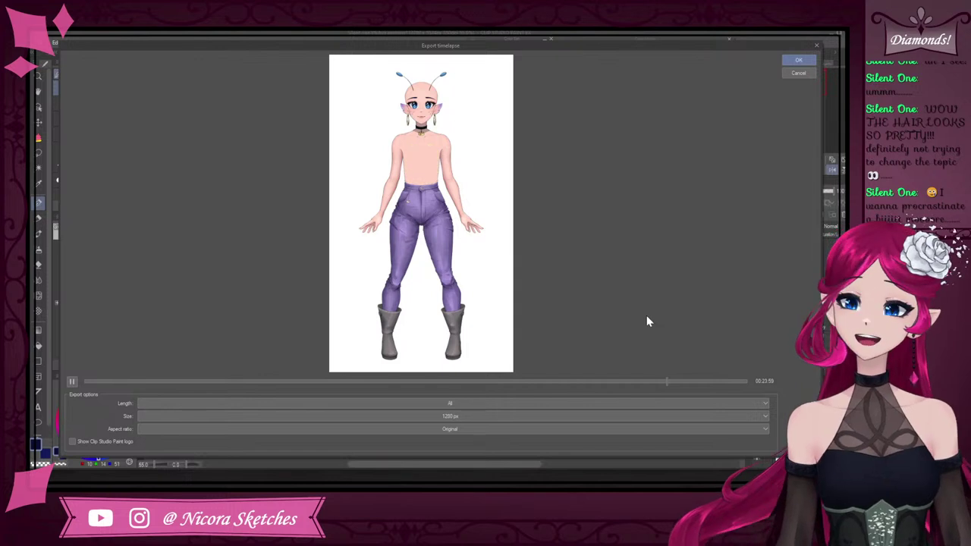
{"action": "left_click", "coordinate": [690, 383]}
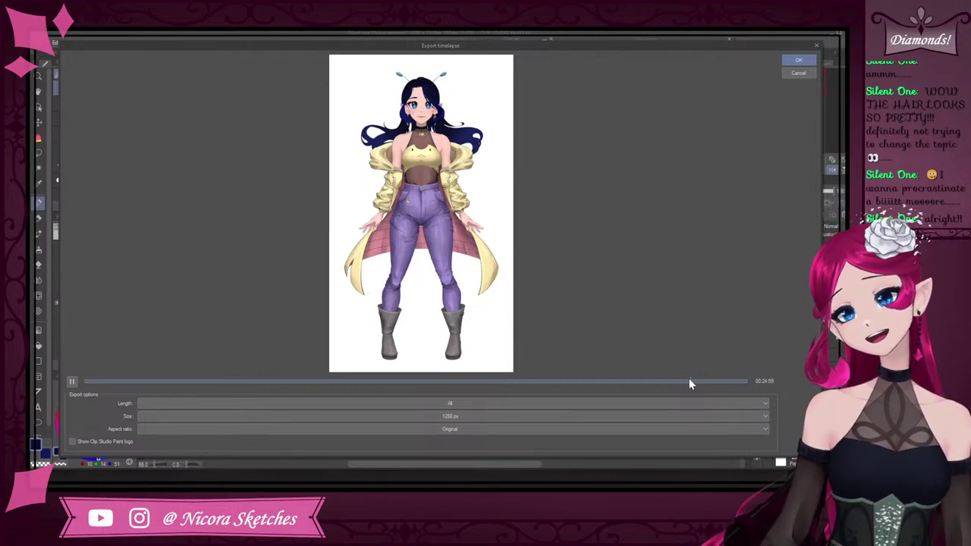
{"action": "left_click", "coordinate": [704, 382]}
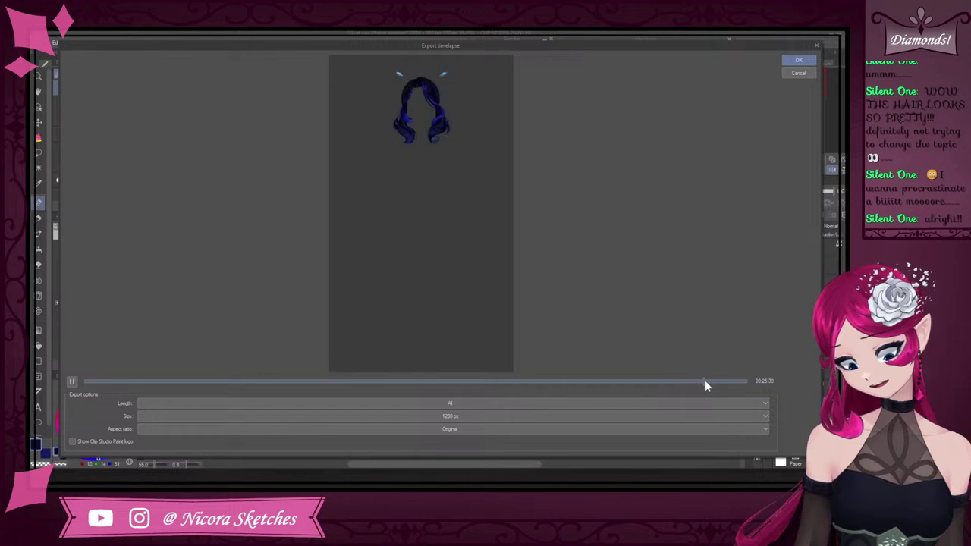
{"action": "left_click", "coordinate": [699, 382]}
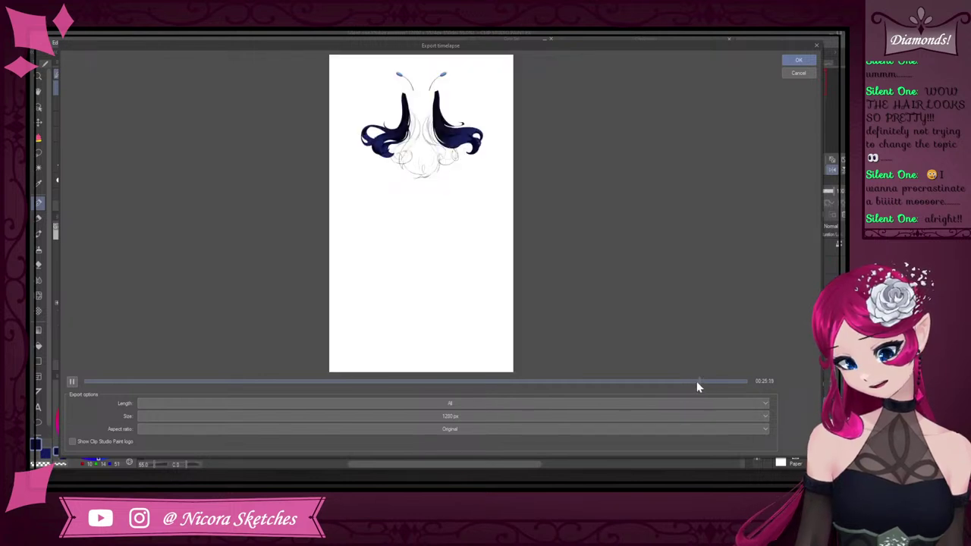
{"action": "left_click_drag", "start_coordinate": [696, 381], "coordinate": [694, 381]}
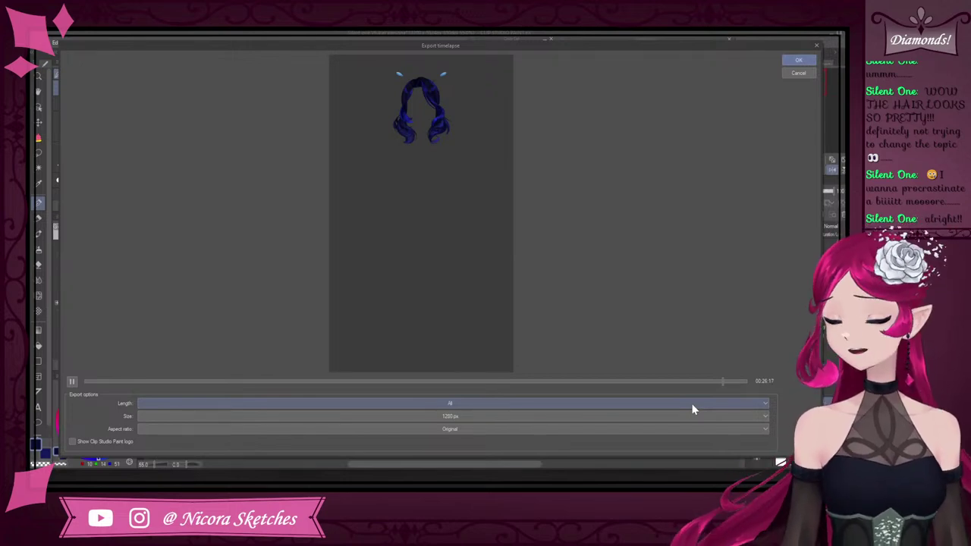
{"action": "left_click", "coordinate": [798, 73]}
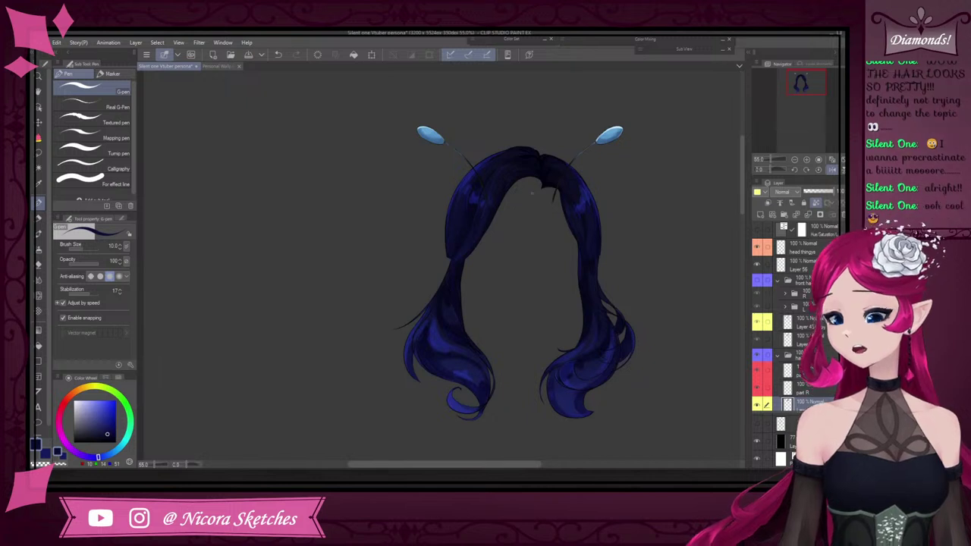
Undo the last stroke on the narrower side and compare the hair with the active painted layer hidden and shown again
{"action": "scroll", "coordinate": [560, 202], "scroll_direction": "down", "scroll_amount": 3}
{"action": "scroll", "coordinate": [582, 216], "scroll_direction": "up", "scroll_amount": 3}
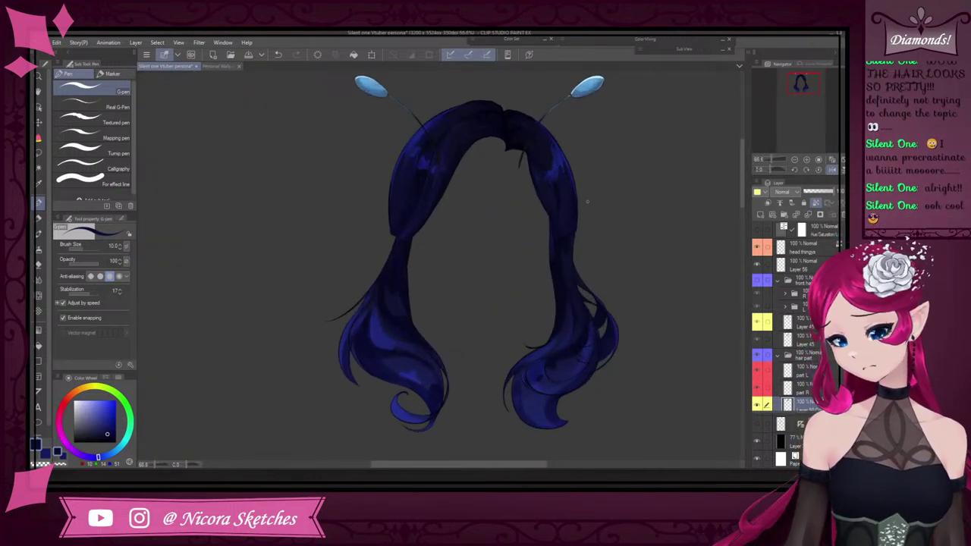
{"action": "scroll", "coordinate": [609, 192], "scroll_direction": "up", "scroll_amount": 3}
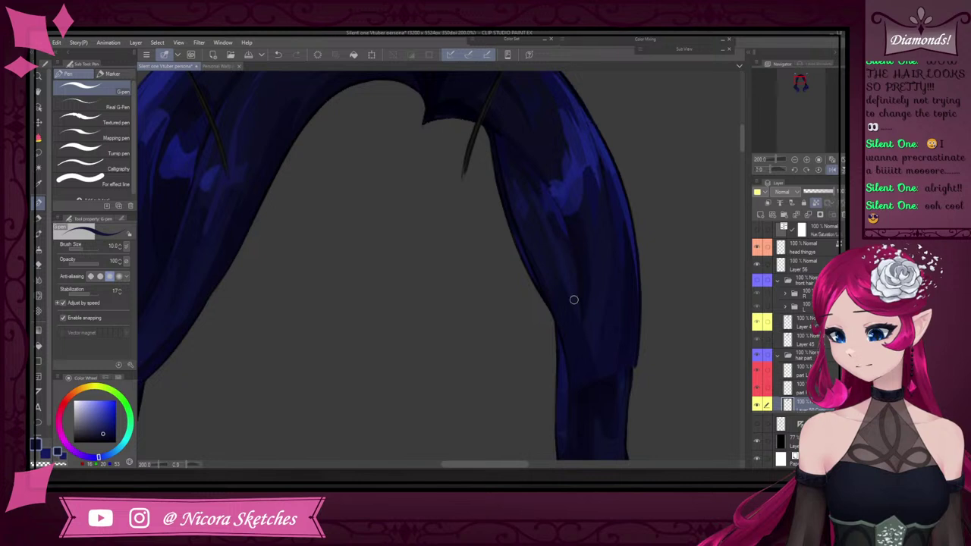
{"action": "key", "text": "ctrl+z"}
{"action": "scroll", "coordinate": [779, 373], "scroll_direction": "down", "scroll_amount": 2}
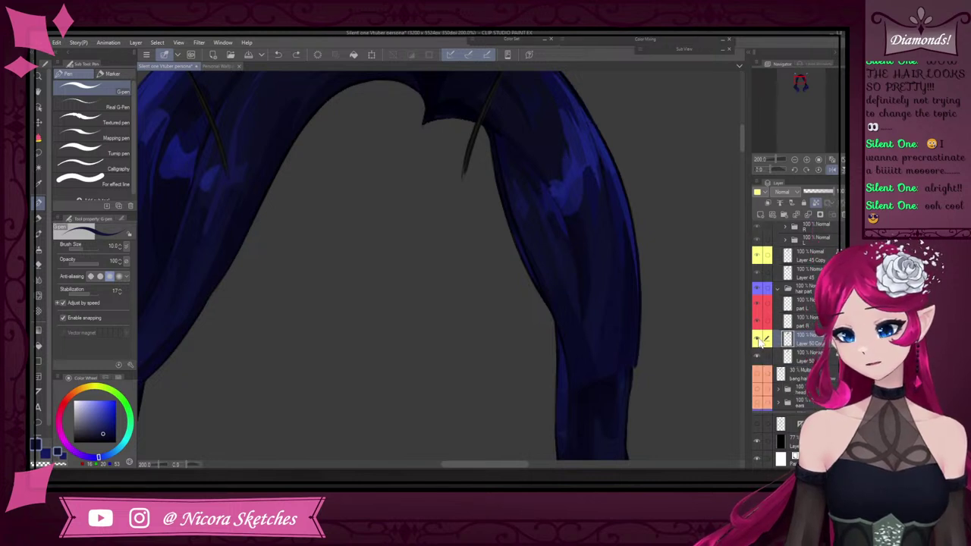
{"action": "left_click", "coordinate": [758, 340]}
{"action": "left_click", "coordinate": [758, 340]}
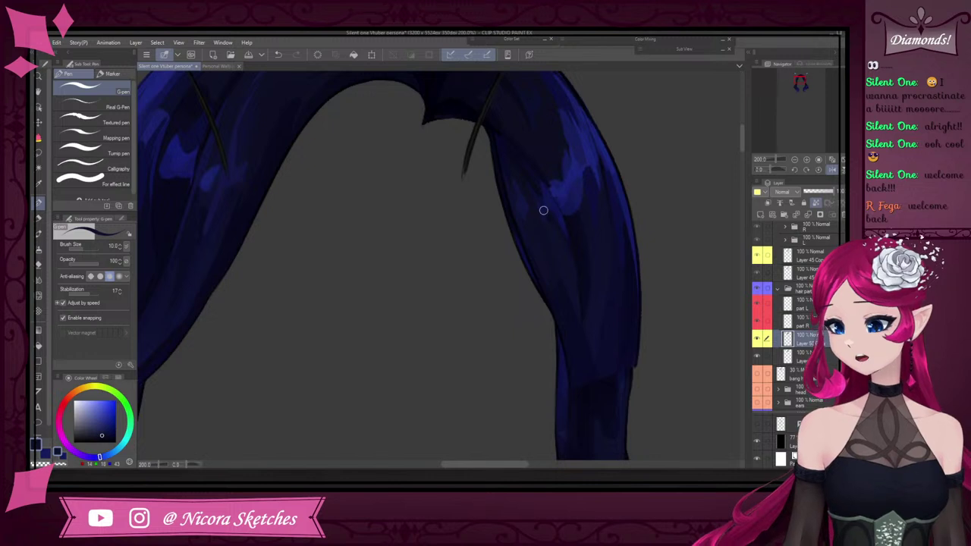
Refine the thin strands below the narrower side's main highlight with strokes of sampled navy and dark blue
{"action": "scroll", "coordinate": [541, 161], "scroll_direction": "down", "scroll_amount": 3}
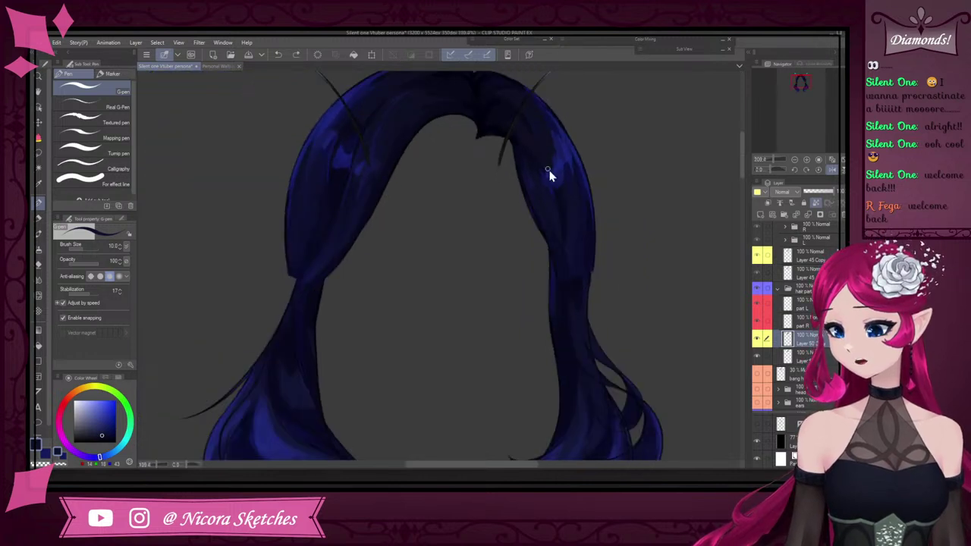
{"action": "scroll", "coordinate": [550, 174], "scroll_direction": "up", "scroll_amount": 3}
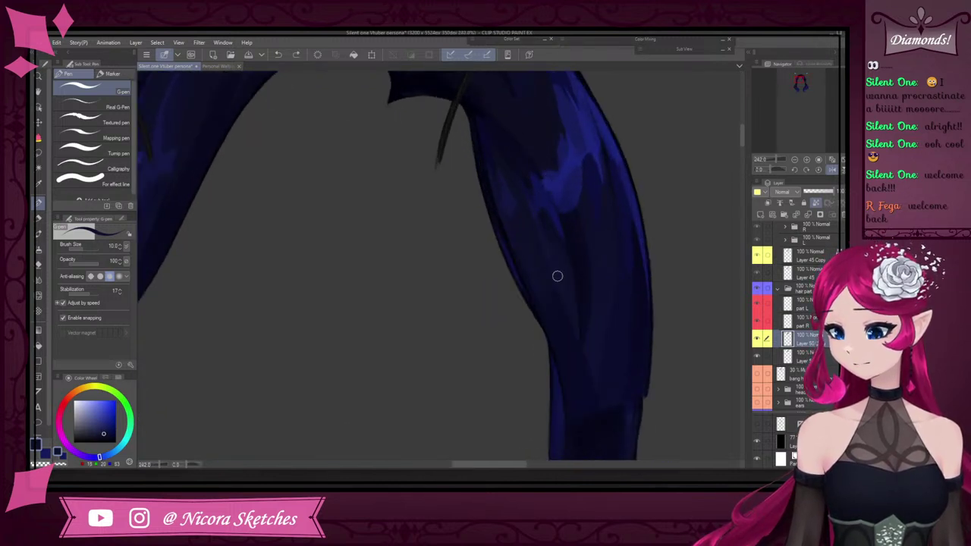
{"action": "left_click_drag", "start_coordinate": [577, 329], "coordinate": [577, 337]}
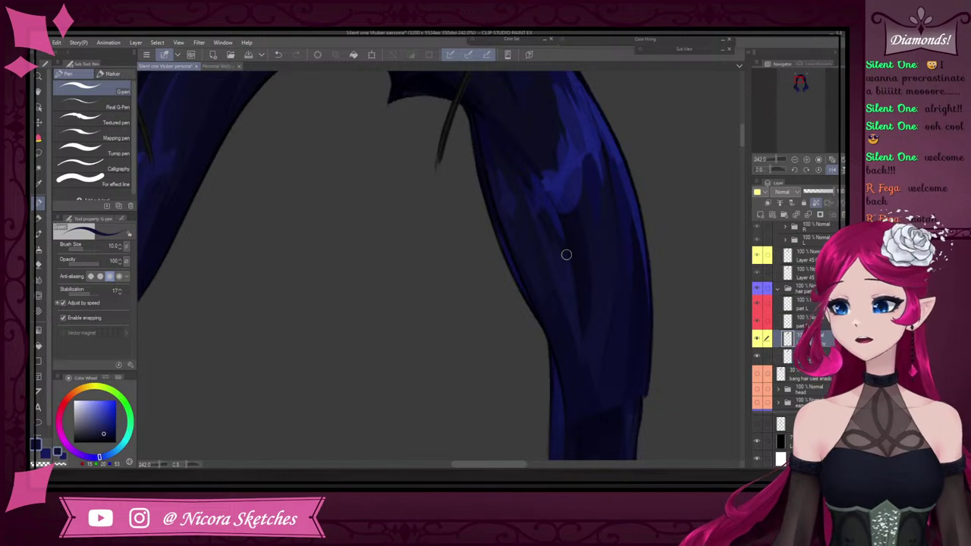
{"action": "key", "text": "ctrl+z"}
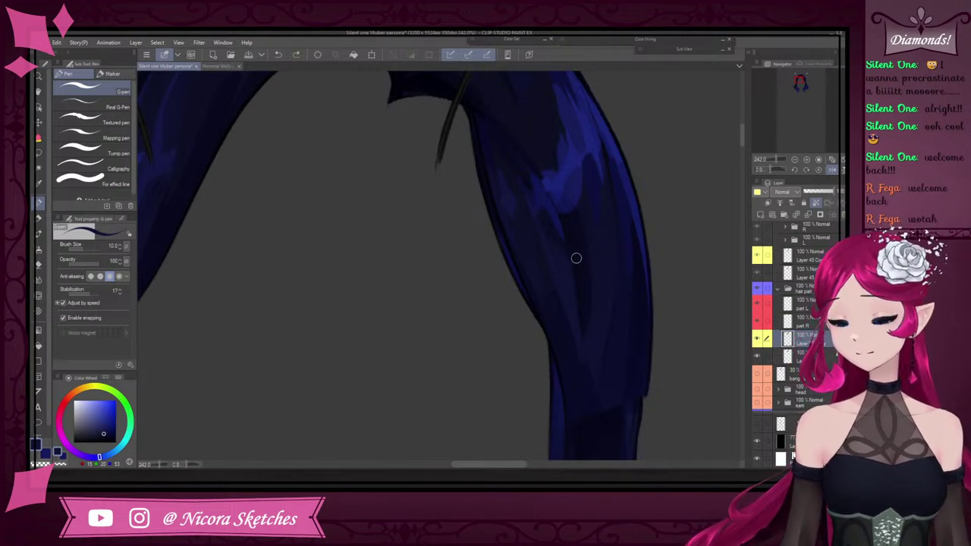
{"action": "left_click", "coordinate": [584, 374], "text": "alt"}
{"action": "left_click_drag", "start_coordinate": [585, 375], "coordinate": [580, 294]}
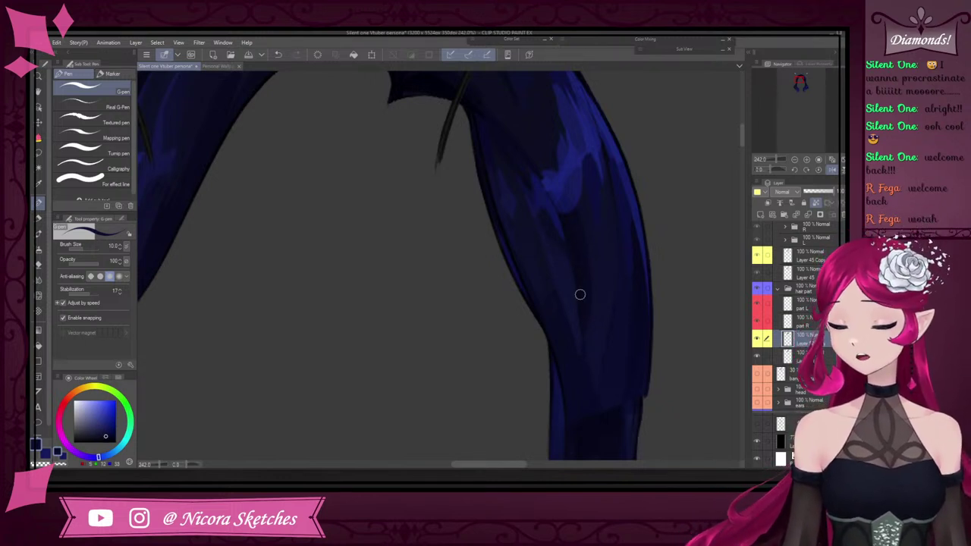
{"action": "left_click", "coordinate": [562, 275], "text": "alt"}
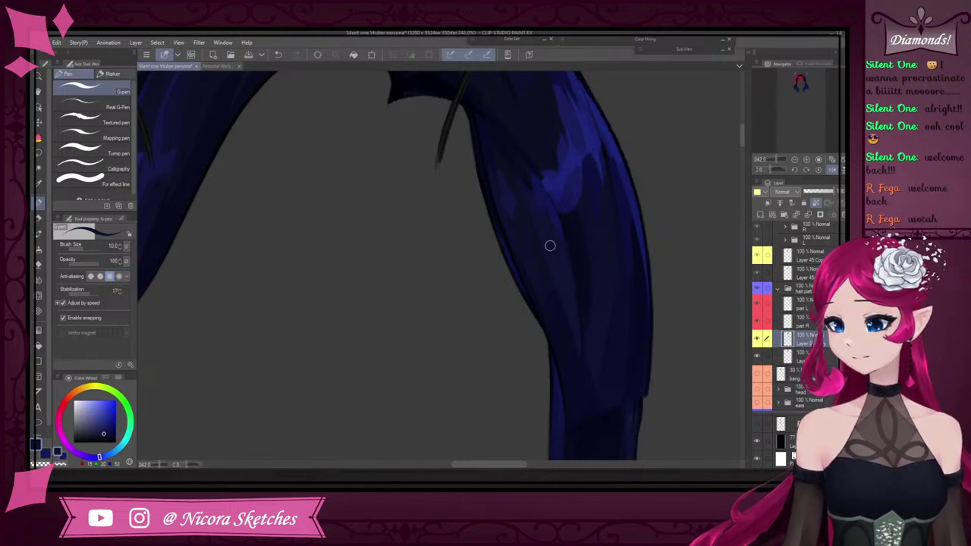
Blend the wide side's lower section and the strands under its outer highlight with sampled dark navy tones
{"action": "scroll", "coordinate": [534, 199], "scroll_direction": "down", "scroll_amount": 10}
{"action": "scroll", "coordinate": [497, 171], "scroll_direction": "up", "scroll_amount": 9}
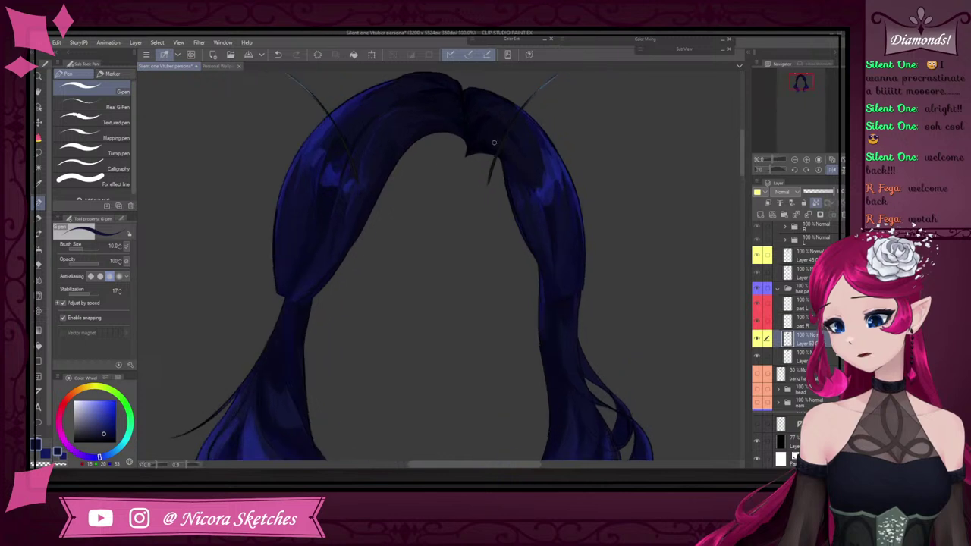
{"action": "scroll", "coordinate": [361, 196], "scroll_direction": "down", "scroll_amount": 6}
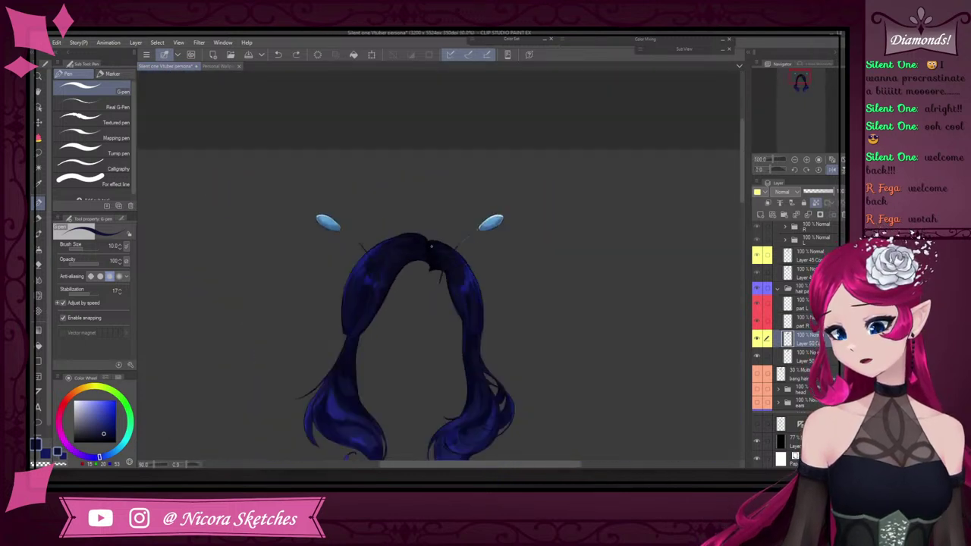
{"action": "scroll", "coordinate": [415, 240], "scroll_direction": "up", "scroll_amount": 2}
{"action": "scroll", "coordinate": [416, 240], "scroll_direction": "up", "scroll_amount": 6}
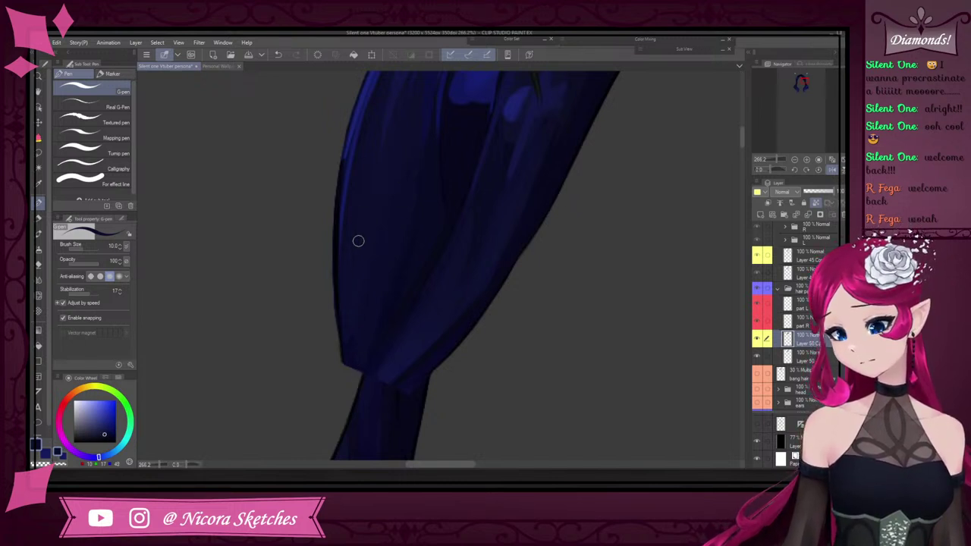
{"action": "left_click", "coordinate": [350, 363], "text": "alt"}
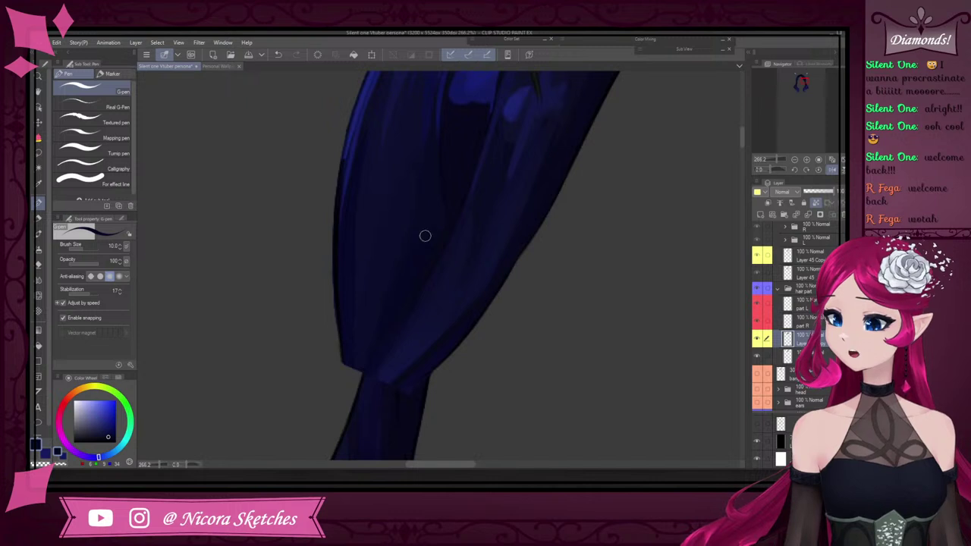
{"action": "scroll", "coordinate": [434, 227], "scroll_direction": "down", "scroll_amount": 3}
{"action": "scroll", "coordinate": [436, 214], "scroll_direction": "down", "scroll_amount": 1}
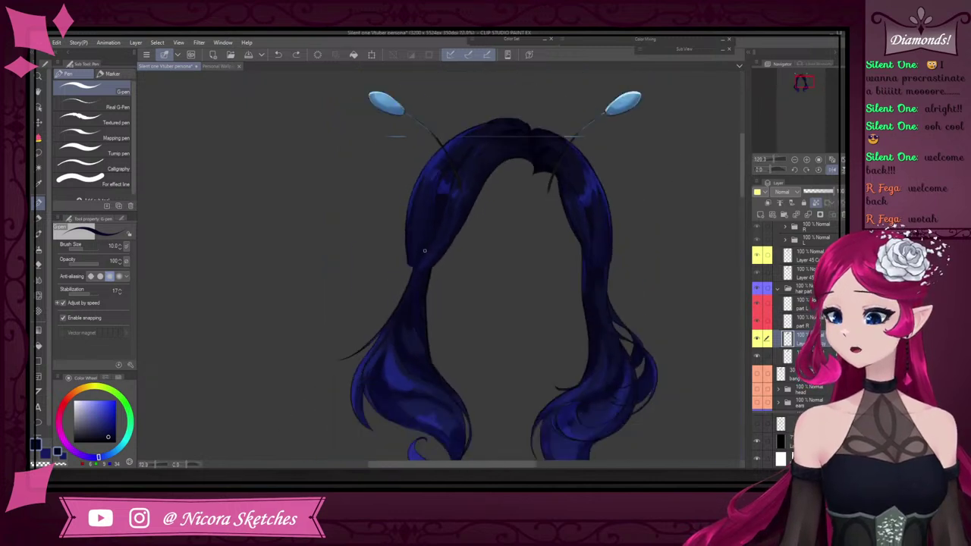
{"action": "scroll", "coordinate": [397, 215], "scroll_direction": "up", "scroll_amount": 5}
{"action": "left_click", "coordinate": [386, 236], "text": "alt"}
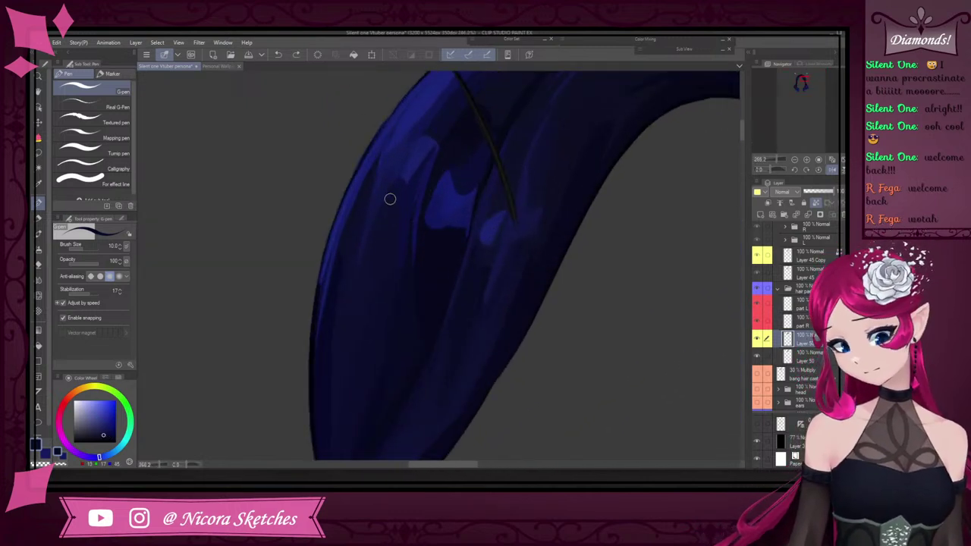
{"action": "scroll", "coordinate": [347, 338], "scroll_direction": "down", "scroll_amount": 3}
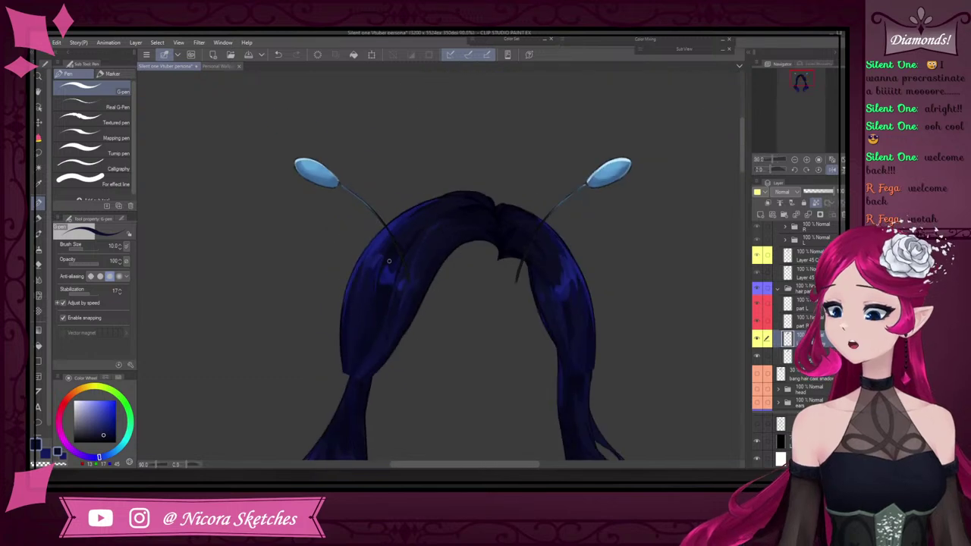
Paint curved navy strands across the wide side's upper section, between the antenna and the crown, using sampled hair colours
{"action": "scroll", "coordinate": [503, 134], "scroll_direction": "up", "scroll_amount": 3}
{"action": "left_click", "coordinate": [438, 164], "text": "alt"}
{"action": "left_click_drag", "start_coordinate": [519, 107], "coordinate": [437, 164]}
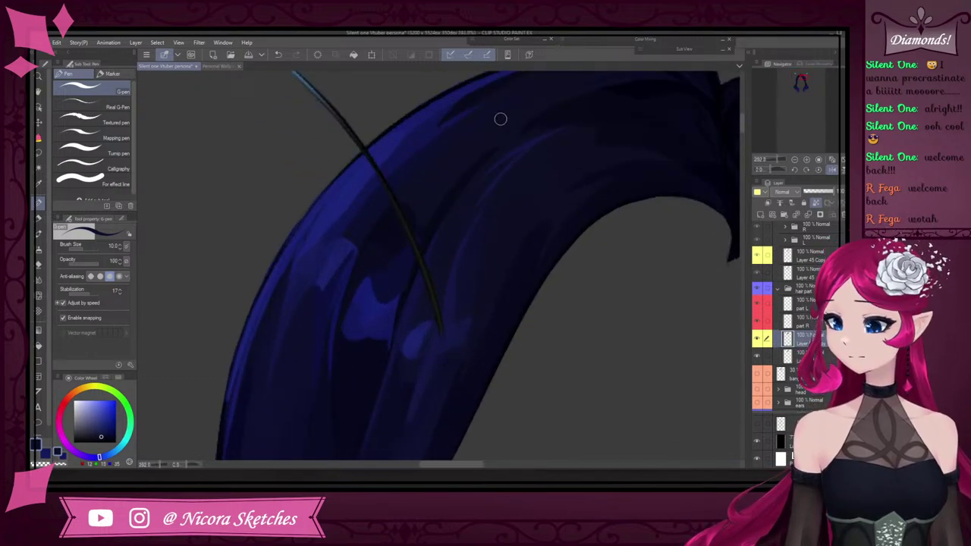
{"action": "left_click", "coordinate": [393, 183], "text": "alt"}
{"action": "left_click_drag", "start_coordinate": [494, 112], "coordinate": [437, 148]}
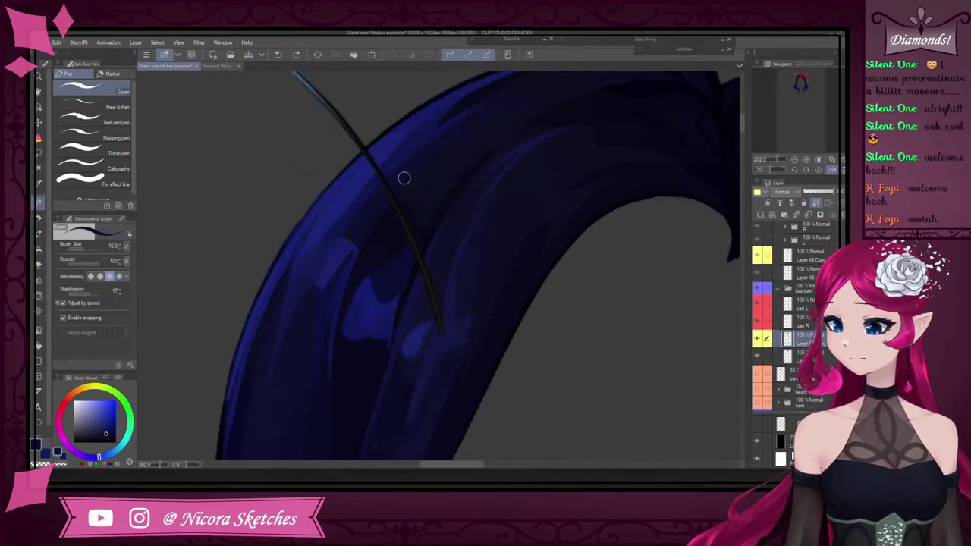
Refine the strands across the wide side's upper section, between the outer highlight and the crown, with sampled dark navy
{"action": "scroll", "coordinate": [404, 177], "scroll_direction": "up", "scroll_amount": 3}
{"action": "scroll", "coordinate": [417, 164], "scroll_direction": "down", "scroll_amount": 1}
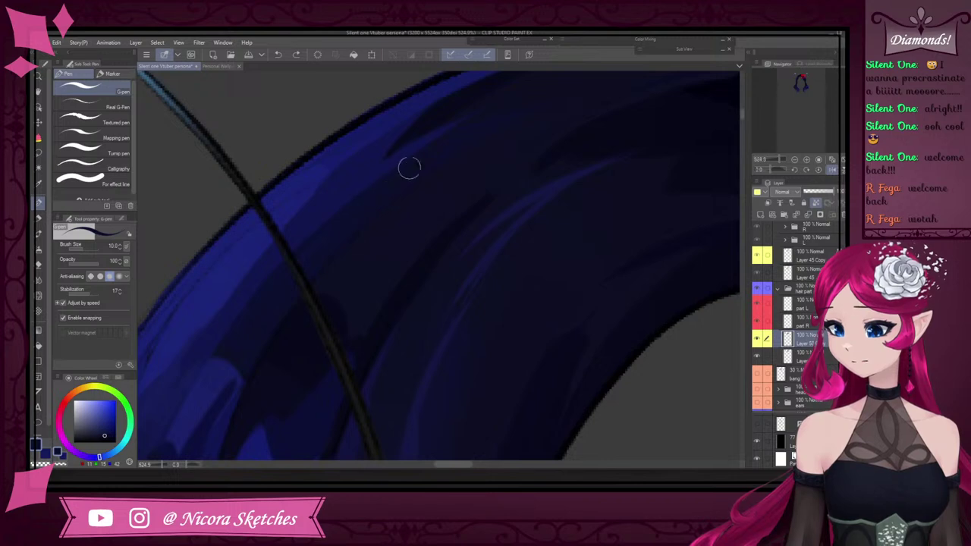
{"action": "scroll", "coordinate": [557, 98], "scroll_direction": "down", "scroll_amount": 4}
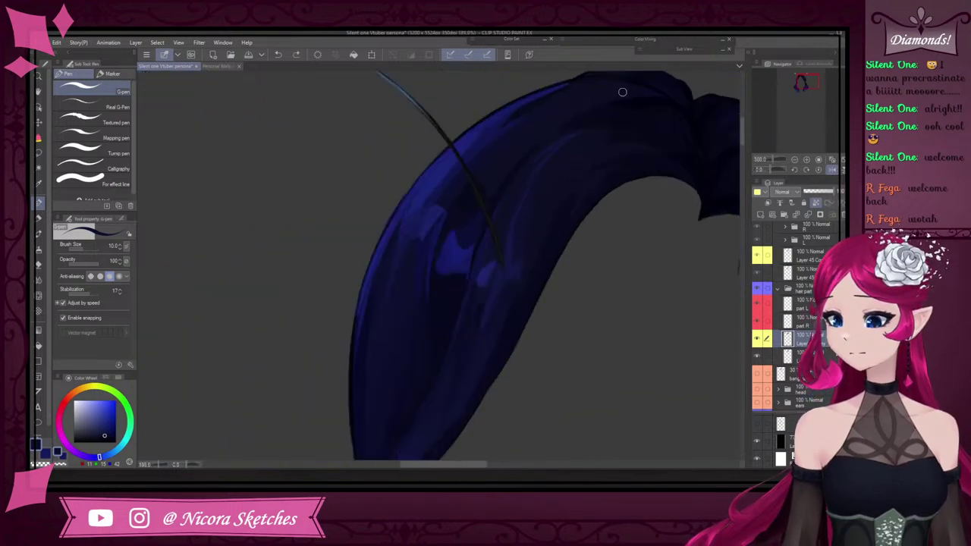
{"action": "scroll", "coordinate": [623, 92], "scroll_direction": "up", "scroll_amount": 3}
{"action": "scroll", "coordinate": [613, 112], "scroll_direction": "down", "scroll_amount": 4}
{"action": "scroll", "coordinate": [648, 117], "scroll_direction": "up", "scroll_amount": 3}
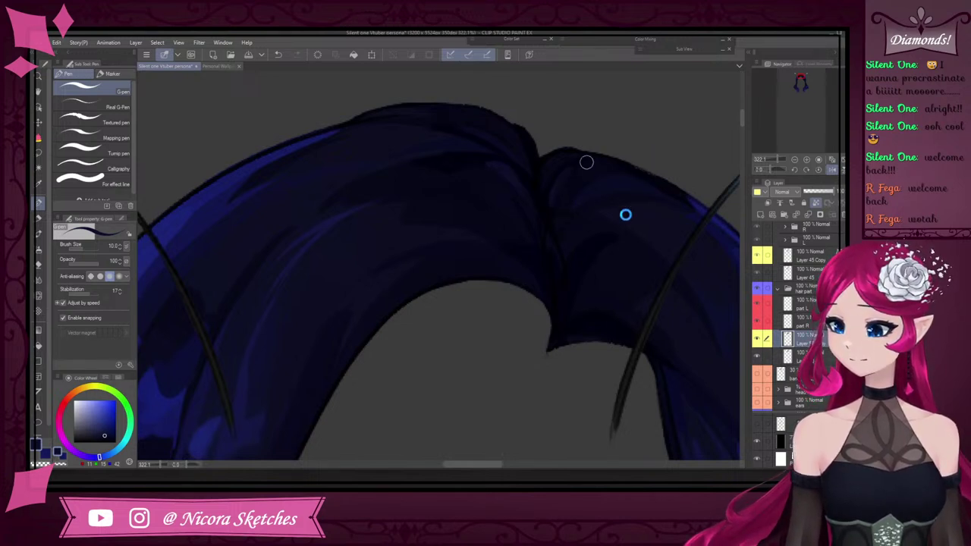
Undo the last stroke and paint a curved navy strand on the narrower side beside the parting, softening it with sampled darker tones
{"action": "scroll", "coordinate": [616, 211], "scroll_direction": "down", "scroll_amount": 17}
{"action": "scroll", "coordinate": [616, 211], "scroll_direction": "up", "scroll_amount": 14}
{"action": "key", "text": "ctrl+z"}
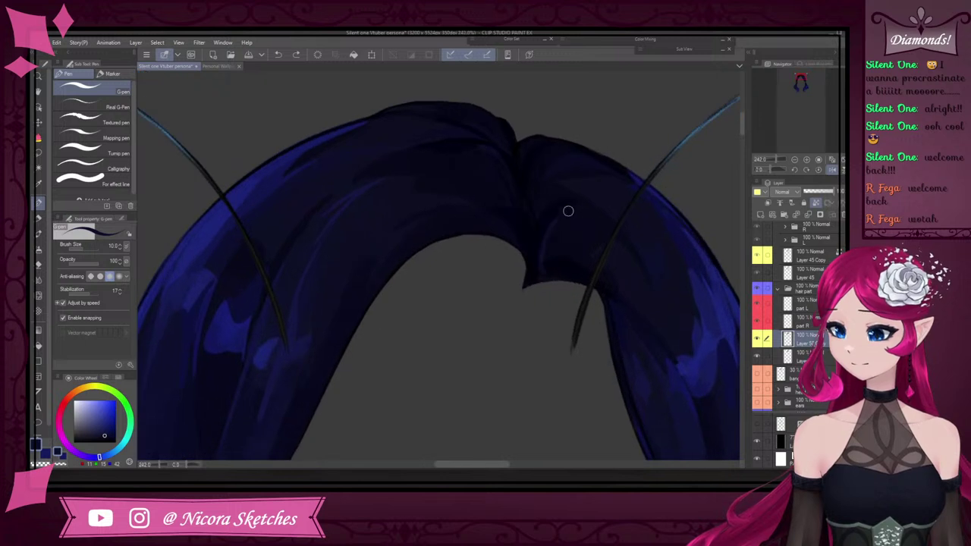
{"action": "scroll", "coordinate": [576, 212], "scroll_direction": "up", "scroll_amount": 5}
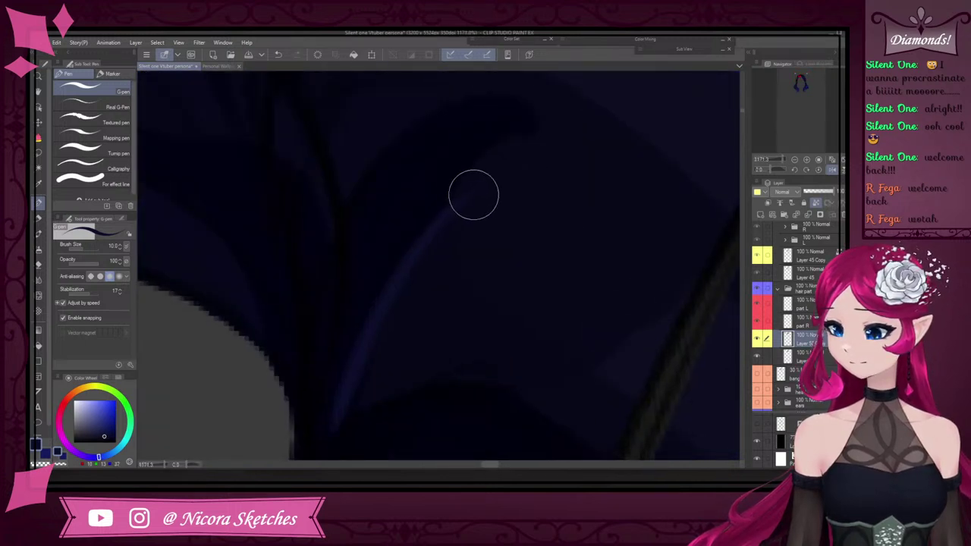
{"action": "scroll", "coordinate": [473, 195], "scroll_direction": "down", "scroll_amount": 1}
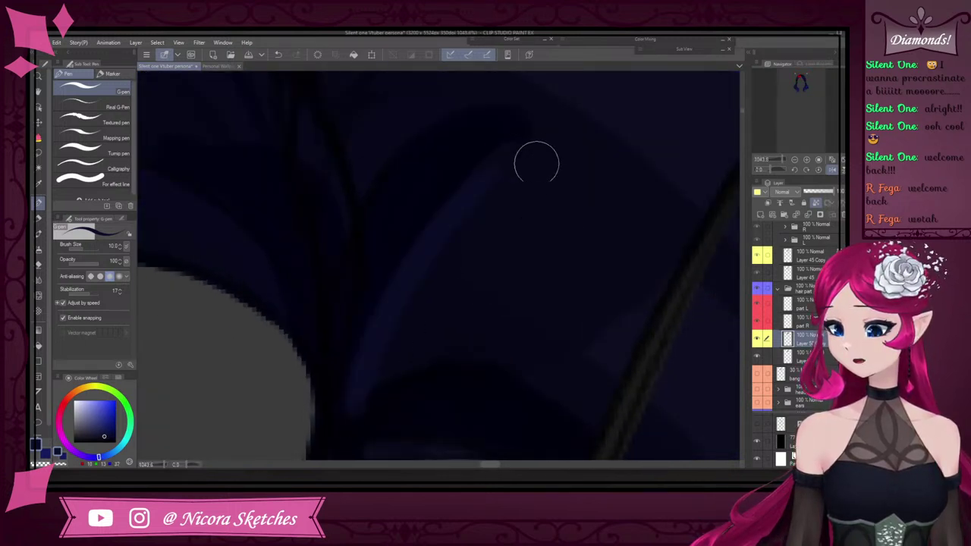
{"action": "scroll", "coordinate": [517, 186], "scroll_direction": "down", "scroll_amount": 4}
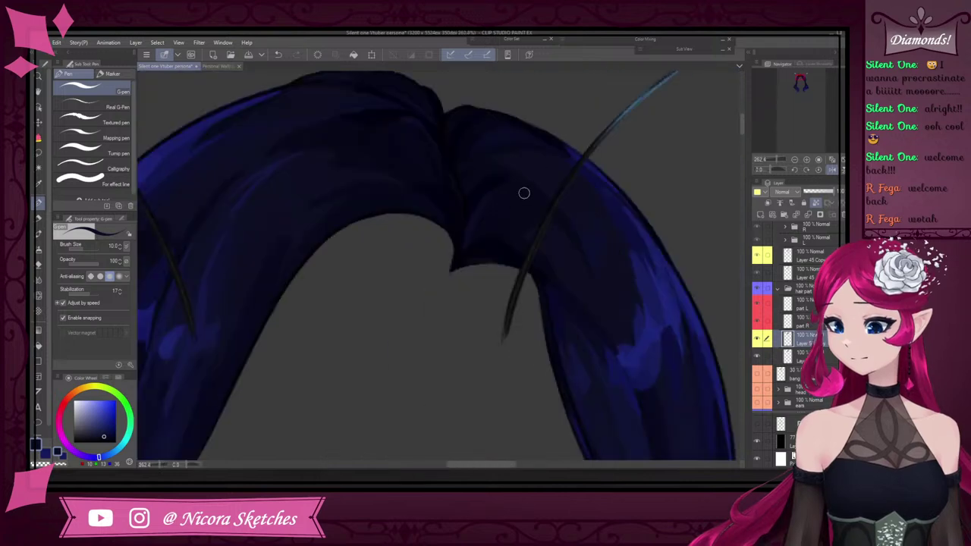
{"action": "scroll", "coordinate": [531, 193], "scroll_direction": "down", "scroll_amount": 3}
{"action": "scroll", "coordinate": [421, 308], "scroll_direction": "up", "scroll_amount": 8}
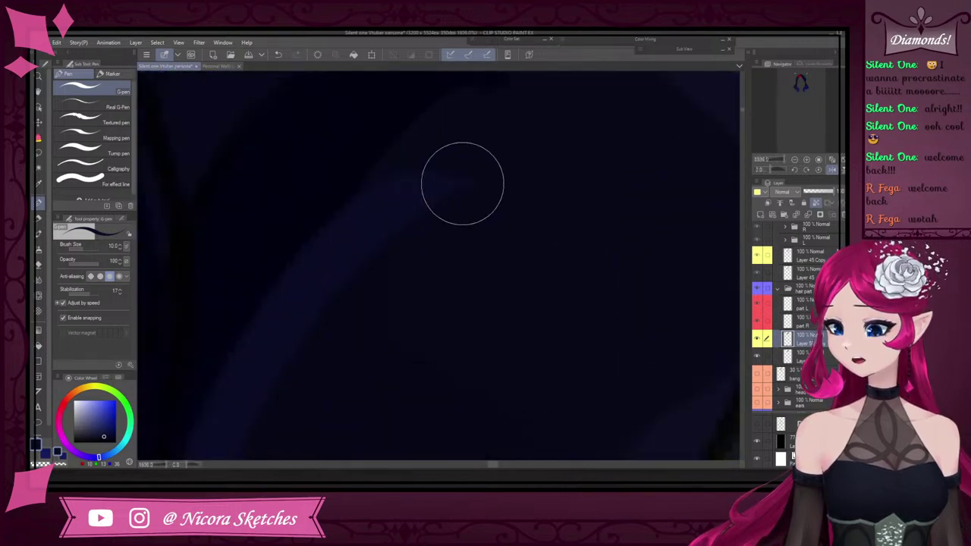
{"action": "scroll", "coordinate": [464, 185], "scroll_direction": "down", "scroll_amount": 4}
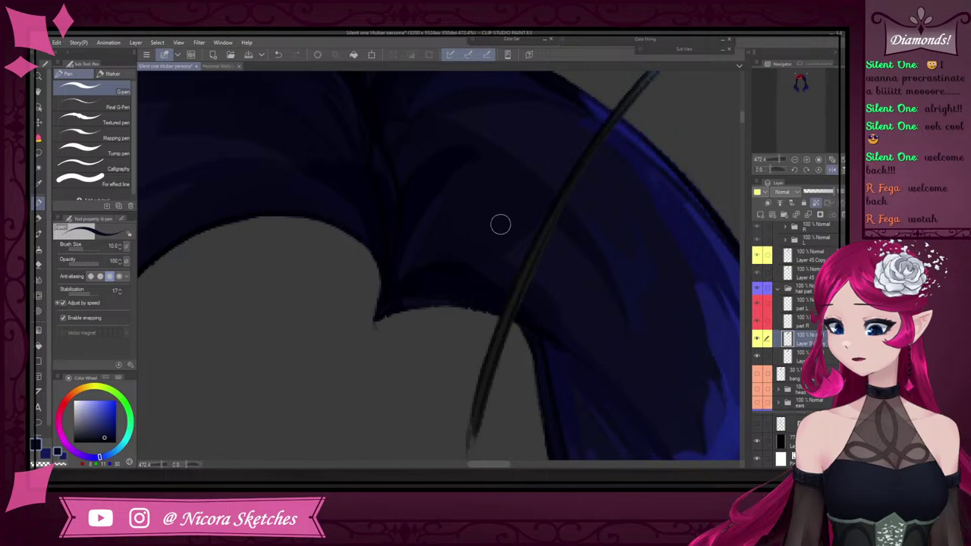
Examine the overall shading of both hair sides around the parting and antennae from far and near
{"action": "scroll", "coordinate": [501, 221], "scroll_direction": "down", "scroll_amount": 5}
{"action": "scroll", "coordinate": [487, 216], "scroll_direction": "up", "scroll_amount": 4}
{"action": "scroll", "coordinate": [507, 213], "scroll_direction": "down", "scroll_amount": 6}
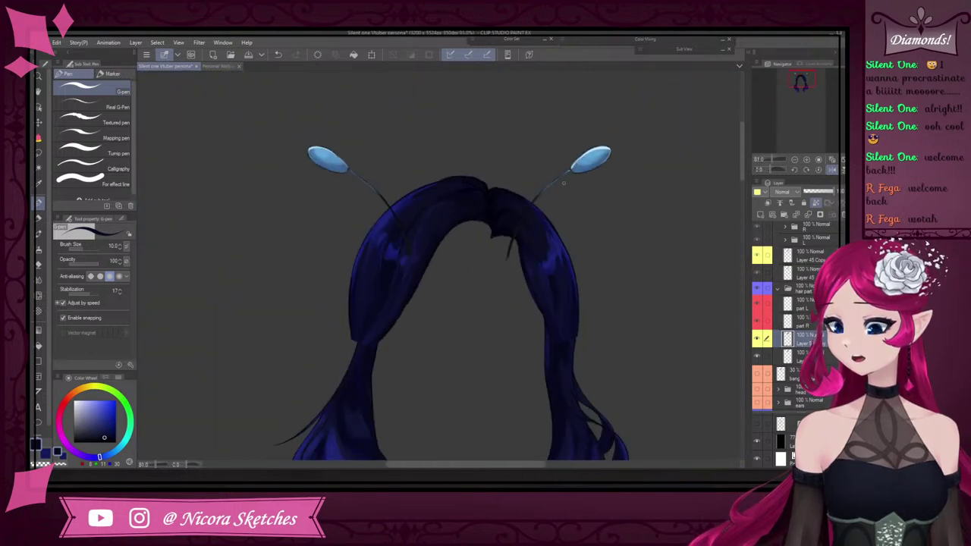
{"action": "scroll", "coordinate": [505, 219], "scroll_direction": "up", "scroll_amount": 4}
{"action": "scroll", "coordinate": [468, 253], "scroll_direction": "down", "scroll_amount": 5}
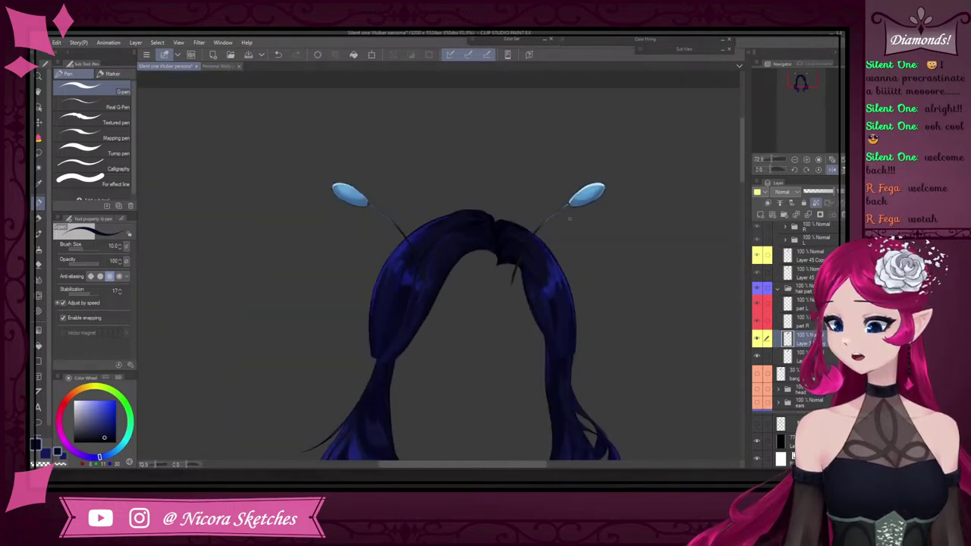
{"action": "scroll", "coordinate": [446, 293], "scroll_direction": "up", "scroll_amount": 4}
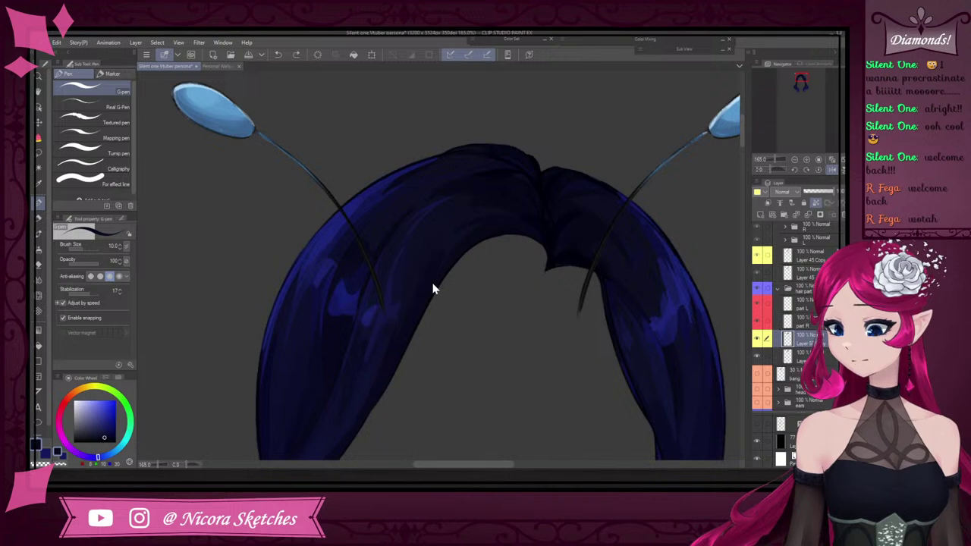
{"action": "scroll", "coordinate": [433, 288], "scroll_direction": "up", "scroll_amount": 2}
{"action": "scroll", "coordinate": [384, 347], "scroll_direction": "up", "scroll_amount": 2}
{"action": "scroll", "coordinate": [418, 357], "scroll_direction": "down", "scroll_amount": 4}
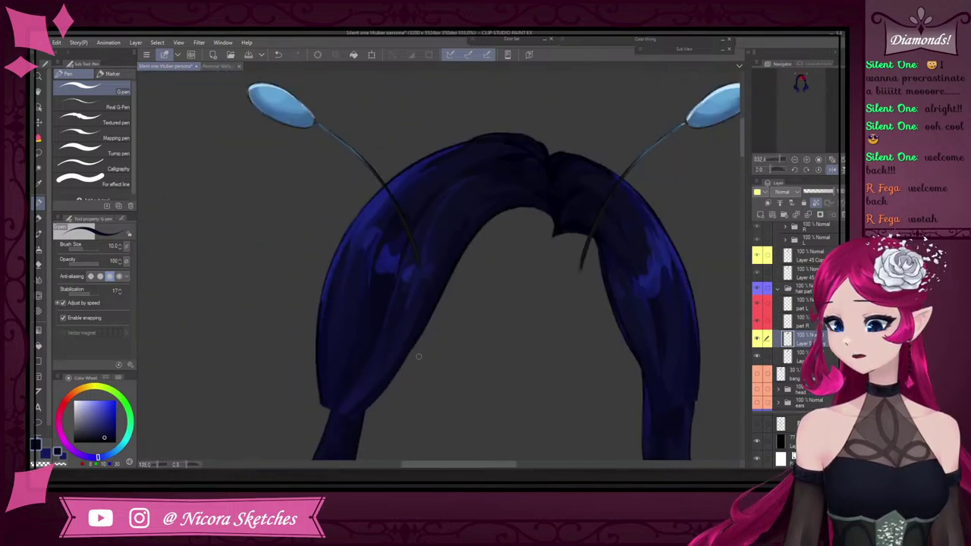
Blend the strands along the wide side's inner edge, around and below the antenna's base, with sampled dark navy
{"action": "scroll", "coordinate": [418, 357], "scroll_direction": "up", "scroll_amount": 4}
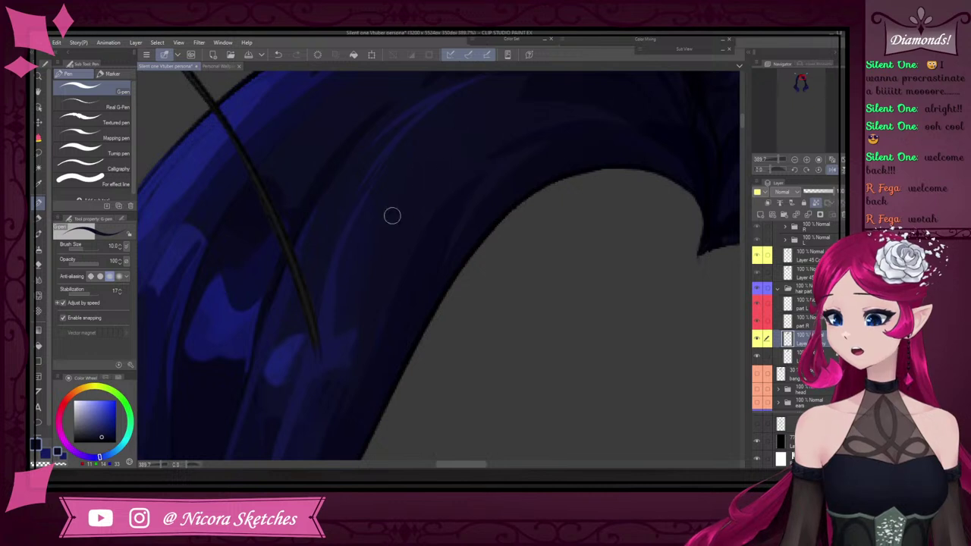
{"action": "scroll", "coordinate": [486, 158], "scroll_direction": "down", "scroll_amount": 4}
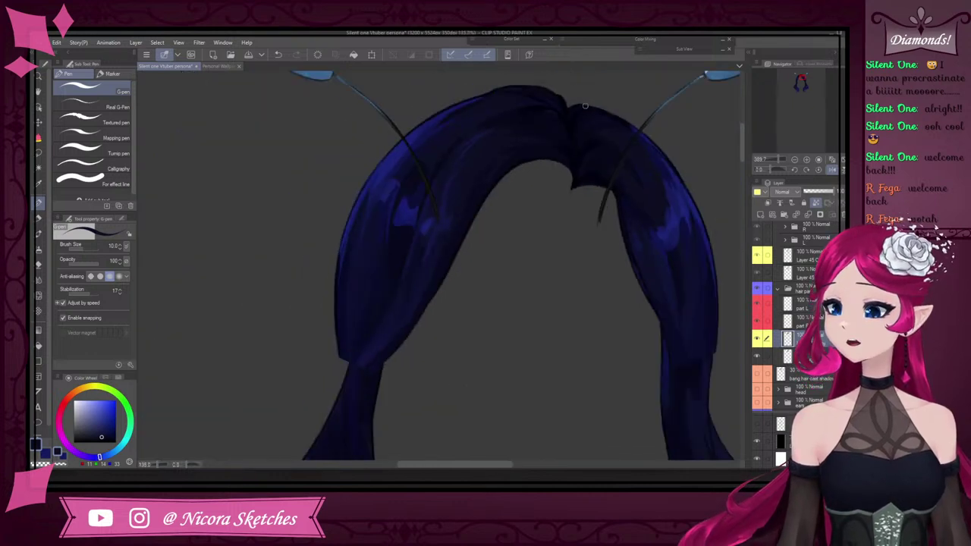
{"action": "scroll", "coordinate": [470, 212], "scroll_direction": "up", "scroll_amount": 4}
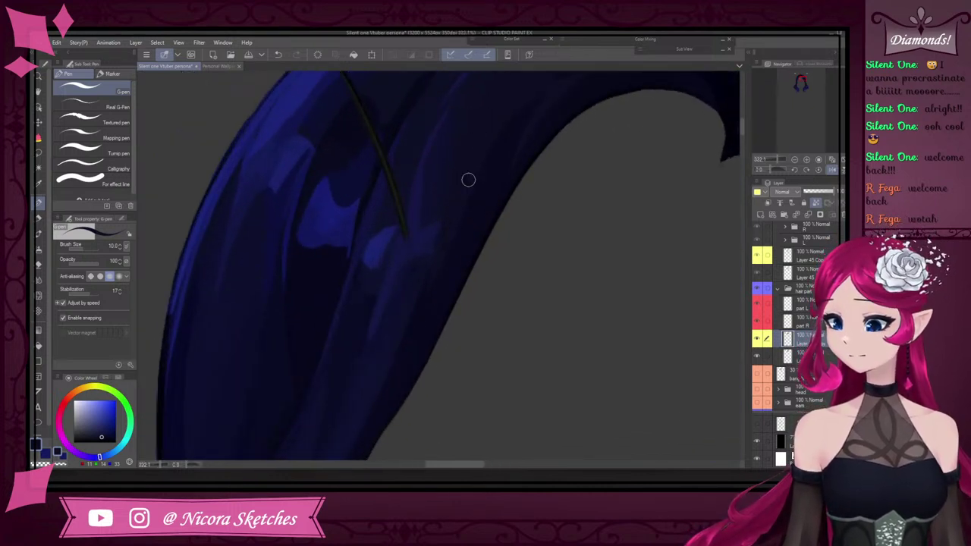
{"action": "scroll", "coordinate": [462, 205], "scroll_direction": "down", "scroll_amount": 4}
{"action": "scroll", "coordinate": [456, 220], "scroll_direction": "up", "scroll_amount": 3}
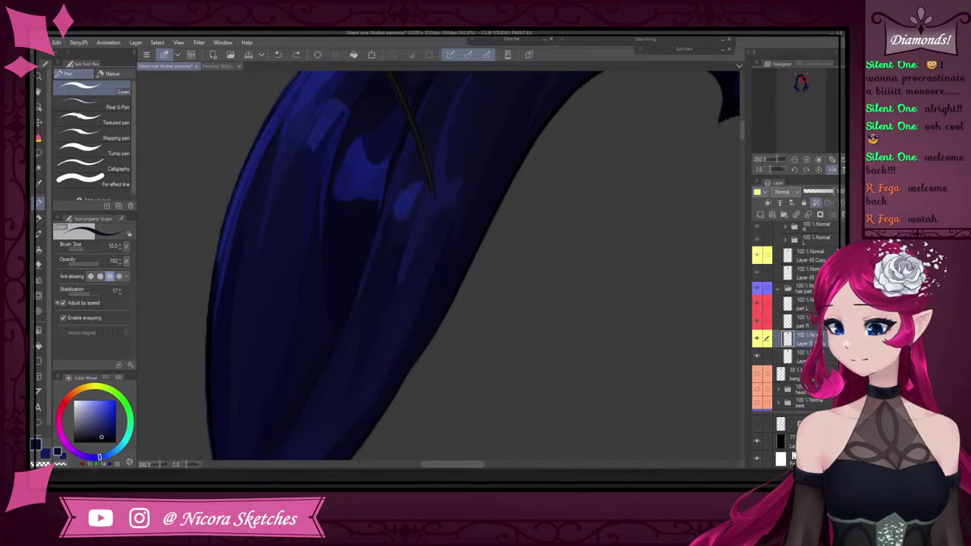
{"action": "scroll", "coordinate": [469, 182], "scroll_direction": "up", "scroll_amount": 2}
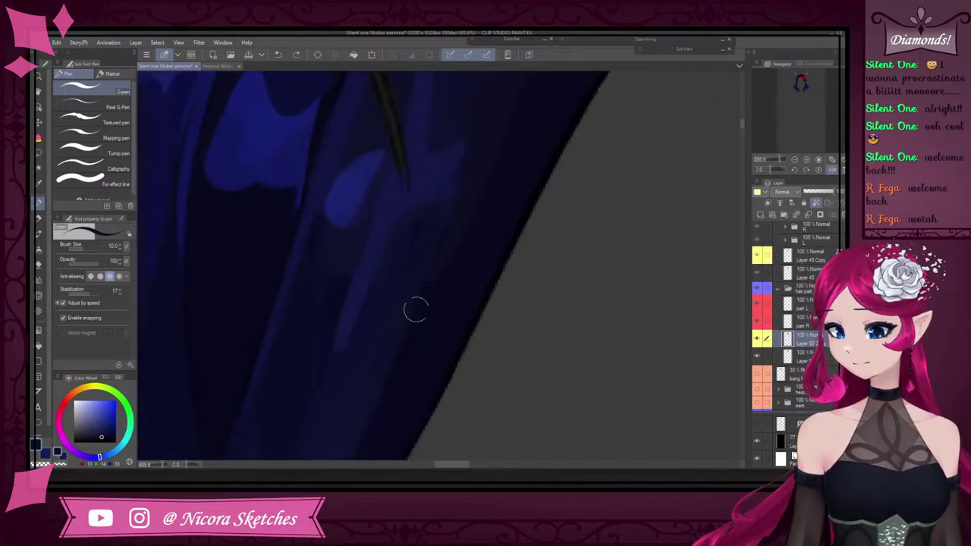
Smooth the dark blue shading along the edge of the upper front hair section with sampled neighbouring blues
{"action": "left_click", "coordinate": [432, 239], "text": "alt"}
{"action": "left_click_drag", "start_coordinate": [433, 239], "coordinate": [418, 242]}
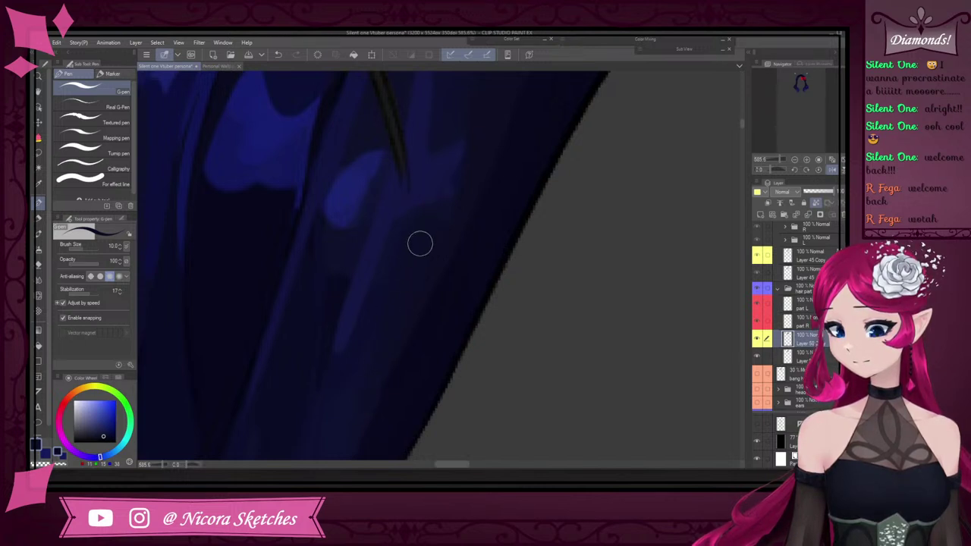
{"action": "scroll", "coordinate": [426, 251], "scroll_direction": "down", "scroll_amount": 12}
{"action": "scroll", "coordinate": [402, 326], "scroll_direction": "up", "scroll_amount": 10}
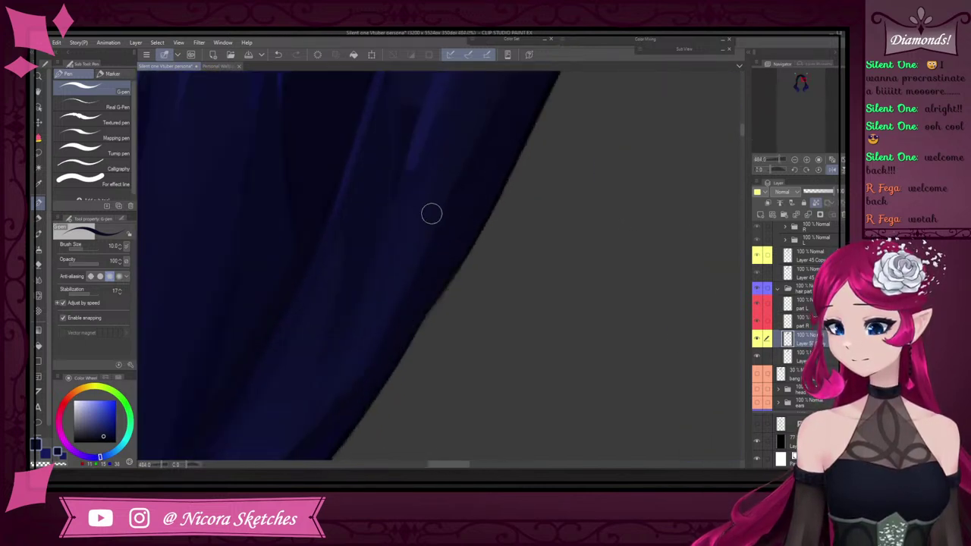
{"action": "left_click", "coordinate": [412, 219], "text": "alt"}
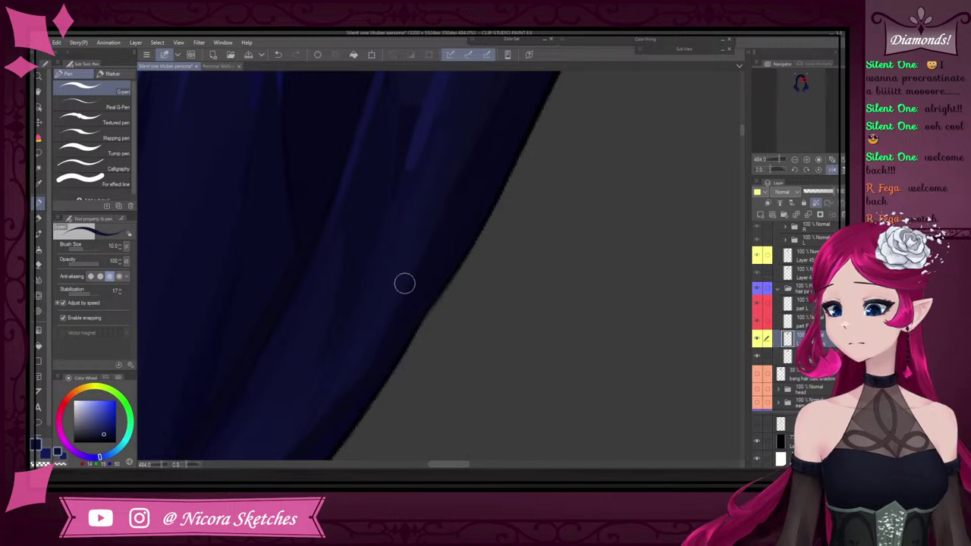
{"action": "scroll", "coordinate": [395, 317], "scroll_direction": "down", "scroll_amount": 8}
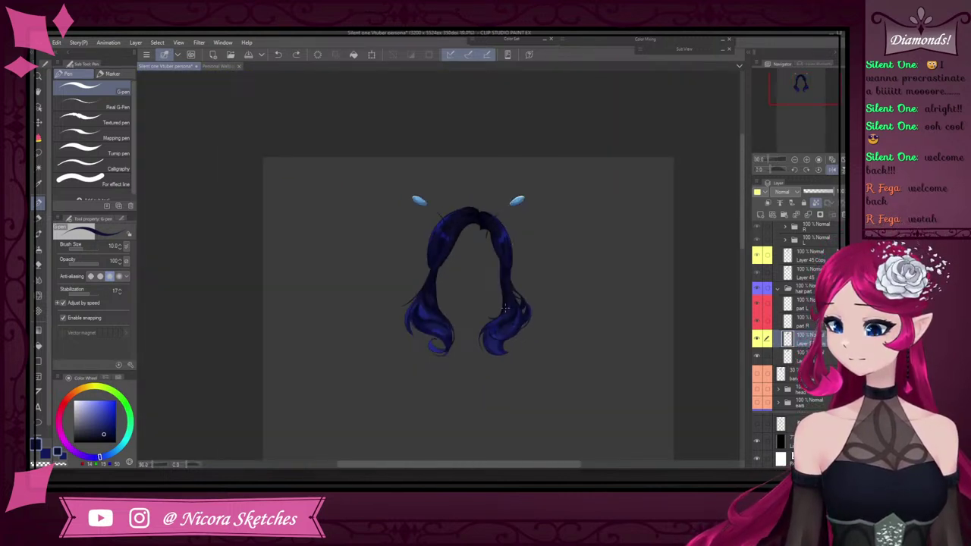
{"action": "scroll", "coordinate": [506, 307], "scroll_direction": "up", "scroll_amount": 3}
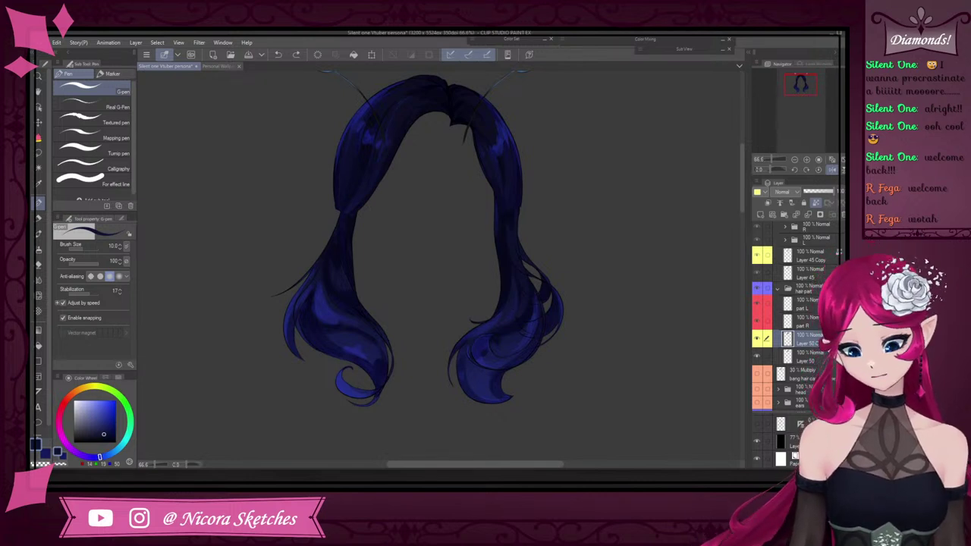
{"action": "scroll", "coordinate": [797, 319], "scroll_direction": "down", "scroll_amount": 3}
Select the mid hair shading layer and paint sampled dark blue on the right lock below the front section
{"action": "left_click", "coordinate": [818, 360]}
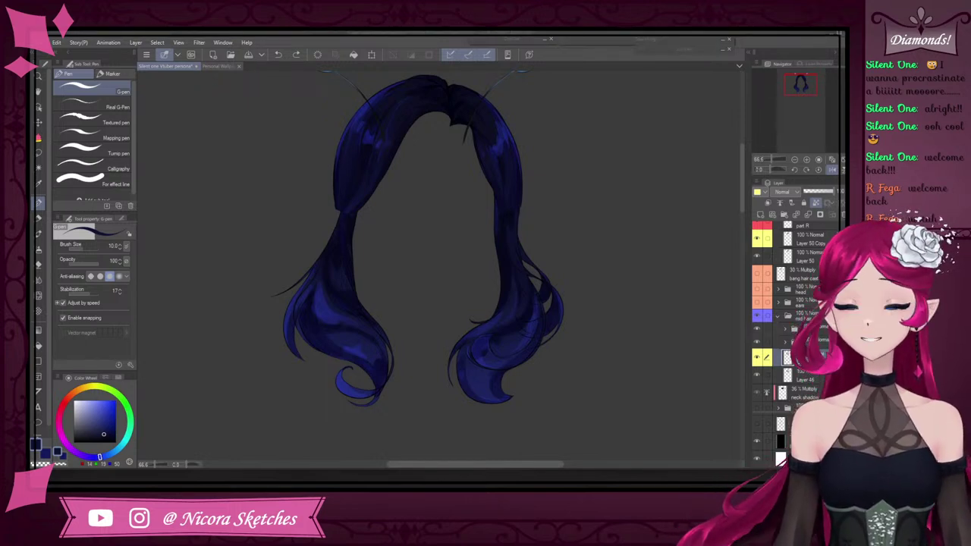
{"action": "scroll", "coordinate": [522, 169], "scroll_direction": "up", "scroll_amount": 3}
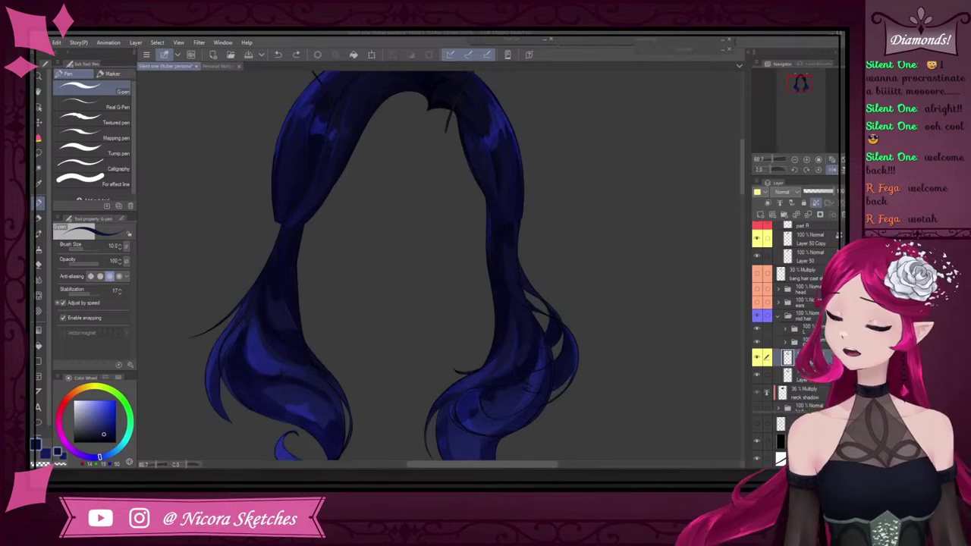
{"action": "scroll", "coordinate": [522, 169], "scroll_direction": "down", "scroll_amount": 5}
{"action": "scroll", "coordinate": [510, 268], "scroll_direction": "up", "scroll_amount": 8}
{"action": "left_click", "coordinate": [501, 212], "text": "alt"}
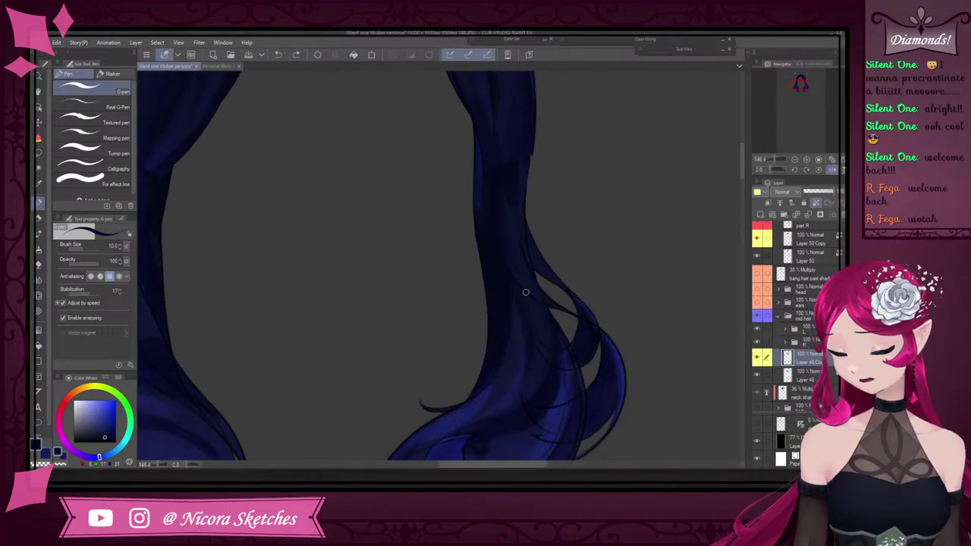
{"action": "scroll", "coordinate": [525, 292], "scroll_direction": "down", "scroll_amount": 4}
{"action": "scroll", "coordinate": [486, 145], "scroll_direction": "up", "scroll_amount": 5}
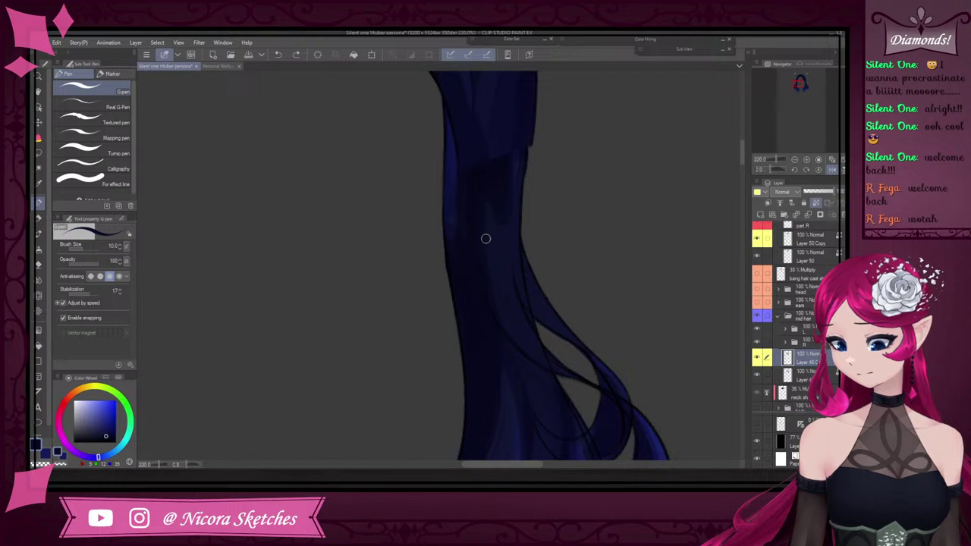
{"action": "left_click", "coordinate": [483, 197], "text": "alt"}
{"action": "left_click_drag", "start_coordinate": [483, 197], "coordinate": [518, 343]}
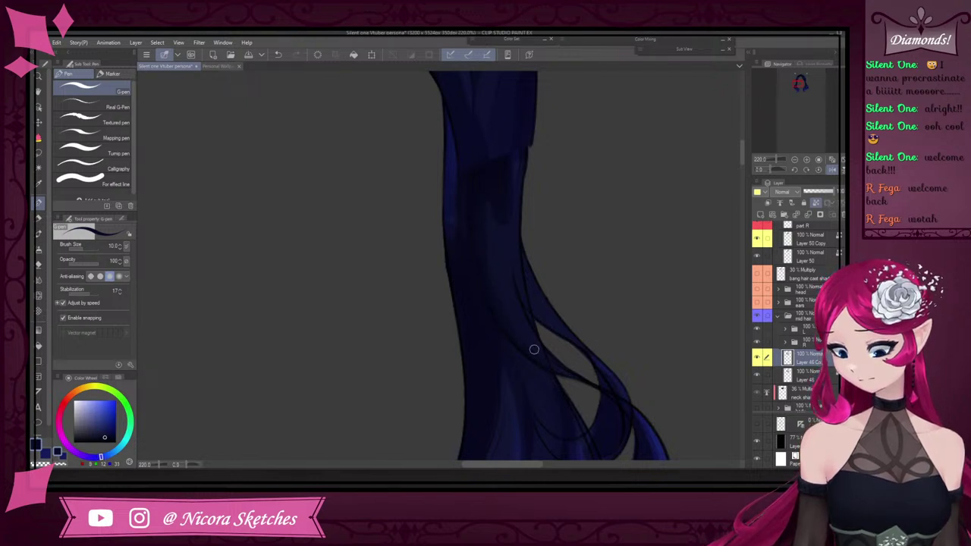
{"action": "key", "text": "ctrl+z"}
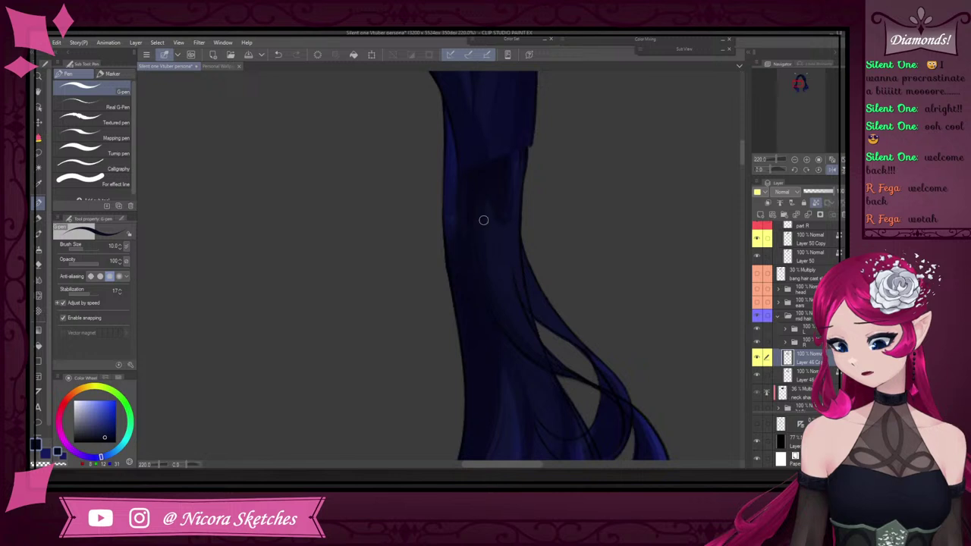
Blend sampled dark blue into the inner edge of the right lock, beneath its light blue highlight
{"action": "scroll", "coordinate": [487, 160], "scroll_direction": "down", "scroll_amount": 3}
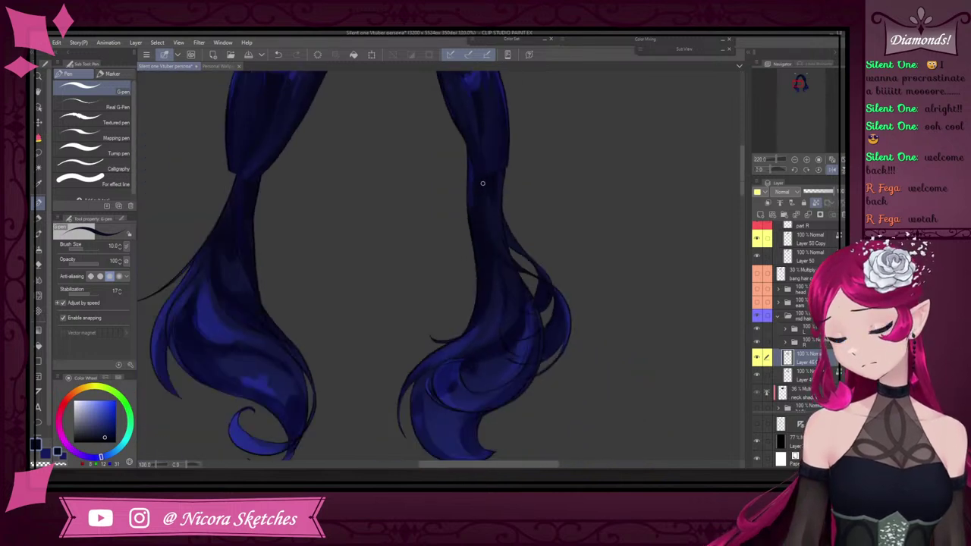
{"action": "scroll", "coordinate": [461, 208], "scroll_direction": "up", "scroll_amount": 4}
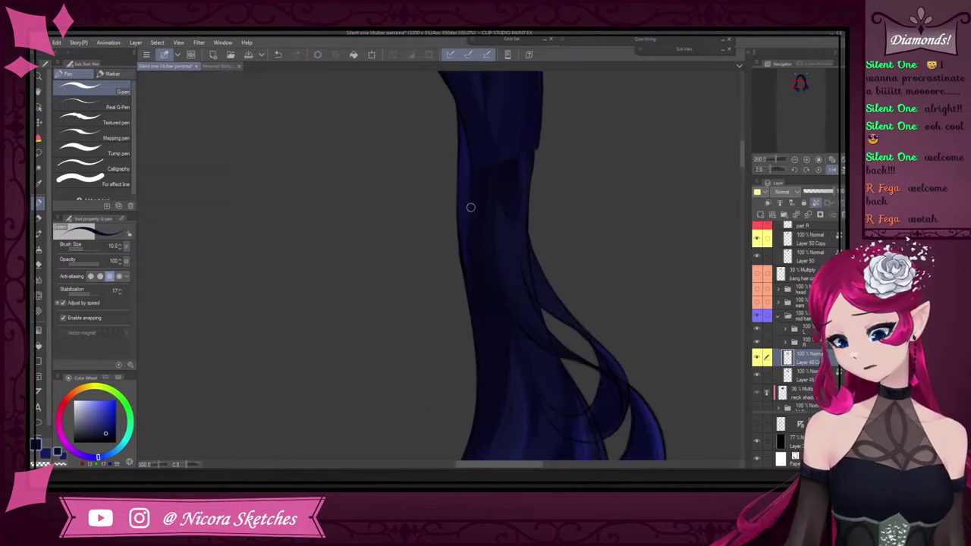
{"action": "scroll", "coordinate": [470, 207], "scroll_direction": "up", "scroll_amount": 4}
{"action": "left_click", "coordinate": [456, 259], "text": "alt"}
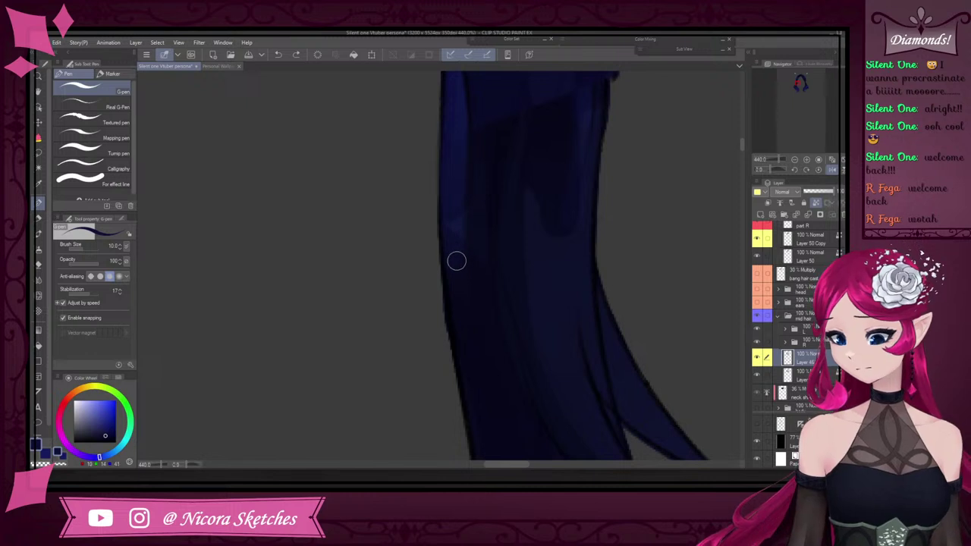
{"action": "scroll", "coordinate": [485, 366], "scroll_direction": "down", "scroll_amount": 5}
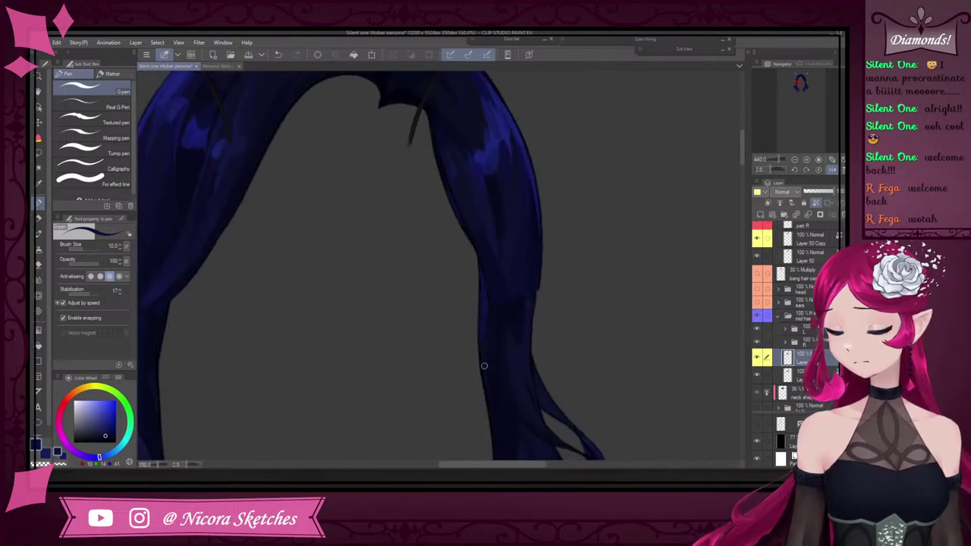
Soften the highlight running down the right lock's inner edge using a slightly brighter blue sampled from it
{"action": "scroll", "coordinate": [485, 315], "scroll_direction": "up", "scroll_amount": 4}
{"action": "scroll", "coordinate": [493, 260], "scroll_direction": "down", "scroll_amount": 4}
{"action": "scroll", "coordinate": [486, 250], "scroll_direction": "up", "scroll_amount": 3}
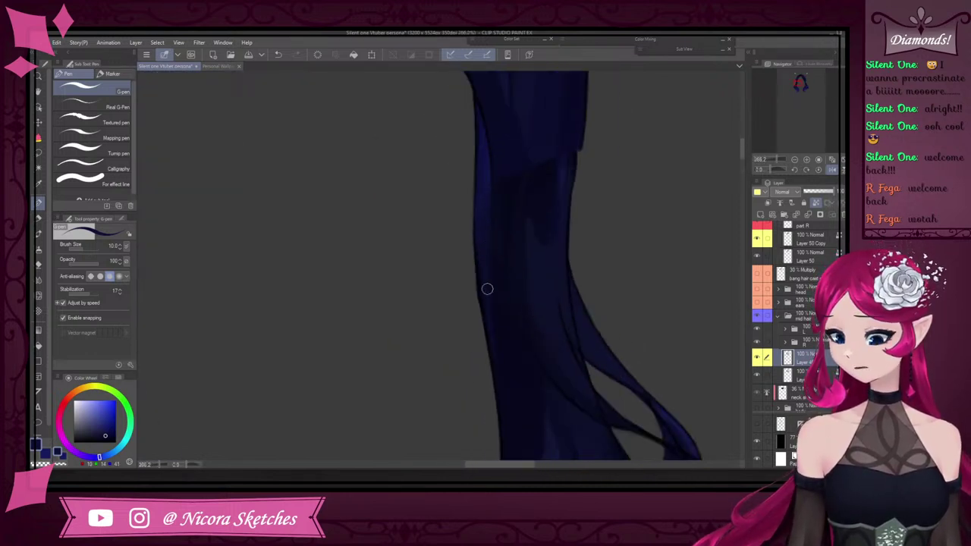
{"action": "left_click", "coordinate": [481, 199], "text": "alt"}
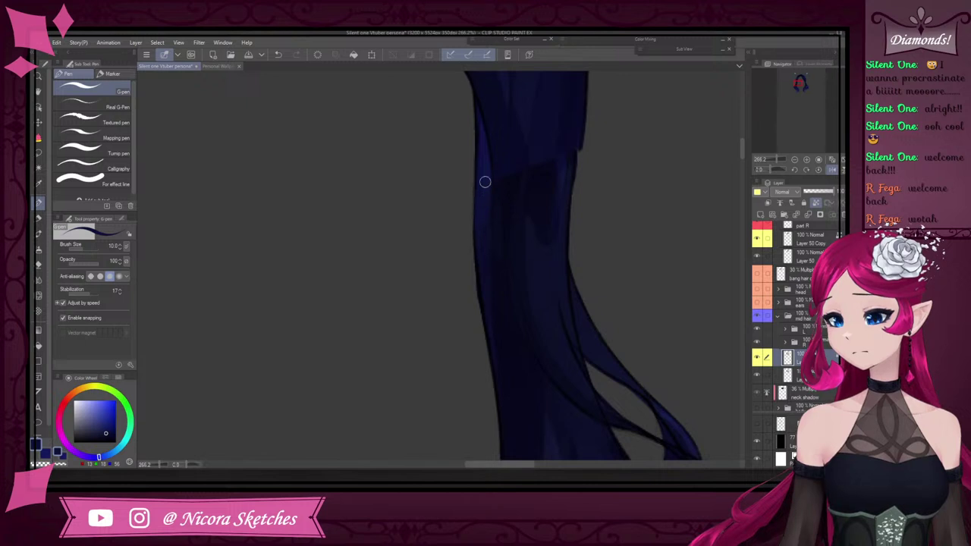
{"action": "scroll", "coordinate": [498, 228], "scroll_direction": "down", "scroll_amount": 3}
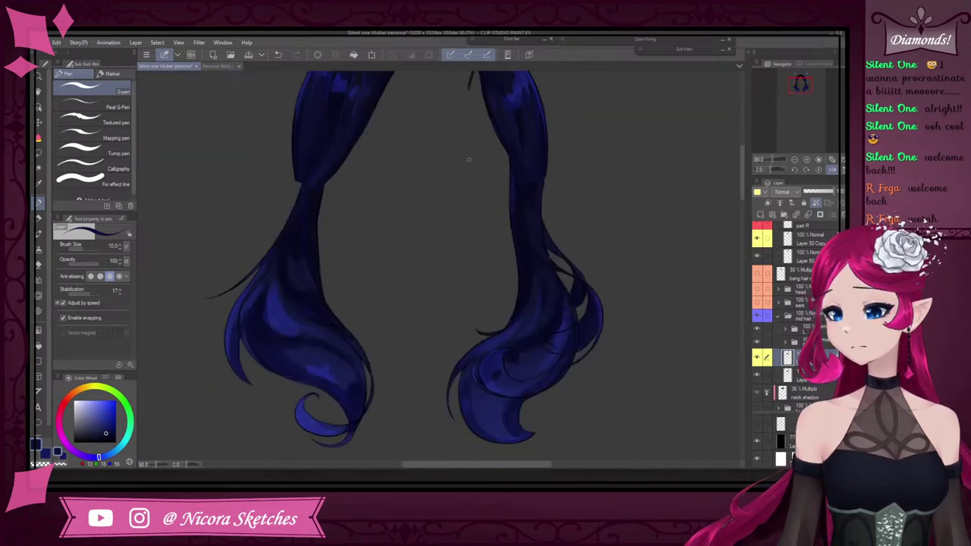
Shade the left lock just beneath the front hair's pointed end with sampled dark blues
{"action": "scroll", "coordinate": [317, 210], "scroll_direction": "up", "scroll_amount": 3}
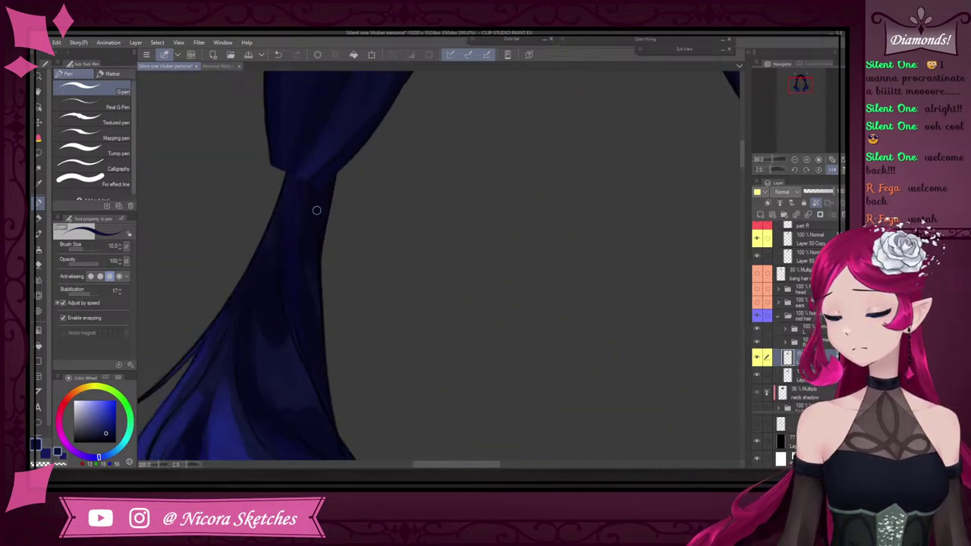
{"action": "left_click", "coordinate": [336, 160], "text": "alt"}
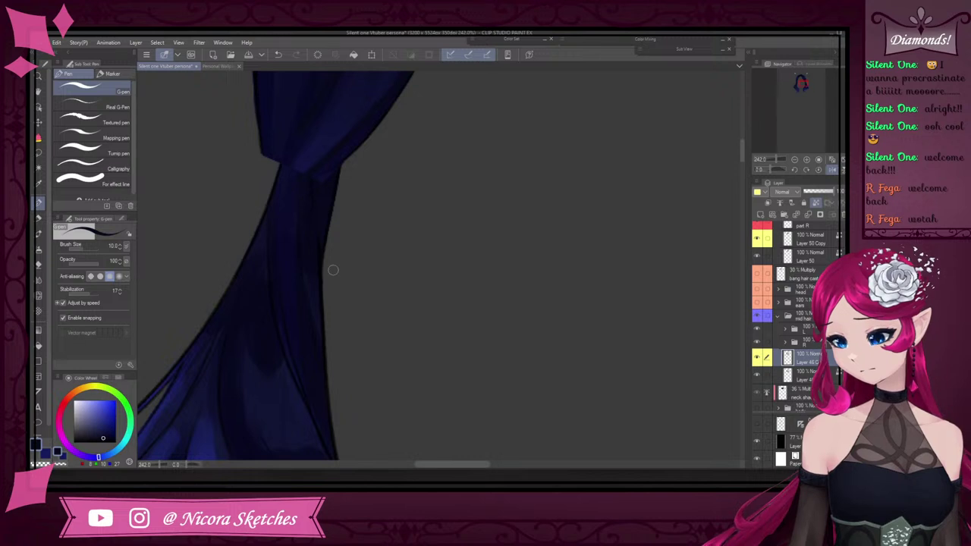
{"action": "scroll", "coordinate": [334, 269], "scroll_direction": "down", "scroll_amount": 3}
{"action": "scroll", "coordinate": [319, 200], "scroll_direction": "up", "scroll_amount": 3}
{"action": "left_click", "coordinate": [325, 185], "text": "alt"}
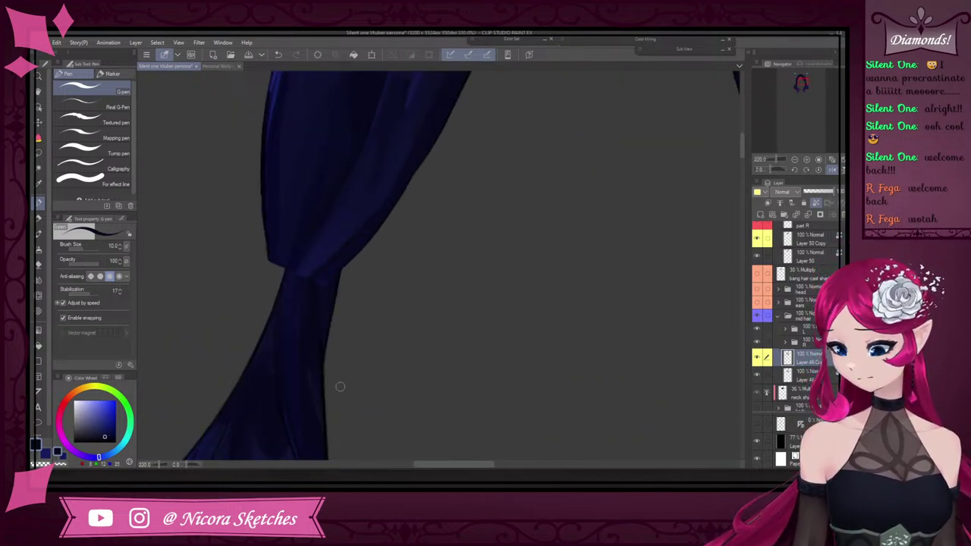
Refine the dark shadow transitions along the narrow top of the left lock, where it emerges beneath the front hair
{"action": "scroll", "coordinate": [373, 179], "scroll_direction": "up", "scroll_amount": 8}
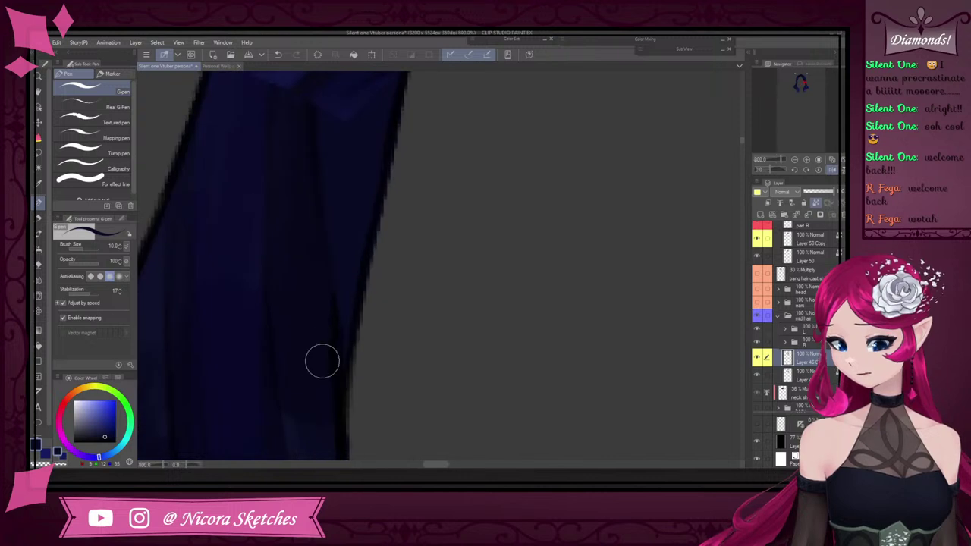
{"action": "scroll", "coordinate": [304, 227], "scroll_direction": "down", "scroll_amount": 1}
{"action": "scroll", "coordinate": [282, 223], "scroll_direction": "down", "scroll_amount": 3}
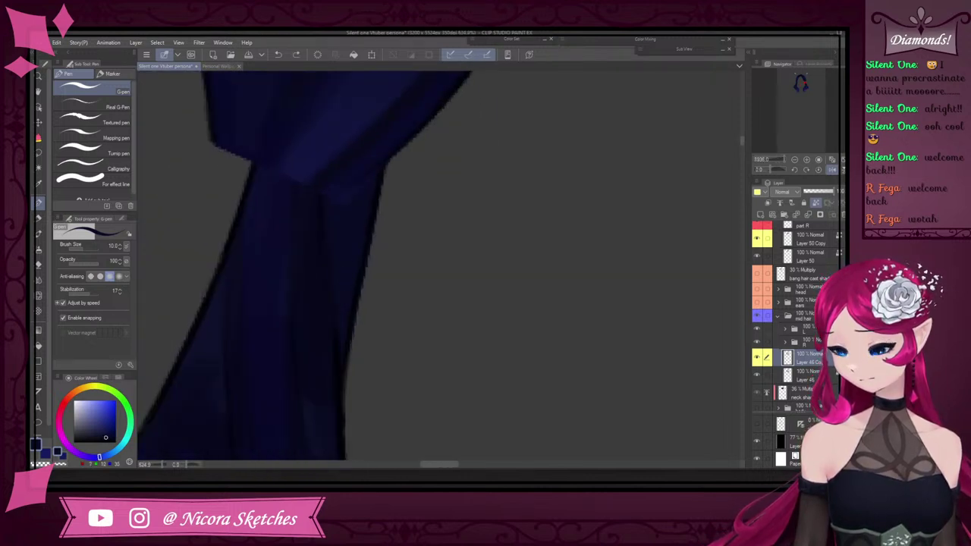
{"action": "scroll", "coordinate": [349, 234], "scroll_direction": "up", "scroll_amount": 6}
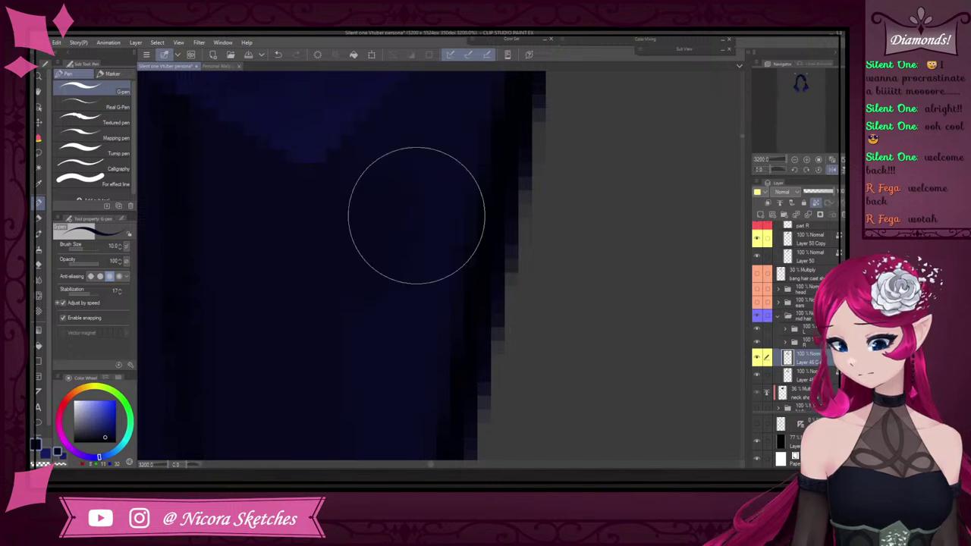
{"action": "scroll", "coordinate": [395, 261], "scroll_direction": "down", "scroll_amount": 4}
{"action": "scroll", "coordinate": [395, 262], "scroll_direction": "down", "scroll_amount": 3}
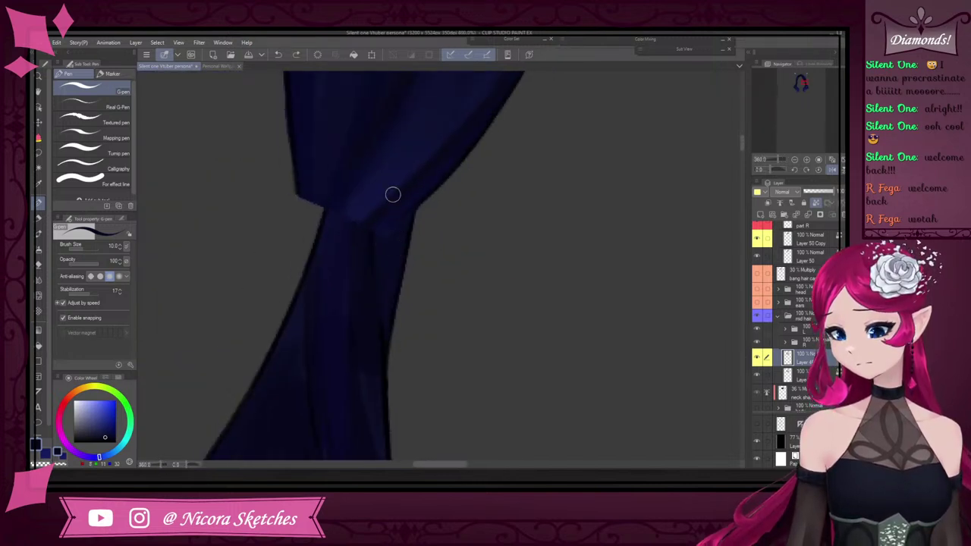
{"action": "scroll", "coordinate": [399, 317], "scroll_direction": "down", "scroll_amount": 2}
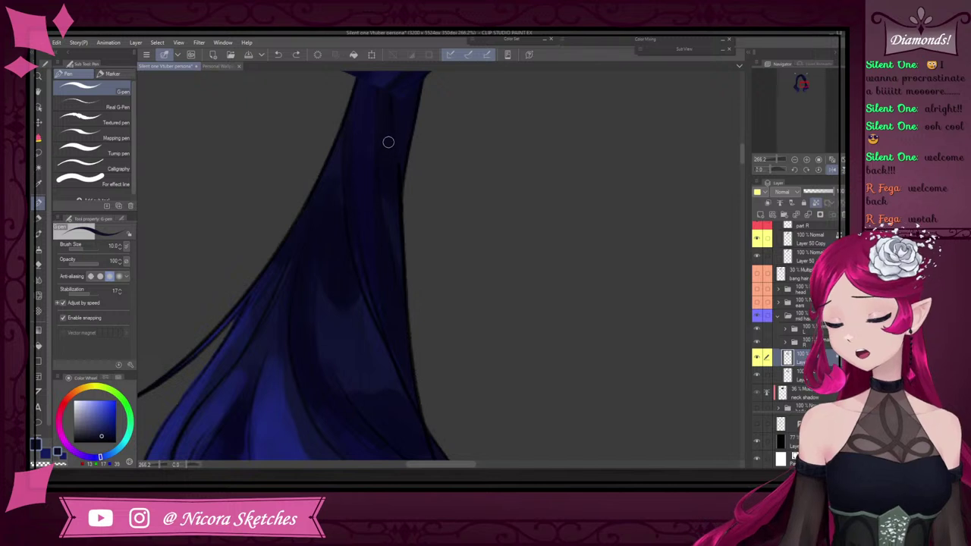
Blend the inner folds of the left lock's narrow part with dark blues sampled from adjacent strands
{"action": "left_click", "coordinate": [386, 185], "text": "alt"}
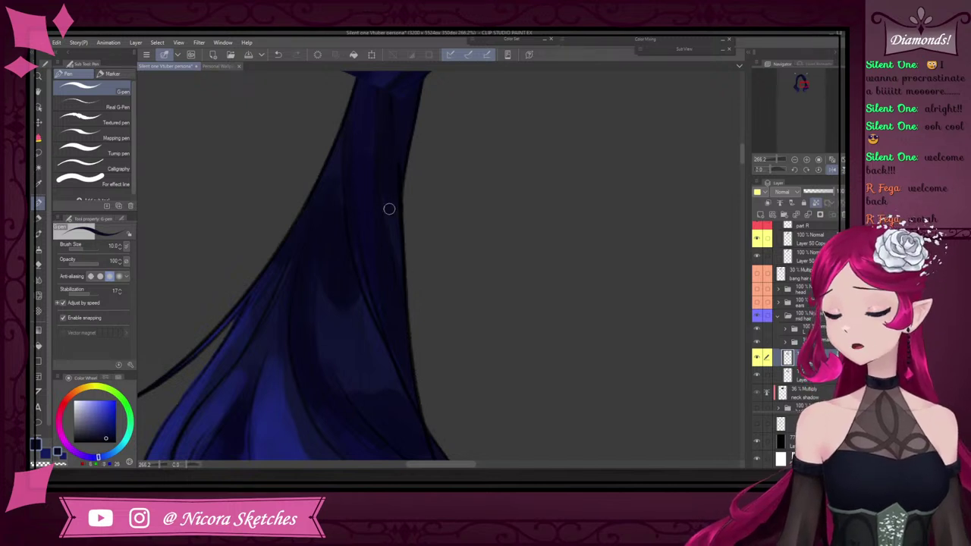
{"action": "scroll", "coordinate": [397, 211], "scroll_direction": "down", "scroll_amount": 3}
{"action": "scroll", "coordinate": [372, 164], "scroll_direction": "up", "scroll_amount": 3}
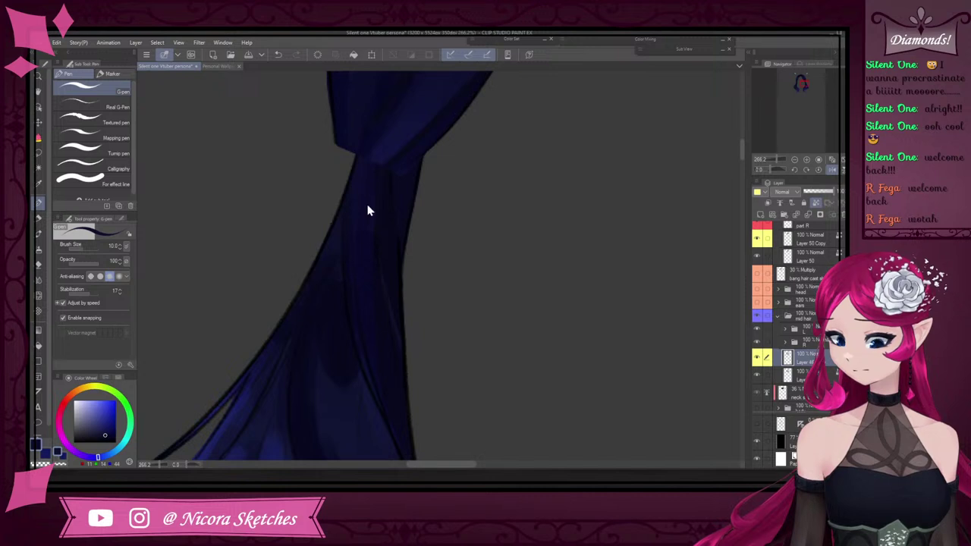
{"action": "left_click", "coordinate": [368, 375], "text": "alt"}
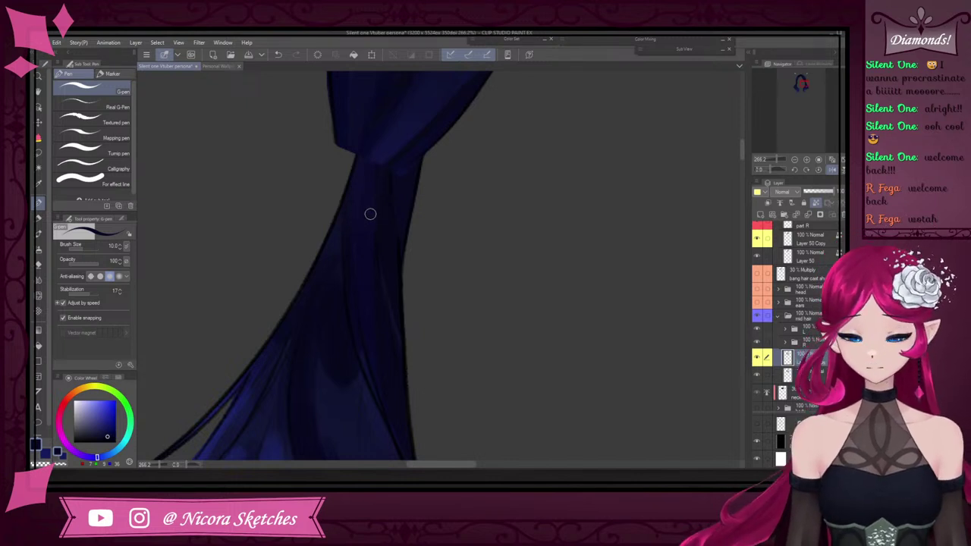
{"action": "left_click", "coordinate": [347, 231], "text": "alt"}
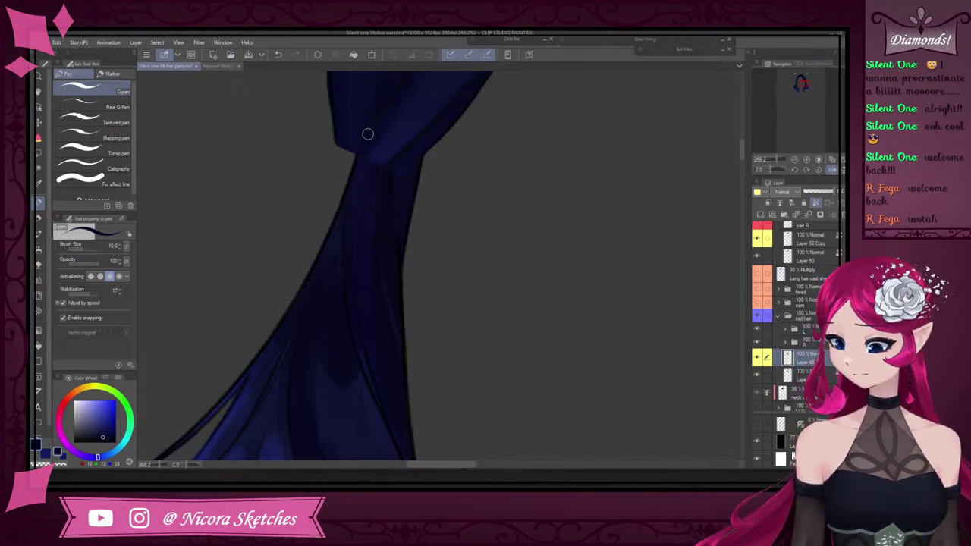
Blend the shading where the left lock widens, using a blue sampled beside its outer strands
{"action": "scroll", "coordinate": [436, 175], "scroll_direction": "down", "scroll_amount": 5}
{"action": "scroll", "coordinate": [410, 171], "scroll_direction": "up", "scroll_amount": 5}
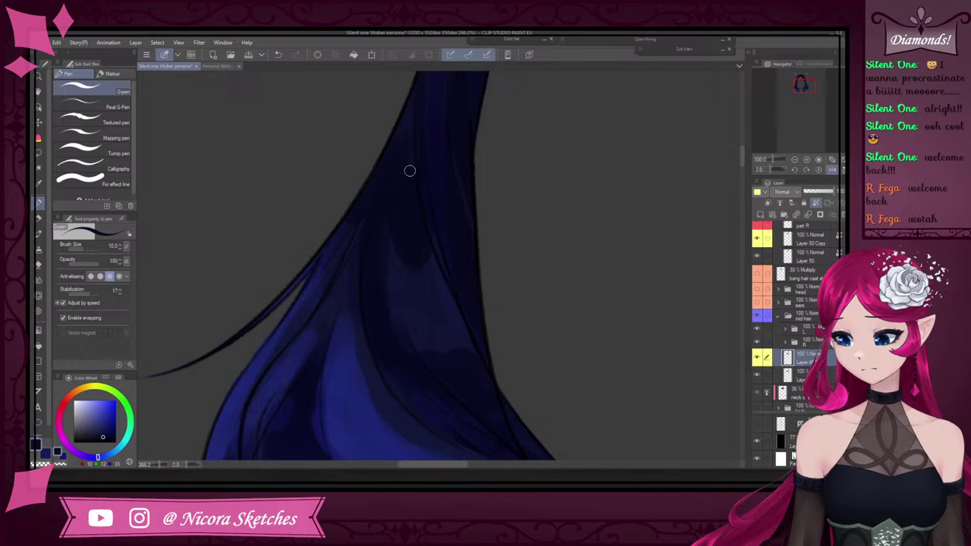
{"action": "left_click", "coordinate": [352, 275], "text": "alt"}
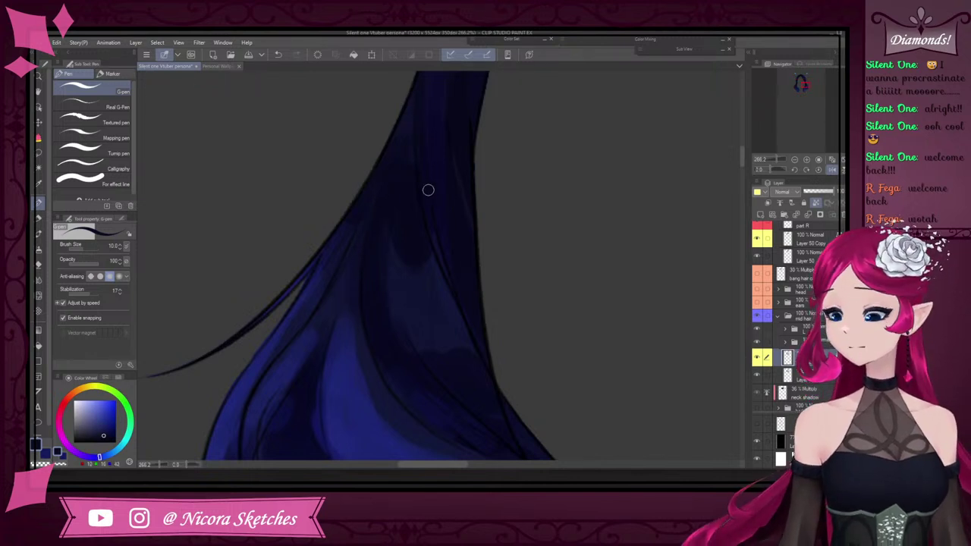
{"action": "scroll", "coordinate": [432, 186], "scroll_direction": "down", "scroll_amount": 5}
{"action": "scroll", "coordinate": [455, 189], "scroll_direction": "up", "scroll_amount": 4}
Flip the canvas view horizontally and tint the thin flyaway strand with a sampled brighter blue
{"action": "left_click", "coordinate": [828, 170]}
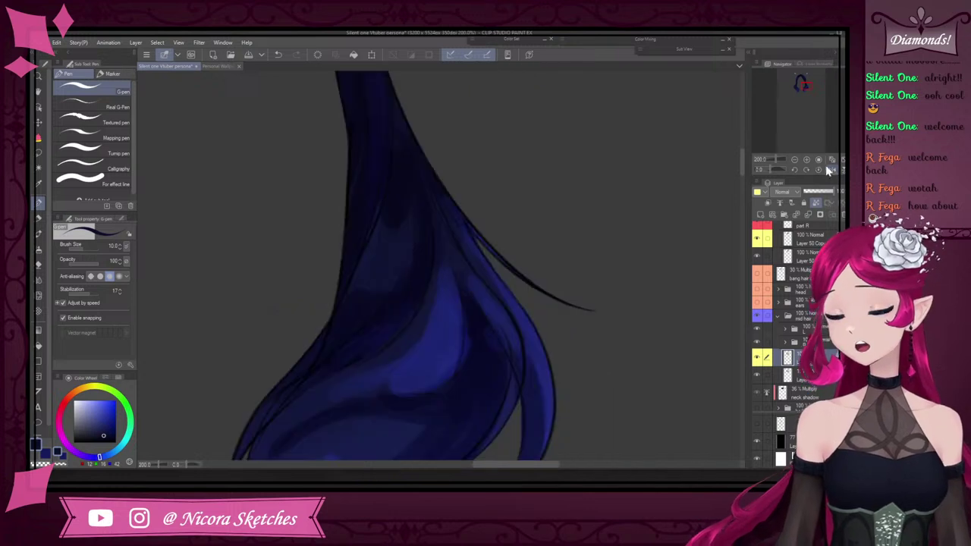
{"action": "scroll", "coordinate": [520, 205], "scroll_direction": "up", "scroll_amount": 2}
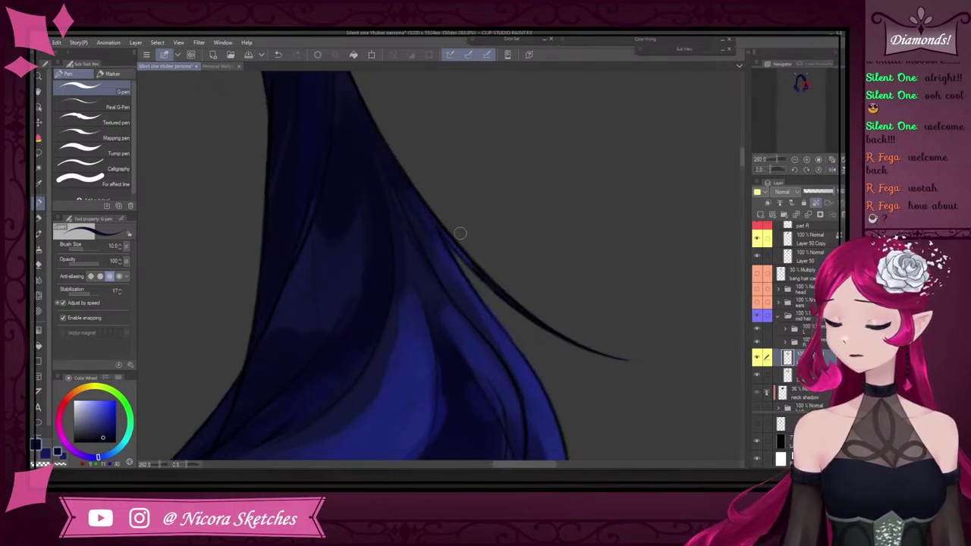
{"action": "left_click", "coordinate": [476, 270], "text": "alt"}
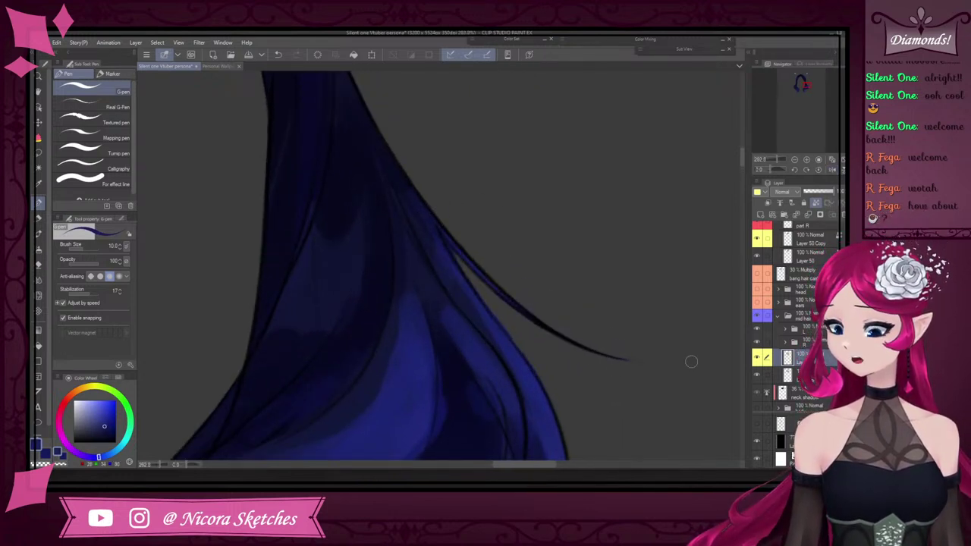
Tint the left lock's outer edge above the flyaway strand with brighter blue, and flip the canvas view back horizontally
{"action": "left_click_drag", "start_coordinate": [423, 214], "coordinate": [396, 167]}
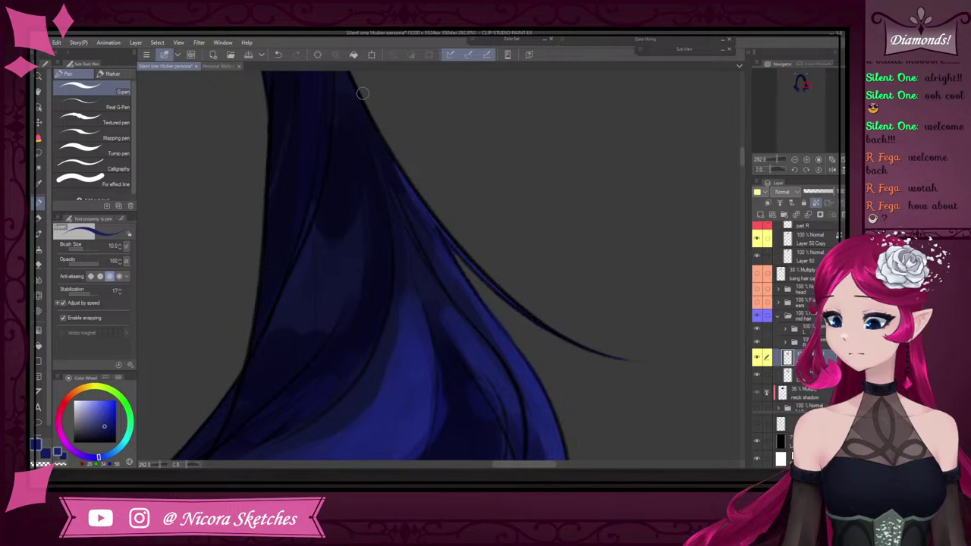
{"action": "scroll", "coordinate": [369, 152], "scroll_direction": "down", "scroll_amount": 3}
{"action": "scroll", "coordinate": [379, 155], "scroll_direction": "up", "scroll_amount": 5}
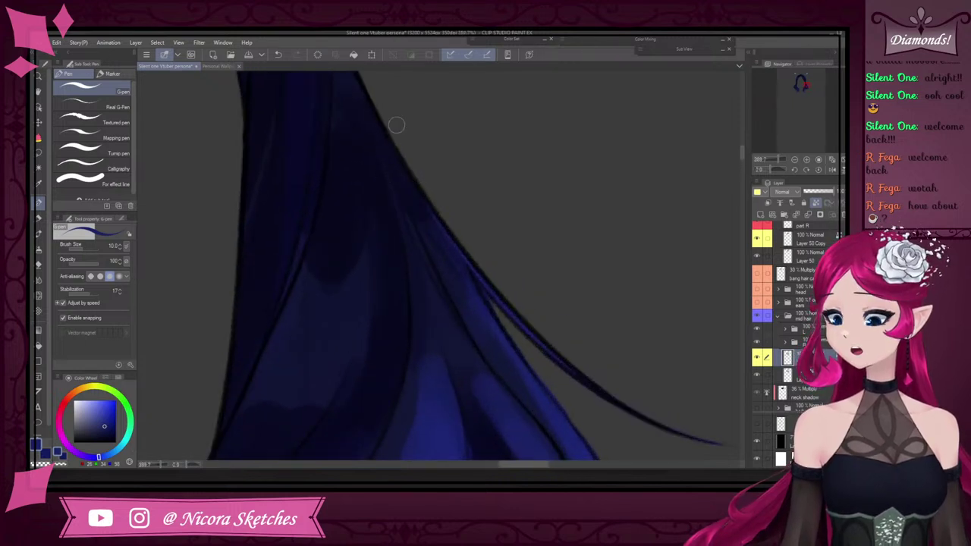
{"action": "scroll", "coordinate": [469, 224], "scroll_direction": "down", "scroll_amount": 5}
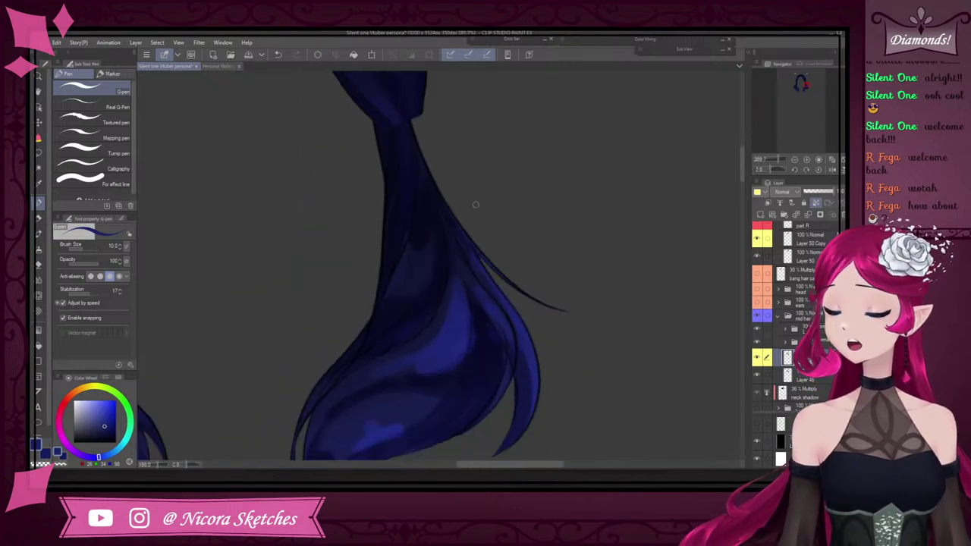
{"action": "left_click", "coordinate": [832, 170]}
{"action": "scroll", "coordinate": [433, 182], "scroll_direction": "up", "scroll_amount": 2}
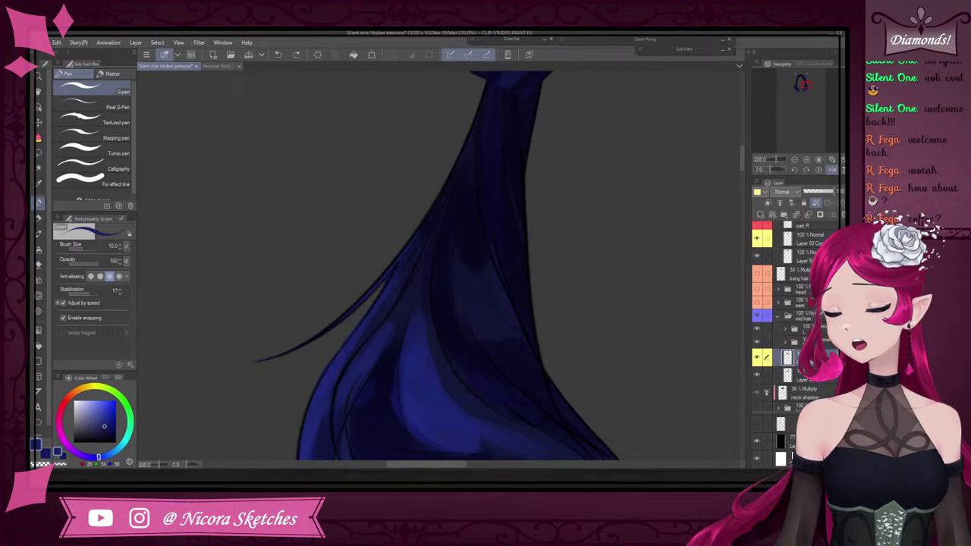
{"action": "left_click_drag", "start_coordinate": [476, 111], "coordinate": [389, 272]}
{"action": "scroll", "coordinate": [476, 116], "scroll_direction": "down", "scroll_amount": 4}
{"action": "scroll", "coordinate": [488, 240], "scroll_direction": "up", "scroll_amount": 3}
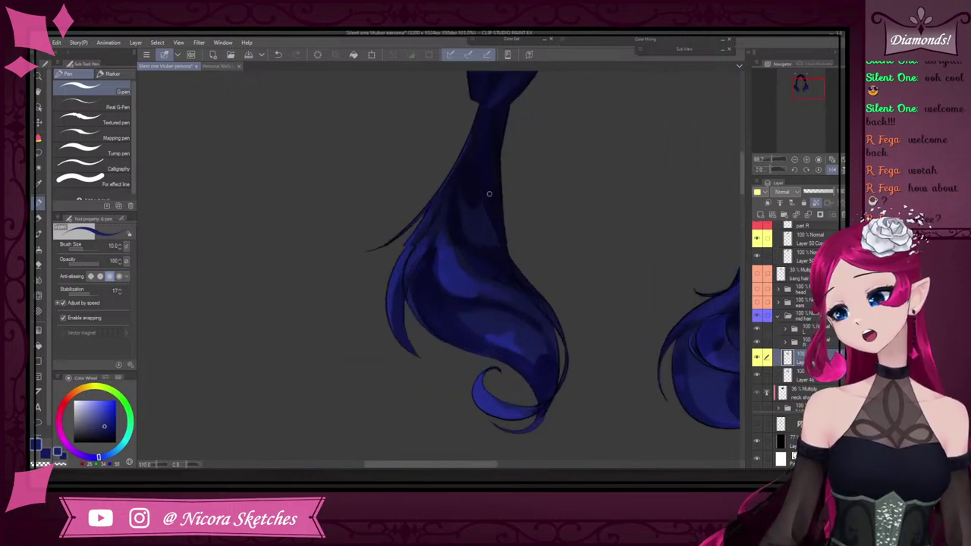
Blend the dark shading between the lines where the left lock's inner strands converge at its bend, using sampled dark blues
{"action": "scroll", "coordinate": [490, 208], "scroll_direction": "up", "scroll_amount": 2}
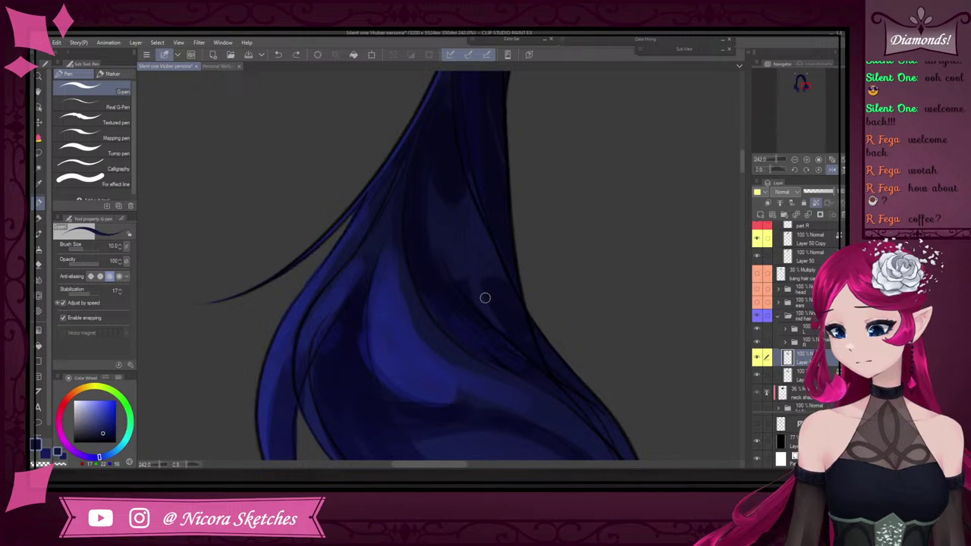
{"action": "scroll", "coordinate": [485, 297], "scroll_direction": "up", "scroll_amount": 4}
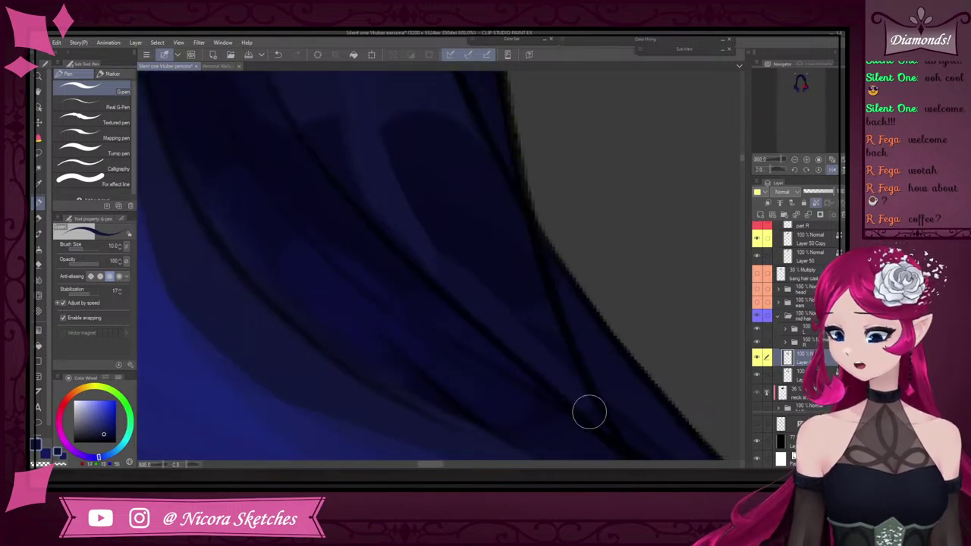
{"action": "scroll", "coordinate": [554, 346], "scroll_direction": "up", "scroll_amount": 3}
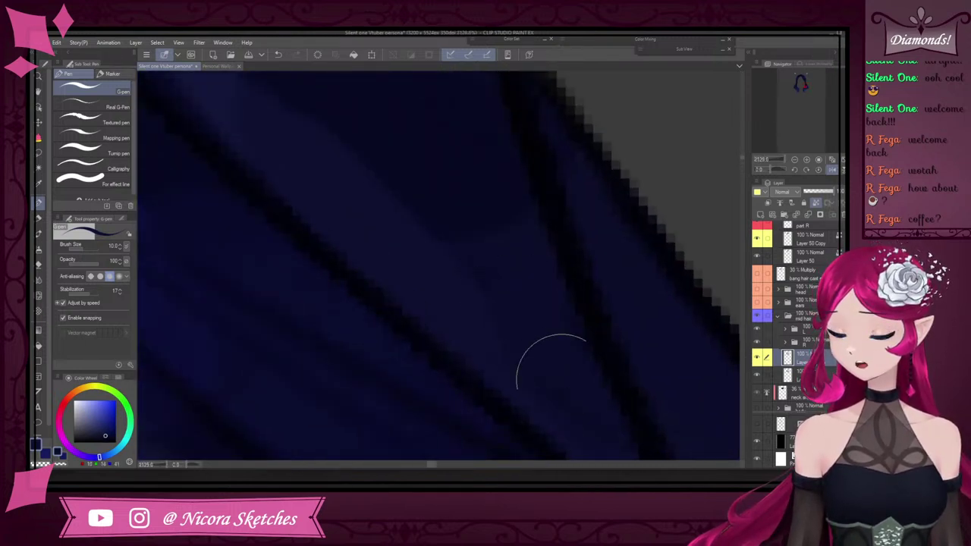
{"action": "scroll", "coordinate": [555, 338], "scroll_direction": "down", "scroll_amount": 5}
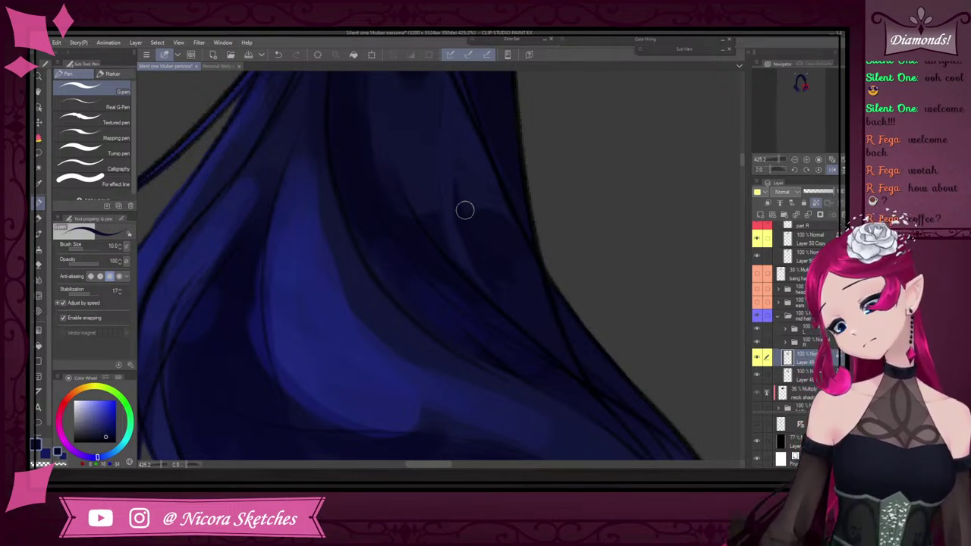
Break up the edge of the dark patch in the left lock's inner fold with strokes of a sampled lighter blue
{"action": "left_click_drag", "start_coordinate": [456, 157], "coordinate": [464, 208]}
{"action": "key", "text": "ctrl+z"}
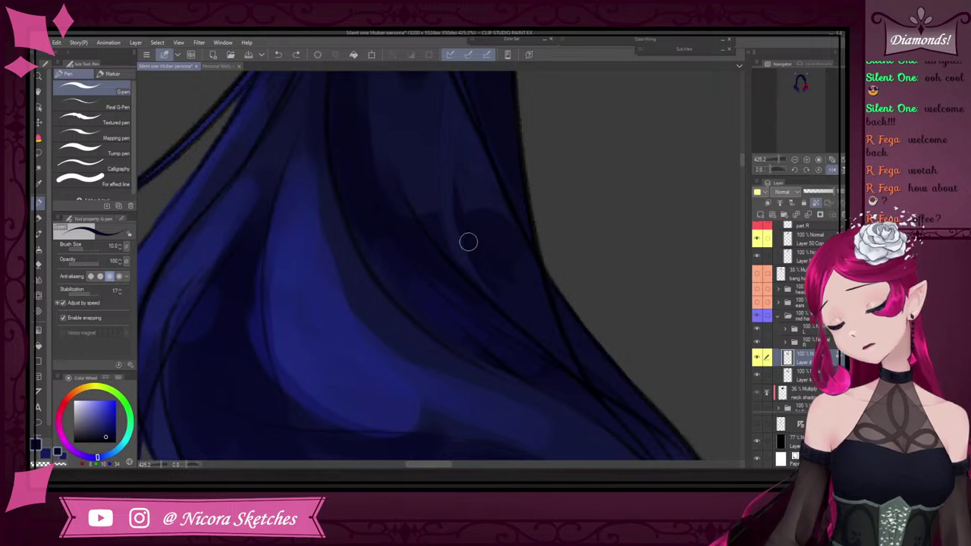
{"action": "left_click", "coordinate": [523, 292], "text": "alt"}
{"action": "left_click", "coordinate": [458, 231], "text": "alt"}
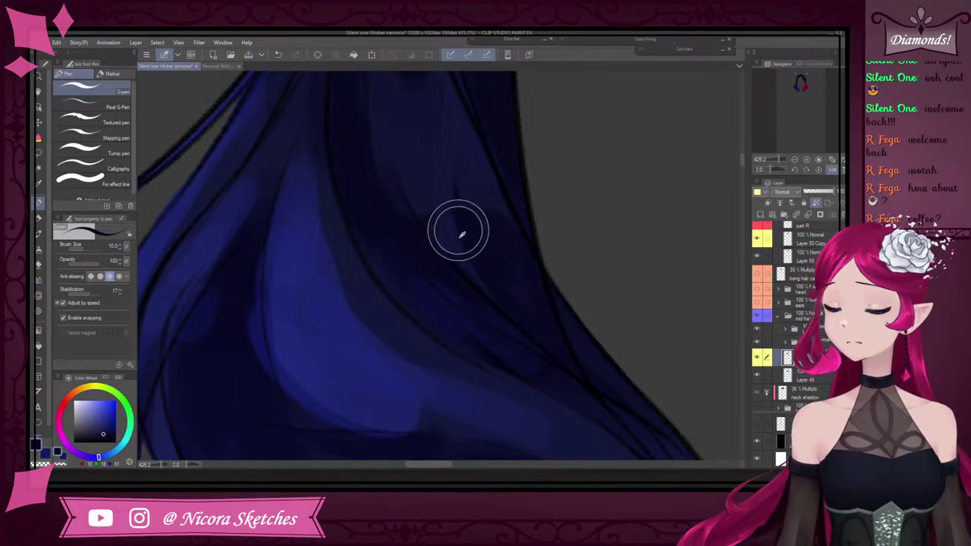
{"action": "left_click_drag", "start_coordinate": [451, 177], "coordinate": [461, 220]}
{"action": "mouse_move", "coordinate": [460, 143]}
{"action": "left_mouse_down"}
{"action": "mouse_move", "coordinate": [472, 218]}
{"action": "mouse_move", "coordinate": [484, 209]}
{"action": "left_mouse_up"}
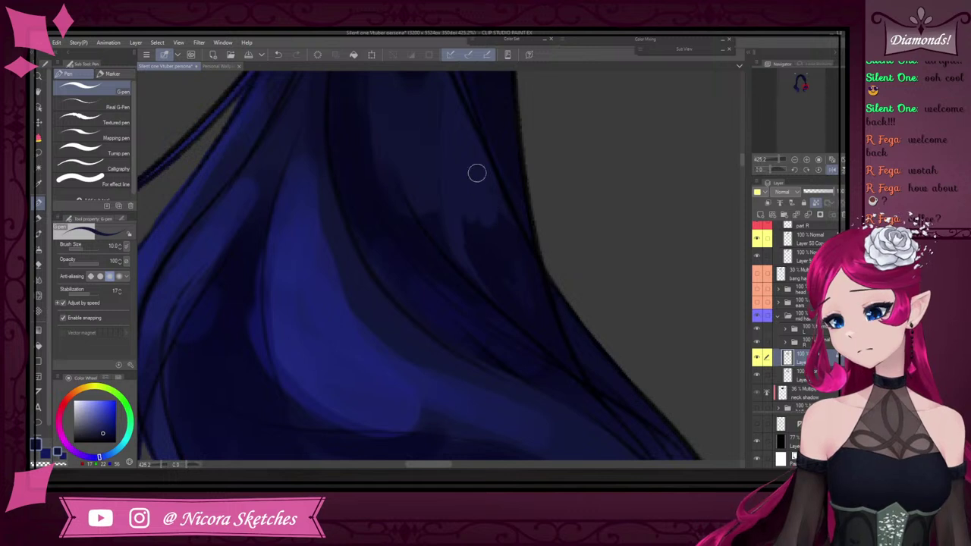
{"action": "scroll", "coordinate": [512, 234], "scroll_direction": "down", "scroll_amount": 5}
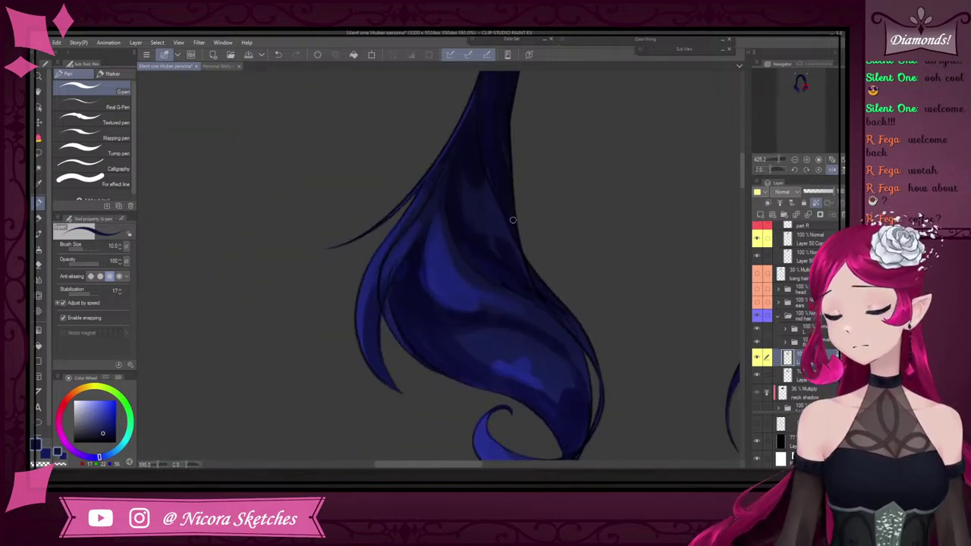
{"action": "scroll", "coordinate": [513, 220], "scroll_direction": "down", "scroll_amount": 4}
Shape a tapered strand along the left lock's inner edge above the bend with dark and lighter blues sampled nearby
{"action": "scroll", "coordinate": [502, 245], "scroll_direction": "up", "scroll_amount": 5}
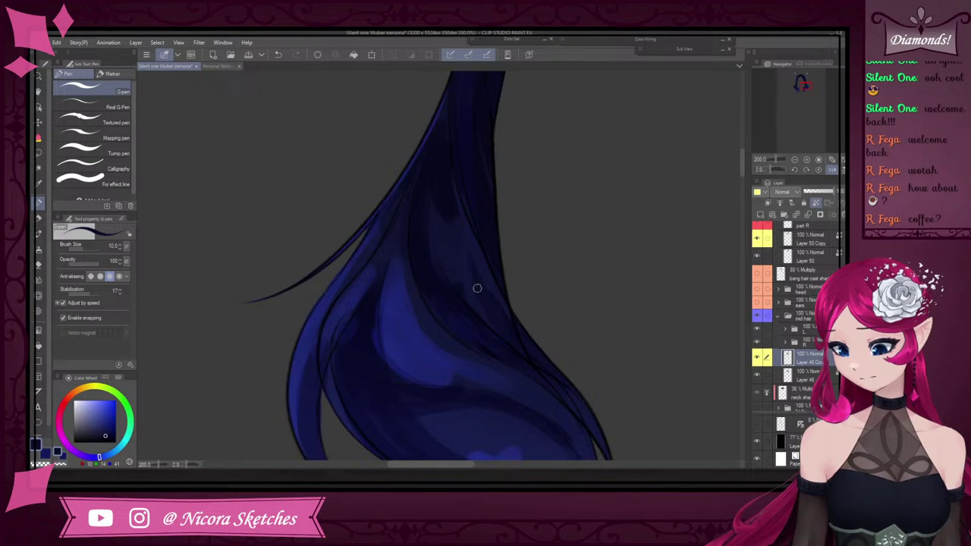
{"action": "scroll", "coordinate": [484, 307], "scroll_direction": "up", "scroll_amount": 2}
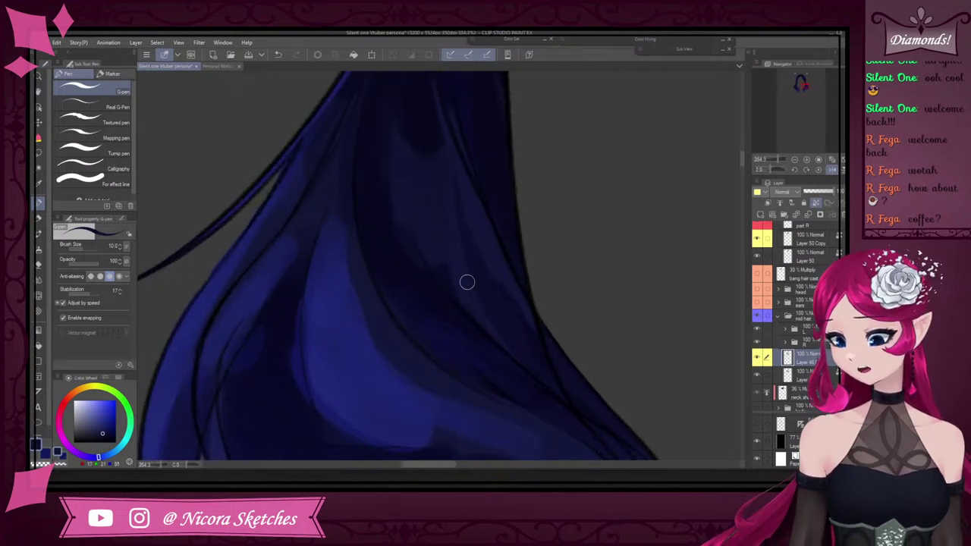
{"action": "left_click", "coordinate": [538, 347], "text": "alt"}
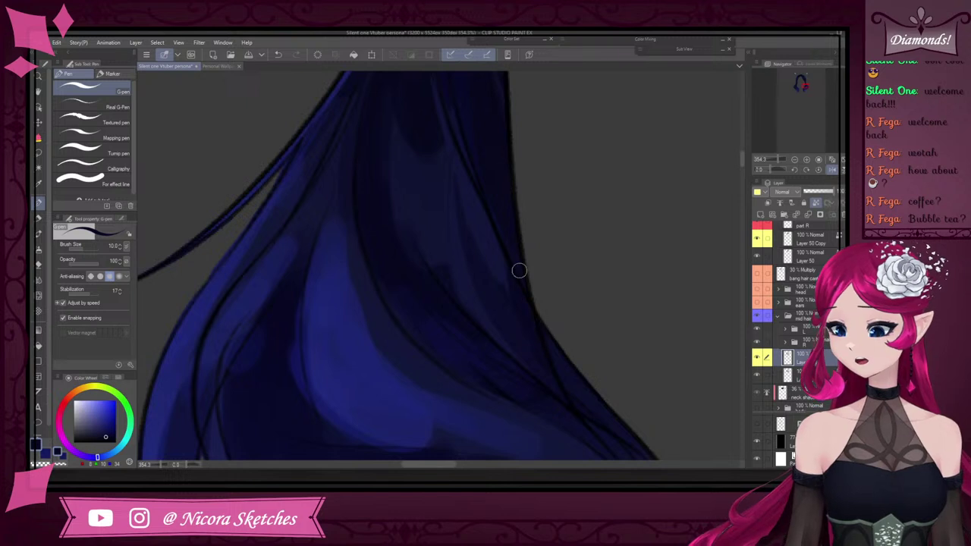
{"action": "left_click", "coordinate": [492, 261], "text": "alt"}
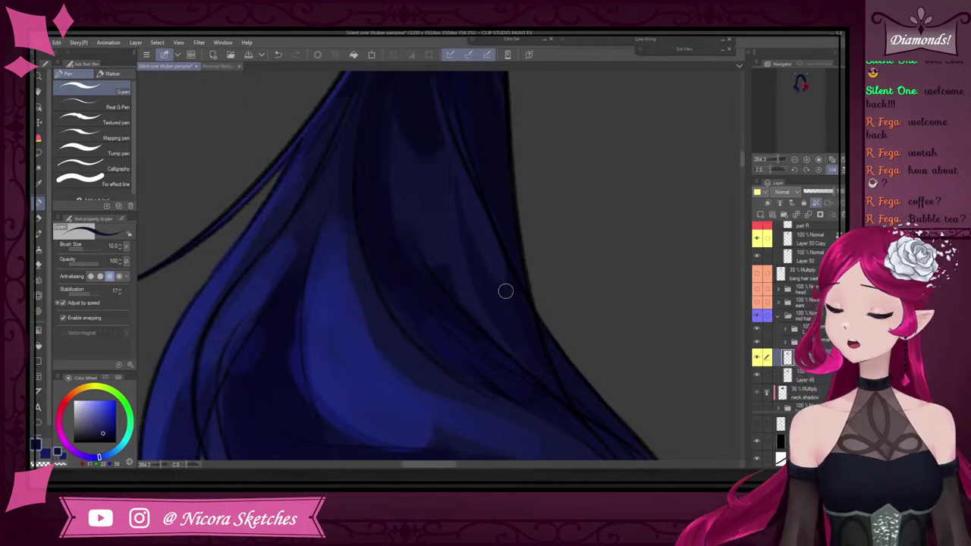
{"action": "left_click_drag", "start_coordinate": [468, 191], "coordinate": [533, 326]}
{"action": "left_click_drag", "start_coordinate": [499, 271], "coordinate": [518, 299]}
{"action": "scroll", "coordinate": [489, 198], "scroll_direction": "down", "scroll_amount": 8}
{"action": "scroll", "coordinate": [494, 189], "scroll_direction": "up", "scroll_amount": 7}
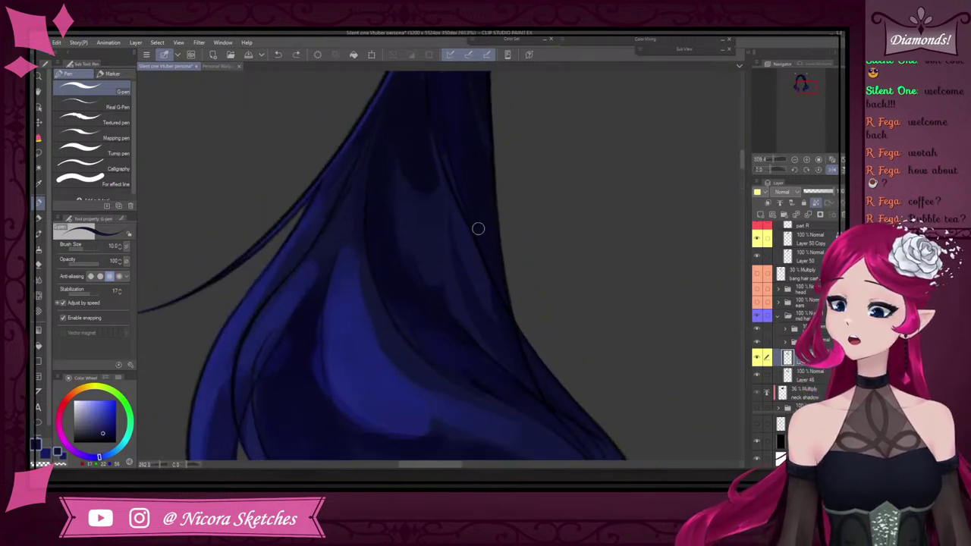
Darken the fold beside the inner-edge strand and refine the shadow tip above it with sampled deep blues
{"action": "left_click", "coordinate": [509, 352], "text": "alt"}
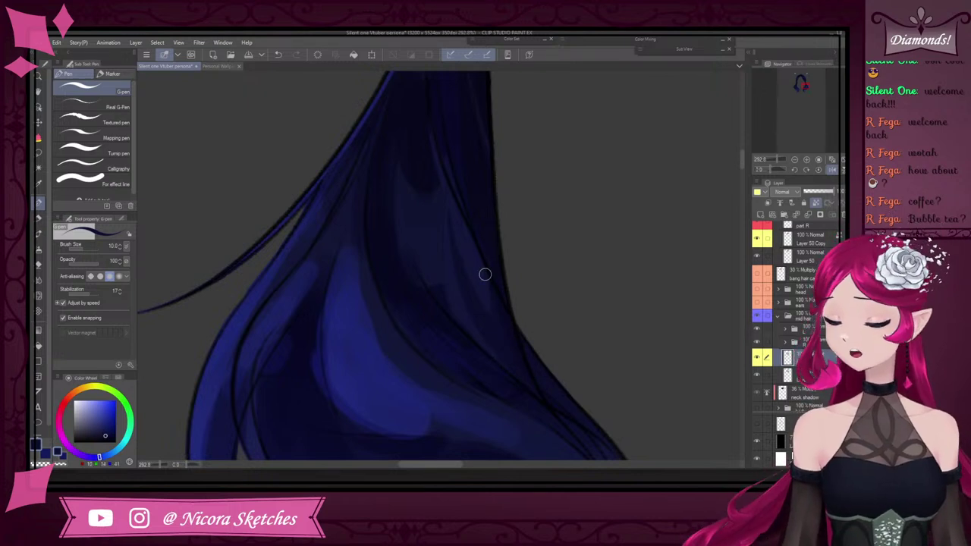
{"action": "scroll", "coordinate": [448, 233], "scroll_direction": "down", "scroll_amount": 3}
{"action": "scroll", "coordinate": [455, 163], "scroll_direction": "up", "scroll_amount": 5}
{"action": "left_click", "coordinate": [428, 209], "text": "alt"}
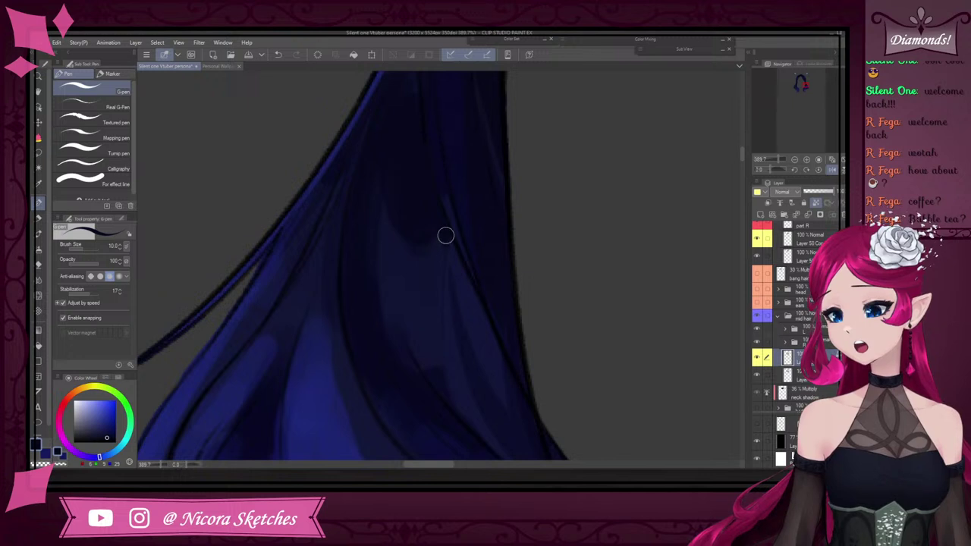
{"action": "scroll", "coordinate": [452, 368], "scroll_direction": "down", "scroll_amount": 3}
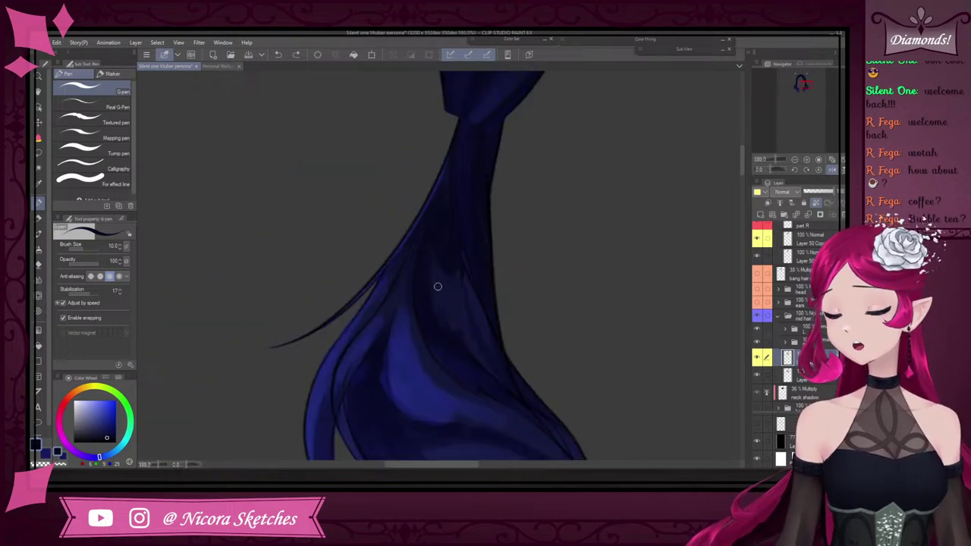
Blend the central shadow up into the left lock's narrow part, using dark blues sampled from the shadow and outer edge
{"action": "left_click", "coordinate": [431, 246], "text": "alt"}
{"action": "scroll", "coordinate": [428, 251], "scroll_direction": "up", "scroll_amount": 2}
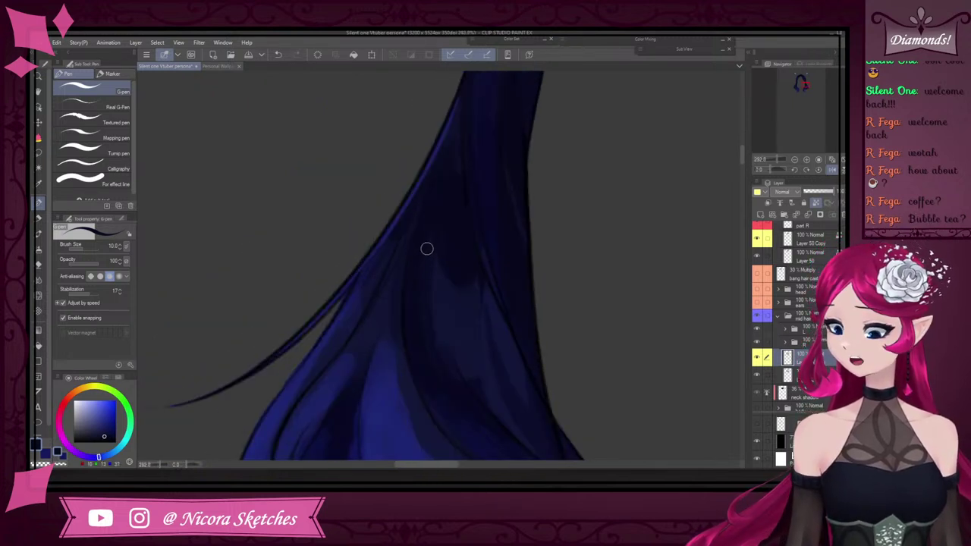
{"action": "scroll", "coordinate": [424, 302], "scroll_direction": "down", "scroll_amount": 3}
{"action": "scroll", "coordinate": [432, 284], "scroll_direction": "up", "scroll_amount": 3}
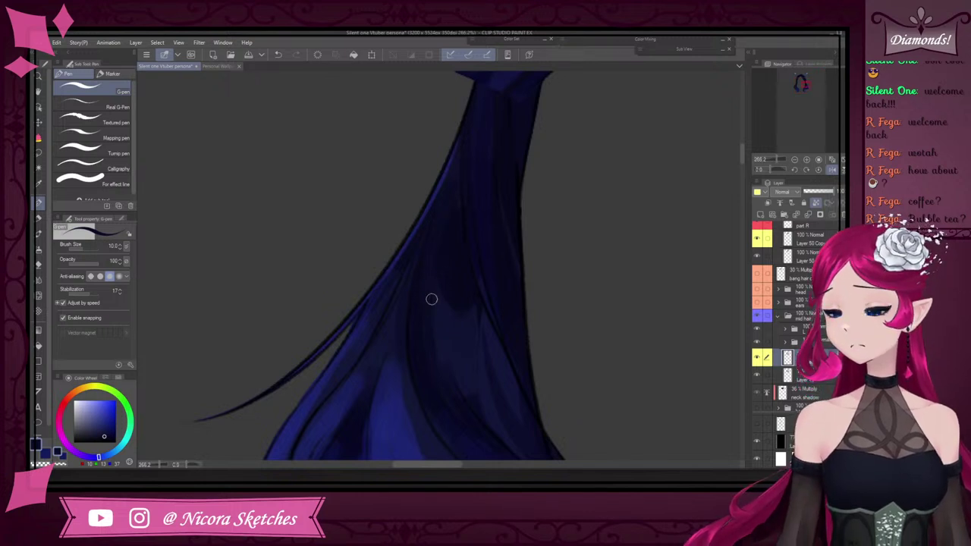
{"action": "left_click", "coordinate": [457, 164], "text": "alt"}
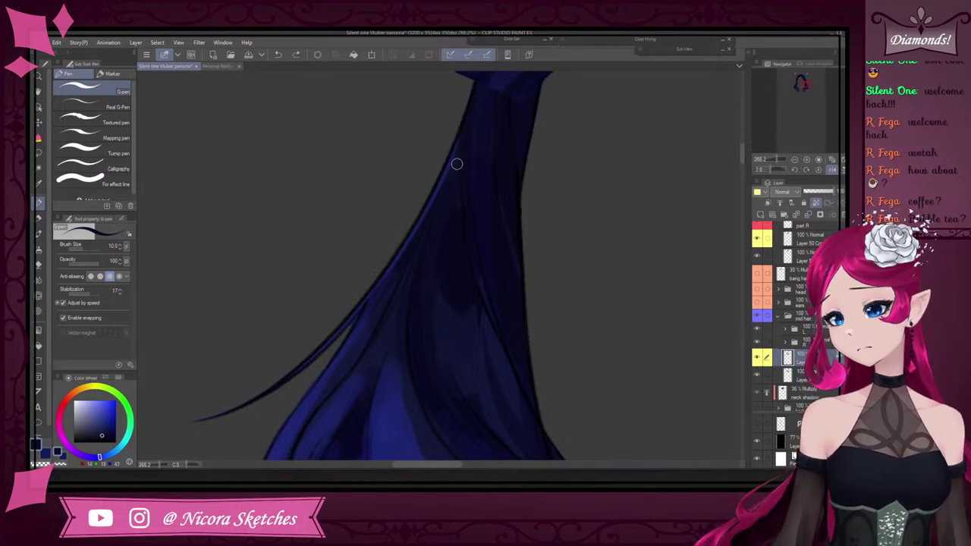
{"action": "scroll", "coordinate": [383, 419], "scroll_direction": "down", "scroll_amount": 3}
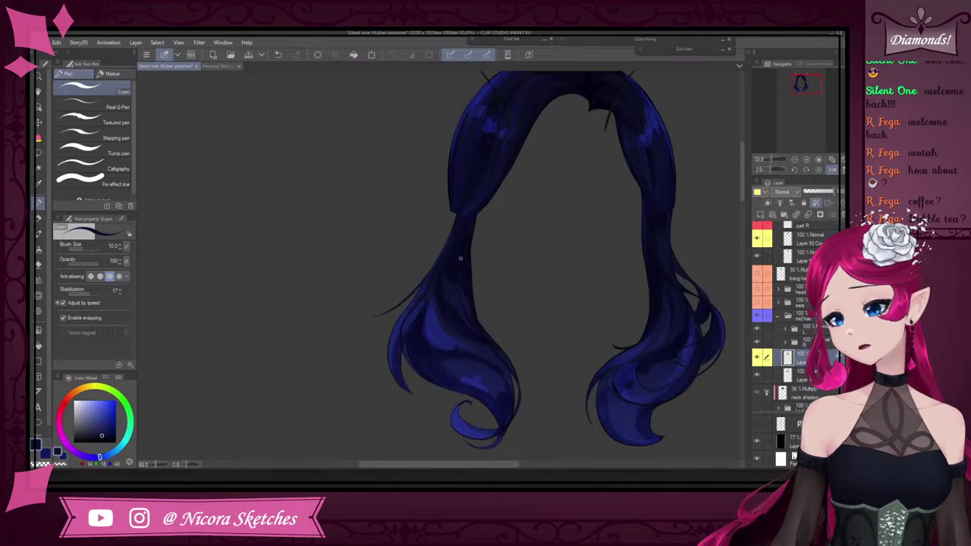
{"action": "scroll", "coordinate": [462, 178], "scroll_direction": "up", "scroll_amount": 3}
Extend the thin lighter strand upward beside the central shadow with a sampled blue, using the custom pencil brush at size 17
{"action": "left_click", "coordinate": [458, 193], "text": "alt"}
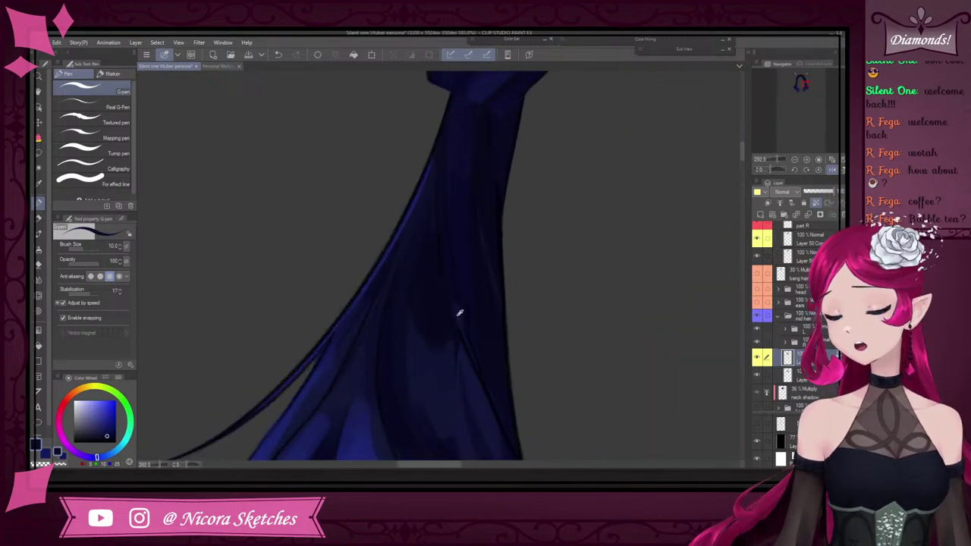
{"action": "left_click", "coordinate": [459, 312], "text": "alt"}
{"action": "scroll", "coordinate": [468, 371], "scroll_direction": "up", "scroll_amount": 5}
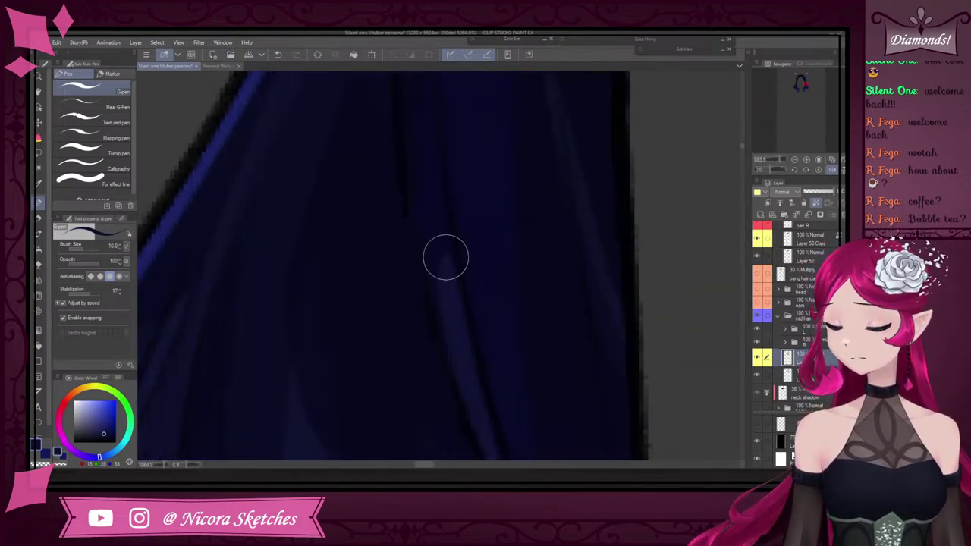
{"action": "left_click", "coordinate": [39, 218]}
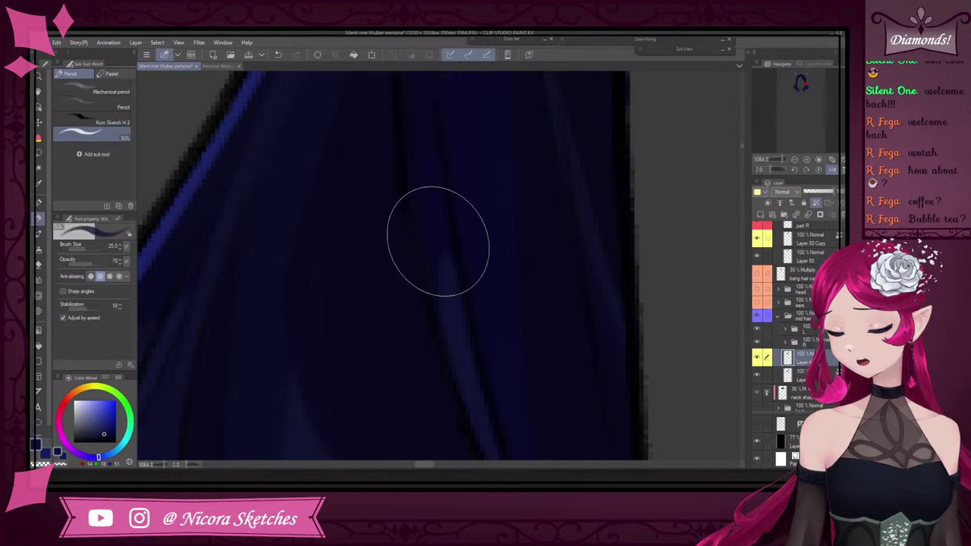
{"action": "key", "text": "bracketleft"}
{"action": "key", "text": "bracketleft"}
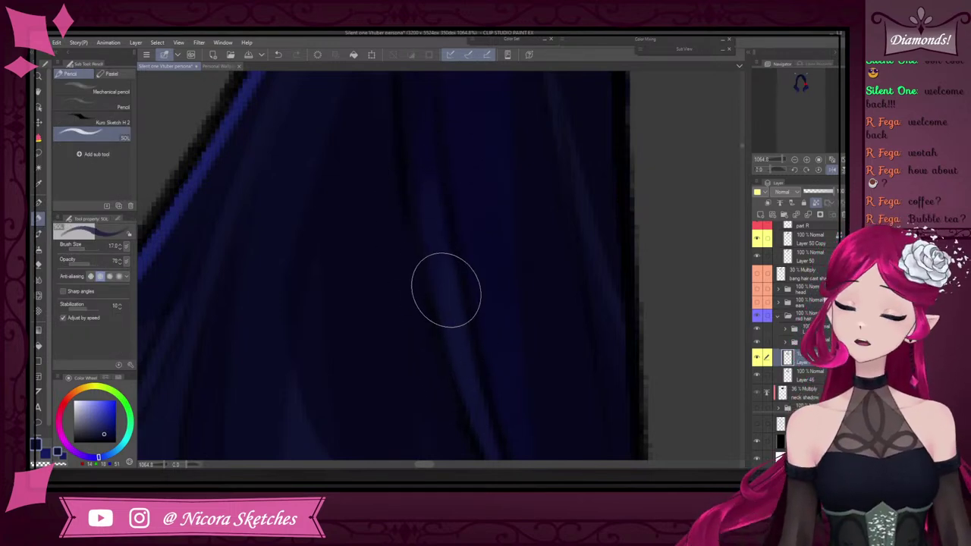
{"action": "scroll", "coordinate": [446, 291], "scroll_direction": "down", "scroll_amount": 5}
{"action": "scroll", "coordinate": [438, 202], "scroll_direction": "up", "scroll_amount": 2}
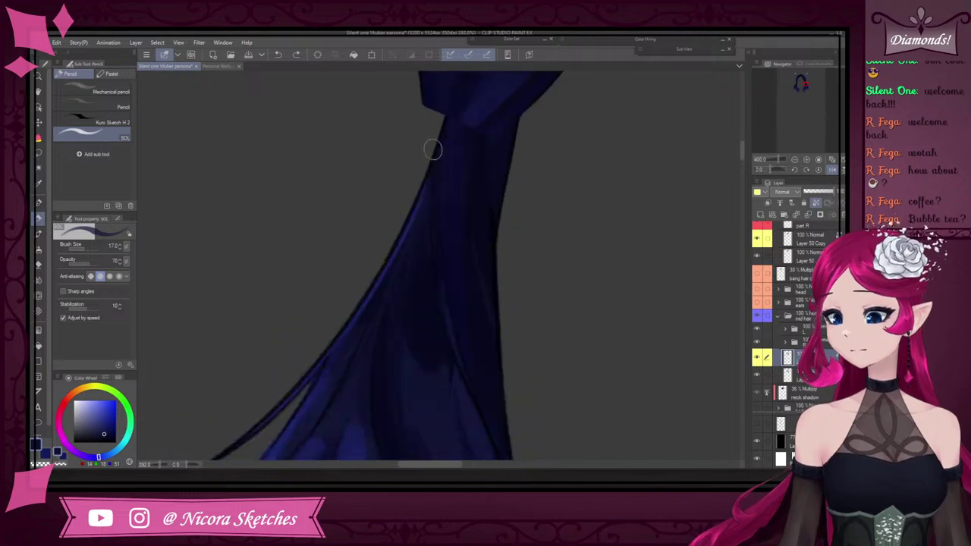
{"action": "left_click", "coordinate": [41, 203]}
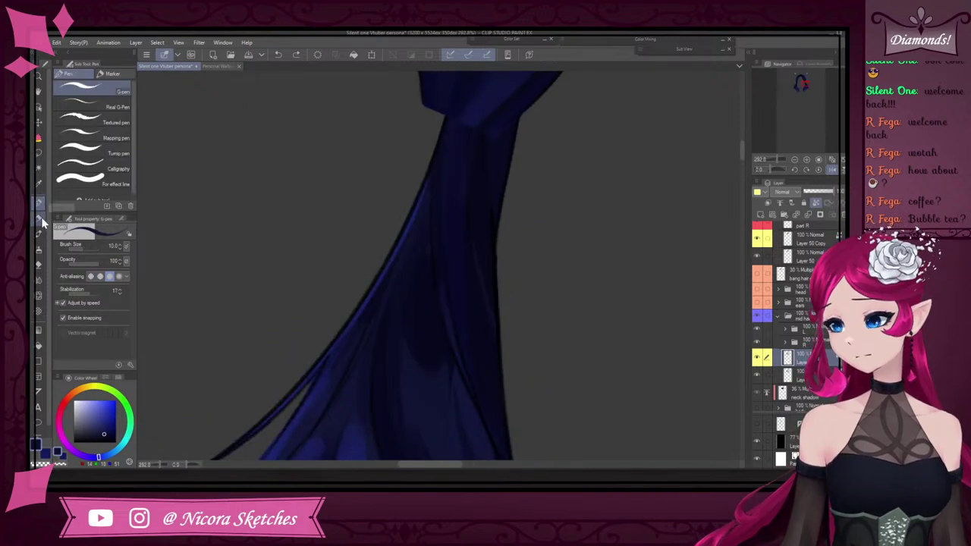
{"action": "left_click", "coordinate": [41, 217]}
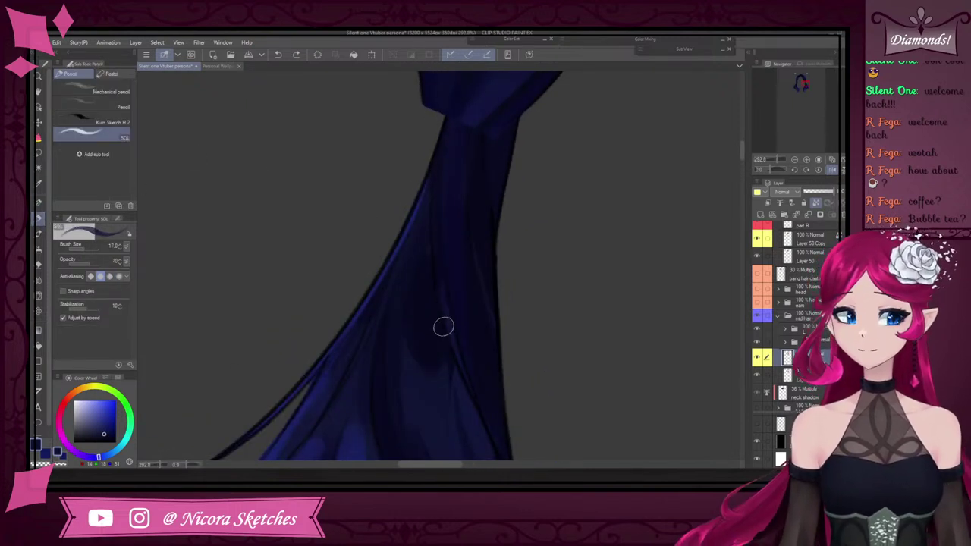
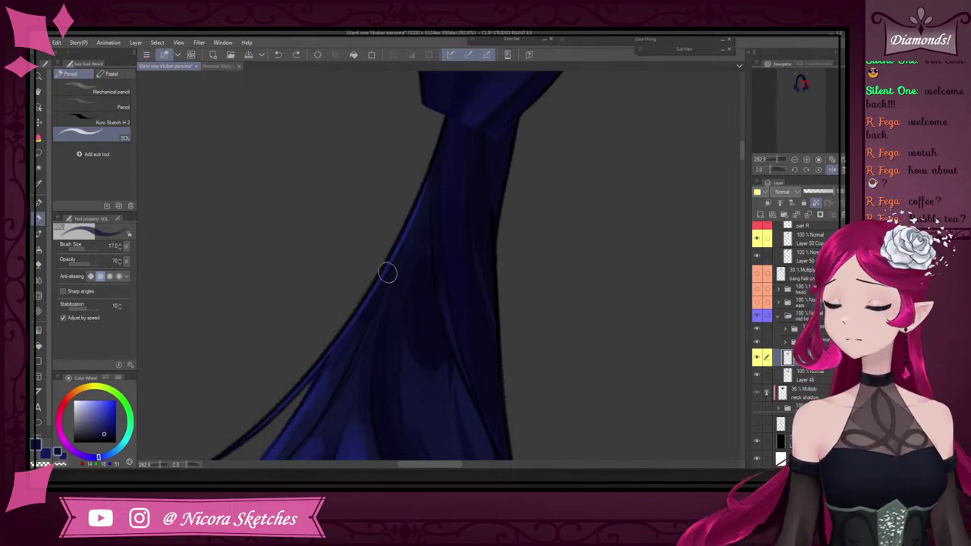
Try to darken the fold beside the flyaway strand's base with a sampled dark blue
{"action": "left_click", "coordinate": [366, 317], "text": "alt"}
{"action": "left_click_drag", "start_coordinate": [366, 316], "coordinate": [354, 349]}
{"action": "key", "text": "ctrl+z"}
{"action": "scroll", "coordinate": [354, 350], "scroll_direction": "down", "scroll_amount": 4}
{"action": "scroll", "coordinate": [409, 263], "scroll_direction": "up", "scroll_amount": 3}
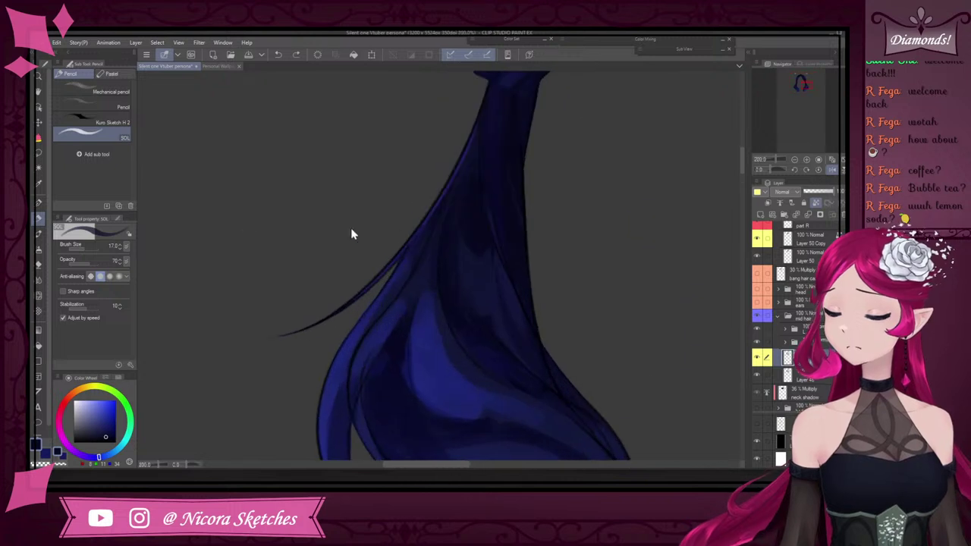
Mirror the canvas view and retouch the fold beside the flyaway strand's base with the G-pen at size 10 and a sampled blue
{"action": "left_click", "coordinate": [39, 203]}
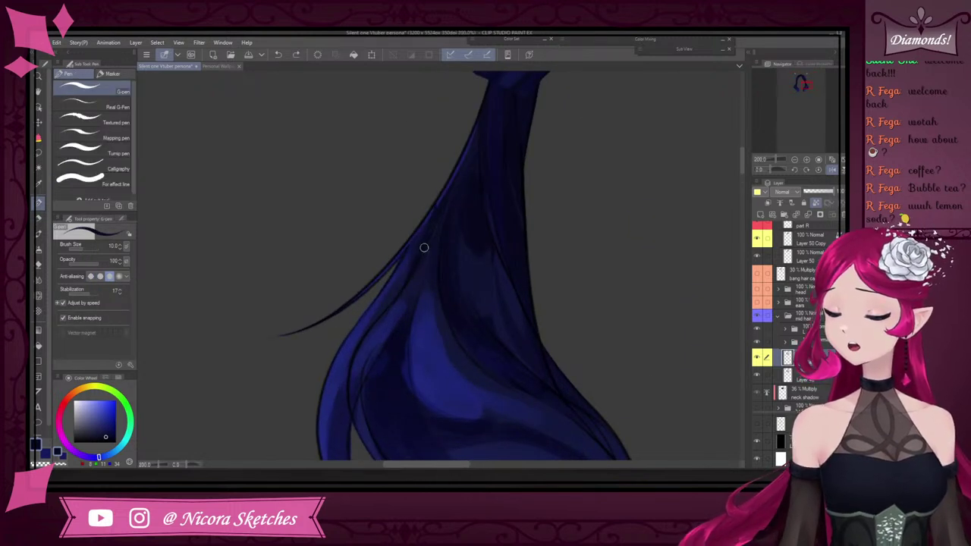
{"action": "left_click", "coordinate": [834, 170]}
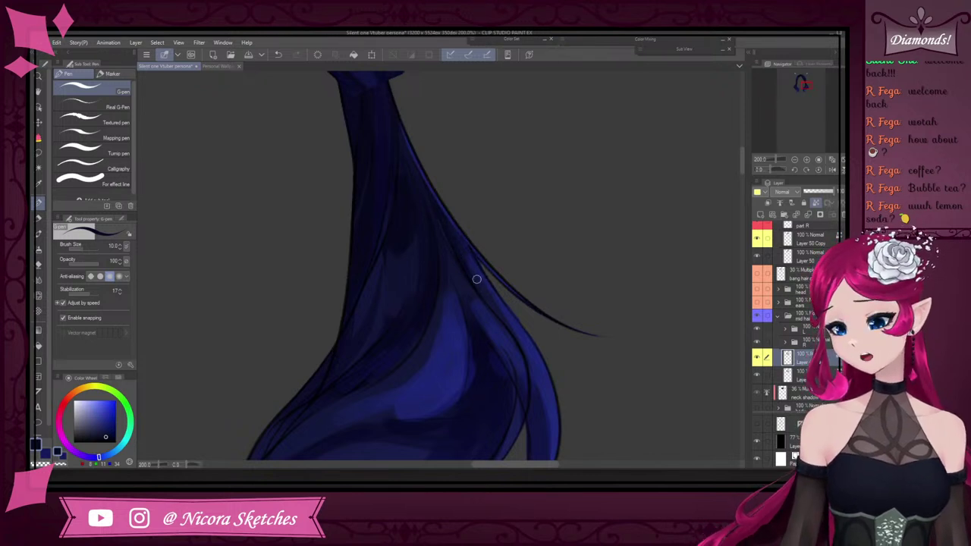
{"action": "scroll", "coordinate": [477, 279], "scroll_direction": "up", "scroll_amount": 1}
{"action": "left_click", "coordinate": [491, 302], "text": "alt"}
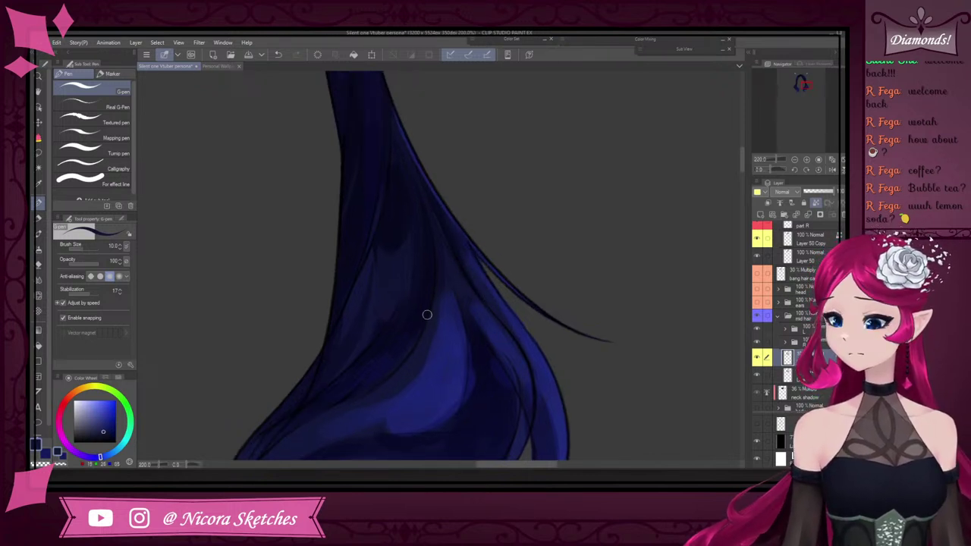
Deepen the central shadow along the bright highlight's inner edge with dark blue, using the G-pen at size 10
{"action": "scroll", "coordinate": [392, 311], "scroll_direction": "down", "scroll_amount": 3}
{"action": "scroll", "coordinate": [418, 289], "scroll_direction": "up", "scroll_amount": 3}
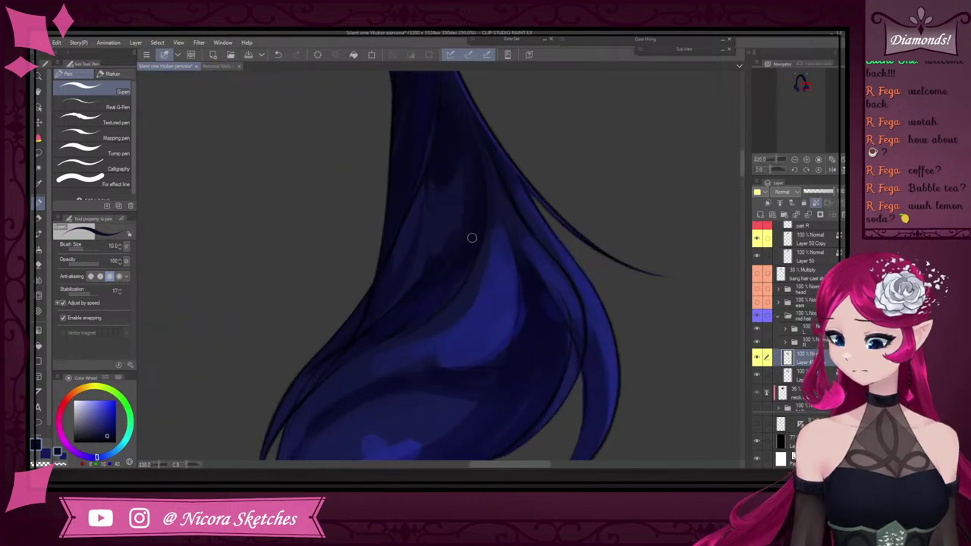
{"action": "scroll", "coordinate": [474, 229], "scroll_direction": "down", "scroll_amount": 3}
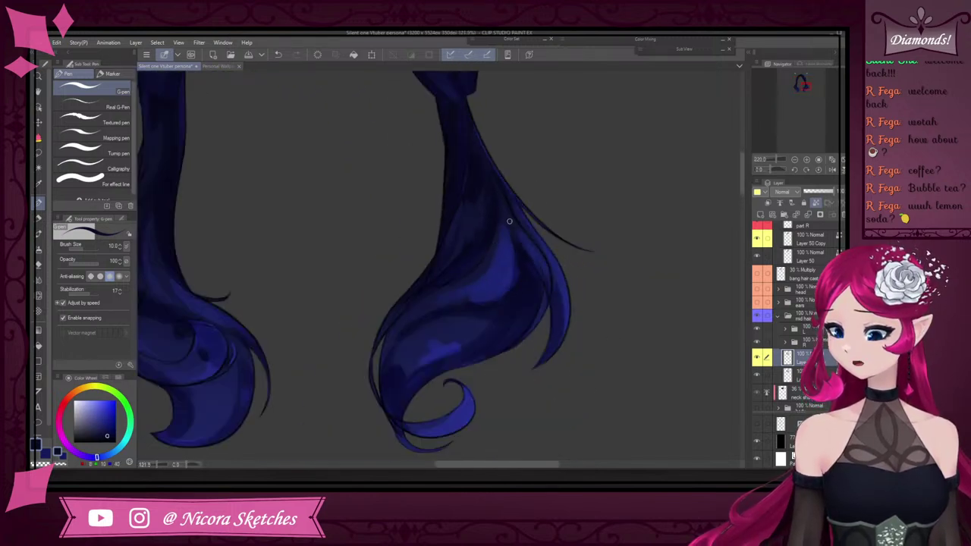
{"action": "scroll", "coordinate": [480, 254], "scroll_direction": "up", "scroll_amount": 3}
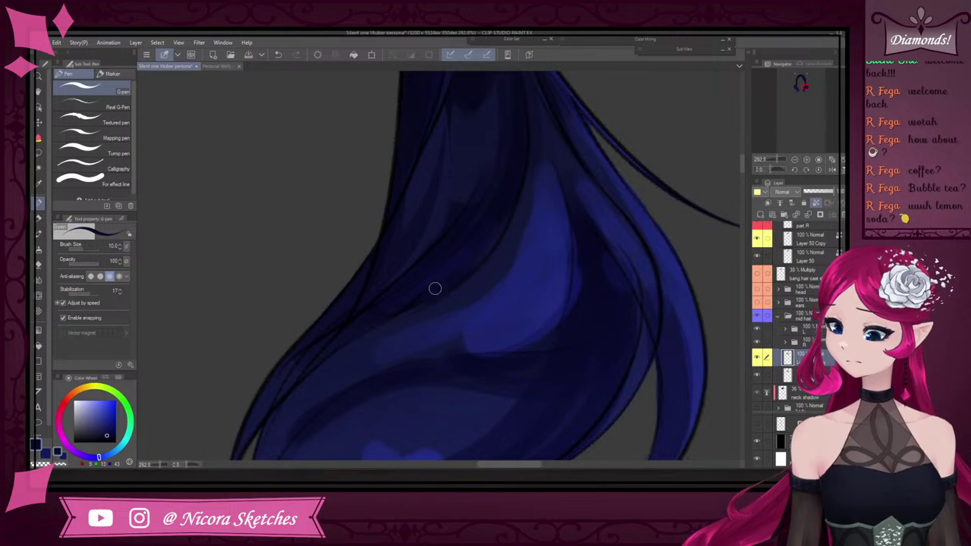
{"action": "scroll", "coordinate": [435, 289], "scroll_direction": "down", "scroll_amount": 3}
{"action": "scroll", "coordinate": [457, 265], "scroll_direction": "up", "scroll_amount": 3}
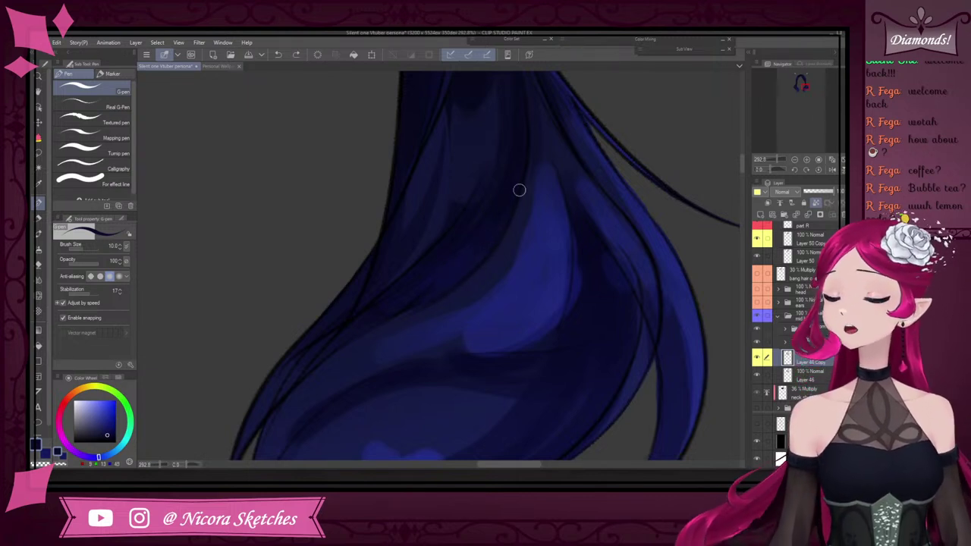
{"action": "scroll", "coordinate": [503, 307], "scroll_direction": "down", "scroll_amount": 2}
{"action": "scroll", "coordinate": [514, 190], "scroll_direction": "up", "scroll_amount": 4}
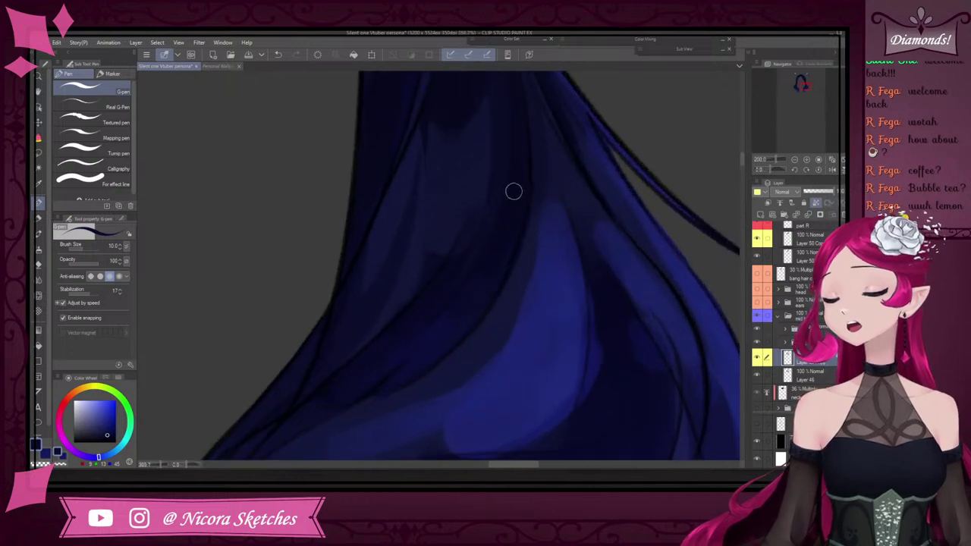
Flip the view back and blend the central shadow beside the highlight with sampled dark blues, using the custom pencil brush at size 17
{"action": "left_click", "coordinate": [832, 170]}
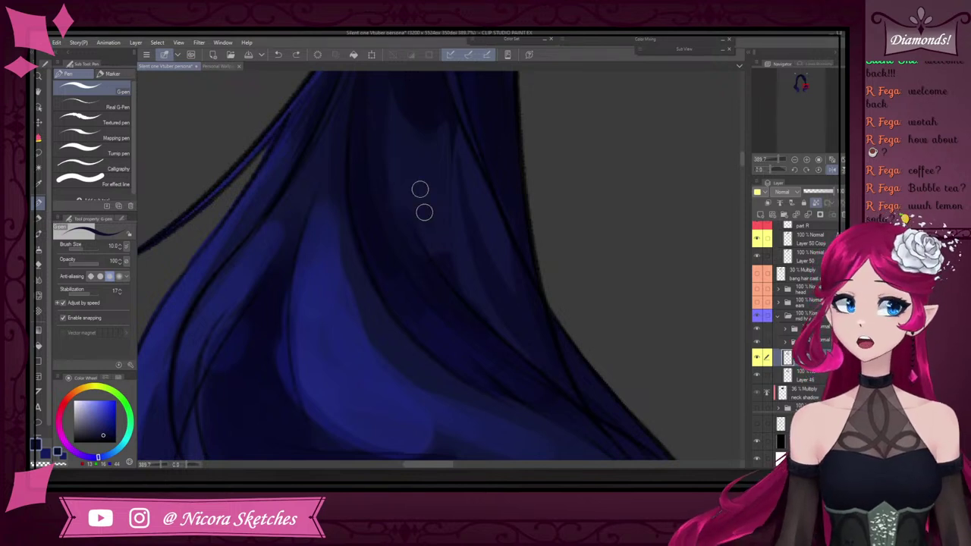
{"action": "scroll", "coordinate": [438, 210], "scroll_direction": "down", "scroll_amount": 3}
{"action": "scroll", "coordinate": [430, 229], "scroll_direction": "up", "scroll_amount": 2}
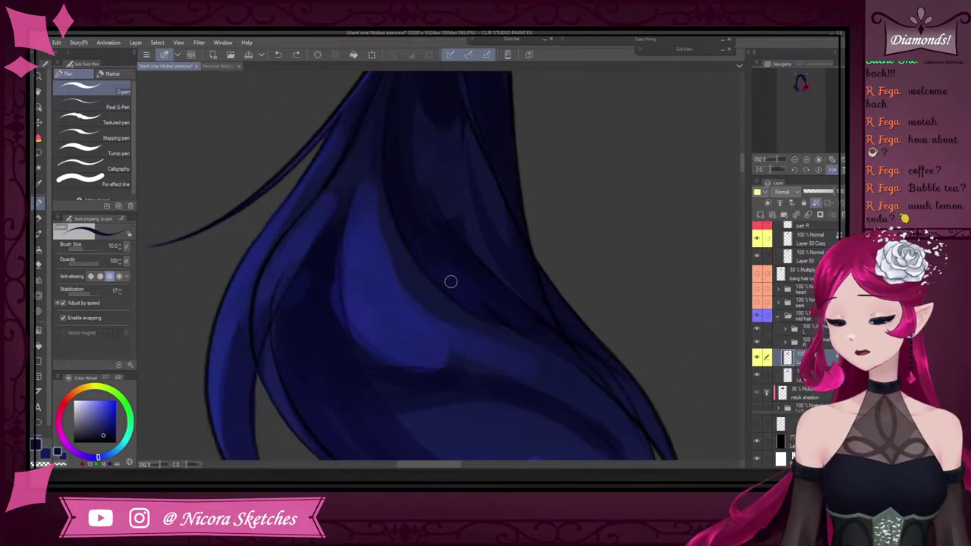
{"action": "left_click", "coordinate": [464, 297], "text": "alt"}
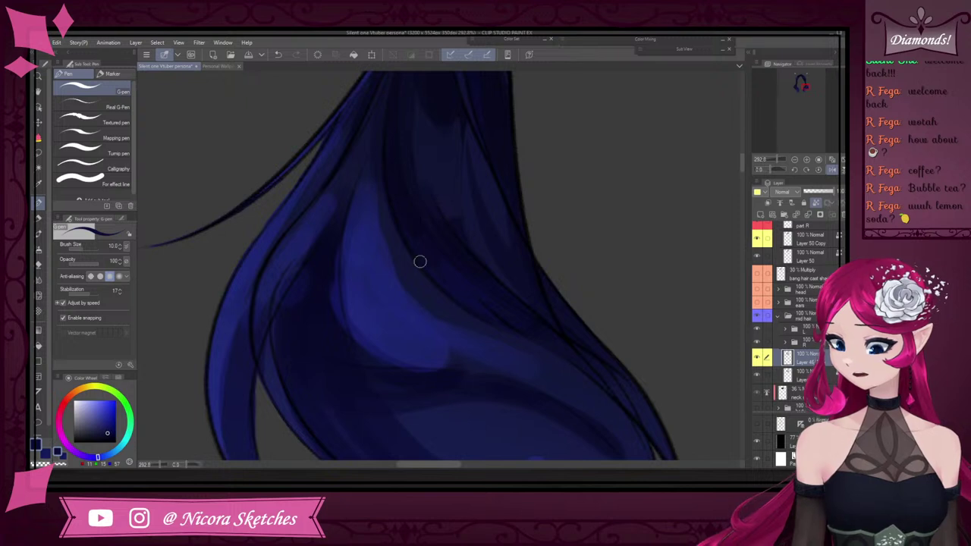
{"action": "key", "text": "p"}
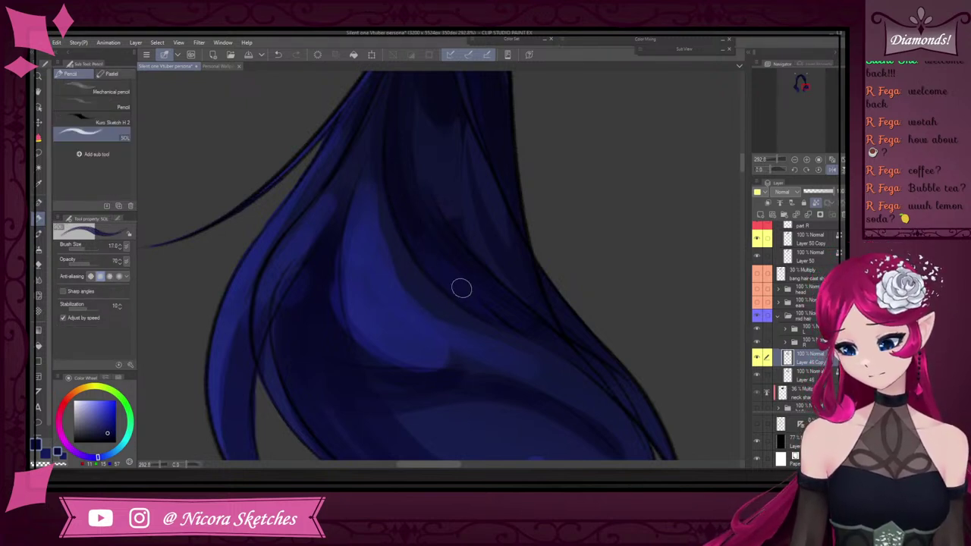
{"action": "left_click", "coordinate": [418, 241], "text": "alt"}
{"action": "left_click_drag", "start_coordinate": [404, 214], "coordinate": [423, 243]}
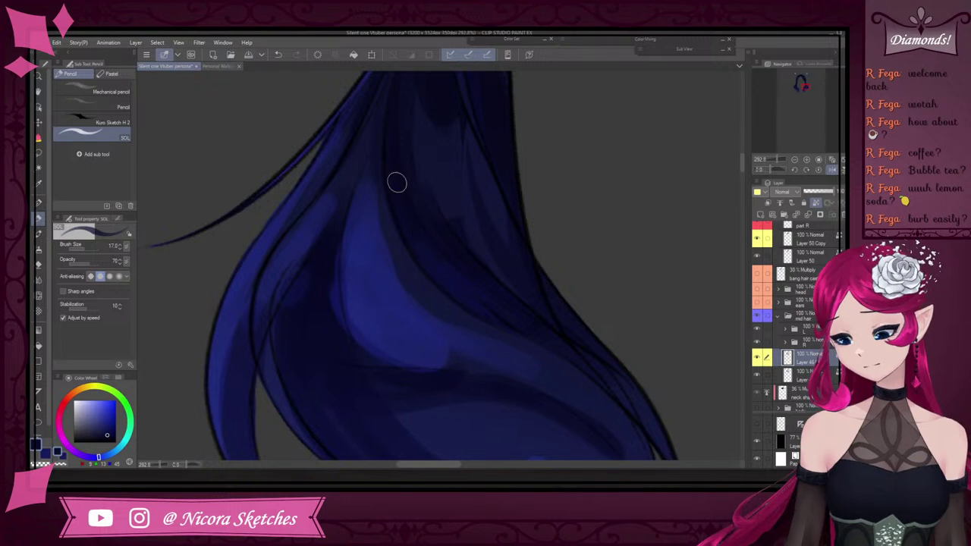
Clean up the bright highlight's lower edge and trail a thin lighter line along the fold with the G-pen and sampled blues
{"action": "key", "text": "p"}
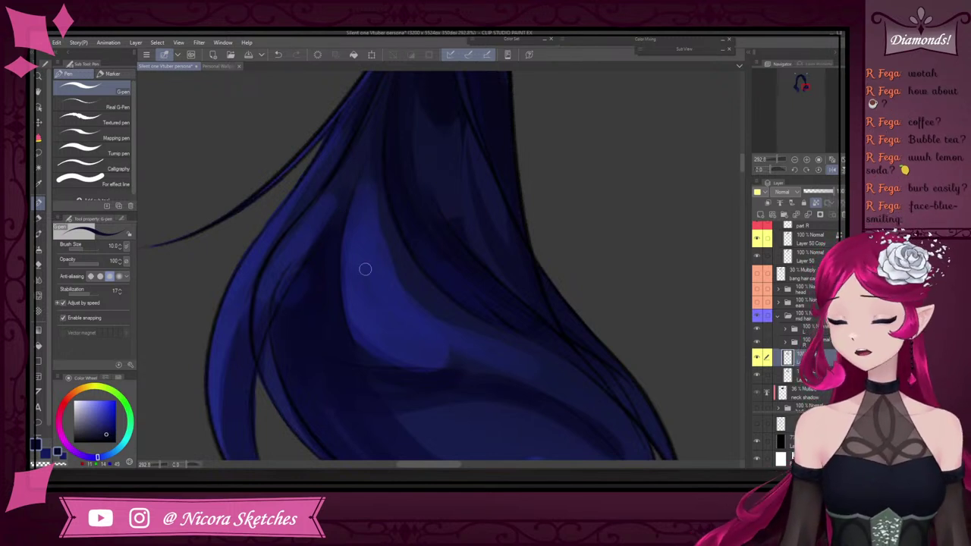
{"action": "left_click", "coordinate": [354, 326], "text": "alt"}
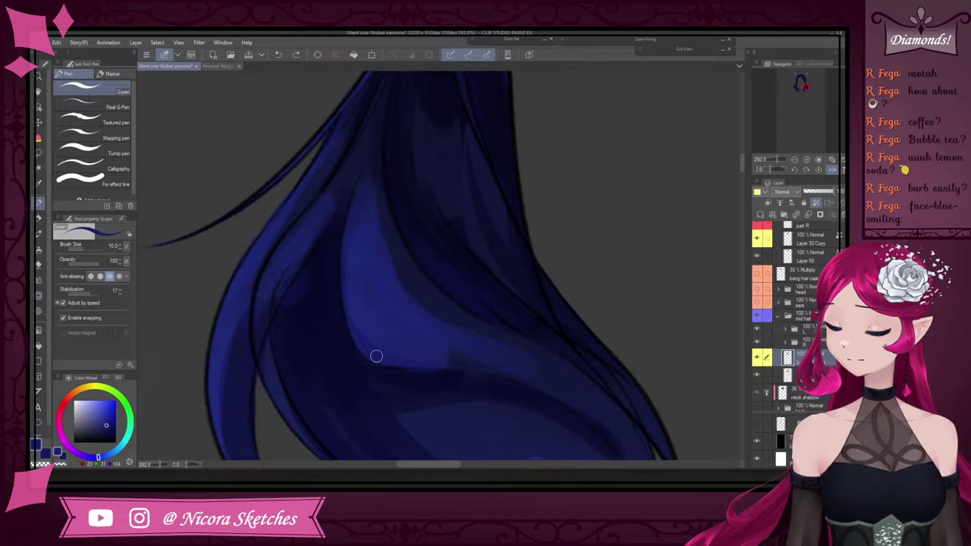
{"action": "left_click_drag", "start_coordinate": [376, 357], "coordinate": [535, 383]}
{"action": "left_click", "coordinate": [408, 377], "text": "alt"}
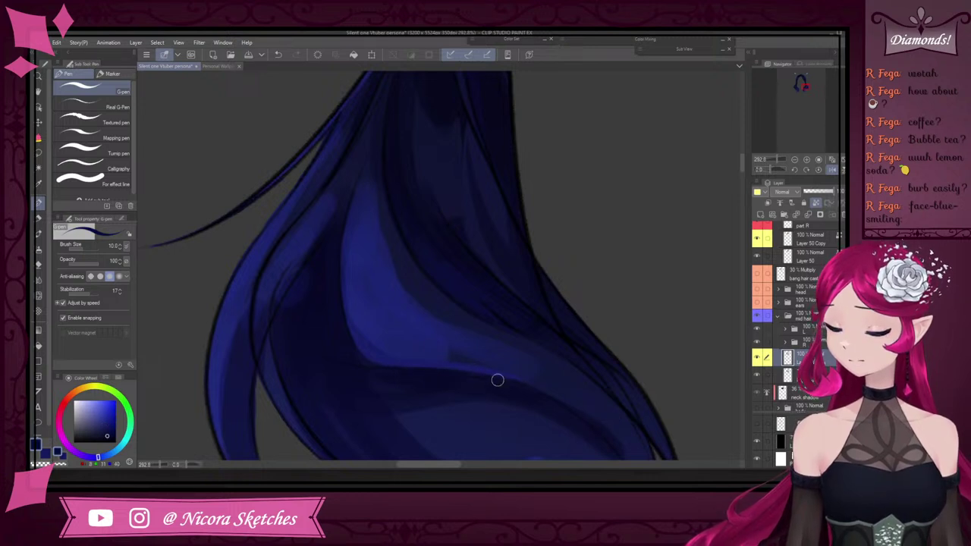
Soften the boundary between the dark fold and the lower blue area with dark blues sampled from the transition
{"action": "scroll", "coordinate": [486, 375], "scroll_direction": "down", "scroll_amount": 12}
{"action": "scroll", "coordinate": [469, 372], "scroll_direction": "up", "scroll_amount": 10}
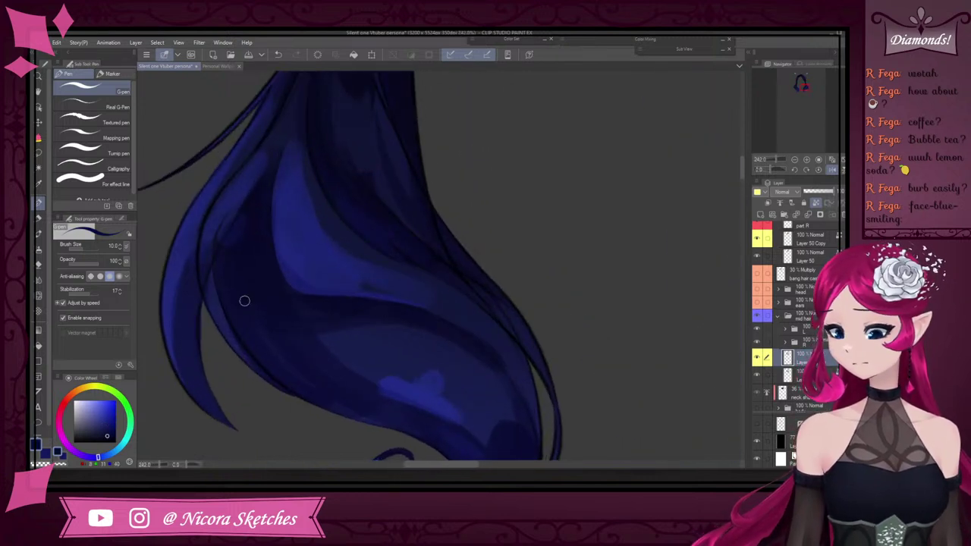
{"action": "left_click", "coordinate": [317, 321], "text": "alt"}
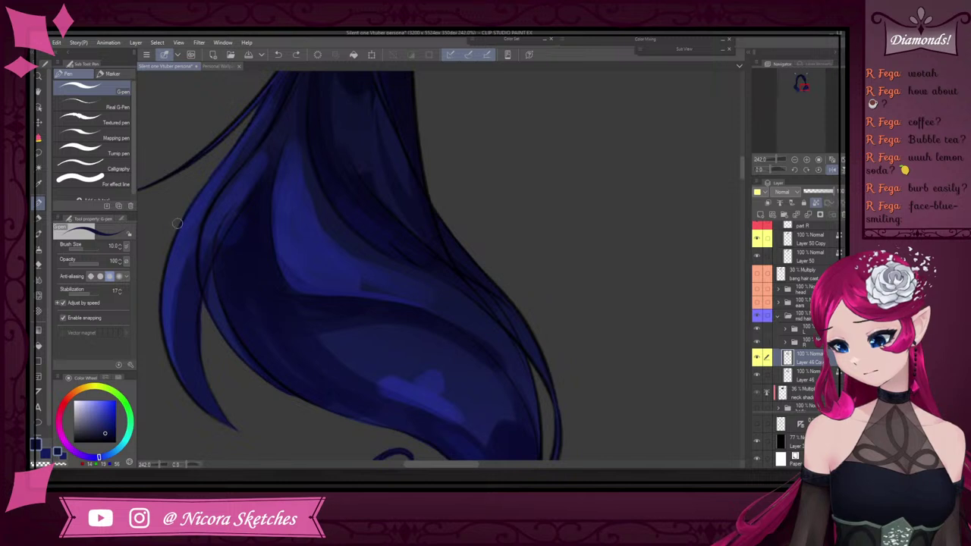
{"action": "left_click", "coordinate": [318, 329], "text": "alt"}
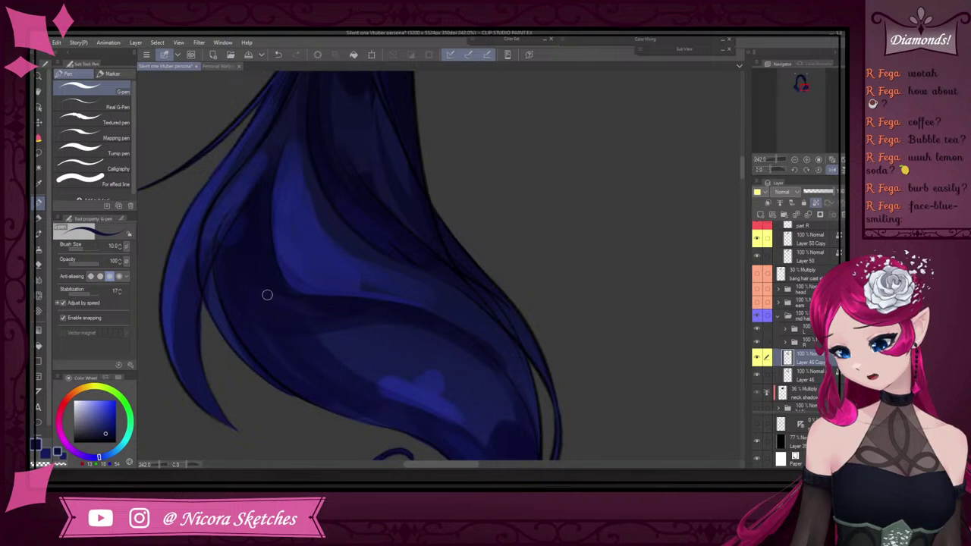
Shade the broad shadow between the highlight and the lock's outer edge with curved strokes of a sampled deep blue
{"action": "scroll", "coordinate": [447, 314], "scroll_direction": "down", "scroll_amount": 5}
{"action": "scroll", "coordinate": [409, 306], "scroll_direction": "up", "scroll_amount": 6}
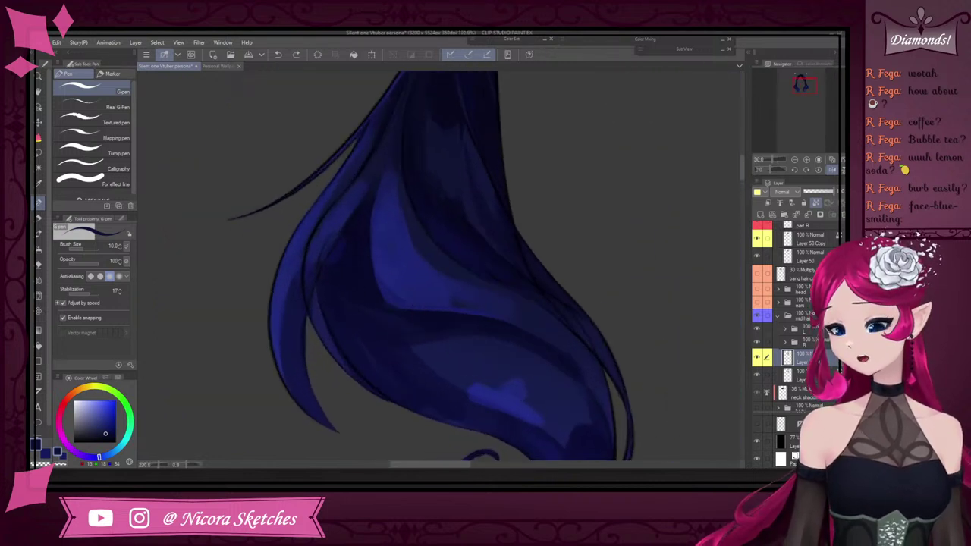
{"action": "left_click", "coordinate": [359, 306], "text": "alt"}
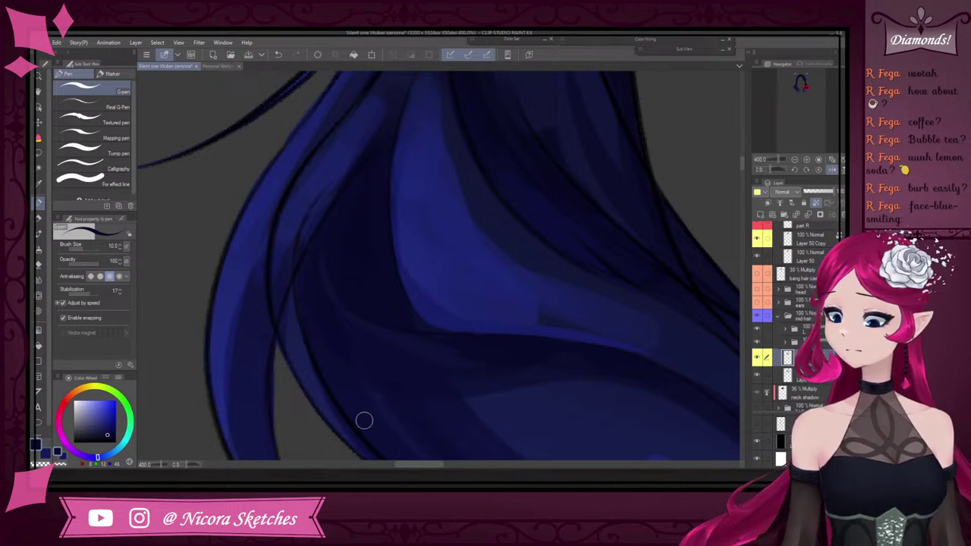
{"action": "scroll", "coordinate": [357, 417], "scroll_direction": "down", "scroll_amount": 6}
{"action": "scroll", "coordinate": [317, 322], "scroll_direction": "up", "scroll_amount": 5}
Paint a thin lighter rim along the lock's lower outer edge with blues sampled from that edge
{"action": "left_click", "coordinate": [316, 327], "text": "alt"}
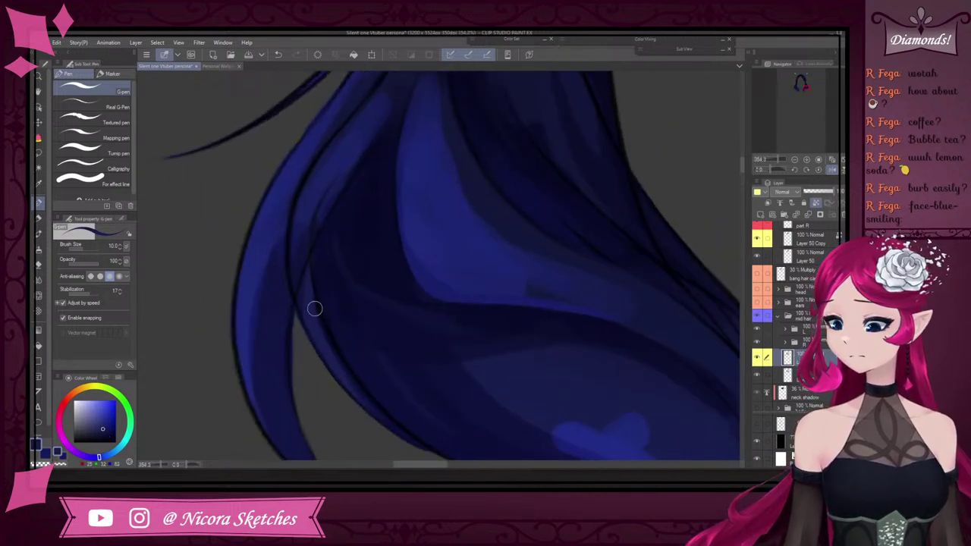
{"action": "scroll", "coordinate": [314, 292], "scroll_direction": "down", "scroll_amount": 3}
{"action": "left_click", "coordinate": [302, 298], "text": "alt"}
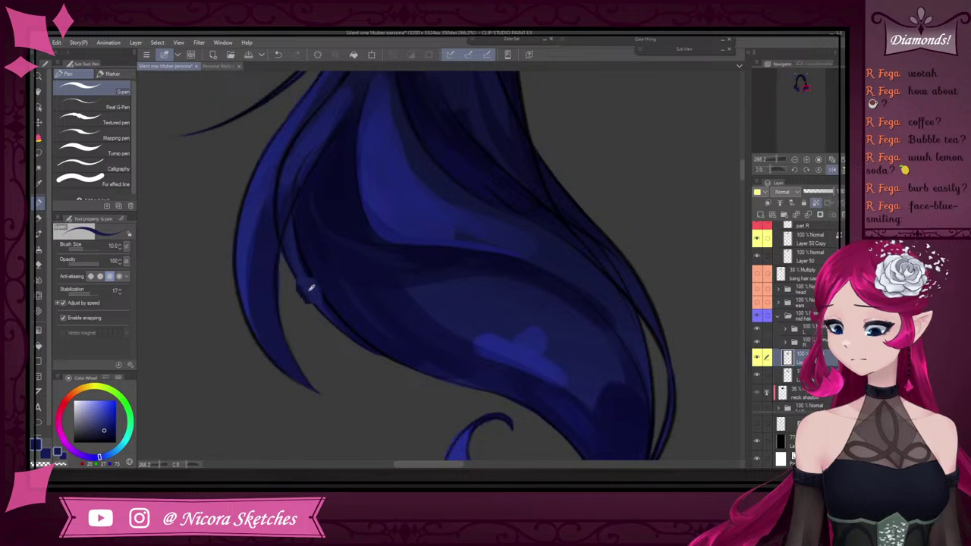
{"action": "left_click_drag", "start_coordinate": [358, 341], "coordinate": [526, 408]}
{"action": "scroll", "coordinate": [422, 369], "scroll_direction": "down", "scroll_amount": 2}
{"action": "scroll", "coordinate": [437, 375], "scroll_direction": "up", "scroll_amount": 3}
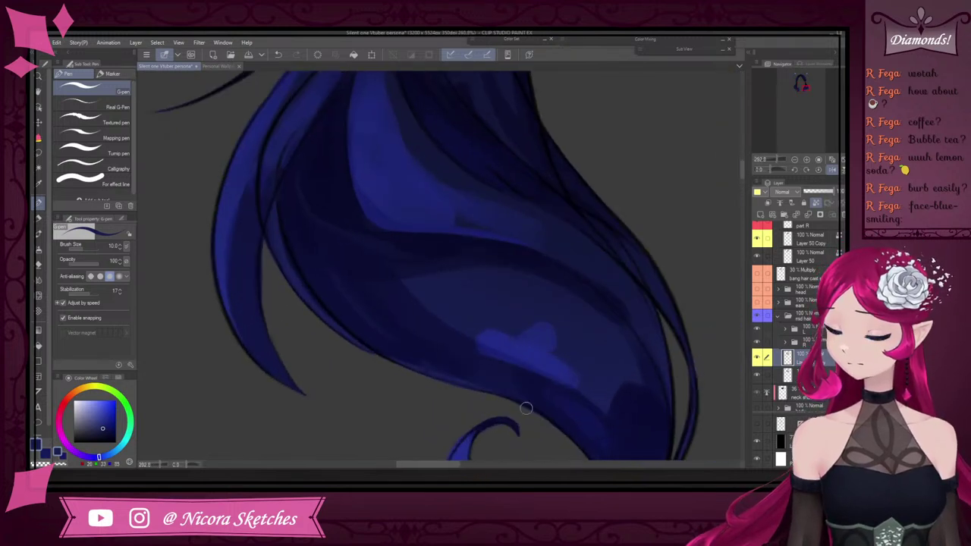
{"action": "scroll", "coordinate": [494, 282], "scroll_direction": "down", "scroll_amount": 2}
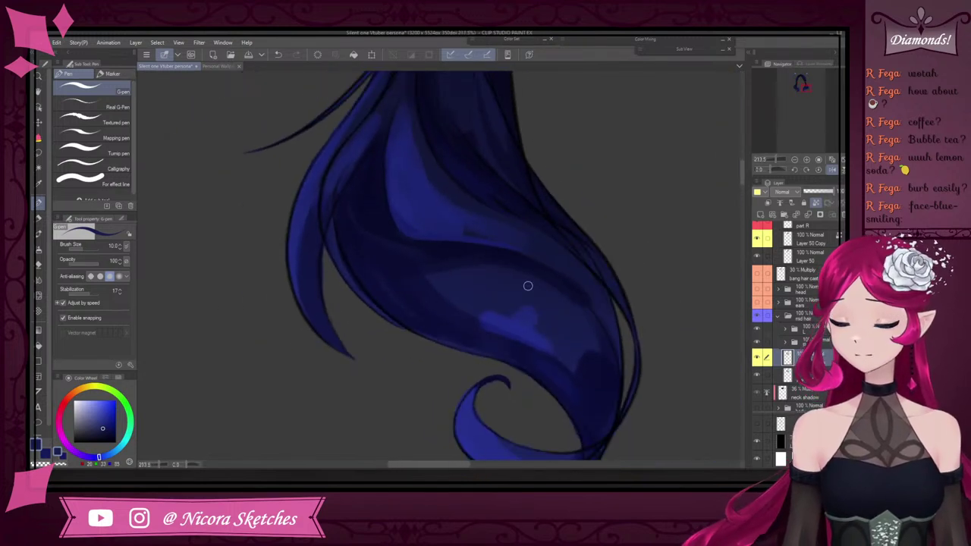
Enlarge the G-pen to size 17 and retouch the shadow beside the lower blue area with sampled dark blue, undoing the last stroke
{"action": "left_click", "coordinate": [430, 294], "text": "alt"}
{"action": "key", "text": "]"}
{"action": "key", "text": "]"}
{"action": "key", "text": "]"}
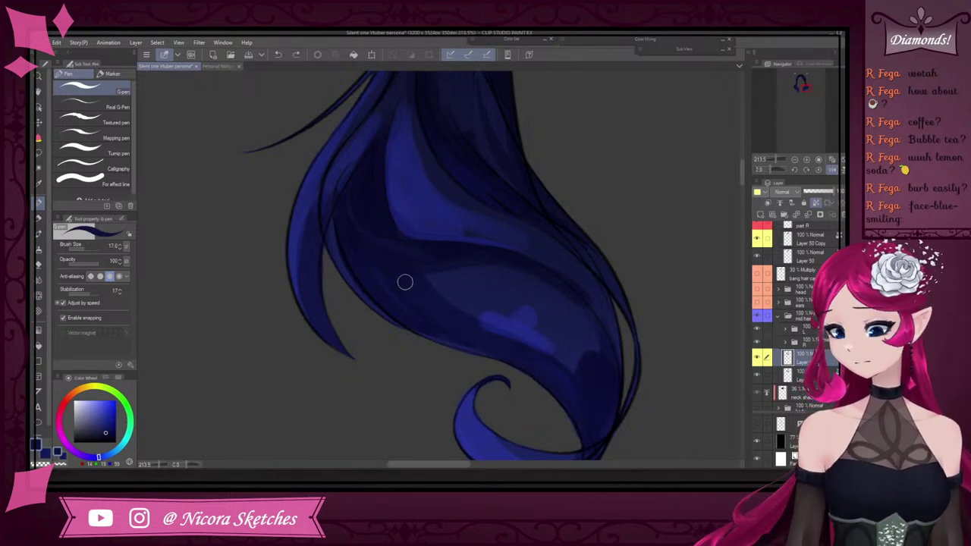
{"action": "key", "text": "ctrl+z"}
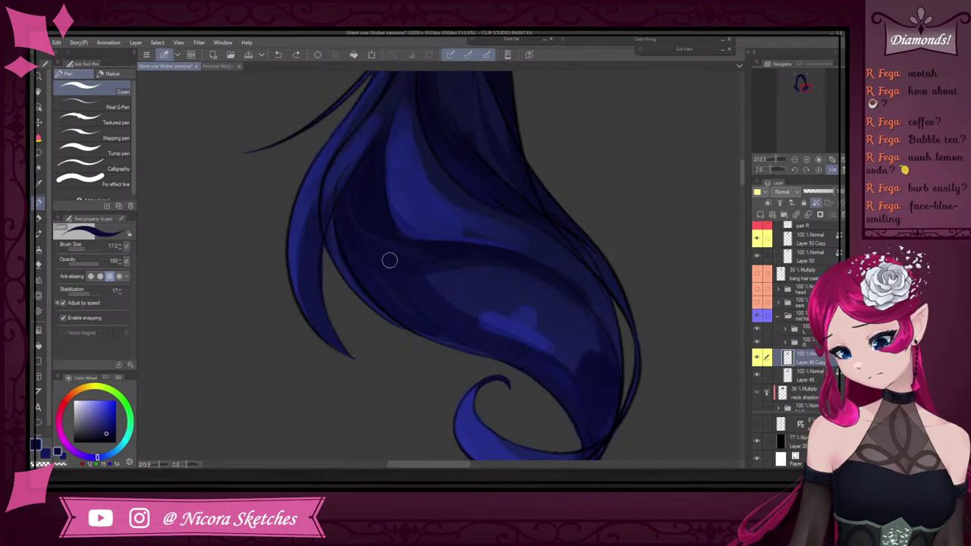
Blend the dark fold beneath the bright highlight with sampled dark blues, using the G-pen and the custom pencil brush at size 17
{"action": "scroll", "coordinate": [388, 256], "scroll_direction": "down", "scroll_amount": 5}
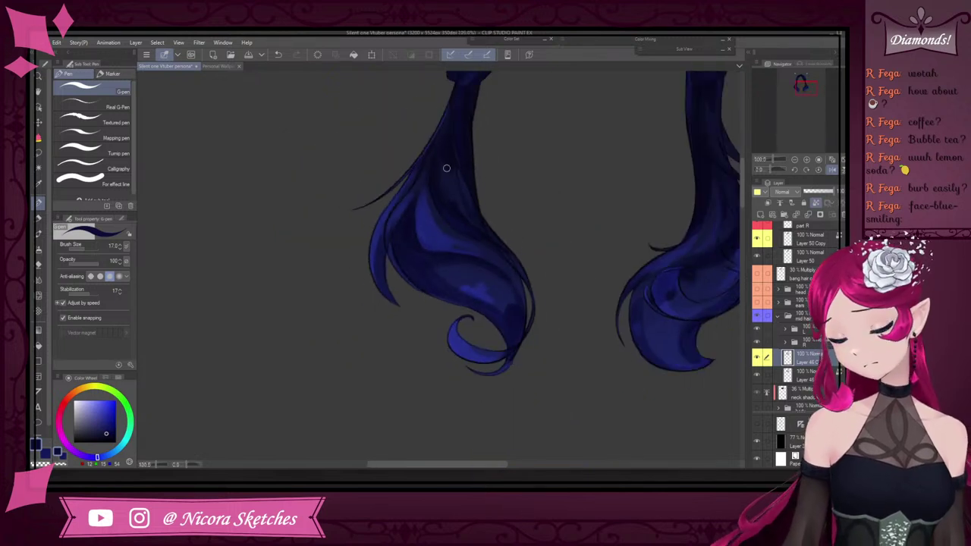
{"action": "scroll", "coordinate": [488, 231], "scroll_direction": "up", "scroll_amount": 4}
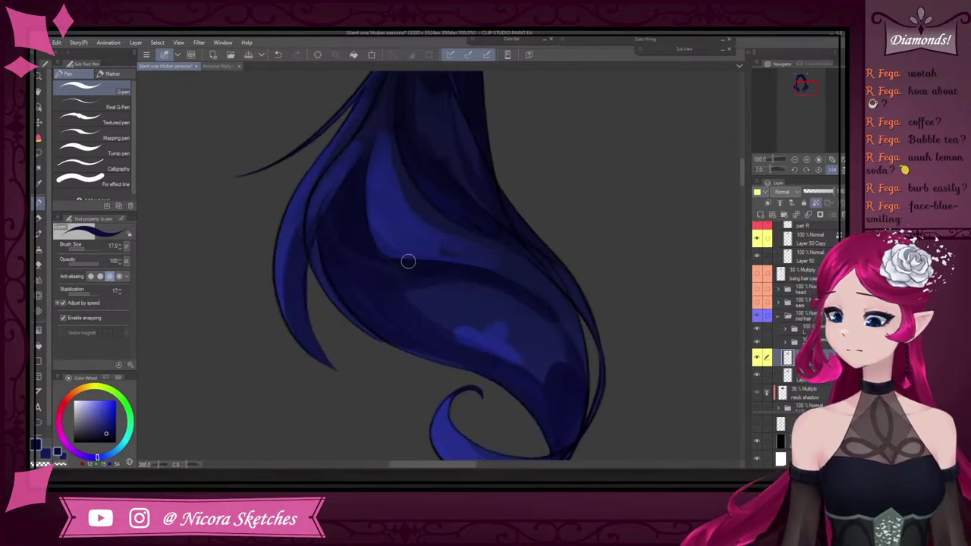
{"action": "left_click", "coordinate": [371, 260], "text": "alt"}
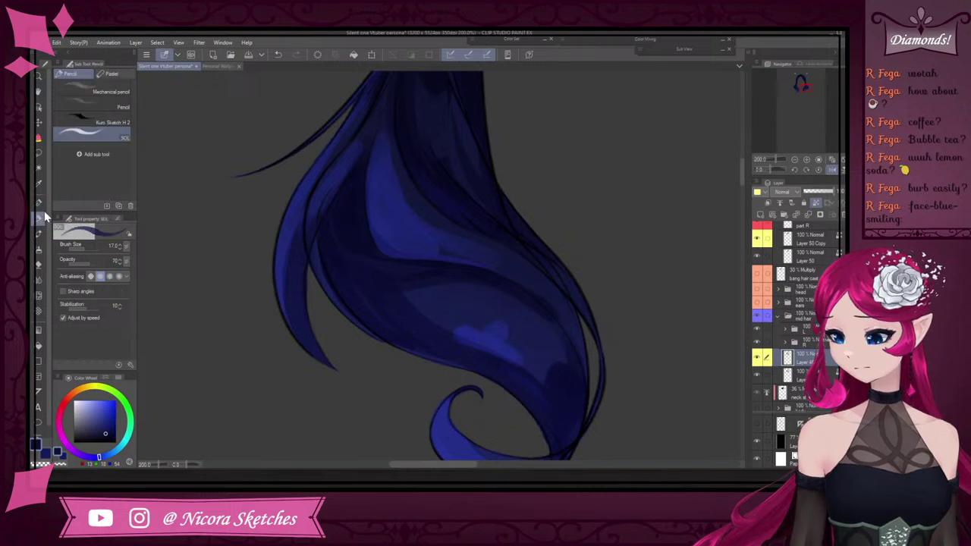
{"action": "key", "text": "p"}
{"action": "left_click", "coordinate": [455, 273], "text": "alt"}
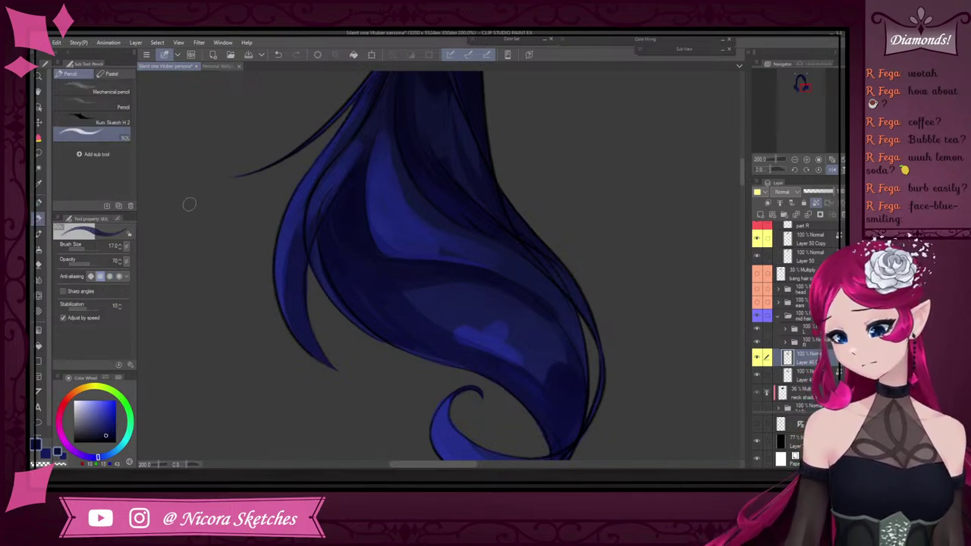
Blend the fold and shadow along the lock's outer curve with G-pen strokes in several blues sampled from the surrounding hair
{"action": "left_click", "coordinate": [40, 202]}
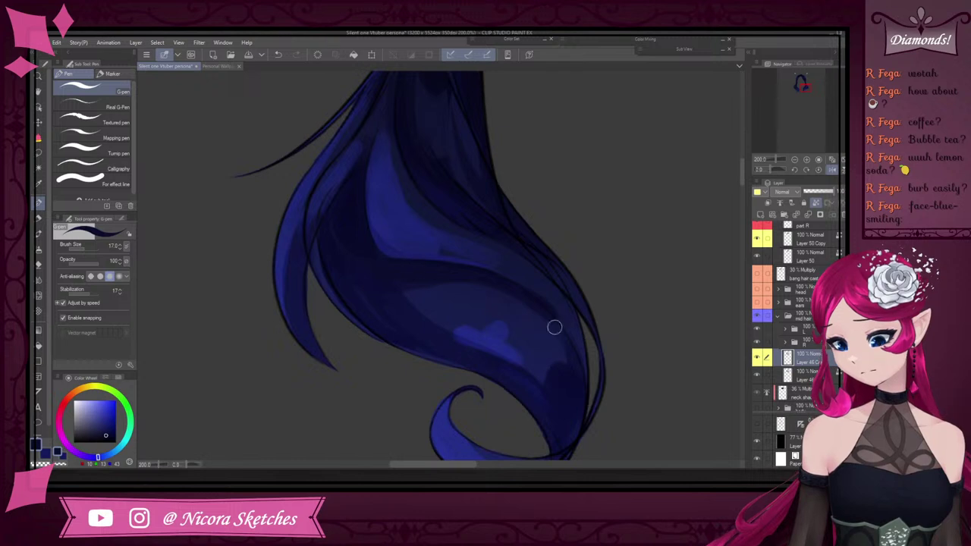
{"action": "left_click", "coordinate": [541, 292], "text": "alt"}
{"action": "left_click_drag", "start_coordinate": [527, 279], "coordinate": [579, 357]}
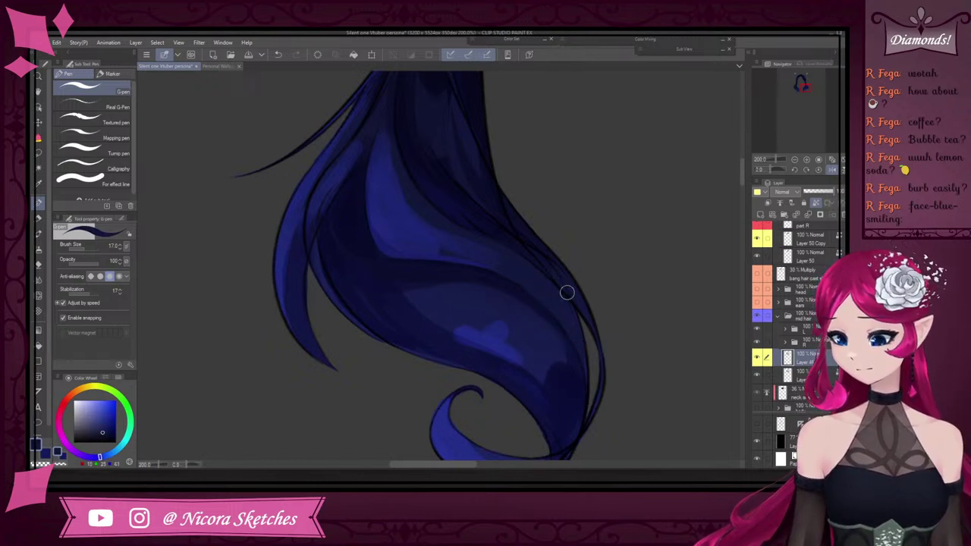
{"action": "left_click", "coordinate": [581, 359], "text": "alt"}
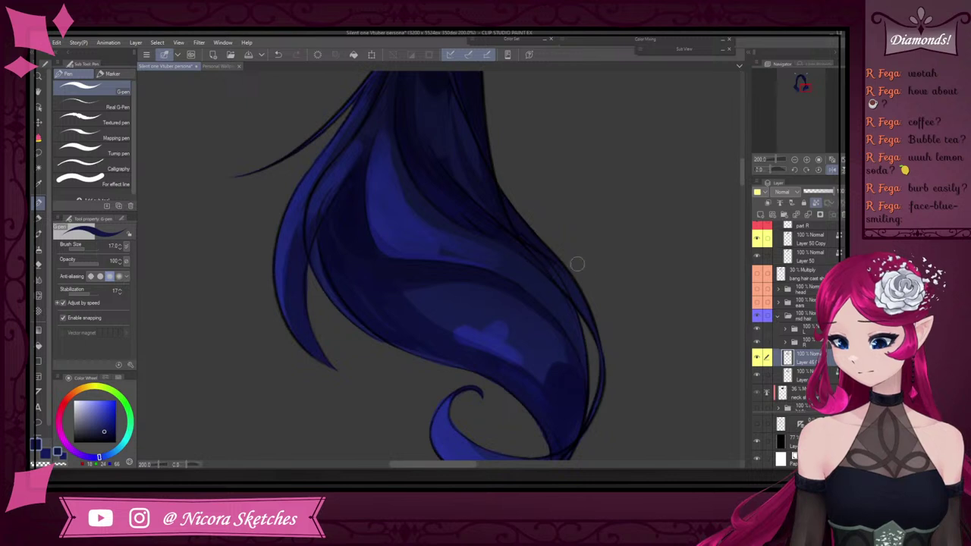
{"action": "left_click", "coordinate": [574, 290], "text": "alt"}
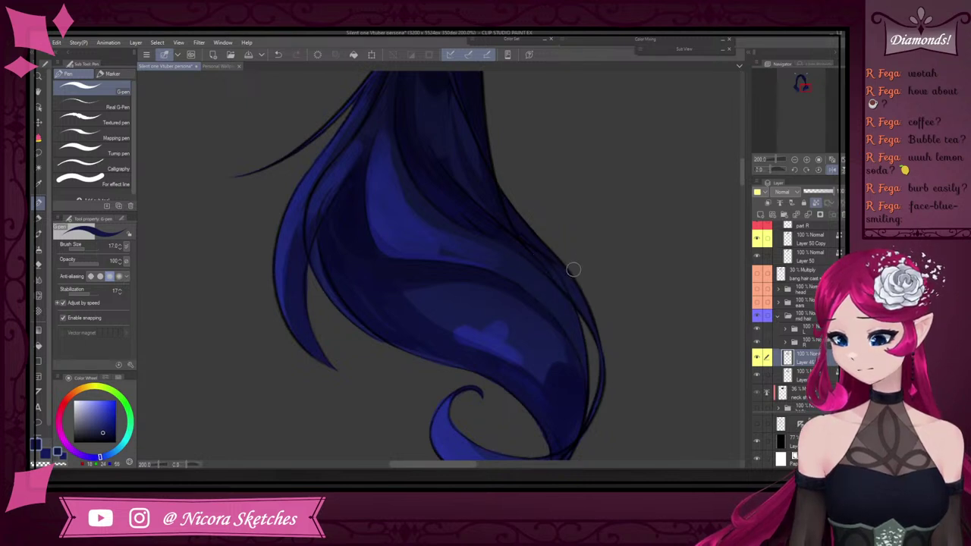
{"action": "left_click", "coordinate": [500, 258], "text": "alt"}
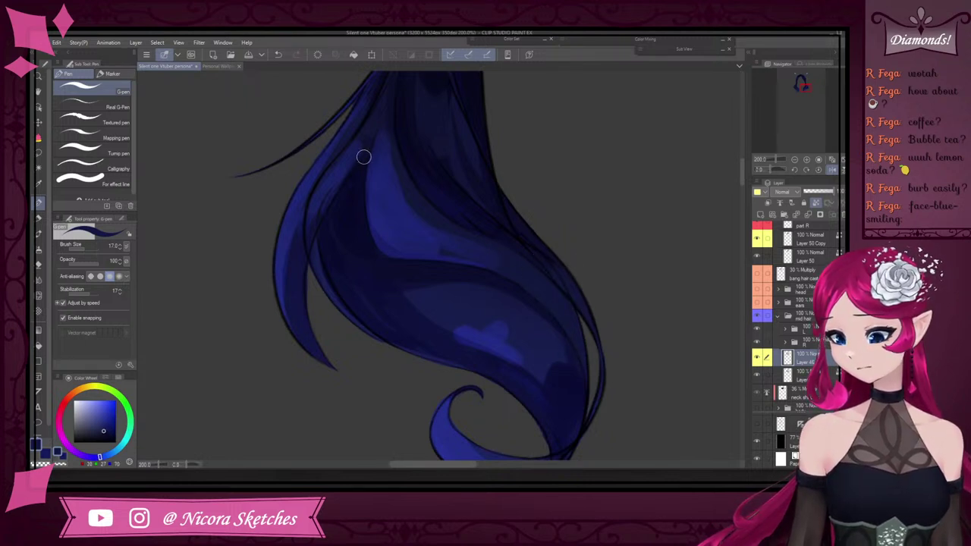
{"action": "left_click", "coordinate": [467, 210], "text": "alt"}
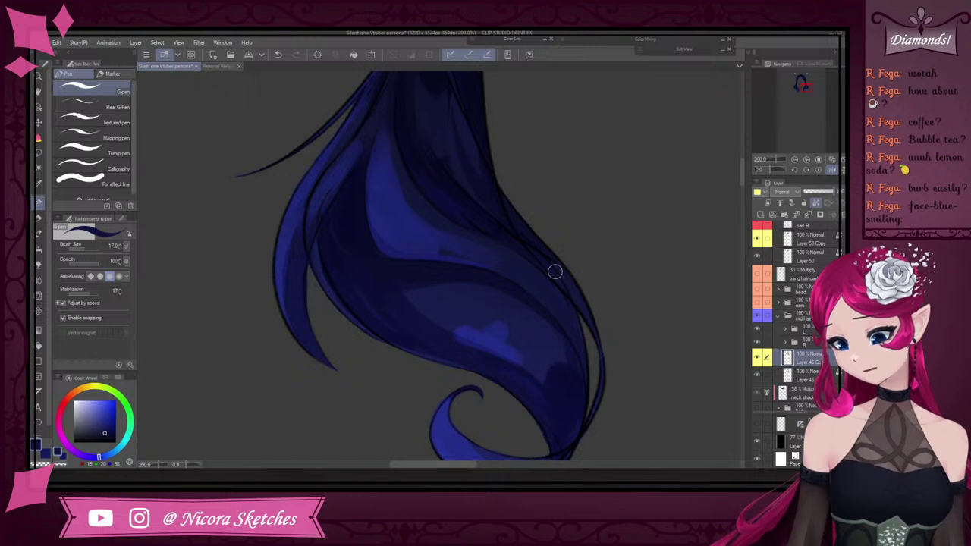
Soften the shadow along the lock's lower edge above the curl with a stroke of blue sampled there
{"action": "scroll", "coordinate": [565, 316], "scroll_direction": "down", "scroll_amount": 5}
{"action": "scroll", "coordinate": [570, 355], "scroll_direction": "up", "scroll_amount": 6}
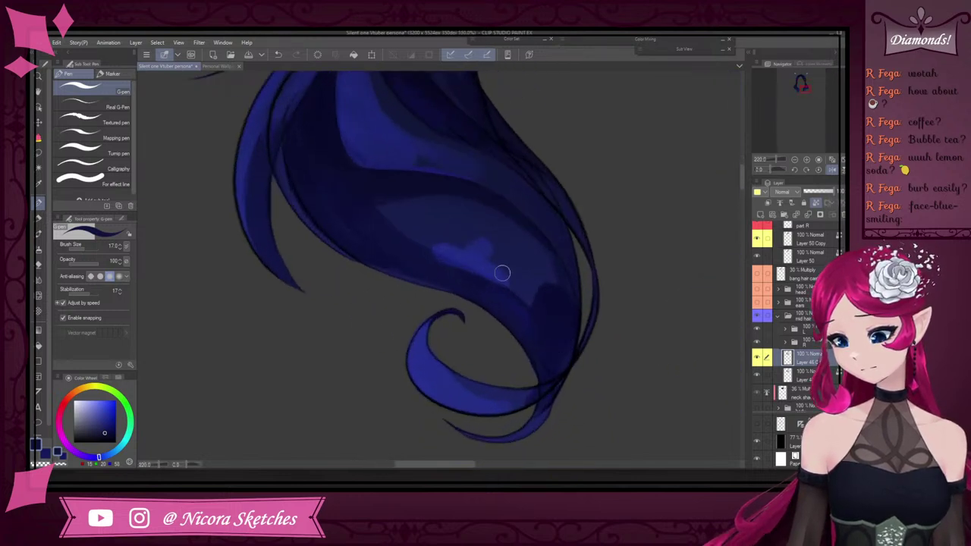
{"action": "left_click", "coordinate": [513, 308], "text": "alt"}
{"action": "mouse_move", "coordinate": [497, 295]}
{"action": "left_mouse_down"}
{"action": "mouse_move", "coordinate": [517, 302]}
{"action": "mouse_move", "coordinate": [541, 357]}
{"action": "left_mouse_up"}
Paint a lighter rim along the lock's lower edge above the curl with blues sampled from the curled tips, flipping the canvas horizontally
{"action": "left_click", "coordinate": [474, 387], "text": "alt"}
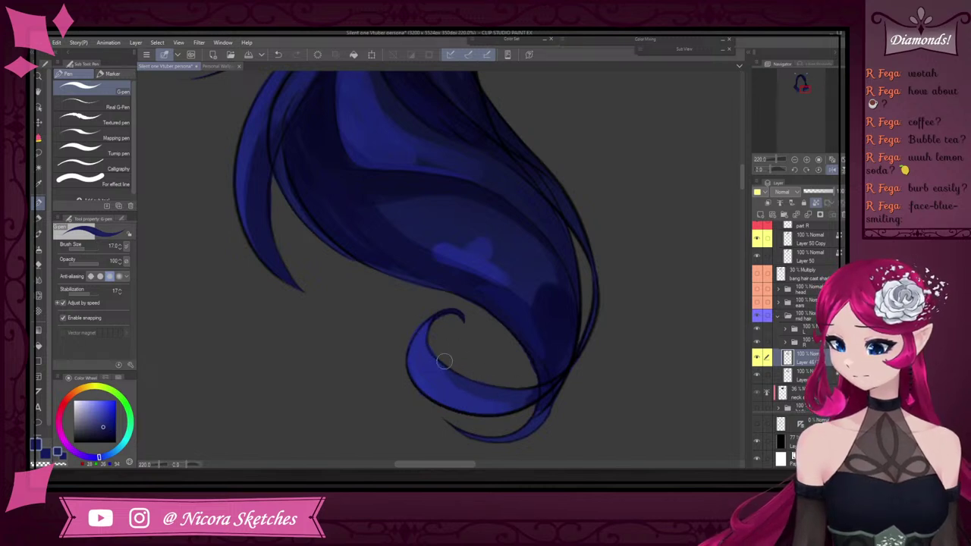
{"action": "left_click", "coordinate": [422, 385], "text": "alt"}
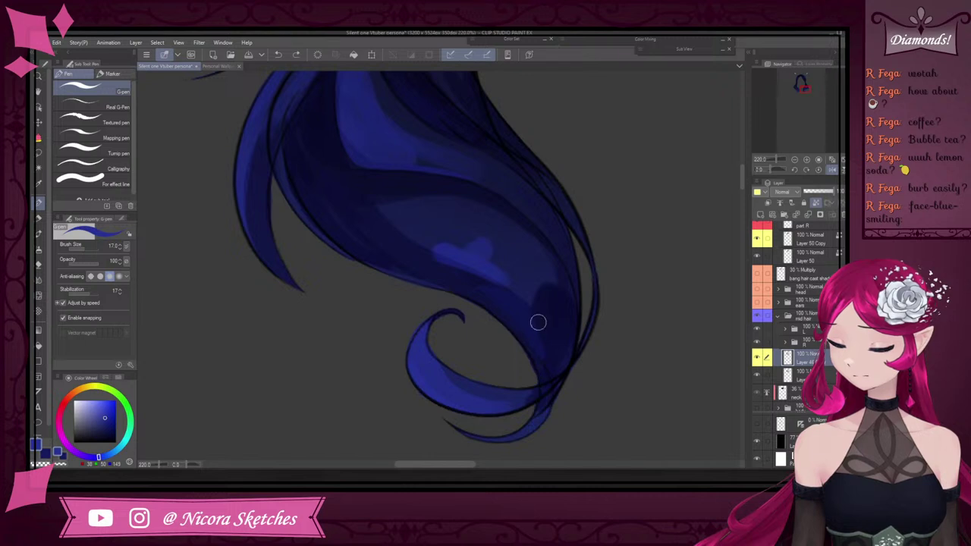
{"action": "left_click", "coordinate": [528, 429], "text": "alt"}
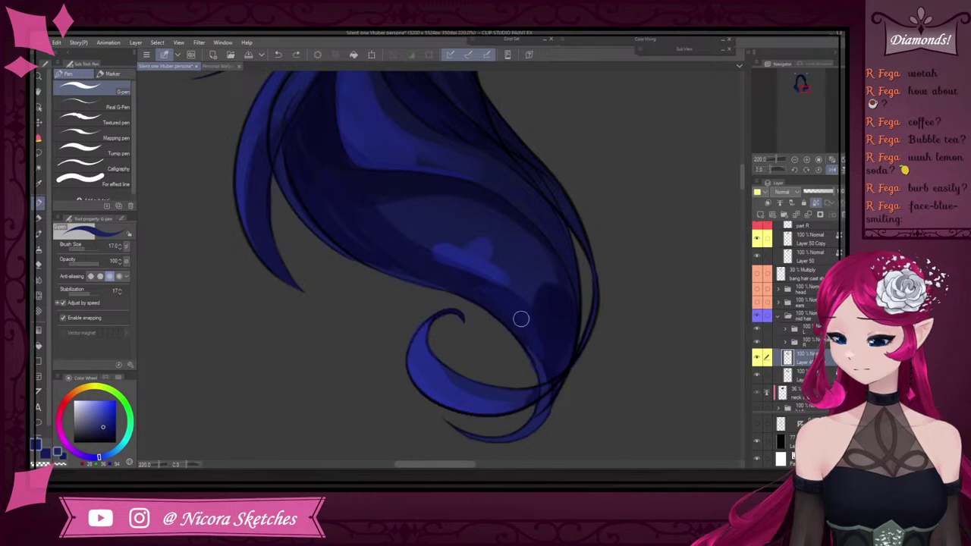
{"action": "left_click", "coordinate": [833, 170]}
{"action": "scroll", "coordinate": [350, 404], "scroll_direction": "up", "scroll_amount": 3}
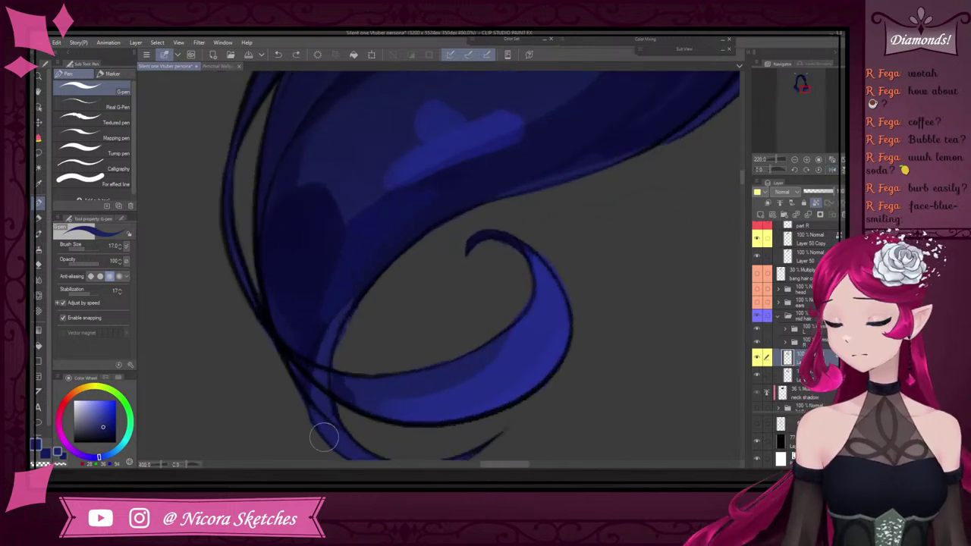
{"action": "left_click_drag", "start_coordinate": [324, 438], "coordinate": [413, 250]}
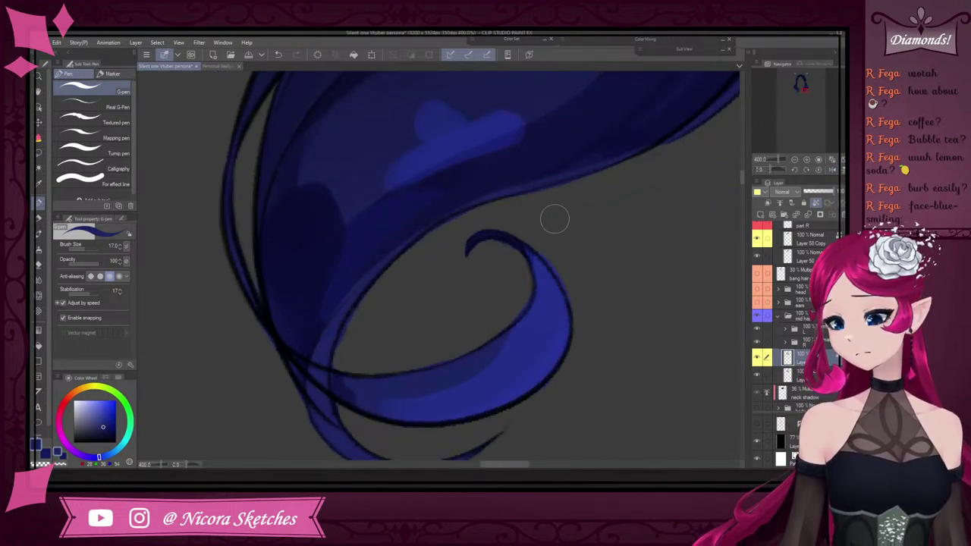
Break up and blend the round dark patch near the curl's base with dark blues sampled from the adjacent shading
{"action": "scroll", "coordinate": [550, 220], "scroll_direction": "down", "scroll_amount": 1}
{"action": "scroll", "coordinate": [379, 258], "scroll_direction": "up", "scroll_amount": 3}
{"action": "left_click", "coordinate": [407, 229], "text": "alt"}
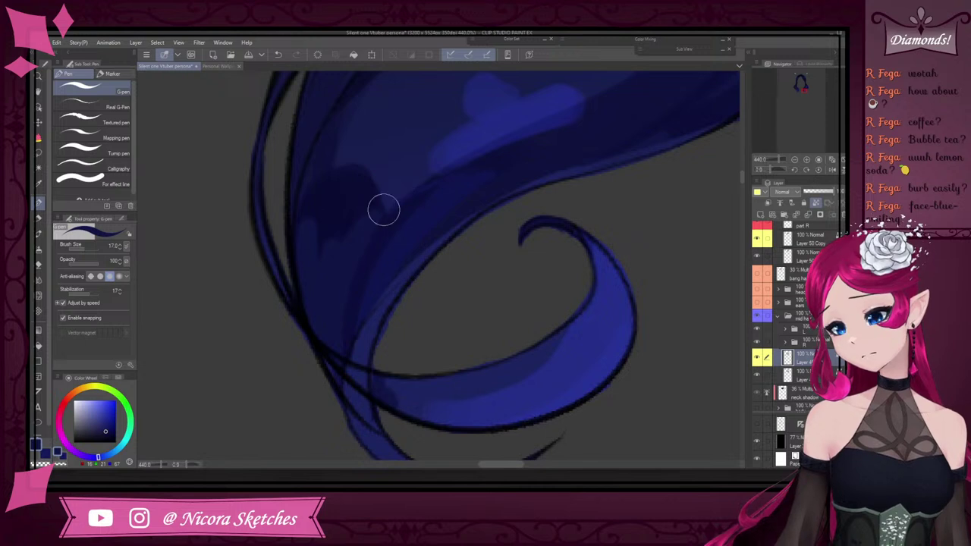
{"action": "scroll", "coordinate": [404, 207], "scroll_direction": "down", "scroll_amount": 5}
{"action": "scroll", "coordinate": [403, 216], "scroll_direction": "up", "scroll_amount": 4}
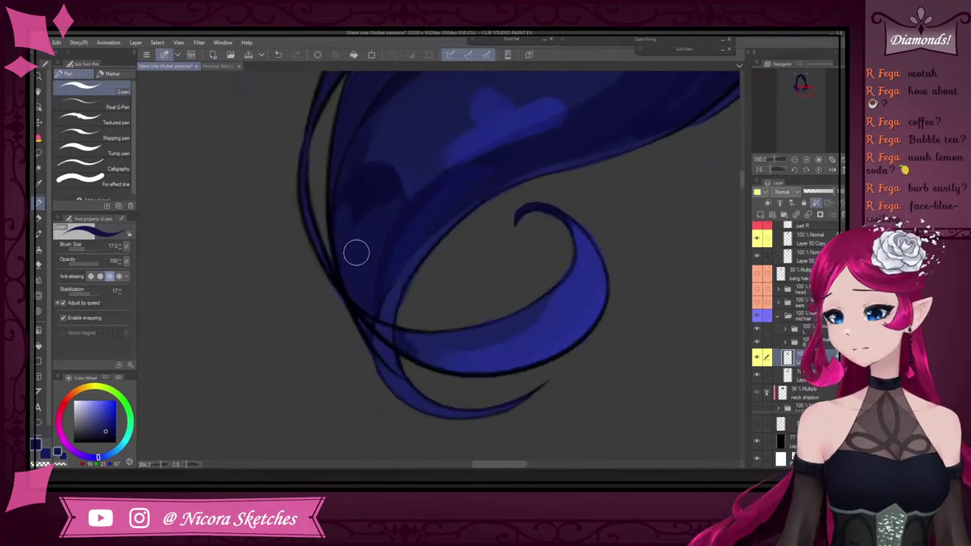
{"action": "left_click", "coordinate": [450, 181], "text": "alt"}
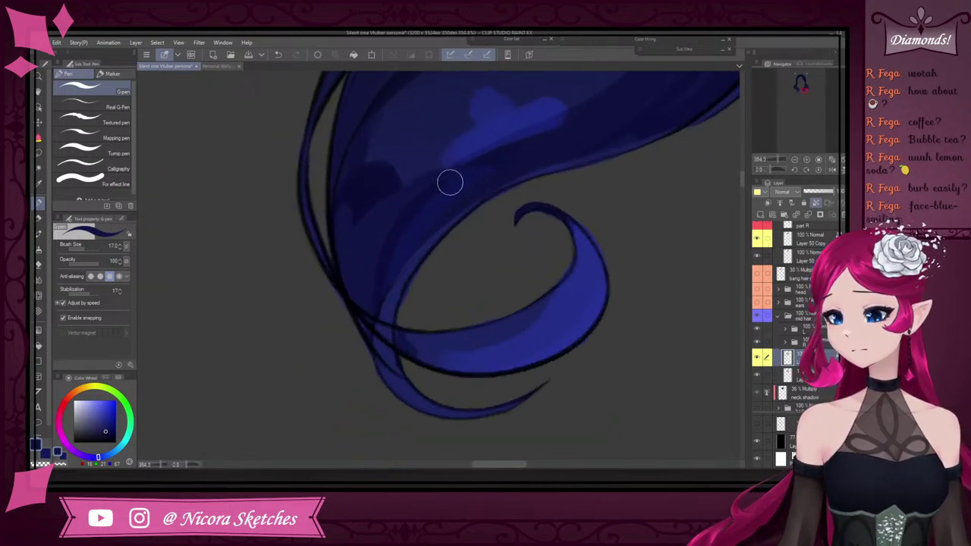
{"action": "scroll", "coordinate": [437, 197], "scroll_direction": "down", "scroll_amount": 3}
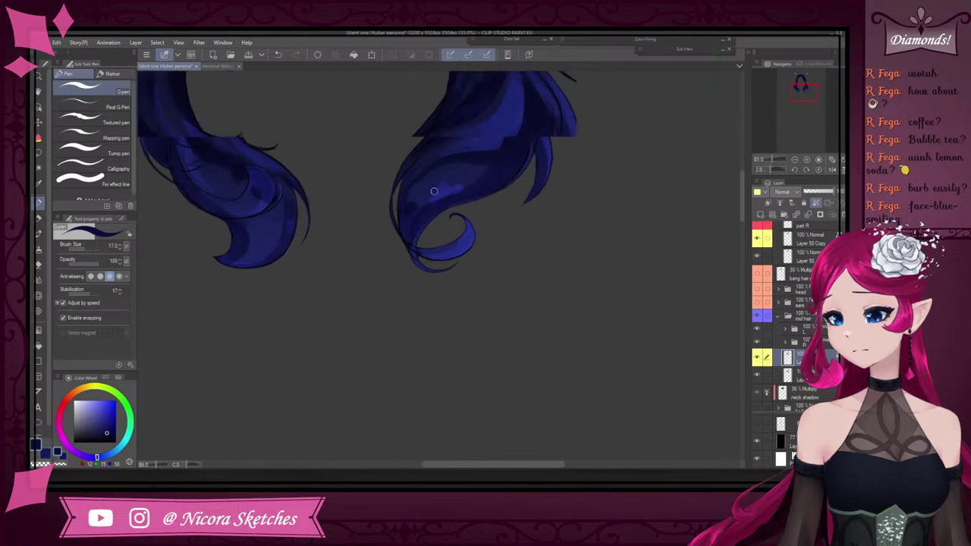
{"action": "scroll", "coordinate": [417, 217], "scroll_direction": "up", "scroll_amount": 2}
{"action": "left_click", "coordinate": [413, 242], "text": "alt"}
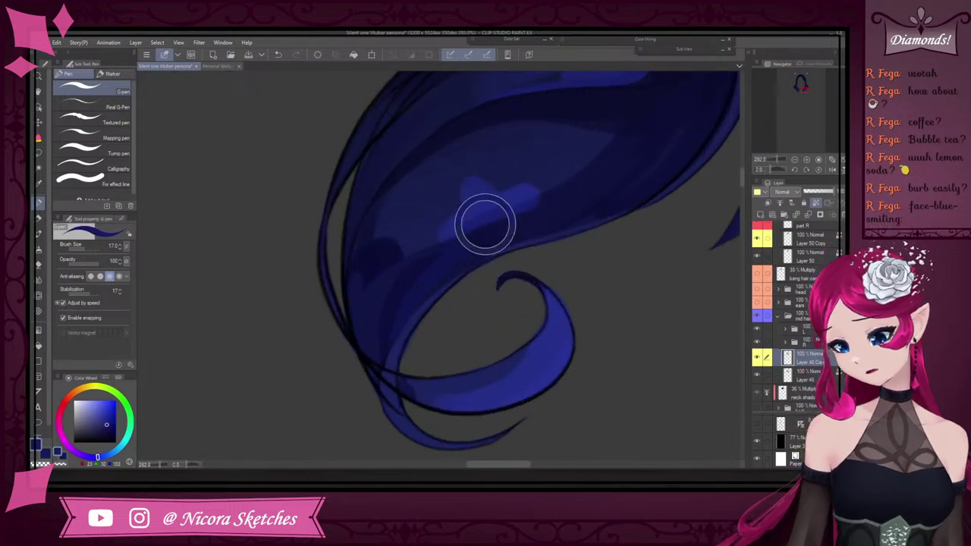
Reduce the G-pen to size 10 and extend the bright spot above the curl into a thin tapered streak
{"action": "scroll", "coordinate": [522, 210], "scroll_direction": "down", "scroll_amount": 3}
{"action": "scroll", "coordinate": [531, 197], "scroll_direction": "up", "scroll_amount": 2}
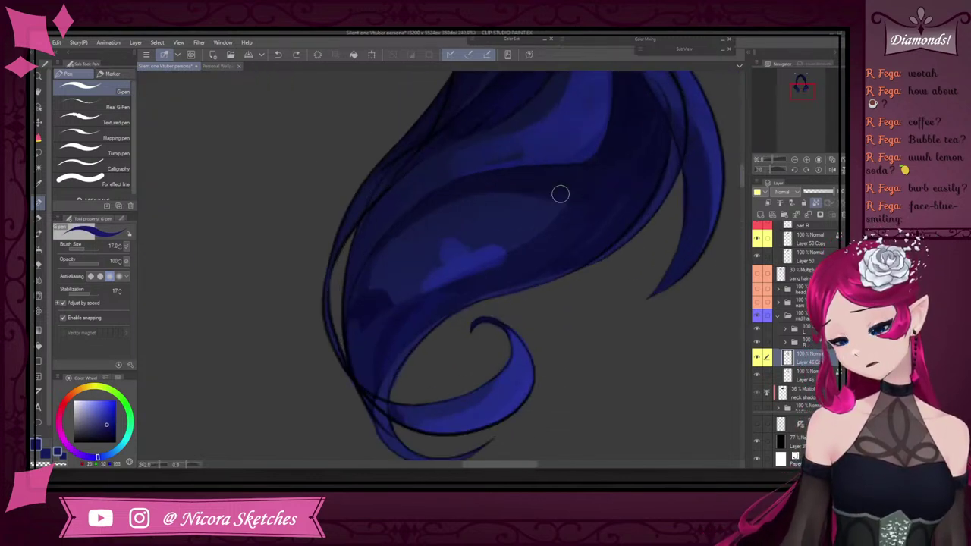
{"action": "key", "text": "bracketleft"}
{"action": "key", "text": "bracketleft"}
{"action": "key", "text": "bracketleft"}
{"action": "left_click_drag", "start_coordinate": [539, 250], "coordinate": [451, 273]}
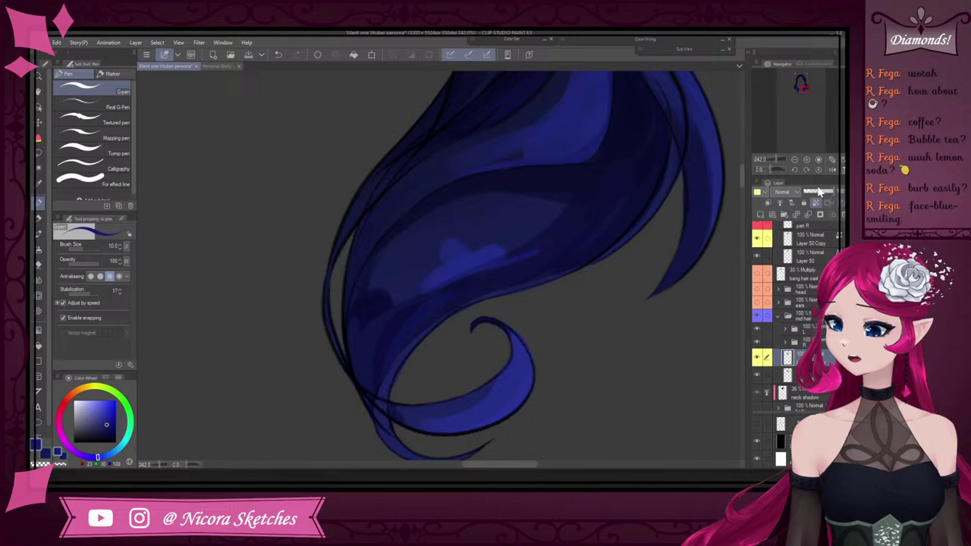
Flip the canvas back and refine the bright spot's underside into a thin light edge using sampled blues
{"action": "left_click", "coordinate": [832, 169]}
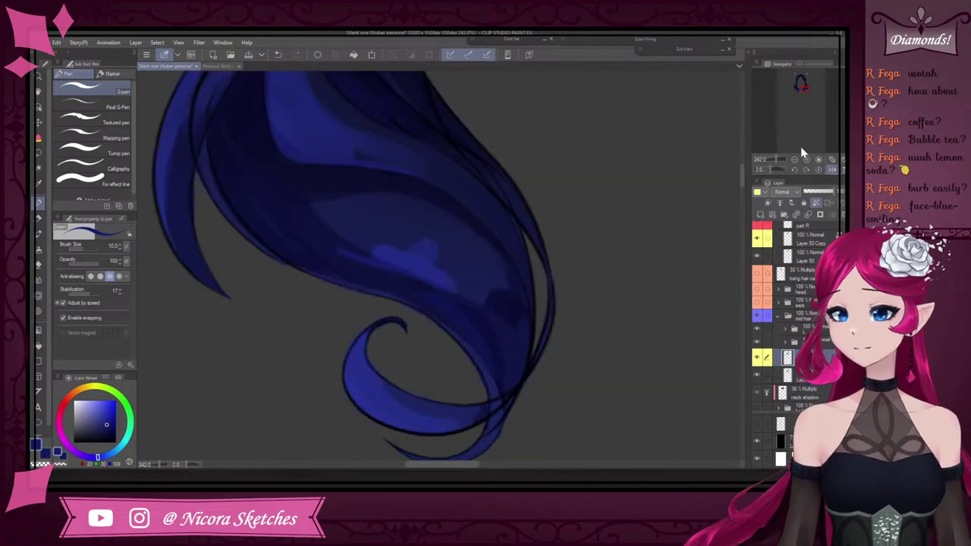
{"action": "left_click", "coordinate": [334, 265], "text": "alt"}
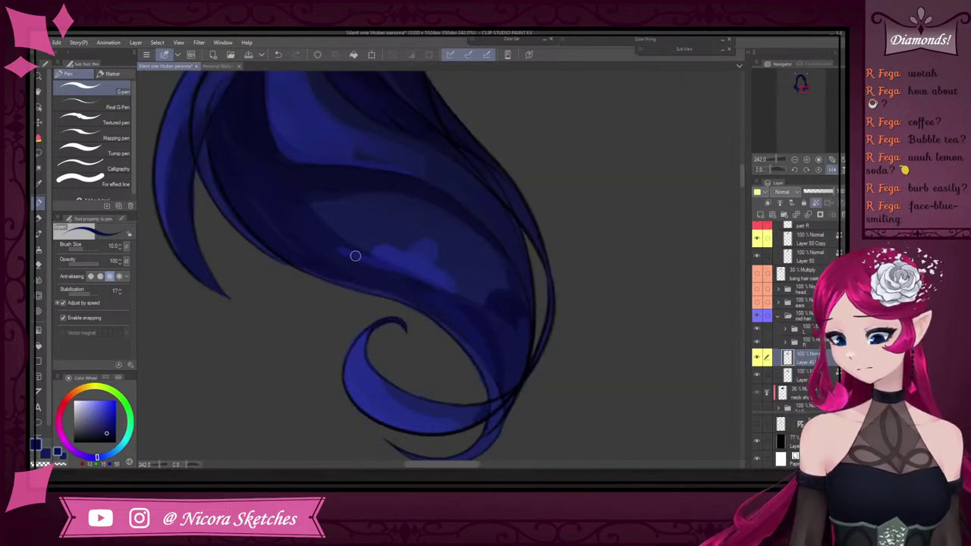
{"action": "left_click", "coordinate": [417, 276], "text": "alt"}
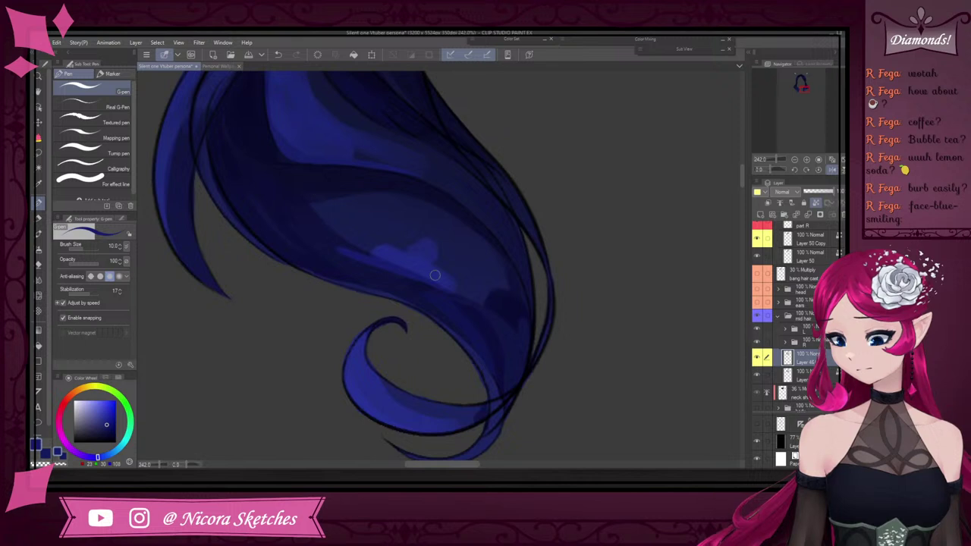
{"action": "left_click", "coordinate": [412, 290], "text": "alt"}
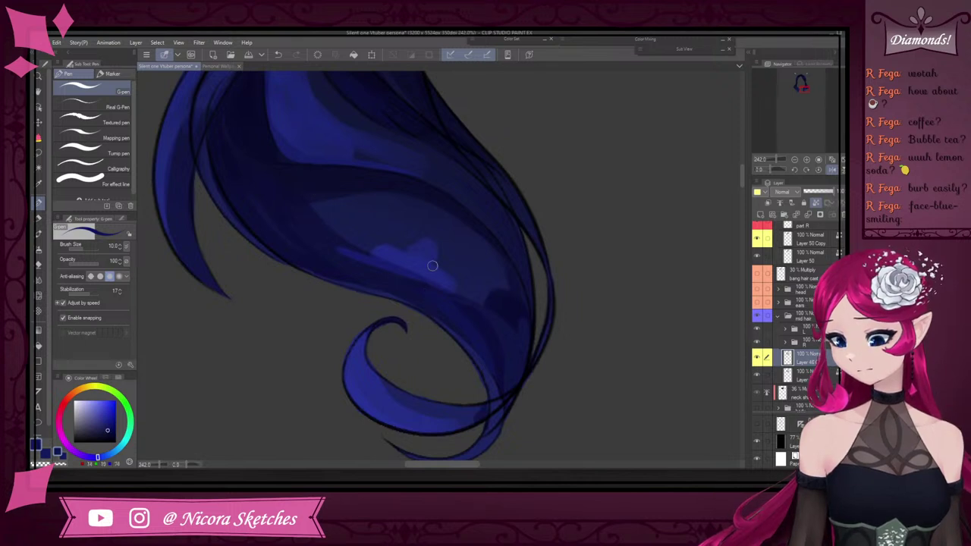
{"action": "left_click", "coordinate": [475, 308], "text": "alt"}
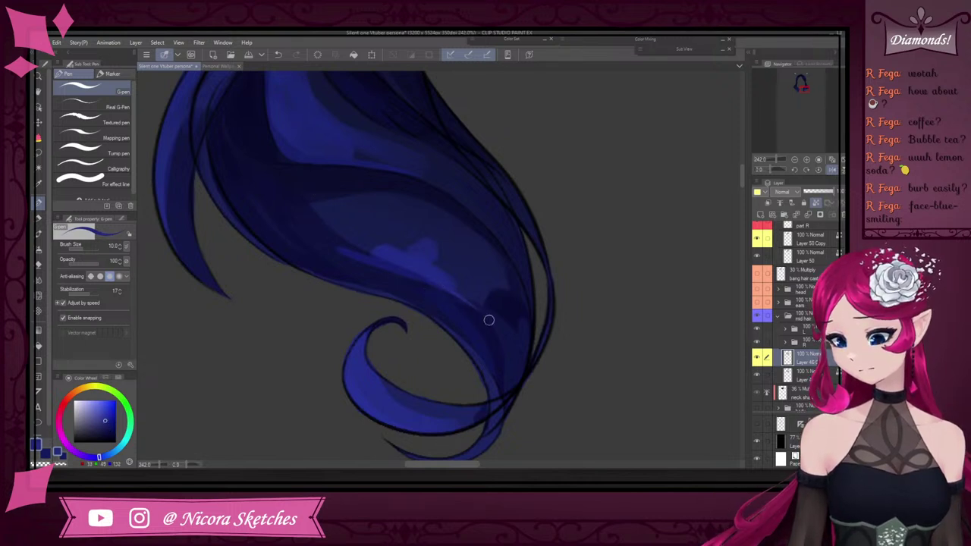
{"action": "scroll", "coordinate": [488, 320], "scroll_direction": "down", "scroll_amount": 5}
{"action": "scroll", "coordinate": [463, 303], "scroll_direction": "up", "scroll_amount": 5}
{"action": "left_click_drag", "start_coordinate": [434, 293], "coordinate": [397, 268]}
{"action": "key", "text": "ctrl+z"}
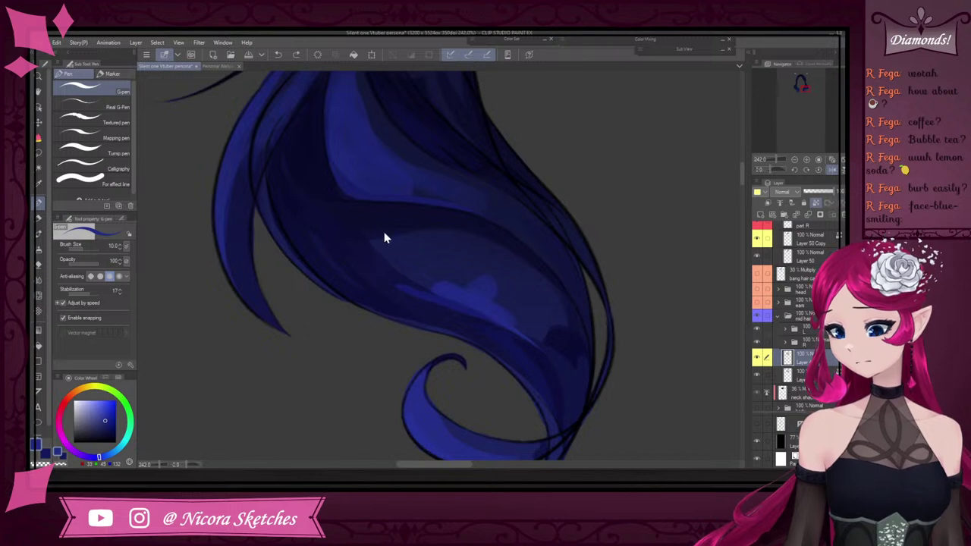
Blend the dark shadow between the bright highlight and the lock's outer edge with sampled dark blues
{"action": "left_click", "coordinate": [410, 289], "text": "alt"}
{"action": "left_click", "coordinate": [331, 231], "text": "alt"}
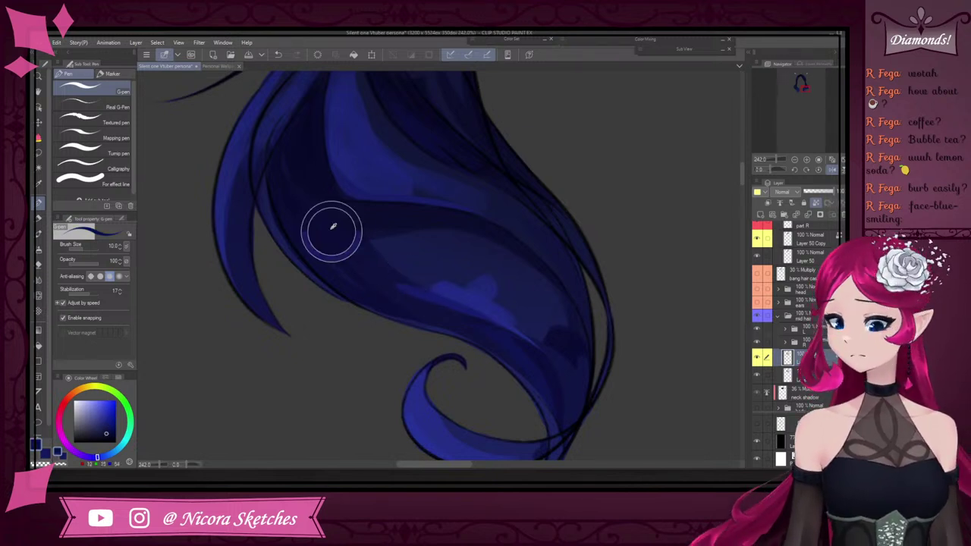
{"action": "left_click", "coordinate": [320, 248], "text": "alt"}
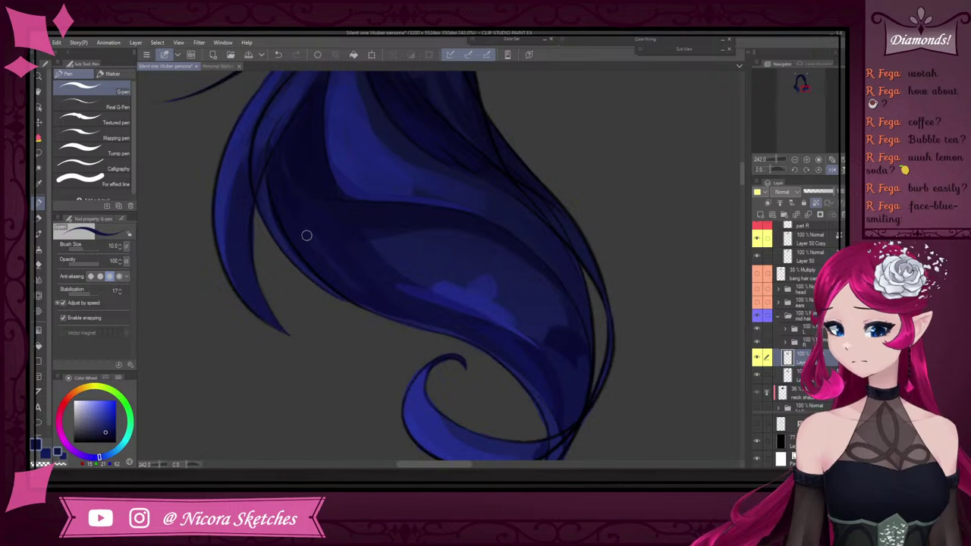
{"action": "scroll", "coordinate": [306, 235], "scroll_direction": "down", "scroll_amount": 3}
{"action": "scroll", "coordinate": [292, 262], "scroll_direction": "up", "scroll_amount": 3}
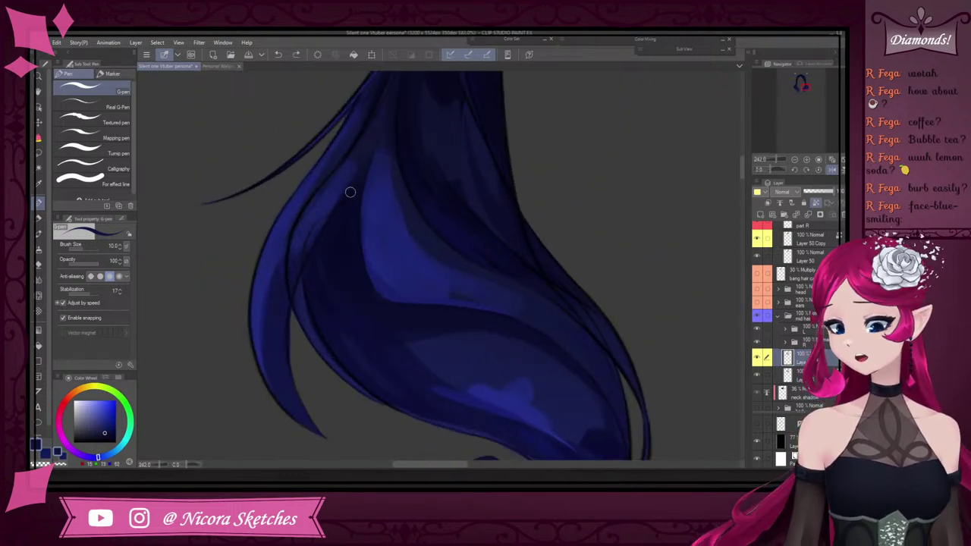
Paint a thin lighter edge along the narrow strand beside the dark shadow with blues sampled from that strand
{"action": "left_click", "coordinate": [306, 312], "text": "alt"}
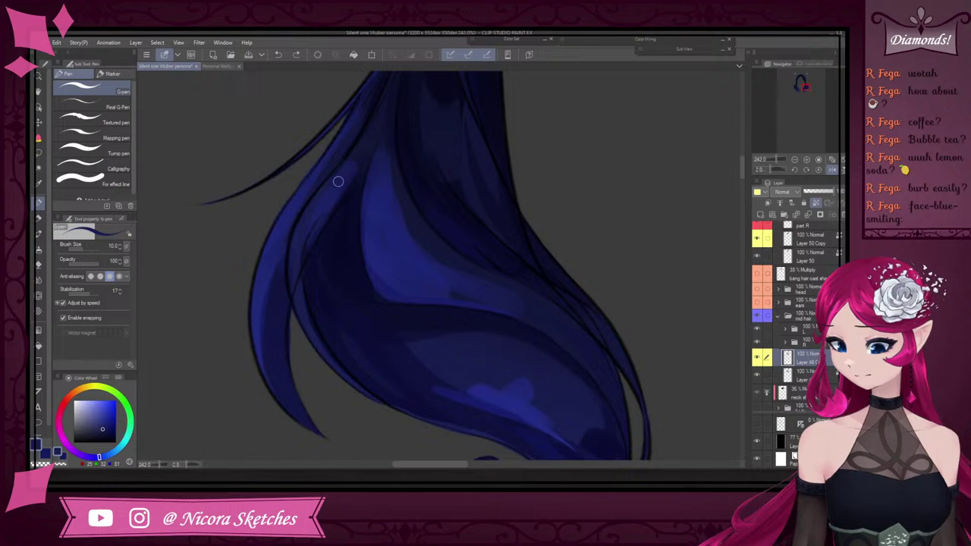
{"action": "scroll", "coordinate": [338, 181], "scroll_direction": "down", "scroll_amount": 3}
{"action": "scroll", "coordinate": [416, 172], "scroll_direction": "up", "scroll_amount": 3}
{"action": "left_click", "coordinate": [319, 294], "text": "alt"}
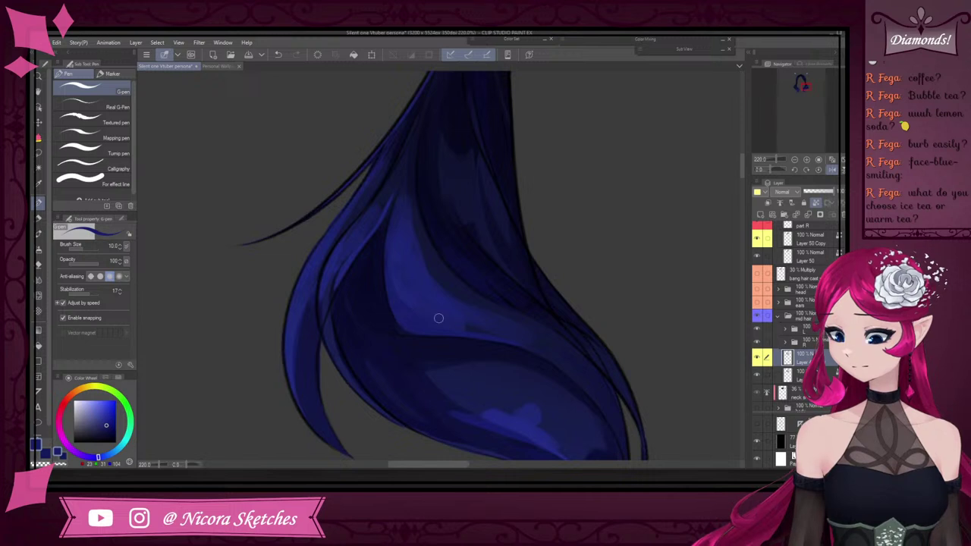
Blend the trailing end of the large bright highlight into the darker fold with size 10 G-pen strokes
{"action": "scroll", "coordinate": [470, 325], "scroll_direction": "up", "scroll_amount": 2}
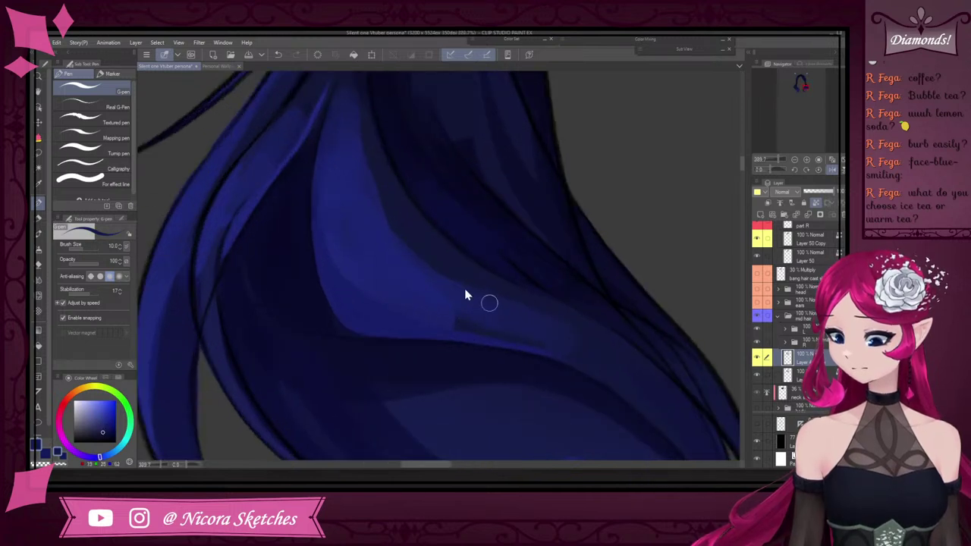
{"action": "scroll", "coordinate": [564, 332], "scroll_direction": "down", "scroll_amount": 3}
{"action": "scroll", "coordinate": [548, 319], "scroll_direction": "up", "scroll_amount": 4}
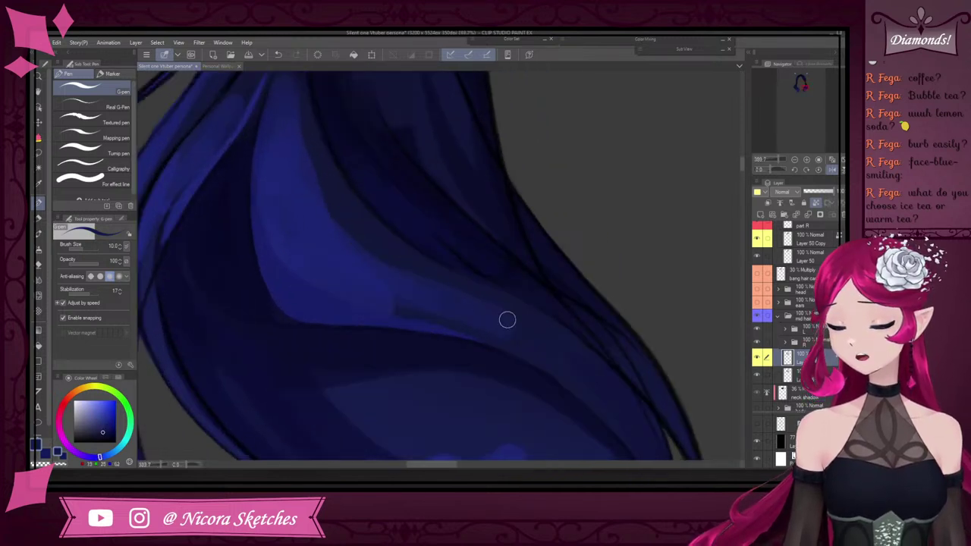
{"action": "scroll", "coordinate": [531, 334], "scroll_direction": "down", "scroll_amount": 3}
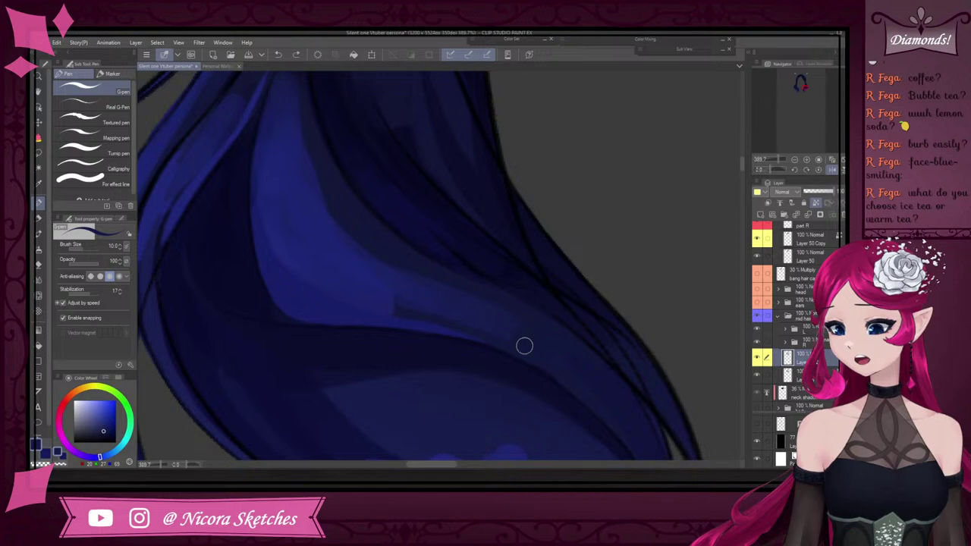
{"action": "scroll", "coordinate": [520, 338], "scroll_direction": "up", "scroll_amount": 3}
{"action": "scroll", "coordinate": [600, 418], "scroll_direction": "down", "scroll_amount": 3}
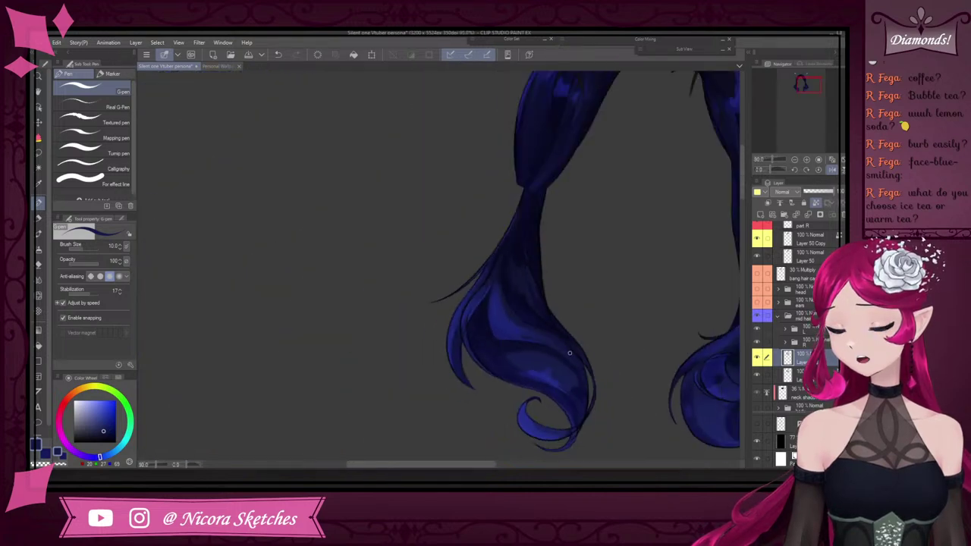
{"action": "scroll", "coordinate": [562, 346], "scroll_direction": "up", "scroll_amount": 2}
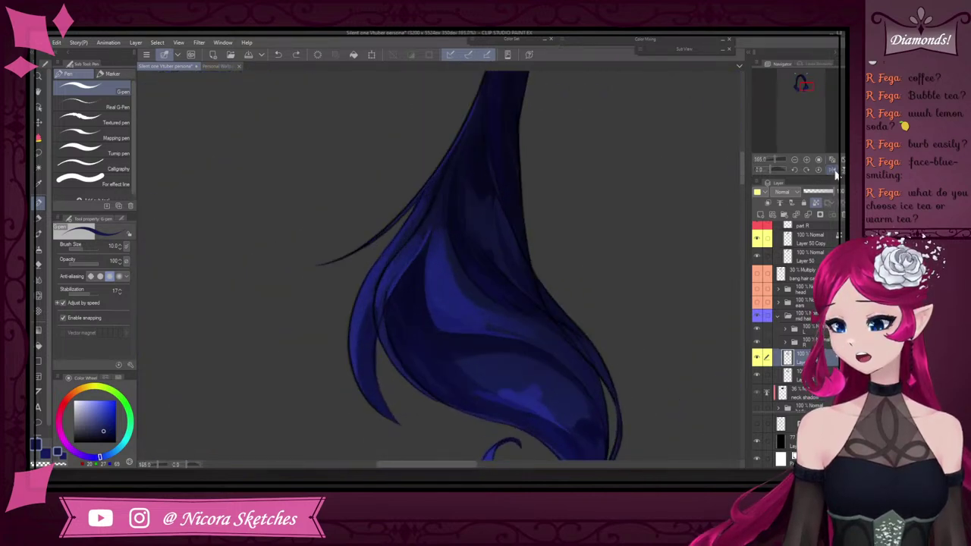
Flip the canvas and soften the trailing end of the large bright highlight with sampled mid blues
{"action": "scroll", "coordinate": [607, 210], "scroll_direction": "up", "scroll_amount": 1}
{"action": "scroll", "coordinate": [531, 266], "scroll_direction": "down", "scroll_amount": 3}
{"action": "scroll", "coordinate": [417, 318], "scroll_direction": "up", "scroll_amount": 4}
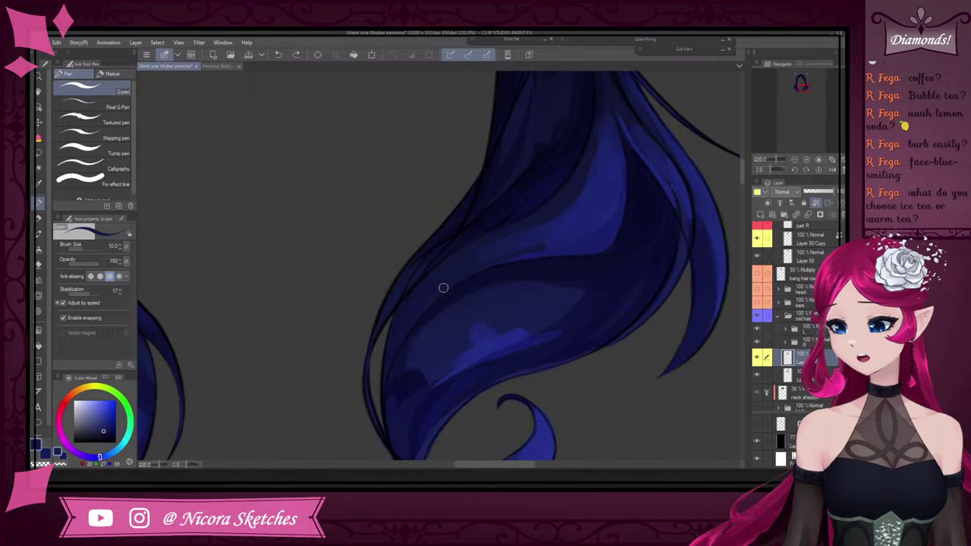
{"action": "scroll", "coordinate": [467, 282], "scroll_direction": "up", "scroll_amount": 2}
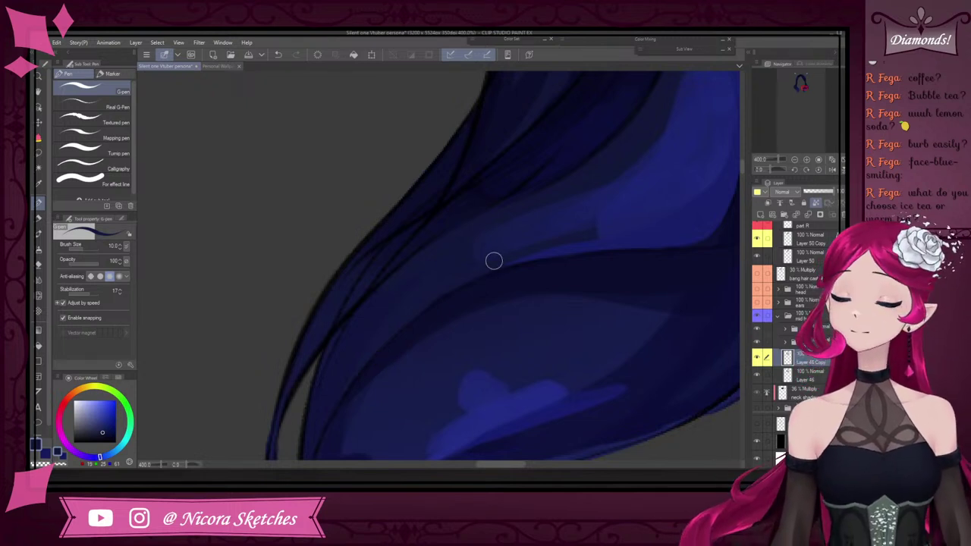
{"action": "scroll", "coordinate": [503, 260], "scroll_direction": "up", "scroll_amount": 1}
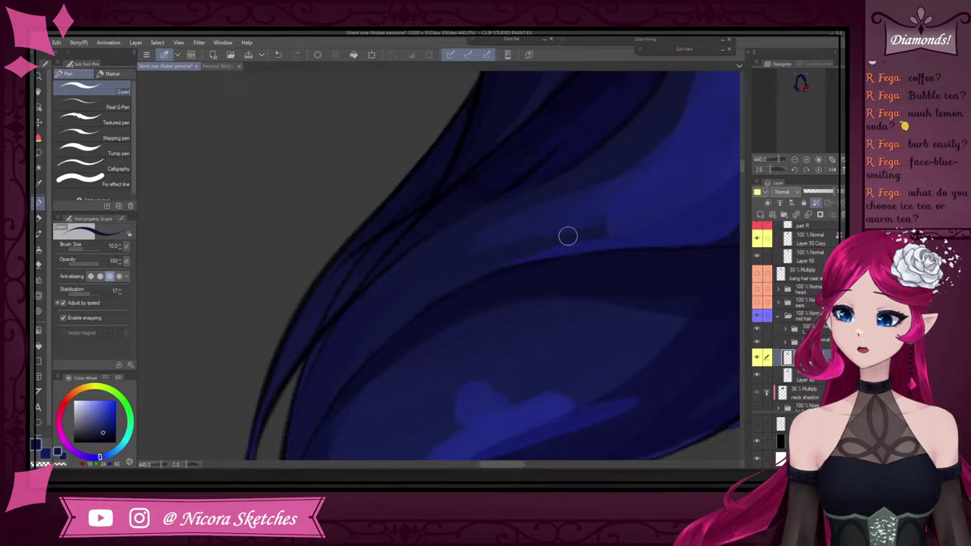
{"action": "scroll", "coordinate": [493, 263], "scroll_direction": "up", "scroll_amount": 1}
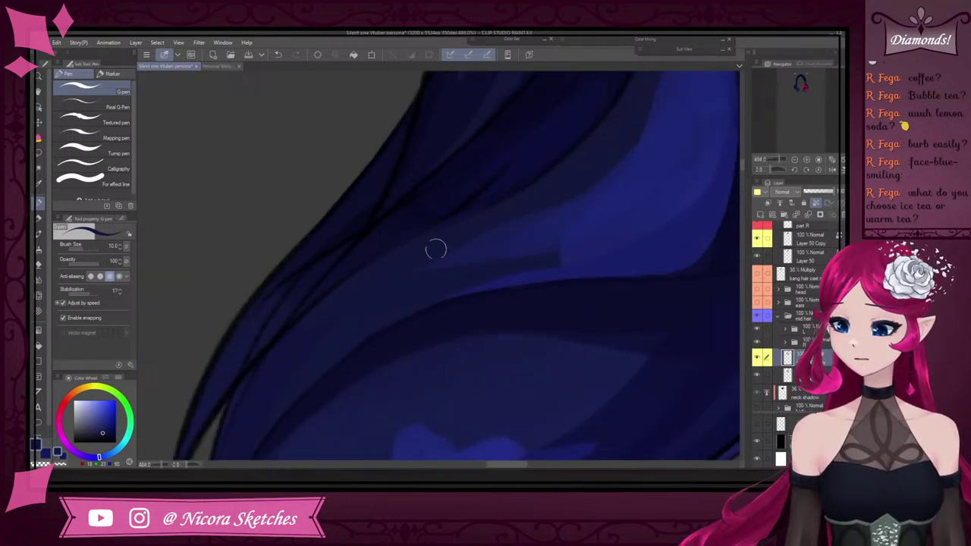
{"action": "left_click", "coordinate": [568, 214], "text": "alt"}
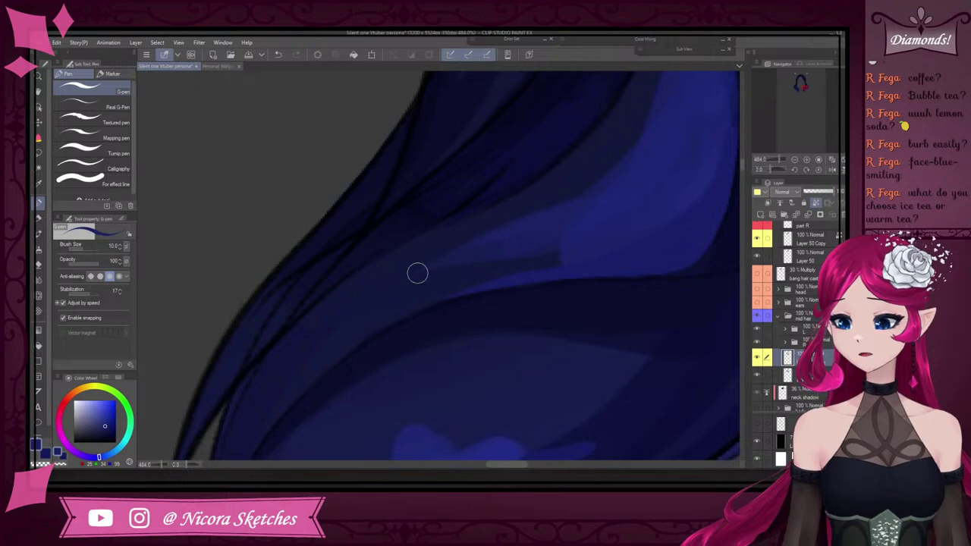
Undo the last stroke and smooth the inside of the large highlight with a sampled brighter blue
{"action": "scroll", "coordinate": [481, 256], "scroll_direction": "down", "scroll_amount": 14}
{"action": "key", "text": "ctrl+z"}
{"action": "scroll", "coordinate": [543, 231], "scroll_direction": "up", "scroll_amount": 10}
{"action": "scroll", "coordinate": [543, 230], "scroll_direction": "up", "scroll_amount": 2}
{"action": "scroll", "coordinate": [364, 246], "scroll_direction": "up", "scroll_amount": 3}
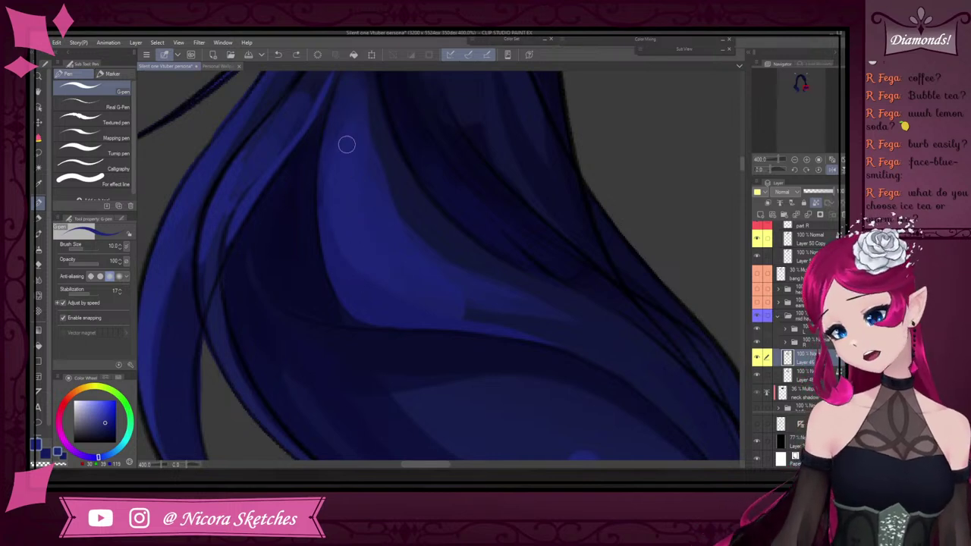
{"action": "scroll", "coordinate": [351, 186], "scroll_direction": "down", "scroll_amount": 3}
{"action": "scroll", "coordinate": [352, 249], "scroll_direction": "up", "scroll_amount": 2}
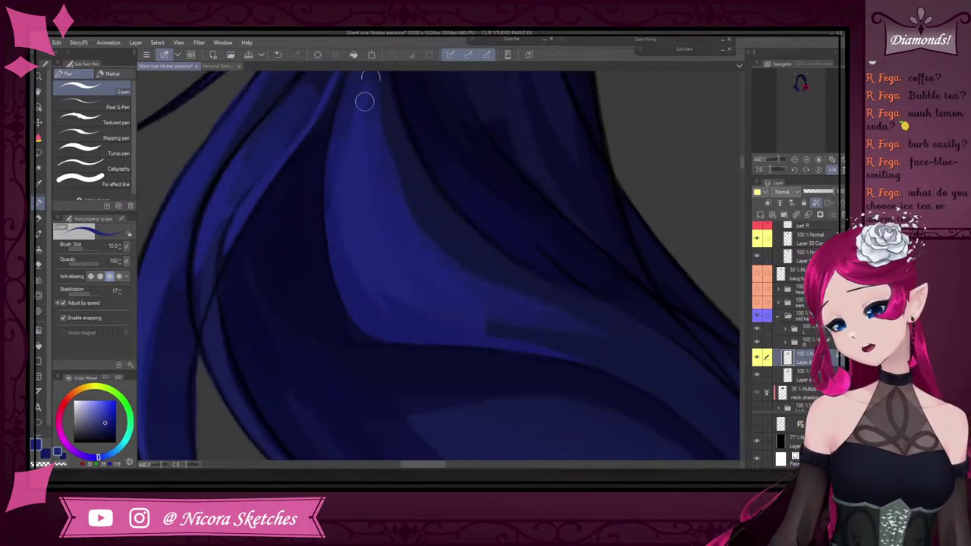
Taper the upper tip and inner edge of the large highlight into the surrounding hair using sampled blues
{"action": "scroll", "coordinate": [364, 98], "scroll_direction": "down", "scroll_amount": 4}
{"action": "scroll", "coordinate": [371, 210], "scroll_direction": "up", "scroll_amount": 2}
{"action": "left_click", "coordinate": [370, 132], "text": "alt"}
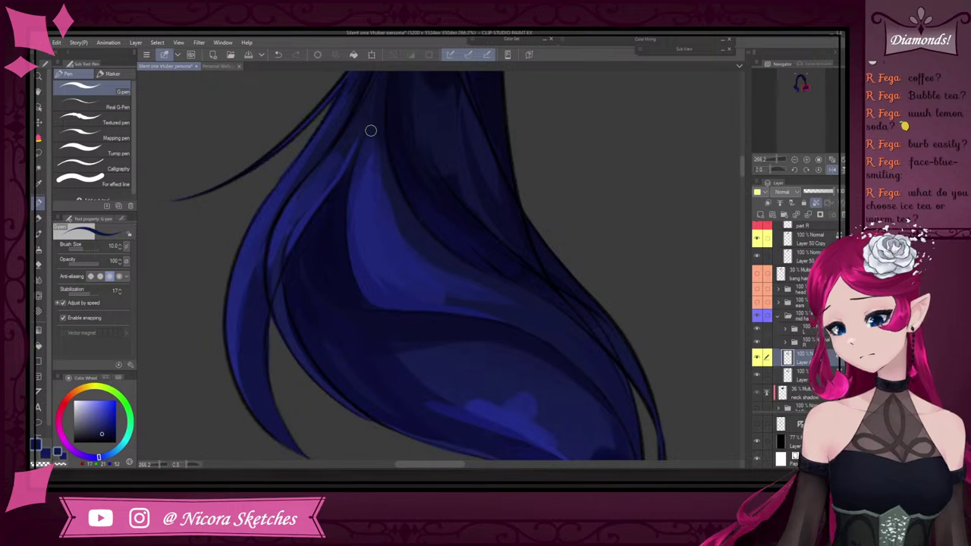
{"action": "left_click_drag", "start_coordinate": [365, 158], "coordinate": [351, 224]}
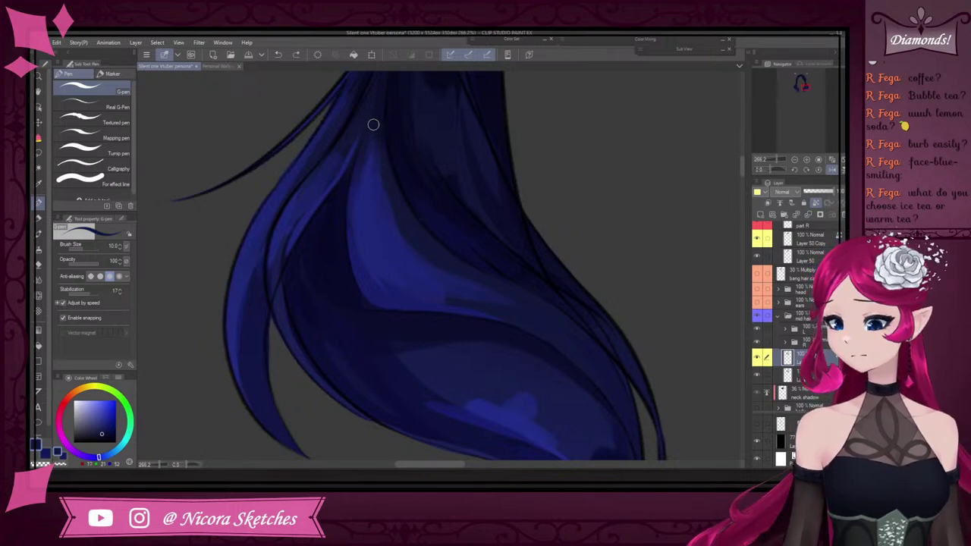
{"action": "left_click", "coordinate": [365, 158], "text": "alt"}
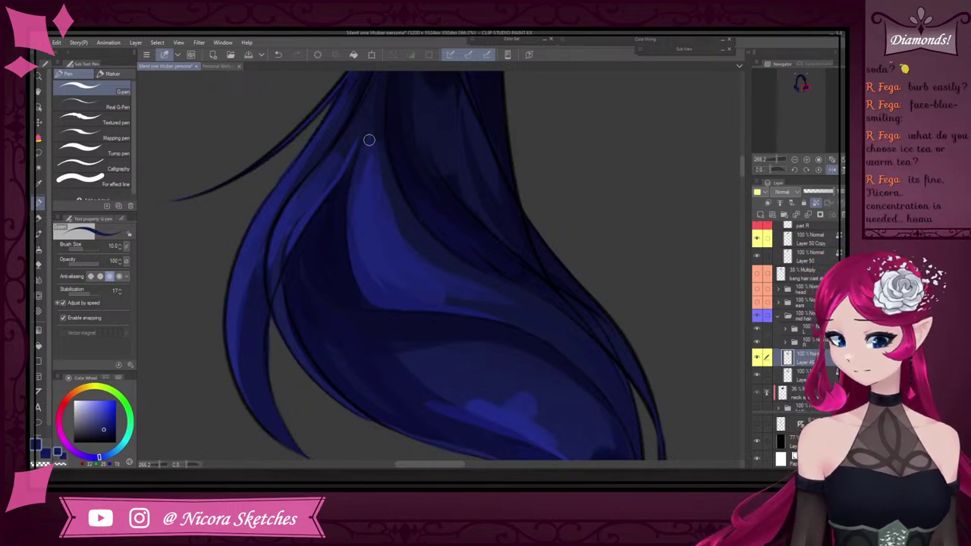
{"action": "scroll", "coordinate": [360, 188], "scroll_direction": "up", "scroll_amount": 8}
{"action": "left_click", "coordinate": [359, 149], "text": "alt"}
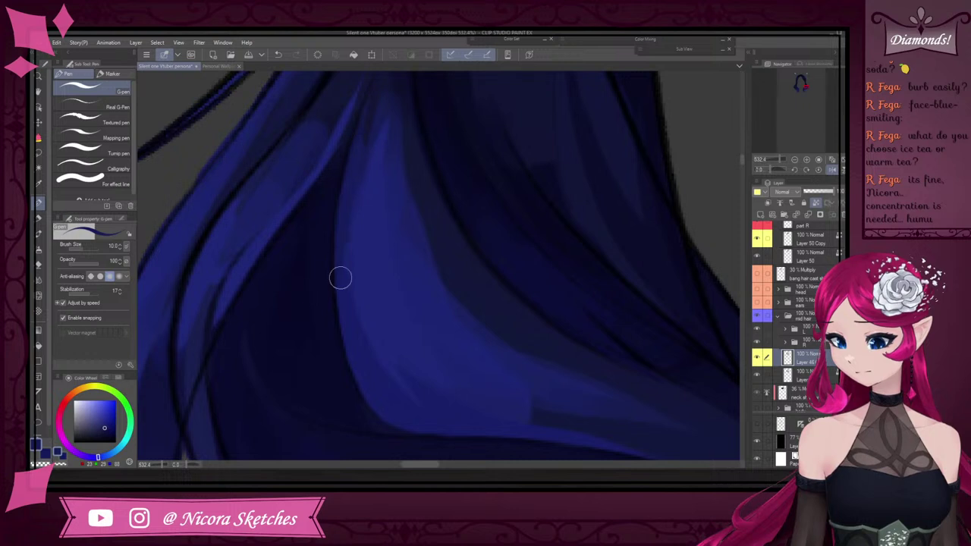
Darken the hair just above the large highlight's tip with sampled dark blue strokes
{"action": "scroll", "coordinate": [392, 264], "scroll_direction": "down", "scroll_amount": 11}
{"action": "scroll", "coordinate": [393, 264], "scroll_direction": "down", "scroll_amount": 4}
{"action": "scroll", "coordinate": [557, 146], "scroll_direction": "up", "scroll_amount": 2}
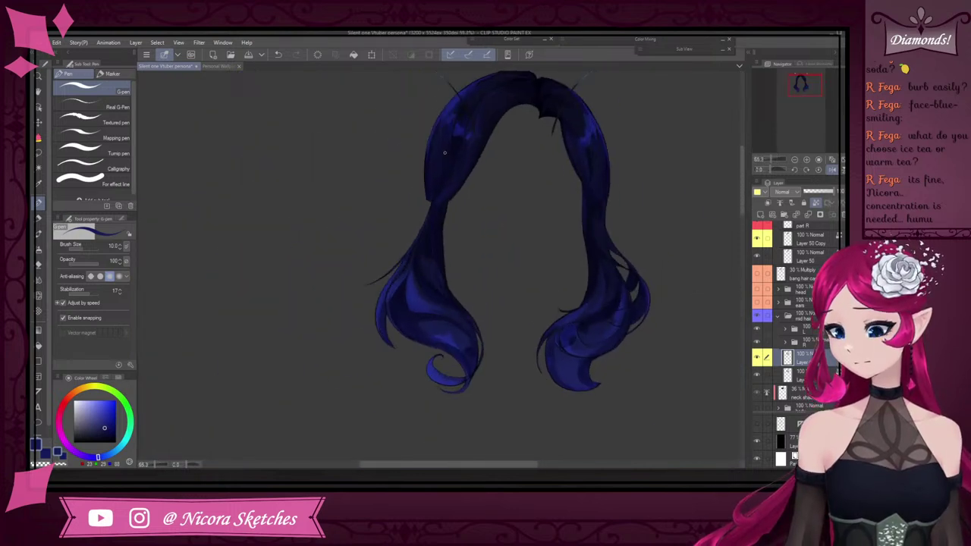
{"action": "scroll", "coordinate": [497, 261], "scroll_direction": "up", "scroll_amount": 3}
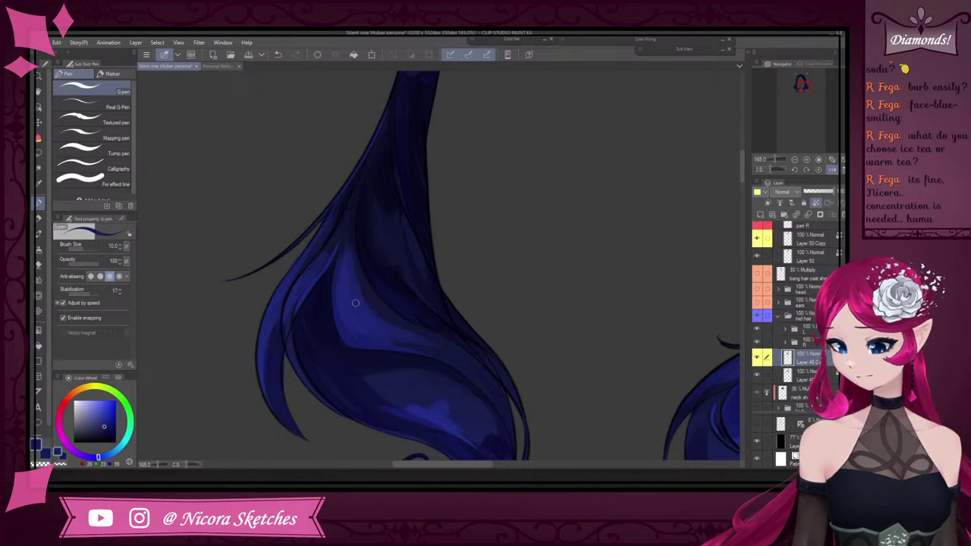
{"action": "scroll", "coordinate": [354, 192], "scroll_direction": "down", "scroll_amount": 4}
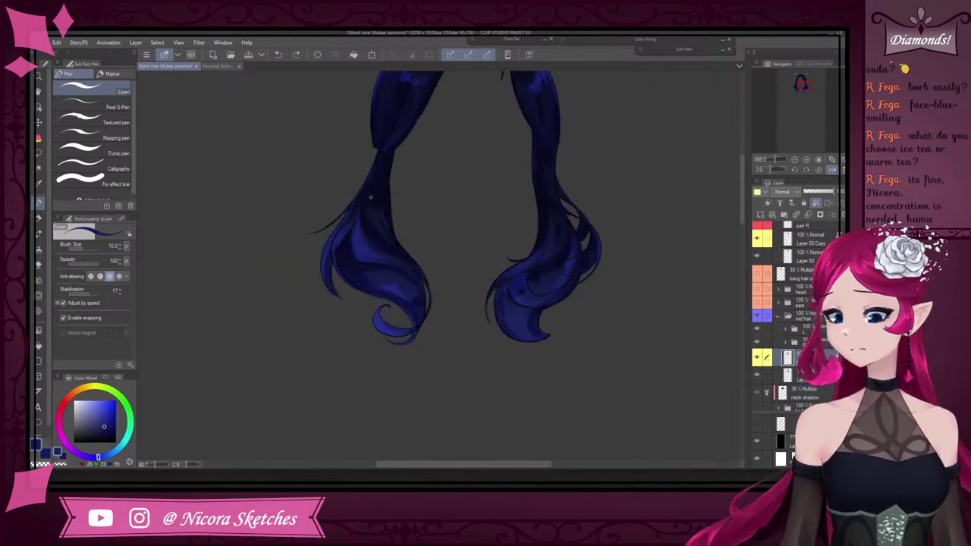
{"action": "scroll", "coordinate": [367, 231], "scroll_direction": "up", "scroll_amount": 4}
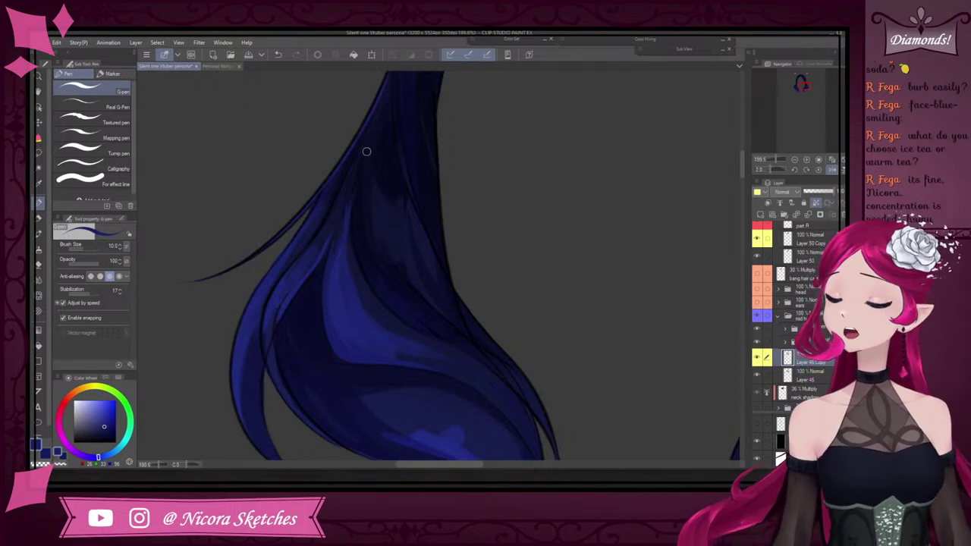
{"action": "left_click", "coordinate": [349, 218], "text": "alt"}
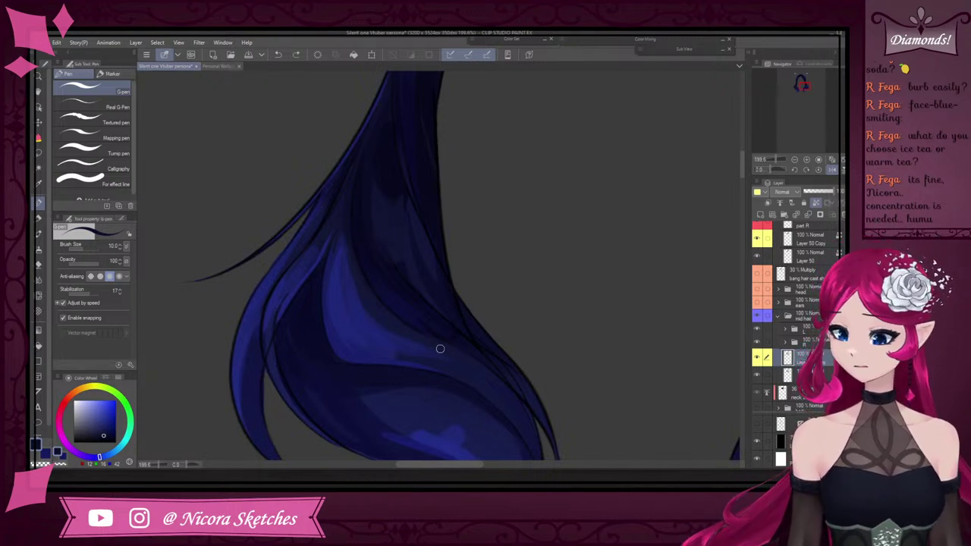
Blend the hard squared patch at the highlight's trailing end into the fold with blues sampled around it
{"action": "scroll", "coordinate": [478, 372], "scroll_direction": "up", "scroll_amount": 3}
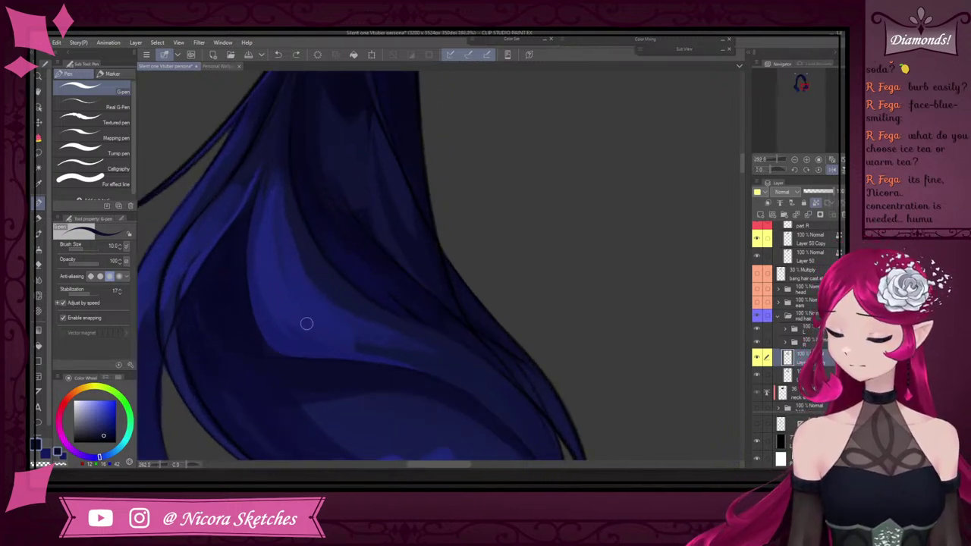
{"action": "left_click", "coordinate": [321, 341], "text": "alt"}
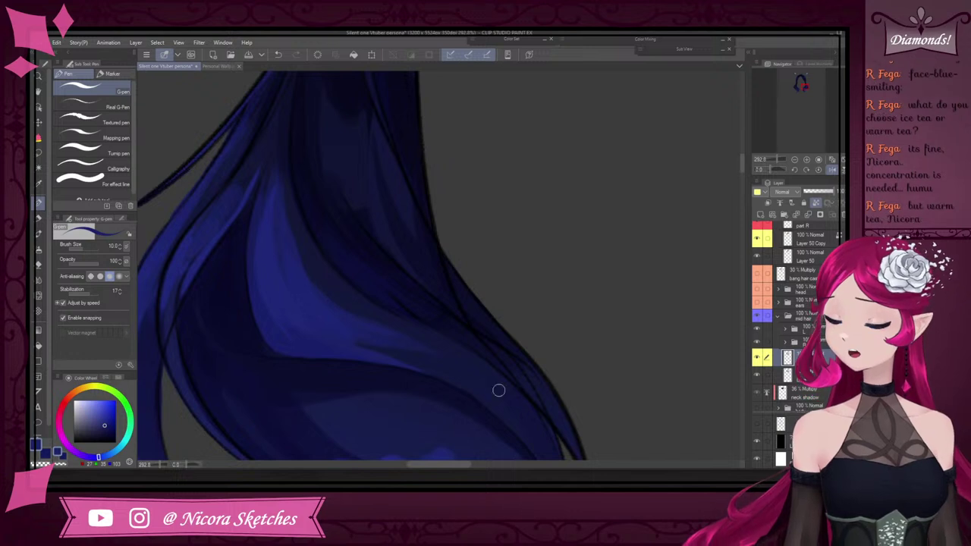
{"action": "left_click", "coordinate": [521, 407], "text": "alt"}
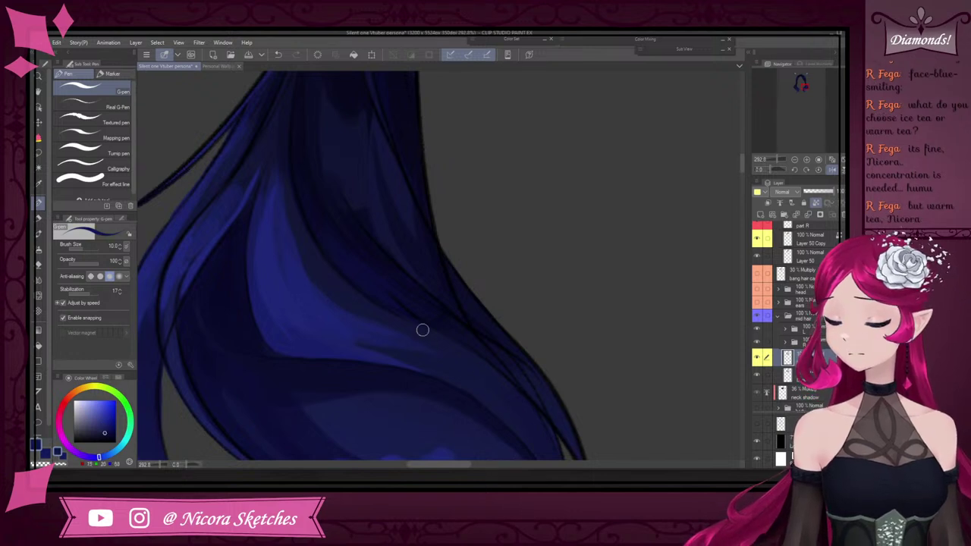
{"action": "left_click", "coordinate": [384, 324], "text": "alt"}
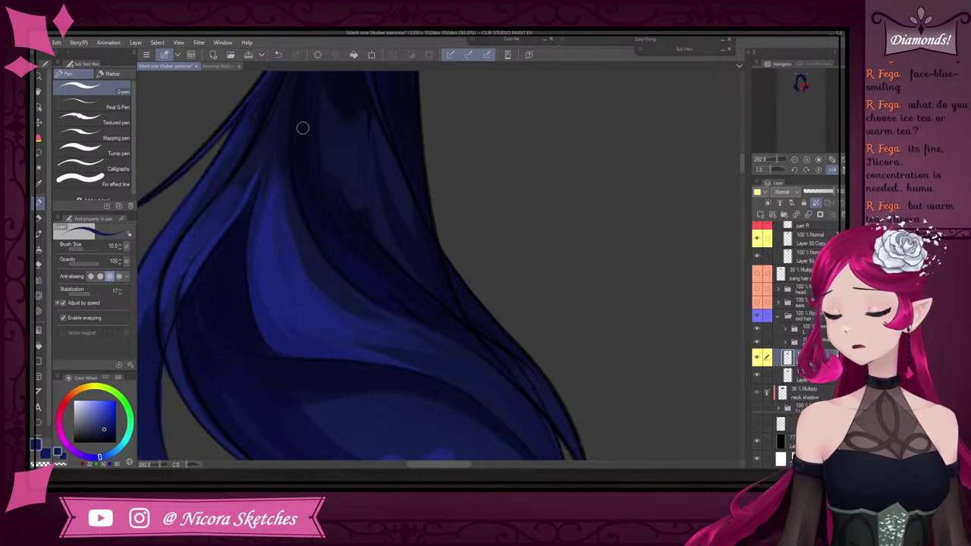
Refine the narrow light strand beside the large highlight's tip with a blue sampled near the tip
{"action": "scroll", "coordinate": [300, 131], "scroll_direction": "down", "scroll_amount": 9}
{"action": "scroll", "coordinate": [269, 178], "scroll_direction": "up", "scroll_amount": 11}
{"action": "left_click", "coordinate": [290, 174], "text": "alt"}
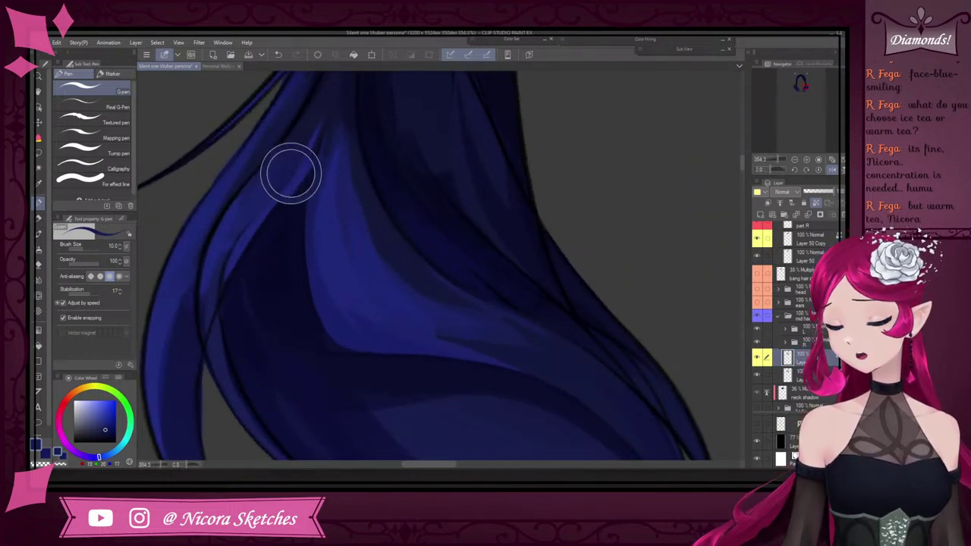
{"action": "left_click_drag", "start_coordinate": [290, 174], "coordinate": [297, 169]}
{"action": "scroll", "coordinate": [279, 243], "scroll_direction": "down", "scroll_amount": 4}
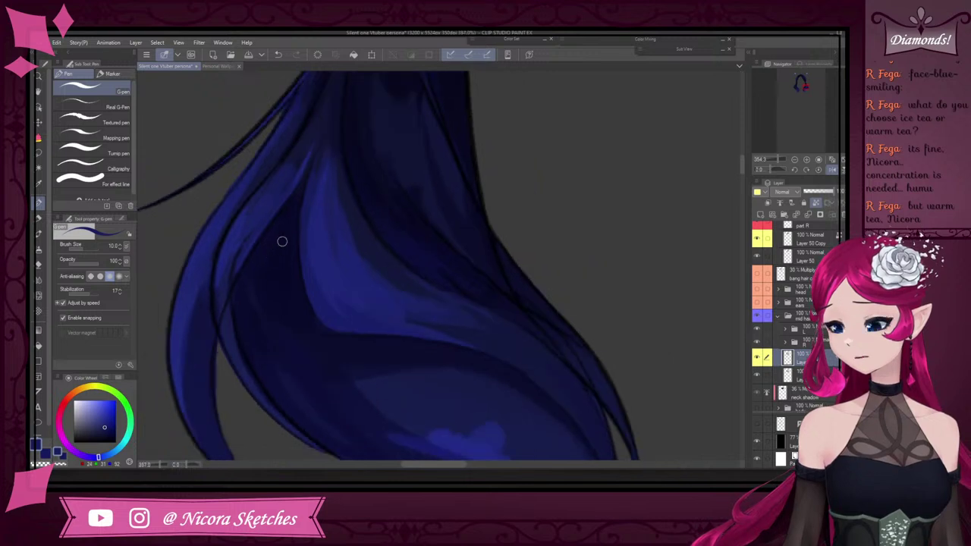
Soften the light-to-dark transition on the outer side lock with a dark blue sampled from it
{"action": "scroll", "coordinate": [223, 345], "scroll_direction": "up", "scroll_amount": 3}
{"action": "left_click", "coordinate": [208, 318], "text": "alt"}
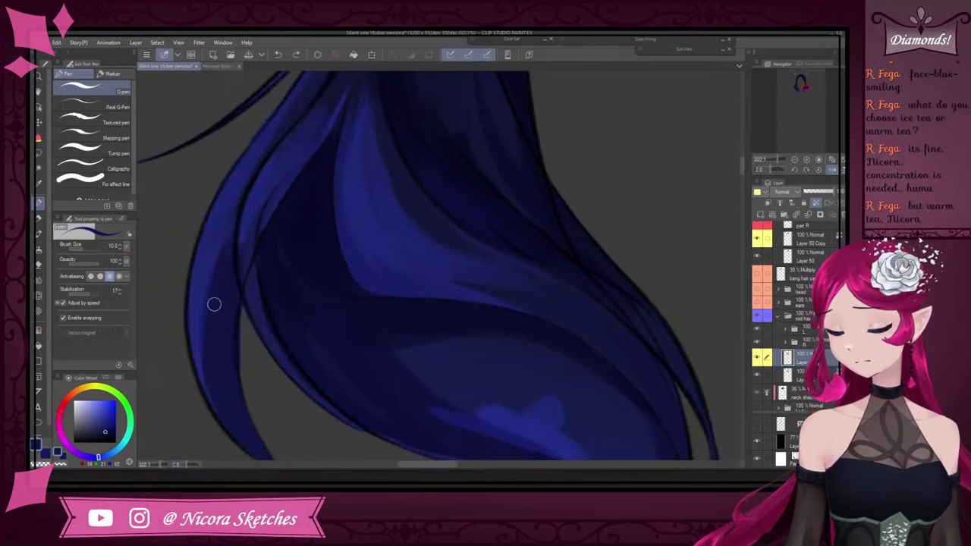
{"action": "scroll", "coordinate": [250, 253], "scroll_direction": "down", "scroll_amount": 3}
{"action": "scroll", "coordinate": [254, 249], "scroll_direction": "down", "scroll_amount": 1}
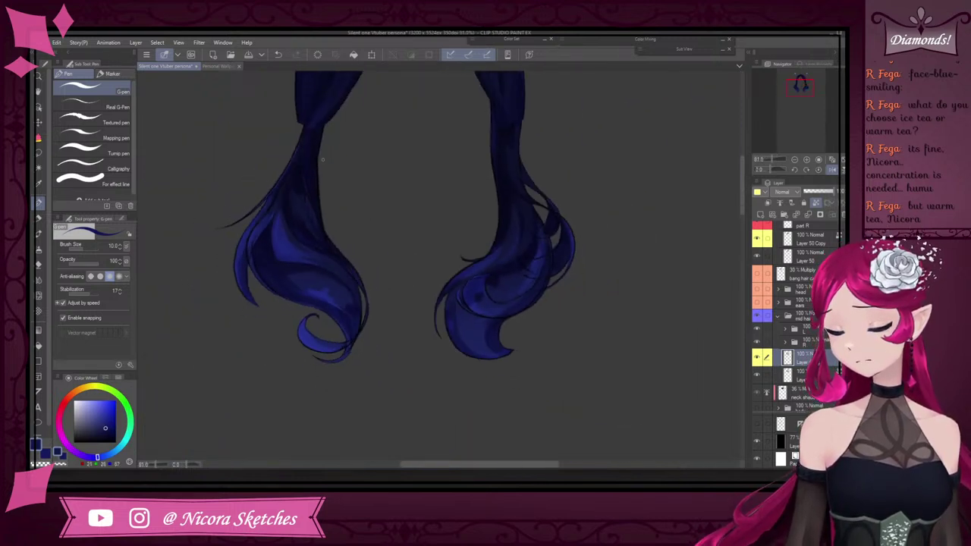
Blend lighter strokes along the outer edge of the dark fold, checking the shading on the mirrored canvas
{"action": "scroll", "coordinate": [393, 195], "scroll_direction": "up", "scroll_amount": 2}
{"action": "scroll", "coordinate": [212, 261], "scroll_direction": "up", "scroll_amount": 1}
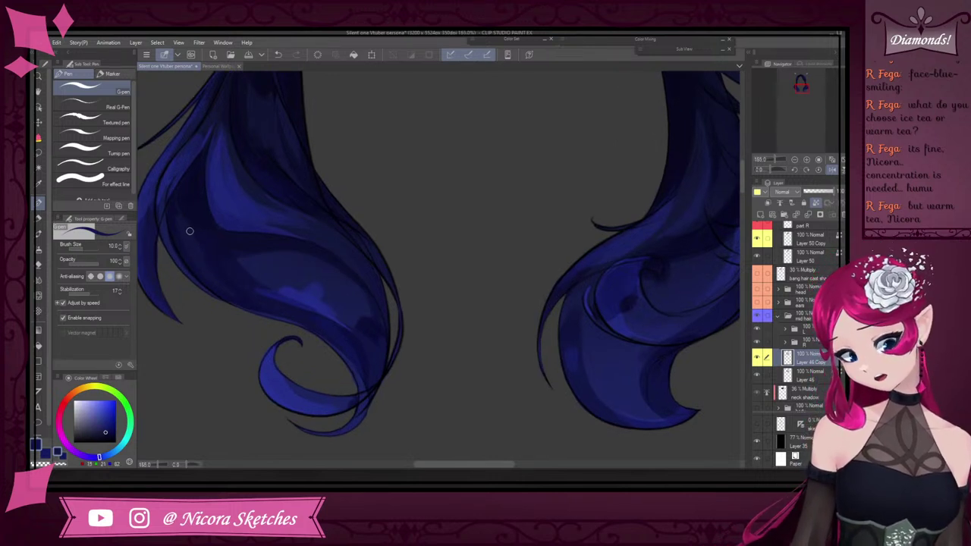
{"action": "scroll", "coordinate": [222, 282], "scroll_direction": "down", "scroll_amount": 4}
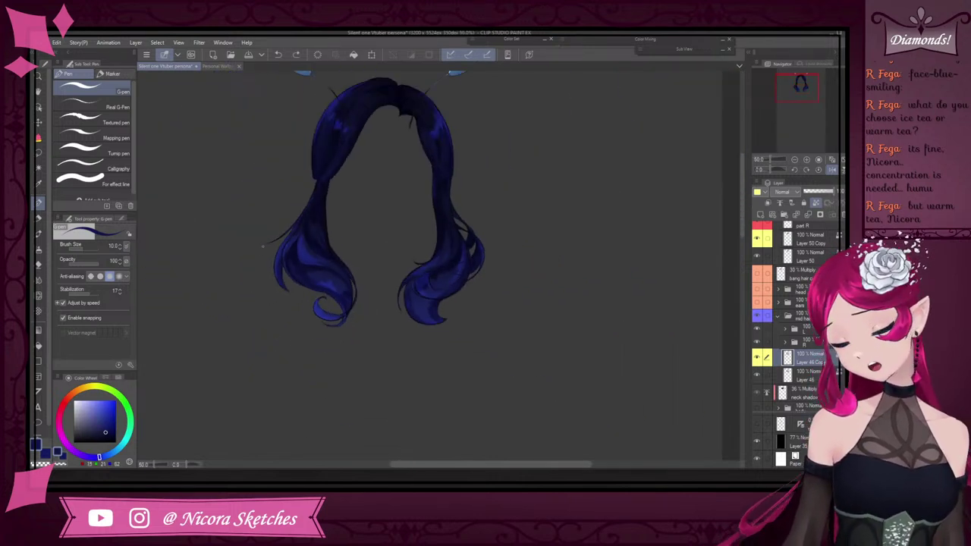
{"action": "scroll", "coordinate": [319, 282], "scroll_direction": "up", "scroll_amount": 4}
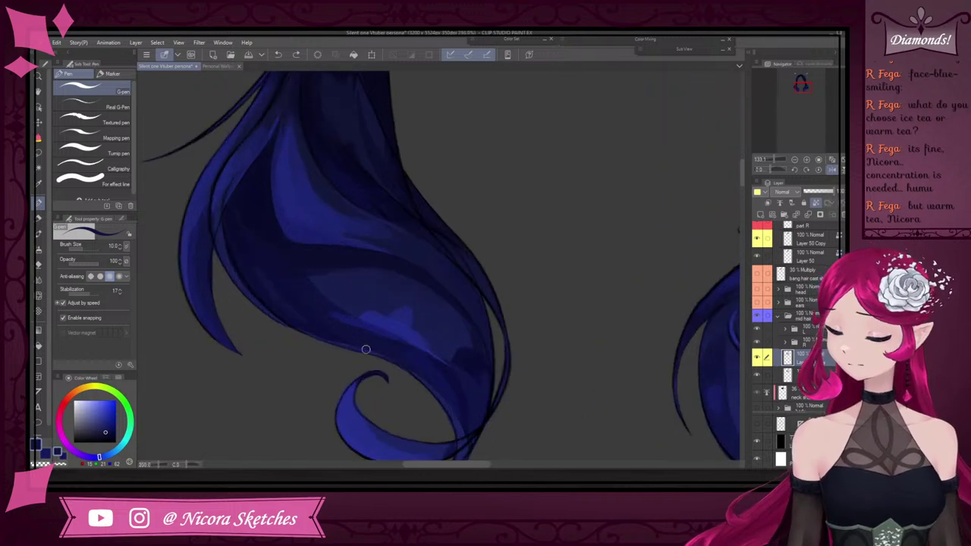
{"action": "left_click", "coordinate": [834, 171]}
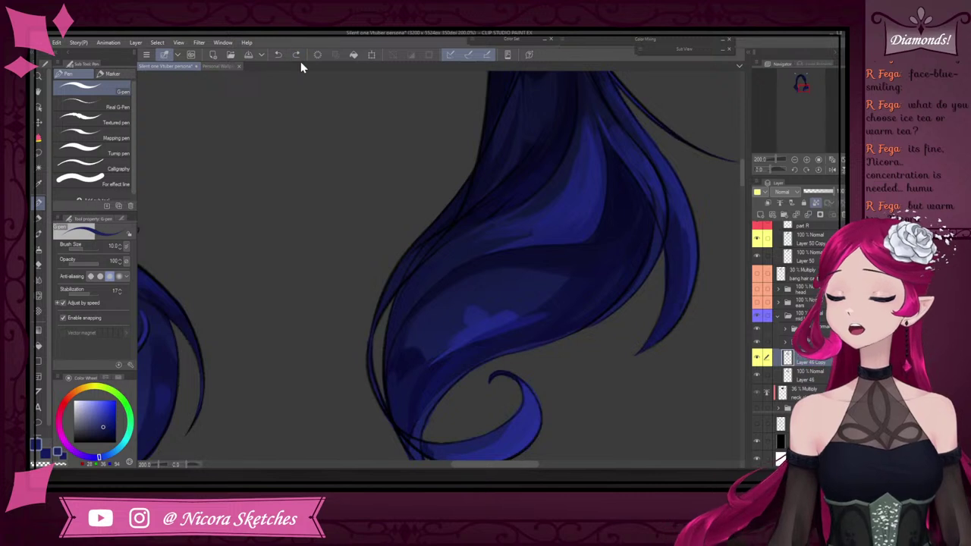
{"action": "left_click_drag", "start_coordinate": [679, 218], "coordinate": [685, 236]}
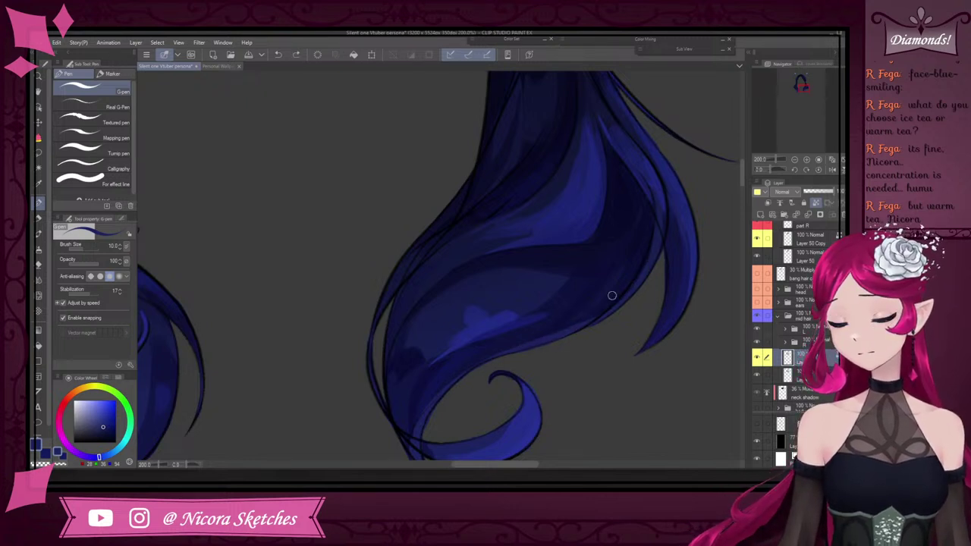
{"action": "left_click", "coordinate": [832, 170]}
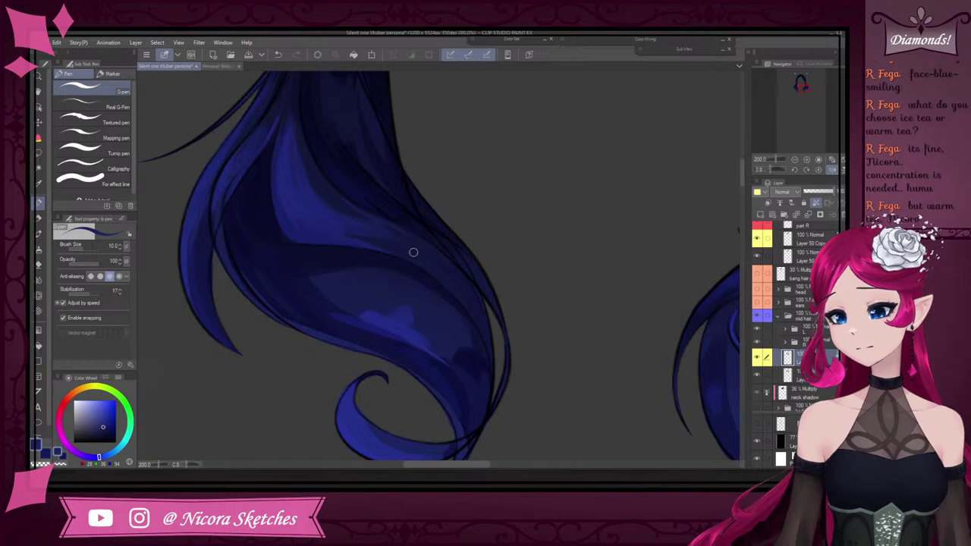
Deepen the dark fold beneath the large highlight with sampled dark blue and smooth its lower end
{"action": "left_click", "coordinate": [314, 322], "text": "alt"}
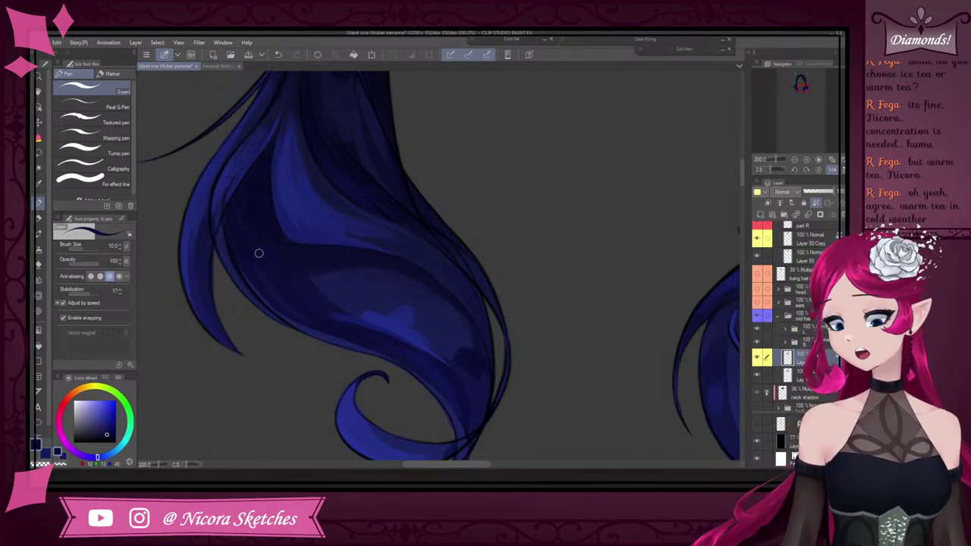
{"action": "scroll", "coordinate": [290, 263], "scroll_direction": "up", "scroll_amount": 6}
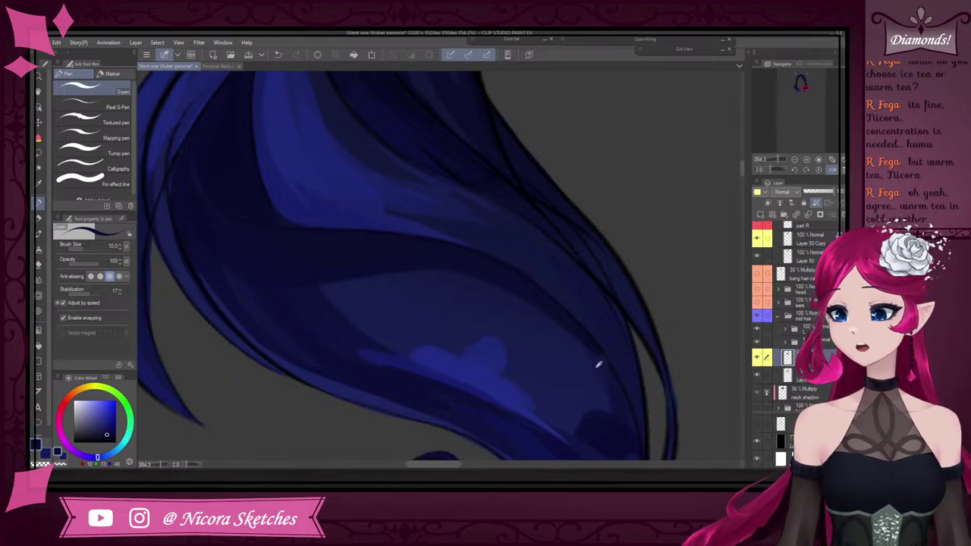
{"action": "left_click", "coordinate": [598, 365], "text": "alt"}
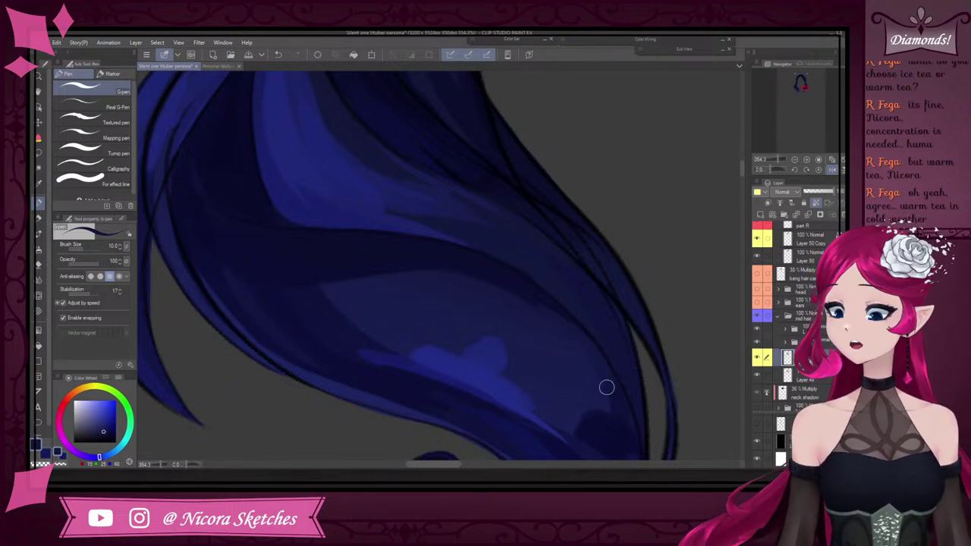
Flip the canvas view and blend the outer edge of the lower curl near the crossing strands with sampled dark blue
{"action": "scroll", "coordinate": [584, 329], "scroll_direction": "down", "scroll_amount": 5}
{"action": "left_click", "coordinate": [833, 171]}
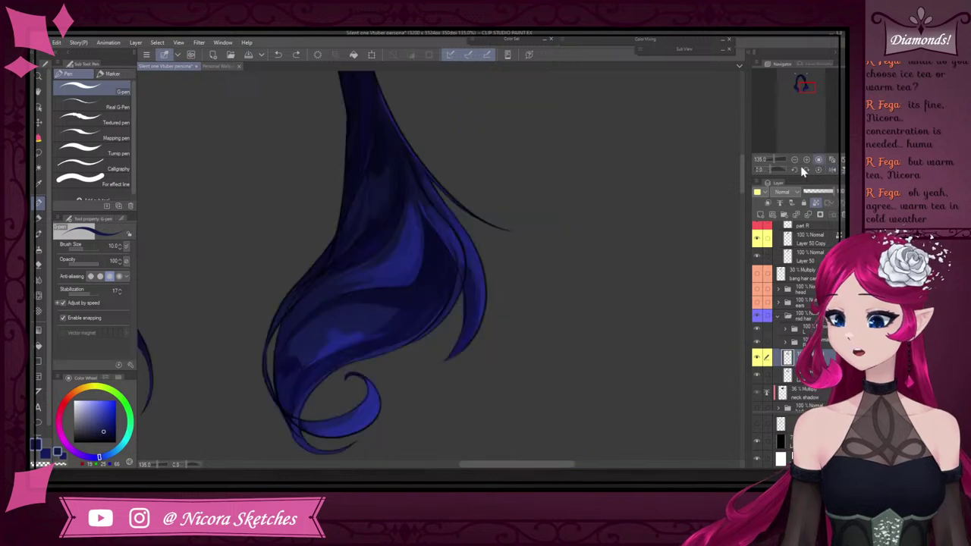
{"action": "scroll", "coordinate": [607, 220], "scroll_direction": "down", "scroll_amount": 5}
{"action": "scroll", "coordinate": [527, 258], "scroll_direction": "up", "scroll_amount": 12}
{"action": "left_click_drag", "start_coordinate": [464, 311], "coordinate": [548, 244]}
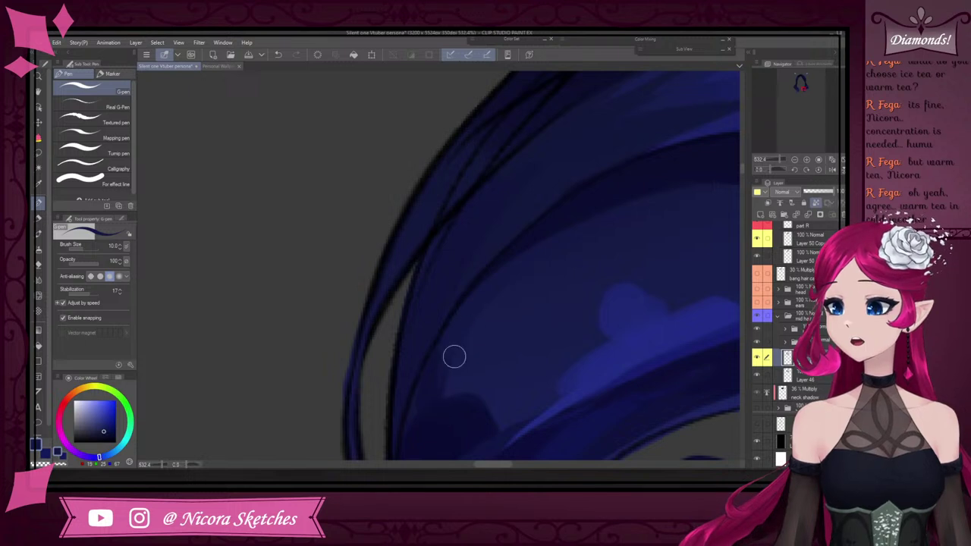
{"action": "scroll", "coordinate": [594, 229], "scroll_direction": "down", "scroll_amount": 4}
{"action": "scroll", "coordinate": [518, 336], "scroll_direction": "up", "scroll_amount": 5}
{"action": "left_click", "coordinate": [476, 365], "text": "alt"}
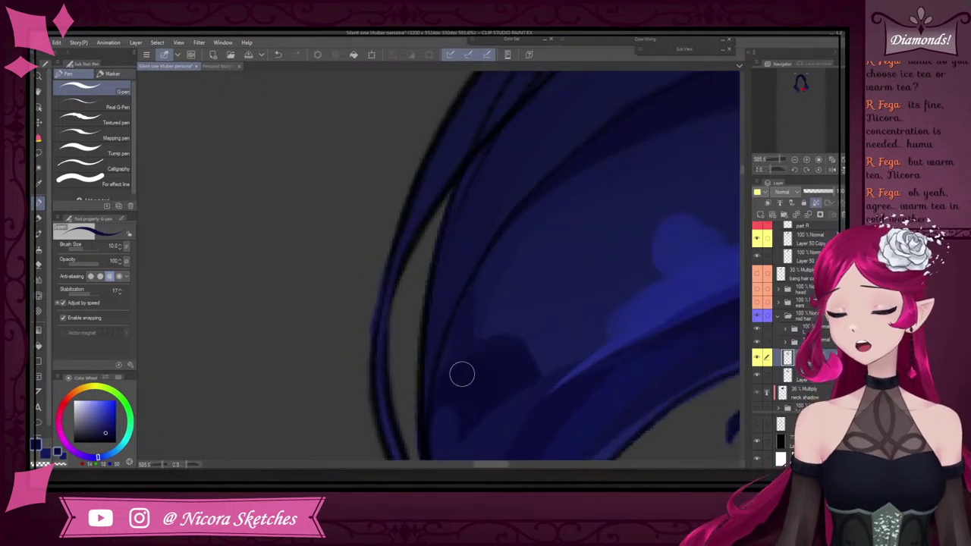
{"action": "scroll", "coordinate": [473, 334], "scroll_direction": "down", "scroll_amount": 6}
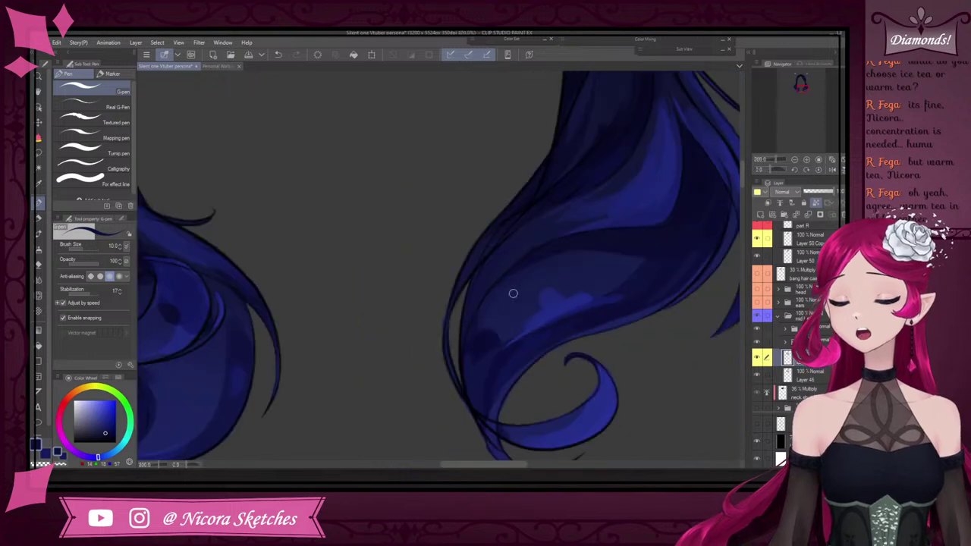
{"action": "scroll", "coordinate": [513, 294], "scroll_direction": "up", "scroll_amount": 3}
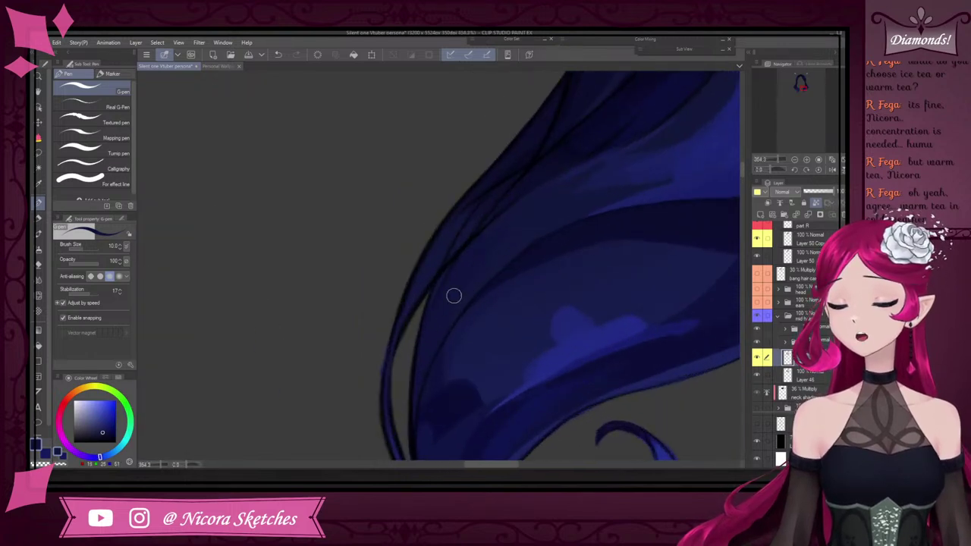
{"action": "scroll", "coordinate": [526, 161], "scroll_direction": "down", "scroll_amount": 4}
{"action": "scroll", "coordinate": [502, 190], "scroll_direction": "up", "scroll_amount": 3}
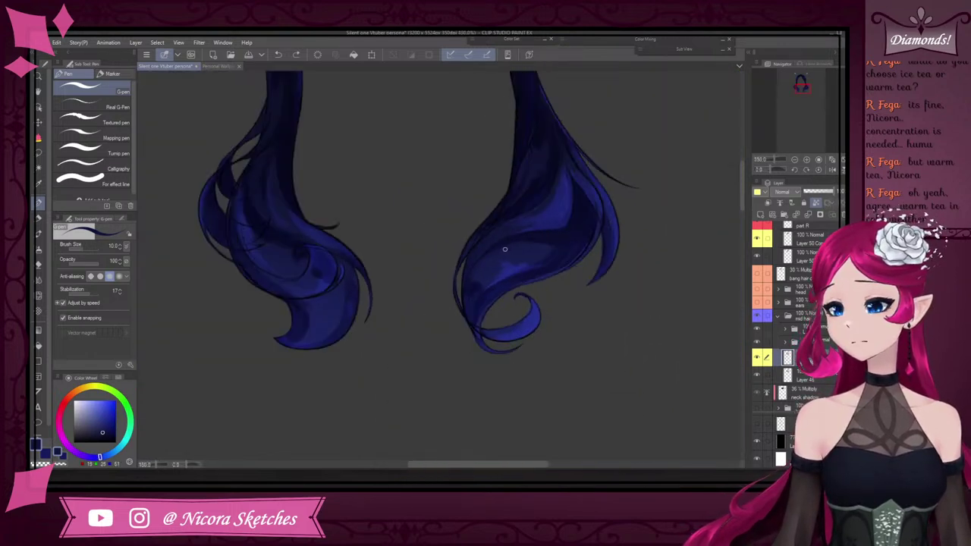
Blend the dark shadow at the top of the inner lock above the large highlight using dark blues sampled there
{"action": "left_click", "coordinate": [520, 163], "text": "alt"}
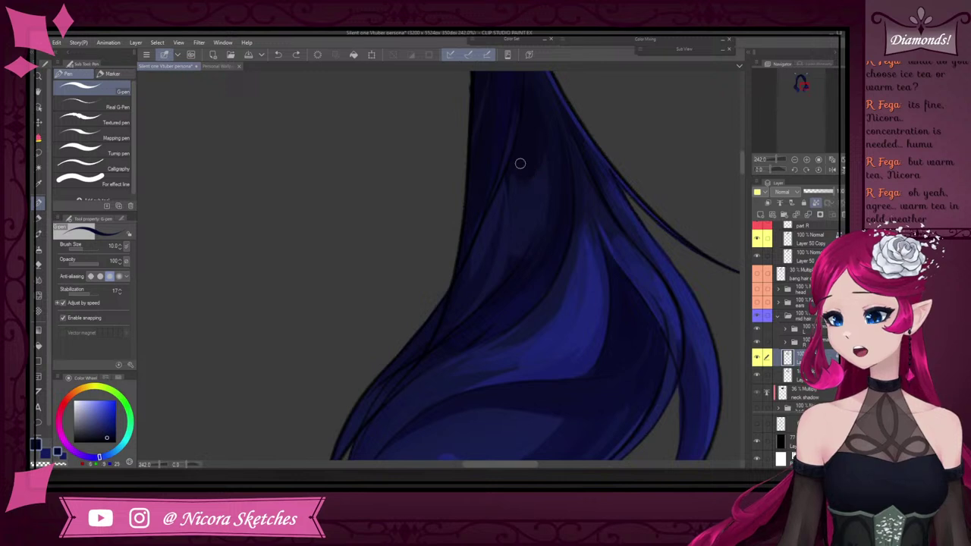
{"action": "scroll", "coordinate": [542, 152], "scroll_direction": "up", "scroll_amount": 2}
{"action": "left_click", "coordinate": [490, 213], "text": "alt"}
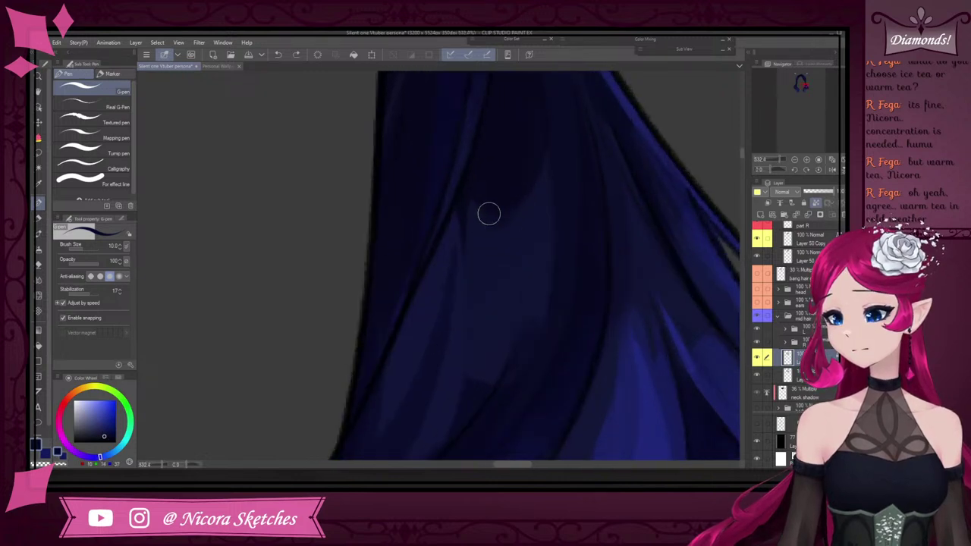
{"action": "scroll", "coordinate": [502, 233], "scroll_direction": "down", "scroll_amount": 5}
Mirror the canvas view and refine the inner lock's mid-tone strands with a lighter dark blue sampled from the lock
{"action": "left_click", "coordinate": [834, 172]}
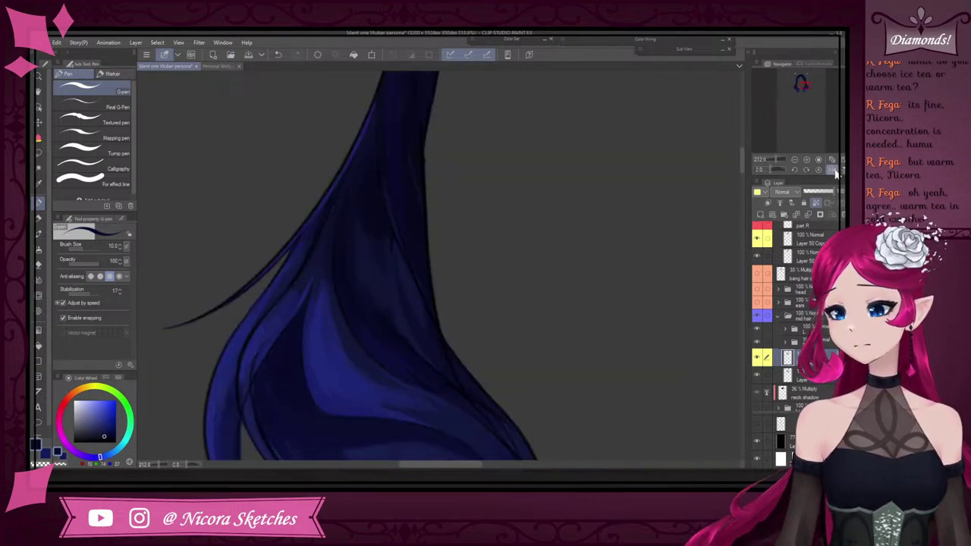
{"action": "scroll", "coordinate": [365, 221], "scroll_direction": "up", "scroll_amount": 2}
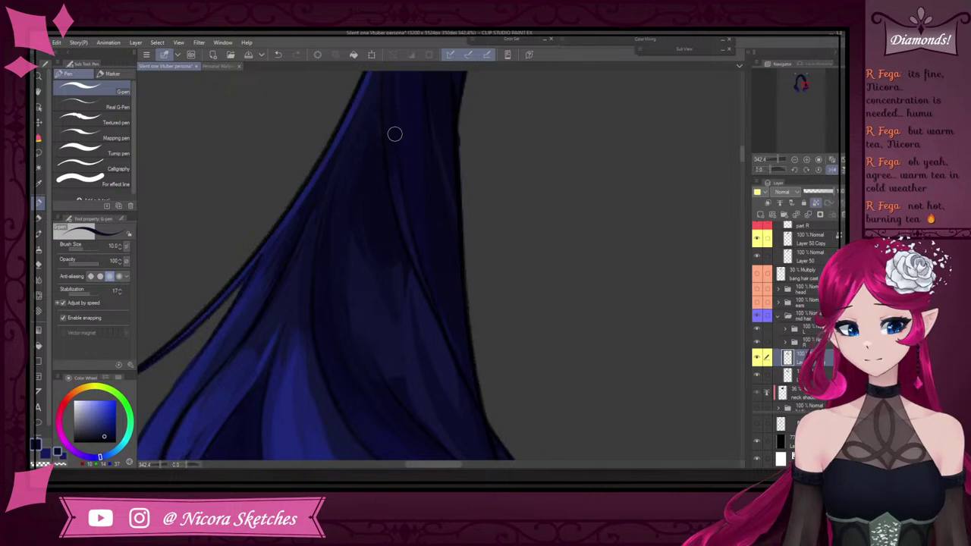
{"action": "left_click", "coordinate": [398, 302], "text": "alt"}
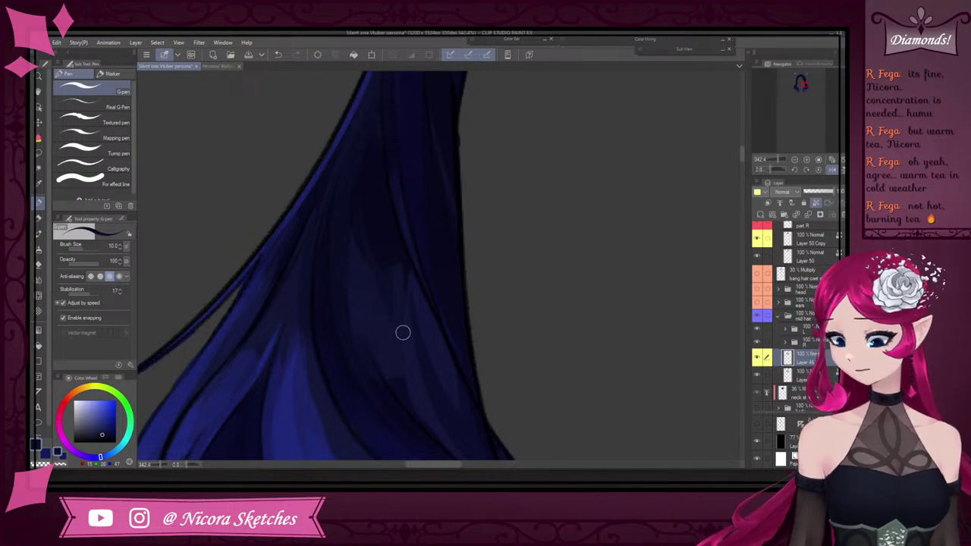
{"action": "scroll", "coordinate": [421, 315], "scroll_direction": "down", "scroll_amount": 3}
{"action": "scroll", "coordinate": [431, 307], "scroll_direction": "up", "scroll_amount": 3}
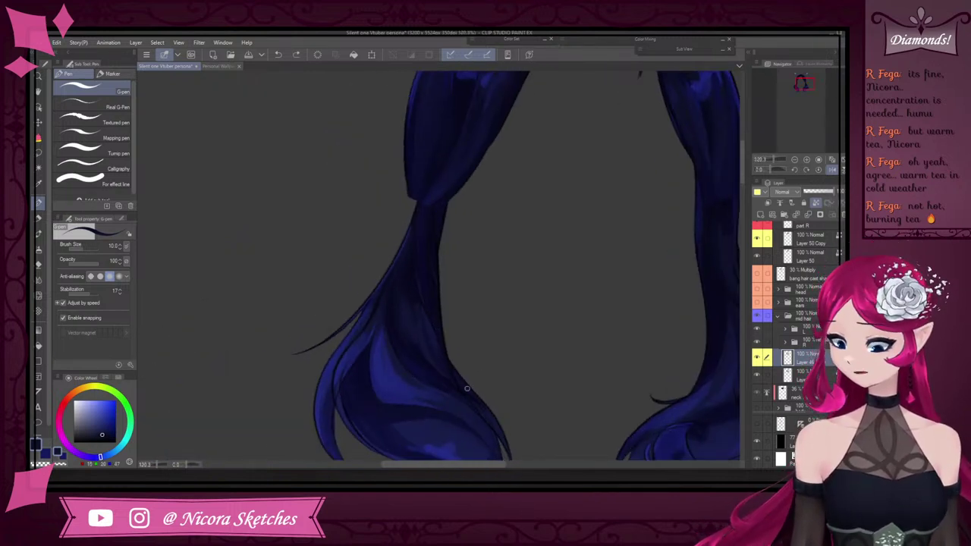
{"action": "scroll", "coordinate": [449, 359], "scroll_direction": "up", "scroll_amount": 2}
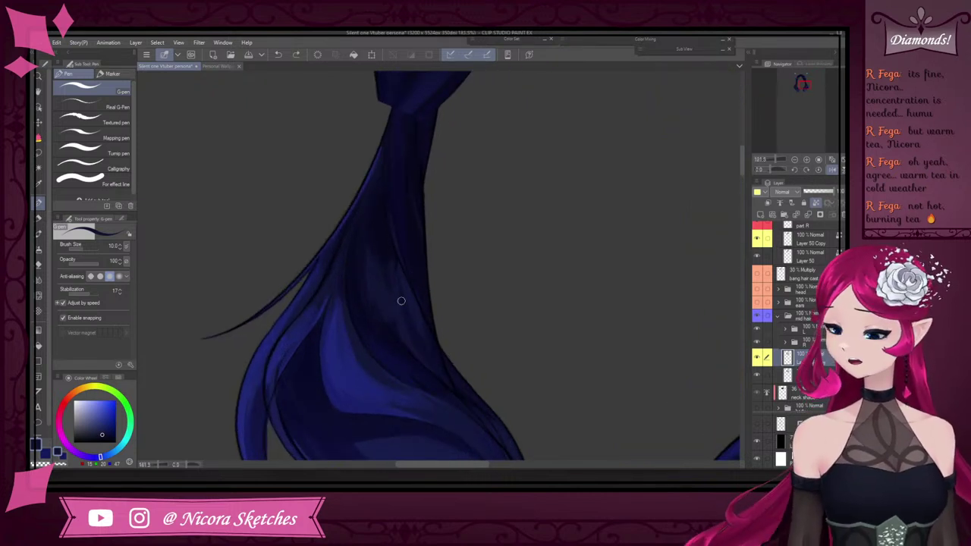
Soften the deep shadow between the inner lock and the large highlight using sampled blues and the SOL pencil
{"action": "left_click", "coordinate": [391, 314], "text": "alt"}
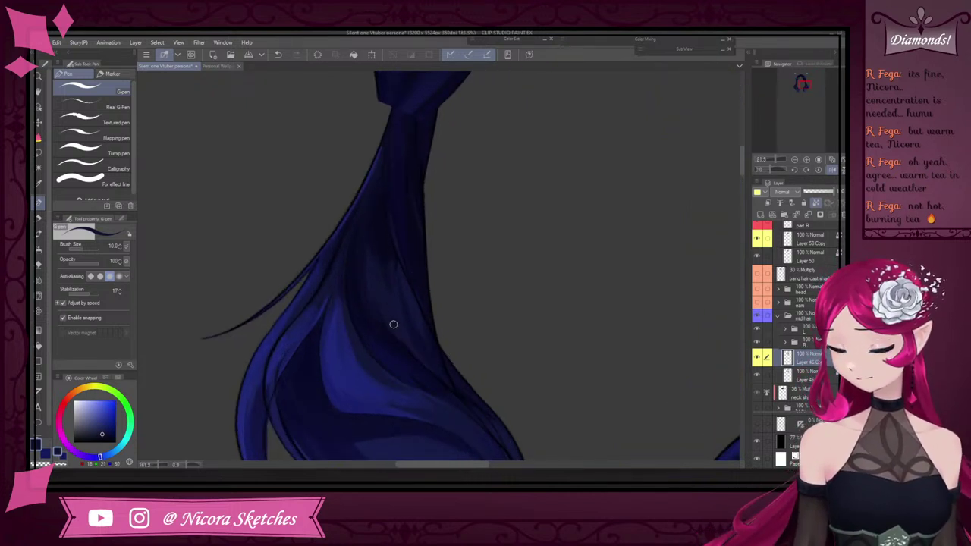
{"action": "left_click", "coordinate": [362, 276], "text": "alt"}
{"action": "scroll", "coordinate": [350, 247], "scroll_direction": "up", "scroll_amount": 3}
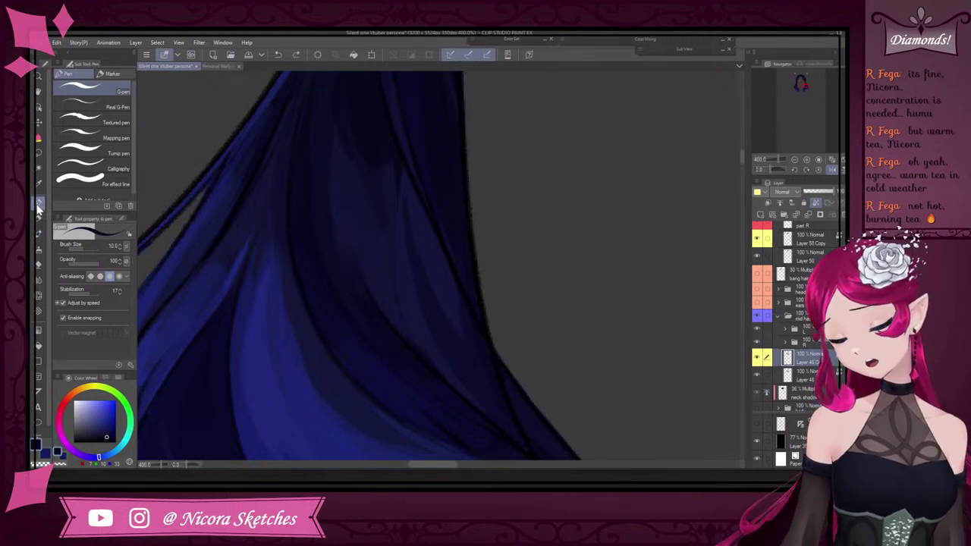
{"action": "left_click", "coordinate": [38, 219]}
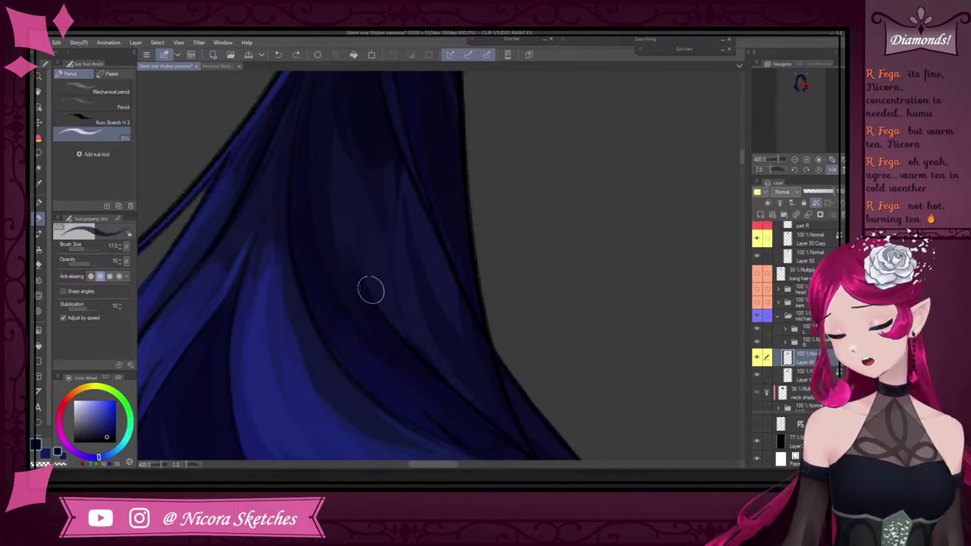
{"action": "scroll", "coordinate": [393, 319], "scroll_direction": "down", "scroll_amount": 4}
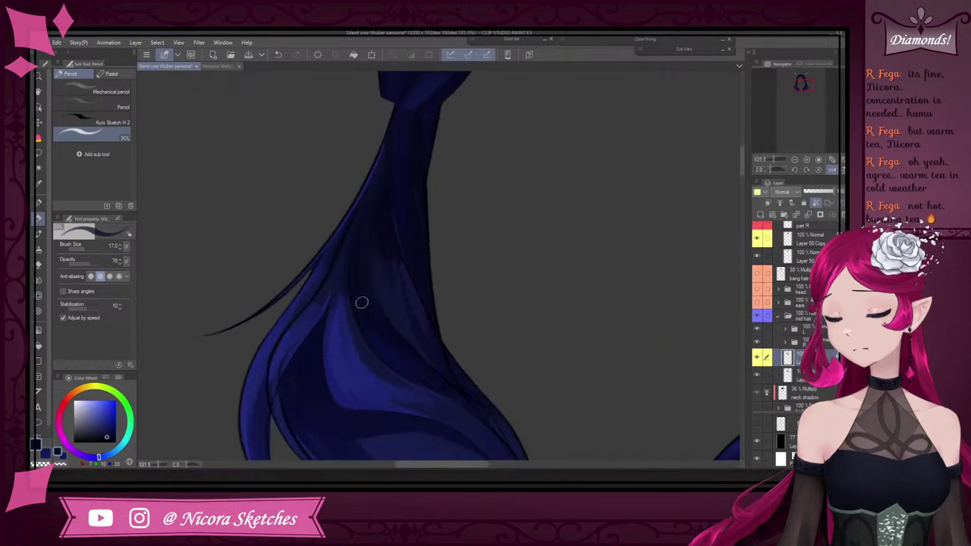
{"action": "scroll", "coordinate": [363, 305], "scroll_direction": "up", "scroll_amount": 4}
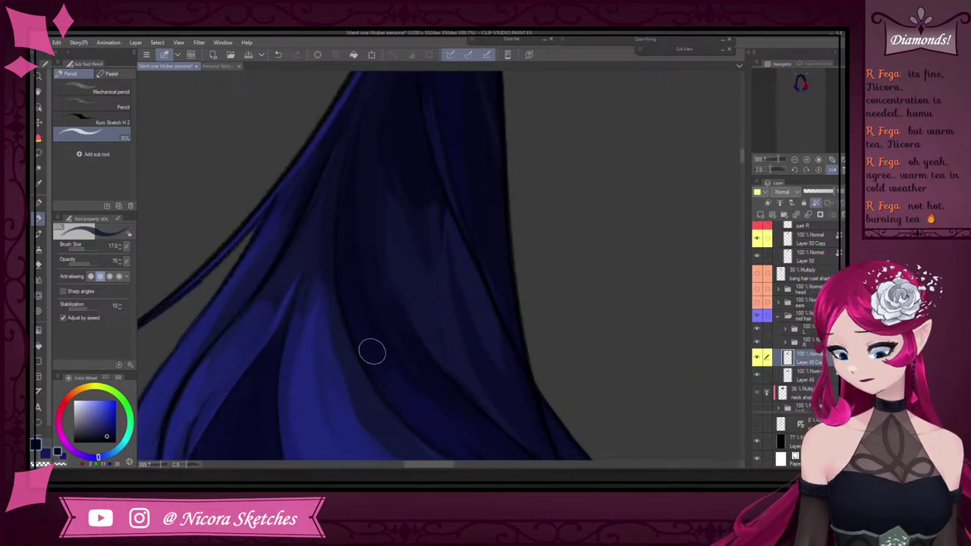
{"action": "scroll", "coordinate": [327, 184], "scroll_direction": "down", "scroll_amount": 3}
{"action": "scroll", "coordinate": [273, 245], "scroll_direction": "up", "scroll_amount": 3}
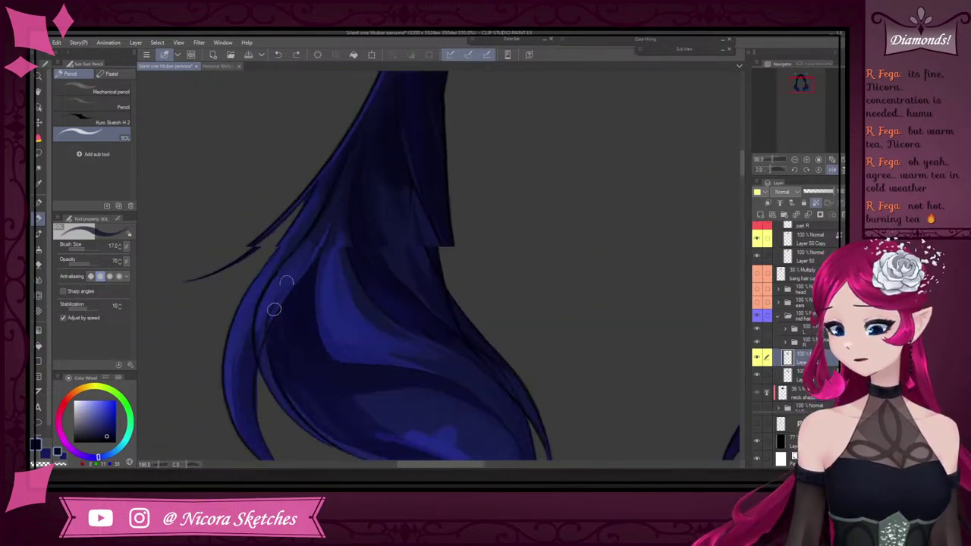
Blend the outer strand beside the dark fold with the SOL pencil, using blues sampled from the surrounding hair
{"action": "left_click", "coordinate": [342, 193], "text": "alt"}
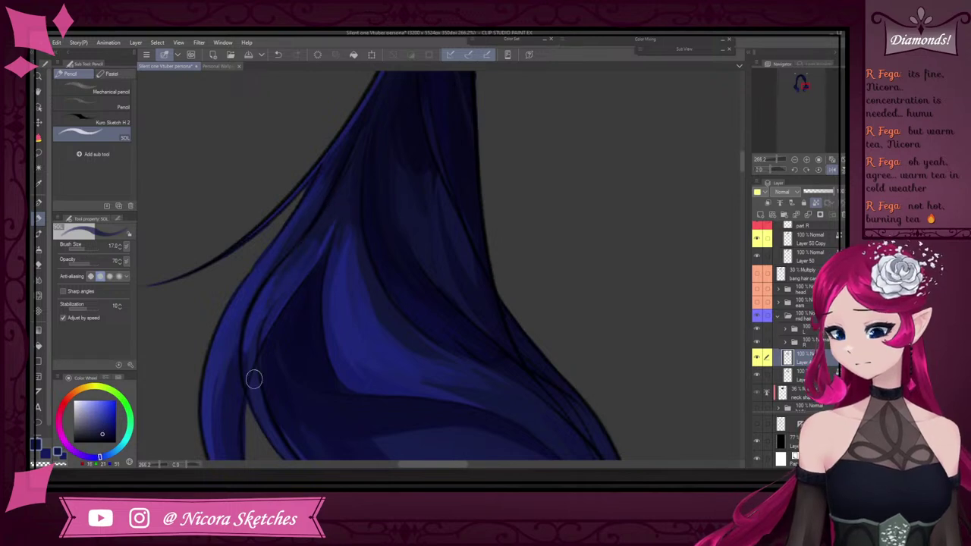
{"action": "scroll", "coordinate": [342, 217], "scroll_direction": "up", "scroll_amount": 2}
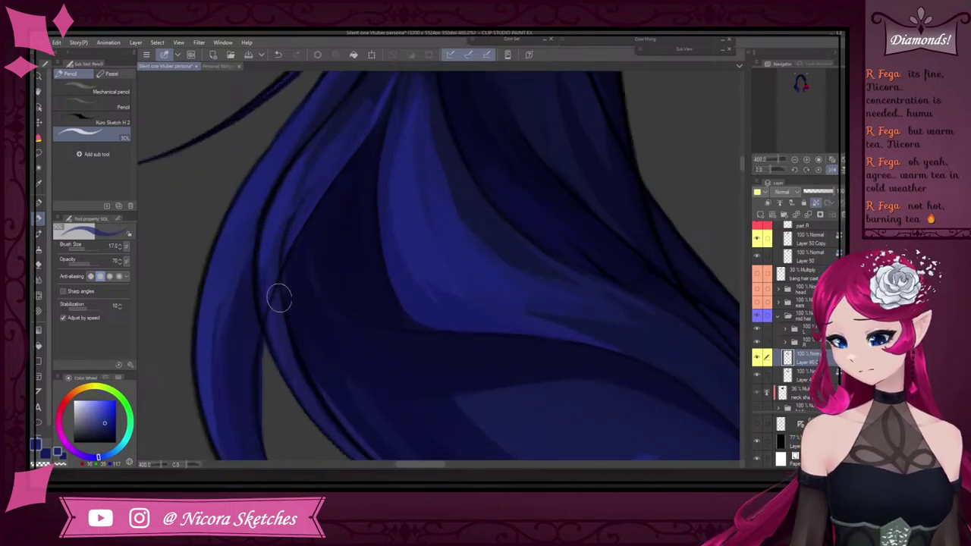
{"action": "left_click", "coordinate": [288, 234], "text": "alt"}
{"action": "scroll", "coordinate": [288, 234], "scroll_direction": "down", "scroll_amount": 4}
{"action": "scroll", "coordinate": [328, 217], "scroll_direction": "up", "scroll_amount": 3}
{"action": "scroll", "coordinate": [332, 210], "scroll_direction": "down", "scroll_amount": 3}
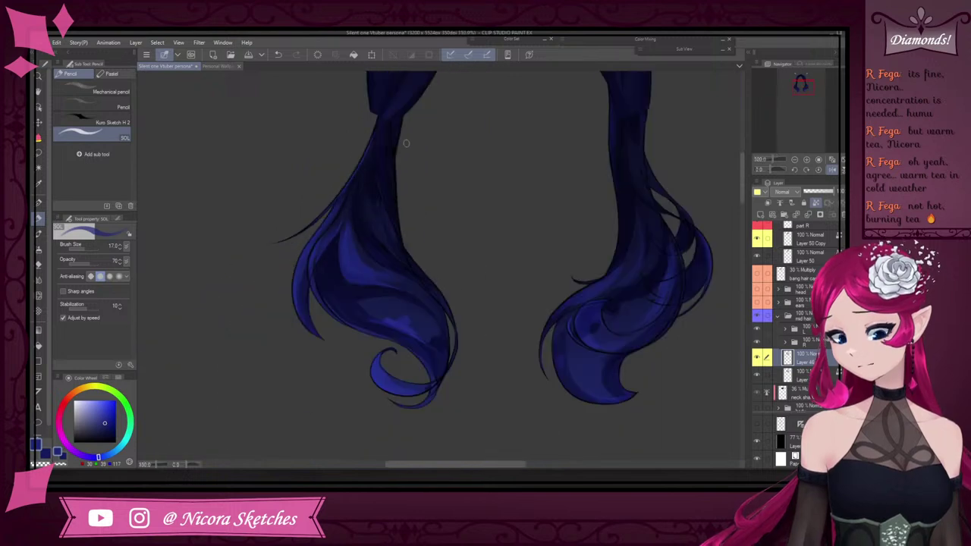
{"action": "scroll", "coordinate": [362, 167], "scroll_direction": "up", "scroll_amount": 3}
{"action": "scroll", "coordinate": [324, 220], "scroll_direction": "down", "scroll_amount": 3}
{"action": "scroll", "coordinate": [336, 202], "scroll_direction": "up", "scroll_amount": 3}
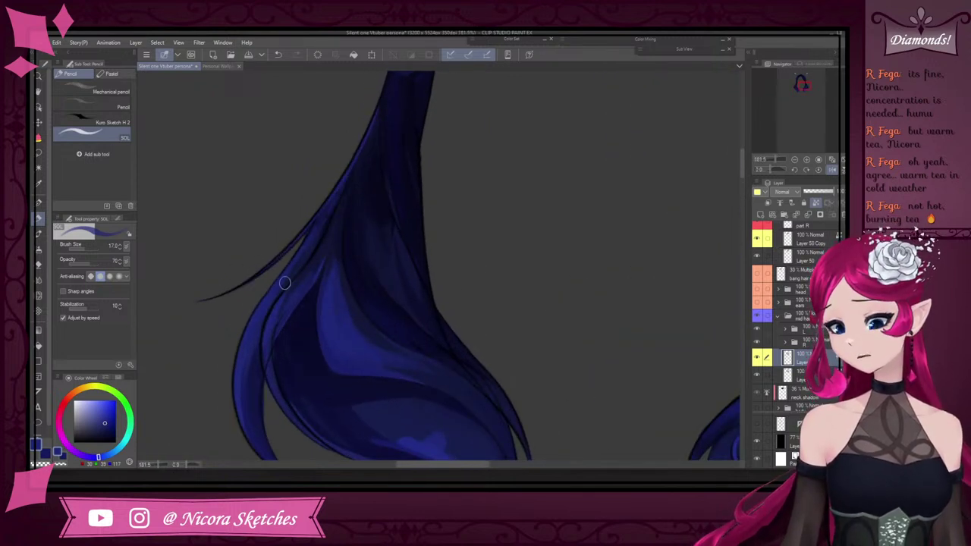
Rework the upper part of the outer strand with the G-pen, darkening it with a dark blue sampled beside its rim light
{"action": "key", "text": "p"}
{"action": "scroll", "coordinate": [360, 156], "scroll_direction": "up", "scroll_amount": 2}
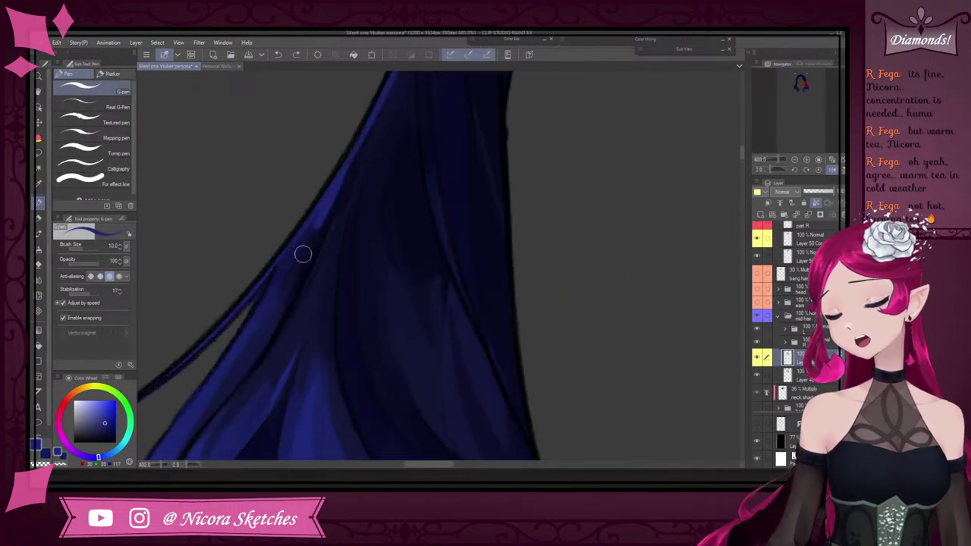
{"action": "left_click", "coordinate": [342, 186], "text": "alt"}
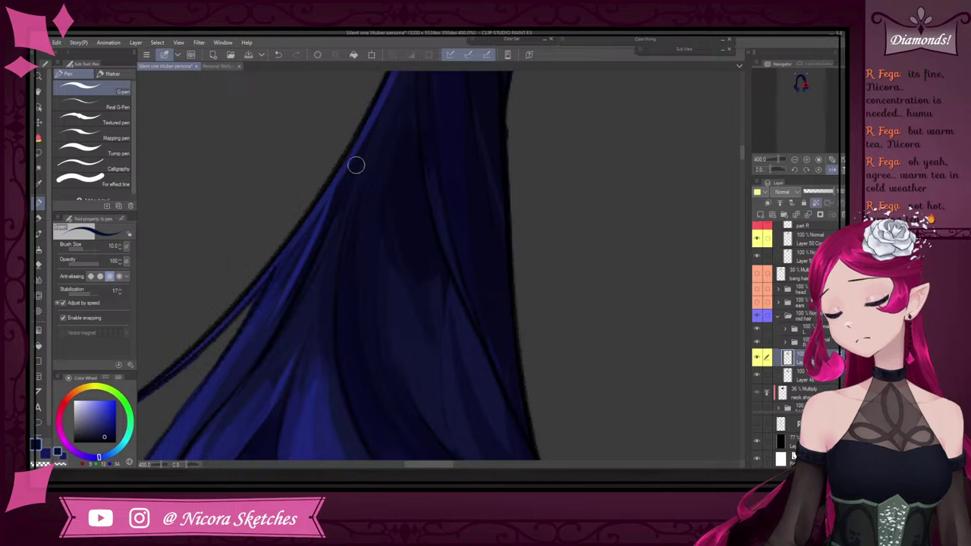
{"action": "left_click_drag", "start_coordinate": [336, 196], "coordinate": [281, 305]}
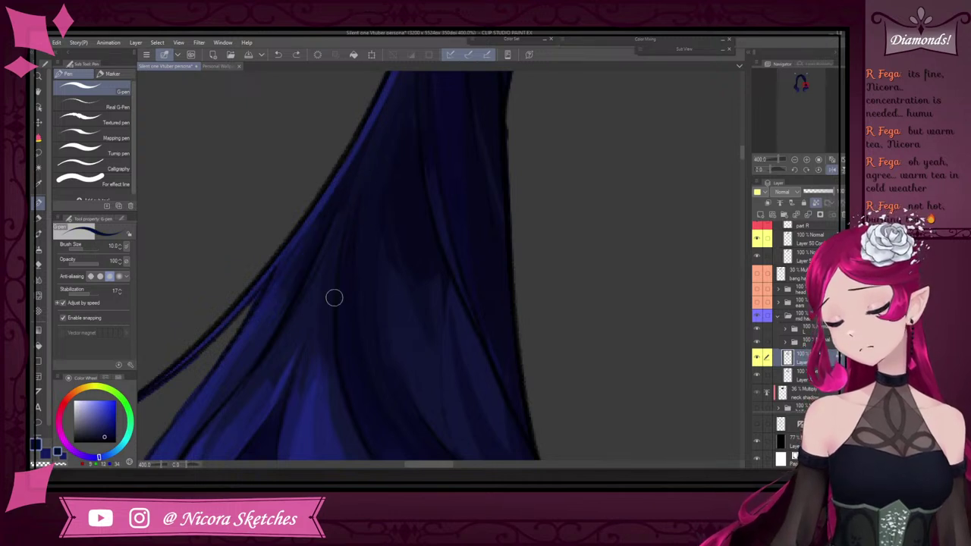
{"action": "scroll", "coordinate": [371, 160], "scroll_direction": "down", "scroll_amount": 5}
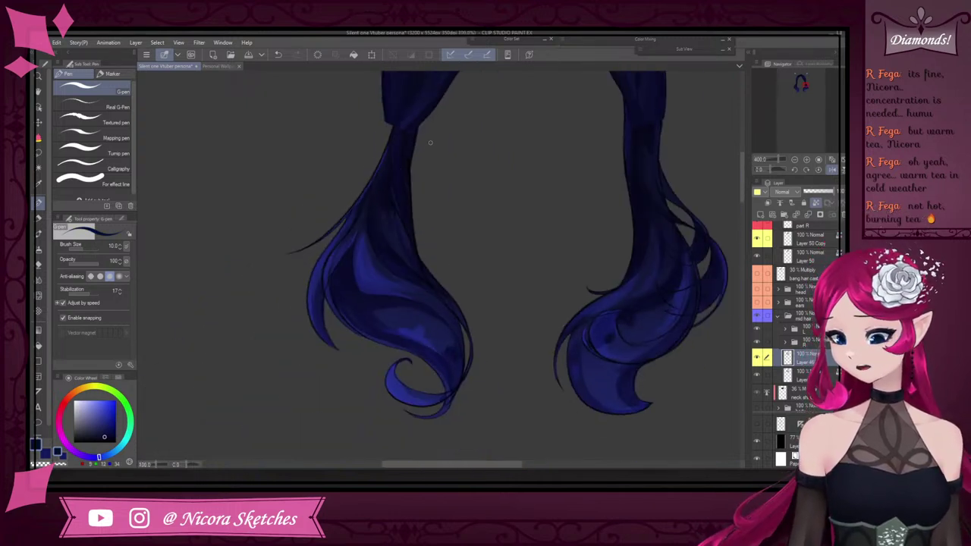
Deepen the shadow running from the lock's narrow top down along the large highlight with very dark blue strokes
{"action": "scroll", "coordinate": [394, 182], "scroll_direction": "up", "scroll_amount": 3}
{"action": "scroll", "coordinate": [394, 182], "scroll_direction": "up", "scroll_amount": 2}
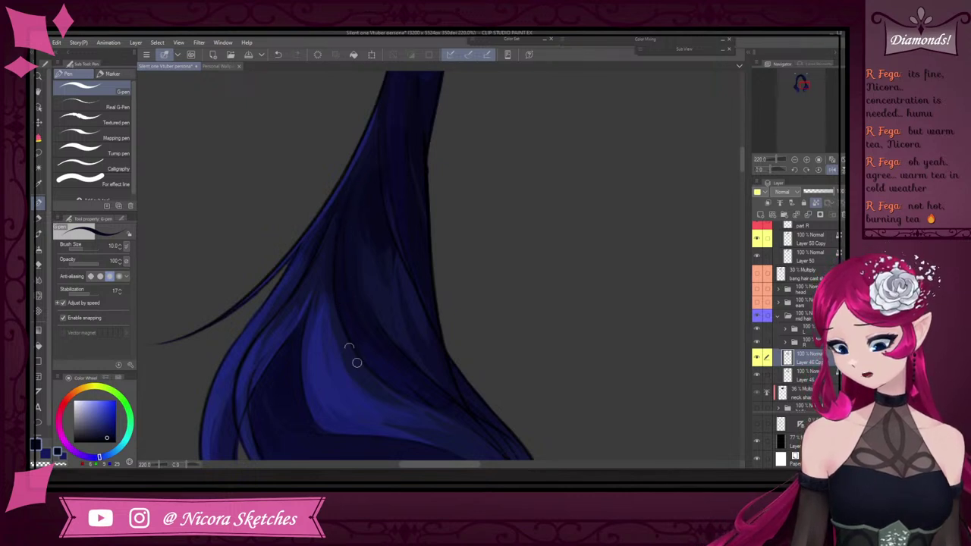
{"action": "scroll", "coordinate": [357, 363], "scroll_direction": "down", "scroll_amount": 4}
{"action": "scroll", "coordinate": [364, 210], "scroll_direction": "up", "scroll_amount": 5}
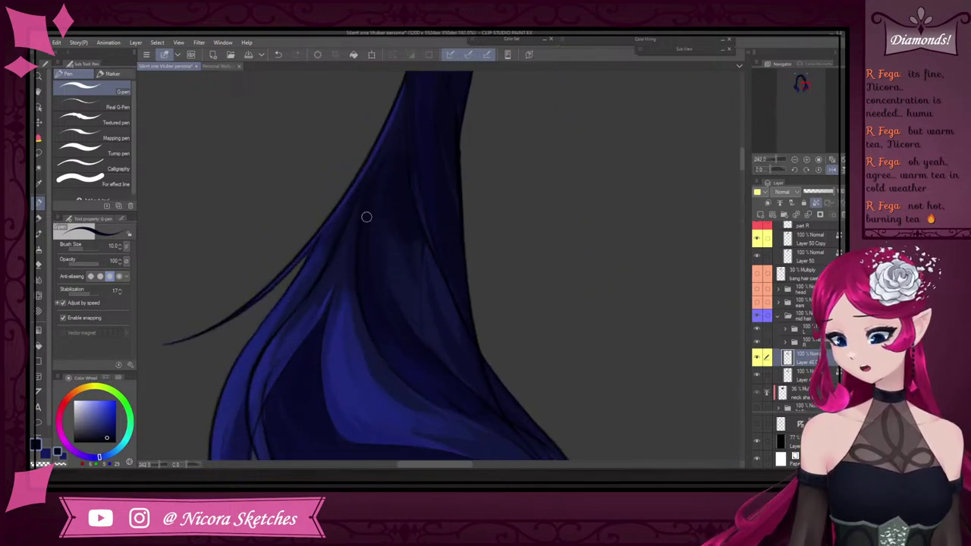
{"action": "scroll", "coordinate": [349, 260], "scroll_direction": "down", "scroll_amount": 5}
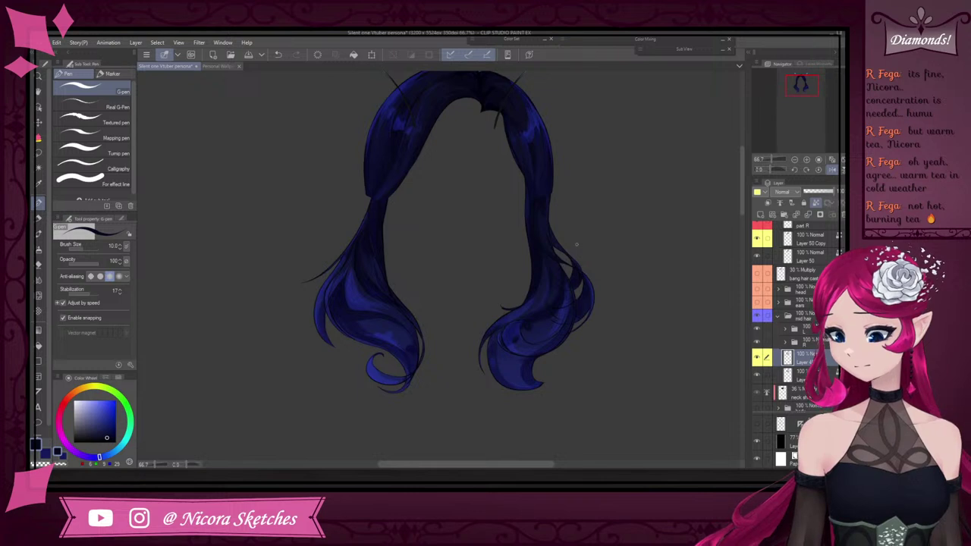
Blend the upper tip and inner edge of the large highlight with a dark blue sampled beside its tip
{"action": "scroll", "coordinate": [357, 297], "scroll_direction": "up", "scroll_amount": 5}
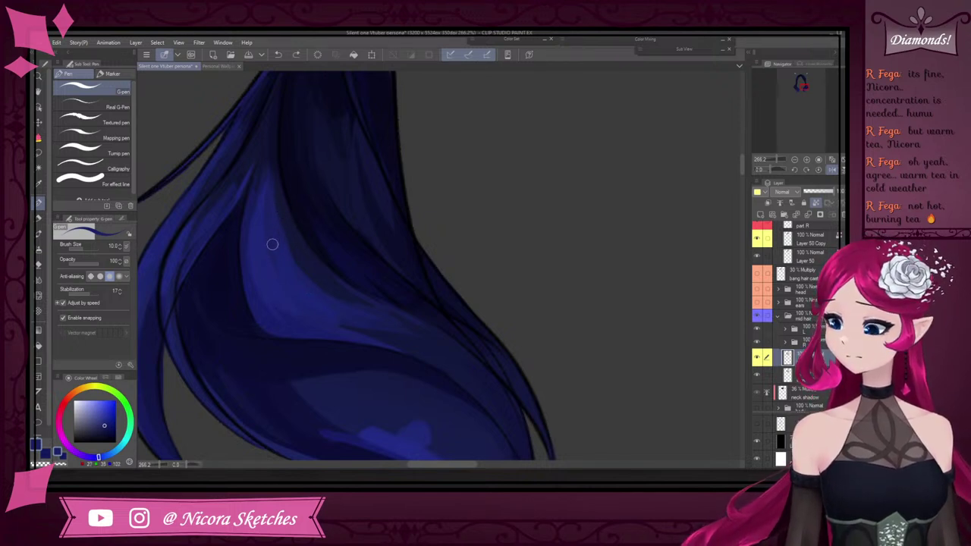
{"action": "left_click", "coordinate": [276, 177], "text": "alt"}
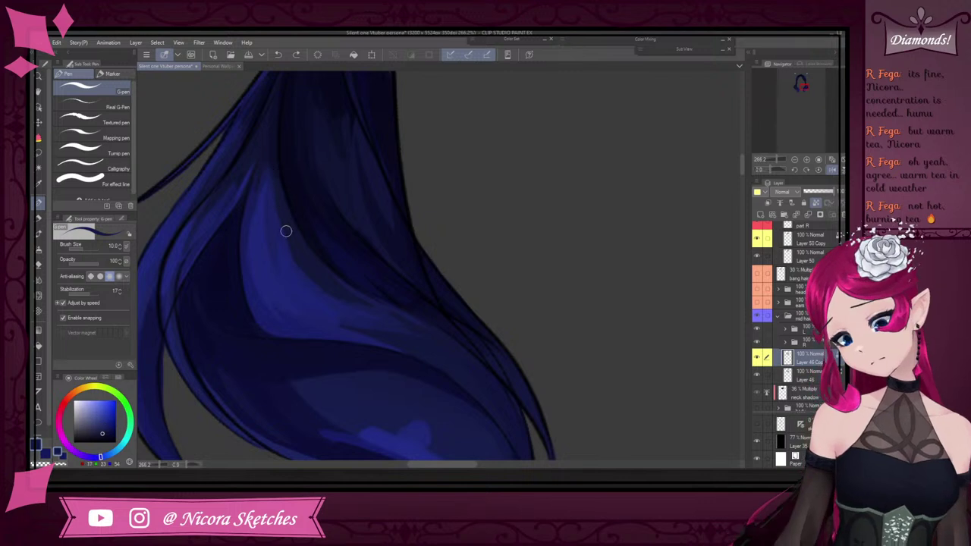
{"action": "scroll", "coordinate": [343, 133], "scroll_direction": "down", "scroll_amount": 5}
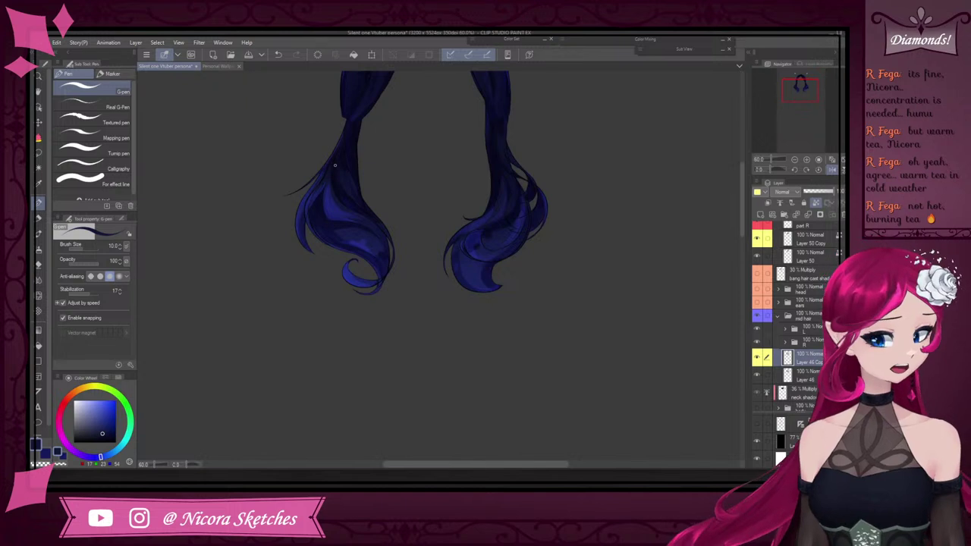
{"action": "scroll", "coordinate": [343, 216], "scroll_direction": "up", "scroll_amount": 3}
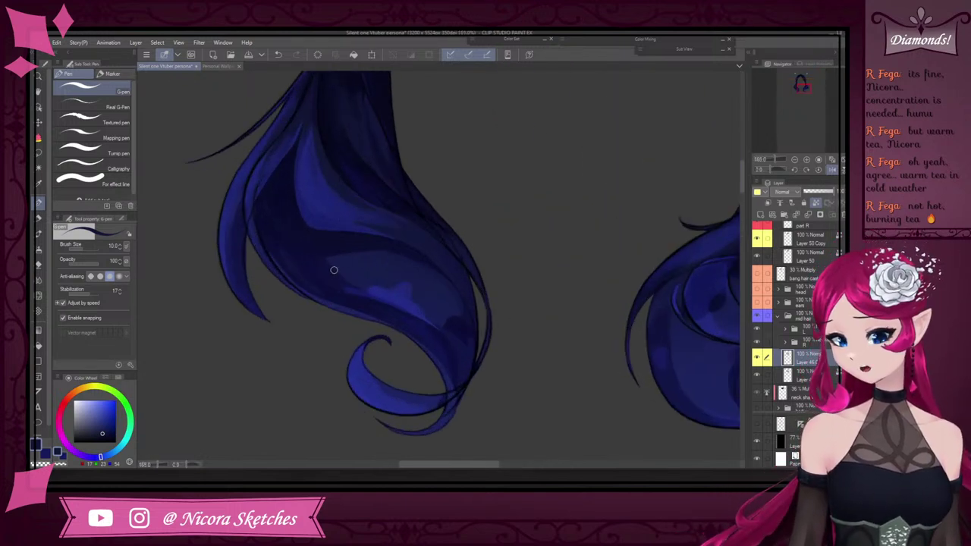
{"action": "scroll", "coordinate": [332, 219], "scroll_direction": "up", "scroll_amount": 2}
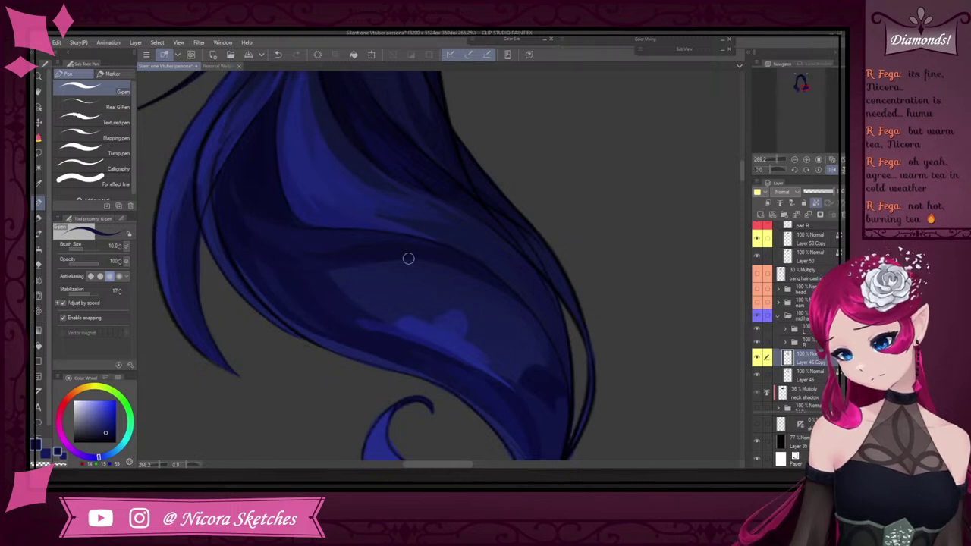
{"action": "scroll", "coordinate": [410, 259], "scroll_direction": "down", "scroll_amount": 15}
{"action": "scroll", "coordinate": [429, 247], "scroll_direction": "up", "scroll_amount": 12}
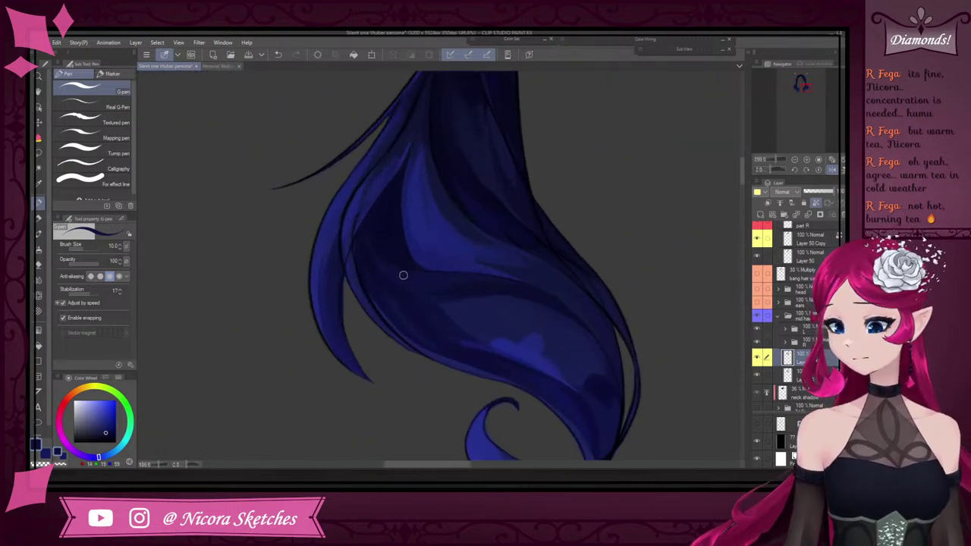
{"action": "scroll", "coordinate": [403, 276], "scroll_direction": "down", "scroll_amount": 6}
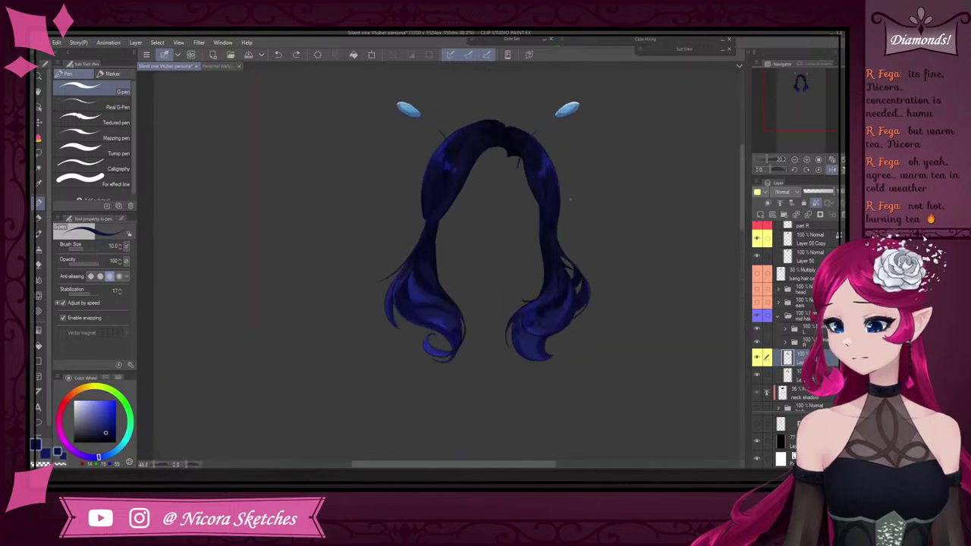
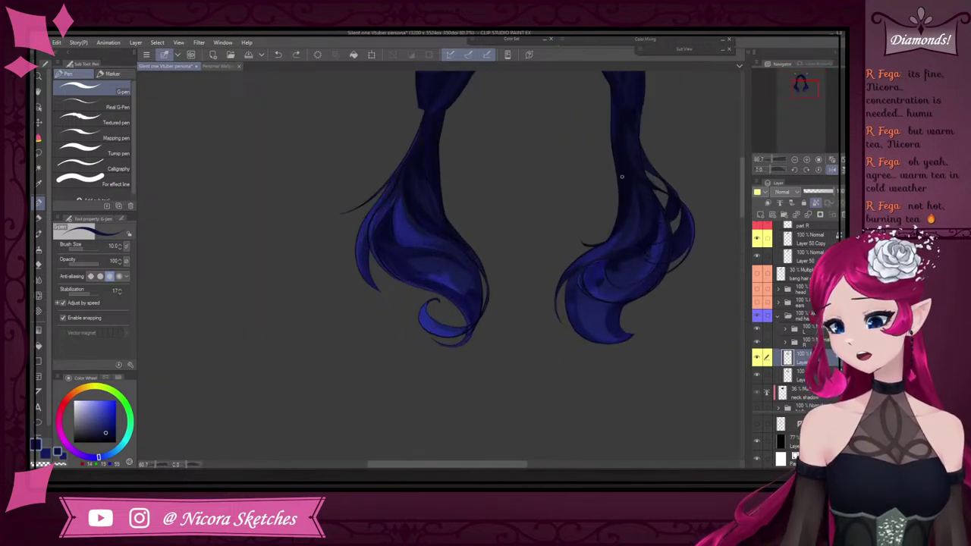
Extend the light blue accent down the thin strand beside the rounded curl, using a blue sampled next to it
{"action": "scroll", "coordinate": [621, 251], "scroll_direction": "up", "scroll_amount": 5}
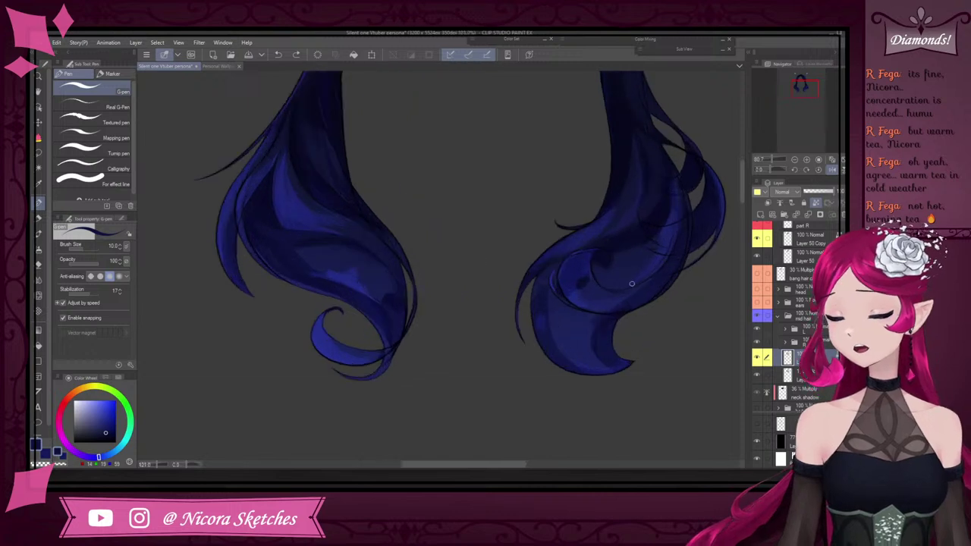
{"action": "scroll", "coordinate": [492, 252], "scroll_direction": "up", "scroll_amount": 4}
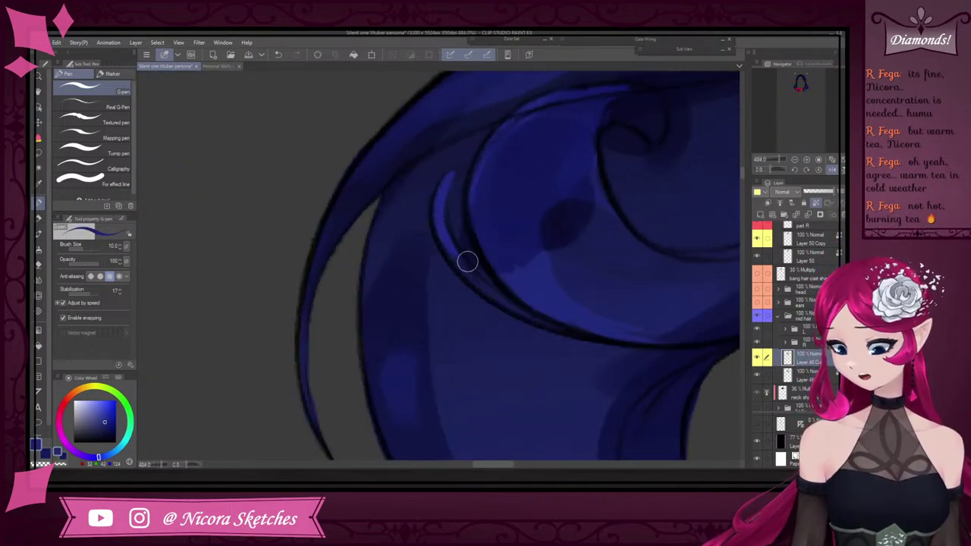
{"action": "left_click", "coordinate": [462, 225], "text": "alt"}
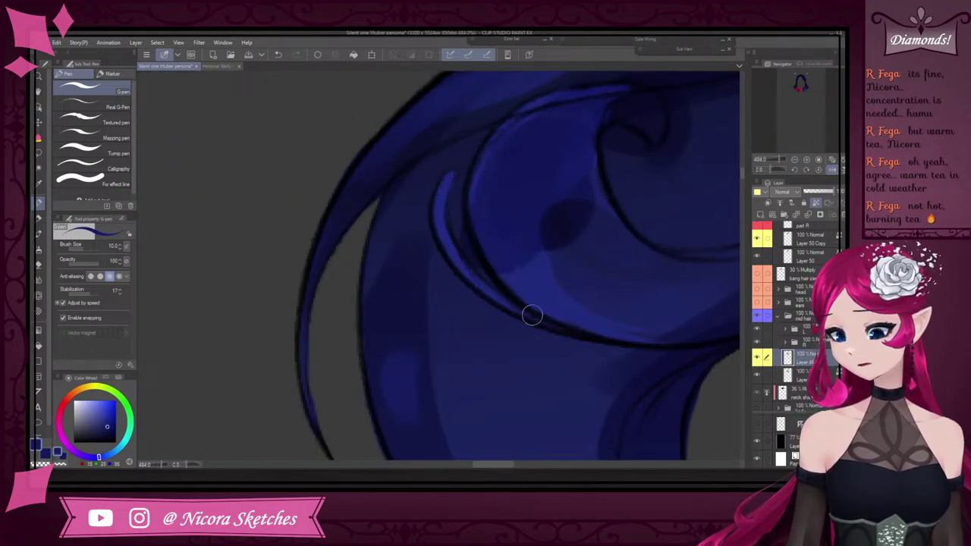
{"action": "left_click_drag", "start_coordinate": [507, 305], "coordinate": [483, 281]}
{"action": "scroll", "coordinate": [502, 222], "scroll_direction": "down", "scroll_amount": 5}
{"action": "scroll", "coordinate": [531, 182], "scroll_direction": "up", "scroll_amount": 5}
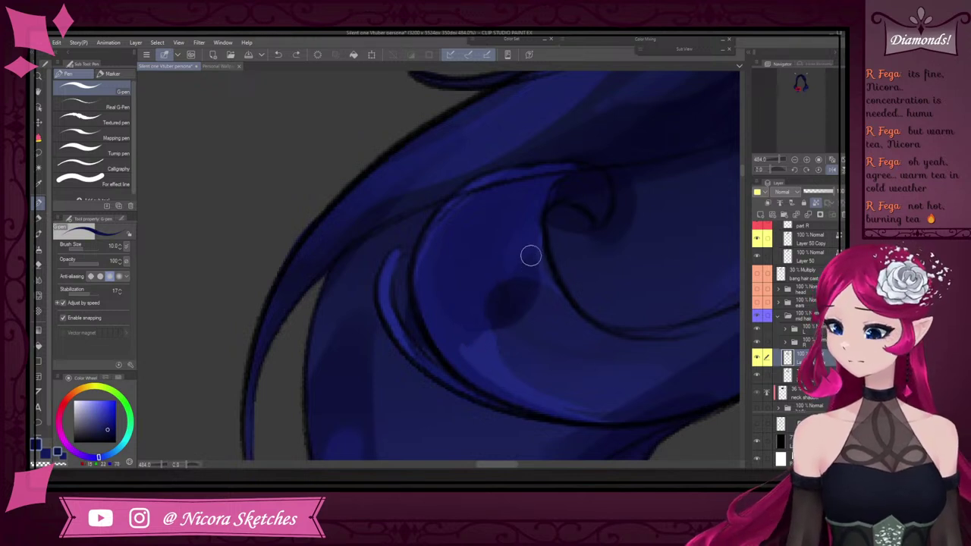
Paint a dark blue shadow along the rounded curl's inner edge and a thin fold across its highlight, using sampled blues
{"action": "left_click", "coordinate": [524, 297], "text": "alt"}
{"action": "mouse_move", "coordinate": [522, 294]}
{"action": "left_mouse_down"}
{"action": "mouse_move", "coordinate": [537, 238]}
{"action": "mouse_move", "coordinate": [523, 295]}
{"action": "mouse_move", "coordinate": [536, 255]}
{"action": "mouse_move", "coordinate": [541, 327]}
{"action": "mouse_move", "coordinate": [562, 311]}
{"action": "mouse_move", "coordinate": [565, 287]}
{"action": "left_mouse_up"}
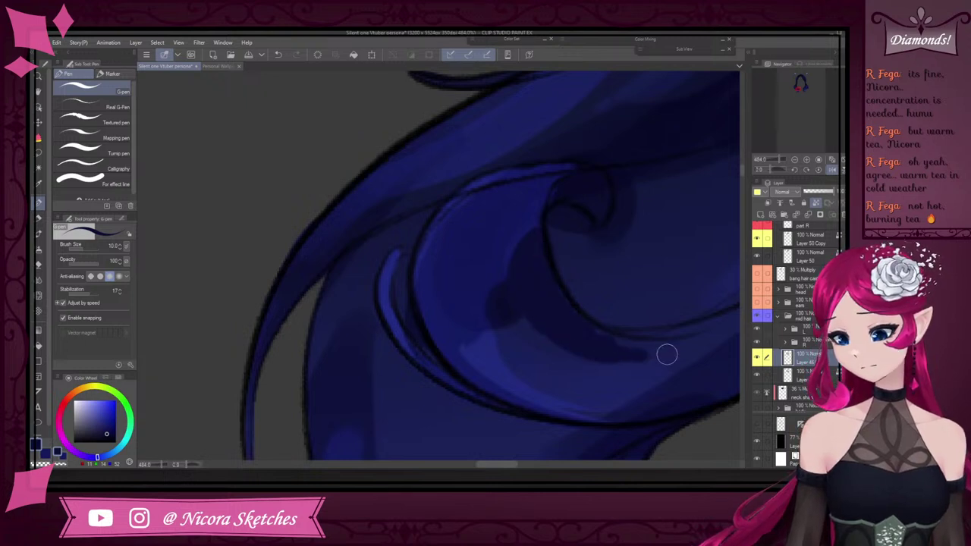
{"action": "left_click", "coordinate": [544, 345], "text": "alt"}
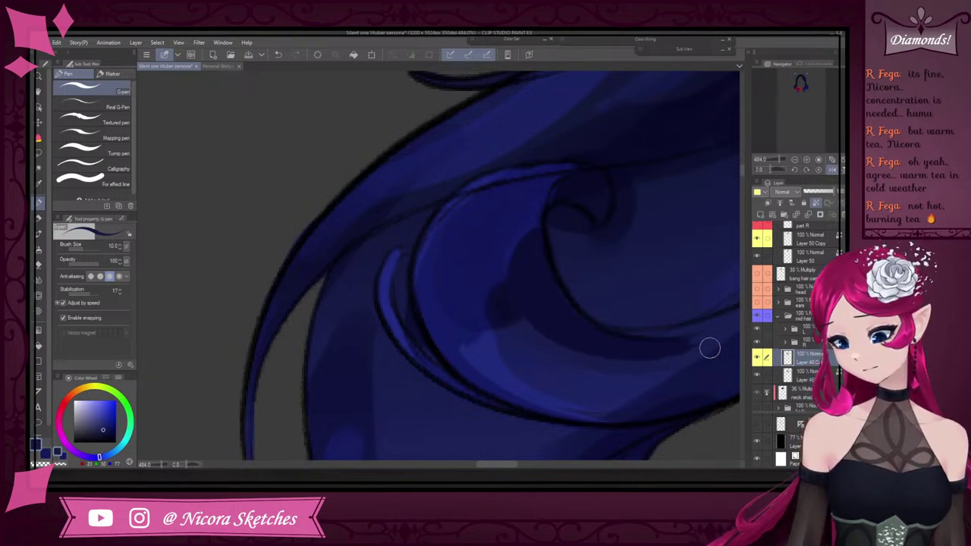
{"action": "left_click", "coordinate": [513, 321], "text": "alt"}
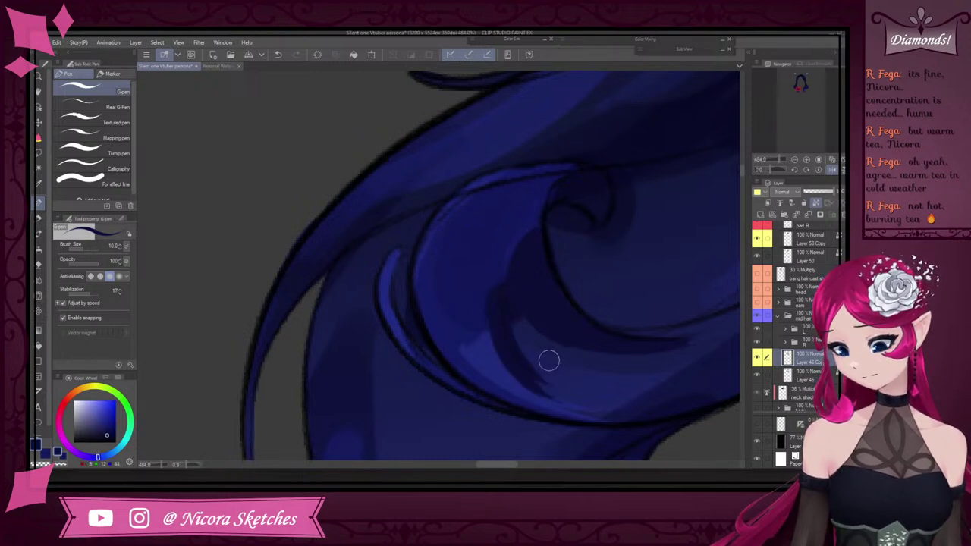
{"action": "key", "text": "ctrl+alt+0"}
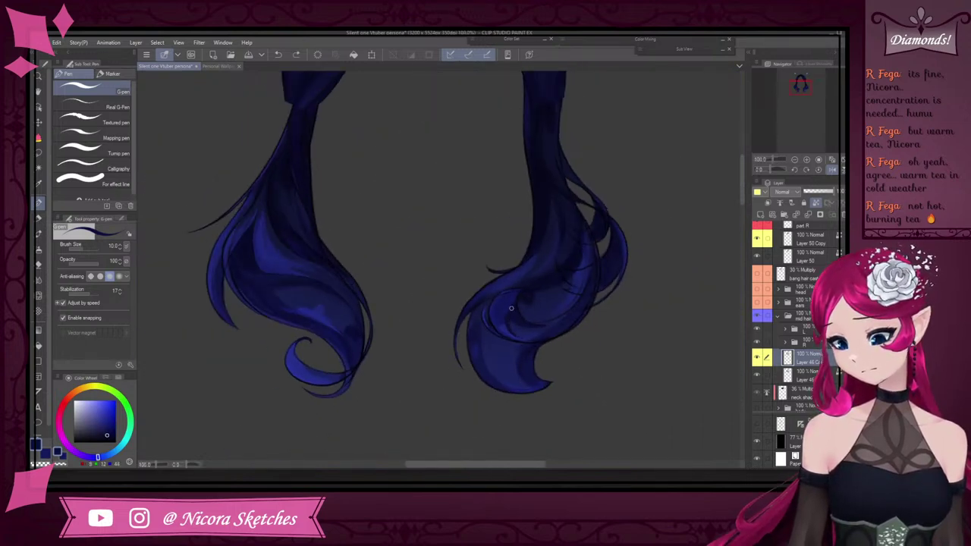
Blend the rounded curl's inner shadow and fold with the SOL pencil, using a blue sampled from the curl's upper edge
{"action": "scroll", "coordinate": [511, 308], "scroll_direction": "up", "scroll_amount": 5}
{"action": "key", "text": "p"}
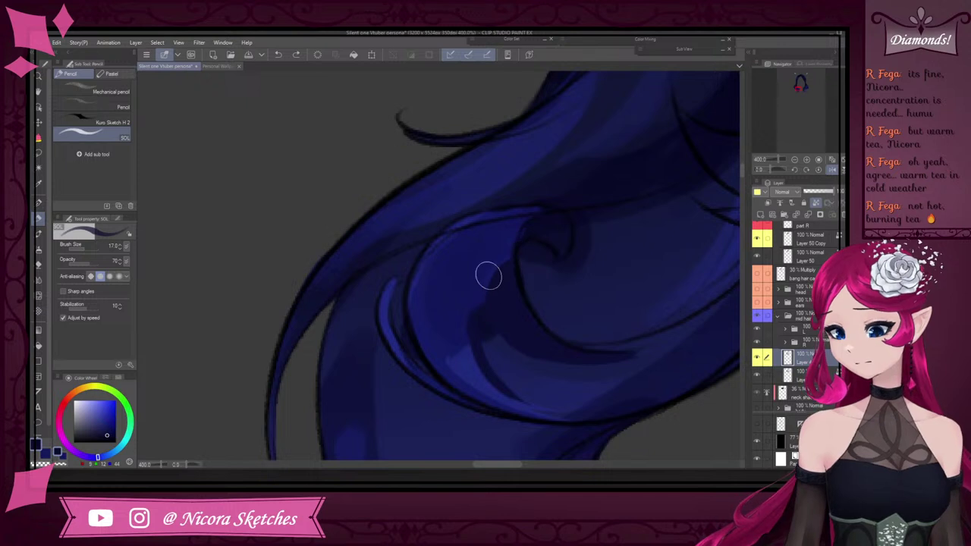
{"action": "mouse_move", "coordinate": [506, 252]}
{"action": "left_mouse_down"}
{"action": "mouse_move", "coordinate": [499, 323]}
{"action": "mouse_move", "coordinate": [601, 331]}
{"action": "left_mouse_up"}
{"action": "left_click", "coordinate": [501, 243], "text": "alt"}
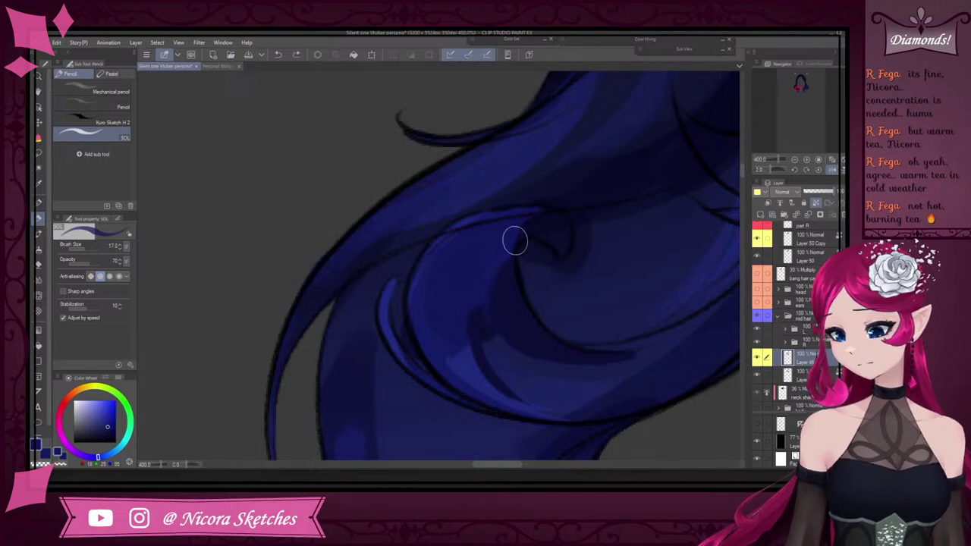
{"action": "scroll", "coordinate": [570, 282], "scroll_direction": "down", "scroll_amount": 5}
{"action": "scroll", "coordinate": [538, 265], "scroll_direction": "up", "scroll_amount": 4}
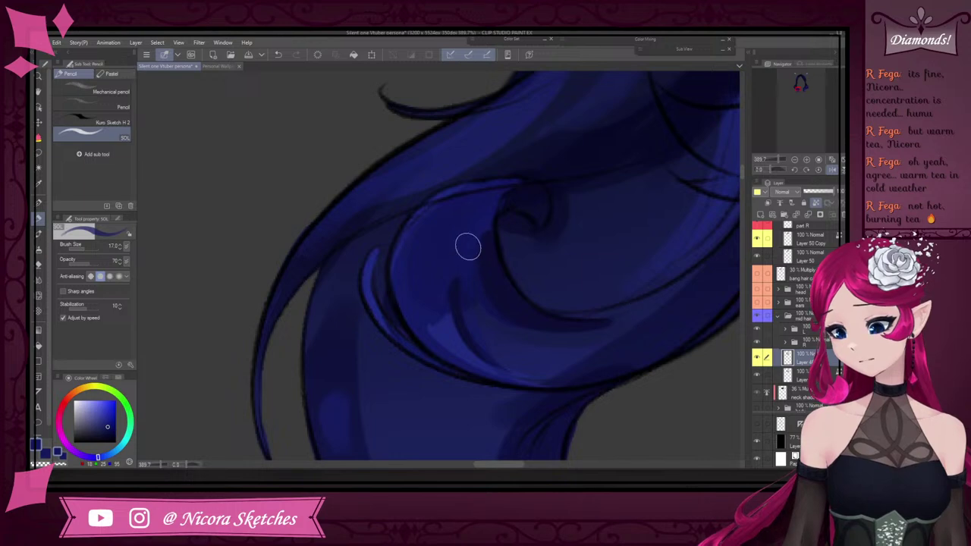
{"action": "scroll", "coordinate": [606, 246], "scroll_direction": "down", "scroll_amount": 5}
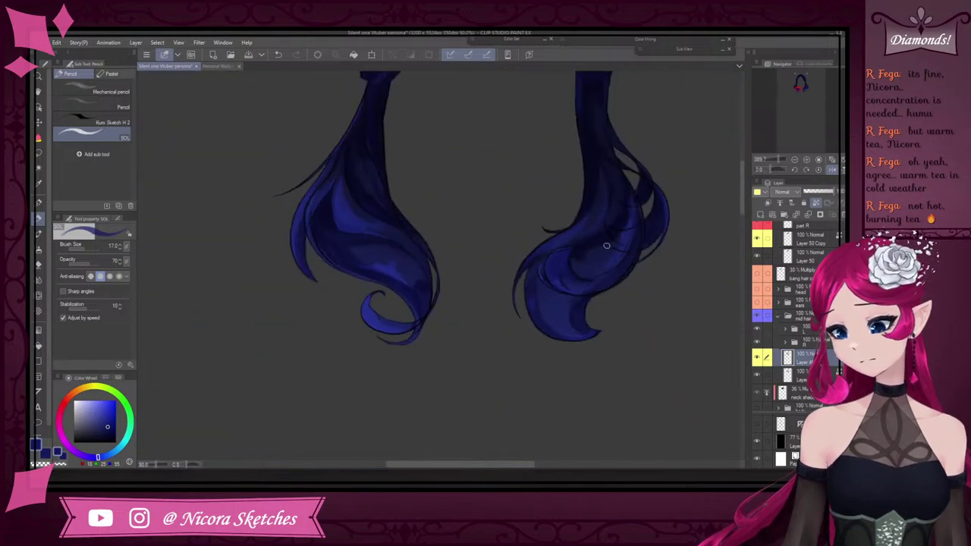
Clean up the dark smudge around the small hooked tip with the SOL pencil, using a blue sampled from the surrounding hair
{"action": "scroll", "coordinate": [551, 228], "scroll_direction": "up", "scroll_amount": 5}
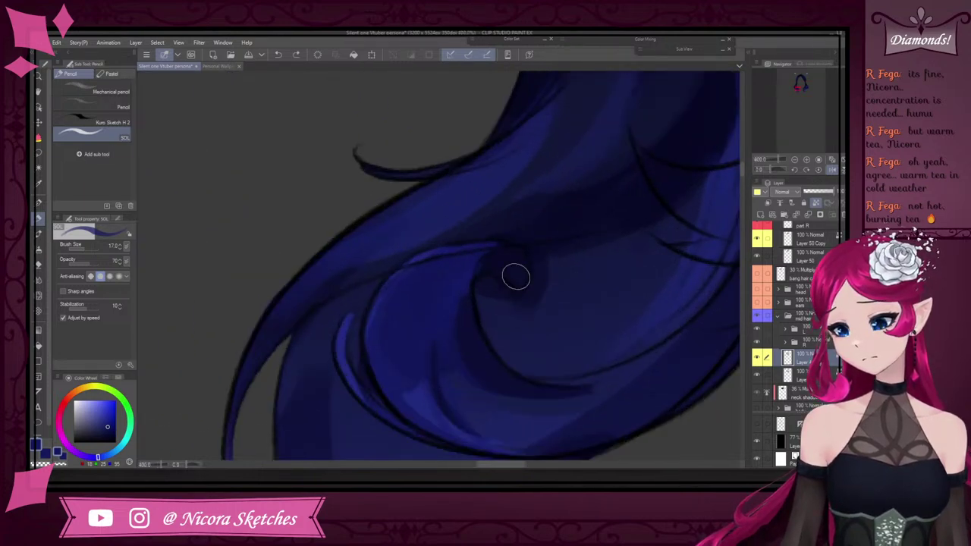
{"action": "scroll", "coordinate": [571, 299], "scroll_direction": "down", "scroll_amount": 4}
{"action": "left_click", "coordinate": [572, 305], "text": "alt"}
{"action": "scroll", "coordinate": [563, 305], "scroll_direction": "up", "scroll_amount": 5}
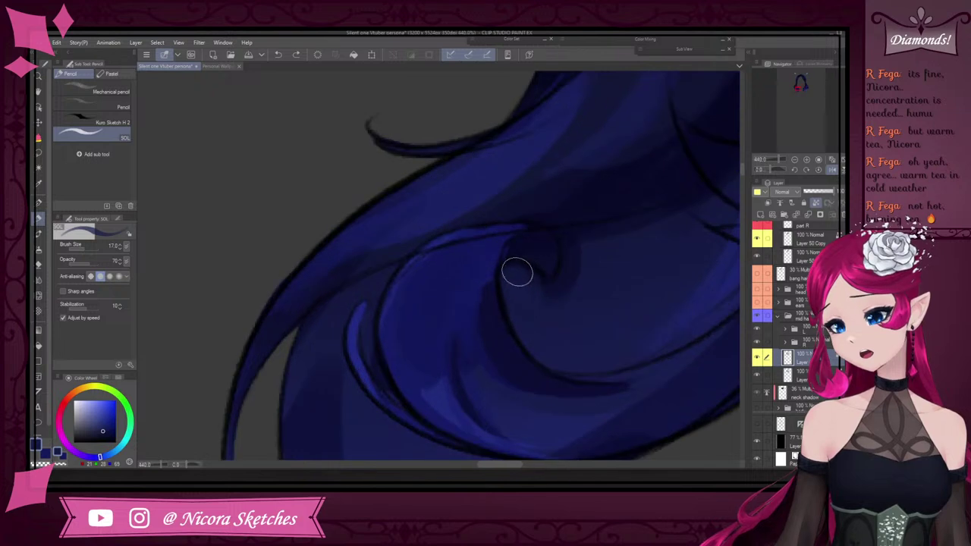
{"action": "left_click_drag", "start_coordinate": [516, 272], "coordinate": [543, 297]}
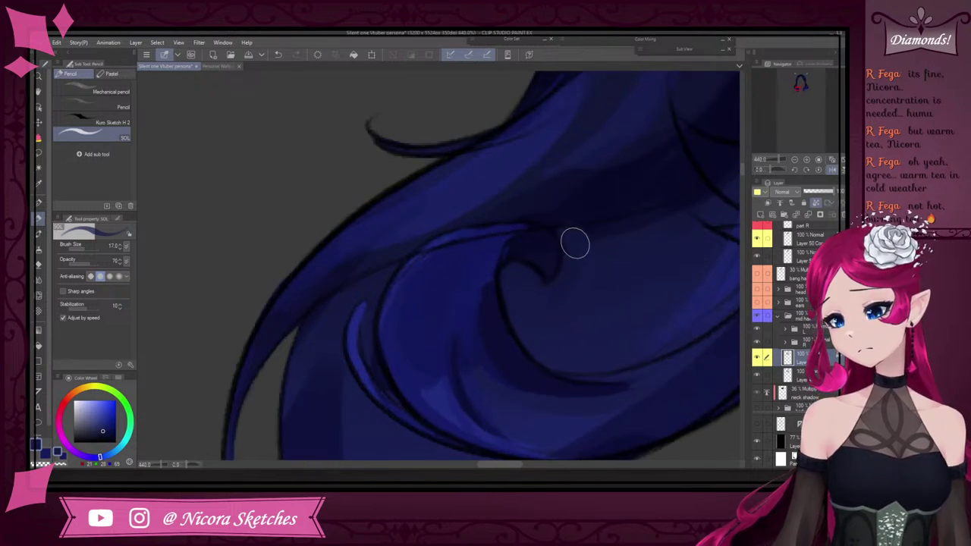
{"action": "scroll", "coordinate": [481, 336], "scroll_direction": "down", "scroll_amount": 3}
{"action": "scroll", "coordinate": [475, 306], "scroll_direction": "up", "scroll_amount": 2}
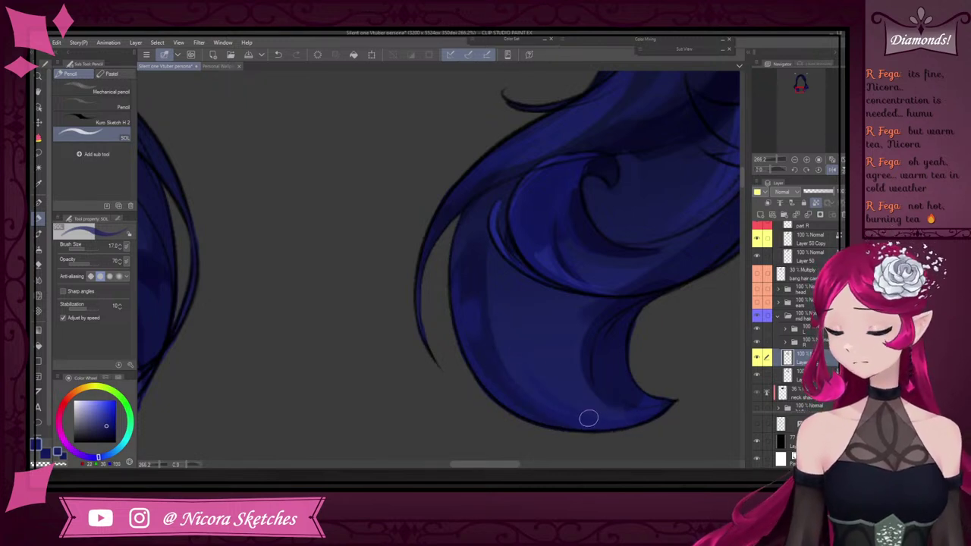
Paint a broad bright blue G-pen highlight along the lower curl's bottom edge to its pointed tip, using the opposite curl's blue
{"action": "left_click", "coordinate": [39, 202]}
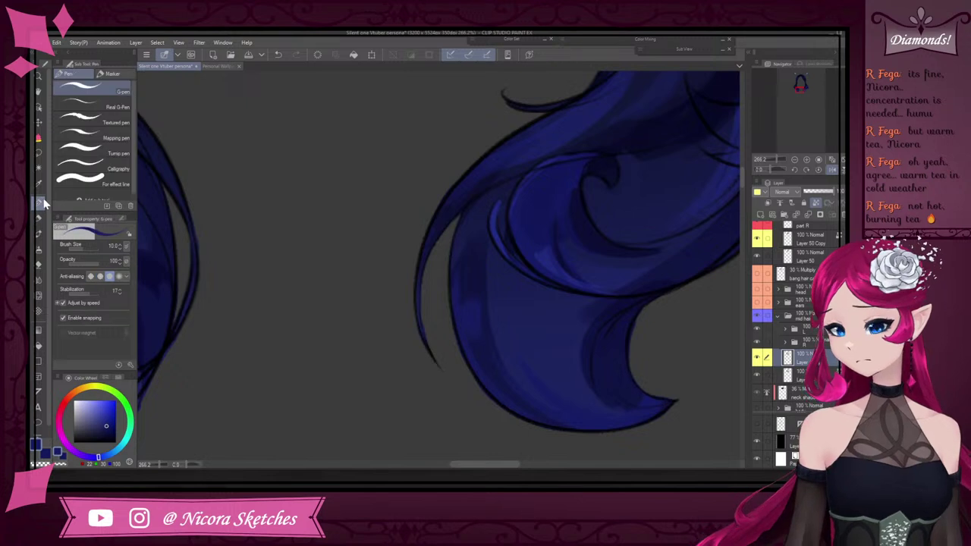
{"action": "scroll", "coordinate": [536, 312], "scroll_direction": "down", "scroll_amount": 2}
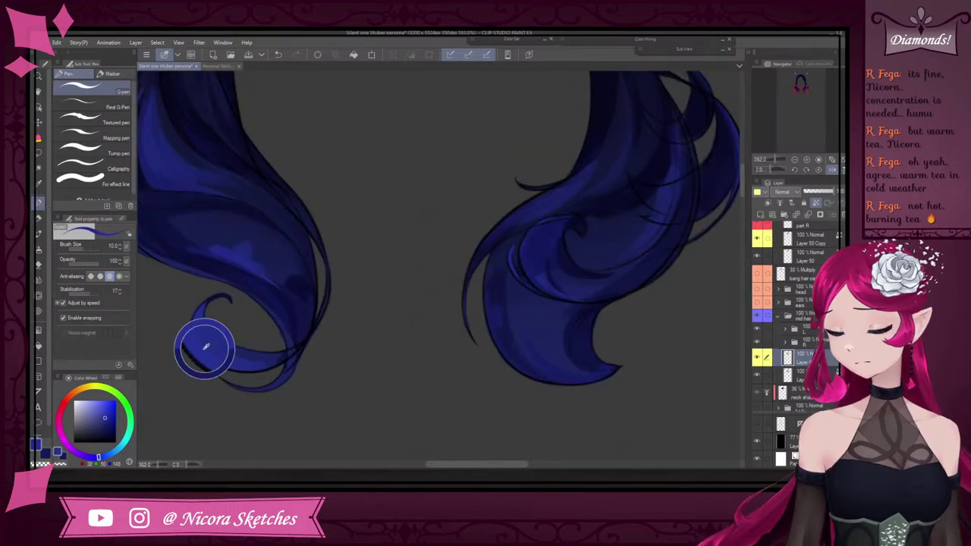
{"action": "scroll", "coordinate": [551, 276], "scroll_direction": "up", "scroll_amount": 3}
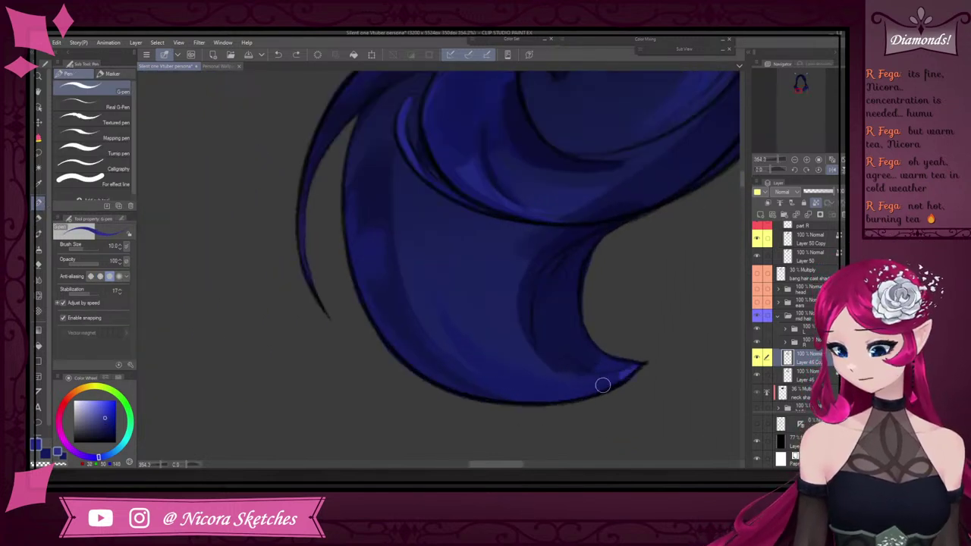
{"action": "left_click_drag", "start_coordinate": [626, 379], "coordinate": [441, 361]}
{"action": "key", "text": "ctrl+z"}
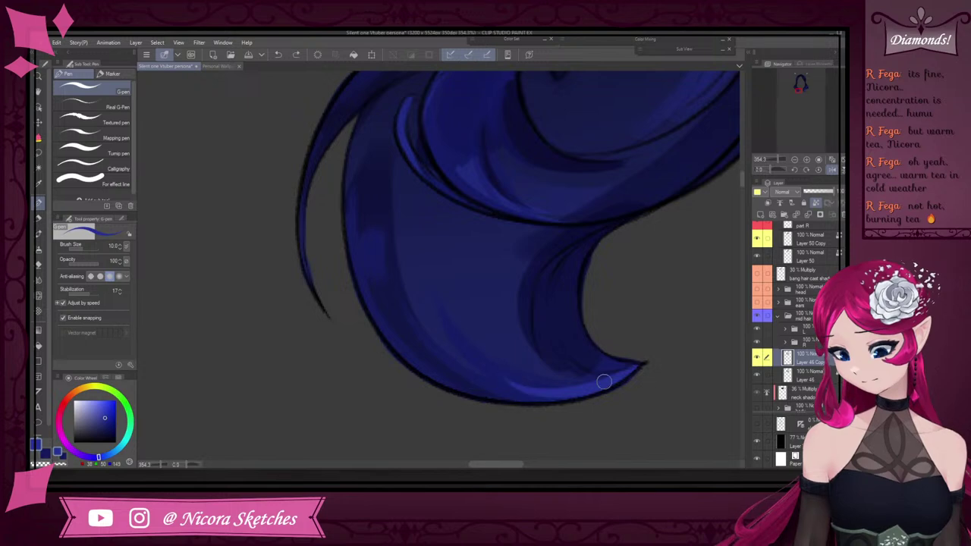
{"action": "mouse_move", "coordinate": [605, 381]}
{"action": "left_mouse_down"}
{"action": "mouse_move", "coordinate": [460, 357]}
{"action": "mouse_move", "coordinate": [443, 279]}
{"action": "left_mouse_up"}
{"action": "mouse_move", "coordinate": [510, 387]}
{"action": "left_mouse_down"}
{"action": "mouse_move", "coordinate": [443, 322]}
{"action": "mouse_move", "coordinate": [521, 388]}
{"action": "mouse_move", "coordinate": [446, 310]}
{"action": "mouse_move", "coordinate": [545, 385]}
{"action": "left_mouse_up"}
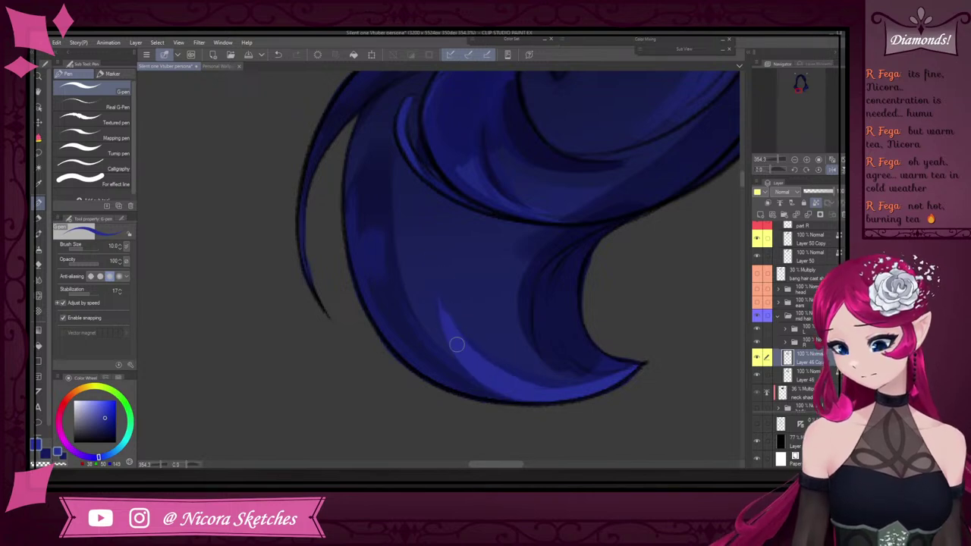
{"action": "left_click_drag", "start_coordinate": [456, 346], "coordinate": [585, 379]}
{"action": "scroll", "coordinate": [468, 238], "scroll_direction": "down", "scroll_amount": 5}
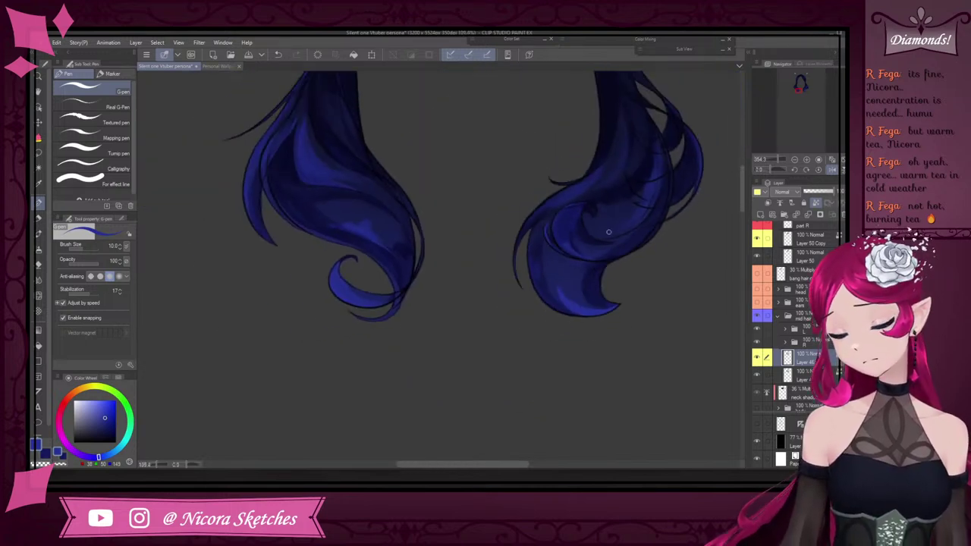
Try bright blue rim highlights along the lower curl's outer edge with the G-pen
{"action": "scroll", "coordinate": [551, 301], "scroll_direction": "up", "scroll_amount": 5}
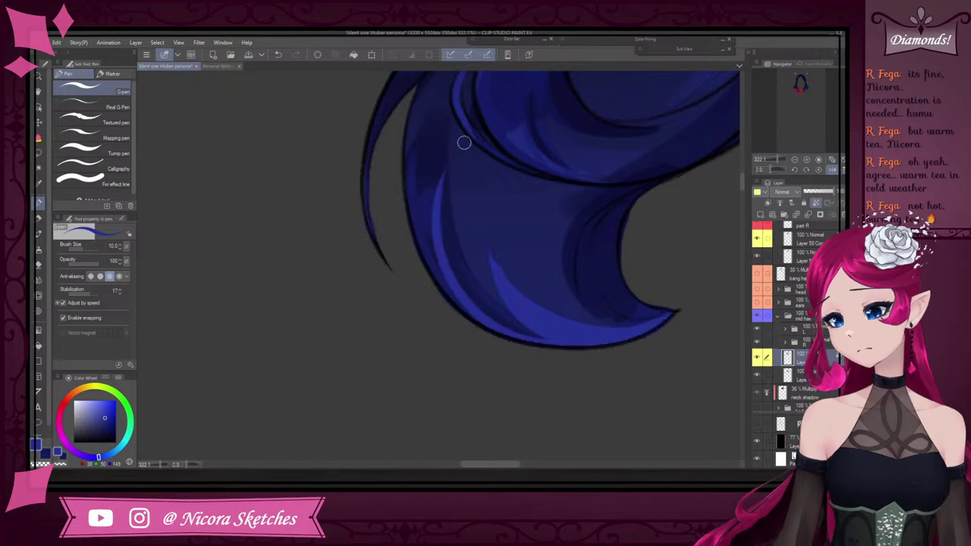
{"action": "scroll", "coordinate": [497, 193], "scroll_direction": "down", "scroll_amount": 5}
{"action": "scroll", "coordinate": [463, 220], "scroll_direction": "up", "scroll_amount": 5}
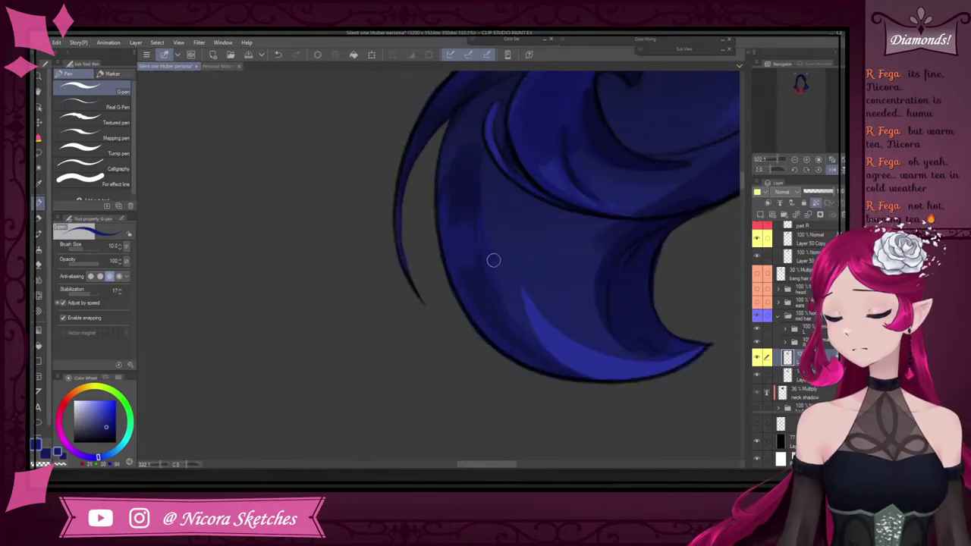
{"action": "scroll", "coordinate": [493, 260], "scroll_direction": "down", "scroll_amount": 5}
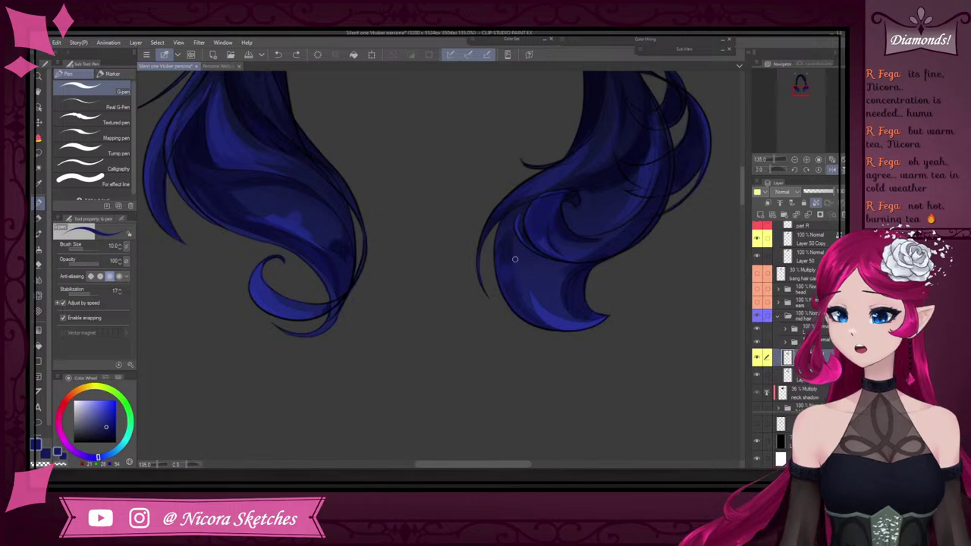
{"action": "left_click", "coordinate": [259, 300], "text": "alt"}
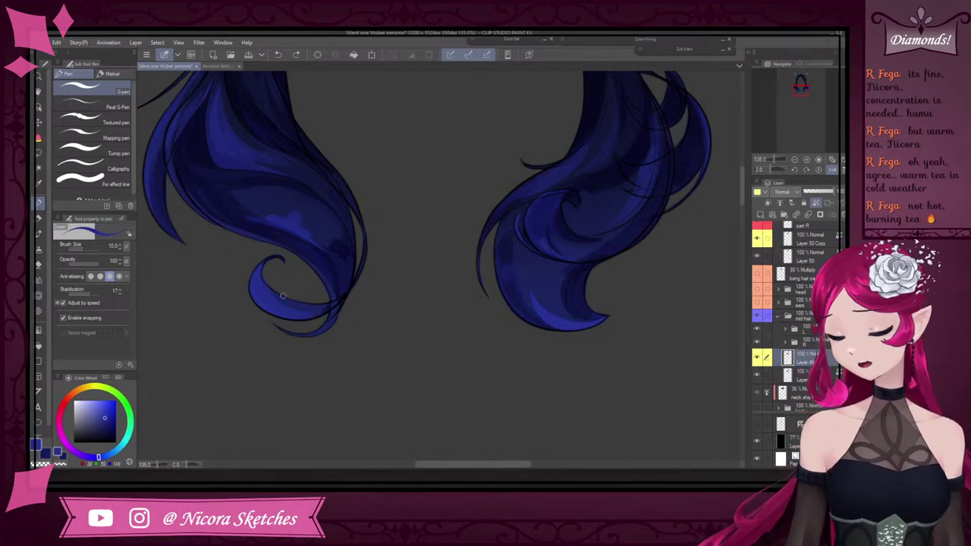
{"action": "scroll", "coordinate": [516, 278], "scroll_direction": "up", "scroll_amount": 4}
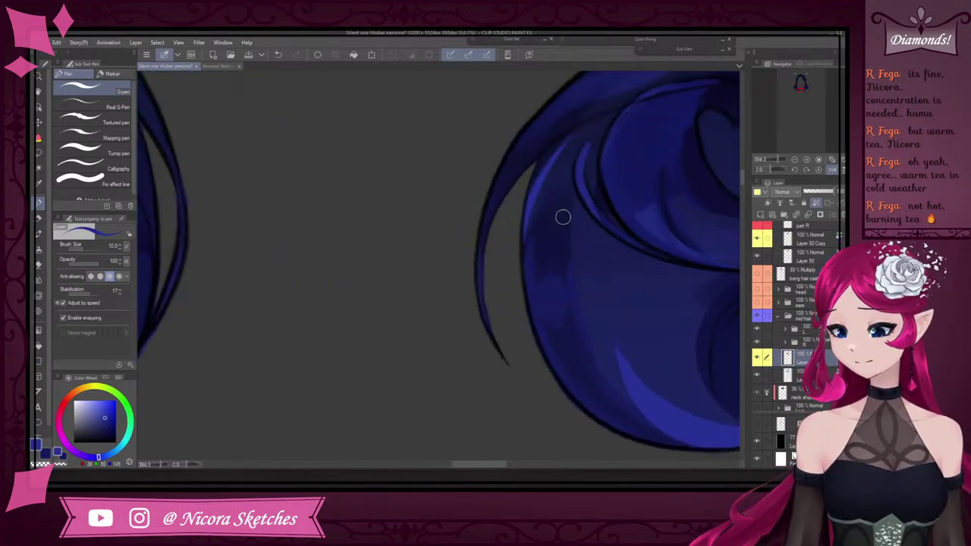
{"action": "scroll", "coordinate": [517, 248], "scroll_direction": "down", "scroll_amount": 5}
Refine the highlight and small fold inside the rounded curl with the G-pen, using blues sampled from the highlight and the area around it
{"action": "left_click", "coordinate": [358, 299], "text": "alt"}
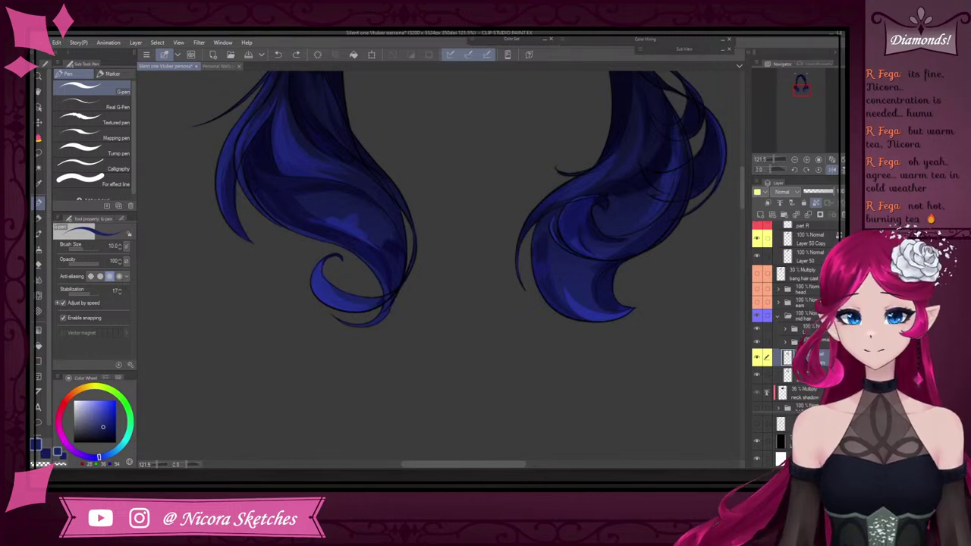
{"action": "scroll", "coordinate": [392, 282], "scroll_direction": "down", "scroll_amount": 2}
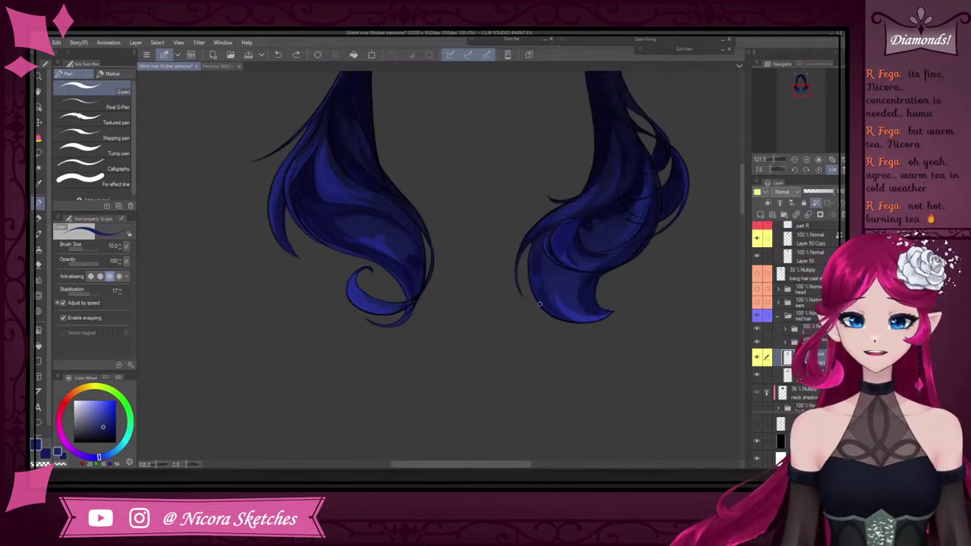
{"action": "scroll", "coordinate": [550, 281], "scroll_direction": "up", "scroll_amount": 5}
{"action": "scroll", "coordinate": [508, 283], "scroll_direction": "up", "scroll_amount": 3}
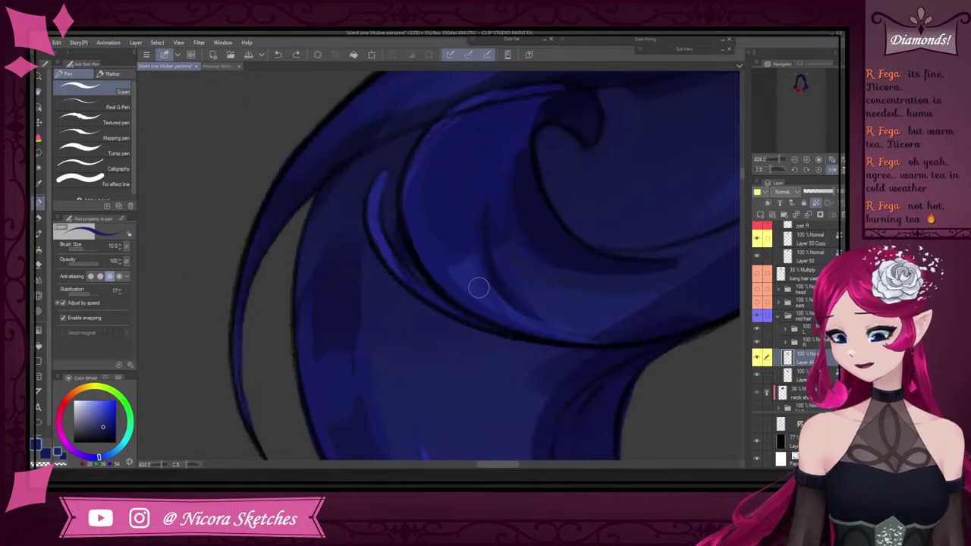
{"action": "left_click", "coordinate": [496, 297], "text": "alt"}
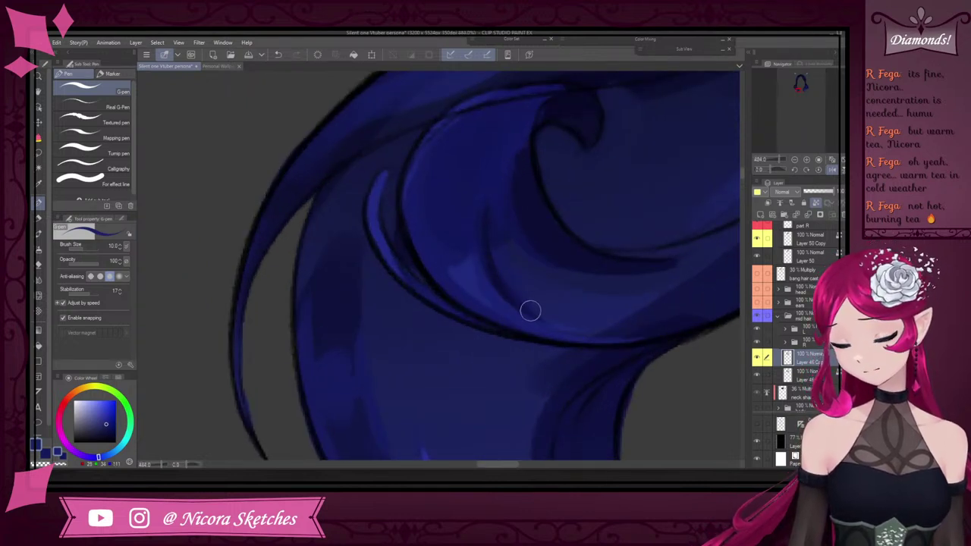
{"action": "left_click", "coordinate": [467, 279], "text": "alt"}
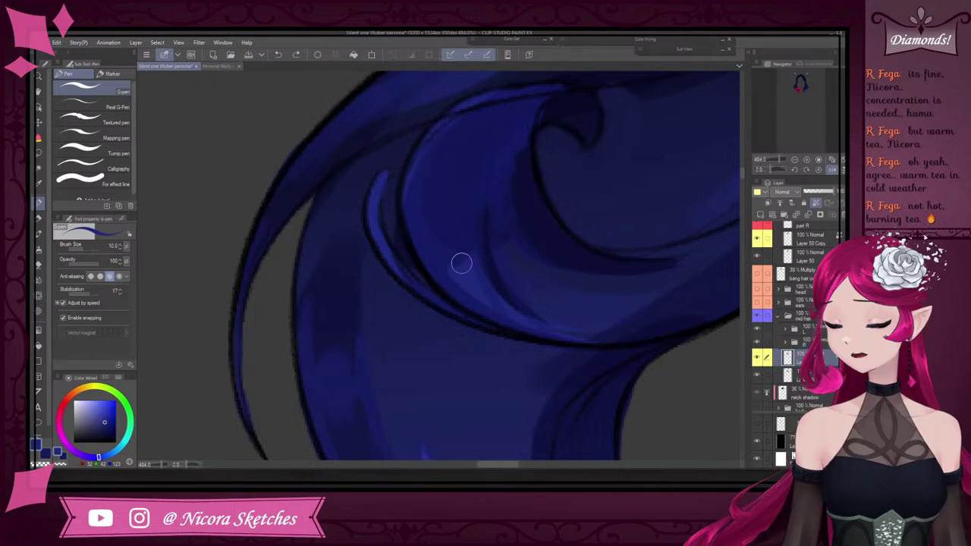
{"action": "scroll", "coordinate": [496, 277], "scroll_direction": "down", "scroll_amount": 4}
{"action": "scroll", "coordinate": [561, 262], "scroll_direction": "up", "scroll_amount": 5}
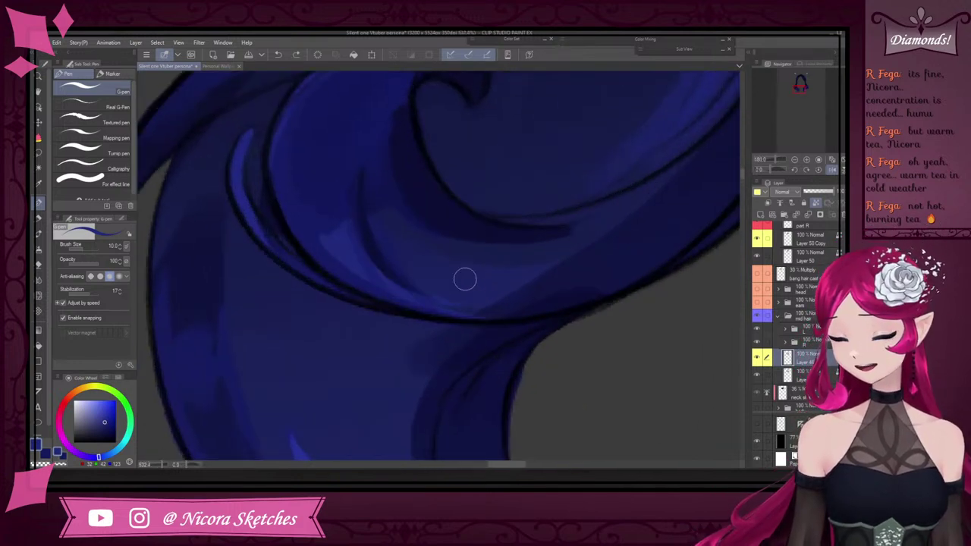
Soften the boundary between the light and dark bands along the rounded curl's underside with a blue sampled from the lighter band
{"action": "left_click", "coordinate": [473, 282], "text": "alt"}
{"action": "left_click_drag", "start_coordinate": [448, 283], "coordinate": [625, 211]}
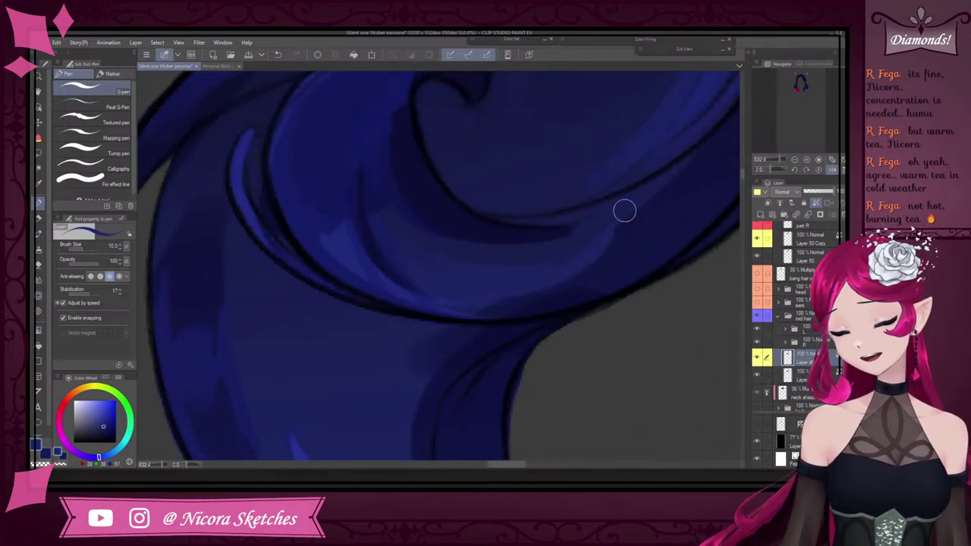
{"action": "key", "text": "ctrl+z"}
{"action": "left_click_drag", "start_coordinate": [434, 295], "coordinate": [632, 209]}
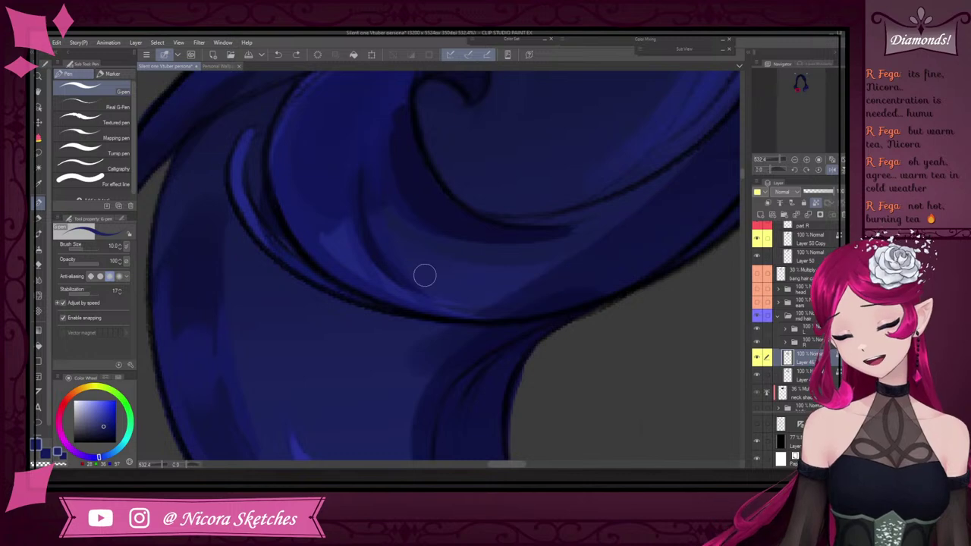
Blend the shadow along the rounded curl's lower outer edge with a sampled darker blue, checking the shape in a mirrored view
{"action": "left_click", "coordinate": [521, 286], "text": "alt"}
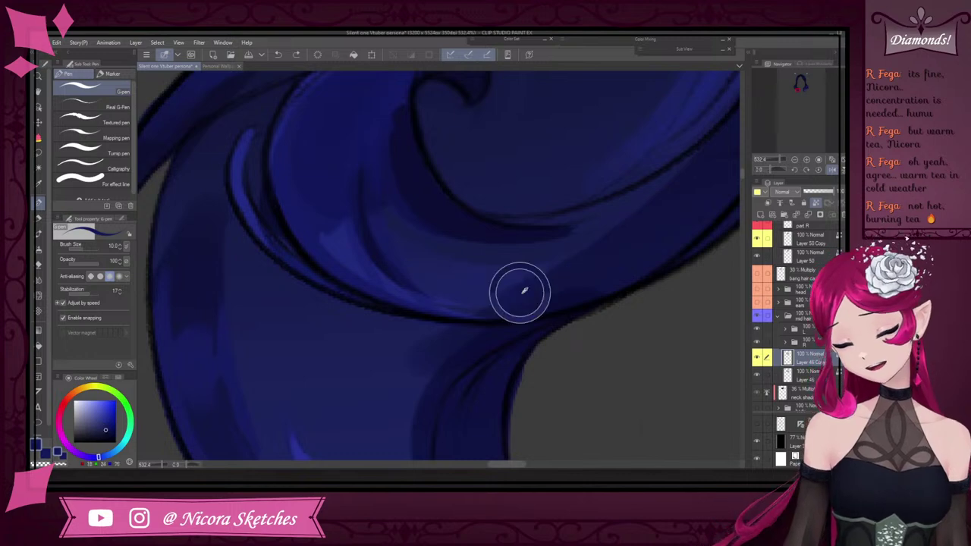
{"action": "left_click", "coordinate": [832, 169]}
{"action": "scroll", "coordinate": [519, 256], "scroll_direction": "down", "scroll_amount": 5}
{"action": "scroll", "coordinate": [467, 254], "scroll_direction": "up", "scroll_amount": 6}
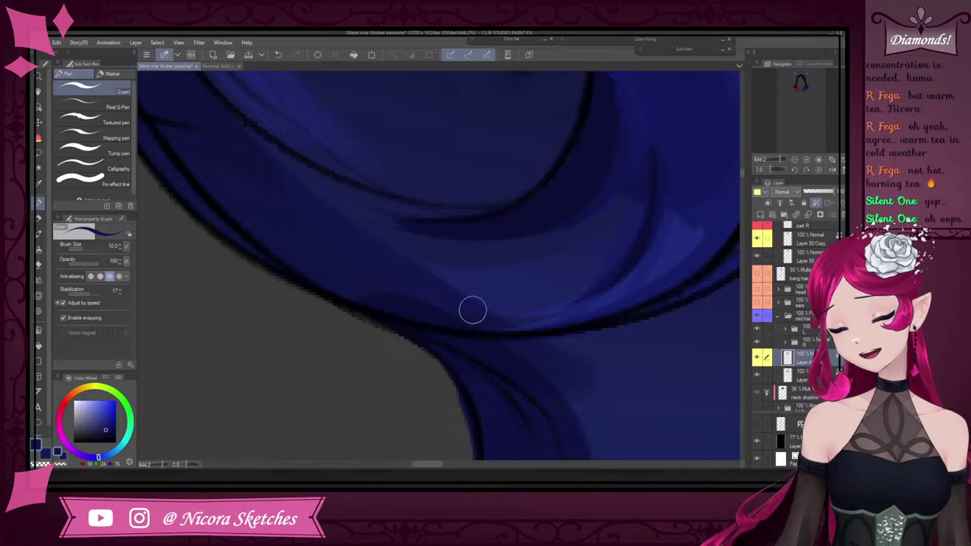
{"action": "scroll", "coordinate": [470, 309], "scroll_direction": "down", "scroll_amount": 3}
{"action": "scroll", "coordinate": [467, 286], "scroll_direction": "up", "scroll_amount": 3}
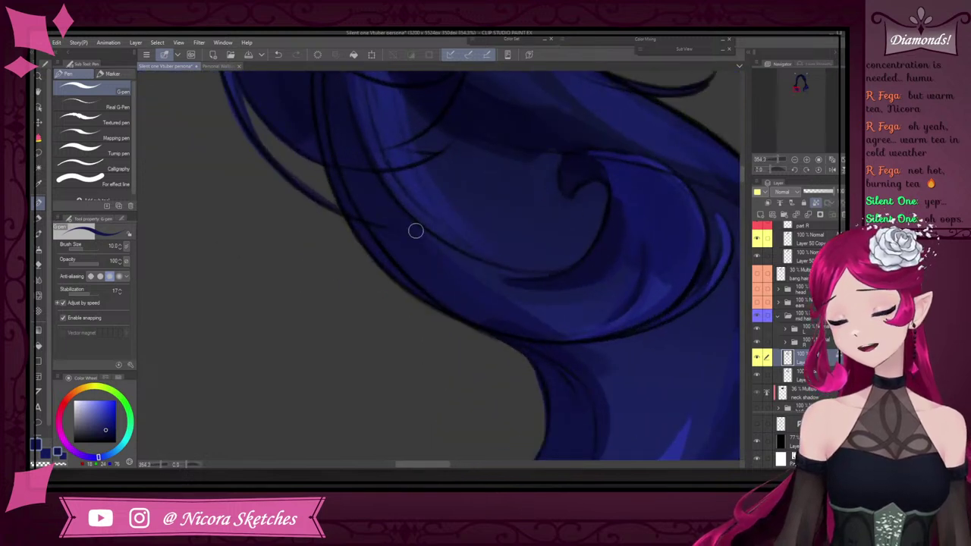
{"action": "scroll", "coordinate": [444, 222], "scroll_direction": "down", "scroll_amount": 3}
{"action": "scroll", "coordinate": [546, 262], "scroll_direction": "up", "scroll_amount": 1}
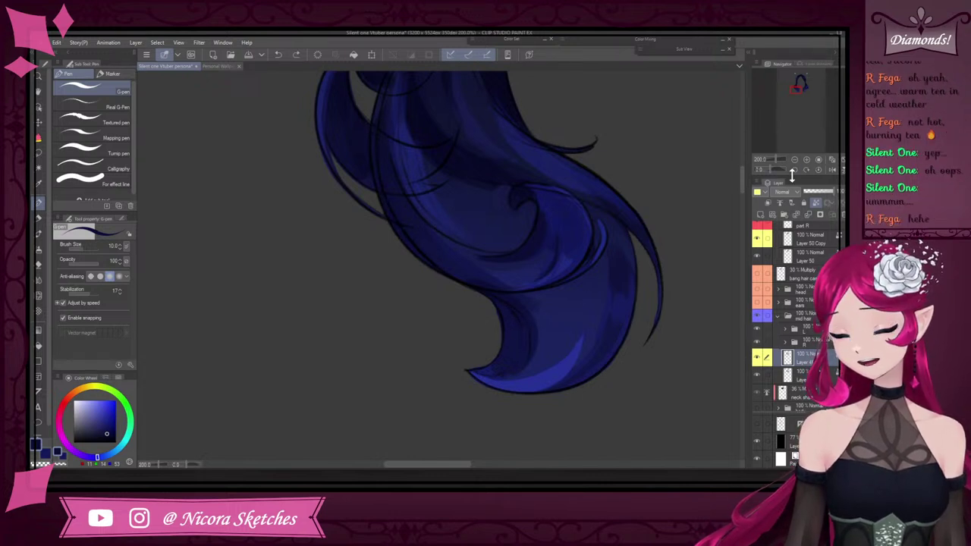
Restore the unmirrored view and deepen the inner shadow and fold strands of the lower curl above its pointed tip
{"action": "left_click", "coordinate": [832, 169]}
{"action": "scroll", "coordinate": [361, 346], "scroll_direction": "up", "scroll_amount": 4}
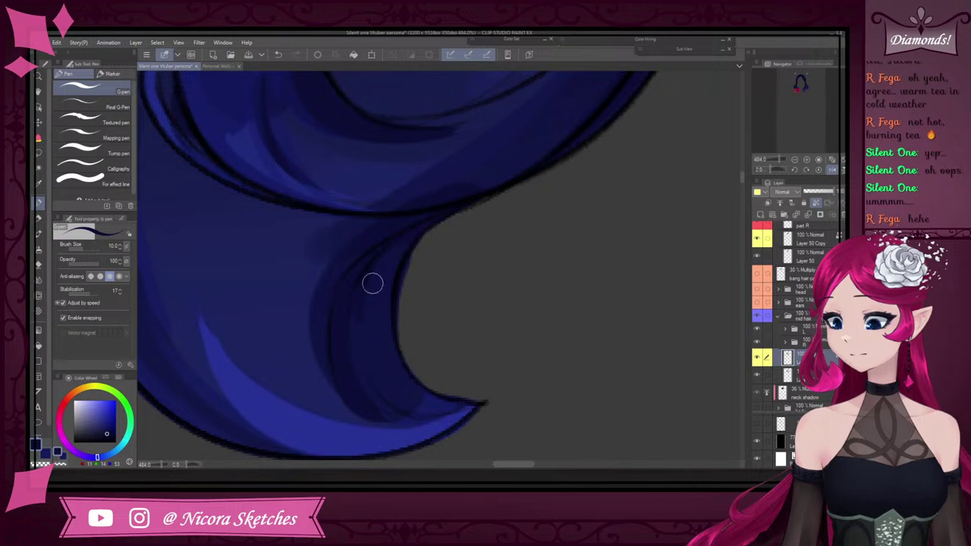
{"action": "scroll", "coordinate": [379, 341], "scroll_direction": "down", "scroll_amount": 5}
{"action": "scroll", "coordinate": [392, 277], "scroll_direction": "up", "scroll_amount": 5}
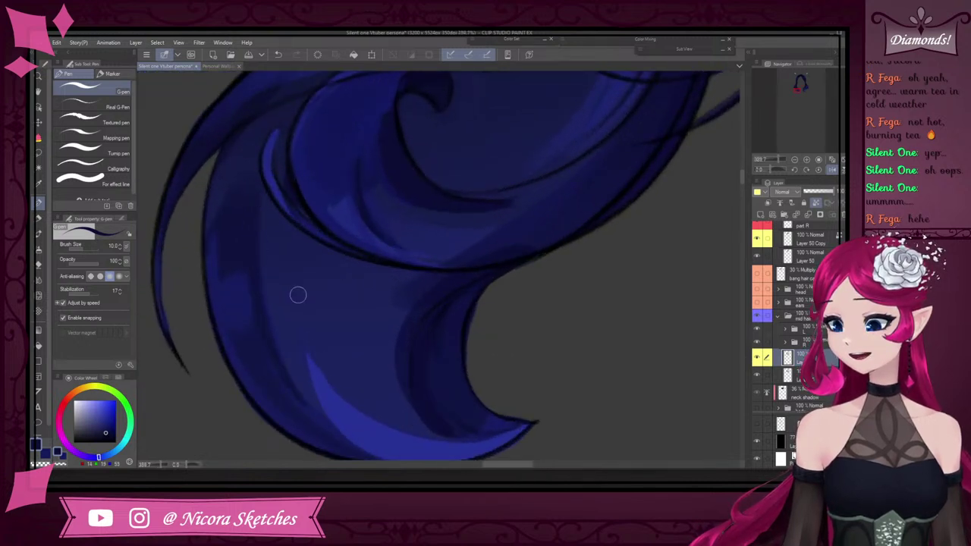
Shade the lower curl's outer edge and the area beneath the overlapping strand with G-pen strokes in sampled dark blues
{"action": "scroll", "coordinate": [297, 293], "scroll_direction": "down", "scroll_amount": 4}
{"action": "scroll", "coordinate": [259, 251], "scroll_direction": "up", "scroll_amount": 4}
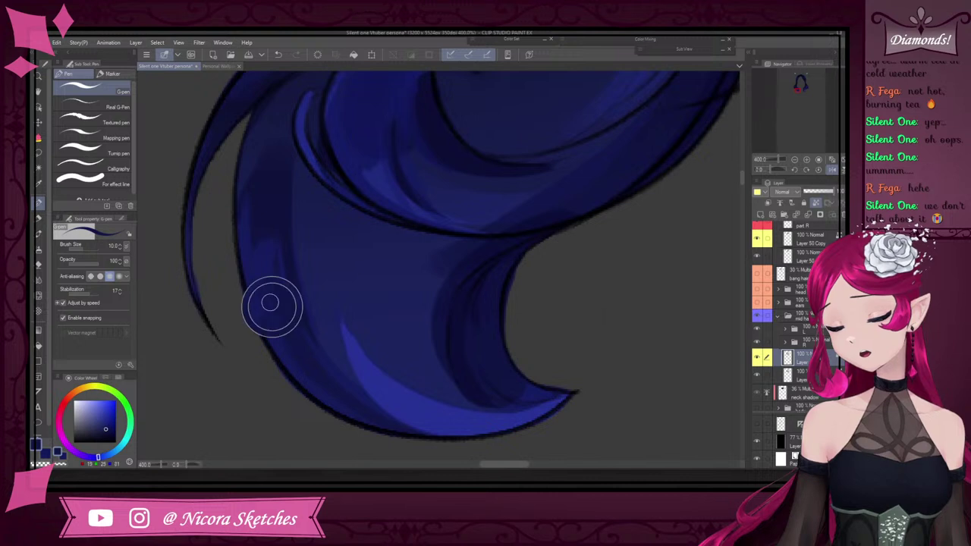
{"action": "scroll", "coordinate": [258, 228], "scroll_direction": "down", "scroll_amount": 4}
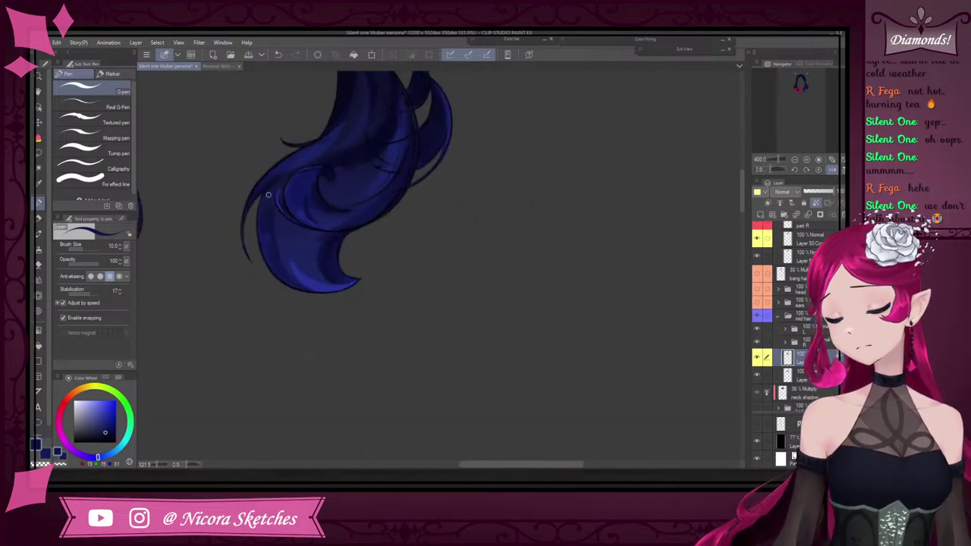
{"action": "scroll", "coordinate": [276, 194], "scroll_direction": "up", "scroll_amount": 4}
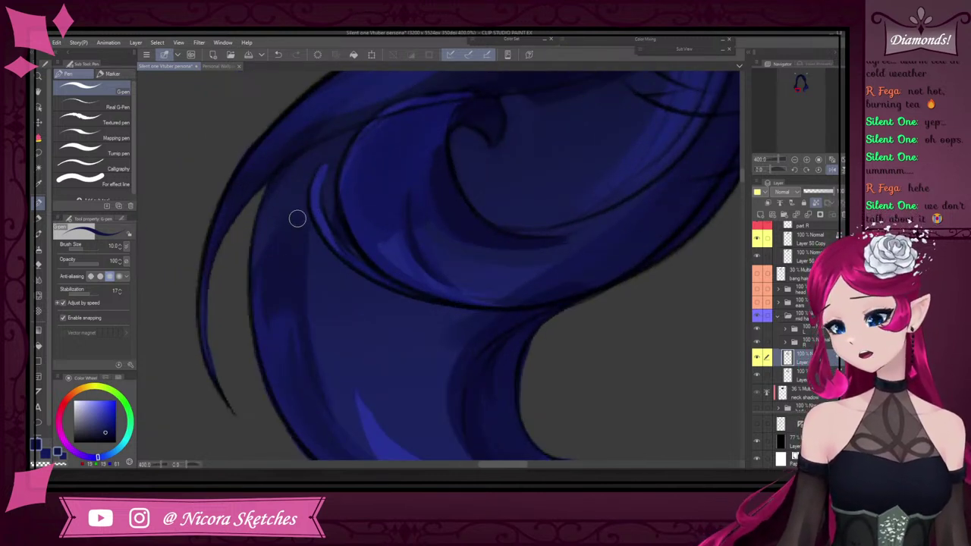
{"action": "left_click", "coordinate": [293, 212], "text": "alt"}
{"action": "scroll", "coordinate": [305, 205], "scroll_direction": "down", "scroll_amount": 2}
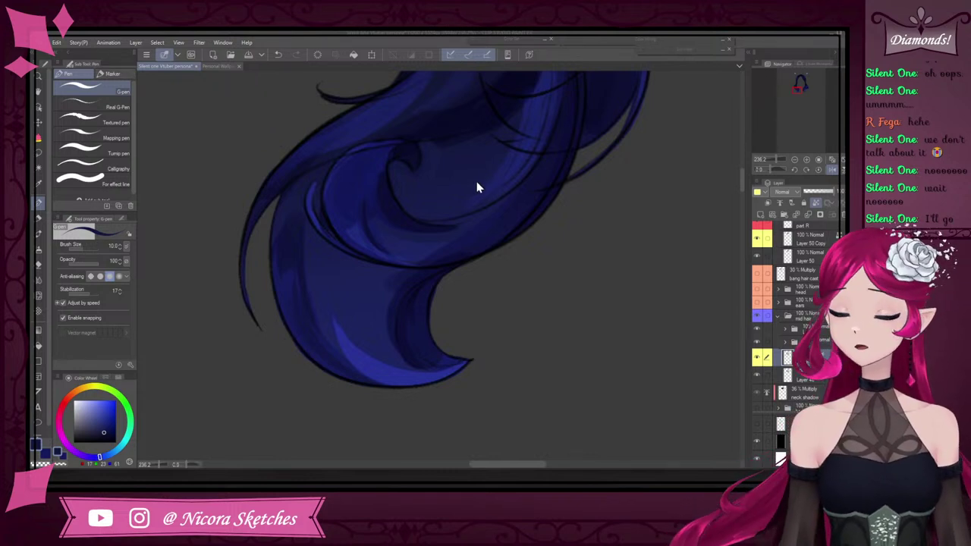
Blend the shadow edge and soften the dark line around the rounded curl's hollow, using blues sampled from inside it
{"action": "left_click", "coordinate": [468, 203], "text": "alt"}
{"action": "scroll", "coordinate": [460, 222], "scroll_direction": "down", "scroll_amount": 5}
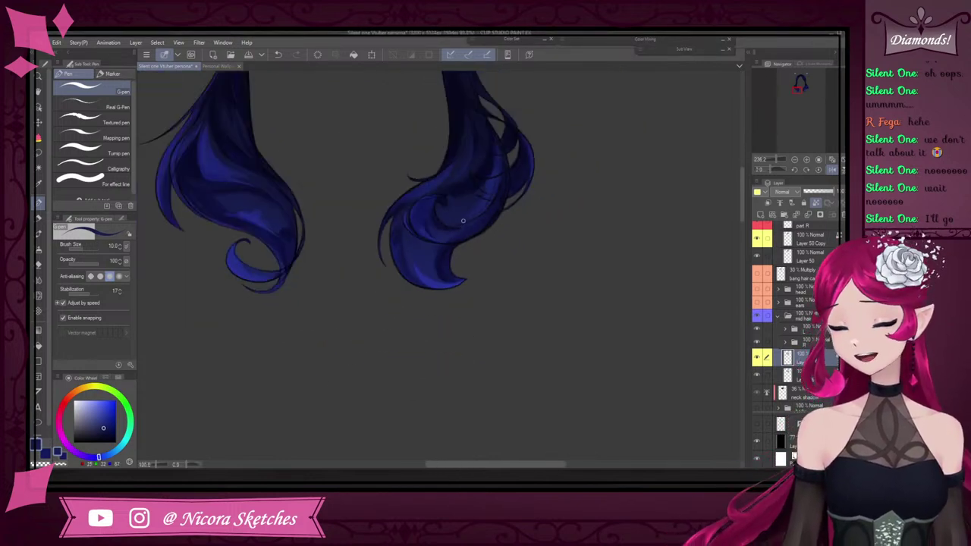
{"action": "scroll", "coordinate": [475, 213], "scroll_direction": "up", "scroll_amount": 6}
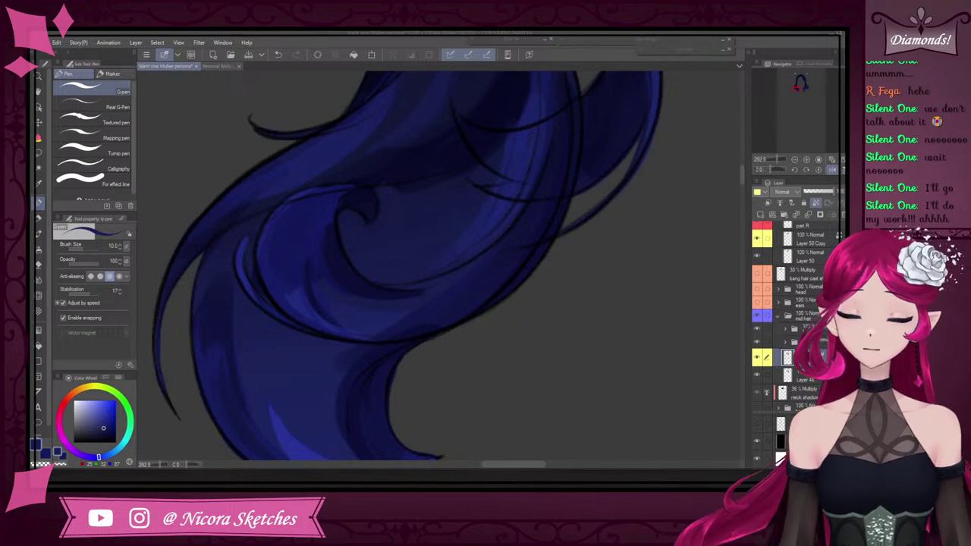
{"action": "scroll", "coordinate": [428, 205], "scroll_direction": "down", "scroll_amount": 10}
{"action": "scroll", "coordinate": [412, 225], "scroll_direction": "up", "scroll_amount": 12}
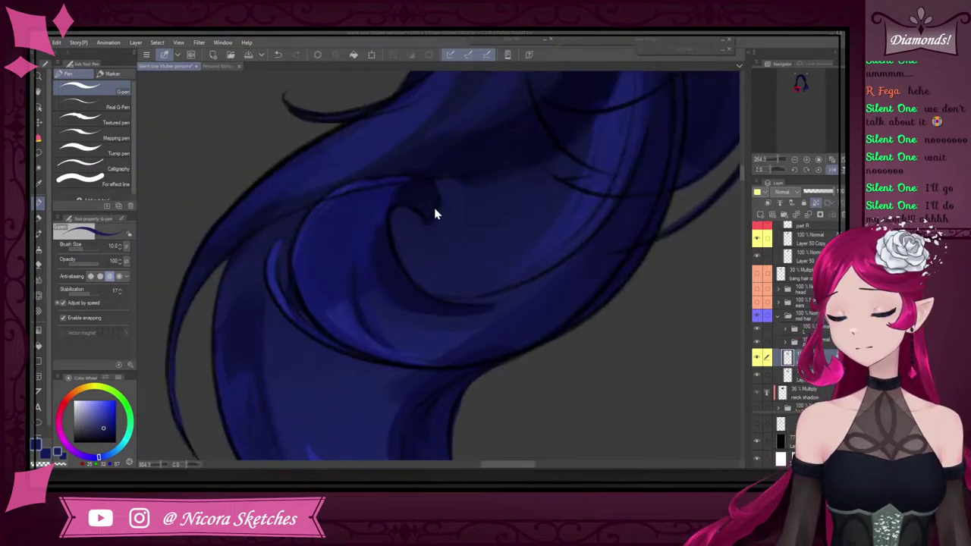
{"action": "left_click", "coordinate": [483, 180], "text": "alt"}
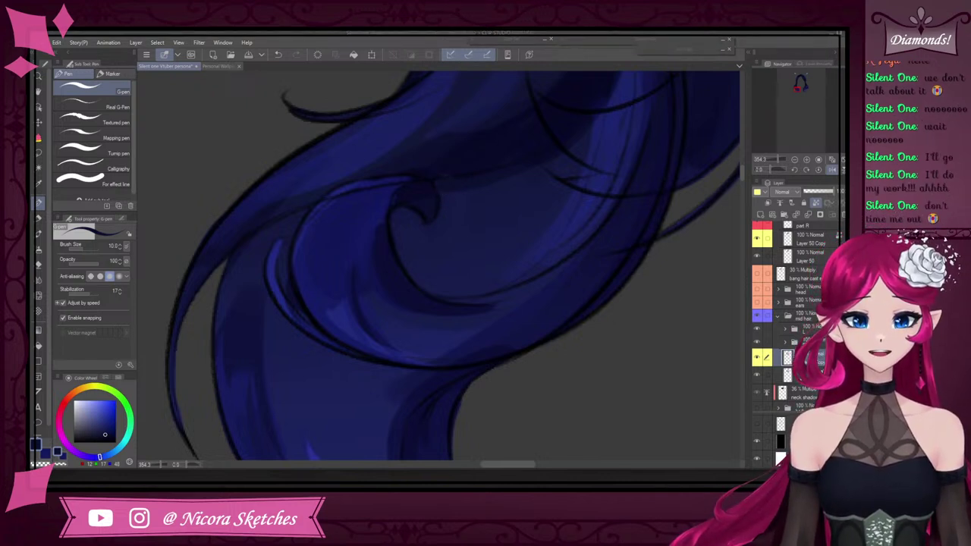
{"action": "left_click", "coordinate": [532, 255], "text": "alt"}
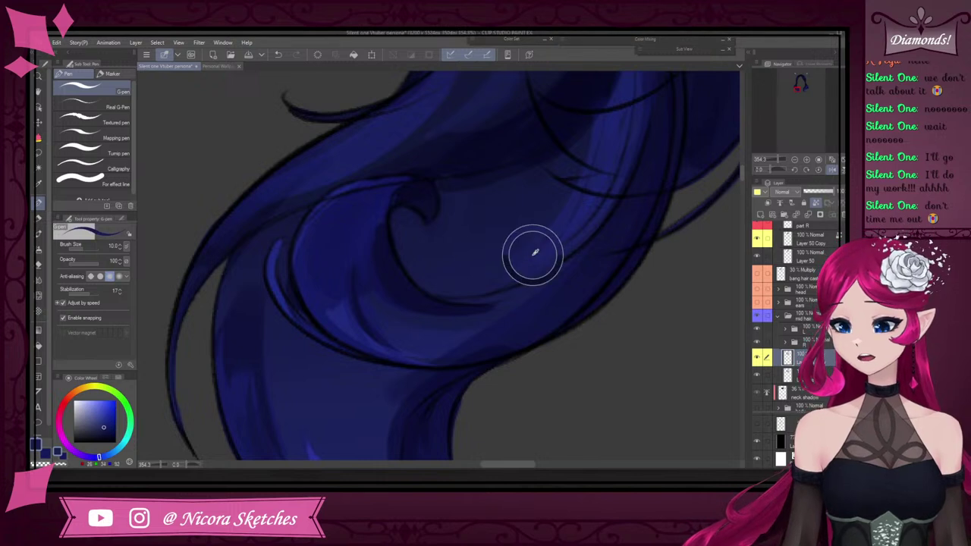
{"action": "key", "text": "ctrl+z"}
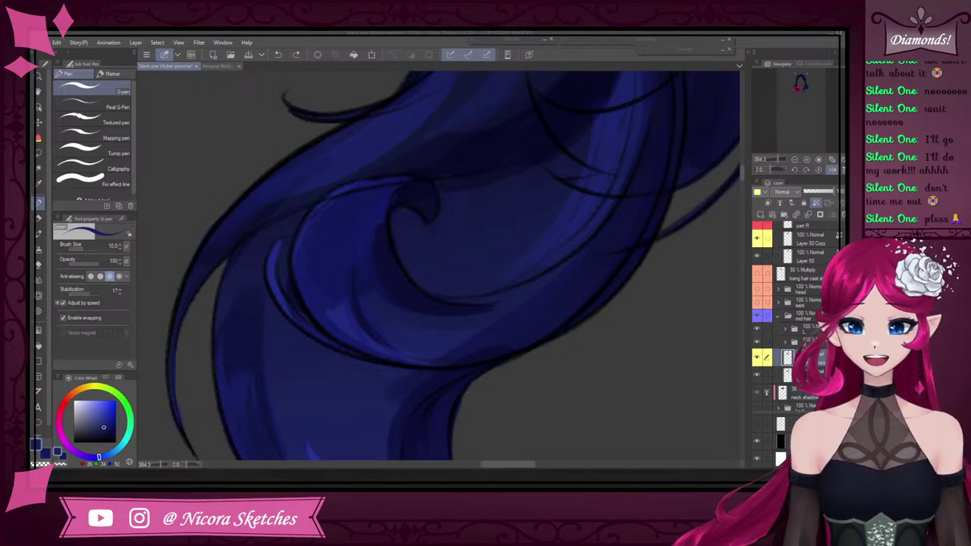
Mirror the view and deepen the shadow between the bright strand and the hooked tip with dark blues sampled from the shadow
{"action": "scroll", "coordinate": [605, 196], "scroll_direction": "down", "scroll_amount": 3}
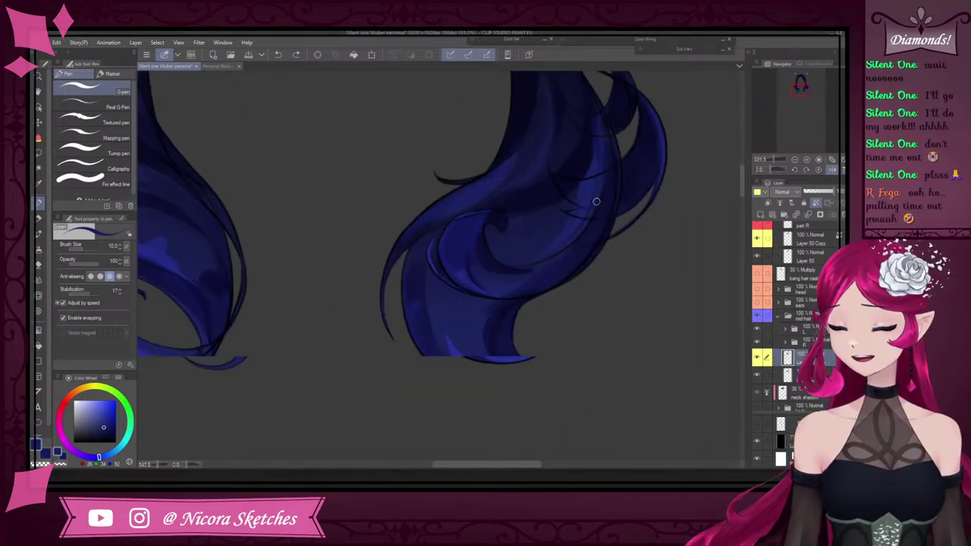
{"action": "scroll", "coordinate": [596, 202], "scroll_direction": "up", "scroll_amount": 1}
{"action": "left_click", "coordinate": [832, 170]}
{"action": "scroll", "coordinate": [282, 130], "scroll_direction": "up", "scroll_amount": 2}
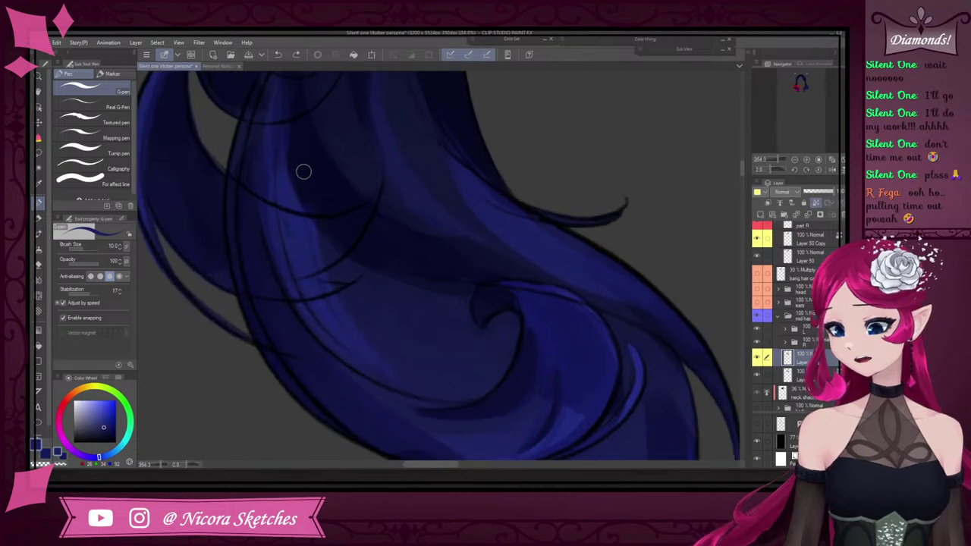
{"action": "left_click", "coordinate": [297, 157], "text": "alt"}
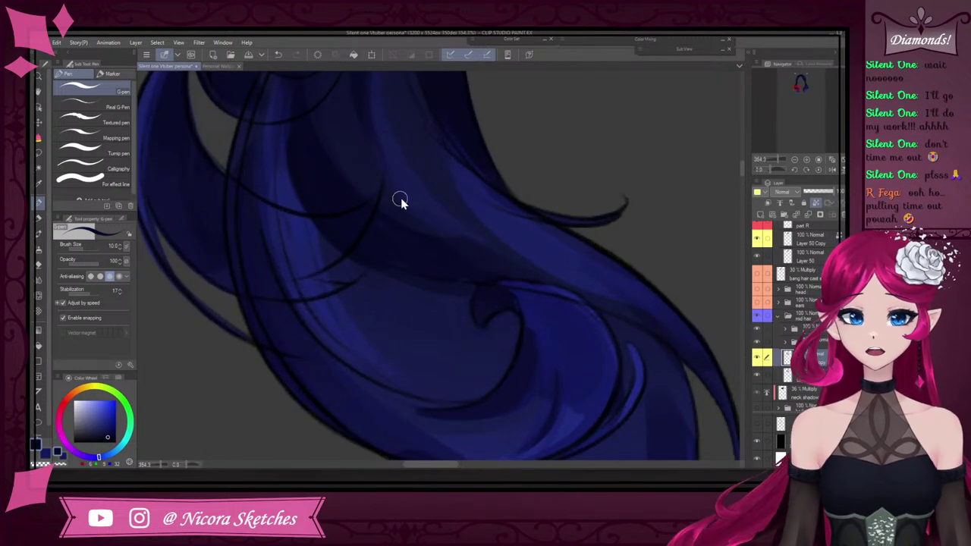
{"action": "key", "text": "ctrl+z"}
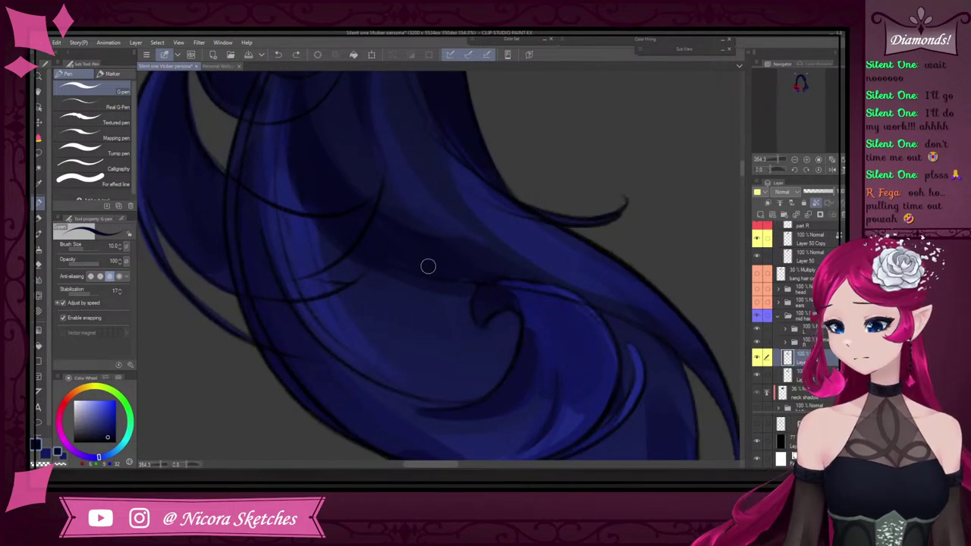
{"action": "left_click", "coordinate": [399, 264], "text": "alt"}
{"action": "scroll", "coordinate": [334, 220], "scroll_direction": "down", "scroll_amount": 3}
{"action": "scroll", "coordinate": [321, 202], "scroll_direction": "up", "scroll_amount": 4}
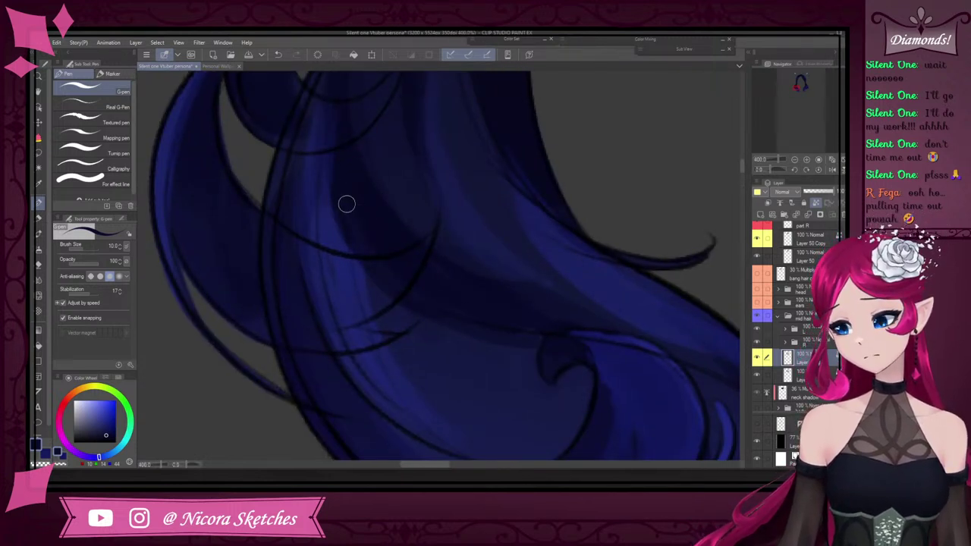
Blend the deep shadow's lower edge into the curl's hollow with a blue sampled just below it
{"action": "left_click", "coordinate": [429, 331], "text": "alt"}
{"action": "scroll", "coordinate": [489, 302], "scroll_direction": "down", "scroll_amount": 6}
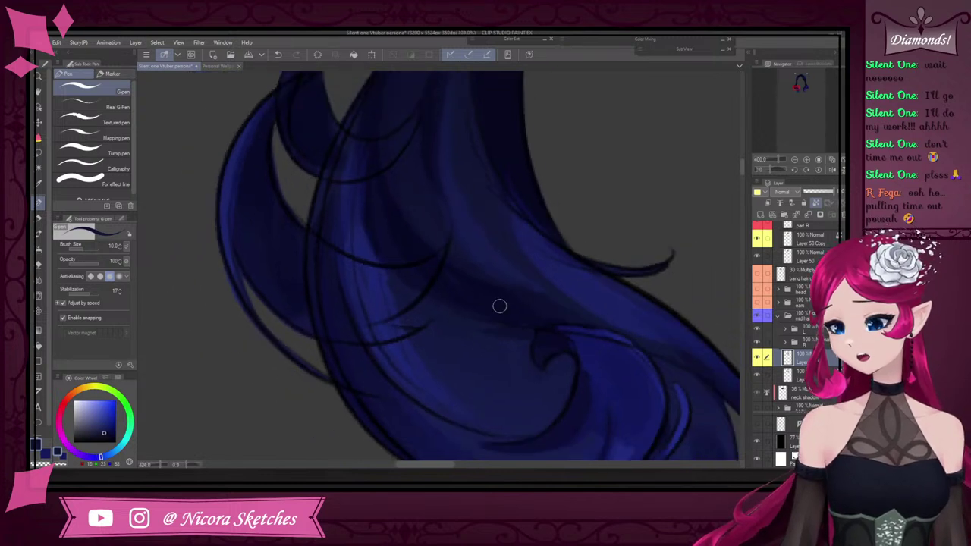
{"action": "scroll", "coordinate": [476, 297], "scroll_direction": "up", "scroll_amount": 4}
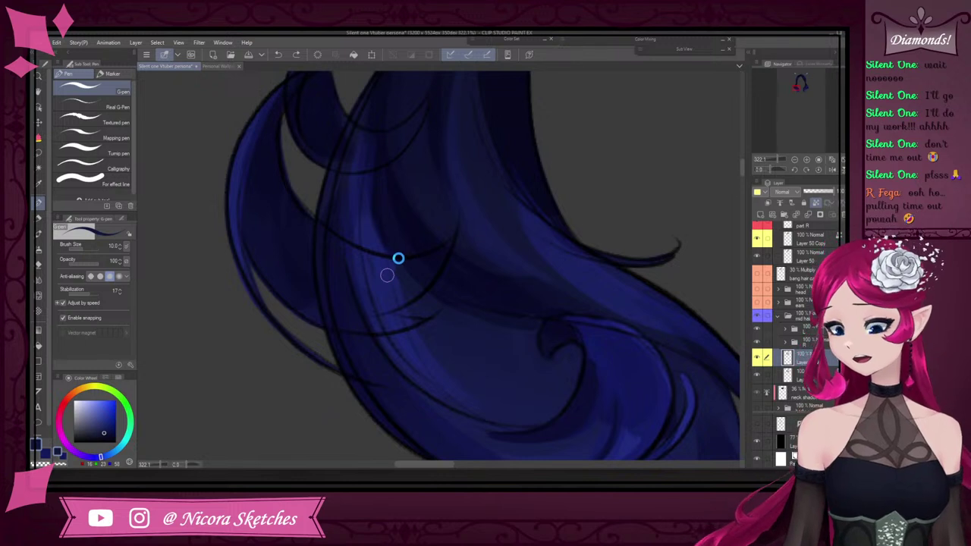
Paint dark blue shading along the outer edge of the bright strand with the G-pen, using colours sampled from that edge
{"action": "left_click", "coordinate": [346, 222], "text": "alt"}
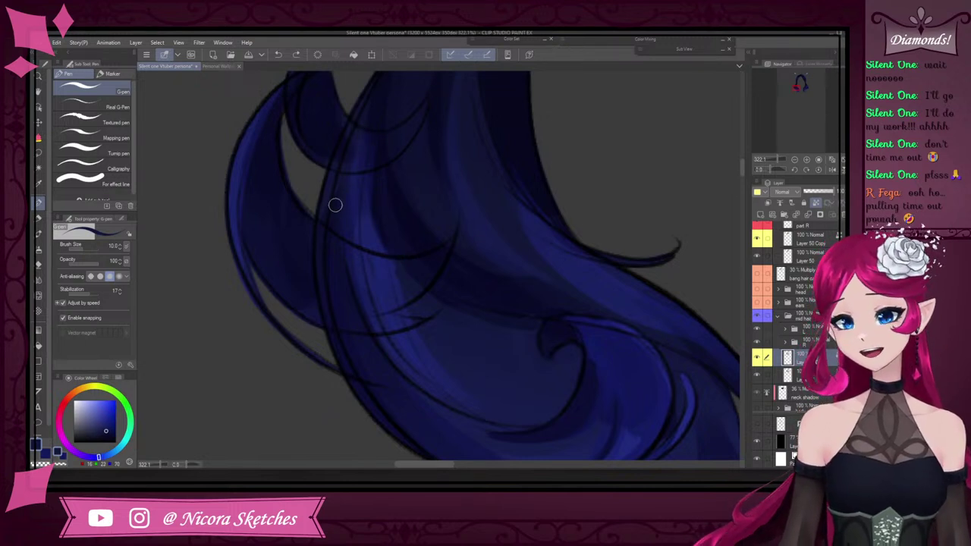
{"action": "left_click", "coordinate": [322, 258], "text": "alt"}
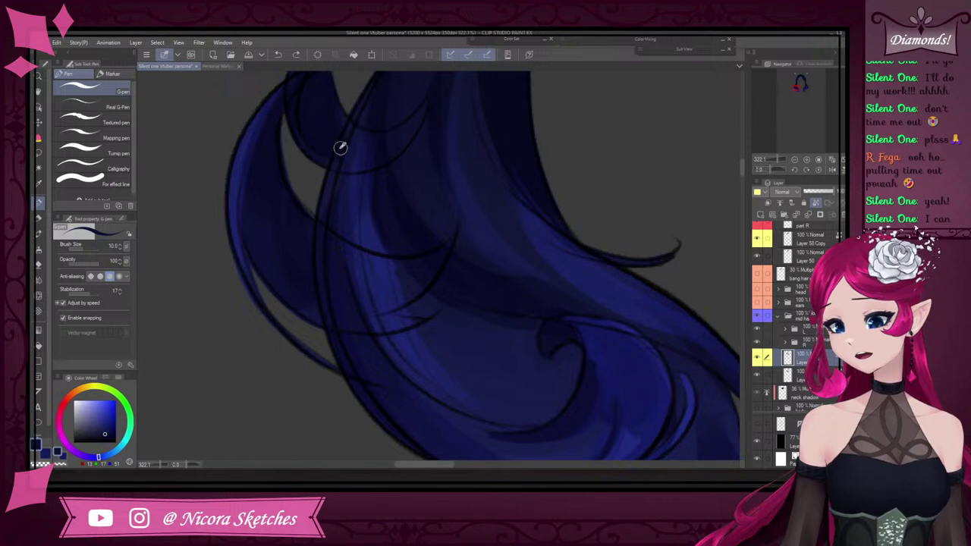
{"action": "left_click", "coordinate": [341, 148], "text": "alt"}
{"action": "left_click_drag", "start_coordinate": [334, 161], "coordinate": [322, 219]}
{"action": "scroll", "coordinate": [339, 304], "scroll_direction": "down", "scroll_amount": 6}
{"action": "scroll", "coordinate": [345, 226], "scroll_direction": "up", "scroll_amount": 5}
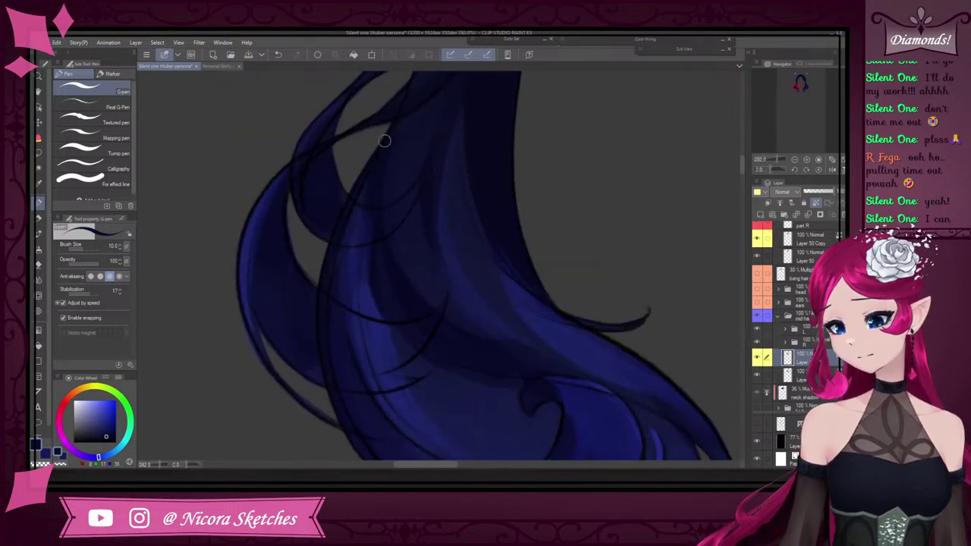
{"action": "left_click", "coordinate": [348, 304], "text": "alt"}
{"action": "scroll", "coordinate": [347, 318], "scroll_direction": "down", "scroll_amount": 3}
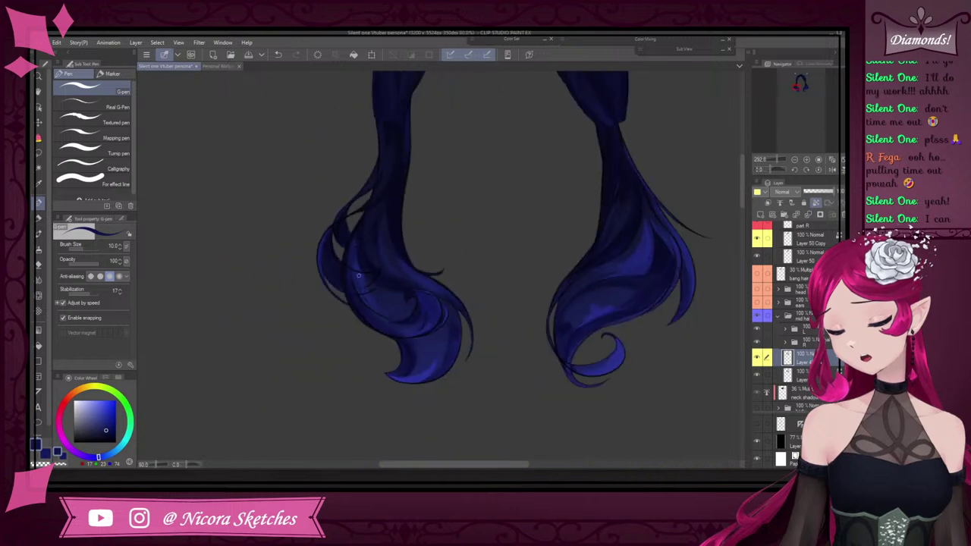
Blend the shading inside the rounded curl with the G-pen, using mid and dark blues sampled from the curl
{"action": "scroll", "coordinate": [388, 304], "scroll_direction": "up", "scroll_amount": 3}
{"action": "left_click", "coordinate": [448, 336], "text": "alt"}
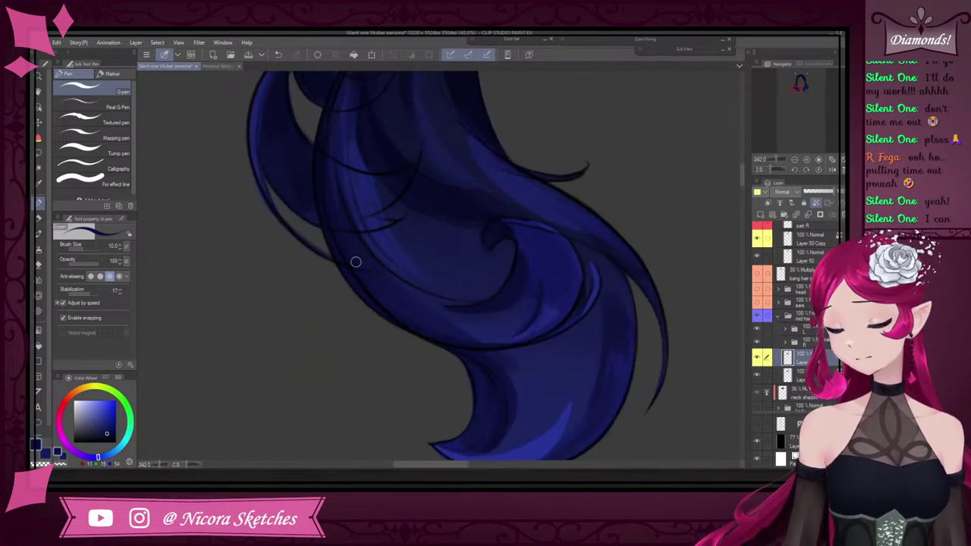
{"action": "left_click", "coordinate": [529, 302], "text": "alt"}
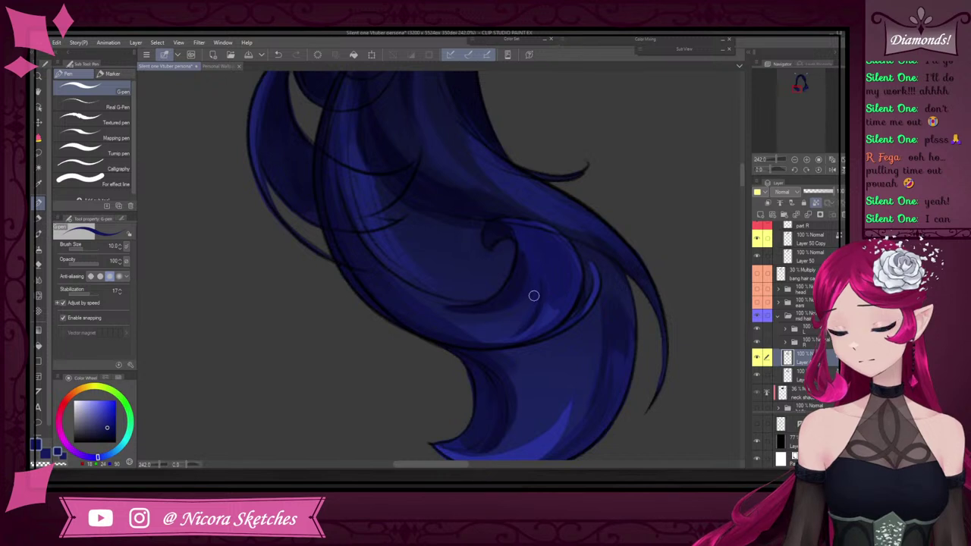
{"action": "left_click", "coordinate": [522, 258], "text": "alt"}
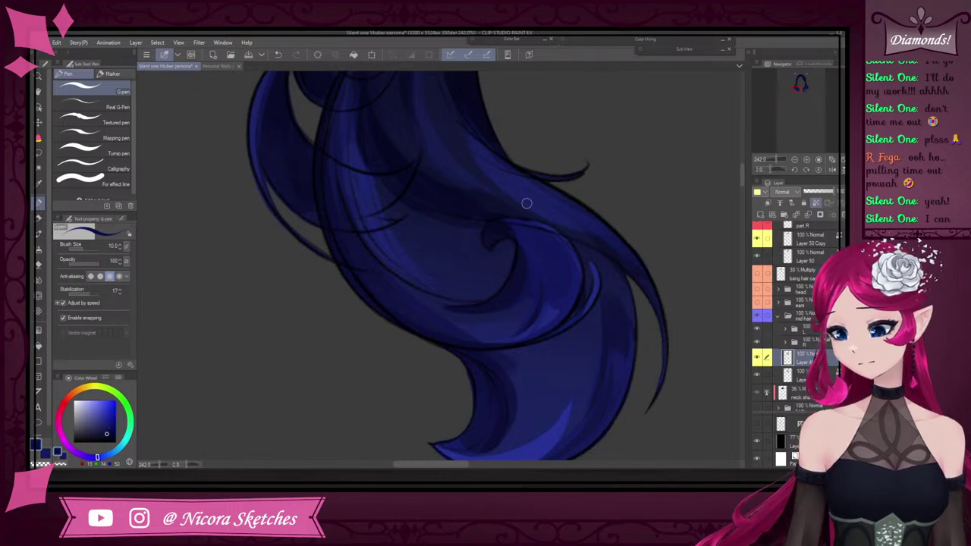
{"action": "scroll", "coordinate": [552, 202], "scroll_direction": "down", "scroll_amount": 10}
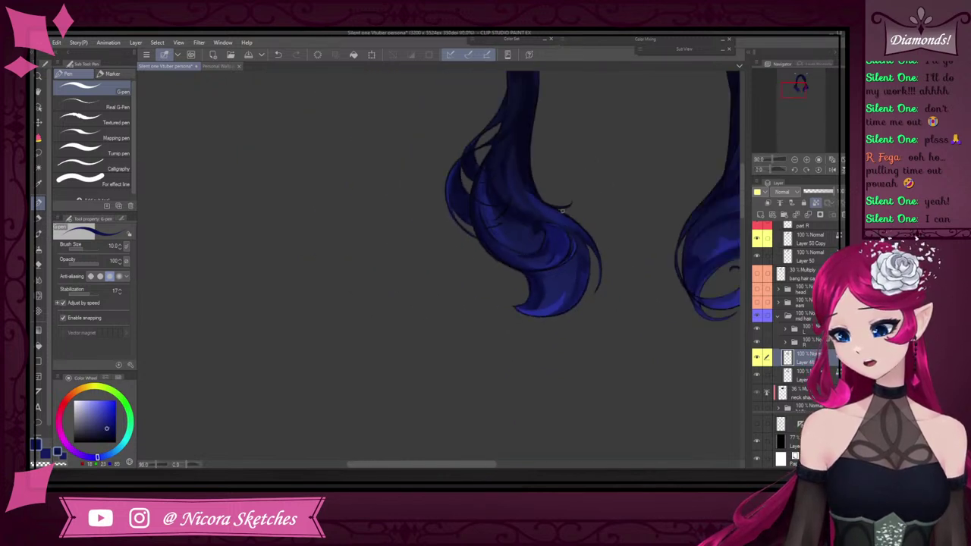
Paint a lighter blue highlight along the fold in the rounded curl's lower part, using a blue sampled there
{"action": "scroll", "coordinate": [552, 220], "scroll_direction": "up", "scroll_amount": 11}
{"action": "left_click", "coordinate": [553, 305], "text": "alt"}
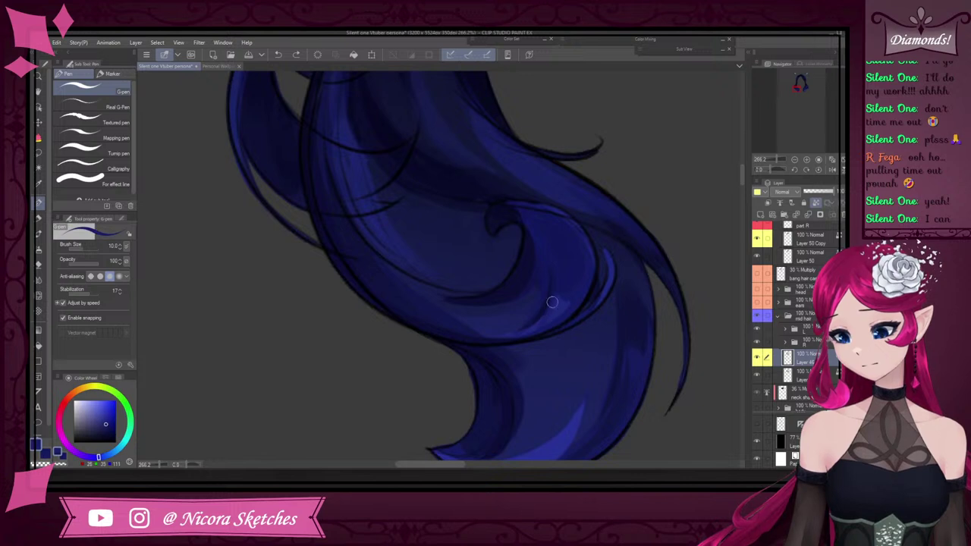
{"action": "left_click_drag", "start_coordinate": [552, 266], "coordinate": [541, 315]}
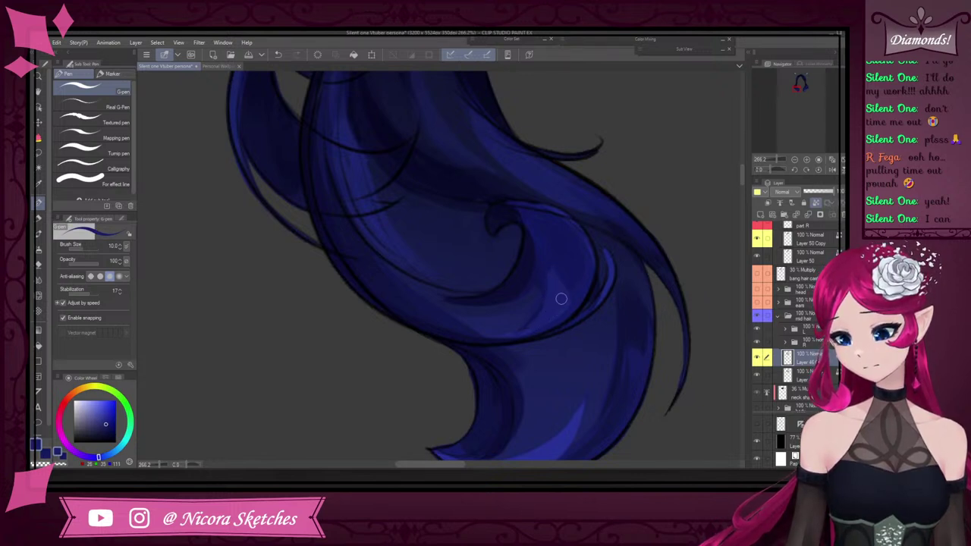
Hide and show the hair shading layer to compare the curl with and without its rendering
{"action": "scroll", "coordinate": [569, 293], "scroll_direction": "down", "scroll_amount": 4}
{"action": "scroll", "coordinate": [604, 247], "scroll_direction": "up", "scroll_amount": 3}
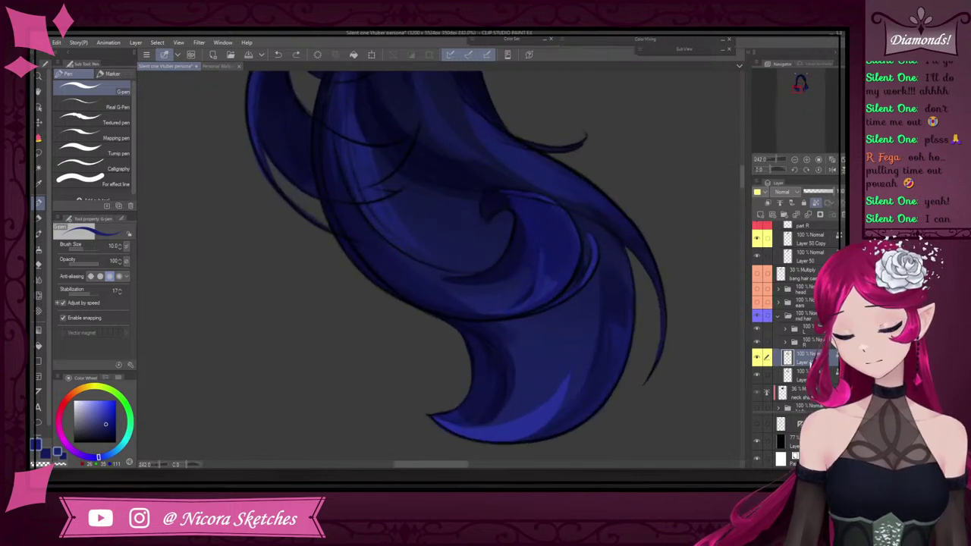
{"action": "left_click", "coordinate": [758, 358]}
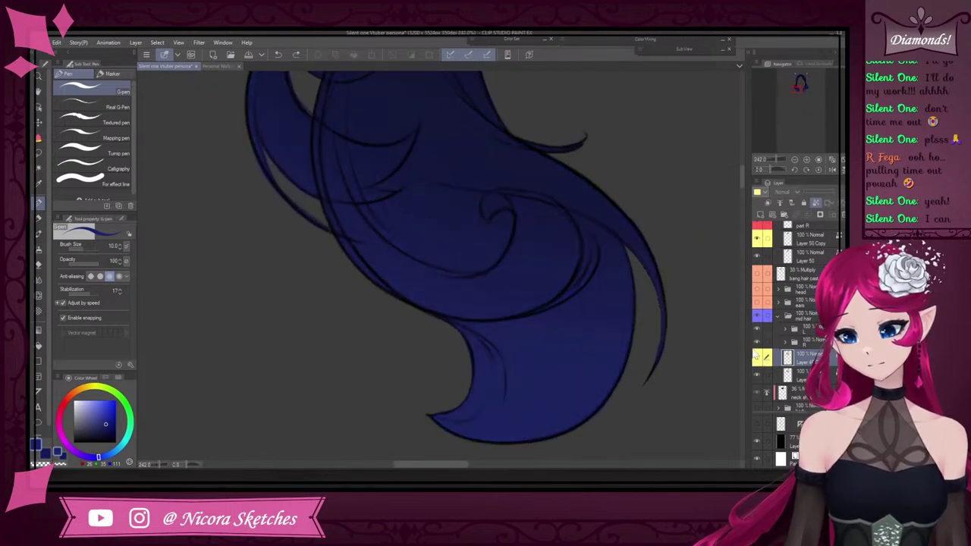
{"action": "left_click", "coordinate": [758, 357]}
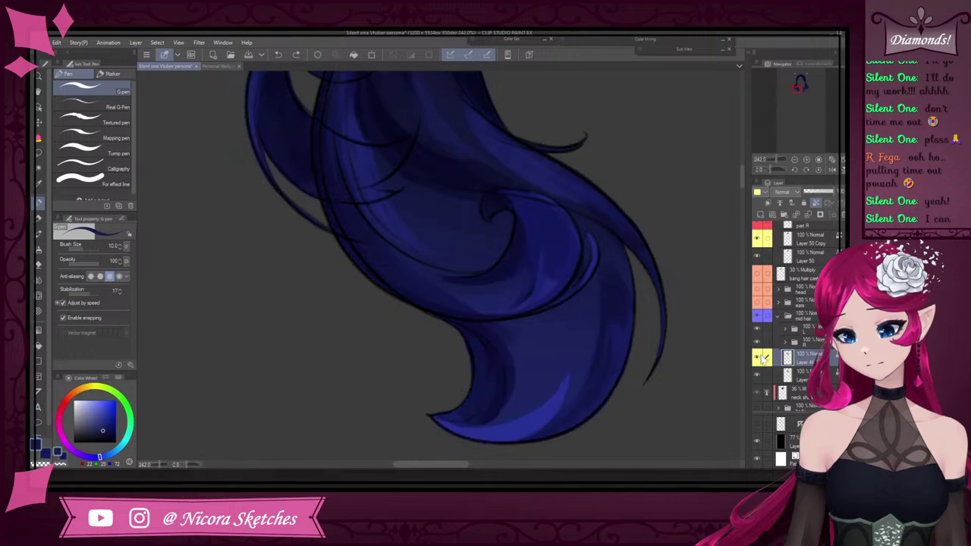
Undo the last stroke and define the curved fold inside the rounded curl with a dark blue sampled from it
{"action": "scroll", "coordinate": [561, 262], "scroll_direction": "up", "scroll_amount": 5}
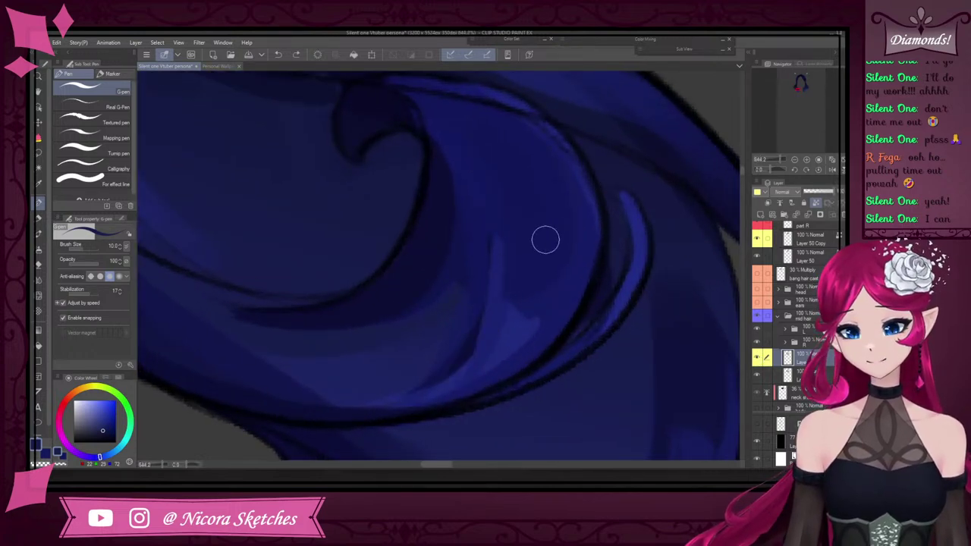
{"action": "scroll", "coordinate": [597, 267], "scroll_direction": "down", "scroll_amount": 3}
{"action": "scroll", "coordinate": [597, 266], "scroll_direction": "up", "scroll_amount": 2}
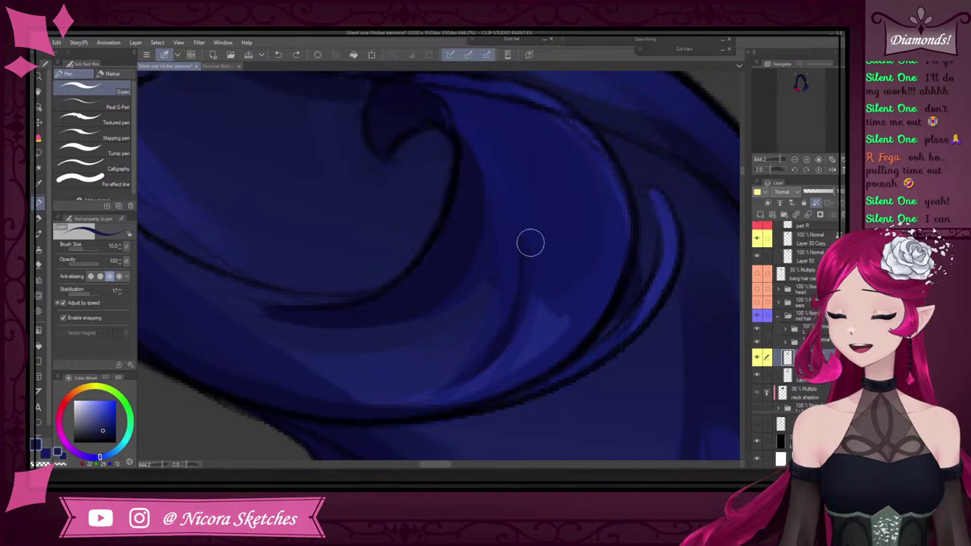
{"action": "key", "text": "ctrl+z"}
{"action": "left_click", "coordinate": [509, 324], "text": "alt"}
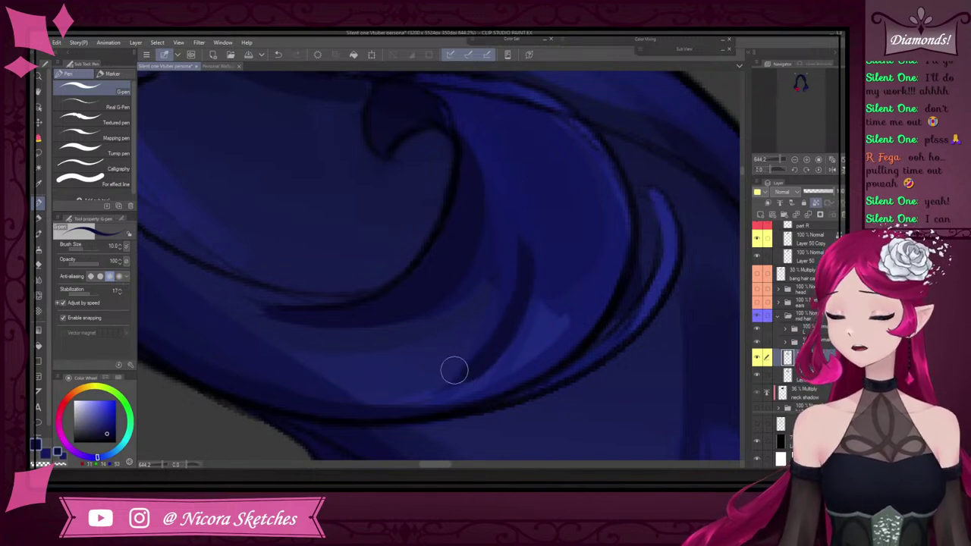
Toggle the shading layer's visibility to check the curl's new fold against the flat colour and line art
{"action": "left_click", "coordinate": [760, 356]}
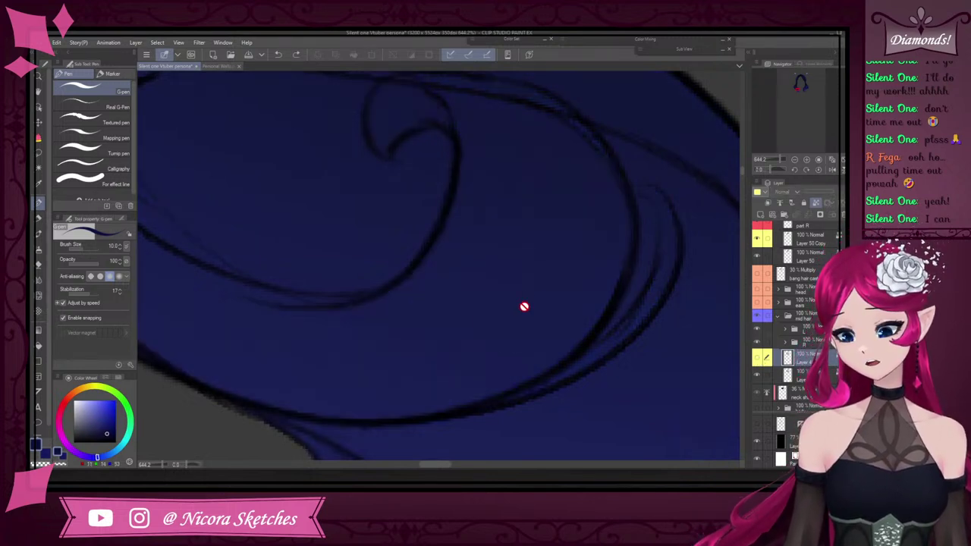
{"action": "left_click", "coordinate": [761, 357]}
{"action": "scroll", "coordinate": [611, 243], "scroll_direction": "down", "scroll_amount": 4}
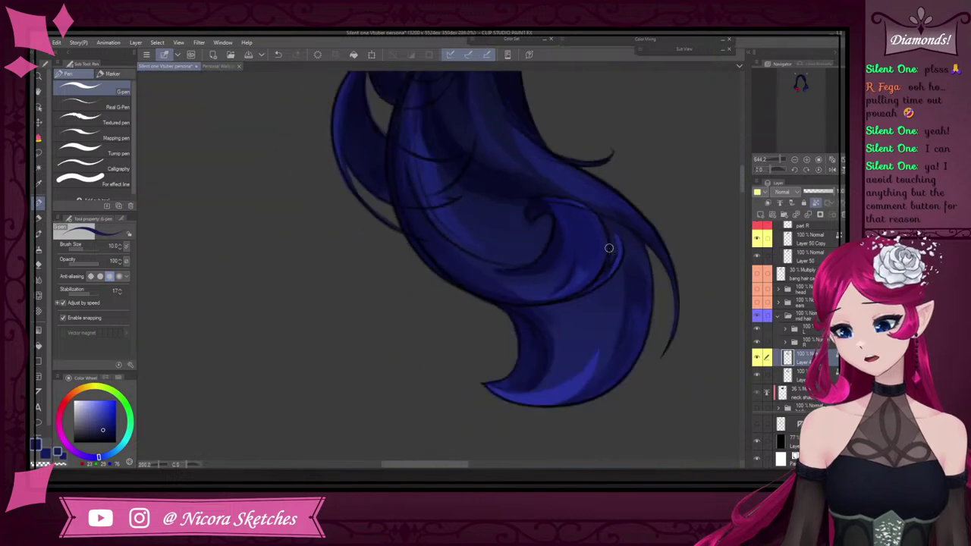
Blend the blue shading along the curl's lower band, beneath the line running from the bright strand to the hollow
{"action": "scroll", "coordinate": [469, 295], "scroll_direction": "up", "scroll_amount": 2}
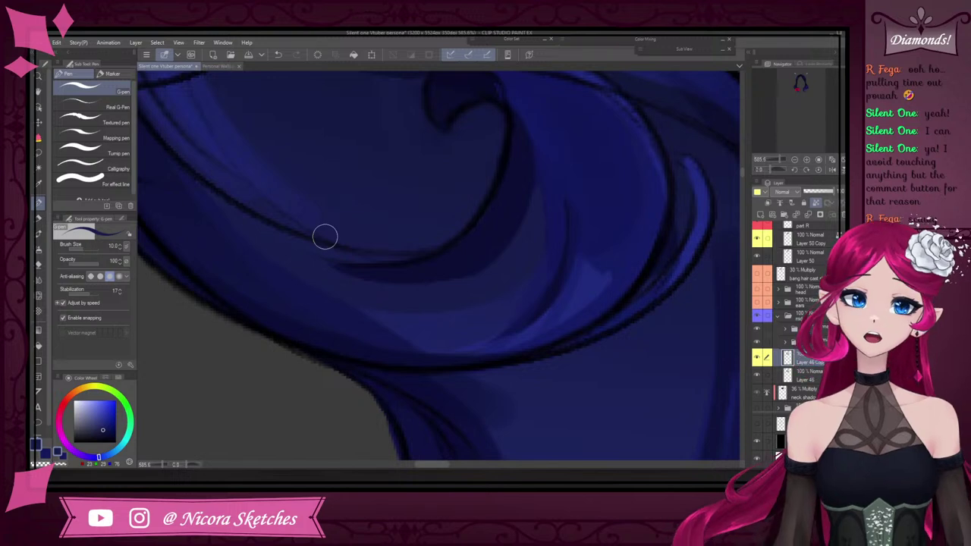
{"action": "scroll", "coordinate": [300, 285], "scroll_direction": "down", "scroll_amount": 1}
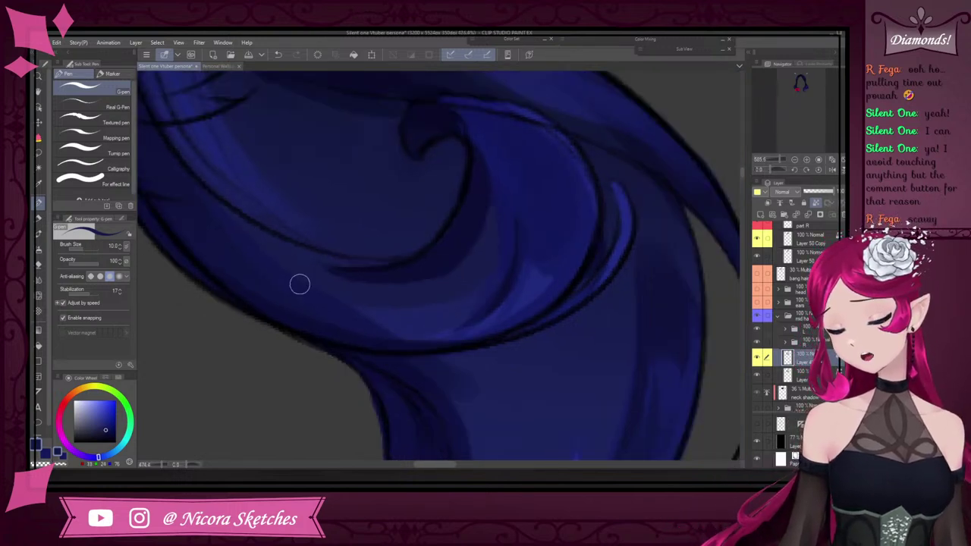
{"action": "scroll", "coordinate": [300, 285], "scroll_direction": "up", "scroll_amount": 1}
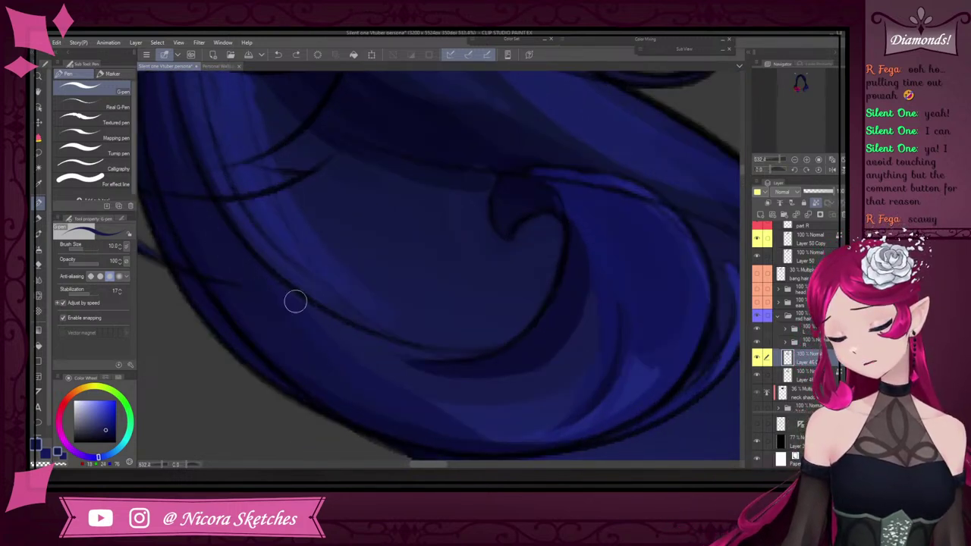
{"action": "scroll", "coordinate": [228, 190], "scroll_direction": "down", "scroll_amount": 4}
{"action": "scroll", "coordinate": [244, 239], "scroll_direction": "up", "scroll_amount": 2}
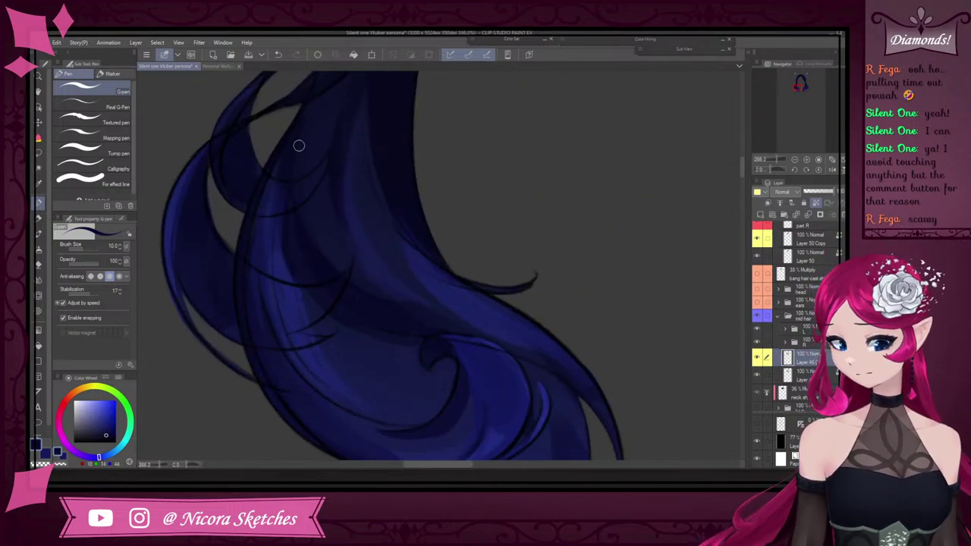
{"action": "left_click", "coordinate": [291, 306], "text": "alt"}
{"action": "left_click_drag", "start_coordinate": [281, 201], "coordinate": [287, 269]}
{"action": "left_click_drag", "start_coordinate": [289, 183], "coordinate": [284, 222]}
{"action": "key", "text": "ctrl+z"}
{"action": "key", "text": "ctrl+z"}
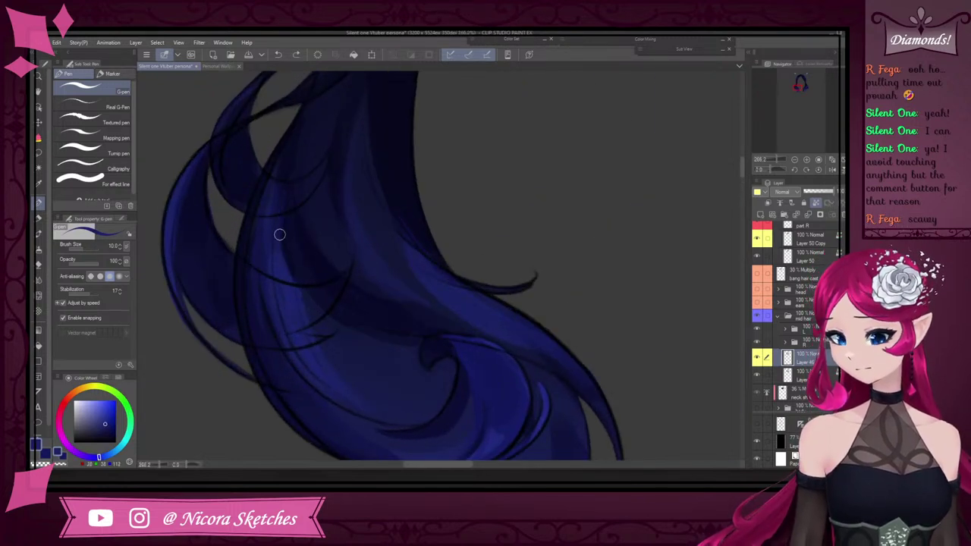
Extend the bright strand's highlight upward along the lock with blue sampled from the strand
{"action": "left_click", "coordinate": [280, 234], "text": "alt"}
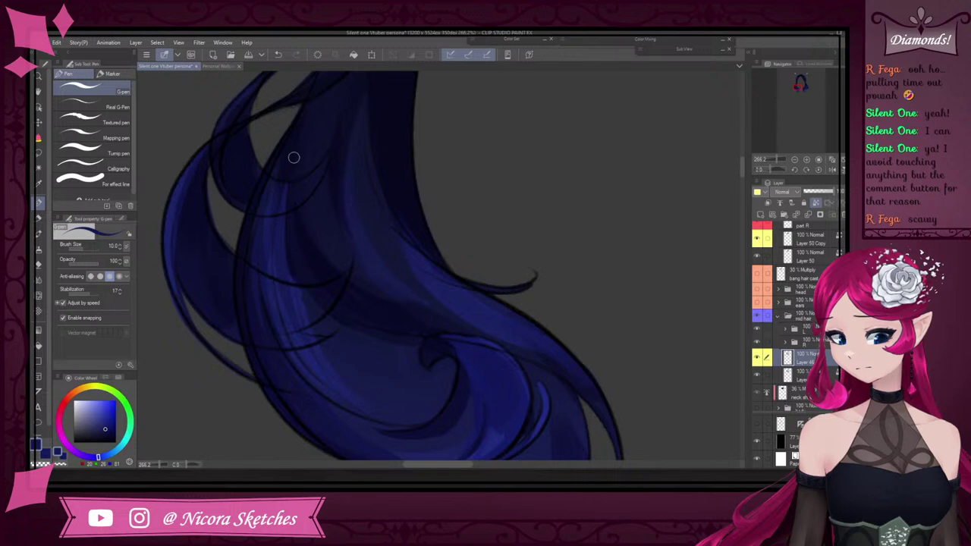
{"action": "scroll", "coordinate": [324, 275], "scroll_direction": "down", "scroll_amount": 11}
{"action": "scroll", "coordinate": [323, 277], "scroll_direction": "up", "scroll_amount": 10}
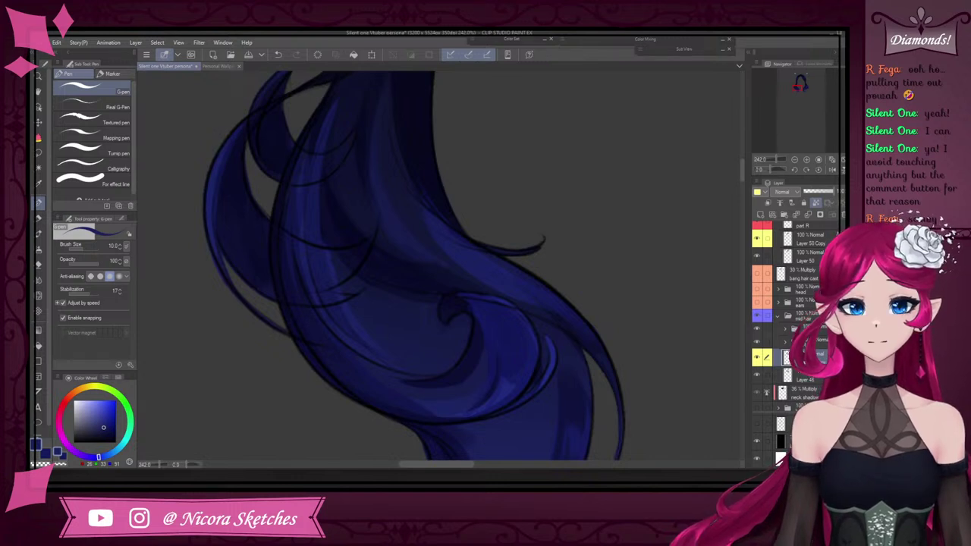
{"action": "scroll", "coordinate": [337, 165], "scroll_direction": "down", "scroll_amount": 8}
{"action": "scroll", "coordinate": [344, 134], "scroll_direction": "up", "scroll_amount": 8}
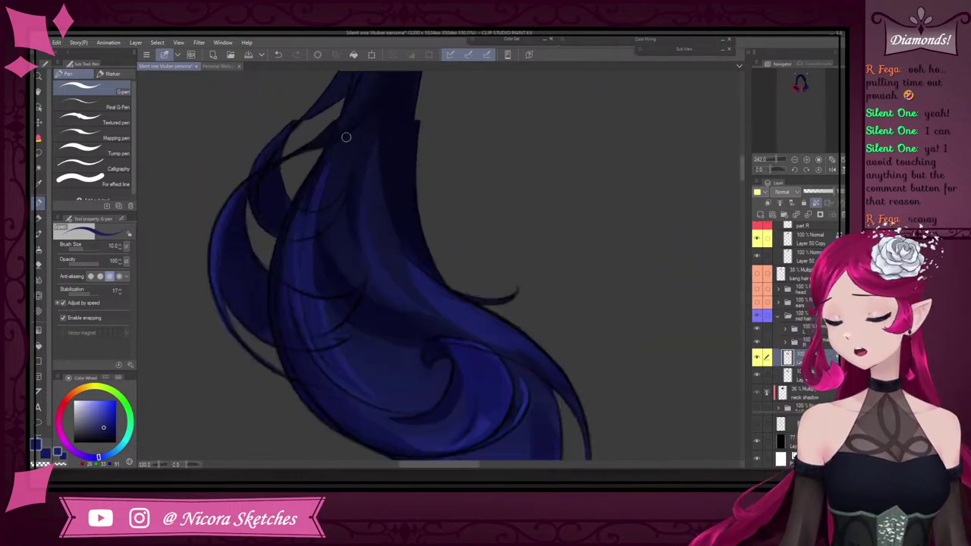
Paint dark blue shading above the bright strand, where the lock narrows, using dark blues sampled from that area
{"action": "left_click", "coordinate": [332, 154], "text": "alt"}
{"action": "left_click", "coordinate": [352, 123], "text": "alt"}
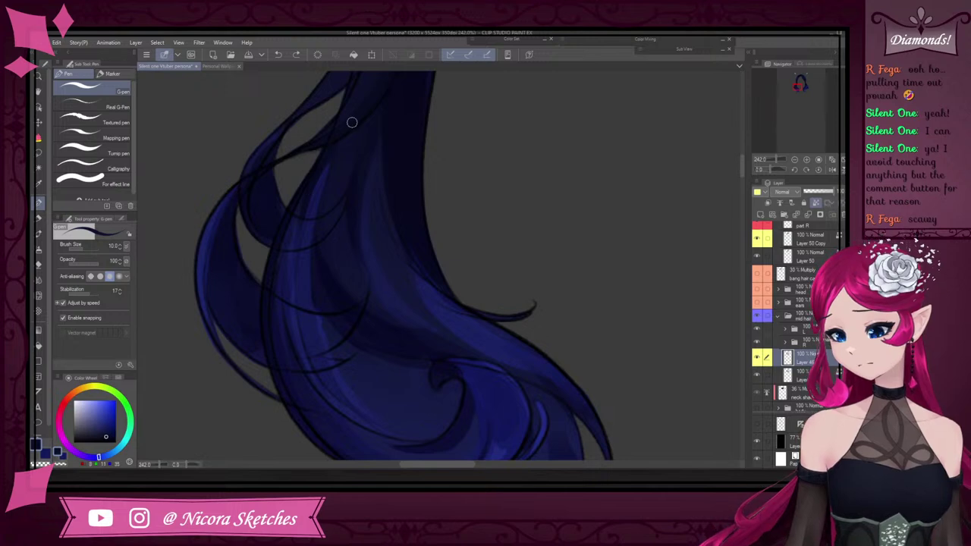
{"action": "left_click_drag", "start_coordinate": [364, 115], "coordinate": [333, 153]}
{"action": "scroll", "coordinate": [350, 266], "scroll_direction": "down", "scroll_amount": 3}
{"action": "scroll", "coordinate": [357, 268], "scroll_direction": "up", "scroll_amount": 2}
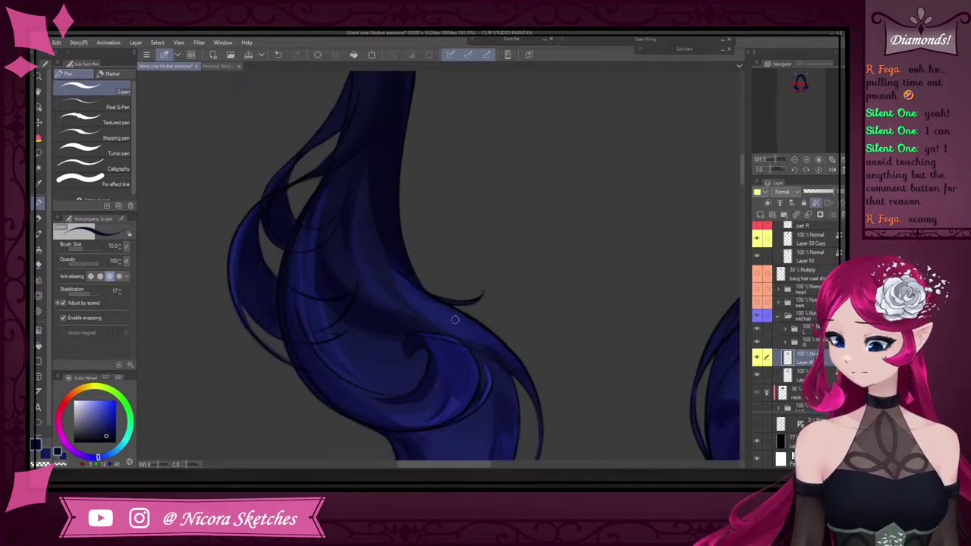
Refine the deep shadow above the curl's hollow with dark blue strokes, blending it towards the hooked tip
{"action": "scroll", "coordinate": [455, 320], "scroll_direction": "up", "scroll_amount": 4}
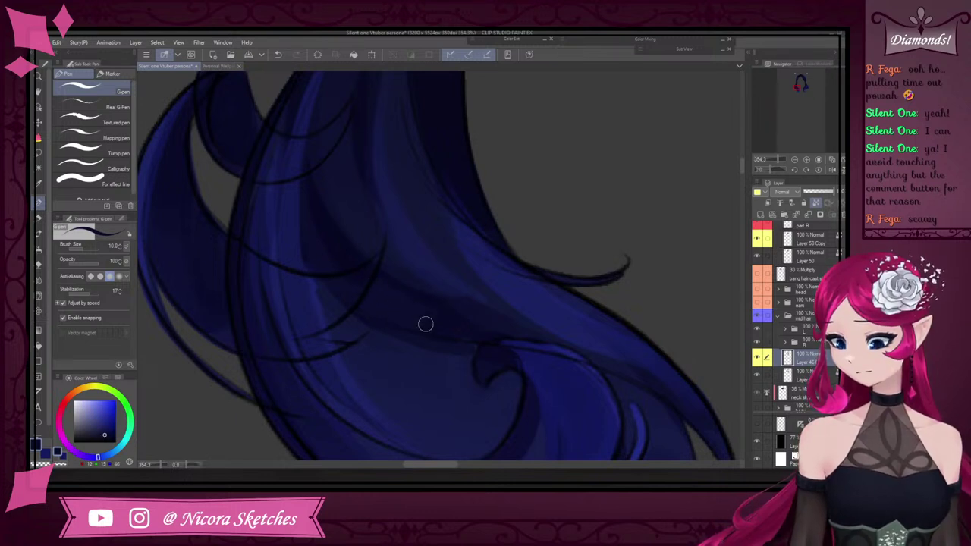
{"action": "scroll", "coordinate": [516, 329], "scroll_direction": "down", "scroll_amount": 8}
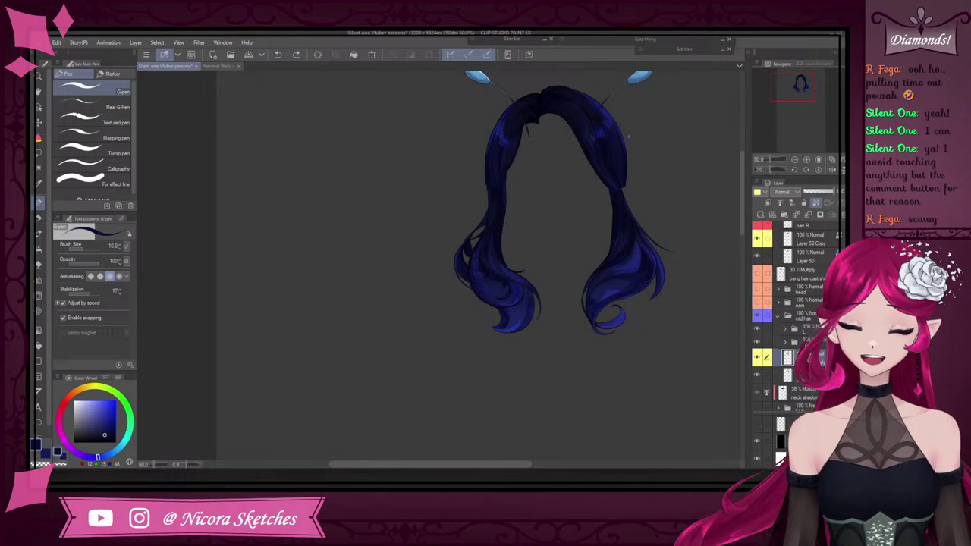
{"action": "scroll", "coordinate": [489, 273], "scroll_direction": "up", "scroll_amount": 10}
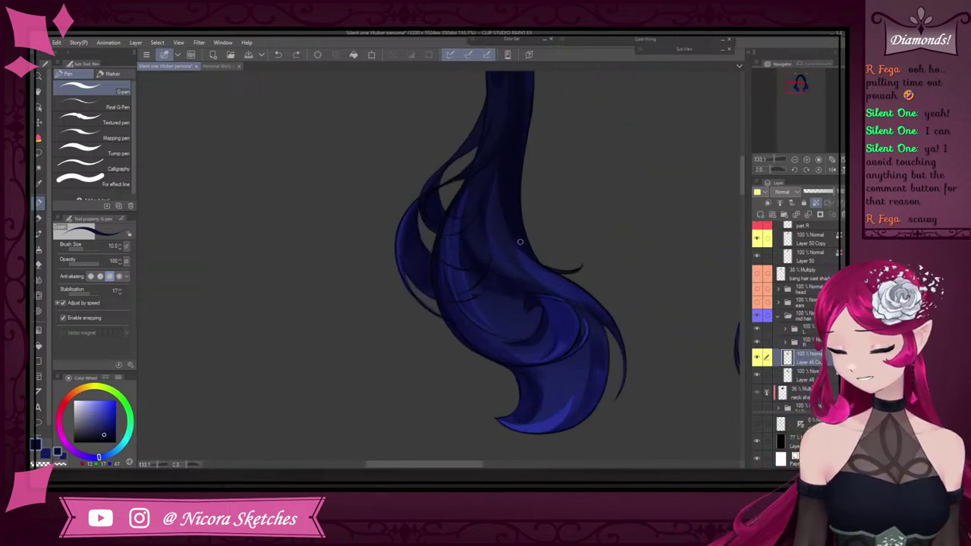
Refine the dark blue shadow beneath the curl's hollow and blend it into the bright strand's lower end
{"action": "scroll", "coordinate": [520, 242], "scroll_direction": "up", "scroll_amount": 3}
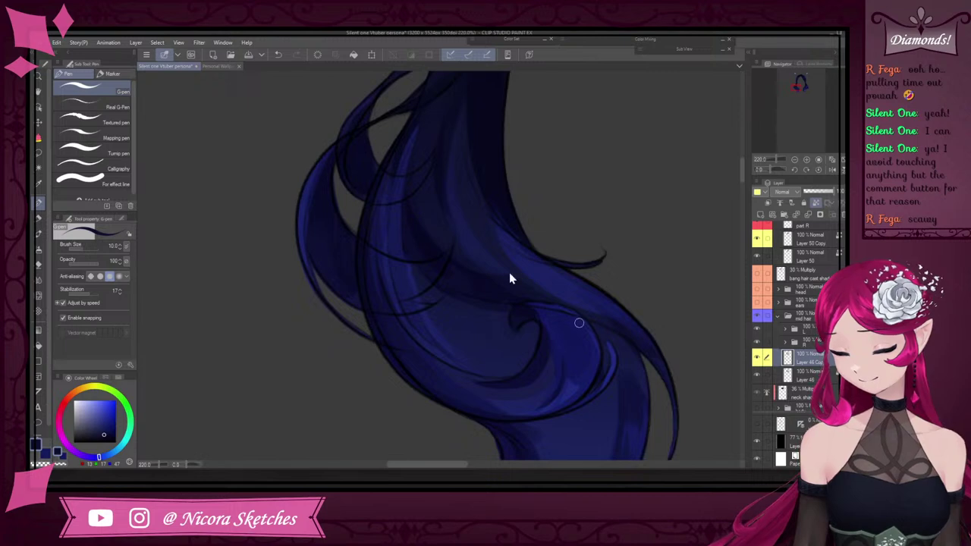
{"action": "scroll", "coordinate": [504, 385], "scroll_direction": "up", "scroll_amount": 2}
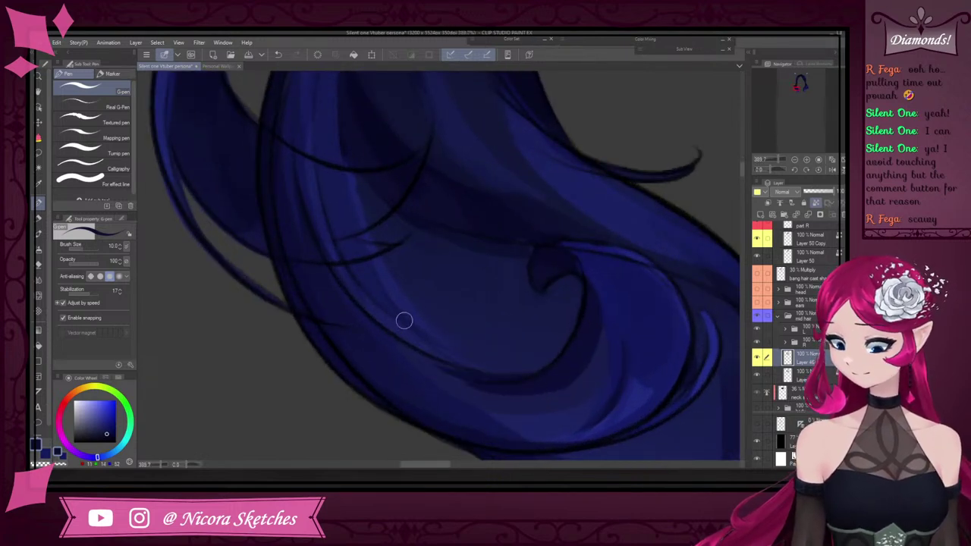
{"action": "scroll", "coordinate": [540, 369], "scroll_direction": "down", "scroll_amount": 1}
{"action": "scroll", "coordinate": [599, 369], "scroll_direction": "up", "scroll_amount": 4}
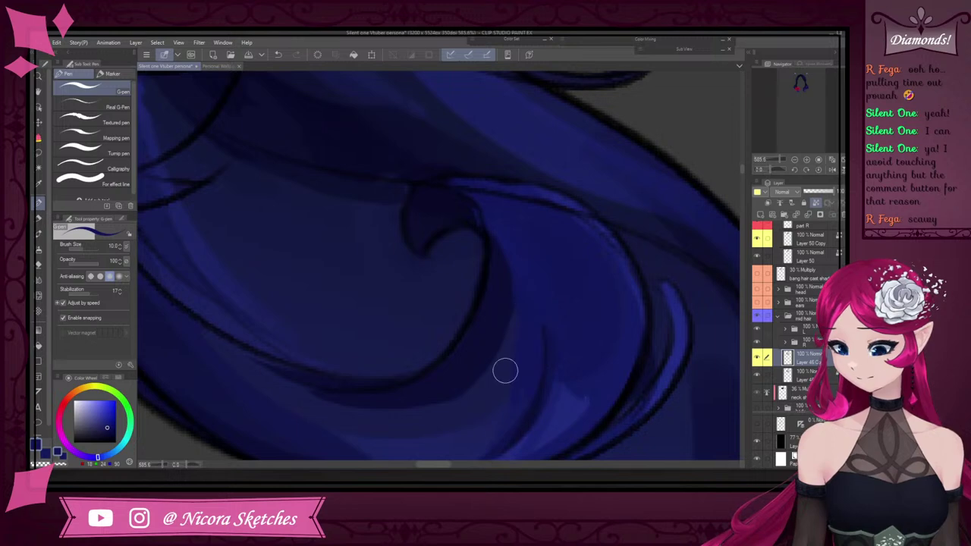
{"action": "scroll", "coordinate": [529, 323], "scroll_direction": "down", "scroll_amount": 8}
{"action": "scroll", "coordinate": [582, 289], "scroll_direction": "up", "scroll_amount": 7}
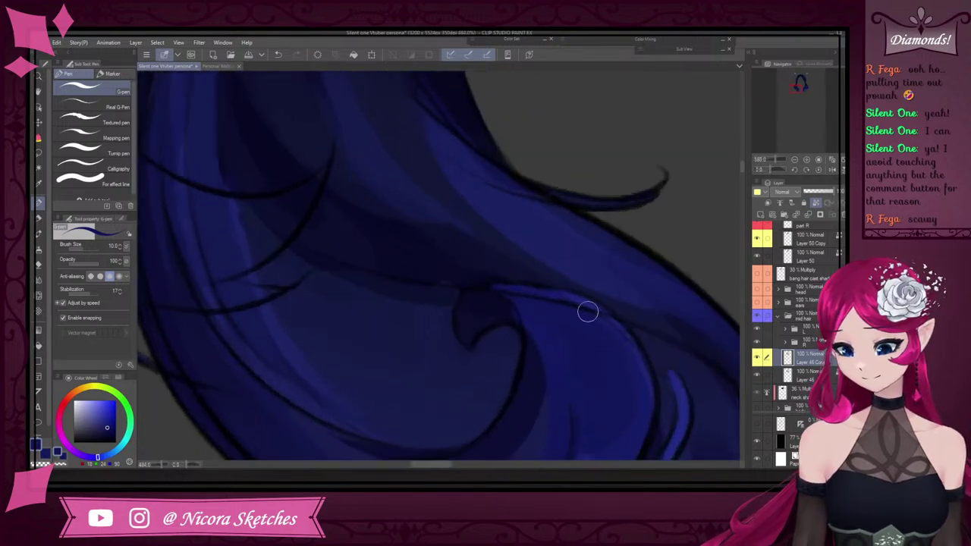
{"action": "scroll", "coordinate": [588, 311], "scroll_direction": "down", "scroll_amount": 6}
{"action": "scroll", "coordinate": [635, 321], "scroll_direction": "up", "scroll_amount": 5}
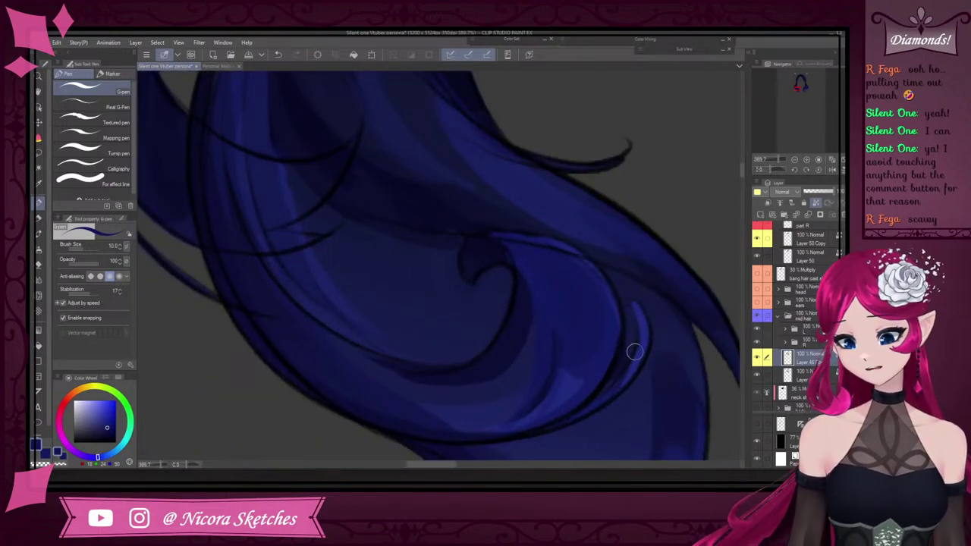
Paint dark blue shading down the outer edge of the lock's lower tail, beneath the curl
{"action": "scroll", "coordinate": [618, 372], "scroll_direction": "down", "scroll_amount": 5}
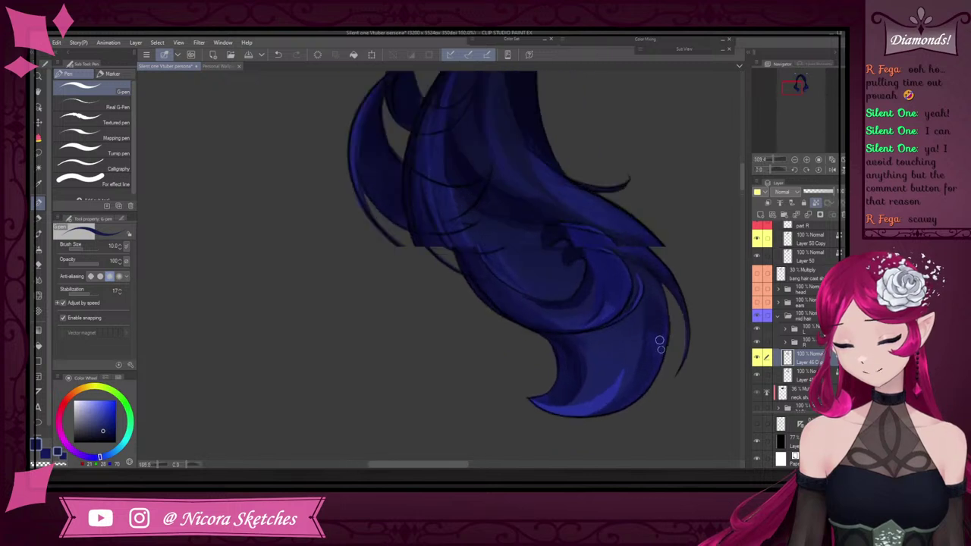
{"action": "scroll", "coordinate": [659, 343], "scroll_direction": "up", "scroll_amount": 3}
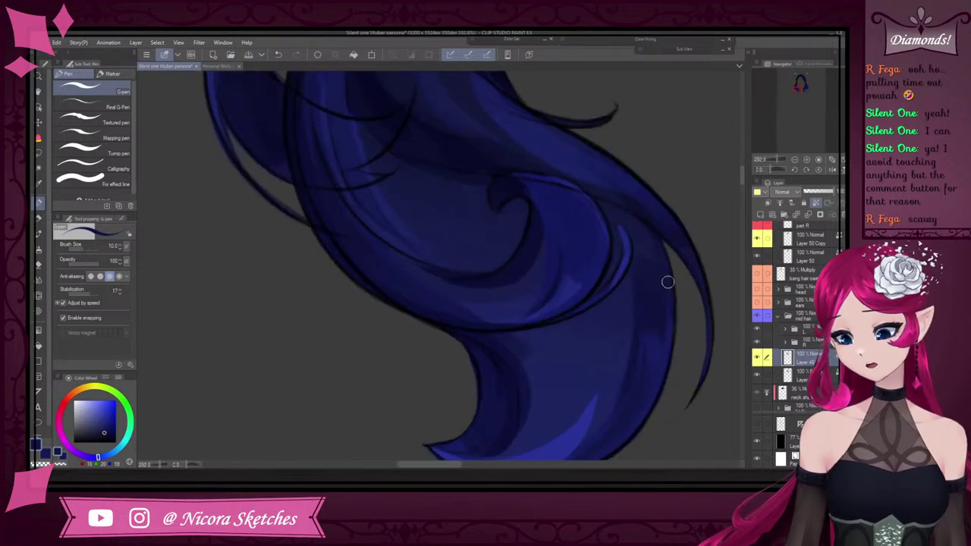
{"action": "scroll", "coordinate": [667, 282], "scroll_direction": "down", "scroll_amount": 5}
{"action": "scroll", "coordinate": [680, 302], "scroll_direction": "up", "scroll_amount": 5}
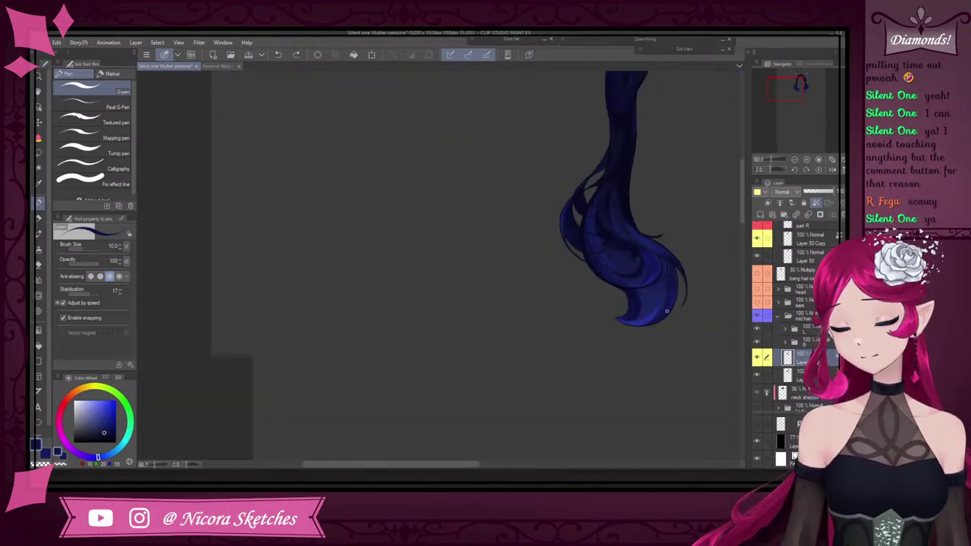
{"action": "scroll", "coordinate": [641, 280], "scroll_direction": "up", "scroll_amount": 4}
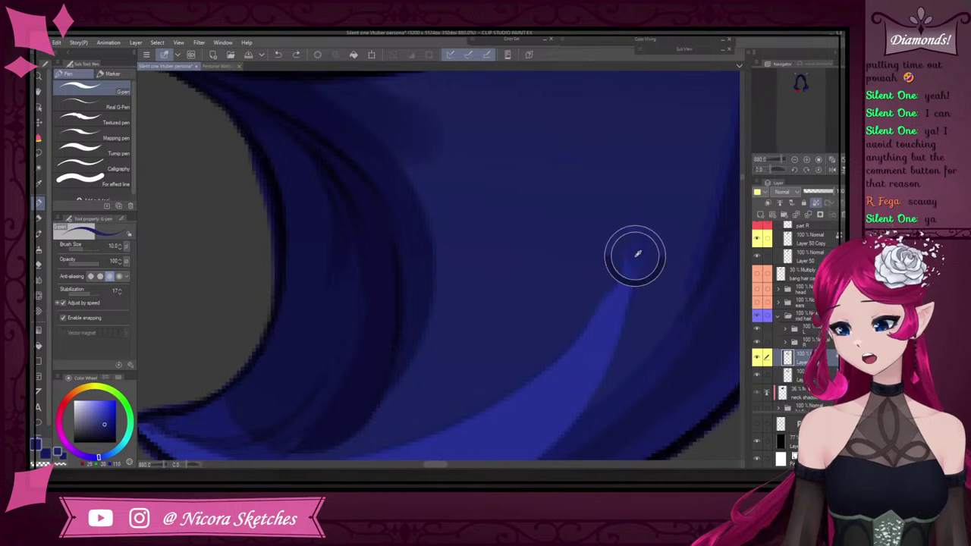
Refine the lower tail's outer shadow beside its bright highlight, blending the transition with blue sampled from the tail
{"action": "scroll", "coordinate": [643, 253], "scroll_direction": "down", "scroll_amount": 3}
{"action": "scroll", "coordinate": [598, 259], "scroll_direction": "down", "scroll_amount": 7}
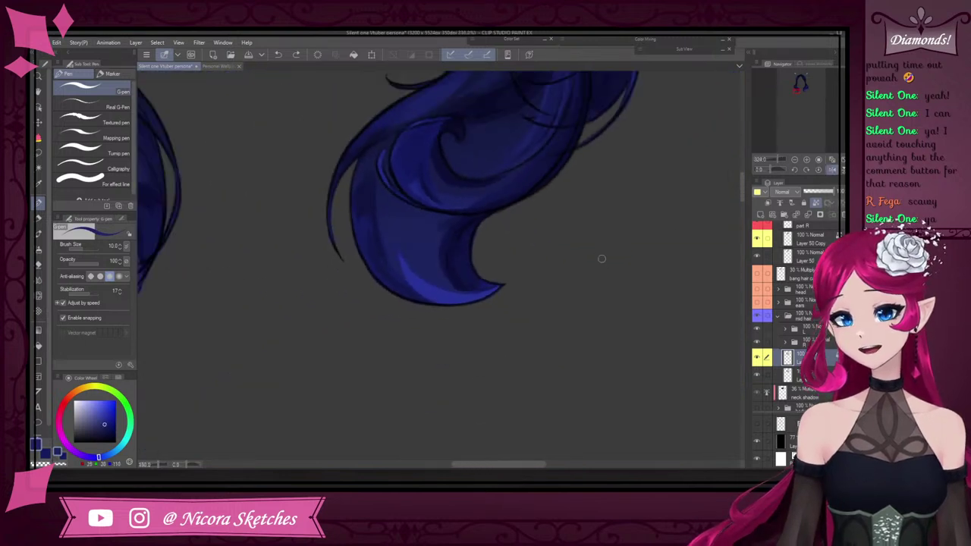
{"action": "scroll", "coordinate": [426, 222], "scroll_direction": "up", "scroll_amount": 11}
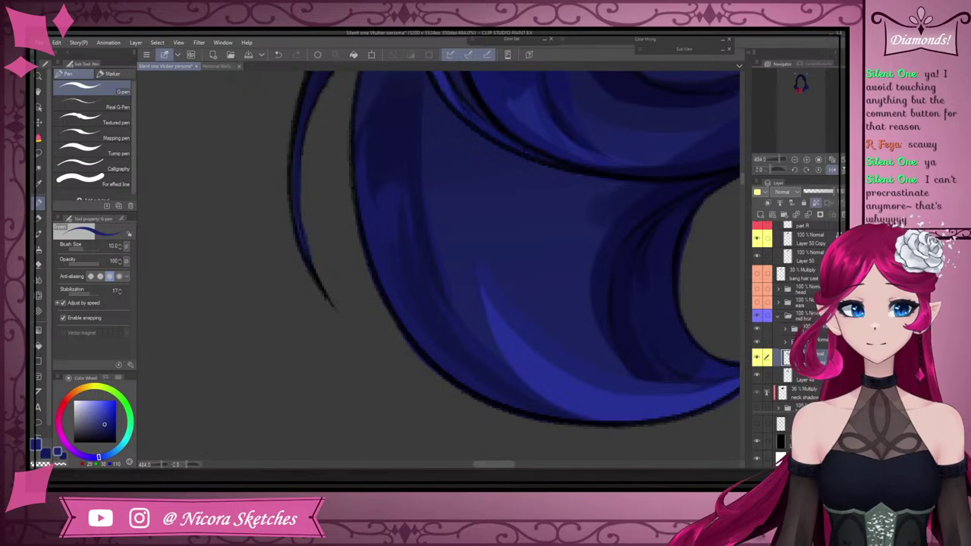
{"action": "left_click", "coordinate": [454, 297], "text": "alt"}
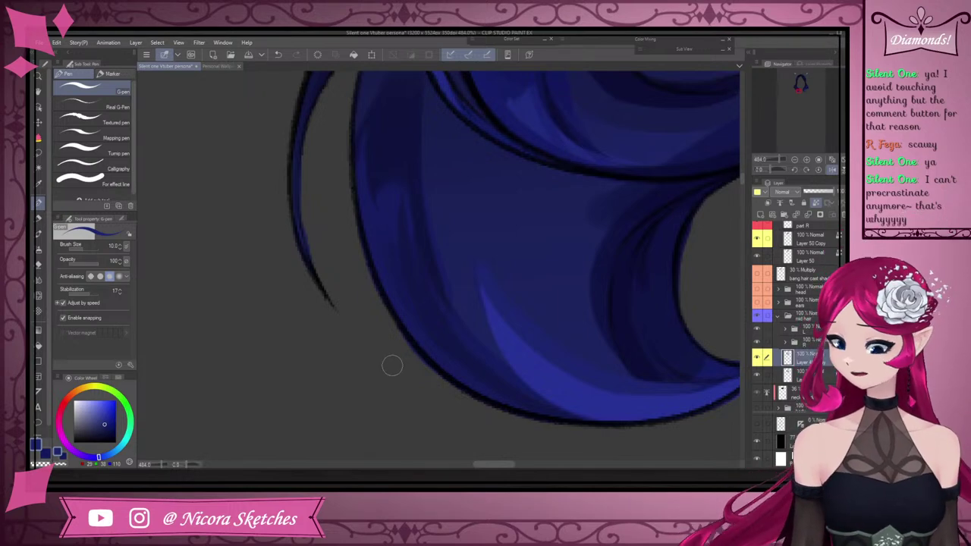
{"action": "scroll", "coordinate": [410, 165], "scroll_direction": "down", "scroll_amount": 6}
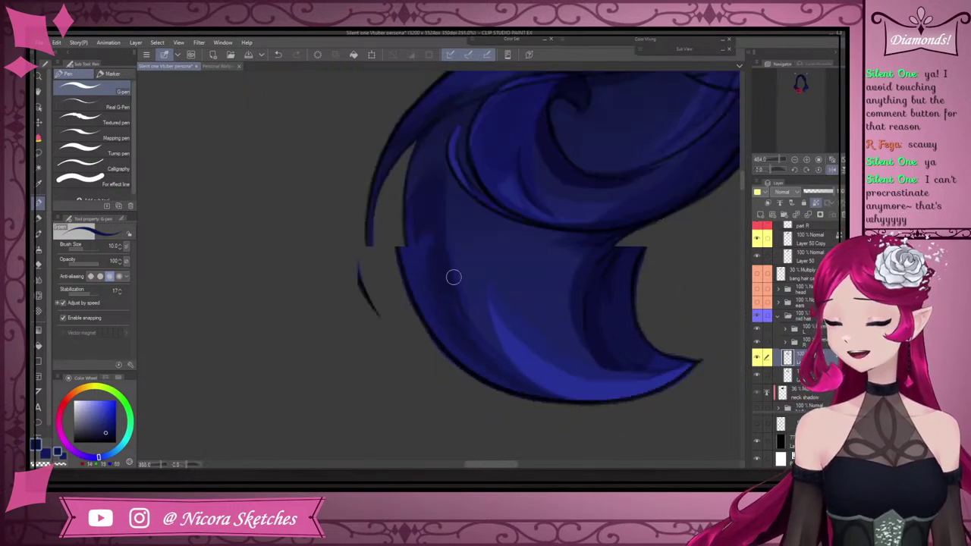
{"action": "scroll", "coordinate": [458, 254], "scroll_direction": "up", "scroll_amount": 4}
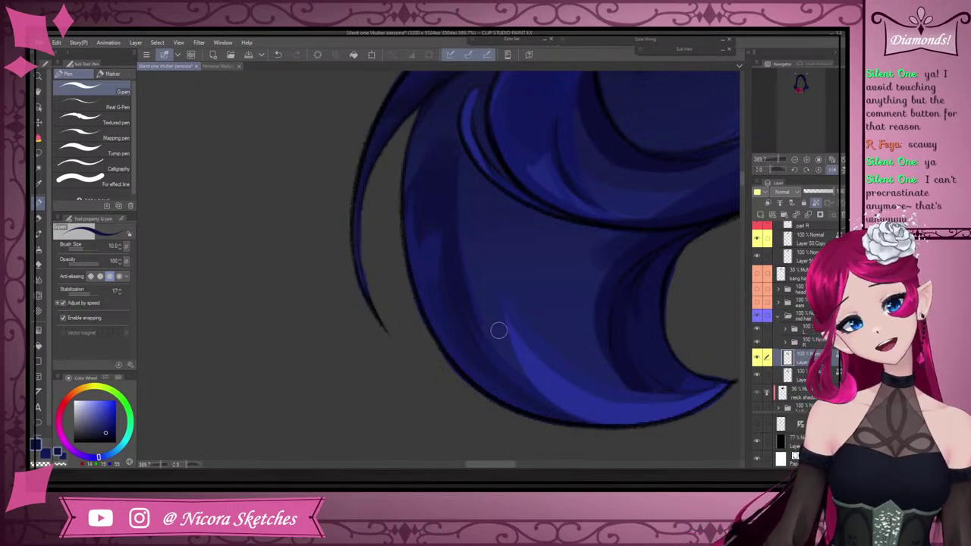
Undo the last stroke and blend the shading on the broad strand above the curl with blue sampled from it
{"action": "scroll", "coordinate": [603, 343], "scroll_direction": "down", "scroll_amount": 5}
{"action": "scroll", "coordinate": [644, 253], "scroll_direction": "up", "scroll_amount": 4}
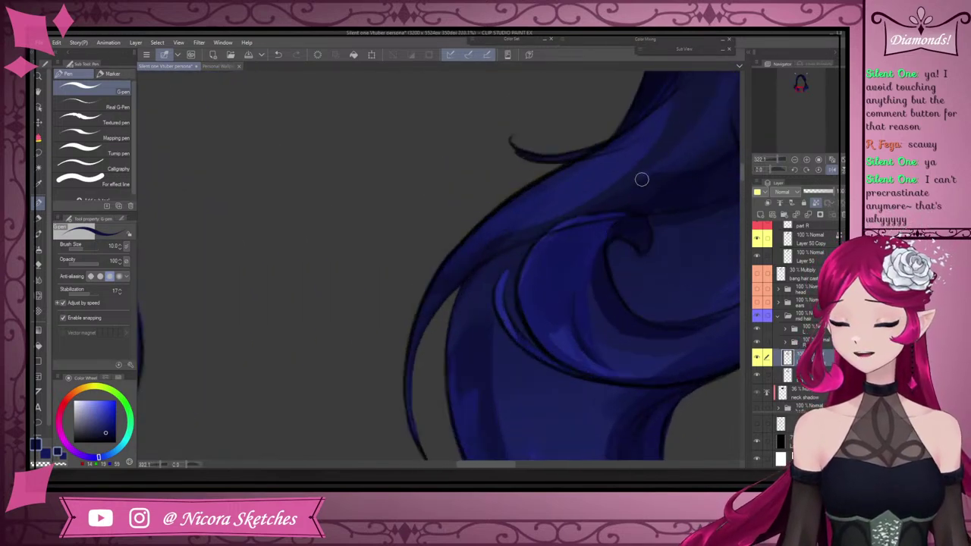
{"action": "key", "text": "ctrl+z"}
{"action": "left_click", "coordinate": [595, 172], "text": "alt"}
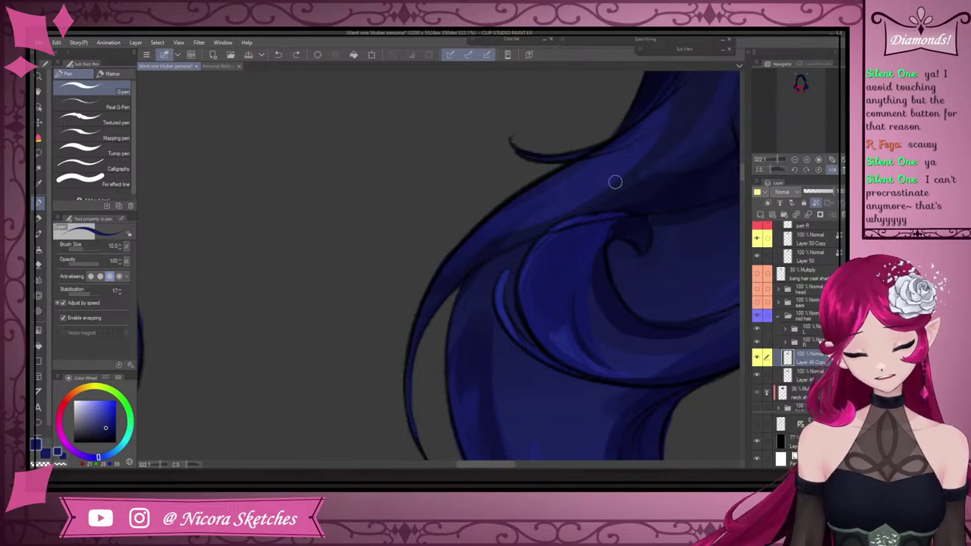
{"action": "scroll", "coordinate": [616, 182], "scroll_direction": "down", "scroll_amount": 3}
{"action": "scroll", "coordinate": [655, 156], "scroll_direction": "up", "scroll_amount": 4}
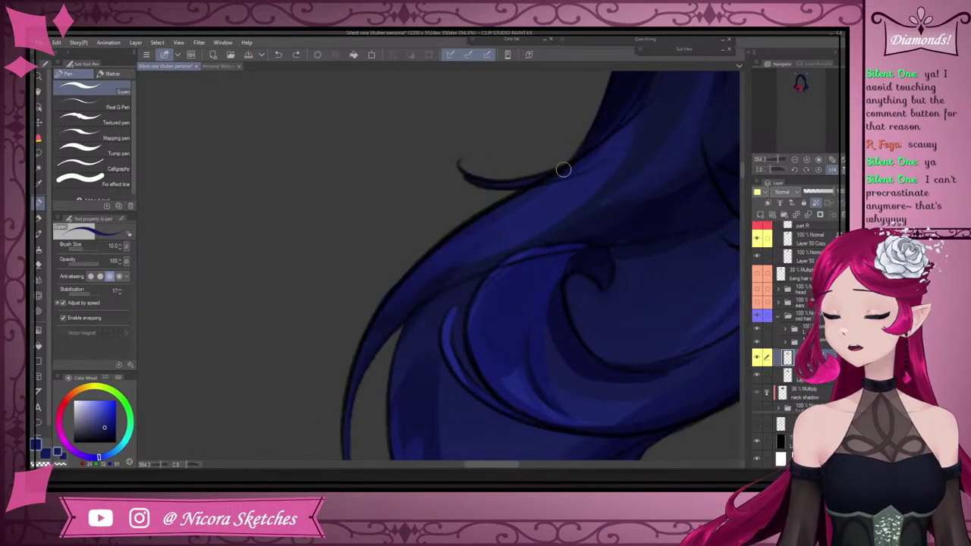
{"action": "scroll", "coordinate": [503, 162], "scroll_direction": "down", "scroll_amount": 3}
{"action": "scroll", "coordinate": [506, 182], "scroll_direction": "up", "scroll_amount": 2}
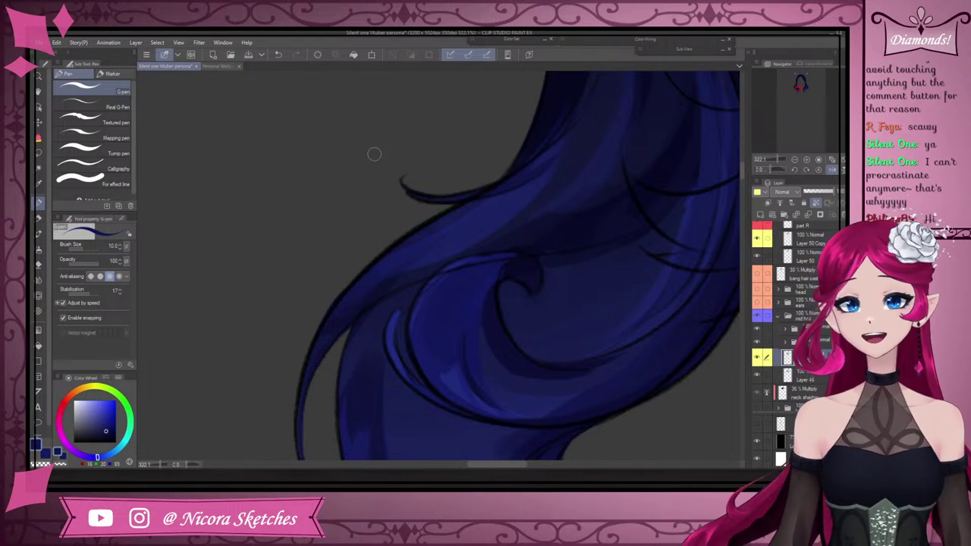
Refine the light and dark blue folds where the thin flyaway strand branches off the lock above the curl
{"action": "scroll", "coordinate": [520, 168], "scroll_direction": "down", "scroll_amount": 3}
{"action": "scroll", "coordinate": [589, 123], "scroll_direction": "up", "scroll_amount": 3}
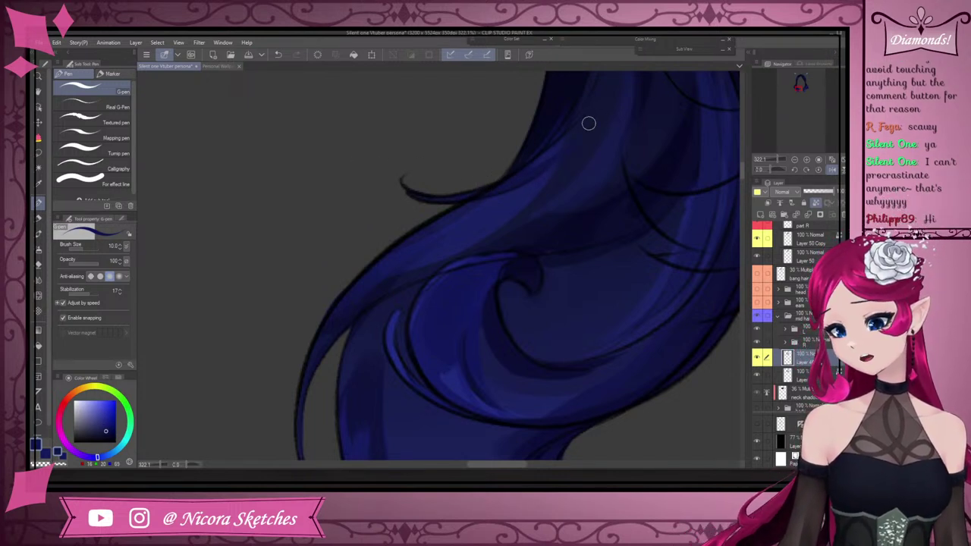
{"action": "scroll", "coordinate": [589, 123], "scroll_direction": "down", "scroll_amount": 3}
{"action": "scroll", "coordinate": [561, 137], "scroll_direction": "up", "scroll_amount": 3}
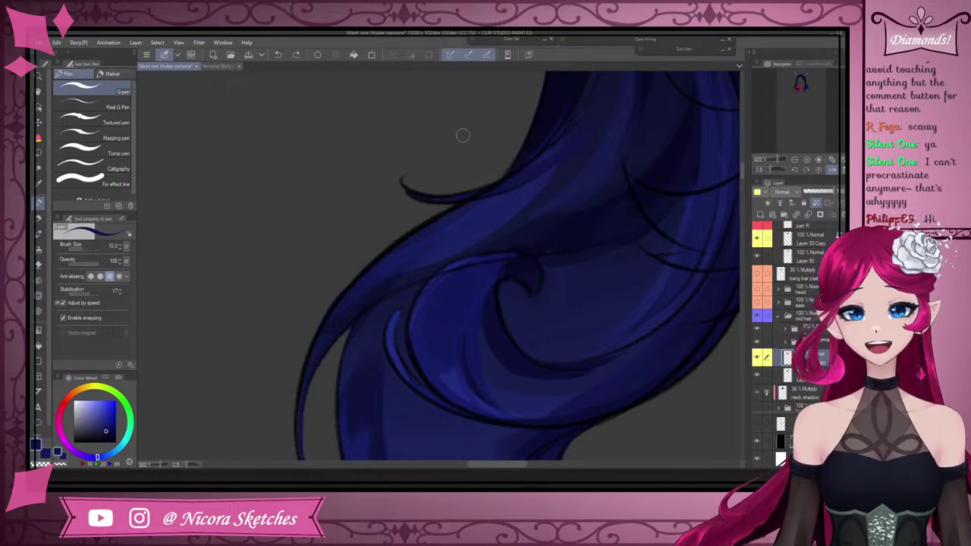
{"action": "left_click", "coordinate": [832, 170]}
{"action": "scroll", "coordinate": [609, 228], "scroll_direction": "down", "scroll_amount": 4}
{"action": "scroll", "coordinate": [550, 196], "scroll_direction": "up", "scroll_amount": 2}
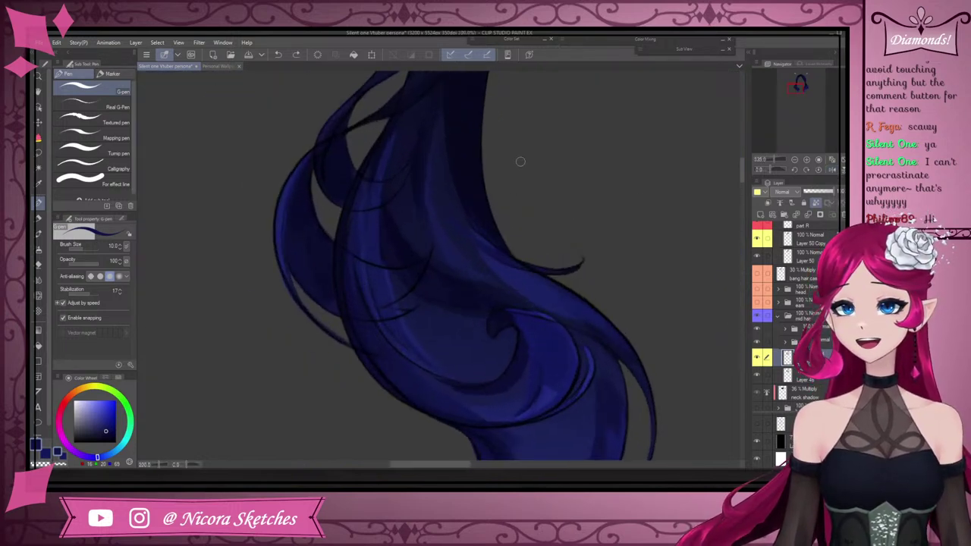
Deepen the dark blue fold shadow between the upper strands and the curl's hollow
{"action": "scroll", "coordinate": [521, 161], "scroll_direction": "up", "scroll_amount": 3}
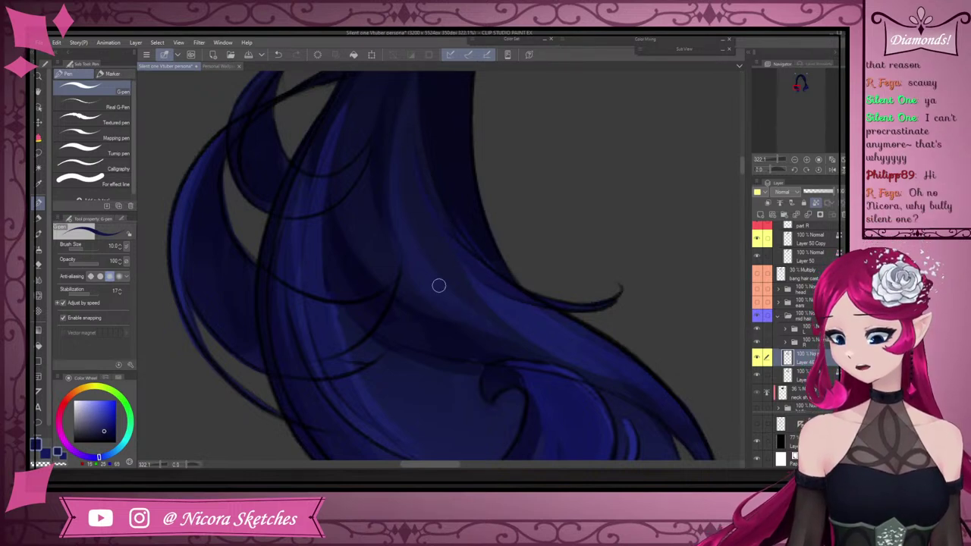
{"action": "scroll", "coordinate": [448, 259], "scroll_direction": "down", "scroll_amount": 5}
{"action": "scroll", "coordinate": [451, 318], "scroll_direction": "up", "scroll_amount": 7}
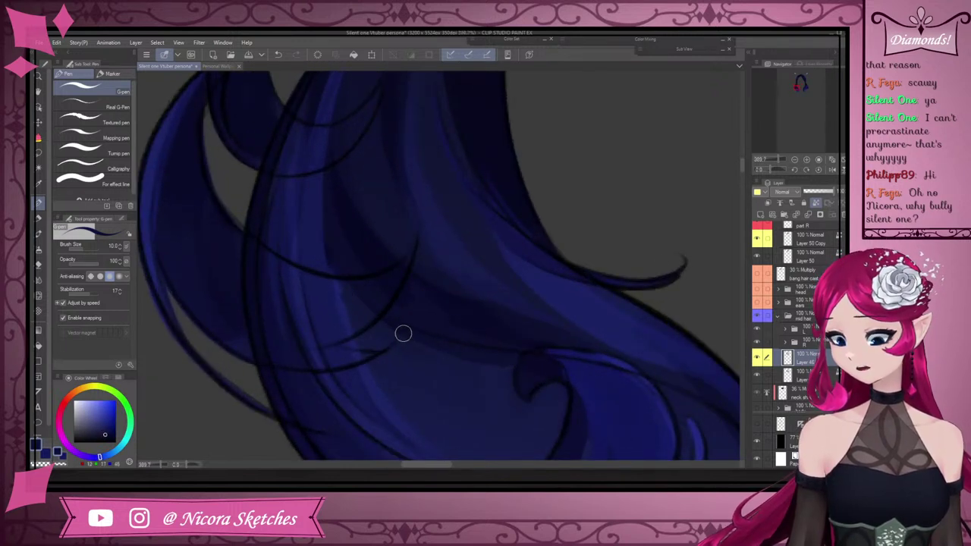
{"action": "scroll", "coordinate": [331, 243], "scroll_direction": "down", "scroll_amount": 2}
{"action": "scroll", "coordinate": [357, 208], "scroll_direction": "up", "scroll_amount": 3}
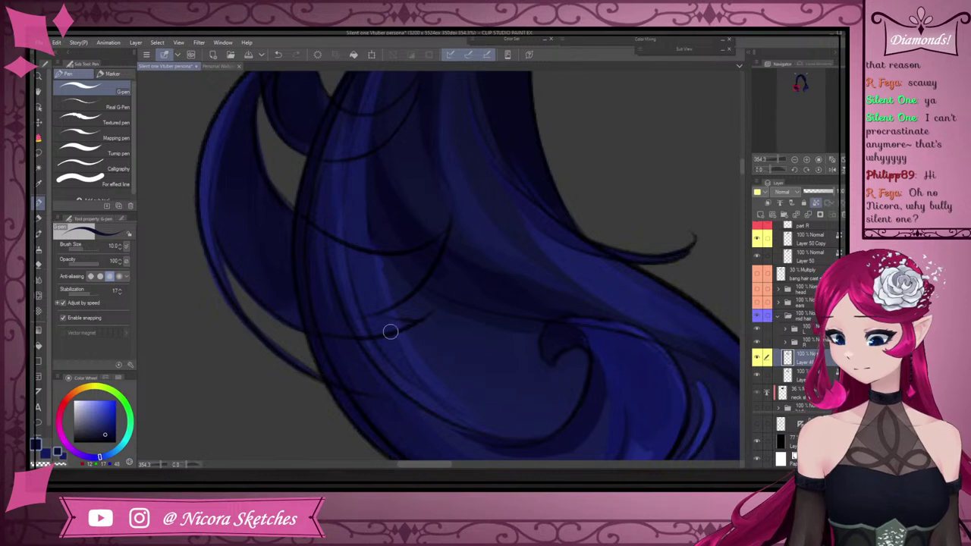
Refine the highlight streaks along the lock's outer side with blue sampled near the curl's hollow
{"action": "left_click", "coordinate": [462, 412], "text": "alt"}
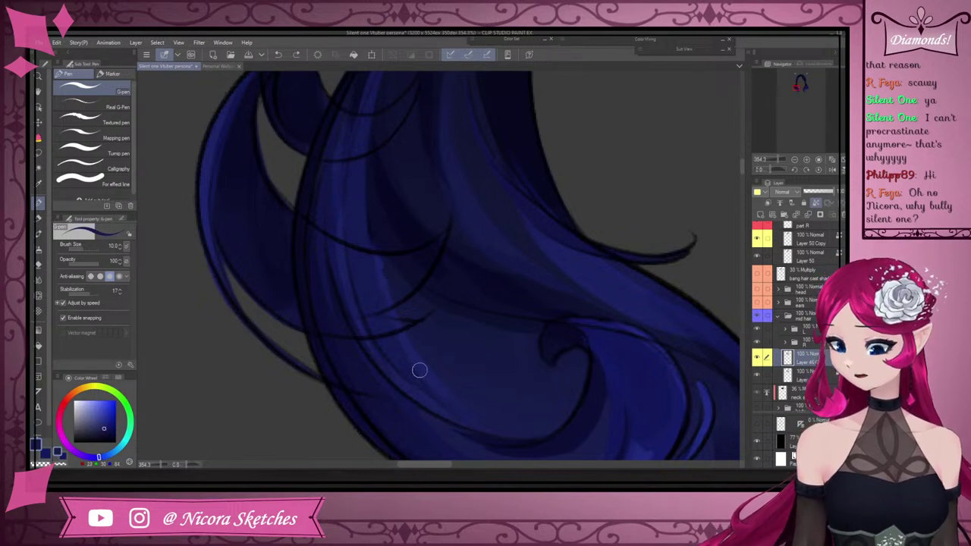
{"action": "scroll", "coordinate": [379, 258], "scroll_direction": "down", "scroll_amount": 3}
{"action": "scroll", "coordinate": [371, 283], "scroll_direction": "up", "scroll_amount": 2}
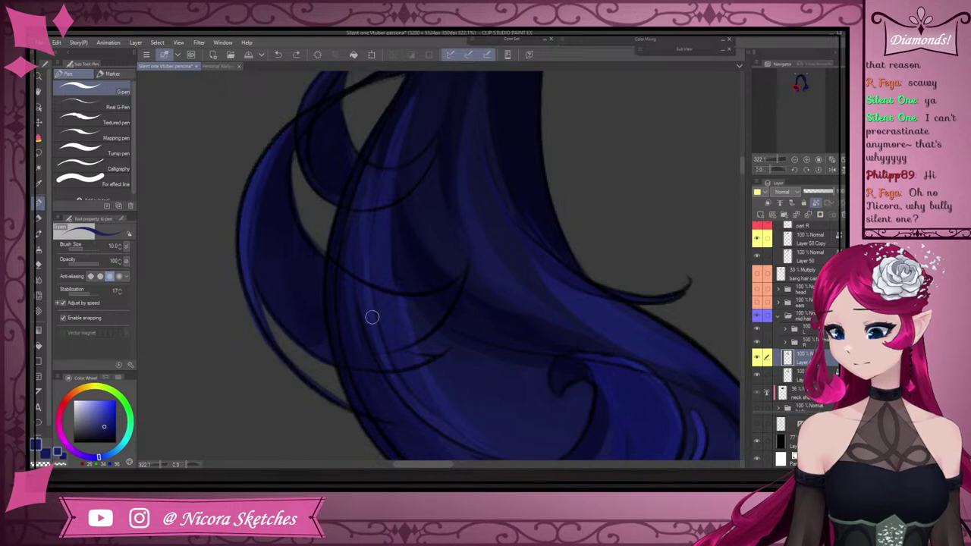
{"action": "scroll", "coordinate": [403, 156], "scroll_direction": "down", "scroll_amount": 3}
{"action": "scroll", "coordinate": [383, 217], "scroll_direction": "up", "scroll_amount": 2}
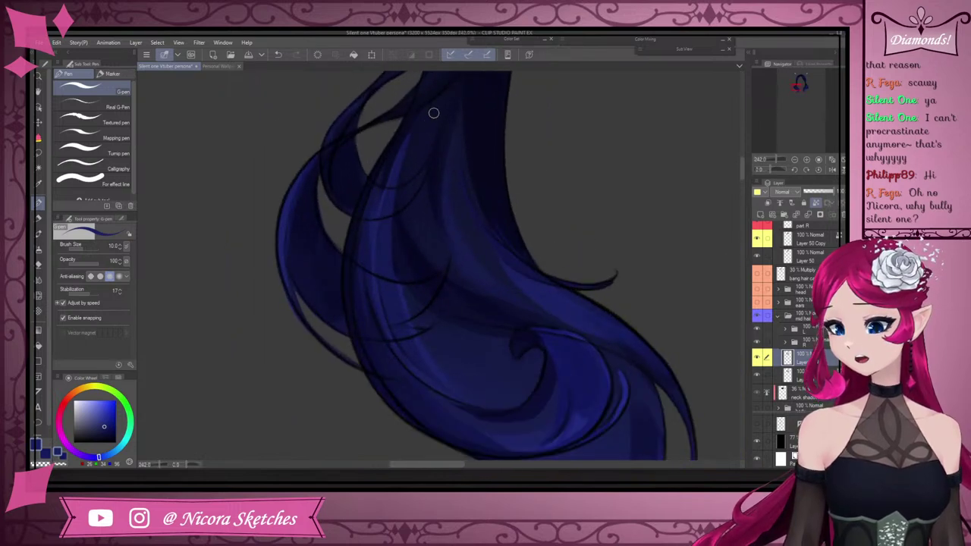
Paint very dark blue shading down the lock's inner edge above the flyaway strand
{"action": "scroll", "coordinate": [410, 155], "scroll_direction": "up", "scroll_amount": 2}
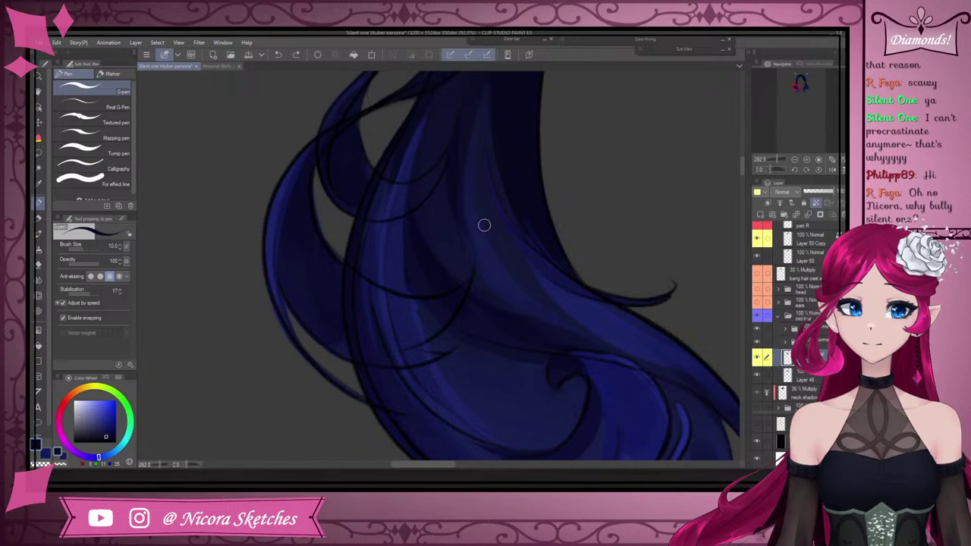
{"action": "scroll", "coordinate": [544, 304], "scroll_direction": "up", "scroll_amount": 3}
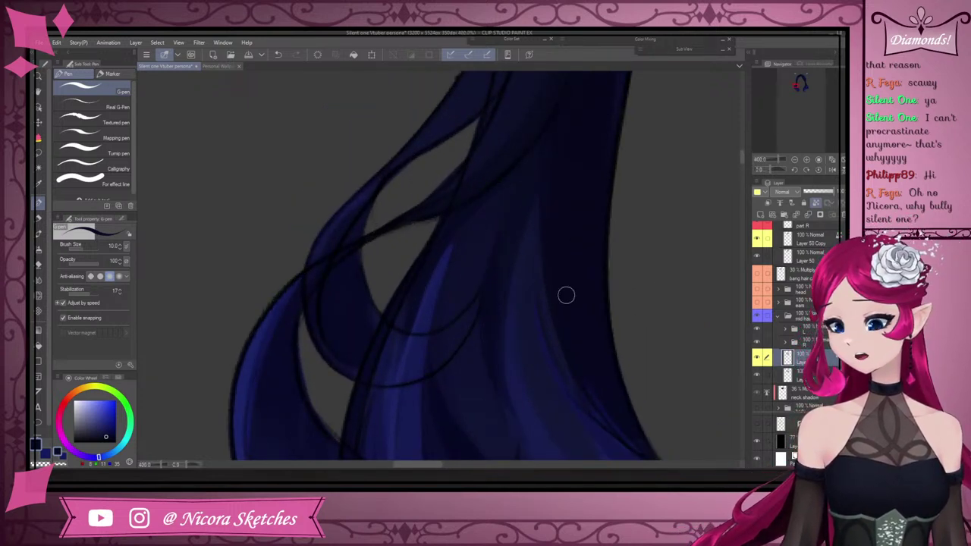
{"action": "scroll", "coordinate": [565, 228], "scroll_direction": "down", "scroll_amount": 5}
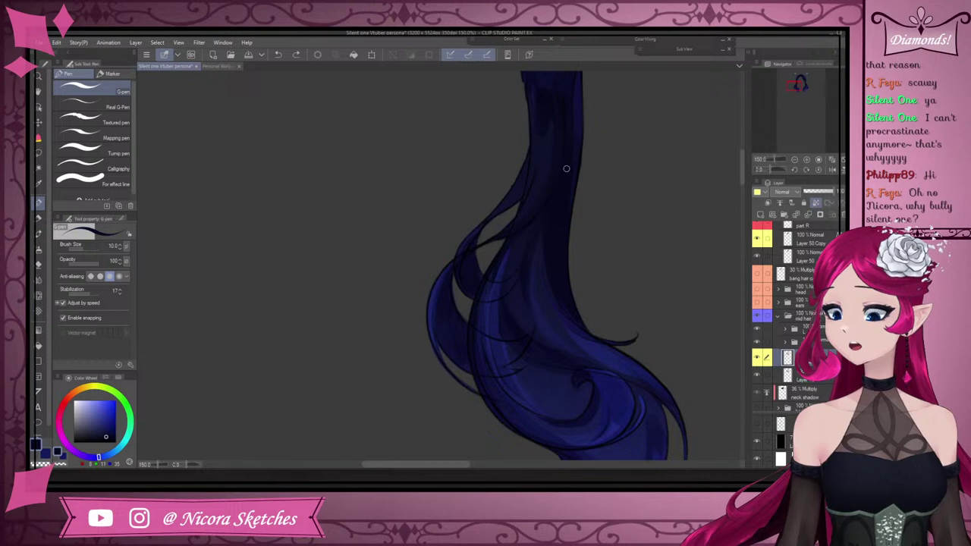
{"action": "scroll", "coordinate": [566, 169], "scroll_direction": "up", "scroll_amount": 2}
{"action": "left_click", "coordinate": [819, 170]}
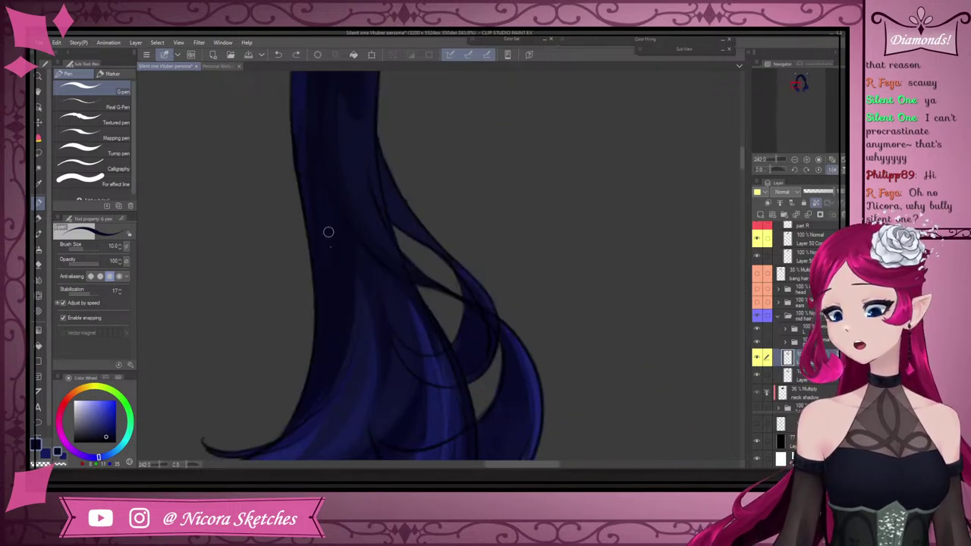
Extend the very dark inner-edge shadow along the lock's narrow section and blend it towards the folds below
{"action": "scroll", "coordinate": [339, 209], "scroll_direction": "down", "scroll_amount": 3}
{"action": "left_click", "coordinate": [833, 170]}
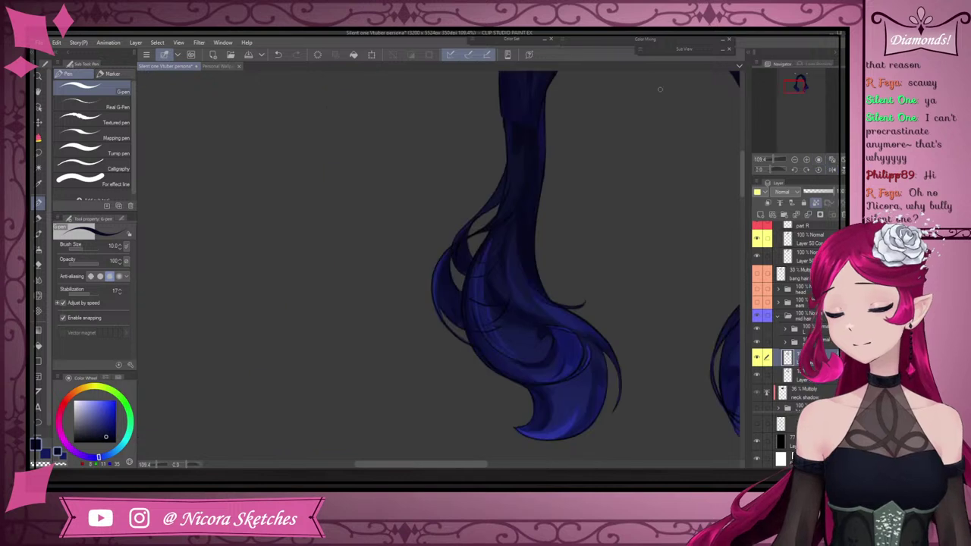
{"action": "scroll", "coordinate": [545, 168], "scroll_direction": "up", "scroll_amount": 3}
{"action": "scroll", "coordinate": [545, 167], "scroll_direction": "up", "scroll_amount": 1}
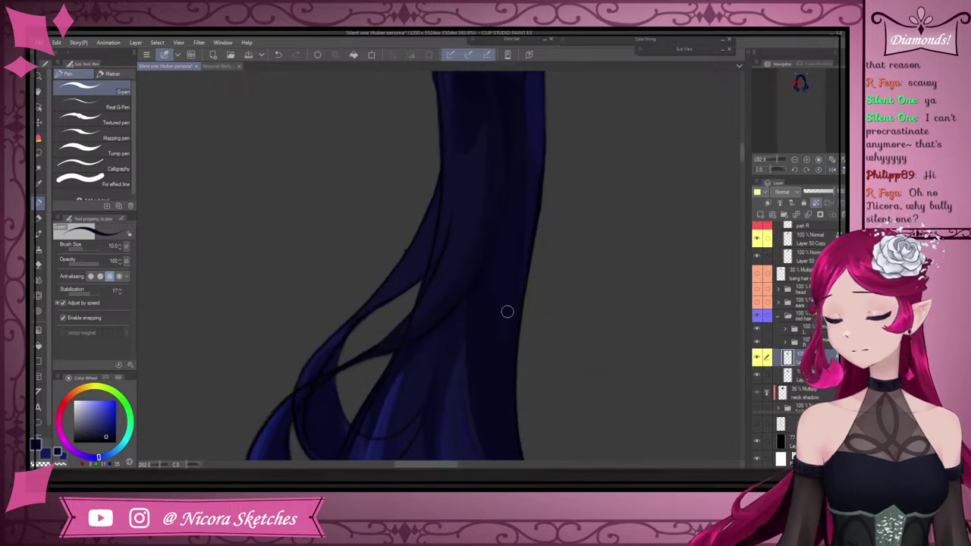
{"action": "scroll", "coordinate": [507, 429], "scroll_direction": "down", "scroll_amount": 3}
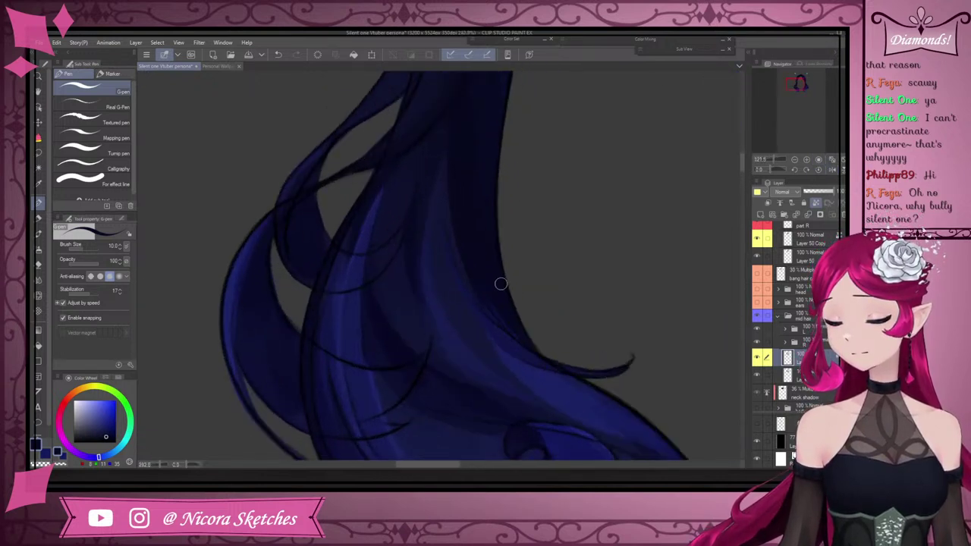
{"action": "scroll", "coordinate": [595, 375], "scroll_direction": "down", "scroll_amount": 5}
{"action": "scroll", "coordinate": [533, 286], "scroll_direction": "up", "scroll_amount": 5}
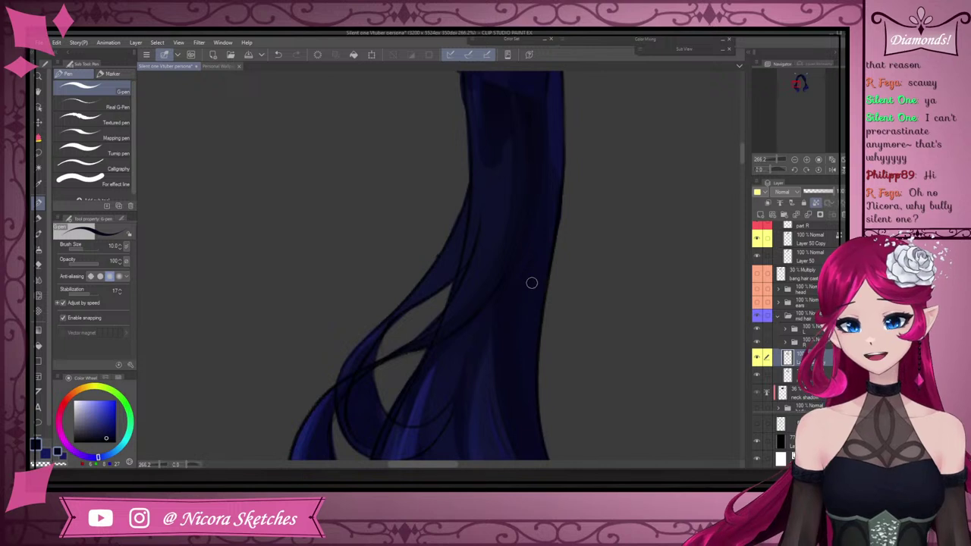
Shade the top of the narrow section beneath the upper hair with dark blue sampled from that area
{"action": "scroll", "coordinate": [558, 232], "scroll_direction": "down", "scroll_amount": 1}
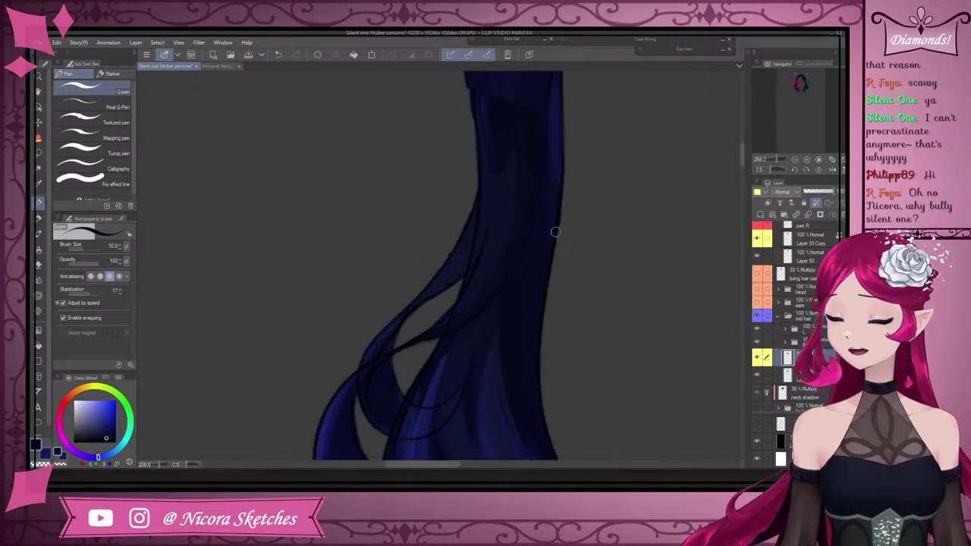
{"action": "scroll", "coordinate": [545, 187], "scroll_direction": "up", "scroll_amount": 4}
{"action": "left_click", "coordinate": [545, 97], "text": "alt"}
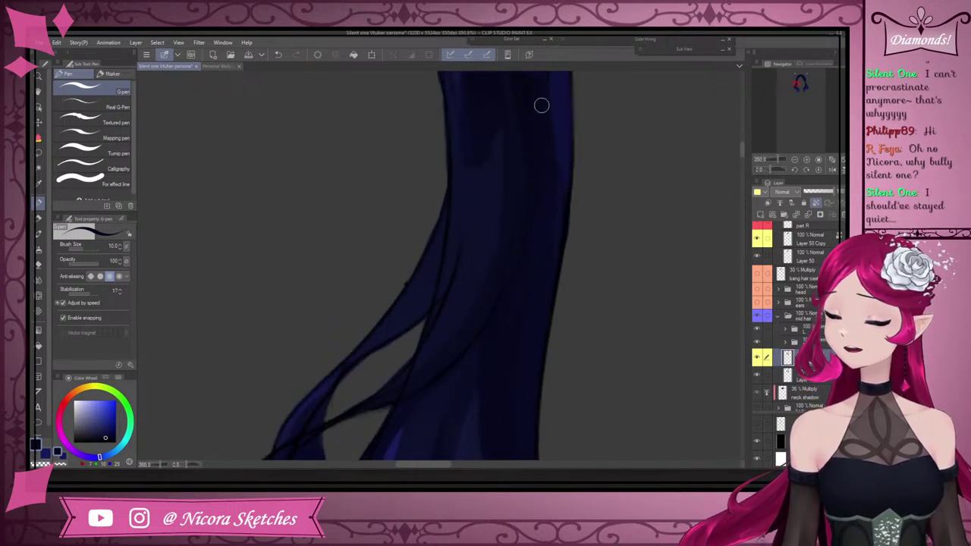
{"action": "scroll", "coordinate": [536, 326], "scroll_direction": "down", "scroll_amount": 5}
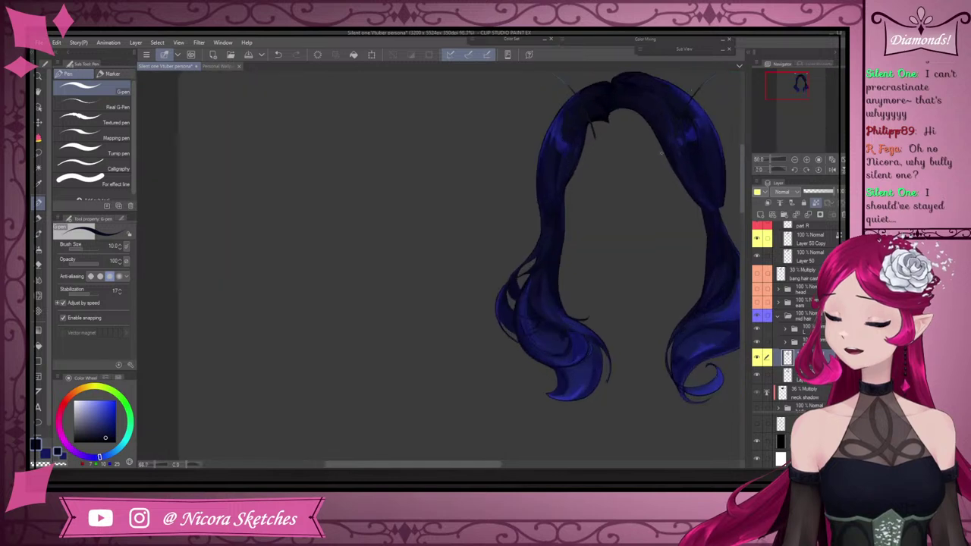
{"action": "scroll", "coordinate": [563, 150], "scroll_direction": "up", "scroll_amount": 4}
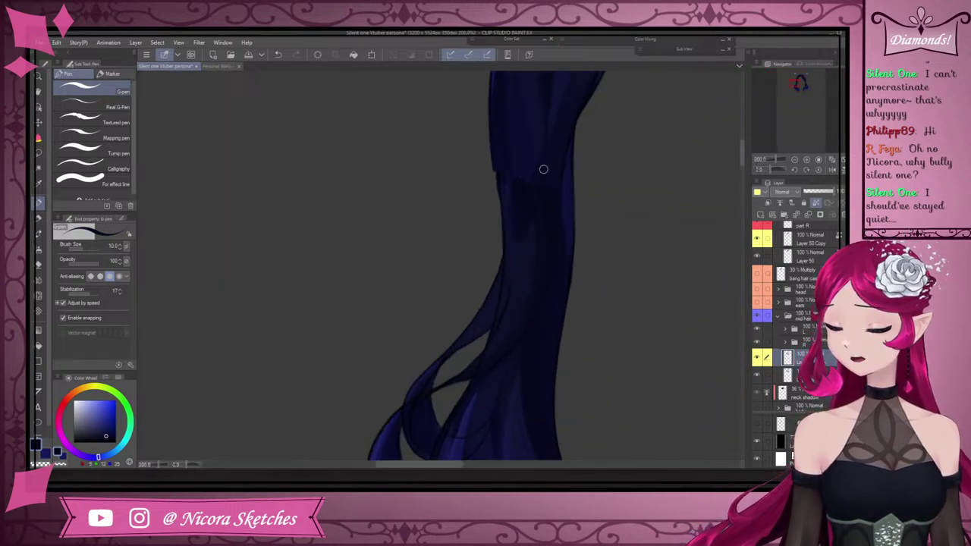
{"action": "scroll", "coordinate": [544, 167], "scroll_direction": "up", "scroll_amount": 1}
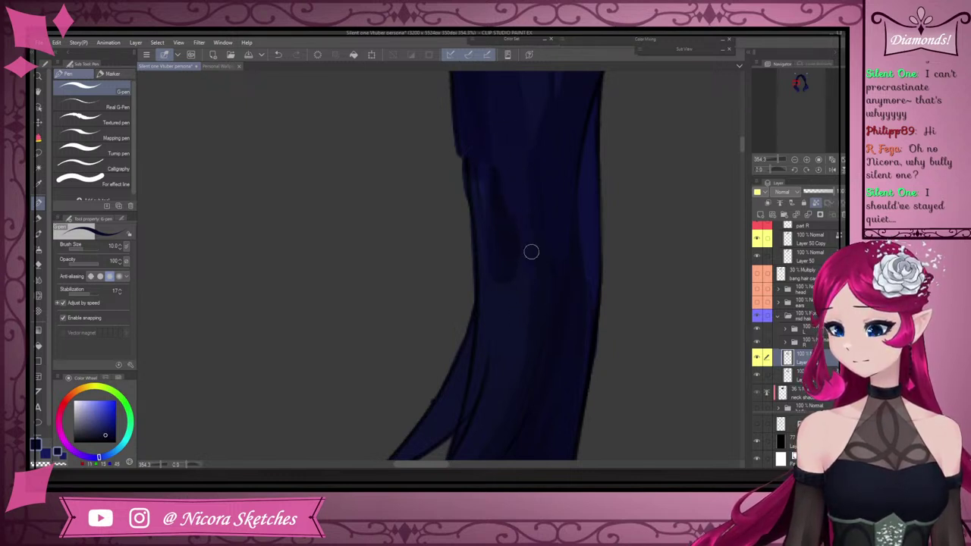
Flip the canvas view horizontally and paint over the dark patch on the lock's narrow section with dark blue sampled beside it
{"action": "scroll", "coordinate": [548, 292], "scroll_direction": "down", "scroll_amount": 6}
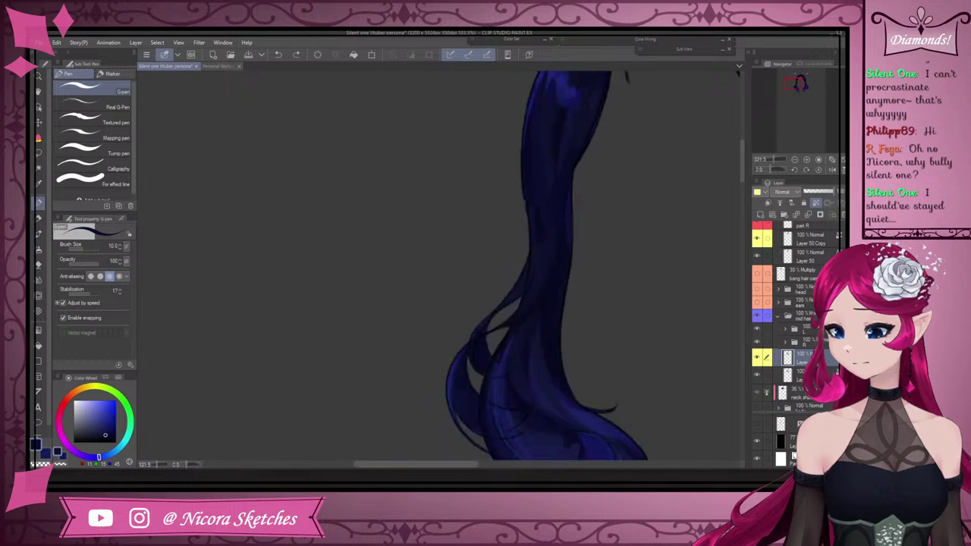
{"action": "left_click", "coordinate": [833, 170]}
{"action": "scroll", "coordinate": [323, 236], "scroll_direction": "up", "scroll_amount": 4}
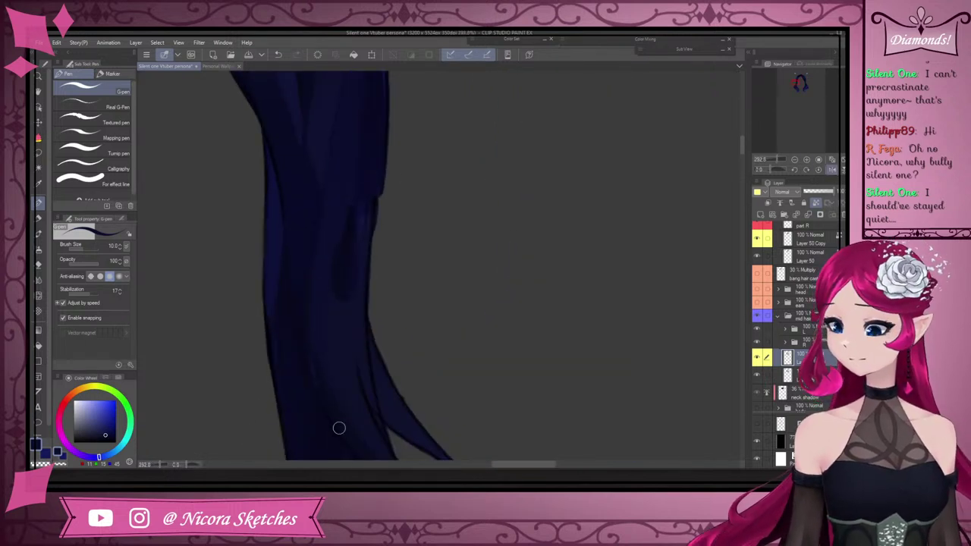
{"action": "left_click", "coordinate": [371, 171], "text": "alt"}
{"action": "mouse_move", "coordinate": [377, 157]}
{"action": "left_mouse_down"}
{"action": "mouse_move", "coordinate": [357, 332]}
{"action": "mouse_move", "coordinate": [348, 311]}
{"action": "left_mouse_up"}
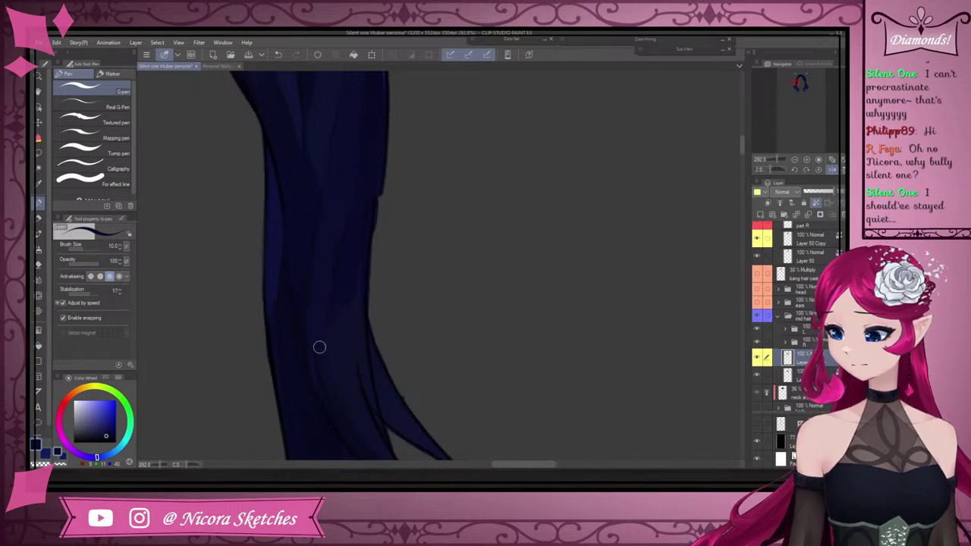
{"action": "scroll", "coordinate": [344, 321], "scroll_direction": "down", "scroll_amount": 4}
Soften the shading down the narrow section with the textured pencil brush at size 30 and dark blue sampled there
{"action": "left_click", "coordinate": [351, 326], "text": "alt"}
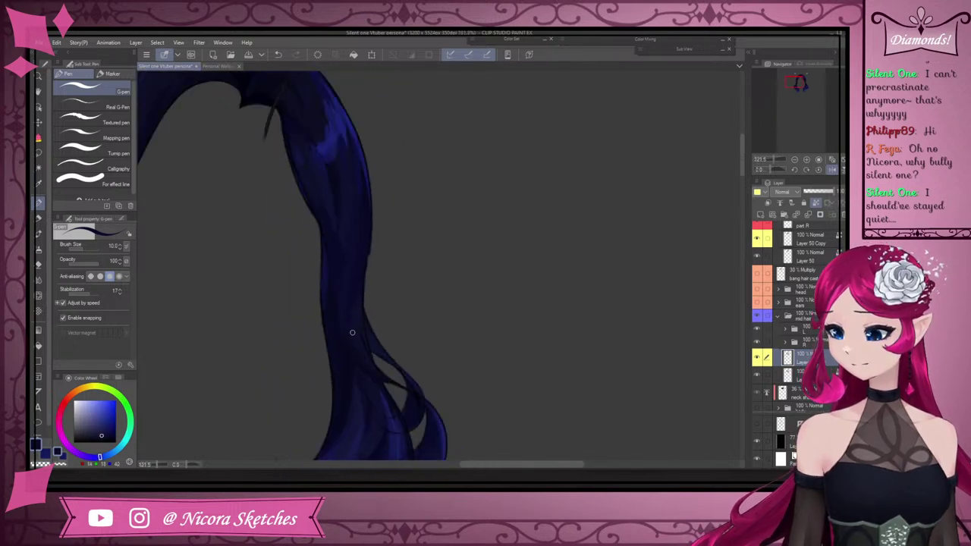
{"action": "left_click", "coordinate": [40, 220]}
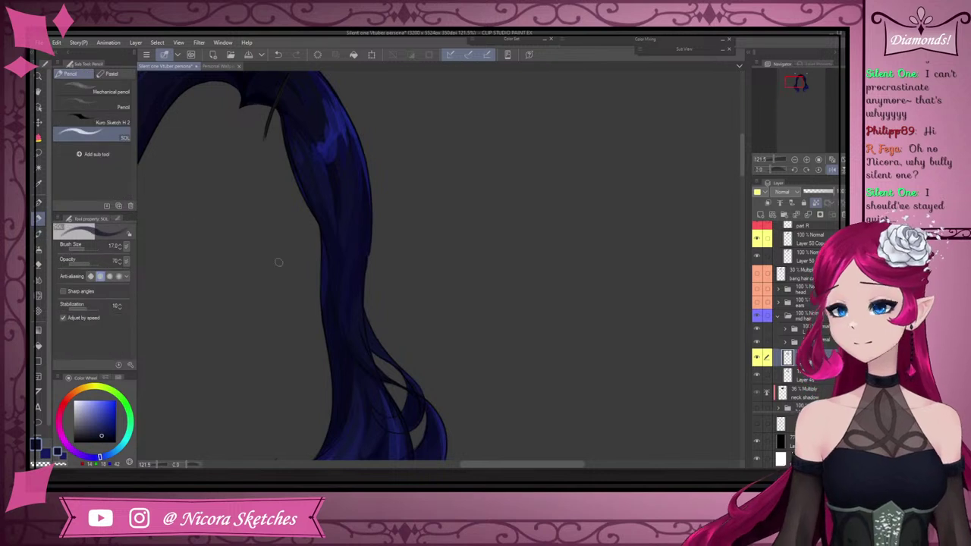
{"action": "scroll", "coordinate": [278, 262], "scroll_direction": "up", "scroll_amount": 4}
{"action": "key", "text": "bracketright"}
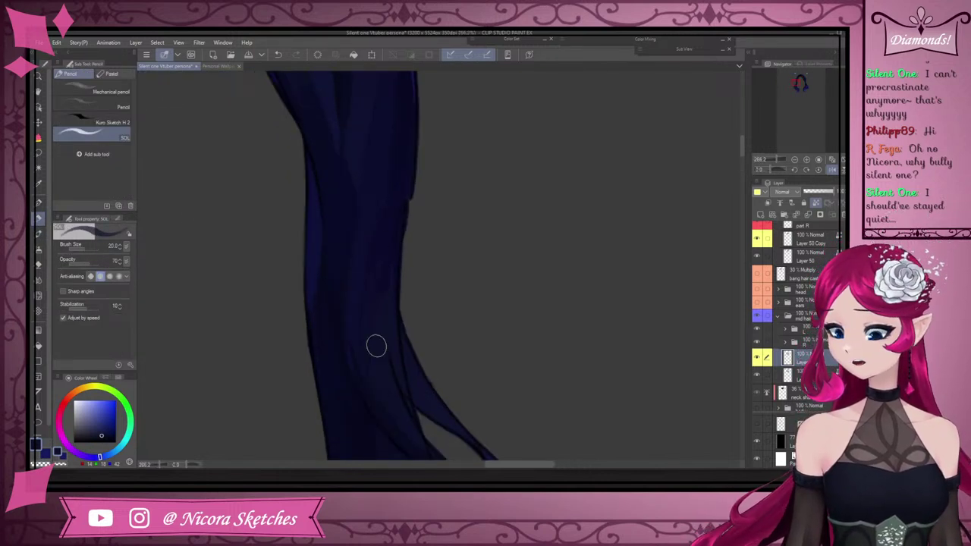
{"action": "key", "text": "bracketright"}
{"action": "key", "text": "bracketright"}
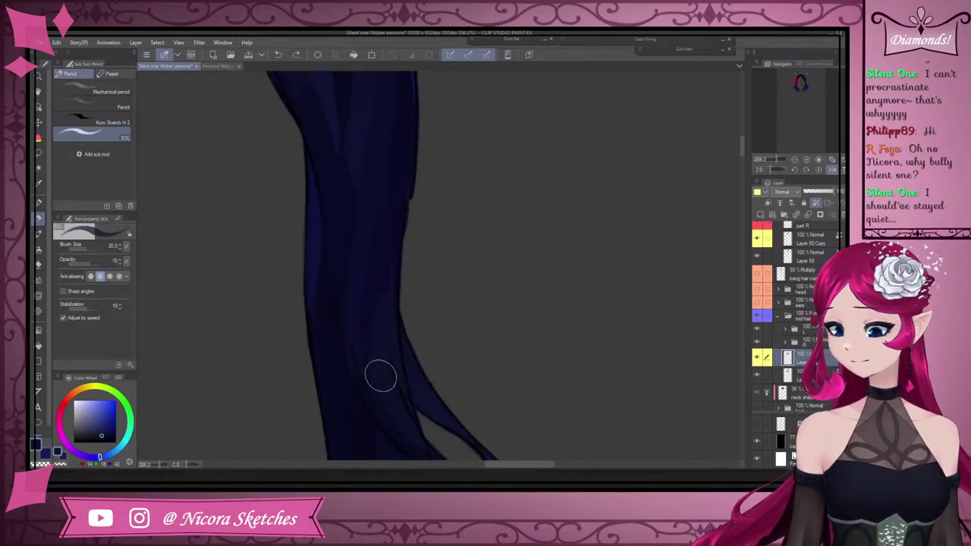
{"action": "scroll", "coordinate": [425, 199], "scroll_direction": "down", "scroll_amount": 8}
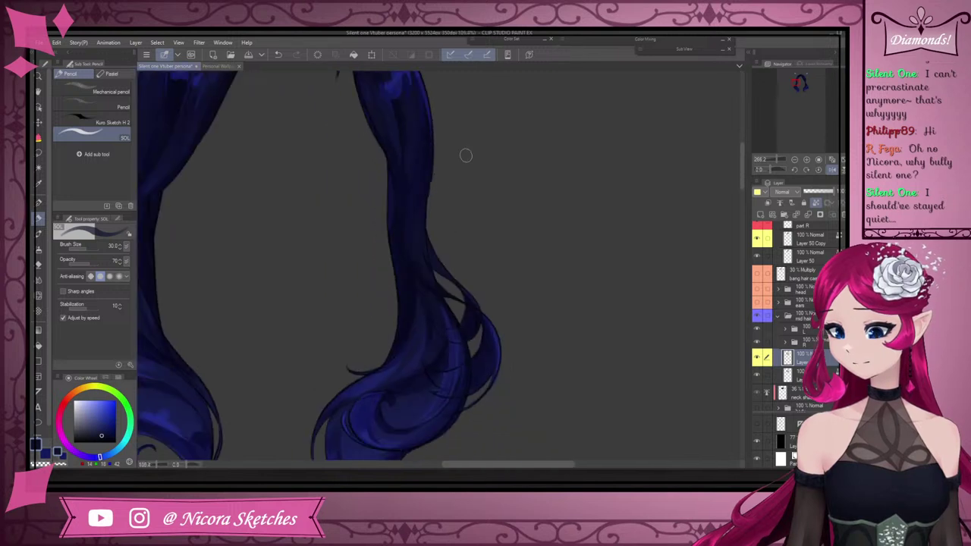
Blend the folds above the flyaway strand with sampled dark blue, and return to the G-pen for the narrow section
{"action": "scroll", "coordinate": [405, 280], "scroll_direction": "up", "scroll_amount": 6}
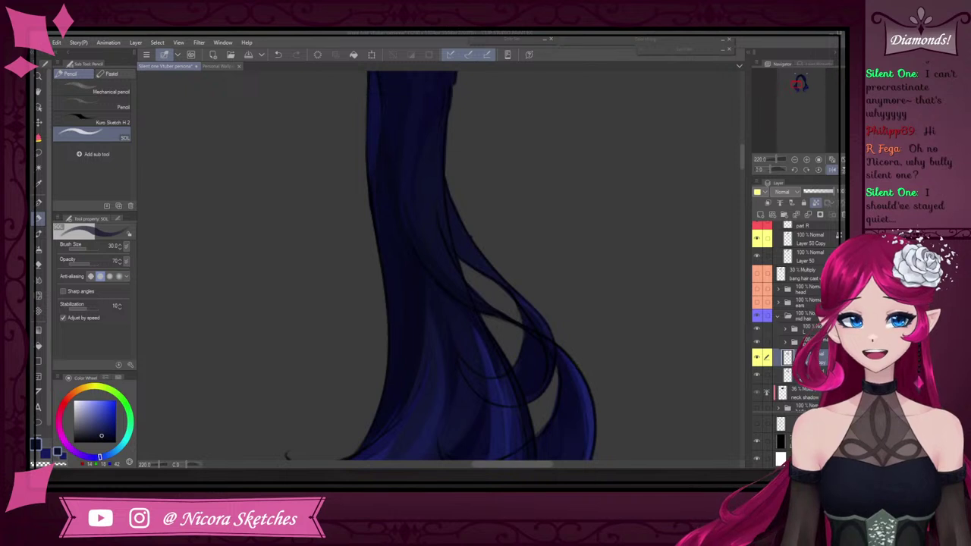
{"action": "left_click", "coordinate": [425, 199], "text": "alt"}
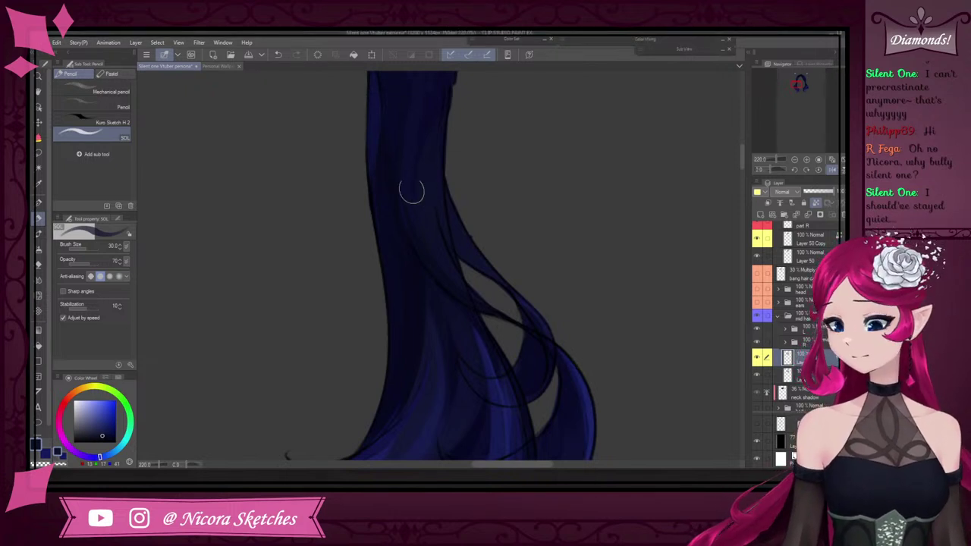
{"action": "scroll", "coordinate": [424, 224], "scroll_direction": "down", "scroll_amount": 3}
{"action": "scroll", "coordinate": [427, 144], "scroll_direction": "up", "scroll_amount": 2}
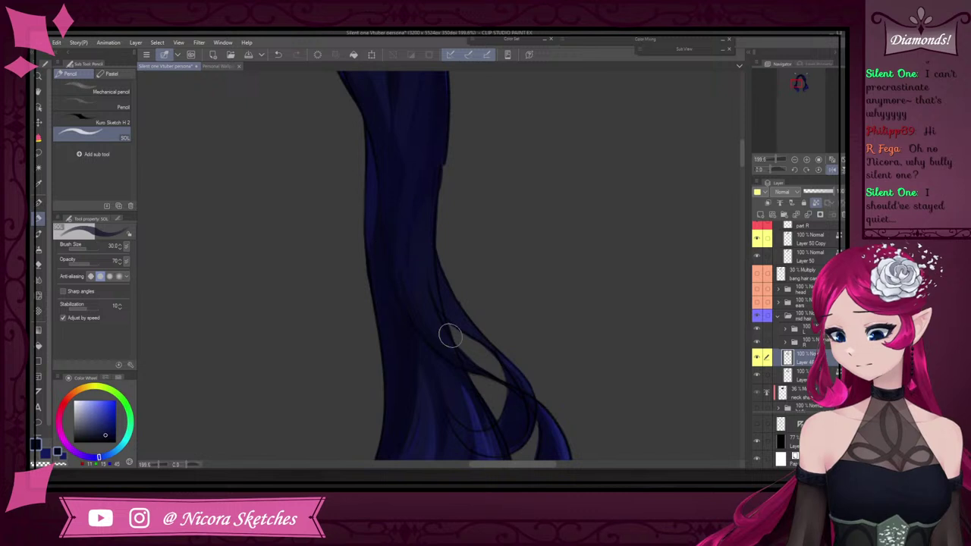
{"action": "key", "text": "p"}
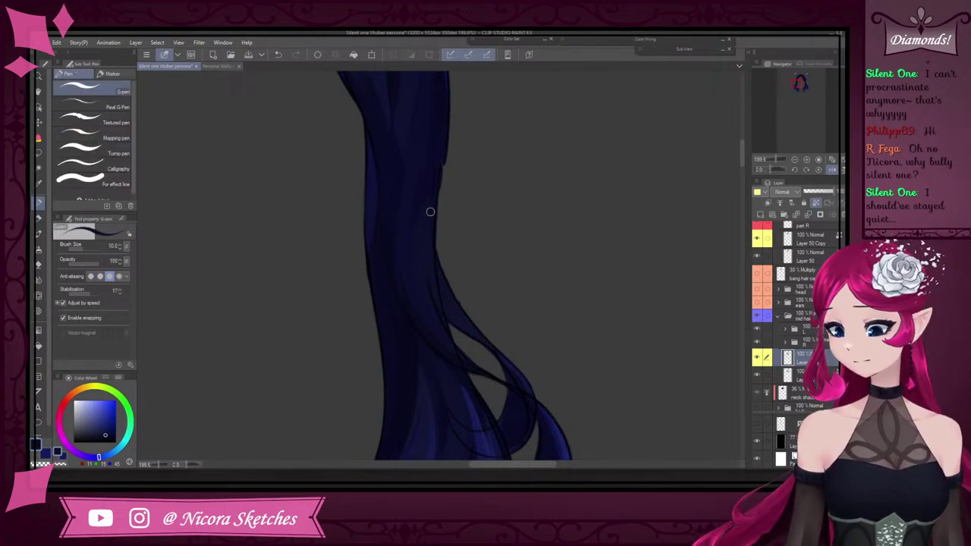
{"action": "scroll", "coordinate": [430, 211], "scroll_direction": "down", "scroll_amount": 4}
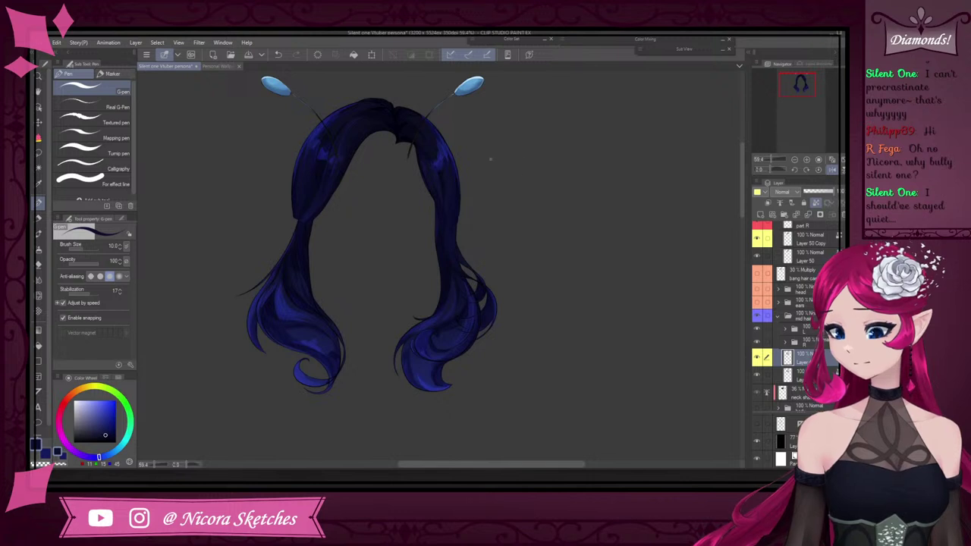
Shade the curled tip and the thin strand beside the curl with darker blues sampled from the curl
{"action": "scroll", "coordinate": [536, 213], "scroll_direction": "down", "scroll_amount": 1}
{"action": "scroll", "coordinate": [536, 213], "scroll_direction": "up", "scroll_amount": 2}
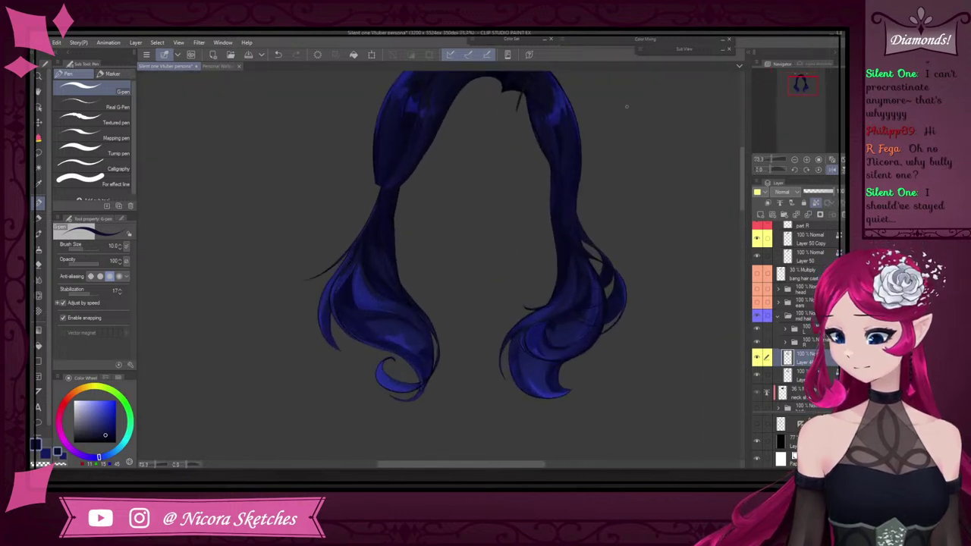
{"action": "scroll", "coordinate": [619, 259], "scroll_direction": "up", "scroll_amount": 1}
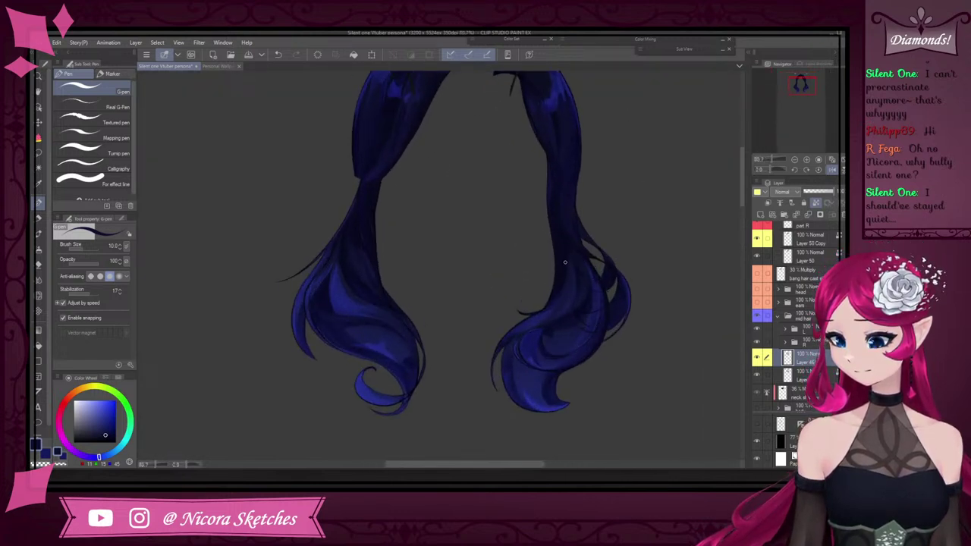
{"action": "left_click", "coordinate": [548, 392], "text": "alt"}
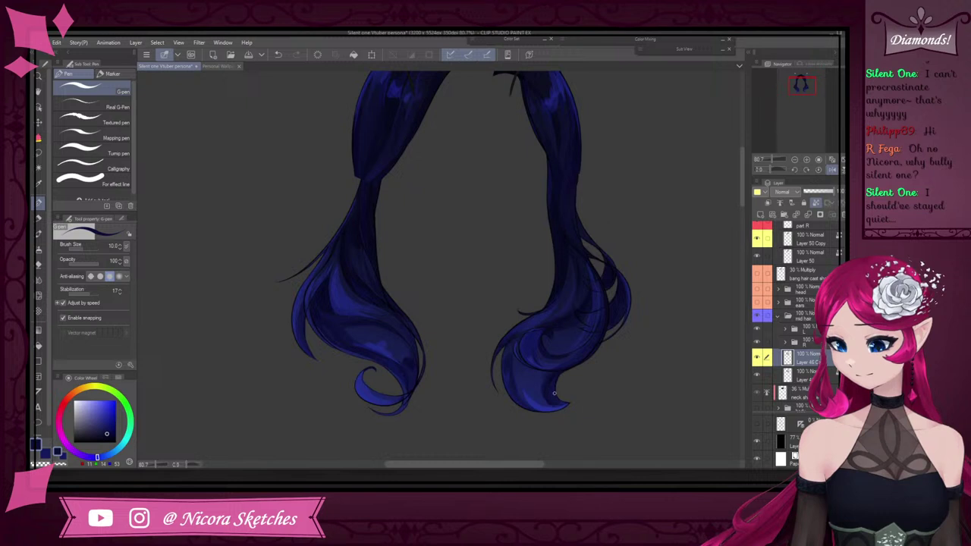
{"action": "scroll", "coordinate": [563, 397], "scroll_direction": "up", "scroll_amount": 3}
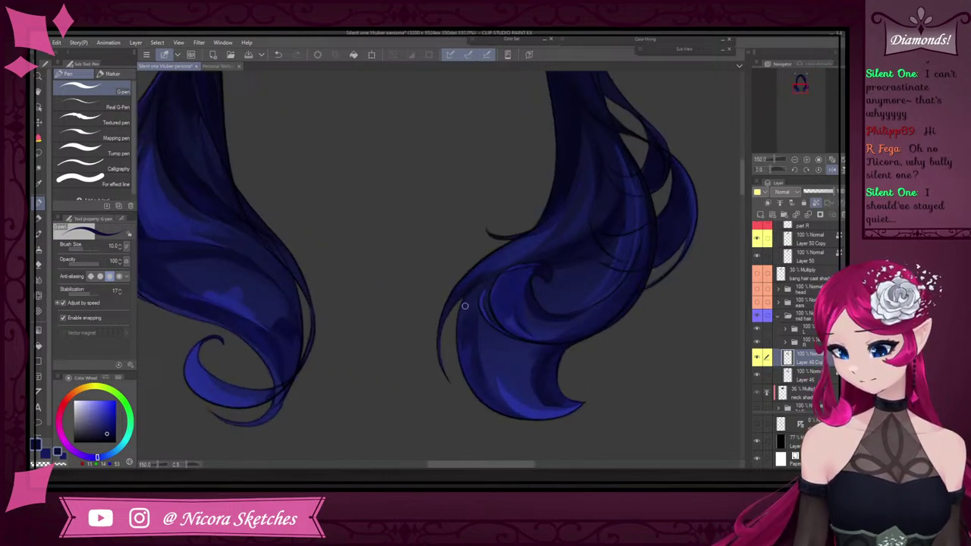
{"action": "left_click", "coordinate": [494, 396], "text": "alt"}
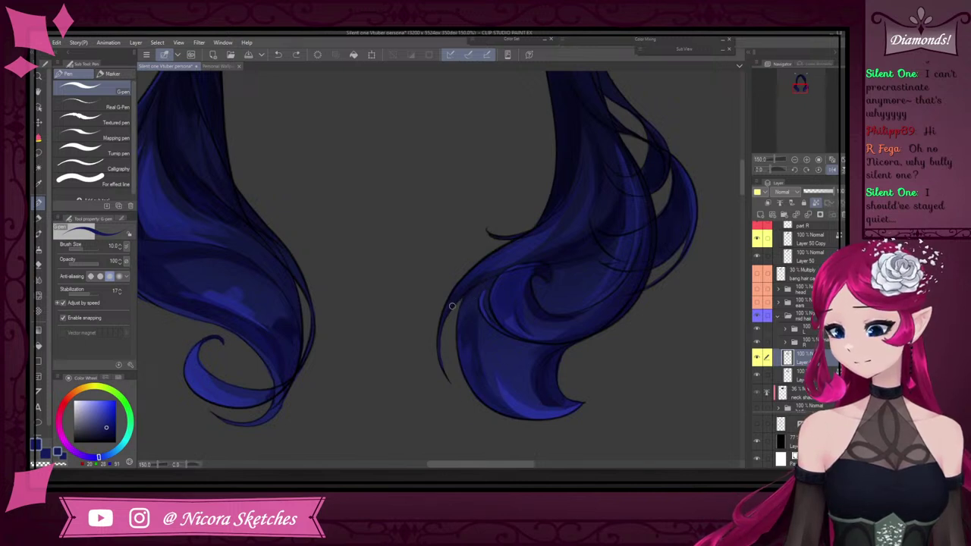
{"action": "left_click", "coordinate": [493, 272], "text": "alt"}
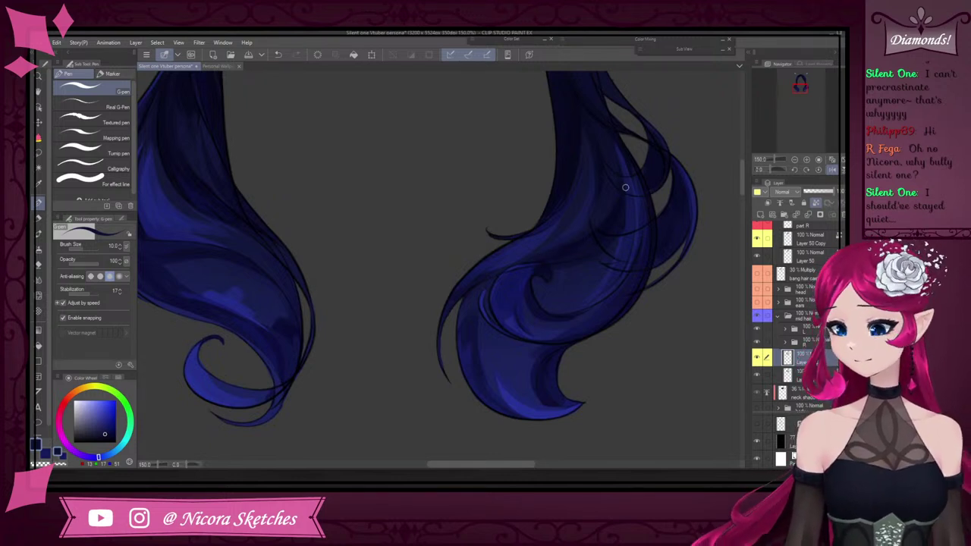
Deepen the shading on the folds and looping strands behind the curl with very dark blue sampled from the lock
{"action": "scroll", "coordinate": [630, 235], "scroll_direction": "down", "scroll_amount": 3}
{"action": "scroll", "coordinate": [610, 168], "scroll_direction": "up", "scroll_amount": 3}
{"action": "left_click", "coordinate": [601, 208], "text": "alt"}
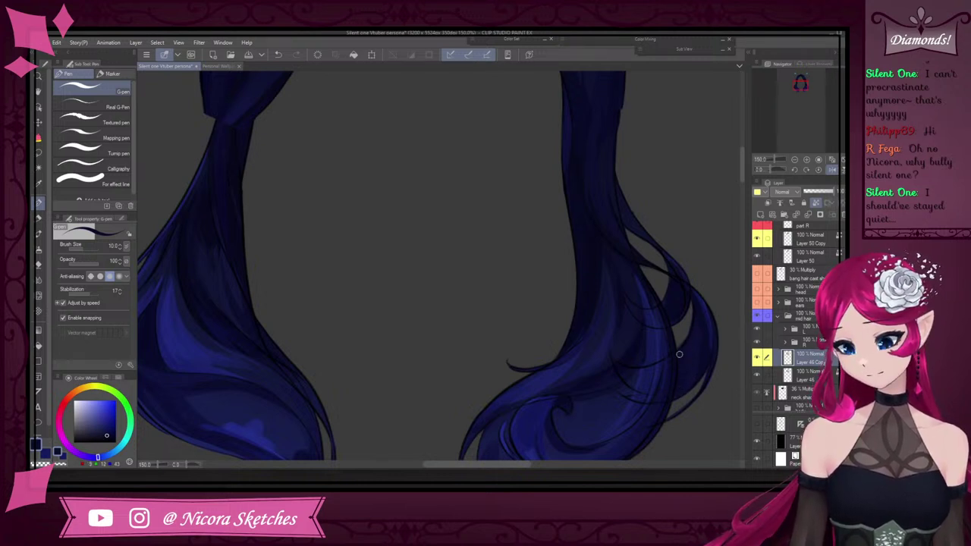
{"action": "scroll", "coordinate": [726, 312], "scroll_direction": "down", "scroll_amount": 3}
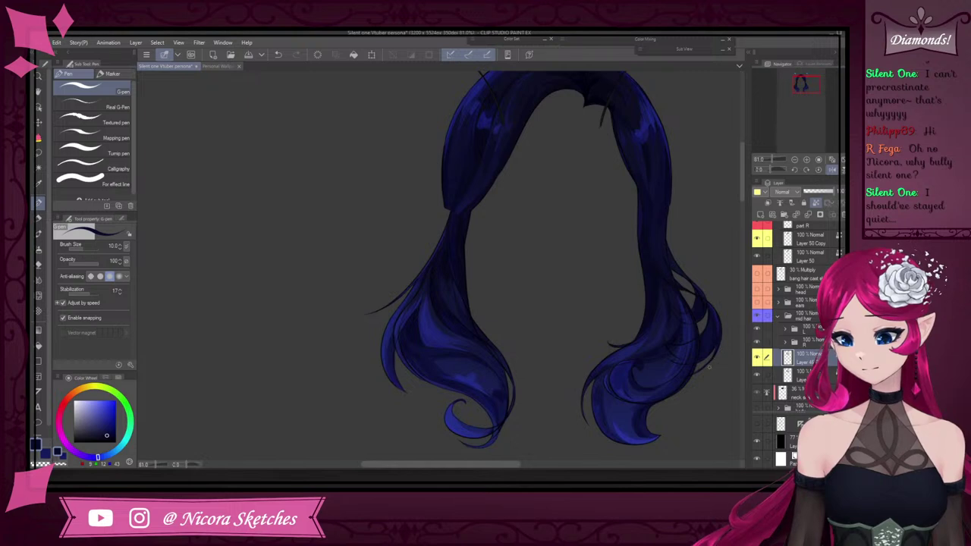
{"action": "scroll", "coordinate": [702, 319], "scroll_direction": "up", "scroll_amount": 4}
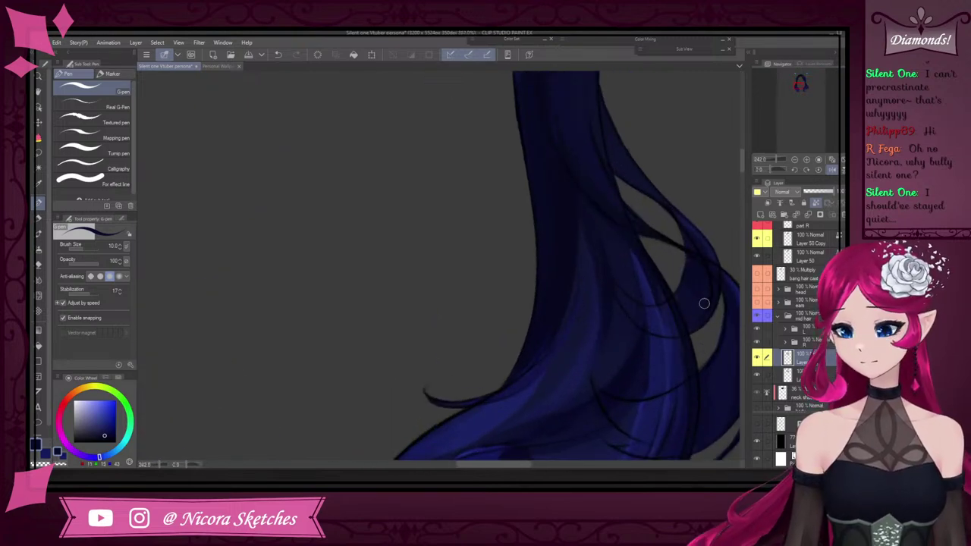
{"action": "scroll", "coordinate": [711, 313], "scroll_direction": "down", "scroll_amount": 4}
Darken the upper folds of the opposite lock and paint over the light streak along its inner fold with sampled dark blue
{"action": "scroll", "coordinate": [456, 317], "scroll_direction": "up", "scroll_amount": 4}
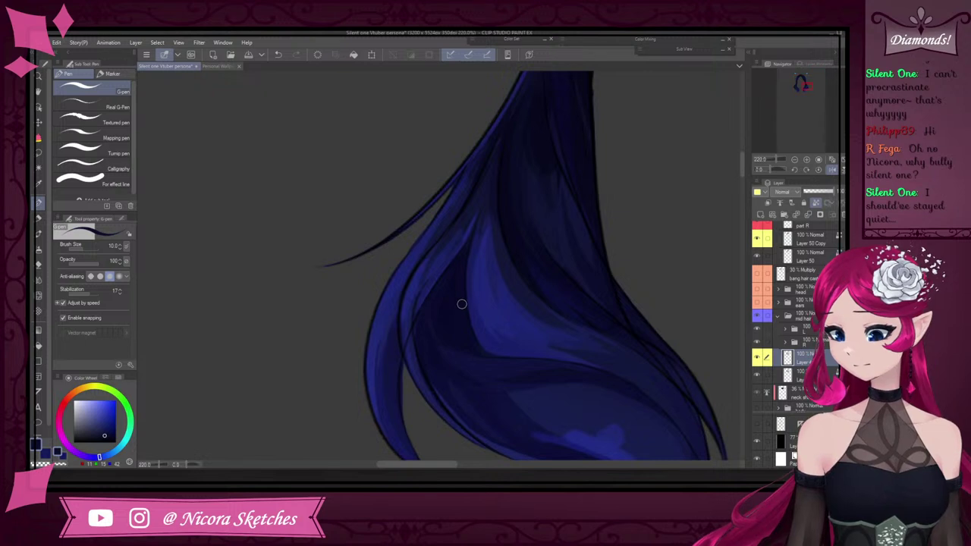
{"action": "scroll", "coordinate": [469, 241], "scroll_direction": "down", "scroll_amount": 6}
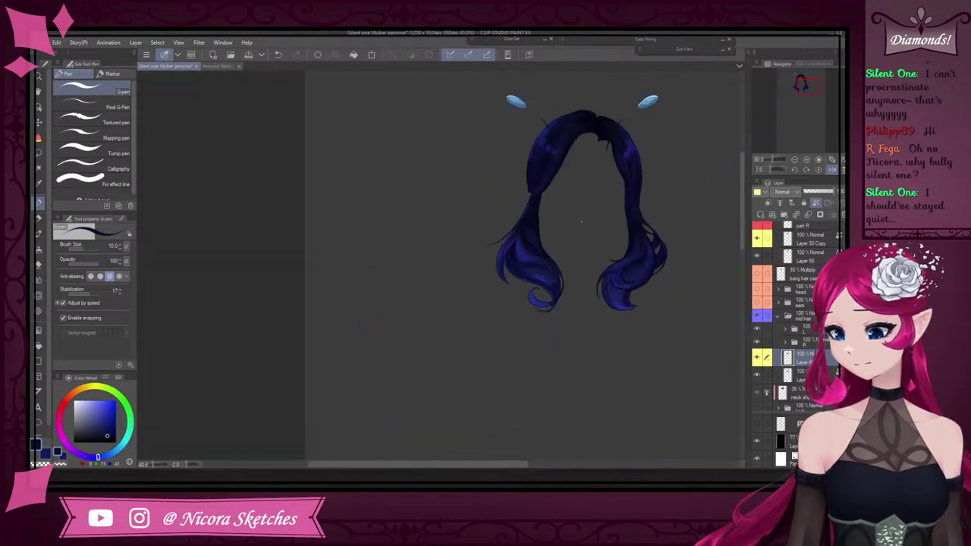
{"action": "scroll", "coordinate": [531, 220], "scroll_direction": "up", "scroll_amount": 5}
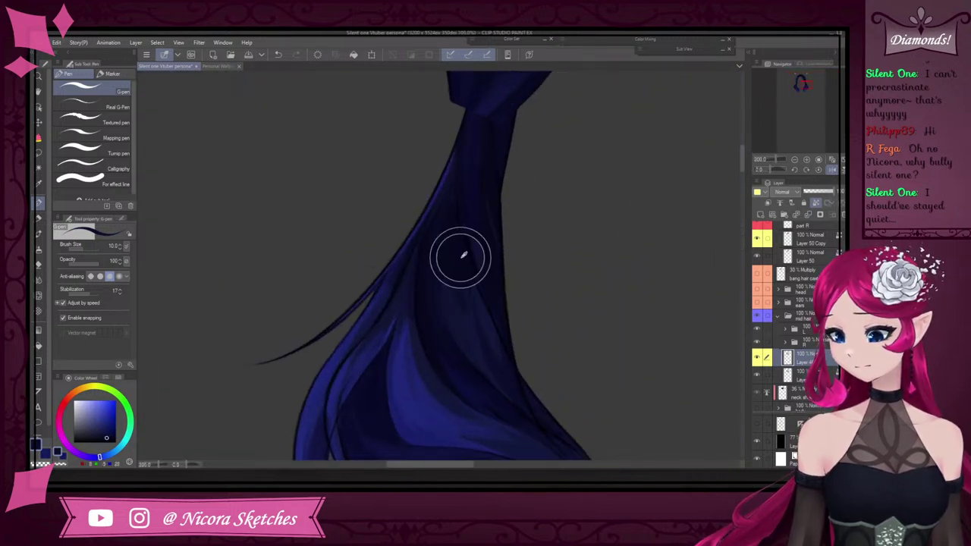
{"action": "scroll", "coordinate": [456, 226], "scroll_direction": "up", "scroll_amount": 3}
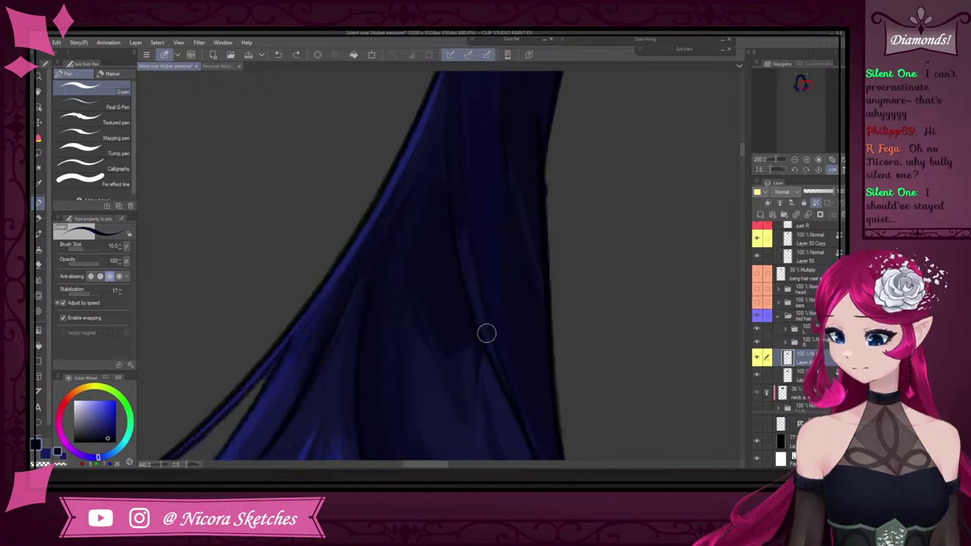
{"action": "left_click", "coordinate": [499, 364], "text": "alt"}
{"action": "left_click_drag", "start_coordinate": [455, 138], "coordinate": [472, 266]}
{"action": "scroll", "coordinate": [477, 273], "scroll_direction": "down", "scroll_amount": 3}
{"action": "scroll", "coordinate": [476, 272], "scroll_direction": "up", "scroll_amount": 1}
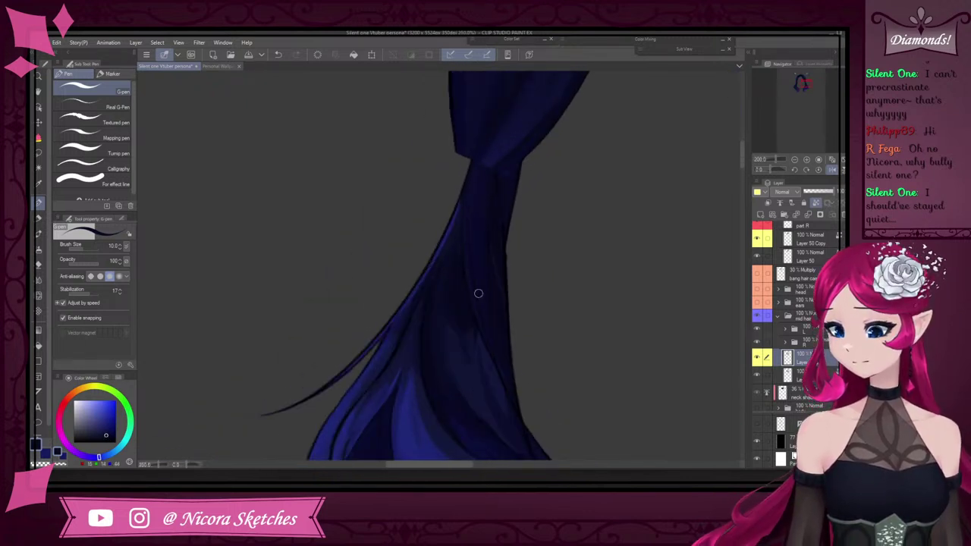
Paint very dark fold shading down the opposite lock's narrow section and carry a blue streak up into the upper hair
{"action": "left_click", "coordinate": [498, 237], "text": "alt"}
{"action": "scroll", "coordinate": [479, 293], "scroll_direction": "down", "scroll_amount": 5}
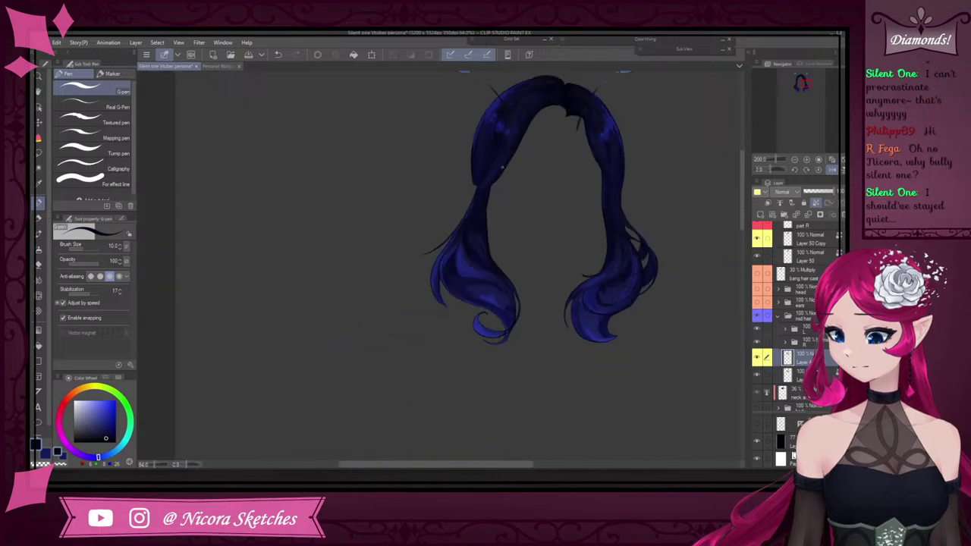
{"action": "scroll", "coordinate": [473, 180], "scroll_direction": "up", "scroll_amount": 5}
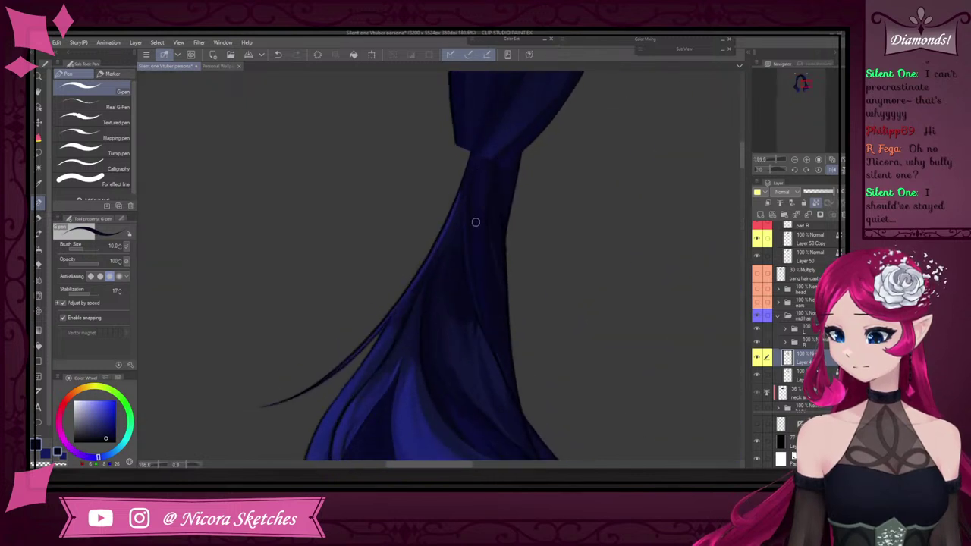
{"action": "scroll", "coordinate": [524, 131], "scroll_direction": "up", "scroll_amount": 3}
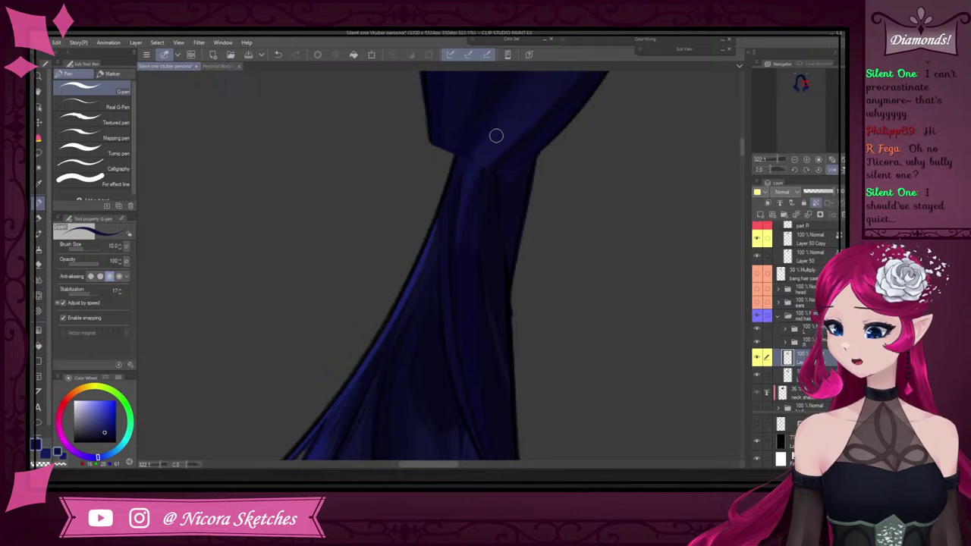
Blend the junction between the upper hair and the narrow section with dark blues sampled around the overlap
{"action": "left_click", "coordinate": [462, 157], "text": "alt"}
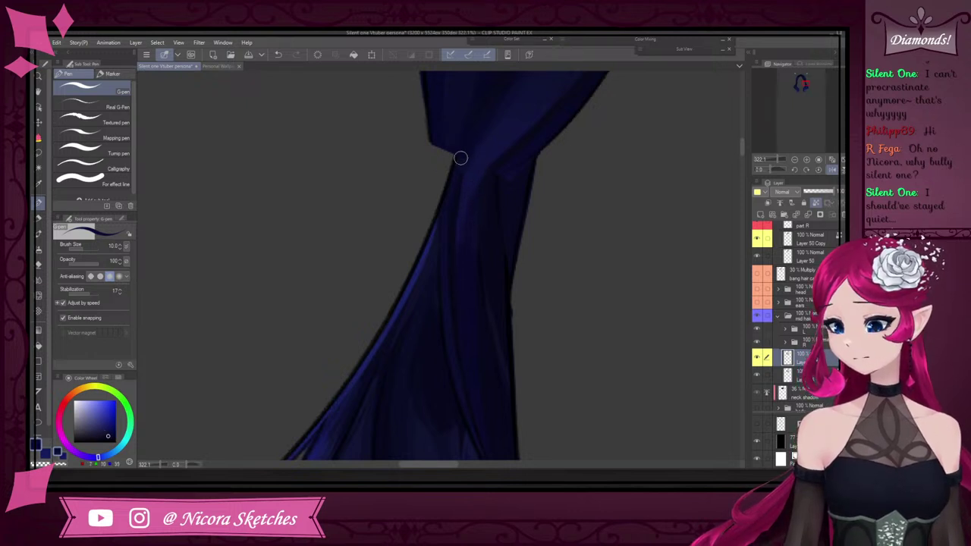
{"action": "left_click", "coordinate": [500, 163], "text": "alt"}
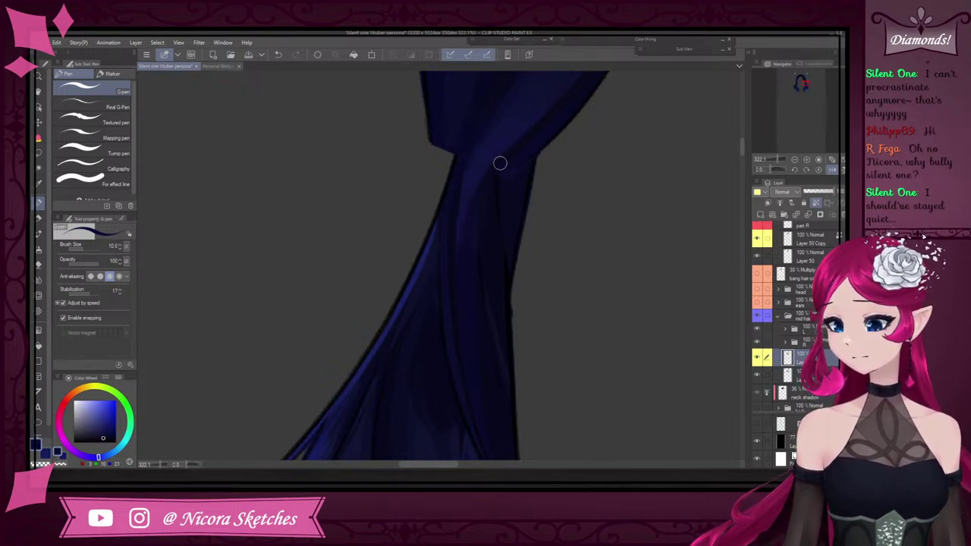
{"action": "left_click", "coordinate": [510, 157], "text": "alt"}
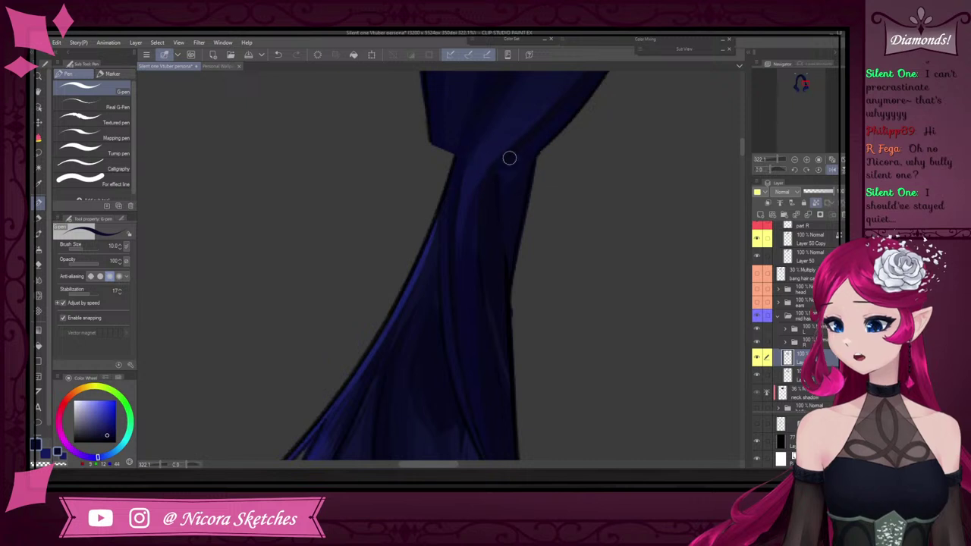
{"action": "scroll", "coordinate": [543, 156], "scroll_direction": "down", "scroll_amount": 3}
{"action": "scroll", "coordinate": [510, 203], "scroll_direction": "up", "scroll_amount": 3}
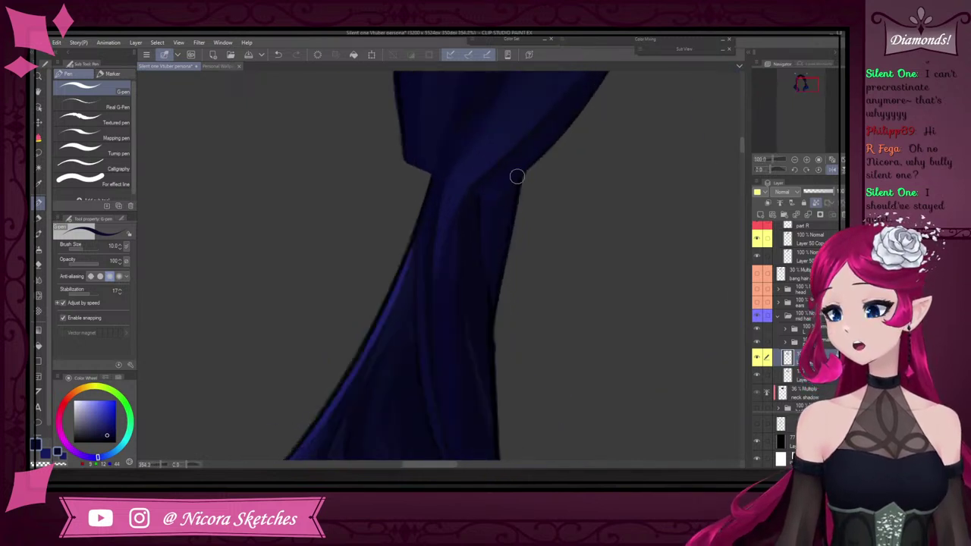
{"action": "scroll", "coordinate": [506, 249], "scroll_direction": "down", "scroll_amount": 5}
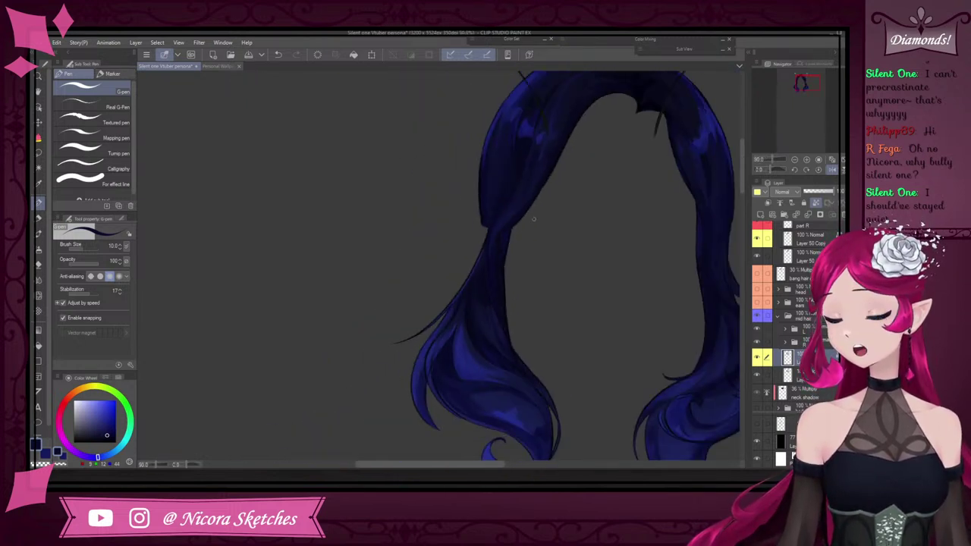
Darken the fold between the thin outer strand and the bright curl of the lock with sampled dark blues
{"action": "scroll", "coordinate": [521, 268], "scroll_direction": "up", "scroll_amount": 4}
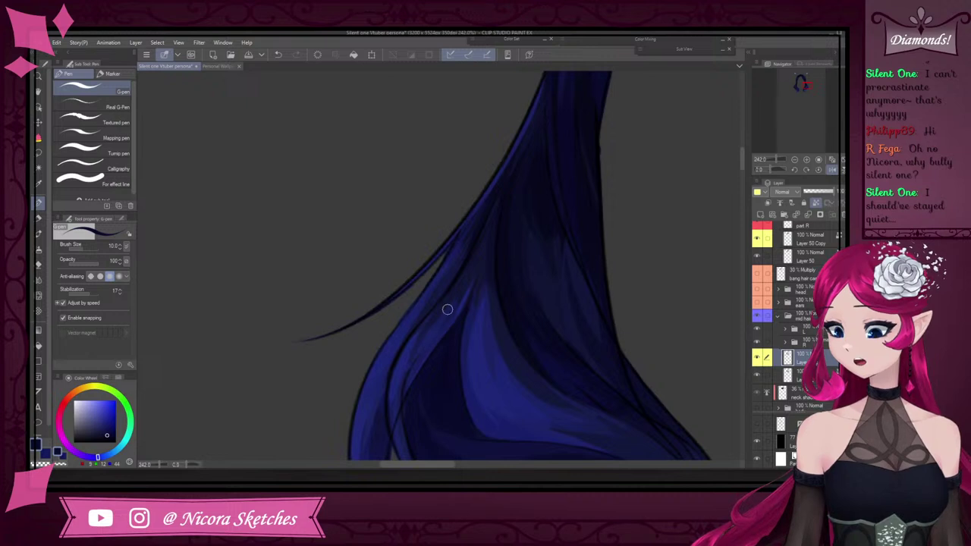
{"action": "left_click", "coordinate": [463, 284], "text": "alt"}
{"action": "scroll", "coordinate": [449, 307], "scroll_direction": "up", "scroll_amount": 2}
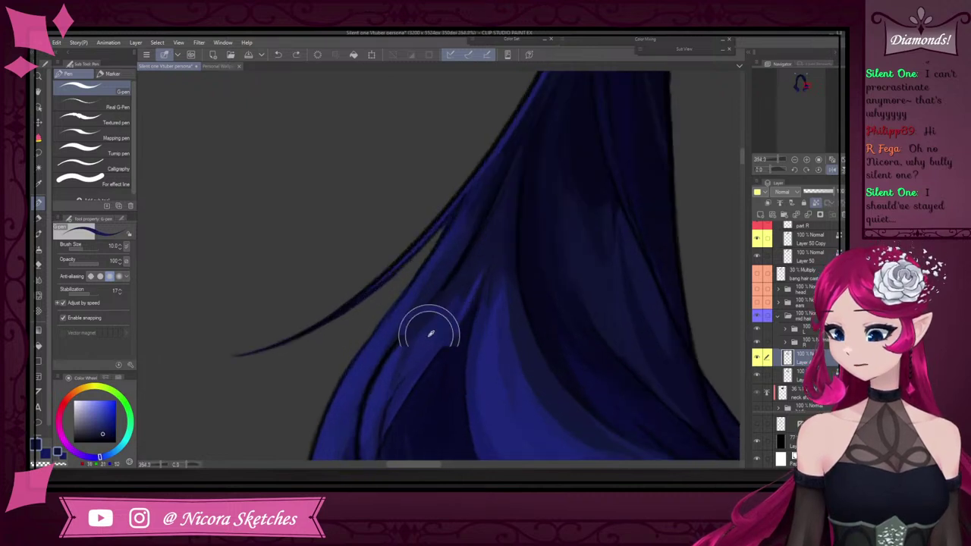
{"action": "left_click", "coordinate": [479, 267], "text": "alt"}
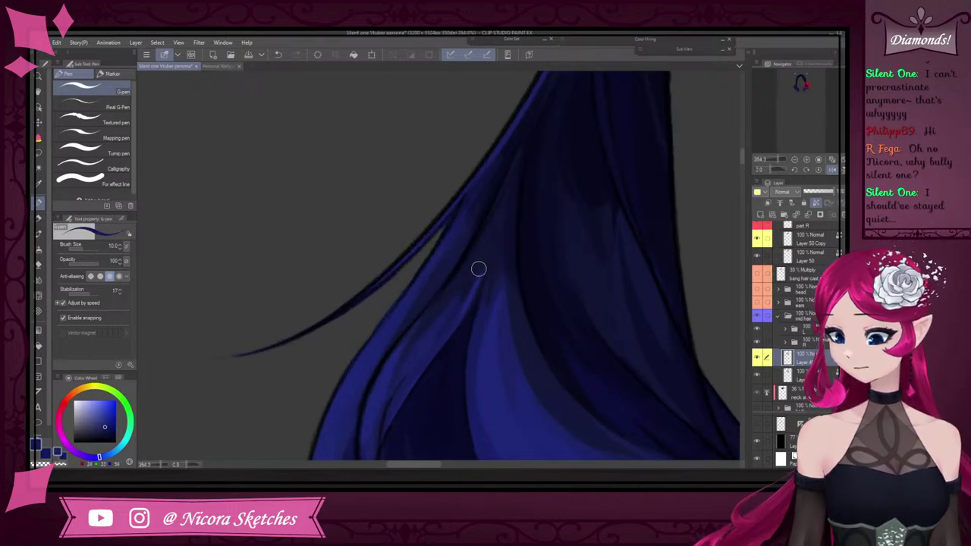
{"action": "left_click_drag", "start_coordinate": [478, 259], "coordinate": [422, 356]}
{"action": "left_click_drag", "start_coordinate": [465, 280], "coordinate": [437, 336]}
{"action": "scroll", "coordinate": [437, 336], "scroll_direction": "down", "scroll_amount": 6}
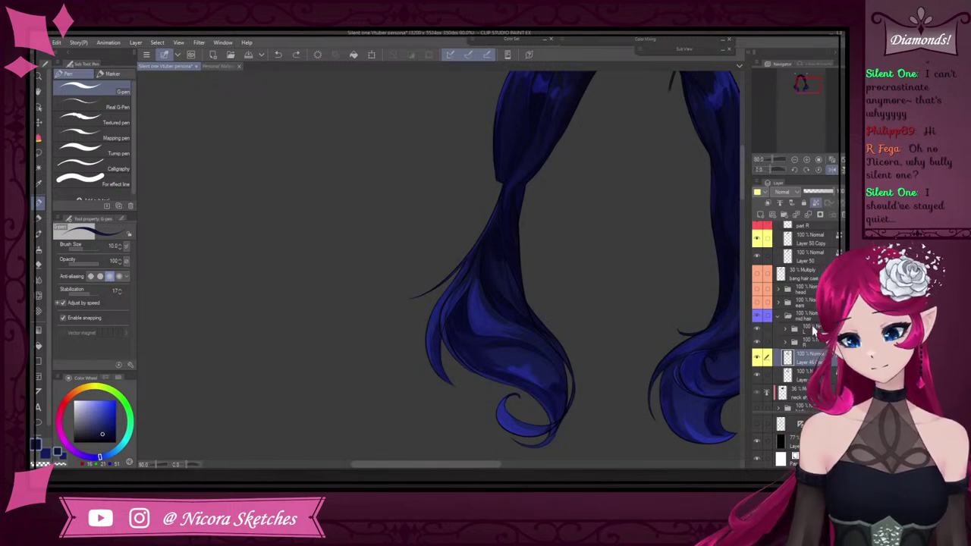
Hide the hair part folder to expose the upper section of the mid hair layer
{"action": "scroll", "coordinate": [815, 330], "scroll_direction": "up", "scroll_amount": 3}
{"action": "left_click", "coordinate": [761, 256]}
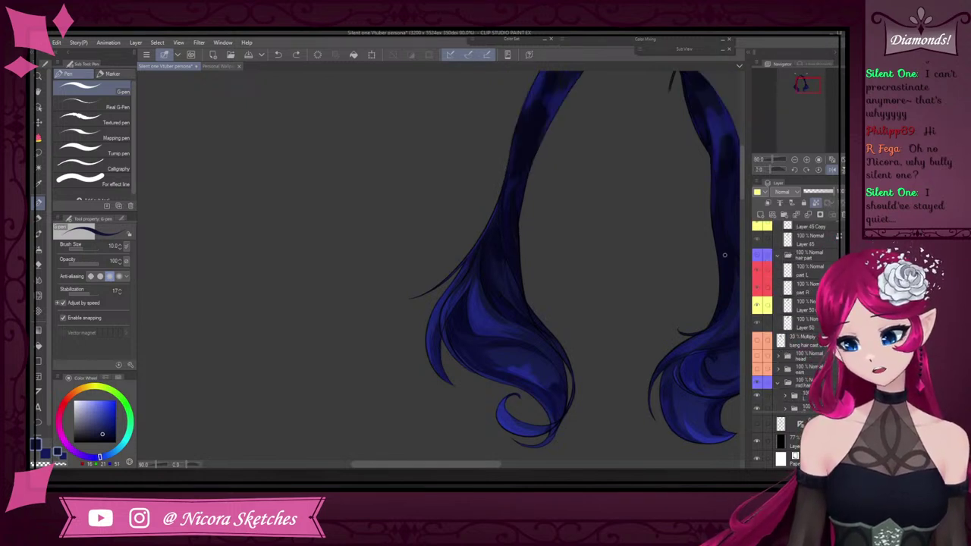
{"action": "scroll", "coordinate": [724, 255], "scroll_direction": "down", "scroll_amount": 4}
{"action": "scroll", "coordinate": [642, 271], "scroll_direction": "up", "scroll_amount": 3}
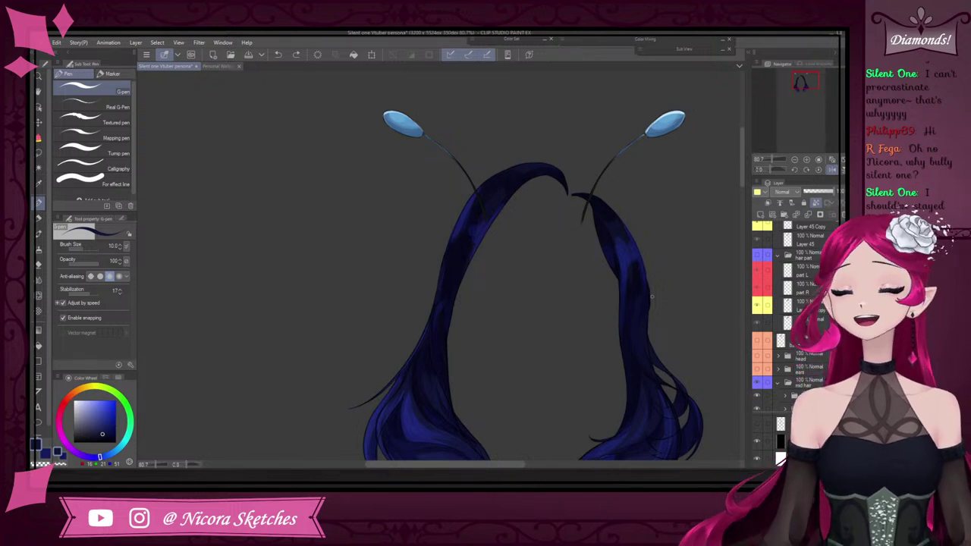
Undo the last stroke and paint sampled very dark blue along the inner edge of the upper lock's blue highlight
{"action": "scroll", "coordinate": [457, 207], "scroll_direction": "up", "scroll_amount": 5}
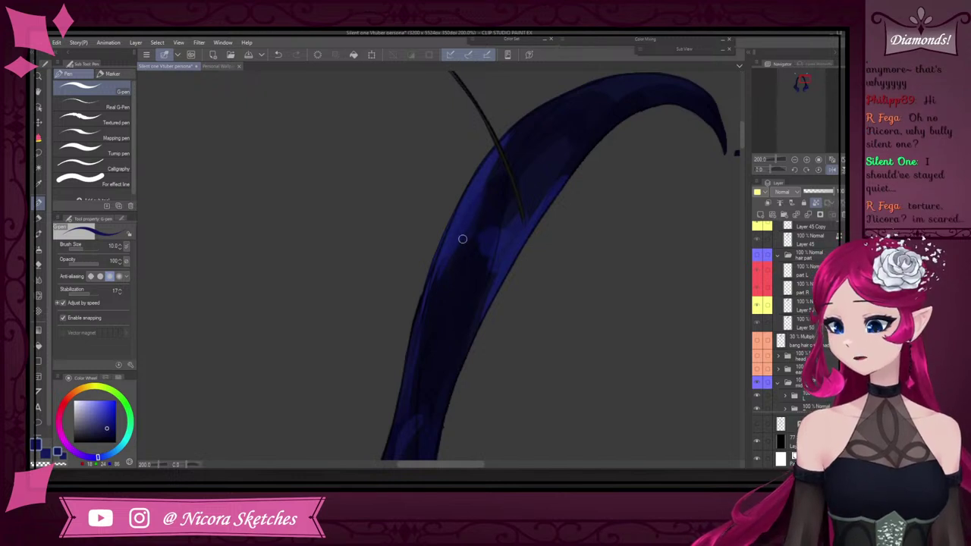
{"action": "scroll", "coordinate": [467, 232], "scroll_direction": "down", "scroll_amount": 4}
{"action": "scroll", "coordinate": [476, 220], "scroll_direction": "up", "scroll_amount": 7}
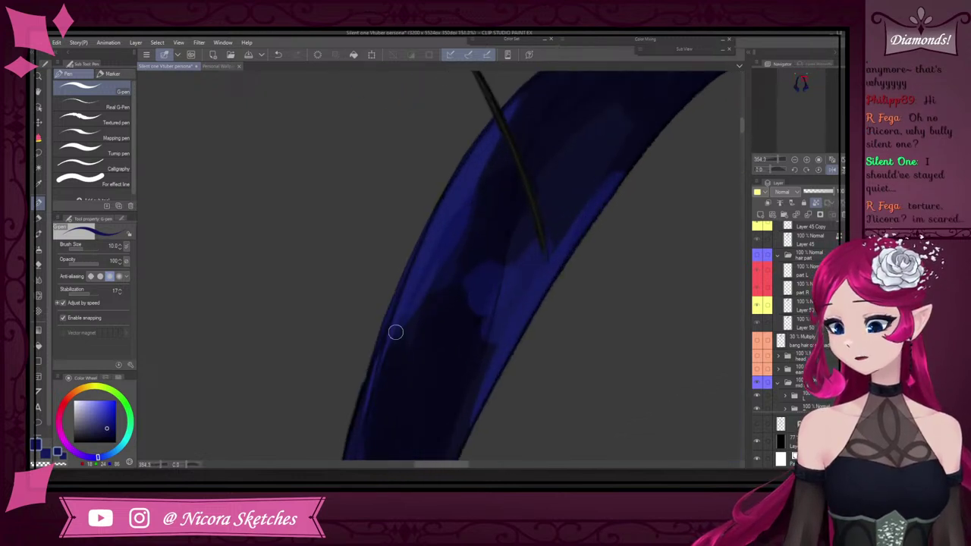
{"action": "key", "text": "ctrl+z"}
{"action": "left_click", "coordinate": [418, 317], "text": "alt"}
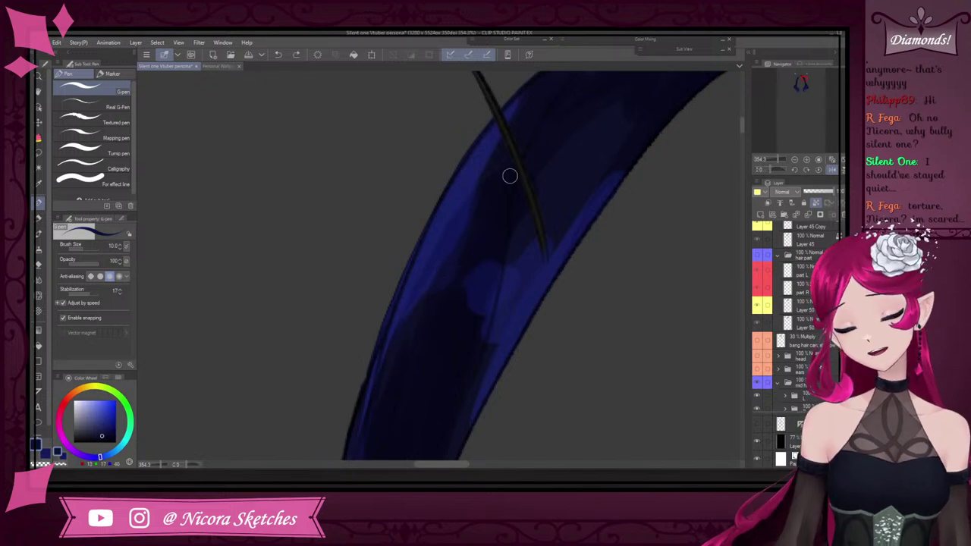
{"action": "left_click", "coordinate": [490, 192], "text": "alt"}
{"action": "left_click_drag", "start_coordinate": [501, 178], "coordinate": [420, 322]}
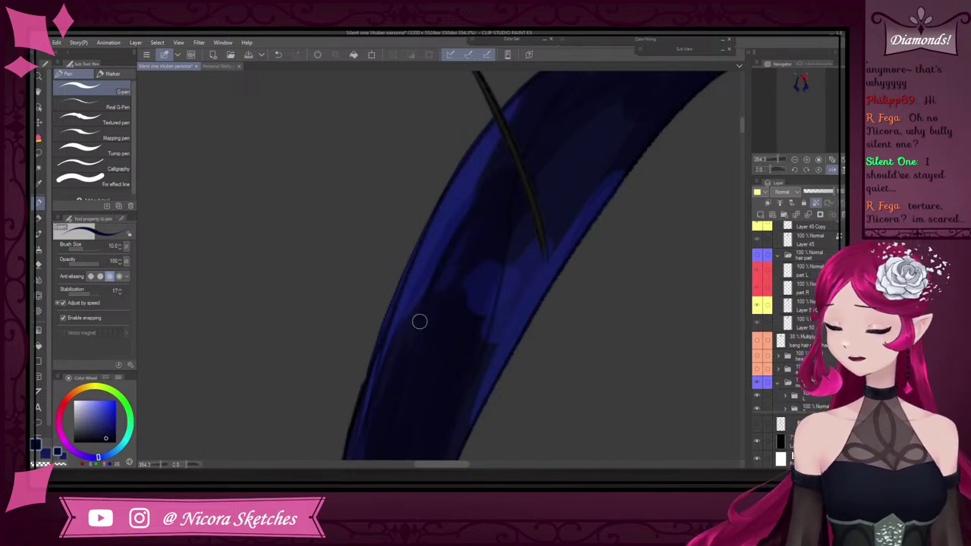
Undo the last stroke and soften the highlight's inner edge beside the antenna base with an intermediate blue sampled at the transition
{"action": "scroll", "coordinate": [497, 182], "scroll_direction": "up", "scroll_amount": 2}
{"action": "scroll", "coordinate": [425, 280], "scroll_direction": "up", "scroll_amount": 2}
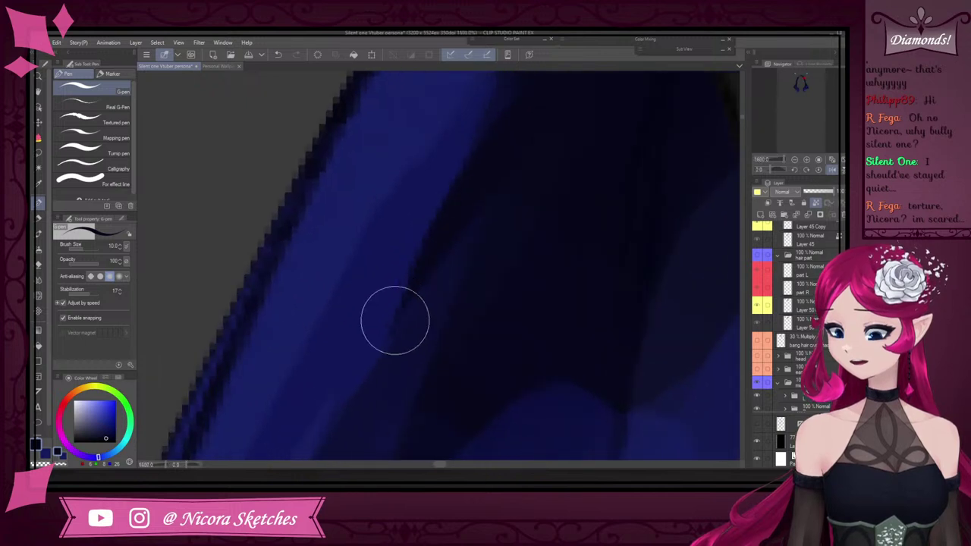
{"action": "left_click", "coordinate": [399, 316], "text": "alt"}
{"action": "scroll", "coordinate": [458, 245], "scroll_direction": "down", "scroll_amount": 2}
{"action": "key", "text": "ctrl+z"}
{"action": "left_click_drag", "start_coordinate": [480, 189], "coordinate": [399, 318]}
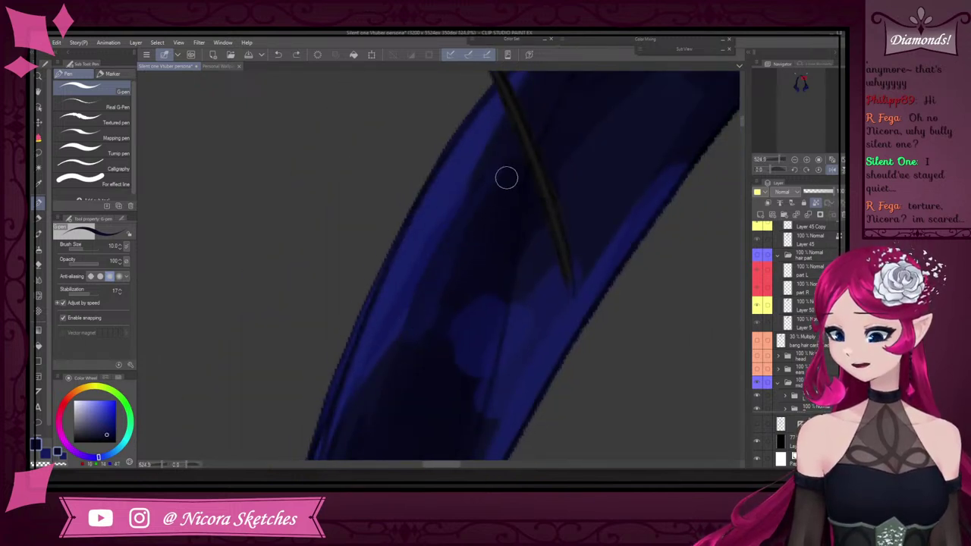
{"action": "scroll", "coordinate": [516, 180], "scroll_direction": "down", "scroll_amount": 3}
{"action": "scroll", "coordinate": [545, 188], "scroll_direction": "down", "scroll_amount": 2}
{"action": "scroll", "coordinate": [550, 191], "scroll_direction": "up", "scroll_amount": 3}
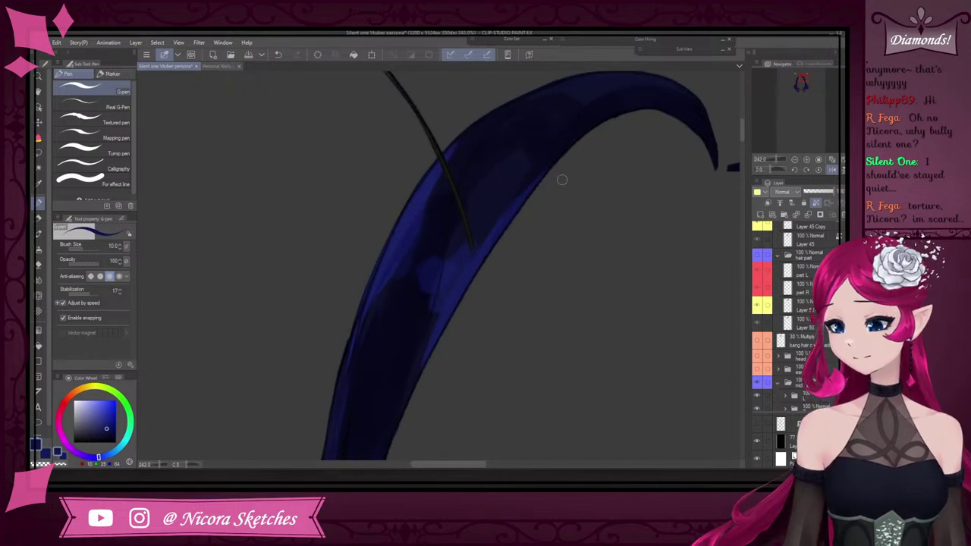
Blend the blue streak of the lock's narrow section up into the dark upper hair with sampled dark blues
{"action": "scroll", "coordinate": [453, 305], "scroll_direction": "down", "scroll_amount": 3}
{"action": "scroll", "coordinate": [470, 258], "scroll_direction": "up", "scroll_amount": 3}
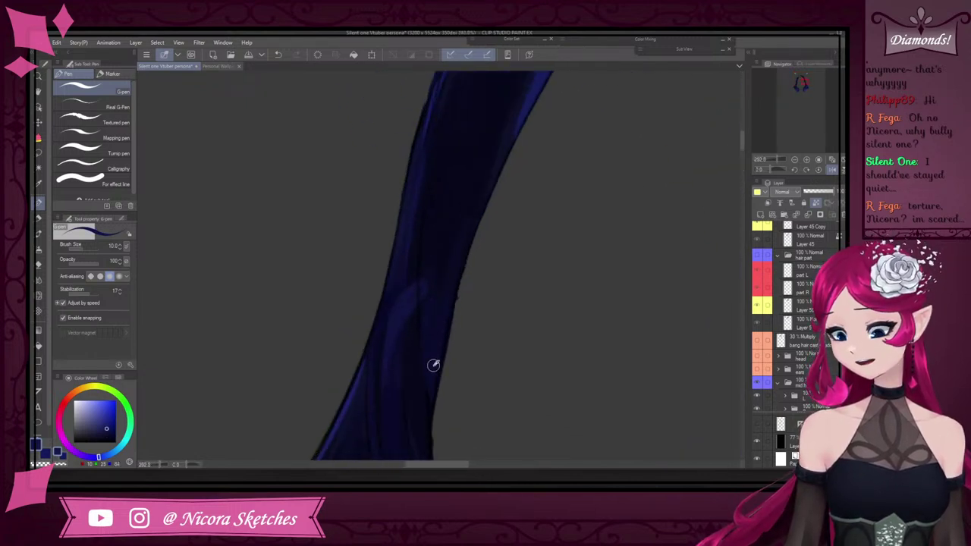
{"action": "scroll", "coordinate": [440, 295], "scroll_direction": "down", "scroll_amount": 3}
{"action": "scroll", "coordinate": [445, 277], "scroll_direction": "up", "scroll_amount": 3}
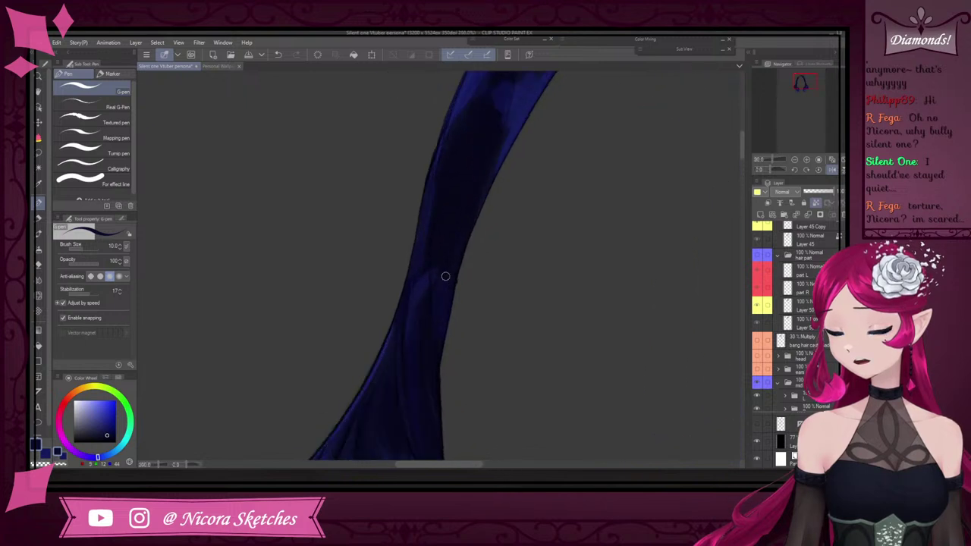
{"action": "left_click", "coordinate": [416, 284], "text": "alt"}
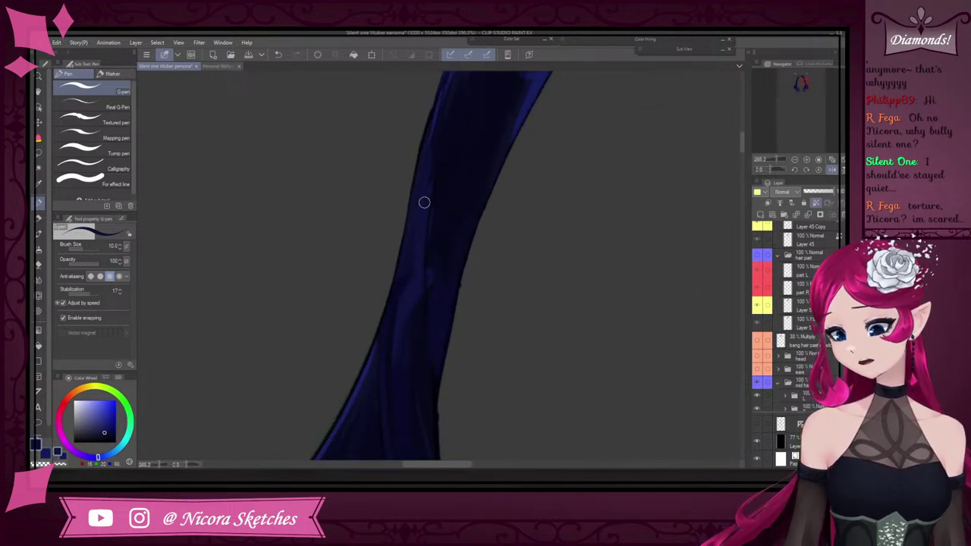
{"action": "left_click", "coordinate": [435, 224], "text": "alt"}
{"action": "scroll", "coordinate": [442, 182], "scroll_direction": "down", "scroll_amount": 1}
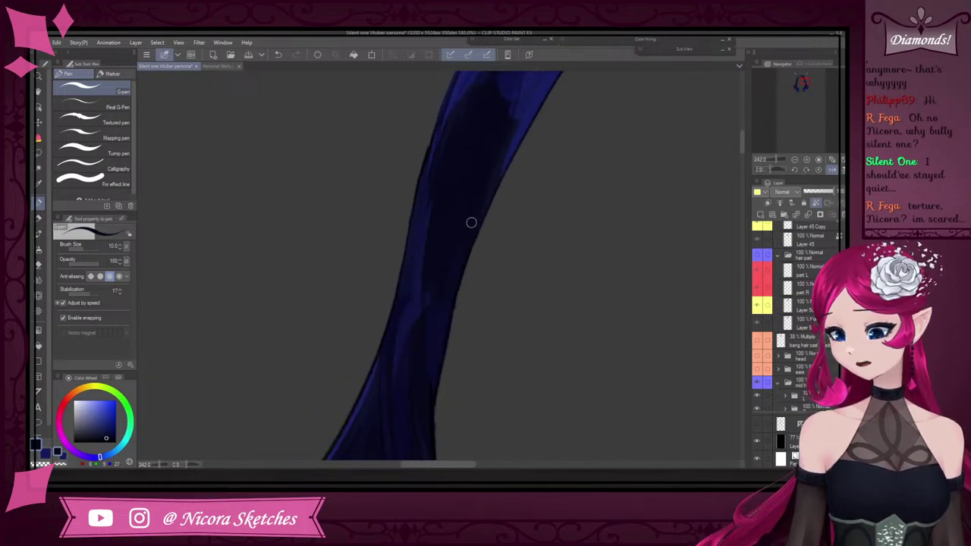
Compare the painted mid hair shading with the flat base by toggling the visibility of the folder and the shading layer
{"action": "scroll", "coordinate": [435, 310], "scroll_direction": "down", "scroll_amount": 6}
{"action": "scroll", "coordinate": [427, 371], "scroll_direction": "up", "scroll_amount": 3}
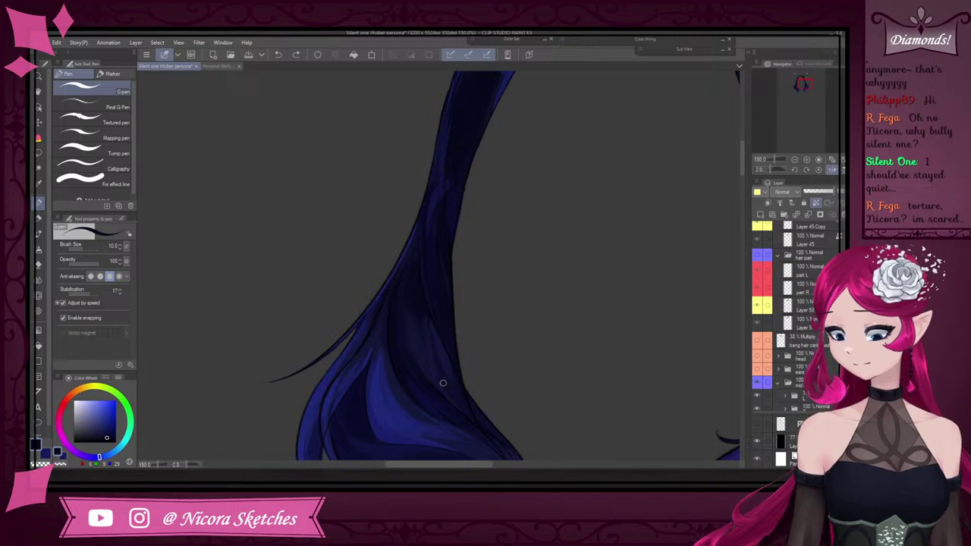
{"action": "scroll", "coordinate": [473, 141], "scroll_direction": "up", "scroll_amount": 2}
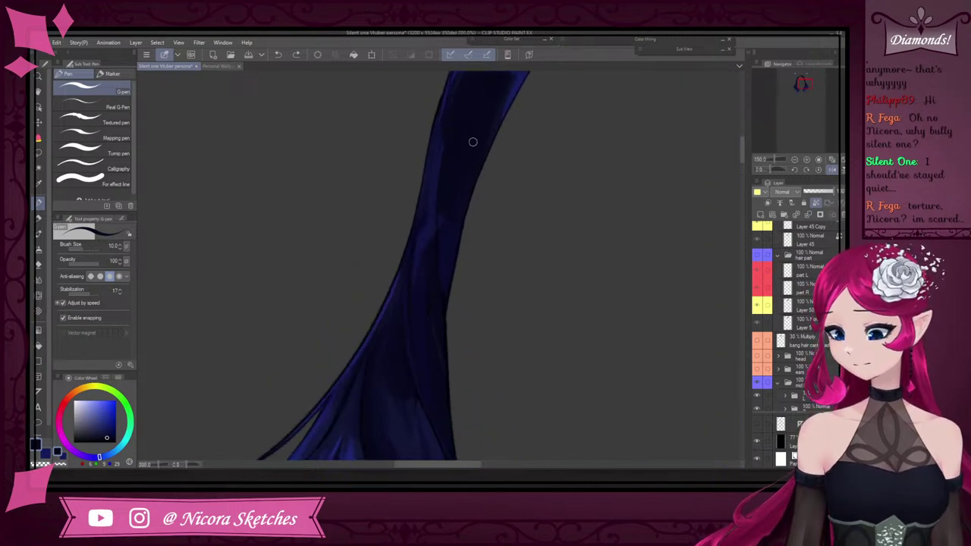
{"action": "left_click", "coordinate": [761, 386]}
{"action": "left_click", "coordinate": [761, 385]}
{"action": "scroll", "coordinate": [796, 357], "scroll_direction": "down", "scroll_amount": 3}
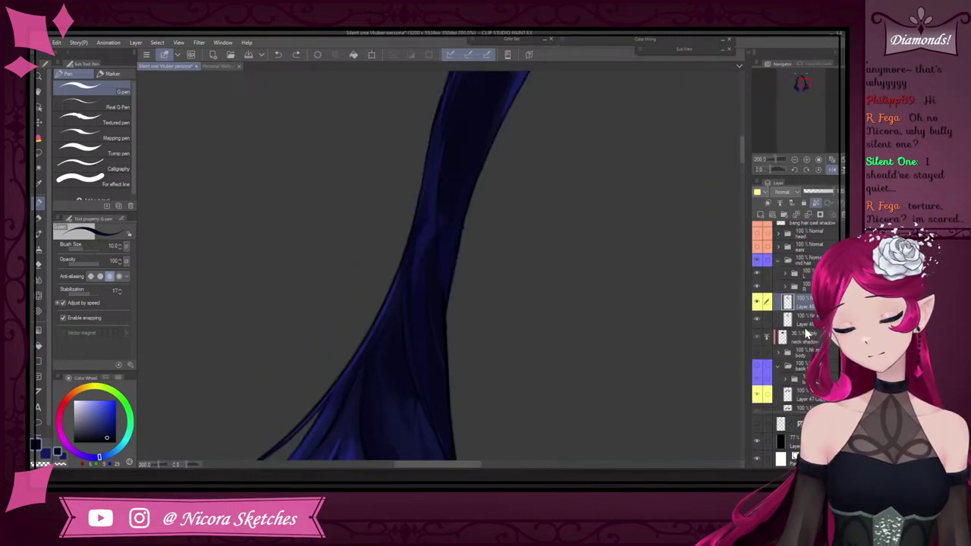
{"action": "left_click", "coordinate": [763, 302]}
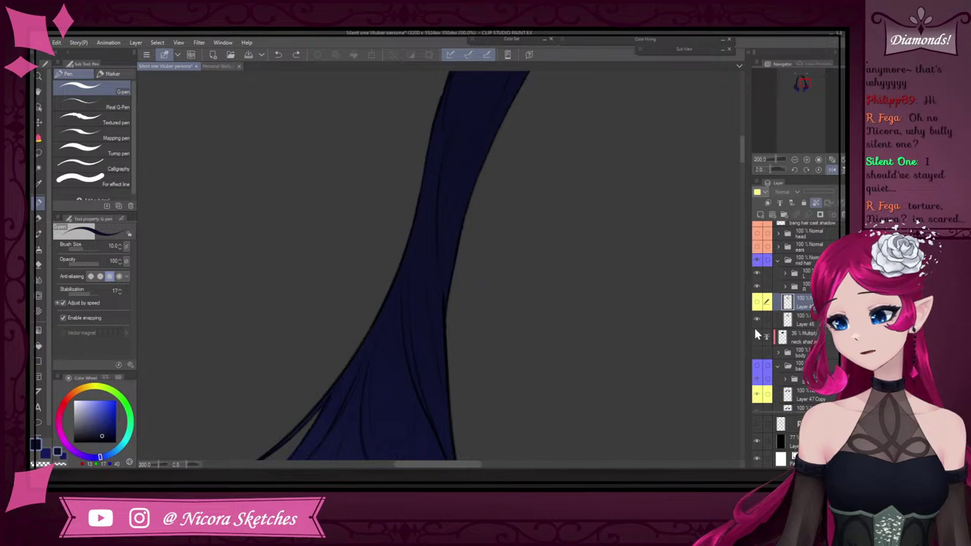
{"action": "left_click", "coordinate": [763, 302]}
Paint a dark blue stroke from the lock's narrow section up into the very dark shadow above it
{"action": "left_click_drag", "start_coordinate": [444, 201], "coordinate": [476, 107]}
{"action": "scroll", "coordinate": [467, 134], "scroll_direction": "down", "scroll_amount": 8}
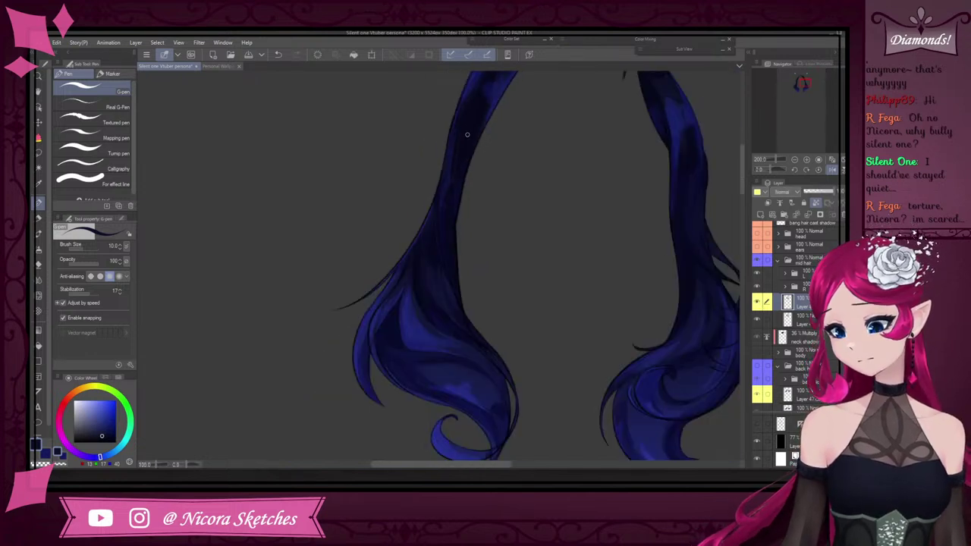
{"action": "scroll", "coordinate": [466, 137], "scroll_direction": "up", "scroll_amount": 13}
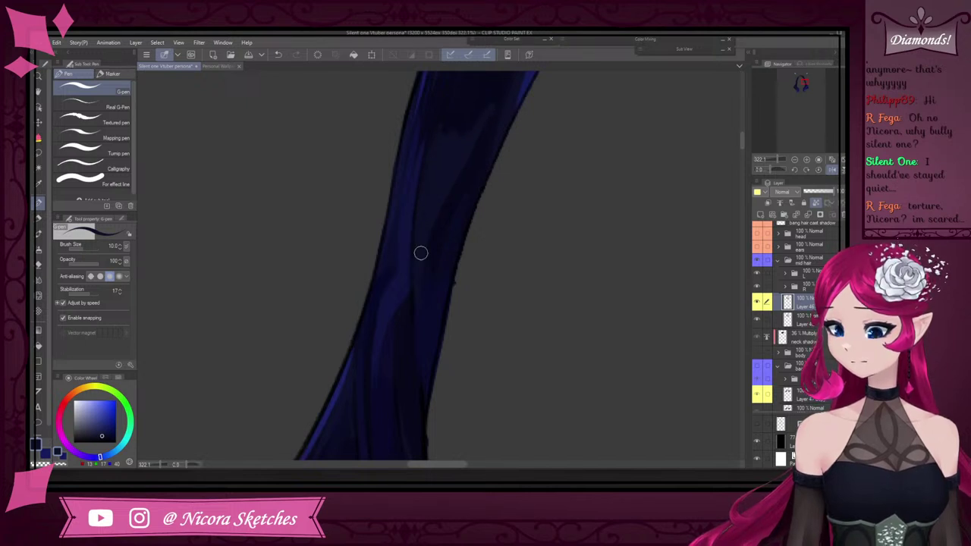
Soften the dark blue shading on the upper part of the left hair strand with the Soft airbrush at size 70
{"action": "scroll", "coordinate": [421, 251], "scroll_direction": "down", "scroll_amount": 5}
{"action": "scroll", "coordinate": [409, 203], "scroll_direction": "up", "scroll_amount": 5}
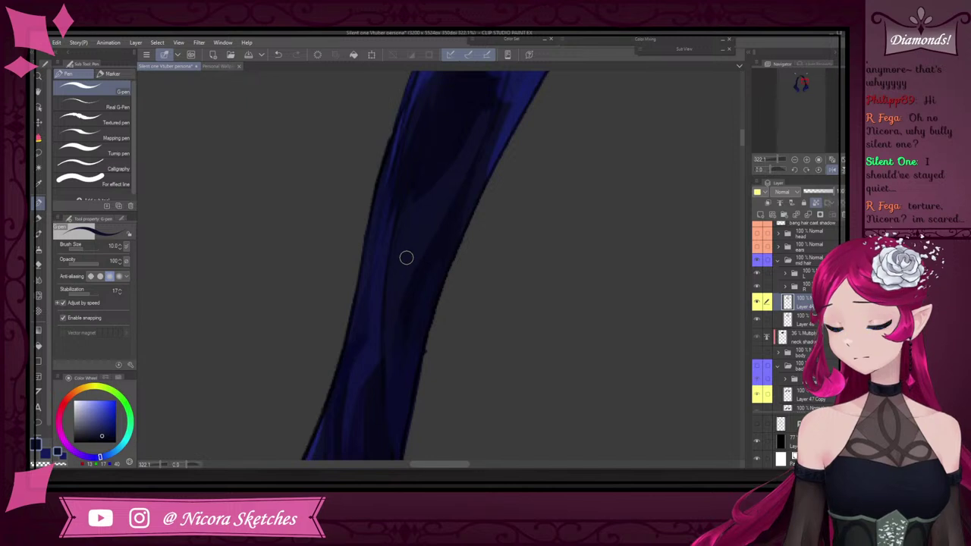
{"action": "scroll", "coordinate": [417, 212], "scroll_direction": "down", "scroll_amount": 4}
{"action": "scroll", "coordinate": [467, 125], "scroll_direction": "up", "scroll_amount": 3}
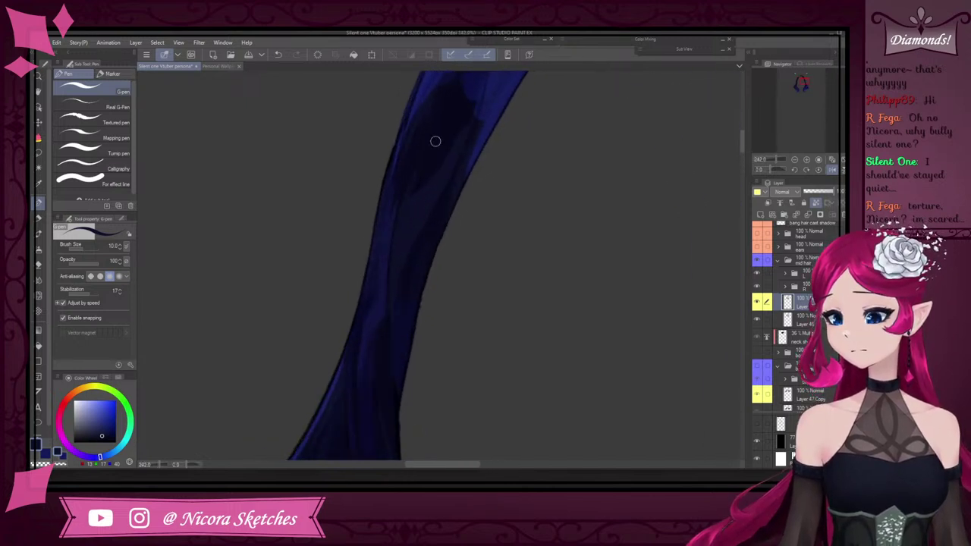
{"action": "left_click", "coordinate": [39, 247]}
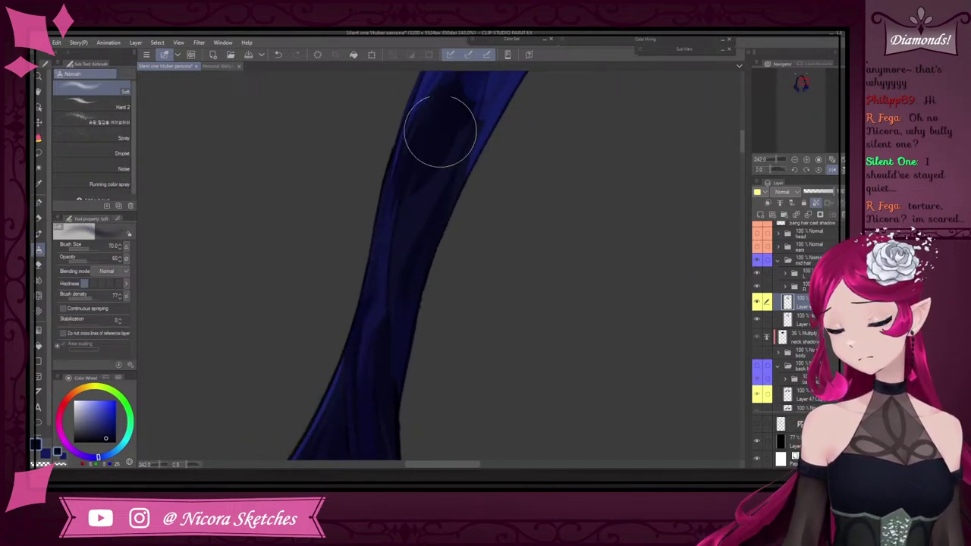
{"action": "scroll", "coordinate": [440, 131], "scroll_direction": "down", "scroll_amount": 6}
{"action": "scroll", "coordinate": [459, 262], "scroll_direction": "up", "scroll_amount": 4}
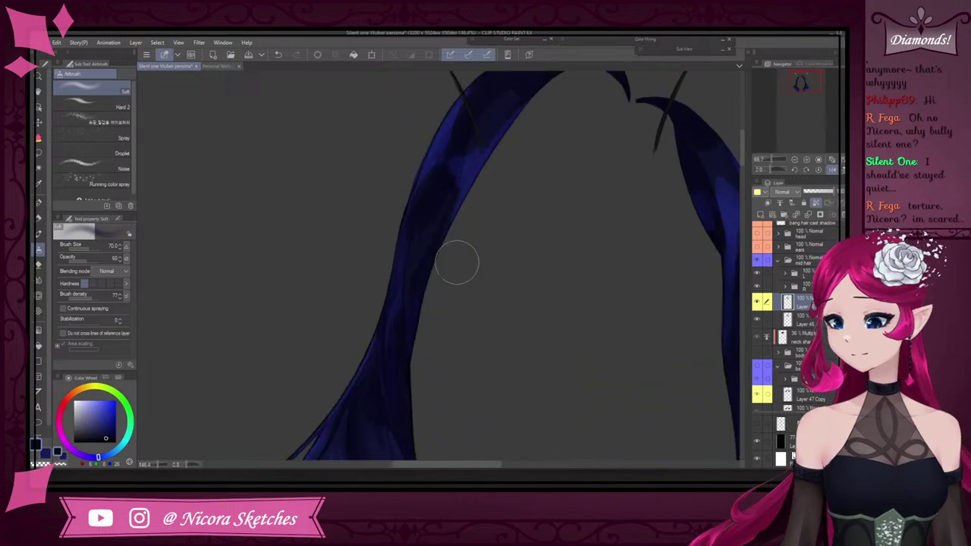
Paint dark blue G-pen strokes between the highlight and shadow on the left strand's bend near the antenna
{"action": "scroll", "coordinate": [456, 263], "scroll_direction": "up", "scroll_amount": 2}
{"action": "left_click", "coordinate": [39, 202]}
{"action": "scroll", "coordinate": [483, 134], "scroll_direction": "down", "scroll_amount": 3}
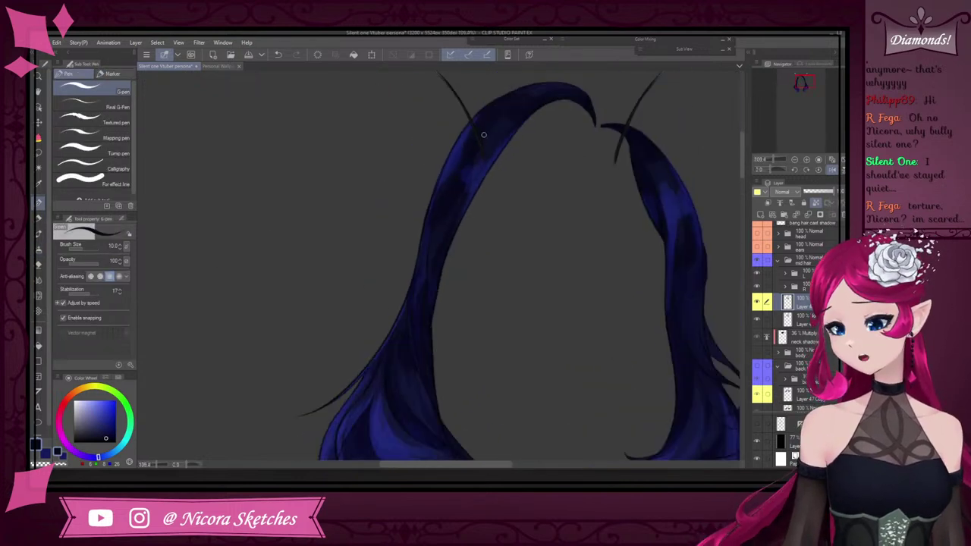
{"action": "scroll", "coordinate": [484, 134], "scroll_direction": "up", "scroll_amount": 3}
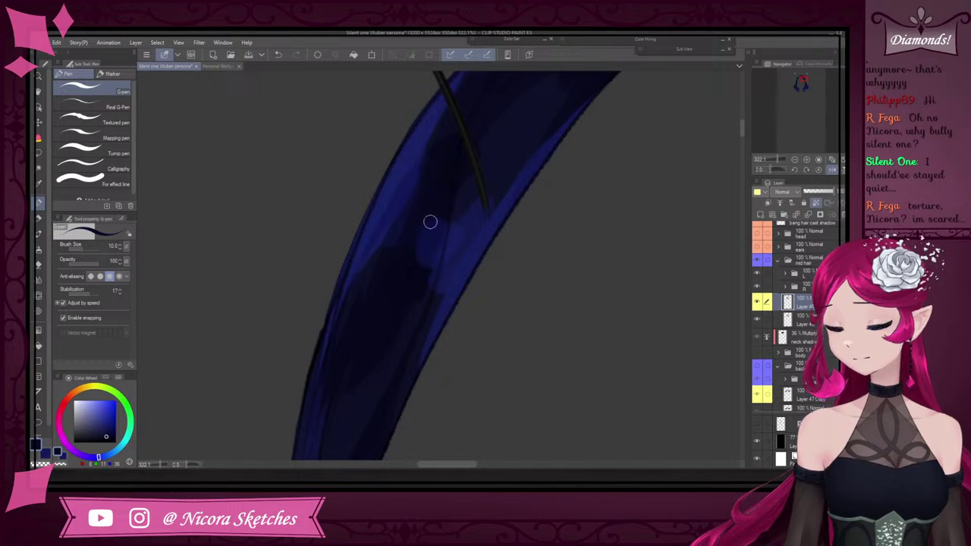
{"action": "scroll", "coordinate": [440, 230], "scroll_direction": "up", "scroll_amount": 2}
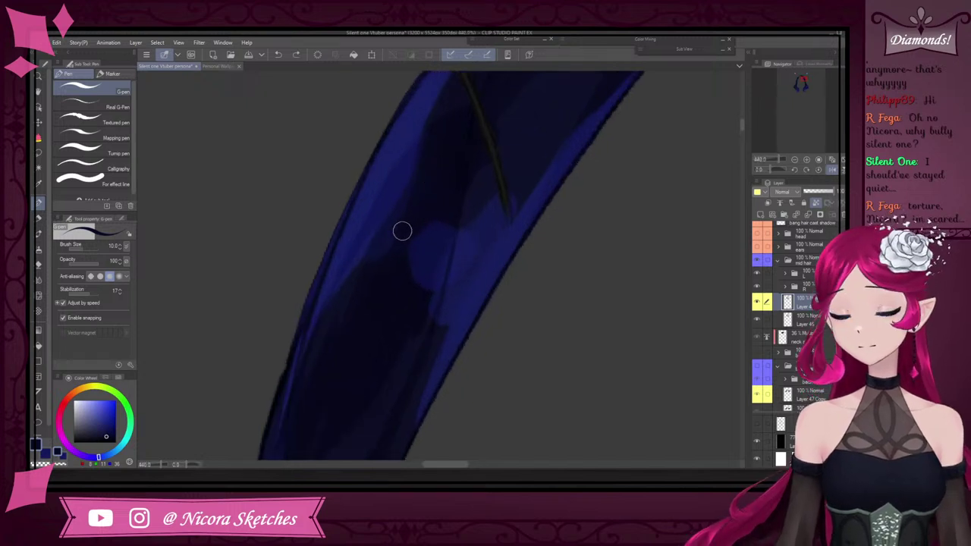
{"action": "left_click_drag", "start_coordinate": [414, 173], "coordinate": [370, 255]}
{"action": "left_click", "coordinate": [372, 255], "text": "alt"}
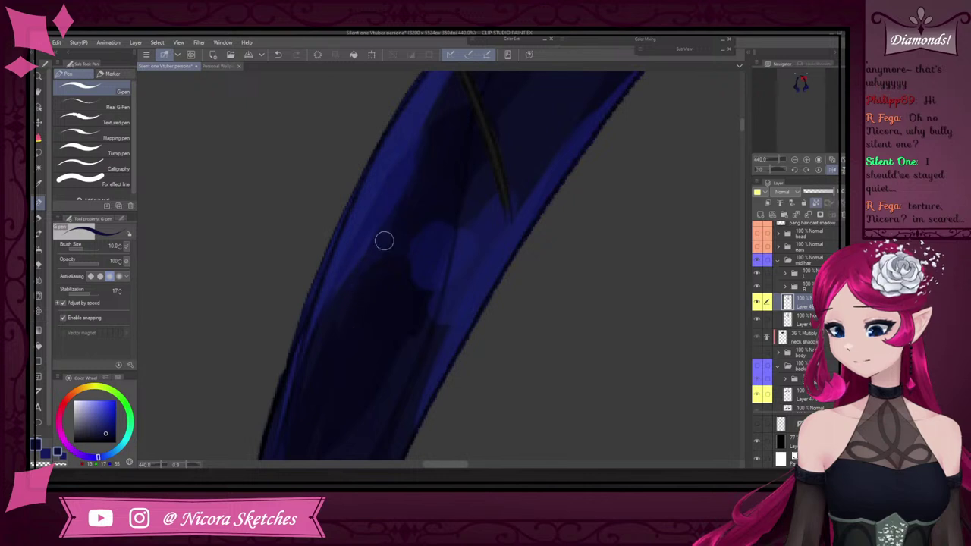
Refine the blue highlight along the inner edge of the left strand, just below the antenna base, with the G-pen
{"action": "scroll", "coordinate": [418, 178], "scroll_direction": "down", "scroll_amount": 1}
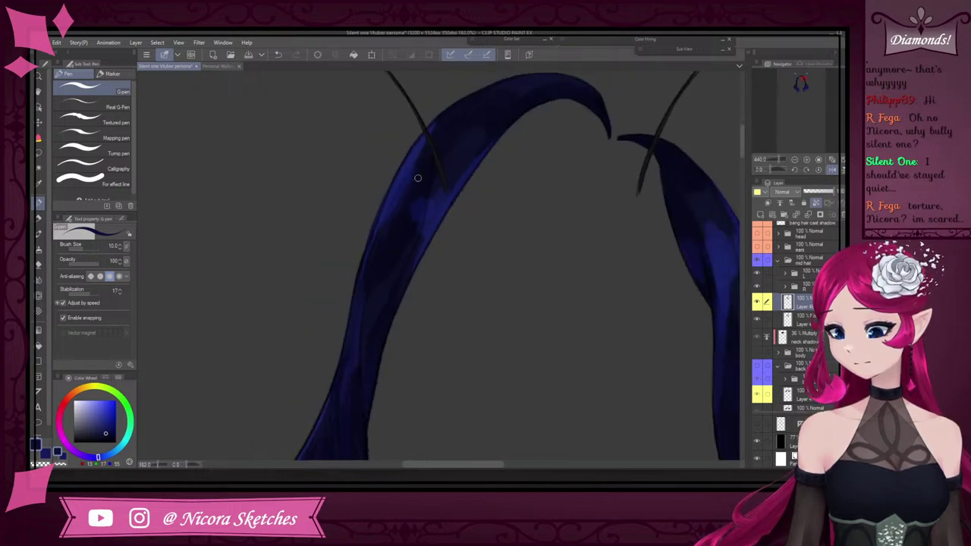
{"action": "scroll", "coordinate": [418, 178], "scroll_direction": "up", "scroll_amount": 1}
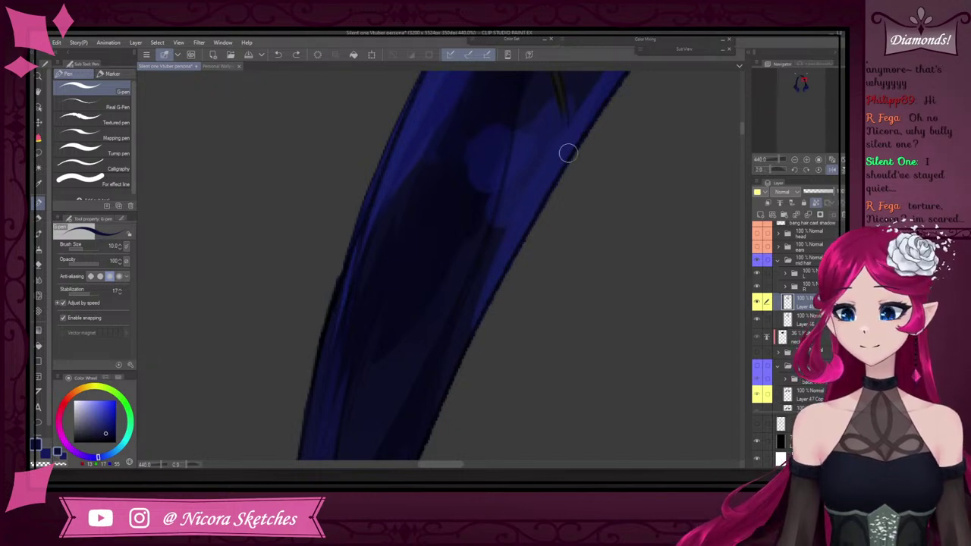
{"action": "scroll", "coordinate": [481, 318], "scroll_direction": "down", "scroll_amount": 3}
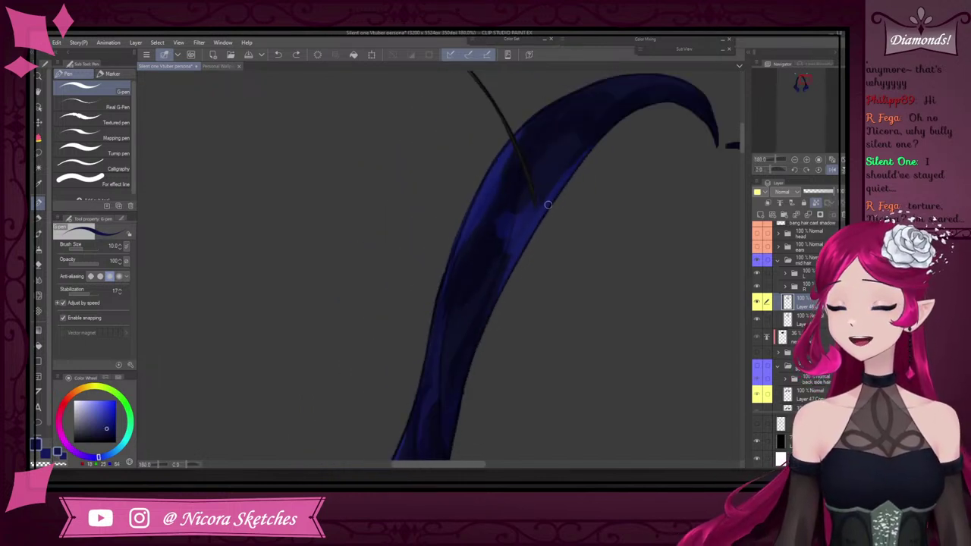
{"action": "scroll", "coordinate": [547, 204], "scroll_direction": "up", "scroll_amount": 3}
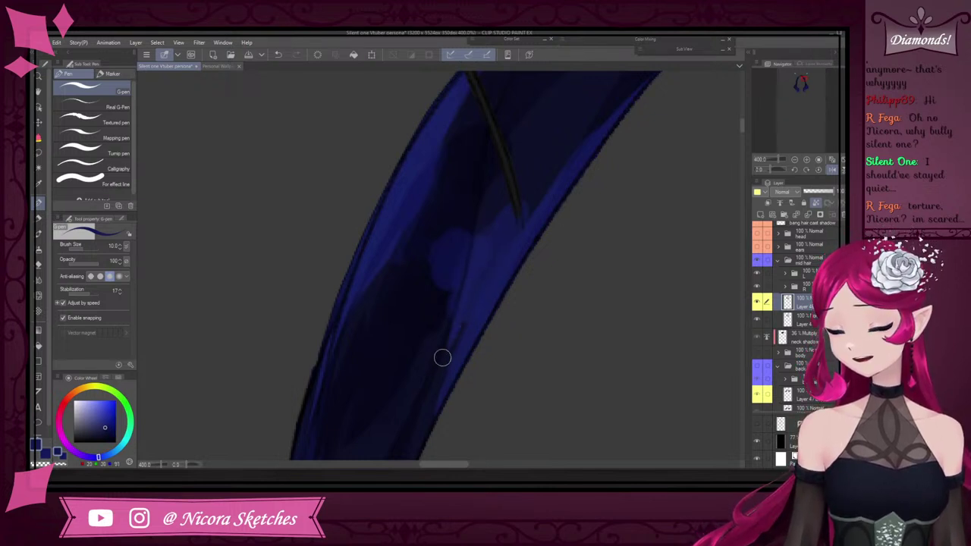
{"action": "scroll", "coordinate": [487, 256], "scroll_direction": "down", "scroll_amount": 4}
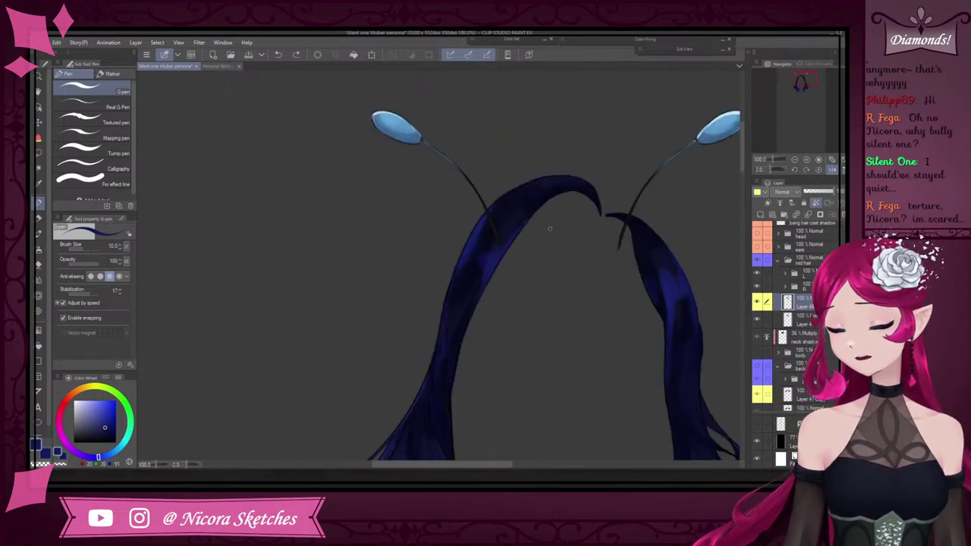
Sample a lighter blue from the lower hair, add highlight strokes on the left strand's inner edge, and undo the last stroke
{"action": "scroll", "coordinate": [550, 229], "scroll_direction": "up", "scroll_amount": 5}
{"action": "scroll", "coordinate": [538, 208], "scroll_direction": "down", "scroll_amount": 2}
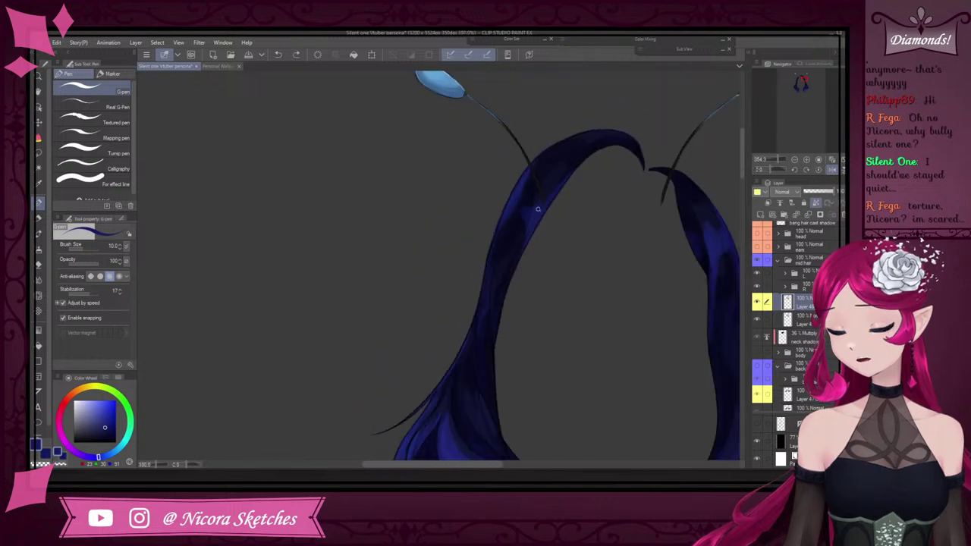
{"action": "scroll", "coordinate": [488, 307], "scroll_direction": "down", "scroll_amount": 1}
{"action": "left_click", "coordinate": [458, 435], "text": "alt"}
{"action": "scroll", "coordinate": [460, 391], "scroll_direction": "up", "scroll_amount": 3}
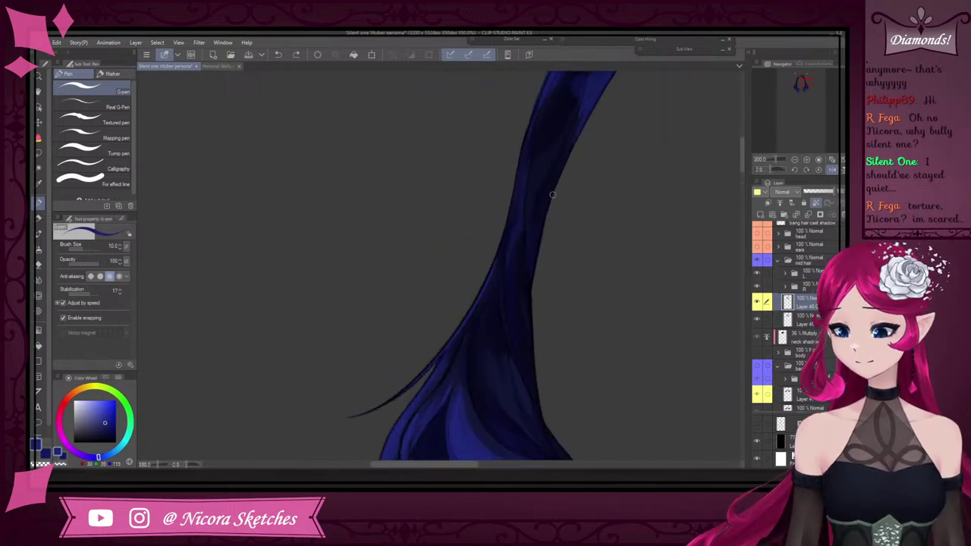
{"action": "scroll", "coordinate": [551, 197], "scroll_direction": "down", "scroll_amount": 2}
{"action": "scroll", "coordinate": [575, 148], "scroll_direction": "up", "scroll_amount": 4}
{"action": "key", "text": "ctrl+z"}
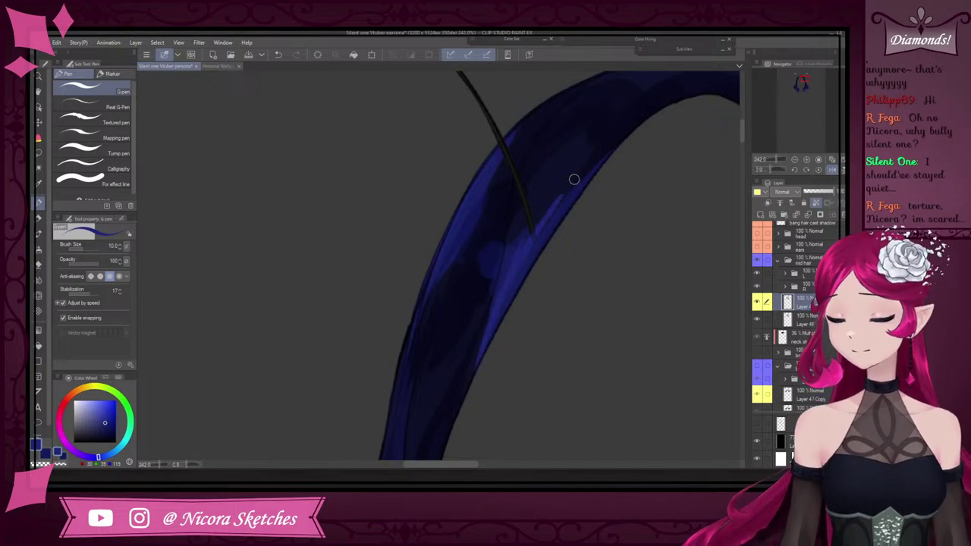
Taper the rounded upper end of the right strand's bright highlight into a point using blues sampled from the hair
{"action": "scroll", "coordinate": [579, 178], "scroll_direction": "down", "scroll_amount": 8}
{"action": "scroll", "coordinate": [674, 158], "scroll_direction": "up", "scroll_amount": 8}
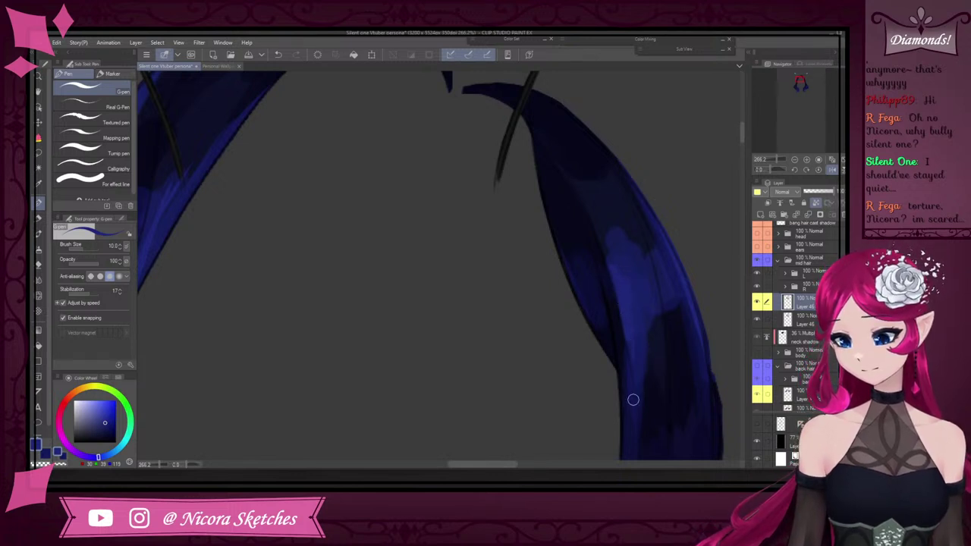
{"action": "left_click", "coordinate": [623, 261], "text": "alt"}
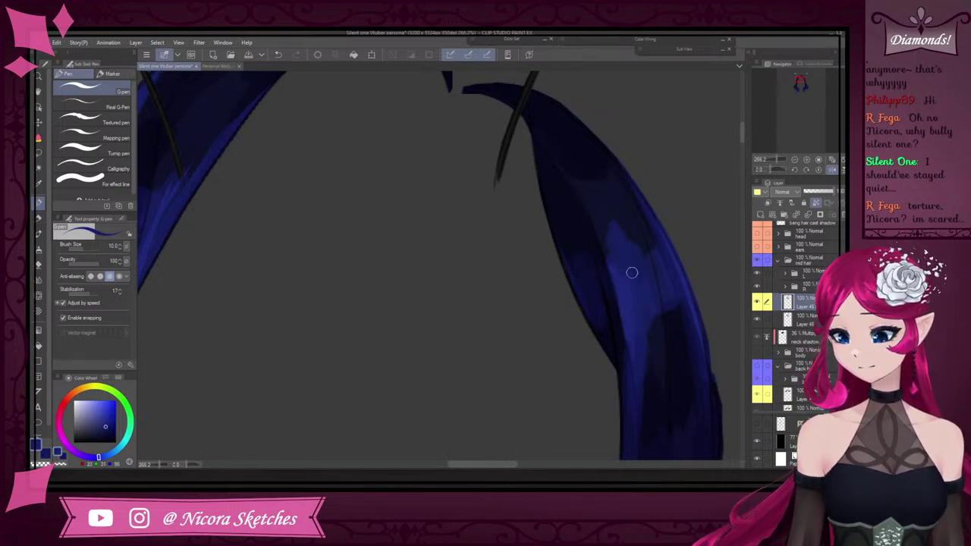
{"action": "left_click", "coordinate": [608, 241], "text": "alt"}
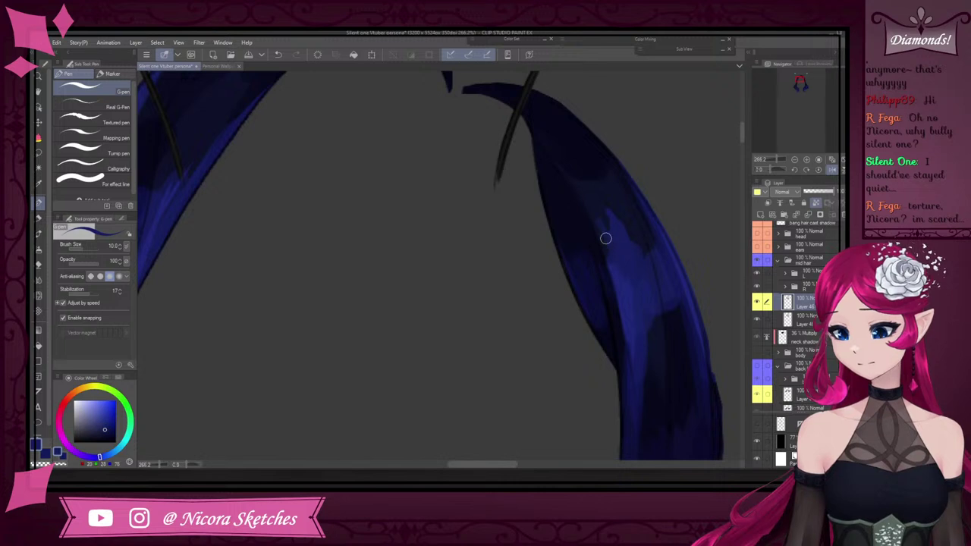
Paint a thin mid-blue streak along the fold of the right strand, from its upper inner edge down to the highlight
{"action": "scroll", "coordinate": [600, 216], "scroll_direction": "up", "scroll_amount": 5}
{"action": "left_click", "coordinate": [588, 220], "text": "alt"}
{"action": "left_click_drag", "start_coordinate": [547, 179], "coordinate": [611, 338]}
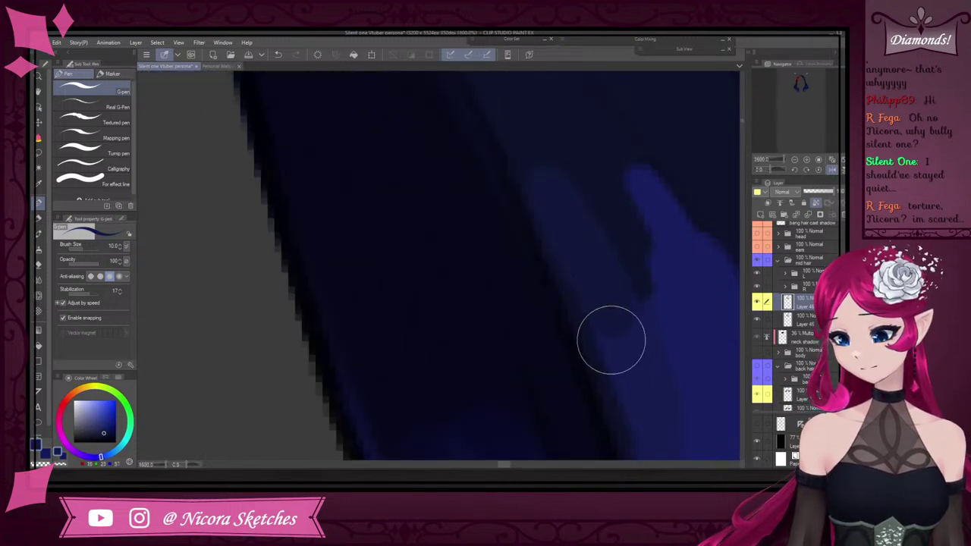
{"action": "scroll", "coordinate": [595, 255], "scroll_direction": "down", "scroll_amount": 4}
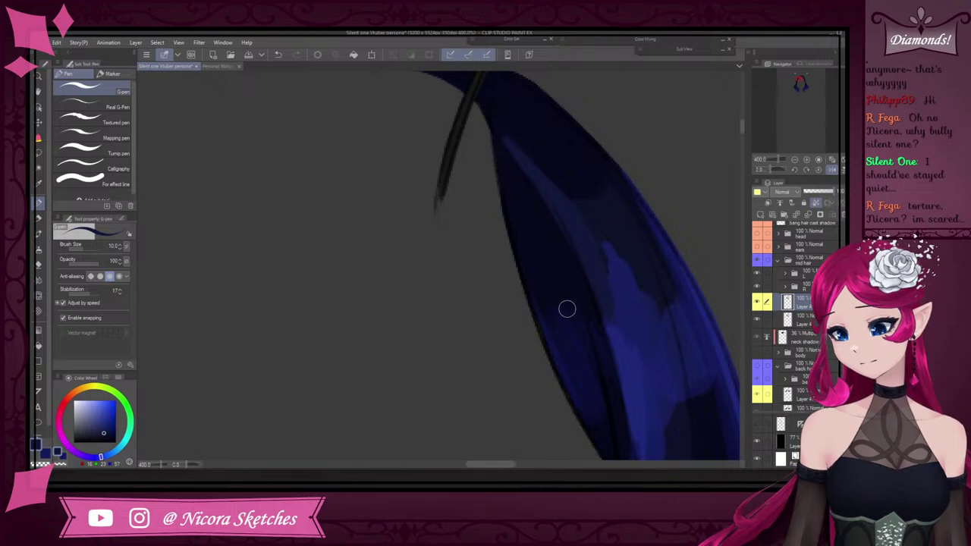
Shade the inner fold of the right strand with sampled dark blues, blending the shadow into its lower blue area
{"action": "left_click", "coordinate": [586, 342], "text": "alt"}
{"action": "scroll", "coordinate": [585, 369], "scroll_direction": "down", "scroll_amount": 4}
{"action": "scroll", "coordinate": [553, 205], "scroll_direction": "up", "scroll_amount": 4}
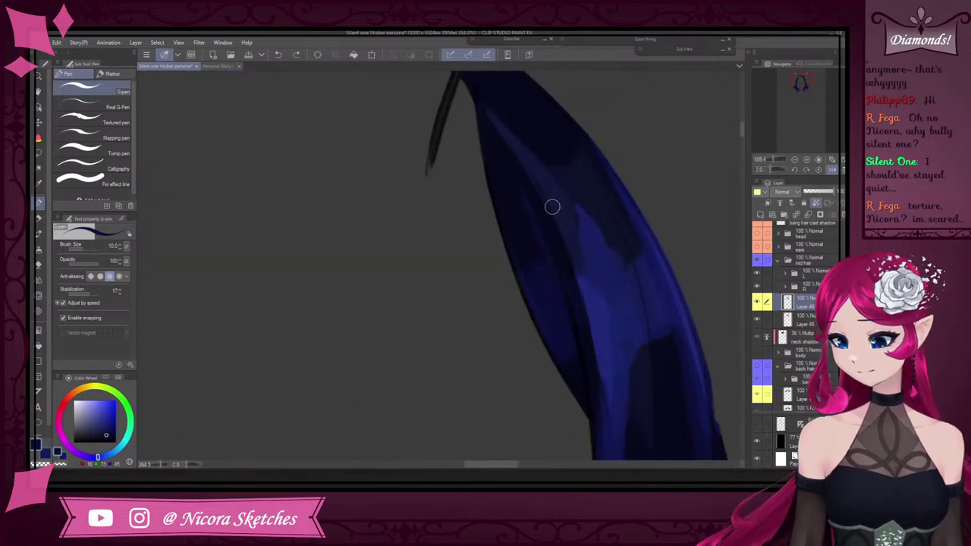
{"action": "scroll", "coordinate": [538, 242], "scroll_direction": "up", "scroll_amount": 2}
{"action": "left_click", "coordinate": [537, 299], "text": "alt"}
{"action": "scroll", "coordinate": [542, 258], "scroll_direction": "down", "scroll_amount": 3}
{"action": "left_click_drag", "start_coordinate": [524, 226], "coordinate": [565, 313]}
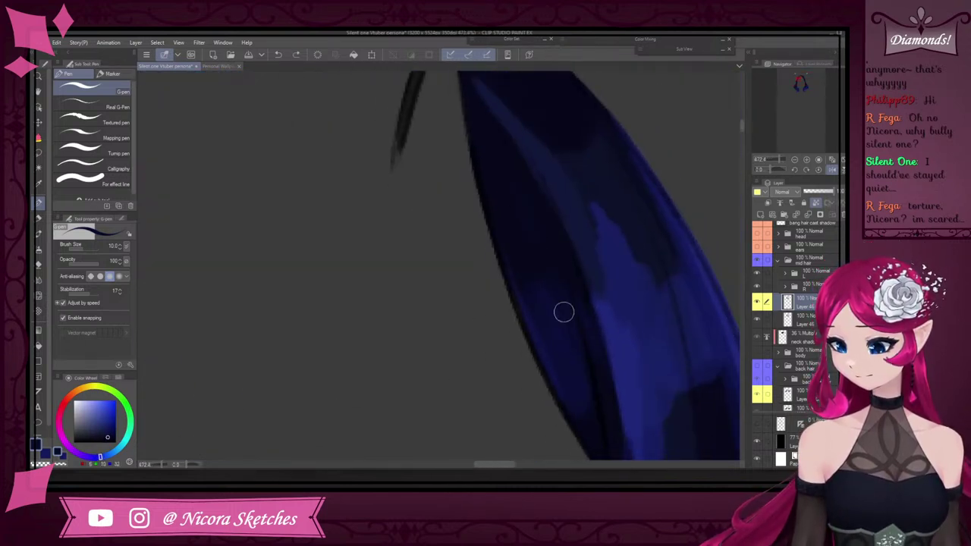
{"action": "left_click_drag", "start_coordinate": [539, 264], "coordinate": [572, 315]}
{"action": "scroll", "coordinate": [539, 258], "scroll_direction": "down", "scroll_amount": 2}
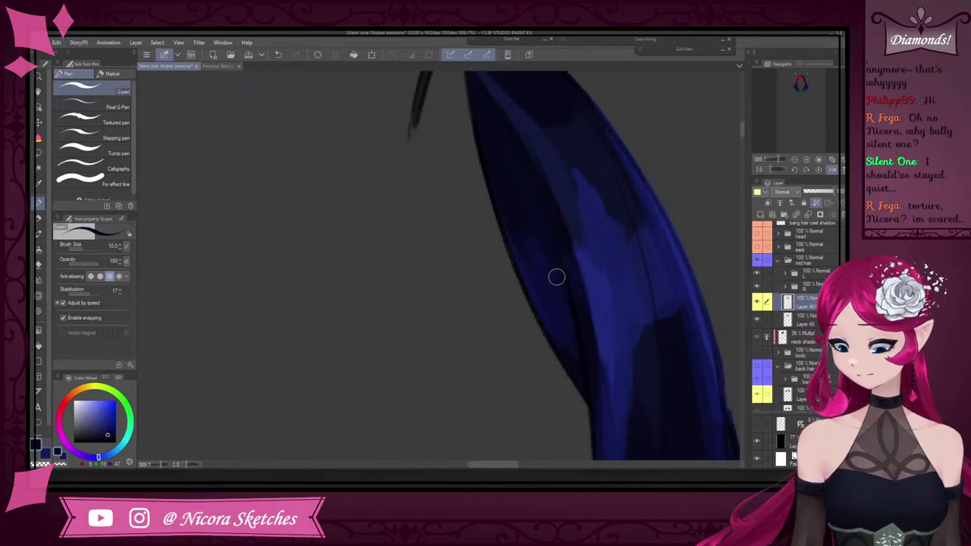
Blend the dark shading in the upper part of the right strand using the SOL pencil and the G-pen
{"action": "key", "text": "p"}
{"action": "scroll", "coordinate": [562, 324], "scroll_direction": "down", "scroll_amount": 4}
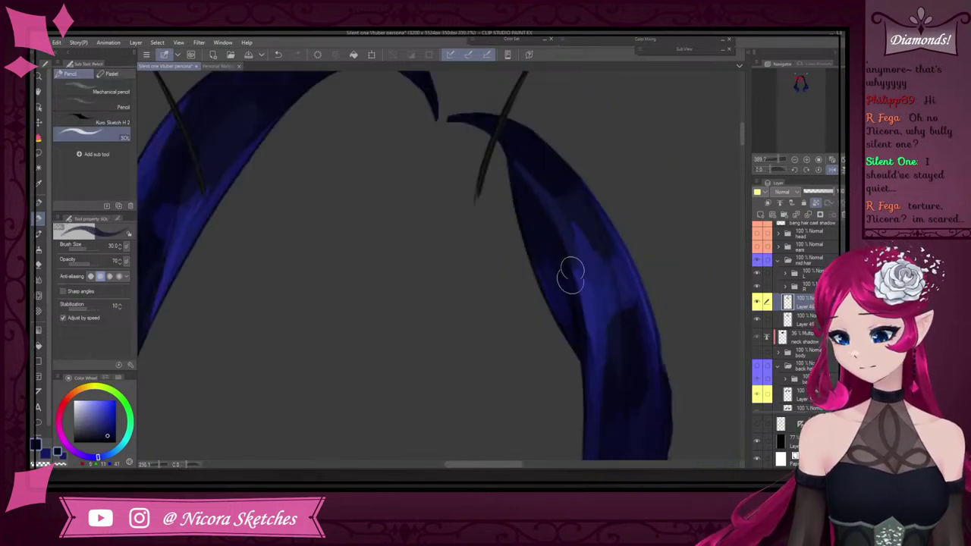
{"action": "scroll", "coordinate": [640, 238], "scroll_direction": "up", "scroll_amount": 2}
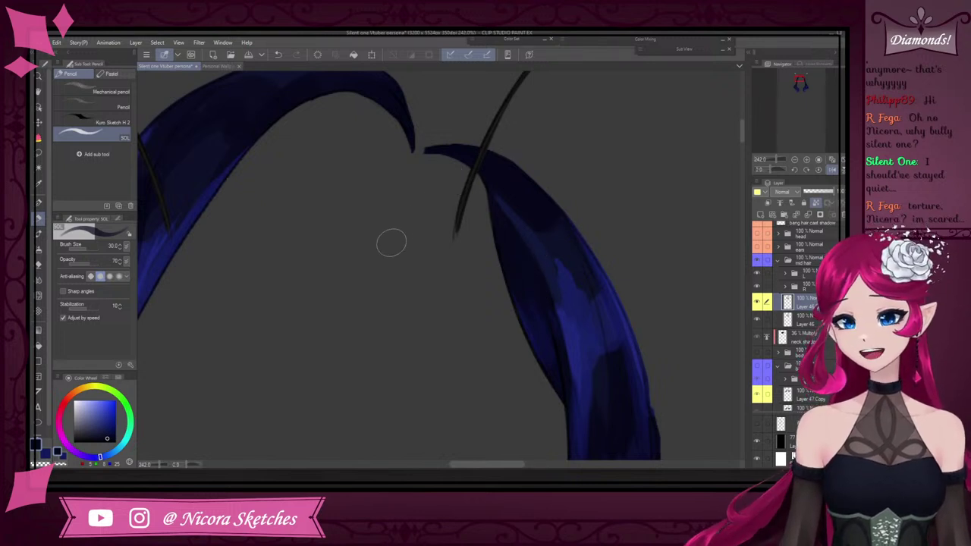
{"action": "key", "text": "p"}
{"action": "scroll", "coordinate": [565, 223], "scroll_direction": "up", "scroll_amount": 2}
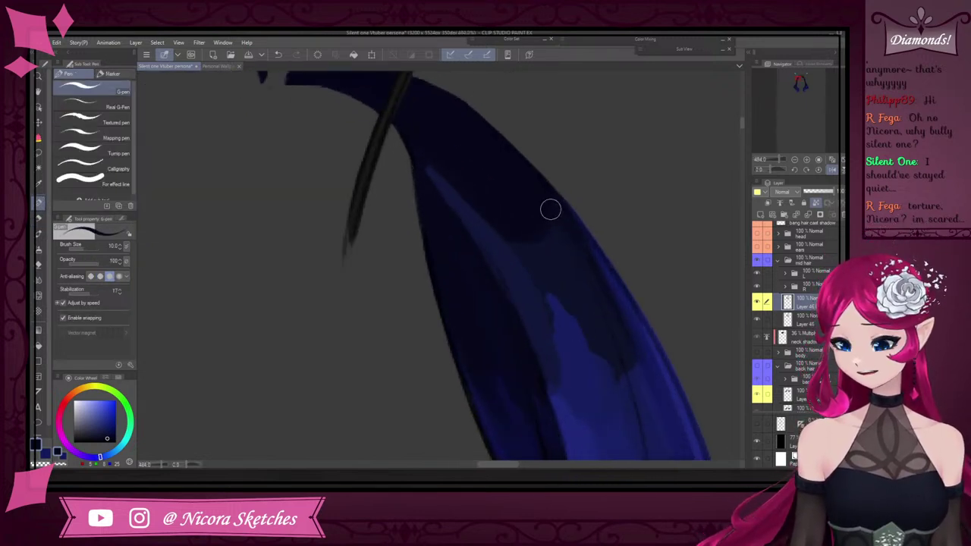
{"action": "scroll", "coordinate": [612, 289], "scroll_direction": "down", "scroll_amount": 4}
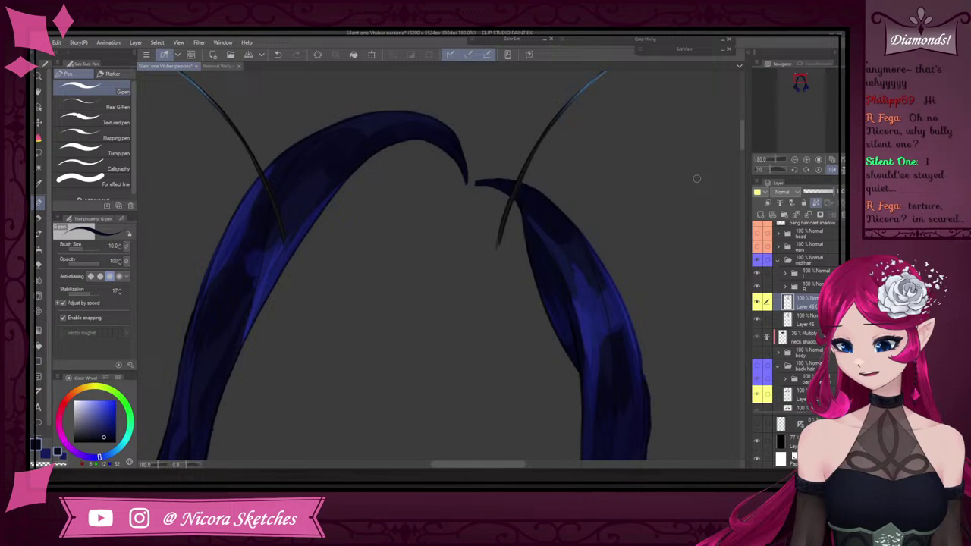
Mirror the canvas view horizontally and draw a thin dark strand line through the bright highlight of the same strand
{"action": "left_click", "coordinate": [832, 172]}
{"action": "scroll", "coordinate": [662, 176], "scroll_direction": "down", "scroll_amount": 6}
{"action": "scroll", "coordinate": [433, 275], "scroll_direction": "up", "scroll_amount": 11}
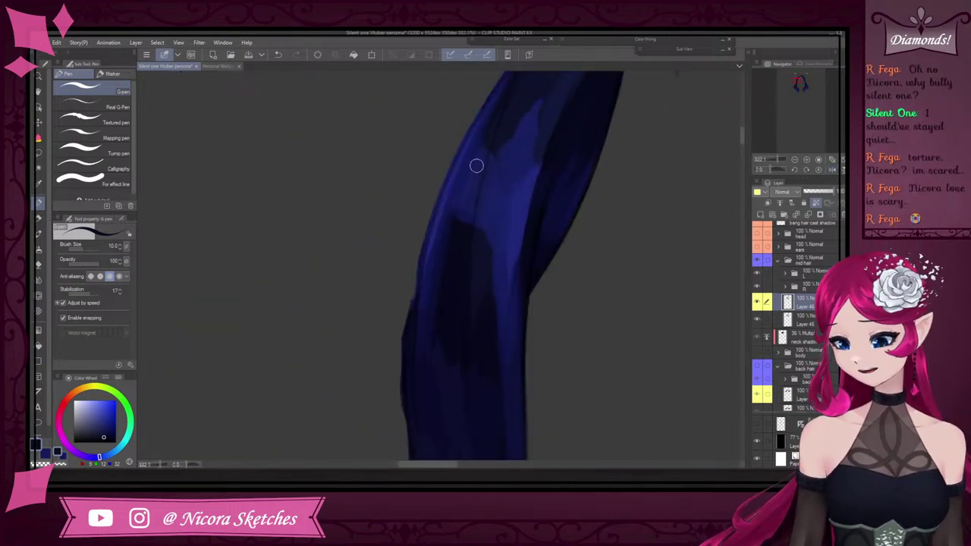
{"action": "scroll", "coordinate": [488, 151], "scroll_direction": "down", "scroll_amount": 1}
{"action": "scroll", "coordinate": [466, 205], "scroll_direction": "up", "scroll_amount": 2}
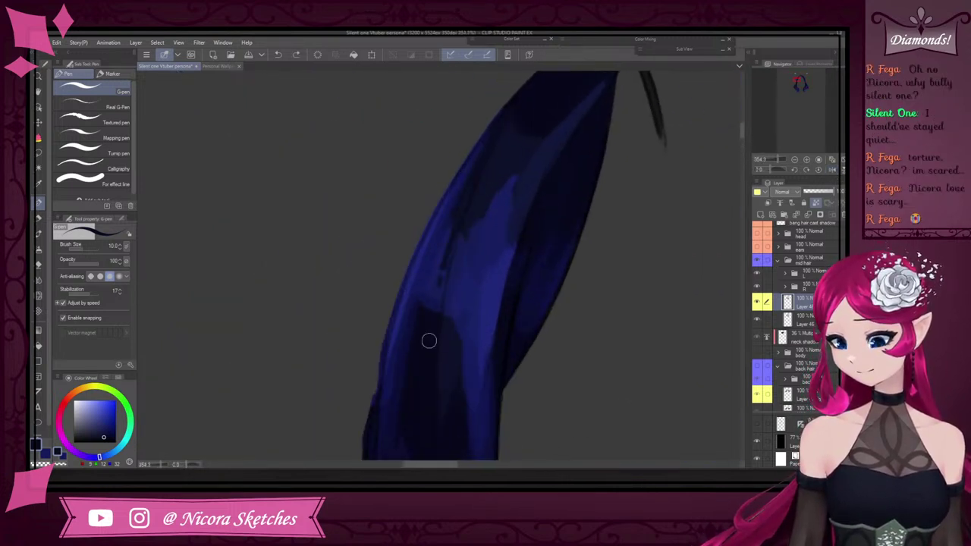
{"action": "left_click_drag", "start_coordinate": [423, 383], "coordinate": [460, 236]}
{"action": "left_click", "coordinate": [461, 210], "text": "alt"}
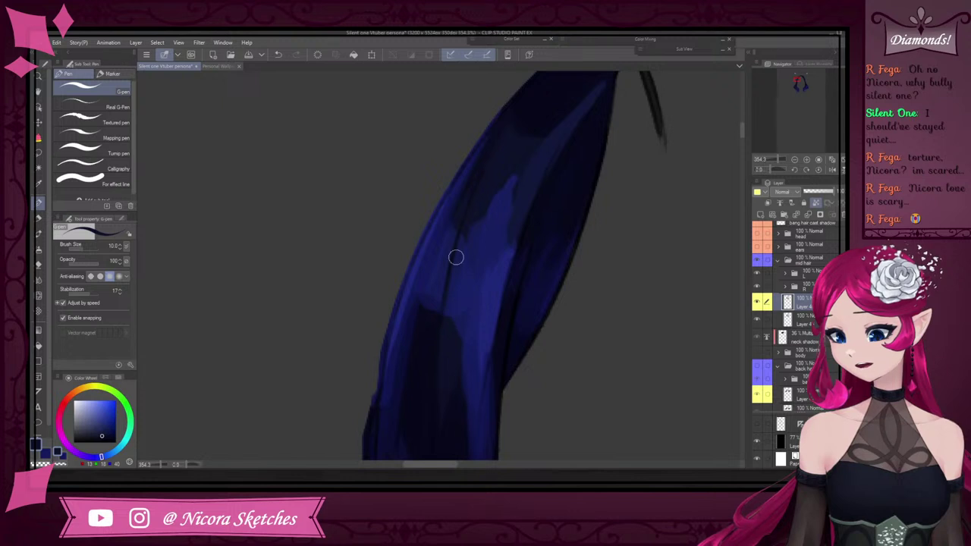
Strengthen the dark dividing line through the mirrored strand's highlight and sample the mid blue of the neighbouring streak
{"action": "scroll", "coordinate": [453, 334], "scroll_direction": "down", "scroll_amount": 2}
{"action": "scroll", "coordinate": [492, 244], "scroll_direction": "up", "scroll_amount": 3}
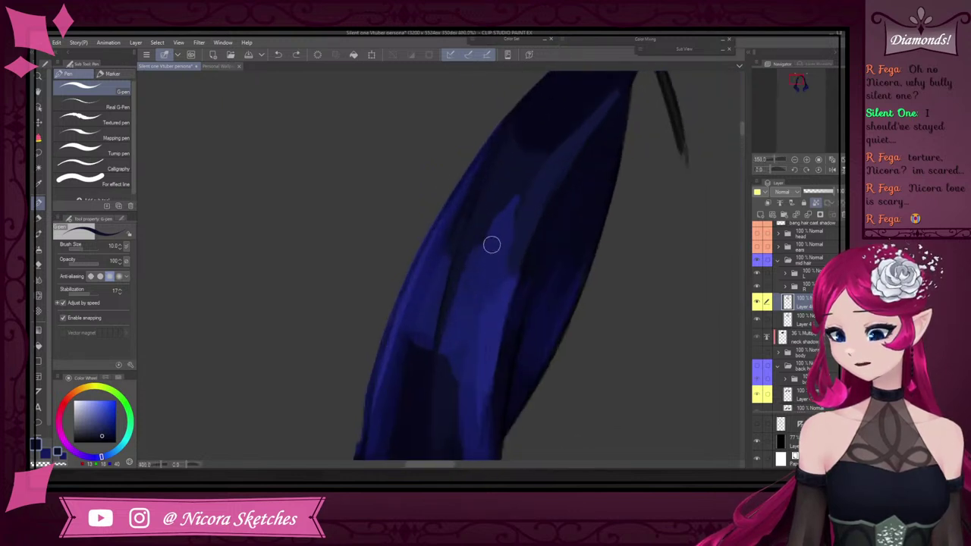
{"action": "scroll", "coordinate": [492, 244], "scroll_direction": "up", "scroll_amount": 1}
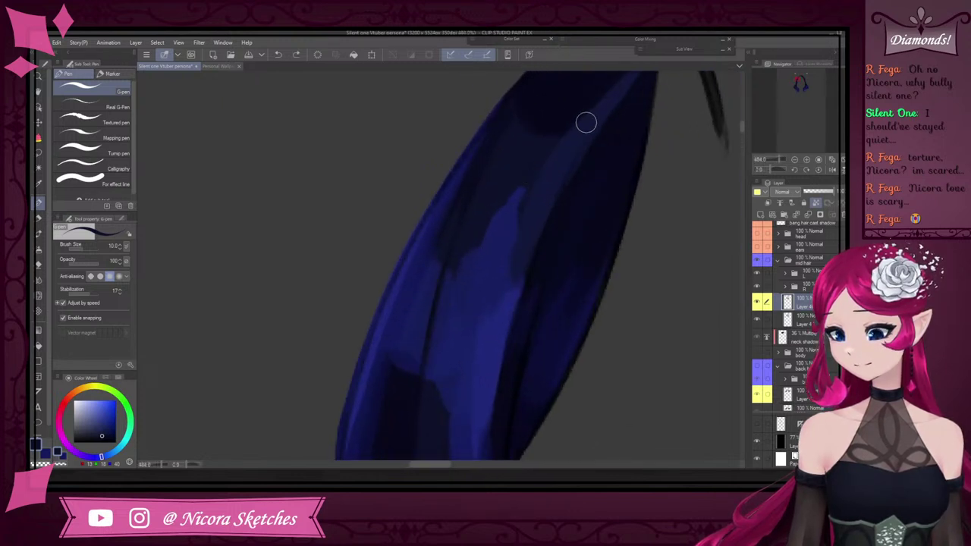
{"action": "left_click", "coordinate": [550, 211], "text": "alt"}
{"action": "scroll", "coordinate": [516, 250], "scroll_direction": "down", "scroll_amount": 3}
{"action": "scroll", "coordinate": [535, 204], "scroll_direction": "up", "scroll_amount": 2}
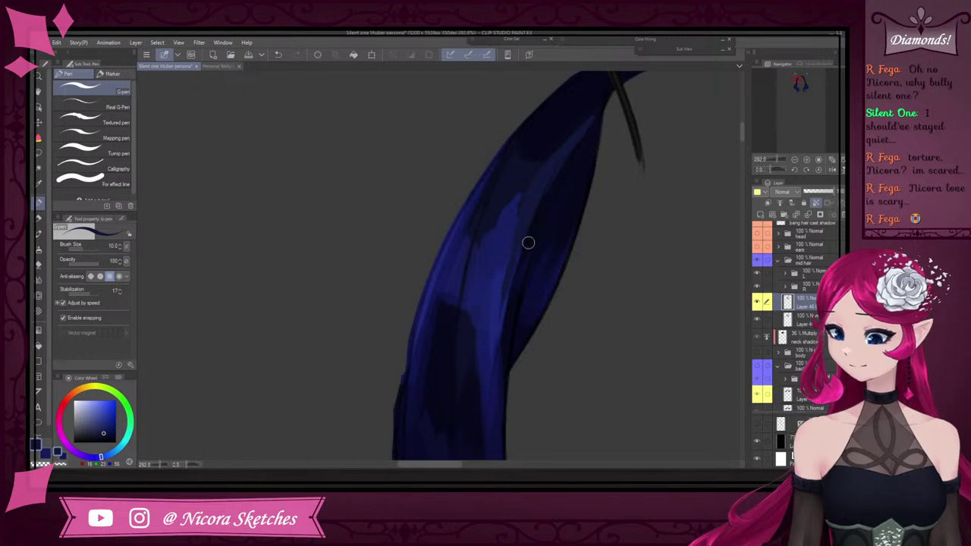
{"action": "scroll", "coordinate": [543, 247], "scroll_direction": "down", "scroll_amount": 2}
{"action": "scroll", "coordinate": [494, 334], "scroll_direction": "up", "scroll_amount": 3}
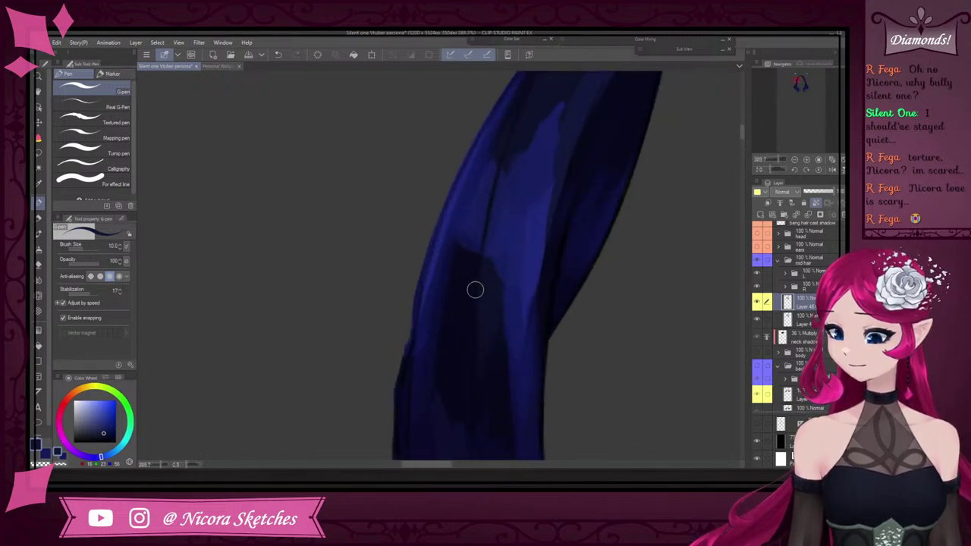
Blend the lower part of the left strand's central shadow into the mid blue with streaks of sampled dark blues
{"action": "left_click", "coordinate": [470, 285], "text": "alt"}
{"action": "scroll", "coordinate": [475, 295], "scroll_direction": "down", "scroll_amount": 1}
{"action": "scroll", "coordinate": [473, 294], "scroll_direction": "down", "scroll_amount": 3}
{"action": "scroll", "coordinate": [465, 289], "scroll_direction": "up", "scroll_amount": 3}
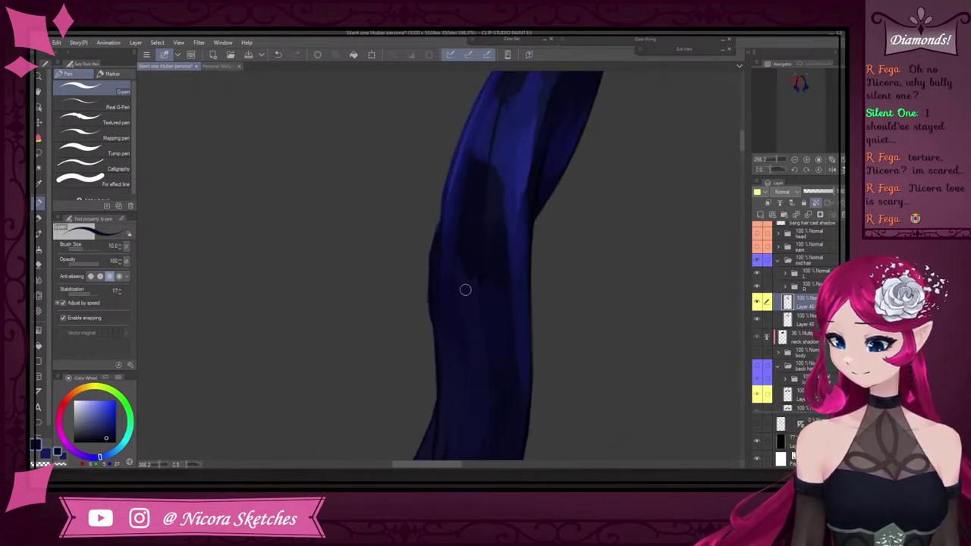
{"action": "left_click", "coordinate": [473, 294], "text": "alt"}
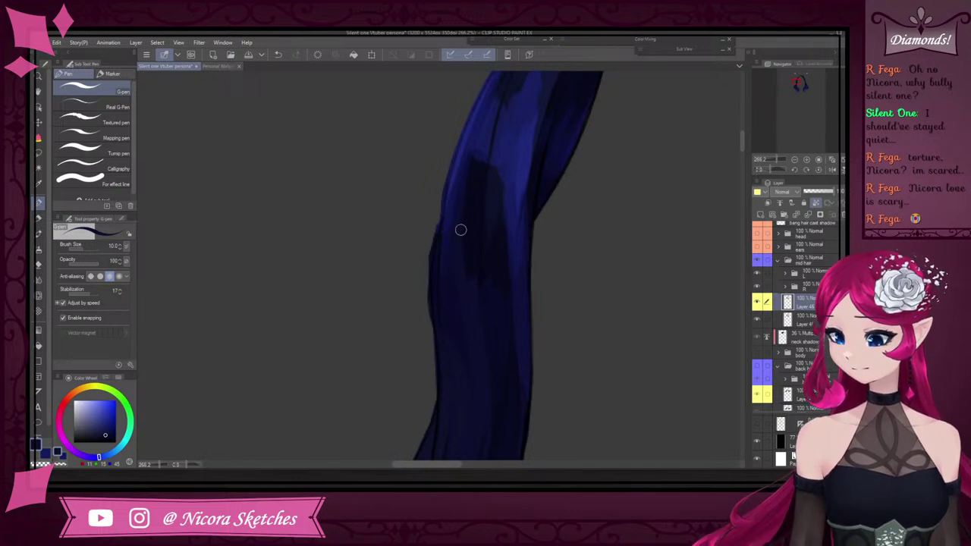
{"action": "left_click", "coordinate": [453, 314], "text": "alt"}
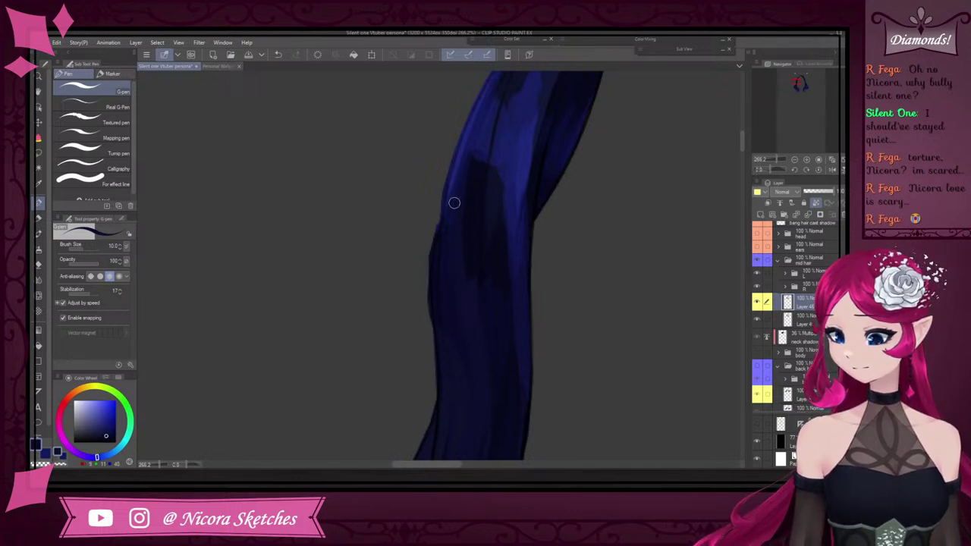
Refine the inner edge of the left strand's central shadow beside the bright edge streak, using blues sampled nearby
{"action": "left_click", "coordinate": [505, 251], "text": "alt"}
{"action": "left_click", "coordinate": [504, 309], "text": "alt"}
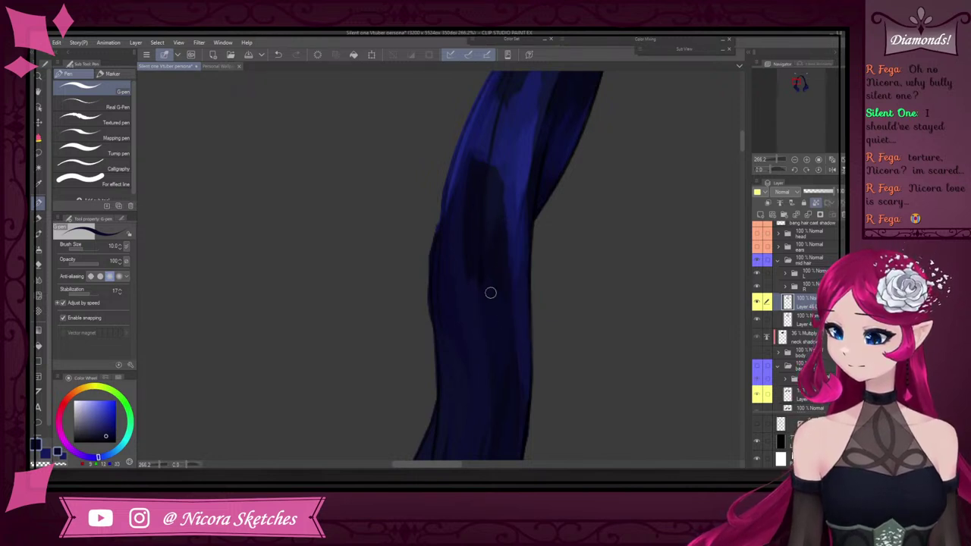
{"action": "left_click", "coordinate": [503, 253], "text": "alt"}
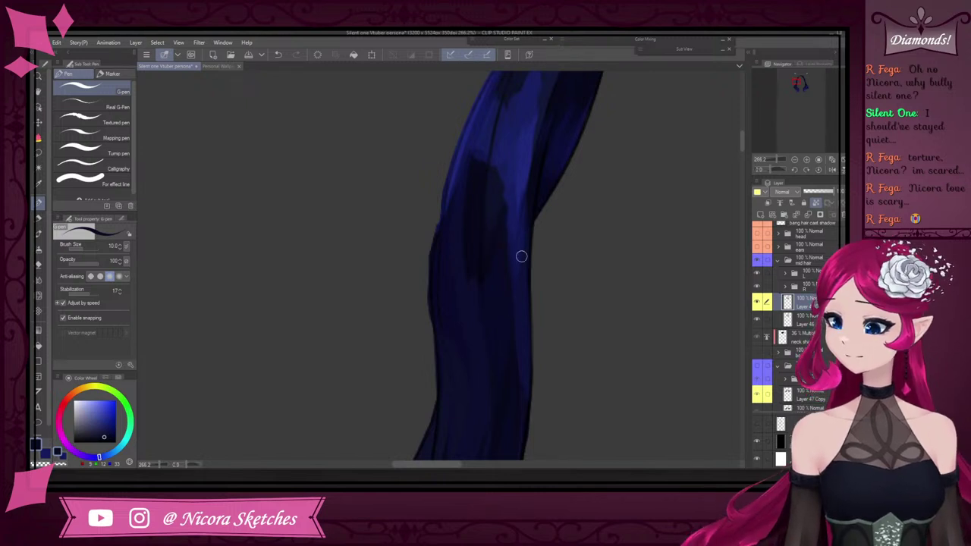
{"action": "left_click", "coordinate": [526, 218], "text": "alt"}
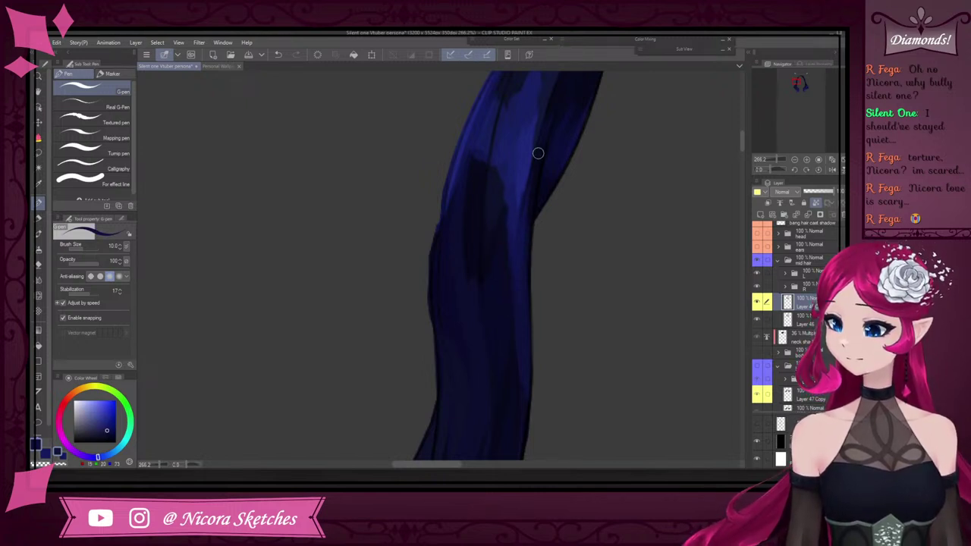
Break up the tip of the left strand's upper highlight with dark streaks and extend its dividing line toward the root
{"action": "scroll", "coordinate": [524, 239], "scroll_direction": "down", "scroll_amount": 10}
{"action": "scroll", "coordinate": [551, 174], "scroll_direction": "up", "scroll_amount": 5}
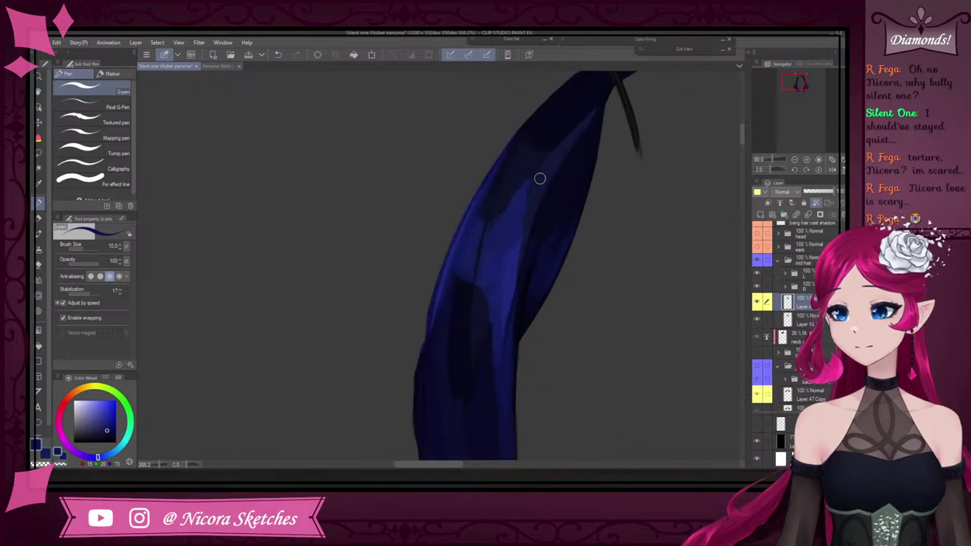
{"action": "left_click", "coordinate": [534, 169], "text": "alt"}
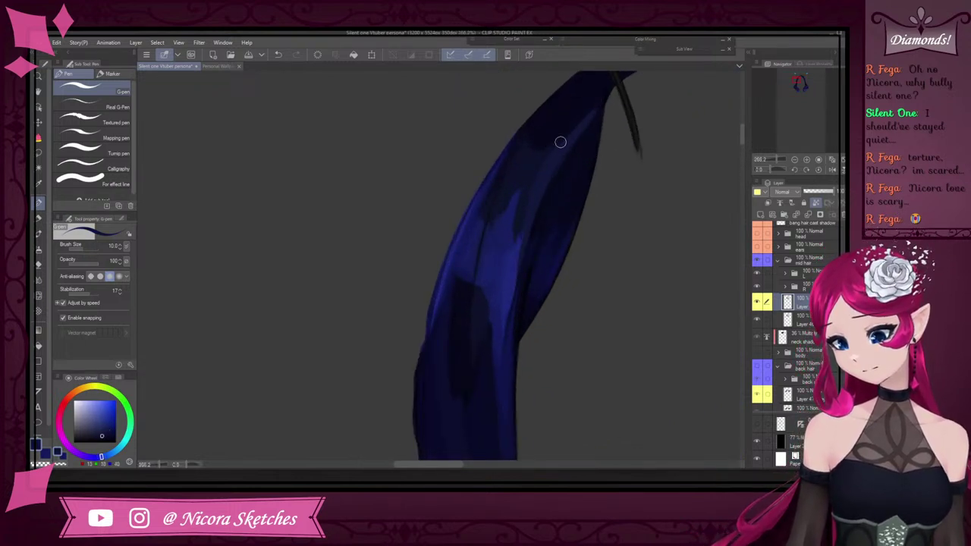
{"action": "left_click", "coordinate": [517, 192], "text": "alt"}
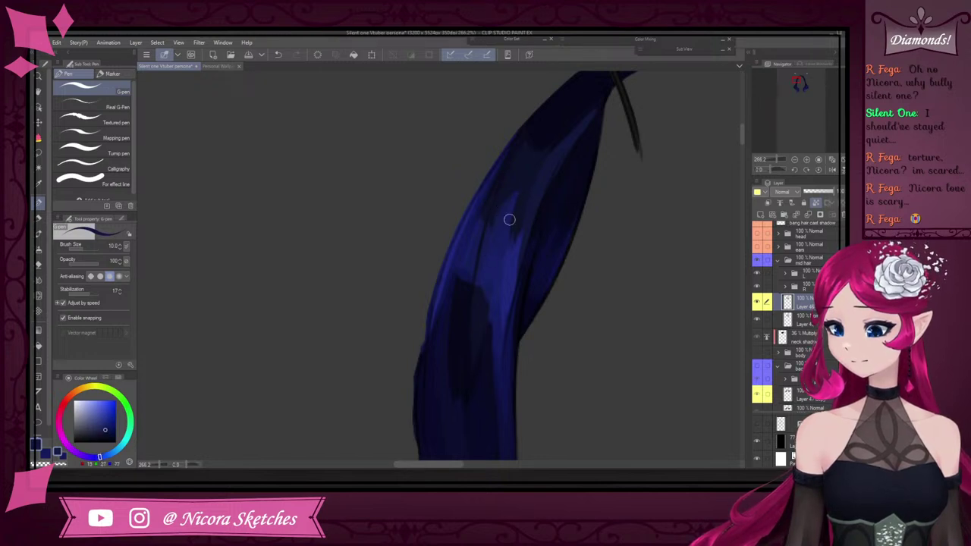
{"action": "left_click", "coordinate": [482, 229], "text": "alt"}
{"action": "left_click_drag", "start_coordinate": [483, 226], "coordinate": [511, 154]}
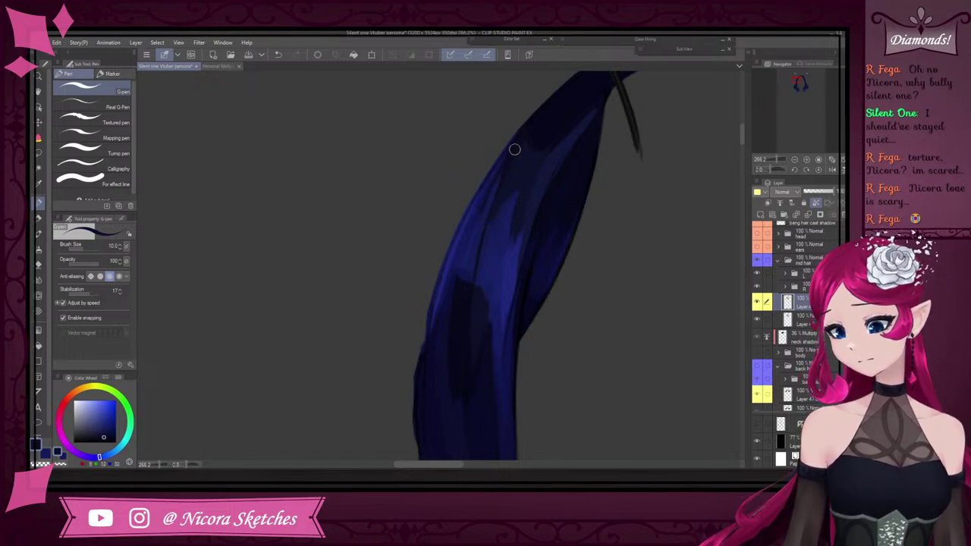
Paint fine blue and dark strokes along the outer side of the left strand's highlight to soften its upper edge
{"action": "left_click", "coordinate": [516, 146], "text": "alt"}
{"action": "scroll", "coordinate": [477, 217], "scroll_direction": "down", "scroll_amount": 5}
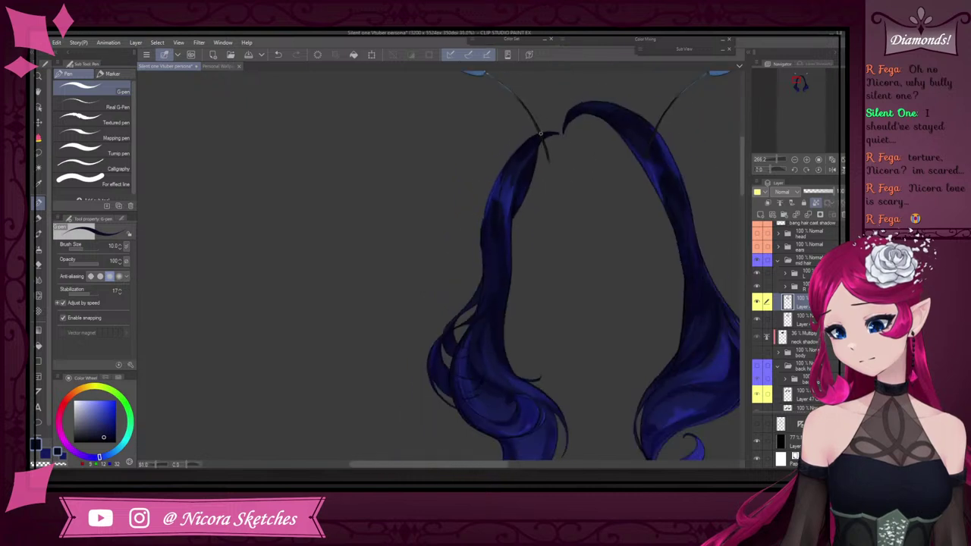
{"action": "scroll", "coordinate": [519, 160], "scroll_direction": "up", "scroll_amount": 5}
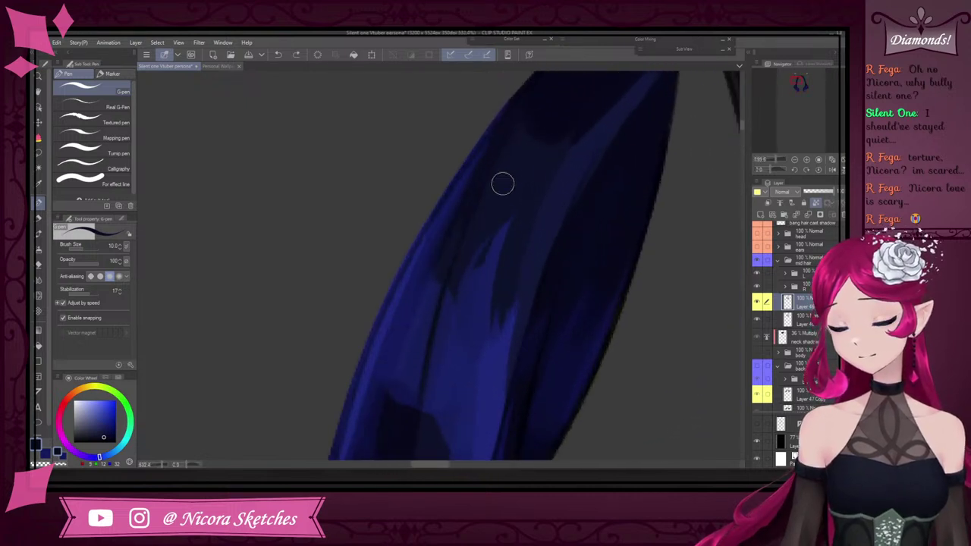
{"action": "left_click", "coordinate": [429, 279], "text": "alt"}
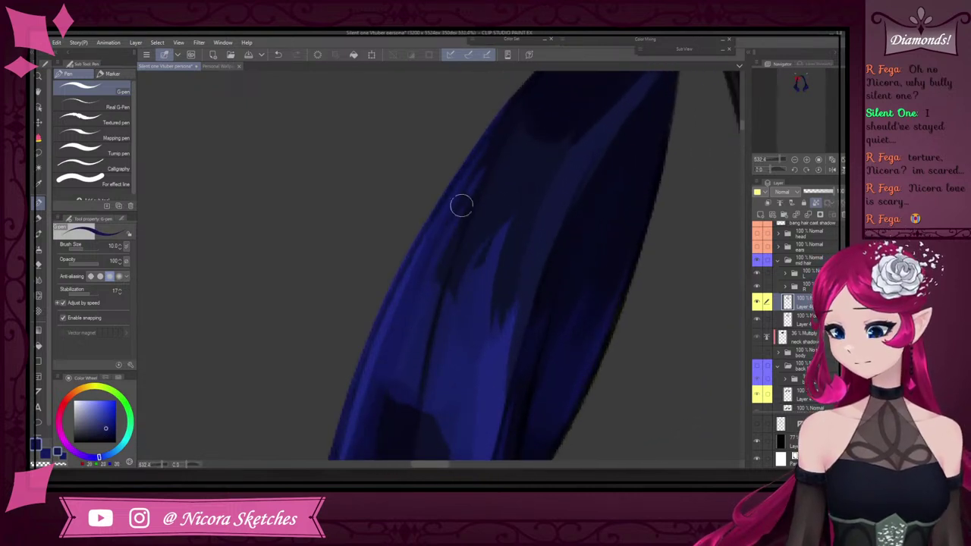
{"action": "left_click_drag", "start_coordinate": [433, 281], "coordinate": [426, 299]}
{"action": "left_click_drag", "start_coordinate": [461, 230], "coordinate": [443, 268]}
{"action": "left_click", "coordinate": [516, 130], "text": "alt"}
{"action": "scroll", "coordinate": [481, 210], "scroll_direction": "down", "scroll_amount": 5}
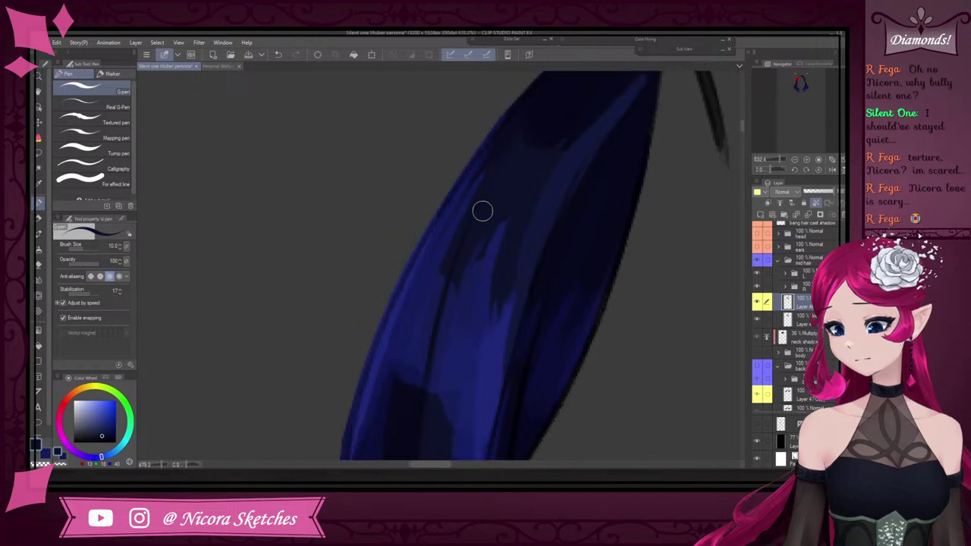
{"action": "scroll", "coordinate": [483, 238], "scroll_direction": "up", "scroll_amount": 5}
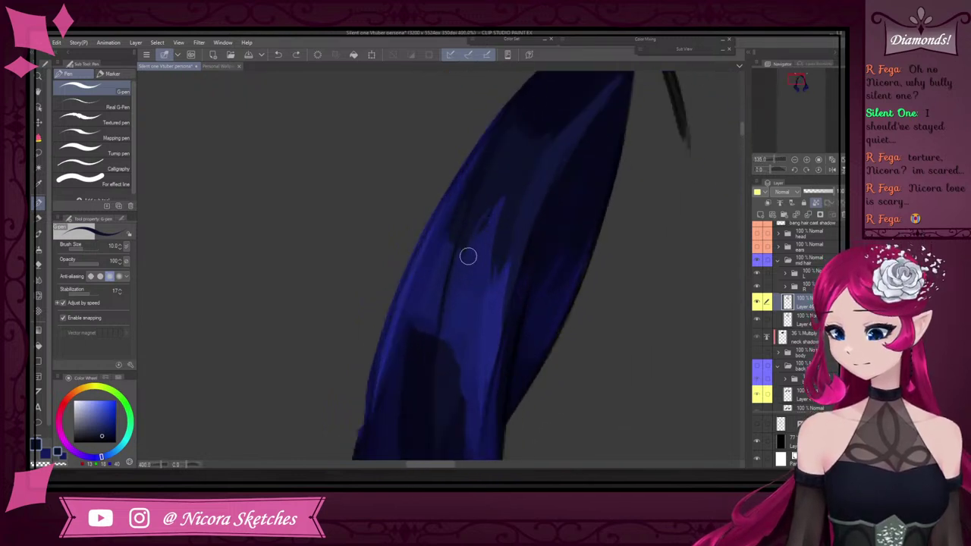
Blend the bottom end of the left strand's central shadow downward with long strokes of sampled very dark blue
{"action": "scroll", "coordinate": [490, 246], "scroll_direction": "down", "scroll_amount": 5}
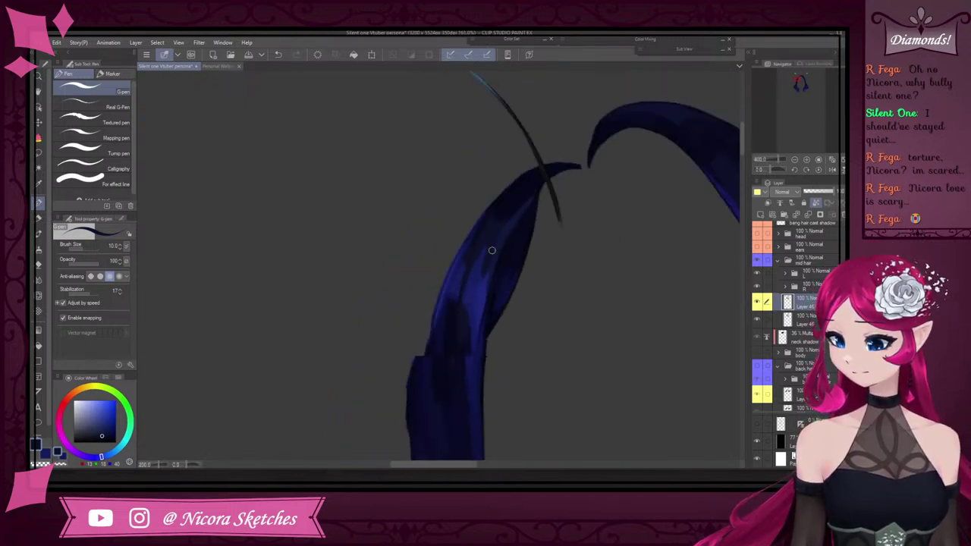
{"action": "scroll", "coordinate": [477, 317], "scroll_direction": "up", "scroll_amount": 3}
{"action": "left_click", "coordinate": [470, 305], "text": "alt"}
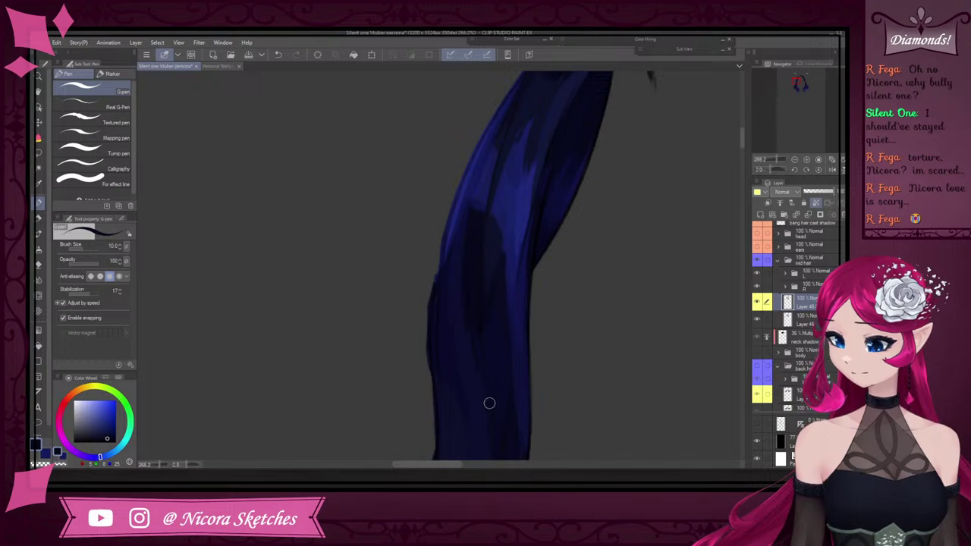
{"action": "scroll", "coordinate": [479, 266], "scroll_direction": "down", "scroll_amount": 4}
{"action": "scroll", "coordinate": [481, 297], "scroll_direction": "up", "scroll_amount": 5}
{"action": "left_click", "coordinate": [478, 298], "text": "alt"}
{"action": "left_click_drag", "start_coordinate": [455, 209], "coordinate": [489, 378]}
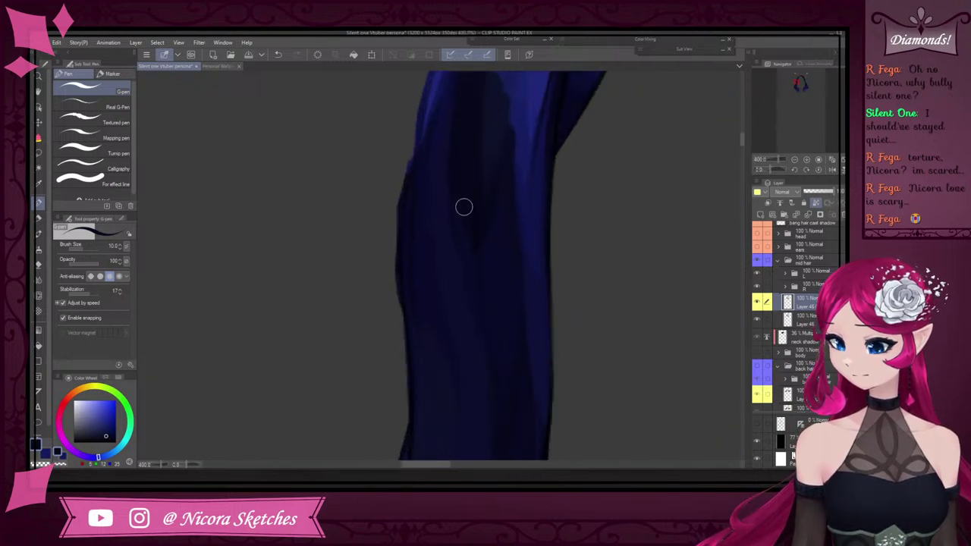
{"action": "scroll", "coordinate": [455, 206], "scroll_direction": "up", "scroll_amount": 3}
{"action": "scroll", "coordinate": [471, 212], "scroll_direction": "down", "scroll_amount": 2}
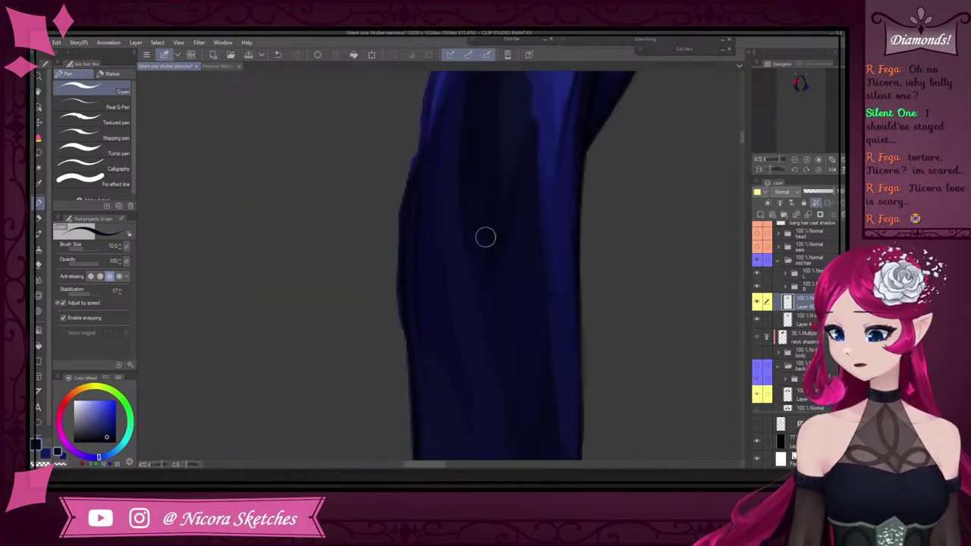
Deepen the shading and strand lines in the left strand's lower section, just above where the thin locks split off
{"action": "scroll", "coordinate": [493, 315], "scroll_direction": "down", "scroll_amount": 6}
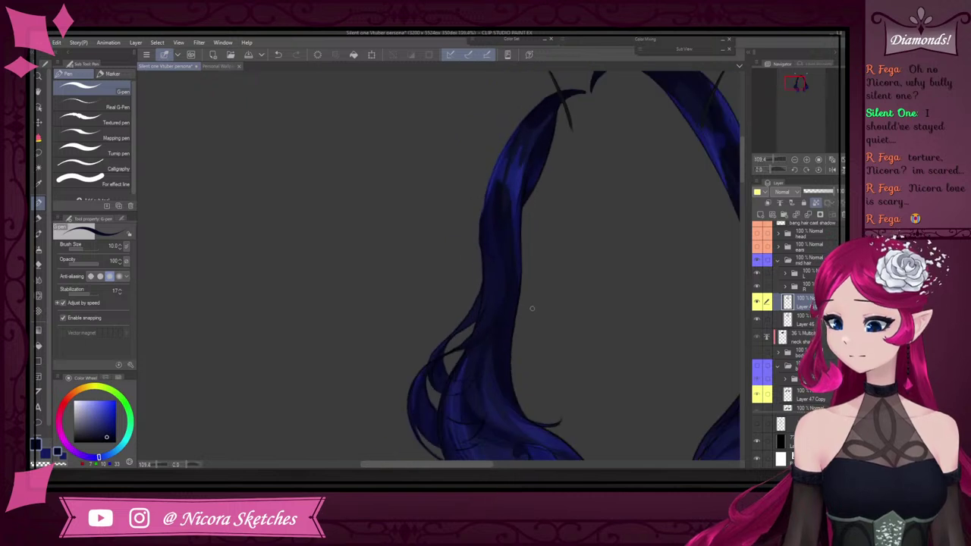
{"action": "scroll", "coordinate": [532, 308], "scroll_direction": "up", "scroll_amount": 3}
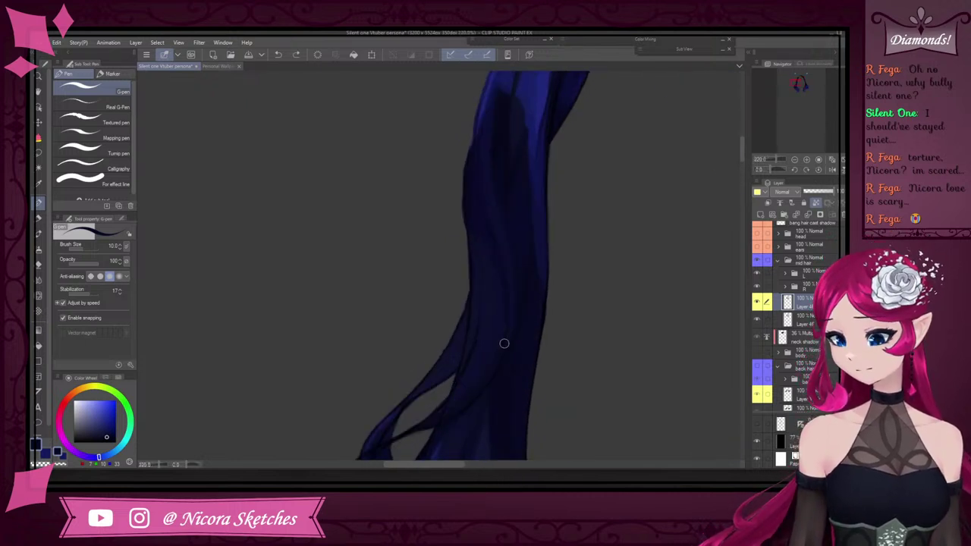
{"action": "scroll", "coordinate": [504, 343], "scroll_direction": "down", "scroll_amount": 4}
{"action": "scroll", "coordinate": [506, 246], "scroll_direction": "up", "scroll_amount": 3}
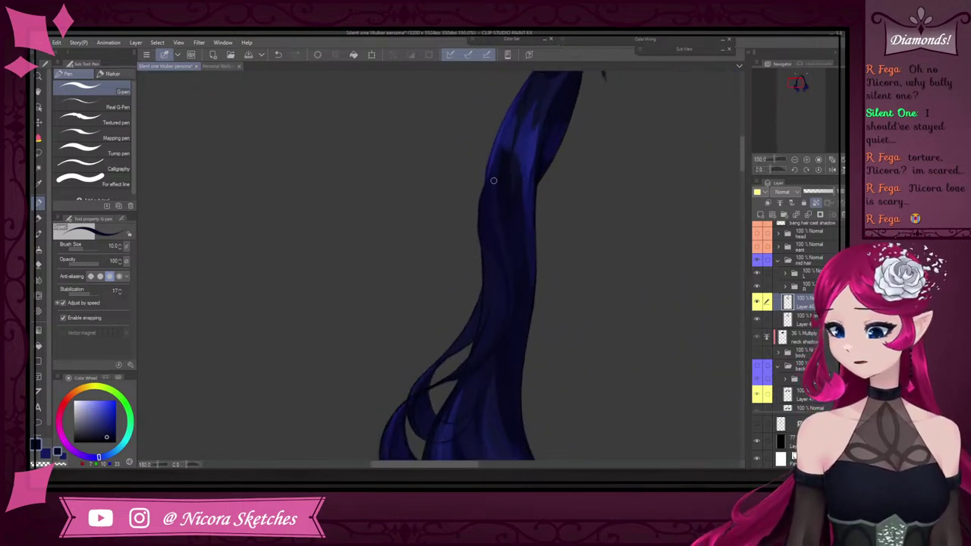
{"action": "scroll", "coordinate": [490, 366], "scroll_direction": "up", "scroll_amount": 2}
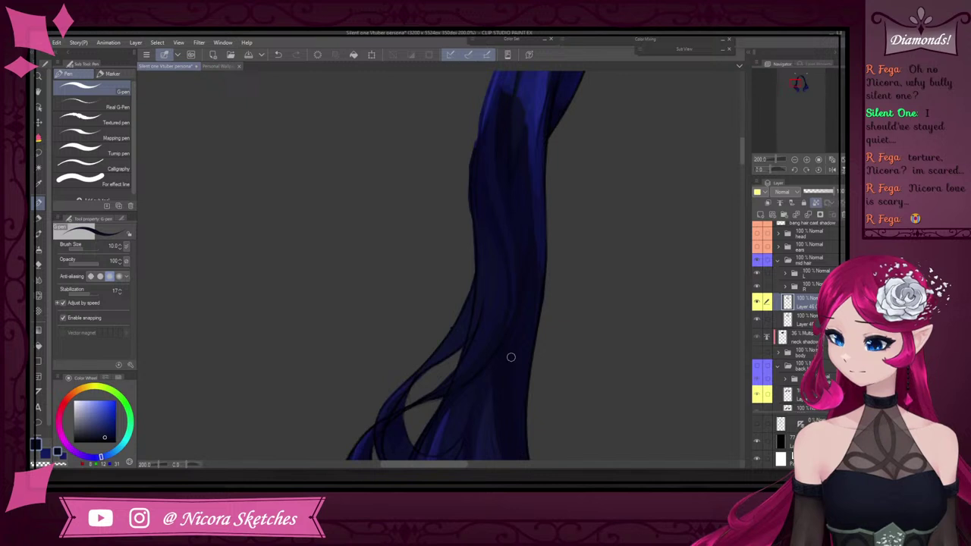
{"action": "left_click", "coordinate": [507, 378], "text": "alt"}
{"action": "scroll", "coordinate": [536, 295], "scroll_direction": "down", "scroll_amount": 5}
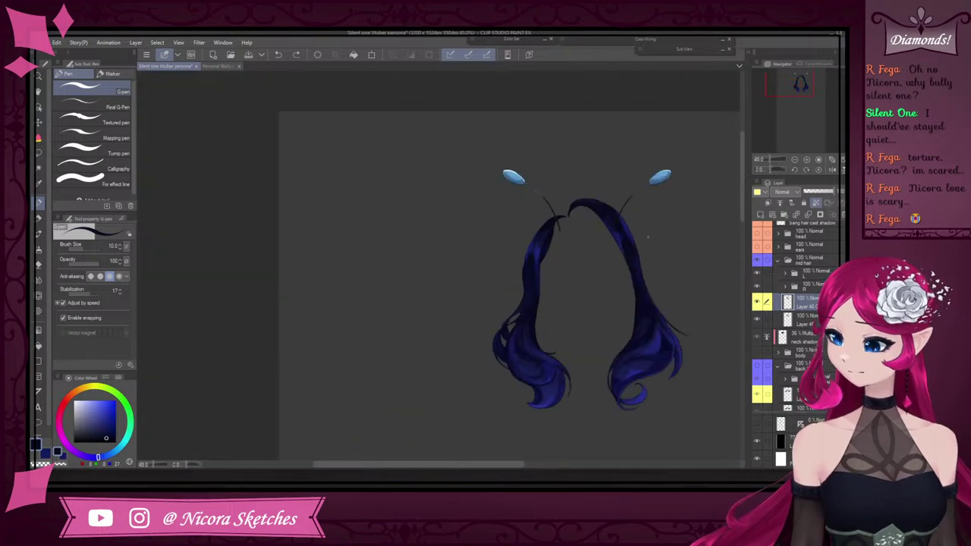
Extend the dark shadow down the middle of the right strand with sampled dark blues, adding thin strand lines
{"action": "scroll", "coordinate": [634, 277], "scroll_direction": "up", "scroll_amount": 3}
{"action": "left_click", "coordinate": [619, 273], "text": "alt"}
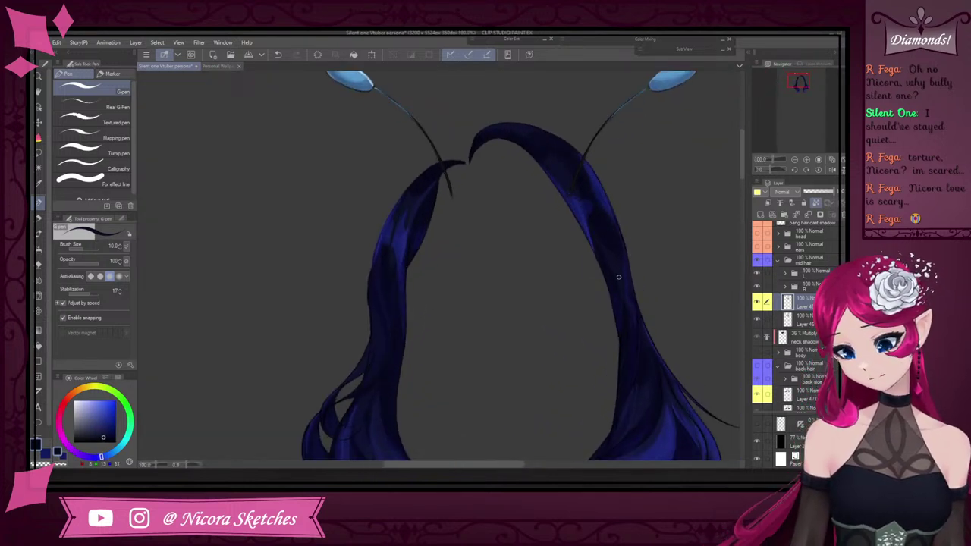
{"action": "scroll", "coordinate": [620, 188], "scroll_direction": "up", "scroll_amount": 5}
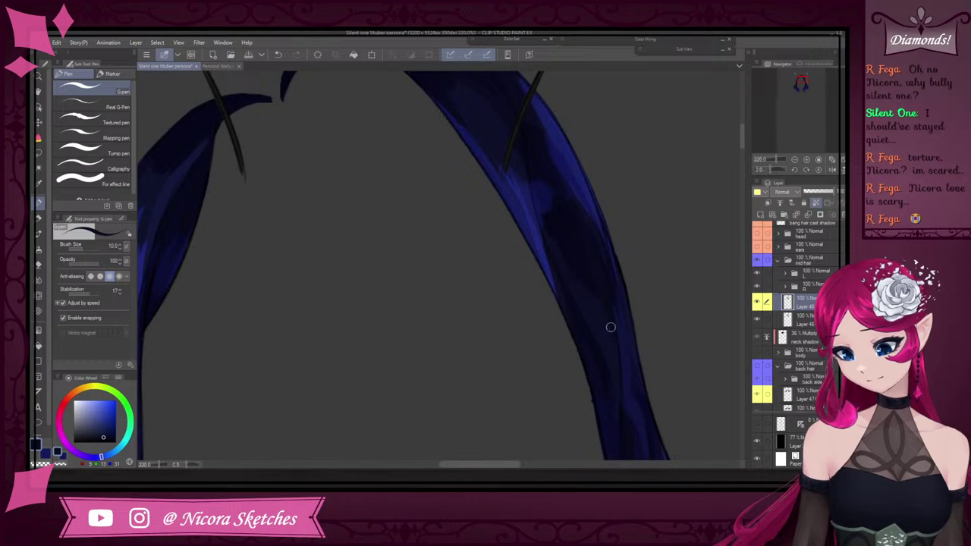
{"action": "scroll", "coordinate": [598, 270], "scroll_direction": "down", "scroll_amount": 5}
{"action": "scroll", "coordinate": [605, 328], "scroll_direction": "up", "scroll_amount": 4}
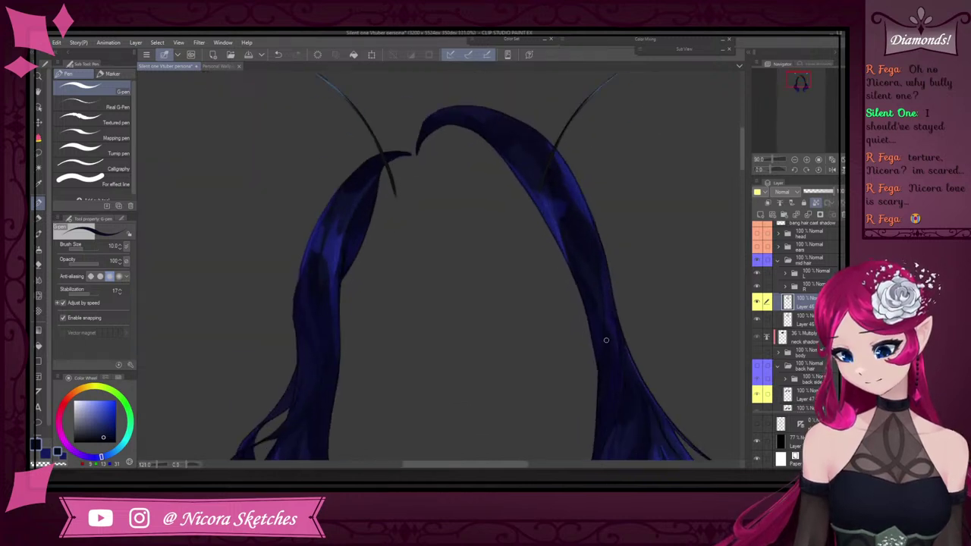
{"action": "left_click", "coordinate": [580, 291], "text": "alt"}
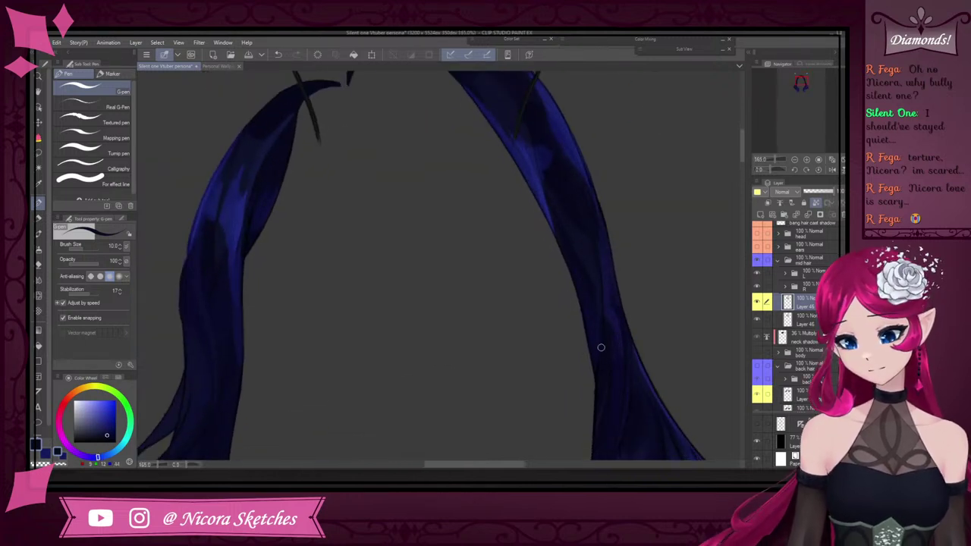
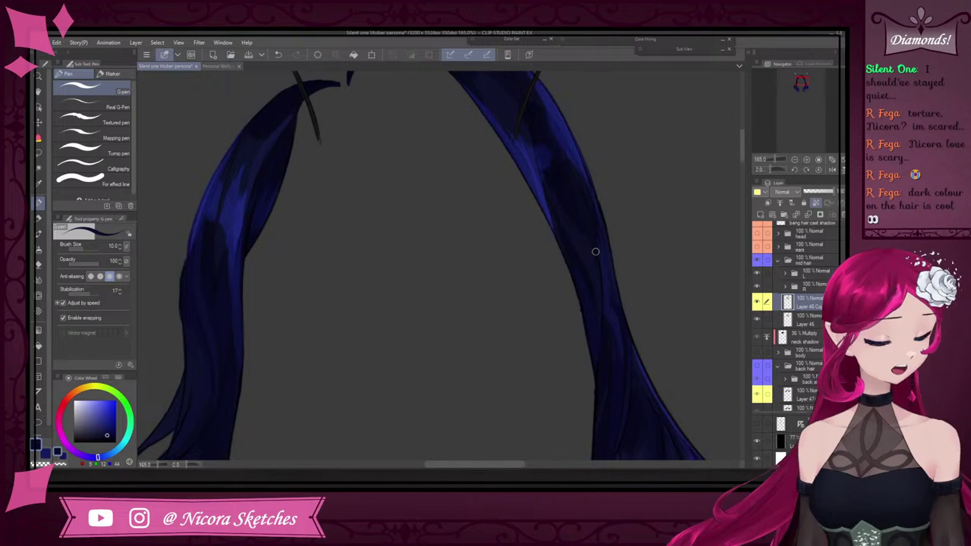
Check the full-body character reference in the Sub View, shrink that palette, and collapse it again
{"action": "left_click", "coordinate": [726, 53]}
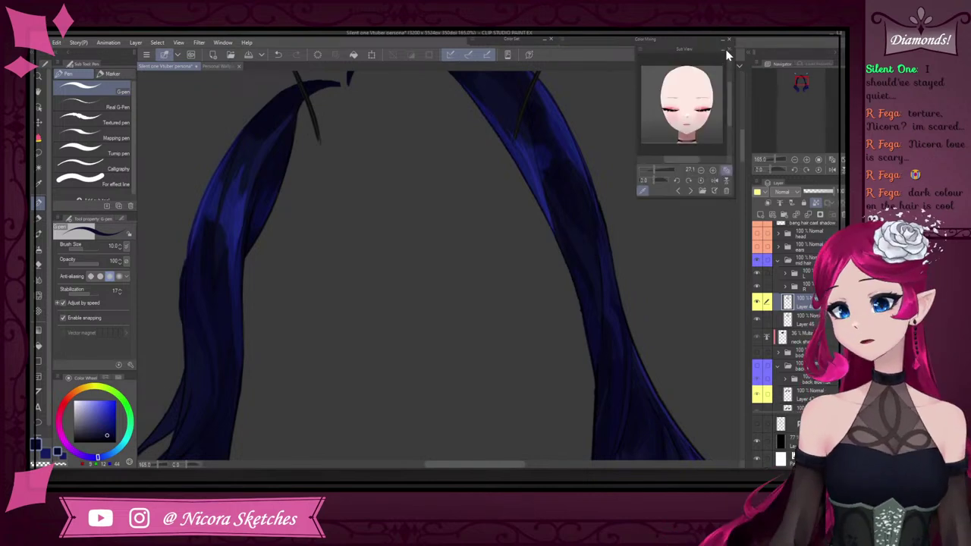
{"action": "left_click", "coordinate": [678, 190]}
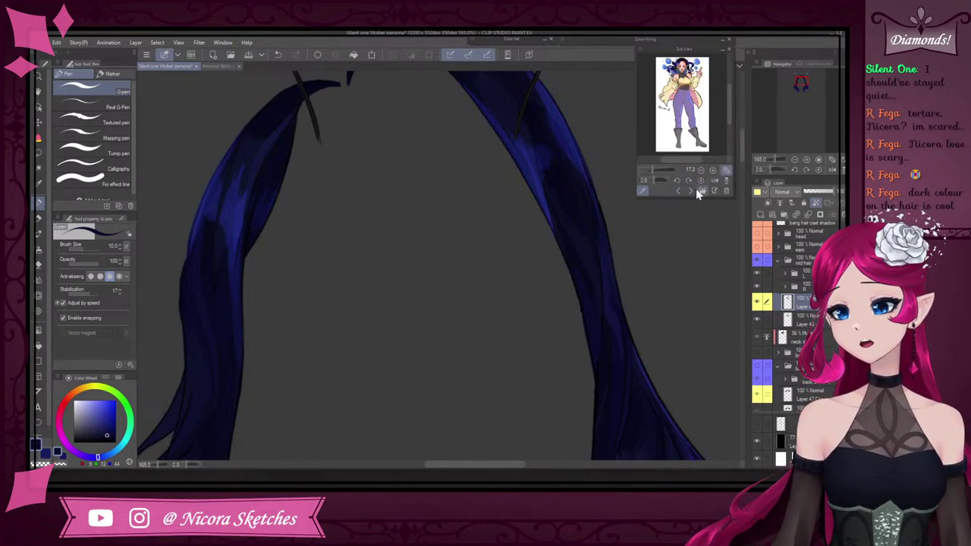
{"action": "left_click_drag", "start_coordinate": [637, 196], "coordinate": [651, 176]}
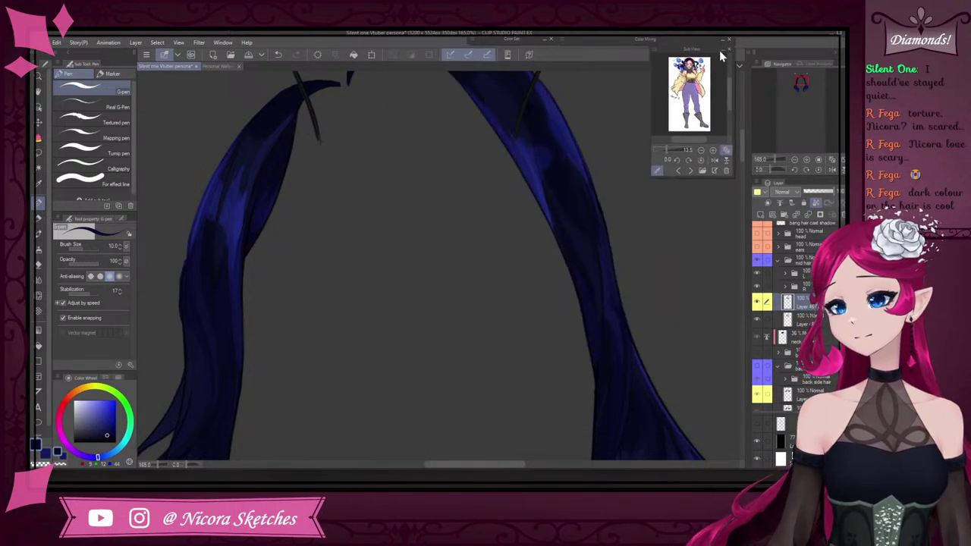
{"action": "left_click", "coordinate": [723, 49]}
Reshape the mid-blue patch just below the right antenna's base into tapered strand shapes with dark blue strokes
{"action": "scroll", "coordinate": [610, 200], "scroll_direction": "down", "scroll_amount": 5}
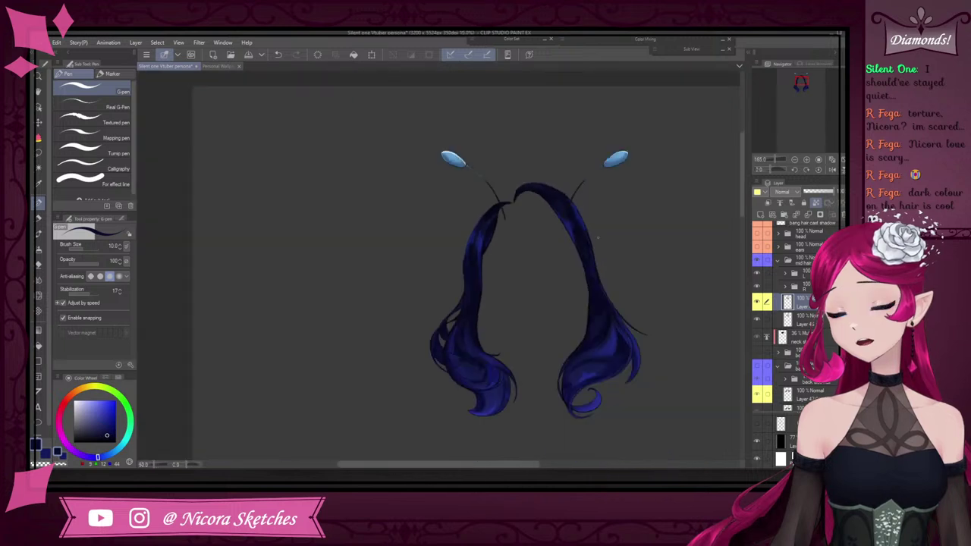
{"action": "scroll", "coordinate": [575, 215], "scroll_direction": "up", "scroll_amount": 7}
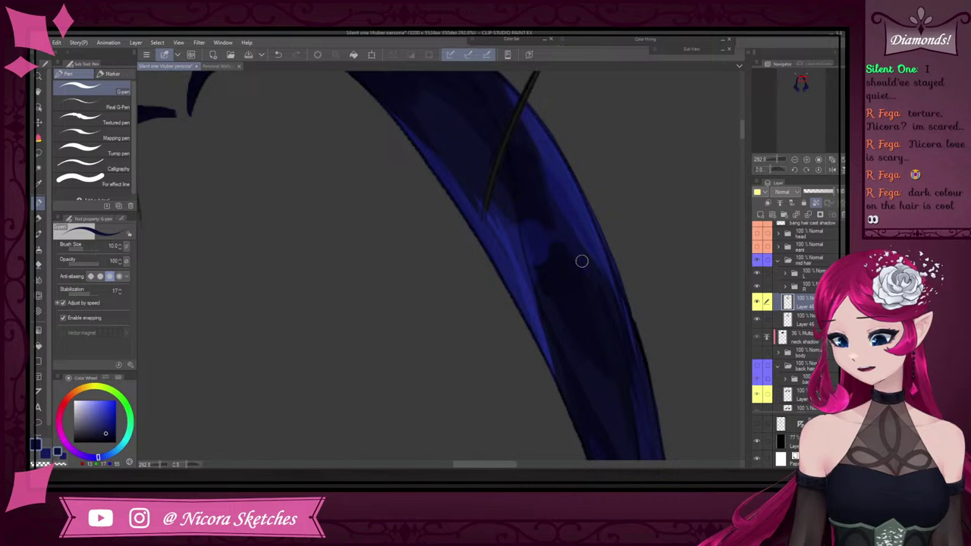
{"action": "scroll", "coordinate": [598, 308], "scroll_direction": "up", "scroll_amount": 3}
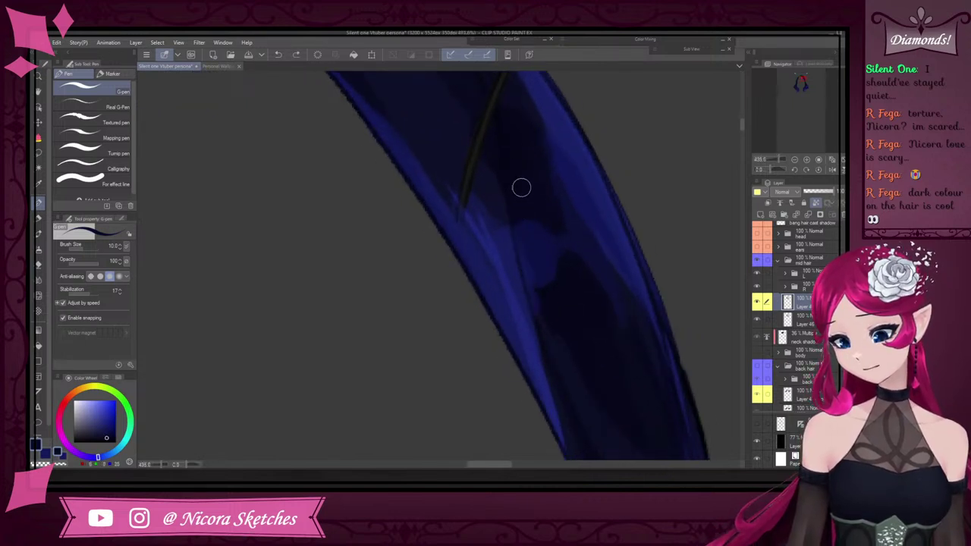
{"action": "scroll", "coordinate": [565, 385], "scroll_direction": "down", "scroll_amount": 3}
{"action": "scroll", "coordinate": [576, 391], "scroll_direction": "down", "scroll_amount": 5}
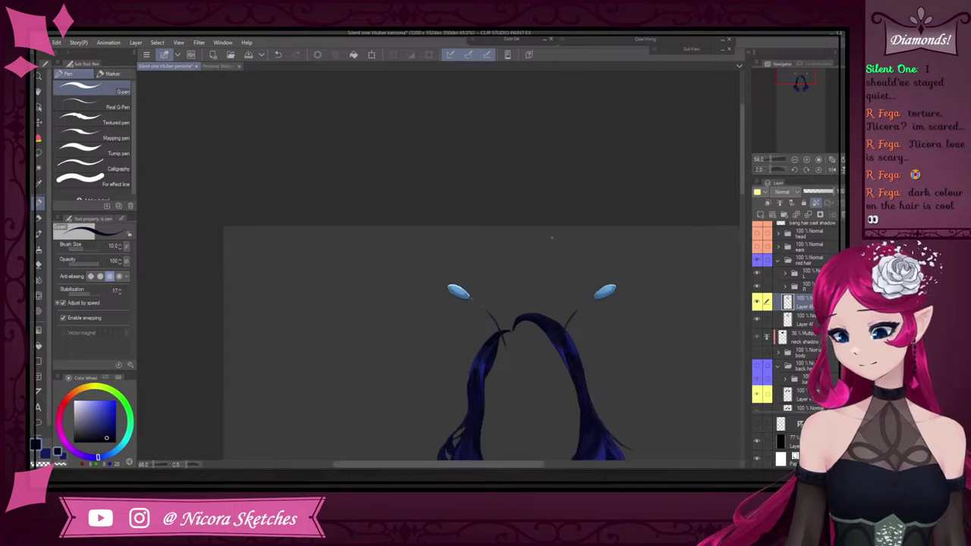
{"action": "scroll", "coordinate": [577, 346], "scroll_direction": "up", "scroll_amount": 10}
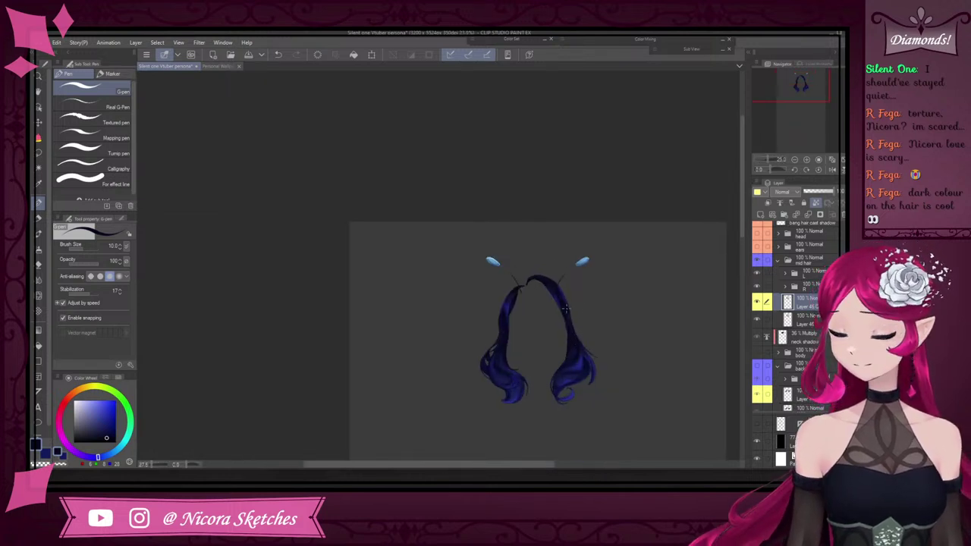
{"action": "scroll", "coordinate": [539, 271], "scroll_direction": "up", "scroll_amount": 5}
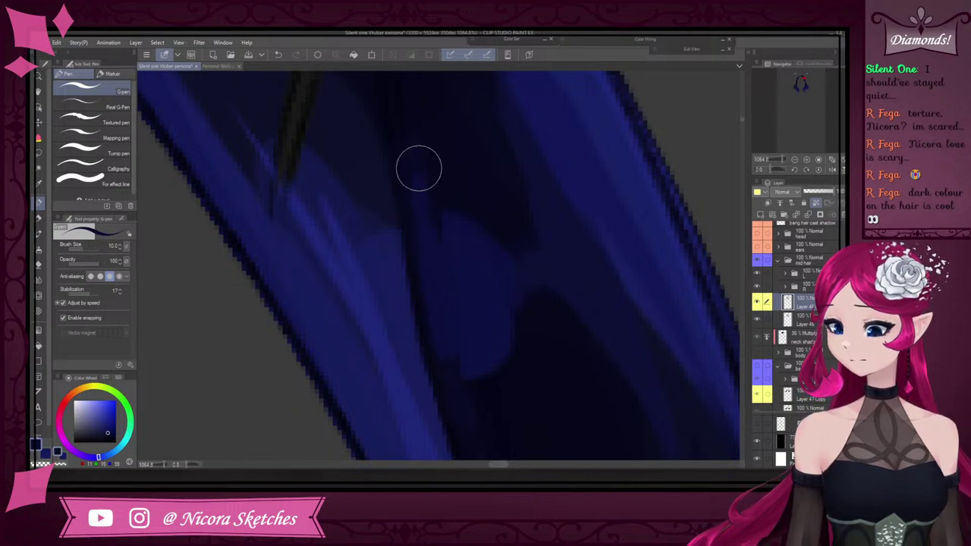
{"action": "scroll", "coordinate": [436, 223], "scroll_direction": "up", "scroll_amount": 5}
{"action": "scroll", "coordinate": [427, 240], "scroll_direction": "down", "scroll_amount": 6}
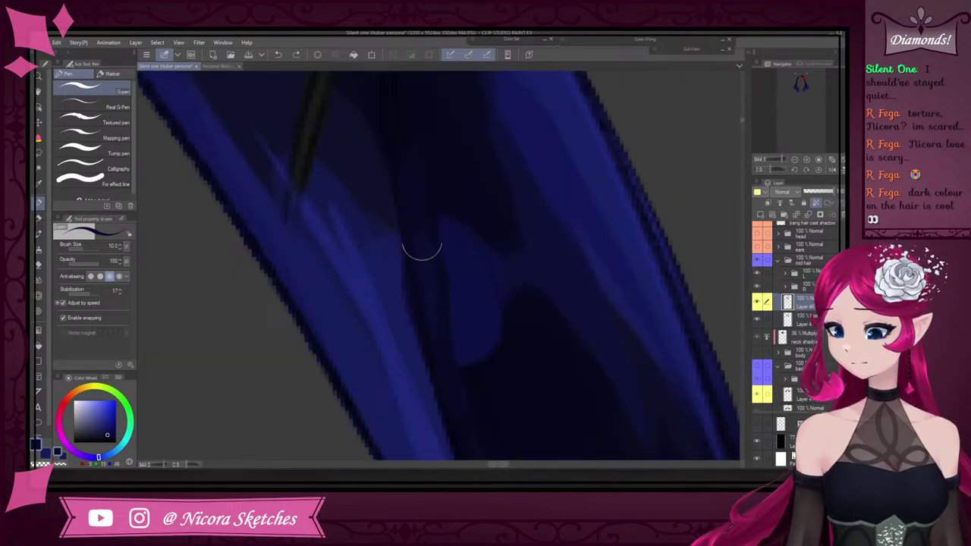
{"action": "scroll", "coordinate": [459, 282], "scroll_direction": "down", "scroll_amount": 4}
{"action": "scroll", "coordinate": [483, 284], "scroll_direction": "up", "scroll_amount": 4}
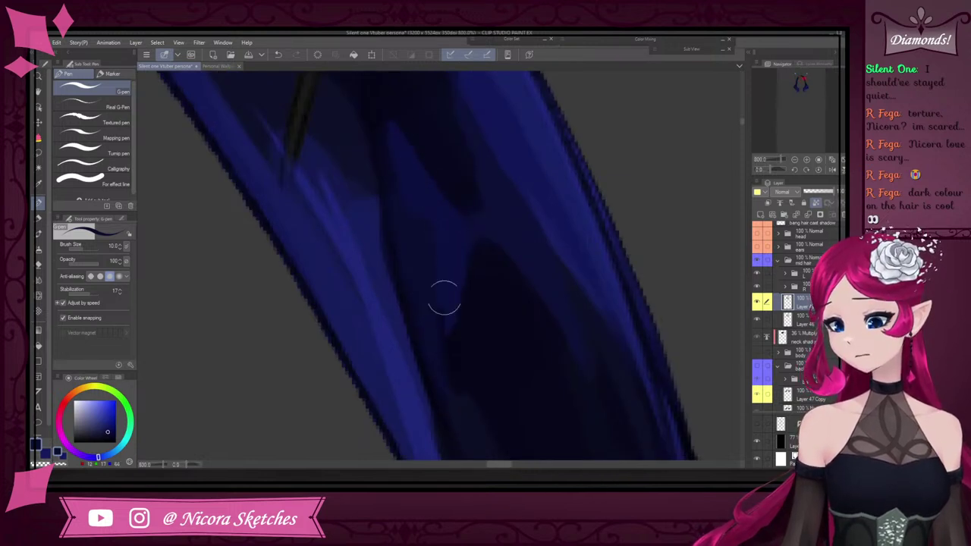
{"action": "scroll", "coordinate": [442, 295], "scroll_direction": "down", "scroll_amount": 6}
{"action": "scroll", "coordinate": [505, 214], "scroll_direction": "up", "scroll_amount": 3}
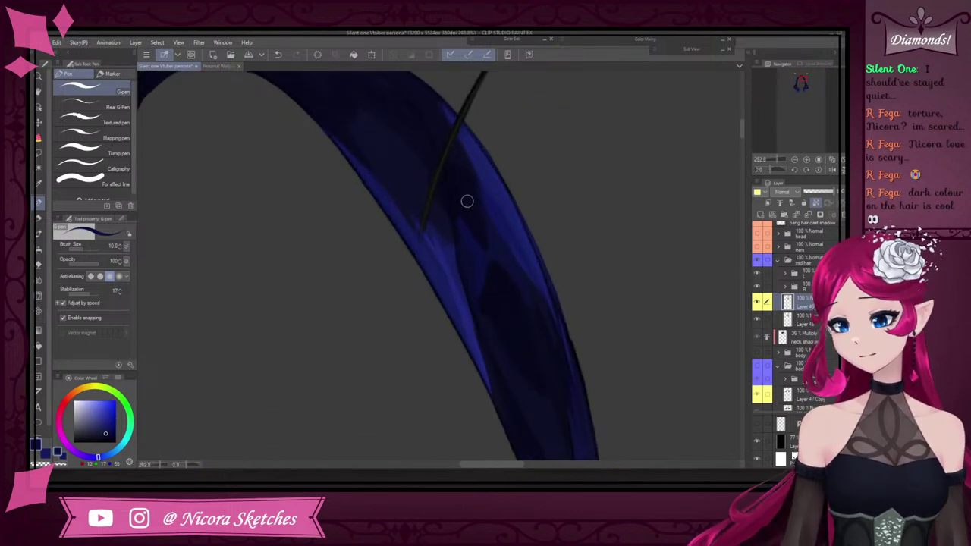
Blend the shading across the right strand's top arch, around the antenna, with blues sampled from the hair
{"action": "left_click", "coordinate": [446, 259], "text": "alt"}
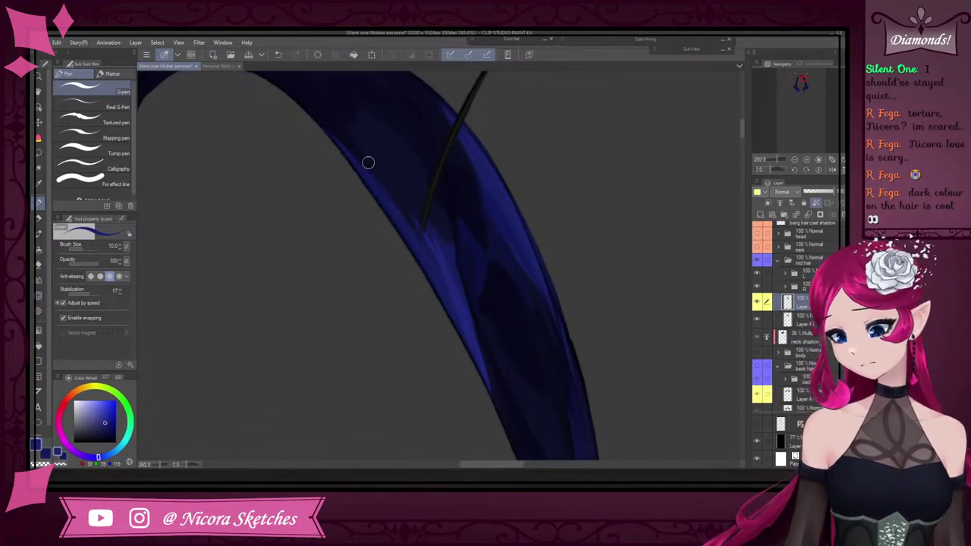
{"action": "scroll", "coordinate": [368, 162], "scroll_direction": "down", "scroll_amount": 4}
{"action": "scroll", "coordinate": [371, 237], "scroll_direction": "up", "scroll_amount": 4}
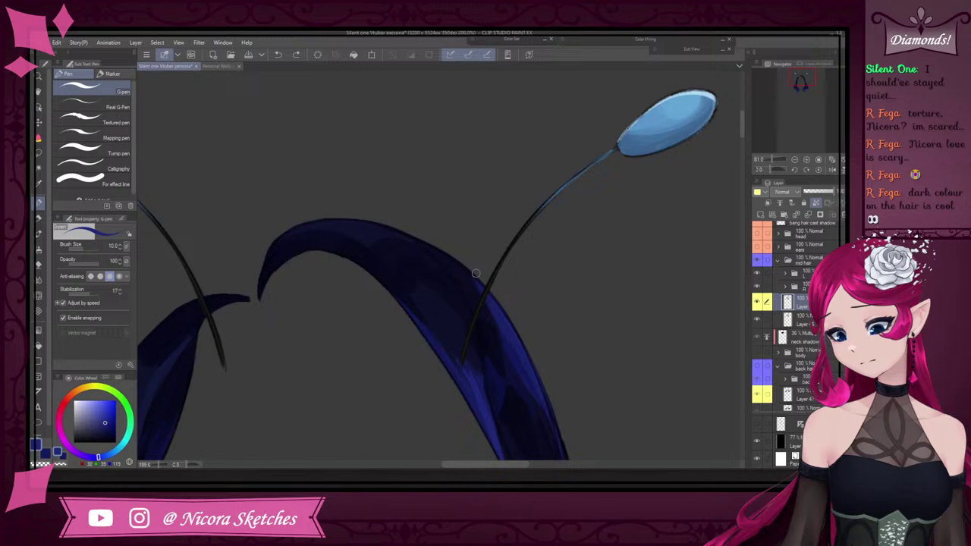
{"action": "left_click", "coordinate": [389, 242], "text": "alt"}
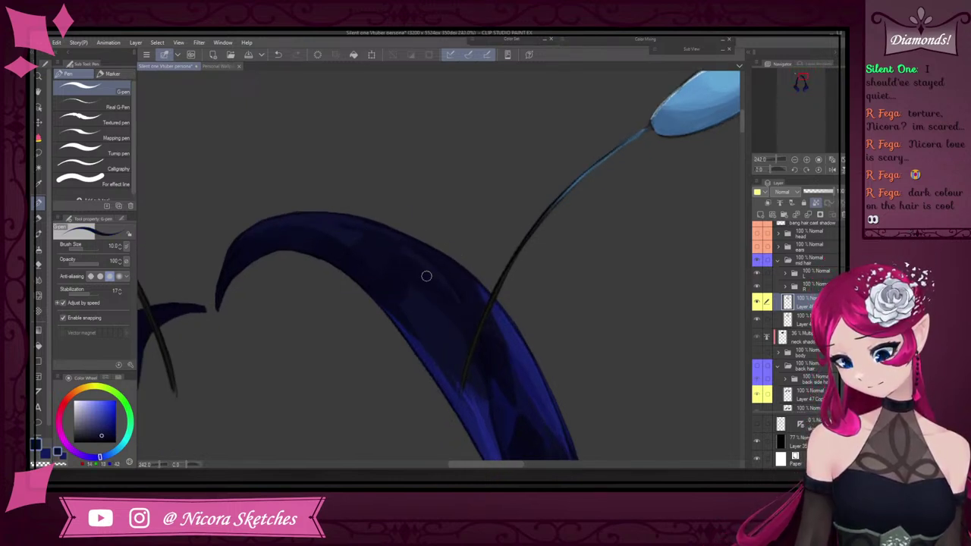
{"action": "scroll", "coordinate": [412, 248], "scroll_direction": "up", "scroll_amount": 6}
{"action": "left_click", "coordinate": [390, 245], "text": "alt"}
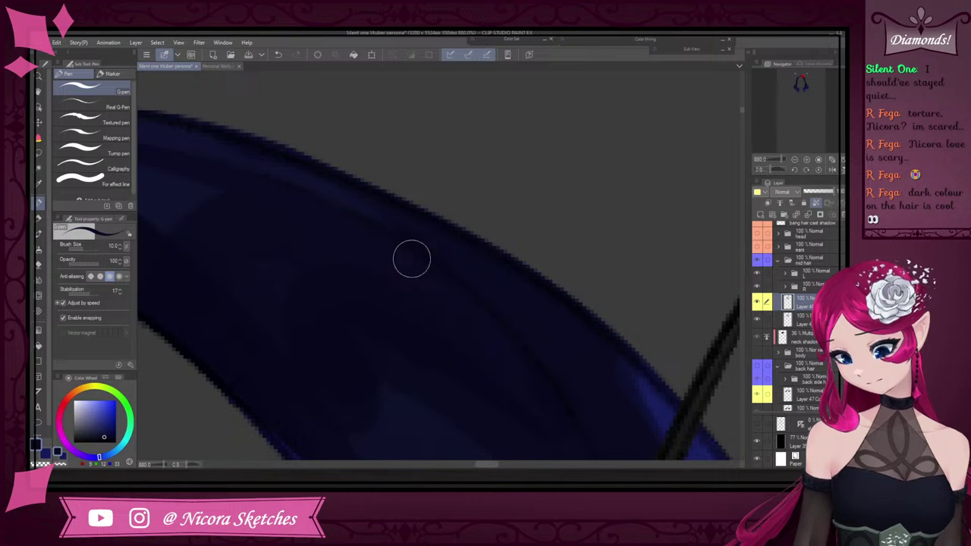
{"action": "scroll", "coordinate": [412, 258], "scroll_direction": "down", "scroll_amount": 3}
{"action": "left_click", "coordinate": [379, 286], "text": "alt"}
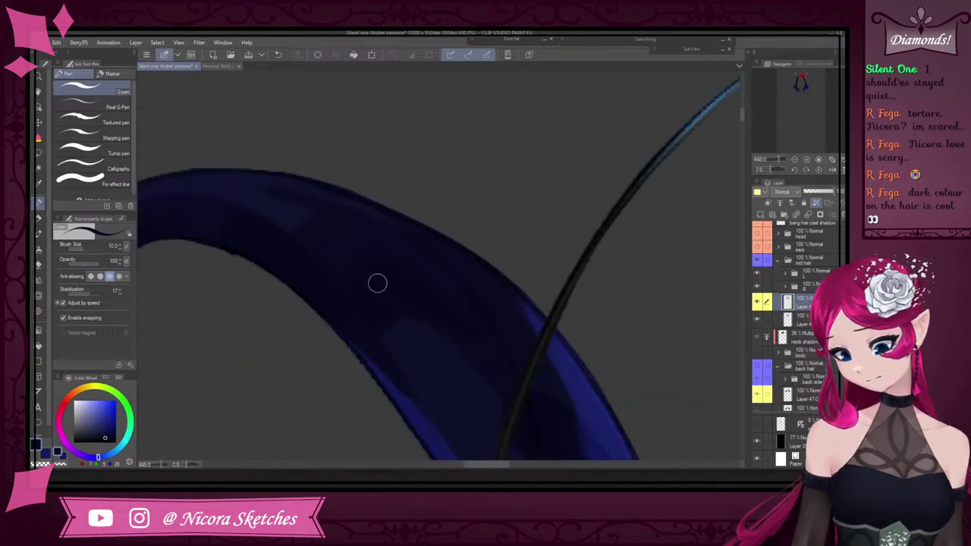
{"action": "scroll", "coordinate": [494, 302], "scroll_direction": "down", "scroll_amount": 5}
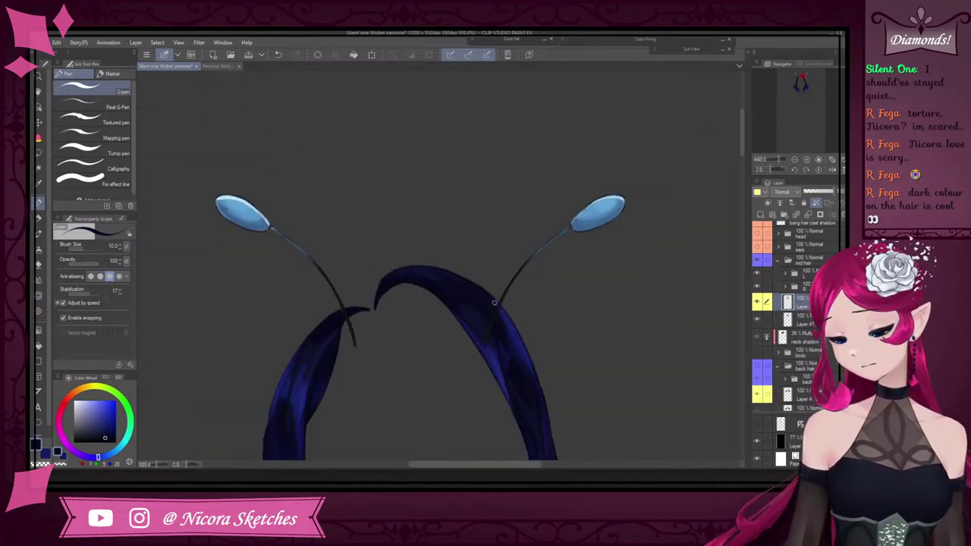
Refine the highlight and central shadow in the right strand's upper section below the antenna, using sampled blues
{"action": "scroll", "coordinate": [494, 303], "scroll_direction": "up", "scroll_amount": 3}
{"action": "scroll", "coordinate": [470, 280], "scroll_direction": "down", "scroll_amount": 3}
{"action": "scroll", "coordinate": [447, 246], "scroll_direction": "up", "scroll_amount": 4}
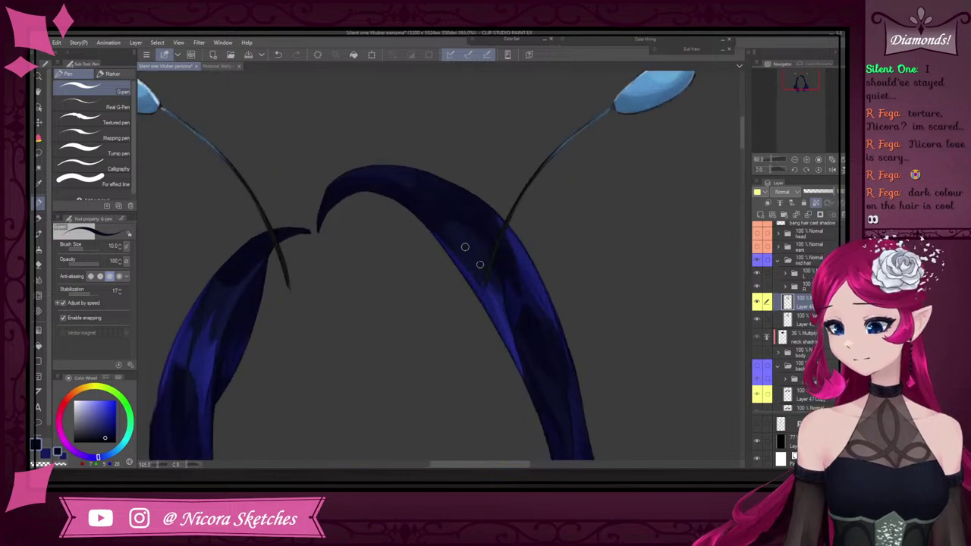
{"action": "left_click", "coordinate": [536, 285], "text": "alt"}
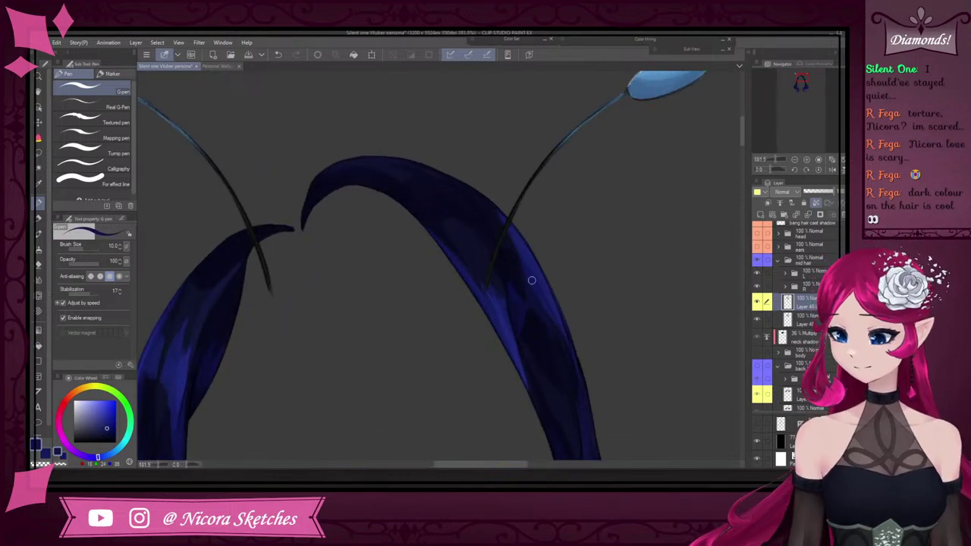
{"action": "scroll", "coordinate": [566, 351], "scroll_direction": "down", "scroll_amount": 5}
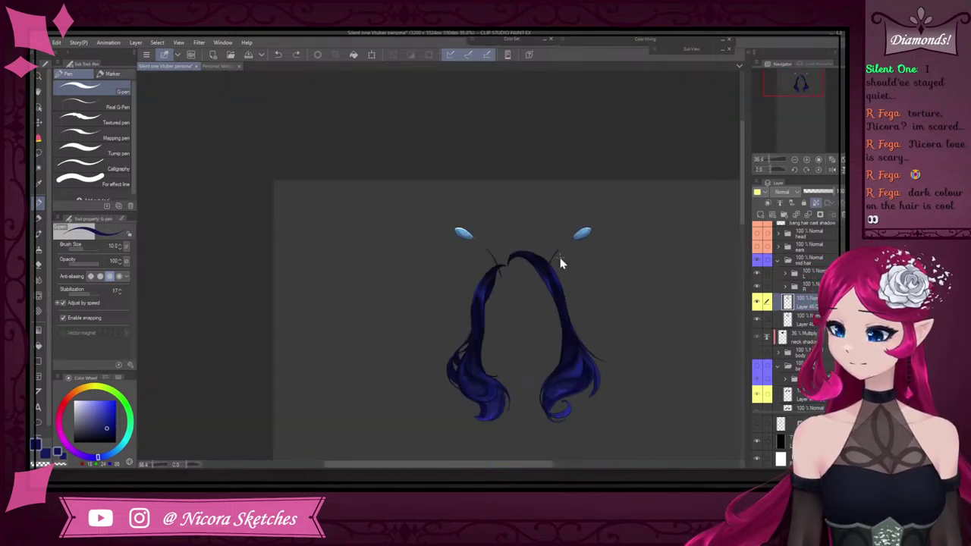
{"action": "scroll", "coordinate": [560, 263], "scroll_direction": "up", "scroll_amount": 4}
{"action": "left_click", "coordinate": [517, 259], "text": "alt"}
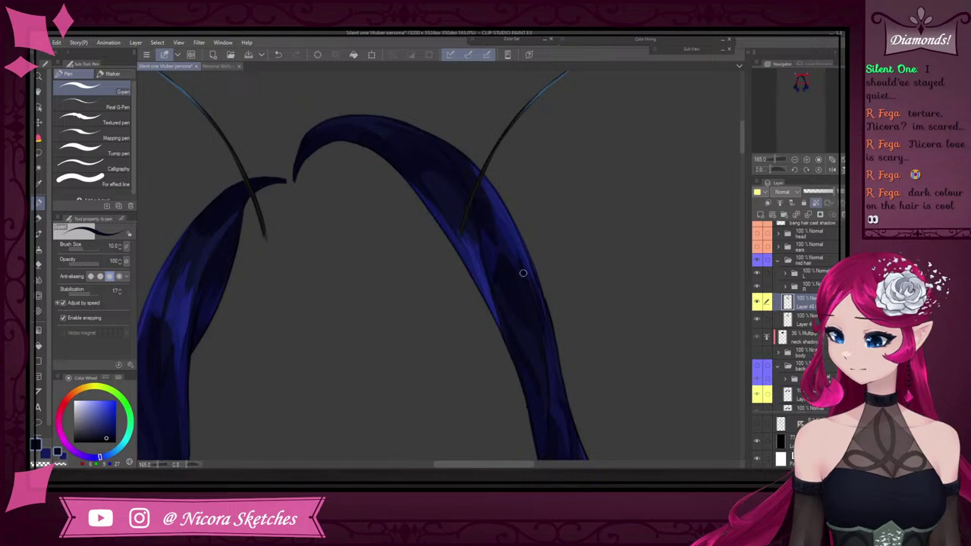
{"action": "scroll", "coordinate": [540, 309], "scroll_direction": "down", "scroll_amount": 4}
{"action": "scroll", "coordinate": [529, 256], "scroll_direction": "up", "scroll_amount": 4}
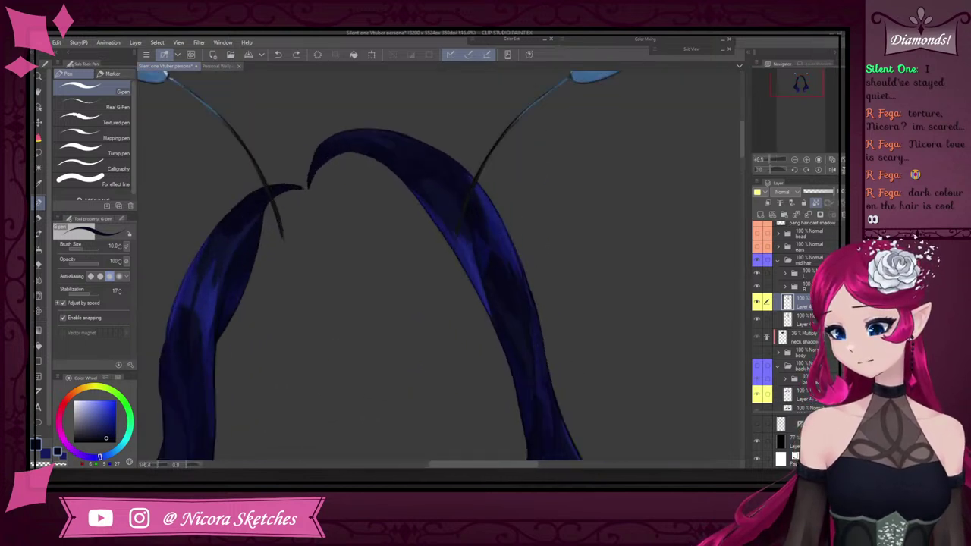
{"action": "left_click", "coordinate": [535, 337], "text": "alt"}
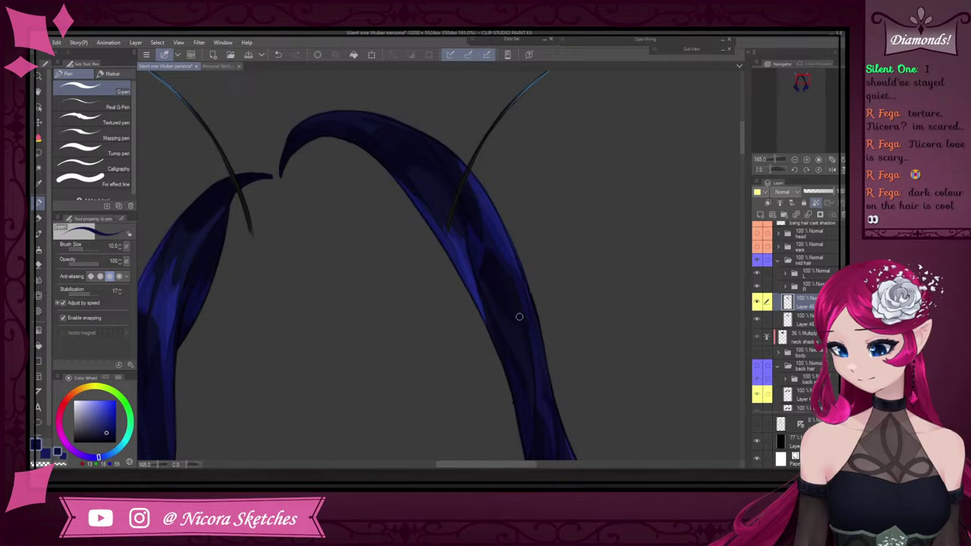
{"action": "scroll", "coordinate": [516, 309], "scroll_direction": "down", "scroll_amount": 4}
{"action": "scroll", "coordinate": [412, 202], "scroll_direction": "up", "scroll_amount": 3}
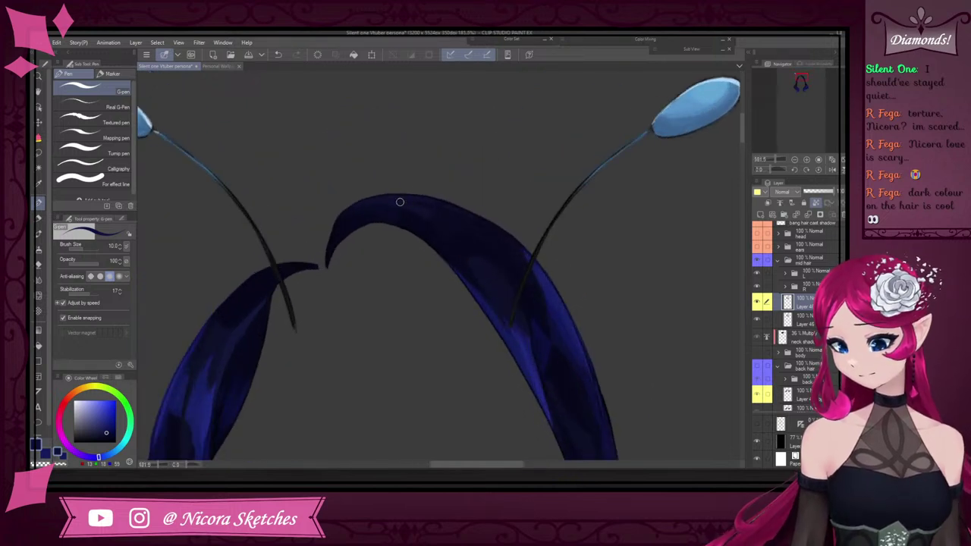
Shade the left strand's top near the antenna with sampled dark blue, switching to the SOL pencil at size 30 and opacity 70
{"action": "scroll", "coordinate": [400, 202], "scroll_direction": "down", "scroll_amount": 4}
{"action": "scroll", "coordinate": [376, 205], "scroll_direction": "up", "scroll_amount": 4}
{"action": "left_click", "coordinate": [432, 173], "text": "alt"}
{"action": "scroll", "coordinate": [330, 232], "scroll_direction": "up", "scroll_amount": 3}
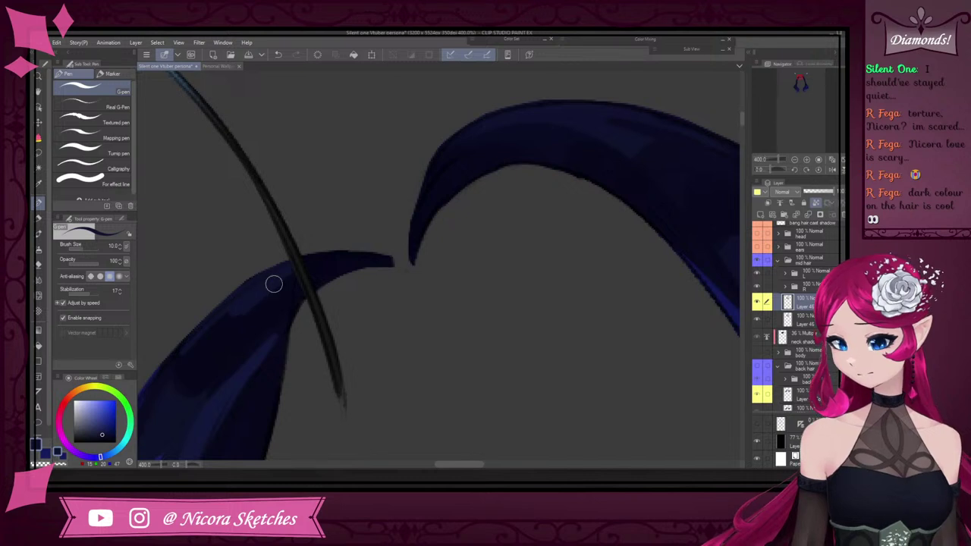
{"action": "left_click", "coordinate": [38, 218]}
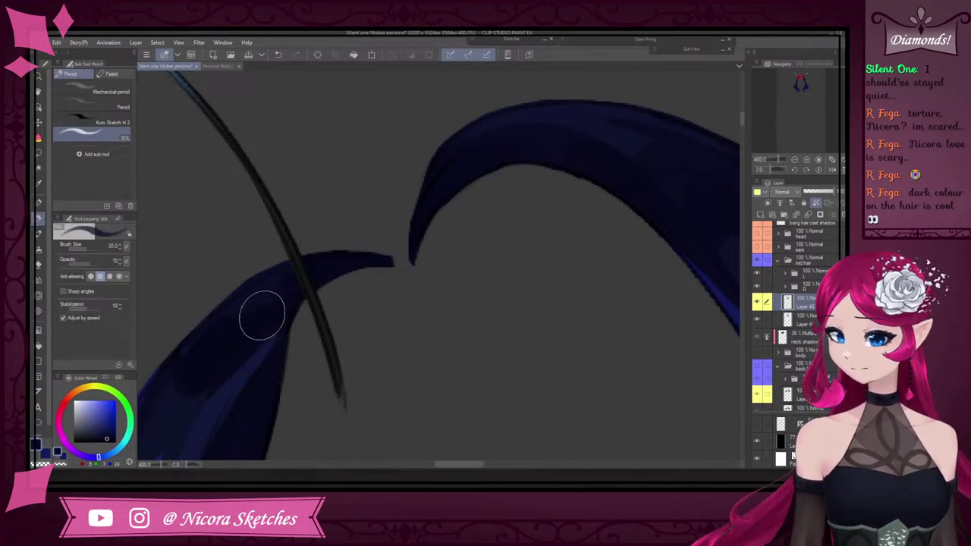
{"action": "scroll", "coordinate": [387, 238], "scroll_direction": "down", "scroll_amount": 9}
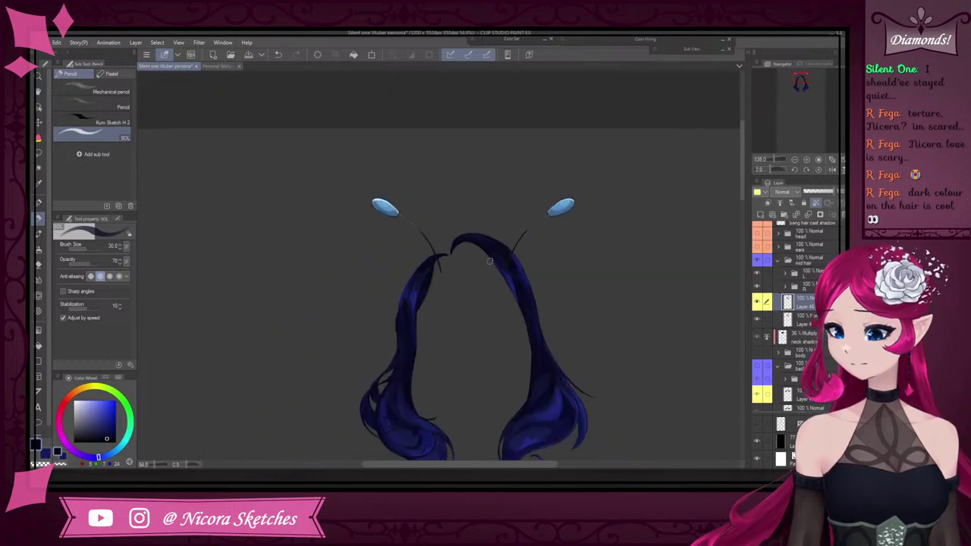
{"action": "scroll", "coordinate": [416, 264], "scroll_direction": "up", "scroll_amount": 6}
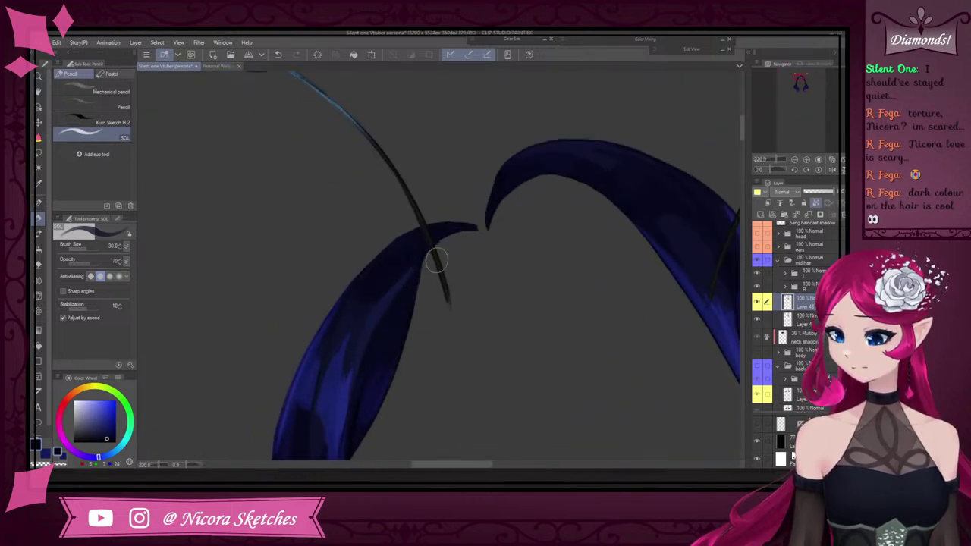
{"action": "scroll", "coordinate": [429, 266], "scroll_direction": "down", "scroll_amount": 6}
{"action": "scroll", "coordinate": [575, 295], "scroll_direction": "up", "scroll_amount": 5}
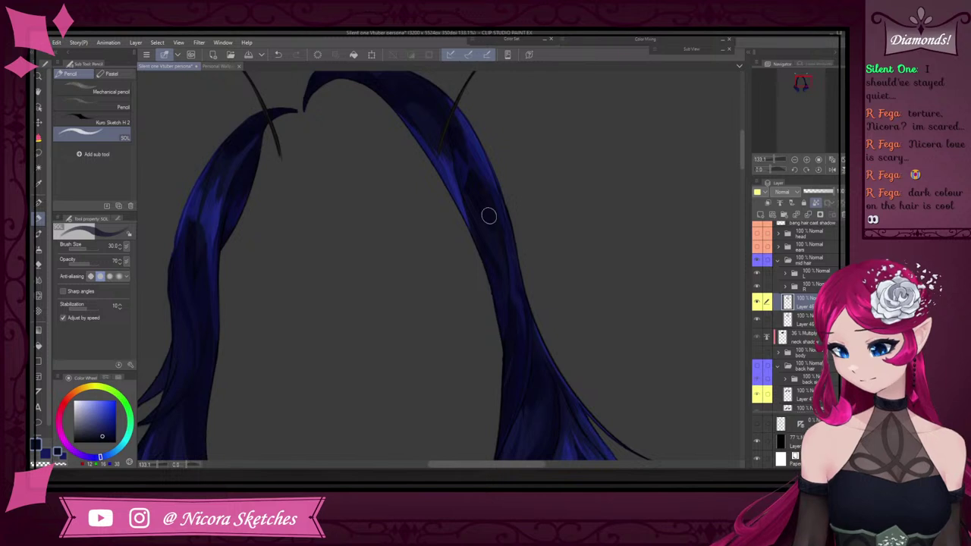
Paint along the left strand's middle section above the side loop using the G-pen at size 10 and opacity 100
{"action": "scroll", "coordinate": [548, 251], "scroll_direction": "down", "scroll_amount": 8}
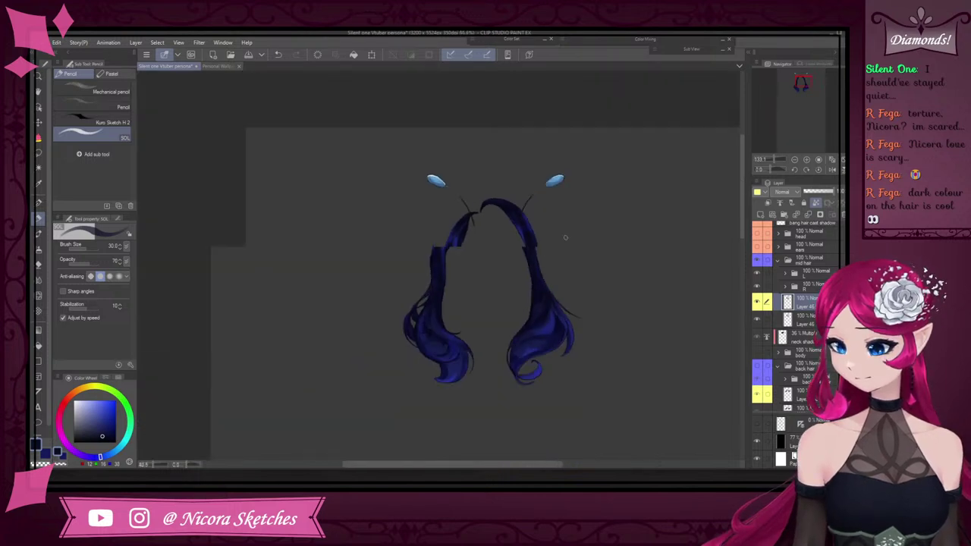
{"action": "scroll", "coordinate": [555, 258], "scroll_direction": "up", "scroll_amount": 5}
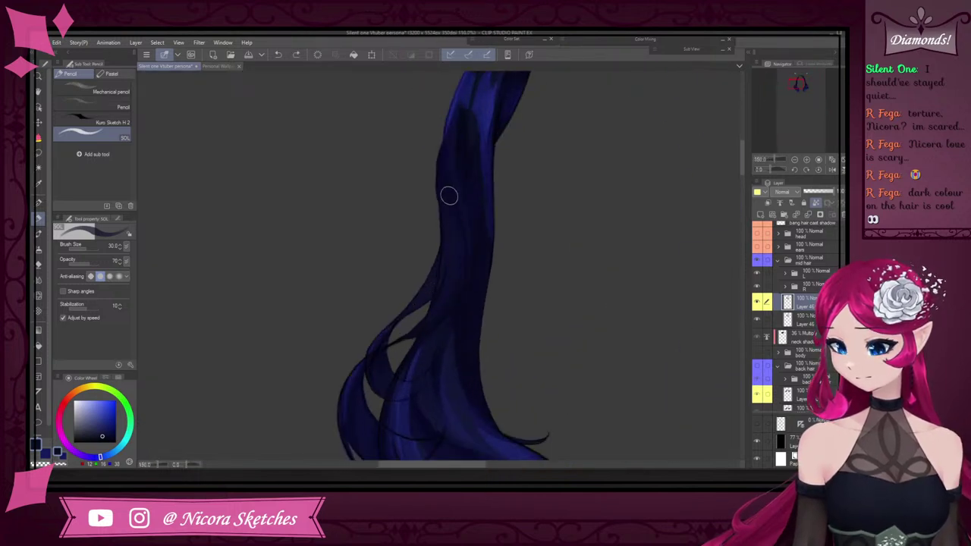
{"action": "scroll", "coordinate": [472, 299], "scroll_direction": "down", "scroll_amount": 5}
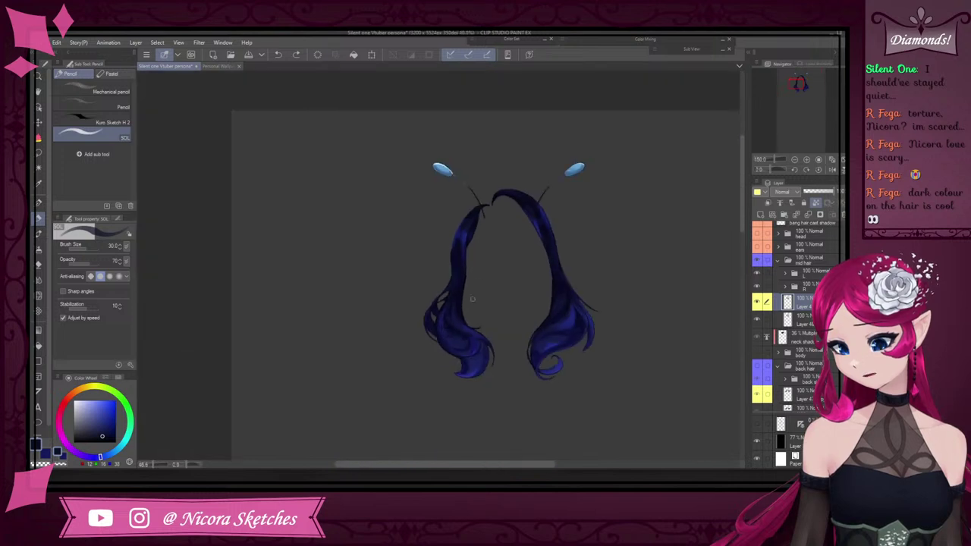
{"action": "scroll", "coordinate": [458, 288], "scroll_direction": "up", "scroll_amount": 1}
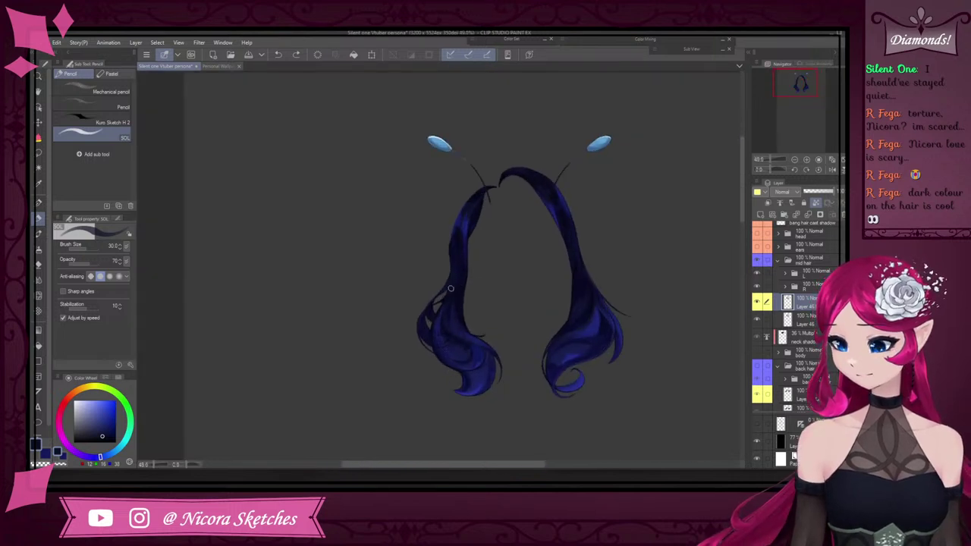
{"action": "scroll", "coordinate": [440, 379], "scroll_direction": "up", "scroll_amount": 4}
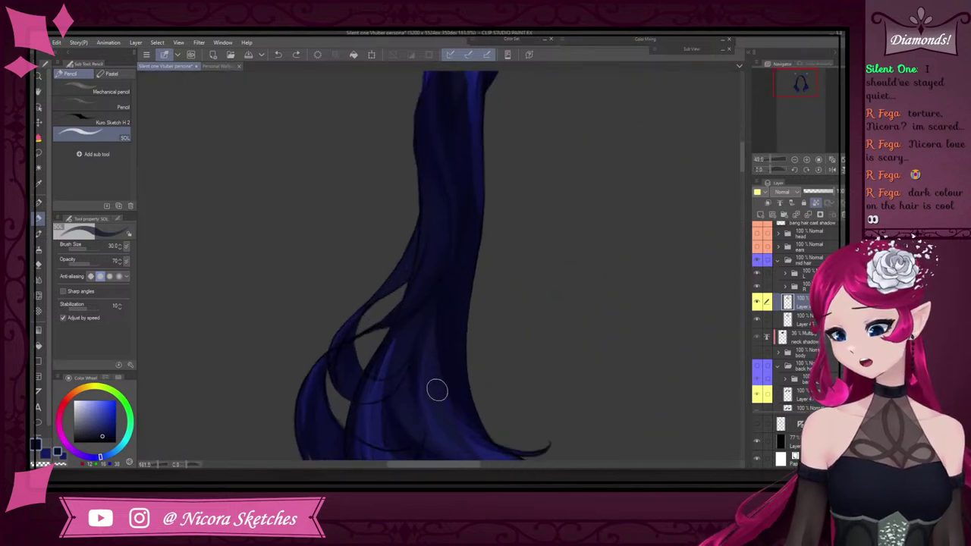
{"action": "left_click", "coordinate": [40, 203]}
{"action": "scroll", "coordinate": [444, 231], "scroll_direction": "up", "scroll_amount": 2}
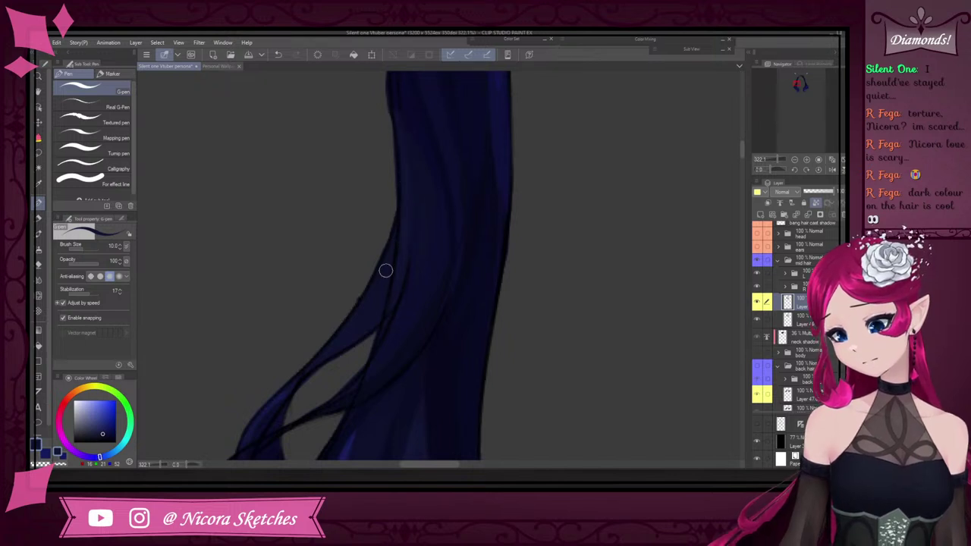
Add lighter blue streaks following the hair flow in the left strand's middle section, then soften them with a sampled darker blue
{"action": "scroll", "coordinate": [447, 199], "scroll_direction": "down", "scroll_amount": 6}
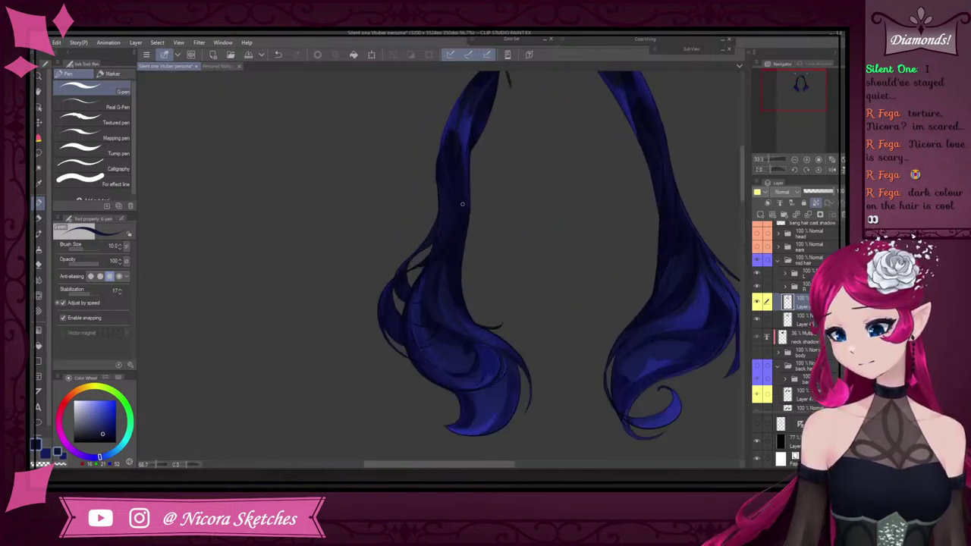
{"action": "scroll", "coordinate": [462, 203], "scroll_direction": "up", "scroll_amount": 6}
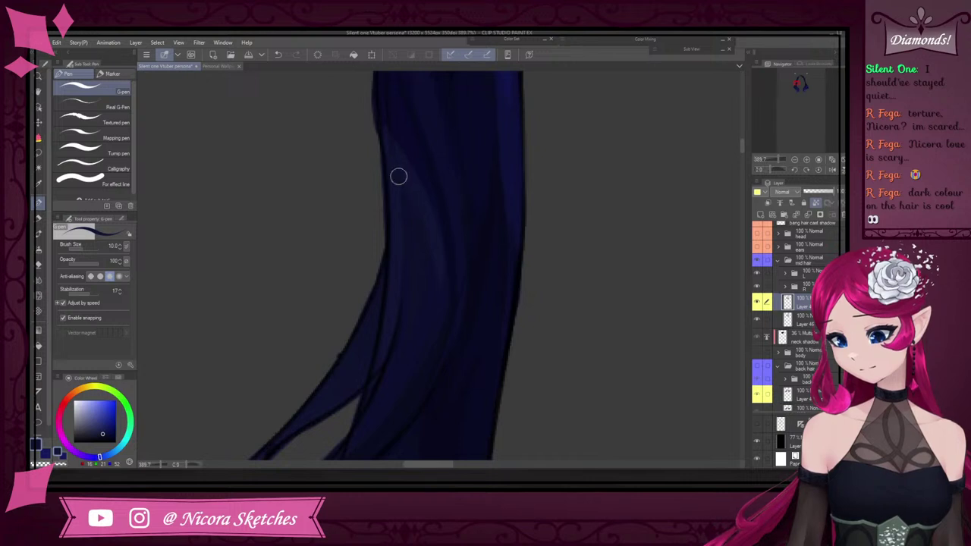
{"action": "scroll", "coordinate": [395, 176], "scroll_direction": "down", "scroll_amount": 8}
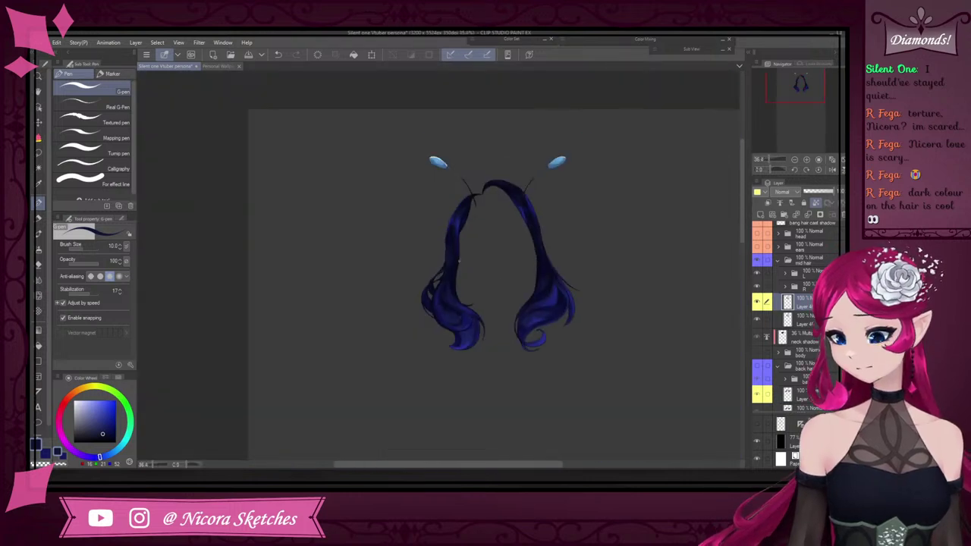
{"action": "scroll", "coordinate": [449, 214], "scroll_direction": "up", "scroll_amount": 8}
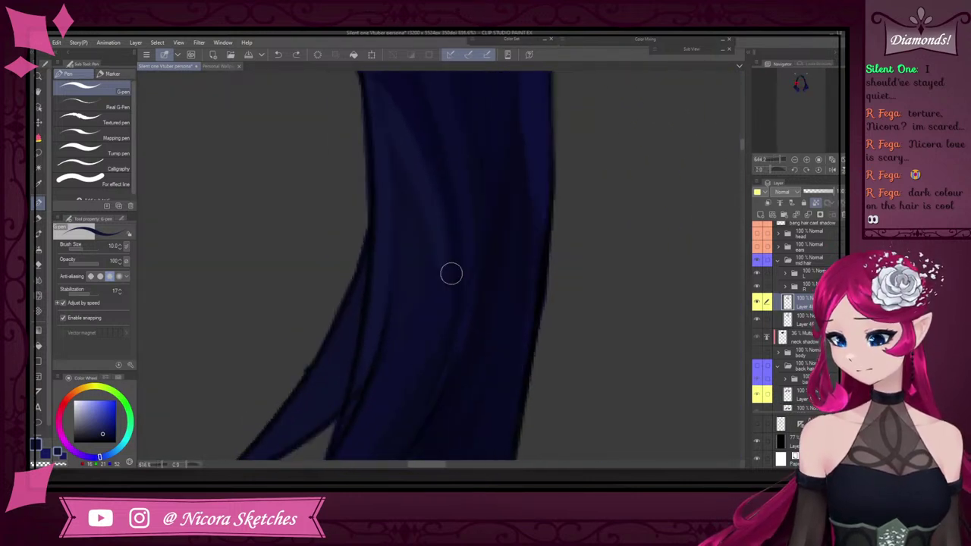
{"action": "scroll", "coordinate": [455, 303], "scroll_direction": "down", "scroll_amount": 2}
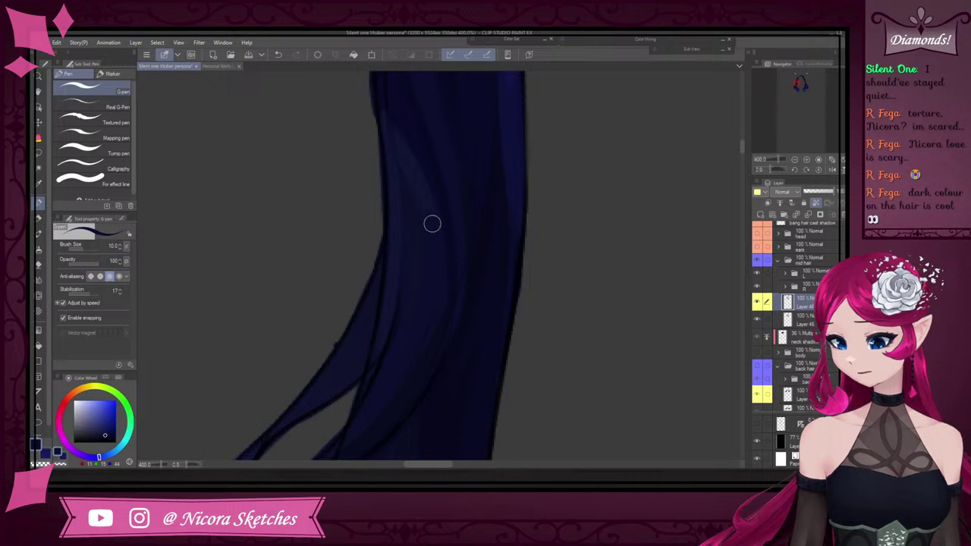
Blend the streaks along the left strand's outer edge down to the side loop with blues sampled from the hair
{"action": "scroll", "coordinate": [437, 318], "scroll_direction": "down", "scroll_amount": 4}
{"action": "scroll", "coordinate": [463, 236], "scroll_direction": "up", "scroll_amount": 3}
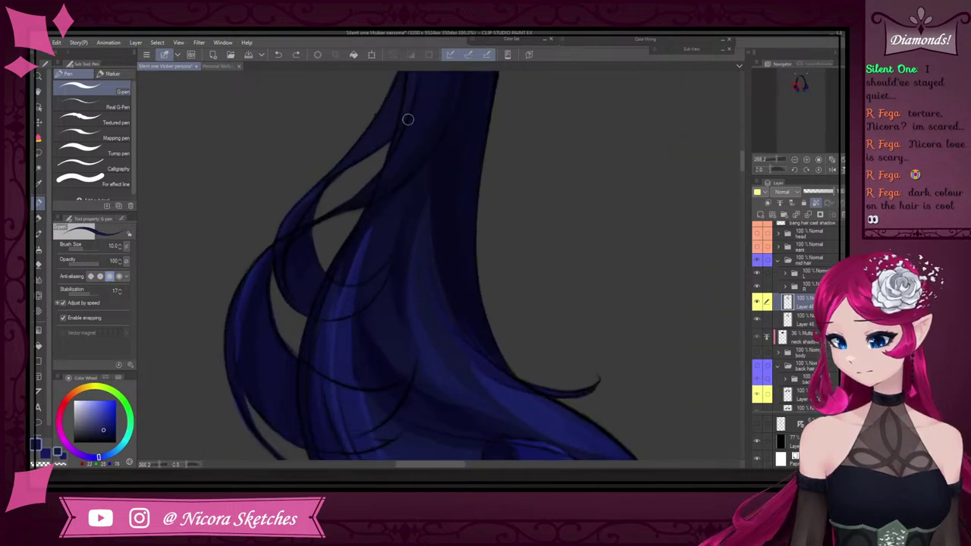
{"action": "scroll", "coordinate": [408, 119], "scroll_direction": "down", "scroll_amount": 4}
{"action": "scroll", "coordinate": [421, 228], "scroll_direction": "up", "scroll_amount": 3}
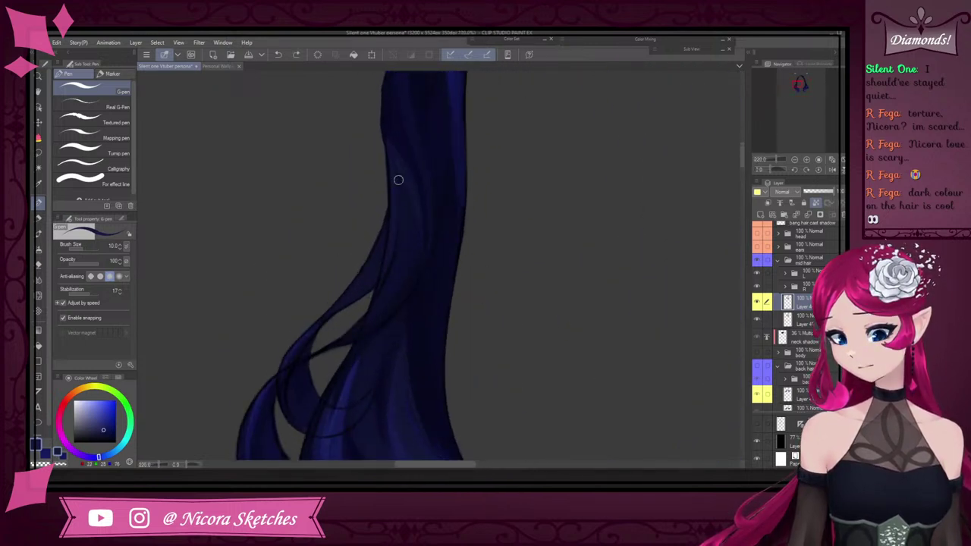
{"action": "left_click", "coordinate": [386, 125], "text": "alt"}
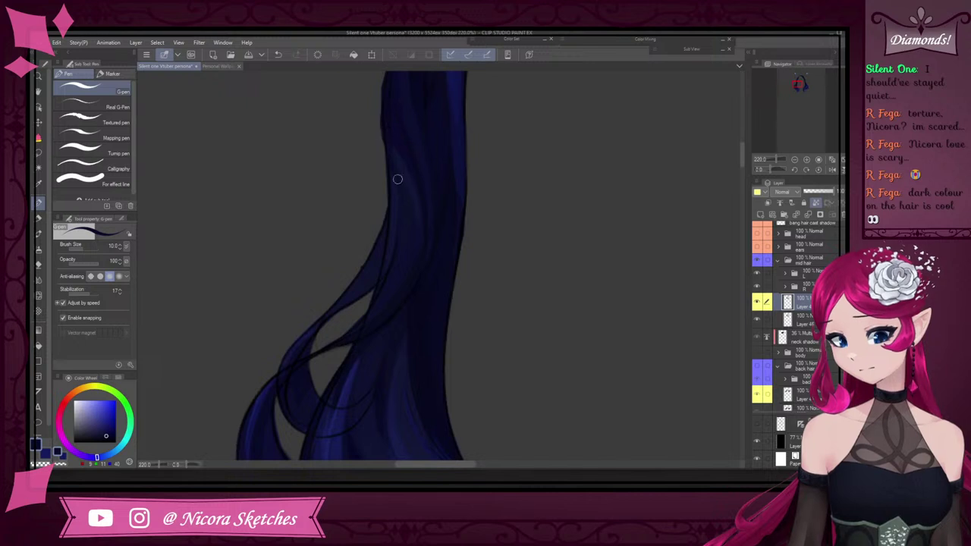
{"action": "left_click", "coordinate": [353, 334], "text": "alt"}
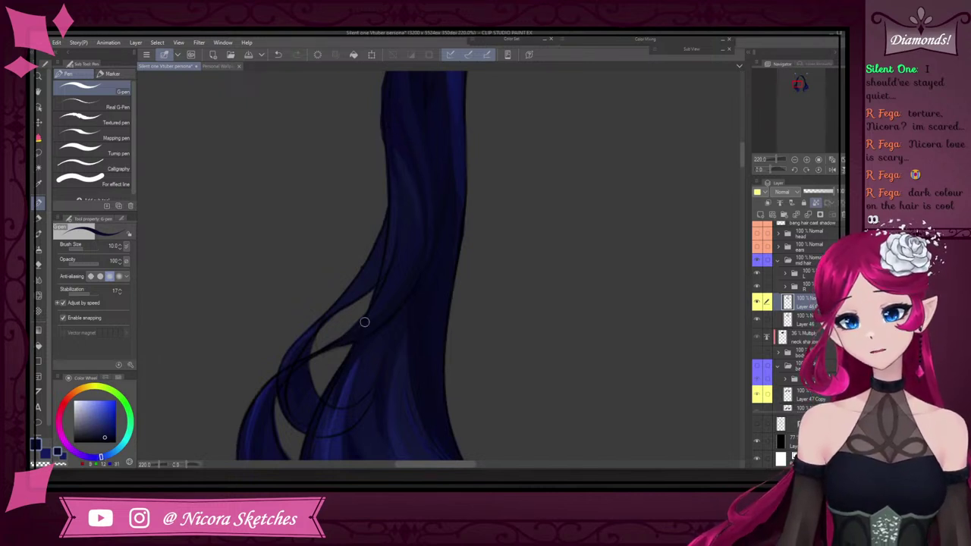
Shade the transition from the left strand's straight section into its lower curls with a sampled dark blue
{"action": "scroll", "coordinate": [408, 230], "scroll_direction": "down", "scroll_amount": 5}
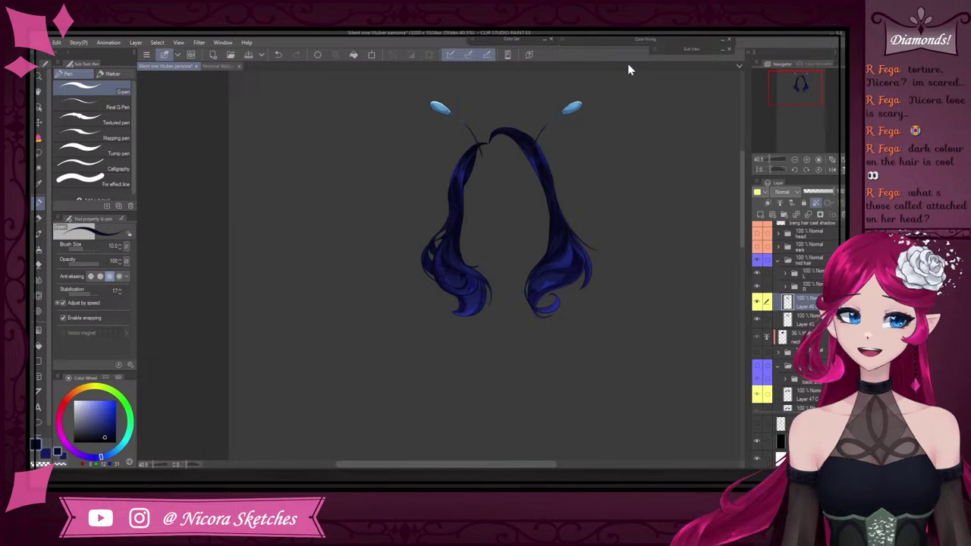
{"action": "scroll", "coordinate": [435, 220], "scroll_direction": "up", "scroll_amount": 5}
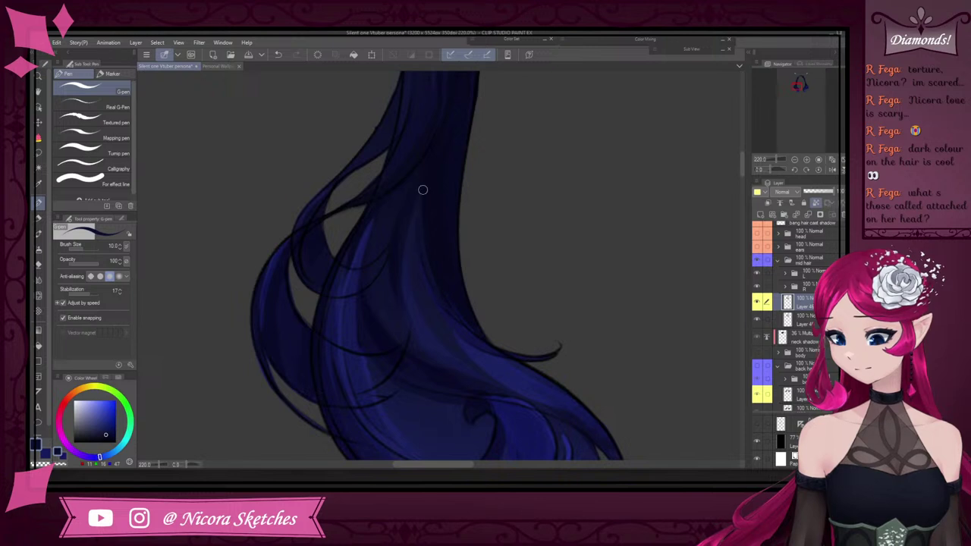
{"action": "scroll", "coordinate": [423, 190], "scroll_direction": "down", "scroll_amount": 5}
{"action": "scroll", "coordinate": [419, 207], "scroll_direction": "up", "scroll_amount": 5}
{"action": "scroll", "coordinate": [461, 296], "scroll_direction": "down", "scroll_amount": 5}
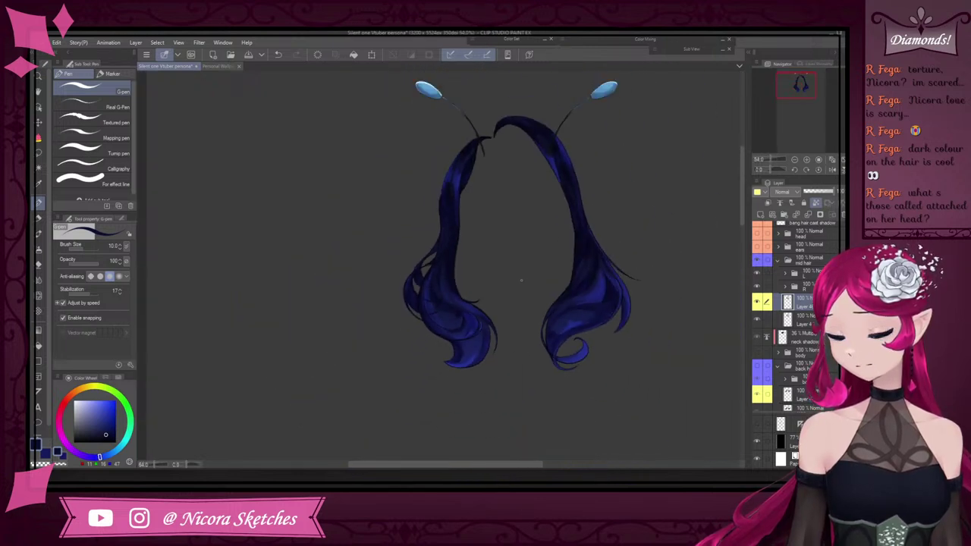
Darken and blend the right strand's narrow middle section with G-pen strokes in sampled dark blues
{"action": "scroll", "coordinate": [570, 178], "scroll_direction": "up", "scroll_amount": 3}
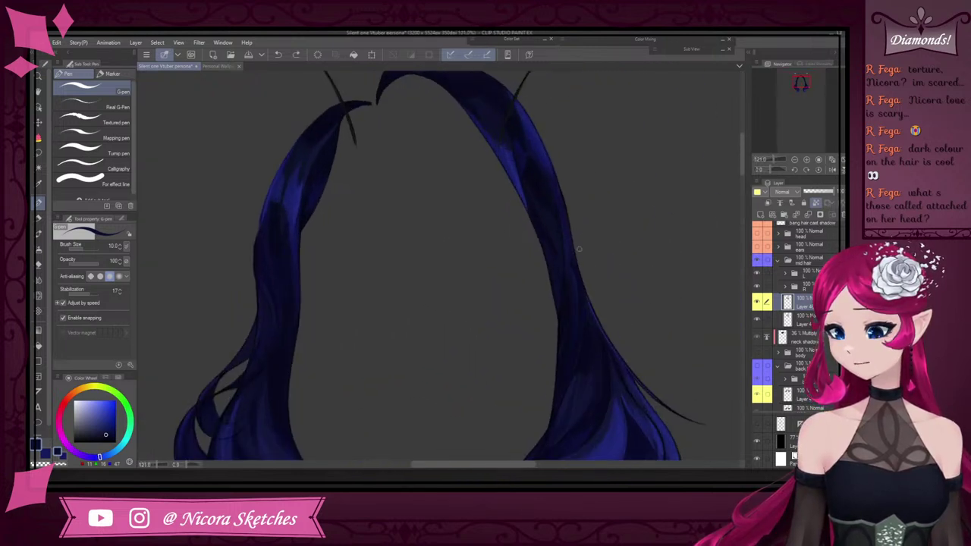
{"action": "left_click", "coordinate": [553, 207], "text": "alt"}
{"action": "left_click_drag", "start_coordinate": [555, 218], "coordinate": [555, 277]}
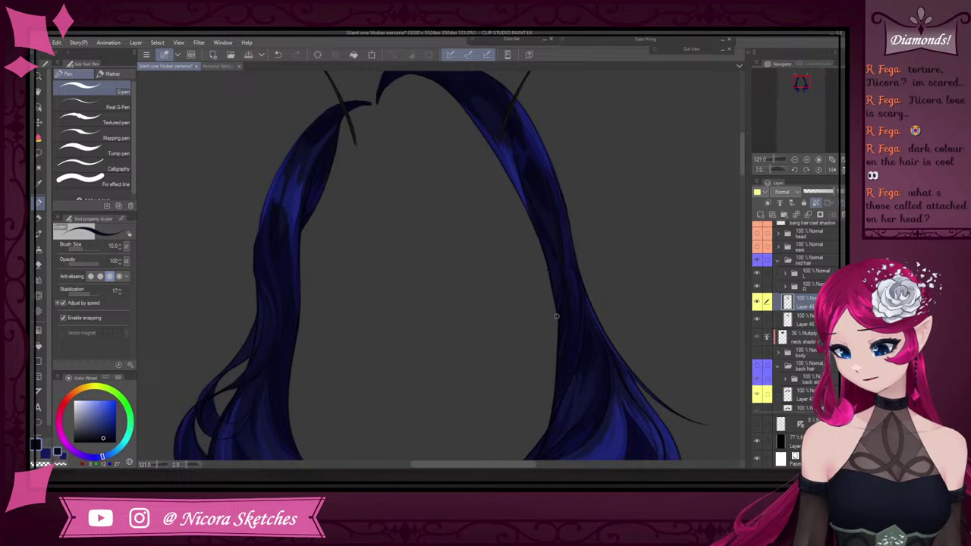
{"action": "left_click", "coordinate": [569, 261], "text": "alt"}
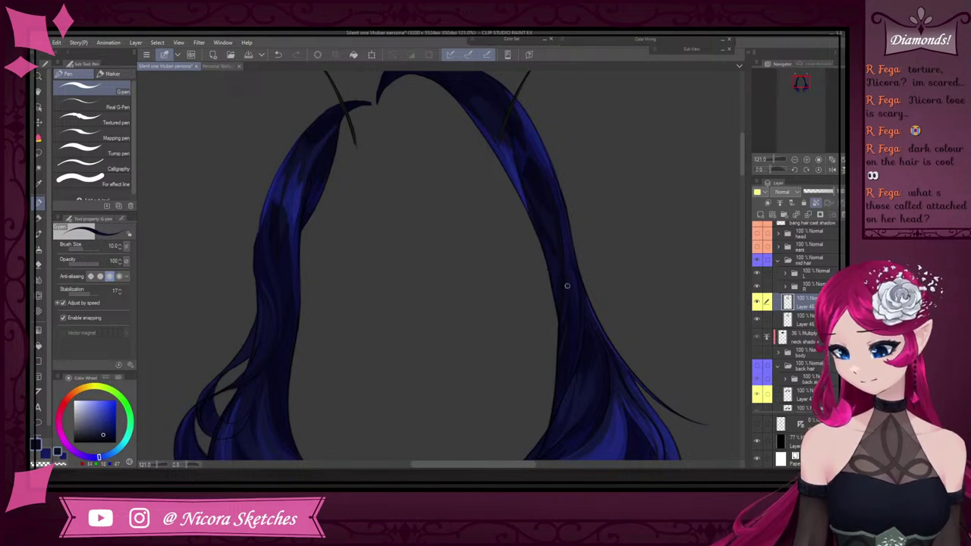
{"action": "scroll", "coordinate": [567, 306], "scroll_direction": "down", "scroll_amount": 3}
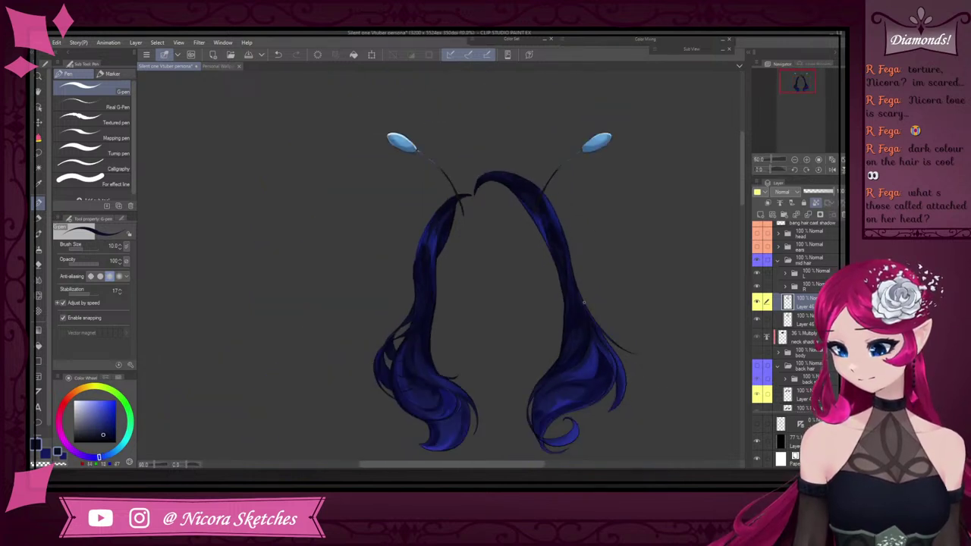
{"action": "scroll", "coordinate": [577, 285], "scroll_direction": "up", "scroll_amount": 4}
{"action": "scroll", "coordinate": [566, 285], "scroll_direction": "down", "scroll_amount": 5}
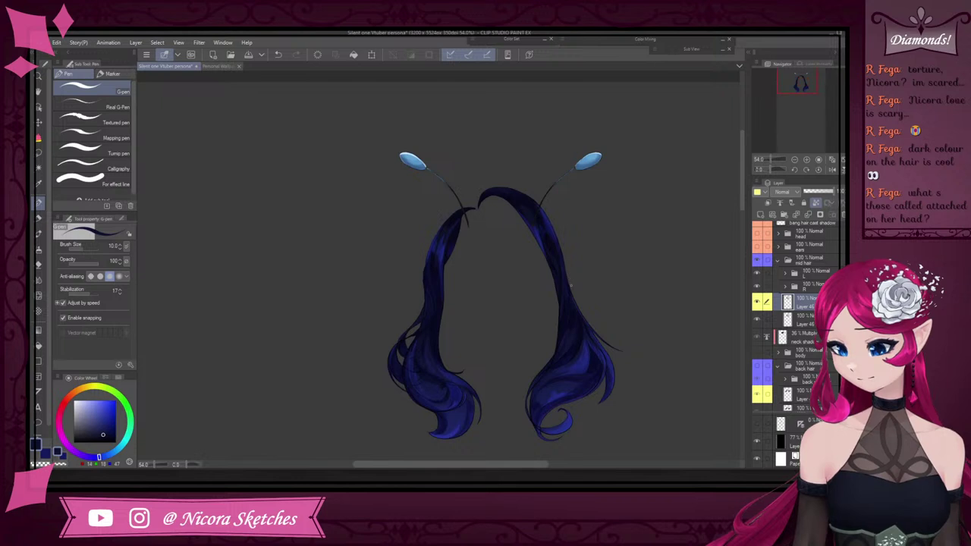
Refine the thin streaks below the left strand's central shadow with sampled dark blues
{"action": "scroll", "coordinate": [439, 295], "scroll_direction": "up", "scroll_amount": 4}
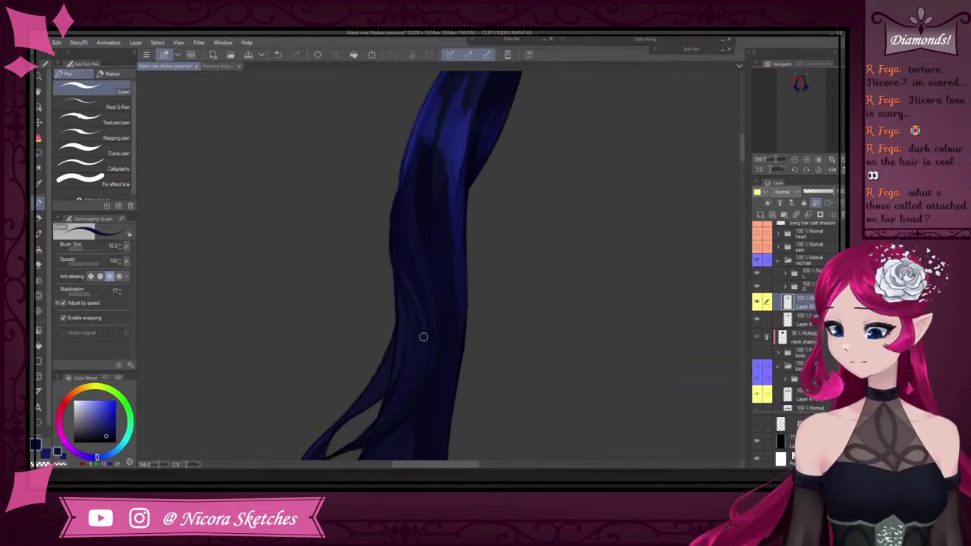
{"action": "scroll", "coordinate": [425, 326], "scroll_direction": "down", "scroll_amount": 4}
{"action": "scroll", "coordinate": [412, 250], "scroll_direction": "up", "scroll_amount": 5}
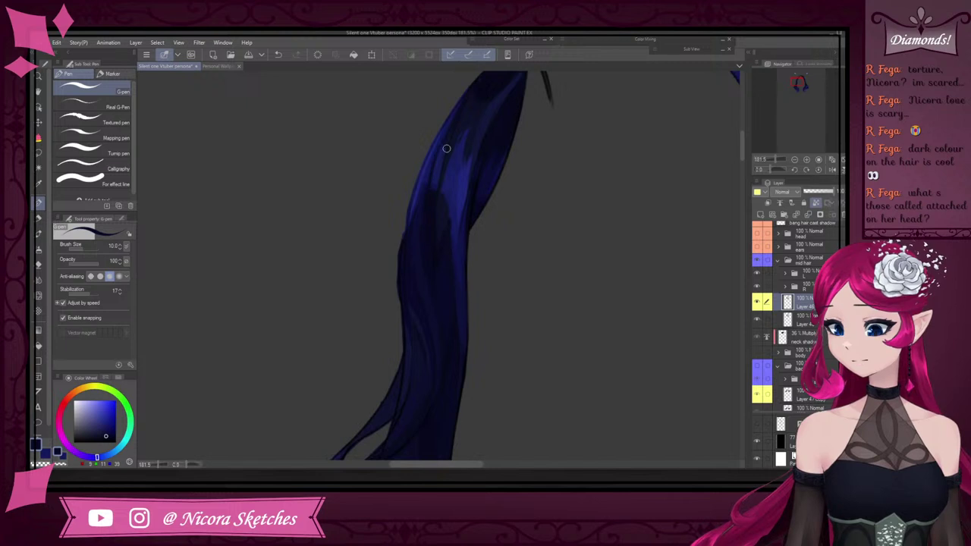
{"action": "scroll", "coordinate": [492, 132], "scroll_direction": "down", "scroll_amount": 5}
{"action": "scroll", "coordinate": [466, 181], "scroll_direction": "up", "scroll_amount": 5}
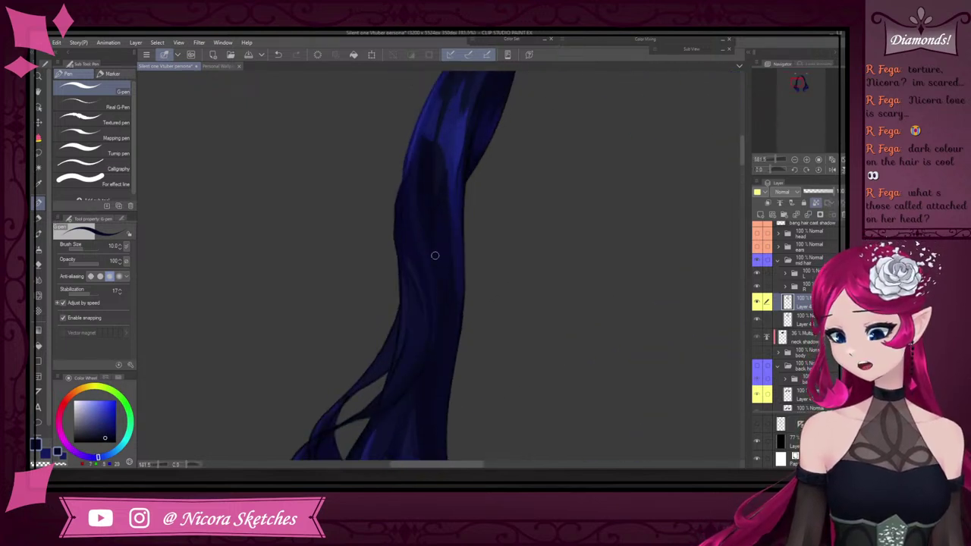
{"action": "scroll", "coordinate": [444, 277], "scroll_direction": "down", "scroll_amount": 5}
{"action": "scroll", "coordinate": [582, 176], "scroll_direction": "up", "scroll_amount": 8}
{"action": "scroll", "coordinate": [600, 185], "scroll_direction": "down", "scroll_amount": 5}
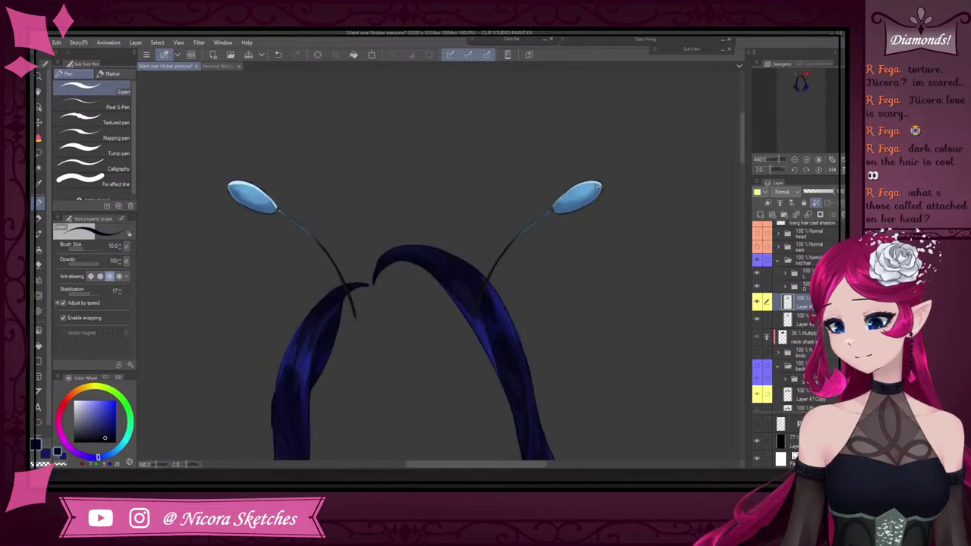
{"action": "scroll", "coordinate": [591, 248], "scroll_direction": "down", "scroll_amount": 4}
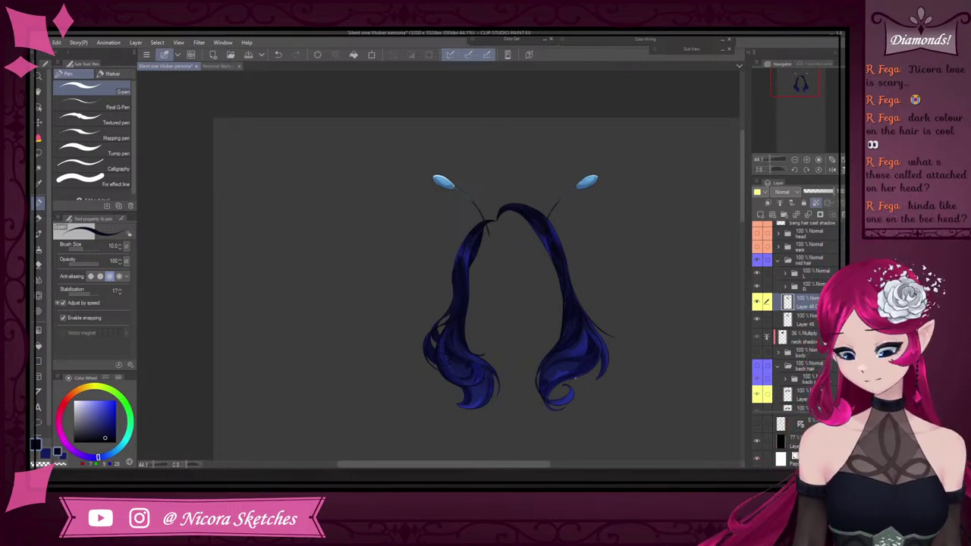
Reshape the bright blue highlight in the right strand's lower curl into tapered streaks using sampled mid-blues
{"action": "scroll", "coordinate": [551, 343], "scroll_direction": "up", "scroll_amount": 8}
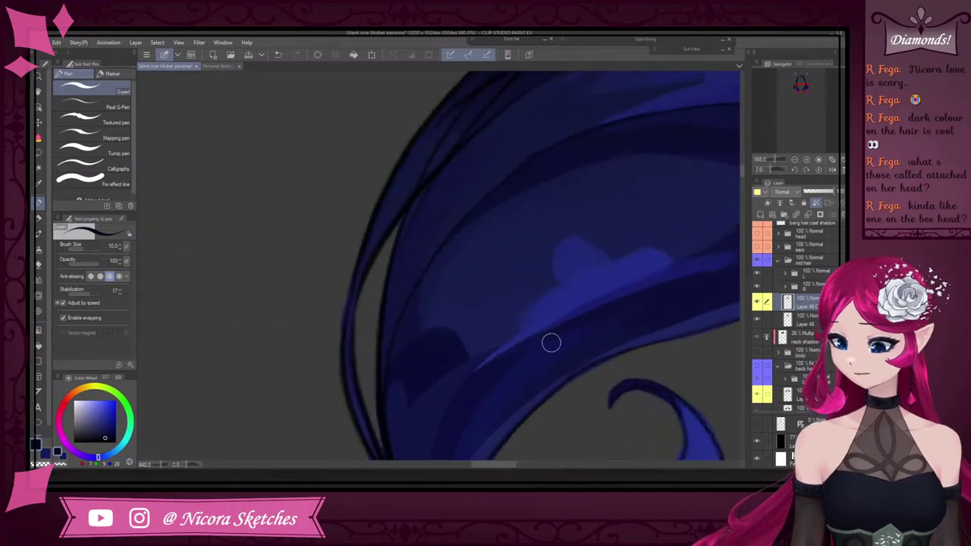
{"action": "left_click", "coordinate": [592, 304], "text": "alt"}
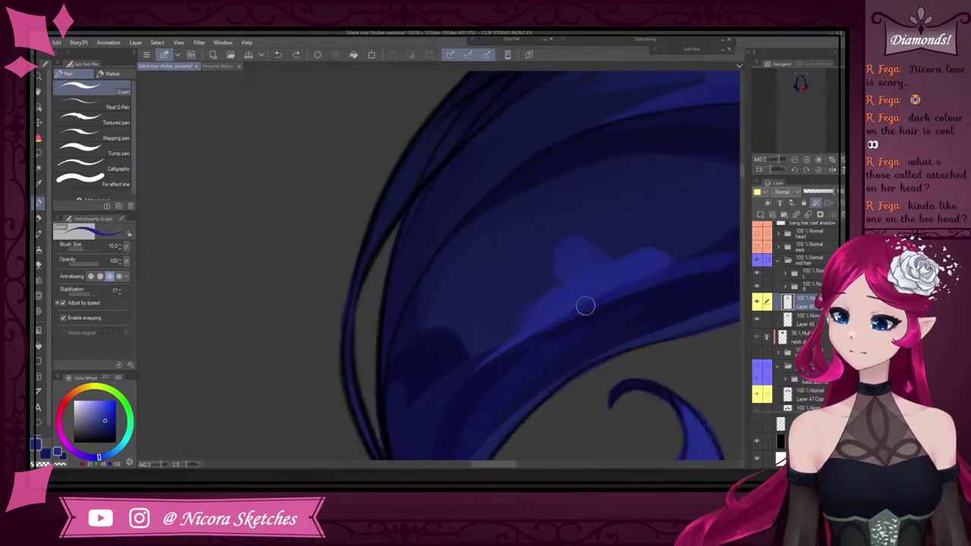
{"action": "left_click", "coordinate": [697, 271], "text": "alt"}
{"action": "left_click_drag", "start_coordinate": [717, 264], "coordinate": [516, 348]}
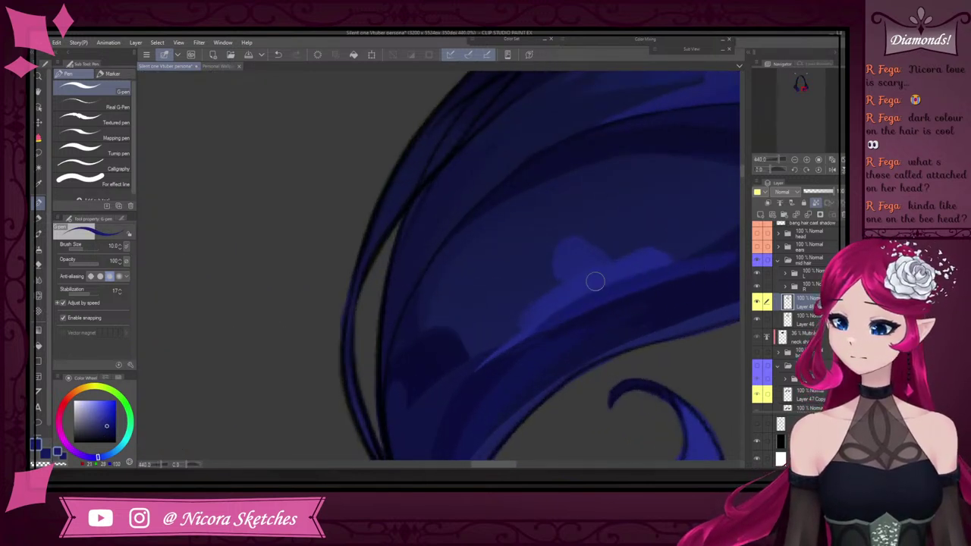
{"action": "left_click", "coordinate": [574, 257], "text": "alt"}
{"action": "left_click_drag", "start_coordinate": [561, 243], "coordinate": [531, 262]}
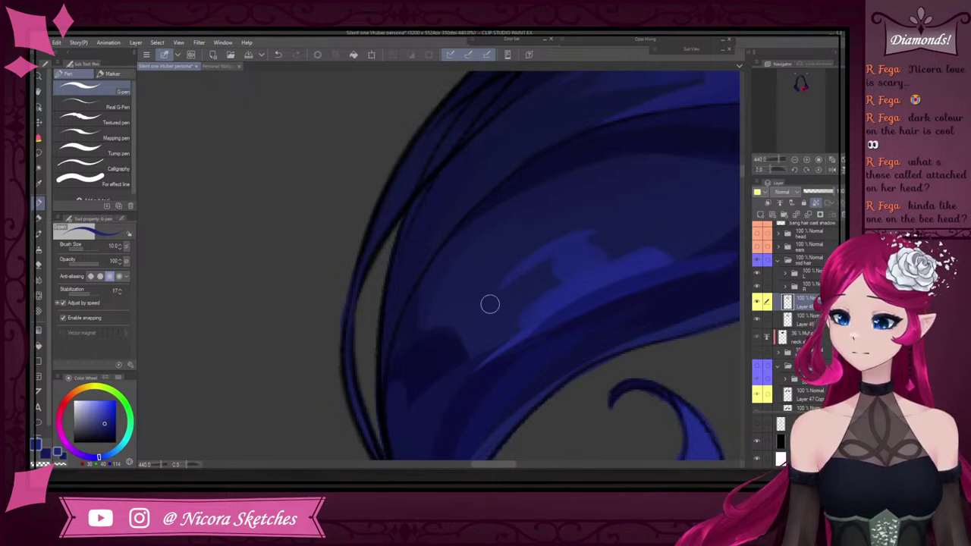
Break up the right curl's highlight with strokes of the surrounding blue sampled beside it
{"action": "scroll", "coordinate": [490, 304], "scroll_direction": "down", "scroll_amount": 10}
{"action": "scroll", "coordinate": [468, 245], "scroll_direction": "up", "scroll_amount": 9}
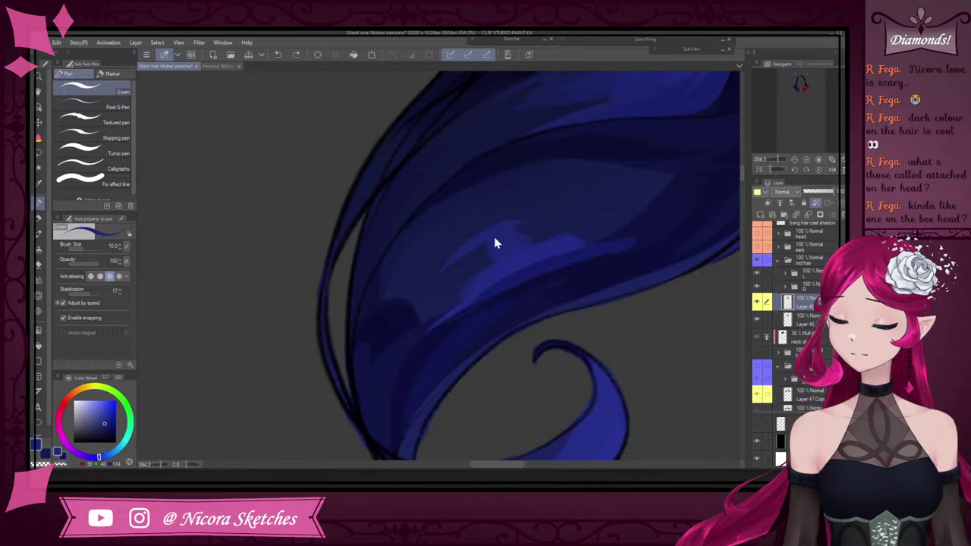
{"action": "left_click", "coordinate": [535, 236], "text": "alt"}
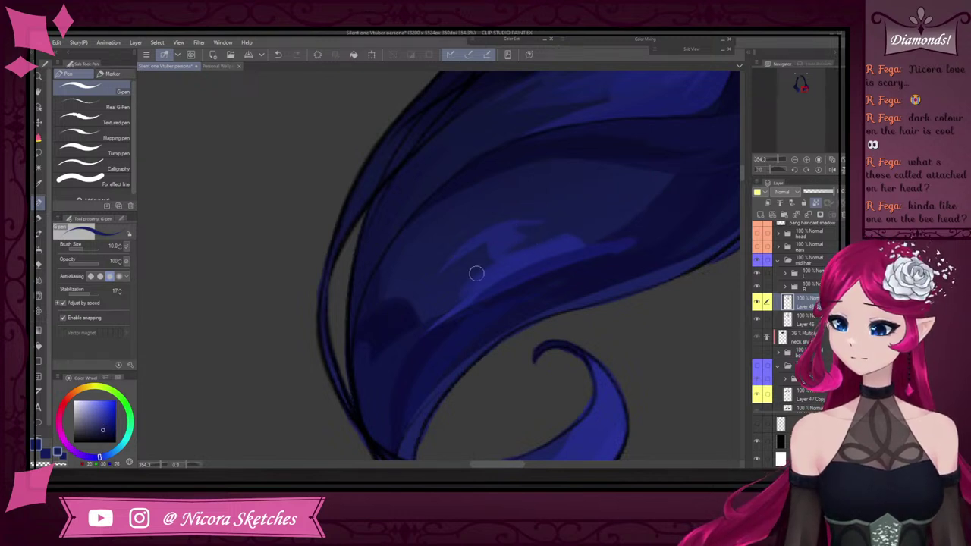
{"action": "scroll", "coordinate": [559, 228], "scroll_direction": "down", "scroll_amount": 10}
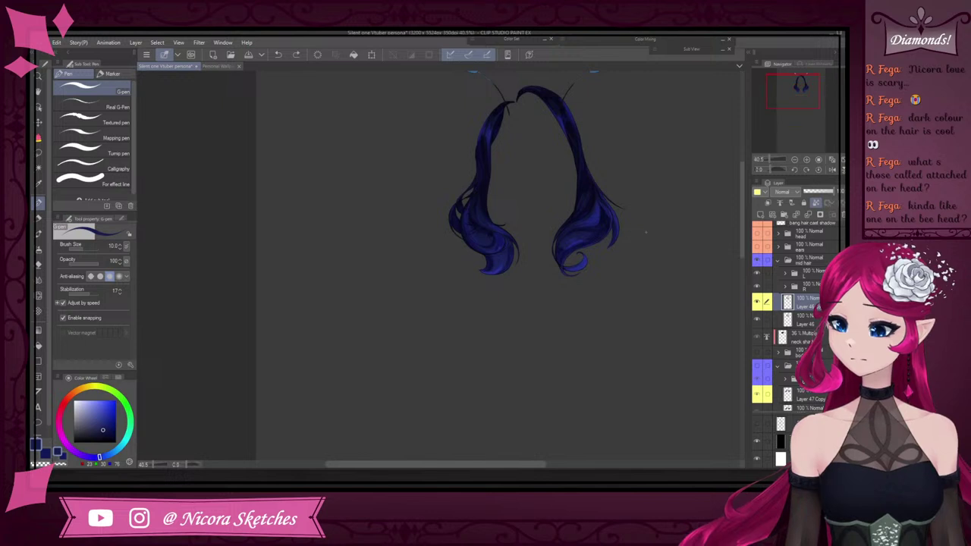
Extend the bright highlight in the right strand's lower curl outward as a tapered streak using sampled mid-blues
{"action": "scroll", "coordinate": [601, 241], "scroll_direction": "up", "scroll_amount": 10}
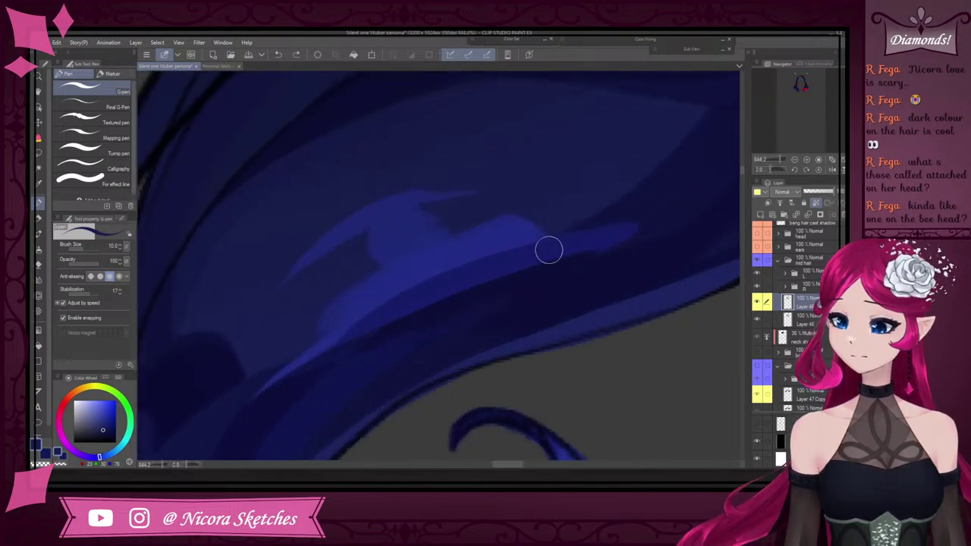
{"action": "left_click", "coordinate": [540, 226], "text": "alt"}
{"action": "left_click_drag", "start_coordinate": [538, 229], "coordinate": [430, 238]}
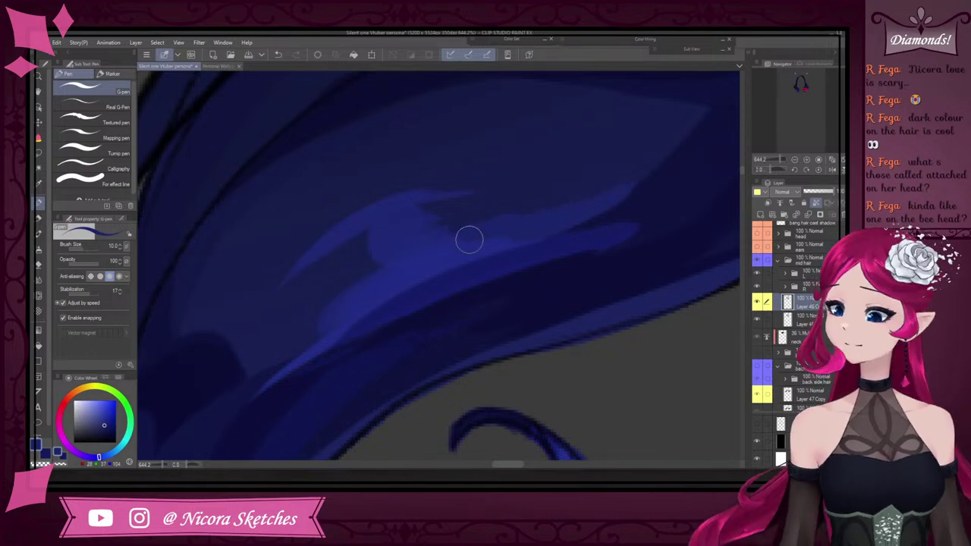
{"action": "scroll", "coordinate": [470, 239], "scroll_direction": "up", "scroll_amount": 4}
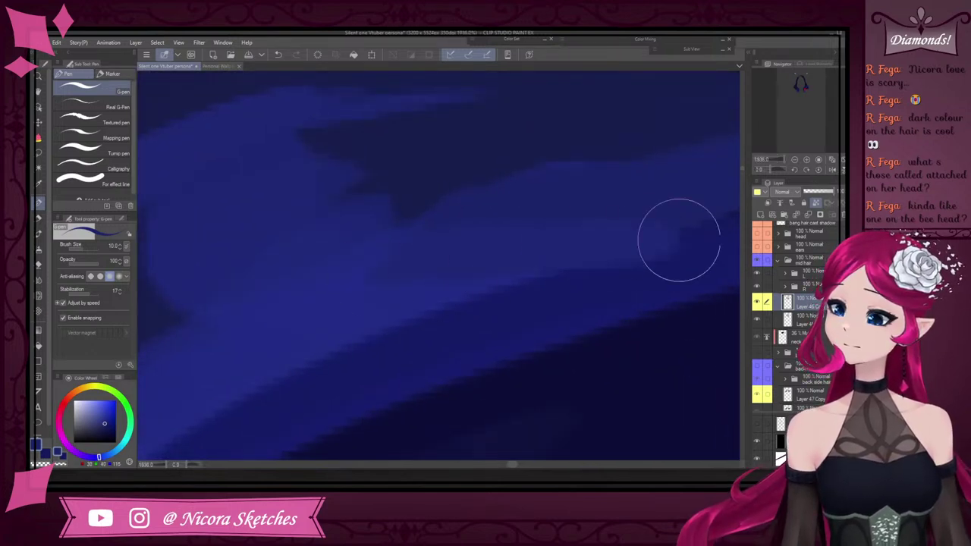
{"action": "scroll", "coordinate": [557, 250], "scroll_direction": "down", "scroll_amount": 3}
{"action": "scroll", "coordinate": [605, 242], "scroll_direction": "down", "scroll_amount": 3}
{"action": "scroll", "coordinate": [569, 231], "scroll_direction": "up", "scroll_amount": 4}
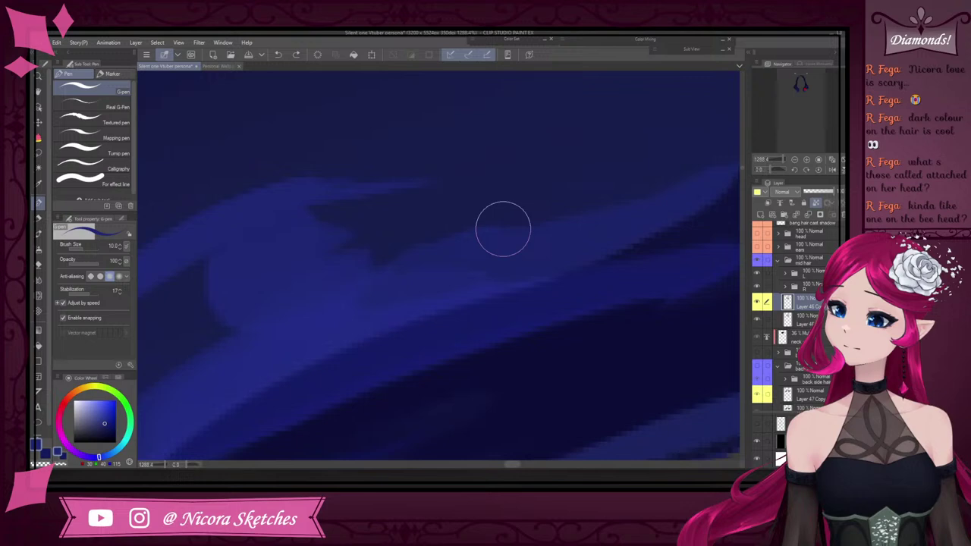
Trim and soften the new highlight streak's edge with the darker blue sampled beside it
{"action": "left_click", "coordinate": [460, 235], "text": "alt"}
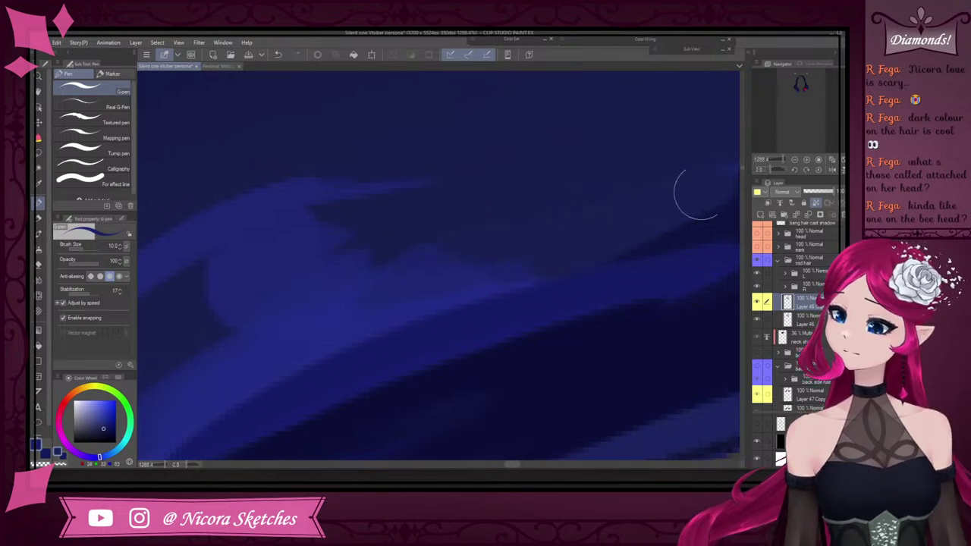
{"action": "scroll", "coordinate": [594, 238], "scroll_direction": "down", "scroll_amount": 5}
{"action": "scroll", "coordinate": [594, 238], "scroll_direction": "down", "scroll_amount": 2}
{"action": "scroll", "coordinate": [588, 236], "scroll_direction": "up", "scroll_amount": 6}
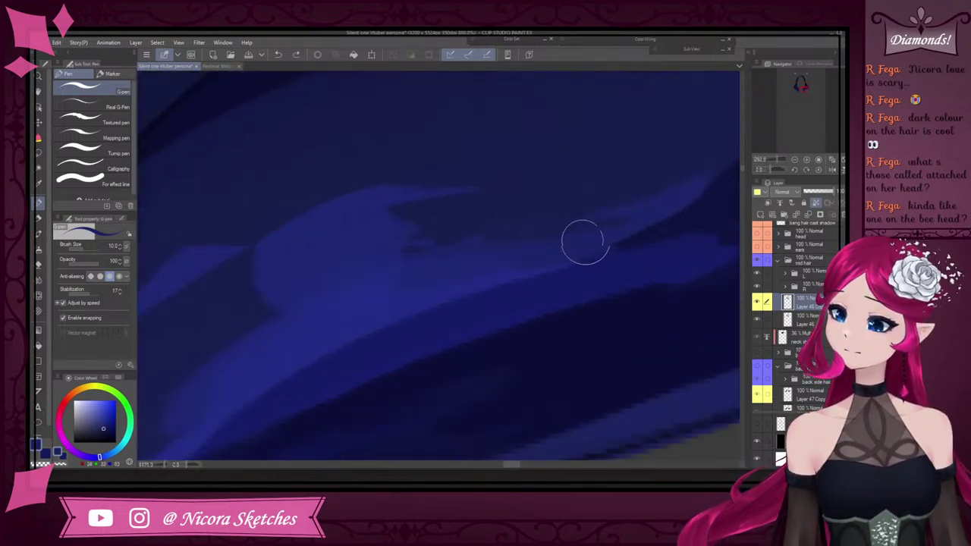
{"action": "scroll", "coordinate": [559, 242], "scroll_direction": "down", "scroll_amount": 2}
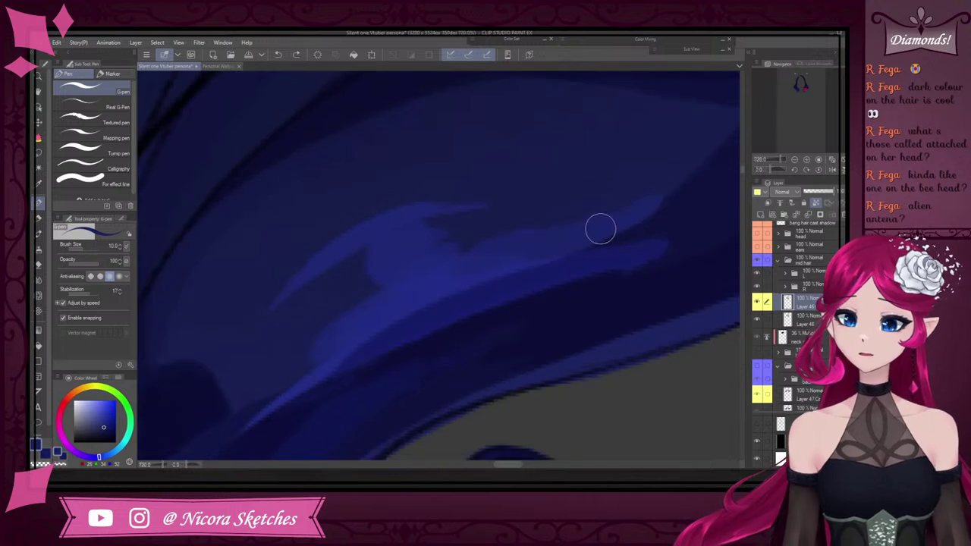
Blend the curl highlight's inner edge and outer tip with dark blue in a mirrored view, and restore the original orientation
{"action": "left_click", "coordinate": [830, 169]}
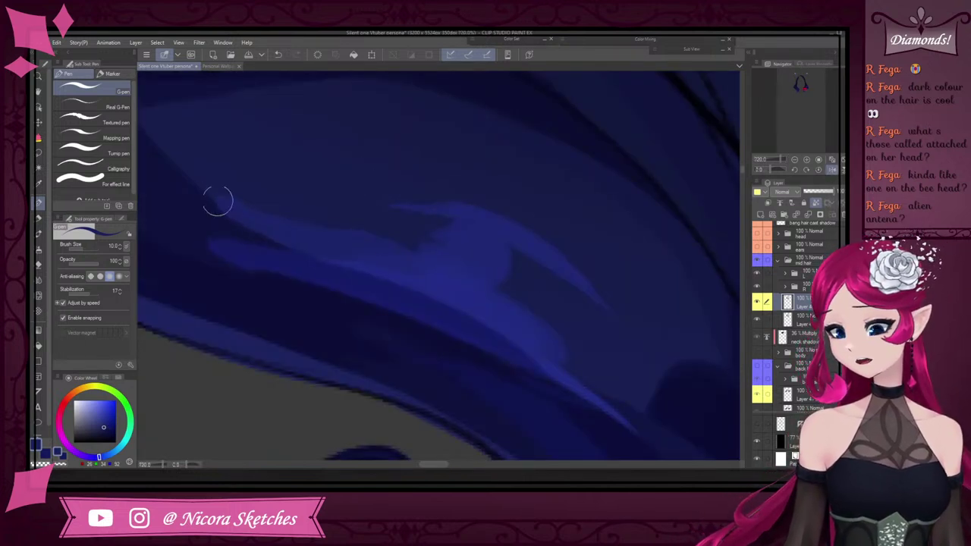
{"action": "left_click_drag", "start_coordinate": [346, 251], "coordinate": [475, 294]}
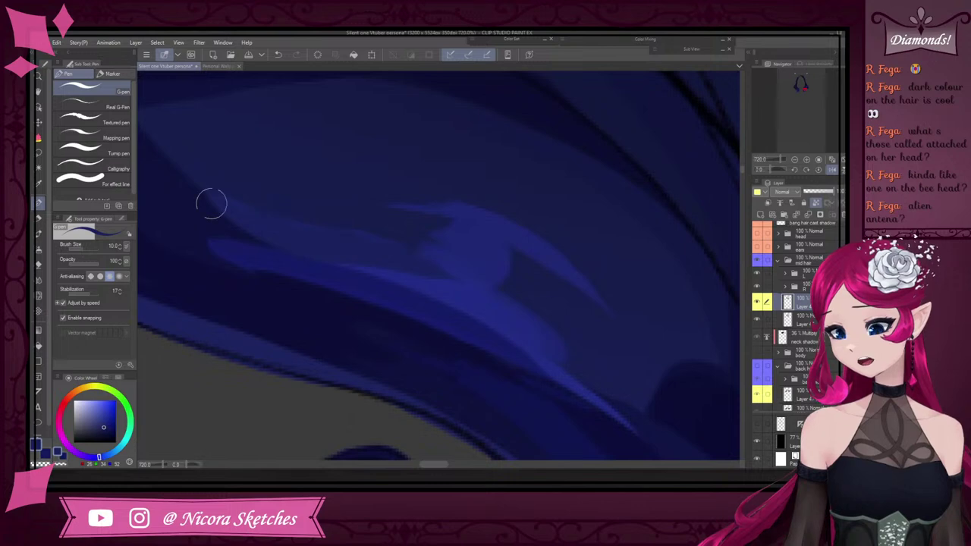
{"action": "left_click_drag", "start_coordinate": [212, 202], "coordinate": [158, 168]}
{"action": "scroll", "coordinate": [292, 233], "scroll_direction": "down", "scroll_amount": 10}
{"action": "scroll", "coordinate": [233, 202], "scroll_direction": "up", "scroll_amount": 8}
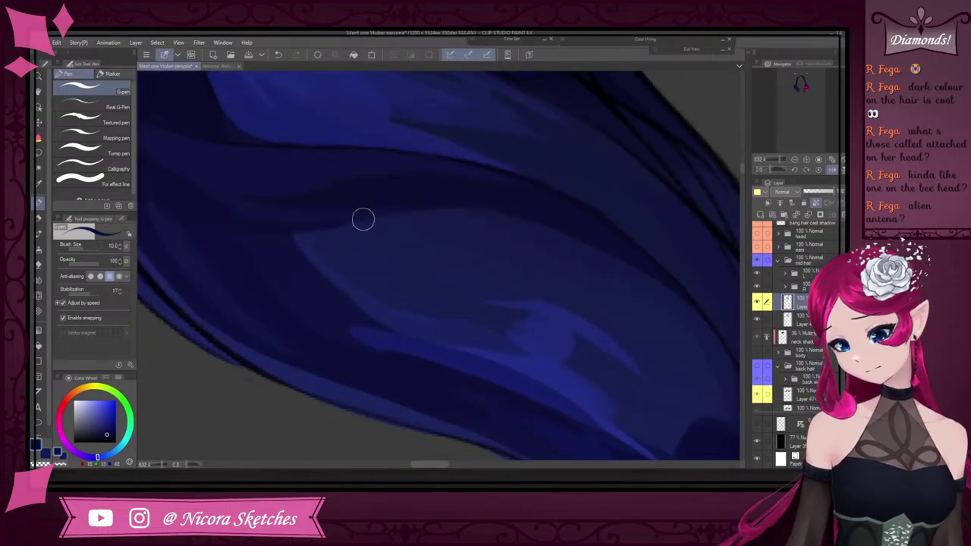
{"action": "scroll", "coordinate": [353, 198], "scroll_direction": "down", "scroll_amount": 5}
{"action": "scroll", "coordinate": [353, 198], "scroll_direction": "down", "scroll_amount": 5}
{"action": "scroll", "coordinate": [536, 154], "scroll_direction": "down", "scroll_amount": 3}
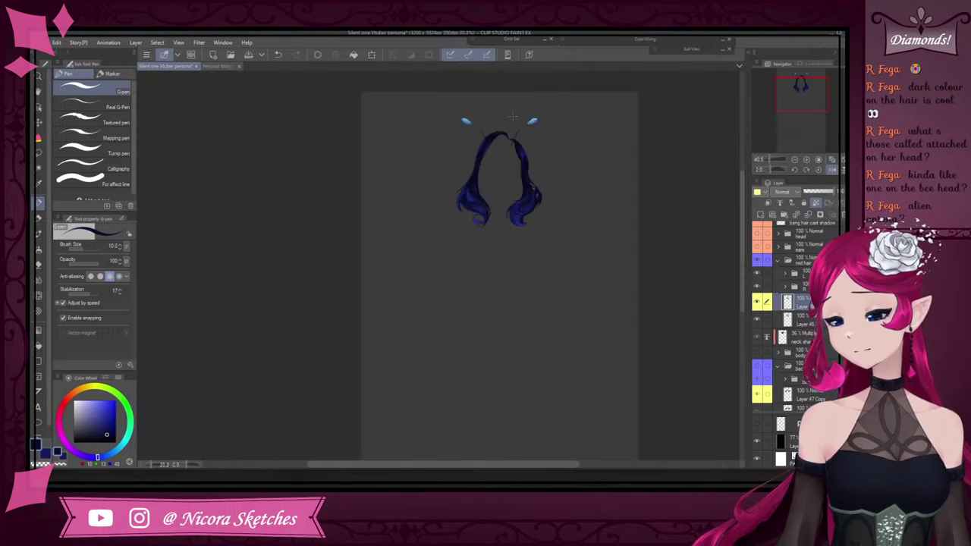
{"action": "scroll", "coordinate": [557, 132], "scroll_direction": "up", "scroll_amount": 2}
{"action": "left_click", "coordinate": [832, 170]}
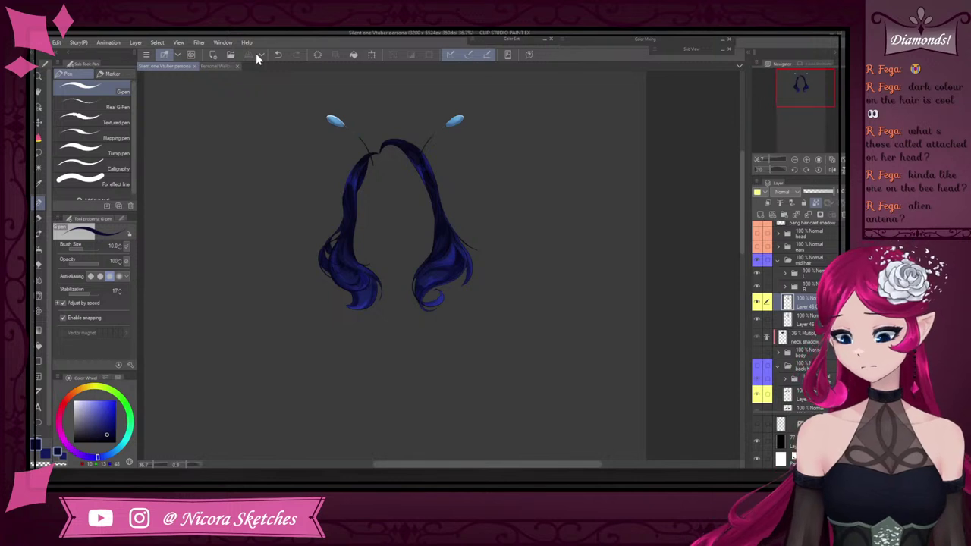
Show the hair part and front hair folders together with the mid hair
{"action": "scroll", "coordinate": [802, 295], "scroll_direction": "up", "scroll_amount": 5}
{"action": "left_click", "coordinate": [757, 278]}
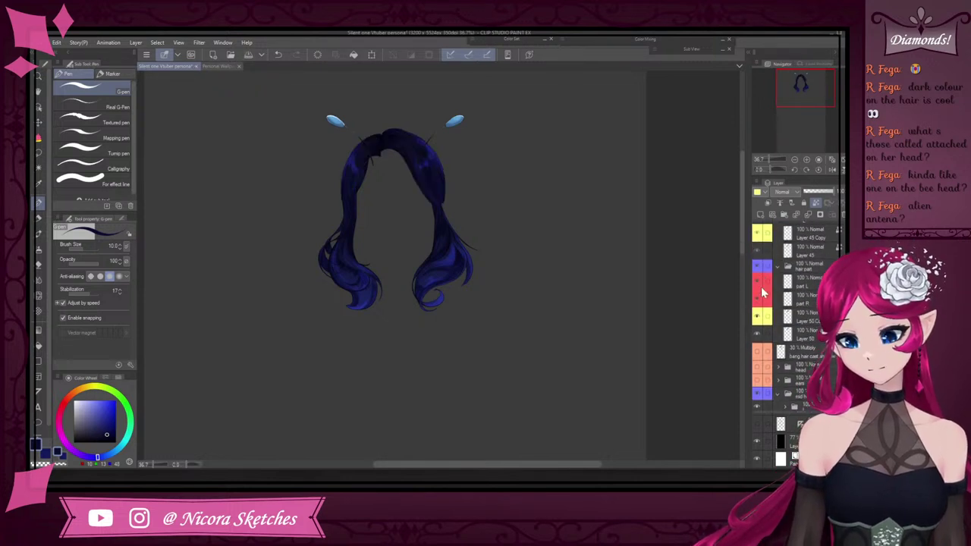
{"action": "scroll", "coordinate": [763, 296], "scroll_direction": "up", "scroll_amount": 3}
{"action": "left_click", "coordinate": [757, 281]}
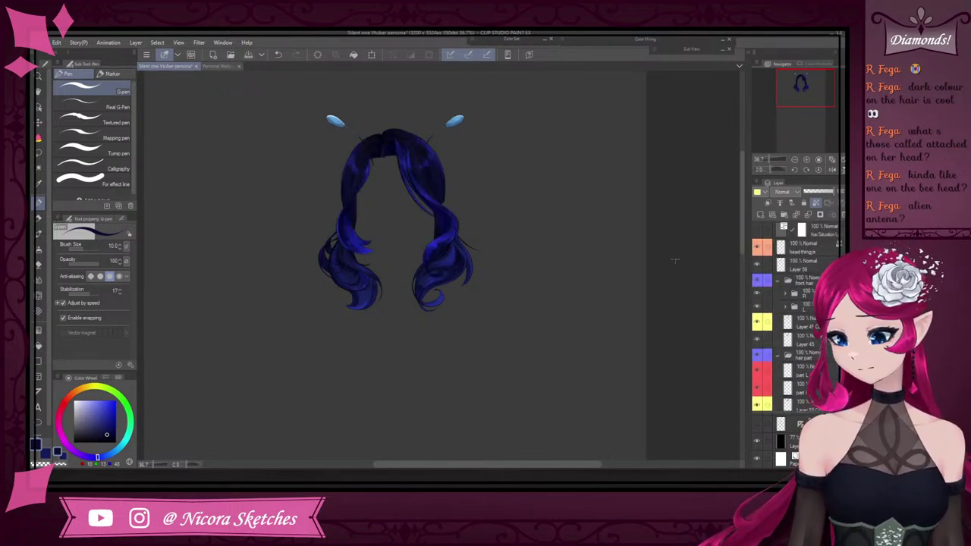
{"action": "scroll", "coordinate": [512, 278], "scroll_direction": "down", "scroll_amount": 1}
{"action": "left_click_drag", "start_coordinate": [512, 278], "coordinate": [592, 324]}
{"action": "scroll", "coordinate": [581, 308], "scroll_direction": "up", "scroll_amount": 3}
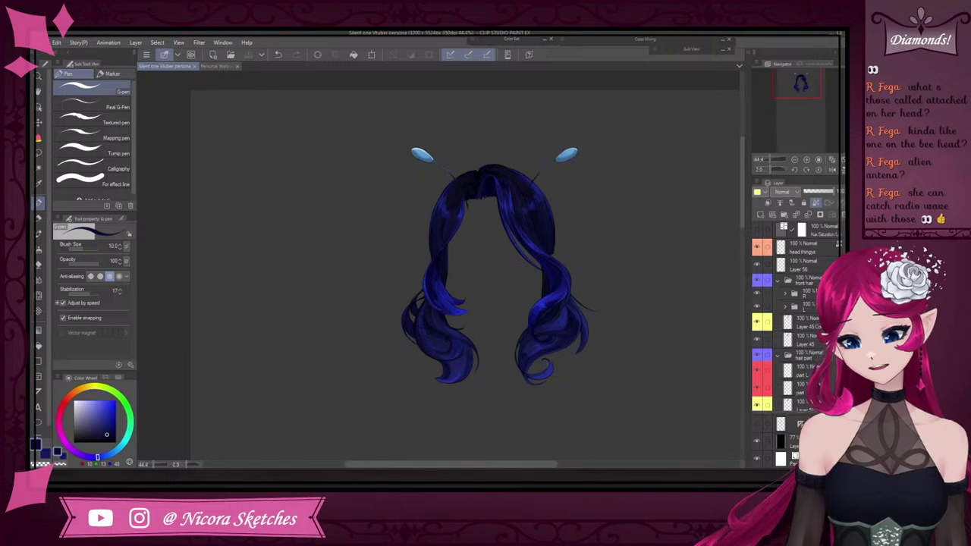
Check the hair's values in greyscale with the Hue/Saturation layer, against white and dark backgrounds, and restore the original display
{"action": "left_click", "coordinate": [758, 229]}
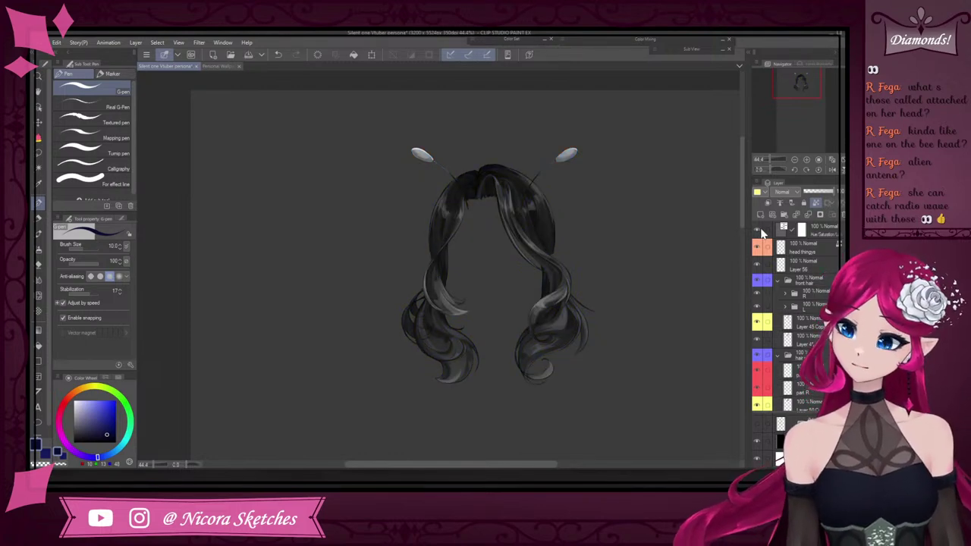
{"action": "scroll", "coordinate": [781, 379], "scroll_direction": "down", "scroll_amount": 4}
{"action": "left_click", "coordinate": [758, 442]}
{"action": "scroll", "coordinate": [768, 375], "scroll_direction": "up", "scroll_amount": 2}
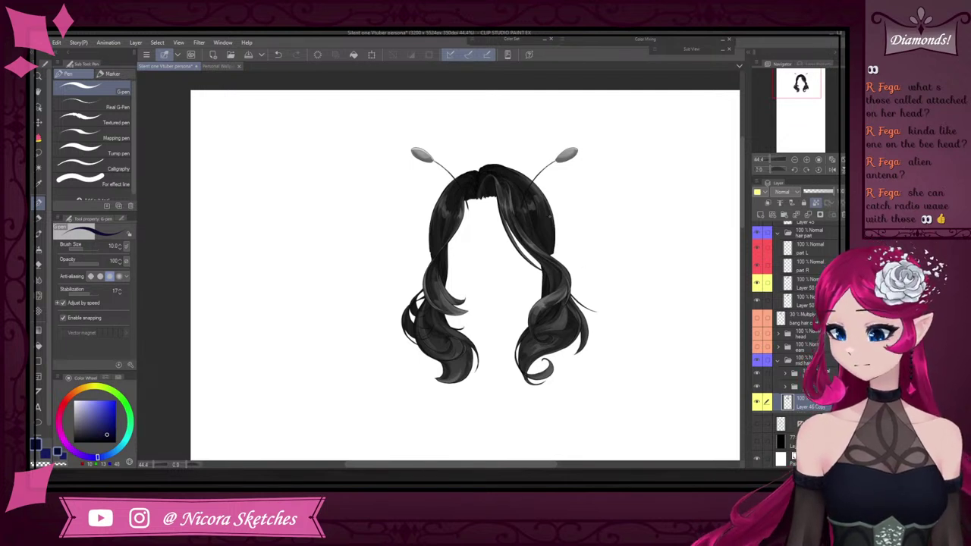
{"action": "scroll", "coordinate": [569, 179], "scroll_direction": "down", "scroll_amount": 3}
{"action": "scroll", "coordinate": [550, 237], "scroll_direction": "up", "scroll_amount": 4}
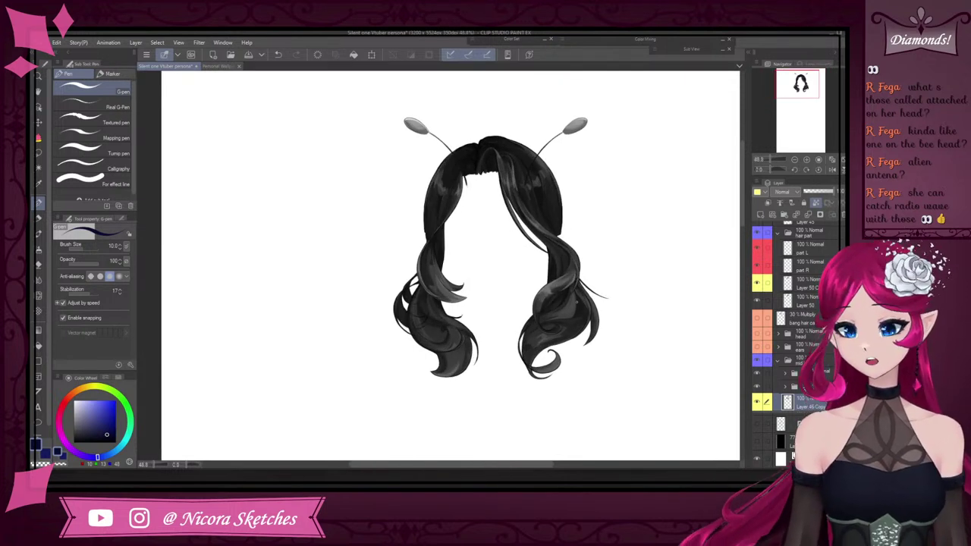
{"action": "left_click", "coordinate": [757, 443]}
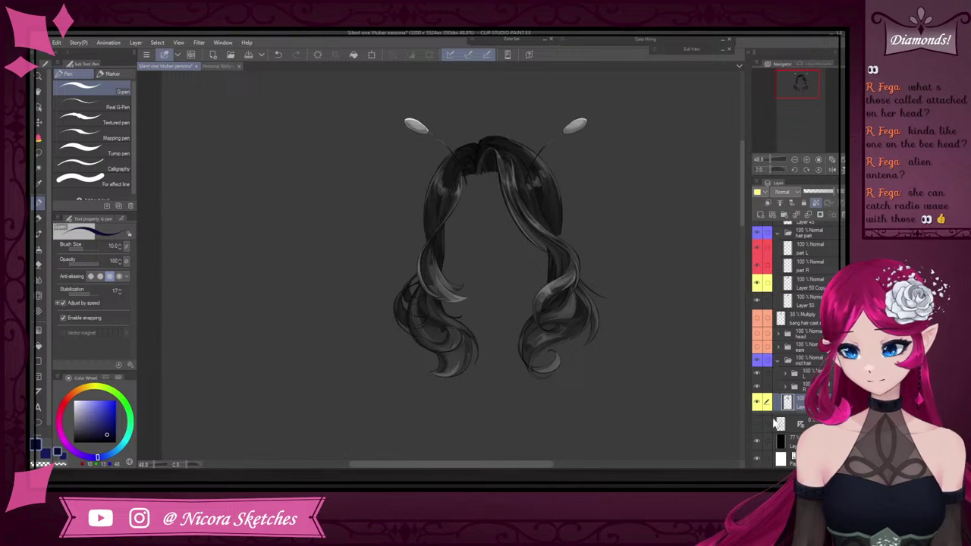
{"action": "scroll", "coordinate": [772, 428], "scroll_direction": "up", "scroll_amount": 2}
{"action": "scroll", "coordinate": [805, 348], "scroll_direction": "up", "scroll_amount": 4}
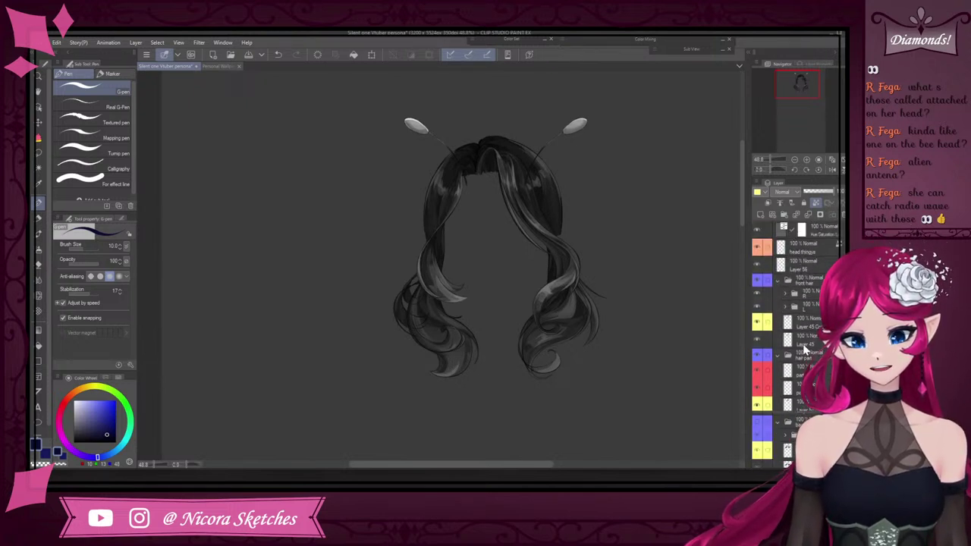
{"action": "left_click", "coordinate": [758, 229]}
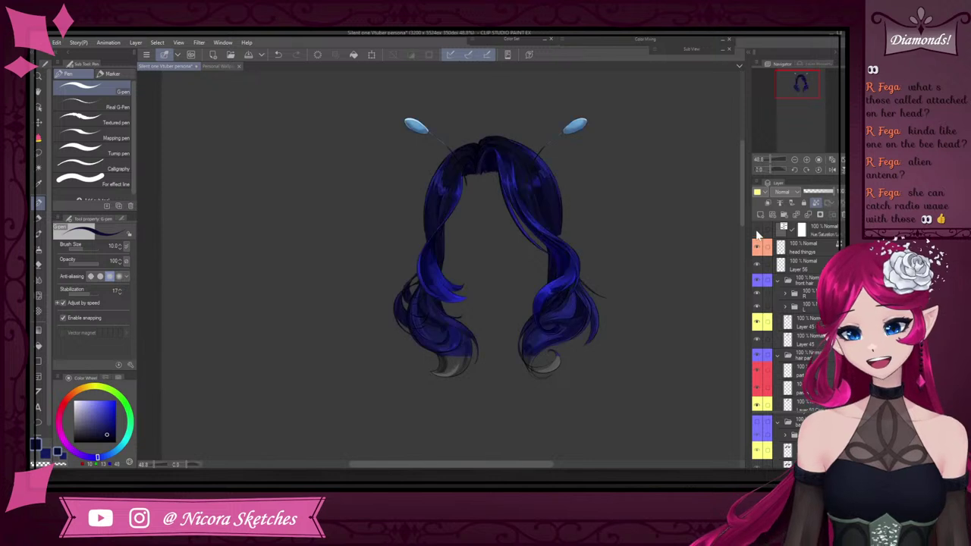
Show the back hair folder behind the other hair parts
{"action": "scroll", "coordinate": [802, 323], "scroll_direction": "down", "scroll_amount": 3}
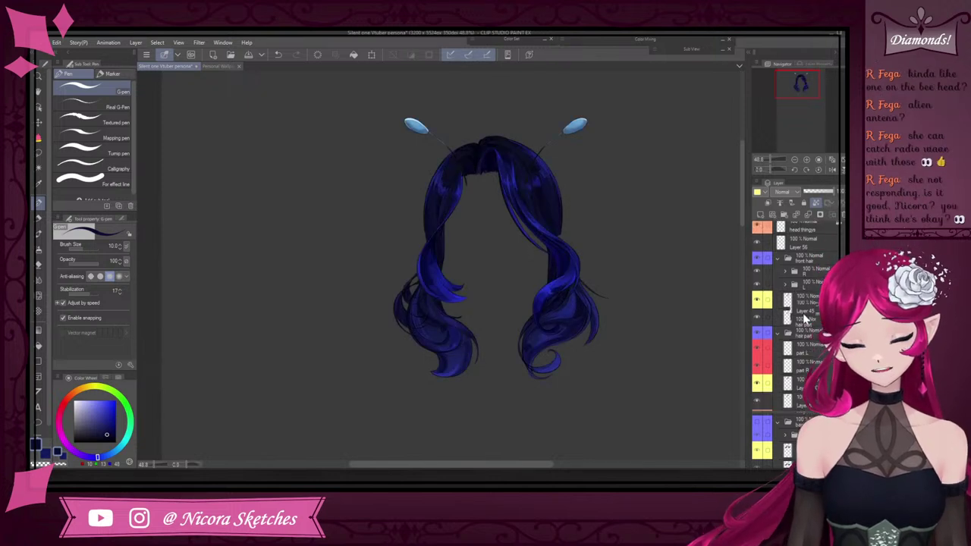
{"action": "scroll", "coordinate": [808, 314], "scroll_direction": "down", "scroll_amount": 5}
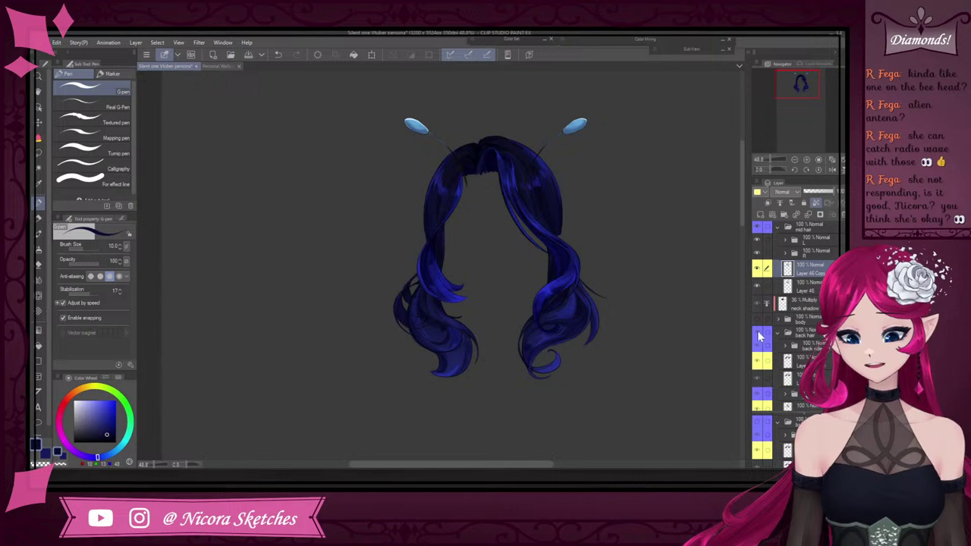
{"action": "left_click", "coordinate": [758, 333]}
{"action": "scroll", "coordinate": [565, 210], "scroll_direction": "down", "scroll_amount": 3}
{"action": "scroll", "coordinate": [520, 292], "scroll_direction": "up", "scroll_amount": 2}
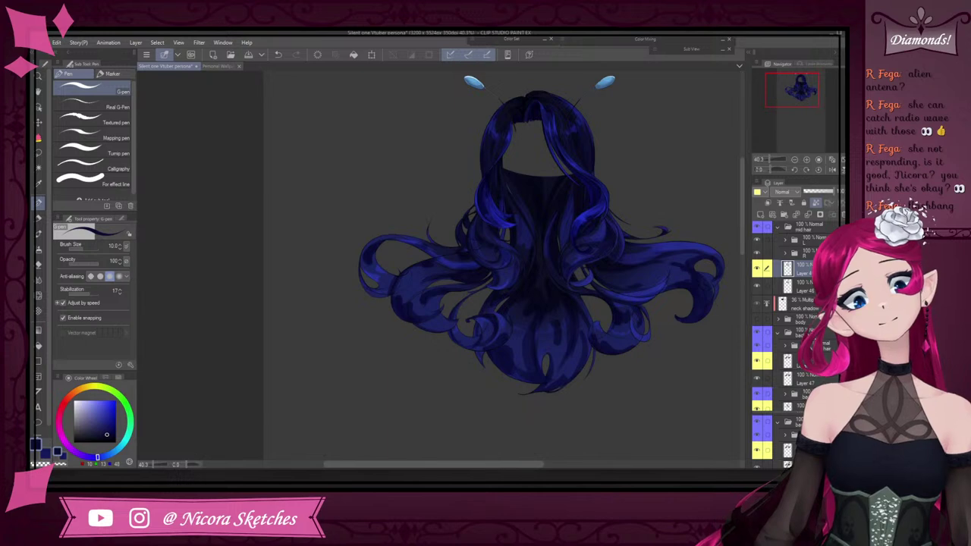
Review the complete hair, and hide the mid hair and front hair folders to isolate the back hair and hair part
{"action": "scroll", "coordinate": [566, 204], "scroll_direction": "up", "scroll_amount": 2}
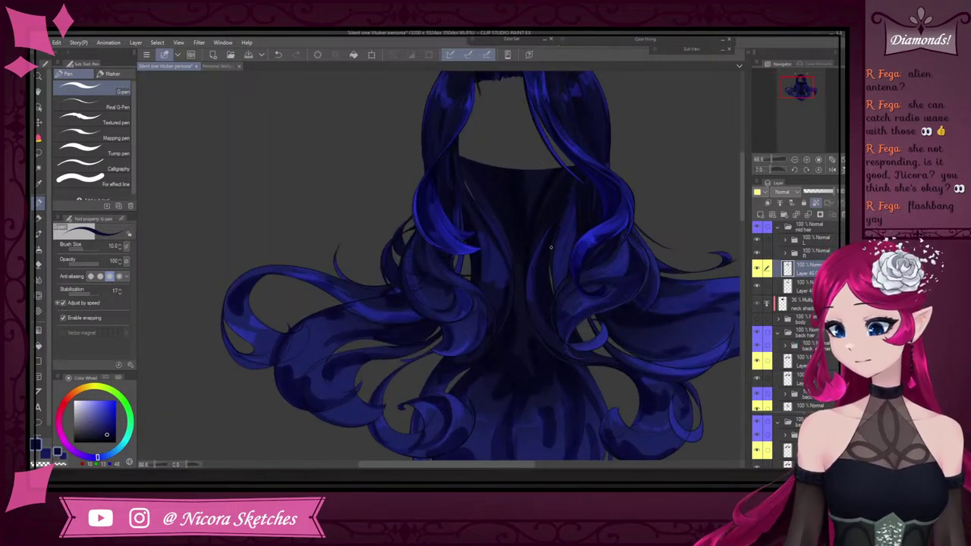
{"action": "scroll", "coordinate": [567, 205], "scroll_direction": "down", "scroll_amount": 3}
{"action": "scroll", "coordinate": [592, 258], "scroll_direction": "up", "scroll_amount": 2}
{"action": "scroll", "coordinate": [596, 398], "scroll_direction": "up", "scroll_amount": 3}
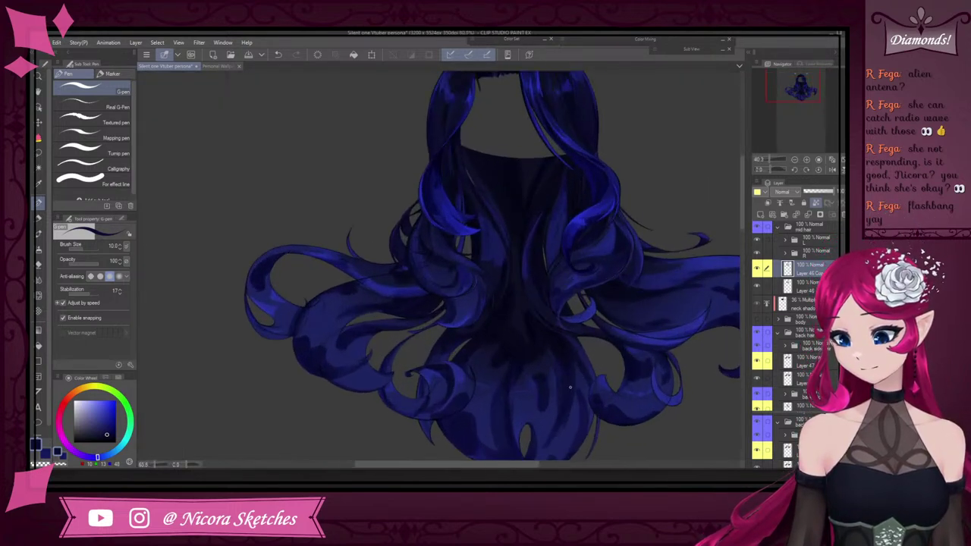
{"action": "scroll", "coordinate": [626, 370], "scroll_direction": "down", "scroll_amount": 2}
{"action": "scroll", "coordinate": [762, 298], "scroll_direction": "up", "scroll_amount": 3}
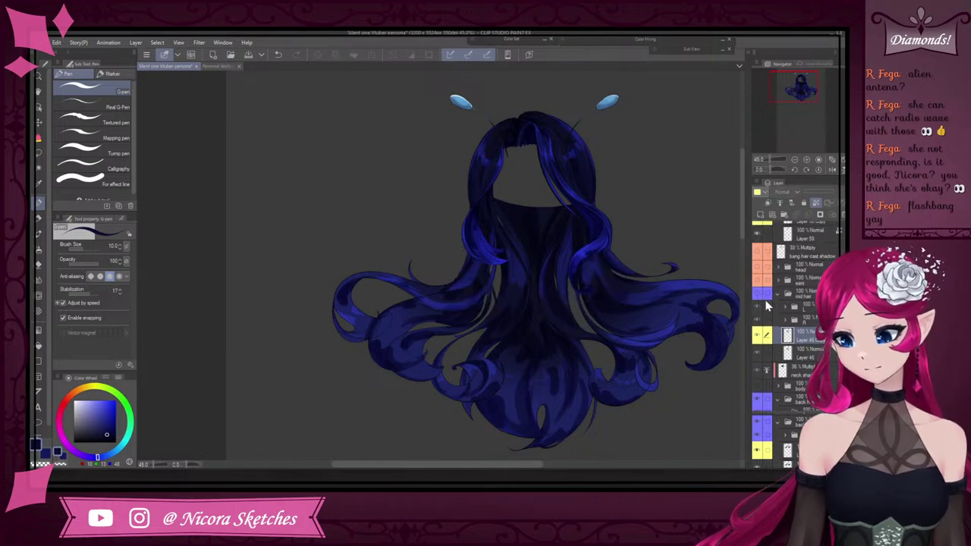
{"action": "scroll", "coordinate": [797, 345], "scroll_direction": "up", "scroll_amount": 2}
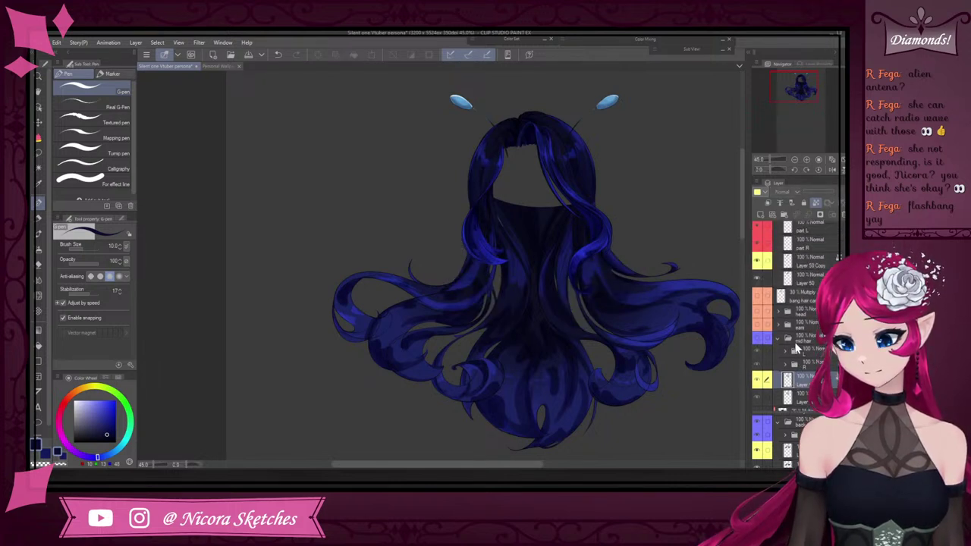
{"action": "scroll", "coordinate": [797, 345], "scroll_direction": "up", "scroll_amount": 5}
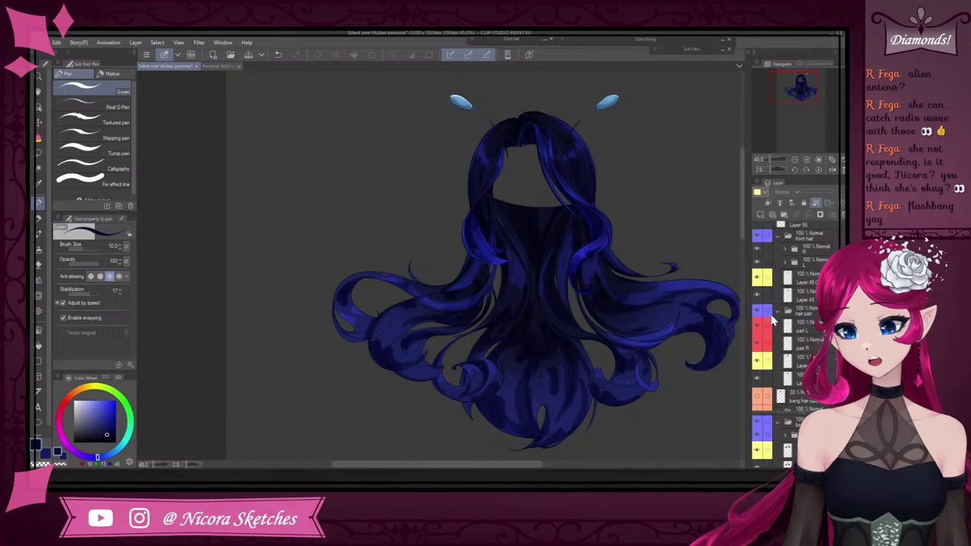
{"action": "left_click", "coordinate": [756, 238]}
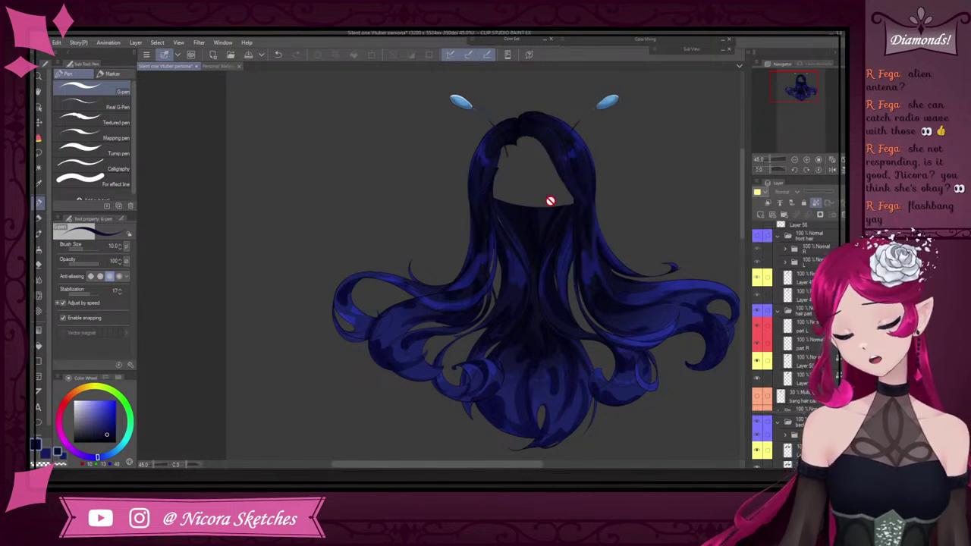
Select Layer 47 Copy in the back hair folder as the layer for painting the back side hair
{"action": "scroll", "coordinate": [796, 317], "scroll_direction": "down", "scroll_amount": 5}
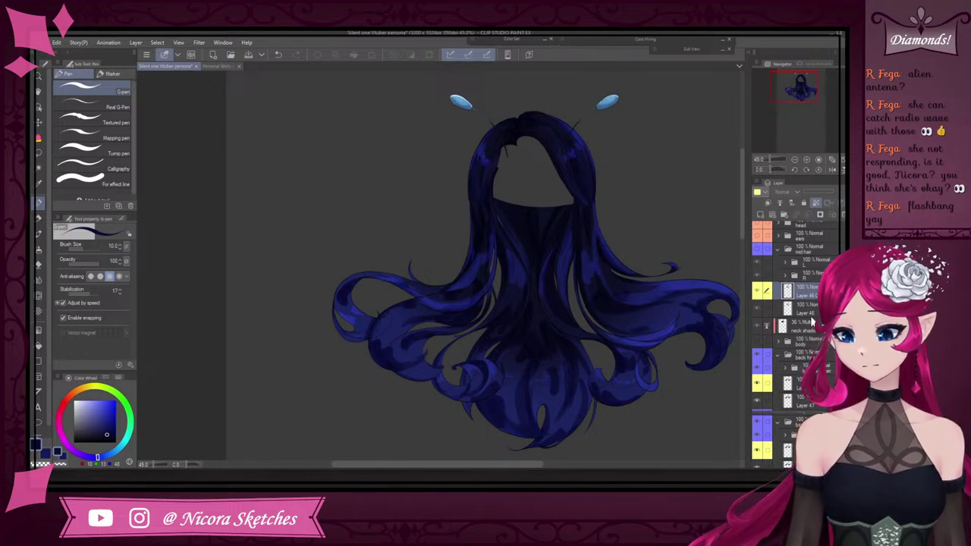
{"action": "scroll", "coordinate": [816, 317], "scroll_direction": "down", "scroll_amount": 2}
{"action": "scroll", "coordinate": [817, 318], "scroll_direction": "down", "scroll_amount": 2}
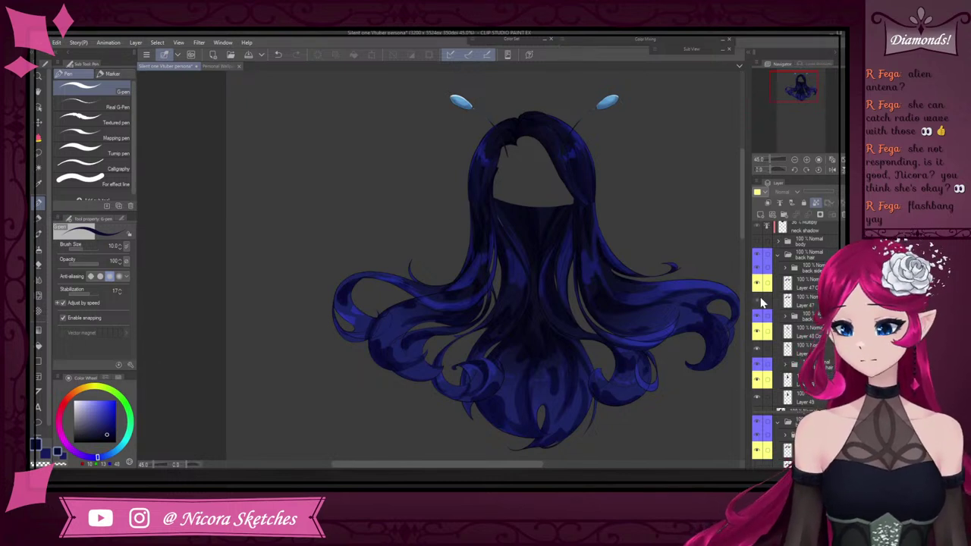
{"action": "left_click", "coordinate": [757, 283]}
{"action": "left_click", "coordinate": [809, 284]}
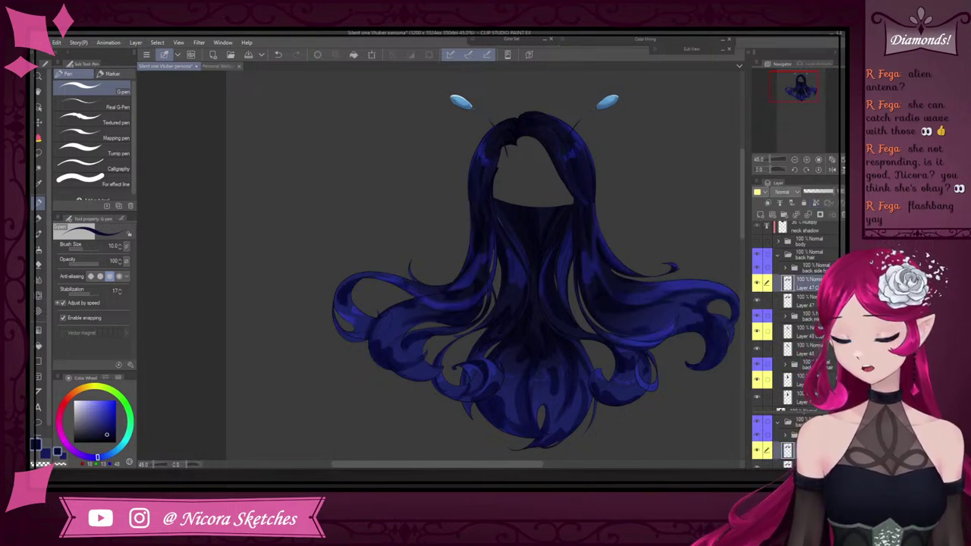
{"action": "scroll", "coordinate": [455, 292], "scroll_direction": "up", "scroll_amount": 3}
{"action": "scroll", "coordinate": [512, 290], "scroll_direction": "down", "scroll_amount": 5}
{"action": "scroll", "coordinate": [602, 278], "scroll_direction": "up", "scroll_amount": 6}
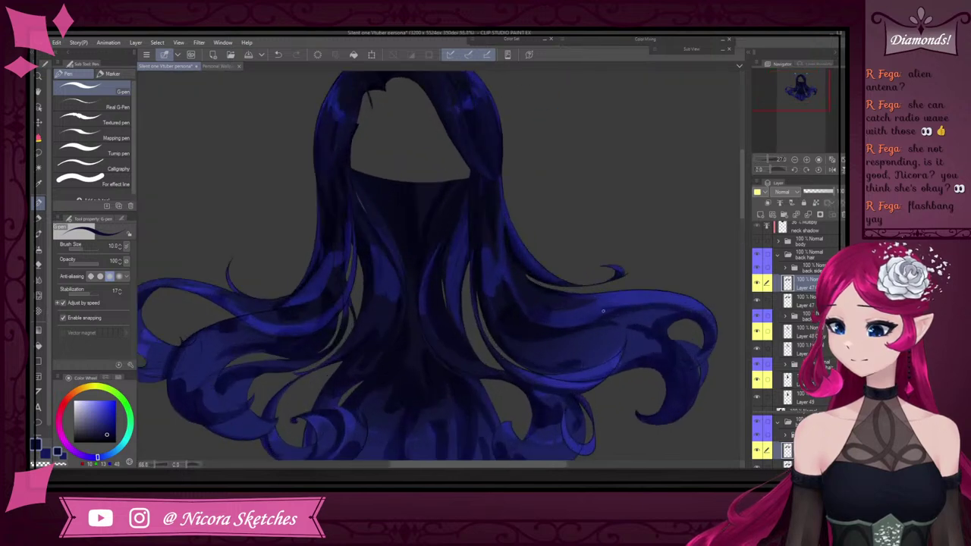
{"action": "scroll", "coordinate": [549, 241], "scroll_direction": "up", "scroll_amount": 3}
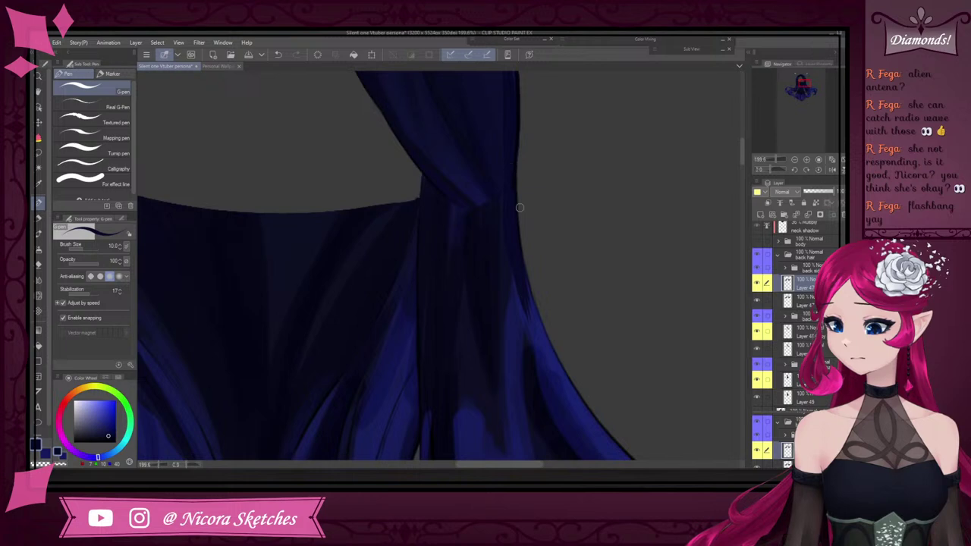
Refine the dark shading on the right side lock below the neck opening with the G-pen
{"action": "scroll", "coordinate": [520, 185], "scroll_direction": "down", "scroll_amount": 3}
{"action": "scroll", "coordinate": [532, 173], "scroll_direction": "up", "scroll_amount": 4}
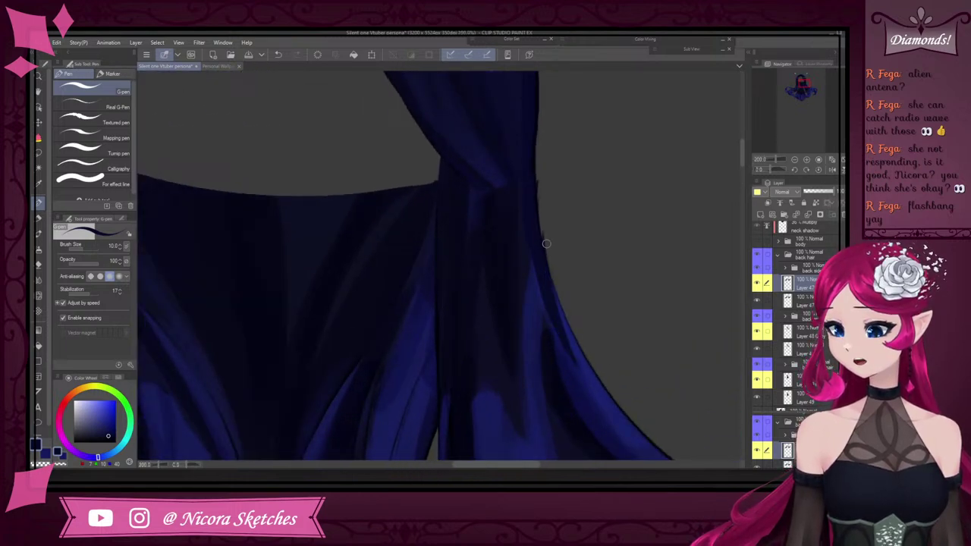
{"action": "scroll", "coordinate": [531, 243], "scroll_direction": "down", "scroll_amount": 4}
{"action": "scroll", "coordinate": [418, 188], "scroll_direction": "up", "scroll_amount": 4}
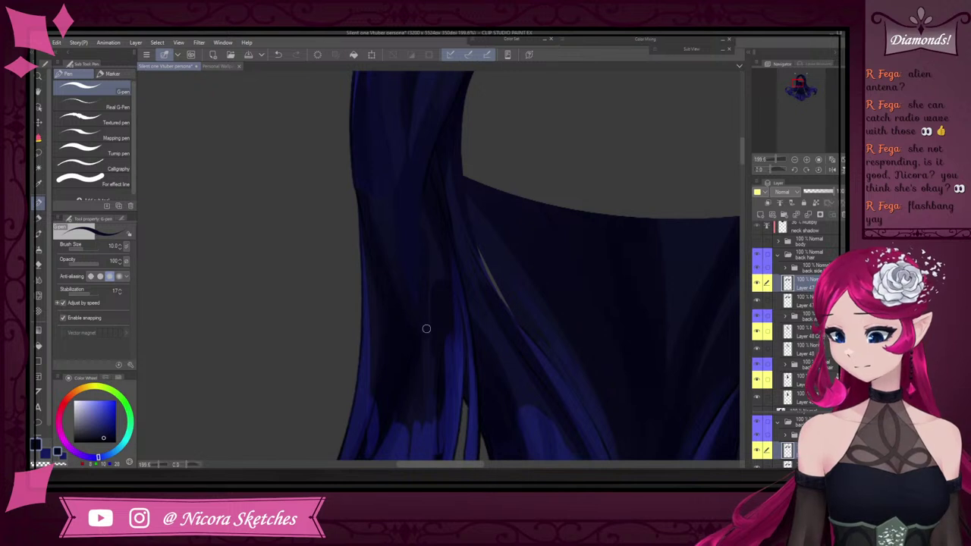
Sample the dark blue of the left side lock and paint tapering G-pen strands down its upper part
{"action": "left_click", "coordinate": [379, 174], "text": "alt"}
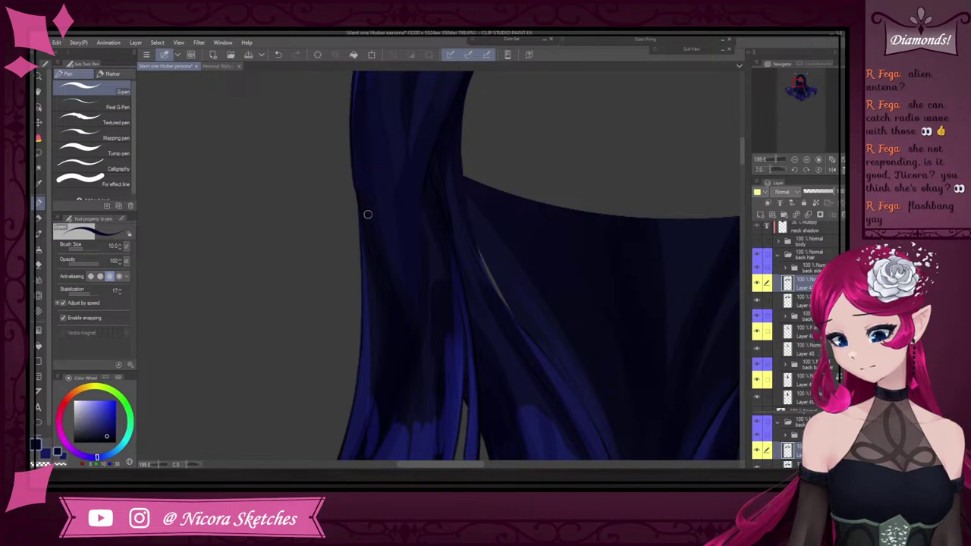
{"action": "scroll", "coordinate": [379, 152], "scroll_direction": "down", "scroll_amount": 2}
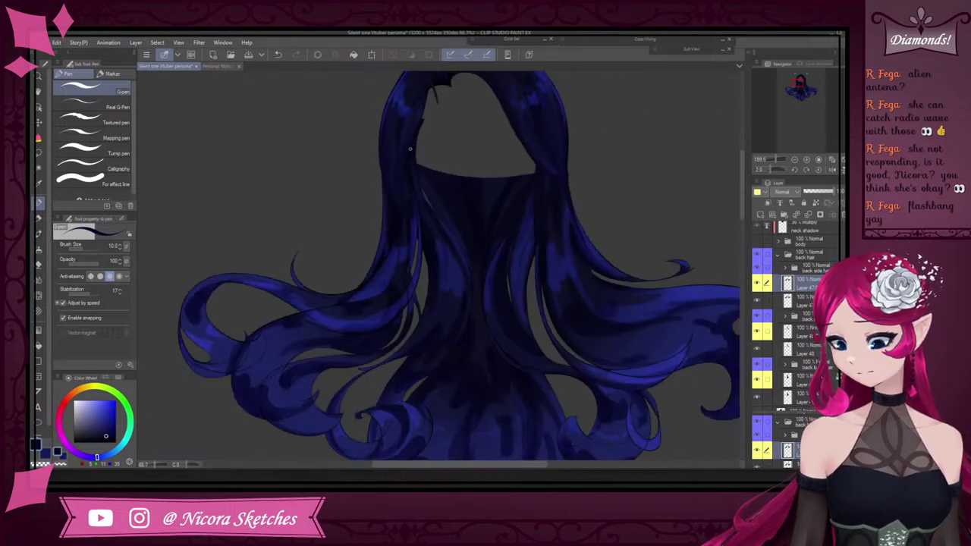
{"action": "scroll", "coordinate": [399, 180], "scroll_direction": "up", "scroll_amount": 5}
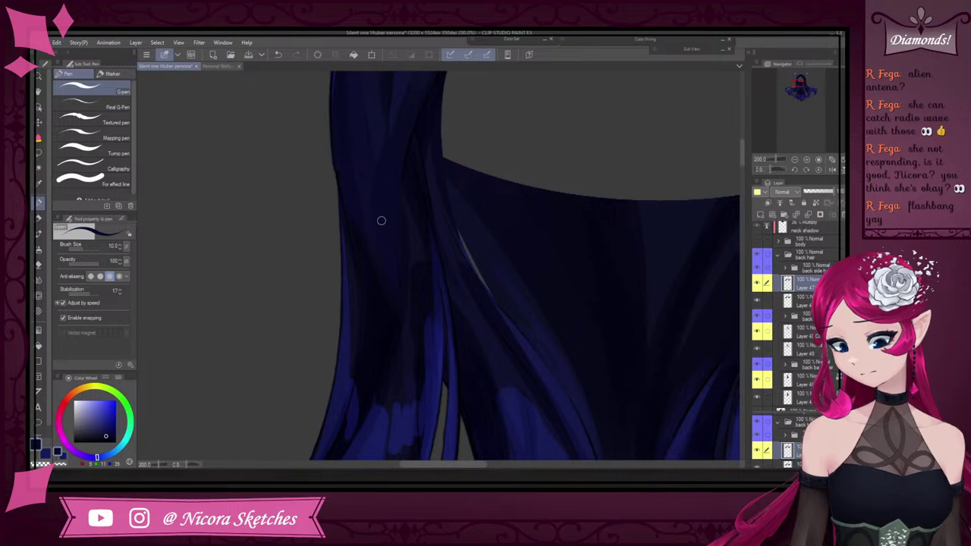
{"action": "scroll", "coordinate": [398, 178], "scroll_direction": "up", "scroll_amount": 2}
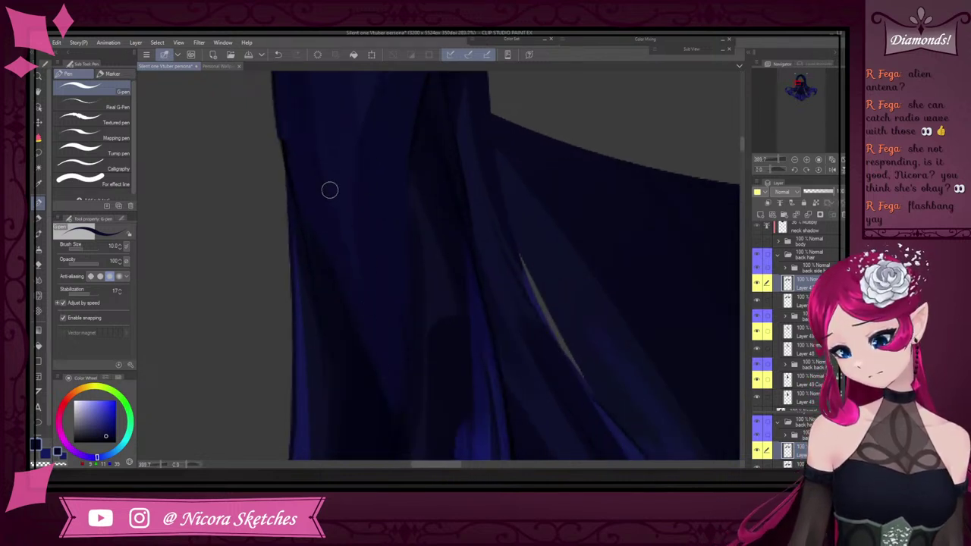
{"action": "scroll", "coordinate": [330, 190], "scroll_direction": "down", "scroll_amount": 3}
{"action": "scroll", "coordinate": [386, 269], "scroll_direction": "up", "scroll_amount": 4}
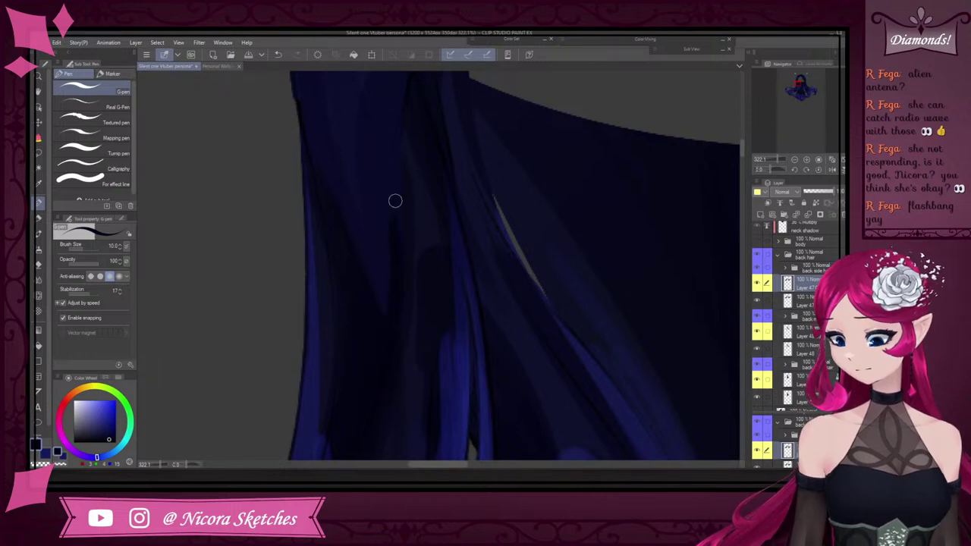
Deepen the shadow strands of the left side lock down to its bright blue highlights with the G-pen
{"action": "scroll", "coordinate": [394, 288], "scroll_direction": "down", "scroll_amount": 4}
{"action": "scroll", "coordinate": [365, 322], "scroll_direction": "up", "scroll_amount": 3}
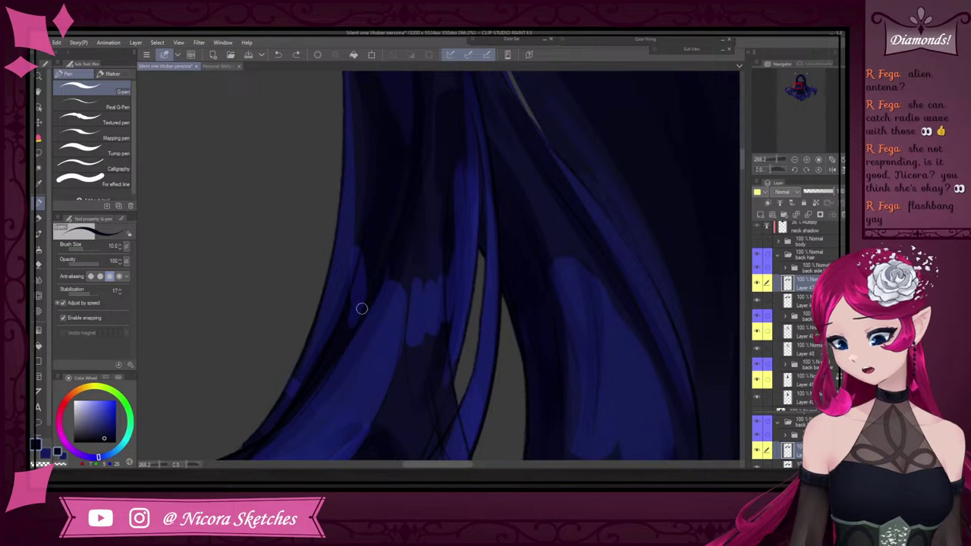
{"action": "scroll", "coordinate": [361, 308], "scroll_direction": "down", "scroll_amount": 4}
{"action": "scroll", "coordinate": [396, 164], "scroll_direction": "up", "scroll_amount": 3}
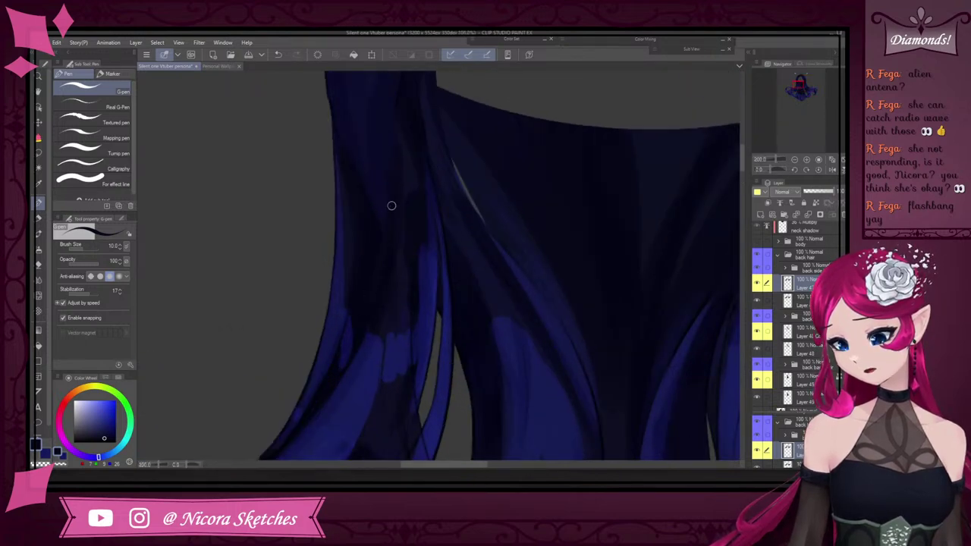
{"action": "scroll", "coordinate": [391, 206], "scroll_direction": "down", "scroll_amount": 4}
{"action": "scroll", "coordinate": [415, 143], "scroll_direction": "up", "scroll_amount": 3}
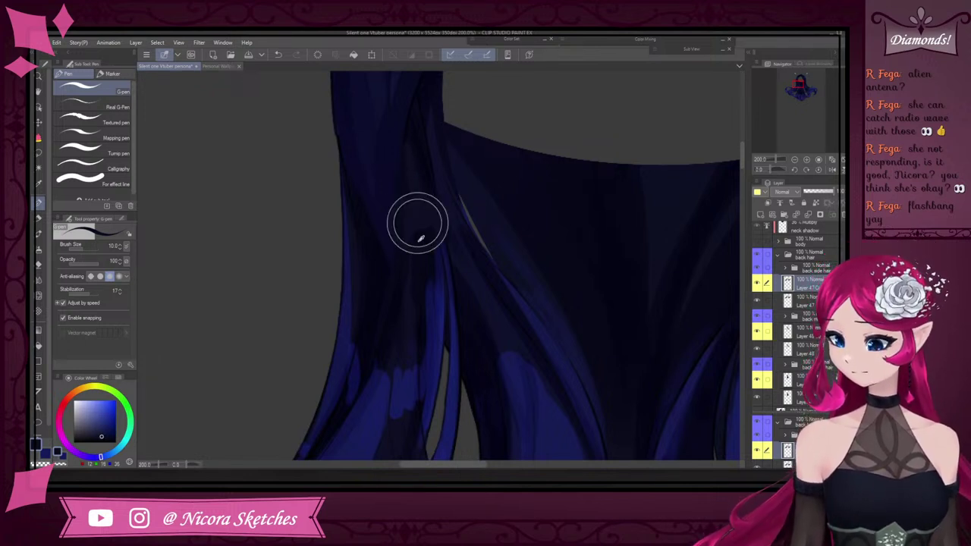
Blend the shadow into the highlights on the left side lock with sampled blues and the size 30 SOL pencil
{"action": "left_click", "coordinate": [420, 256], "text": "alt"}
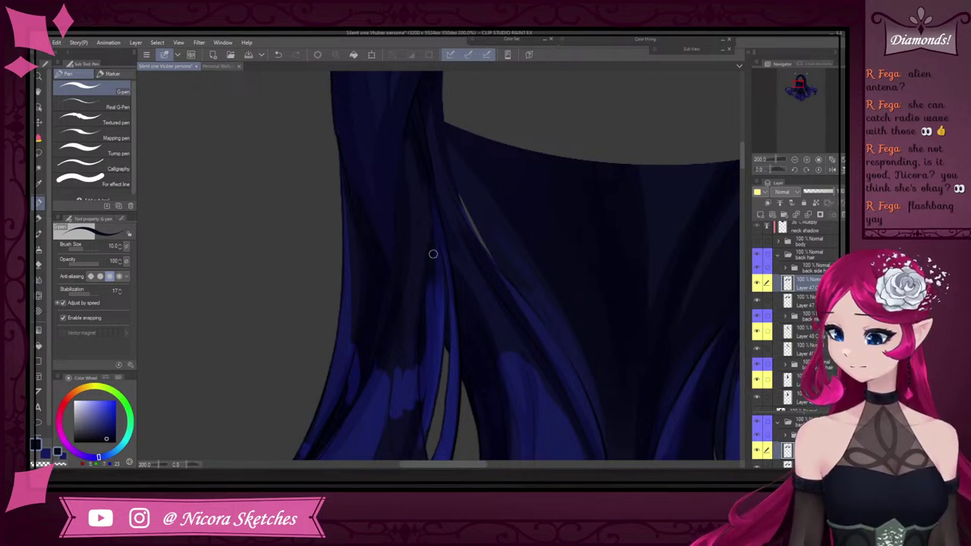
{"action": "left_click", "coordinate": [41, 218]}
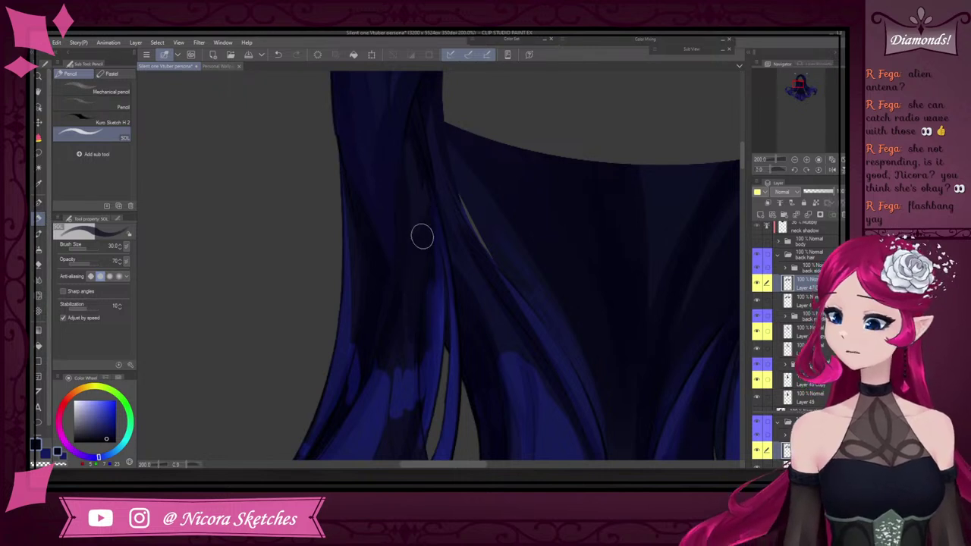
{"action": "left_click", "coordinate": [416, 203], "text": "alt"}
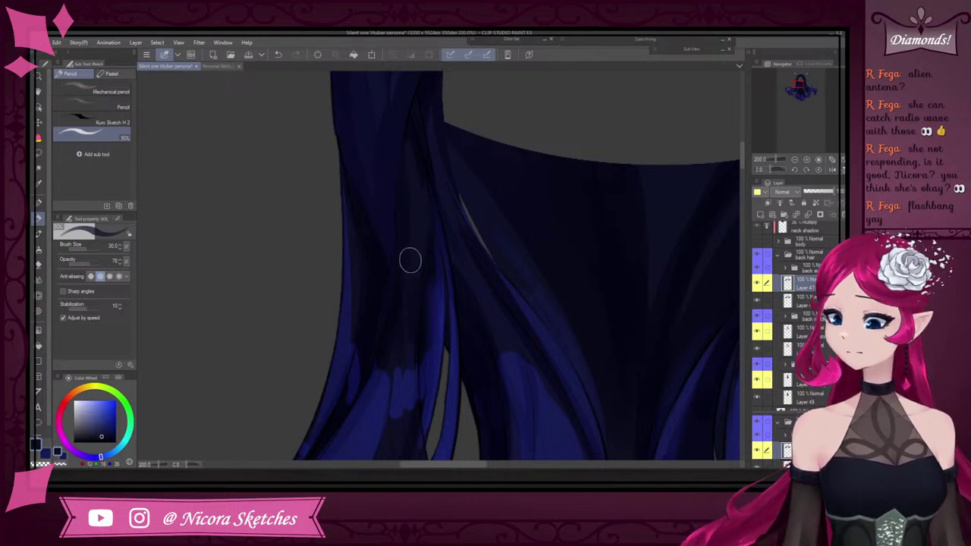
{"action": "scroll", "coordinate": [431, 295], "scroll_direction": "up", "scroll_amount": 1}
{"action": "mouse_move", "coordinate": [402, 376]}
{"action": "left_mouse_down"}
{"action": "mouse_move", "coordinate": [417, 342]}
{"action": "mouse_move", "coordinate": [410, 304]}
{"action": "mouse_move", "coordinate": [415, 329]}
{"action": "left_mouse_up"}
{"action": "left_click", "coordinate": [416, 297], "text": "alt"}
{"action": "scroll", "coordinate": [439, 284], "scroll_direction": "down", "scroll_amount": 6}
{"action": "scroll", "coordinate": [441, 311], "scroll_direction": "up", "scroll_amount": 6}
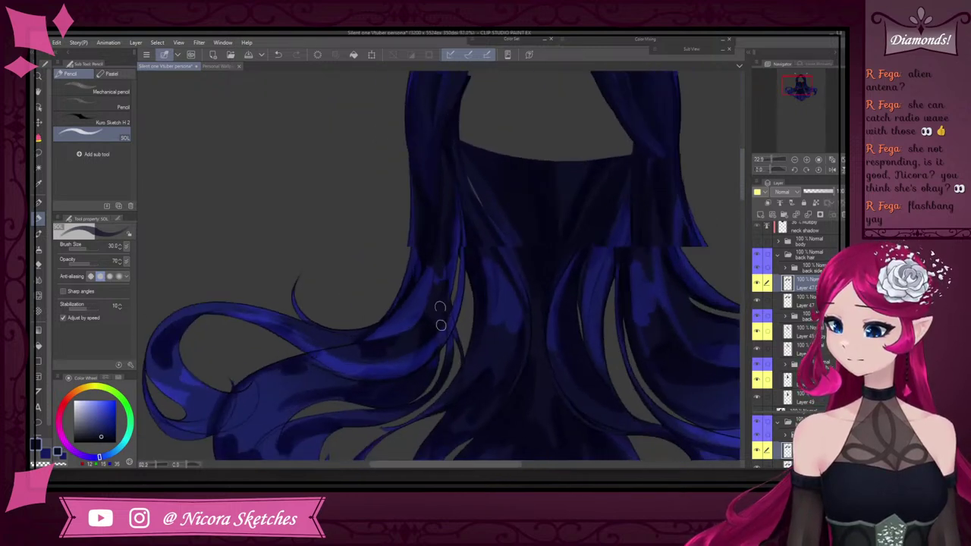
{"action": "scroll", "coordinate": [466, 198], "scroll_direction": "down", "scroll_amount": 4}
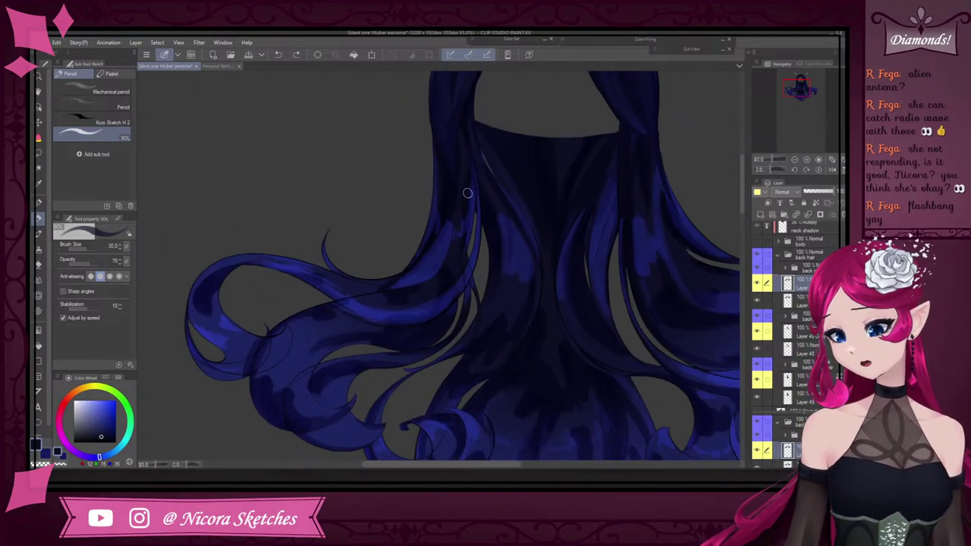
{"action": "scroll", "coordinate": [440, 234], "scroll_direction": "up", "scroll_amount": 3}
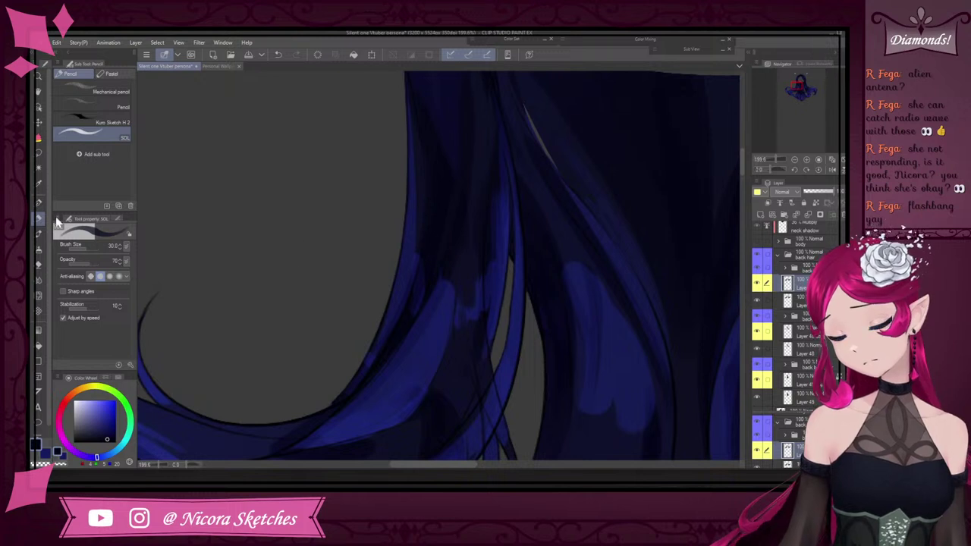
Return to the G-pen with a sampled hair blue and flip the canvas horizontally to check the whole back hair
{"action": "key", "text": "p"}
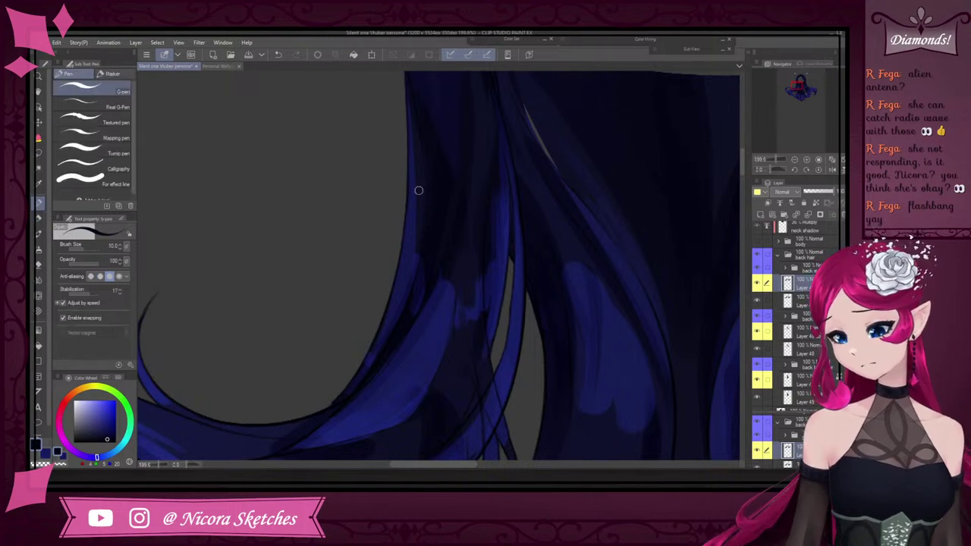
{"action": "left_click", "coordinate": [402, 299], "text": "alt"}
{"action": "left_click", "coordinate": [833, 171]}
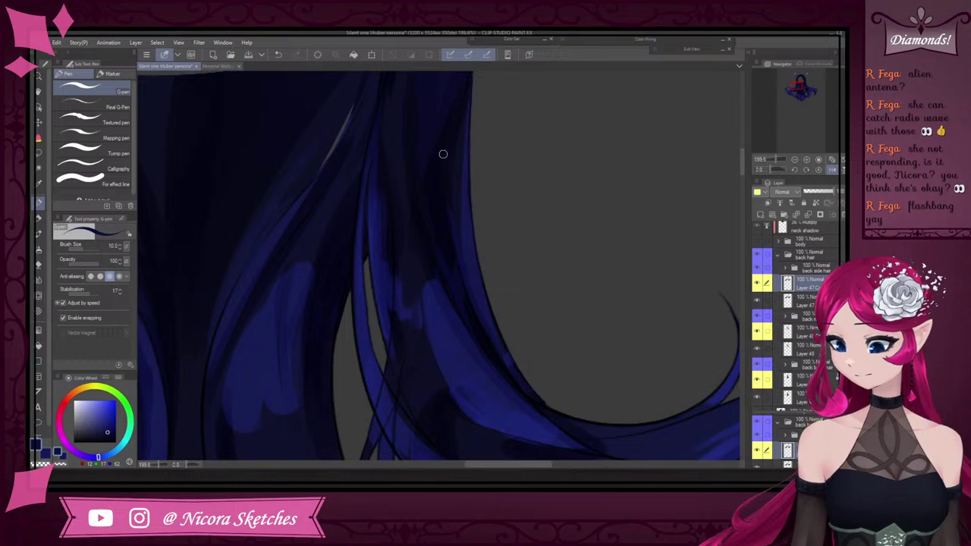
{"action": "scroll", "coordinate": [430, 136], "scroll_direction": "down", "scroll_amount": 5}
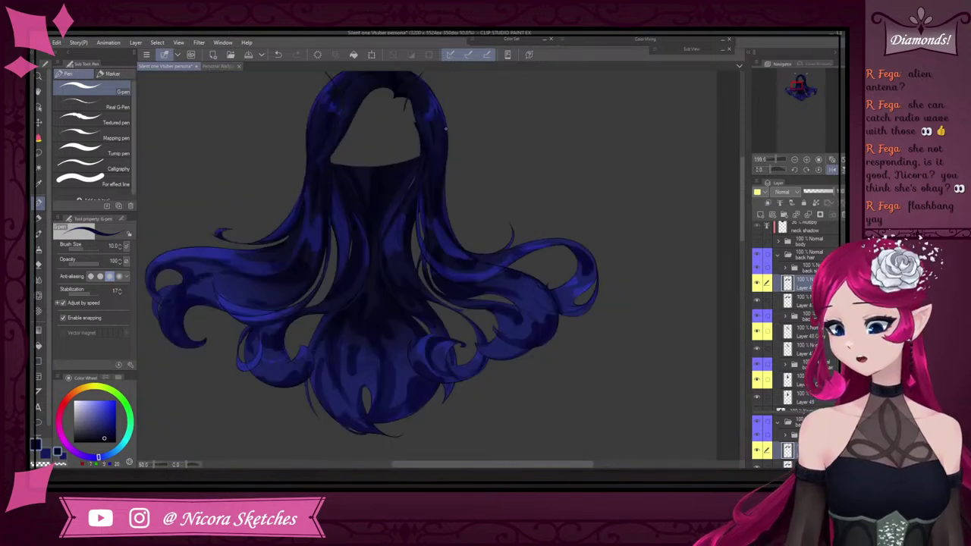
{"action": "scroll", "coordinate": [437, 175], "scroll_direction": "up", "scroll_amount": 5}
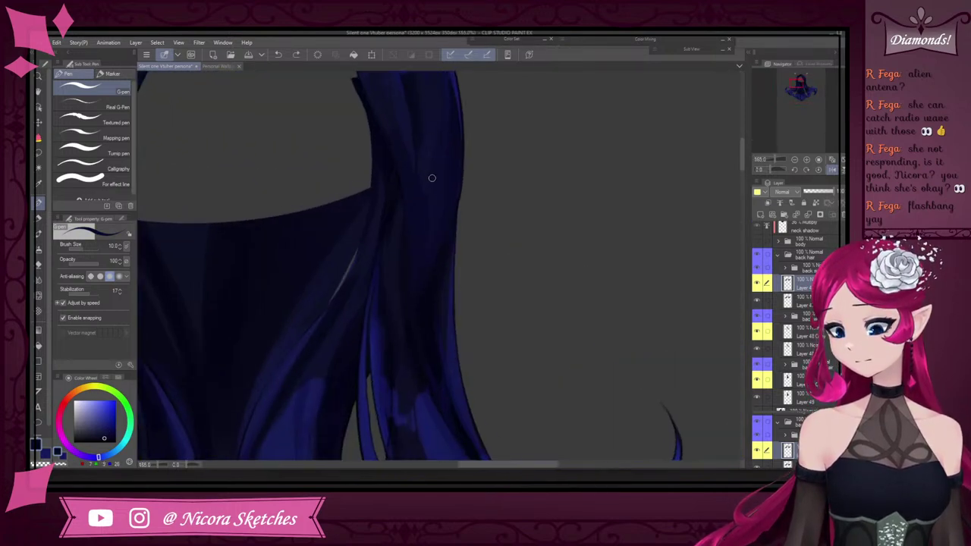
Paint thin dark strands along the inner part of the mirrored side lock with sampled hair blue
{"action": "left_click", "coordinate": [397, 227], "text": "alt"}
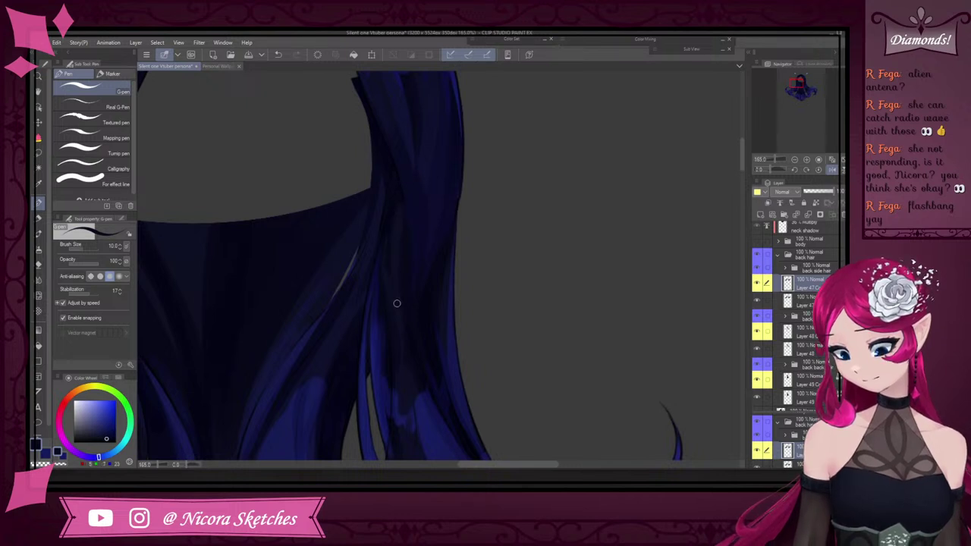
{"action": "scroll", "coordinate": [397, 294], "scroll_direction": "down", "scroll_amount": 1}
{"action": "scroll", "coordinate": [390, 211], "scroll_direction": "up", "scroll_amount": 3}
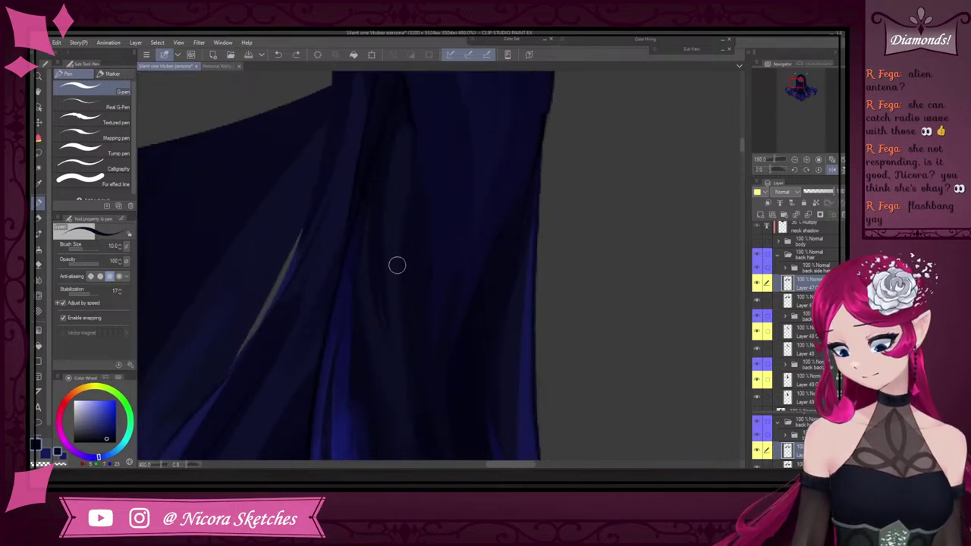
{"action": "scroll", "coordinate": [398, 357], "scroll_direction": "down", "scroll_amount": 4}
{"action": "scroll", "coordinate": [416, 238], "scroll_direction": "up", "scroll_amount": 3}
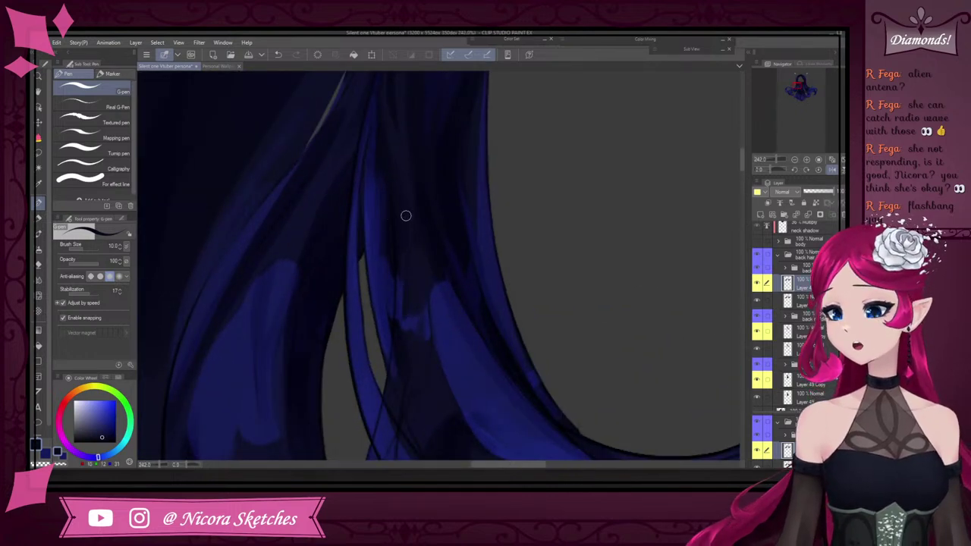
Darken the lower side lock between its highlight and the crossing thin strands with sampled dark blues
{"action": "scroll", "coordinate": [403, 271], "scroll_direction": "down", "scroll_amount": 4}
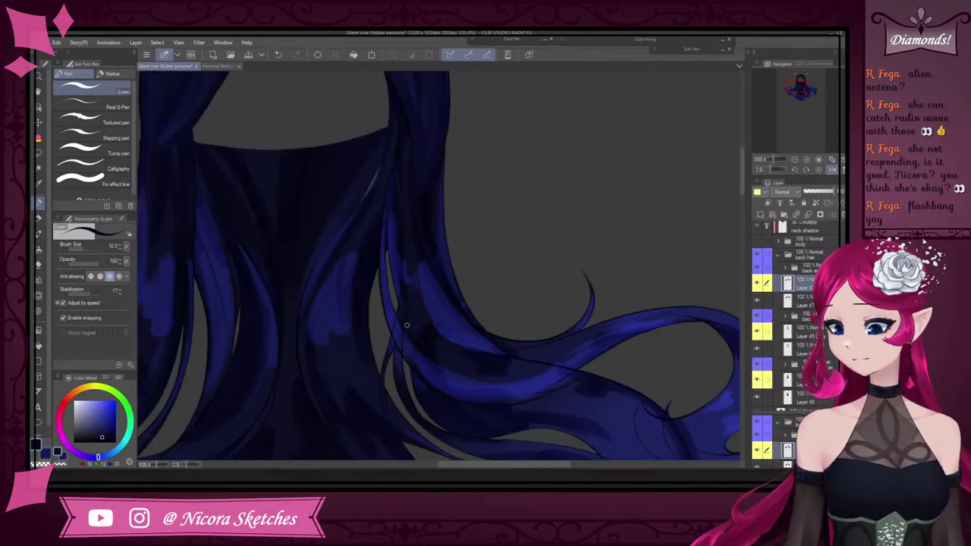
{"action": "scroll", "coordinate": [403, 254], "scroll_direction": "up", "scroll_amount": 3}
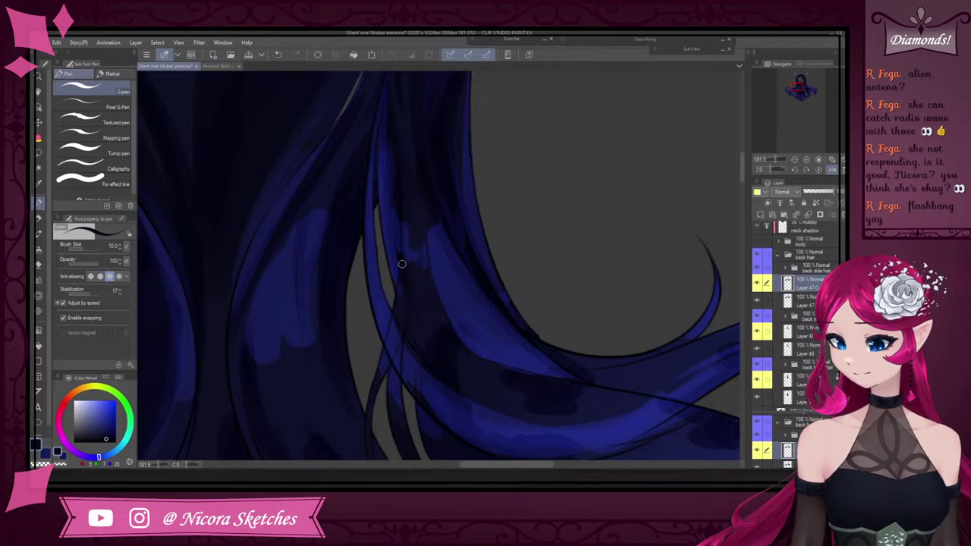
{"action": "left_click_drag", "start_coordinate": [402, 262], "coordinate": [400, 303]}
{"action": "left_click", "coordinate": [400, 318], "text": "alt"}
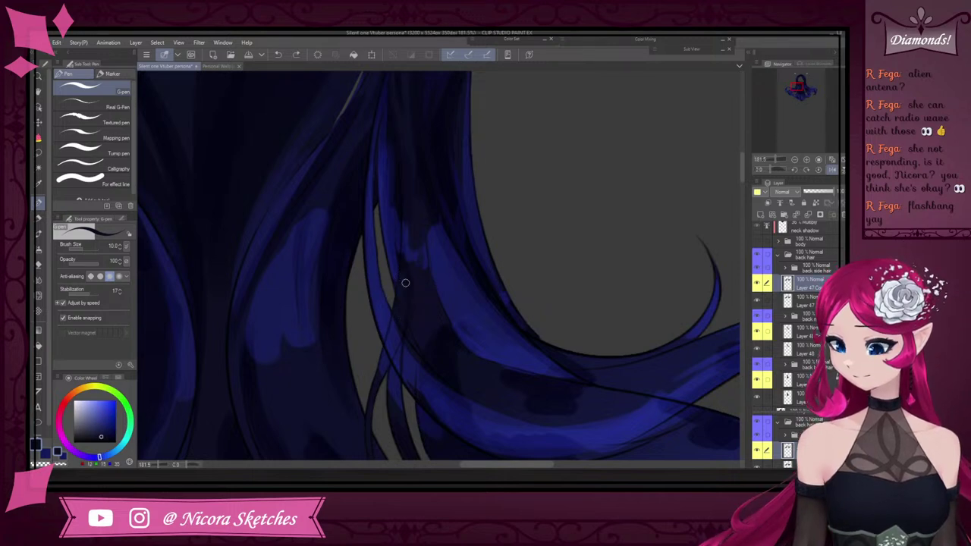
{"action": "scroll", "coordinate": [405, 283], "scroll_direction": "down", "scroll_amount": 8}
{"action": "scroll", "coordinate": [397, 324], "scroll_direction": "up", "scroll_amount": 9}
{"action": "left_click_drag", "start_coordinate": [388, 309], "coordinate": [396, 266]}
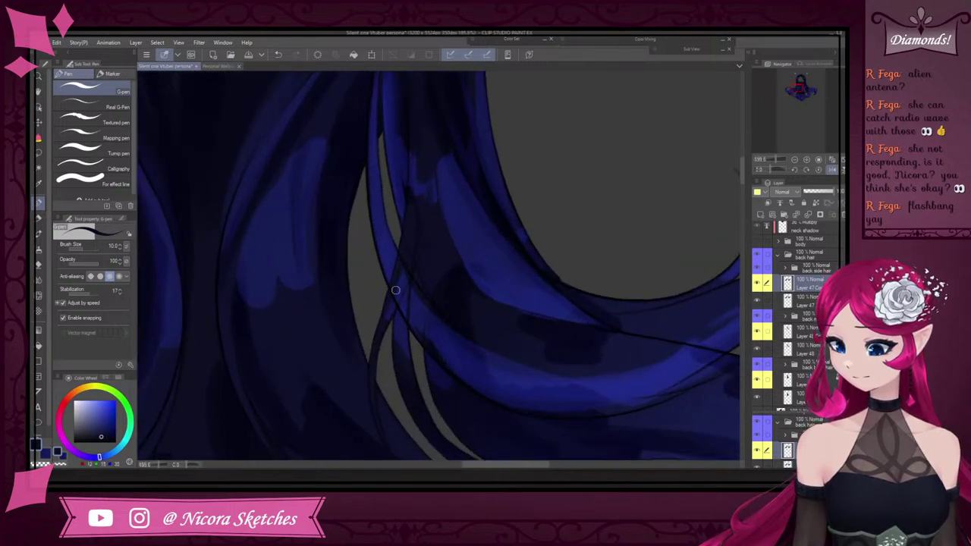
Inspect the R subfolder inside the back side hair folder, and return to Layer 47 Copy
{"action": "scroll", "coordinate": [476, 249], "scroll_direction": "down", "scroll_amount": 5}
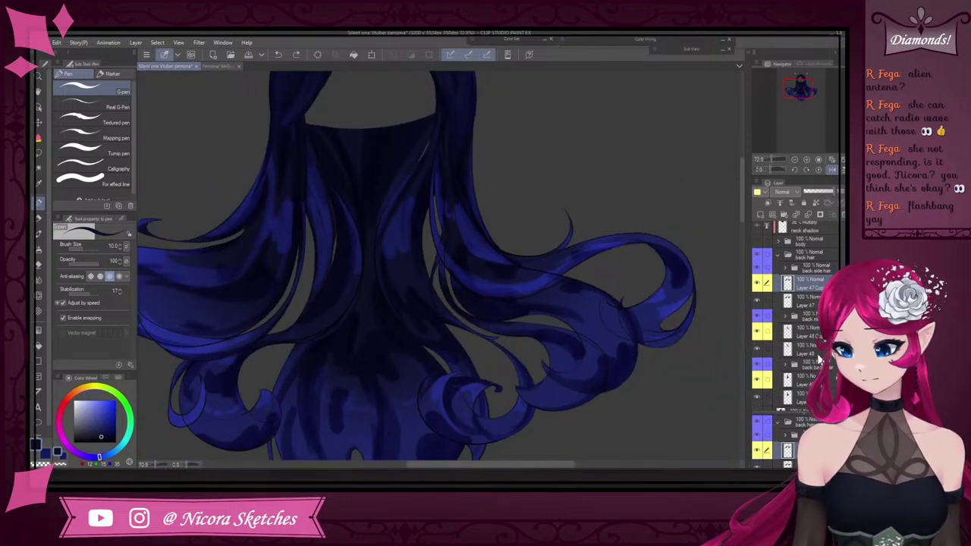
{"action": "left_click", "coordinate": [787, 268]}
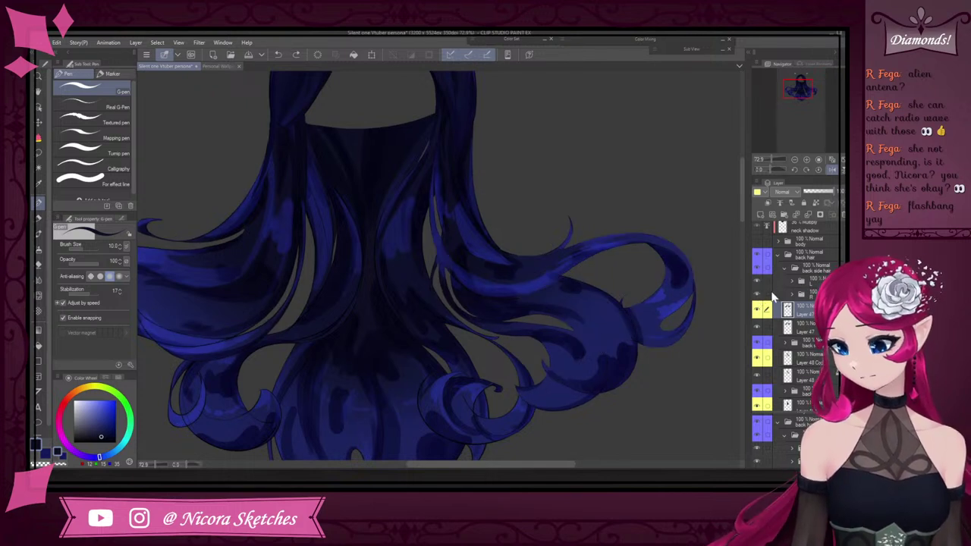
{"action": "left_click", "coordinate": [791, 294]}
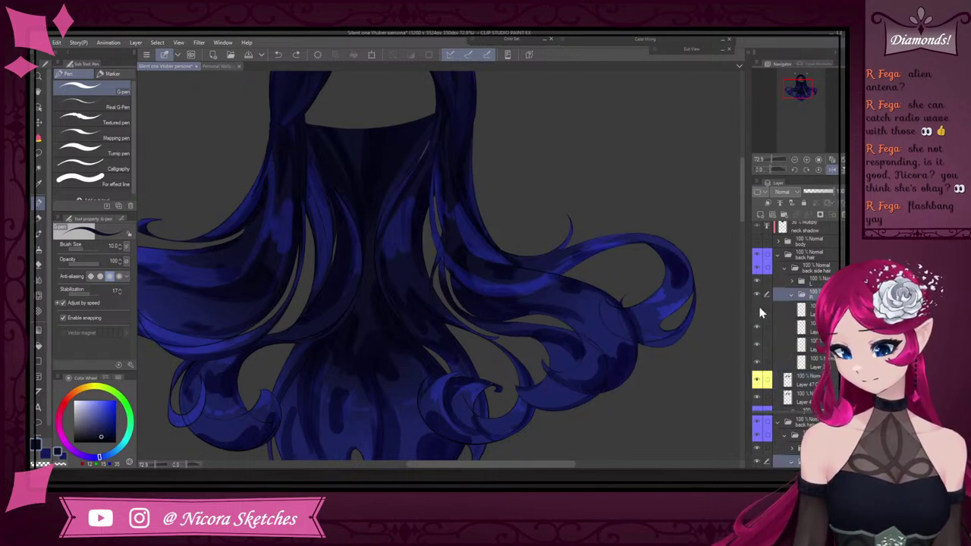
{"action": "left_click", "coordinate": [789, 270]}
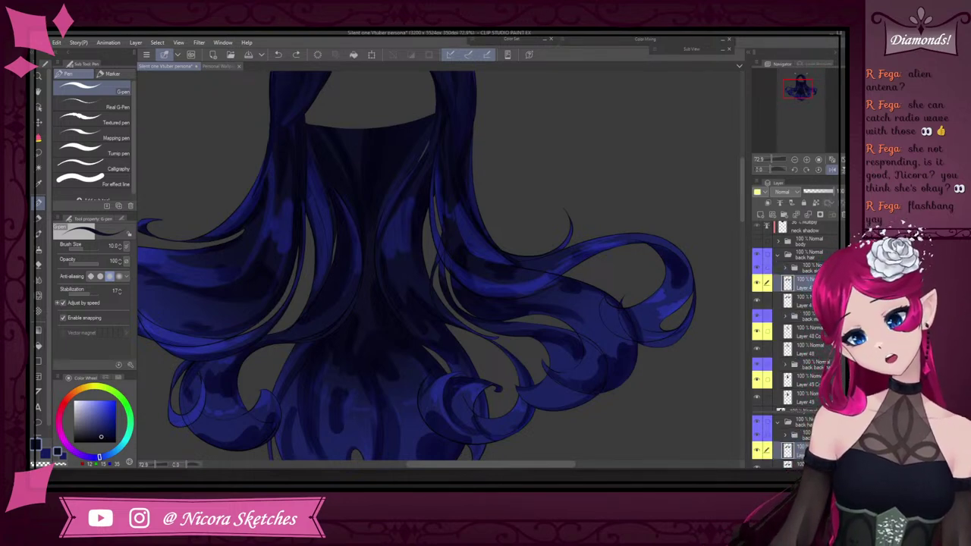
Paint dark blue shading along the lower edge of the curved side strand near the crossing, undoing the last stroke
{"action": "scroll", "coordinate": [455, 289], "scroll_direction": "up", "scroll_amount": 5}
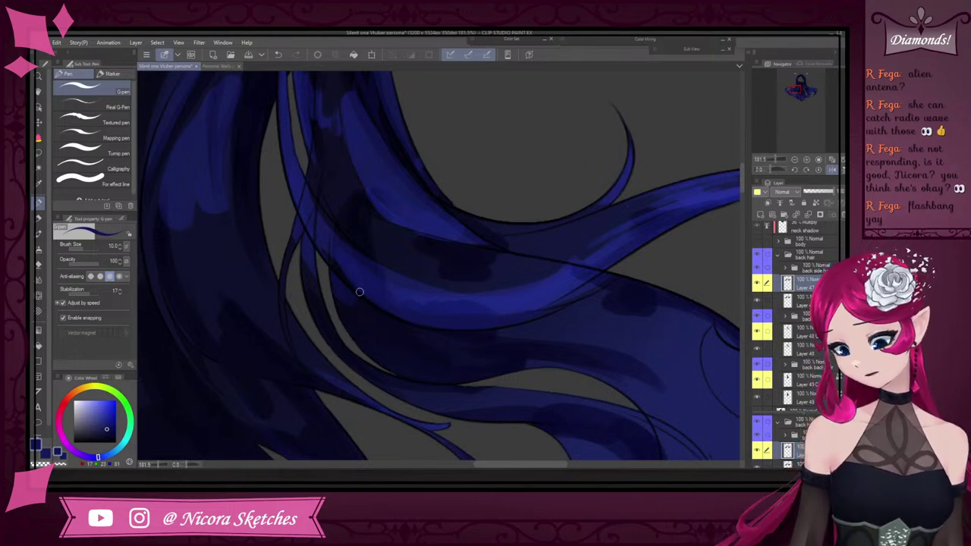
{"action": "scroll", "coordinate": [349, 278], "scroll_direction": "up", "scroll_amount": 6}
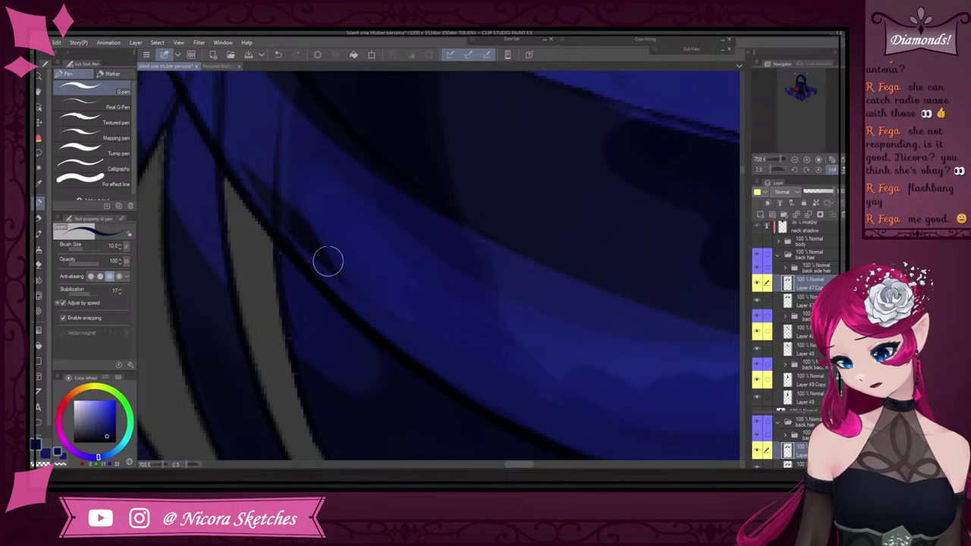
{"action": "scroll", "coordinate": [321, 253], "scroll_direction": "down", "scroll_amount": 5}
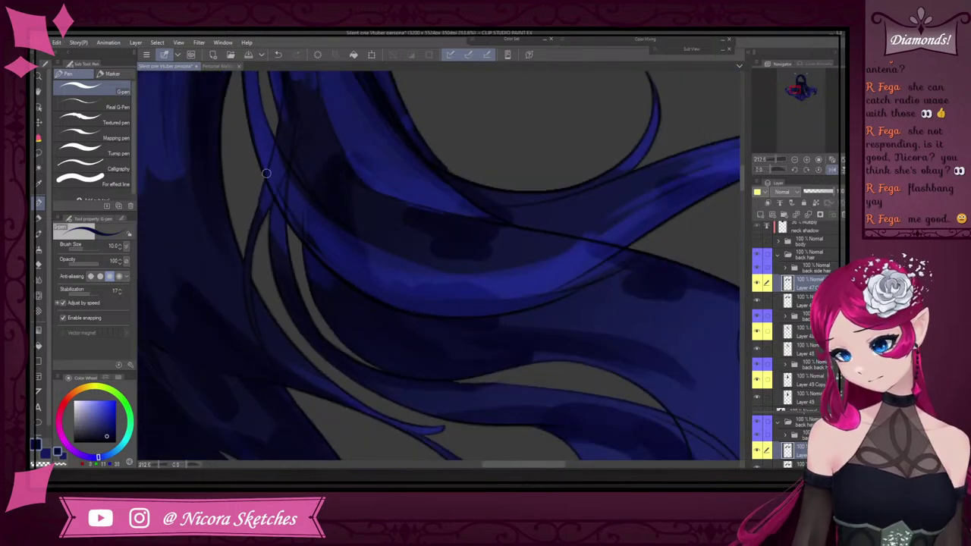
{"action": "key", "text": "ctrl+z"}
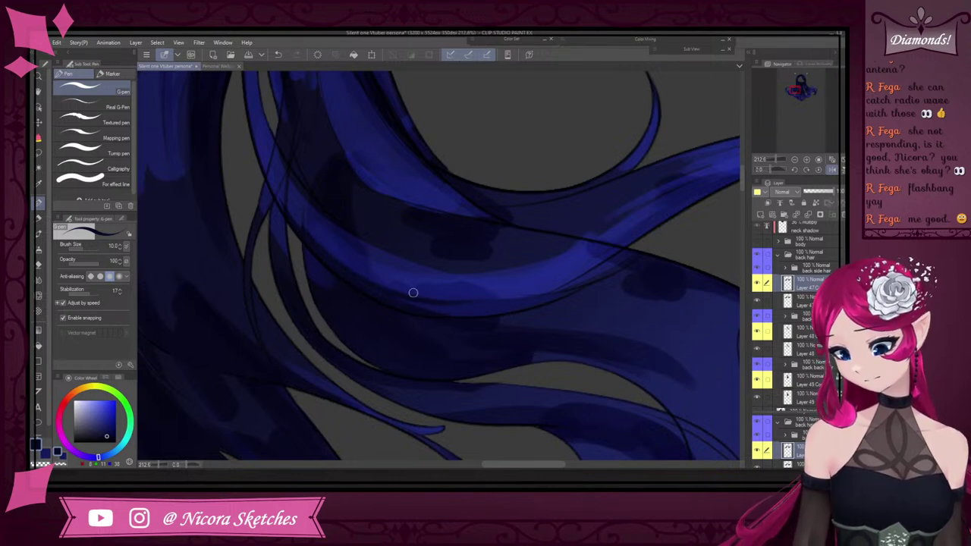
Blend sampled blues into the highlight along the lower curve of the side strand, undoing the last stroke
{"action": "left_click", "coordinate": [446, 290], "text": "alt"}
{"action": "left_click_drag", "start_coordinate": [359, 287], "coordinate": [456, 313]}
{"action": "scroll", "coordinate": [347, 281], "scroll_direction": "down", "scroll_amount": 5}
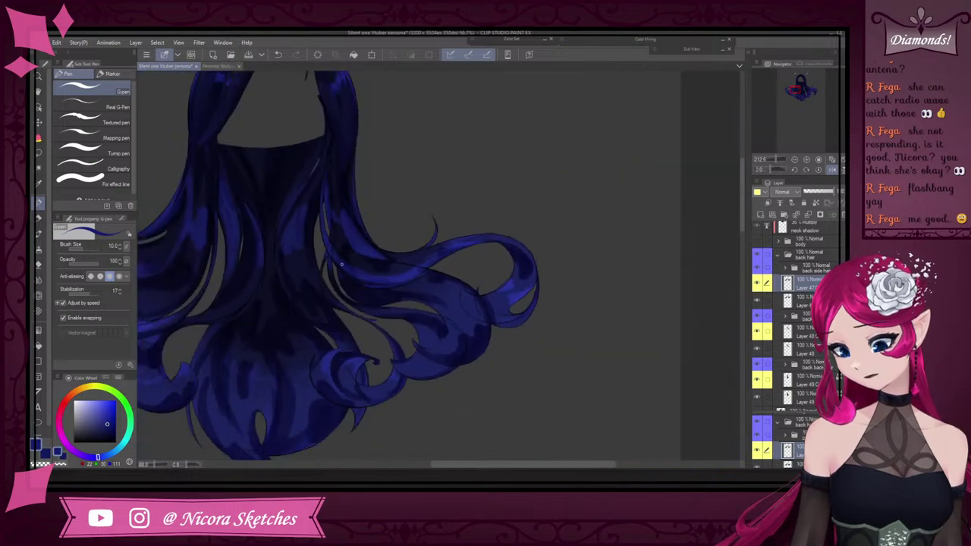
{"action": "scroll", "coordinate": [343, 267], "scroll_direction": "up", "scroll_amount": 4}
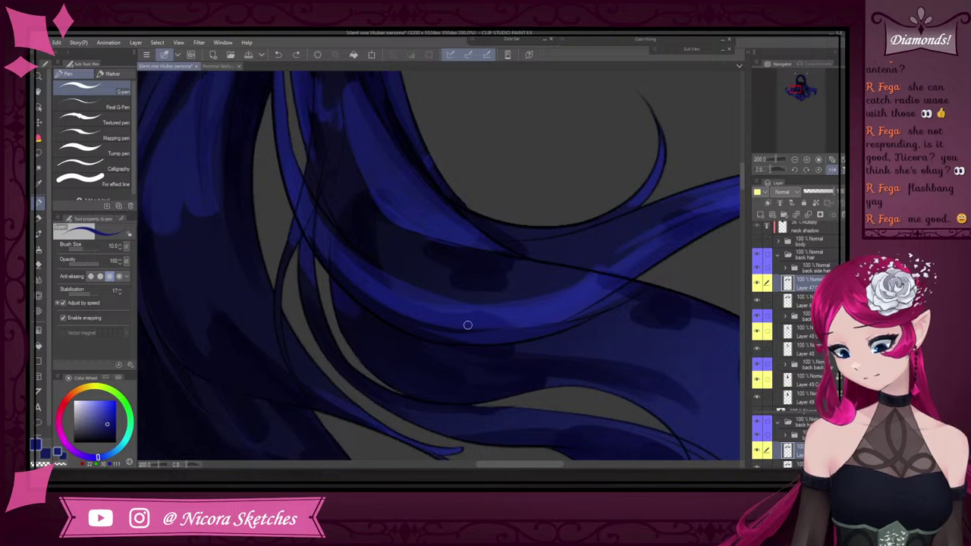
{"action": "left_click", "coordinate": [556, 318], "text": "alt"}
{"action": "left_click_drag", "start_coordinate": [525, 324], "coordinate": [412, 313]}
{"action": "key", "text": "ctrl+z"}
{"action": "scroll", "coordinate": [489, 306], "scroll_direction": "down", "scroll_amount": 4}
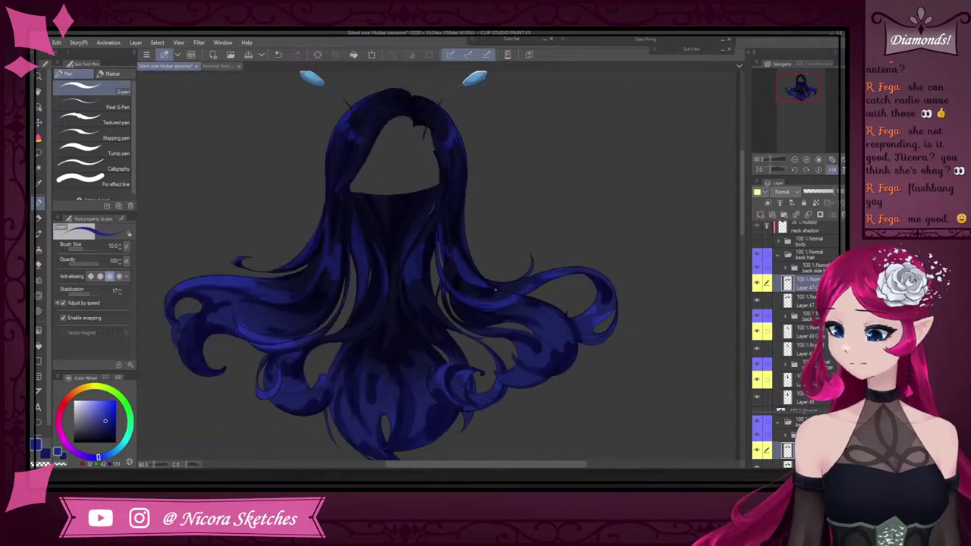
Touch up the curved strand's highlight and the crossing thin strands with sampled mid and dark blues
{"action": "scroll", "coordinate": [485, 308], "scroll_direction": "up", "scroll_amount": 4}
{"action": "left_click", "coordinate": [496, 319], "text": "alt"}
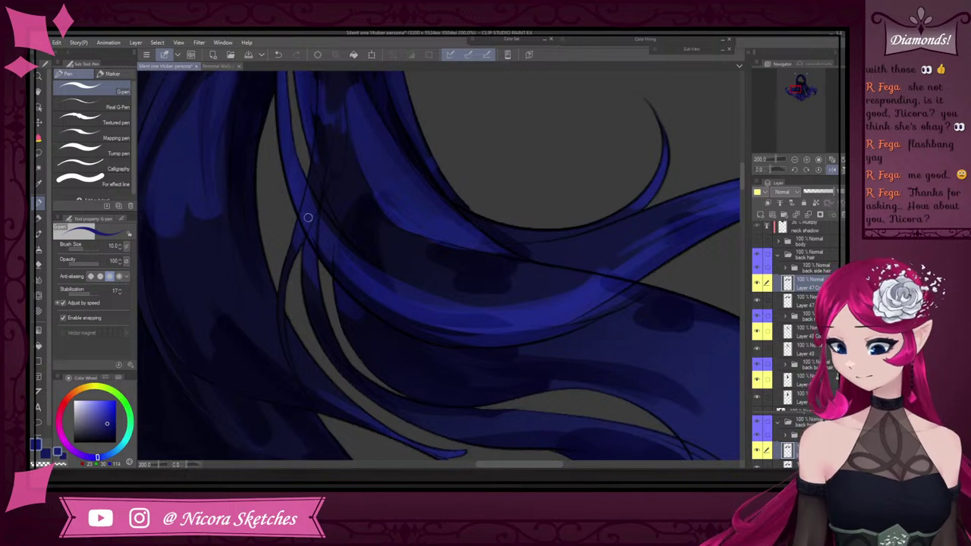
{"action": "left_click", "coordinate": [524, 318], "text": "alt"}
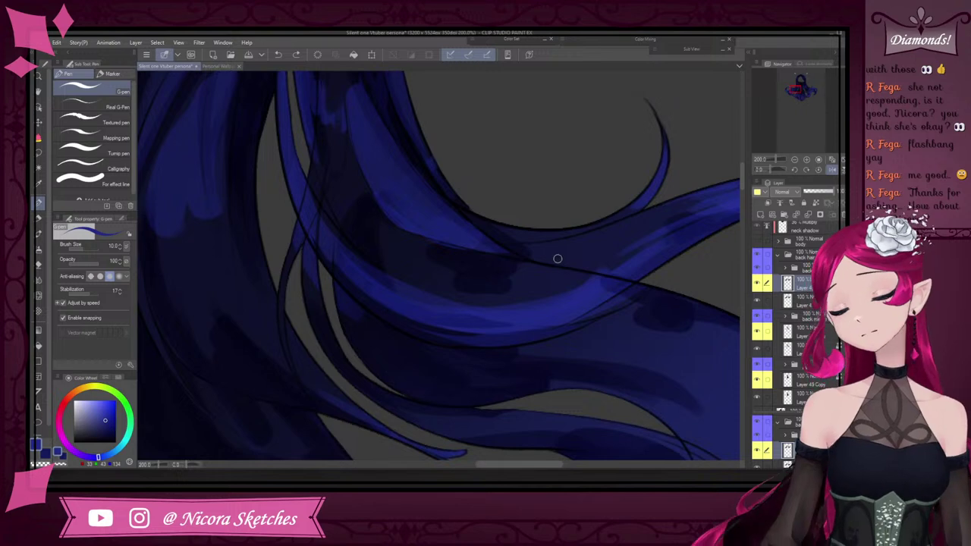
{"action": "left_click", "coordinate": [348, 285], "text": "alt"}
{"action": "left_click", "coordinate": [287, 132], "text": "alt"}
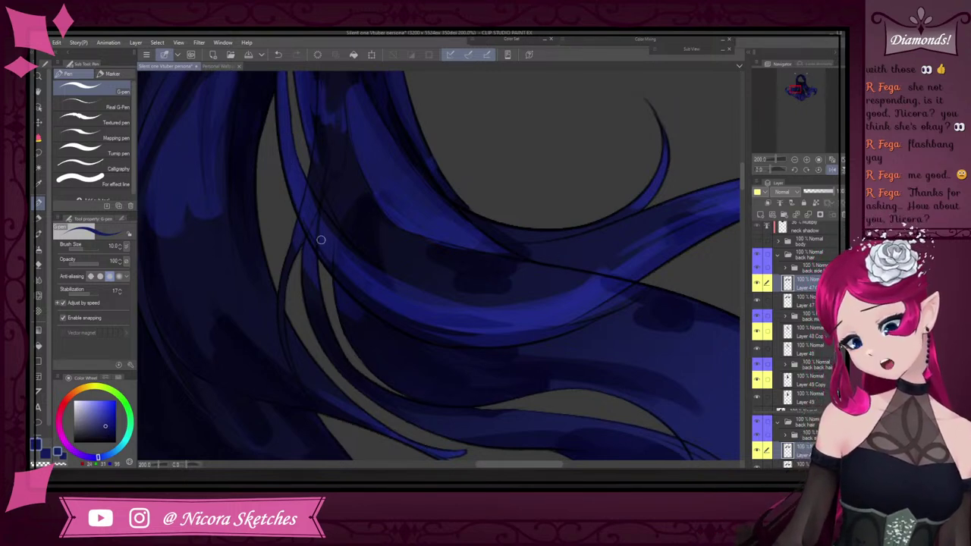
{"action": "scroll", "coordinate": [321, 240], "scroll_direction": "down", "scroll_amount": 5}
{"action": "scroll", "coordinate": [324, 210], "scroll_direction": "up", "scroll_amount": 4}
{"action": "left_click", "coordinate": [364, 277], "text": "alt"}
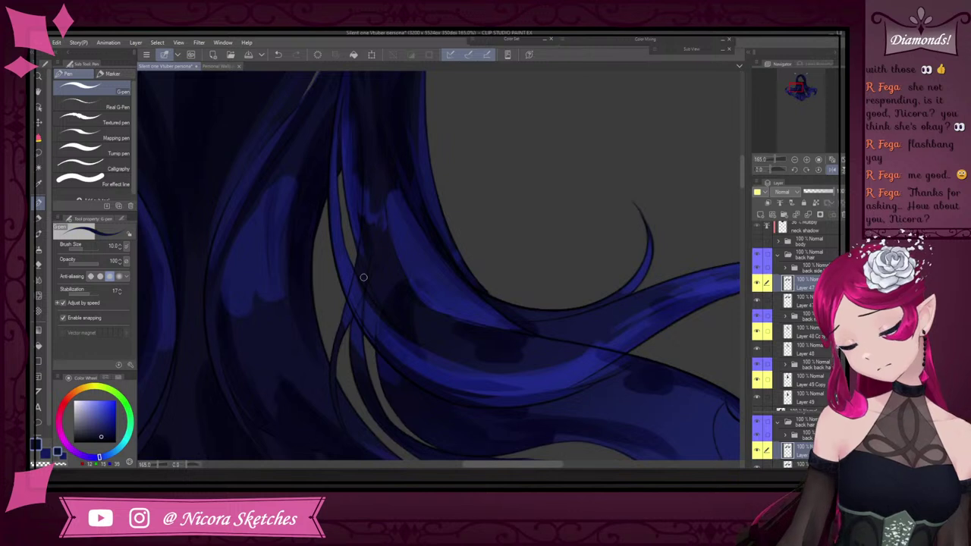
{"action": "left_click", "coordinate": [445, 337], "text": "alt"}
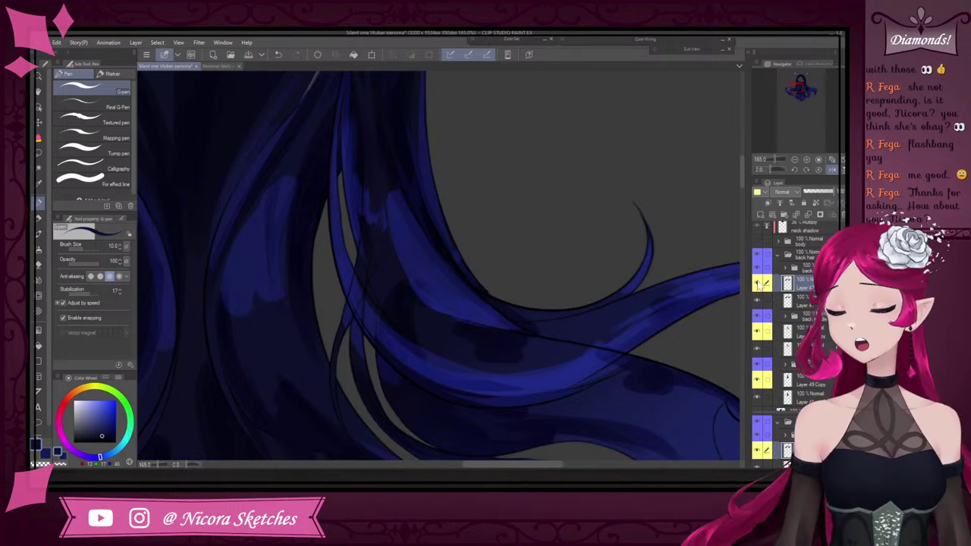
Compare the side lock with its shading layer hidden and shown, and try a dark stroke down the inner strand
{"action": "left_click", "coordinate": [757, 283]}
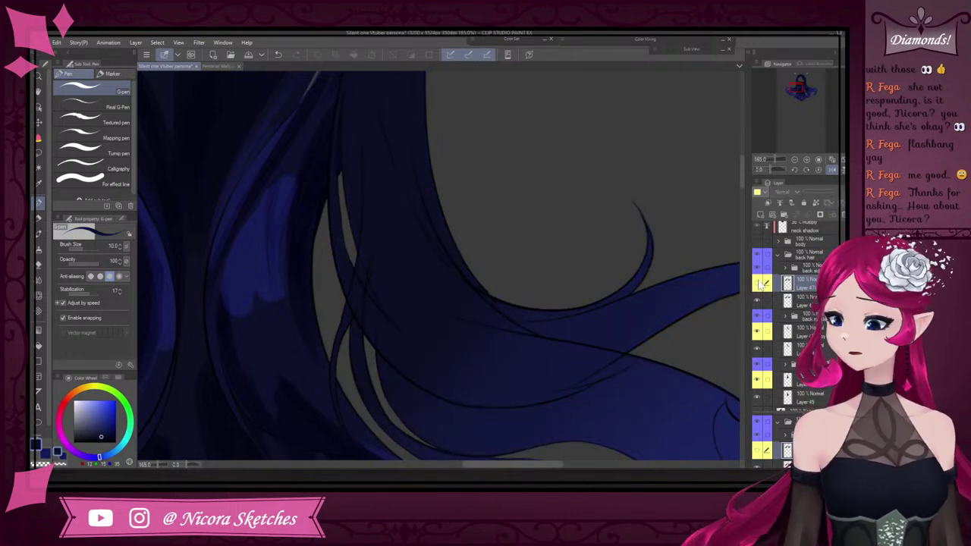
{"action": "left_click", "coordinate": [757, 284]}
{"action": "left_click_drag", "start_coordinate": [338, 149], "coordinate": [376, 340]}
{"action": "key", "text": "ctrl+z"}
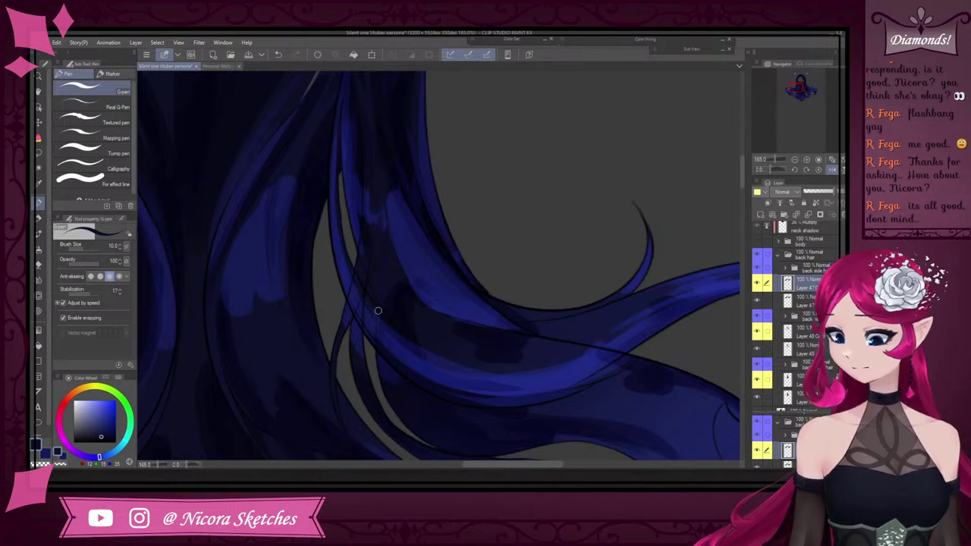
Paint sampled blue along the upper edge of the curved strand near the crossing thin strands
{"action": "left_click", "coordinate": [392, 331], "text": "alt"}
{"action": "left_click_drag", "start_coordinate": [432, 359], "coordinate": [474, 371]}
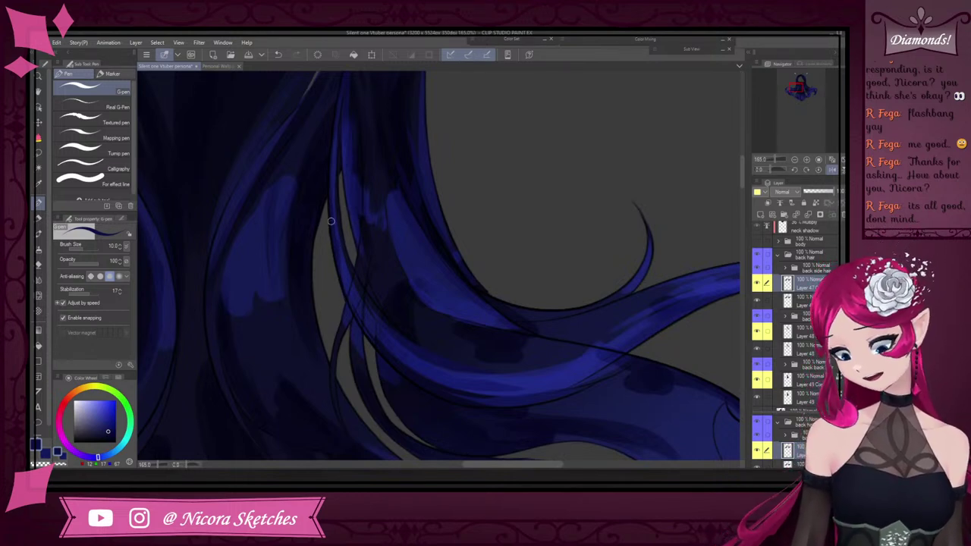
{"action": "scroll", "coordinate": [338, 247], "scroll_direction": "down", "scroll_amount": 6}
{"action": "scroll", "coordinate": [341, 164], "scroll_direction": "up", "scroll_amount": 7}
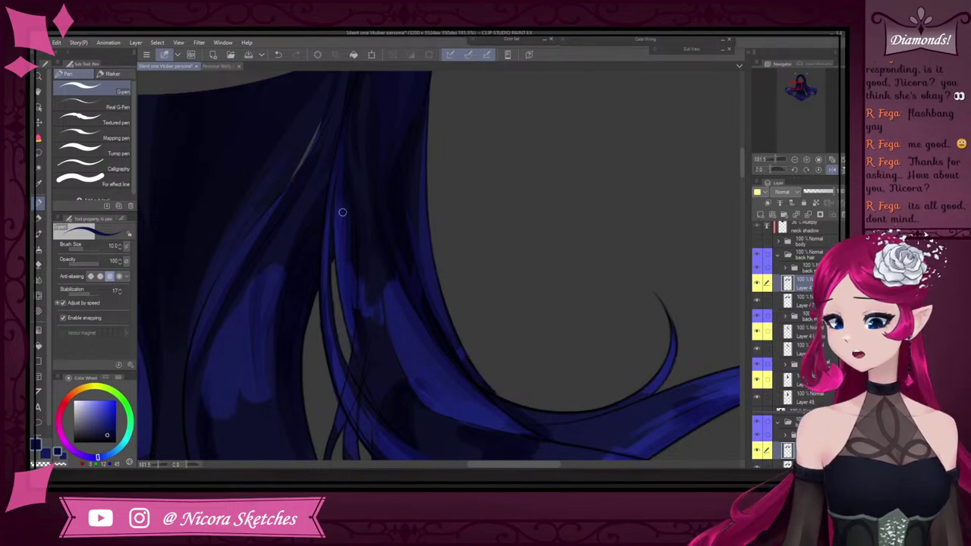
Brighten the thin inner strand and the curved strand's highlight with a lighter blue
{"action": "scroll", "coordinate": [421, 203], "scroll_direction": "down", "scroll_amount": 2}
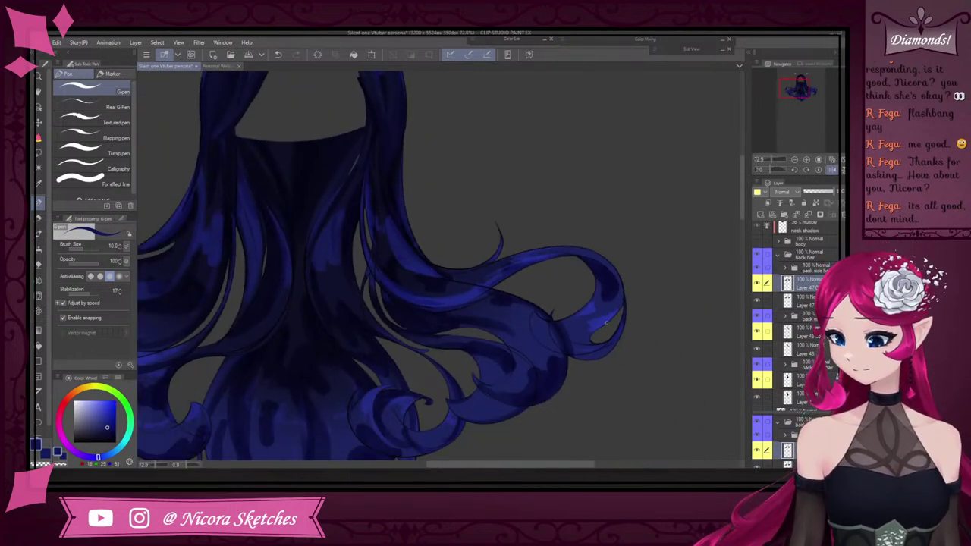
{"action": "scroll", "coordinate": [353, 204], "scroll_direction": "up", "scroll_amount": 2}
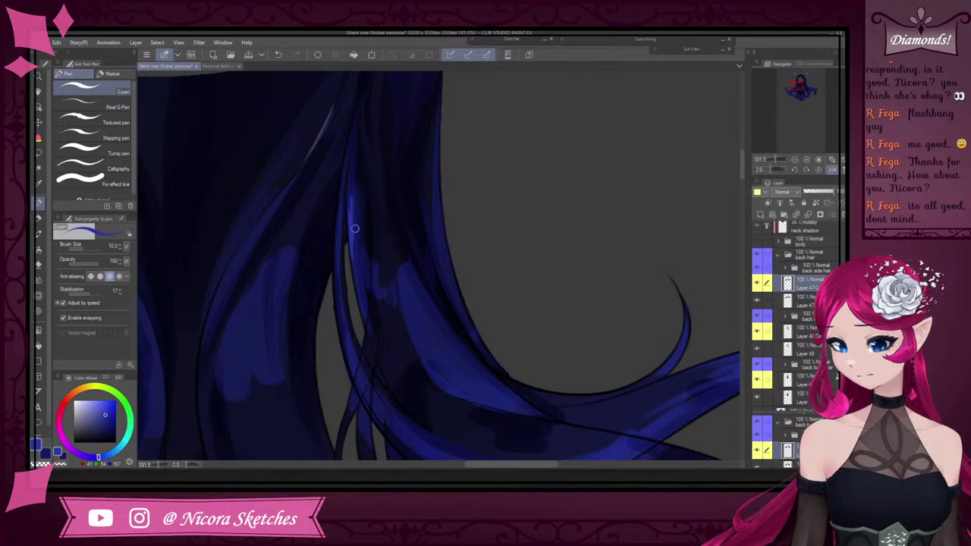
{"action": "scroll", "coordinate": [372, 208], "scroll_direction": "down", "scroll_amount": 4}
{"action": "scroll", "coordinate": [403, 189], "scroll_direction": "up", "scroll_amount": 5}
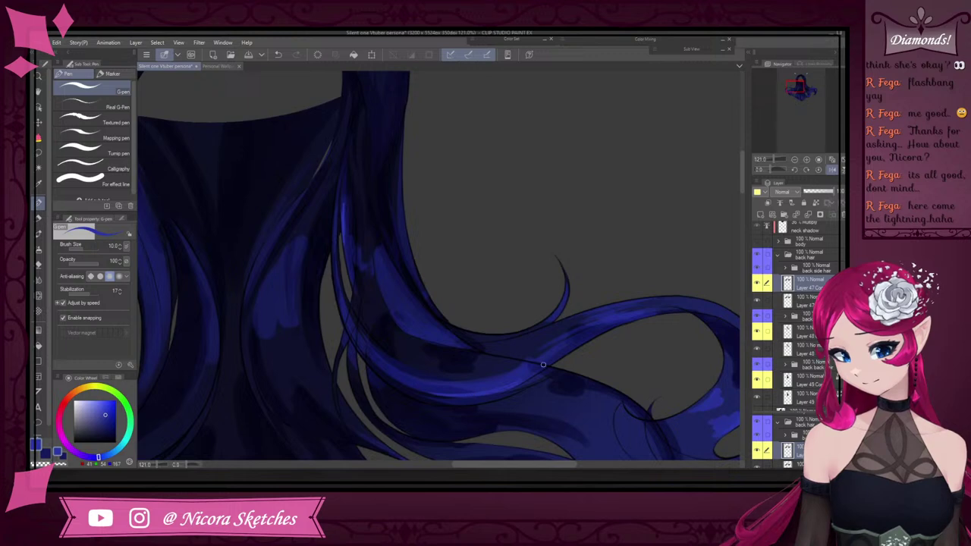
{"action": "scroll", "coordinate": [593, 347], "scroll_direction": "down", "scroll_amount": 4}
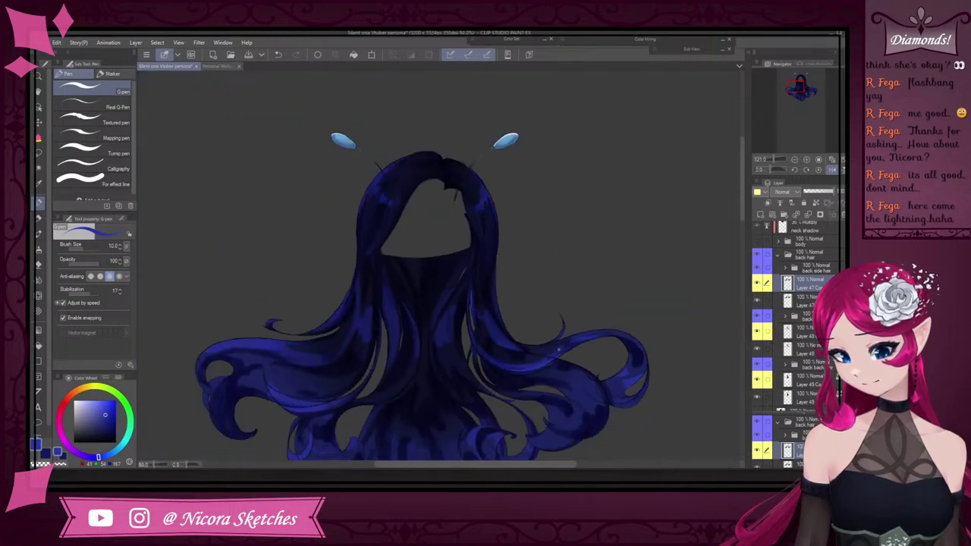
{"action": "scroll", "coordinate": [576, 337], "scroll_direction": "up", "scroll_amount": 5}
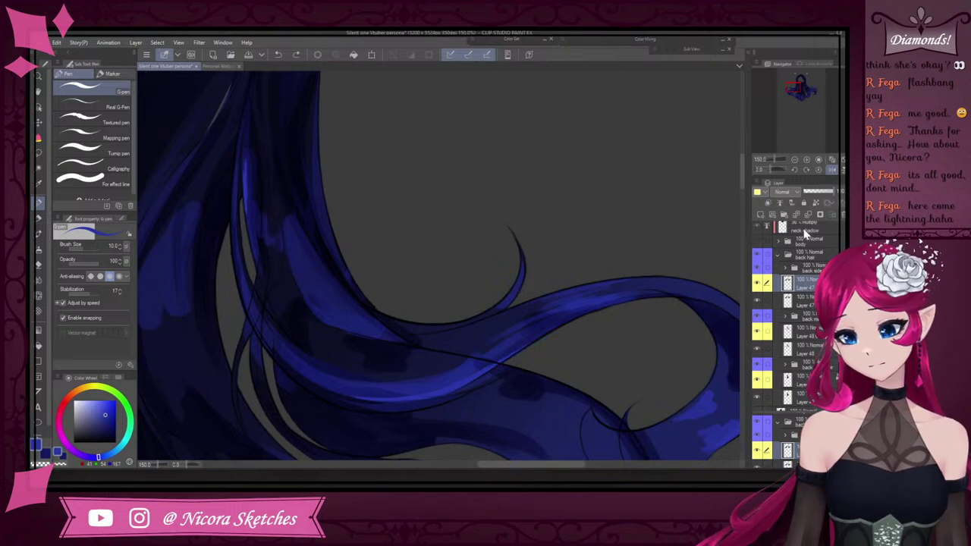
Lock the layer's transparent pixels and even out the shadow beneath the side lock's upper highlight with sampled dark blues
{"action": "left_click", "coordinate": [816, 202]}
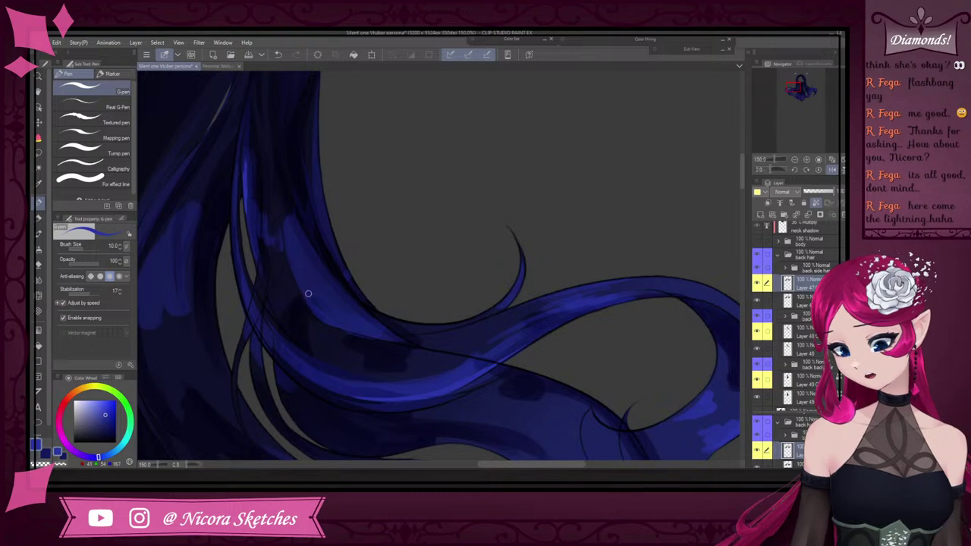
{"action": "scroll", "coordinate": [308, 293], "scroll_direction": "down", "scroll_amount": 5}
{"action": "scroll", "coordinate": [295, 279], "scroll_direction": "up", "scroll_amount": 5}
{"action": "scroll", "coordinate": [408, 230], "scroll_direction": "down", "scroll_amount": 1}
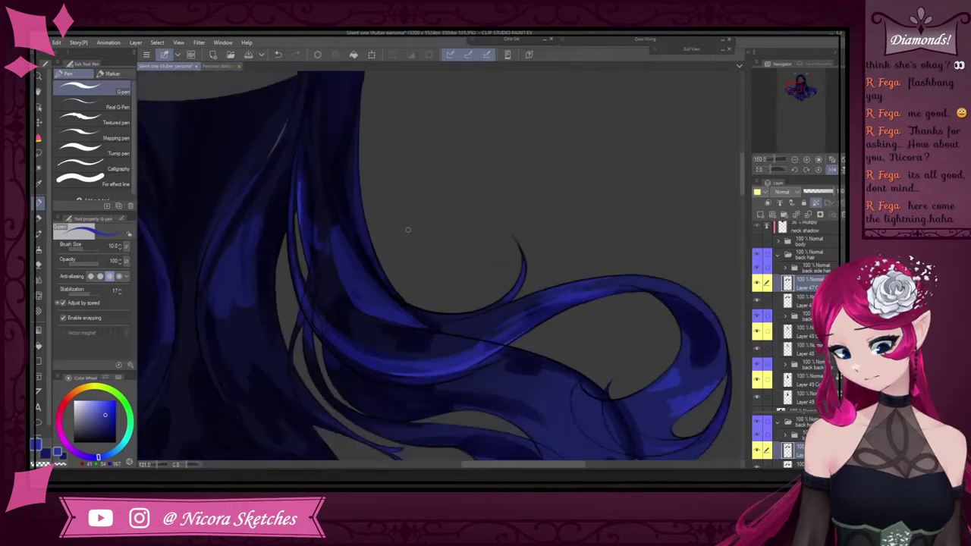
{"action": "scroll", "coordinate": [408, 229], "scroll_direction": "down", "scroll_amount": 3}
{"action": "scroll", "coordinate": [379, 212], "scroll_direction": "up", "scroll_amount": 5}
{"action": "scroll", "coordinate": [429, 179], "scroll_direction": "down", "scroll_amount": 2}
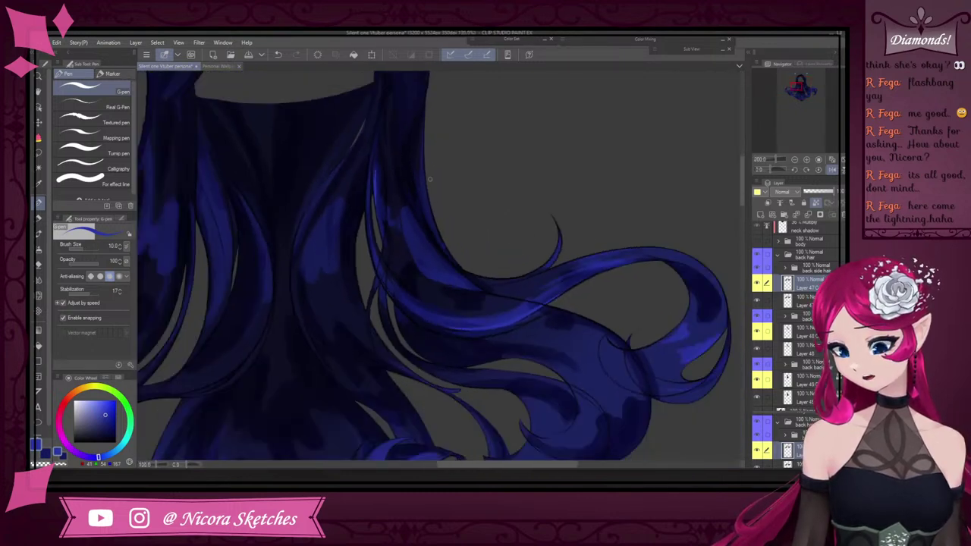
{"action": "scroll", "coordinate": [375, 214], "scroll_direction": "up", "scroll_amount": 2}
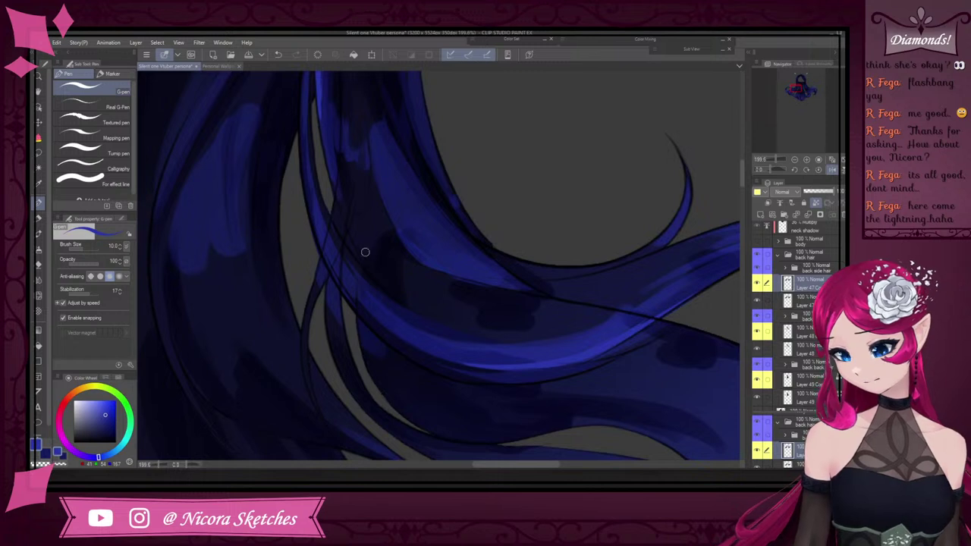
{"action": "left_click", "coordinate": [366, 243], "text": "alt"}
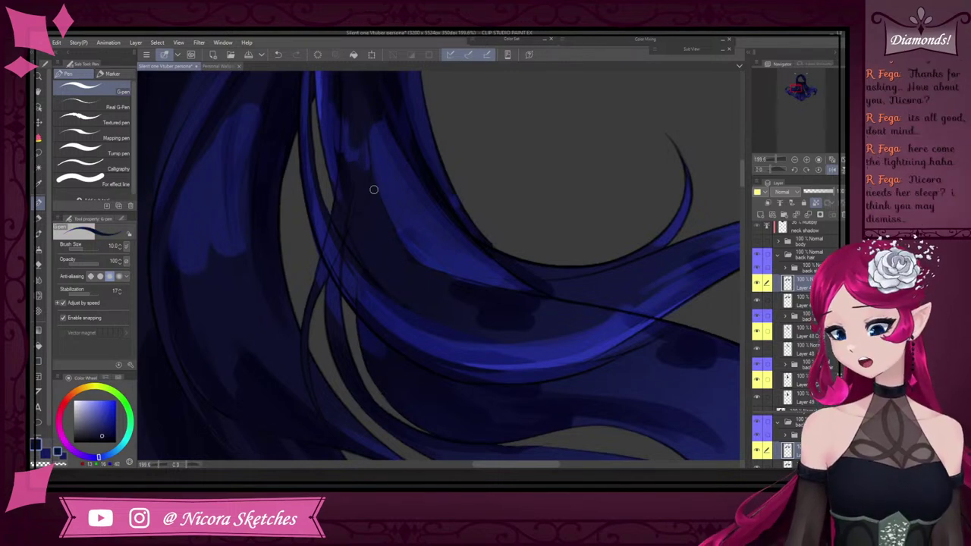
{"action": "left_click", "coordinate": [502, 293], "text": "alt"}
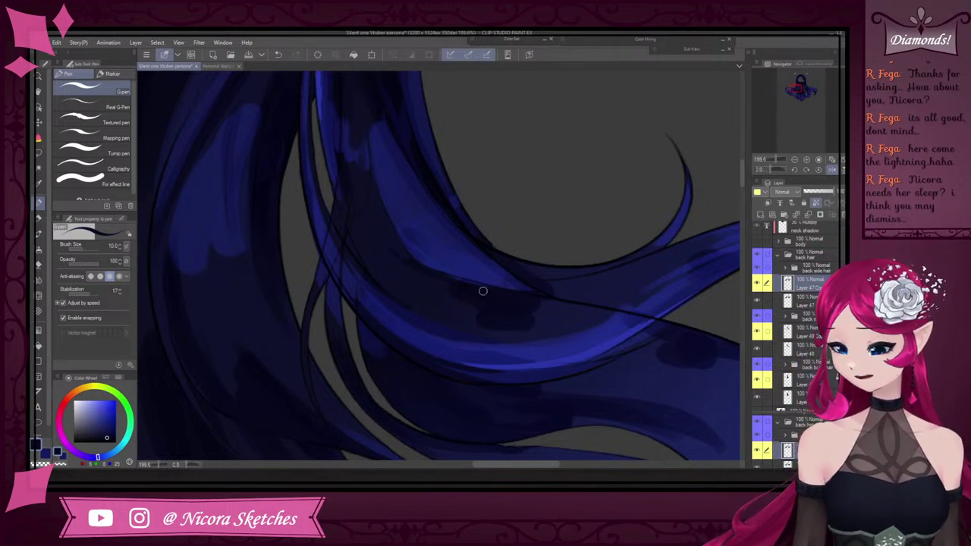
{"action": "left_click_drag", "start_coordinate": [389, 248], "coordinate": [527, 293]}
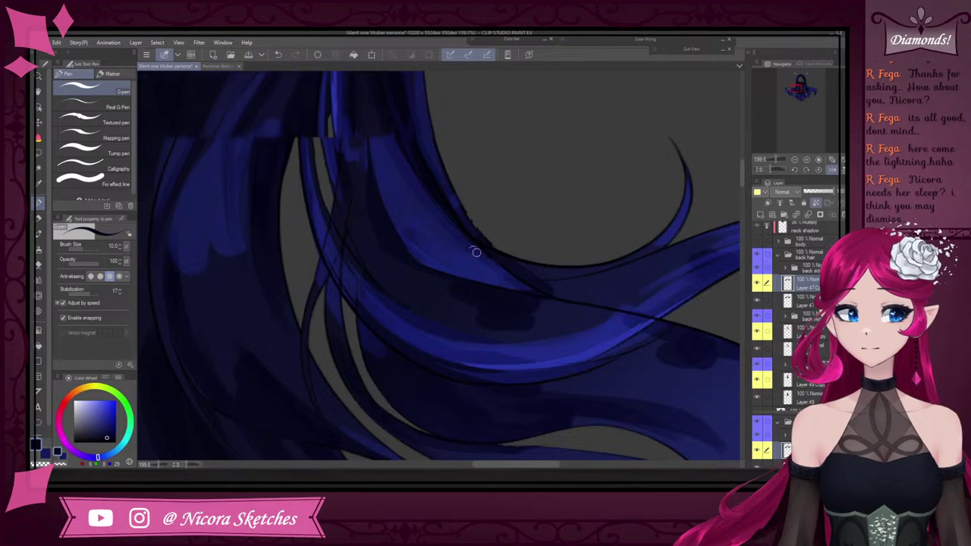
{"action": "left_click_drag", "start_coordinate": [475, 251], "coordinate": [510, 311]}
Refine the dark shading between the upper highlight and the crossing thin strands with sampled dark blues
{"action": "left_click", "coordinate": [409, 175], "text": "alt"}
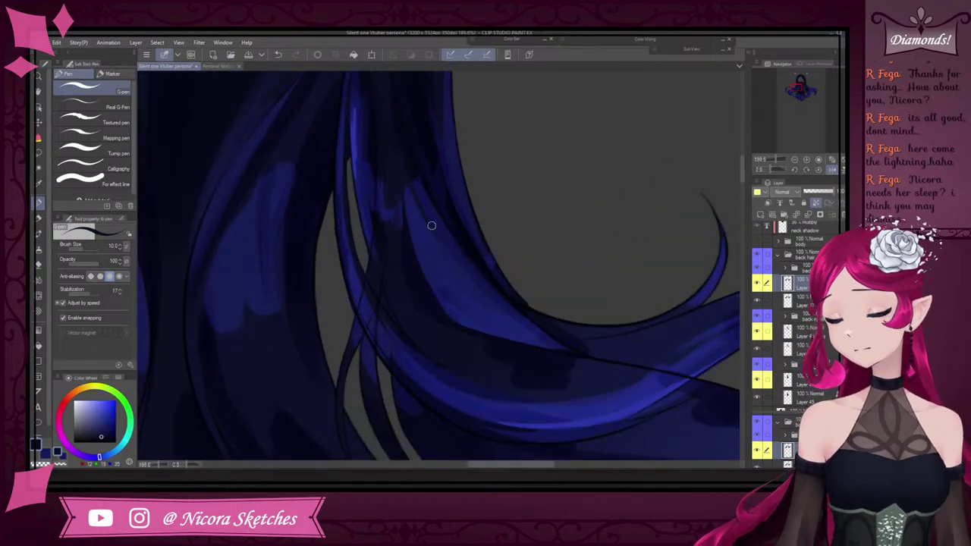
{"action": "left_click", "coordinate": [400, 213], "text": "alt"}
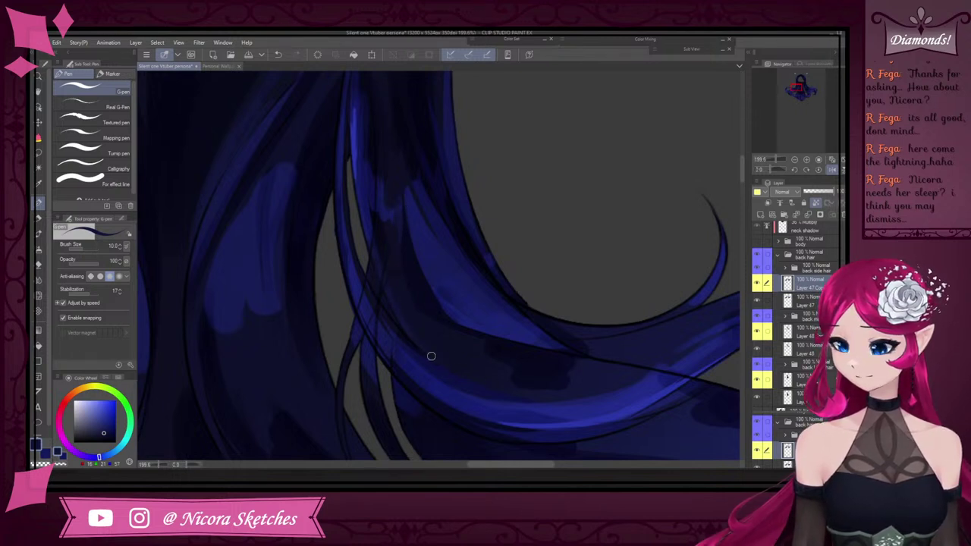
{"action": "left_click", "coordinate": [409, 286], "text": "alt"}
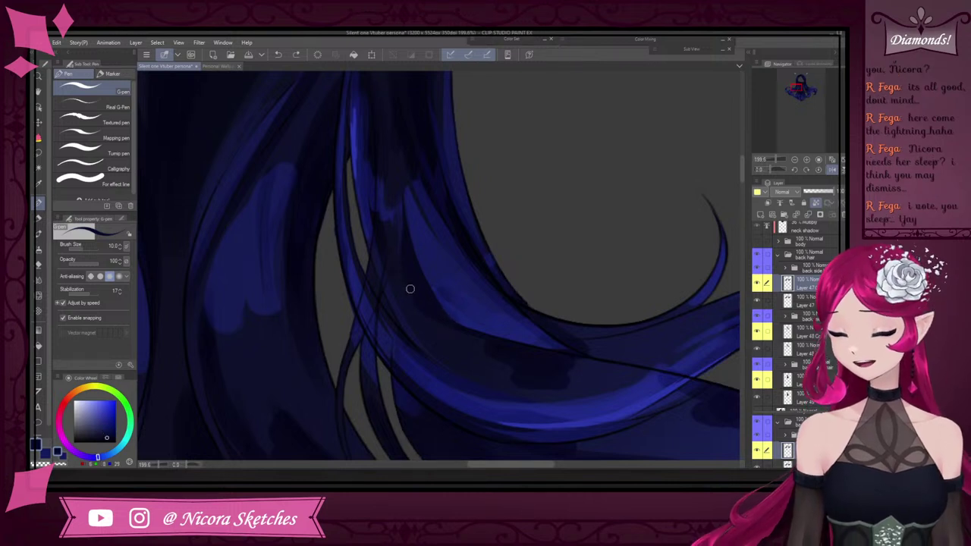
{"action": "left_click", "coordinate": [408, 295], "text": "alt"}
{"action": "left_click_drag", "start_coordinate": [424, 297], "coordinate": [446, 329]}
{"action": "scroll", "coordinate": [446, 331], "scroll_direction": "up", "scroll_amount": 3}
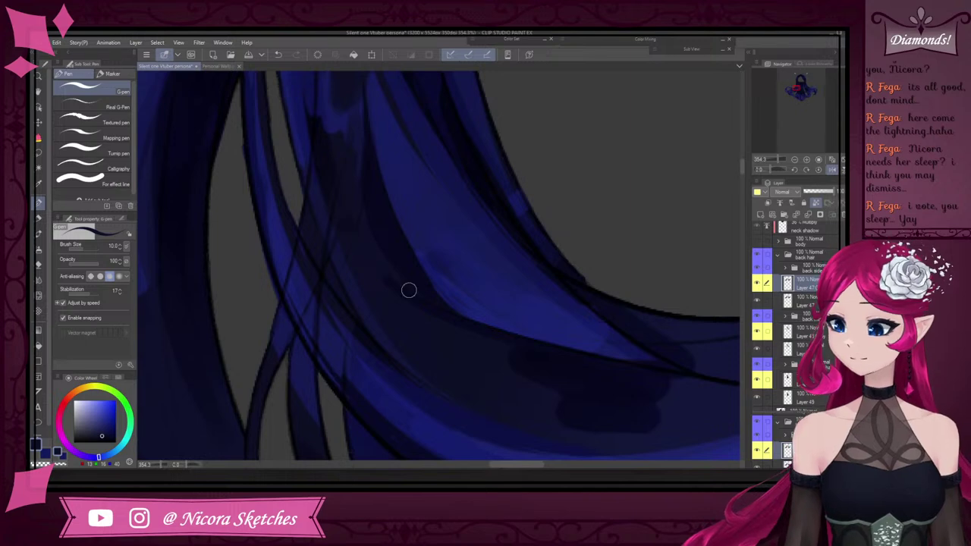
Paint sampled dark blue along the inner edge of the side lock just above the strand crossing
{"action": "scroll", "coordinate": [405, 287], "scroll_direction": "down", "scroll_amount": 7}
{"action": "scroll", "coordinate": [367, 208], "scroll_direction": "up", "scroll_amount": 8}
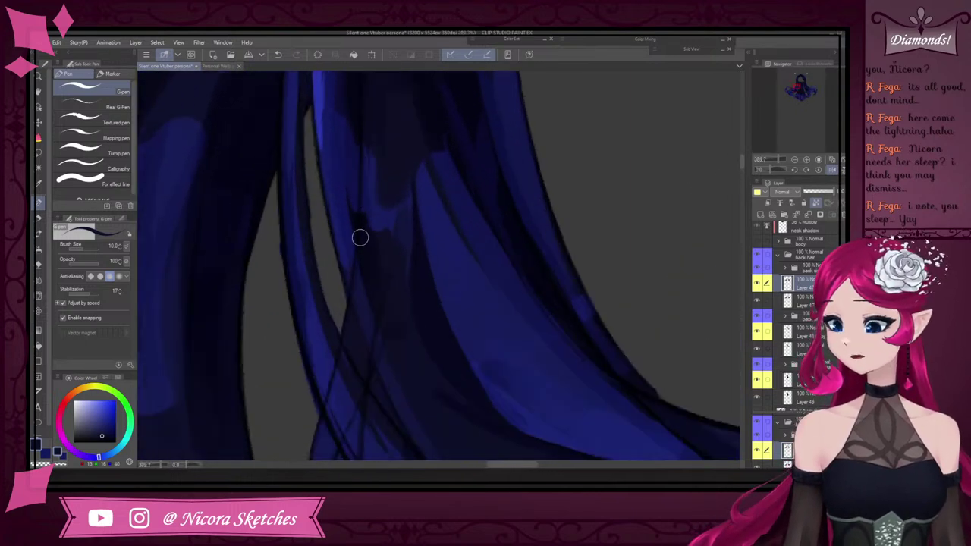
{"action": "left_click", "coordinate": [364, 245], "text": "alt"}
{"action": "left_click_drag", "start_coordinate": [358, 216], "coordinate": [346, 181]}
{"action": "scroll", "coordinate": [364, 217], "scroll_direction": "down", "scroll_amount": 7}
{"action": "scroll", "coordinate": [352, 150], "scroll_direction": "up", "scroll_amount": 7}
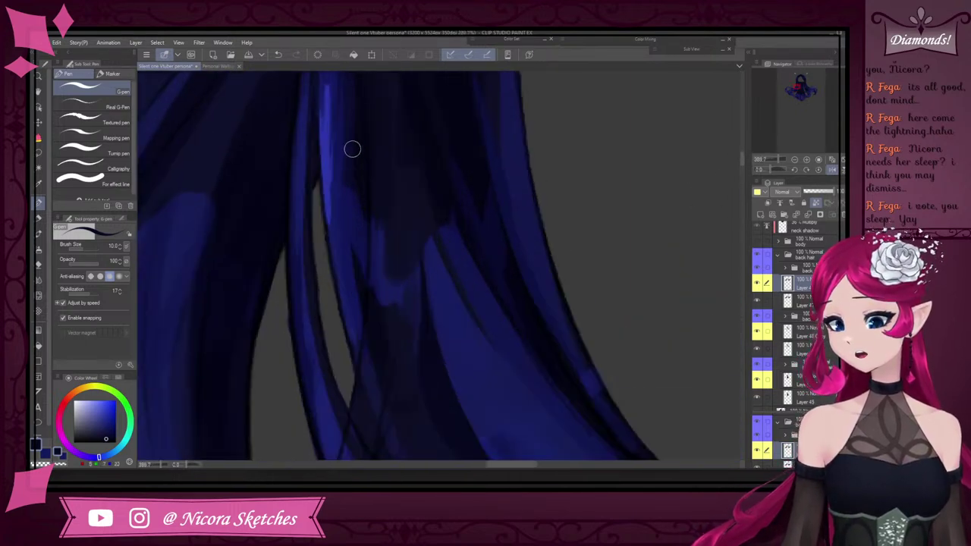
{"action": "left_click", "coordinate": [350, 153], "text": "alt"}
{"action": "scroll", "coordinate": [351, 222], "scroll_direction": "down", "scroll_amount": 7}
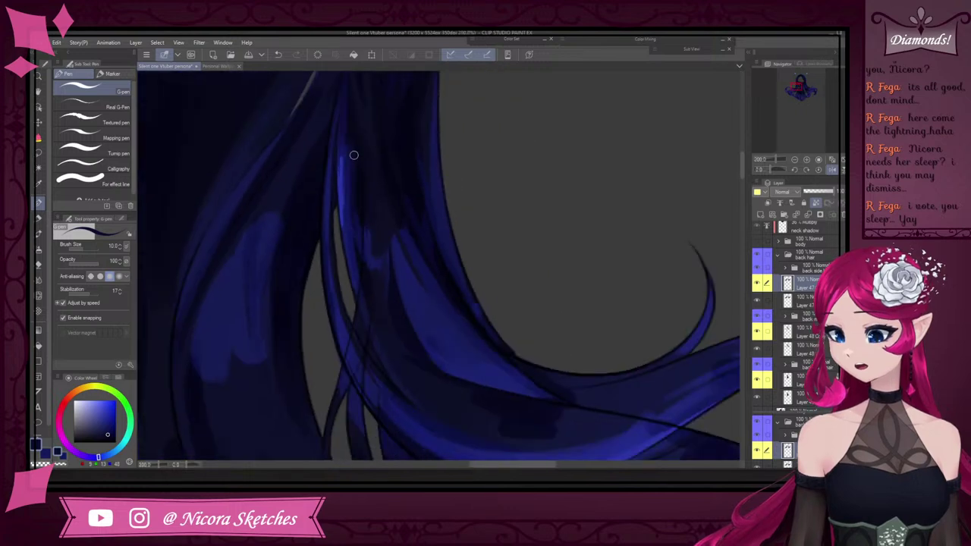
Blend sampled dark blues into the side lock beside the upper end of the bright inner strand
{"action": "scroll", "coordinate": [354, 155], "scroll_direction": "up", "scroll_amount": 7}
{"action": "left_click", "coordinate": [347, 119], "text": "alt"}
{"action": "left_click", "coordinate": [359, 112], "text": "alt"}
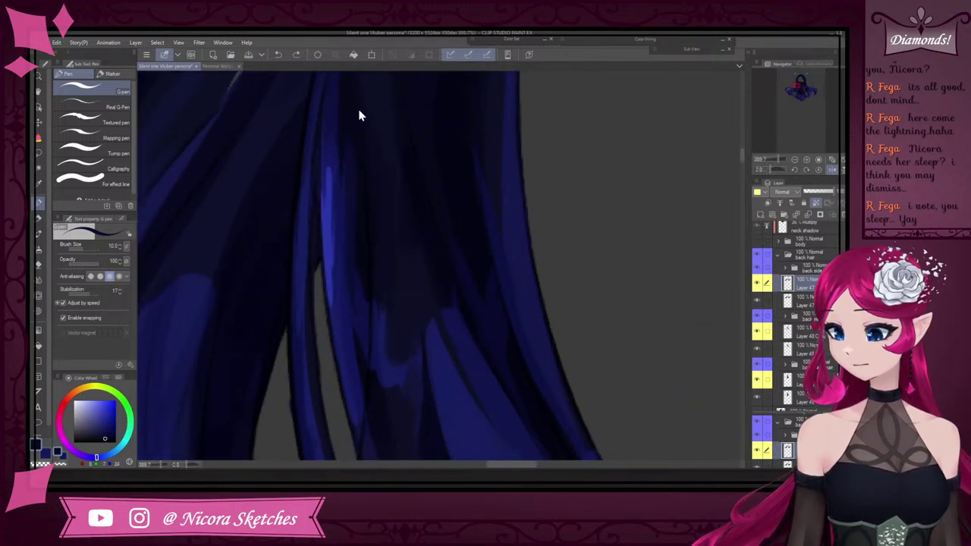
{"action": "scroll", "coordinate": [352, 166], "scroll_direction": "down", "scroll_amount": 1}
{"action": "scroll", "coordinate": [351, 164], "scroll_direction": "down", "scroll_amount": 2}
{"action": "scroll", "coordinate": [348, 151], "scroll_direction": "up", "scroll_amount": 2}
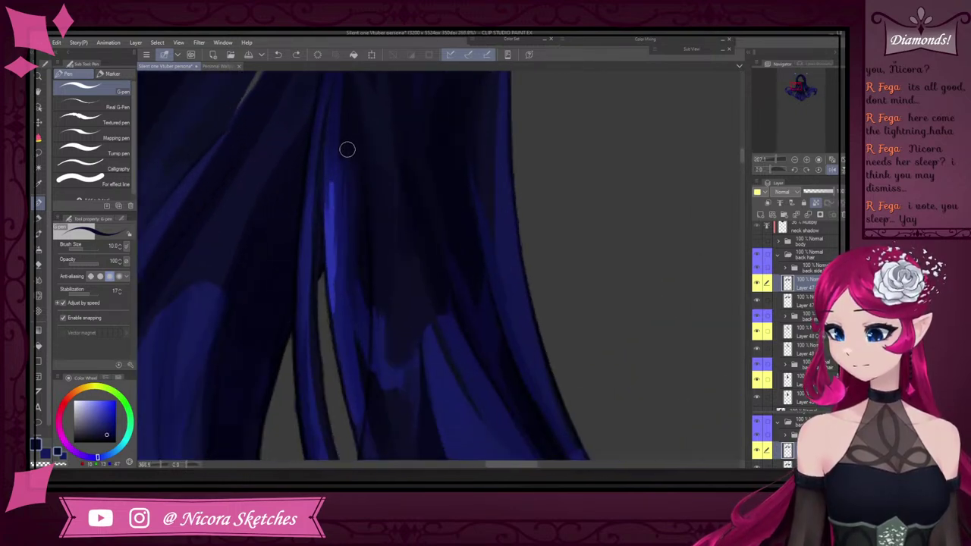
{"action": "left_click", "coordinate": [345, 155], "text": "alt"}
{"action": "scroll", "coordinate": [346, 113], "scroll_direction": "down", "scroll_amount": 5}
{"action": "scroll", "coordinate": [351, 132], "scroll_direction": "up", "scroll_amount": 4}
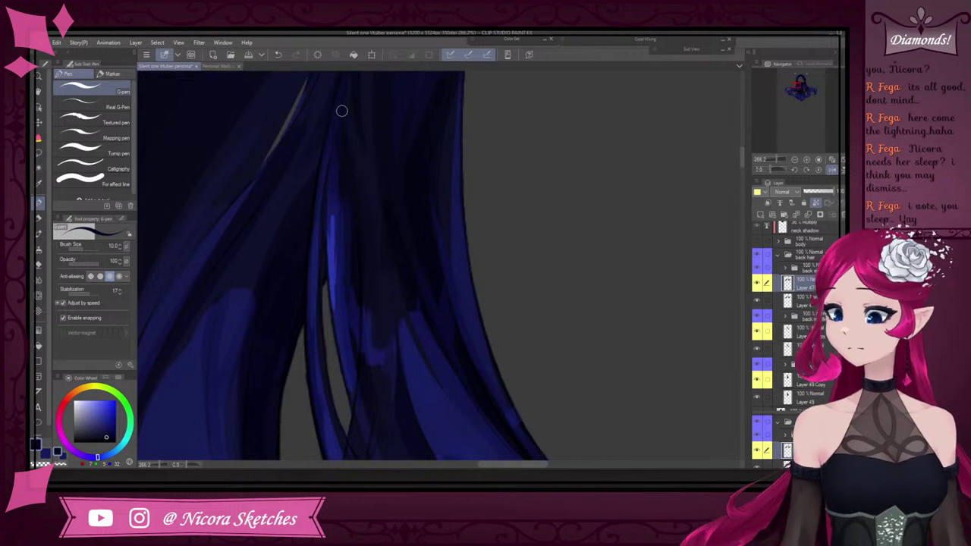
{"action": "left_click_drag", "start_coordinate": [343, 111], "coordinate": [340, 148]}
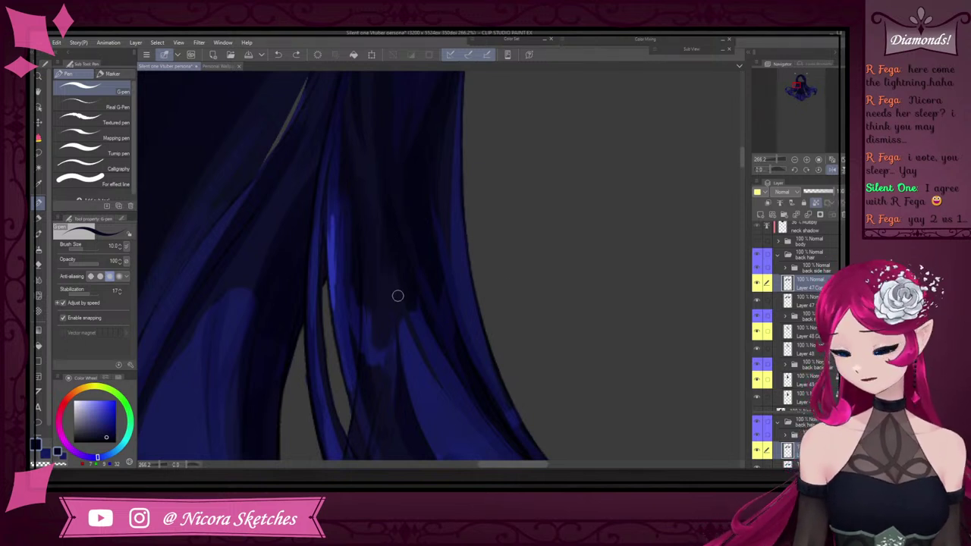
Refine the dark shading between the side lock's wedge-shaped highlight and its outer edge with sampled dark blues
{"action": "scroll", "coordinate": [393, 270], "scroll_direction": "down", "scroll_amount": 3}
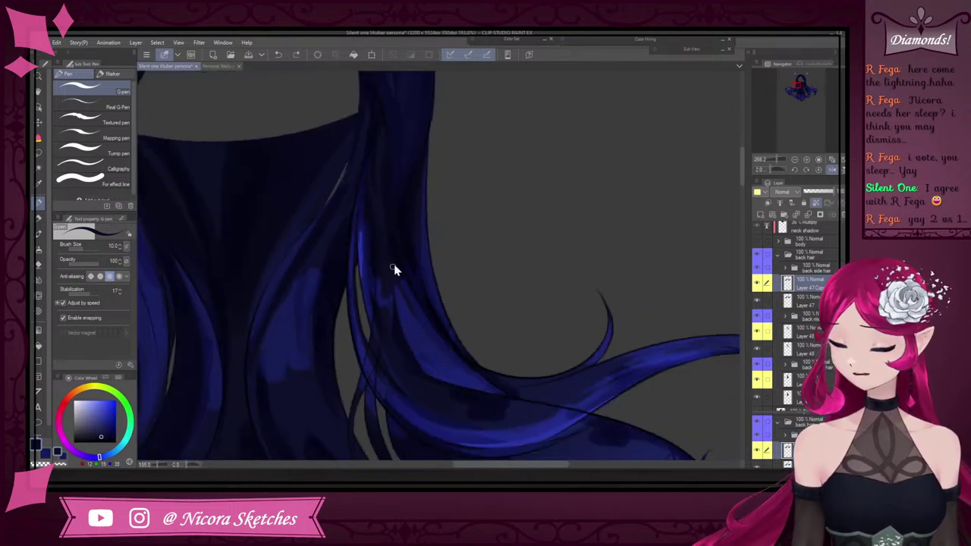
{"action": "scroll", "coordinate": [393, 270], "scroll_direction": "up", "scroll_amount": 2}
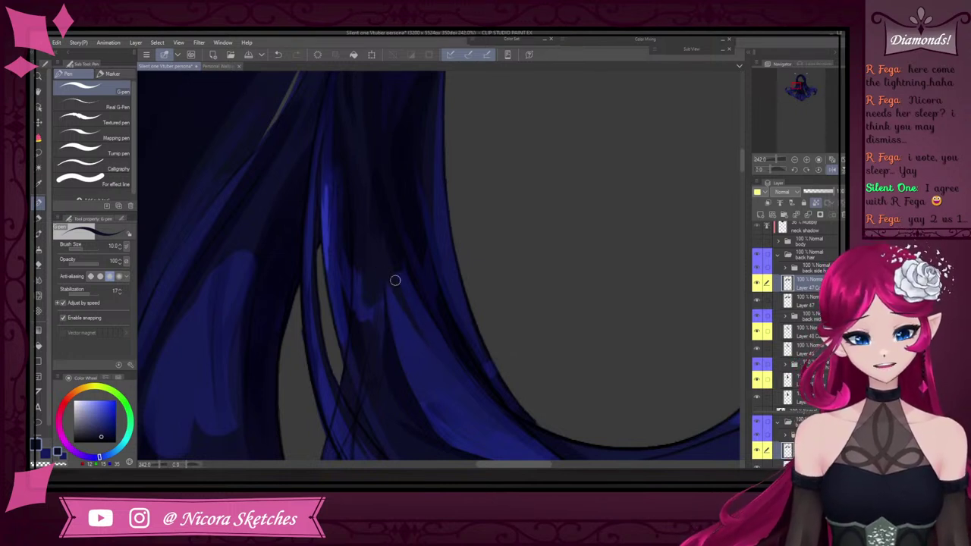
{"action": "left_click", "coordinate": [422, 273], "text": "alt"}
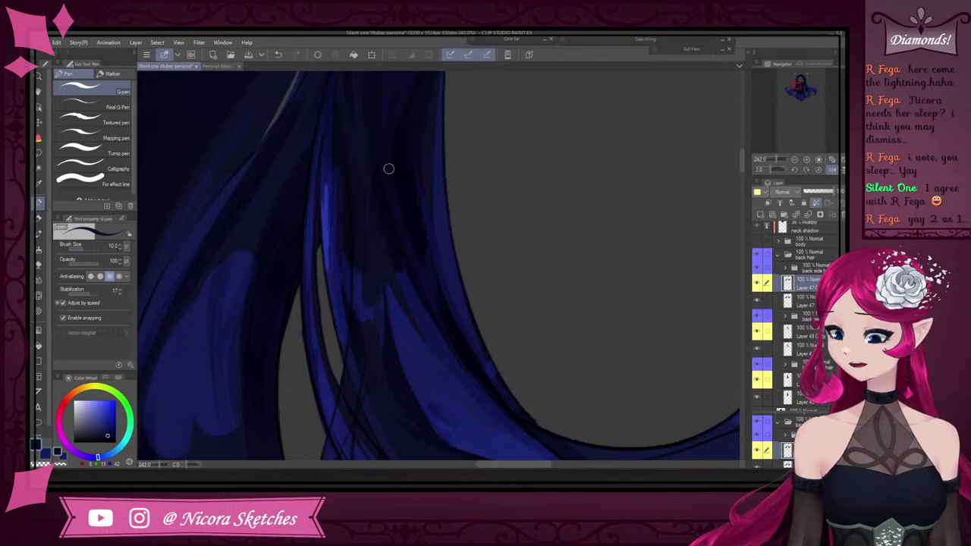
{"action": "scroll", "coordinate": [405, 193], "scroll_direction": "down", "scroll_amount": 2}
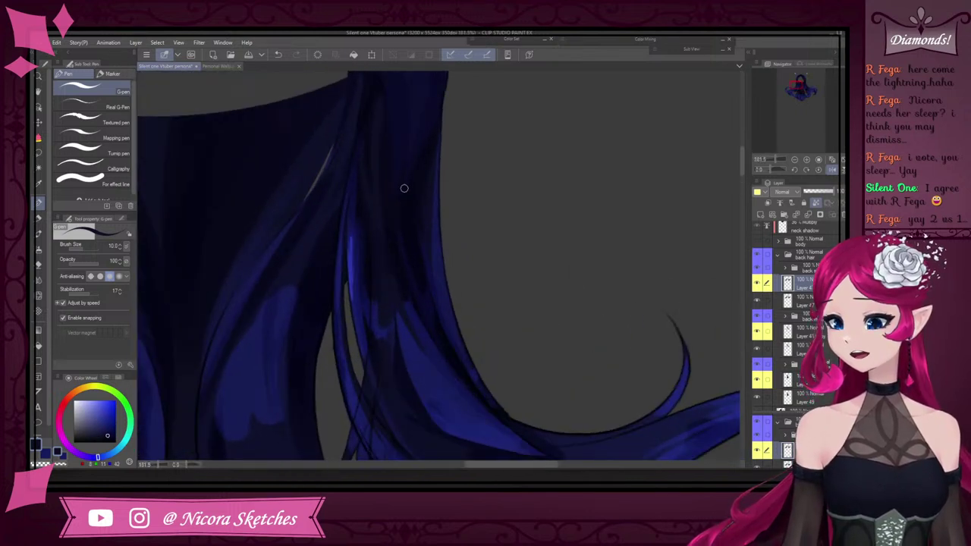
{"action": "left_click", "coordinate": [422, 210], "text": "alt"}
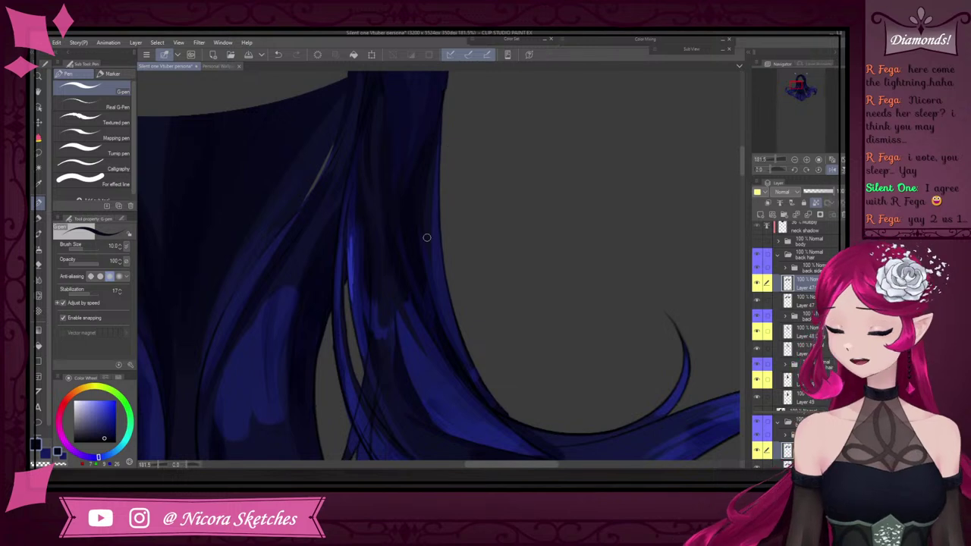
{"action": "left_click", "coordinate": [467, 364], "text": "alt"}
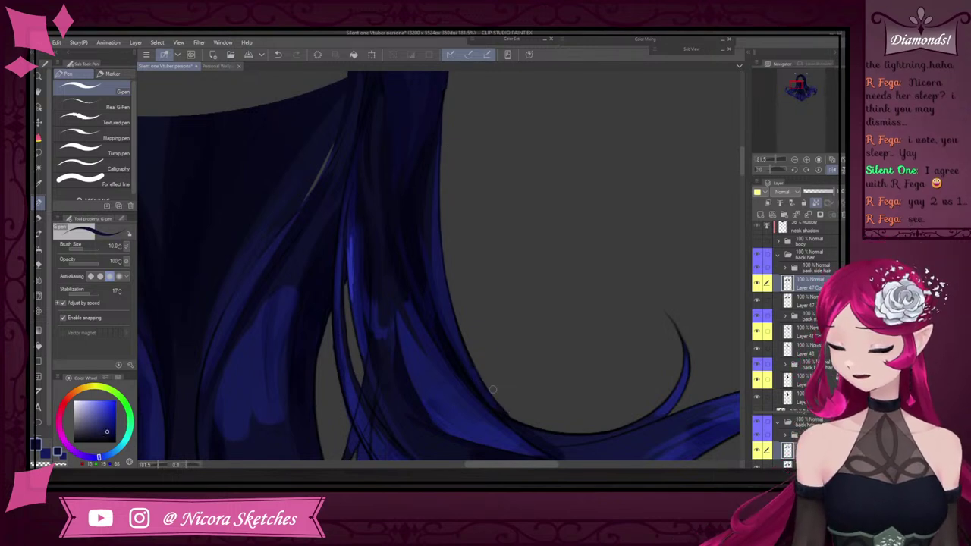
{"action": "scroll", "coordinate": [490, 398], "scroll_direction": "down", "scroll_amount": 3}
{"action": "scroll", "coordinate": [465, 324], "scroll_direction": "up", "scroll_amount": 3}
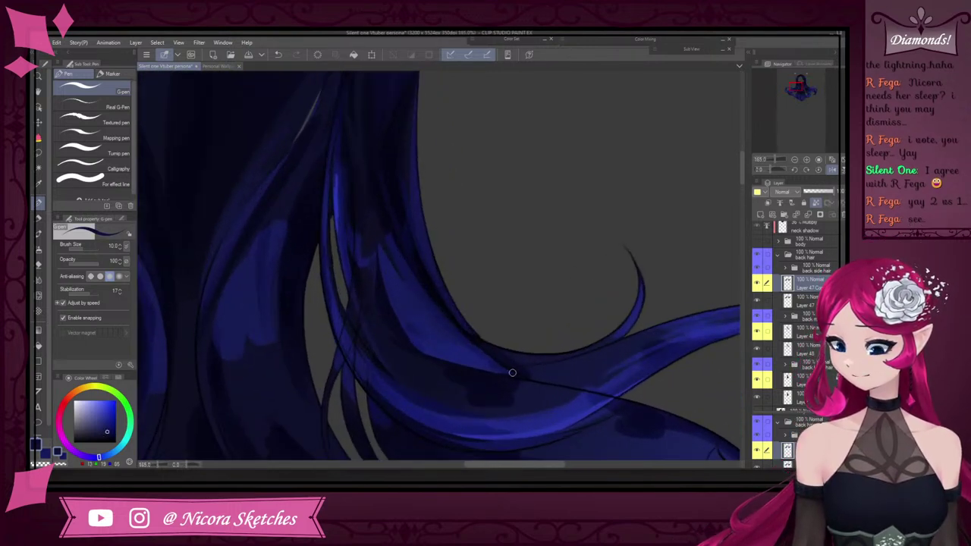
Glaze dark blue over the upper part of the wedge-shaped highlight with the soft pencil brush enlarged to size 70
{"action": "left_click", "coordinate": [39, 218]}
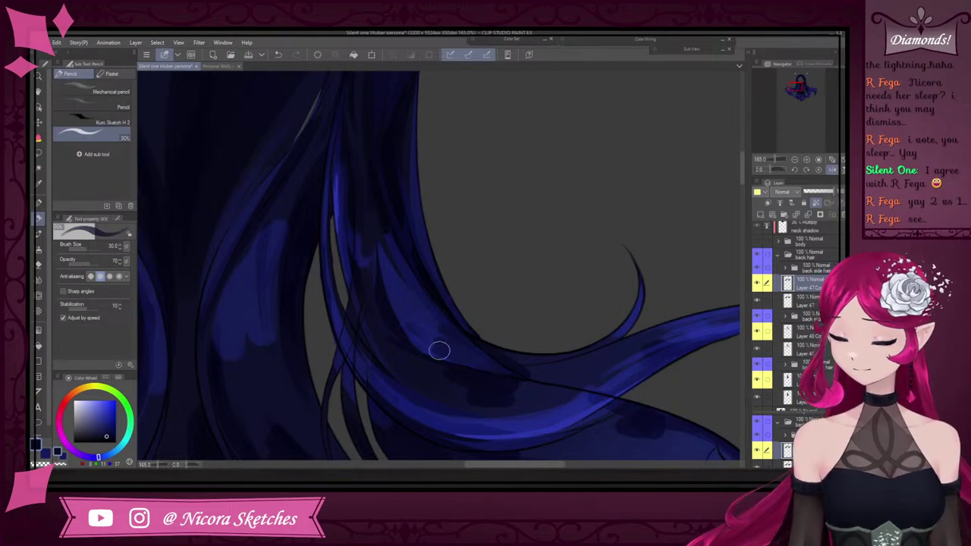
{"action": "left_click_drag", "start_coordinate": [391, 264], "coordinate": [394, 290]}
{"action": "scroll", "coordinate": [448, 304], "scroll_direction": "down", "scroll_amount": 10}
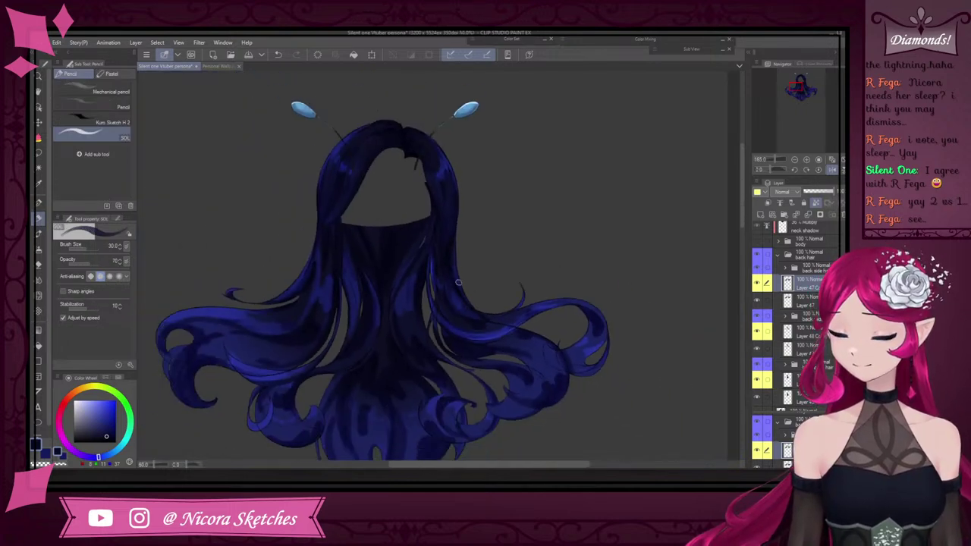
{"action": "scroll", "coordinate": [474, 304], "scroll_direction": "up", "scroll_amount": 10}
{"action": "scroll", "coordinate": [467, 305], "scroll_direction": "up", "scroll_amount": 5}
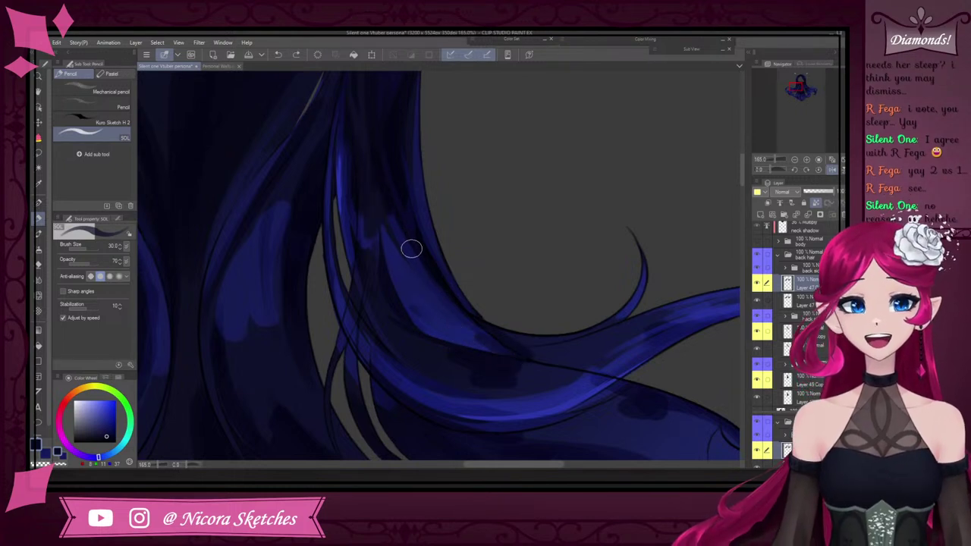
{"action": "key", "text": "]"}
{"action": "key", "text": "bracketright"}
{"action": "key", "text": "bracketright"}
{"action": "key", "text": "bracketright"}
{"action": "key", "text": "bracketright"}
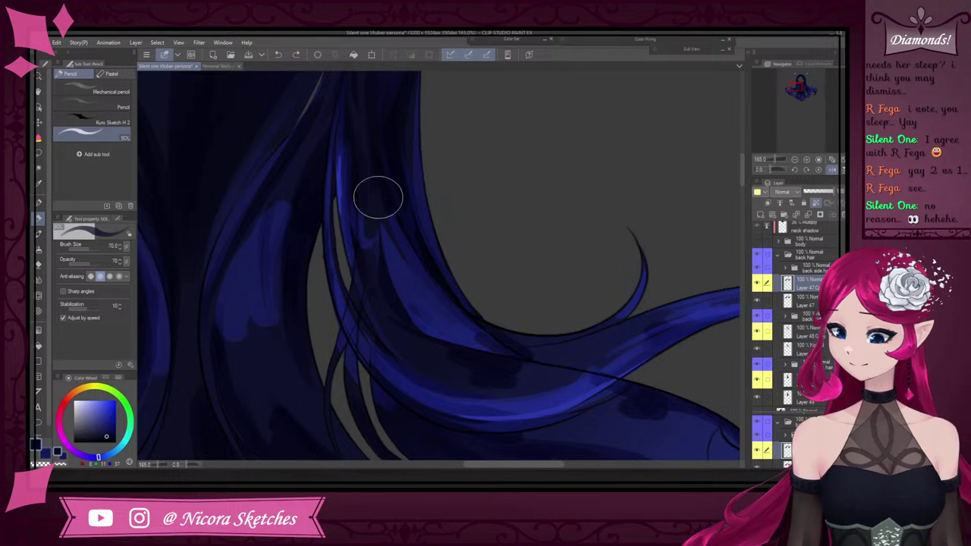
Rework the toned-down wedge-shaped highlight and its lower edge with sampled blues using the G-pen
{"action": "left_click", "coordinate": [41, 203]}
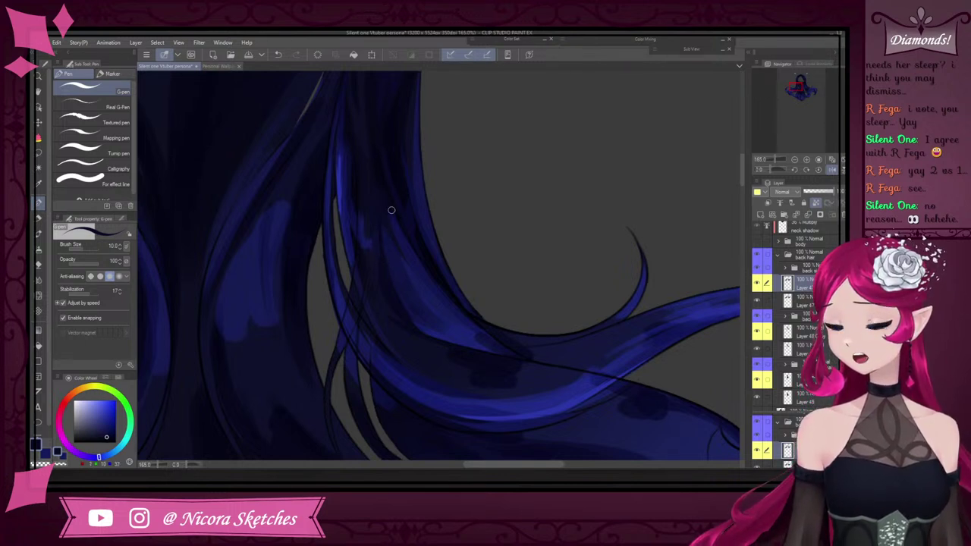
{"action": "left_click", "coordinate": [416, 299], "text": "alt"}
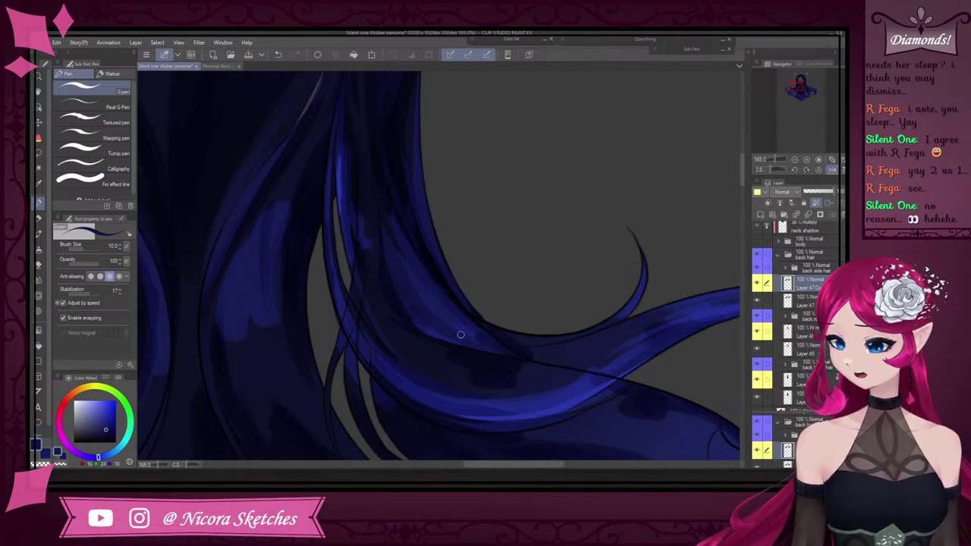
{"action": "scroll", "coordinate": [439, 310], "scroll_direction": "down", "scroll_amount": 2}
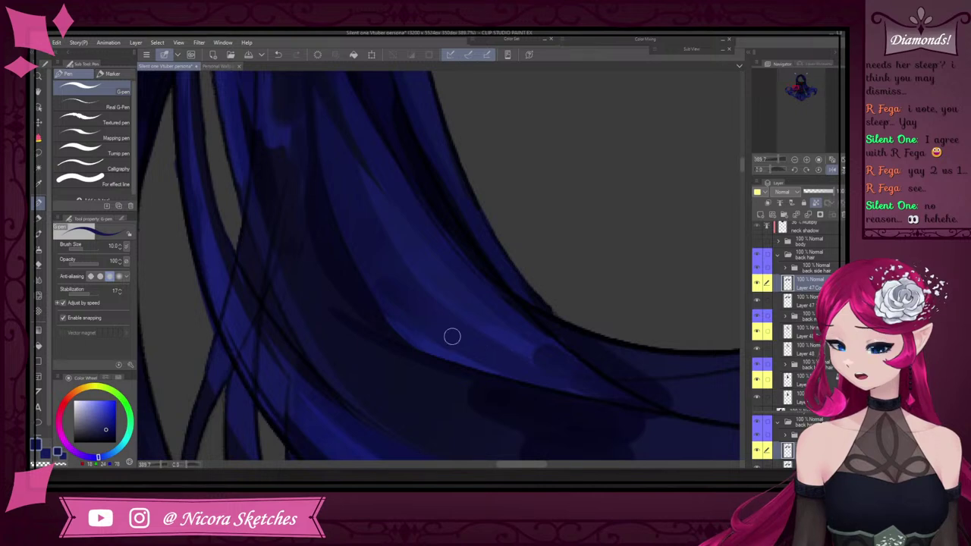
{"action": "scroll", "coordinate": [451, 336], "scroll_direction": "down", "scroll_amount": 5}
{"action": "scroll", "coordinate": [448, 229], "scroll_direction": "up", "scroll_amount": 7}
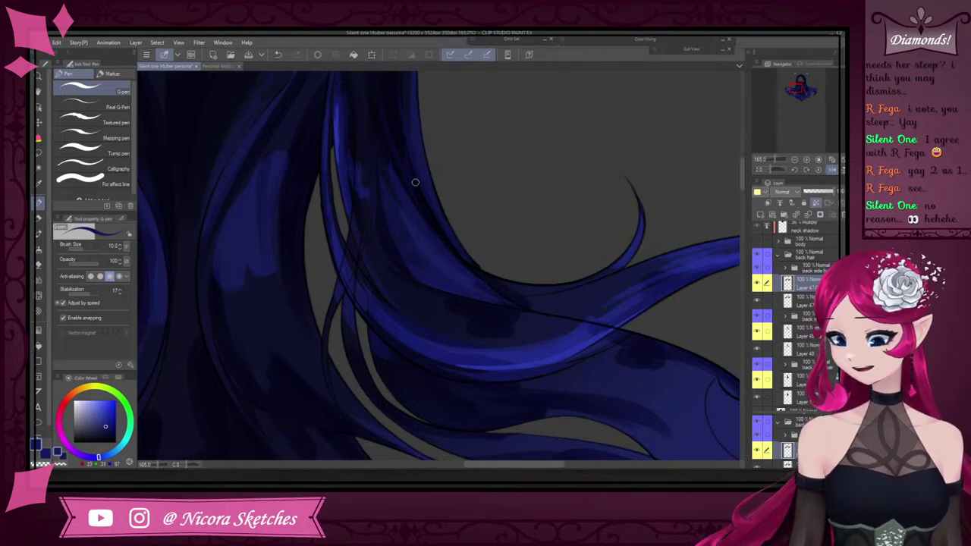
{"action": "scroll", "coordinate": [469, 257], "scroll_direction": "up", "scroll_amount": 4}
Blend sampled blue over the dark patch at the wedge-shaped highlight's pointed lower tip
{"action": "left_click", "coordinate": [473, 299], "text": "alt"}
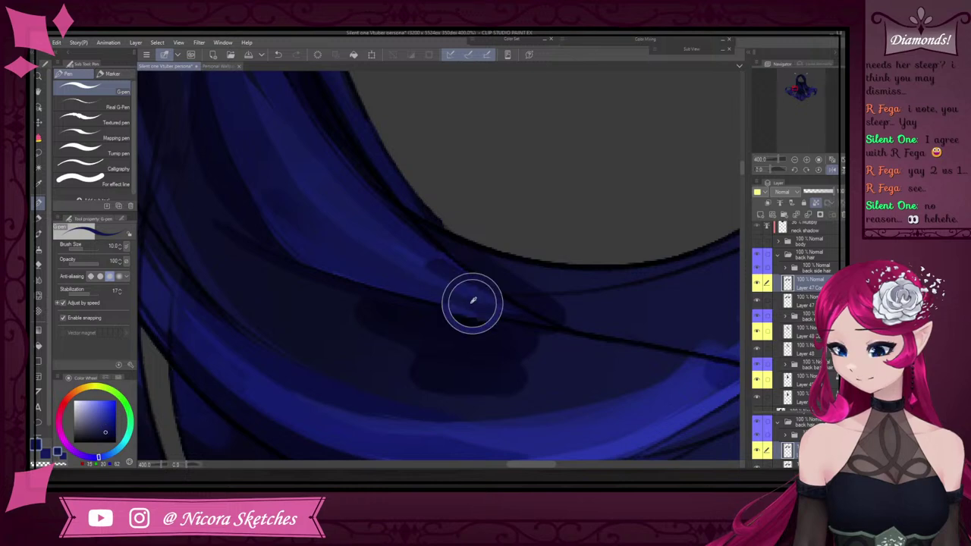
{"action": "scroll", "coordinate": [480, 298], "scroll_direction": "down", "scroll_amount": 2}
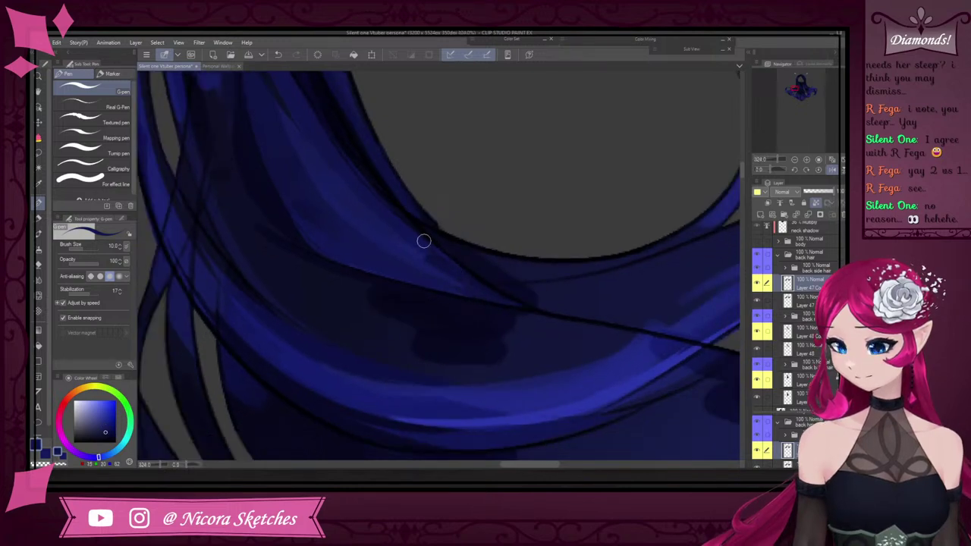
{"action": "scroll", "coordinate": [420, 236], "scroll_direction": "down", "scroll_amount": 4}
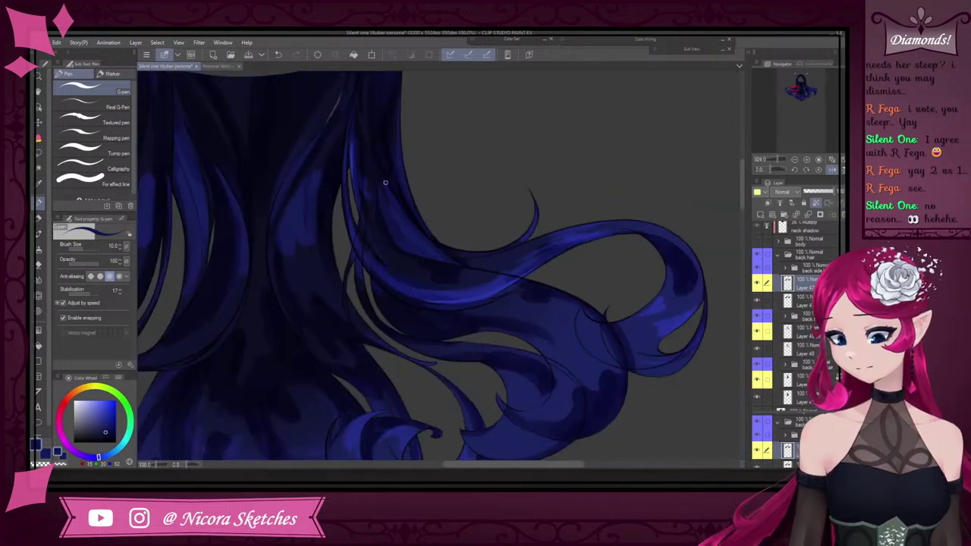
{"action": "scroll", "coordinate": [407, 181], "scroll_direction": "up", "scroll_amount": 2}
{"action": "scroll", "coordinate": [407, 181], "scroll_direction": "up", "scroll_amount": 3}
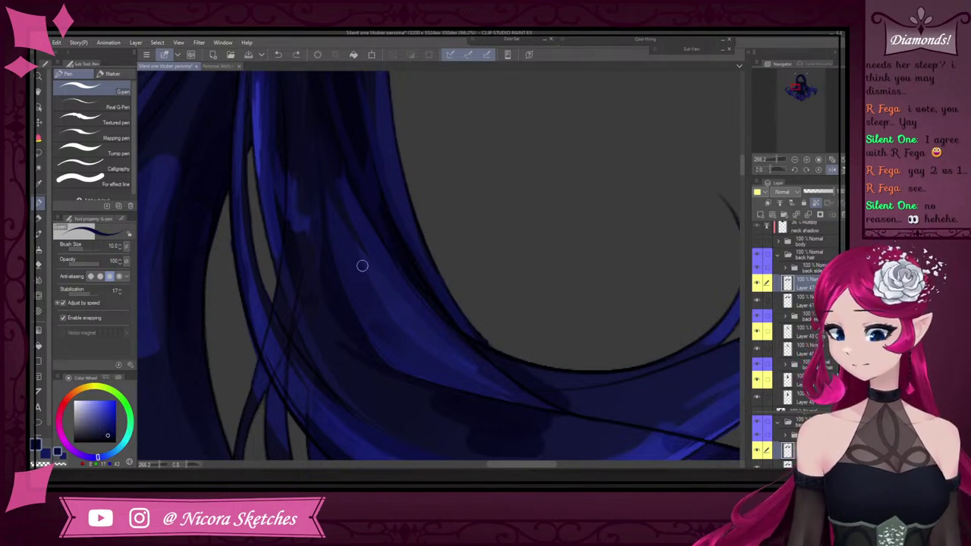
Paint sampled dark blue along the wedge-shaped highlight's shadow side and around its lower tip
{"action": "left_click", "coordinate": [343, 316], "text": "alt"}
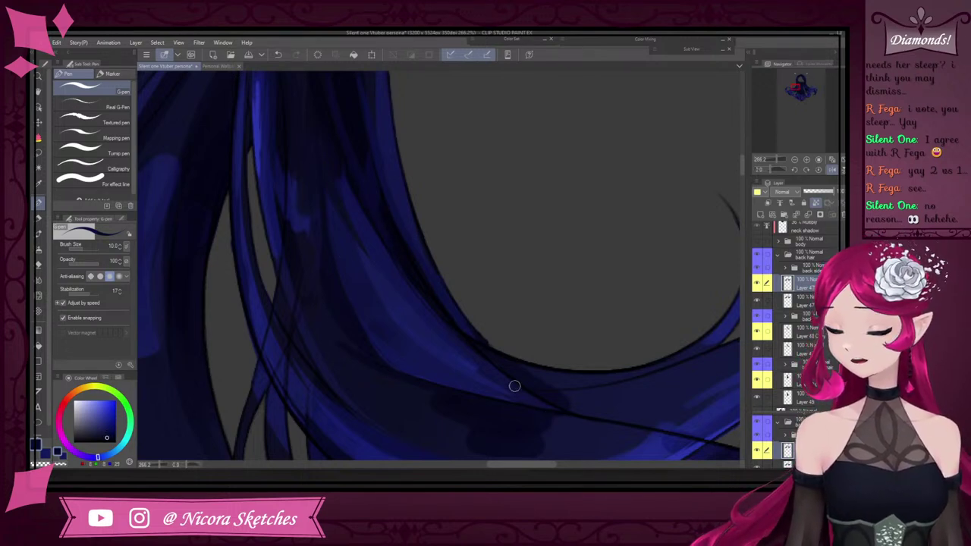
{"action": "scroll", "coordinate": [515, 386], "scroll_direction": "down", "scroll_amount": 3}
{"action": "scroll", "coordinate": [490, 369], "scroll_direction": "up", "scroll_amount": 2}
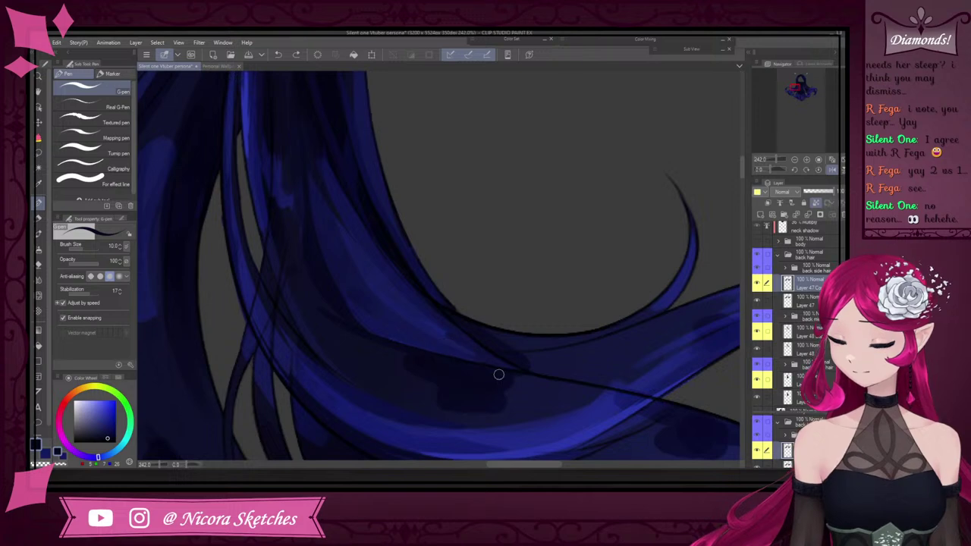
{"action": "scroll", "coordinate": [496, 370], "scroll_direction": "down", "scroll_amount": 3}
{"action": "scroll", "coordinate": [494, 375], "scroll_direction": "up", "scroll_amount": 3}
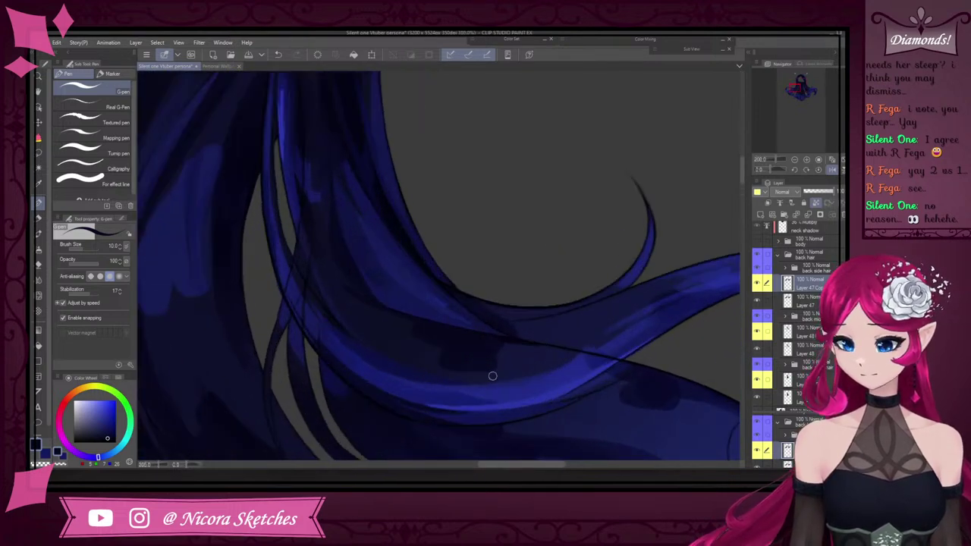
Extend the dark shadow patch between the wedge-shaped highlight and the long curved highlight into tapering strokes
{"action": "scroll", "coordinate": [493, 374], "scroll_direction": "down", "scroll_amount": 3}
{"action": "scroll", "coordinate": [430, 368], "scroll_direction": "up", "scroll_amount": 2}
{"action": "scroll", "coordinate": [430, 368], "scroll_direction": "up", "scroll_amount": 2}
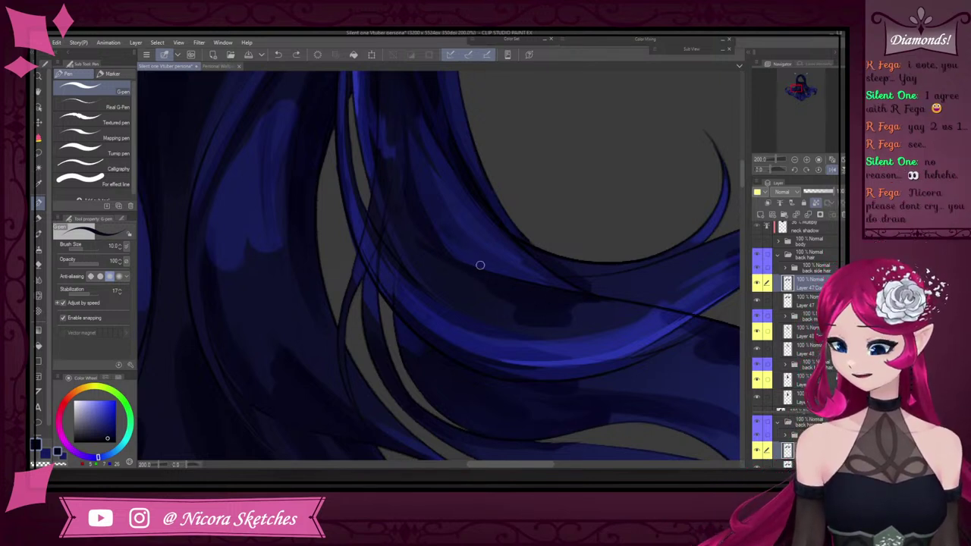
{"action": "scroll", "coordinate": [499, 267], "scroll_direction": "up", "scroll_amount": 2}
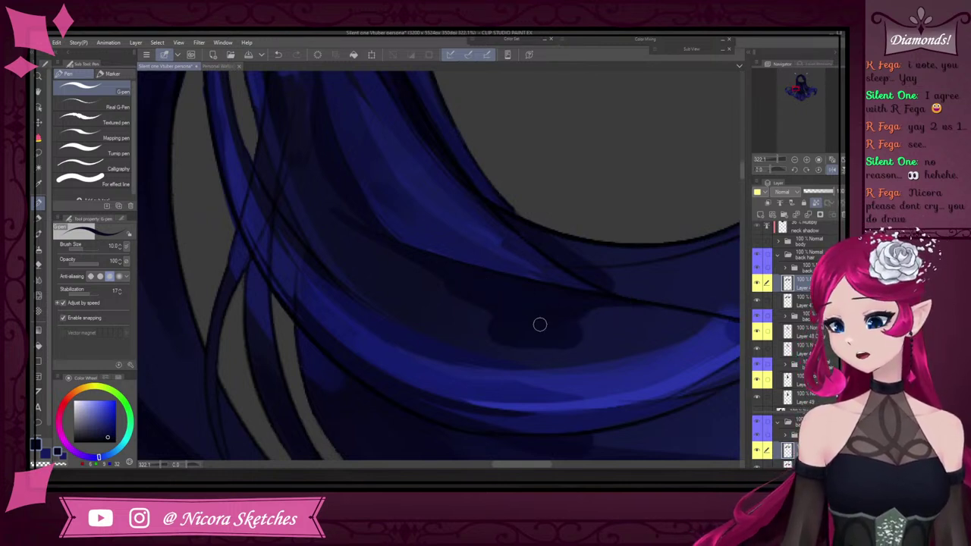
{"action": "mouse_move", "coordinate": [433, 335]}
{"action": "left_mouse_down"}
{"action": "mouse_move", "coordinate": [566, 357]}
{"action": "mouse_move", "coordinate": [498, 348]}
{"action": "mouse_move", "coordinate": [557, 345]}
{"action": "left_mouse_up"}
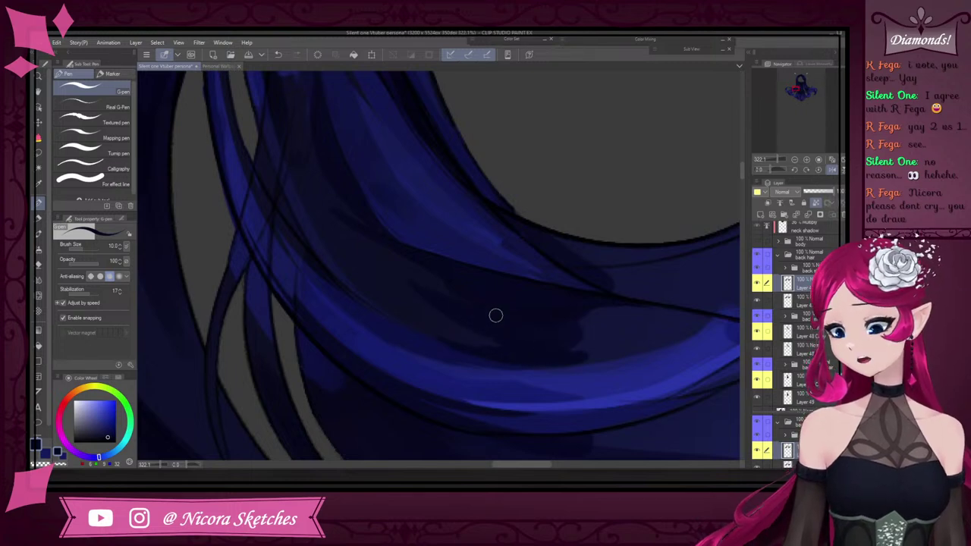
{"action": "scroll", "coordinate": [387, 220], "scroll_direction": "down", "scroll_amount": 5}
{"action": "scroll", "coordinate": [396, 208], "scroll_direction": "up", "scroll_amount": 4}
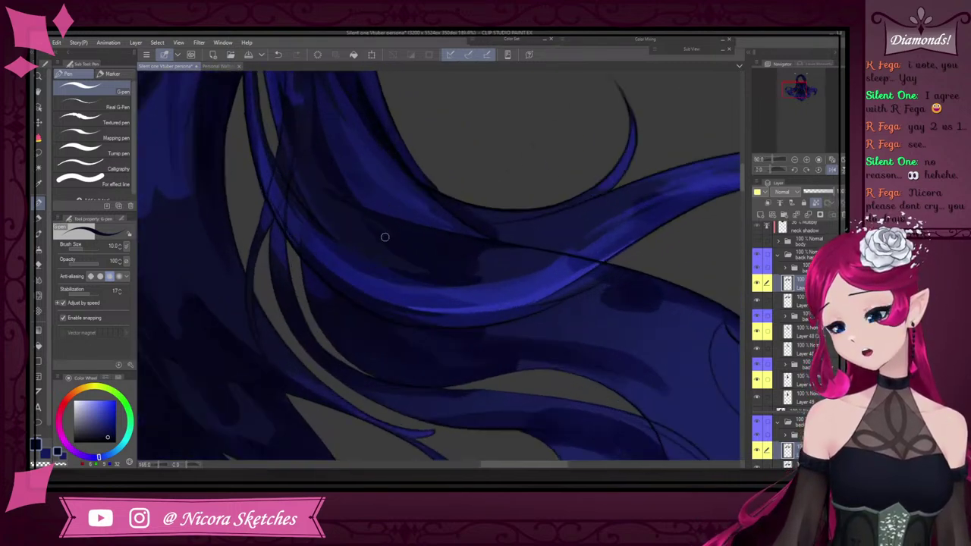
Blend the shadow beneath the wedge-shaped highlight with sampled blues, using the soft pencil brush at size 60
{"action": "left_click", "coordinate": [526, 269], "text": "alt"}
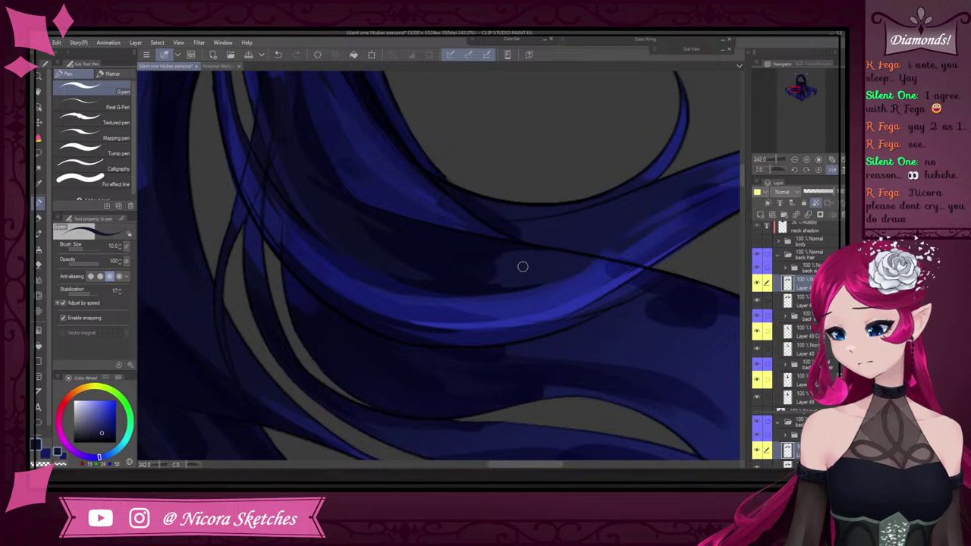
{"action": "left_click", "coordinate": [40, 246]}
{"action": "left_click", "coordinate": [39, 218]}
{"action": "key", "text": "]"}
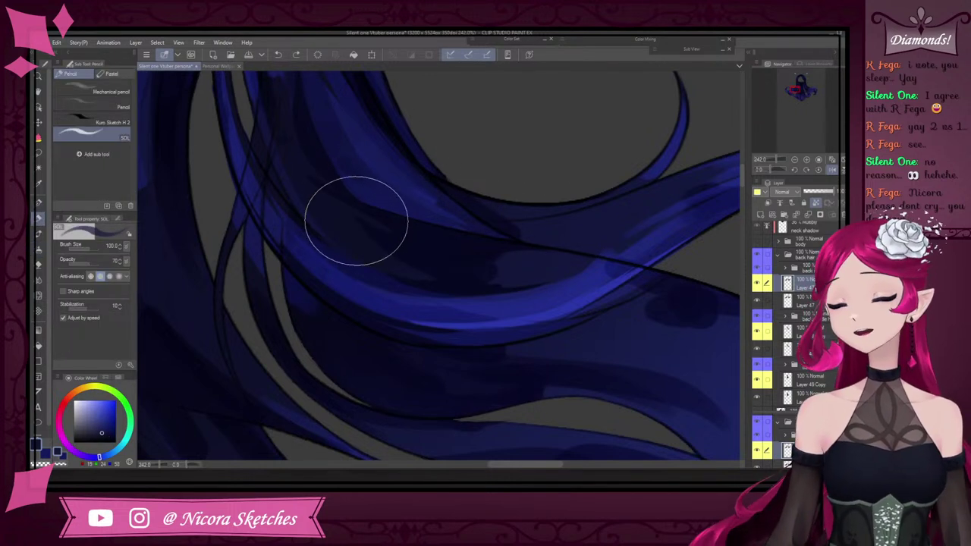
{"action": "key", "text": "bracketleft"}
{"action": "key", "text": "bracketleft"}
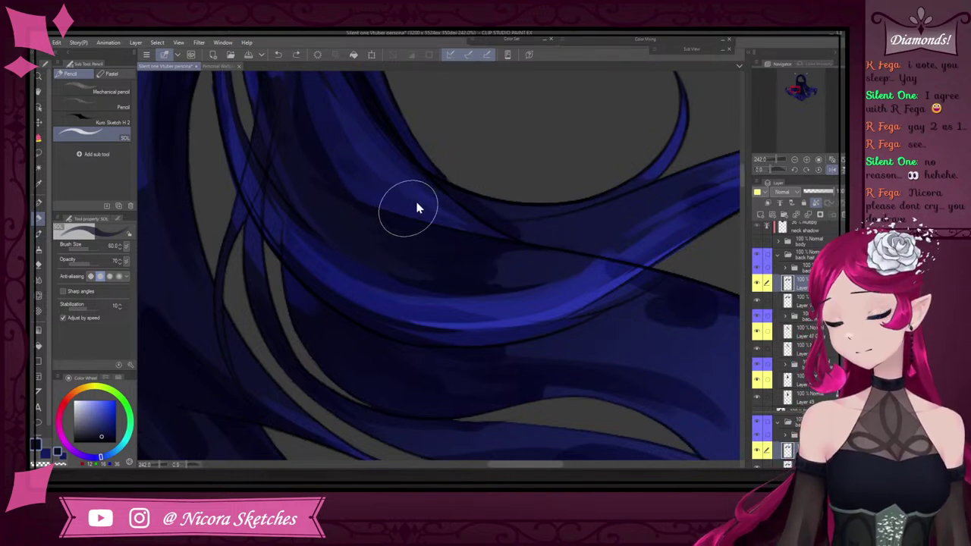
{"action": "left_click", "coordinate": [524, 269], "text": "alt"}
{"action": "left_click_drag", "start_coordinate": [506, 266], "coordinate": [402, 242]}
Smooth the edge where the dark shadow meets the lighter area beside the curved highlight with the soft pencil brush
{"action": "scroll", "coordinate": [463, 234], "scroll_direction": "down", "scroll_amount": 5}
{"action": "scroll", "coordinate": [525, 256], "scroll_direction": "up", "scroll_amount": 10}
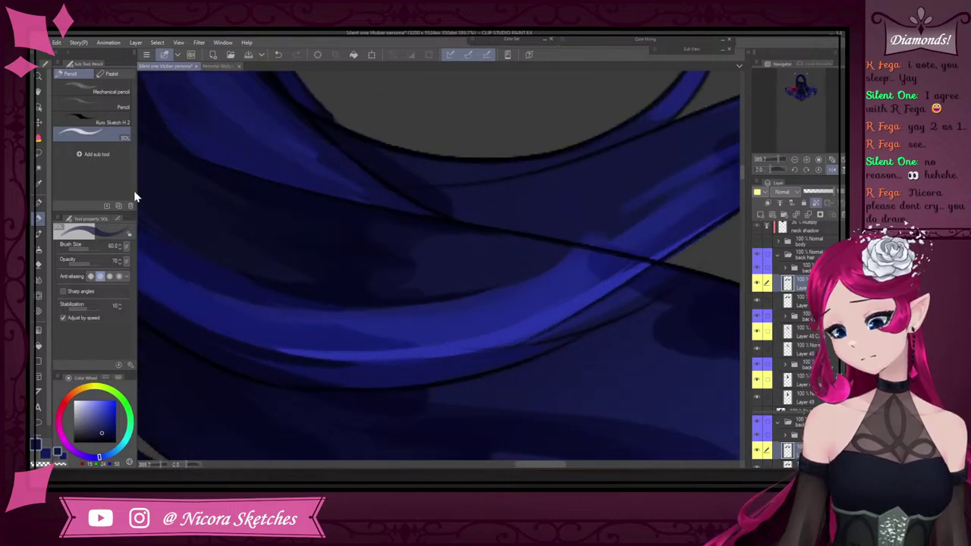
{"action": "scroll", "coordinate": [486, 242], "scroll_direction": "down", "scroll_amount": 3}
{"action": "scroll", "coordinate": [447, 241], "scroll_direction": "up", "scroll_amount": 3}
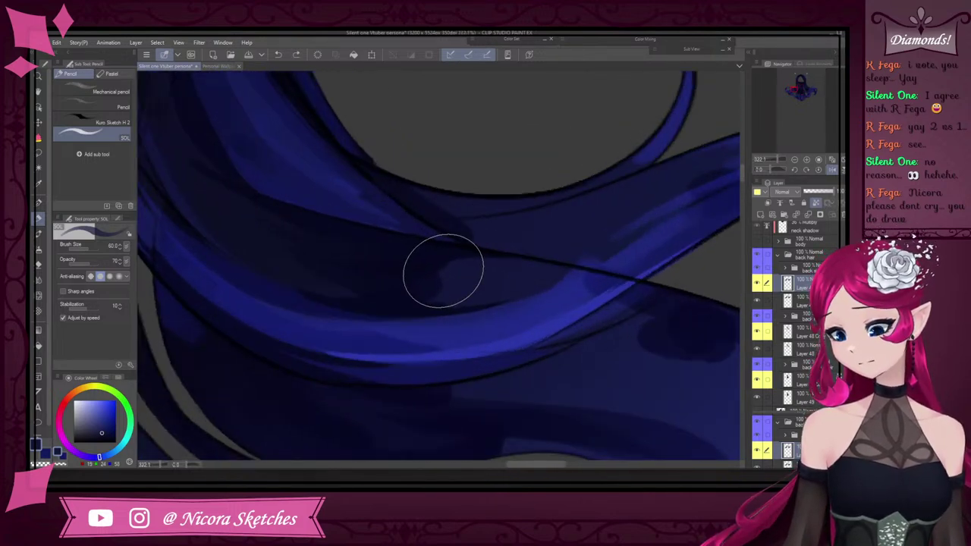
{"action": "scroll", "coordinate": [515, 261], "scroll_direction": "down", "scroll_amount": 5}
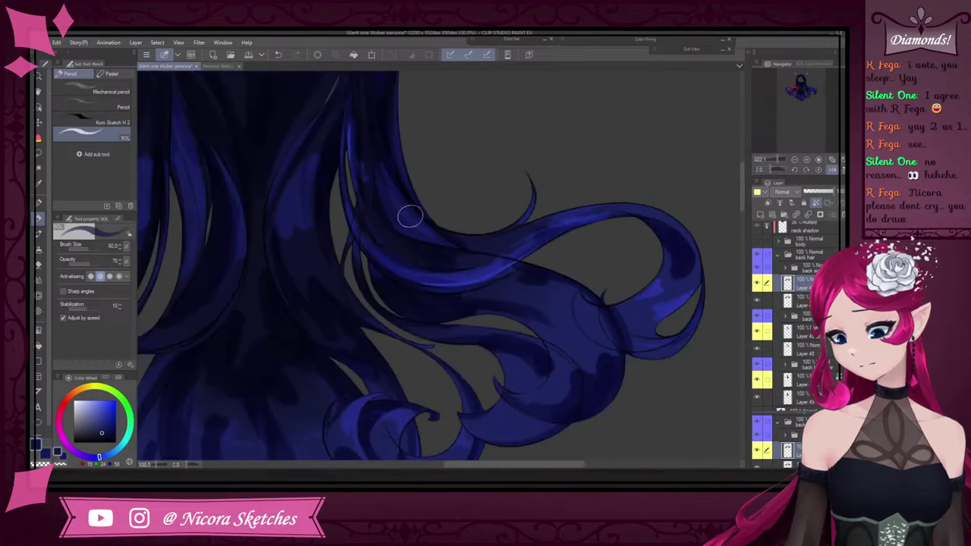
{"action": "scroll", "coordinate": [557, 282], "scroll_direction": "up", "scroll_amount": 3}
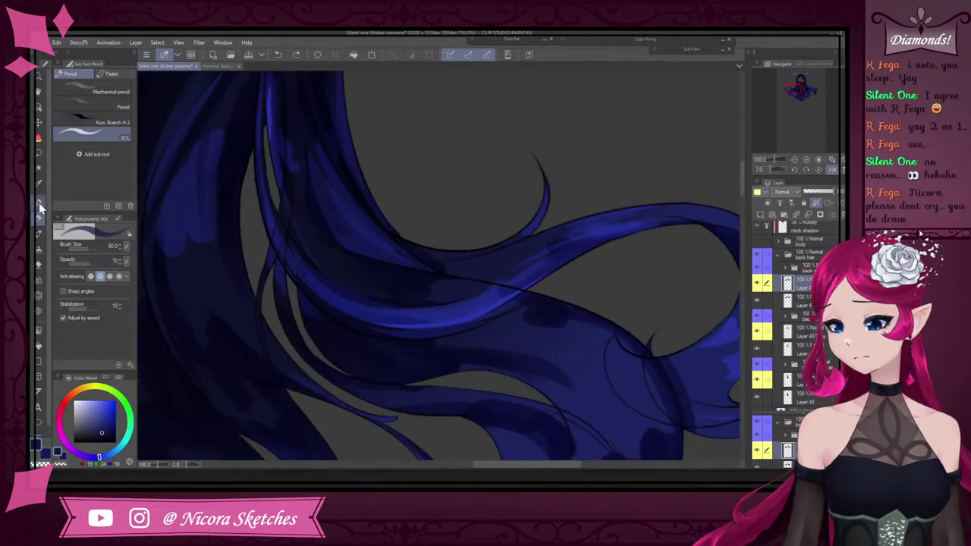
Refine the long curved highlight near the strand crossing with sampled blue using the G-pen, and flip the canvas view horizontally
{"action": "key", "text": "p"}
{"action": "scroll", "coordinate": [523, 264], "scroll_direction": "up", "scroll_amount": 3}
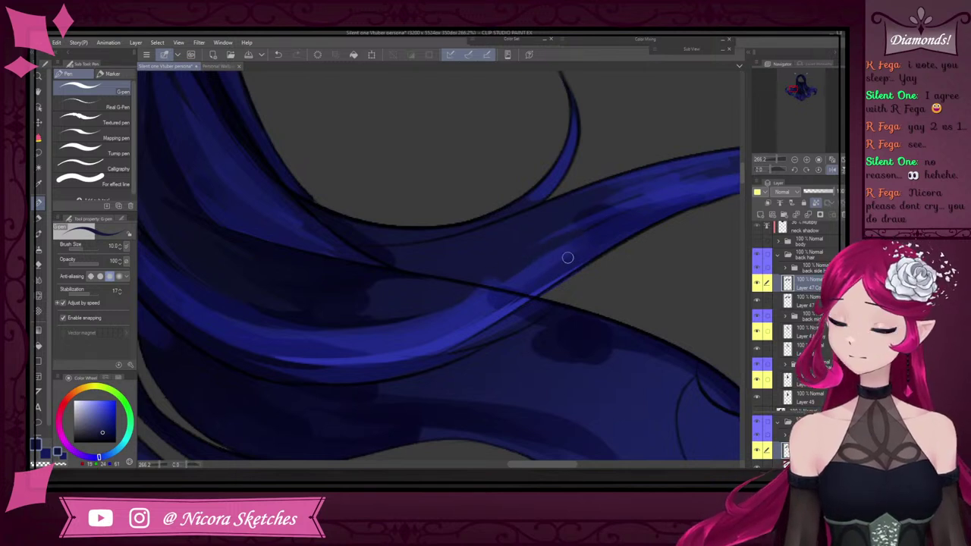
{"action": "left_click", "coordinate": [610, 241], "text": "alt"}
{"action": "left_click_drag", "start_coordinate": [493, 306], "coordinate": [439, 339]}
{"action": "left_click", "coordinate": [832, 169]}
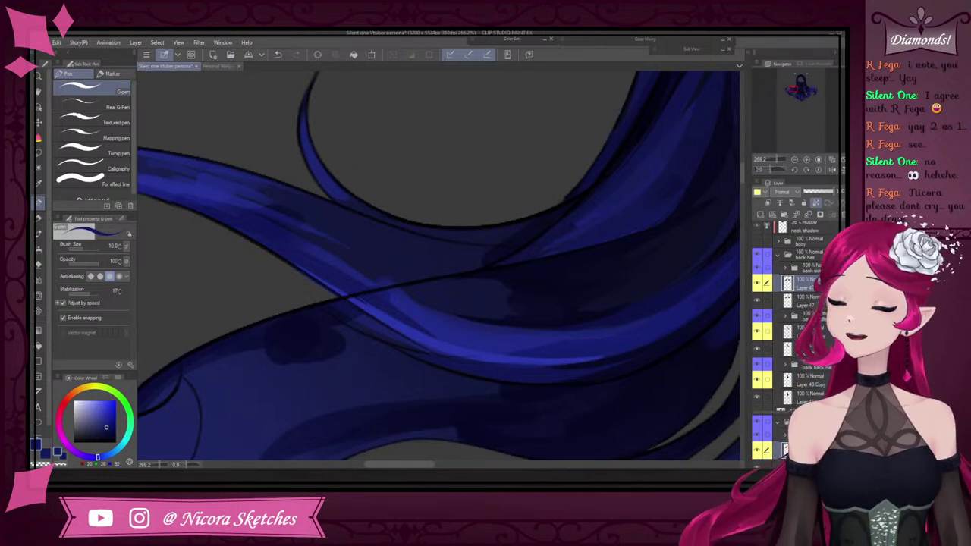
Darken the strand's upper edge along the outline beneath the open gap with sampled dark blue, using the G-pen at size 10
{"action": "left_click", "coordinate": [546, 220], "text": "alt"}
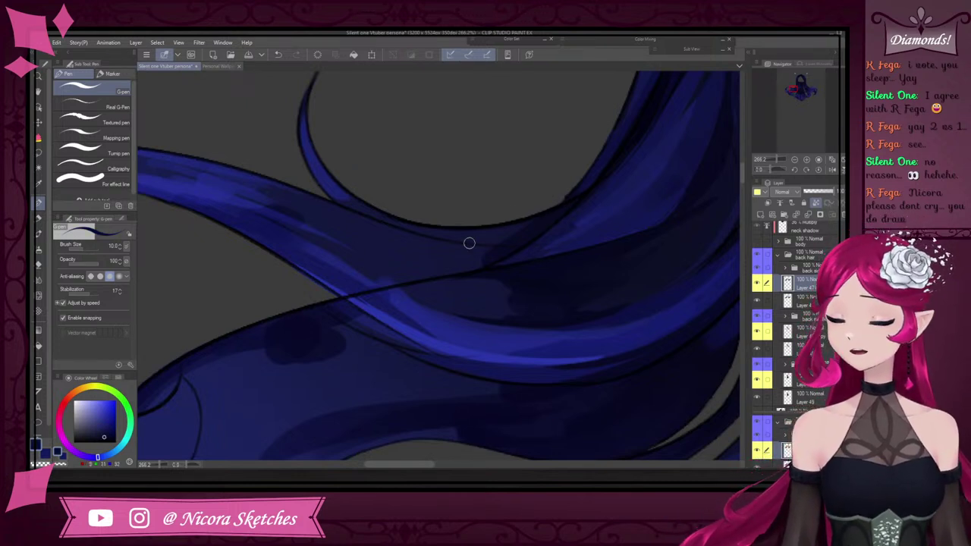
{"action": "left_click_drag", "start_coordinate": [504, 241], "coordinate": [406, 229]}
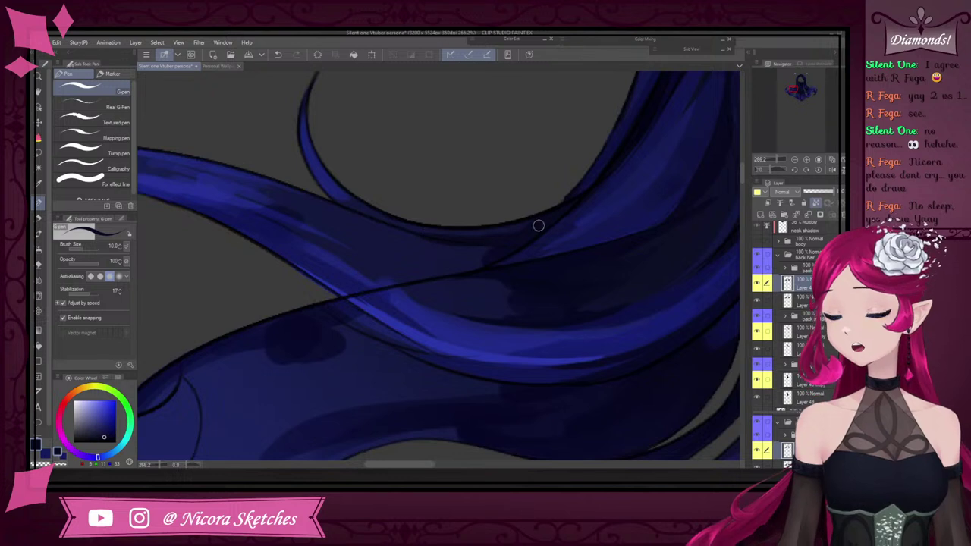
{"action": "left_click", "coordinate": [326, 188], "text": "alt"}
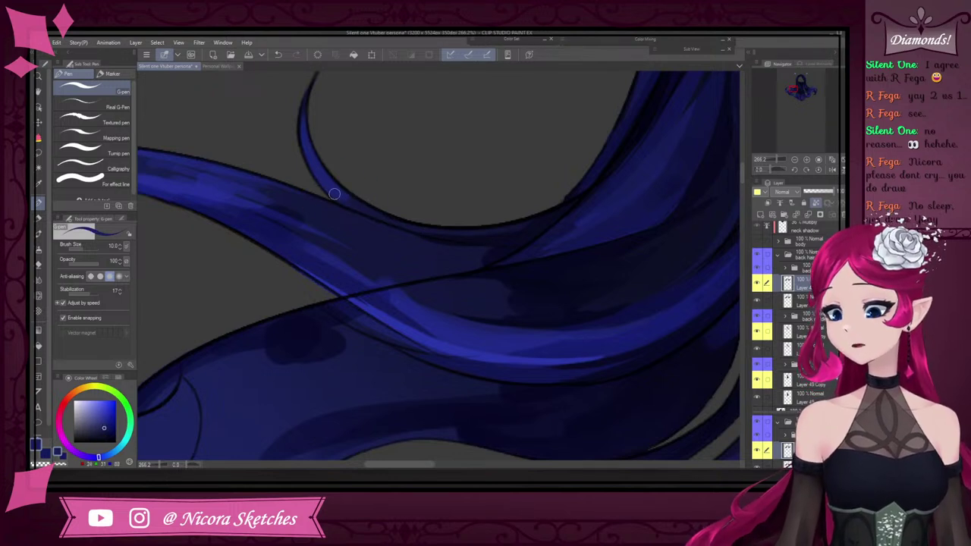
Blend the dark and light streaks on the narrow part of the outer strand with blues sampled from the surrounding hair
{"action": "left_click", "coordinate": [288, 212], "text": "alt"}
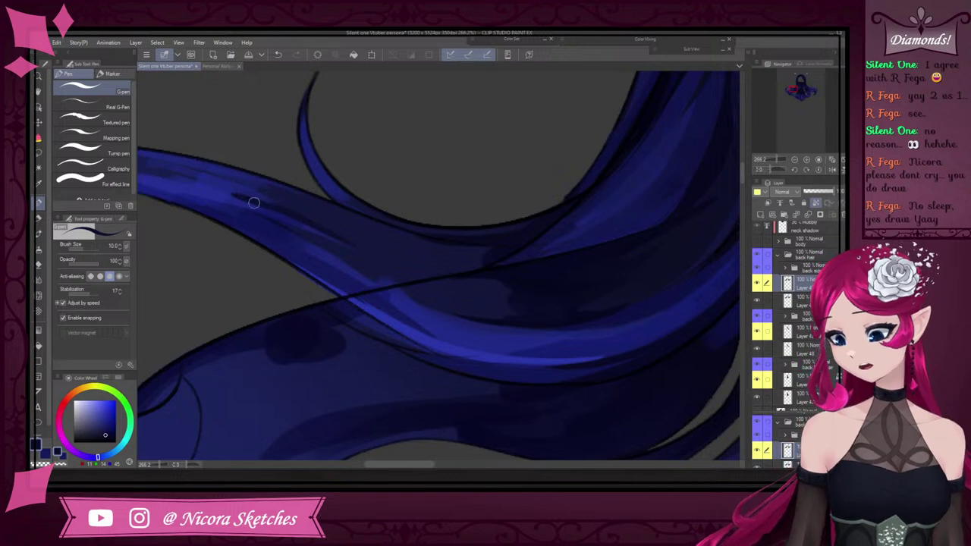
{"action": "left_click", "coordinate": [229, 192], "text": "alt"}
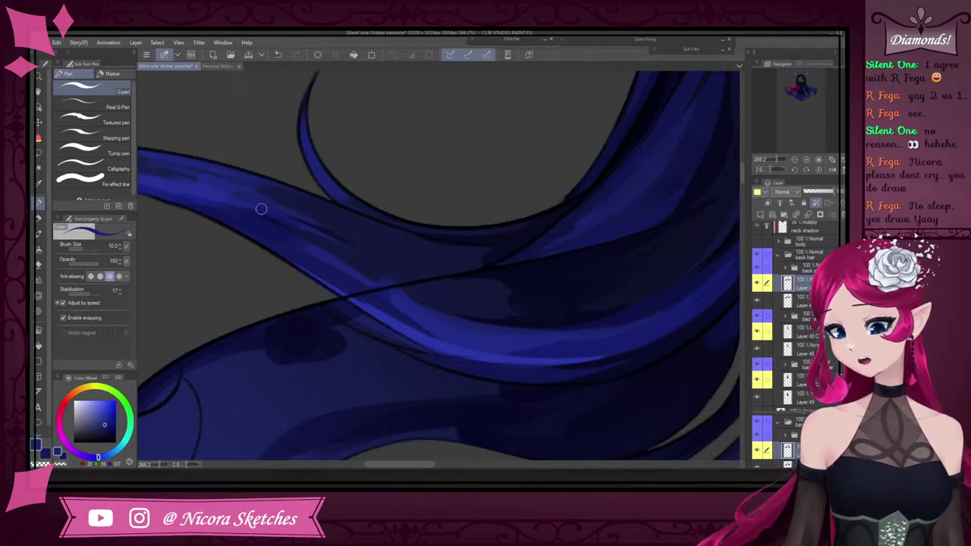
{"action": "left_click", "coordinate": [238, 201], "text": "alt"}
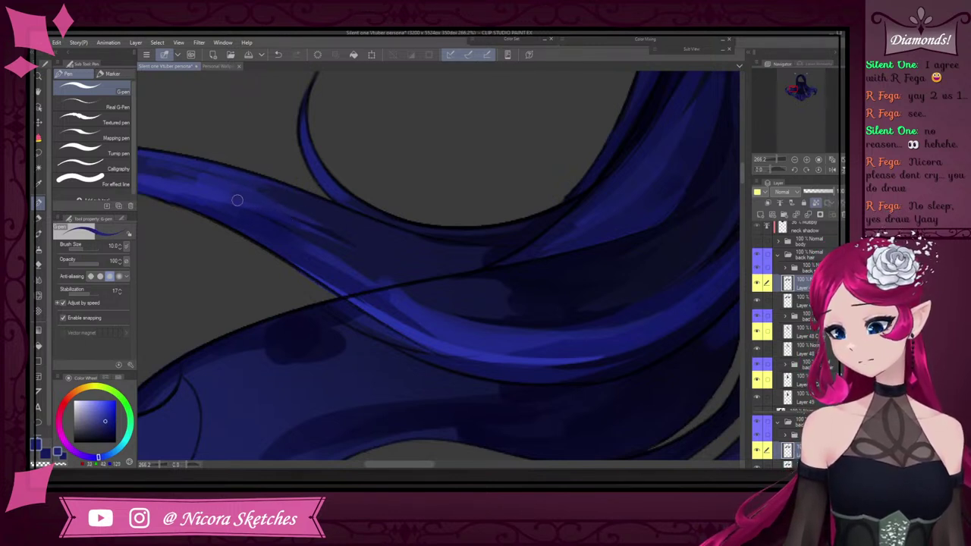
{"action": "left_click", "coordinate": [316, 251], "text": "alt"}
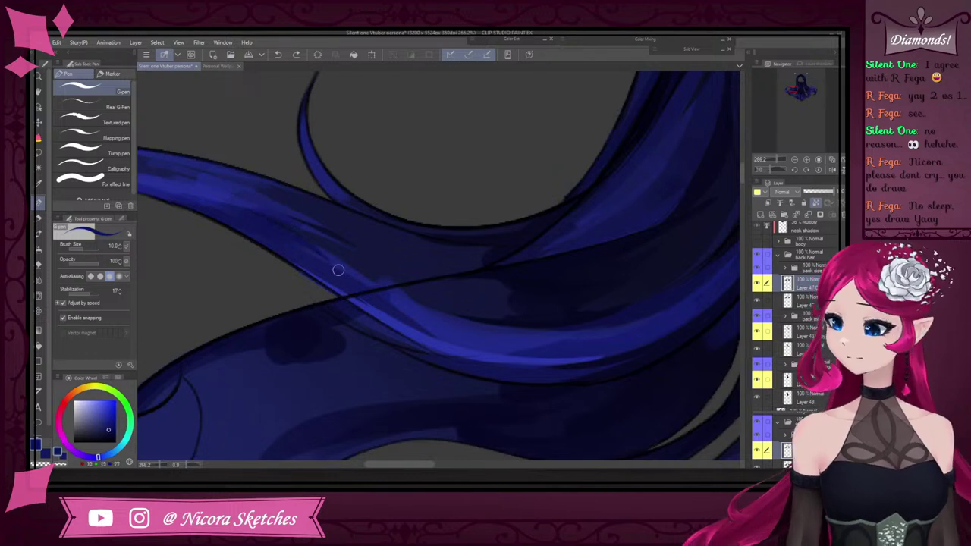
{"action": "left_click", "coordinate": [246, 216], "text": "alt"}
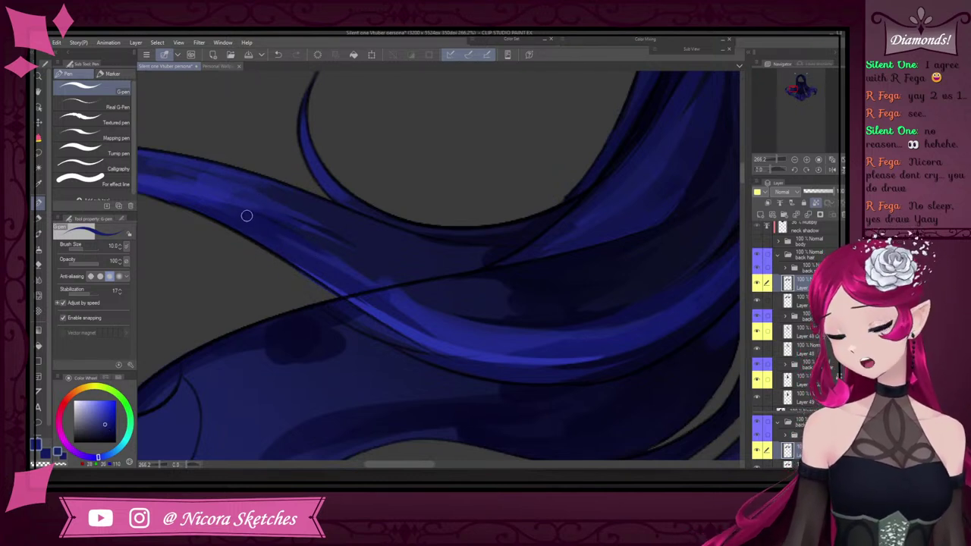
Review the overall shading of the back hair at full size, and flip the canvas view horizontally
{"action": "scroll", "coordinate": [301, 224], "scroll_direction": "down", "scroll_amount": 13}
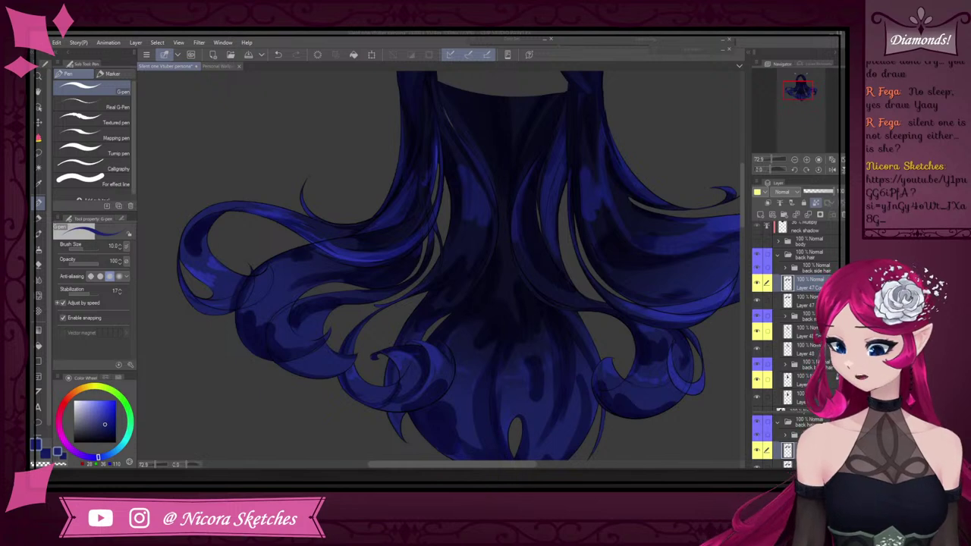
{"action": "scroll", "coordinate": [637, 182], "scroll_direction": "down", "scroll_amount": 7}
{"action": "scroll", "coordinate": [635, 182], "scroll_direction": "up", "scroll_amount": 8}
{"action": "scroll", "coordinate": [598, 190], "scroll_direction": "down", "scroll_amount": 9}
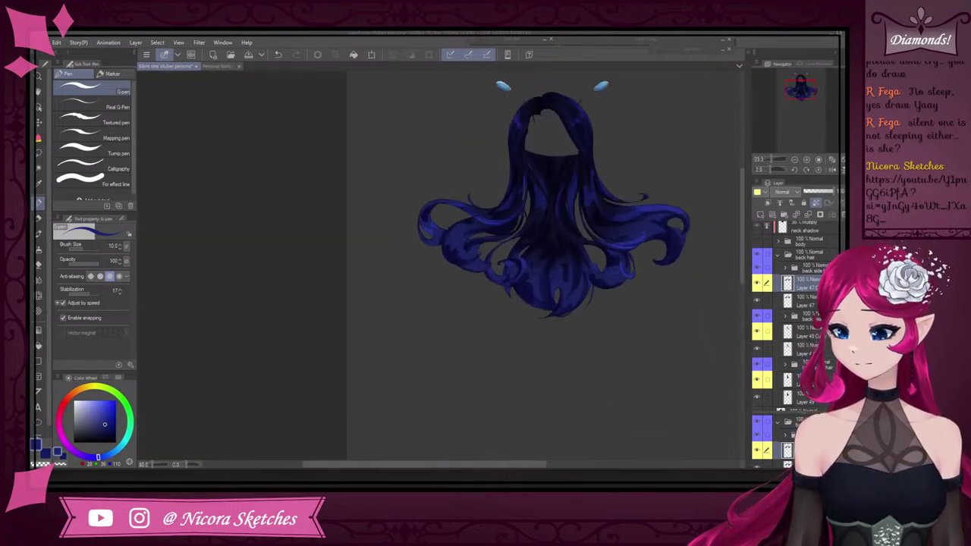
{"action": "left_click", "coordinate": [832, 170]}
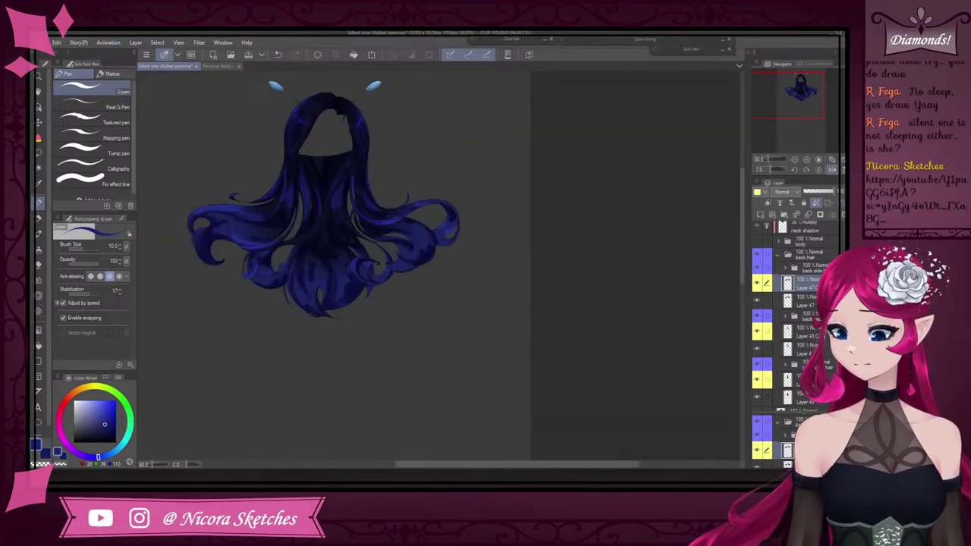
{"action": "scroll", "coordinate": [672, 217], "scroll_direction": "down", "scroll_amount": 4}
{"action": "scroll", "coordinate": [478, 208], "scroll_direction": "up", "scroll_amount": 4}
{"action": "scroll", "coordinate": [475, 208], "scroll_direction": "up", "scroll_amount": 10}
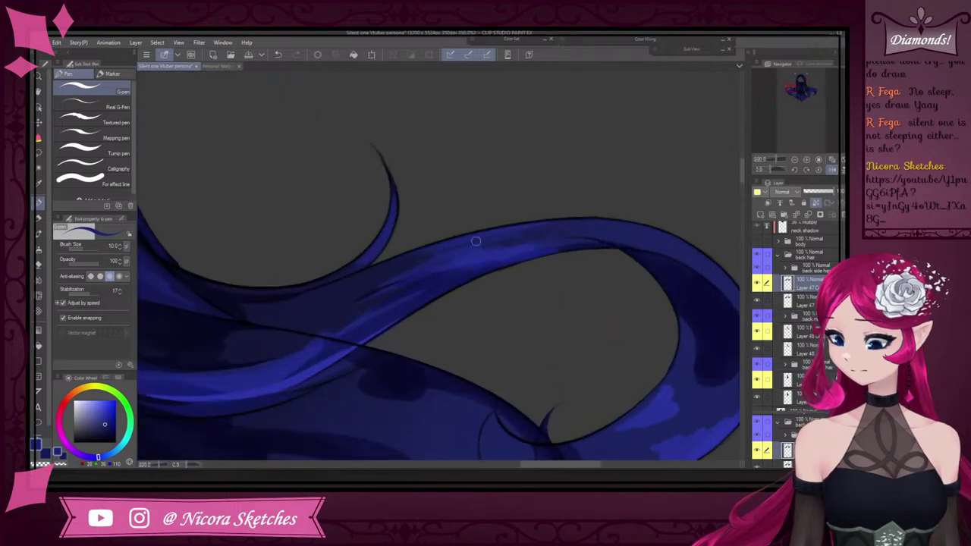
Brighten the highlight on the outer strand and extend it in tapering strokes toward the top of the loop
{"action": "scroll", "coordinate": [526, 255], "scroll_direction": "down", "scroll_amount": 4}
{"action": "scroll", "coordinate": [546, 237], "scroll_direction": "up", "scroll_amount": 6}
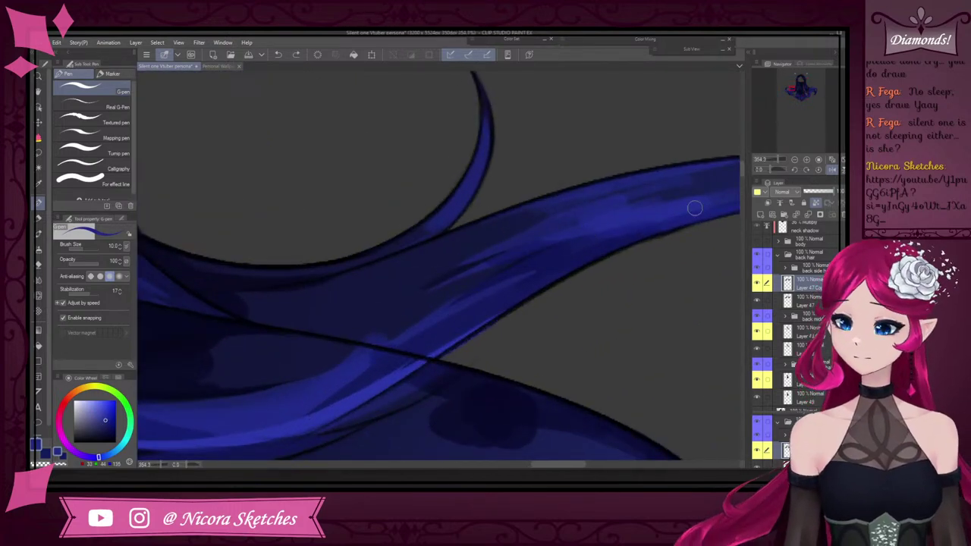
{"action": "key", "text": "ctrl+z"}
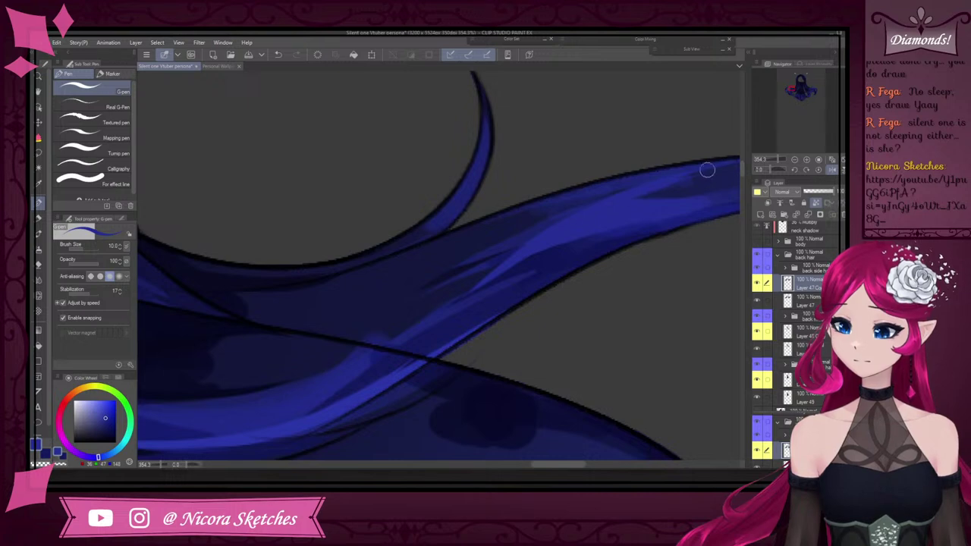
{"action": "scroll", "coordinate": [652, 191], "scroll_direction": "down", "scroll_amount": 5}
{"action": "scroll", "coordinate": [721, 178], "scroll_direction": "up", "scroll_amount": 5}
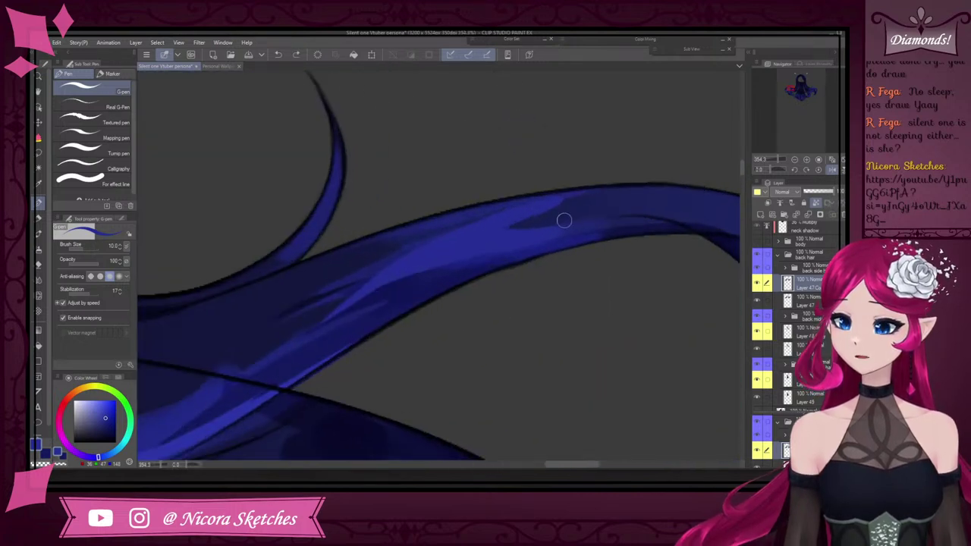
{"action": "left_click_drag", "start_coordinate": [449, 251], "coordinate": [610, 198]}
{"action": "left_click_drag", "start_coordinate": [503, 225], "coordinate": [668, 186]}
Paint a sampled dark blue shadow along the underside of the outer strand where it approaches the loop
{"action": "left_click", "coordinate": [569, 230], "text": "alt"}
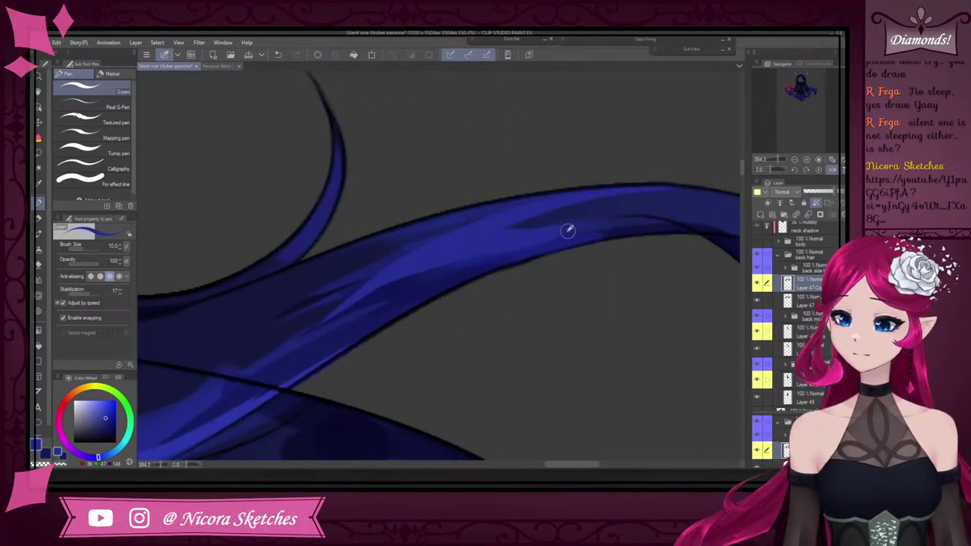
{"action": "scroll", "coordinate": [560, 266], "scroll_direction": "down", "scroll_amount": 2}
{"action": "left_click", "coordinate": [630, 236], "text": "alt"}
{"action": "mouse_move", "coordinate": [639, 229]}
{"action": "left_mouse_down"}
{"action": "mouse_move", "coordinate": [560, 240]}
{"action": "mouse_move", "coordinate": [647, 230]}
{"action": "mouse_move", "coordinate": [520, 255]}
{"action": "left_mouse_up"}
{"action": "key", "text": "ctrl+z"}
{"action": "left_click_drag", "start_coordinate": [606, 235], "coordinate": [477, 279]}
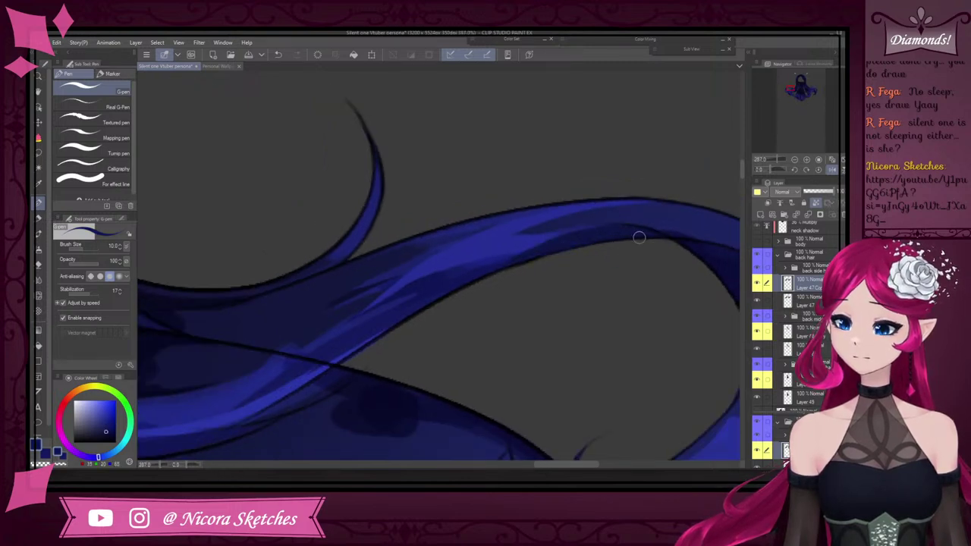
{"action": "scroll", "coordinate": [529, 260], "scroll_direction": "down", "scroll_amount": 5}
{"action": "scroll", "coordinate": [504, 271], "scroll_direction": "up", "scroll_amount": 5}
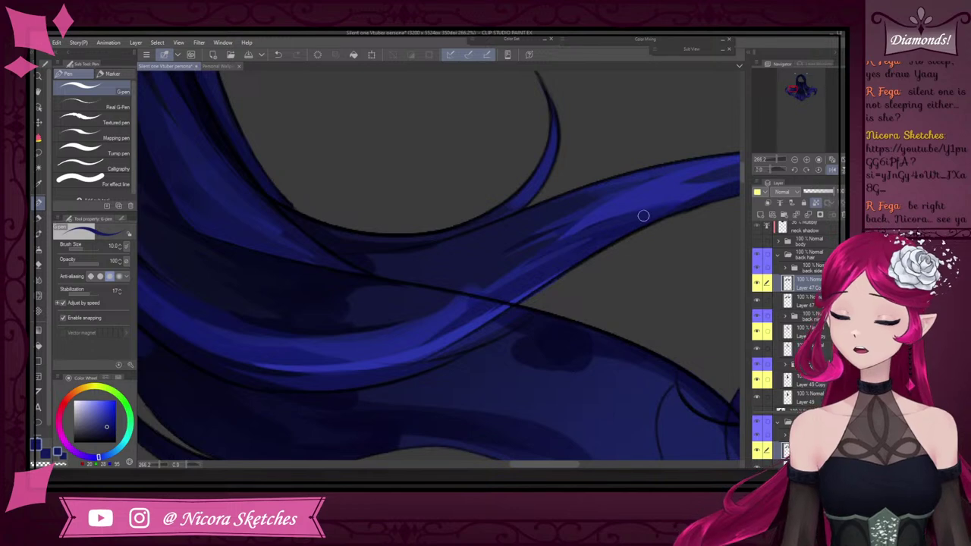
Refine the dark tapering strokes between the highlight tips on the outer strand with sampled dark blue
{"action": "scroll", "coordinate": [562, 250], "scroll_direction": "up", "scroll_amount": 2}
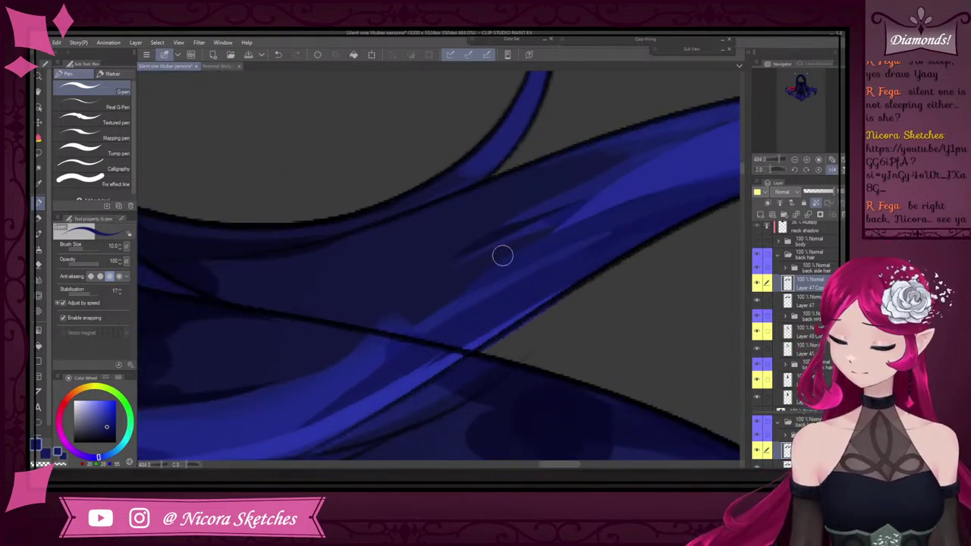
{"action": "left_click", "coordinate": [505, 231], "text": "alt"}
{"action": "scroll", "coordinate": [444, 274], "scroll_direction": "down", "scroll_amount": 5}
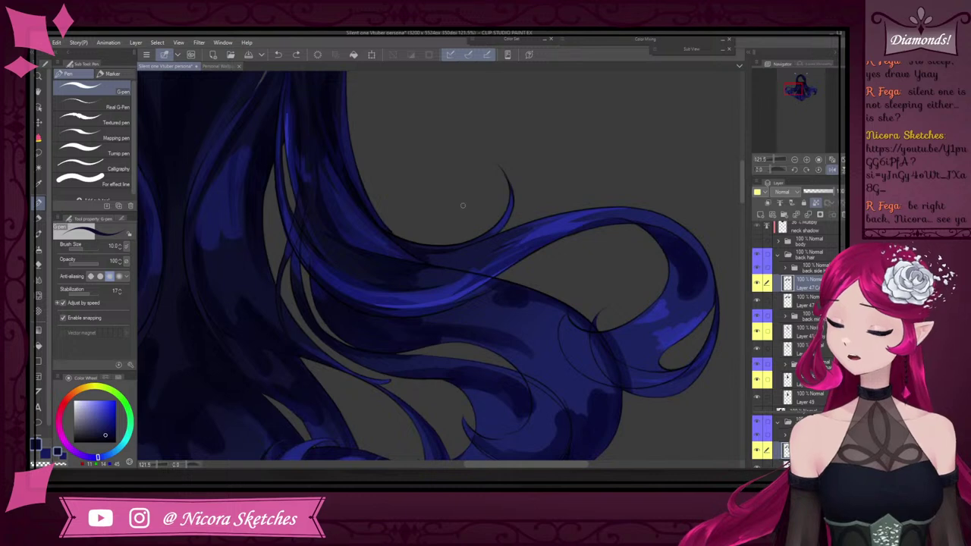
{"action": "left_click_drag", "start_coordinate": [338, 265], "coordinate": [359, 272]}
{"action": "left_click_drag", "start_coordinate": [497, 239], "coordinate": [375, 255]}
{"action": "left_click_drag", "start_coordinate": [437, 257], "coordinate": [518, 269]}
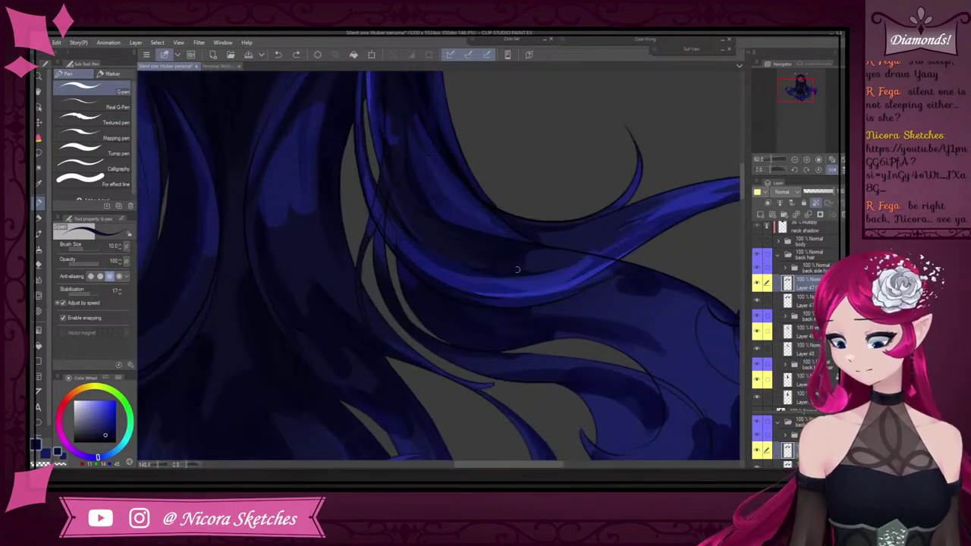
Refine the long curved highlight on both sides of the strand crossing with sampled mid and bright blues
{"action": "left_click", "coordinate": [560, 271], "text": "alt"}
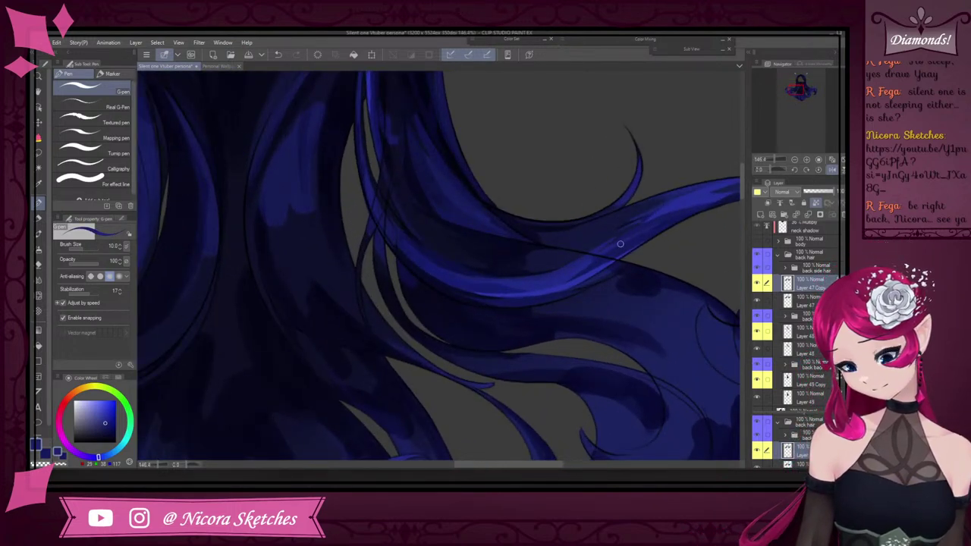
{"action": "scroll", "coordinate": [588, 235], "scroll_direction": "up", "scroll_amount": 3}
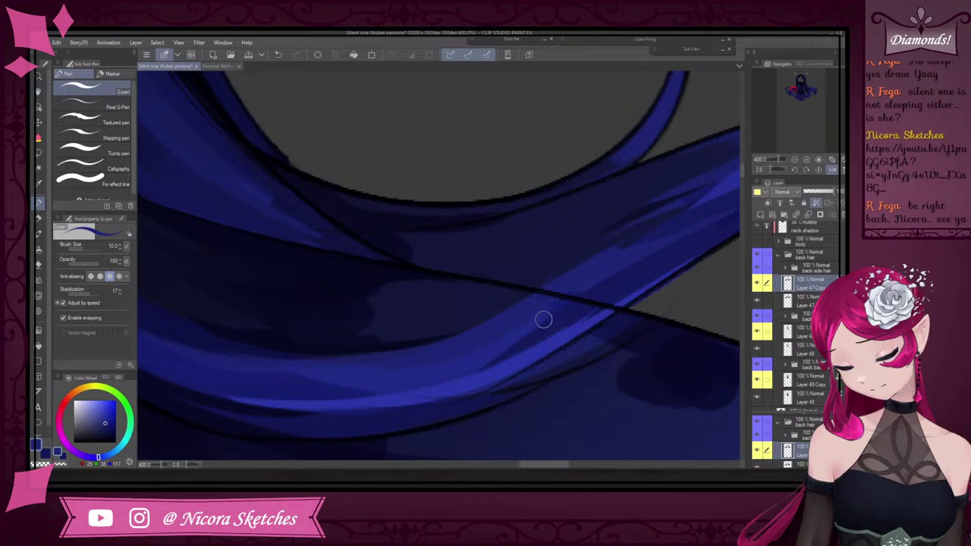
{"action": "left_click", "coordinate": [568, 314], "text": "alt"}
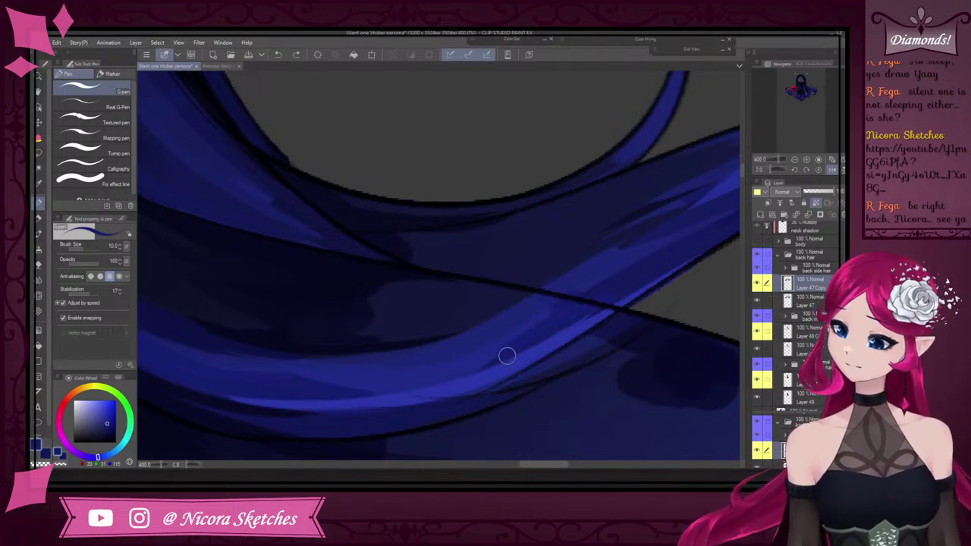
{"action": "scroll", "coordinate": [579, 306], "scroll_direction": "down", "scroll_amount": 2}
{"action": "scroll", "coordinate": [579, 306], "scroll_direction": "down", "scroll_amount": 3}
{"action": "scroll", "coordinate": [554, 319], "scroll_direction": "up", "scroll_amount": 3}
{"action": "left_click", "coordinate": [591, 294], "text": "alt"}
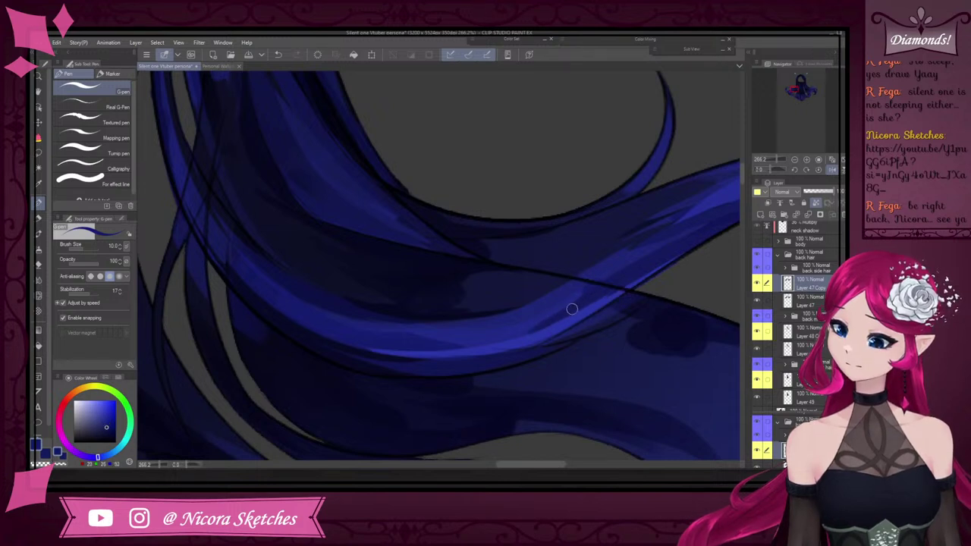
Blend the dark shadow between the wedge-shaped highlight and the long curved highlight with sampled dark blue
{"action": "left_click", "coordinate": [471, 302], "text": "alt"}
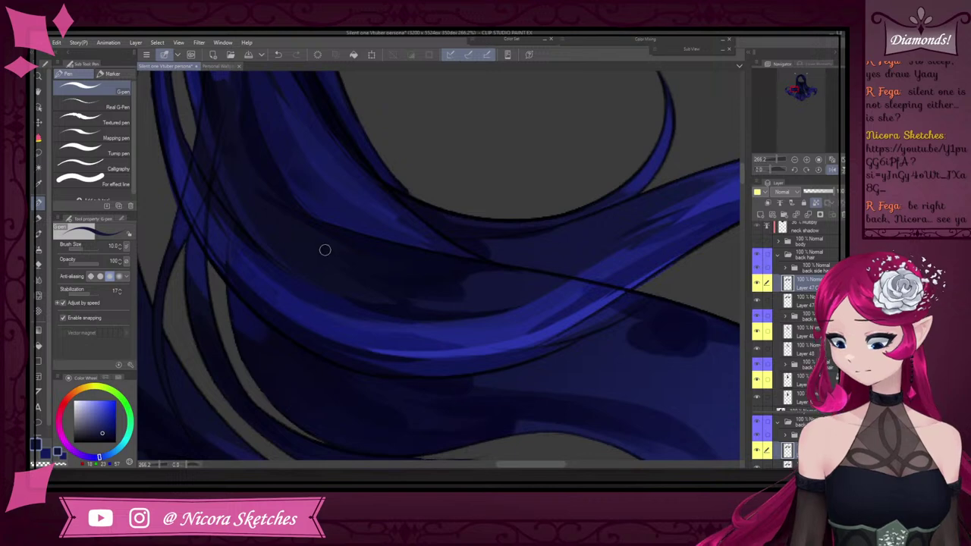
{"action": "scroll", "coordinate": [310, 231], "scroll_direction": "down", "scroll_amount": 3}
{"action": "scroll", "coordinate": [309, 225], "scroll_direction": "up", "scroll_amount": 3}
{"action": "scroll", "coordinate": [370, 236], "scroll_direction": "down", "scroll_amount": 5}
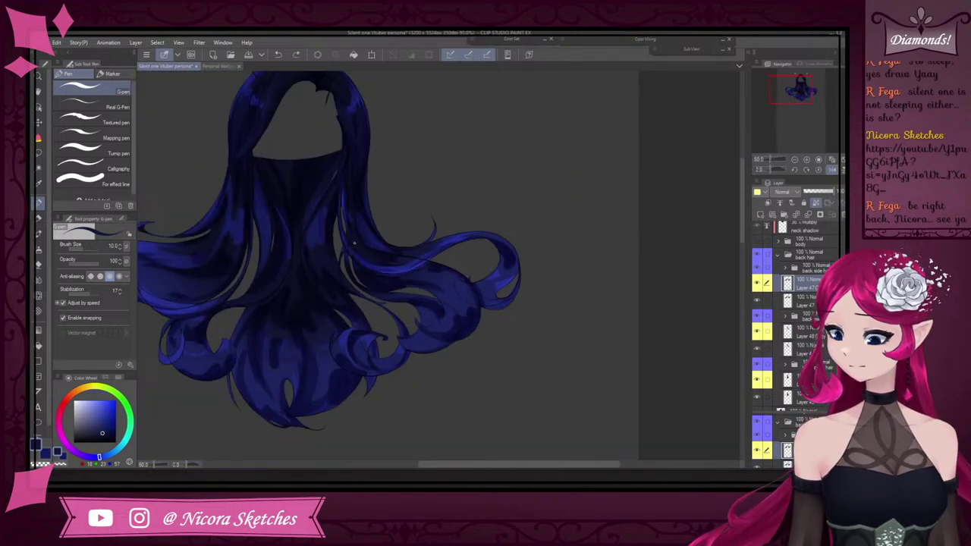
{"action": "scroll", "coordinate": [365, 239], "scroll_direction": "down", "scroll_amount": 3}
{"action": "scroll", "coordinate": [369, 245], "scroll_direction": "up", "scroll_amount": 7}
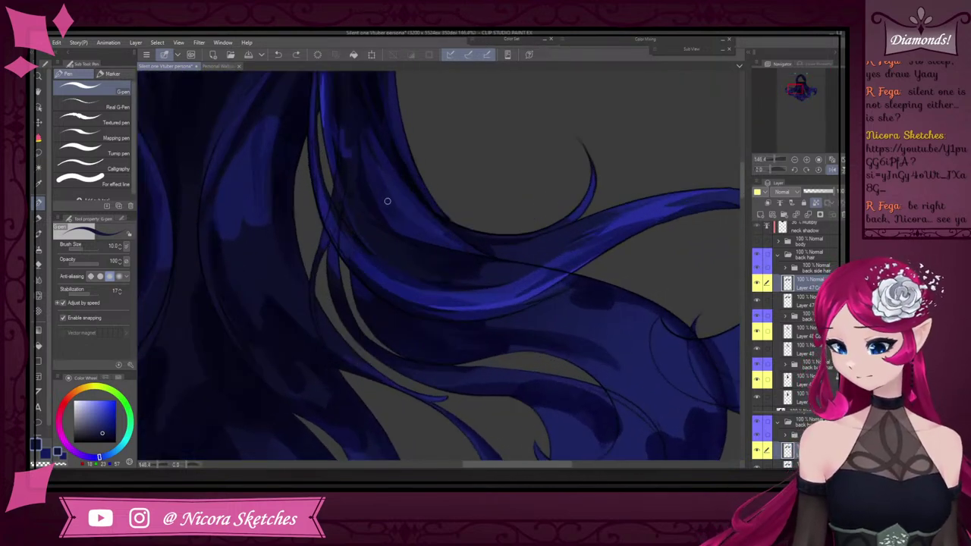
{"action": "scroll", "coordinate": [425, 203], "scroll_direction": "down", "scroll_amount": 3}
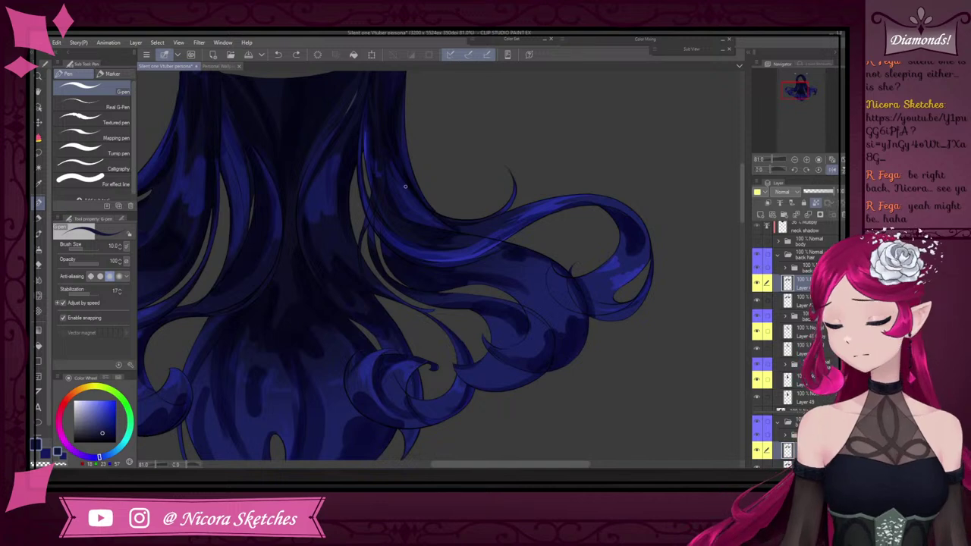
Soften the wedge-shaped highlight with the soft pencil brush at size 60, and refine its lower tip with the G-pen
{"action": "scroll", "coordinate": [394, 199], "scroll_direction": "up", "scroll_amount": 4}
{"action": "left_click", "coordinate": [39, 230]}
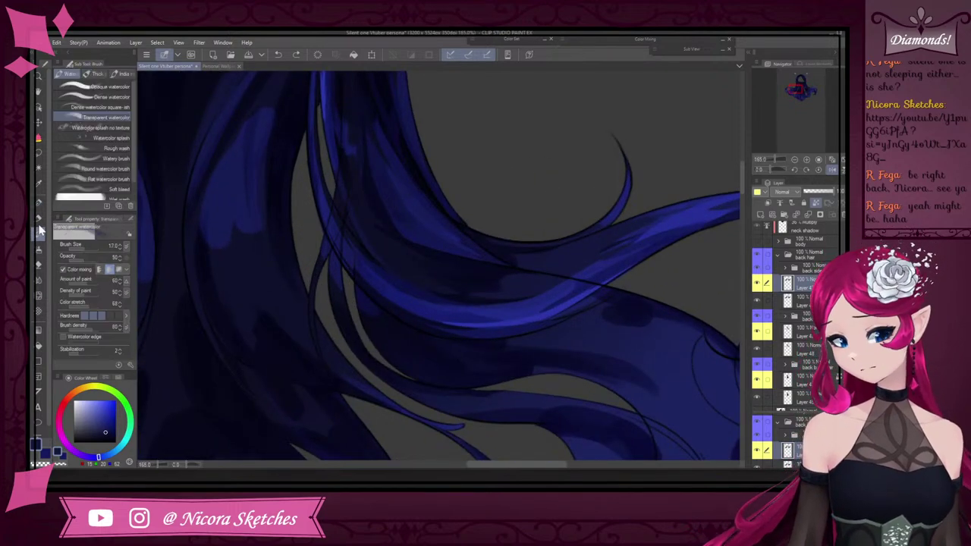
{"action": "left_click", "coordinate": [40, 218]}
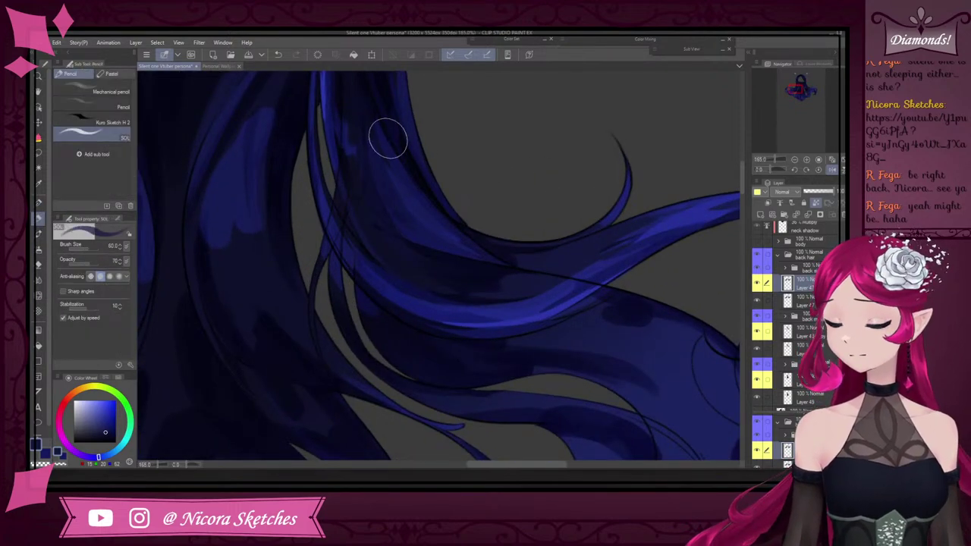
{"action": "scroll", "coordinate": [585, 256], "scroll_direction": "down", "scroll_amount": 5}
{"action": "scroll", "coordinate": [503, 246], "scroll_direction": "up", "scroll_amount": 1}
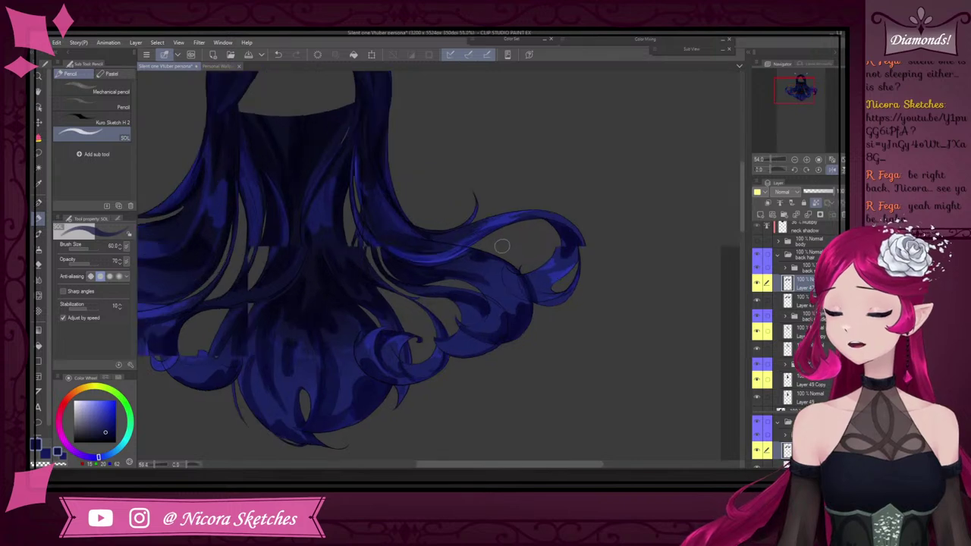
{"action": "scroll", "coordinate": [502, 245], "scroll_direction": "up", "scroll_amount": 5}
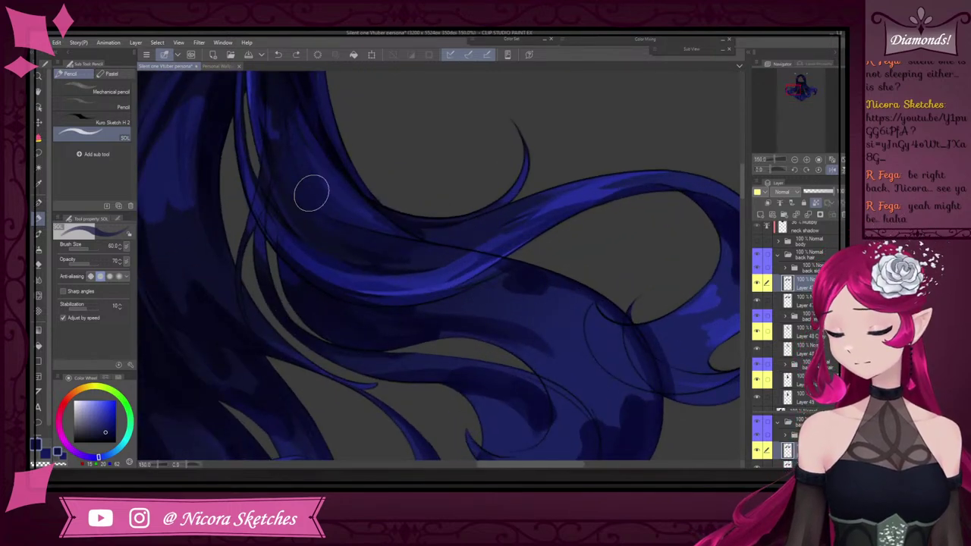
{"action": "left_click", "coordinate": [39, 202]}
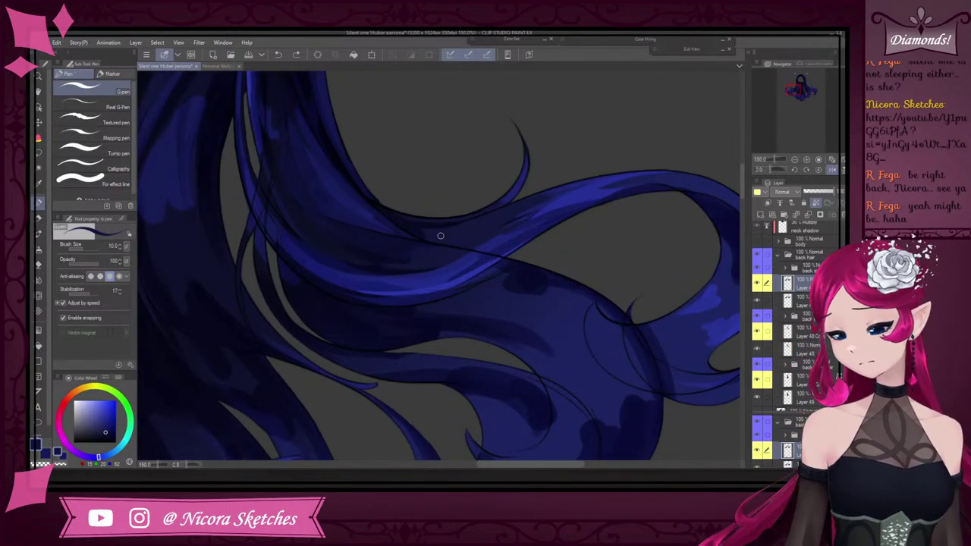
{"action": "scroll", "coordinate": [440, 235], "scroll_direction": "up", "scroll_amount": 2}
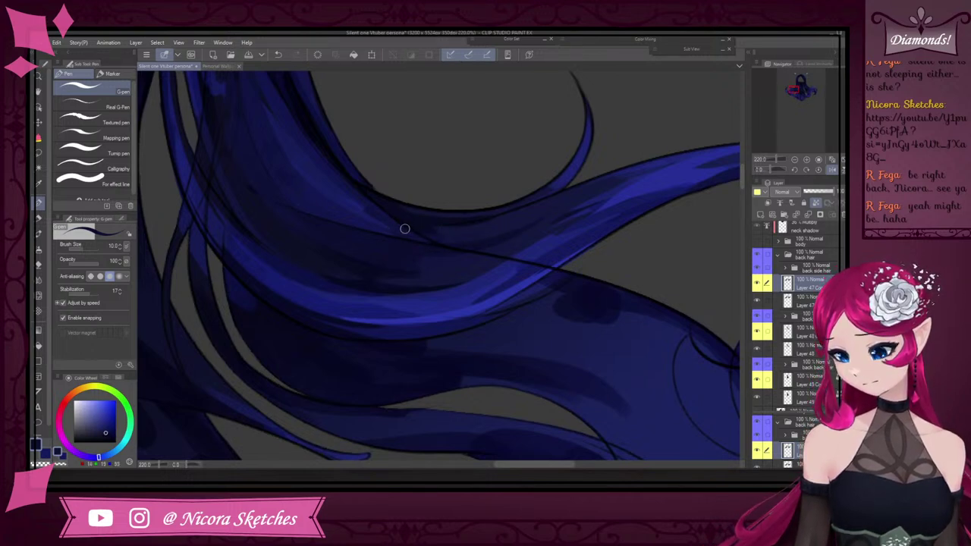
Blend the outer strand's shading and highlight below the thin upturned curl with sampled dark and mid blues
{"action": "scroll", "coordinate": [448, 231], "scroll_direction": "down", "scroll_amount": 4}
{"action": "scroll", "coordinate": [412, 213], "scroll_direction": "up", "scroll_amount": 4}
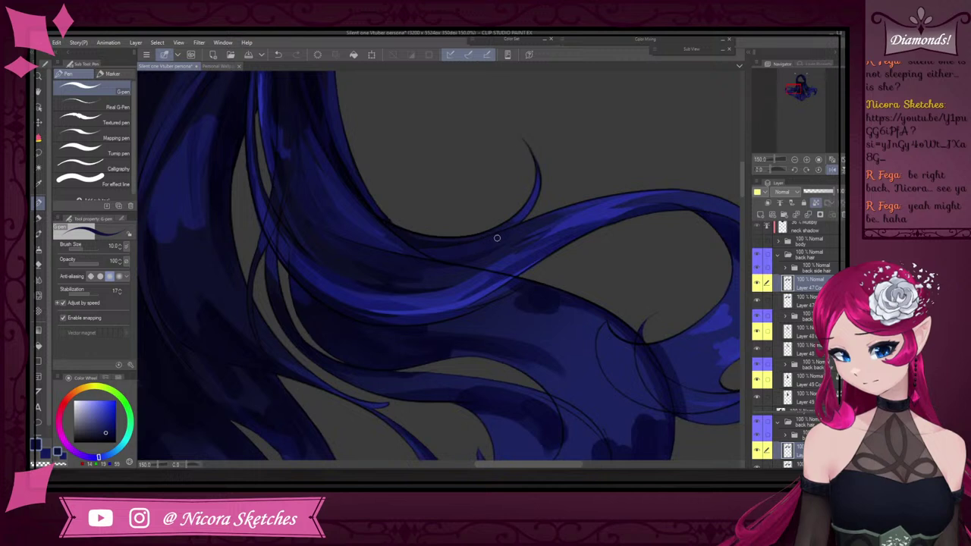
{"action": "left_click", "coordinate": [519, 219], "text": "alt"}
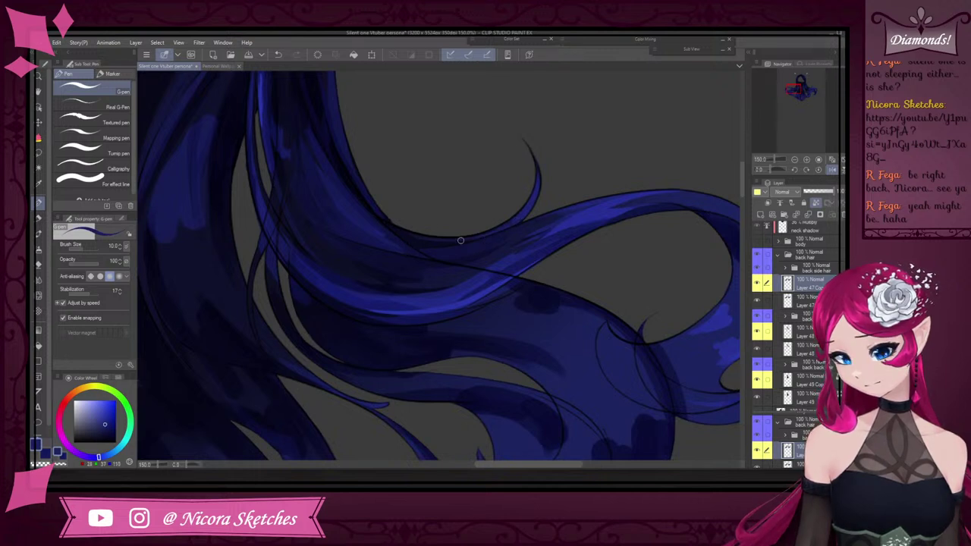
{"action": "left_click", "coordinate": [422, 235], "text": "alt"}
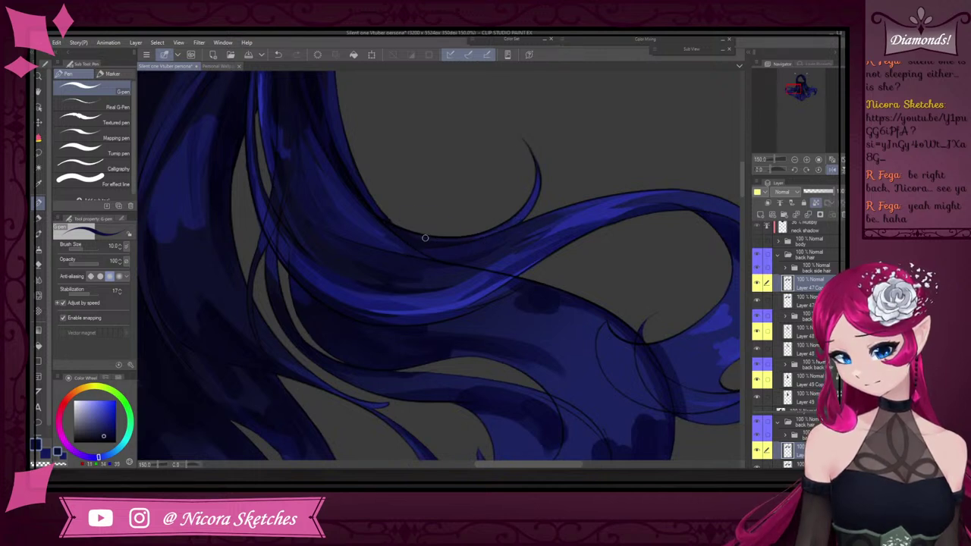
{"action": "left_click", "coordinate": [509, 222], "text": "alt"}
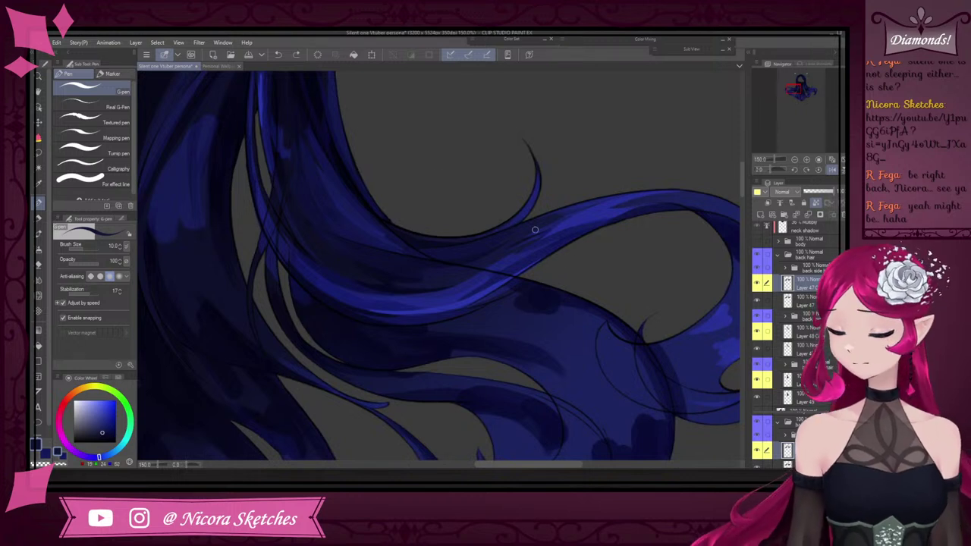
{"action": "left_click", "coordinate": [536, 228], "text": "alt"}
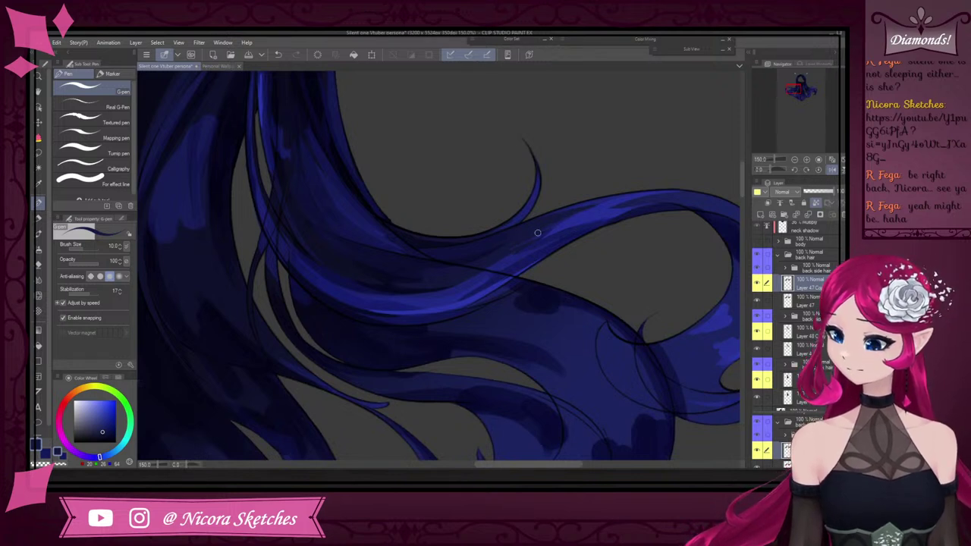
{"action": "left_click", "coordinate": [543, 230], "text": "alt"}
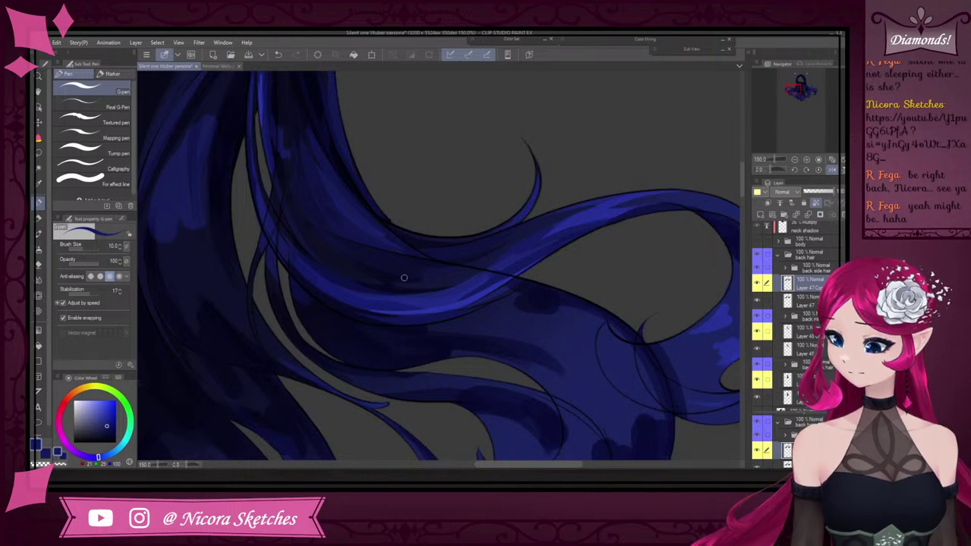
Blend the dark shadow above the long curved highlight near the strand crossing with sampled dark blues
{"action": "left_click", "coordinate": [434, 273], "text": "alt"}
{"action": "left_click", "coordinate": [414, 274], "text": "alt"}
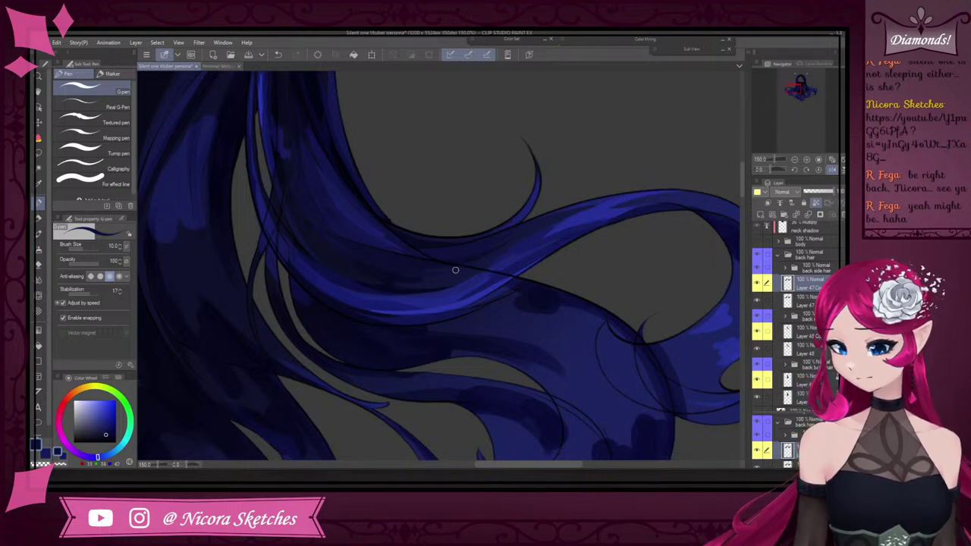
{"action": "left_click", "coordinate": [405, 280], "text": "alt"}
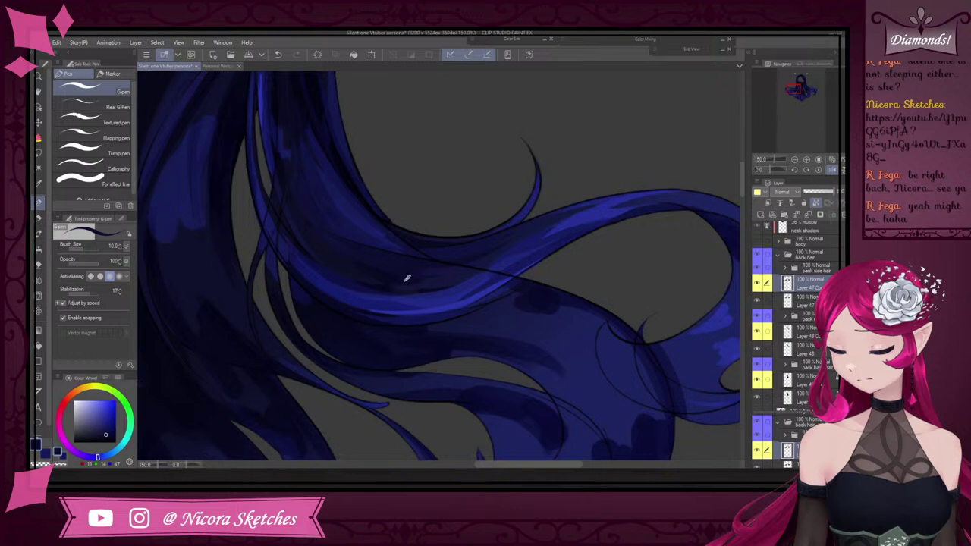
{"action": "left_click", "coordinate": [439, 267], "text": "alt"}
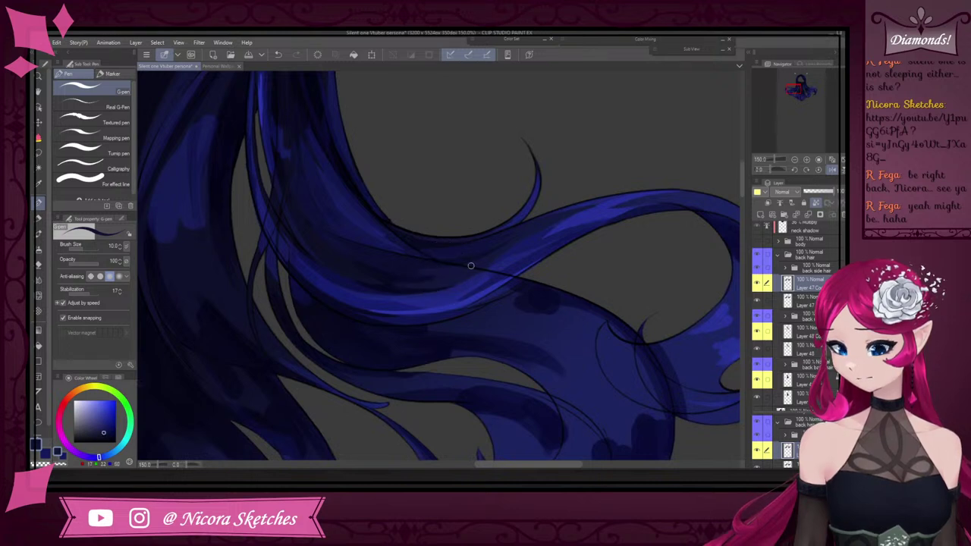
Smooth the dark shading along the upper side of the long curved highlight, from the lock's inner edge to its middle, with sampled dark blues
{"action": "left_click", "coordinate": [342, 244], "text": "alt"}
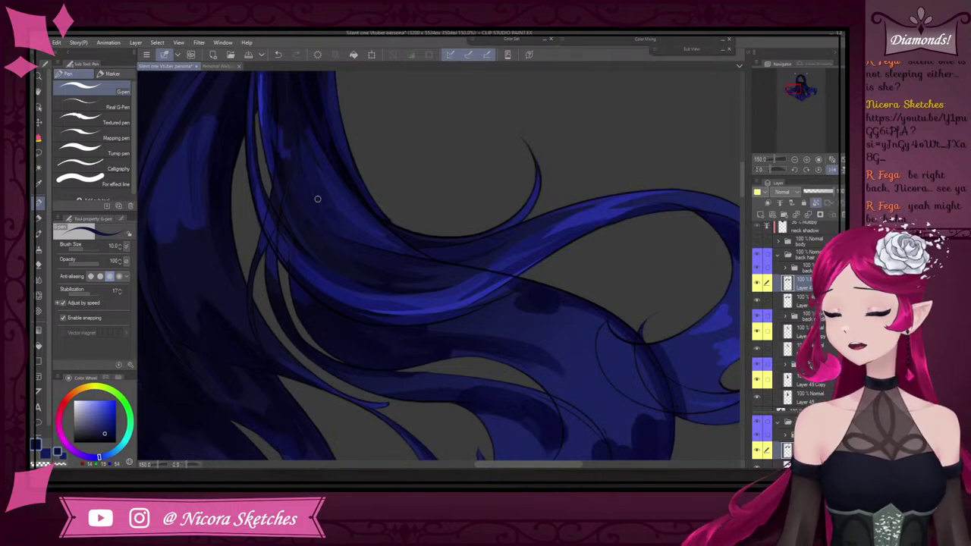
{"action": "left_click", "coordinate": [305, 225], "text": "alt"}
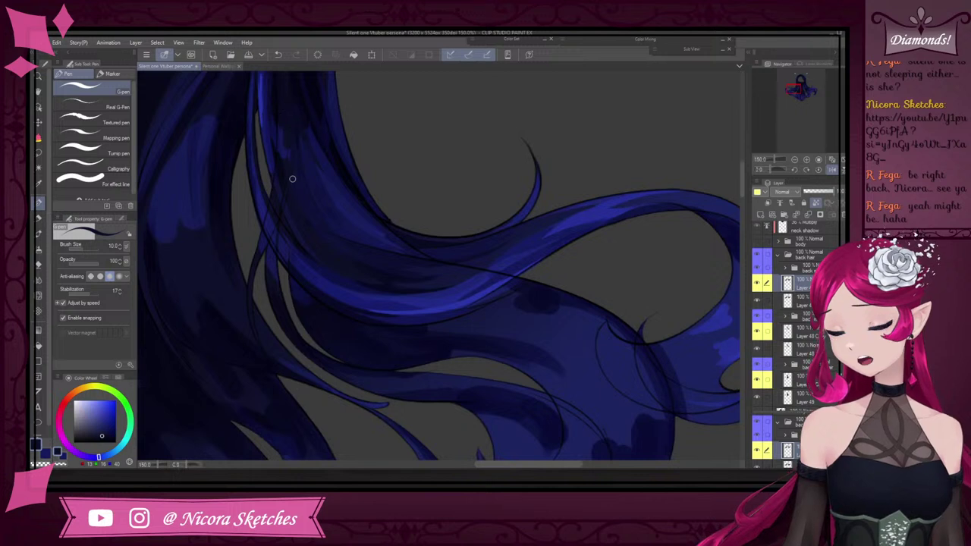
{"action": "left_click", "coordinate": [322, 232], "text": "alt"}
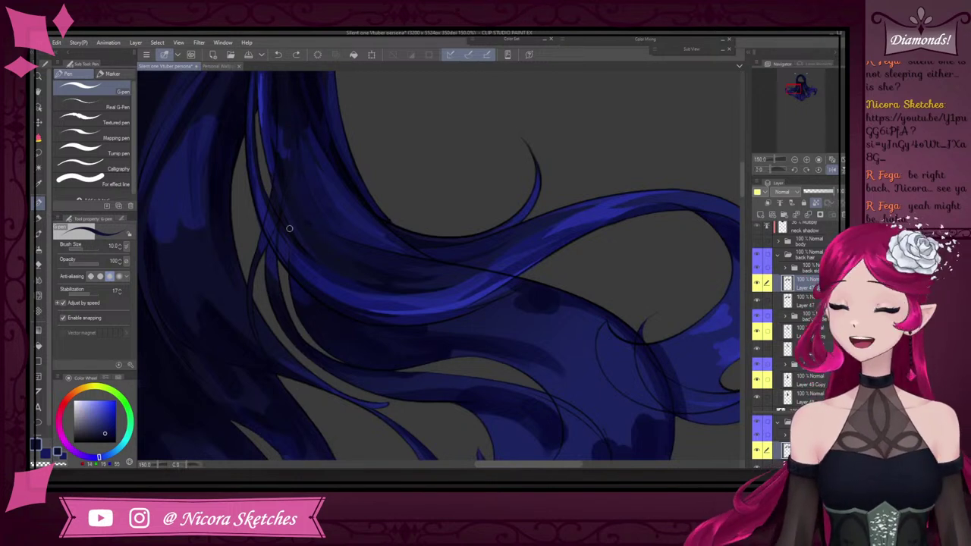
{"action": "scroll", "coordinate": [289, 227], "scroll_direction": "up", "scroll_amount": 1}
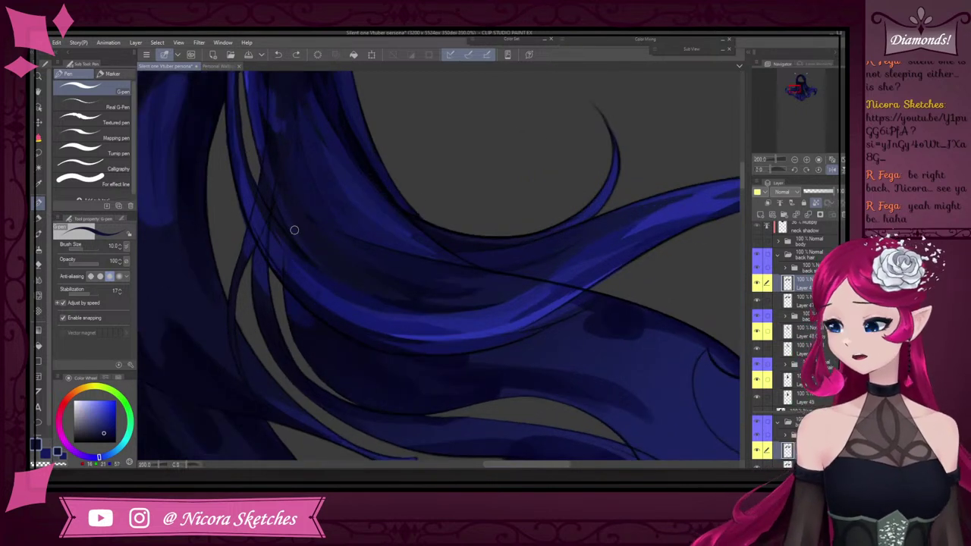
{"action": "left_click", "coordinate": [429, 296], "text": "alt"}
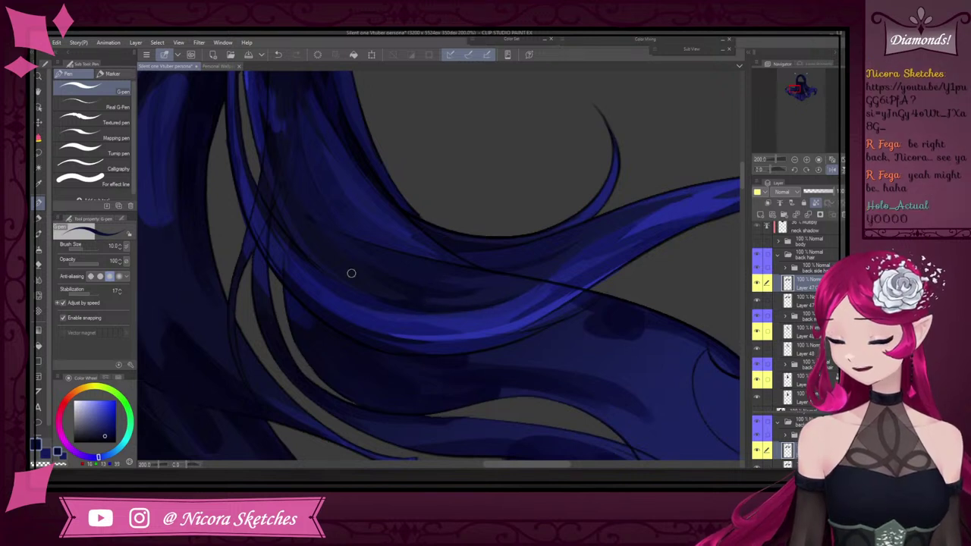
{"action": "scroll", "coordinate": [428, 293], "scroll_direction": "up", "scroll_amount": 1}
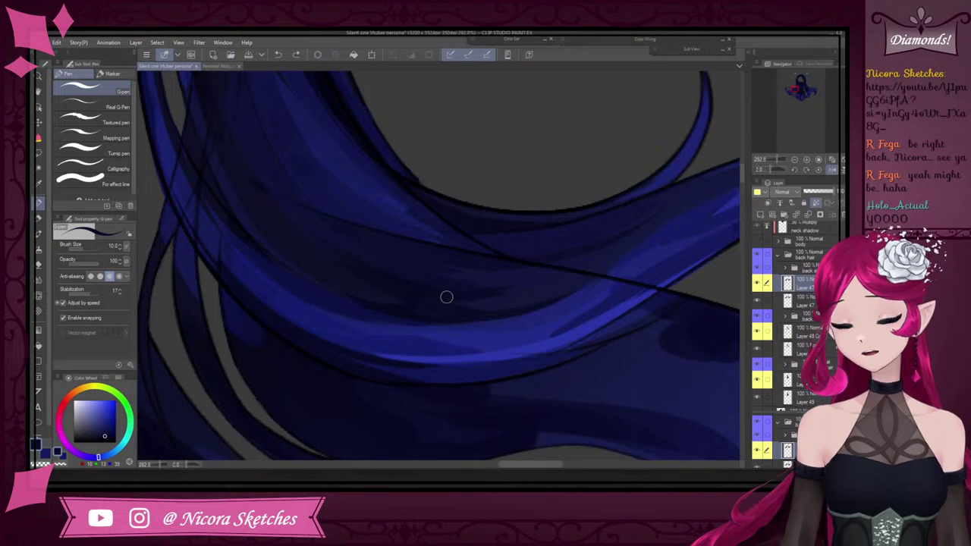
{"action": "left_click", "coordinate": [407, 306], "text": "alt"}
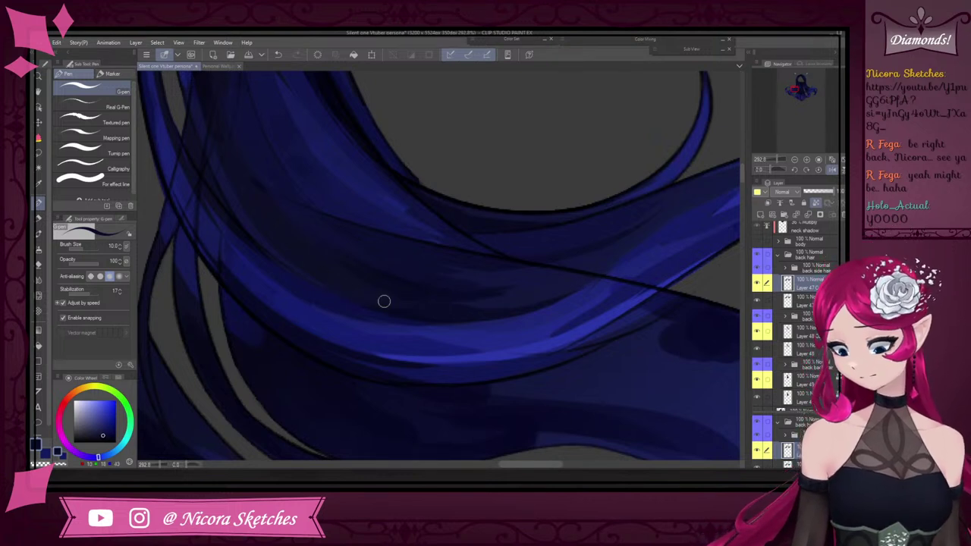
{"action": "left_click", "coordinate": [415, 293], "text": "alt"}
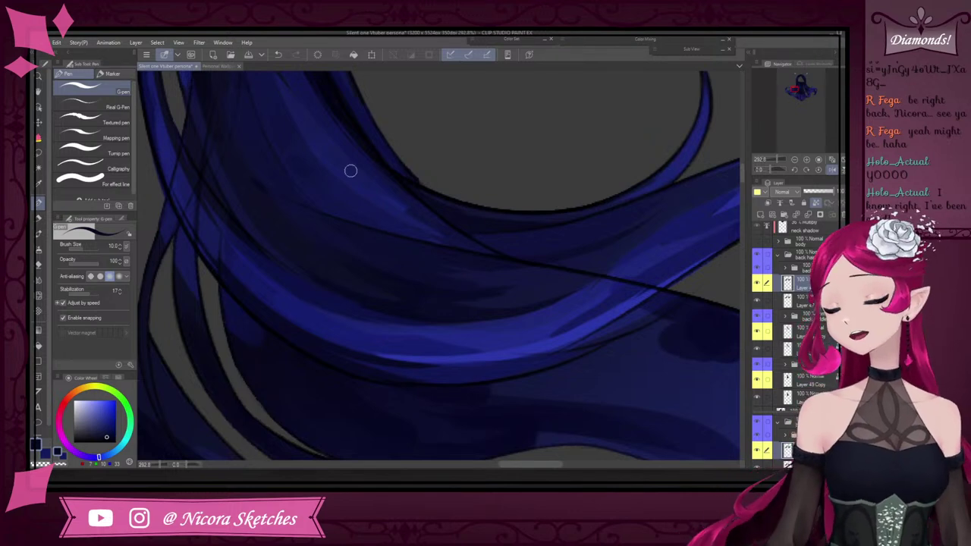
Refine the upper part of the wedge-shaped highlight with sampled mid blue and dark tapering strokes at its tip
{"action": "left_click", "coordinate": [326, 150], "text": "alt"}
{"action": "left_click", "coordinate": [315, 136], "text": "alt"}
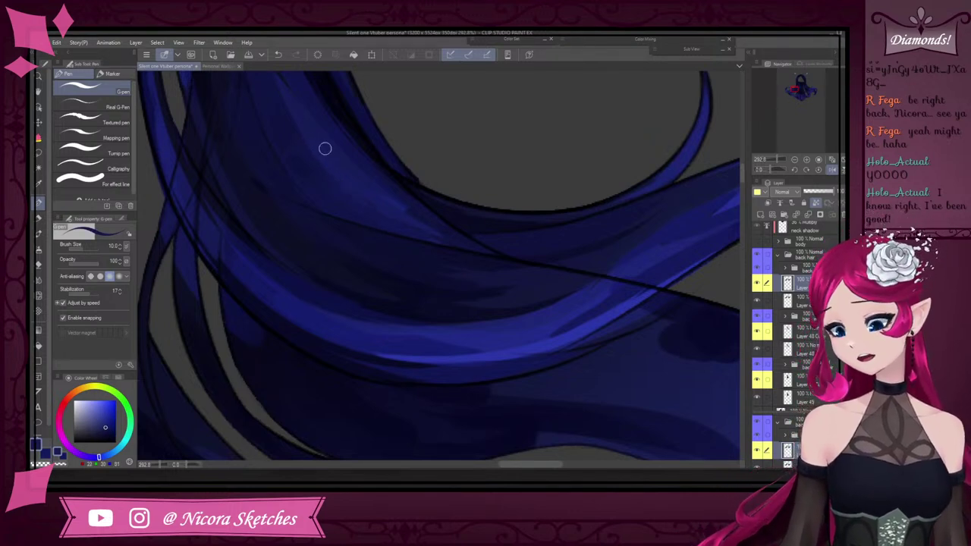
{"action": "scroll", "coordinate": [388, 187], "scroll_direction": "down", "scroll_amount": 3}
{"action": "scroll", "coordinate": [345, 148], "scroll_direction": "up", "scroll_amount": 3}
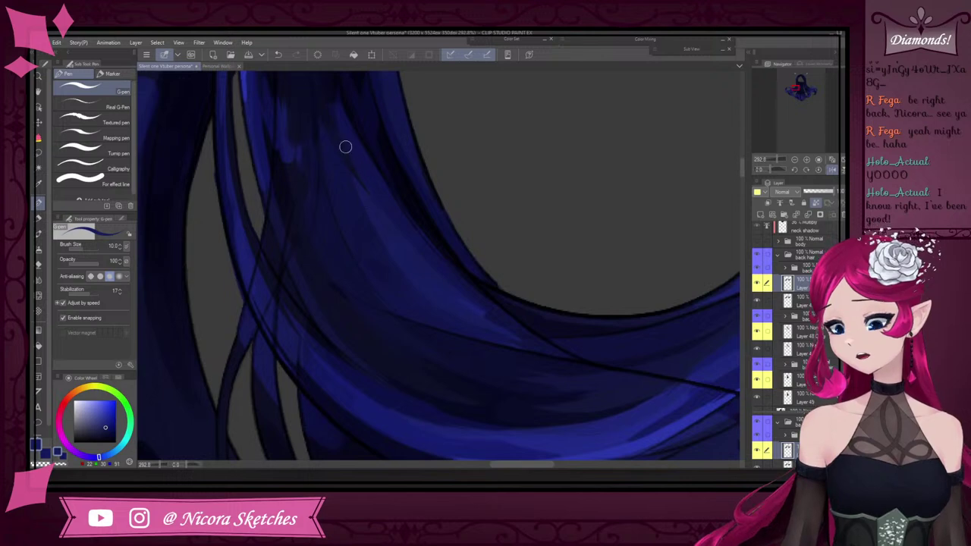
{"action": "left_click", "coordinate": [322, 93], "text": "alt"}
{"action": "scroll", "coordinate": [334, 122], "scroll_direction": "down", "scroll_amount": 3}
{"action": "scroll", "coordinate": [347, 157], "scroll_direction": "up", "scroll_amount": 4}
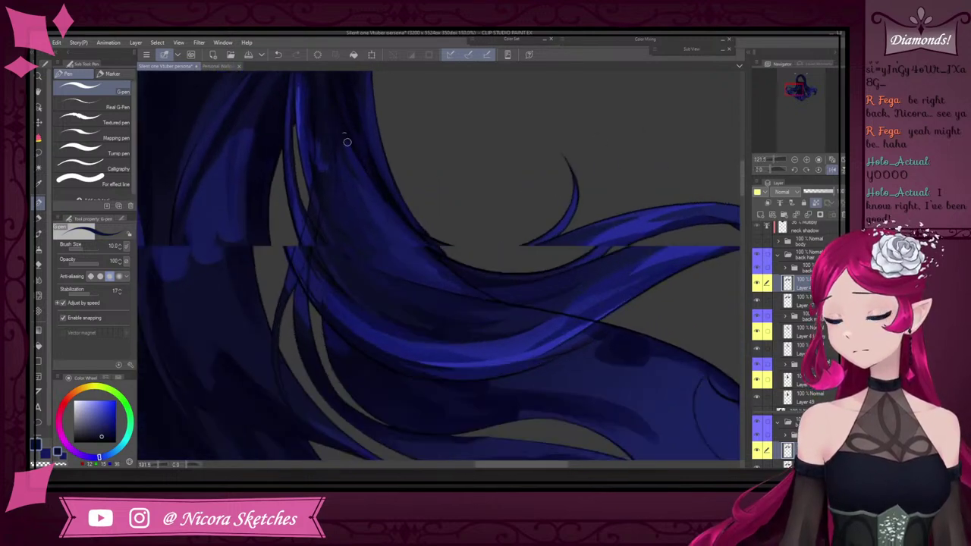
{"action": "scroll", "coordinate": [378, 220], "scroll_direction": "down", "scroll_amount": 3}
{"action": "scroll", "coordinate": [363, 102], "scroll_direction": "up", "scroll_amount": 3}
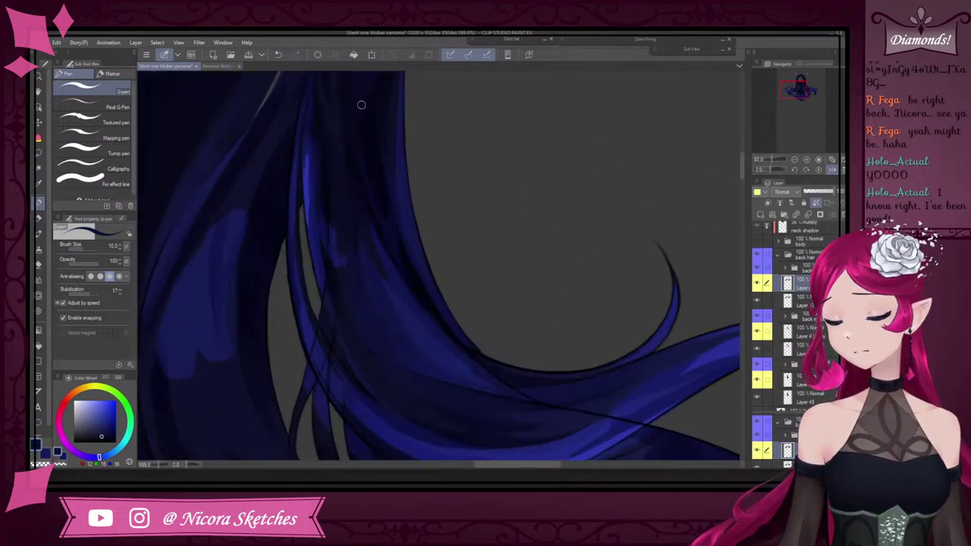
Hide Layer 48 and Layer 48 Copy so the side locks show without the middle back hair
{"action": "scroll", "coordinate": [373, 152], "scroll_direction": "down", "scroll_amount": 5}
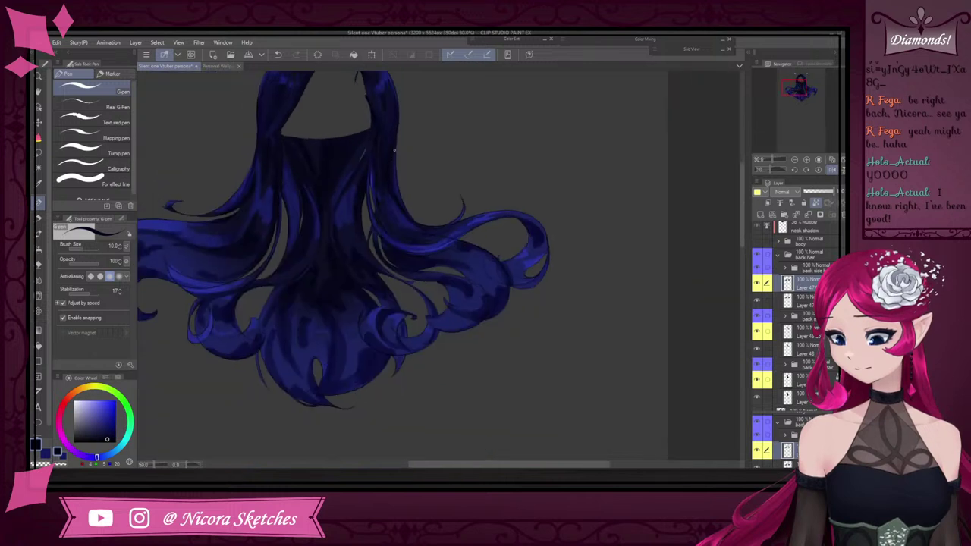
{"action": "scroll", "coordinate": [793, 360], "scroll_direction": "down", "scroll_amount": 1}
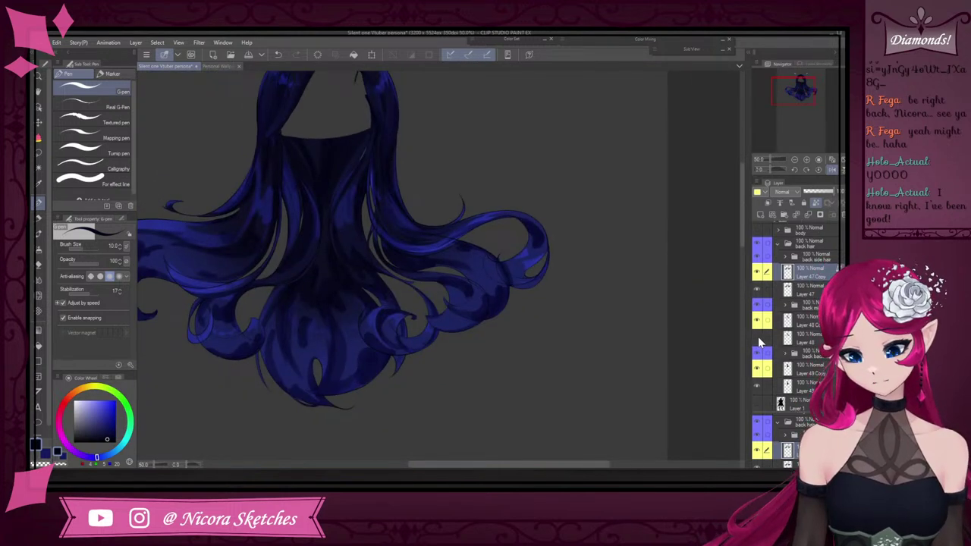
{"action": "left_click", "coordinate": [757, 321]}
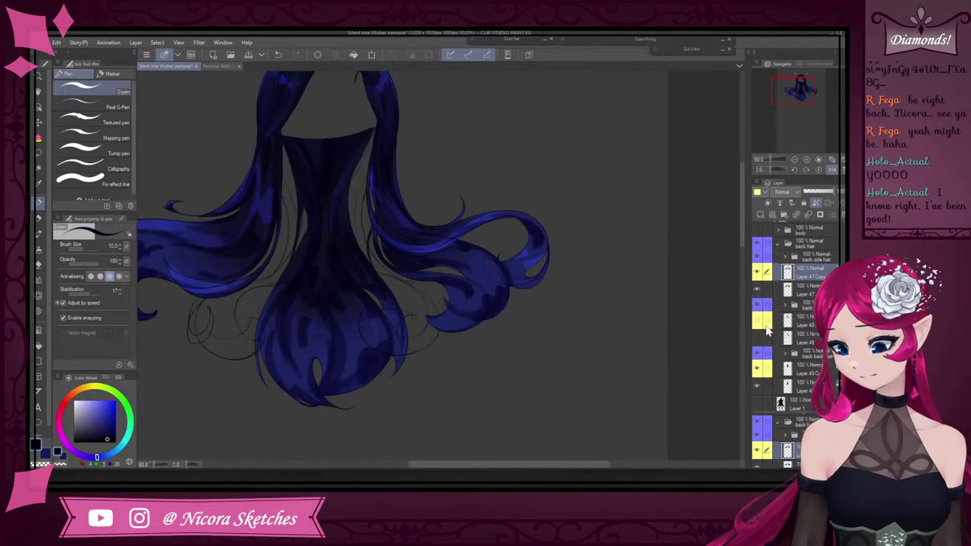
{"action": "scroll", "coordinate": [535, 343], "scroll_direction": "down", "scroll_amount": 2}
{"action": "left_click_drag", "start_coordinate": [538, 339], "coordinate": [554, 354]}
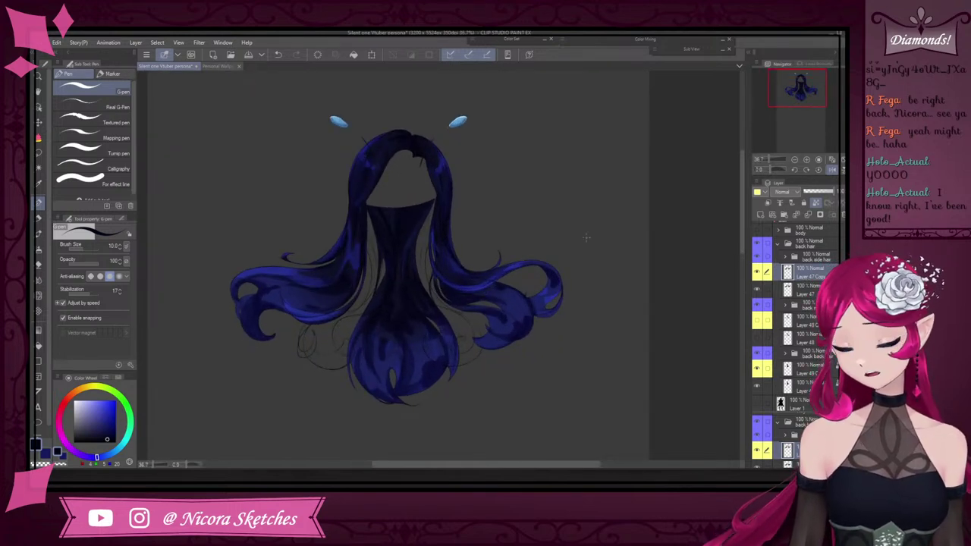
Paint sampled dark blues along the inner side of the side lock's upper section beside the neck
{"action": "scroll", "coordinate": [440, 235], "scroll_direction": "up", "scroll_amount": 10}
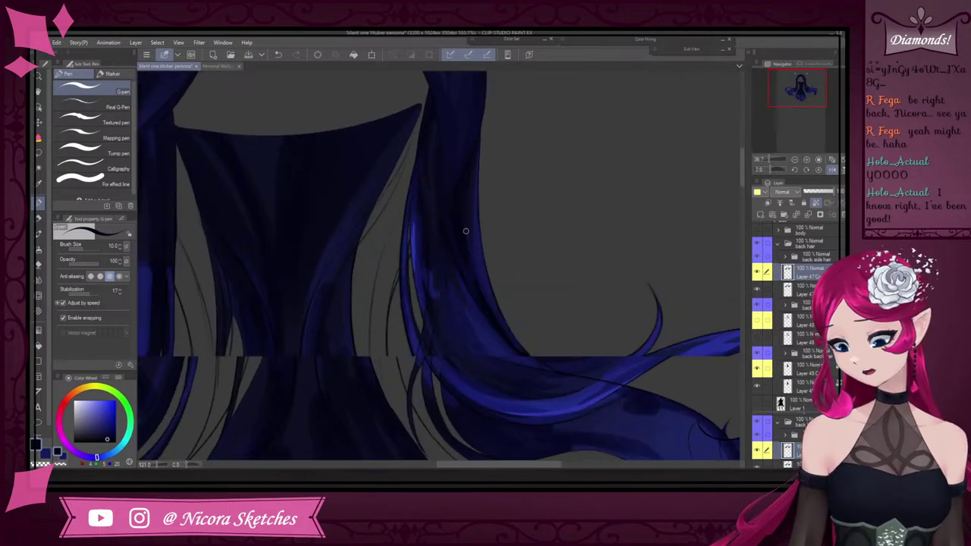
{"action": "left_click", "coordinate": [431, 167], "text": "alt"}
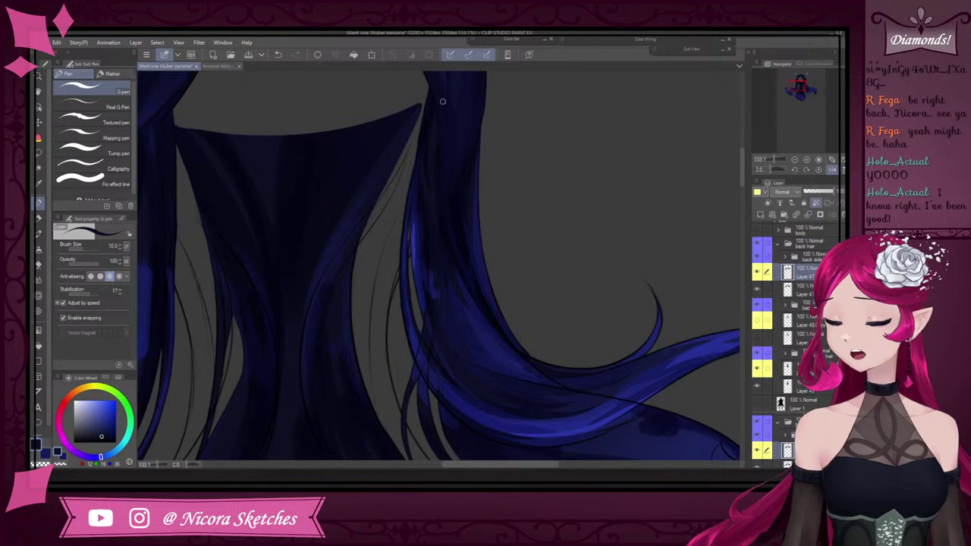
{"action": "left_click", "coordinate": [418, 169], "text": "alt"}
{"action": "left_click", "coordinate": [416, 177], "text": "alt"}
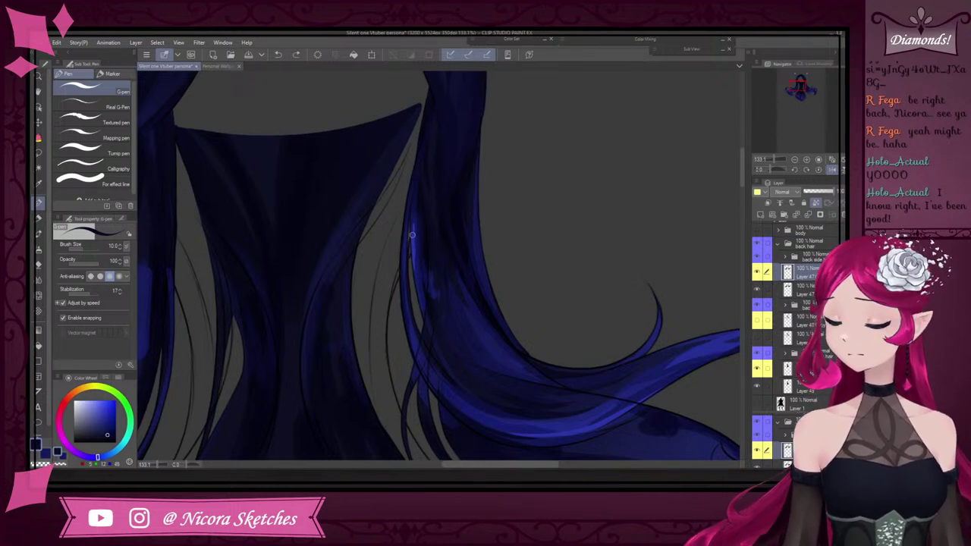
Refine the thin bright highlight on the side lock's inner edge, blending its upper end and side with sampled mid and dark blues
{"action": "scroll", "coordinate": [412, 235], "scroll_direction": "up", "scroll_amount": 4}
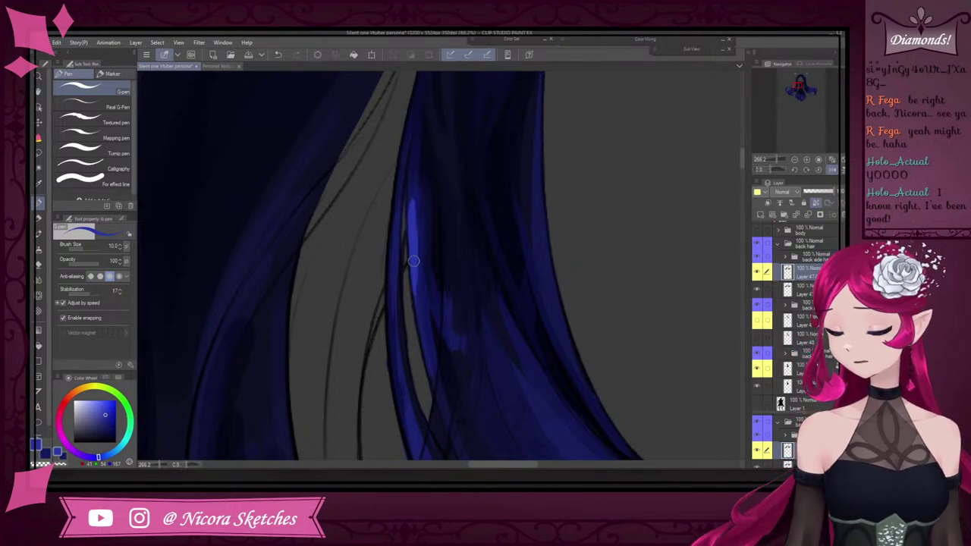
{"action": "scroll", "coordinate": [438, 249], "scroll_direction": "down", "scroll_amount": 4}
{"action": "scroll", "coordinate": [423, 235], "scroll_direction": "up", "scroll_amount": 5}
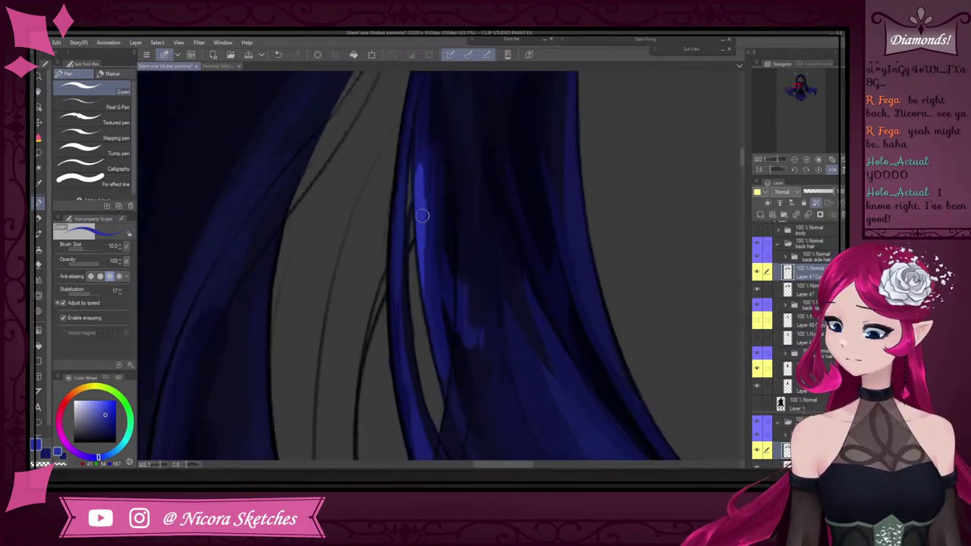
{"action": "left_click", "coordinate": [422, 155], "text": "alt"}
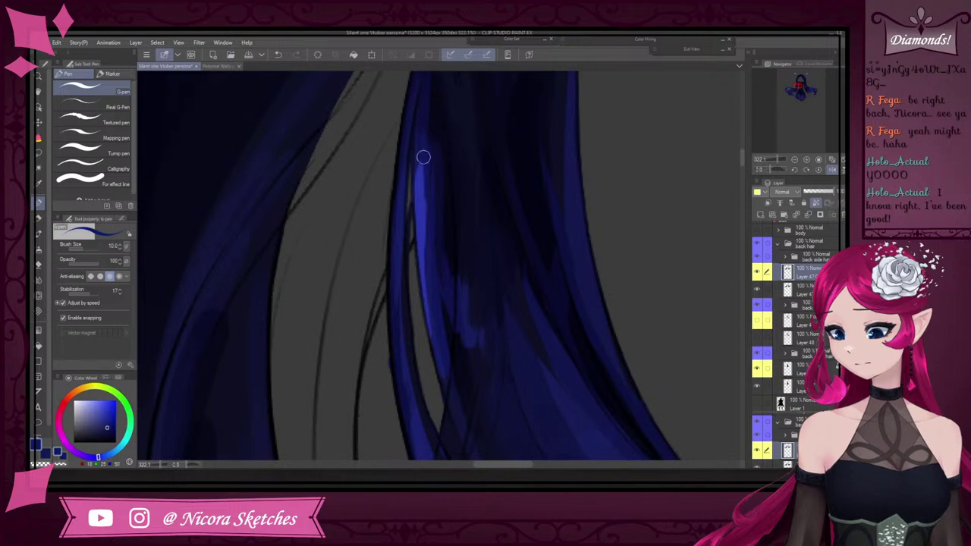
{"action": "left_click_drag", "start_coordinate": [418, 156], "coordinate": [416, 171]}
{"action": "left_click_drag", "start_coordinate": [425, 130], "coordinate": [426, 219]}
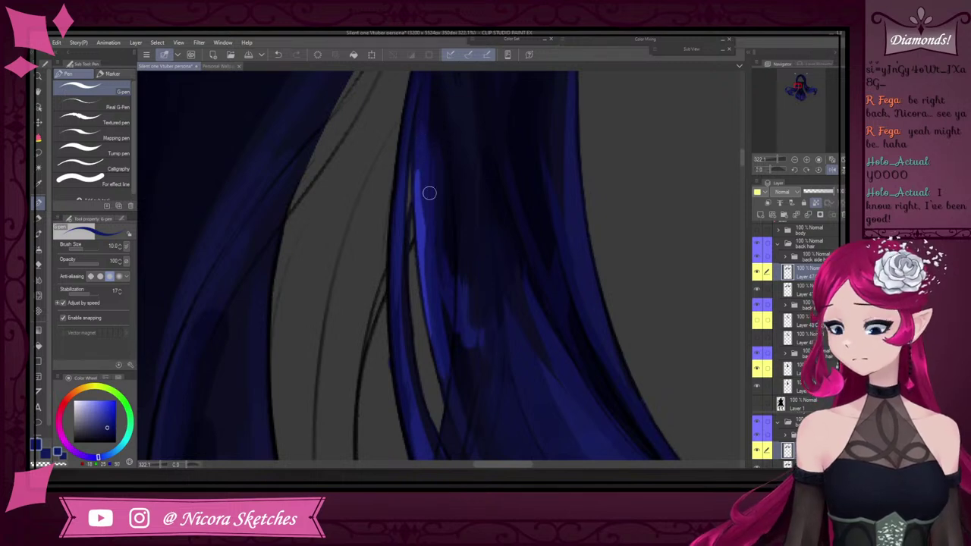
{"action": "left_click", "coordinate": [432, 144], "text": "alt"}
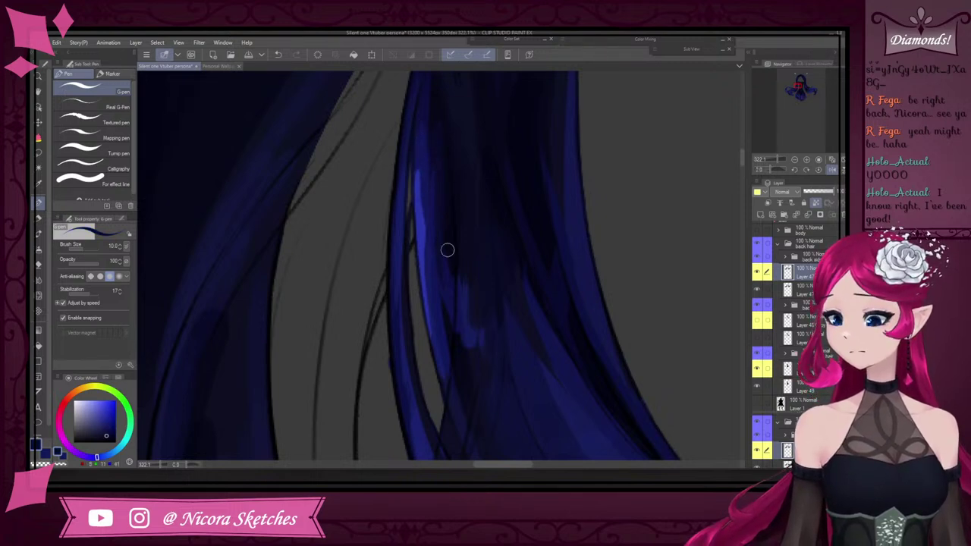
{"action": "scroll", "coordinate": [447, 245], "scroll_direction": "down", "scroll_amount": 14}
{"action": "scroll", "coordinate": [458, 182], "scroll_direction": "up", "scroll_amount": 10}
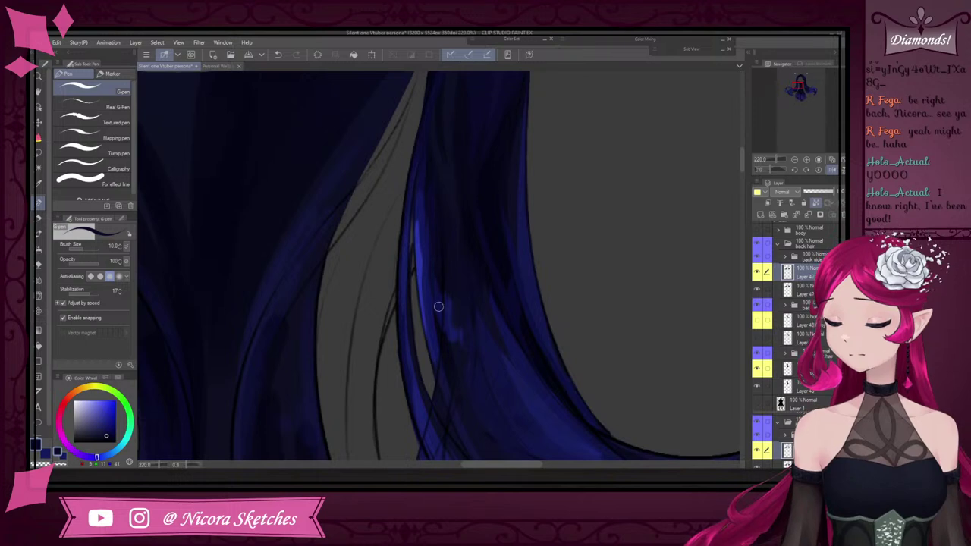
{"action": "scroll", "coordinate": [433, 241], "scroll_direction": "down", "scroll_amount": 3}
{"action": "scroll", "coordinate": [426, 238], "scroll_direction": "up", "scroll_amount": 3}
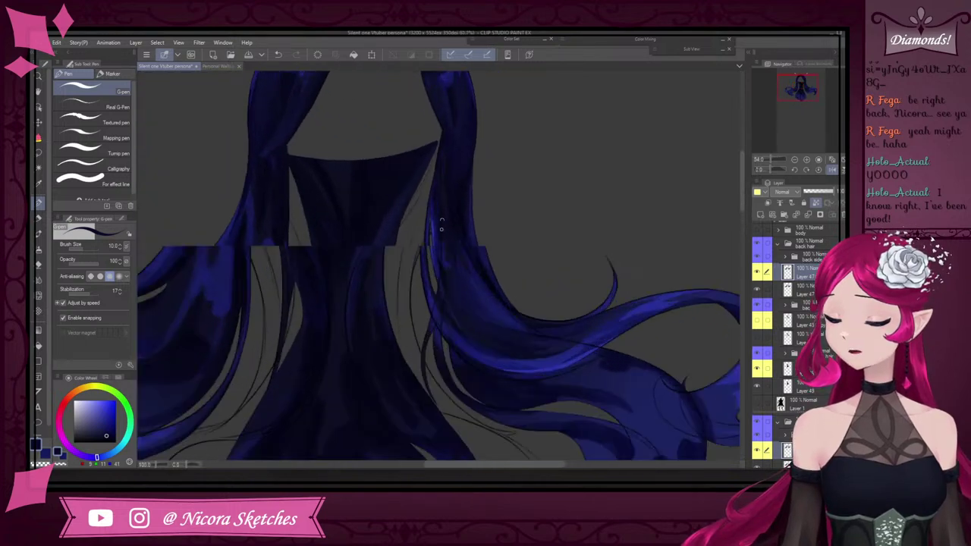
Touch up the thin highlight on the side lock's inner edge beside the neck with short sampled dark blue strokes
{"action": "left_click", "coordinate": [426, 251], "text": "alt"}
{"action": "left_click_drag", "start_coordinate": [427, 258], "coordinate": [435, 212]}
{"action": "left_click_drag", "start_coordinate": [432, 309], "coordinate": [433, 271]}
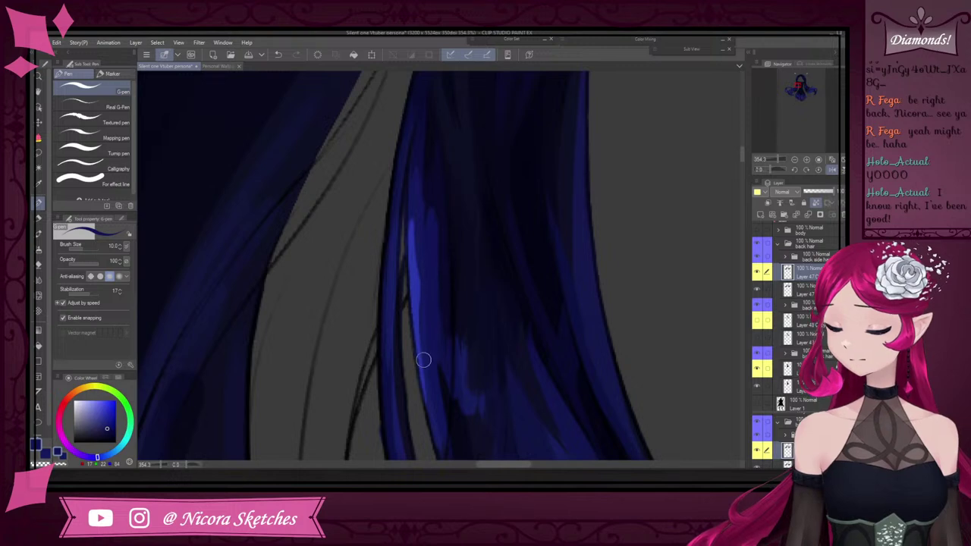
Show the body, ears, mid hair and head folders to check the back hair against the character
{"action": "scroll", "coordinate": [453, 232], "scroll_direction": "down", "scroll_amount": 4}
{"action": "scroll", "coordinate": [462, 218], "scroll_direction": "down", "scroll_amount": 3}
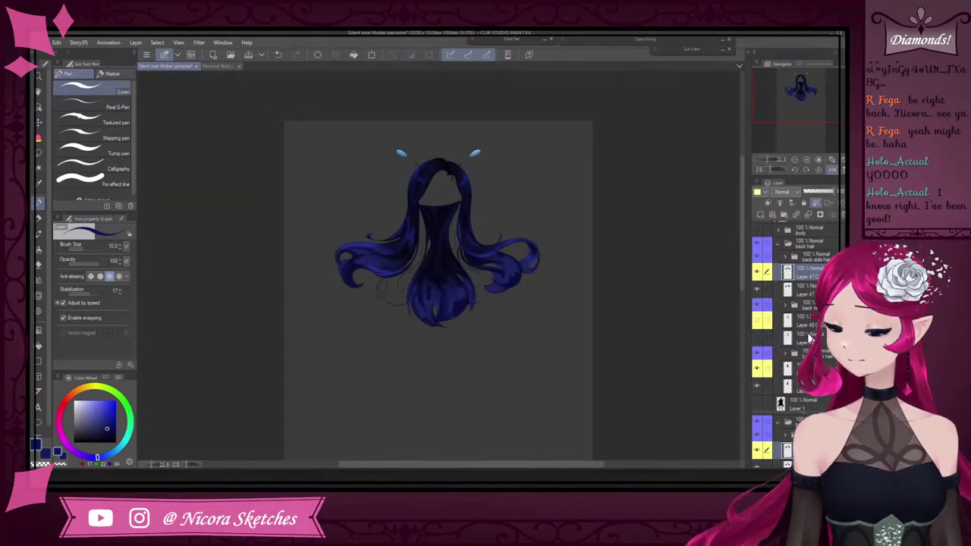
{"action": "scroll", "coordinate": [814, 345], "scroll_direction": "up", "scroll_amount": 2}
{"action": "left_click", "coordinate": [757, 262]}
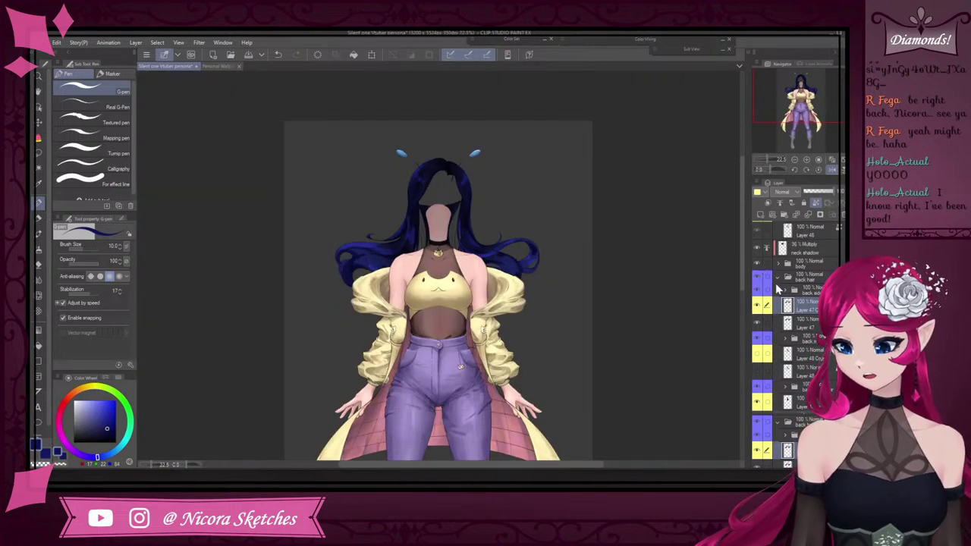
{"action": "scroll", "coordinate": [777, 286], "scroll_direction": "up", "scroll_amount": 3}
{"action": "left_click", "coordinate": [759, 302]}
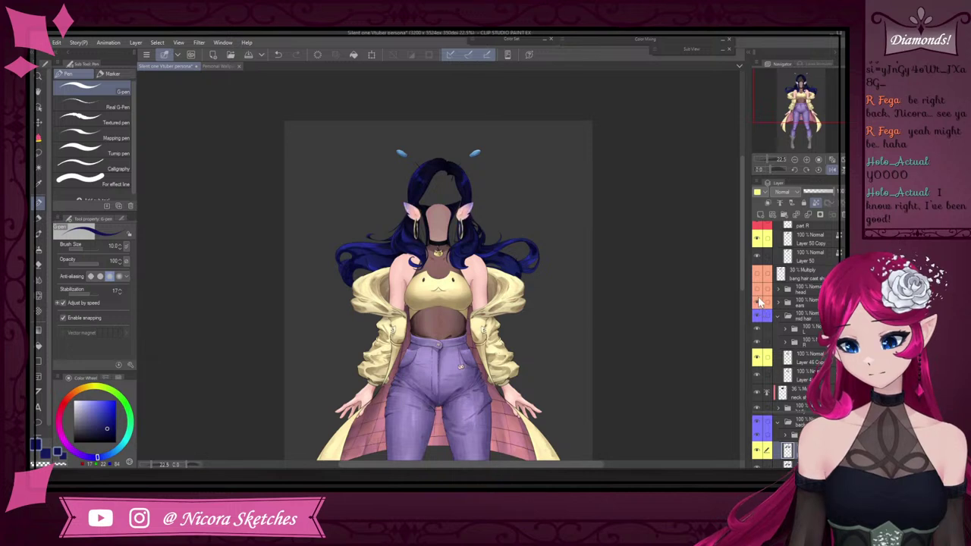
{"action": "left_click", "coordinate": [758, 289]}
{"action": "scroll", "coordinate": [765, 296], "scroll_direction": "down", "scroll_amount": 3}
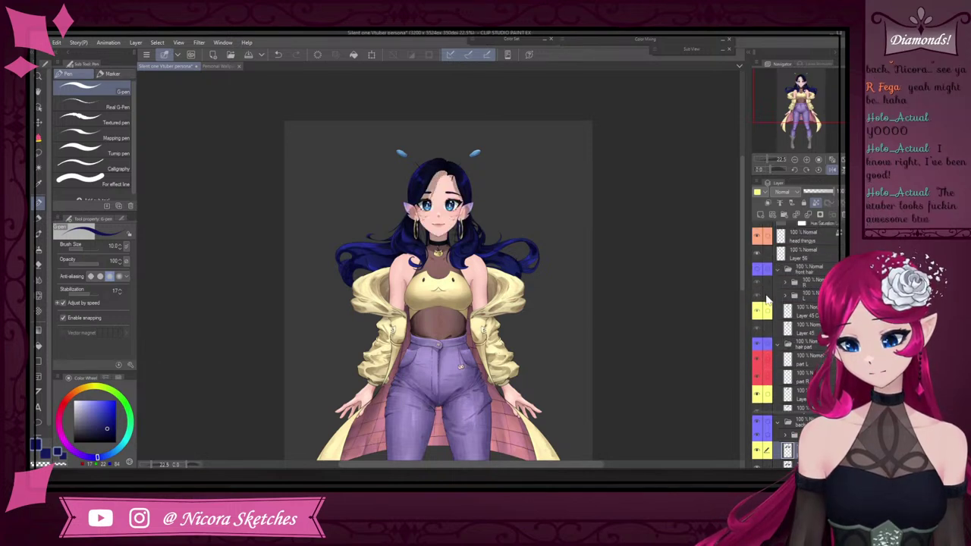
Show the front hair folder and review the hair on the complete character, at full length and closer on the upper body
{"action": "left_click", "coordinate": [757, 270]}
{"action": "scroll", "coordinate": [765, 283], "scroll_direction": "up", "scroll_amount": 1}
{"action": "scroll", "coordinate": [504, 162], "scroll_direction": "down", "scroll_amount": 2}
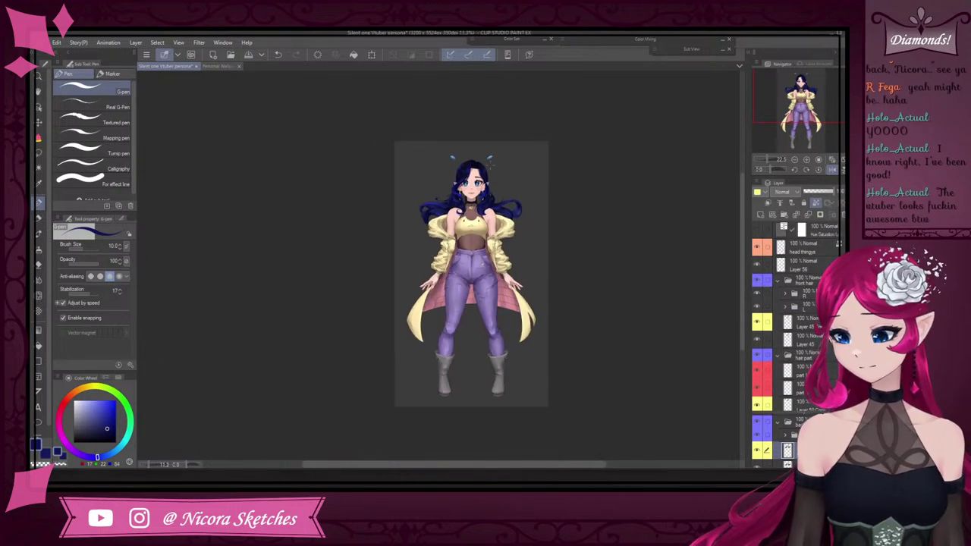
{"action": "scroll", "coordinate": [487, 169], "scroll_direction": "up", "scroll_amount": 2}
{"action": "scroll", "coordinate": [480, 179], "scroll_direction": "down", "scroll_amount": 1}
{"action": "left_click", "coordinate": [834, 160]}
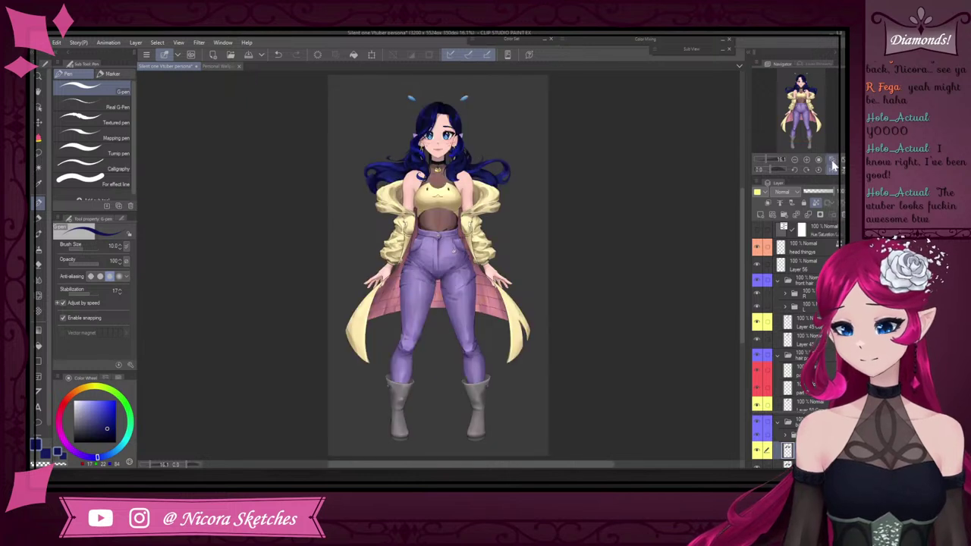
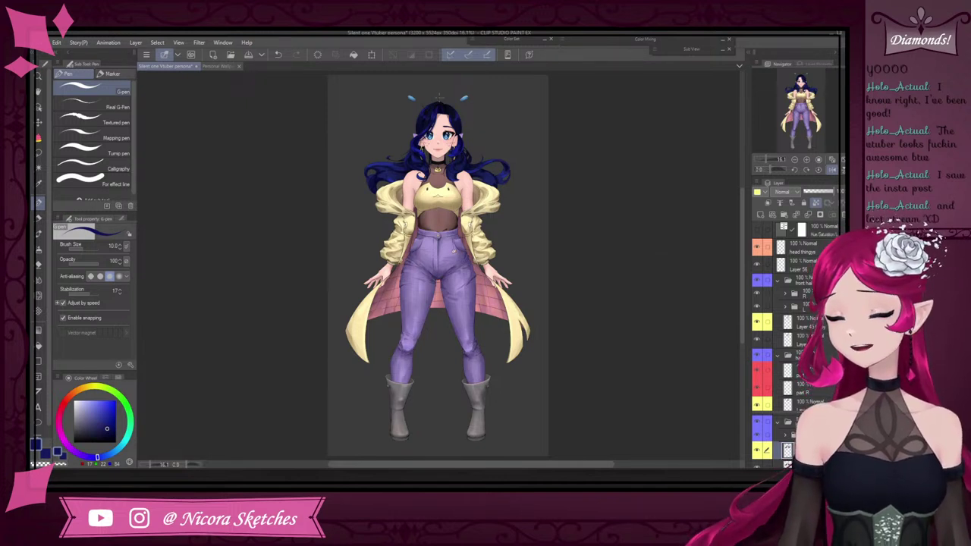
{"action": "scroll", "coordinate": [439, 96], "scroll_direction": "up", "scroll_amount": 2}
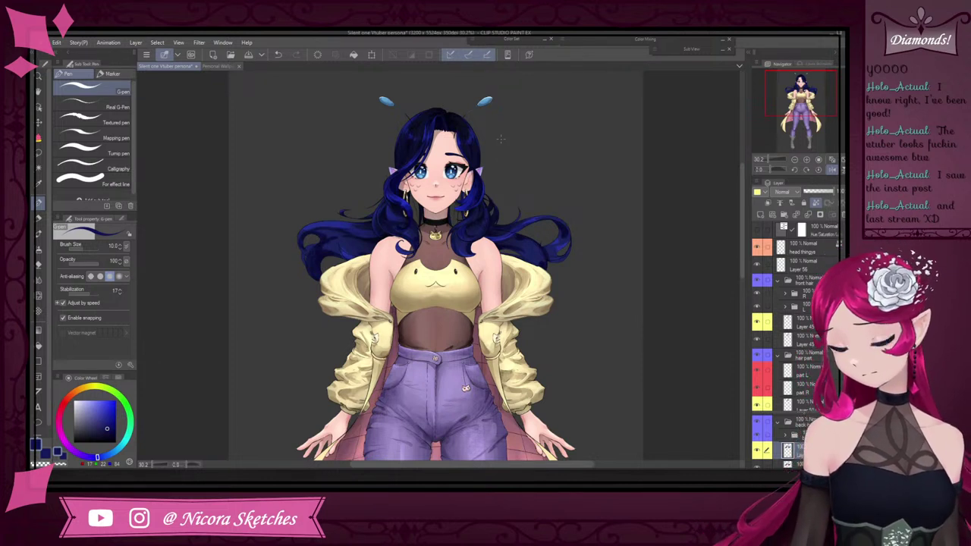
Hide the front hair folder and collapse the front hair and hair part folders
{"action": "left_click", "coordinate": [758, 282]}
{"action": "scroll", "coordinate": [794, 287], "scroll_direction": "down", "scroll_amount": 1}
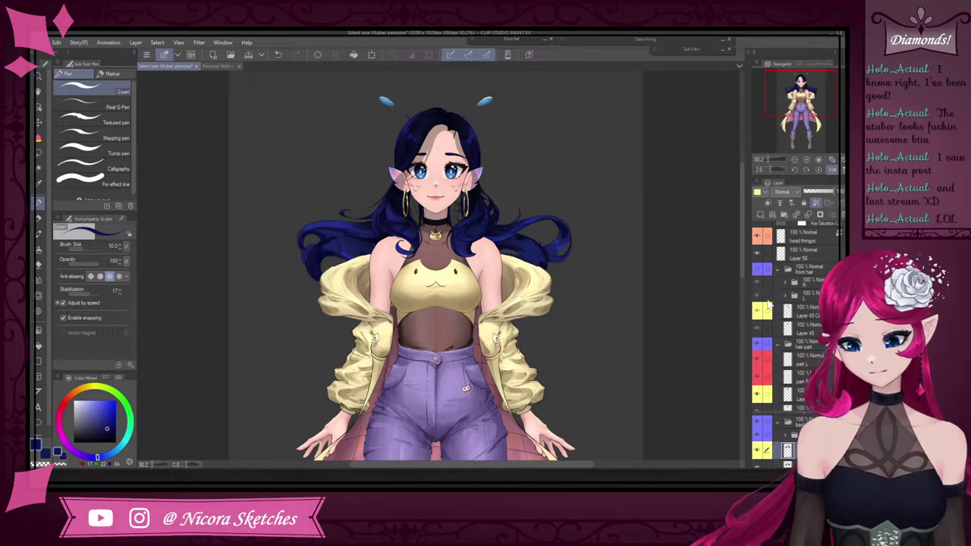
{"action": "left_click", "coordinate": [806, 271]}
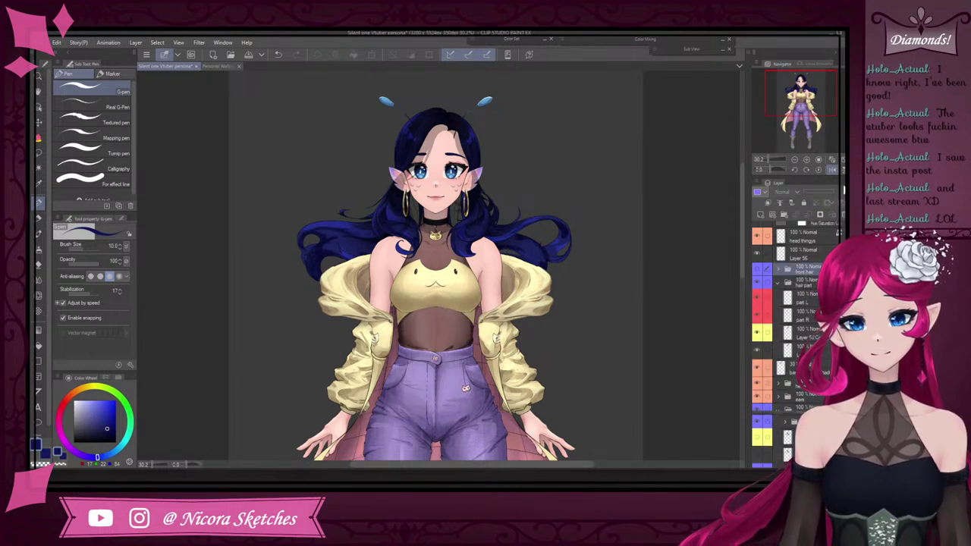
{"action": "left_click", "coordinate": [778, 284]}
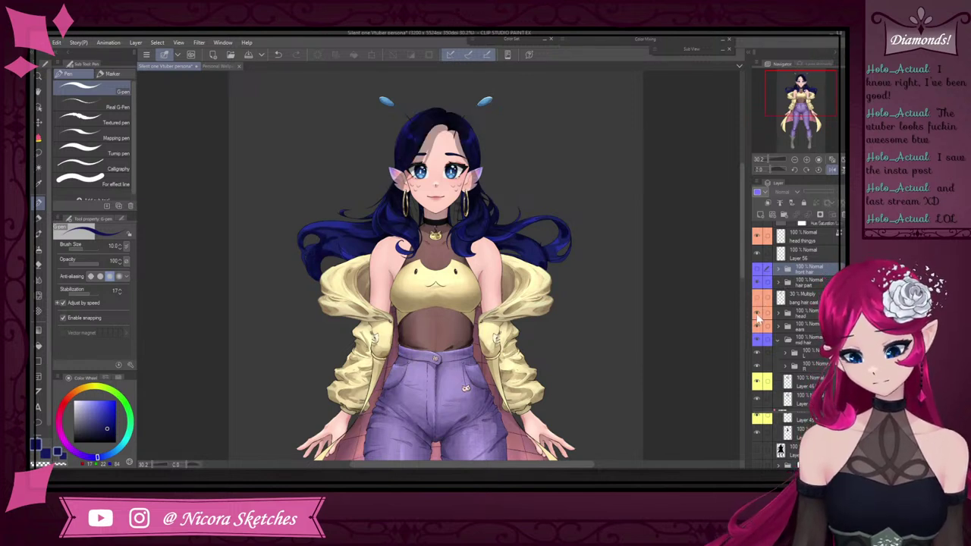
Hide the head, ears and mid hair folders so the back hair shows around the neck
{"action": "left_click", "coordinate": [757, 314]}
{"action": "left_click", "coordinate": [757, 314]}
{"action": "left_click", "coordinate": [757, 327]}
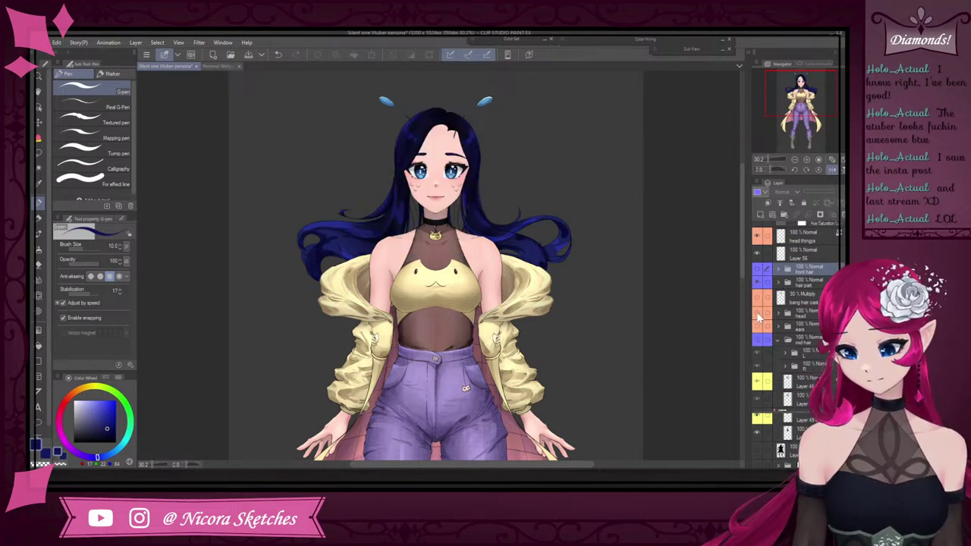
{"action": "left_click", "coordinate": [758, 314]}
{"action": "scroll", "coordinate": [796, 315], "scroll_direction": "down", "scroll_amount": 2}
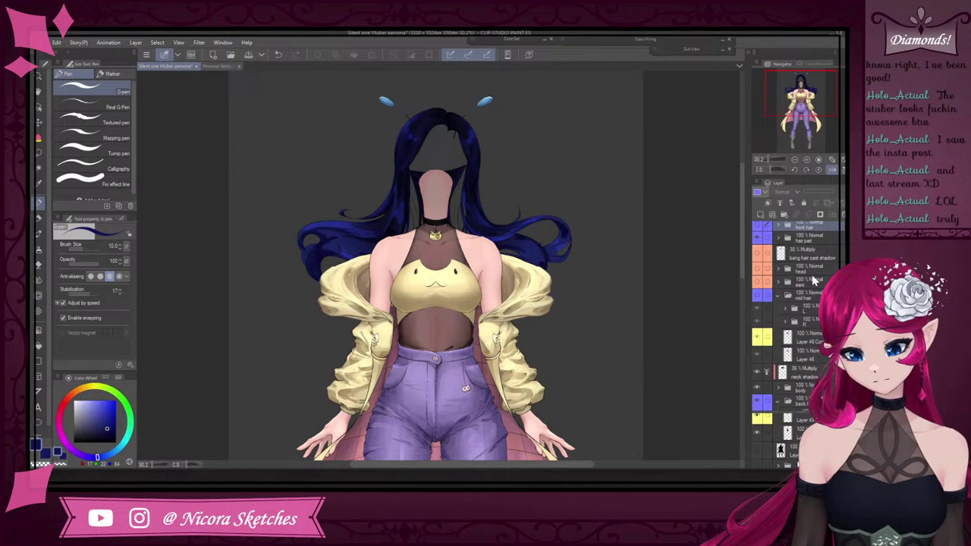
{"action": "scroll", "coordinate": [812, 289], "scroll_direction": "down", "scroll_amount": 2}
Compare the back hair with and without the body folder, examining how it sits behind the neck and shoulders
{"action": "left_click", "coordinate": [757, 343]}
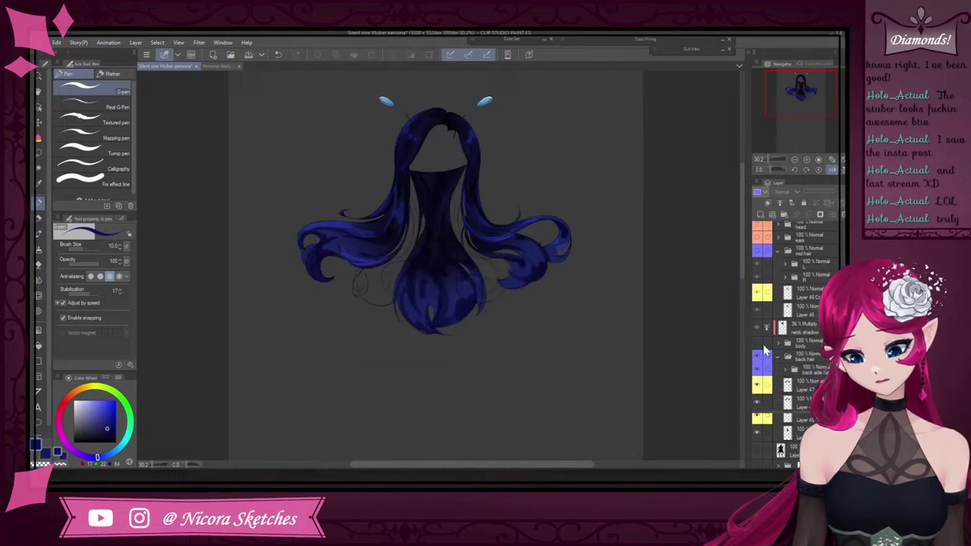
{"action": "left_click", "coordinate": [757, 343]}
{"action": "scroll", "coordinate": [674, 256], "scroll_direction": "down", "scroll_amount": 3}
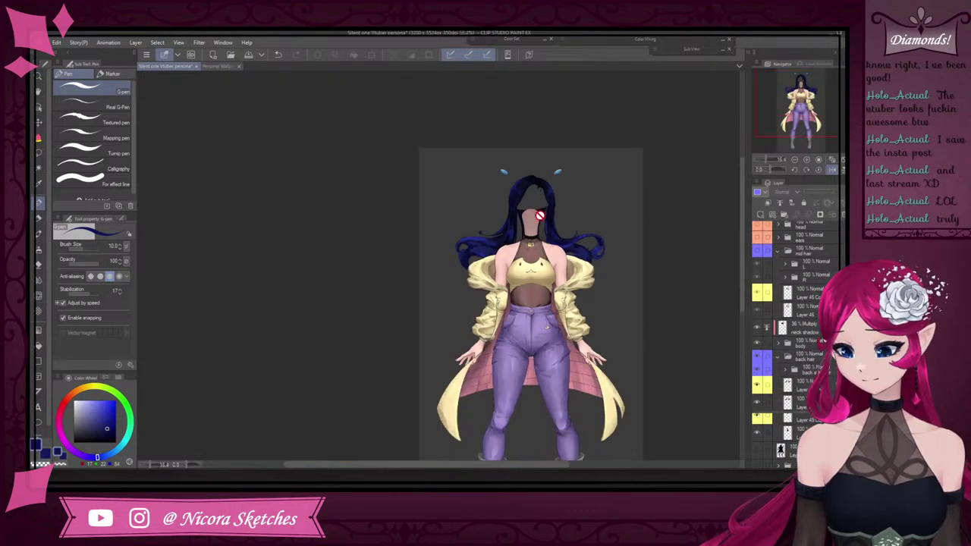
{"action": "scroll", "coordinate": [486, 212], "scroll_direction": "up", "scroll_amount": 5}
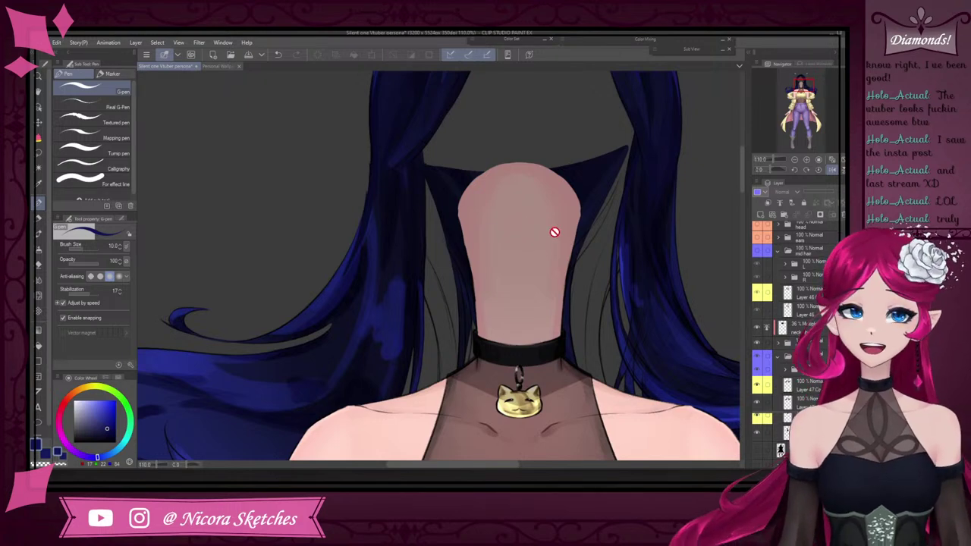
{"action": "scroll", "coordinate": [559, 228], "scroll_direction": "down", "scroll_amount": 6}
{"action": "scroll", "coordinate": [557, 216], "scroll_direction": "up", "scroll_amount": 2}
{"action": "scroll", "coordinate": [555, 209], "scroll_direction": "up", "scroll_amount": 3}
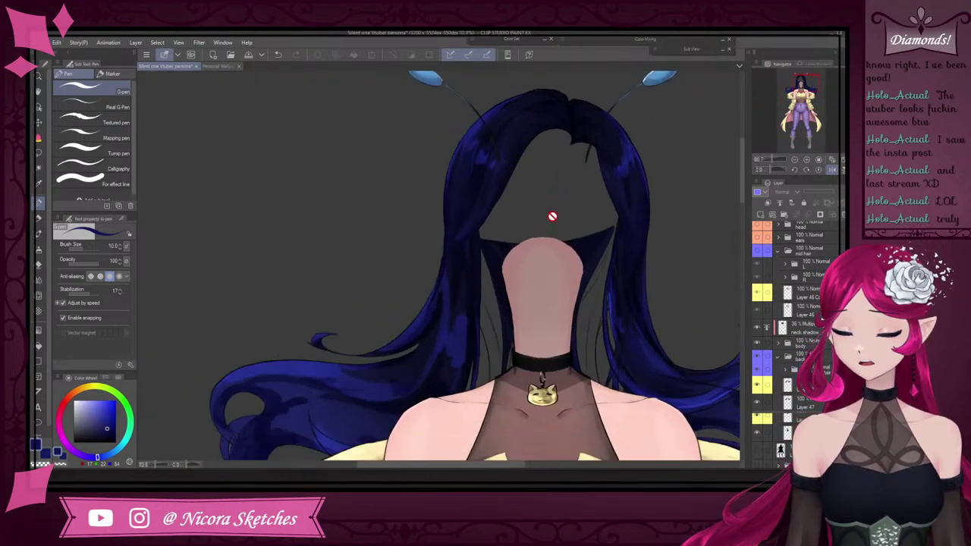
{"action": "scroll", "coordinate": [473, 276], "scroll_direction": "down", "scroll_amount": 4}
{"action": "scroll", "coordinate": [504, 213], "scroll_direction": "up", "scroll_amount": 6}
{"action": "scroll", "coordinate": [542, 290], "scroll_direction": "up", "scroll_amount": 3}
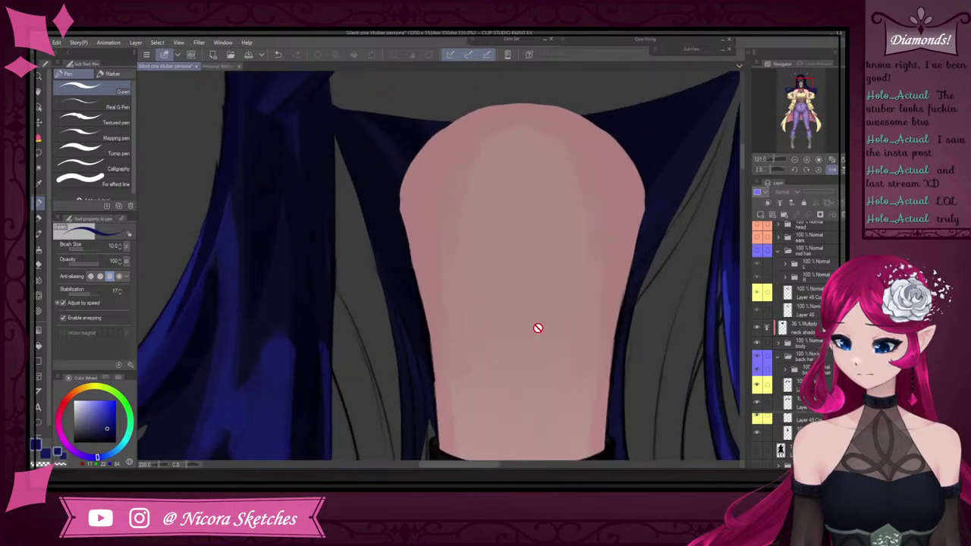
{"action": "scroll", "coordinate": [544, 208], "scroll_direction": "down", "scroll_amount": 8}
{"action": "scroll", "coordinate": [540, 206], "scroll_direction": "up", "scroll_amount": 6}
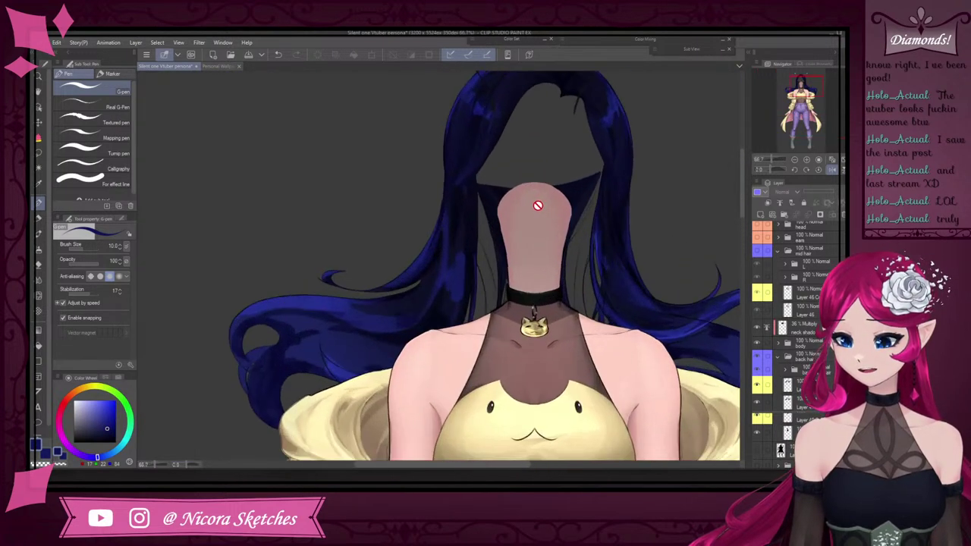
{"action": "scroll", "coordinate": [538, 206], "scroll_direction": "down", "scroll_amount": 3}
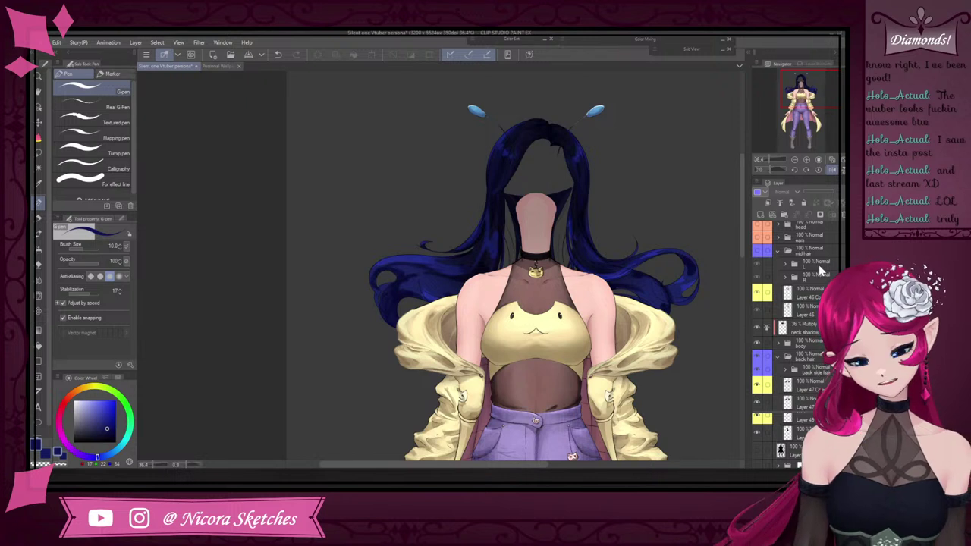
Hide the body folder, check Layer 47 Copy's shading by toggling its visibility, and make it the active layer
{"action": "left_click", "coordinate": [757, 343]}
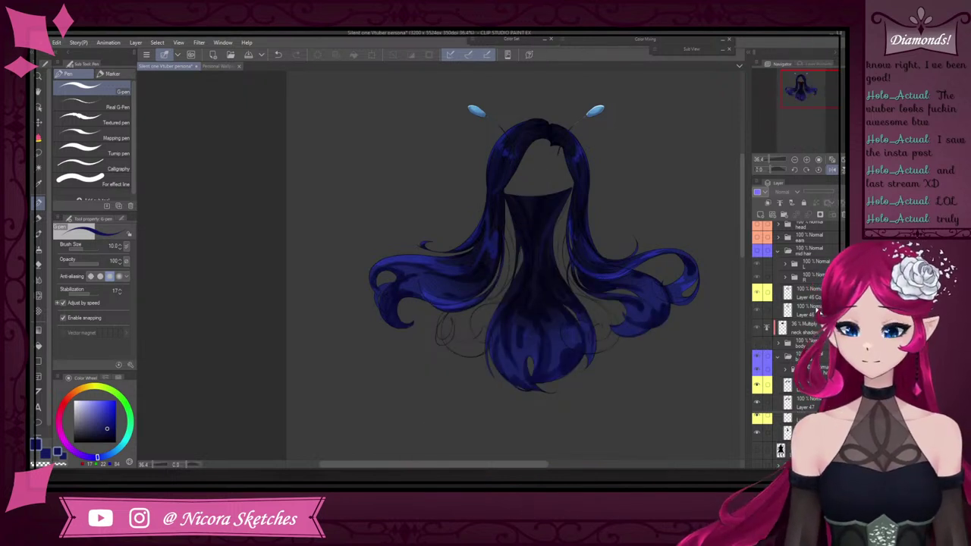
{"action": "scroll", "coordinate": [786, 280], "scroll_direction": "down", "scroll_amount": 5}
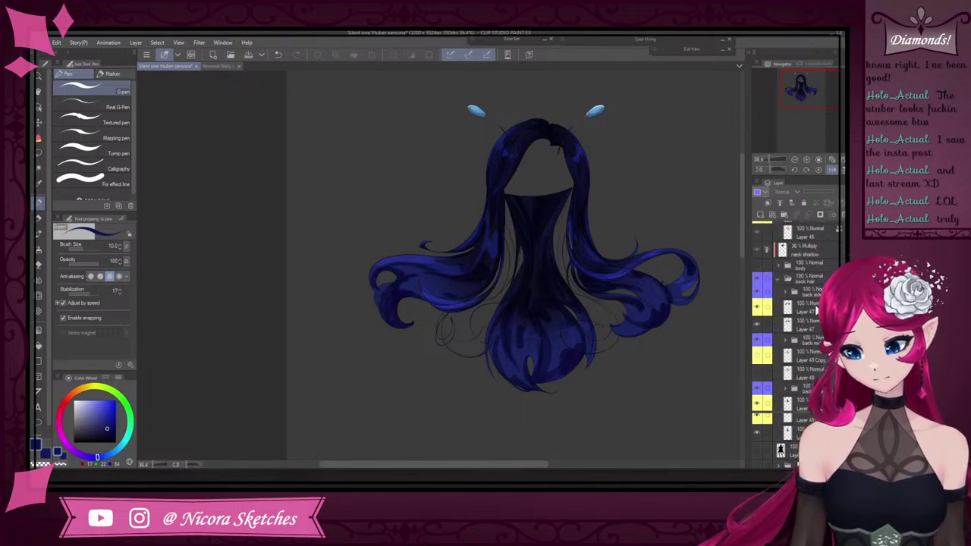
{"action": "scroll", "coordinate": [812, 299], "scroll_direction": "down", "scroll_amount": 3}
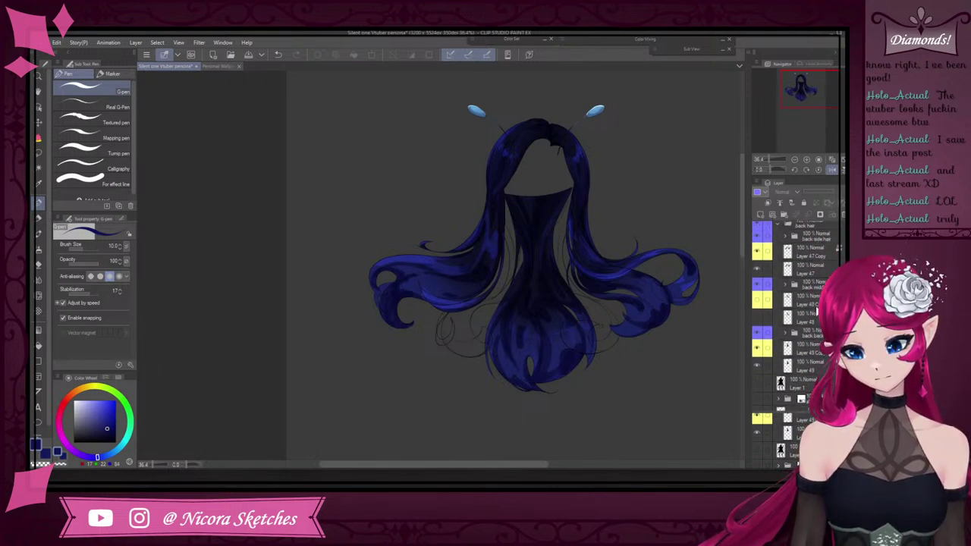
{"action": "left_click", "coordinate": [758, 274]}
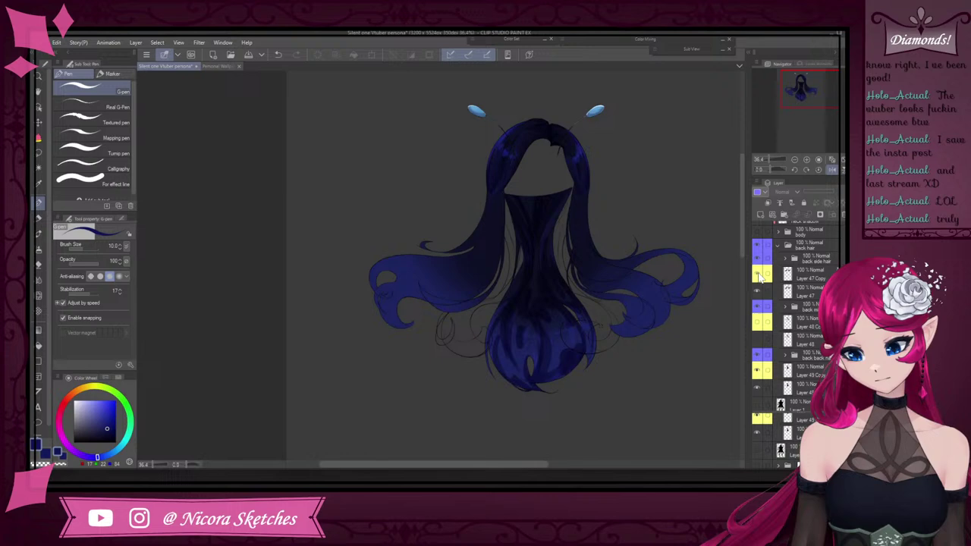
{"action": "left_click", "coordinate": [806, 279]}
Paint sampled dark blue strokes along the upper edge of the side lock's curved lower highlight to shape its shadow transition
{"action": "scroll", "coordinate": [658, 247], "scroll_direction": "up", "scroll_amount": 3}
{"action": "scroll", "coordinate": [658, 246], "scroll_direction": "up", "scroll_amount": 2}
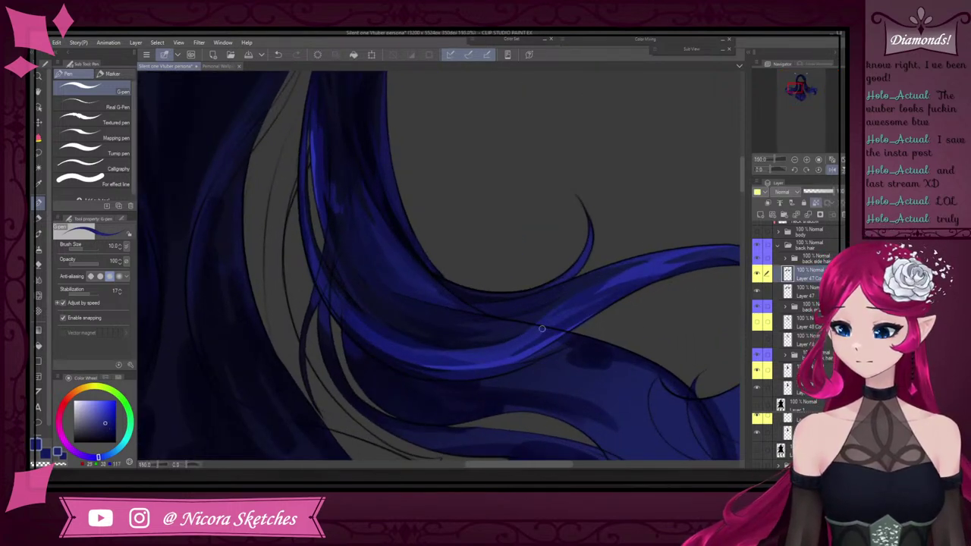
{"action": "scroll", "coordinate": [543, 322], "scroll_direction": "up", "scroll_amount": 3}
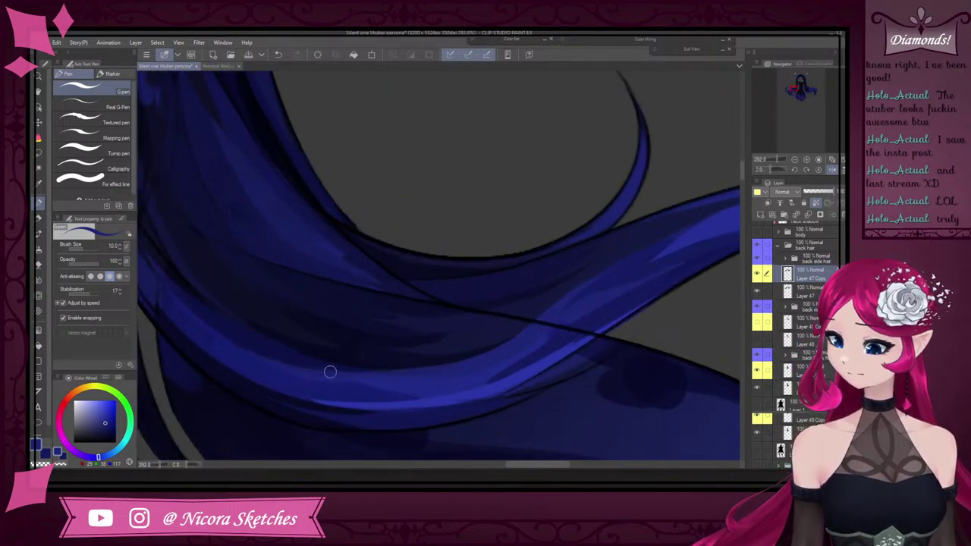
{"action": "left_click", "coordinate": [236, 336], "text": "alt"}
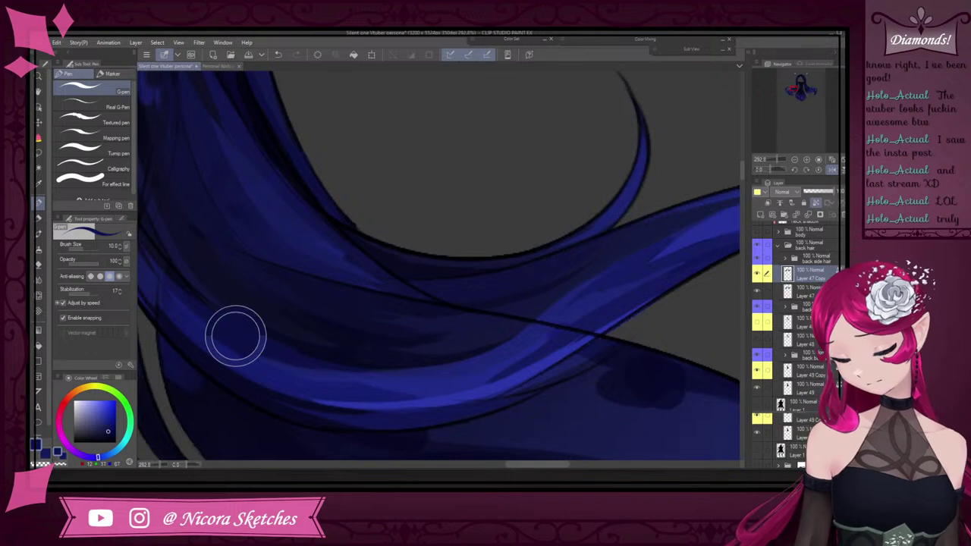
{"action": "mouse_move", "coordinate": [296, 368]}
{"action": "left_mouse_down"}
{"action": "mouse_move", "coordinate": [390, 394]}
{"action": "mouse_move", "coordinate": [379, 386]}
{"action": "left_mouse_up"}
{"action": "mouse_move", "coordinate": [270, 354]}
{"action": "left_mouse_down"}
{"action": "mouse_move", "coordinate": [320, 378]}
{"action": "mouse_move", "coordinate": [386, 383]}
{"action": "left_mouse_up"}
{"action": "left_click_drag", "start_coordinate": [317, 365], "coordinate": [433, 395]}
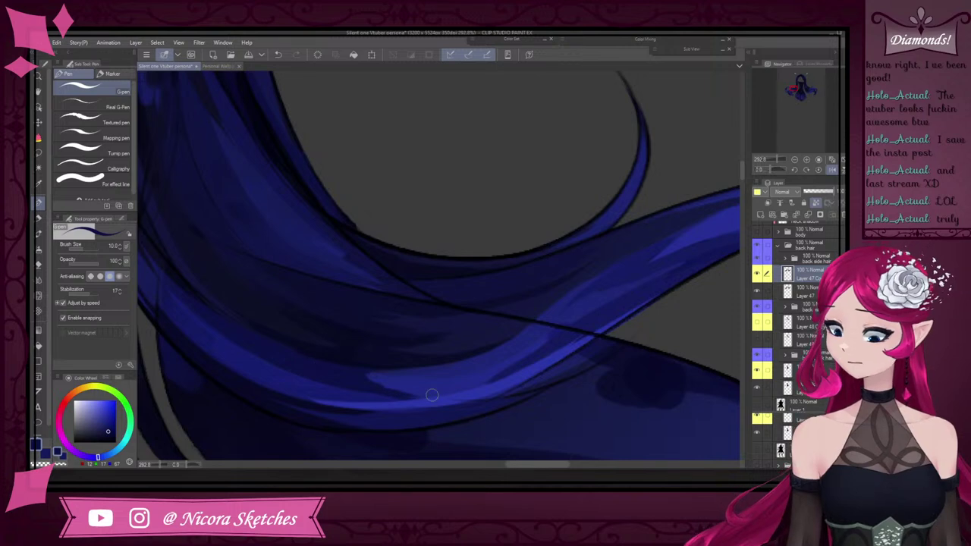
{"action": "left_click_drag", "start_coordinate": [342, 370], "coordinate": [518, 371]}
{"action": "scroll", "coordinate": [484, 327], "scroll_direction": "down", "scroll_amount": 4}
{"action": "scroll", "coordinate": [437, 304], "scroll_direction": "up", "scroll_amount": 3}
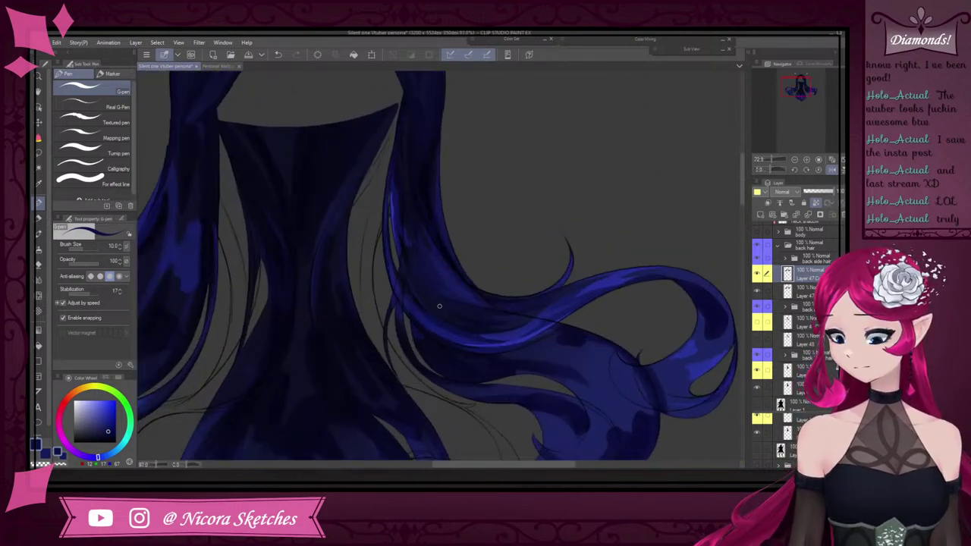
Deepen the inner side of the side lock with a sampled near-black blue stroke following its curve down toward the highlight
{"action": "left_click", "coordinate": [497, 344], "text": "alt"}
{"action": "scroll", "coordinate": [351, 227], "scroll_direction": "down", "scroll_amount": 3}
{"action": "scroll", "coordinate": [490, 348], "scroll_direction": "up", "scroll_amount": 3}
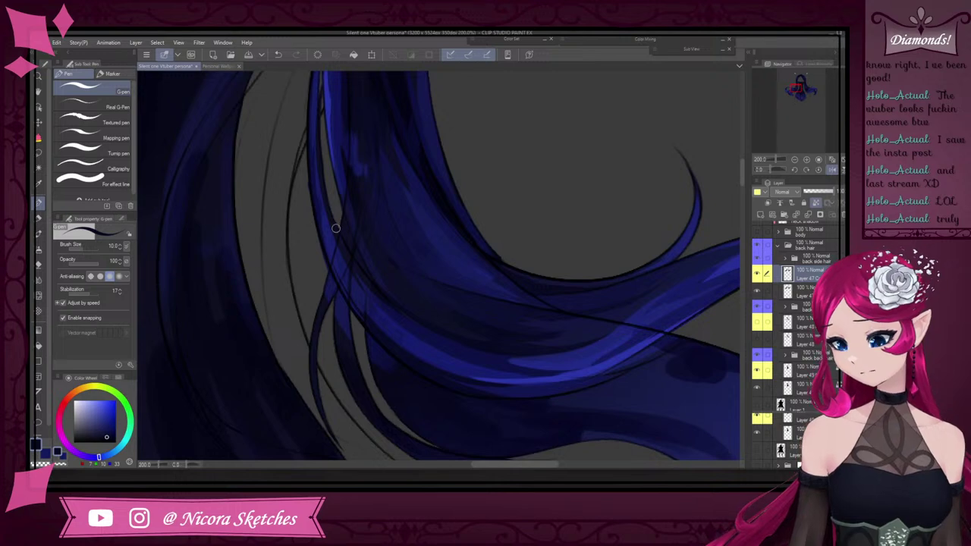
{"action": "mouse_move", "coordinate": [336, 227]}
{"action": "left_mouse_down"}
{"action": "mouse_move", "coordinate": [388, 323]}
{"action": "mouse_move", "coordinate": [420, 333]}
{"action": "left_mouse_up"}
{"action": "scroll", "coordinate": [506, 275], "scroll_direction": "up", "scroll_amount": 3}
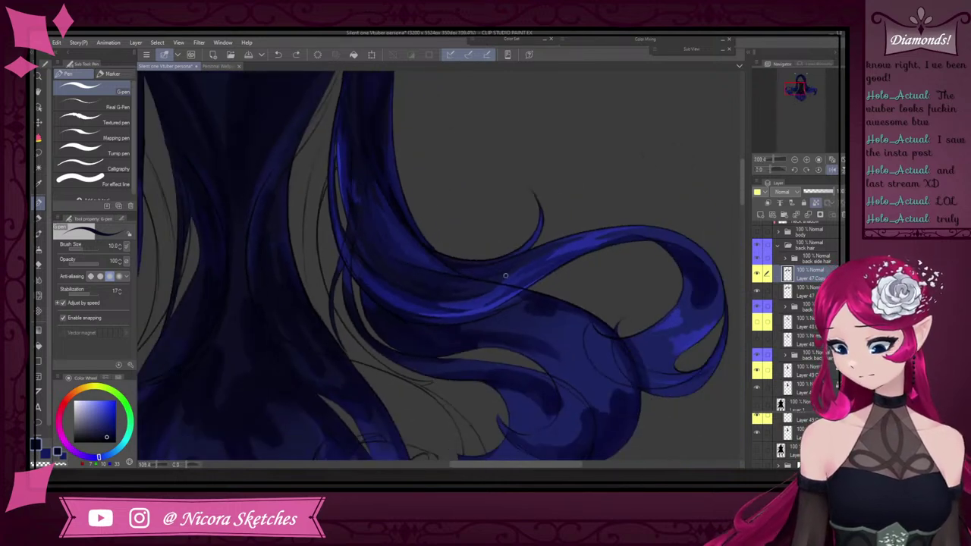
Touch up the side lock's lower highlight with sampled mid blue and shade the junction beneath the upturned flick with sampled dark blue
{"action": "scroll", "coordinate": [557, 298], "scroll_direction": "up", "scroll_amount": 2}
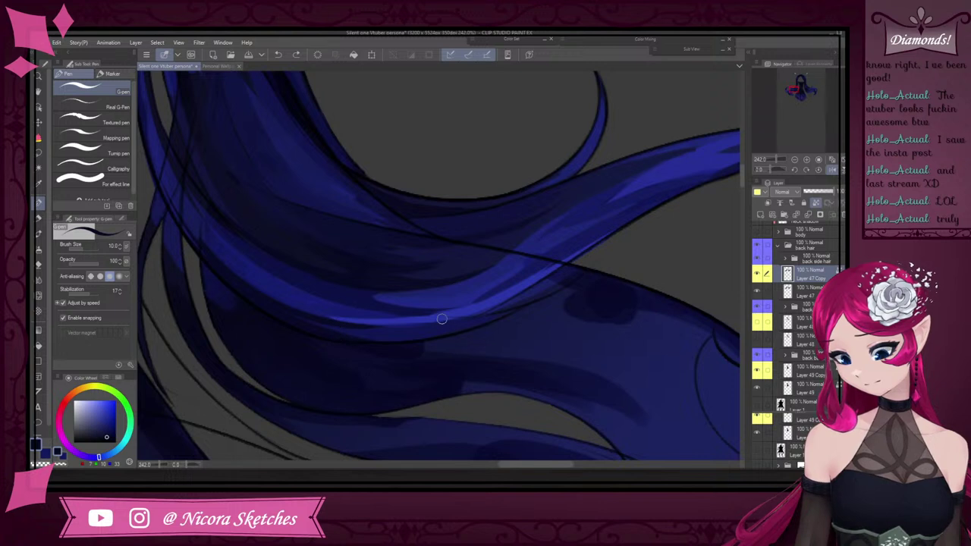
{"action": "left_click", "coordinate": [474, 314], "text": "alt"}
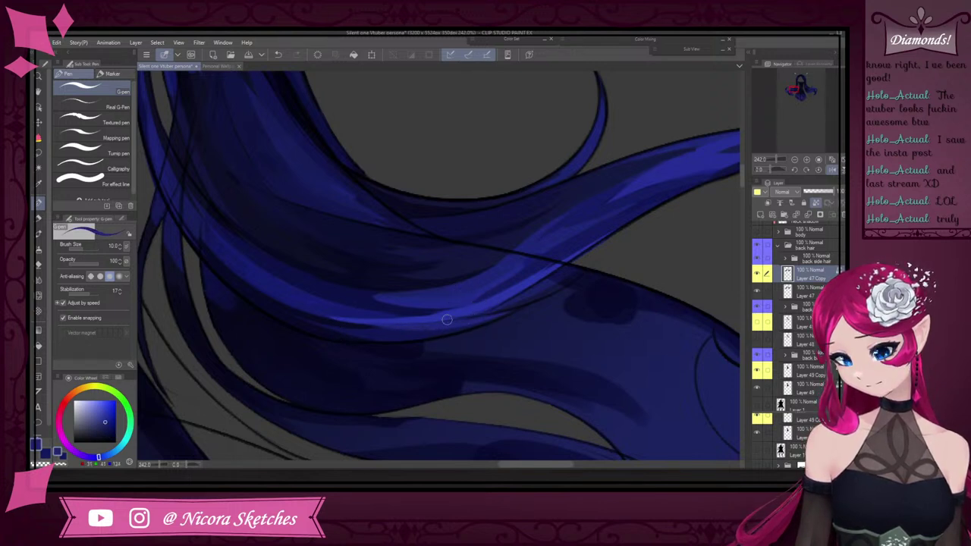
{"action": "scroll", "coordinate": [359, 305], "scroll_direction": "down", "scroll_amount": 2}
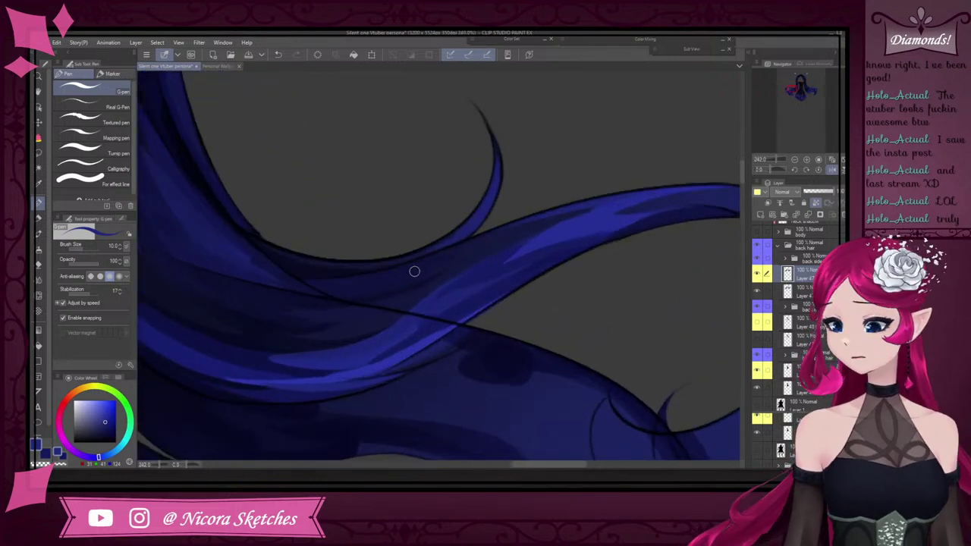
{"action": "left_click", "coordinate": [421, 280], "text": "alt"}
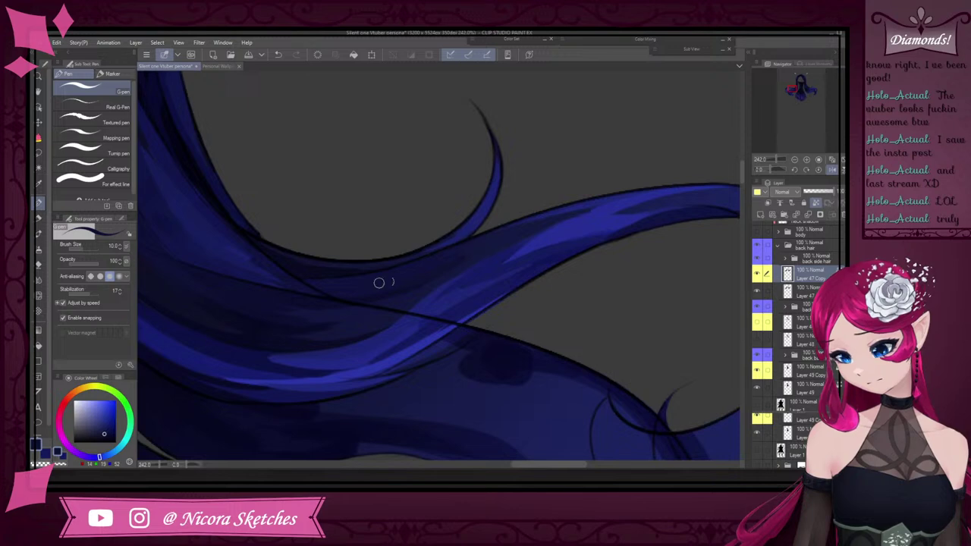
{"action": "scroll", "coordinate": [306, 273], "scroll_direction": "down", "scroll_amount": 4}
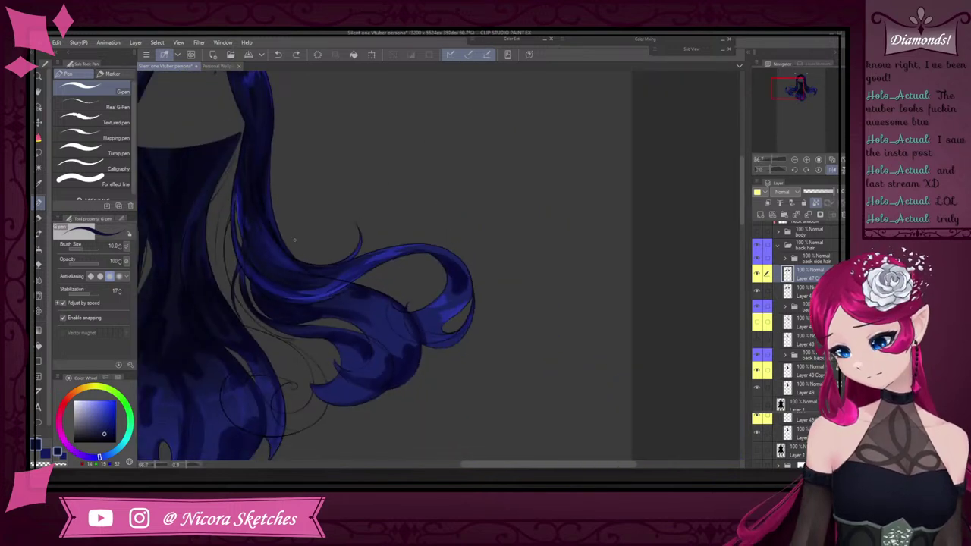
Shade the top bend of the looping curl with sampled blues, using brush size 15 along the outer edge of its dark shadow
{"action": "scroll", "coordinate": [469, 283], "scroll_direction": "up", "scroll_amount": 3}
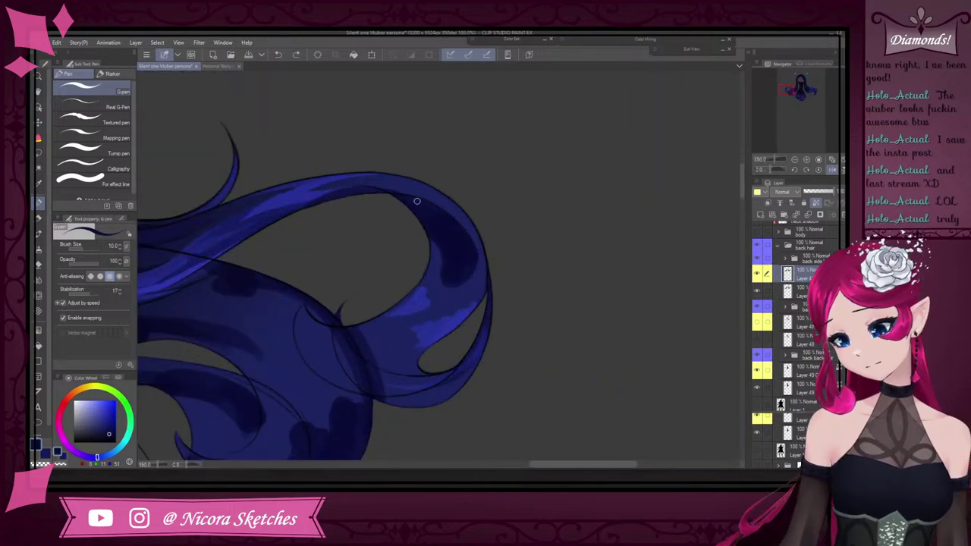
{"action": "left_click", "coordinate": [429, 216], "text": "alt"}
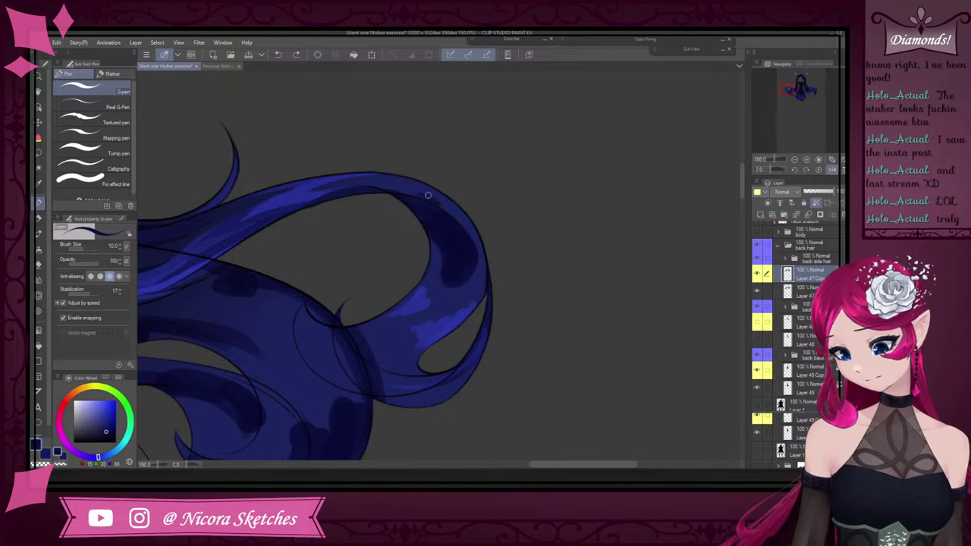
{"action": "left_click", "coordinate": [452, 243], "text": "alt"}
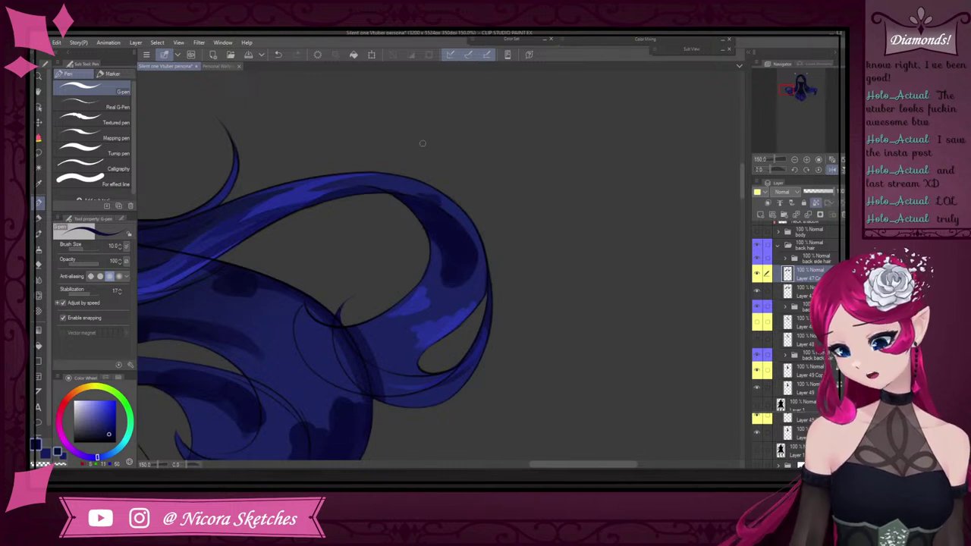
{"action": "key", "text": "bracketright"}
{"action": "key", "text": "bracketright"}
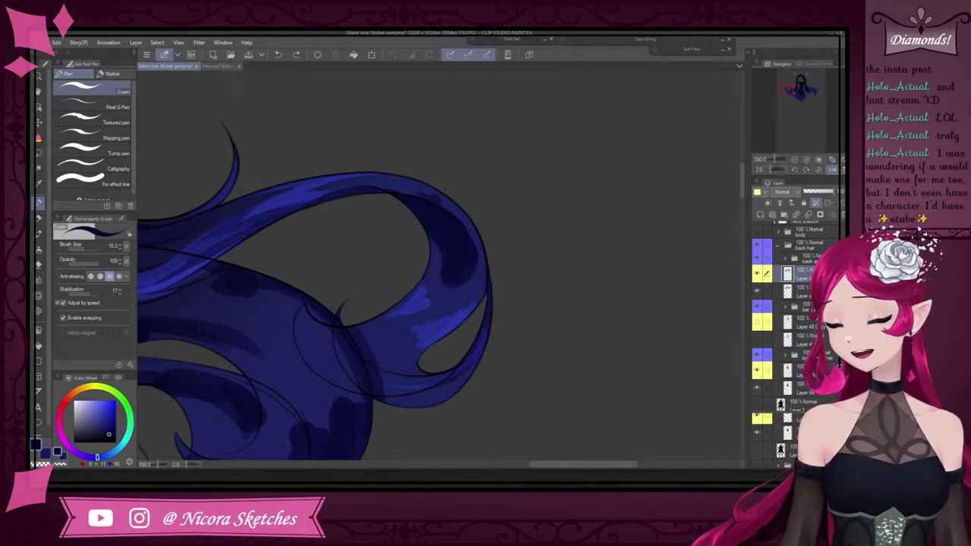
{"action": "left_click", "coordinate": [456, 214], "text": "alt"}
{"action": "mouse_move", "coordinate": [453, 211]}
{"action": "left_mouse_down"}
{"action": "mouse_move", "coordinate": [473, 238]}
{"action": "mouse_move", "coordinate": [476, 267]}
{"action": "left_mouse_up"}
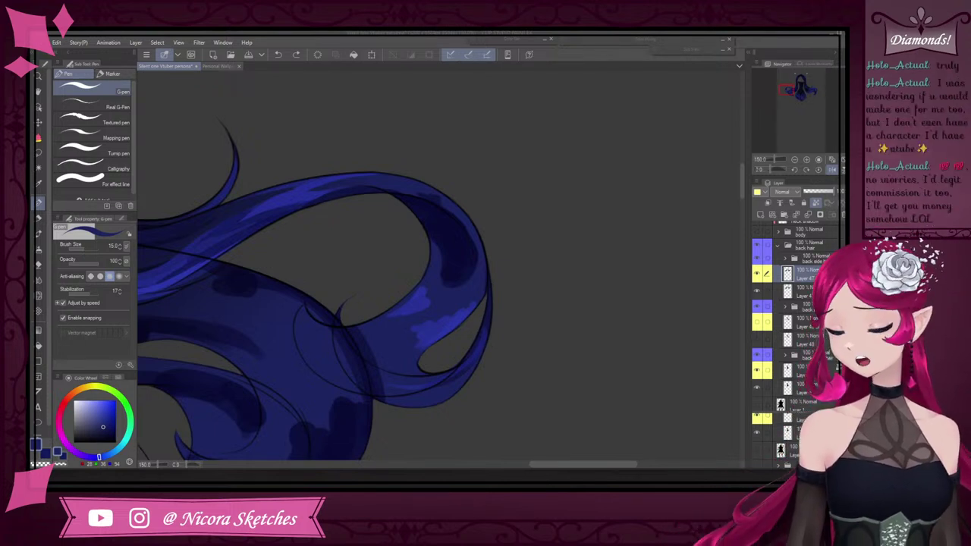
Refine the outer edge of the curl's dark inner shadow with a sampled mid-blue stroke, redrawing it once
{"action": "scroll", "coordinate": [429, 238], "scroll_direction": "up", "scroll_amount": 3}
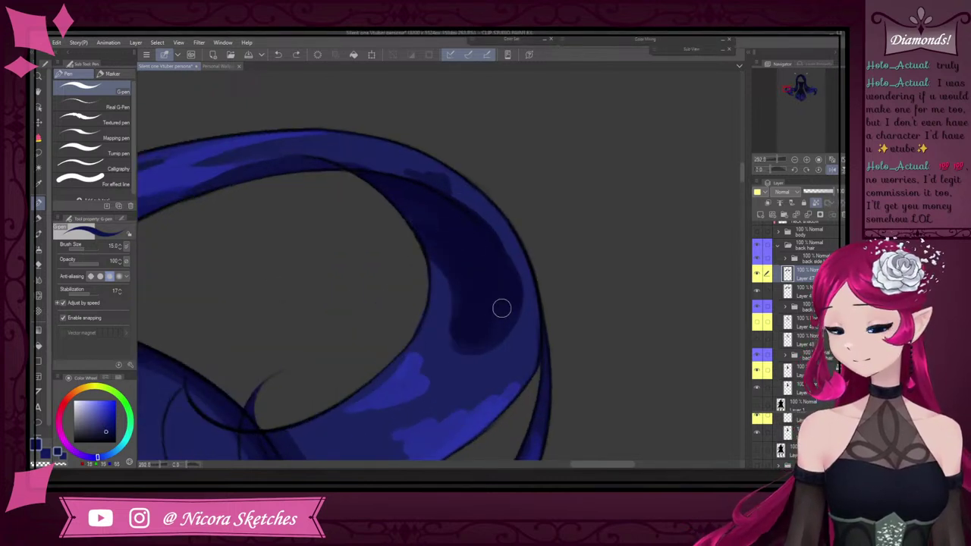
{"action": "left_click", "coordinate": [417, 193], "text": "alt"}
{"action": "left_click", "coordinate": [467, 197], "text": "alt"}
{"action": "left_click_drag", "start_coordinate": [468, 199], "coordinate": [521, 332]}
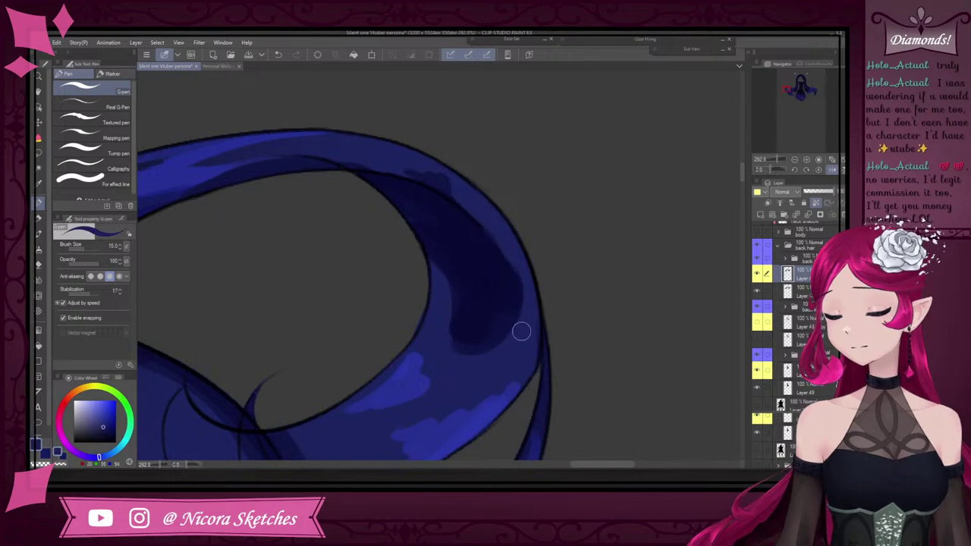
{"action": "key", "text": "ctrl+z"}
{"action": "left_click_drag", "start_coordinate": [478, 209], "coordinate": [516, 325]}
{"action": "scroll", "coordinate": [501, 215], "scroll_direction": "down", "scroll_amount": 5}
{"action": "scroll", "coordinate": [501, 218], "scroll_direction": "up", "scroll_amount": 3}
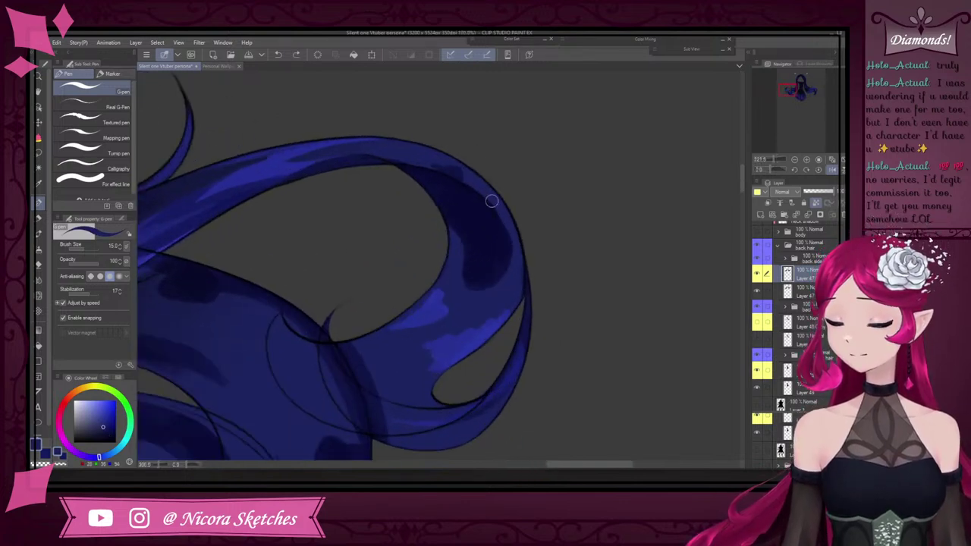
Flip the canvas view horizontally and paint dark blue shading along the curl's inner edge down toward the small highlight
{"action": "left_click", "coordinate": [831, 171]}
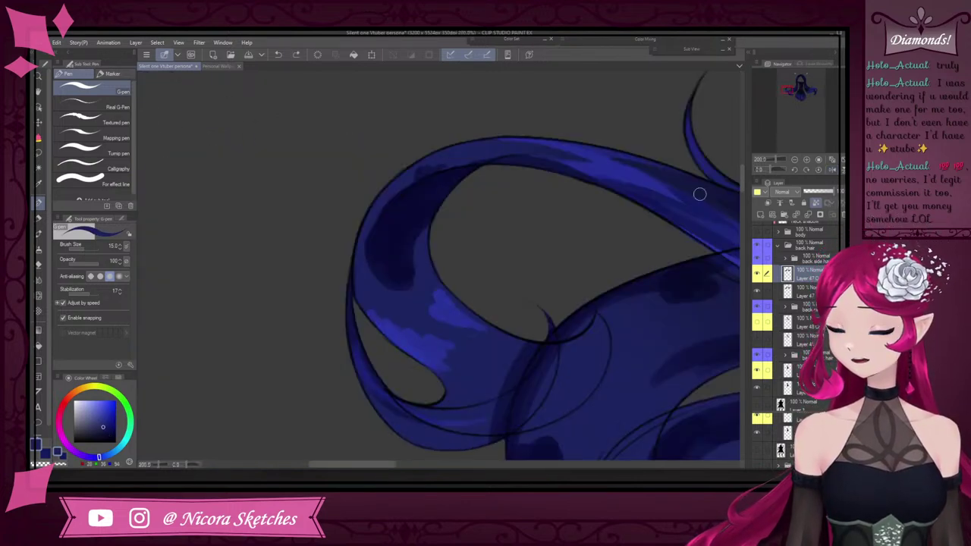
{"action": "scroll", "coordinate": [460, 189], "scroll_direction": "up", "scroll_amount": 2}
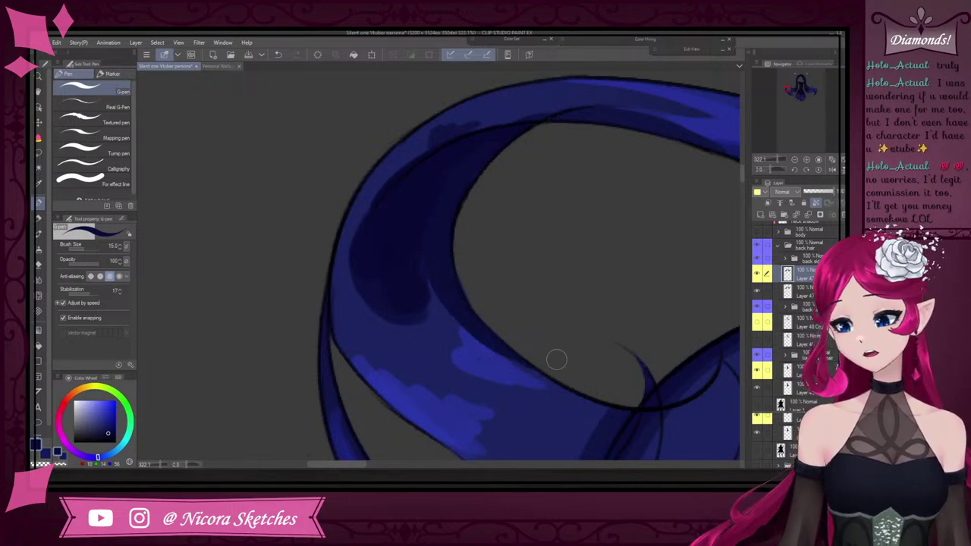
{"action": "scroll", "coordinate": [557, 360], "scroll_direction": "down", "scroll_amount": 3}
{"action": "scroll", "coordinate": [505, 316], "scroll_direction": "up", "scroll_amount": 3}
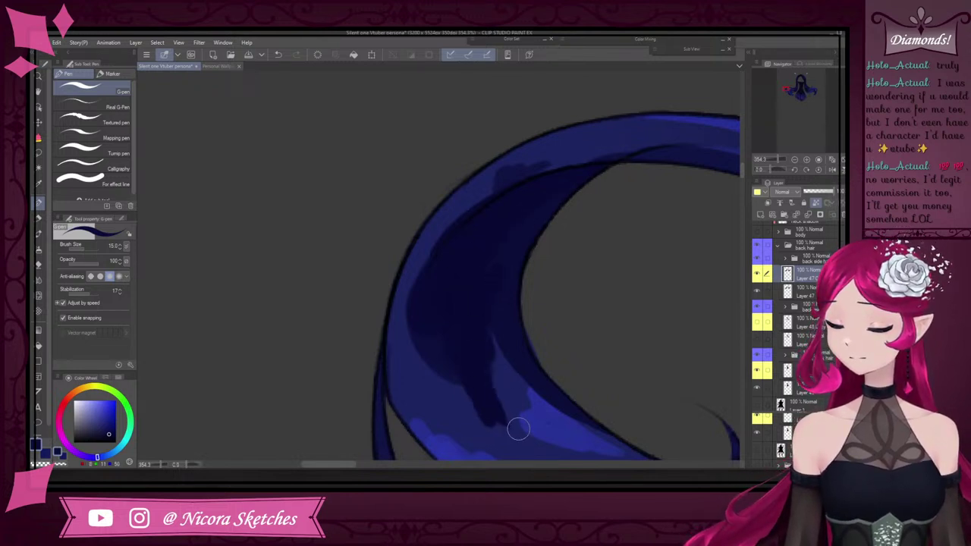
{"action": "scroll", "coordinate": [487, 278], "scroll_direction": "down", "scroll_amount": 4}
{"action": "scroll", "coordinate": [520, 148], "scroll_direction": "up", "scroll_amount": 3}
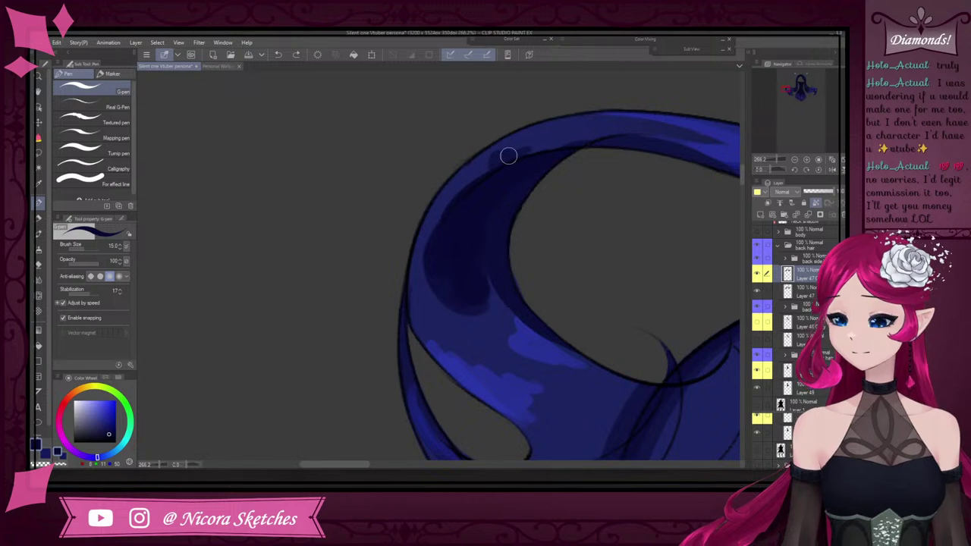
Blend the curl's main shadow into its inner edge shading with intermediate dark blues sampled from the surrounding hair
{"action": "scroll", "coordinate": [417, 321], "scroll_direction": "down", "scroll_amount": 3}
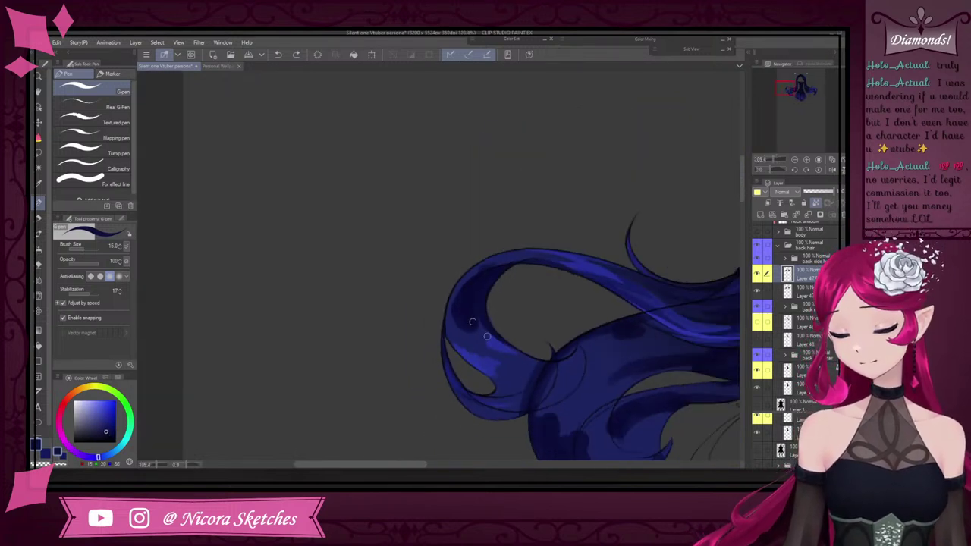
{"action": "scroll", "coordinate": [597, 328], "scroll_direction": "up", "scroll_amount": 3}
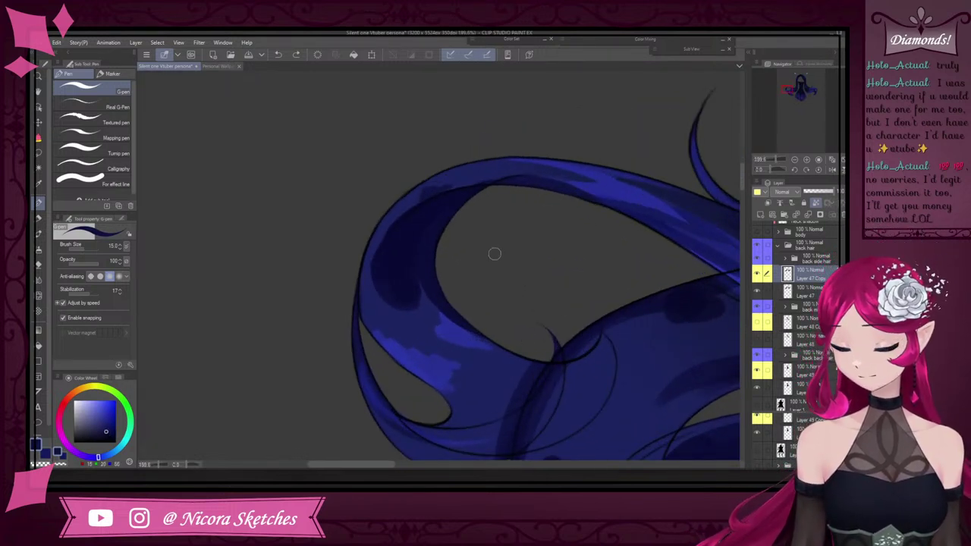
{"action": "scroll", "coordinate": [459, 270], "scroll_direction": "up", "scroll_amount": 3}
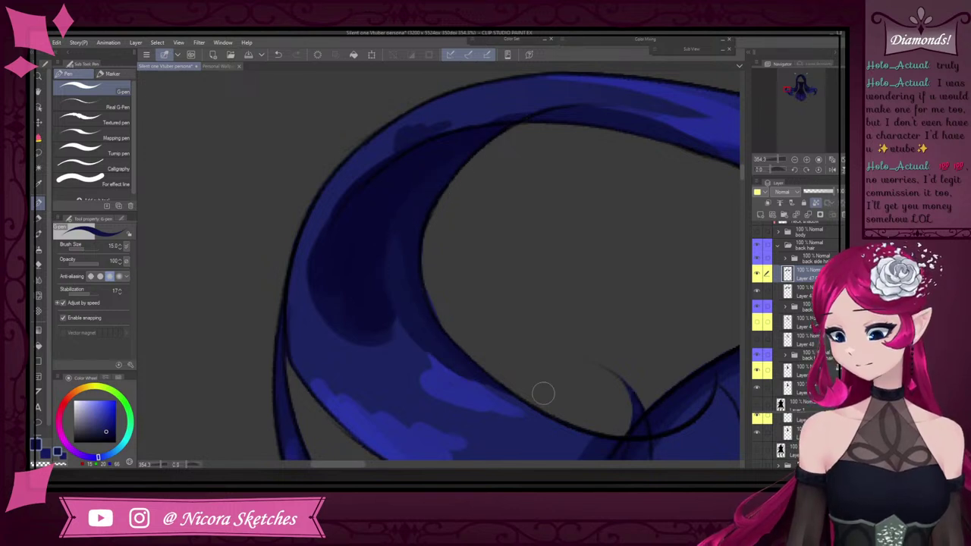
{"action": "scroll", "coordinate": [455, 271], "scroll_direction": "down", "scroll_amount": 3}
{"action": "scroll", "coordinate": [455, 271], "scroll_direction": "up", "scroll_amount": 4}
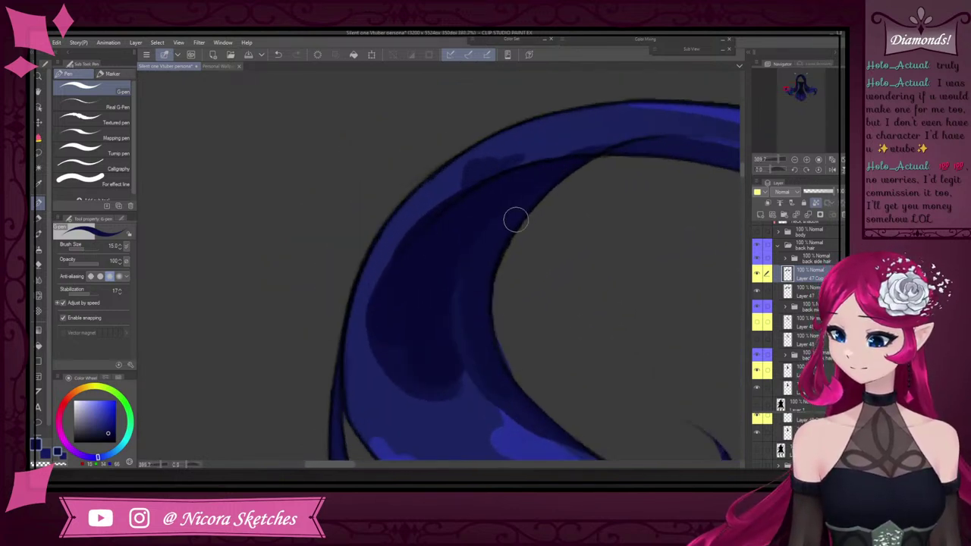
{"action": "scroll", "coordinate": [479, 268], "scroll_direction": "up", "scroll_amount": 5}
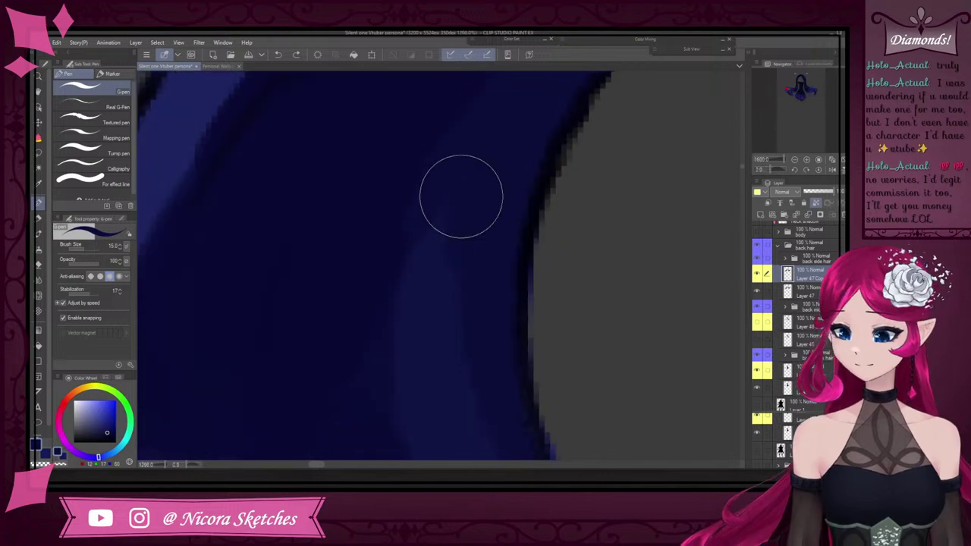
{"action": "scroll", "coordinate": [461, 205], "scroll_direction": "down", "scroll_amount": 5}
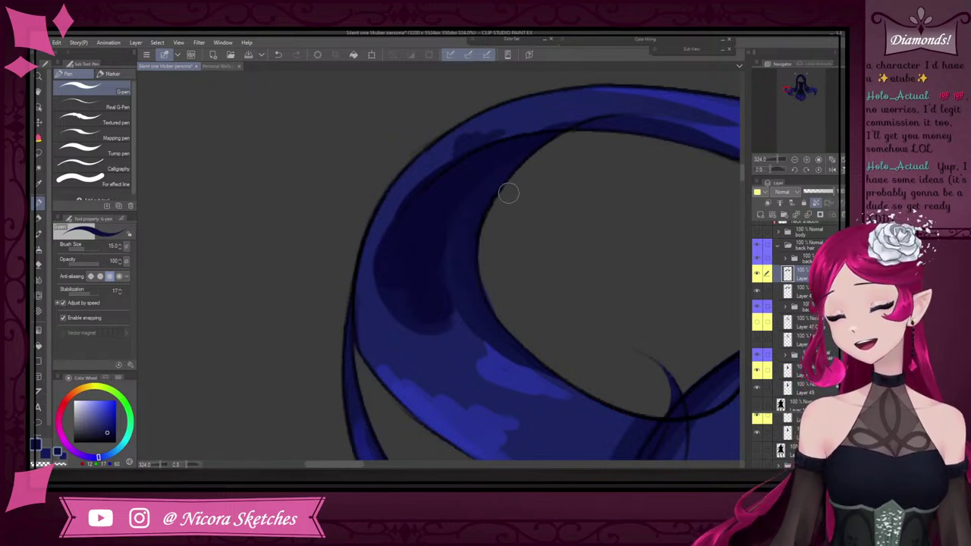
Reduce the brush size to 10 and trim the outer edge of the hair loop's dark shadow with sampled mid-blue
{"action": "scroll", "coordinate": [484, 325], "scroll_direction": "up", "scroll_amount": 2}
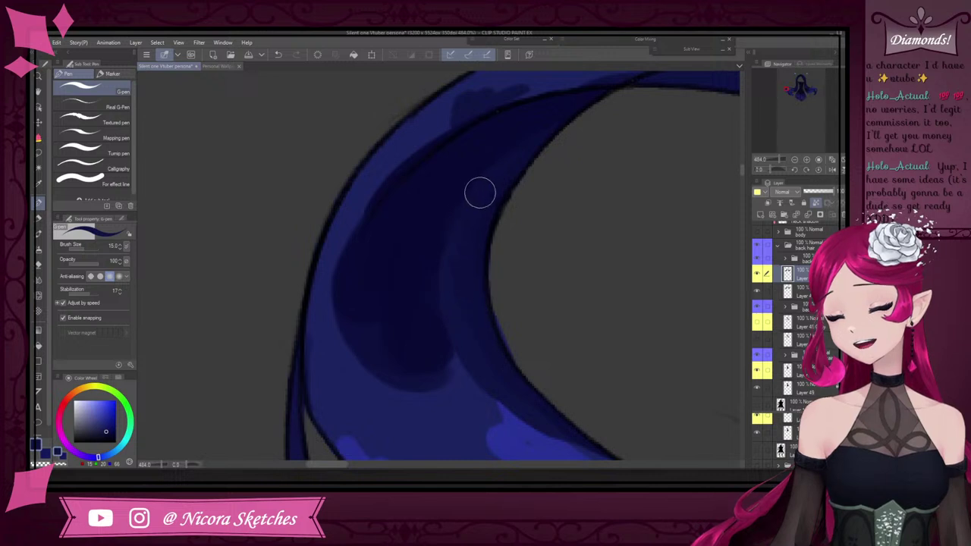
{"action": "key", "text": "bracketleft"}
{"action": "key", "text": "bracketleft"}
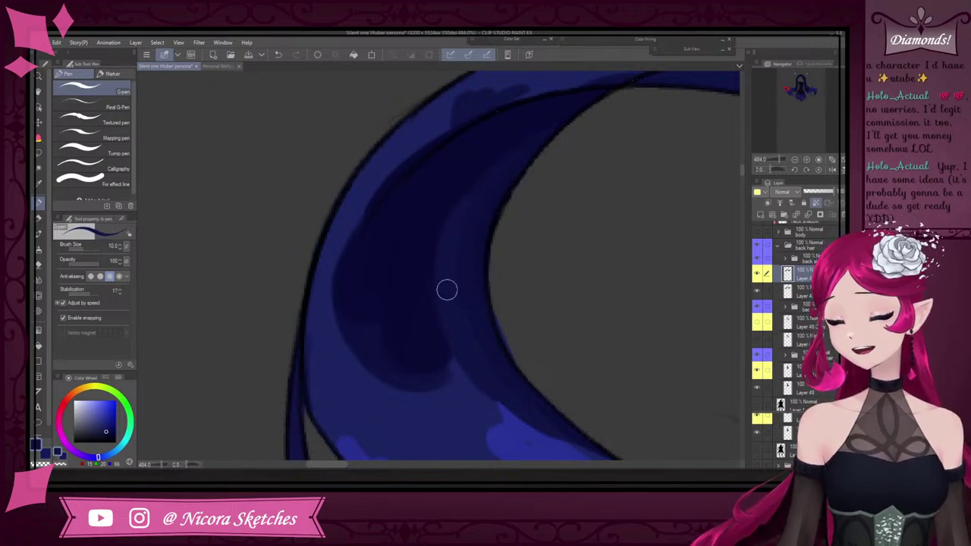
{"action": "left_click", "coordinate": [562, 84], "text": "alt"}
{"action": "left_click_drag", "start_coordinate": [526, 91], "coordinate": [323, 322]}
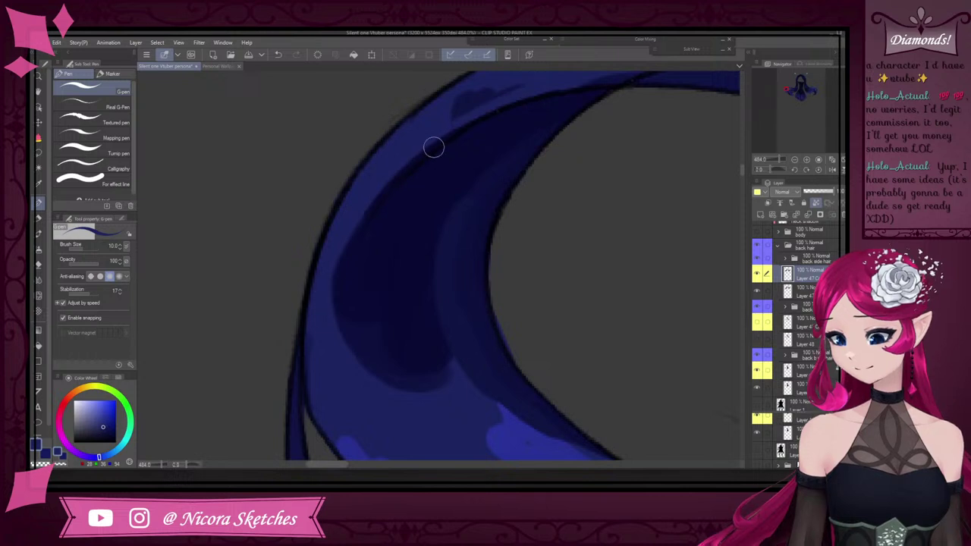
{"action": "left_click_drag", "start_coordinate": [481, 111], "coordinate": [368, 384]}
{"action": "left_click_drag", "start_coordinate": [390, 186], "coordinate": [364, 368]}
{"action": "scroll", "coordinate": [423, 231], "scroll_direction": "down", "scroll_amount": 3}
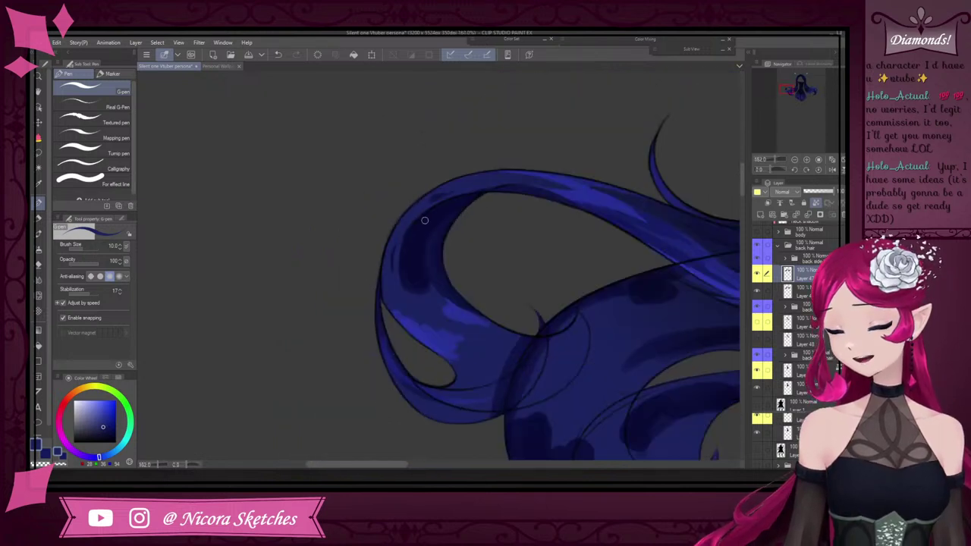
{"action": "key", "text": "ctrl+z"}
Undo the mid-blue trimming strokes and repaint the shadow's rounded outer edge with sampled dark navy
{"action": "scroll", "coordinate": [397, 264], "scroll_direction": "up", "scroll_amount": 2}
{"action": "scroll", "coordinate": [412, 191], "scroll_direction": "up", "scroll_amount": 2}
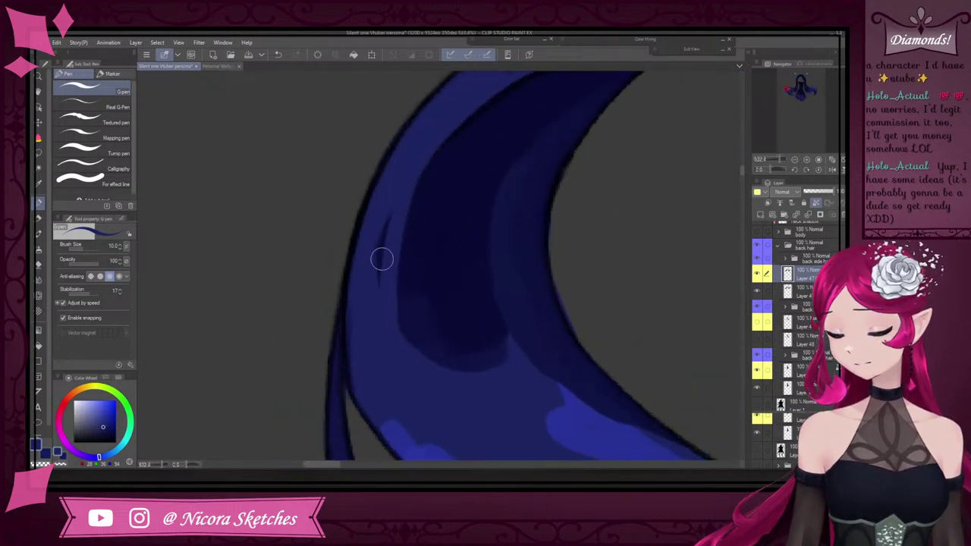
{"action": "left_click", "coordinate": [382, 258], "text": "alt"}
{"action": "key", "text": "ctrl+z"}
{"action": "key", "text": "ctrl+z"}
{"action": "left_click_drag", "start_coordinate": [425, 180], "coordinate": [402, 311]}
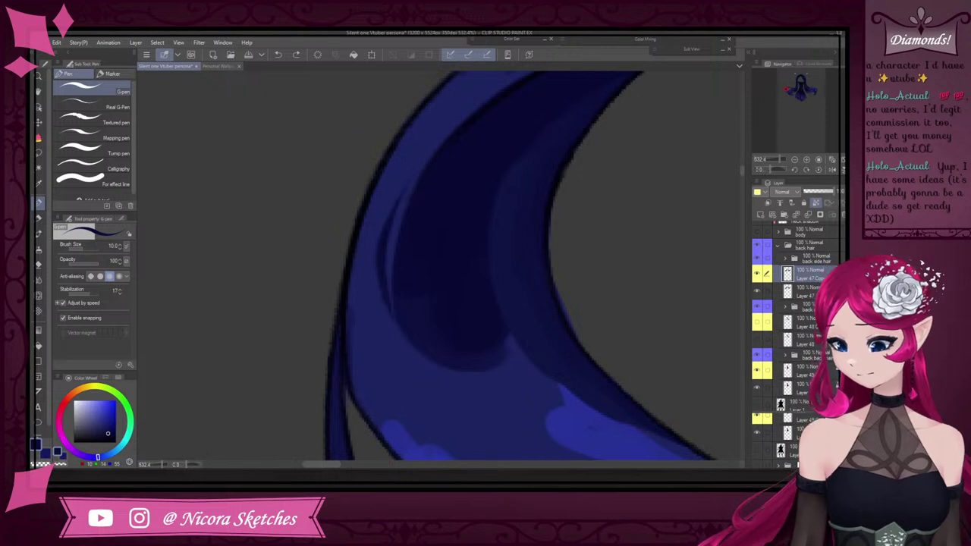
{"action": "left_click_drag", "start_coordinate": [428, 172], "coordinate": [445, 312]}
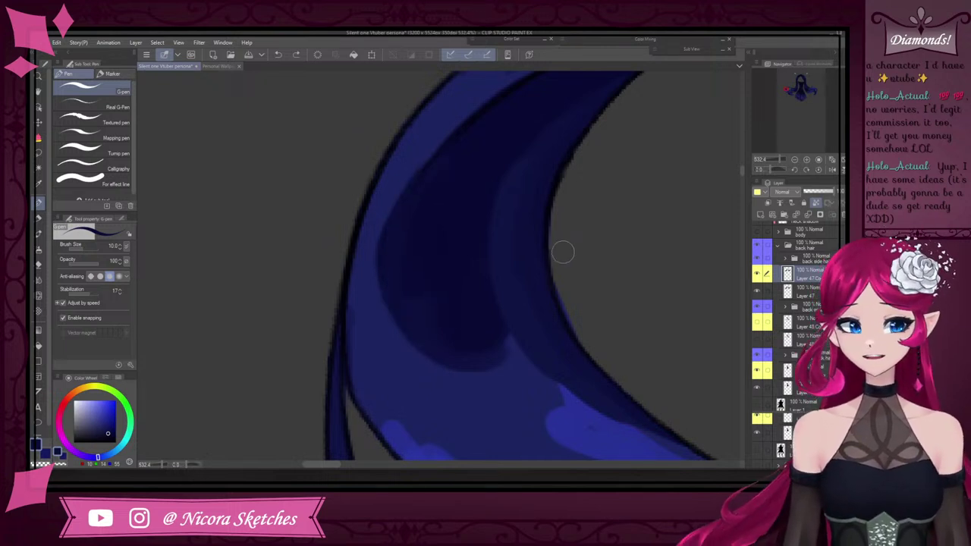
{"action": "left_click_drag", "start_coordinate": [421, 171], "coordinate": [454, 385]}
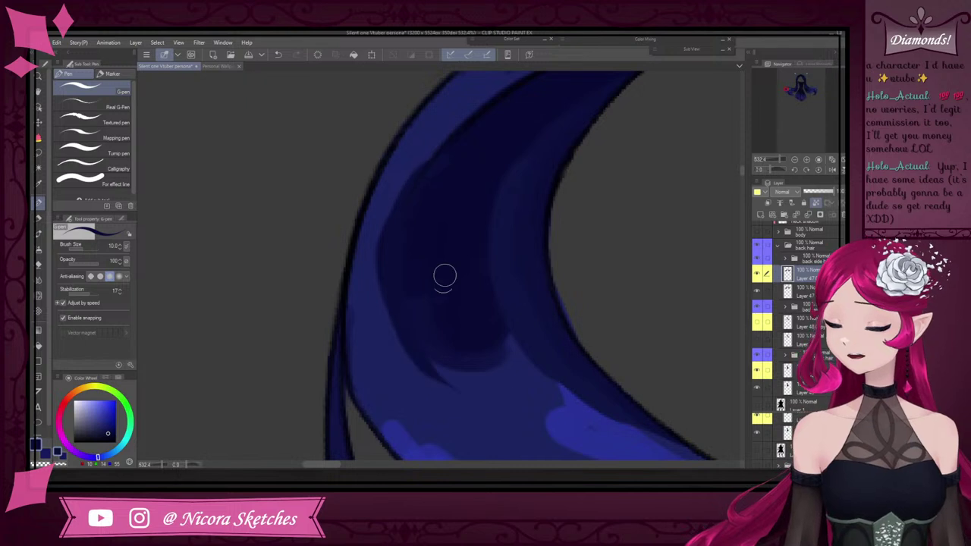
{"action": "key", "text": "ctrl+z"}
{"action": "scroll", "coordinate": [444, 276], "scroll_direction": "down", "scroll_amount": 7}
{"action": "scroll", "coordinate": [443, 278], "scroll_direction": "up", "scroll_amount": 5}
{"action": "left_click_drag", "start_coordinate": [412, 255], "coordinate": [466, 363]}
{"action": "key", "text": "ctrl+z"}
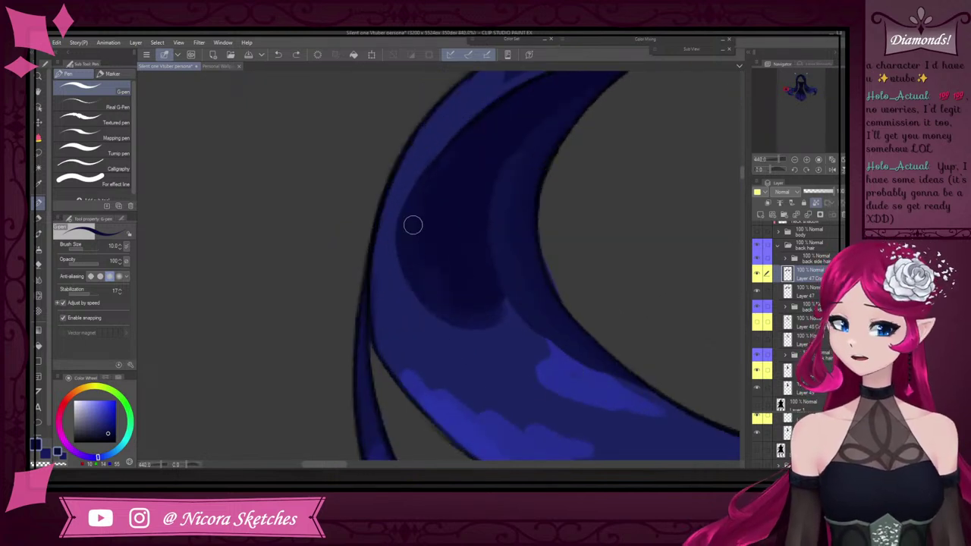
Paint a tapered navy tip curving off the shadow's lower edge and blend the inside with a sampled slightly lighter navy
{"action": "left_click_drag", "start_coordinate": [408, 205], "coordinate": [476, 353]}
{"action": "left_click", "coordinate": [435, 295], "text": "alt"}
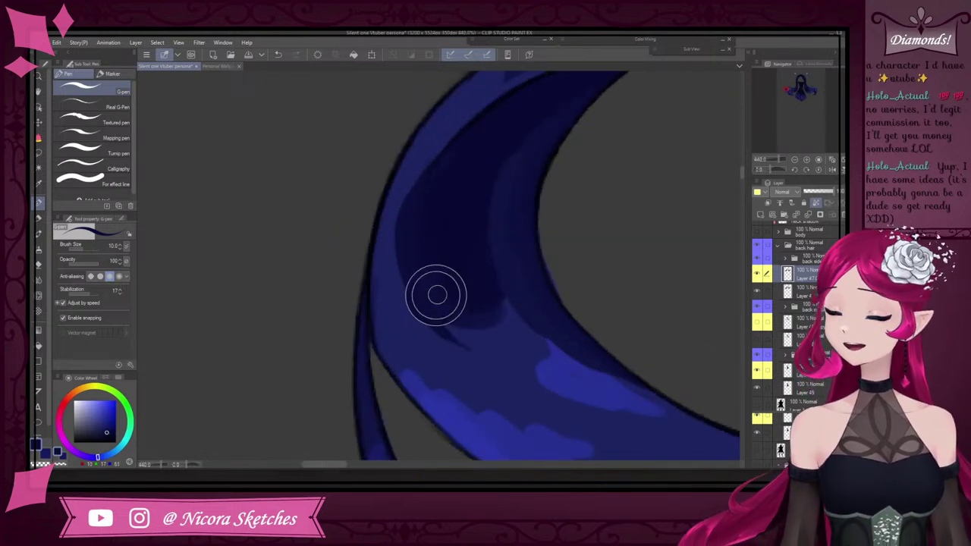
{"action": "left_click_drag", "start_coordinate": [429, 263], "coordinate": [442, 306]}
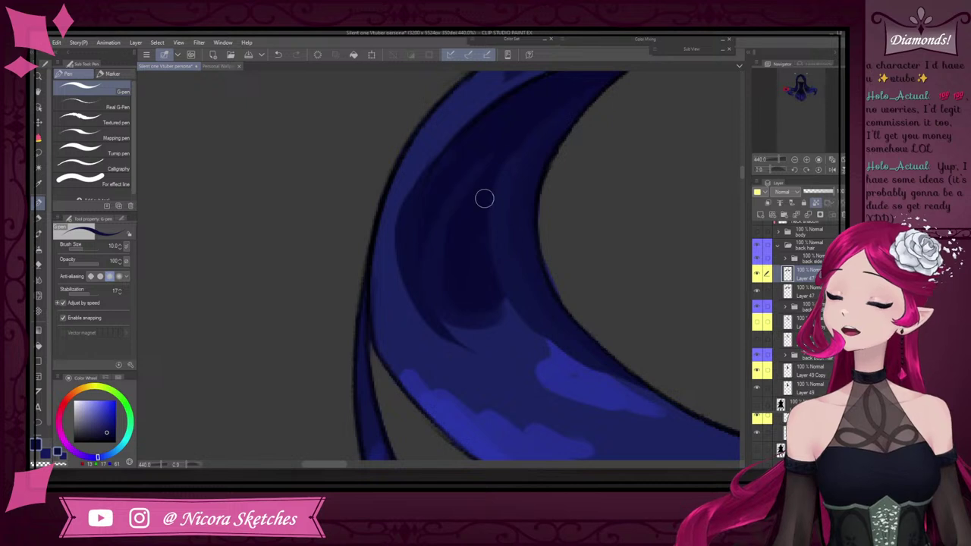
Thicken the shadow's lower edge in navy and lengthen its pointed tip toward the bright highlight
{"action": "scroll", "coordinate": [483, 197], "scroll_direction": "down", "scroll_amount": 4}
{"action": "scroll", "coordinate": [491, 177], "scroll_direction": "up", "scroll_amount": 2}
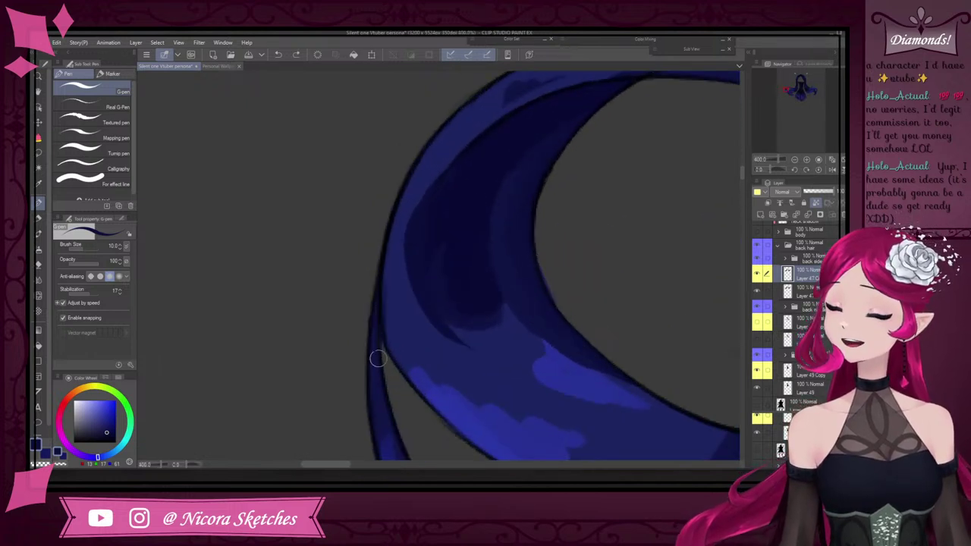
{"action": "scroll", "coordinate": [445, 251], "scroll_direction": "up", "scroll_amount": 3}
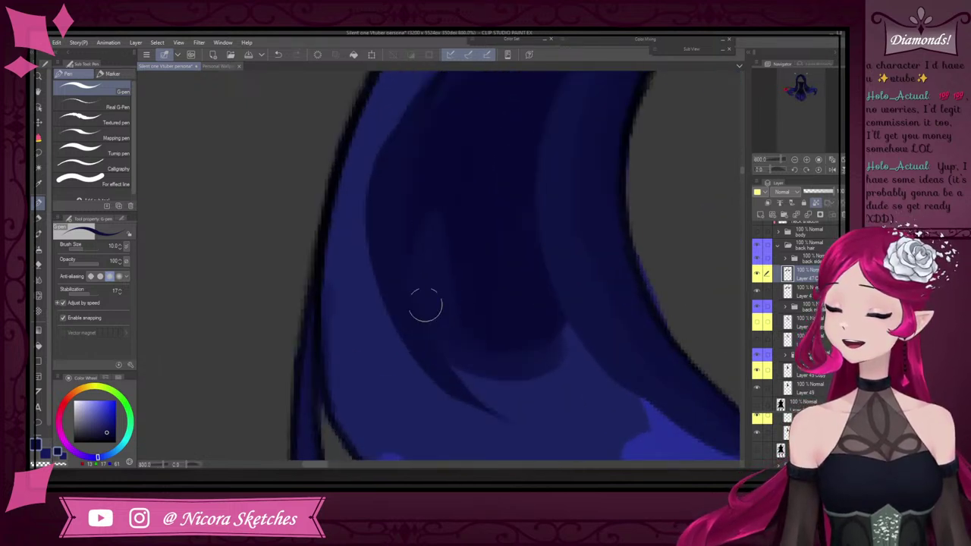
{"action": "scroll", "coordinate": [489, 237], "scroll_direction": "down", "scroll_amount": 3}
{"action": "scroll", "coordinate": [458, 274], "scroll_direction": "up", "scroll_amount": 2}
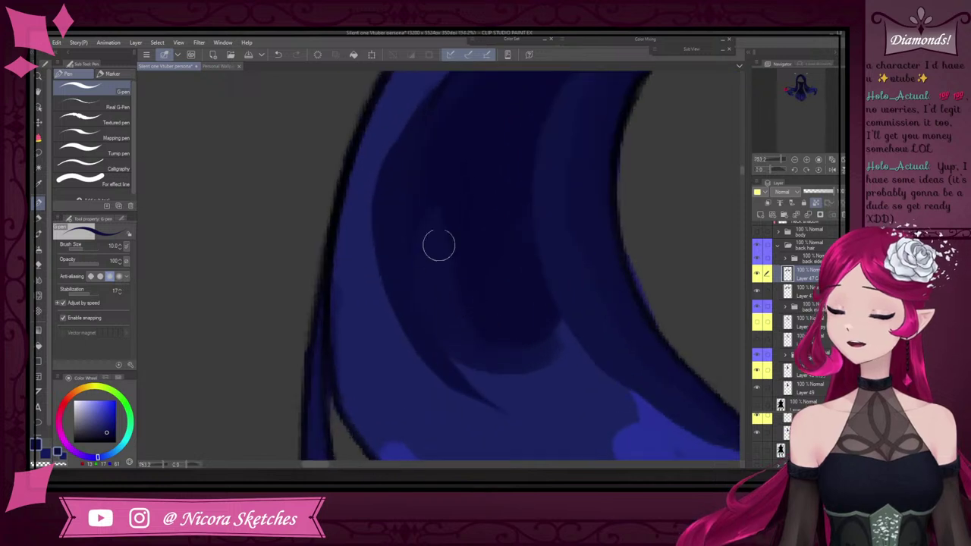
{"action": "left_click_drag", "start_coordinate": [439, 267], "coordinate": [537, 401]}
{"action": "left_click_drag", "start_coordinate": [438, 325], "coordinate": [544, 411]}
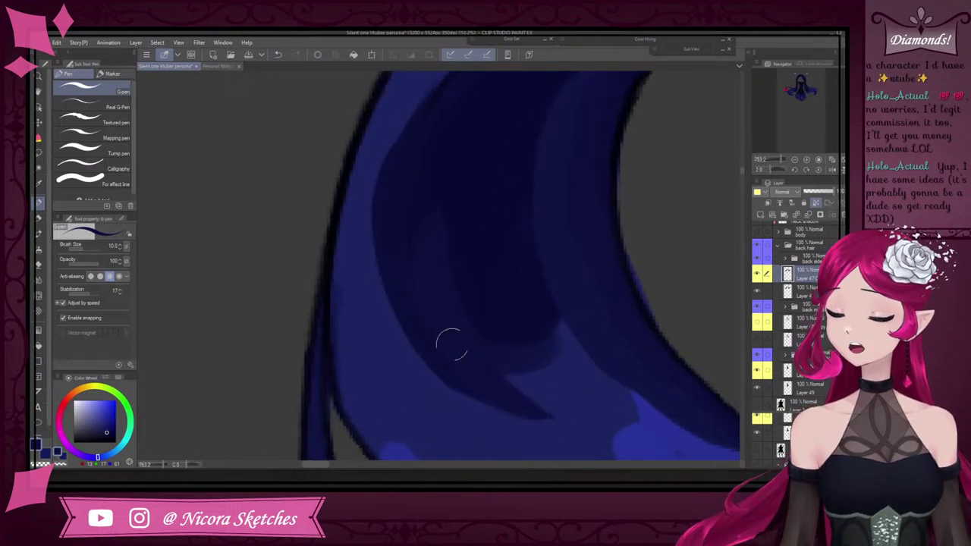
{"action": "left_click_drag", "start_coordinate": [486, 355], "coordinate": [560, 403]}
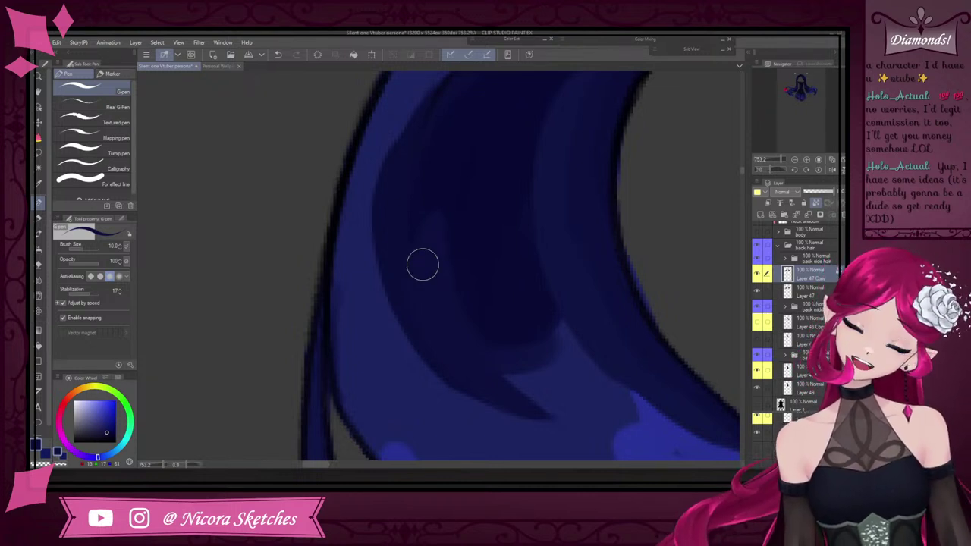
Narrow the shadow by painting mid-blue down its outer edge, undoing the first stroke and redrawing it
{"action": "scroll", "coordinate": [423, 264], "scroll_direction": "down", "scroll_amount": 3}
{"action": "scroll", "coordinate": [461, 206], "scroll_direction": "up", "scroll_amount": 2}
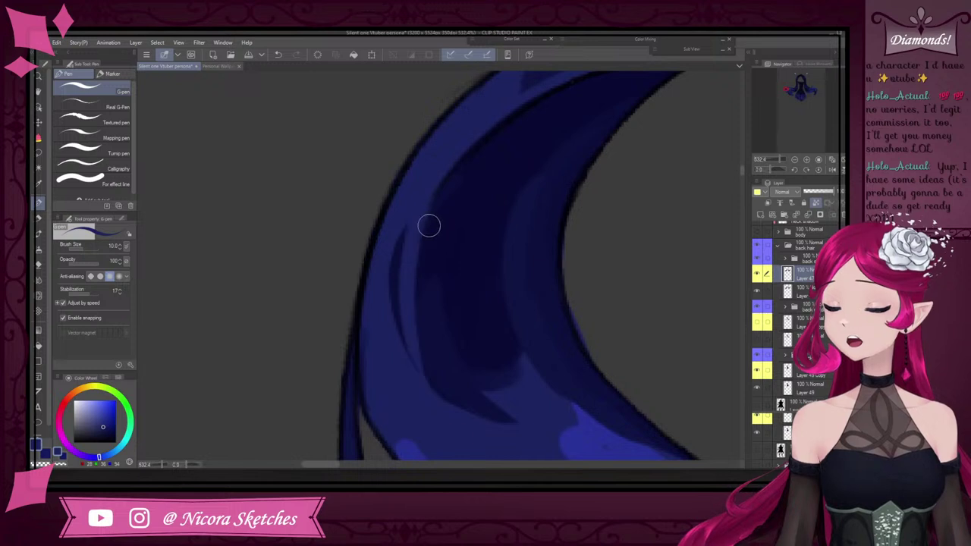
{"action": "key", "text": "ctrl+z"}
{"action": "left_click_drag", "start_coordinate": [428, 196], "coordinate": [437, 390]}
Paint a thin dark navy strand in the mid-blue band between the shadow and the loop's outer outline
{"action": "scroll", "coordinate": [459, 307], "scroll_direction": "down", "scroll_amount": 3}
{"action": "scroll", "coordinate": [438, 278], "scroll_direction": "up", "scroll_amount": 2}
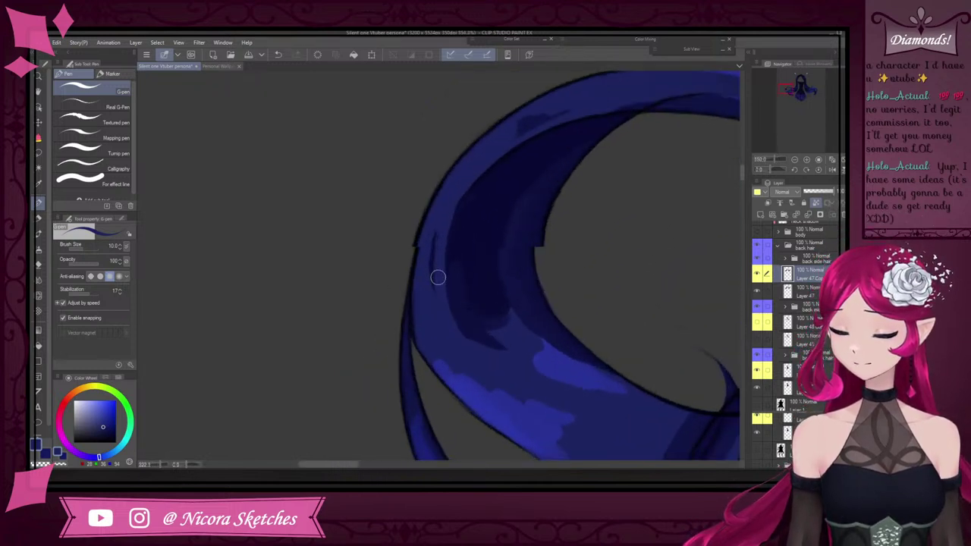
{"action": "left_click", "coordinate": [432, 268], "text": "alt"}
{"action": "left_click_drag", "start_coordinate": [432, 267], "coordinate": [442, 220]}
{"action": "key", "text": "ctrl+z"}
{"action": "left_click", "coordinate": [432, 255], "text": "alt"}
{"action": "left_click_drag", "start_coordinate": [432, 260], "coordinate": [441, 217]}
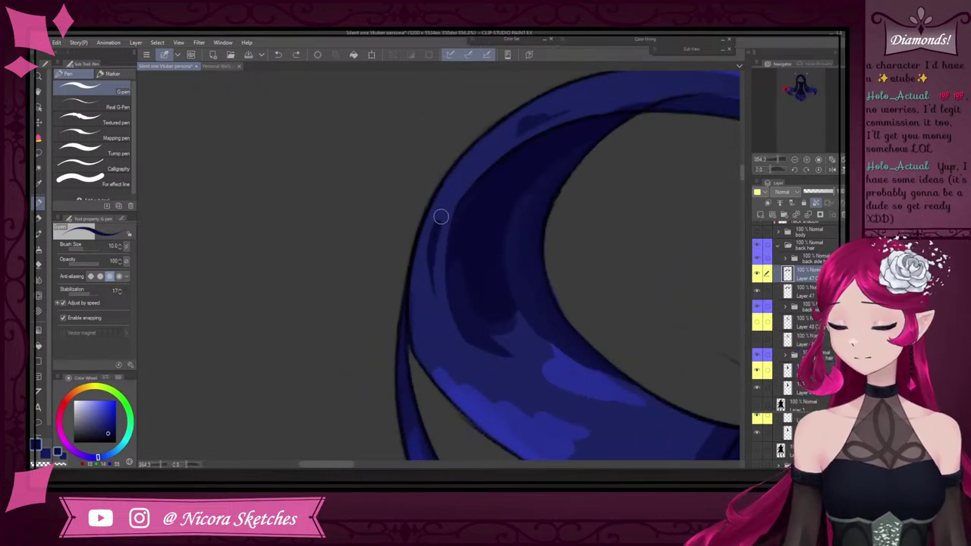
{"action": "left_click_drag", "start_coordinate": [431, 285], "coordinate": [432, 224]}
{"action": "mouse_move", "coordinate": [427, 269]}
{"action": "left_mouse_down"}
{"action": "mouse_move", "coordinate": [453, 169]}
{"action": "mouse_move", "coordinate": [430, 238]}
{"action": "mouse_move", "coordinate": [431, 310]}
{"action": "mouse_move", "coordinate": [466, 169]}
{"action": "mouse_move", "coordinate": [439, 335]}
{"action": "left_mouse_up"}
Clean up the thin strand with mid-blue and run a long navy strand along the outer outline to the lower highlight
{"action": "left_click", "coordinate": [446, 334], "text": "alt"}
{"action": "mouse_move", "coordinate": [431, 296]}
{"action": "left_mouse_down"}
{"action": "mouse_move", "coordinate": [461, 192]}
{"action": "mouse_move", "coordinate": [423, 331]}
{"action": "left_mouse_up"}
{"action": "left_click", "coordinate": [427, 227], "text": "alt"}
{"action": "left_click_drag", "start_coordinate": [432, 217], "coordinate": [458, 385]}
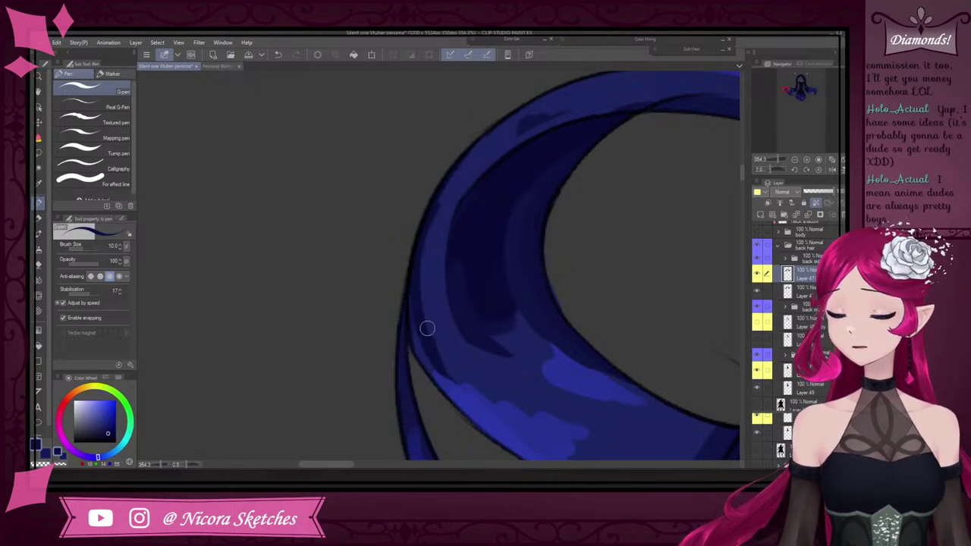
{"action": "mouse_move", "coordinate": [428, 328]}
{"action": "left_mouse_down"}
{"action": "mouse_move", "coordinate": [434, 226]}
{"action": "mouse_move", "coordinate": [466, 162]}
{"action": "left_mouse_up"}
Cover the dark strand along the loop's outer outline with sampled mid-blue
{"action": "scroll", "coordinate": [472, 222], "scroll_direction": "down", "scroll_amount": 4}
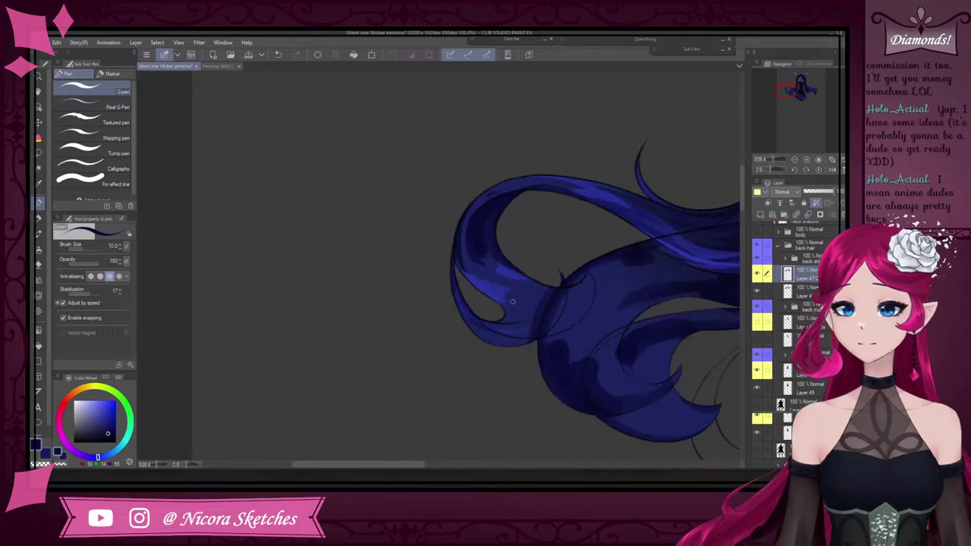
{"action": "scroll", "coordinate": [459, 217], "scroll_direction": "up", "scroll_amount": 4}
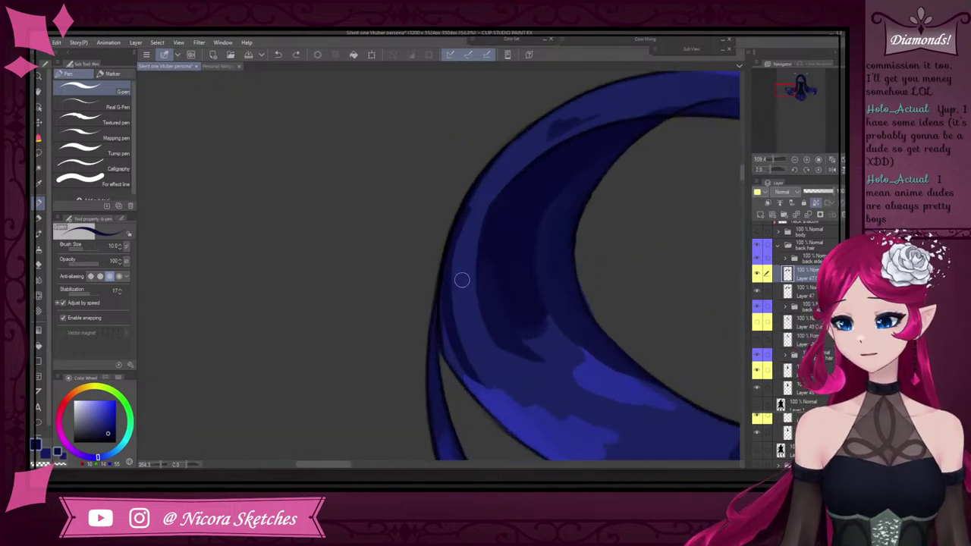
{"action": "left_click", "coordinate": [462, 279], "text": "alt"}
{"action": "mouse_move", "coordinate": [477, 184]}
{"action": "left_mouse_down"}
{"action": "mouse_move", "coordinate": [449, 323]}
{"action": "mouse_move", "coordinate": [489, 403]}
{"action": "left_mouse_up"}
{"action": "left_click_drag", "start_coordinate": [454, 253], "coordinate": [525, 431]}
{"action": "left_click_drag", "start_coordinate": [460, 221], "coordinate": [484, 392]}
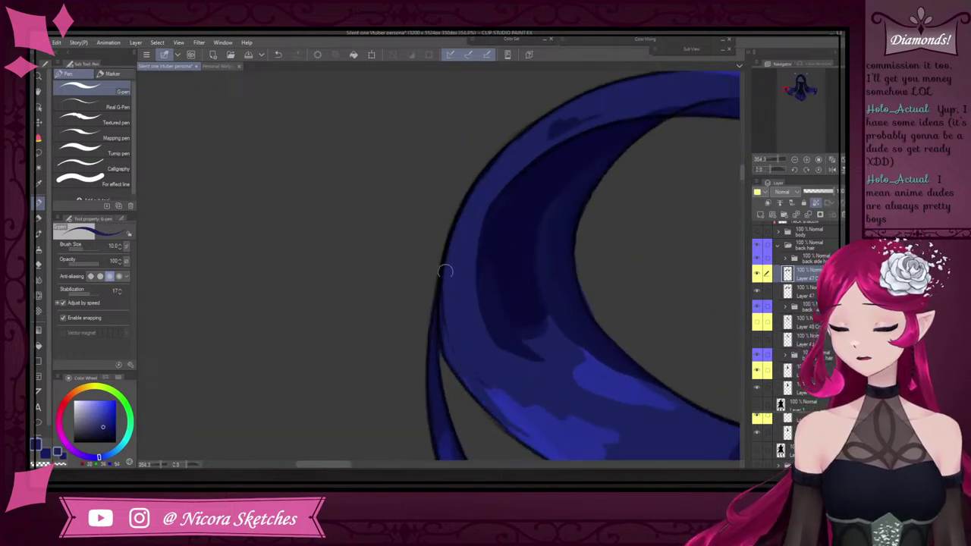
{"action": "left_click_drag", "start_coordinate": [446, 270], "coordinate": [477, 386]}
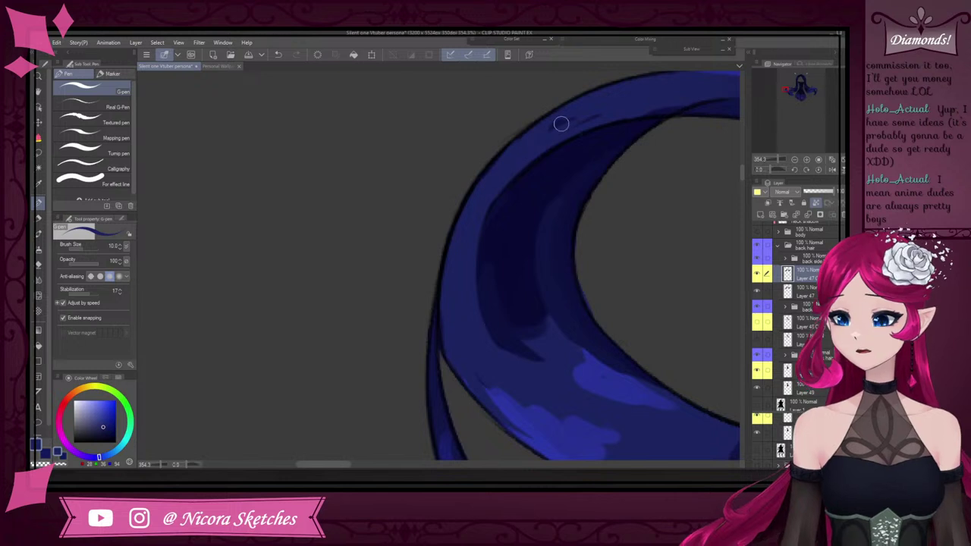
Paint long tapered navy strands from the shadow's outer side down toward the lower highlight on the hair loop
{"action": "scroll", "coordinate": [613, 122], "scroll_direction": "down", "scroll_amount": 4}
{"action": "scroll", "coordinate": [607, 125], "scroll_direction": "up", "scroll_amount": 3}
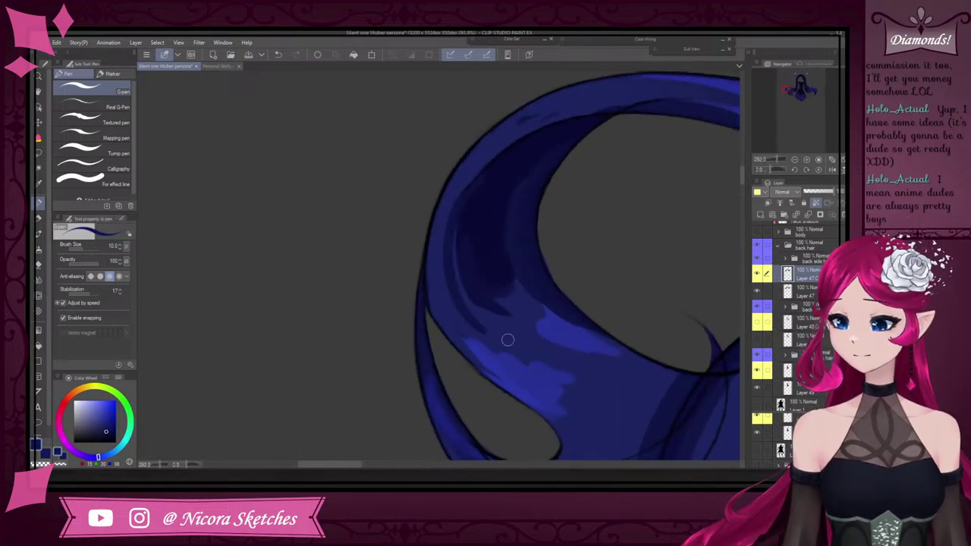
{"action": "left_click_drag", "start_coordinate": [485, 177], "coordinate": [502, 349]}
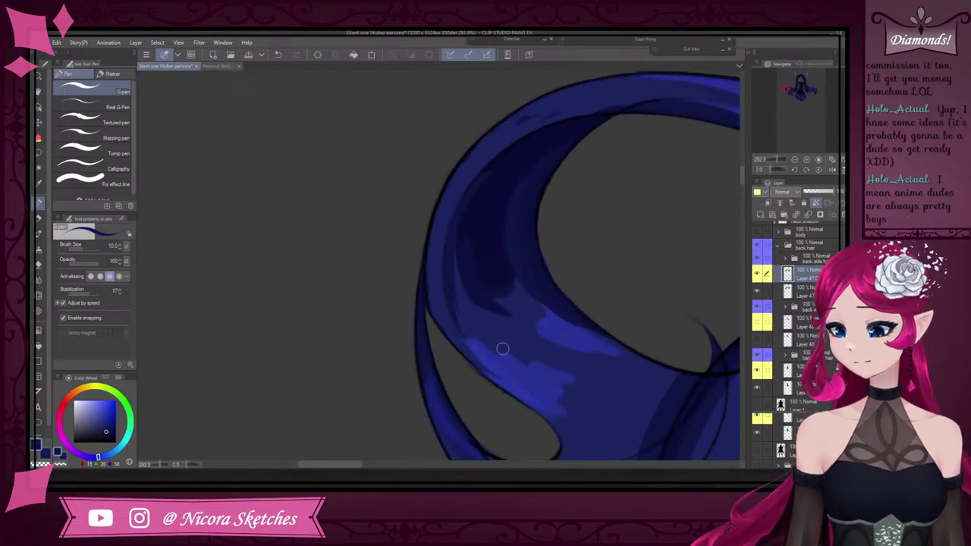
{"action": "left_click_drag", "start_coordinate": [454, 300], "coordinate": [470, 338]}
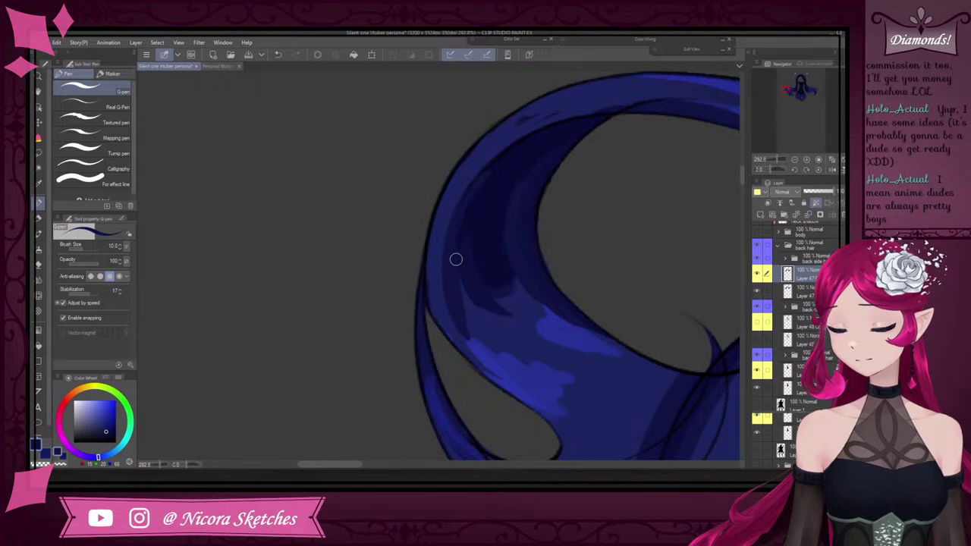
{"action": "mouse_move", "coordinate": [458, 275]}
{"action": "left_mouse_down"}
{"action": "mouse_move", "coordinate": [486, 359]}
{"action": "mouse_move", "coordinate": [461, 286]}
{"action": "mouse_move", "coordinate": [498, 361]}
{"action": "left_mouse_up"}
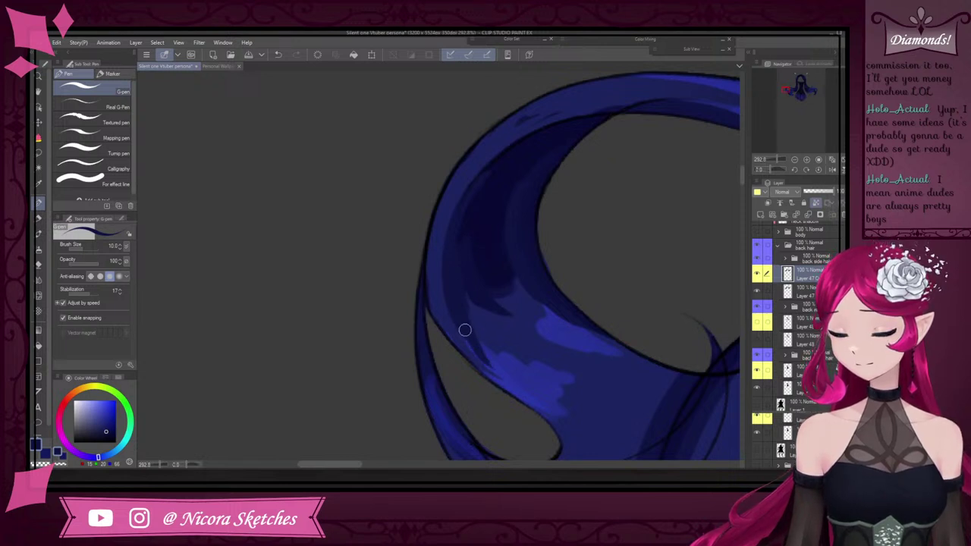
{"action": "left_click_drag", "start_coordinate": [465, 330], "coordinate": [494, 372]}
{"action": "mouse_move", "coordinate": [464, 278]}
{"action": "left_mouse_down"}
{"action": "mouse_move", "coordinate": [503, 372]}
{"action": "mouse_move", "coordinate": [486, 320]}
{"action": "mouse_move", "coordinate": [512, 338]}
{"action": "left_mouse_up"}
{"action": "scroll", "coordinate": [537, 252], "scroll_direction": "down", "scroll_amount": 9}
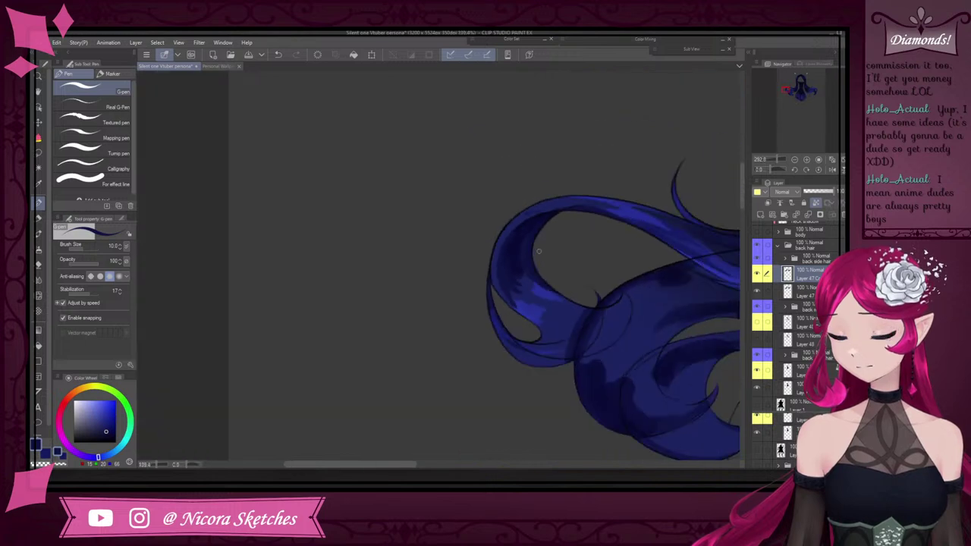
{"action": "scroll", "coordinate": [518, 272], "scroll_direction": "up", "scroll_amount": 10}
{"action": "left_click", "coordinate": [494, 227], "text": "alt"}
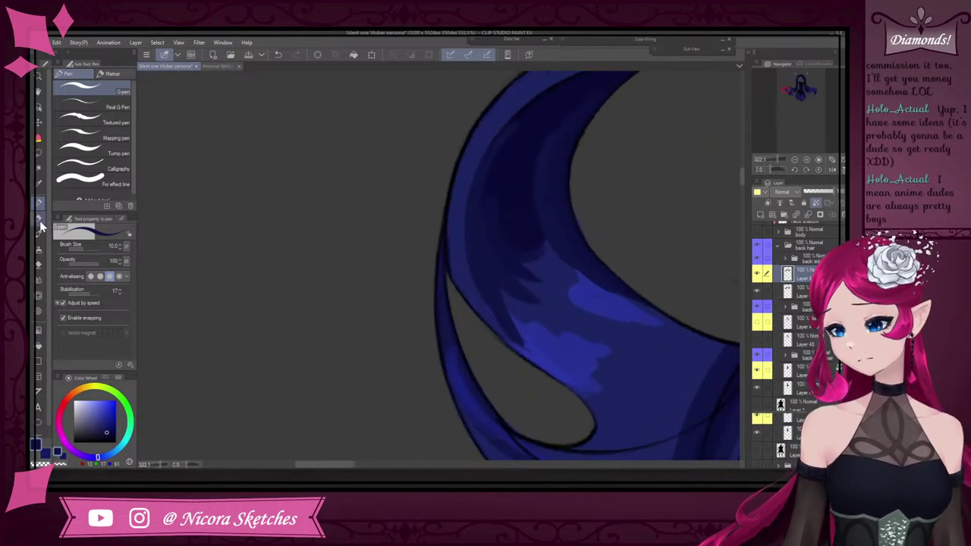
{"action": "left_click", "coordinate": [39, 218]}
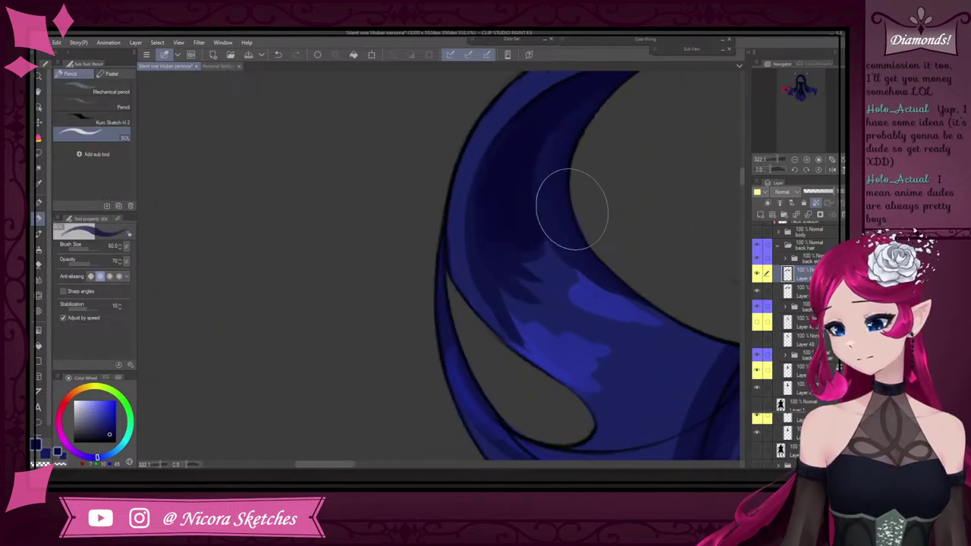
{"action": "scroll", "coordinate": [532, 226], "scroll_direction": "down", "scroll_amount": 7}
{"action": "scroll", "coordinate": [541, 227], "scroll_direction": "up", "scroll_amount": 5}
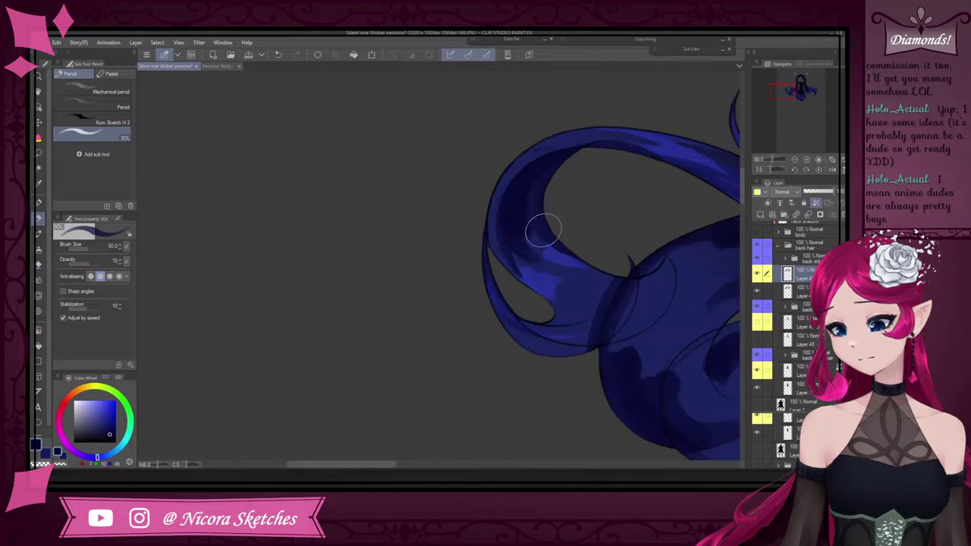
{"action": "left_click", "coordinate": [39, 204]}
Blend the jagged strand tips below the shadow using the G-pen with navy tones sampled from the surrounding hair
{"action": "scroll", "coordinate": [516, 278], "scroll_direction": "up", "scroll_amount": 3}
{"action": "left_click", "coordinate": [494, 286], "text": "alt"}
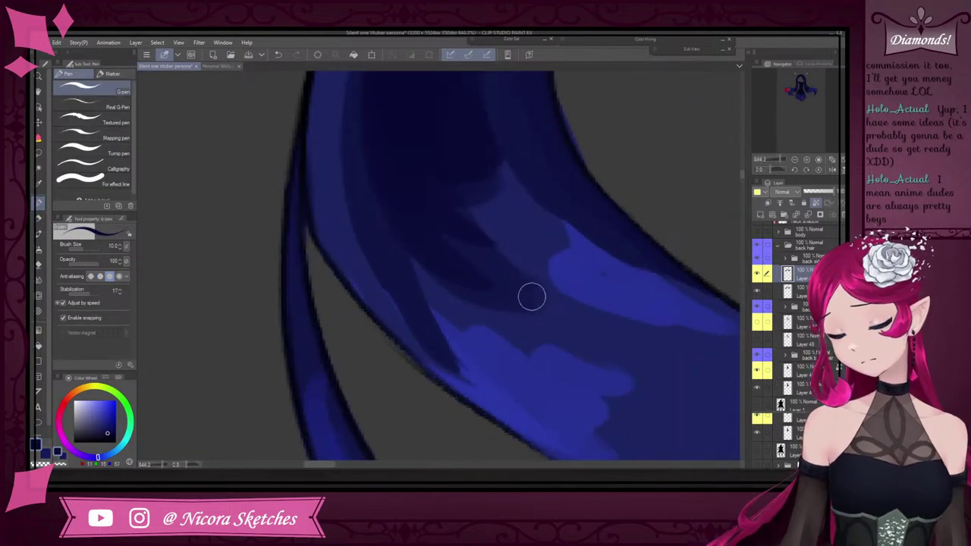
{"action": "left_click", "coordinate": [512, 295], "text": "alt"}
{"action": "left_click_drag", "start_coordinate": [456, 280], "coordinate": [398, 197]}
{"action": "left_click_drag", "start_coordinate": [436, 263], "coordinate": [392, 184]}
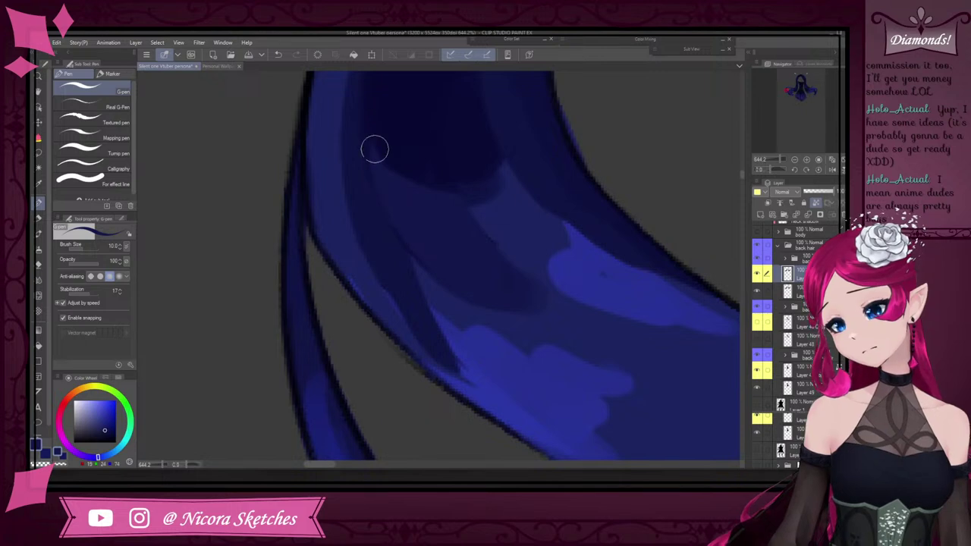
{"action": "scroll", "coordinate": [488, 205], "scroll_direction": "down", "scroll_amount": 4}
{"action": "scroll", "coordinate": [486, 162], "scroll_direction": "up", "scroll_amount": 4}
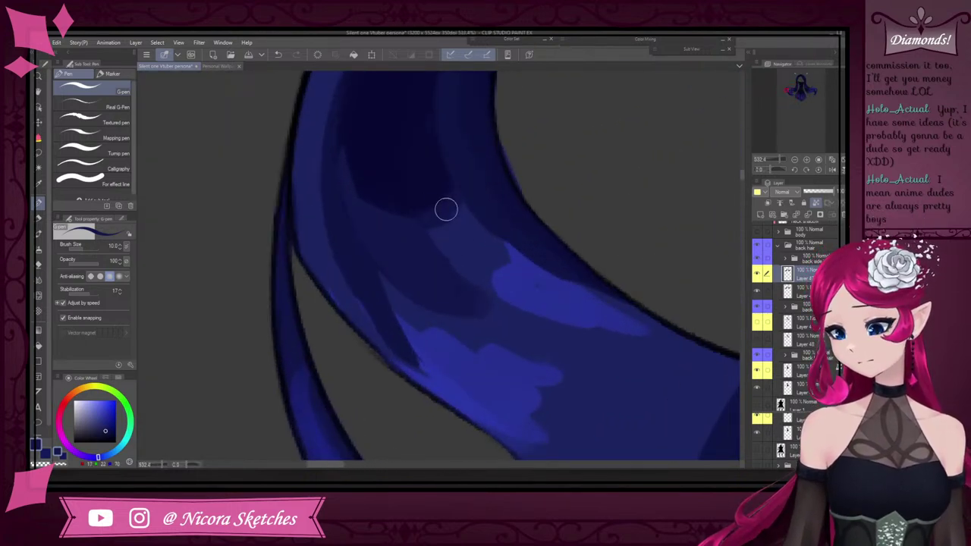
Paint navy strokes below the loop's shadow along the inner side, covering the mid-blue down to the upper highlight
{"action": "left_click_drag", "start_coordinate": [437, 158], "coordinate": [501, 250]}
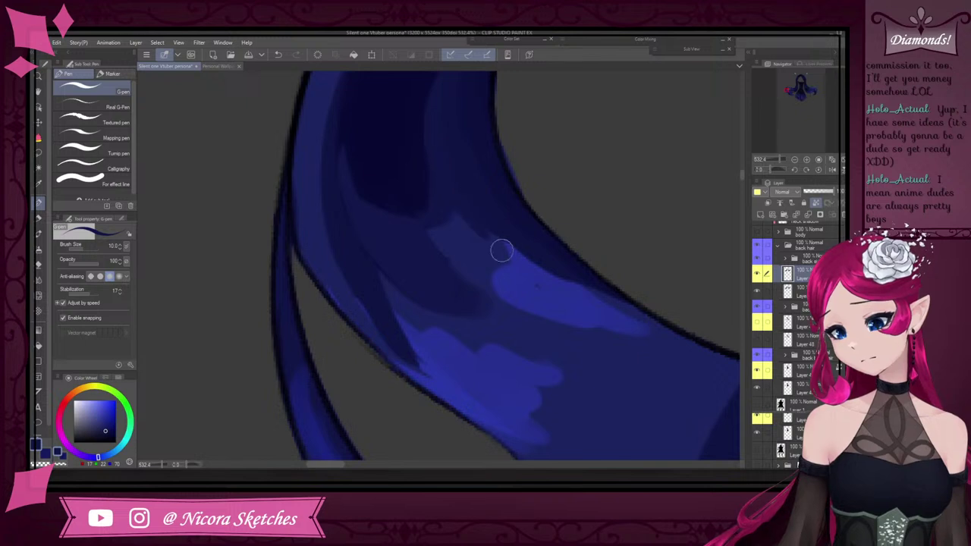
{"action": "left_click_drag", "start_coordinate": [446, 215], "coordinate": [592, 297]}
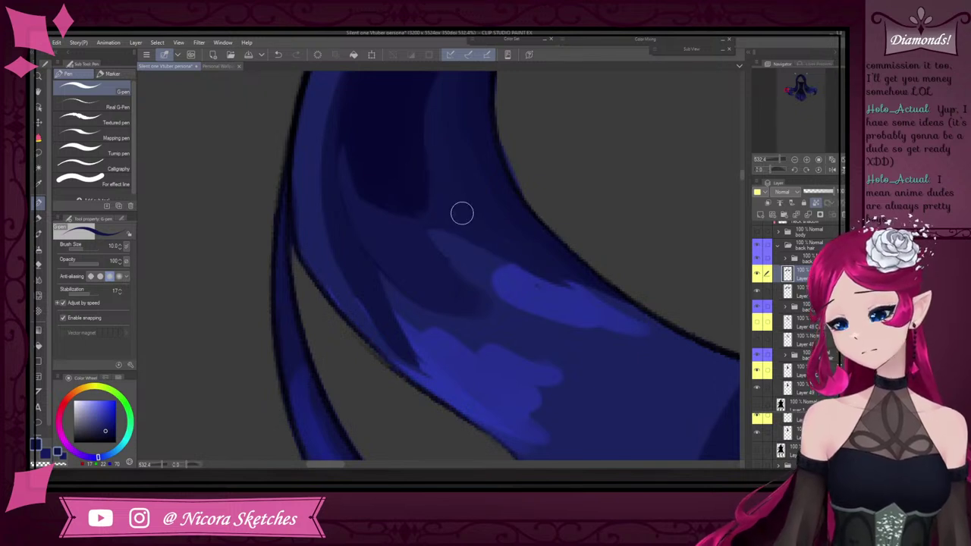
{"action": "left_click_drag", "start_coordinate": [422, 218], "coordinate": [467, 282]}
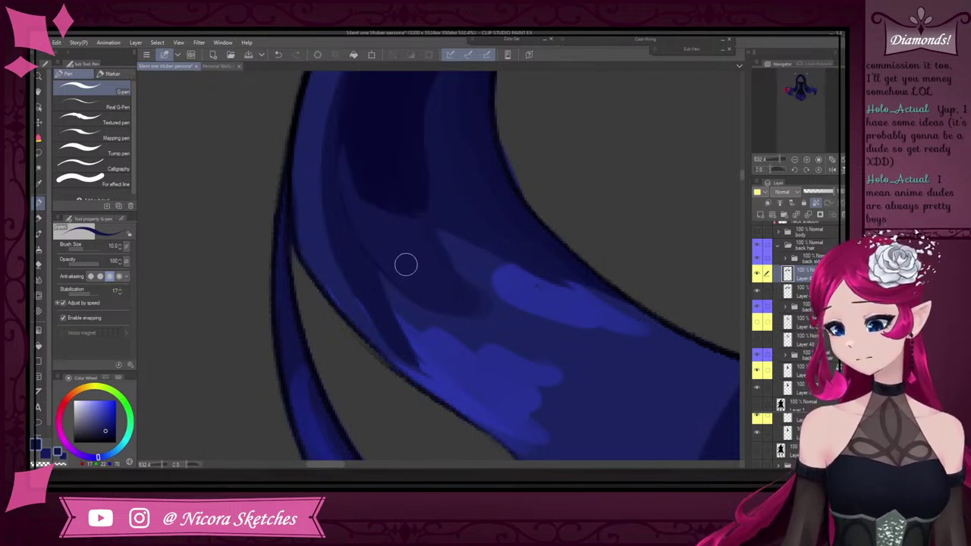
Sample nearby blues and paint tapered strands along the loop's outer edge beside the lower highlight
{"action": "left_click", "coordinate": [356, 313], "text": "alt"}
{"action": "left_click_drag", "start_coordinate": [384, 351], "coordinate": [478, 412]}
{"action": "left_click_drag", "start_coordinate": [338, 285], "coordinate": [440, 393]}
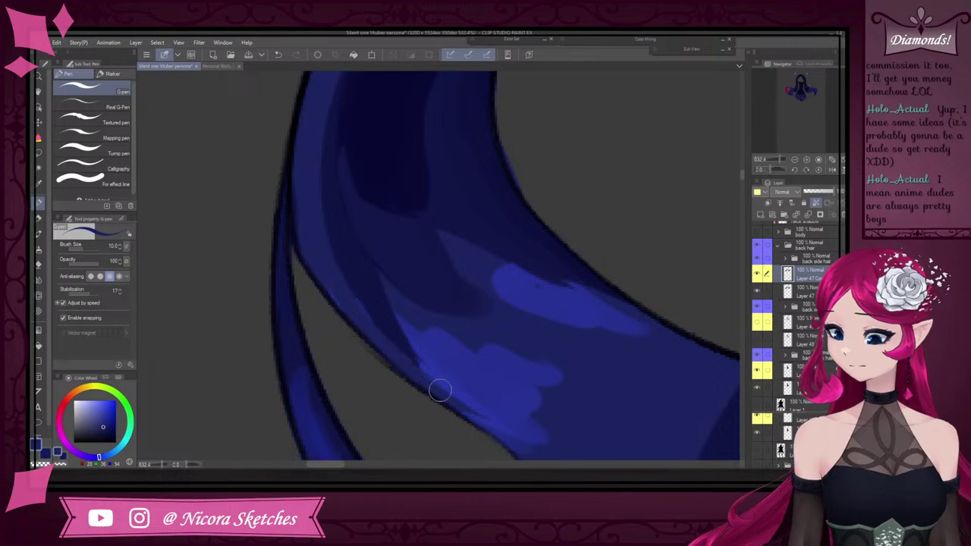
{"action": "left_click", "coordinate": [363, 288], "text": "alt"}
{"action": "left_click_drag", "start_coordinate": [365, 287], "coordinate": [408, 347]}
{"action": "scroll", "coordinate": [364, 283], "scroll_direction": "down", "scroll_amount": 10}
{"action": "scroll", "coordinate": [346, 322], "scroll_direction": "up", "scroll_amount": 4}
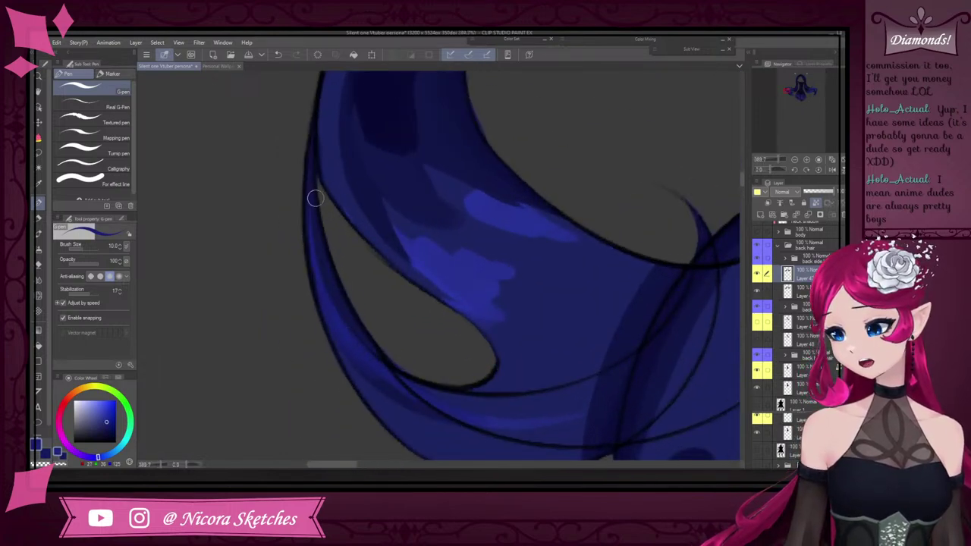
{"action": "scroll", "coordinate": [437, 268], "scroll_direction": "down", "scroll_amount": 3}
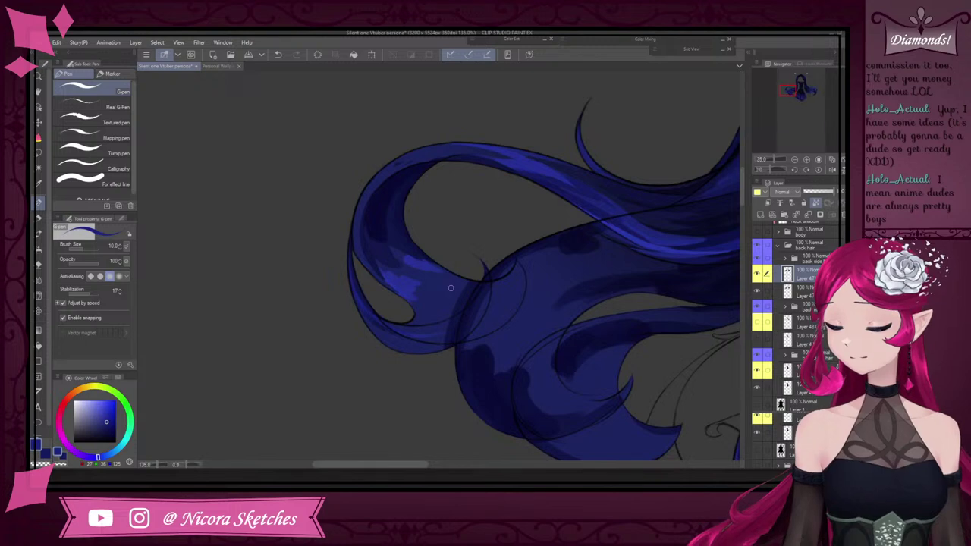
Sample the dark navy and paint a tapered strand from the shadow's lower inner edge toward the upper highlight
{"action": "scroll", "coordinate": [400, 168], "scroll_direction": "up", "scroll_amount": 2}
{"action": "left_click", "coordinate": [378, 176], "text": "alt"}
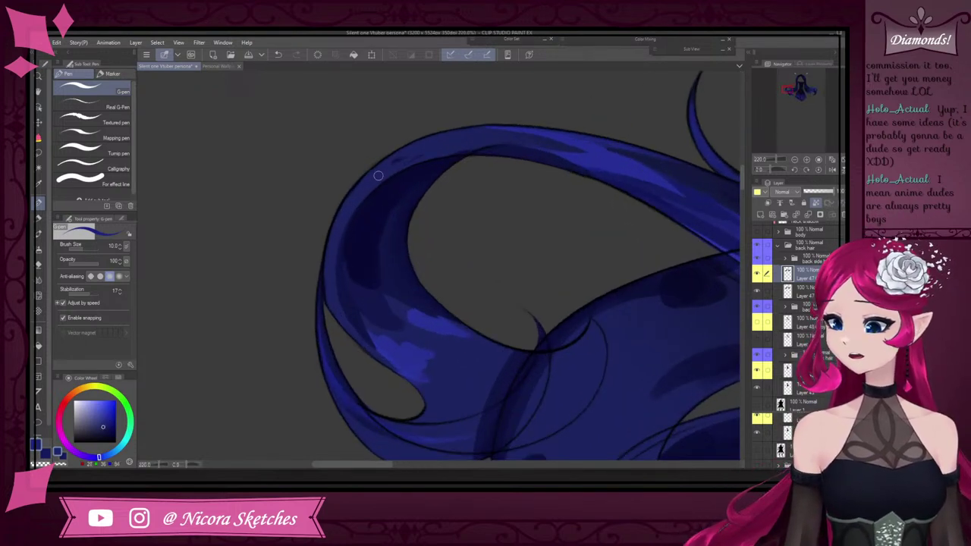
{"action": "left_click", "coordinate": [354, 271], "text": "alt"}
{"action": "scroll", "coordinate": [393, 304], "scroll_direction": "up", "scroll_amount": 2}
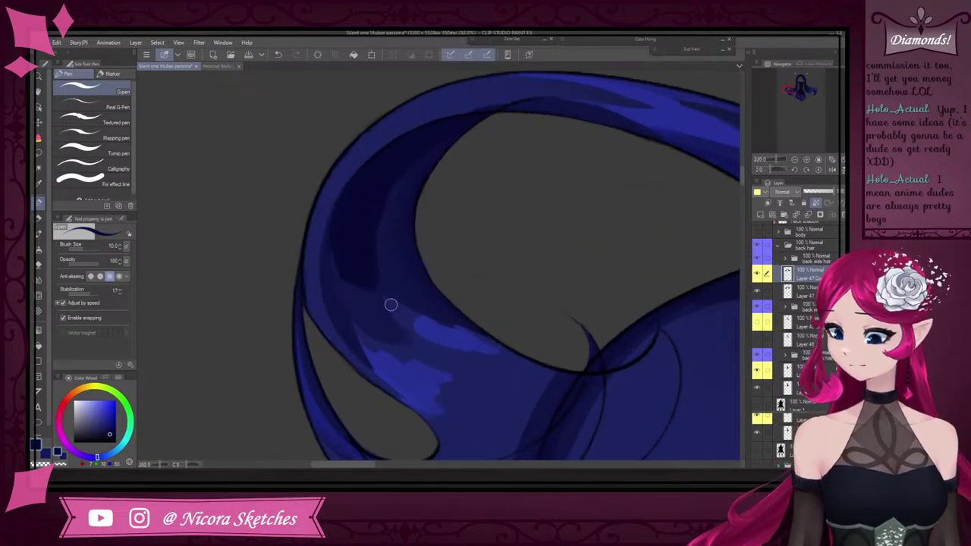
{"action": "left_click_drag", "start_coordinate": [378, 253], "coordinate": [425, 311]}
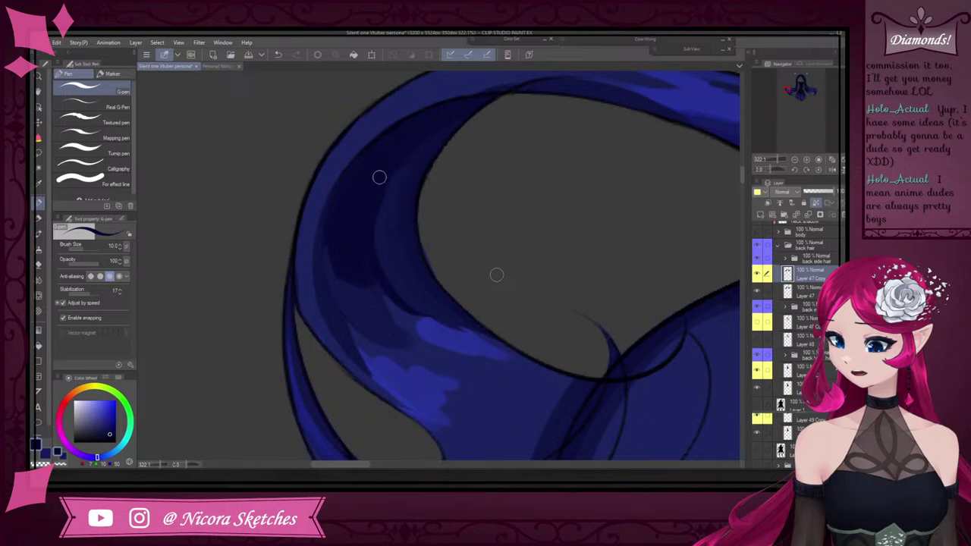
{"action": "scroll", "coordinate": [372, 250], "scroll_direction": "up", "scroll_amount": 2}
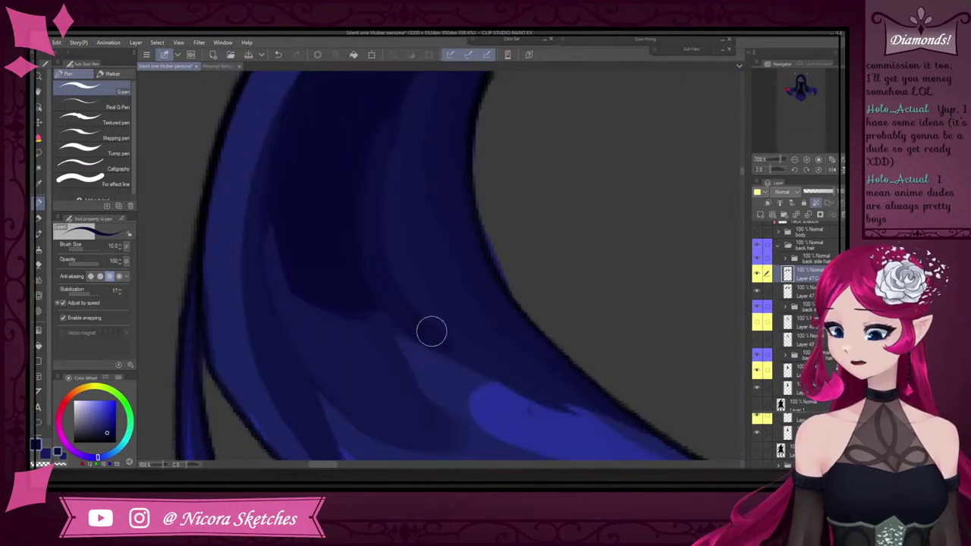
{"action": "scroll", "coordinate": [392, 199], "scroll_direction": "down", "scroll_amount": 4}
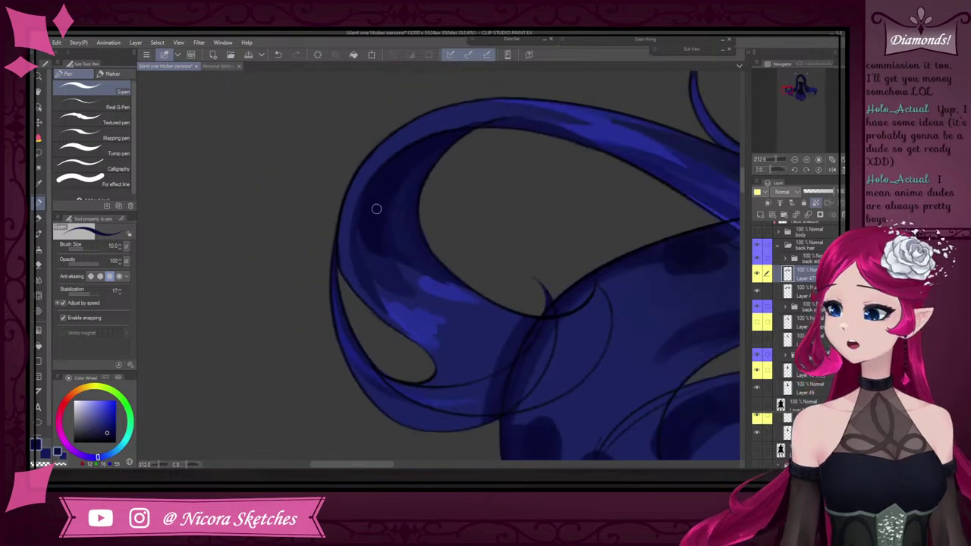
Undo the last stroke and retouch the lower inner edge of the loop's shadow with navy
{"action": "scroll", "coordinate": [376, 208], "scroll_direction": "up", "scroll_amount": 3}
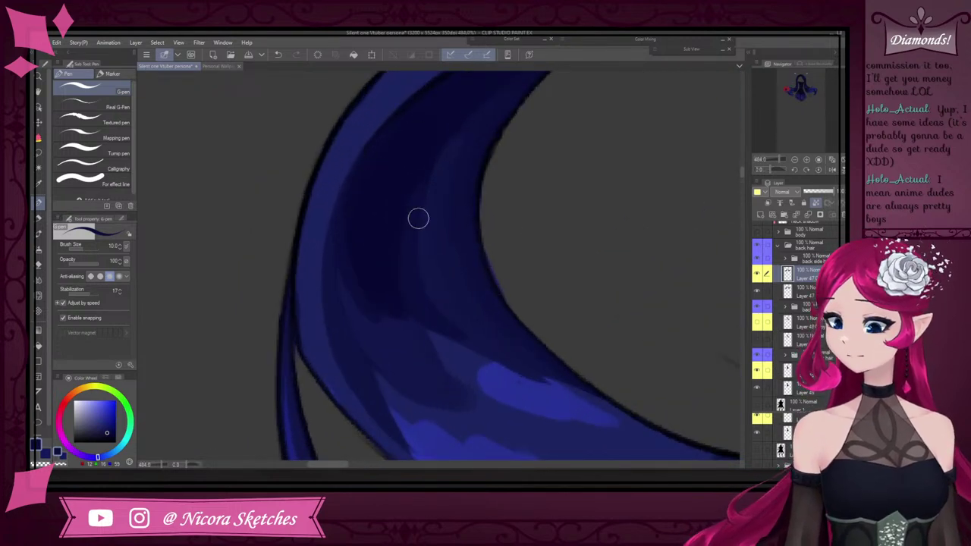
{"action": "scroll", "coordinate": [448, 212], "scroll_direction": "down", "scroll_amount": 4}
{"action": "key", "text": "ctrl+z"}
{"action": "scroll", "coordinate": [531, 170], "scroll_direction": "down", "scroll_amount": 4}
{"action": "scroll", "coordinate": [528, 199], "scroll_direction": "up", "scroll_amount": 2}
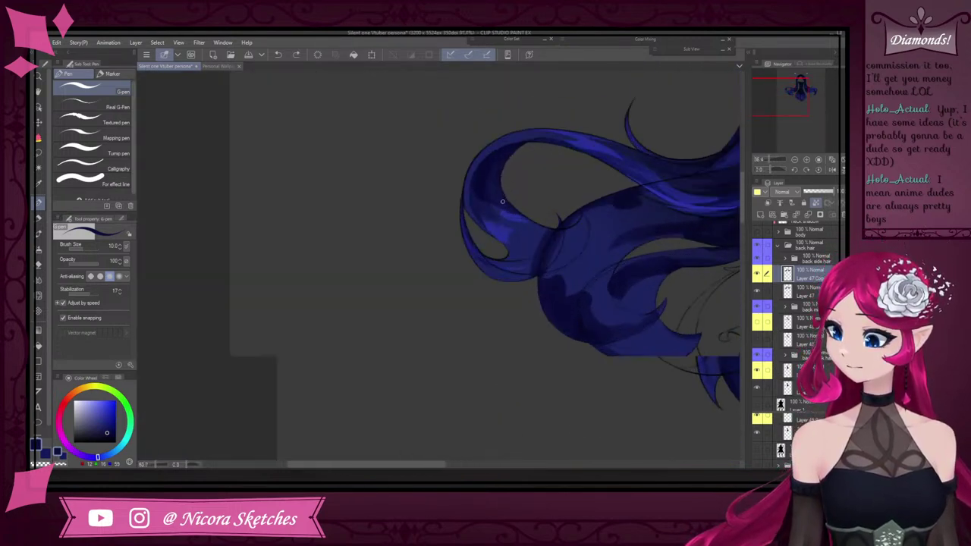
{"action": "scroll", "coordinate": [498, 190], "scroll_direction": "up", "scroll_amount": 6}
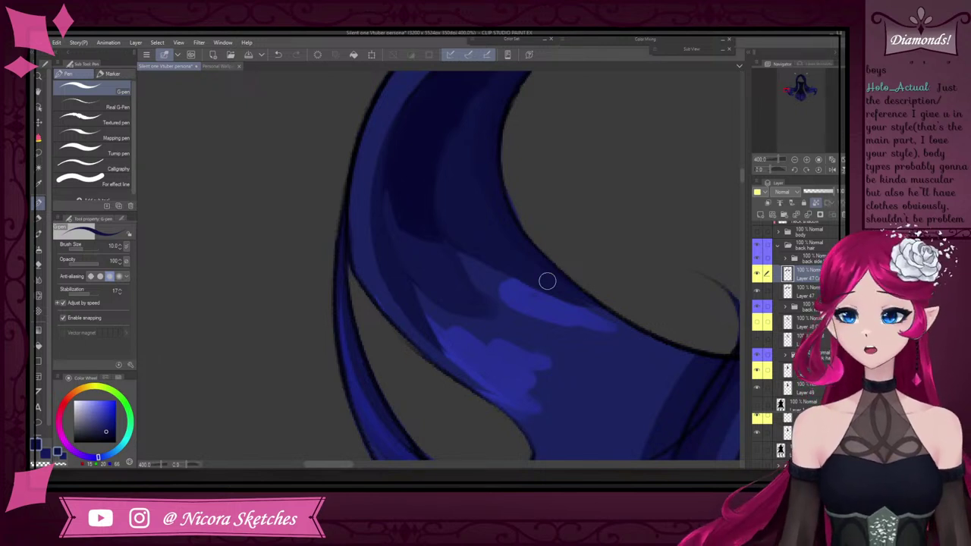
{"action": "scroll", "coordinate": [504, 130], "scroll_direction": "down", "scroll_amount": 3}
{"action": "scroll", "coordinate": [487, 144], "scroll_direction": "up", "scroll_amount": 3}
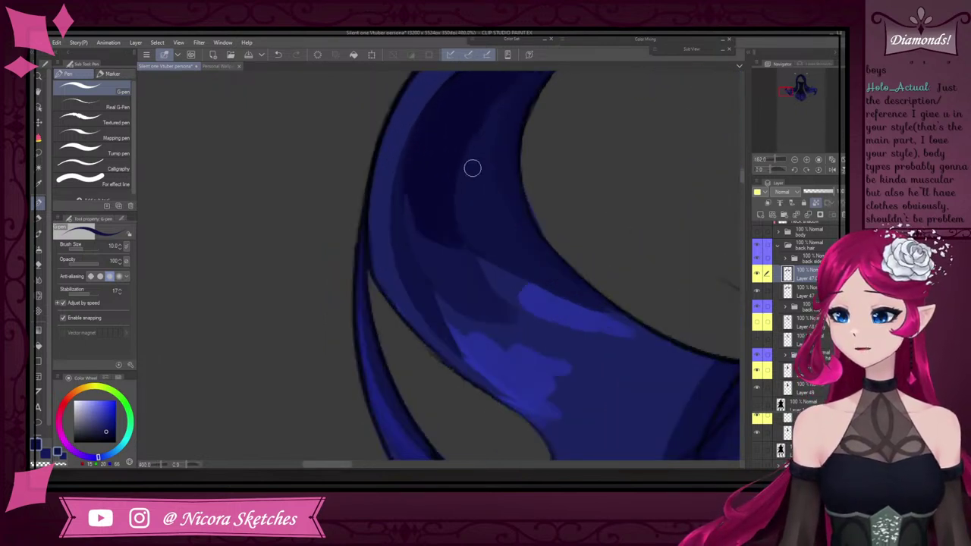
{"action": "scroll", "coordinate": [442, 239], "scroll_direction": "down", "scroll_amount": 3}
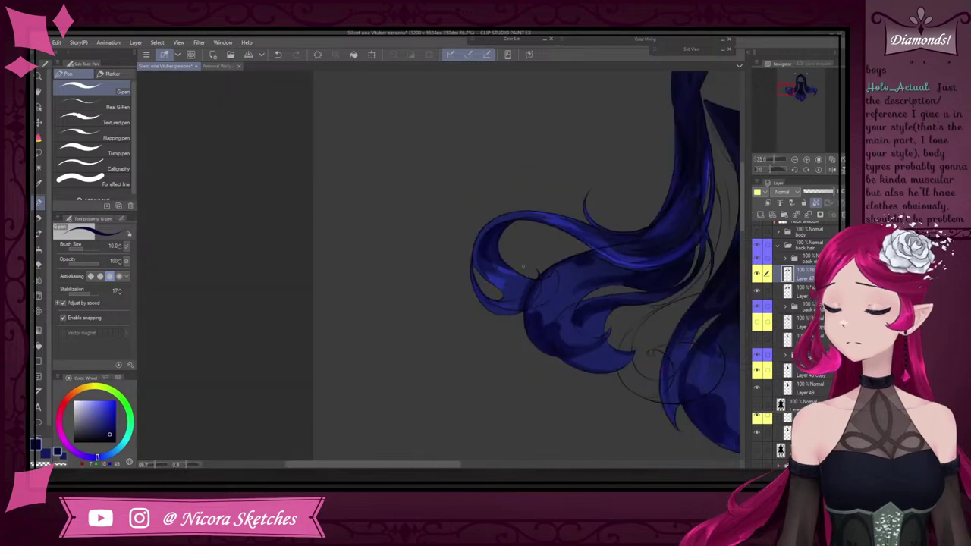
{"action": "scroll", "coordinate": [523, 267], "scroll_direction": "up", "scroll_amount": 10}
{"action": "mouse_move", "coordinate": [542, 193]}
{"action": "left_mouse_down"}
{"action": "mouse_move", "coordinate": [458, 193]}
{"action": "mouse_move", "coordinate": [528, 202]}
{"action": "mouse_move", "coordinate": [504, 292]}
{"action": "mouse_move", "coordinate": [467, 213]}
{"action": "mouse_move", "coordinate": [525, 217]}
{"action": "mouse_move", "coordinate": [508, 288]}
{"action": "left_mouse_up"}
{"action": "scroll", "coordinate": [588, 197], "scroll_direction": "down", "scroll_amount": 2}
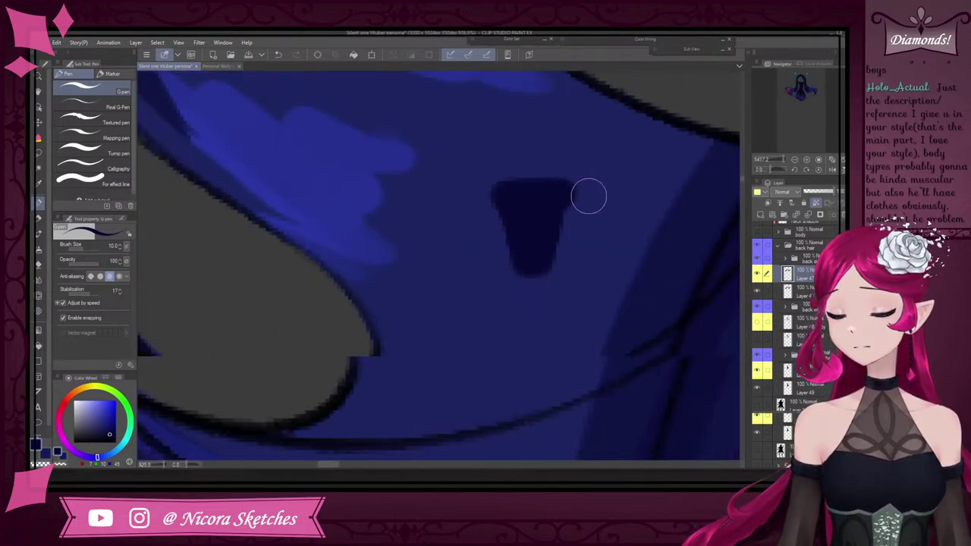
{"action": "scroll", "coordinate": [589, 197], "scroll_direction": "down", "scroll_amount": 2}
{"action": "mouse_move", "coordinate": [544, 248]}
{"action": "left_mouse_down"}
{"action": "mouse_move", "coordinate": [525, 332]}
{"action": "mouse_move", "coordinate": [526, 295]}
{"action": "mouse_move", "coordinate": [570, 370]}
{"action": "left_mouse_up"}
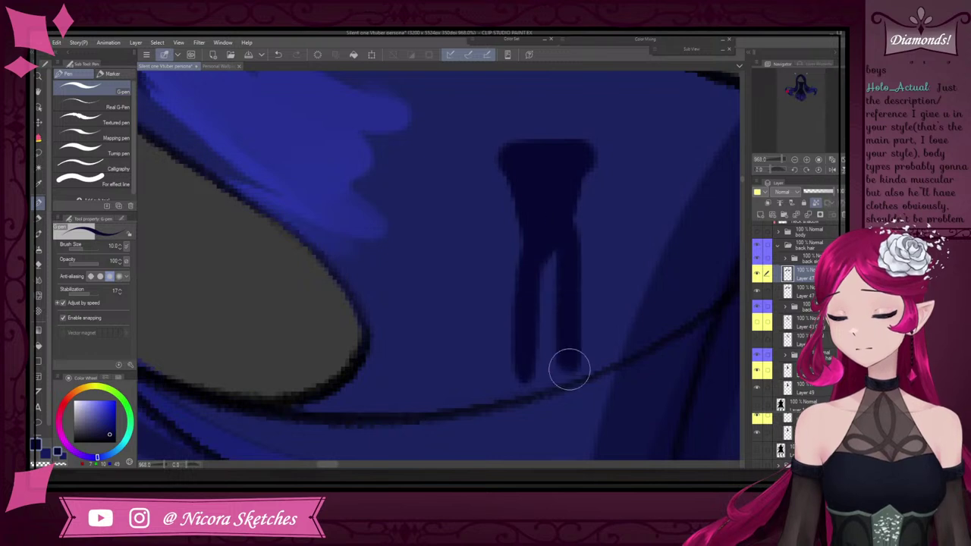
{"action": "mouse_move", "coordinate": [453, 165]}
{"action": "left_mouse_down"}
{"action": "mouse_move", "coordinate": [441, 204]}
{"action": "mouse_move", "coordinate": [456, 180]}
{"action": "mouse_move", "coordinate": [443, 165]}
{"action": "mouse_move", "coordinate": [449, 214]}
{"action": "mouse_move", "coordinate": [437, 230]}
{"action": "mouse_move", "coordinate": [431, 164]}
{"action": "mouse_move", "coordinate": [460, 157]}
{"action": "mouse_move", "coordinate": [460, 317]}
{"action": "mouse_move", "coordinate": [437, 368]}
{"action": "left_mouse_up"}
{"action": "scroll", "coordinate": [544, 162], "scroll_direction": "down", "scroll_amount": 5}
{"action": "scroll", "coordinate": [559, 174], "scroll_direction": "up", "scroll_amount": 5}
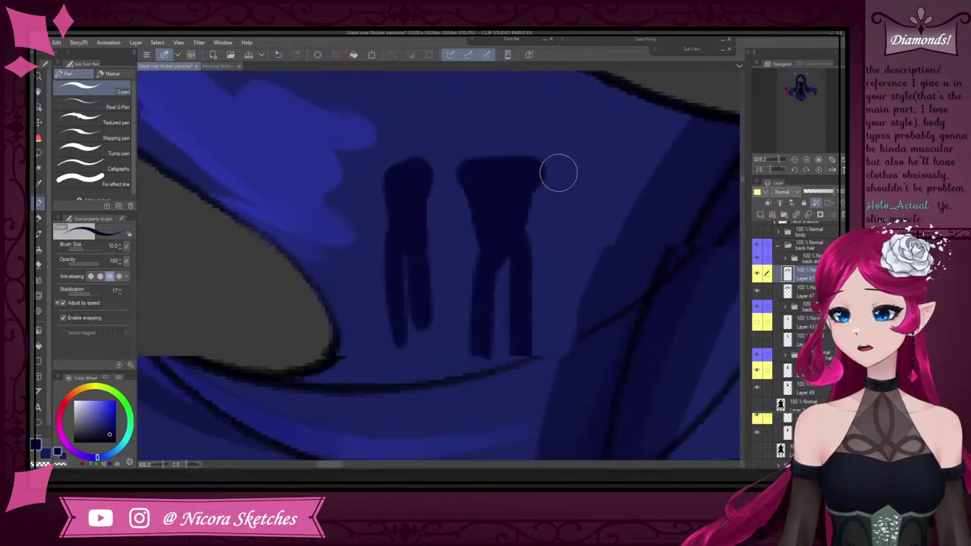
{"action": "left_click_drag", "start_coordinate": [582, 130], "coordinate": [560, 164]}
{"action": "key", "text": "ctrl+z"}
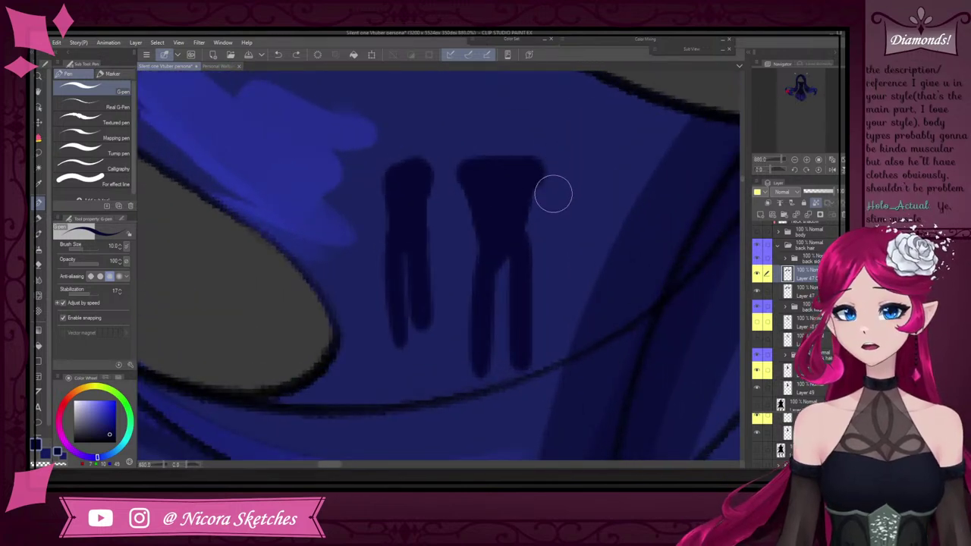
{"action": "scroll", "coordinate": [550, 182], "scroll_direction": "down", "scroll_amount": 3}
{"action": "key", "text": "ctrl+z"}
{"action": "key", "text": "ctrl+z"}
{"action": "key", "text": "ctrl+z"}
{"action": "key", "text": "ctrl+z"}
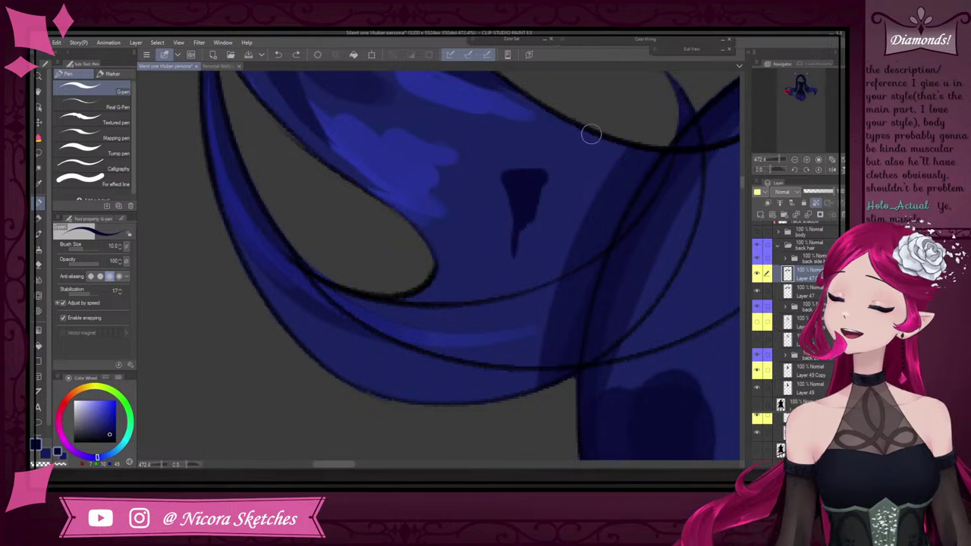
{"action": "scroll", "coordinate": [582, 162], "scroll_direction": "down", "scroll_amount": 5}
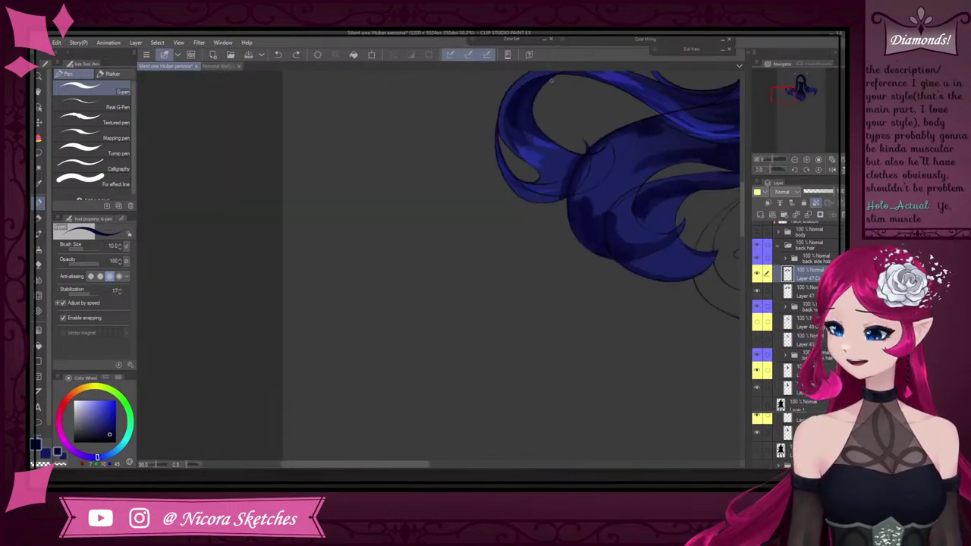
Paint navy strands over the upper edge and blunt end of the loop's upper highlight to taper it
{"action": "scroll", "coordinate": [552, 80], "scroll_direction": "up", "scroll_amount": 5}
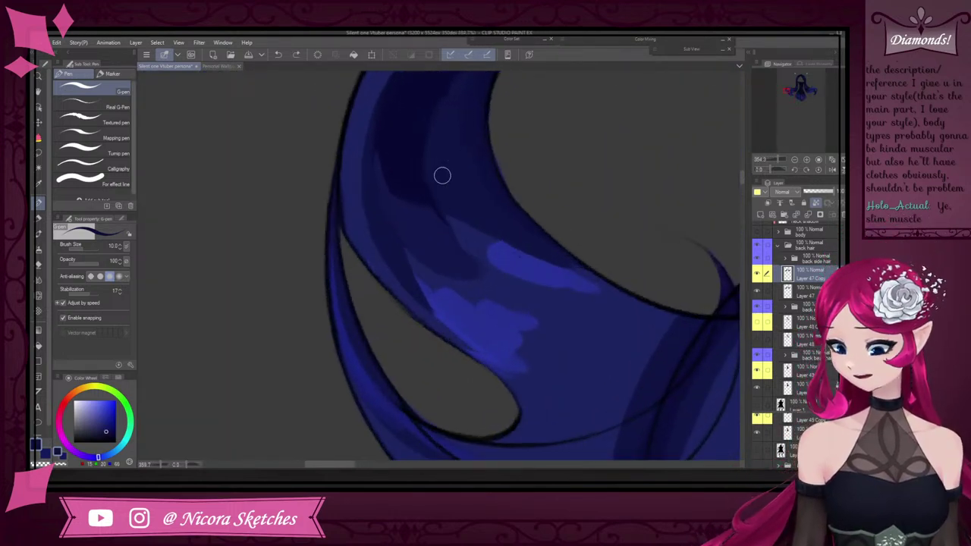
{"action": "scroll", "coordinate": [443, 176], "scroll_direction": "up", "scroll_amount": 2}
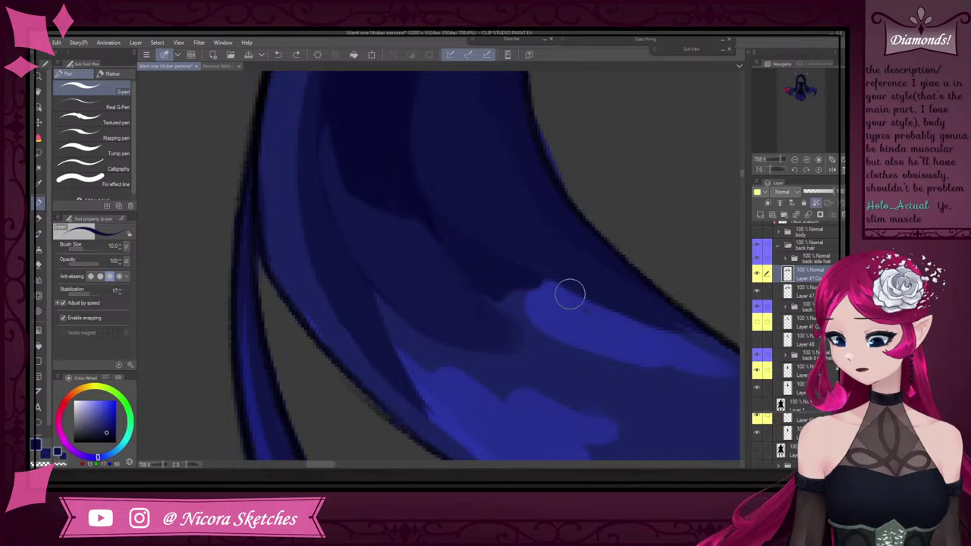
{"action": "mouse_move", "coordinate": [556, 276]}
{"action": "left_mouse_down"}
{"action": "mouse_move", "coordinate": [492, 270]}
{"action": "mouse_move", "coordinate": [548, 331]}
{"action": "left_mouse_up"}
{"action": "mouse_move", "coordinate": [456, 248]}
{"action": "left_mouse_down"}
{"action": "mouse_move", "coordinate": [524, 312]}
{"action": "mouse_move", "coordinate": [540, 300]}
{"action": "left_mouse_up"}
{"action": "left_click_drag", "start_coordinate": [492, 269], "coordinate": [645, 323]}
{"action": "scroll", "coordinate": [546, 220], "scroll_direction": "down", "scroll_amount": 7}
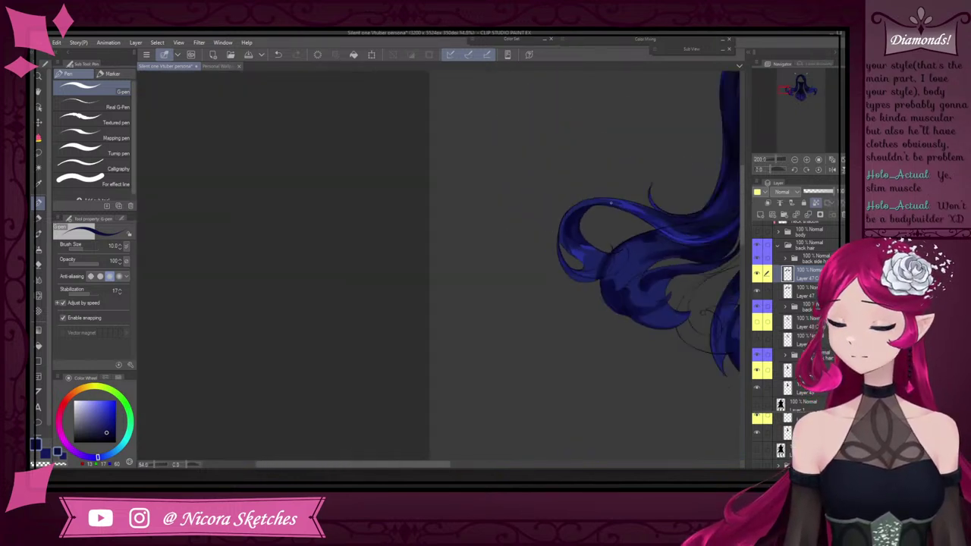
{"action": "scroll", "coordinate": [564, 237], "scroll_direction": "up", "scroll_amount": 4}
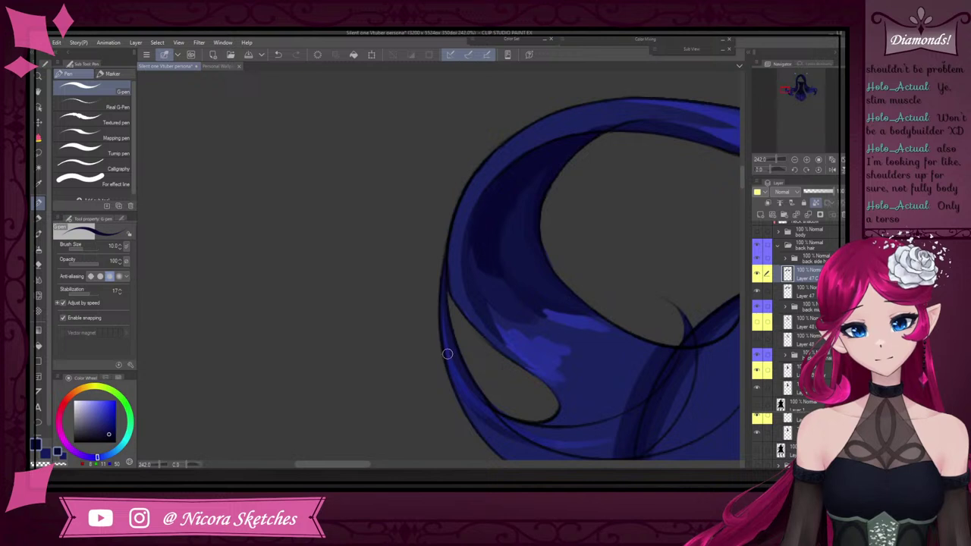
Sample mid-blue from the loop's crest and paint along the underside of its top strand beside the highlight
{"action": "scroll", "coordinate": [447, 354], "scroll_direction": "down", "scroll_amount": 4}
{"action": "scroll", "coordinate": [588, 247], "scroll_direction": "up", "scroll_amount": 4}
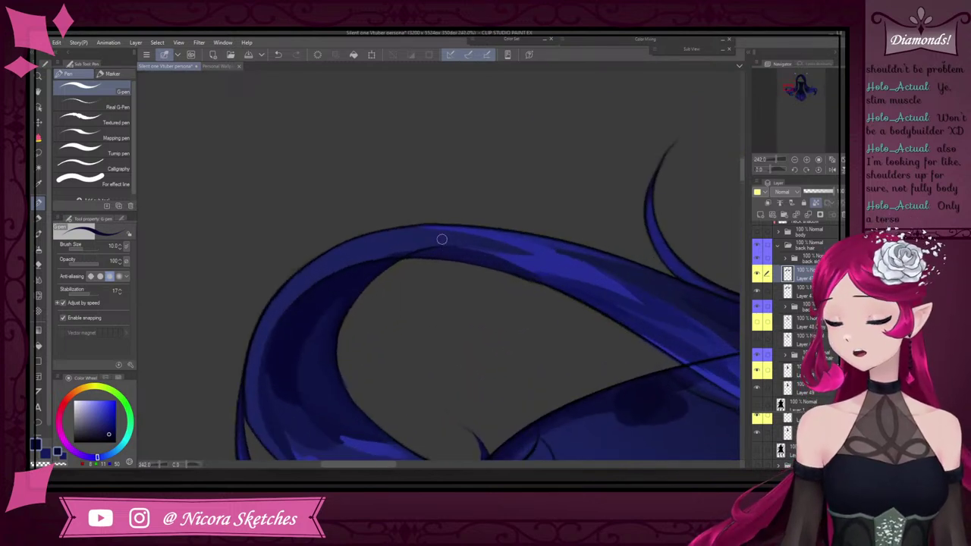
{"action": "left_click", "coordinate": [442, 239], "text": "alt"}
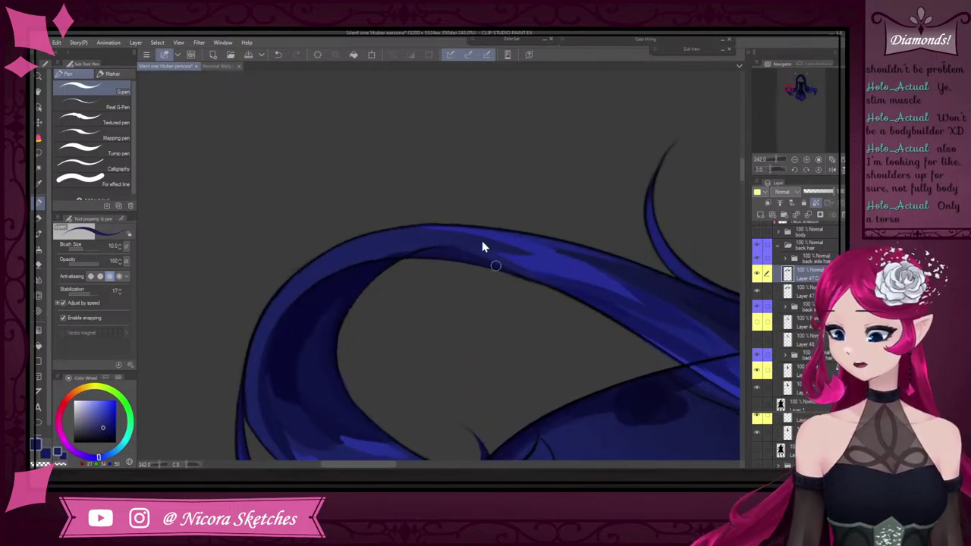
{"action": "left_click_drag", "start_coordinate": [495, 266], "coordinate": [541, 278]}
{"action": "scroll", "coordinate": [515, 261], "scroll_direction": "down", "scroll_amount": 6}
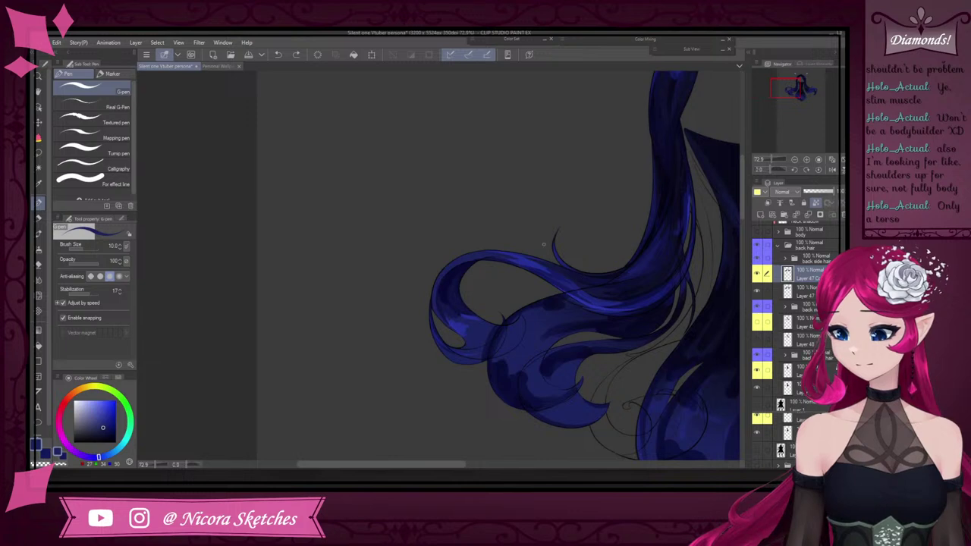
{"action": "scroll", "coordinate": [527, 252], "scroll_direction": "up", "scroll_amount": 4}
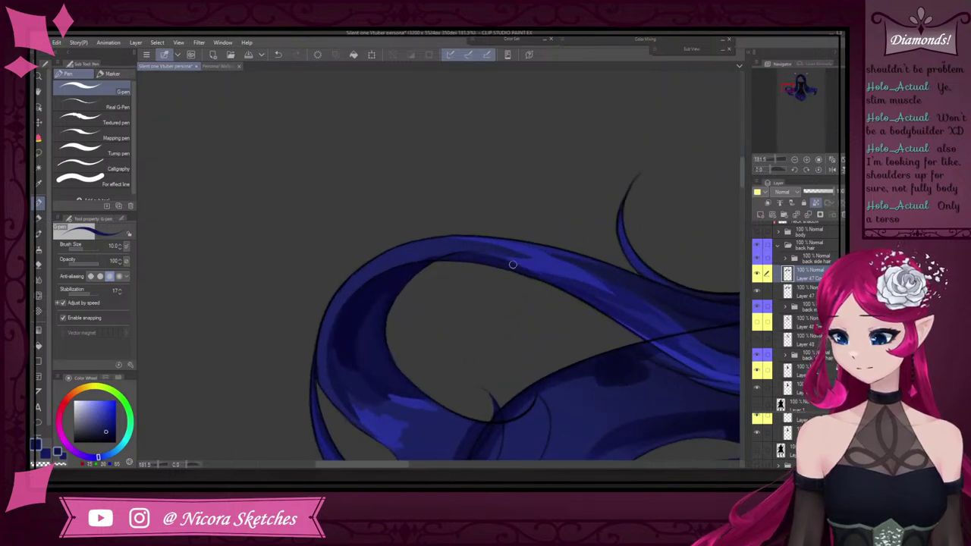
{"action": "scroll", "coordinate": [562, 301], "scroll_direction": "down", "scroll_amount": 5}
{"action": "scroll", "coordinate": [502, 336], "scroll_direction": "up", "scroll_amount": 4}
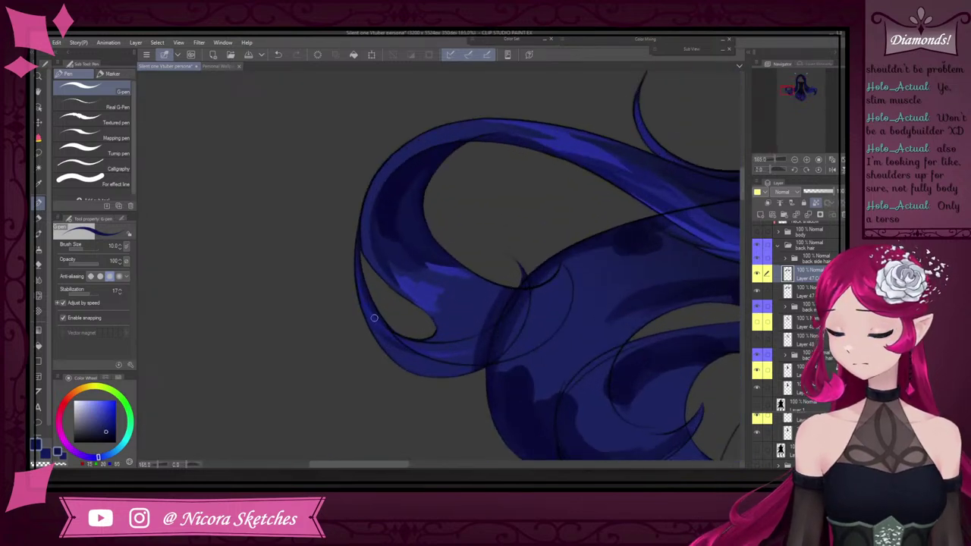
Sample mid-blue from the loop's top strand and paint a tapered stroke over the upper edge of its highlight
{"action": "scroll", "coordinate": [564, 231], "scroll_direction": "down", "scroll_amount": 3}
{"action": "scroll", "coordinate": [610, 259], "scroll_direction": "up", "scroll_amount": 4}
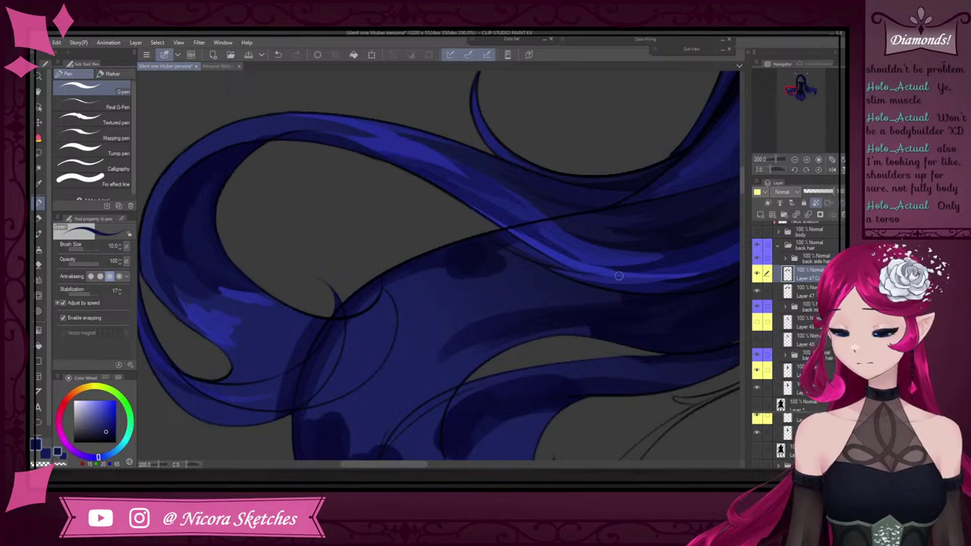
{"action": "left_click", "coordinate": [540, 248], "text": "alt"}
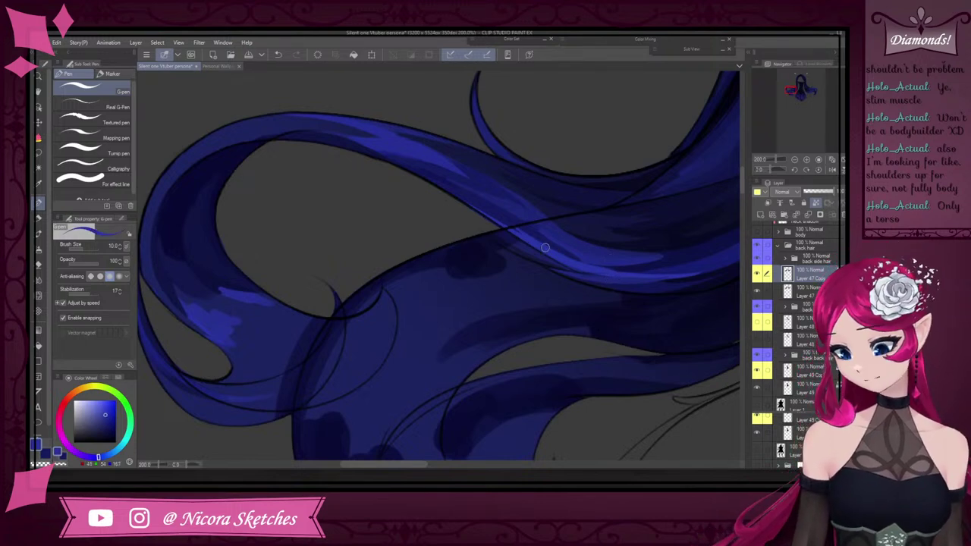
{"action": "scroll", "coordinate": [455, 163], "scroll_direction": "up", "scroll_amount": 4}
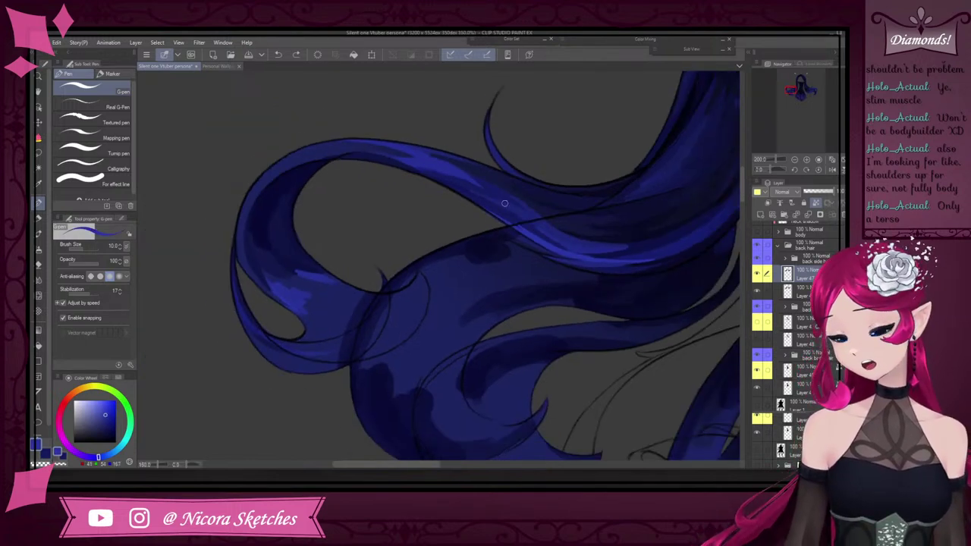
{"action": "left_click", "coordinate": [476, 205], "text": "alt"}
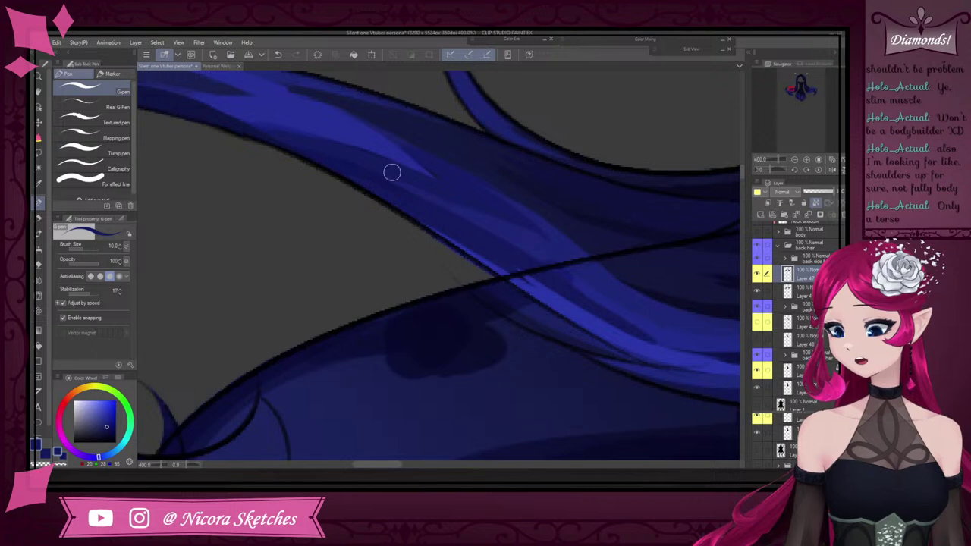
{"action": "scroll", "coordinate": [258, 131], "scroll_direction": "down", "scroll_amount": 5}
{"action": "scroll", "coordinate": [272, 129], "scroll_direction": "up", "scroll_amount": 4}
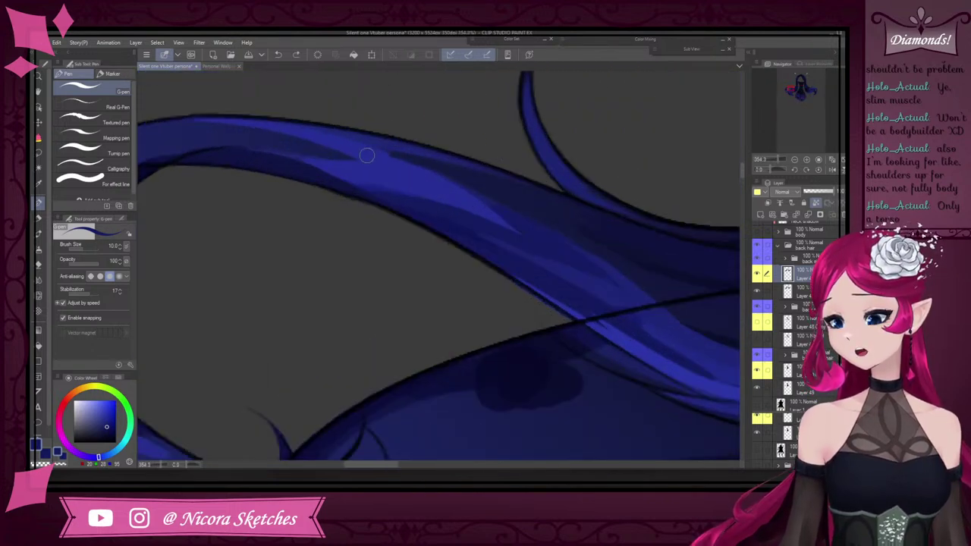
{"action": "left_click", "coordinate": [482, 198], "text": "alt"}
{"action": "left_click_drag", "start_coordinate": [483, 199], "coordinate": [413, 168]}
{"action": "key", "text": "ctrl+z"}
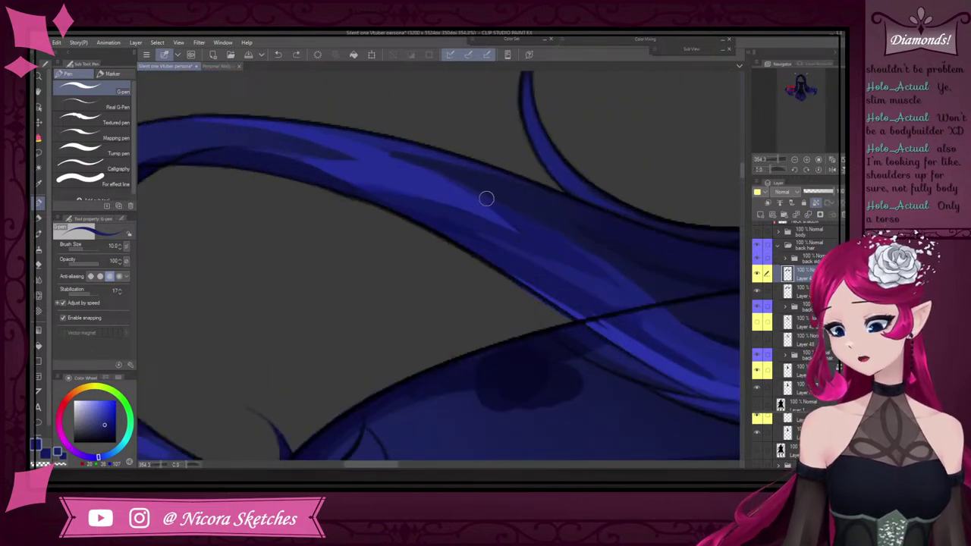
{"action": "left_click_drag", "start_coordinate": [486, 198], "coordinate": [417, 165]}
{"action": "scroll", "coordinate": [398, 135], "scroll_direction": "down", "scroll_amount": 4}
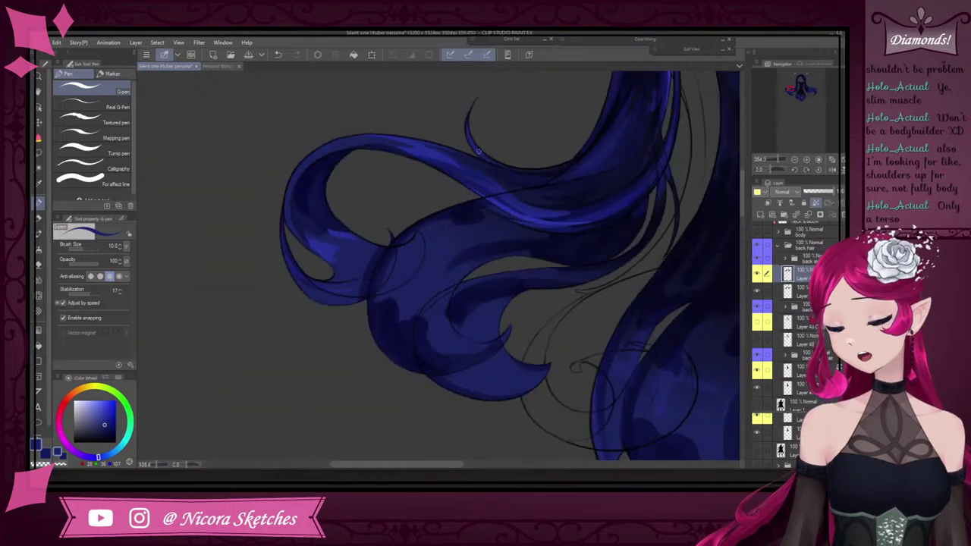
{"action": "scroll", "coordinate": [427, 119], "scroll_direction": "up", "scroll_amount": 4}
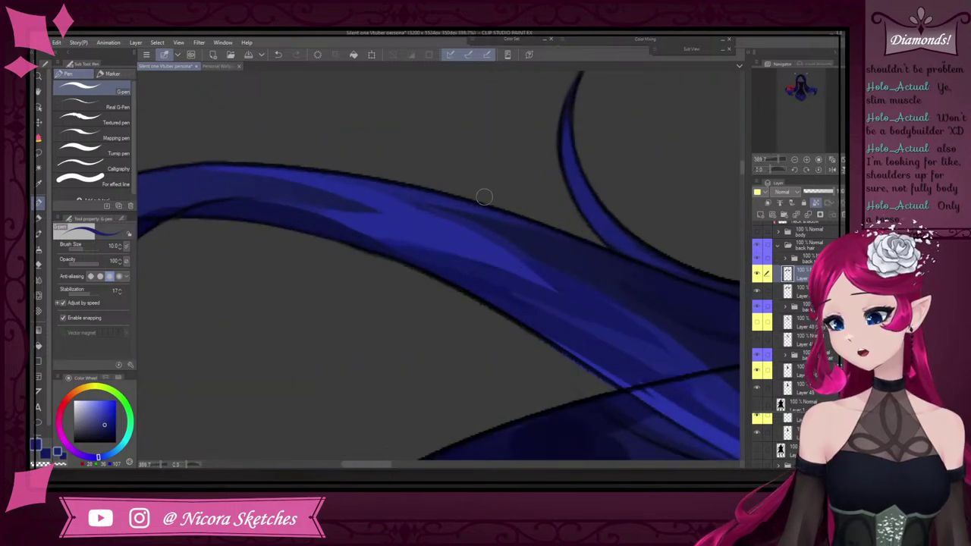
Check the loop's shading and mirror the canvas view horizontally to inspect the whole hair
{"action": "scroll", "coordinate": [524, 201], "scroll_direction": "down", "scroll_amount": 5}
{"action": "scroll", "coordinate": [427, 204], "scroll_direction": "up", "scroll_amount": 4}
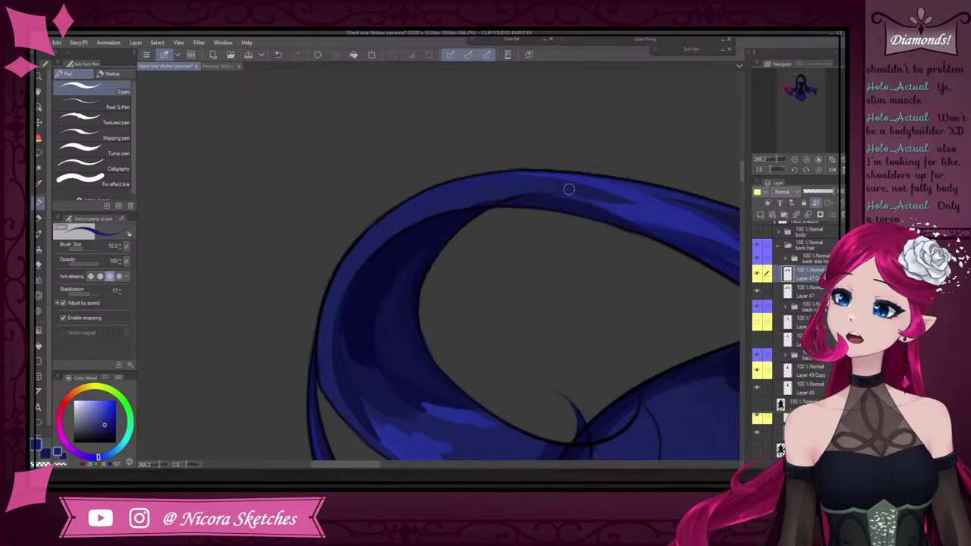
{"action": "scroll", "coordinate": [569, 189], "scroll_direction": "down", "scroll_amount": 5}
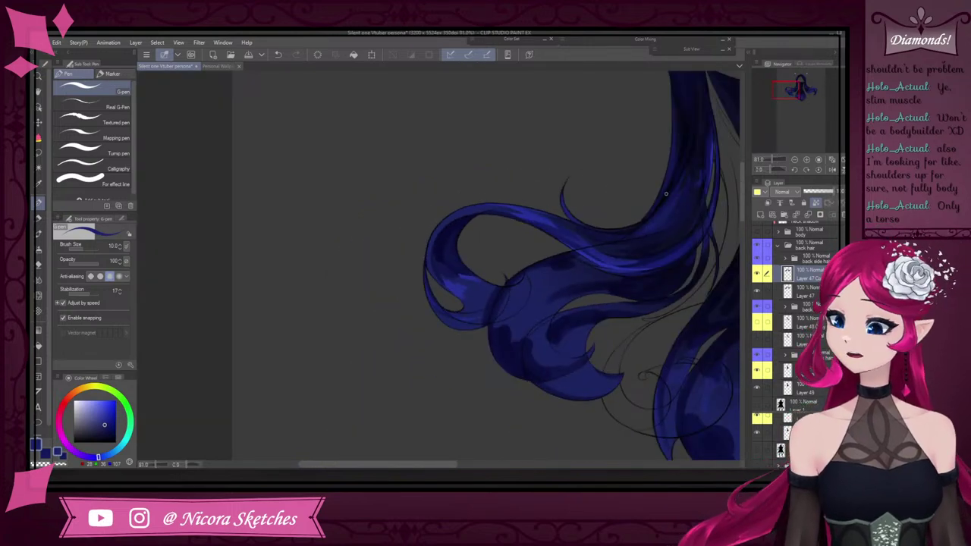
{"action": "scroll", "coordinate": [666, 193], "scroll_direction": "up", "scroll_amount": 1}
{"action": "left_click", "coordinate": [832, 170]}
{"action": "scroll", "coordinate": [652, 254], "scroll_direction": "down", "scroll_amount": 5}
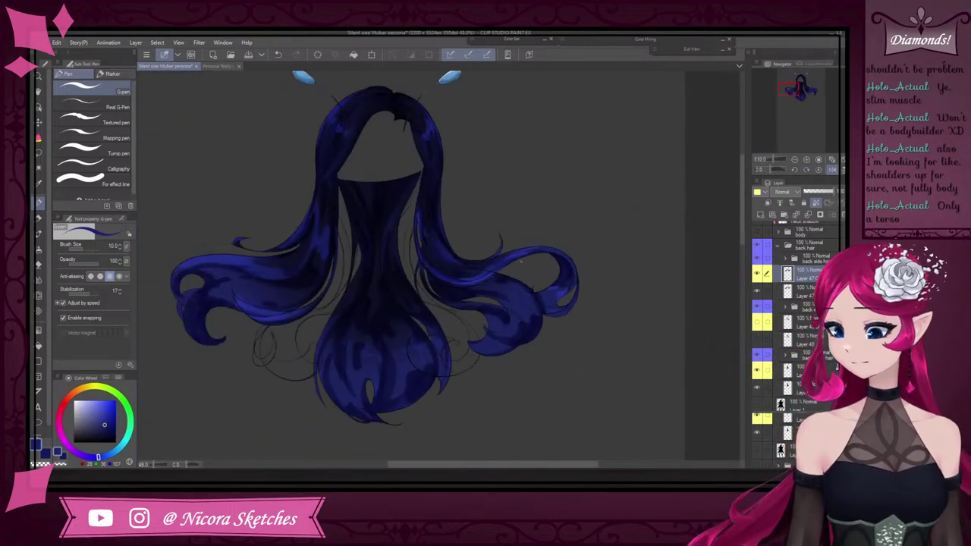
{"action": "scroll", "coordinate": [441, 253], "scroll_direction": "up", "scroll_amount": 8}
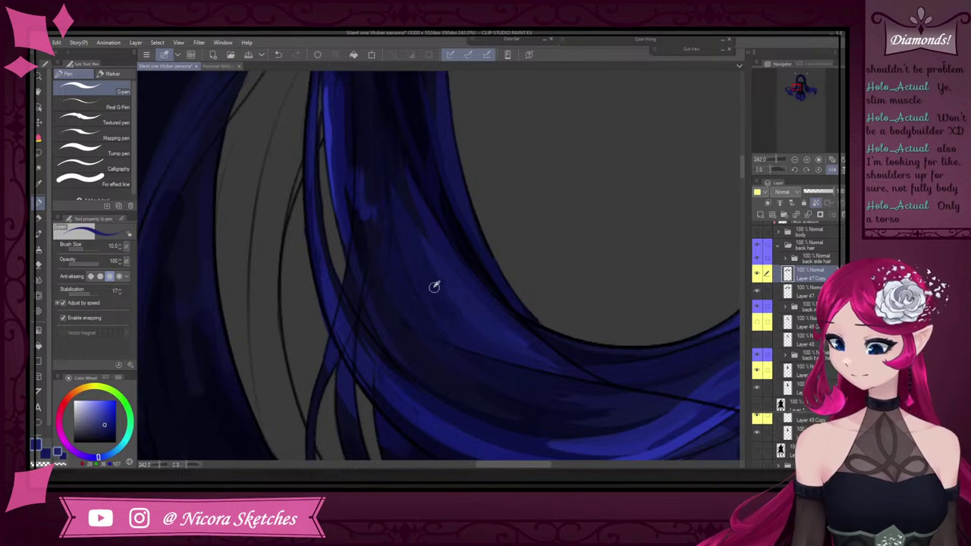
Sample mid-blue from the thick lock above the curl and paint flowing strands down along its lit area
{"action": "left_click", "coordinate": [434, 286], "text": "alt"}
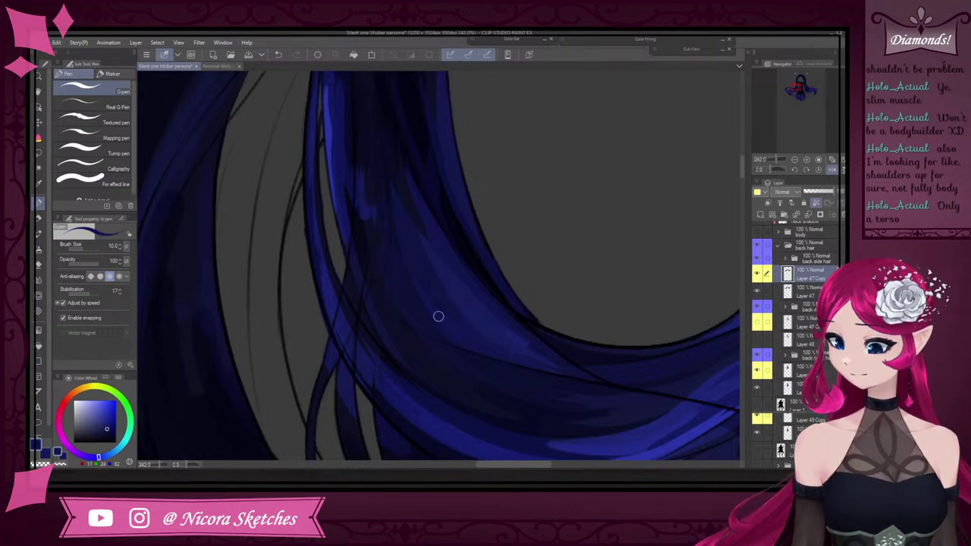
{"action": "left_click", "coordinate": [488, 339], "text": "alt"}
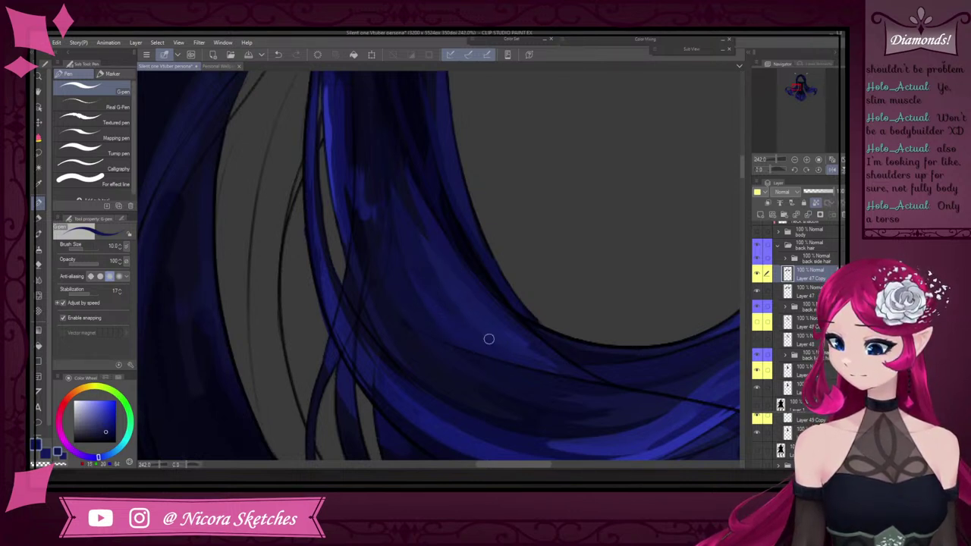
{"action": "left_click", "coordinate": [439, 268], "text": "alt"}
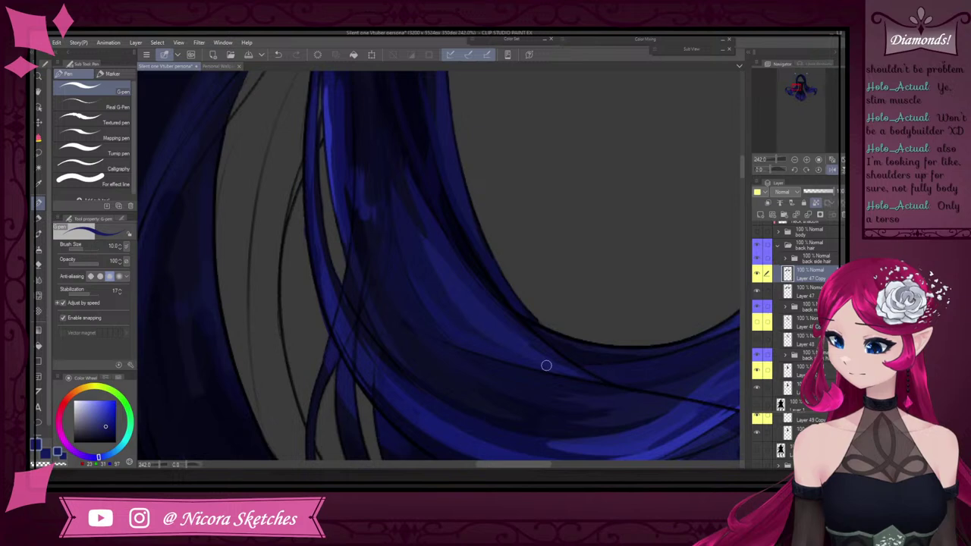
{"action": "left_click_drag", "start_coordinate": [433, 247], "coordinate": [489, 334]}
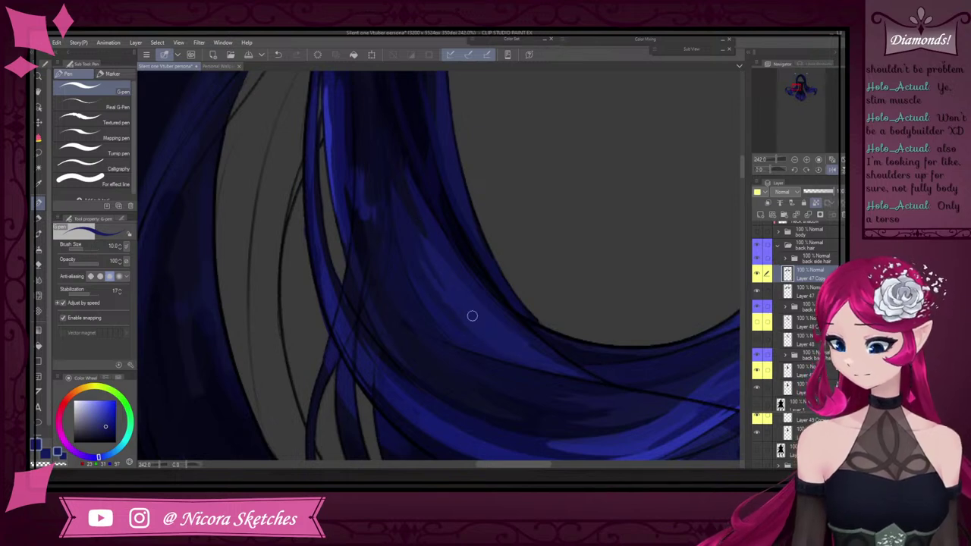
Sample dark navy tones and paint tapered shadow strands over the upper end and inner edge of the thick lock's blue area
{"action": "scroll", "coordinate": [470, 316], "scroll_direction": "down", "scroll_amount": 4}
{"action": "scroll", "coordinate": [458, 297], "scroll_direction": "up", "scroll_amount": 4}
{"action": "left_click", "coordinate": [432, 269], "text": "alt"}
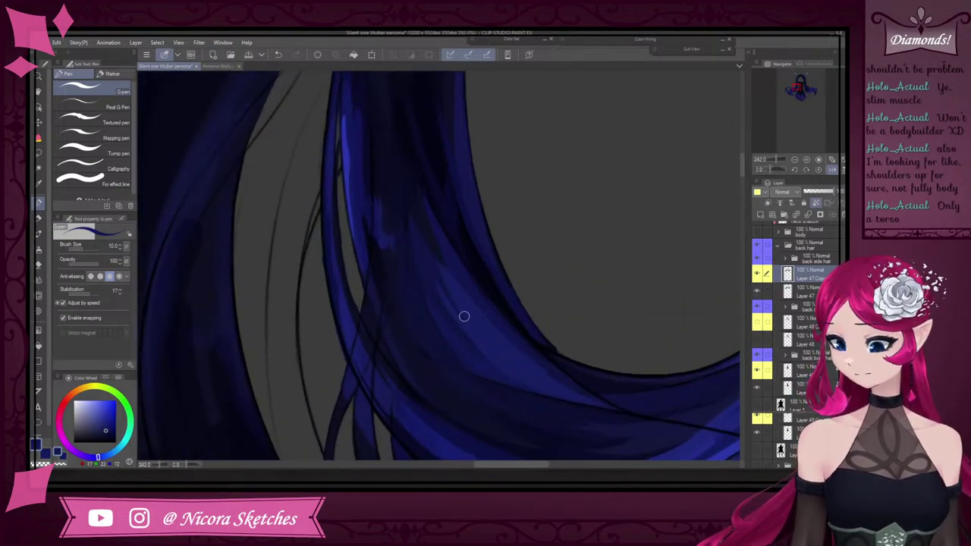
{"action": "left_click", "coordinate": [427, 235], "text": "alt"}
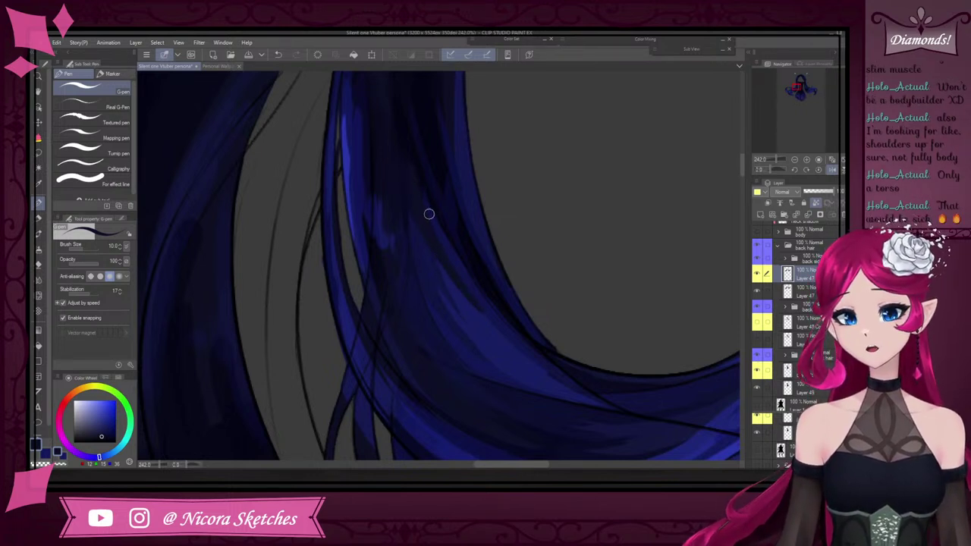
{"action": "left_click", "coordinate": [413, 293], "text": "alt"}
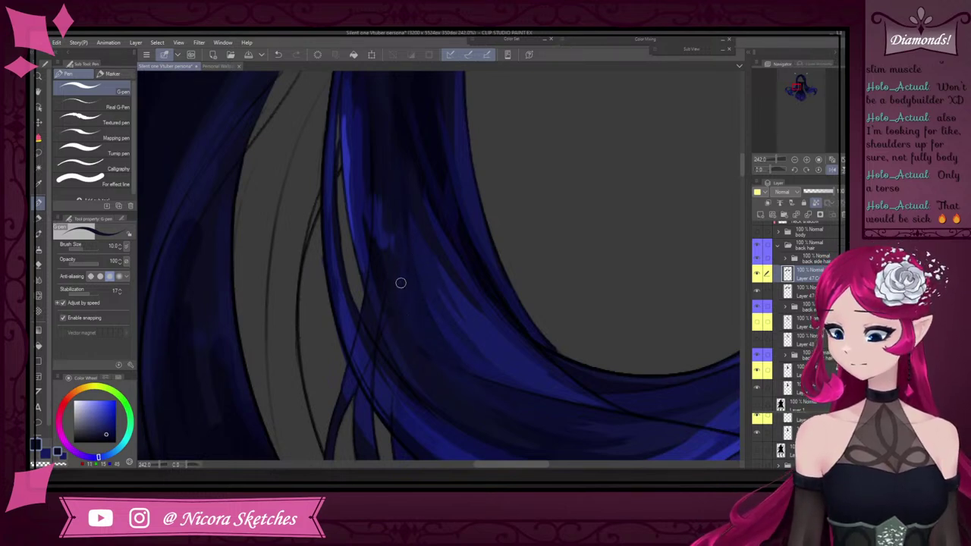
{"action": "scroll", "coordinate": [422, 247], "scroll_direction": "down", "scroll_amount": 4}
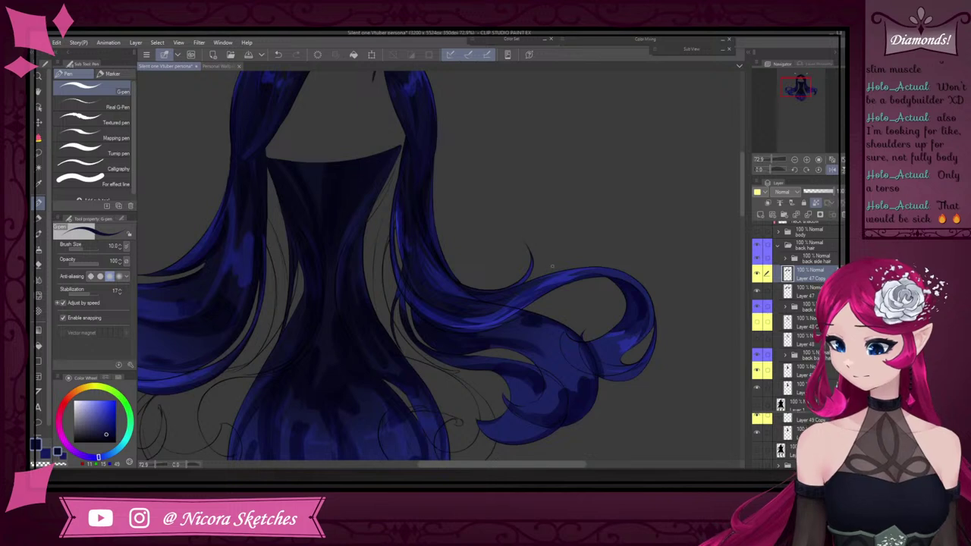
{"action": "scroll", "coordinate": [475, 291], "scroll_direction": "up", "scroll_amount": 4}
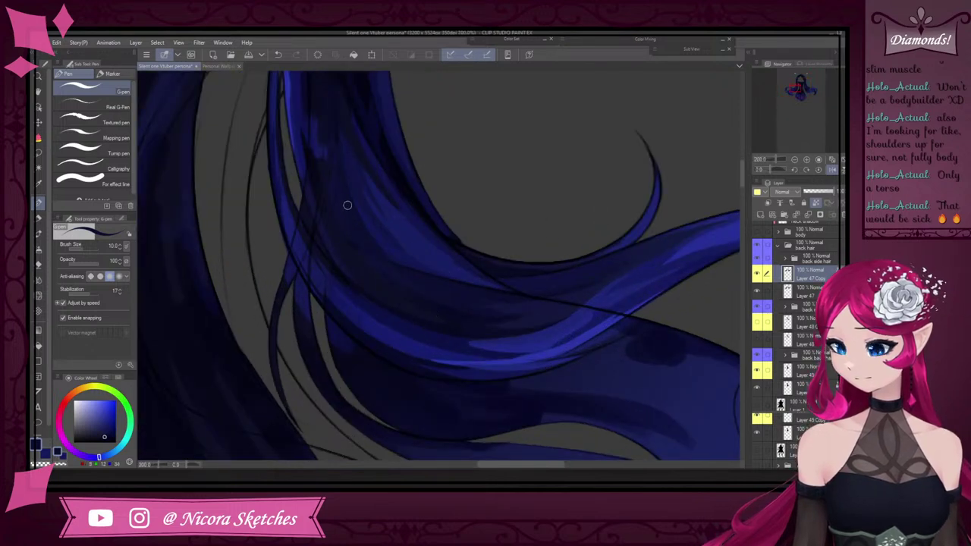
{"action": "scroll", "coordinate": [445, 312], "scroll_direction": "down", "scroll_amount": 3}
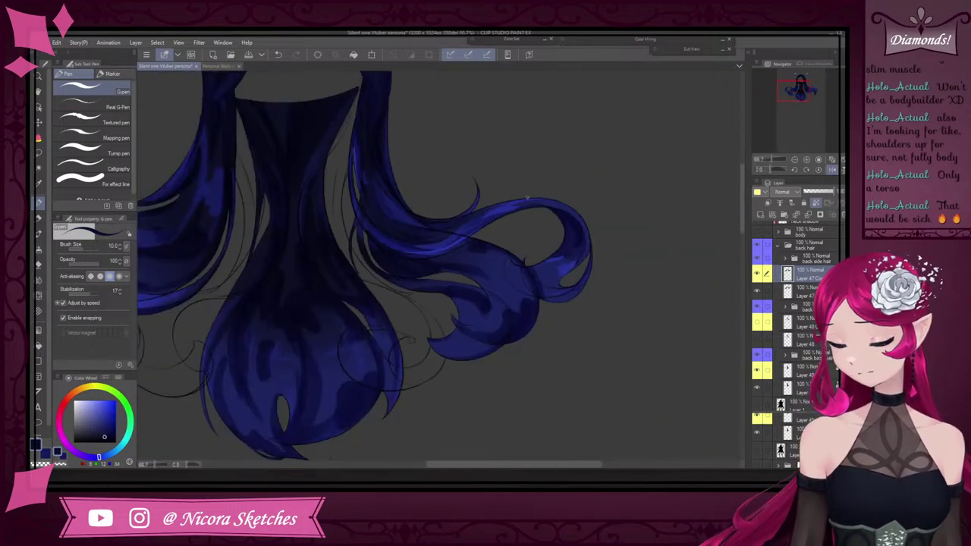
Sample the brighter blue and paint a highlight along the loop's lower inner edge, undoing the stray stroke
{"action": "scroll", "coordinate": [580, 241], "scroll_direction": "up", "scroll_amount": 3}
{"action": "left_click", "coordinate": [530, 230], "text": "alt"}
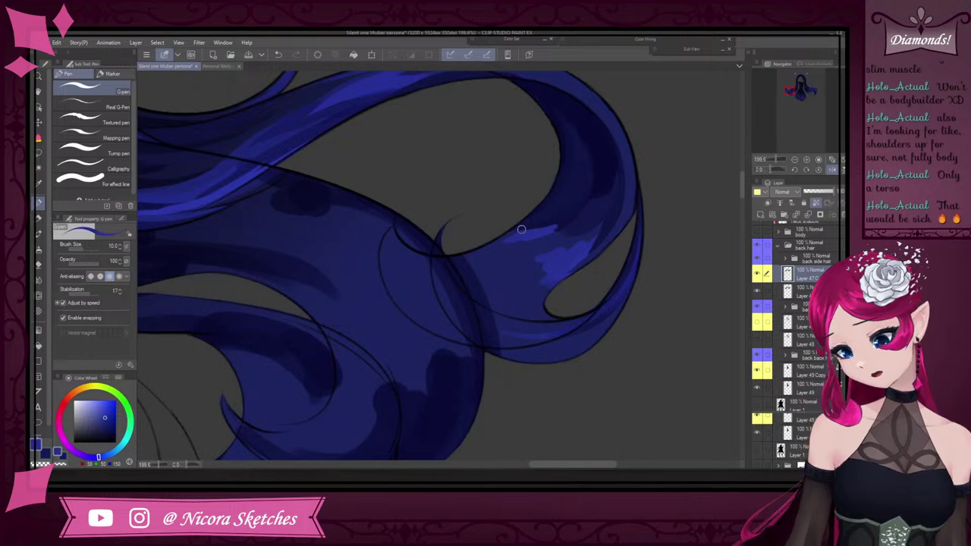
{"action": "left_click_drag", "start_coordinate": [505, 244], "coordinate": [451, 256]}
{"action": "key", "text": "ctrl+z"}
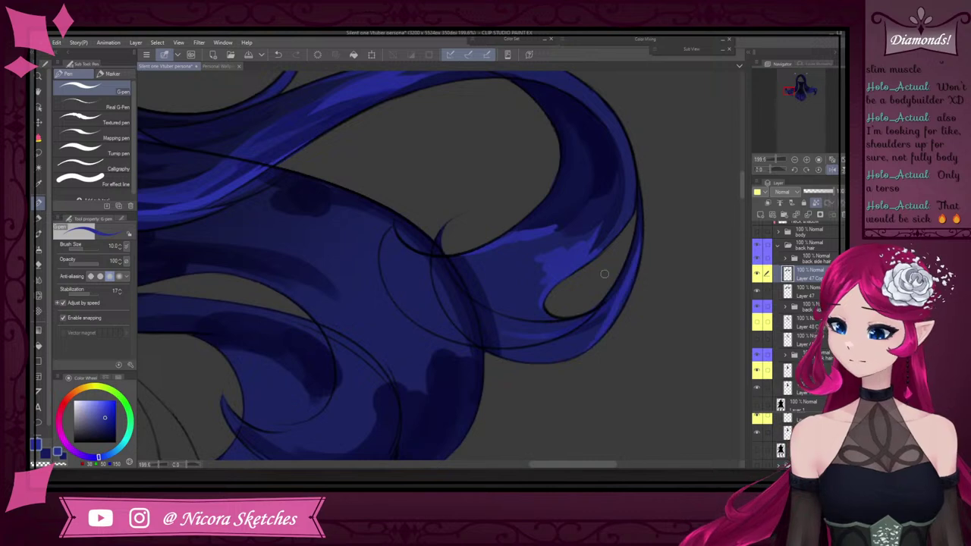
Sample mid-blue from the loop's thin outer strand and retouch the strand along the outer edge
{"action": "left_click", "coordinate": [624, 289], "text": "alt"}
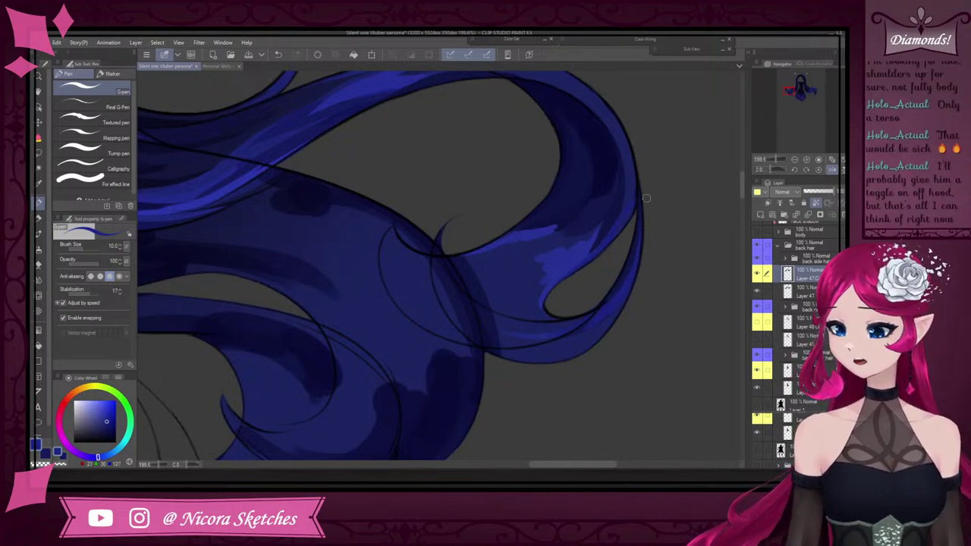
{"action": "scroll", "coordinate": [582, 268], "scroll_direction": "up", "scroll_amount": 2}
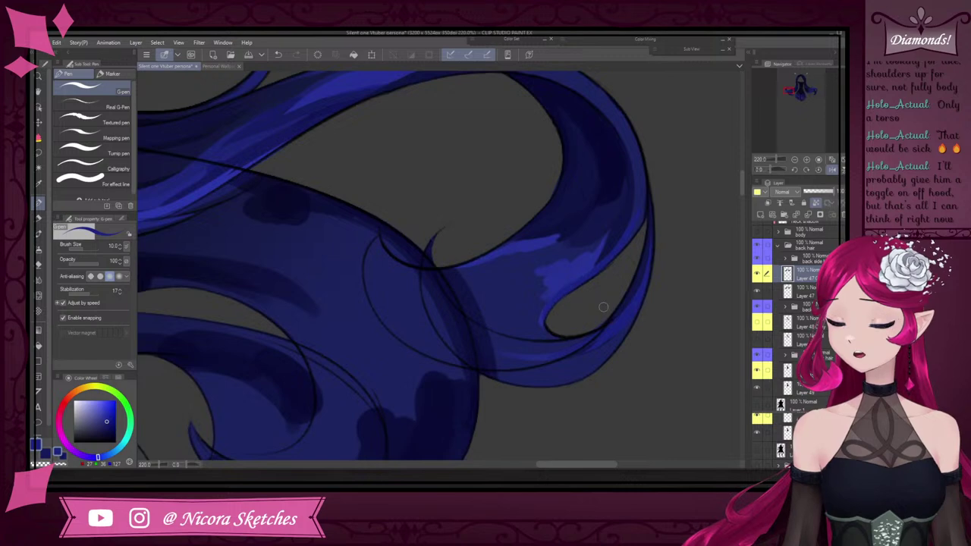
{"action": "scroll", "coordinate": [577, 289], "scroll_direction": "down", "scroll_amount": 4}
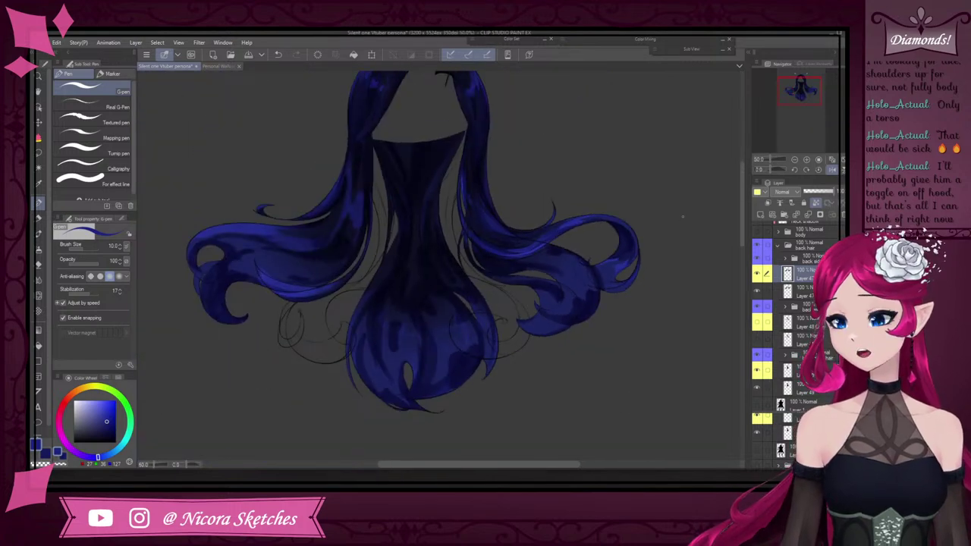
{"action": "scroll", "coordinate": [487, 232], "scroll_direction": "up", "scroll_amount": 1}
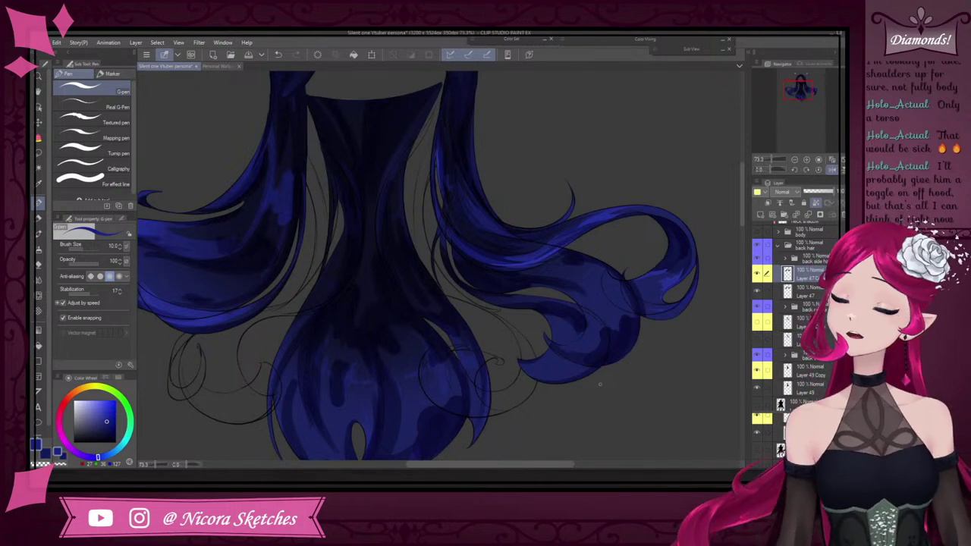
Sample dark navy and deepen the shadow on the lower lock beneath the long highlighted strand
{"action": "scroll", "coordinate": [528, 267], "scroll_direction": "up", "scroll_amount": 3}
{"action": "left_click", "coordinate": [452, 270], "text": "alt"}
{"action": "scroll", "coordinate": [414, 244], "scroll_direction": "up", "scroll_amount": 4}
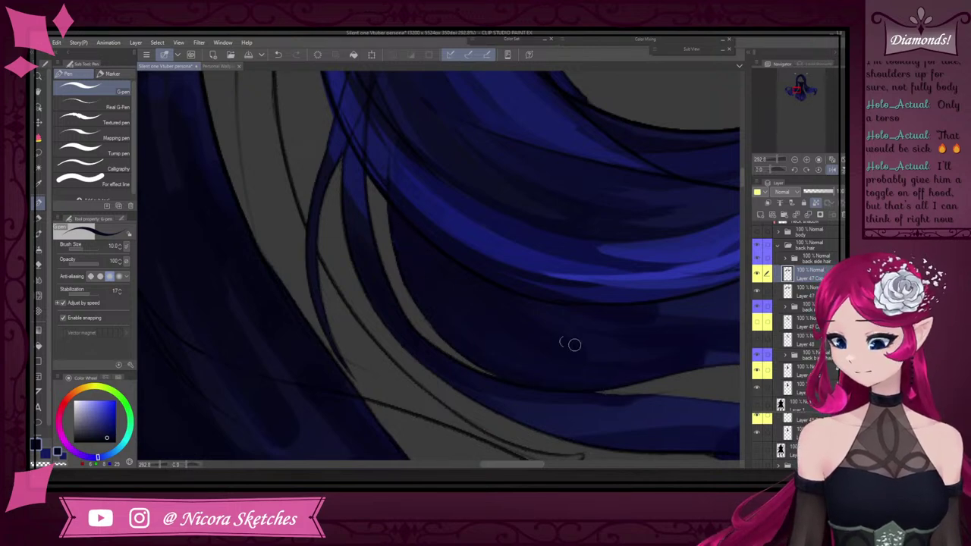
{"action": "scroll", "coordinate": [584, 337], "scroll_direction": "down", "scroll_amount": 1}
{"action": "scroll", "coordinate": [594, 335], "scroll_direction": "up", "scroll_amount": 1}
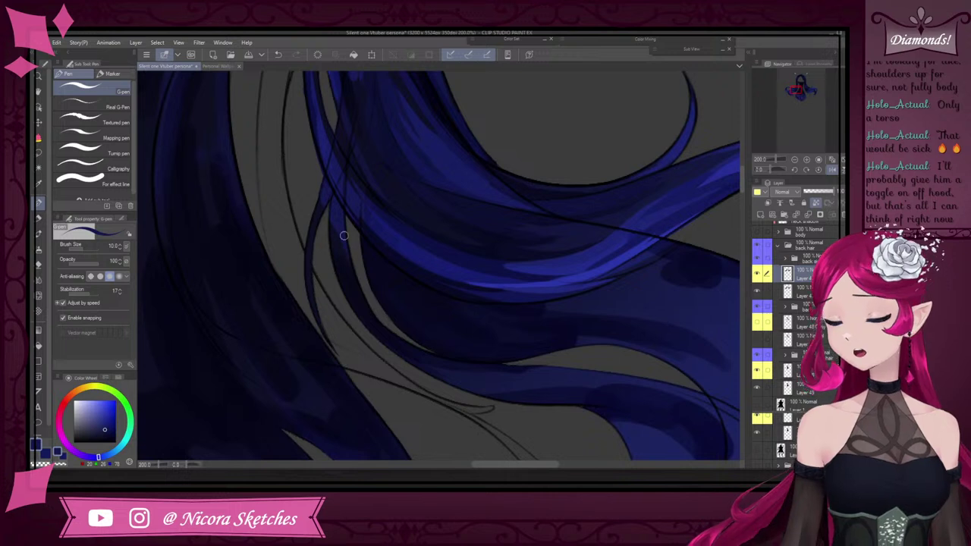
{"action": "scroll", "coordinate": [344, 263], "scroll_direction": "up", "scroll_amount": 1}
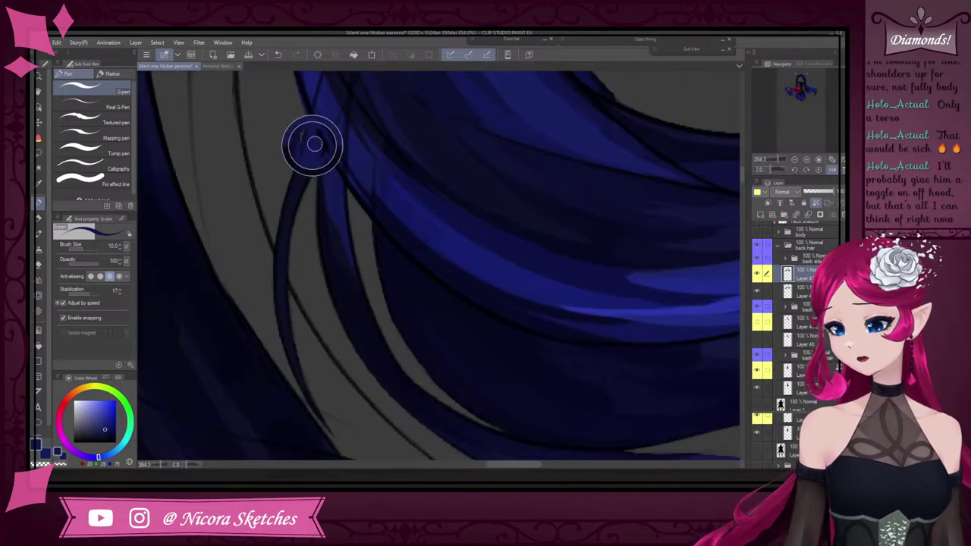
Paint the thin stray strand beside the lower lock with mid-blue, and layer dark navy along its length
{"action": "left_click_drag", "start_coordinate": [317, 140], "coordinate": [294, 195]}
{"action": "left_click_drag", "start_coordinate": [291, 344], "coordinate": [280, 240]}
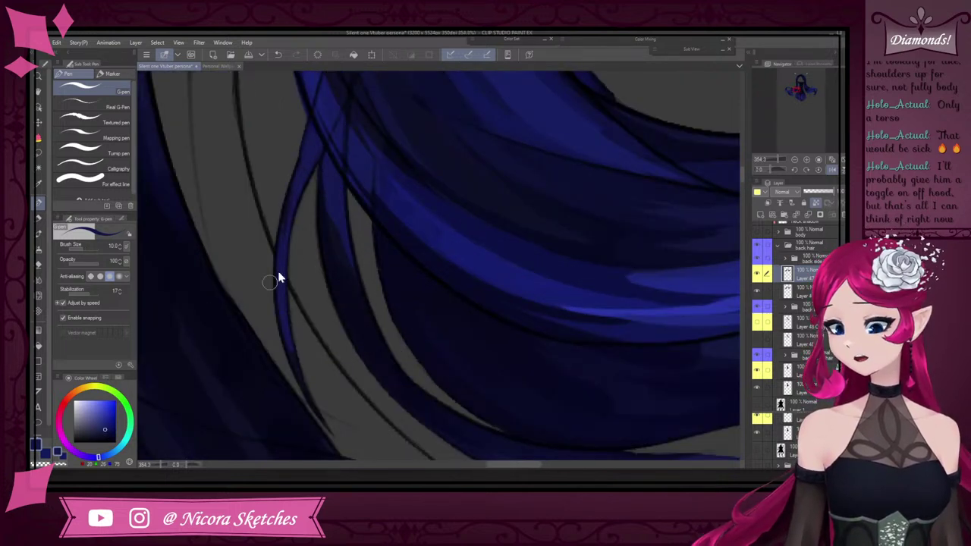
{"action": "left_click", "coordinate": [273, 282], "text": "alt"}
{"action": "left_click_drag", "start_coordinate": [277, 274], "coordinate": [298, 363]}
{"action": "left_click_drag", "start_coordinate": [288, 322], "coordinate": [319, 148]}
{"action": "scroll", "coordinate": [321, 146], "scroll_direction": "down", "scroll_amount": 3}
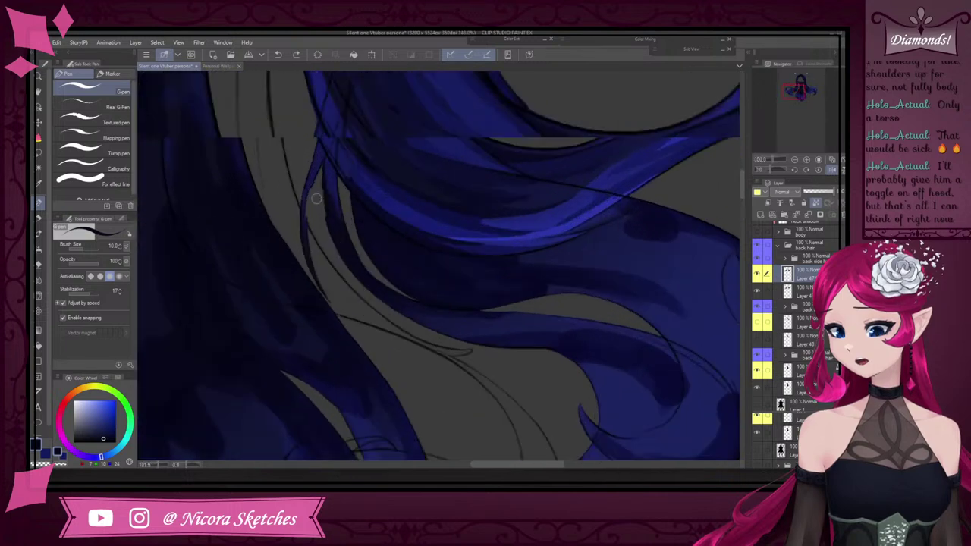
Sample navy tones from the two thin strands to shade where they emerge below the main lock, and undo the last stroke
{"action": "scroll", "coordinate": [292, 230], "scroll_direction": "up", "scroll_amount": 2}
{"action": "left_click", "coordinate": [296, 230], "text": "alt"}
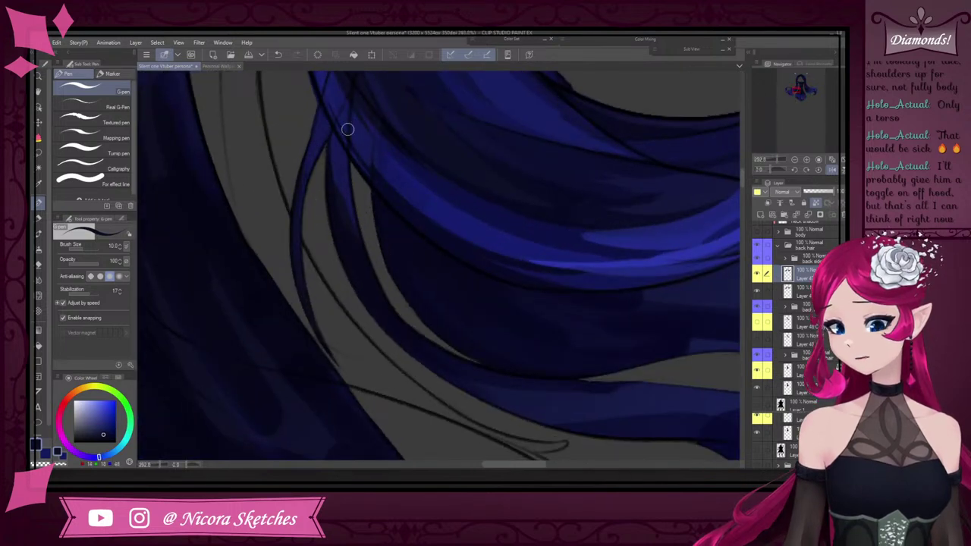
{"action": "left_click", "coordinate": [350, 236], "text": "alt"}
{"action": "scroll", "coordinate": [369, 273], "scroll_direction": "down", "scroll_amount": 6}
{"action": "key", "text": "ctrl+z"}
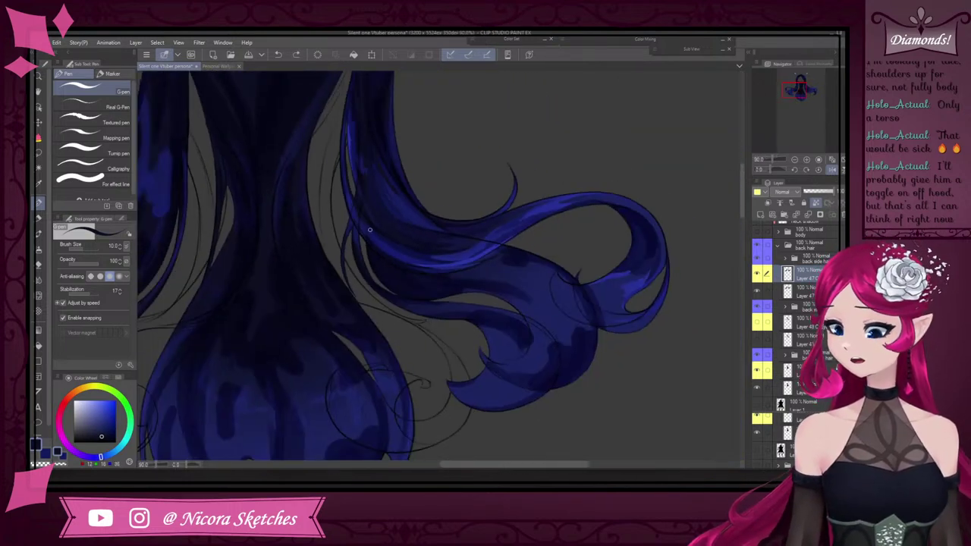
Undo the last stroke, then sample navy and retouch the rounded shadow end inside the small inner curl of the lower lock
{"action": "scroll", "coordinate": [372, 230], "scroll_direction": "up", "scroll_amount": 3}
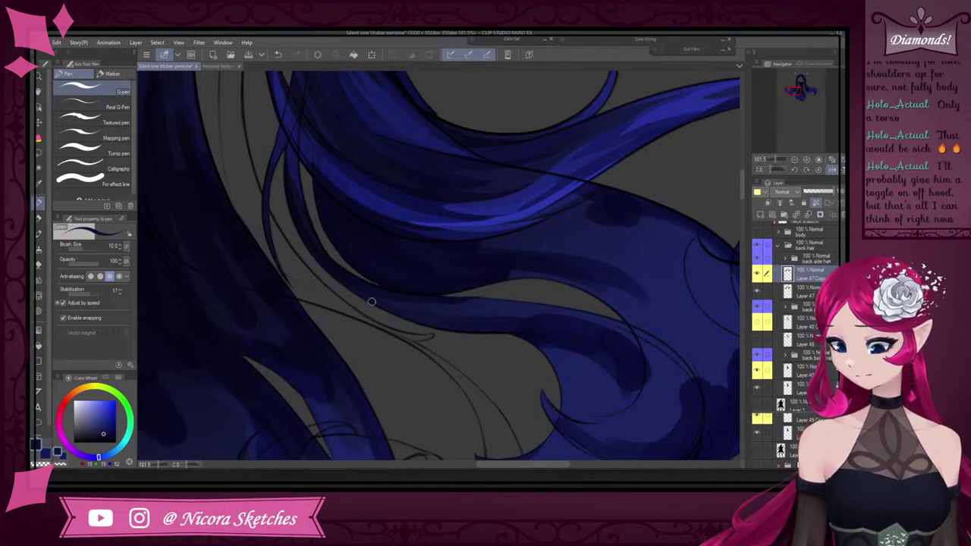
{"action": "key", "text": "ctrl+z"}
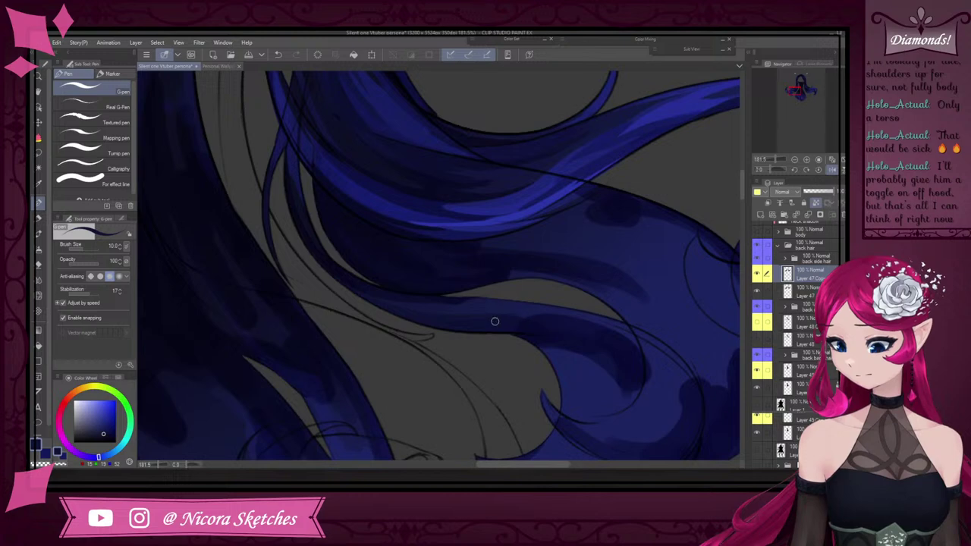
{"action": "scroll", "coordinate": [446, 271], "scroll_direction": "down", "scroll_amount": 10}
{"action": "scroll", "coordinate": [468, 297], "scroll_direction": "up", "scroll_amount": 10}
{"action": "left_click", "coordinate": [573, 318], "text": "alt"}
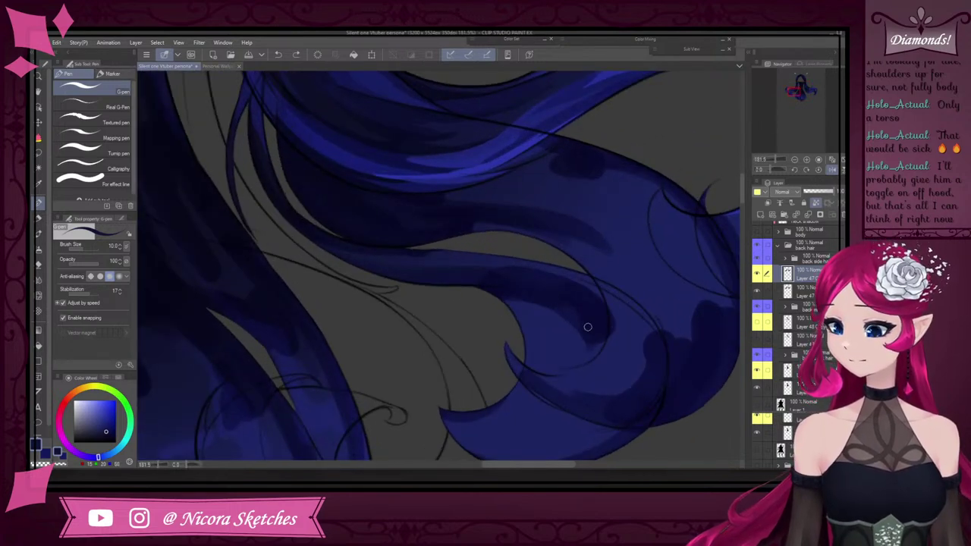
{"action": "left_click_drag", "start_coordinate": [588, 327], "coordinate": [590, 334]}
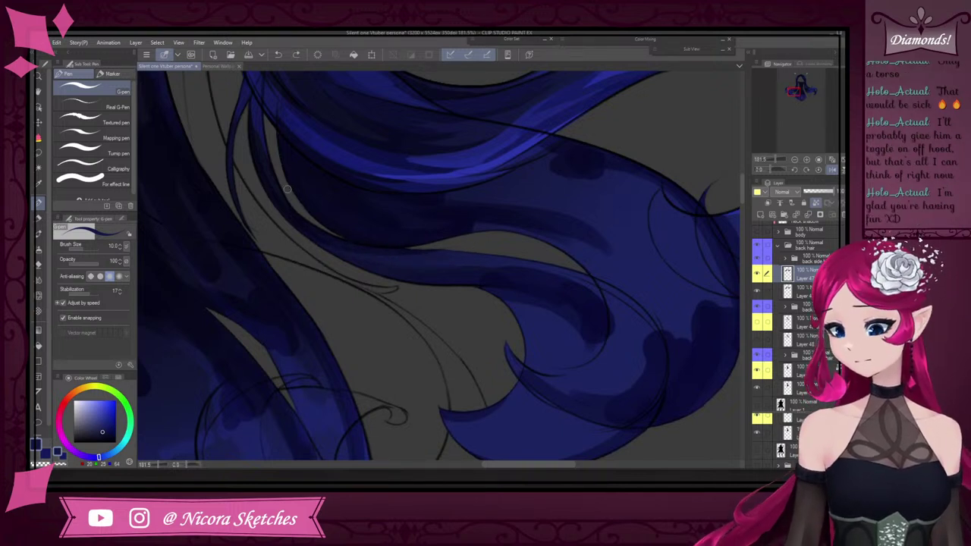
Sample dark navy from the large curl's shadow and blend the shading along its outer bend
{"action": "scroll", "coordinate": [322, 208], "scroll_direction": "down", "scroll_amount": 5}
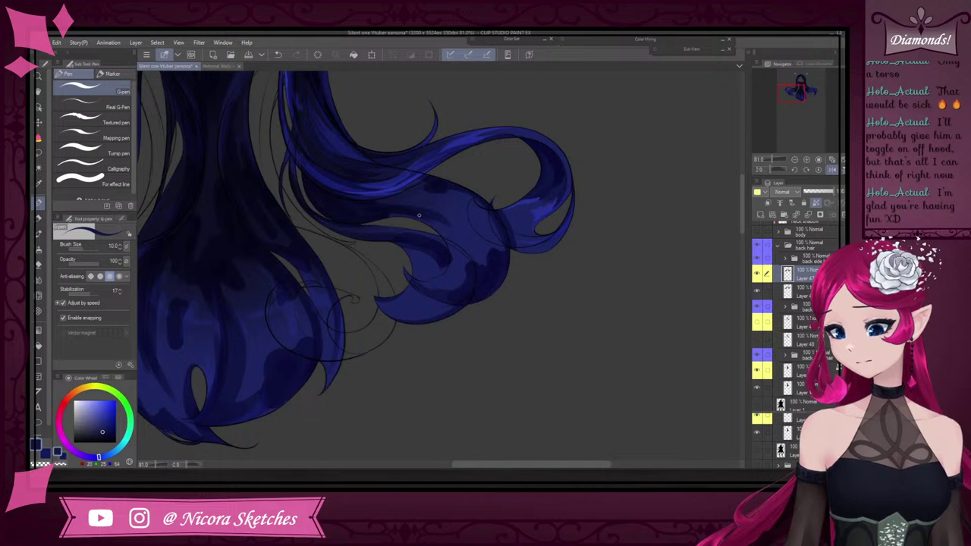
{"action": "scroll", "coordinate": [478, 279], "scroll_direction": "up", "scroll_amount": 3}
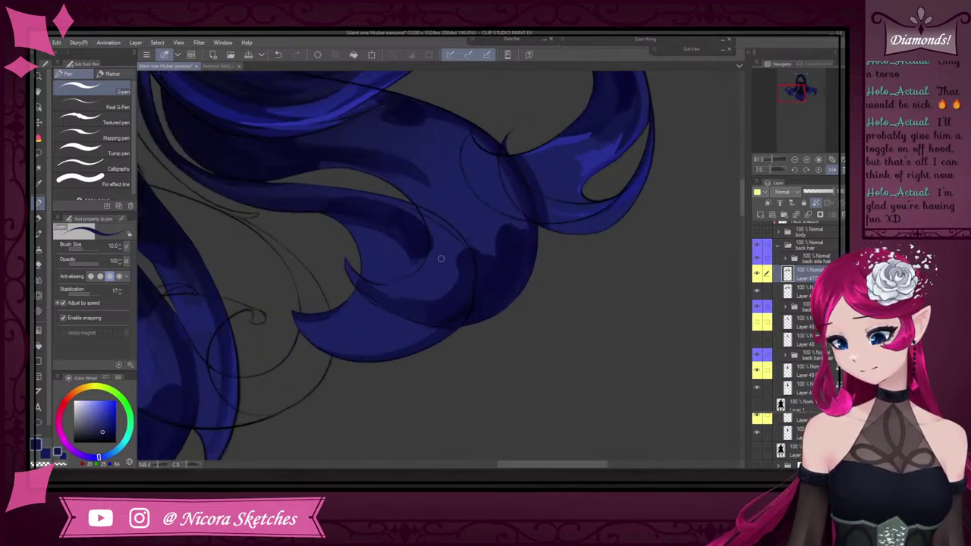
{"action": "scroll", "coordinate": [360, 285], "scroll_direction": "up", "scroll_amount": 2}
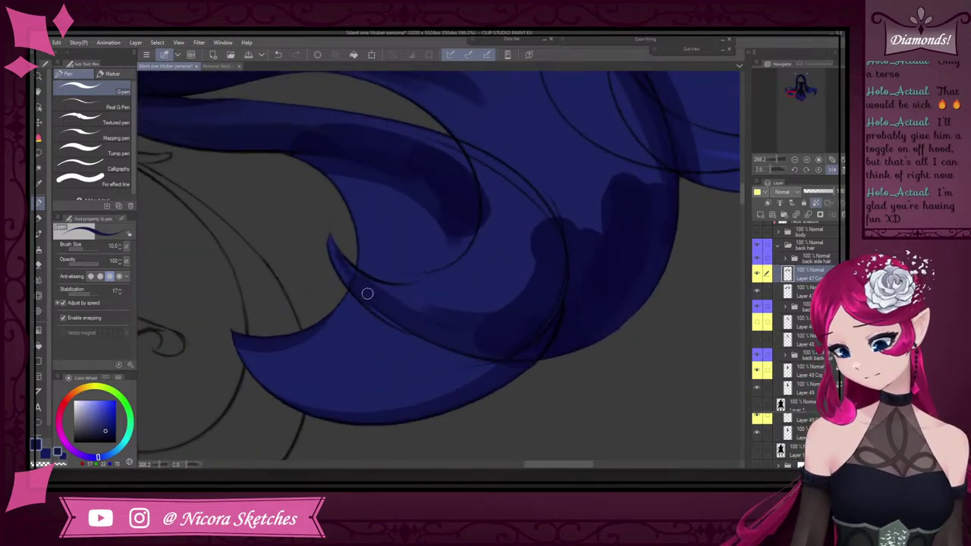
{"action": "scroll", "coordinate": [445, 286], "scroll_direction": "up", "scroll_amount": 2}
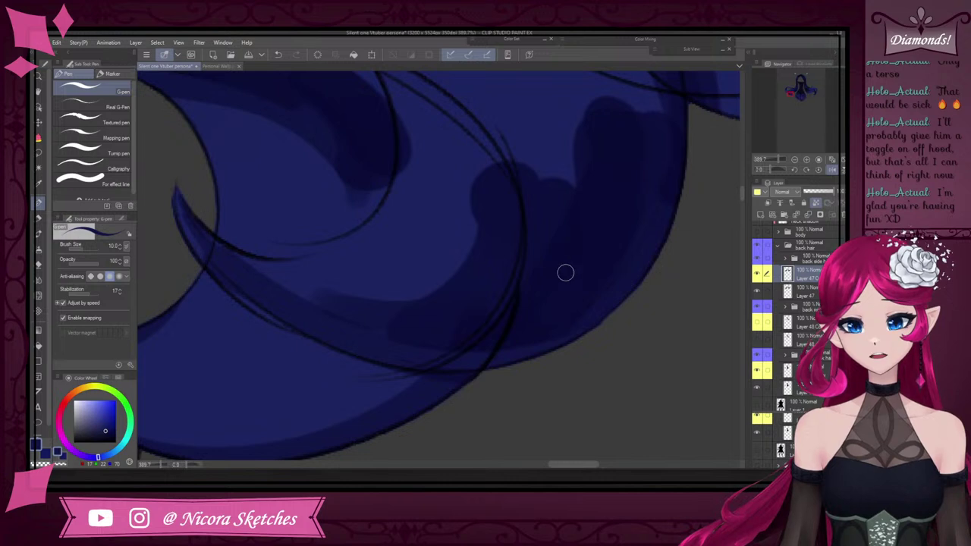
{"action": "left_click", "coordinate": [481, 337], "text": "alt"}
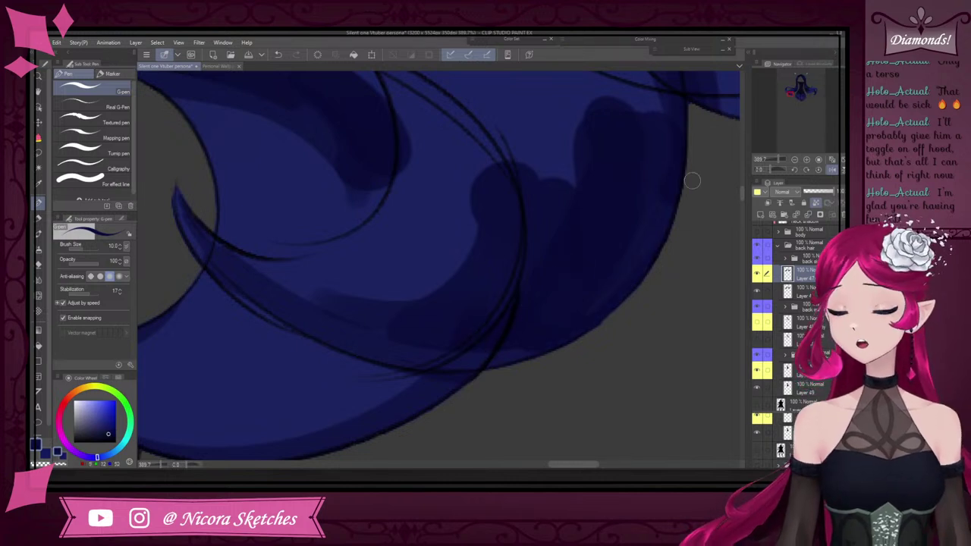
Flip the canvas view horizontally and review the shading of the curled locks
{"action": "left_click", "coordinate": [835, 173]}
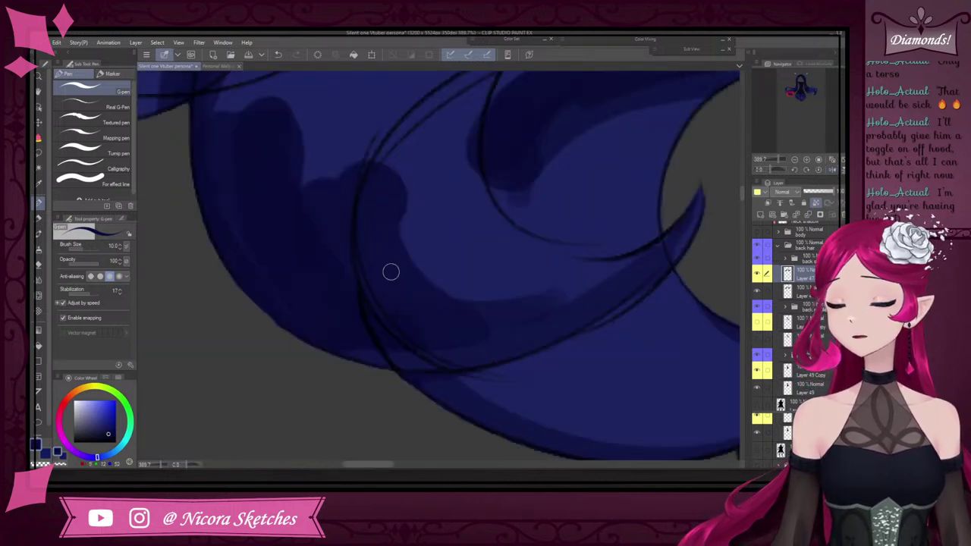
{"action": "scroll", "coordinate": [250, 266], "scroll_direction": "down", "scroll_amount": 5}
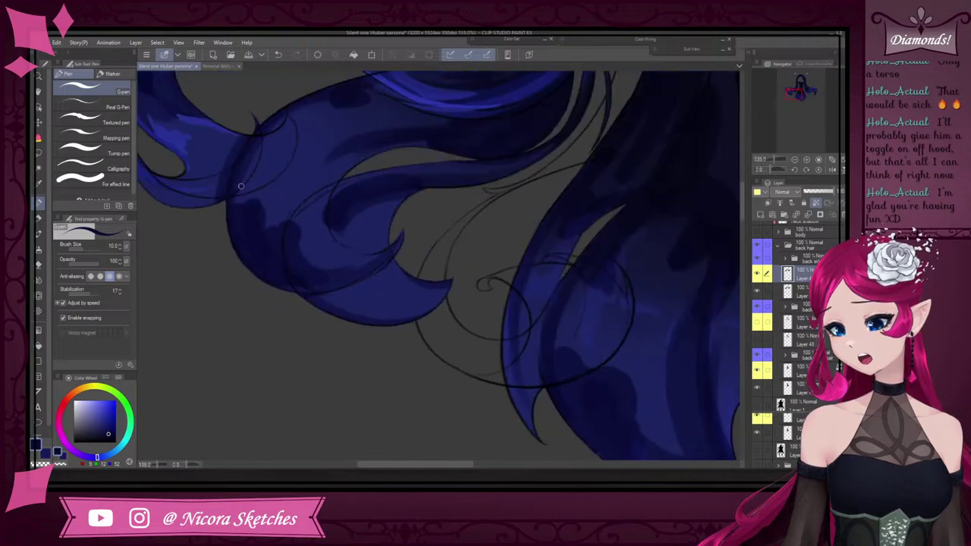
{"action": "scroll", "coordinate": [248, 203], "scroll_direction": "up", "scroll_amount": 4}
{"action": "scroll", "coordinate": [281, 217], "scroll_direction": "down", "scroll_amount": 5}
{"action": "scroll", "coordinate": [266, 213], "scroll_direction": "up", "scroll_amount": 3}
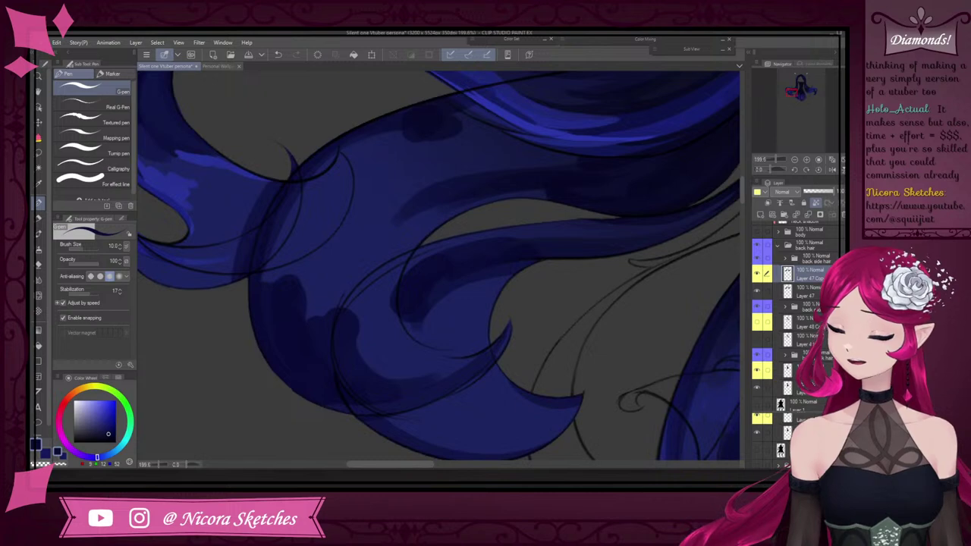
Undo the last stroke, then sample two navy tones to blend the broad shadow across the inner curl
{"action": "scroll", "coordinate": [409, 289], "scroll_direction": "up", "scroll_amount": 4}
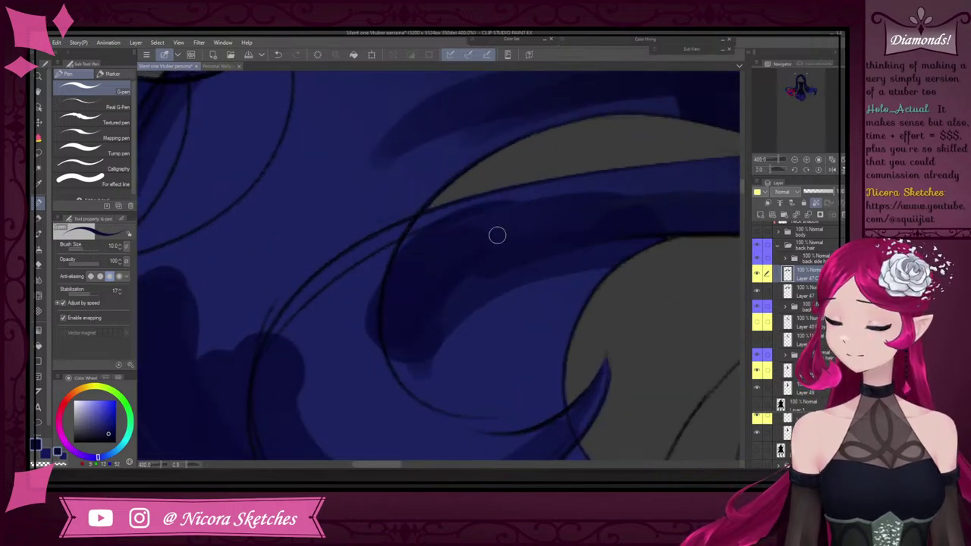
{"action": "scroll", "coordinate": [414, 266], "scroll_direction": "down", "scroll_amount": 4}
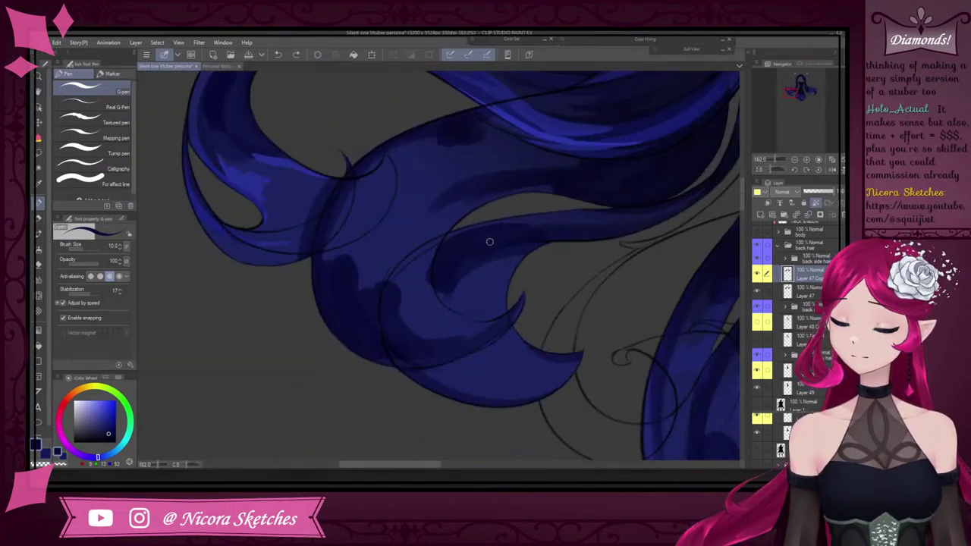
{"action": "scroll", "coordinate": [413, 253], "scroll_direction": "up", "scroll_amount": 4}
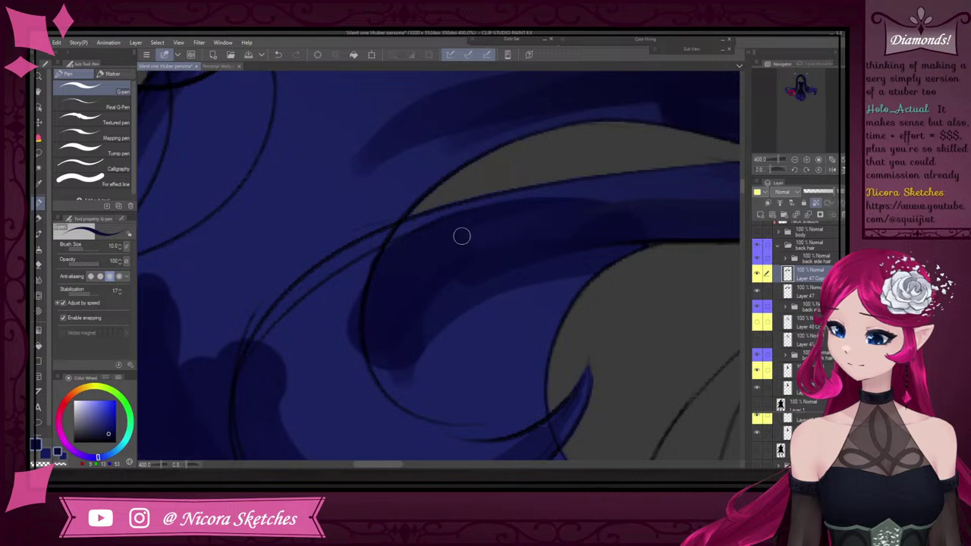
{"action": "key", "text": "ctrl+z"}
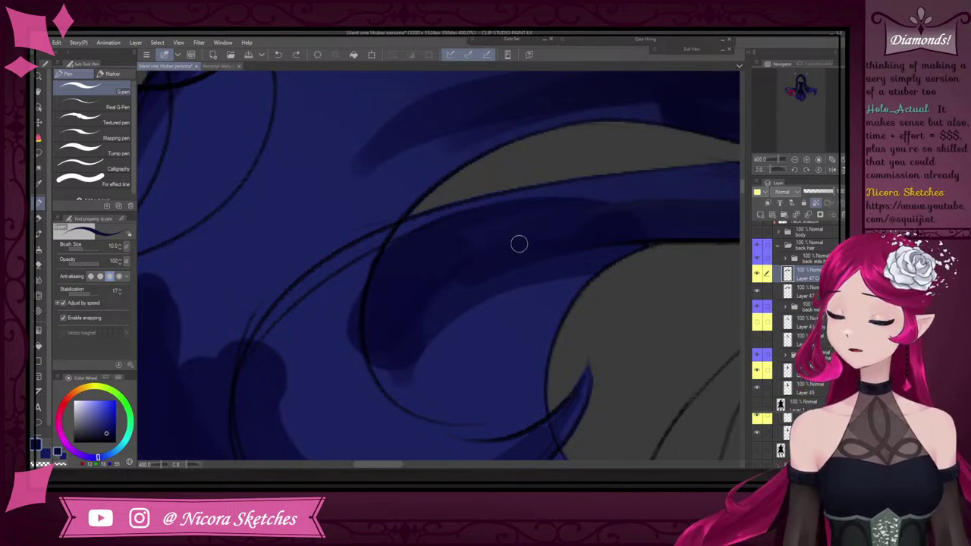
{"action": "left_click", "coordinate": [551, 231], "text": "alt"}
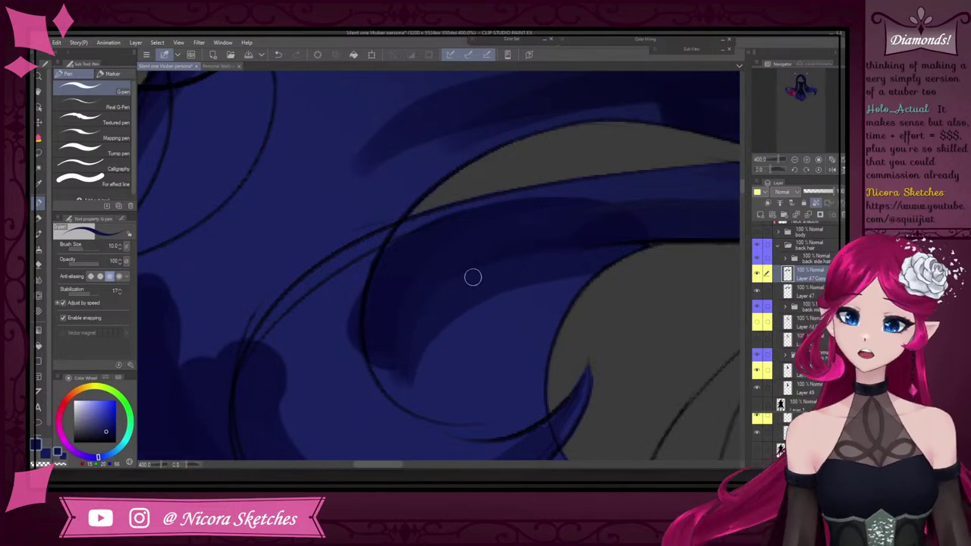
{"action": "left_click", "coordinate": [629, 233], "text": "alt"}
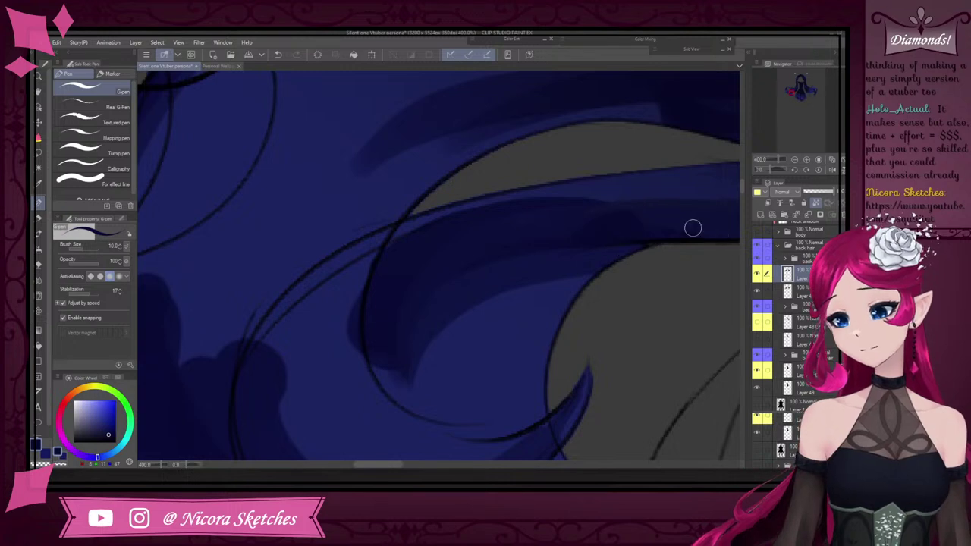
Deepen the inner curl's shadow with dark navy strokes and sample a softer navy to blend where it bends down
{"action": "scroll", "coordinate": [610, 229], "scroll_direction": "down", "scroll_amount": 5}
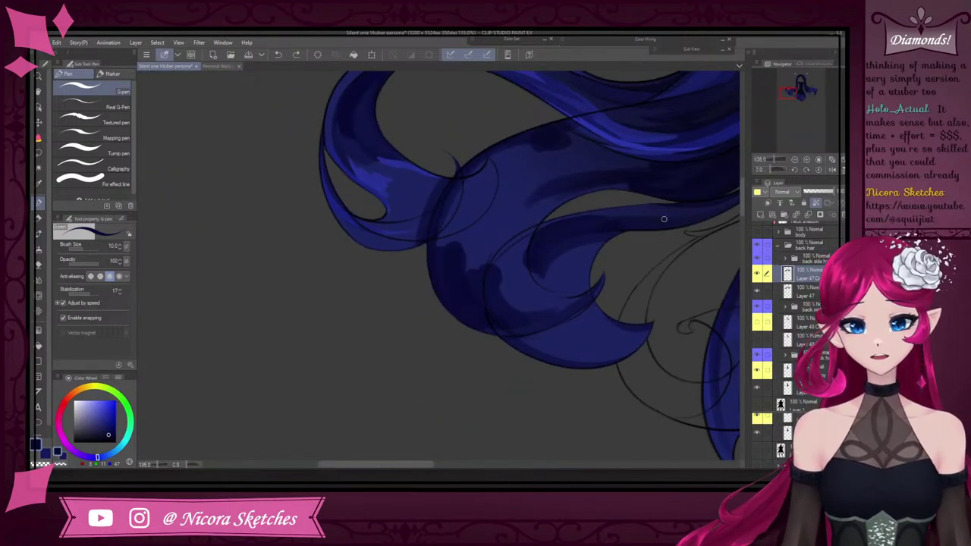
{"action": "scroll", "coordinate": [660, 218], "scroll_direction": "up", "scroll_amount": 4}
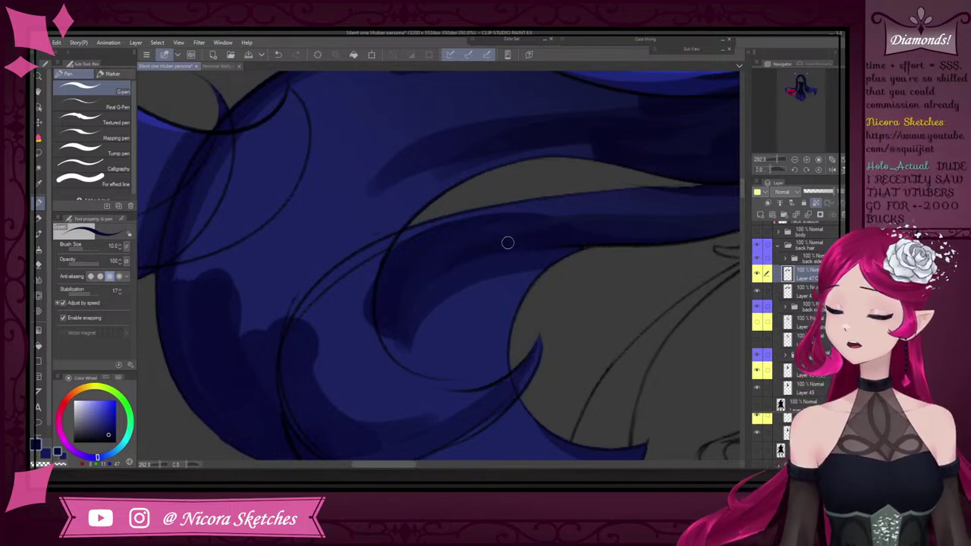
{"action": "scroll", "coordinate": [433, 282], "scroll_direction": "up", "scroll_amount": 4}
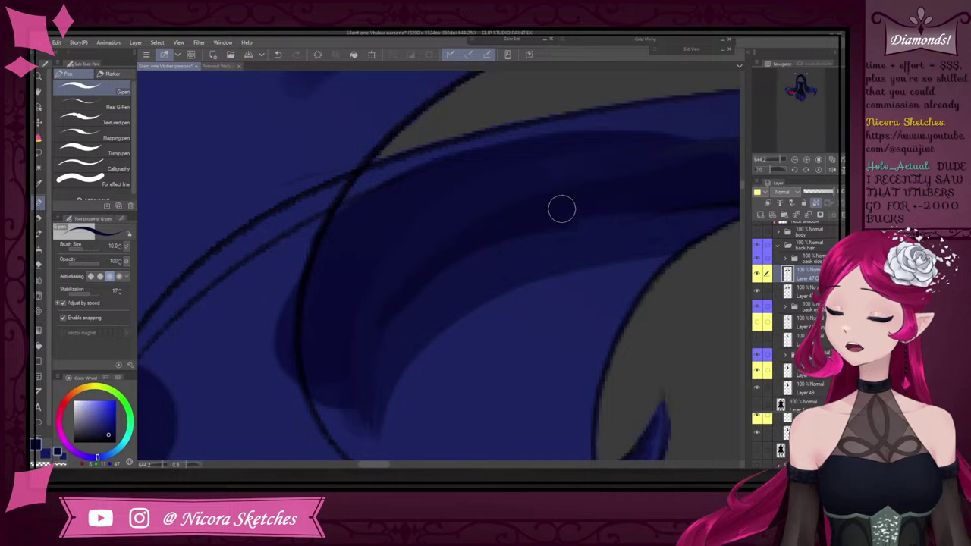
{"action": "scroll", "coordinate": [505, 232], "scroll_direction": "down", "scroll_amount": 5}
{"action": "scroll", "coordinate": [524, 222], "scroll_direction": "up", "scroll_amount": 3}
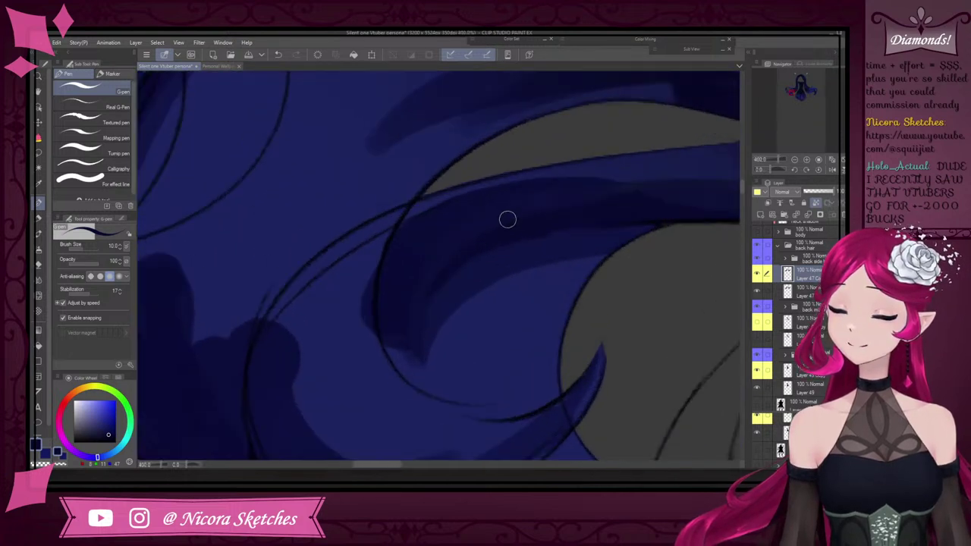
{"action": "left_click", "coordinate": [457, 264], "text": "alt"}
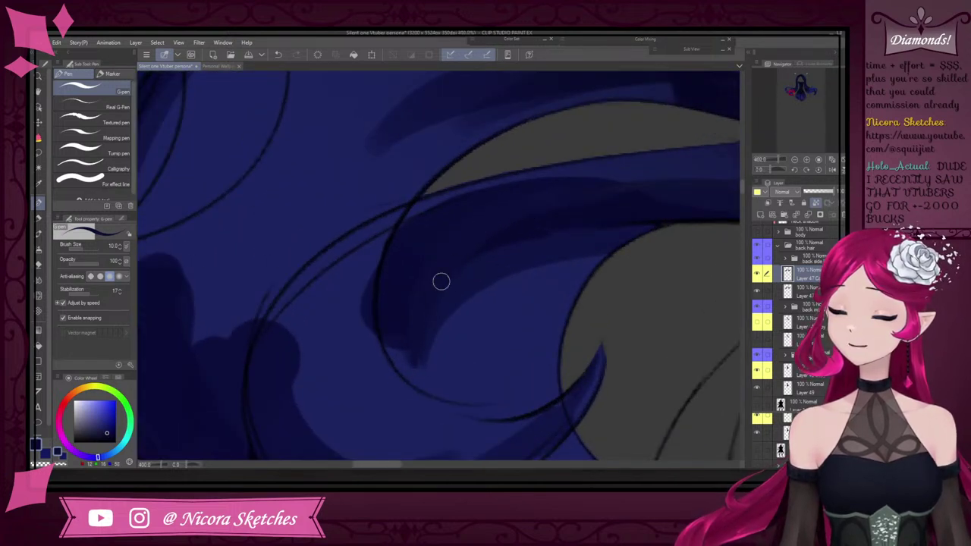
Taper the inner curl's shadow down its outline, and paint a sampled dark navy stroke beneath the bend
{"action": "scroll", "coordinate": [460, 360], "scroll_direction": "down", "scroll_amount": 5}
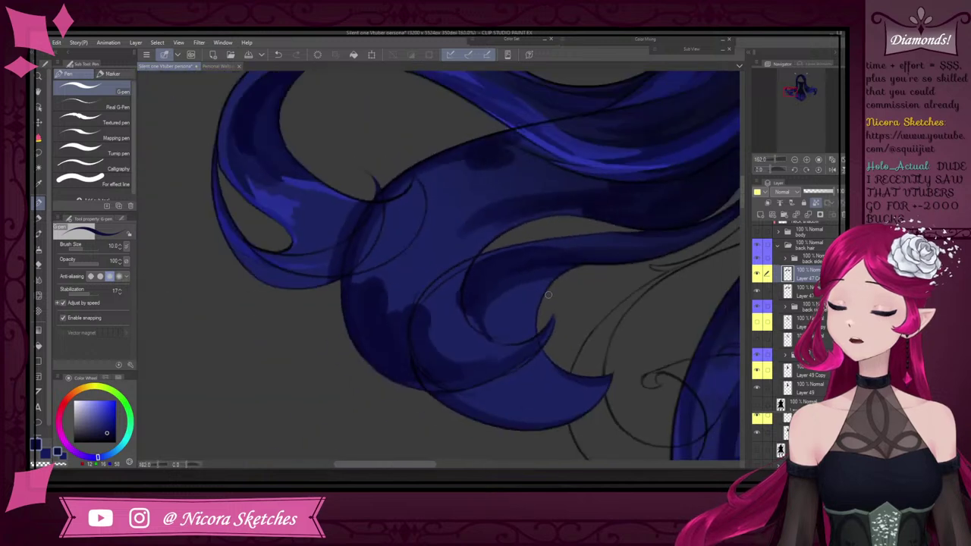
{"action": "scroll", "coordinate": [548, 294], "scroll_direction": "up", "scroll_amount": 5}
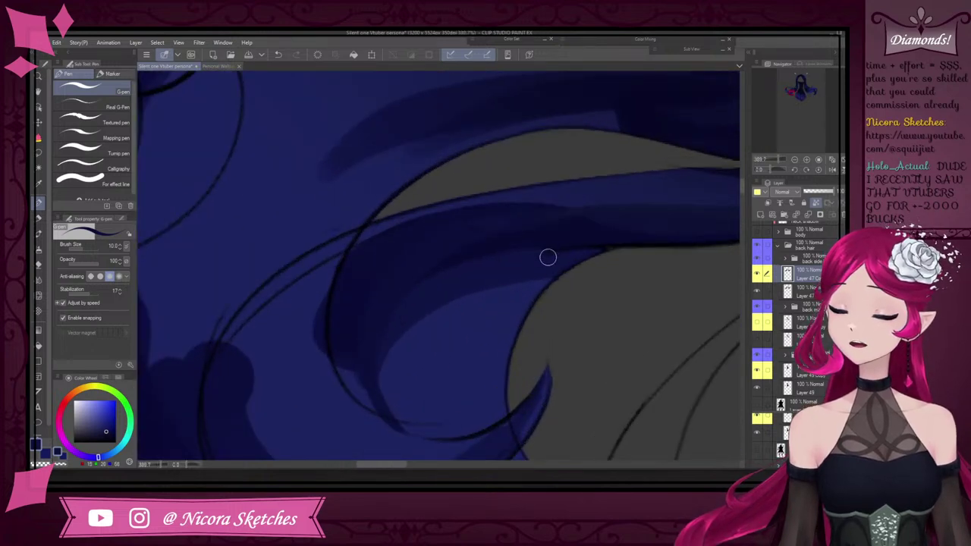
{"action": "left_click", "coordinate": [574, 241], "text": "alt"}
{"action": "left_click_drag", "start_coordinate": [595, 240], "coordinate": [456, 311]}
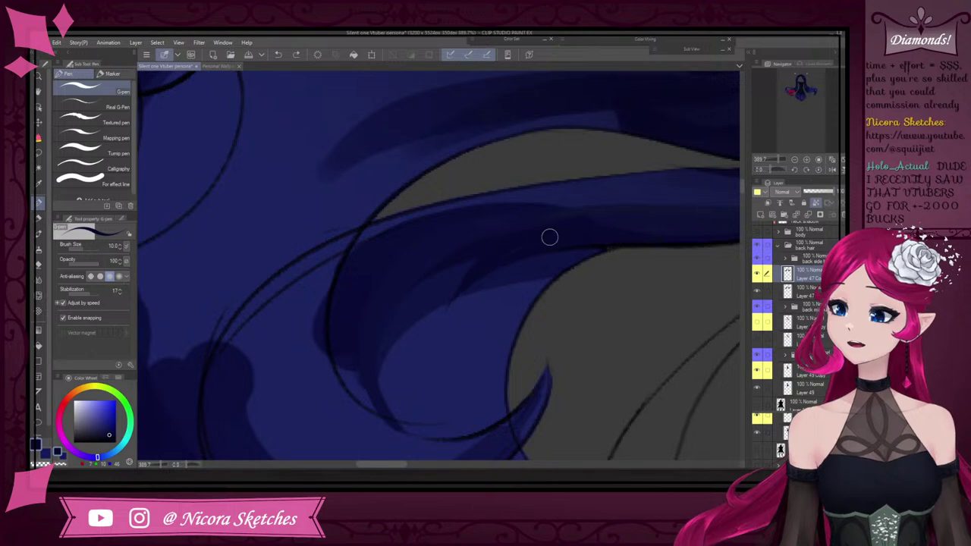
Extend tapered navy shadow strokes down the inner curl, replacing one with a longer stroke reaching the lower curl's pointed tip
{"action": "scroll", "coordinate": [600, 237], "scroll_direction": "down", "scroll_amount": 5}
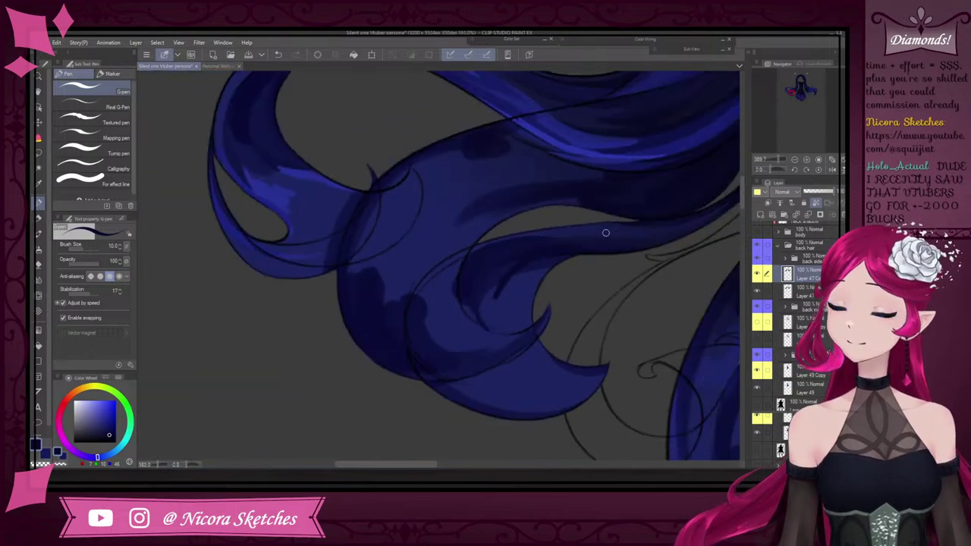
{"action": "scroll", "coordinate": [606, 233], "scroll_direction": "down", "scroll_amount": 5}
{"action": "scroll", "coordinate": [654, 263], "scroll_direction": "up", "scroll_amount": 5}
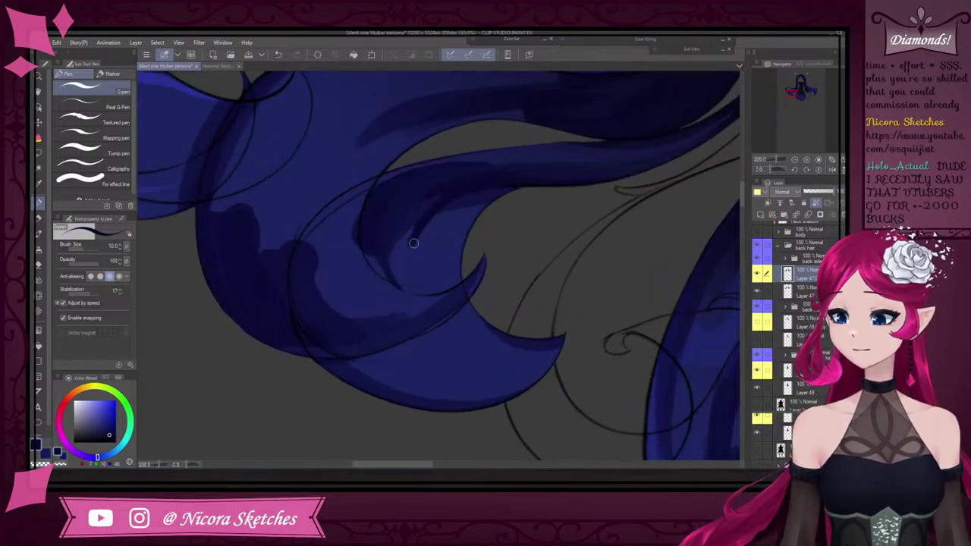
{"action": "left_click_drag", "start_coordinate": [418, 221], "coordinate": [407, 276]}
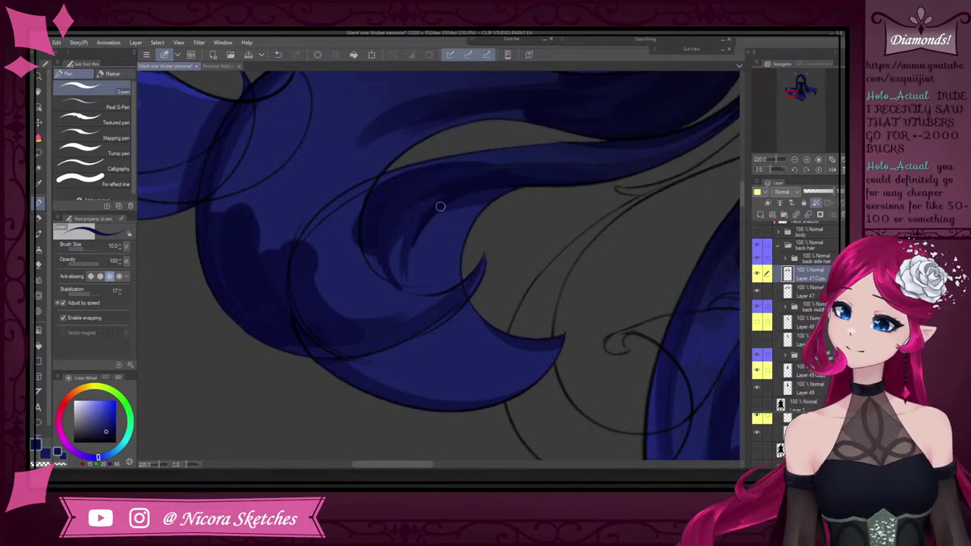
{"action": "left_click_drag", "start_coordinate": [395, 243], "coordinate": [406, 288]}
{"action": "key", "text": "ctrl+z"}
{"action": "mouse_move", "coordinate": [405, 235]}
{"action": "left_mouse_down"}
{"action": "mouse_move", "coordinate": [416, 292]}
{"action": "mouse_move", "coordinate": [401, 229]}
{"action": "mouse_move", "coordinate": [427, 302]}
{"action": "mouse_move", "coordinate": [395, 246]}
{"action": "mouse_move", "coordinate": [416, 280]}
{"action": "mouse_move", "coordinate": [419, 313]}
{"action": "left_mouse_up"}
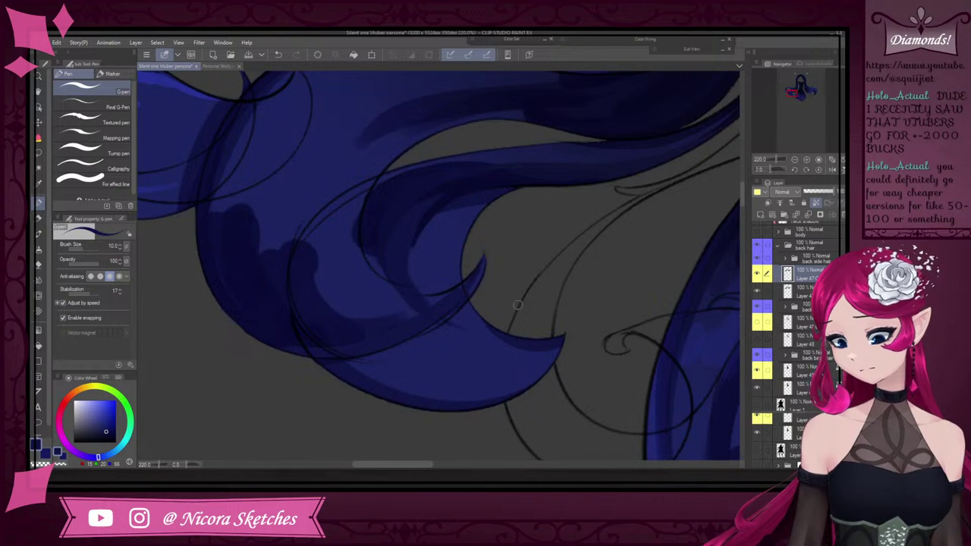
Reduce the brush size and refine the narrow shadow strand inside the inner curl with a thin navy stroke
{"action": "key", "text": "["}
{"action": "key", "text": "["}
{"action": "key", "text": "["}
{"action": "key", "text": "["}
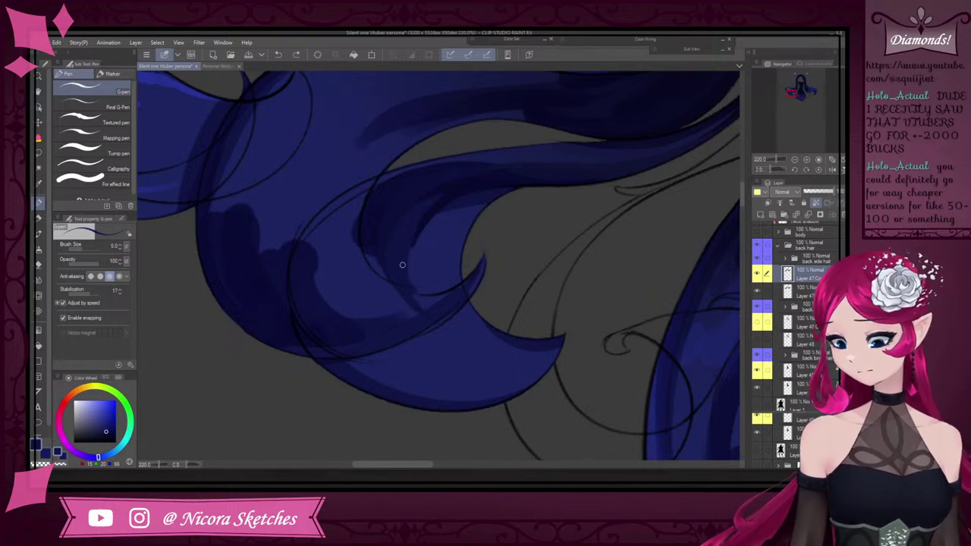
{"action": "left_click_drag", "start_coordinate": [403, 265], "coordinate": [400, 228]}
Enlarge the G-pen to 12, extend the navy shadow strand past the inner curl, and sample a navy from the shaded hair
{"action": "key", "text": "]"}
{"action": "key", "text": "bracketright"}
{"action": "key", "text": "bracketright"}
{"action": "key", "text": "bracketright"}
{"action": "key", "text": "bracketright"}
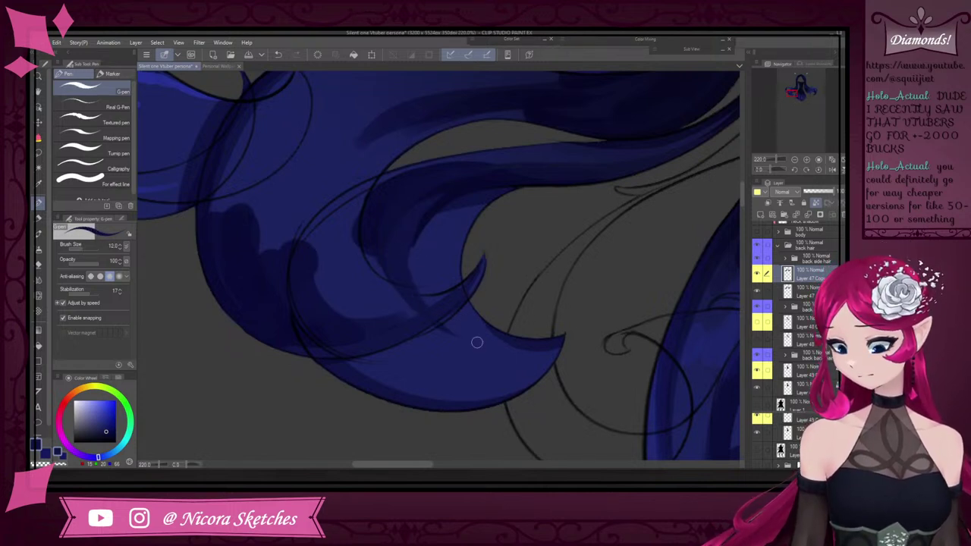
{"action": "scroll", "coordinate": [549, 342], "scroll_direction": "up", "scroll_amount": 1}
{"action": "scroll", "coordinate": [481, 321], "scroll_direction": "down", "scroll_amount": 8}
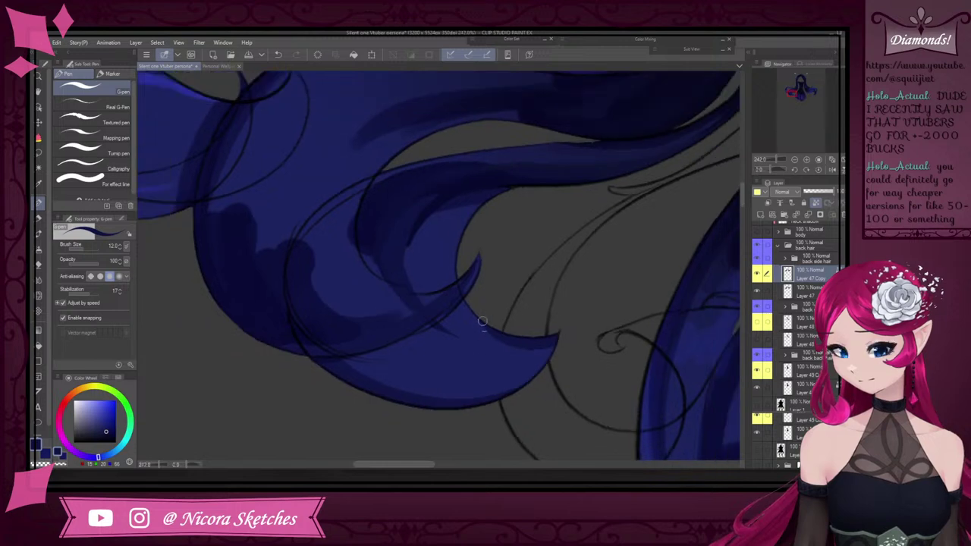
{"action": "scroll", "coordinate": [493, 176], "scroll_direction": "up", "scroll_amount": 3}
{"action": "left_click", "coordinate": [499, 189], "text": "alt"}
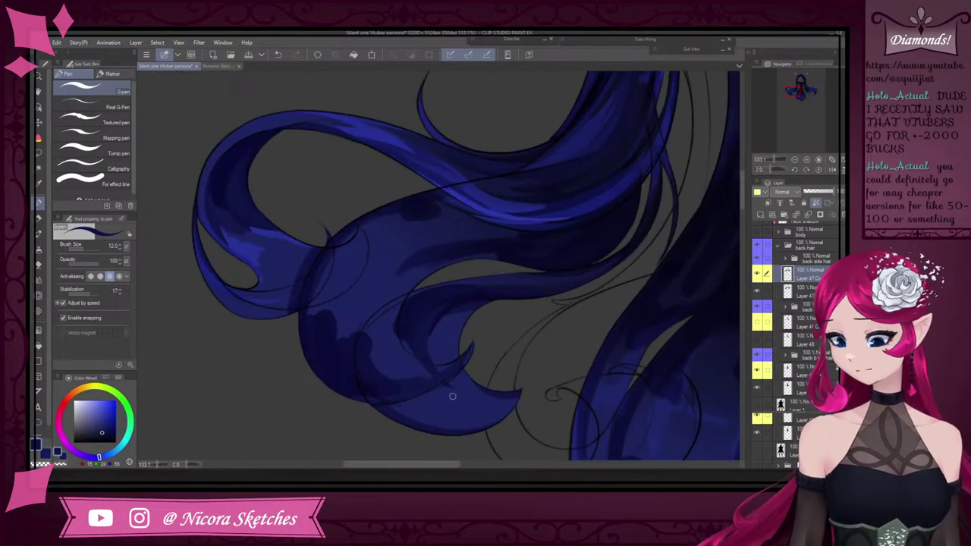
{"action": "scroll", "coordinate": [379, 401], "scroll_direction": "up", "scroll_amount": 4}
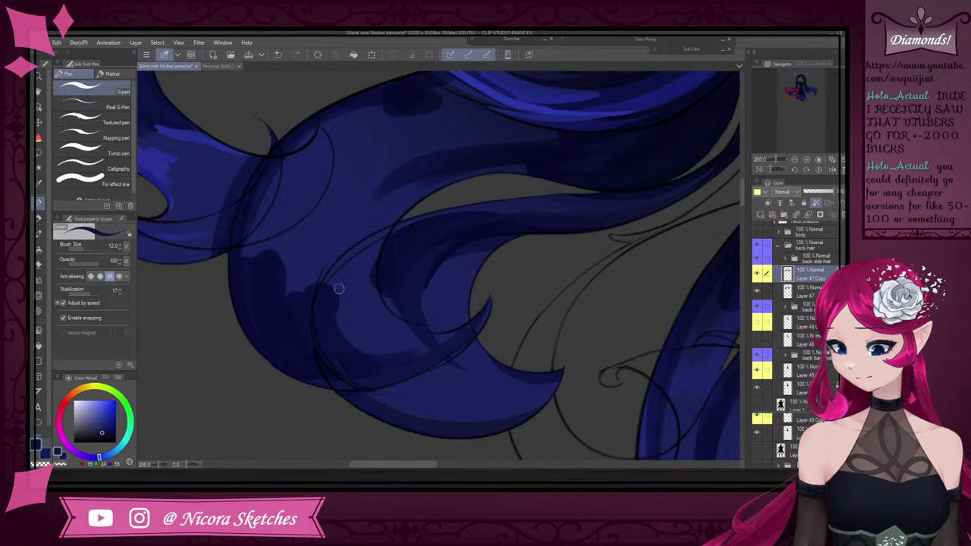
Undo the last stroke and deepen the shadow around the lower bend of the large curl with sampled dark navy tones
{"action": "key", "text": "ctrl+z"}
{"action": "left_click", "coordinate": [355, 369], "text": "alt"}
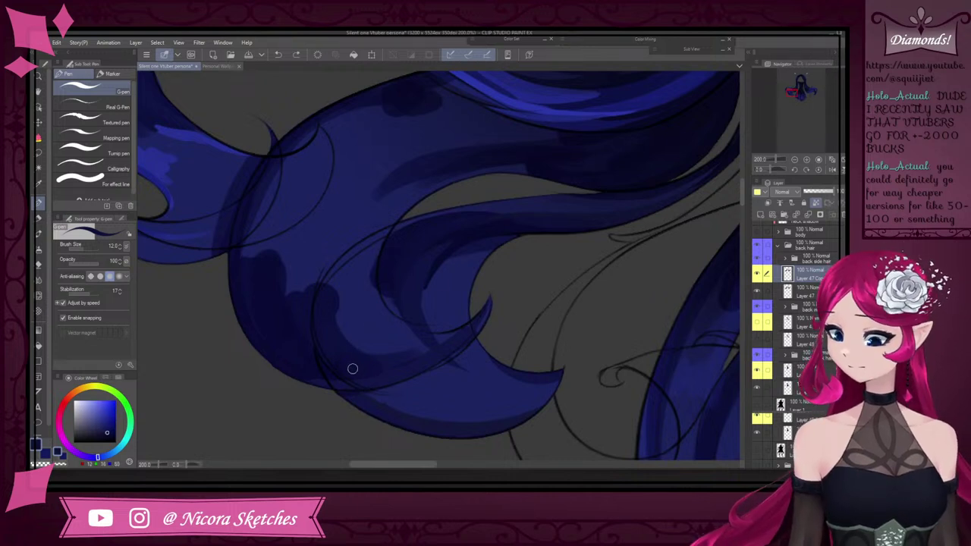
{"action": "left_click", "coordinate": [292, 368], "text": "alt"}
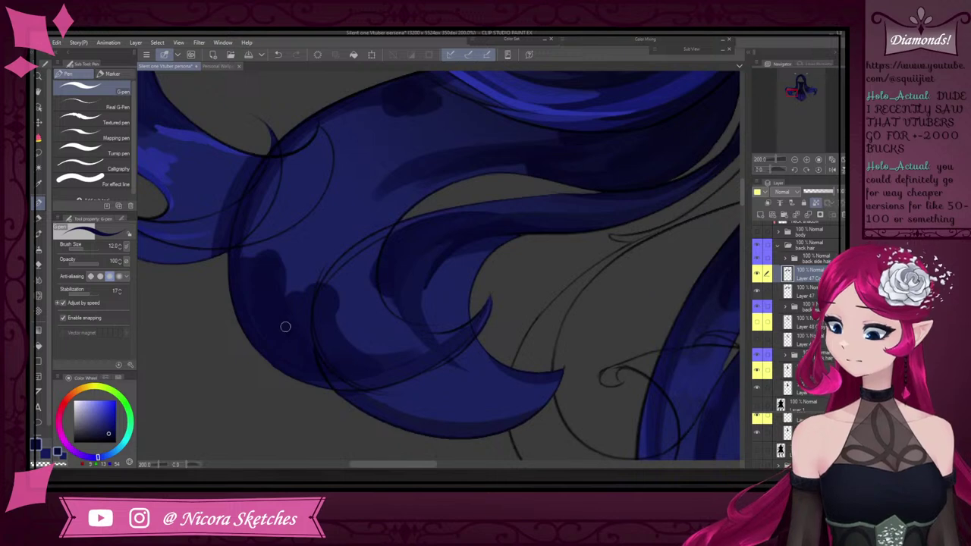
{"action": "scroll", "coordinate": [286, 293], "scroll_direction": "down", "scroll_amount": 4}
{"action": "scroll", "coordinate": [257, 313], "scroll_direction": "up", "scroll_amount": 7}
Paint tapered dark navy strokes up from the shadow on the large curl's outer bend
{"action": "left_click", "coordinate": [299, 270], "text": "alt"}
{"action": "mouse_move", "coordinate": [310, 305]}
{"action": "left_mouse_down"}
{"action": "mouse_move", "coordinate": [296, 198]}
{"action": "mouse_move", "coordinate": [301, 316]}
{"action": "mouse_move", "coordinate": [332, 139]}
{"action": "left_mouse_up"}
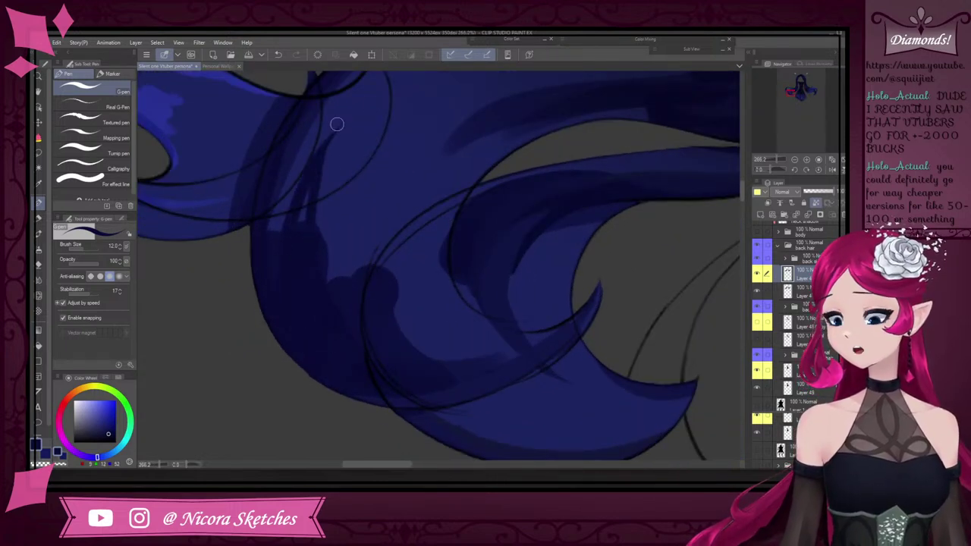
{"action": "mouse_move", "coordinate": [334, 135]}
{"action": "left_mouse_down"}
{"action": "mouse_move", "coordinate": [322, 237]}
{"action": "mouse_move", "coordinate": [393, 178]}
{"action": "left_mouse_up"}
{"action": "scroll", "coordinate": [349, 346], "scroll_direction": "down", "scroll_amount": 5}
{"action": "scroll", "coordinate": [335, 241], "scroll_direction": "up", "scroll_amount": 4}
Sample a dark navy and fill the shadow along the large curl's outer edge up to its upper outline
{"action": "left_click", "coordinate": [373, 180], "text": "alt"}
{"action": "left_click", "coordinate": [303, 314], "text": "alt"}
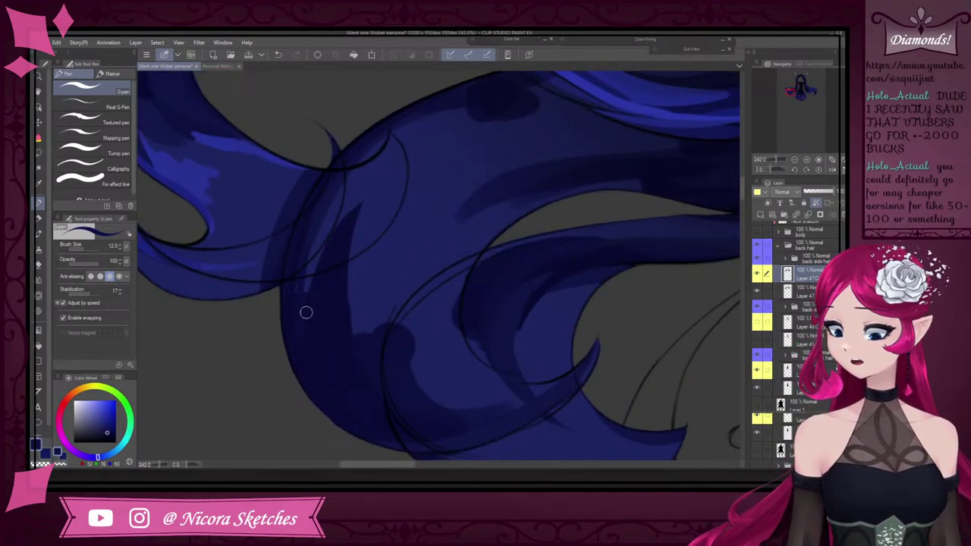
{"action": "mouse_move", "coordinate": [337, 211]}
{"action": "left_mouse_down"}
{"action": "mouse_move", "coordinate": [311, 285]}
{"action": "mouse_move", "coordinate": [317, 234]}
{"action": "mouse_move", "coordinate": [413, 114]}
{"action": "left_mouse_up"}
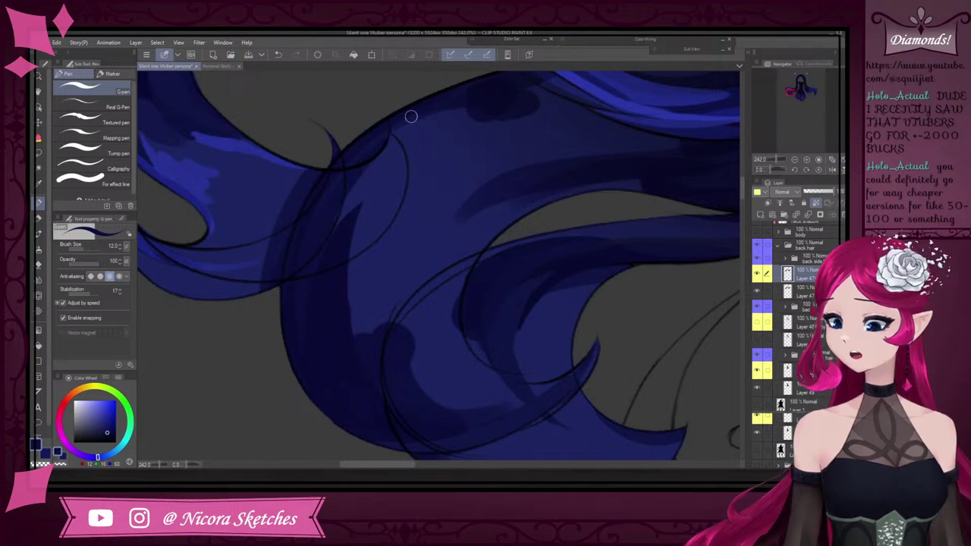
Sample a softer navy and shade along the large curl's upper edge, painting over the dark blotch there
{"action": "left_click", "coordinate": [367, 147], "text": "alt"}
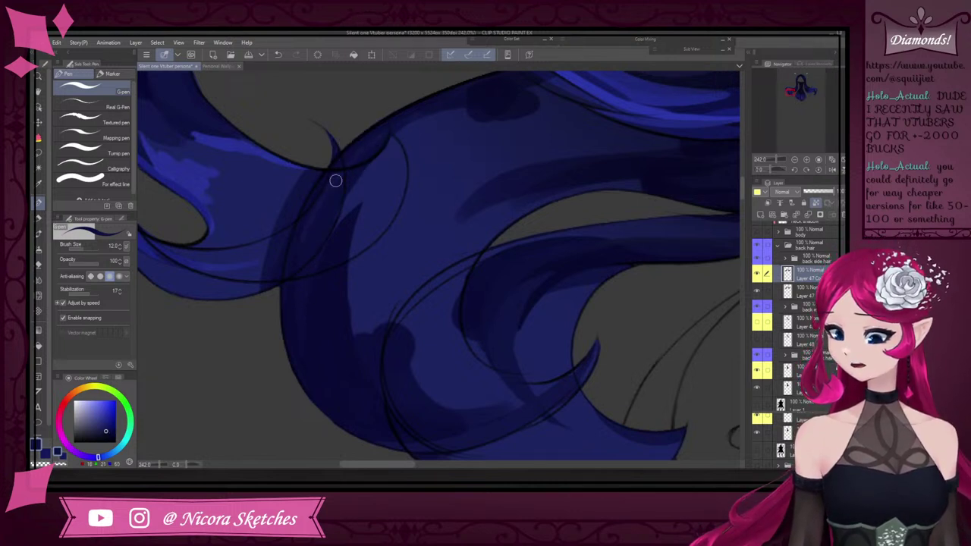
{"action": "mouse_move", "coordinate": [331, 184]}
{"action": "left_mouse_down"}
{"action": "mouse_move", "coordinate": [472, 108]}
{"action": "mouse_move", "coordinate": [421, 116]}
{"action": "mouse_move", "coordinate": [410, 125]}
{"action": "mouse_move", "coordinate": [519, 109]}
{"action": "left_mouse_up"}
{"action": "left_click_drag", "start_coordinate": [444, 113], "coordinate": [604, 113]}
{"action": "scroll", "coordinate": [520, 109], "scroll_direction": "down", "scroll_amount": 12}
{"action": "scroll", "coordinate": [531, 100], "scroll_direction": "up", "scroll_amount": 11}
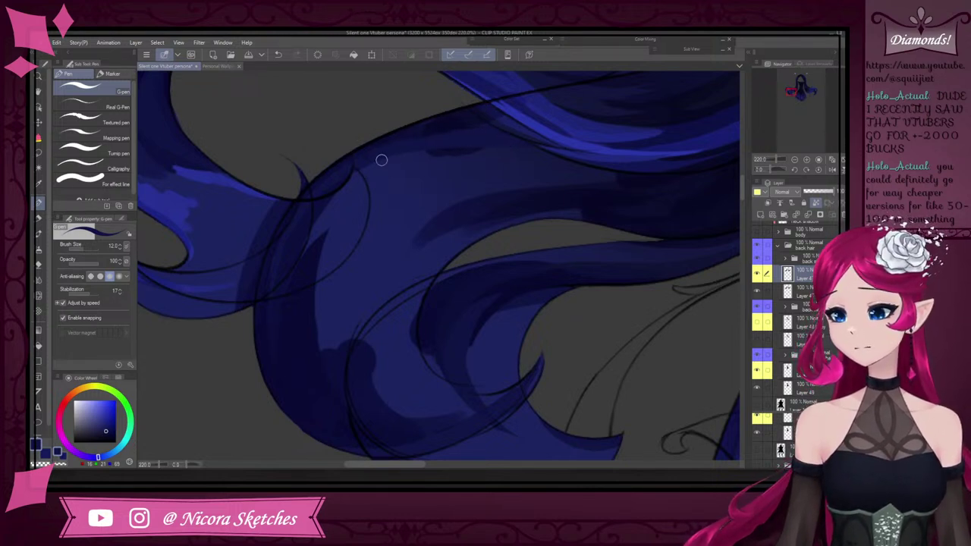
Undo the last stroke and taper a sampled dark navy shadow along the underside of the upper edge shading
{"action": "left_click", "coordinate": [424, 130], "text": "alt"}
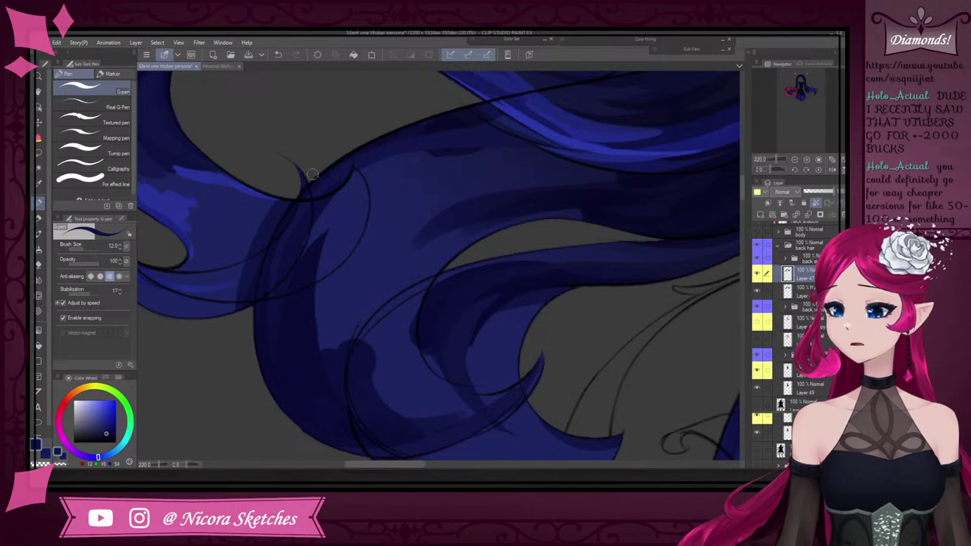
{"action": "key", "text": "ctrl+z"}
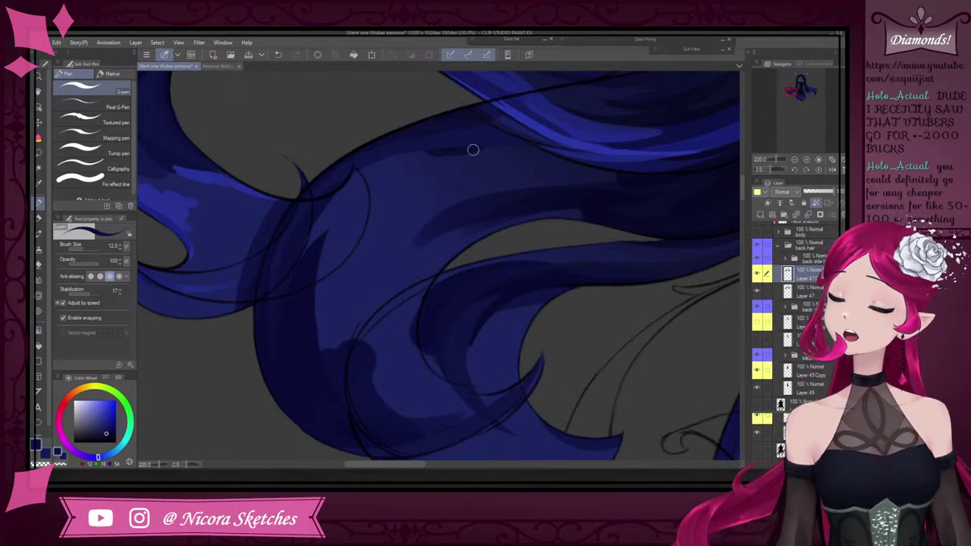
{"action": "left_click", "coordinate": [454, 154], "text": "alt"}
{"action": "left_click_drag", "start_coordinate": [485, 153], "coordinate": [327, 187]}
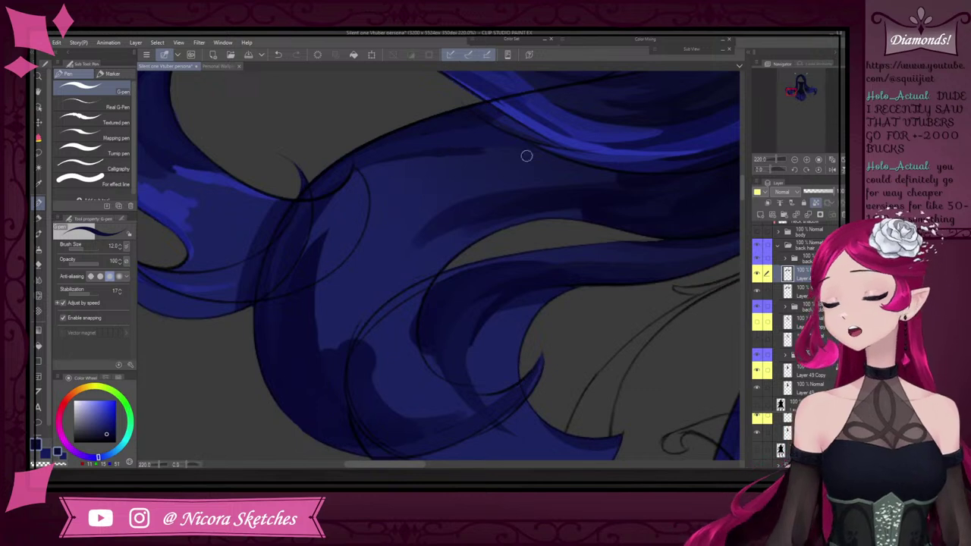
Sample mid-blue tones and paint over the shadow strand crossing beneath the inner curl, cleaning up the lower bend
{"action": "left_click", "coordinate": [425, 237], "text": "alt"}
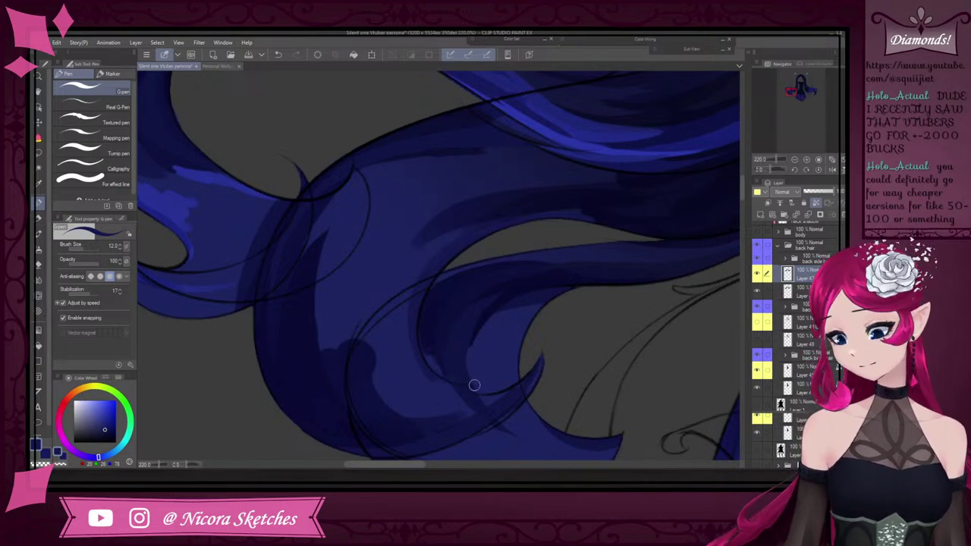
{"action": "scroll", "coordinate": [528, 332], "scroll_direction": "down", "scroll_amount": 4}
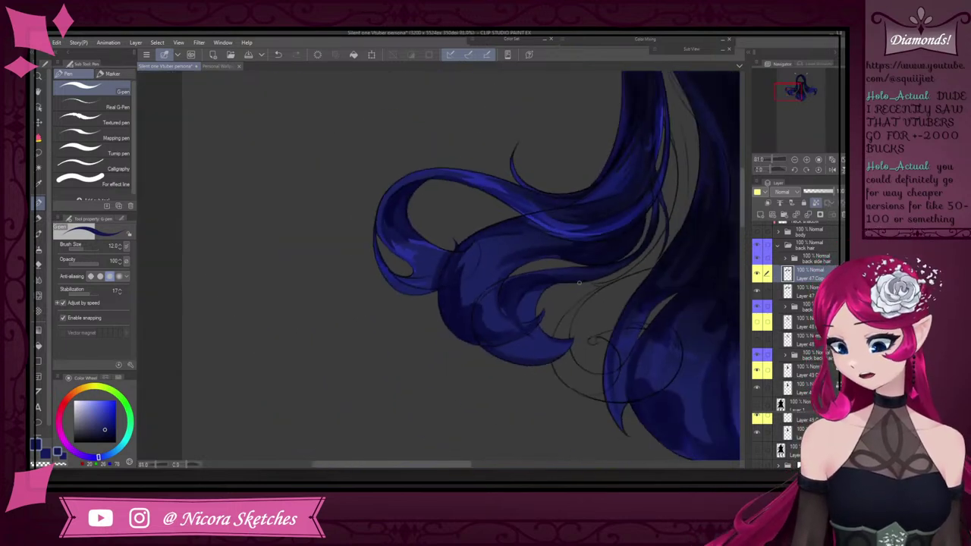
{"action": "scroll", "coordinate": [486, 318], "scroll_direction": "up", "scroll_amount": 6}
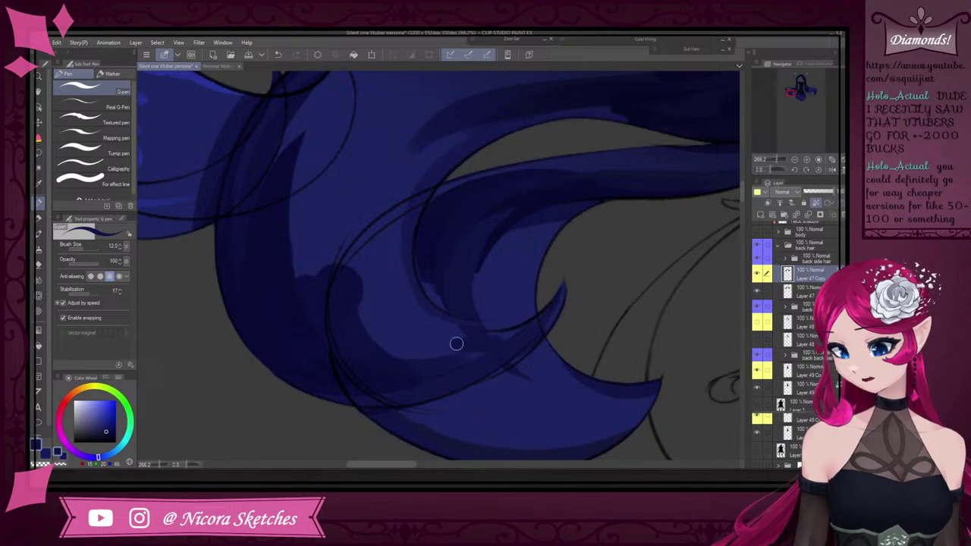
{"action": "left_click", "coordinate": [397, 321], "text": "alt"}
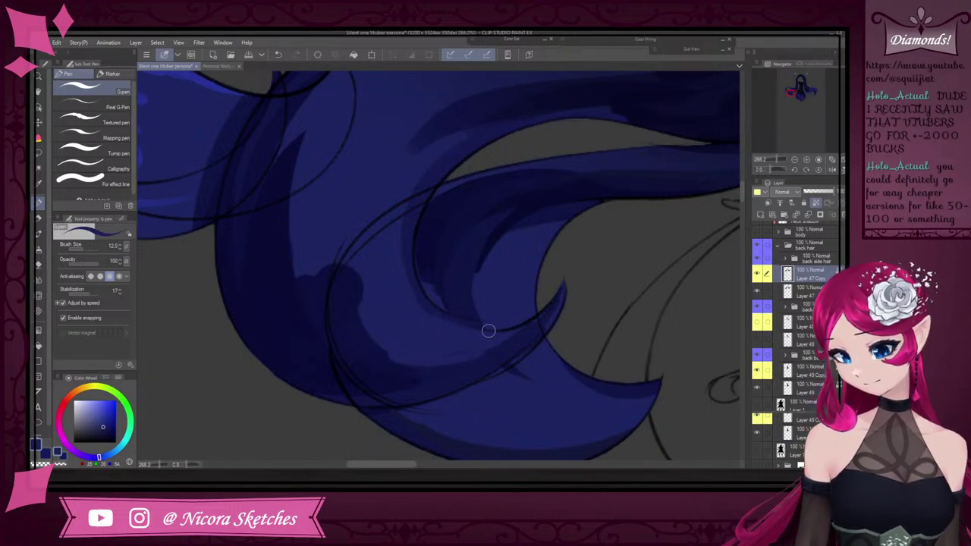
{"action": "left_click", "coordinate": [460, 356], "text": "alt"}
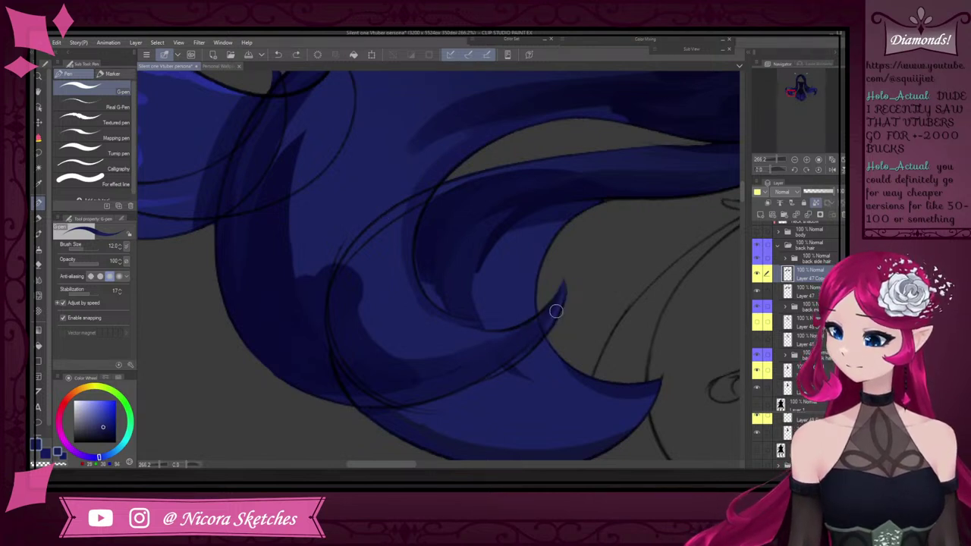
Soften the rounded dark shadow inside the lower curl with intermediate navy strokes
{"action": "scroll", "coordinate": [532, 349], "scroll_direction": "down", "scroll_amount": 5}
{"action": "scroll", "coordinate": [544, 344], "scroll_direction": "up", "scroll_amount": 4}
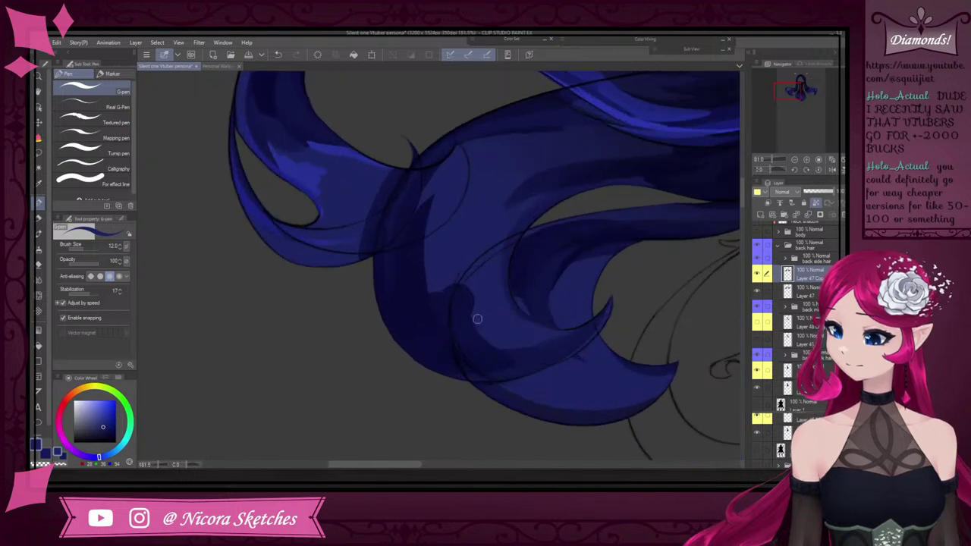
{"action": "scroll", "coordinate": [476, 314], "scroll_direction": "up", "scroll_amount": 1}
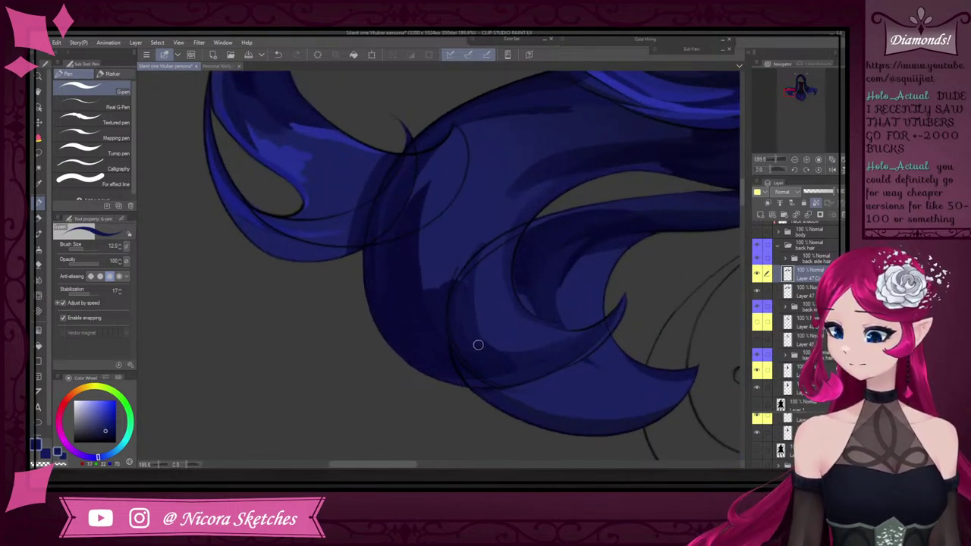
{"action": "scroll", "coordinate": [499, 347], "scroll_direction": "down", "scroll_amount": 4}
{"action": "scroll", "coordinate": [549, 277], "scroll_direction": "up", "scroll_amount": 4}
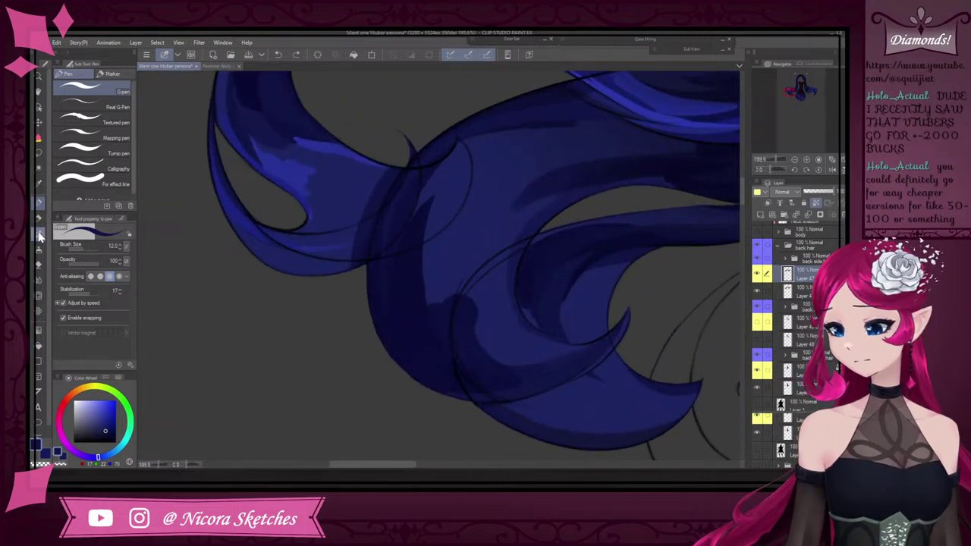
Soften the curl's shadow edges with the Transparent watercolor and Blend tools, and sample a mid-blue with the G-pen
{"action": "left_click", "coordinate": [38, 231]}
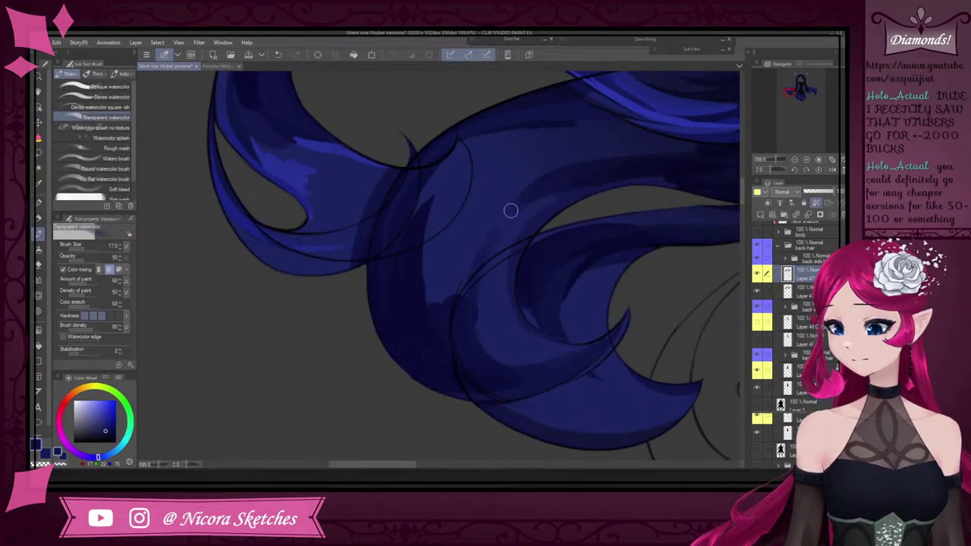
{"action": "left_click", "coordinate": [39, 279]}
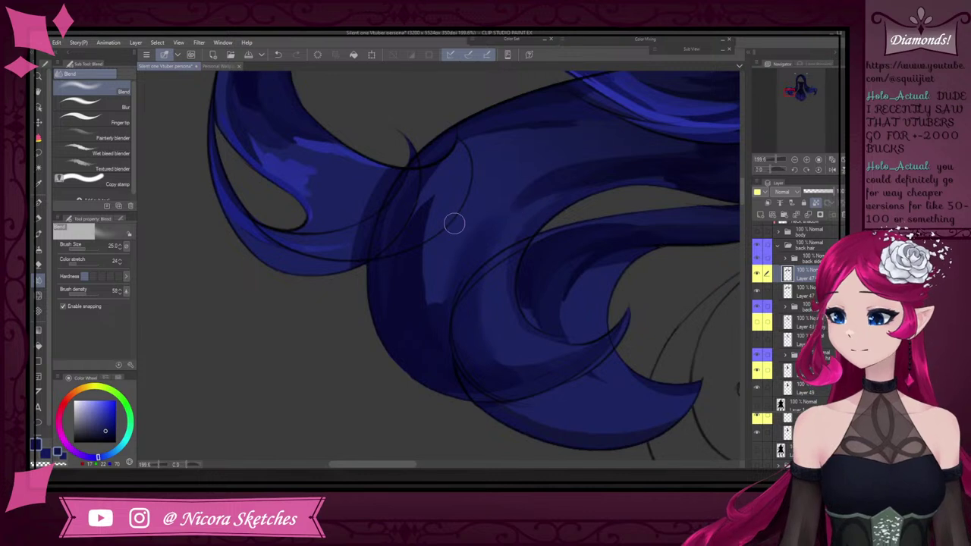
{"action": "key", "text": "p"}
{"action": "left_click", "coordinate": [447, 257], "text": "alt"}
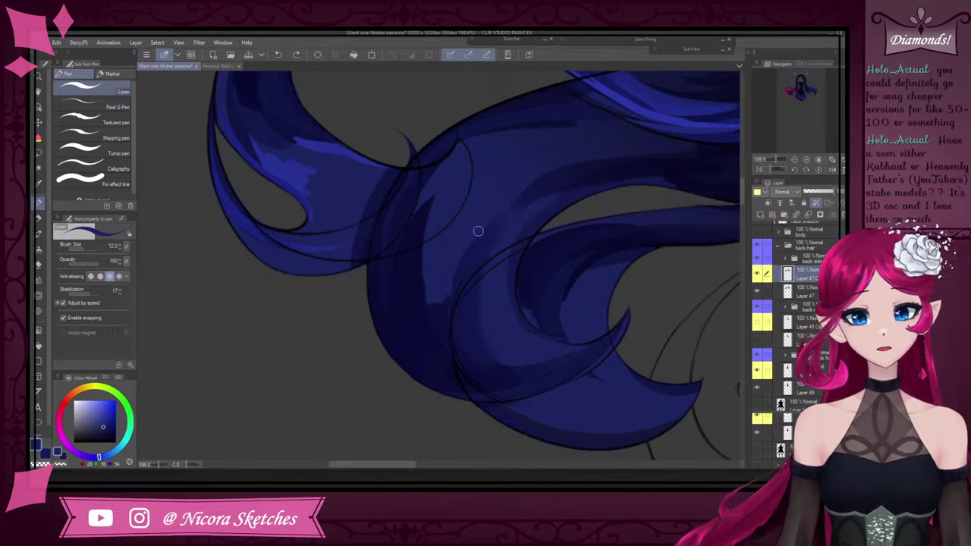
Smooth the shadow above the gap between the locks with sampled navy, tapering it down toward the inner curl
{"action": "scroll", "coordinate": [485, 229], "scroll_direction": "up", "scroll_amount": 2}
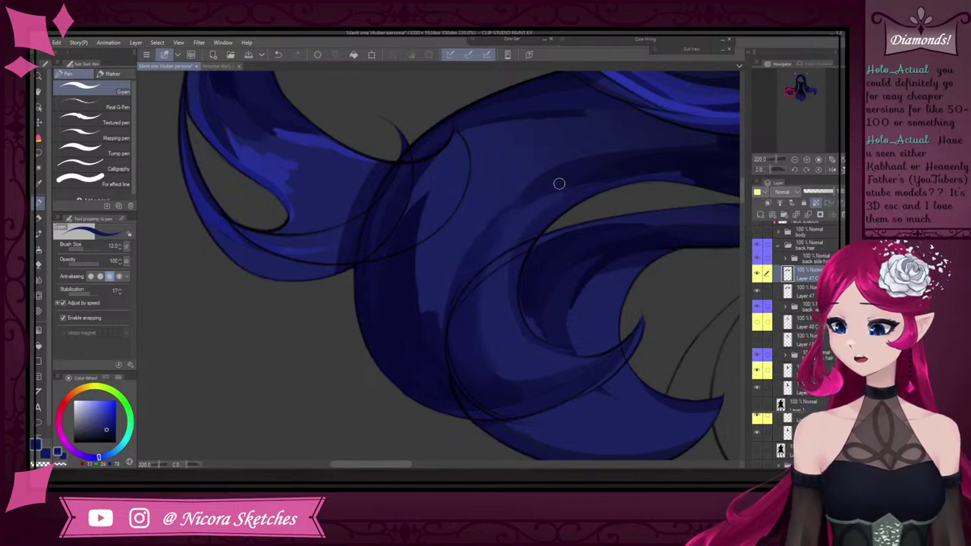
{"action": "left_click", "coordinate": [524, 194], "text": "alt"}
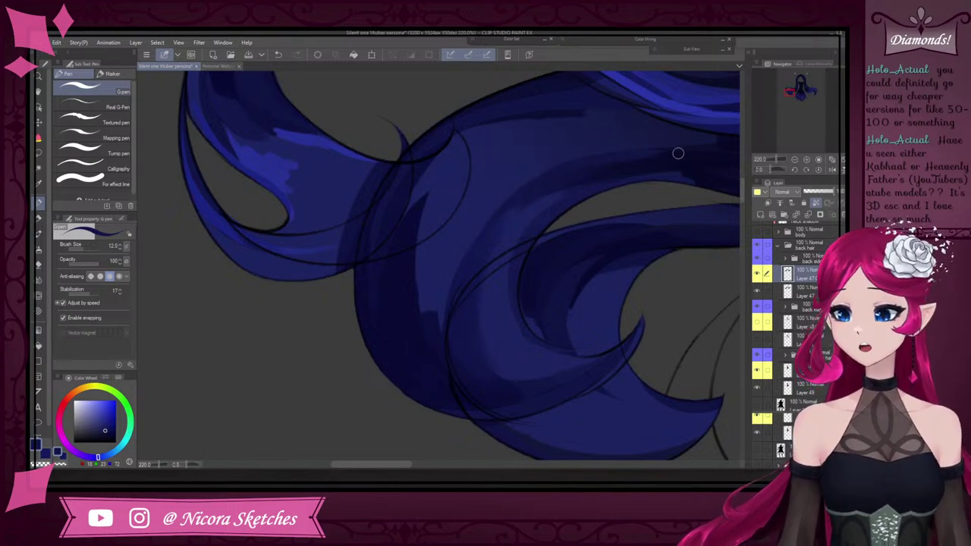
{"action": "scroll", "coordinate": [713, 163], "scroll_direction": "down", "scroll_amount": 5}
{"action": "scroll", "coordinate": [706, 164], "scroll_direction": "up", "scroll_amount": 6}
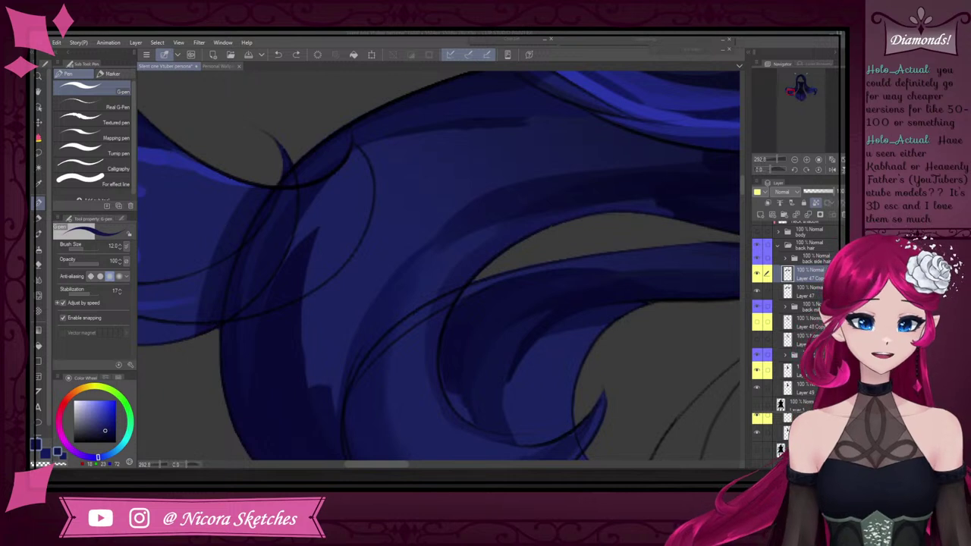
Sample the dark navy and extend the shadow under the large curl's upper edge toward the highlighted lock
{"action": "left_click", "coordinate": [757, 98]}
{"action": "left_click", "coordinate": [494, 126], "text": "alt"}
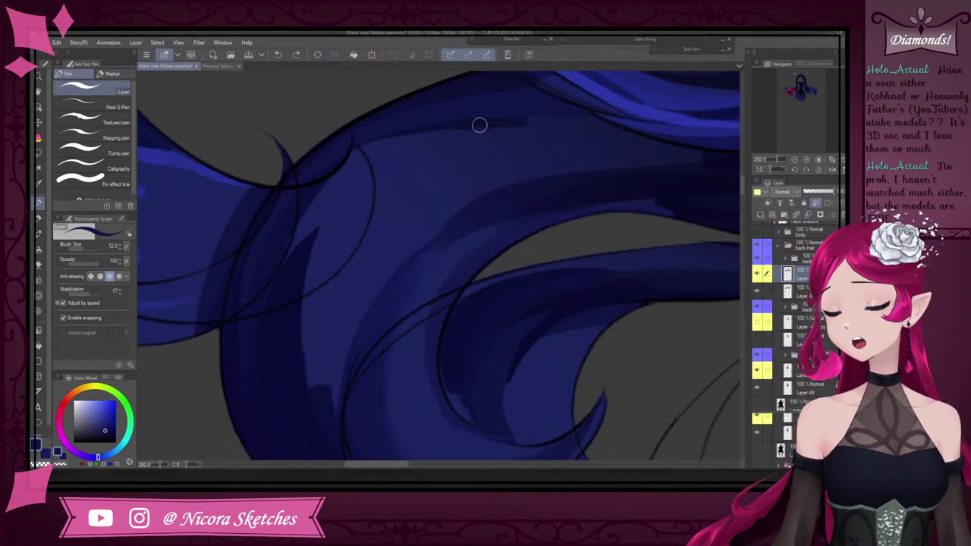
{"action": "left_click_drag", "start_coordinate": [471, 121], "coordinate": [615, 128]}
{"action": "scroll", "coordinate": [623, 120], "scroll_direction": "down", "scroll_amount": 6}
{"action": "scroll", "coordinate": [633, 111], "scroll_direction": "up", "scroll_amount": 5}
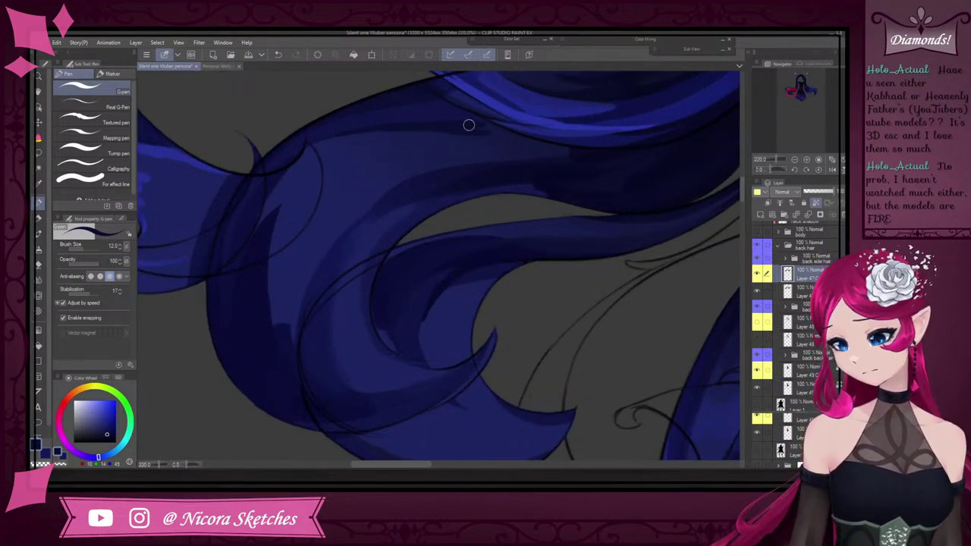
{"action": "left_click", "coordinate": [365, 236], "text": "alt"}
{"action": "left_click_drag", "start_coordinate": [377, 219], "coordinate": [398, 205]}
{"action": "key", "text": "ctrl+z"}
{"action": "left_click", "coordinate": [373, 218], "text": "alt"}
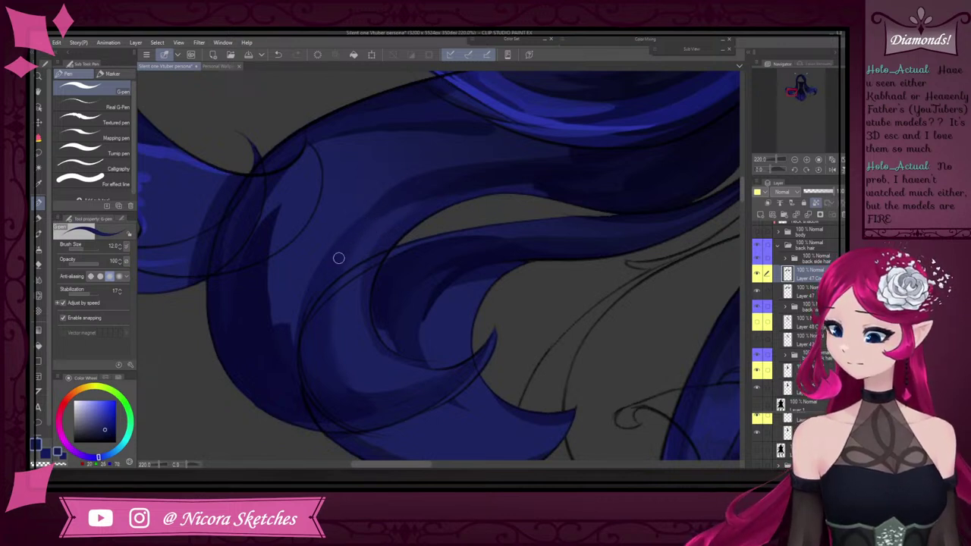
{"action": "scroll", "coordinate": [449, 196], "scroll_direction": "down", "scroll_amount": 5}
{"action": "key", "text": "ctrl+z"}
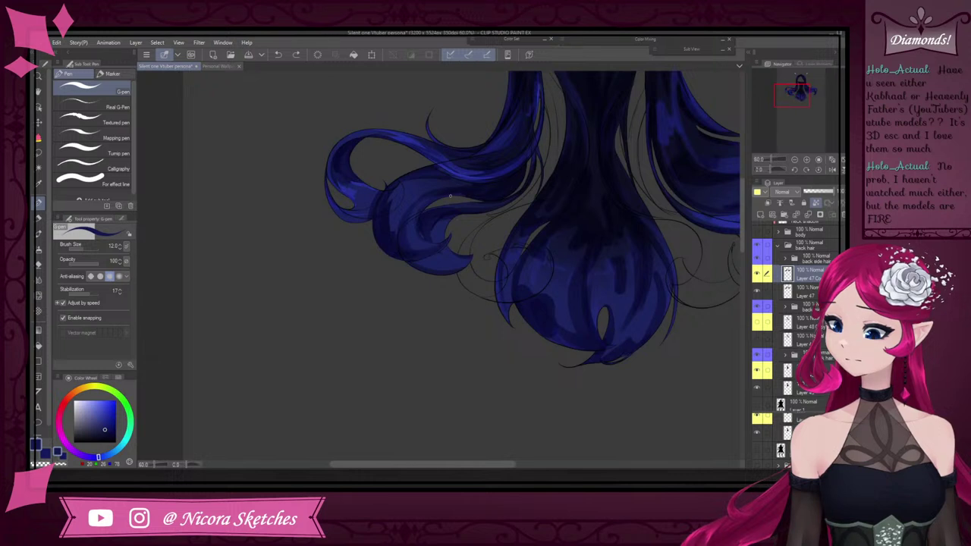
Sample a very dark navy and paint a deep shadow stroke down the large curl's outer bend
{"action": "scroll", "coordinate": [417, 216], "scroll_direction": "up", "scroll_amount": 5}
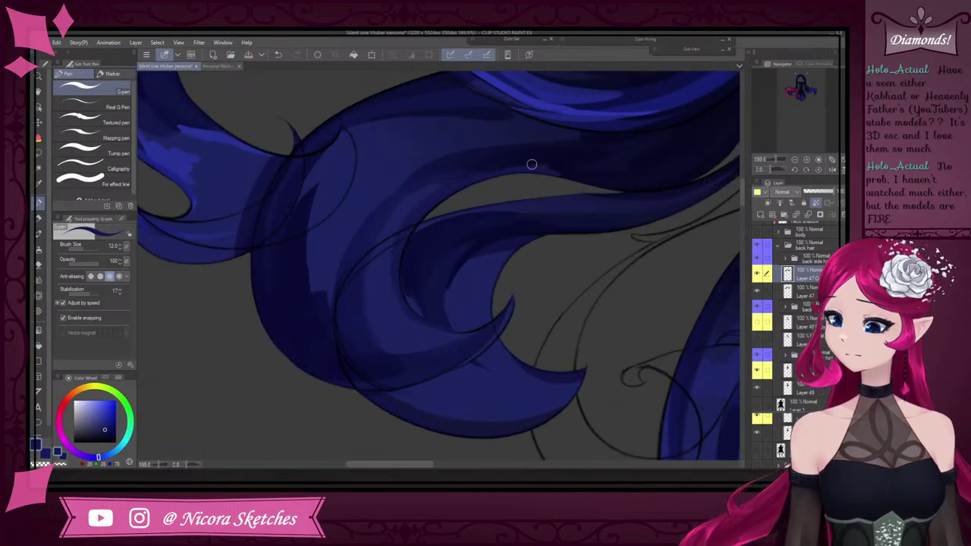
{"action": "left_click", "coordinate": [286, 271], "text": "alt"}
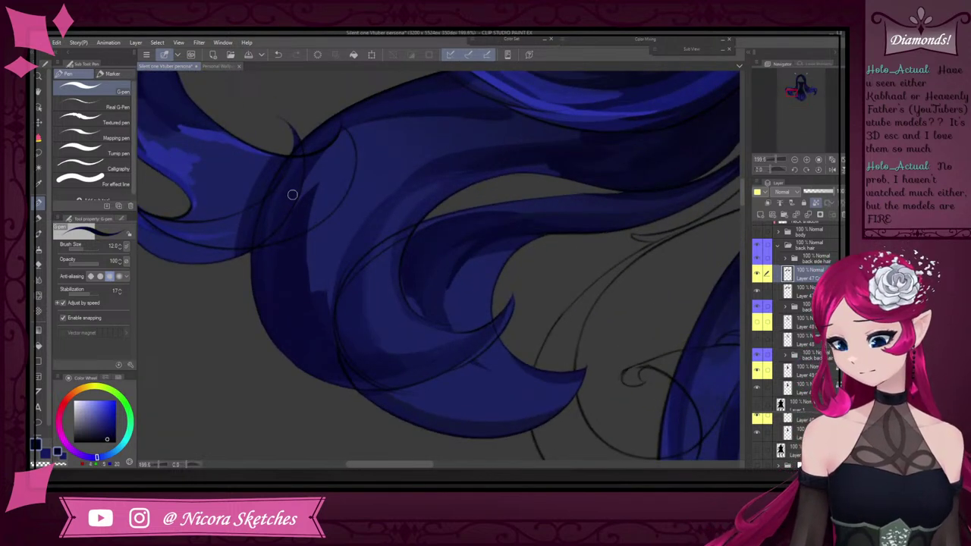
{"action": "left_click_drag", "start_coordinate": [294, 193], "coordinate": [290, 338]}
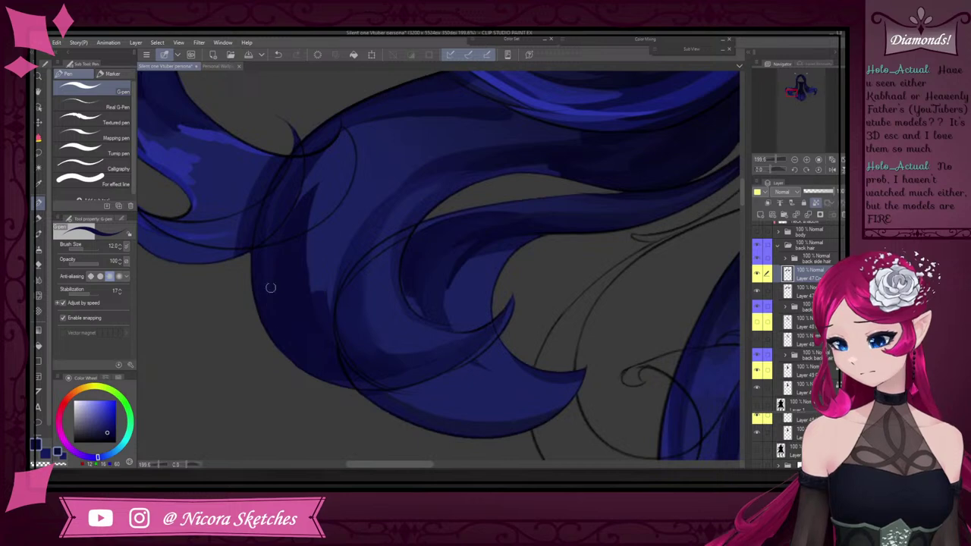
Review the whole back hair and open the timelapse export preview for the illustration
{"action": "scroll", "coordinate": [320, 261], "scroll_direction": "down", "scroll_amount": 2}
{"action": "scroll", "coordinate": [322, 259], "scroll_direction": "down", "scroll_amount": 8}
{"action": "scroll", "coordinate": [372, 238], "scroll_direction": "up", "scroll_amount": 6}
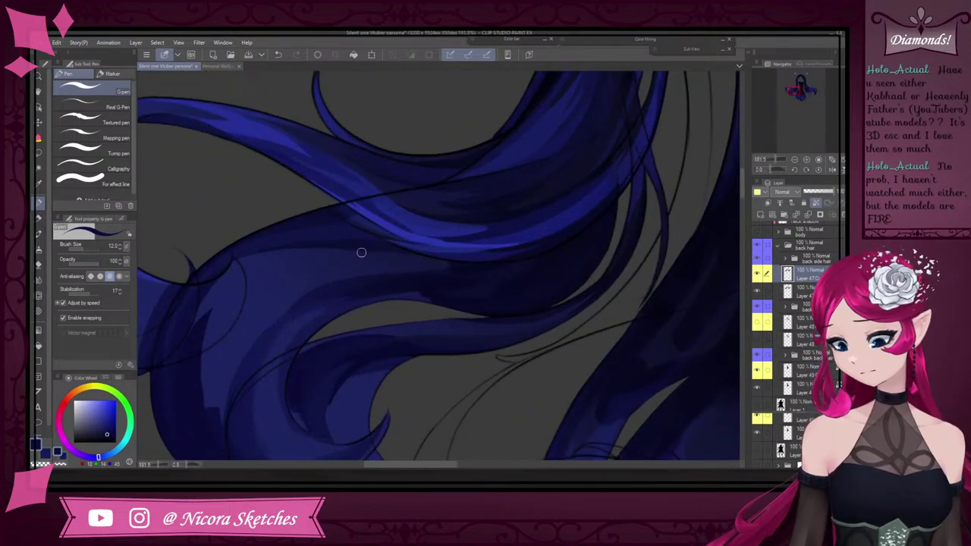
{"action": "scroll", "coordinate": [445, 254], "scroll_direction": "down", "scroll_amount": 6}
{"action": "scroll", "coordinate": [480, 206], "scroll_direction": "down", "scroll_amount": 1}
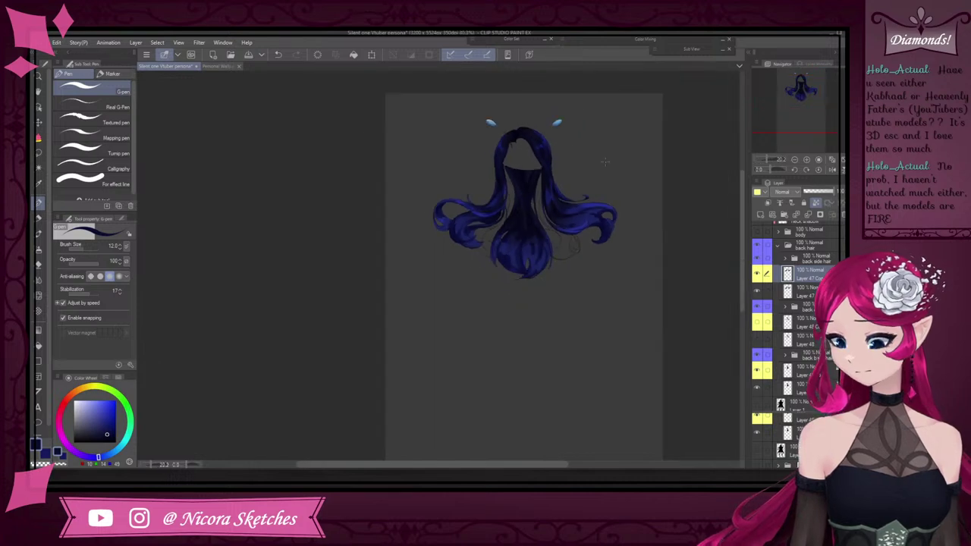
{"action": "scroll", "coordinate": [516, 167], "scroll_direction": "up", "scroll_amount": 2}
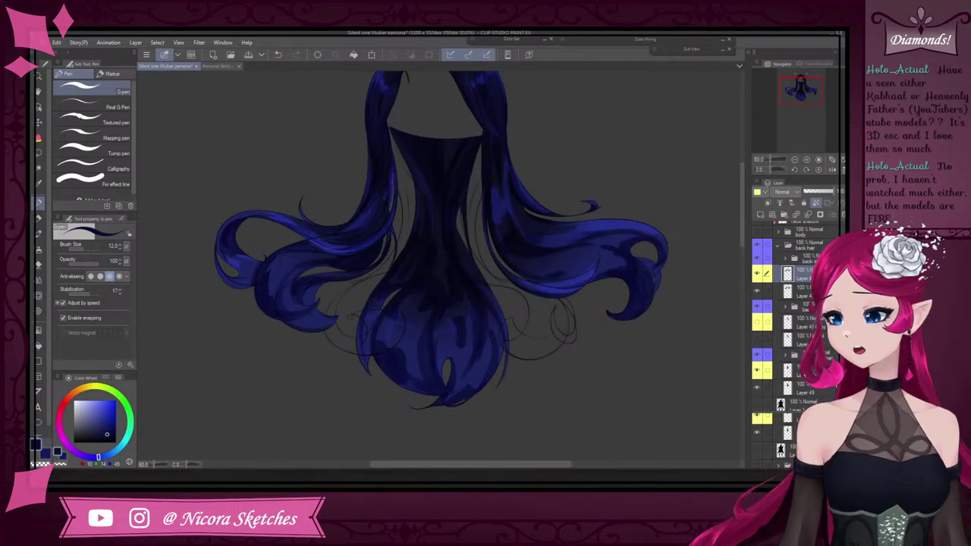
{"action": "left_click", "coordinate": [42, 42]}
{"action": "mouse_move", "coordinate": [98, 205]}
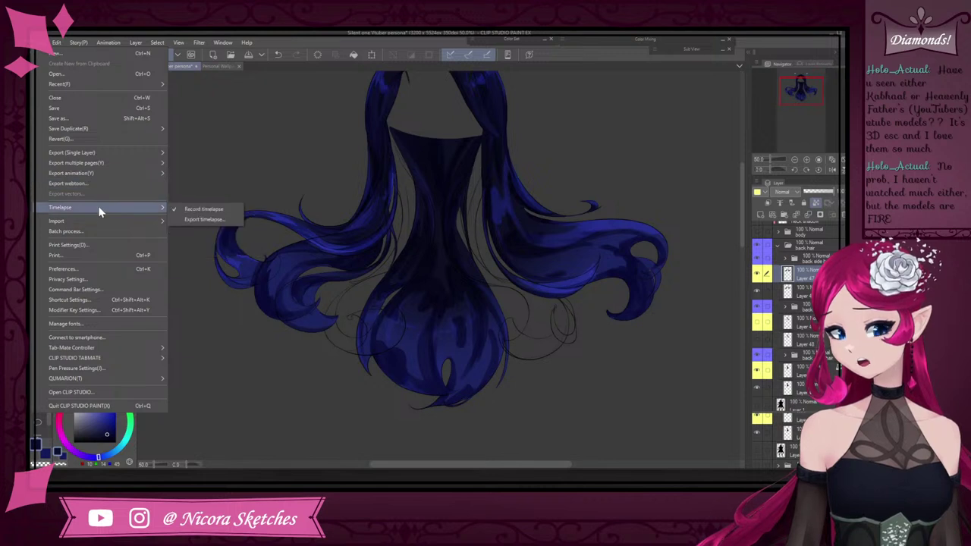
{"action": "left_click", "coordinate": [195, 220]}
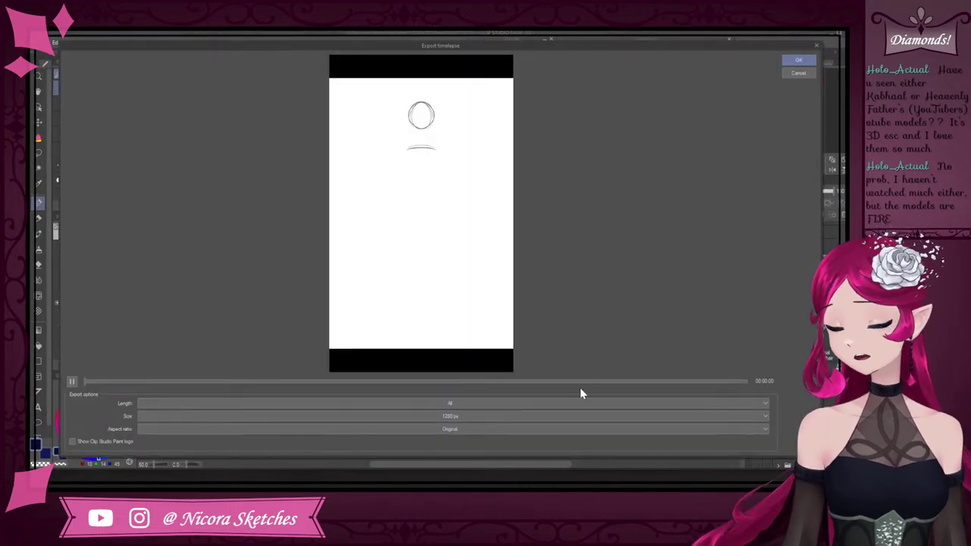
Scrub the timelapse preview through the body, outfit and hair stages, and close it without exporting
{"action": "left_click", "coordinate": [625, 379]}
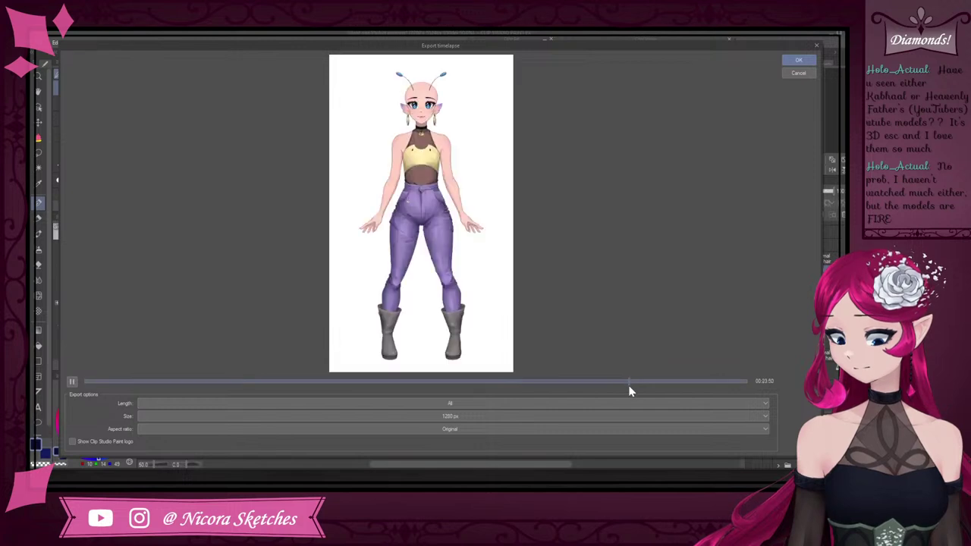
{"action": "left_click", "coordinate": [650, 383]}
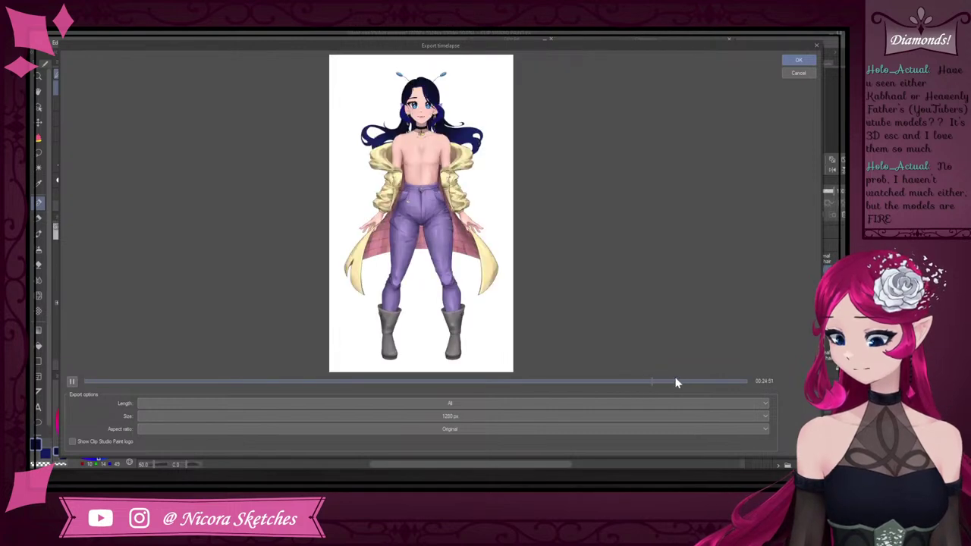
{"action": "left_click", "coordinate": [689, 382]}
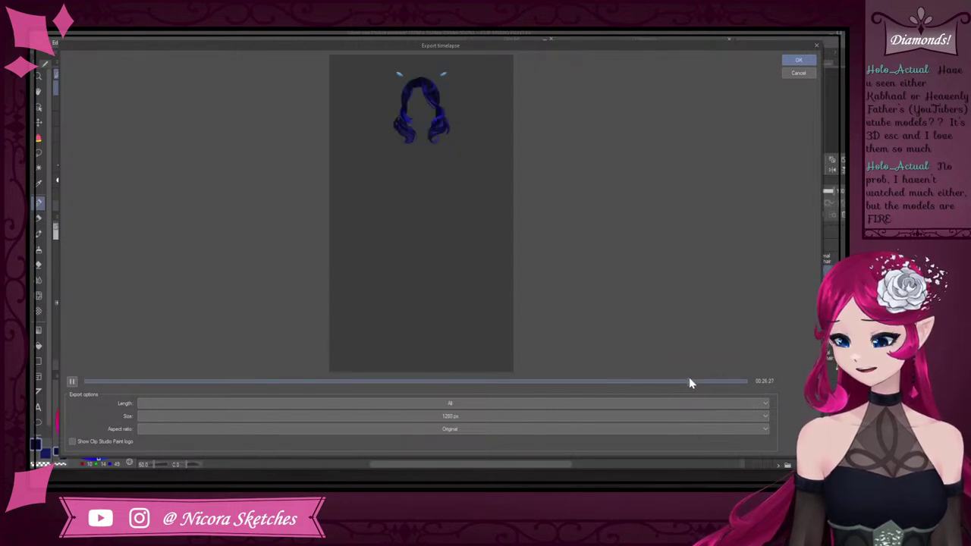
{"action": "left_click", "coordinate": [666, 386]}
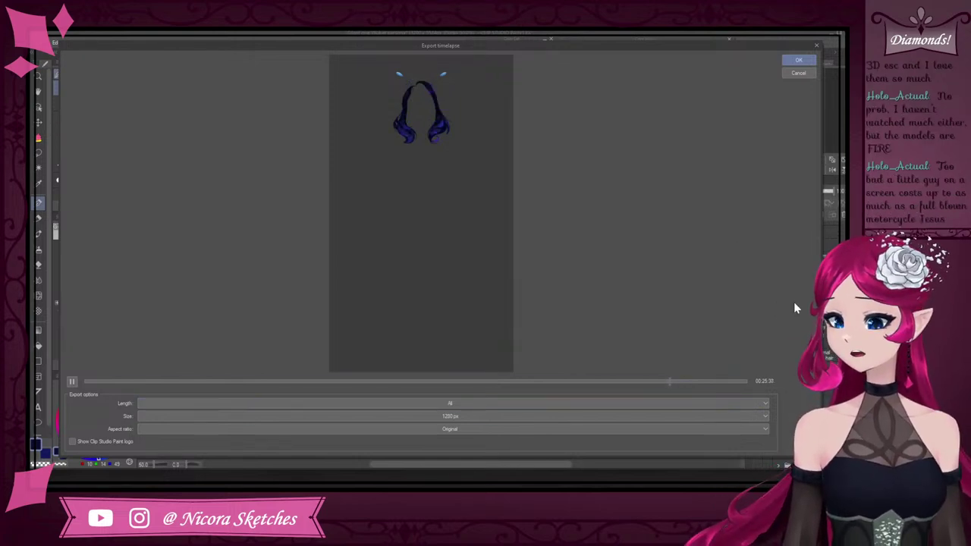
{"action": "left_click", "coordinate": [663, 380]}
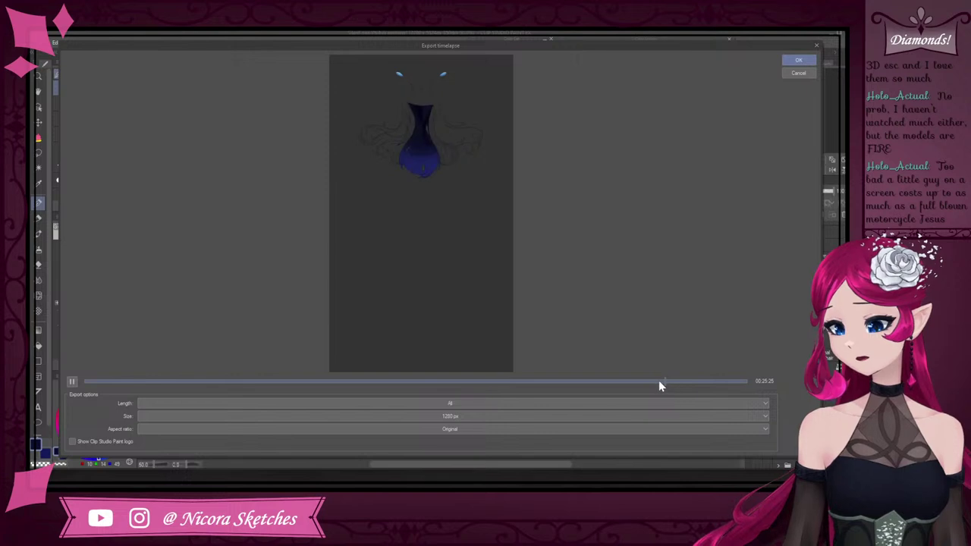
{"action": "left_click", "coordinate": [651, 381]}
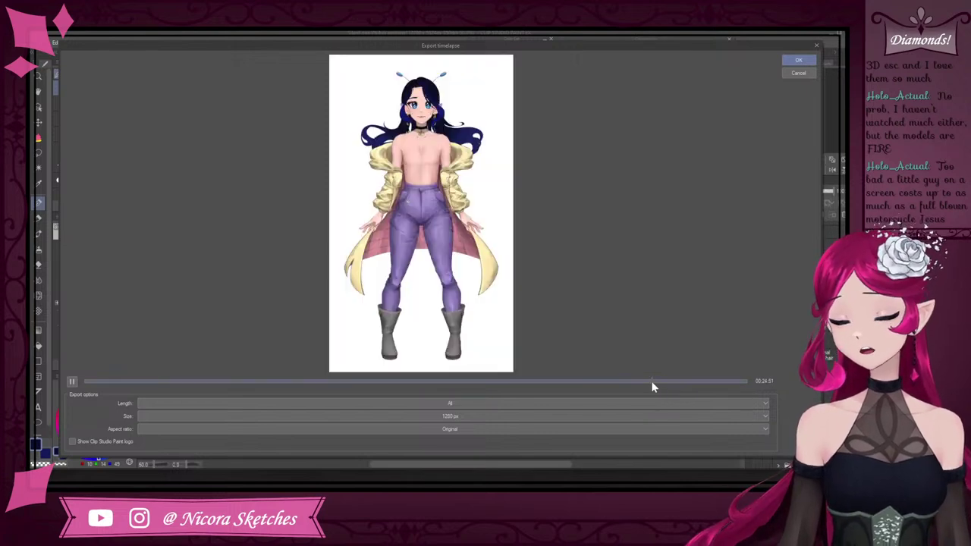
{"action": "left_click", "coordinate": [658, 381]}
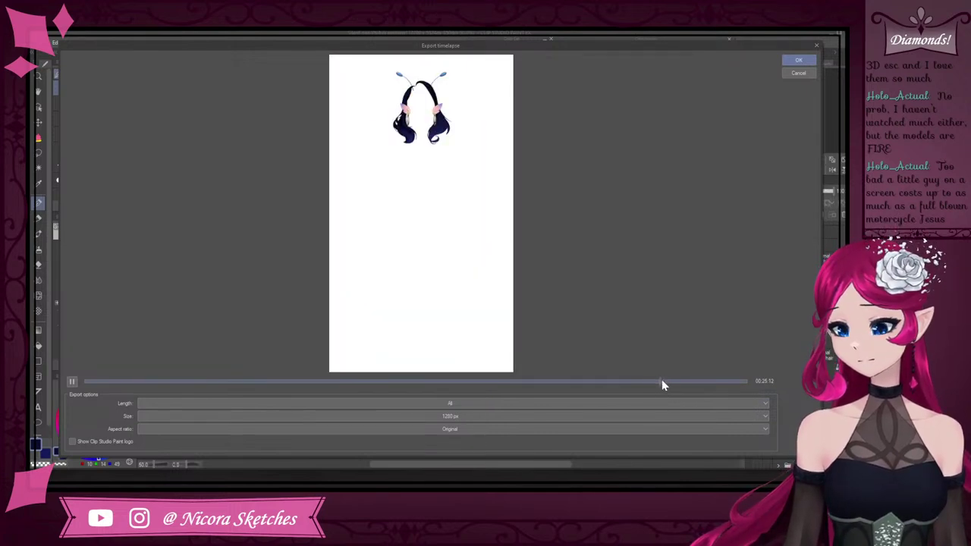
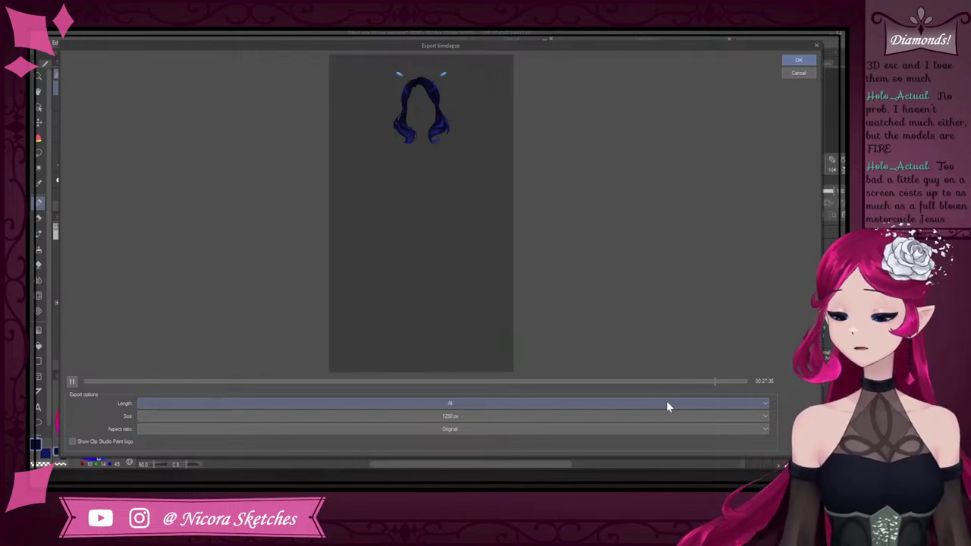
{"action": "left_click", "coordinate": [798, 73]}
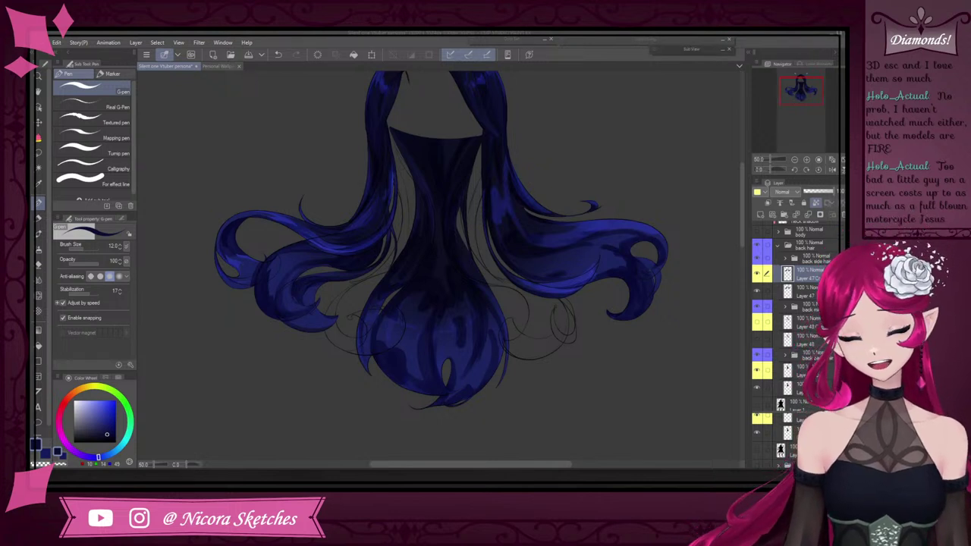
Toggle the visibility of Layer 47 Copy off and on to compare the hair shading
{"action": "left_click", "coordinate": [759, 275]}
{"action": "left_click", "coordinate": [759, 275]}
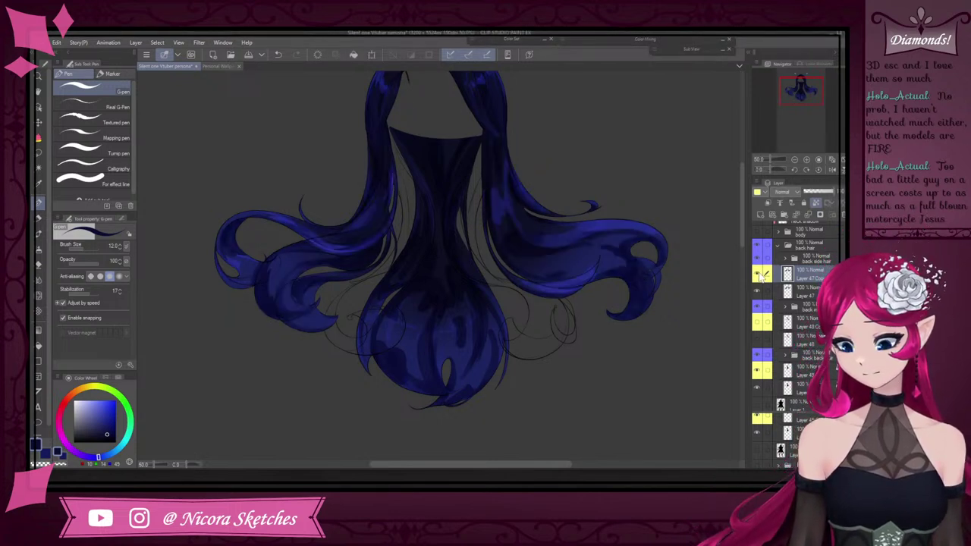
{"action": "left_click", "coordinate": [759, 275]}
{"action": "left_click", "coordinate": [759, 275]}
Smooth the mid-blue highlight where the left lock bends outward with the G-pen, and sample navy from the shadow beside it
{"action": "scroll", "coordinate": [375, 210], "scroll_direction": "down", "scroll_amount": 1}
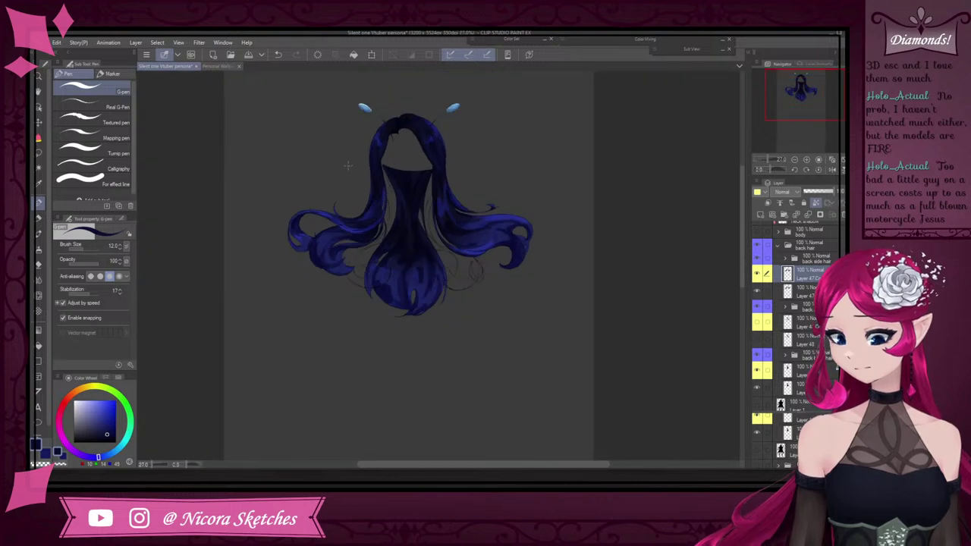
{"action": "scroll", "coordinate": [375, 209], "scroll_direction": "up", "scroll_amount": 4}
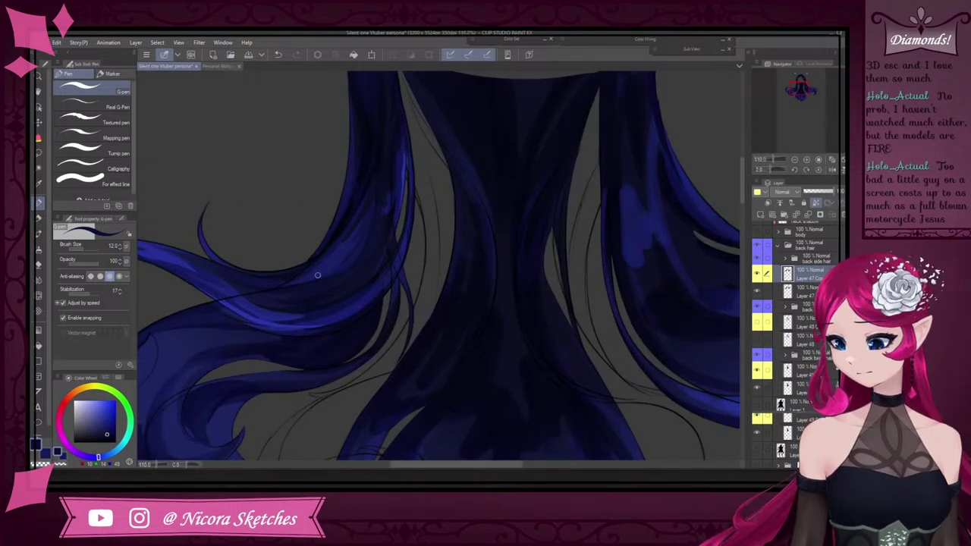
{"action": "scroll", "coordinate": [341, 245], "scroll_direction": "up", "scroll_amount": 3}
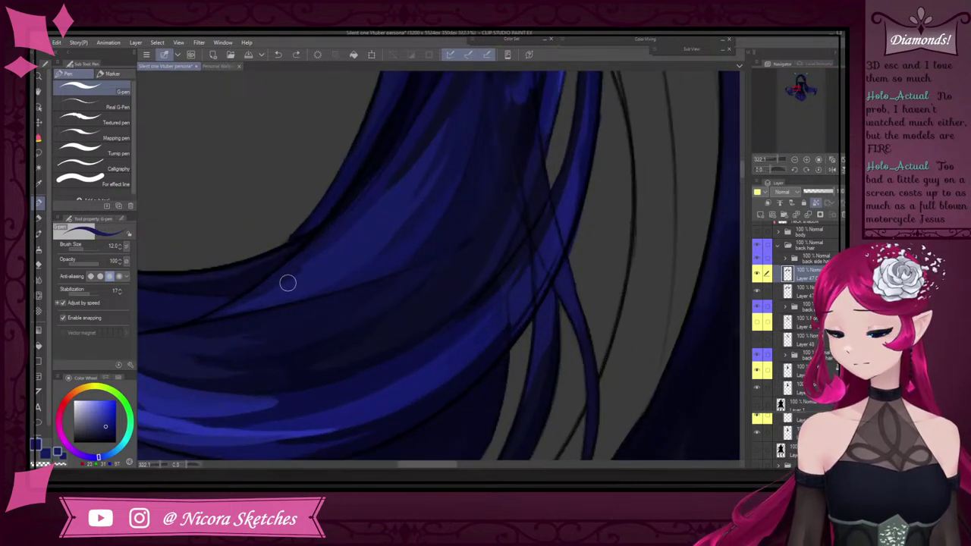
{"action": "left_click_drag", "start_coordinate": [416, 176], "coordinate": [462, 109]}
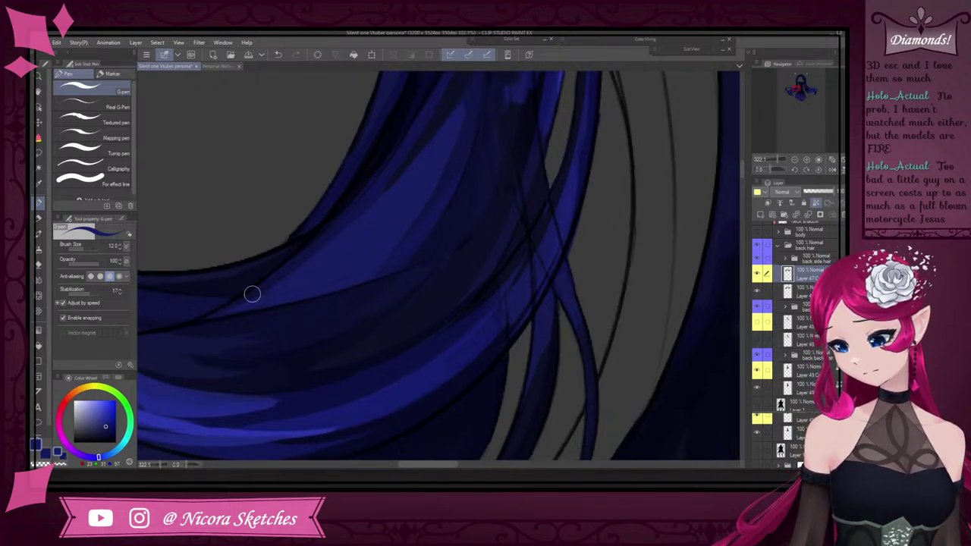
{"action": "scroll", "coordinate": [321, 286], "scroll_direction": "down", "scroll_amount": 13}
{"action": "scroll", "coordinate": [331, 286], "scroll_direction": "up", "scroll_amount": 10}
{"action": "left_click", "coordinate": [318, 284], "text": "alt"}
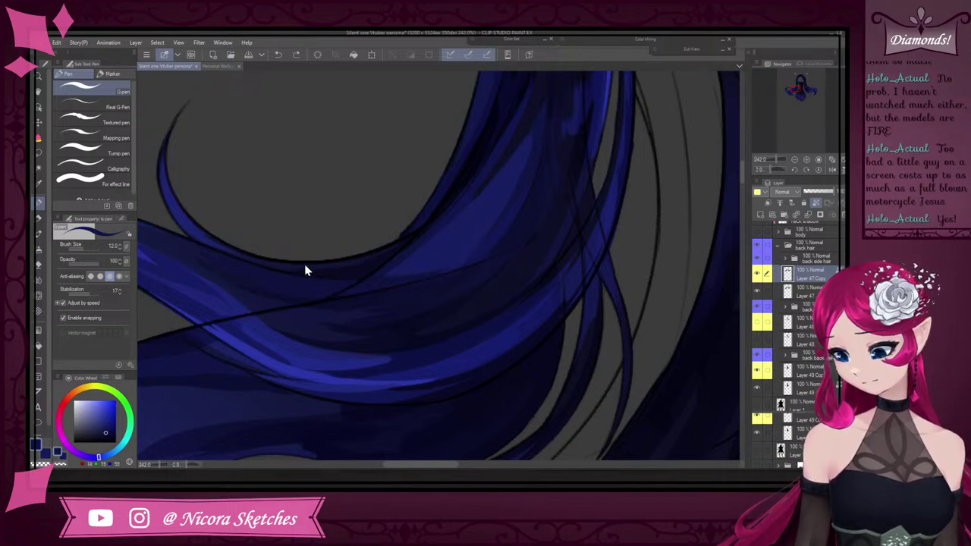
{"action": "left_click", "coordinate": [340, 312], "text": "alt"}
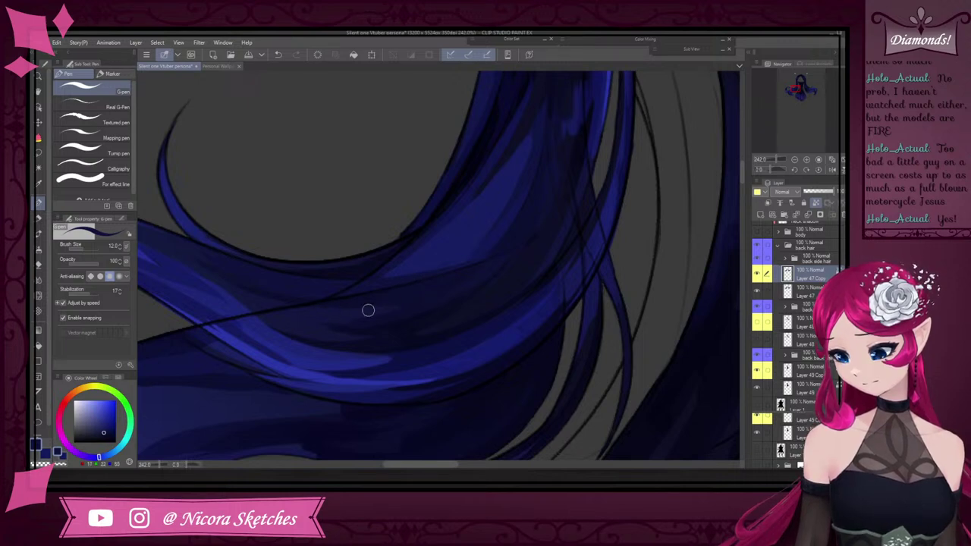
Examine the left locks' shading close up and against the whole hairstyle
{"action": "scroll", "coordinate": [417, 287], "scroll_direction": "down", "scroll_amount": 5}
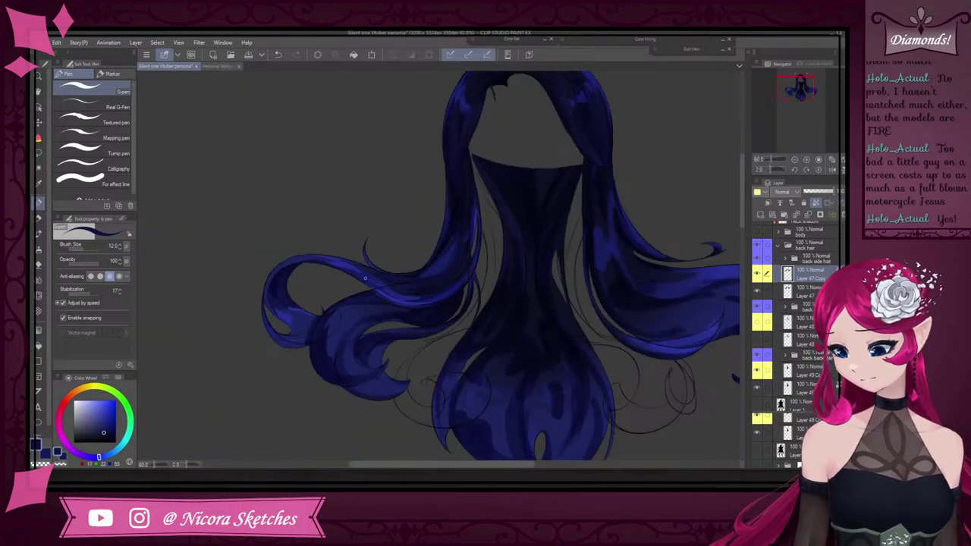
{"action": "scroll", "coordinate": [365, 279], "scroll_direction": "up", "scroll_amount": 5}
{"action": "scroll", "coordinate": [417, 269], "scroll_direction": "down", "scroll_amount": 3}
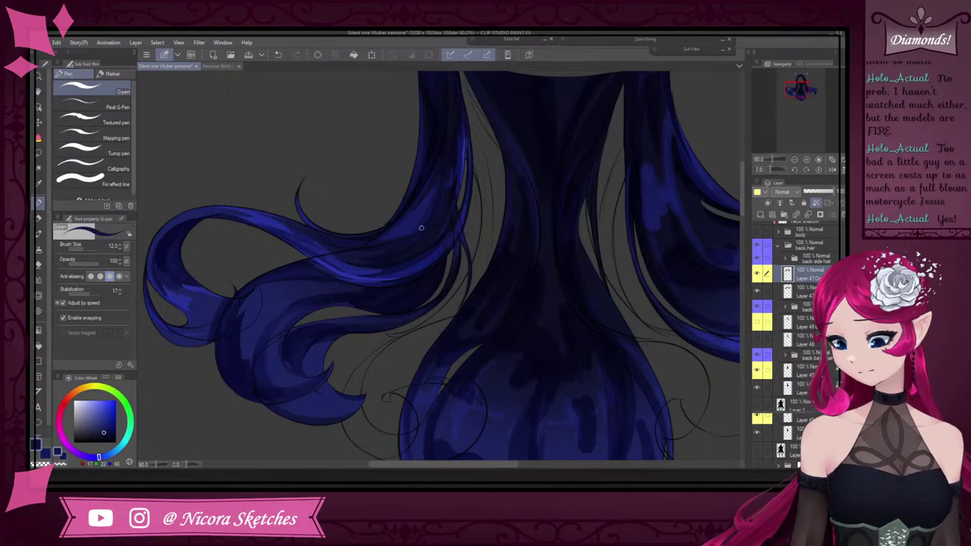
{"action": "scroll", "coordinate": [339, 245], "scroll_direction": "up", "scroll_amount": 5}
{"action": "scroll", "coordinate": [425, 227], "scroll_direction": "down", "scroll_amount": 5}
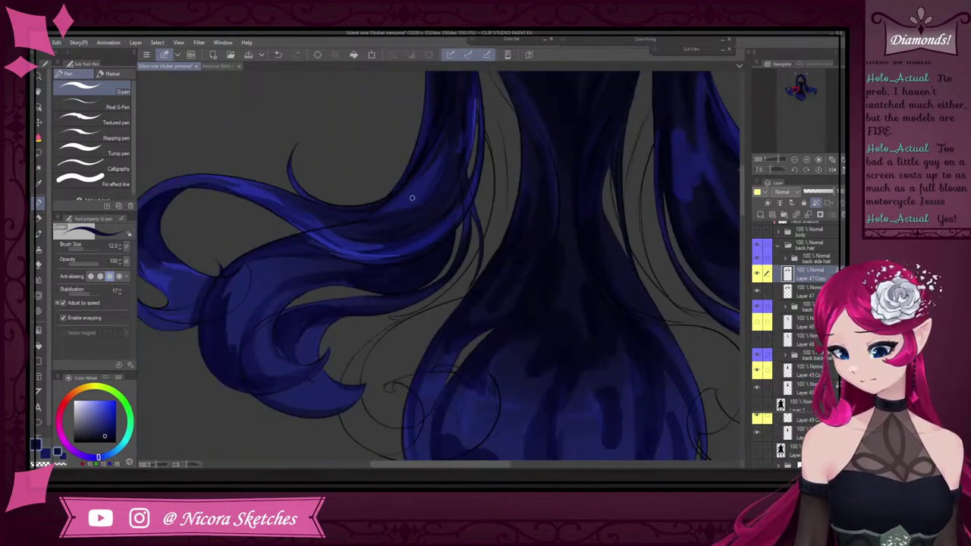
{"action": "scroll", "coordinate": [412, 198], "scroll_direction": "down", "scroll_amount": 5}
{"action": "scroll", "coordinate": [585, 97], "scroll_direction": "up", "scroll_amount": 3}
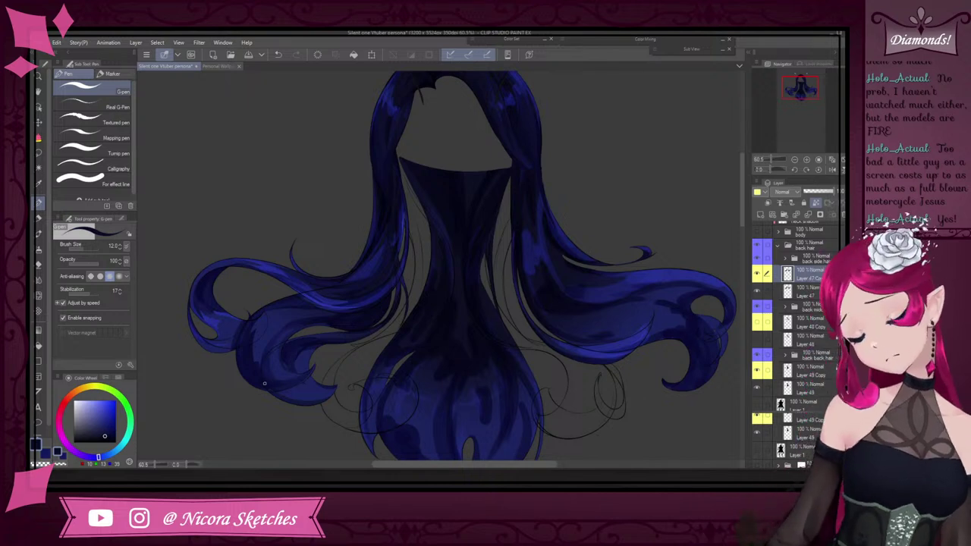
{"action": "scroll", "coordinate": [264, 384], "scroll_direction": "up", "scroll_amount": 3}
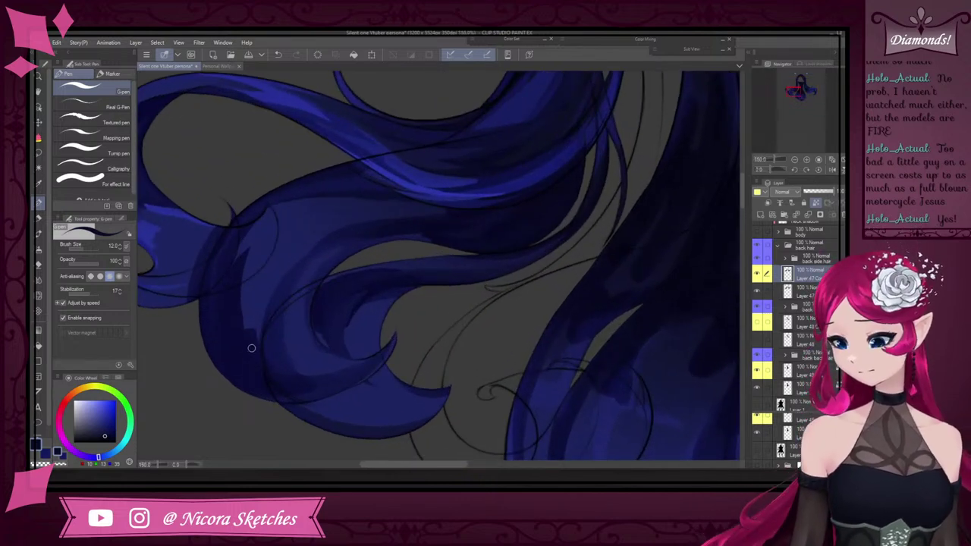
Try tapering the shadow above the gap between the left locks with the Calligraphy pen
{"action": "left_click", "coordinate": [123, 165]}
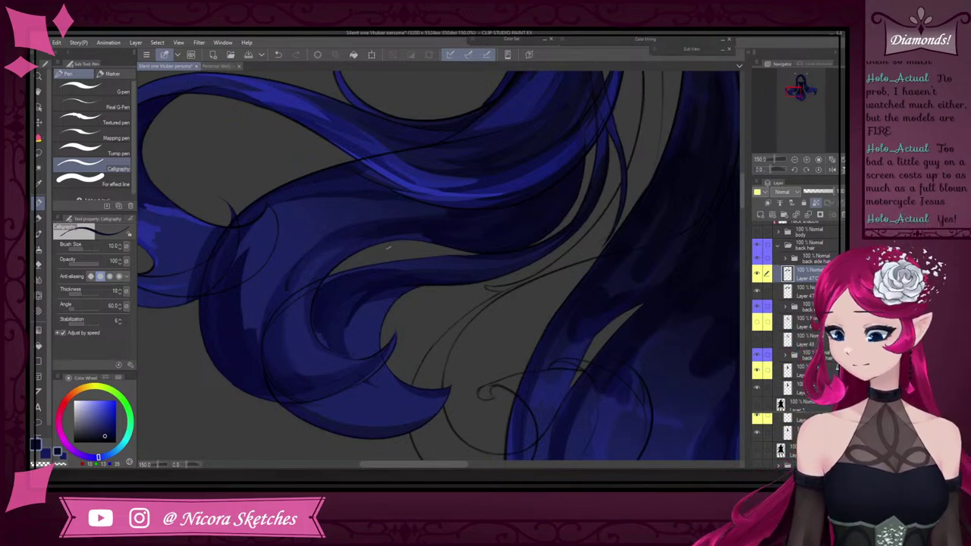
{"action": "scroll", "coordinate": [393, 272], "scroll_direction": "down", "scroll_amount": 5}
{"action": "scroll", "coordinate": [346, 284], "scroll_direction": "up", "scroll_amount": 6}
{"action": "left_click_drag", "start_coordinate": [334, 311], "coordinate": [502, 196]}
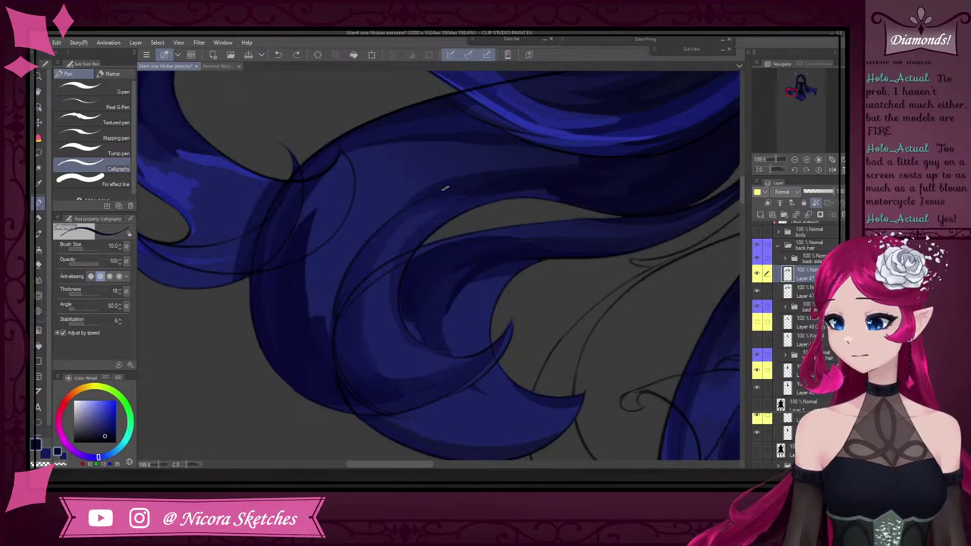
{"action": "left_click_drag", "start_coordinate": [495, 166], "coordinate": [369, 235]}
{"action": "scroll", "coordinate": [367, 228], "scroll_direction": "up", "scroll_amount": 1}
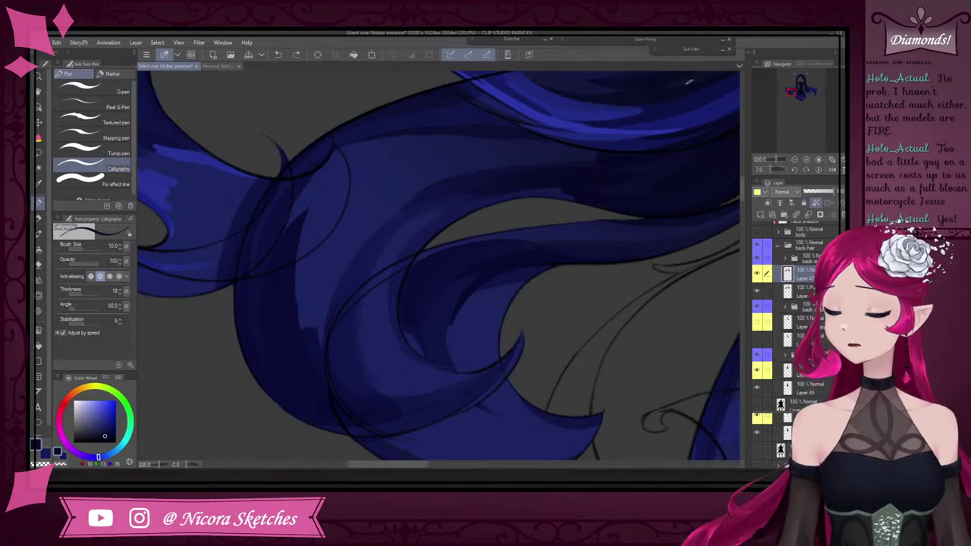
Sample the large curl's mid-blue and smooth its inner tones with the G-pen enlarged to size 20, undoing the last stroke
{"action": "scroll", "coordinate": [448, 303], "scroll_direction": "down", "scroll_amount": 5}
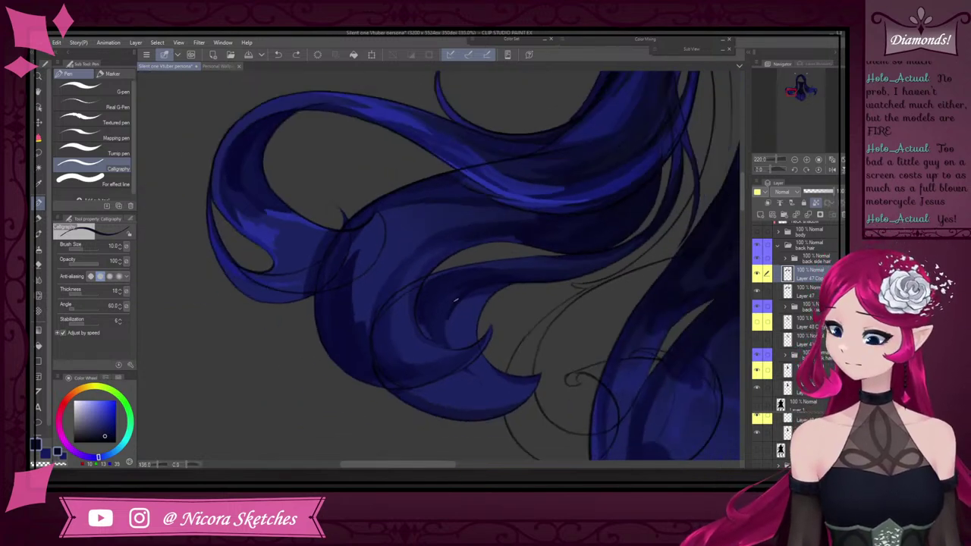
{"action": "scroll", "coordinate": [437, 311], "scroll_direction": "up", "scroll_amount": 5}
{"action": "left_click", "coordinate": [428, 327], "text": "alt"}
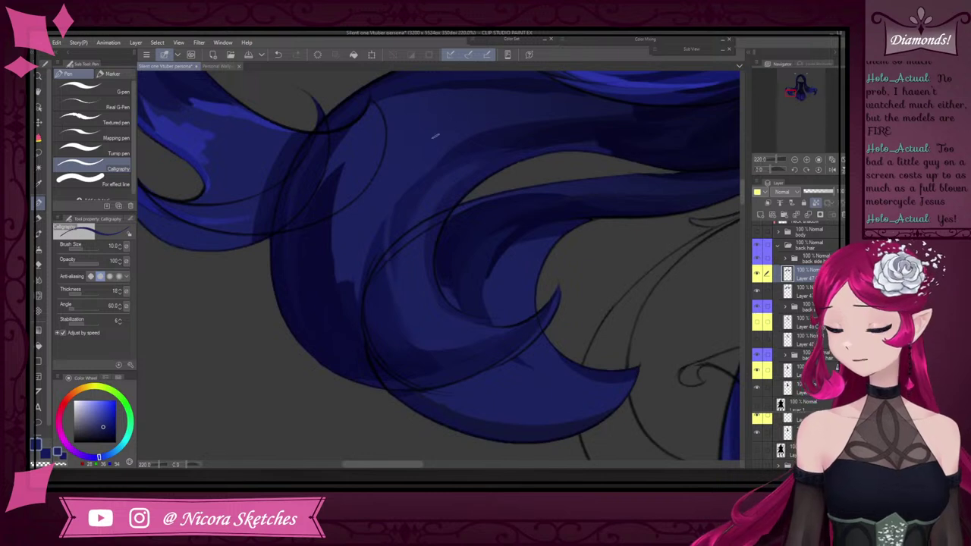
{"action": "left_click", "coordinate": [117, 86]}
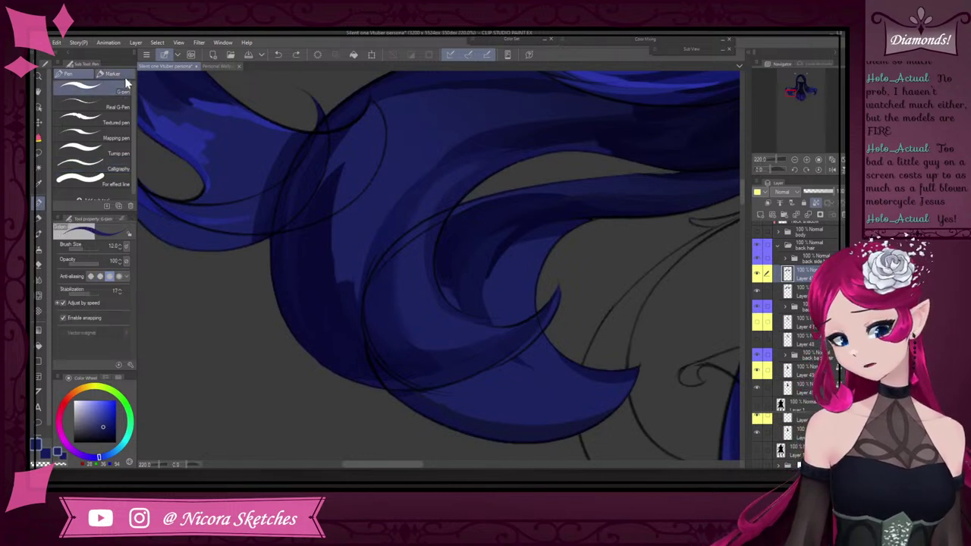
{"action": "key", "text": "]"}
{"action": "key", "text": "]"}
{"action": "key", "text": "]"}
{"action": "key", "text": "]"}
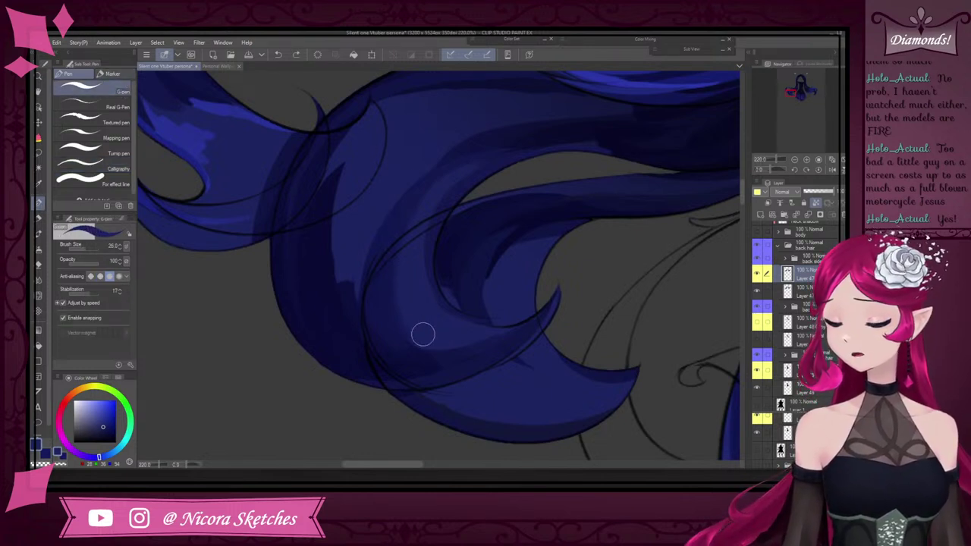
{"action": "left_click_drag", "start_coordinate": [395, 294], "coordinate": [411, 193]}
{"action": "left_click_drag", "start_coordinate": [430, 158], "coordinate": [406, 337]}
{"action": "mouse_move", "coordinate": [370, 288]}
{"action": "left_mouse_down"}
{"action": "mouse_move", "coordinate": [404, 338]}
{"action": "mouse_move", "coordinate": [494, 321]}
{"action": "left_mouse_up"}
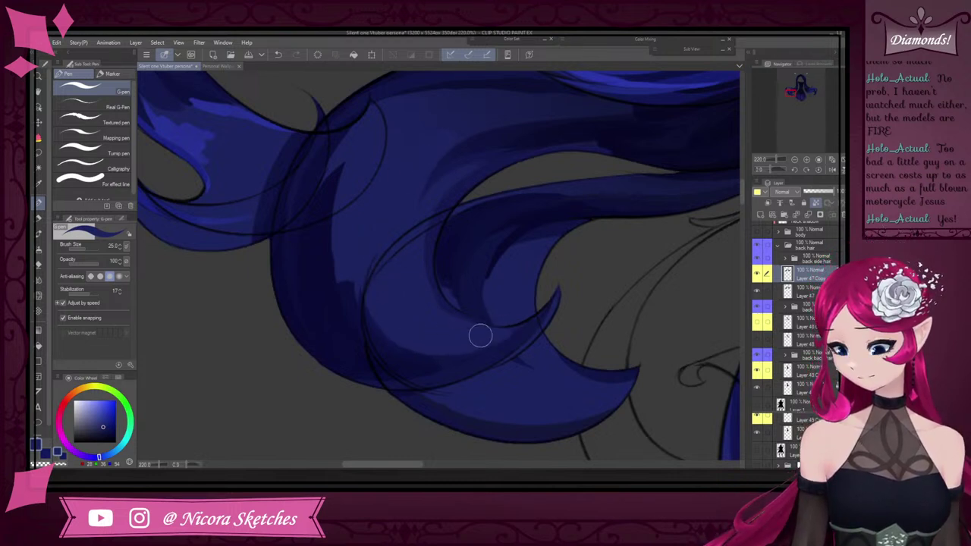
{"action": "key", "text": "ctrl+z"}
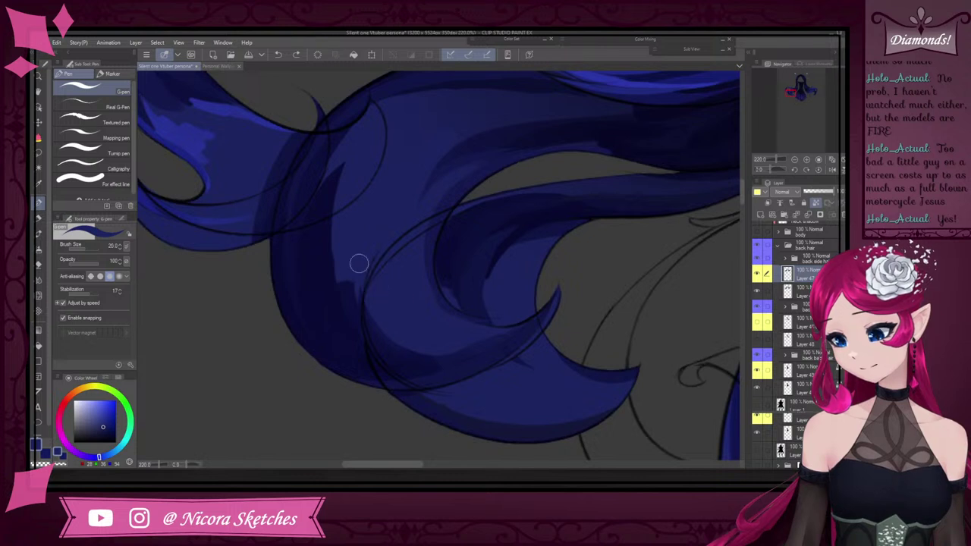
Reduce the G-pen to size 17 and smooth the large curl's mid-blue area where it meets the inner navy shadow
{"action": "key", "text": "bracketleft"}
{"action": "key", "text": "bracketleft"}
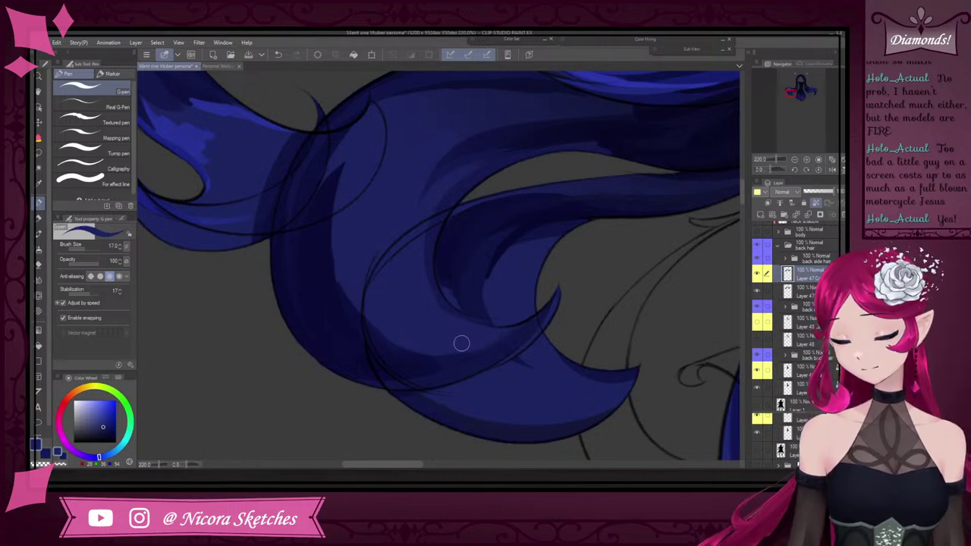
{"action": "left_click_drag", "start_coordinate": [452, 344], "coordinate": [338, 227]}
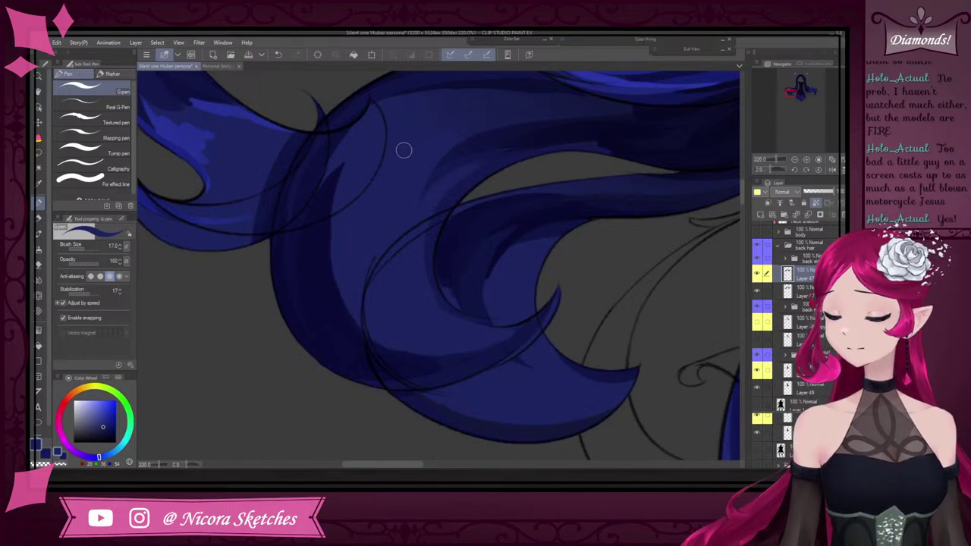
{"action": "scroll", "coordinate": [425, 146], "scroll_direction": "down", "scroll_amount": 6}
{"action": "scroll", "coordinate": [482, 151], "scroll_direction": "up", "scroll_amount": 6}
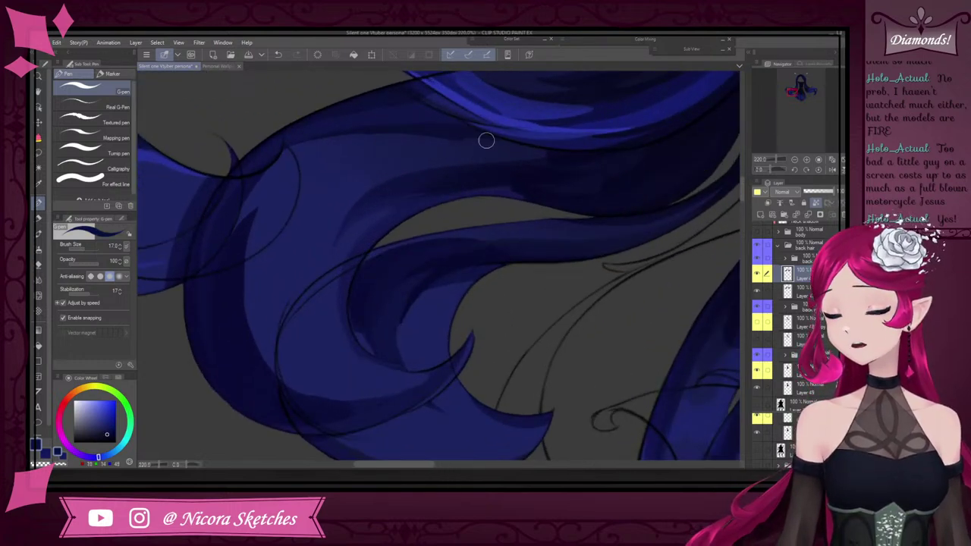
{"action": "scroll", "coordinate": [611, 155], "scroll_direction": "down", "scroll_amount": 5}
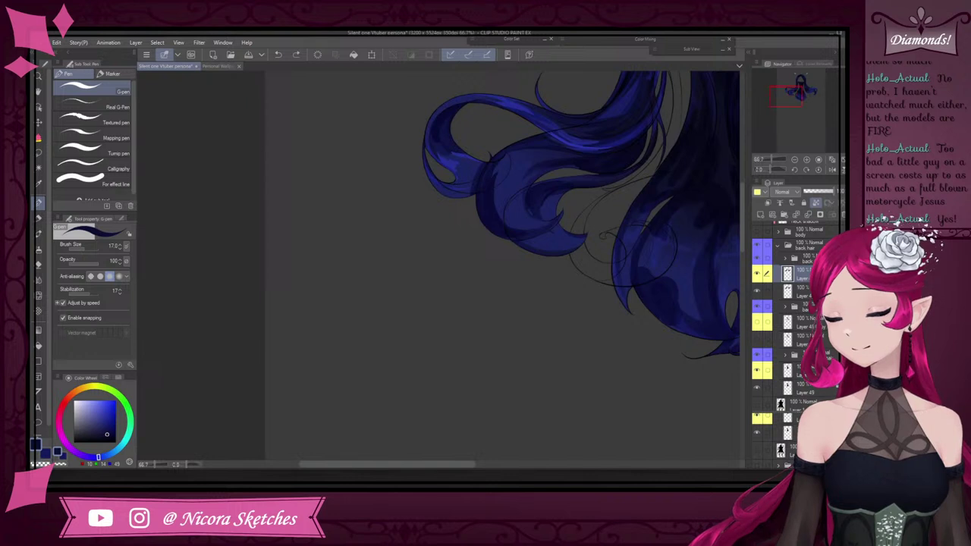
{"action": "scroll", "coordinate": [548, 156], "scroll_direction": "up", "scroll_amount": 4}
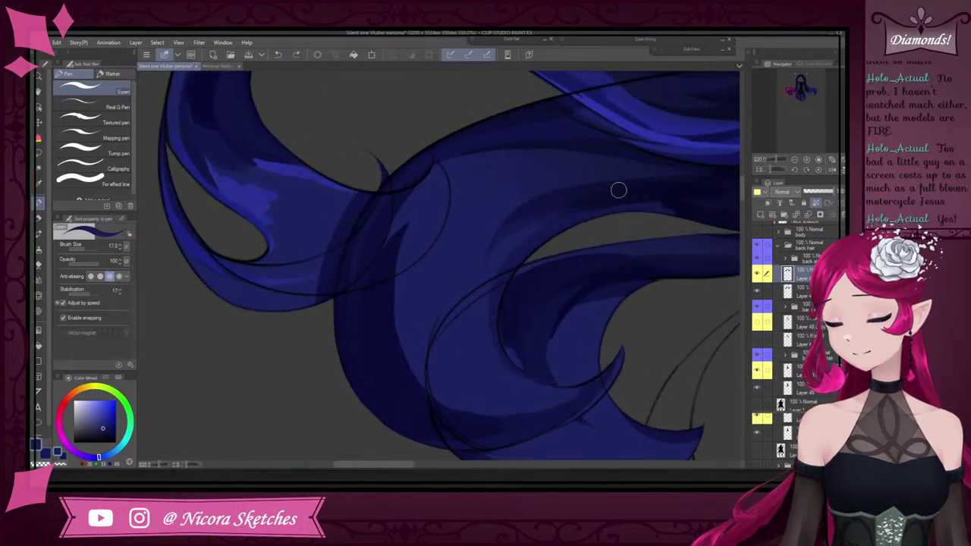
Sample the blue along the large curl's top and blend its shadow transition with the G-pen reduced to size 10
{"action": "left_click", "coordinate": [538, 160], "text": "alt"}
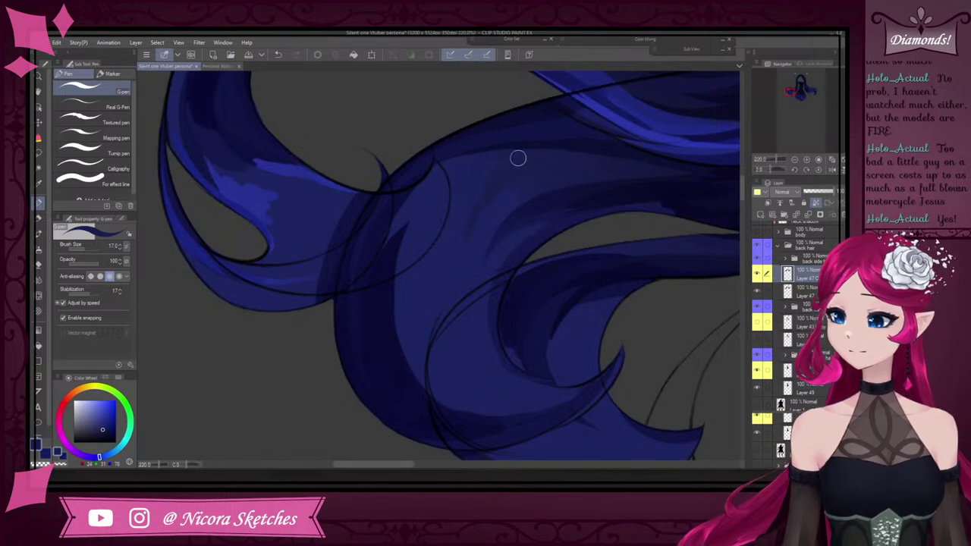
{"action": "key", "text": "bracketleft"}
{"action": "key", "text": "bracketleft"}
{"action": "key", "text": "bracketleft"}
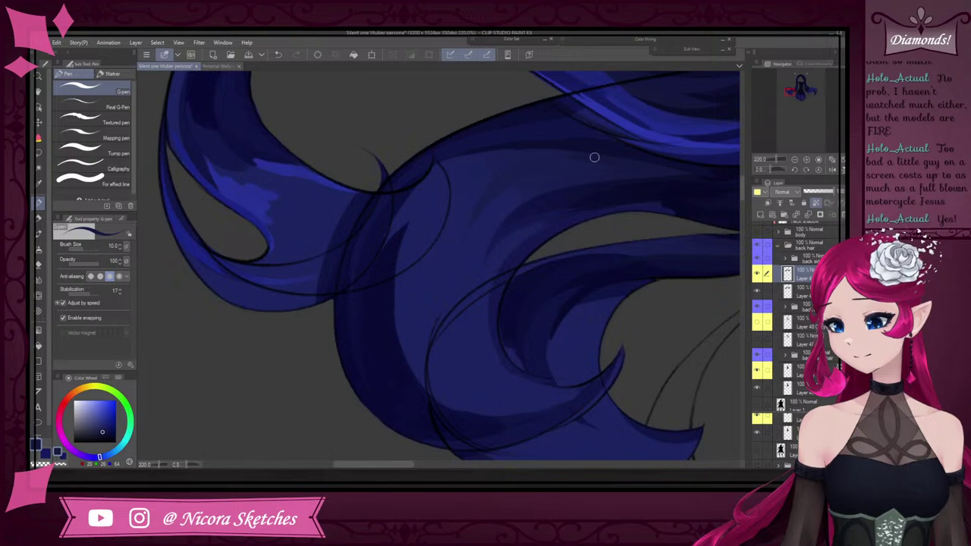
{"action": "scroll", "coordinate": [501, 154], "scroll_direction": "down", "scroll_amount": 5}
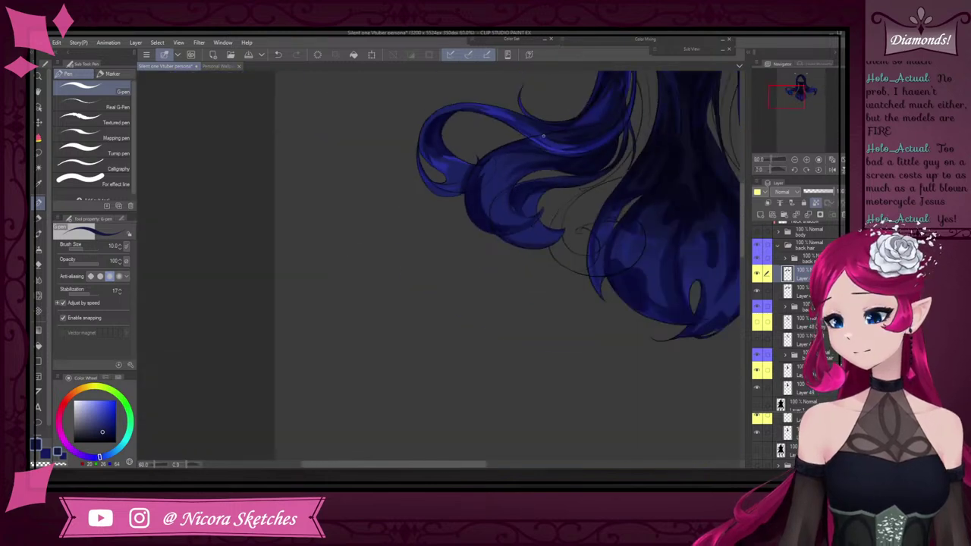
{"action": "scroll", "coordinate": [563, 158], "scroll_direction": "up", "scroll_amount": 5}
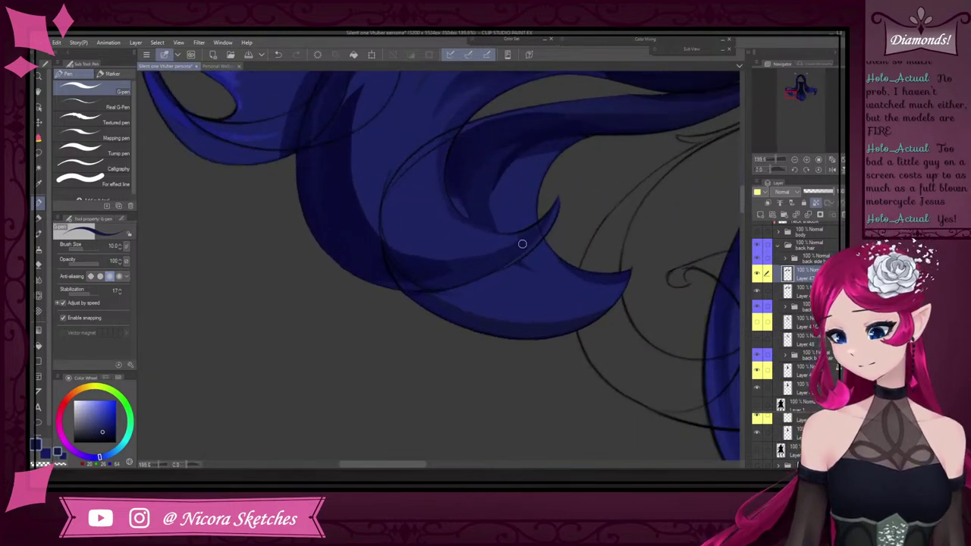
Paint a tapered shadow inside the large curl's hooked tip and sample the darker navy from the shadow below it
{"action": "scroll", "coordinate": [480, 225], "scroll_direction": "up", "scroll_amount": 3}
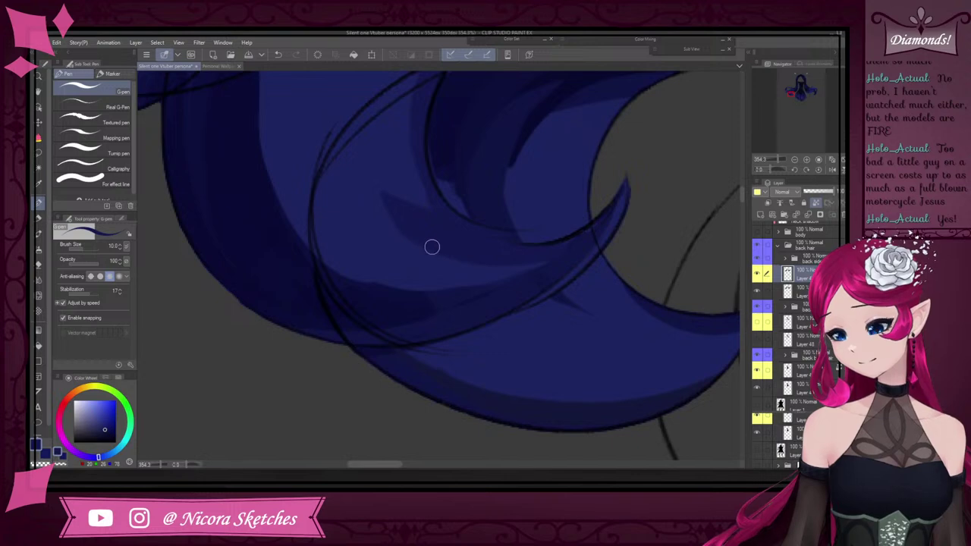
{"action": "scroll", "coordinate": [513, 256], "scroll_direction": "down", "scroll_amount": 5}
{"action": "scroll", "coordinate": [524, 249], "scroll_direction": "up", "scroll_amount": 4}
{"action": "scroll", "coordinate": [543, 251], "scroll_direction": "up", "scroll_amount": 3}
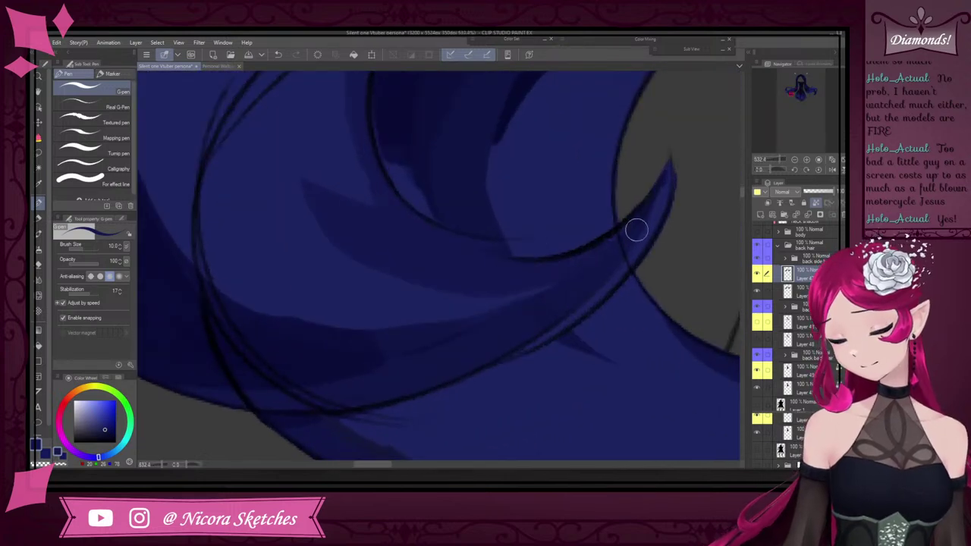
{"action": "scroll", "coordinate": [527, 327], "scroll_direction": "down", "scroll_amount": 7}
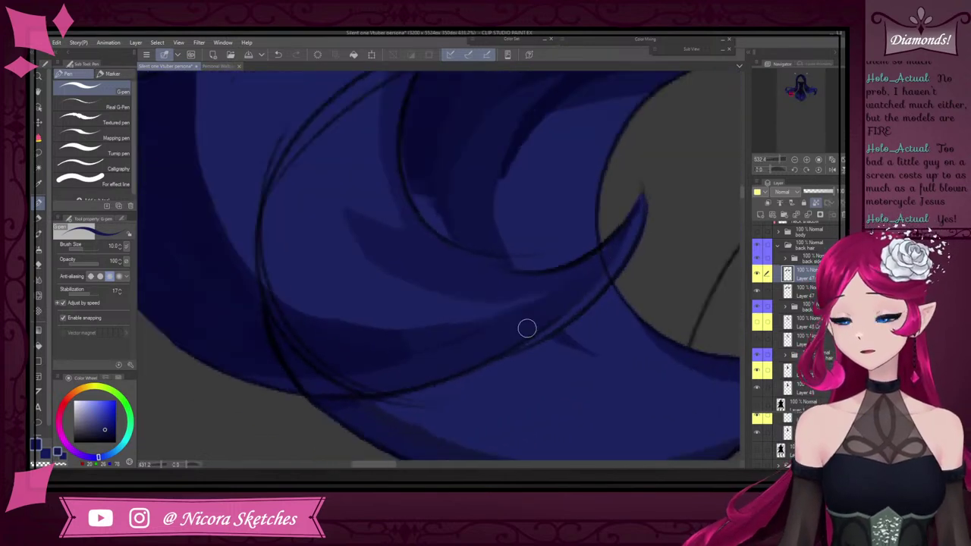
{"action": "scroll", "coordinate": [486, 339], "scroll_direction": "up", "scroll_amount": 5}
{"action": "left_click", "coordinate": [476, 336], "text": "alt"}
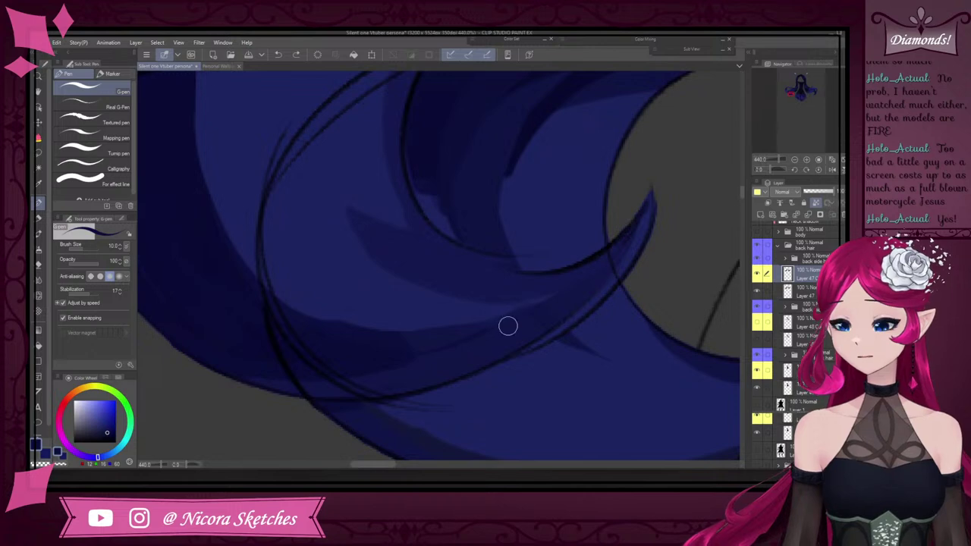
Examine the narrow lock beneath the gap close up and against the whole hairstyle
{"action": "scroll", "coordinate": [508, 326], "scroll_direction": "down", "scroll_amount": 4}
{"action": "scroll", "coordinate": [619, 243], "scroll_direction": "up", "scroll_amount": 2}
{"action": "scroll", "coordinate": [619, 243], "scroll_direction": "up", "scroll_amount": 3}
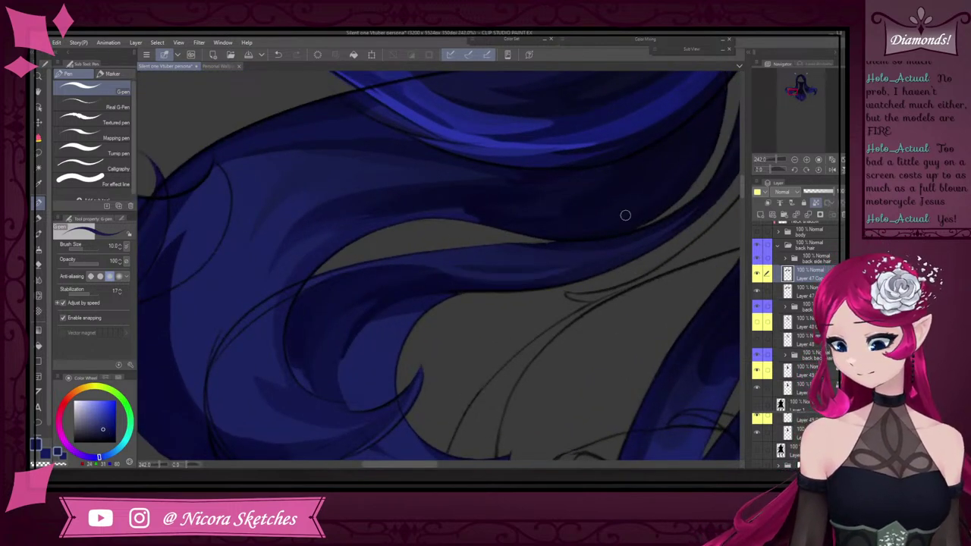
{"action": "scroll", "coordinate": [625, 217], "scroll_direction": "down", "scroll_amount": 4}
{"action": "scroll", "coordinate": [494, 230], "scroll_direction": "up", "scroll_amount": 3}
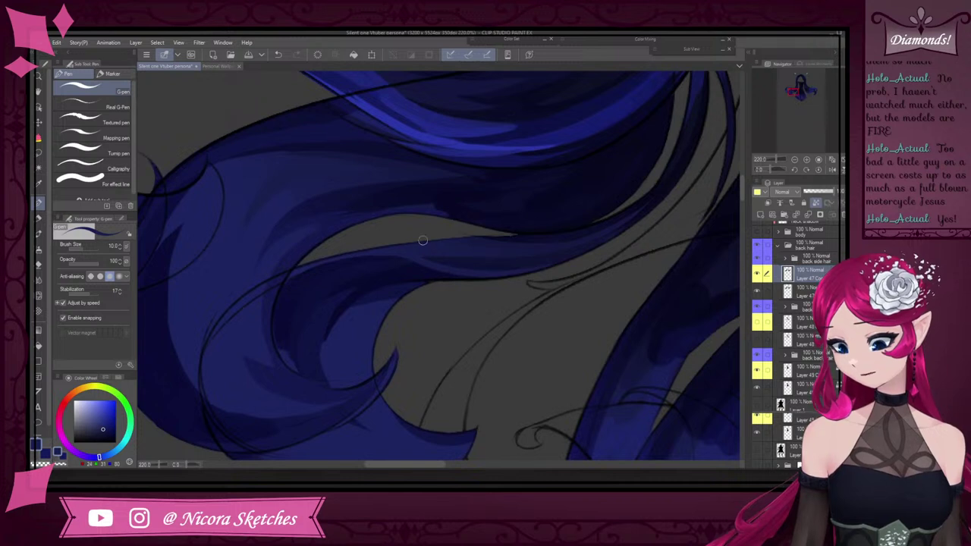
{"action": "scroll", "coordinate": [584, 226], "scroll_direction": "up", "scroll_amount": 3}
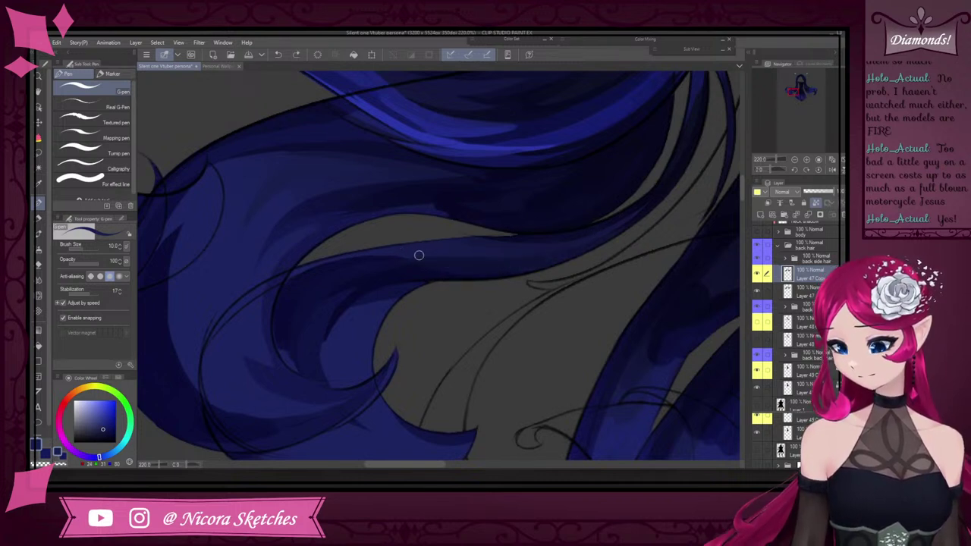
{"action": "scroll", "coordinate": [646, 222], "scroll_direction": "up", "scroll_amount": 6}
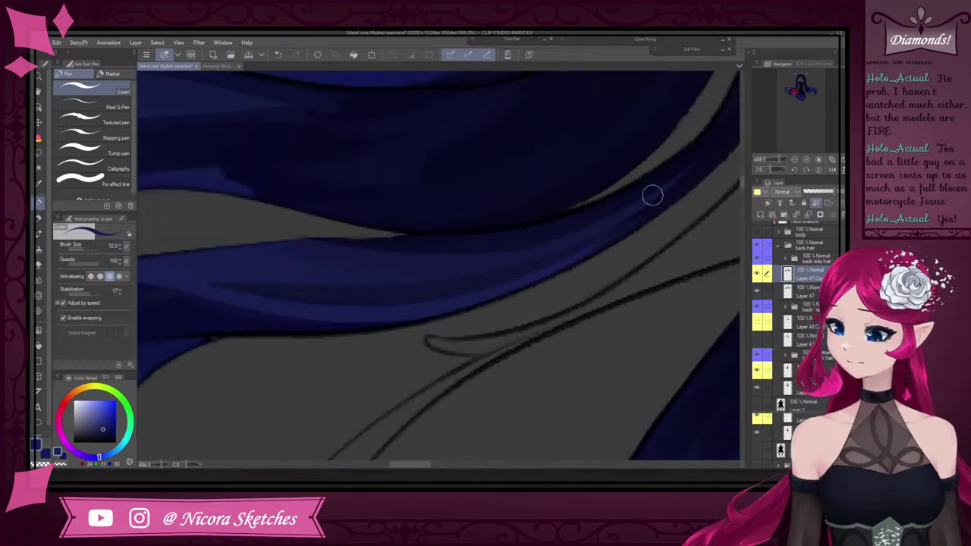
{"action": "scroll", "coordinate": [665, 197], "scroll_direction": "down", "scroll_amount": 11}
{"action": "scroll", "coordinate": [528, 299], "scroll_direction": "down", "scroll_amount": 4}
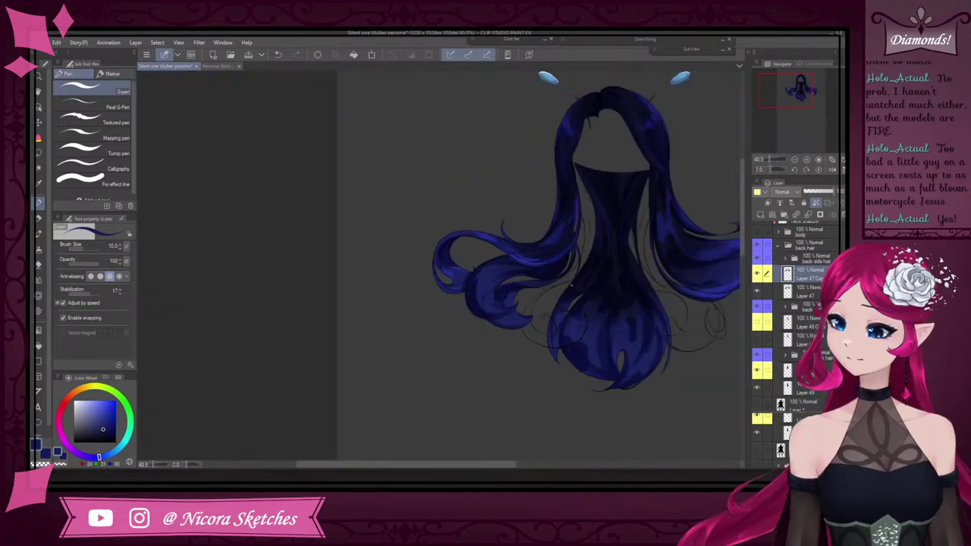
{"action": "scroll", "coordinate": [578, 280], "scroll_direction": "up", "scroll_amount": 6}
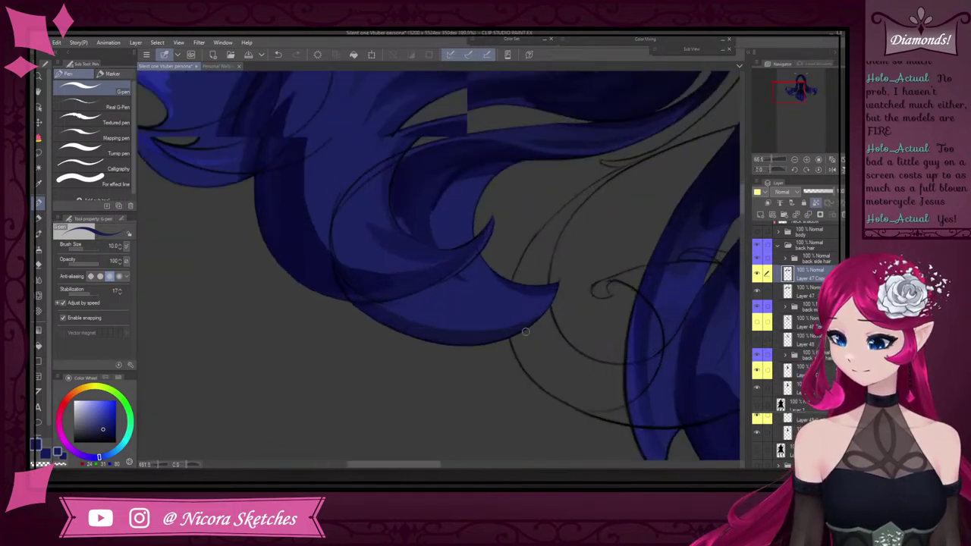
Sample navy from the lower lock's edge shadow and extend it toward the lock's pointed tip
{"action": "left_click", "coordinate": [513, 329], "text": "alt"}
{"action": "left_click_drag", "start_coordinate": [540, 311], "coordinate": [576, 258]}
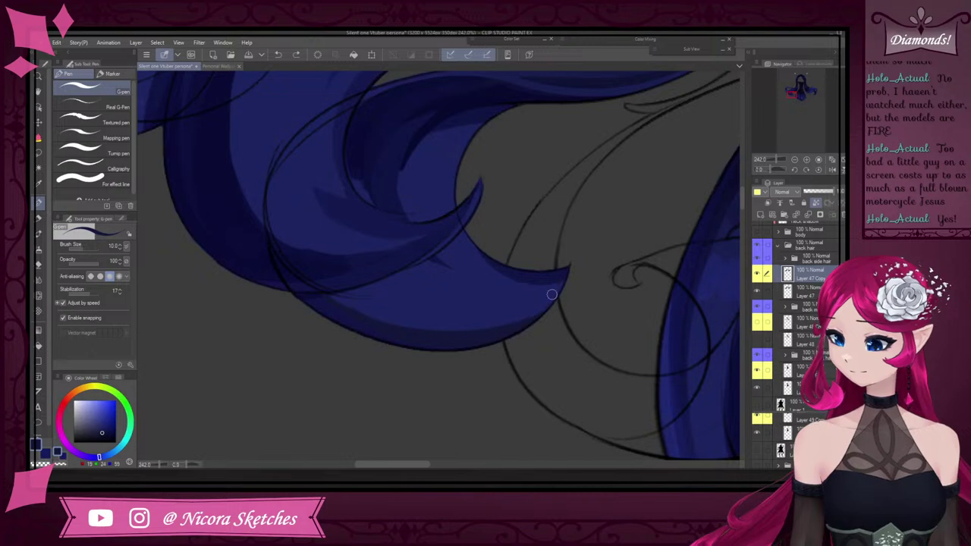
{"action": "scroll", "coordinate": [499, 285], "scroll_direction": "down", "scroll_amount": 3}
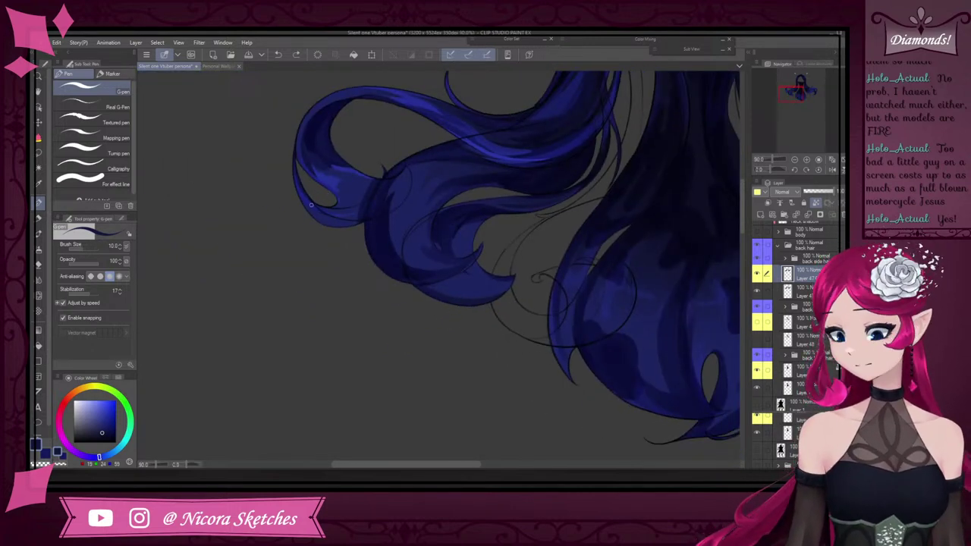
Sample bright blue from the left loop and paint a tapered highlight along the lower lock's pointed tip, undoing the last stroke
{"action": "left_click", "coordinate": [311, 205], "text": "alt"}
{"action": "scroll", "coordinate": [544, 280], "scroll_direction": "up", "scroll_amount": 4}
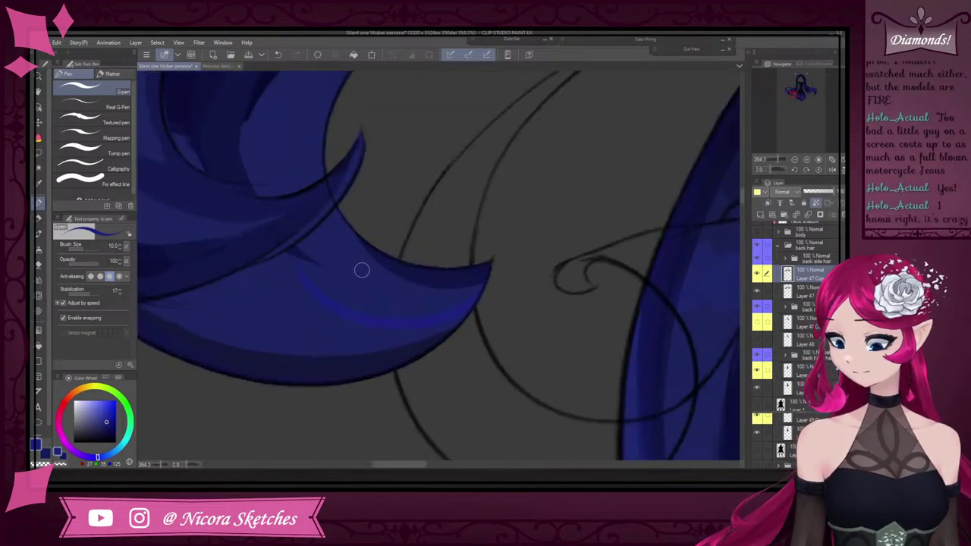
{"action": "left_click_drag", "start_coordinate": [448, 333], "coordinate": [319, 342]}
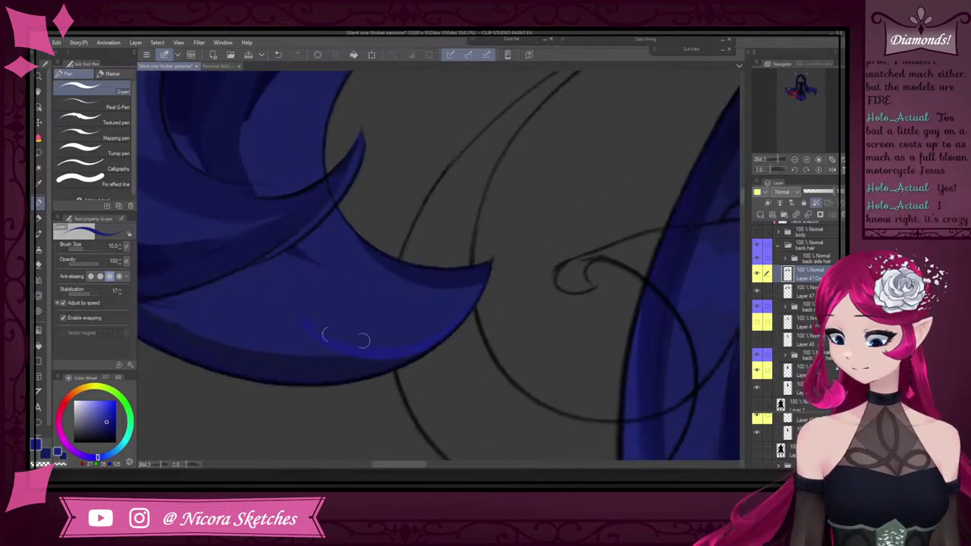
{"action": "scroll", "coordinate": [484, 284], "scroll_direction": "up", "scroll_amount": 2}
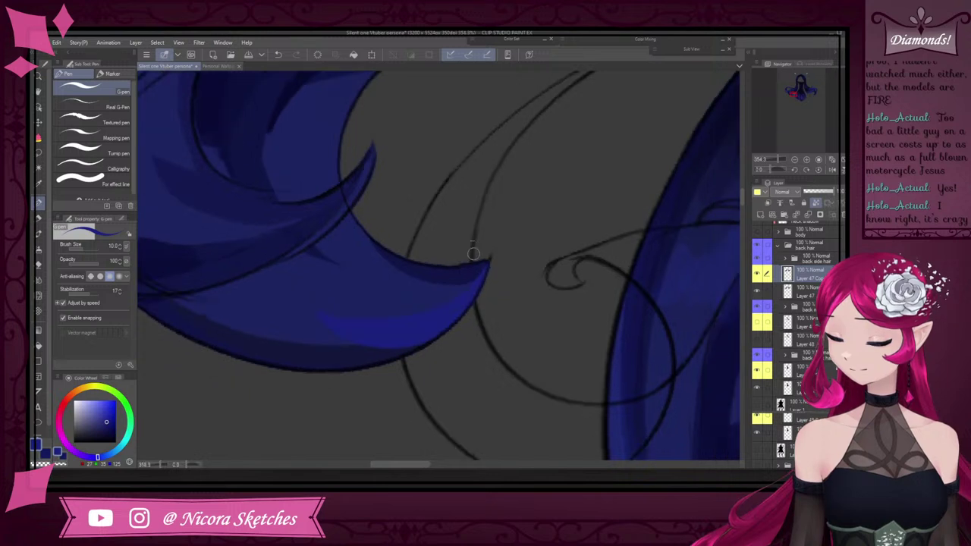
{"action": "key", "text": "ctrl+z"}
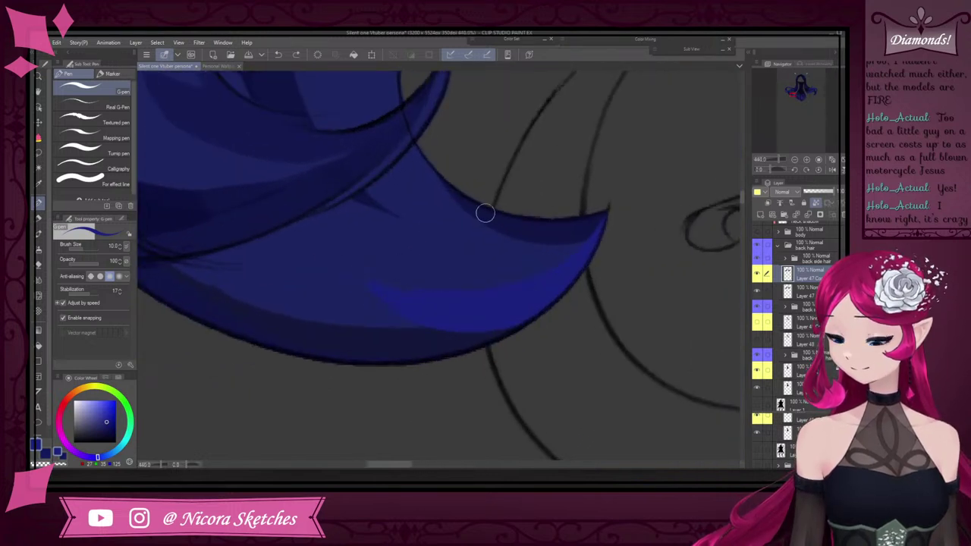
Try lengthening the small shadow spike beneath the curl with sampled navy
{"action": "left_click", "coordinate": [583, 228], "text": "alt"}
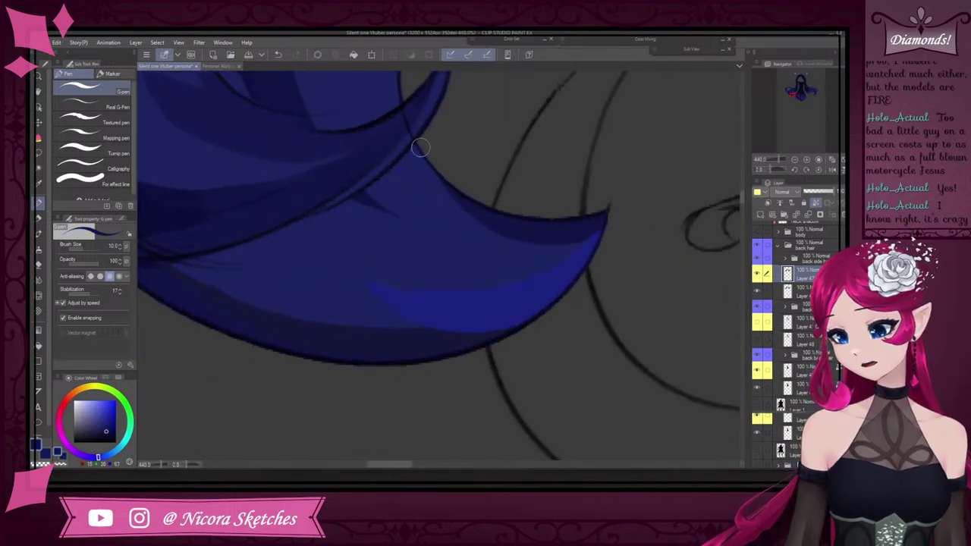
{"action": "left_click", "coordinate": [359, 195], "text": "alt"}
{"action": "left_click_drag", "start_coordinate": [371, 201], "coordinate": [418, 226]}
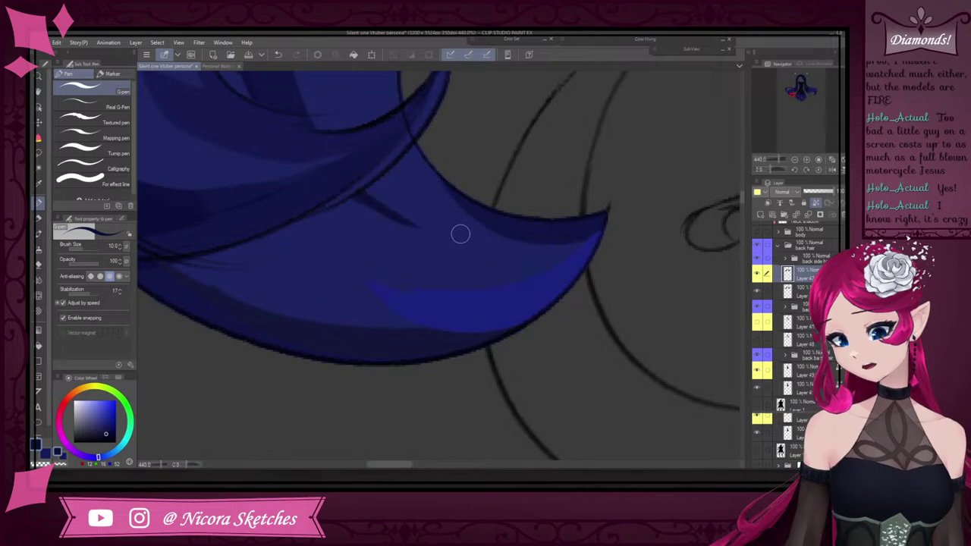
{"action": "key", "text": "ctrl+z"}
Sample mid-blue beside the lower lock's edge shadow and smooth the shadow's upper boundary
{"action": "left_click", "coordinate": [231, 297], "text": "alt"}
{"action": "left_click_drag", "start_coordinate": [247, 303], "coordinate": [387, 330]}
{"action": "scroll", "coordinate": [478, 320], "scroll_direction": "down", "scroll_amount": 2}
{"action": "scroll", "coordinate": [488, 303], "scroll_direction": "down", "scroll_amount": 8}
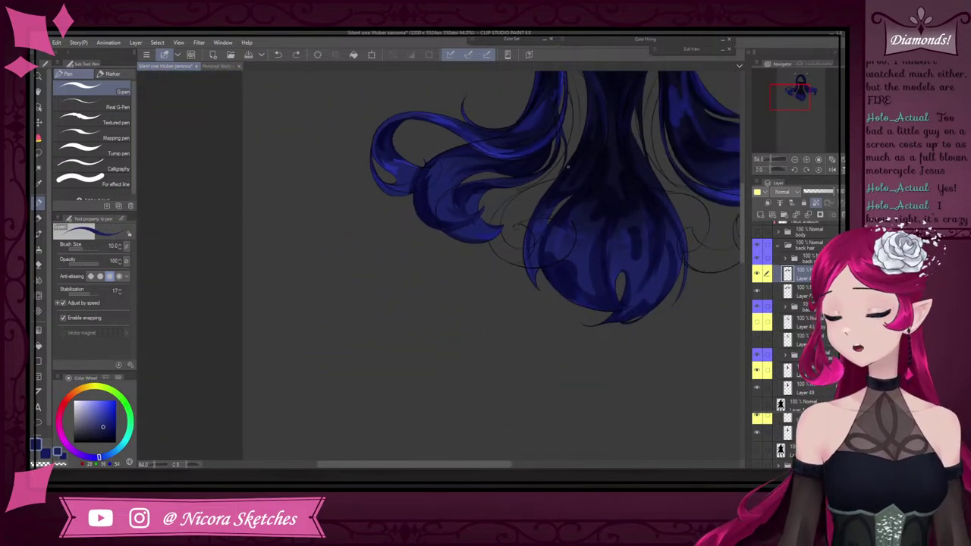
Sample the darkest navy beside the right lock's inner edge and shade the thin strand running down it
{"action": "scroll", "coordinate": [447, 221], "scroll_direction": "down", "scroll_amount": 4}
{"action": "scroll", "coordinate": [569, 142], "scroll_direction": "up", "scroll_amount": 4}
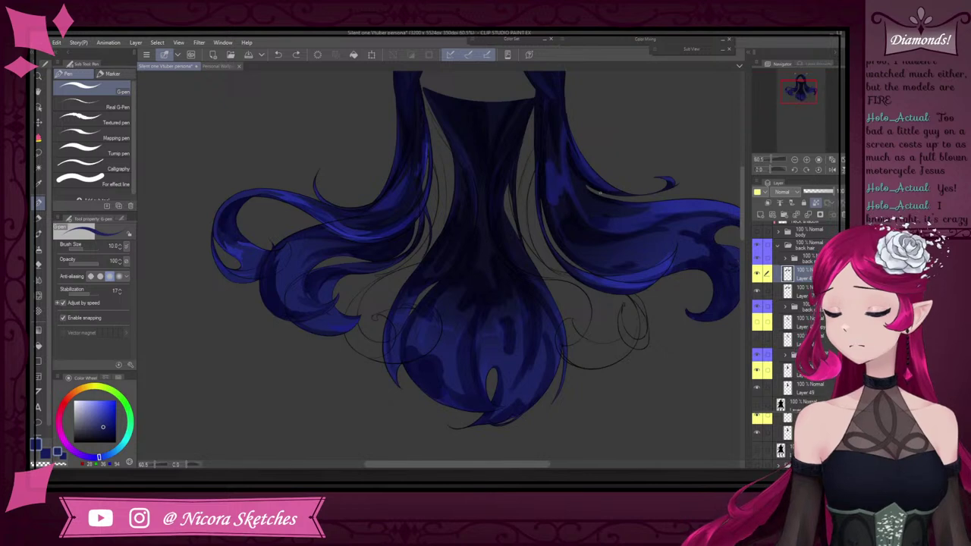
{"action": "scroll", "coordinate": [597, 149], "scroll_direction": "down", "scroll_amount": 3}
{"action": "scroll", "coordinate": [531, 189], "scroll_direction": "up", "scroll_amount": 6}
{"action": "scroll", "coordinate": [493, 167], "scroll_direction": "down", "scroll_amount": 3}
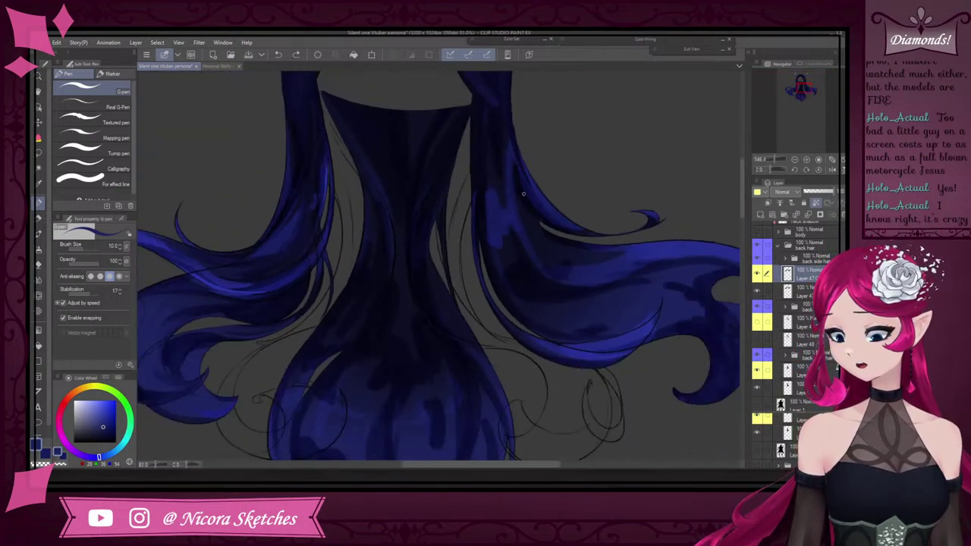
{"action": "scroll", "coordinate": [453, 187], "scroll_direction": "up", "scroll_amount": 2}
{"action": "left_click", "coordinate": [431, 187], "text": "alt"}
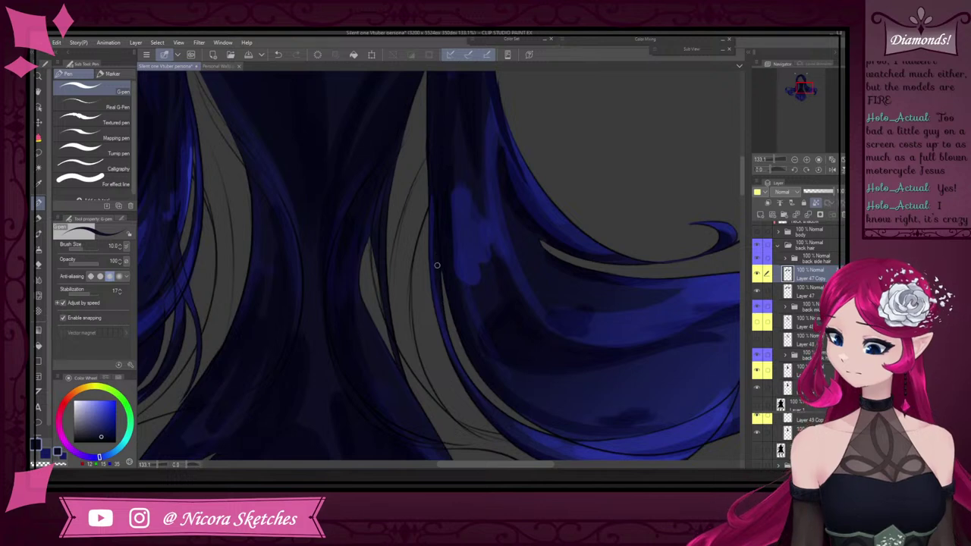
{"action": "scroll", "coordinate": [437, 272], "scroll_direction": "down", "scroll_amount": 3}
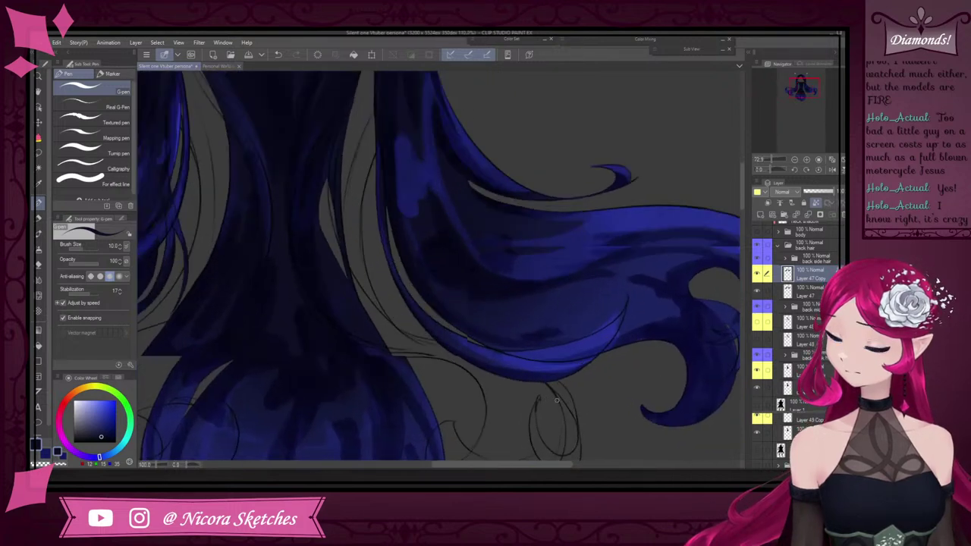
Sample mid-blues from the lower crescent lock and blend the shading along its narrow inner stretch
{"action": "scroll", "coordinate": [385, 286], "scroll_direction": "up", "scroll_amount": 4}
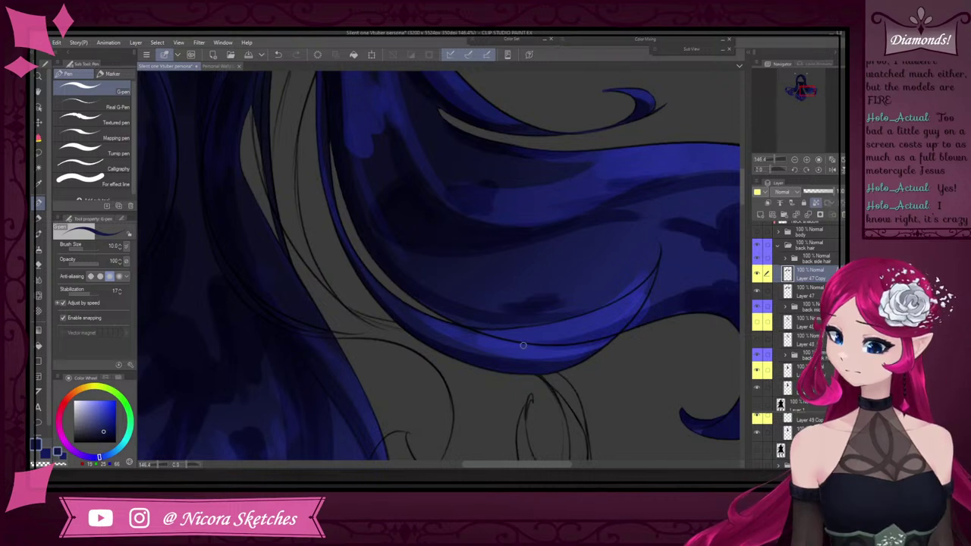
{"action": "left_click", "coordinate": [419, 315], "text": "alt"}
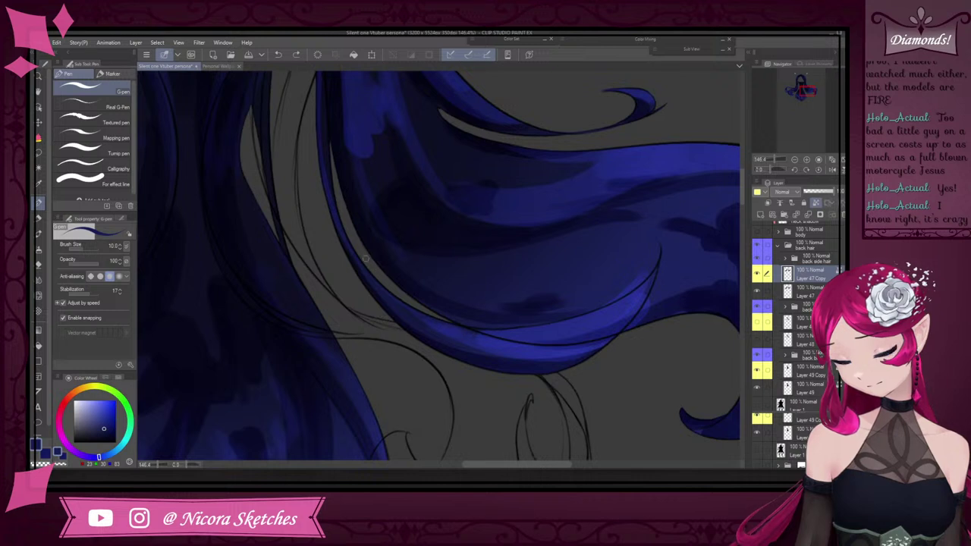
{"action": "left_click", "coordinate": [448, 332], "text": "alt"}
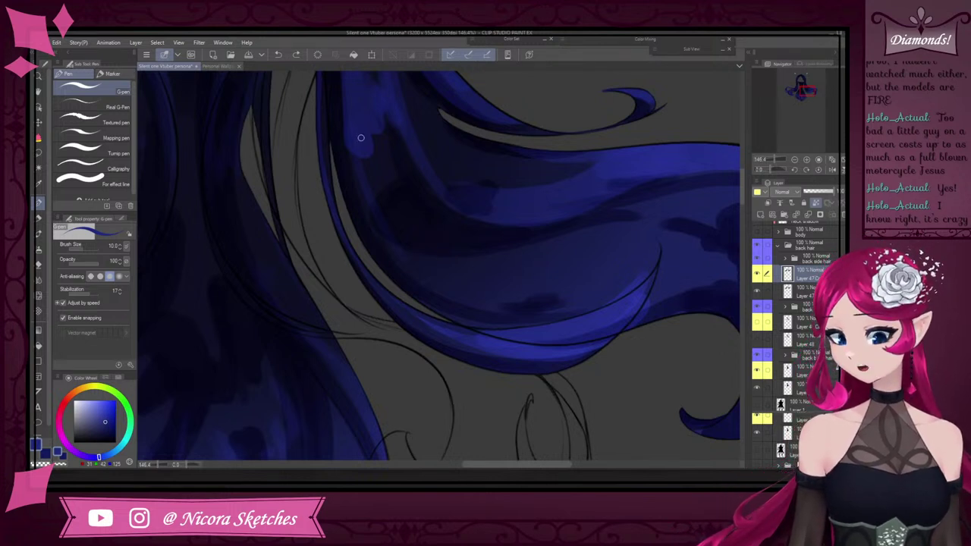
Sample navy below the wide right lock's highlight and darken the lock's inner edge with the pencil brush at size 20
{"action": "left_click", "coordinate": [355, 162], "text": "alt"}
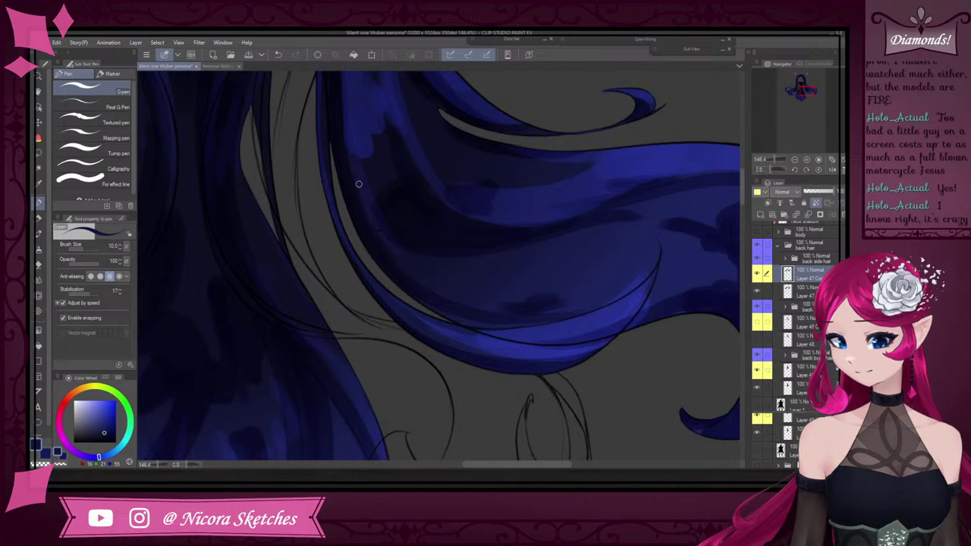
{"action": "key", "text": "p"}
{"action": "left_click_drag", "start_coordinate": [384, 153], "coordinate": [380, 207]}
{"action": "key", "text": "bracketleft"}
{"action": "key", "text": "bracketleft"}
{"action": "key", "text": "bracketleft"}
{"action": "key", "text": "bracketleft"}
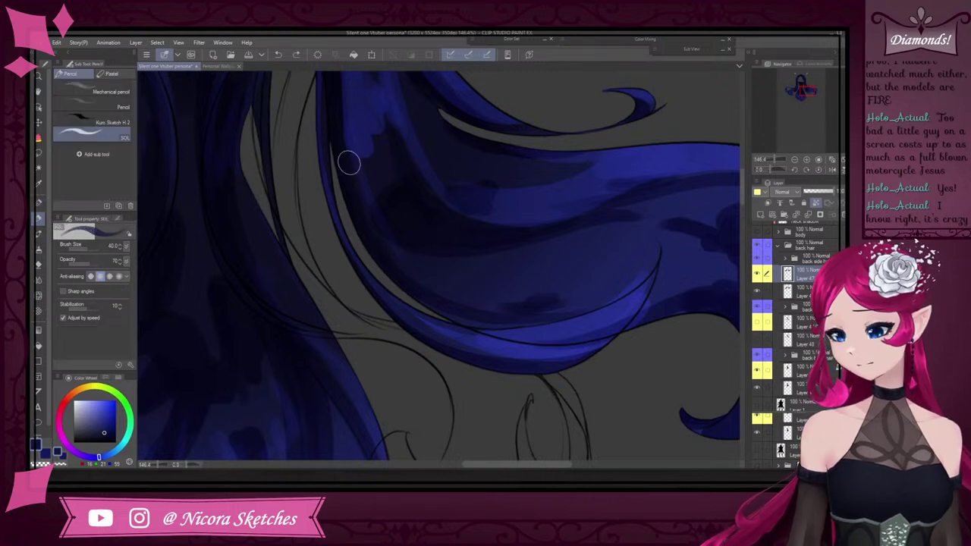
{"action": "left_click_drag", "start_coordinate": [351, 156], "coordinate": [389, 236]}
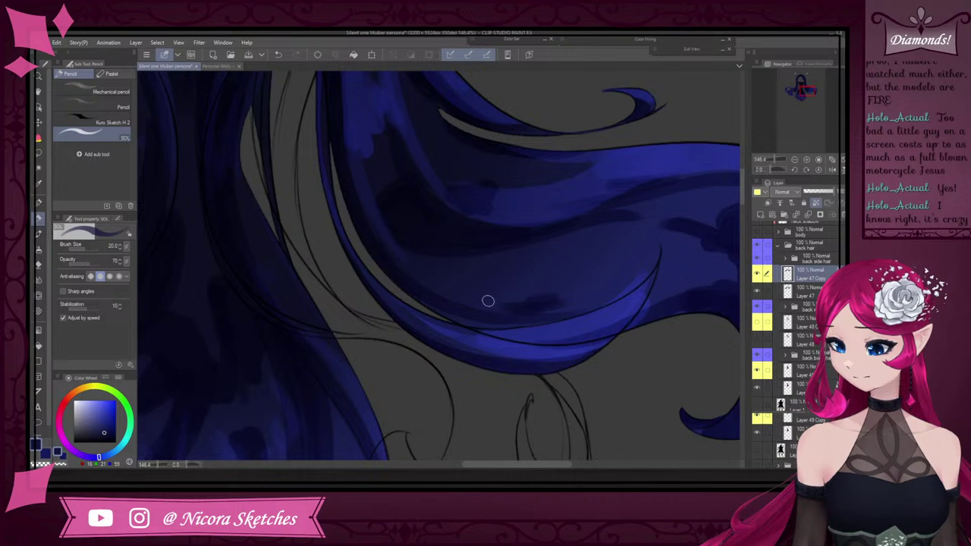
With the G-pen and sampled mid-blue, extend the wide lock's highlight into a tapered point down its inner edge
{"action": "left_click", "coordinate": [39, 198]}
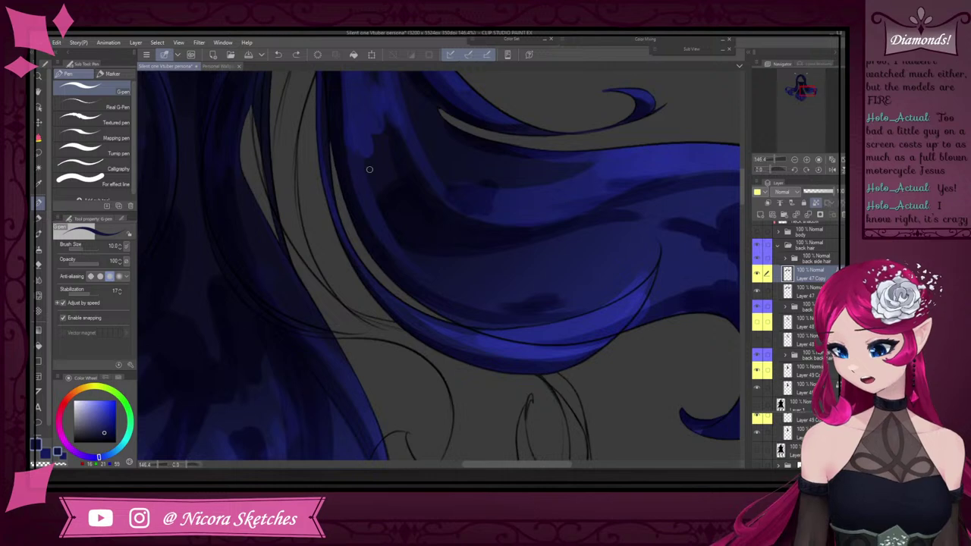
{"action": "scroll", "coordinate": [370, 196], "scroll_direction": "down", "scroll_amount": 2}
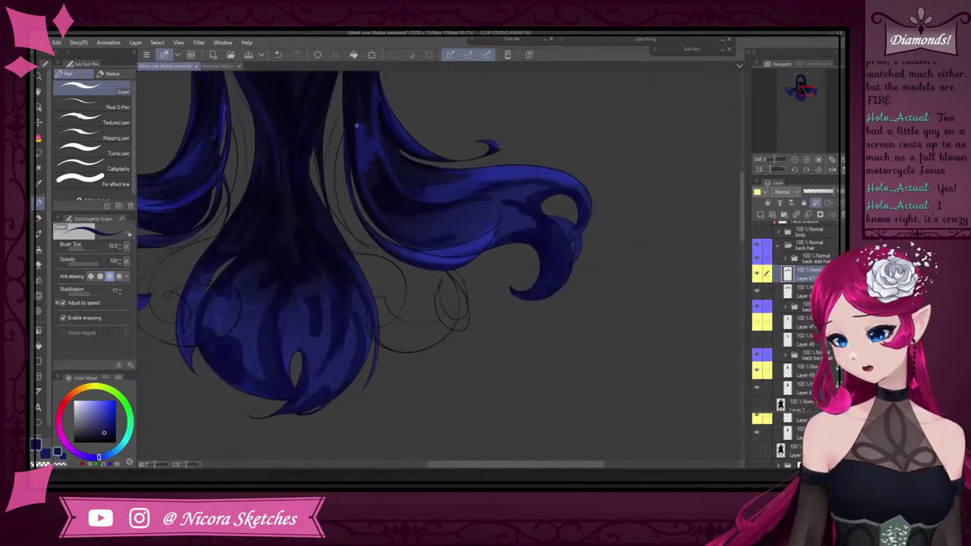
{"action": "scroll", "coordinate": [361, 151], "scroll_direction": "up", "scroll_amount": 2}
{"action": "left_click", "coordinate": [364, 203], "text": "alt"}
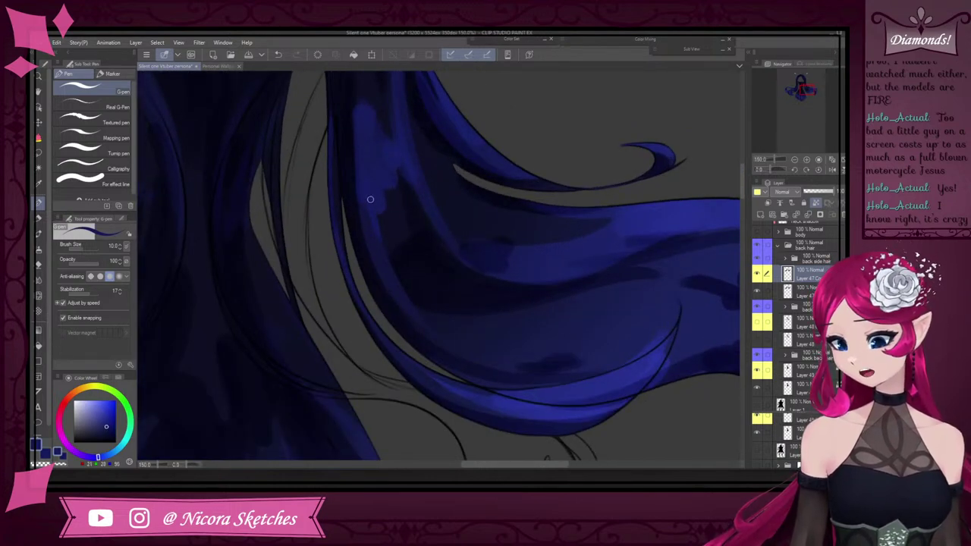
{"action": "scroll", "coordinate": [372, 181], "scroll_direction": "up", "scroll_amount": 3}
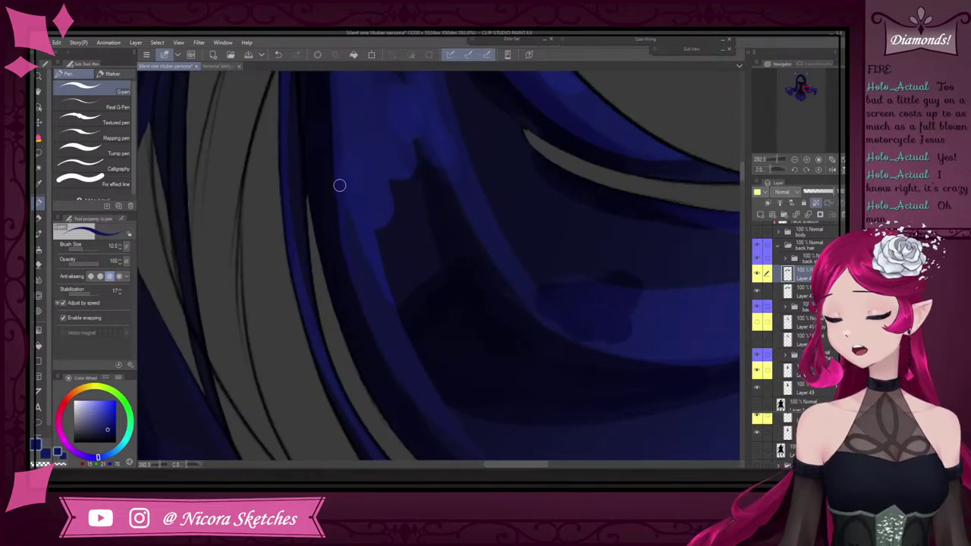
Sample dark navy above the wide lock's highlight and cut a thin shadow spike down into its upper end
{"action": "scroll", "coordinate": [364, 260], "scroll_direction": "down", "scroll_amount": 2}
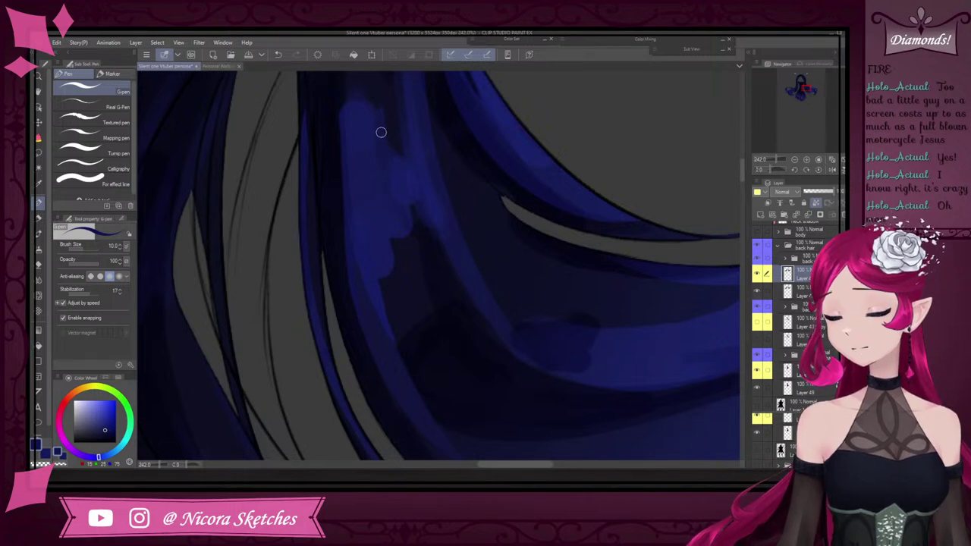
{"action": "scroll", "coordinate": [390, 163], "scroll_direction": "up", "scroll_amount": 1}
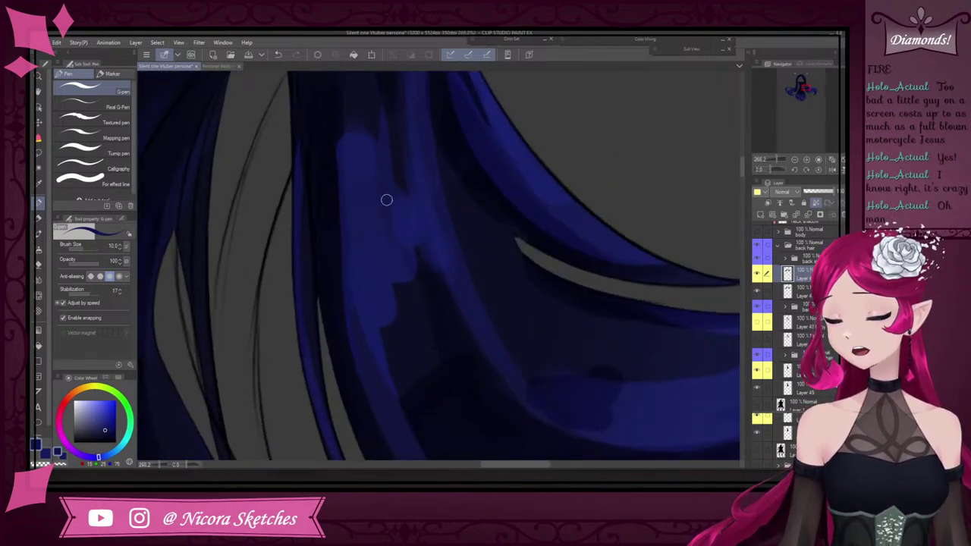
{"action": "scroll", "coordinate": [390, 206], "scroll_direction": "down", "scroll_amount": 3}
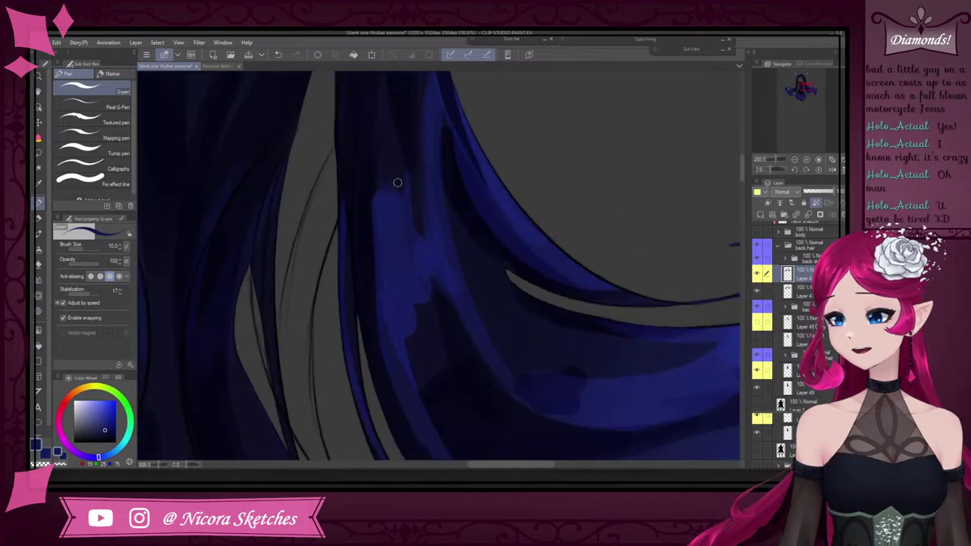
{"action": "left_click", "coordinate": [397, 182], "text": "alt"}
{"action": "left_click_drag", "start_coordinate": [402, 188], "coordinate": [403, 222]}
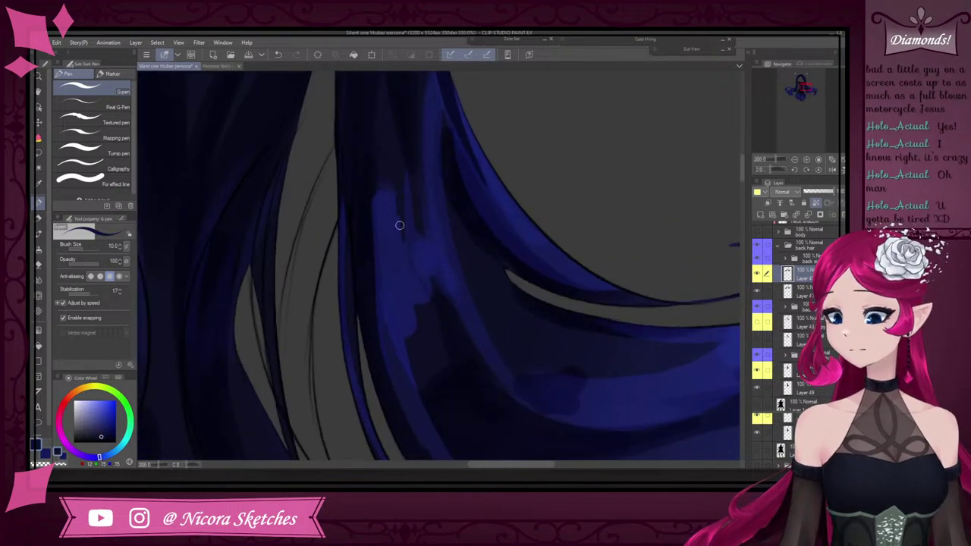
Sample blues around the highlight's blunt upper end and taper it upward into pointed strands
{"action": "left_click", "coordinate": [385, 188], "text": "alt"}
{"action": "scroll", "coordinate": [386, 184], "scroll_direction": "up", "scroll_amount": 3}
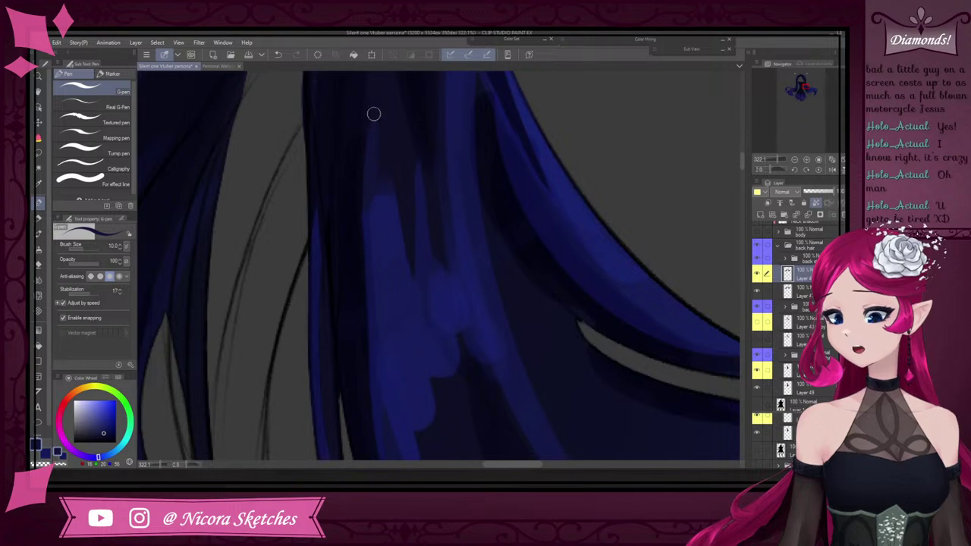
{"action": "left_click_drag", "start_coordinate": [406, 269], "coordinate": [415, 289]}
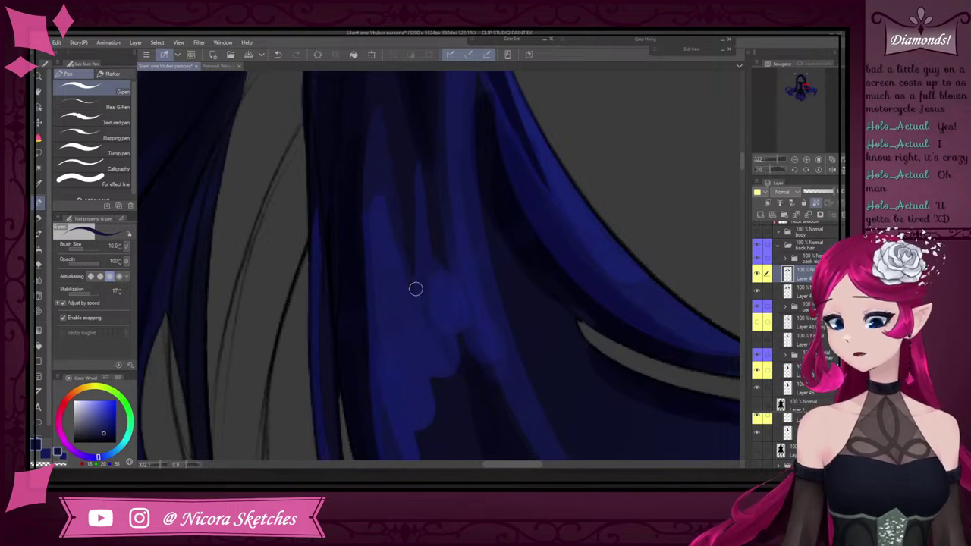
{"action": "left_click", "coordinate": [375, 255], "text": "alt"}
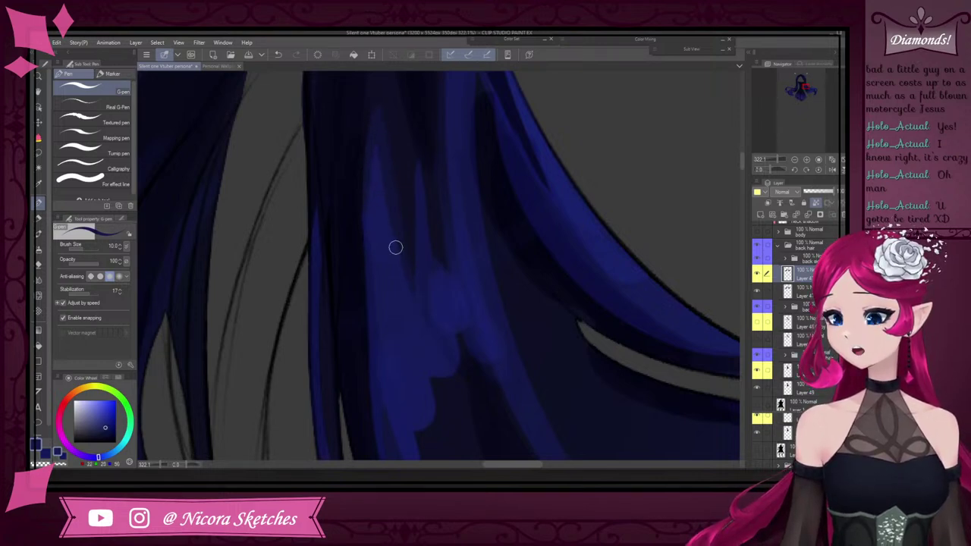
Sample bright blue from the right lock's upper band and paint short tapered streaks inside the inner-edge highlight
{"action": "scroll", "coordinate": [407, 159], "scroll_direction": "down", "scroll_amount": 5}
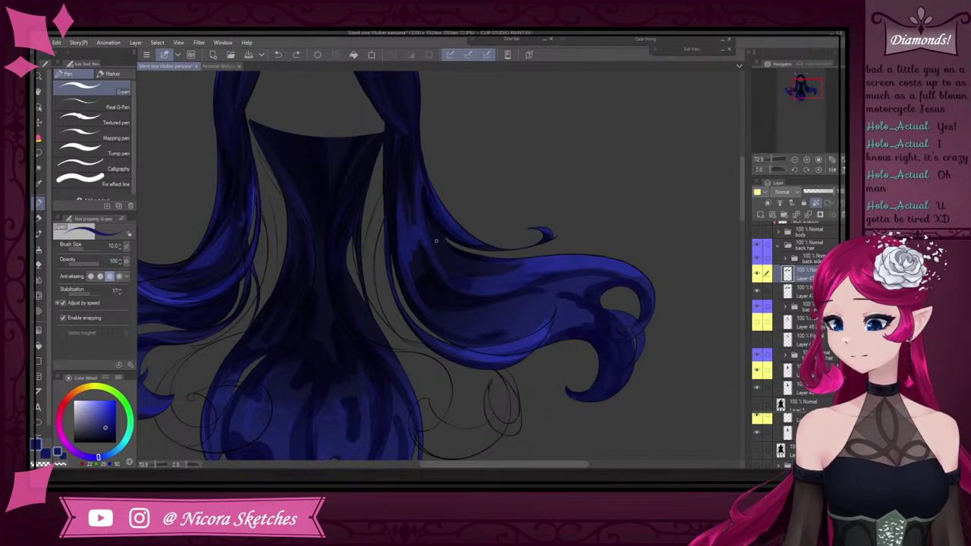
{"action": "scroll", "coordinate": [436, 241], "scroll_direction": "up", "scroll_amount": 2}
{"action": "left_click", "coordinate": [596, 267], "text": "alt"}
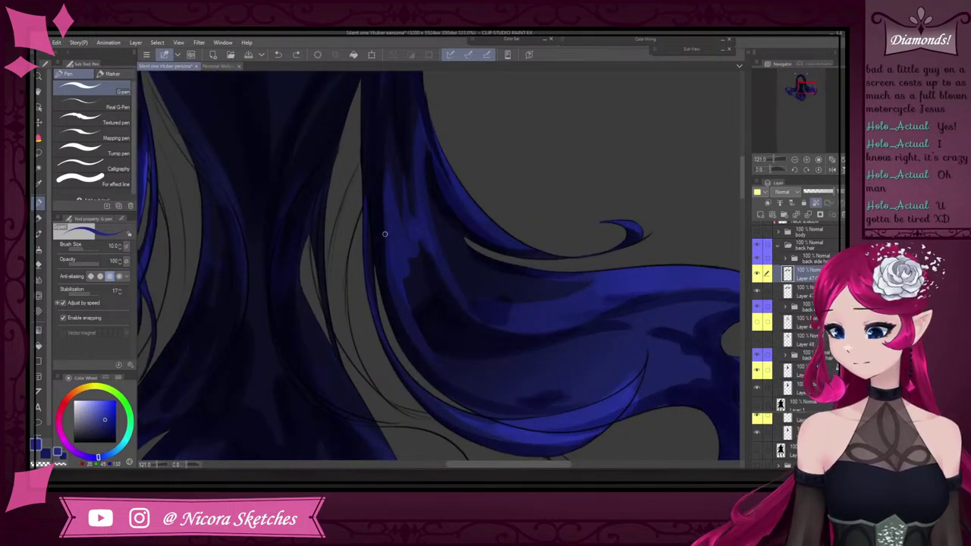
{"action": "scroll", "coordinate": [388, 227], "scroll_direction": "up", "scroll_amount": 5}
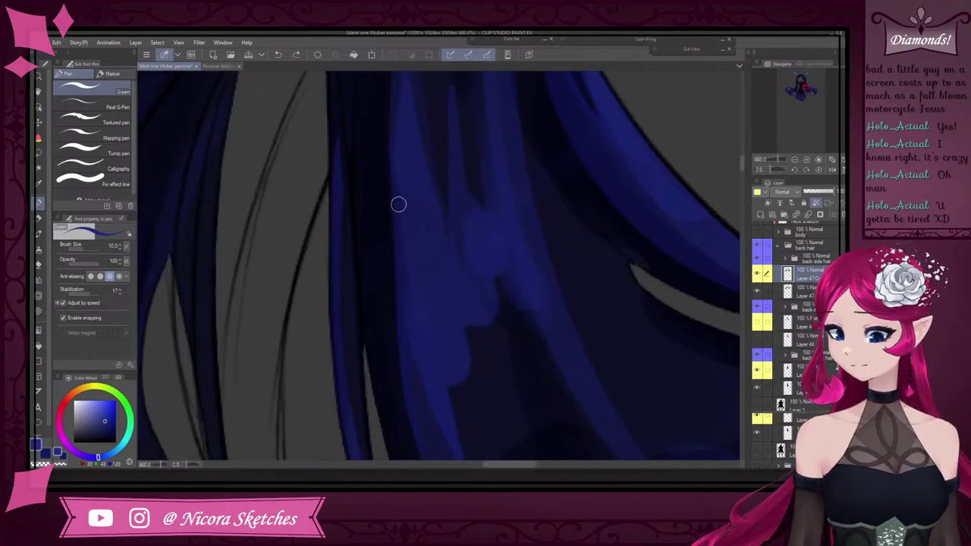
{"action": "mouse_move", "coordinate": [398, 204]}
{"action": "left_mouse_down"}
{"action": "mouse_move", "coordinate": [408, 258]}
{"action": "mouse_move", "coordinate": [413, 154]}
{"action": "mouse_move", "coordinate": [410, 249]}
{"action": "mouse_move", "coordinate": [426, 287]}
{"action": "mouse_move", "coordinate": [423, 265]}
{"action": "left_mouse_up"}
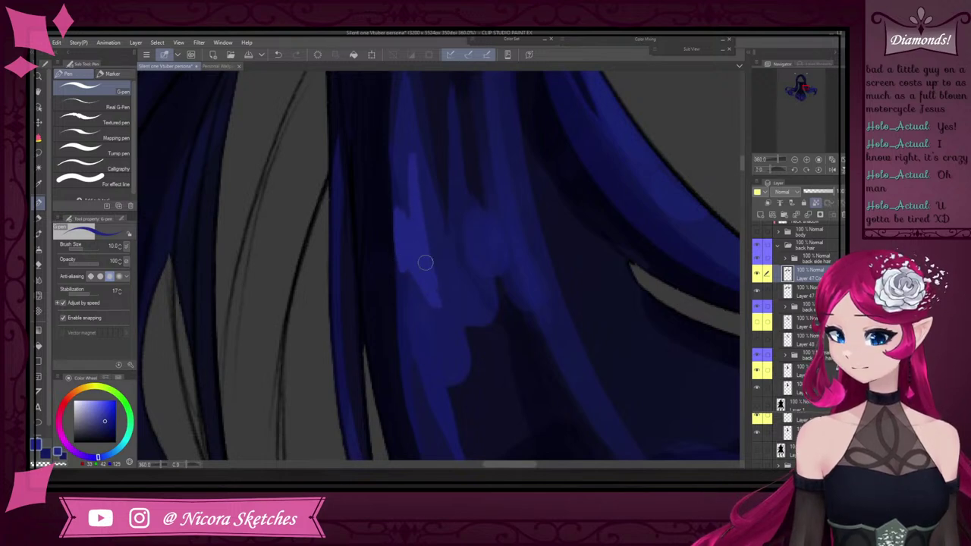
{"action": "scroll", "coordinate": [427, 240], "scroll_direction": "down", "scroll_amount": 2}
{"action": "scroll", "coordinate": [413, 218], "scroll_direction": "down", "scroll_amount": 4}
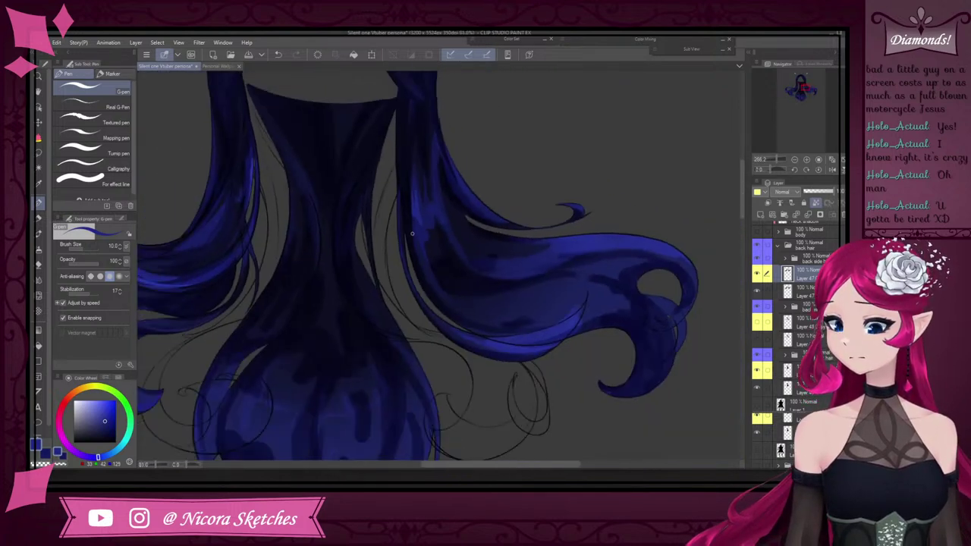
Deepen the wide lock's inner edge with the darkest navy and shade the crescent lock's underside with sampled mid-navy
{"action": "scroll", "coordinate": [414, 218], "scroll_direction": "up", "scroll_amount": 5}
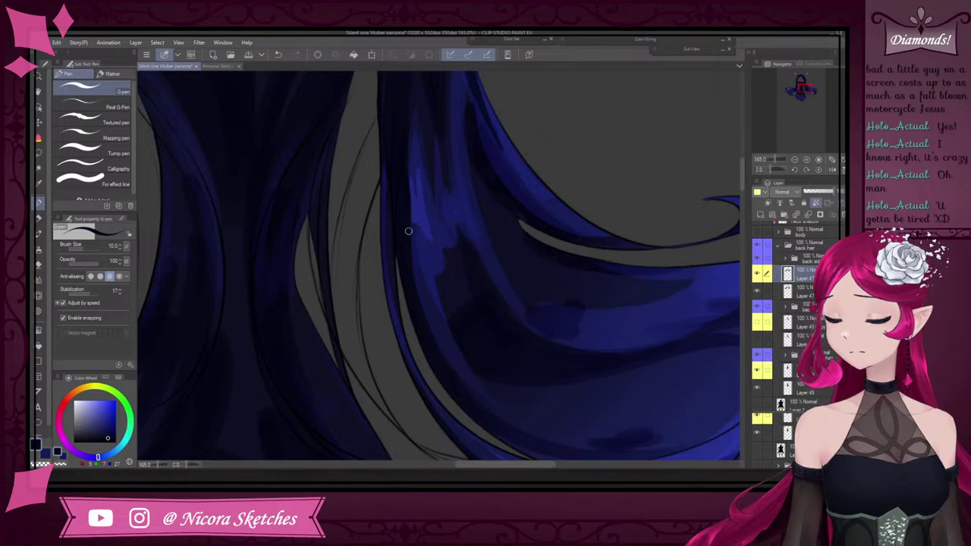
{"action": "scroll", "coordinate": [436, 129], "scroll_direction": "down", "scroll_amount": 5}
{"action": "scroll", "coordinate": [493, 298], "scroll_direction": "up", "scroll_amount": 6}
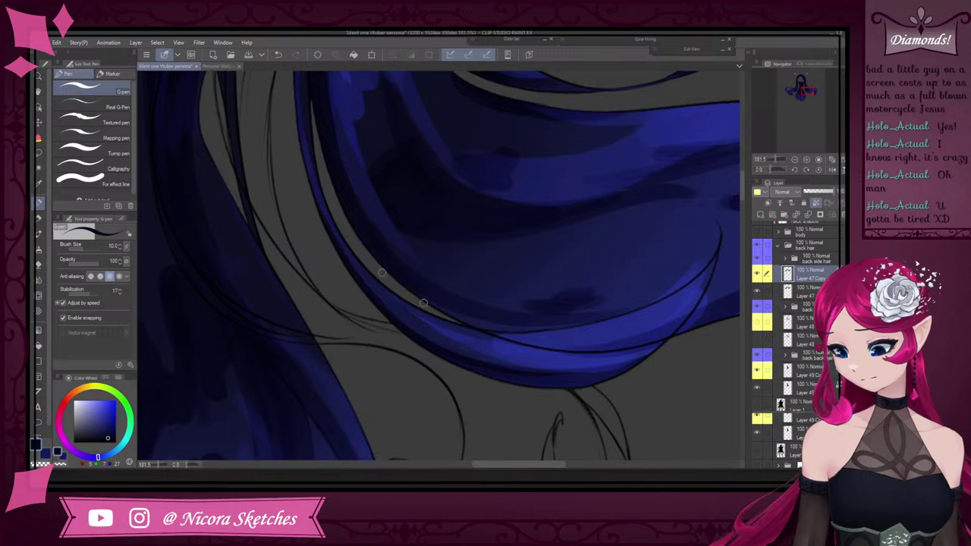
{"action": "left_click", "coordinate": [423, 326], "text": "alt"}
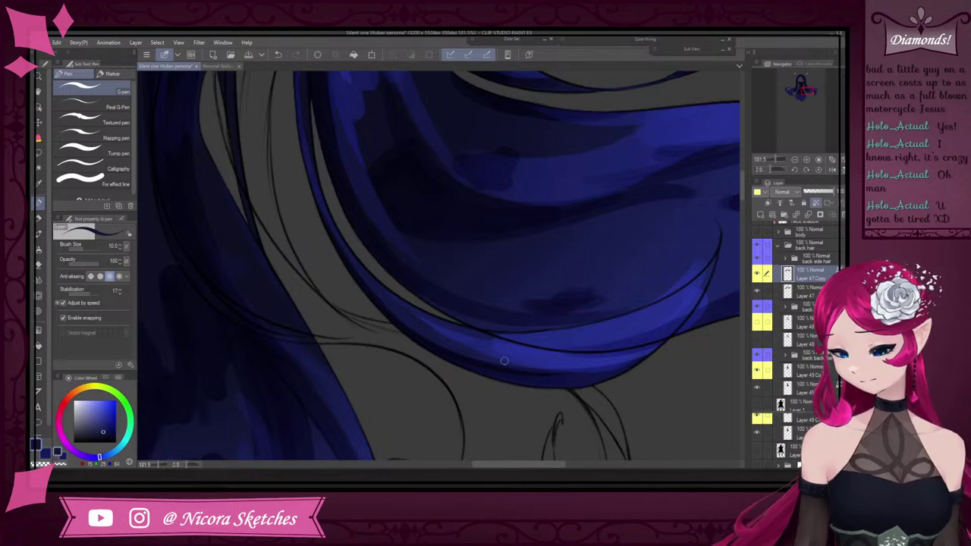
{"action": "scroll", "coordinate": [516, 355], "scroll_direction": "down", "scroll_amount": 5}
{"action": "scroll", "coordinate": [448, 324], "scroll_direction": "up", "scroll_amount": 5}
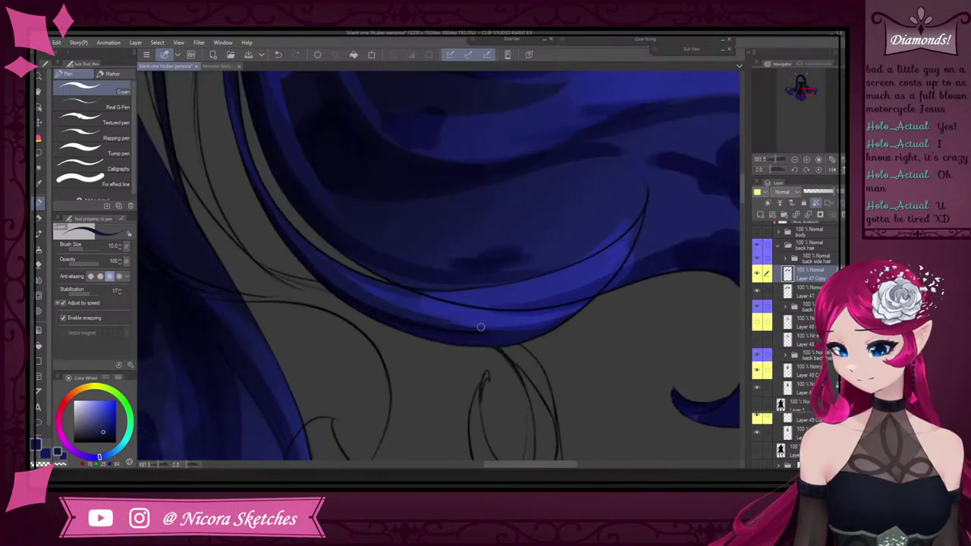
Sample mid-blue from the crescent lock's narrow end and smooth its highlight, brightening toward the pointed tip
{"action": "left_click", "coordinate": [353, 279], "text": "alt"}
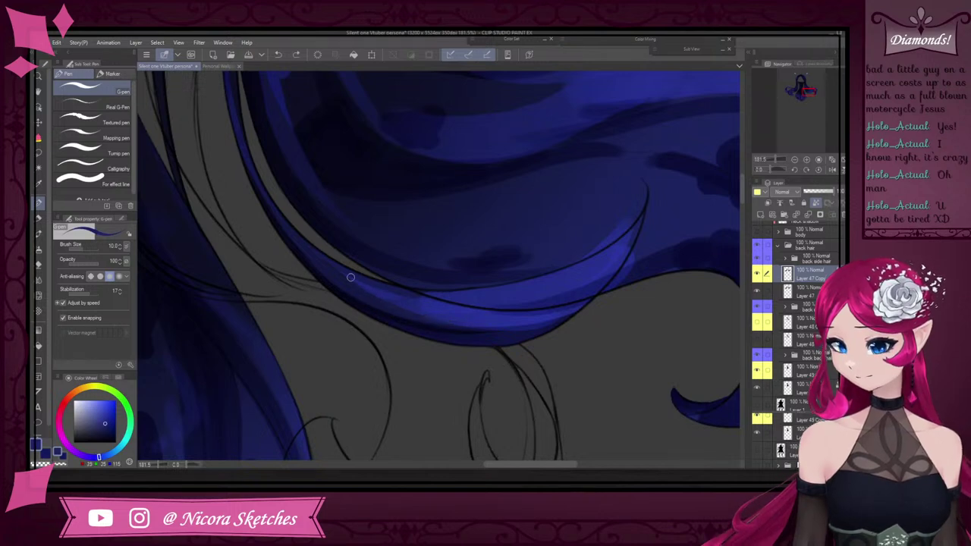
{"action": "scroll", "coordinate": [354, 242], "scroll_direction": "down", "scroll_amount": 4}
{"action": "scroll", "coordinate": [413, 309], "scroll_direction": "up", "scroll_amount": 4}
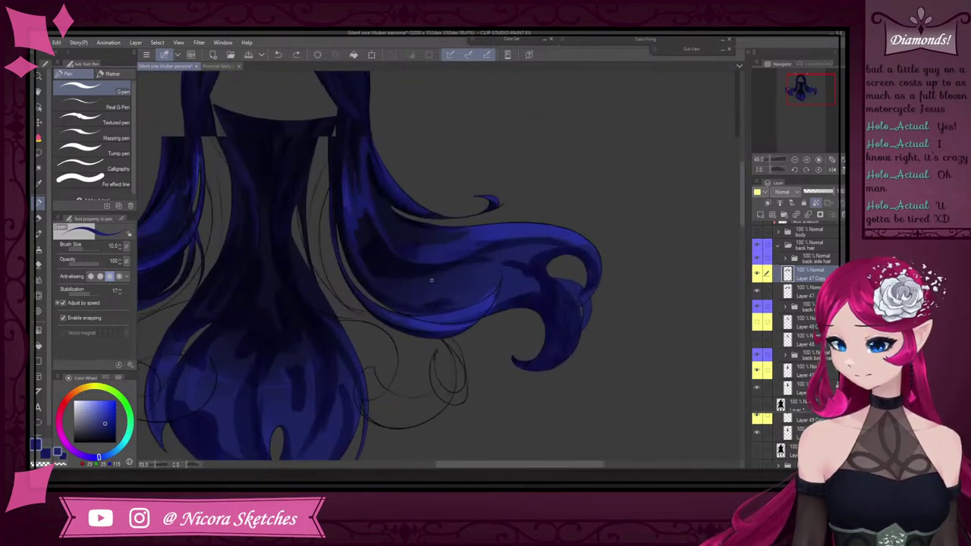
{"action": "scroll", "coordinate": [520, 305], "scroll_direction": "up", "scroll_amount": 3}
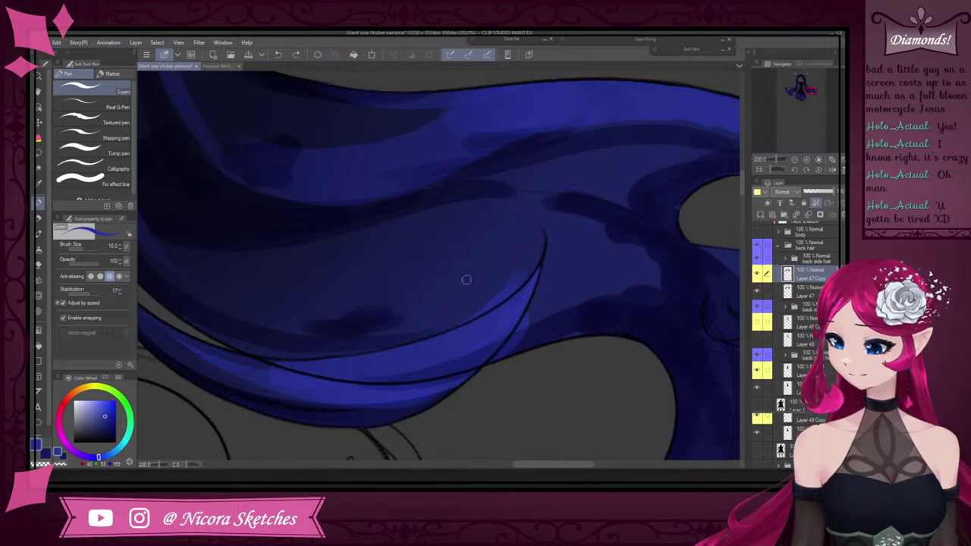
Sample navy from the shadow patch above the crescent lock and reshape the patch into thin tapered streaks
{"action": "left_click", "coordinate": [350, 320], "text": "alt"}
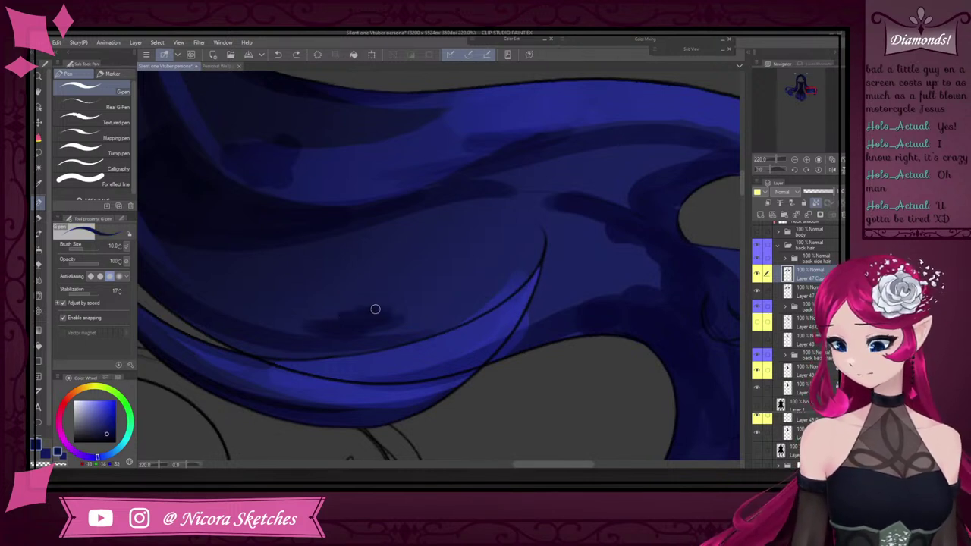
{"action": "left_click_drag", "start_coordinate": [395, 310], "coordinate": [370, 321]}
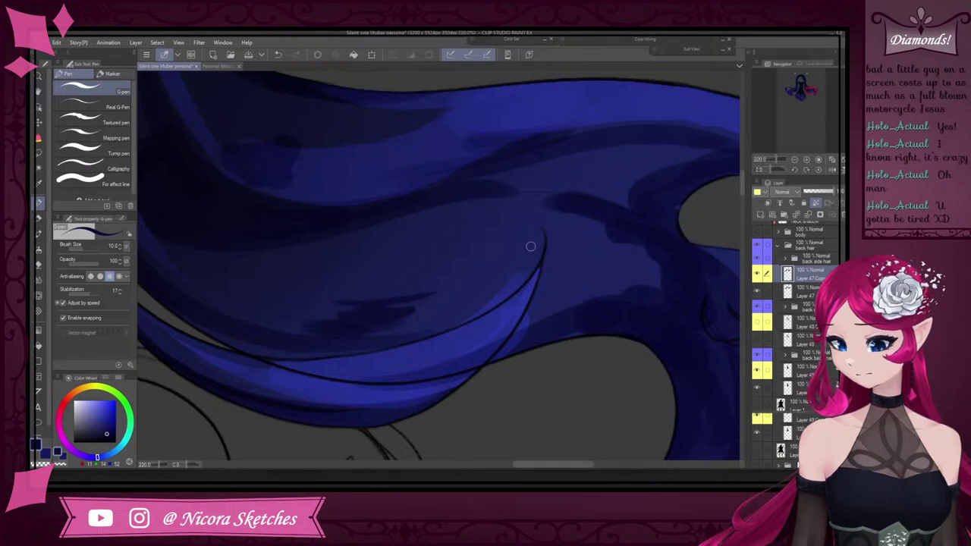
{"action": "left_click", "coordinate": [244, 331], "text": "alt"}
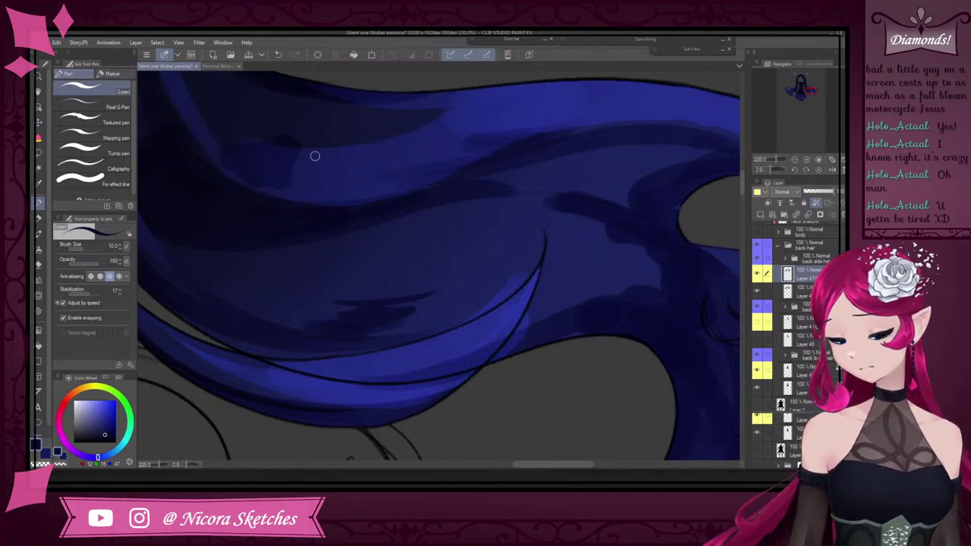
Soften the shadow streaks' lower edge with sampled mid-navy, undo that stroke, and blend with lighter blue sampled beside the crescent lock
{"action": "left_click", "coordinate": [371, 330], "text": "alt"}
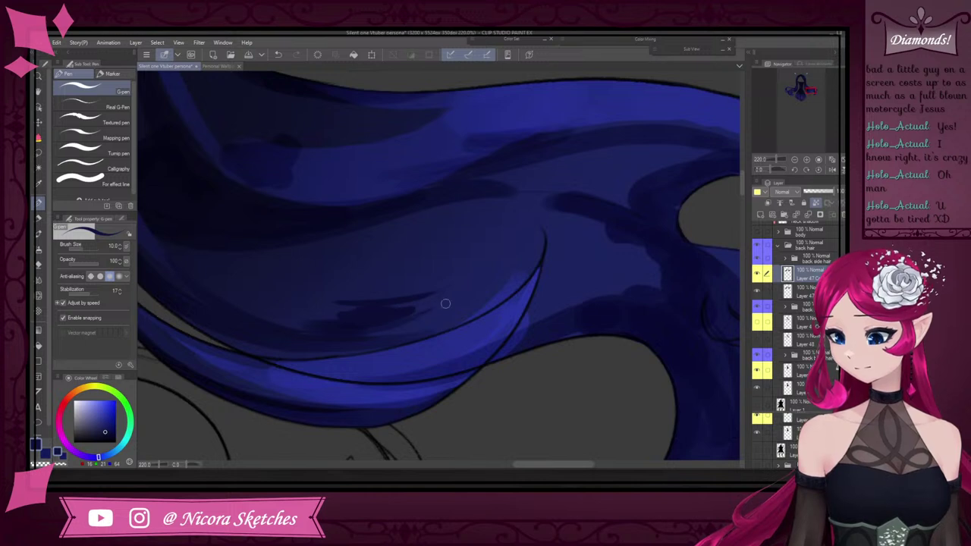
{"action": "left_click_drag", "start_coordinate": [393, 324], "coordinate": [461, 301]}
{"action": "key", "text": "ctrl+z"}
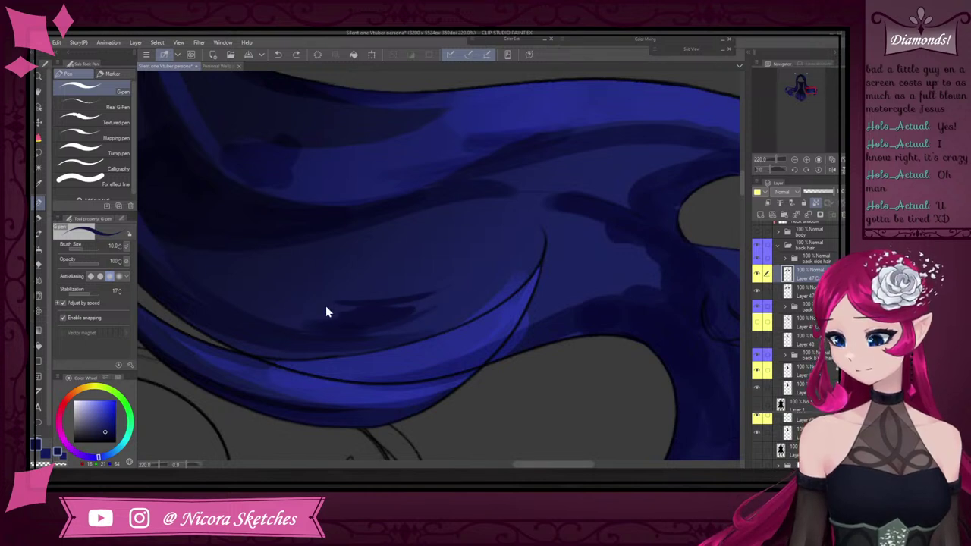
{"action": "left_click", "coordinate": [431, 330], "text": "alt"}
{"action": "left_click_drag", "start_coordinate": [418, 335], "coordinate": [466, 319]}
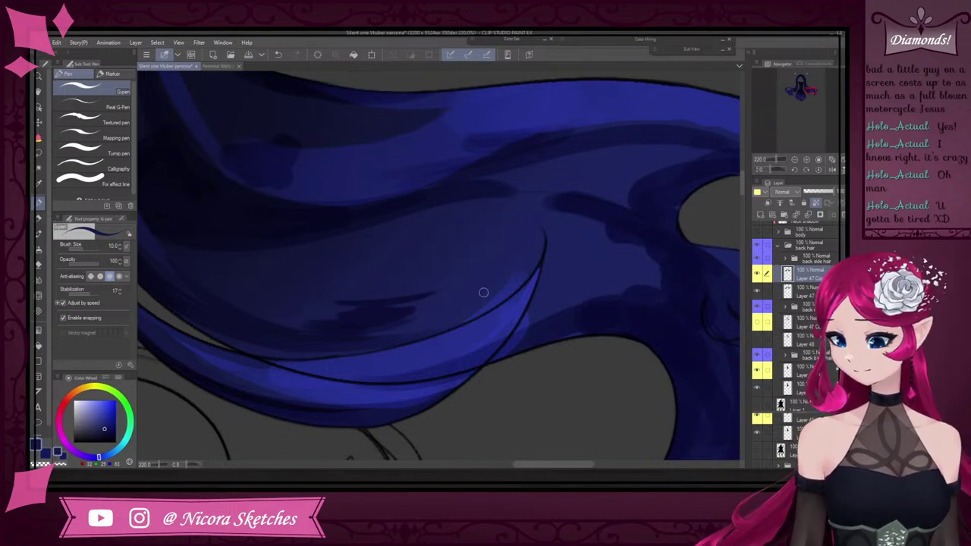
Sample mid-navy around the crescent lock's pointed tip and smooth the wide lock's color just above the crescent's upper edge
{"action": "left_click", "coordinate": [536, 327], "text": "alt"}
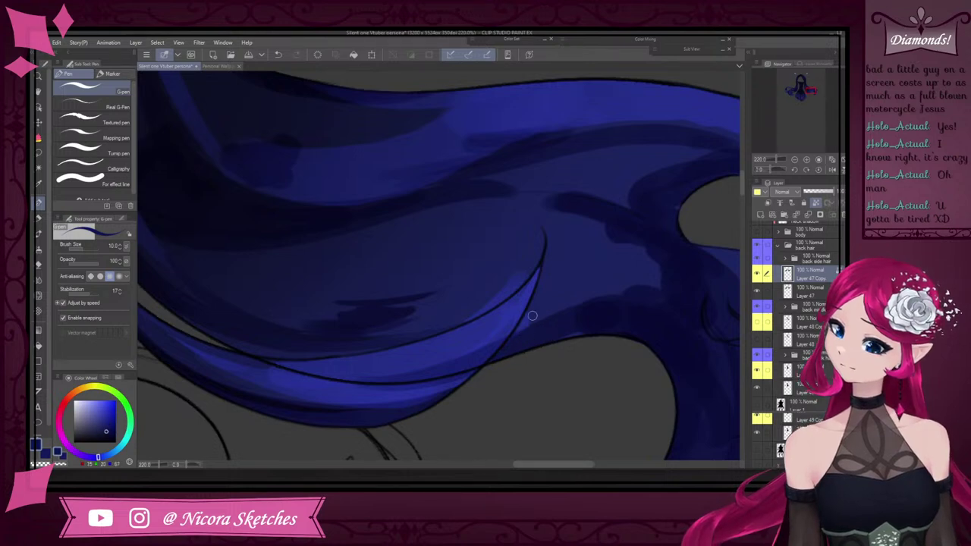
{"action": "left_click", "coordinate": [530, 316], "text": "alt"}
{"action": "scroll", "coordinate": [533, 321], "scroll_direction": "down", "scroll_amount": 5}
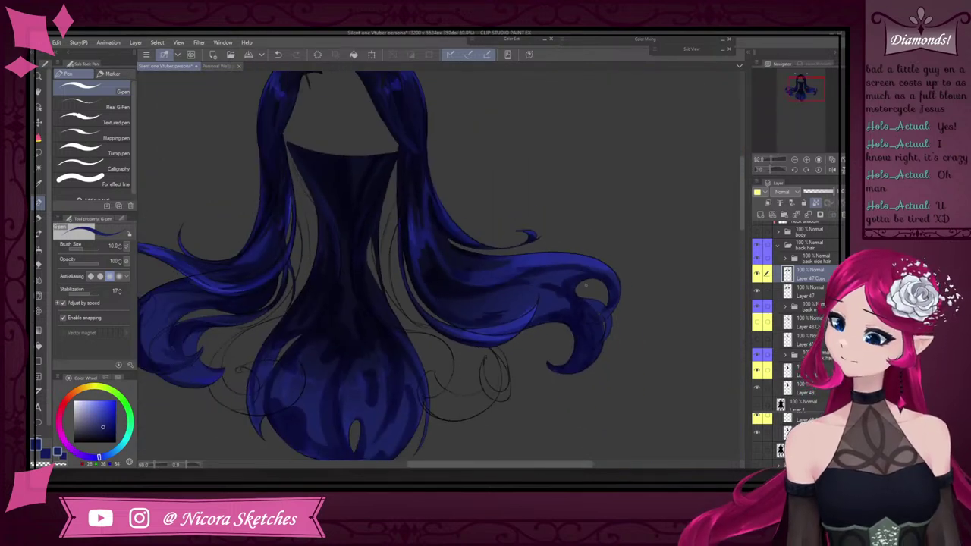
{"action": "scroll", "coordinate": [540, 311], "scroll_direction": "up", "scroll_amount": 5}
{"action": "left_click", "coordinate": [503, 293], "text": "alt"}
{"action": "left_click_drag", "start_coordinate": [489, 320], "coordinate": [459, 346]}
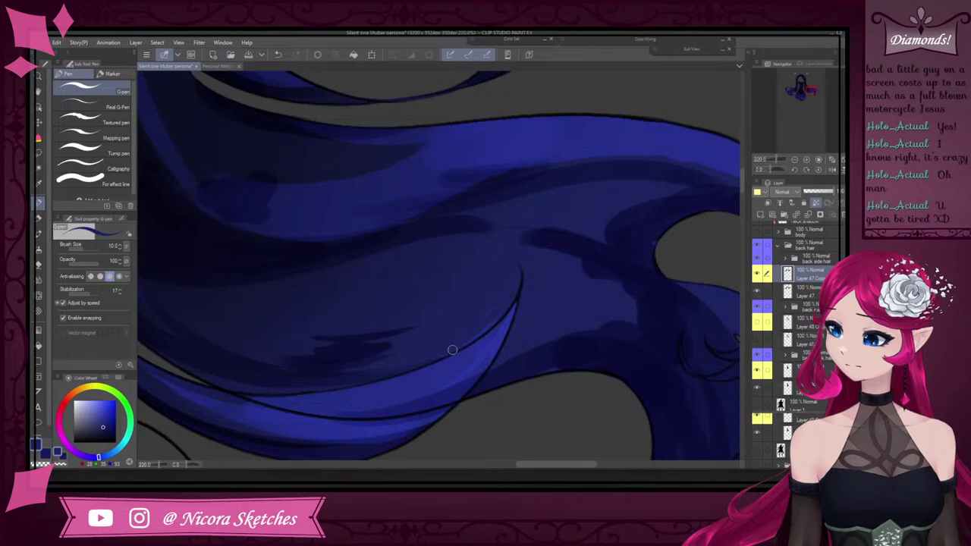
{"action": "scroll", "coordinate": [475, 327], "scroll_direction": "down", "scroll_amount": 5}
{"action": "scroll", "coordinate": [485, 279], "scroll_direction": "up", "scroll_amount": 4}
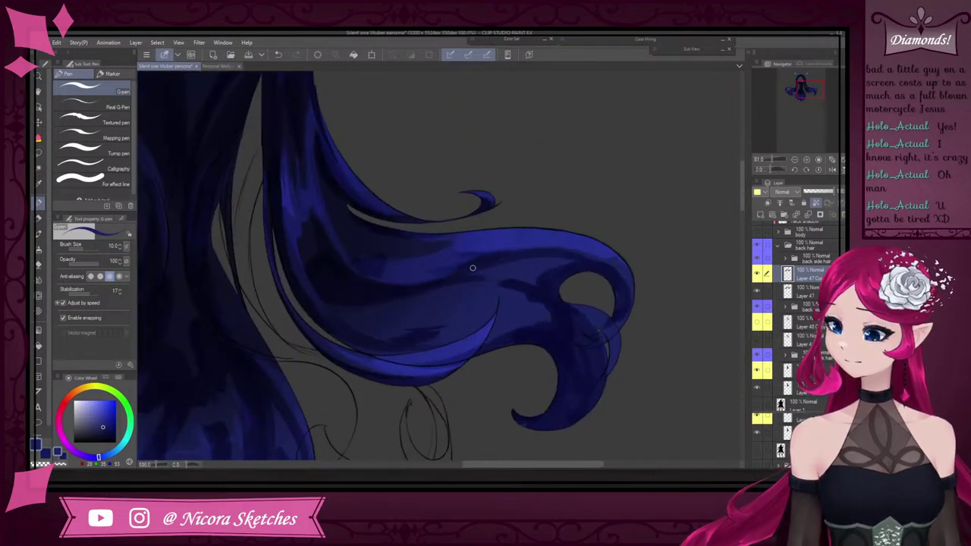
Mirror and rotate the canvas view, and refine the shadow branch between the wide lock's dark band and the loop with mid-navy strokes
{"action": "left_click", "coordinate": [832, 170]}
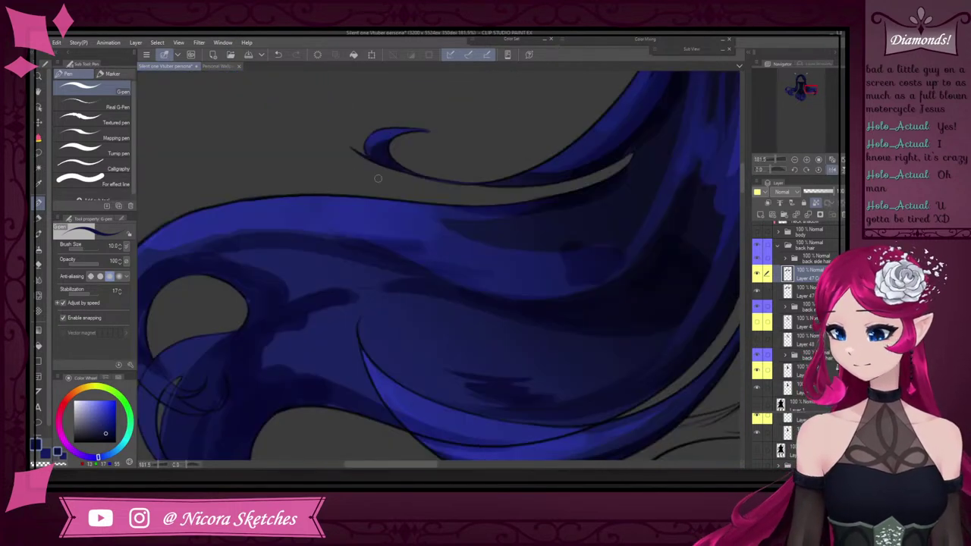
{"action": "left_click", "coordinate": [795, 171]}
{"action": "left_click", "coordinate": [794, 170]}
{"action": "left_click", "coordinate": [794, 170]}
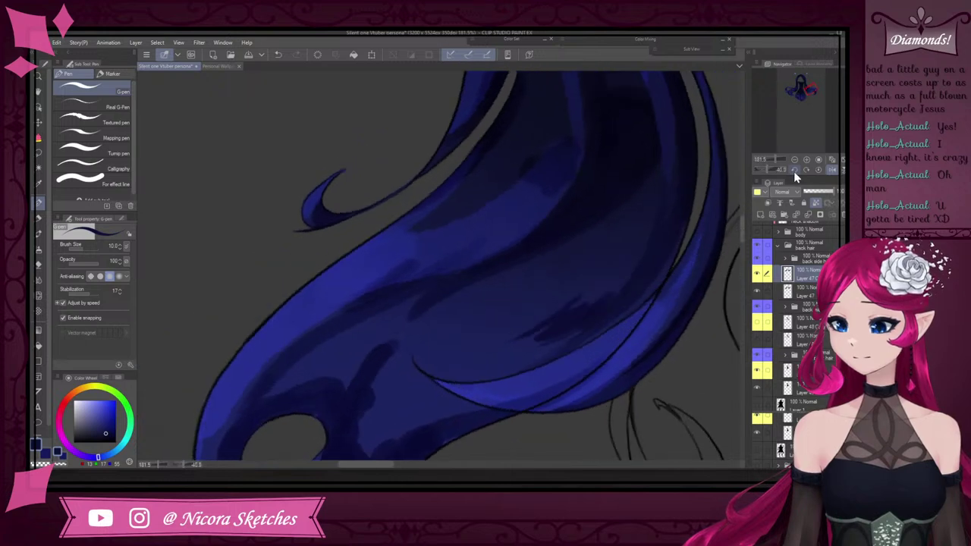
{"action": "left_click", "coordinate": [794, 170]}
{"action": "left_click", "coordinate": [795, 170]}
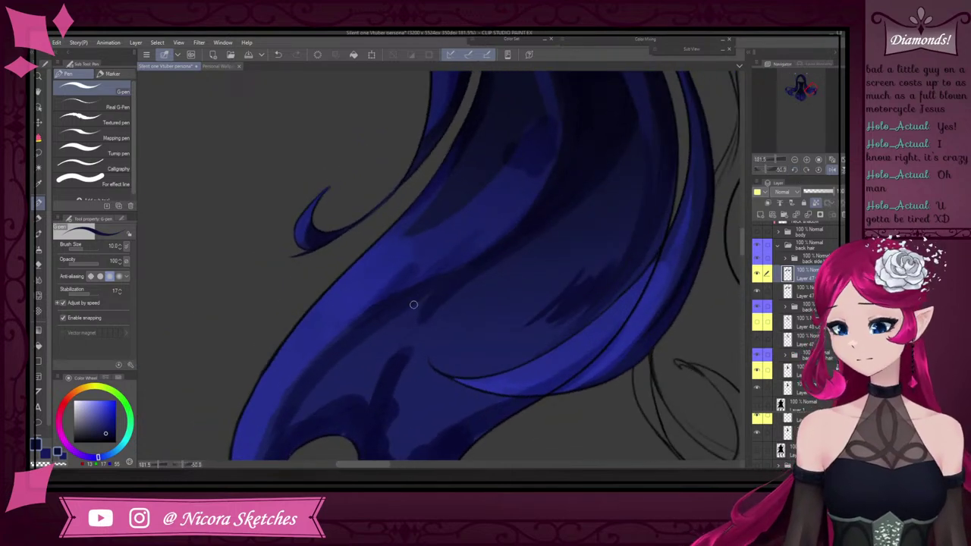
{"action": "scroll", "coordinate": [413, 305], "scroll_direction": "up", "scroll_amount": 5}
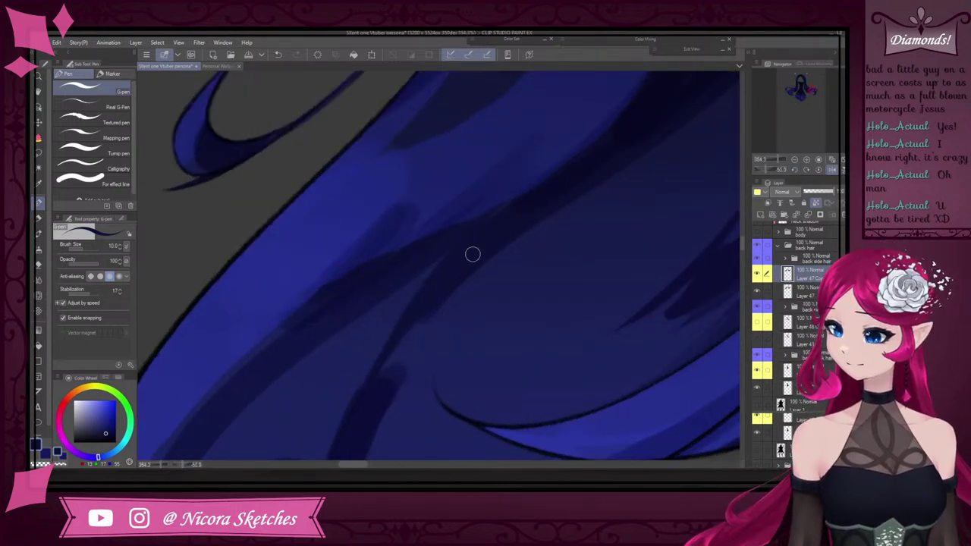
{"action": "scroll", "coordinate": [535, 220], "scroll_direction": "down", "scroll_amount": 3}
{"action": "scroll", "coordinate": [523, 249], "scroll_direction": "up", "scroll_amount": 2}
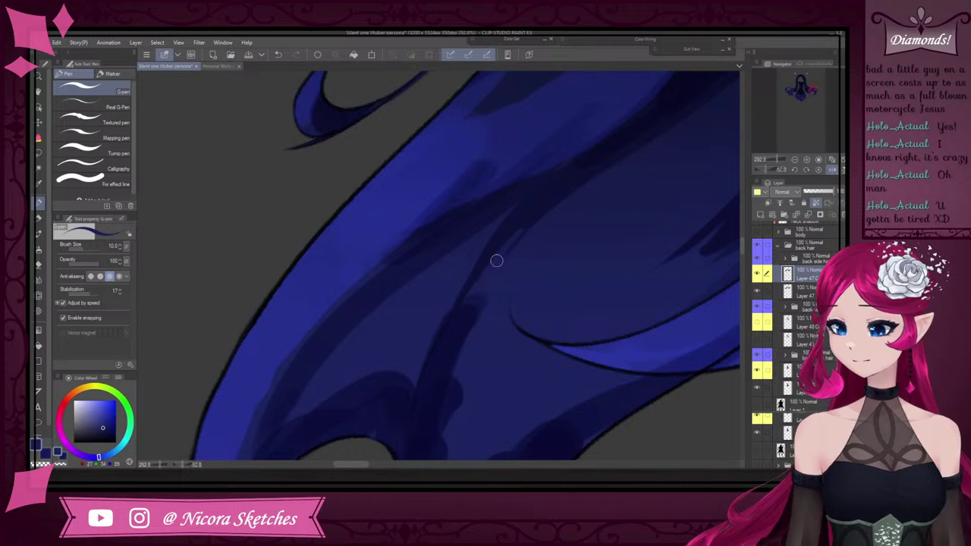
{"action": "left_click_drag", "start_coordinate": [558, 202], "coordinate": [501, 266]}
{"action": "left_click_drag", "start_coordinate": [599, 170], "coordinate": [506, 256]}
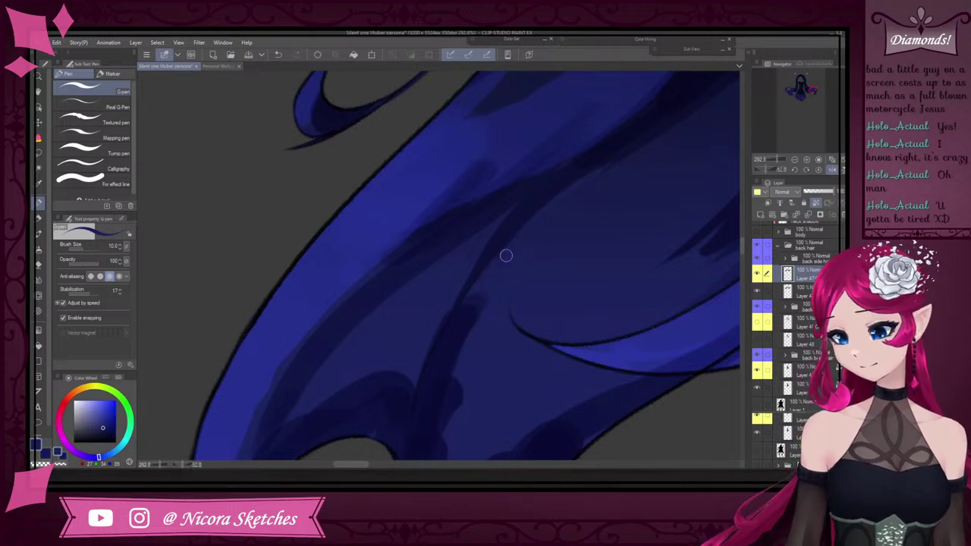
Sample dark navy from the wide lock's shadow band and paint thin tapered streaks along the band's lower edge
{"action": "left_click", "coordinate": [678, 119], "text": "alt"}
{"action": "left_click_drag", "start_coordinate": [662, 132], "coordinate": [601, 176]}
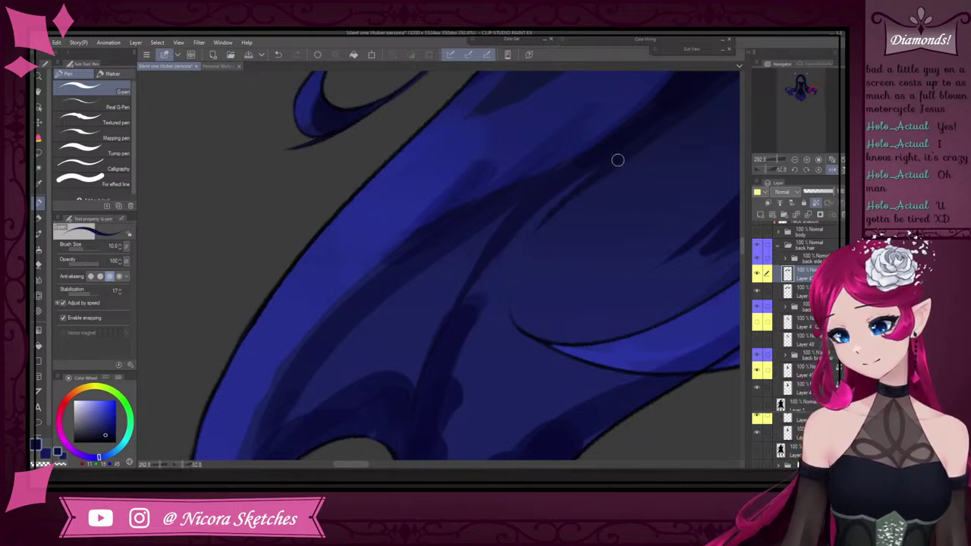
{"action": "scroll", "coordinate": [597, 182], "scroll_direction": "down", "scroll_amount": 5}
{"action": "scroll", "coordinate": [516, 296], "scroll_direction": "up", "scroll_amount": 4}
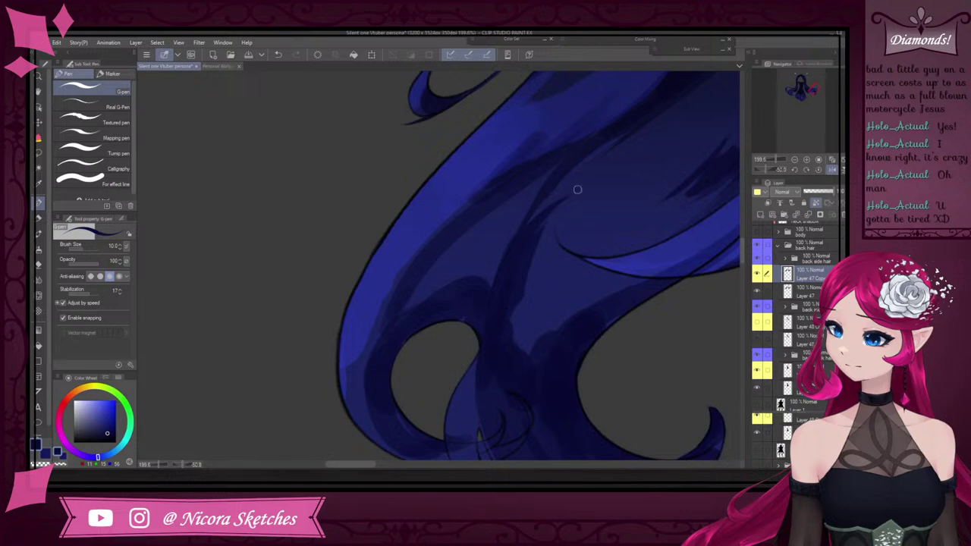
{"action": "scroll", "coordinate": [623, 179], "scroll_direction": "down", "scroll_amount": 5}
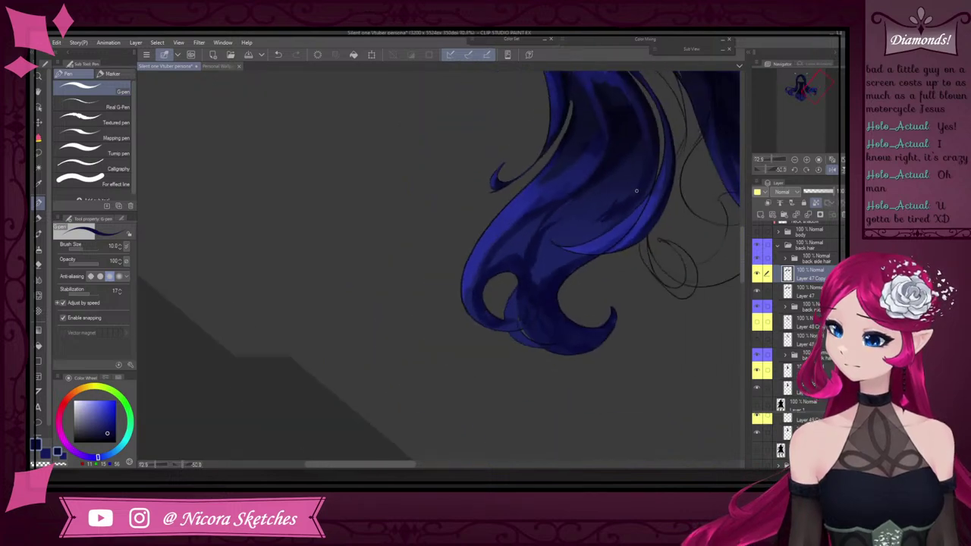
{"action": "scroll", "coordinate": [632, 185], "scroll_direction": "up", "scroll_amount": 4}
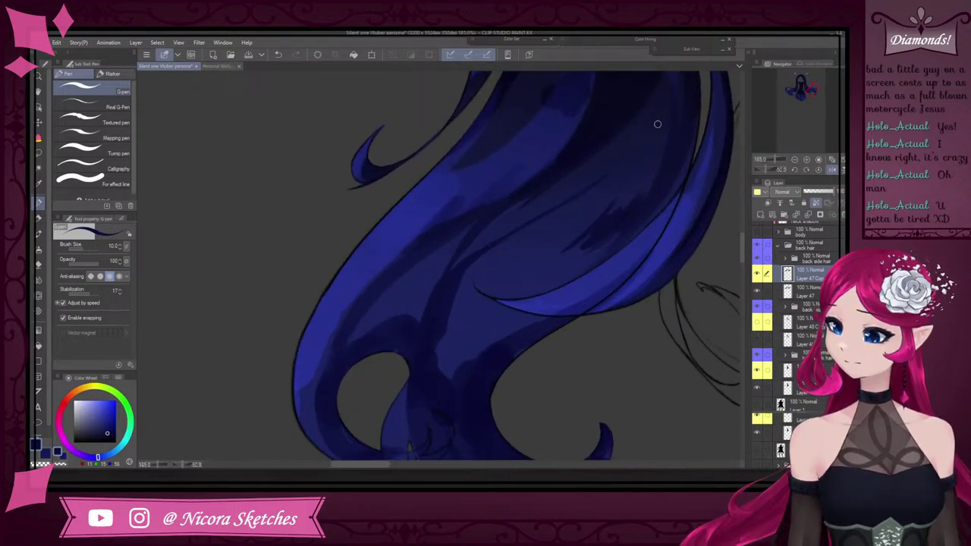
Sample mid-blue below the crescent lock's tip and paint soft lighter strokes across the area above the tip
{"action": "scroll", "coordinate": [655, 158], "scroll_direction": "down", "scroll_amount": 3}
{"action": "scroll", "coordinate": [513, 253], "scroll_direction": "up", "scroll_amount": 5}
{"action": "left_click", "coordinate": [505, 284], "text": "alt"}
{"action": "left_click_drag", "start_coordinate": [525, 226], "coordinate": [597, 176]}
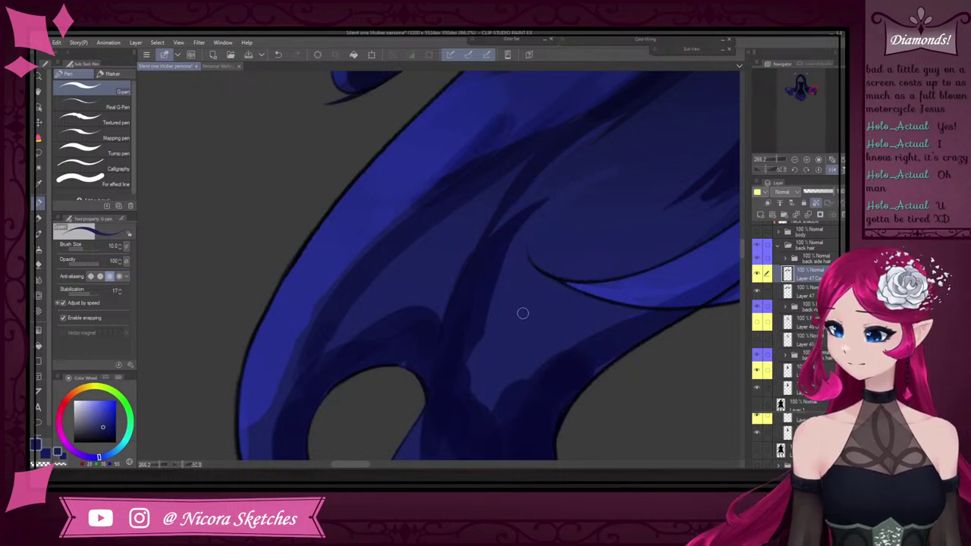
{"action": "scroll", "coordinate": [519, 296], "scroll_direction": "down", "scroll_amount": 6}
{"action": "scroll", "coordinate": [508, 356], "scroll_direction": "up", "scroll_amount": 5}
Sample navy from the shadow branch beside the loop opening and refine the branch's edge with tapered strokes
{"action": "left_click", "coordinate": [495, 256], "text": "alt"}
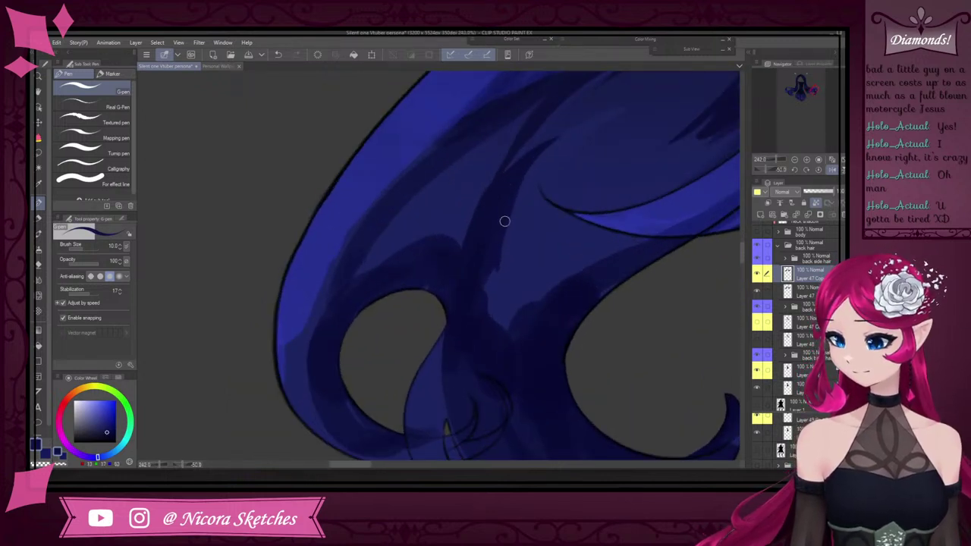
{"action": "scroll", "coordinate": [632, 357], "scroll_direction": "down", "scroll_amount": 6}
{"action": "scroll", "coordinate": [577, 304], "scroll_direction": "up", "scroll_amount": 5}
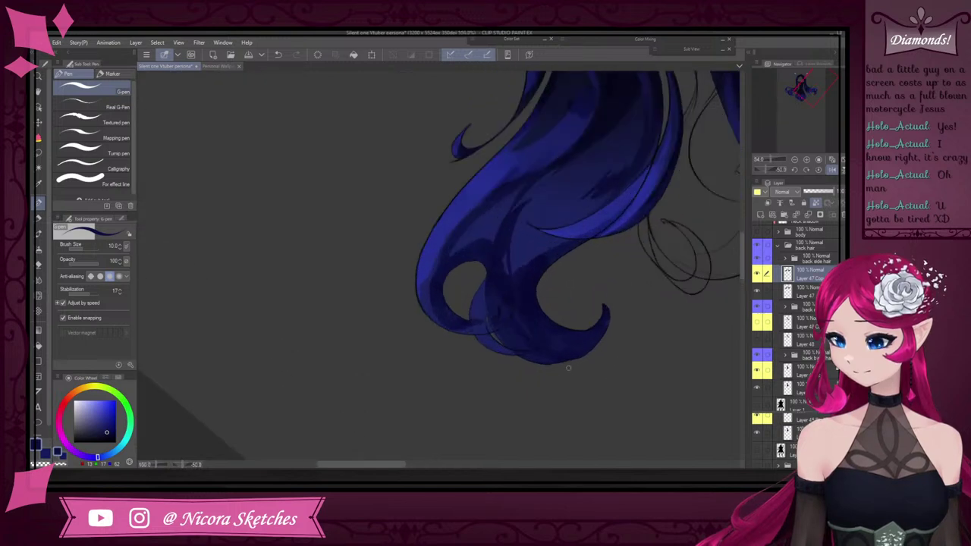
{"action": "scroll", "coordinate": [477, 200], "scroll_direction": "down", "scroll_amount": 2}
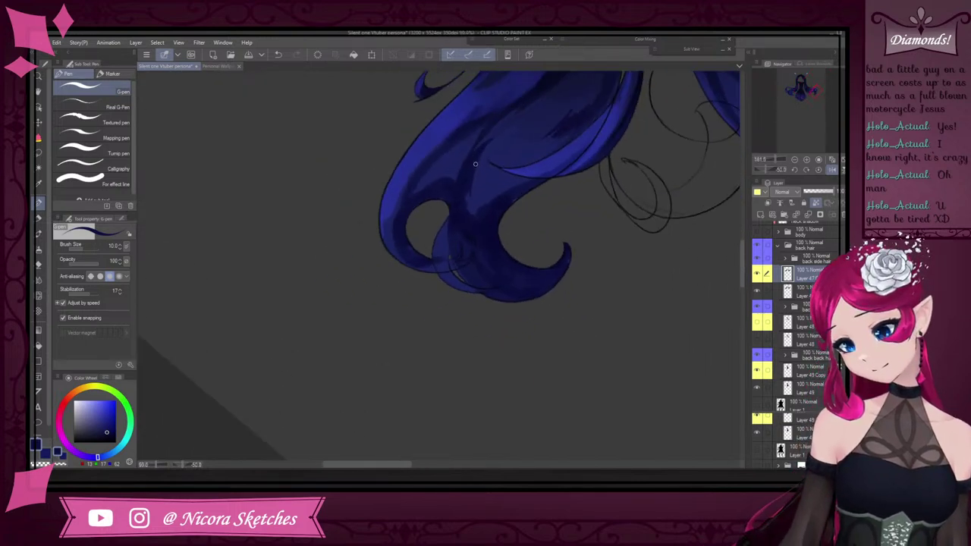
{"action": "scroll", "coordinate": [445, 228], "scroll_direction": "up", "scroll_amount": 3}
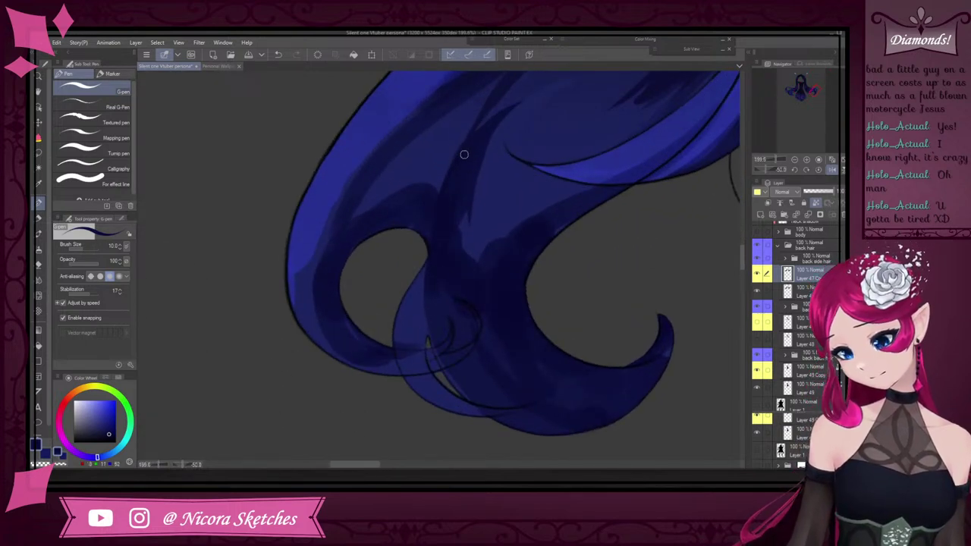
{"action": "scroll", "coordinate": [456, 173], "scroll_direction": "down", "scroll_amount": 5}
{"action": "scroll", "coordinate": [373, 323], "scroll_direction": "up", "scroll_amount": 6}
Shade the loop's lower curve with sampled navy and mid-blue, adding a small highlight along its inner edge and lightening the curl's end
{"action": "left_click", "coordinate": [349, 299], "text": "alt"}
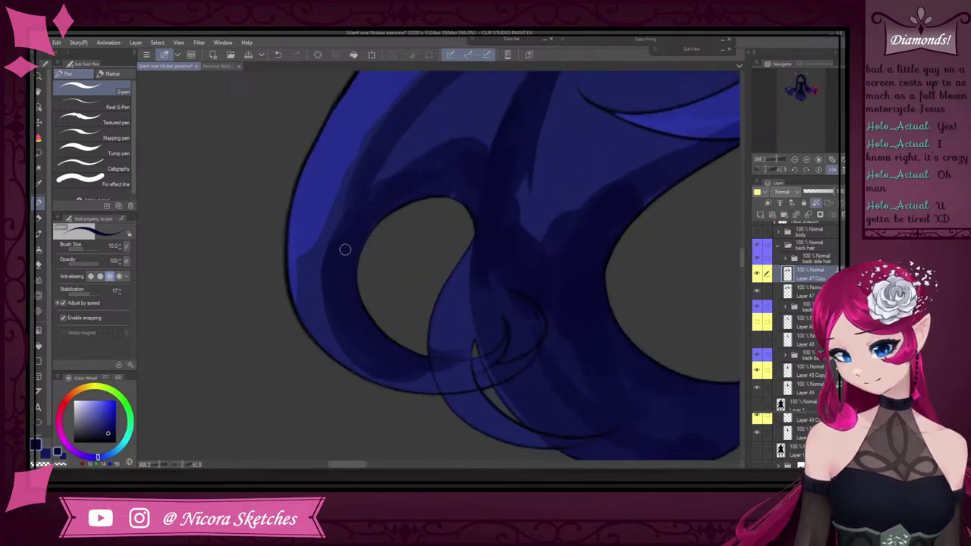
{"action": "left_click", "coordinate": [322, 308], "text": "alt"}
{"action": "left_click_drag", "start_coordinate": [357, 325], "coordinate": [392, 355]}
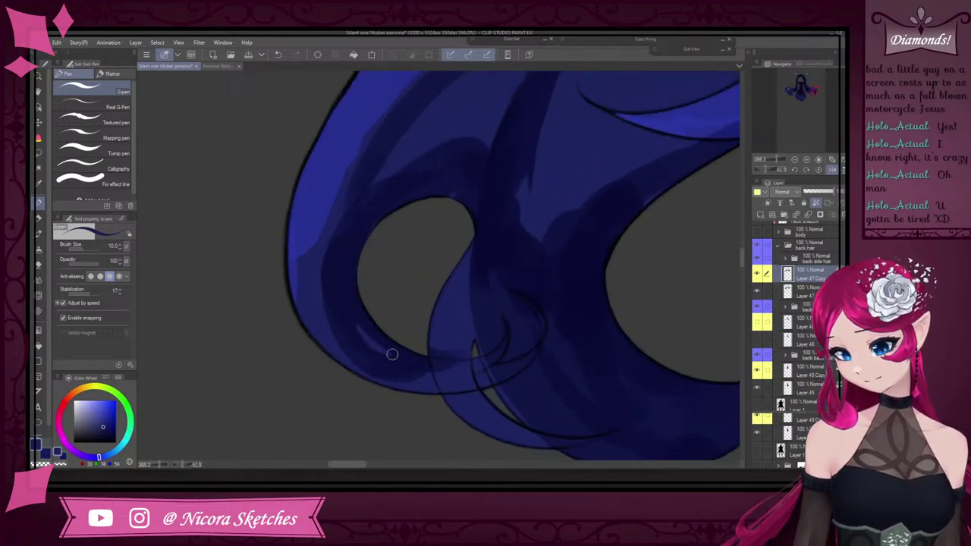
{"action": "left_click", "coordinate": [403, 360], "text": "alt"}
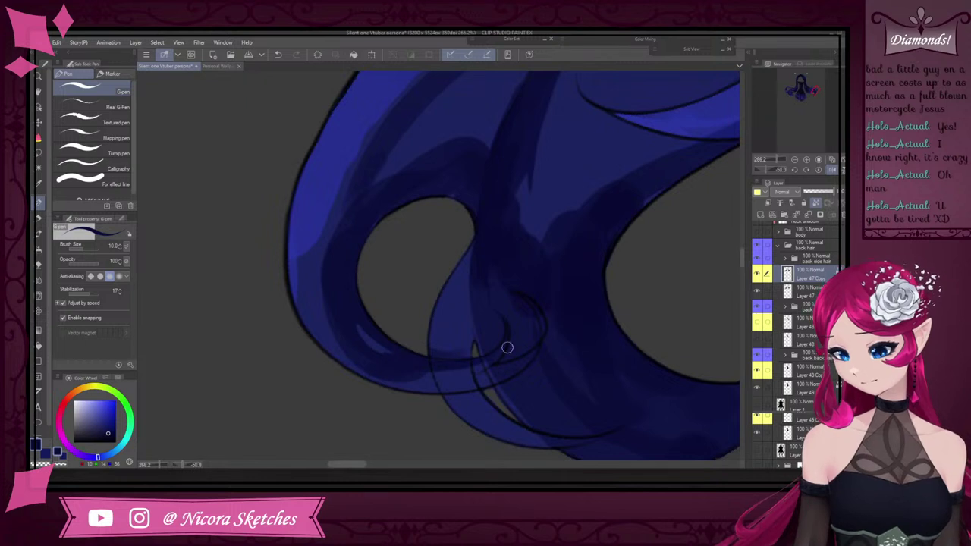
{"action": "left_click", "coordinate": [414, 372], "text": "alt"}
{"action": "left_click_drag", "start_coordinate": [390, 374], "coordinate": [490, 358]}
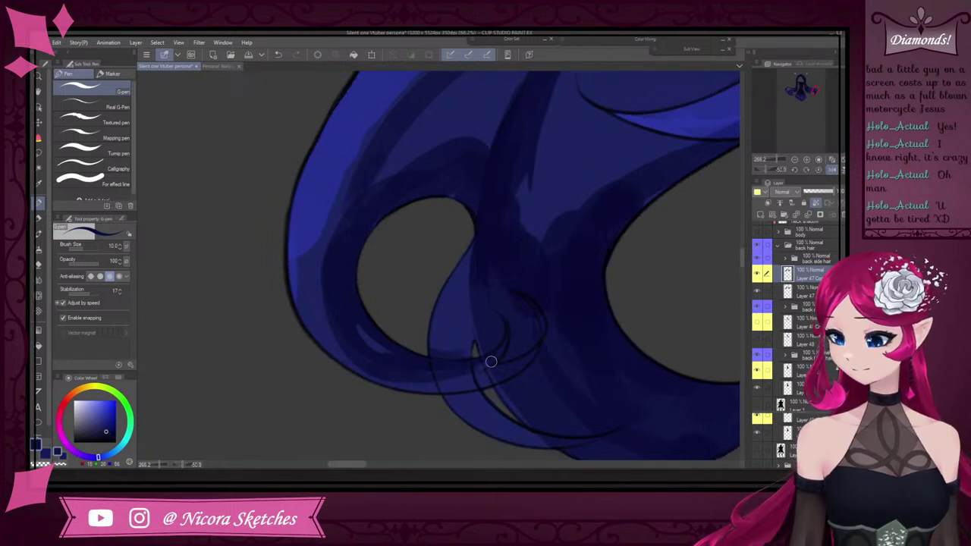
{"action": "left_click", "coordinate": [440, 382], "text": "alt"}
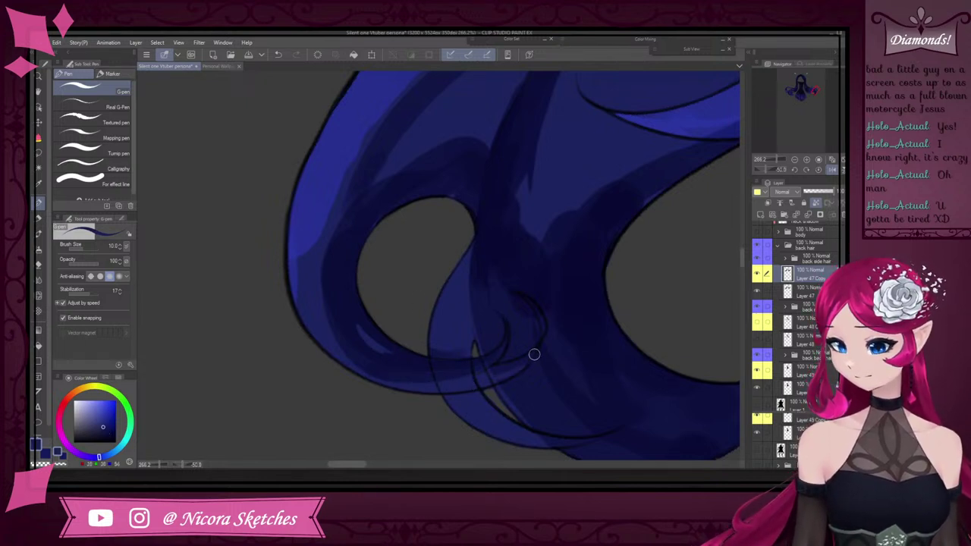
Sample blue from the loop's outer edge and blend the boundary between its bright rim and inner shadow
{"action": "left_click", "coordinate": [296, 276], "text": "alt"}
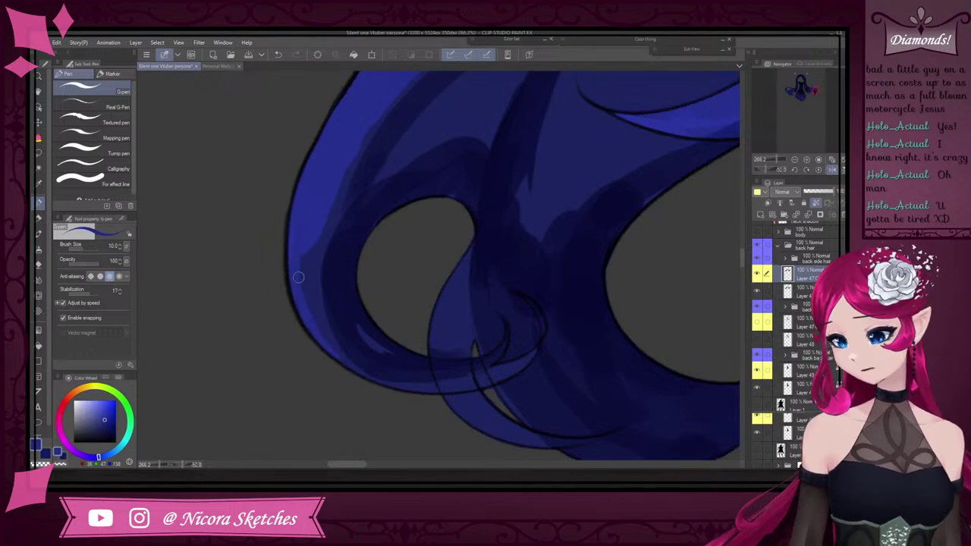
{"action": "left_click_drag", "start_coordinate": [361, 130], "coordinate": [306, 305]}
{"action": "scroll", "coordinate": [315, 289], "scroll_direction": "down", "scroll_amount": 5}
{"action": "scroll", "coordinate": [351, 199], "scroll_direction": "up", "scroll_amount": 2}
{"action": "scroll", "coordinate": [367, 173], "scroll_direction": "down", "scroll_amount": 3}
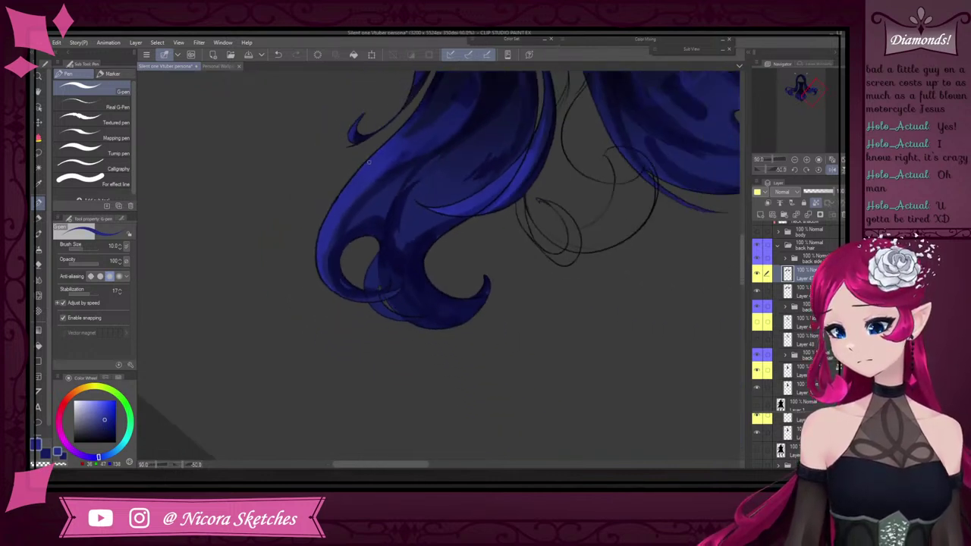
{"action": "scroll", "coordinate": [369, 162], "scroll_direction": "up", "scroll_amount": 1}
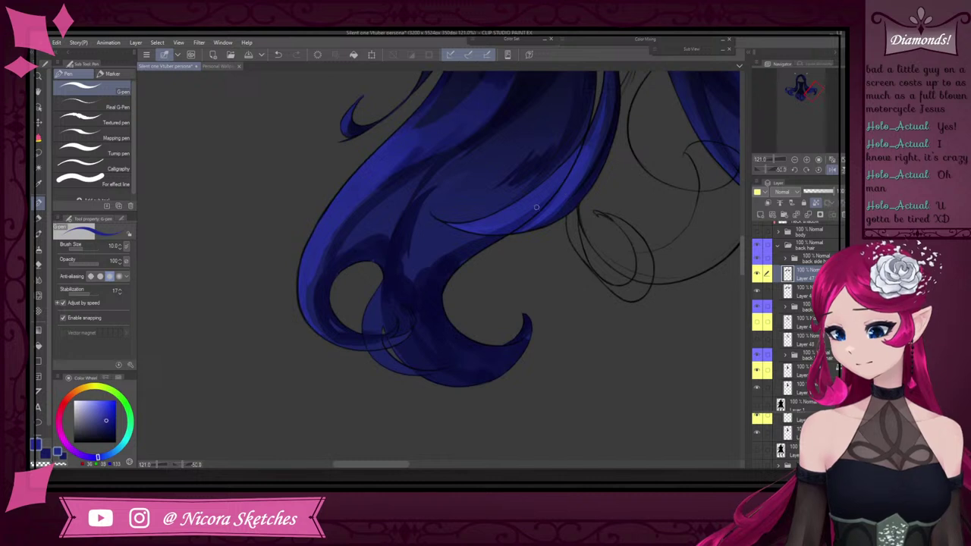
Sample brighter blue from the crescent lock and paint tapered highlight streaks along the loop's outer edge
{"action": "left_click", "coordinate": [481, 228], "text": "alt"}
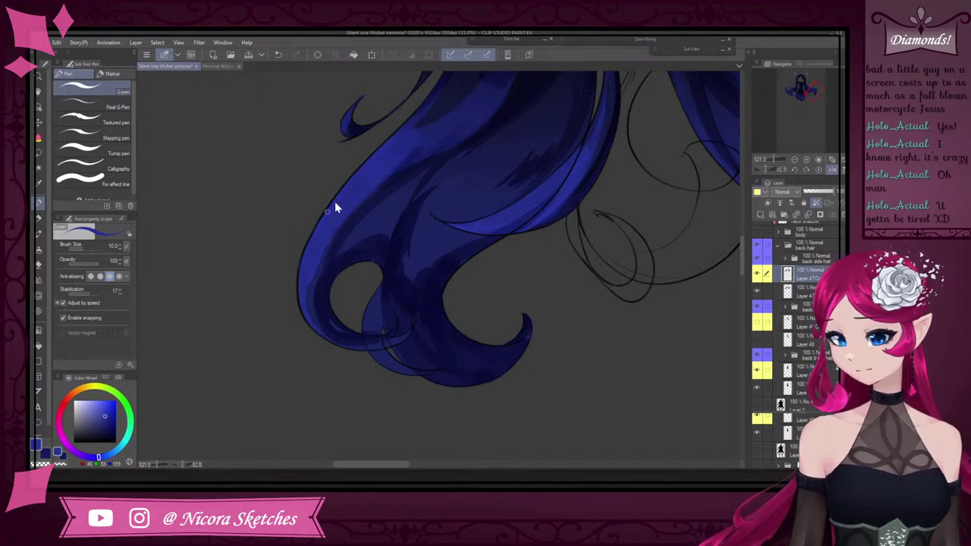
{"action": "scroll", "coordinate": [330, 210], "scroll_direction": "up", "scroll_amount": 2}
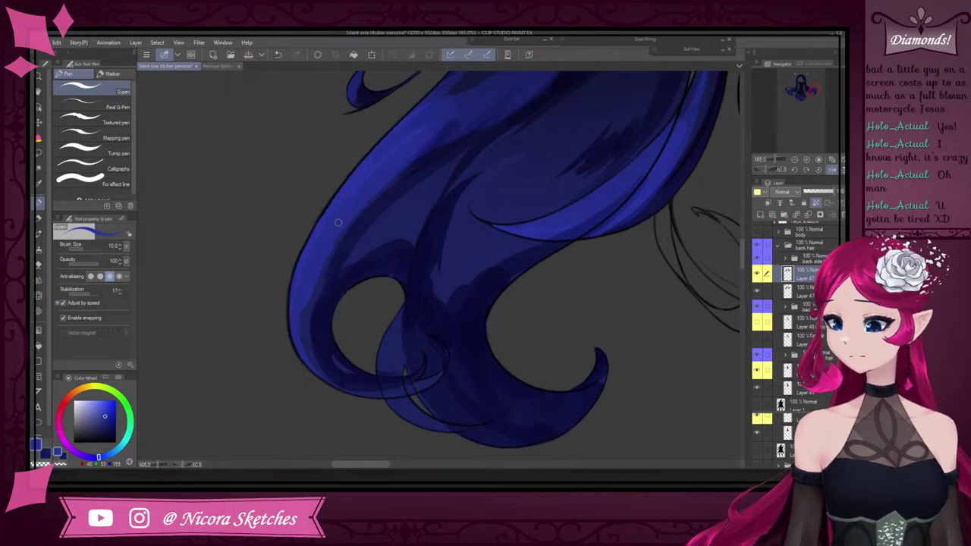
{"action": "scroll", "coordinate": [353, 192], "scroll_direction": "down", "scroll_amount": 2}
{"action": "scroll", "coordinate": [357, 190], "scroll_direction": "up", "scroll_amount": 4}
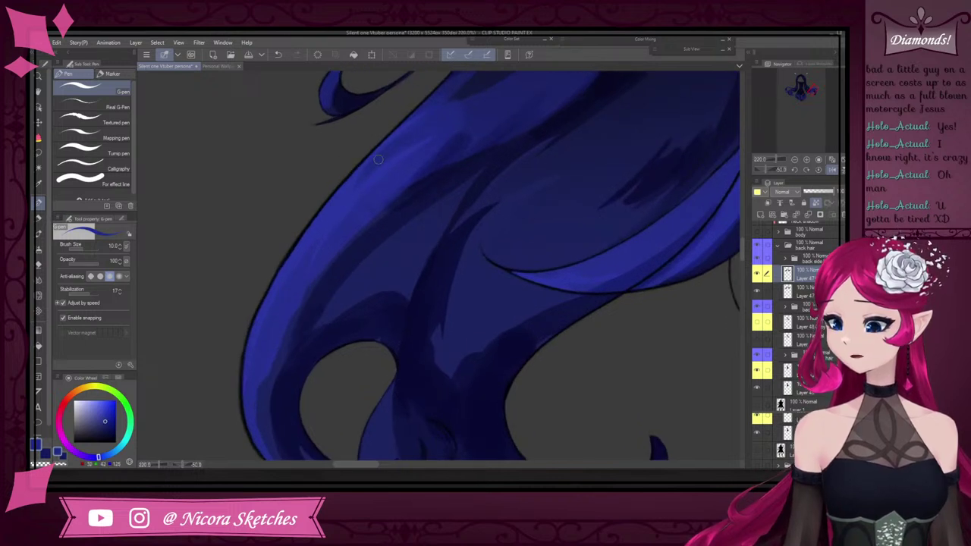
{"action": "scroll", "coordinate": [357, 203], "scroll_direction": "down", "scroll_amount": 1}
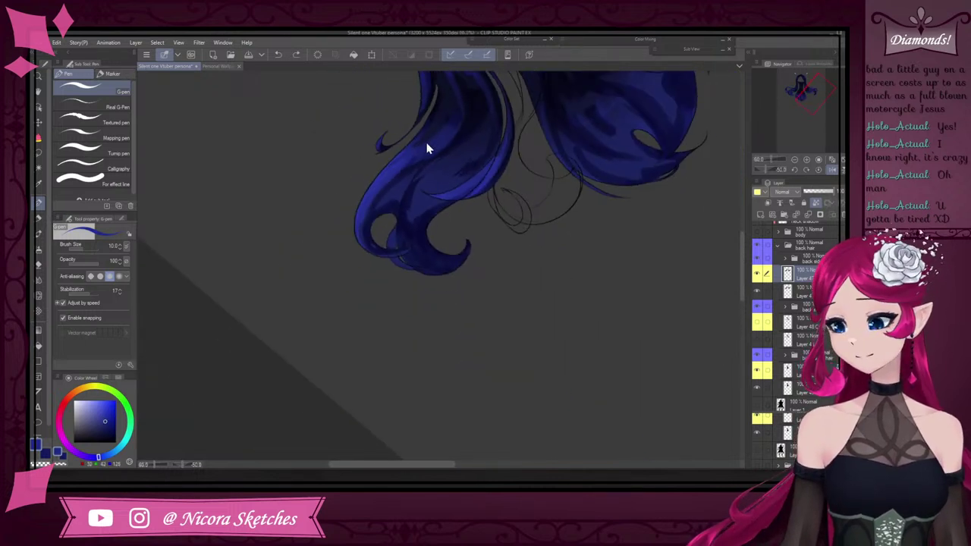
{"action": "scroll", "coordinate": [428, 142], "scroll_direction": "up", "scroll_amount": 1}
Flip the canvas view back and examine the wide lock's shading up close and against the surrounding hair
{"action": "left_click", "coordinate": [832, 170]}
{"action": "scroll", "coordinate": [583, 231], "scroll_direction": "down", "scroll_amount": 3}
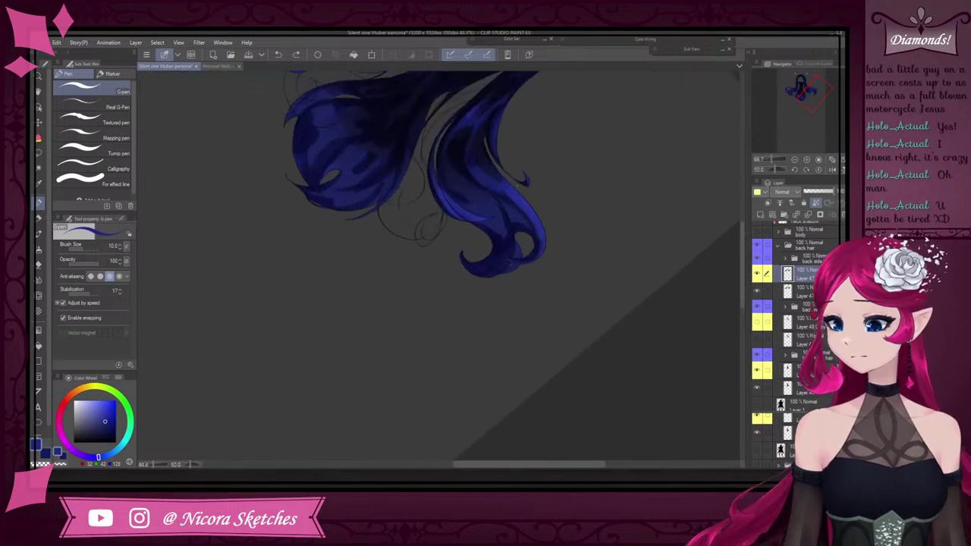
{"action": "scroll", "coordinate": [518, 177], "scroll_direction": "up", "scroll_amount": 11}
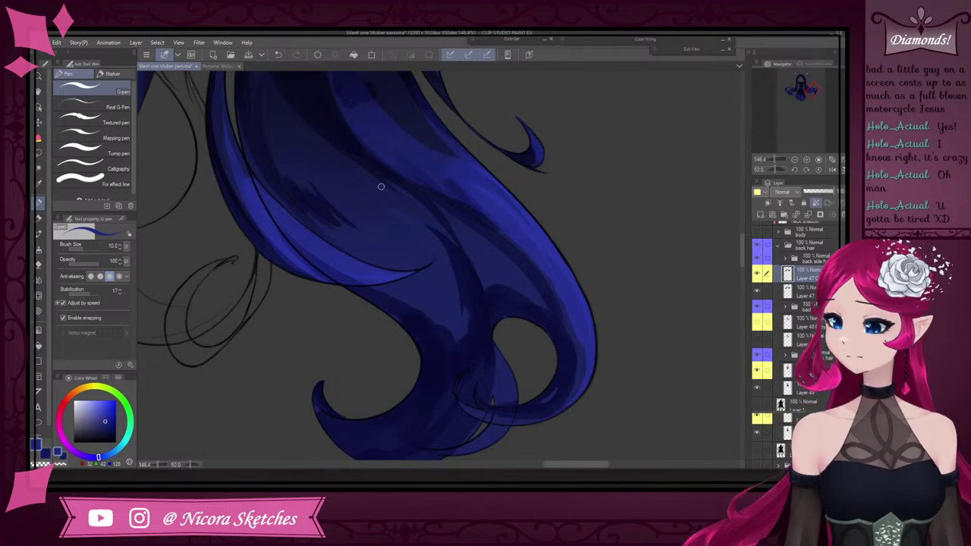
{"action": "left_click_drag", "start_coordinate": [278, 121], "coordinate": [430, 218]}
{"action": "scroll", "coordinate": [430, 218], "scroll_direction": "down", "scroll_amount": 12}
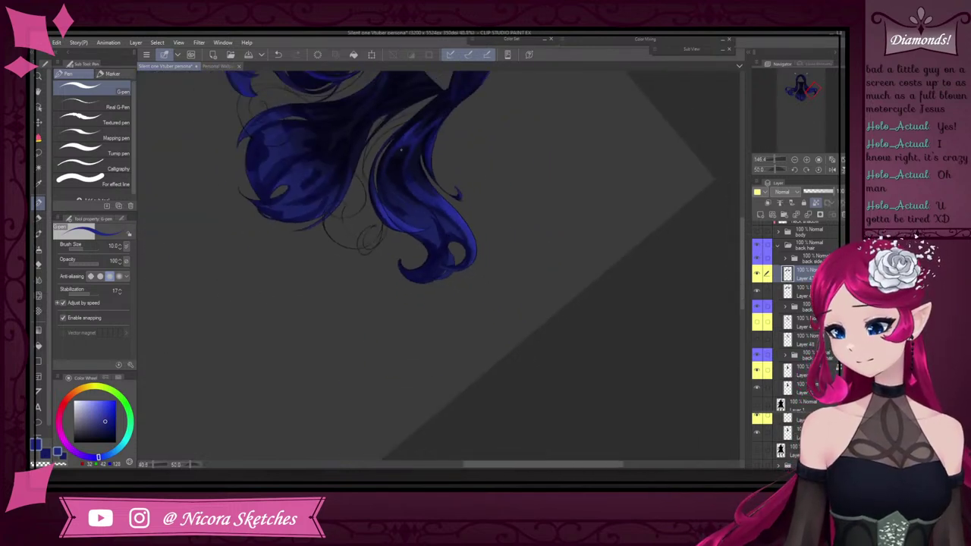
{"action": "scroll", "coordinate": [384, 190], "scroll_direction": "up", "scroll_amount": 10}
{"action": "scroll", "coordinate": [425, 173], "scroll_direction": "down", "scroll_amount": 11}
{"action": "scroll", "coordinate": [424, 174], "scroll_direction": "up", "scroll_amount": 4}
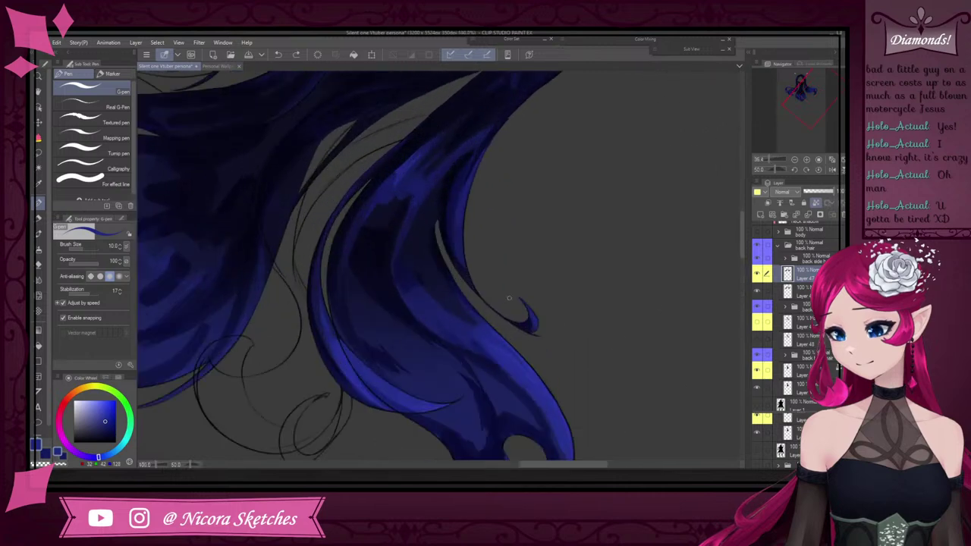
Reset the canvas rotation and paint dark navy along the lower edge of the wide lock's mid-blue band
{"action": "scroll", "coordinate": [505, 160], "scroll_direction": "down", "scroll_amount": 5}
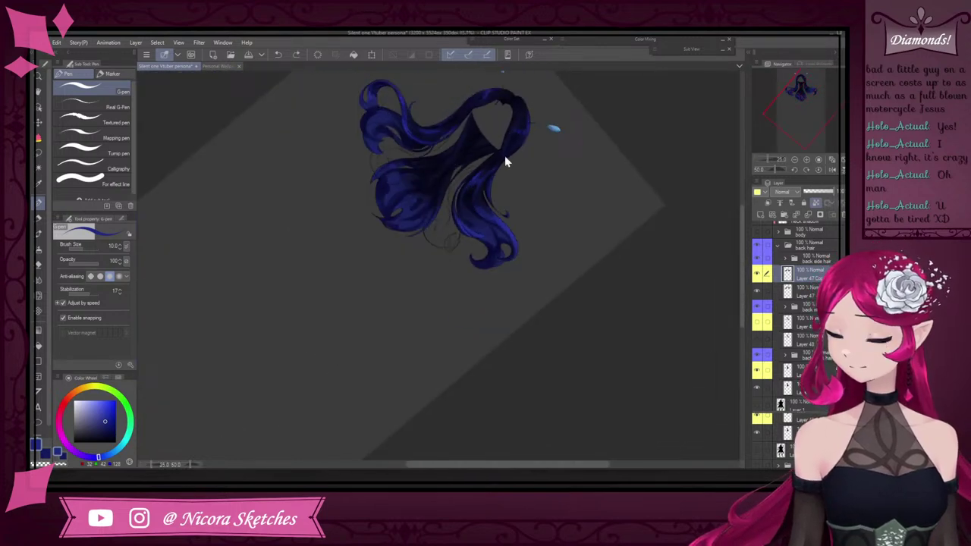
{"action": "left_click", "coordinate": [819, 171]}
{"action": "scroll", "coordinate": [522, 249], "scroll_direction": "down", "scroll_amount": 4}
{"action": "scroll", "coordinate": [470, 220], "scroll_direction": "up", "scroll_amount": 13}
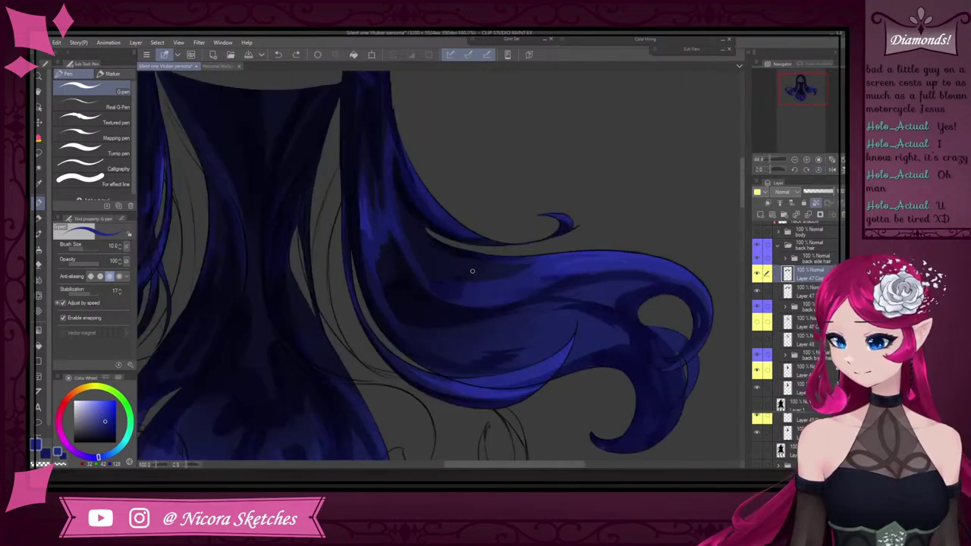
{"action": "scroll", "coordinate": [472, 271], "scroll_direction": "up", "scroll_amount": 4}
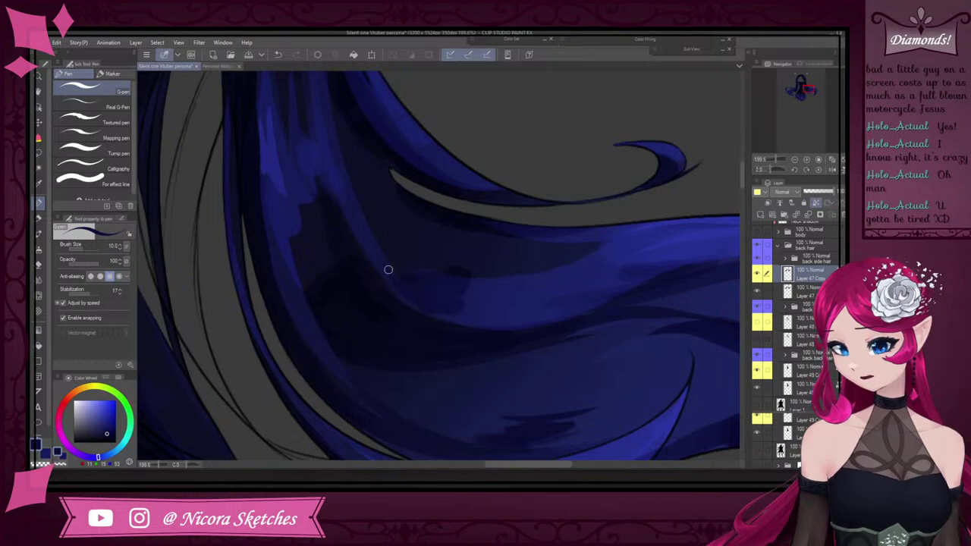
{"action": "scroll", "coordinate": [414, 243], "scroll_direction": "down", "scroll_amount": 2}
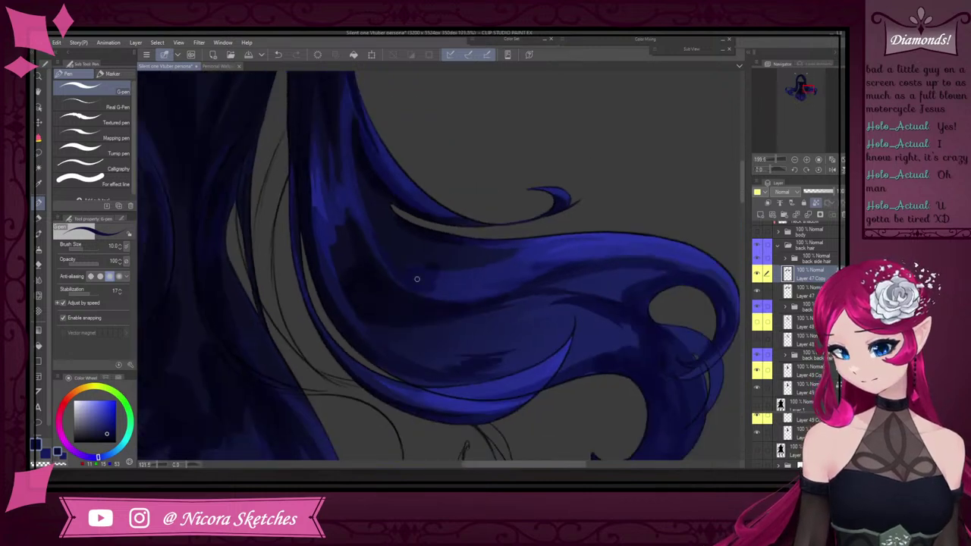
{"action": "scroll", "coordinate": [278, 236], "scroll_direction": "up", "scroll_amount": 5}
{"action": "left_click_drag", "start_coordinate": [226, 248], "coordinate": [414, 314]}
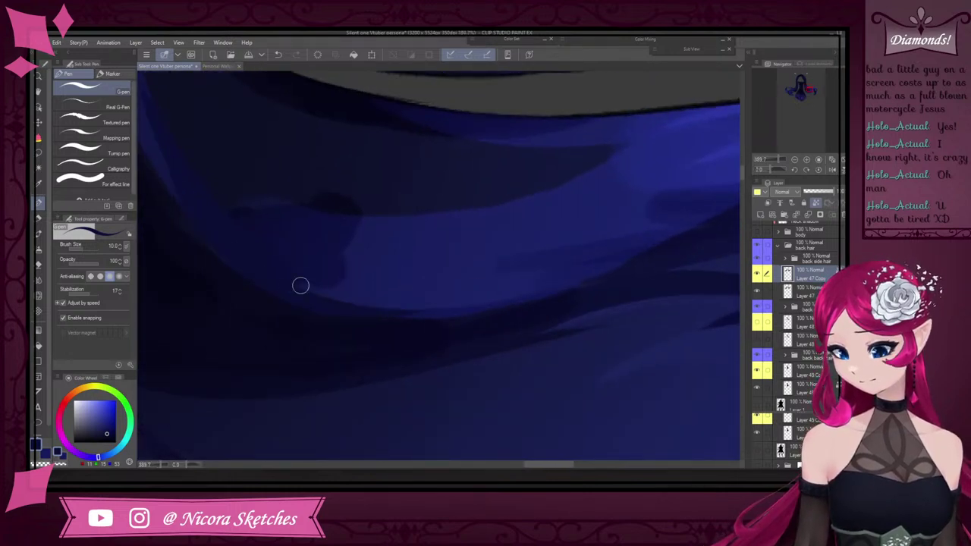
{"action": "left_click_drag", "start_coordinate": [300, 286], "coordinate": [402, 314]}
{"action": "left_click_drag", "start_coordinate": [276, 264], "coordinate": [539, 285]}
Sample mid-blue from the band and repaint thin, tapered strokes along its lower edge, undoing one misplaced stroke
{"action": "left_click", "coordinate": [486, 304], "text": "alt"}
{"action": "left_click_drag", "start_coordinate": [410, 311], "coordinate": [559, 299]}
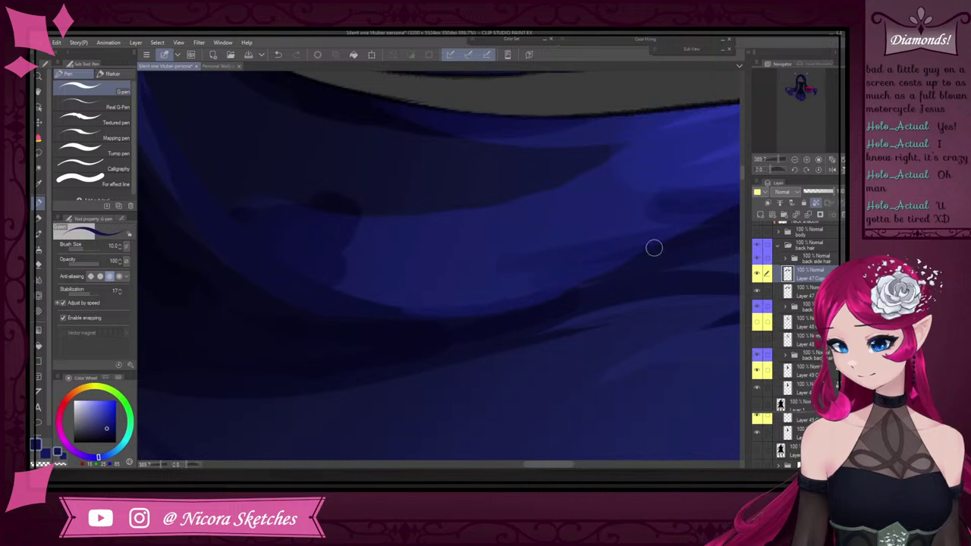
{"action": "key", "text": "ctrl+z"}
{"action": "left_click_drag", "start_coordinate": [432, 313], "coordinate": [546, 296]}
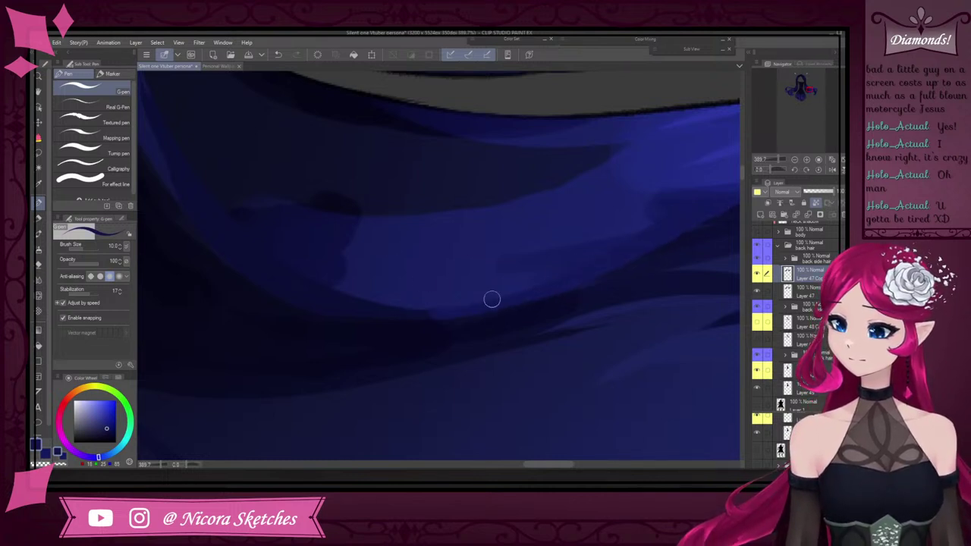
{"action": "left_click_drag", "start_coordinate": [446, 313], "coordinate": [334, 293]}
Sample navy tones and smooth the dark blotch along the band's upper edge into a clean tapered shadow
{"action": "left_click", "coordinate": [303, 290], "text": "alt"}
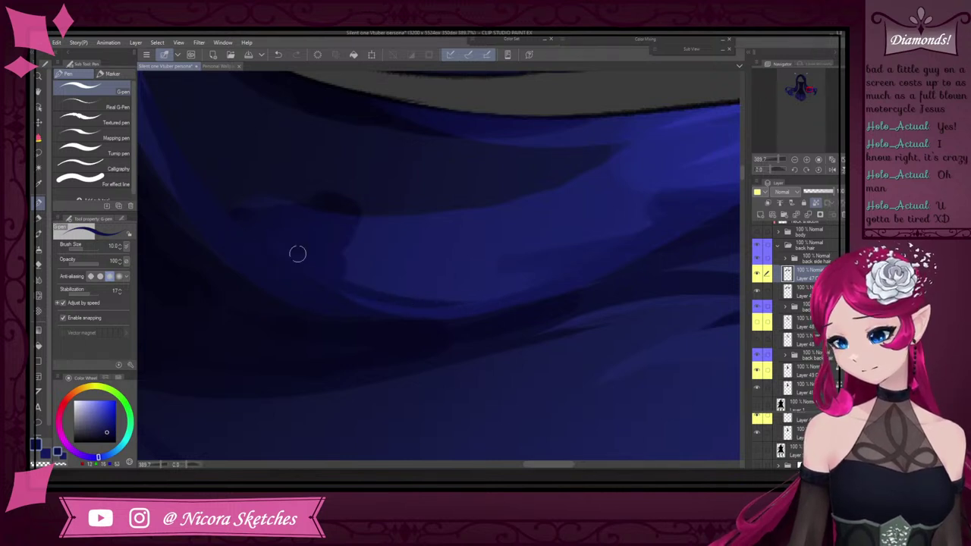
{"action": "left_click", "coordinate": [238, 217], "text": "alt"}
{"action": "mouse_move", "coordinate": [199, 176]}
{"action": "left_mouse_down"}
{"action": "mouse_move", "coordinate": [282, 205]}
{"action": "mouse_move", "coordinate": [461, 199]}
{"action": "left_mouse_up"}
{"action": "left_click", "coordinate": [315, 190], "text": "alt"}
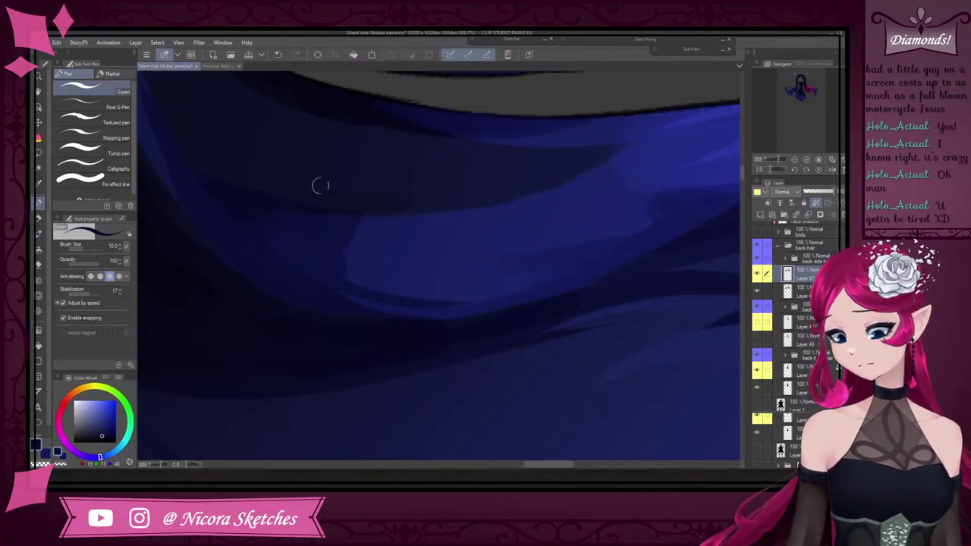
{"action": "left_click_drag", "start_coordinate": [297, 173], "coordinate": [415, 204]}
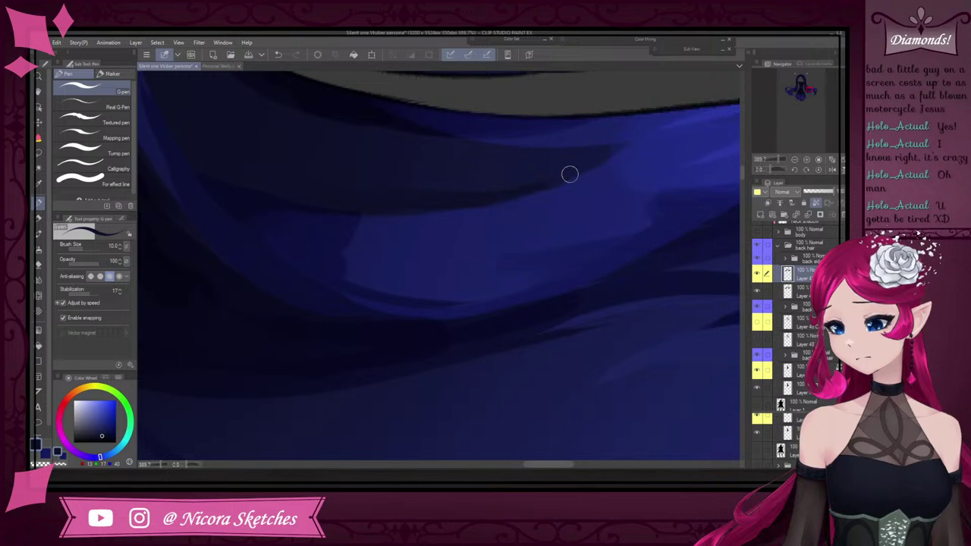
{"action": "scroll", "coordinate": [524, 175], "scroll_direction": "down", "scroll_amount": 4}
{"action": "scroll", "coordinate": [437, 201], "scroll_direction": "down", "scroll_amount": 2}
{"action": "scroll", "coordinate": [434, 175], "scroll_direction": "up", "scroll_amount": 3}
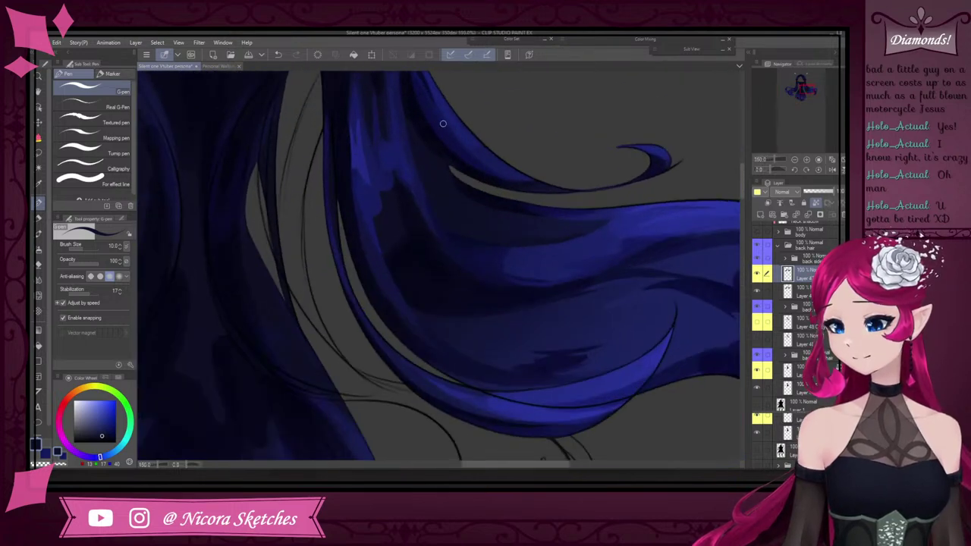
Sample very dark navy and deepen the shadow around the gap between the wide lock and the thin curled strand
{"action": "left_click", "coordinate": [467, 186], "text": "alt"}
{"action": "scroll", "coordinate": [463, 186], "scroll_direction": "up", "scroll_amount": 4}
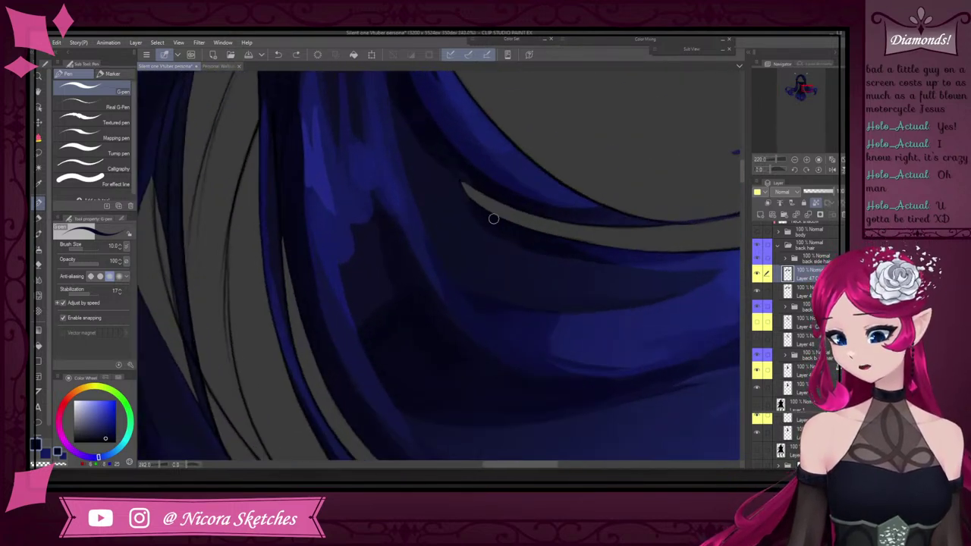
{"action": "scroll", "coordinate": [493, 219], "scroll_direction": "up", "scroll_amount": 4}
{"action": "left_click", "coordinate": [526, 253], "text": "alt"}
{"action": "left_click_drag", "start_coordinate": [417, 134], "coordinate": [454, 187]}
{"action": "scroll", "coordinate": [456, 190], "scroll_direction": "down", "scroll_amount": 8}
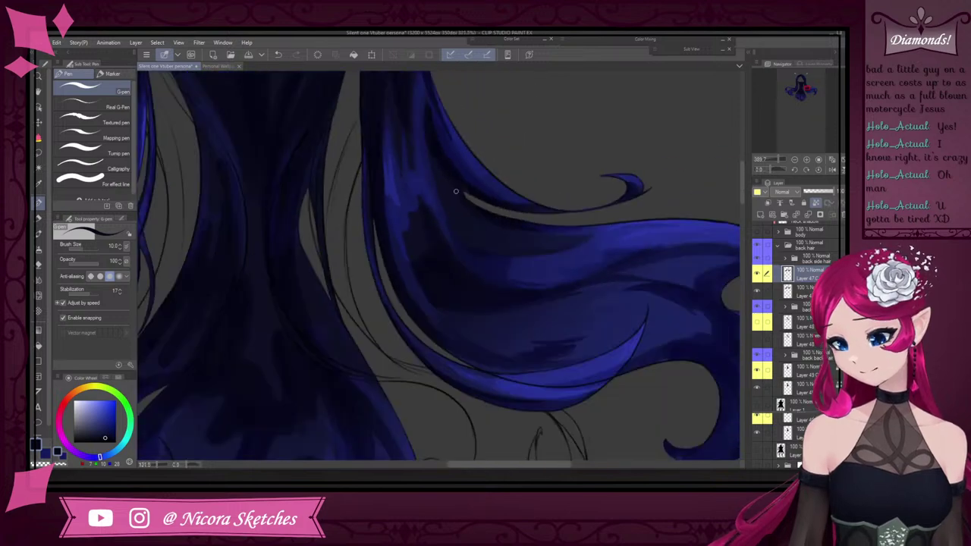
Refine the navy shadow and blue streak along the wide lock's upper part, up to where the strands cross
{"action": "scroll", "coordinate": [456, 191], "scroll_direction": "up", "scroll_amount": 3}
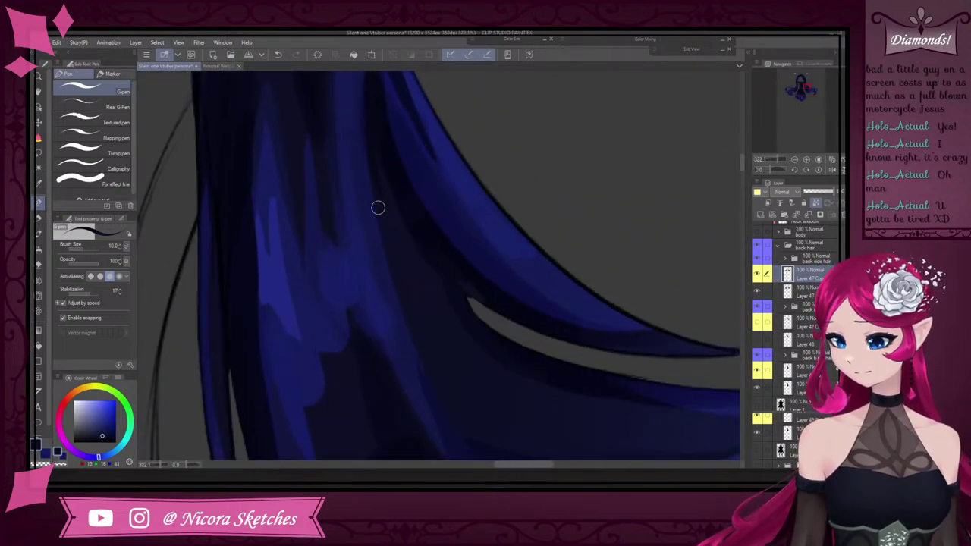
{"action": "scroll", "coordinate": [390, 228], "scroll_direction": "down", "scroll_amount": 4}
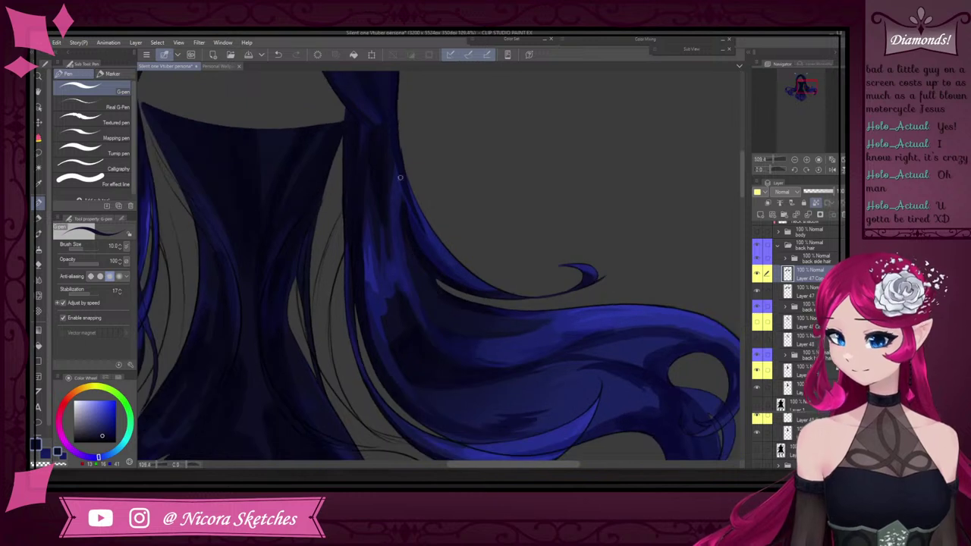
{"action": "scroll", "coordinate": [400, 178], "scroll_direction": "up", "scroll_amount": 2}
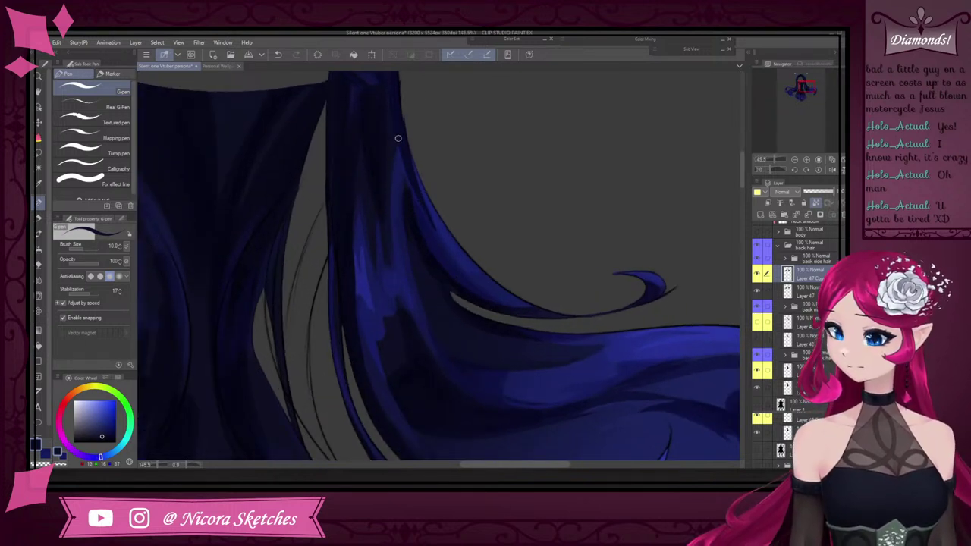
{"action": "scroll", "coordinate": [387, 86], "scroll_direction": "down", "scroll_amount": 2}
{"action": "scroll", "coordinate": [395, 117], "scroll_direction": "up", "scroll_amount": 4}
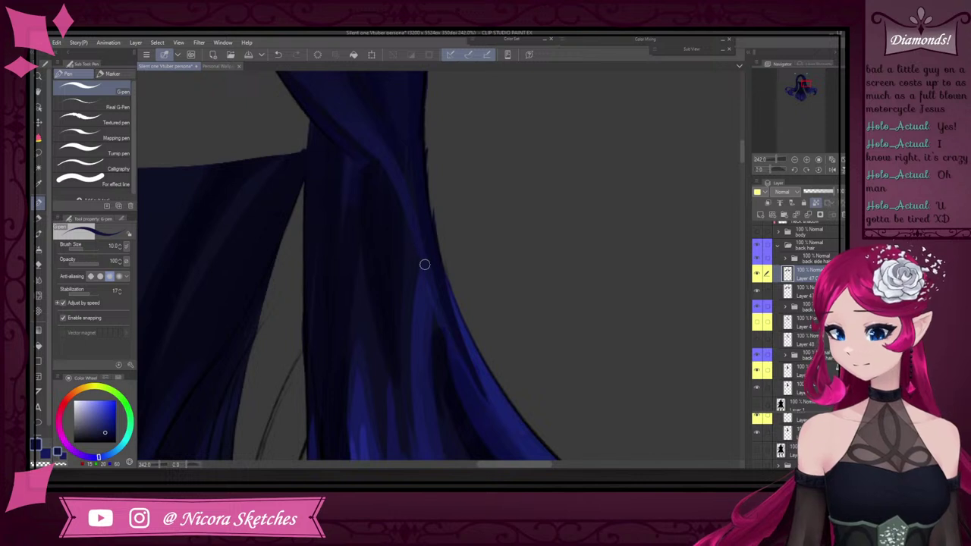
Sample navy shades around the strand crossing and blend the shadow strokes along the crossing strand
{"action": "left_click", "coordinate": [385, 133], "text": "alt"}
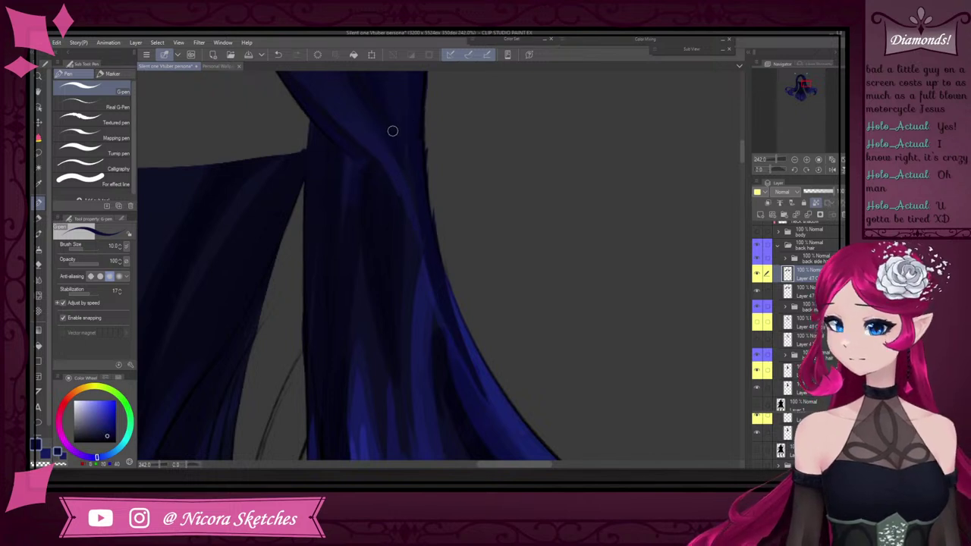
{"action": "left_click", "coordinate": [406, 178], "text": "alt"}
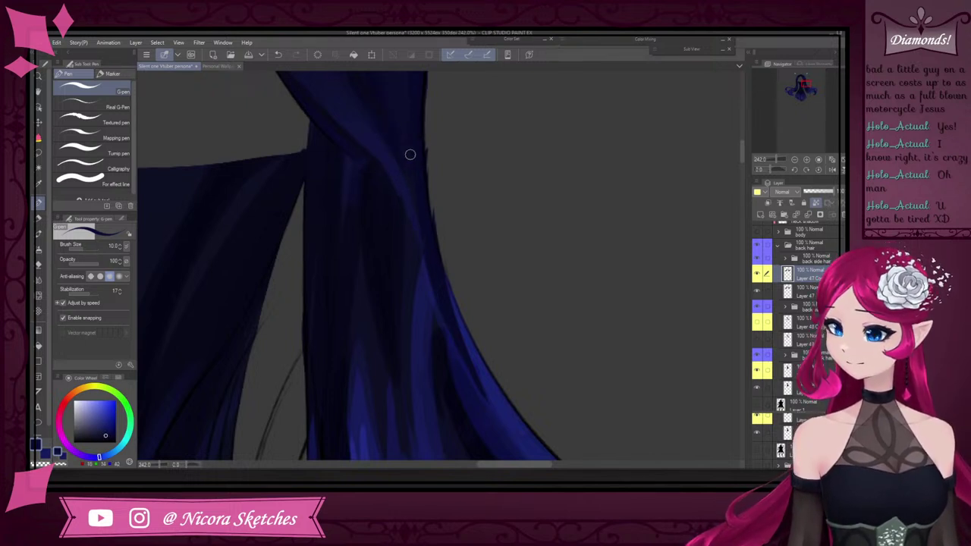
{"action": "left_click", "coordinate": [370, 156], "text": "alt"}
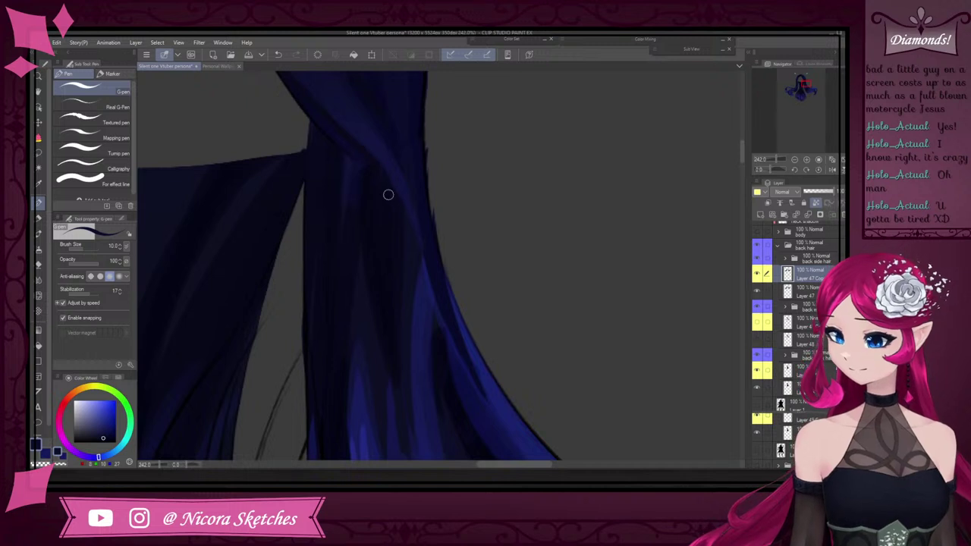
Try darkening the blue streak just beneath the strand crossing with sampled navy, and undo it
{"action": "left_click", "coordinate": [358, 156], "text": "alt"}
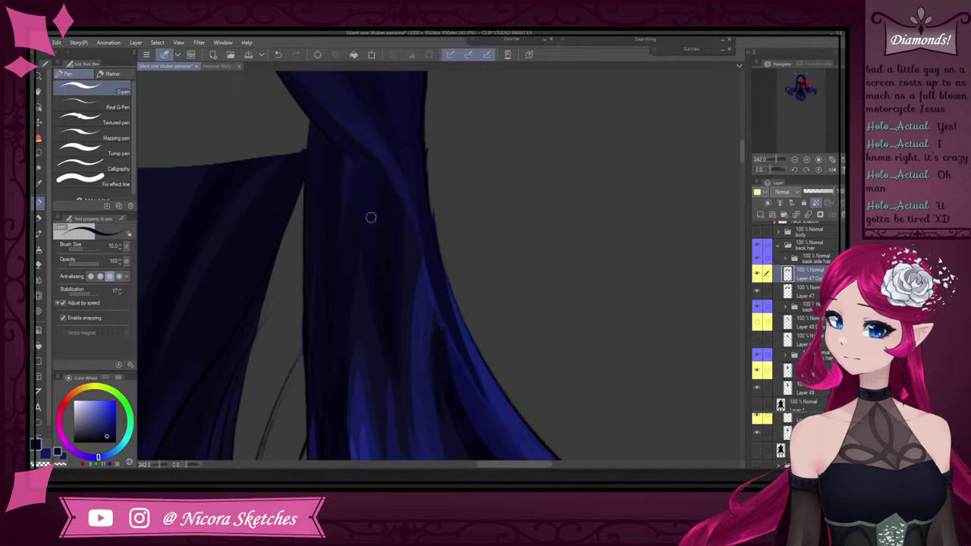
{"action": "scroll", "coordinate": [379, 310], "scroll_direction": "down", "scroll_amount": 3}
{"action": "scroll", "coordinate": [396, 133], "scroll_direction": "up", "scroll_amount": 3}
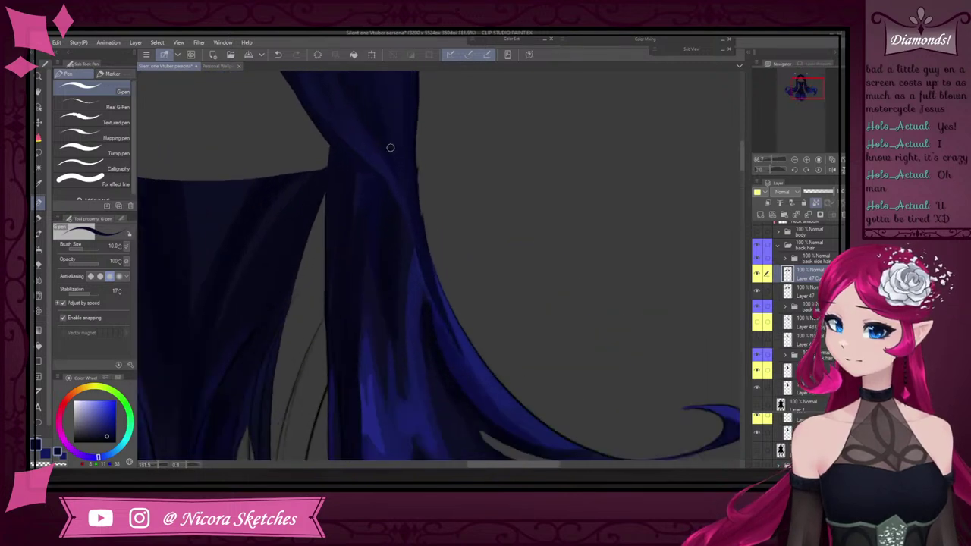
{"action": "left_click", "coordinate": [373, 166], "text": "alt"}
{"action": "key", "text": "ctrl+z"}
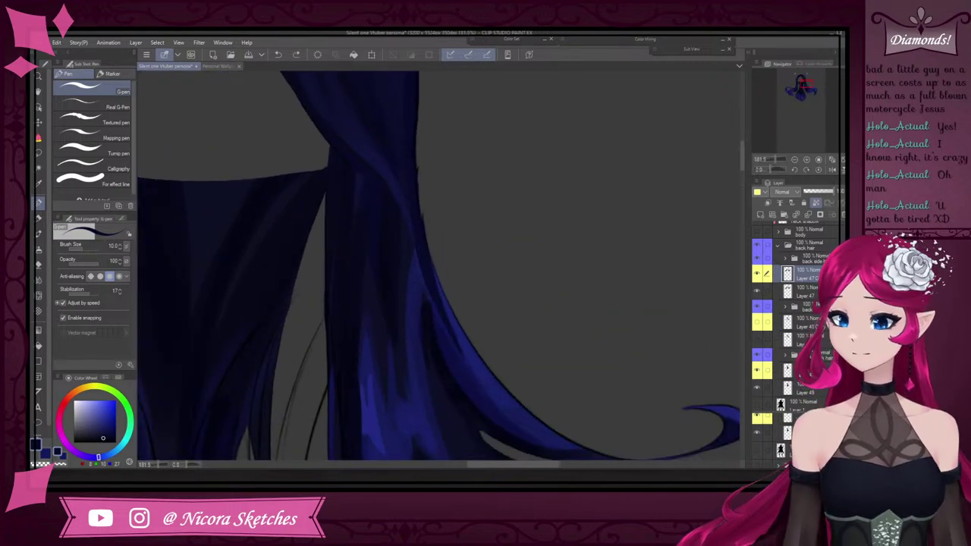
Sample dark navy from the upper lock and deepen the narrow shadows between its vertical blue streaks
{"action": "scroll", "coordinate": [434, 228], "scroll_direction": "down", "scroll_amount": 4}
{"action": "scroll", "coordinate": [428, 244], "scroll_direction": "up", "scroll_amount": 5}
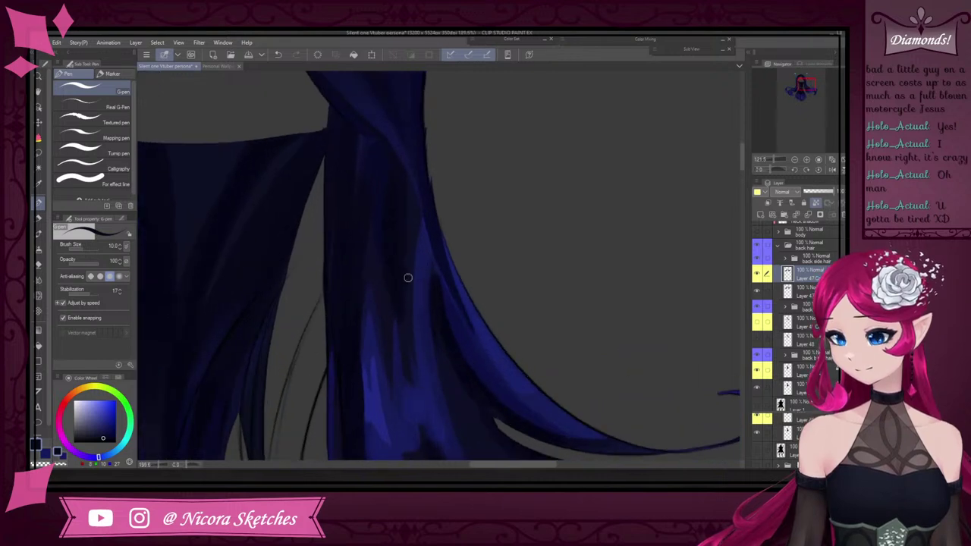
{"action": "left_click", "coordinate": [396, 273], "text": "alt"}
{"action": "left_click", "coordinate": [396, 267], "text": "alt"}
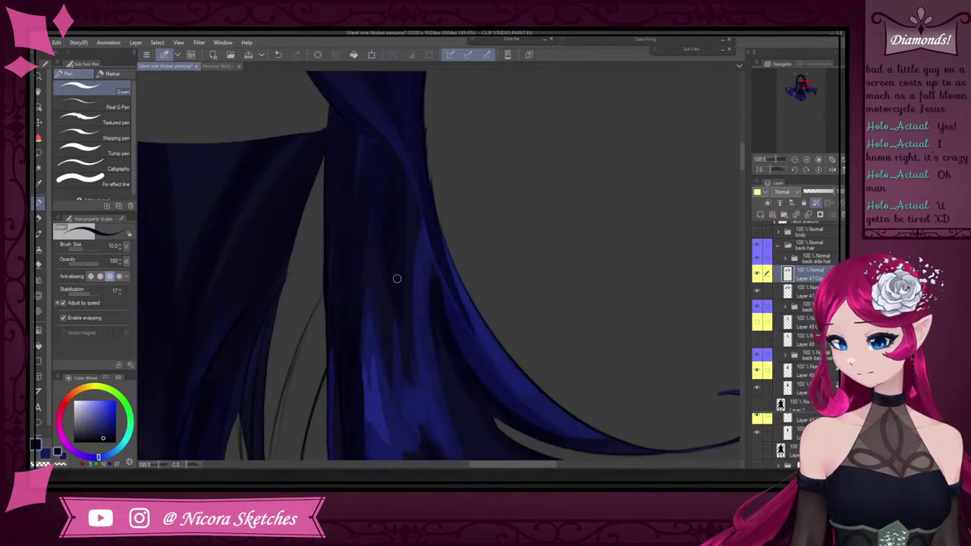
Sample mid-blue and navy around the upper lock's bright streak and soften its transition into the inner shadow
{"action": "scroll", "coordinate": [401, 322], "scroll_direction": "down", "scroll_amount": 3}
{"action": "scroll", "coordinate": [394, 296], "scroll_direction": "up", "scroll_amount": 4}
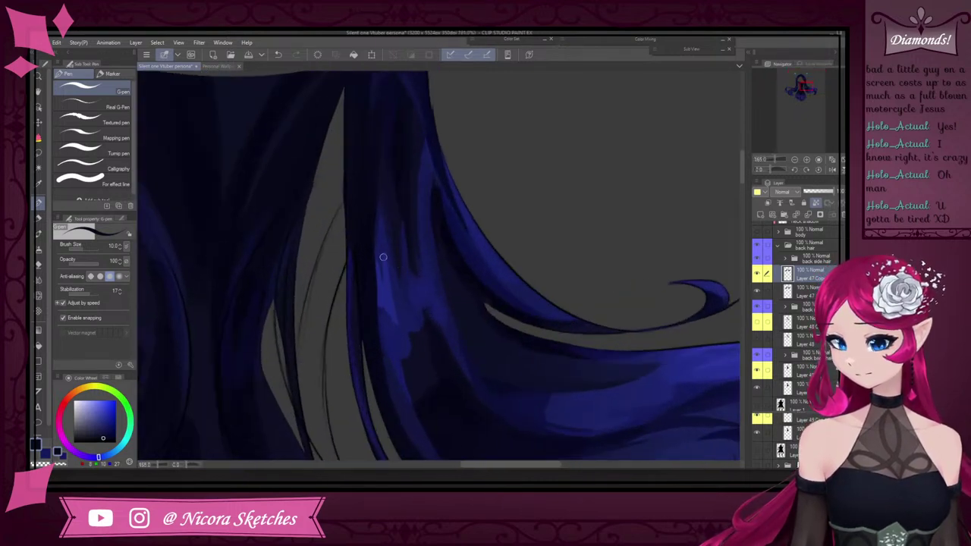
{"action": "left_click", "coordinate": [394, 290], "text": "alt"}
{"action": "left_click", "coordinate": [375, 240], "text": "alt"}
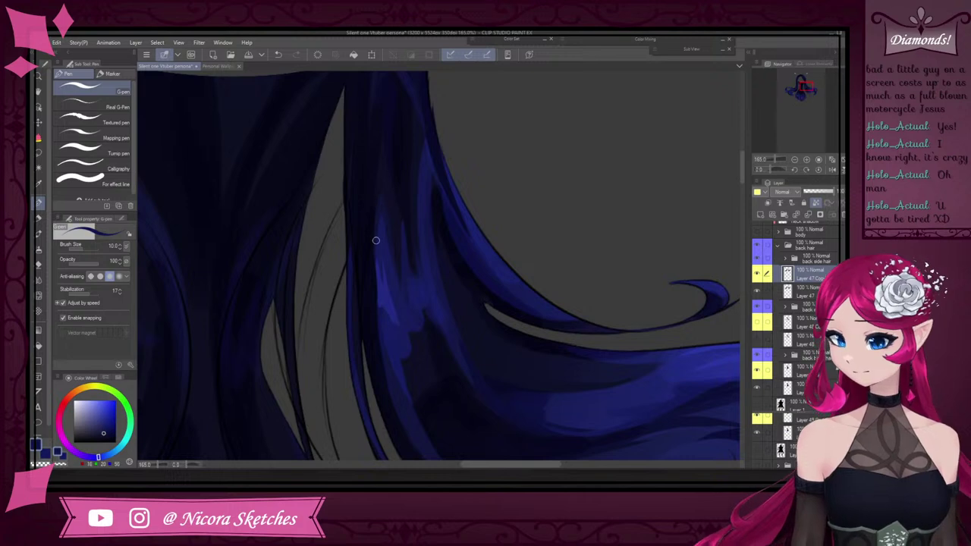
{"action": "left_click", "coordinate": [365, 256], "text": "alt"}
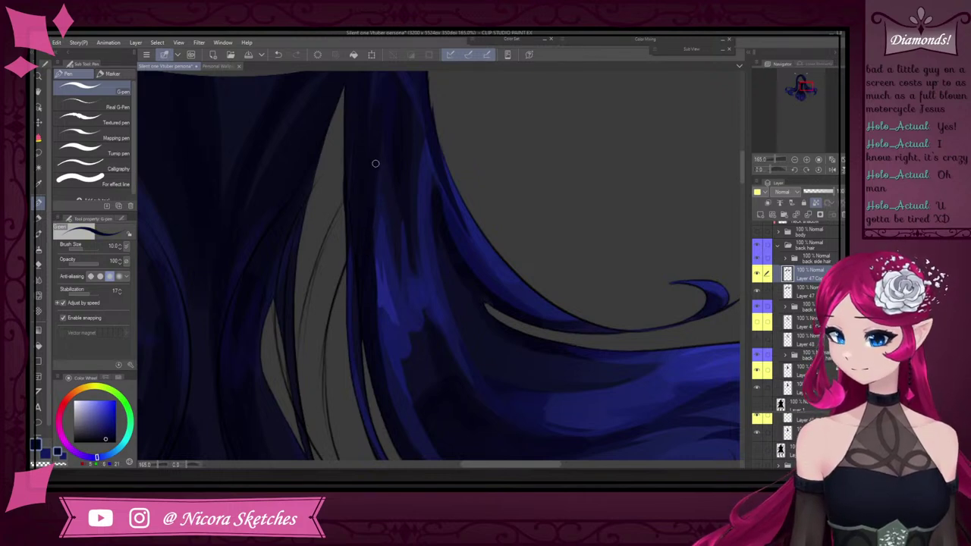
Sample navy and cut a tapered shadow spike into the lower end of the upper lock's blue highlight
{"action": "scroll", "coordinate": [374, 163], "scroll_direction": "down", "scroll_amount": 3}
{"action": "scroll", "coordinate": [412, 304], "scroll_direction": "up", "scroll_amount": 4}
{"action": "left_click", "coordinate": [374, 231], "text": "alt"}
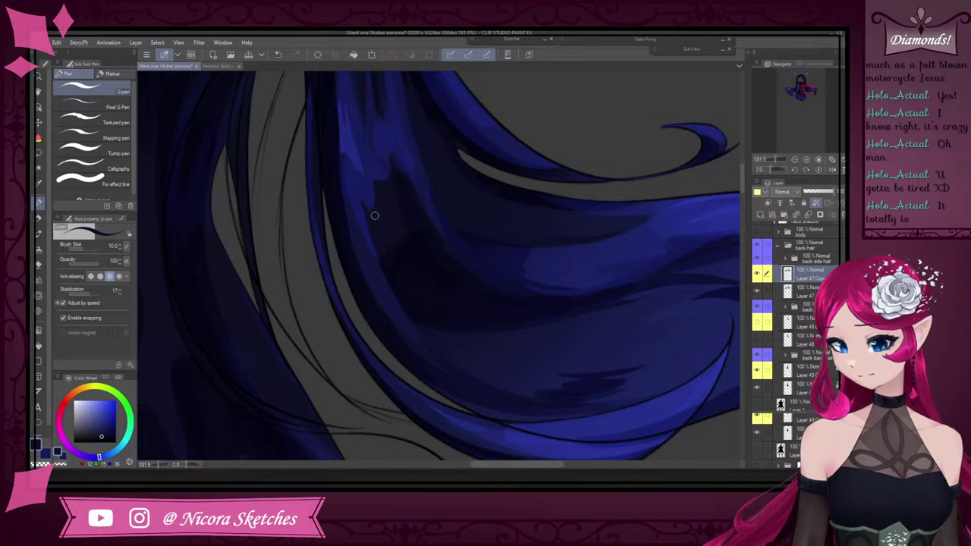
Sample mid-blue and reshape the highlight's ragged lower edge with pointed strokes, adding a narrow navy spike between them
{"action": "left_click", "coordinate": [384, 161], "text": "alt"}
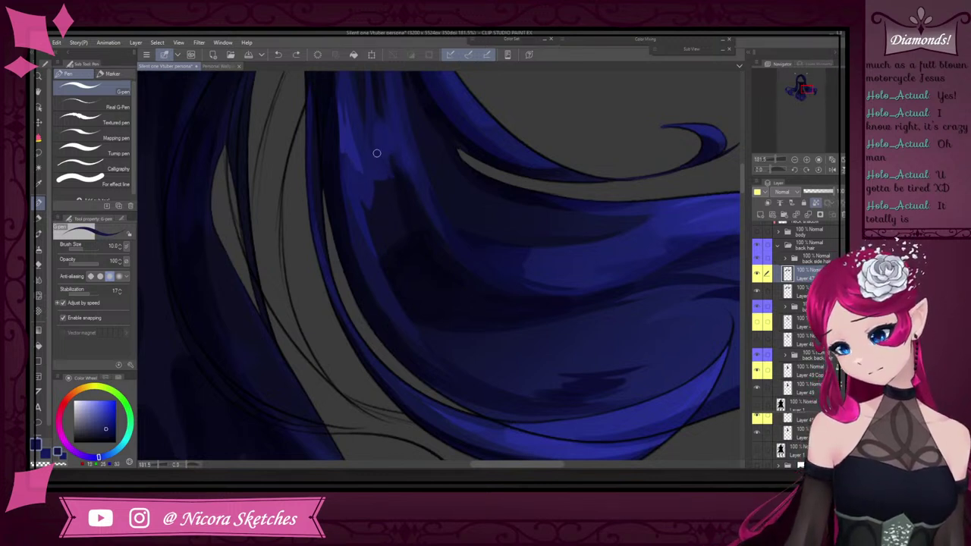
{"action": "scroll", "coordinate": [394, 176], "scroll_direction": "up", "scroll_amount": 5}
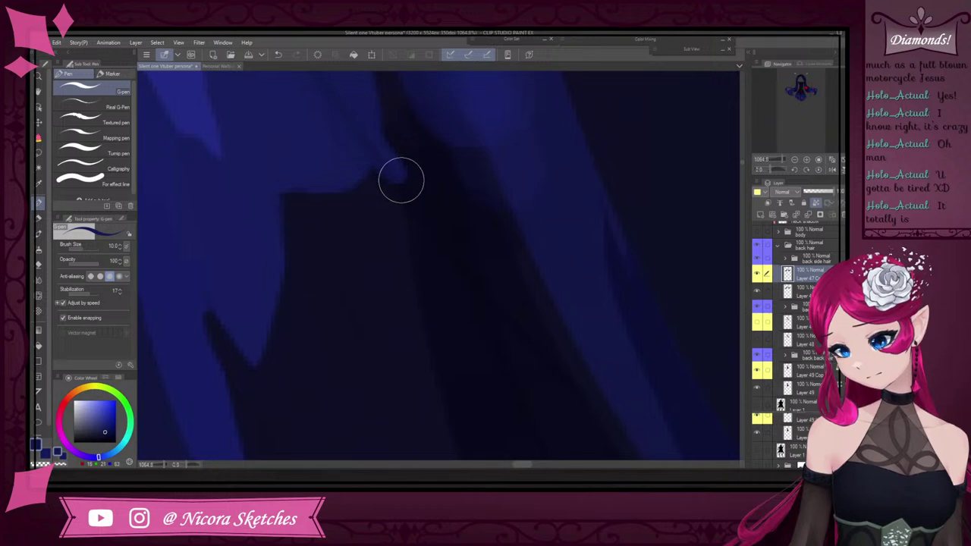
{"action": "scroll", "coordinate": [399, 182], "scroll_direction": "down", "scroll_amount": 2}
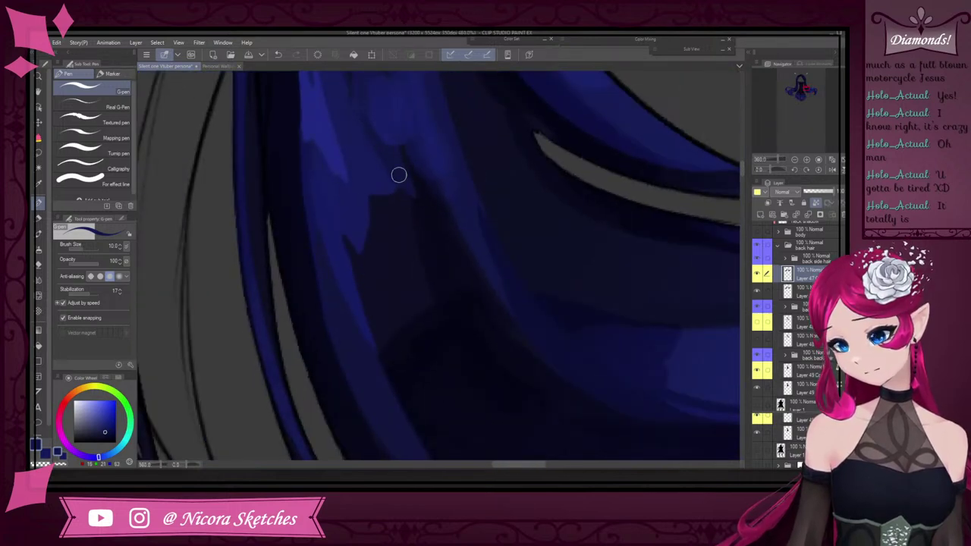
{"action": "scroll", "coordinate": [397, 150], "scroll_direction": "down", "scroll_amount": 3}
{"action": "scroll", "coordinate": [442, 159], "scroll_direction": "down", "scroll_amount": 3}
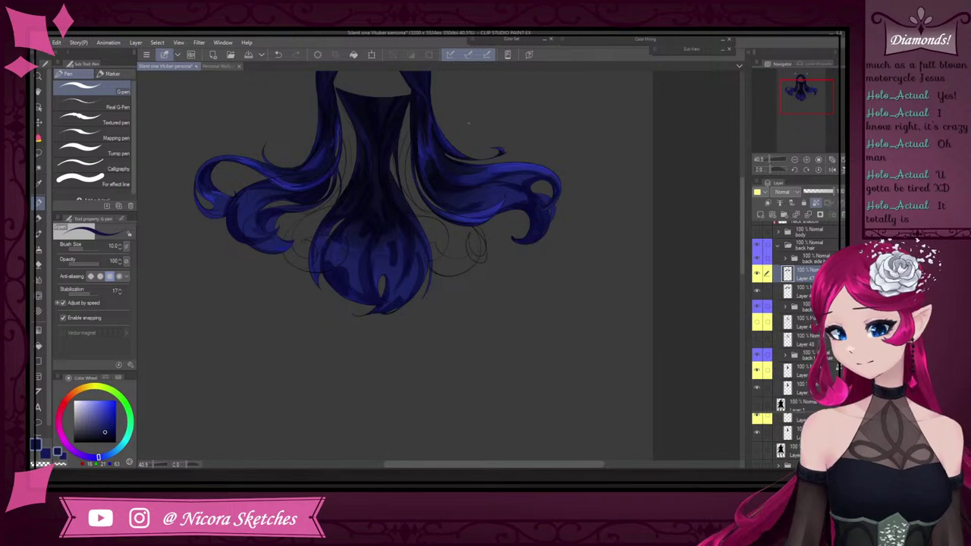
{"action": "scroll", "coordinate": [469, 123], "scroll_direction": "up", "scroll_amount": 4}
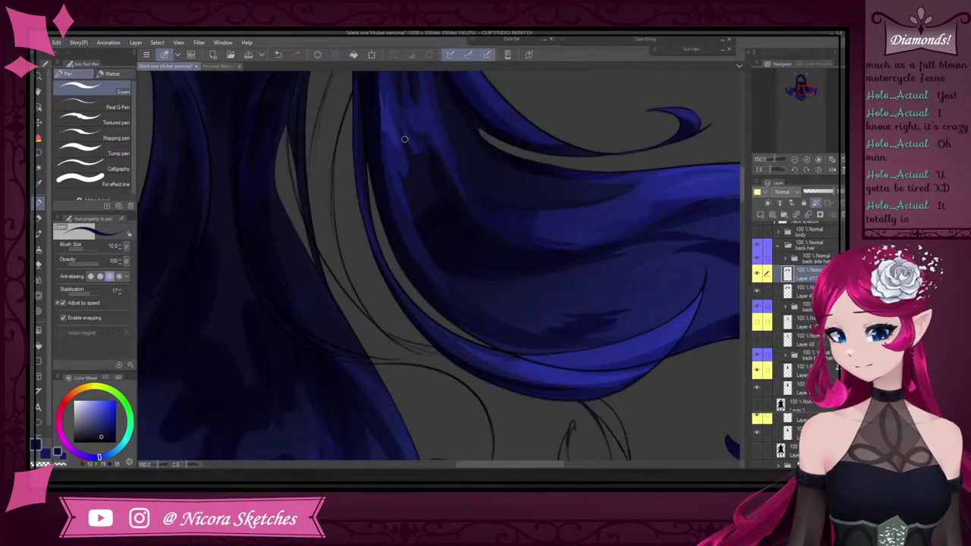
{"action": "scroll", "coordinate": [403, 137], "scroll_direction": "down", "scroll_amount": 3}
{"action": "scroll", "coordinate": [425, 156], "scroll_direction": "up", "scroll_amount": 5}
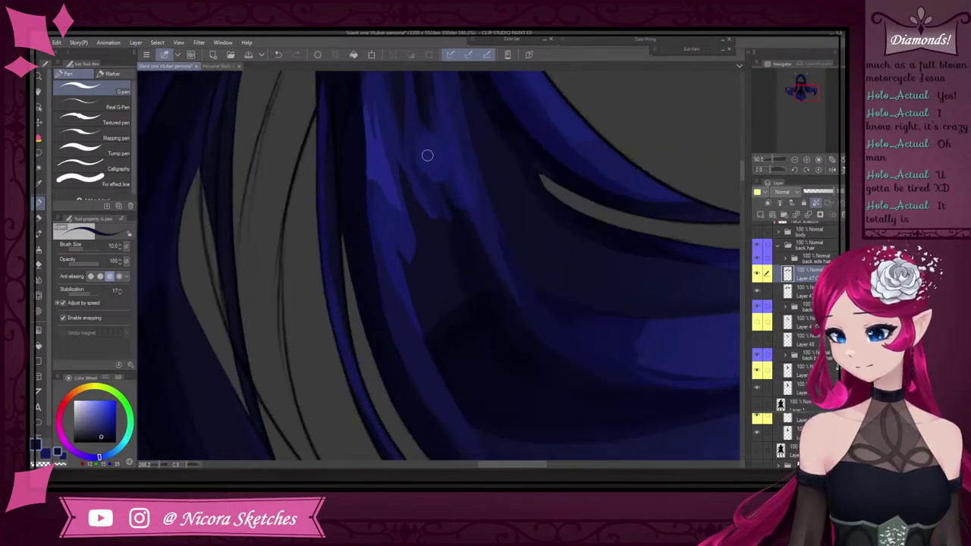
Sample navy tones from the large sweeping lock and blend the lower end of its blue streak into the inner shadow
{"action": "scroll", "coordinate": [434, 225], "scroll_direction": "down", "scroll_amount": 3}
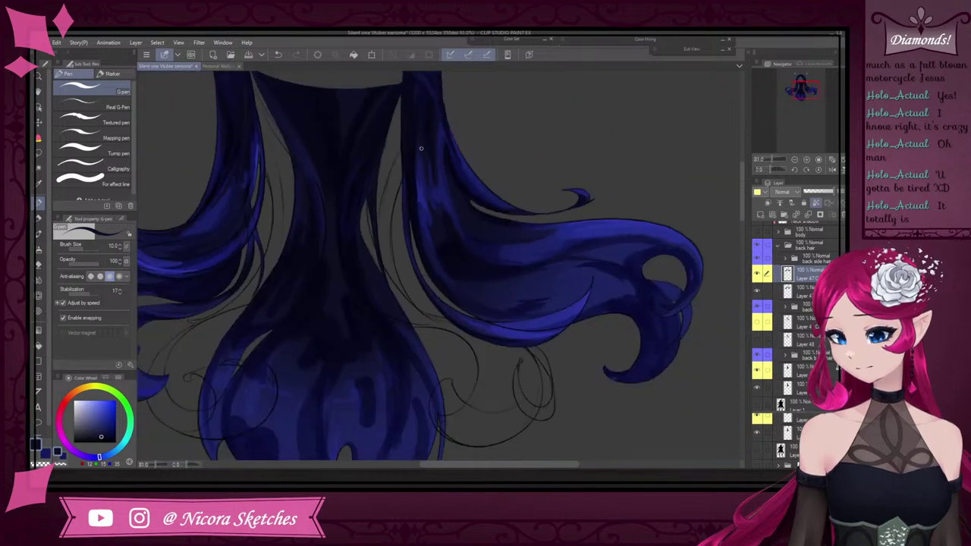
{"action": "scroll", "coordinate": [418, 126], "scroll_direction": "up", "scroll_amount": 3}
{"action": "scroll", "coordinate": [418, 122], "scroll_direction": "down", "scroll_amount": 3}
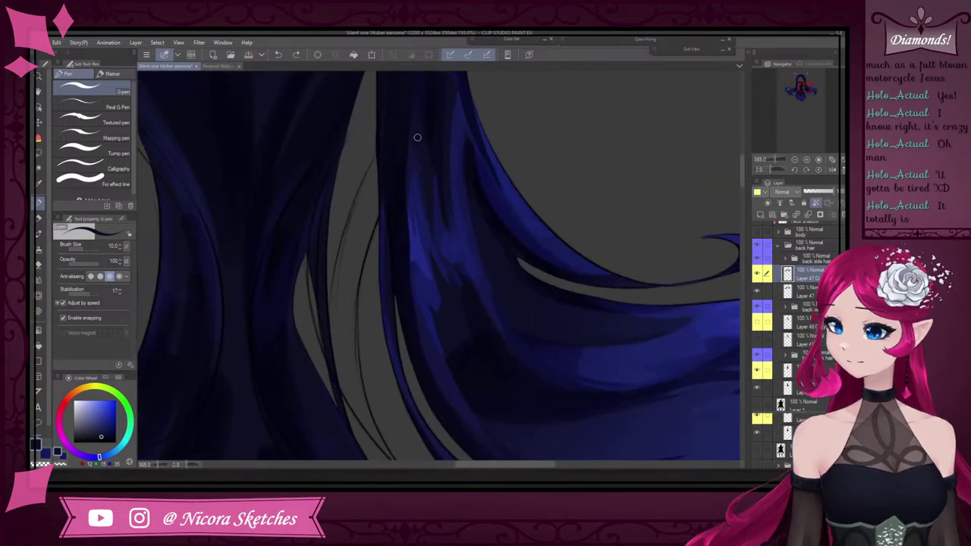
{"action": "scroll", "coordinate": [418, 138], "scroll_direction": "up", "scroll_amount": 3}
{"action": "scroll", "coordinate": [424, 120], "scroll_direction": "down", "scroll_amount": 3}
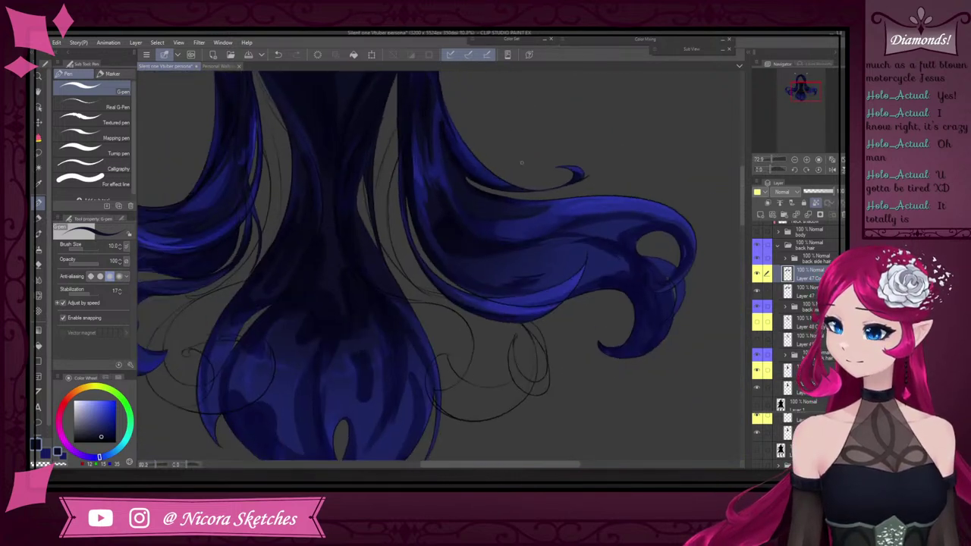
{"action": "scroll", "coordinate": [438, 227], "scroll_direction": "up", "scroll_amount": 3}
{"action": "left_click", "coordinate": [453, 269], "text": "alt"}
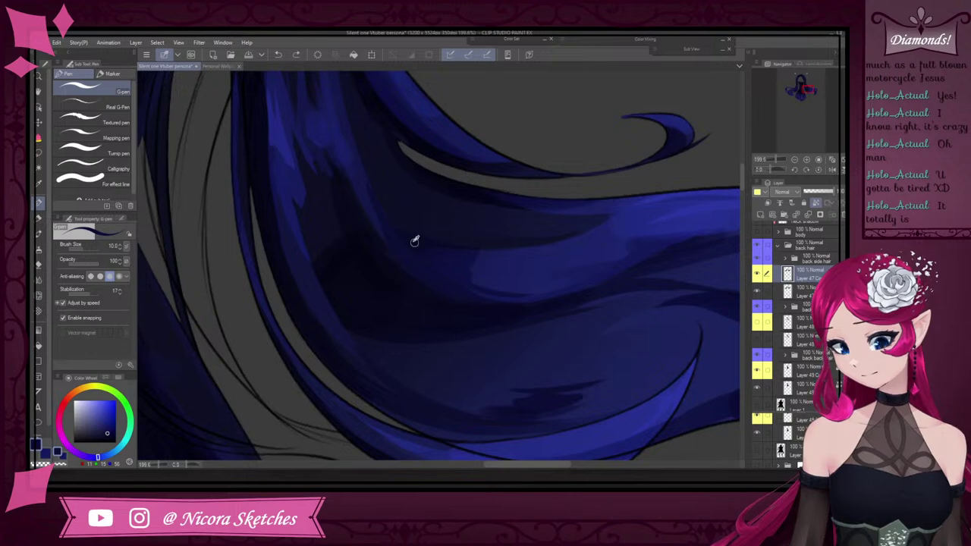
{"action": "left_click", "coordinate": [414, 241], "text": "alt"}
{"action": "left_click_drag", "start_coordinate": [415, 240], "coordinate": [447, 271]}
{"action": "scroll", "coordinate": [464, 242], "scroll_direction": "down", "scroll_amount": 4}
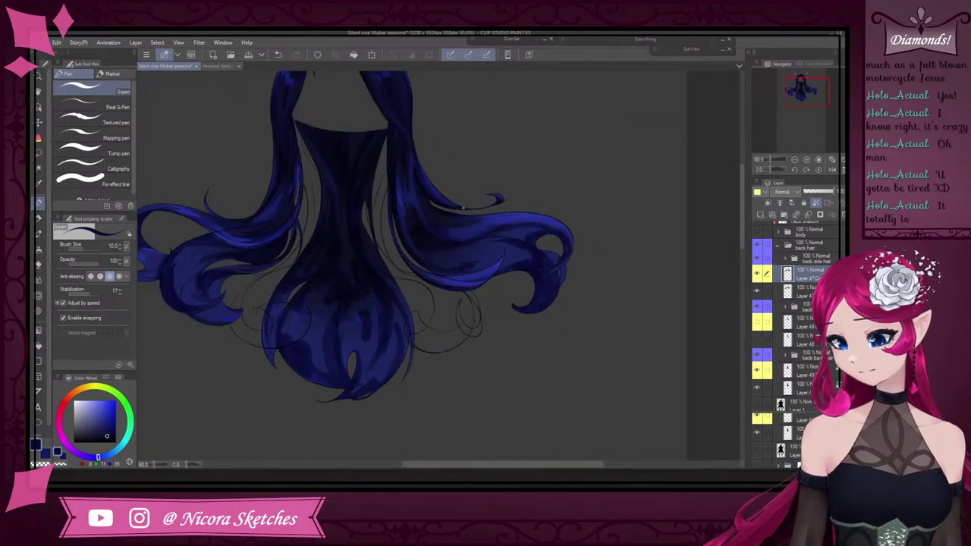
Sample dark navy beside the gap between the locks and paint narrow shadow strokes down toward the gap's pointed end
{"action": "scroll", "coordinate": [463, 208], "scroll_direction": "up", "scroll_amount": 4}
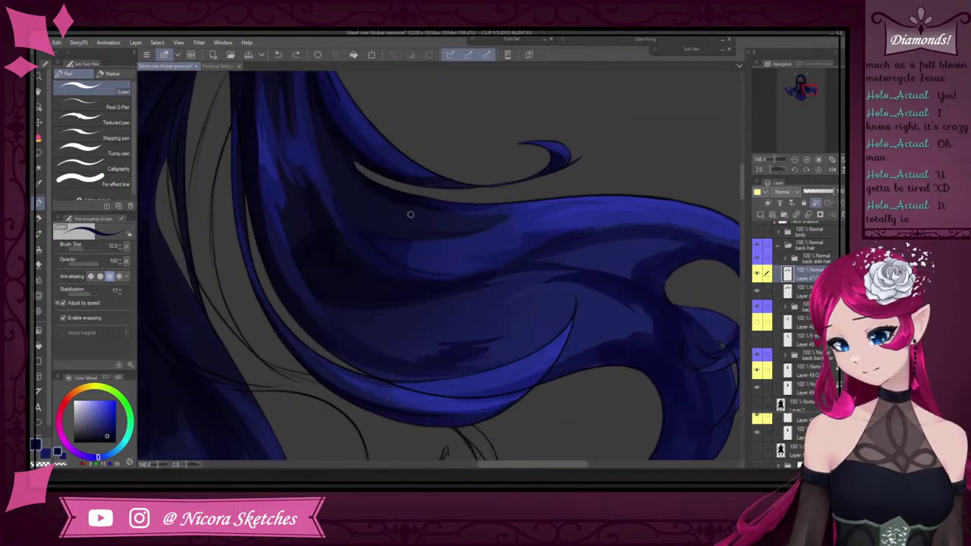
{"action": "scroll", "coordinate": [410, 214], "scroll_direction": "down", "scroll_amount": 4}
{"action": "scroll", "coordinate": [387, 183], "scroll_direction": "up", "scroll_amount": 6}
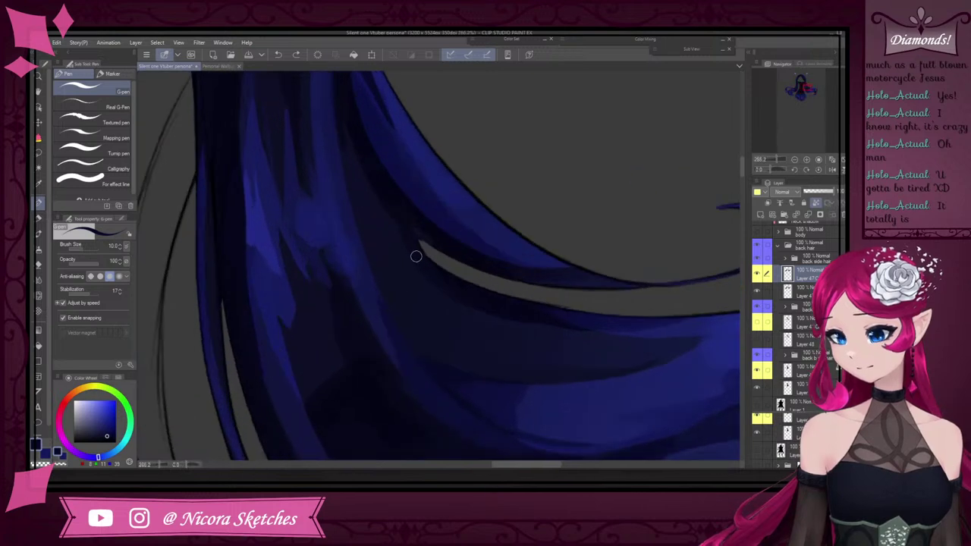
{"action": "left_click", "coordinate": [430, 268], "text": "alt"}
{"action": "left_click_drag", "start_coordinate": [352, 130], "coordinate": [351, 165]}
{"action": "scroll", "coordinate": [412, 265], "scroll_direction": "up", "scroll_amount": 5}
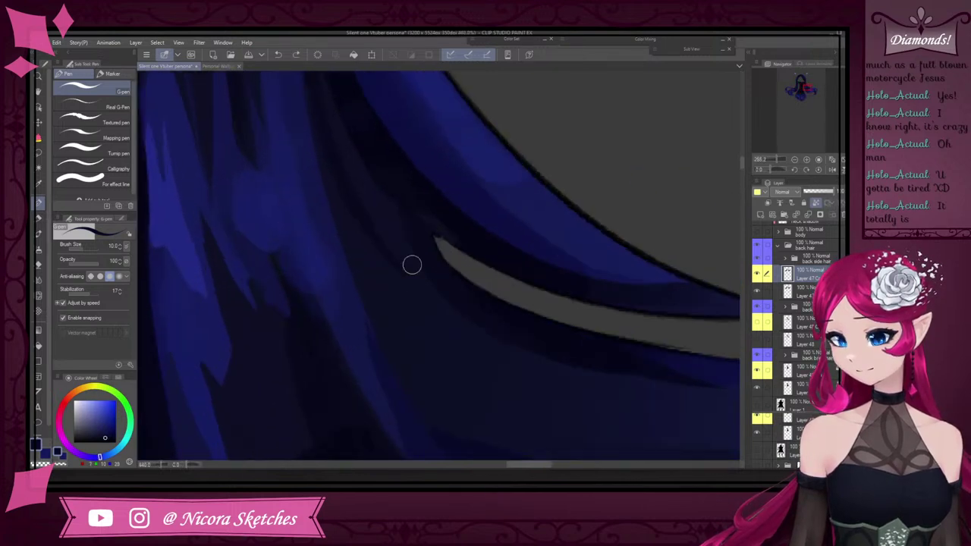
{"action": "scroll", "coordinate": [386, 282], "scroll_direction": "down", "scroll_amount": 5}
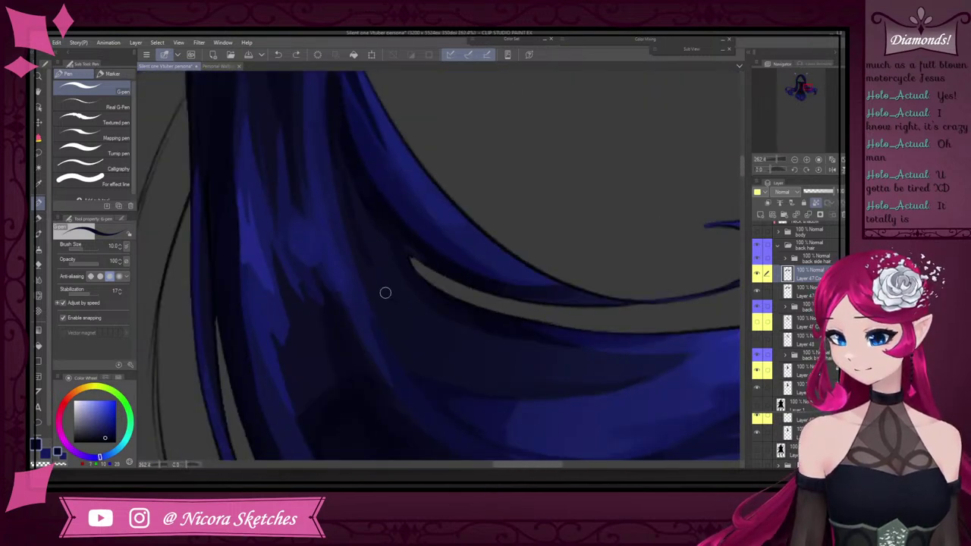
Smooth the navy shadow patches between the blue streak and the pointed gap with closely matched dark tones
{"action": "scroll", "coordinate": [379, 282], "scroll_direction": "up", "scroll_amount": 10}
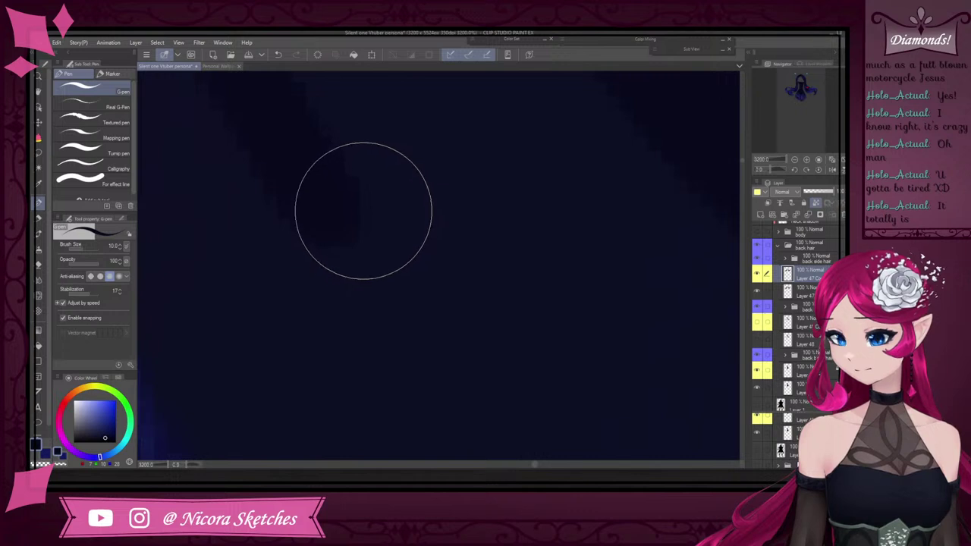
{"action": "scroll", "coordinate": [386, 281], "scroll_direction": "down", "scroll_amount": 4}
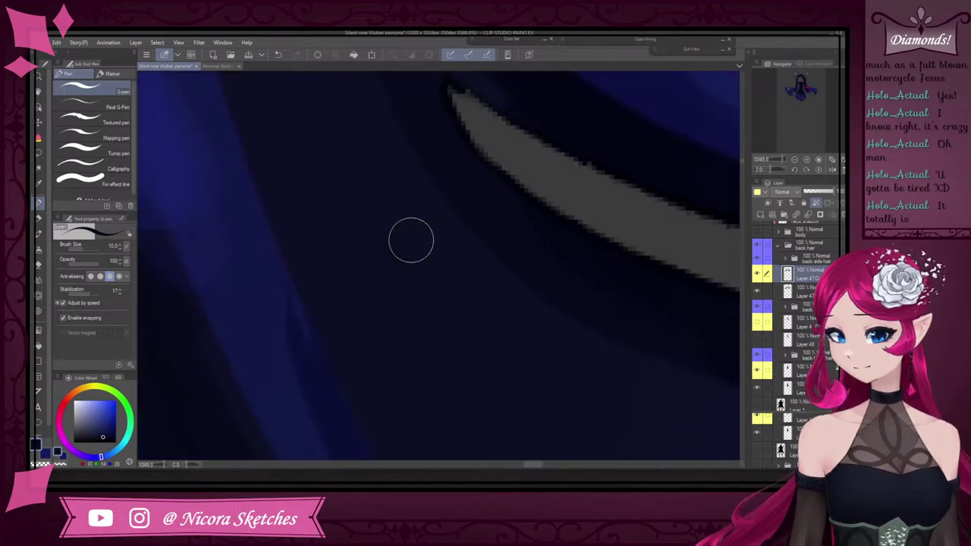
{"action": "scroll", "coordinate": [412, 241], "scroll_direction": "up", "scroll_amount": 5}
{"action": "scroll", "coordinate": [481, 326], "scroll_direction": "down", "scroll_amount": 3}
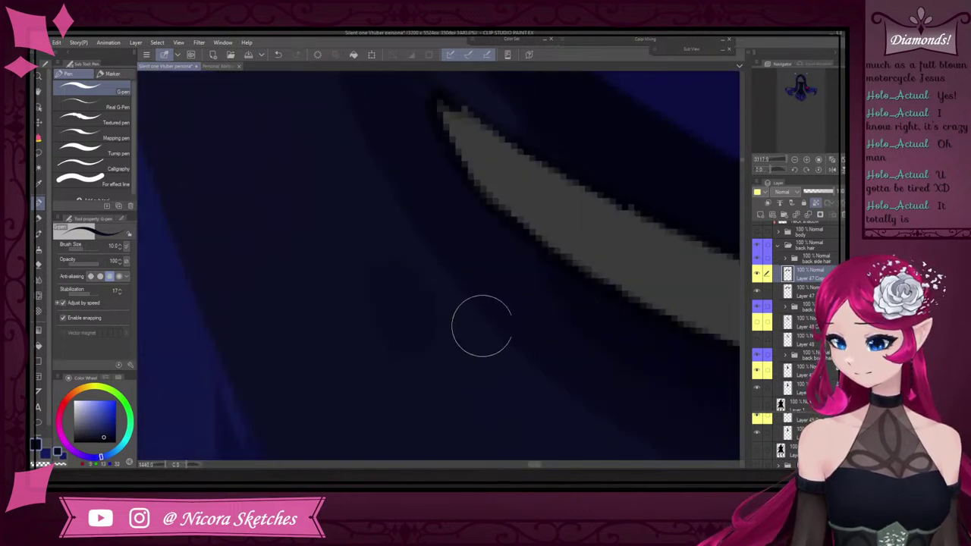
{"action": "scroll", "coordinate": [481, 327], "scroll_direction": "down", "scroll_amount": 10}
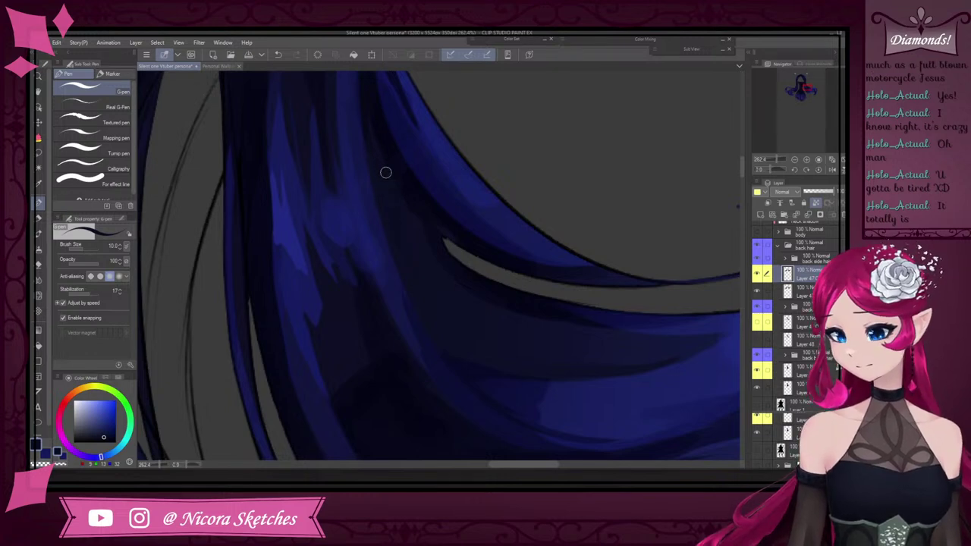
Paint thin muted-navy strands through the dark area below the gap, following the sweep of the large lock
{"action": "scroll", "coordinate": [448, 220], "scroll_direction": "down", "scroll_amount": 3}
{"action": "scroll", "coordinate": [489, 262], "scroll_direction": "up", "scroll_amount": 3}
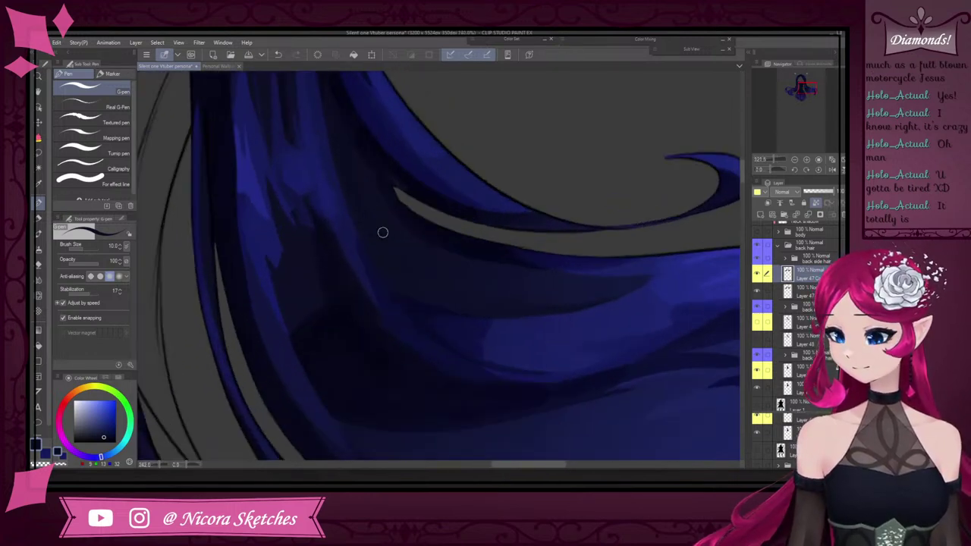
{"action": "scroll", "coordinate": [382, 233], "scroll_direction": "down", "scroll_amount": 2}
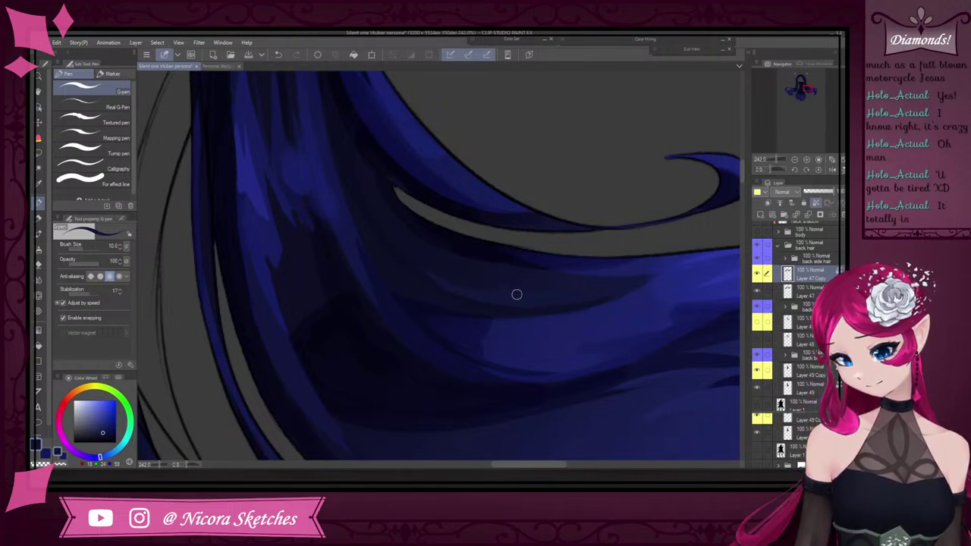
{"action": "scroll", "coordinate": [635, 276], "scroll_direction": "down", "scroll_amount": 5}
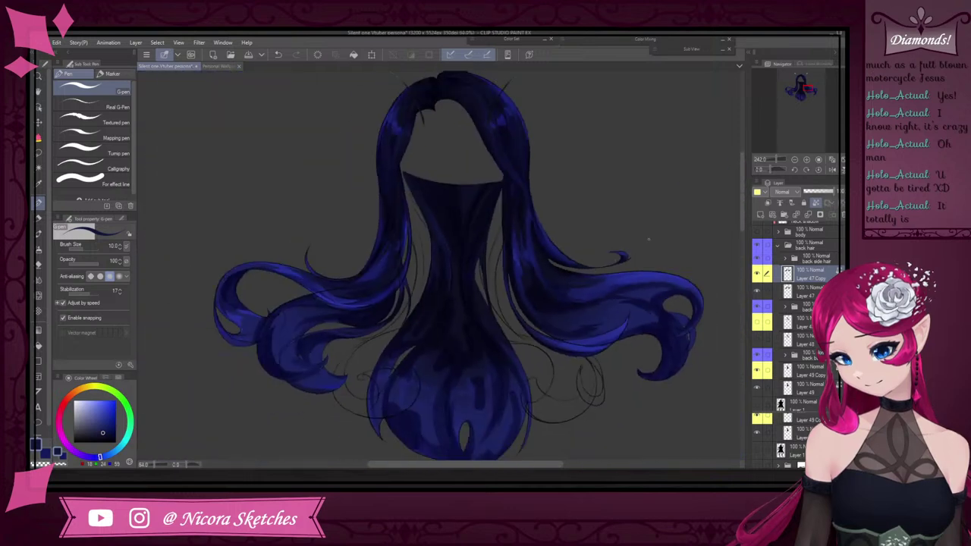
{"action": "scroll", "coordinate": [653, 280], "scroll_direction": "up", "scroll_amount": 5}
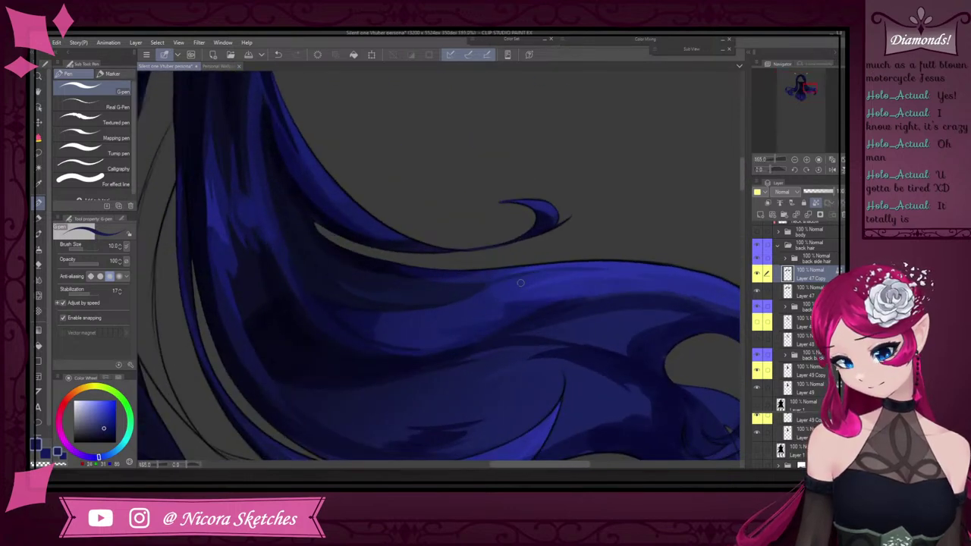
Blend the shadow's tapered end into the bright highlight along the large lock's upper edge with mid-blue strokes
{"action": "scroll", "coordinate": [491, 282], "scroll_direction": "up", "scroll_amount": 5}
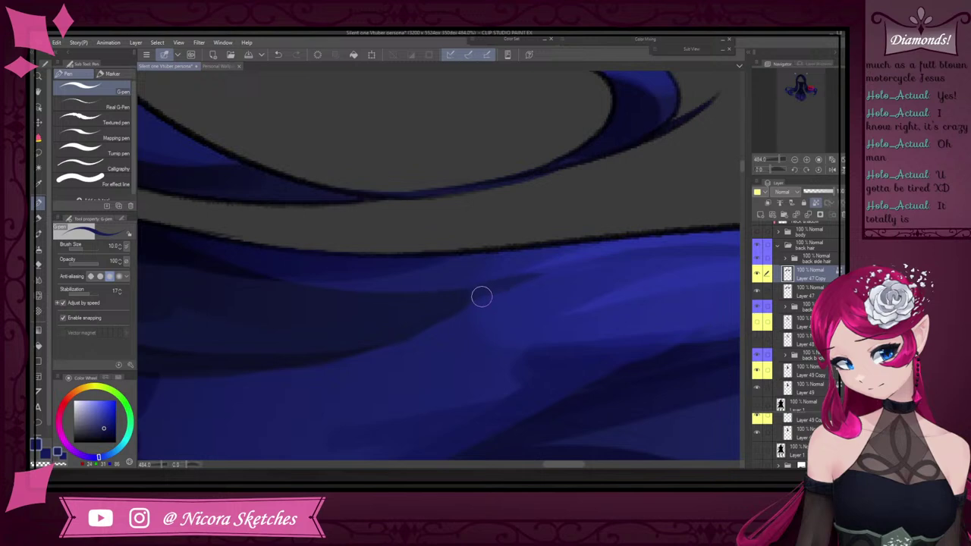
{"action": "scroll", "coordinate": [501, 230], "scroll_direction": "down", "scroll_amount": 5}
{"action": "scroll", "coordinate": [558, 281], "scroll_direction": "up", "scroll_amount": 4}
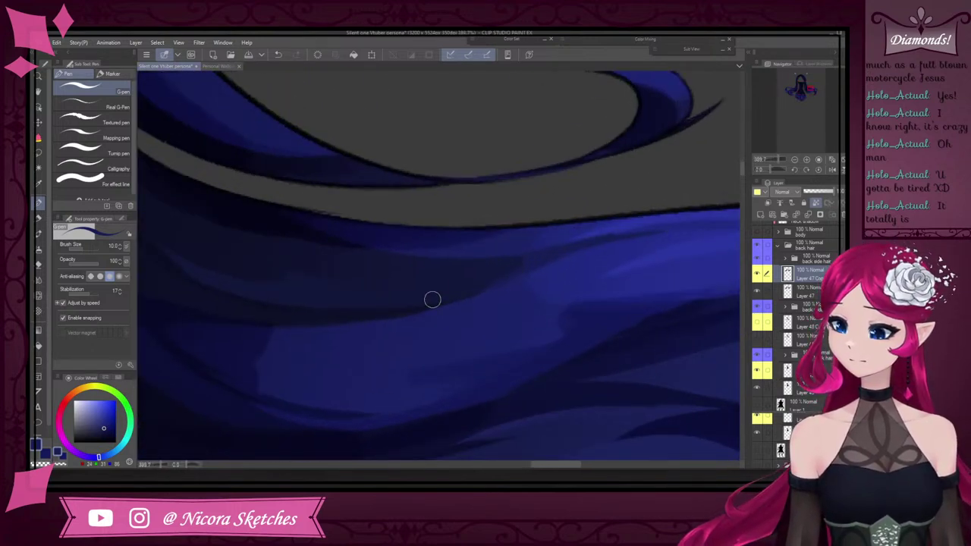
{"action": "scroll", "coordinate": [579, 232], "scroll_direction": "down", "scroll_amount": 4}
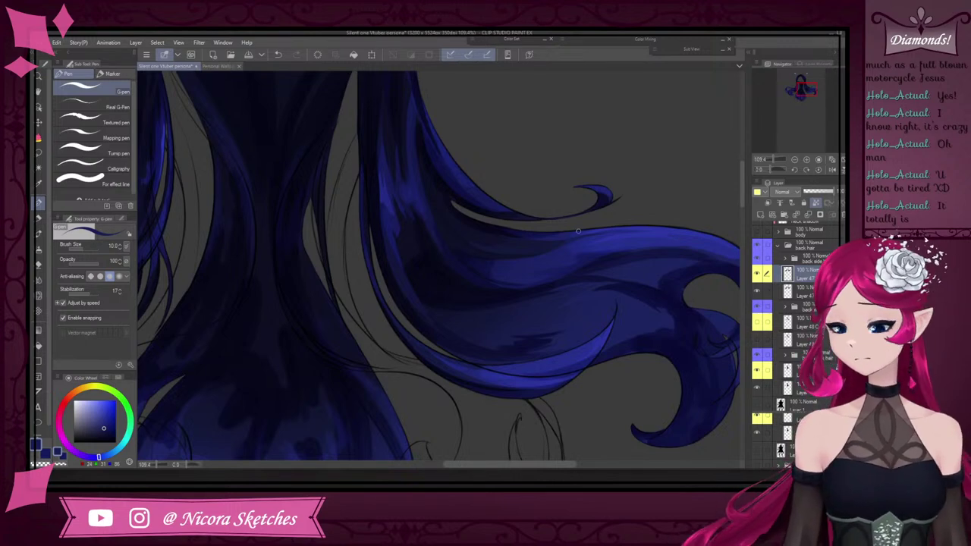
{"action": "scroll", "coordinate": [579, 231], "scroll_direction": "down", "scroll_amount": 5}
{"action": "scroll", "coordinate": [356, 297], "scroll_direction": "up", "scroll_amount": 6}
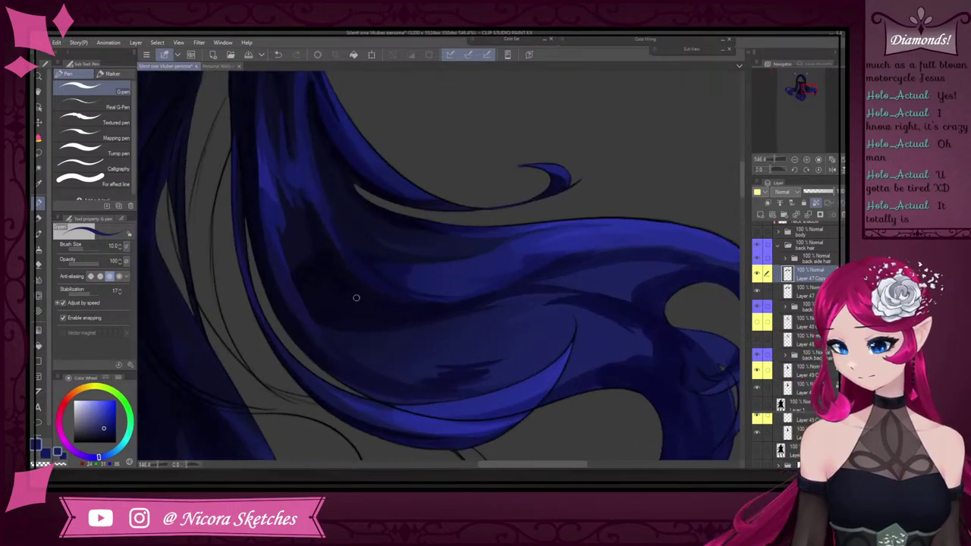
Sample muted navy and soften the lower edge of the large lock's central shadow with fine strokes, undoing a stray one
{"action": "left_click", "coordinate": [430, 249], "text": "alt"}
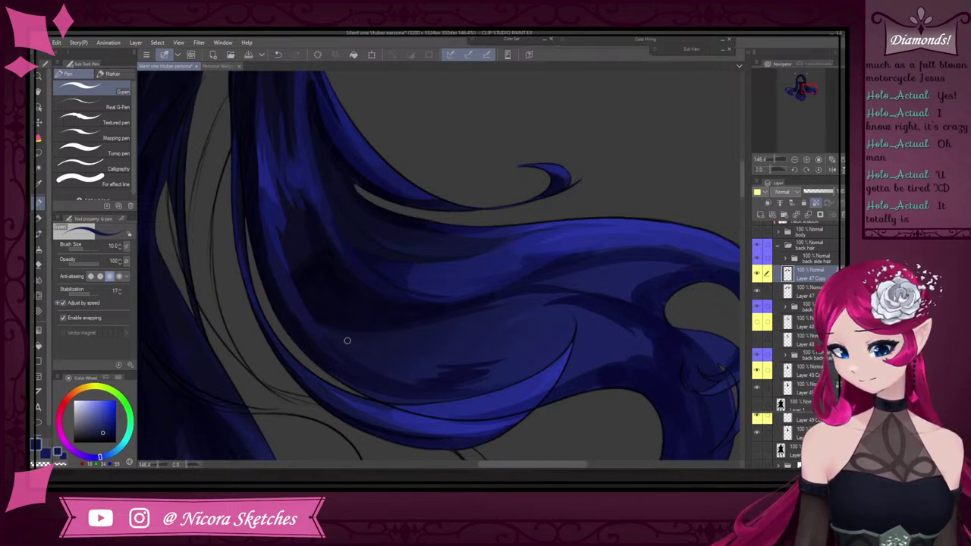
{"action": "key", "text": "ctrl+z"}
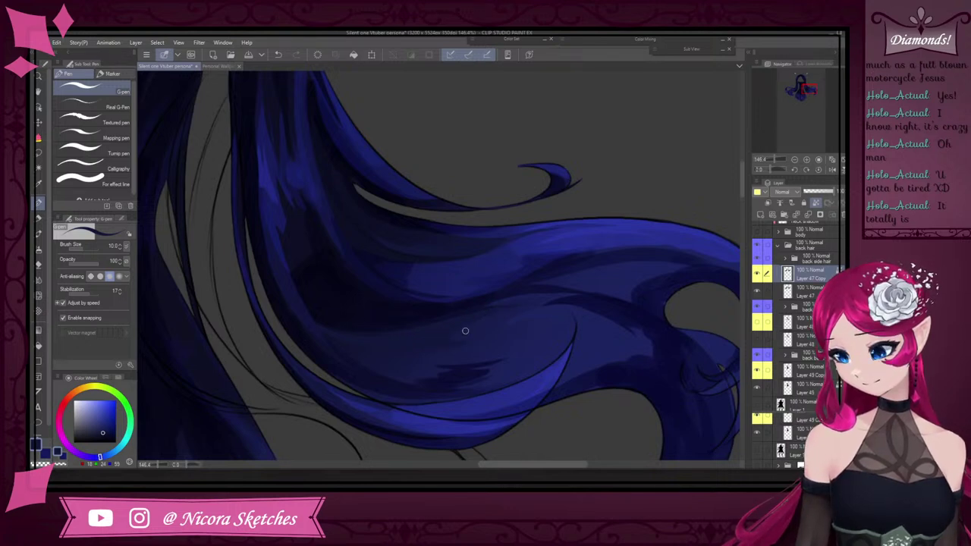
{"action": "key", "text": "ctrl+0"}
{"action": "scroll", "coordinate": [480, 293], "scroll_direction": "up", "scroll_amount": 6}
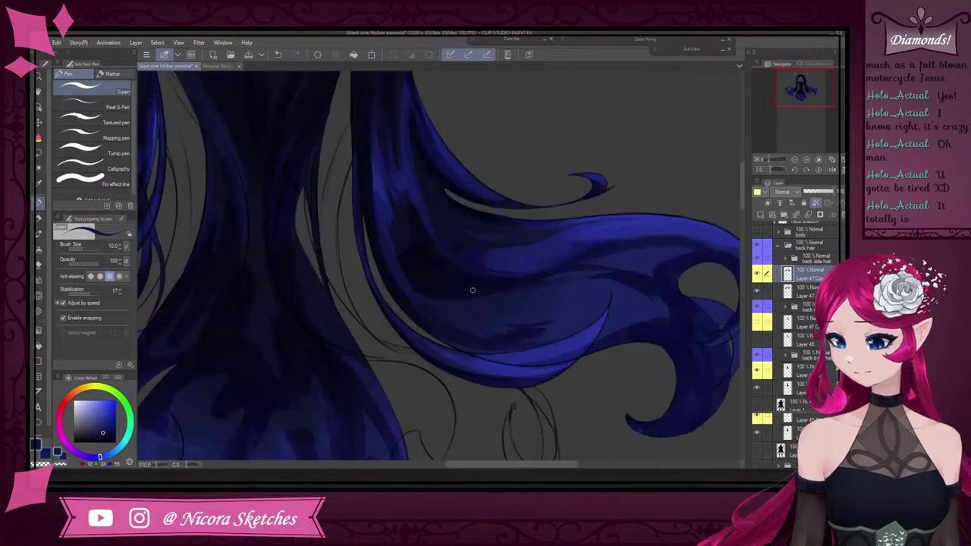
Sample dark navy and deepen the large lock's central shadow, extending tapered strokes up to the blue streak and along its lower edge
{"action": "left_click", "coordinate": [443, 295], "text": "alt"}
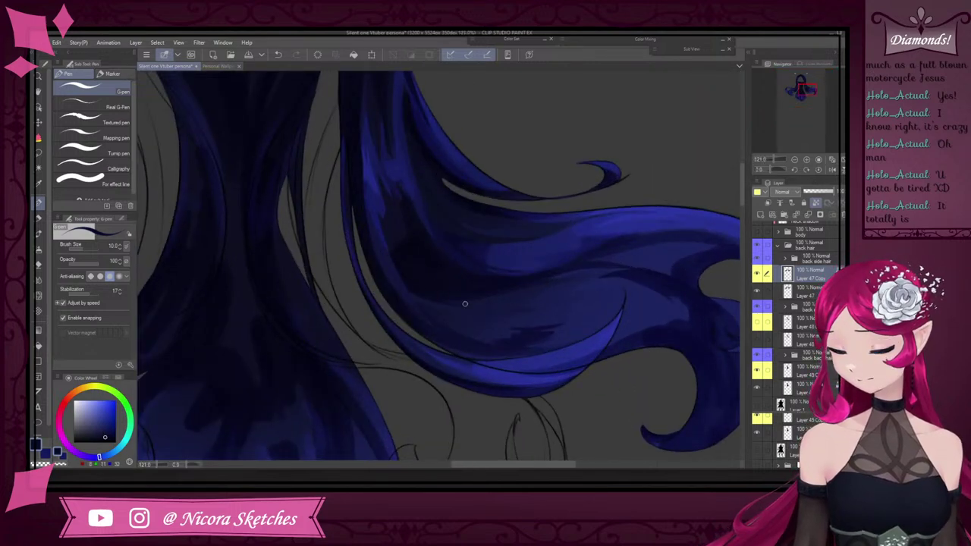
{"action": "scroll", "coordinate": [509, 296], "scroll_direction": "down", "scroll_amount": 6}
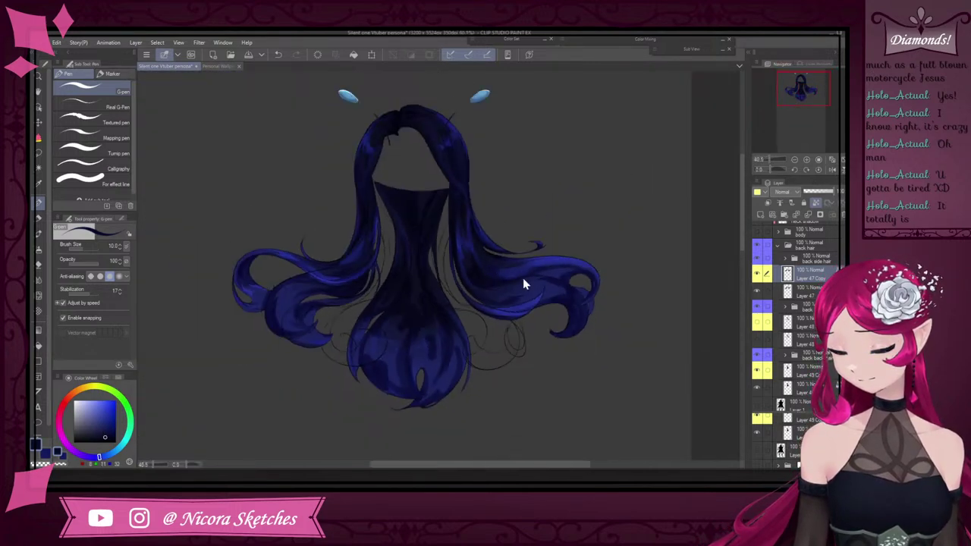
{"action": "scroll", "coordinate": [522, 278], "scroll_direction": "up", "scroll_amount": 7}
{"action": "left_click", "coordinate": [371, 268], "text": "alt"}
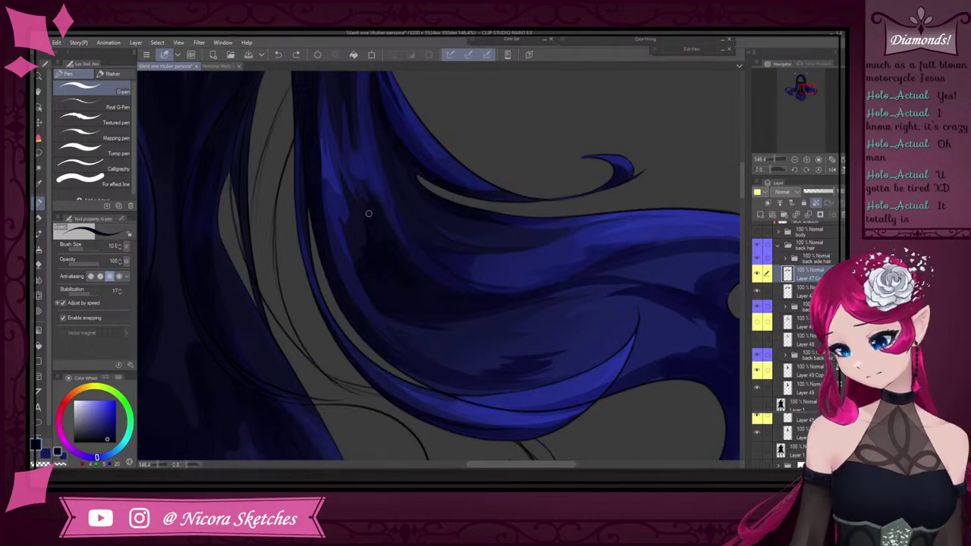
{"action": "scroll", "coordinate": [485, 249], "scroll_direction": "down", "scroll_amount": 6}
{"action": "scroll", "coordinate": [457, 312], "scroll_direction": "up", "scroll_amount": 7}
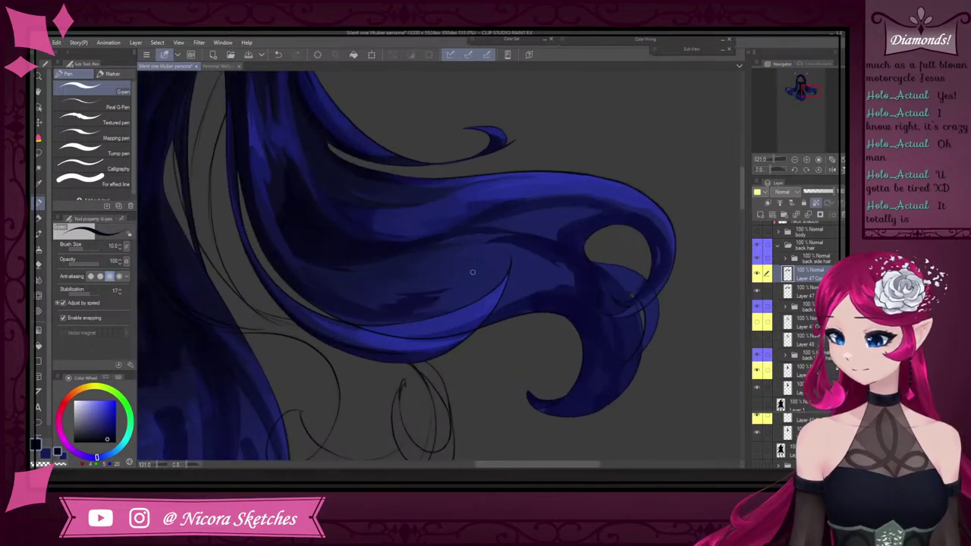
Sample mid-blue and navy tones and blend the shading around the dark patch above the bright lower strand
{"action": "left_click", "coordinate": [456, 312], "text": "alt"}
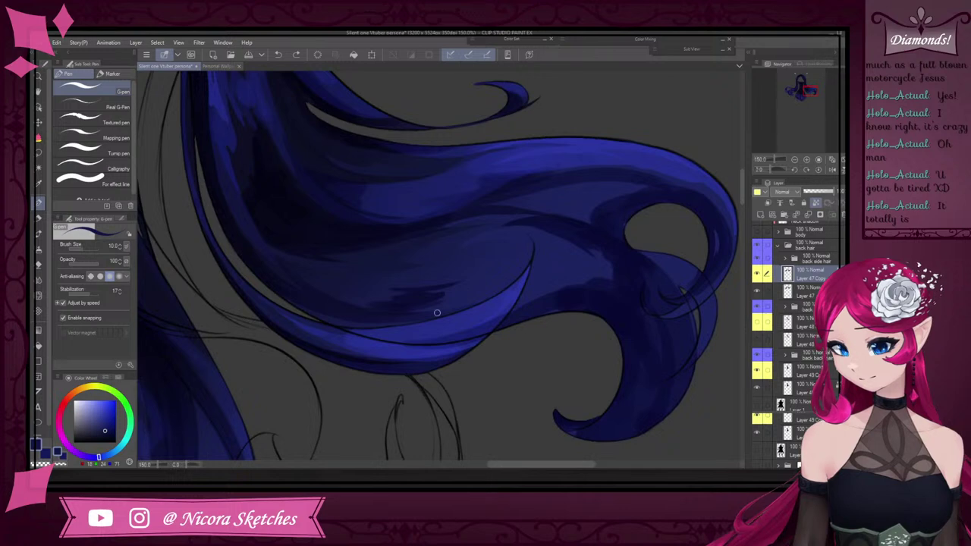
{"action": "left_click", "coordinate": [452, 308], "text": "alt"}
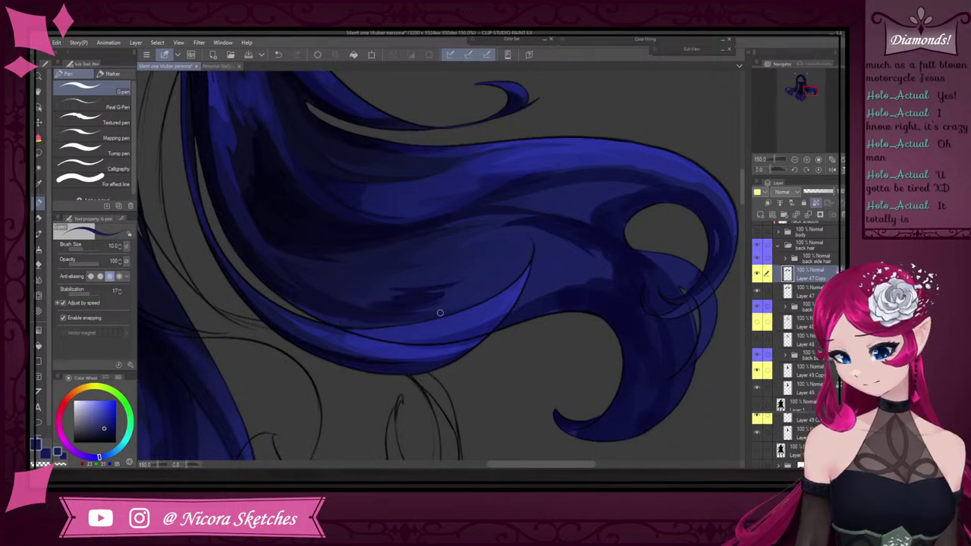
{"action": "scroll", "coordinate": [440, 312], "scroll_direction": "down", "scroll_amount": 6}
{"action": "scroll", "coordinate": [475, 262], "scroll_direction": "up", "scroll_amount": 9}
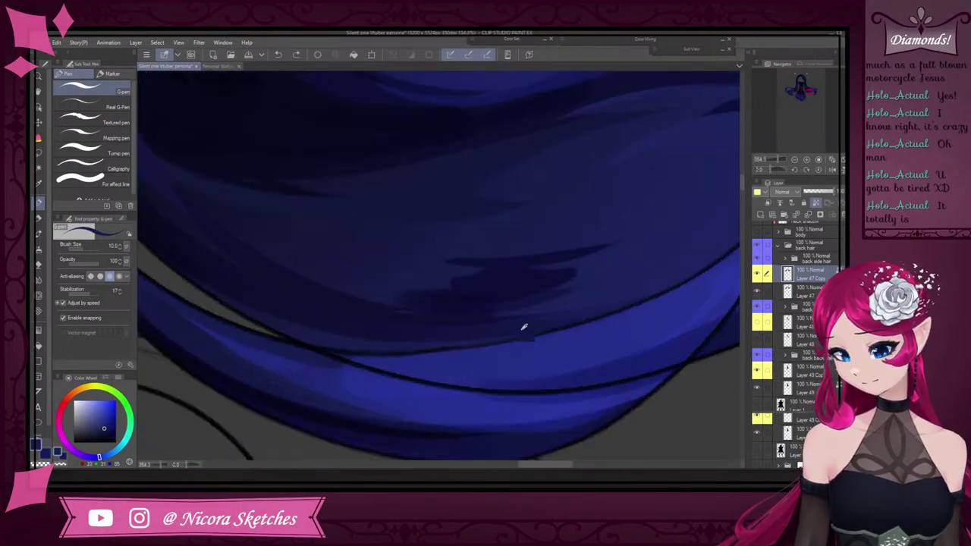
{"action": "left_click", "coordinate": [524, 327], "text": "alt"}
{"action": "scroll", "coordinate": [478, 335], "scroll_direction": "down", "scroll_amount": 2}
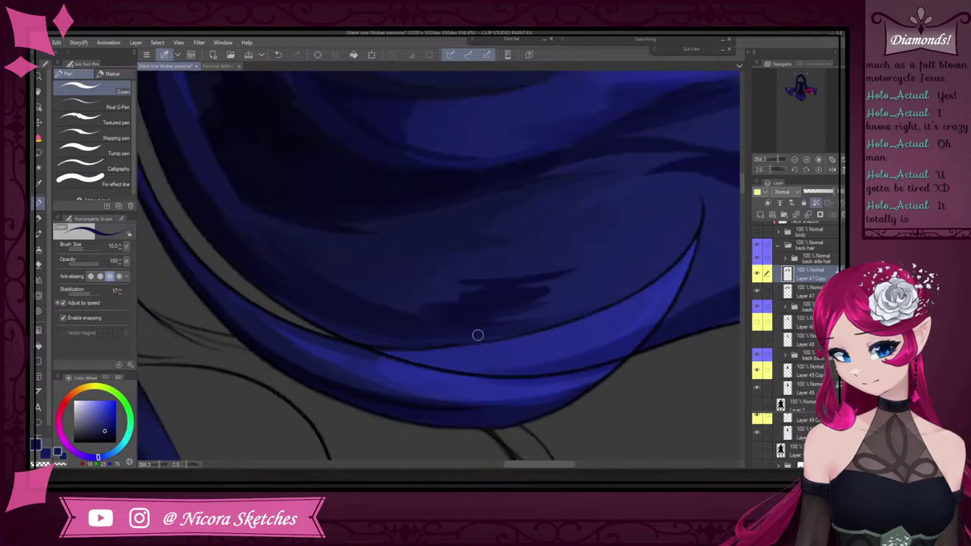
{"action": "scroll", "coordinate": [478, 336], "scroll_direction": "down", "scroll_amount": 11}
{"action": "scroll", "coordinate": [595, 375], "scroll_direction": "up", "scroll_amount": 9}
Sample a lighter blue and paint a thin rim along the curled tip's lower edge, adding light strokes around the curl's inner bend
{"action": "left_click", "coordinate": [515, 369], "text": "alt"}
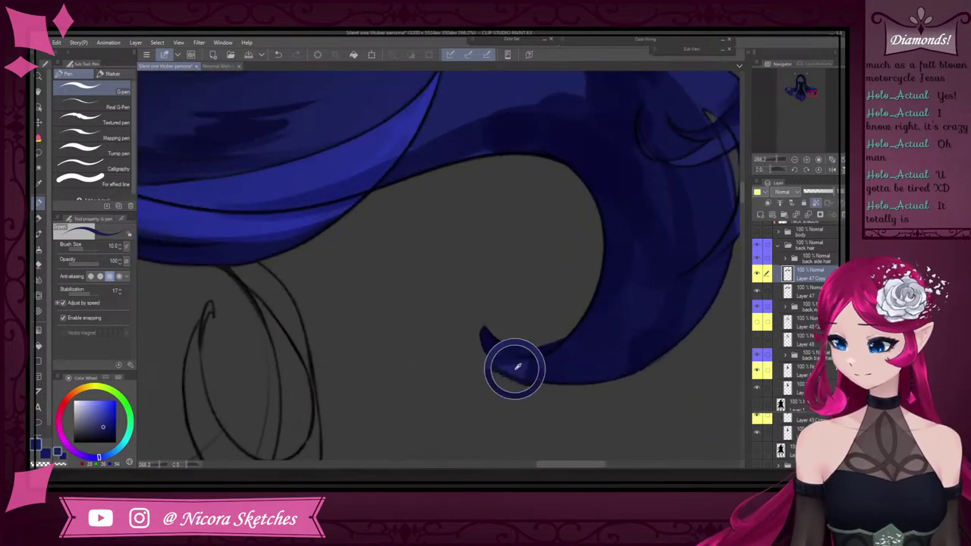
{"action": "mouse_move", "coordinate": [517, 369]}
{"action": "left_mouse_down"}
{"action": "mouse_move", "coordinate": [554, 383]}
{"action": "mouse_move", "coordinate": [615, 347]}
{"action": "mouse_move", "coordinate": [508, 320]}
{"action": "mouse_move", "coordinate": [526, 367]}
{"action": "mouse_move", "coordinate": [643, 376]}
{"action": "left_mouse_up"}
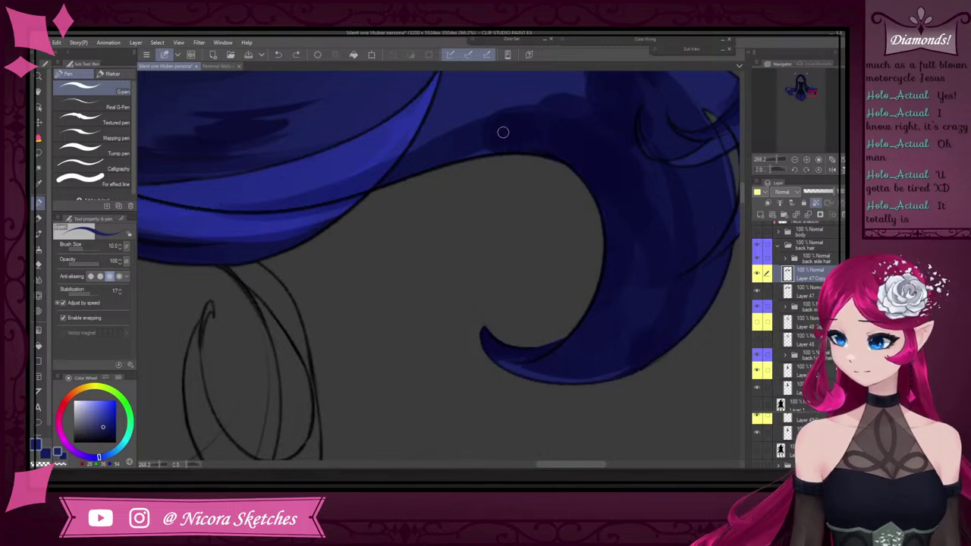
{"action": "scroll", "coordinate": [603, 212], "scroll_direction": "down", "scroll_amount": 5}
{"action": "scroll", "coordinate": [651, 203], "scroll_direction": "up", "scroll_amount": 4}
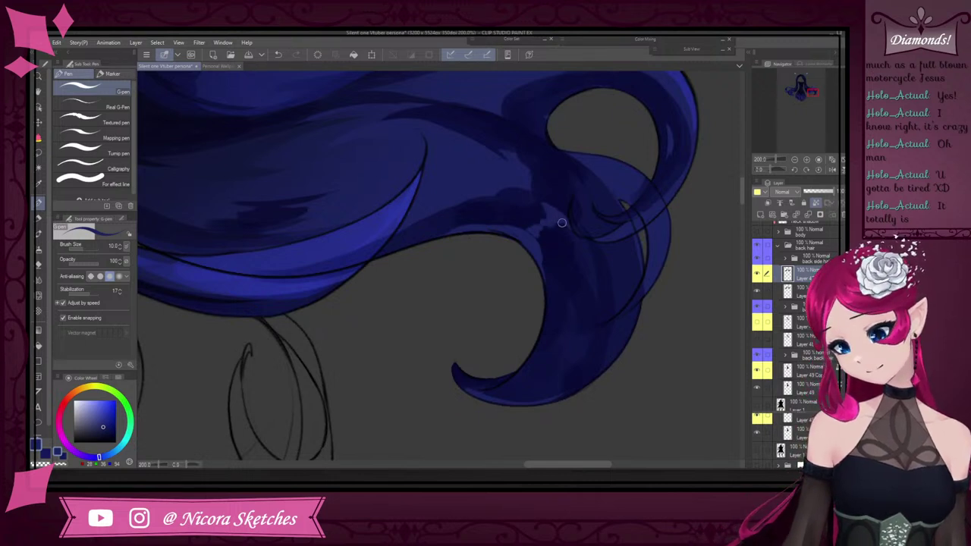
Sample navy tones and refine the dark shading at the curl's junction and the large lock's central shadow, toggling the shading layer to compare
{"action": "left_click", "coordinate": [551, 292], "text": "alt"}
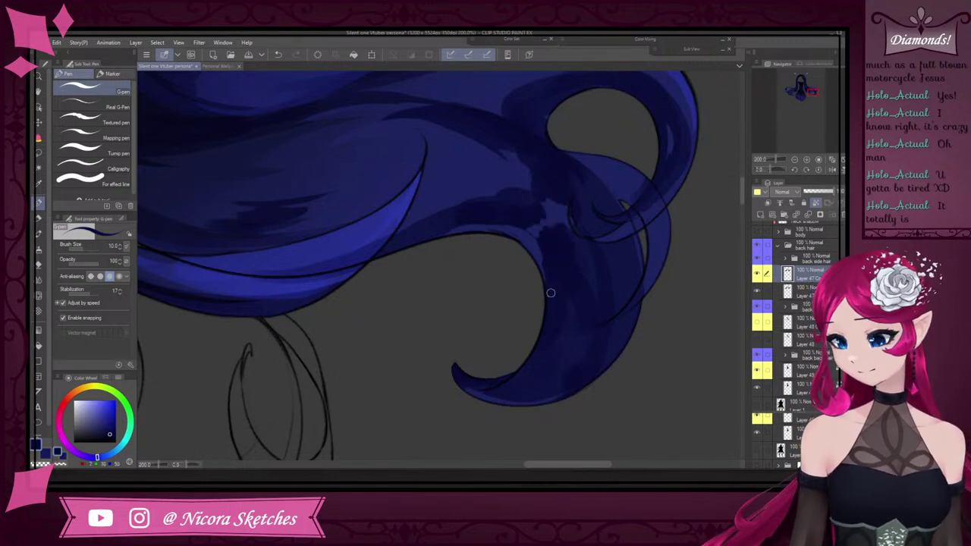
{"action": "left_click", "coordinate": [461, 371], "text": "alt"}
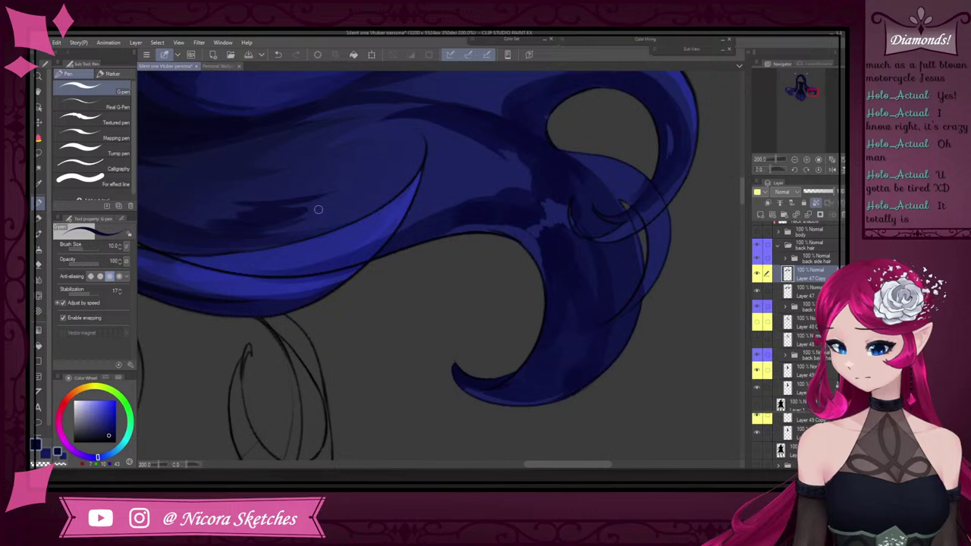
{"action": "left_click", "coordinate": [155, 142], "text": "alt"}
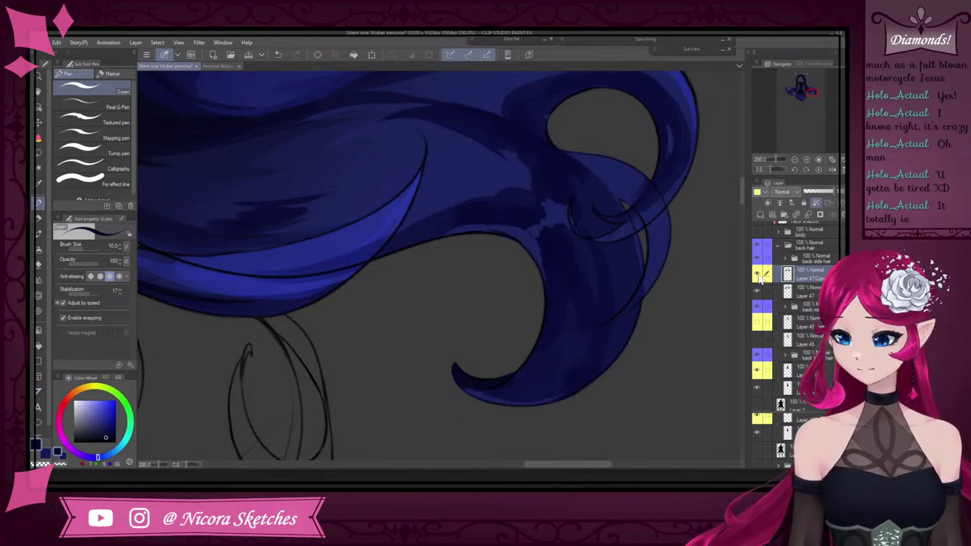
{"action": "left_click", "coordinate": [757, 276]}
{"action": "left_click", "coordinate": [758, 276]}
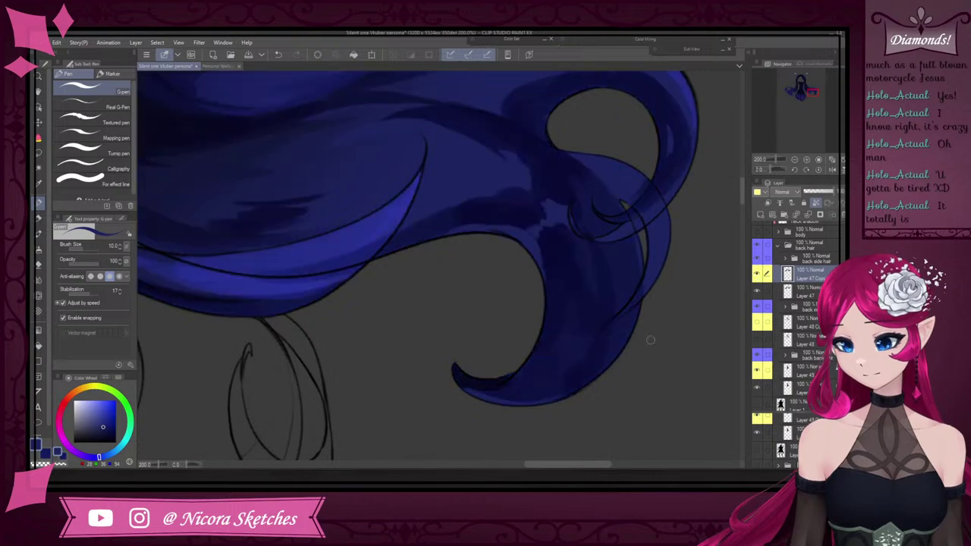
Paint along the curled tip's outer edge and add a pointed dark navy stroke above the light patch at the curl's junction
{"action": "left_click_drag", "start_coordinate": [598, 333], "coordinate": [544, 395]}
{"action": "scroll", "coordinate": [617, 345], "scroll_direction": "down", "scroll_amount": 3}
{"action": "scroll", "coordinate": [641, 292], "scroll_direction": "up", "scroll_amount": 3}
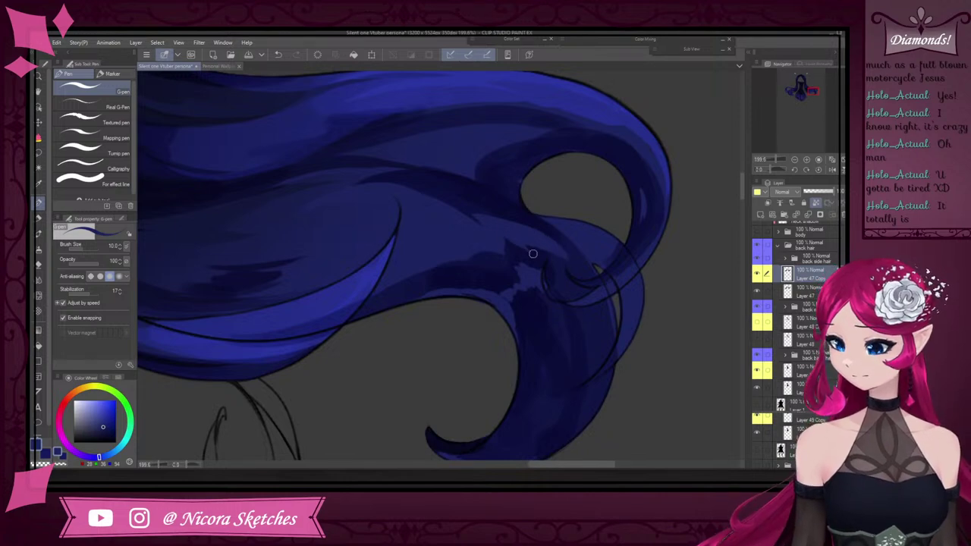
{"action": "scroll", "coordinate": [631, 205], "scroll_direction": "down", "scroll_amount": 5}
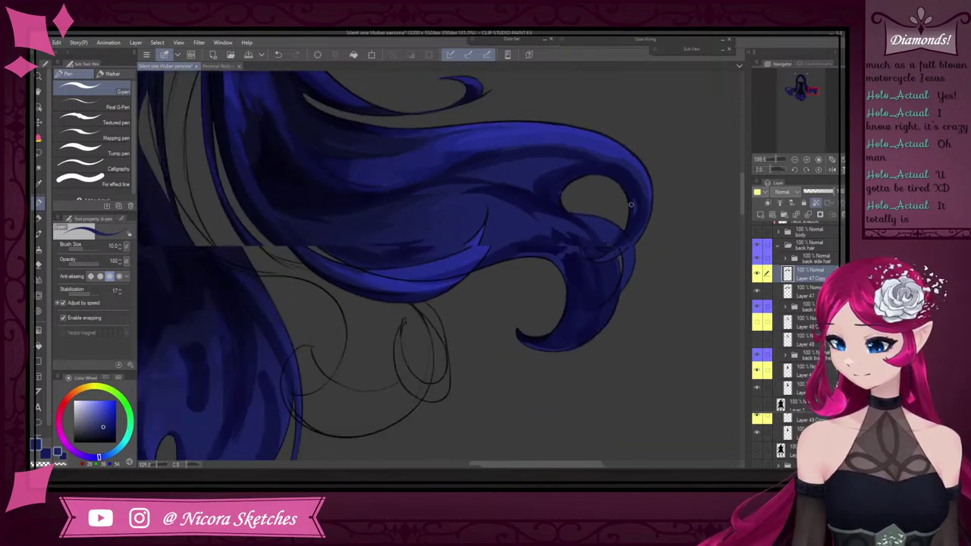
Sample navy tones from the loop and curl and paint dark tapered strokes over the light patch where the locks cross
{"action": "scroll", "coordinate": [646, 210], "scroll_direction": "up", "scroll_amount": 7}
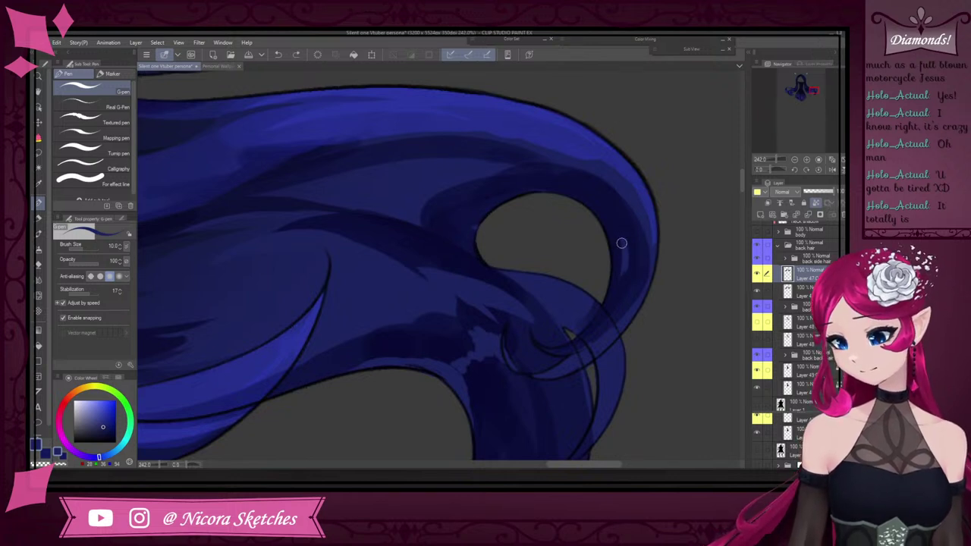
{"action": "left_click", "coordinate": [638, 288], "text": "alt"}
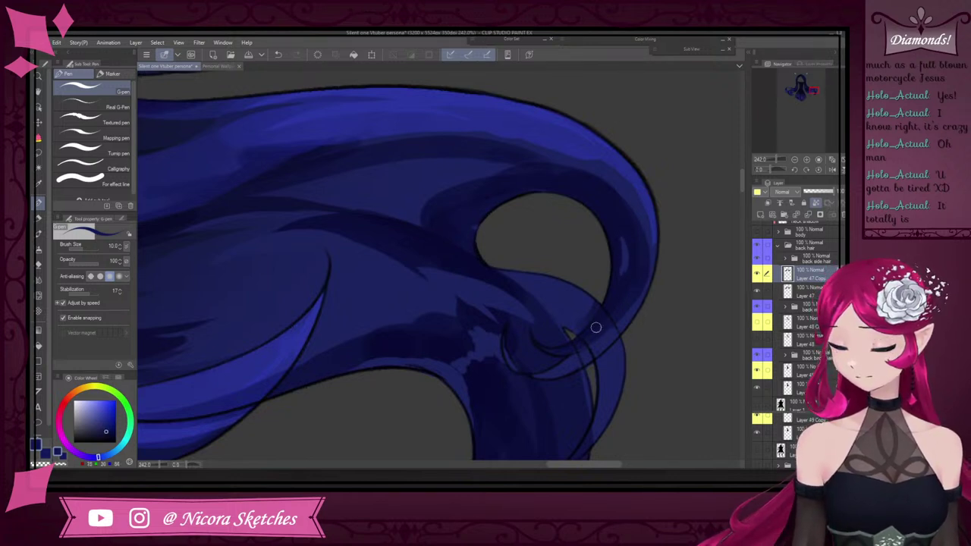
{"action": "left_click", "coordinate": [508, 363], "text": "alt"}
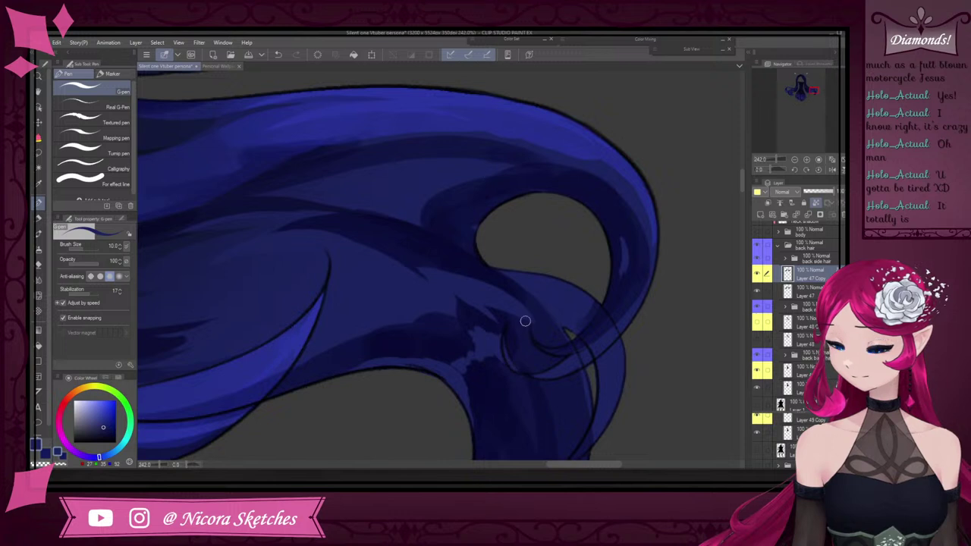
{"action": "scroll", "coordinate": [523, 320], "scroll_direction": "down", "scroll_amount": 1}
{"action": "left_click_drag", "start_coordinate": [510, 347], "coordinate": [510, 319]}
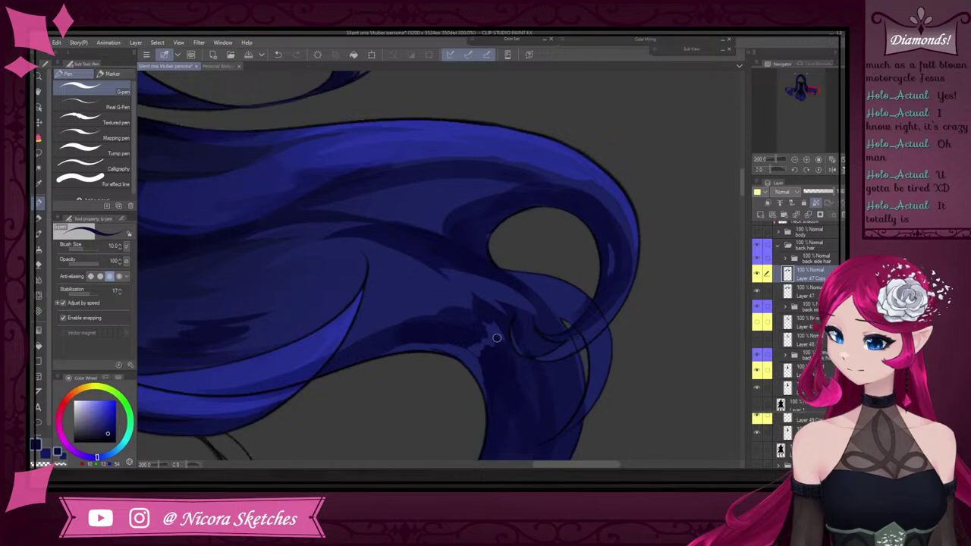
{"action": "scroll", "coordinate": [531, 277], "scroll_direction": "down", "scroll_amount": 5}
{"action": "scroll", "coordinate": [476, 256], "scroll_direction": "up", "scroll_amount": 4}
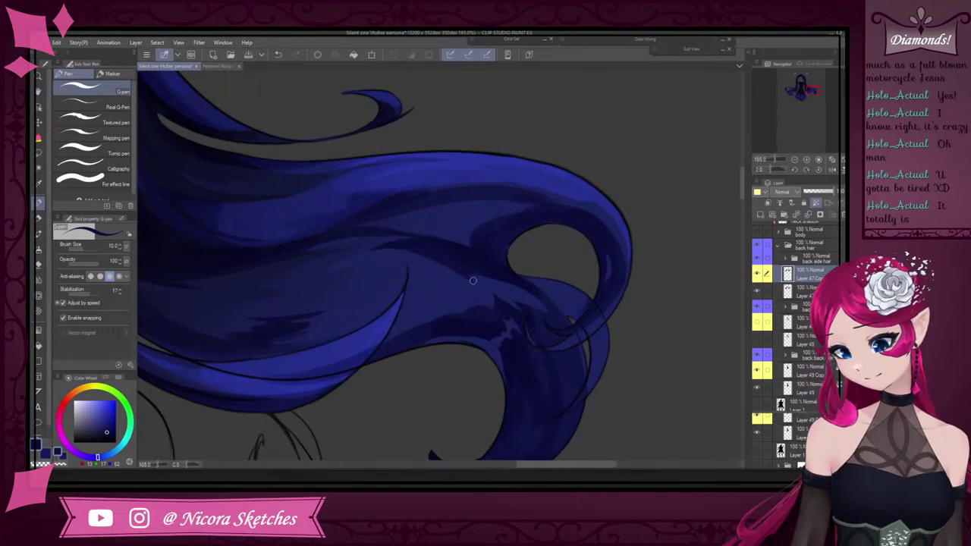
Examine the looped lock's shading up close and against the whole back-hair silhouette
{"action": "scroll", "coordinate": [451, 246], "scroll_direction": "down", "scroll_amount": 5}
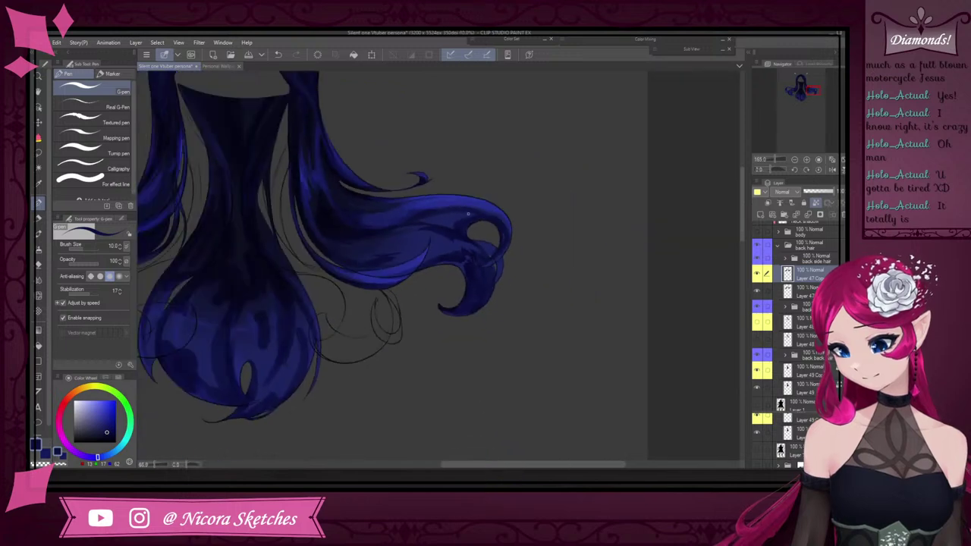
{"action": "scroll", "coordinate": [414, 195], "scroll_direction": "up", "scroll_amount": 4}
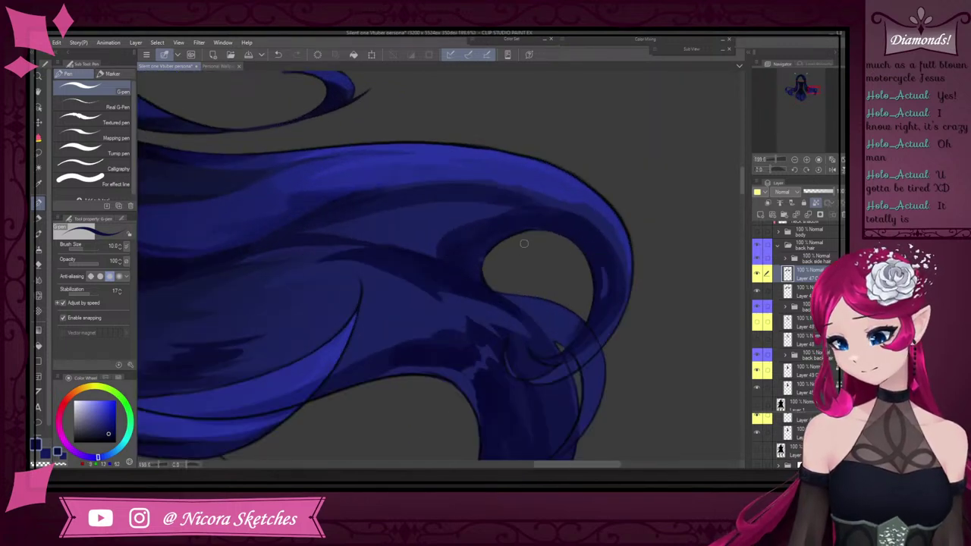
{"action": "scroll", "coordinate": [524, 235], "scroll_direction": "down", "scroll_amount": 5}
{"action": "scroll", "coordinate": [450, 238], "scroll_direction": "up", "scroll_amount": 6}
{"action": "scroll", "coordinate": [596, 266], "scroll_direction": "down", "scroll_amount": 4}
{"action": "scroll", "coordinate": [387, 247], "scroll_direction": "up", "scroll_amount": 4}
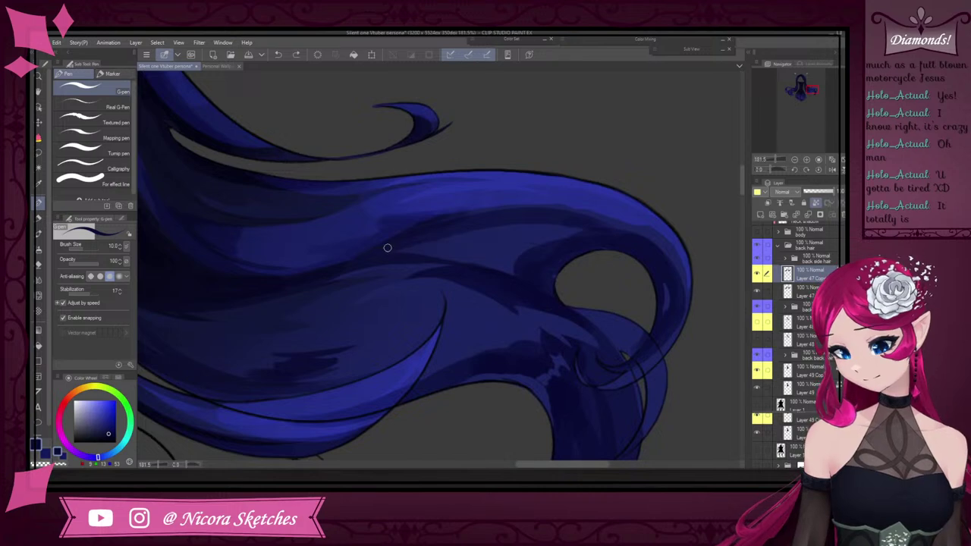
{"action": "scroll", "coordinate": [575, 282], "scroll_direction": "down", "scroll_amount": 5}
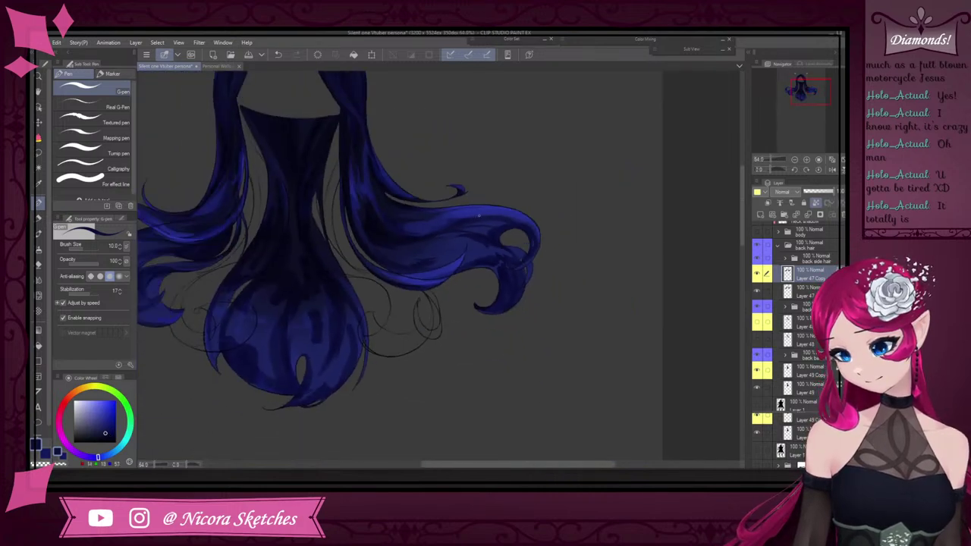
{"action": "scroll", "coordinate": [472, 206], "scroll_direction": "up", "scroll_amount": 5}
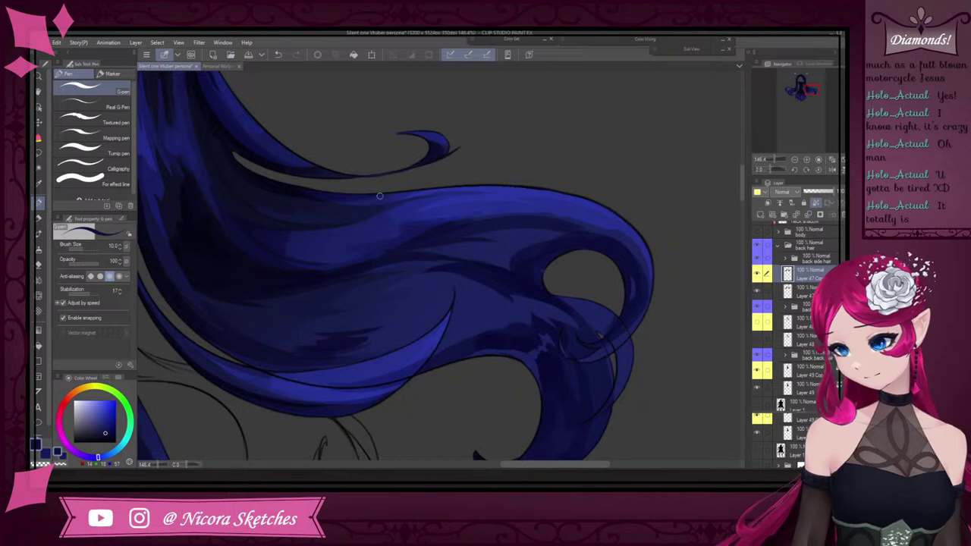
Sample bright blue from the upper lock and extend a tapered highlight down the loop's outer bend, sampling a muted blue for the curl below
{"action": "left_click", "coordinate": [568, 206], "text": "alt"}
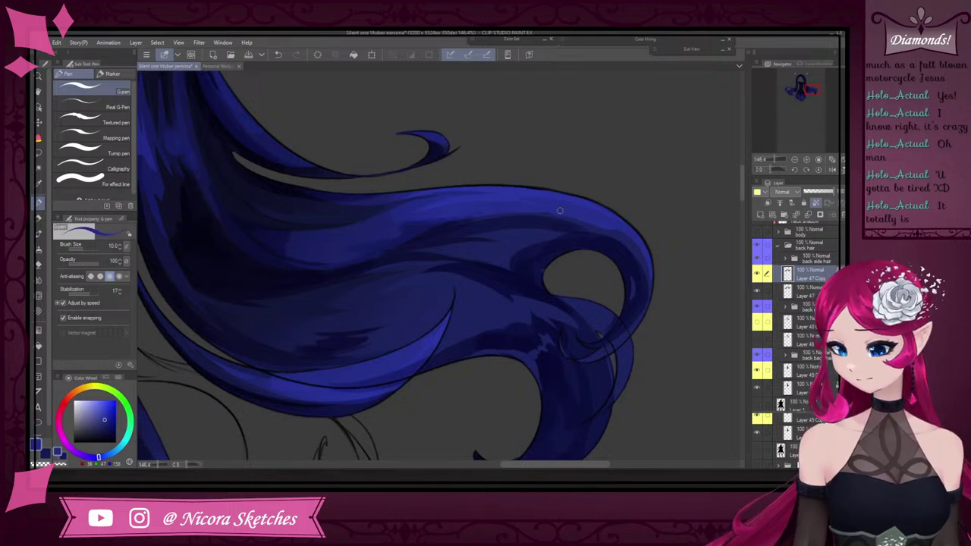
{"action": "mouse_move", "coordinate": [587, 220]}
{"action": "left_mouse_down"}
{"action": "mouse_move", "coordinate": [644, 261]}
{"action": "mouse_move", "coordinate": [632, 329]}
{"action": "left_mouse_up"}
{"action": "scroll", "coordinate": [646, 268], "scroll_direction": "down", "scroll_amount": 5}
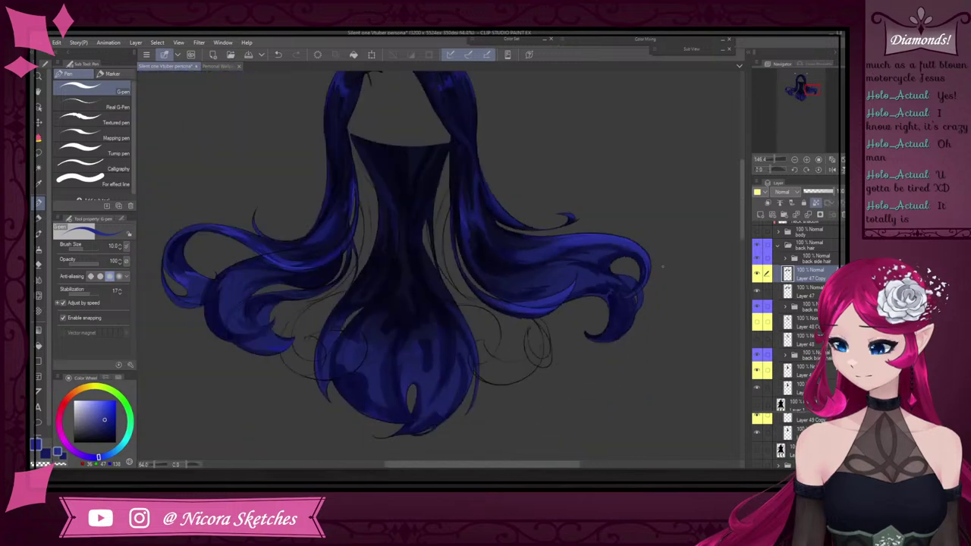
{"action": "scroll", "coordinate": [636, 345], "scroll_direction": "up", "scroll_amount": 6}
{"action": "left_click", "coordinate": [639, 233], "text": "alt"}
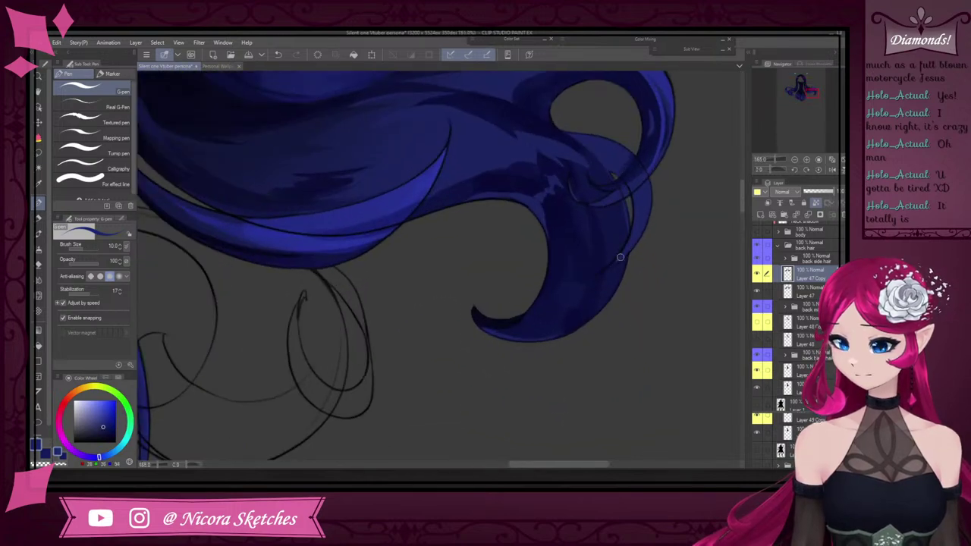
Sample light and dark blues from the right lock and retouch the overlapping strands on its lower curl with the G-pen
{"action": "left_click", "coordinate": [671, 111], "text": "alt"}
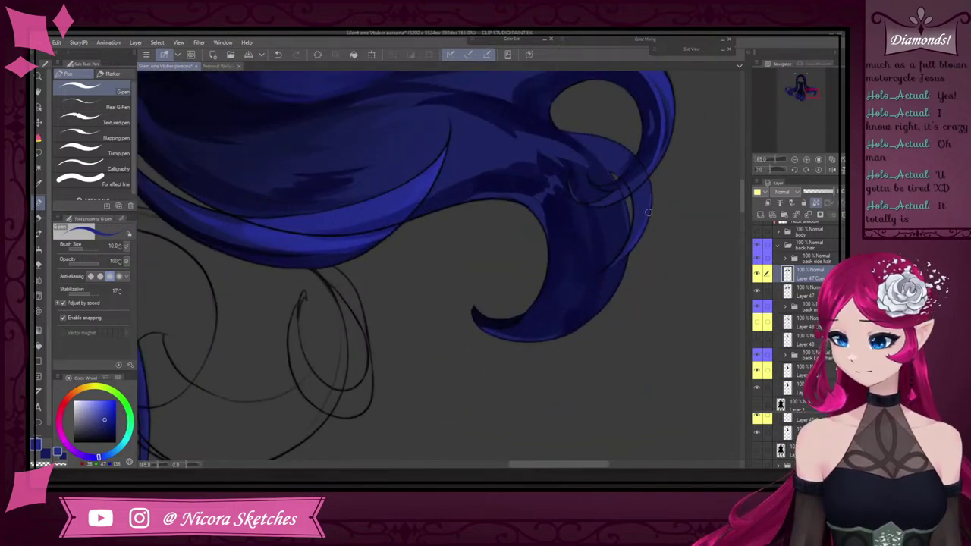
{"action": "left_click", "coordinate": [585, 310], "text": "alt"}
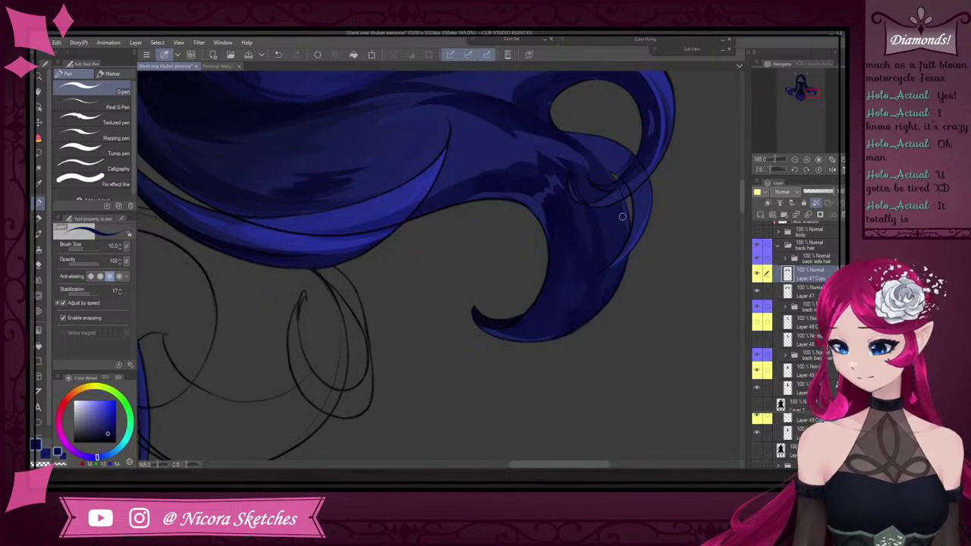
{"action": "left_click", "coordinate": [574, 227], "text": "alt"}
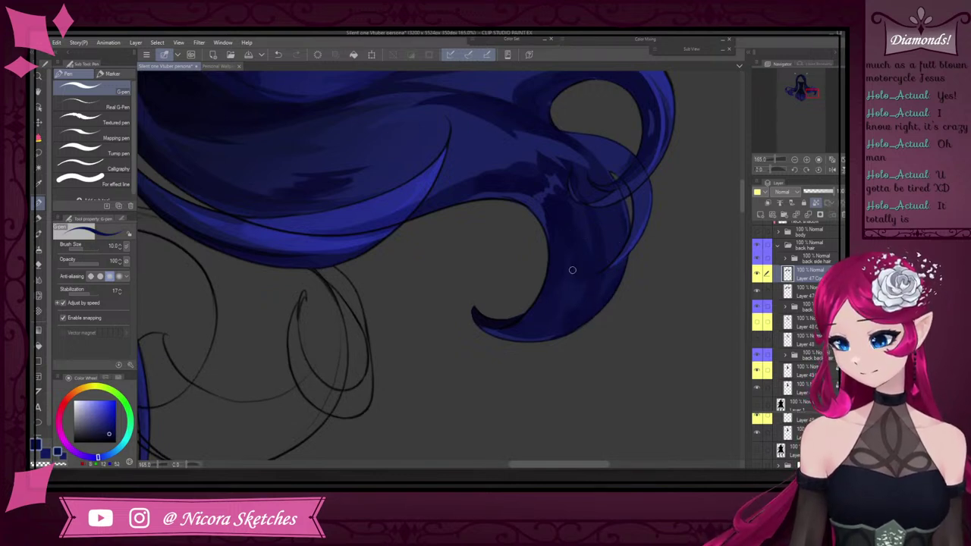
Flip the canvas view horizontally and refine the dark blue shading along the same curl, using a blue sampled from it
{"action": "left_click", "coordinate": [832, 169]}
{"action": "scroll", "coordinate": [289, 234], "scroll_direction": "up", "scroll_amount": 3}
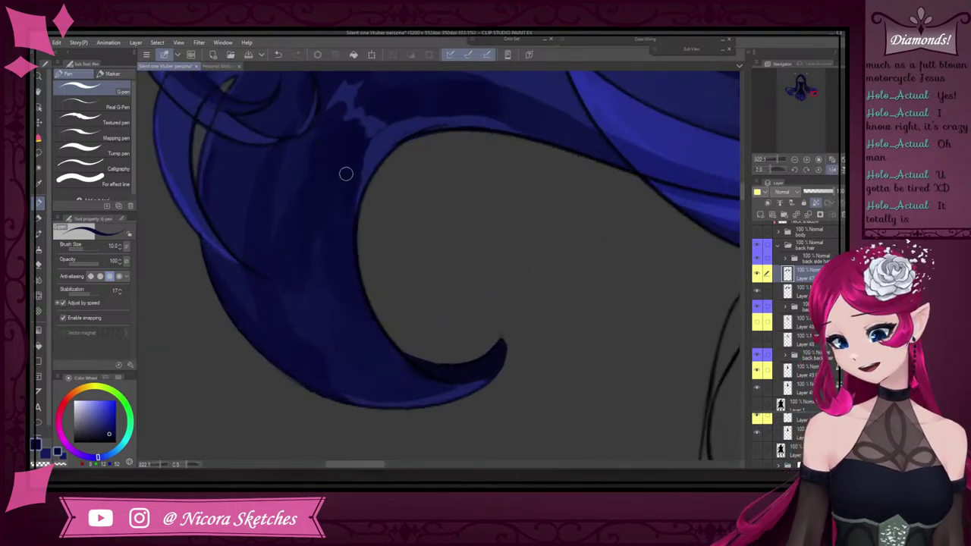
{"action": "scroll", "coordinate": [345, 178], "scroll_direction": "down", "scroll_amount": 3}
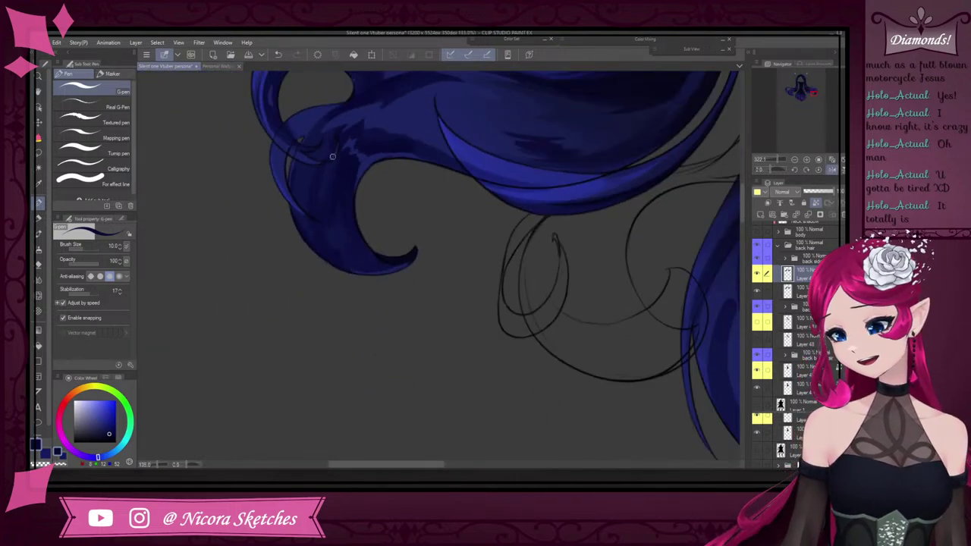
{"action": "scroll", "coordinate": [305, 150], "scroll_direction": "up", "scroll_amount": 3}
{"action": "left_click", "coordinate": [297, 228], "text": "alt"}
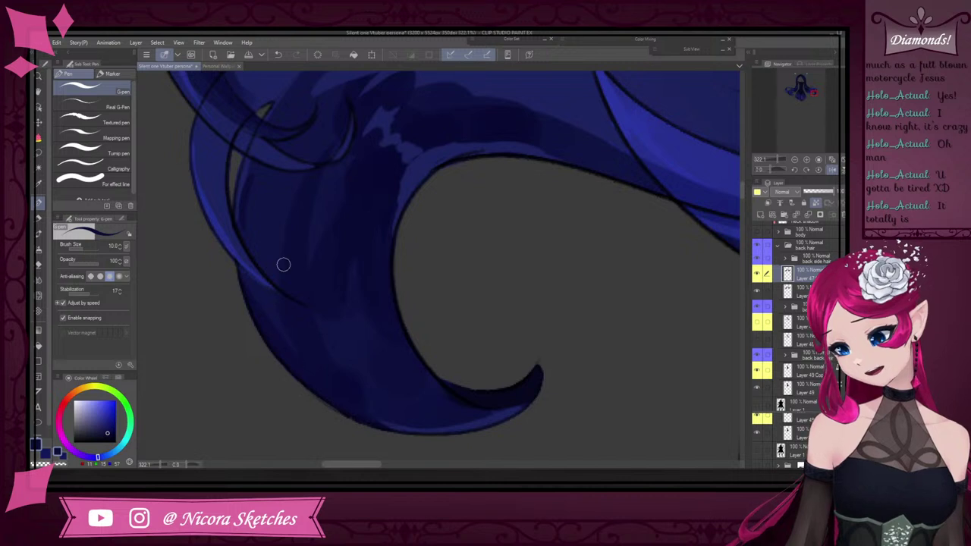
{"action": "scroll", "coordinate": [293, 208], "scroll_direction": "down", "scroll_amount": 2}
{"action": "scroll", "coordinate": [288, 214], "scroll_direction": "up", "scroll_amount": 3}
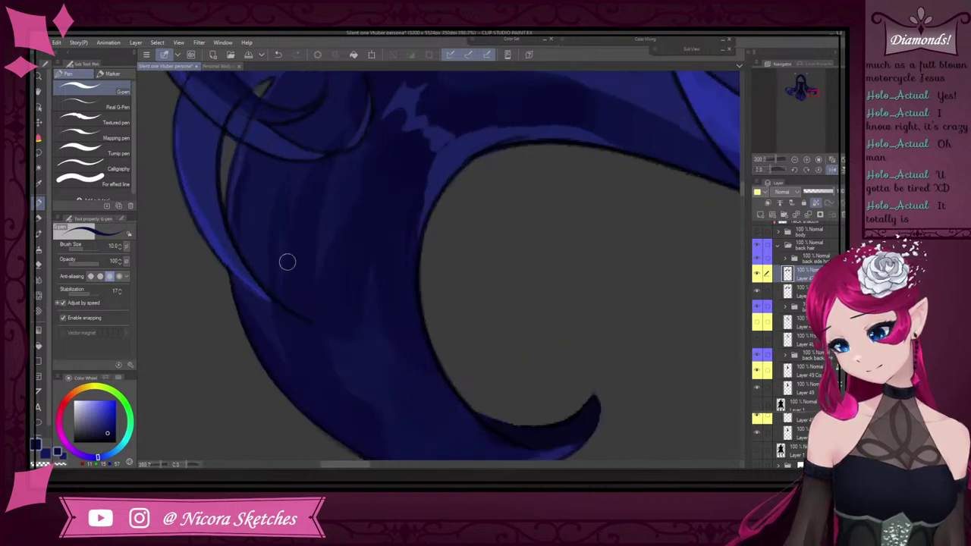
{"action": "scroll", "coordinate": [293, 178], "scroll_direction": "down", "scroll_amount": 2}
{"action": "scroll", "coordinate": [281, 217], "scroll_direction": "up", "scroll_amount": 3}
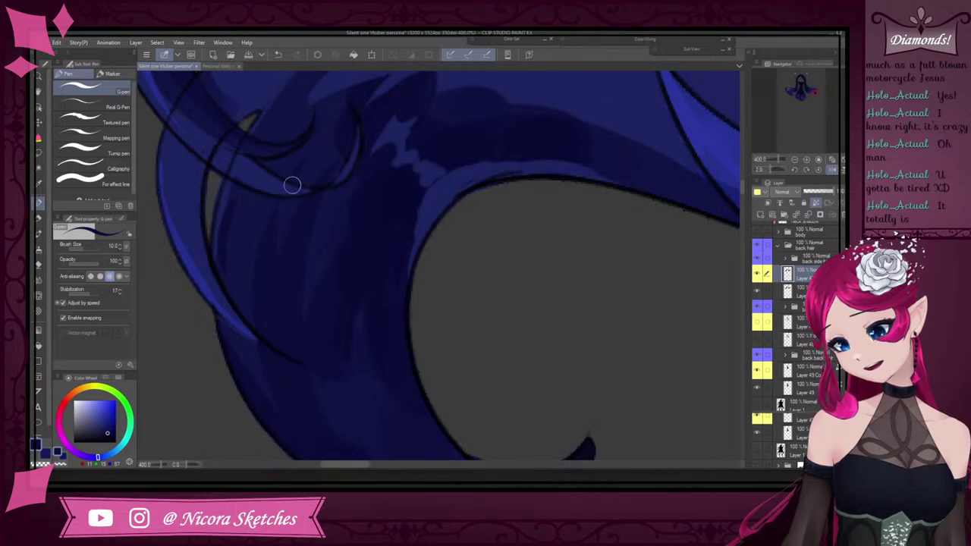
Retouch the shading on the opposite side lock's lower curl, undoing one attempt and resampling a medium blue from it
{"action": "scroll", "coordinate": [285, 295], "scroll_direction": "down", "scroll_amount": 8}
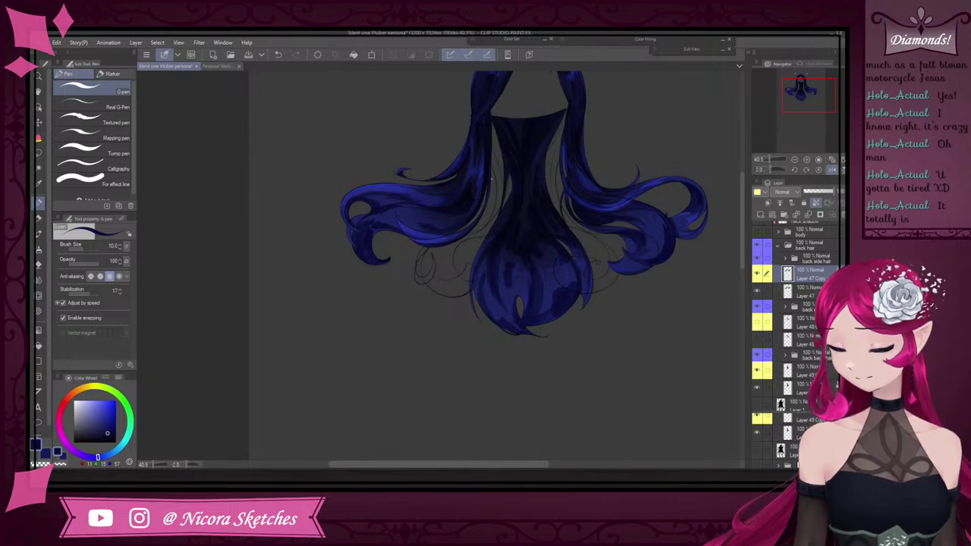
{"action": "scroll", "coordinate": [676, 223], "scroll_direction": "up", "scroll_amount": 3}
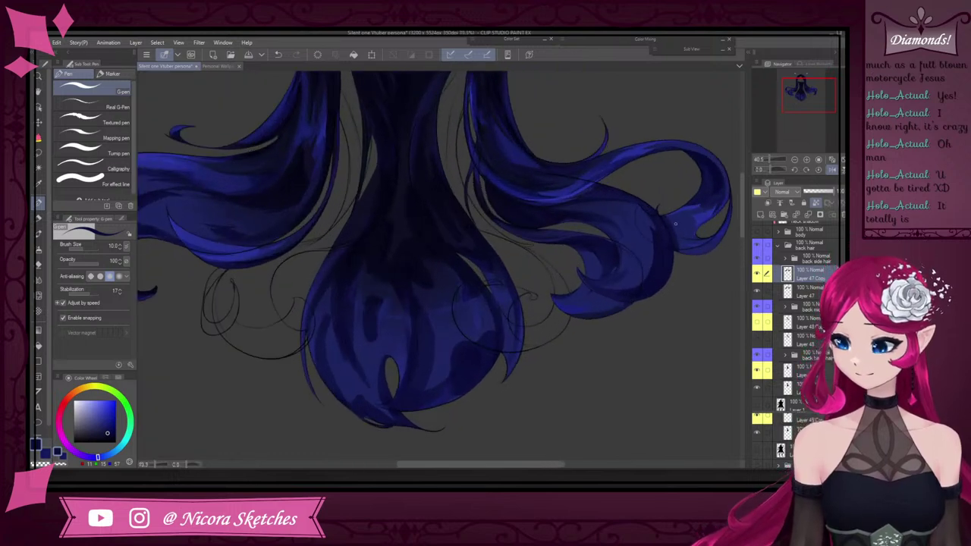
{"action": "scroll", "coordinate": [675, 223], "scroll_direction": "up", "scroll_amount": 4}
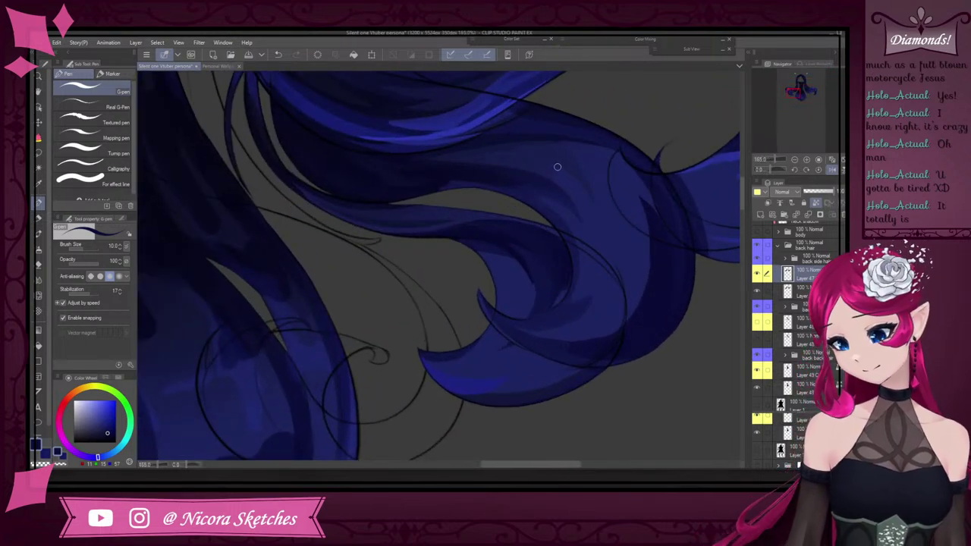
{"action": "left_click", "coordinate": [551, 164], "text": "alt"}
{"action": "key", "text": "ctrl+z"}
{"action": "left_click", "coordinate": [561, 166], "text": "alt"}
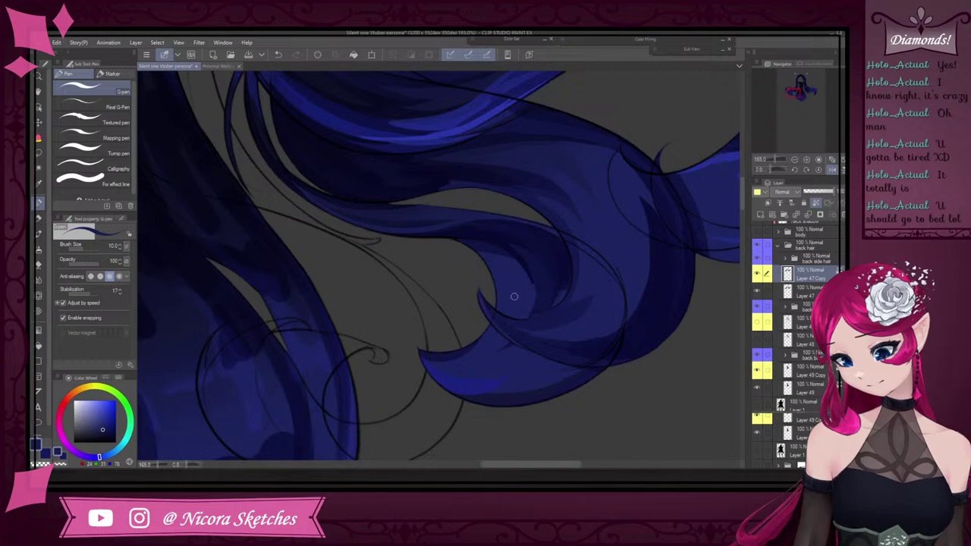
Blend the shading on the left lock's lower curl with dark blue G-pen strokes
{"action": "scroll", "coordinate": [578, 292], "scroll_direction": "down", "scroll_amount": 7}
{"action": "scroll", "coordinate": [402, 271], "scroll_direction": "up", "scroll_amount": 5}
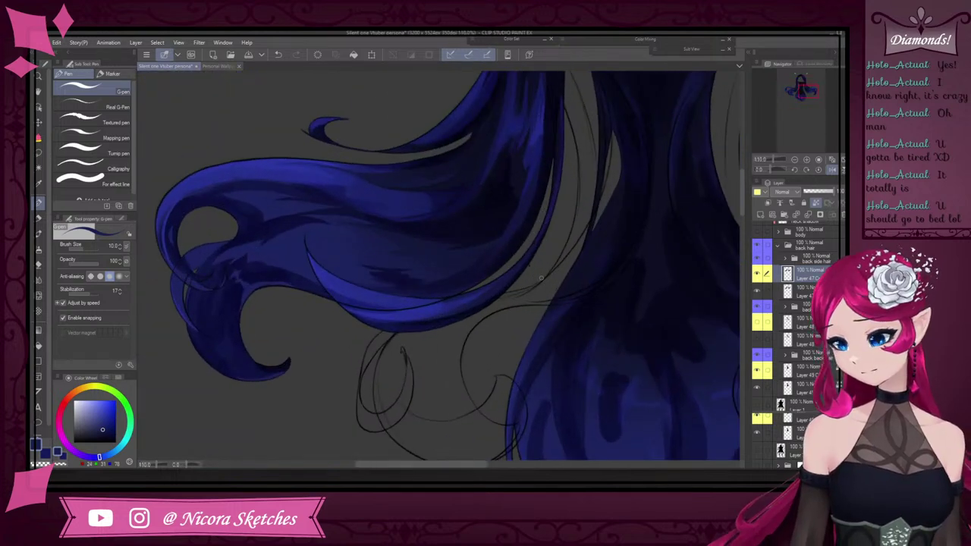
{"action": "scroll", "coordinate": [541, 278], "scroll_direction": "down", "scroll_amount": 4}
{"action": "scroll", "coordinate": [425, 292], "scroll_direction": "up", "scroll_amount": 7}
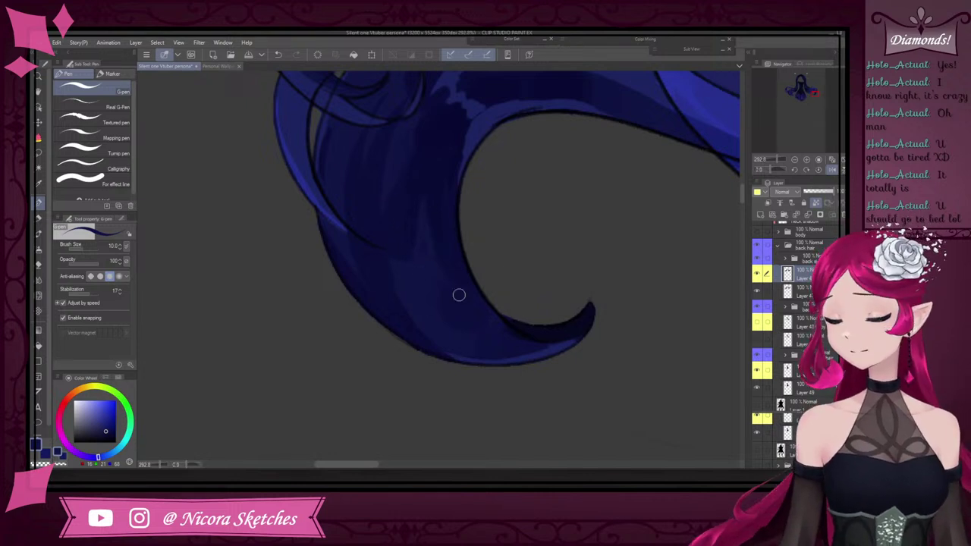
{"action": "scroll", "coordinate": [410, 228], "scroll_direction": "up", "scroll_amount": 2}
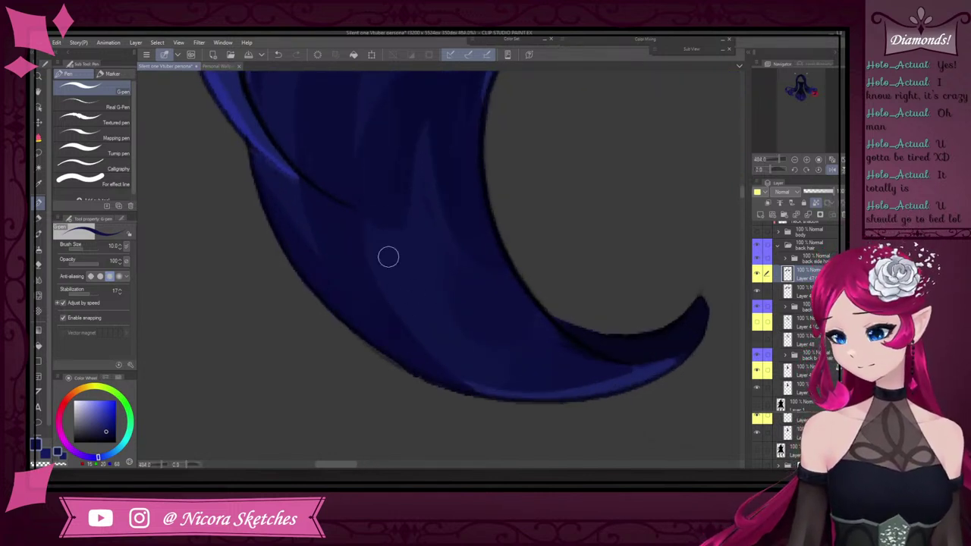
{"action": "scroll", "coordinate": [387, 236], "scroll_direction": "down", "scroll_amount": 3}
{"action": "scroll", "coordinate": [382, 206], "scroll_direction": "up", "scroll_amount": 2}
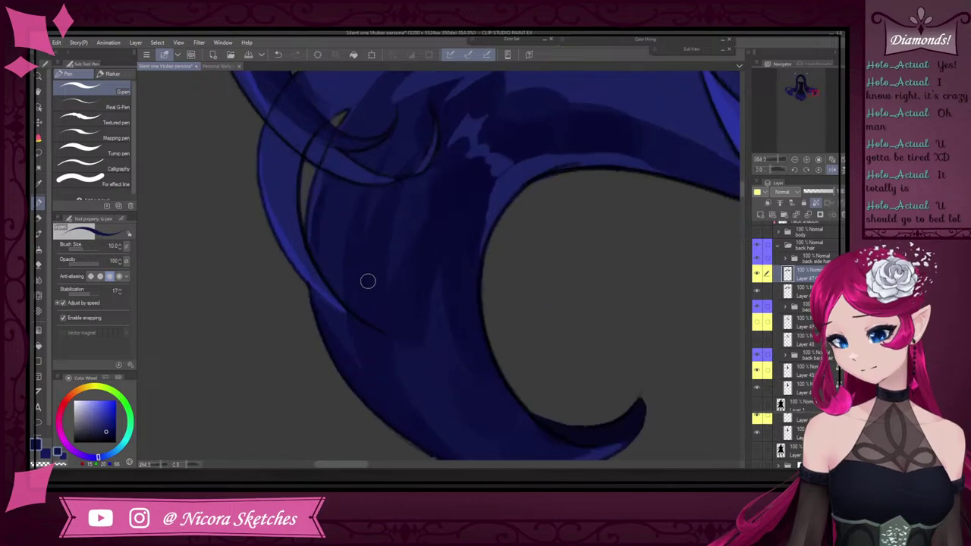
Soften the shading on the right lock's lower curl with the Soft airbrush in dark blue at size 100
{"action": "scroll", "coordinate": [367, 289], "scroll_direction": "down", "scroll_amount": 5}
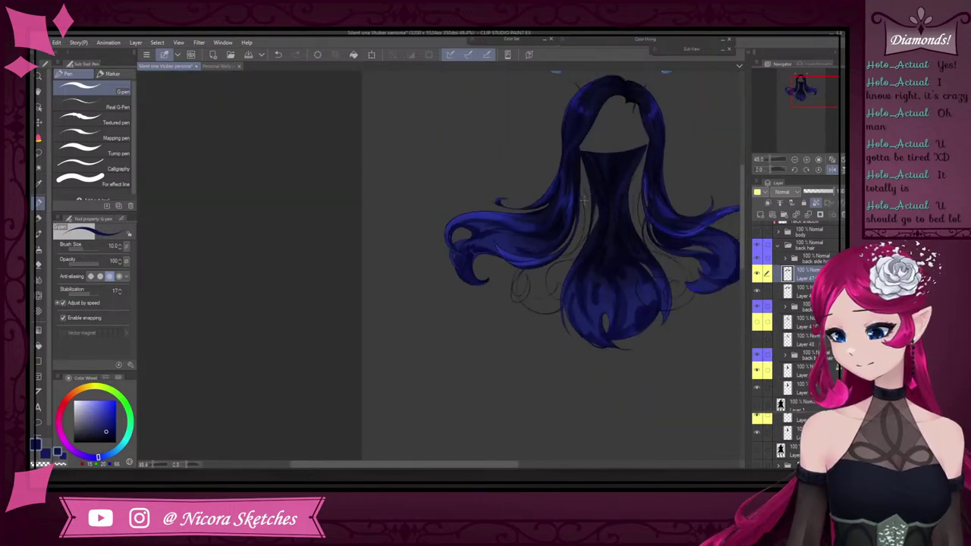
{"action": "scroll", "coordinate": [584, 201], "scroll_direction": "down", "scroll_amount": 2}
{"action": "scroll", "coordinate": [701, 204], "scroll_direction": "up", "scroll_amount": 2}
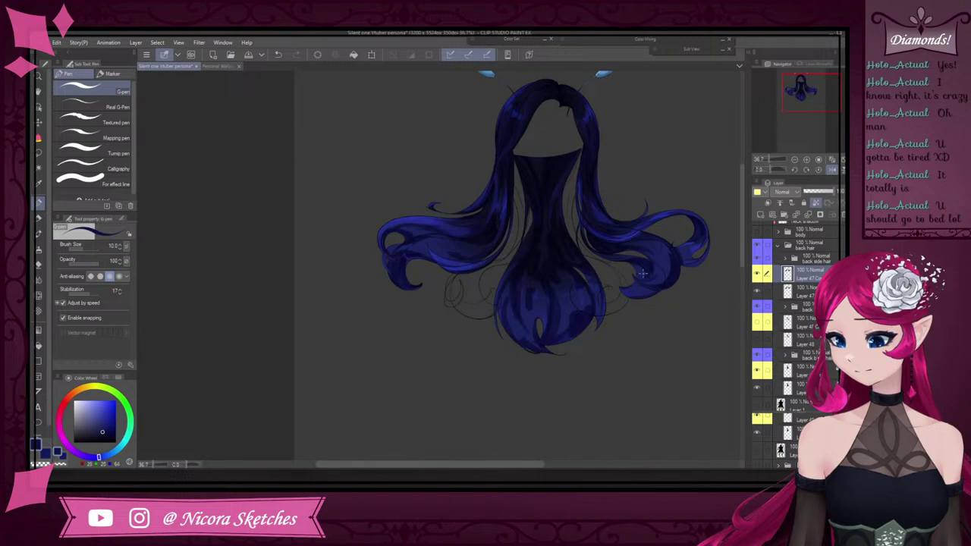
{"action": "scroll", "coordinate": [642, 273], "scroll_direction": "up", "scroll_amount": 3}
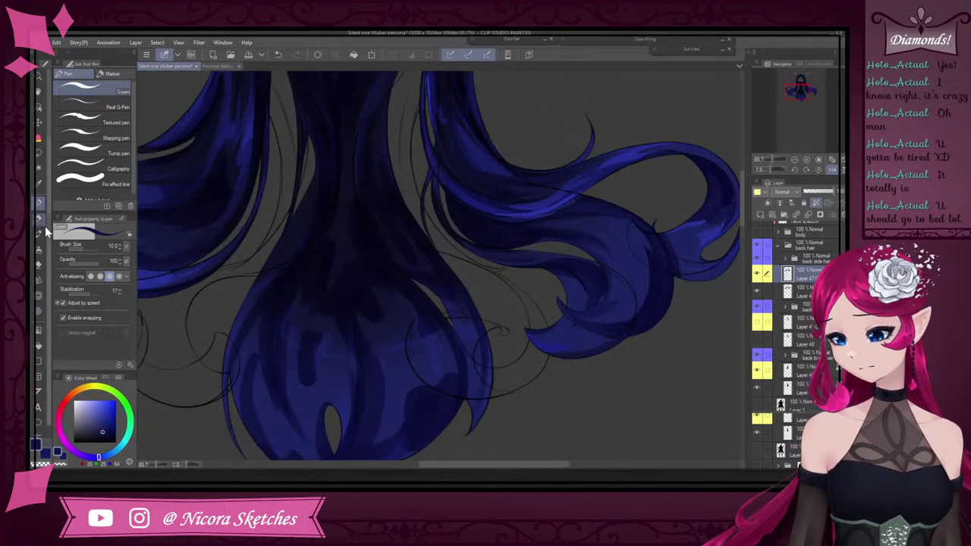
{"action": "left_click", "coordinate": [39, 249]}
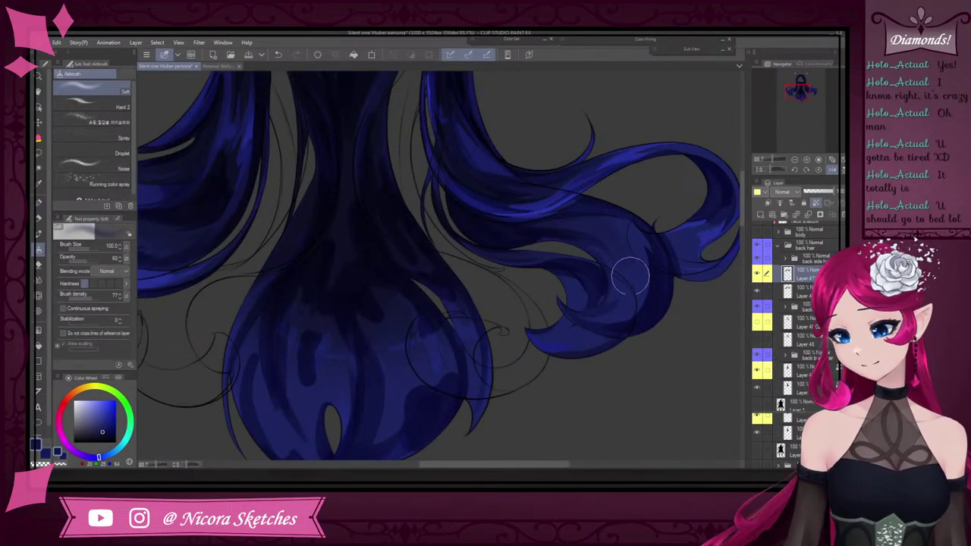
{"action": "scroll", "coordinate": [641, 236], "scroll_direction": "down", "scroll_amount": 5}
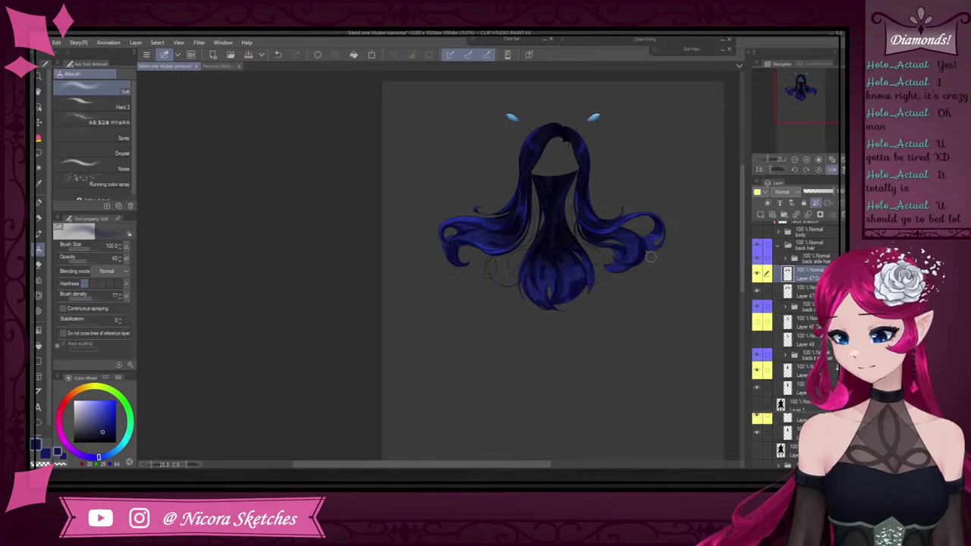
{"action": "scroll", "coordinate": [641, 236], "scroll_direction": "up", "scroll_amount": 4}
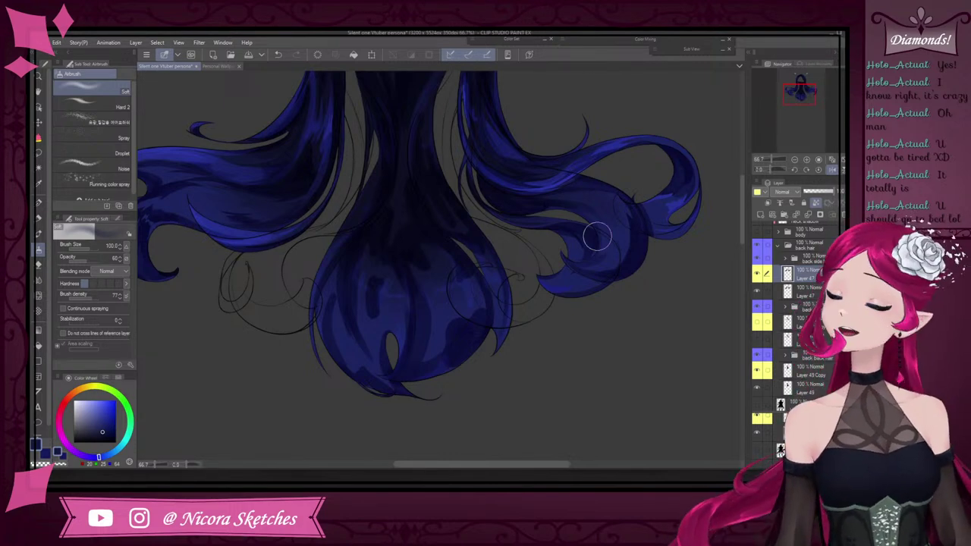
Hide Layer 47 and Layer 47 Copy, and show Layer 48 and Layer 48 Copy
{"action": "left_click", "coordinate": [758, 274]}
{"action": "left_click", "coordinate": [758, 275]}
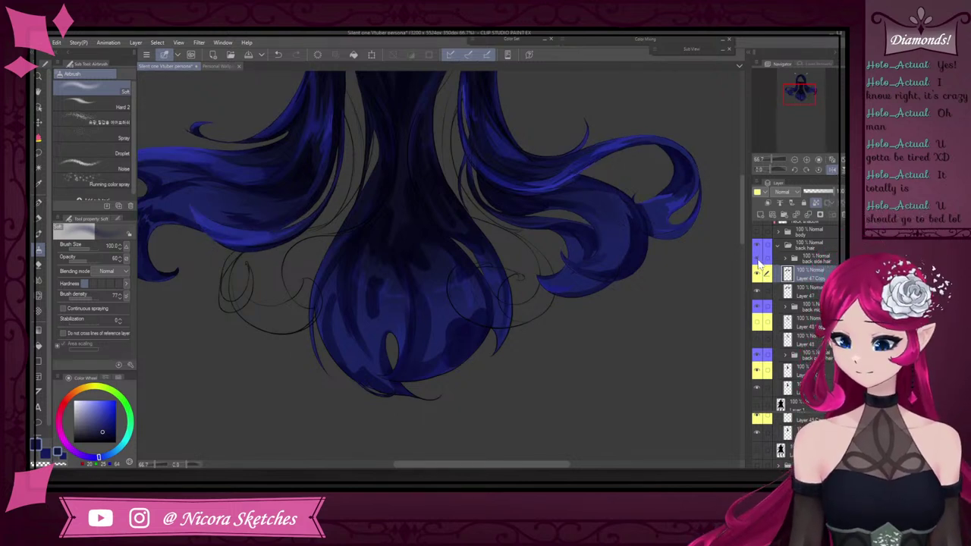
{"action": "left_click", "coordinate": [758, 294]}
{"action": "left_click", "coordinate": [759, 297]}
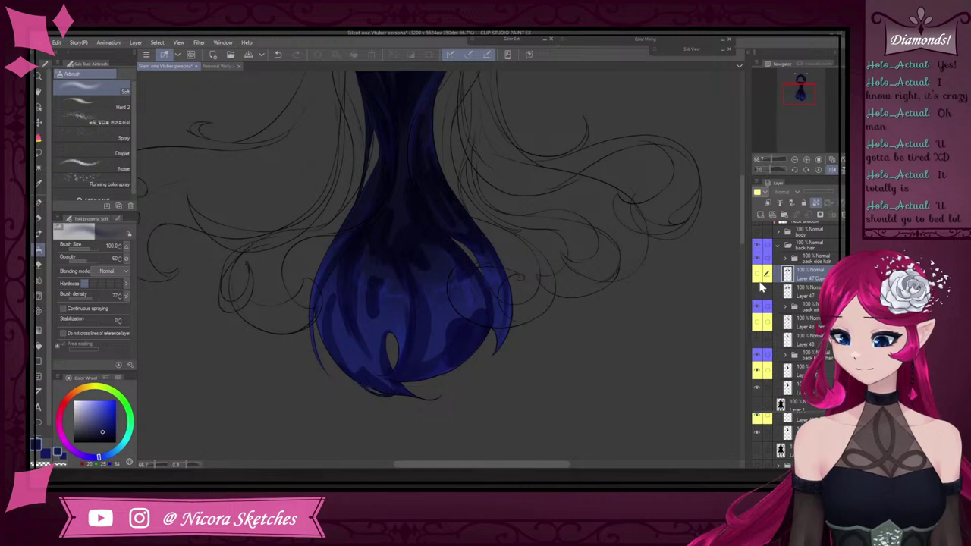
{"action": "scroll", "coordinate": [629, 283], "scroll_direction": "down", "scroll_amount": 3}
{"action": "scroll", "coordinate": [628, 283], "scroll_direction": "up", "scroll_amount": 2}
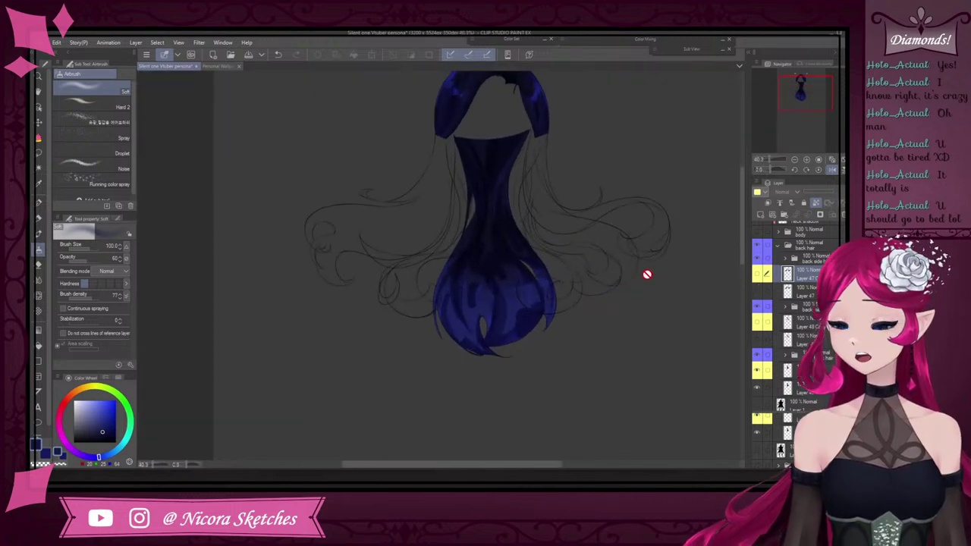
{"action": "left_click", "coordinate": [758, 340]}
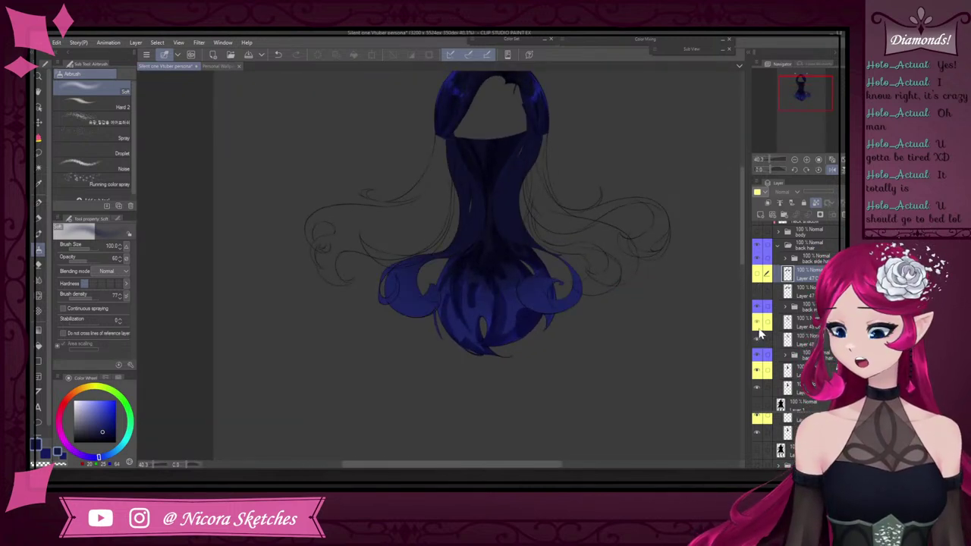
{"action": "left_click", "coordinate": [758, 327]}
Hide Layer 49 and Layer 49 Copy, and make Layer 48 Copy the active layer
{"action": "scroll", "coordinate": [815, 343], "scroll_direction": "down", "scroll_amount": 2}
{"action": "left_click", "coordinate": [802, 334]}
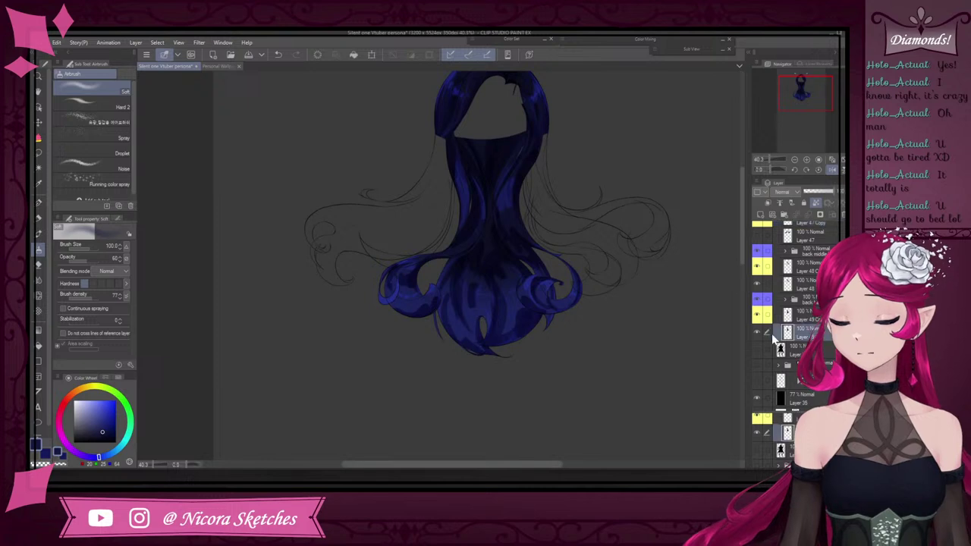
{"action": "left_click", "coordinate": [758, 333]}
{"action": "left_click", "coordinate": [759, 315]}
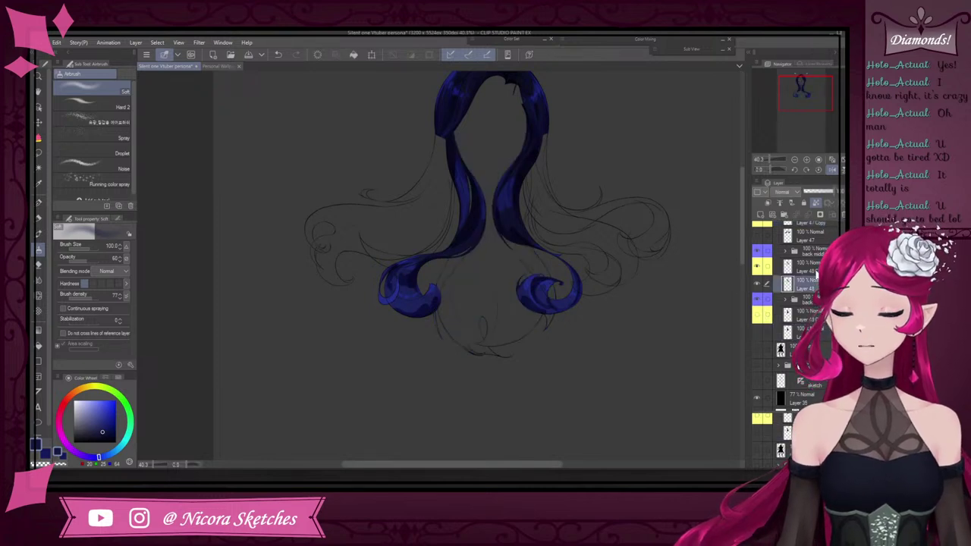
{"action": "left_click", "coordinate": [812, 265]}
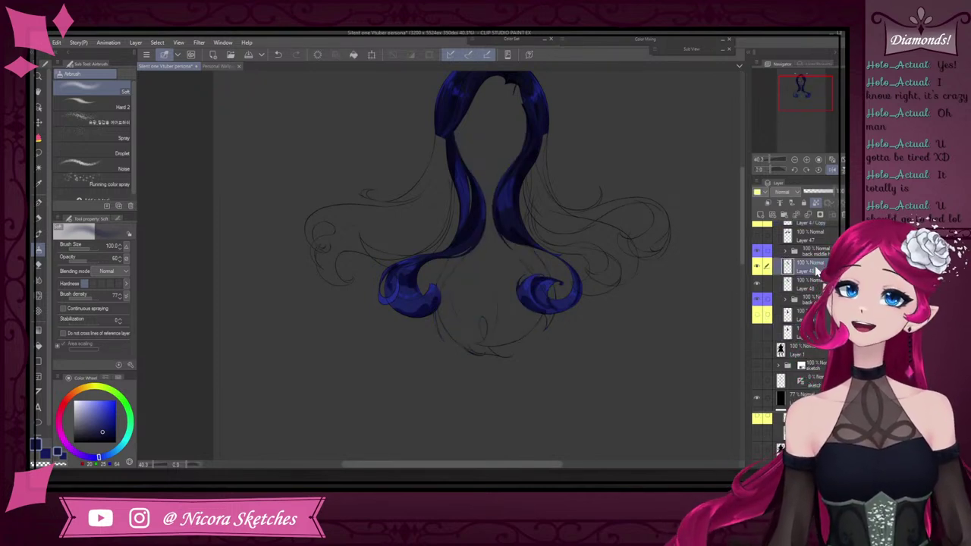
Hide Layer 48 and Layer 48 Copy, and show Layer 47 and Layer 47 Copy again
{"action": "scroll", "coordinate": [537, 144], "scroll_direction": "up", "scroll_amount": 4}
{"action": "scroll", "coordinate": [535, 228], "scroll_direction": "down", "scroll_amount": 3}
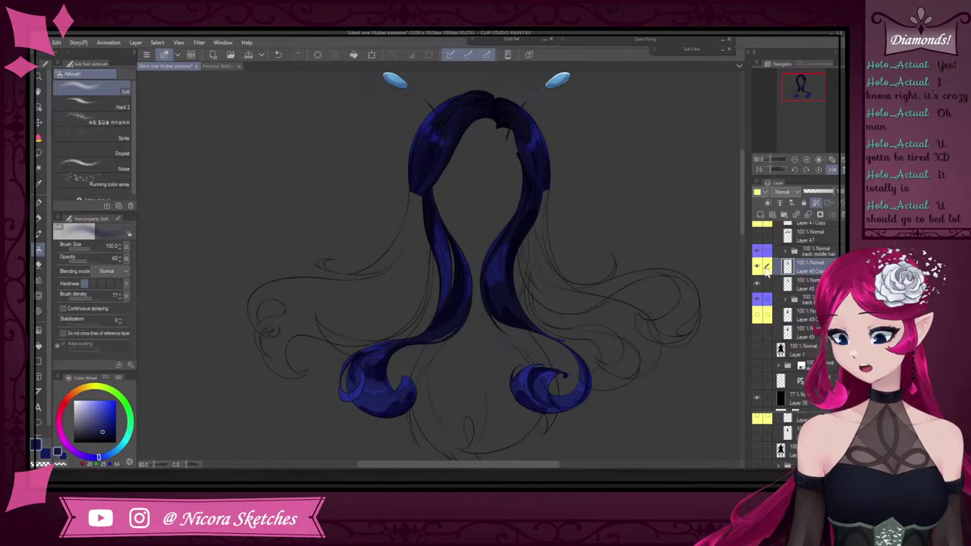
{"action": "left_click", "coordinate": [768, 283]}
{"action": "left_click", "coordinate": [758, 283]}
{"action": "left_click_drag", "start_coordinate": [784, 278], "coordinate": [758, 304]}
{"action": "scroll", "coordinate": [767, 296], "scroll_direction": "up", "scroll_amount": 3}
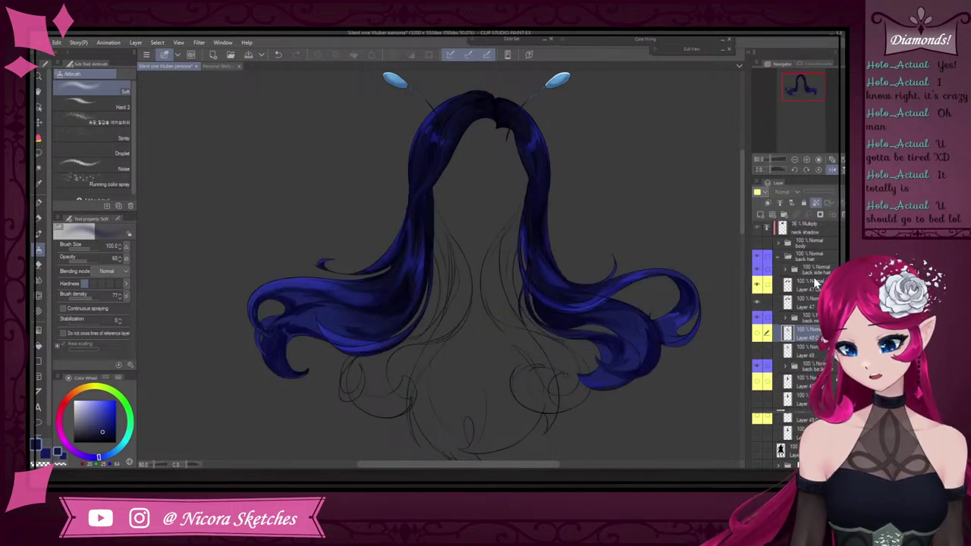
Hide the hair group covering the top of the head to expose the upper ends of the side locks
{"action": "scroll", "coordinate": [808, 298], "scroll_direction": "up", "scroll_amount": 4}
{"action": "scroll", "coordinate": [812, 289], "scroll_direction": "up", "scroll_amount": 2}
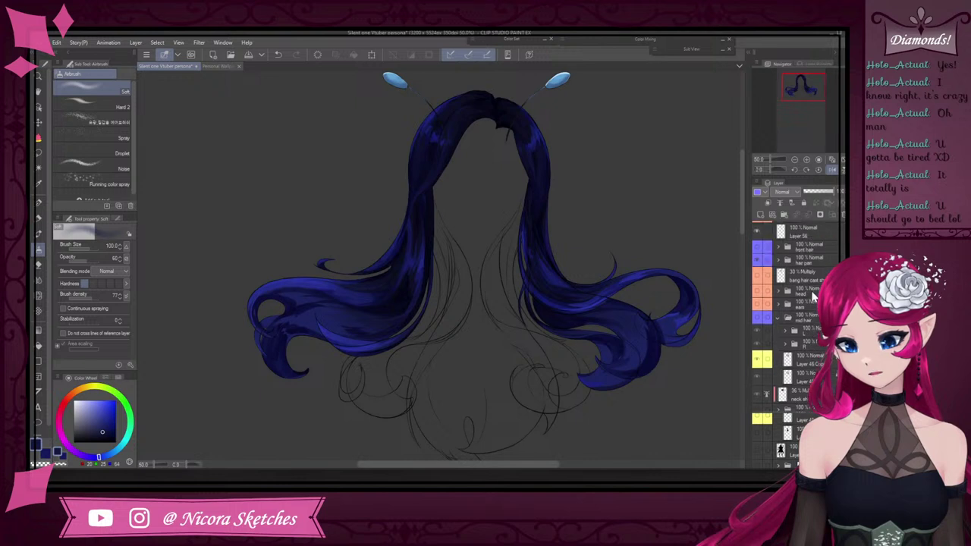
{"action": "left_click", "coordinate": [759, 260]}
{"action": "scroll", "coordinate": [795, 281], "scroll_direction": "down", "scroll_amount": 5}
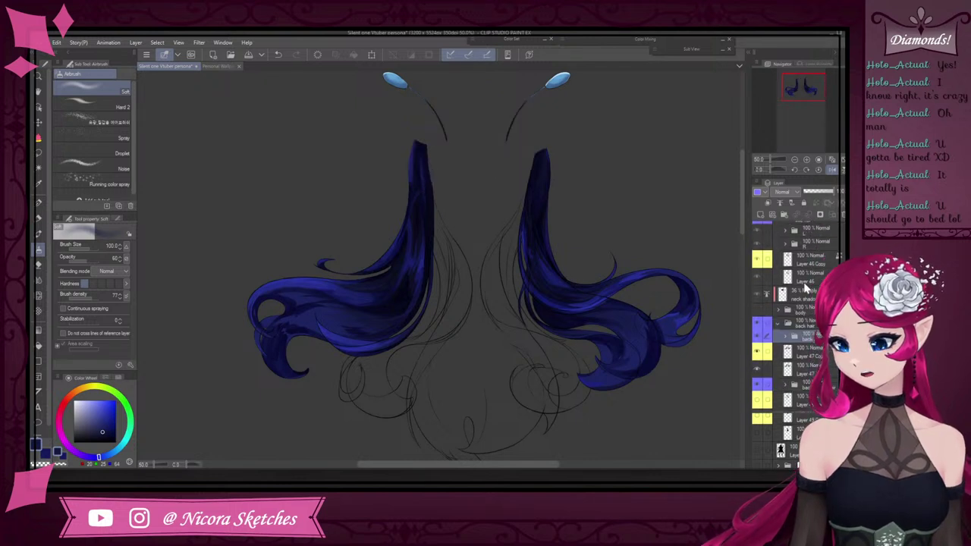
Paint mid-blue and dark strands down the centre of the left lock's upper end on Layer 47 Copy with the G-pen
{"action": "scroll", "coordinate": [417, 148], "scroll_direction": "up", "scroll_amount": 1}
{"action": "scroll", "coordinate": [418, 148], "scroll_direction": "up", "scroll_amount": 3}
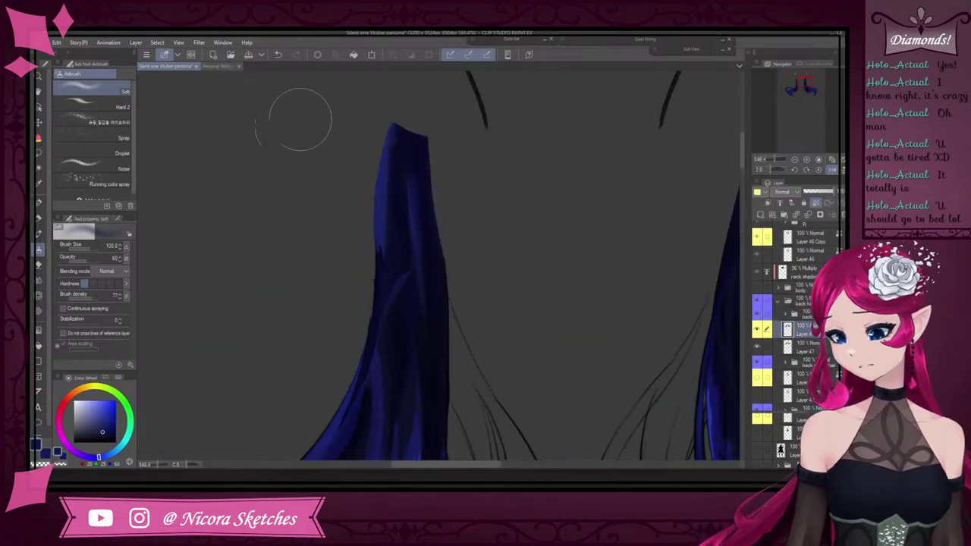
{"action": "key", "text": "p"}
{"action": "left_click_drag", "start_coordinate": [408, 197], "coordinate": [418, 246]}
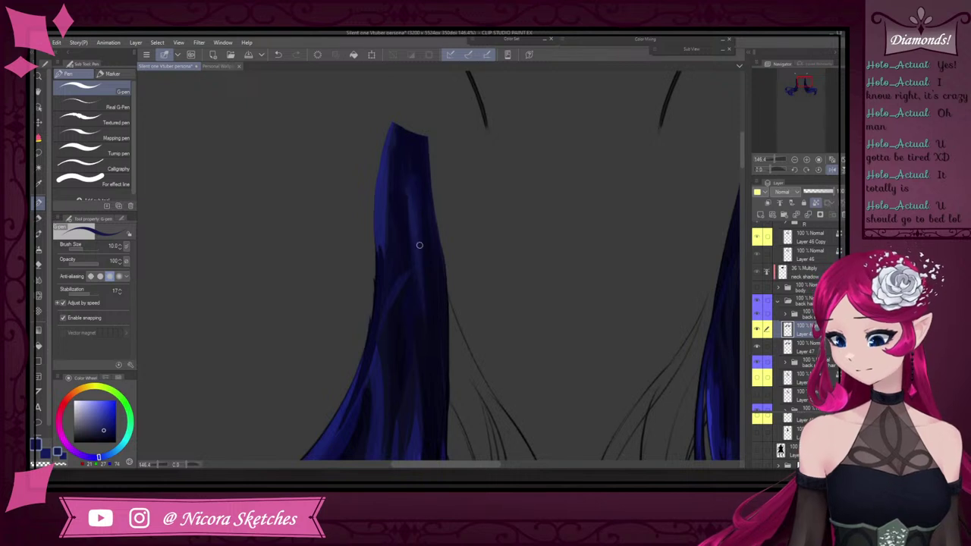
{"action": "left_click", "coordinate": [415, 192], "text": "alt"}
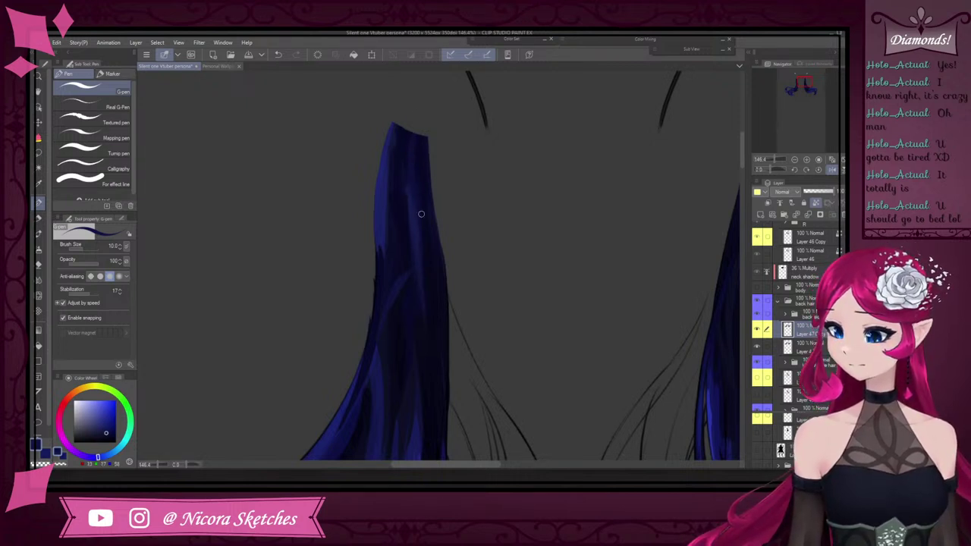
{"action": "left_click", "coordinate": [388, 249], "text": "alt"}
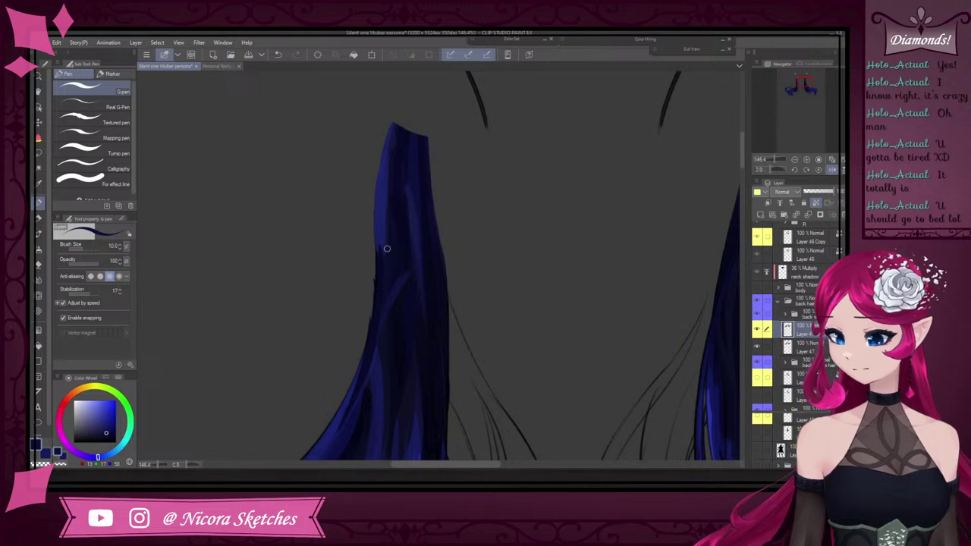
Shade the outer edge of the left lock's upper end with dark blue and restore a lighter blue highlight along it
{"action": "left_click_drag", "start_coordinate": [378, 223], "coordinate": [381, 260]}
{"action": "left_click_drag", "start_coordinate": [377, 206], "coordinate": [378, 252]}
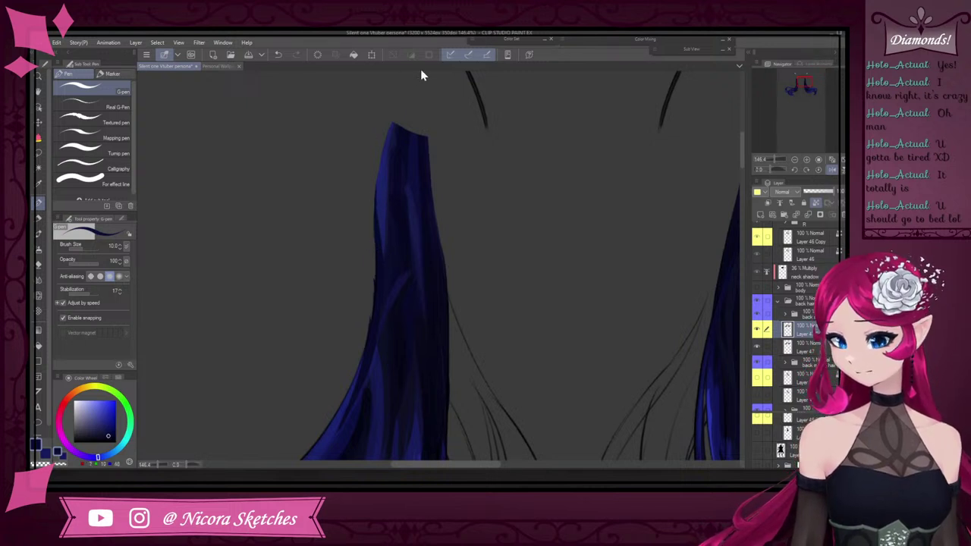
{"action": "left_click", "coordinate": [386, 199], "text": "alt"}
{"action": "left_click_drag", "start_coordinate": [394, 127], "coordinate": [384, 205]}
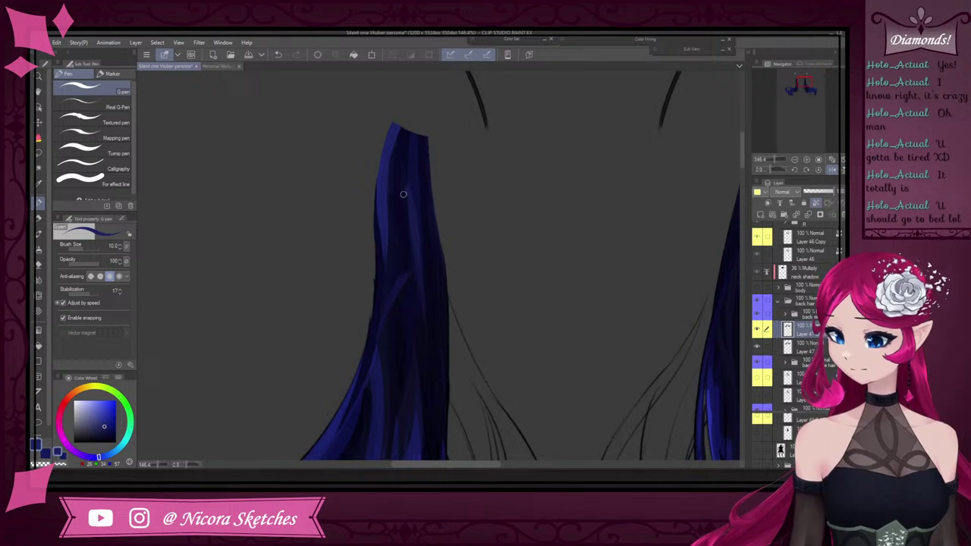
Paint dark strands and a lighter diagonal strand through the centre of the left lock using blues sampled from the hair
{"action": "left_click", "coordinate": [404, 209], "text": "alt"}
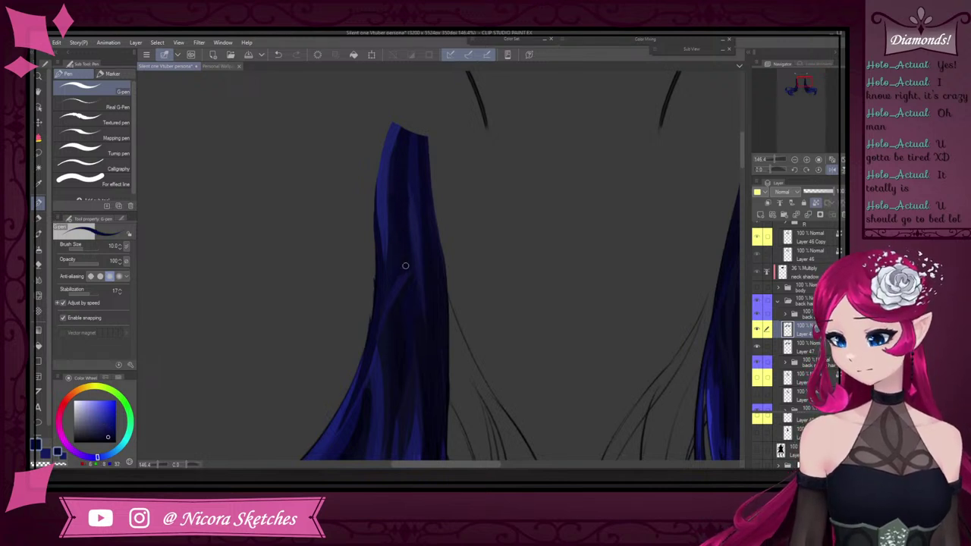
{"action": "left_click", "coordinate": [414, 207], "text": "alt"}
{"action": "left_click", "coordinate": [399, 285], "text": "alt"}
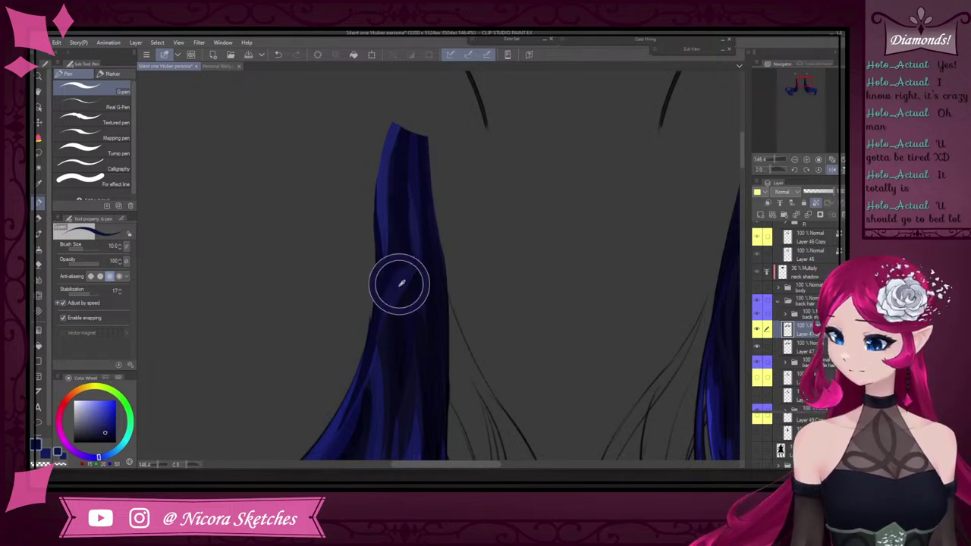
{"action": "left_click_drag", "start_coordinate": [397, 290], "coordinate": [411, 214]}
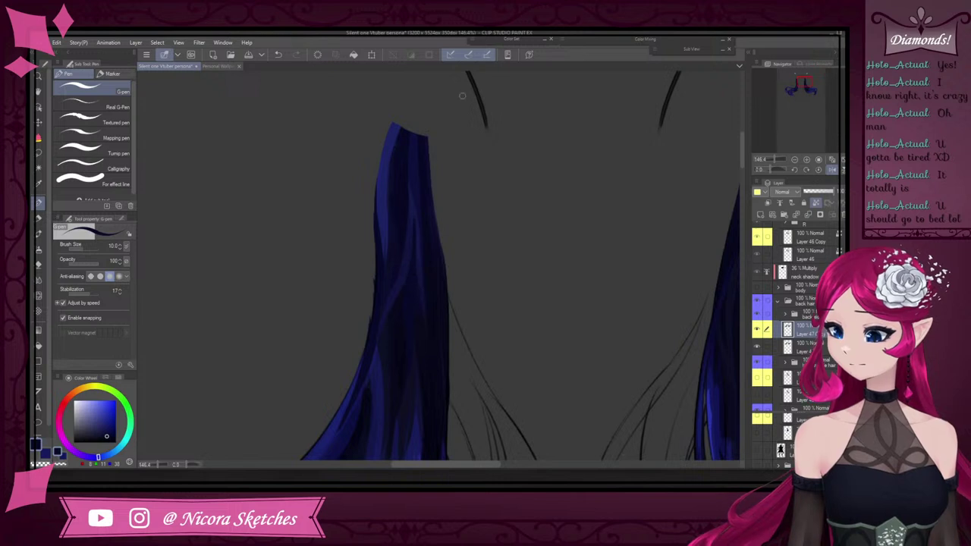
Refine the inner side of the left lock's upper part with dark blue strands sampled from the surrounding hair
{"action": "left_click", "coordinate": [425, 200], "text": "alt"}
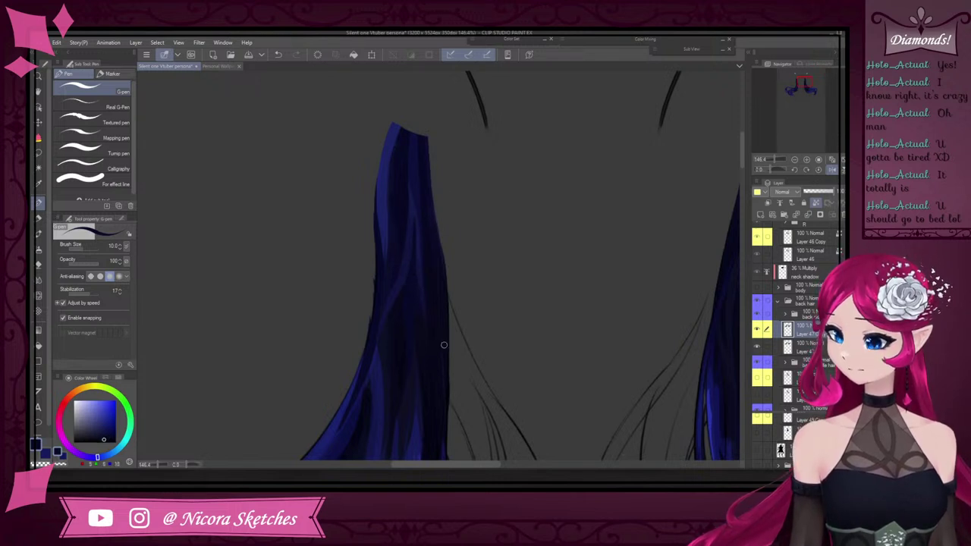
{"action": "left_click", "coordinate": [446, 386], "text": "alt"}
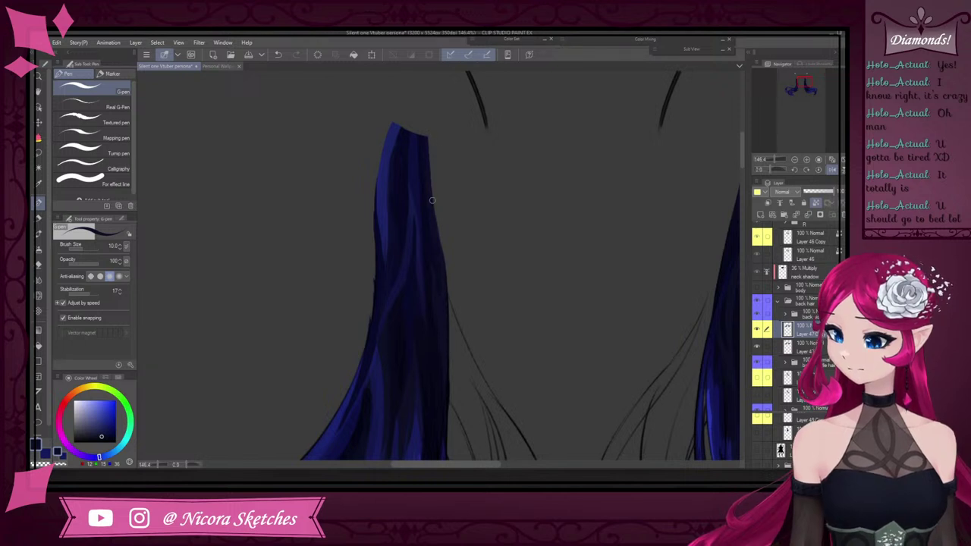
{"action": "scroll", "coordinate": [458, 260], "scroll_direction": "down", "scroll_amount": 5}
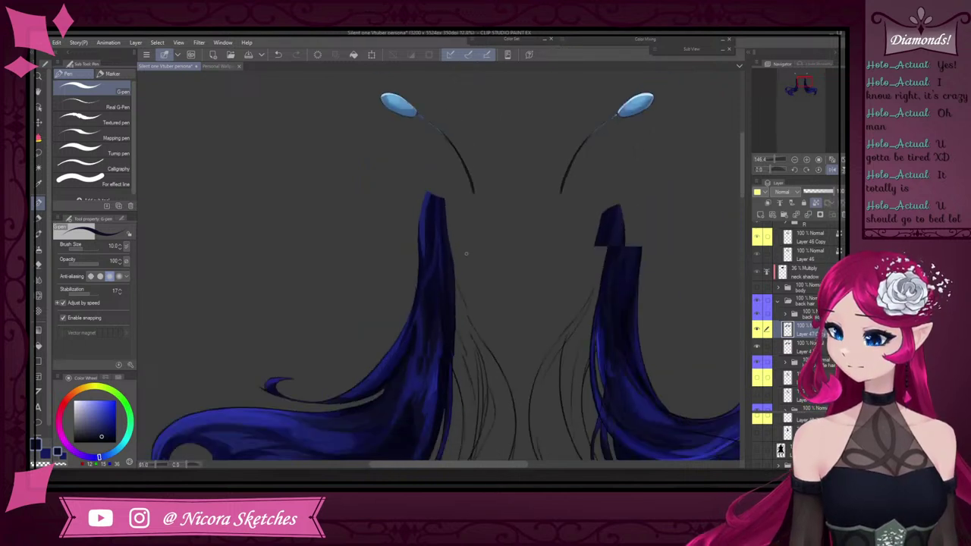
{"action": "scroll", "coordinate": [455, 280], "scroll_direction": "up", "scroll_amount": 7}
{"action": "scroll", "coordinate": [426, 219], "scroll_direction": "down", "scroll_amount": 4}
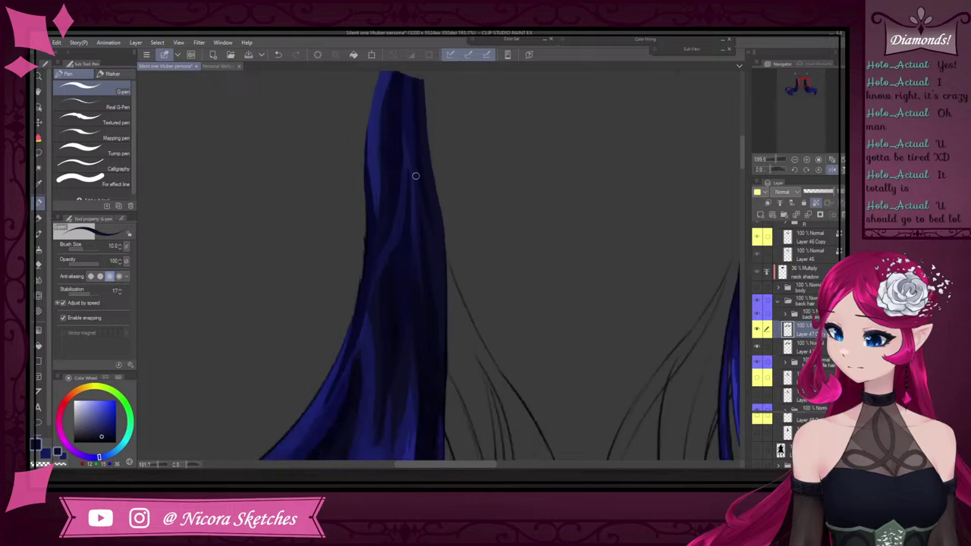
{"action": "scroll", "coordinate": [414, 190], "scroll_direction": "up", "scroll_amount": 3}
{"action": "scroll", "coordinate": [415, 189], "scroll_direction": "up", "scroll_amount": 2}
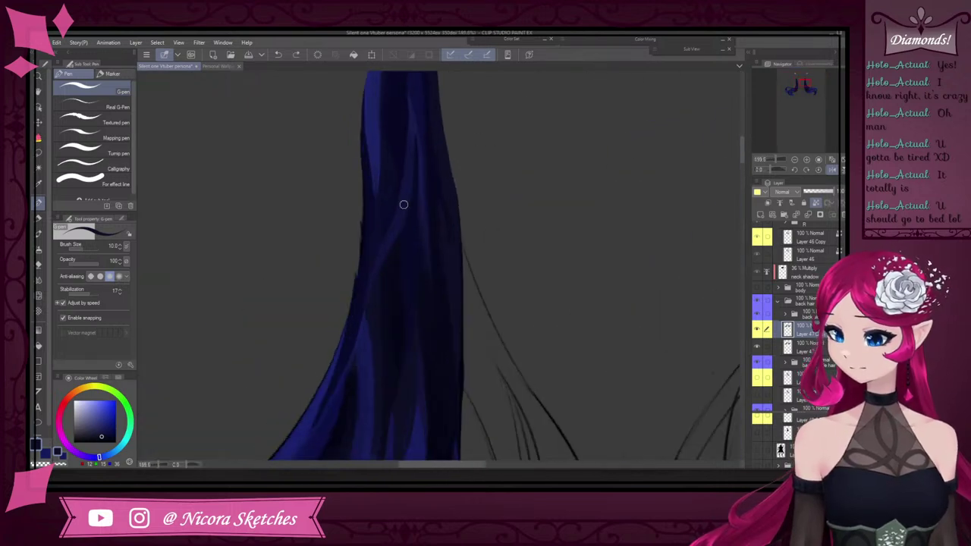
{"action": "scroll", "coordinate": [406, 262], "scroll_direction": "down", "scroll_amount": 4}
{"action": "scroll", "coordinate": [417, 219], "scroll_direction": "up", "scroll_amount": 5}
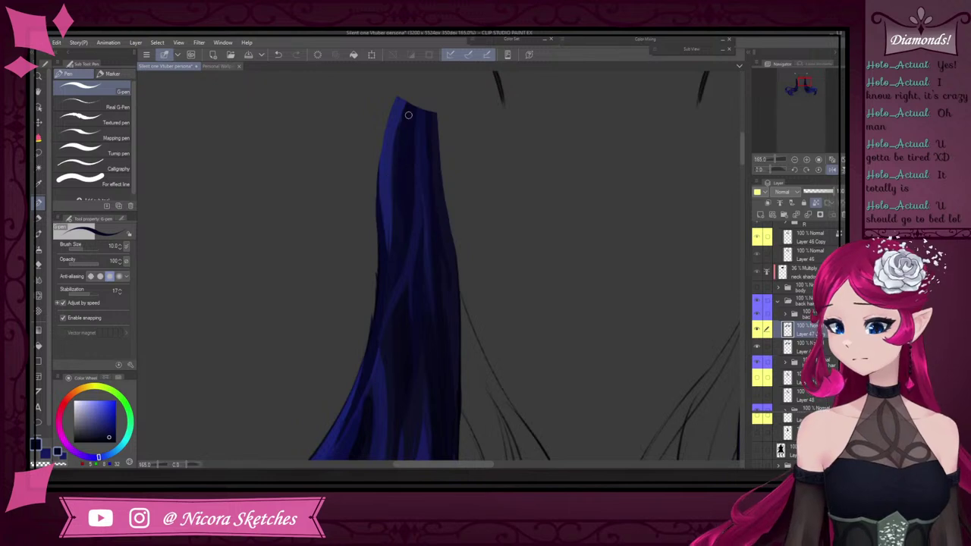
{"action": "scroll", "coordinate": [401, 160], "scroll_direction": "down", "scroll_amount": 3}
{"action": "scroll", "coordinate": [573, 97], "scroll_direction": "up", "scroll_amount": 4}
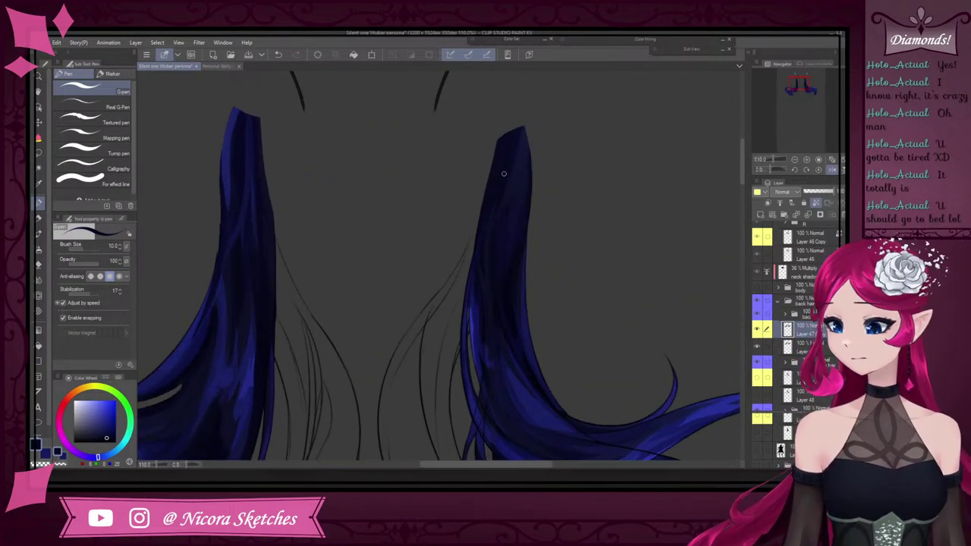
Flip the canvas view horizontally and paint dark and mid-blue strands on the upper end of the opposite lock
{"action": "scroll", "coordinate": [526, 119], "scroll_direction": "up", "scroll_amount": 1}
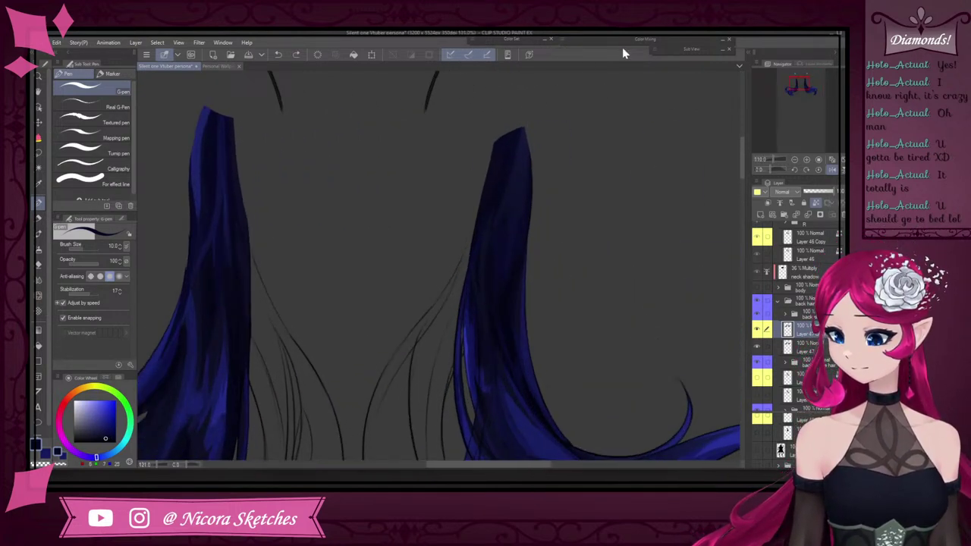
{"action": "left_click", "coordinate": [832, 170]}
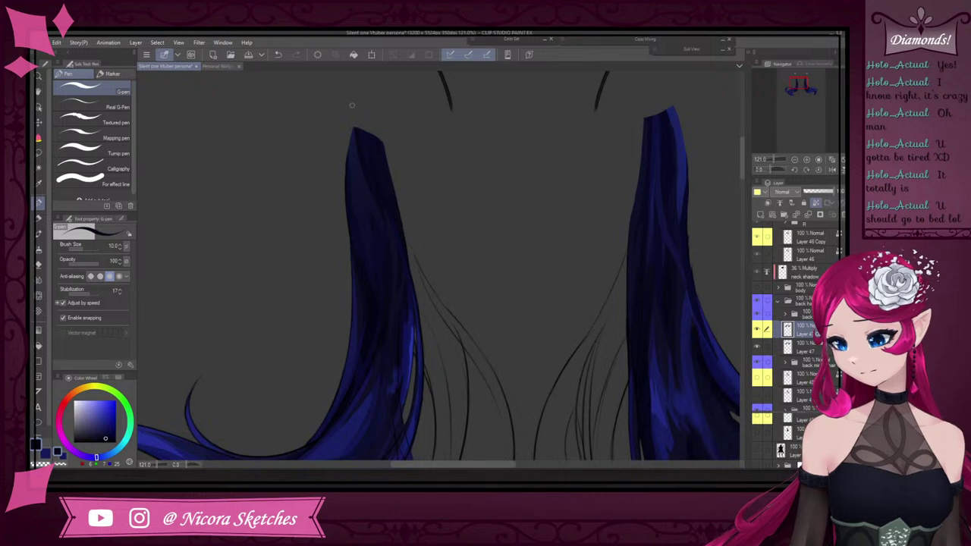
{"action": "scroll", "coordinate": [380, 232], "scroll_direction": "up", "scroll_amount": 1}
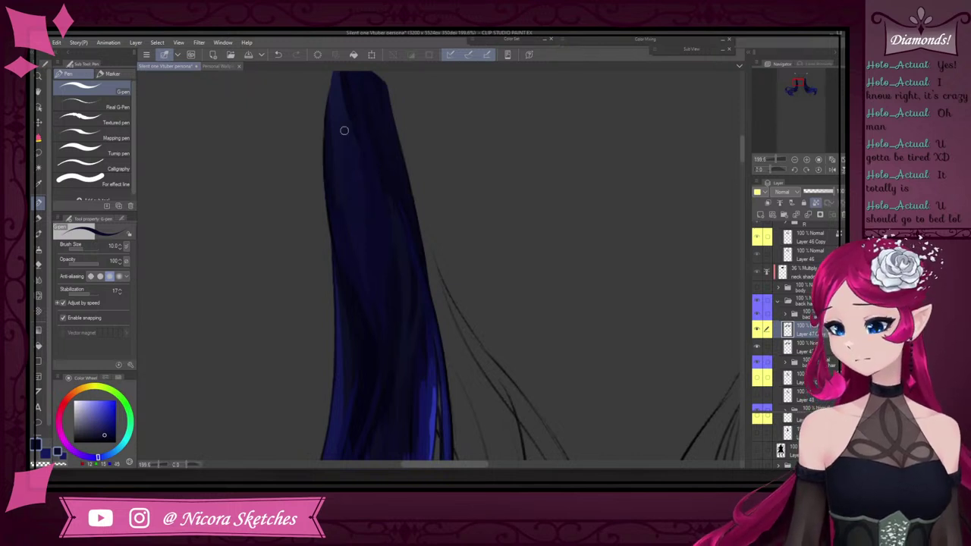
{"action": "left_click", "coordinate": [336, 152], "text": "alt"}
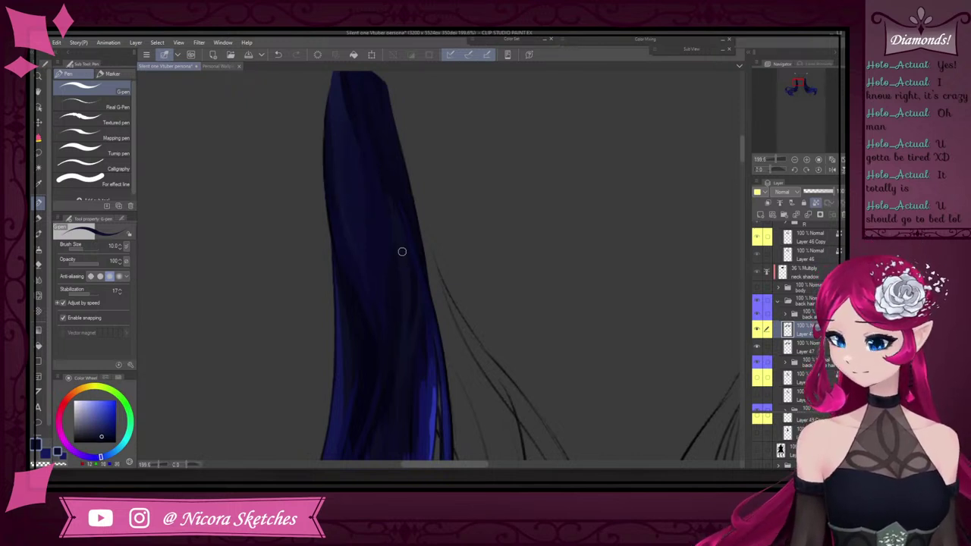
Darken the strands in the middle section of the same lock with sampled deep blues
{"action": "scroll", "coordinate": [402, 251], "scroll_direction": "down", "scroll_amount": 2}
{"action": "scroll", "coordinate": [395, 372], "scroll_direction": "up", "scroll_amount": 4}
{"action": "left_click", "coordinate": [383, 361], "text": "alt"}
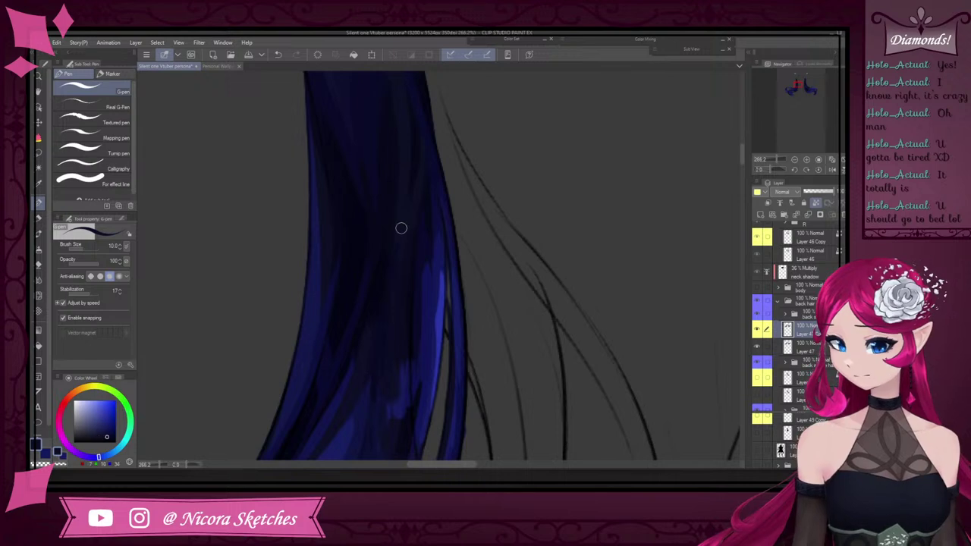
{"action": "left_click", "coordinate": [398, 276], "text": "alt"}
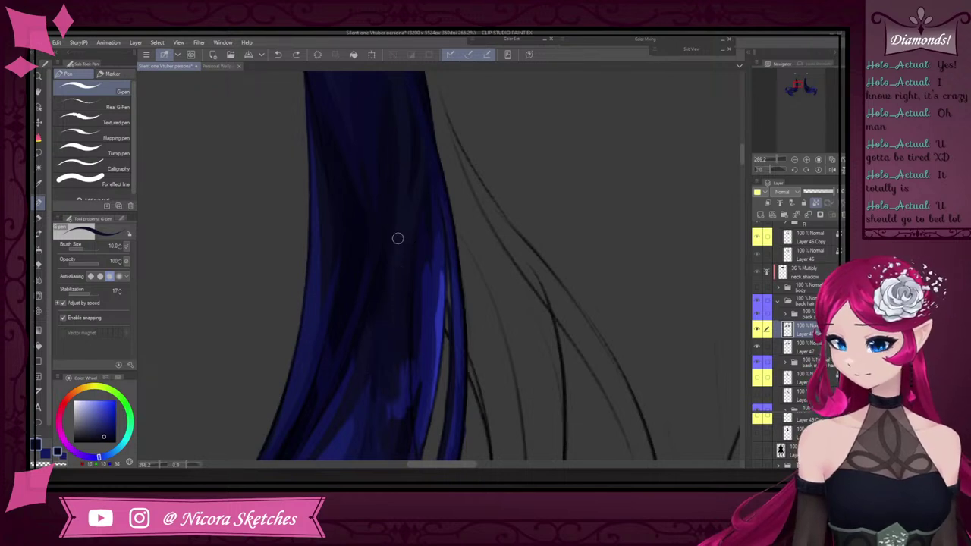
Blend dark blue strands into the area just above the bend of the lock, beside its bright blue highlights
{"action": "scroll", "coordinate": [421, 250], "scroll_direction": "down", "scroll_amount": 14}
{"action": "scroll", "coordinate": [418, 261], "scroll_direction": "up", "scroll_amount": 12}
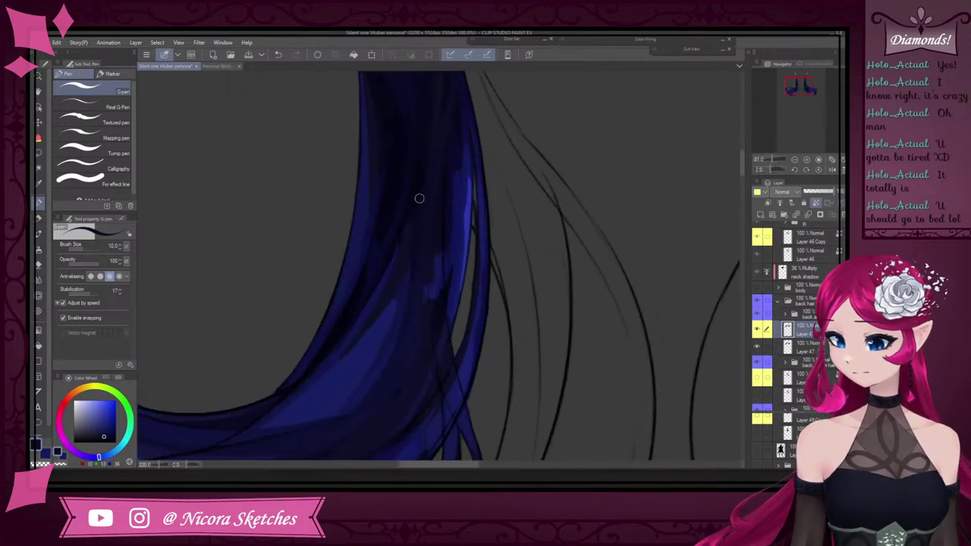
{"action": "left_click", "coordinate": [422, 183], "text": "alt"}
{"action": "scroll", "coordinate": [424, 197], "scroll_direction": "up", "scroll_amount": 1}
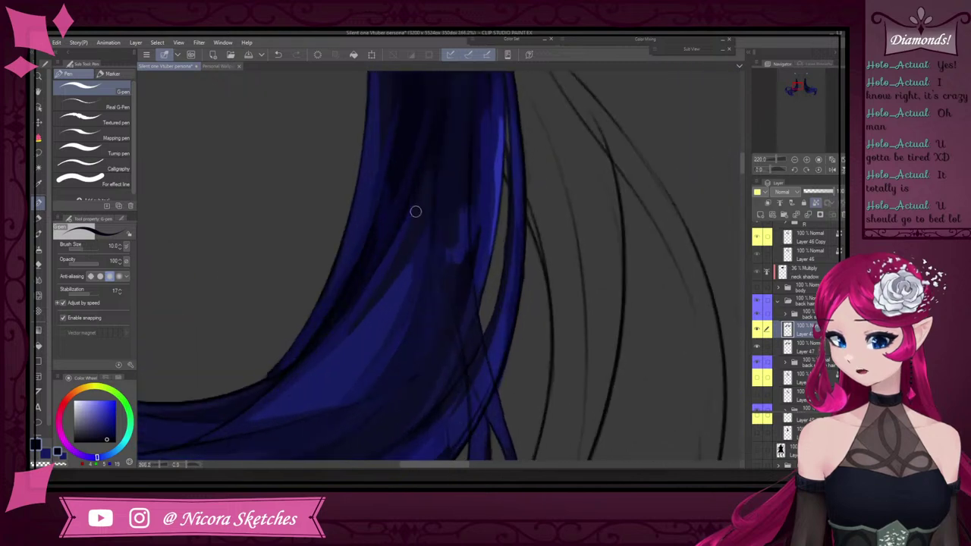
{"action": "scroll", "coordinate": [414, 210], "scroll_direction": "down", "scroll_amount": 1}
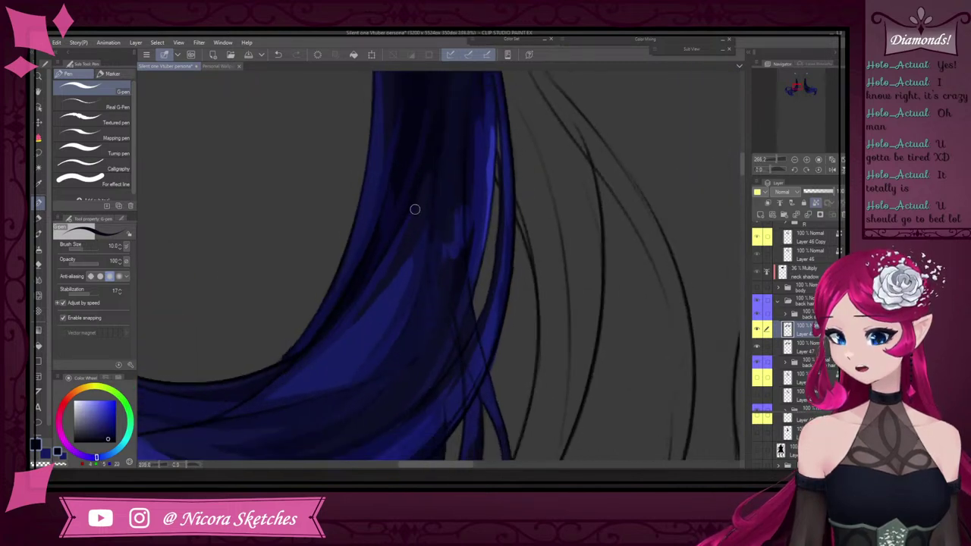
{"action": "scroll", "coordinate": [477, 186], "scroll_direction": "down", "scroll_amount": 1}
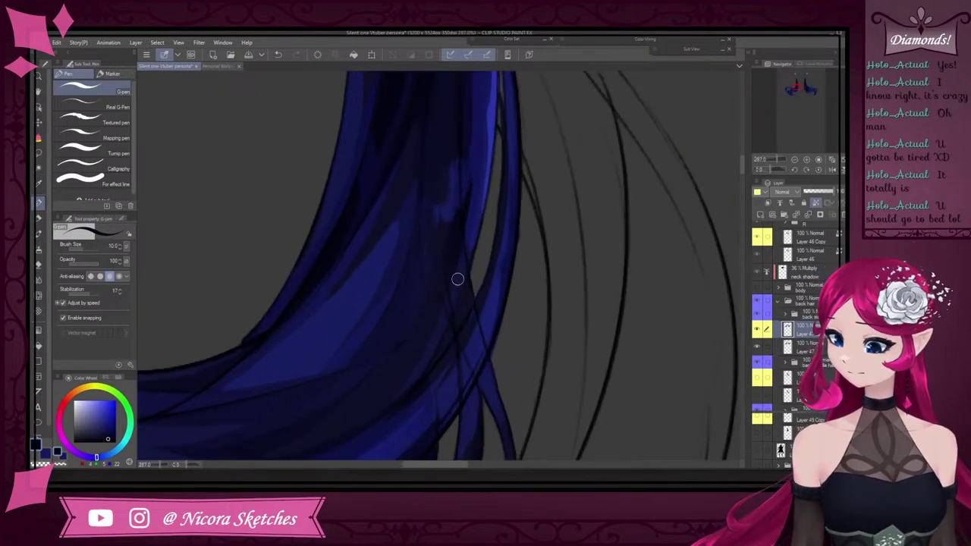
{"action": "scroll", "coordinate": [459, 219], "scroll_direction": "down", "scroll_amount": 4}
{"action": "scroll", "coordinate": [519, 247], "scroll_direction": "down", "scroll_amount": 2}
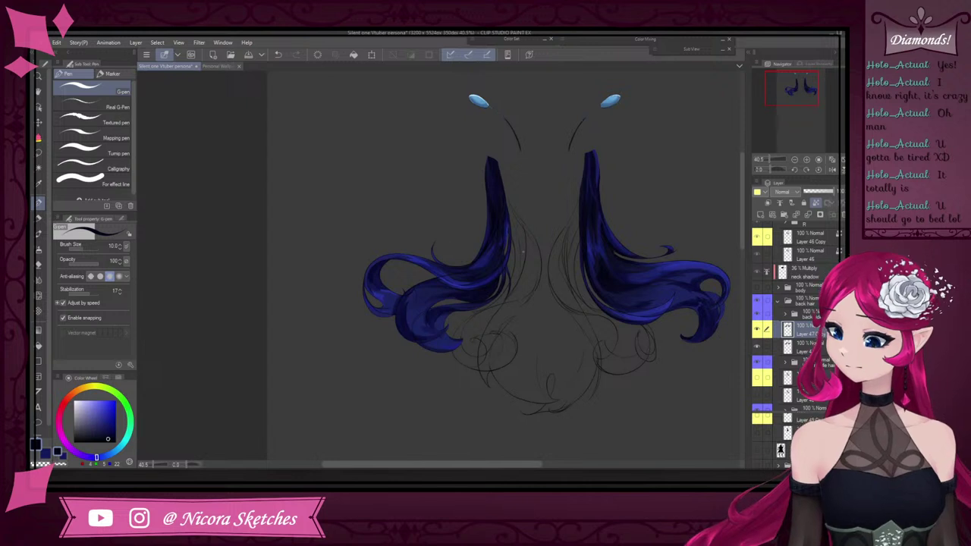
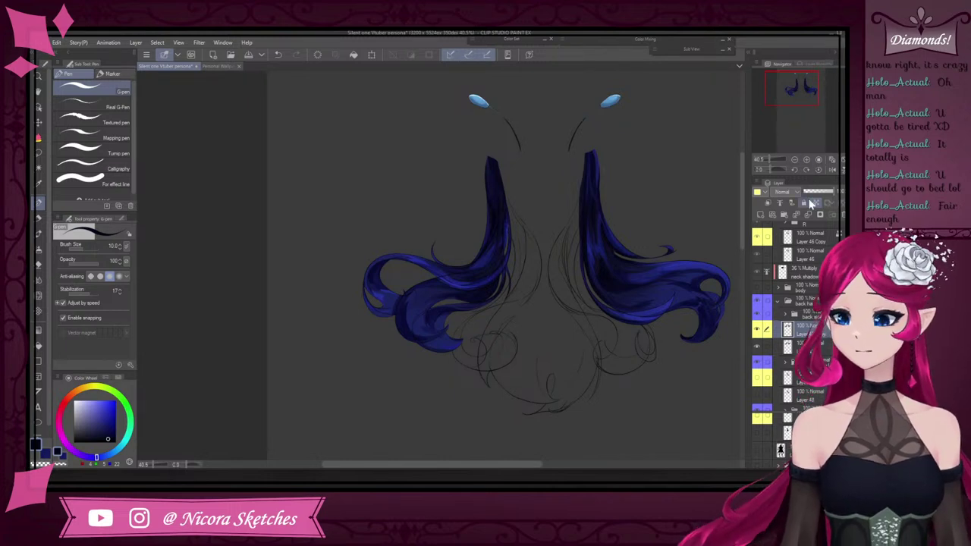
Deepen the shadow in the bend of the other lock and break up its upper outer highlight with darker strands
{"action": "scroll", "coordinate": [607, 205], "scroll_direction": "up", "scroll_amount": 5}
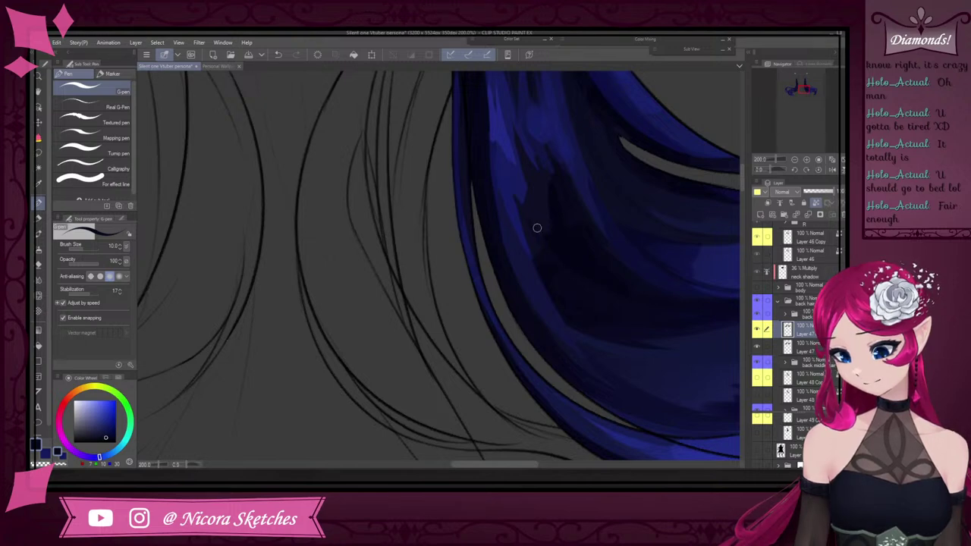
{"action": "scroll", "coordinate": [505, 157], "scroll_direction": "down", "scroll_amount": 5}
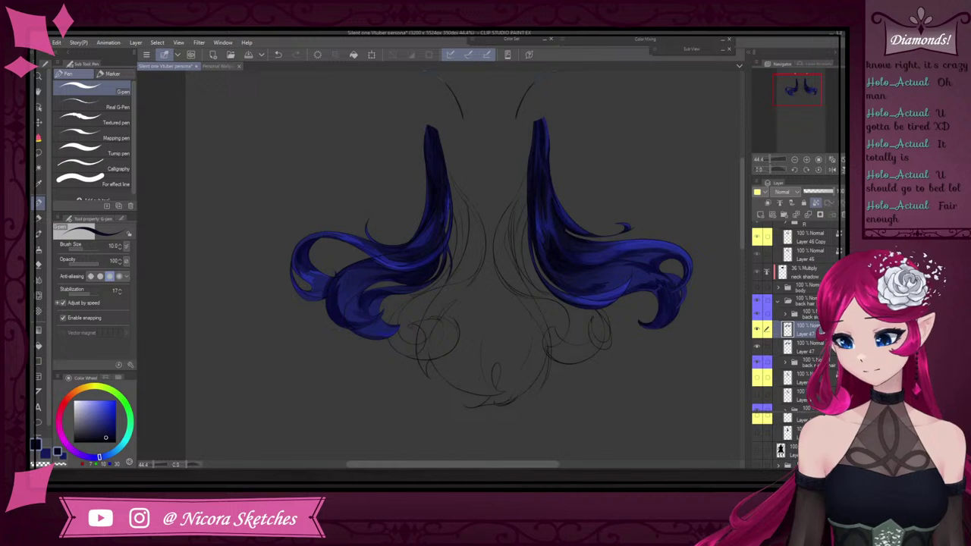
{"action": "scroll", "coordinate": [537, 202], "scroll_direction": "up", "scroll_amount": 5}
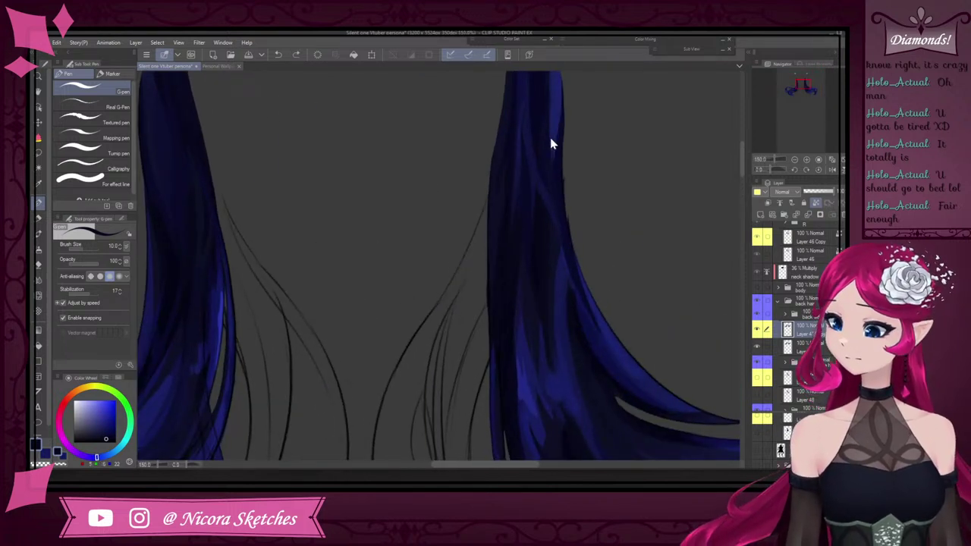
{"action": "left_click", "coordinate": [553, 100], "text": "alt"}
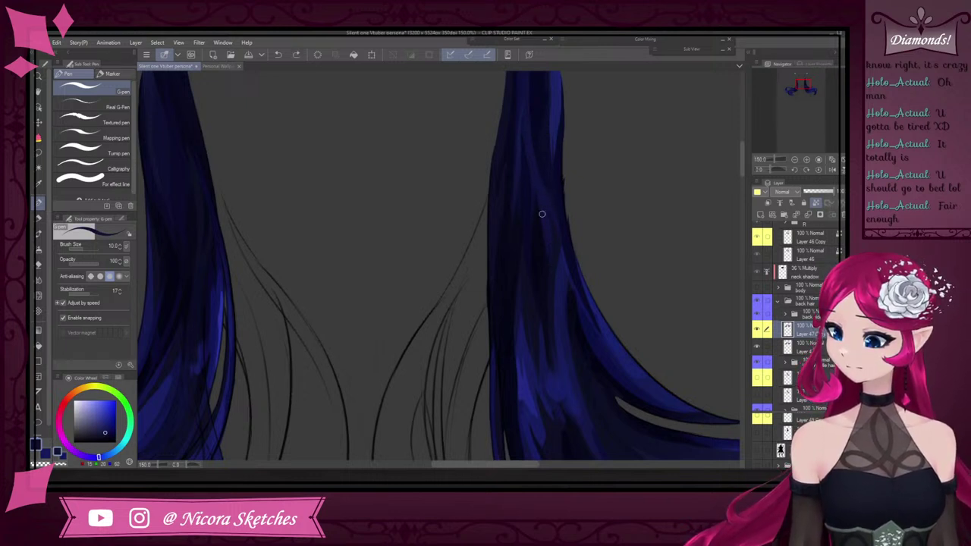
Work dark blue strands into the upper part of the lock with the SOL pencil, raising its brush size to 40
{"action": "key", "text": "p"}
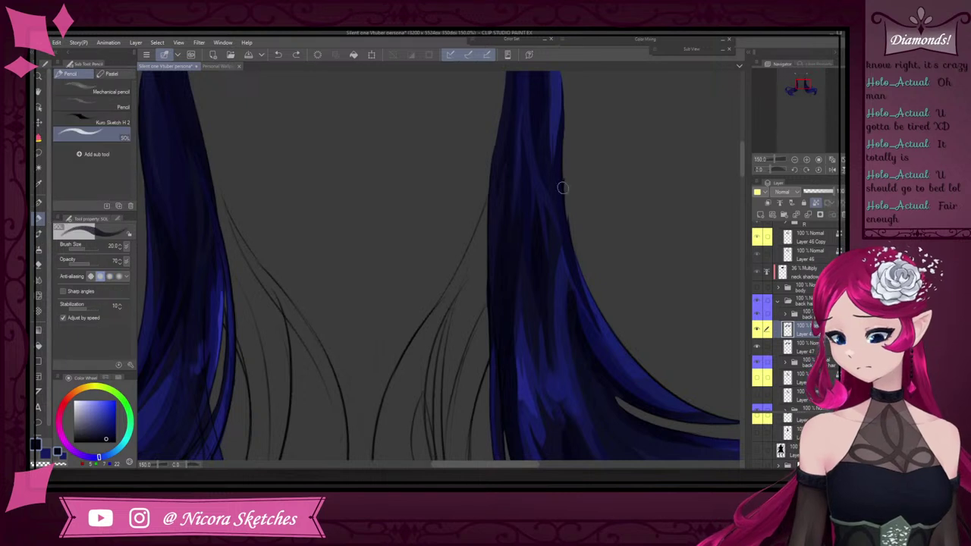
{"action": "key", "text": "]"}
{"action": "key", "text": "]"}
{"action": "key", "text": "]"}
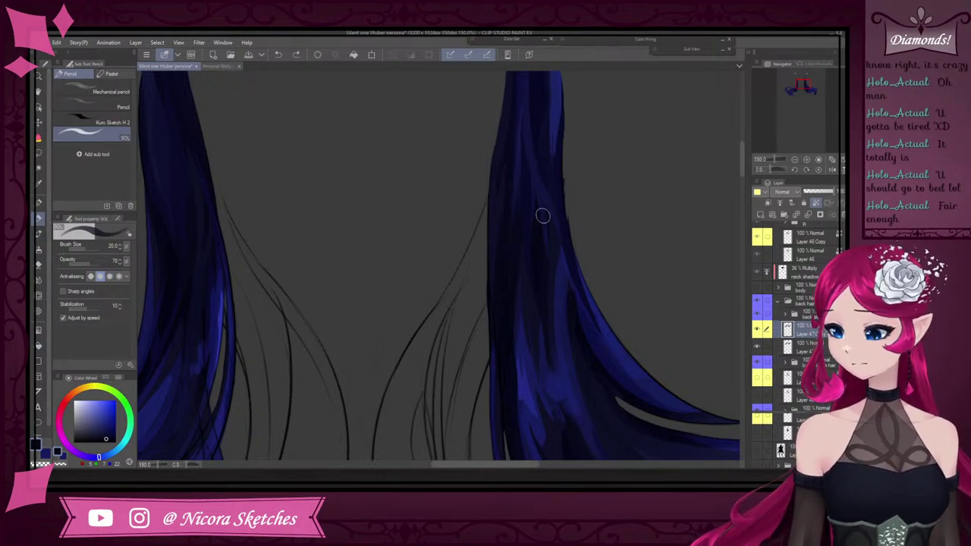
Soften the dark blue shading at the lock's upper end with the Soft airbrush at about size 25 and return to the SOL pencil
{"action": "left_click", "coordinate": [39, 247]}
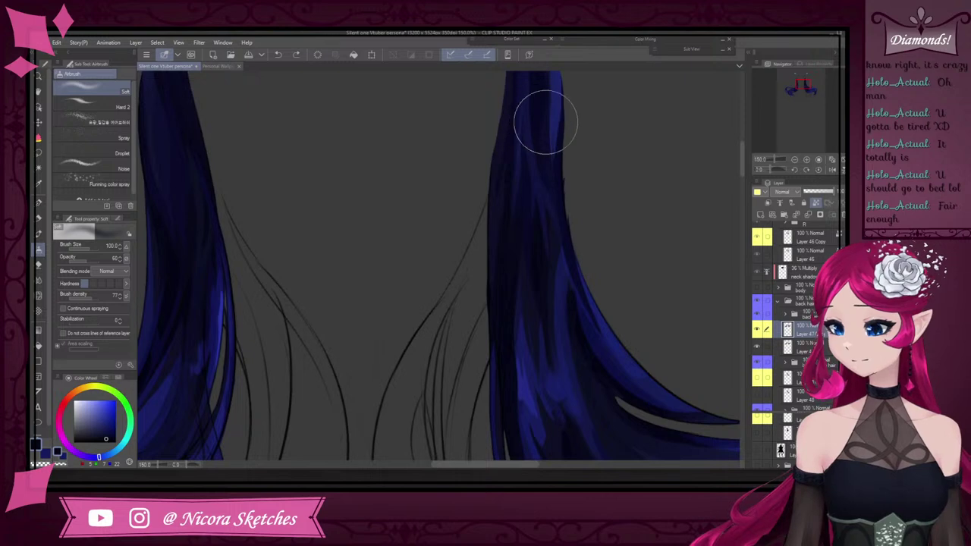
{"action": "key", "text": "bracketleft"}
{"action": "key", "text": "bracketleft"}
{"action": "key", "text": "bracketleft"}
{"action": "key", "text": "bracketleft"}
{"action": "key", "text": "bracketleft"}
{"action": "key", "text": "bracketleft"}
{"action": "key", "text": "bracketleft"}
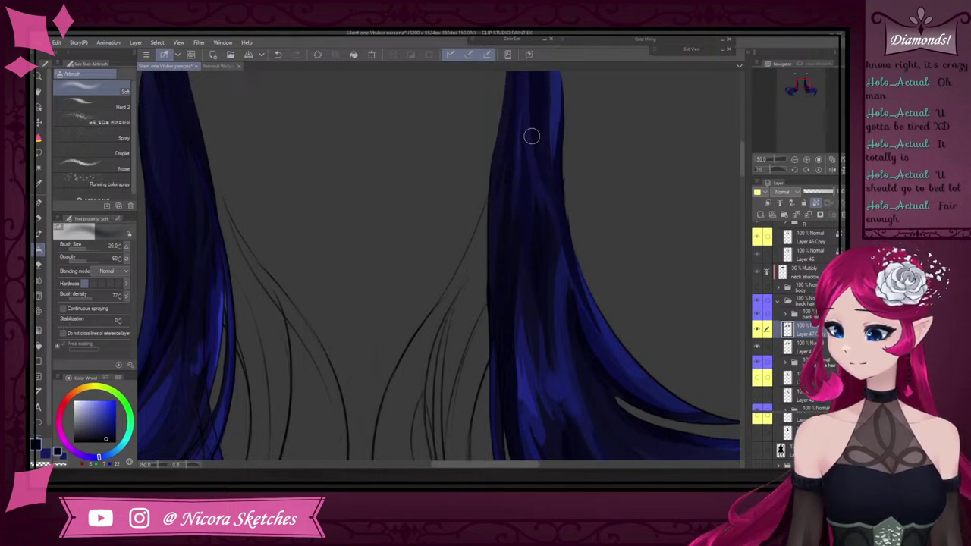
{"action": "scroll", "coordinate": [573, 254], "scroll_direction": "down", "scroll_amount": 2}
{"action": "scroll", "coordinate": [580, 248], "scroll_direction": "down", "scroll_amount": 4}
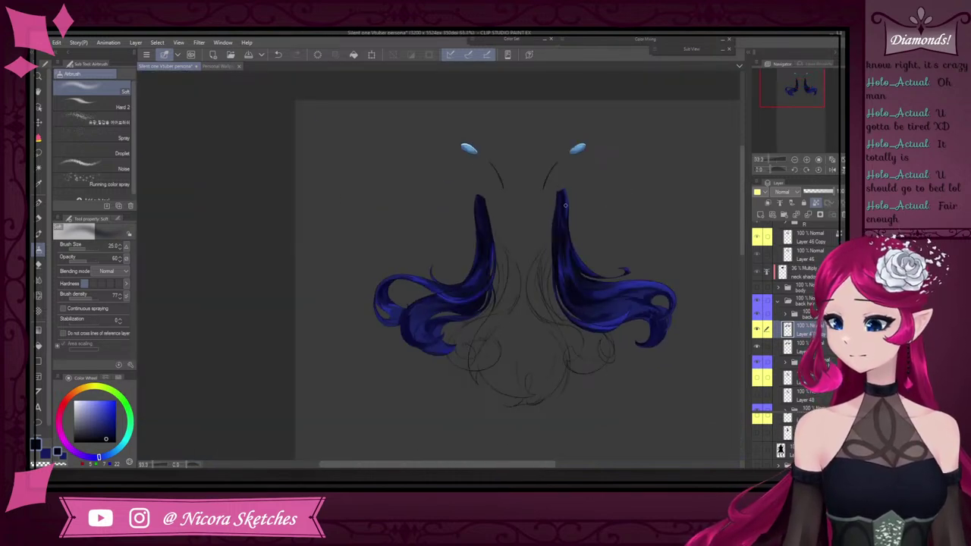
{"action": "scroll", "coordinate": [565, 205], "scroll_direction": "up", "scroll_amount": 2}
{"action": "scroll", "coordinate": [573, 190], "scroll_direction": "up", "scroll_amount": 4}
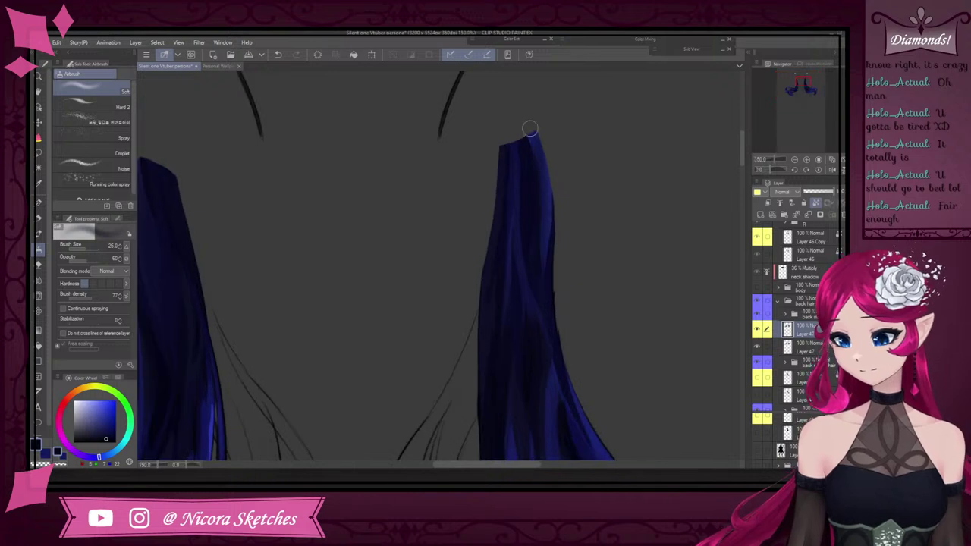
{"action": "left_click", "coordinate": [38, 218]}
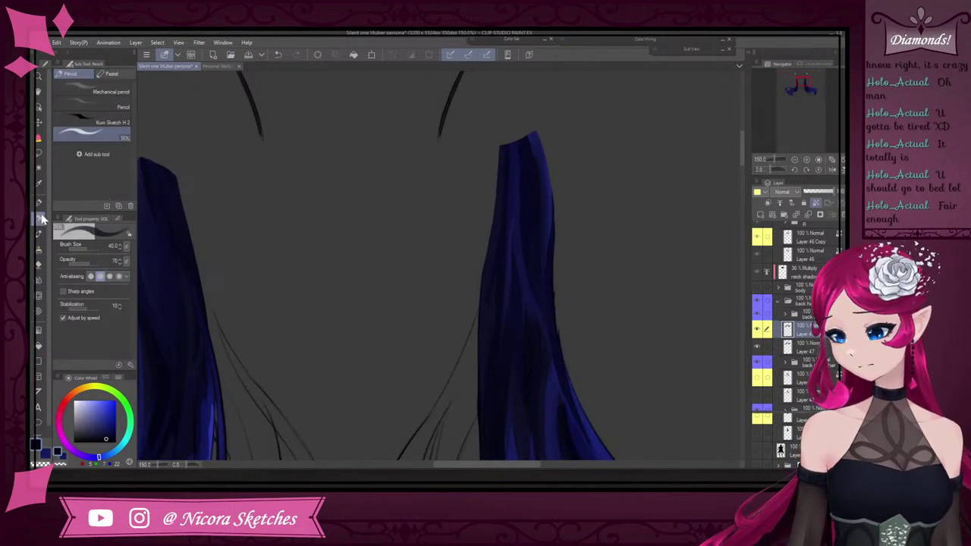
Hide Layer 47 Copy and Layer 47, show Layer 48 Copy and Layer 48, and make Layer 48 Copy the active layer
{"action": "left_click", "coordinate": [757, 331]}
{"action": "left_click", "coordinate": [757, 346]}
{"action": "scroll", "coordinate": [809, 334], "scroll_direction": "down", "scroll_amount": 4}
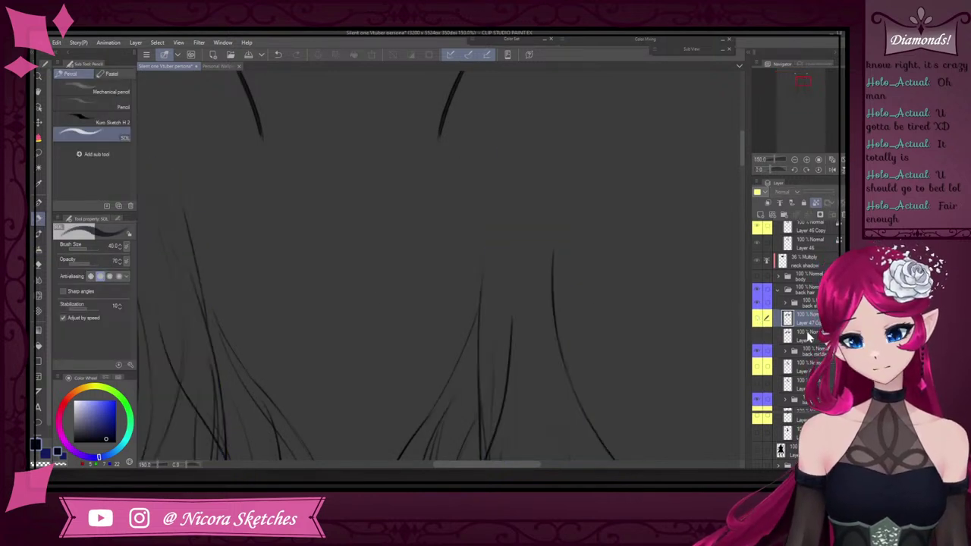
{"action": "scroll", "coordinate": [567, 323], "scroll_direction": "down", "scroll_amount": 1}
{"action": "scroll", "coordinate": [568, 323], "scroll_direction": "down", "scroll_amount": 2}
{"action": "left_click", "coordinate": [758, 254]}
{"action": "left_click", "coordinate": [757, 270]}
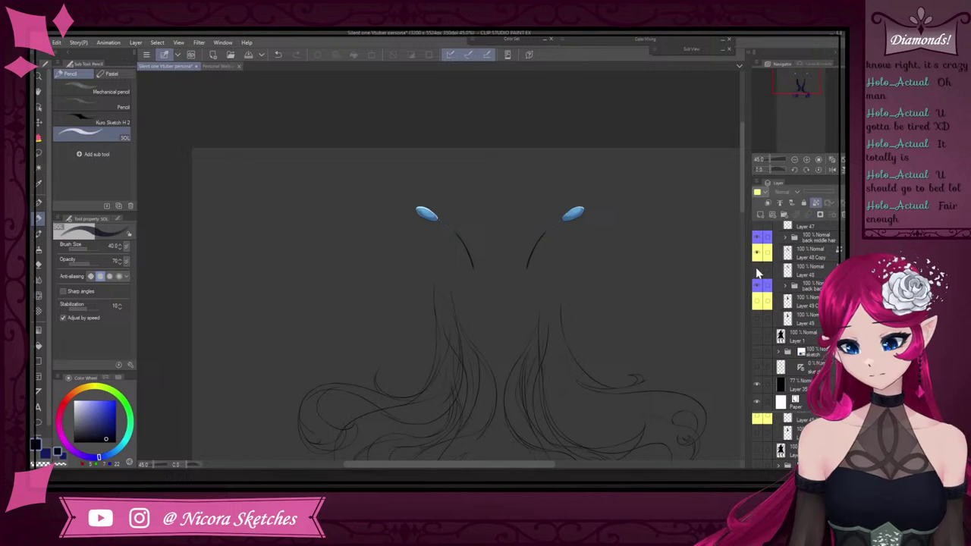
{"action": "scroll", "coordinate": [627, 295], "scroll_direction": "down", "scroll_amount": 2}
{"action": "scroll", "coordinate": [597, 379], "scroll_direction": "up", "scroll_amount": 2}
{"action": "left_click", "coordinate": [814, 254]}
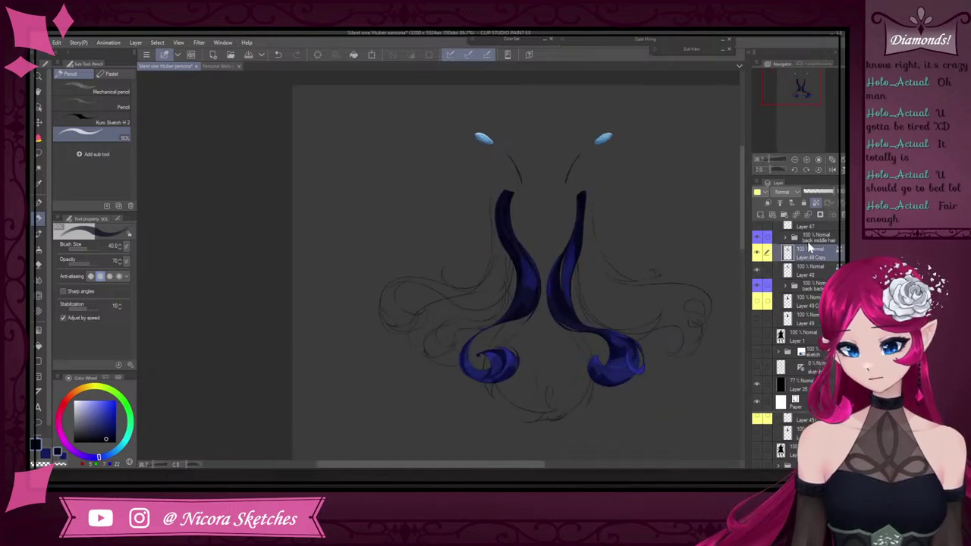
Deepen the dark blue shading along the outer lower edge of the middle back hair's curled tip with the G-pen
{"action": "scroll", "coordinate": [601, 352], "scroll_direction": "up", "scroll_amount": 3}
{"action": "scroll", "coordinate": [600, 392], "scroll_direction": "down", "scroll_amount": 1}
{"action": "scroll", "coordinate": [600, 391], "scroll_direction": "up", "scroll_amount": 3}
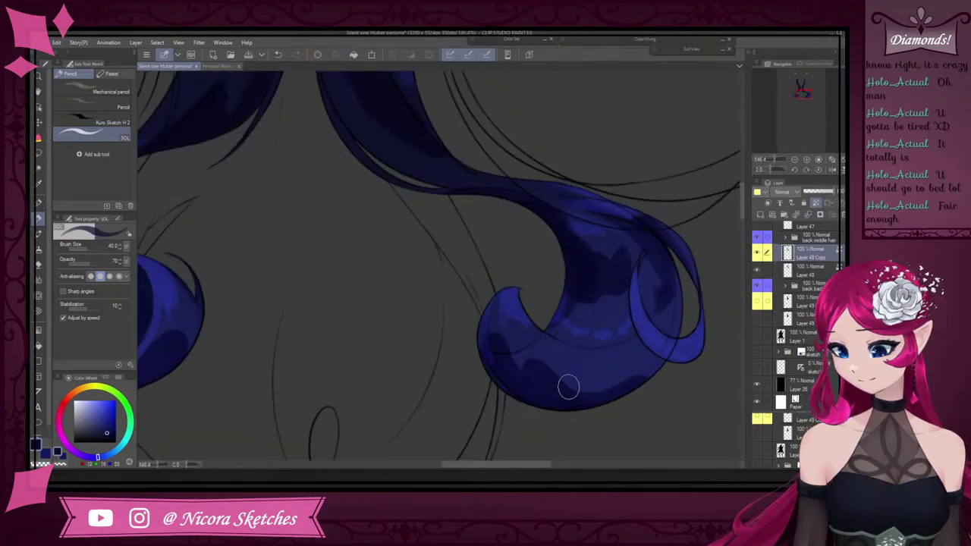
{"action": "key", "text": "p"}
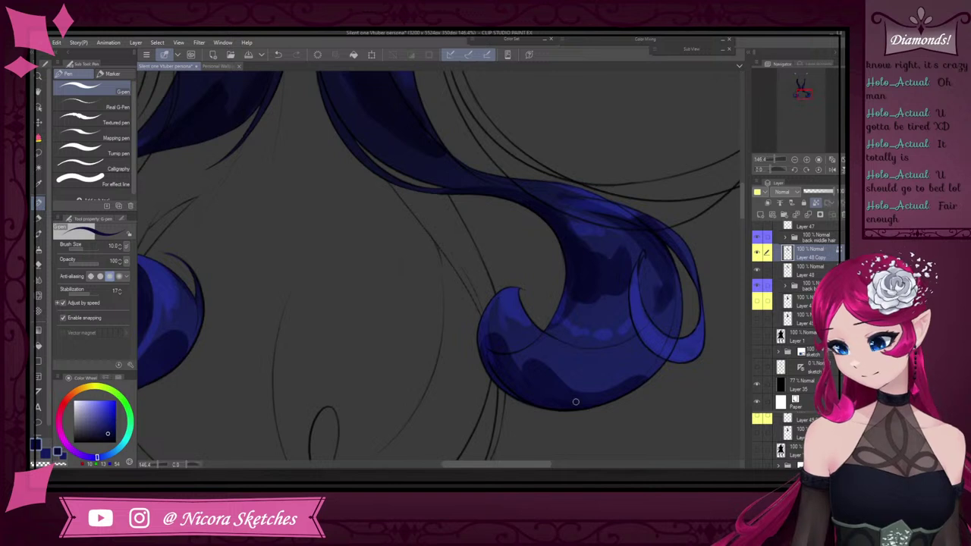
{"action": "scroll", "coordinate": [577, 400], "scroll_direction": "up", "scroll_amount": 4}
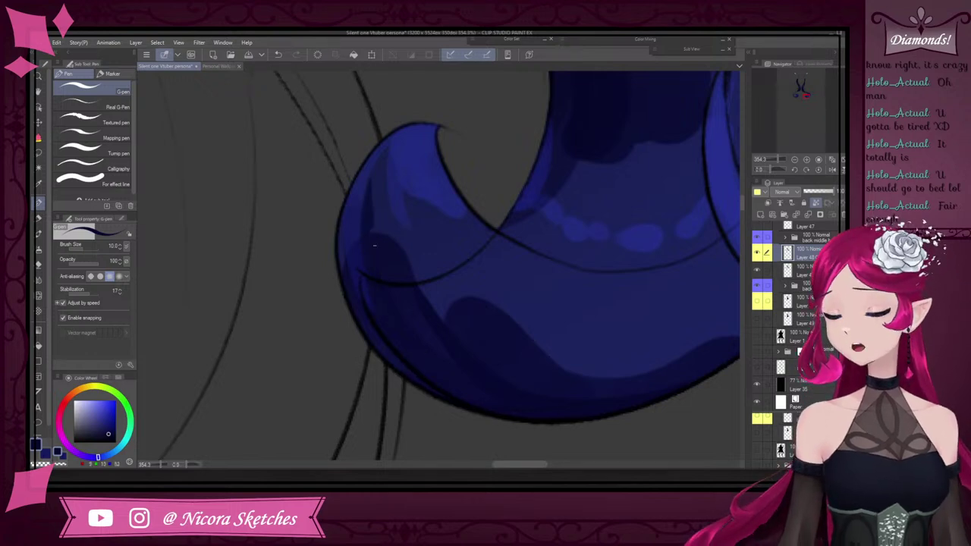
{"action": "scroll", "coordinate": [514, 317], "scroll_direction": "down", "scroll_amount": 2}
{"action": "scroll", "coordinate": [514, 318], "scroll_direction": "down", "scroll_amount": 5}
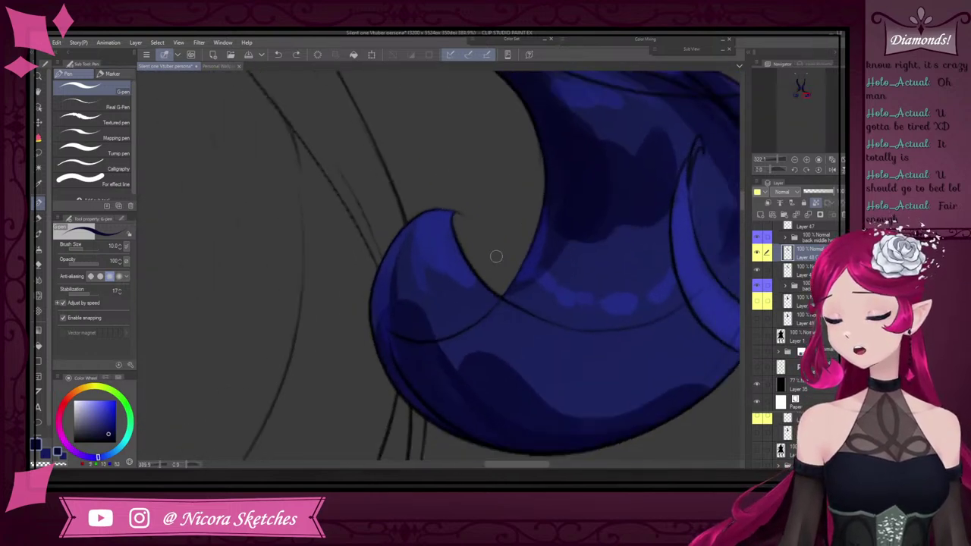
{"action": "scroll", "coordinate": [488, 274], "scroll_direction": "up", "scroll_amount": 3}
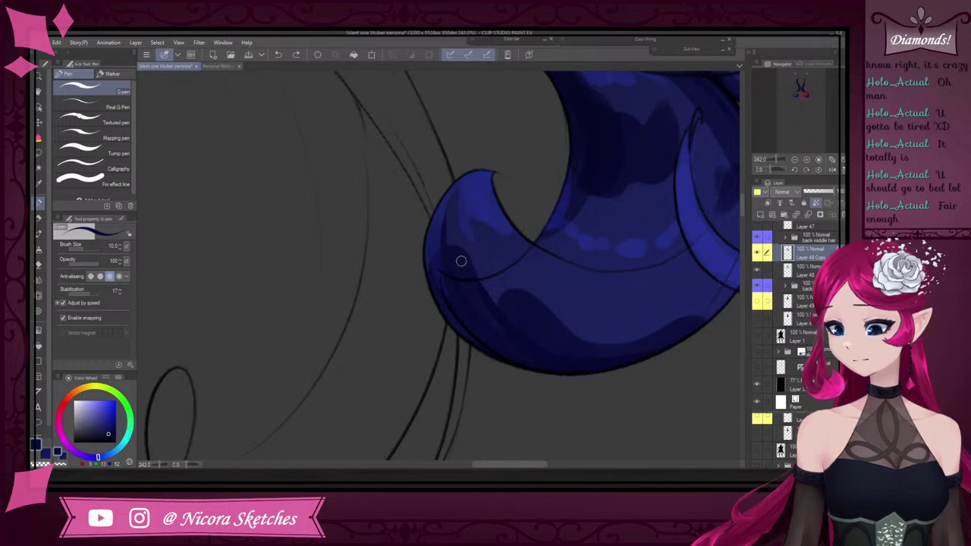
Paint a sampled blue band along the outer rim of the curled tip and extend its dark shadow up to a point
{"action": "left_click", "coordinate": [437, 237], "text": "alt"}
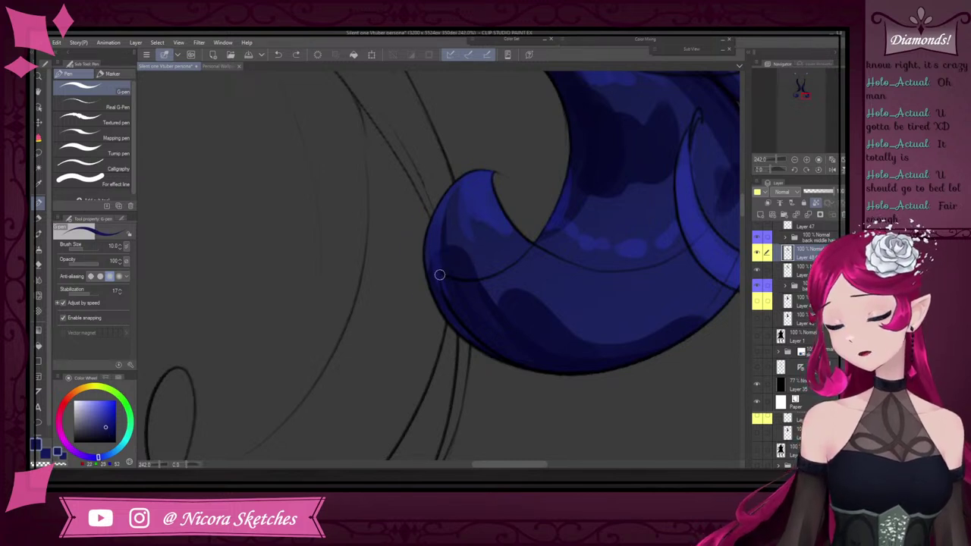
{"action": "left_click", "coordinate": [438, 265], "text": "alt"}
{"action": "left_click_drag", "start_coordinate": [439, 241], "coordinate": [504, 350]}
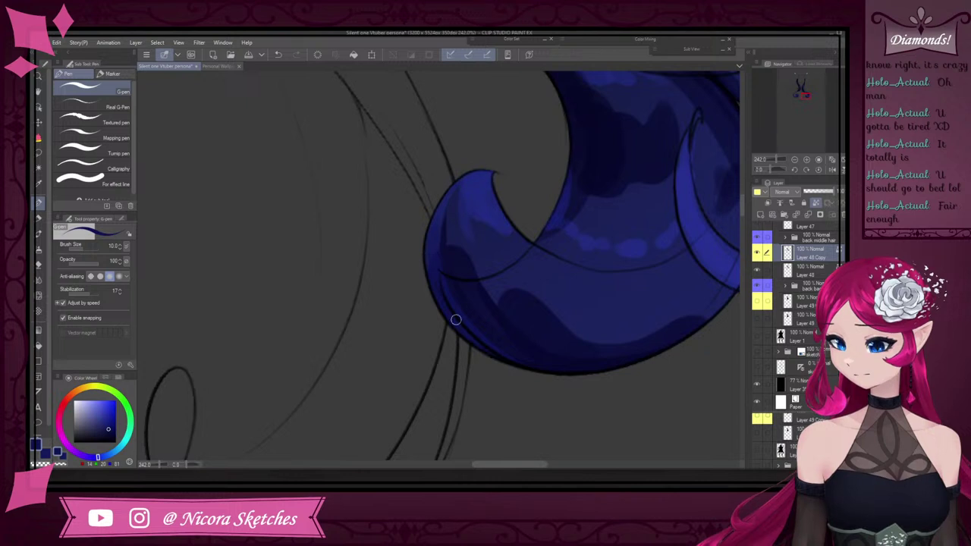
{"action": "scroll", "coordinate": [453, 302], "scroll_direction": "up", "scroll_amount": 2}
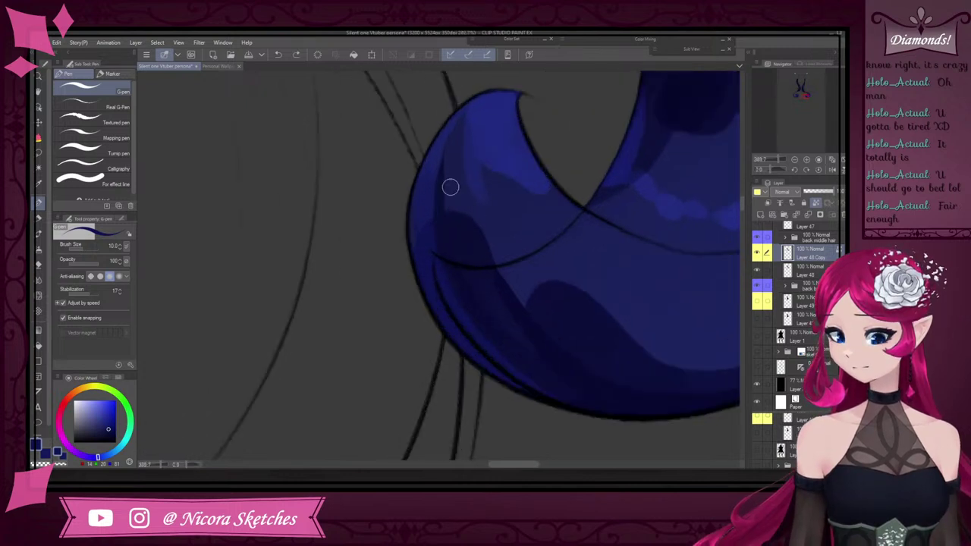
{"action": "left_click", "coordinate": [462, 226], "text": "alt"}
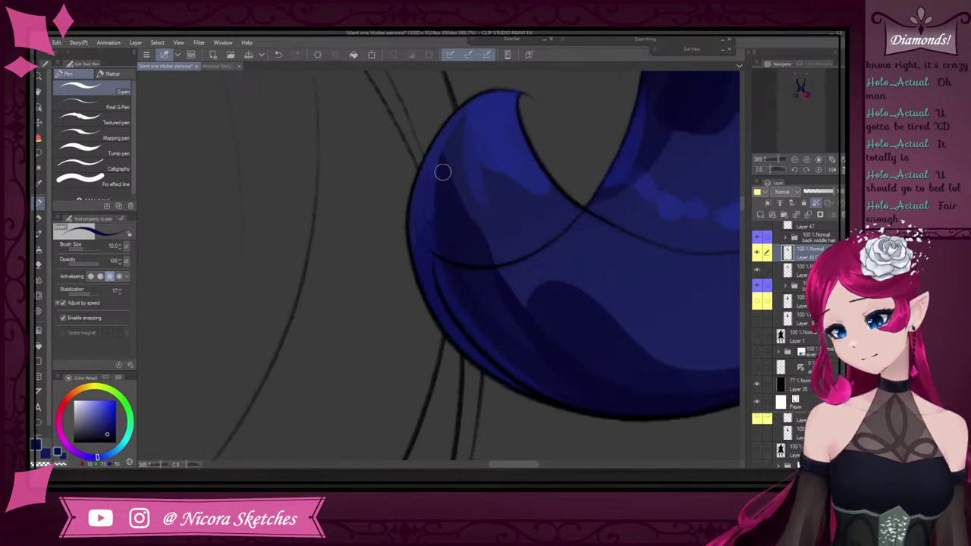
{"action": "scroll", "coordinate": [485, 182], "scroll_direction": "down", "scroll_amount": 4}
{"action": "scroll", "coordinate": [478, 194], "scroll_direction": "up", "scroll_amount": 2}
{"action": "scroll", "coordinate": [476, 200], "scroll_direction": "up", "scroll_amount": 3}
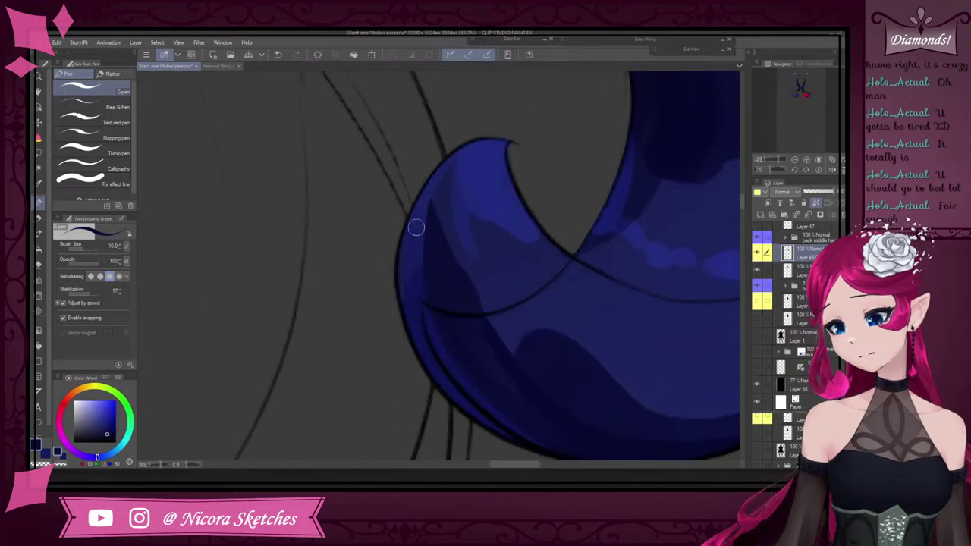
Paint sampled mid-blue strands from the curled tip down across its shadow, breaking up the rounded dark patch
{"action": "left_click", "coordinate": [414, 235], "text": "alt"}
{"action": "left_click_drag", "start_coordinate": [477, 150], "coordinate": [550, 314]}
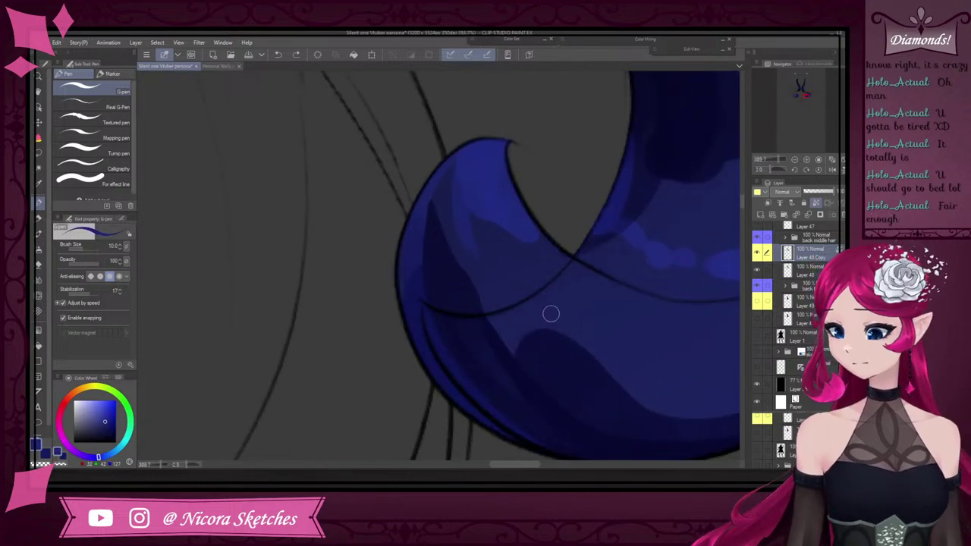
{"action": "left_click", "coordinate": [468, 221], "text": "alt"}
{"action": "left_click_drag", "start_coordinate": [460, 190], "coordinate": [587, 331]}
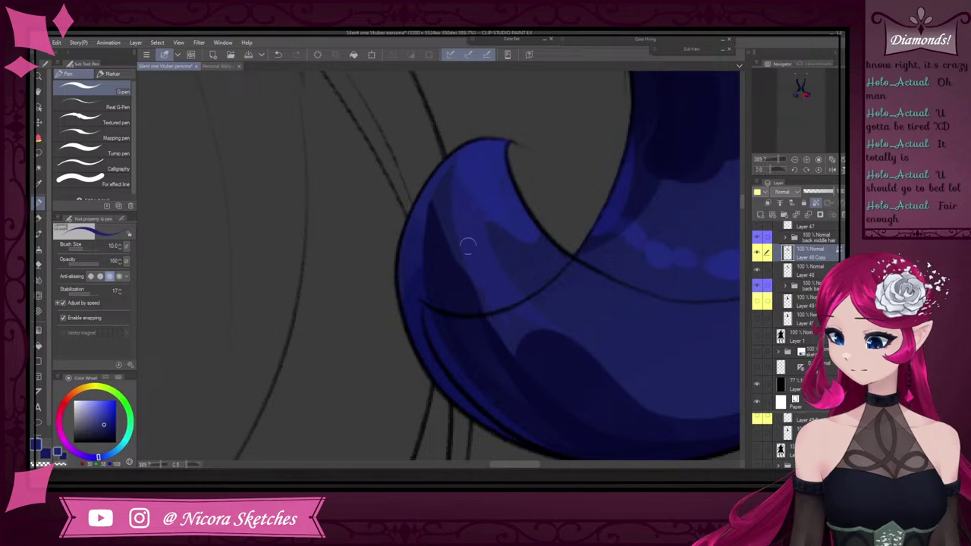
{"action": "scroll", "coordinate": [630, 334], "scroll_direction": "down", "scroll_amount": 15}
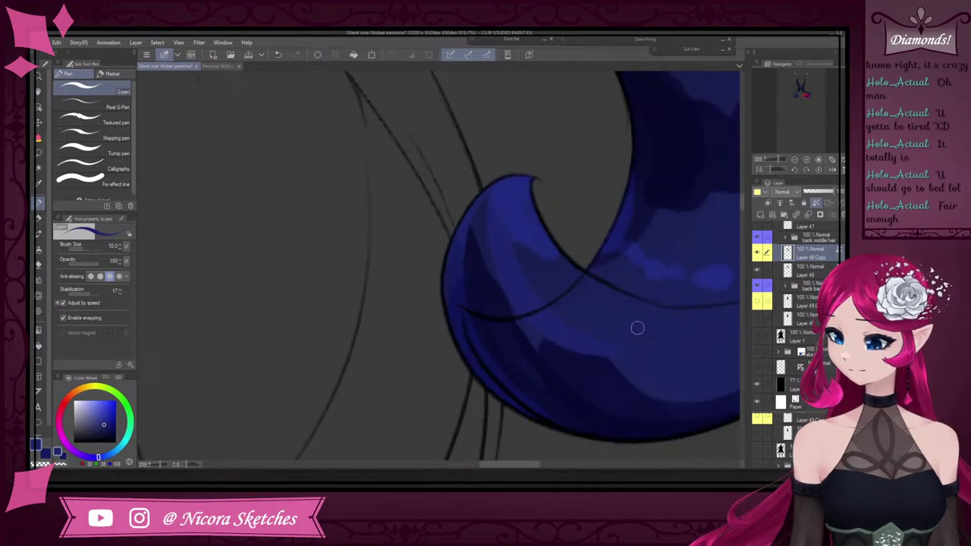
Add a bright blue highlight along the inner fold line of the curl and blend the area below it with sampled mid-blue
{"action": "scroll", "coordinate": [677, 279], "scroll_direction": "up", "scroll_amount": 14}
{"action": "left_click", "coordinate": [443, 259], "text": "alt"}
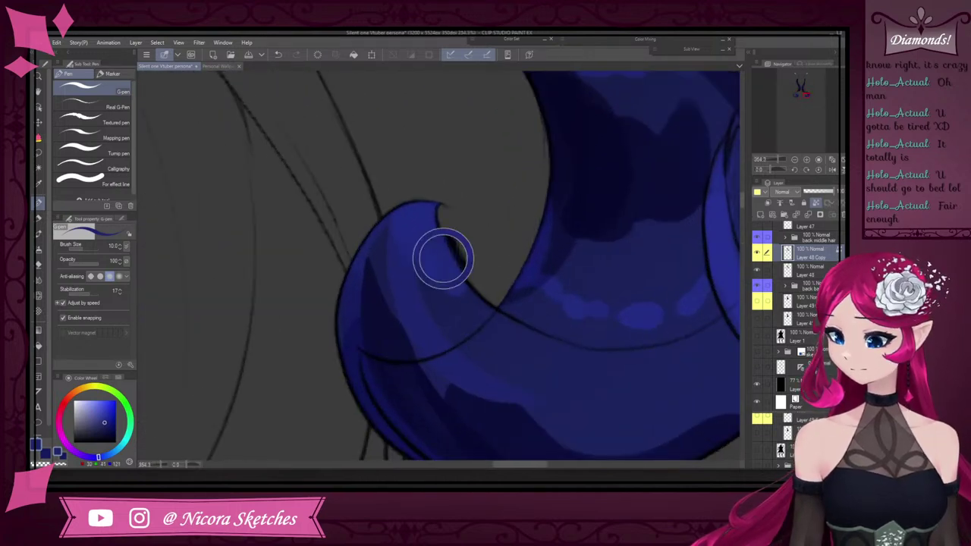
{"action": "left_click_drag", "start_coordinate": [514, 324], "coordinate": [487, 302]}
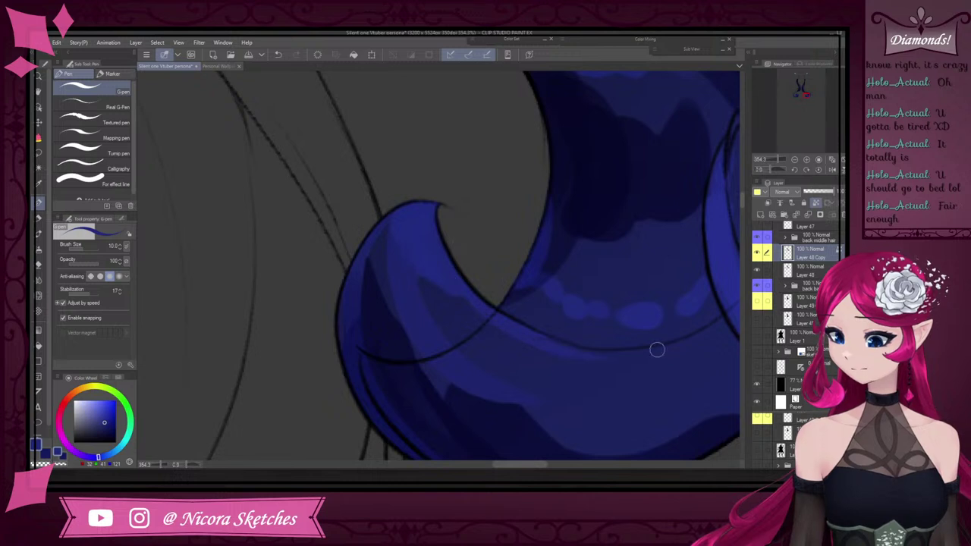
{"action": "left_click", "coordinate": [486, 361], "text": "alt"}
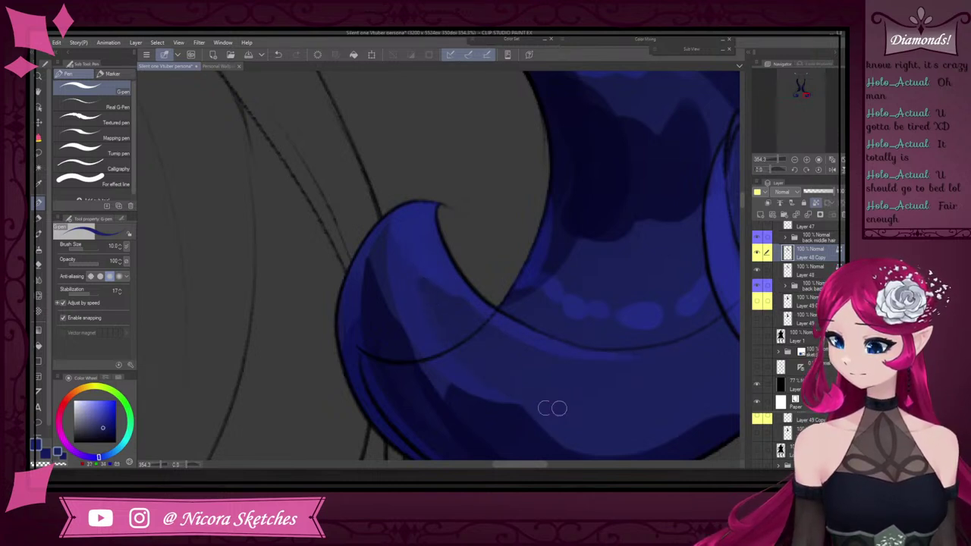
{"action": "scroll", "coordinate": [451, 328], "scroll_direction": "down", "scroll_amount": 4}
{"action": "scroll", "coordinate": [438, 313], "scroll_direction": "up", "scroll_amount": 3}
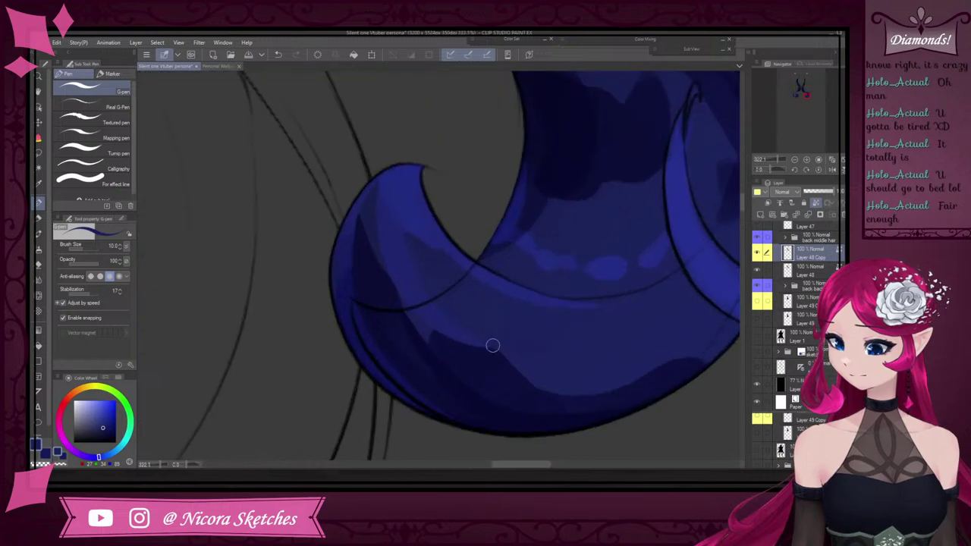
Flip the canvas view horizontally and paint a dark blue shadow along the curl's outer edge, continuing up behind the thin loop
{"action": "left_click", "coordinate": [507, 367], "text": "alt"}
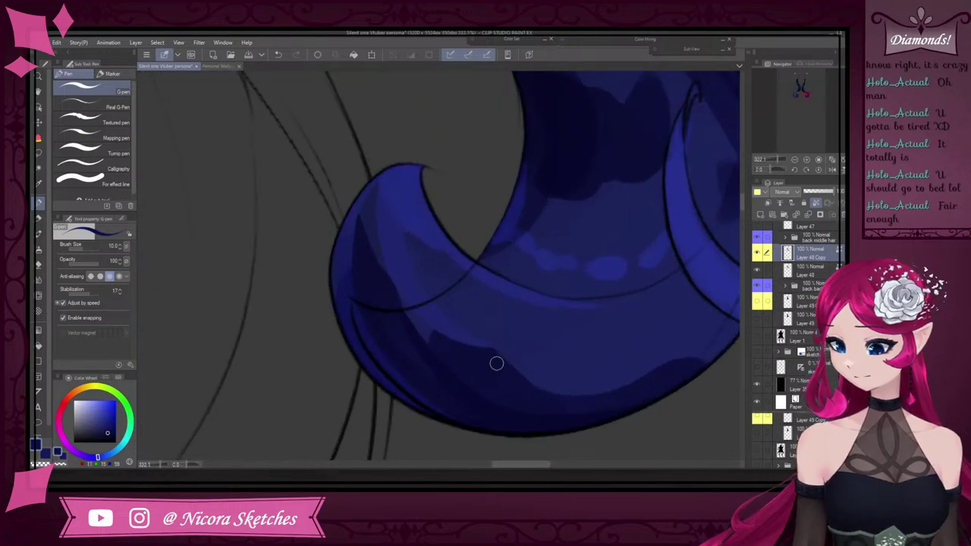
{"action": "left_click", "coordinate": [833, 171]}
{"action": "scroll", "coordinate": [550, 314], "scroll_direction": "down", "scroll_amount": 10}
{"action": "scroll", "coordinate": [451, 335], "scroll_direction": "up", "scroll_amount": 10}
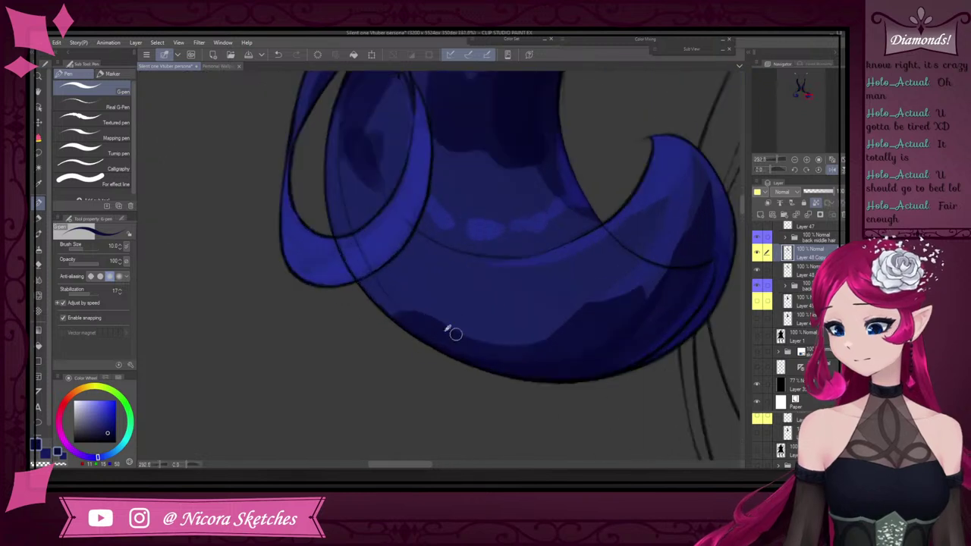
{"action": "left_click", "coordinate": [456, 335], "text": "alt"}
{"action": "left_click_drag", "start_coordinate": [428, 335], "coordinate": [341, 230]}
{"action": "key", "text": "ctrl+z"}
{"action": "left_click_drag", "start_coordinate": [418, 331], "coordinate": [392, 318]}
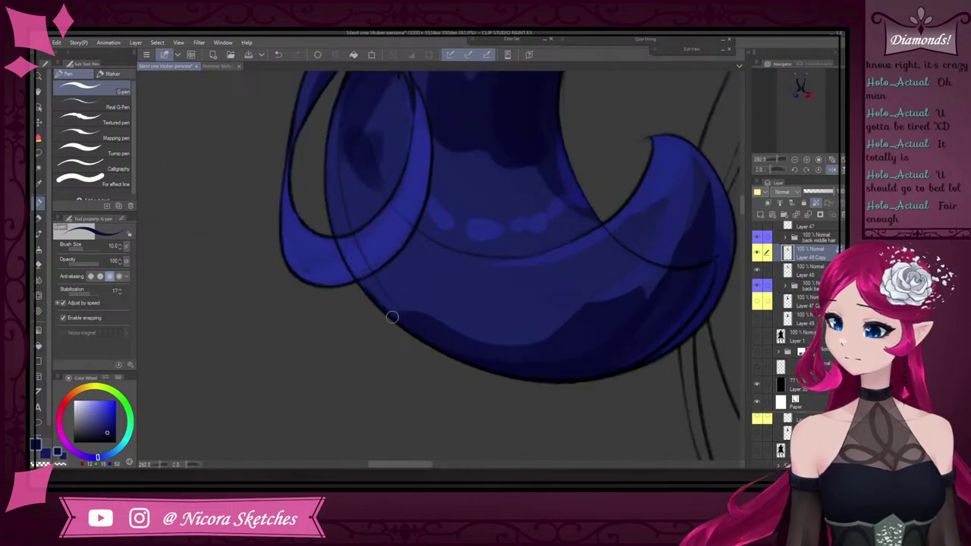
{"action": "left_click_drag", "start_coordinate": [339, 231], "coordinate": [327, 152]}
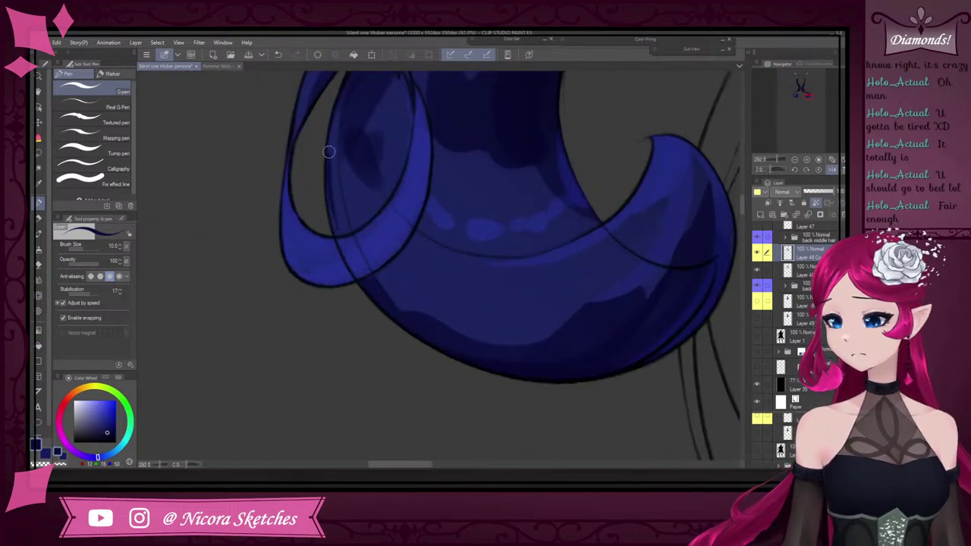
{"action": "mouse_move", "coordinate": [328, 198]}
{"action": "left_mouse_down"}
{"action": "mouse_move", "coordinate": [344, 222]}
{"action": "mouse_move", "coordinate": [334, 127]}
{"action": "left_mouse_up"}
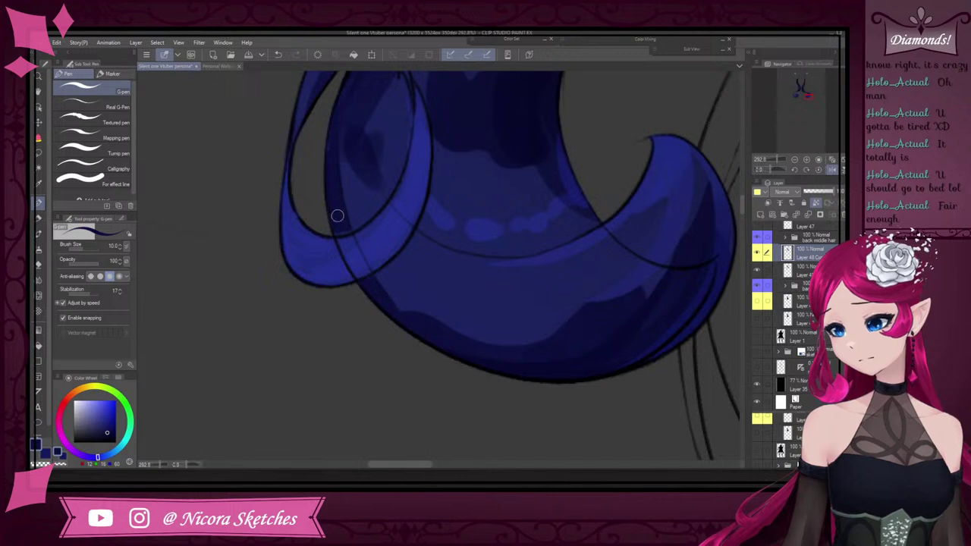
Cover part of the curl's lower shadow with sampled mid-blue, retrying the long curved stroke until it tapers into the dark area
{"action": "left_click", "coordinate": [415, 311], "text": "alt"}
{"action": "left_click_drag", "start_coordinate": [388, 286], "coordinate": [513, 345]}
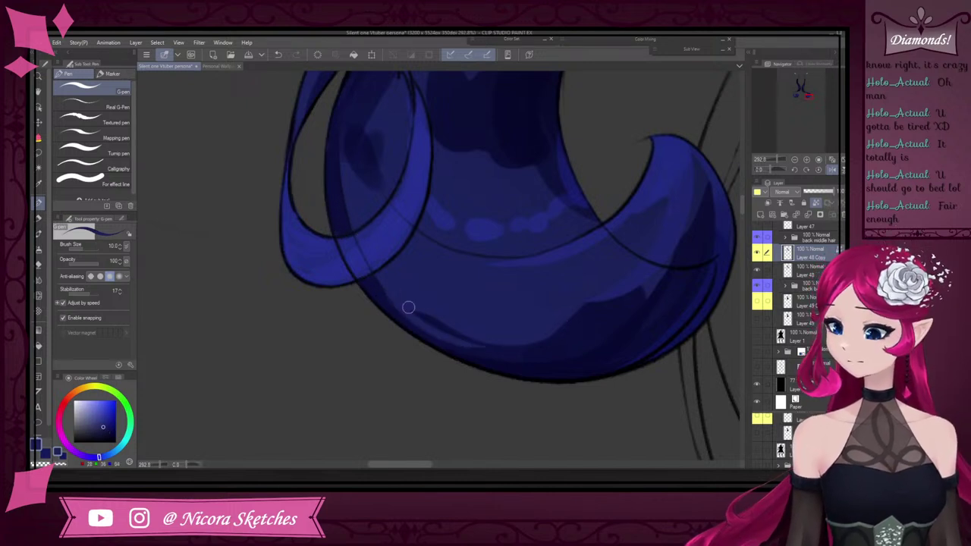
{"action": "left_click_drag", "start_coordinate": [410, 308], "coordinate": [540, 351]}
{"action": "key", "text": "ctrl+z"}
{"action": "left_click_drag", "start_coordinate": [402, 292], "coordinate": [582, 353]}
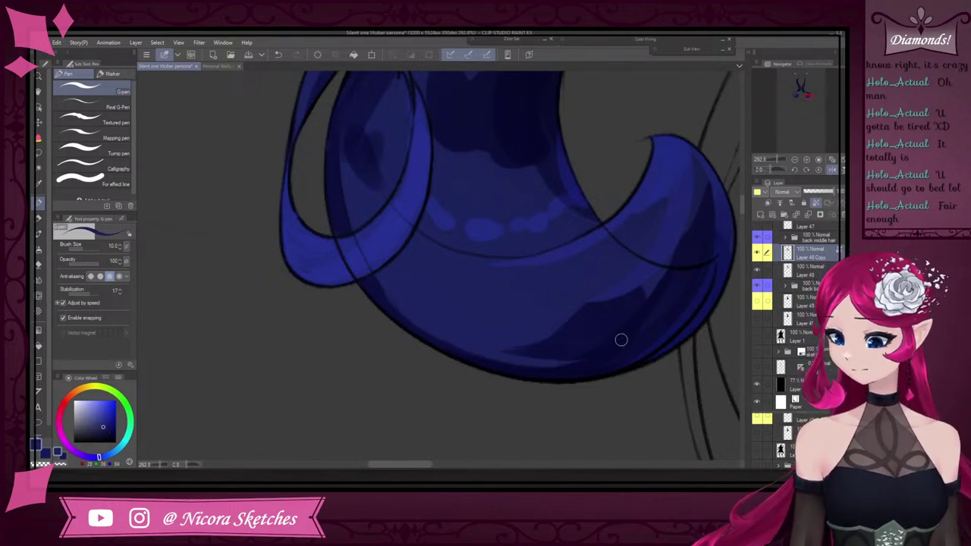
{"action": "key", "text": "ctrl+z"}
{"action": "left_click_drag", "start_coordinate": [414, 328], "coordinate": [600, 341]}
{"action": "key", "text": "ctrl+z"}
{"action": "left_click_drag", "start_coordinate": [426, 332], "coordinate": [583, 345]}
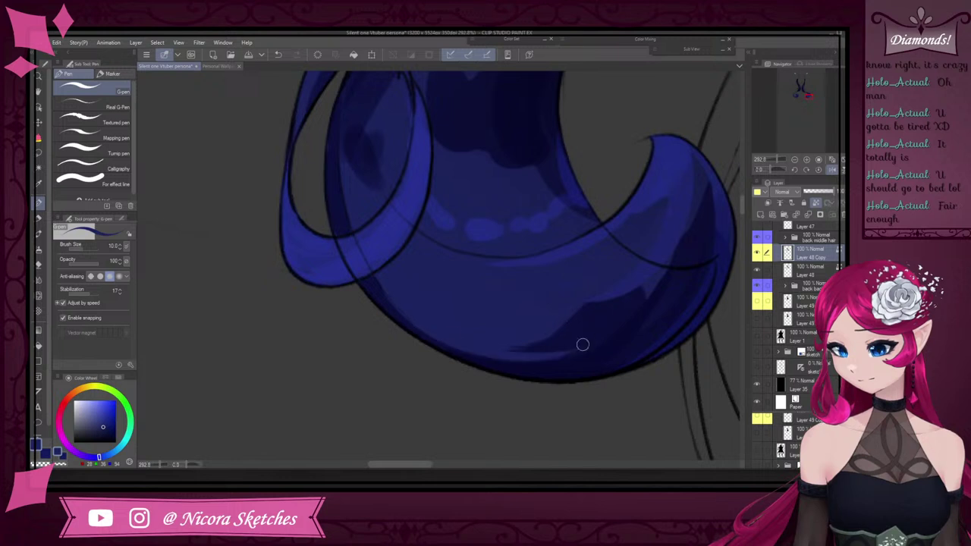
Trim the tip of the curl's lower shadow with mid-blue and extend the shadow toward the curled tip with sampled dark blue
{"action": "left_click_drag", "start_coordinate": [506, 337], "coordinate": [583, 343]}
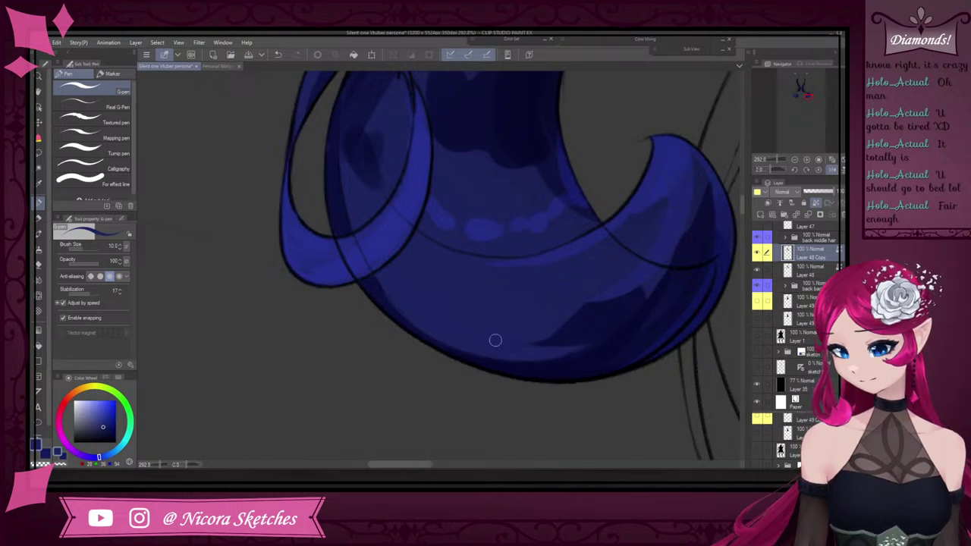
{"action": "scroll", "coordinate": [634, 234], "scroll_direction": "down", "scroll_amount": 4}
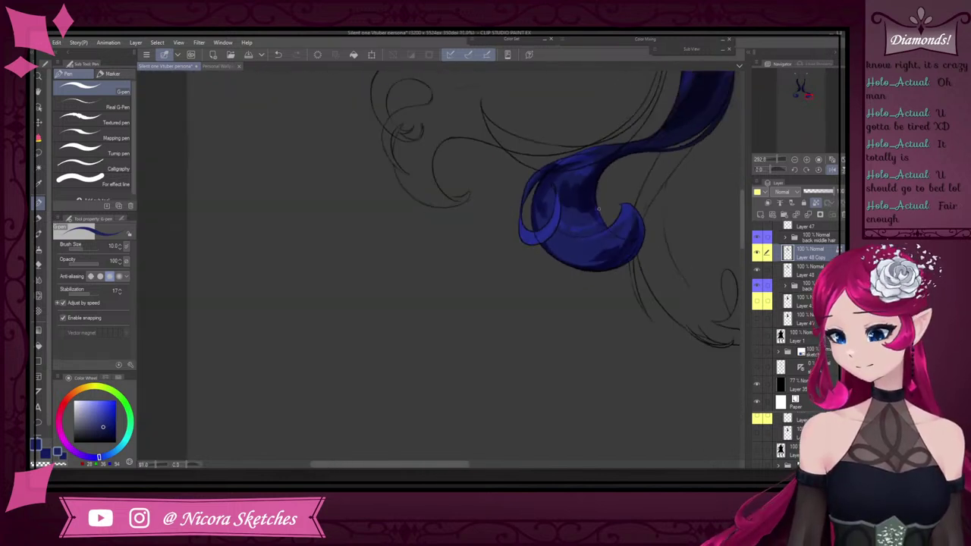
{"action": "scroll", "coordinate": [597, 205], "scroll_direction": "up", "scroll_amount": 3}
{"action": "left_click", "coordinate": [616, 244], "text": "alt"}
{"action": "scroll", "coordinate": [617, 241], "scroll_direction": "down", "scroll_amount": 3}
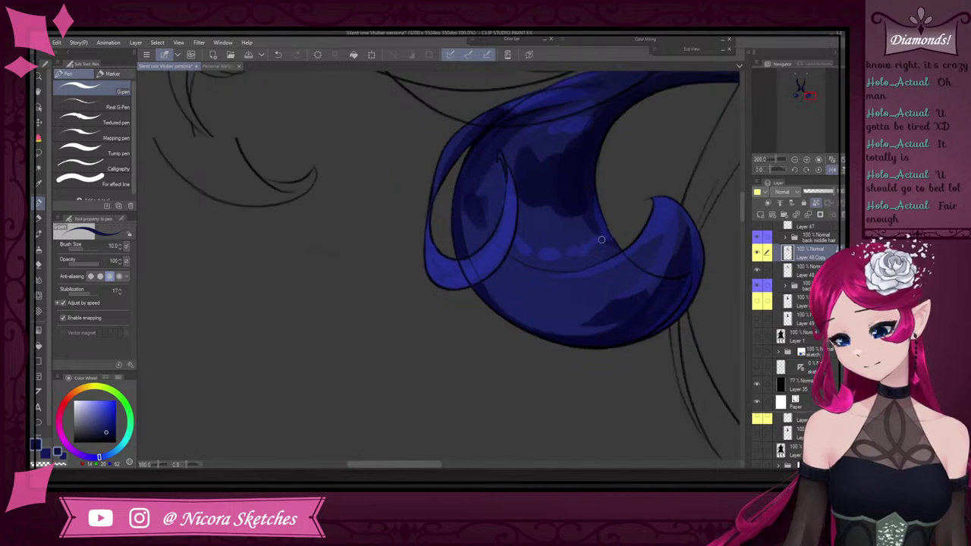
{"action": "scroll", "coordinate": [593, 231], "scroll_direction": "up", "scroll_amount": 2}
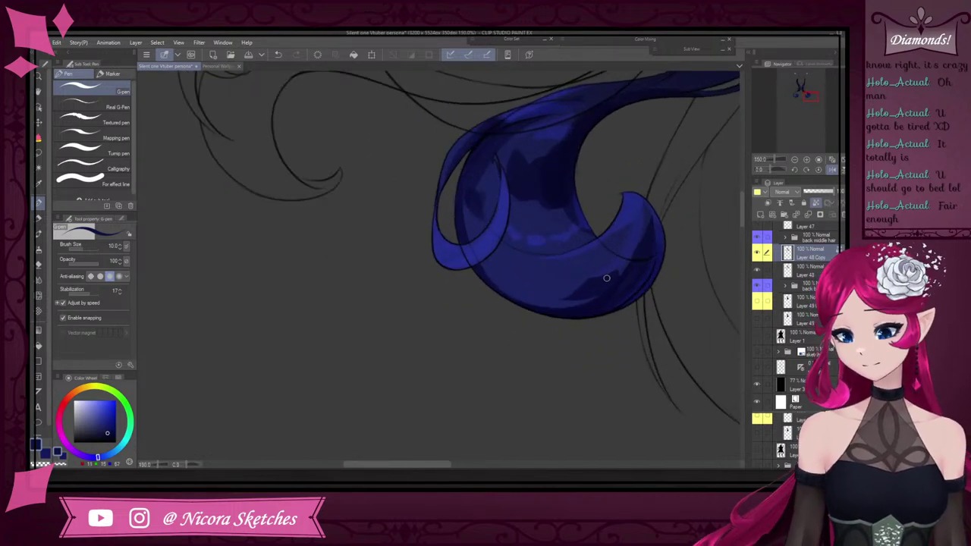
{"action": "scroll", "coordinate": [630, 266], "scroll_direction": "up", "scroll_amount": 1}
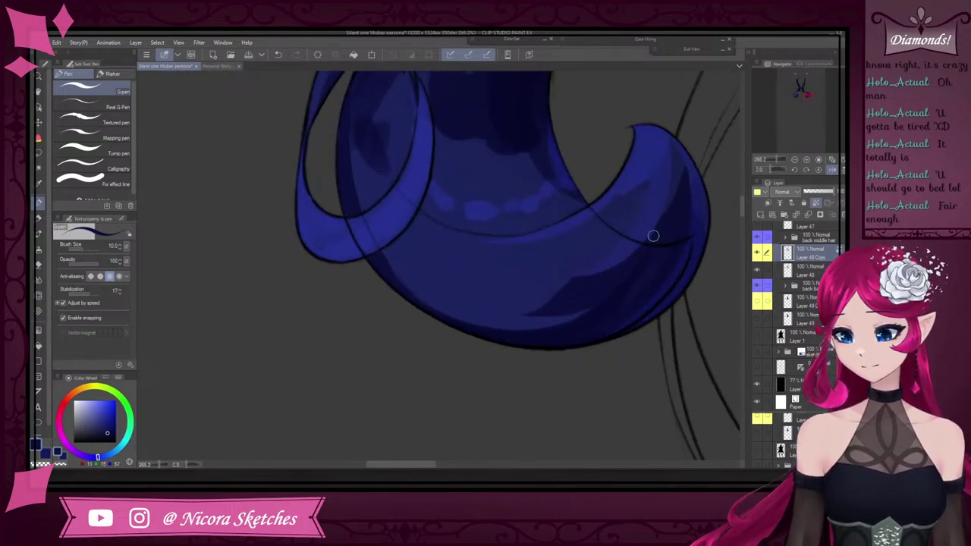
Refine the small dark shadow inside the thin loop with sampled blues, shaping it into a cleaner tapered patch
{"action": "scroll", "coordinate": [645, 250], "scroll_direction": "down", "scroll_amount": 5}
{"action": "scroll", "coordinate": [591, 171], "scroll_direction": "up", "scroll_amount": 4}
{"action": "left_click", "coordinate": [568, 228], "text": "alt"}
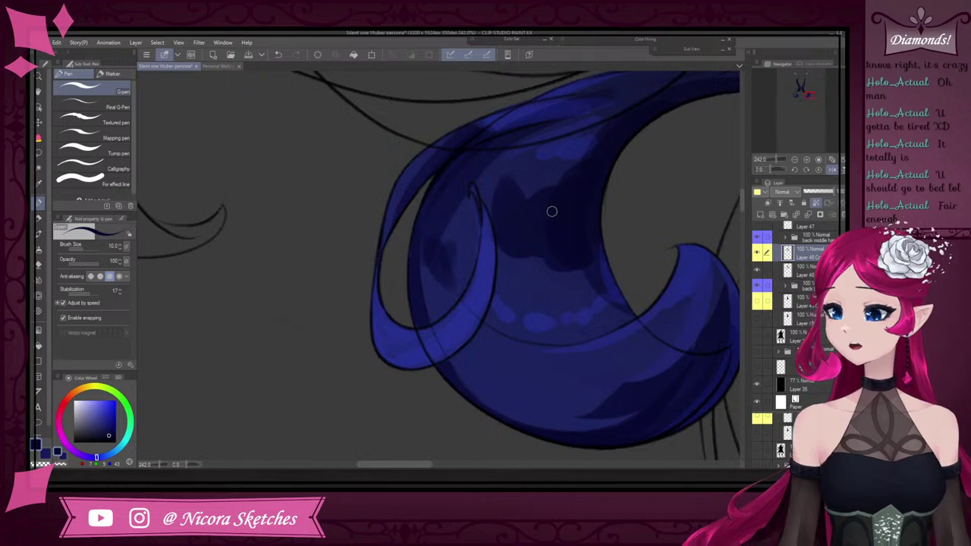
{"action": "scroll", "coordinate": [620, 135], "scroll_direction": "down", "scroll_amount": 2}
{"action": "scroll", "coordinate": [533, 167], "scroll_direction": "up", "scroll_amount": 3}
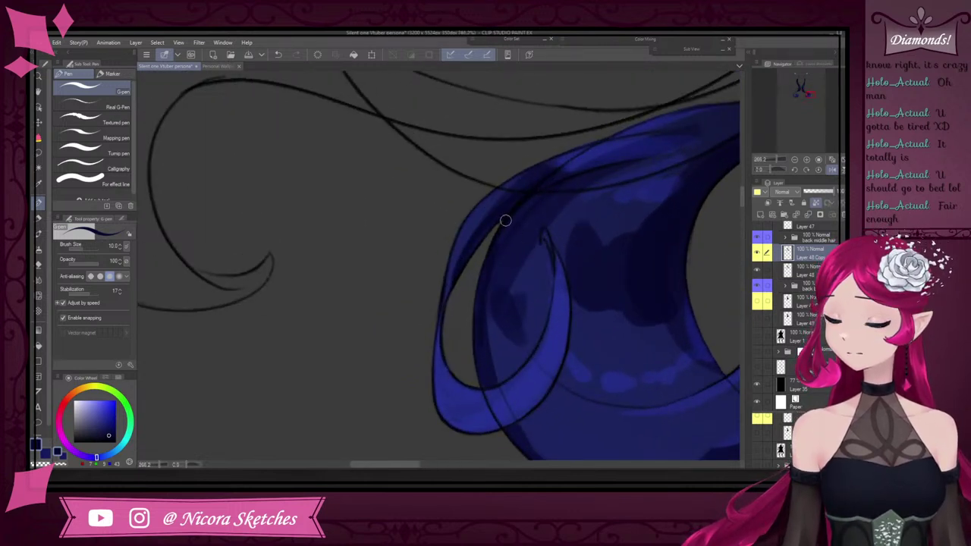
{"action": "scroll", "coordinate": [538, 211], "scroll_direction": "up", "scroll_amount": 2}
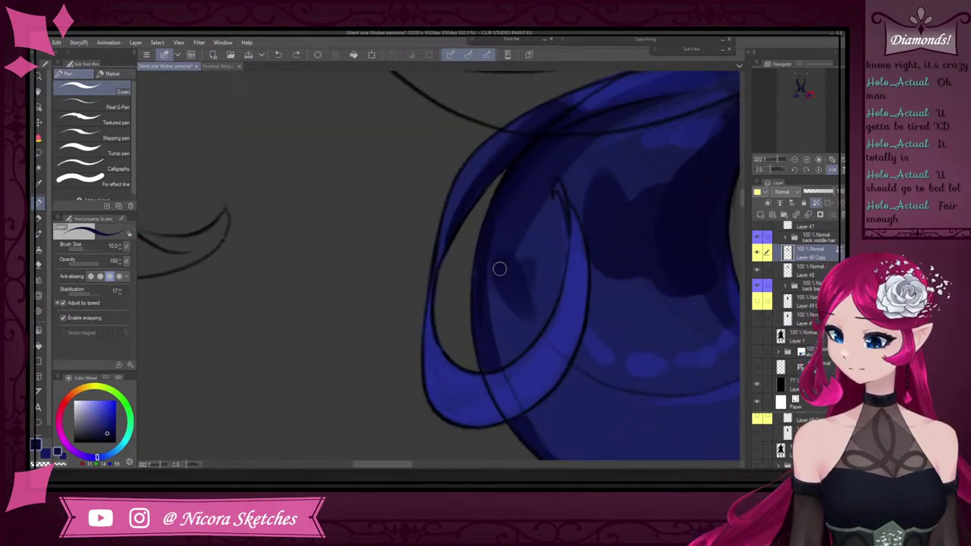
{"action": "left_click", "coordinate": [528, 278], "text": "alt"}
{"action": "left_click_drag", "start_coordinate": [528, 276], "coordinate": [526, 263]}
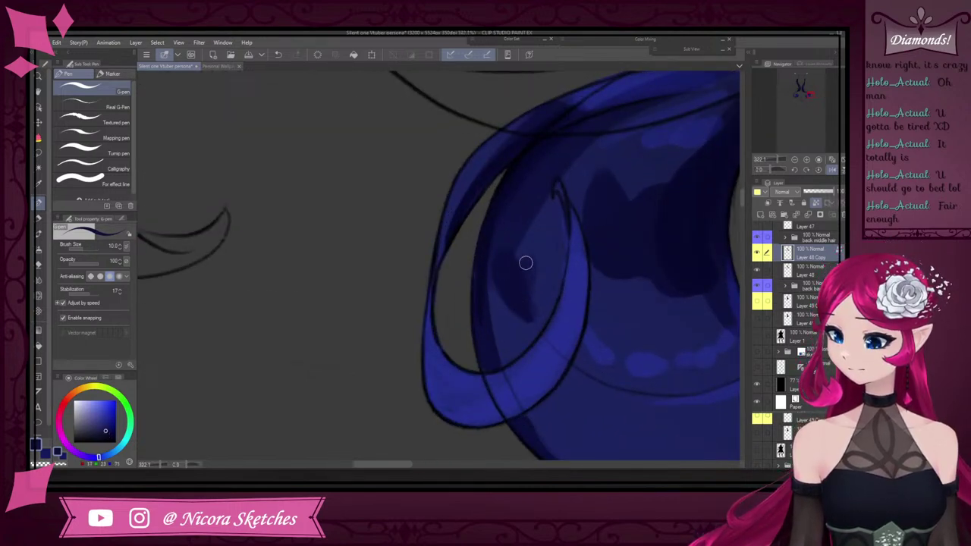
Paint a thin rim of sampled brighter blue along the inner edge of the curl's neck, beside the darkest shadow
{"action": "scroll", "coordinate": [531, 267], "scroll_direction": "down", "scroll_amount": 5}
{"action": "scroll", "coordinate": [567, 267], "scroll_direction": "up", "scroll_amount": 3}
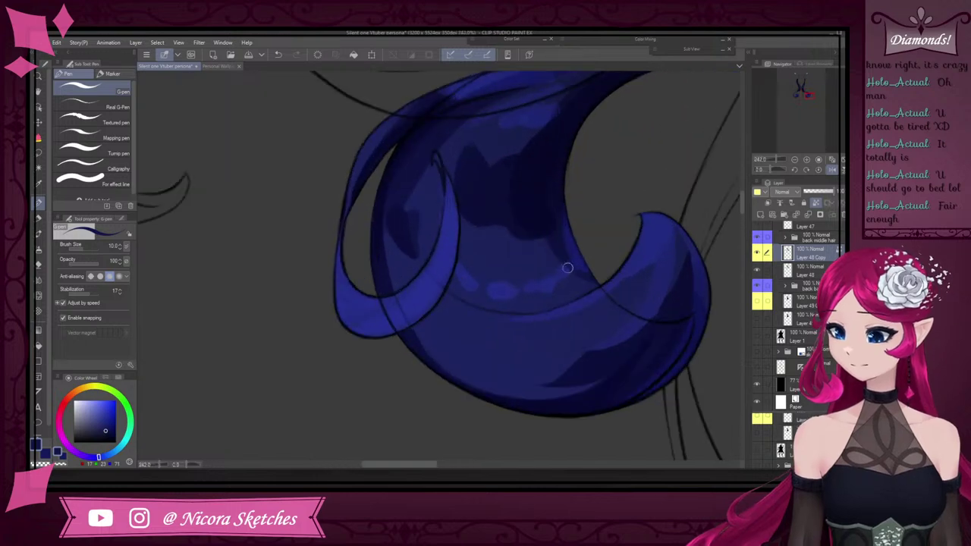
{"action": "left_click", "coordinate": [575, 253], "text": "alt"}
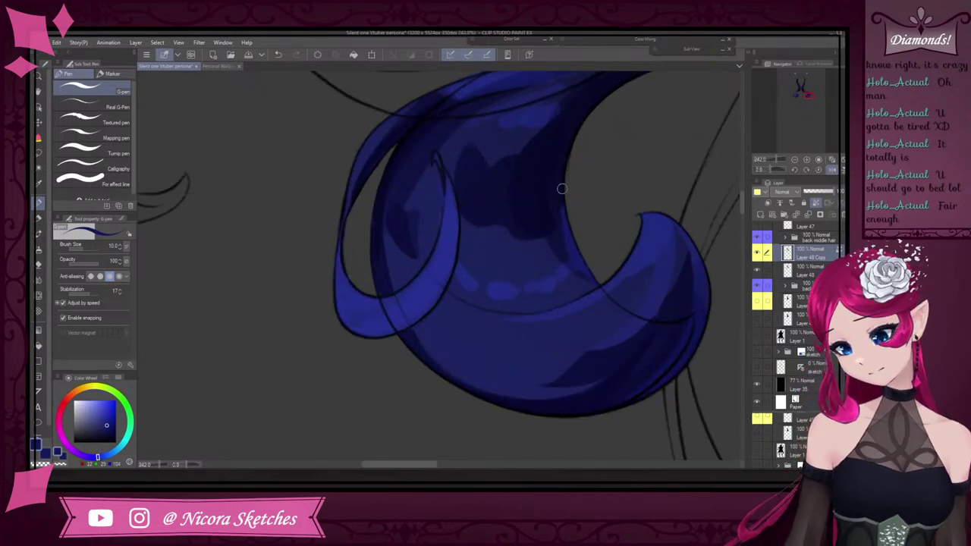
{"action": "scroll", "coordinate": [562, 188], "scroll_direction": "down", "scroll_amount": 3}
{"action": "scroll", "coordinate": [499, 266], "scroll_direction": "up", "scroll_amount": 5}
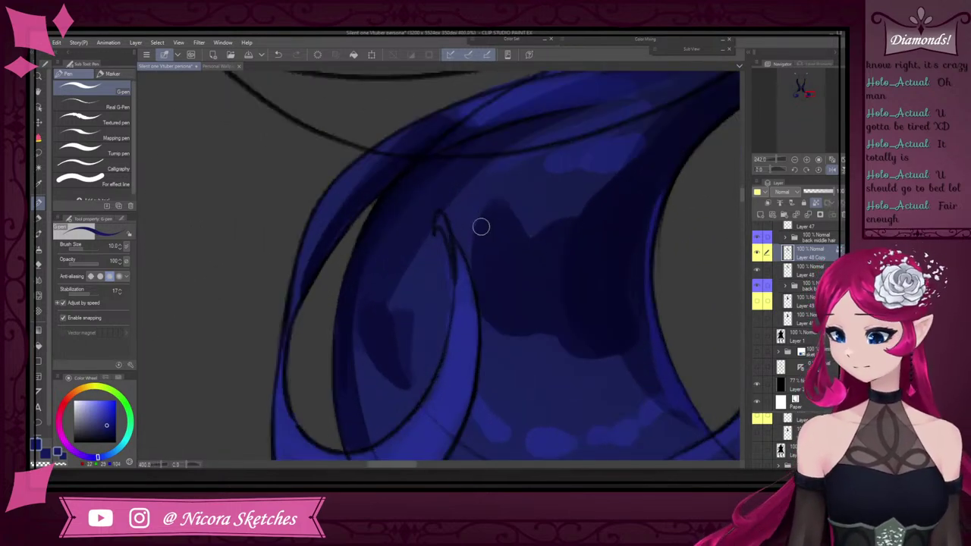
Cut back the curl's middle shadow with sampled mid-blue and redraw its edge as a curved dark strand tapering at both ends
{"action": "left_click", "coordinate": [472, 222], "text": "alt"}
{"action": "mouse_move", "coordinate": [507, 185]}
{"action": "left_mouse_down"}
{"action": "mouse_move", "coordinate": [491, 273]}
{"action": "mouse_move", "coordinate": [489, 243]}
{"action": "mouse_move", "coordinate": [513, 186]}
{"action": "left_mouse_up"}
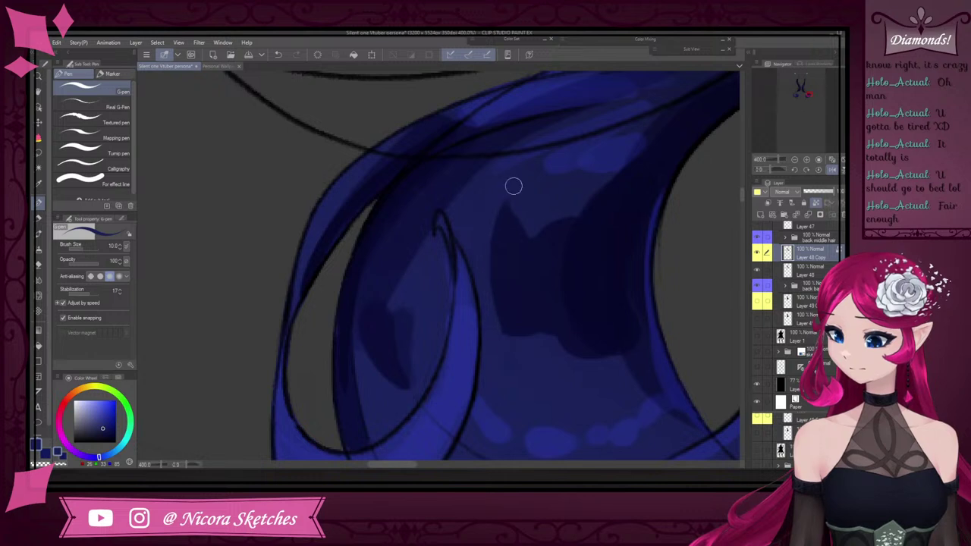
{"action": "left_click", "coordinate": [509, 296], "text": "alt"}
{"action": "left_click_drag", "start_coordinate": [507, 293], "coordinate": [512, 190]}
{"action": "left_click_drag", "start_coordinate": [517, 257], "coordinate": [540, 167]}
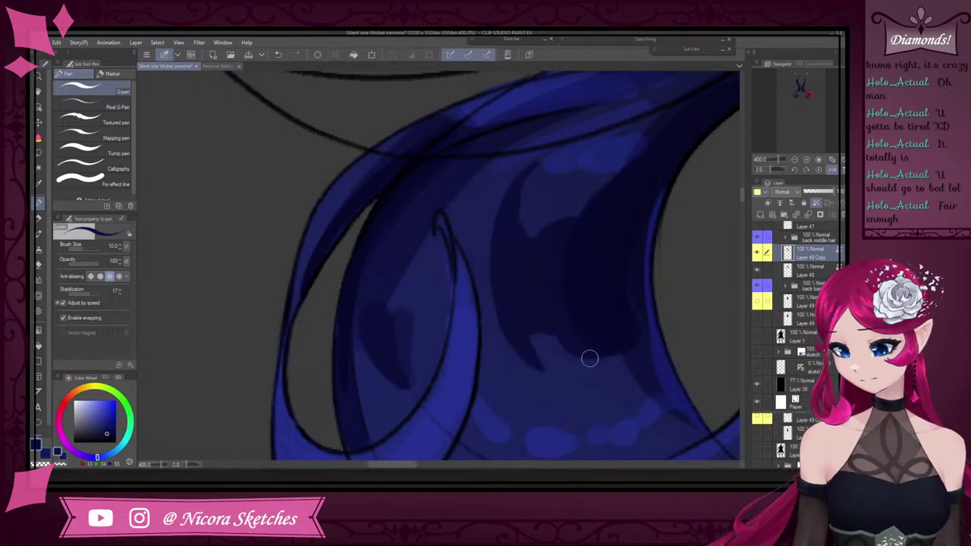
Extend the curl's darkest shadow down to a tapered point and deepen it with a sampled darker blue
{"action": "left_click", "coordinate": [583, 301], "text": "alt"}
{"action": "left_click_drag", "start_coordinate": [617, 361], "coordinate": [641, 370]}
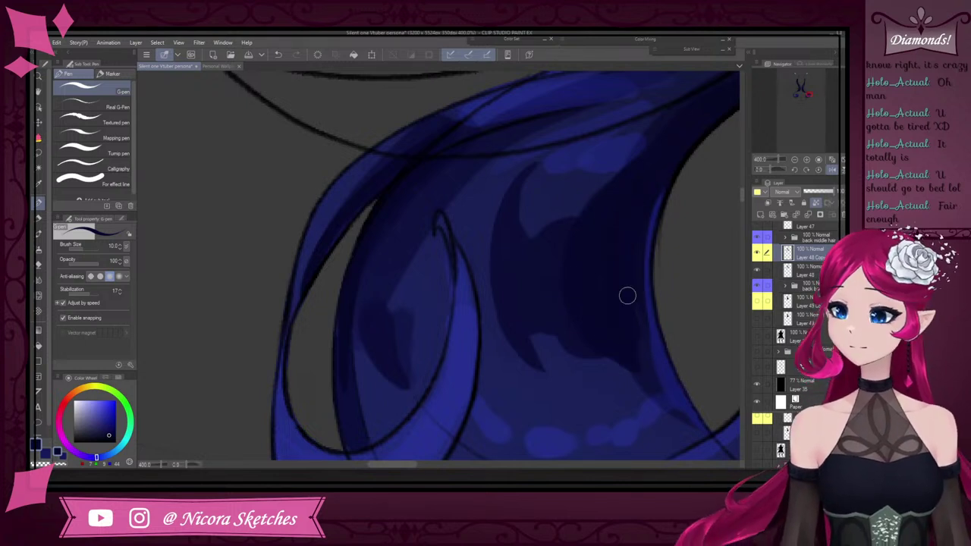
{"action": "left_click", "coordinate": [615, 231], "text": "alt"}
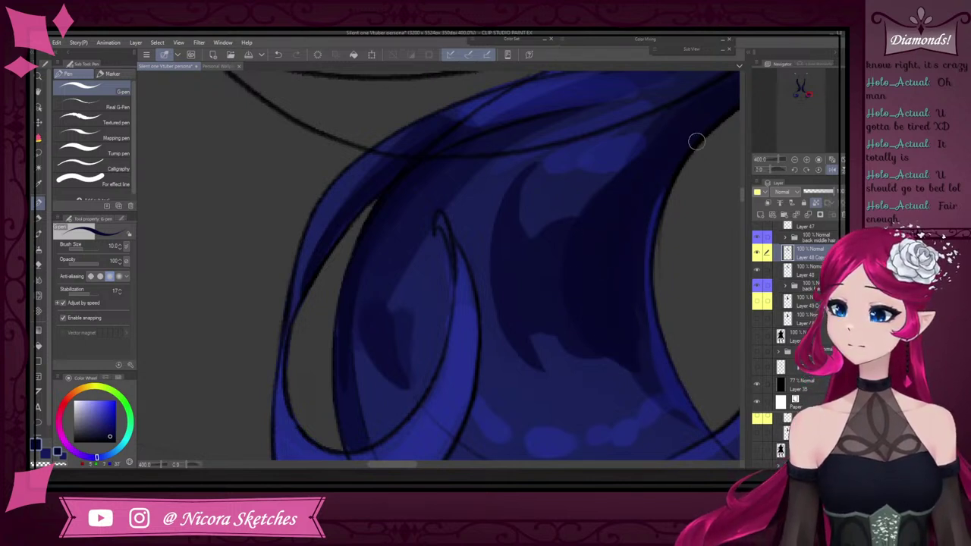
{"action": "scroll", "coordinate": [603, 274], "scroll_direction": "down", "scroll_amount": 5}
{"action": "scroll", "coordinate": [618, 247], "scroll_direction": "up", "scroll_amount": 4}
{"action": "scroll", "coordinate": [577, 262], "scroll_direction": "up", "scroll_amount": 2}
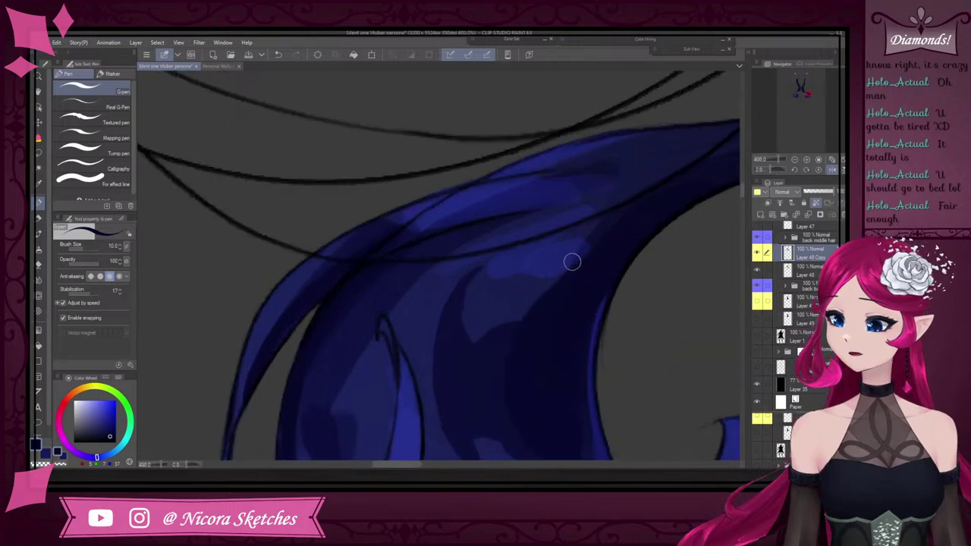
Paint sampled blue strokes along the upper folds where the lock bends over into the curl
{"action": "scroll", "coordinate": [585, 253], "scroll_direction": "down", "scroll_amount": 3}
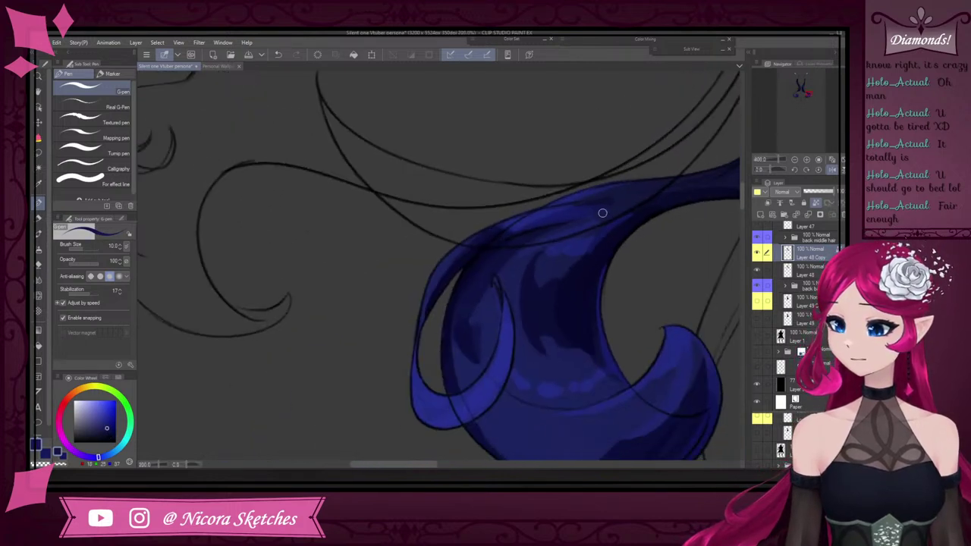
{"action": "scroll", "coordinate": [576, 215], "scroll_direction": "up", "scroll_amount": 3}
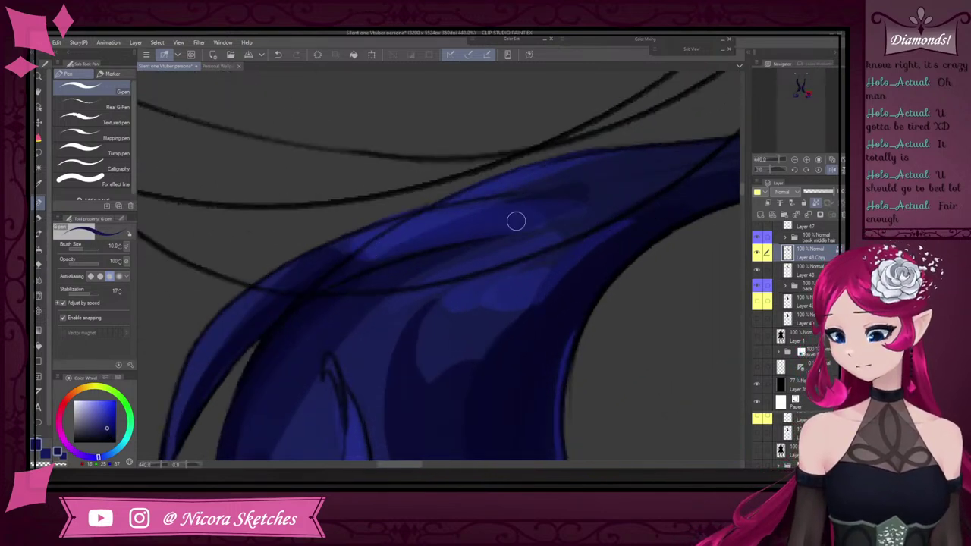
{"action": "scroll", "coordinate": [516, 219], "scroll_direction": "down", "scroll_amount": 3}
{"action": "scroll", "coordinate": [545, 221], "scroll_direction": "up", "scroll_amount": 2}
{"action": "left_click_drag", "start_coordinate": [491, 231], "coordinate": [613, 179]}
{"action": "left_click", "coordinate": [573, 202], "text": "alt"}
{"action": "left_click_drag", "start_coordinate": [525, 222], "coordinate": [606, 191]}
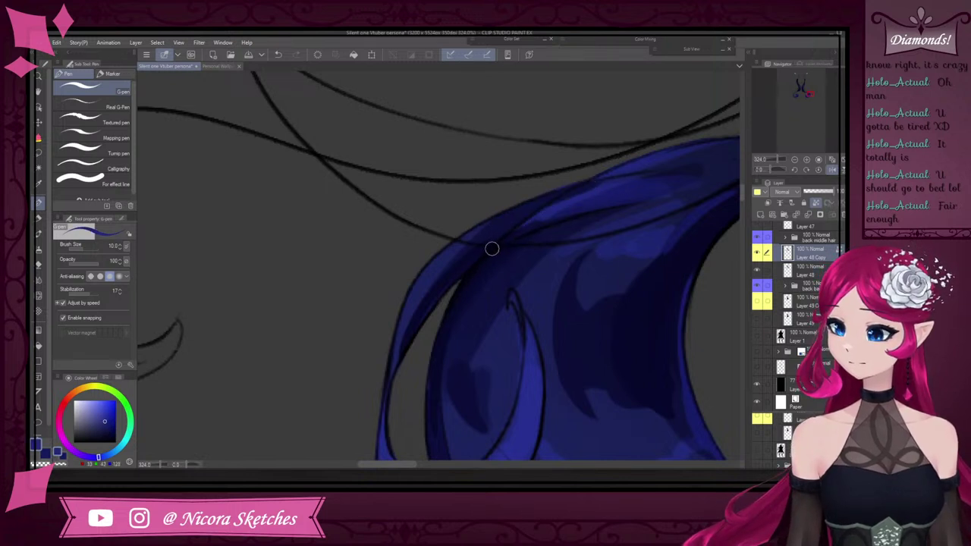
Add long brighter-blue streaks to the overlapping strands above the loop and blend their ends with sampled mid-blue
{"action": "mouse_move", "coordinate": [493, 249]}
{"action": "left_mouse_down"}
{"action": "mouse_move", "coordinate": [581, 197]}
{"action": "mouse_move", "coordinate": [654, 182]}
{"action": "left_mouse_up"}
{"action": "mouse_move", "coordinate": [525, 210]}
{"action": "left_mouse_down"}
{"action": "mouse_move", "coordinate": [630, 185]}
{"action": "mouse_move", "coordinate": [501, 221]}
{"action": "left_mouse_up"}
{"action": "left_click", "coordinate": [588, 206], "text": "alt"}
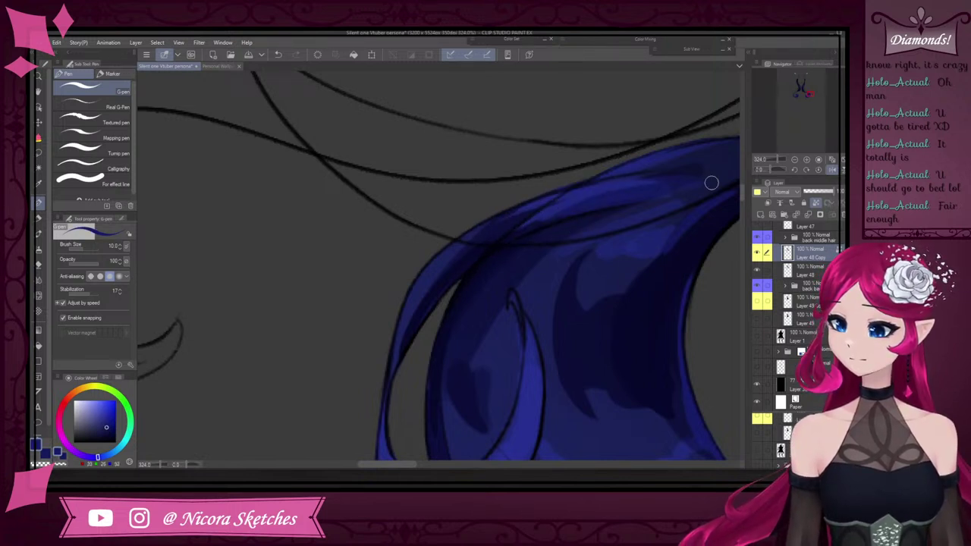
{"action": "mouse_move", "coordinate": [652, 185]}
{"action": "left_mouse_down"}
{"action": "mouse_move", "coordinate": [599, 200]}
{"action": "mouse_move", "coordinate": [687, 180]}
{"action": "left_mouse_up"}
Flip the canvas view back horizontally and touch up the narrow stretch joining the long lock to the curl with sampled dark blue
{"action": "scroll", "coordinate": [518, 226], "scroll_direction": "down", "scroll_amount": 3}
{"action": "scroll", "coordinate": [661, 189], "scroll_direction": "up", "scroll_amount": 3}
{"action": "scroll", "coordinate": [644, 196], "scroll_direction": "down", "scroll_amount": 4}
{"action": "left_click", "coordinate": [833, 171]}
{"action": "scroll", "coordinate": [522, 185], "scroll_direction": "down", "scroll_amount": 3}
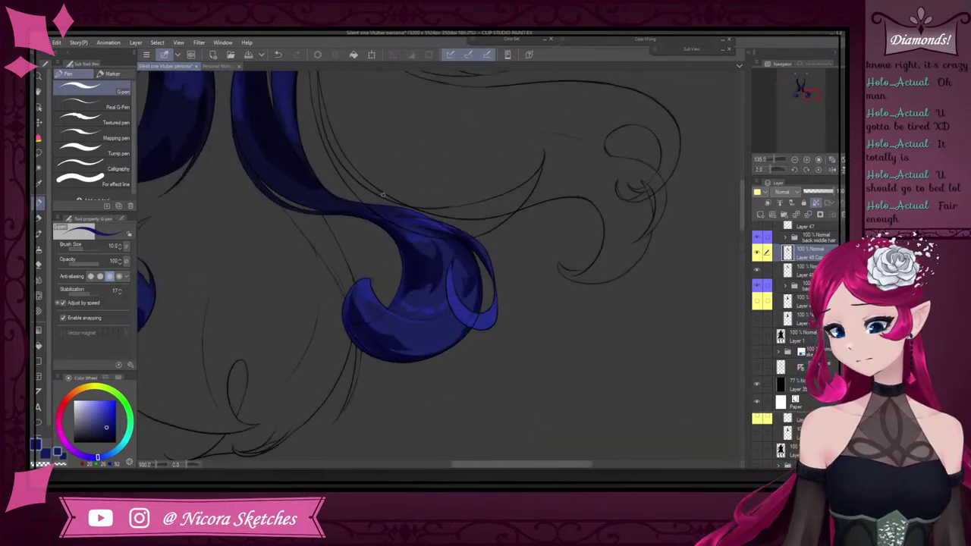
{"action": "scroll", "coordinate": [384, 191], "scroll_direction": "up", "scroll_amount": 4}
{"action": "left_click", "coordinate": [331, 228], "text": "alt"}
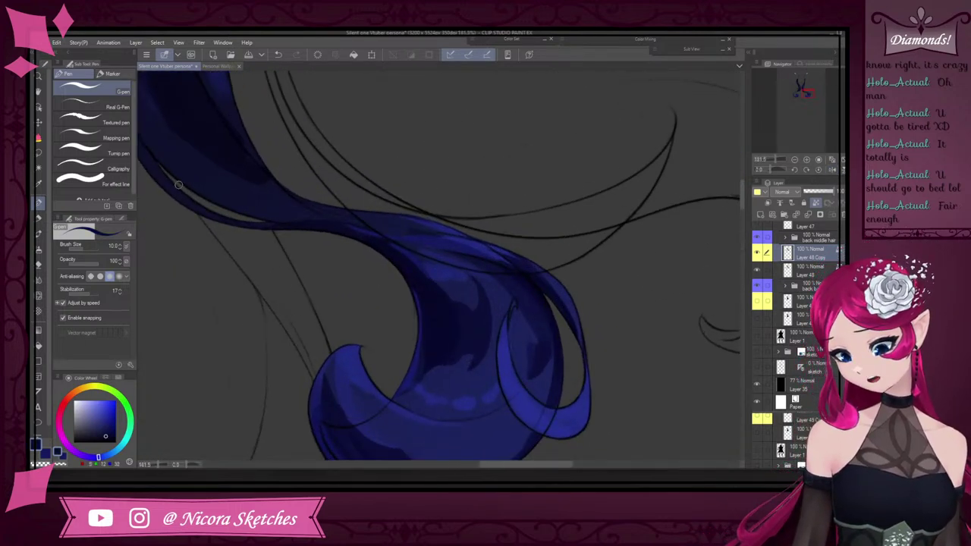
Paint sampled mid-blue strands with pointed ends into the dark shadow along the outer side of the long lock
{"action": "scroll", "coordinate": [178, 184], "scroll_direction": "down", "scroll_amount": 3}
{"action": "scroll", "coordinate": [302, 168], "scroll_direction": "up", "scroll_amount": 2}
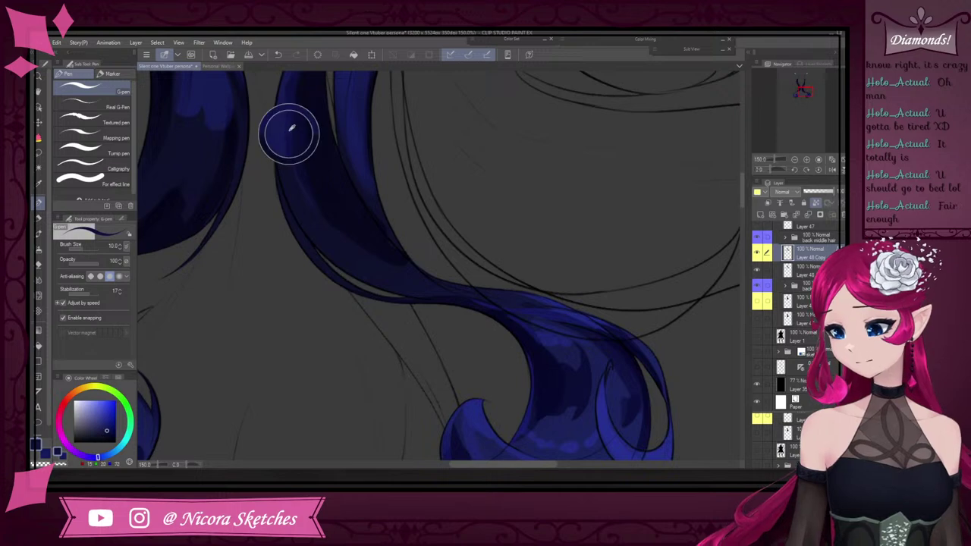
{"action": "scroll", "coordinate": [285, 132], "scroll_direction": "up", "scroll_amount": 2}
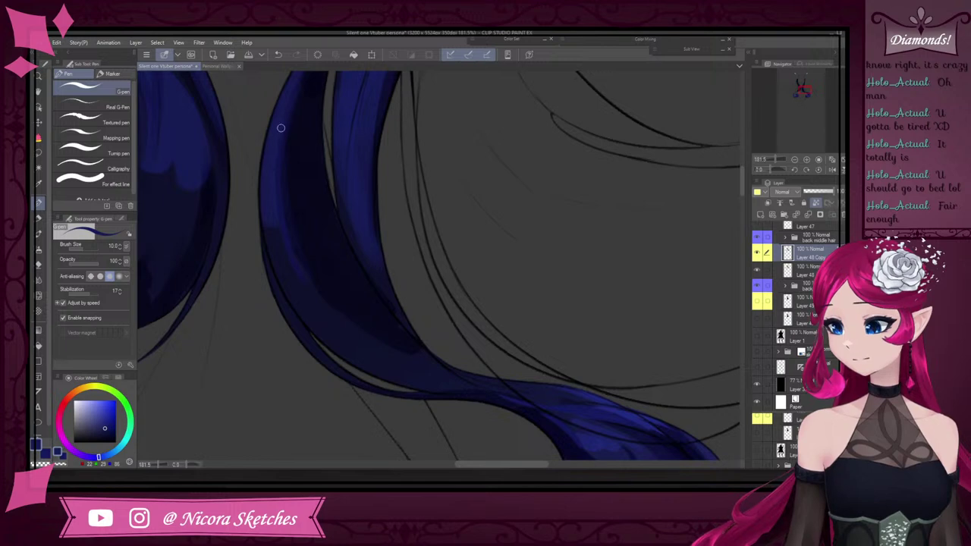
{"action": "left_click_drag", "start_coordinate": [288, 127], "coordinate": [301, 100]}
{"action": "scroll", "coordinate": [293, 151], "scroll_direction": "up", "scroll_amount": 1}
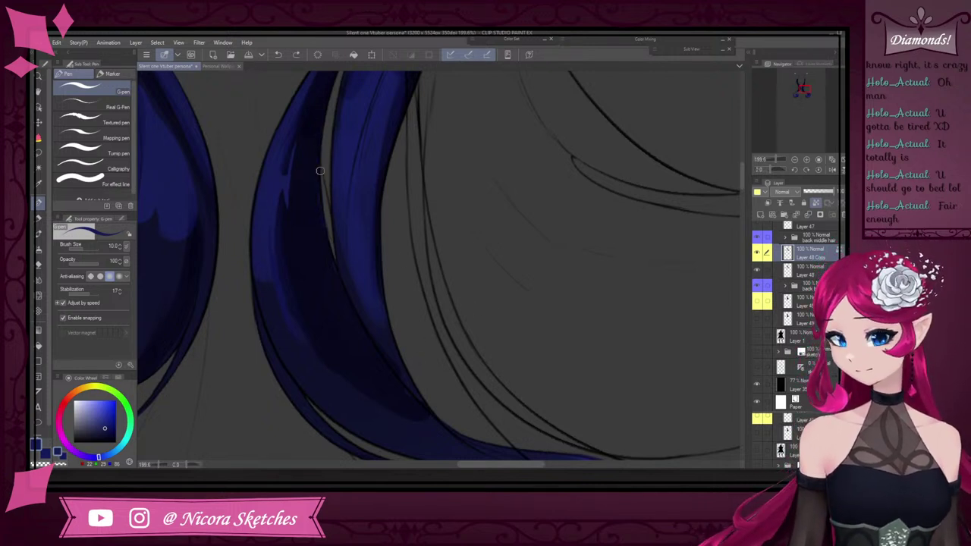
Shade the inner edge and lower part of the long lock's shadow with sampled dark blues
{"action": "scroll", "coordinate": [322, 190], "scroll_direction": "up", "scroll_amount": 6}
{"action": "scroll", "coordinate": [322, 190], "scroll_direction": "down", "scroll_amount": 5}
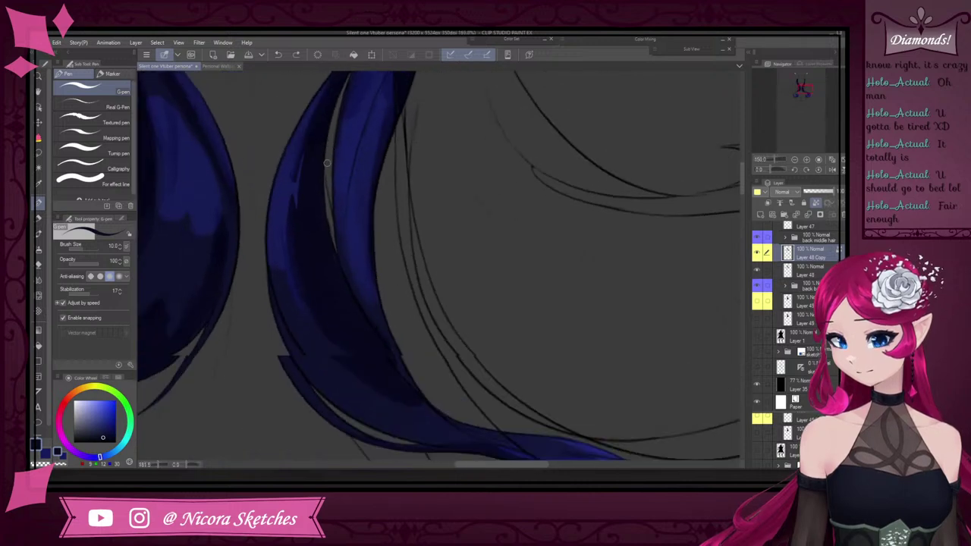
{"action": "scroll", "coordinate": [342, 281], "scroll_direction": "up", "scroll_amount": 6}
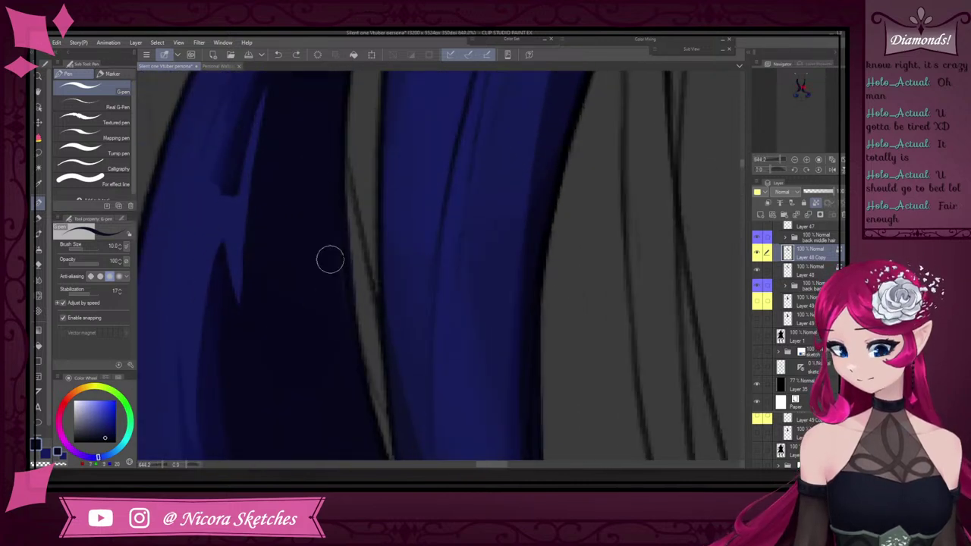
{"action": "scroll", "coordinate": [340, 271], "scroll_direction": "down", "scroll_amount": 3}
{"action": "left_click", "coordinate": [354, 160], "text": "alt"}
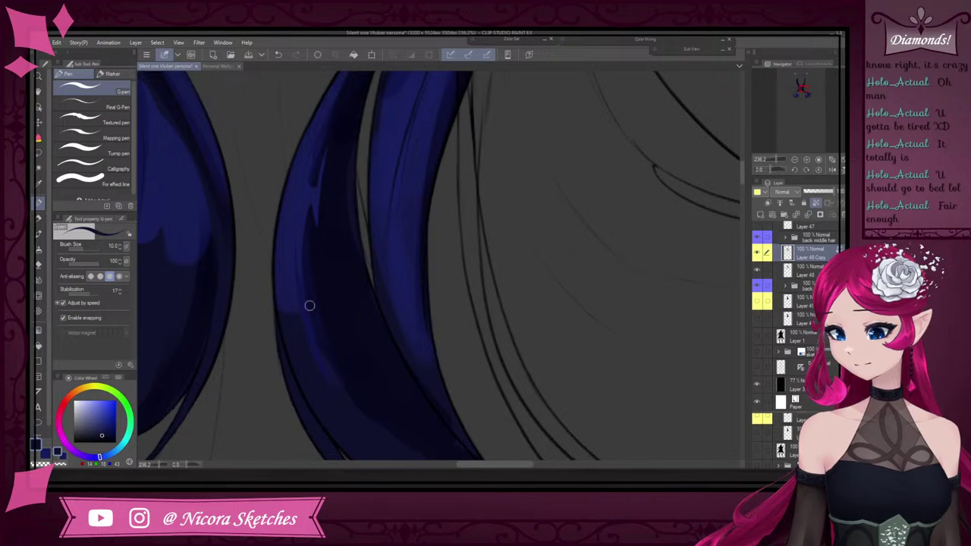
{"action": "left_click", "coordinate": [365, 387], "text": "alt"}
{"action": "scroll", "coordinate": [320, 354], "scroll_direction": "down", "scroll_amount": 3}
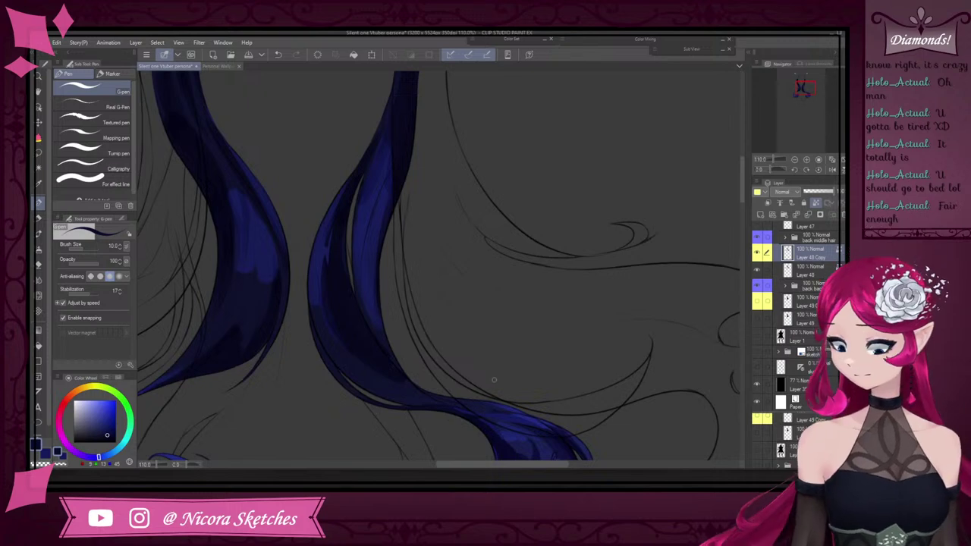
Flip the canvas view horizontally, extend the curl's curved shadow strand up to the fold, and add a bright blue highlight beneath it
{"action": "scroll", "coordinate": [494, 380], "scroll_direction": "down", "scroll_amount": 4}
{"action": "scroll", "coordinate": [508, 390], "scroll_direction": "up", "scroll_amount": 5}
{"action": "scroll", "coordinate": [522, 364], "scroll_direction": "down", "scroll_amount": 2}
{"action": "scroll", "coordinate": [525, 368], "scroll_direction": "up", "scroll_amount": 3}
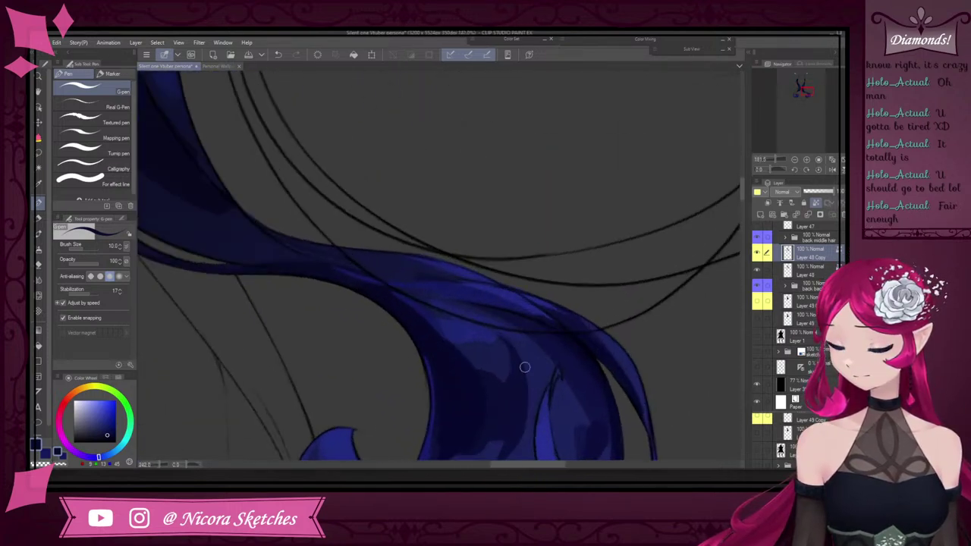
{"action": "left_click", "coordinate": [833, 171]}
{"action": "scroll", "coordinate": [471, 323], "scroll_direction": "down", "scroll_amount": 2}
{"action": "scroll", "coordinate": [425, 345], "scroll_direction": "up", "scroll_amount": 4}
{"action": "left_click_drag", "start_coordinate": [426, 292], "coordinate": [474, 246]}
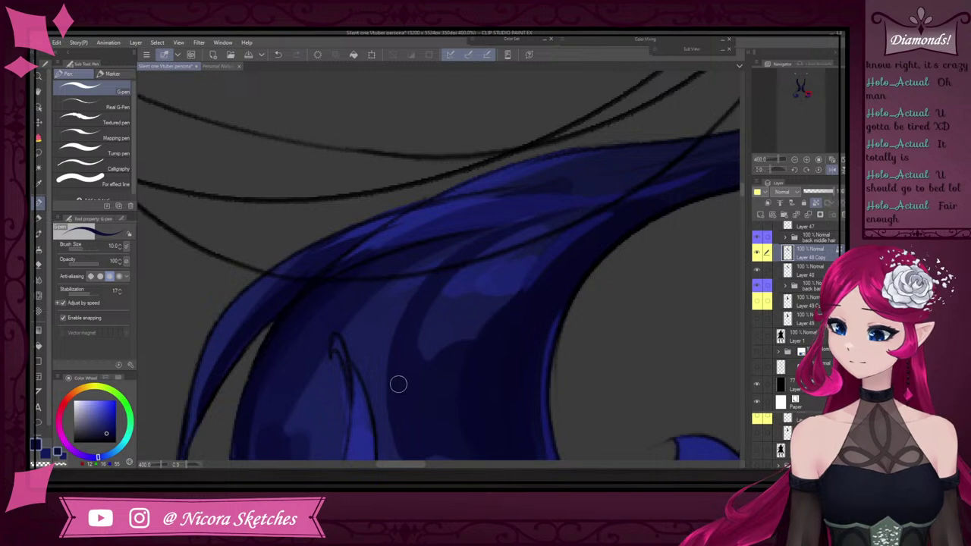
{"action": "left_click", "coordinate": [456, 287], "text": "alt"}
{"action": "left_click_drag", "start_coordinate": [499, 250], "coordinate": [441, 274]}
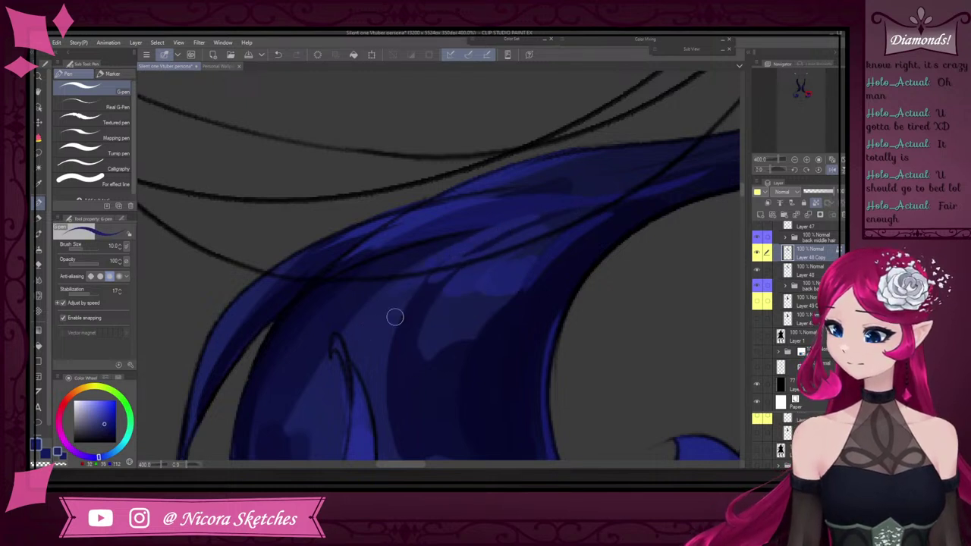
Break up the highlight patches inside the curl's bowl with mid-blue sampled from the surrounding hair
{"action": "scroll", "coordinate": [394, 317], "scroll_direction": "down", "scroll_amount": 5}
{"action": "scroll", "coordinate": [470, 278], "scroll_direction": "up", "scroll_amount": 5}
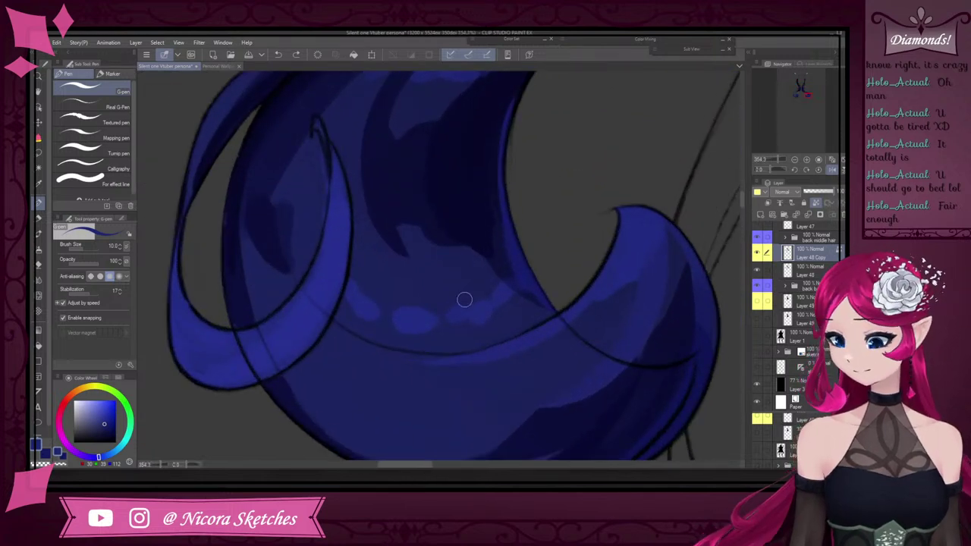
{"action": "left_click", "coordinate": [464, 299], "text": "alt"}
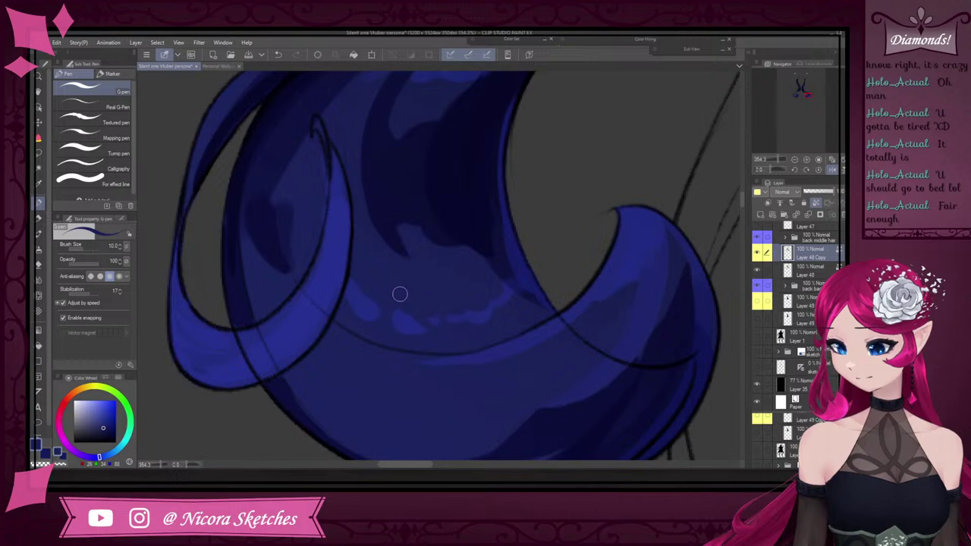
{"action": "scroll", "coordinate": [387, 293], "scroll_direction": "down", "scroll_amount": 6}
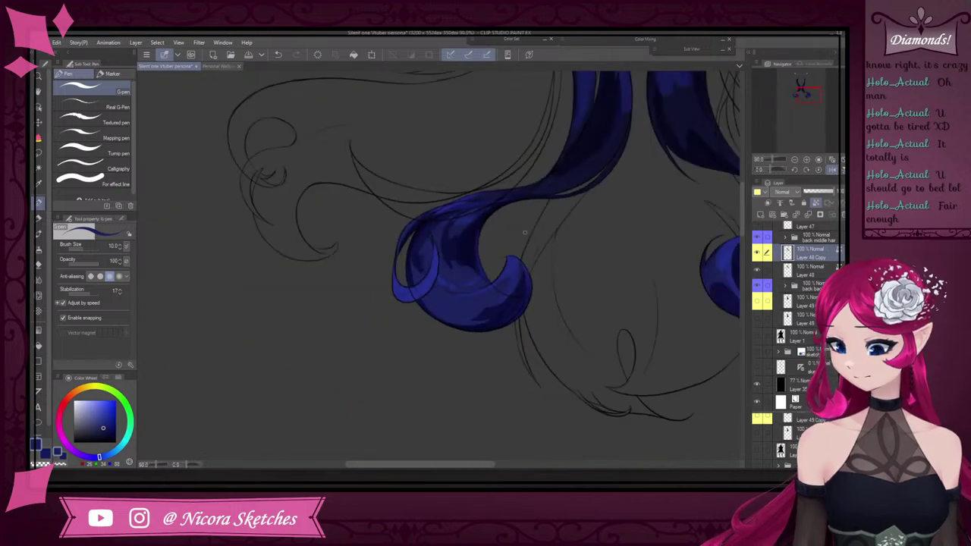
{"action": "scroll", "coordinate": [538, 233], "scroll_direction": "up", "scroll_amount": 6}
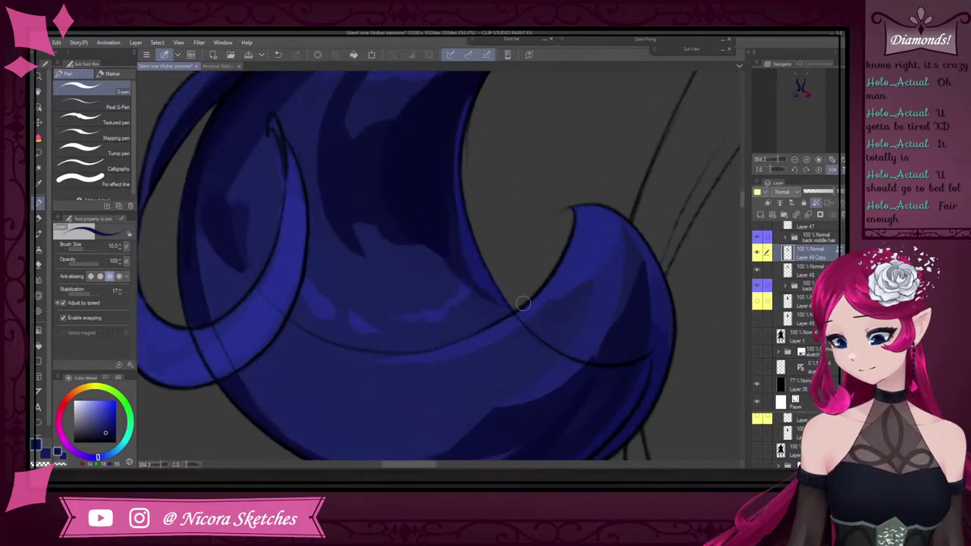
{"action": "scroll", "coordinate": [483, 288], "scroll_direction": "down", "scroll_amount": 6}
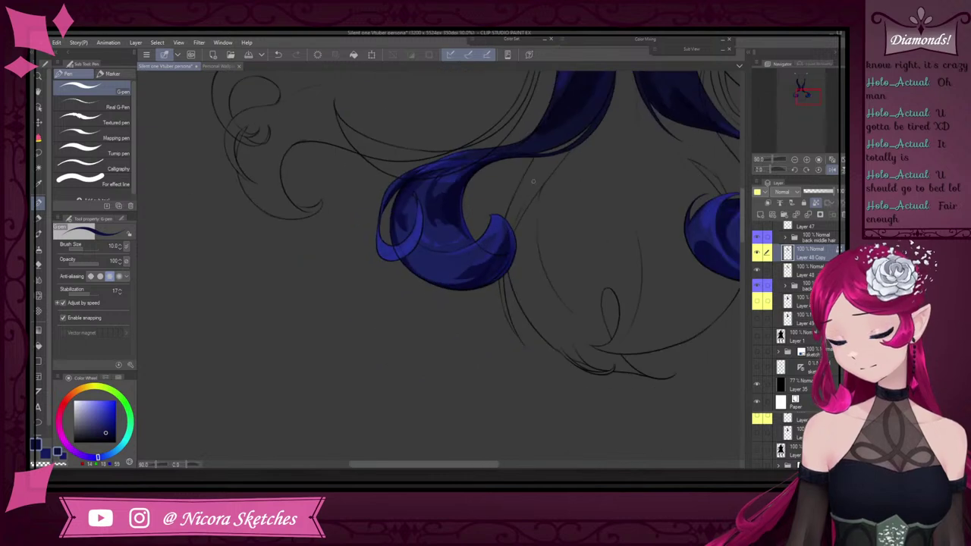
Refine the highlight and shadow bands on the curl's upturned tip with sampled mid-blues, flipping the canvas view horizontally
{"action": "scroll", "coordinate": [486, 224], "scroll_direction": "up", "scroll_amount": 6}
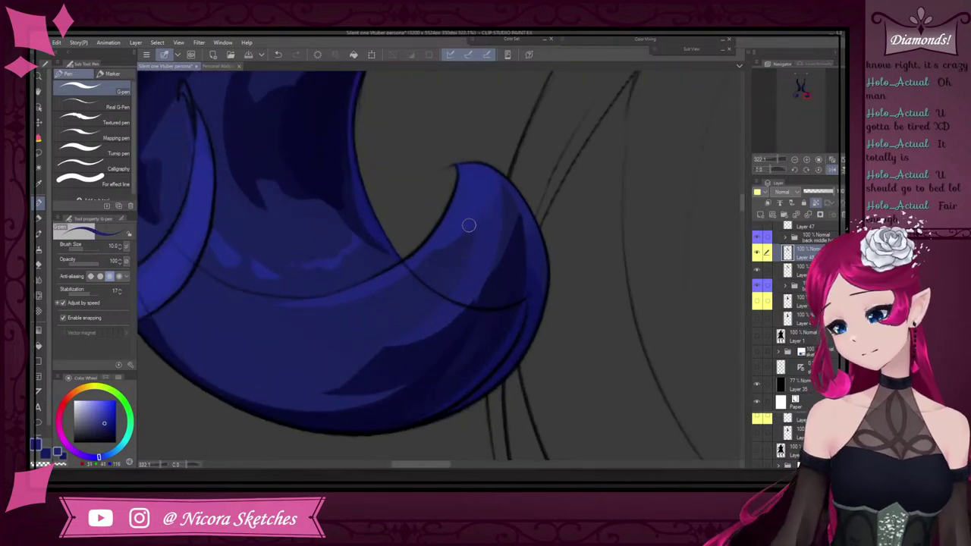
{"action": "scroll", "coordinate": [481, 212], "scroll_direction": "down", "scroll_amount": 6}
{"action": "scroll", "coordinate": [483, 223], "scroll_direction": "up", "scroll_amount": 6}
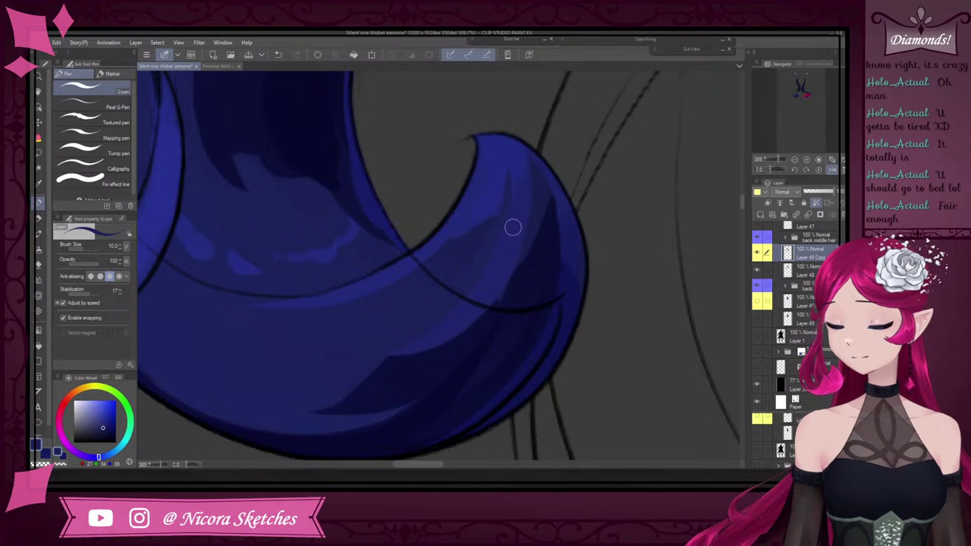
{"action": "left_click", "coordinate": [497, 273], "text": "alt"}
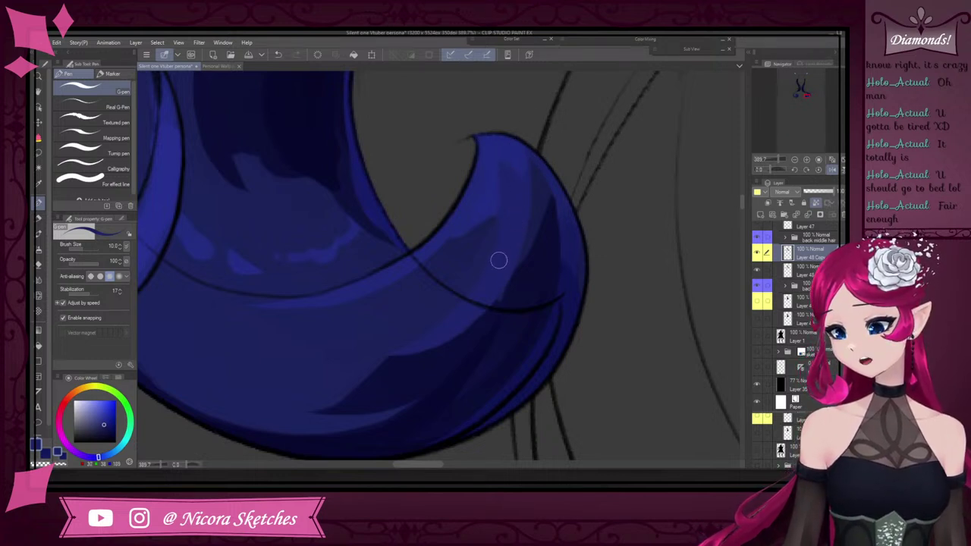
{"action": "left_click", "coordinate": [830, 171]}
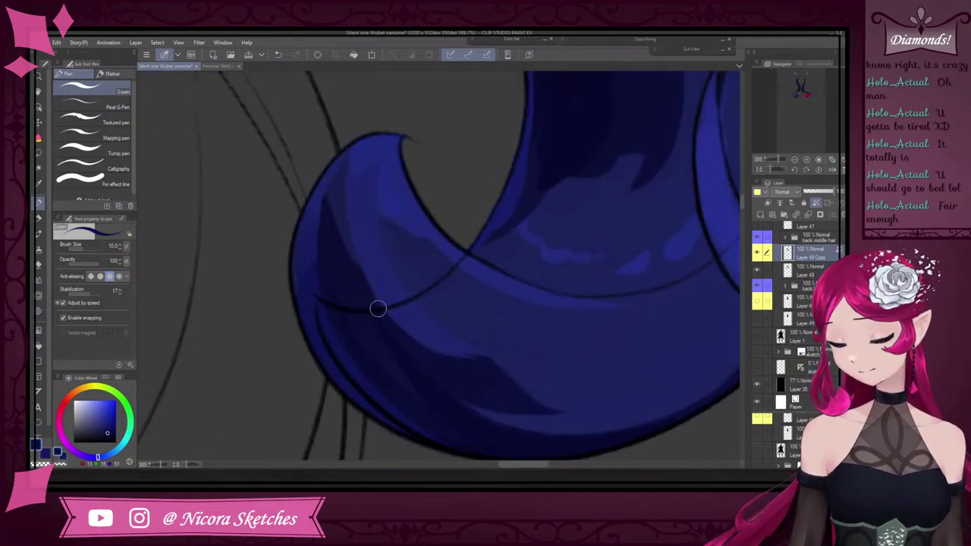
{"action": "scroll", "coordinate": [491, 355], "scroll_direction": "down", "scroll_amount": 5}
{"action": "scroll", "coordinate": [492, 355], "scroll_direction": "up", "scroll_amount": 5}
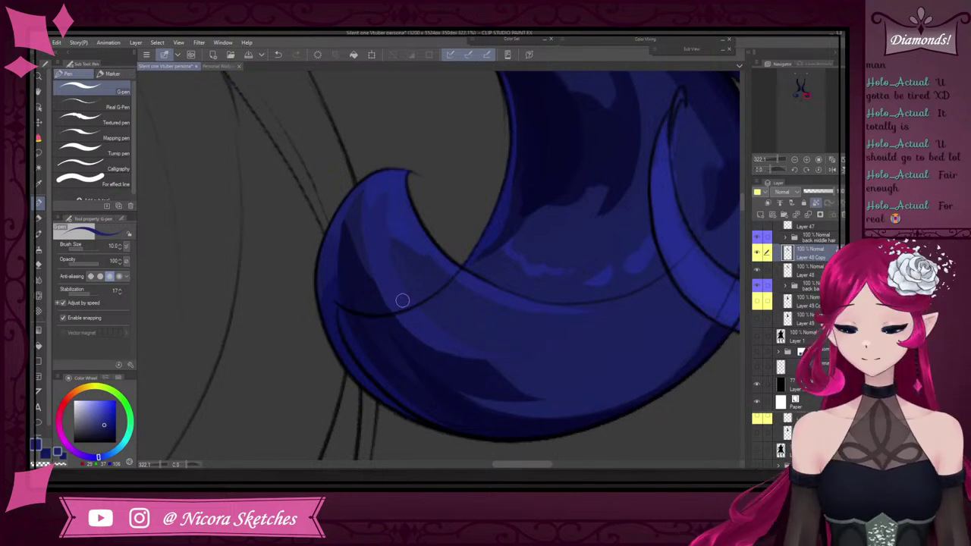
{"action": "scroll", "coordinate": [564, 275], "scroll_direction": "down", "scroll_amount": 5}
{"action": "scroll", "coordinate": [551, 250], "scroll_direction": "up", "scroll_amount": 6}
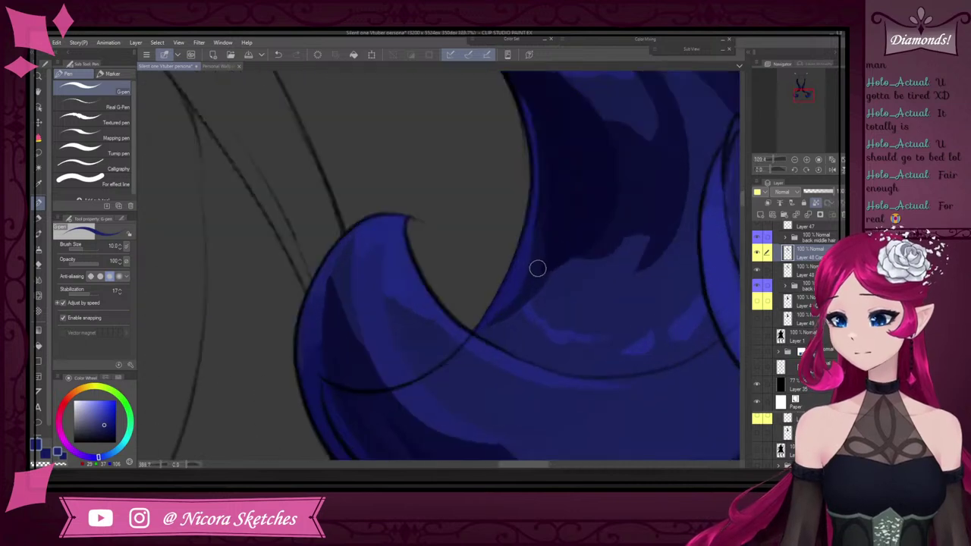
Deepen the dark shadow along the curl's inner edge with the sampled darkest blue
{"action": "left_click", "coordinate": [541, 240], "text": "alt"}
{"action": "scroll", "coordinate": [549, 234], "scroll_direction": "down", "scroll_amount": 4}
{"action": "scroll", "coordinate": [554, 201], "scroll_direction": "up", "scroll_amount": 2}
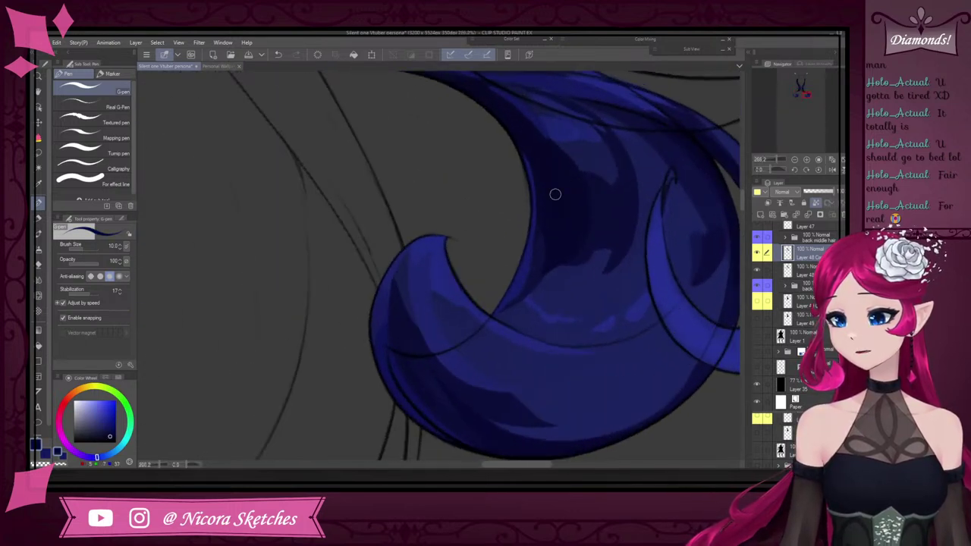
{"action": "scroll", "coordinate": [555, 193], "scroll_direction": "down", "scroll_amount": 4}
{"action": "scroll", "coordinate": [538, 151], "scroll_direction": "up", "scroll_amount": 4}
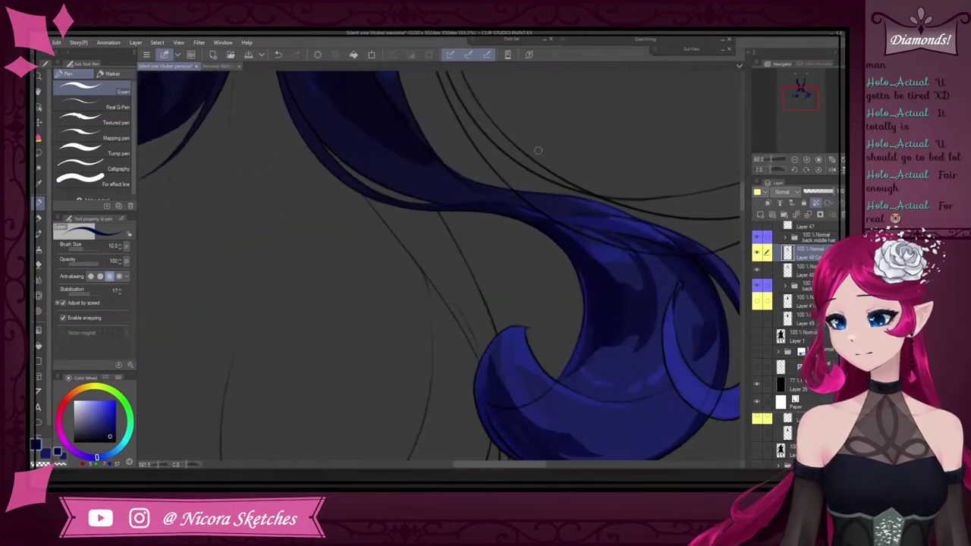
Touch up the narrow stretch between the long lock and the curl with dark blue sampled from the lock
{"action": "left_click", "coordinate": [313, 141], "text": "alt"}
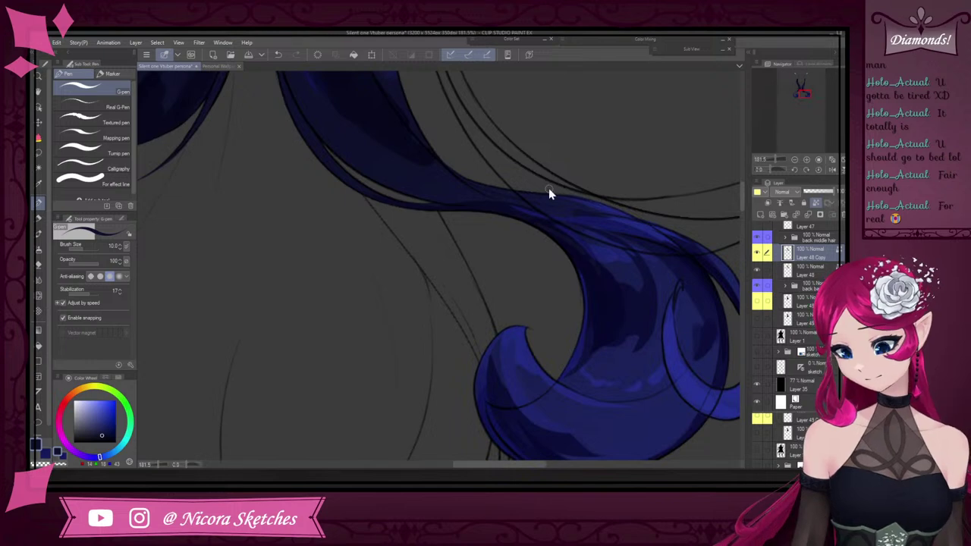
{"action": "scroll", "coordinate": [580, 262], "scroll_direction": "down", "scroll_amount": 2}
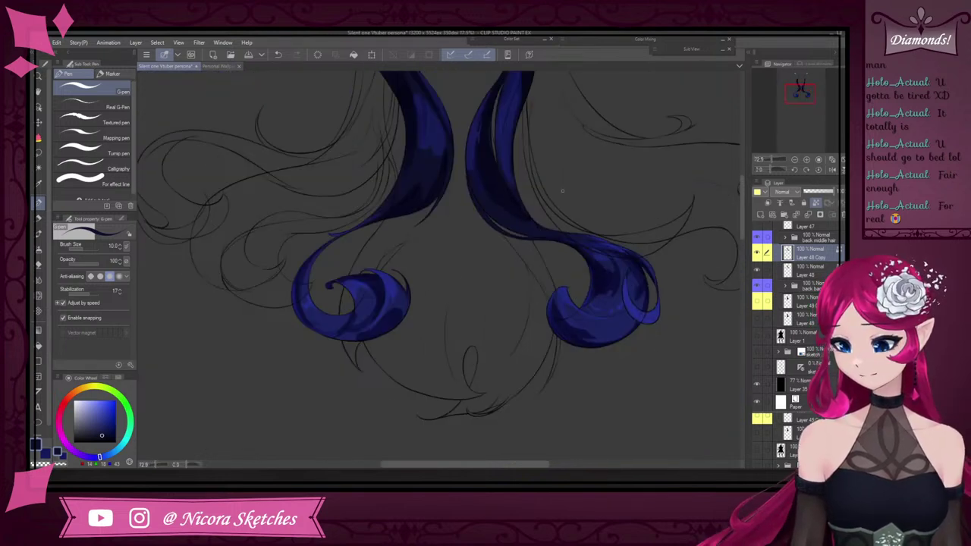
{"action": "scroll", "coordinate": [642, 279], "scroll_direction": "up", "scroll_amount": 4}
{"action": "scroll", "coordinate": [607, 258], "scroll_direction": "down", "scroll_amount": 4}
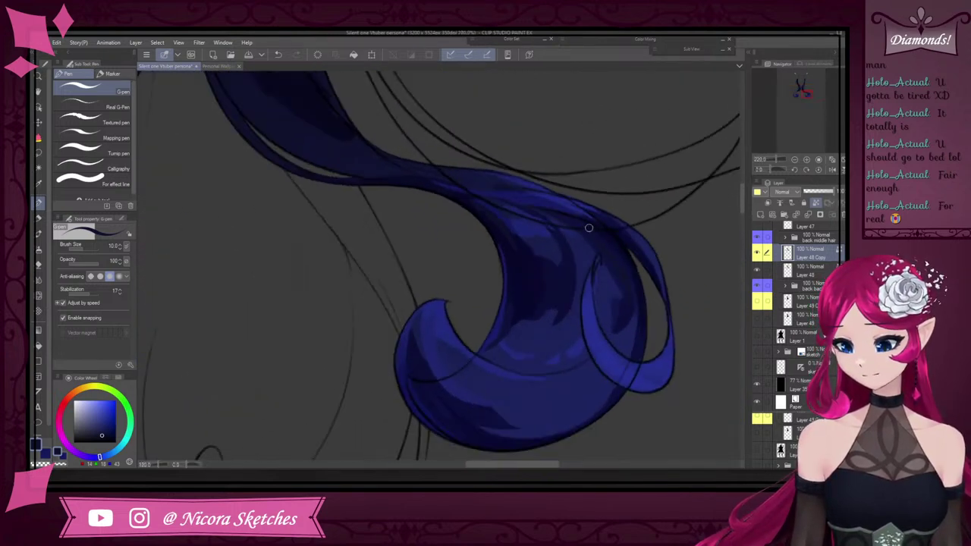
{"action": "scroll", "coordinate": [417, 145], "scroll_direction": "up", "scroll_amount": 3}
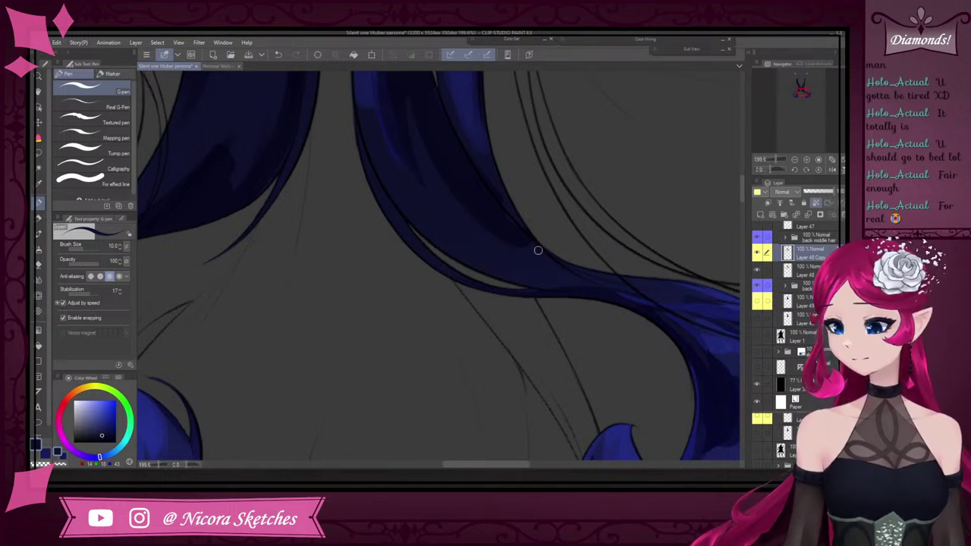
Darken the lower end of the outer strand where it merges into the long lock with sampled dark blues
{"action": "left_click", "coordinate": [503, 216], "text": "alt"}
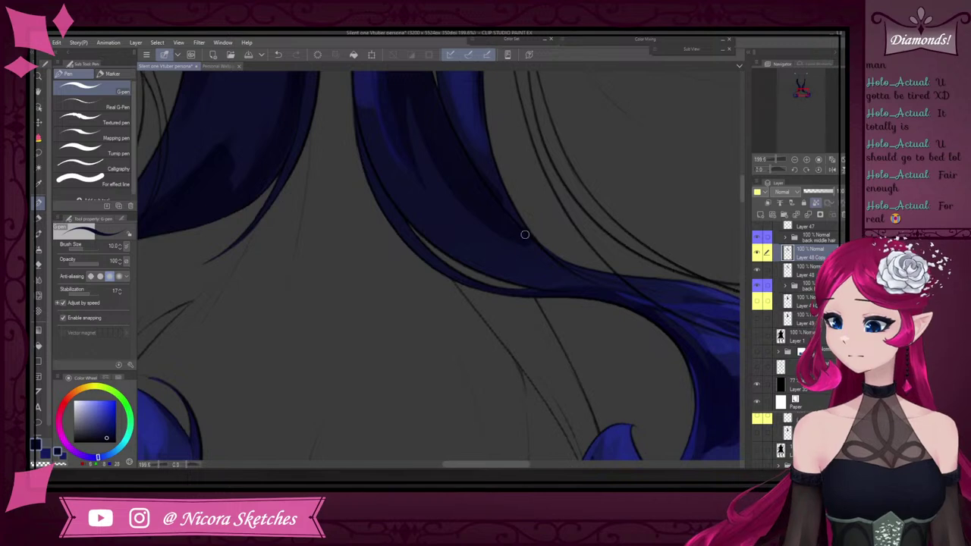
{"action": "left_click", "coordinate": [473, 153], "text": "alt"}
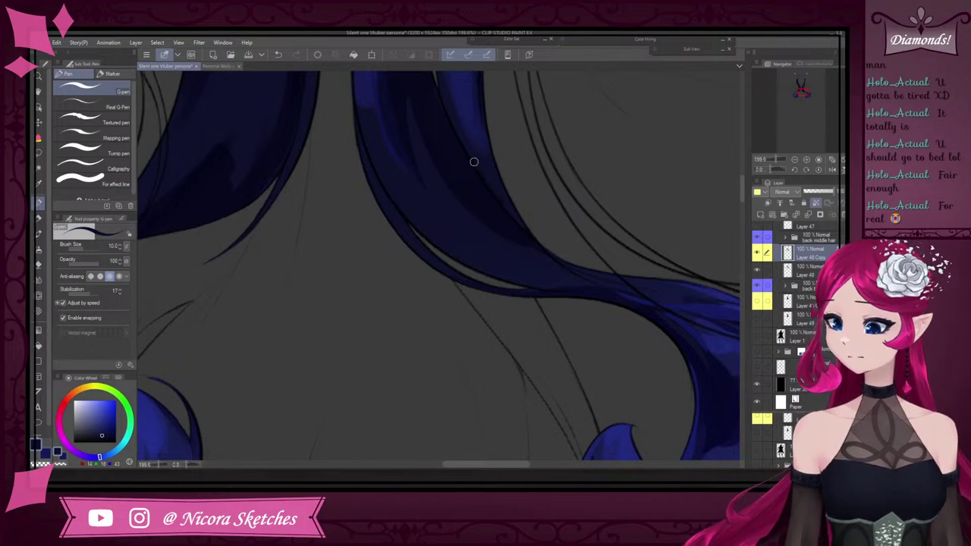
{"action": "scroll", "coordinate": [520, 217], "scroll_direction": "down", "scroll_amount": 3}
{"action": "scroll", "coordinate": [507, 152], "scroll_direction": "up", "scroll_amount": 2}
{"action": "left_click", "coordinate": [503, 240], "text": "alt"}
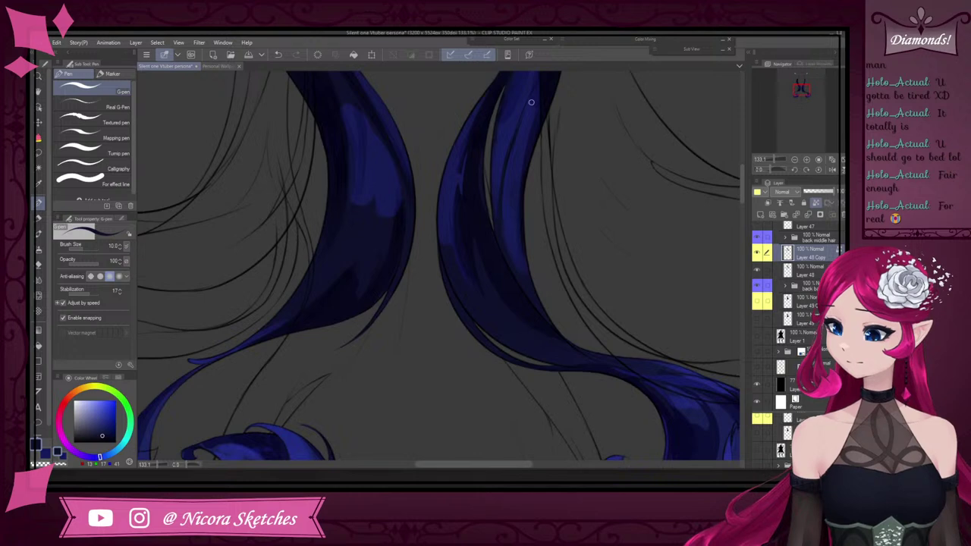
Thicken the dark dividing shadow on the outer strand and join it to the shadow above with sampled dark blue
{"action": "scroll", "coordinate": [543, 93], "scroll_direction": "down", "scroll_amount": 5}
{"action": "scroll", "coordinate": [521, 134], "scroll_direction": "up", "scroll_amount": 6}
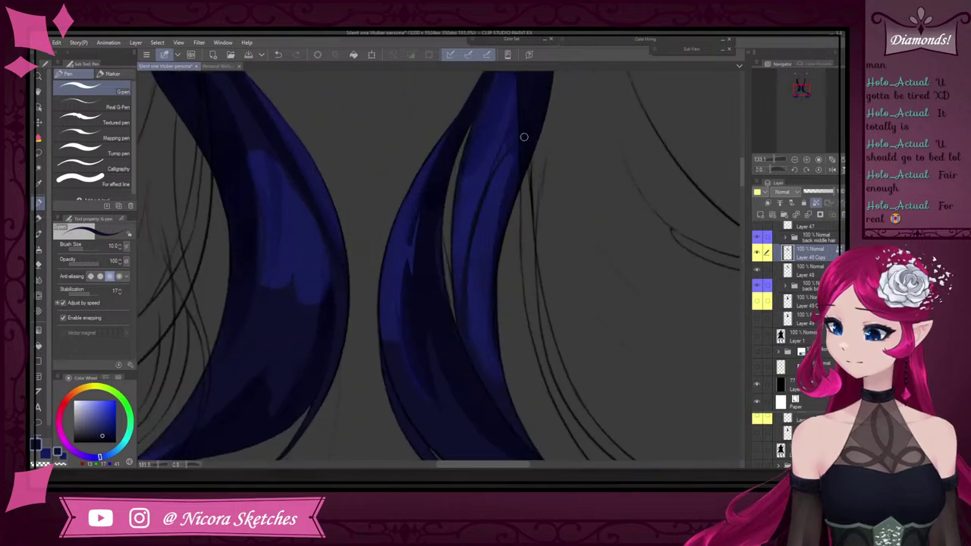
{"action": "left_click", "coordinate": [522, 134], "text": "alt"}
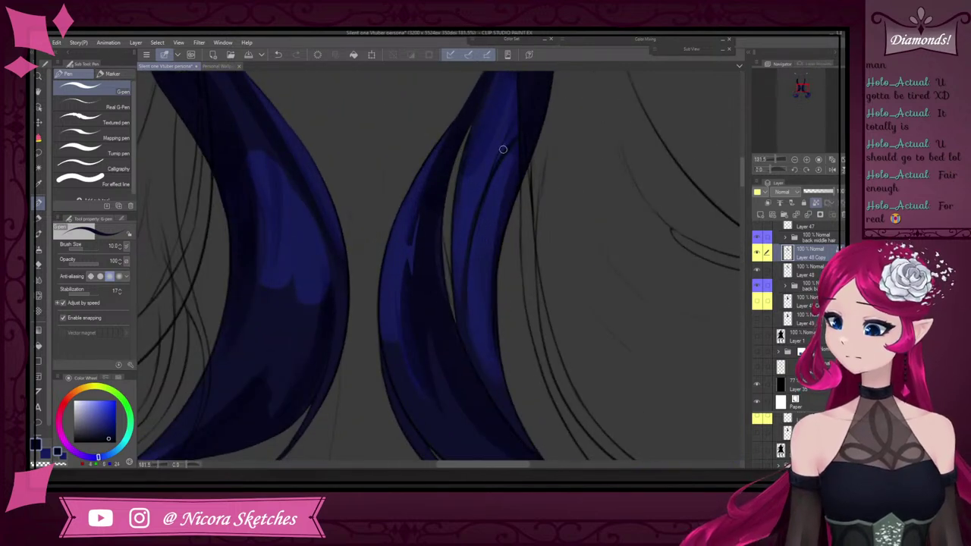
{"action": "left_click_drag", "start_coordinate": [510, 135], "coordinate": [496, 165]}
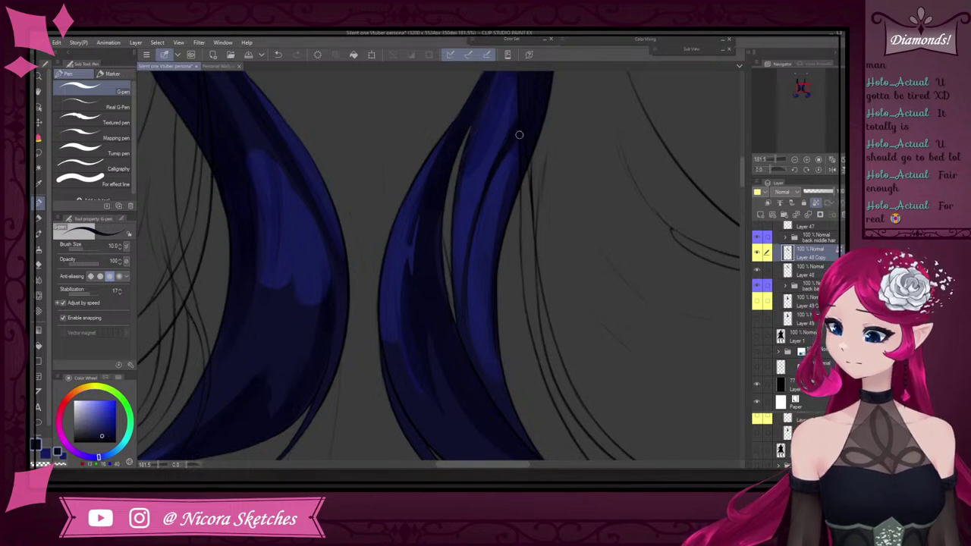
{"action": "scroll", "coordinate": [512, 150], "scroll_direction": "up", "scroll_amount": 5}
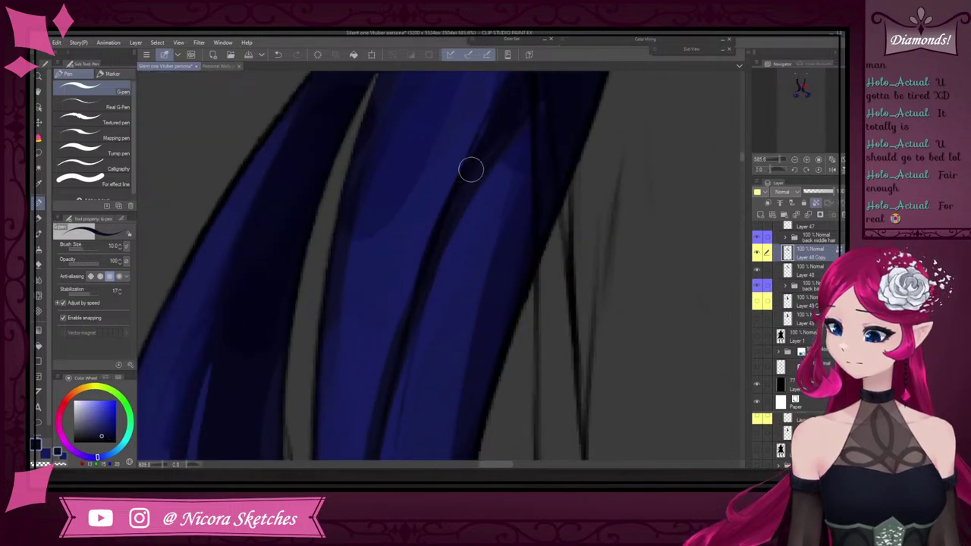
{"action": "scroll", "coordinate": [532, 93], "scroll_direction": "down", "scroll_amount": 2}
Blend the outer strand's upper highlight into its shadow with sampled mid-blues, undoing a stroke near the fold
{"action": "left_click", "coordinate": [471, 160], "text": "alt"}
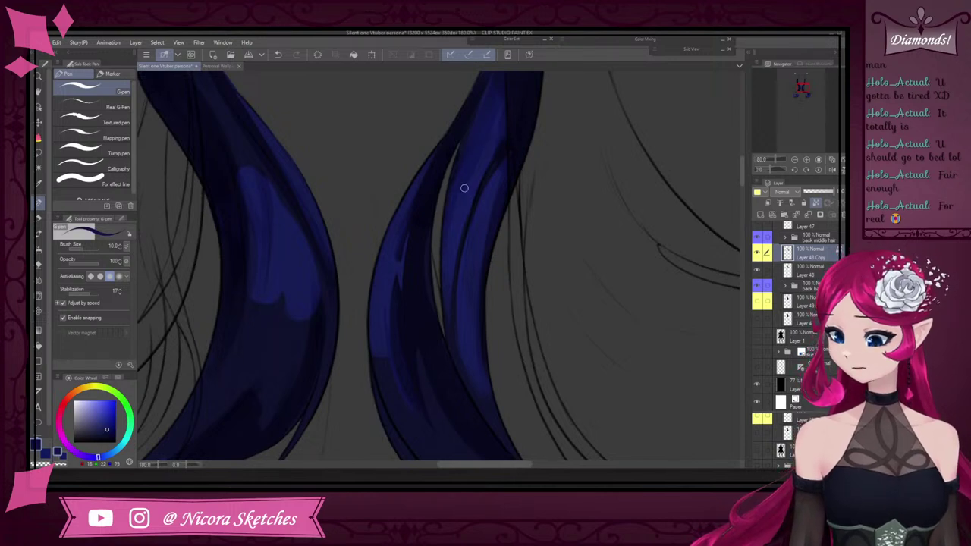
{"action": "scroll", "coordinate": [492, 134], "scroll_direction": "down", "scroll_amount": 1}
{"action": "scroll", "coordinate": [492, 134], "scroll_direction": "up", "scroll_amount": 2}
{"action": "left_click_drag", "start_coordinate": [510, 118], "coordinate": [492, 145]}
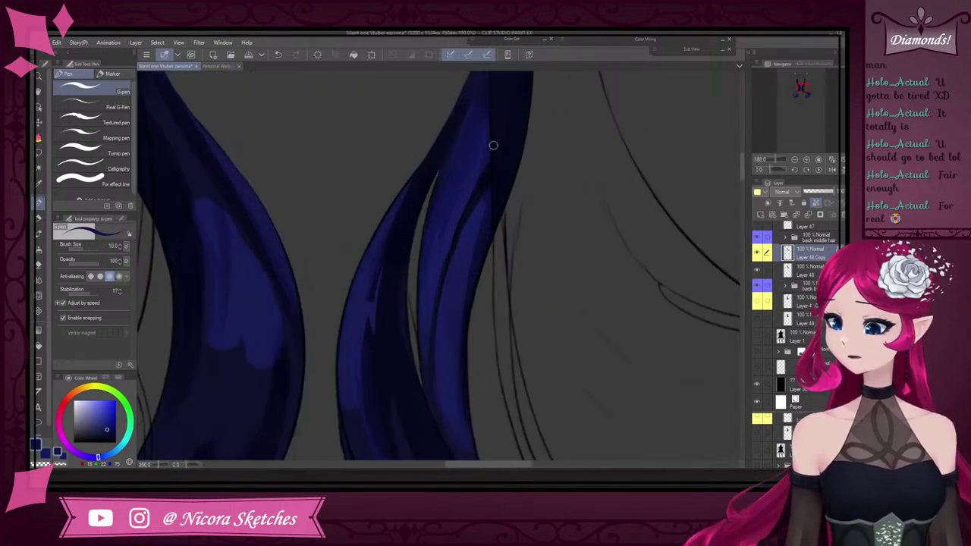
{"action": "key", "text": "ctrl+z"}
{"action": "left_click", "coordinate": [467, 188], "text": "alt"}
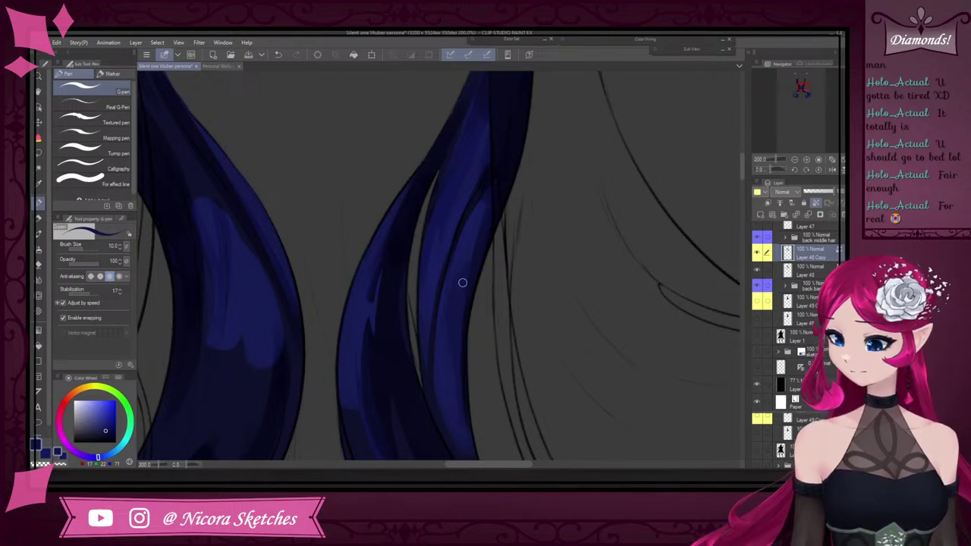
Soften the edges of the dark shadow on the inner strand beside the gap with sampled dark blue
{"action": "scroll", "coordinate": [462, 282], "scroll_direction": "down", "scroll_amount": 4}
{"action": "scroll", "coordinate": [459, 286], "scroll_direction": "up", "scroll_amount": 4}
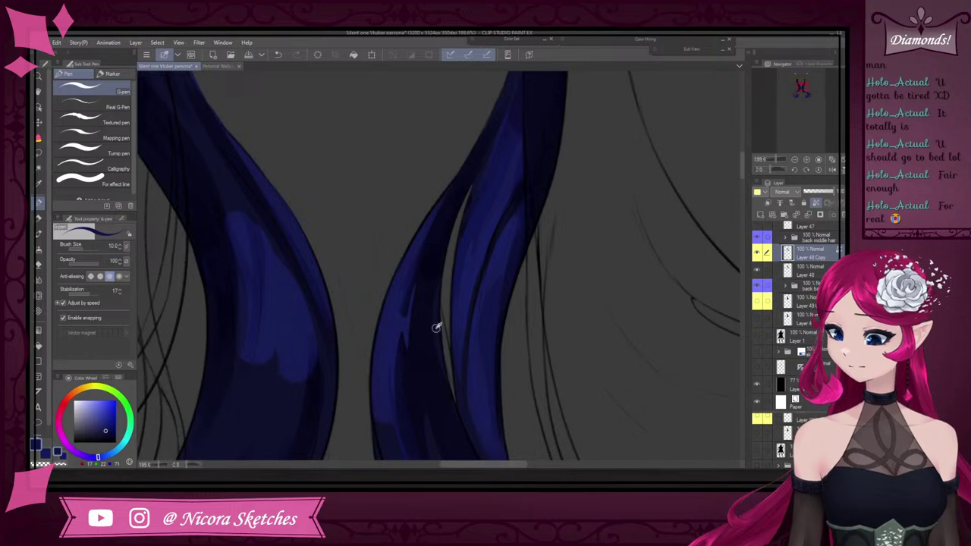
{"action": "scroll", "coordinate": [445, 243], "scroll_direction": "up", "scroll_amount": 9}
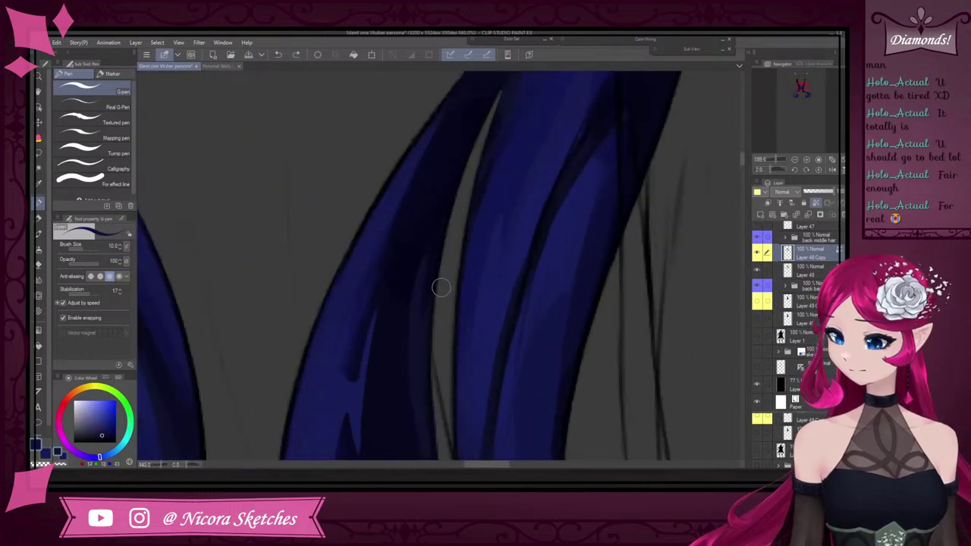
{"action": "scroll", "coordinate": [440, 228], "scroll_direction": "down", "scroll_amount": 7}
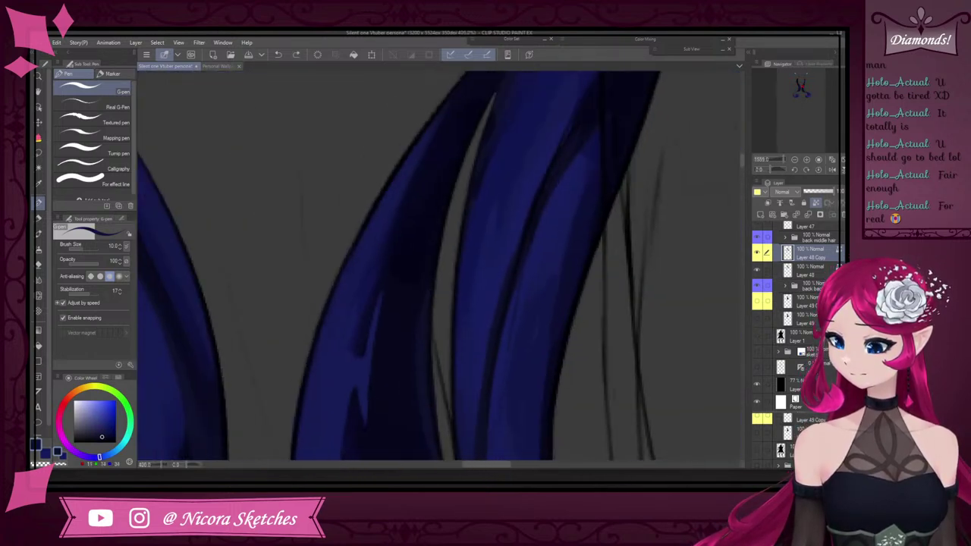
{"action": "scroll", "coordinate": [451, 191], "scroll_direction": "down", "scroll_amount": 3}
{"action": "scroll", "coordinate": [454, 186], "scroll_direction": "up", "scroll_amount": 2}
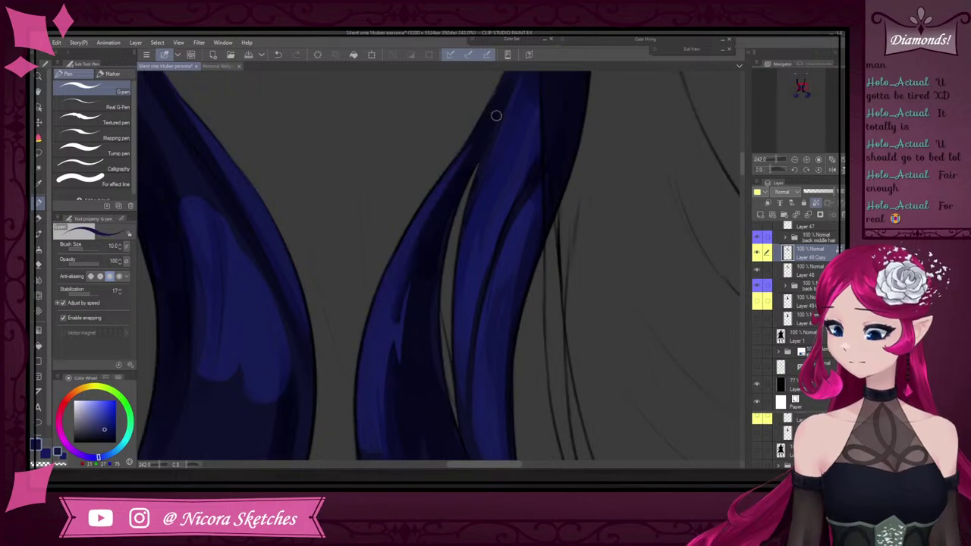
Blend the shading above the fork of the two strands with sampled blues and flip the canvas view horizontally
{"action": "scroll", "coordinate": [460, 204], "scroll_direction": "down", "scroll_amount": 4}
{"action": "scroll", "coordinate": [460, 204], "scroll_direction": "up", "scroll_amount": 5}
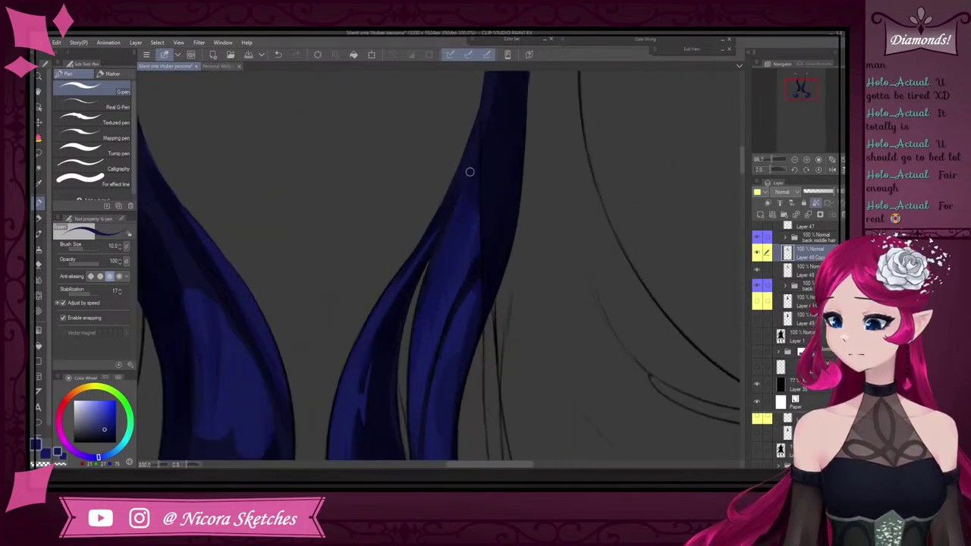
{"action": "left_click", "coordinate": [418, 282], "text": "alt"}
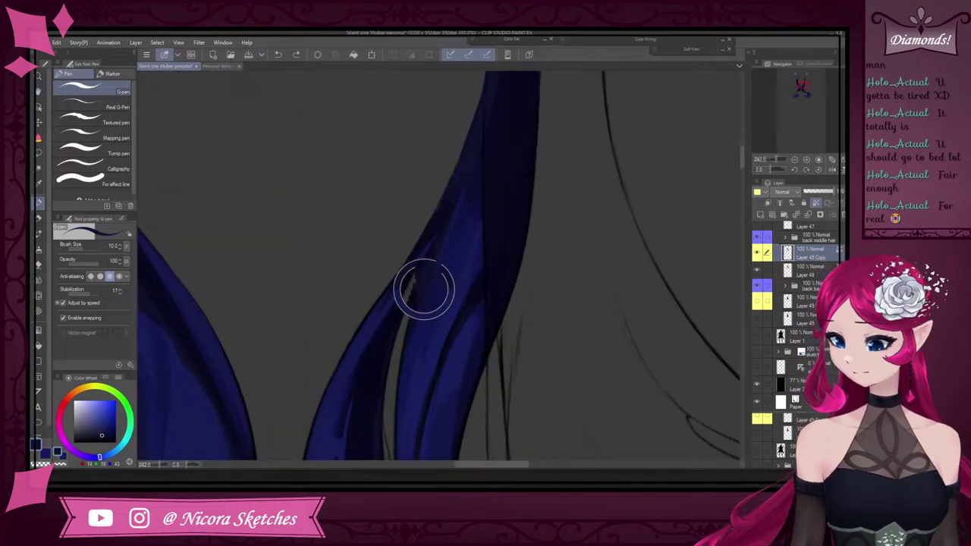
{"action": "left_click", "coordinate": [464, 287], "text": "alt"}
{"action": "scroll", "coordinate": [506, 165], "scroll_direction": "down", "scroll_amount": 3}
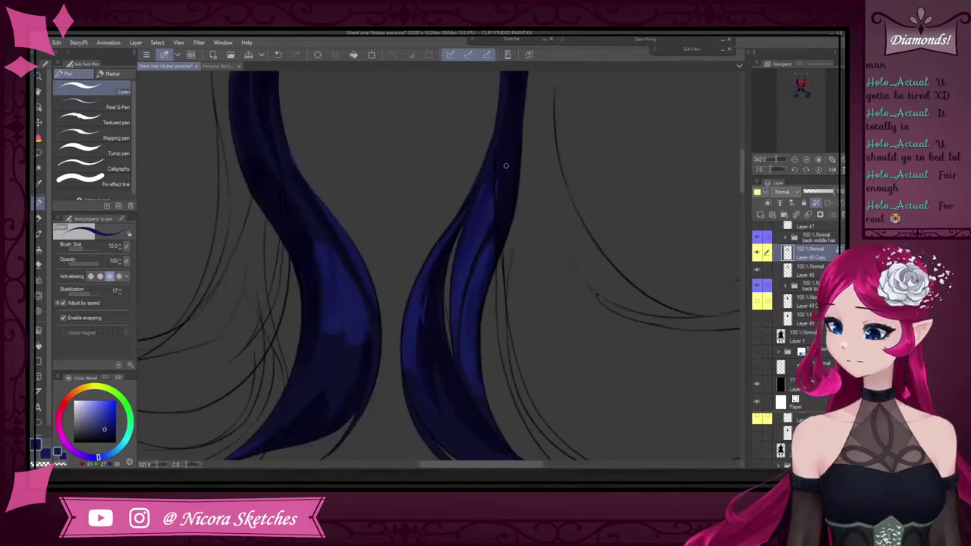
{"action": "scroll", "coordinate": [506, 165], "scroll_direction": "down", "scroll_amount": 2}
{"action": "scroll", "coordinate": [478, 209], "scroll_direction": "up", "scroll_amount": 3}
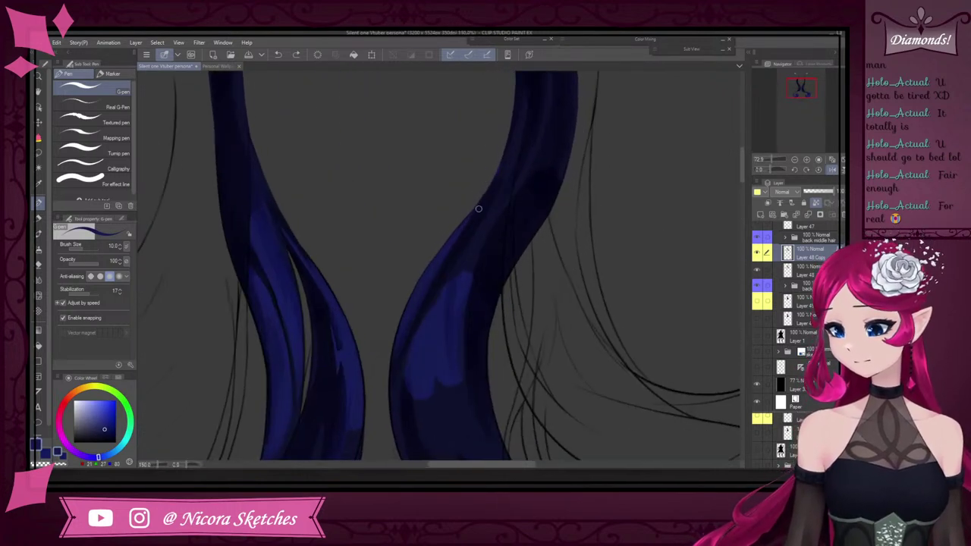
Paint a mid-blue streak along the inner edge of the wide lock's upper bend, sampling colours from the lock
{"action": "left_click", "coordinate": [437, 272], "text": "alt"}
{"action": "left_click_drag", "start_coordinate": [501, 180], "coordinate": [464, 217]}
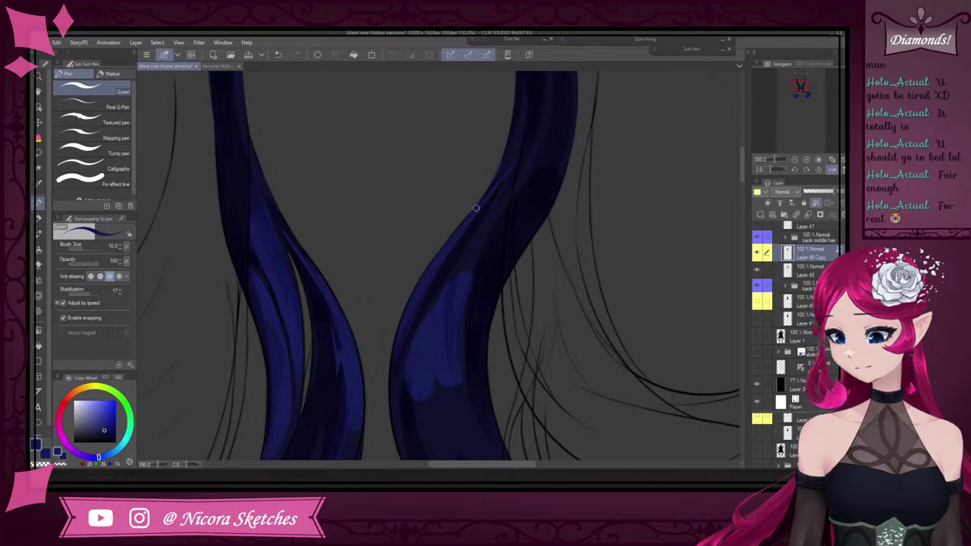
{"action": "scroll", "coordinate": [478, 213], "scroll_direction": "down", "scroll_amount": 4}
{"action": "scroll", "coordinate": [482, 266], "scroll_direction": "up", "scroll_amount": 5}
{"action": "left_click", "coordinate": [450, 292], "text": "alt"}
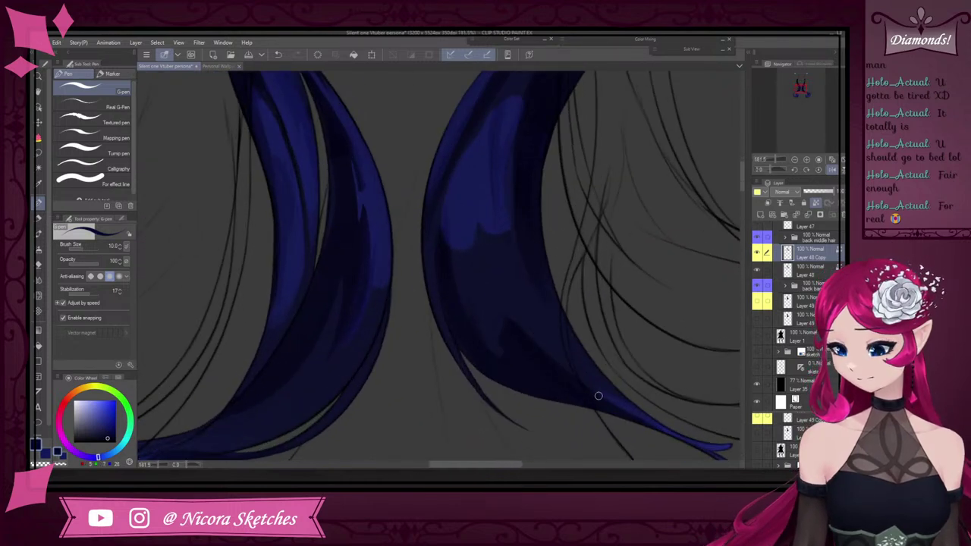
Blend the shading on the lower bend of the split lock above its curl with sampled blue
{"action": "scroll", "coordinate": [521, 327], "scroll_direction": "down", "scroll_amount": 6}
{"action": "scroll", "coordinate": [457, 376], "scroll_direction": "up", "scroll_amount": 6}
{"action": "scroll", "coordinate": [497, 258], "scroll_direction": "down", "scroll_amount": 9}
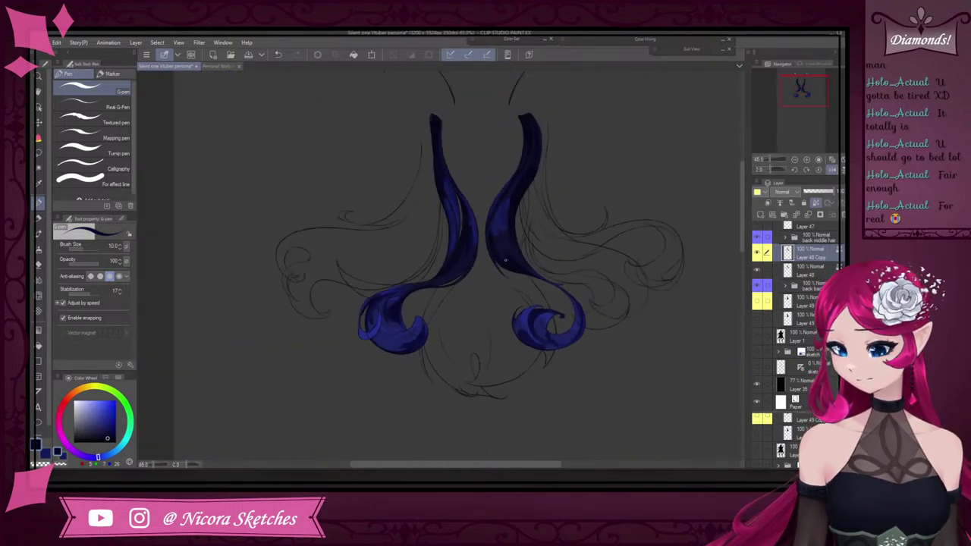
{"action": "scroll", "coordinate": [506, 261], "scroll_direction": "up", "scroll_amount": 3}
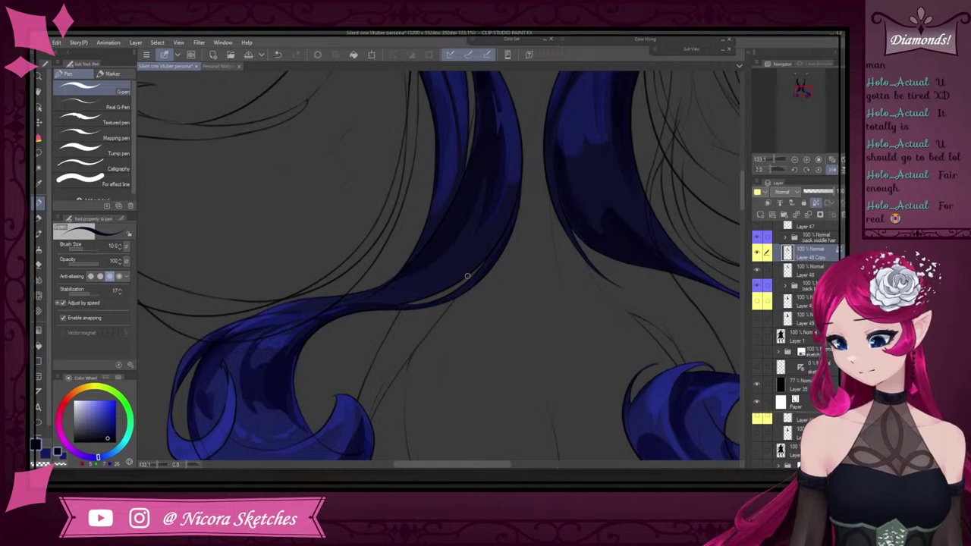
{"action": "scroll", "coordinate": [467, 276], "scroll_direction": "up", "scroll_amount": 3}
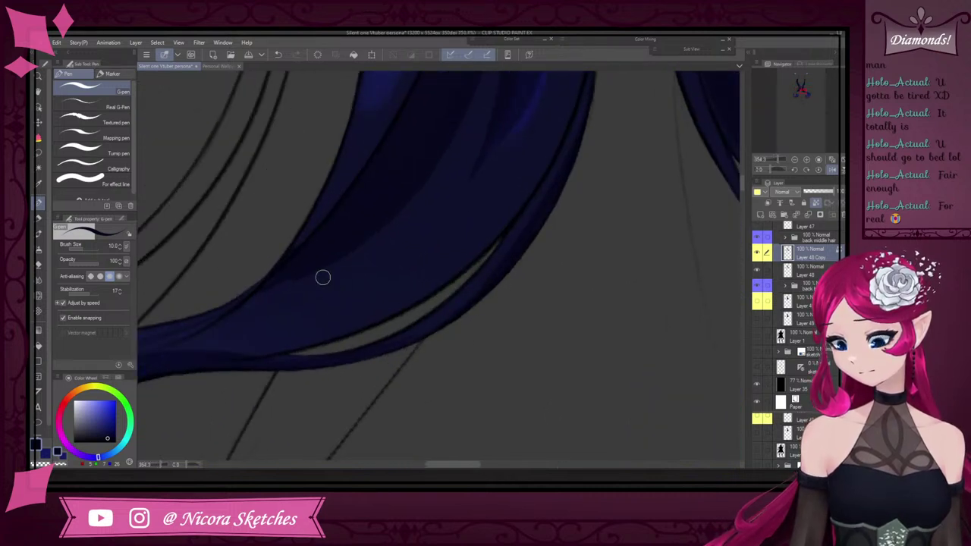
{"action": "left_click", "coordinate": [209, 345], "text": "alt"}
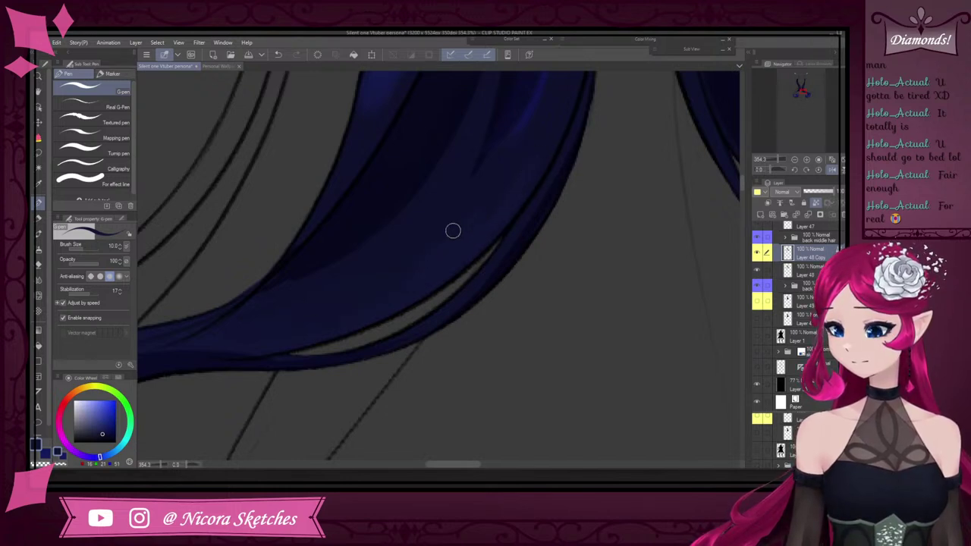
Break up the lower edge of the wide lock's highlight with narrow dark blue strokes
{"action": "scroll", "coordinate": [482, 221], "scroll_direction": "down", "scroll_amount": 5}
{"action": "scroll", "coordinate": [601, 203], "scroll_direction": "up", "scroll_amount": 4}
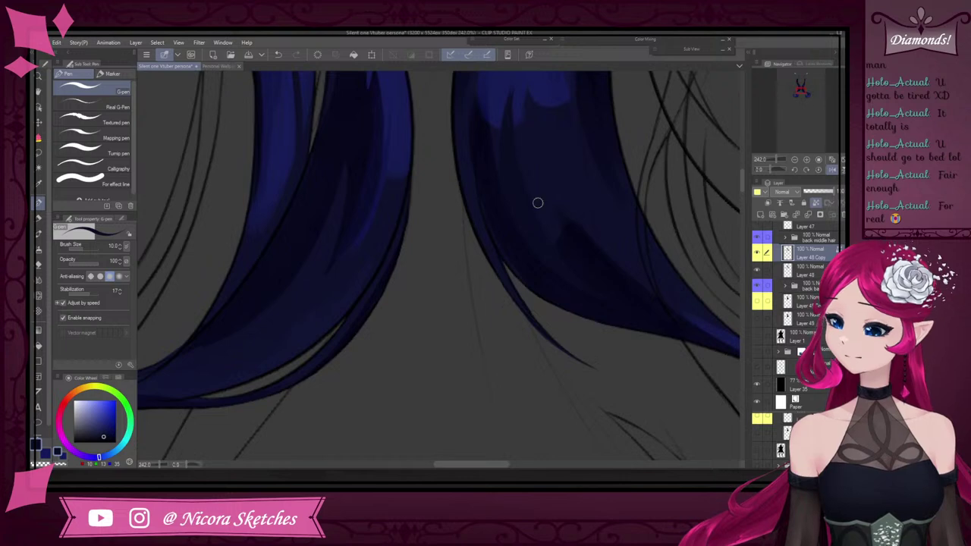
{"action": "scroll", "coordinate": [618, 313], "scroll_direction": "down", "scroll_amount": 5}
{"action": "scroll", "coordinate": [554, 144], "scroll_direction": "up", "scroll_amount": 3}
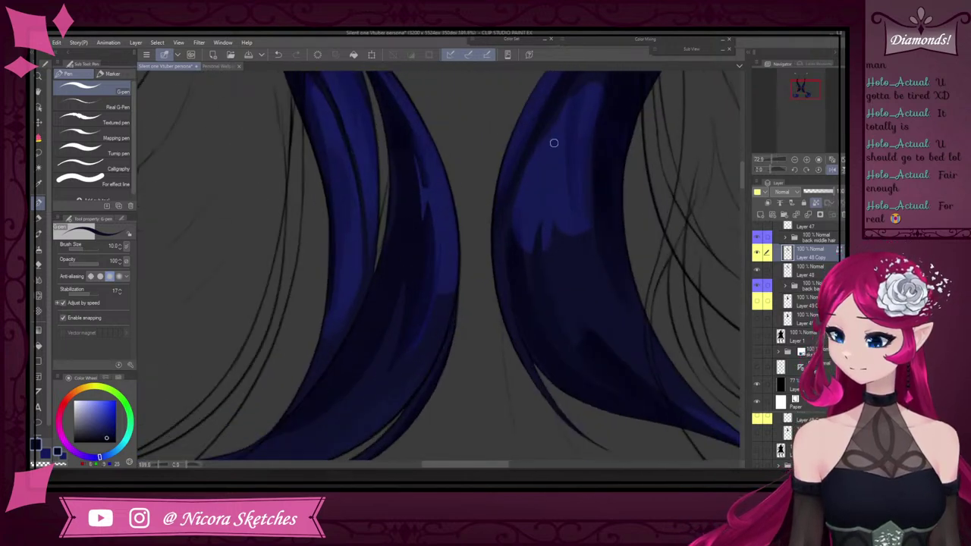
{"action": "left_click", "coordinate": [500, 222], "text": "alt"}
{"action": "left_click", "coordinate": [515, 328], "text": "alt"}
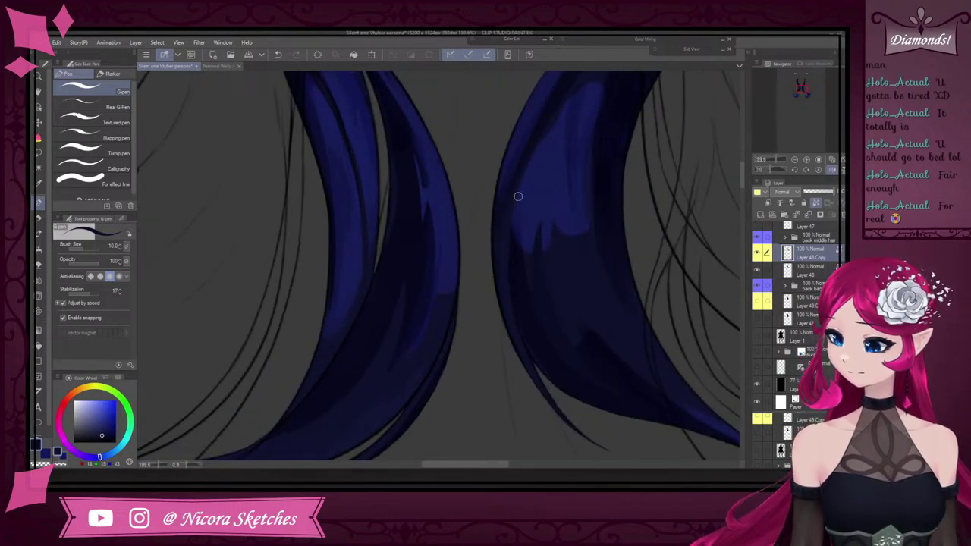
Refine the blue shading along the wide lock's inner edge with a sampled colour and flip the canvas view horizontally
{"action": "scroll", "coordinate": [517, 196], "scroll_direction": "down", "scroll_amount": 5}
{"action": "scroll", "coordinate": [501, 240], "scroll_direction": "up", "scroll_amount": 4}
{"action": "left_click", "coordinate": [479, 258], "text": "alt"}
{"action": "left_click_drag", "start_coordinate": [509, 207], "coordinate": [462, 349]}
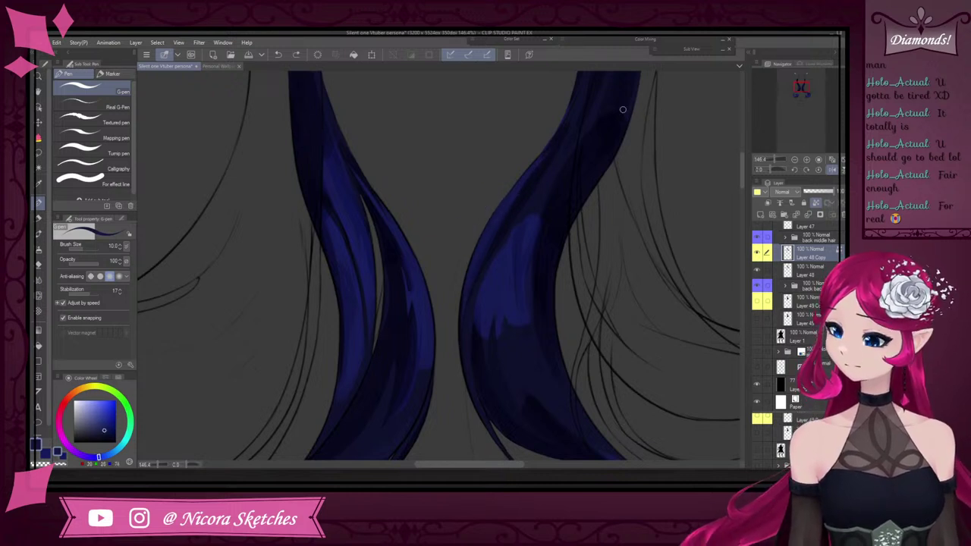
{"action": "left_click", "coordinate": [833, 170]}
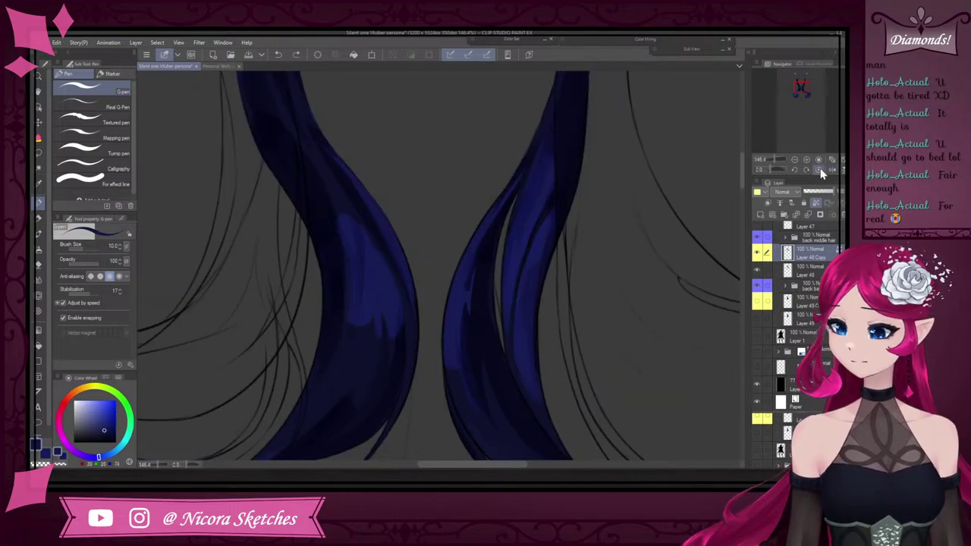
Define the thin strand along the wide lock's inner bend with sampled dark blue and clean up its edge
{"action": "left_click", "coordinate": [325, 142], "text": "alt"}
{"action": "left_click_drag", "start_coordinate": [328, 147], "coordinate": [375, 199]}
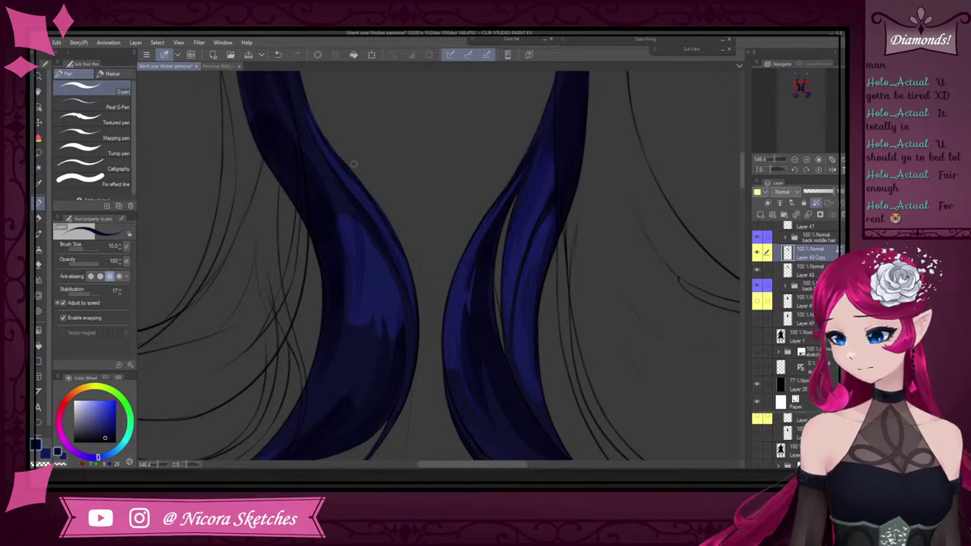
{"action": "scroll", "coordinate": [352, 175], "scroll_direction": "up", "scroll_amount": 5}
{"action": "scroll", "coordinate": [366, 179], "scroll_direction": "down", "scroll_amount": 4}
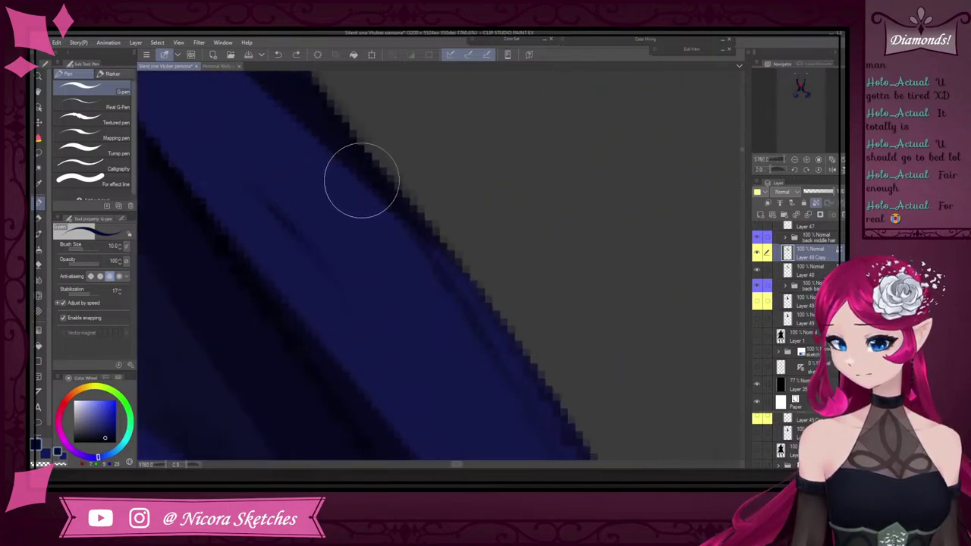
{"action": "left_click_drag", "start_coordinate": [367, 200], "coordinate": [457, 349]}
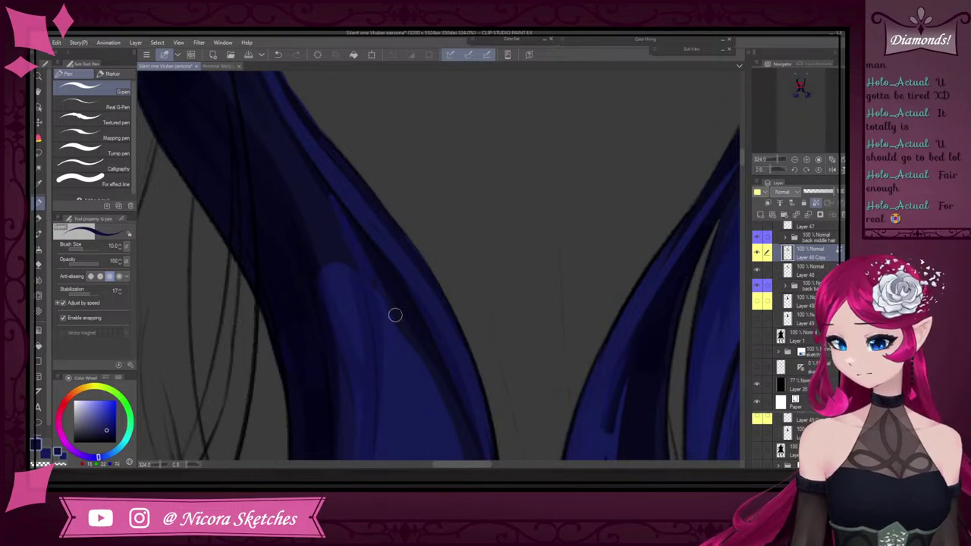
{"action": "scroll", "coordinate": [414, 346], "scroll_direction": "down", "scroll_amount": 6}
{"action": "scroll", "coordinate": [414, 345], "scroll_direction": "up", "scroll_amount": 3}
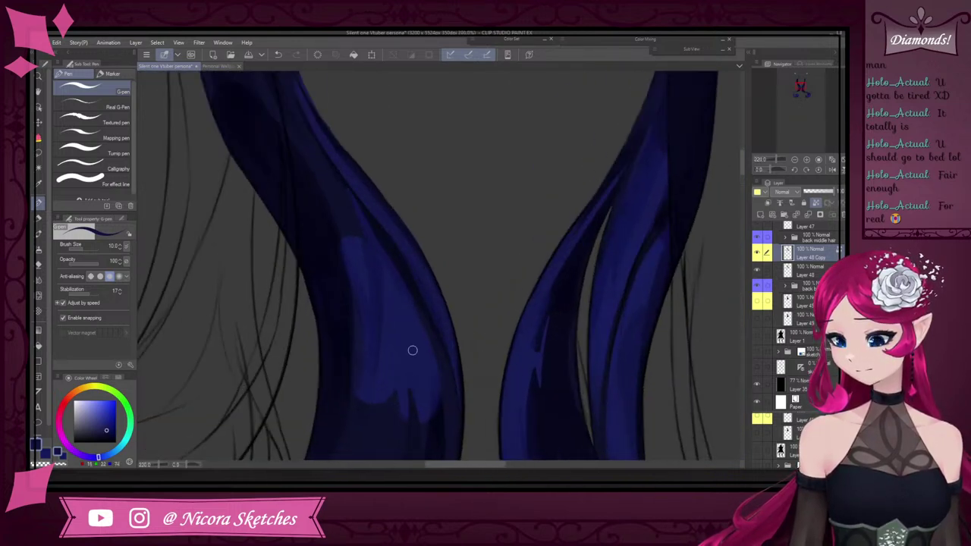
Pull a pointed shadow up into the lower edge of the wide lock's highlight with sampled dark blue
{"action": "scroll", "coordinate": [401, 298], "scroll_direction": "down", "scroll_amount": 4}
{"action": "scroll", "coordinate": [432, 347], "scroll_direction": "up", "scroll_amount": 5}
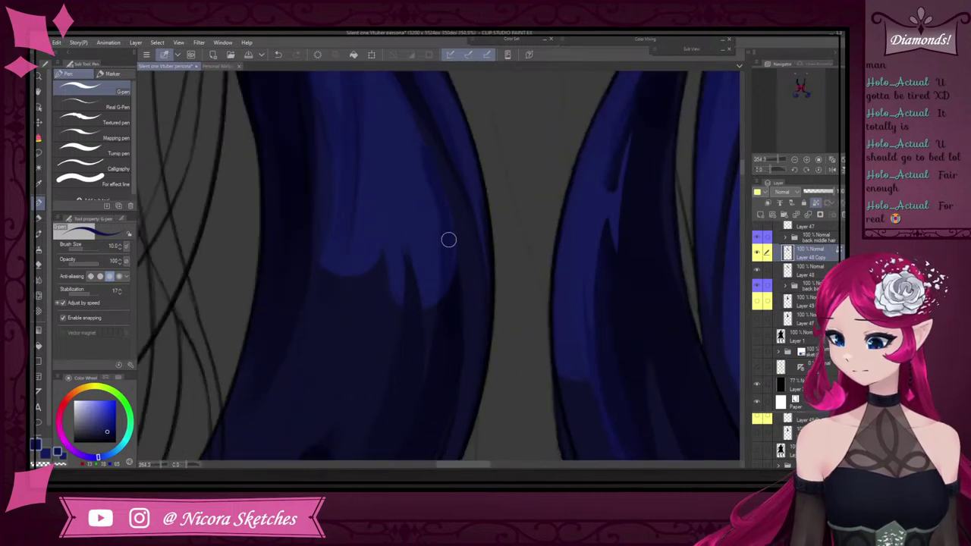
{"action": "left_click", "coordinate": [391, 335], "text": "alt"}
{"action": "mouse_move", "coordinate": [388, 256]}
{"action": "left_mouse_down"}
{"action": "mouse_move", "coordinate": [396, 285]}
{"action": "mouse_move", "coordinate": [391, 220]}
{"action": "left_mouse_up"}
{"action": "scroll", "coordinate": [391, 220], "scroll_direction": "down", "scroll_amount": 4}
{"action": "scroll", "coordinate": [373, 274], "scroll_direction": "up", "scroll_amount": 4}
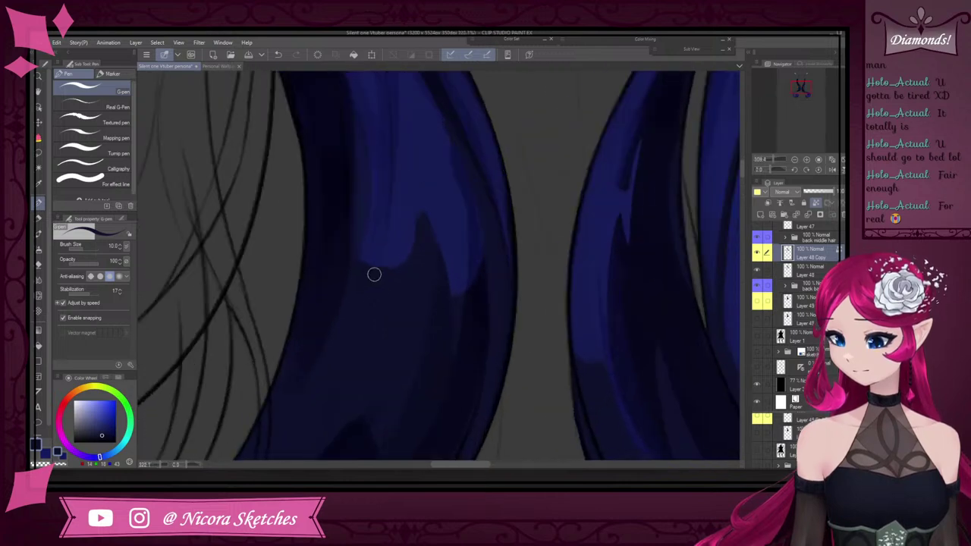
Flip the canvas view back and blend the shadow between the wide lock's highlight and inner edge with sampled blue
{"action": "left_click", "coordinate": [832, 170]}
{"action": "left_click", "coordinate": [402, 237], "text": "alt"}
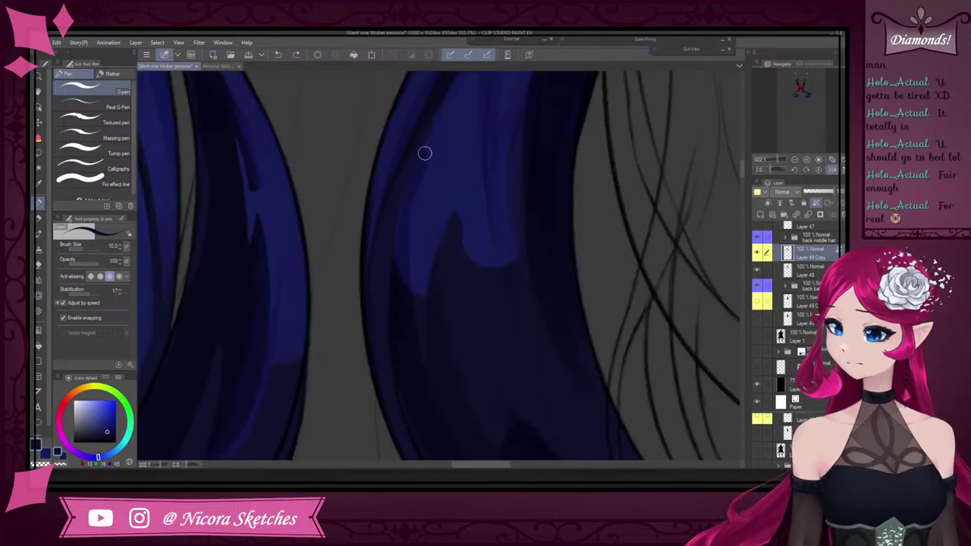
{"action": "scroll", "coordinate": [427, 154], "scroll_direction": "down", "scroll_amount": 4}
{"action": "scroll", "coordinate": [447, 146], "scroll_direction": "up", "scroll_amount": 4}
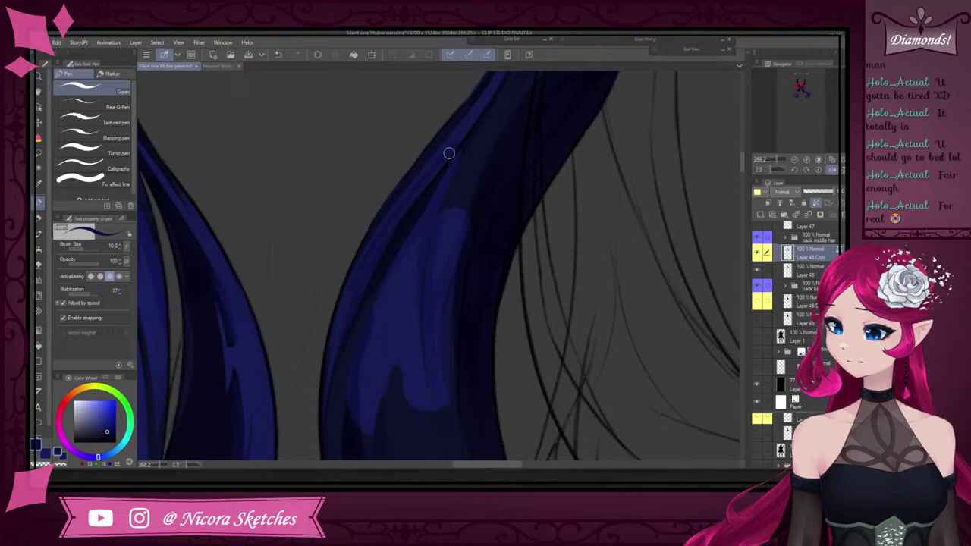
{"action": "scroll", "coordinate": [513, 82], "scroll_direction": "down", "scroll_amount": 5}
{"action": "scroll", "coordinate": [500, 118], "scroll_direction": "up", "scroll_amount": 4}
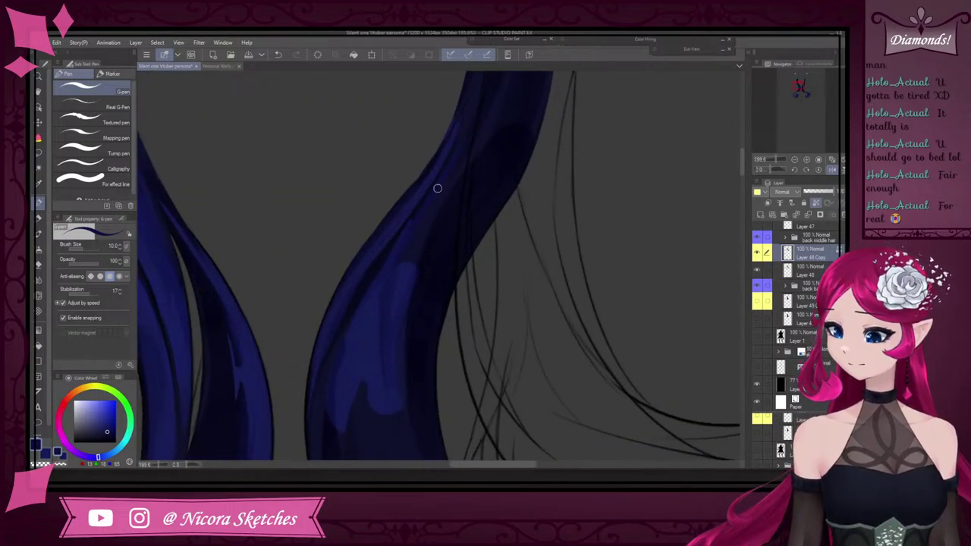
Taper the top of the wide lock's highlight with sampled mid-blue, trying a thin streak up the bend and undoing it
{"action": "left_click", "coordinate": [403, 291], "text": "alt"}
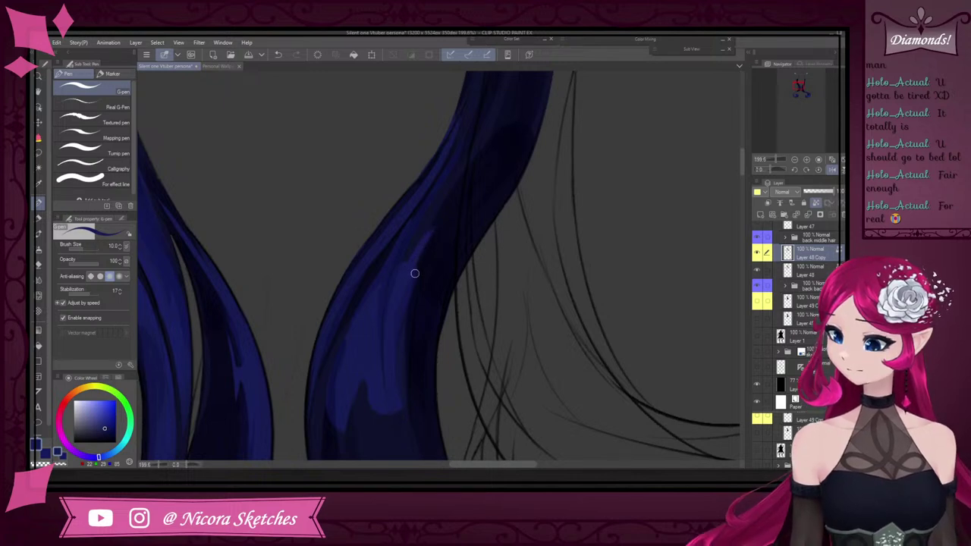
{"action": "scroll", "coordinate": [414, 273], "scroll_direction": "down", "scroll_amount": 4}
{"action": "scroll", "coordinate": [357, 336], "scroll_direction": "up", "scroll_amount": 3}
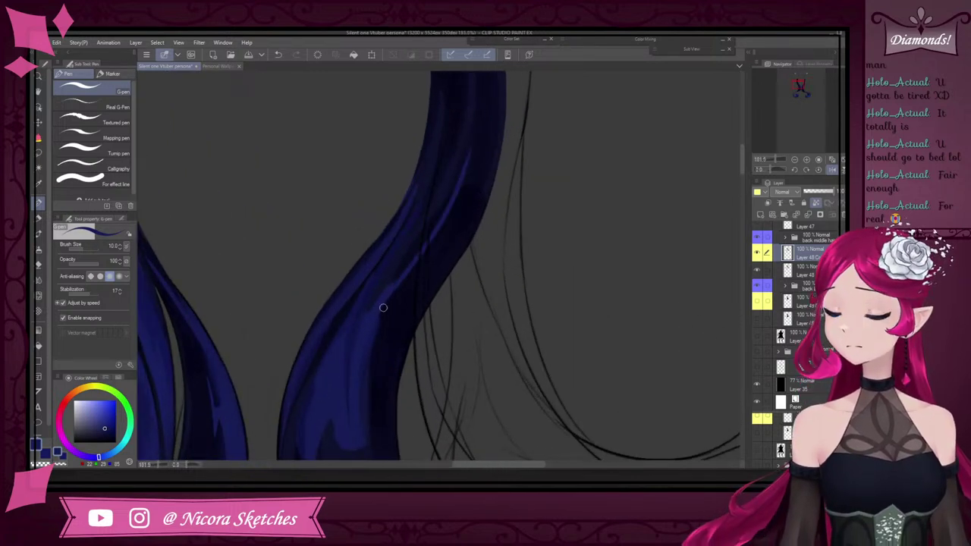
{"action": "scroll", "coordinate": [387, 300], "scroll_direction": "down", "scroll_amount": 4}
{"action": "scroll", "coordinate": [398, 285], "scroll_direction": "up", "scroll_amount": 1}
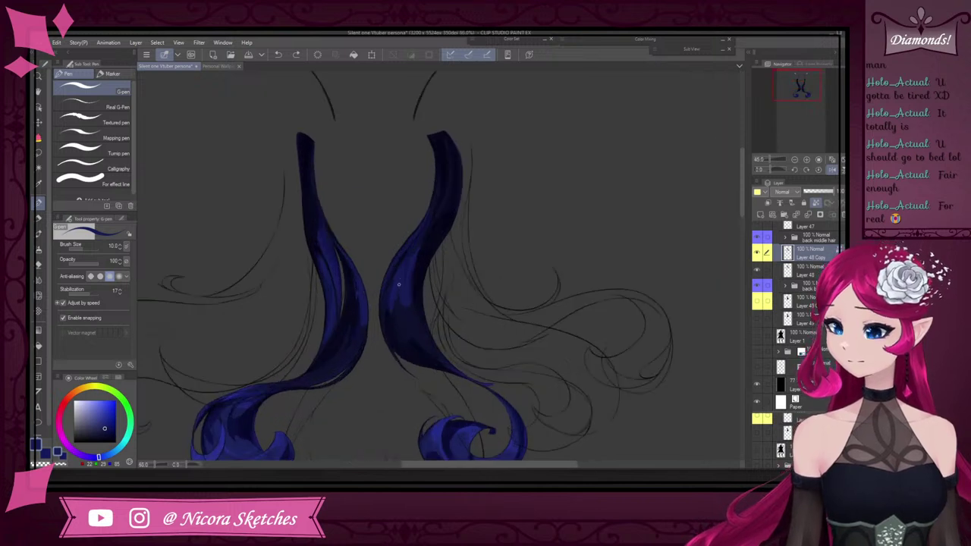
Deepen the shadow on the upper stem of the split lock with sampled dark blue
{"action": "scroll", "coordinate": [398, 284], "scroll_direction": "up", "scroll_amount": 4}
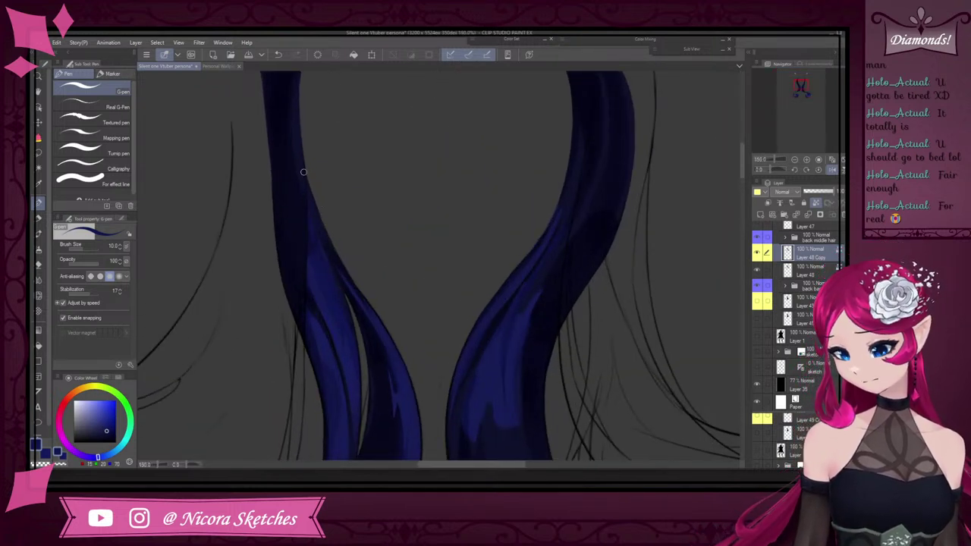
{"action": "left_click", "coordinate": [287, 128], "text": "alt"}
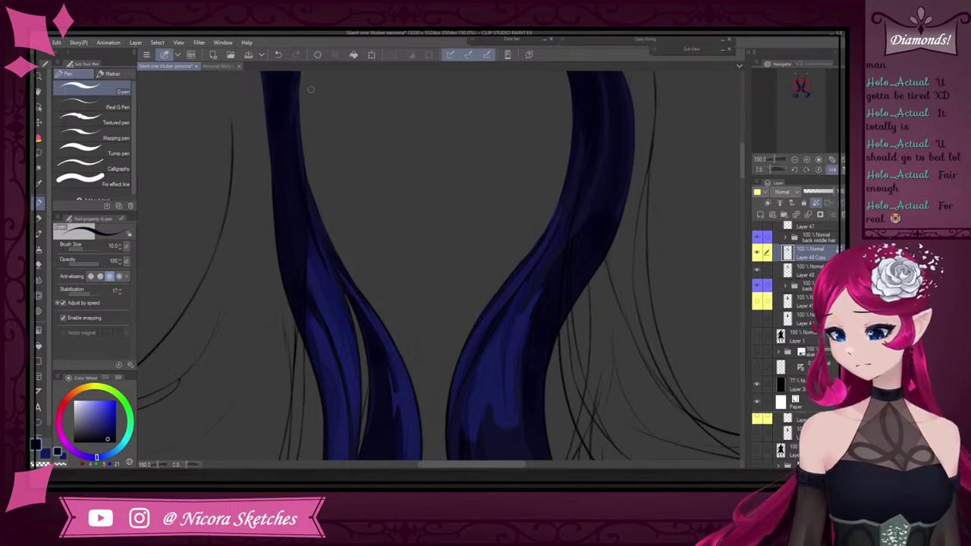
{"action": "key", "text": "ctrl+0"}
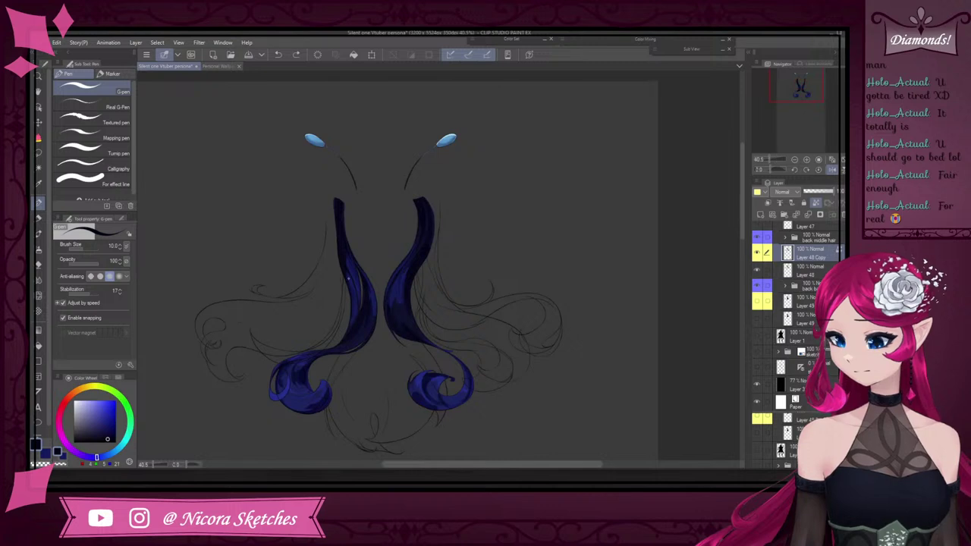
Undo the hard dark stroke on the split lock's lower bend and repaint it with a softer dark blue
{"action": "scroll", "coordinate": [353, 290], "scroll_direction": "up", "scroll_amount": 5}
{"action": "scroll", "coordinate": [353, 290], "scroll_direction": "up", "scroll_amount": 1}
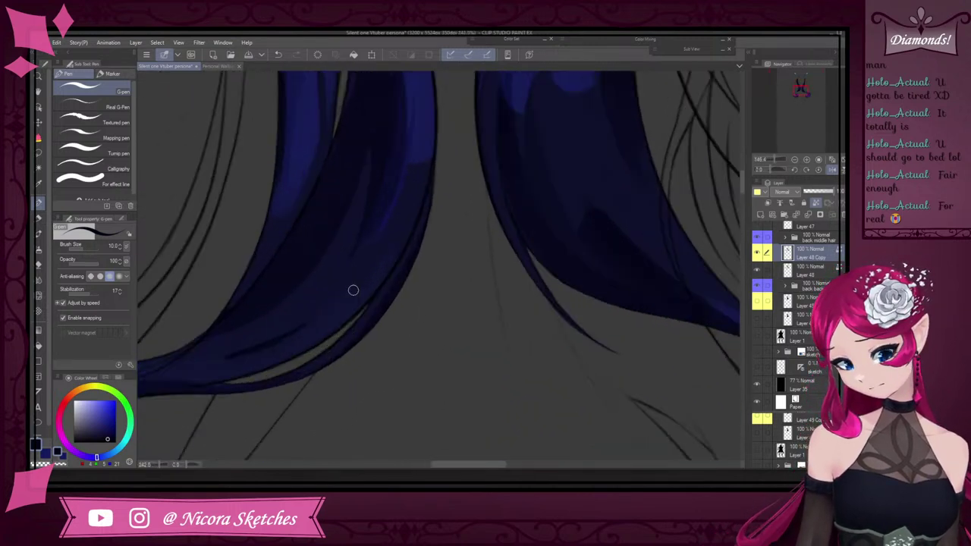
{"action": "scroll", "coordinate": [232, 369], "scroll_direction": "up", "scroll_amount": 2}
{"action": "scroll", "coordinate": [236, 376], "scroll_direction": "down", "scroll_amount": 3}
{"action": "scroll", "coordinate": [242, 385], "scroll_direction": "up", "scroll_amount": 1}
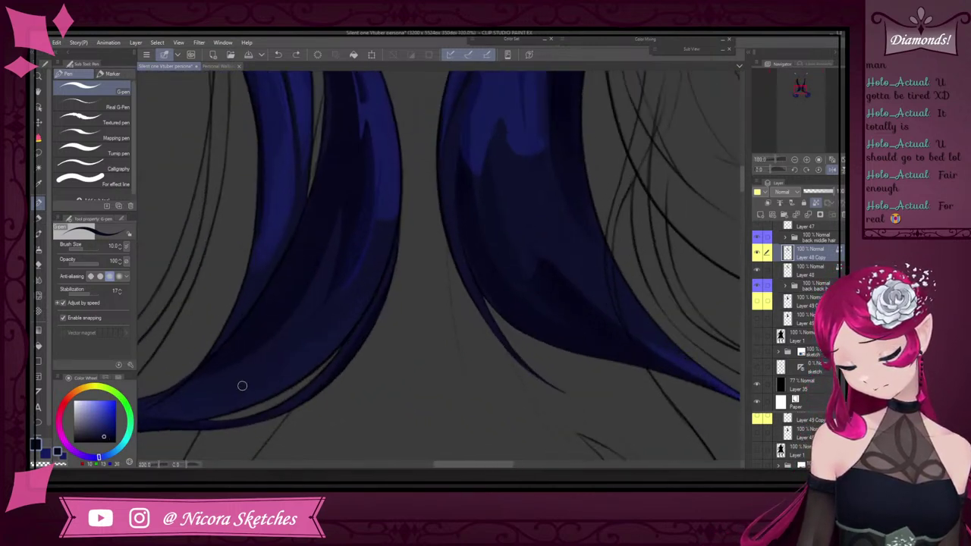
{"action": "scroll", "coordinate": [253, 382], "scroll_direction": "down", "scroll_amount": 6}
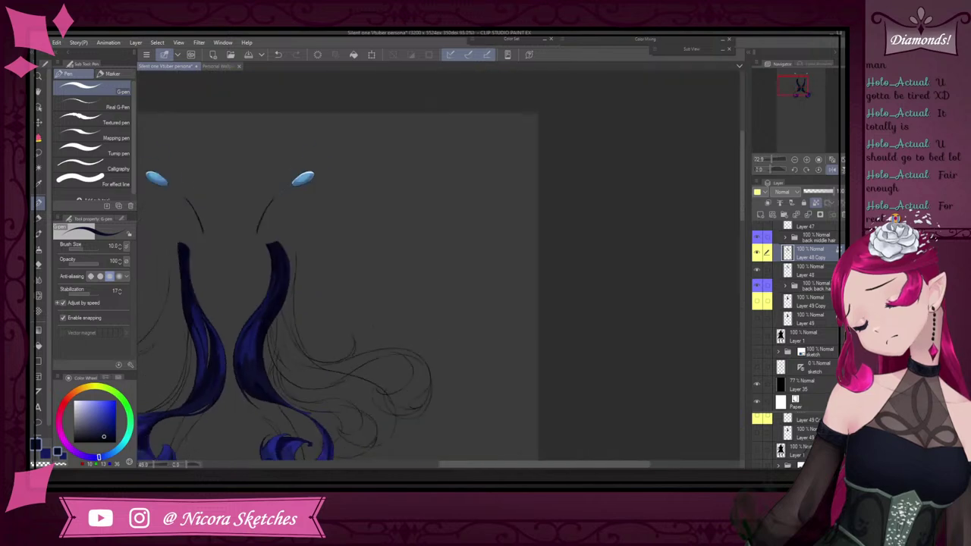
{"action": "scroll", "coordinate": [251, 383], "scroll_direction": "up", "scroll_amount": 8}
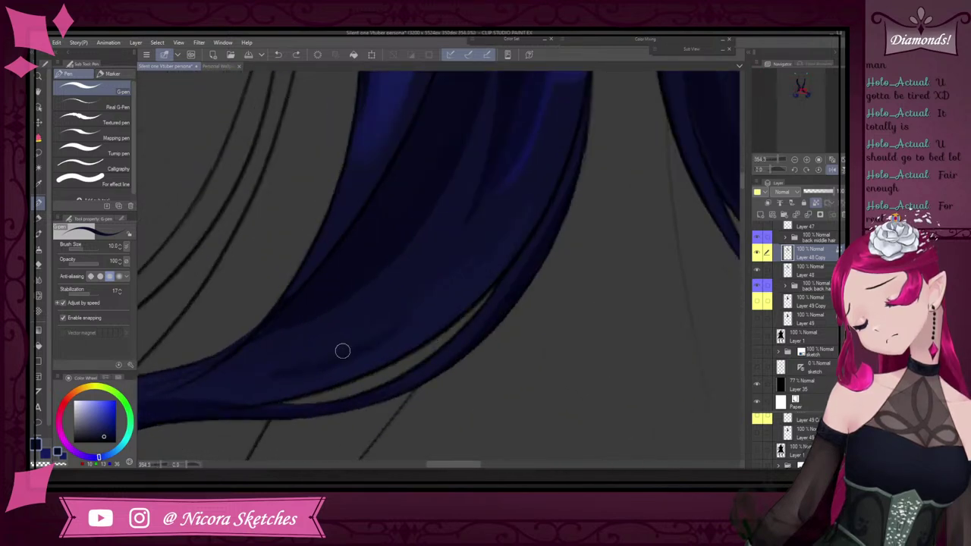
{"action": "scroll", "coordinate": [334, 349], "scroll_direction": "down", "scroll_amount": 2}
{"action": "scroll", "coordinate": [447, 215], "scroll_direction": "down", "scroll_amount": 3}
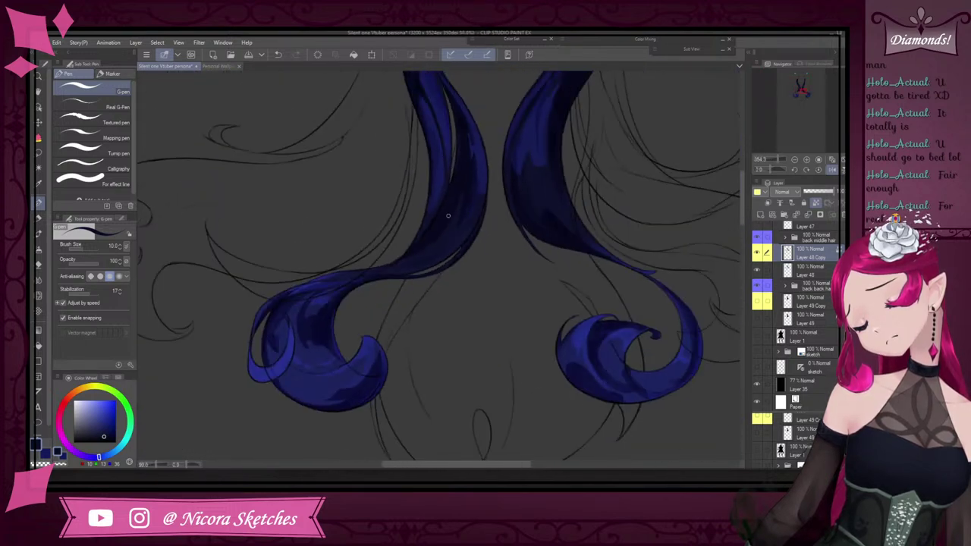
Paint another dark notch into the lower edge of the wide lock's highlight and deepen the shading beneath it
{"action": "scroll", "coordinate": [456, 220], "scroll_direction": "up", "scroll_amount": 3}
{"action": "scroll", "coordinate": [433, 167], "scroll_direction": "down", "scroll_amount": 3}
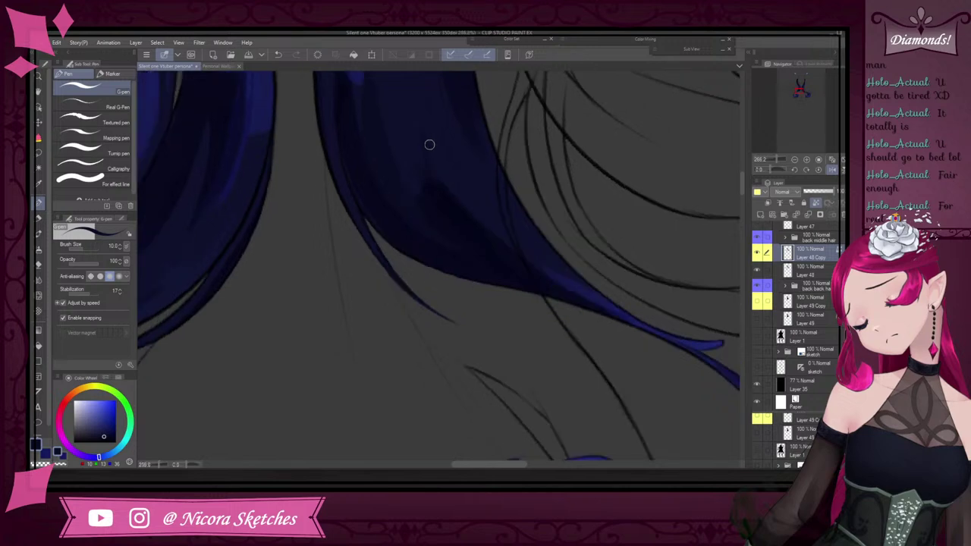
{"action": "scroll", "coordinate": [421, 113], "scroll_direction": "up", "scroll_amount": 3}
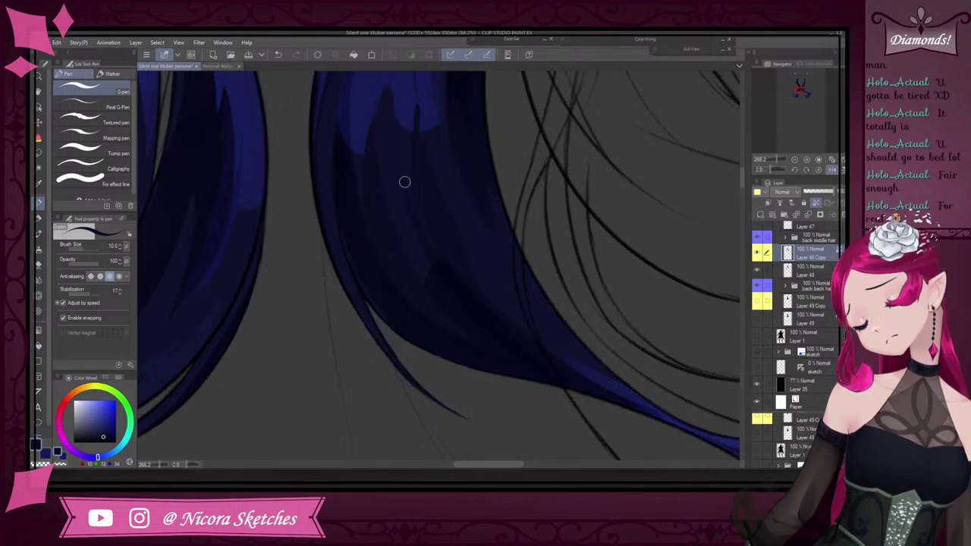
{"action": "scroll", "coordinate": [414, 208], "scroll_direction": "down", "scroll_amount": 3}
{"action": "scroll", "coordinate": [405, 177], "scroll_direction": "up", "scroll_amount": 3}
Soften the dark shadow patch on the wide lock's lower bend with blue sampled from below the highlight
{"action": "left_click", "coordinate": [405, 129], "text": "alt"}
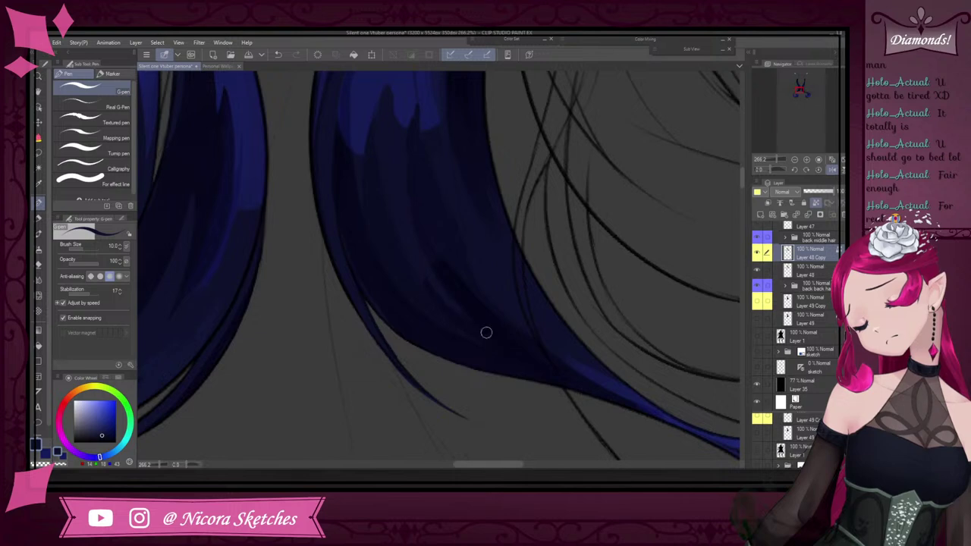
{"action": "scroll", "coordinate": [487, 332], "scroll_direction": "down", "scroll_amount": 5}
{"action": "scroll", "coordinate": [440, 239], "scroll_direction": "up", "scroll_amount": 5}
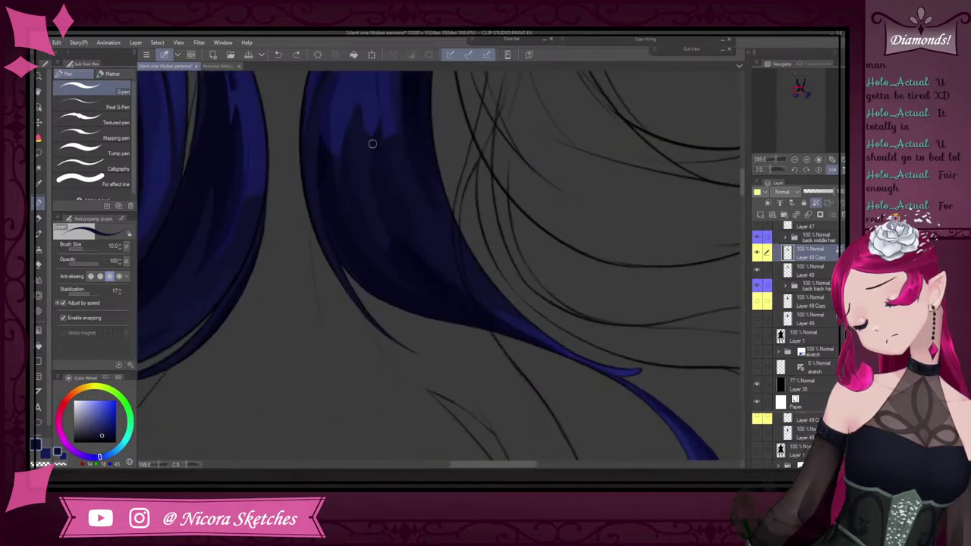
Extend the wide lock's highlight downward in thin blue streaks and blend the dark notches and shading below it
{"action": "scroll", "coordinate": [352, 144], "scroll_direction": "down", "scroll_amount": 2}
{"action": "scroll", "coordinate": [351, 174], "scroll_direction": "up", "scroll_amount": 3}
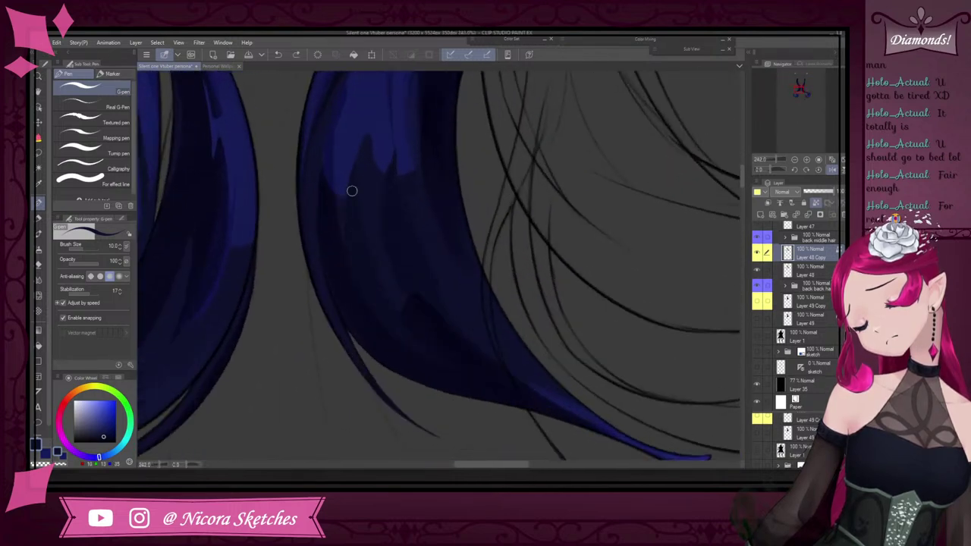
{"action": "scroll", "coordinate": [372, 140], "scroll_direction": "down", "scroll_amount": 2}
{"action": "scroll", "coordinate": [374, 155], "scroll_direction": "up", "scroll_amount": 1}
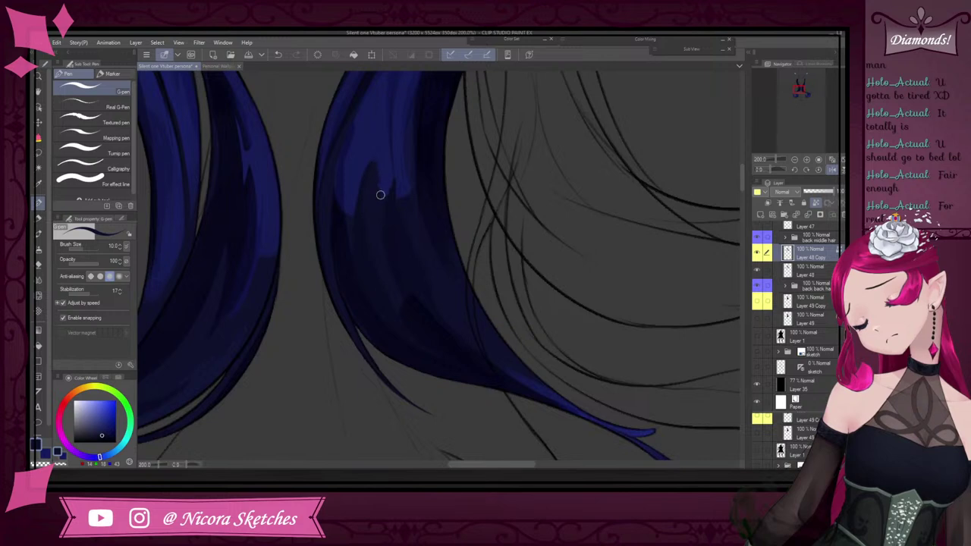
{"action": "scroll", "coordinate": [376, 167], "scroll_direction": "down", "scroll_amount": 3}
{"action": "scroll", "coordinate": [375, 165], "scroll_direction": "up", "scroll_amount": 5}
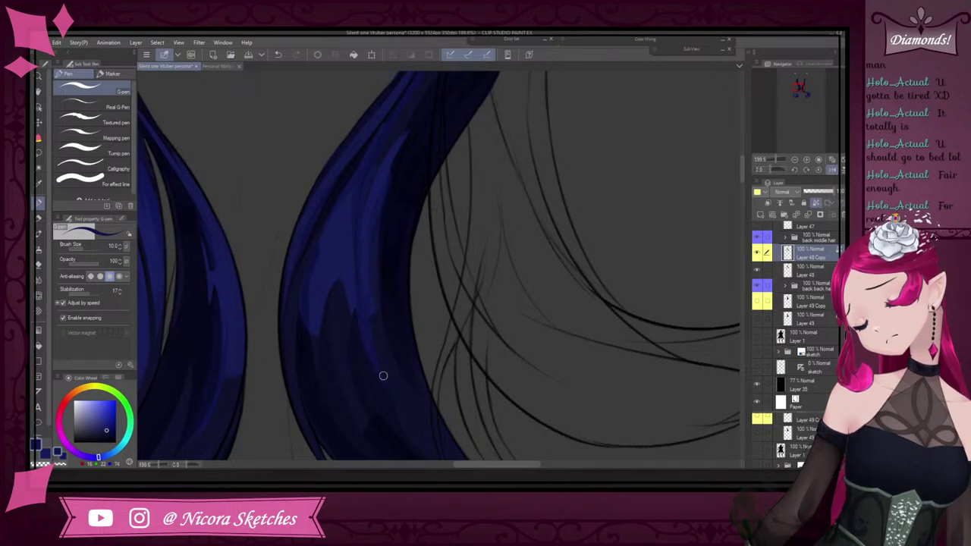
{"action": "scroll", "coordinate": [387, 373], "scroll_direction": "down", "scroll_amount": 4}
{"action": "scroll", "coordinate": [384, 310], "scroll_direction": "up", "scroll_amount": 3}
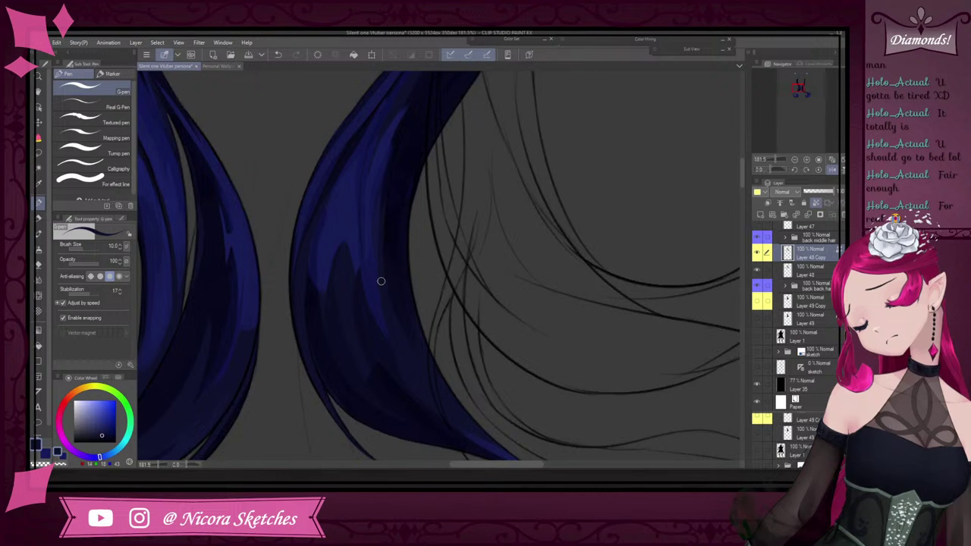
Blend the shadow along the wide lock's inner edge beside the highlight with dark blues sampled from the lock
{"action": "left_click", "coordinate": [387, 183], "text": "alt"}
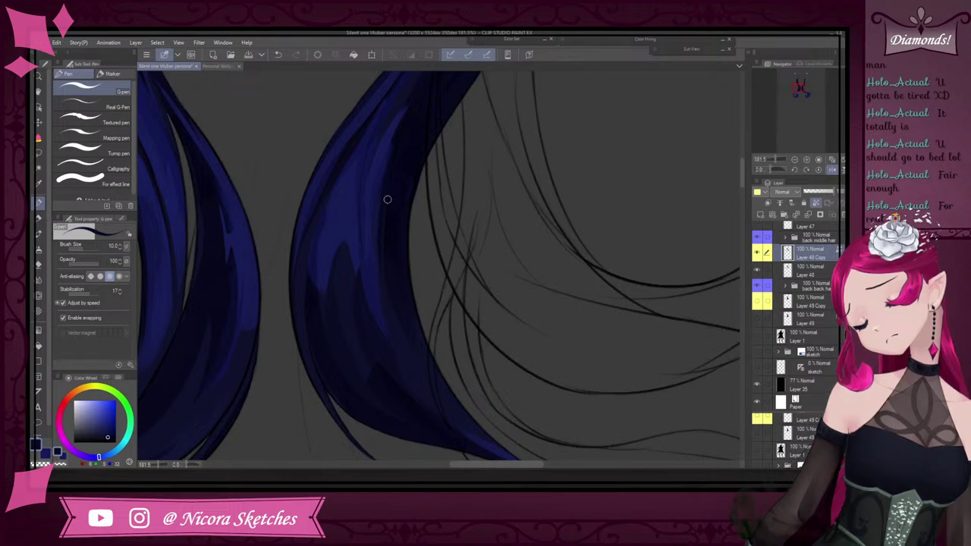
{"action": "left_click", "coordinate": [407, 290], "text": "alt"}
{"action": "left_click", "coordinate": [413, 333], "text": "alt"}
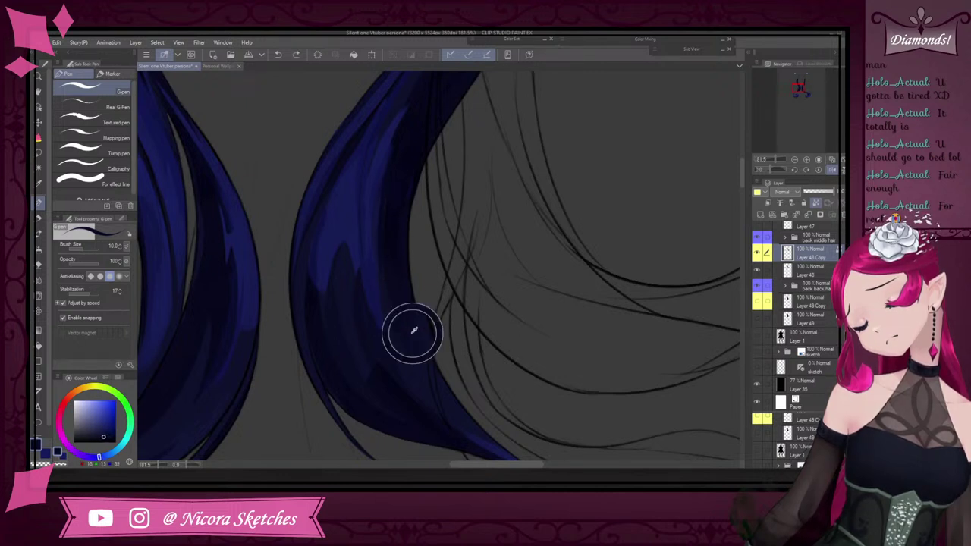
{"action": "left_click", "coordinate": [394, 233], "text": "alt"}
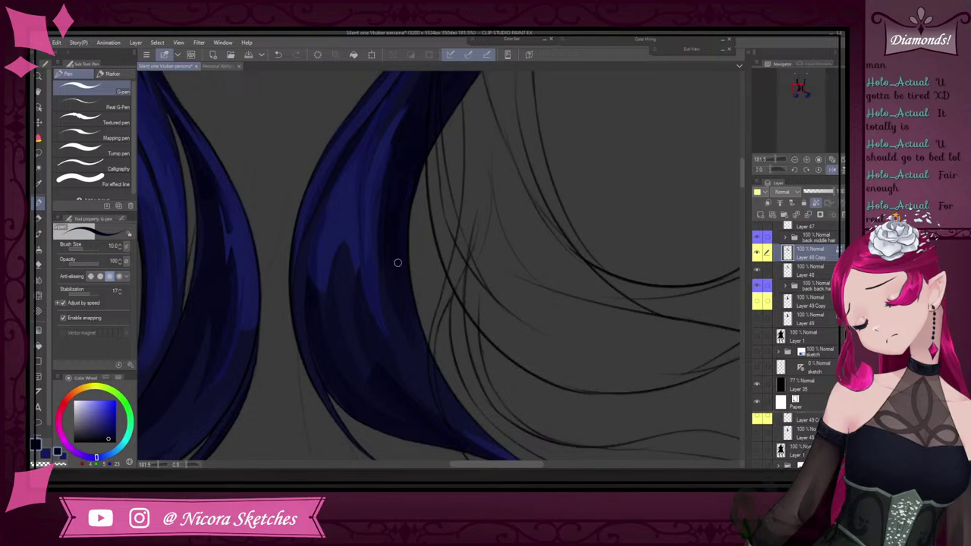
Mirror the canvas view and refine the muted blue streak up the wide lock's upper stem with sampled blues
{"action": "scroll", "coordinate": [398, 262], "scroll_direction": "down", "scroll_amount": 15}
{"action": "scroll", "coordinate": [406, 209], "scroll_direction": "up", "scroll_amount": 14}
{"action": "left_click", "coordinate": [832, 169]}
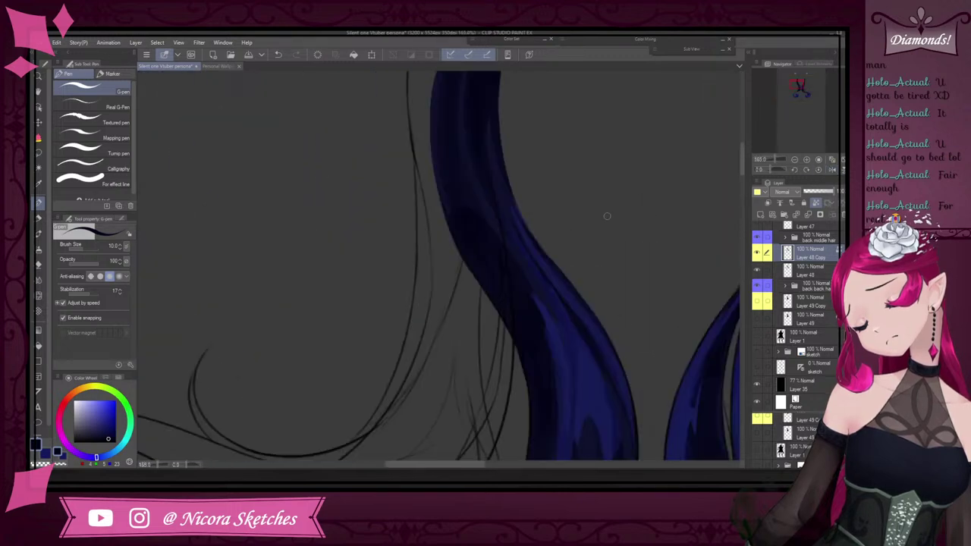
{"action": "scroll", "coordinate": [607, 216], "scroll_direction": "down", "scroll_amount": 5}
{"action": "scroll", "coordinate": [444, 174], "scroll_direction": "up", "scroll_amount": 5}
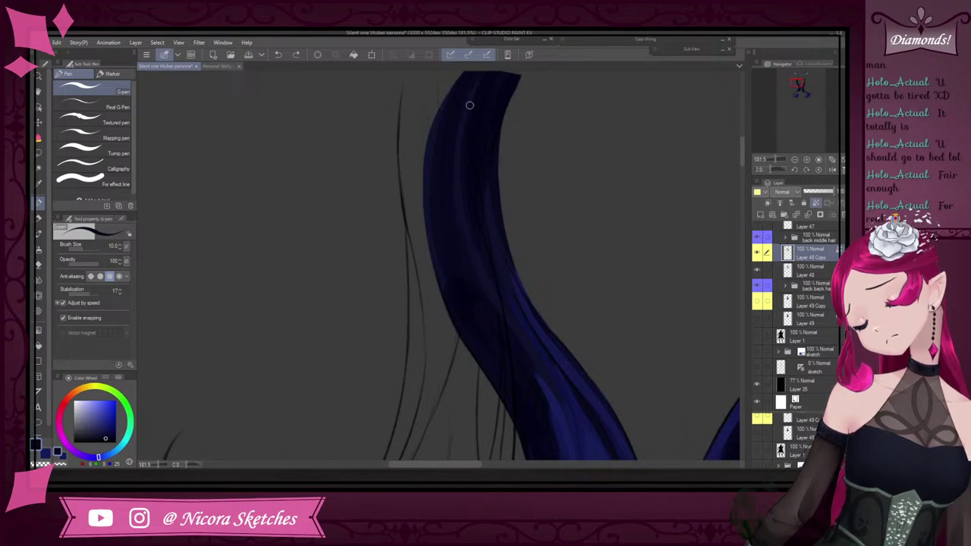
{"action": "left_click", "coordinate": [482, 263], "text": "alt"}
{"action": "scroll", "coordinate": [467, 183], "scroll_direction": "up", "scroll_amount": 4}
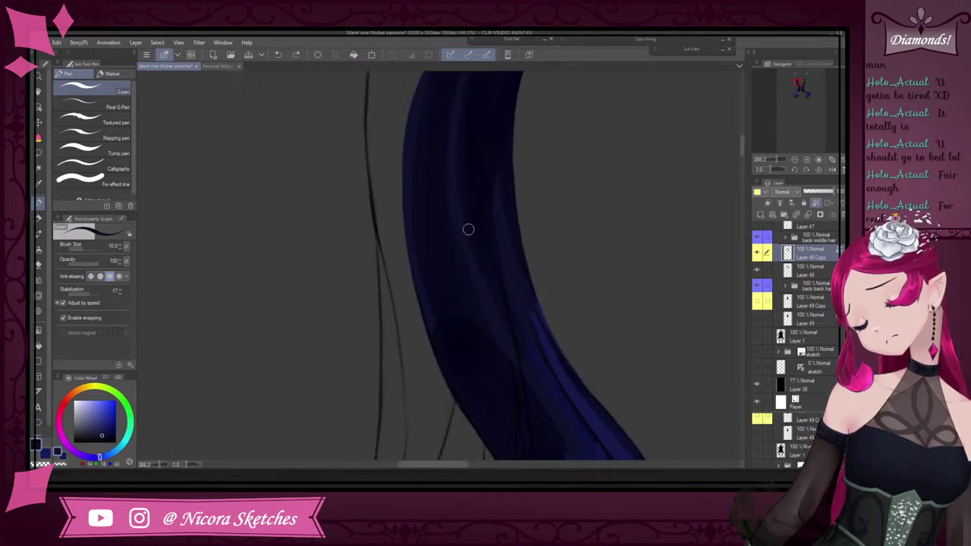
{"action": "left_click", "coordinate": [476, 258], "text": "alt"}
{"action": "left_click_drag", "start_coordinate": [476, 258], "coordinate": [463, 152]}
{"action": "scroll", "coordinate": [484, 242], "scroll_direction": "down", "scroll_amount": 8}
{"action": "scroll", "coordinate": [489, 200], "scroll_direction": "up", "scroll_amount": 5}
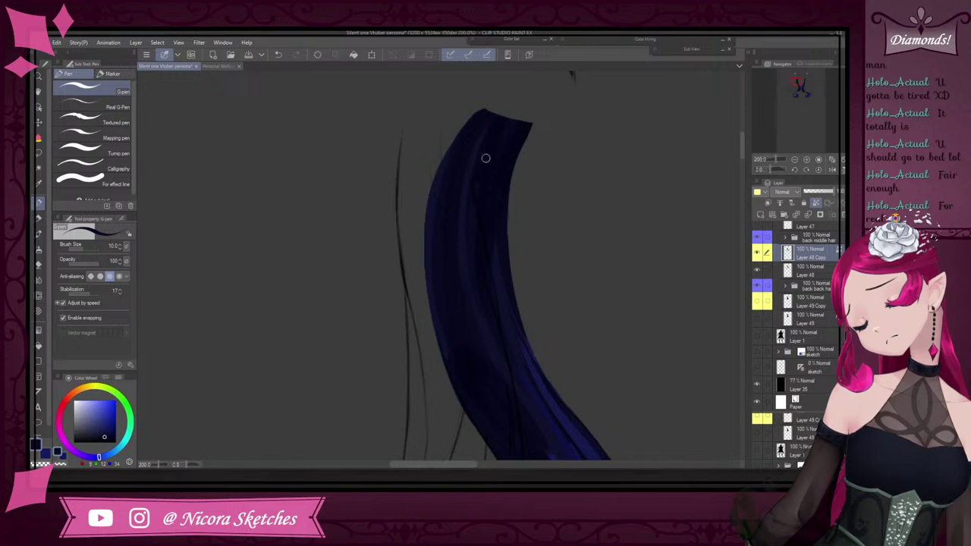
{"action": "scroll", "coordinate": [506, 112], "scroll_direction": "up", "scroll_amount": 3}
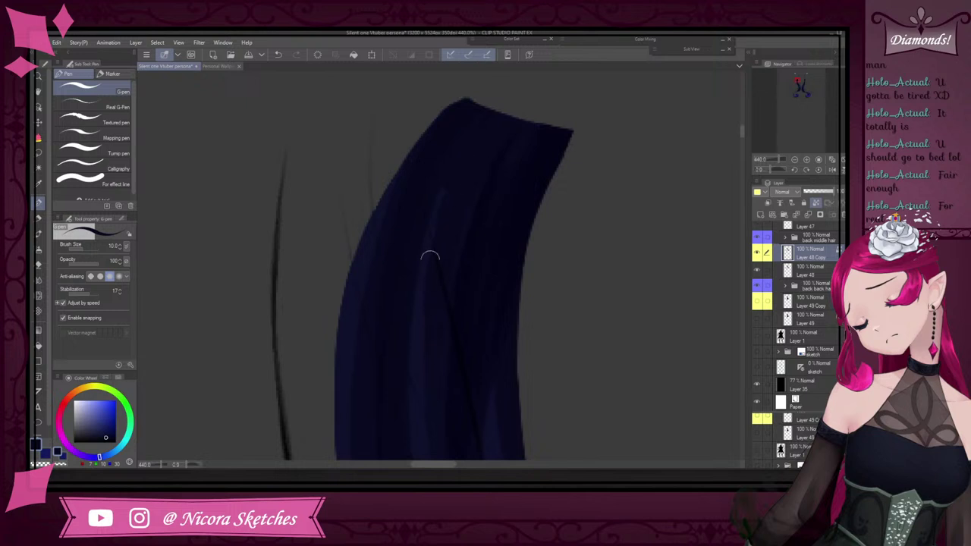
Paint a soft blue rim along the outer edge of the wide lock's upper stem with blue sampled from that edge
{"action": "scroll", "coordinate": [430, 256], "scroll_direction": "down", "scroll_amount": 3}
{"action": "scroll", "coordinate": [456, 224], "scroll_direction": "up", "scroll_amount": 2}
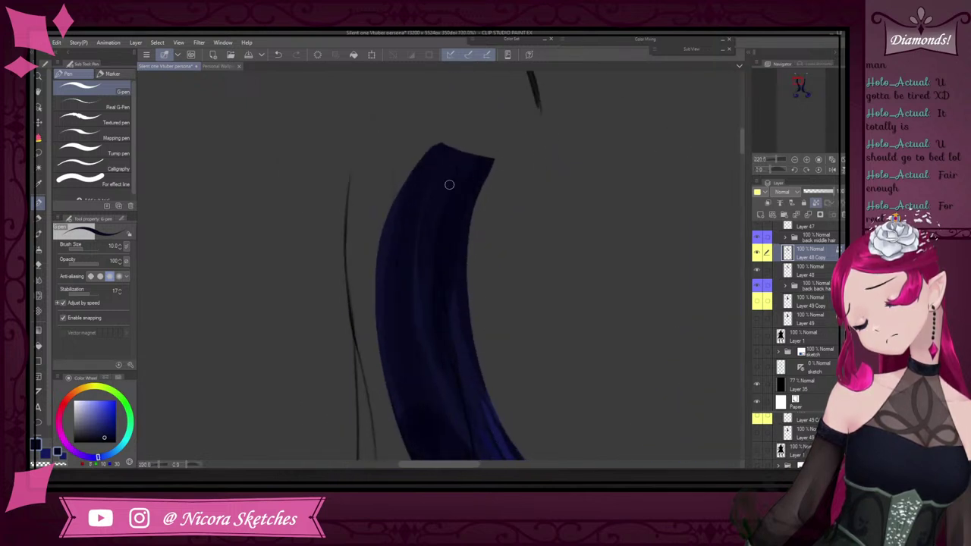
{"action": "left_click", "coordinate": [378, 302], "text": "alt"}
{"action": "left_click_drag", "start_coordinate": [426, 169], "coordinate": [380, 274]}
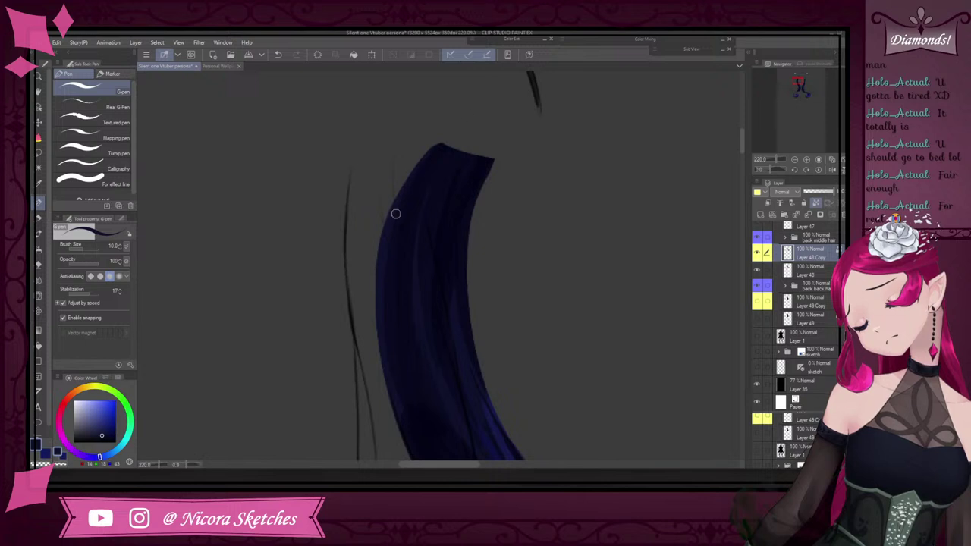
{"action": "scroll", "coordinate": [396, 214], "scroll_direction": "down", "scroll_amount": 3}
{"action": "scroll", "coordinate": [413, 260], "scroll_direction": "up", "scroll_amount": 3}
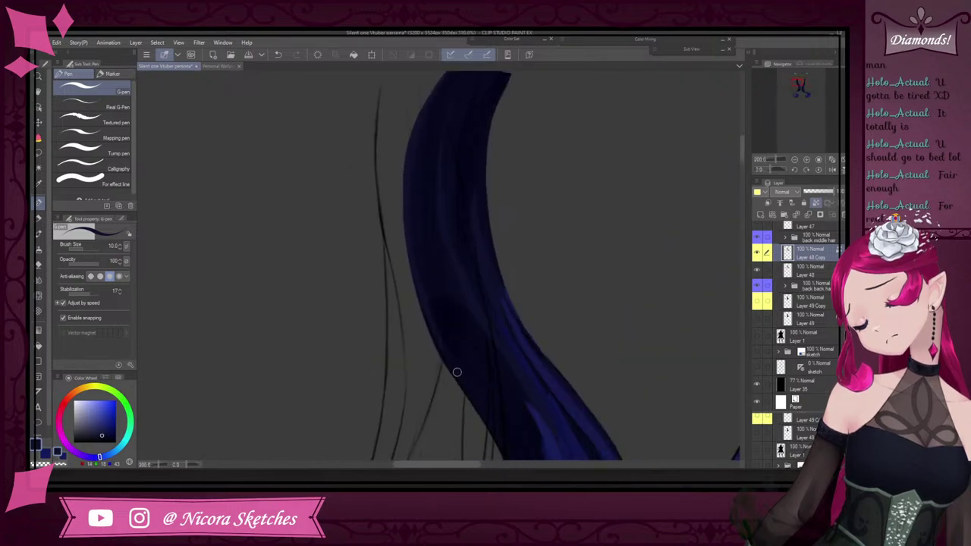
{"action": "scroll", "coordinate": [466, 382], "scroll_direction": "down", "scroll_amount": 3}
{"action": "scroll", "coordinate": [425, 282], "scroll_direction": "up", "scroll_amount": 4}
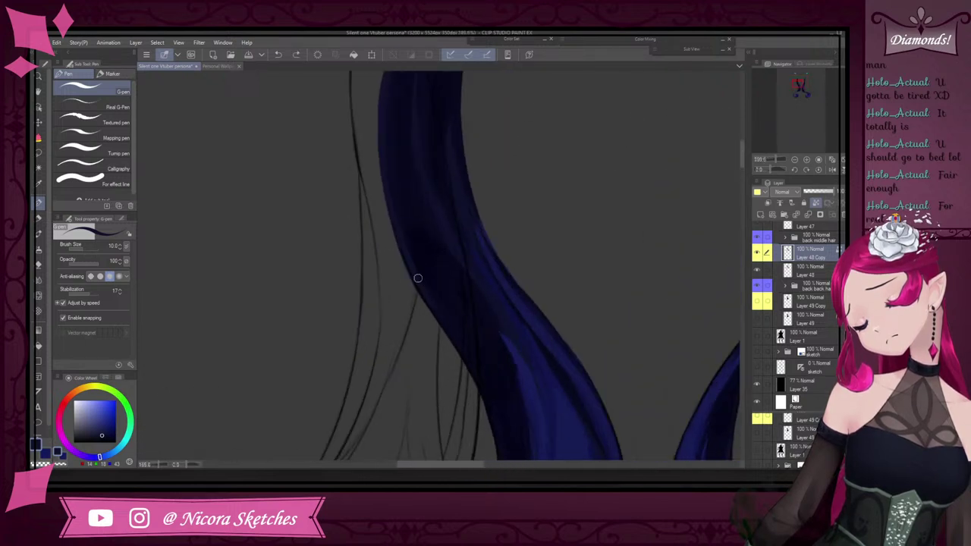
Blend the shading of the wide lock's lower bend toward its tip with blue sampled from the bend
{"action": "scroll", "coordinate": [469, 369], "scroll_direction": "down", "scroll_amount": 3}
{"action": "scroll", "coordinate": [486, 228], "scroll_direction": "up", "scroll_amount": 2}
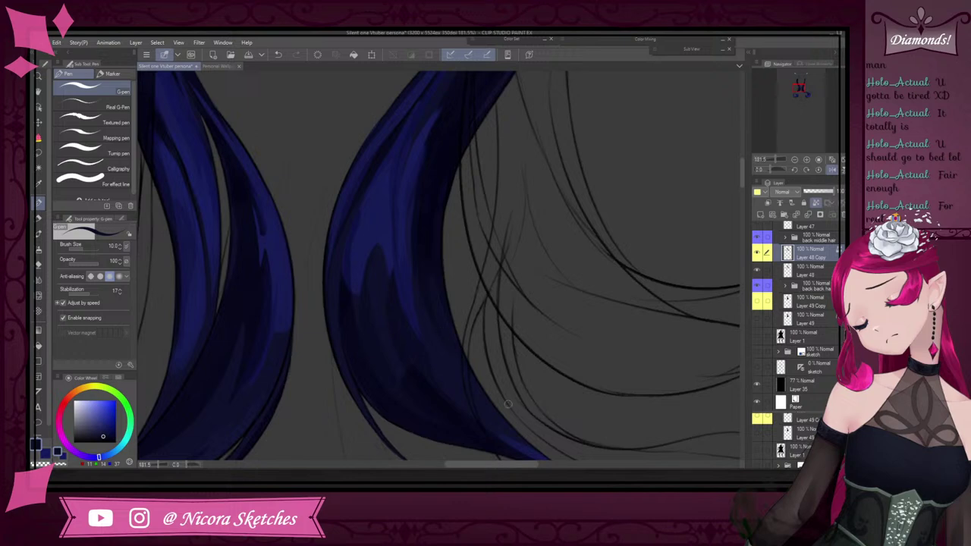
{"action": "scroll", "coordinate": [514, 407], "scroll_direction": "down", "scroll_amount": 3}
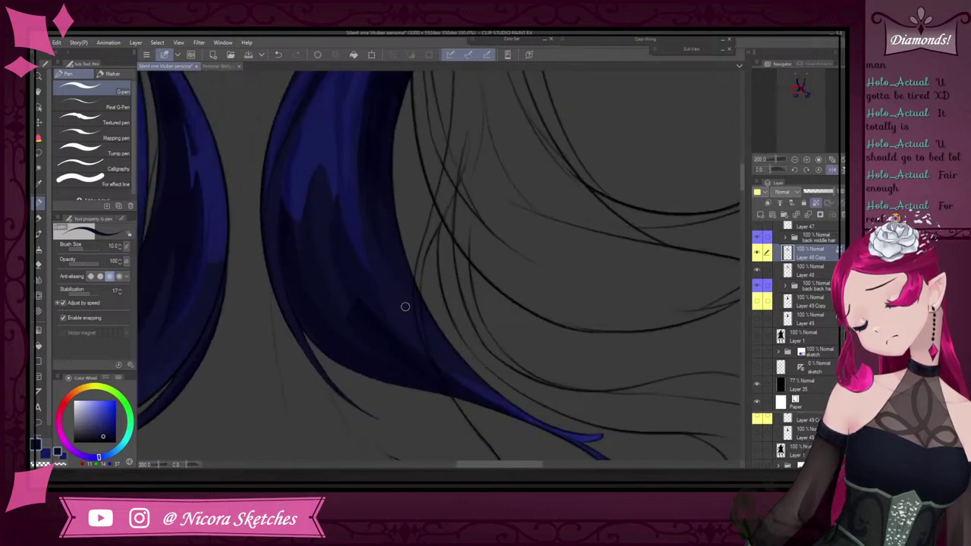
{"action": "left_click", "coordinate": [369, 291], "text": "alt"}
{"action": "left_click_drag", "start_coordinate": [369, 280], "coordinate": [484, 381]}
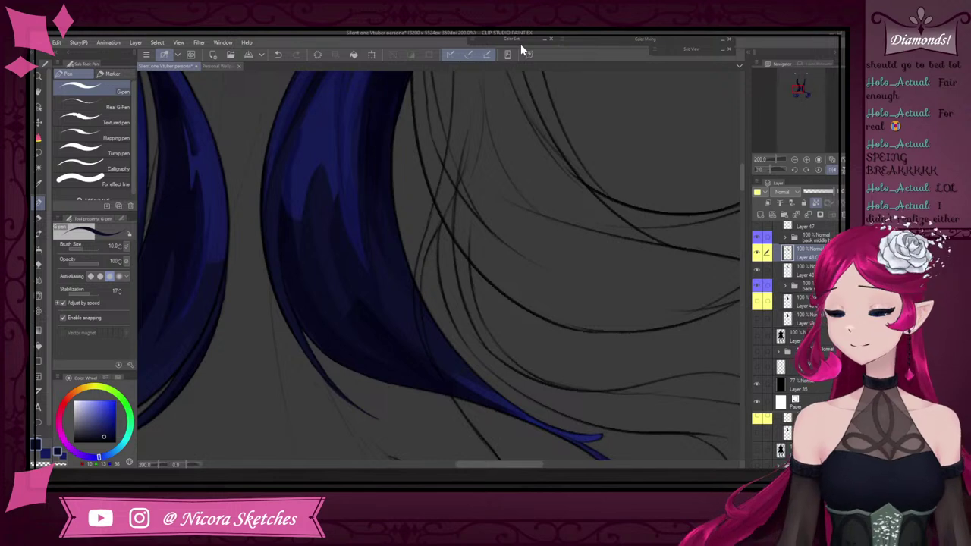
Mirror the canvas view, undo the first dark stroke on the wide lock's upper stem and repaint it in sampled dark blue
{"action": "scroll", "coordinate": [553, 282], "scroll_direction": "down", "scroll_amount": 5}
{"action": "scroll", "coordinate": [537, 101], "scroll_direction": "up", "scroll_amount": 4}
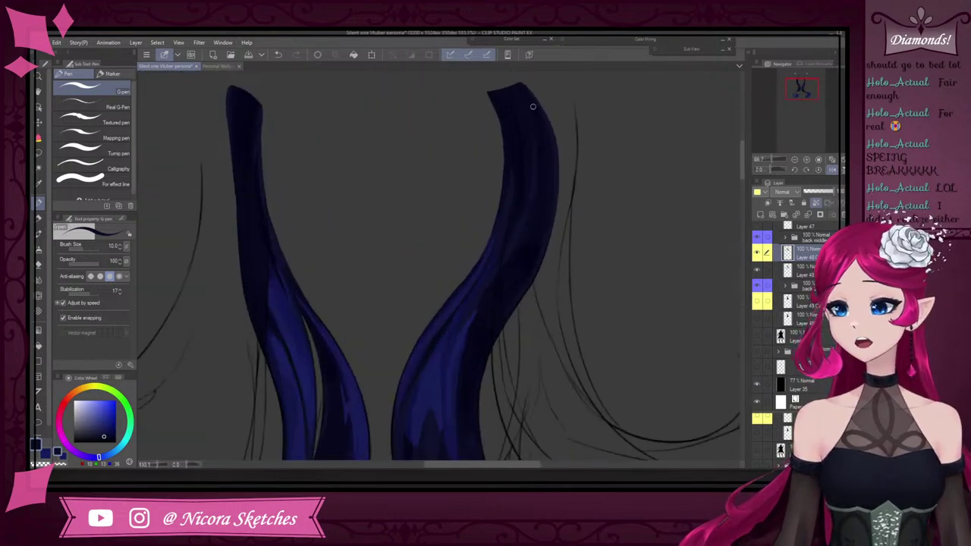
{"action": "left_click", "coordinate": [832, 169]}
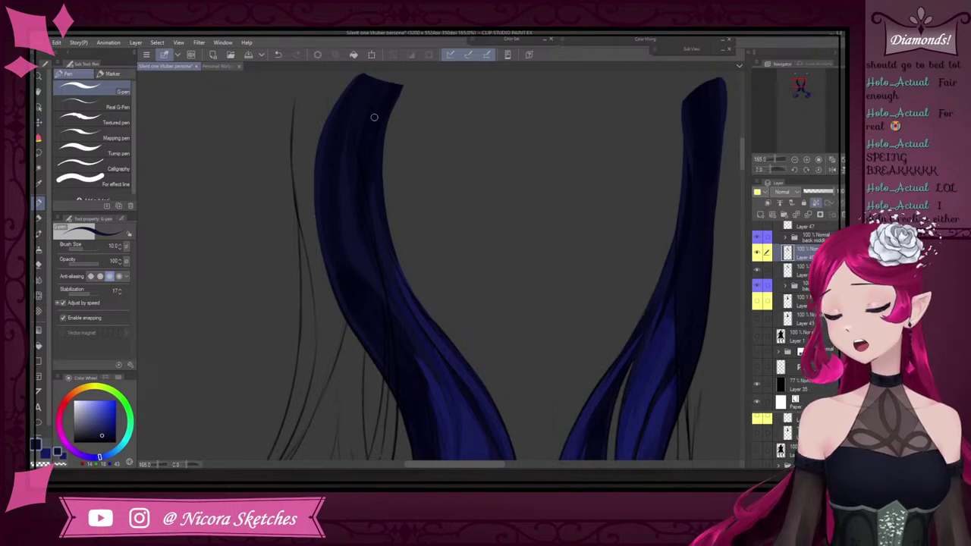
{"action": "left_click", "coordinate": [364, 207], "text": "alt"}
{"action": "left_click_drag", "start_coordinate": [369, 223], "coordinate": [418, 321]}
{"action": "key", "text": "ctrl+z"}
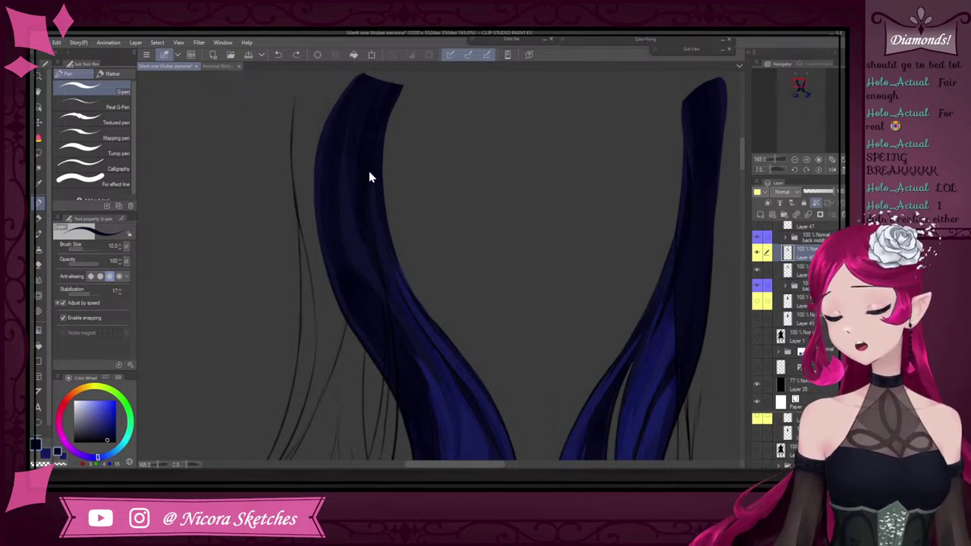
{"action": "left_click_drag", "start_coordinate": [361, 182], "coordinate": [428, 320]}
{"action": "scroll", "coordinate": [425, 315], "scroll_direction": "down", "scroll_amount": 5}
{"action": "scroll", "coordinate": [425, 334], "scroll_direction": "up", "scroll_amount": 5}
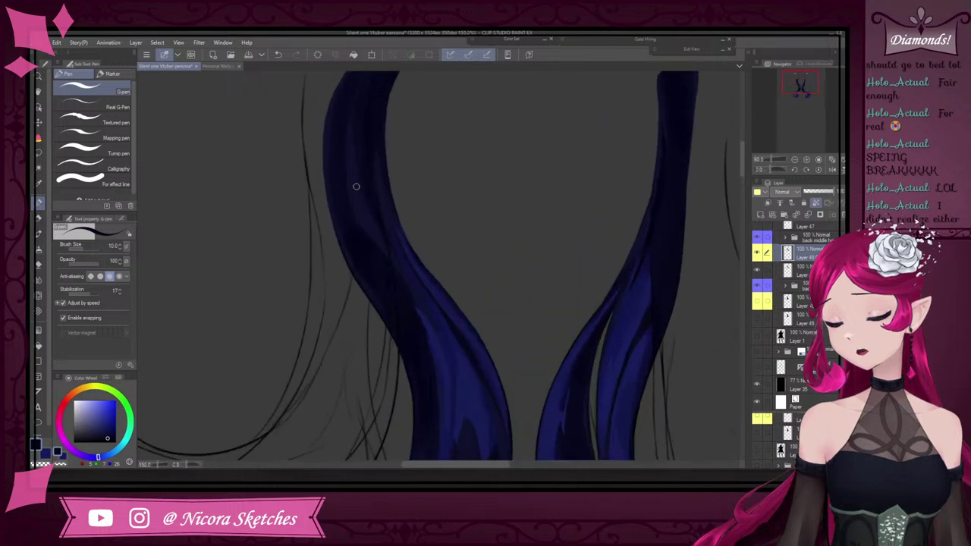
Soften the dark shading on the wide lock's upper bend using the SOL pencil and sampled blue
{"action": "left_click", "coordinate": [384, 240], "text": "alt"}
{"action": "left_click", "coordinate": [39, 218]}
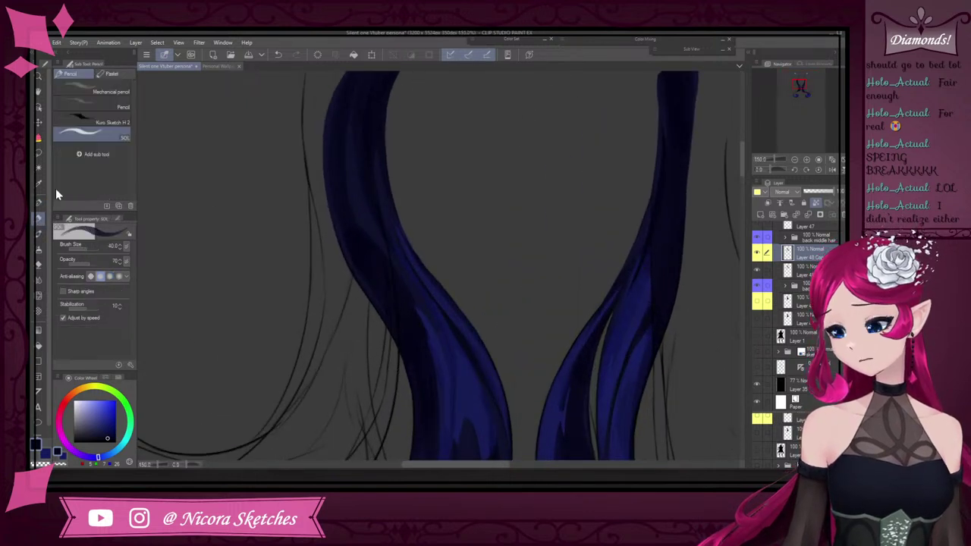
{"action": "left_click", "coordinate": [362, 217], "text": "alt"}
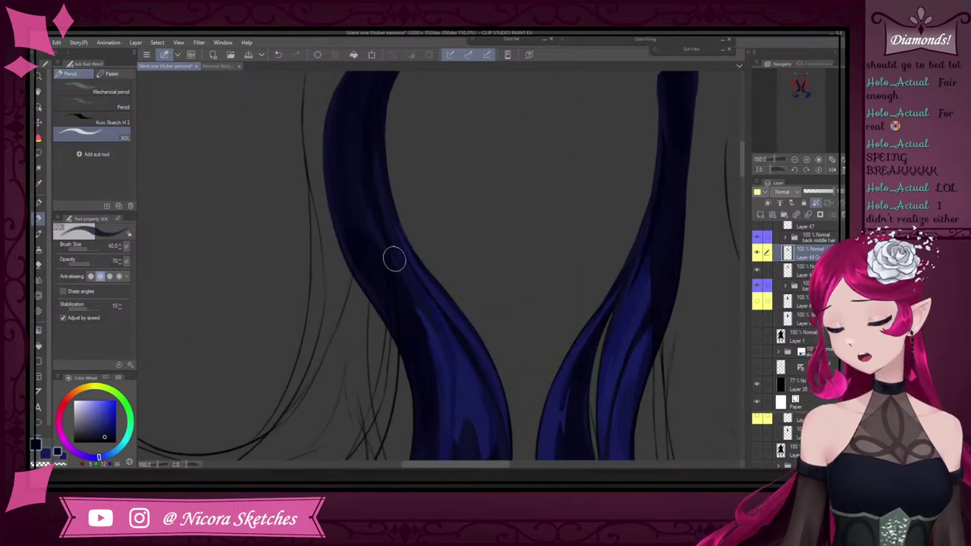
{"action": "scroll", "coordinate": [394, 258], "scroll_direction": "down", "scroll_amount": 5}
{"action": "scroll", "coordinate": [365, 198], "scroll_direction": "up", "scroll_amount": 5}
Add lighter blue strands near the outer edge of the wide lock's upper stem with the G-pen
{"action": "left_click", "coordinate": [39, 202]}
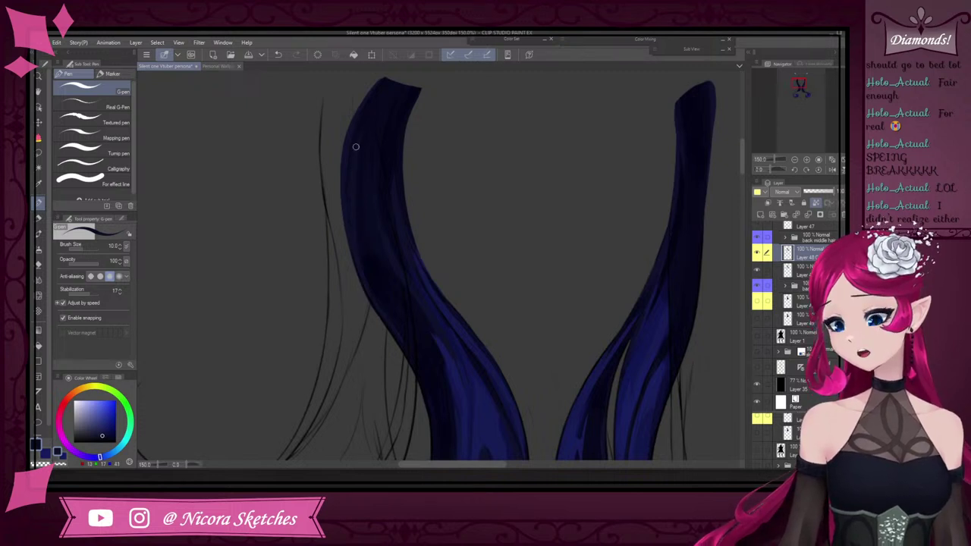
{"action": "scroll", "coordinate": [361, 198], "scroll_direction": "up", "scroll_amount": 5}
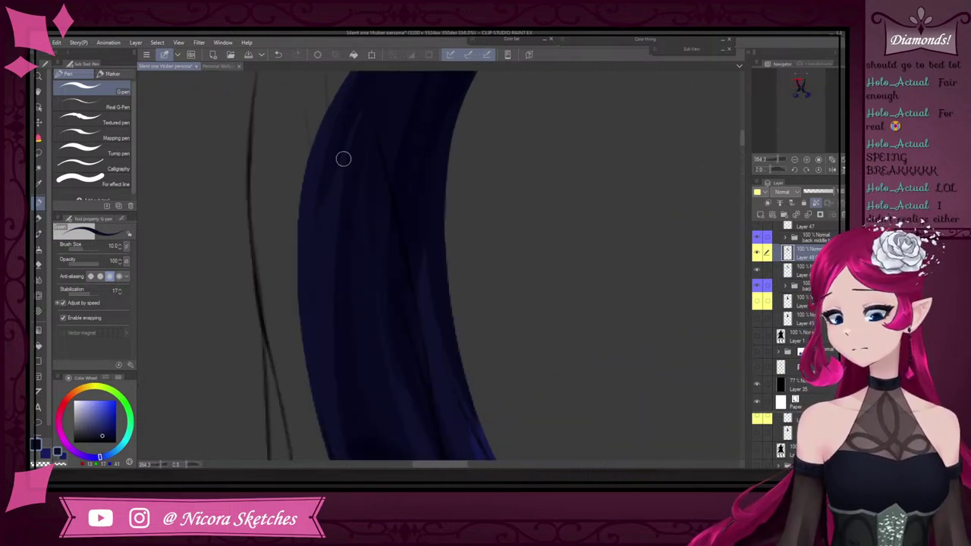
{"action": "scroll", "coordinate": [373, 124], "scroll_direction": "down", "scroll_amount": 5}
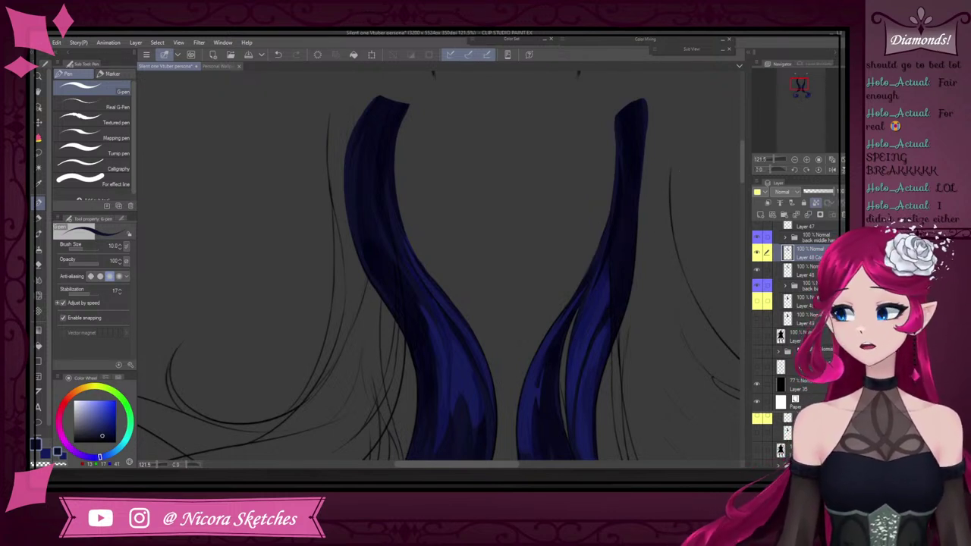
Switch to the Personal Wallpaper redraw document and look over its line sketch
{"action": "left_click", "coordinate": [230, 66]}
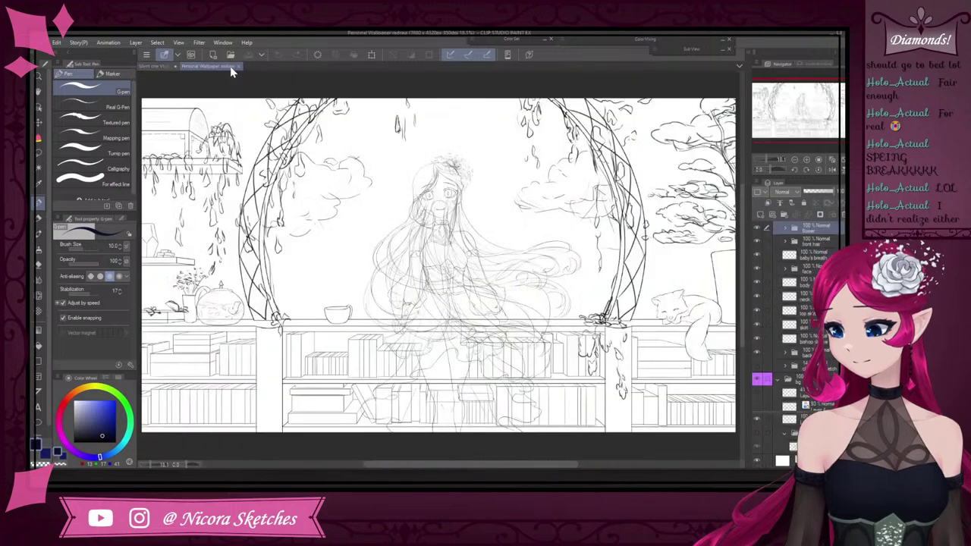
{"action": "scroll", "coordinate": [559, 278], "scroll_direction": "down", "scroll_amount": 3}
{"action": "scroll", "coordinate": [564, 288], "scroll_direction": "up", "scroll_amount": 4}
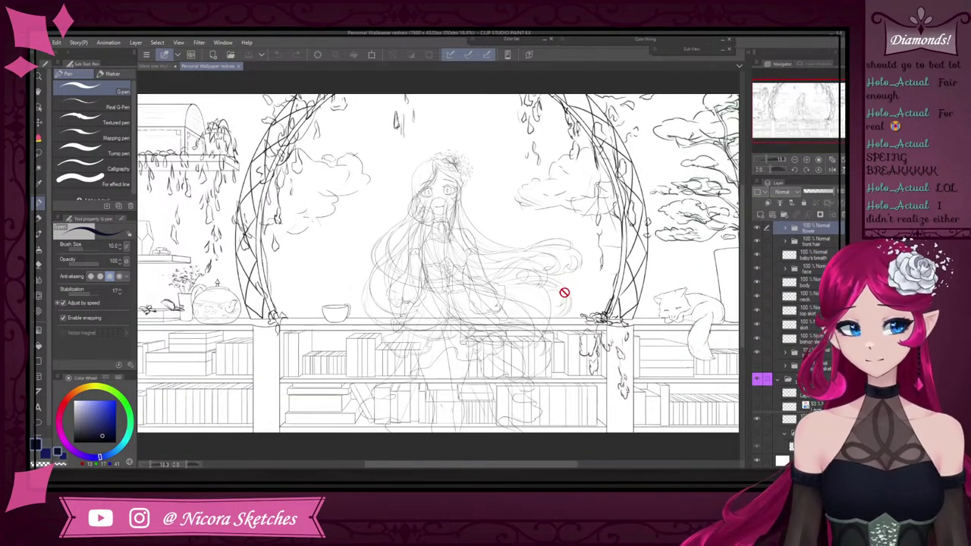
{"action": "scroll", "coordinate": [562, 289], "scroll_direction": "down", "scroll_amount": 2}
{"action": "scroll", "coordinate": [553, 275], "scroll_direction": "up", "scroll_amount": 2}
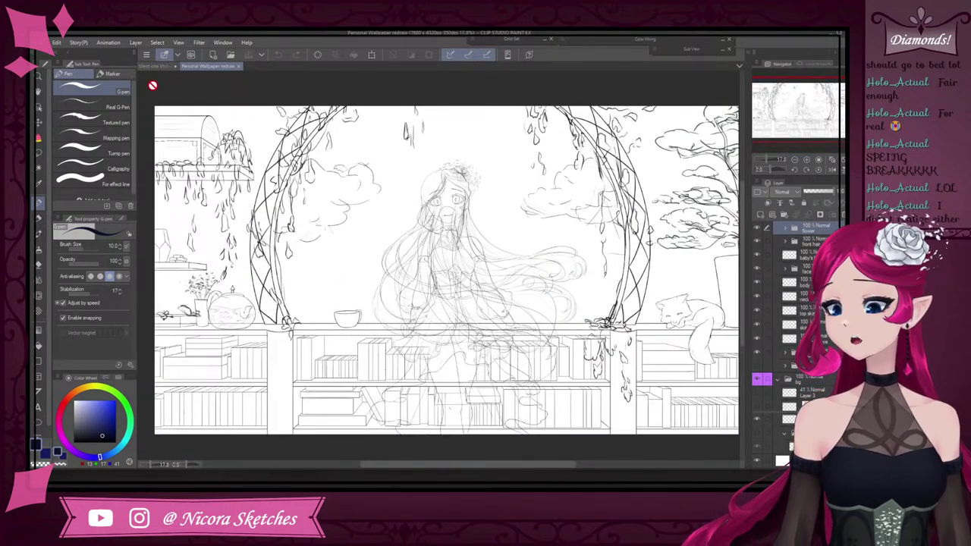
Return to the Silent one Vtuber persona document and save it
{"action": "left_click", "coordinate": [154, 67]}
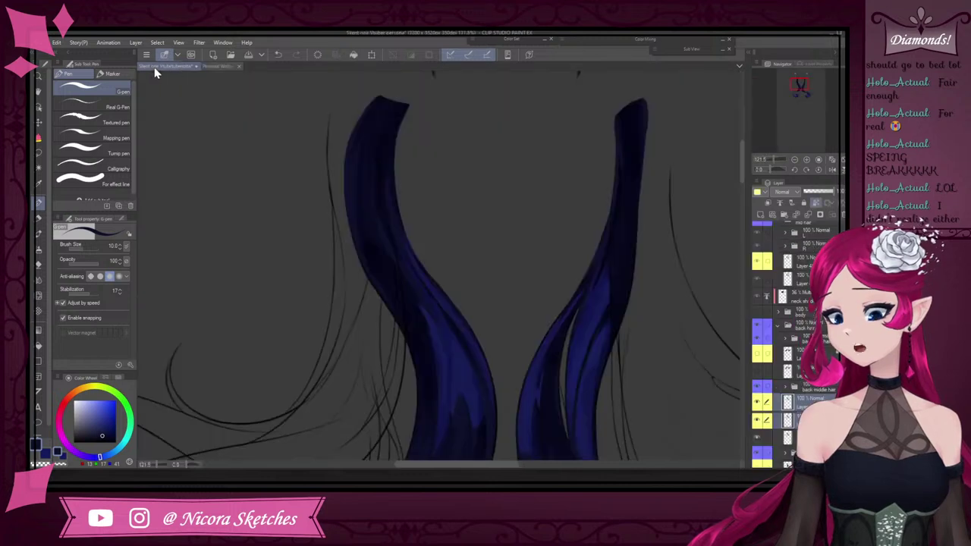
{"action": "left_click", "coordinate": [246, 57]}
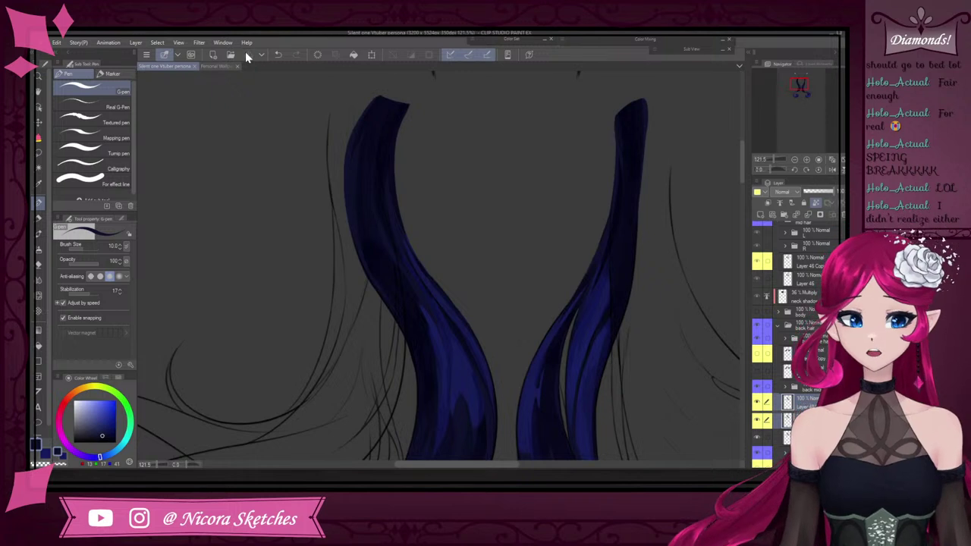
{"action": "left_click", "coordinate": [602, 306], "text": "alt"}
{"action": "left_click_drag", "start_coordinate": [616, 287], "coordinate": [621, 227]}
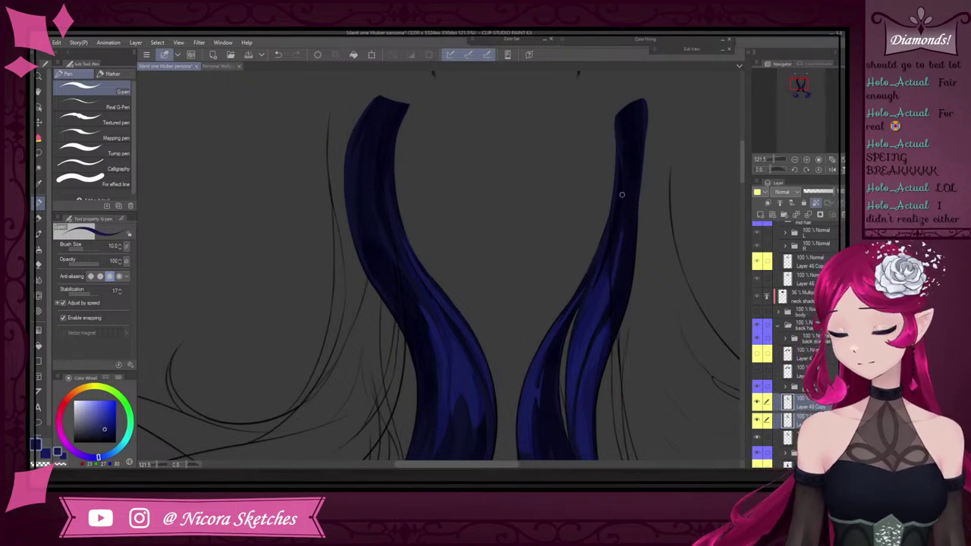
{"action": "key", "text": "ctrl+z"}
Blend the shading above the split of the narrow lock using the SOL pencil at size 15 and sampled blues
{"action": "left_click", "coordinate": [833, 170]}
{"action": "scroll", "coordinate": [270, 277], "scroll_direction": "up", "scroll_amount": 2}
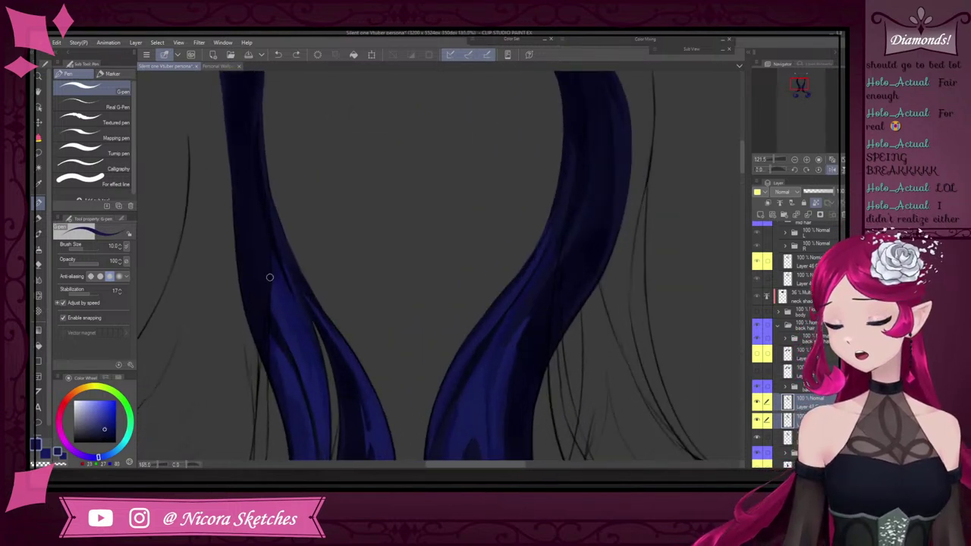
{"action": "left_click", "coordinate": [39, 233]}
{"action": "left_click", "coordinate": [39, 218]}
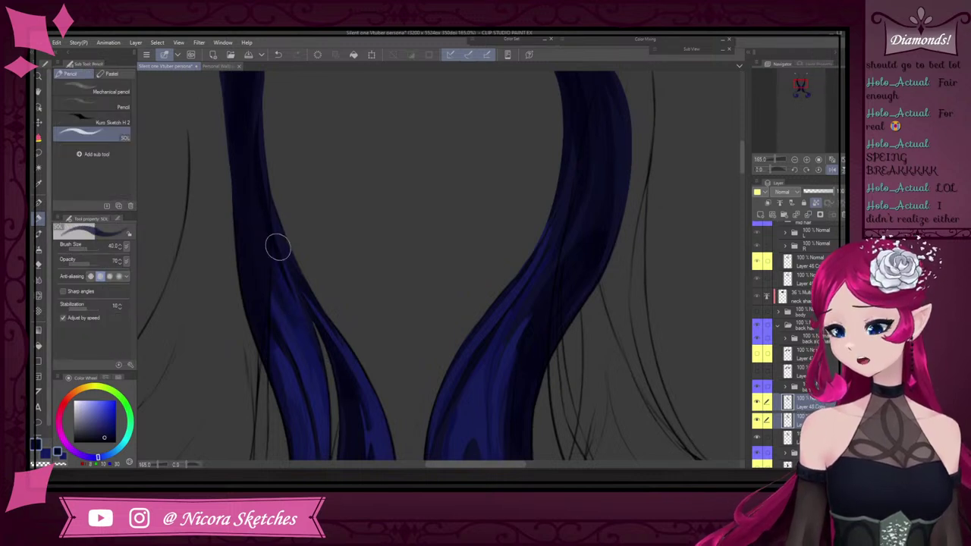
{"action": "key", "text": "bracketleft"}
{"action": "key", "text": "bracketleft"}
{"action": "key", "text": "bracketleft"}
{"action": "key", "text": "bracketleft"}
{"action": "key", "text": "bracketleft"}
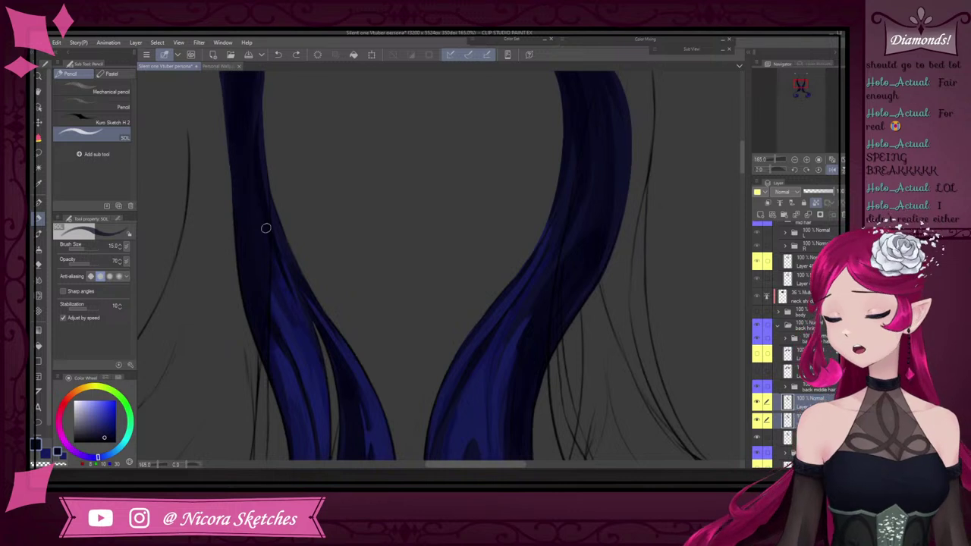
{"action": "left_click", "coordinate": [277, 319], "text": "alt"}
{"action": "left_click", "coordinate": [263, 246], "text": "alt"}
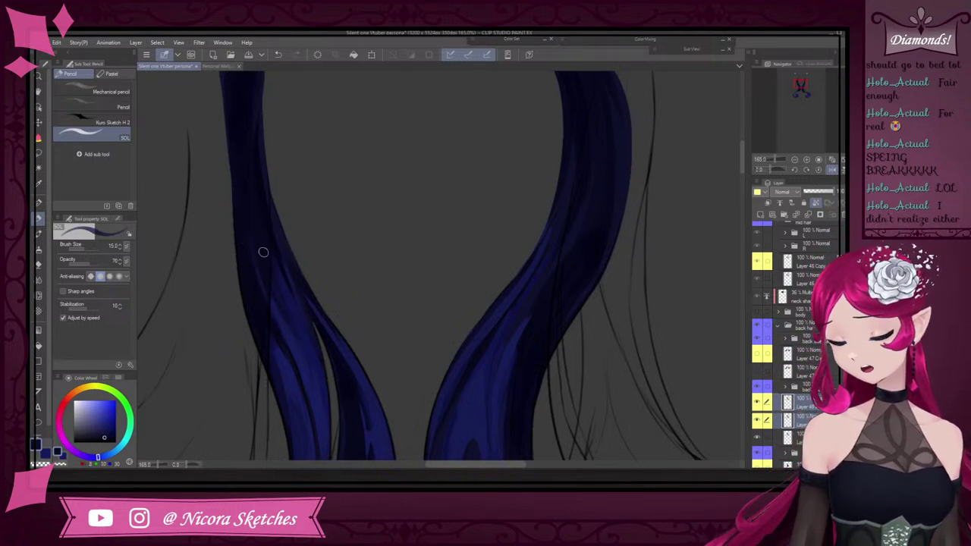
{"action": "scroll", "coordinate": [270, 199], "scroll_direction": "down", "scroll_amount": 3}
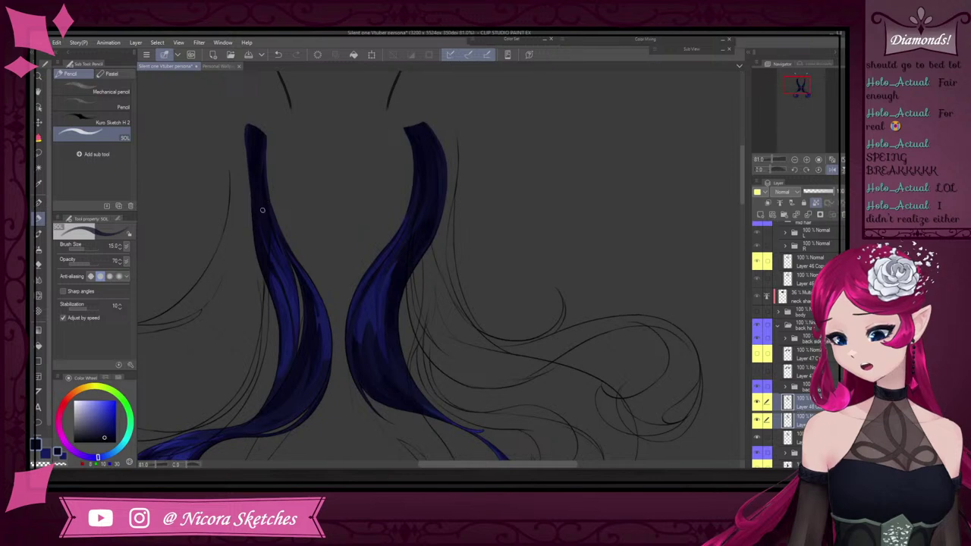
Refine the dark strands on the narrow lock's upper bend with the G-pen and a sampled deep blue
{"action": "left_click", "coordinate": [38, 202]}
{"action": "scroll", "coordinate": [264, 245], "scroll_direction": "up", "scroll_amount": 4}
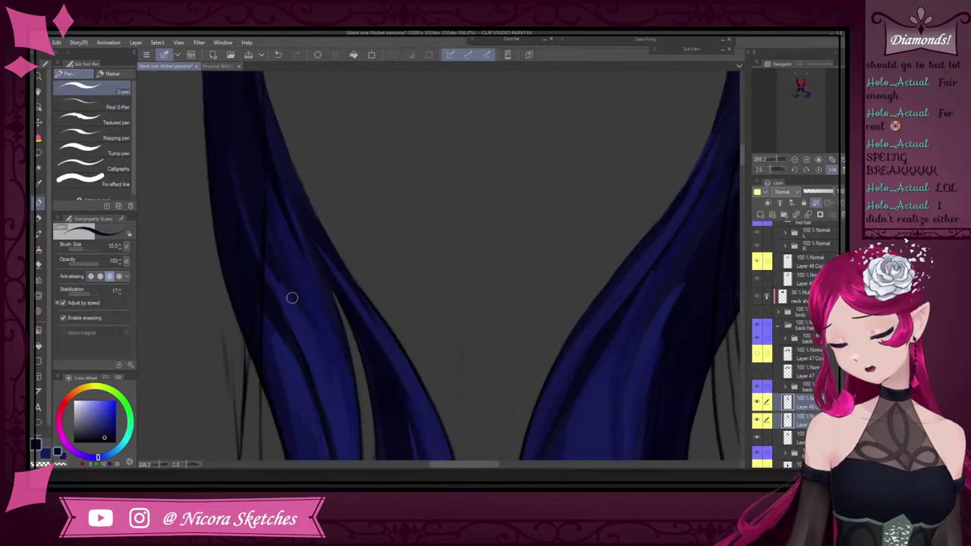
{"action": "left_click", "coordinate": [246, 248], "text": "alt"}
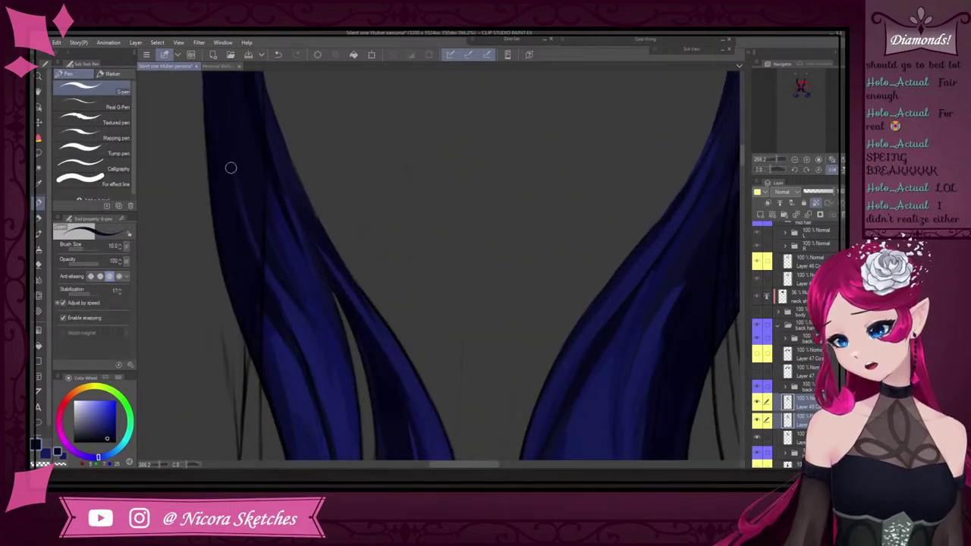
{"action": "scroll", "coordinate": [312, 262], "scroll_direction": "down", "scroll_amount": 1}
{"action": "scroll", "coordinate": [312, 250], "scroll_direction": "down", "scroll_amount": 4}
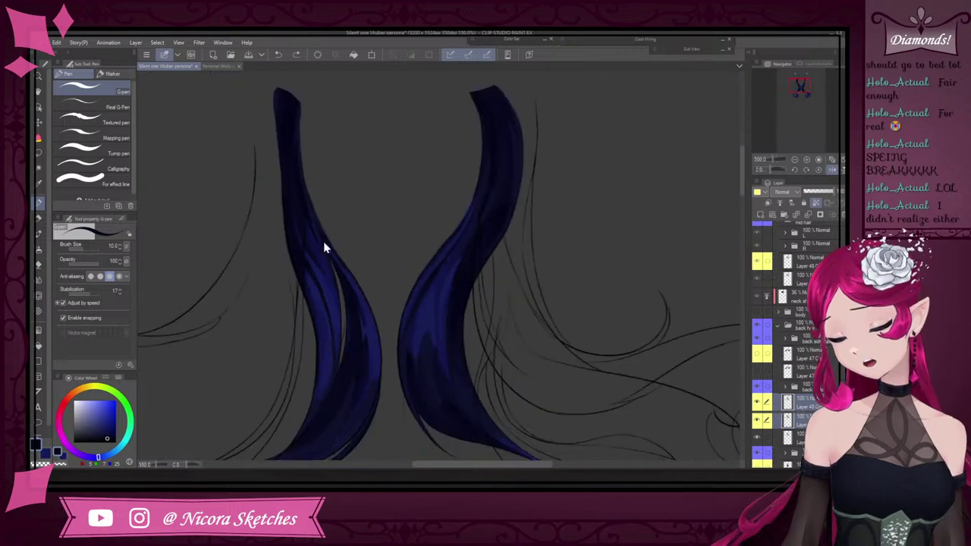
{"action": "scroll", "coordinate": [325, 249], "scroll_direction": "up", "scroll_amount": 3}
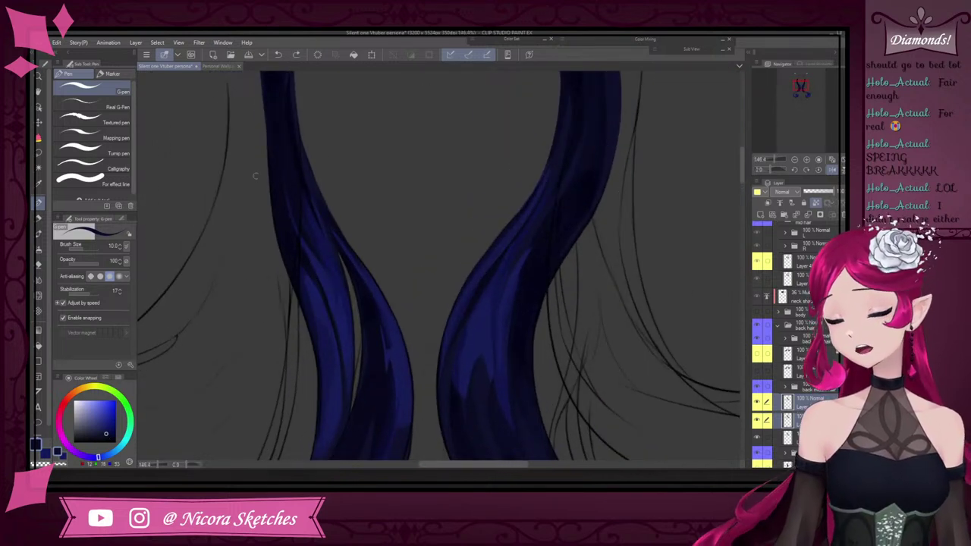
Shade down the narrow lock's stem and outer strand using the SOL pencil at brush size 30
{"action": "left_click", "coordinate": [40, 218]}
{"action": "left_click", "coordinate": [832, 170]}
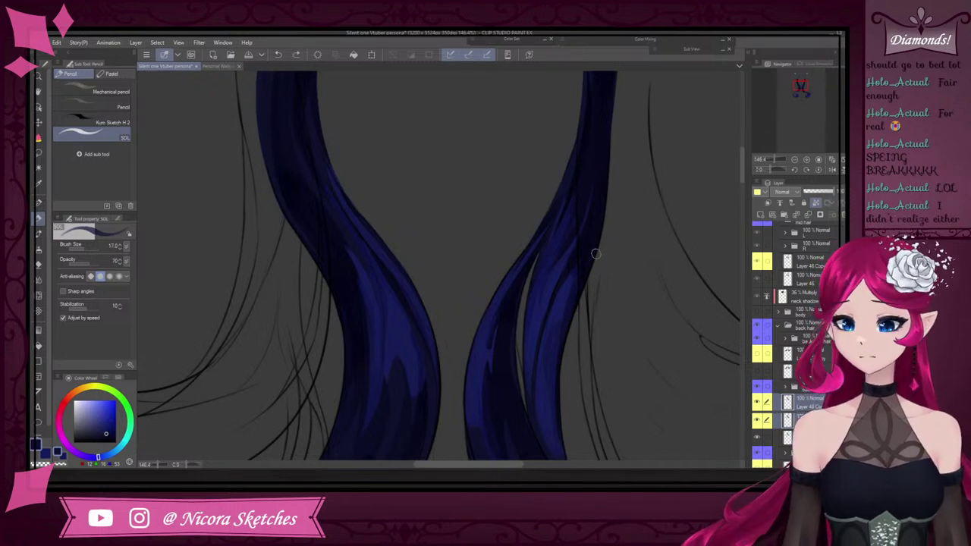
{"action": "key", "text": "bracketright"}
{"action": "key", "text": "bracketright"}
{"action": "key", "text": "bracketright"}
{"action": "key", "text": "bracketright"}
{"action": "left_click_drag", "start_coordinate": [617, 86], "coordinate": [539, 408]}
{"action": "left_click_drag", "start_coordinate": [616, 146], "coordinate": [534, 383]}
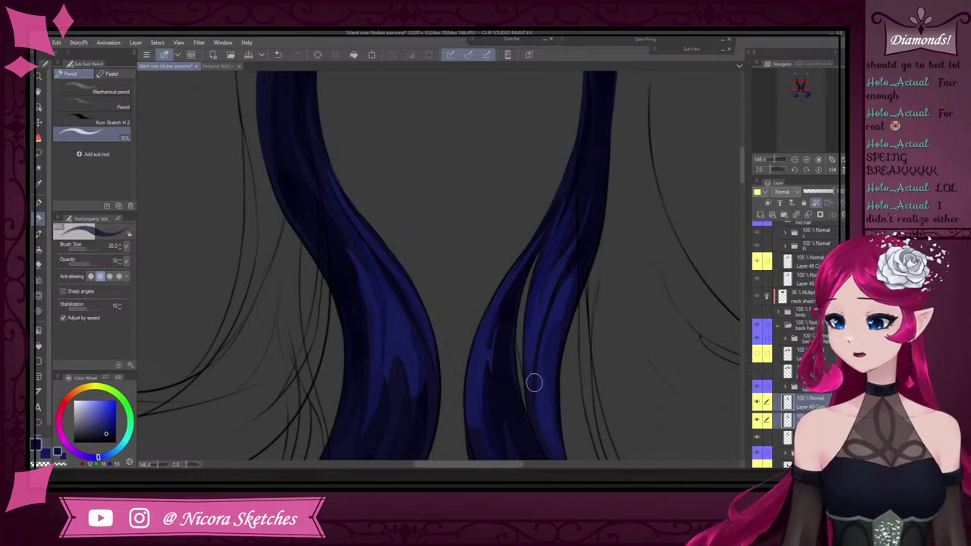
{"action": "scroll", "coordinate": [569, 277], "scroll_direction": "down", "scroll_amount": 5}
{"action": "scroll", "coordinate": [563, 269], "scroll_direction": "up", "scroll_amount": 3}
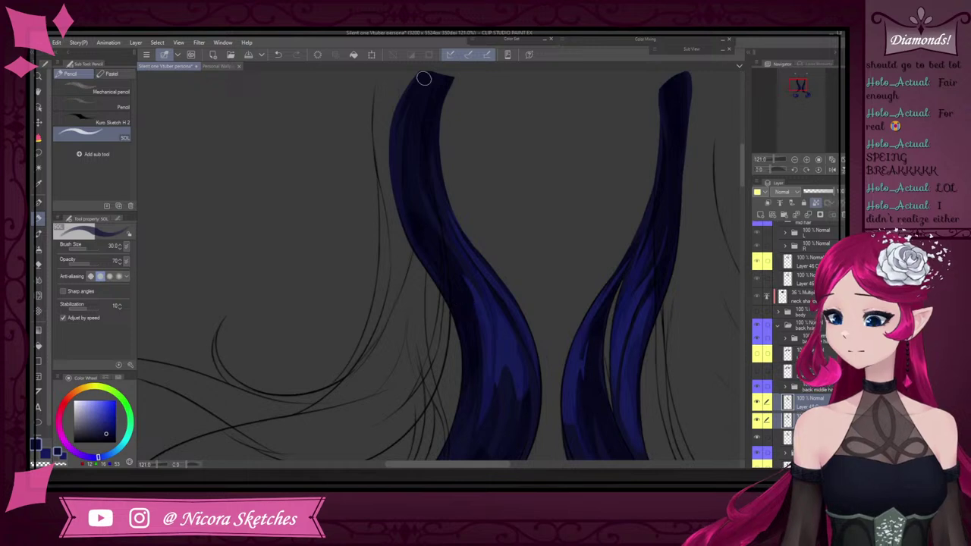
Refine the edge between shadow and highlight on the wide lock's bend with the G-pen and sampled blues
{"action": "scroll", "coordinate": [454, 144], "scroll_direction": "down", "scroll_amount": 3}
{"action": "scroll", "coordinate": [480, 237], "scroll_direction": "up", "scroll_amount": 4}
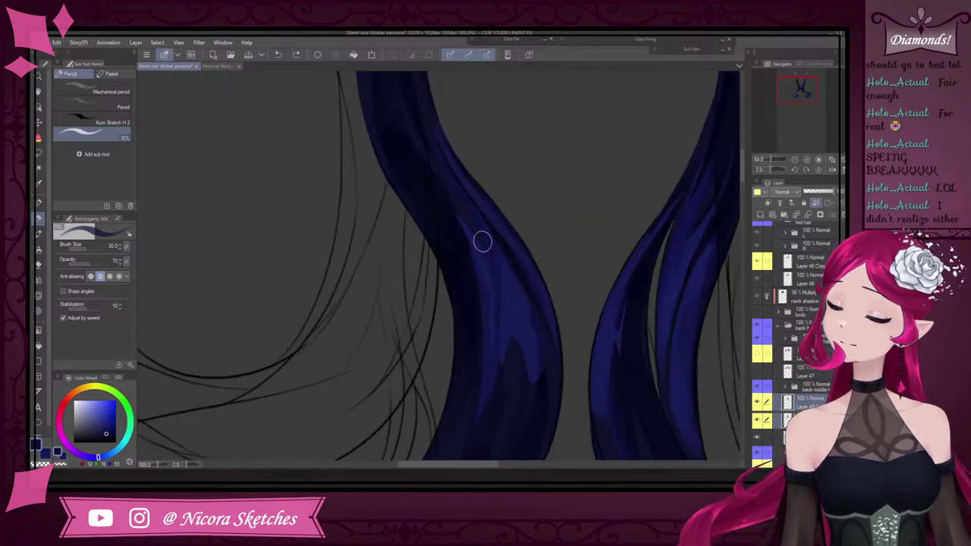
{"action": "left_click", "coordinate": [39, 202]}
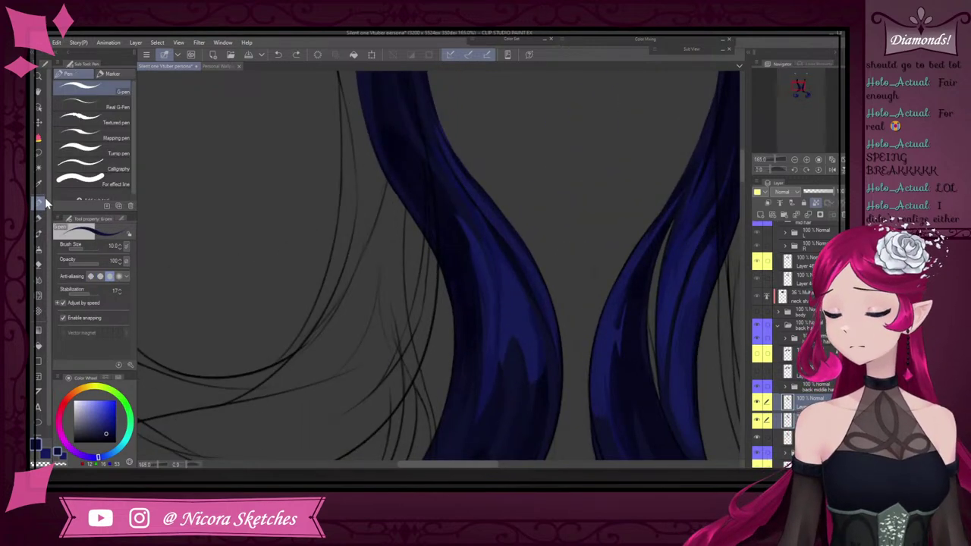
{"action": "left_click", "coordinate": [832, 169]}
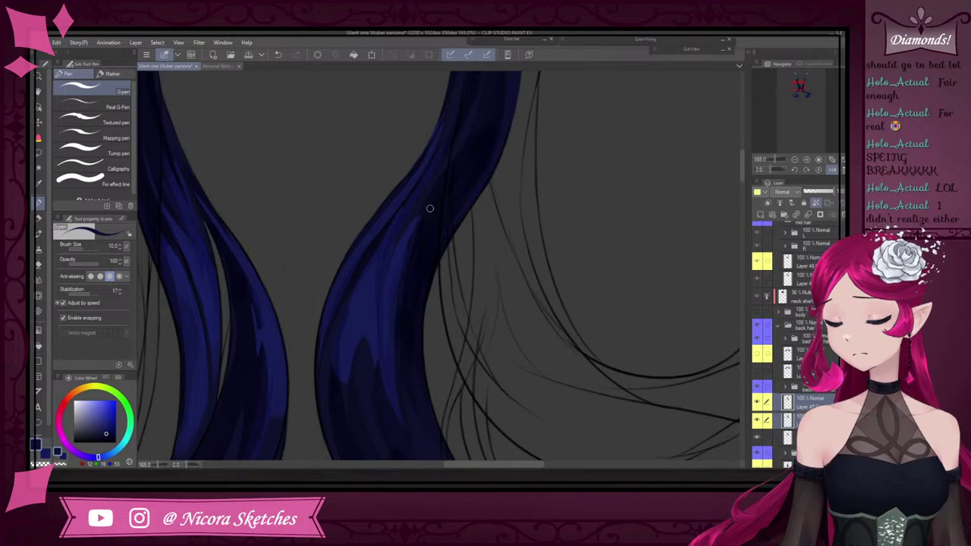
{"action": "left_click_drag", "start_coordinate": [430, 209], "coordinate": [403, 294]}
{"action": "left_click", "coordinate": [402, 295], "text": "alt"}
{"action": "left_click_drag", "start_coordinate": [434, 205], "coordinate": [402, 285]}
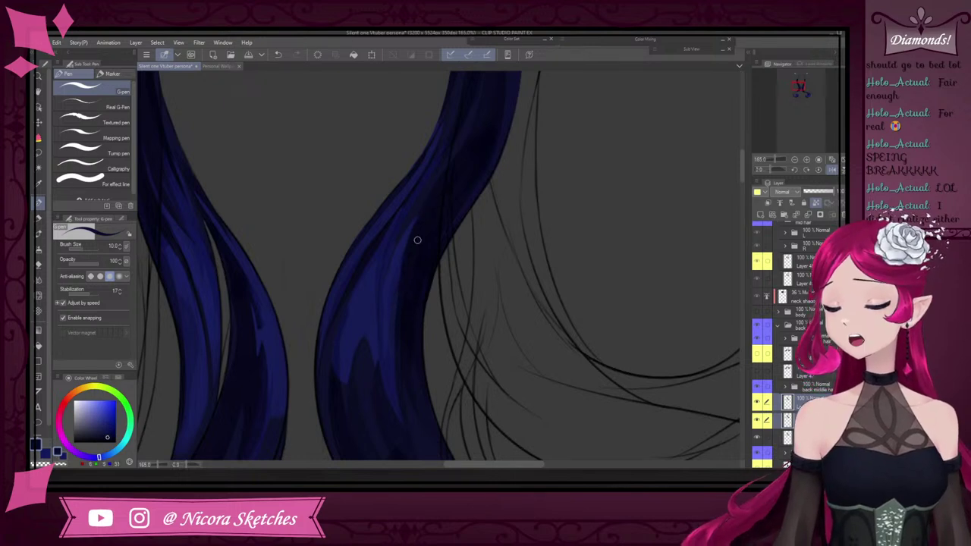
{"action": "left_click", "coordinate": [396, 283], "text": "alt"}
{"action": "scroll", "coordinate": [395, 367], "scroll_direction": "down", "scroll_amount": 10}
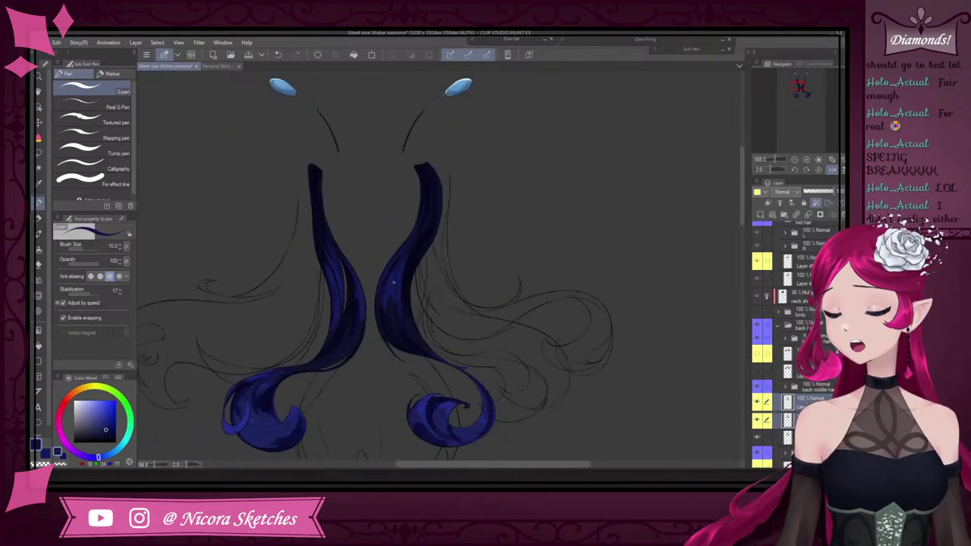
{"action": "scroll", "coordinate": [387, 283], "scroll_direction": "up", "scroll_amount": 9}
{"action": "left_click", "coordinate": [384, 307], "text": "alt"}
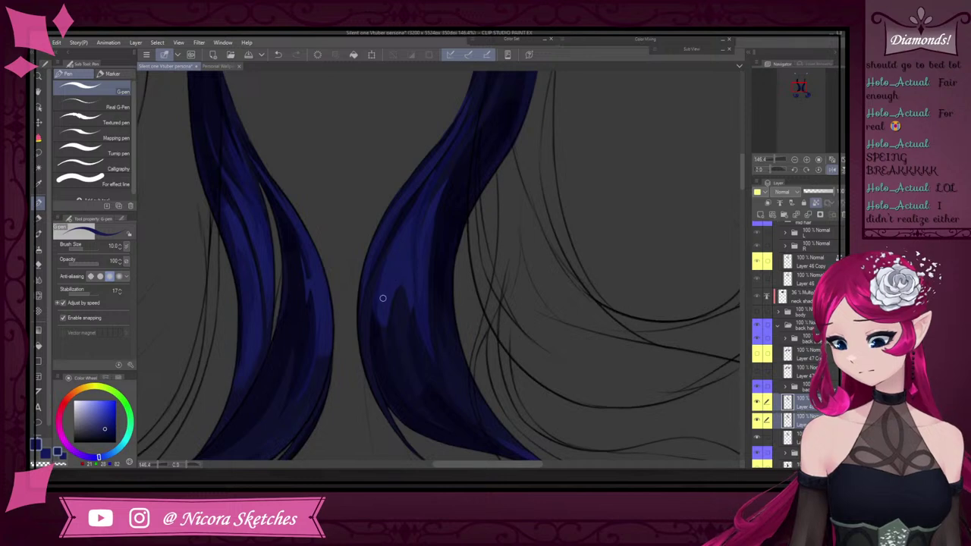
Polish the highlights on the large curl's thin loop with the G-pen and sampled lighter blues
{"action": "scroll", "coordinate": [388, 282], "scroll_direction": "down", "scroll_amount": 5}
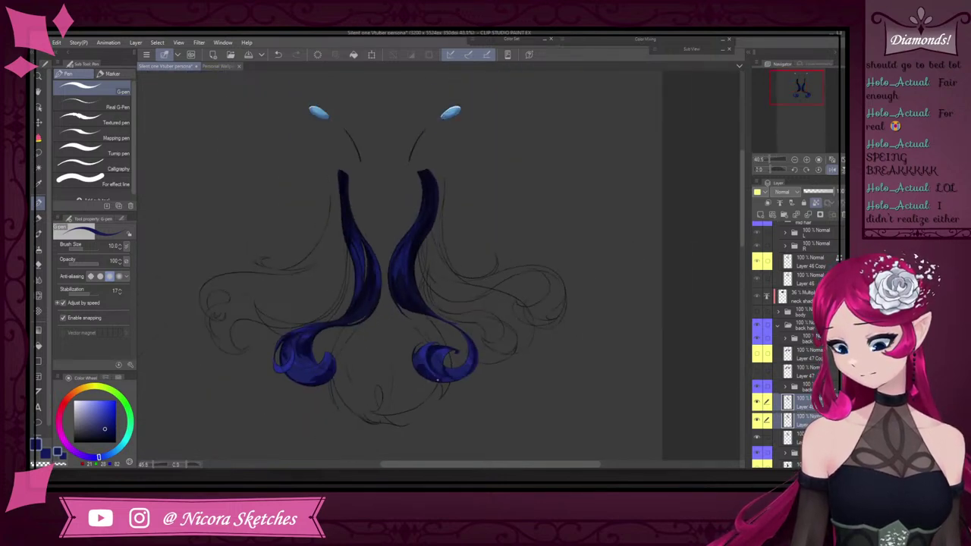
{"action": "scroll", "coordinate": [437, 379], "scroll_direction": "up", "scroll_amount": 5}
{"action": "scroll", "coordinate": [438, 379], "scroll_direction": "down", "scroll_amount": 4}
{"action": "scroll", "coordinate": [277, 354], "scroll_direction": "up", "scroll_amount": 8}
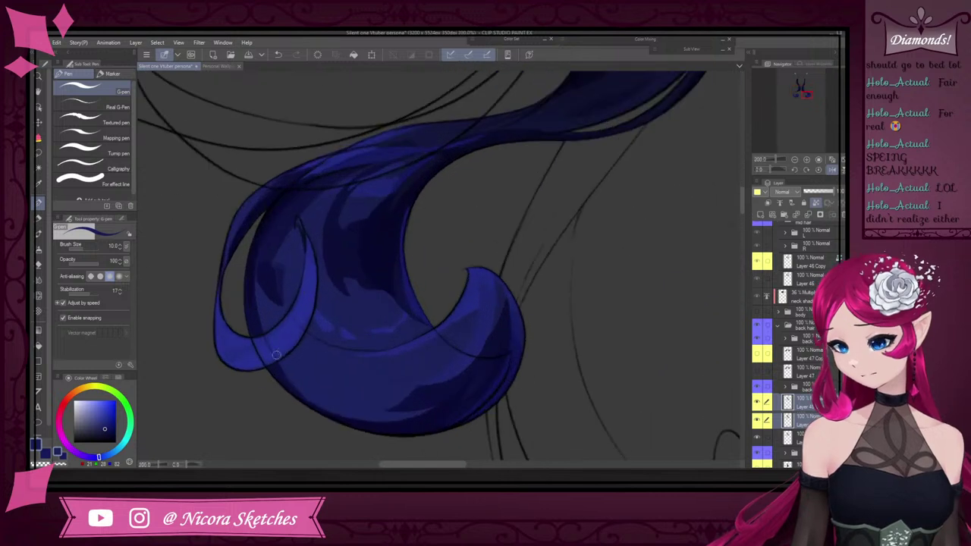
{"action": "left_click", "coordinate": [285, 338], "text": "alt"}
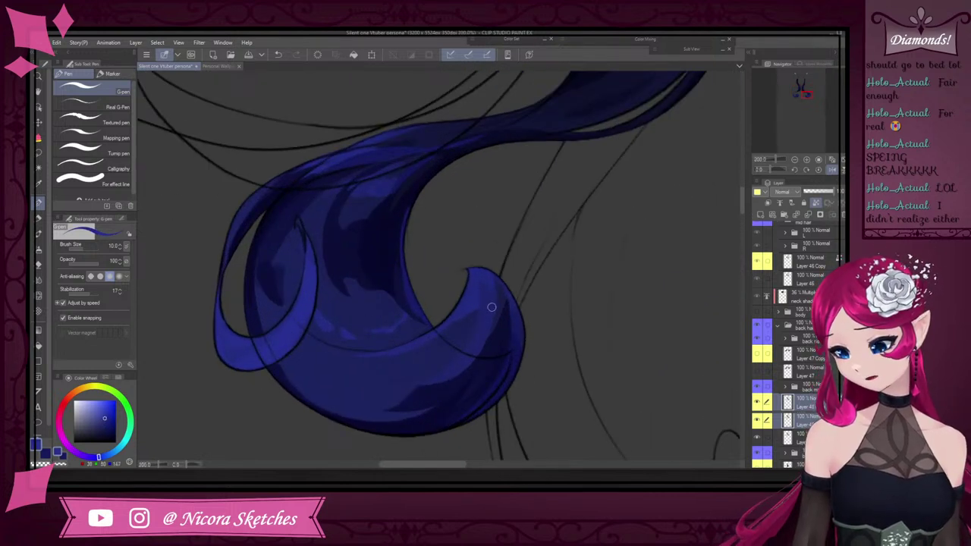
{"action": "scroll", "coordinate": [339, 345], "scroll_direction": "up", "scroll_amount": 3}
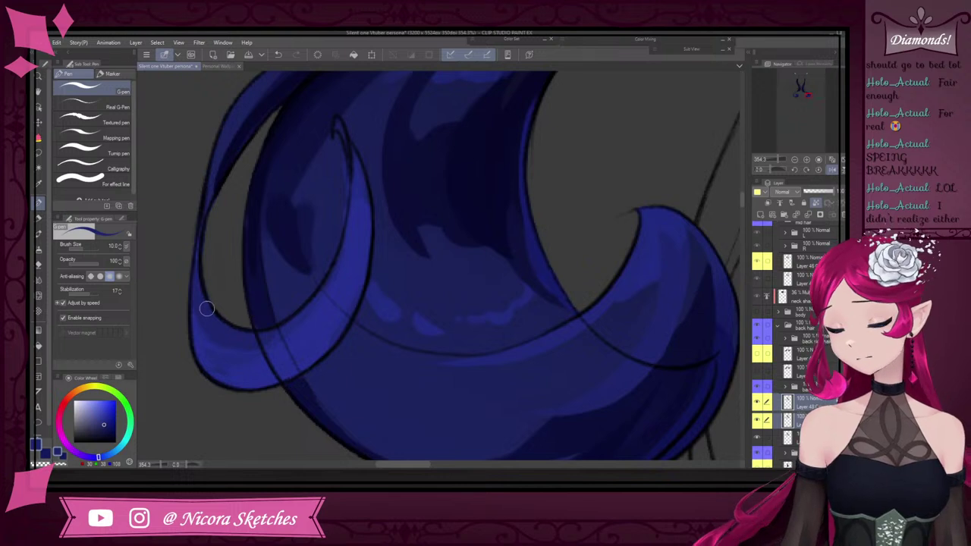
{"action": "left_click", "coordinate": [833, 170]}
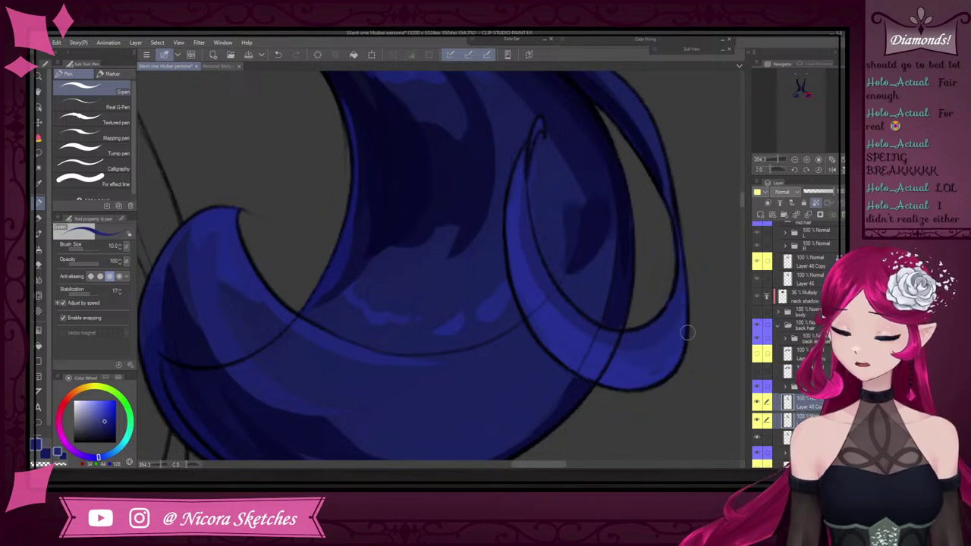
{"action": "left_click", "coordinate": [561, 334], "text": "alt"}
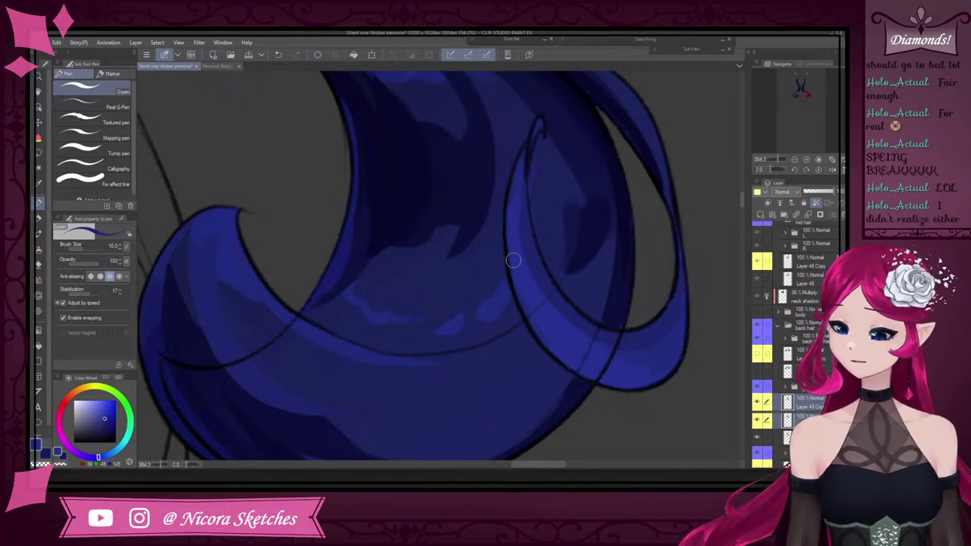
{"action": "left_click", "coordinate": [492, 311], "text": "alt"}
{"action": "scroll", "coordinate": [539, 293], "scroll_direction": "down", "scroll_amount": 6}
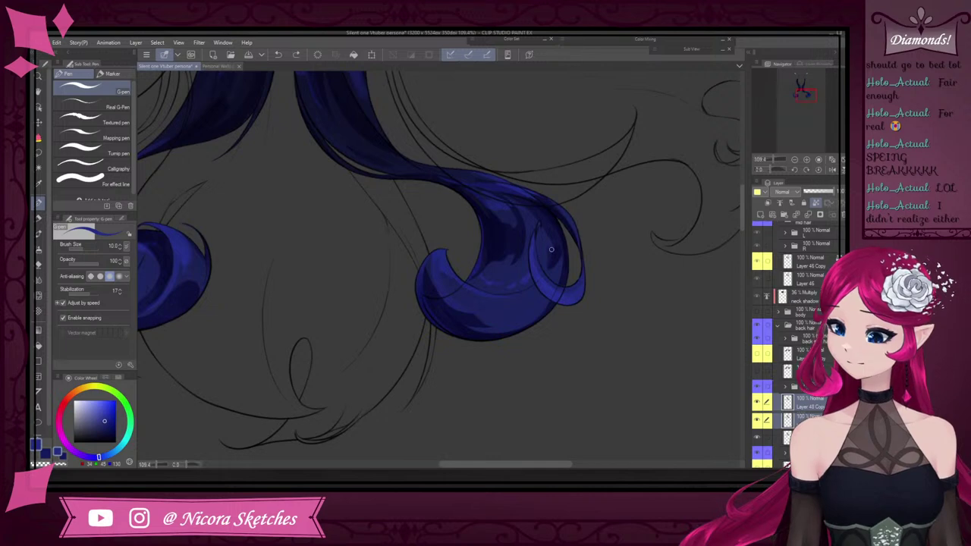
Touch up the dark shading along the narrow lock's lower stem above the large curl with the G-pen
{"action": "scroll", "coordinate": [538, 289], "scroll_direction": "up", "scroll_amount": 5}
{"action": "scroll", "coordinate": [576, 324], "scroll_direction": "down", "scroll_amount": 3}
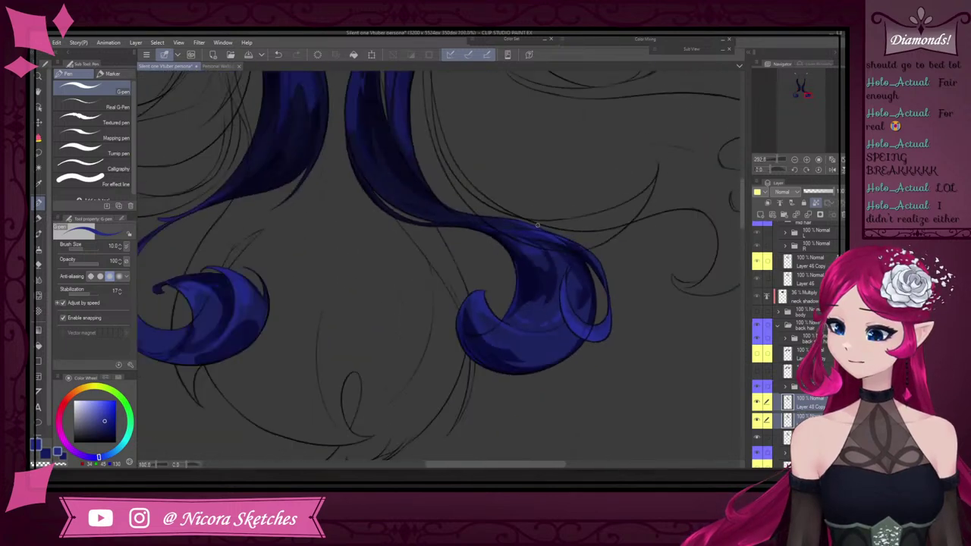
{"action": "scroll", "coordinate": [561, 292], "scroll_direction": "up", "scroll_amount": 3}
{"action": "scroll", "coordinate": [542, 254], "scroll_direction": "down", "scroll_amount": 3}
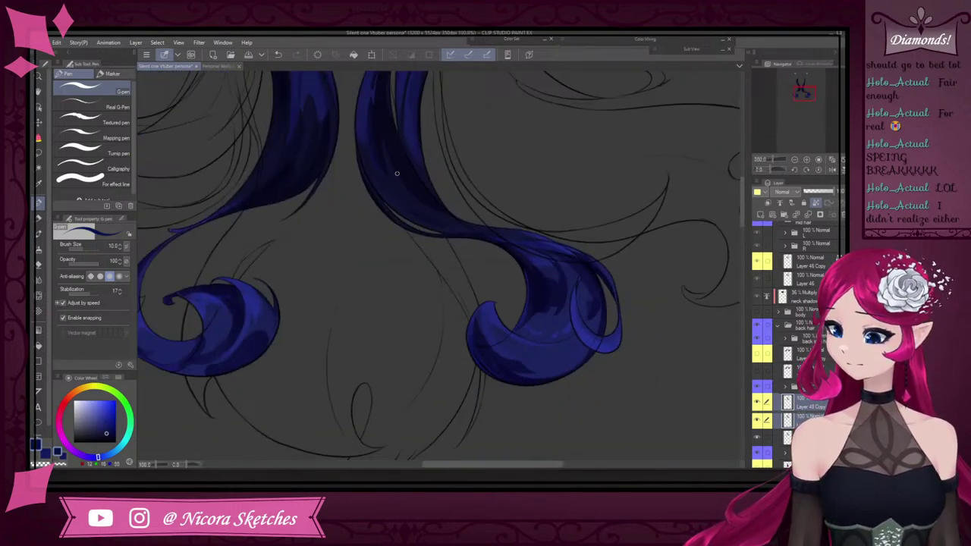
{"action": "scroll", "coordinate": [396, 173], "scroll_direction": "up", "scroll_amount": 3}
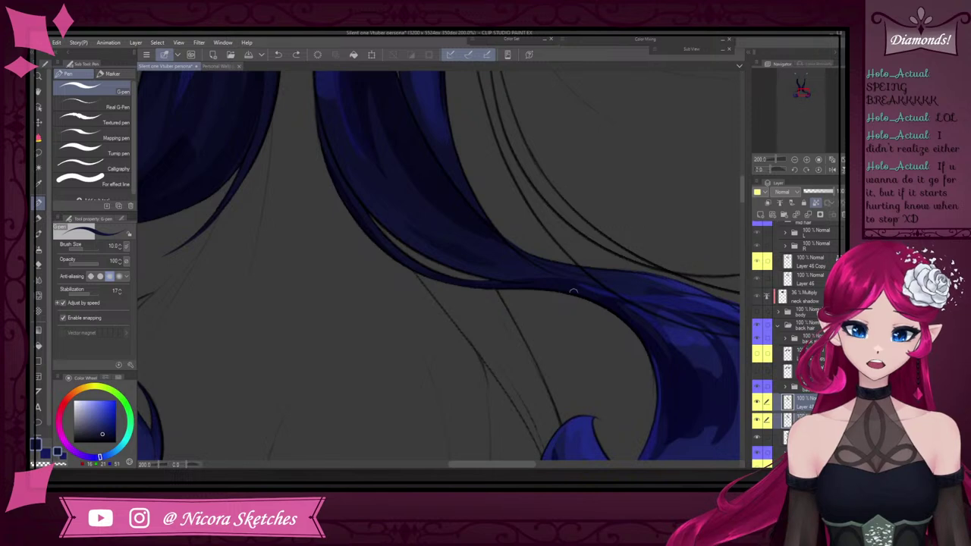
{"action": "scroll", "coordinate": [510, 235], "scroll_direction": "down", "scroll_amount": 1}
{"action": "left_click", "coordinate": [477, 203], "text": "alt"}
{"action": "left_click_drag", "start_coordinate": [500, 236], "coordinate": [501, 231]}
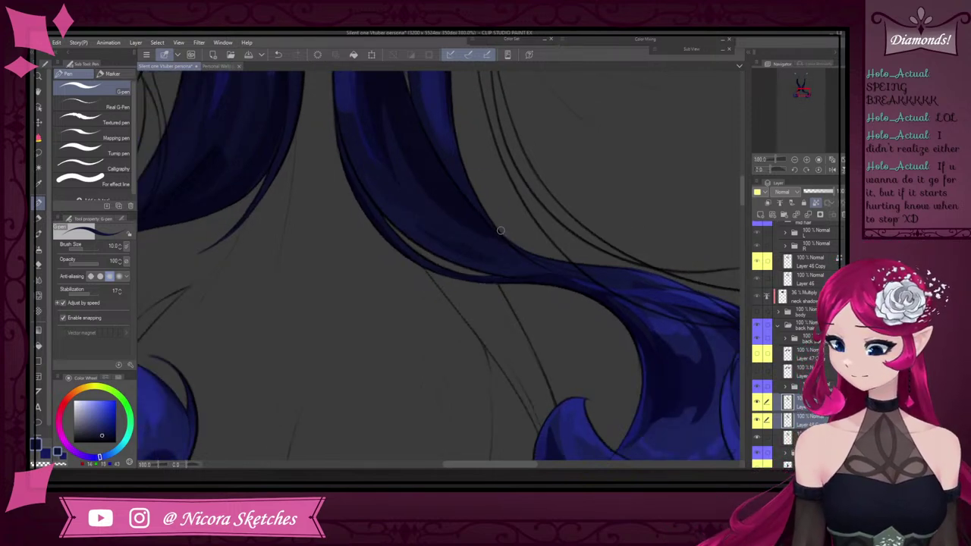
Darken the lower end of the narrow lock's outer strand with a G-pen stroke along its edge
{"action": "scroll", "coordinate": [482, 221], "scroll_direction": "down", "scroll_amount": 1}
{"action": "scroll", "coordinate": [457, 120], "scroll_direction": "up", "scroll_amount": 3}
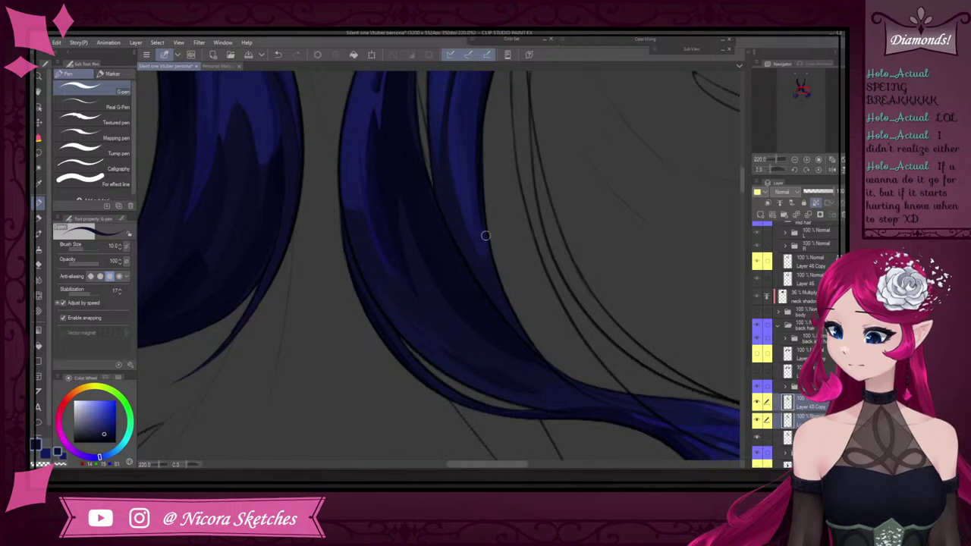
{"action": "left_click_drag", "start_coordinate": [480, 211], "coordinate": [508, 296]}
{"action": "left_click", "coordinate": [459, 166], "text": "alt"}
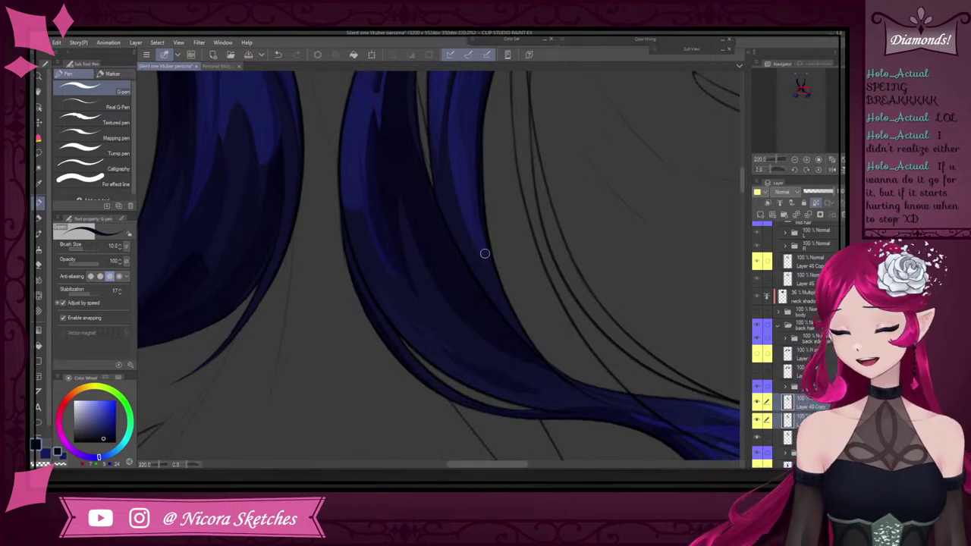
Add lighter blue strands beside the narrow lock's gap and rework the adjoining shadow with sampled dark blue
{"action": "scroll", "coordinate": [476, 217], "scroll_direction": "down", "scroll_amount": 4}
{"action": "scroll", "coordinate": [427, 164], "scroll_direction": "up", "scroll_amount": 3}
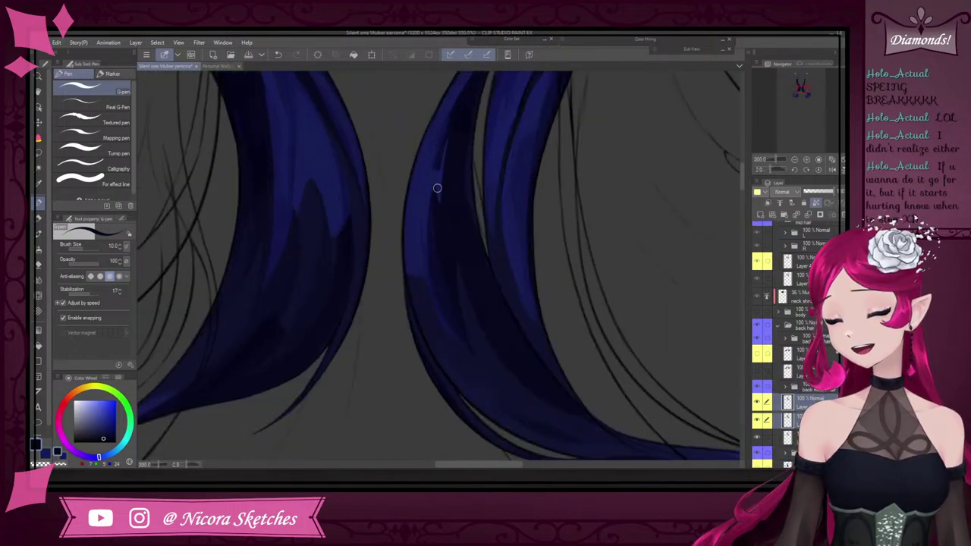
{"action": "left_click", "coordinate": [438, 188], "text": "alt"}
{"action": "left_click_drag", "start_coordinate": [446, 147], "coordinate": [471, 101]}
{"action": "left_click_drag", "start_coordinate": [476, 208], "coordinate": [479, 120]}
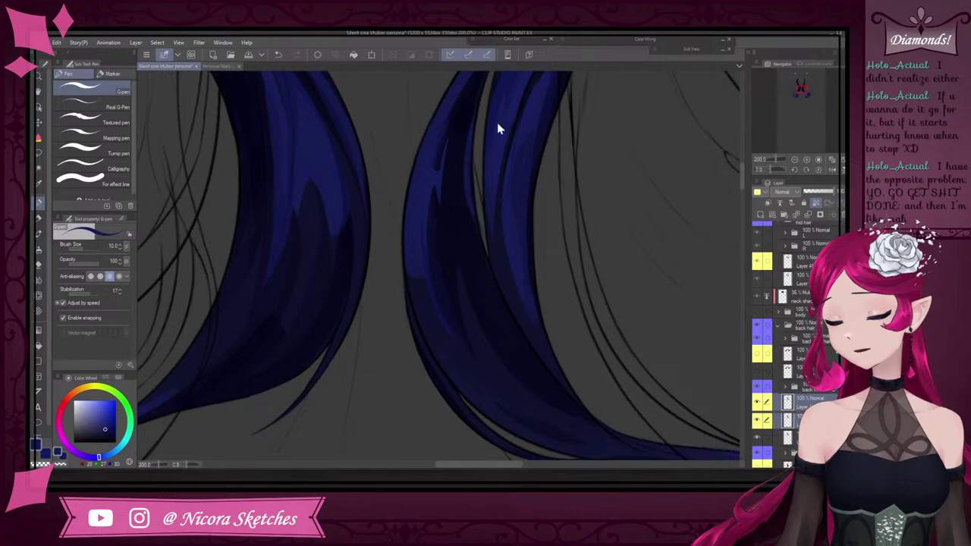
{"action": "left_click", "coordinate": [467, 153], "text": "alt"}
{"action": "left_click_drag", "start_coordinate": [467, 154], "coordinate": [471, 203]}
{"action": "scroll", "coordinate": [485, 251], "scroll_direction": "down", "scroll_amount": 5}
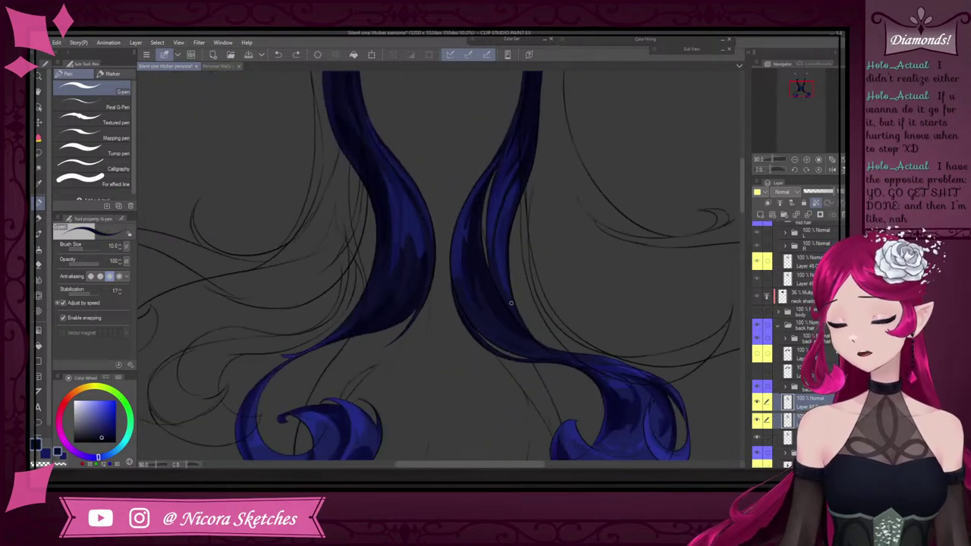
Blend the shadow across the wide lock's lower belly with the G-pen, using sampled dark blues and a stroke through the highlight's tip
{"action": "scroll", "coordinate": [490, 306], "scroll_direction": "up", "scroll_amount": 2}
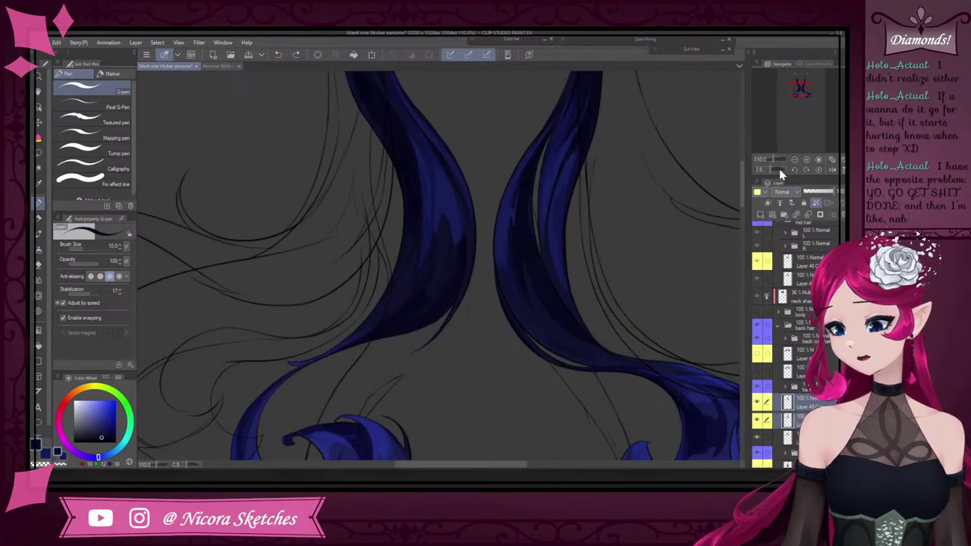
{"action": "scroll", "coordinate": [449, 248], "scroll_direction": "up", "scroll_amount": 3}
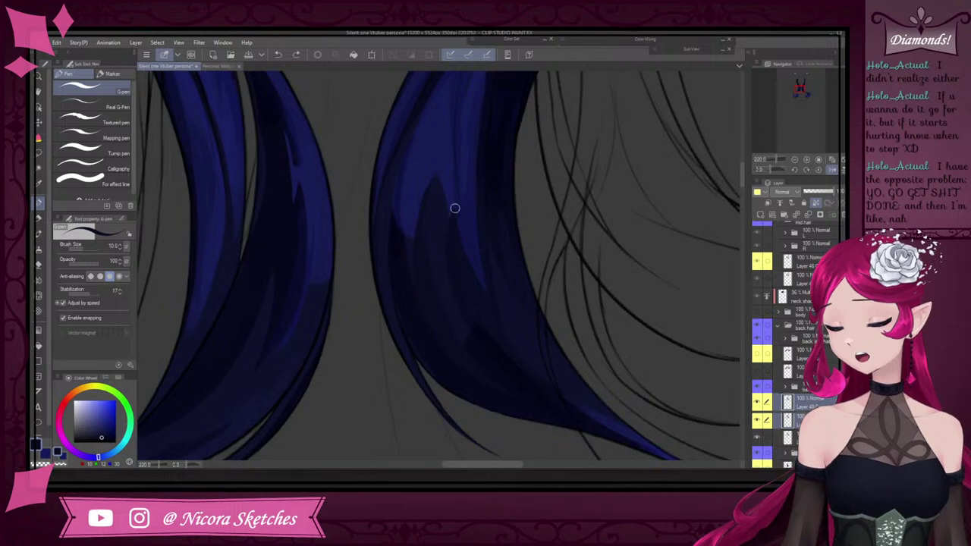
{"action": "left_click", "coordinate": [455, 208], "text": "alt"}
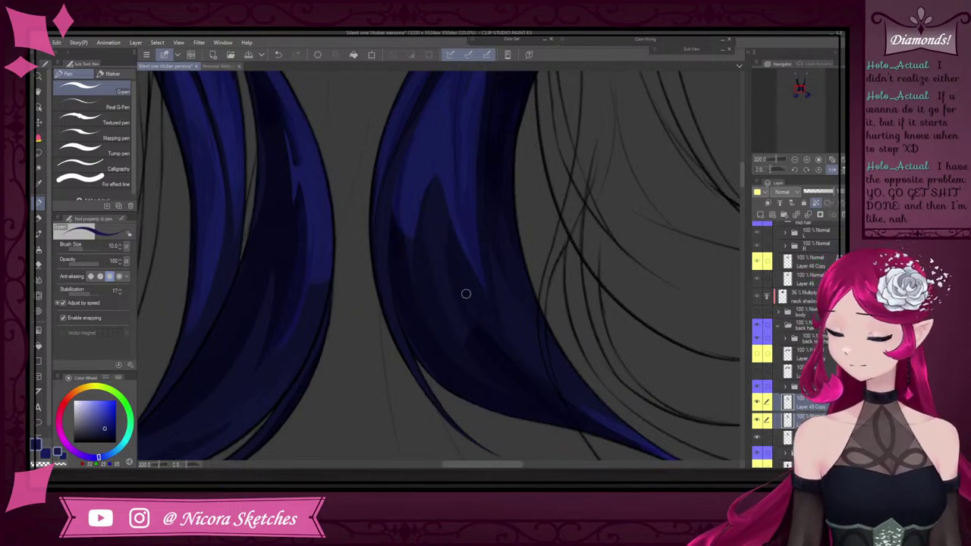
{"action": "left_click", "coordinate": [458, 269], "text": "alt"}
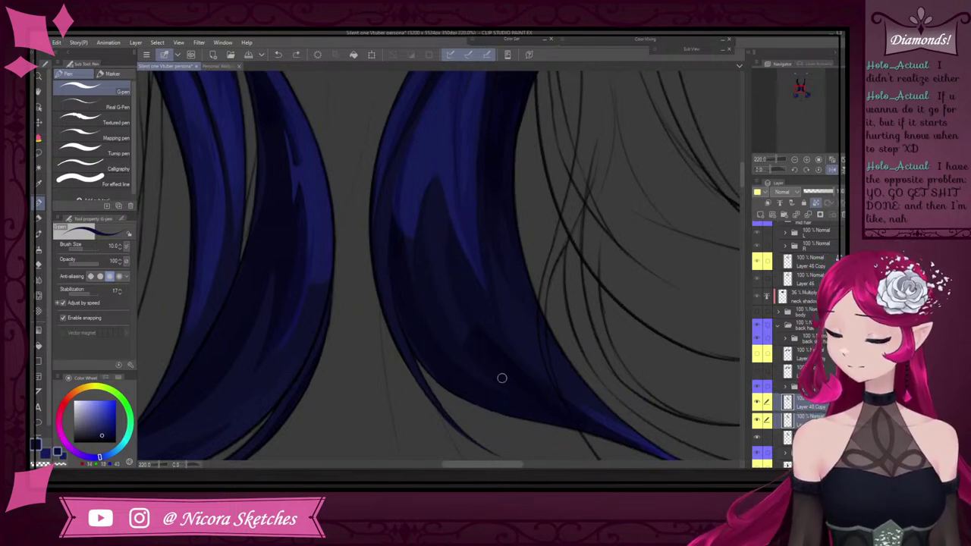
{"action": "left_click", "coordinate": [501, 378], "text": "alt"}
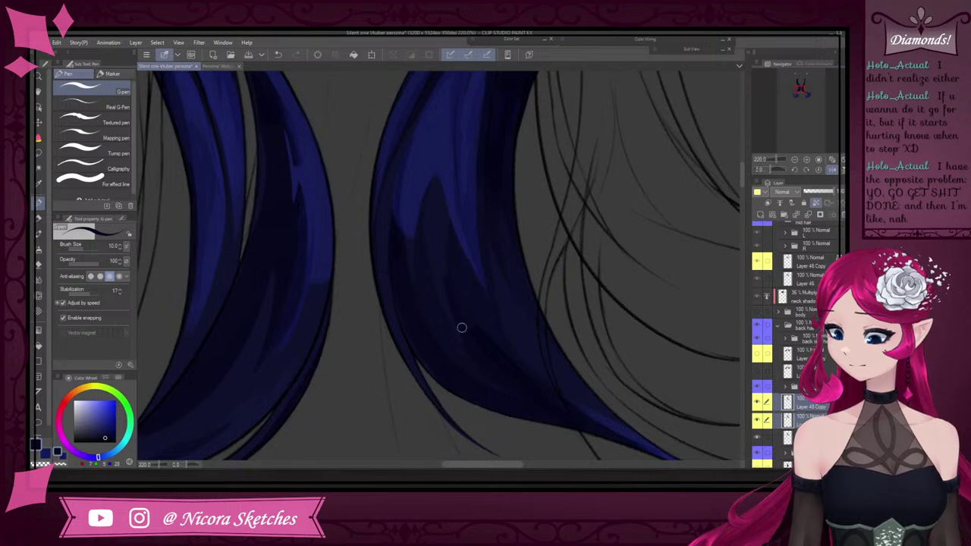
{"action": "left_click", "coordinate": [434, 190], "text": "alt"}
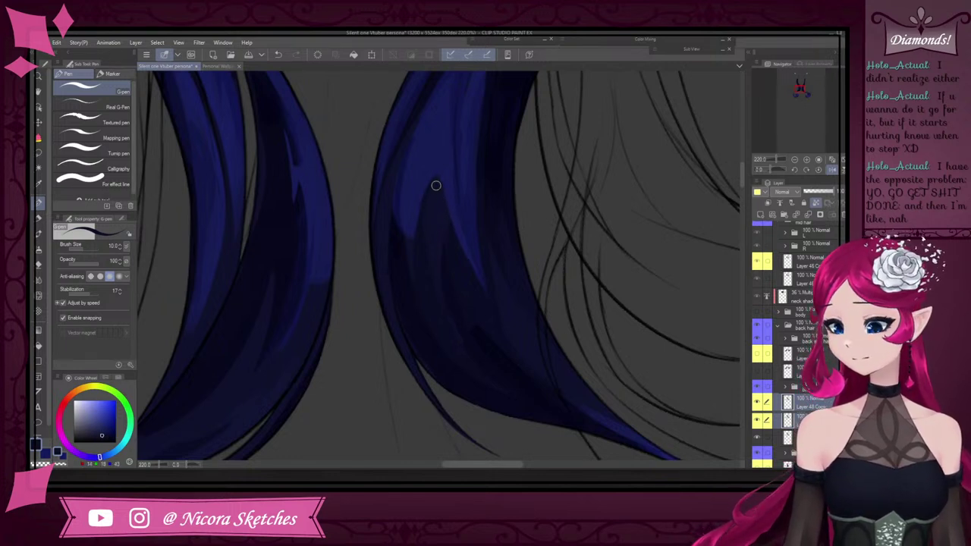
{"action": "left_click", "coordinate": [409, 209], "text": "alt"}
{"action": "left_click_drag", "start_coordinate": [409, 218], "coordinate": [419, 290]}
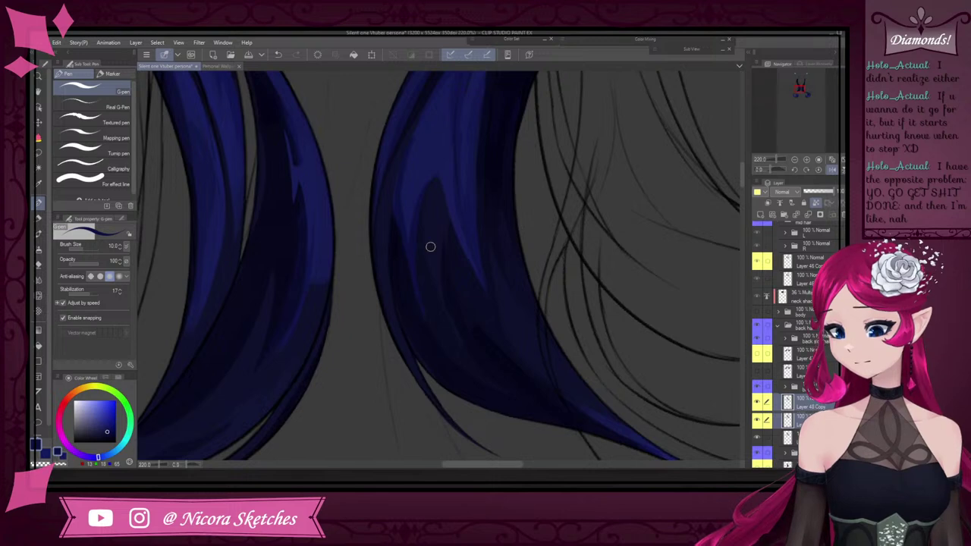
Lighten the narrow lock's inner strand beside the gap with a sampled blue G-pen stroke, and flip the canvas view horizontally
{"action": "scroll", "coordinate": [430, 220], "scroll_direction": "down", "scroll_amount": 5}
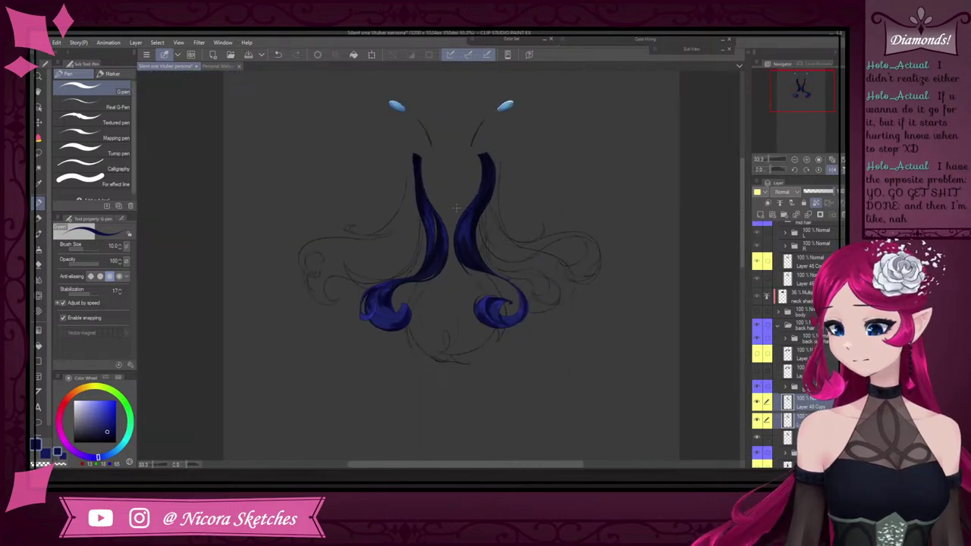
{"action": "scroll", "coordinate": [456, 207], "scroll_direction": "up", "scroll_amount": 5}
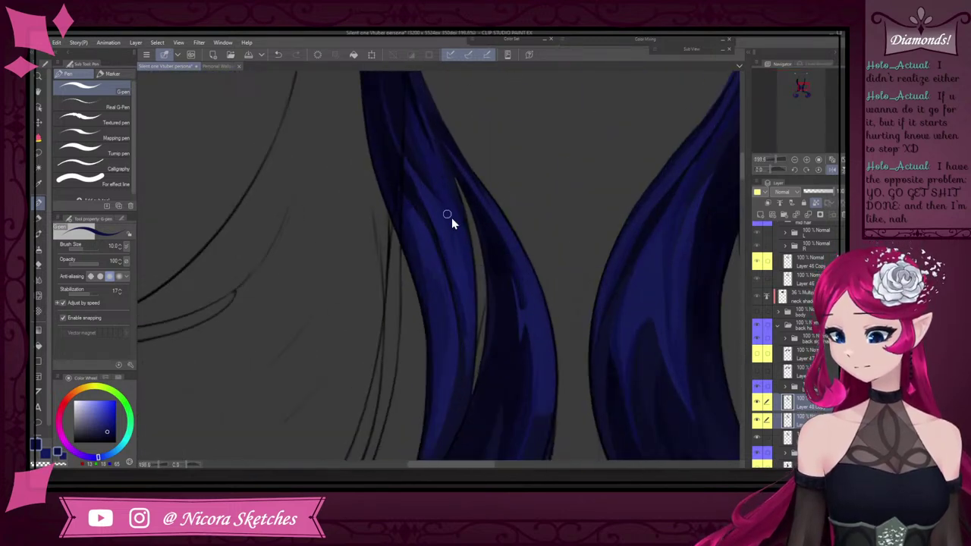
{"action": "left_click", "coordinate": [461, 294], "text": "alt"}
{"action": "left_click_drag", "start_coordinate": [448, 268], "coordinate": [455, 308]}
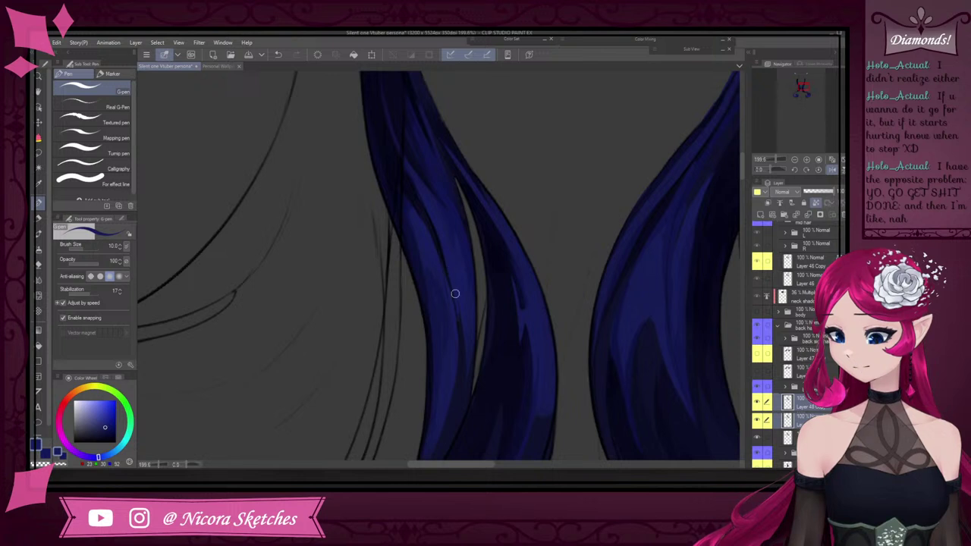
{"action": "left_click", "coordinate": [436, 307], "text": "alt"}
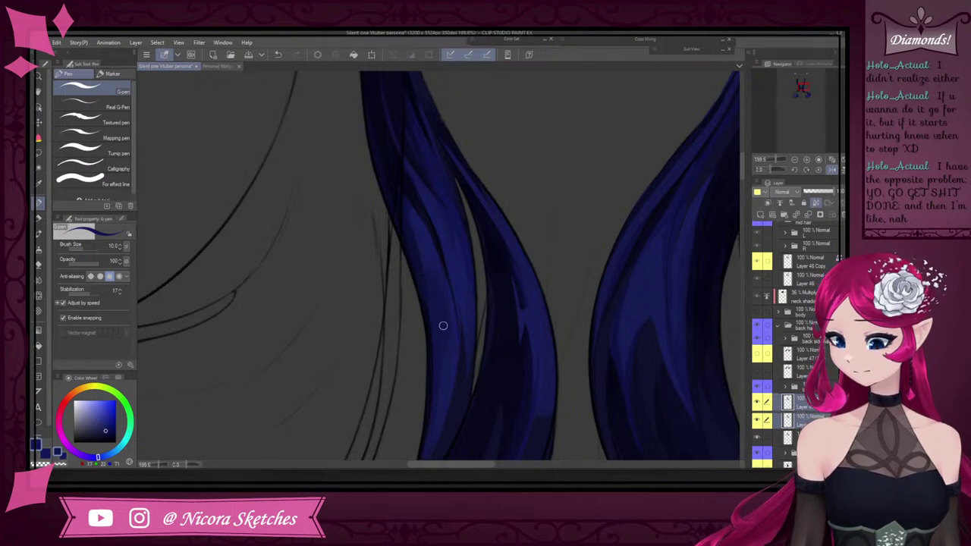
{"action": "left_click", "coordinate": [832, 170]}
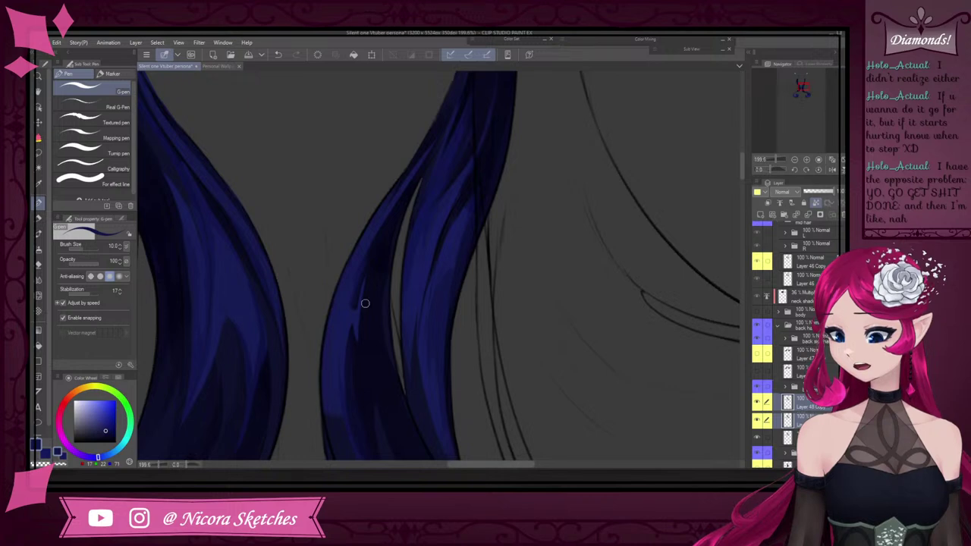
Deepen the shadow along the wide lock's upper bend with the G-pen and sampled dark blues
{"action": "scroll", "coordinate": [369, 291], "scroll_direction": "down", "scroll_amount": 5}
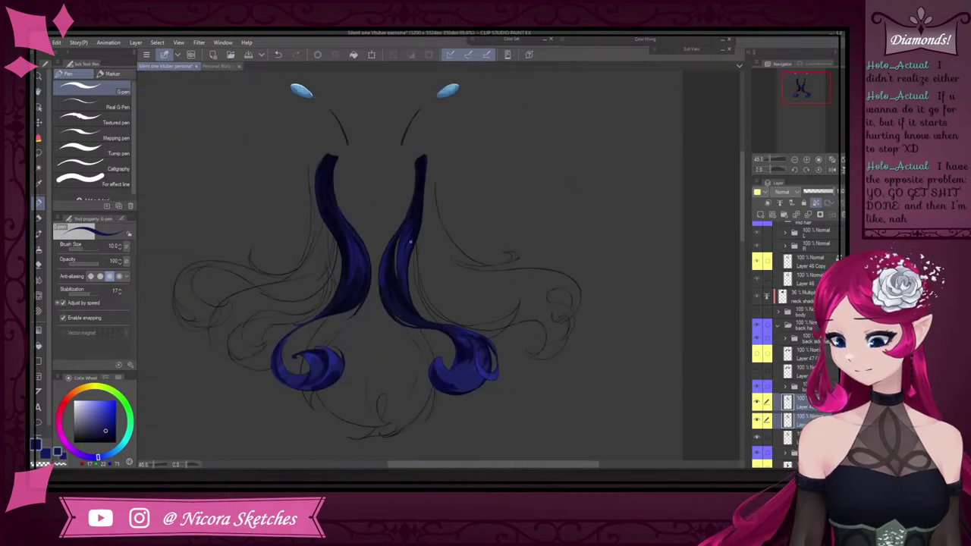
{"action": "scroll", "coordinate": [365, 242], "scroll_direction": "up", "scroll_amount": 5}
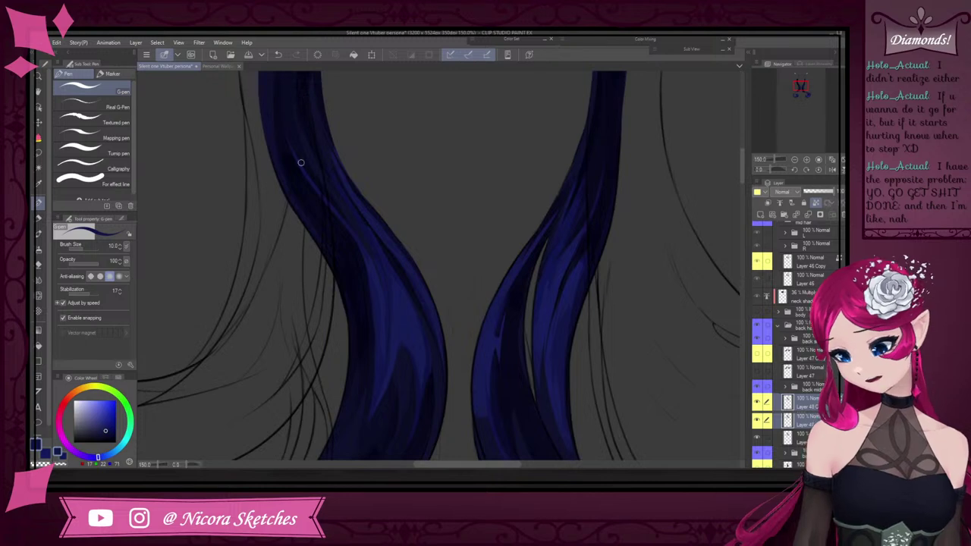
{"action": "scroll", "coordinate": [373, 234], "scroll_direction": "down", "scroll_amount": 5}
{"action": "scroll", "coordinate": [338, 194], "scroll_direction": "up", "scroll_amount": 3}
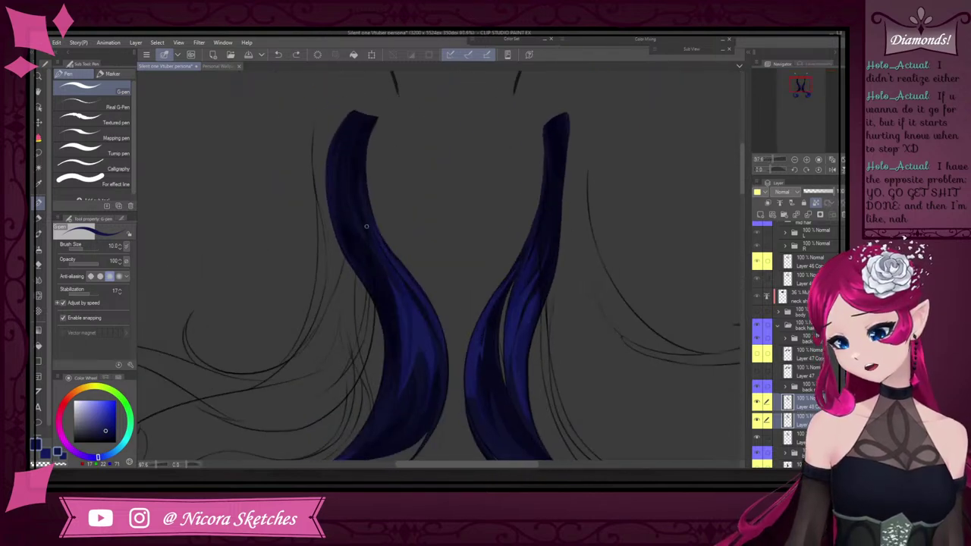
{"action": "scroll", "coordinate": [366, 226], "scroll_direction": "up", "scroll_amount": 3}
{"action": "scroll", "coordinate": [376, 265], "scroll_direction": "down", "scroll_amount": 4}
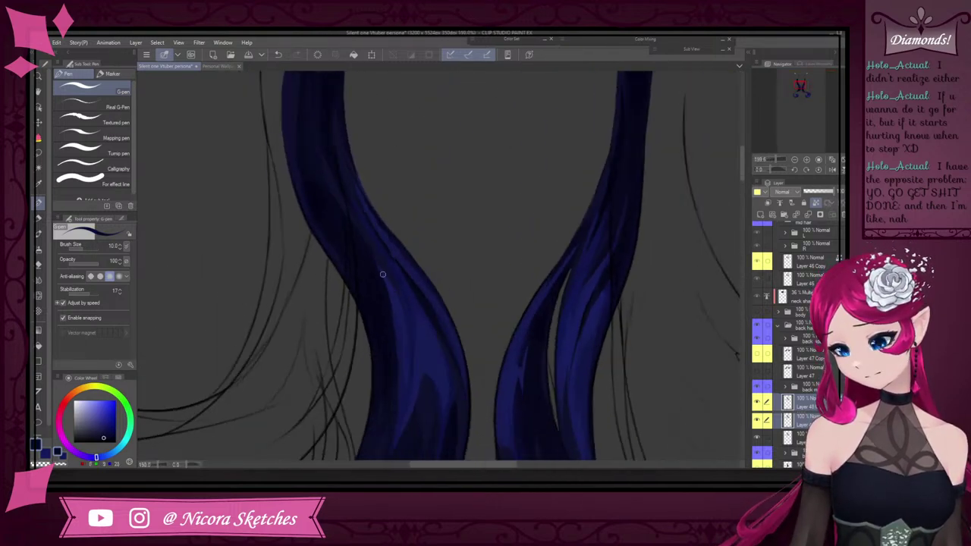
{"action": "scroll", "coordinate": [426, 304], "scroll_direction": "up", "scroll_amount": 3}
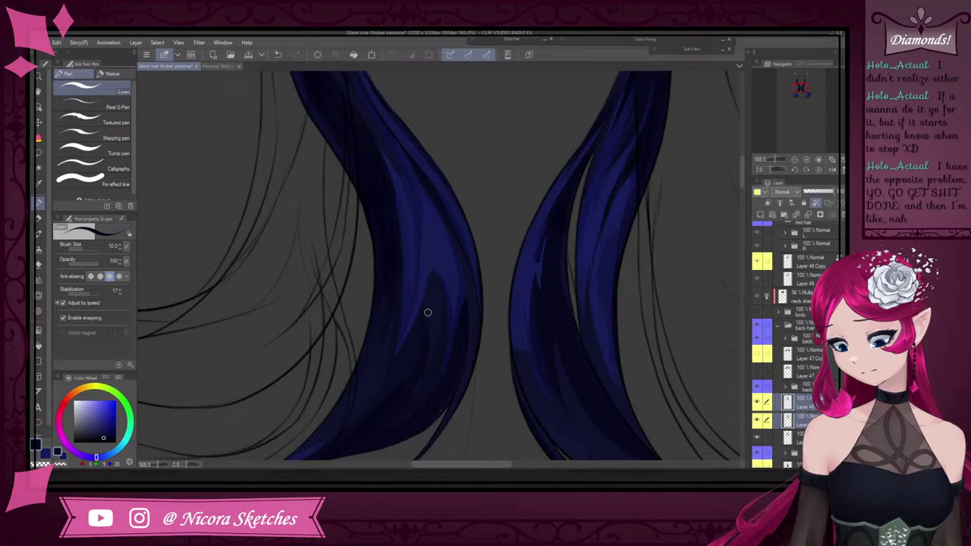
{"action": "left_click", "coordinate": [351, 157], "text": "alt"}
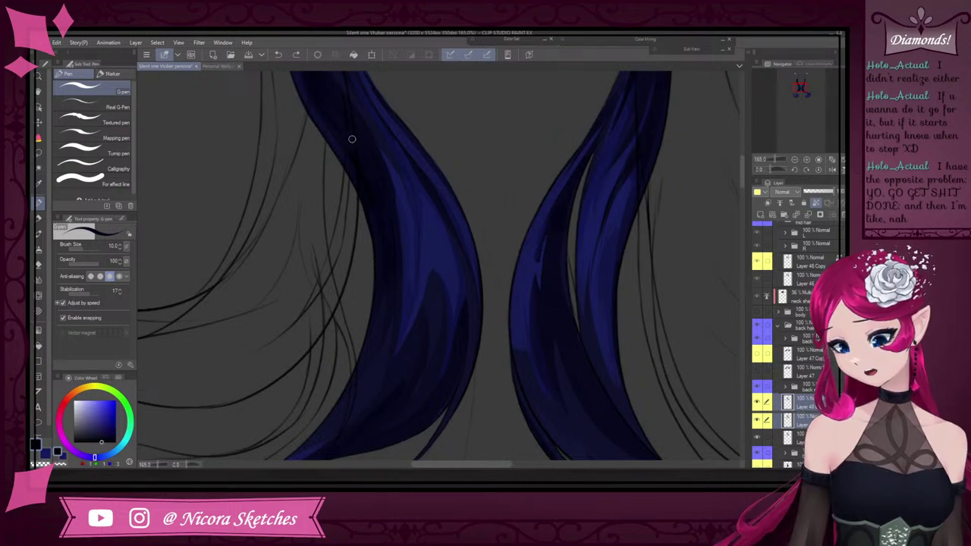
{"action": "scroll", "coordinate": [352, 144], "scroll_direction": "up", "scroll_amount": 3}
{"action": "left_click", "coordinate": [390, 244], "text": "alt"}
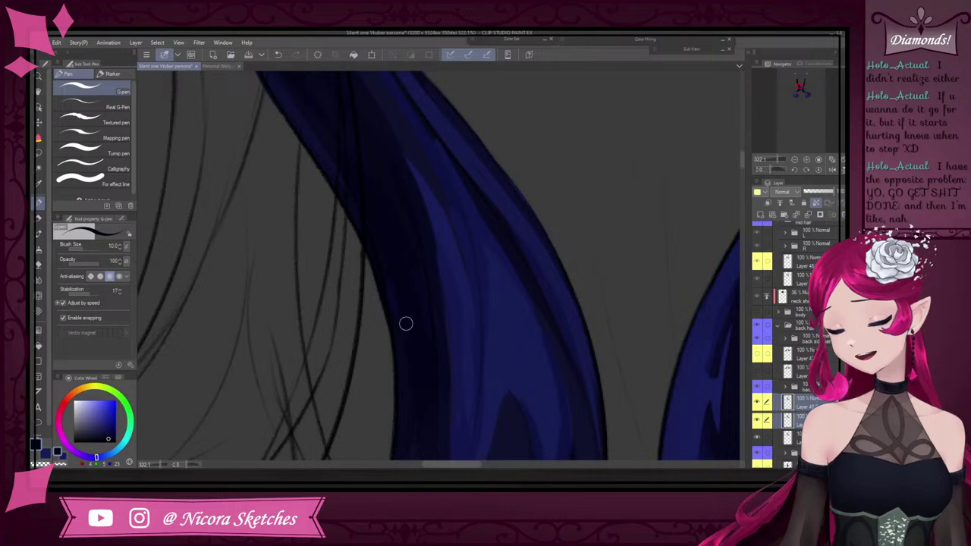
Refine the dark shading on the wide lock's upper stem with the G-pen and sampled blues
{"action": "scroll", "coordinate": [437, 343], "scroll_direction": "down", "scroll_amount": 7}
{"action": "scroll", "coordinate": [366, 209], "scroll_direction": "up", "scroll_amount": 4}
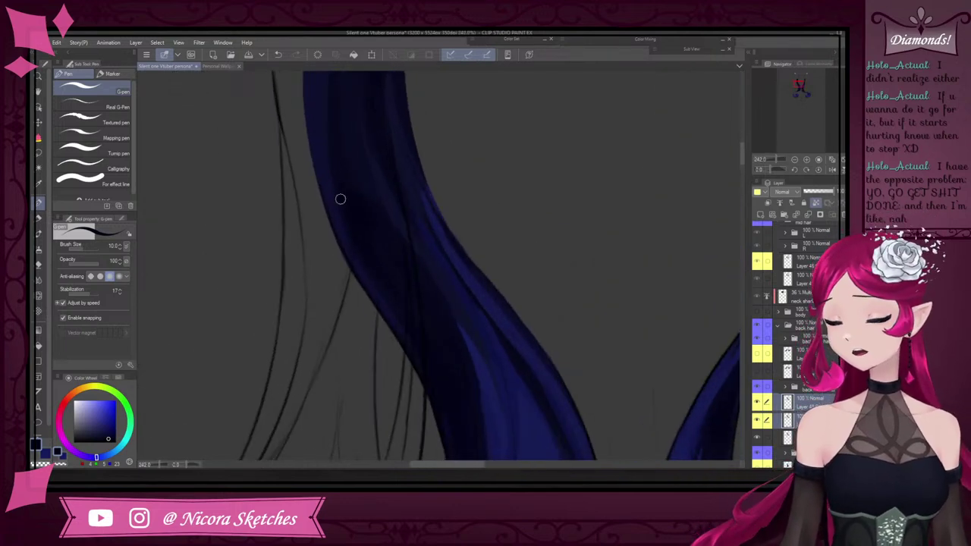
{"action": "left_click", "coordinate": [345, 218], "text": "alt"}
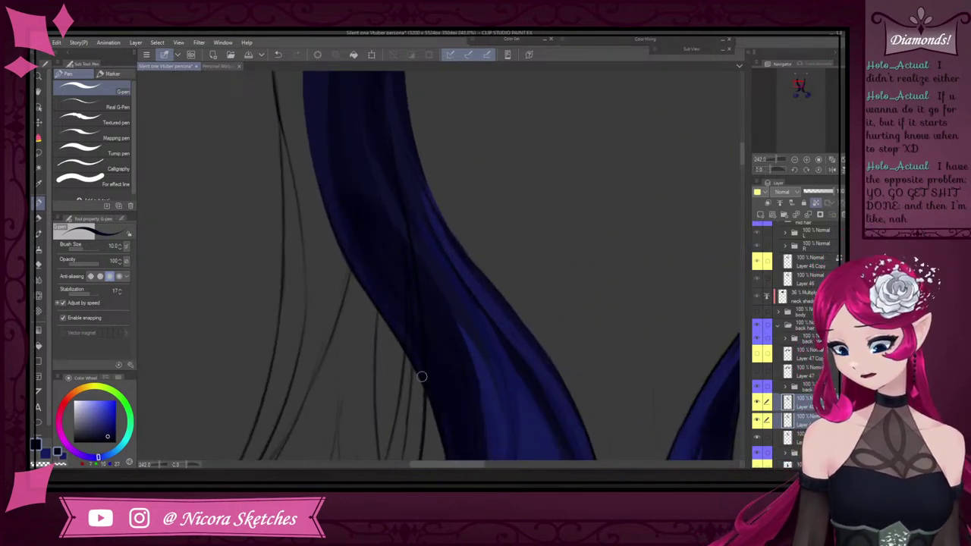
{"action": "scroll", "coordinate": [417, 349], "scroll_direction": "down", "scroll_amount": 15}
{"action": "scroll", "coordinate": [393, 273], "scroll_direction": "up", "scroll_amount": 10}
{"action": "left_click", "coordinate": [397, 262], "text": "alt"}
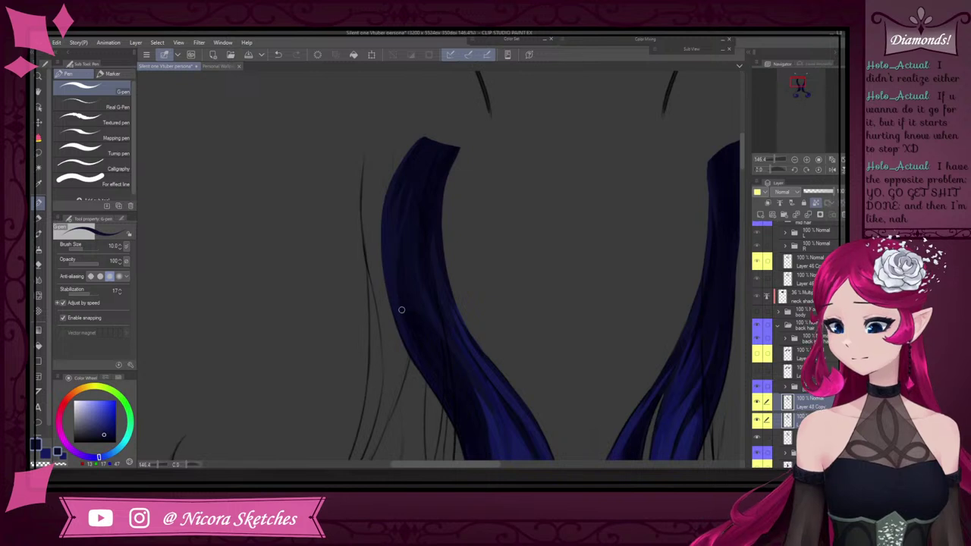
Examine the shading of both lower curls and the long locks, up close and as a whole
{"action": "scroll", "coordinate": [432, 148], "scroll_direction": "down", "scroll_amount": 3}
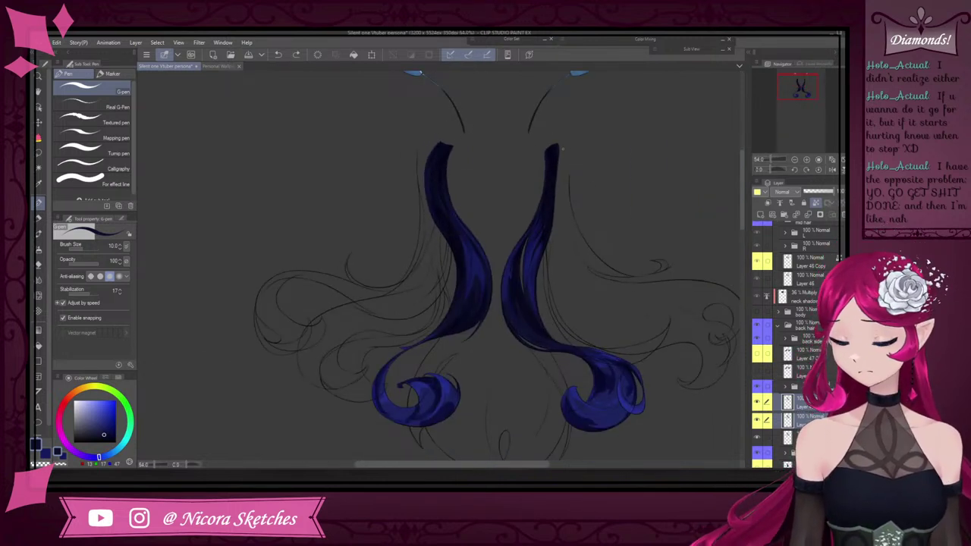
{"action": "scroll", "coordinate": [508, 364], "scroll_direction": "down", "scroll_amount": 6}
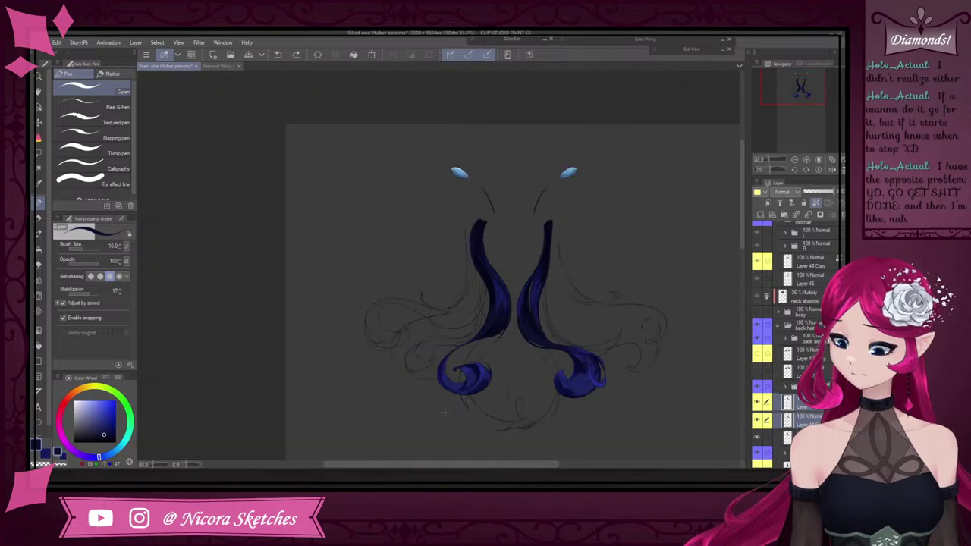
{"action": "scroll", "coordinate": [449, 411], "scroll_direction": "up", "scroll_amount": 18}
{"action": "scroll", "coordinate": [585, 286], "scroll_direction": "down", "scroll_amount": 8}
{"action": "scroll", "coordinate": [652, 198], "scroll_direction": "up", "scroll_amount": 4}
{"action": "scroll", "coordinate": [651, 198], "scroll_direction": "up", "scroll_amount": 1}
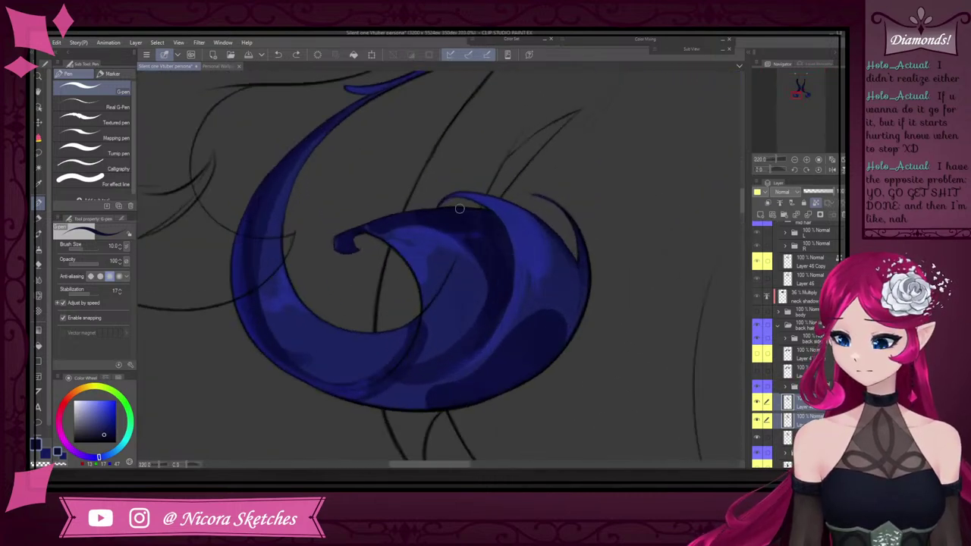
{"action": "scroll", "coordinate": [456, 219], "scroll_direction": "down", "scroll_amount": 4}
{"action": "scroll", "coordinate": [720, 269], "scroll_direction": "up", "scroll_amount": 3}
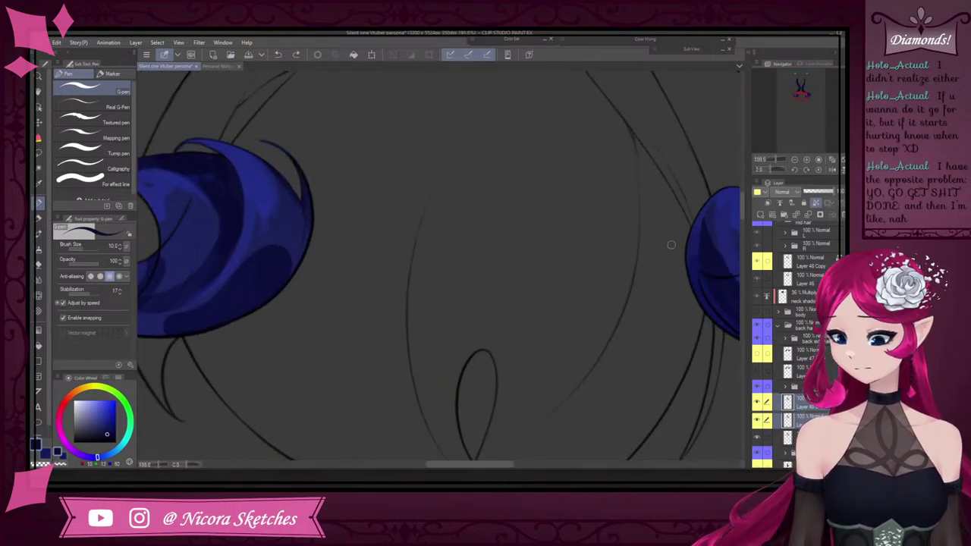
{"action": "scroll", "coordinate": [719, 269], "scroll_direction": "down", "scroll_amount": 1}
{"action": "scroll", "coordinate": [731, 265], "scroll_direction": "up", "scroll_amount": 2}
{"action": "scroll", "coordinate": [681, 281], "scroll_direction": "down", "scroll_amount": 3}
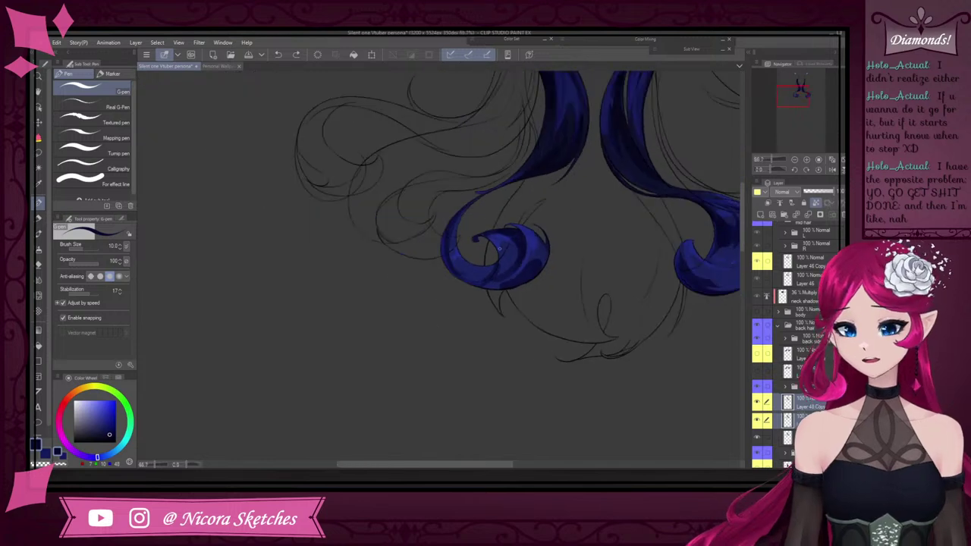
{"action": "scroll", "coordinate": [466, 243], "scroll_direction": "up", "scroll_amount": 4}
{"action": "scroll", "coordinate": [428, 267], "scroll_direction": "down", "scroll_amount": 3}
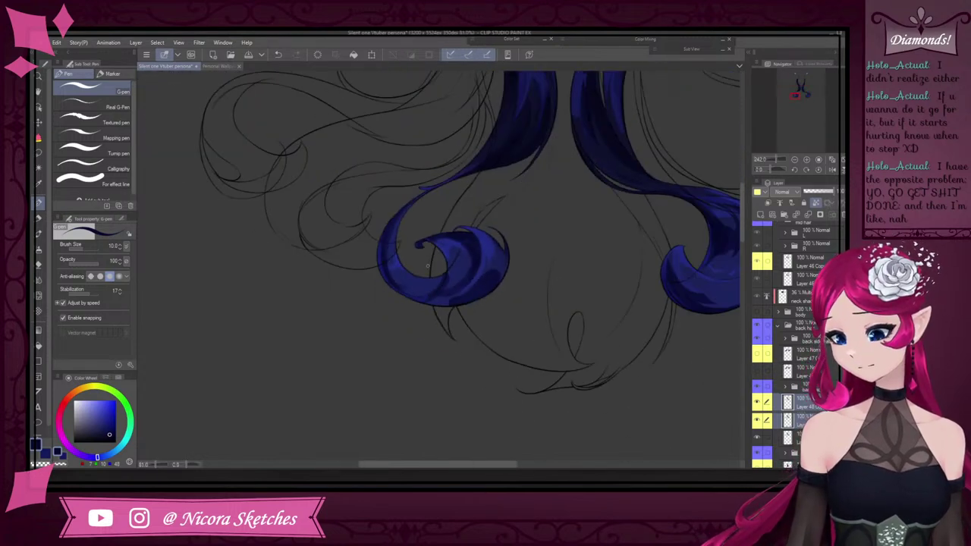
{"action": "scroll", "coordinate": [486, 269], "scroll_direction": "up", "scroll_amount": 4}
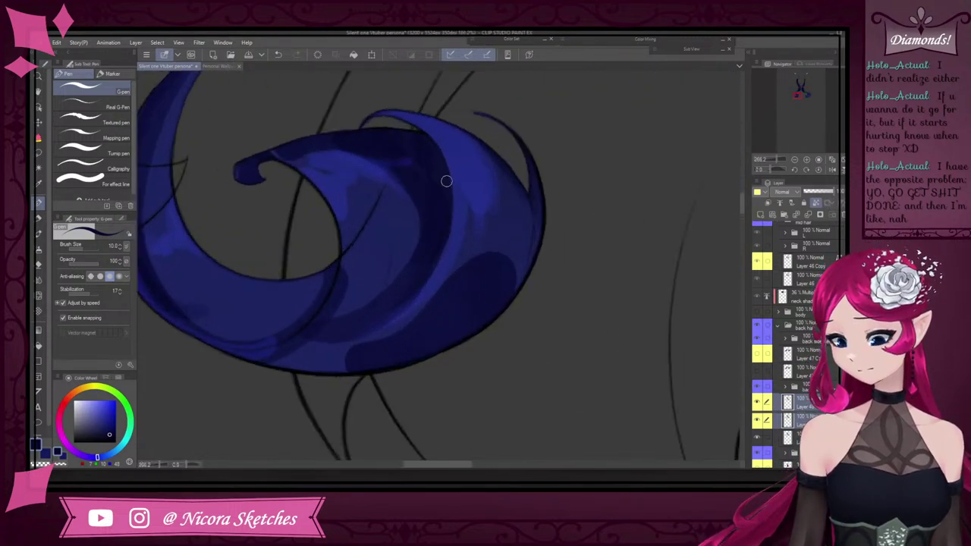
Flip the canvas view and rework the edge of the wide lock's curl's inner shadow band with sampled blues
{"action": "left_click", "coordinate": [822, 170]}
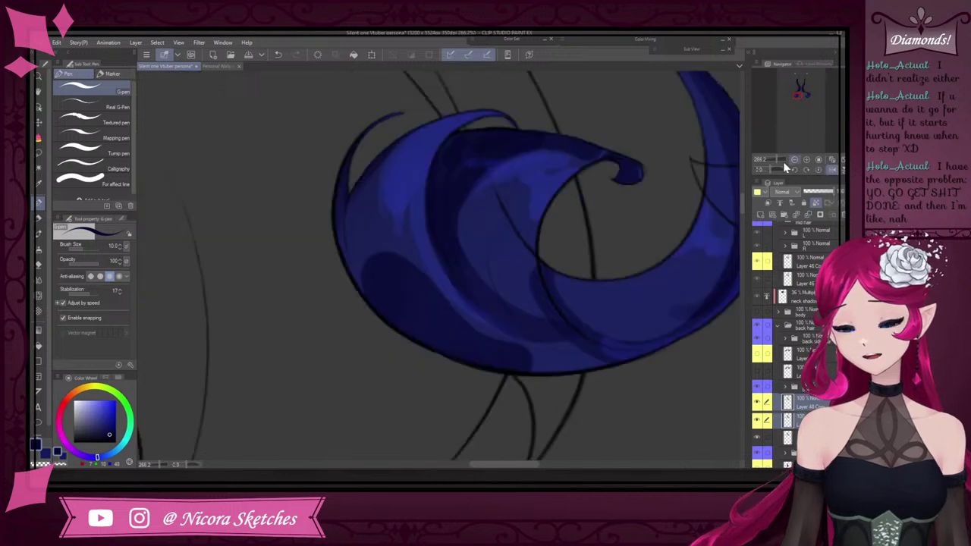
{"action": "scroll", "coordinate": [448, 288], "scroll_direction": "down", "scroll_amount": 1}
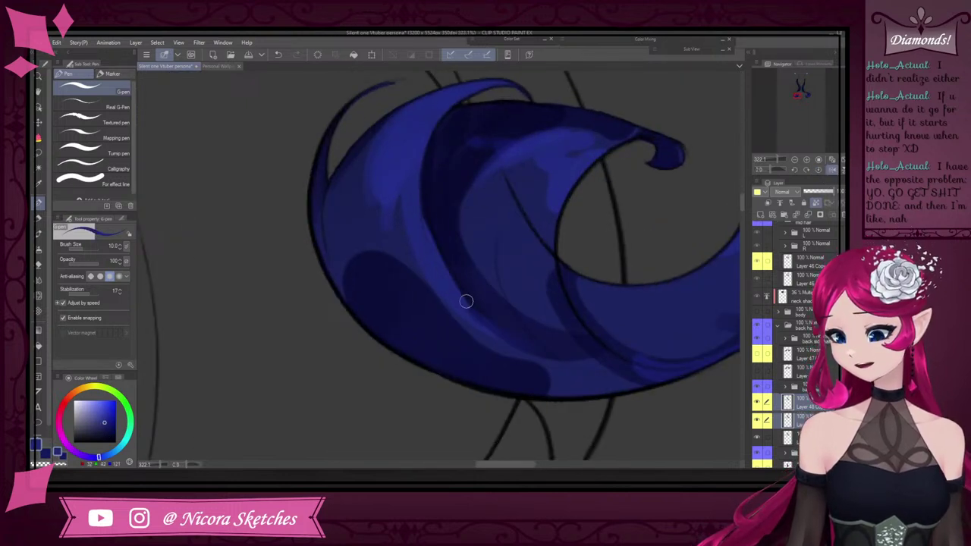
{"action": "mouse_move", "coordinate": [429, 173]}
{"action": "left_mouse_down"}
{"action": "mouse_move", "coordinate": [453, 280]}
{"action": "mouse_move", "coordinate": [517, 345]}
{"action": "mouse_move", "coordinate": [566, 349]}
{"action": "left_mouse_up"}
{"action": "key", "text": "ctrl+z"}
{"action": "left_click", "coordinate": [472, 306], "text": "alt"}
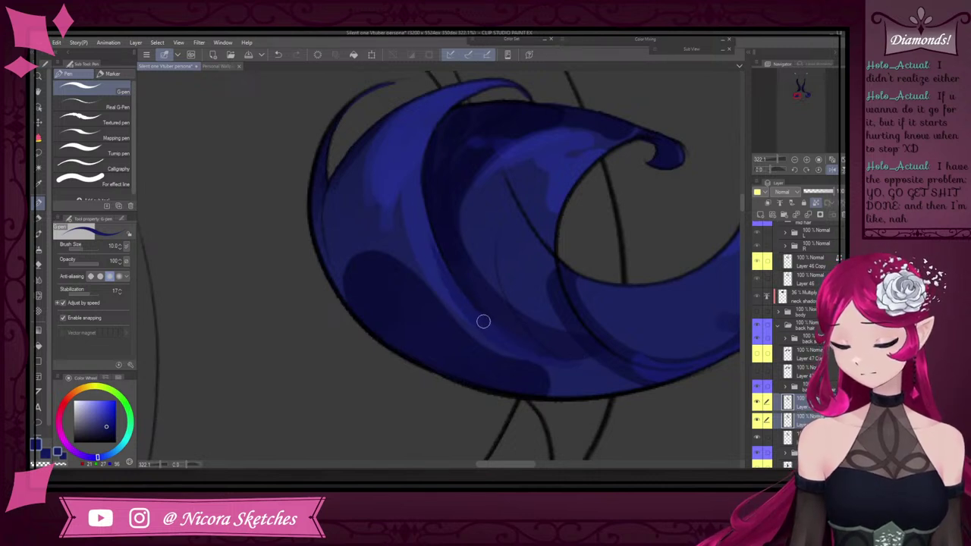
{"action": "left_click", "coordinate": [519, 329], "text": "alt"}
{"action": "left_click_drag", "start_coordinate": [531, 348], "coordinate": [475, 290]}
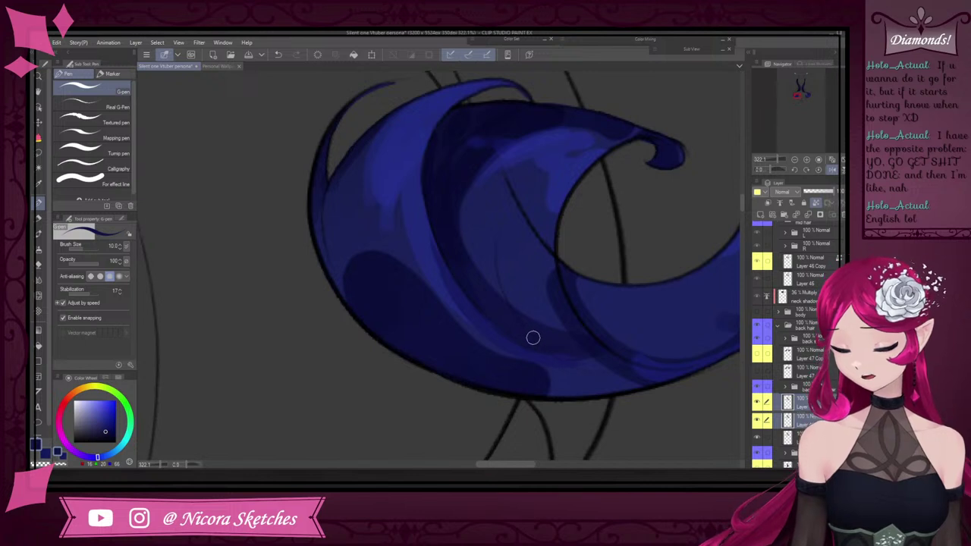
Paint a thin tapered dark strand rising from the shadow band inside the wide lock's curl and sample the band's dark blue
{"action": "mouse_move", "coordinate": [510, 311]}
{"action": "left_mouse_down"}
{"action": "mouse_move", "coordinate": [534, 239]}
{"action": "mouse_move", "coordinate": [503, 262]}
{"action": "mouse_move", "coordinate": [502, 220]}
{"action": "left_mouse_up"}
{"action": "left_click_drag", "start_coordinate": [497, 286], "coordinate": [494, 238]}
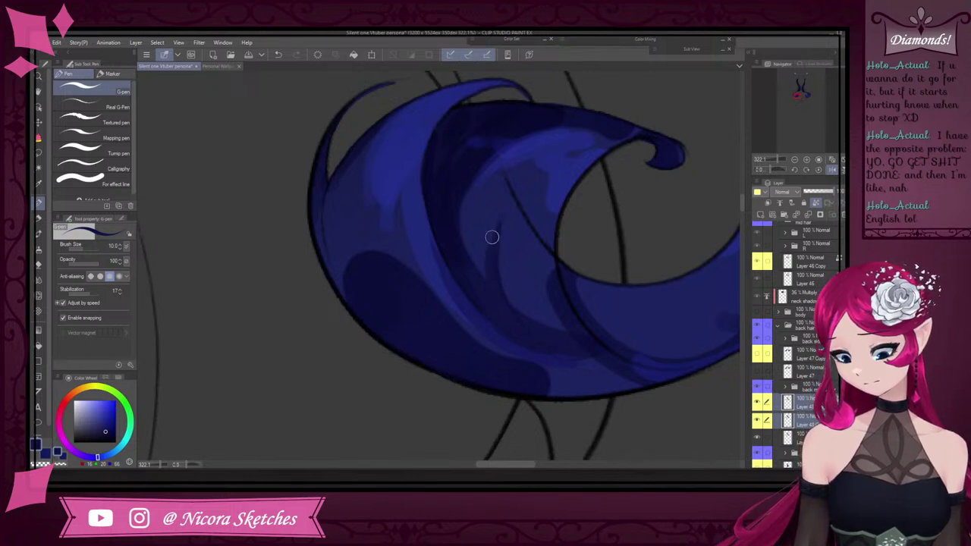
{"action": "left_click", "coordinate": [468, 284], "text": "alt"}
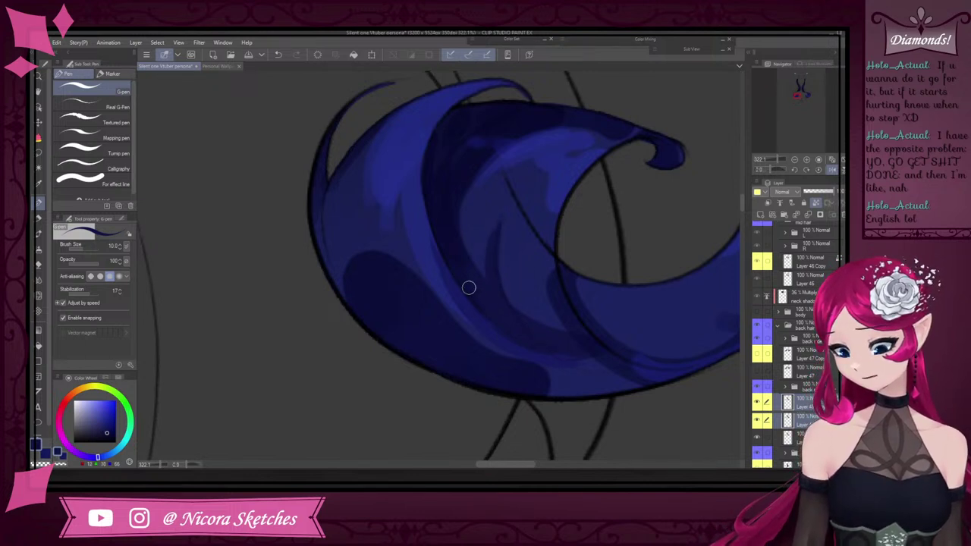
Extend the dark shadow along the lower edge of the wide lock's curl and touch up its outer rim with sampled blues
{"action": "left_click", "coordinate": [446, 221], "text": "alt"}
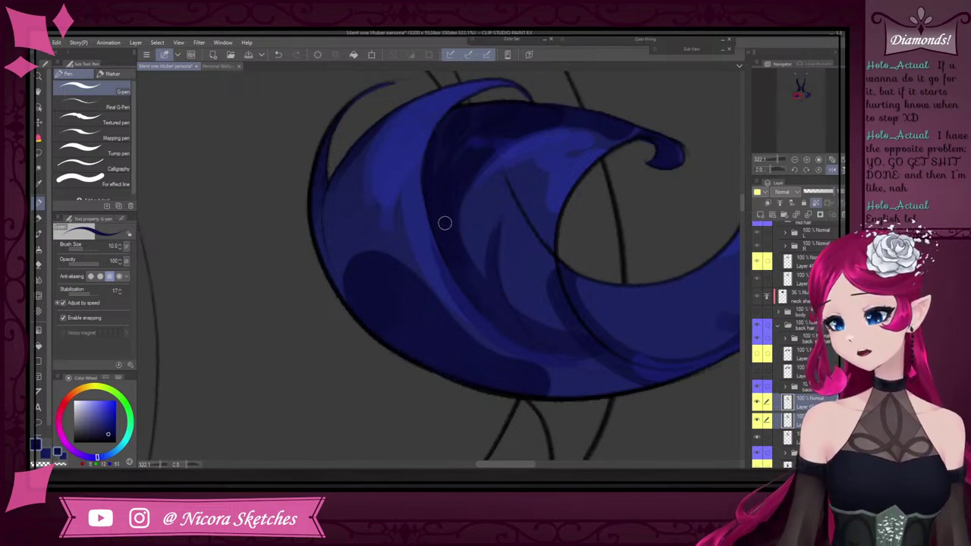
{"action": "left_click", "coordinate": [347, 170], "text": "alt"}
{"action": "left_click_drag", "start_coordinate": [329, 199], "coordinate": [336, 278]}
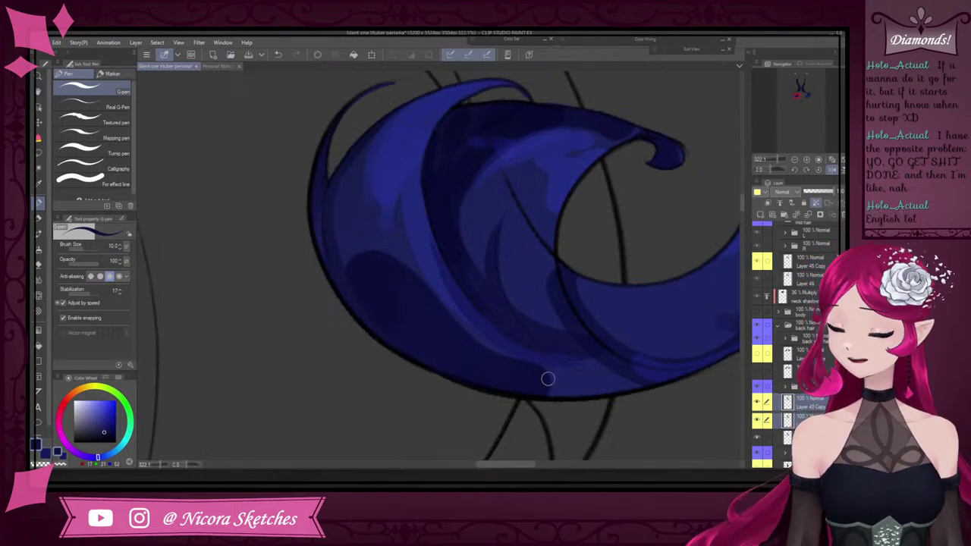
{"action": "left_click", "coordinate": [521, 362], "text": "alt"}
{"action": "mouse_move", "coordinate": [540, 377]}
{"action": "left_mouse_down"}
{"action": "mouse_move", "coordinate": [631, 389]}
{"action": "mouse_move", "coordinate": [577, 393]}
{"action": "mouse_move", "coordinate": [600, 387]}
{"action": "left_mouse_up"}
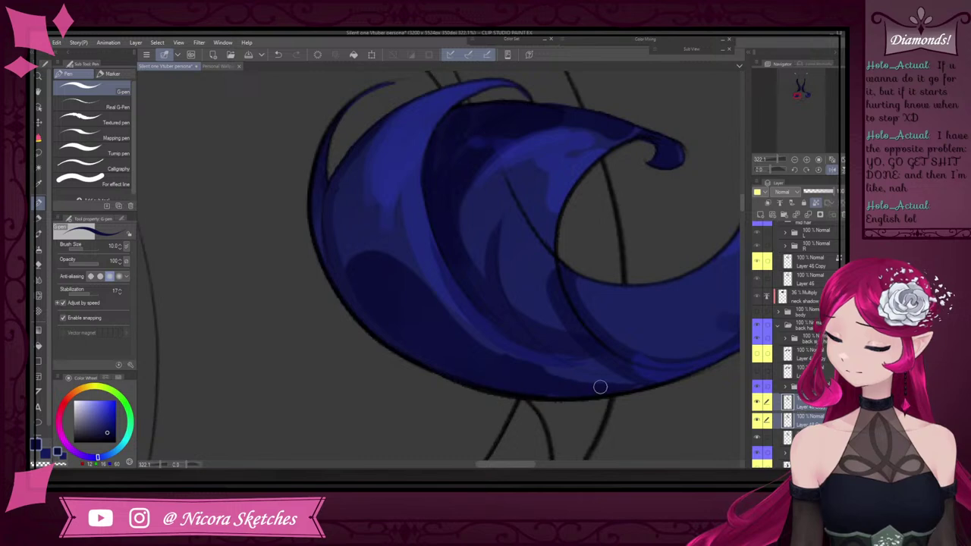
{"action": "left_click_drag", "start_coordinate": [541, 366], "coordinate": [606, 380]}
{"action": "scroll", "coordinate": [625, 357], "scroll_direction": "down", "scroll_amount": 5}
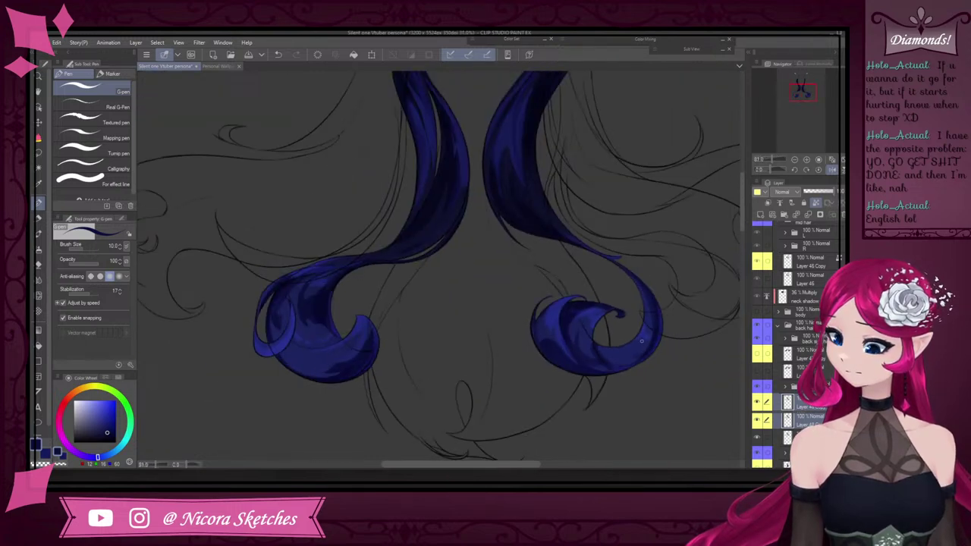
Undo the last shadow stroke and repaint the tapered end of the curl's lower shadow with sampled blues
{"action": "scroll", "coordinate": [594, 367], "scroll_direction": "up", "scroll_amount": 4}
{"action": "key", "text": "ctrl+z"}
{"action": "left_click_drag", "start_coordinate": [533, 355], "coordinate": [588, 371]}
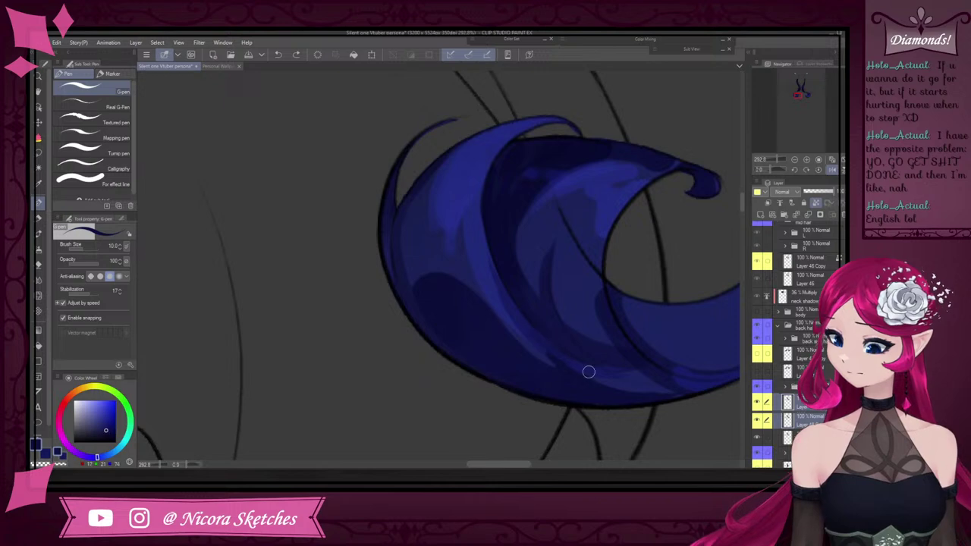
{"action": "left_click", "coordinate": [538, 341], "text": "alt"}
{"action": "left_click", "coordinate": [540, 342], "text": "alt"}
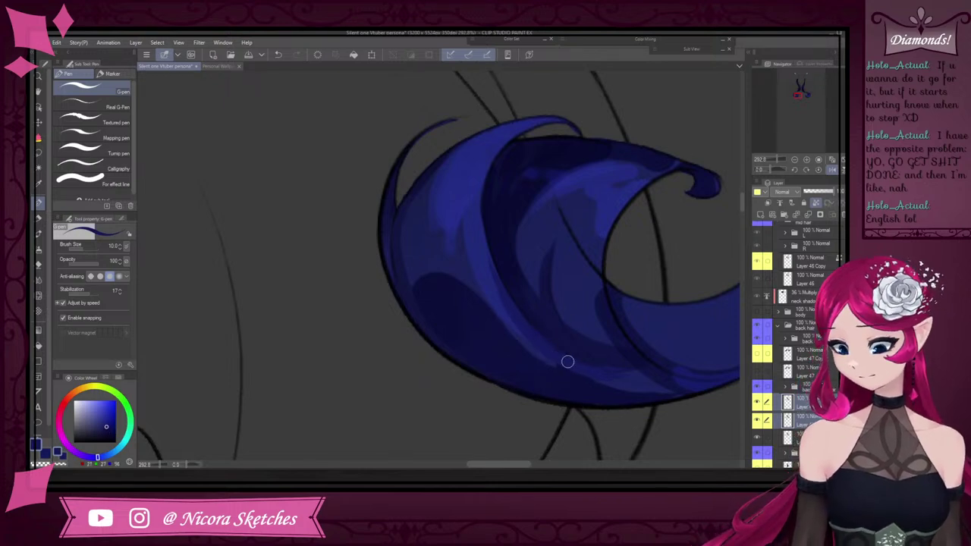
Refine the tones where the curl's shadow bands meet the long stem using sampled mid and dark blues
{"action": "scroll", "coordinate": [590, 361], "scroll_direction": "down", "scroll_amount": 5}
{"action": "scroll", "coordinate": [633, 350], "scroll_direction": "up", "scroll_amount": 4}
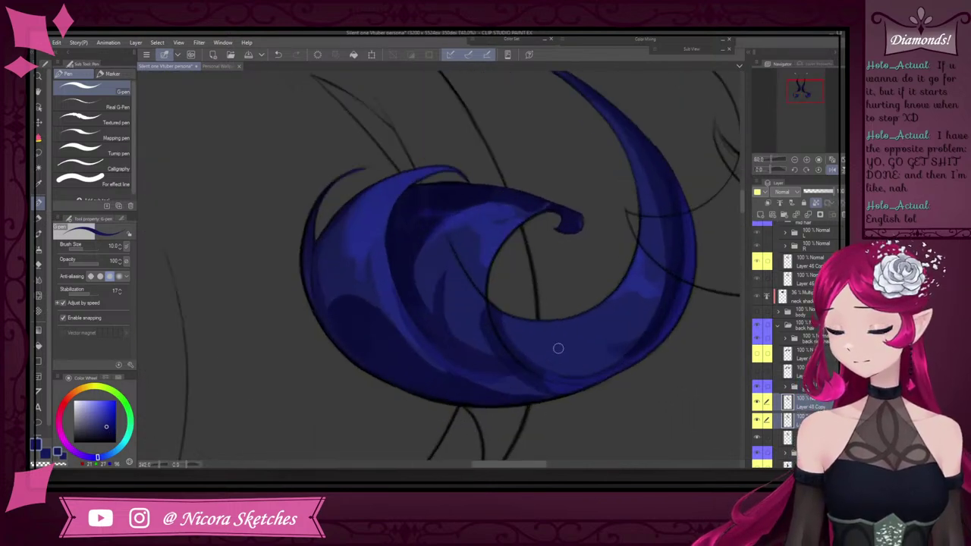
{"action": "left_click", "coordinate": [515, 383], "text": "alt"}
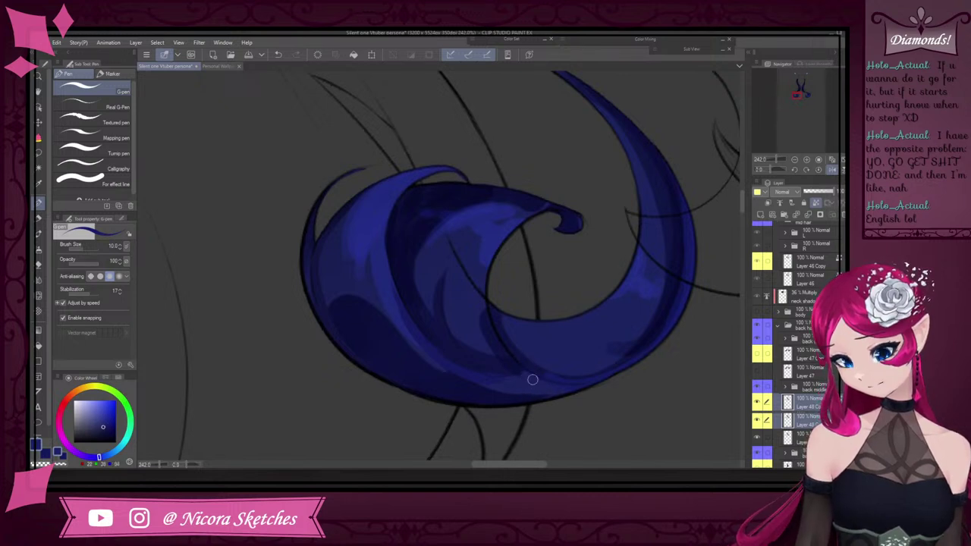
{"action": "left_click", "coordinate": [633, 343], "text": "alt"}
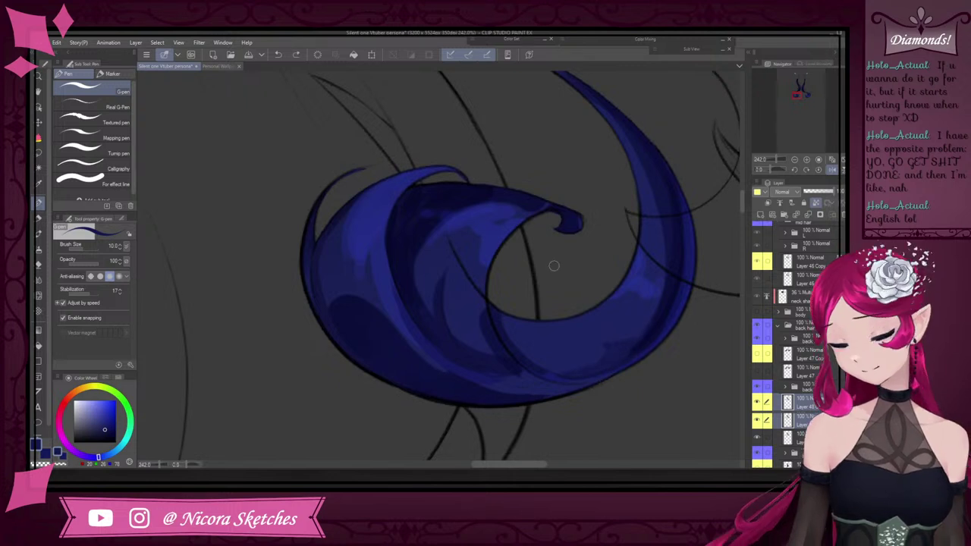
Flip the canvas view and refine the lighter blue patches along the inner bend of the wide lock's stem
{"action": "left_click", "coordinate": [831, 167]}
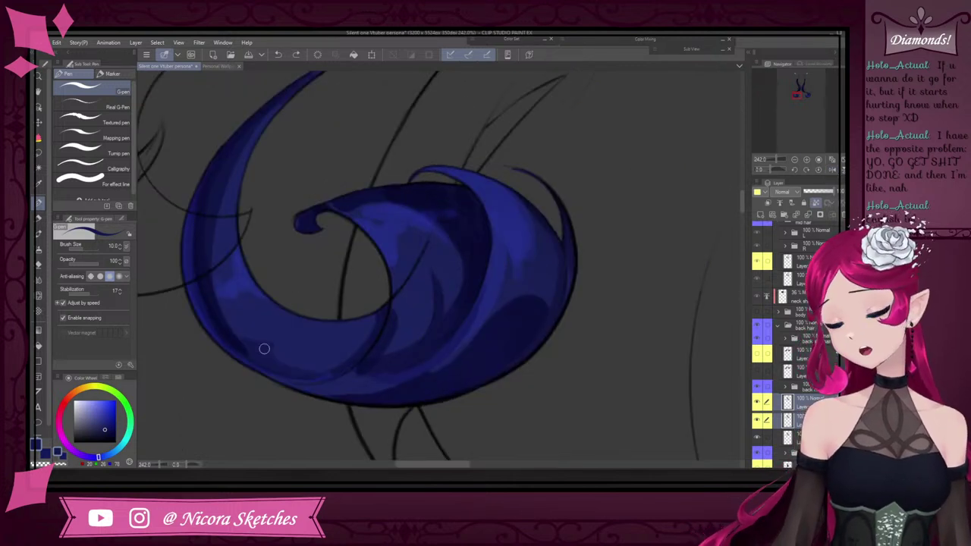
{"action": "scroll", "coordinate": [264, 350], "scroll_direction": "up", "scroll_amount": 2}
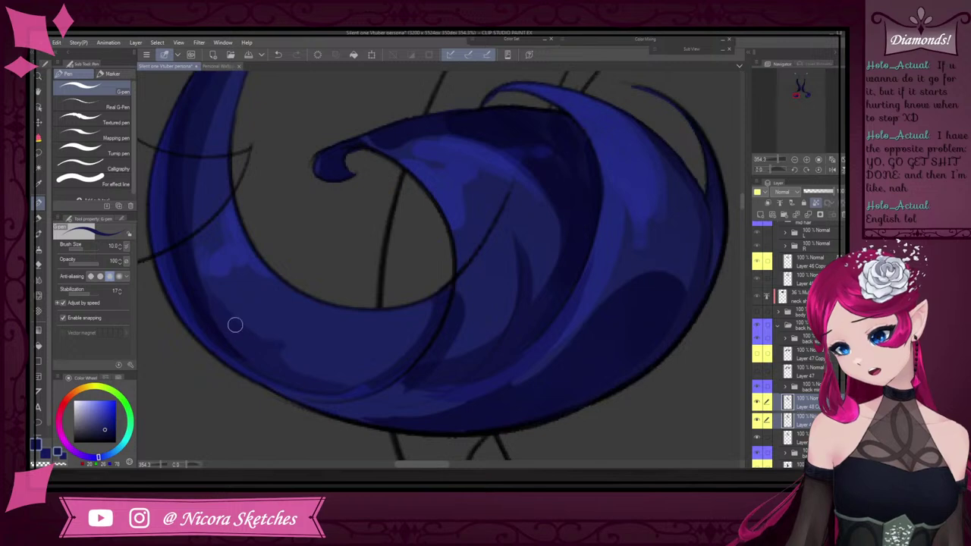
{"action": "scroll", "coordinate": [240, 207], "scroll_direction": "down", "scroll_amount": 2}
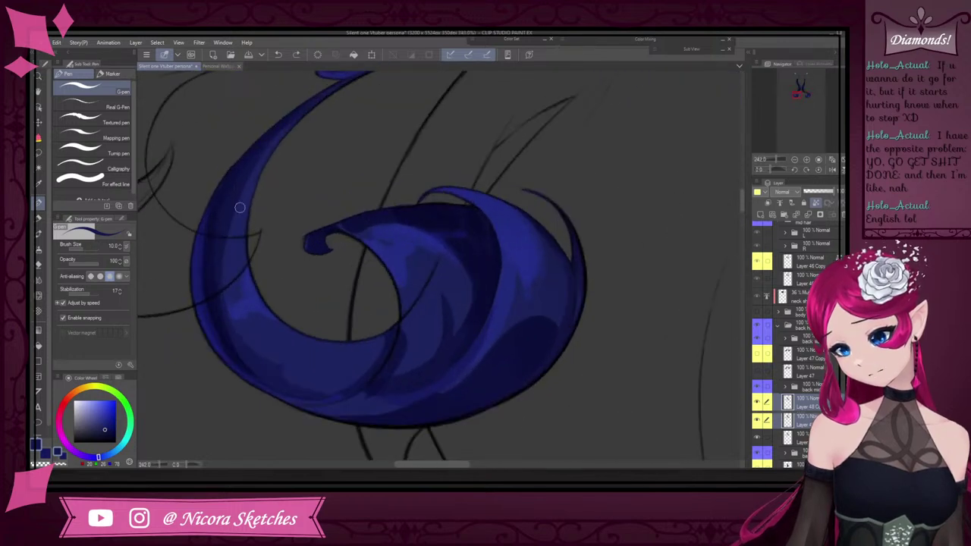
{"action": "scroll", "coordinate": [233, 257], "scroll_direction": "up", "scroll_amount": 3}
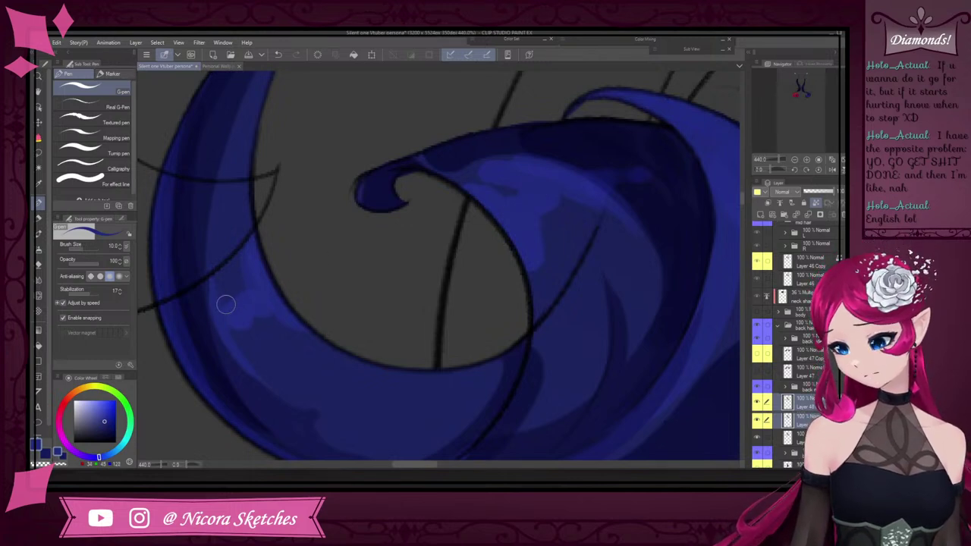
{"action": "scroll", "coordinate": [223, 210], "scroll_direction": "down", "scroll_amount": 5}
{"action": "scroll", "coordinate": [381, 199], "scroll_direction": "up", "scroll_amount": 3}
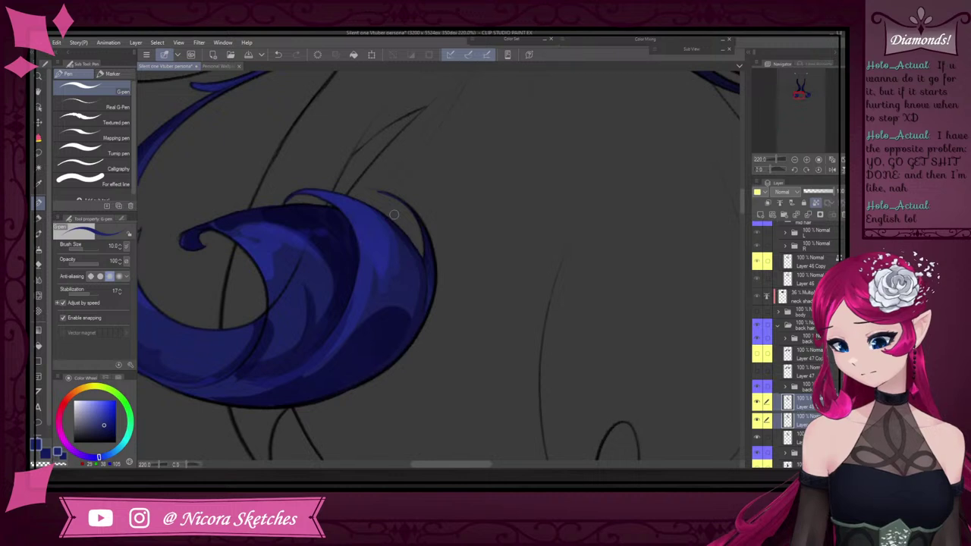
Flip the canvas view again and shape tapered mid-blue streaks into the highlight on the curl's outer lobe
{"action": "left_click", "coordinate": [832, 170]}
{"action": "scroll", "coordinate": [599, 173], "scroll_direction": "up", "scroll_amount": 3}
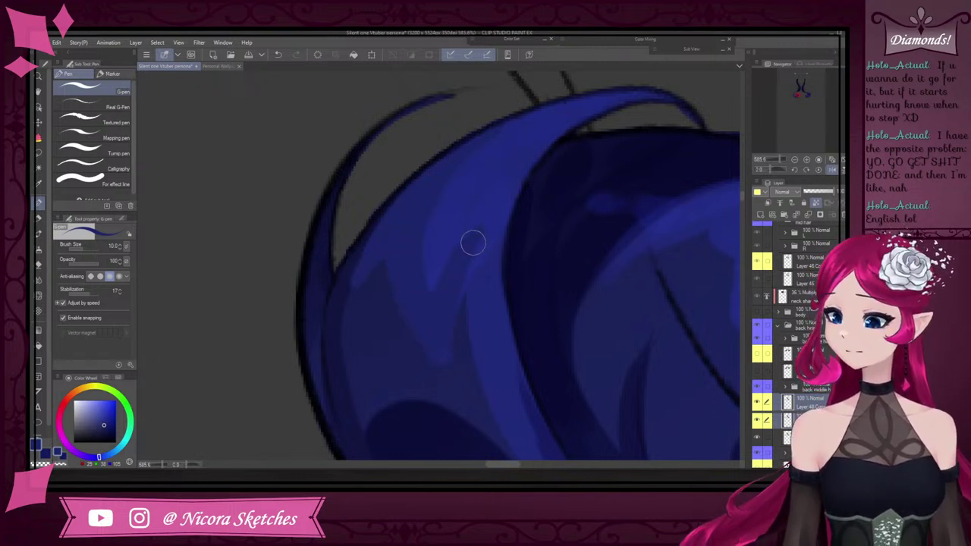
{"action": "scroll", "coordinate": [462, 402], "scroll_direction": "down", "scroll_amount": 5}
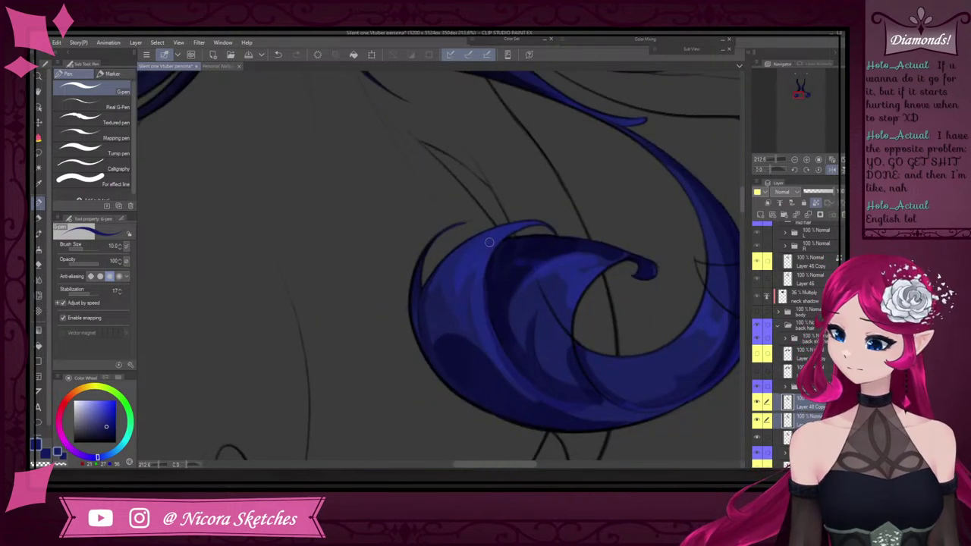
{"action": "scroll", "coordinate": [494, 319], "scroll_direction": "up", "scroll_amount": 2}
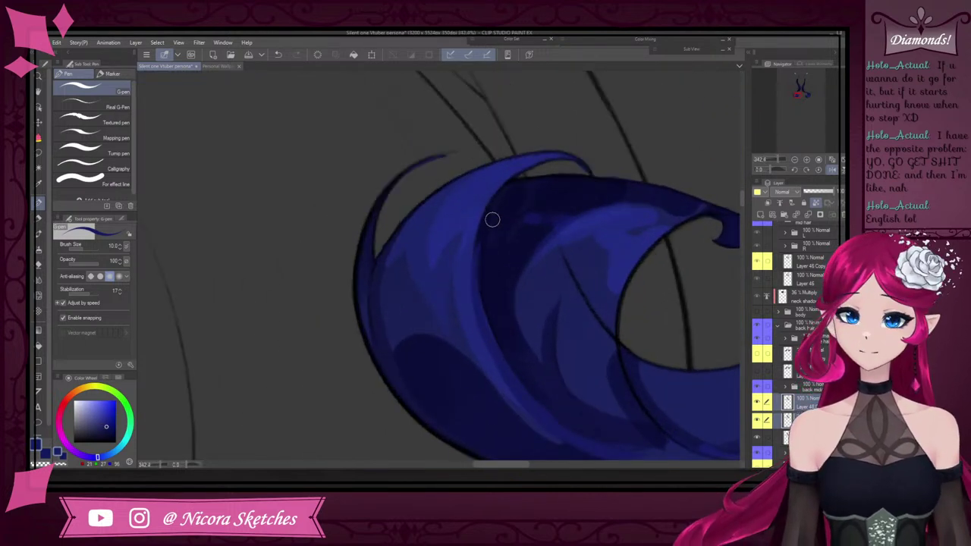
{"action": "scroll", "coordinate": [500, 201], "scroll_direction": "up", "scroll_amount": 2}
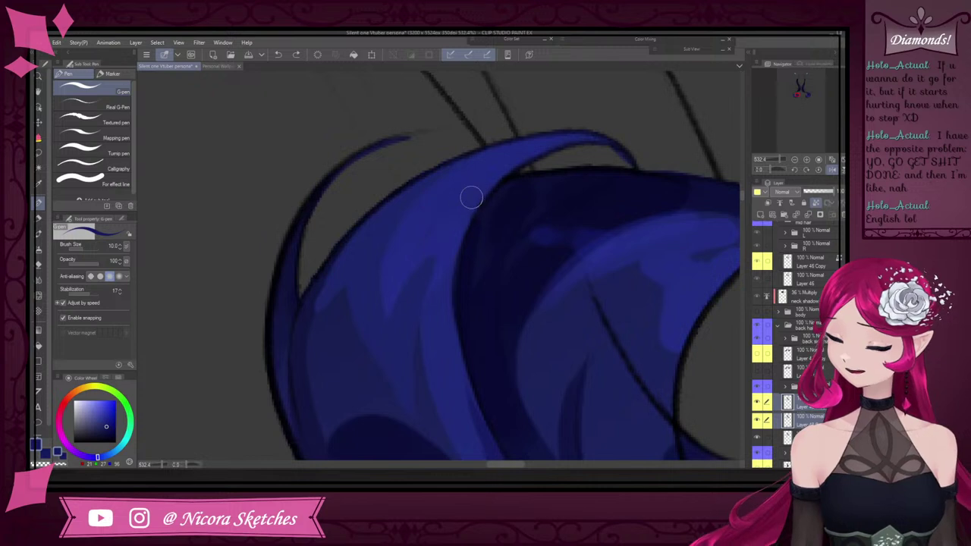
{"action": "scroll", "coordinate": [471, 197], "scroll_direction": "down", "scroll_amount": 3}
{"action": "scroll", "coordinate": [661, 195], "scroll_direction": "up", "scroll_amount": 2}
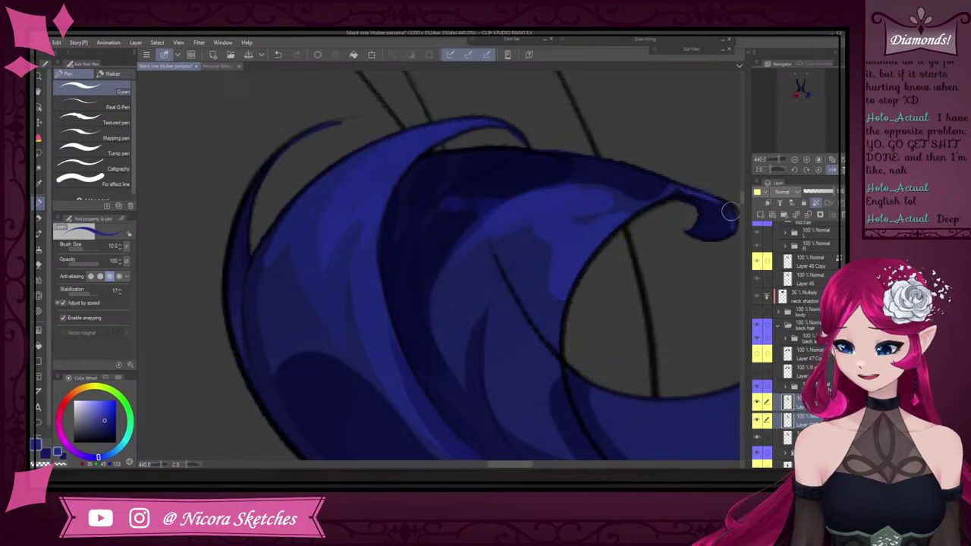
Undo the last stroke and repaint the curl's small hooked tip with a sampled blue
{"action": "key", "text": "ctrl+z"}
{"action": "left_click", "coordinate": [672, 188], "text": "alt"}
{"action": "left_click_drag", "start_coordinate": [684, 189], "coordinate": [732, 206]}
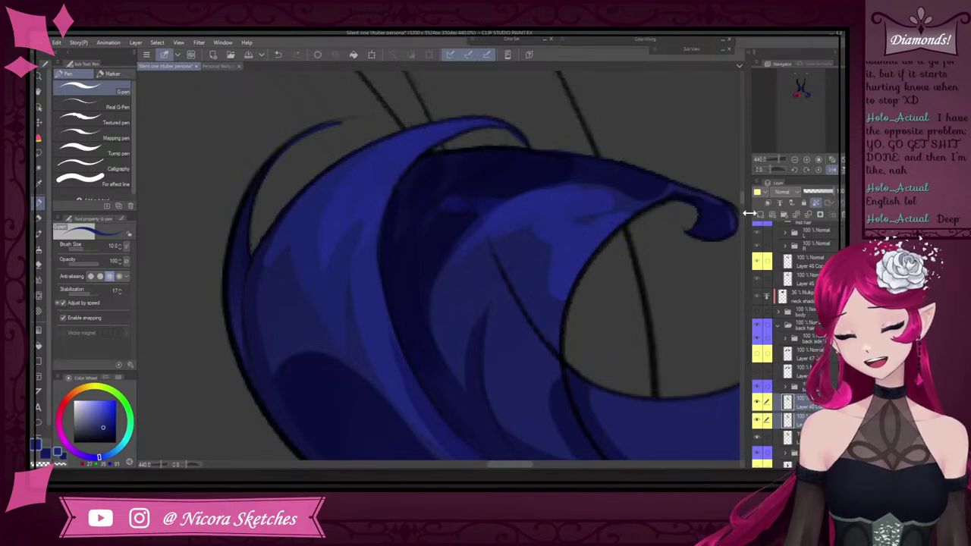
Flip the canvas view and deepen the inner shadow beneath the curl's upper edge with sampled dark blues
{"action": "left_click", "coordinate": [819, 169]}
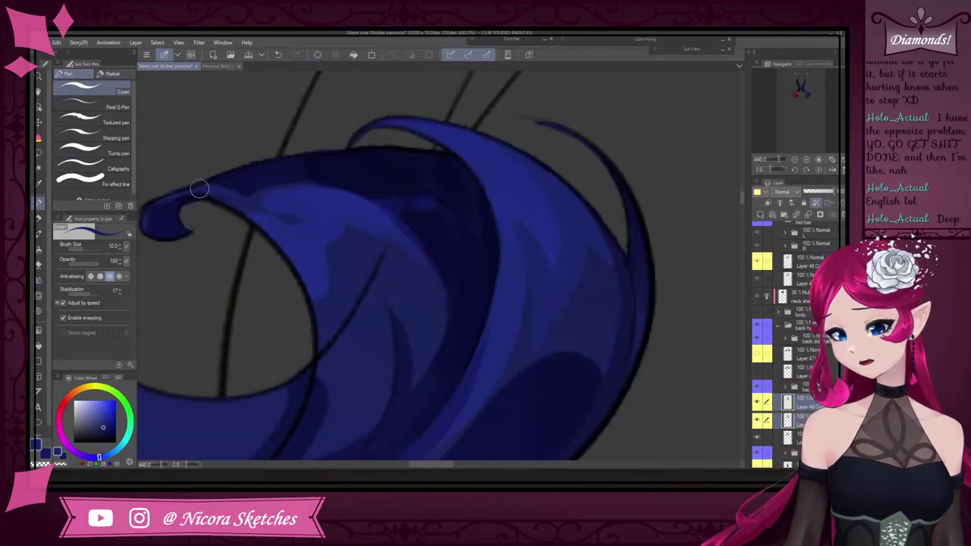
{"action": "scroll", "coordinate": [296, 215], "scroll_direction": "down", "scroll_amount": 10}
{"action": "scroll", "coordinate": [247, 203], "scroll_direction": "up", "scroll_amount": 13}
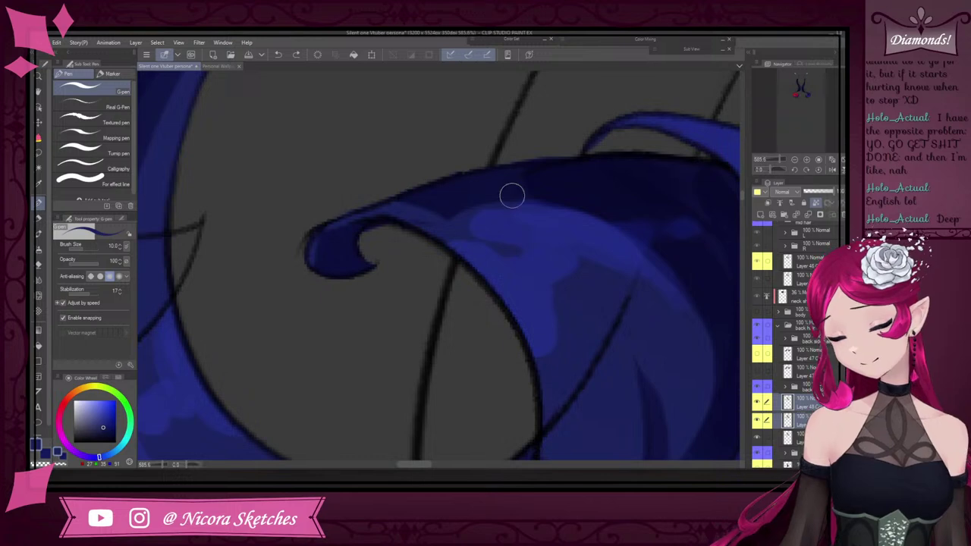
{"action": "left_click", "coordinate": [665, 190], "text": "alt"}
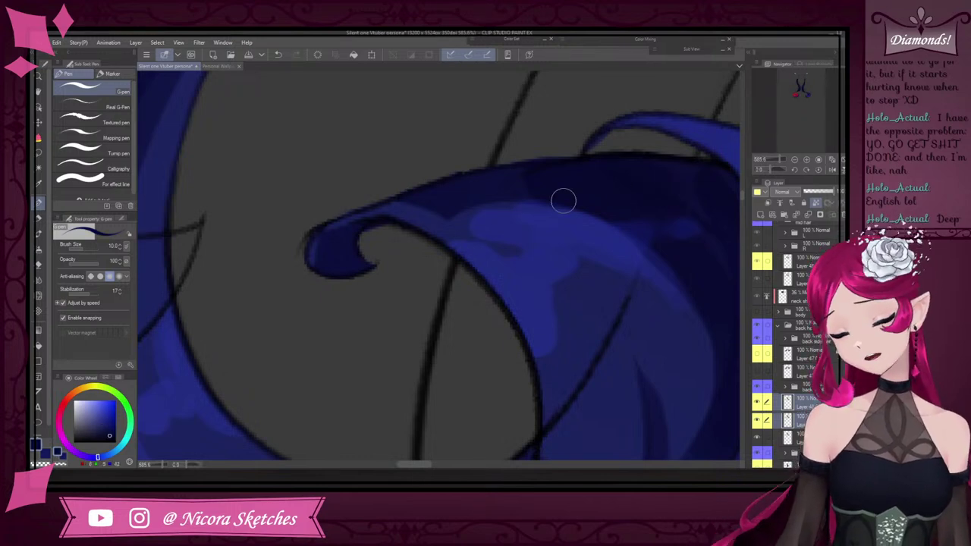
{"action": "scroll", "coordinate": [644, 193], "scroll_direction": "down", "scroll_amount": 3}
{"action": "scroll", "coordinate": [674, 250], "scroll_direction": "up", "scroll_amount": 1}
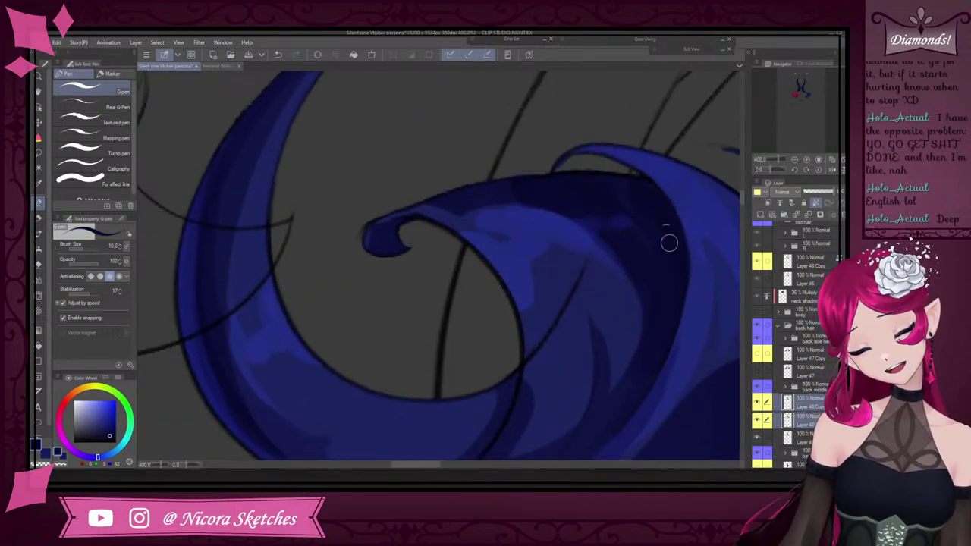
{"action": "left_click", "coordinate": [606, 187], "text": "alt"}
{"action": "left_click", "coordinate": [620, 188], "text": "alt"}
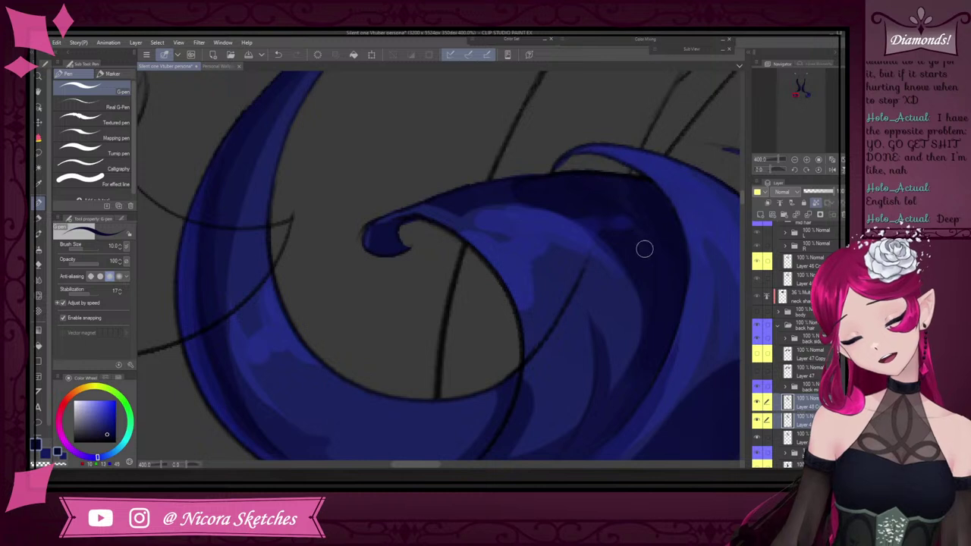
Paint pointed mid-blue accents into the curl's inner shadow and brighten the neck of its hooked tip with sampled blues
{"action": "left_click", "coordinate": [594, 224], "text": "alt"}
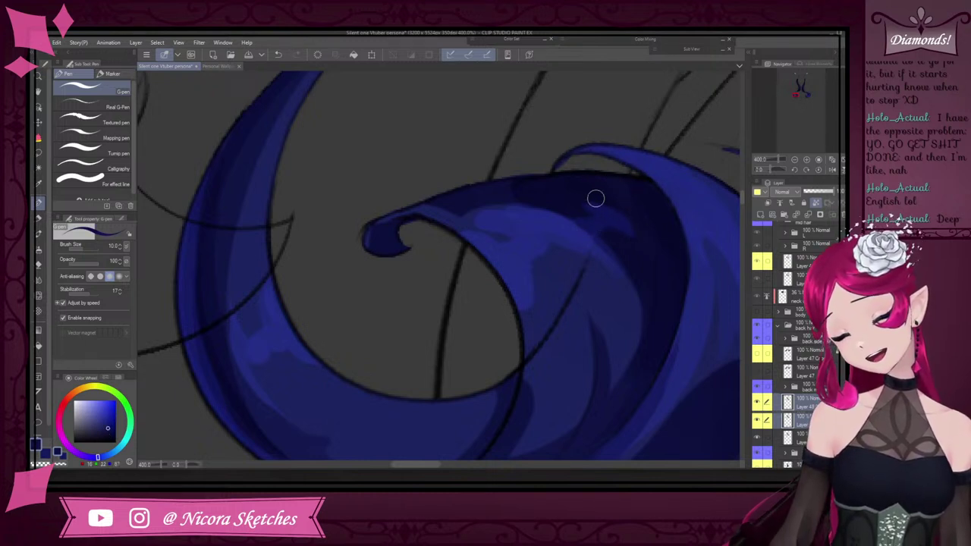
{"action": "left_click", "coordinate": [576, 235], "text": "alt"}
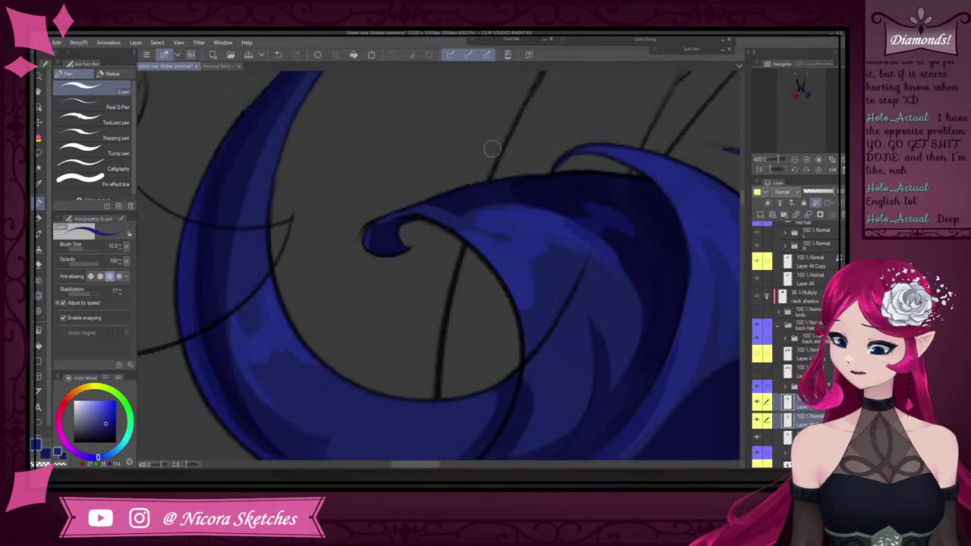
{"action": "left_click", "coordinate": [495, 219], "text": "alt"}
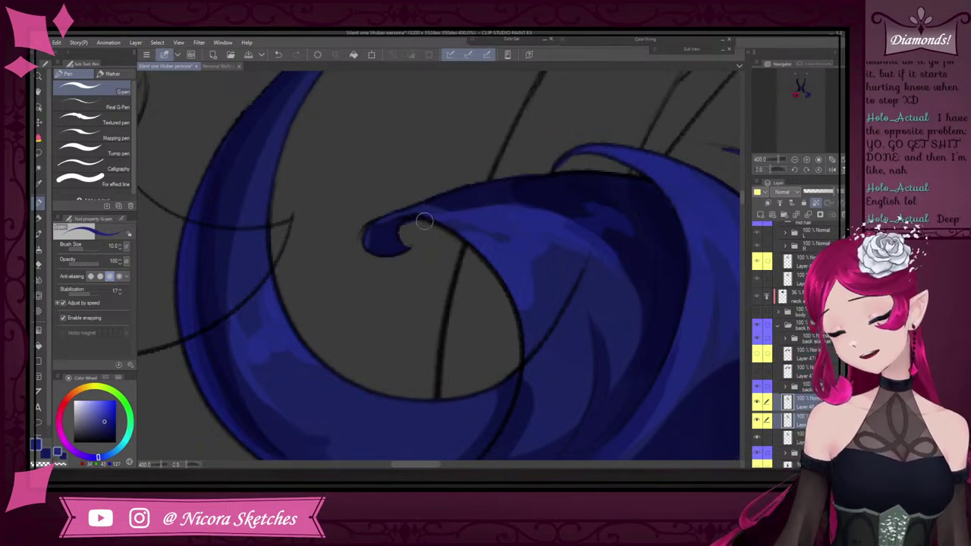
{"action": "left_click_drag", "start_coordinate": [380, 224], "coordinate": [469, 221]}
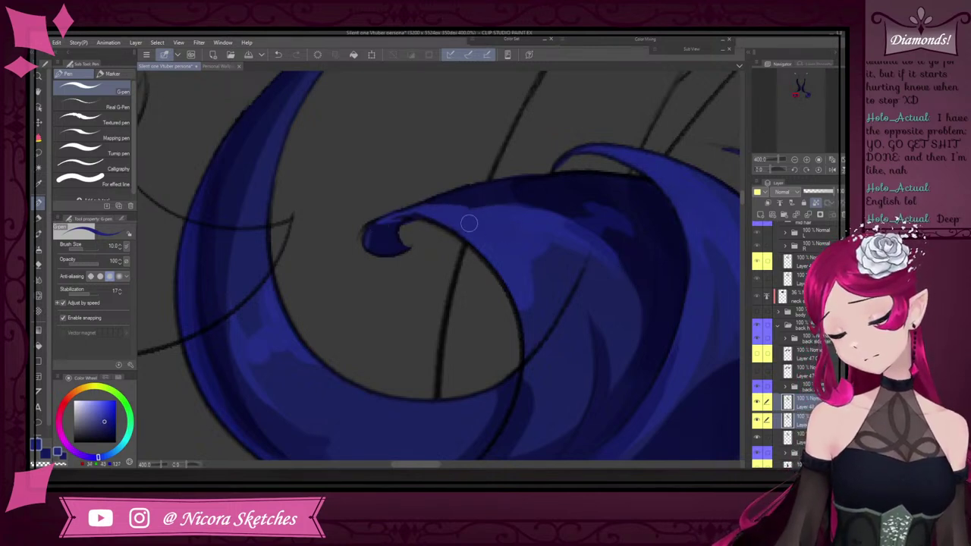
{"action": "scroll", "coordinate": [470, 220], "scroll_direction": "down", "scroll_amount": 4}
{"action": "scroll", "coordinate": [404, 201], "scroll_direction": "up", "scroll_amount": 5}
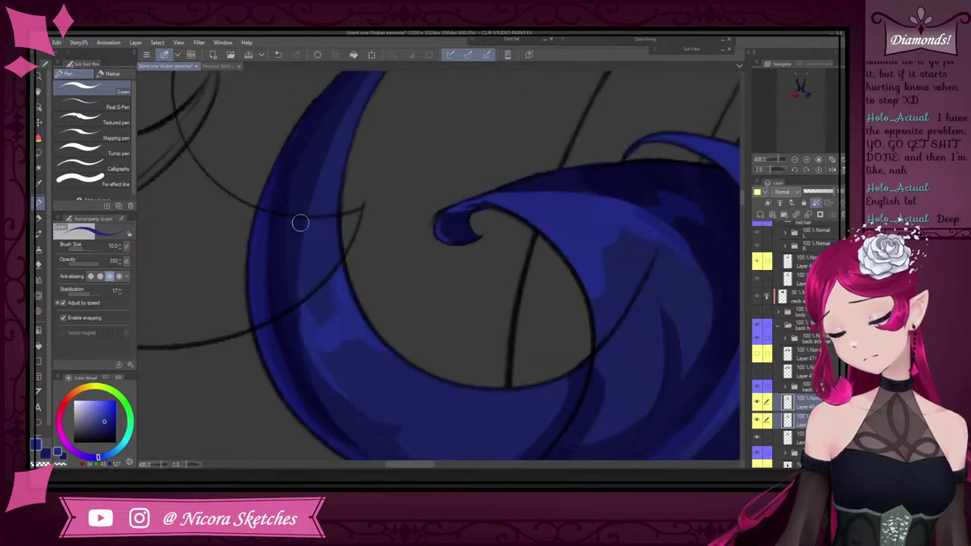
Switch to the Transparent watercolor brush and blend sampled dark blue into the upper edge of the curl's inner highlight
{"action": "left_click", "coordinate": [39, 234]}
{"action": "left_click", "coordinate": [620, 181], "text": "alt"}
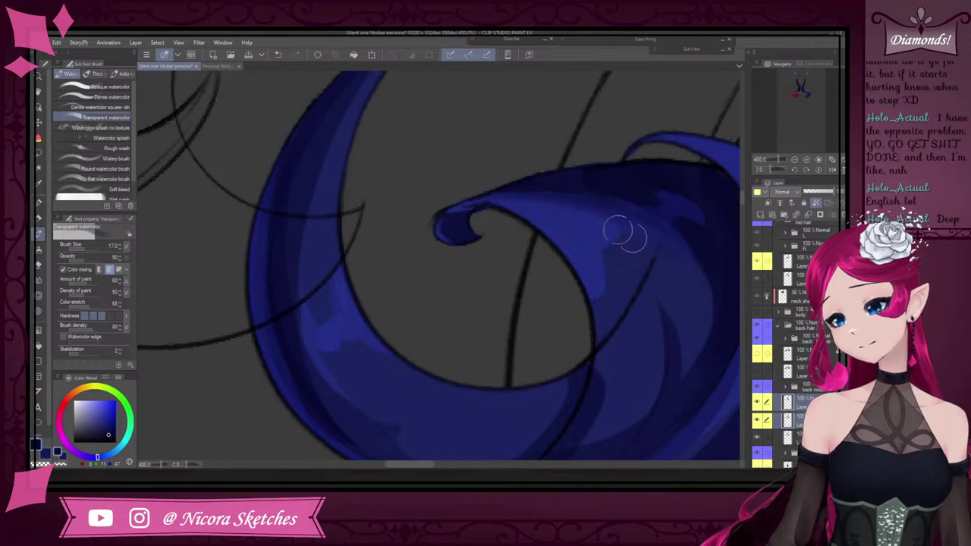
{"action": "scroll", "coordinate": [618, 228], "scroll_direction": "down", "scroll_amount": 6}
{"action": "scroll", "coordinate": [628, 202], "scroll_direction": "up", "scroll_amount": 7}
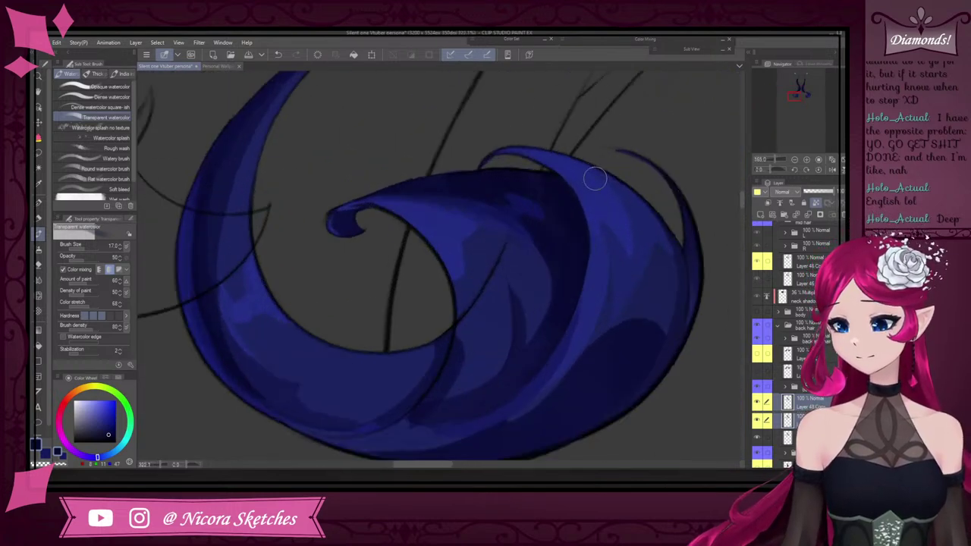
{"action": "scroll", "coordinate": [574, 365], "scroll_direction": "down", "scroll_amount": 3}
{"action": "scroll", "coordinate": [645, 354], "scroll_direction": "up", "scroll_amount": 2}
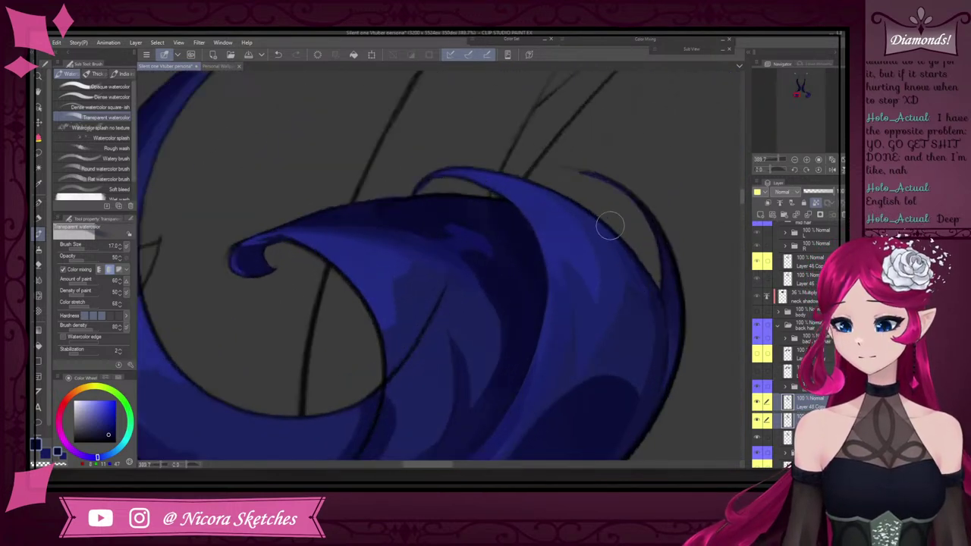
{"action": "scroll", "coordinate": [642, 331], "scroll_direction": "down", "scroll_amount": 2}
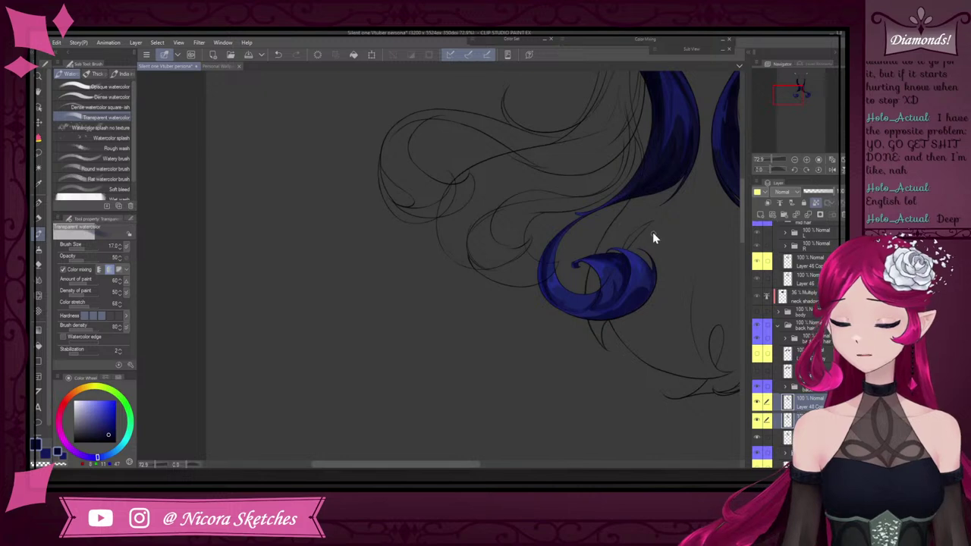
{"action": "scroll", "coordinate": [679, 157], "scroll_direction": "up", "scroll_amount": 4}
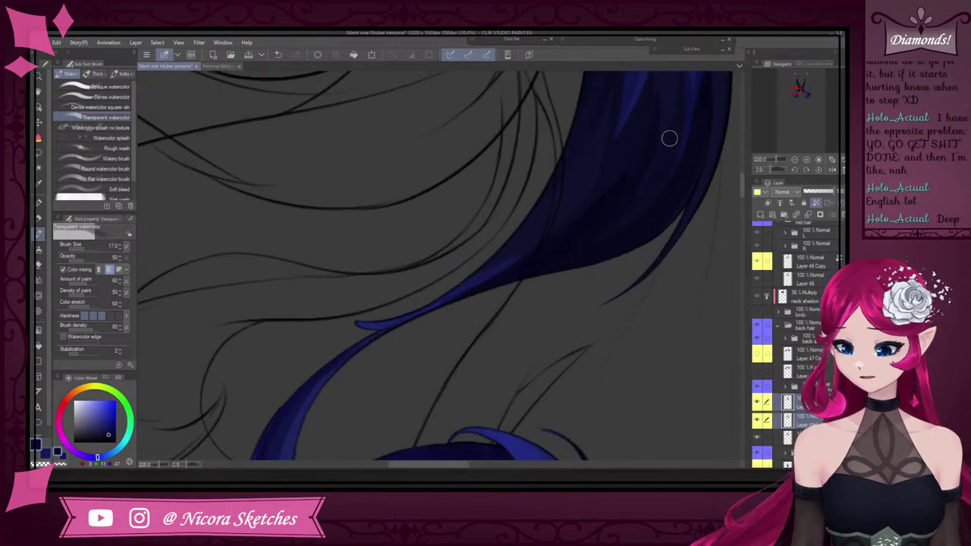
Examine the shading of the two back hair locks and their curls, both close up and in overview
{"action": "scroll", "coordinate": [670, 137], "scroll_direction": "down", "scroll_amount": 3}
{"action": "scroll", "coordinate": [505, 289], "scroll_direction": "up", "scroll_amount": 1}
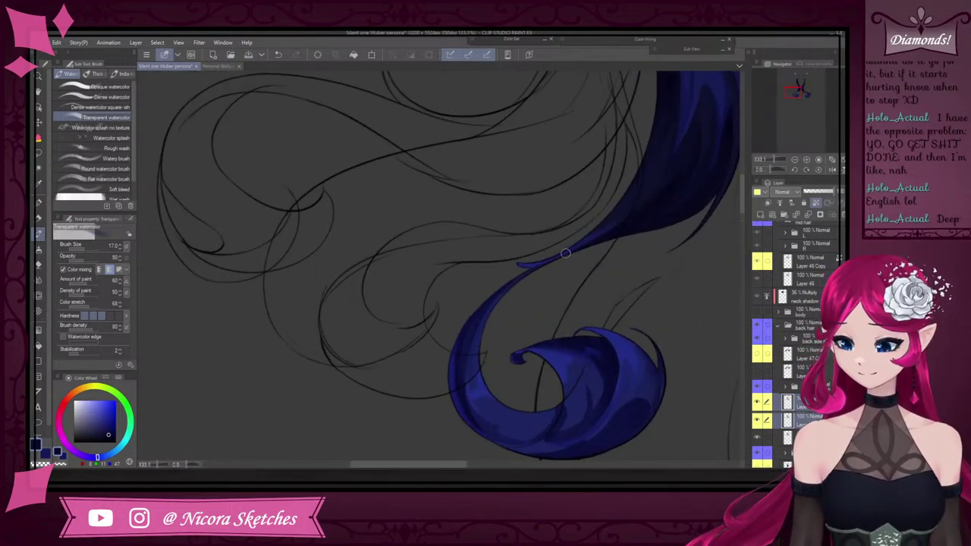
{"action": "scroll", "coordinate": [565, 252], "scroll_direction": "down", "scroll_amount": 5}
{"action": "scroll", "coordinate": [684, 279], "scroll_direction": "up", "scroll_amount": 2}
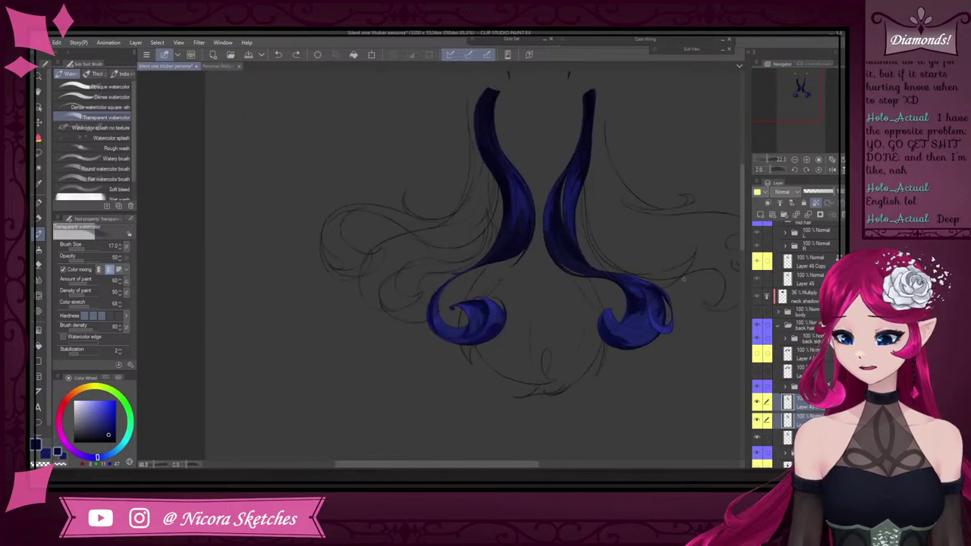
{"action": "scroll", "coordinate": [684, 280], "scroll_direction": "up", "scroll_amount": 8}
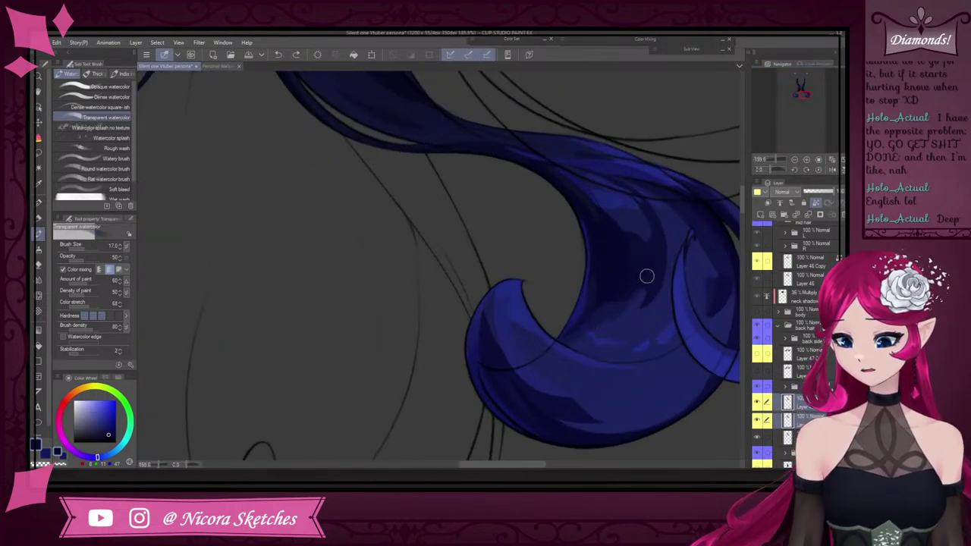
{"action": "scroll", "coordinate": [647, 276], "scroll_direction": "down", "scroll_amount": 4}
{"action": "scroll", "coordinate": [654, 241], "scroll_direction": "down", "scroll_amount": 2}
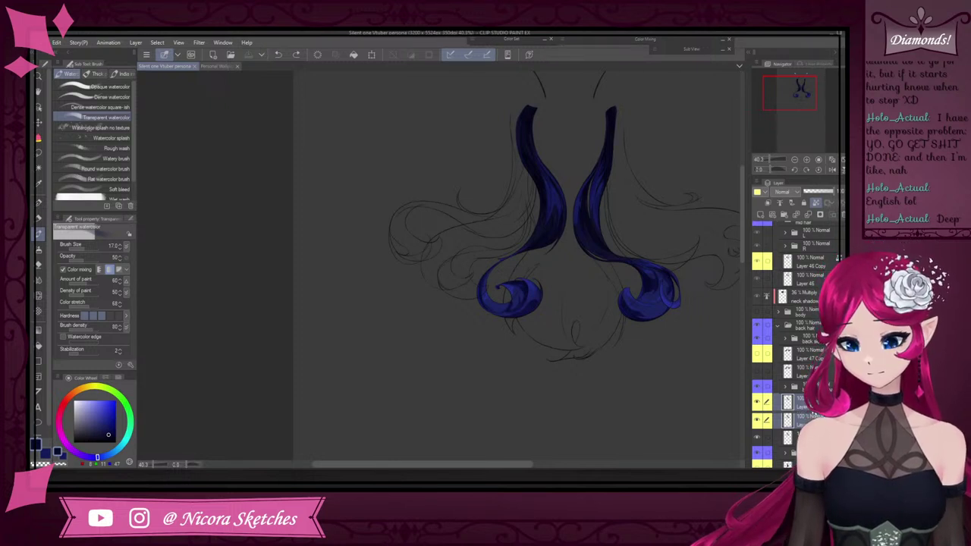
{"action": "scroll", "coordinate": [767, 395], "scroll_direction": "down", "scroll_amount": 3}
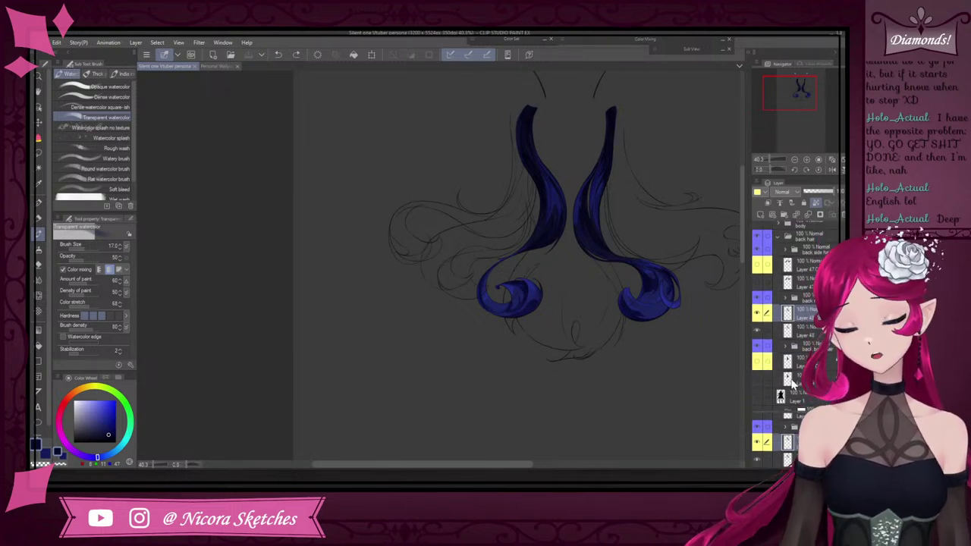
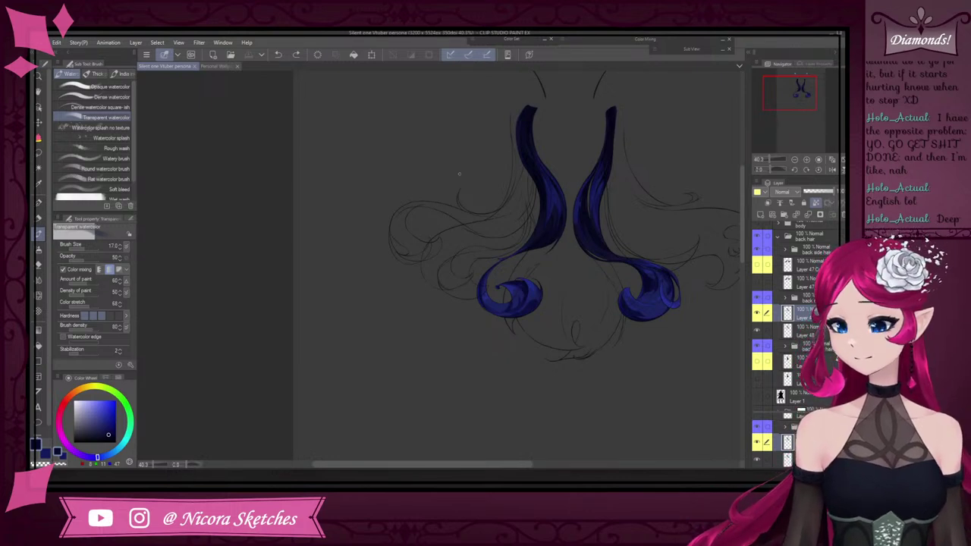
{"action": "scroll", "coordinate": [607, 206], "scroll_direction": "down", "scroll_amount": 3}
{"action": "scroll", "coordinate": [576, 236], "scroll_direction": "up", "scroll_amount": 6}
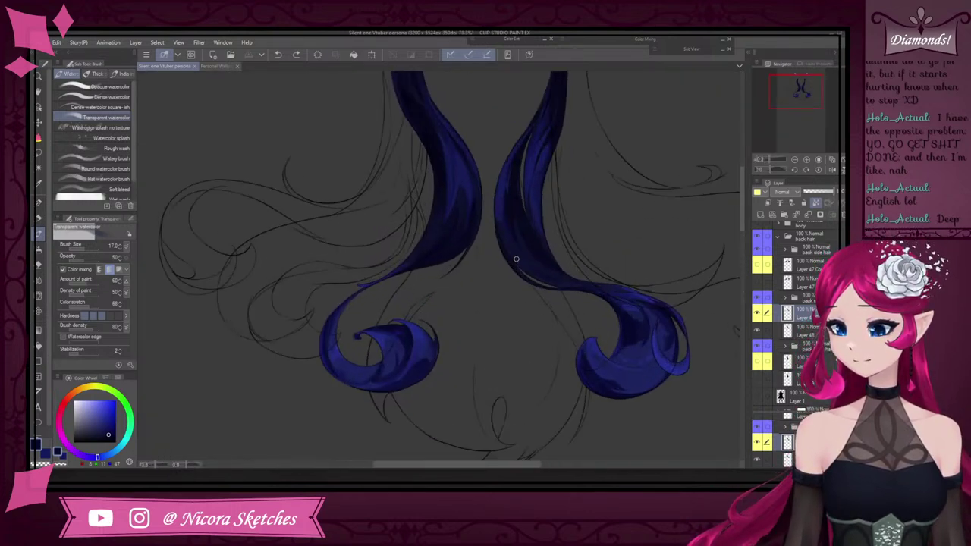
Switch to the G-pen, flip the canvas view and refine the lock's inner shadow above the curl with sampled dark blues
{"action": "scroll", "coordinate": [516, 259], "scroll_direction": "up", "scroll_amount": 6}
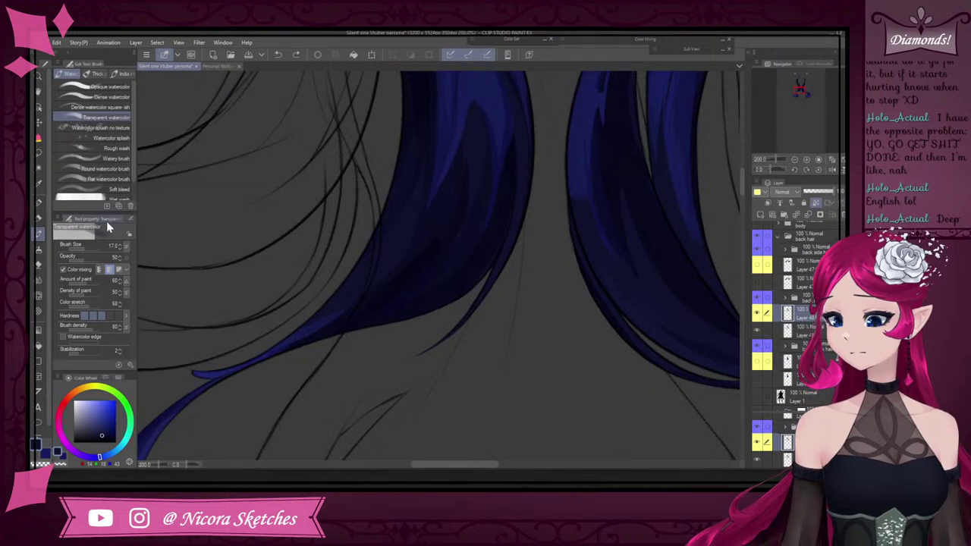
{"action": "key", "text": "p"}
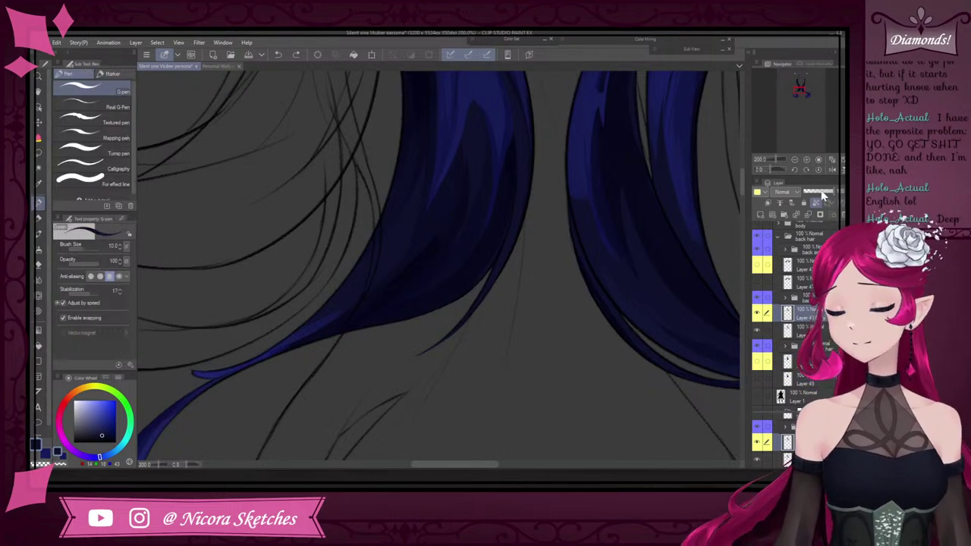
{"action": "left_click", "coordinate": [832, 169]}
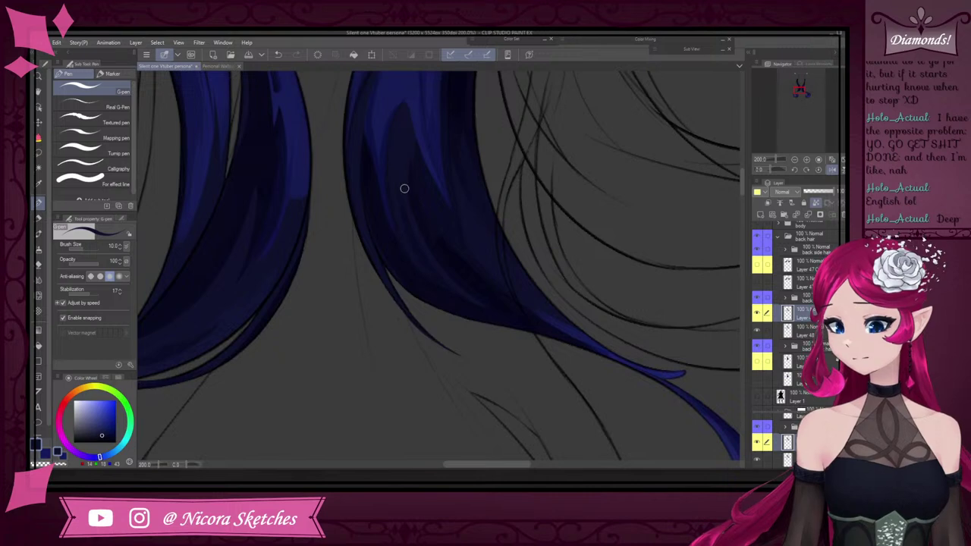
{"action": "scroll", "coordinate": [405, 188], "scroll_direction": "down", "scroll_amount": 5}
{"action": "scroll", "coordinate": [462, 315], "scroll_direction": "up", "scroll_amount": 5}
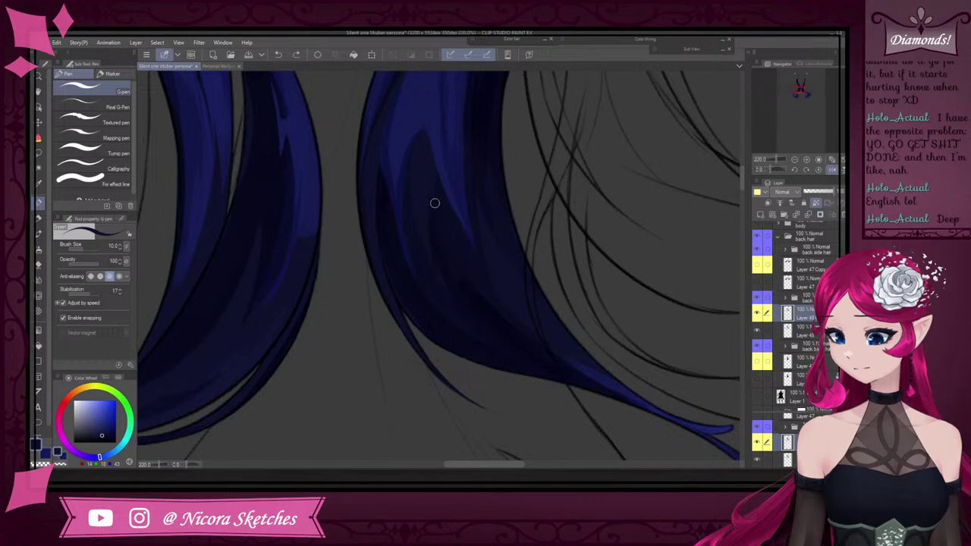
{"action": "scroll", "coordinate": [524, 346], "scroll_direction": "down", "scroll_amount": 5}
{"action": "scroll", "coordinate": [427, 182], "scroll_direction": "up", "scroll_amount": 4}
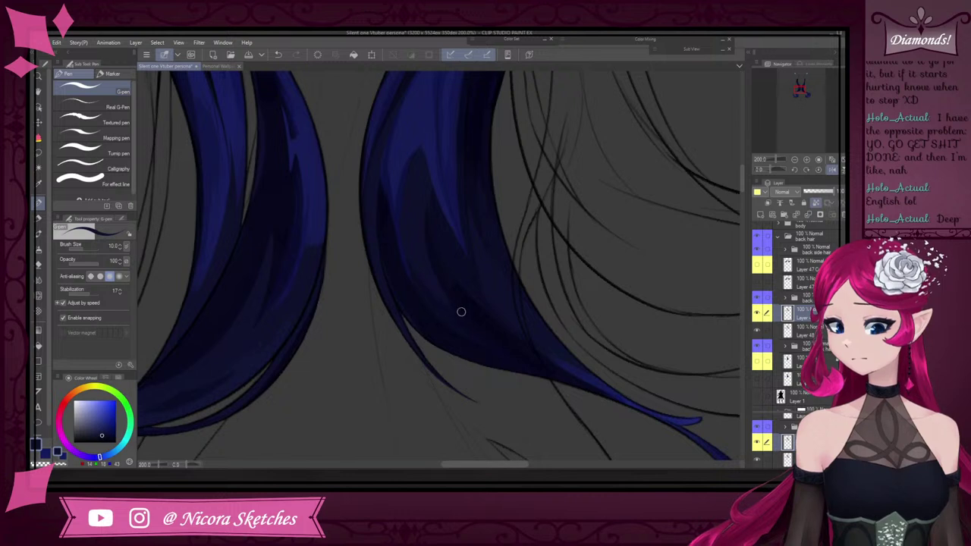
{"action": "left_click", "coordinate": [428, 243], "text": "alt"}
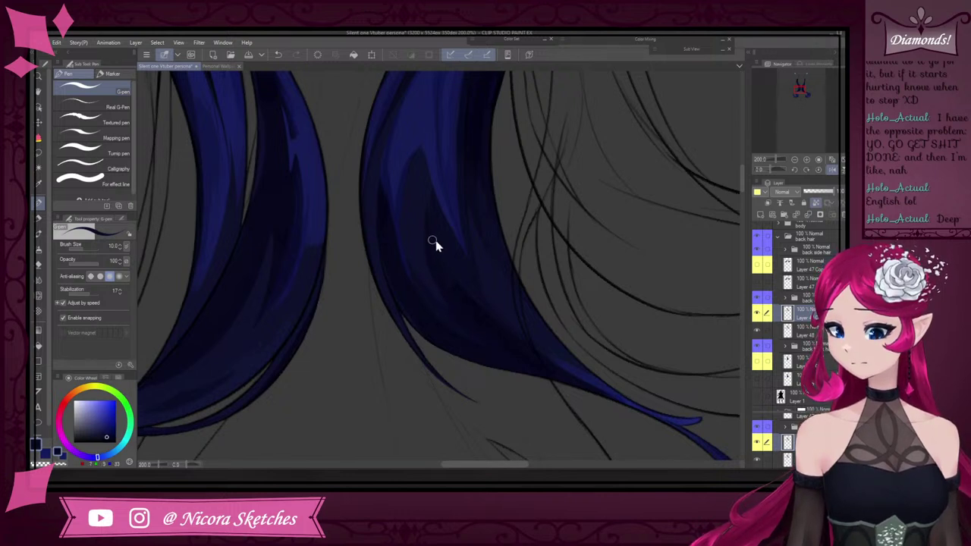
{"action": "left_click", "coordinate": [431, 272], "text": "alt"}
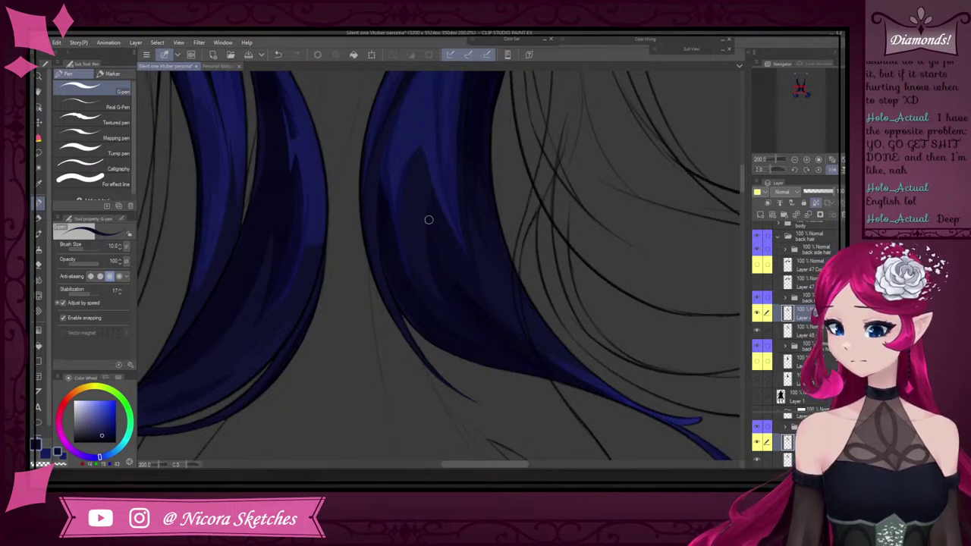
{"action": "left_click", "coordinate": [461, 294], "text": "alt"}
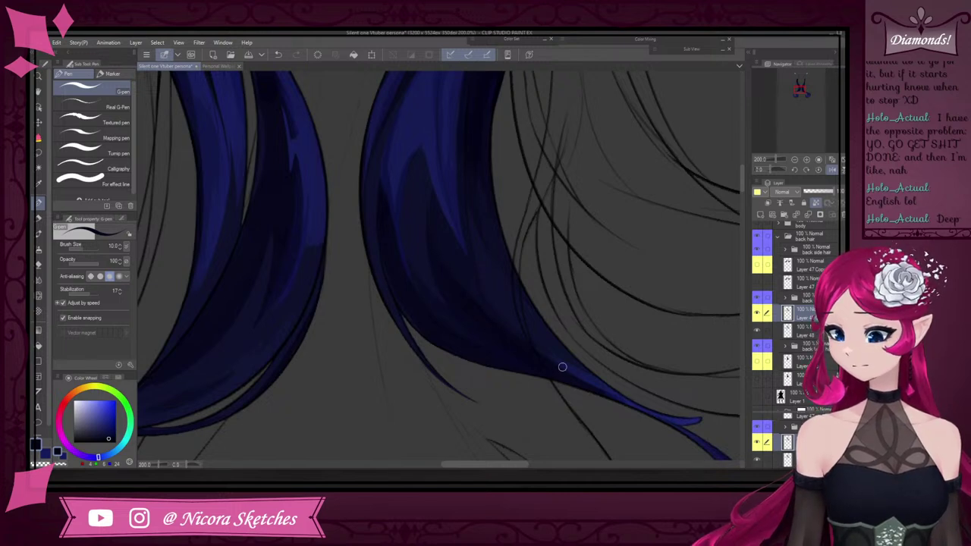
{"action": "scroll", "coordinate": [544, 349], "scroll_direction": "down", "scroll_amount": 4}
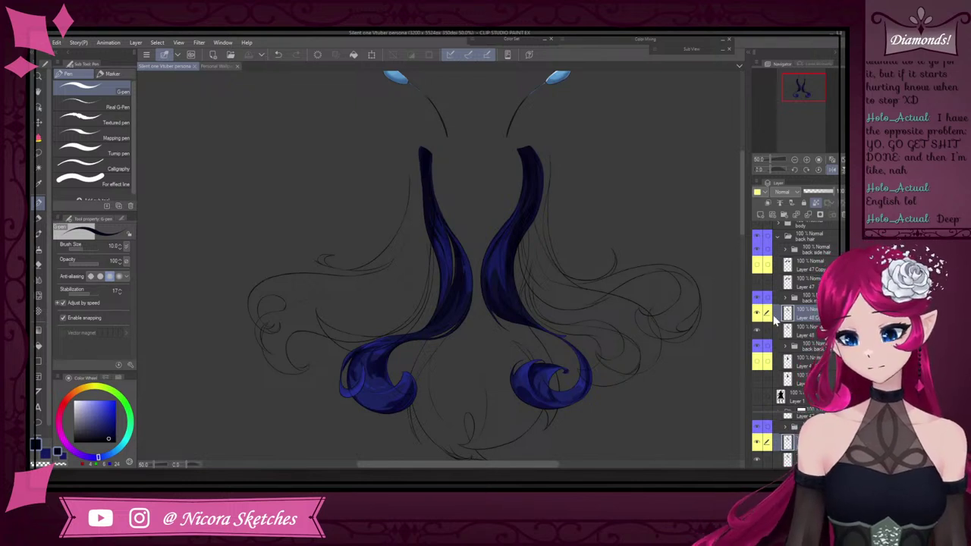
Show the central back hair on Layer 49 and its copy plus Layer 47, and hide Layer 48 and its copy
{"action": "left_click", "coordinate": [804, 379]}
{"action": "left_click", "coordinate": [757, 379]}
{"action": "left_click", "coordinate": [758, 281]}
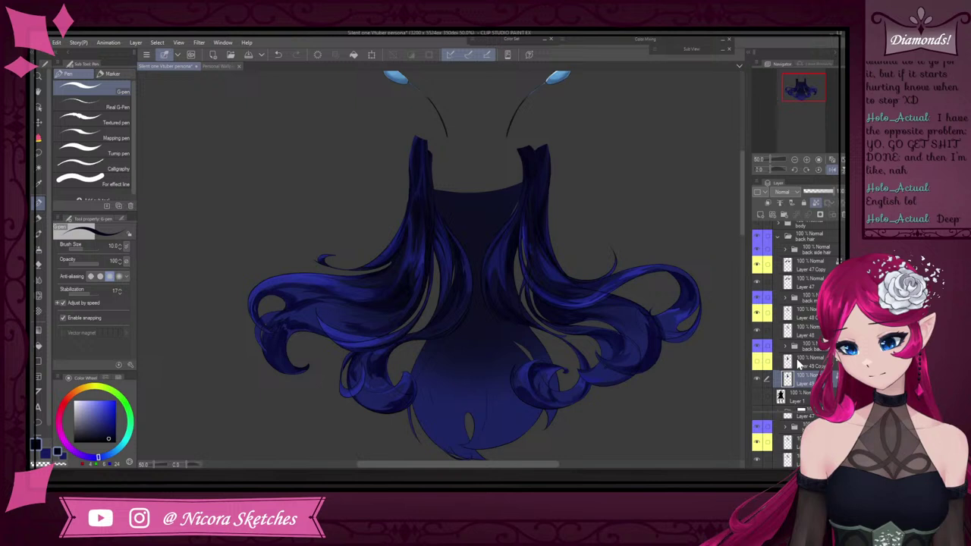
{"action": "left_click", "coordinate": [757, 362]}
{"action": "left_click", "coordinate": [808, 330]}
{"action": "left_click", "coordinate": [757, 330]}
{"action": "left_click", "coordinate": [758, 314]}
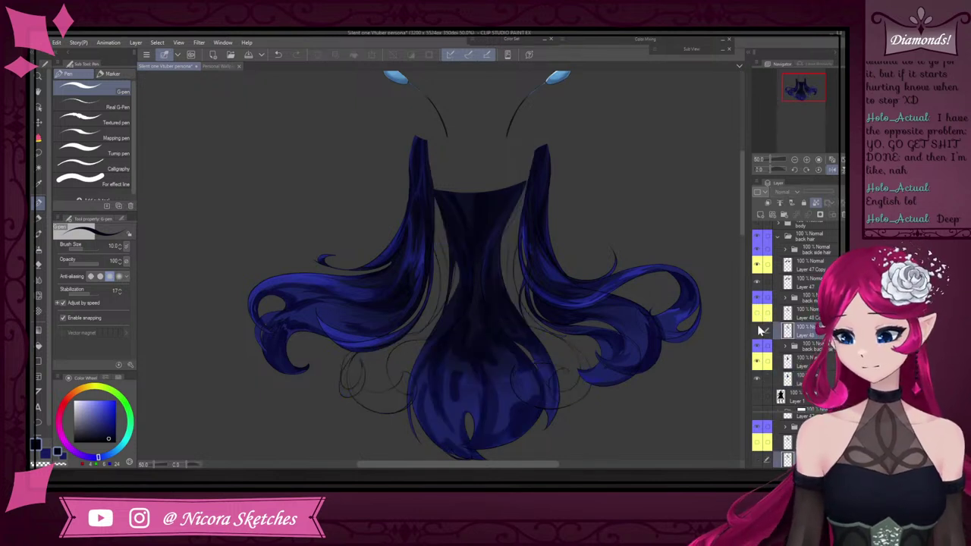
Make Layer 49 Copy the active layer and hide the line art of the two middle back locks
{"action": "scroll", "coordinate": [616, 288], "scroll_direction": "down", "scroll_amount": 2}
{"action": "scroll", "coordinate": [567, 367], "scroll_direction": "up", "scroll_amount": 2}
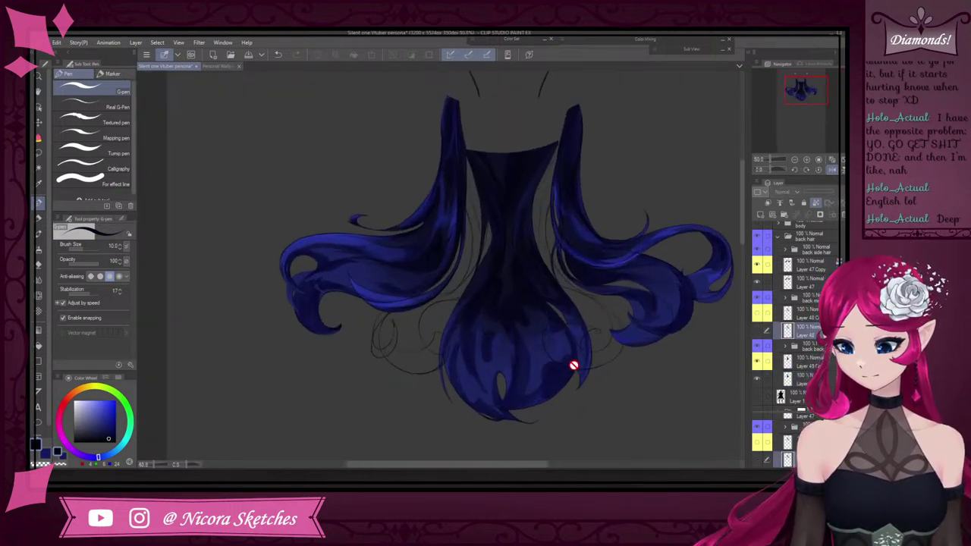
{"action": "scroll", "coordinate": [526, 233], "scroll_direction": "up", "scroll_amount": 9}
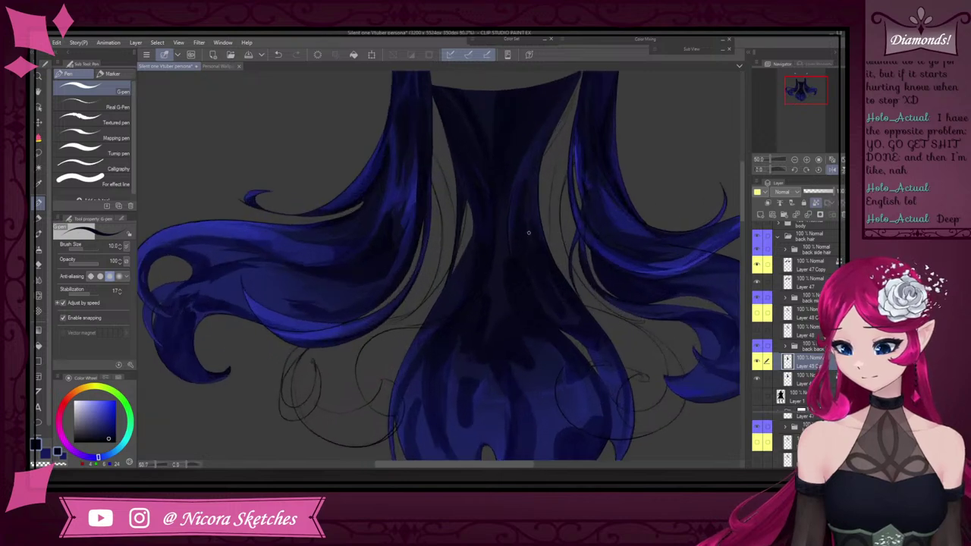
{"action": "scroll", "coordinate": [549, 267], "scroll_direction": "down", "scroll_amount": 8}
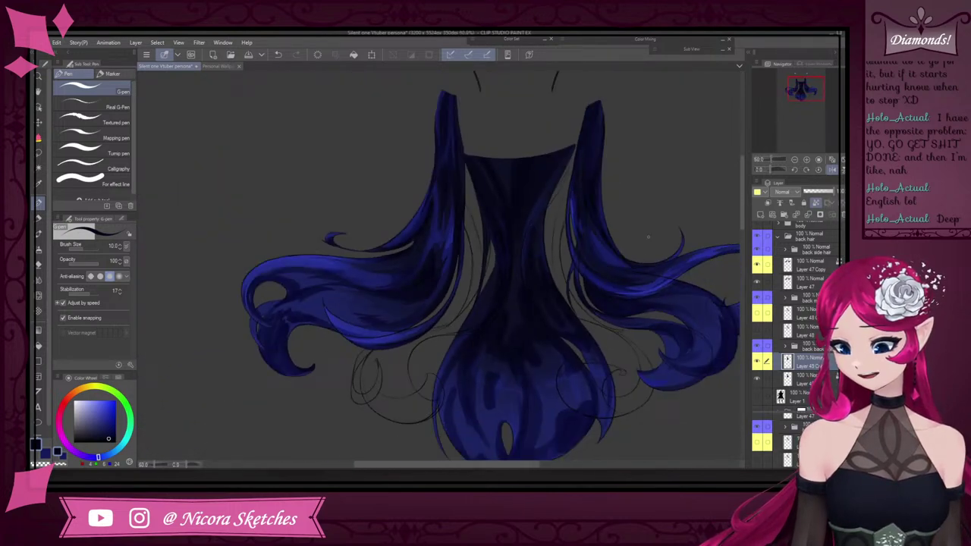
{"action": "left_click", "coordinate": [758, 298]}
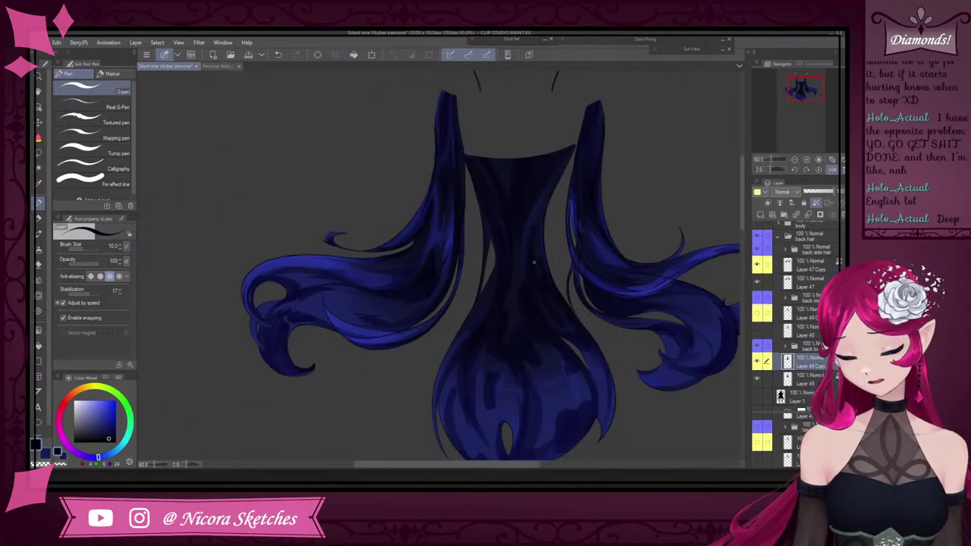
Paint a long curved highlight strand and adjacent shadows at the central back hair's narrow waist with sampled dark blues
{"action": "scroll", "coordinate": [534, 263], "scroll_direction": "up", "scroll_amount": 5}
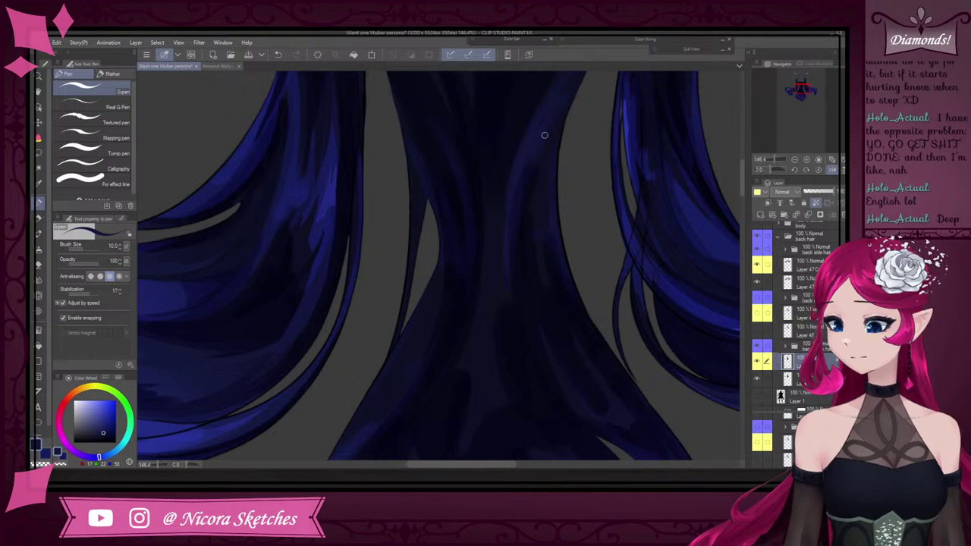
{"action": "scroll", "coordinate": [523, 219], "scroll_direction": "down", "scroll_amount": 1}
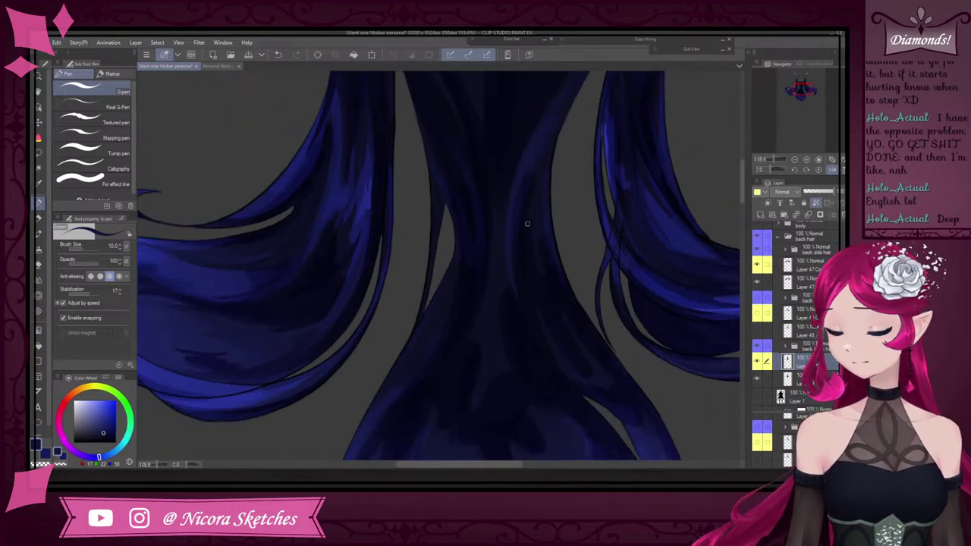
{"action": "scroll", "coordinate": [524, 225], "scroll_direction": "up", "scroll_amount": 2}
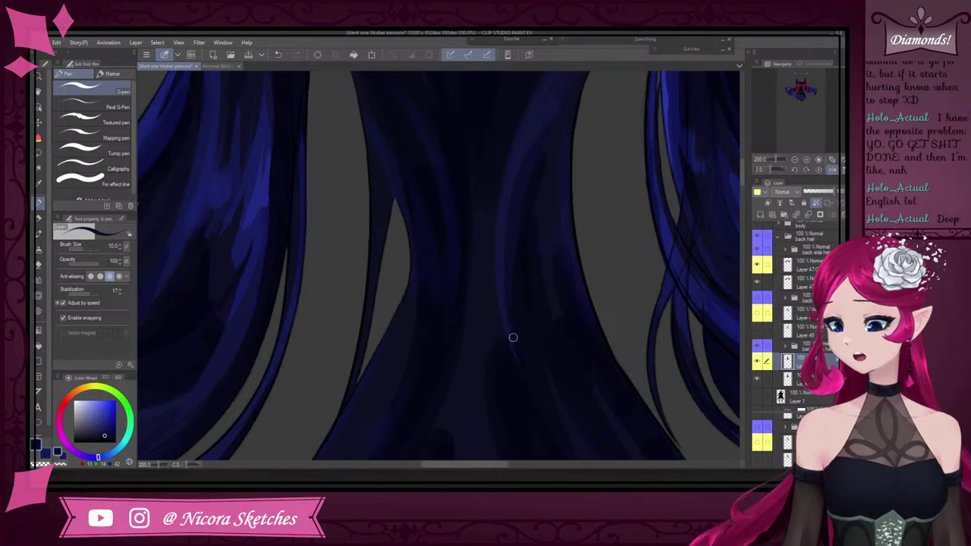
{"action": "left_click", "coordinate": [545, 270], "text": "alt"}
{"action": "left_click", "coordinate": [541, 265], "text": "alt"}
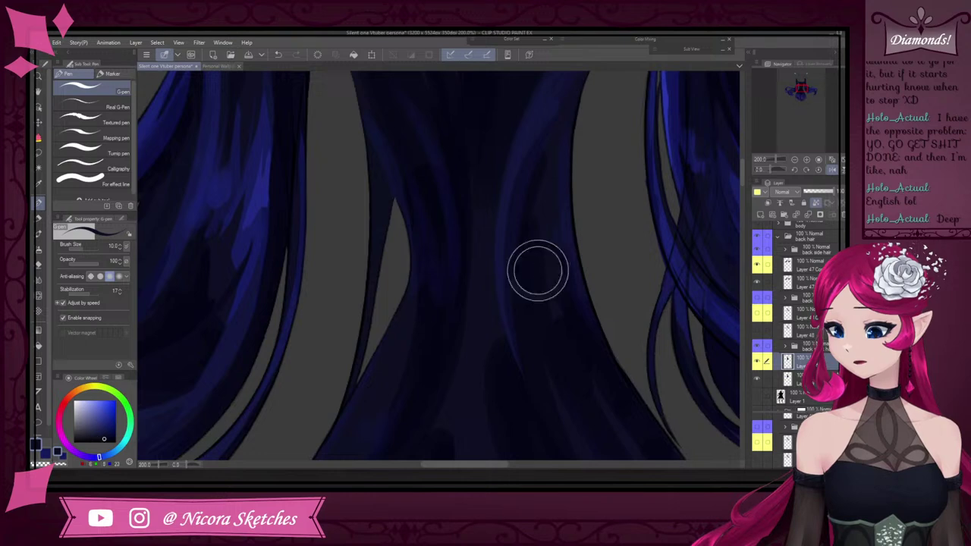
{"action": "left_click", "coordinate": [526, 228], "text": "alt"}
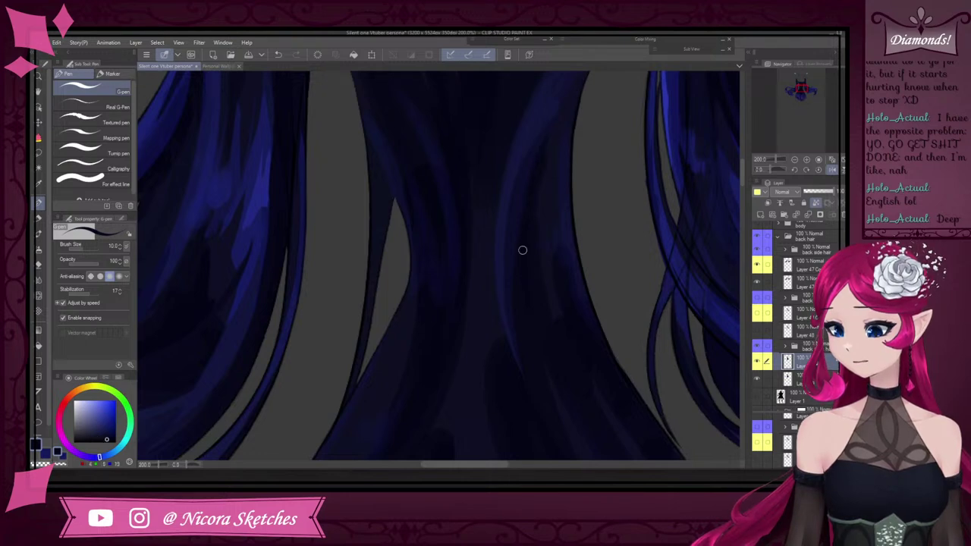
Extend thin shadow and highlight strands from the waist into the flare of the central back hair with sampled dark blues
{"action": "scroll", "coordinate": [544, 170], "scroll_direction": "down", "scroll_amount": 9}
{"action": "scroll", "coordinate": [579, 306], "scroll_direction": "up", "scroll_amount": 7}
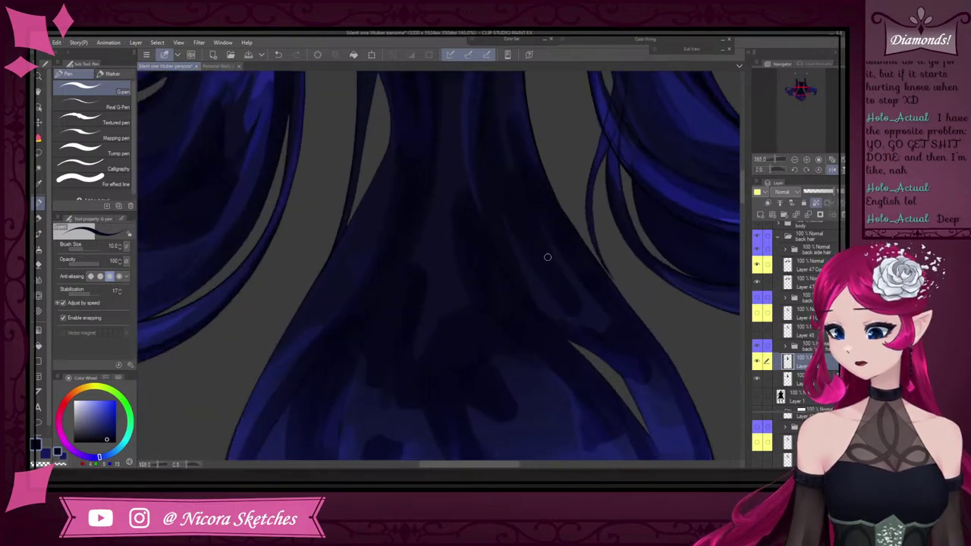
{"action": "left_click", "coordinate": [572, 311], "text": "alt"}
{"action": "left_click", "coordinate": [561, 305], "text": "alt"}
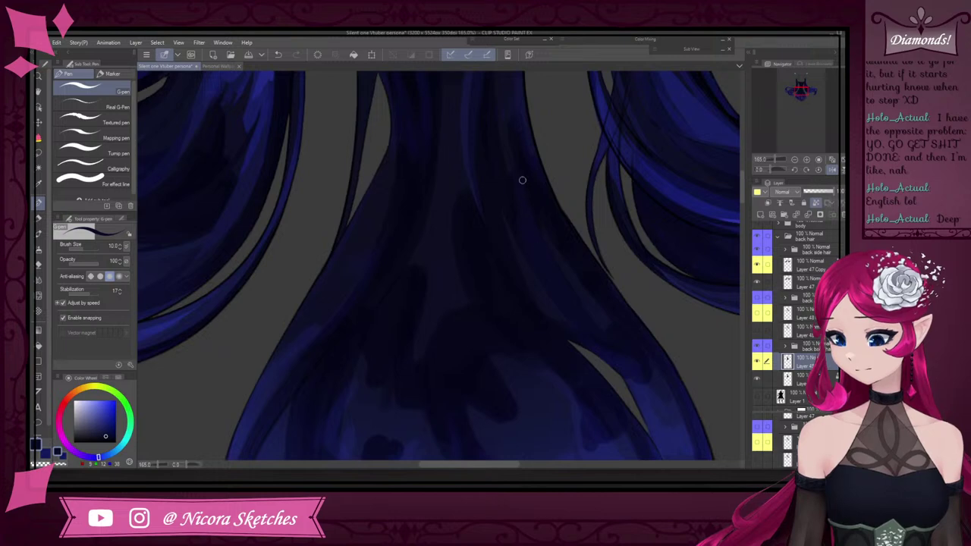
{"action": "scroll", "coordinate": [522, 180], "scroll_direction": "down", "scroll_amount": 3}
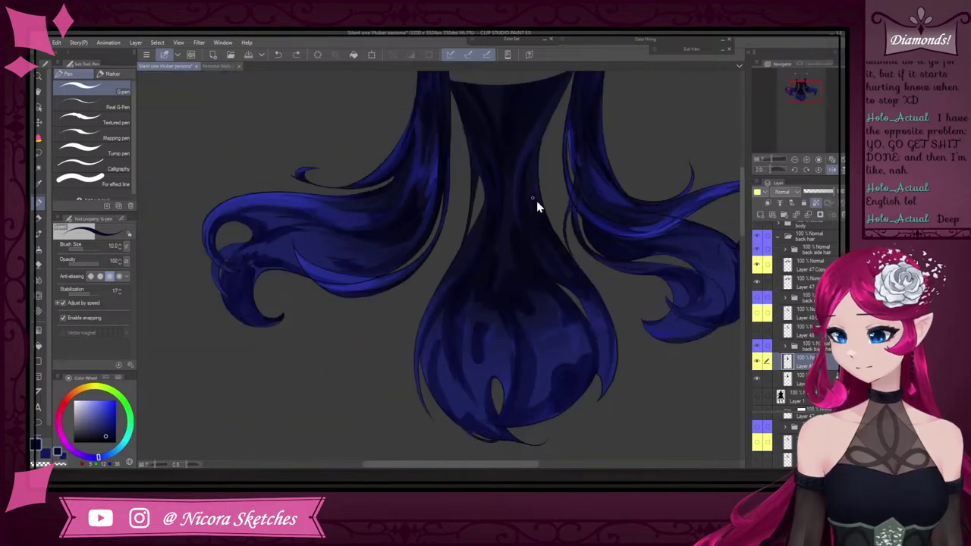
{"action": "scroll", "coordinate": [536, 204], "scroll_direction": "up", "scroll_amount": 3}
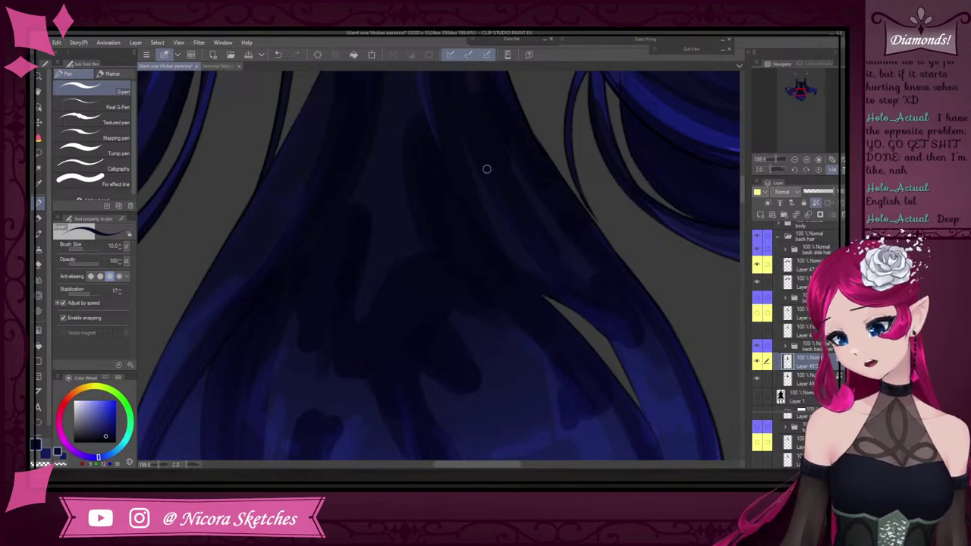
Paint the shadow along the outer edge of the central back hair's rounded lower part with a sampled mid blue at brush size 30
{"action": "scroll", "coordinate": [493, 180], "scroll_direction": "down", "scroll_amount": 3}
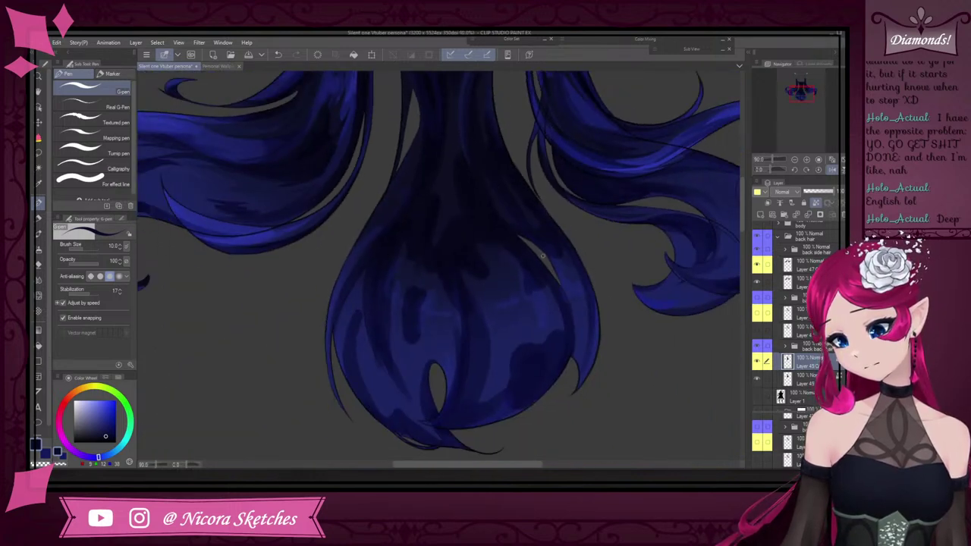
{"action": "scroll", "coordinate": [542, 256], "scroll_direction": "down", "scroll_amount": 2}
{"action": "scroll", "coordinate": [520, 311], "scroll_direction": "up", "scroll_amount": 4}
{"action": "left_click", "coordinate": [832, 170]}
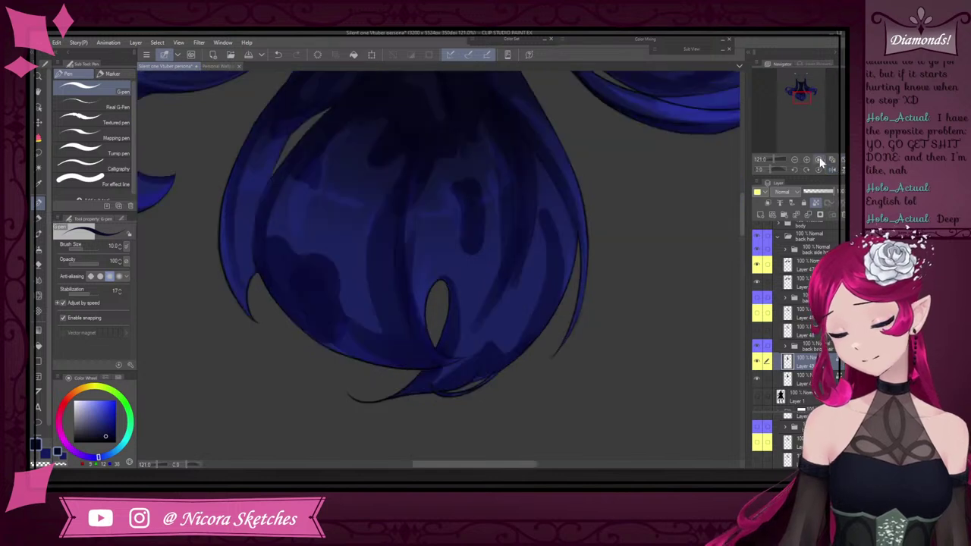
{"action": "left_click", "coordinate": [541, 255], "text": "alt"}
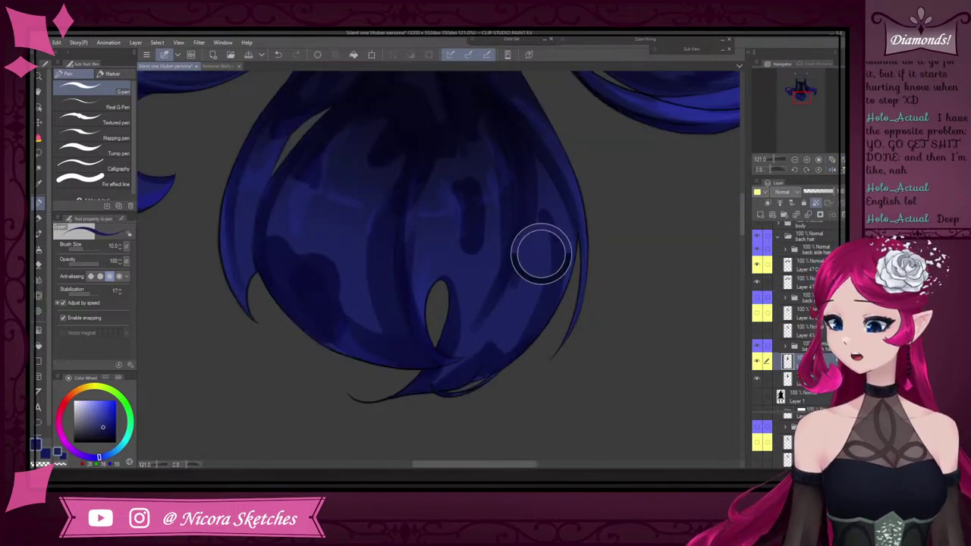
{"action": "left_click", "coordinate": [831, 169]}
{"action": "key", "text": "bracketright"}
{"action": "key", "text": "bracketright"}
{"action": "key", "text": "bracketright"}
{"action": "key", "text": "bracketright"}
{"action": "key", "text": "bracketright"}
{"action": "key", "text": "bracketright"}
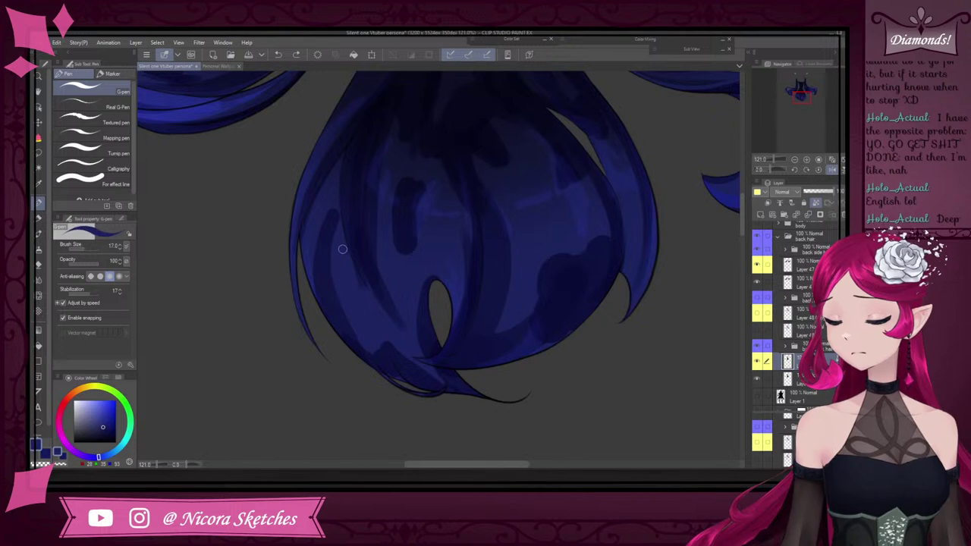
{"action": "left_click_drag", "start_coordinate": [351, 311], "coordinate": [339, 182]}
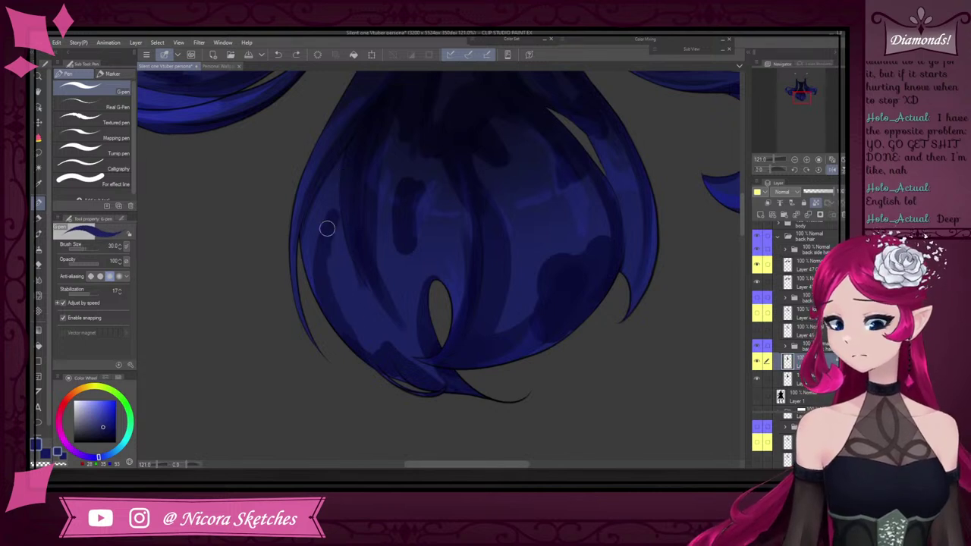
{"action": "left_click_drag", "start_coordinate": [330, 214], "coordinate": [337, 236]}
{"action": "mouse_move", "coordinate": [337, 176]}
{"action": "left_mouse_down"}
{"action": "mouse_move", "coordinate": [338, 242]}
{"action": "mouse_move", "coordinate": [375, 356]}
{"action": "left_mouse_up"}
Refine the shading of the overlapping strands at the central back hair's bottom tip with sampled blues at brush size 20
{"action": "scroll", "coordinate": [371, 227], "scroll_direction": "down", "scroll_amount": 2}
{"action": "scroll", "coordinate": [378, 291], "scroll_direction": "up", "scroll_amount": 2}
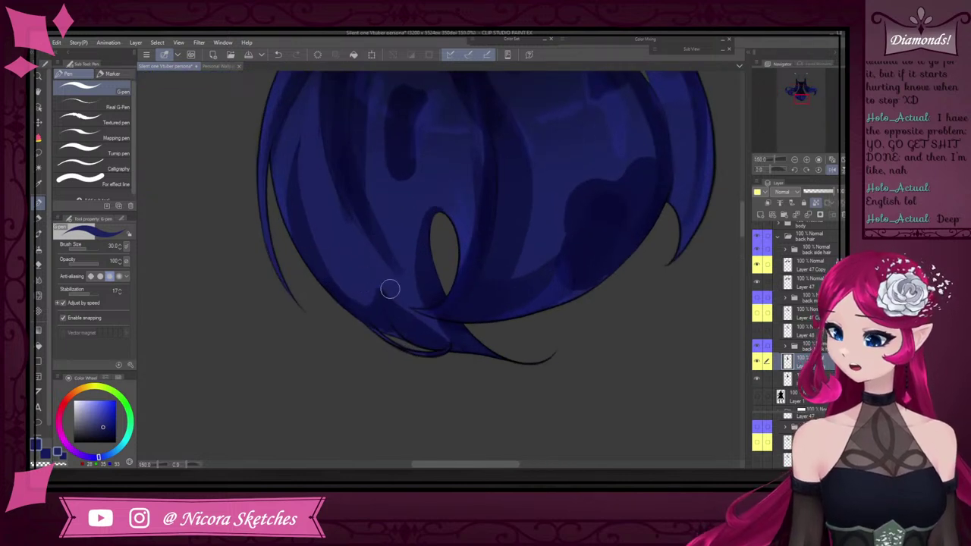
{"action": "left_click", "coordinate": [472, 254], "text": "alt"}
{"action": "key", "text": "bracketleft"}
{"action": "key", "text": "bracketleft"}
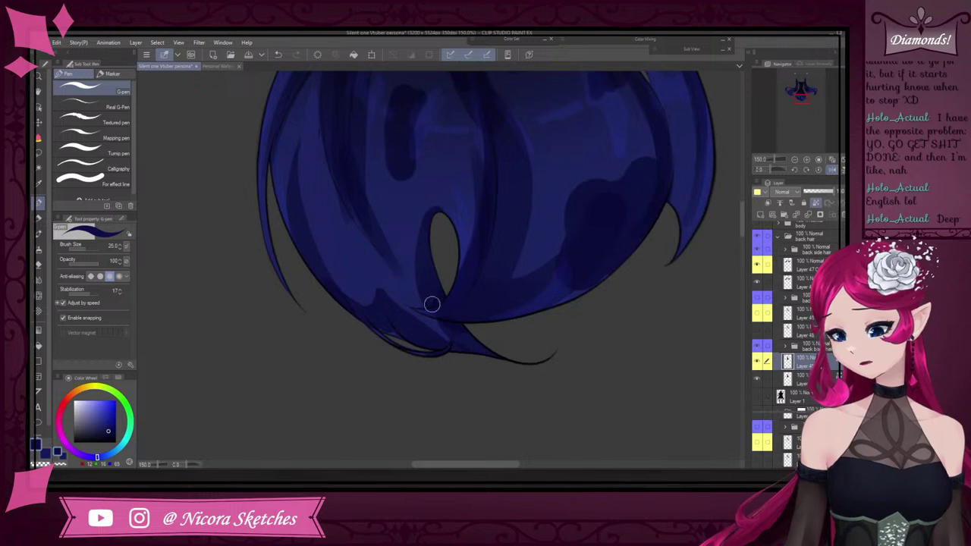
{"action": "left_click", "coordinate": [379, 322], "text": "alt"}
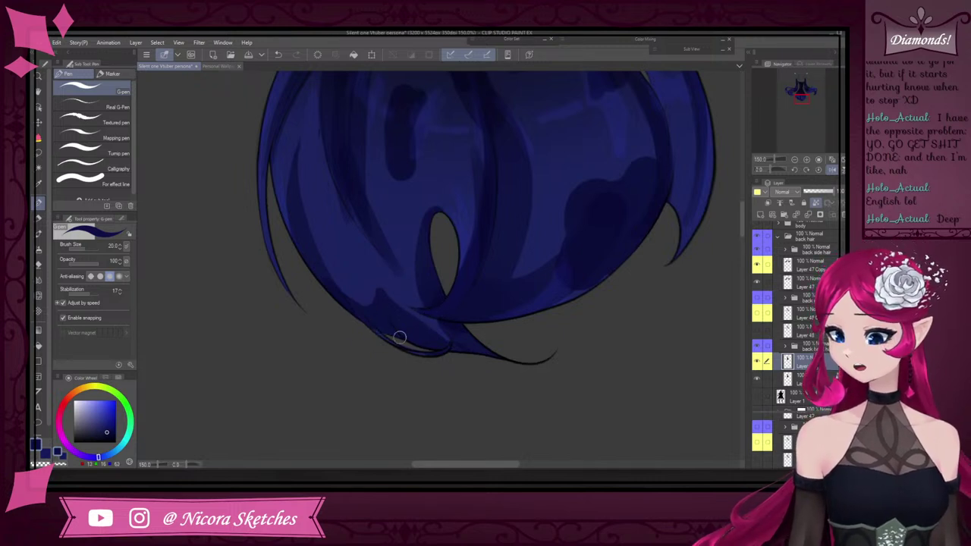
{"action": "left_click", "coordinate": [383, 334], "text": "alt"}
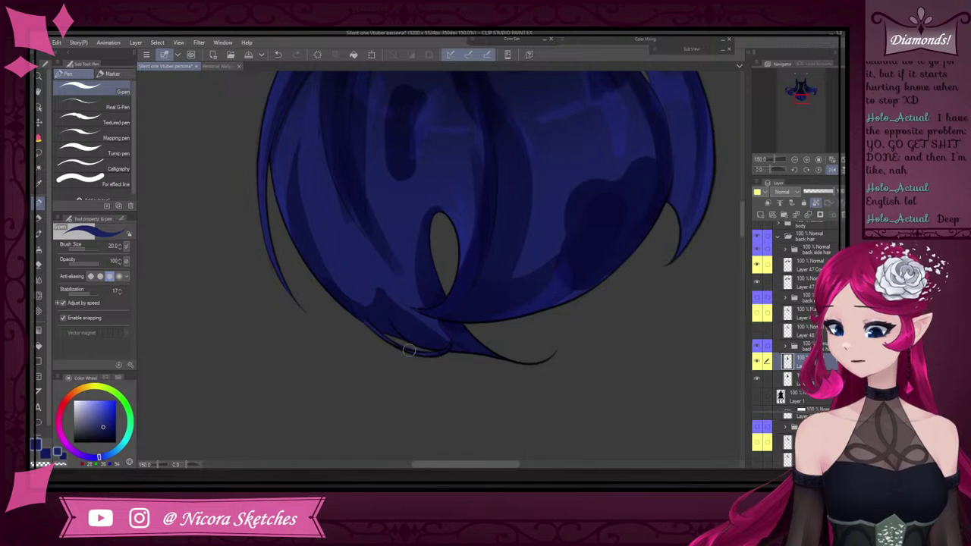
{"action": "left_click", "coordinate": [457, 339], "text": "alt"}
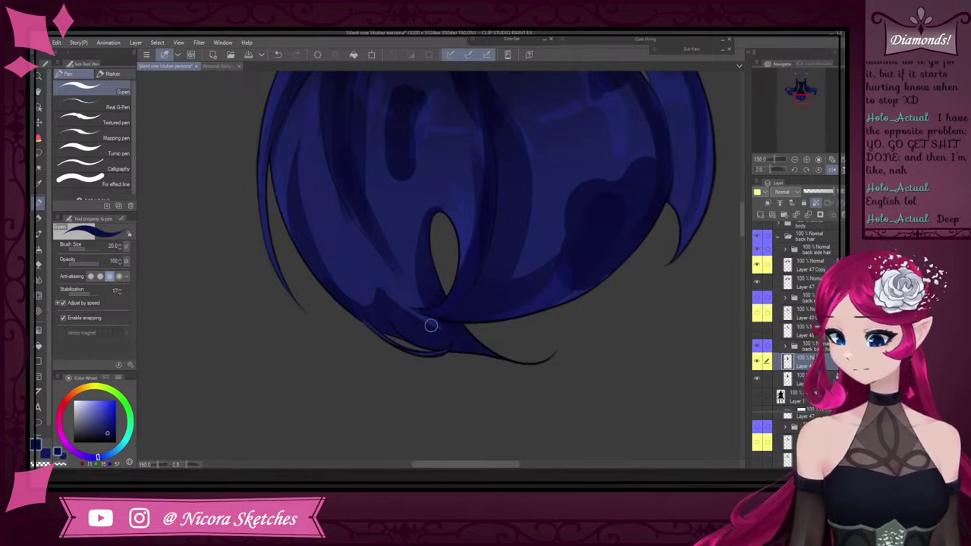
Shade the thin loose strand along the central back hair's outer edge with a sampled dark blue
{"action": "left_click", "coordinate": [278, 117], "text": "alt"}
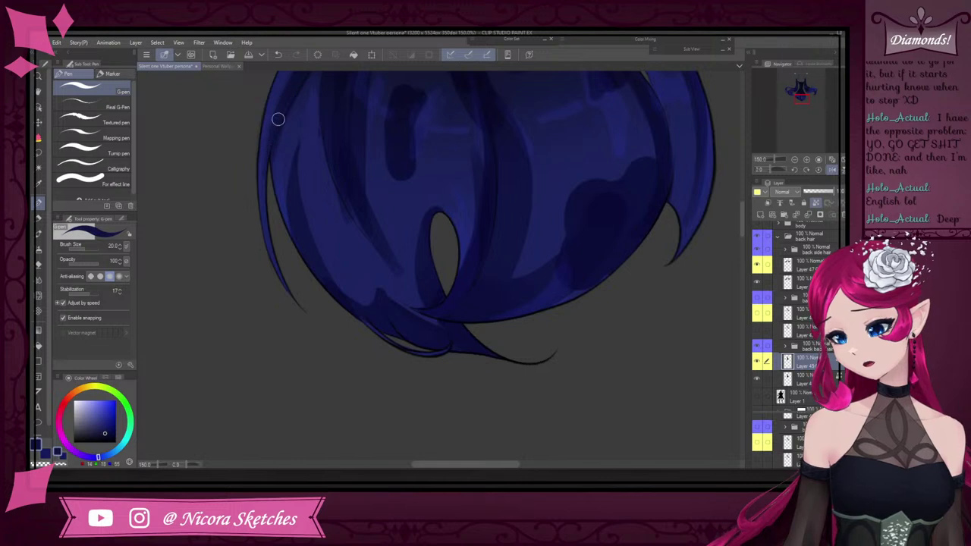
{"action": "left_click_drag", "start_coordinate": [275, 125], "coordinate": [303, 318]}
{"action": "scroll", "coordinate": [251, 203], "scroll_direction": "down", "scroll_amount": 2}
{"action": "scroll", "coordinate": [255, 186], "scroll_direction": "up", "scroll_amount": 2}
{"action": "left_click_drag", "start_coordinate": [273, 150], "coordinate": [288, 311]}
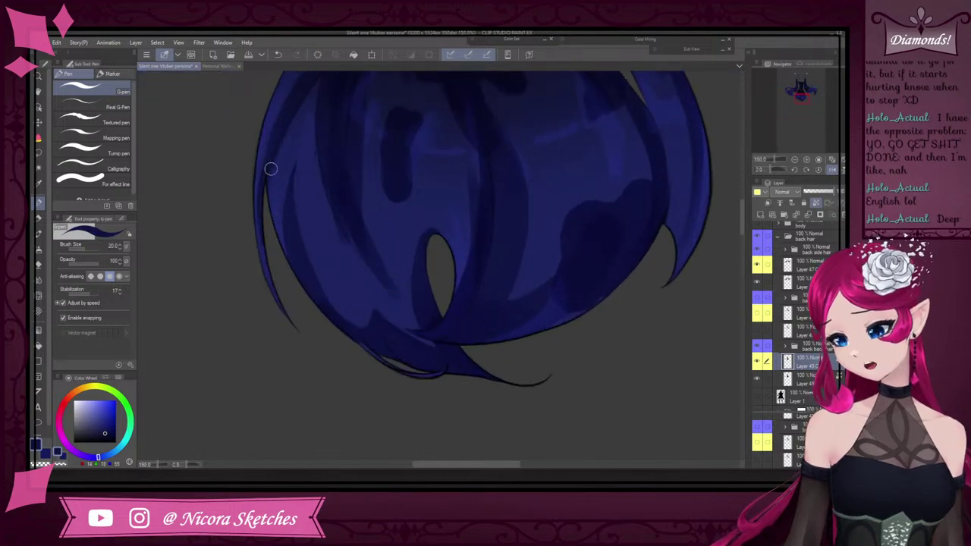
{"action": "key", "text": "ctrl+z"}
{"action": "mouse_move", "coordinate": [271, 171]}
{"action": "left_mouse_down"}
{"action": "mouse_move", "coordinate": [275, 275]}
{"action": "mouse_move", "coordinate": [300, 330]}
{"action": "left_mouse_up"}
{"action": "key", "text": "ctrl+z"}
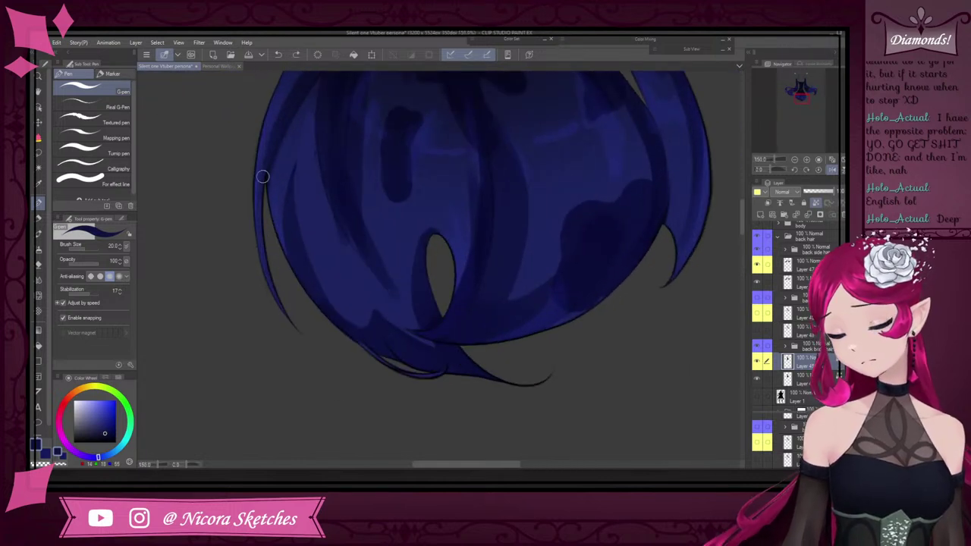
Blend the base of the thin outer strand into the neighbouring lock with sampled mid blues
{"action": "left_click", "coordinate": [277, 150], "text": "alt"}
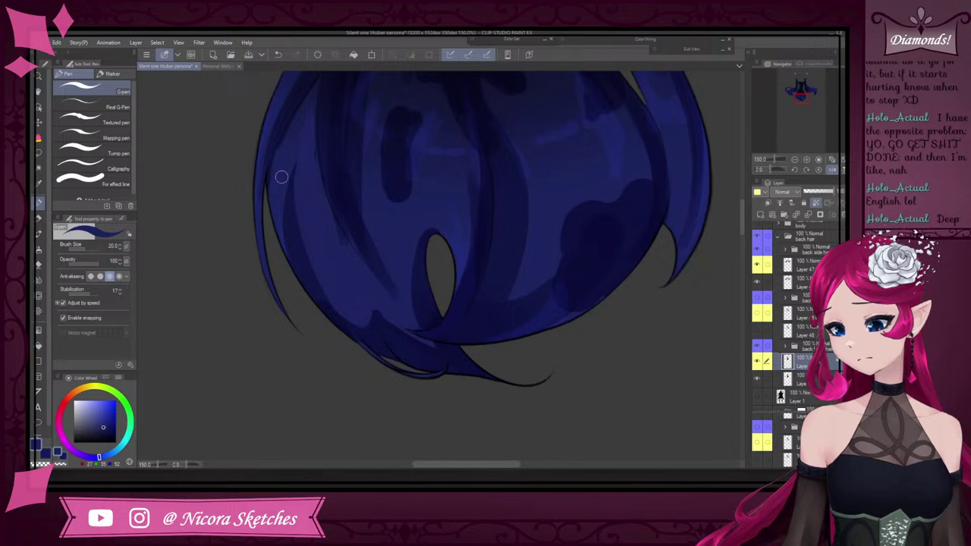
{"action": "left_click", "coordinate": [326, 99], "text": "alt"}
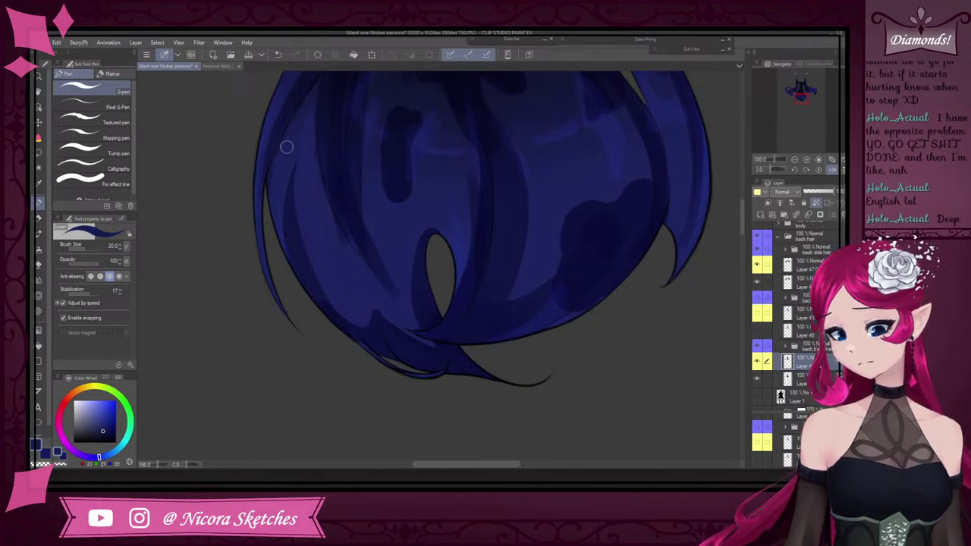
{"action": "left_click_drag", "start_coordinate": [309, 103], "coordinate": [309, 301]}
{"action": "scroll", "coordinate": [321, 232], "scroll_direction": "down", "scroll_amount": 3}
{"action": "scroll", "coordinate": [303, 190], "scroll_direction": "up", "scroll_amount": 3}
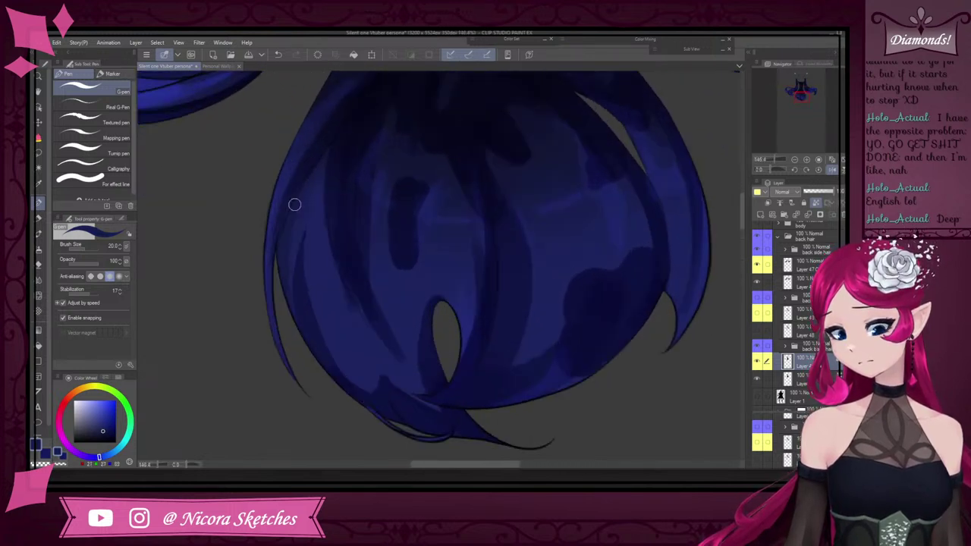
Reduce the brush size to 12 and paint fine strands beside the long curved shadow in the outer lock, sharpening its tapered end with sampled blues
{"action": "key", "text": "bracketleft"}
{"action": "key", "text": "bracketleft"}
{"action": "key", "text": "bracketleft"}
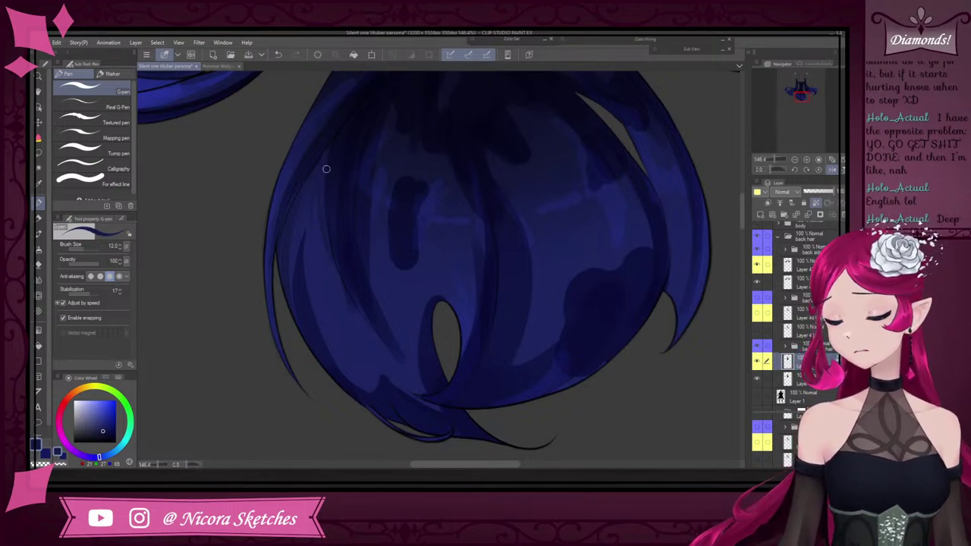
{"action": "left_click", "coordinate": [351, 306], "text": "alt"}
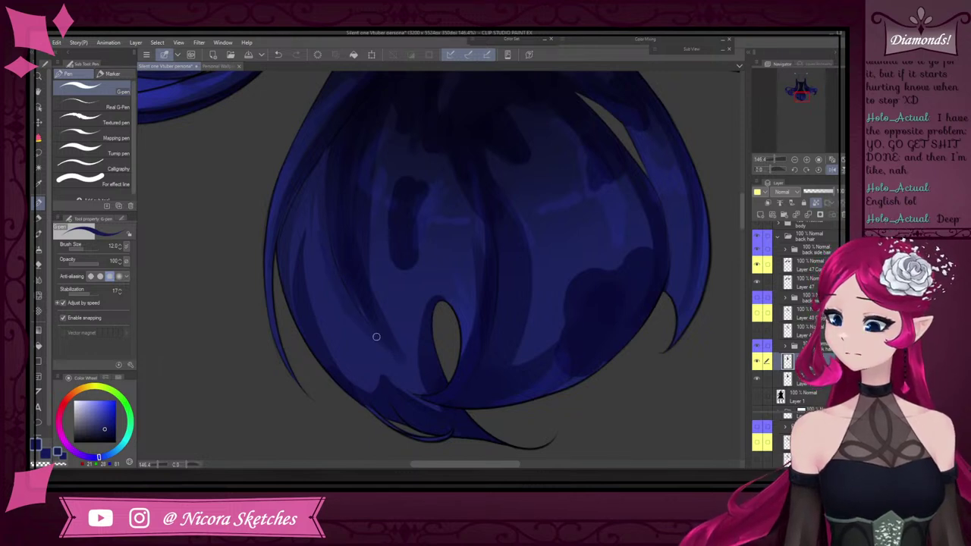
{"action": "left_click", "coordinate": [411, 366], "text": "alt"}
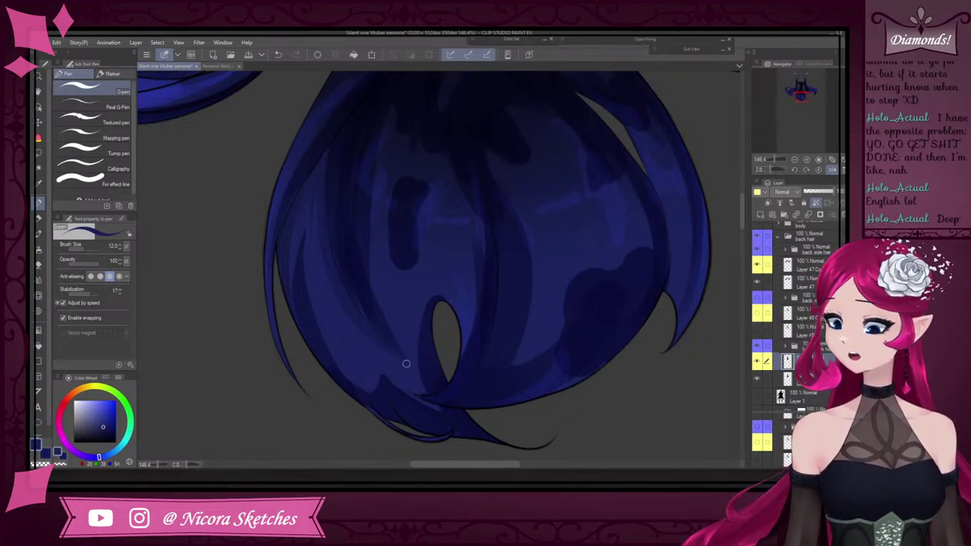
{"action": "left_click", "coordinate": [369, 299], "text": "alt"}
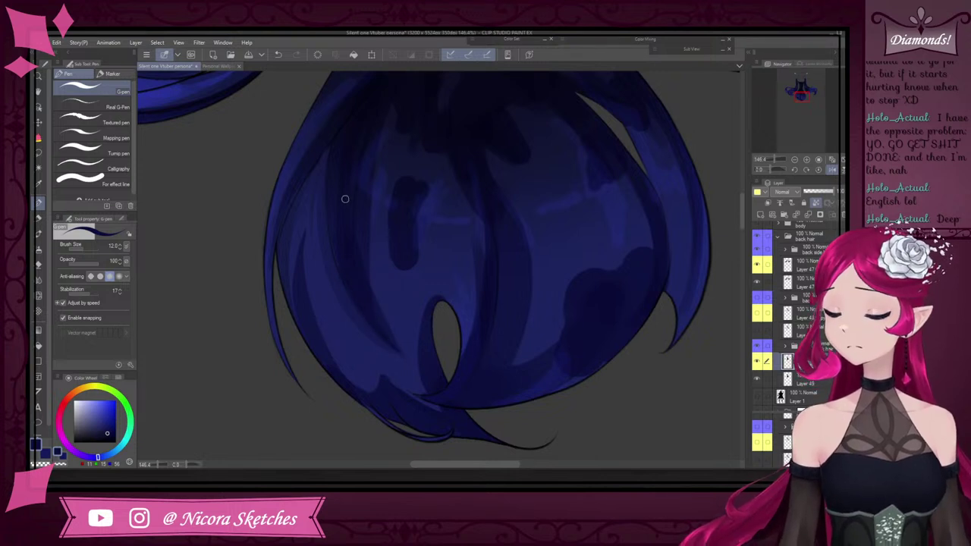
{"action": "left_click", "coordinate": [349, 258], "text": "alt"}
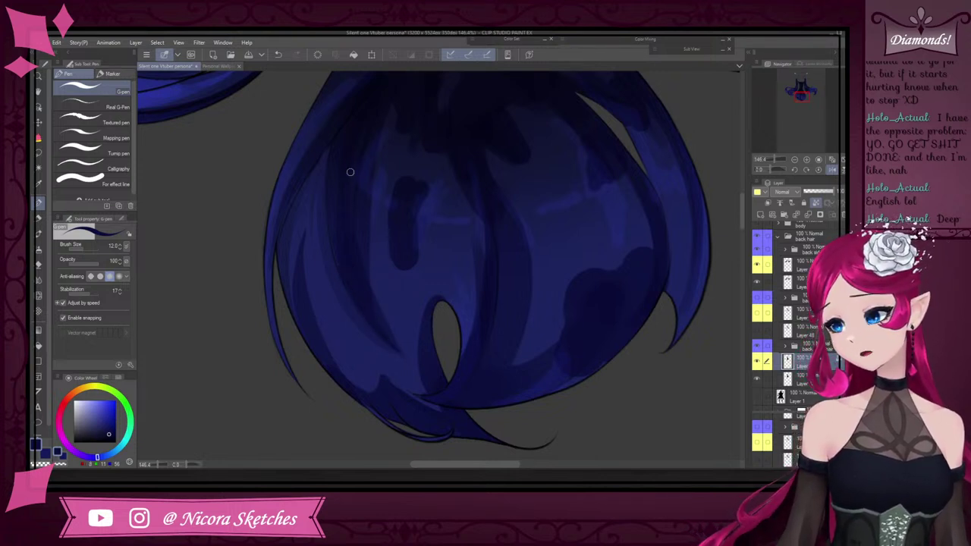
Deepen the shadow strand inside the left side of the rounded hair end and blend the outer left lock with sampled blues
{"action": "left_click_drag", "start_coordinate": [350, 173], "coordinate": [357, 277]}
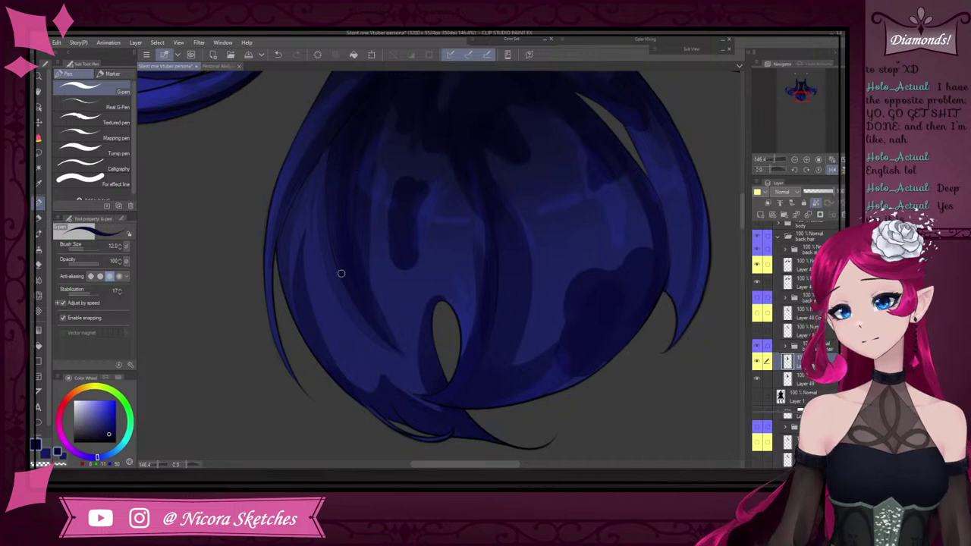
{"action": "scroll", "coordinate": [359, 170], "scroll_direction": "up", "scroll_amount": 2}
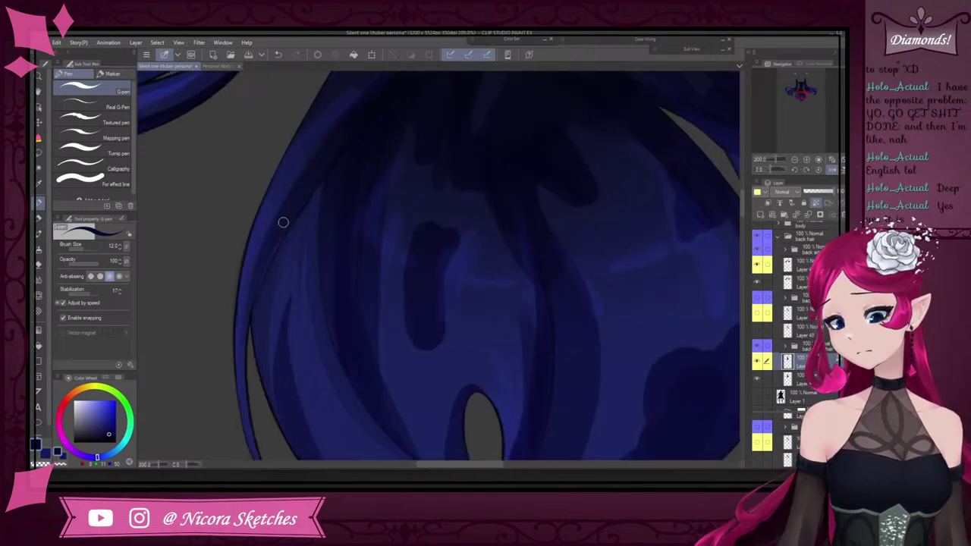
{"action": "scroll", "coordinate": [258, 323], "scroll_direction": "down", "scroll_amount": 1}
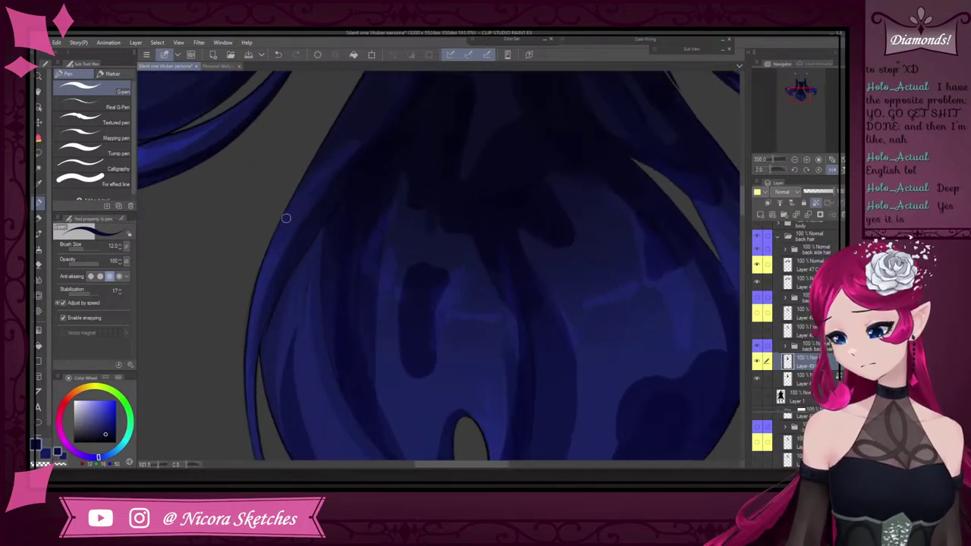
{"action": "left_click", "coordinate": [301, 209], "text": "alt"}
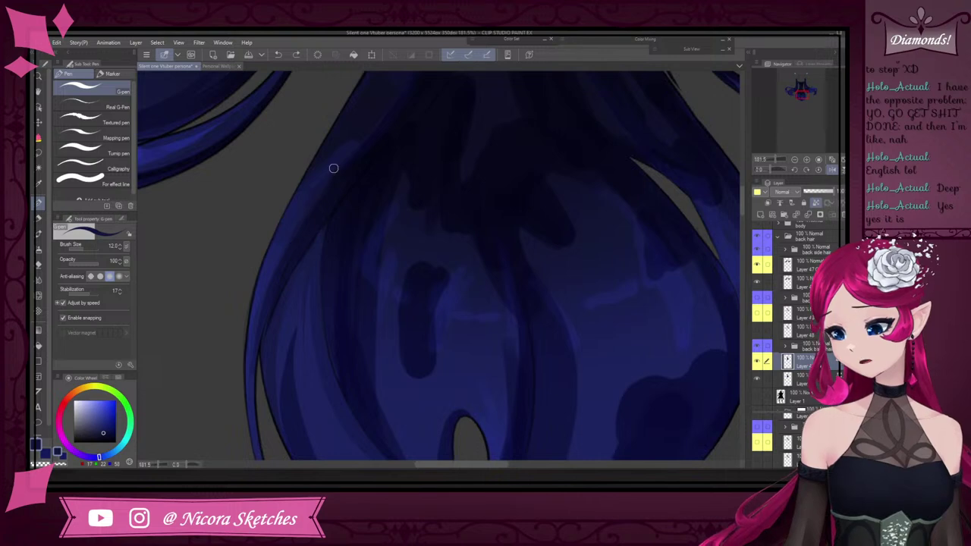
{"action": "left_click", "coordinate": [330, 168], "text": "alt"}
{"action": "scroll", "coordinate": [295, 235], "scroll_direction": "down", "scroll_amount": 1}
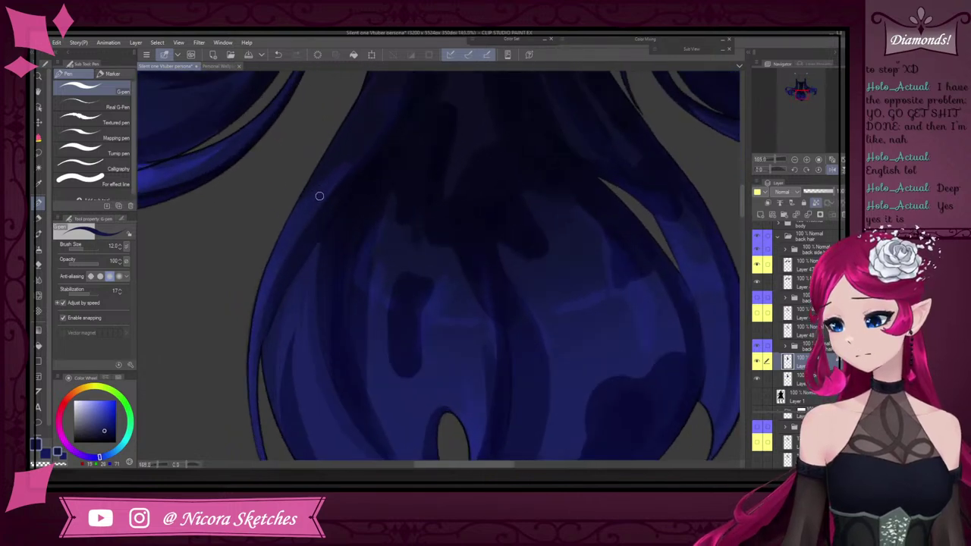
{"action": "scroll", "coordinate": [624, 139], "scroll_direction": "down", "scroll_amount": 2}
{"action": "scroll", "coordinate": [635, 138], "scroll_direction": "up", "scroll_amount": 1}
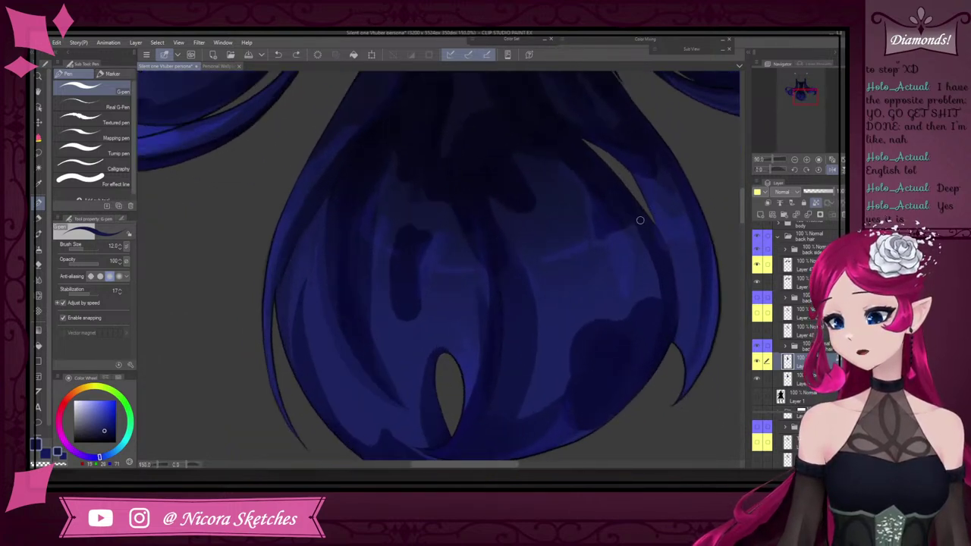
Flip the canvas view horizontally and shade the wide shadow along the central strand using blues sampled from the hair
{"action": "left_click", "coordinate": [521, 266], "text": "alt"}
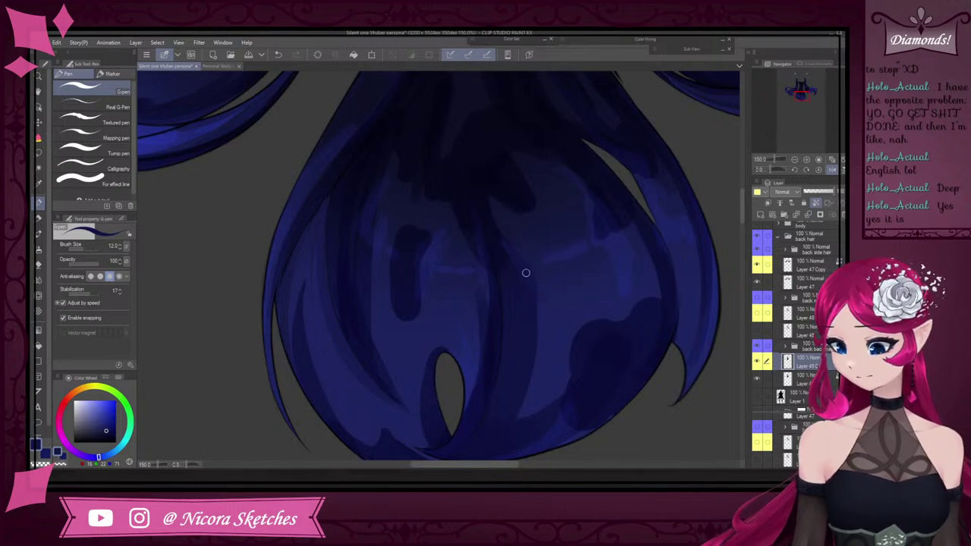
{"action": "left_click", "coordinate": [833, 171]}
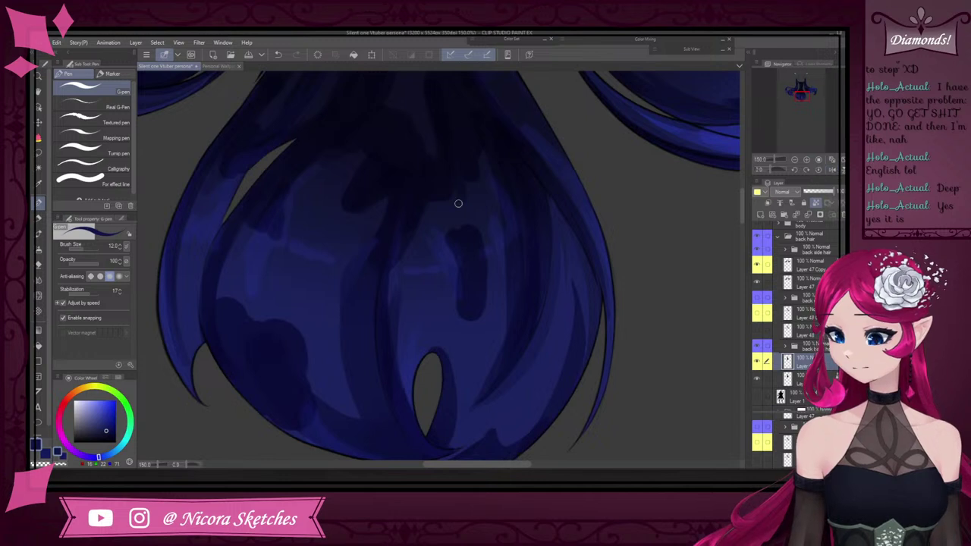
{"action": "left_click", "coordinate": [397, 321], "text": "alt"}
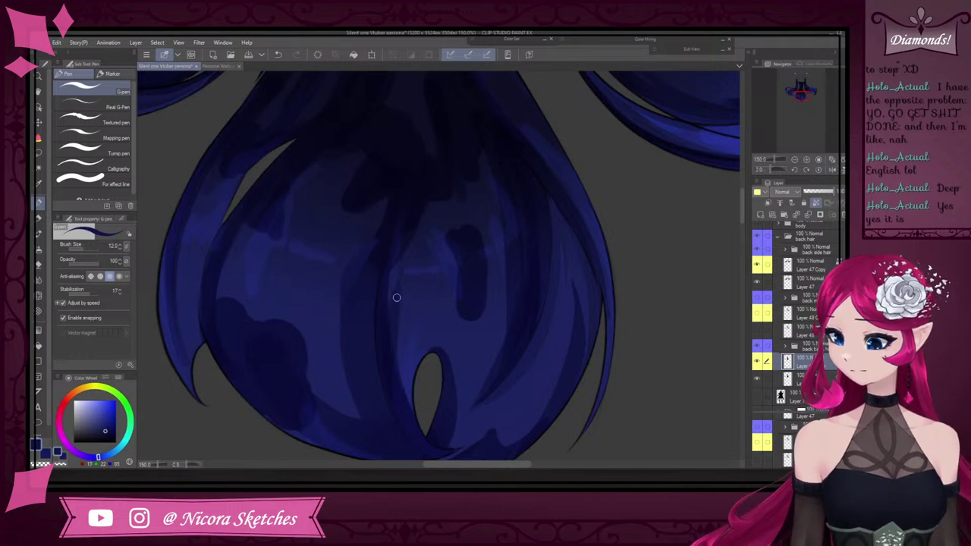
{"action": "scroll", "coordinate": [408, 219], "scroll_direction": "down", "scroll_amount": 3}
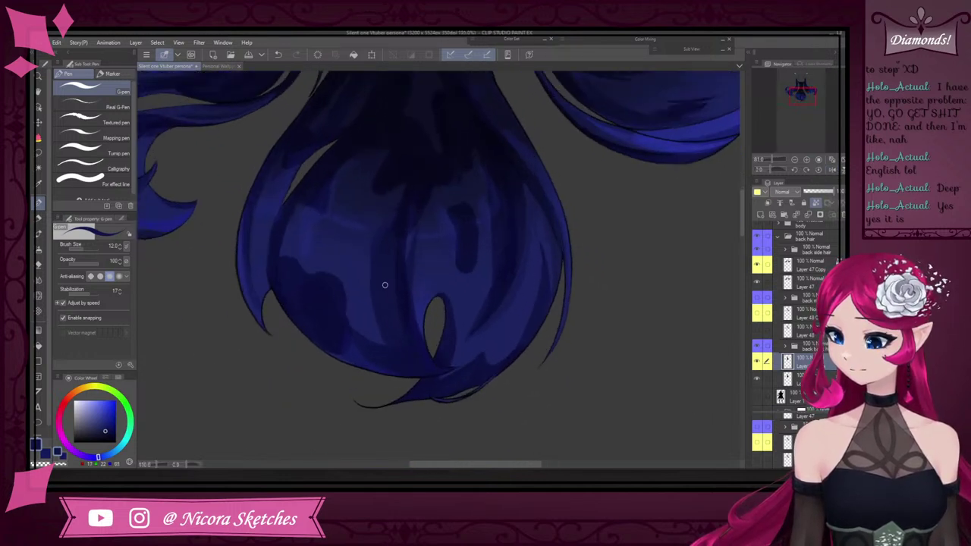
{"action": "scroll", "coordinate": [386, 284], "scroll_direction": "up", "scroll_amount": 5}
{"action": "left_click_drag", "start_coordinate": [398, 388], "coordinate": [380, 268]}
{"action": "key", "text": "ctrl+z"}
{"action": "left_click_drag", "start_coordinate": [395, 389], "coordinate": [384, 248]}
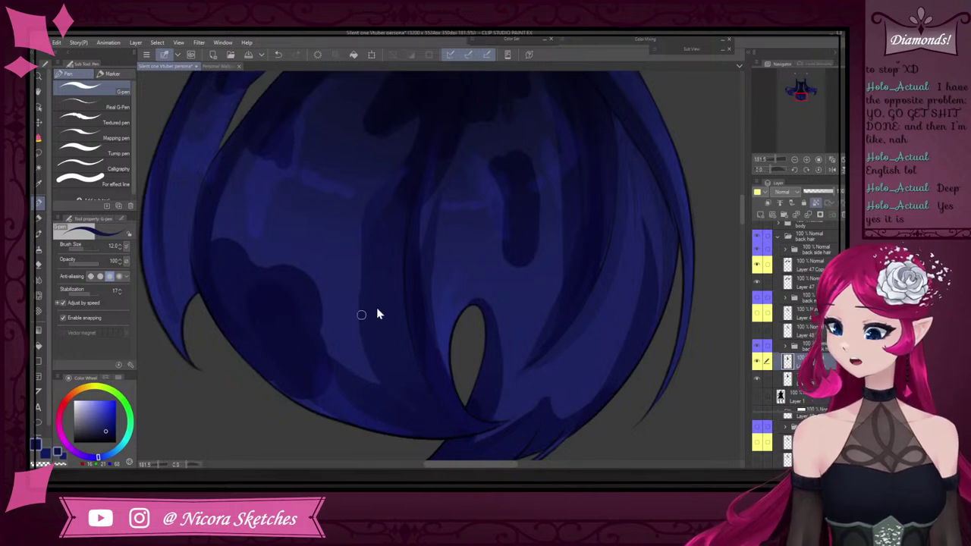
{"action": "left_click_drag", "start_coordinate": [444, 411], "coordinate": [366, 330]}
{"action": "key", "text": "ctrl+z"}
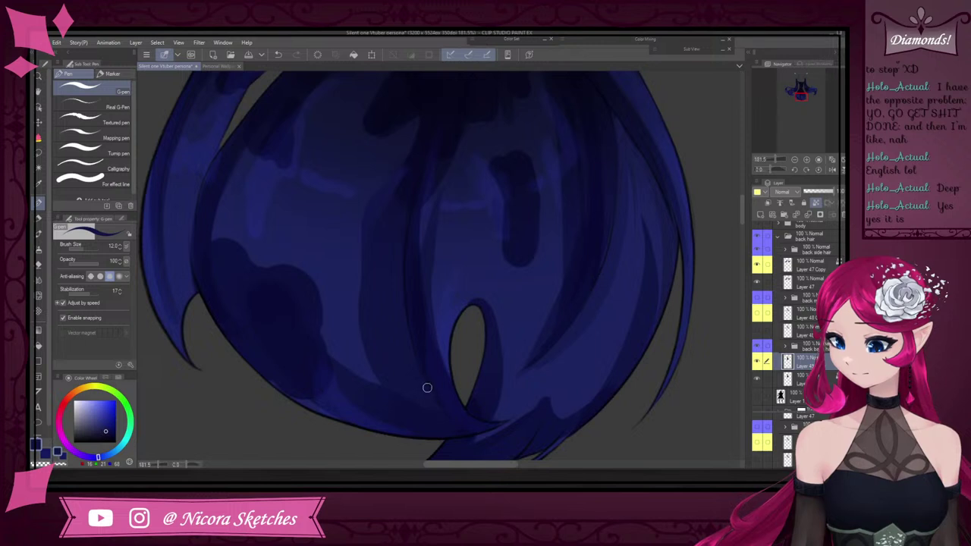
Refine the central strand above the oval gap with sampled dark and mid blues, adding a lighter accent at its upper edge
{"action": "left_click", "coordinate": [431, 211], "text": "alt"}
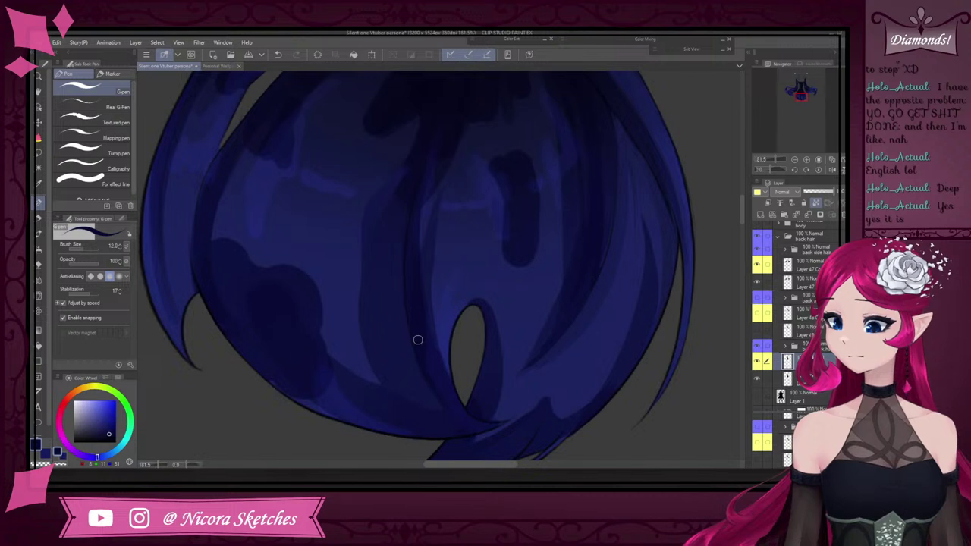
{"action": "left_click", "coordinate": [430, 230], "text": "alt"}
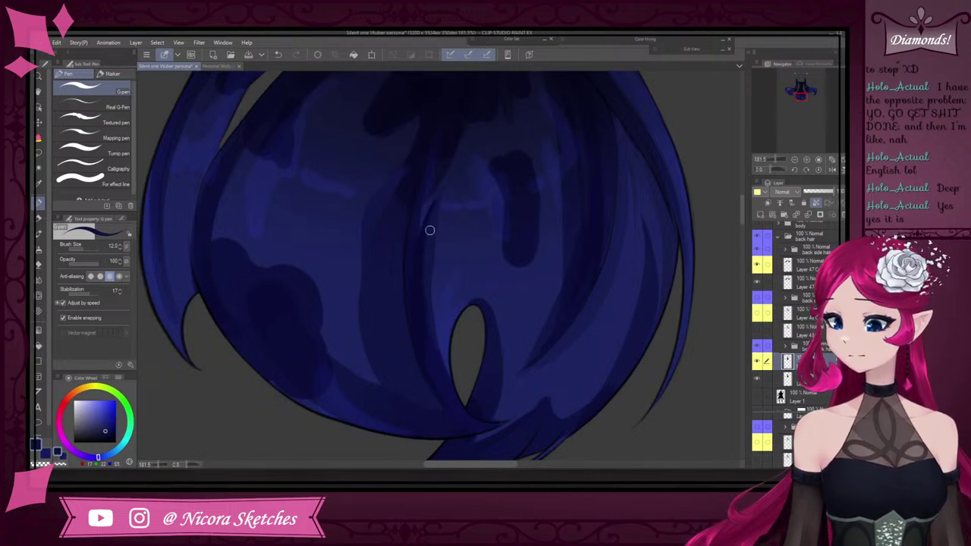
{"action": "scroll", "coordinate": [441, 194], "scroll_direction": "down", "scroll_amount": 3}
{"action": "scroll", "coordinate": [411, 196], "scroll_direction": "up", "scroll_amount": 4}
{"action": "left_click", "coordinate": [432, 175], "text": "alt"}
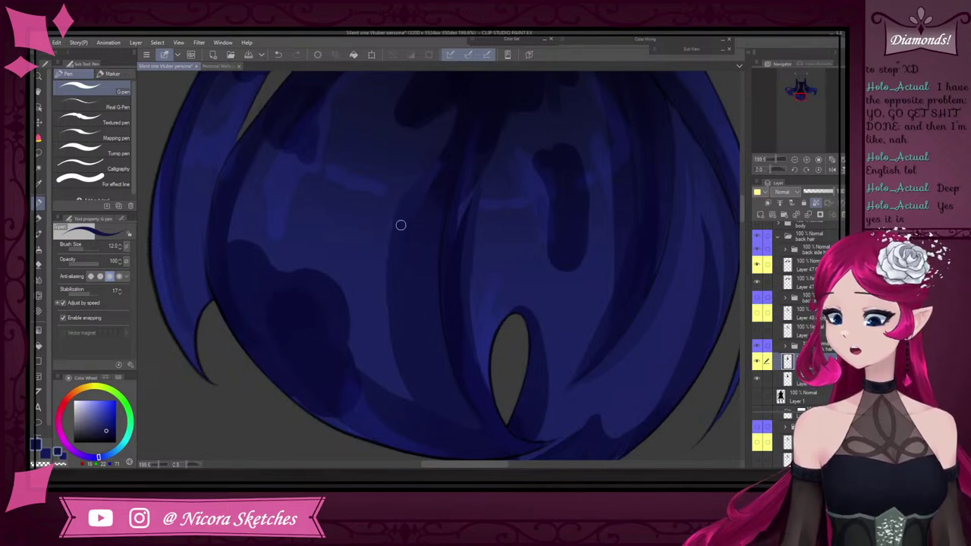
Carve the large dark patch at the hair's lower left with lighter blue, shaping a slender pointed shadow sliver
{"action": "scroll", "coordinate": [461, 377], "scroll_direction": "down", "scroll_amount": 3}
{"action": "scroll", "coordinate": [408, 266], "scroll_direction": "up", "scroll_amount": 4}
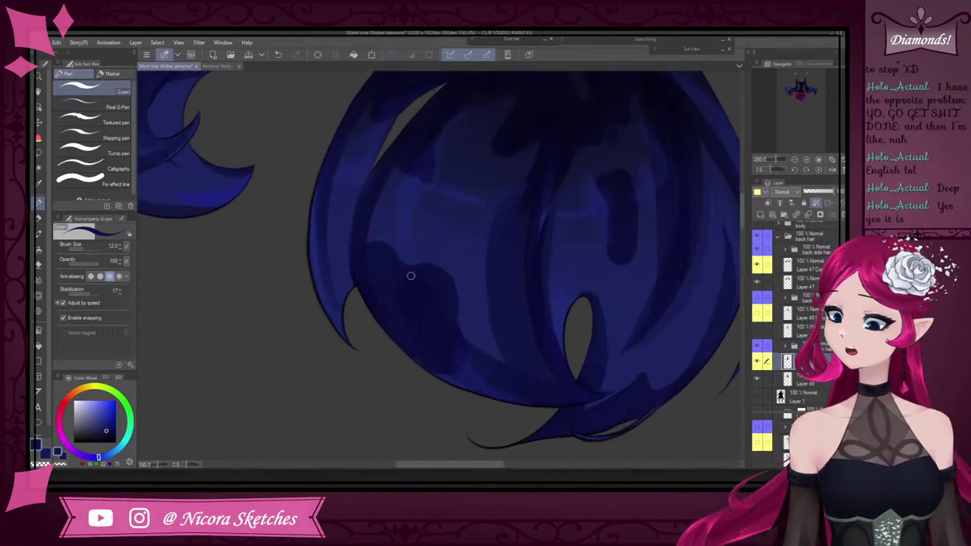
{"action": "left_click_drag", "start_coordinate": [402, 261], "coordinate": [477, 336]}
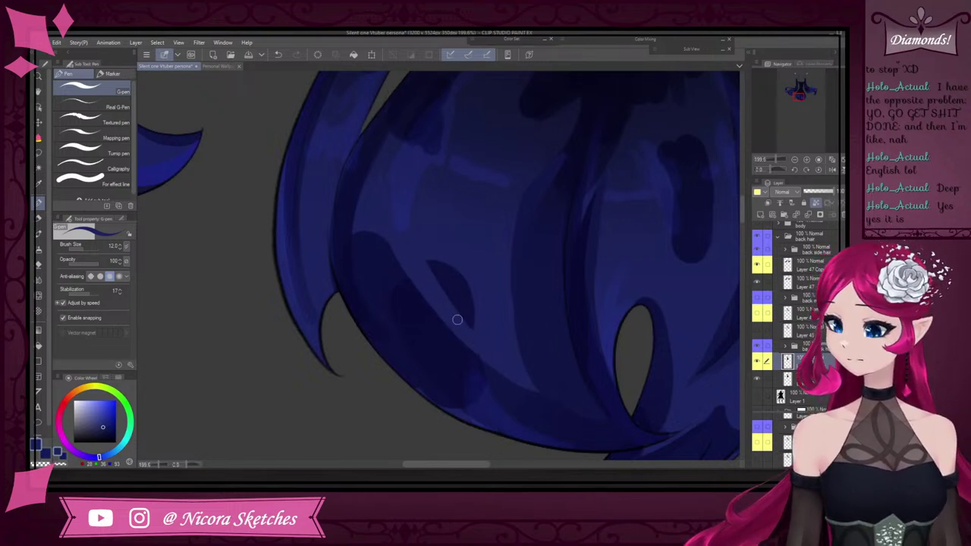
{"action": "left_click", "coordinate": [456, 271], "text": "alt"}
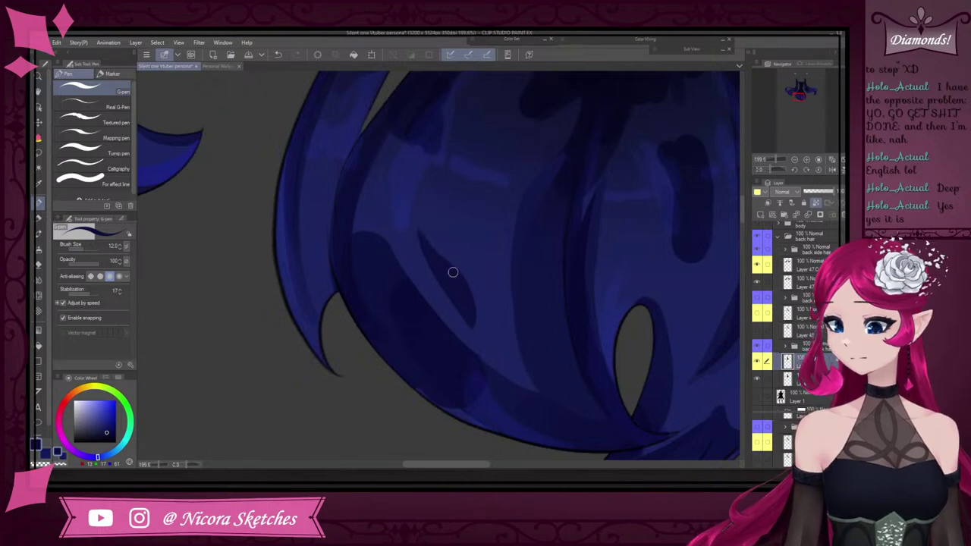
{"action": "left_click_drag", "start_coordinate": [450, 260], "coordinate": [457, 273]}
{"action": "scroll", "coordinate": [497, 255], "scroll_direction": "down", "scroll_amount": 7}
{"action": "scroll", "coordinate": [491, 248], "scroll_direction": "up", "scroll_amount": 5}
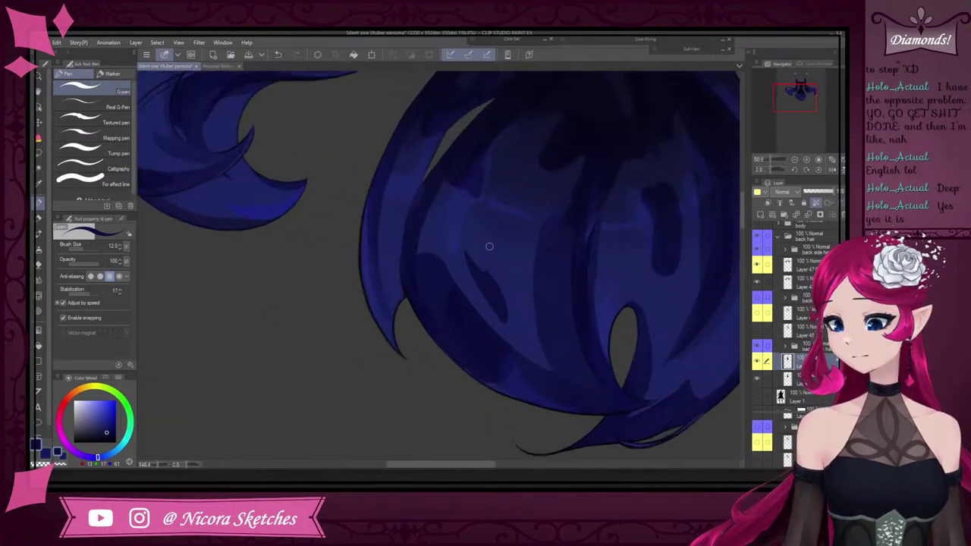
Smooth the curved lower-left shadow band and its transition toward the bottom edge with sampled dark blues
{"action": "scroll", "coordinate": [489, 246], "scroll_direction": "up", "scroll_amount": 2}
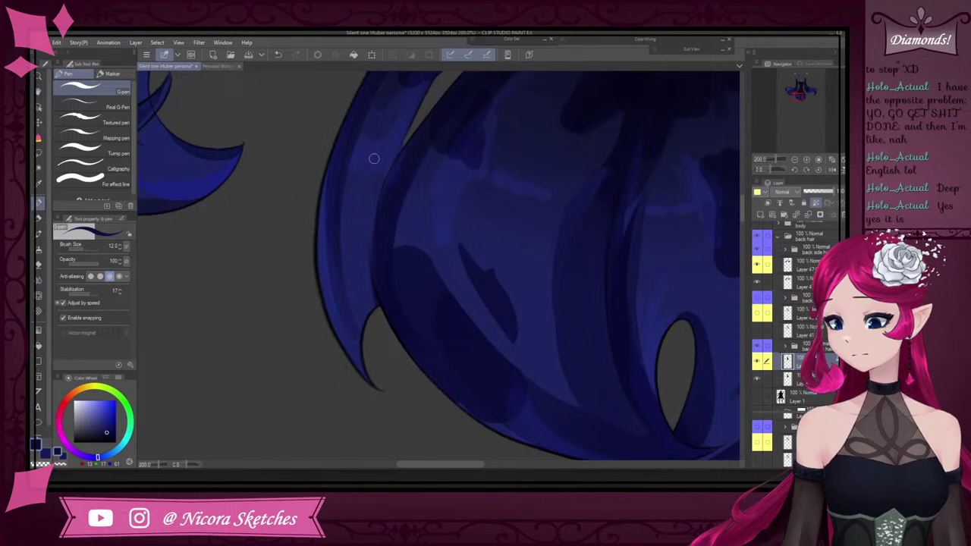
{"action": "left_click", "coordinate": [398, 288], "text": "alt"}
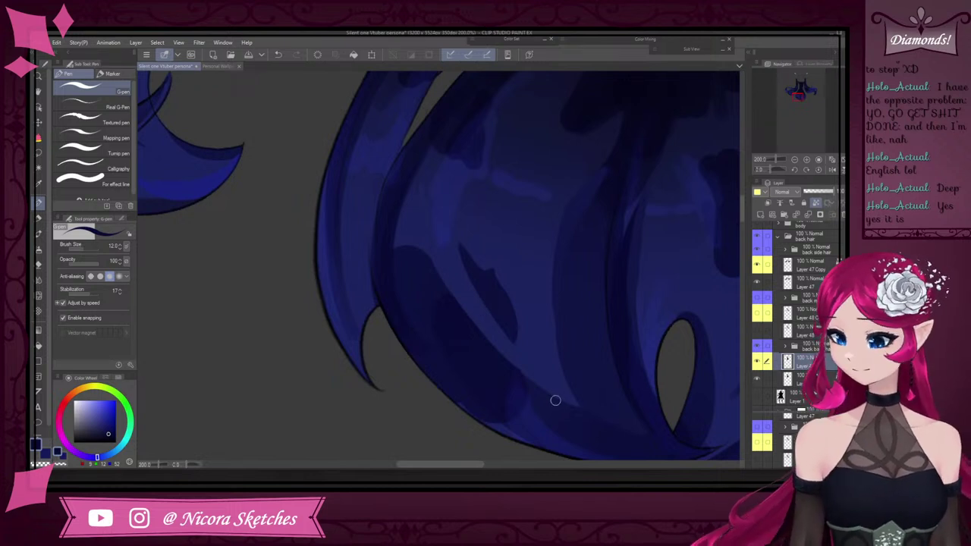
{"action": "scroll", "coordinate": [508, 359], "scroll_direction": "down", "scroll_amount": 2}
{"action": "scroll", "coordinate": [554, 403], "scroll_direction": "up", "scroll_amount": 2}
{"action": "left_click", "coordinate": [461, 319], "text": "alt"}
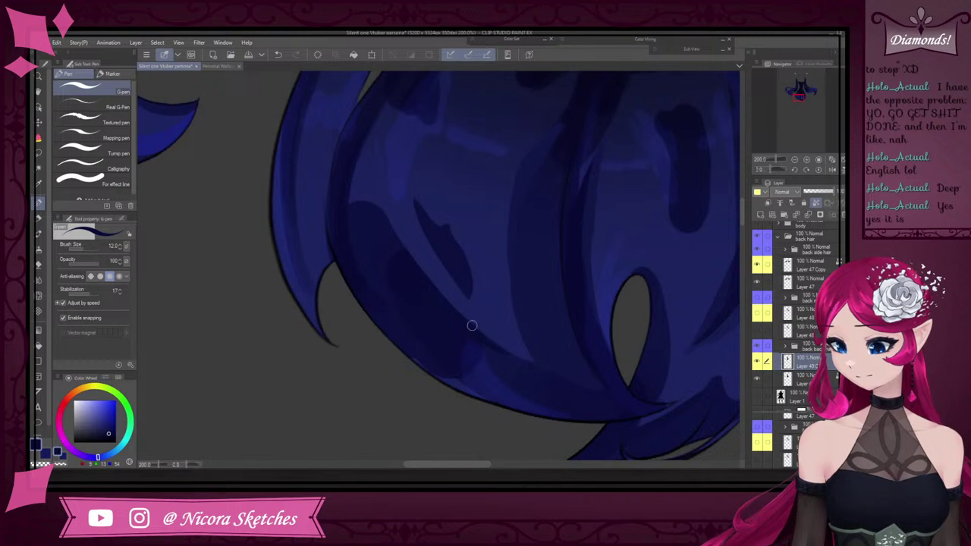
{"action": "left_click", "coordinate": [478, 383], "text": "alt"}
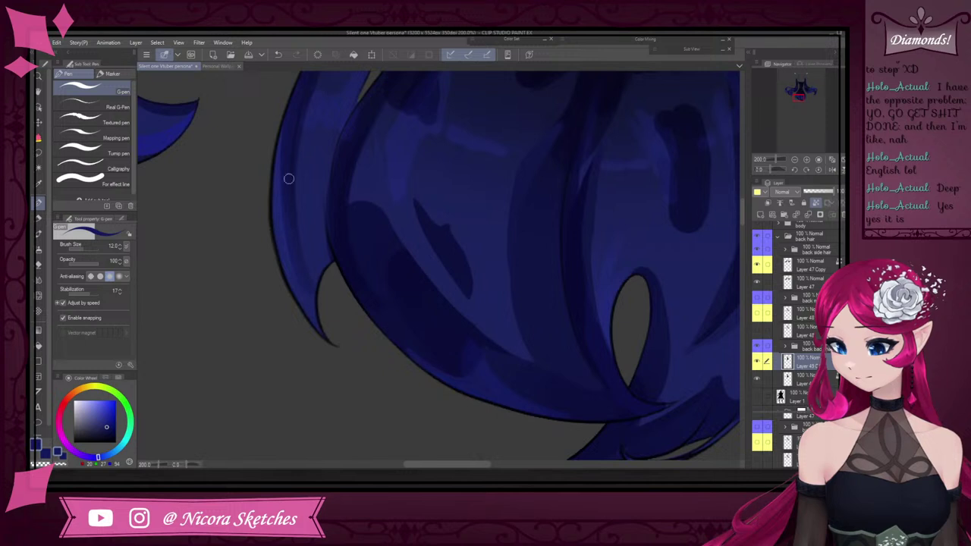
Paint a thin rim highlight along the lower-left outline of the rounded hair with brighter blue sampled from the outer lock
{"action": "left_click", "coordinate": [317, 111], "text": "alt"}
{"action": "left_click_drag", "start_coordinate": [372, 317], "coordinate": [460, 395]}
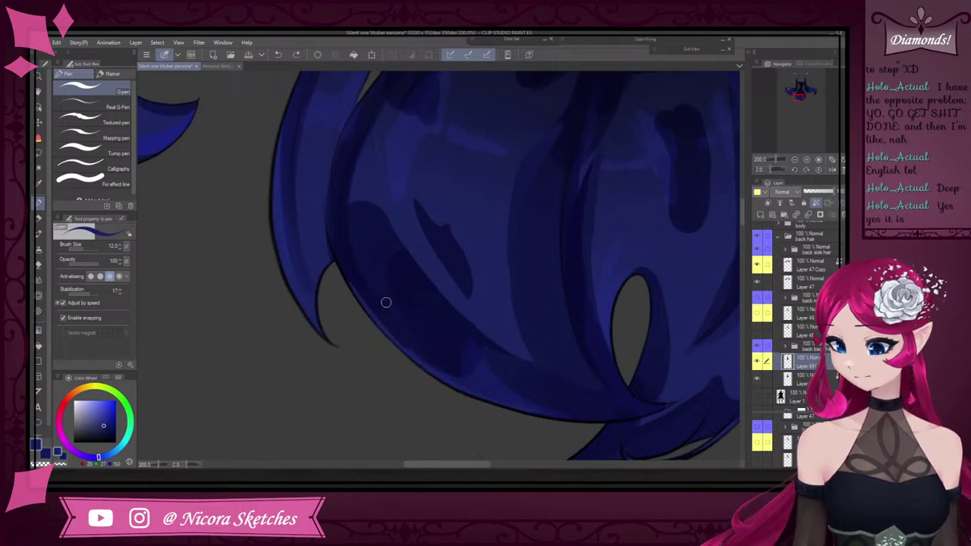
{"action": "scroll", "coordinate": [540, 273], "scroll_direction": "down", "scroll_amount": 5}
{"action": "scroll", "coordinate": [586, 316], "scroll_direction": "up", "scroll_amount": 4}
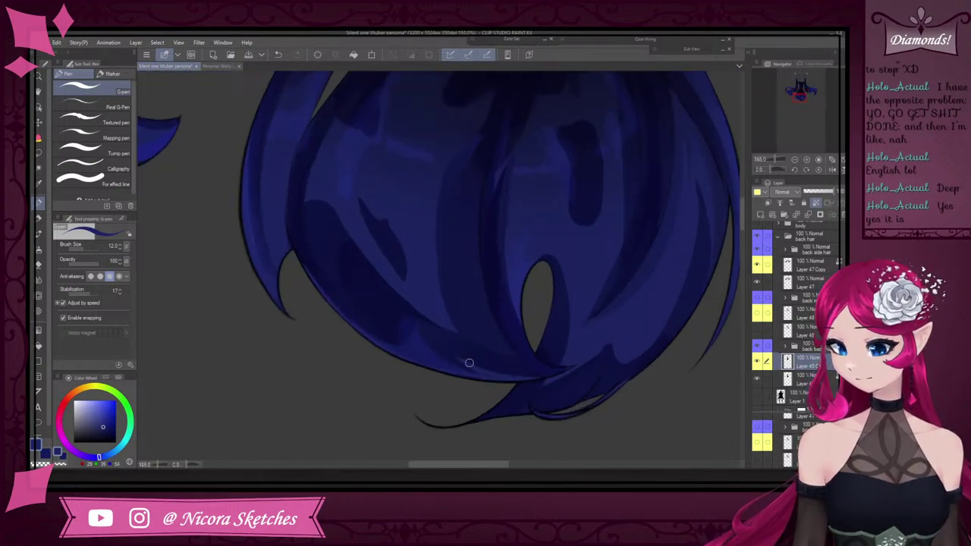
Paint a thin tapered light-blue highlight beside the dark vertical patch above the oval gap
{"action": "scroll", "coordinate": [566, 372], "scroll_direction": "down", "scroll_amount": 6}
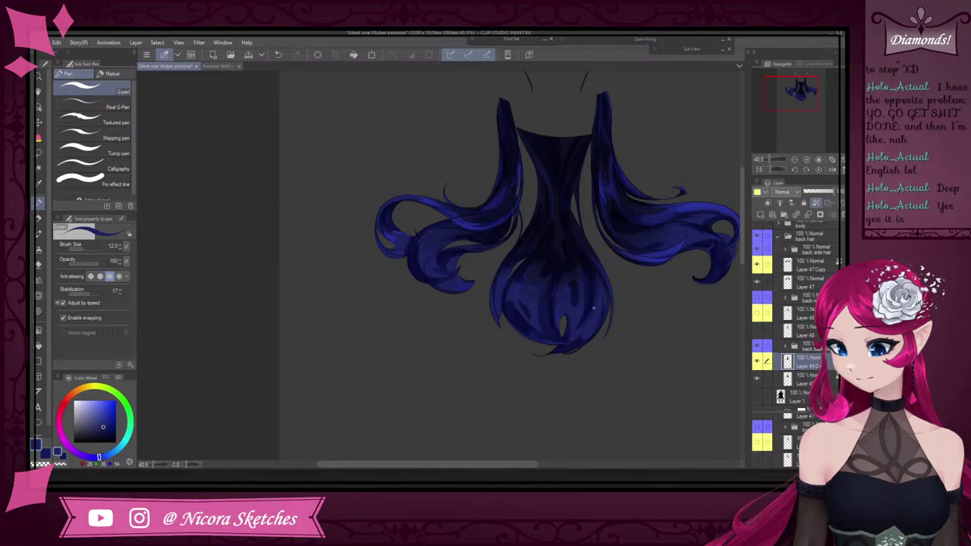
{"action": "scroll", "coordinate": [561, 323], "scroll_direction": "up", "scroll_amount": 5}
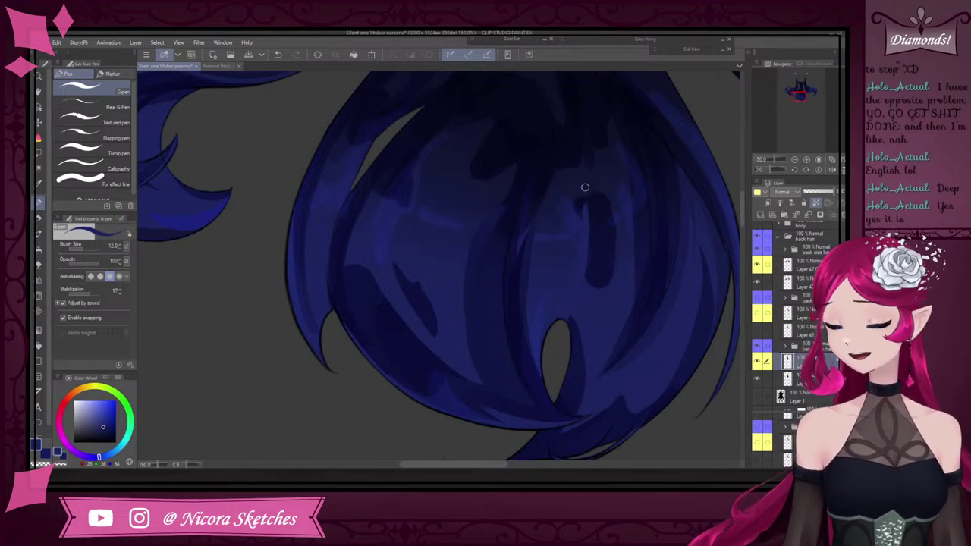
{"action": "left_click_drag", "start_coordinate": [583, 221], "coordinate": [584, 178]}
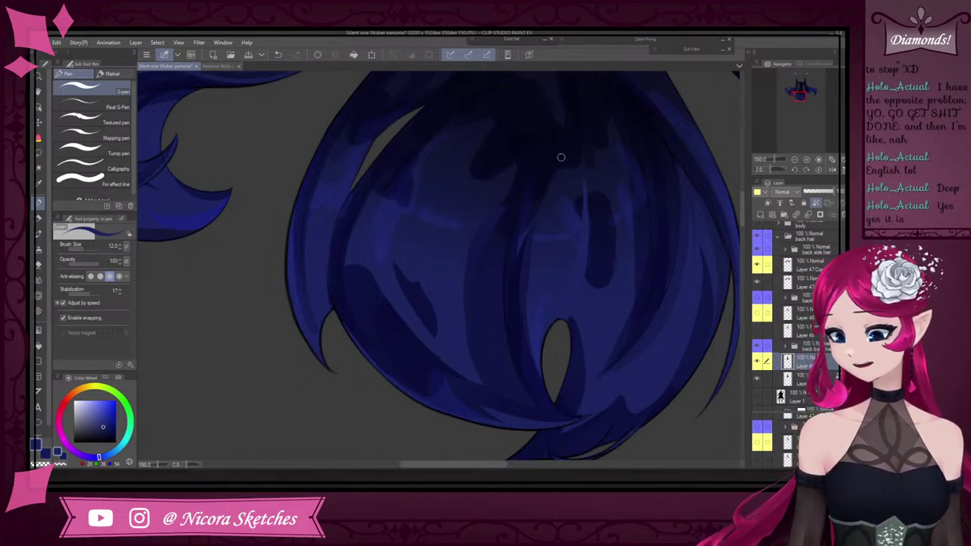
Darken the upper part of the central strand with sampled dark blue and add a thin lighter blue highlight along its left edge
{"action": "scroll", "coordinate": [520, 244], "scroll_direction": "up", "scroll_amount": 2}
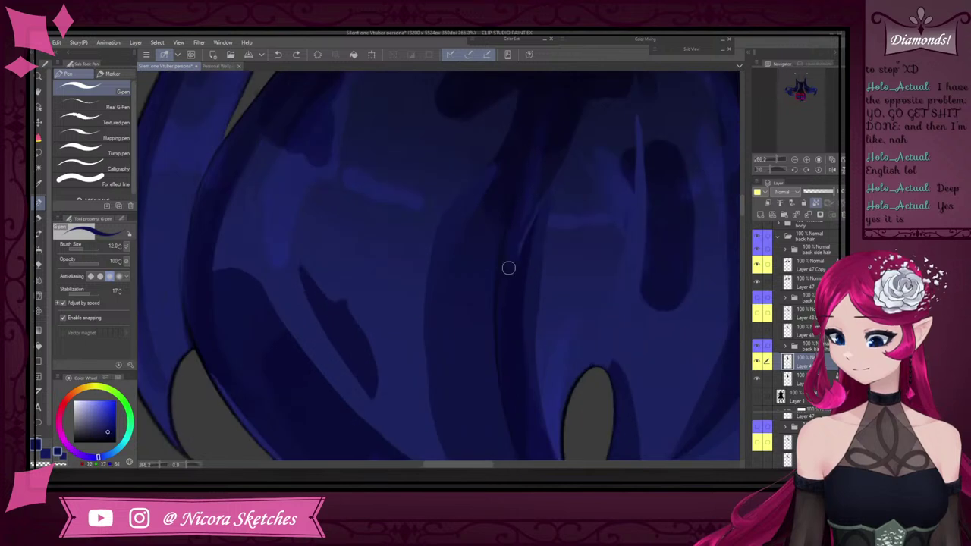
{"action": "left_click", "coordinate": [512, 261], "text": "alt"}
{"action": "mouse_move", "coordinate": [525, 219]}
{"action": "left_mouse_down"}
{"action": "mouse_move", "coordinate": [505, 348]}
{"action": "mouse_move", "coordinate": [528, 209]}
{"action": "mouse_move", "coordinate": [508, 267]}
{"action": "left_mouse_up"}
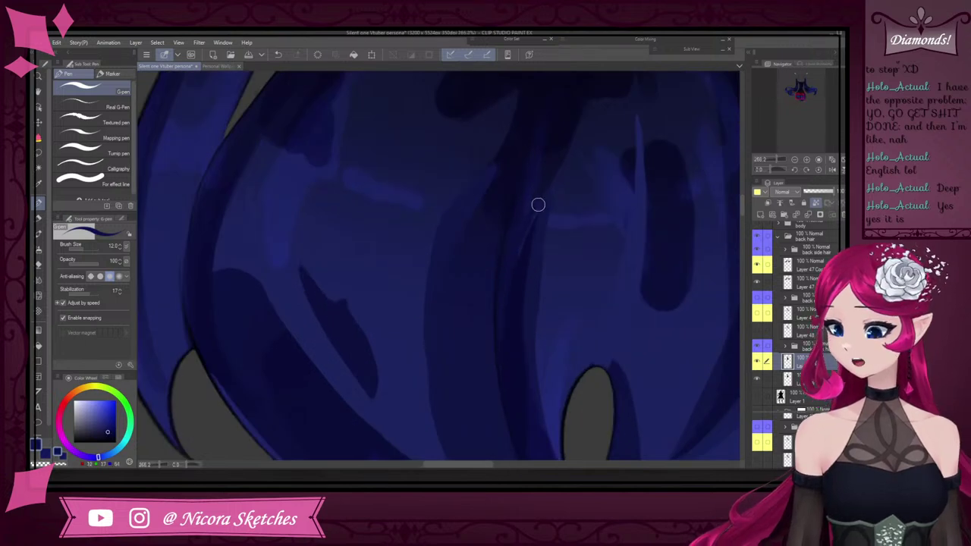
{"action": "left_click_drag", "start_coordinate": [539, 203], "coordinate": [504, 271]}
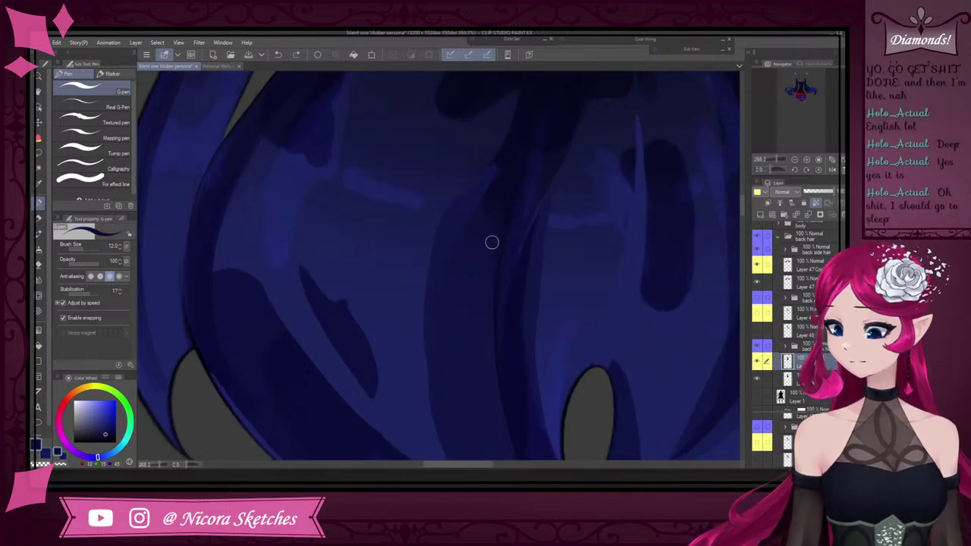
{"action": "left_click", "coordinate": [551, 220], "text": "alt"}
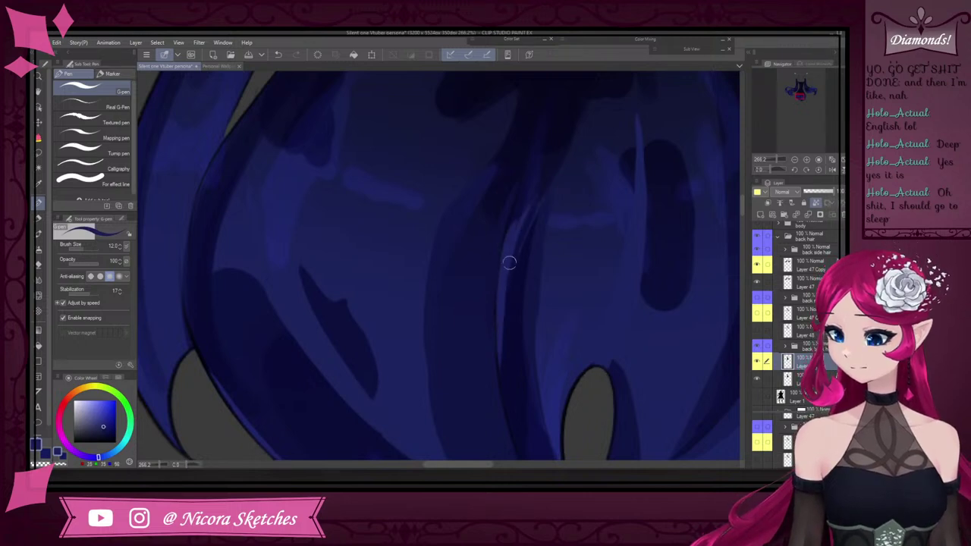
{"action": "scroll", "coordinate": [540, 222], "scroll_direction": "down", "scroll_amount": 12}
{"action": "scroll", "coordinate": [557, 242], "scroll_direction": "up", "scroll_amount": 9}
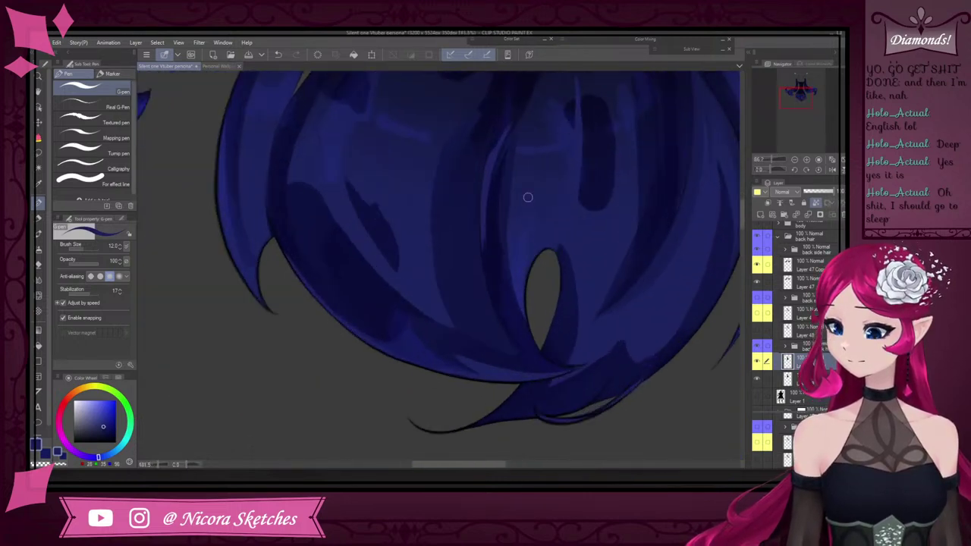
{"action": "scroll", "coordinate": [547, 229], "scroll_direction": "down", "scroll_amount": 2}
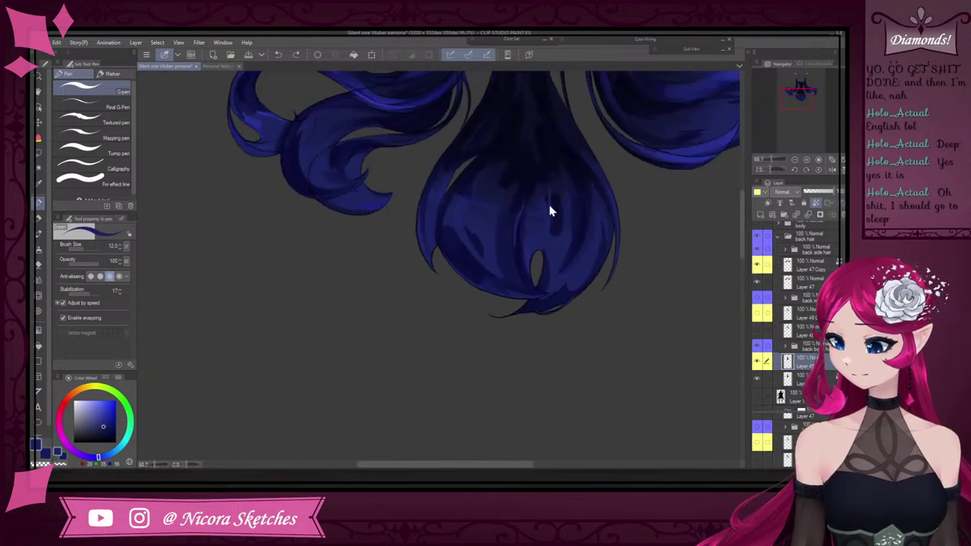
{"action": "scroll", "coordinate": [545, 205], "scroll_direction": "up", "scroll_amount": 2}
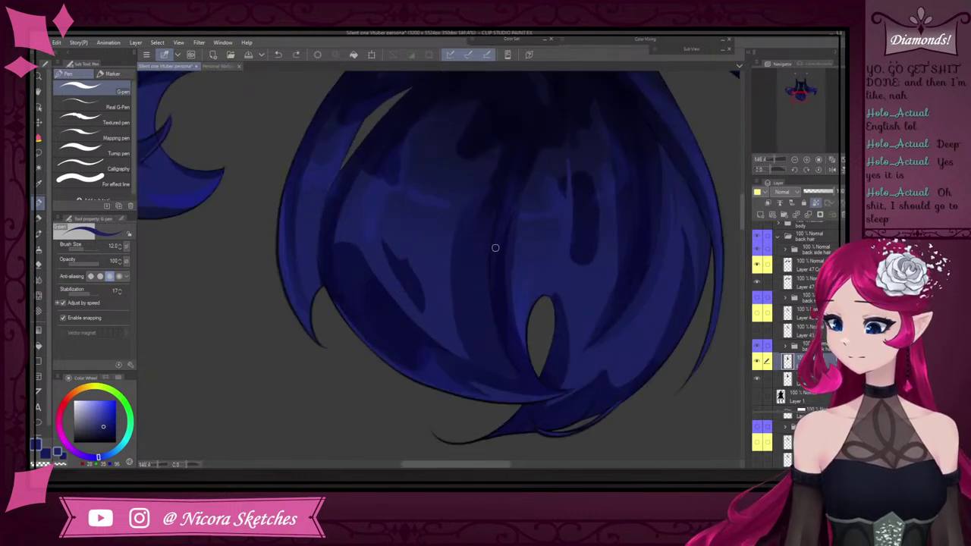
Paint a short lighter-blue streak rising from the left curved highlight toward the dark roots, using blue sampled from that highlight
{"action": "left_click", "coordinate": [481, 196], "text": "alt"}
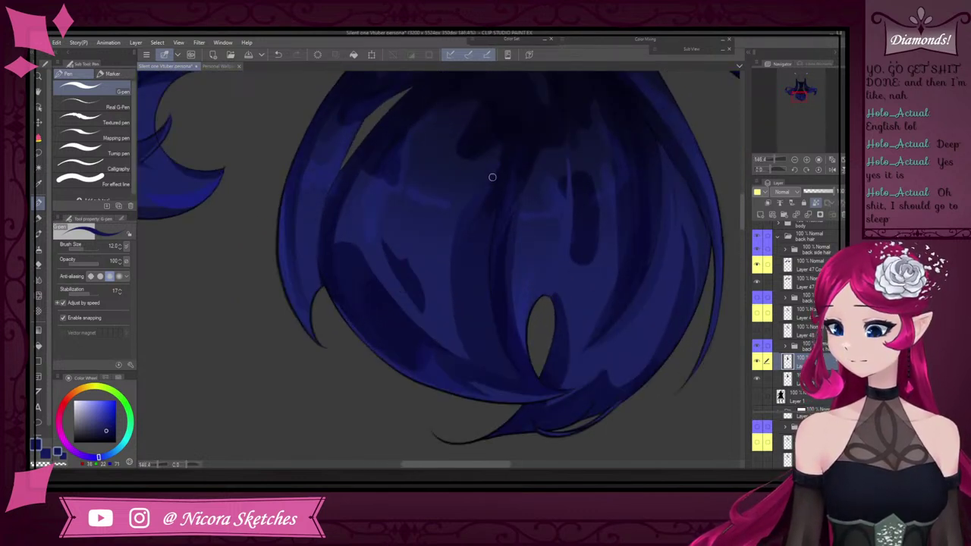
{"action": "scroll", "coordinate": [501, 284], "scroll_direction": "down", "scroll_amount": 2}
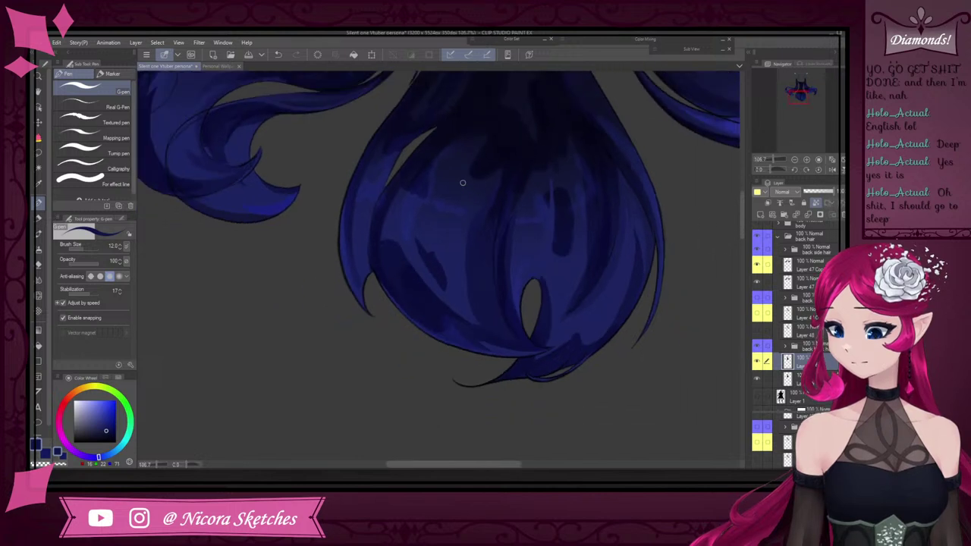
{"action": "scroll", "coordinate": [438, 209], "scroll_direction": "up", "scroll_amount": 2}
{"action": "left_click", "coordinate": [391, 248], "text": "alt"}
{"action": "scroll", "coordinate": [388, 246], "scroll_direction": "up", "scroll_amount": 1}
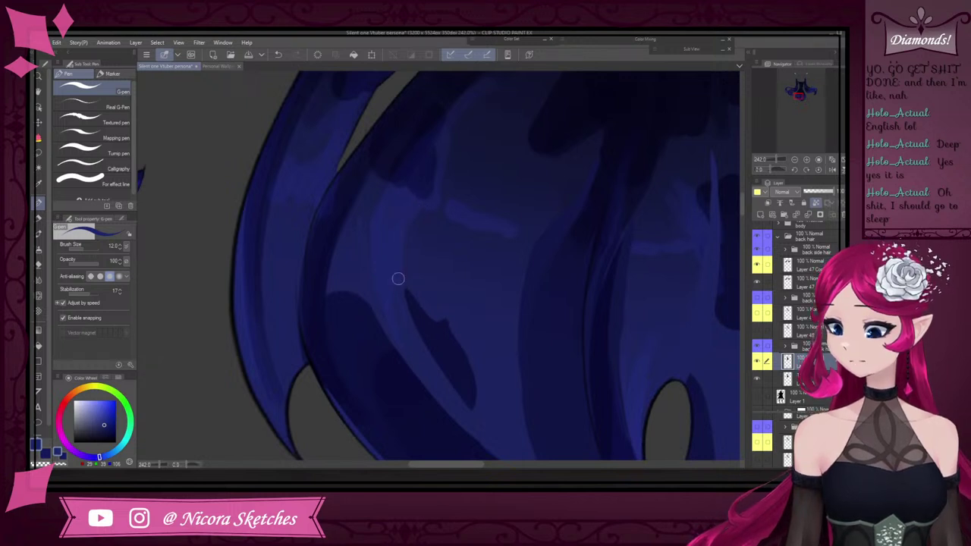
{"action": "left_click_drag", "start_coordinate": [389, 261], "coordinate": [454, 149]}
{"action": "scroll", "coordinate": [412, 247], "scroll_direction": "down", "scroll_amount": 5}
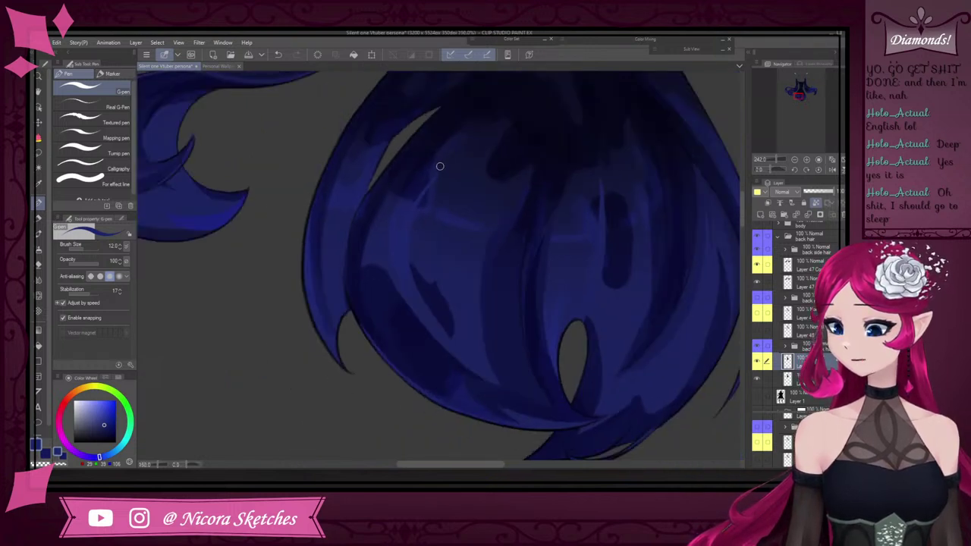
Build up the upper end of the left curved highlight with repeated lighter-blue strokes ending in a tapered tip
{"action": "scroll", "coordinate": [441, 170], "scroll_direction": "up", "scroll_amount": 9}
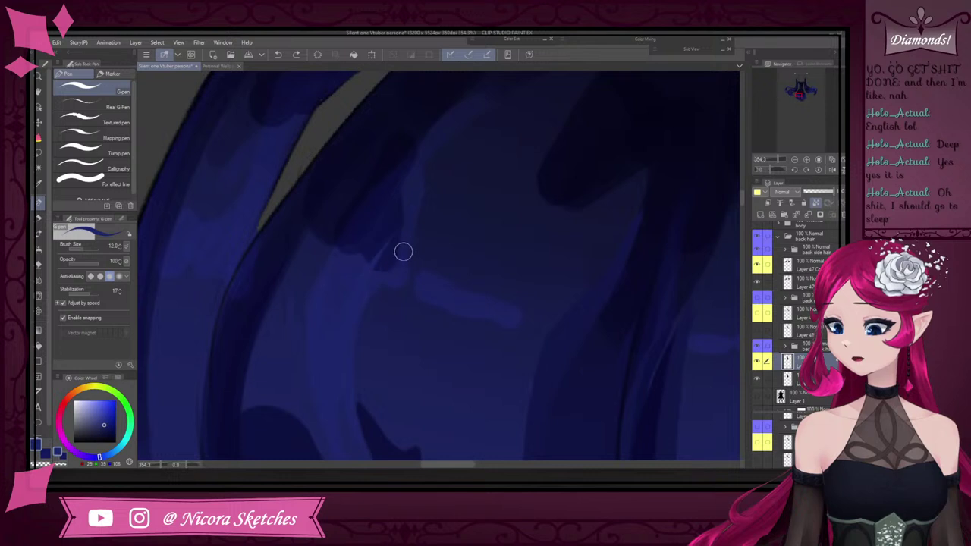
{"action": "left_click_drag", "start_coordinate": [372, 267], "coordinate": [446, 187]}
{"action": "key", "text": "ctrl+z"}
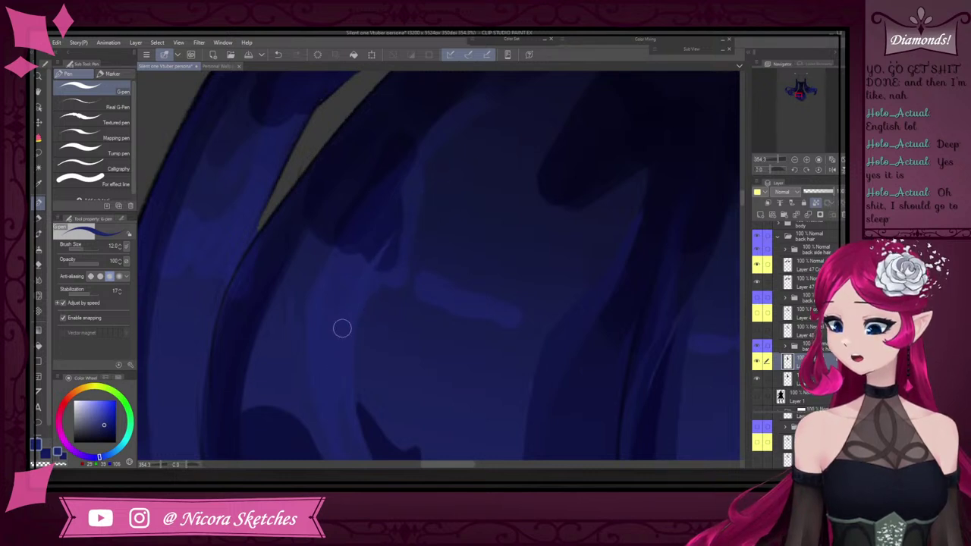
{"action": "left_click_drag", "start_coordinate": [368, 261], "coordinate": [418, 213]}
{"action": "left_click_drag", "start_coordinate": [362, 305], "coordinate": [426, 211]}
{"action": "left_click_drag", "start_coordinate": [356, 321], "coordinate": [459, 179]}
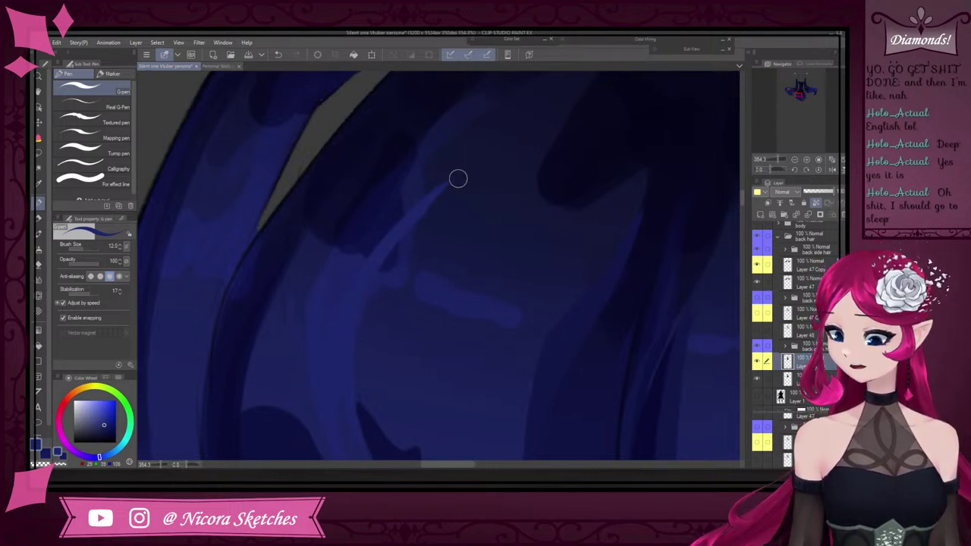
{"action": "left_click_drag", "start_coordinate": [342, 299], "coordinate": [444, 197]}
{"action": "mouse_move", "coordinate": [391, 274]}
{"action": "left_mouse_down"}
{"action": "mouse_move", "coordinate": [403, 236]}
{"action": "mouse_move", "coordinate": [471, 186]}
{"action": "left_mouse_up"}
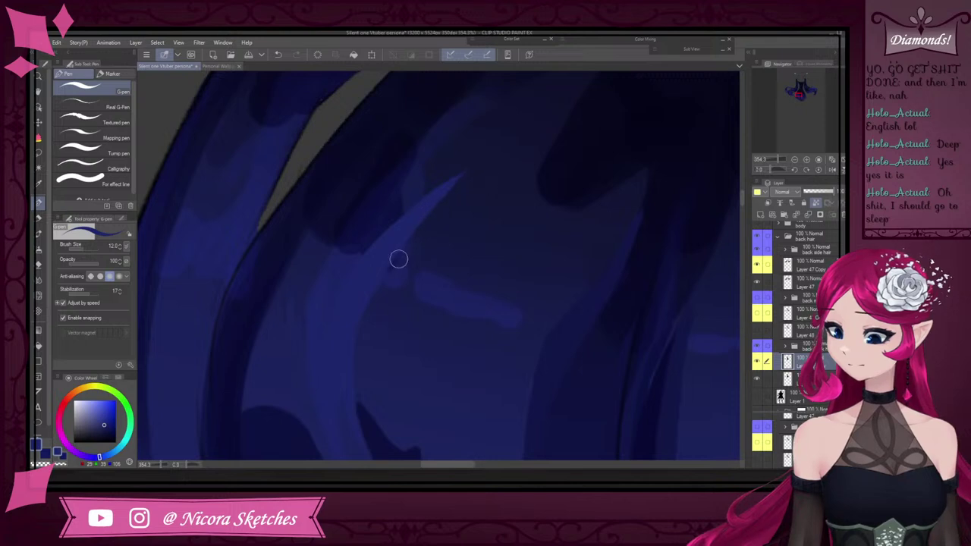
{"action": "scroll", "coordinate": [430, 232], "scroll_direction": "down", "scroll_amount": 5}
{"action": "scroll", "coordinate": [493, 168], "scroll_direction": "up", "scroll_amount": 4}
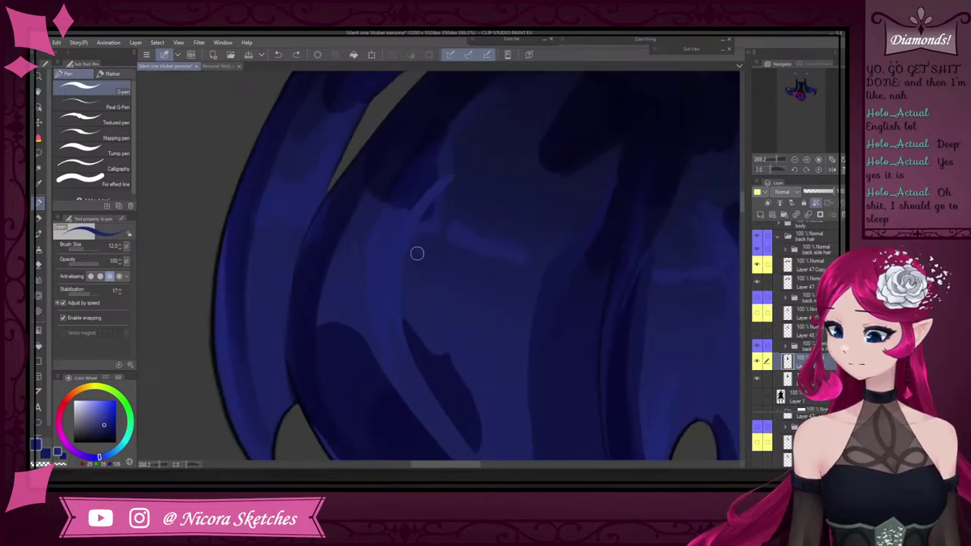
{"action": "scroll", "coordinate": [532, 140], "scroll_direction": "up", "scroll_amount": 3}
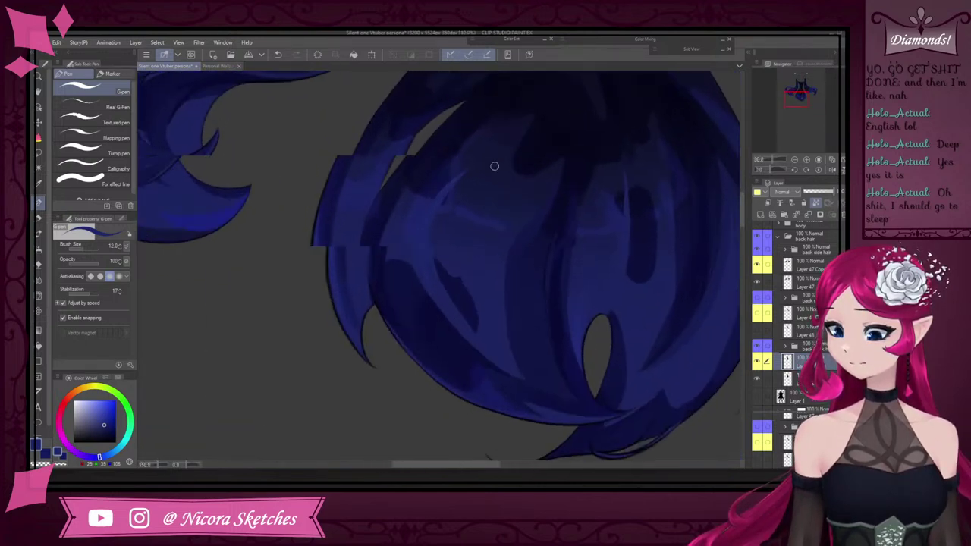
Break up the light horizontal band beside the curved highlight with sampled mid-blue tones and thin vertical strokes
{"action": "left_click", "coordinate": [468, 239], "text": "alt"}
{"action": "scroll", "coordinate": [468, 217], "scroll_direction": "up", "scroll_amount": 2}
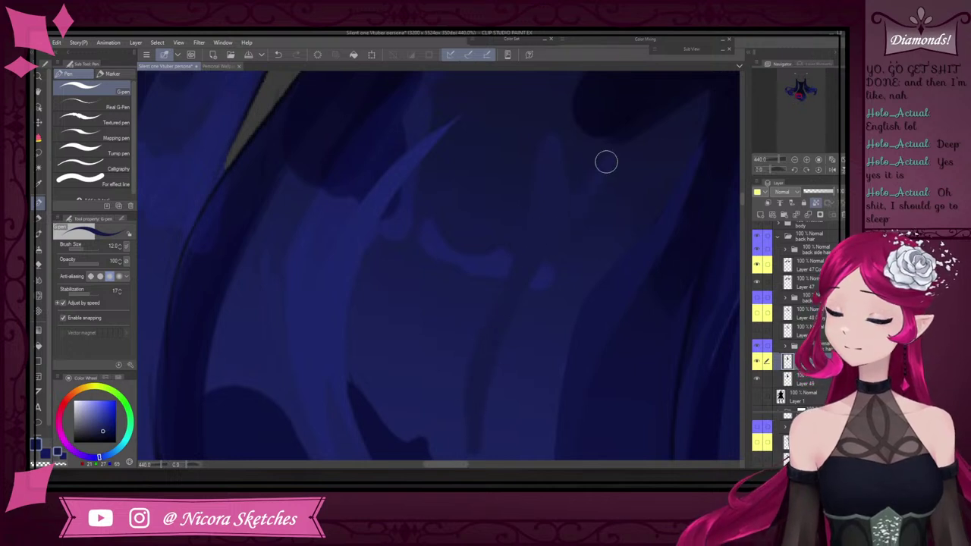
{"action": "scroll", "coordinate": [525, 282], "scroll_direction": "down", "scroll_amount": 5}
{"action": "scroll", "coordinate": [525, 308], "scroll_direction": "up", "scroll_amount": 2}
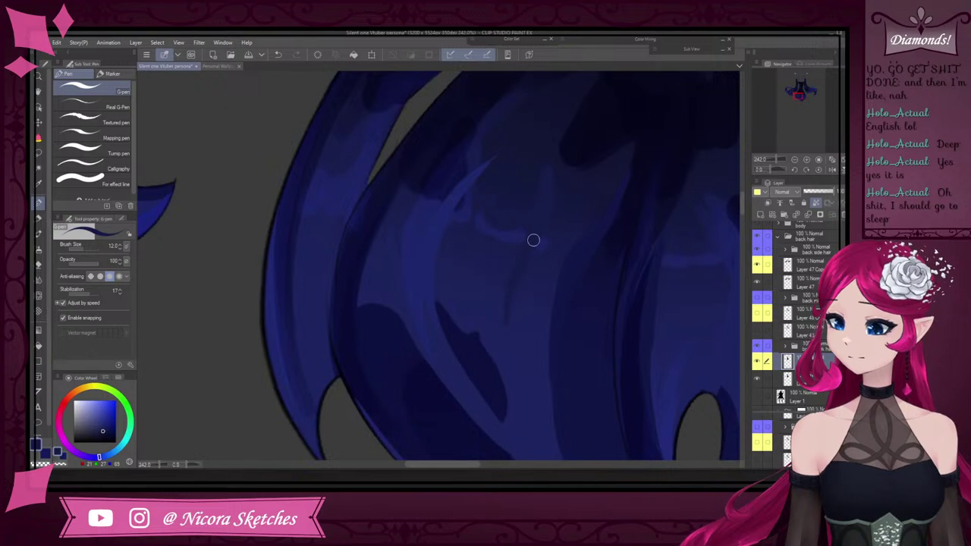
{"action": "left_click", "coordinate": [515, 325], "text": "alt"}
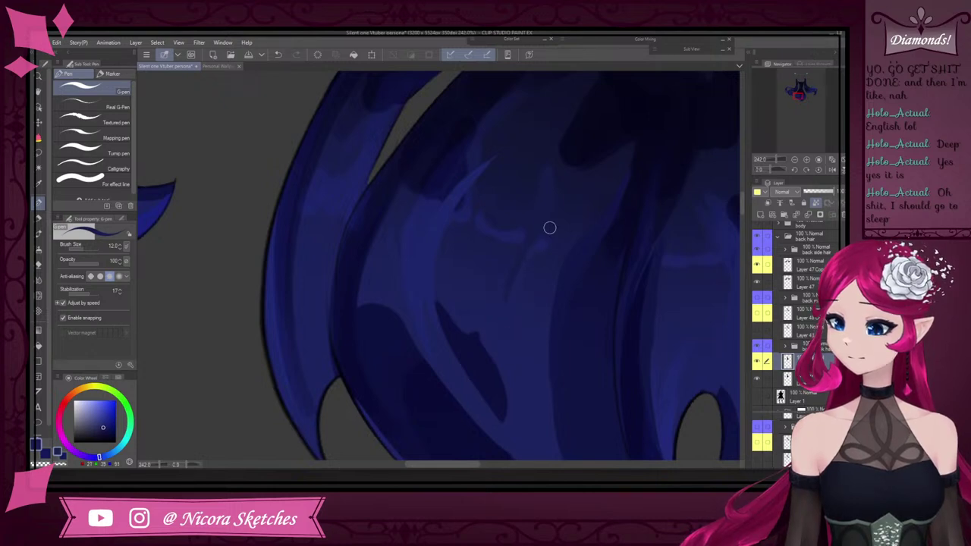
{"action": "scroll", "coordinate": [550, 227], "scroll_direction": "down", "scroll_amount": 5}
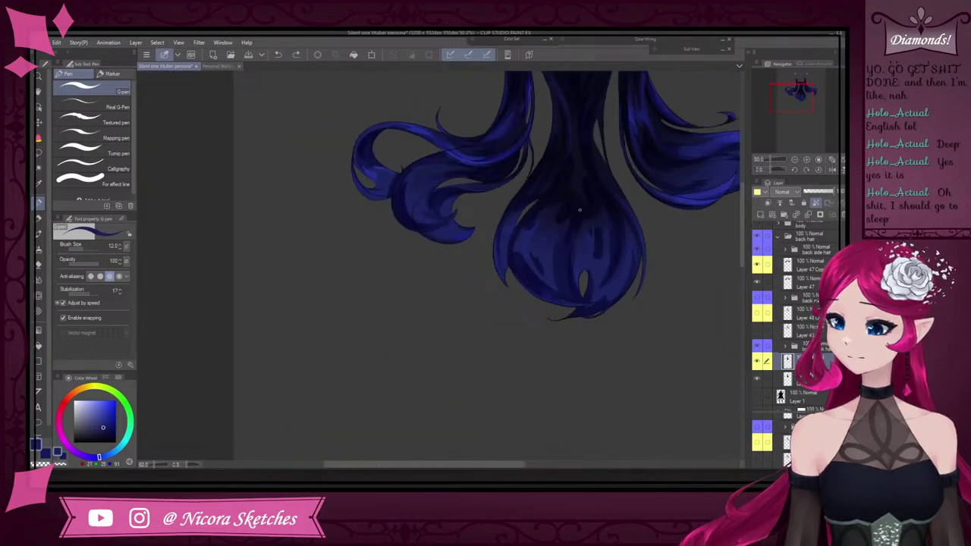
Paint a long tapered dark-blue shadow along the outer edge of the left curved highlight with color sampled from the adjacent shadow
{"action": "scroll", "coordinate": [580, 209], "scroll_direction": "up", "scroll_amount": 4}
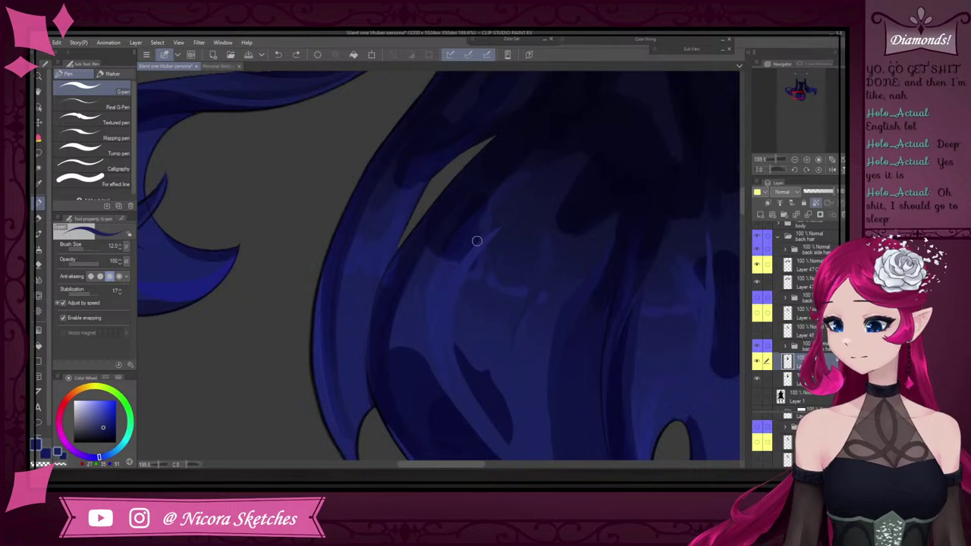
{"action": "scroll", "coordinate": [477, 240], "scroll_direction": "up", "scroll_amount": 2}
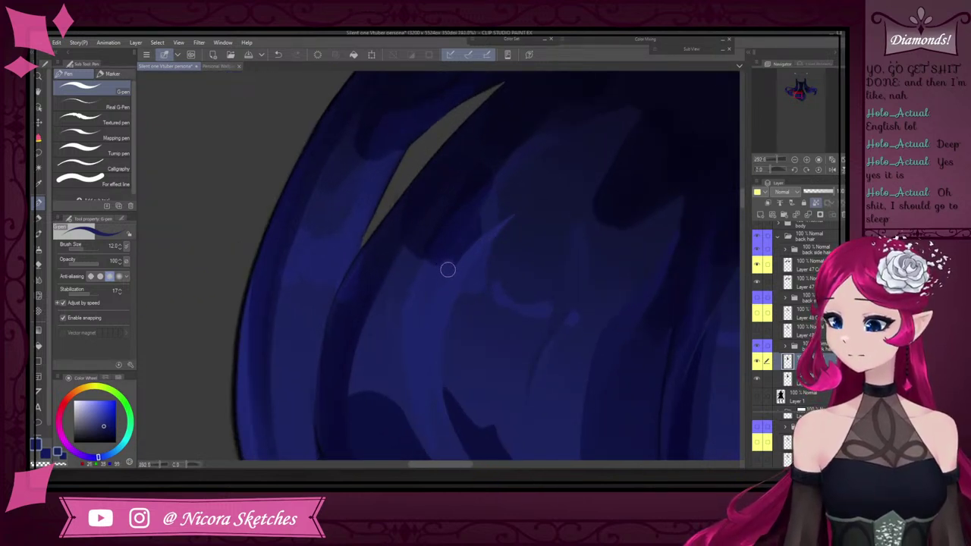
{"action": "left_click", "coordinate": [461, 220], "text": "alt"}
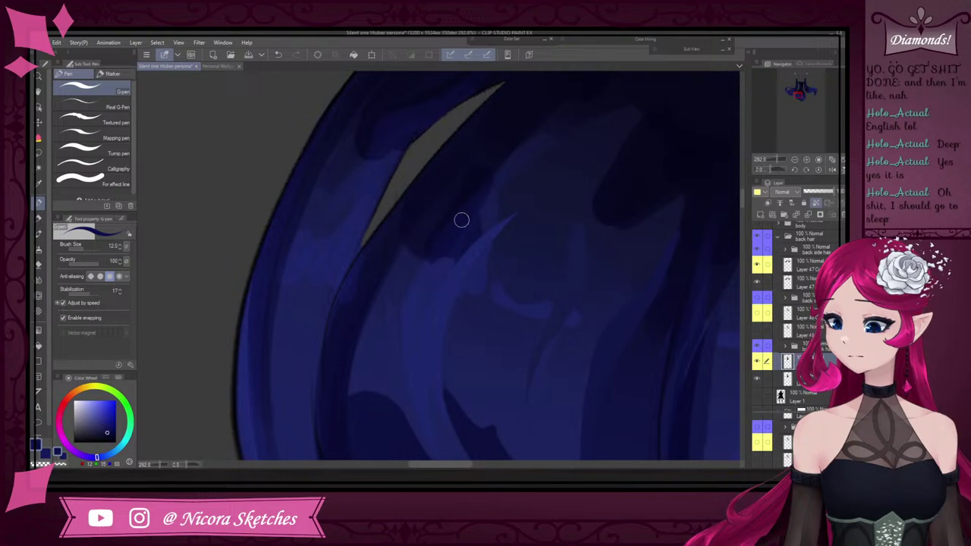
{"action": "mouse_move", "coordinate": [545, 140]}
{"action": "left_mouse_down"}
{"action": "mouse_move", "coordinate": [422, 271]}
{"action": "mouse_move", "coordinate": [547, 135]}
{"action": "mouse_move", "coordinate": [408, 304]}
{"action": "left_mouse_up"}
{"action": "left_click_drag", "start_coordinate": [475, 205], "coordinate": [412, 364]}
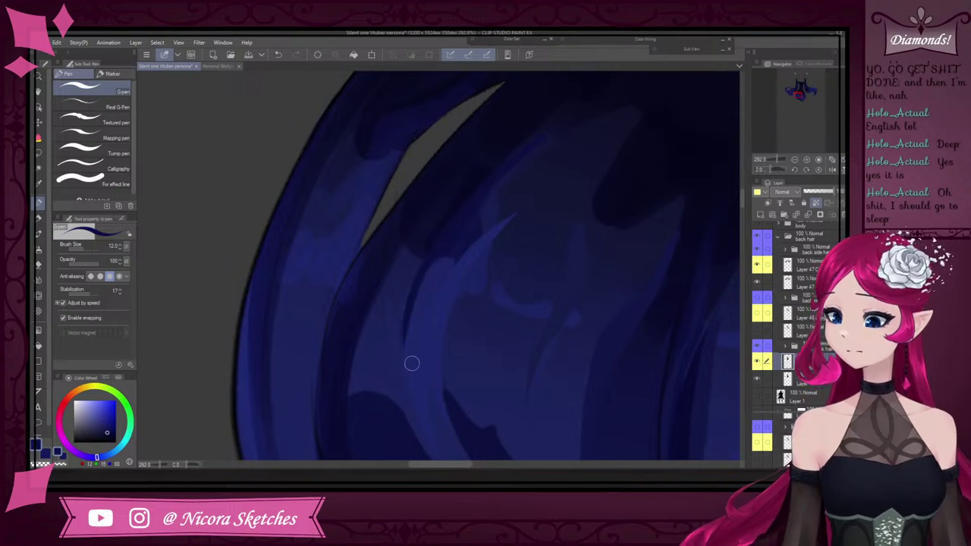
{"action": "scroll", "coordinate": [416, 392], "scroll_direction": "down", "scroll_amount": 5}
{"action": "scroll", "coordinate": [402, 337], "scroll_direction": "up", "scroll_amount": 3}
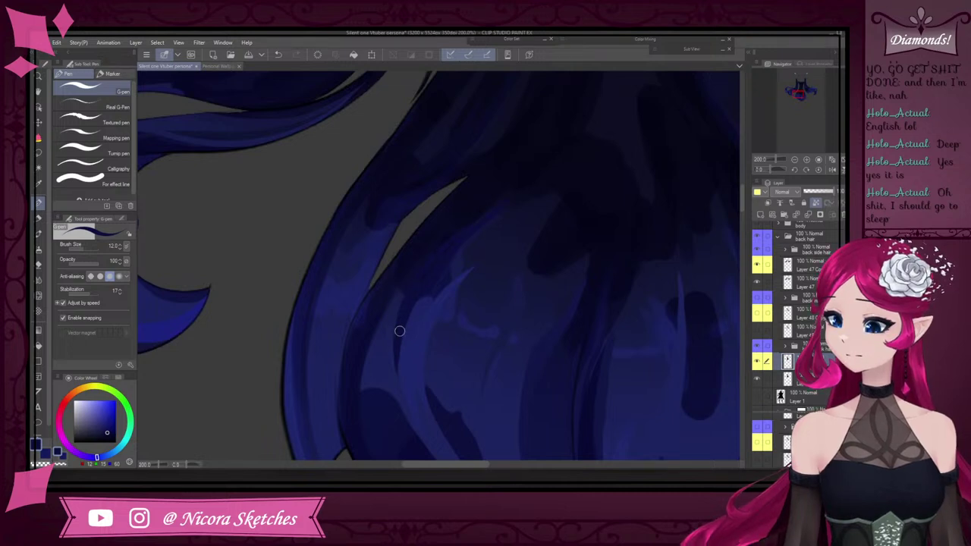
Paint a pointed dark-blue strand hanging from the roots between the central strand and the thin highlight above the oval gap
{"action": "scroll", "coordinate": [526, 187], "scroll_direction": "down", "scroll_amount": 4}
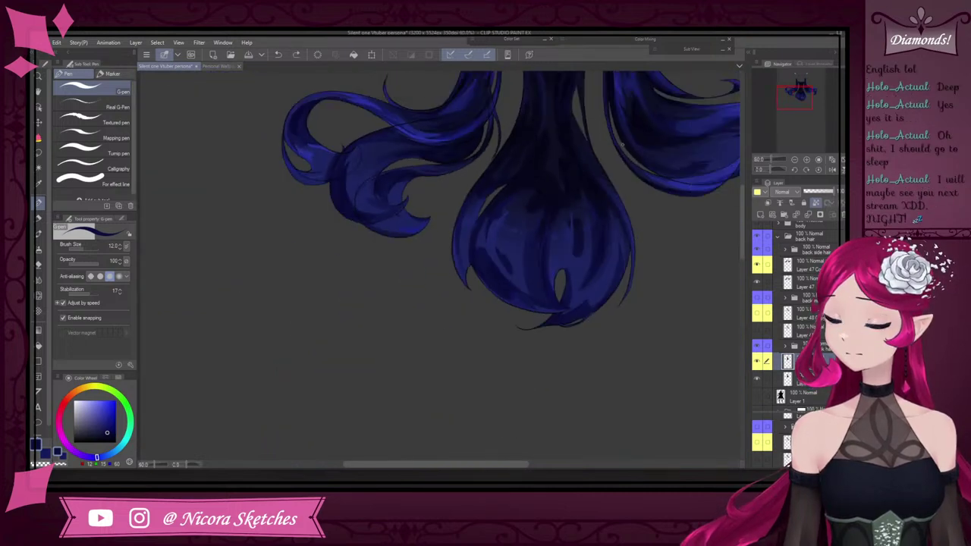
{"action": "scroll", "coordinate": [607, 212], "scroll_direction": "up", "scroll_amount": 4}
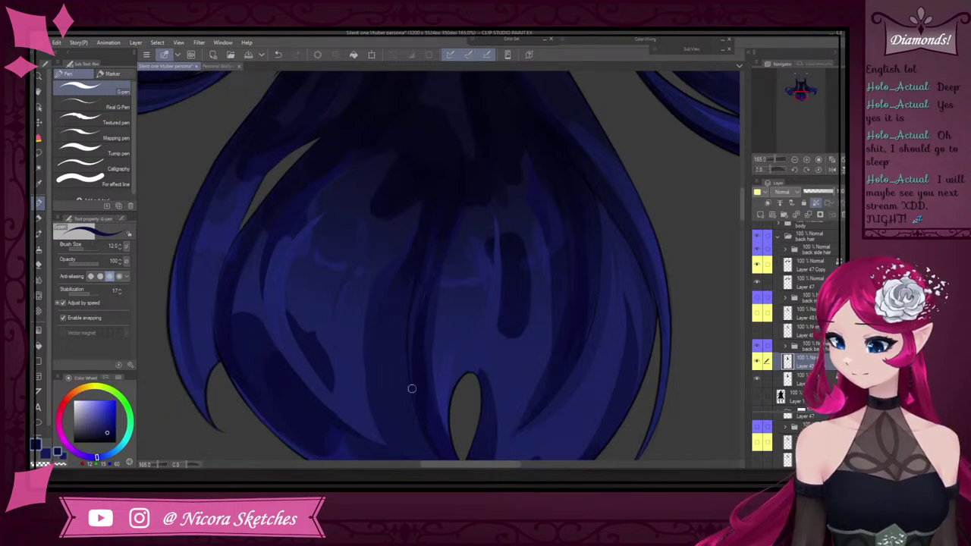
{"action": "scroll", "coordinate": [433, 287], "scroll_direction": "down", "scroll_amount": 4}
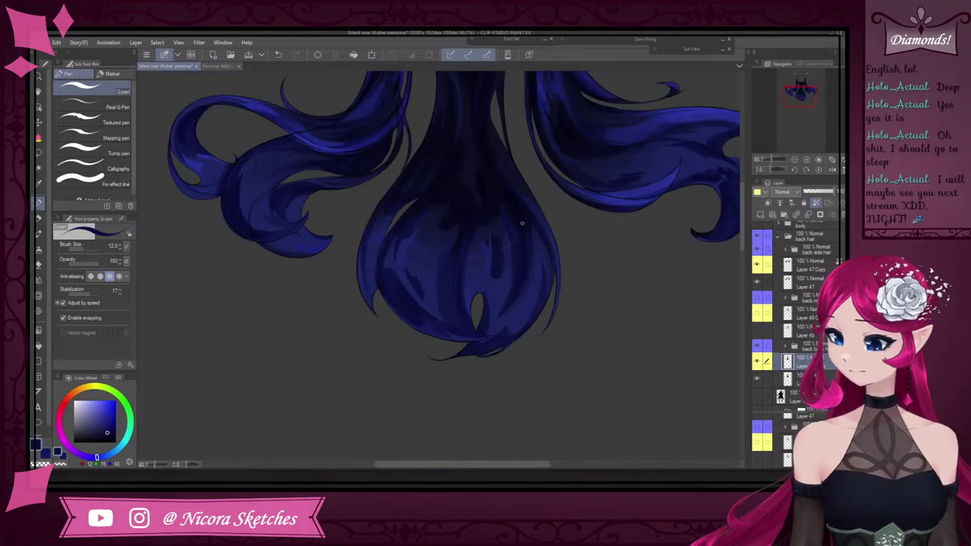
{"action": "scroll", "coordinate": [527, 230], "scroll_direction": "up", "scroll_amount": 4}
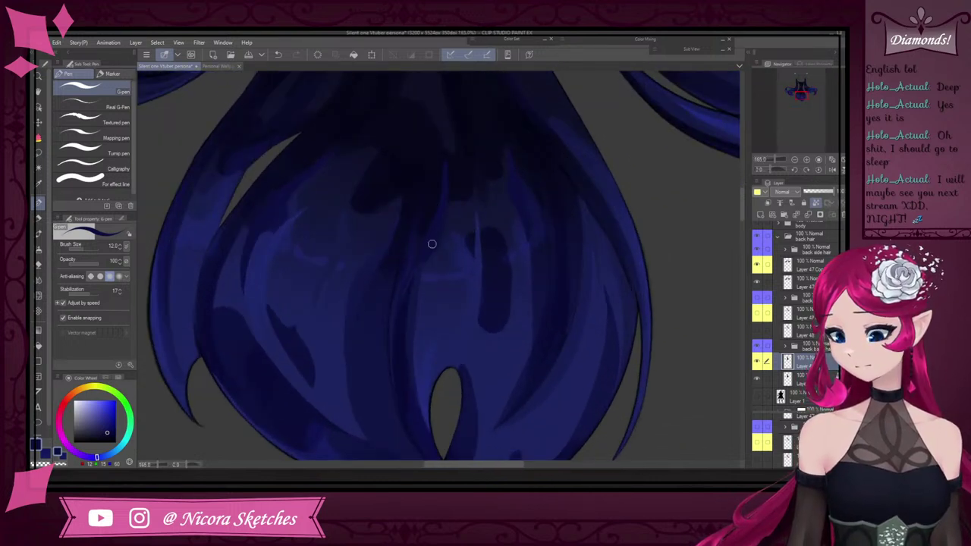
{"action": "left_click_drag", "start_coordinate": [439, 247], "coordinate": [430, 292]}
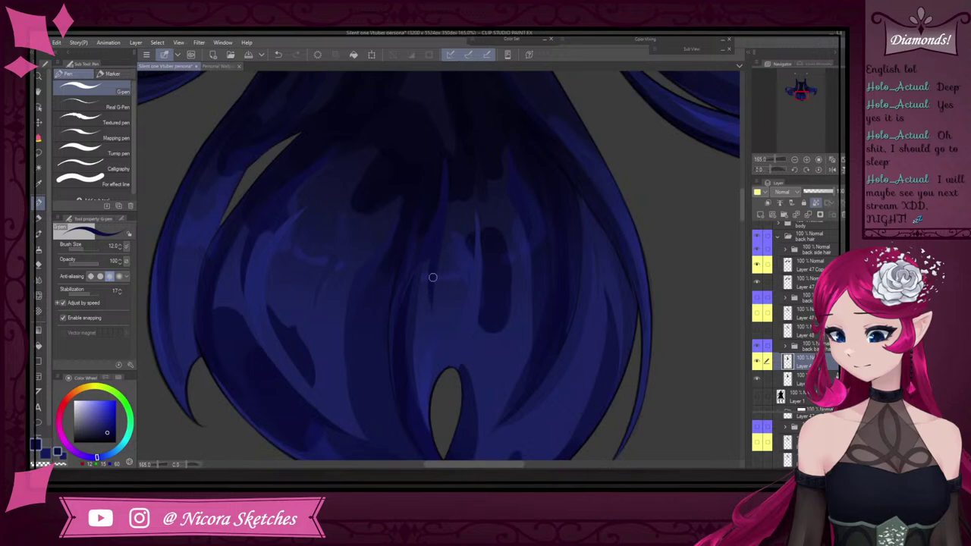
{"action": "scroll", "coordinate": [409, 315], "scroll_direction": "down", "scroll_amount": 5}
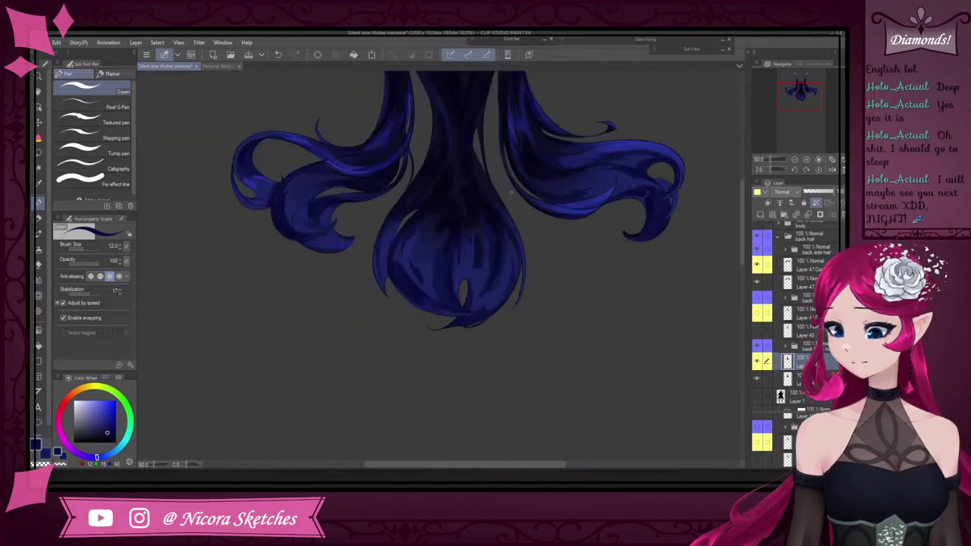
Deepen the pointed strand beside the central strand with near-black blue and lengthen its tapered tip
{"action": "scroll", "coordinate": [469, 206], "scroll_direction": "up", "scroll_amount": 4}
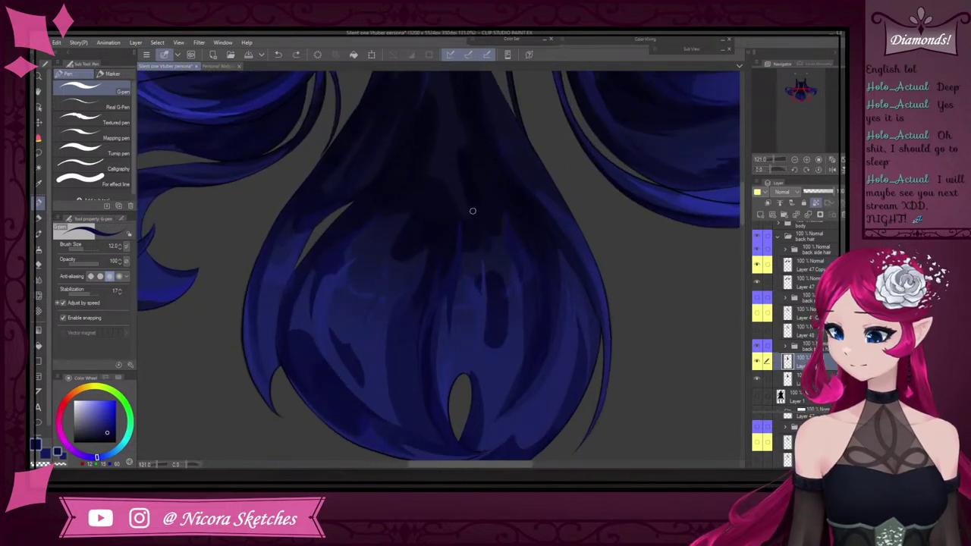
{"action": "scroll", "coordinate": [472, 211], "scroll_direction": "up", "scroll_amount": 2}
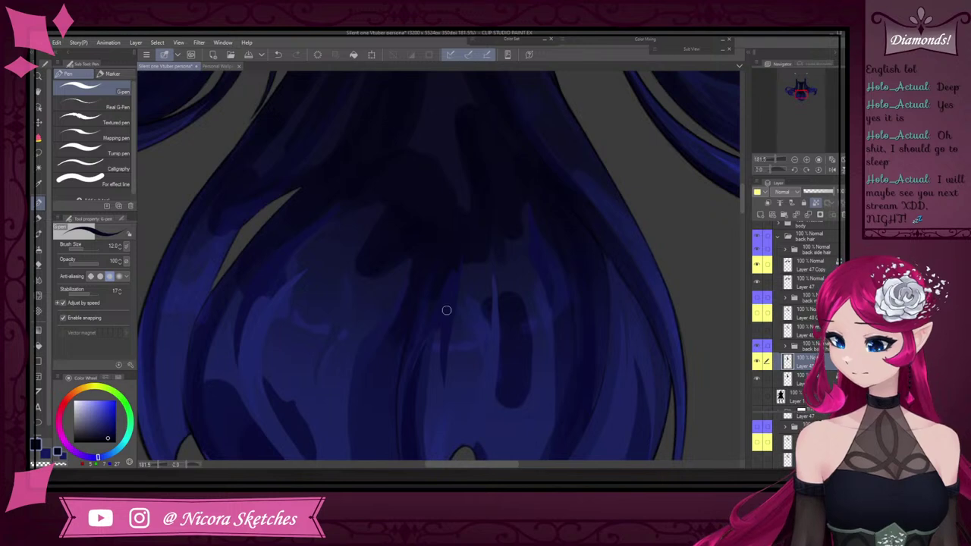
{"action": "scroll", "coordinate": [449, 321], "scroll_direction": "down", "scroll_amount": 4}
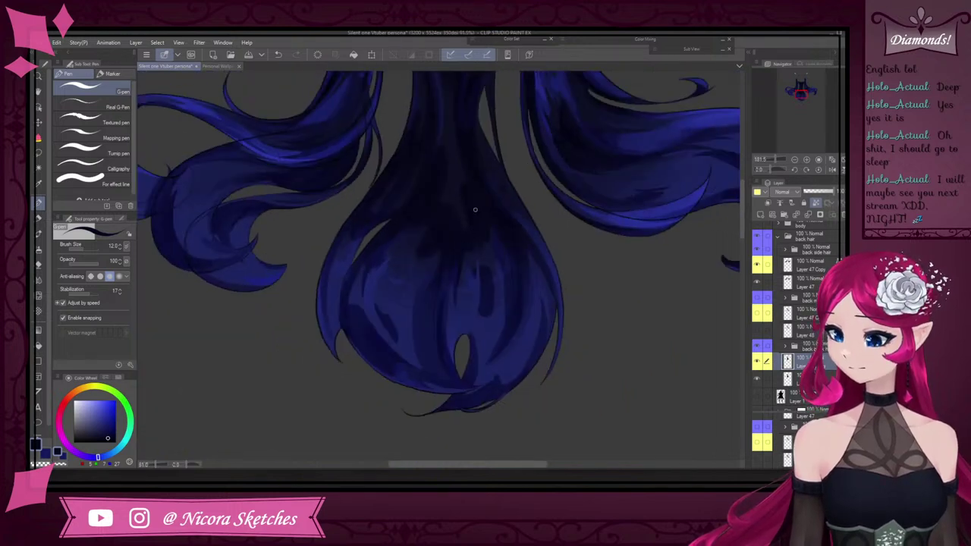
Darken the upper-left root area of the rounded hair above the narrow slit with sampled near-black blue
{"action": "scroll", "coordinate": [437, 207], "scroll_direction": "up", "scroll_amount": 4}
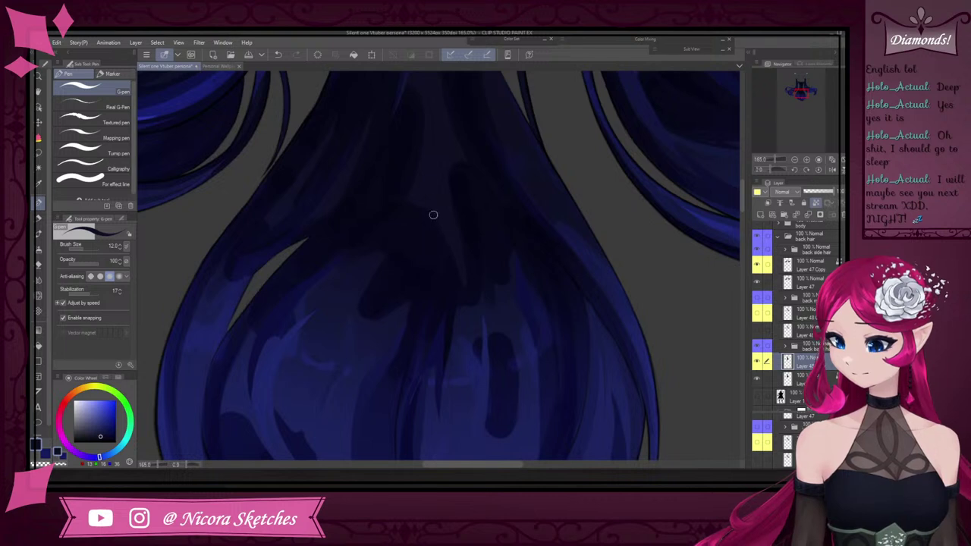
{"action": "left_click", "coordinate": [416, 165], "text": "alt"}
{"action": "left_click", "coordinate": [409, 174], "text": "alt"}
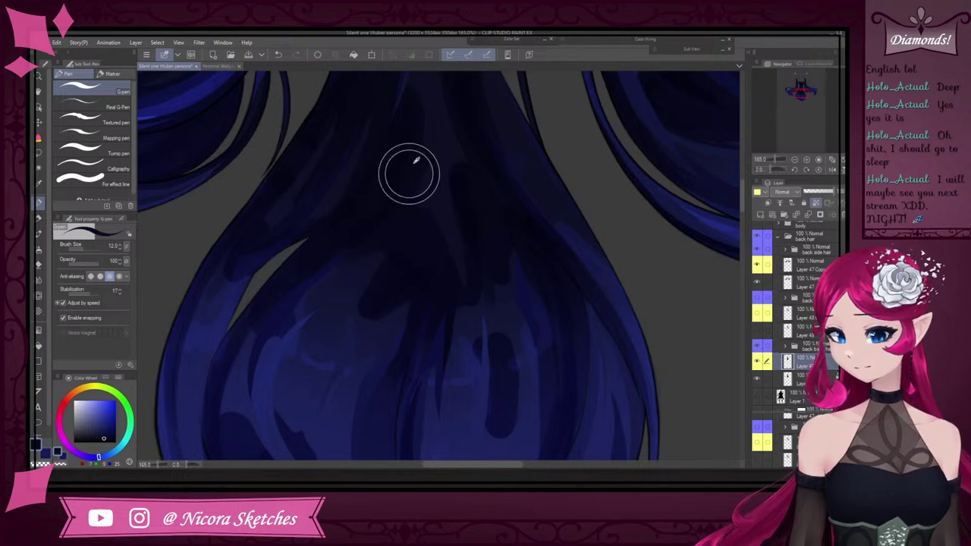
{"action": "left_click", "coordinate": [356, 236], "text": "alt"}
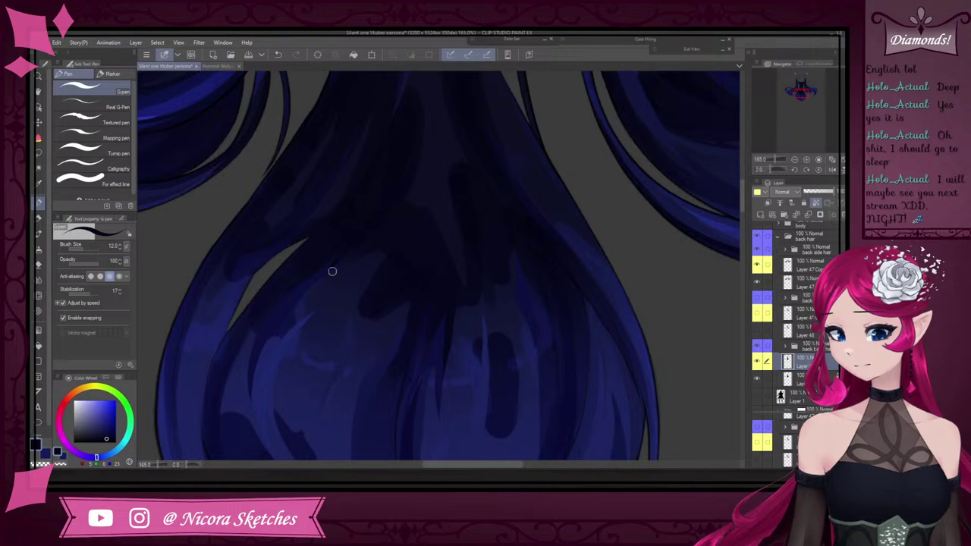
{"action": "left_click_drag", "start_coordinate": [349, 245], "coordinate": [321, 308]}
{"action": "scroll", "coordinate": [379, 239], "scroll_direction": "down", "scroll_amount": 5}
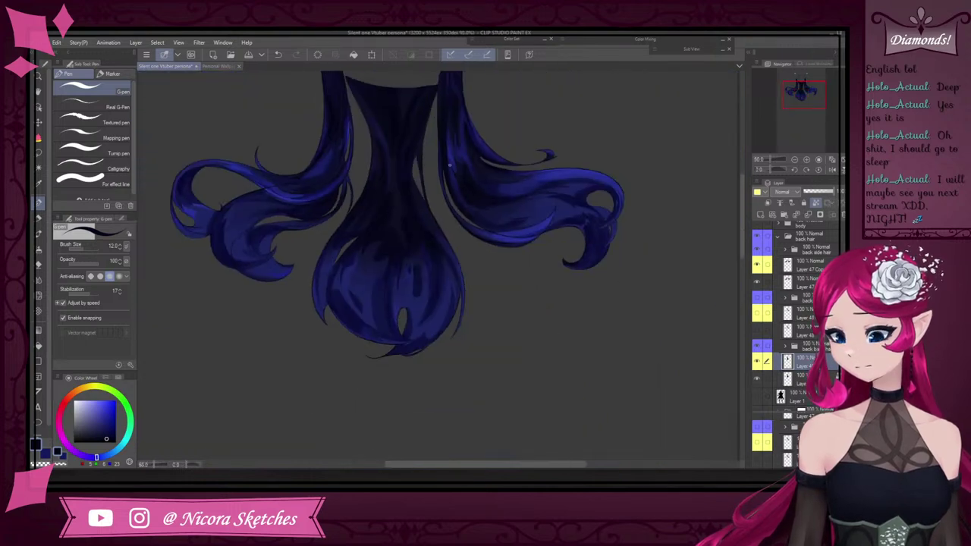
{"action": "scroll", "coordinate": [381, 242], "scroll_direction": "up", "scroll_amount": 5}
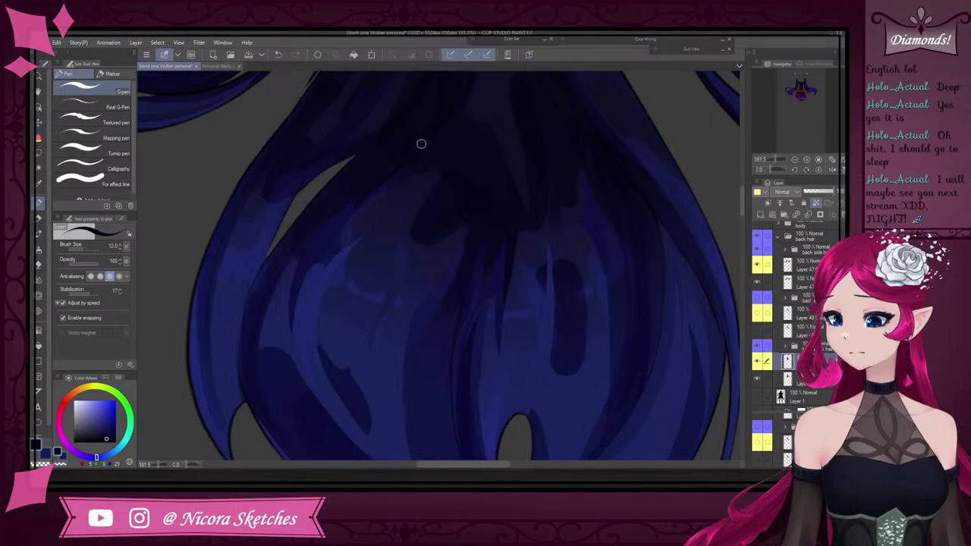
{"action": "scroll", "coordinate": [415, 148], "scroll_direction": "down", "scroll_amount": 4}
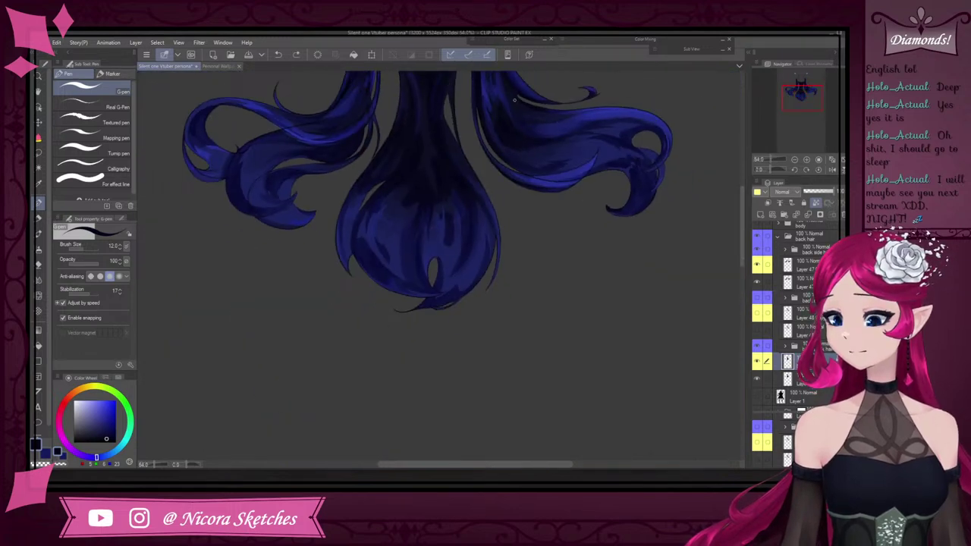
{"action": "scroll", "coordinate": [515, 99], "scroll_direction": "up", "scroll_amount": 5}
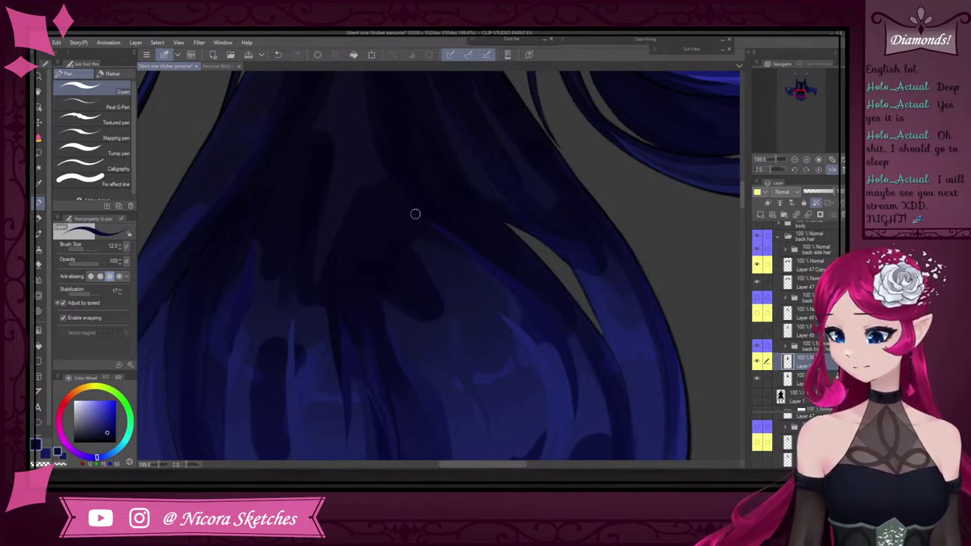
Soften the thin curved highlight below the narrow slit and touch up the leaf-shaped shadow's edge with sampled dark blues
{"action": "left_click", "coordinate": [460, 249], "text": "alt"}
{"action": "left_click_drag", "start_coordinate": [459, 248], "coordinate": [520, 306]}
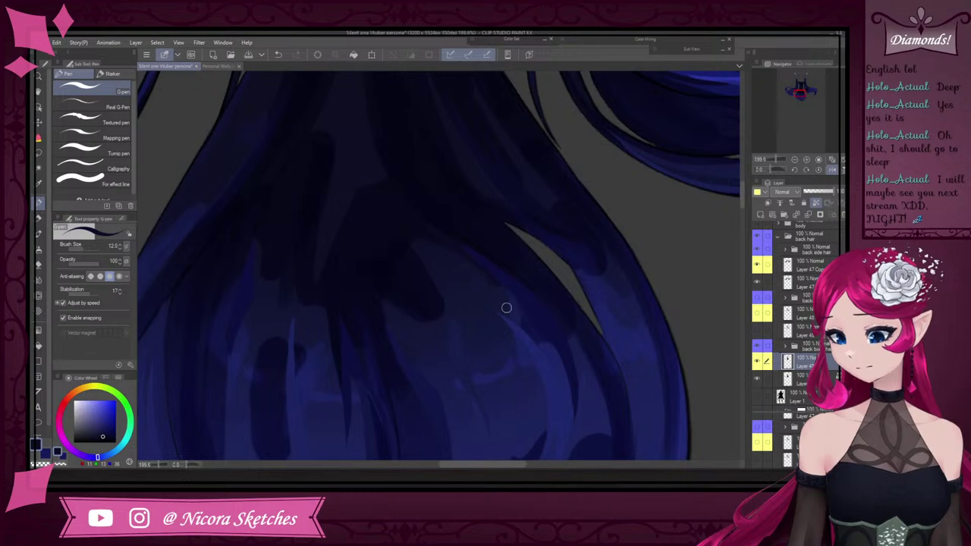
{"action": "scroll", "coordinate": [507, 308], "scroll_direction": "down", "scroll_amount": 4}
{"action": "scroll", "coordinate": [443, 119], "scroll_direction": "up", "scroll_amount": 3}
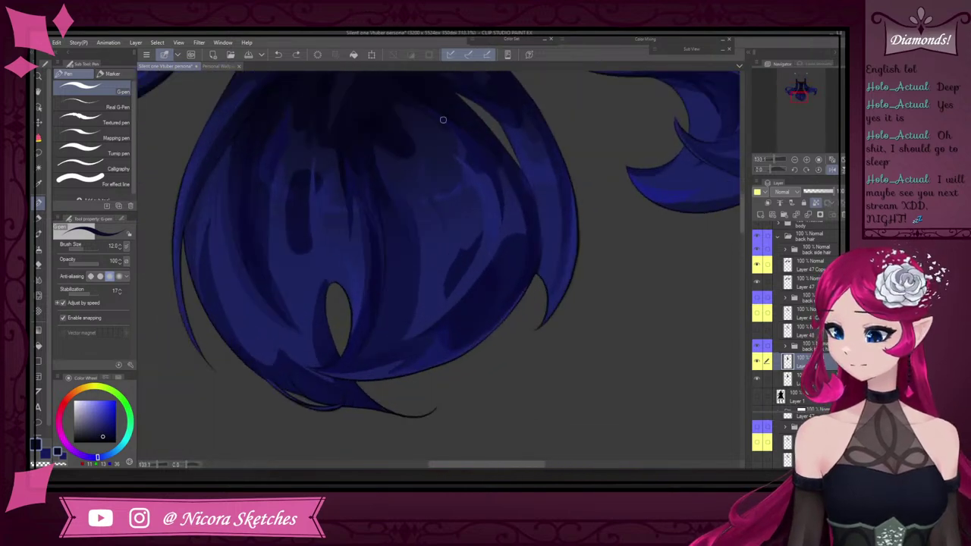
{"action": "scroll", "coordinate": [446, 129], "scroll_direction": "up", "scroll_amount": 3}
{"action": "left_click", "coordinate": [460, 182], "text": "alt"}
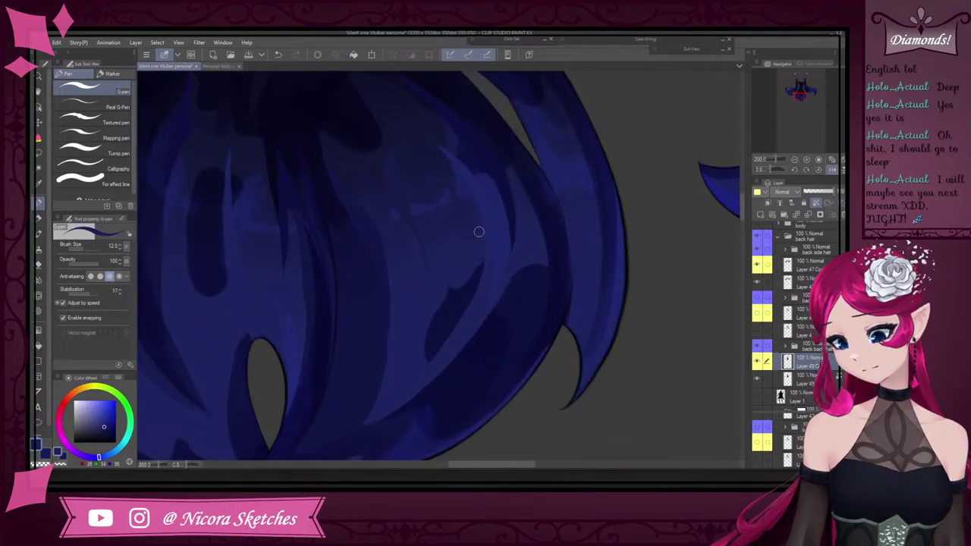
{"action": "left_click", "coordinate": [457, 282], "text": "alt"}
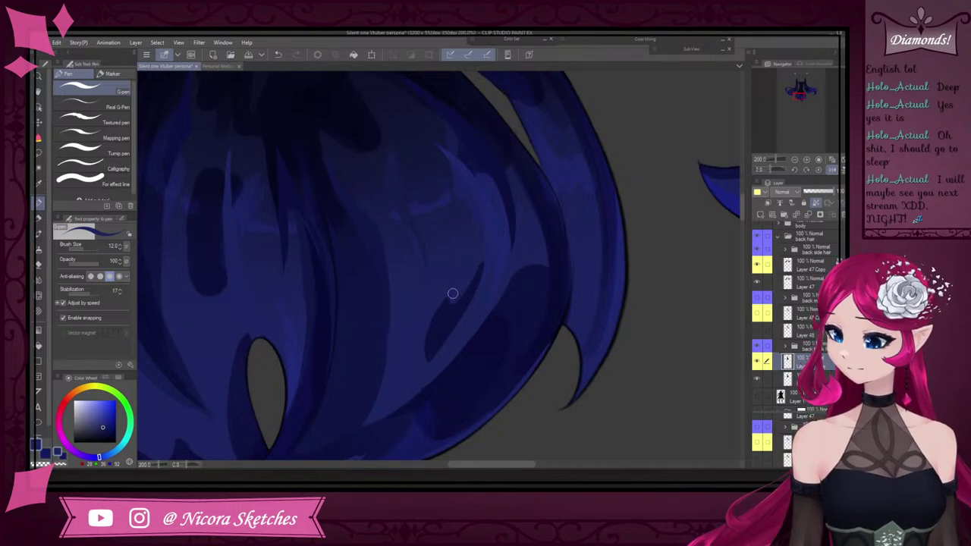
{"action": "scroll", "coordinate": [319, 287], "scroll_direction": "down", "scroll_amount": 5}
{"action": "scroll", "coordinate": [286, 327], "scroll_direction": "up", "scroll_amount": 8}
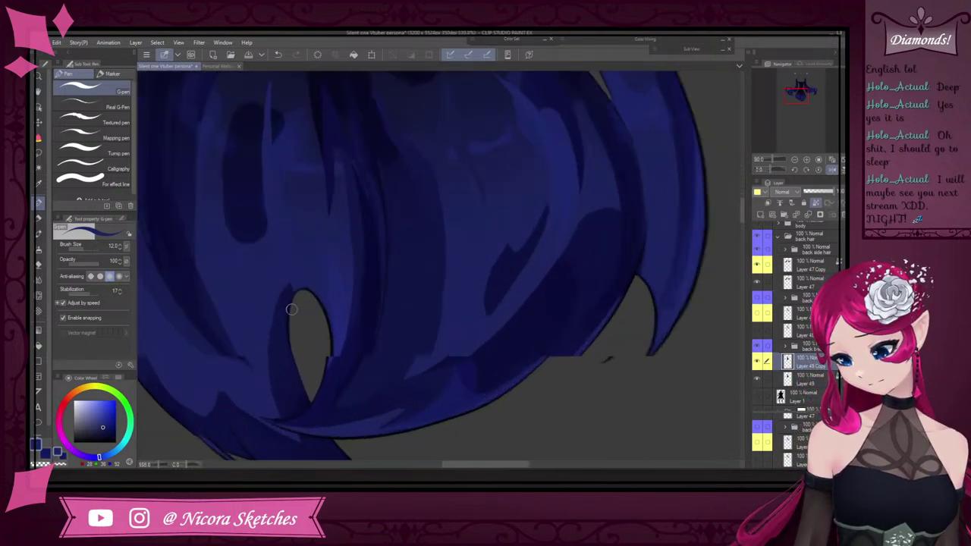
Paint a thin dark strand rising from the oval gap's tip and taper the nearby rounded shadow's lower end to a point
{"action": "left_click", "coordinate": [292, 287], "text": "alt"}
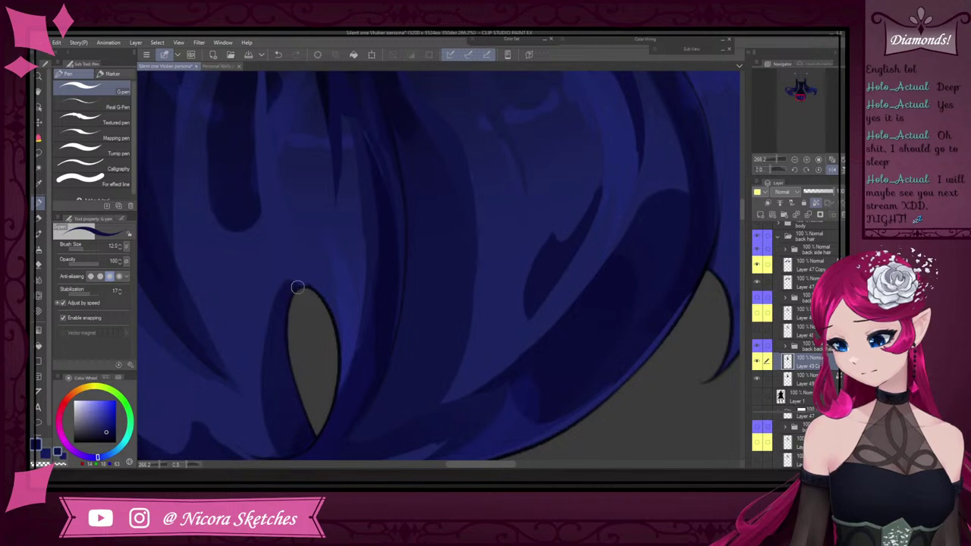
{"action": "scroll", "coordinate": [275, 252], "scroll_direction": "down", "scroll_amount": 3}
{"action": "scroll", "coordinate": [271, 179], "scroll_direction": "up", "scroll_amount": 3}
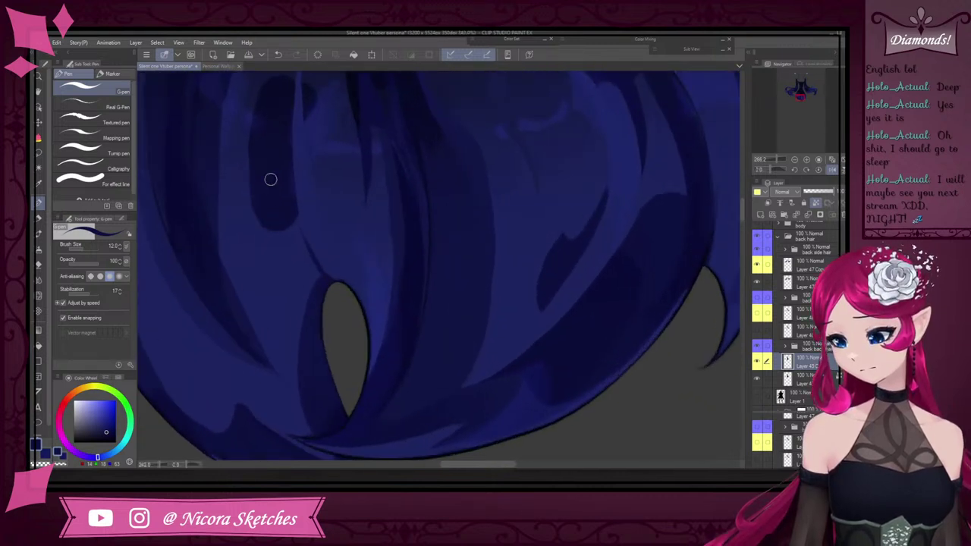
{"action": "left_click", "coordinate": [271, 179], "text": "alt"}
{"action": "mouse_move", "coordinate": [265, 236]}
{"action": "left_mouse_down"}
{"action": "mouse_move", "coordinate": [295, 221]}
{"action": "mouse_move", "coordinate": [269, 226]}
{"action": "left_mouse_up"}
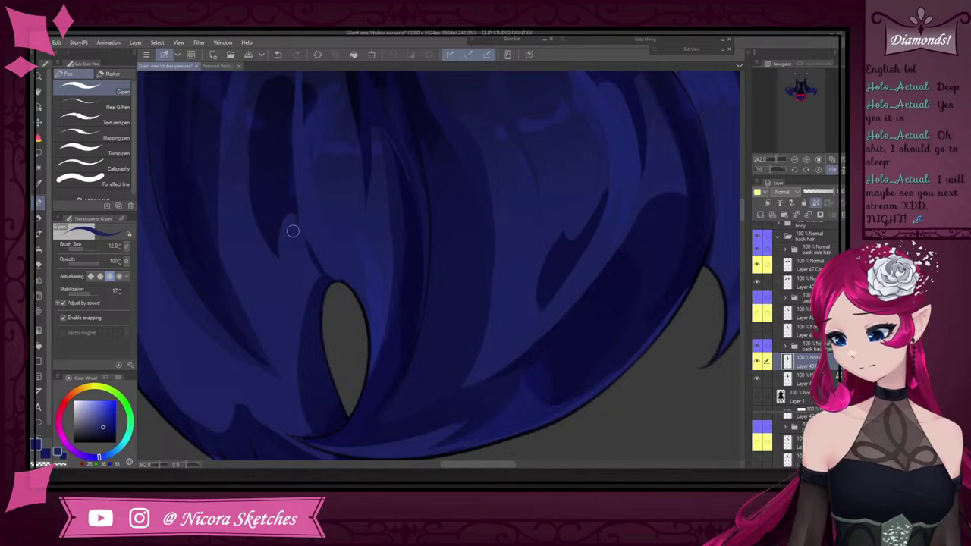
Paint a short pointed dark strand beside the thin highlight above the oval gap and refine the adjacent long shadow's edges
{"action": "scroll", "coordinate": [297, 251], "scroll_direction": "down", "scroll_amount": 5}
{"action": "scroll", "coordinate": [357, 231], "scroll_direction": "up", "scroll_amount": 8}
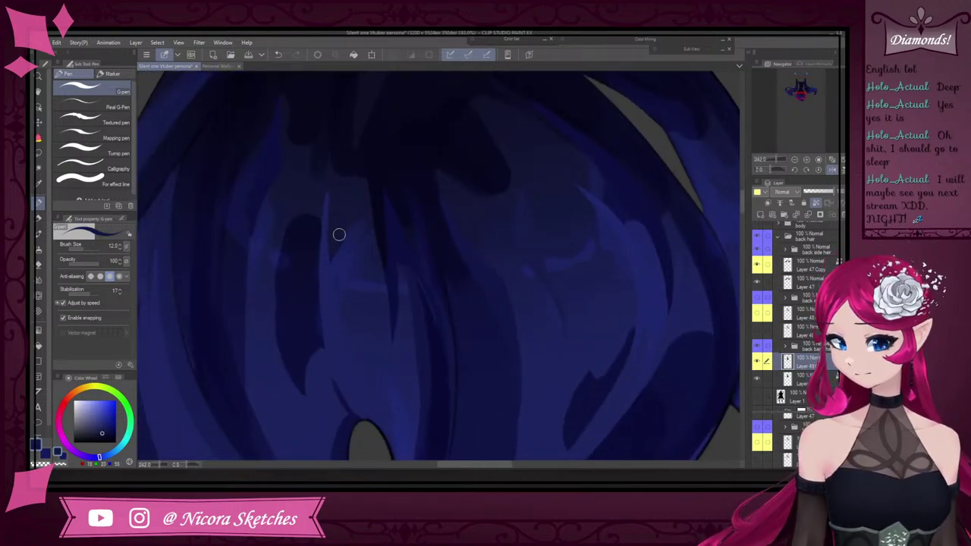
{"action": "scroll", "coordinate": [323, 213], "scroll_direction": "down", "scroll_amount": 5}
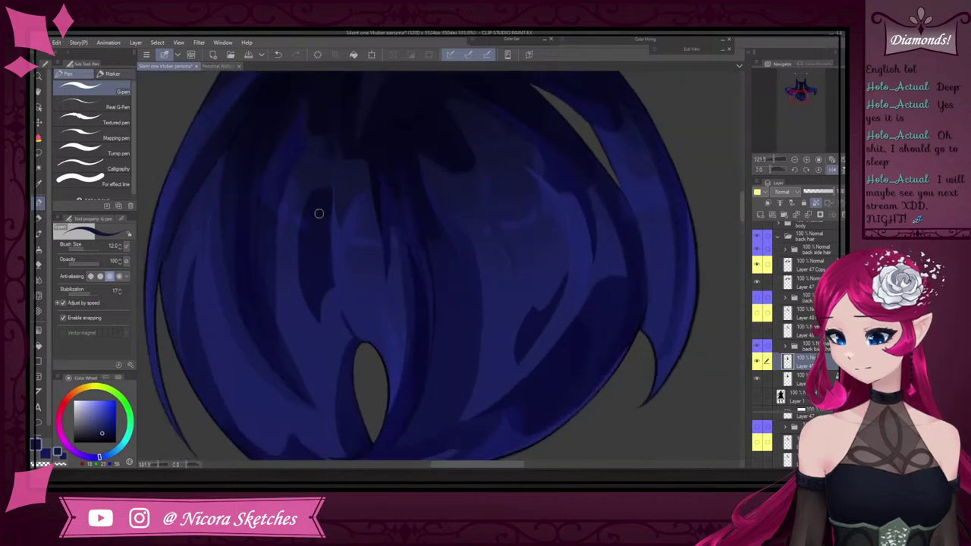
{"action": "scroll", "coordinate": [295, 218], "scroll_direction": "up", "scroll_amount": 6}
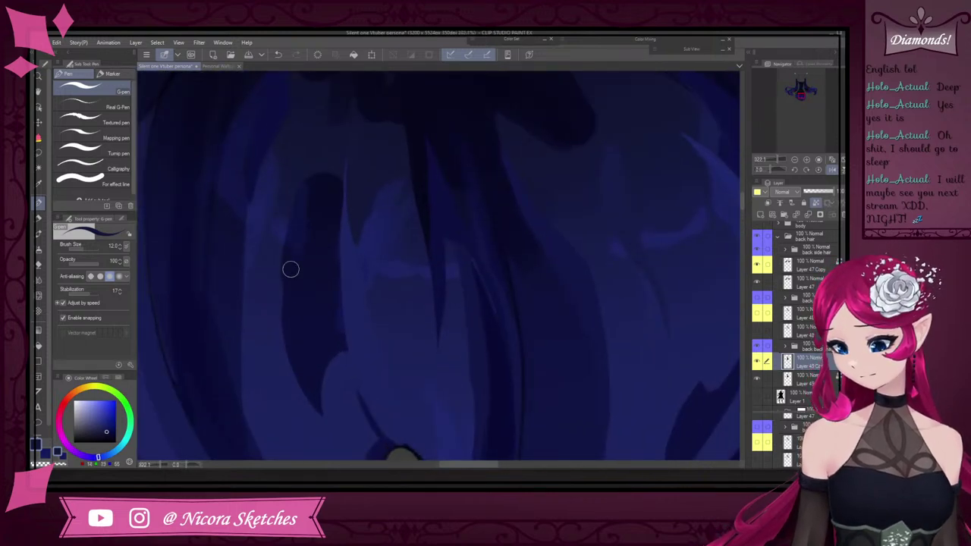
{"action": "scroll", "coordinate": [310, 220], "scroll_direction": "down", "scroll_amount": 2}
{"action": "scroll", "coordinate": [323, 190], "scroll_direction": "down", "scroll_amount": 2}
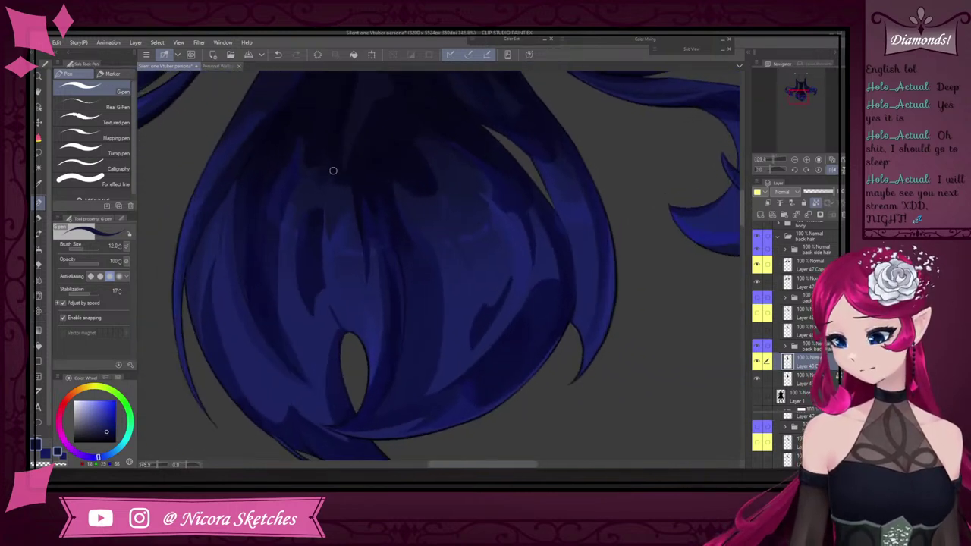
Shape a short pointed blue offshoot on the highlight at the edge of the dark root area
{"action": "scroll", "coordinate": [288, 196], "scroll_direction": "up", "scroll_amount": 4}
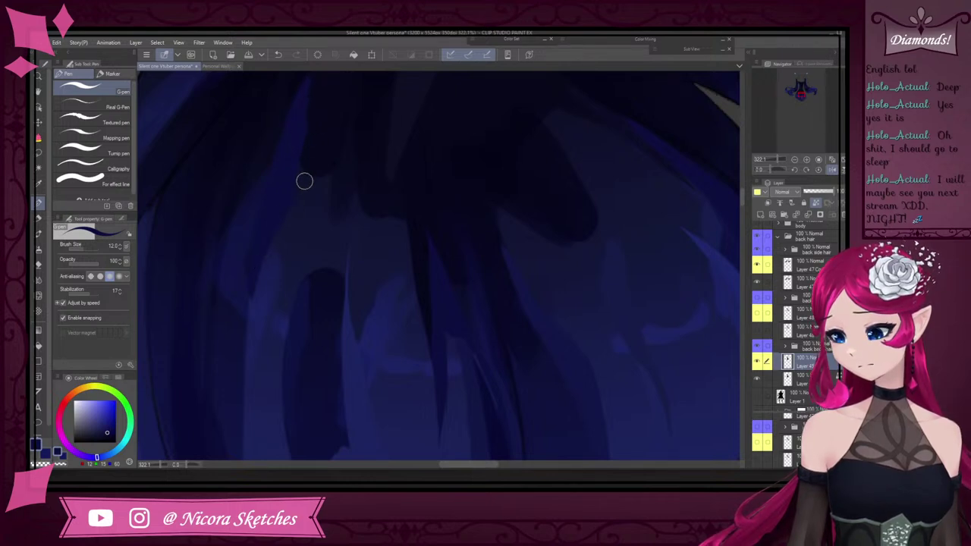
{"action": "scroll", "coordinate": [425, 89], "scroll_direction": "down", "scroll_amount": 4}
{"action": "scroll", "coordinate": [426, 89], "scroll_direction": "up", "scroll_amount": 4}
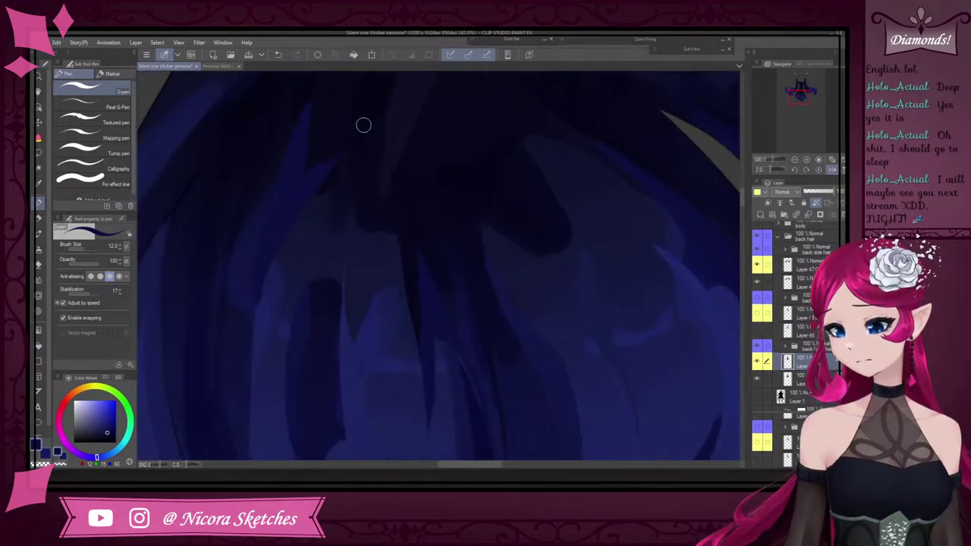
{"action": "scroll", "coordinate": [357, 134], "scroll_direction": "down", "scroll_amount": 4}
{"action": "scroll", "coordinate": [333, 172], "scroll_direction": "up", "scroll_amount": 4}
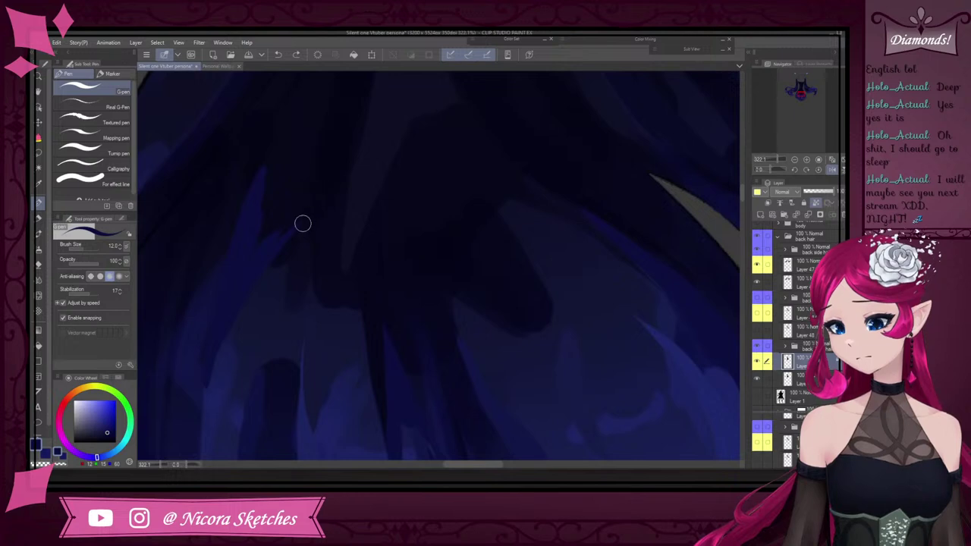
Try to extend the blue offshoot into a thin strand curving up through the dark root area
{"action": "scroll", "coordinate": [303, 221], "scroll_direction": "up", "scroll_amount": 3}
{"action": "scroll", "coordinate": [306, 210], "scroll_direction": "down", "scroll_amount": 3}
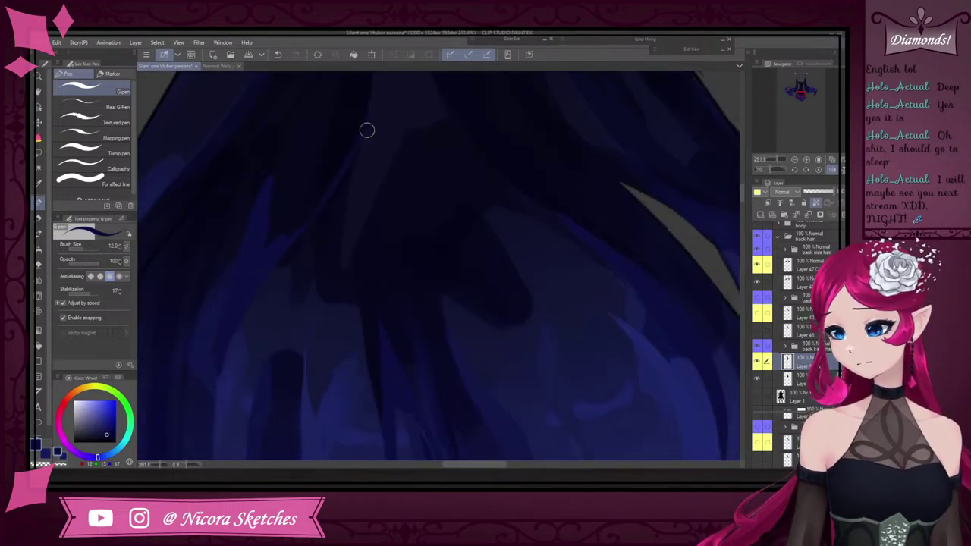
{"action": "scroll", "coordinate": [283, 239], "scroll_direction": "down", "scroll_amount": 5}
{"action": "scroll", "coordinate": [332, 193], "scroll_direction": "up", "scroll_amount": 6}
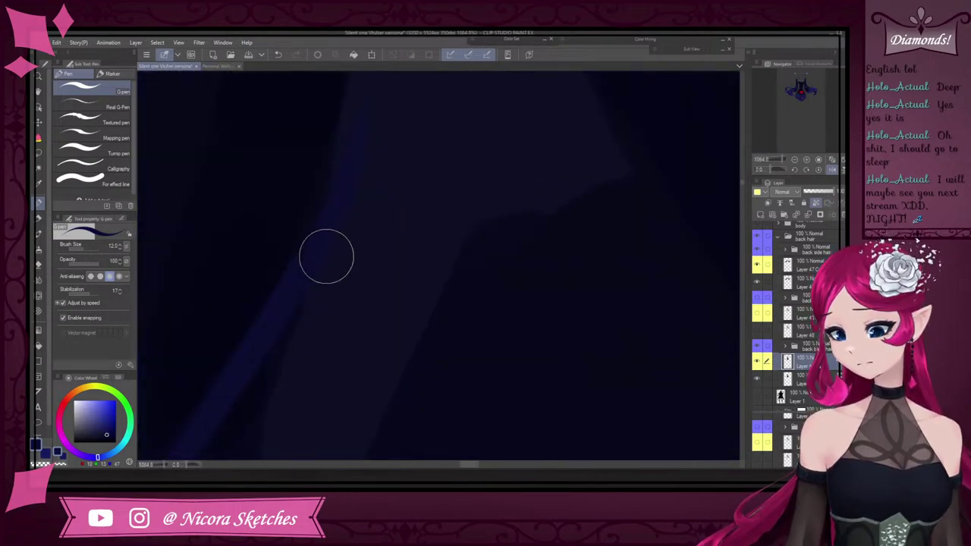
{"action": "scroll", "coordinate": [311, 265], "scroll_direction": "down", "scroll_amount": 6}
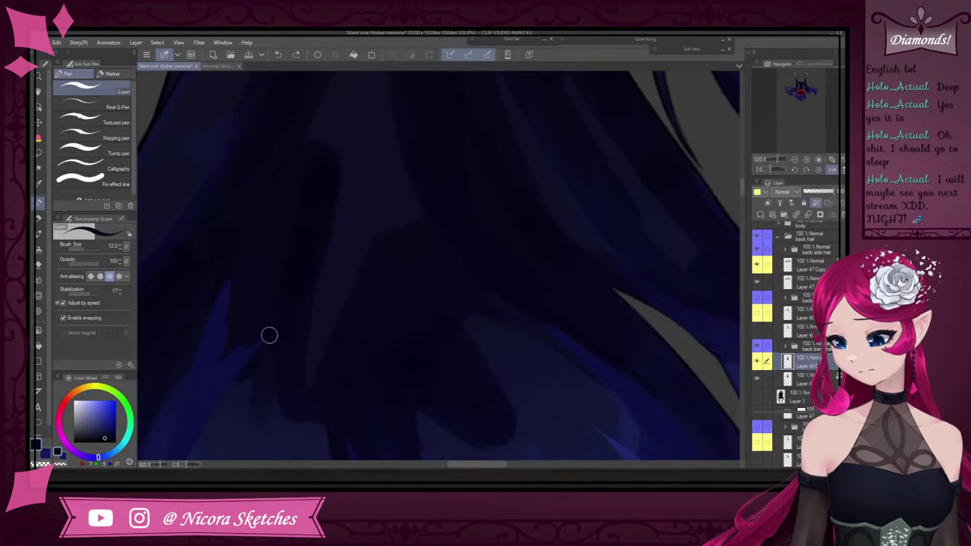
Sharpen the blunt top of the dark central root shadow into a tapered point with sampled near-black blue
{"action": "scroll", "coordinate": [299, 289], "scroll_direction": "down", "scroll_amount": 8}
{"action": "scroll", "coordinate": [320, 262], "scroll_direction": "up", "scroll_amount": 3}
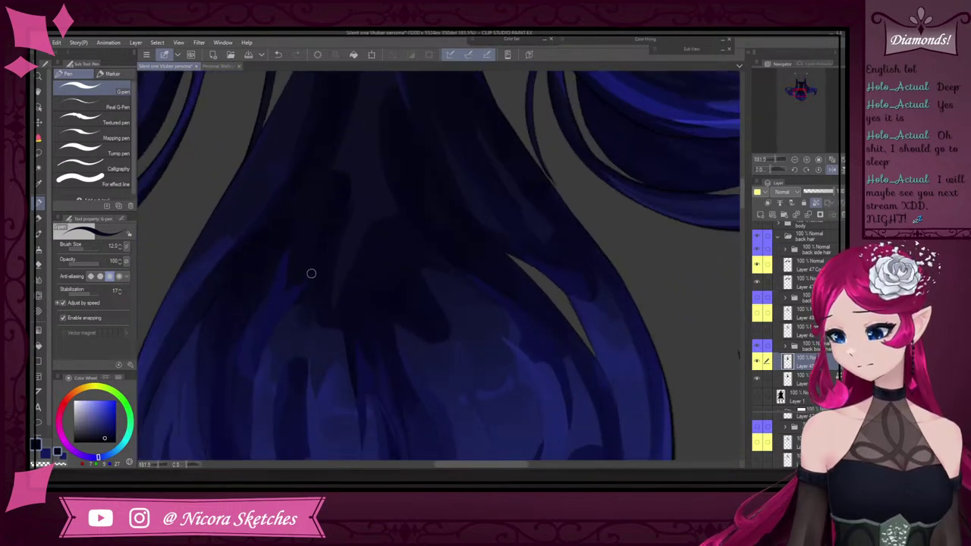
{"action": "left_click", "coordinate": [333, 216], "text": "alt"}
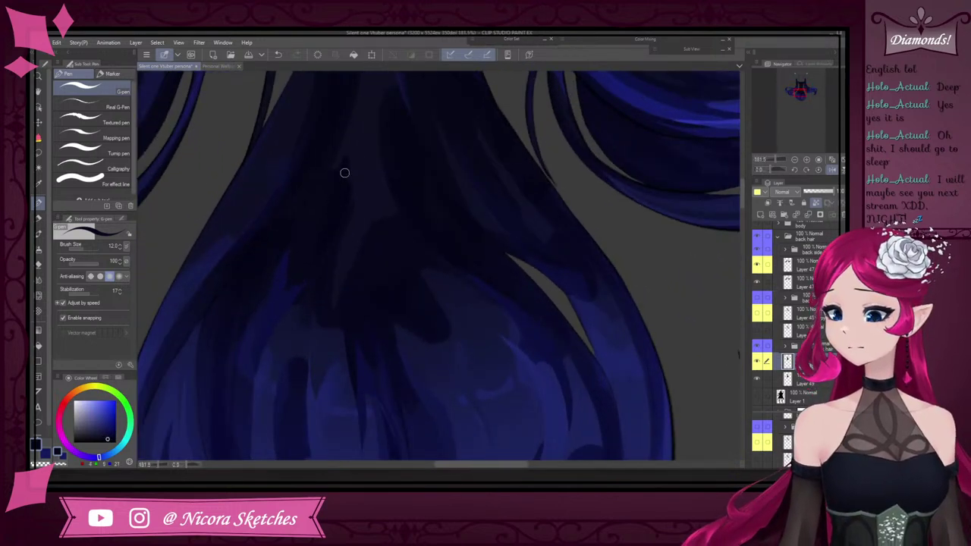
{"action": "scroll", "coordinate": [345, 173], "scroll_direction": "down", "scroll_amount": 4}
{"action": "scroll", "coordinate": [363, 174], "scroll_direction": "up", "scroll_amount": 3}
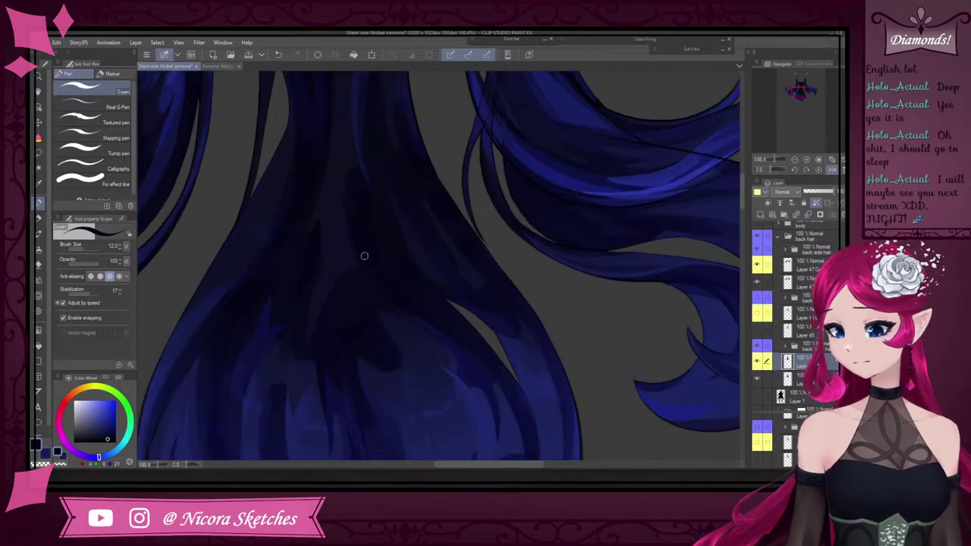
Paint fine tapered strands through the central root area with sampled near-black blues, drawing one dark point down into the rounded hair
{"action": "left_click", "coordinate": [340, 258], "text": "alt"}
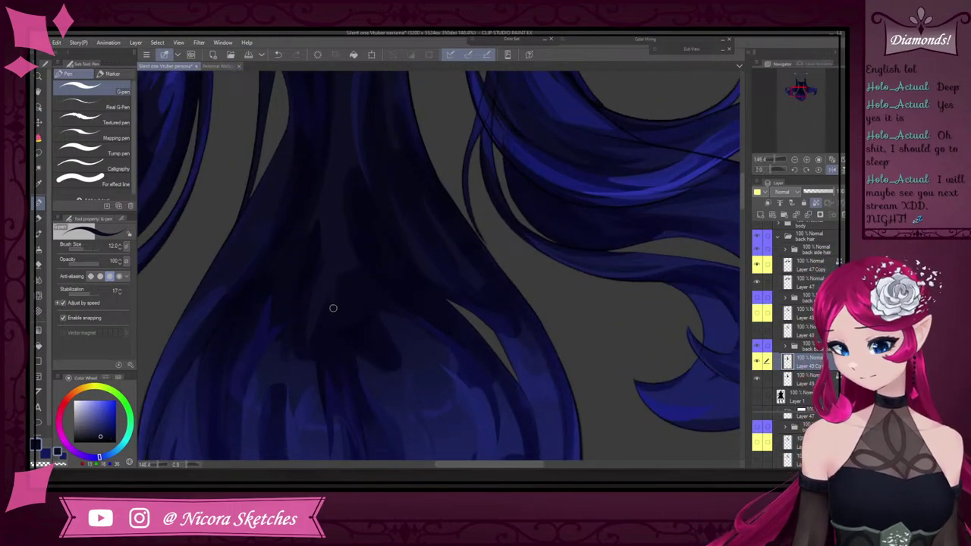
{"action": "scroll", "coordinate": [343, 258], "scroll_direction": "down", "scroll_amount": 3}
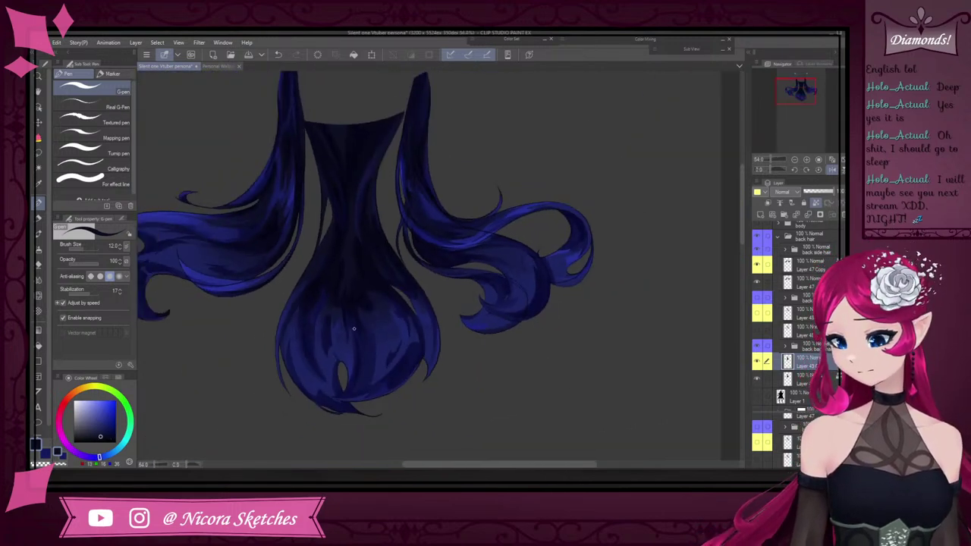
{"action": "scroll", "coordinate": [347, 217], "scroll_direction": "up", "scroll_amount": 3}
{"action": "left_click", "coordinate": [337, 254], "text": "alt"}
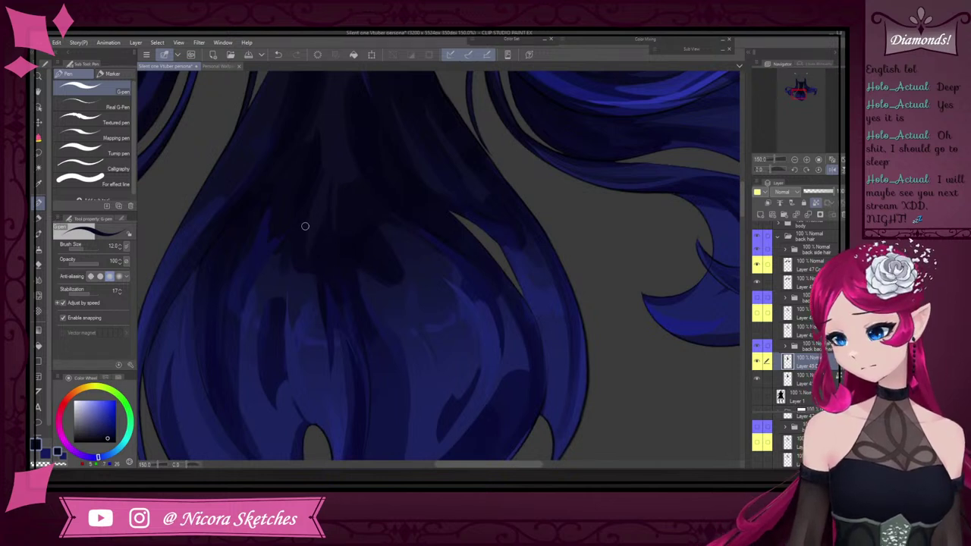
{"action": "left_click", "coordinate": [307, 263], "text": "alt"}
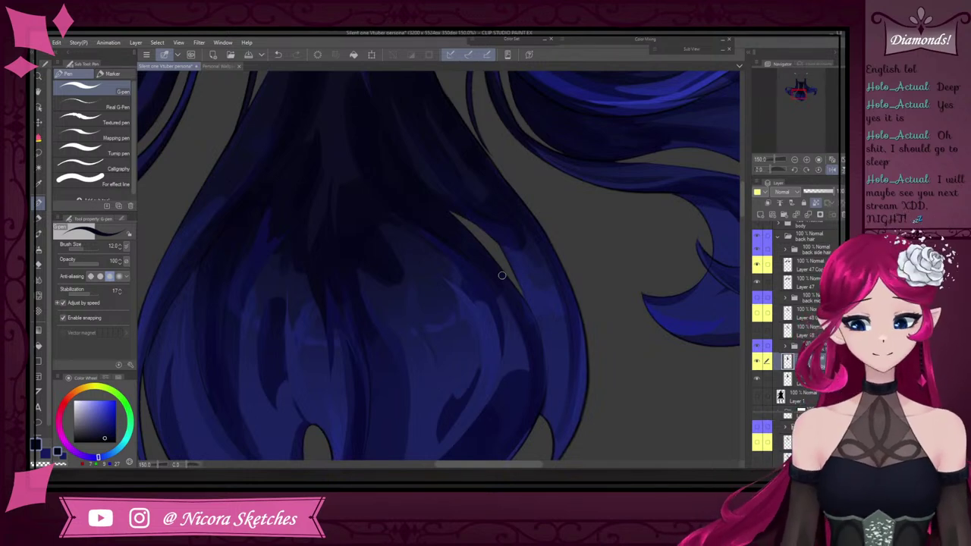
Flip the canvas view horizontally and paint a brighter blue highlight along the outer lock's edge beside the narrow slit
{"action": "left_click", "coordinate": [832, 170]}
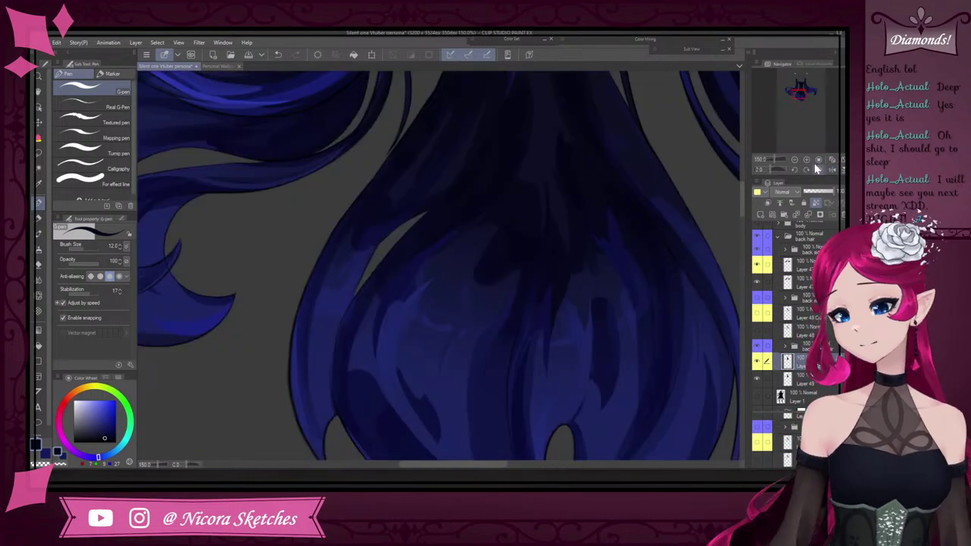
{"action": "scroll", "coordinate": [370, 237], "scroll_direction": "up", "scroll_amount": 1}
{"action": "left_click", "coordinate": [373, 239], "text": "alt"}
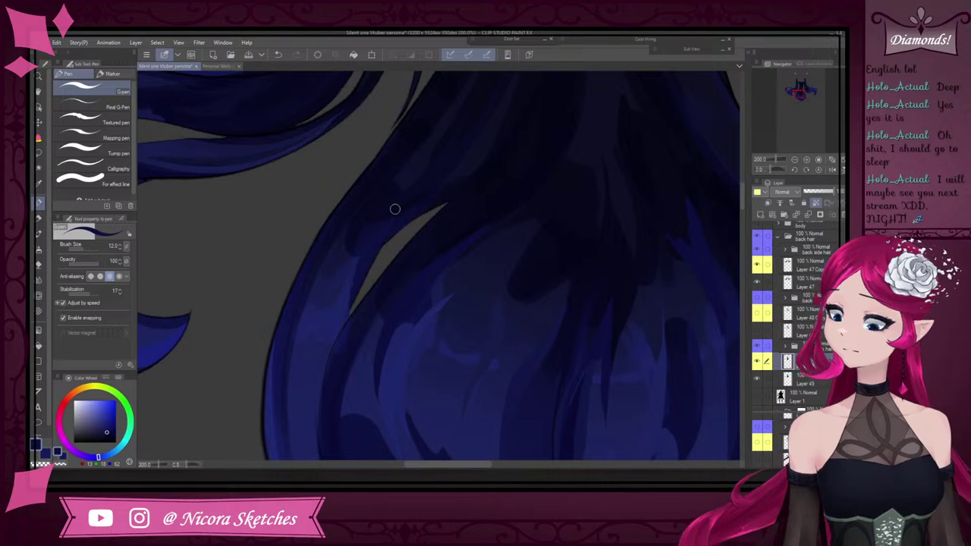
{"action": "scroll", "coordinate": [341, 318], "scroll_direction": "up", "scroll_amount": 1}
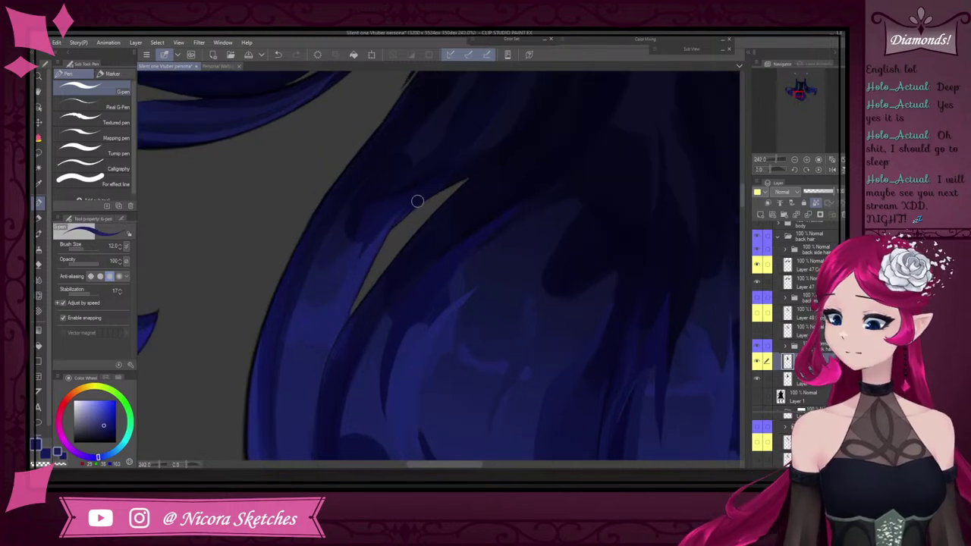
{"action": "left_click_drag", "start_coordinate": [387, 227], "coordinate": [484, 158]}
{"action": "scroll", "coordinate": [456, 182], "scroll_direction": "down", "scroll_amount": 4}
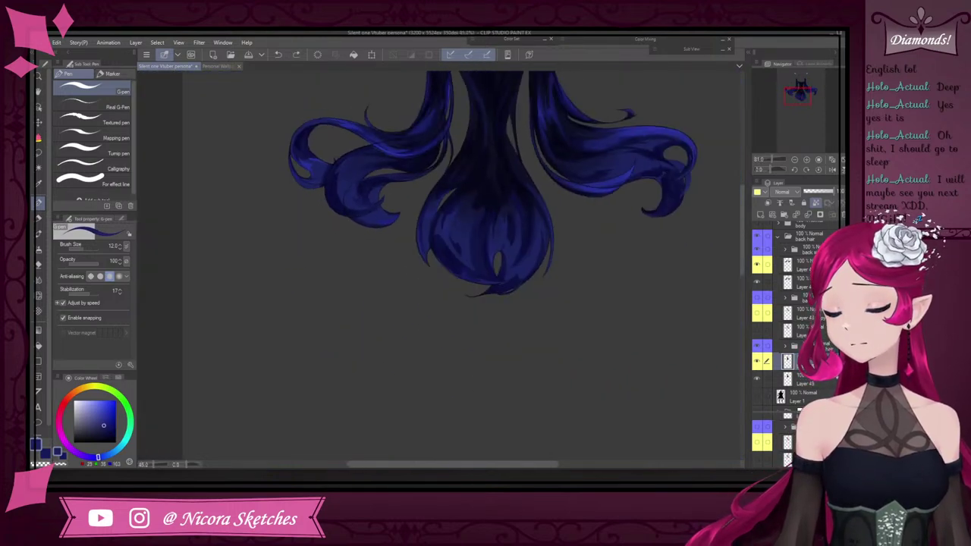
Paint tapered dark-blue strands over the outer lock's highlight beside the narrow slit with color sampled from its shadow
{"action": "scroll", "coordinate": [385, 296], "scroll_direction": "up", "scroll_amount": 2}
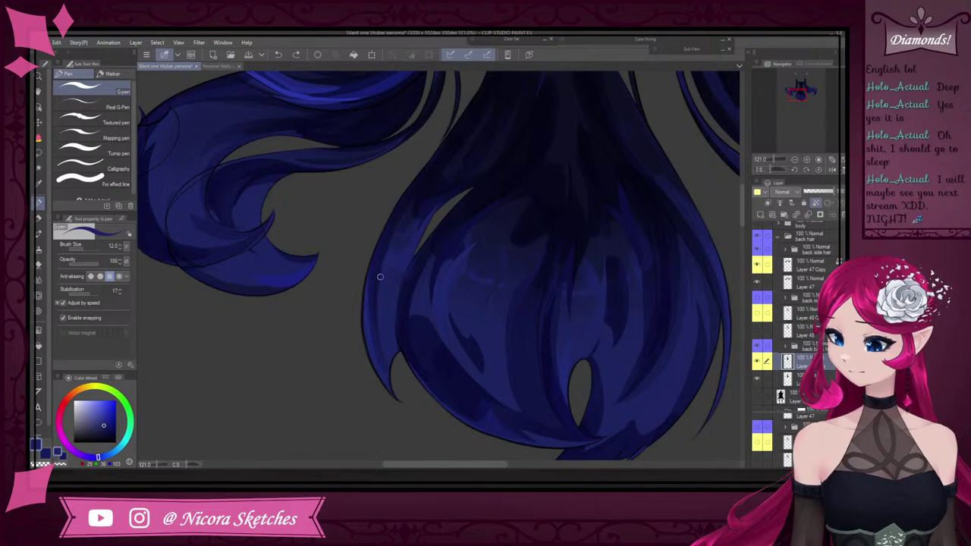
{"action": "scroll", "coordinate": [385, 267], "scroll_direction": "up", "scroll_amount": 3}
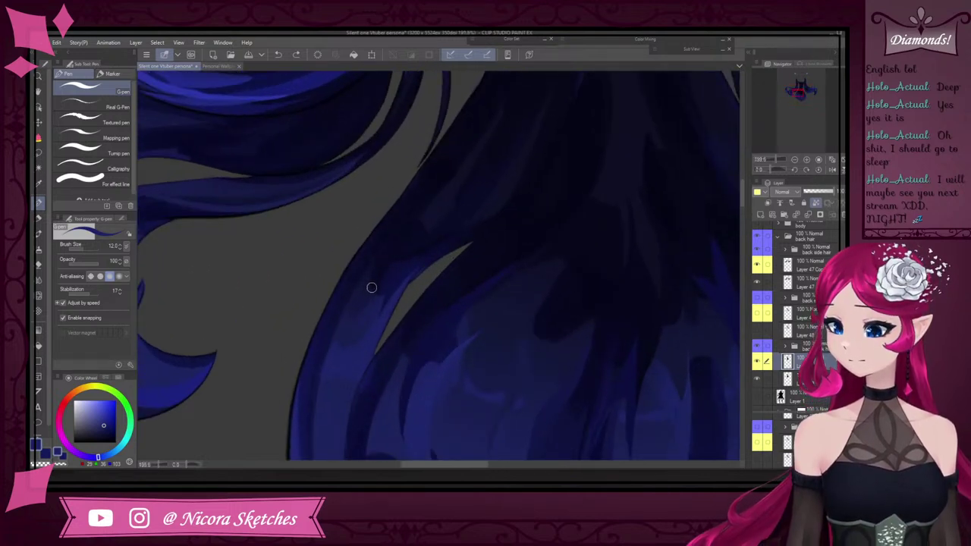
{"action": "left_click", "coordinate": [375, 282], "text": "alt"}
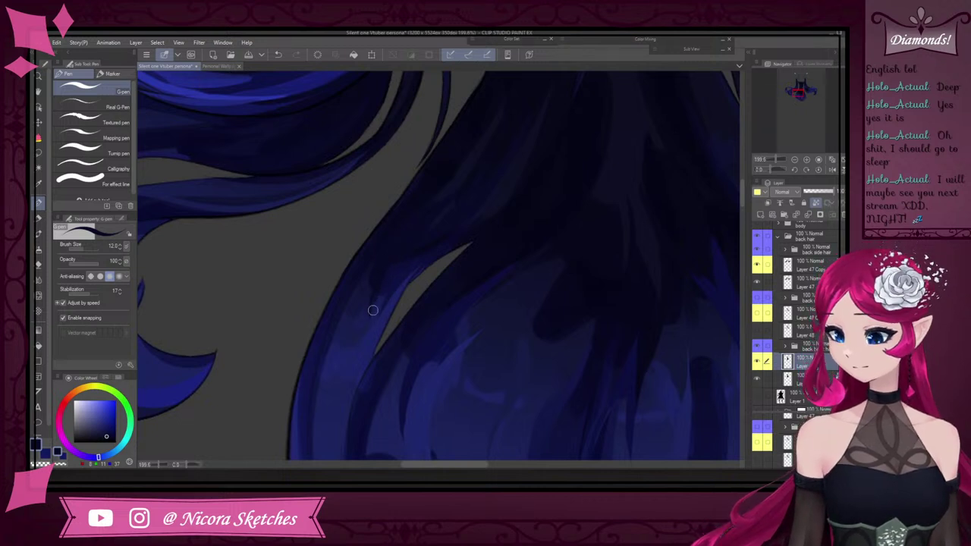
{"action": "scroll", "coordinate": [472, 173], "scroll_direction": "down", "scroll_amount": 4}
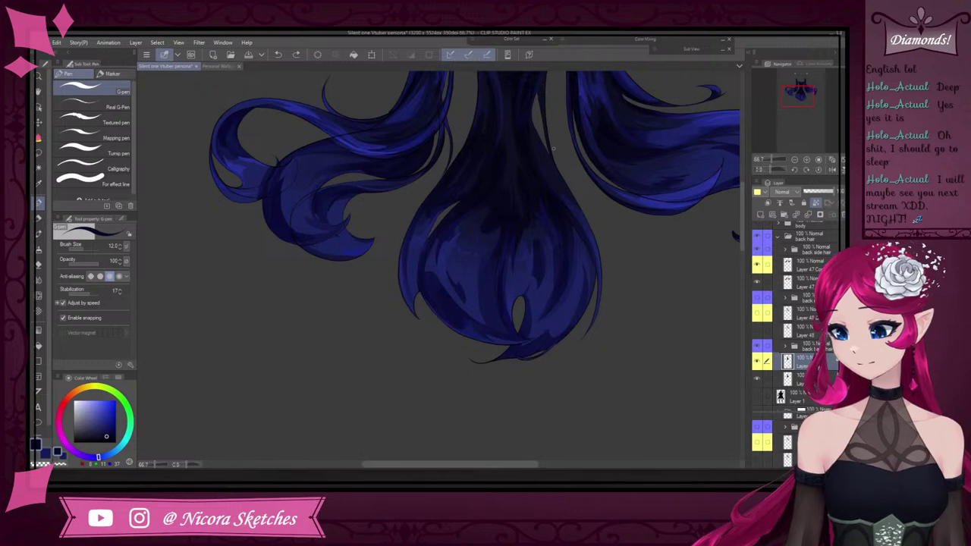
{"action": "scroll", "coordinate": [428, 204], "scroll_direction": "up", "scroll_amount": 4}
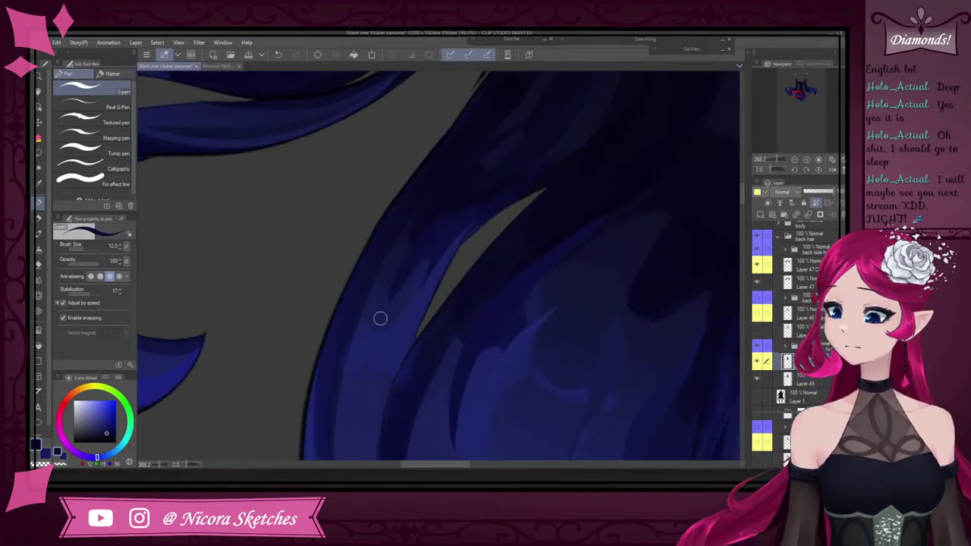
{"action": "scroll", "coordinate": [419, 256], "scroll_direction": "down", "scroll_amount": 2}
{"action": "scroll", "coordinate": [420, 257], "scroll_direction": "up", "scroll_amount": 3}
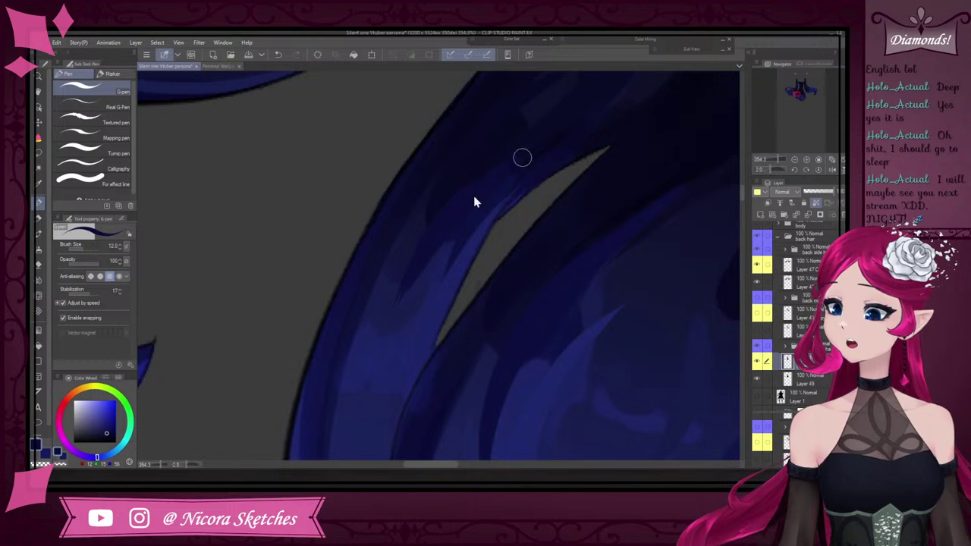
Refine the tapered dark strands over the outer lock's highlight beside the narrow slit and flip the canvas view back horizontally
{"action": "scroll", "coordinate": [459, 223], "scroll_direction": "down", "scroll_amount": 4}
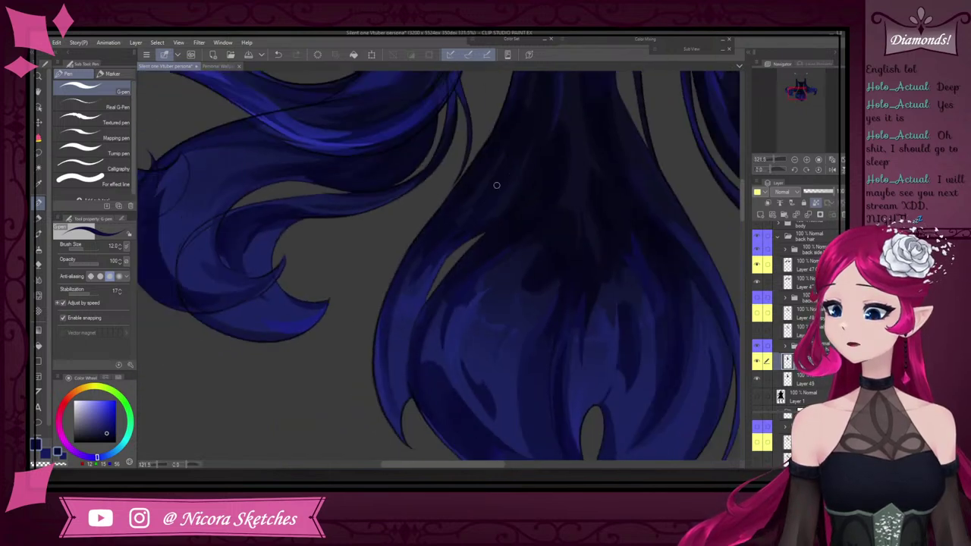
{"action": "scroll", "coordinate": [408, 291], "scroll_direction": "up", "scroll_amount": 2}
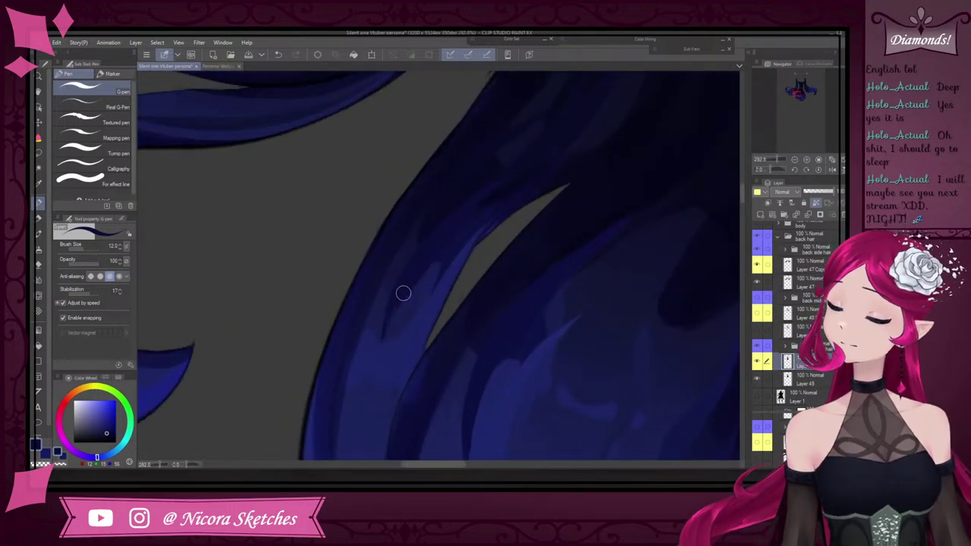
{"action": "scroll", "coordinate": [465, 234], "scroll_direction": "down", "scroll_amount": 4}
{"action": "scroll", "coordinate": [396, 316], "scroll_direction": "up", "scroll_amount": 4}
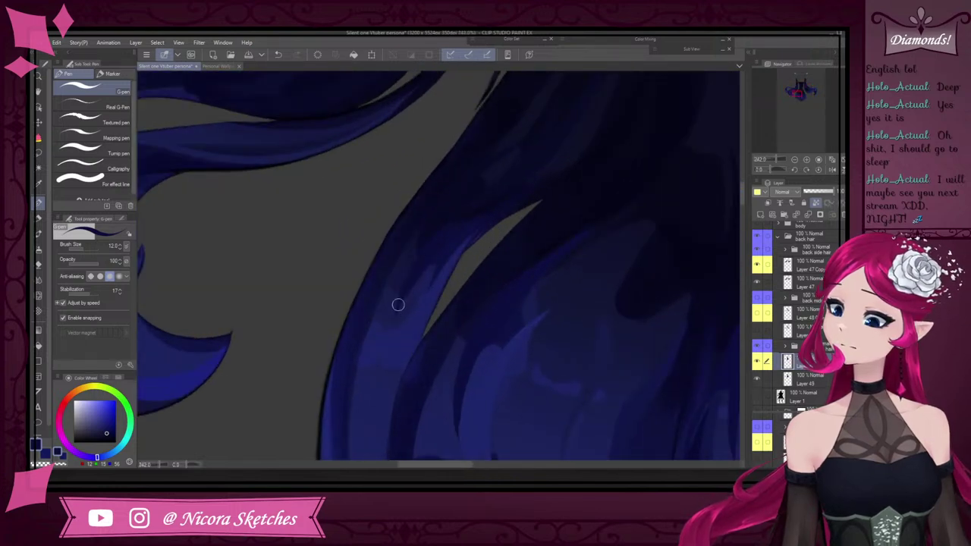
{"action": "left_click", "coordinate": [469, 215], "text": "alt"}
{"action": "scroll", "coordinate": [544, 146], "scroll_direction": "down", "scroll_amount": 5}
{"action": "left_click", "coordinate": [833, 170]}
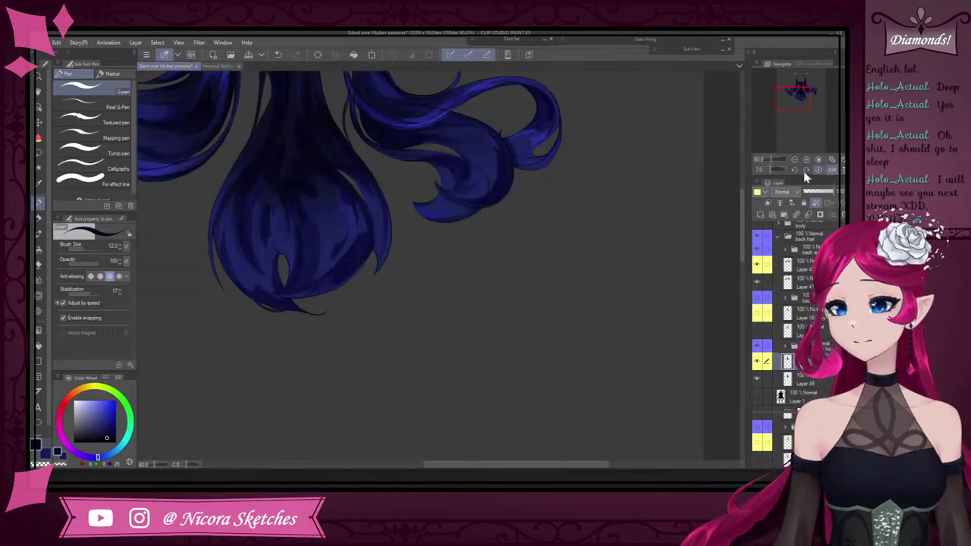
Touch up the central root shadow with the pencil and G-pen, keeping fine tapered near-black strands above the rounded hair
{"action": "scroll", "coordinate": [383, 202], "scroll_direction": "up", "scroll_amount": 6}
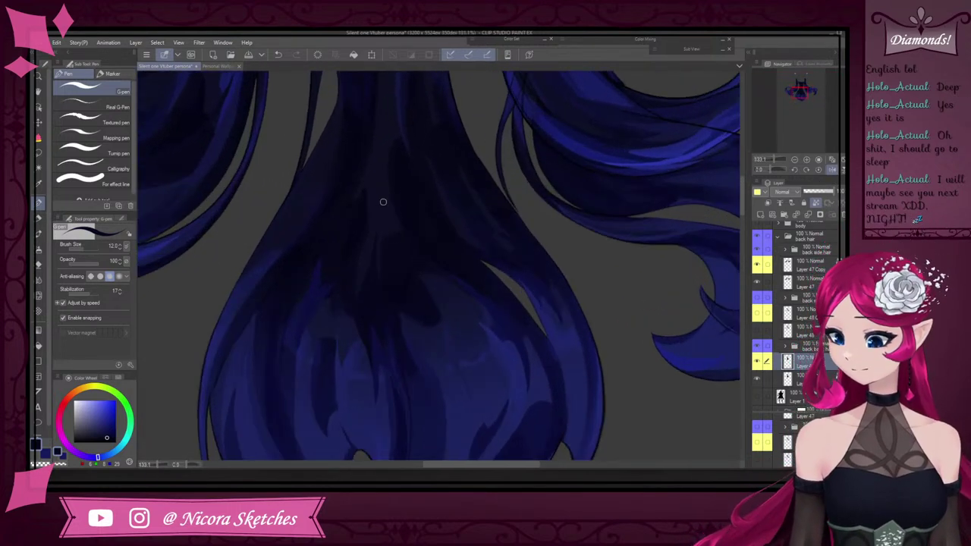
{"action": "key", "text": "p"}
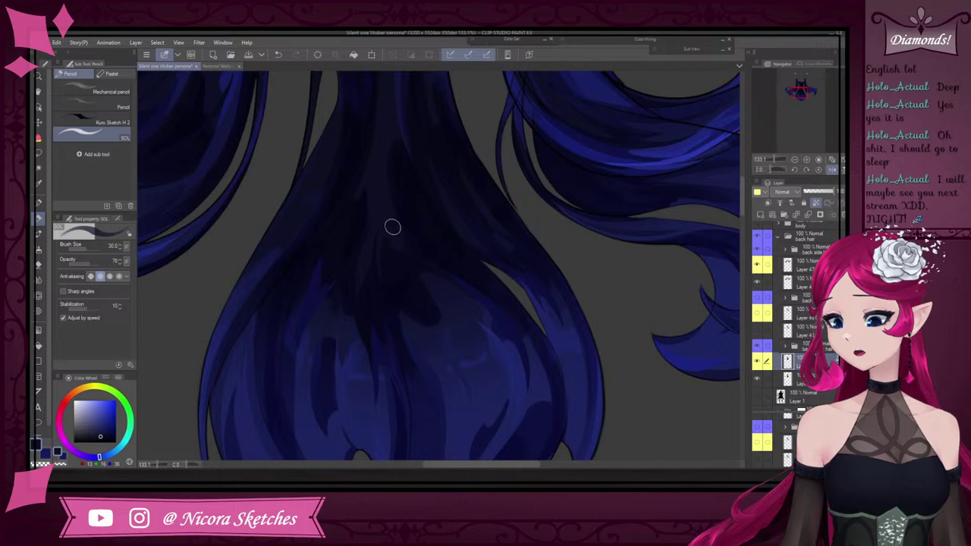
{"action": "scroll", "coordinate": [414, 228], "scroll_direction": "down", "scroll_amount": 5}
{"action": "scroll", "coordinate": [410, 237], "scroll_direction": "up", "scroll_amount": 1}
{"action": "scroll", "coordinate": [408, 237], "scroll_direction": "up", "scroll_amount": 5}
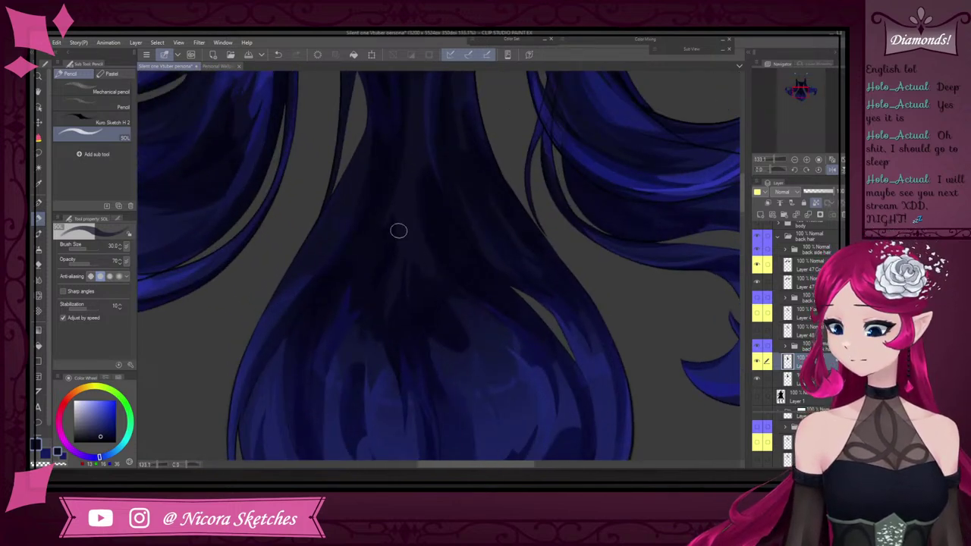
{"action": "left_click", "coordinate": [39, 204]}
{"action": "scroll", "coordinate": [439, 273], "scroll_direction": "up", "scroll_amount": 3}
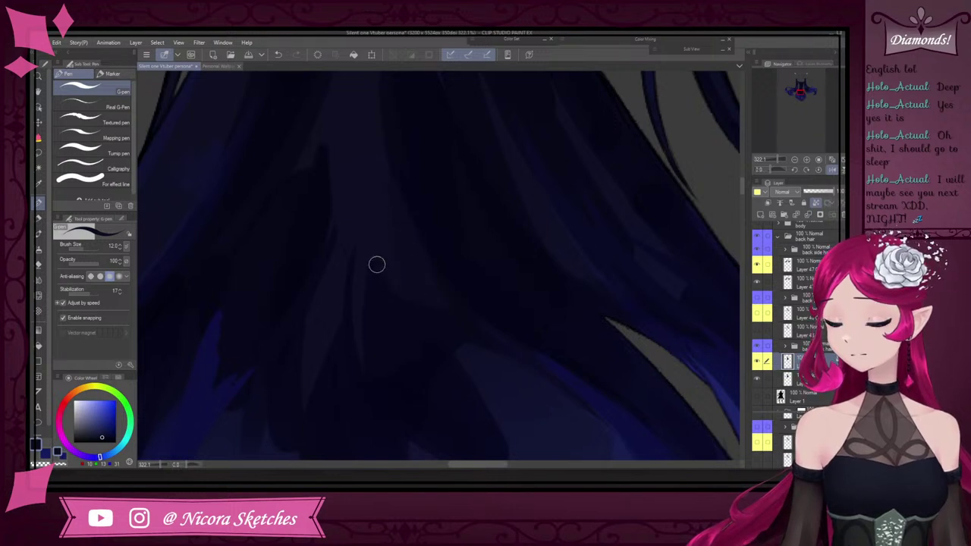
{"action": "scroll", "coordinate": [411, 282], "scroll_direction": "down", "scroll_amount": 3}
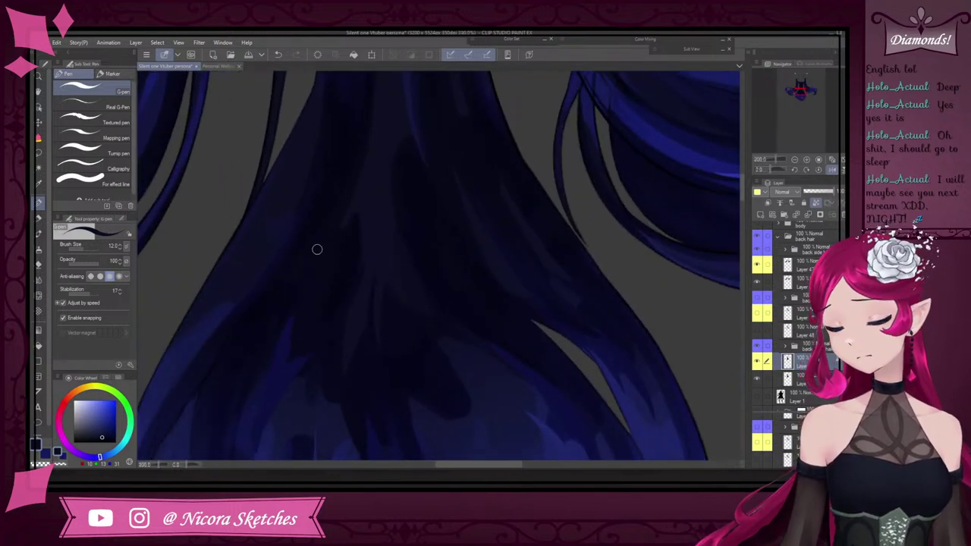
Blend the shadow strands of the central root and waist with dark blues sampled from the hair
{"action": "left_click", "coordinate": [294, 273], "text": "alt"}
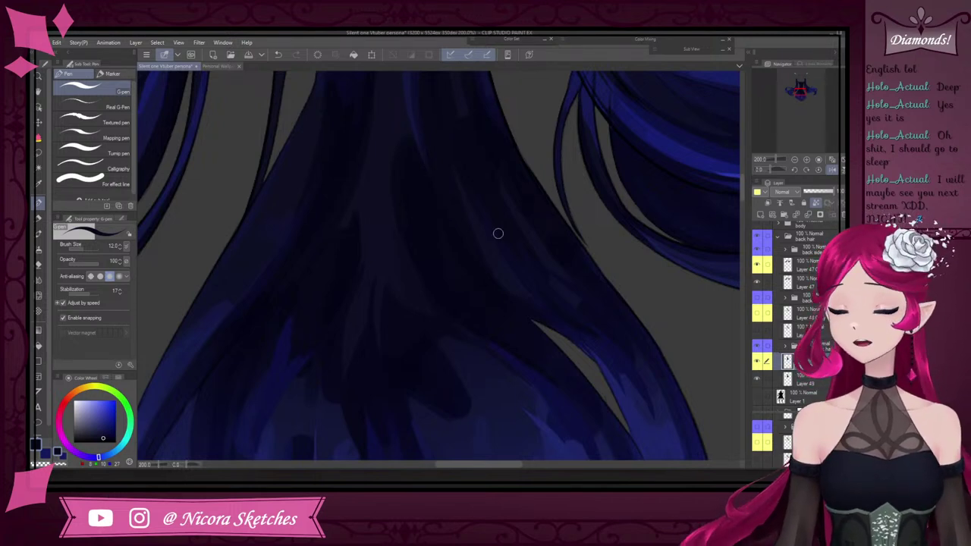
{"action": "scroll", "coordinate": [498, 233], "scroll_direction": "down", "scroll_amount": 5}
{"action": "scroll", "coordinate": [418, 185], "scroll_direction": "up", "scroll_amount": 4}
{"action": "left_click", "coordinate": [420, 166], "text": "alt"}
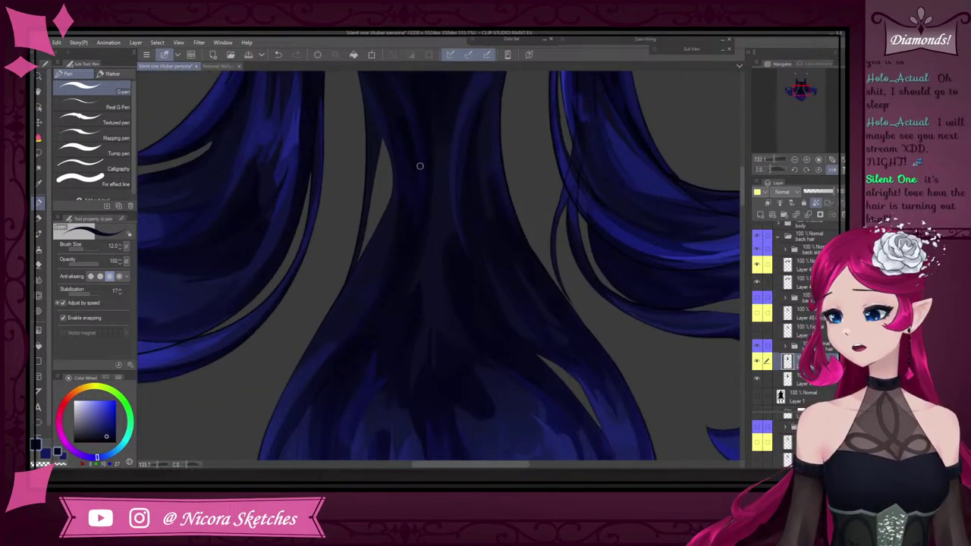
{"action": "scroll", "coordinate": [373, 279], "scroll_direction": "down", "scroll_amount": 2}
{"action": "scroll", "coordinate": [395, 232], "scroll_direction": "up", "scroll_amount": 4}
Paint sampled blues along the outer lock on the side of the central hair opposite the narrow slit
{"action": "left_click", "coordinate": [393, 213], "text": "alt"}
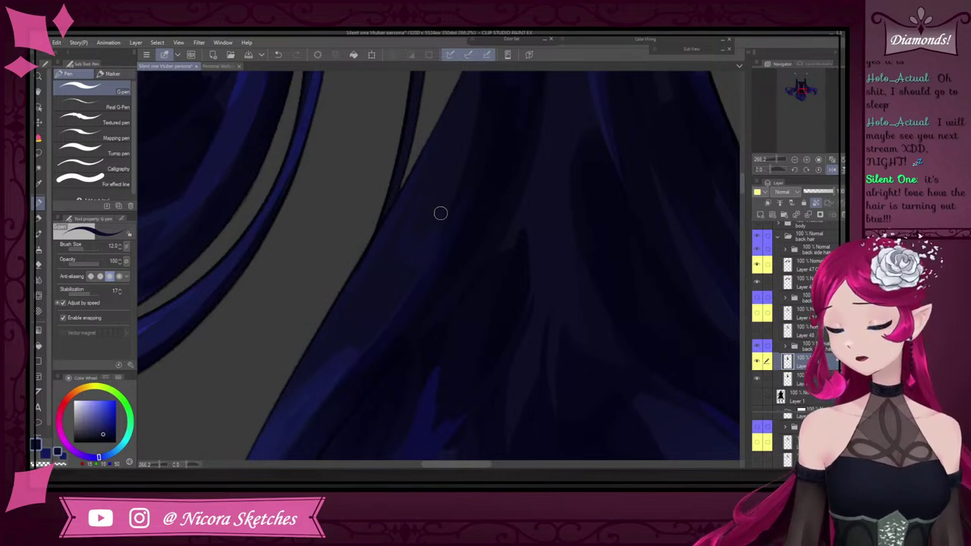
{"action": "scroll", "coordinate": [465, 163], "scroll_direction": "down", "scroll_amount": 4}
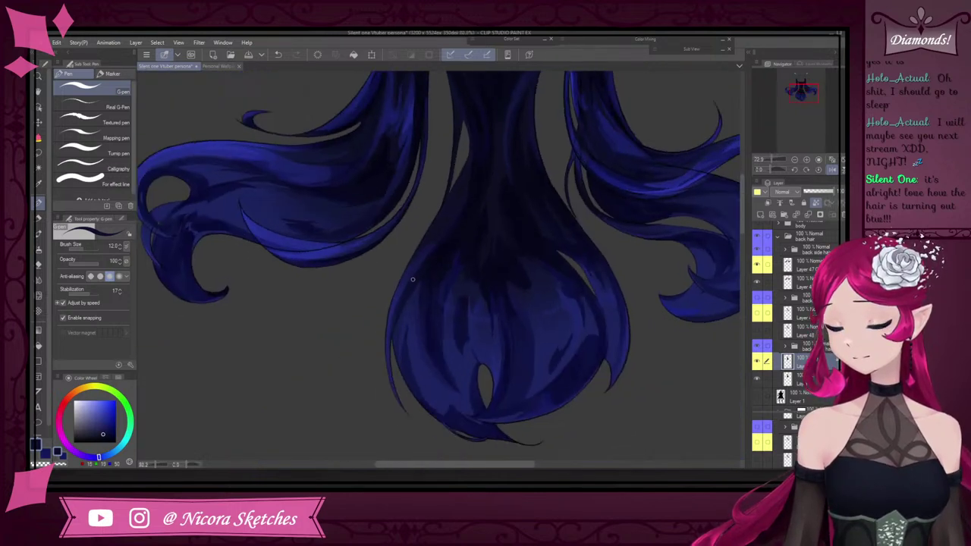
{"action": "scroll", "coordinate": [431, 243], "scroll_direction": "up", "scroll_amount": 3}
{"action": "left_click", "coordinate": [431, 243], "text": "alt"}
{"action": "scroll", "coordinate": [435, 256], "scroll_direction": "down", "scroll_amount": 4}
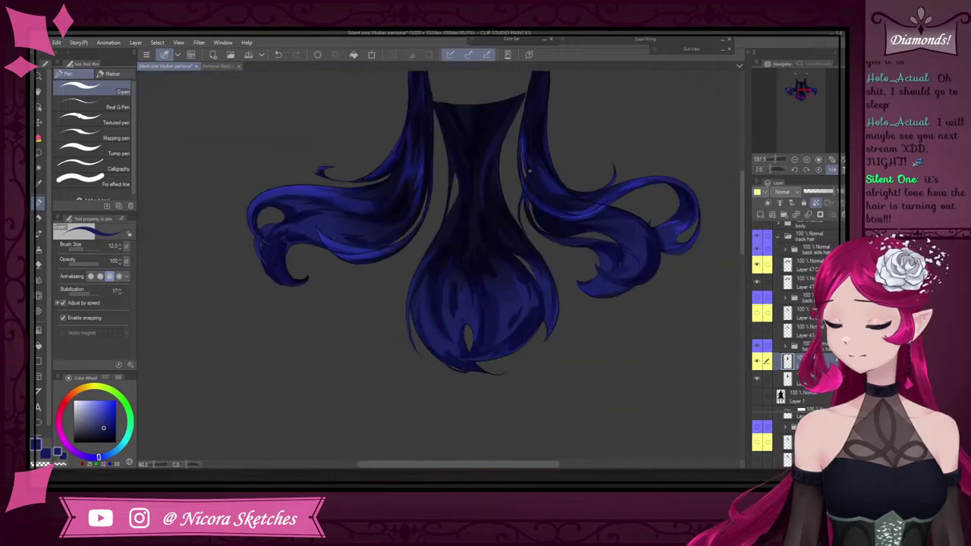
Flip the canvas view horizontally and clip the central back hair's painting layer to the layer below
{"action": "scroll", "coordinate": [530, 203], "scroll_direction": "up", "scroll_amount": 2}
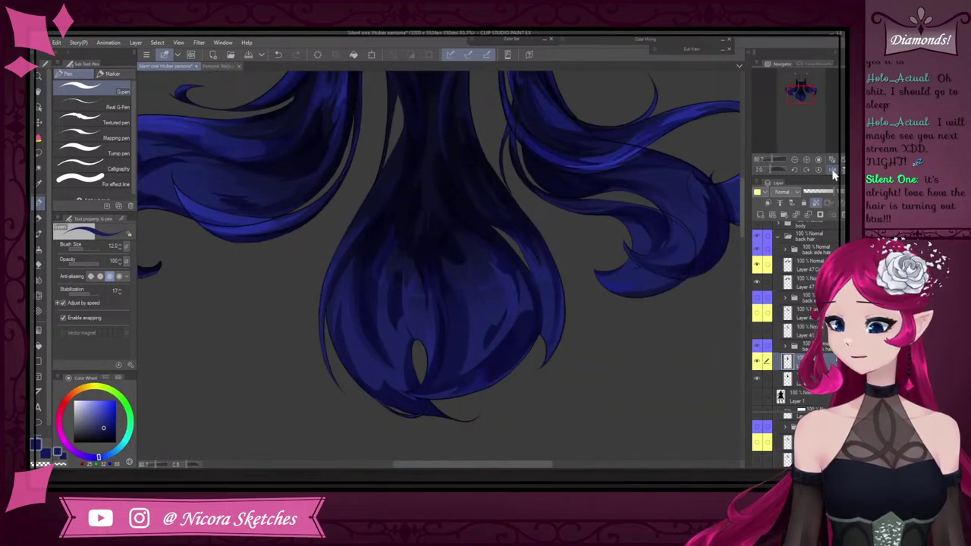
{"action": "scroll", "coordinate": [469, 155], "scroll_direction": "up", "scroll_amount": 3}
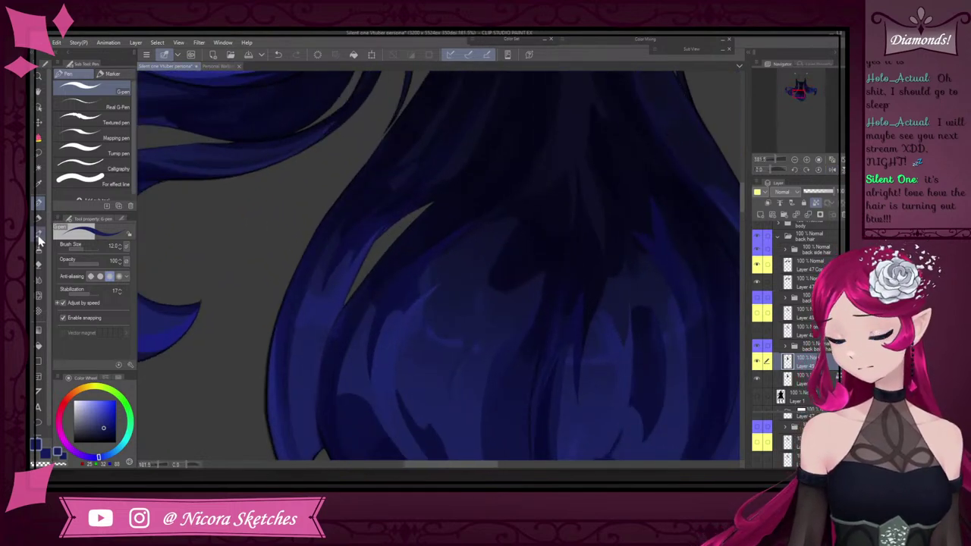
{"action": "left_click", "coordinate": [39, 295]}
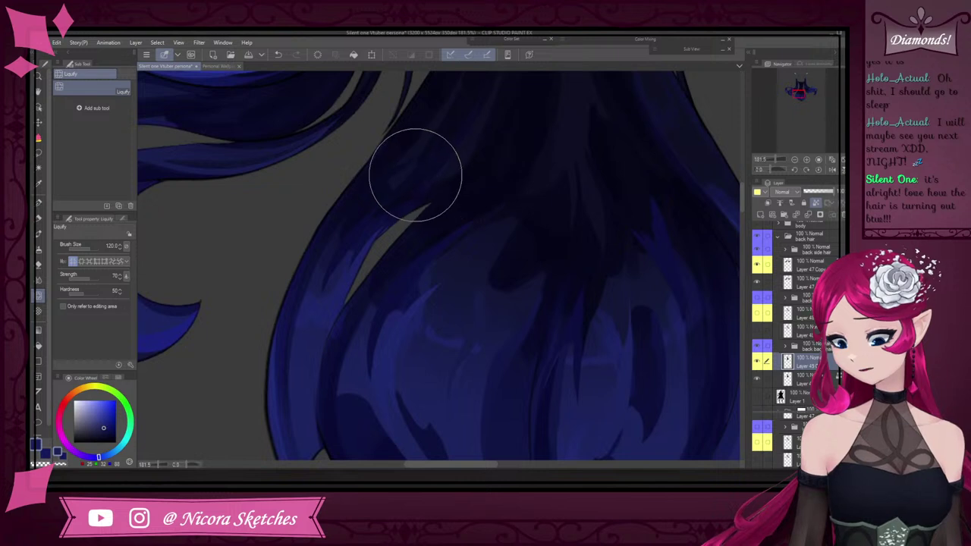
{"action": "left_click", "coordinate": [39, 201]}
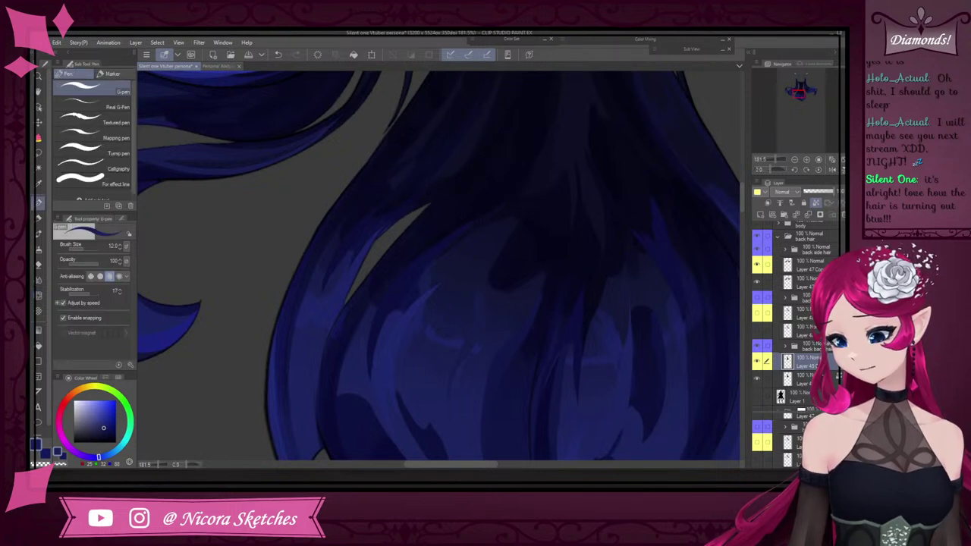
{"action": "scroll", "coordinate": [428, 236], "scroll_direction": "down", "scroll_amount": 3}
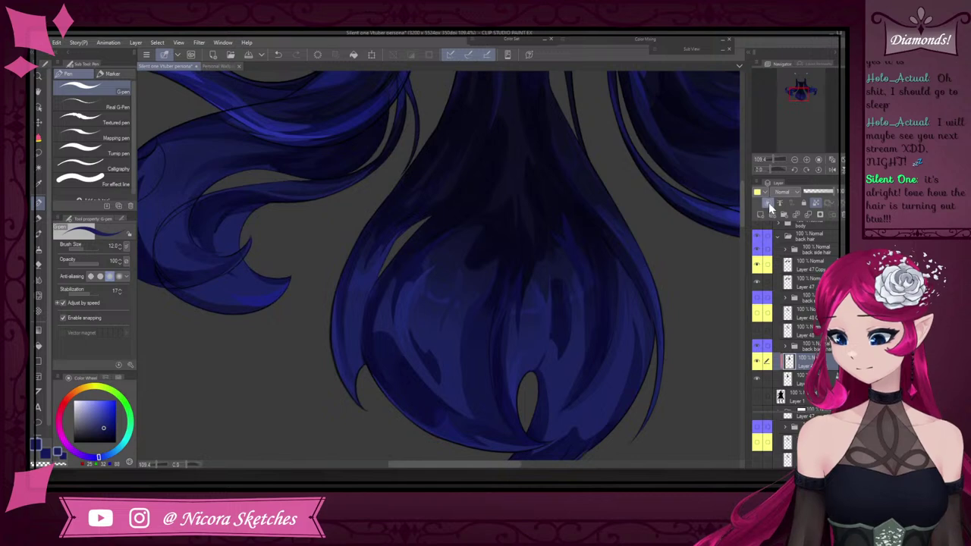
Rework the blunt strokes on the outer lock above the narrow slit into tapered dark-blue strands
{"action": "scroll", "coordinate": [422, 187], "scroll_direction": "up", "scroll_amount": 3}
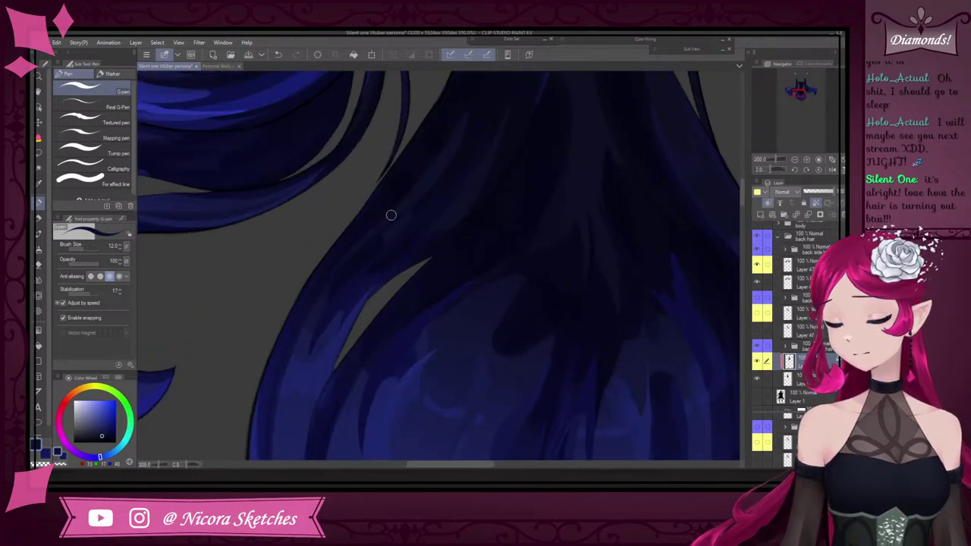
{"action": "scroll", "coordinate": [391, 215], "scroll_direction": "down", "scroll_amount": 8}
{"action": "scroll", "coordinate": [397, 242], "scroll_direction": "down", "scroll_amount": 2}
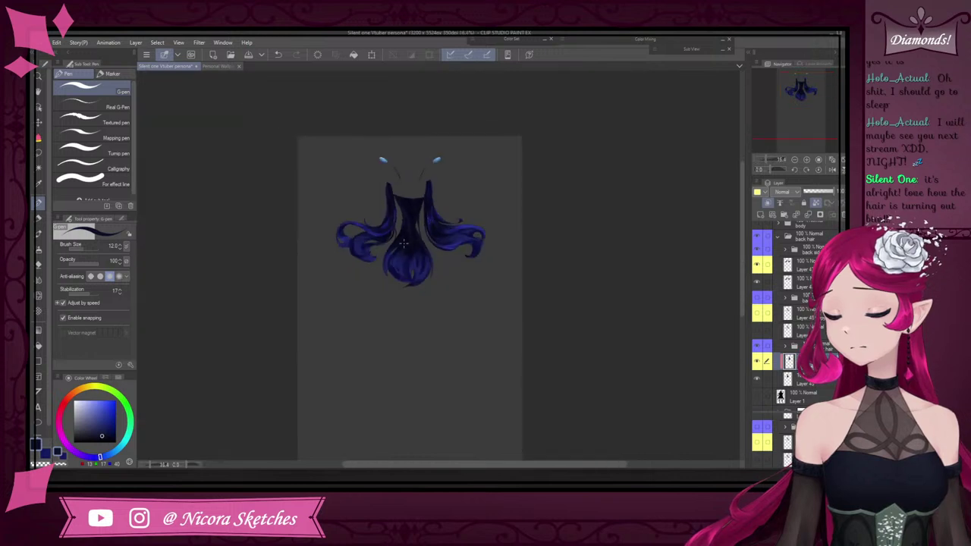
{"action": "scroll", "coordinate": [430, 214], "scroll_direction": "up", "scroll_amount": 6}
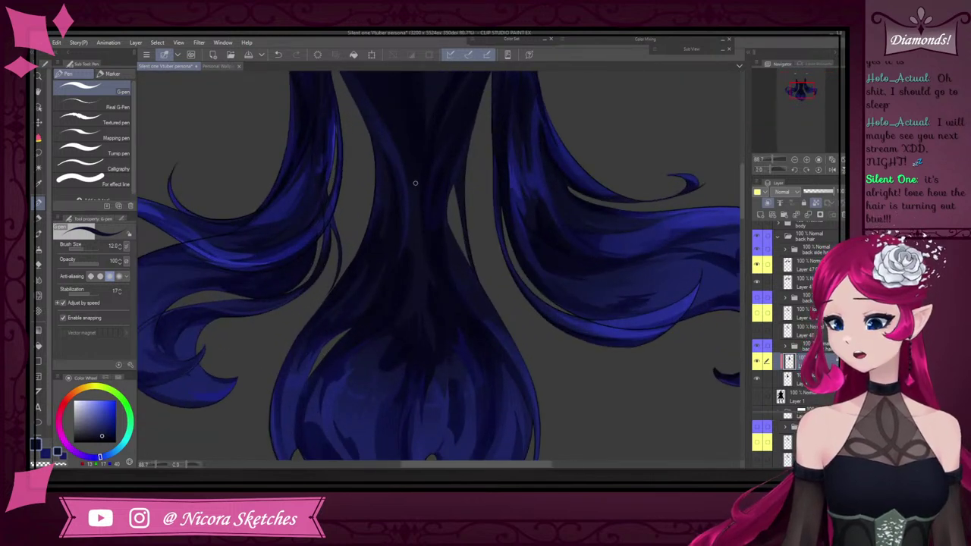
Paint sampled dark blues through the central hair's narrow waist and along its edge below the thin side gap
{"action": "left_click", "coordinate": [415, 168], "text": "alt"}
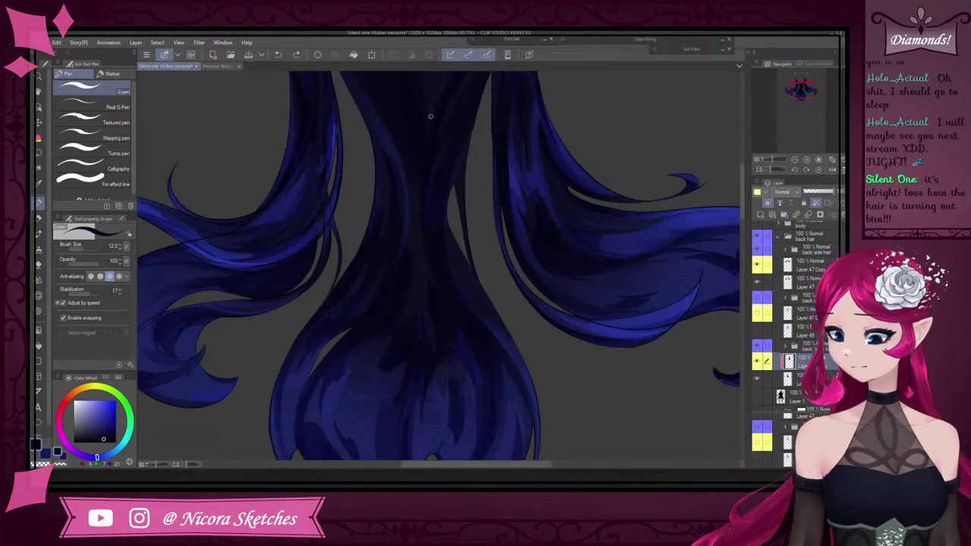
{"action": "left_click", "coordinate": [414, 207], "text": "alt"}
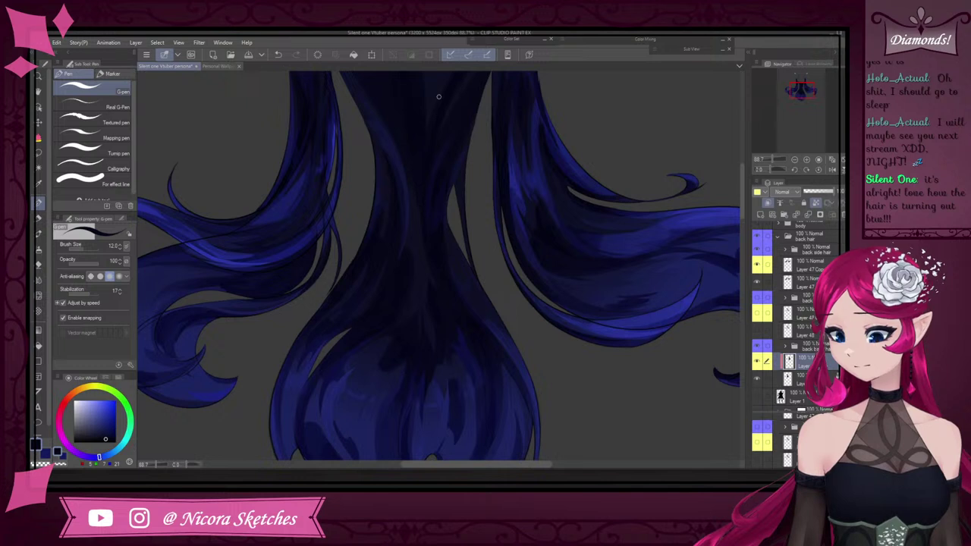
{"action": "left_click", "coordinate": [438, 221], "text": "alt"}
{"action": "scroll", "coordinate": [433, 205], "scroll_direction": "up", "scroll_amount": 2}
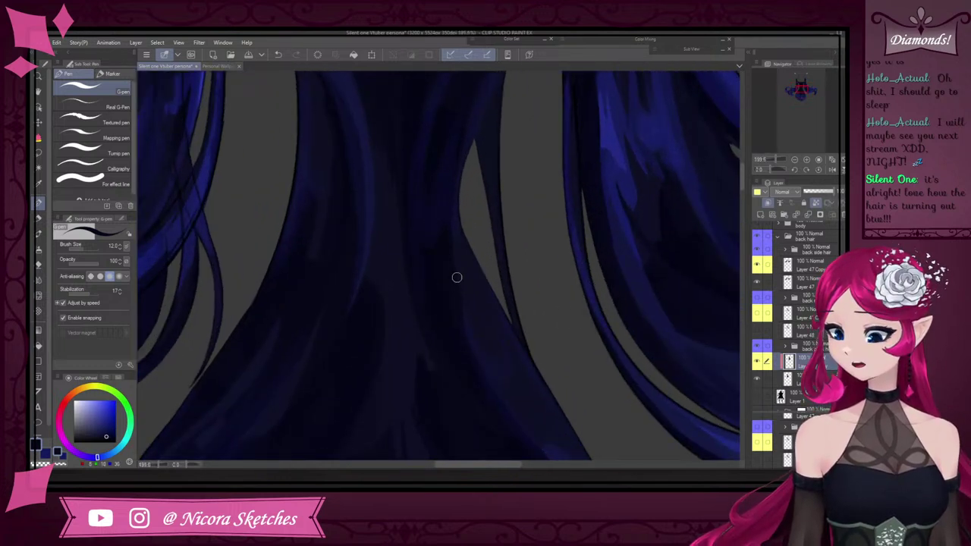
{"action": "left_click", "coordinate": [455, 220], "text": "alt"}
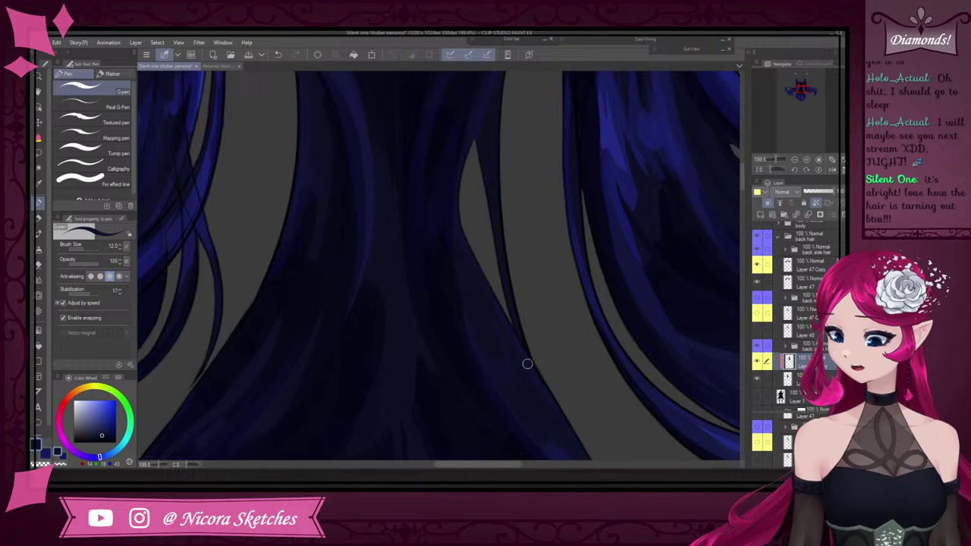
Shade the central root area with sampled near-black blue using the pencil at brush size 100
{"action": "scroll", "coordinate": [528, 363], "scroll_direction": "down", "scroll_amount": 3}
{"action": "scroll", "coordinate": [460, 260], "scroll_direction": "up", "scroll_amount": 3}
{"action": "scroll", "coordinate": [460, 260], "scroll_direction": "down", "scroll_amount": 3}
{"action": "scroll", "coordinate": [449, 266], "scroll_direction": "up", "scroll_amount": 3}
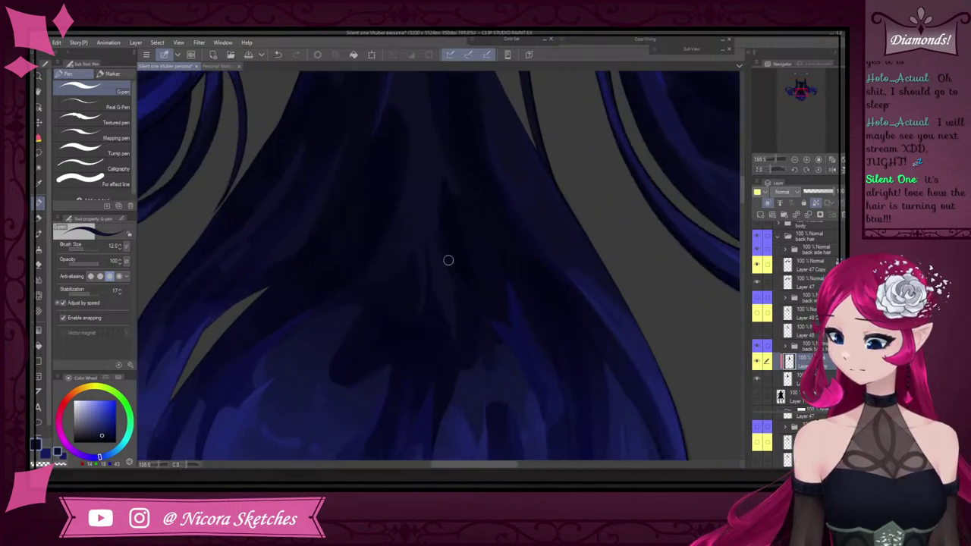
{"action": "left_click", "coordinate": [444, 247], "text": "alt"}
{"action": "key", "text": "p"}
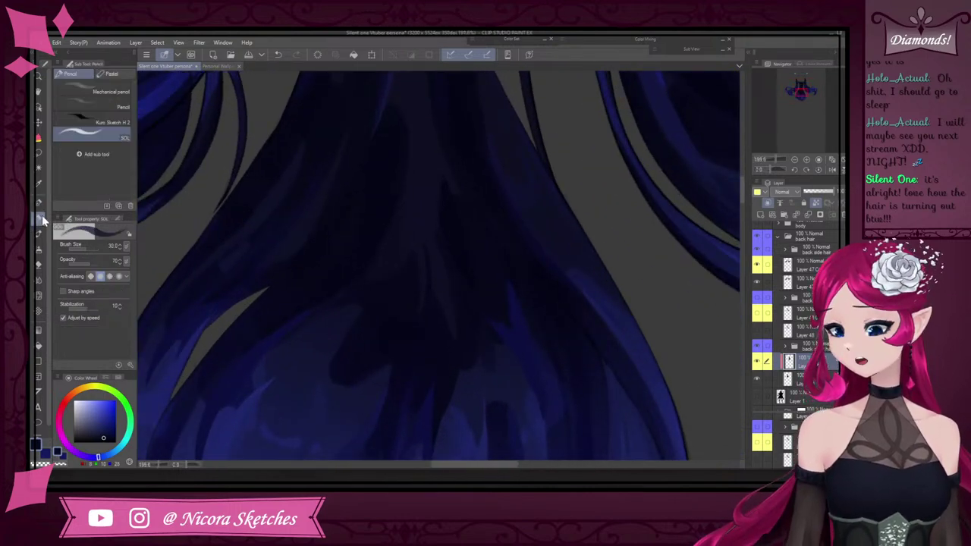
{"action": "key", "text": "bracketright"}
{"action": "key", "text": "bracketright"}
{"action": "key", "text": "bracketright"}
{"action": "key", "text": "bracketright"}
{"action": "key", "text": "bracketright"}
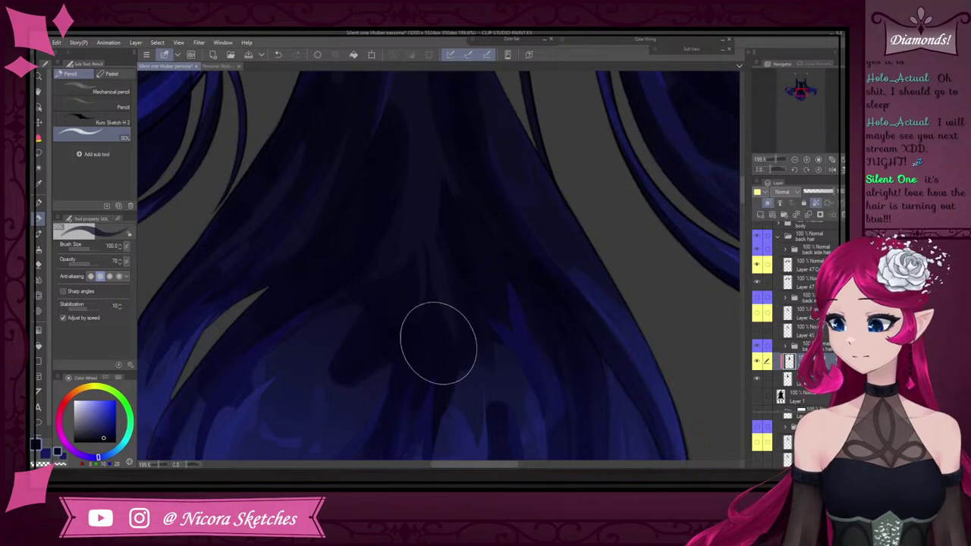
{"action": "mouse_move", "coordinate": [428, 197]}
{"action": "left_mouse_down"}
{"action": "mouse_move", "coordinate": [420, 284]}
{"action": "mouse_move", "coordinate": [396, 253]}
{"action": "mouse_move", "coordinate": [420, 191]}
{"action": "left_mouse_up"}
Examine the overall shading of the whole back hair at several zoom levels
{"action": "scroll", "coordinate": [449, 260], "scroll_direction": "down", "scroll_amount": 4}
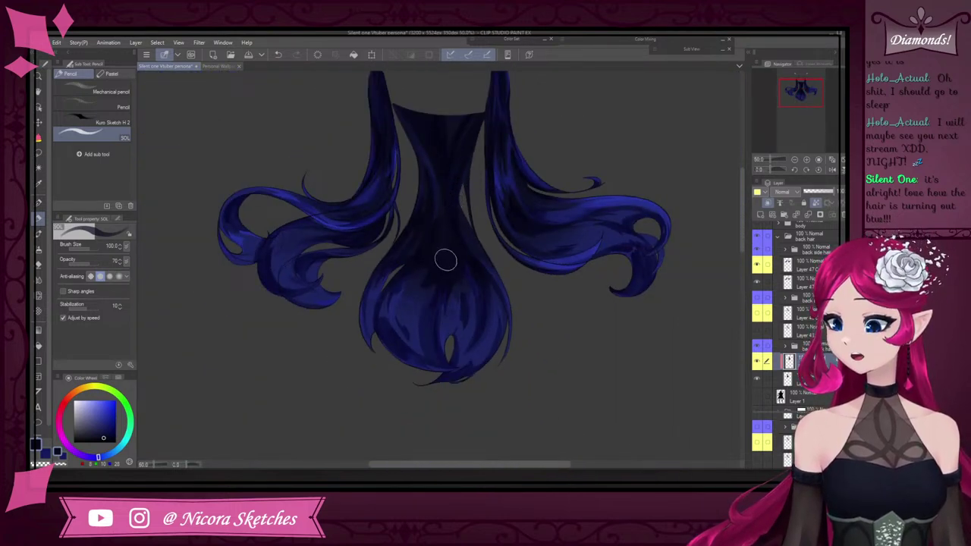
{"action": "scroll", "coordinate": [439, 262], "scroll_direction": "up", "scroll_amount": 2}
{"action": "scroll", "coordinate": [444, 259], "scroll_direction": "down", "scroll_amount": 2}
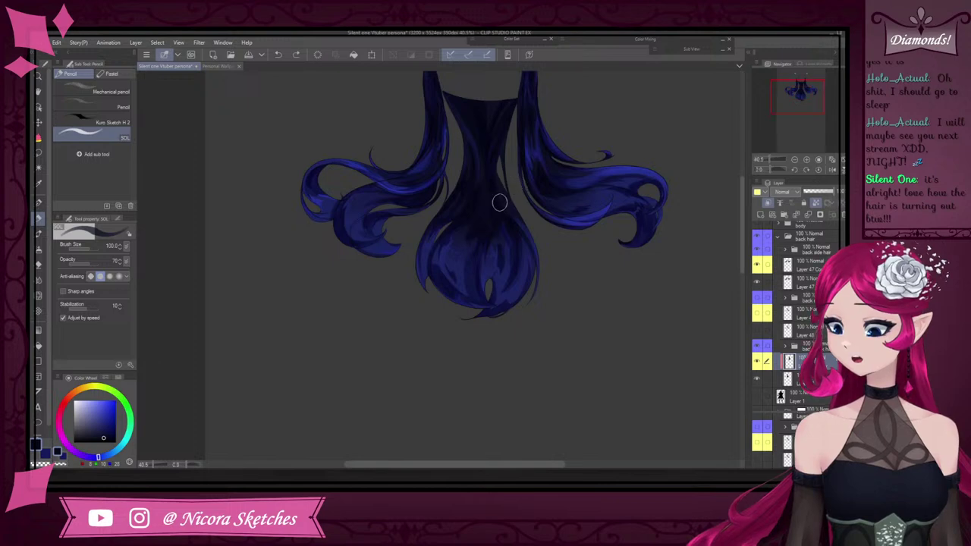
{"action": "scroll", "coordinate": [496, 201], "scroll_direction": "up", "scroll_amount": 1}
{"action": "scroll", "coordinate": [455, 269], "scroll_direction": "down", "scroll_amount": 3}
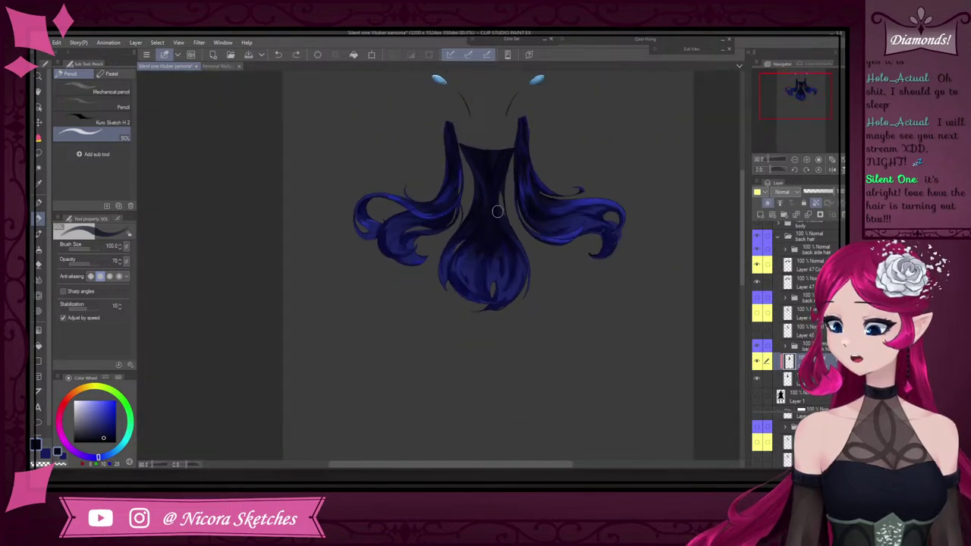
{"action": "scroll", "coordinate": [503, 221], "scroll_direction": "up", "scroll_amount": 2}
{"action": "scroll", "coordinate": [522, 274], "scroll_direction": "down", "scroll_amount": 2}
{"action": "scroll", "coordinate": [498, 178], "scroll_direction": "up", "scroll_amount": 1}
{"action": "scroll", "coordinate": [503, 189], "scroll_direction": "down", "scroll_amount": 3}
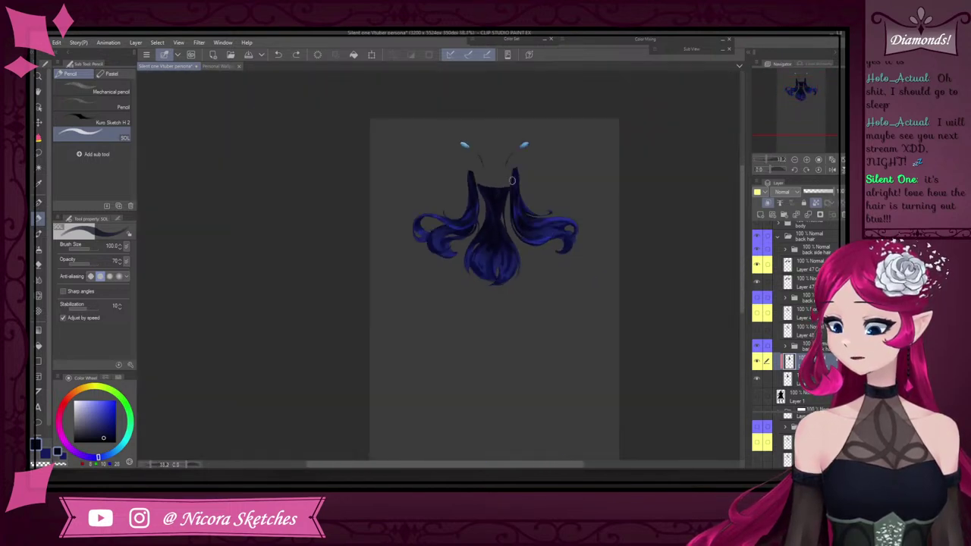
{"action": "scroll", "coordinate": [507, 124], "scroll_direction": "up", "scroll_amount": 3}
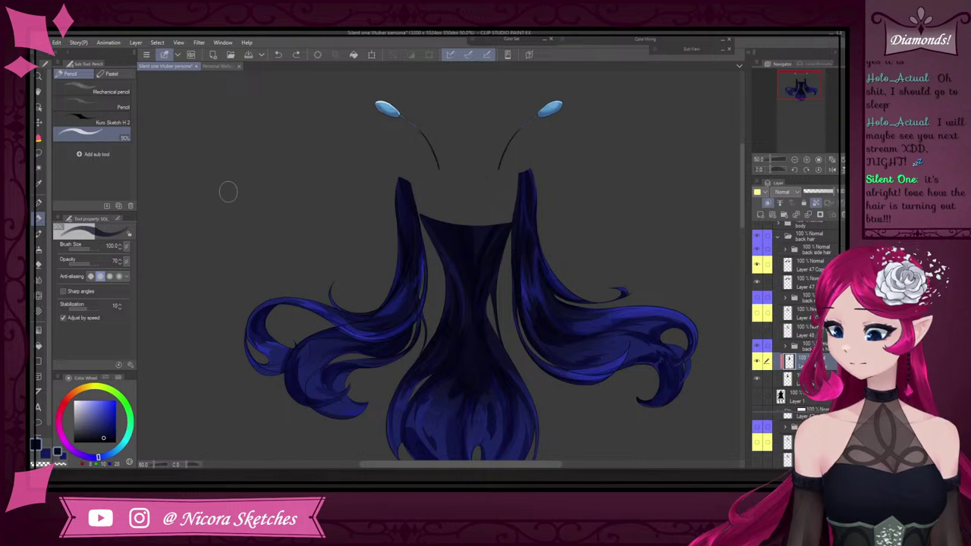
Mirror the canvas view and darken the central hair's pointed root corner with sampled near-black blue using the G-pen at size 12
{"action": "left_click", "coordinate": [39, 201]}
{"action": "scroll", "coordinate": [473, 180], "scroll_direction": "up", "scroll_amount": 4}
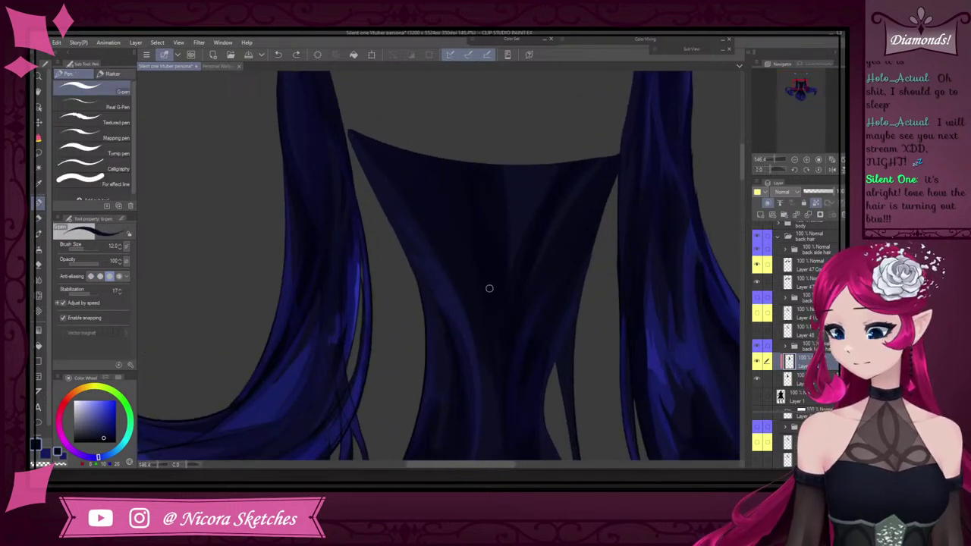
{"action": "left_click", "coordinate": [491, 297], "text": "alt"}
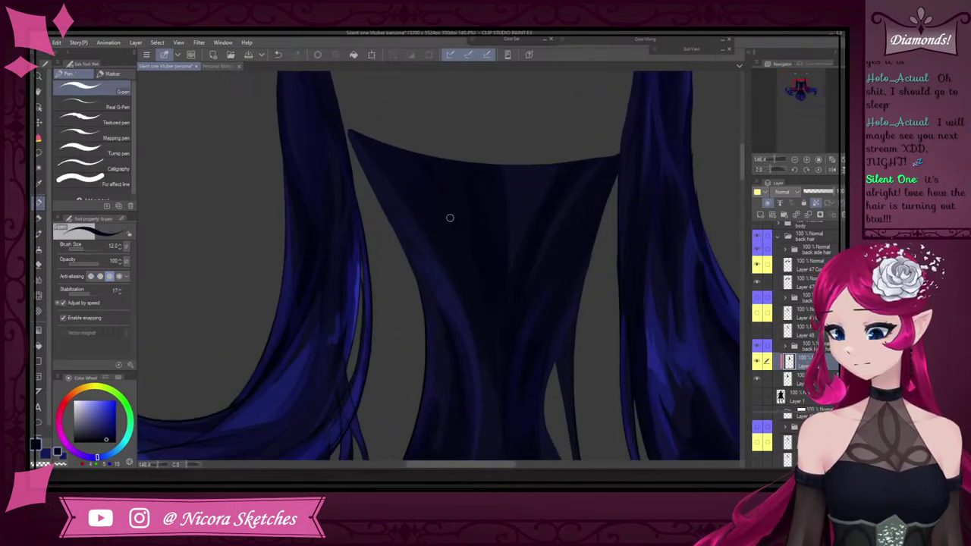
{"action": "left_click", "coordinate": [827, 170]}
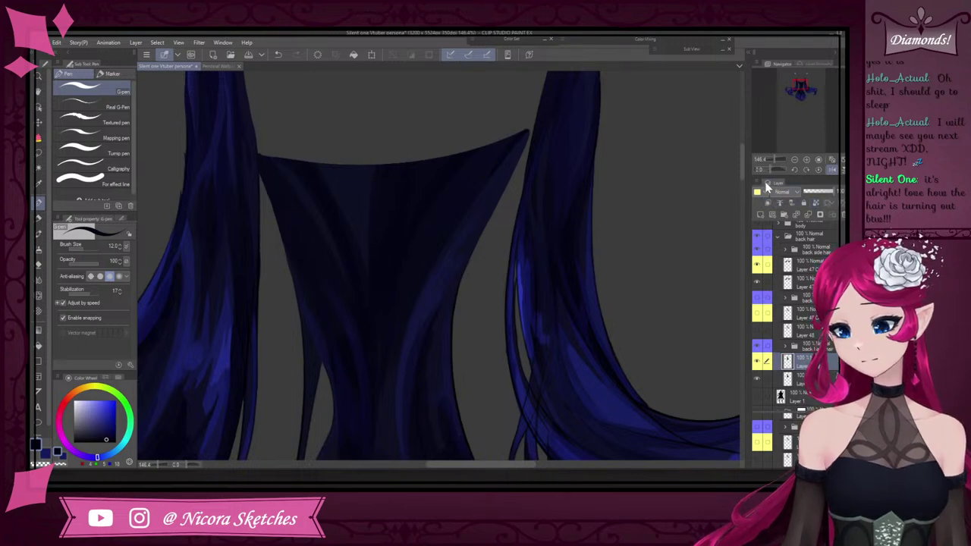
{"action": "scroll", "coordinate": [525, 134], "scroll_direction": "up", "scroll_amount": 4}
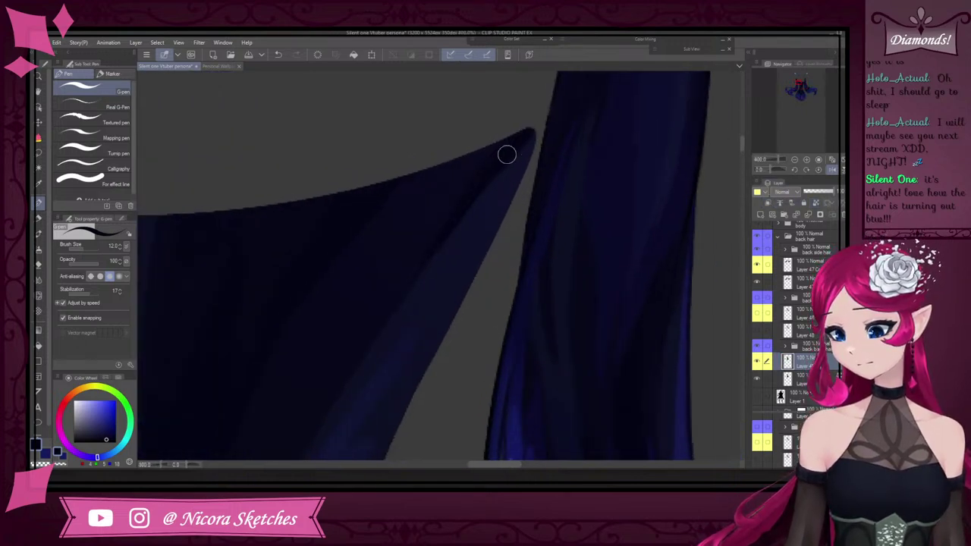
Paint a sampled dark blue along the central hair's outer edge just below the pointed root corner
{"action": "scroll", "coordinate": [501, 165], "scroll_direction": "down", "scroll_amount": 4}
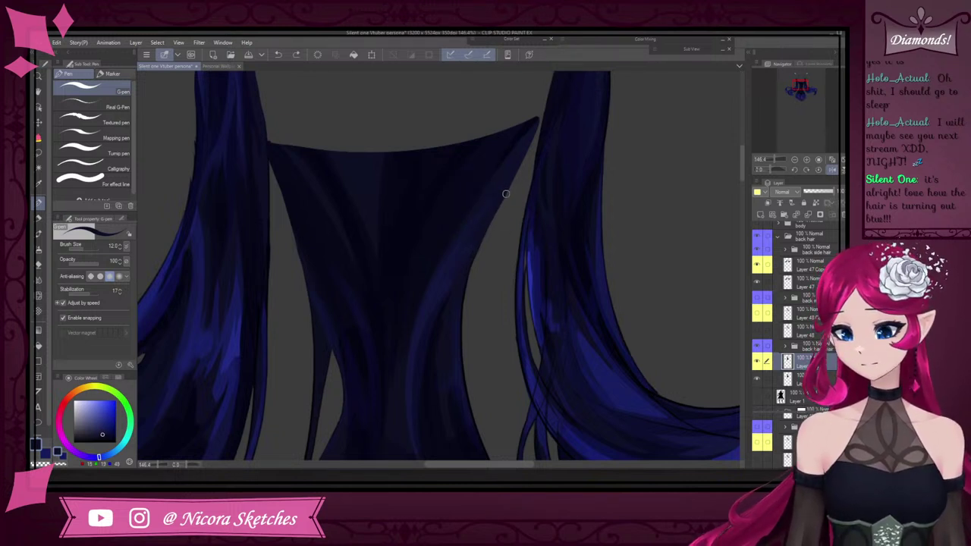
{"action": "left_click", "coordinate": [482, 230], "text": "alt"}
{"action": "left_click_drag", "start_coordinate": [503, 186], "coordinate": [476, 229]}
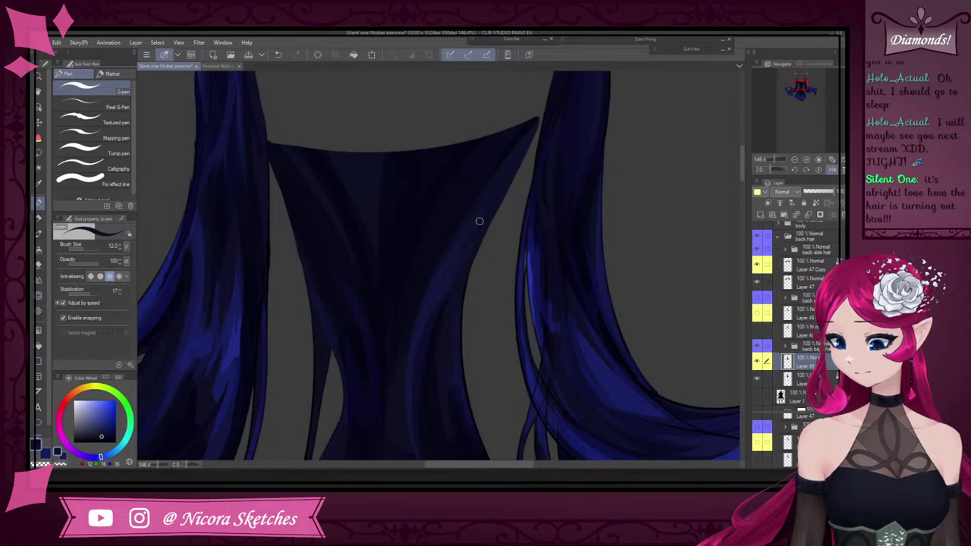
Blend the strands above the thin side gap at the central hair's waist with several sampled dark blues
{"action": "scroll", "coordinate": [480, 221], "scroll_direction": "down", "scroll_amount": 3}
{"action": "scroll", "coordinate": [426, 135], "scroll_direction": "up", "scroll_amount": 4}
{"action": "left_click", "coordinate": [408, 190], "text": "alt"}
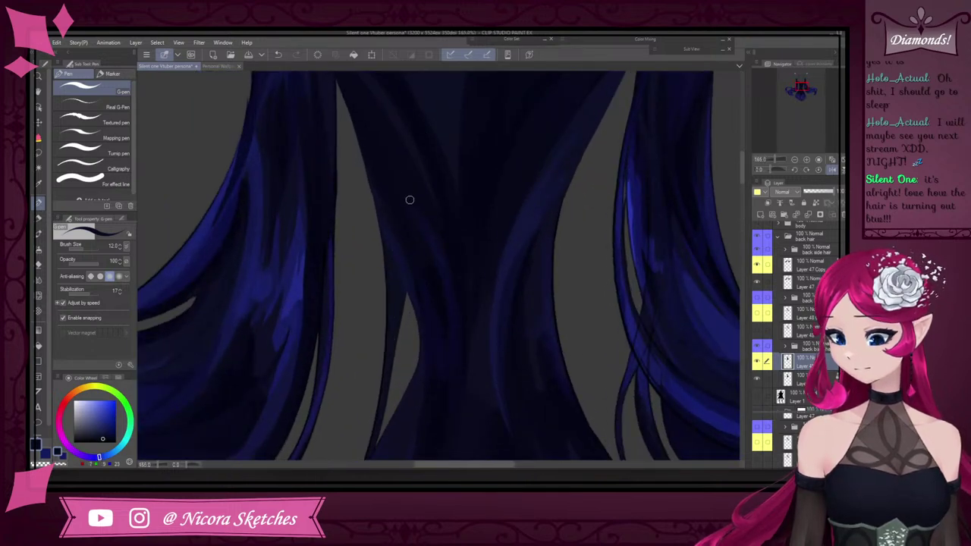
{"action": "left_click", "coordinate": [422, 260], "text": "alt"}
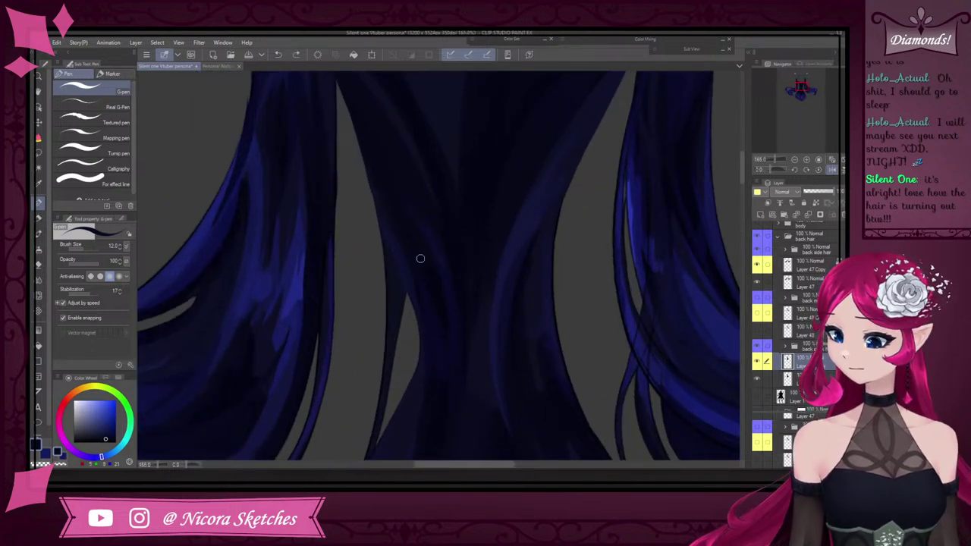
{"action": "left_click", "coordinate": [429, 330], "text": "alt"}
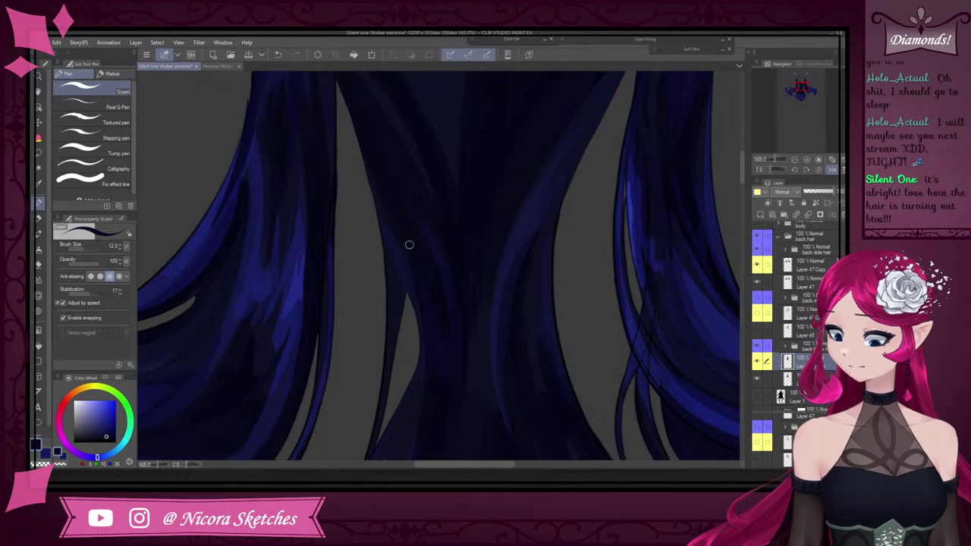
{"action": "left_click", "coordinate": [397, 288], "text": "alt"}
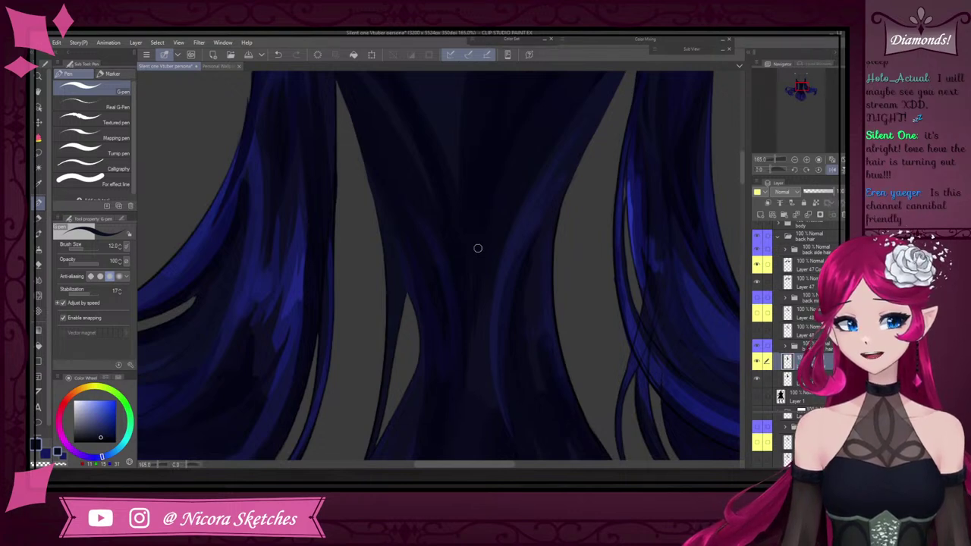
Smooth the long curved highlight running from the pointed root corner to the waist with sampled mid and dark blues
{"action": "scroll", "coordinate": [478, 248], "scroll_direction": "down", "scroll_amount": 11}
{"action": "scroll", "coordinate": [515, 217], "scroll_direction": "up", "scroll_amount": 8}
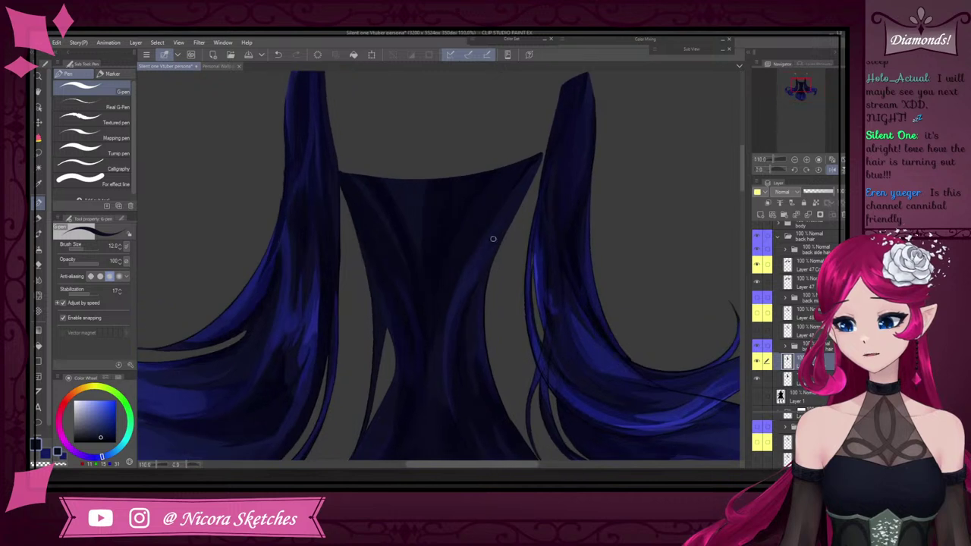
{"action": "scroll", "coordinate": [497, 241], "scroll_direction": "up", "scroll_amount": 2}
{"action": "scroll", "coordinate": [499, 241], "scroll_direction": "up", "scroll_amount": 2}
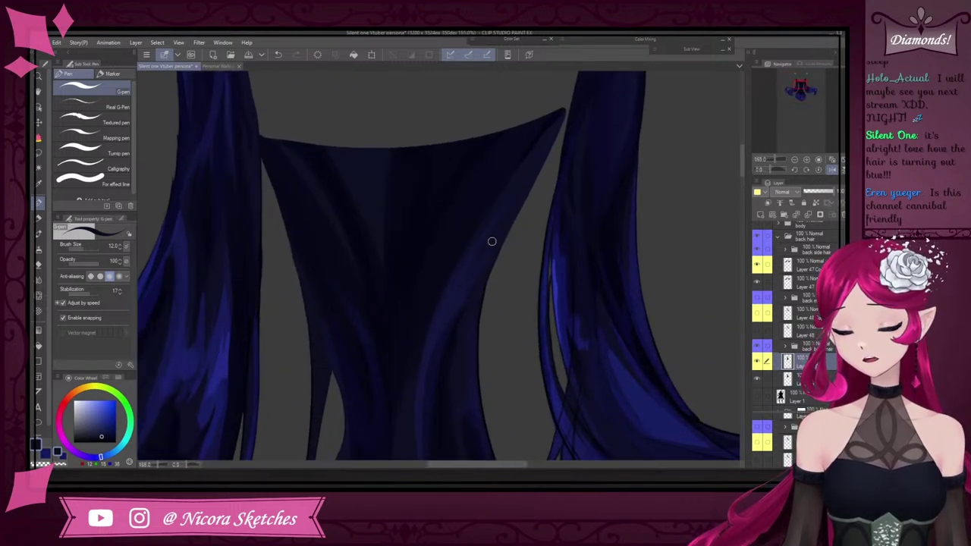
{"action": "left_click", "coordinate": [448, 322], "text": "alt"}
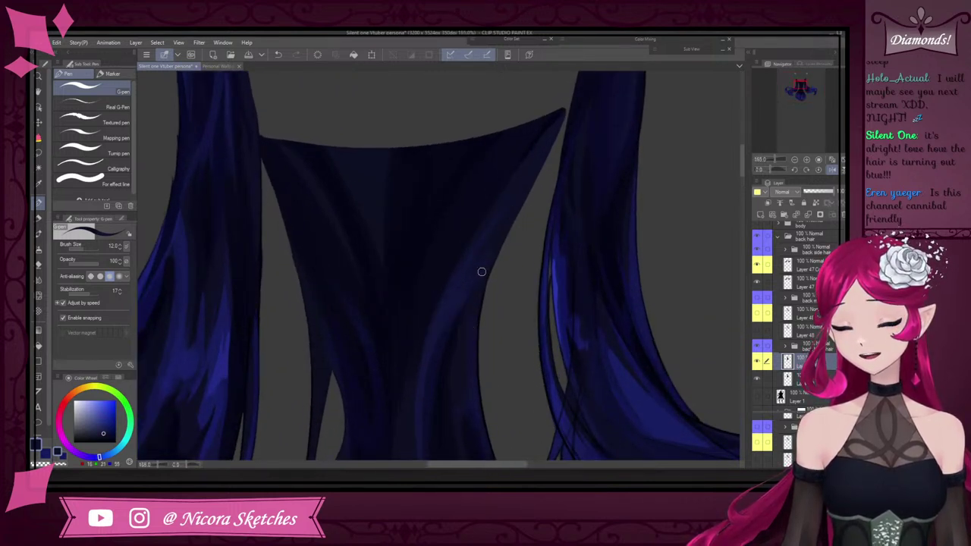
{"action": "scroll", "coordinate": [501, 241], "scroll_direction": "down", "scroll_amount": 5}
{"action": "scroll", "coordinate": [494, 236], "scroll_direction": "up", "scroll_amount": 4}
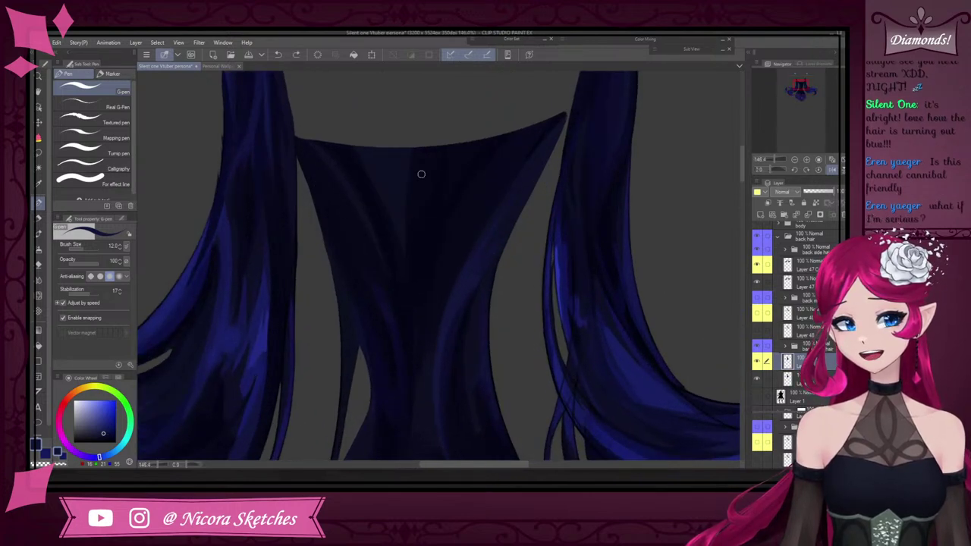
Paint a thin blue highlight strand down the middle of the central hair, tapering both of its ends
{"action": "scroll", "coordinate": [421, 174], "scroll_direction": "down", "scroll_amount": 4}
{"action": "scroll", "coordinate": [381, 159], "scroll_direction": "up", "scroll_amount": 5}
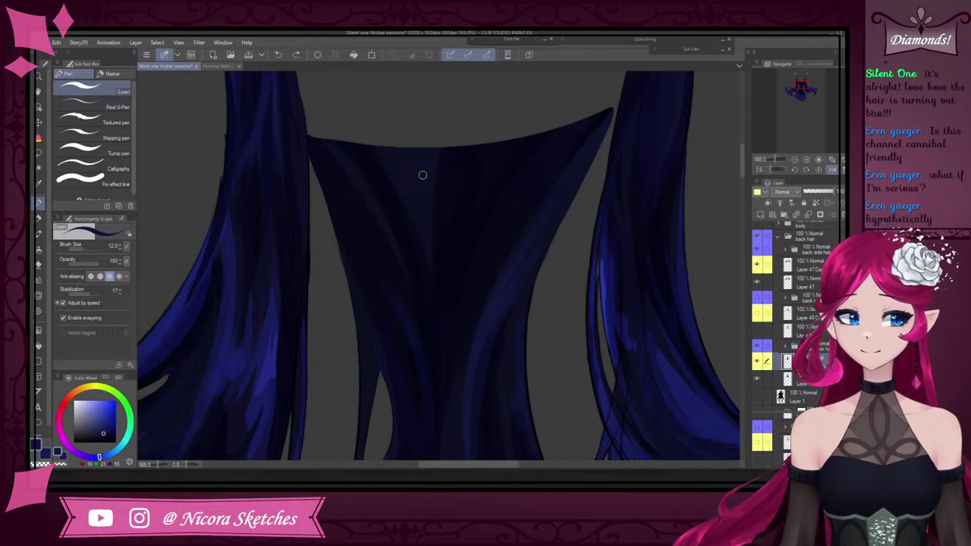
{"action": "scroll", "coordinate": [422, 175], "scroll_direction": "down", "scroll_amount": 2}
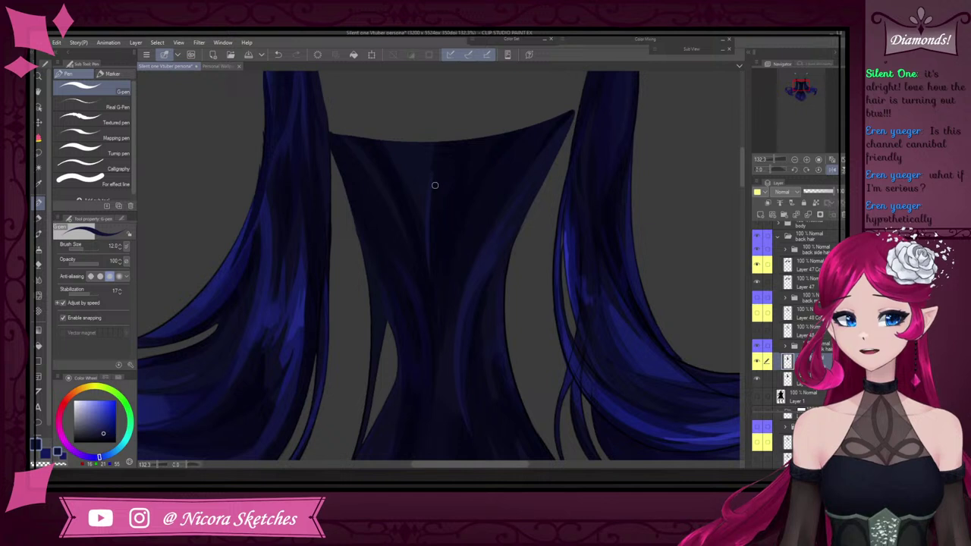
{"action": "scroll", "coordinate": [435, 185], "scroll_direction": "up", "scroll_amount": 10}
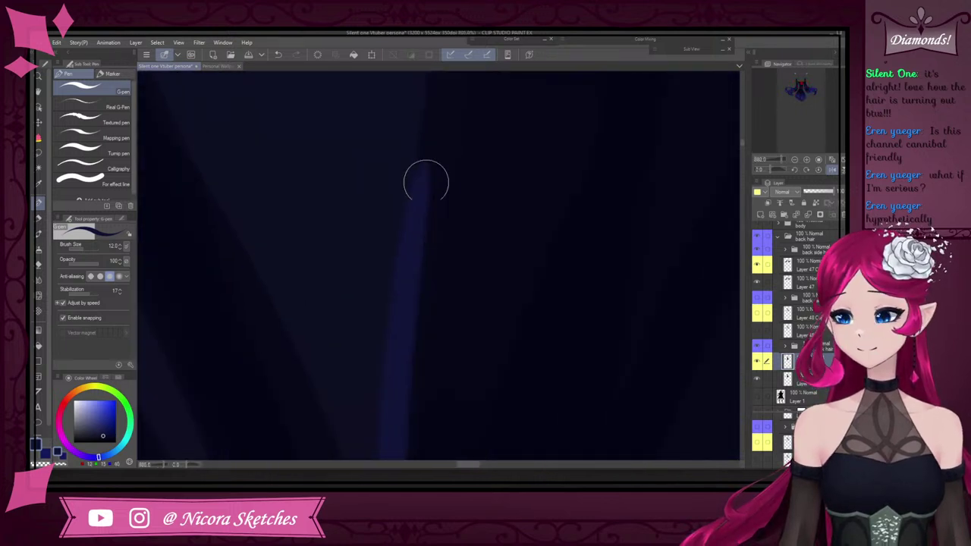
{"action": "scroll", "coordinate": [434, 129], "scroll_direction": "down", "scroll_amount": 6}
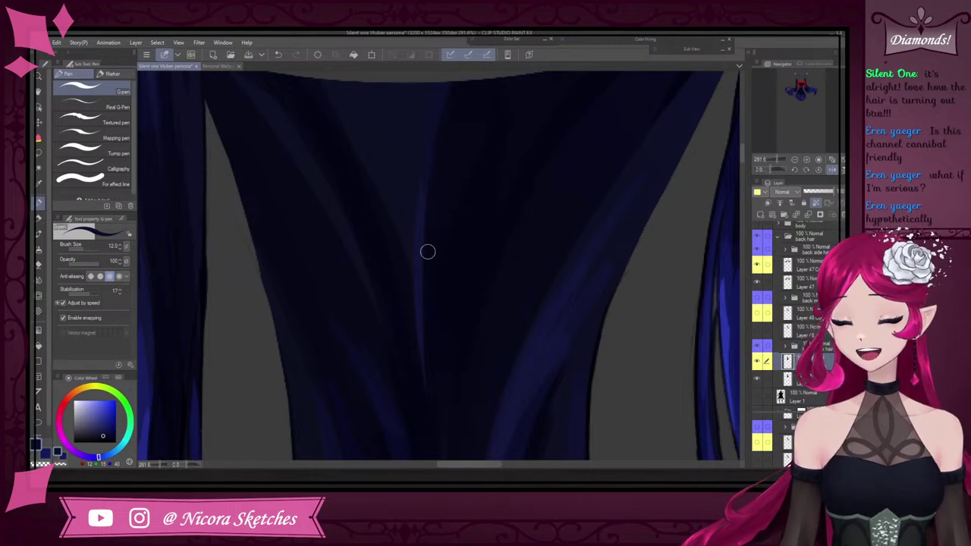
{"action": "scroll", "coordinate": [427, 251], "scroll_direction": "down", "scroll_amount": 5}
{"action": "scroll", "coordinate": [441, 269], "scroll_direction": "up", "scroll_amount": 10}
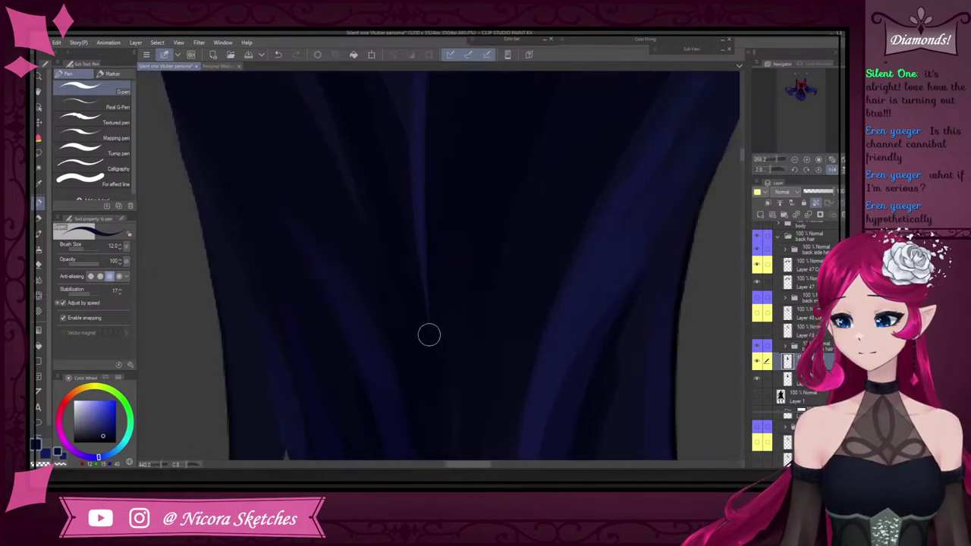
{"action": "scroll", "coordinate": [416, 217], "scroll_direction": "down", "scroll_amount": 6}
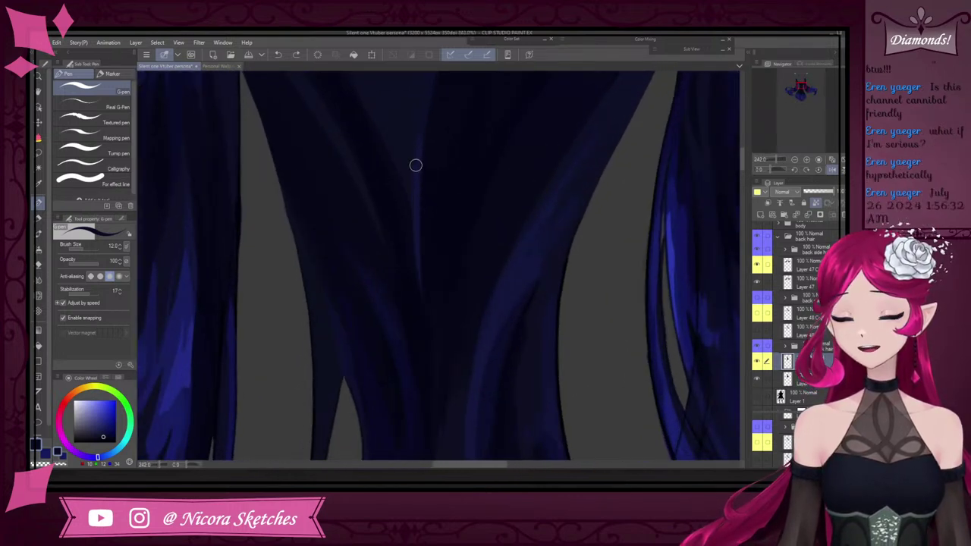
Reduce the G-pen to size 7 and thin and darken the middle highlight strand so it blends into the surrounding hair
{"action": "key", "text": "bracketleft"}
{"action": "key", "text": "bracketleft"}
{"action": "key", "text": "bracketleft"}
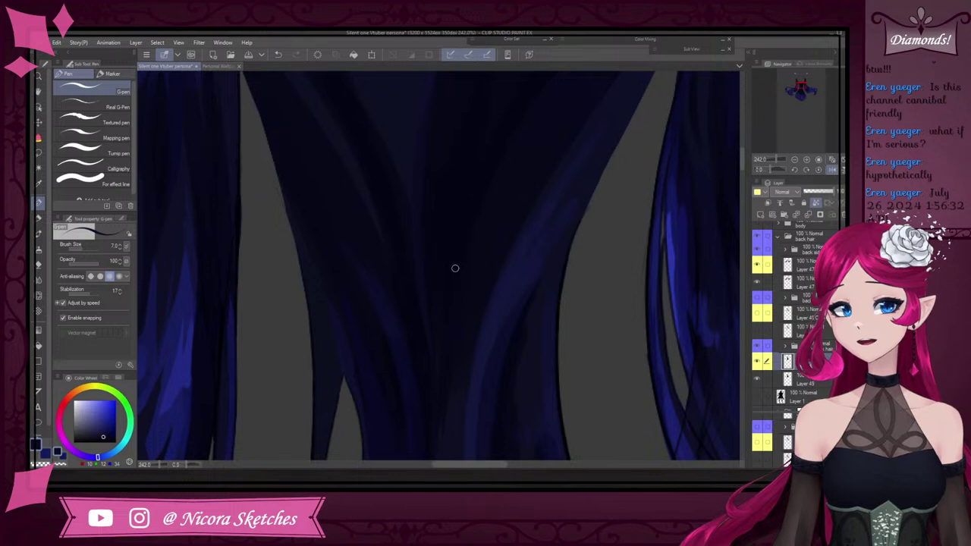
{"action": "scroll", "coordinate": [455, 272], "scroll_direction": "down", "scroll_amount": 8}
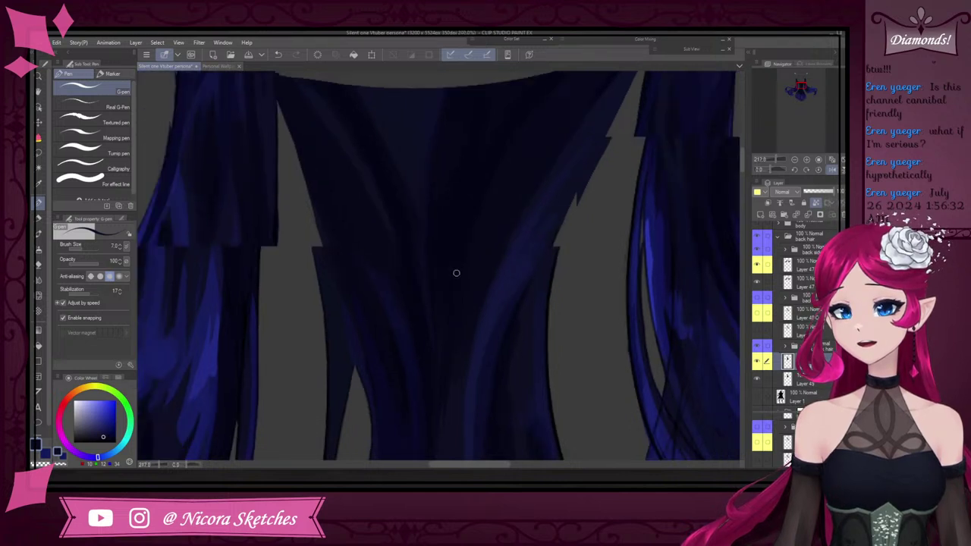
{"action": "scroll", "coordinate": [453, 241], "scroll_direction": "up", "scroll_amount": 5}
{"action": "scroll", "coordinate": [452, 247], "scroll_direction": "up", "scroll_amount": 1}
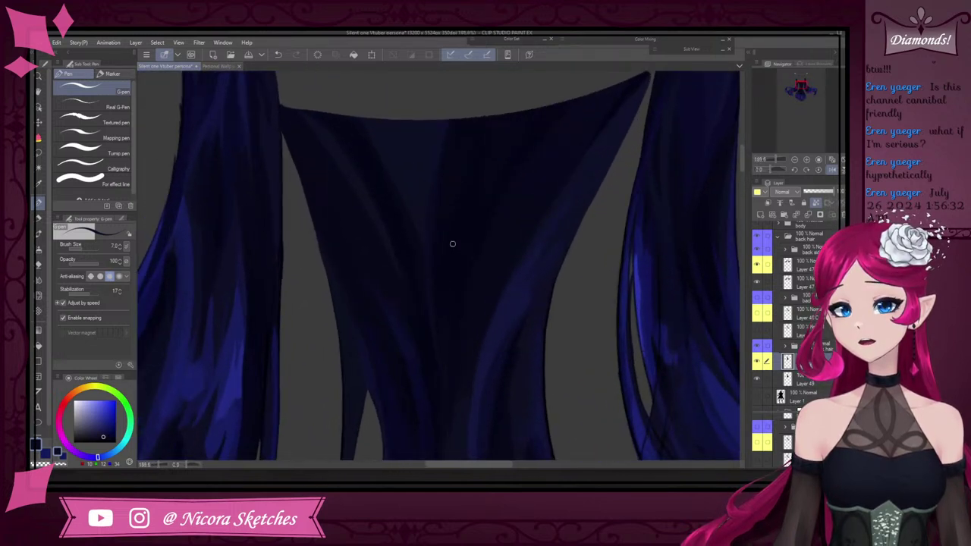
Add fine hair strands in sampled dark blue on both sides of the central root area
{"action": "left_click", "coordinate": [351, 174], "text": "alt"}
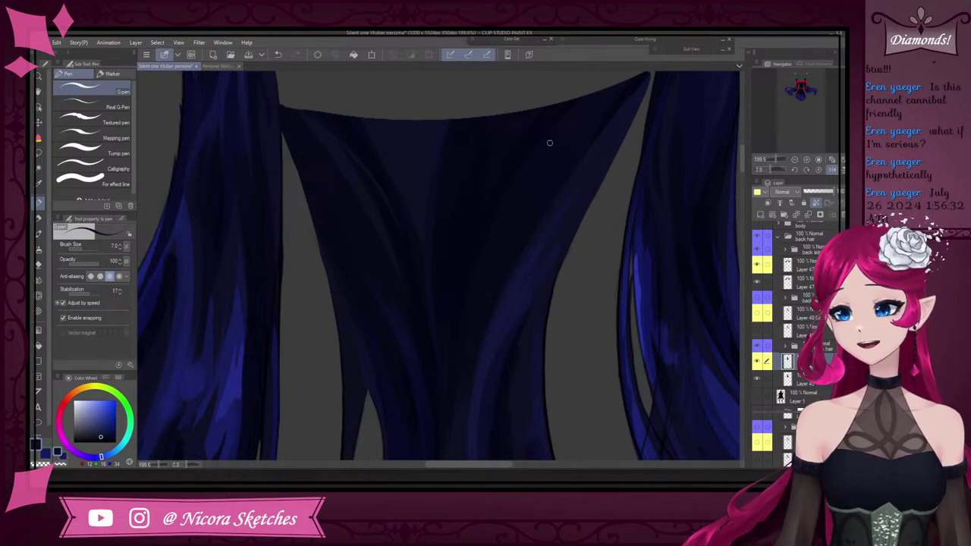
{"action": "scroll", "coordinate": [522, 207], "scroll_direction": "down", "scroll_amount": 4}
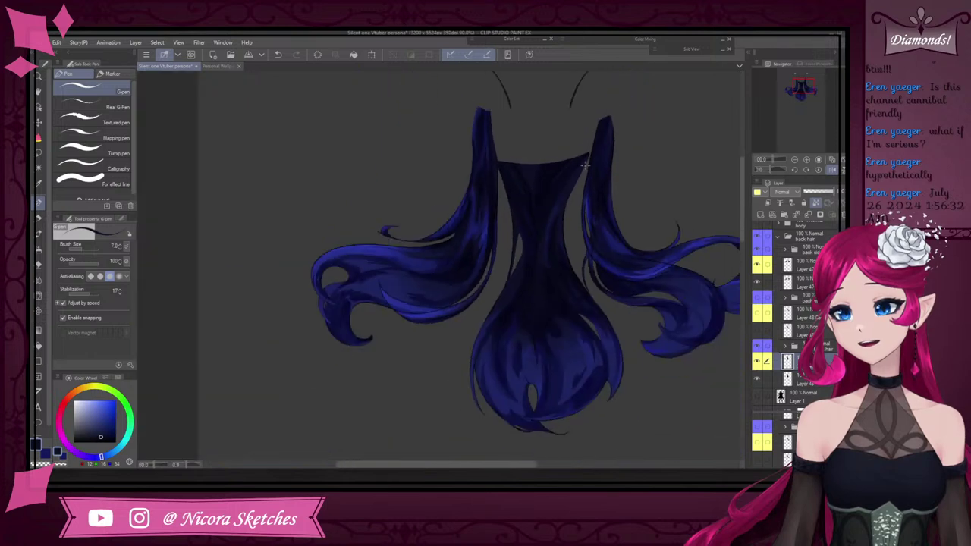
{"action": "scroll", "coordinate": [586, 165], "scroll_direction": "up", "scroll_amount": 3}
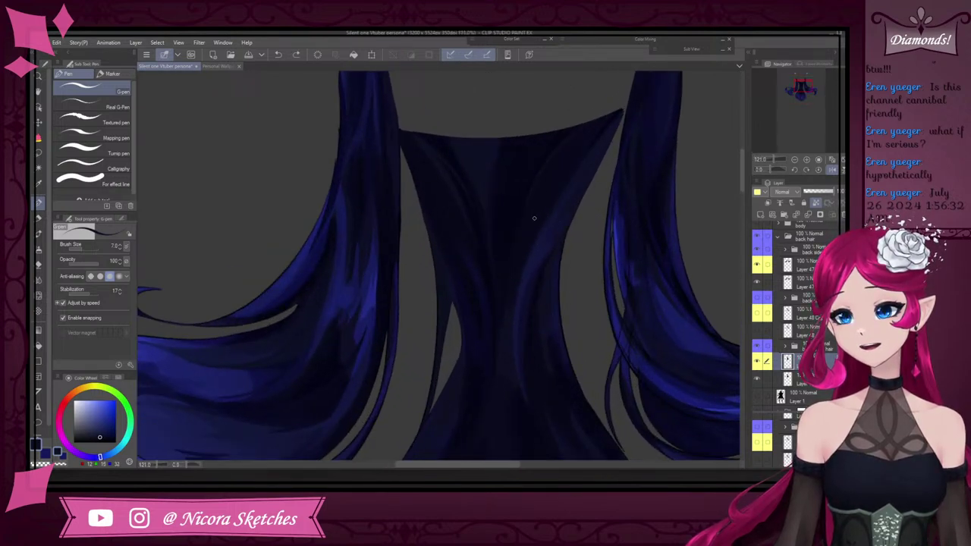
Deepen the shadows between the root and waist strands with sampled near-black blue using the G-pen at size 15
{"action": "left_click", "coordinate": [543, 140], "text": "alt"}
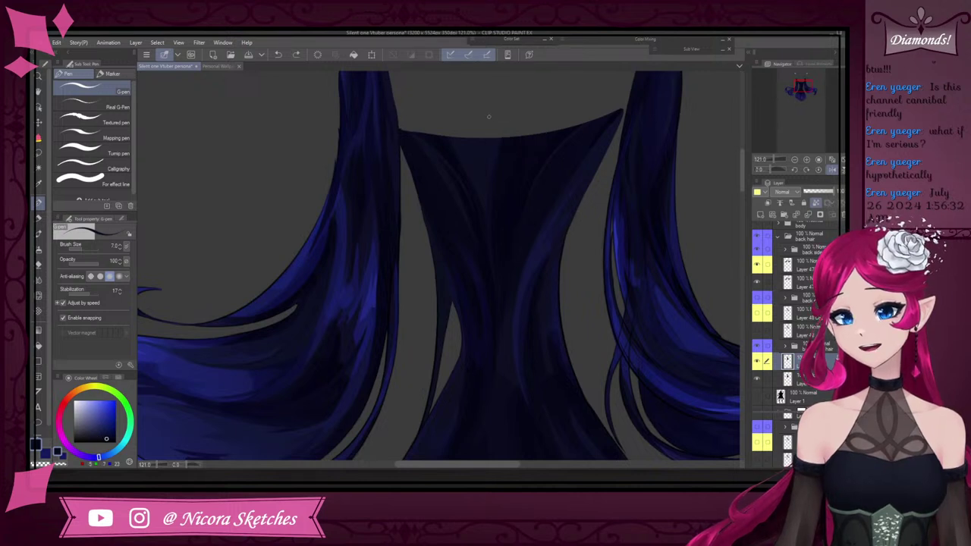
{"action": "key", "text": "bracketright"}
{"action": "key", "text": "bracketright"}
{"action": "key", "text": "bracketright"}
{"action": "key", "text": "bracketright"}
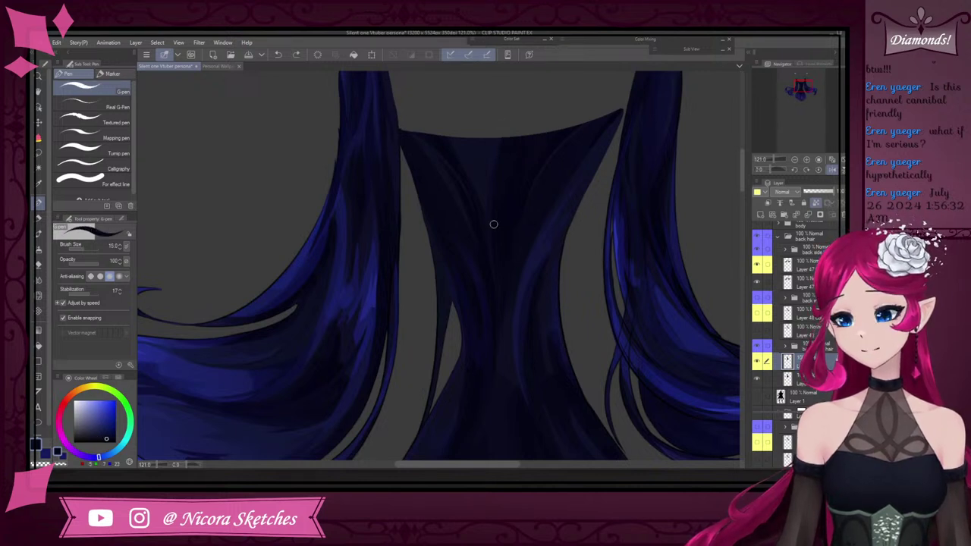
{"action": "scroll", "coordinate": [470, 254], "scroll_direction": "up", "scroll_amount": 2}
{"action": "scroll", "coordinate": [470, 254], "scroll_direction": "up", "scroll_amount": 2}
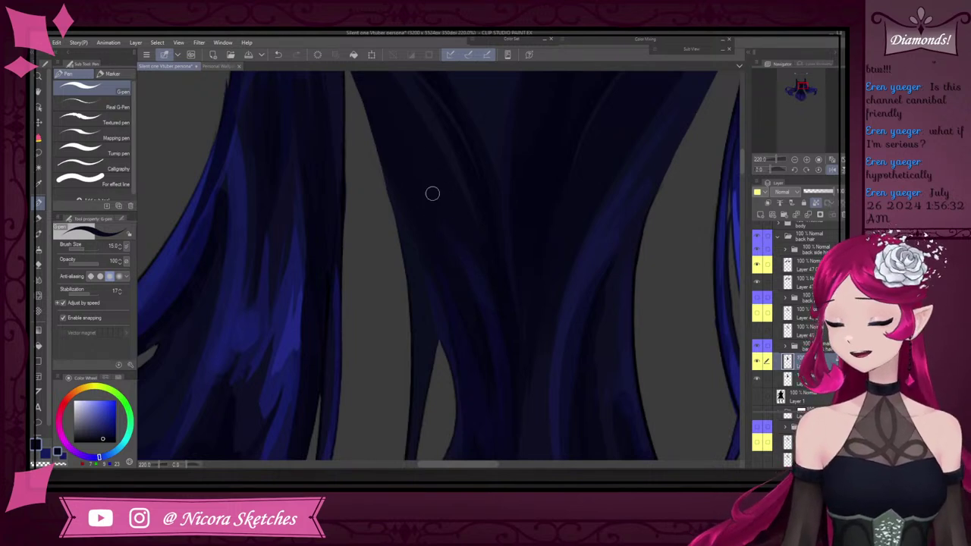
{"action": "scroll", "coordinate": [433, 194], "scroll_direction": "down", "scroll_amount": 5}
{"action": "scroll", "coordinate": [453, 194], "scroll_direction": "up", "scroll_amount": 5}
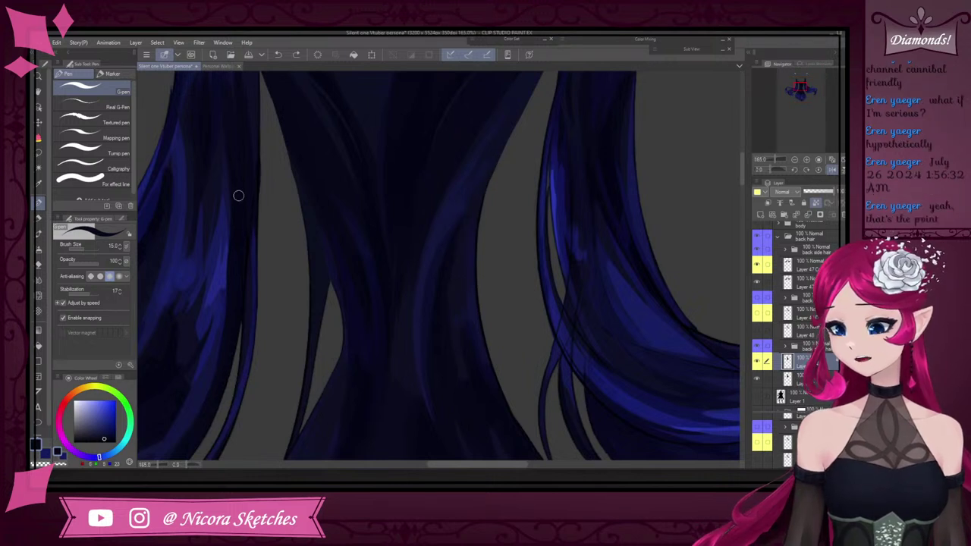
Soften the shading around the central hair's waist with near-black blue using the pencil at brush size 60
{"action": "left_click", "coordinate": [39, 218]}
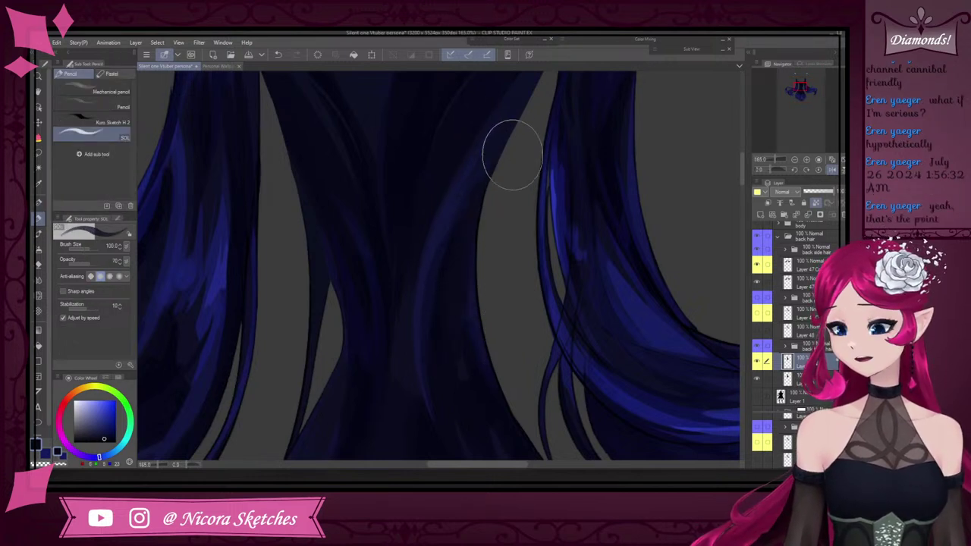
{"action": "scroll", "coordinate": [479, 221], "scroll_direction": "down", "scroll_amount": 3}
{"action": "scroll", "coordinate": [479, 223], "scroll_direction": "up", "scroll_amount": 1}
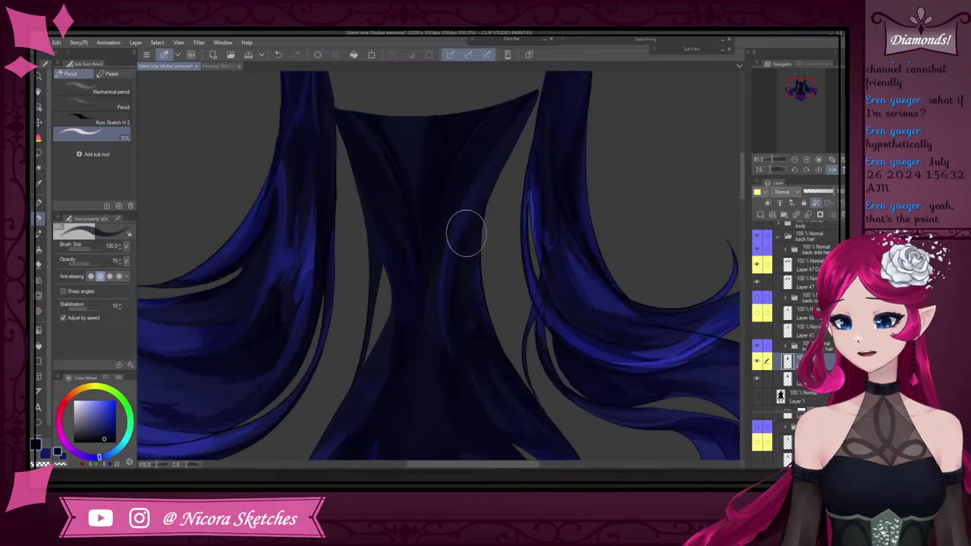
{"action": "key", "text": "bracketleft"}
{"action": "key", "text": "bracketleft"}
{"action": "key", "text": "bracketleft"}
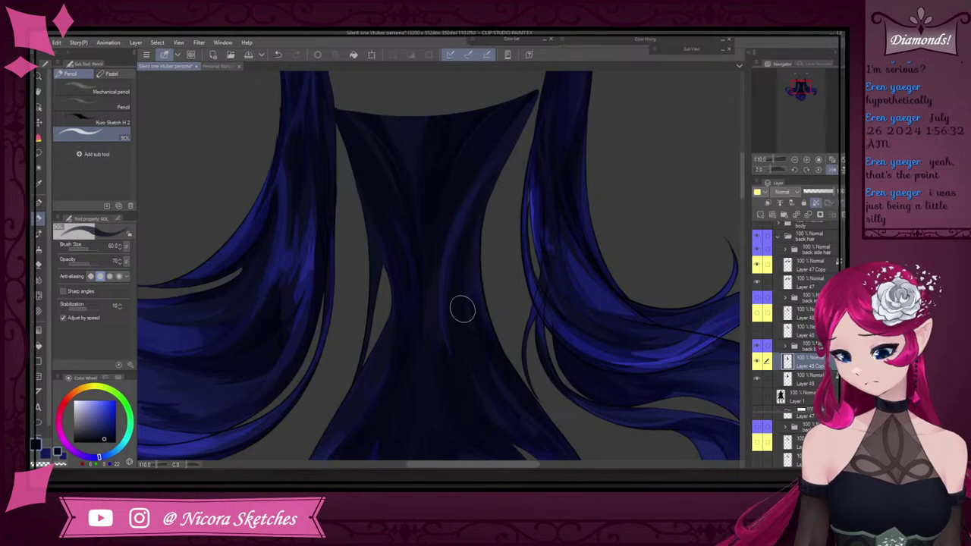
Taper the blunt light streak beside the curved highlight at the lower waist using the G-pen at size 15
{"action": "key", "text": "p"}
{"action": "scroll", "coordinate": [456, 284], "scroll_direction": "up", "scroll_amount": 4}
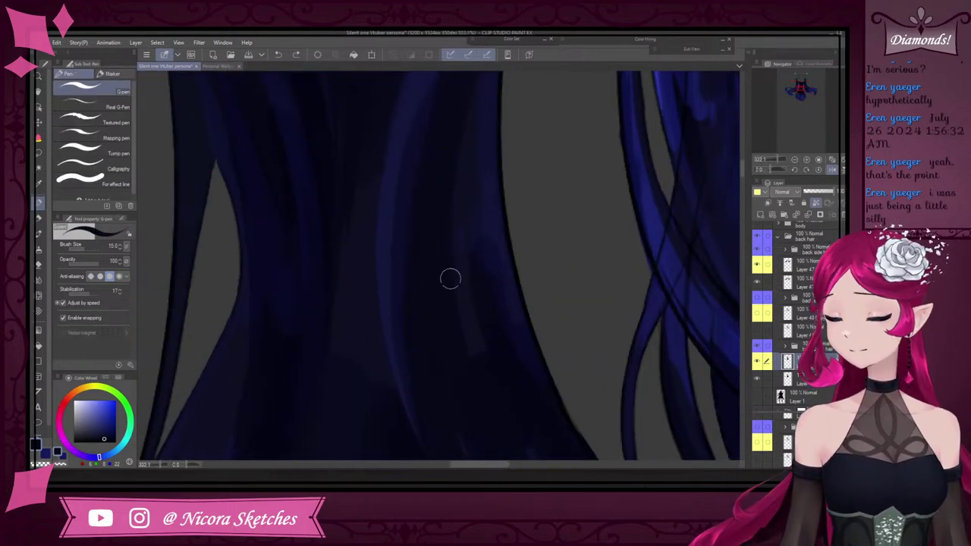
{"action": "scroll", "coordinate": [476, 365], "scroll_direction": "down", "scroll_amount": 4}
{"action": "scroll", "coordinate": [457, 306], "scroll_direction": "up", "scroll_amount": 4}
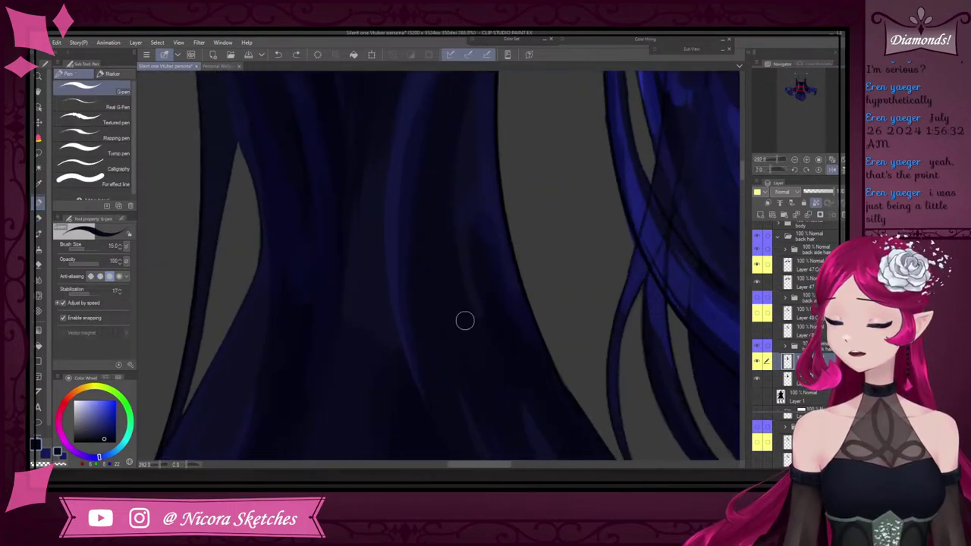
Darken and soften the shading at the upper root of the central back hair with the pencil at brush sizes 70 to 100
{"action": "scroll", "coordinate": [504, 377], "scroll_direction": "down", "scroll_amount": 4}
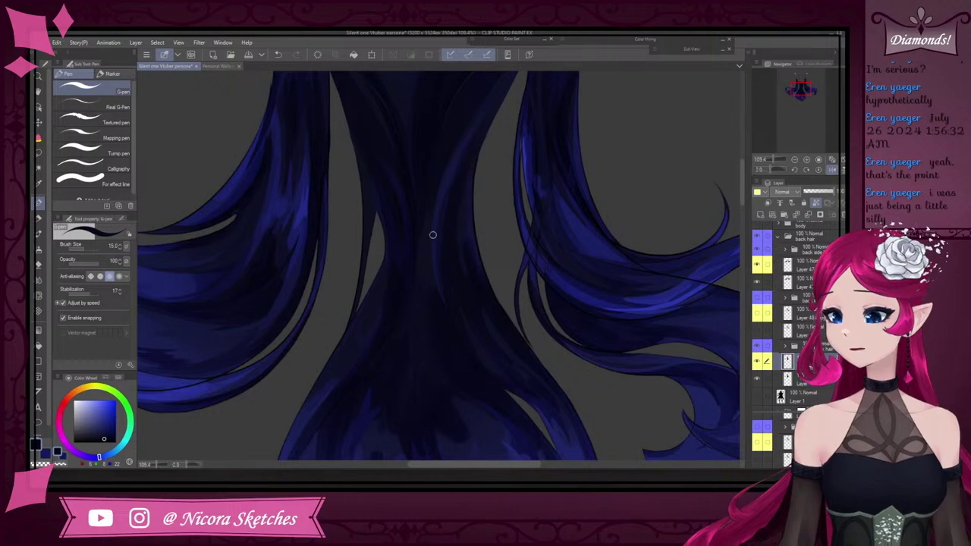
{"action": "scroll", "coordinate": [432, 234], "scroll_direction": "down", "scroll_amount": 3}
{"action": "scroll", "coordinate": [532, 152], "scroll_direction": "up", "scroll_amount": 4}
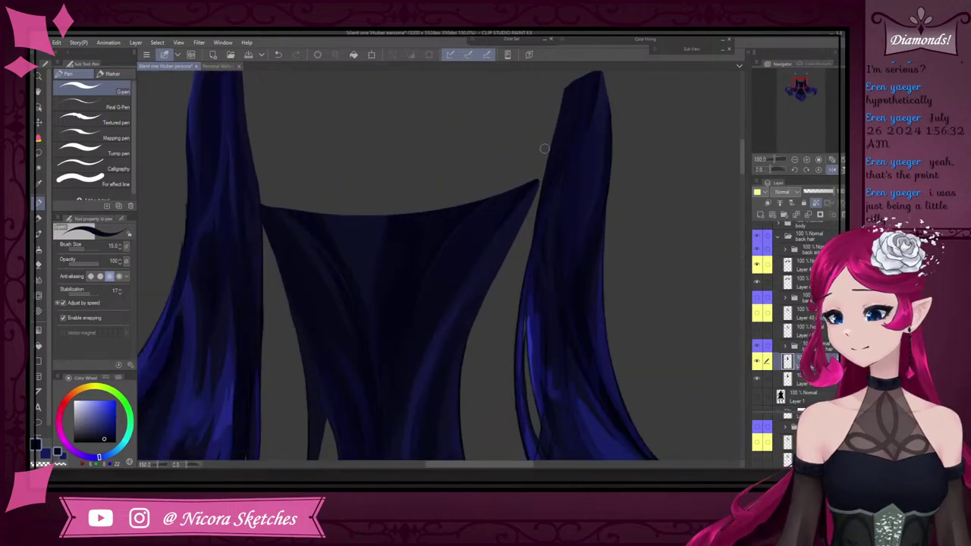
{"action": "scroll", "coordinate": [474, 257], "scroll_direction": "down", "scroll_amount": 4}
{"action": "scroll", "coordinate": [444, 227], "scroll_direction": "up", "scroll_amount": 4}
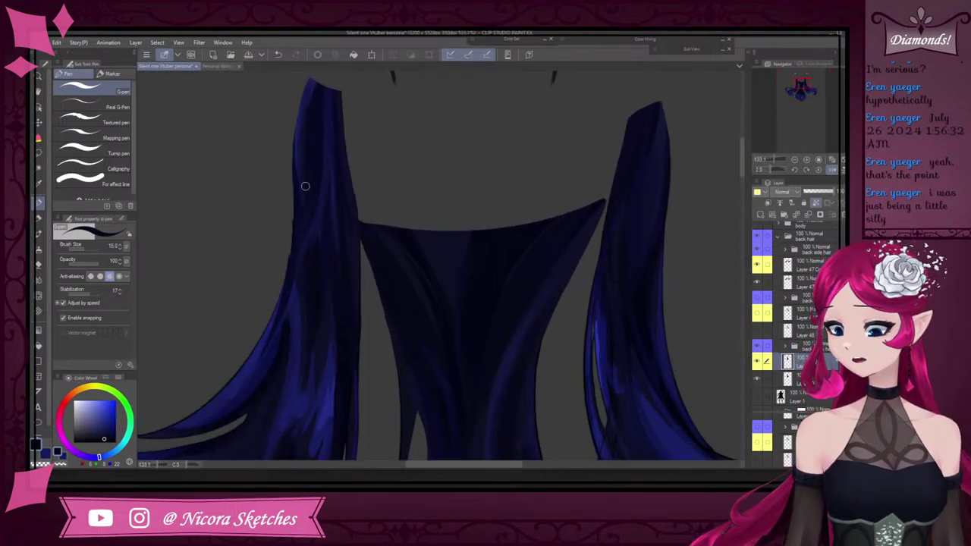
{"action": "key", "text": "p"}
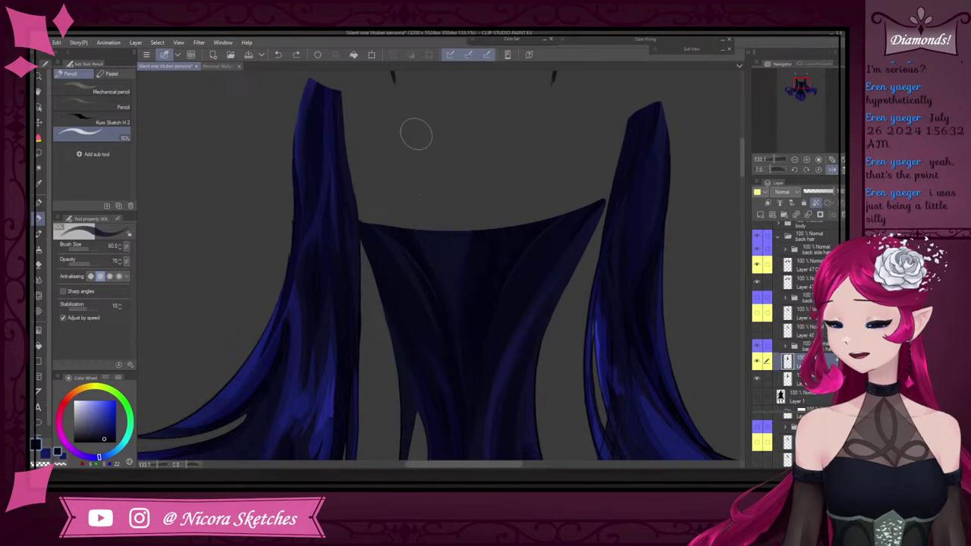
{"action": "key", "text": "bracketright"}
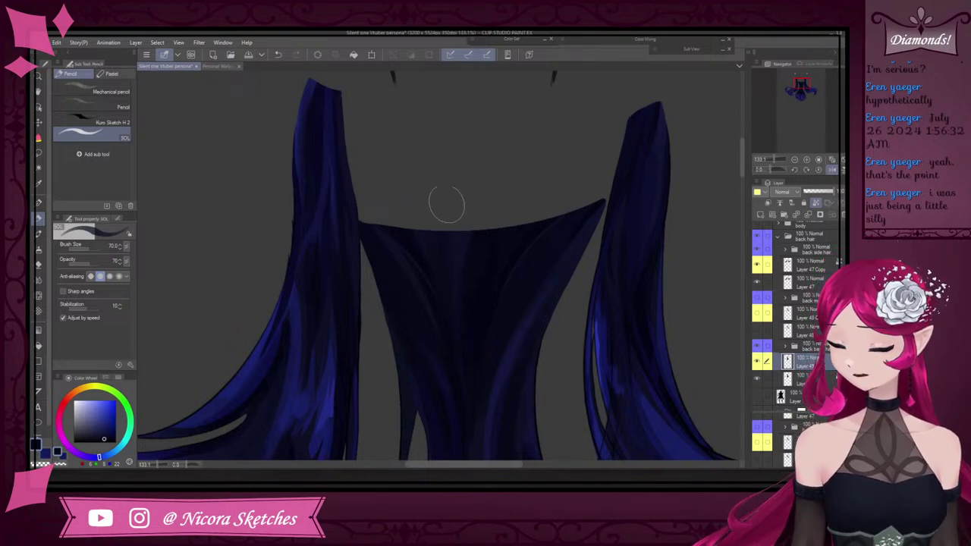
{"action": "scroll", "coordinate": [455, 209], "scroll_direction": "down", "scroll_amount": 5}
{"action": "scroll", "coordinate": [485, 265], "scroll_direction": "up", "scroll_amount": 3}
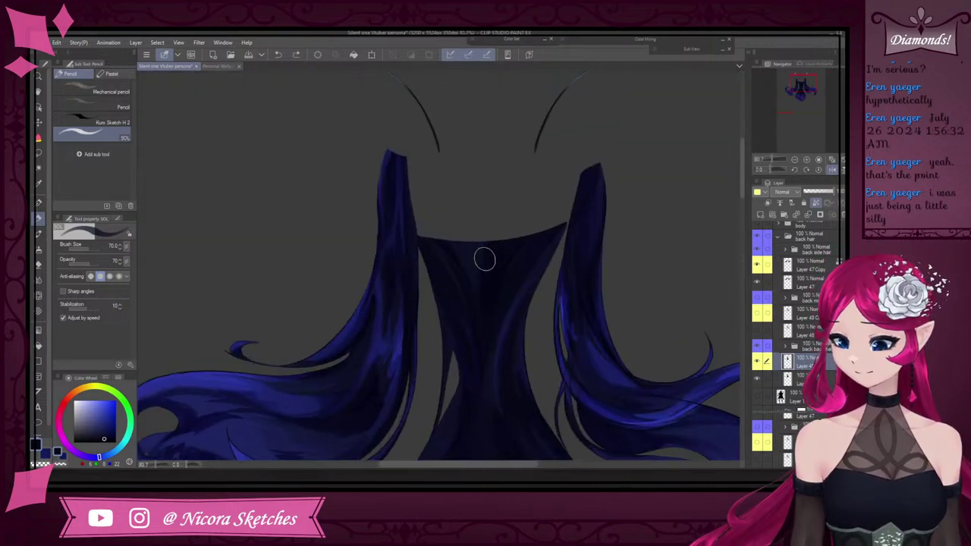
{"action": "scroll", "coordinate": [485, 260], "scroll_direction": "up", "scroll_amount": 3}
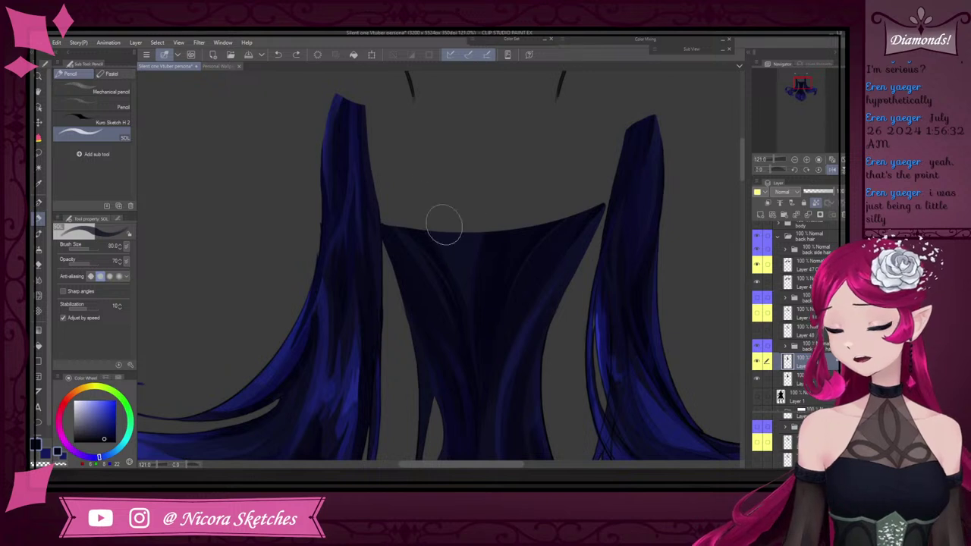
{"action": "scroll", "coordinate": [481, 288], "scroll_direction": "down", "scroll_amount": 5}
{"action": "key", "text": "bracketright"}
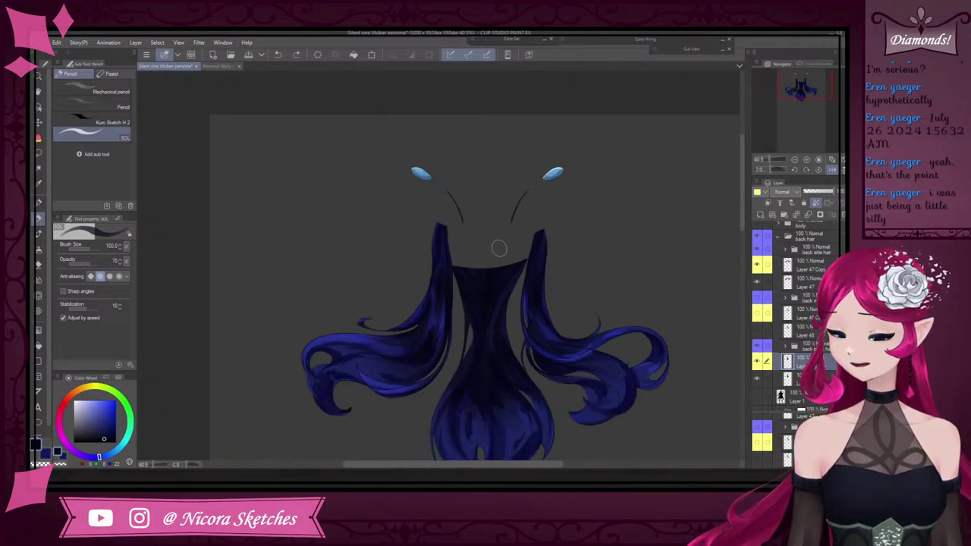
Review the rendered back hair up close and from afar, ending with the whole canvas fitted in view
{"action": "scroll", "coordinate": [491, 282], "scroll_direction": "up", "scroll_amount": 3}
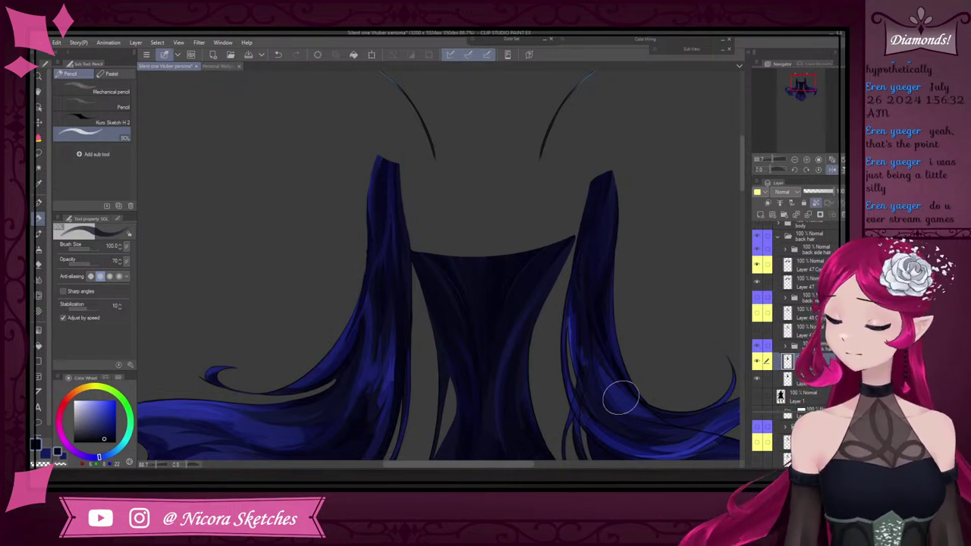
{"action": "scroll", "coordinate": [503, 206], "scroll_direction": "down", "scroll_amount": 5}
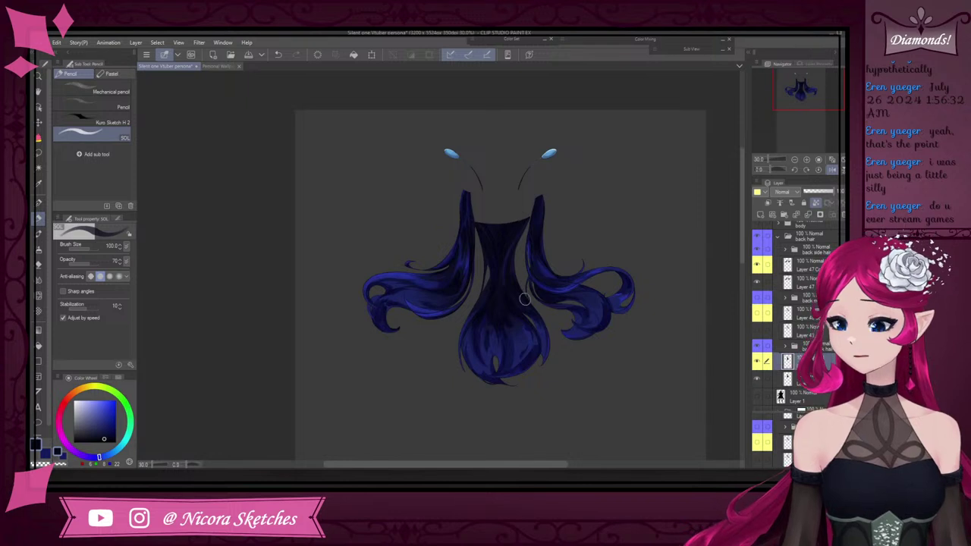
{"action": "scroll", "coordinate": [524, 299], "scroll_direction": "up", "scroll_amount": 5}
{"action": "scroll", "coordinate": [531, 167], "scroll_direction": "down", "scroll_amount": 3}
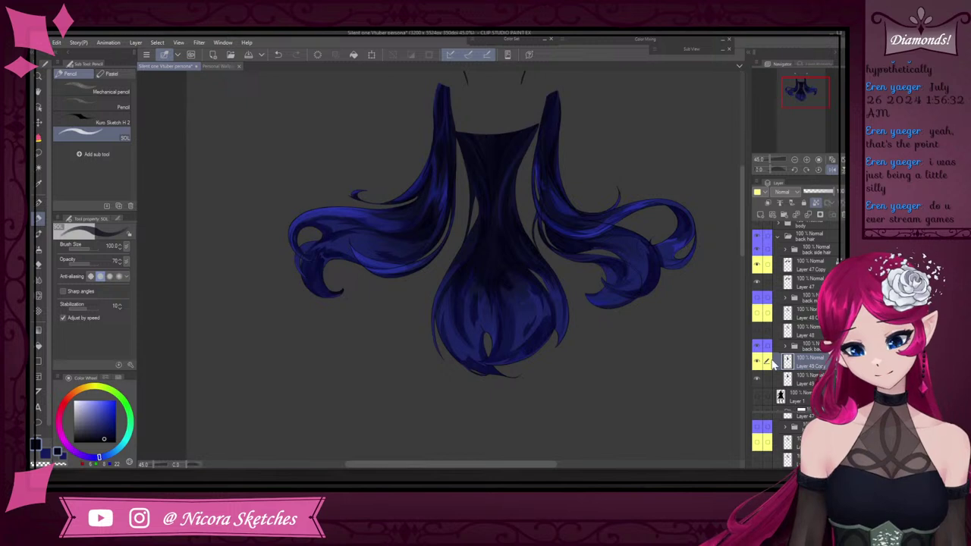
{"action": "scroll", "coordinate": [678, 320], "scroll_direction": "down", "scroll_amount": 3}
{"action": "scroll", "coordinate": [658, 311], "scroll_direction": "up", "scroll_amount": 1}
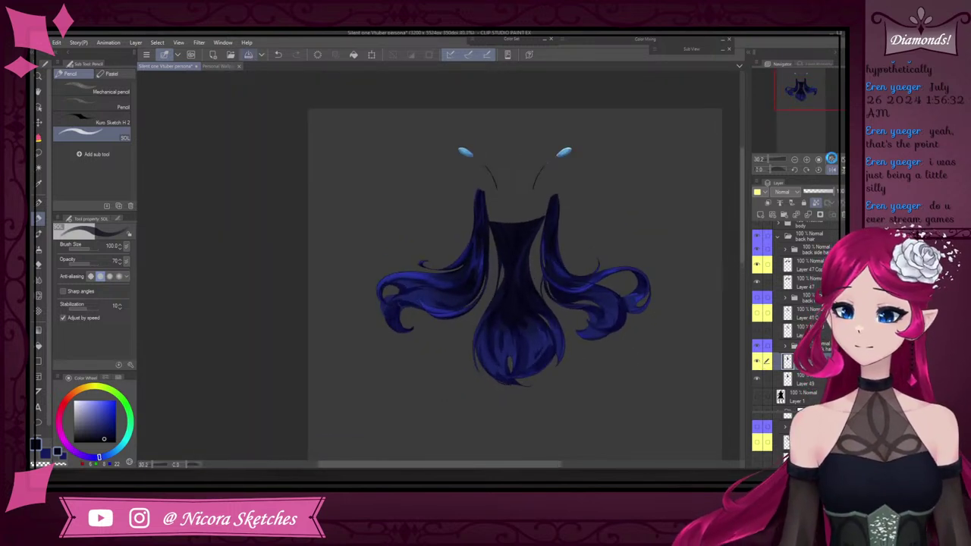
{"action": "left_click", "coordinate": [833, 161]}
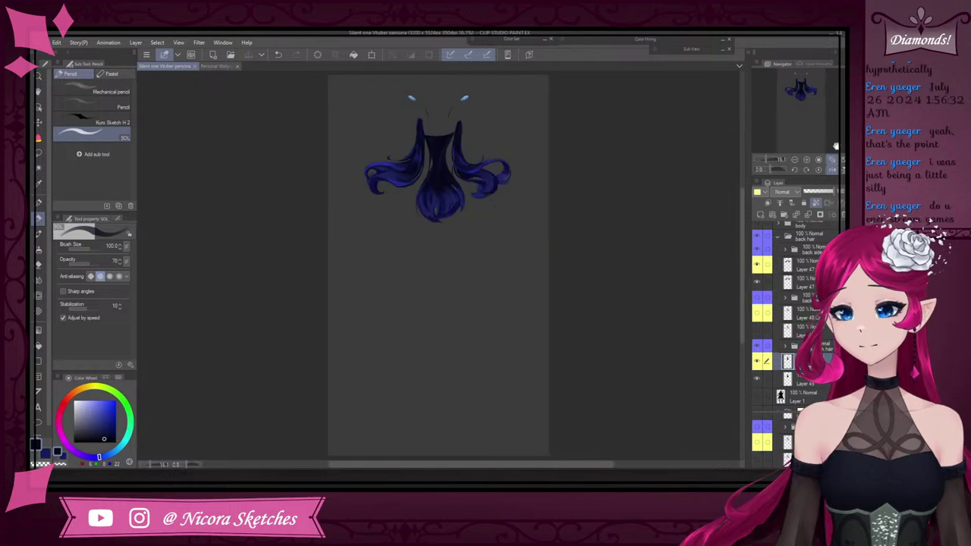
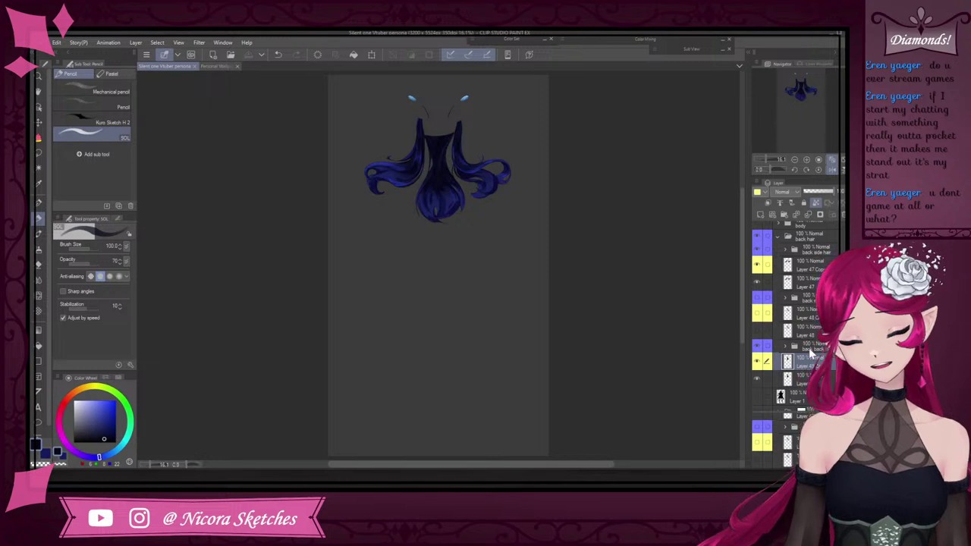
Make the character's body folder visible along with the back hair
{"action": "scroll", "coordinate": [809, 347], "scroll_direction": "down", "scroll_amount": 2}
{"action": "left_click", "coordinate": [758, 341]}
{"action": "left_click", "coordinate": [758, 343]}
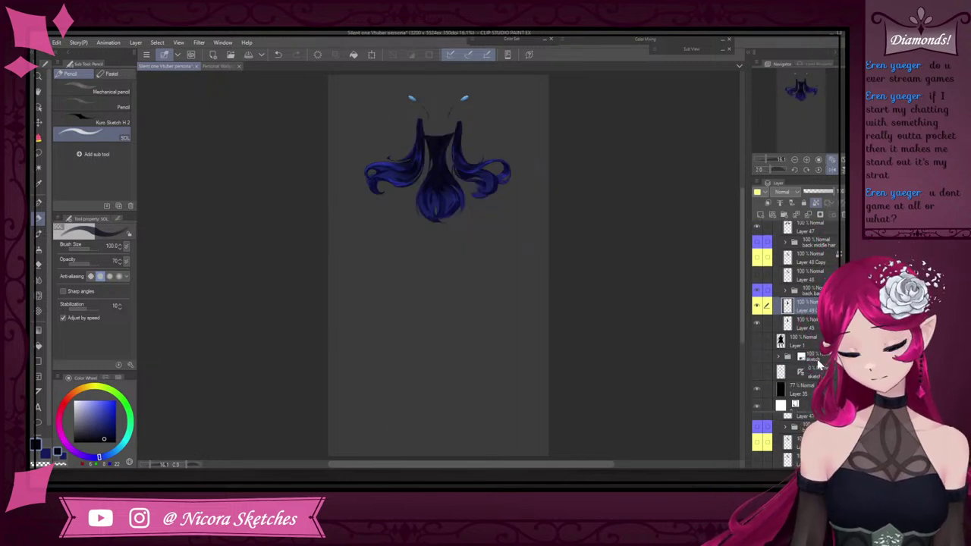
{"action": "scroll", "coordinate": [809, 357], "scroll_direction": "up", "scroll_amount": 4}
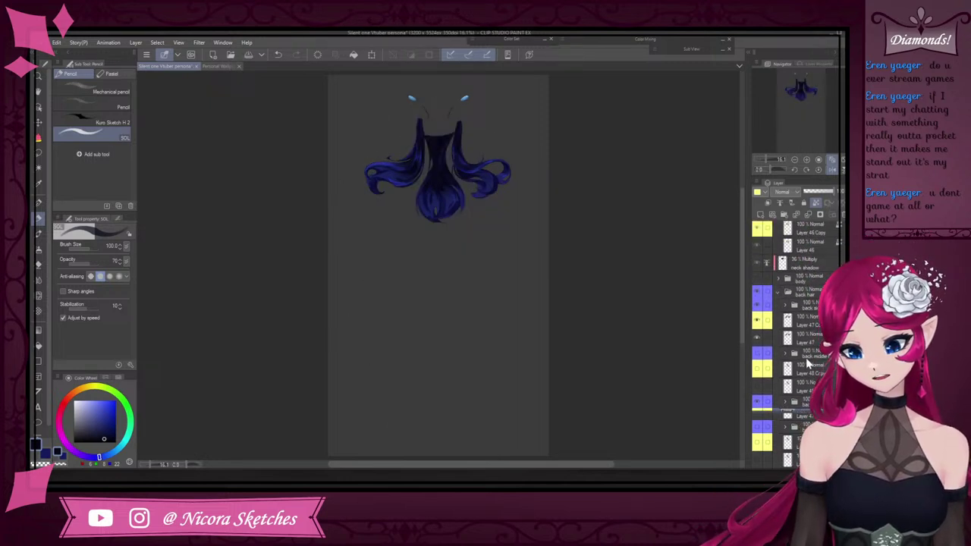
{"action": "left_click", "coordinate": [758, 280]}
{"action": "scroll", "coordinate": [779, 317], "scroll_direction": "up", "scroll_amount": 2}
{"action": "scroll", "coordinate": [779, 319], "scroll_direction": "up", "scroll_amount": 3}
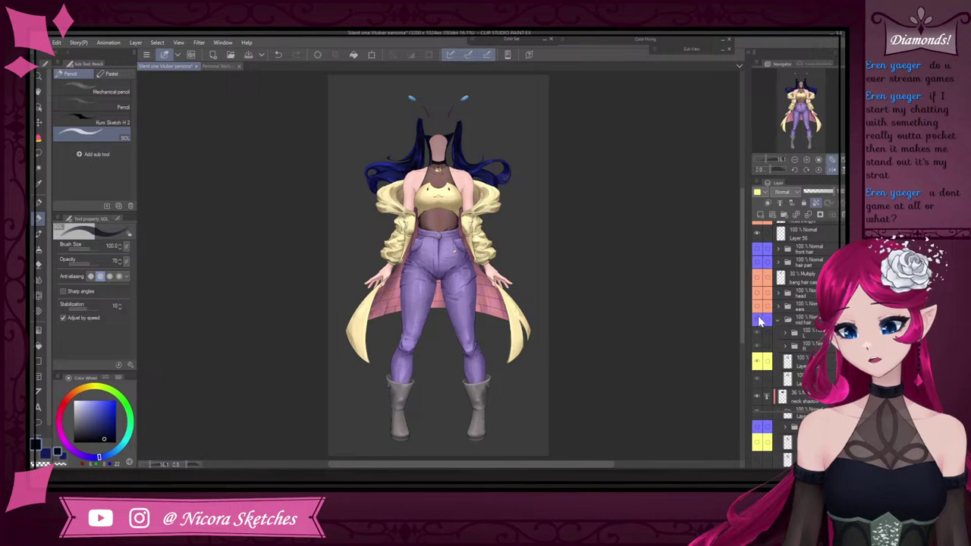
Show the mid hair, ears, head, bang hair cast shadow, hair part and front hair layers
{"action": "left_click", "coordinate": [757, 320]}
{"action": "left_click", "coordinate": [757, 307]}
{"action": "left_click", "coordinate": [757, 293]}
{"action": "left_click", "coordinate": [757, 278]}
{"action": "left_click", "coordinate": [759, 264]}
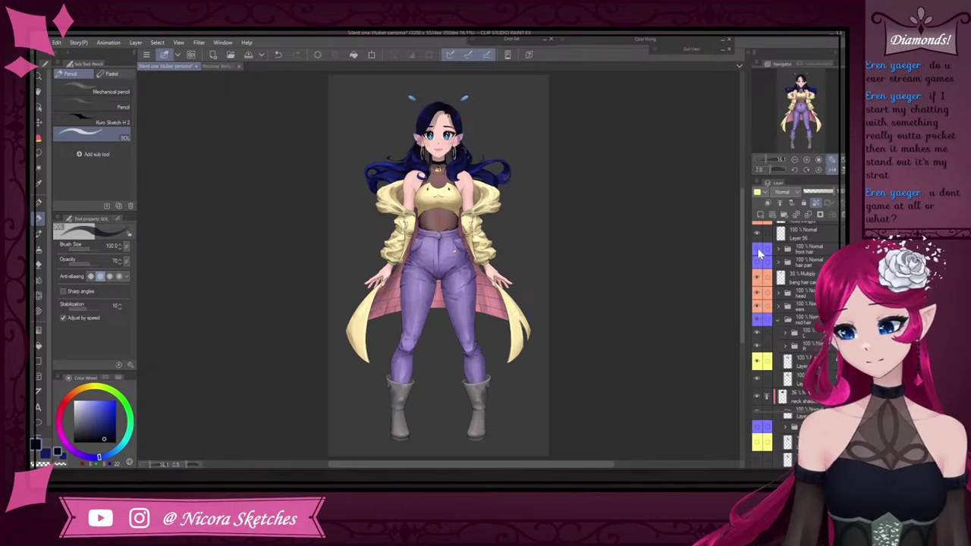
{"action": "left_click", "coordinate": [760, 264]}
{"action": "left_click", "coordinate": [760, 264]}
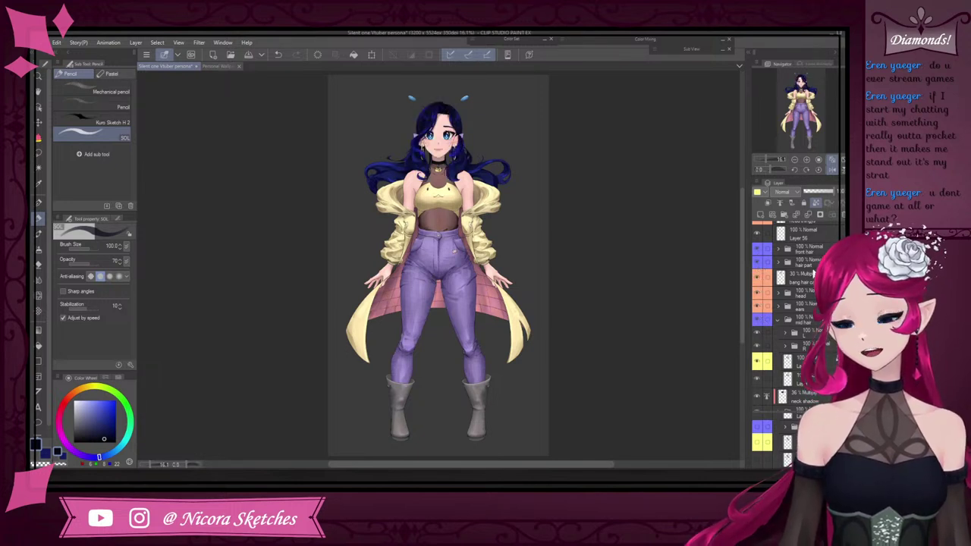
{"action": "scroll", "coordinate": [814, 323], "scroll_direction": "up", "scroll_amount": 1}
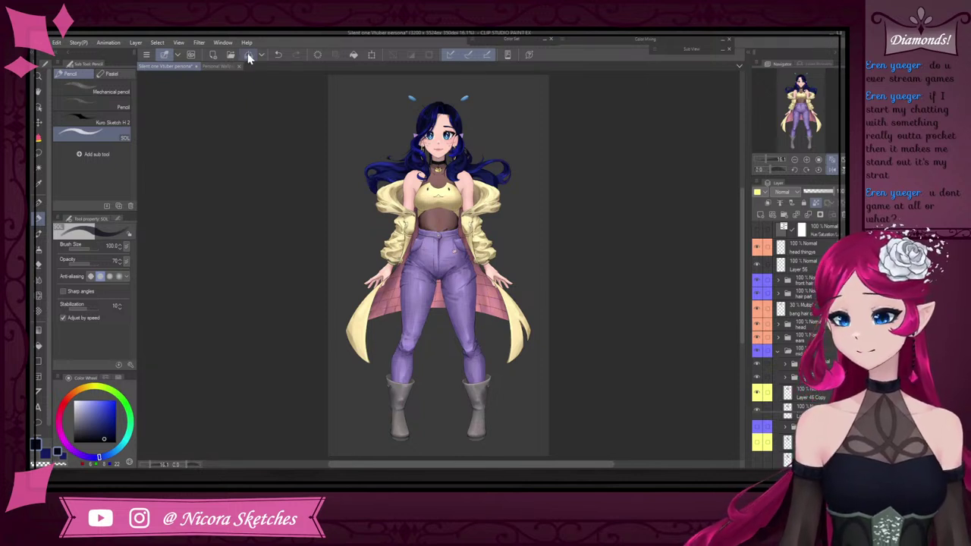
Lower the opacity of the dark background layer above the paper and hide it so the canvas background is white
{"action": "scroll", "coordinate": [790, 387], "scroll_direction": "down", "scroll_amount": 8}
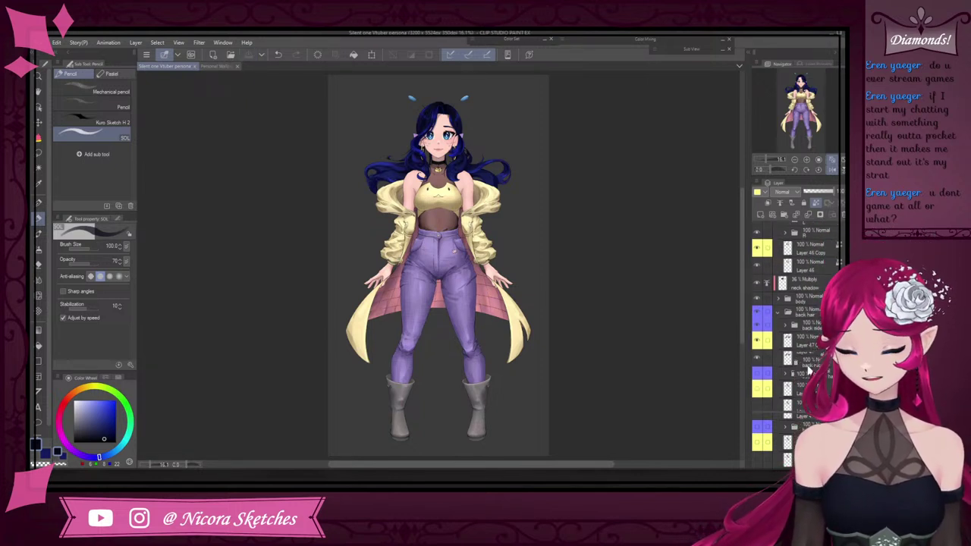
{"action": "left_click", "coordinate": [796, 386]}
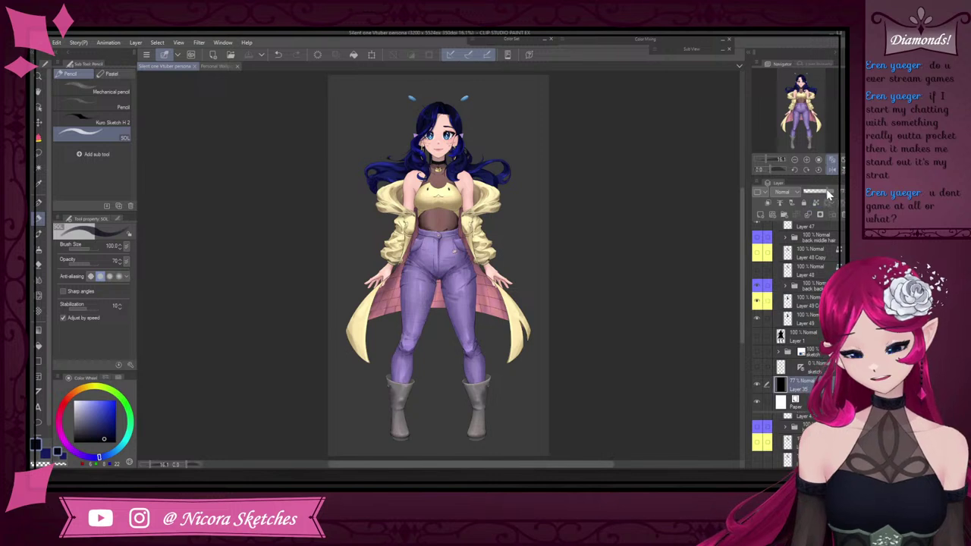
{"action": "left_click_drag", "start_coordinate": [827, 192], "coordinate": [803, 195]}
{"action": "left_click", "coordinate": [759, 385]}
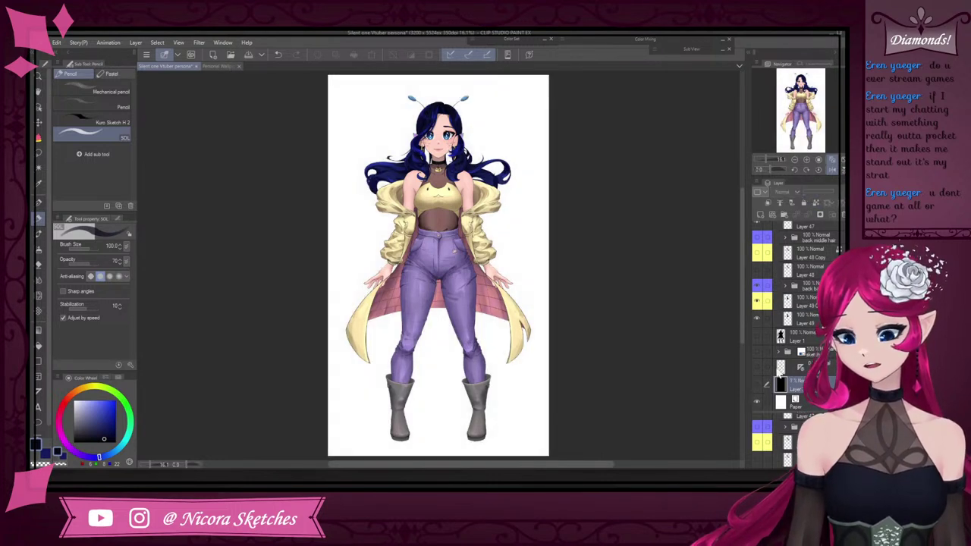
{"action": "left_click", "coordinate": [759, 385]}
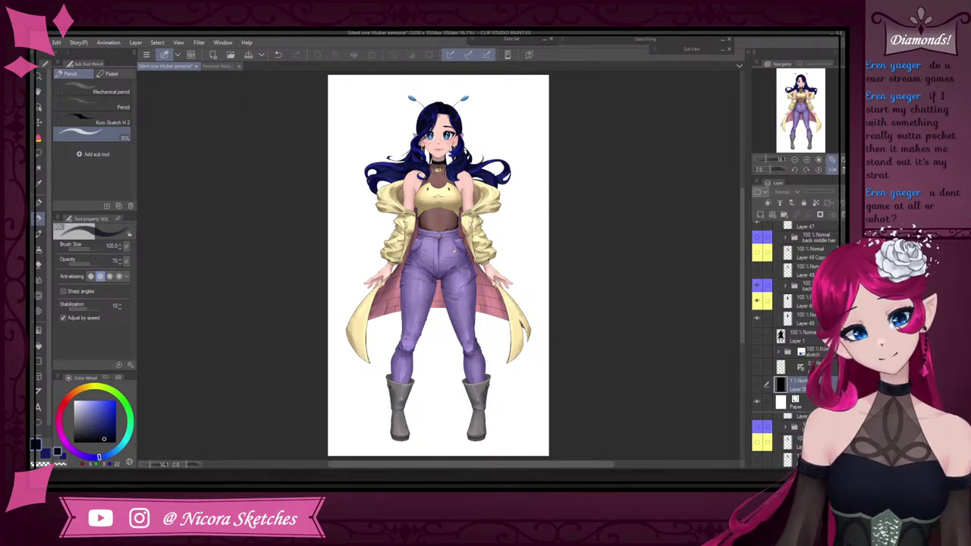
Examine the full character on the white background, checking how the back hair fits with the face, mid hair and shoulders
{"action": "scroll", "coordinate": [793, 342], "scroll_direction": "up", "scroll_amount": 2}
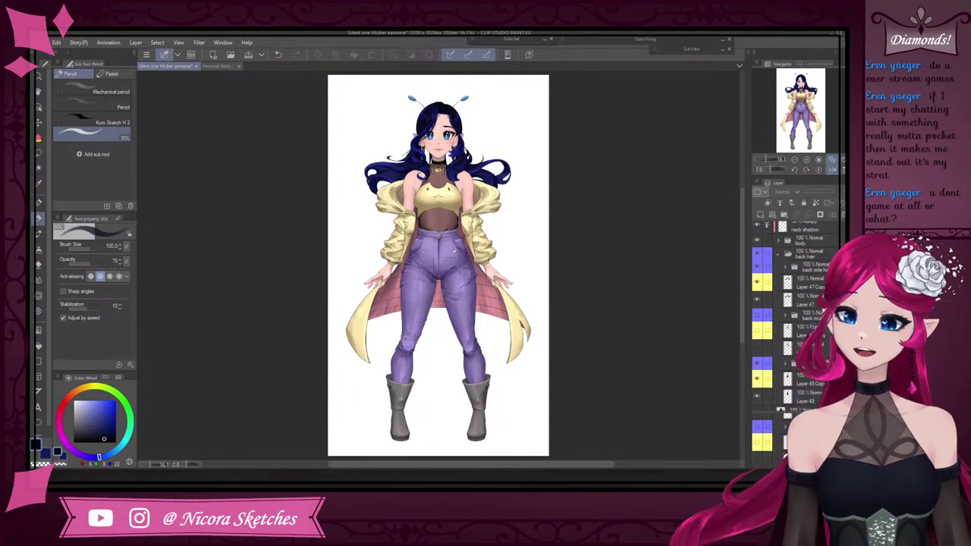
{"action": "scroll", "coordinate": [793, 341], "scroll_direction": "up", "scroll_amount": 2}
{"action": "scroll", "coordinate": [793, 342], "scroll_direction": "up", "scroll_amount": 2}
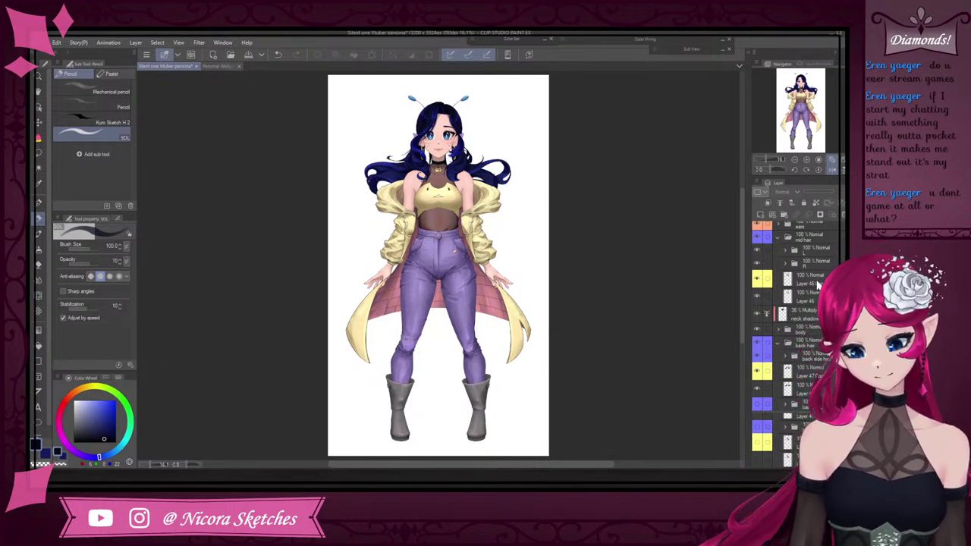
{"action": "scroll", "coordinate": [793, 341], "scroll_direction": "up", "scroll_amount": 2}
{"action": "scroll", "coordinate": [793, 341], "scroll_direction": "up", "scroll_amount": 3}
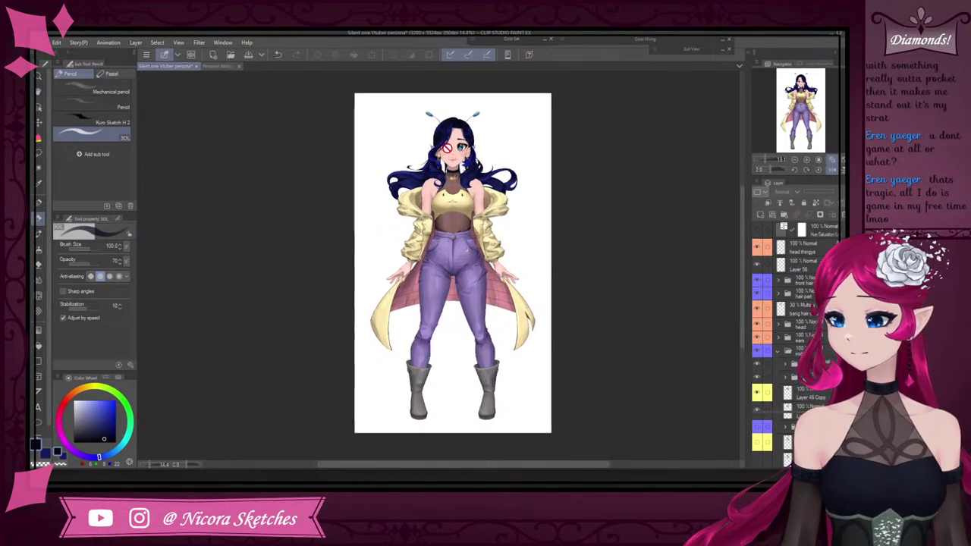
{"action": "scroll", "coordinate": [515, 204], "scroll_direction": "up", "scroll_amount": 3}
{"action": "scroll", "coordinate": [619, 218], "scroll_direction": "down", "scroll_amount": 1}
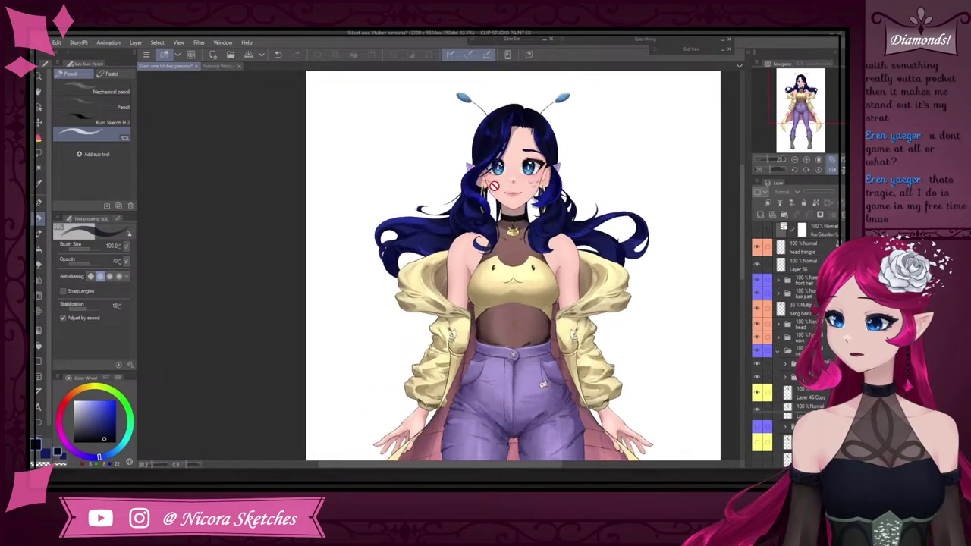
{"action": "scroll", "coordinate": [583, 179], "scroll_direction": "up", "scroll_amount": 3}
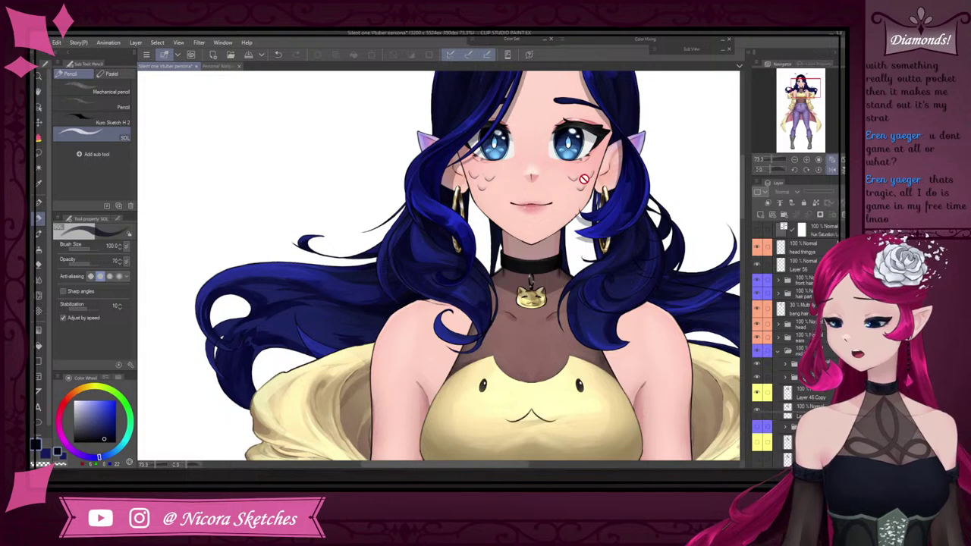
{"action": "scroll", "coordinate": [582, 179], "scroll_direction": "down", "scroll_amount": 2}
{"action": "scroll", "coordinate": [374, 273], "scroll_direction": "up", "scroll_amount": 3}
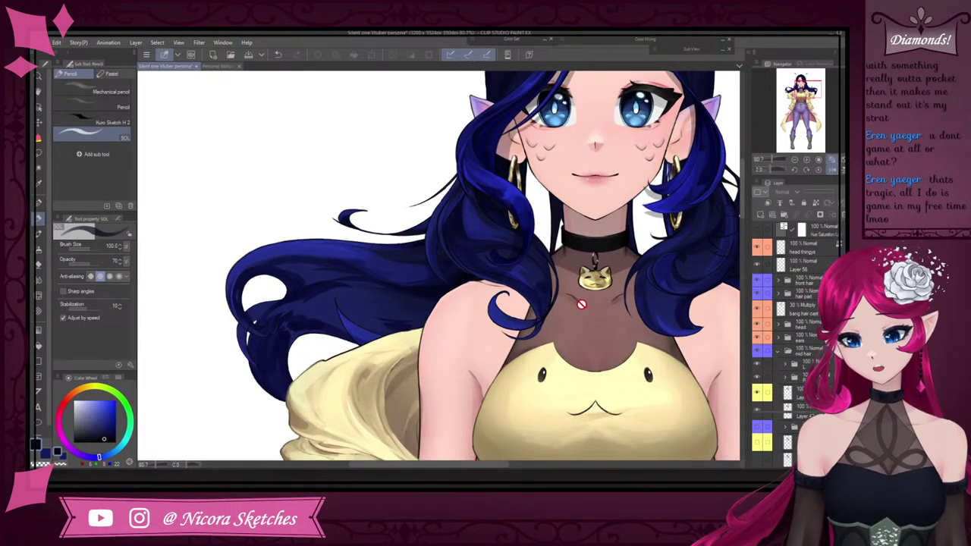
{"action": "scroll", "coordinate": [524, 363], "scroll_direction": "down", "scroll_amount": 3}
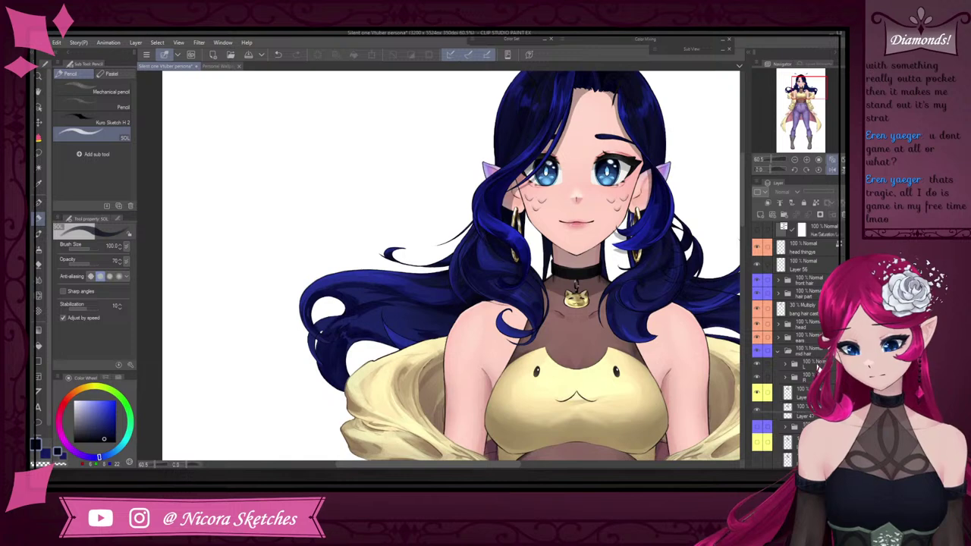
Hide the head, ears and bang hair cast shadow layers, and examine the neck and the back hair root behind it
{"action": "left_click", "coordinate": [757, 338]}
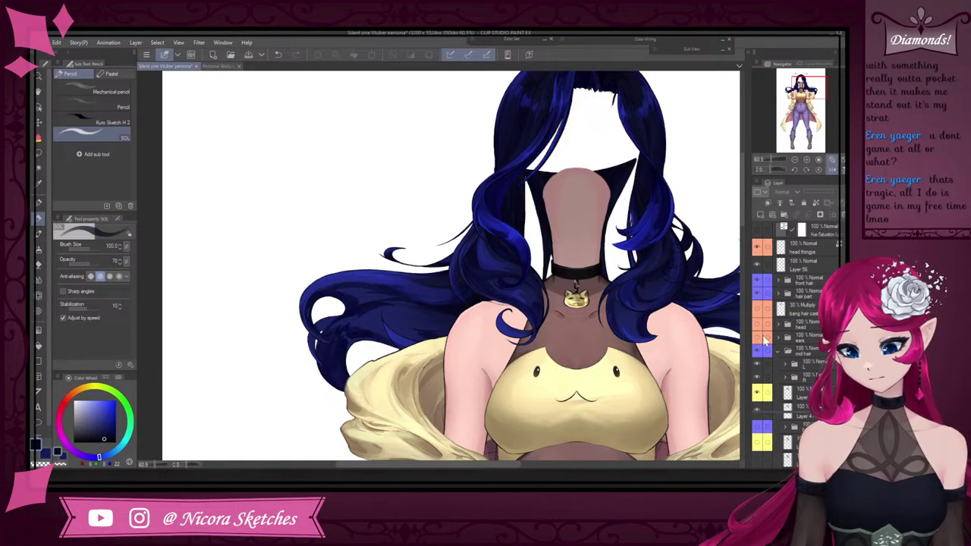
{"action": "scroll", "coordinate": [619, 250], "scroll_direction": "down", "scroll_amount": 3}
{"action": "scroll", "coordinate": [619, 250], "scroll_direction": "up", "scroll_amount": 5}
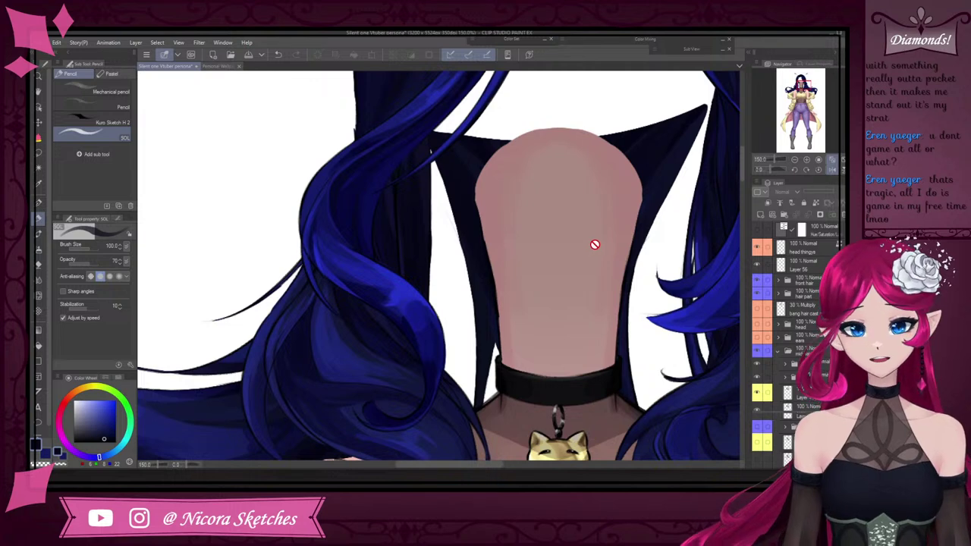
{"action": "scroll", "coordinate": [597, 243], "scroll_direction": "down", "scroll_amount": 4}
{"action": "scroll", "coordinate": [616, 265], "scroll_direction": "down", "scroll_amount": 2}
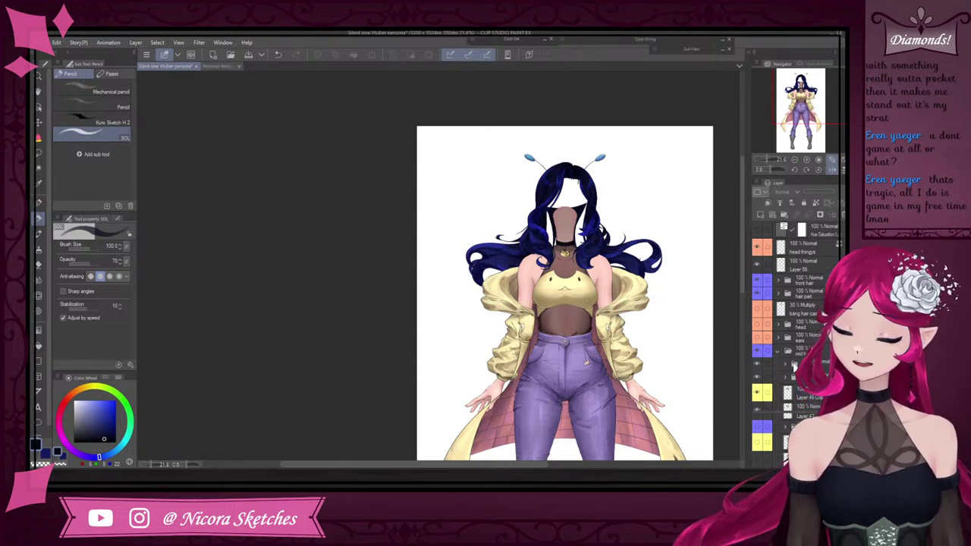
{"action": "scroll", "coordinate": [794, 365], "scroll_direction": "down", "scroll_amount": 3}
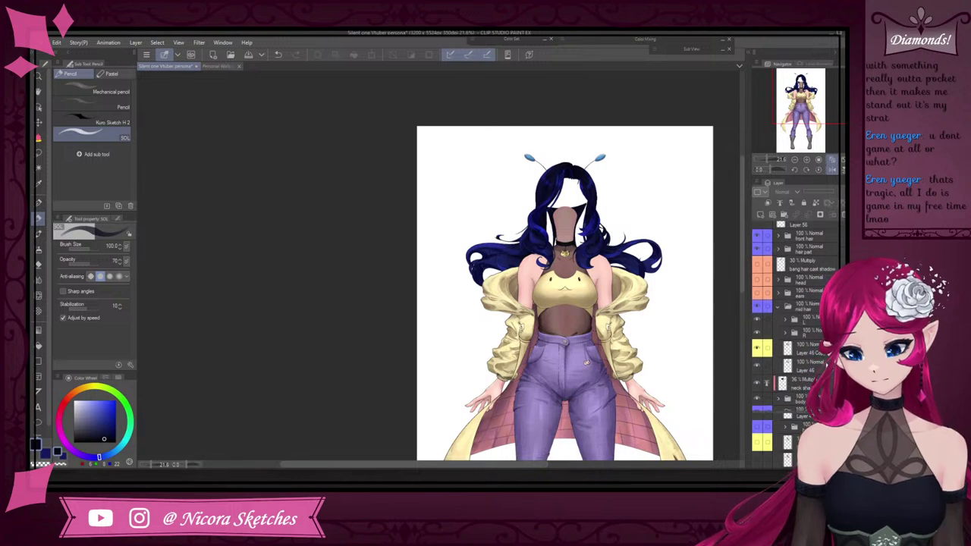
Hide the body and mid hair layers so the back hair's side curls are uncovered
{"action": "scroll", "coordinate": [794, 342], "scroll_direction": "down", "scroll_amount": 5}
{"action": "left_click", "coordinate": [757, 322]}
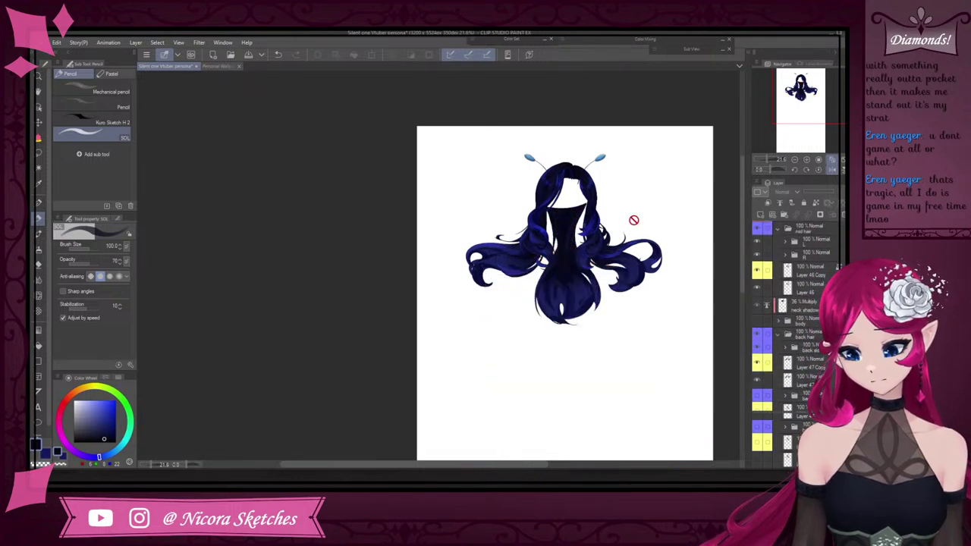
{"action": "scroll", "coordinate": [641, 262], "scroll_direction": "up", "scroll_amount": 5}
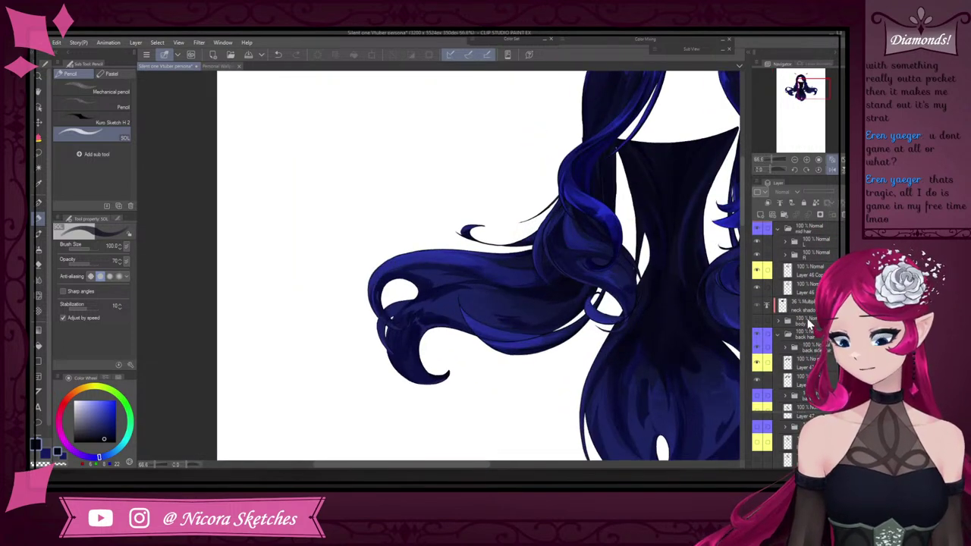
{"action": "scroll", "coordinate": [812, 326], "scroll_direction": "up", "scroll_amount": 4}
{"action": "left_click", "coordinate": [758, 346]}
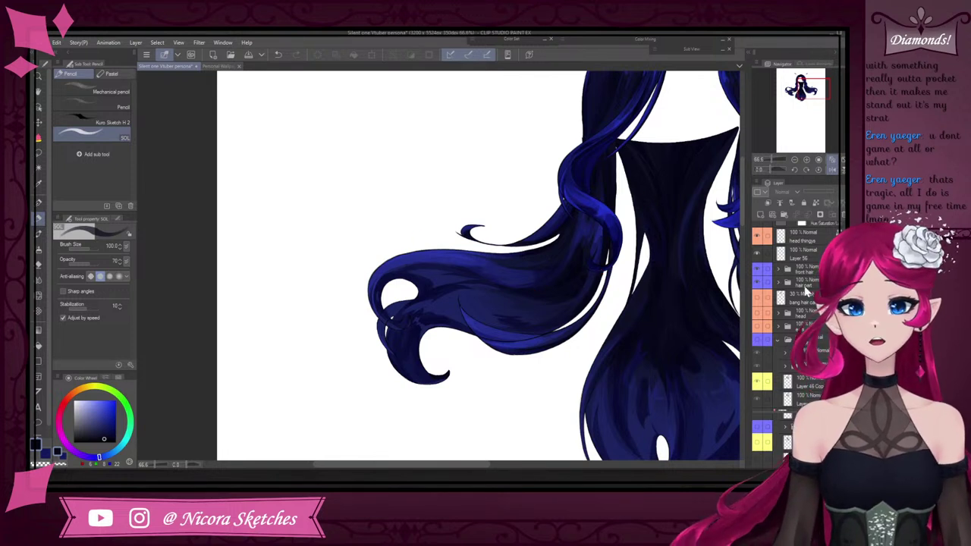
Select Layer 47 Copy in the back hair folder, check its content by toggling its visibility, and switch to the G-pen
{"action": "scroll", "coordinate": [808, 292], "scroll_direction": "down", "scroll_amount": 5}
{"action": "scroll", "coordinate": [808, 319], "scroll_direction": "down", "scroll_amount": 2}
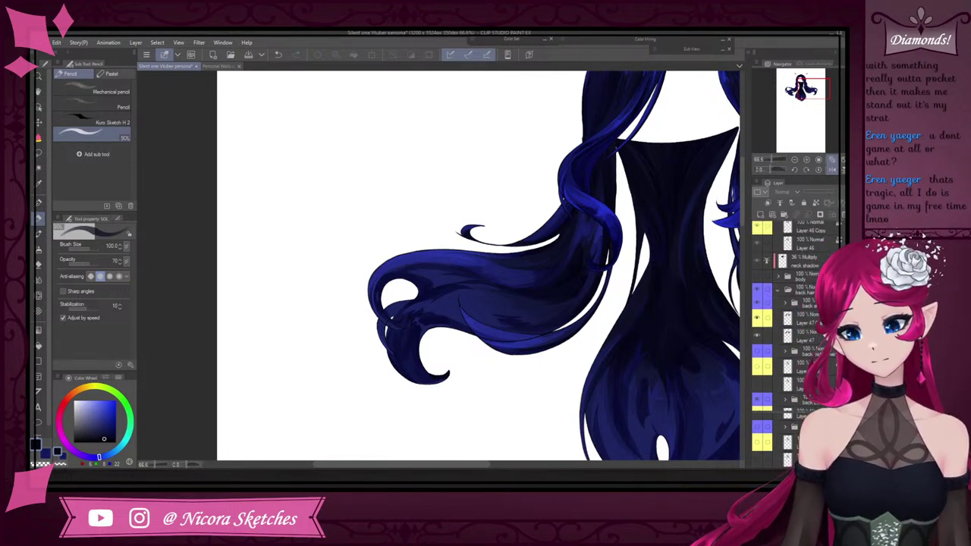
{"action": "left_click", "coordinate": [808, 319]}
{"action": "left_click", "coordinate": [759, 321]}
{"action": "left_click", "coordinate": [758, 321]}
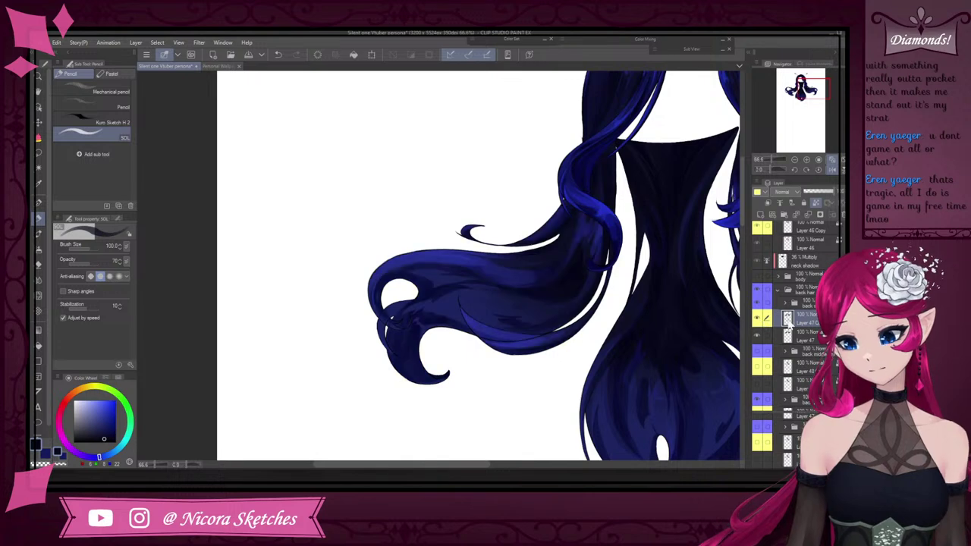
{"action": "left_click", "coordinate": [38, 203]}
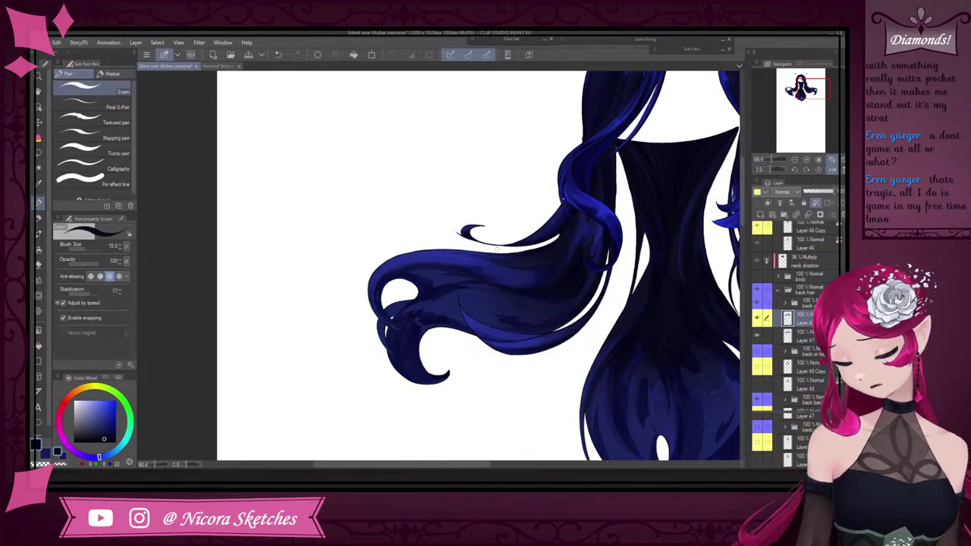
Paint sampled blue strokes along the upper lock of the side curl, mirroring the canvas view to refine its upper highlight
{"action": "scroll", "coordinate": [479, 250], "scroll_direction": "up", "scroll_amount": 4}
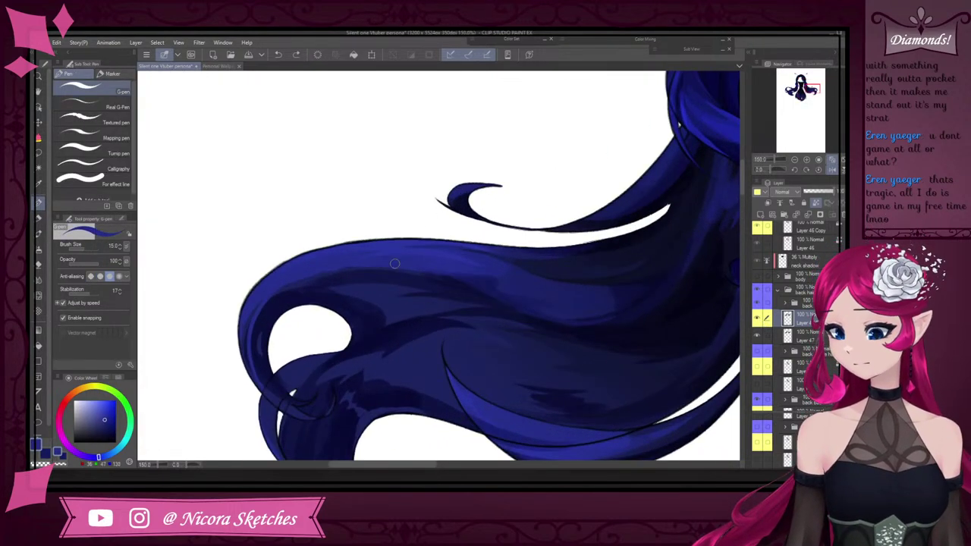
{"action": "left_click", "coordinate": [481, 285], "text": "alt"}
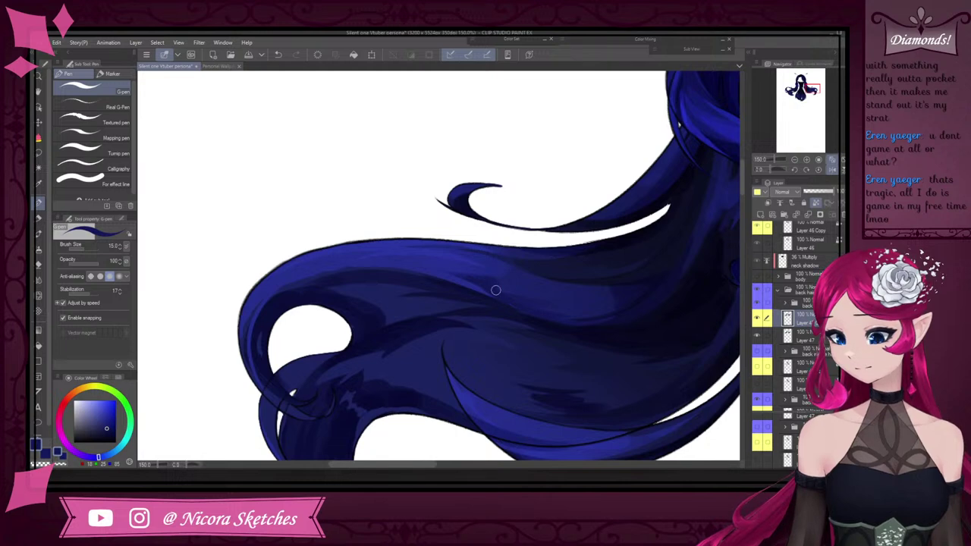
{"action": "scroll", "coordinate": [580, 300], "scroll_direction": "down", "scroll_amount": 5}
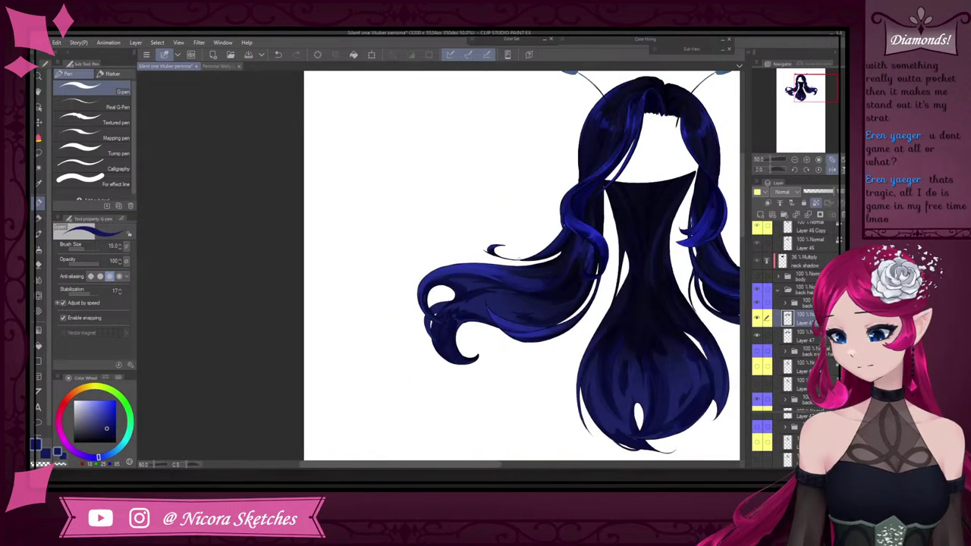
{"action": "scroll", "coordinate": [585, 276], "scroll_direction": "up", "scroll_amount": 6}
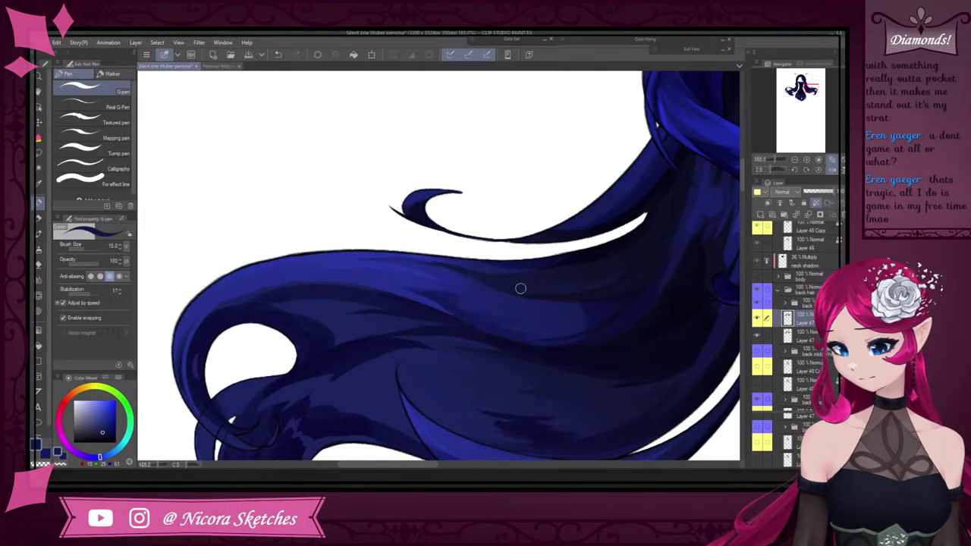
{"action": "left_click", "coordinate": [831, 170]}
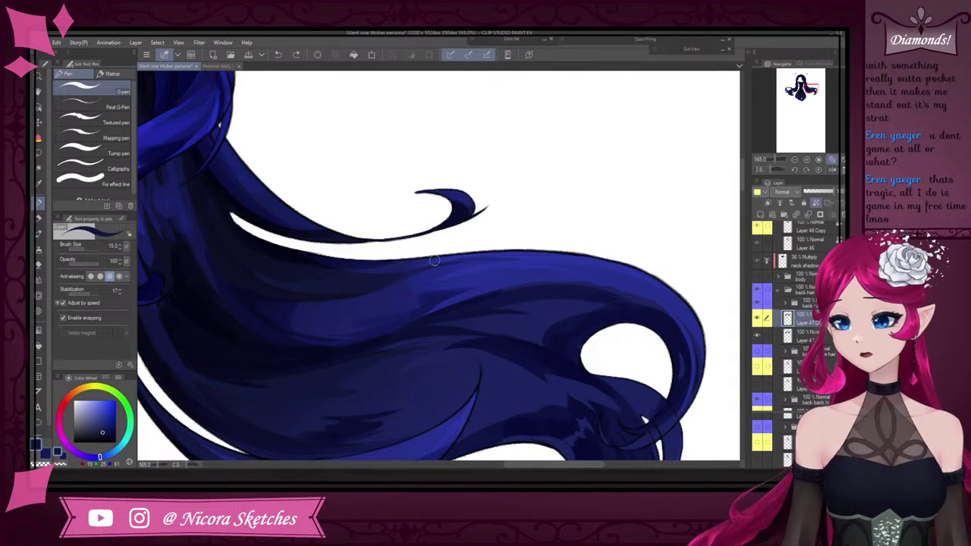
{"action": "left_click", "coordinate": [405, 274], "text": "alt"}
{"action": "left_click_drag", "start_coordinate": [405, 273], "coordinate": [616, 281]}
{"action": "key", "text": "ctrl+z"}
{"action": "left_click_drag", "start_coordinate": [407, 275], "coordinate": [604, 283]}
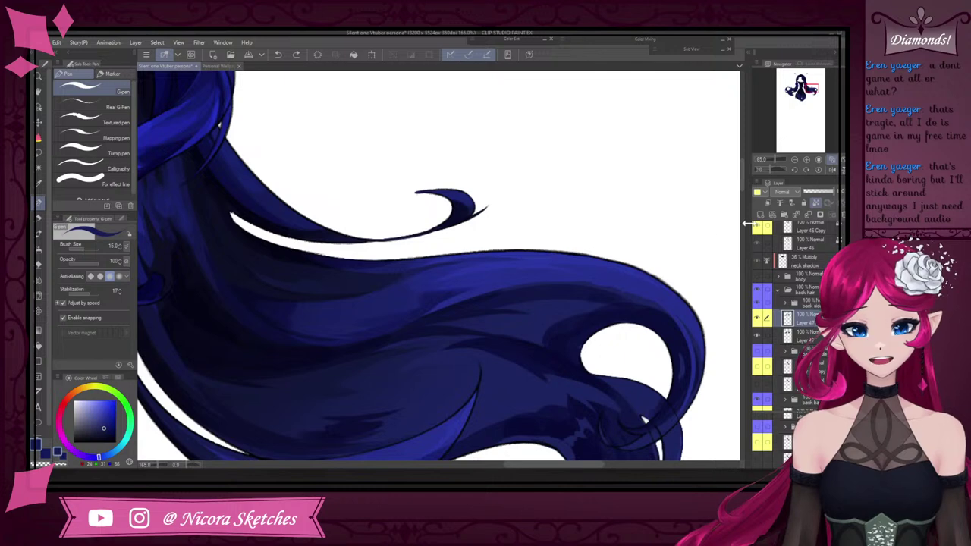
Sample a dark navy from the hair and paint a tapered shadow stroke beneath the curl's upper edge
{"action": "scroll", "coordinate": [547, 236], "scroll_direction": "down", "scroll_amount": 4}
{"action": "scroll", "coordinate": [482, 255], "scroll_direction": "up", "scroll_amount": 6}
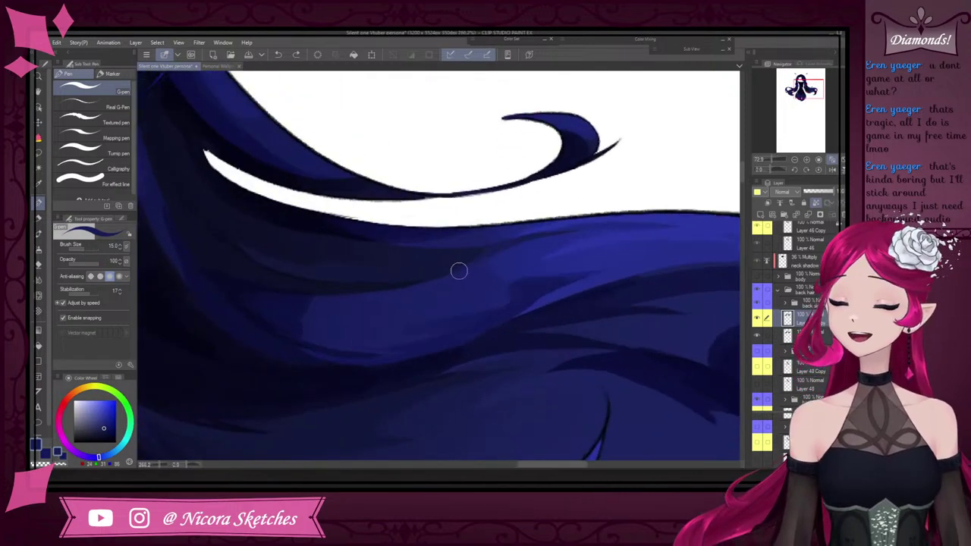
{"action": "left_click", "coordinate": [296, 278], "text": "alt"}
{"action": "left_click_drag", "start_coordinate": [292, 280], "coordinate": [524, 244]}
{"action": "key", "text": "ctrl+z"}
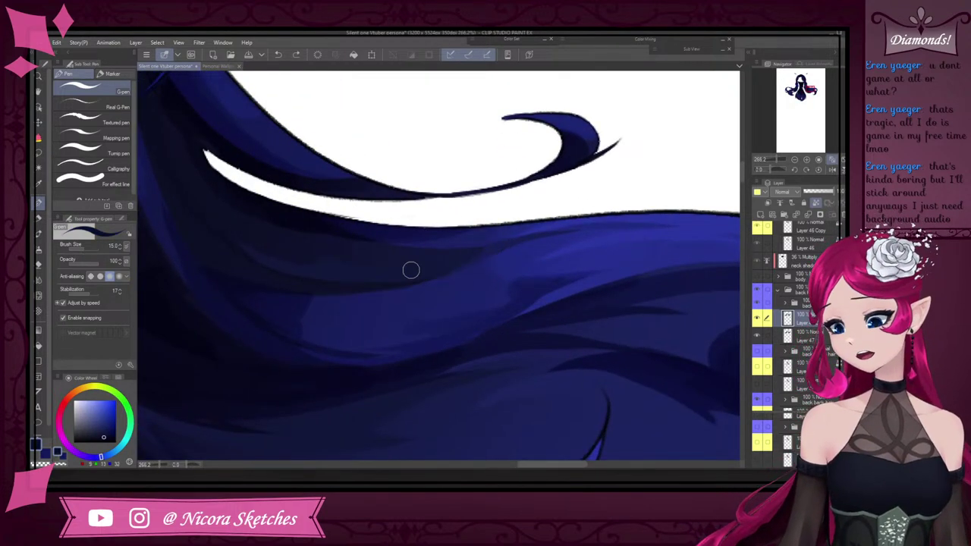
{"action": "left_click_drag", "start_coordinate": [317, 291], "coordinate": [533, 242]}
{"action": "scroll", "coordinate": [426, 263], "scroll_direction": "down", "scroll_amount": 5}
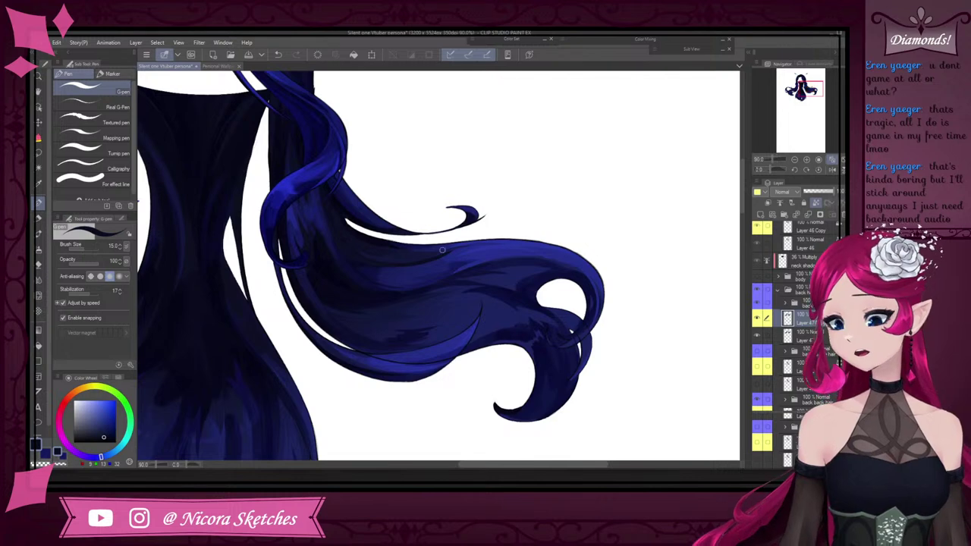
Sample a mid blue and blend the lower boundary of the dark shadow into the side curl's lighter area
{"action": "scroll", "coordinate": [410, 266], "scroll_direction": "up", "scroll_amount": 5}
{"action": "left_click", "coordinate": [323, 257], "text": "alt"}
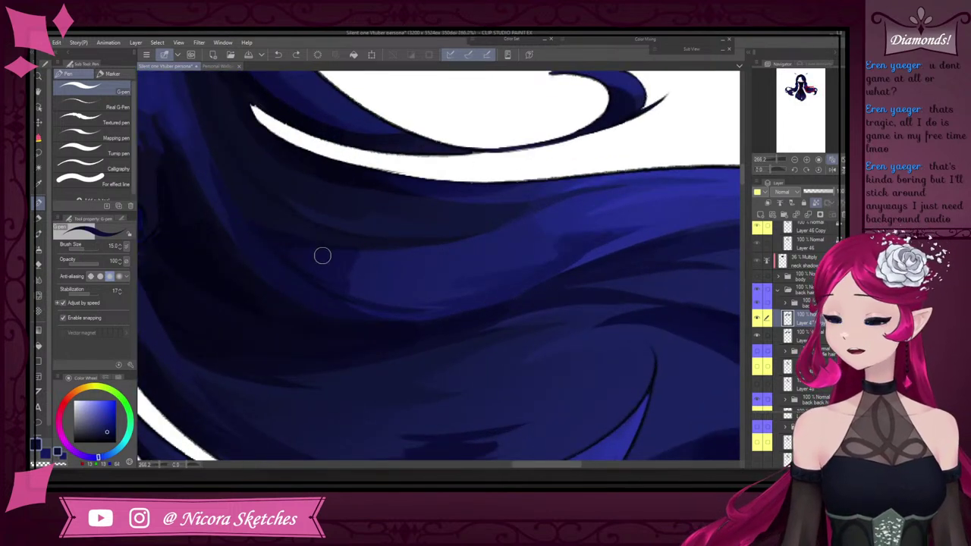
{"action": "left_click_drag", "start_coordinate": [324, 257], "coordinate": [450, 238]}
{"action": "left_click_drag", "start_coordinate": [273, 244], "coordinate": [349, 254]}
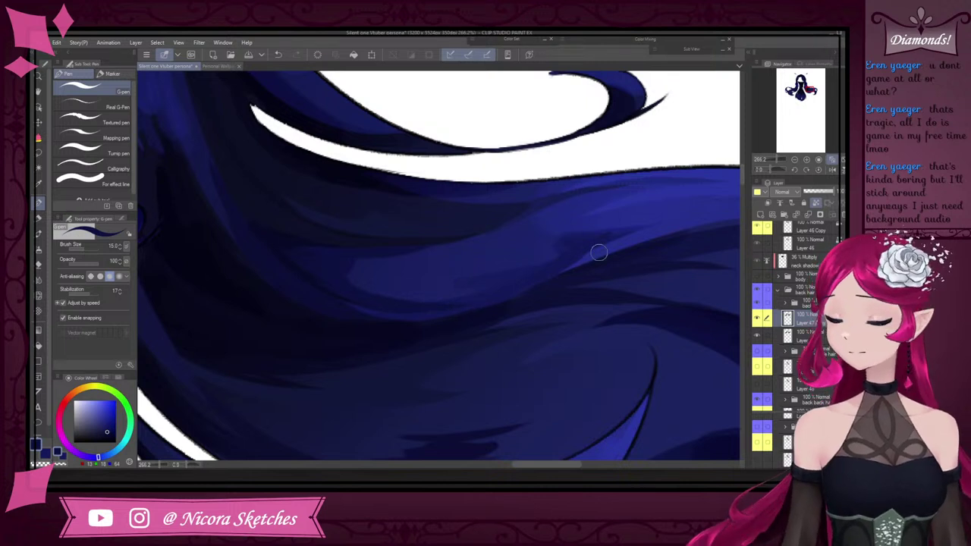
Sample a lighter blue and paint a thin tapered highlight along the lower edge of the curl's upper lock
{"action": "left_click", "coordinate": [628, 235], "text": "alt"}
{"action": "key", "text": "ctrl+z"}
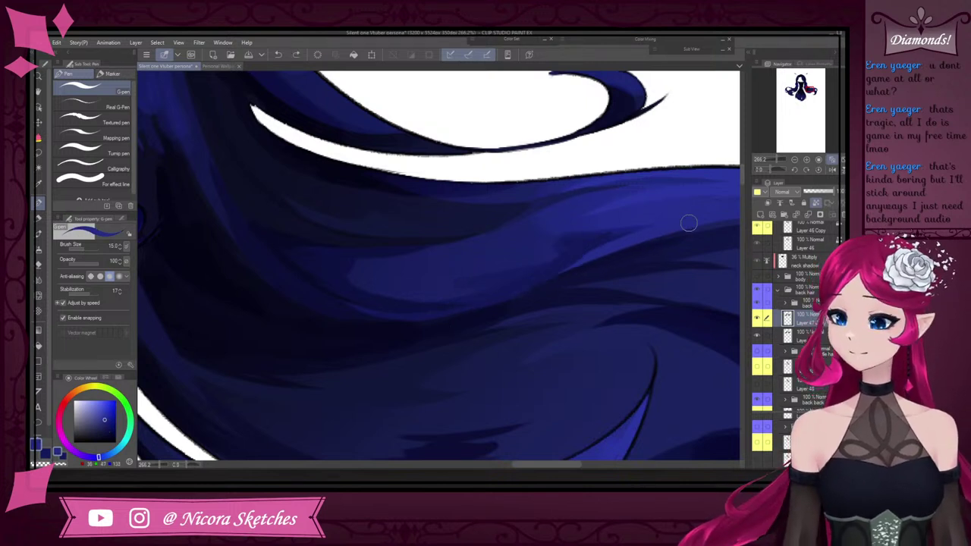
{"action": "left_click_drag", "start_coordinate": [659, 236], "coordinate": [504, 302]}
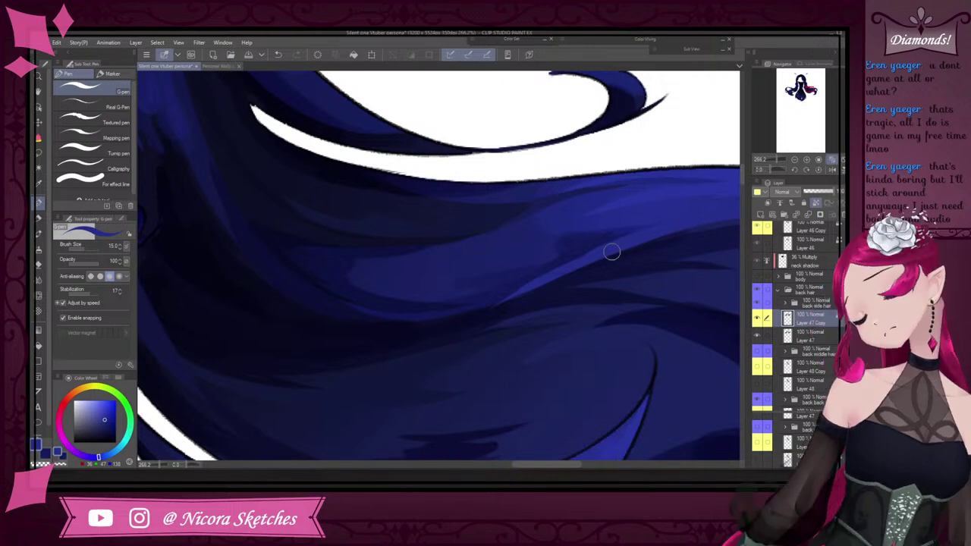
{"action": "left_click_drag", "start_coordinate": [545, 279], "coordinate": [513, 291]}
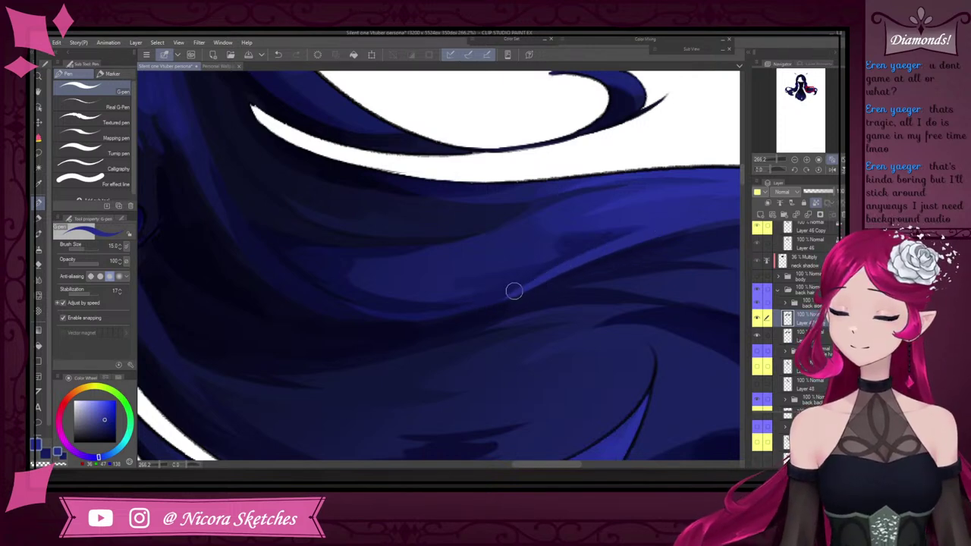
{"action": "scroll", "coordinate": [498, 291], "scroll_direction": "down", "scroll_amount": 7}
{"action": "scroll", "coordinate": [536, 273], "scroll_direction": "up", "scroll_amount": 10}
Sample blues from the upper lock and paint a long stroke that extends its highlight towards the bend of the curl
{"action": "left_click", "coordinate": [561, 261], "text": "alt"}
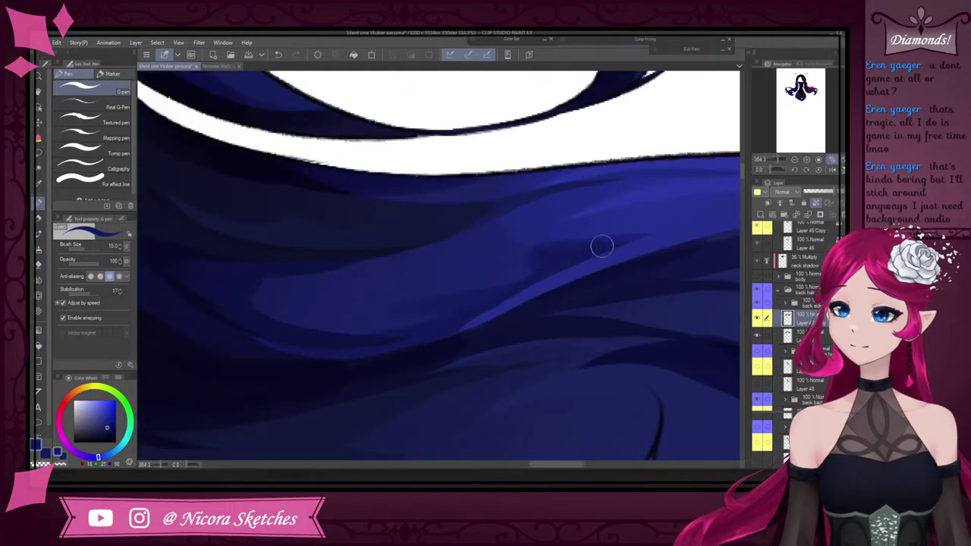
{"action": "scroll", "coordinate": [526, 268], "scroll_direction": "down", "scroll_amount": 6}
{"action": "scroll", "coordinate": [607, 251], "scroll_direction": "up", "scroll_amount": 5}
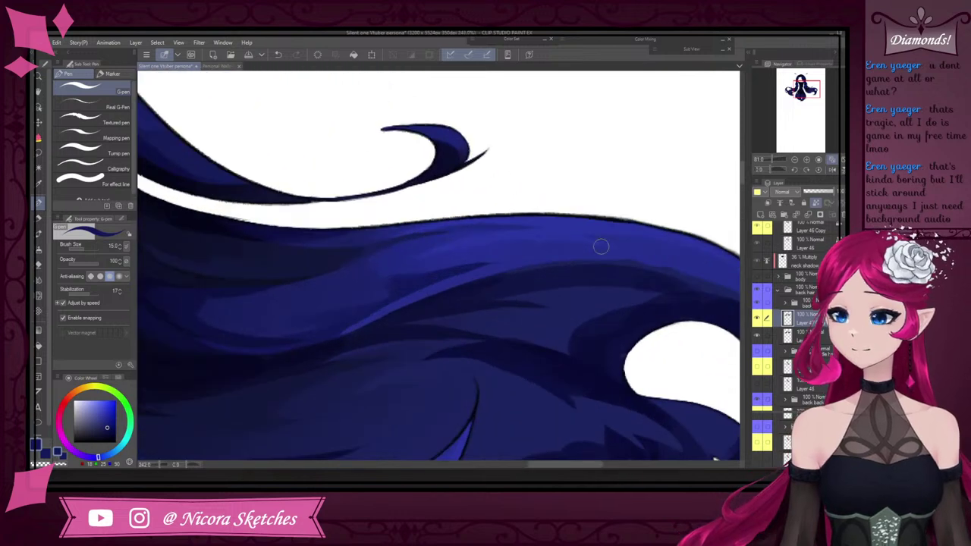
{"action": "left_click", "coordinate": [539, 227], "text": "alt"}
{"action": "scroll", "coordinate": [611, 245], "scroll_direction": "down", "scroll_amount": 5}
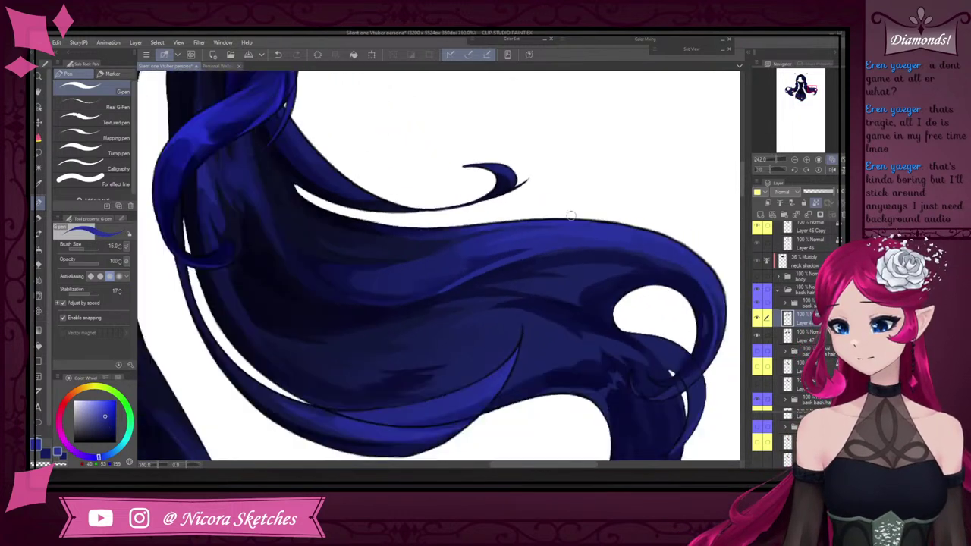
{"action": "scroll", "coordinate": [565, 184], "scroll_direction": "up", "scroll_amount": 3}
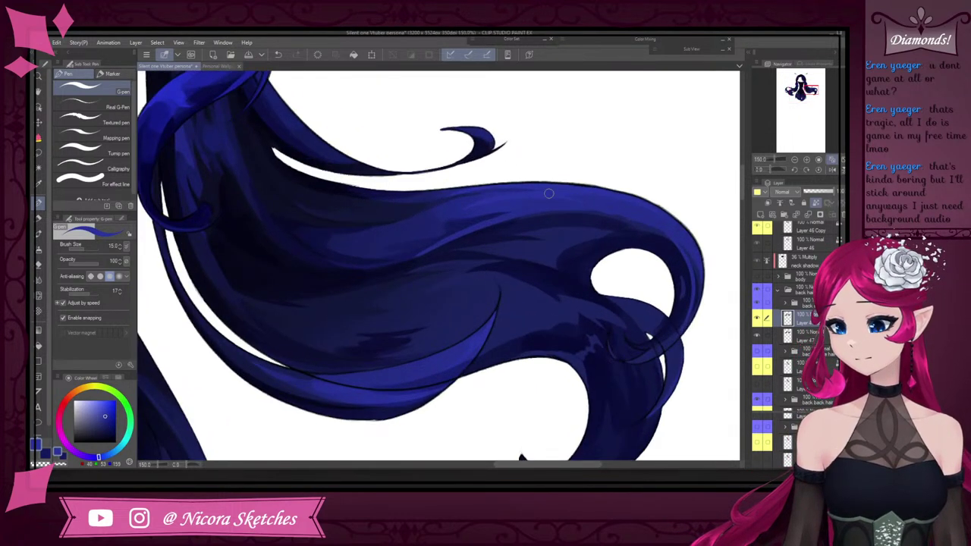
{"action": "left_click", "coordinate": [460, 214], "text": "alt"}
{"action": "left_click_drag", "start_coordinate": [439, 216], "coordinate": [540, 198]}
{"action": "scroll", "coordinate": [419, 204], "scroll_direction": "down", "scroll_amount": 4}
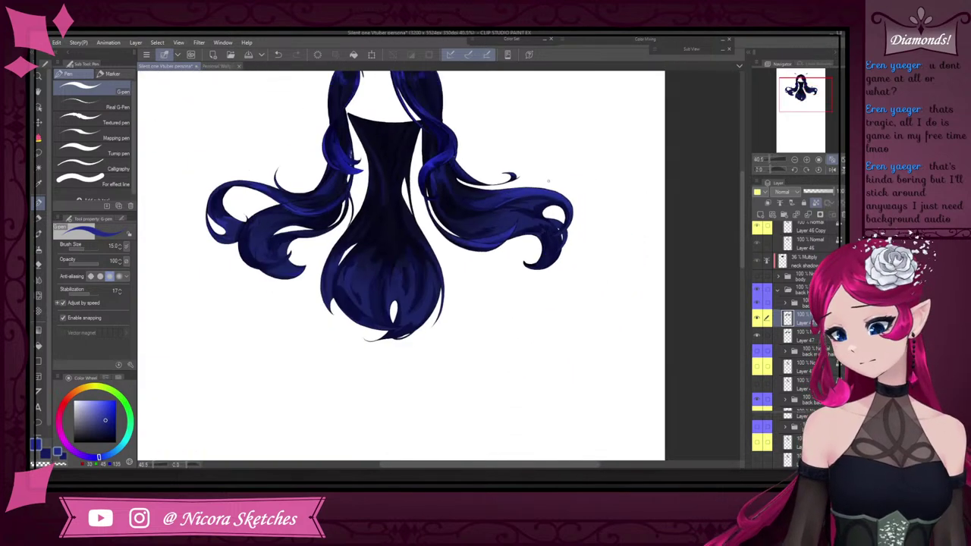
{"action": "scroll", "coordinate": [526, 214], "scroll_direction": "up", "scroll_amount": 5}
{"action": "left_click", "coordinate": [536, 214], "text": "alt"}
{"action": "left_click_drag", "start_coordinate": [490, 203], "coordinate": [563, 217]}
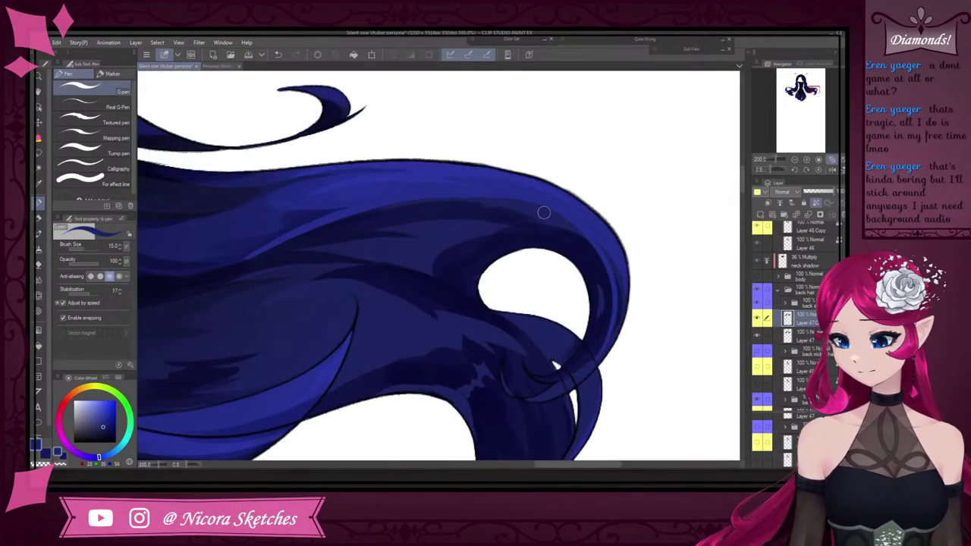
{"action": "key", "text": "ctrl+z"}
Unmirror the canvas, rotate it to about -55 degrees, and paint a dark blue shadow stroke above the curl's opening
{"action": "left_click", "coordinate": [832, 170]}
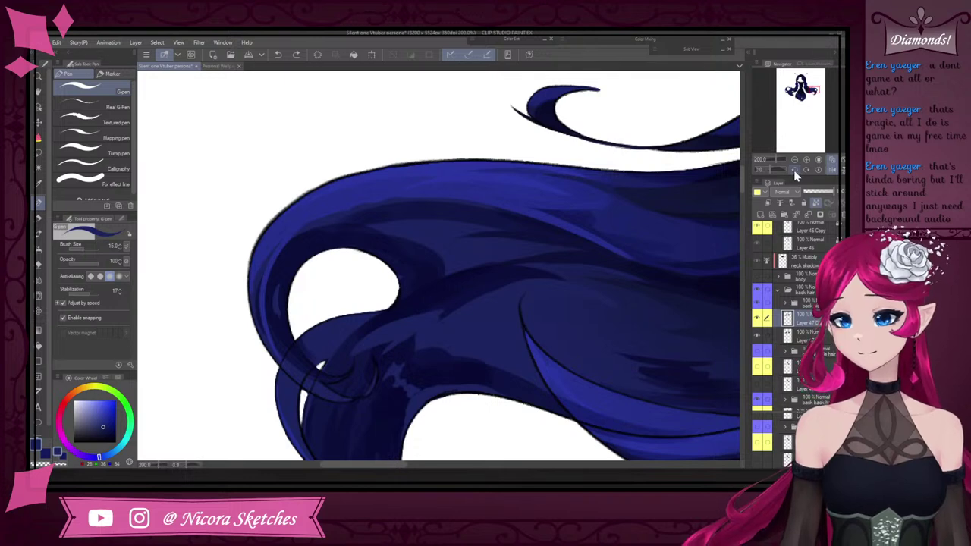
{"action": "left_click", "coordinate": [793, 170]}
{"action": "left_click", "coordinate": [794, 170]}
{"action": "left_click", "coordinate": [794, 170]}
{"action": "left_click", "coordinate": [795, 170]}
{"action": "left_click", "coordinate": [795, 170]}
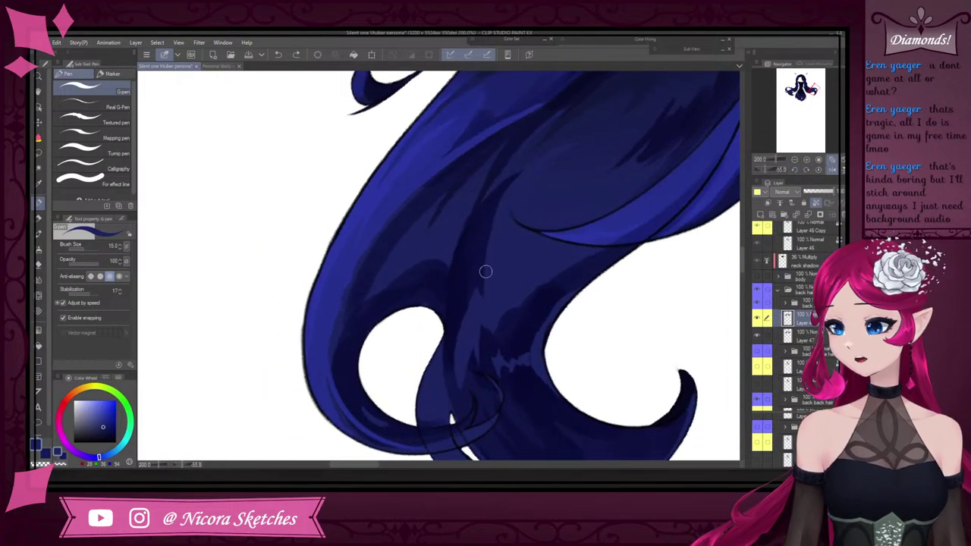
{"action": "scroll", "coordinate": [527, 237], "scroll_direction": "down", "scroll_amount": 2}
{"action": "scroll", "coordinate": [447, 284], "scroll_direction": "up", "scroll_amount": 1}
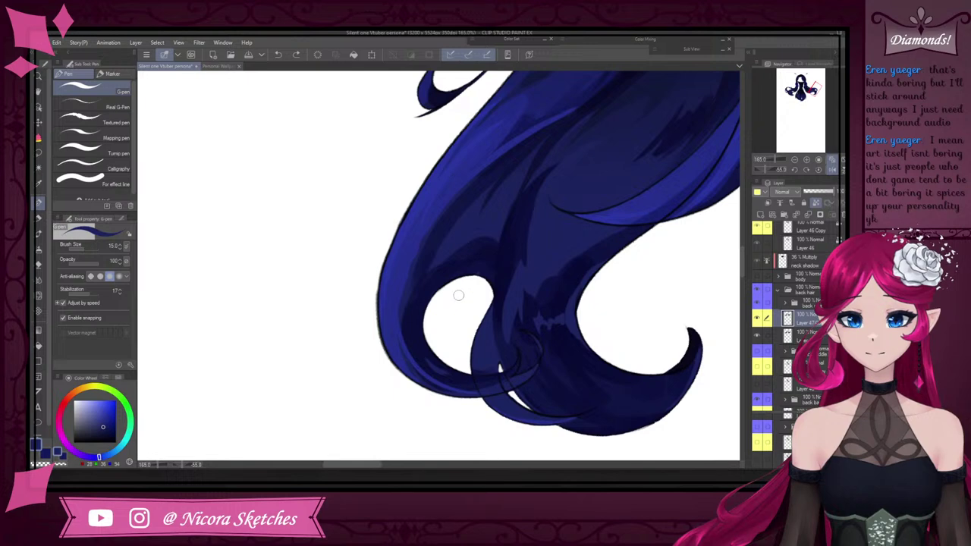
{"action": "scroll", "coordinate": [459, 298], "scroll_direction": "up", "scroll_amount": 3}
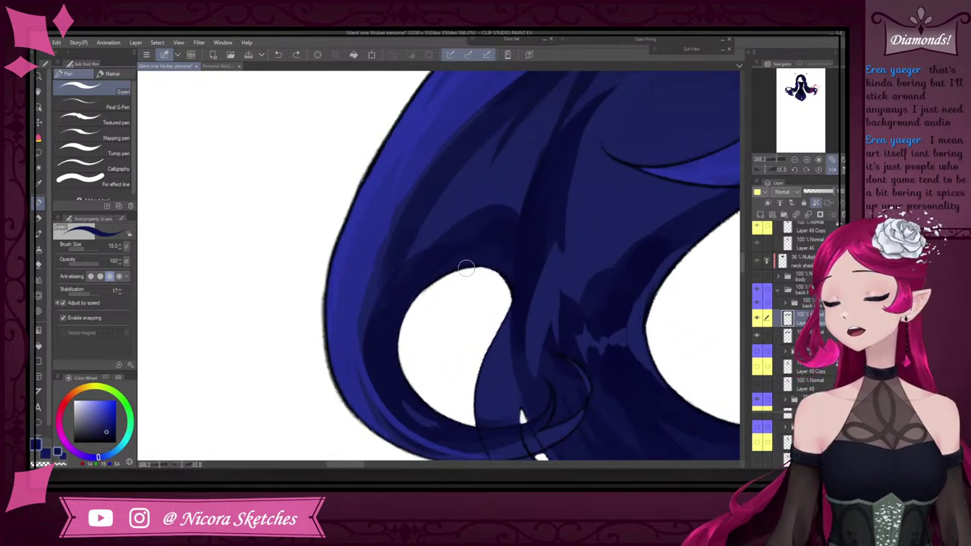
{"action": "left_click", "coordinate": [508, 230], "text": "alt"}
{"action": "left_click_drag", "start_coordinate": [511, 287], "coordinate": [533, 156]}
Sample a mid blue and paint a transition stroke between the curl's bright outer rim and its dark inner shadow
{"action": "scroll", "coordinate": [526, 265], "scroll_direction": "down", "scroll_amount": 10}
{"action": "scroll", "coordinate": [513, 247], "scroll_direction": "up", "scroll_amount": 9}
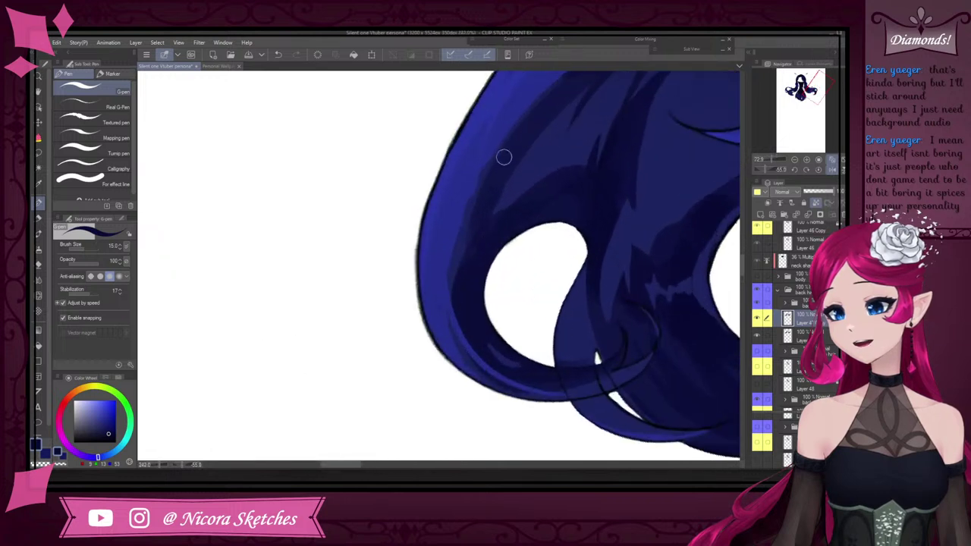
{"action": "left_click", "coordinate": [457, 273], "text": "alt"}
{"action": "left_click_drag", "start_coordinate": [457, 280], "coordinate": [487, 170]}
{"action": "key", "text": "ctrl+z"}
{"action": "left_click", "coordinate": [453, 263], "text": "alt"}
{"action": "left_click_drag", "start_coordinate": [454, 262], "coordinate": [488, 158]}
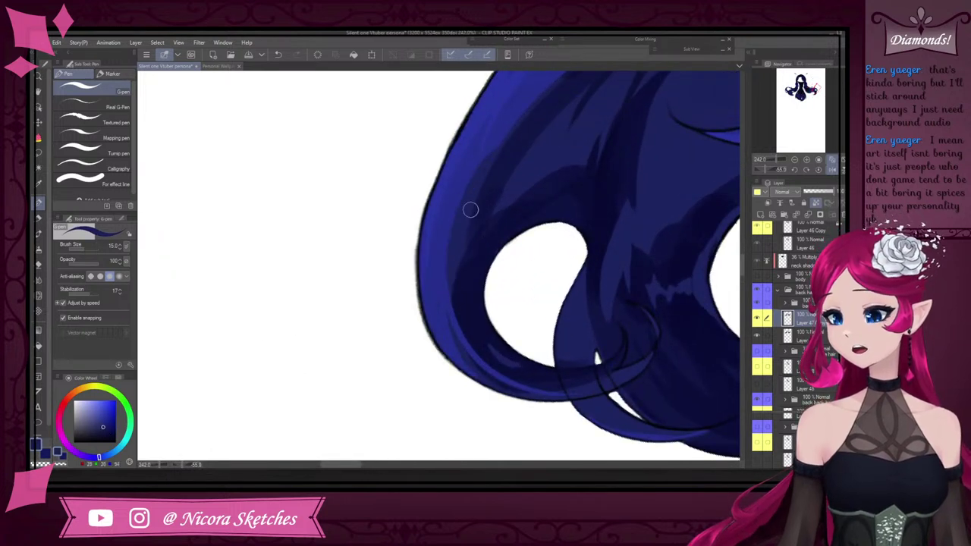
{"action": "left_click_drag", "start_coordinate": [453, 239], "coordinate": [514, 360]}
{"action": "key", "text": "ctrl+z"}
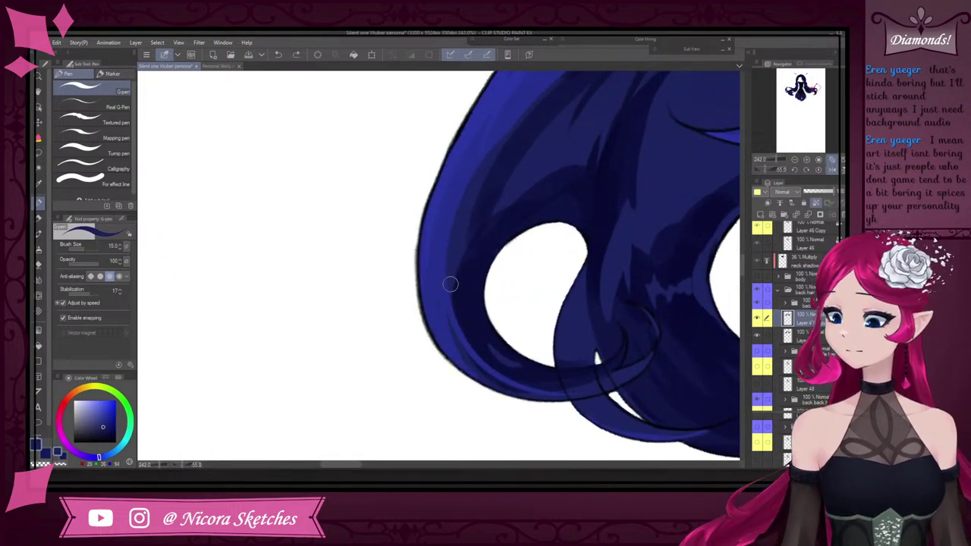
Paint a blending stroke around the curl's lower bend, then reduce the brush size to 10 and add a dark stroke along its inner edge
{"action": "mouse_move", "coordinate": [451, 284]}
{"action": "left_mouse_down"}
{"action": "mouse_move", "coordinate": [472, 346]}
{"action": "mouse_move", "coordinate": [554, 380]}
{"action": "left_mouse_up"}
{"action": "key", "text": "bracketleft"}
{"action": "key", "text": "bracketleft"}
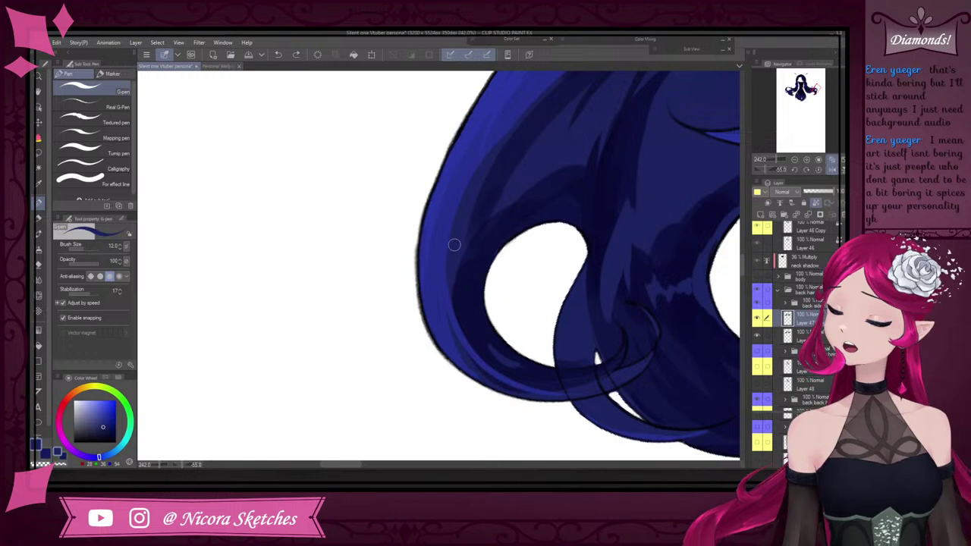
{"action": "scroll", "coordinate": [550, 365], "scroll_direction": "up", "scroll_amount": 2}
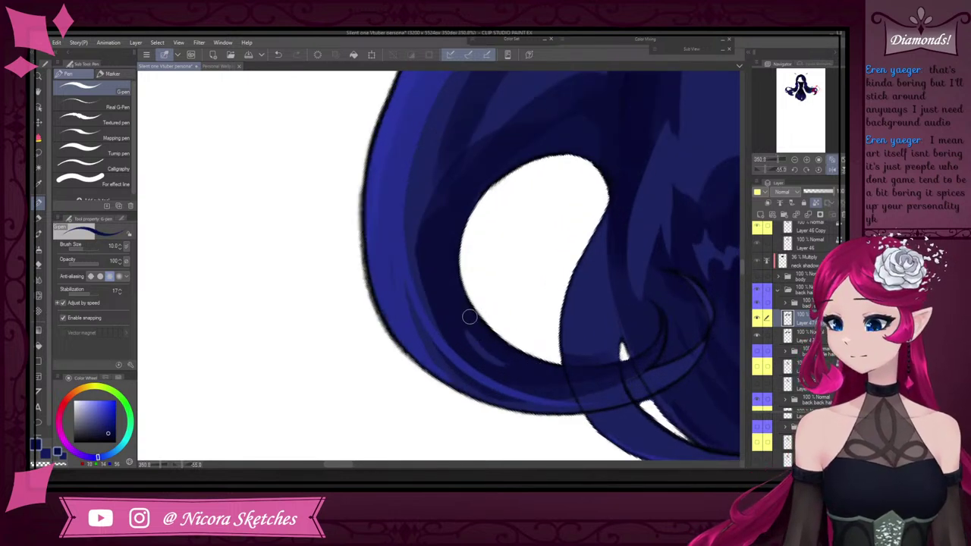
{"action": "left_click_drag", "start_coordinate": [487, 343], "coordinate": [532, 375]}
{"action": "left_click", "coordinate": [562, 393], "text": "alt"}
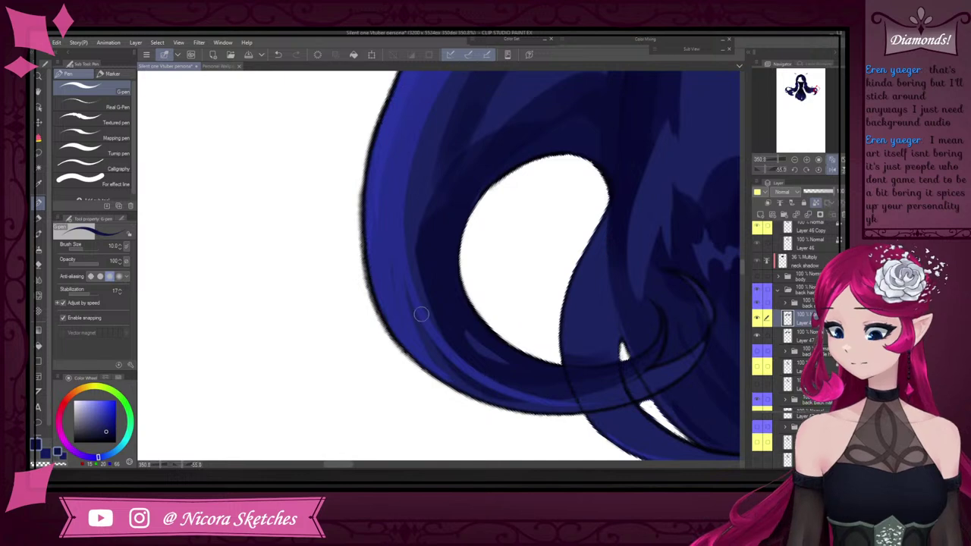
Sample lighter blues from the curl's outer rim and paint highlight strokes along the rim towards the upper bend
{"action": "left_click", "coordinate": [388, 271], "text": "alt"}
{"action": "left_click", "coordinate": [389, 168], "text": "alt"}
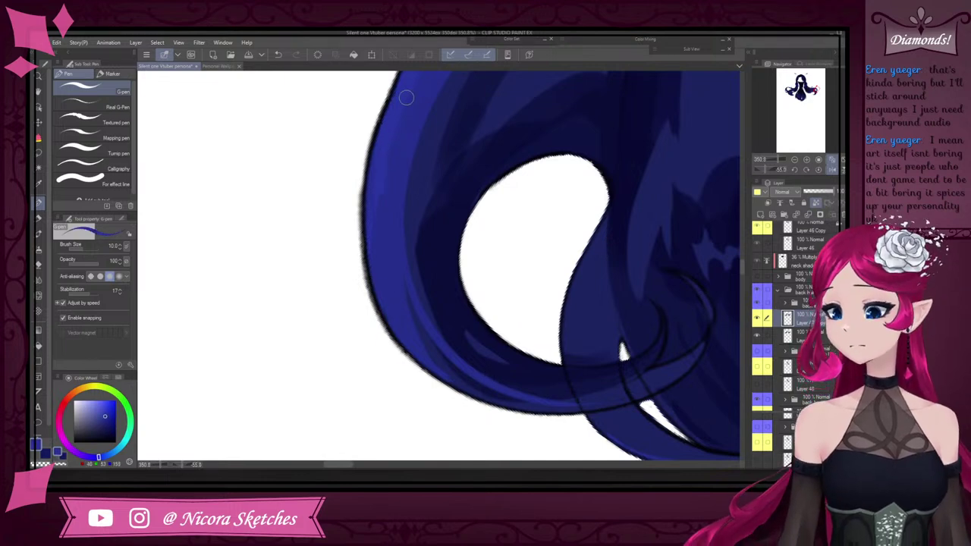
{"action": "scroll", "coordinate": [413, 307], "scroll_direction": "down", "scroll_amount": 5}
{"action": "scroll", "coordinate": [408, 227], "scroll_direction": "up", "scroll_amount": 5}
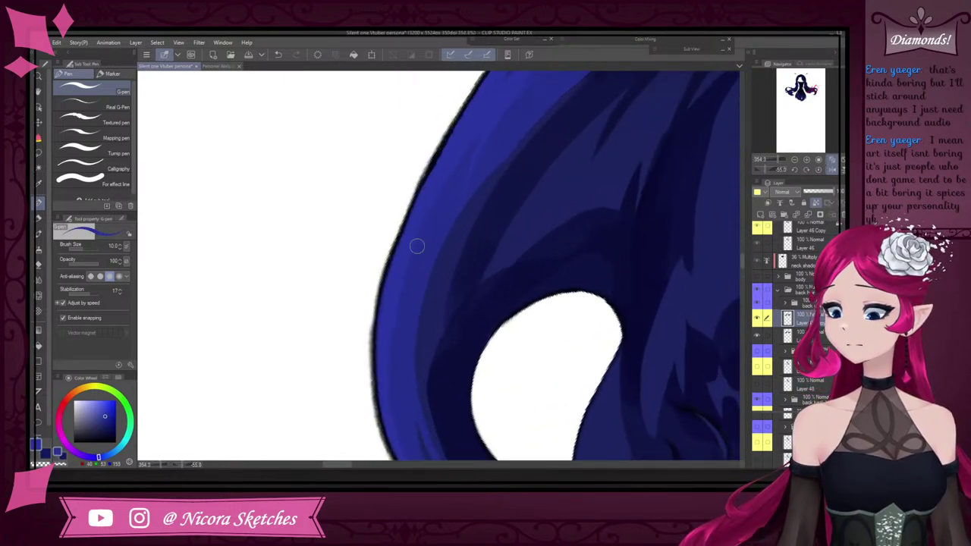
{"action": "scroll", "coordinate": [427, 221], "scroll_direction": "down", "scroll_amount": 3}
{"action": "scroll", "coordinate": [414, 218], "scroll_direction": "up", "scroll_amount": 3}
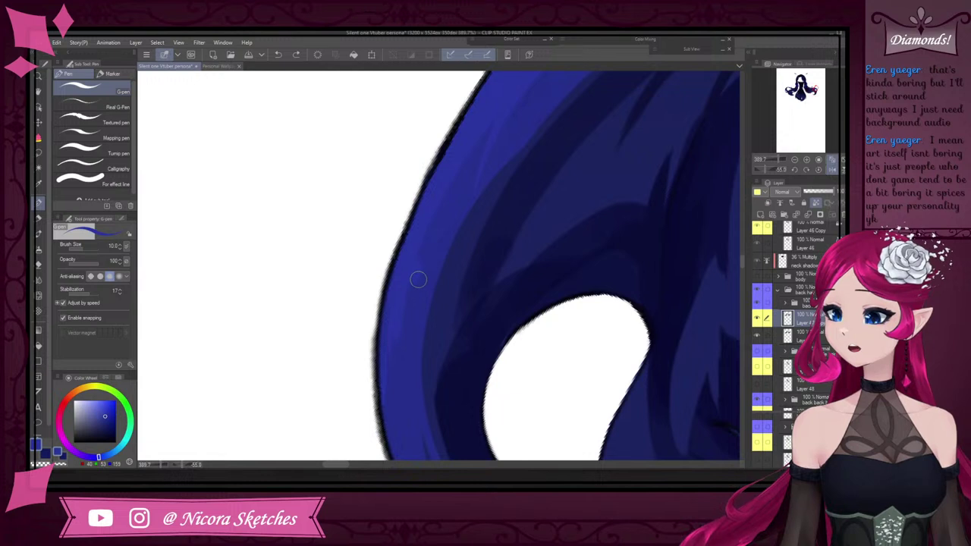
{"action": "scroll", "coordinate": [448, 228], "scroll_direction": "down", "scroll_amount": 3}
{"action": "scroll", "coordinate": [457, 228], "scroll_direction": "up", "scroll_amount": 2}
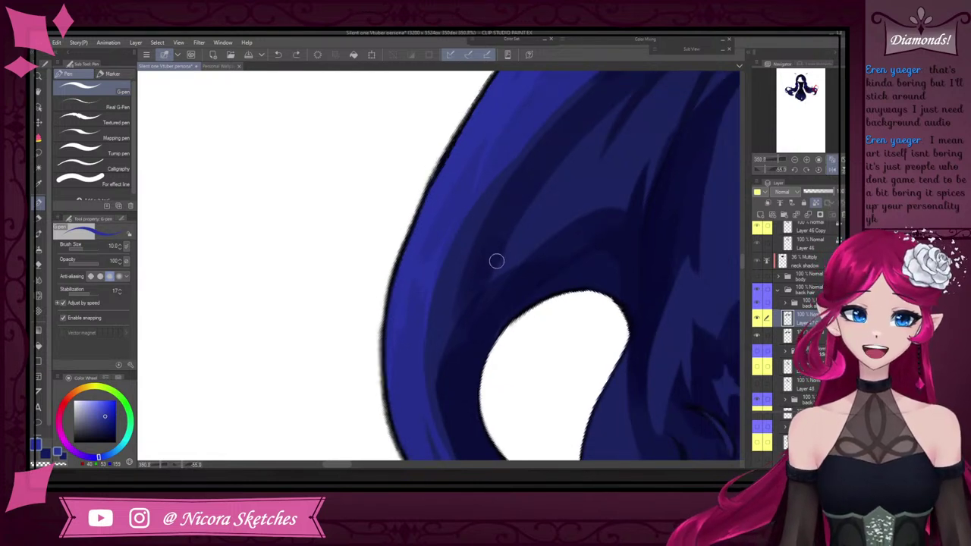
Blend the bright outer rim into the adjoining shadow at the curl's upper bend with short strokes of bright blue
{"action": "scroll", "coordinate": [470, 273], "scroll_direction": "up", "scroll_amount": 2}
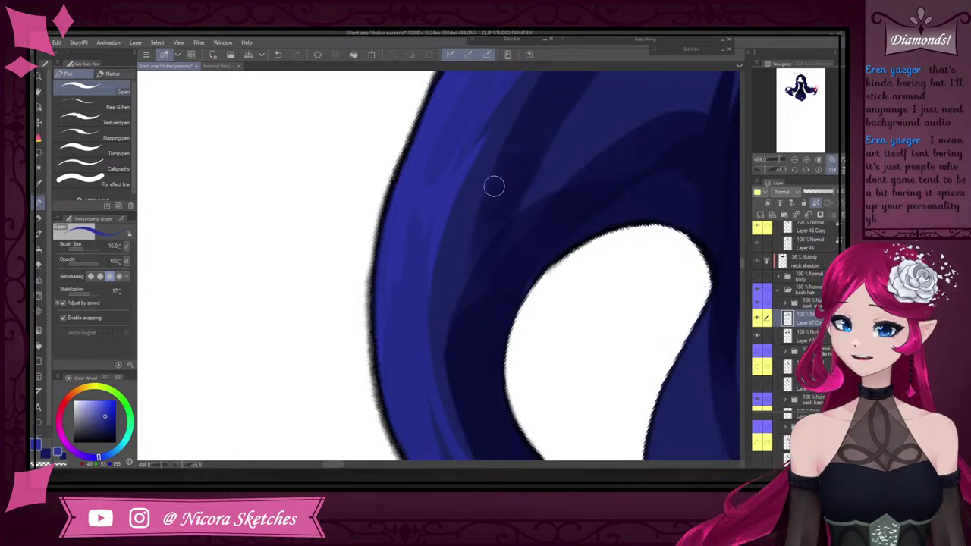
{"action": "scroll", "coordinate": [494, 182], "scroll_direction": "down", "scroll_amount": 3}
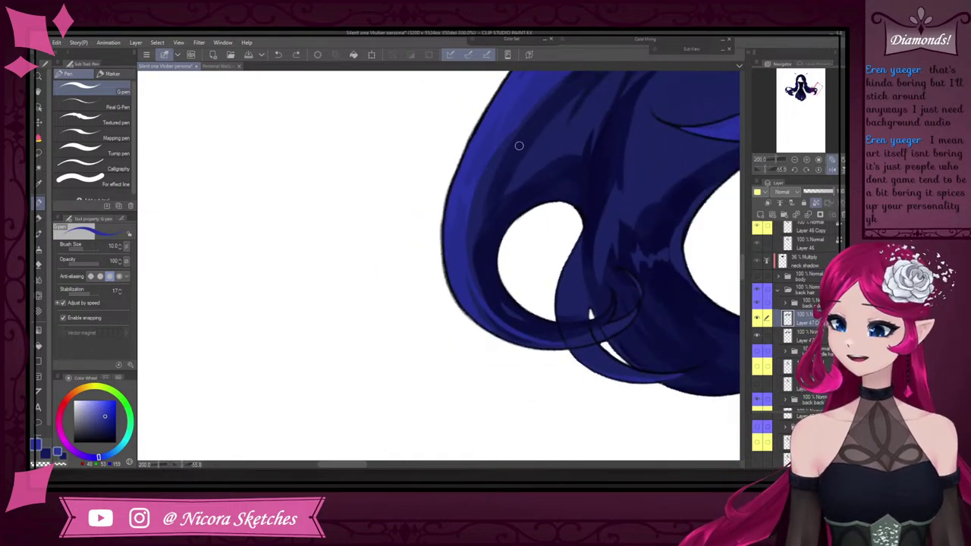
{"action": "scroll", "coordinate": [524, 133], "scroll_direction": "up", "scroll_amount": 1}
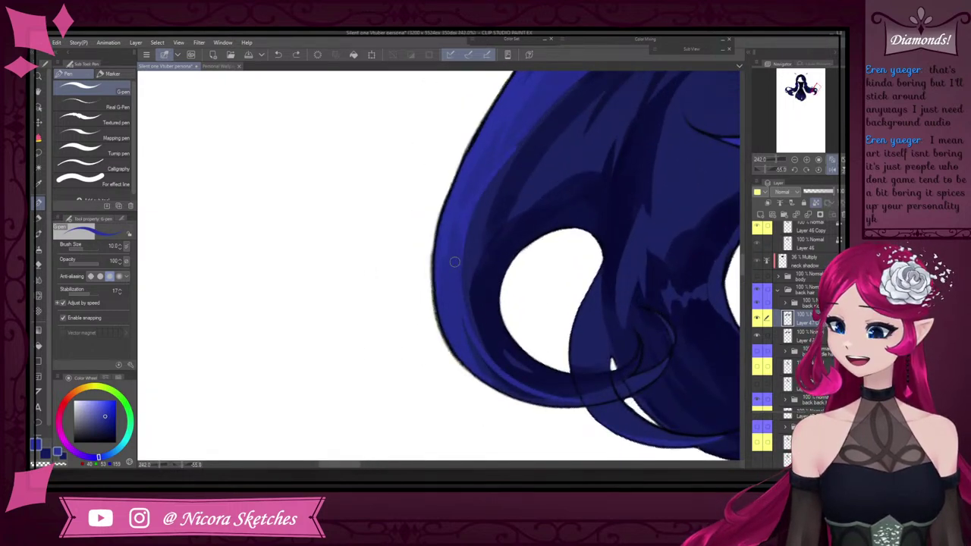
{"action": "scroll", "coordinate": [486, 181], "scroll_direction": "up", "scroll_amount": 2}
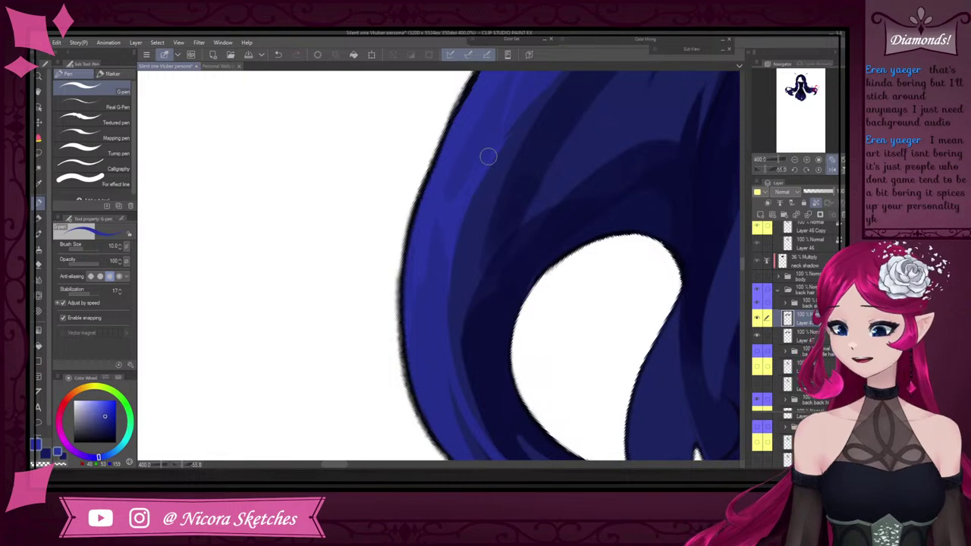
{"action": "scroll", "coordinate": [463, 402], "scroll_direction": "down", "scroll_amount": 4}
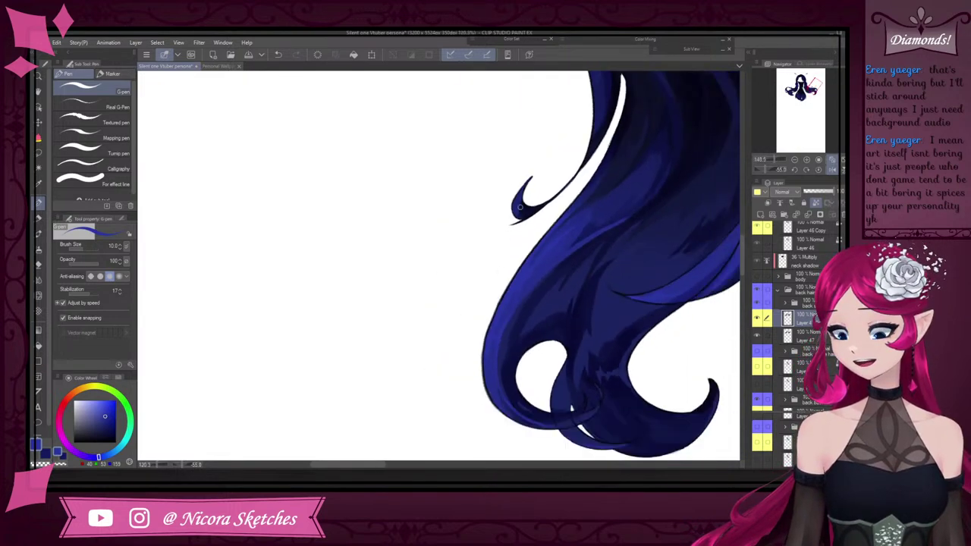
{"action": "scroll", "coordinate": [491, 297], "scroll_direction": "up", "scroll_amount": 3}
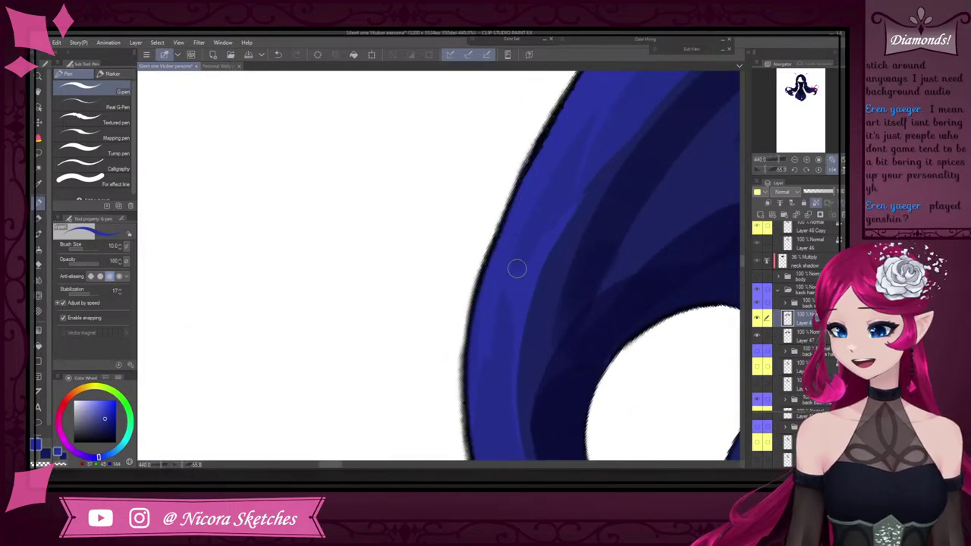
{"action": "scroll", "coordinate": [615, 92], "scroll_direction": "down", "scroll_amount": 3}
{"action": "scroll", "coordinate": [565, 199], "scroll_direction": "up", "scroll_amount": 2}
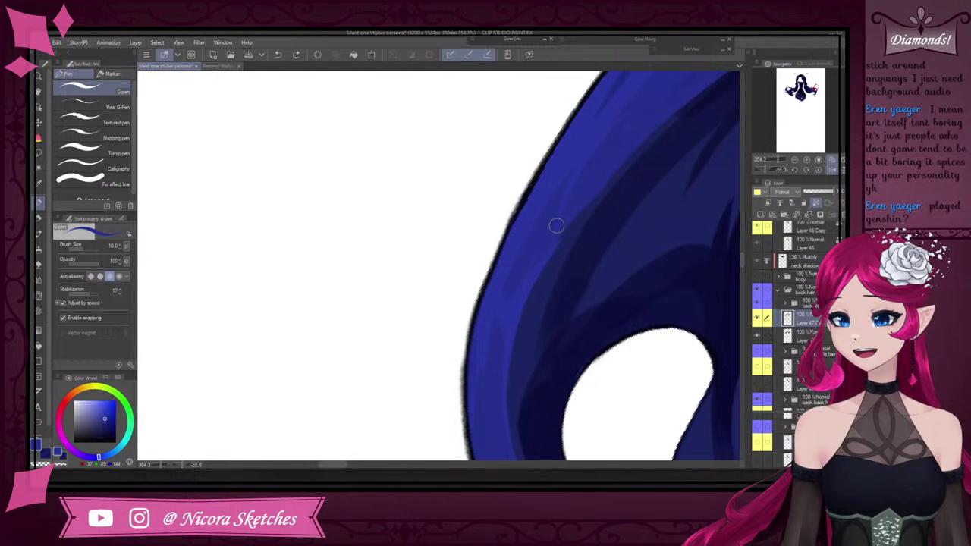
{"action": "scroll", "coordinate": [553, 235], "scroll_direction": "down", "scroll_amount": 2}
{"action": "scroll", "coordinate": [518, 293], "scroll_direction": "up", "scroll_amount": 4}
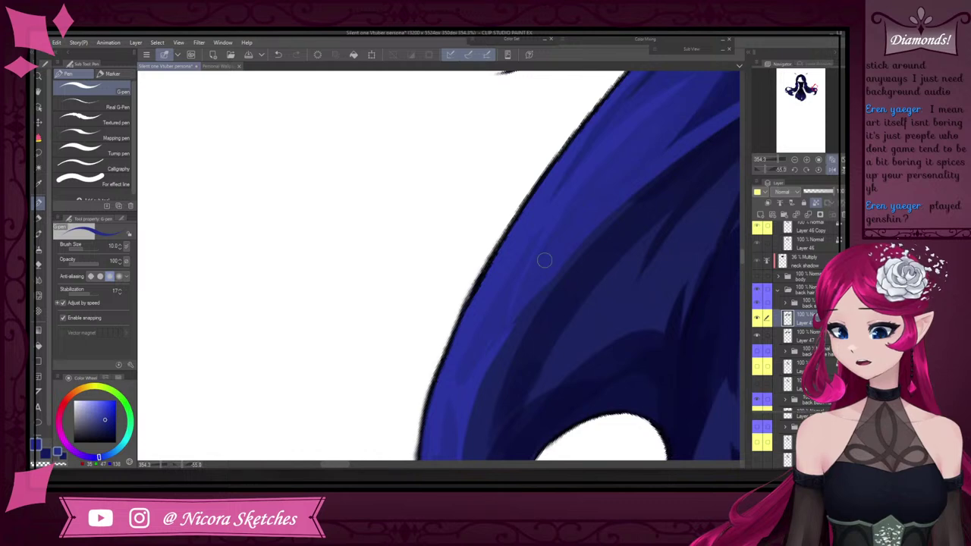
{"action": "scroll", "coordinate": [565, 224], "scroll_direction": "down", "scroll_amount": 4}
{"action": "scroll", "coordinate": [518, 339], "scroll_direction": "up", "scroll_amount": 4}
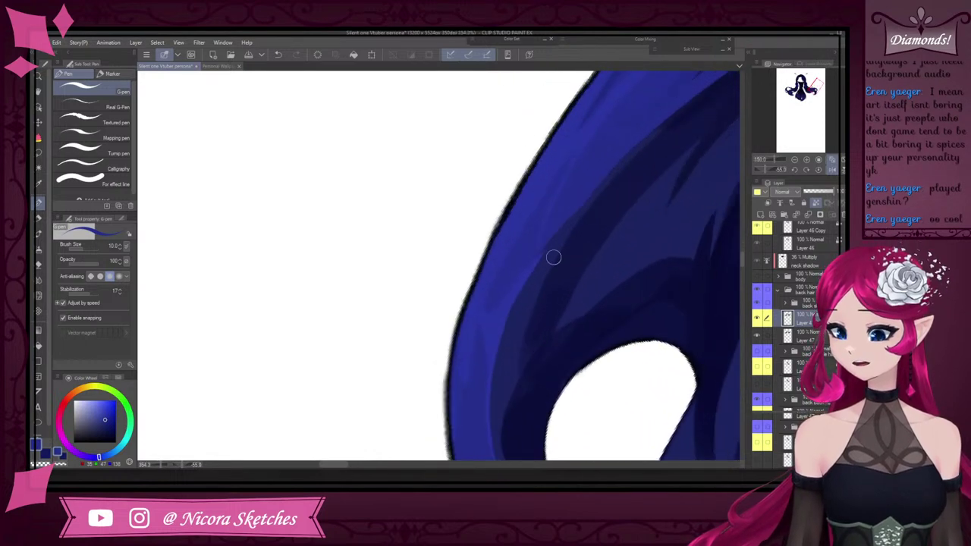
Sample the muted dark blue beside the rim and paint a stroke that smooths the highlight's inner edge above the opening
{"action": "left_click", "coordinate": [531, 294], "text": "alt"}
{"action": "left_click_drag", "start_coordinate": [505, 342], "coordinate": [569, 224]}
{"action": "scroll", "coordinate": [569, 223], "scroll_direction": "down", "scroll_amount": 5}
{"action": "scroll", "coordinate": [538, 340], "scroll_direction": "up", "scroll_amount": 5}
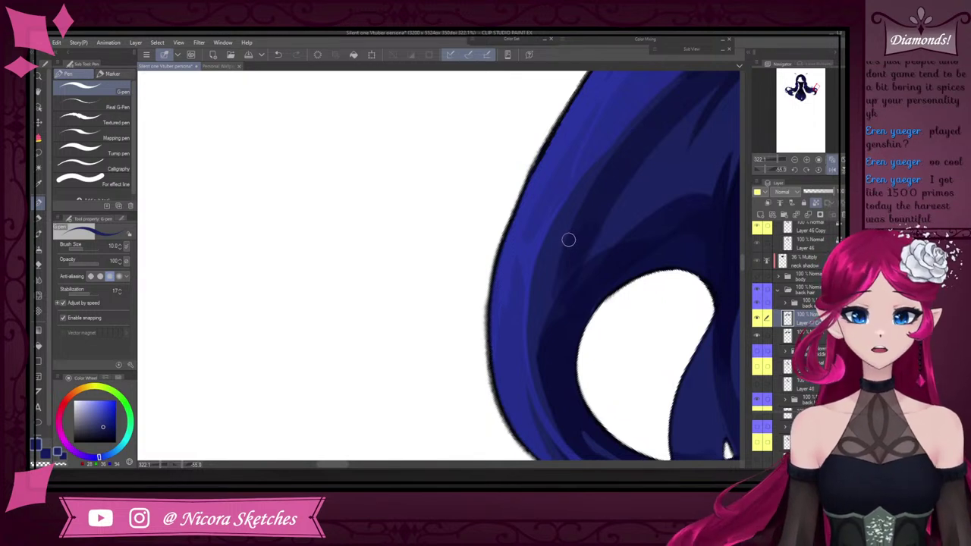
Sample a deeper blue above the curl's opening and paint a long tapered shadow strand up into the lock
{"action": "scroll", "coordinate": [568, 241], "scroll_direction": "down", "scroll_amount": 7}
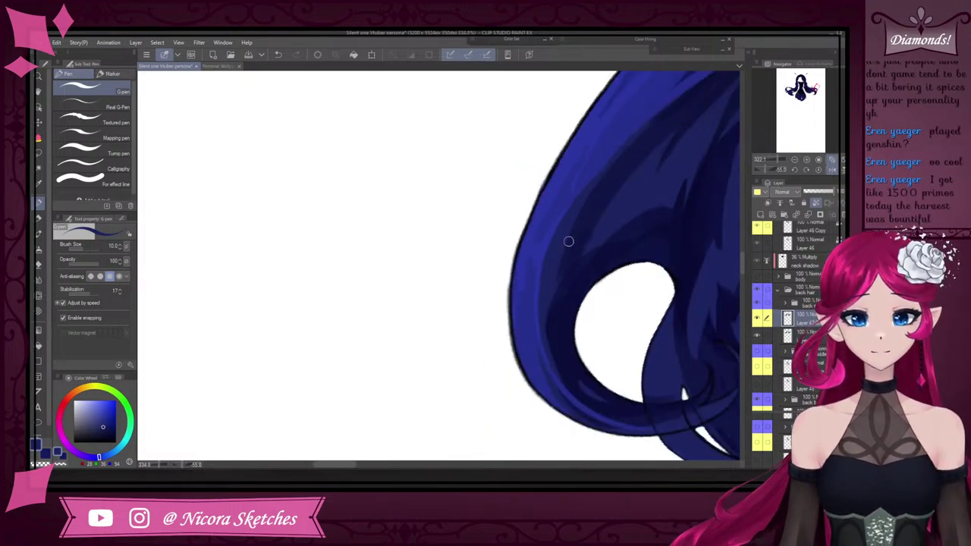
{"action": "scroll", "coordinate": [564, 258], "scroll_direction": "up", "scroll_amount": 6}
{"action": "left_click", "coordinate": [594, 238], "text": "alt"}
{"action": "left_click_drag", "start_coordinate": [585, 242], "coordinate": [713, 118]}
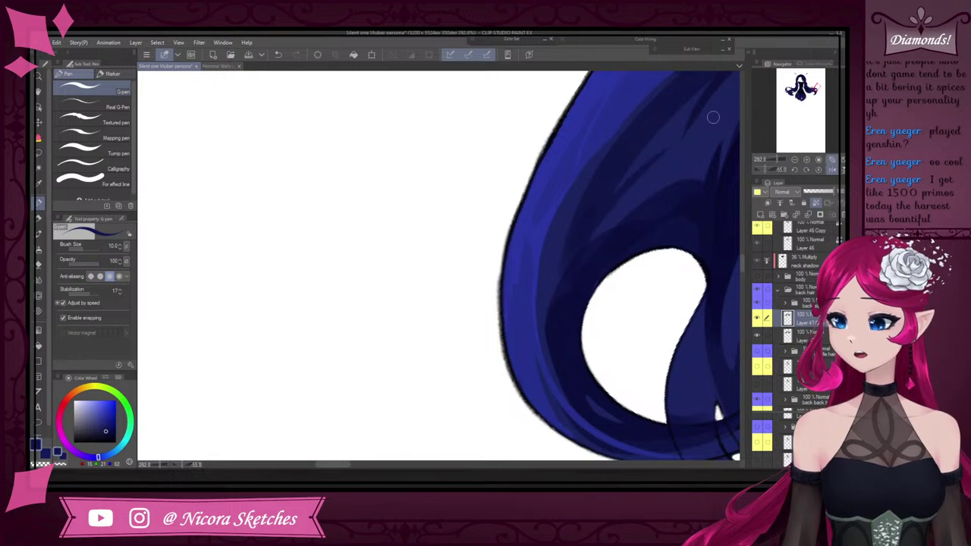
Sample a mid blue and the rim's brighter blue to soften the transition between the new shadow strand and the outer rim
{"action": "left_click", "coordinate": [617, 180], "text": "alt"}
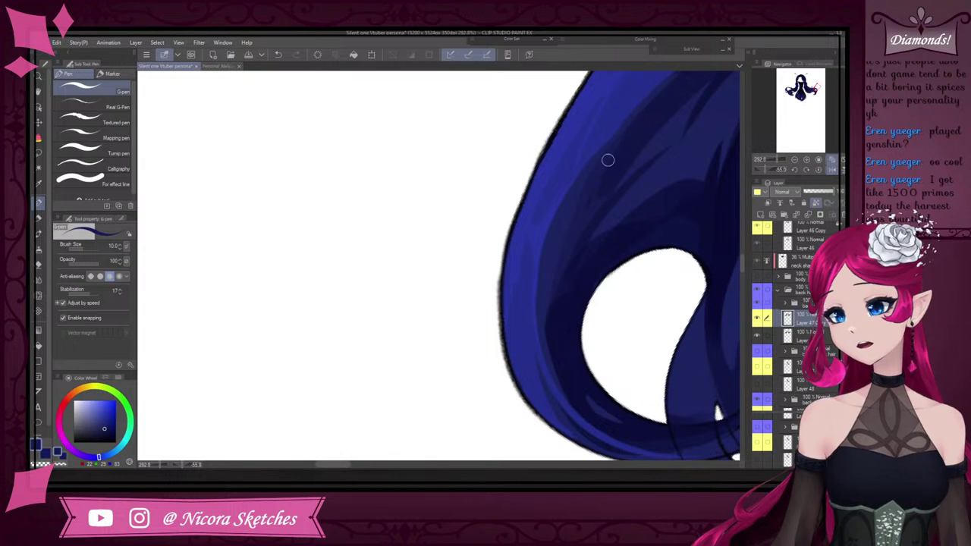
{"action": "left_click", "coordinate": [525, 301], "text": "alt"}
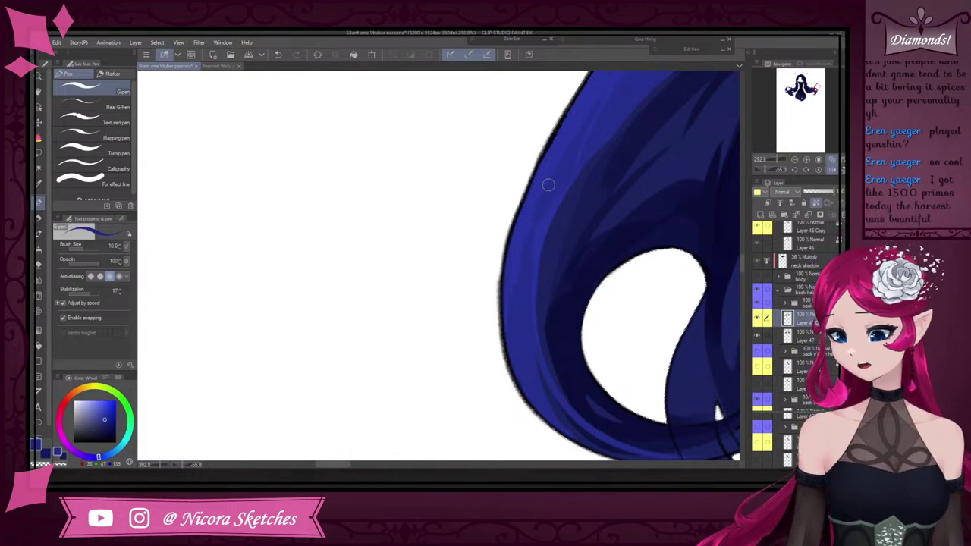
{"action": "scroll", "coordinate": [545, 258], "scroll_direction": "down", "scroll_amount": 5}
{"action": "scroll", "coordinate": [548, 250], "scroll_direction": "up", "scroll_amount": 5}
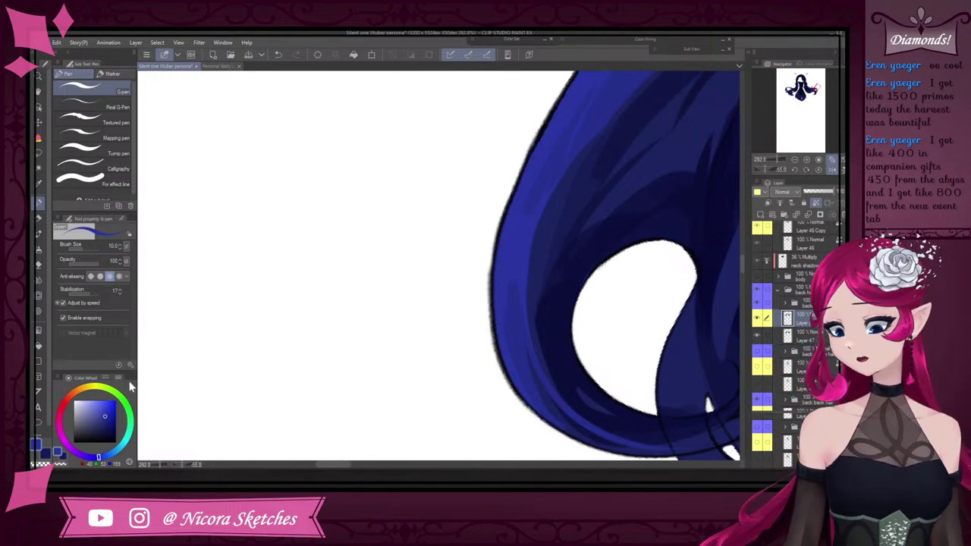
Sample blues from the outer rim and blend its highlight from the curl's bend up into the upper lock
{"action": "scroll", "coordinate": [555, 204], "scroll_direction": "down", "scroll_amount": 3}
{"action": "scroll", "coordinate": [587, 148], "scroll_direction": "up", "scroll_amount": 2}
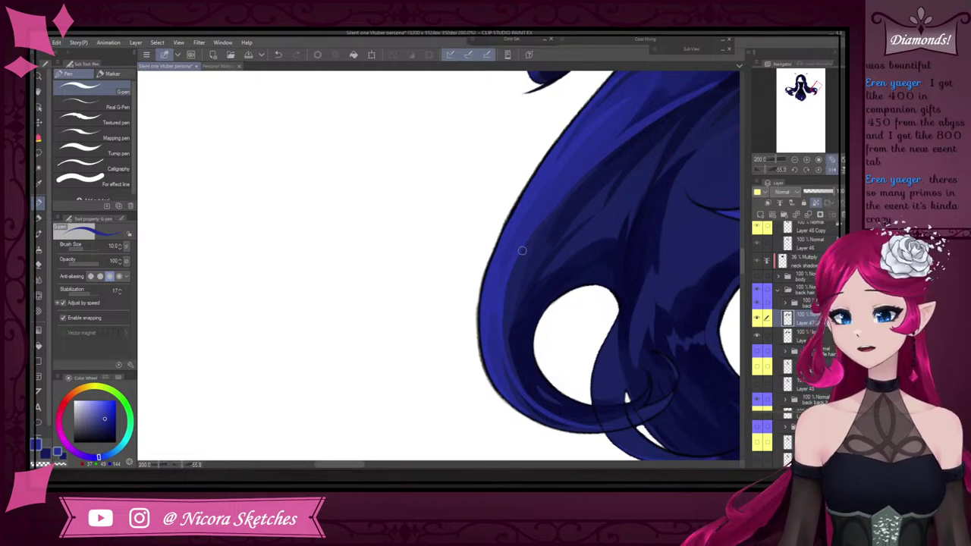
{"action": "scroll", "coordinate": [510, 296], "scroll_direction": "up", "scroll_amount": 3}
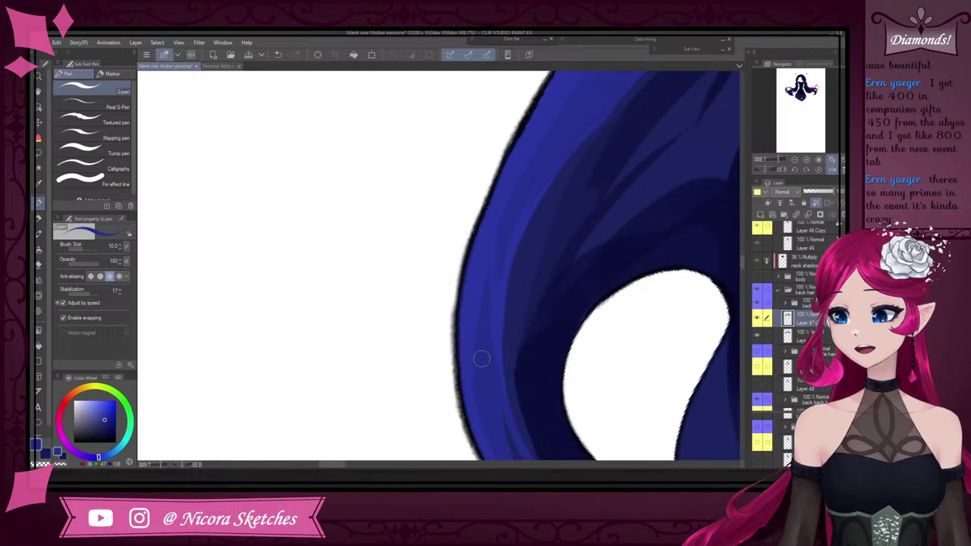
{"action": "scroll", "coordinate": [501, 285], "scroll_direction": "down", "scroll_amount": 3}
{"action": "scroll", "coordinate": [508, 273], "scroll_direction": "up", "scroll_amount": 2}
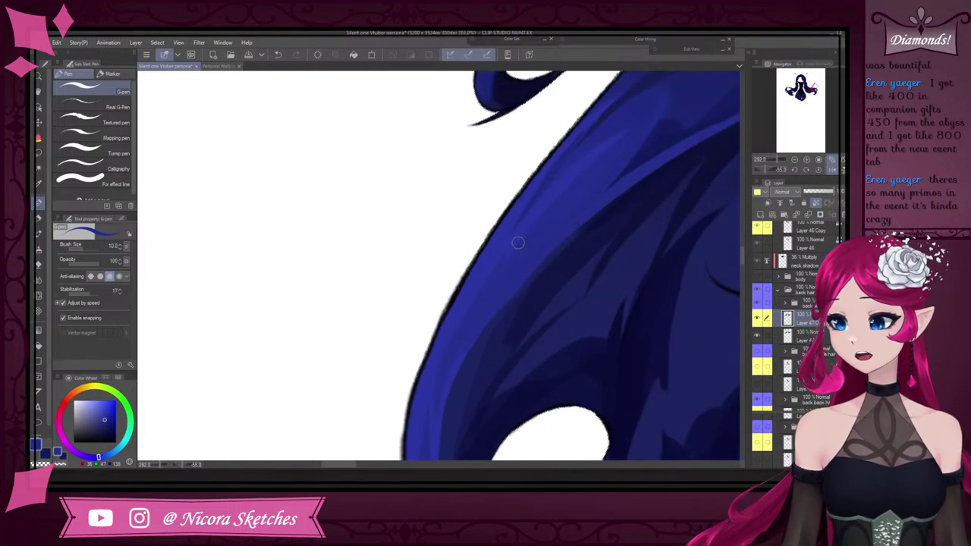
{"action": "left_click", "coordinate": [494, 278], "text": "alt"}
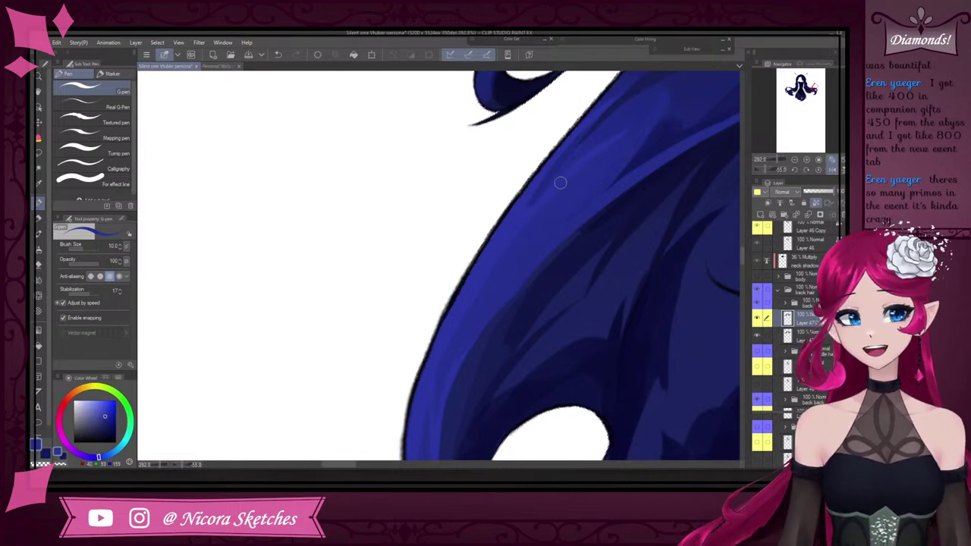
Reset the canvas rotation and sample the highlight blue from the long lock on the opposite side of the hair
{"action": "left_click", "coordinate": [832, 165]}
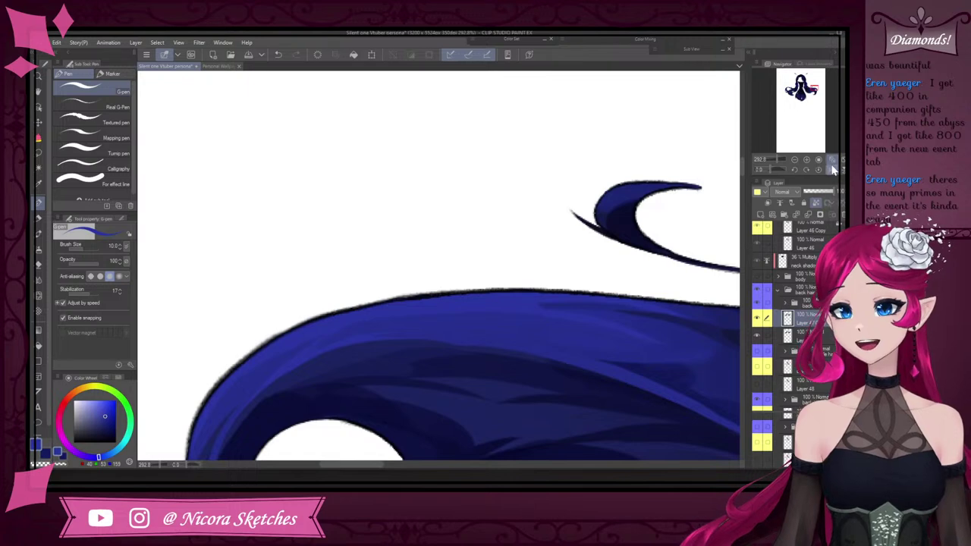
{"action": "left_click", "coordinate": [833, 160]}
{"action": "scroll", "coordinate": [438, 114], "scroll_direction": "up", "scroll_amount": 10}
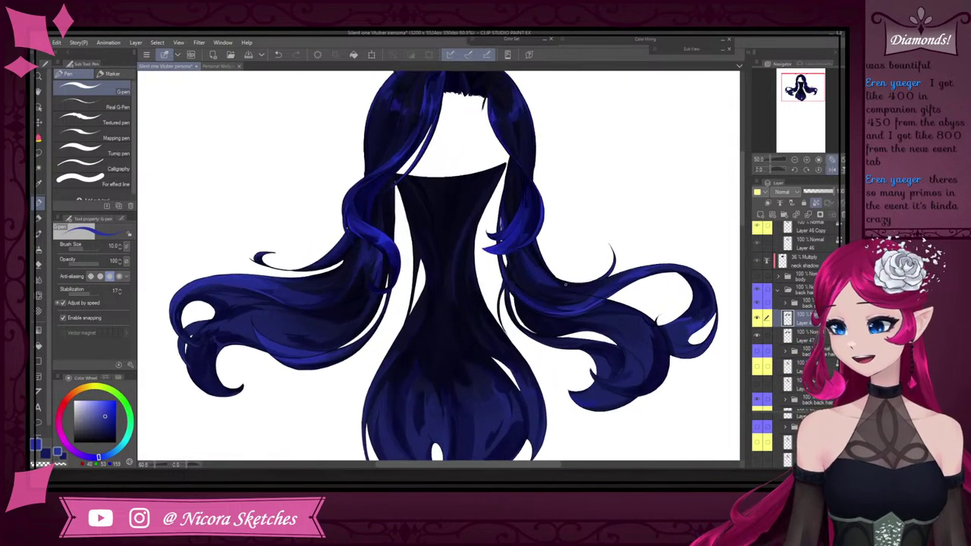
{"action": "scroll", "coordinate": [566, 284], "scroll_direction": "up", "scroll_amount": 4}
{"action": "scroll", "coordinate": [581, 323], "scroll_direction": "down", "scroll_amount": 4}
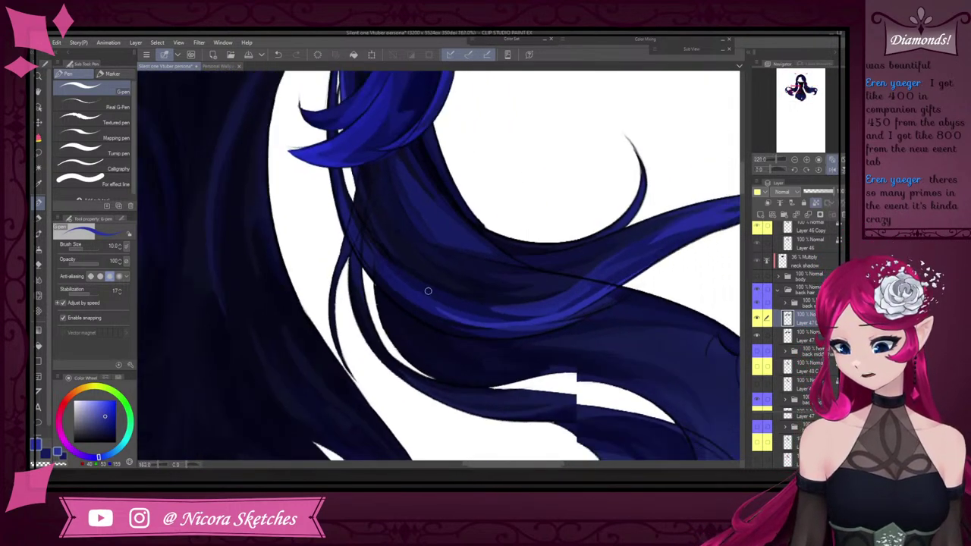
{"action": "scroll", "coordinate": [499, 301], "scroll_direction": "up", "scroll_amount": 5}
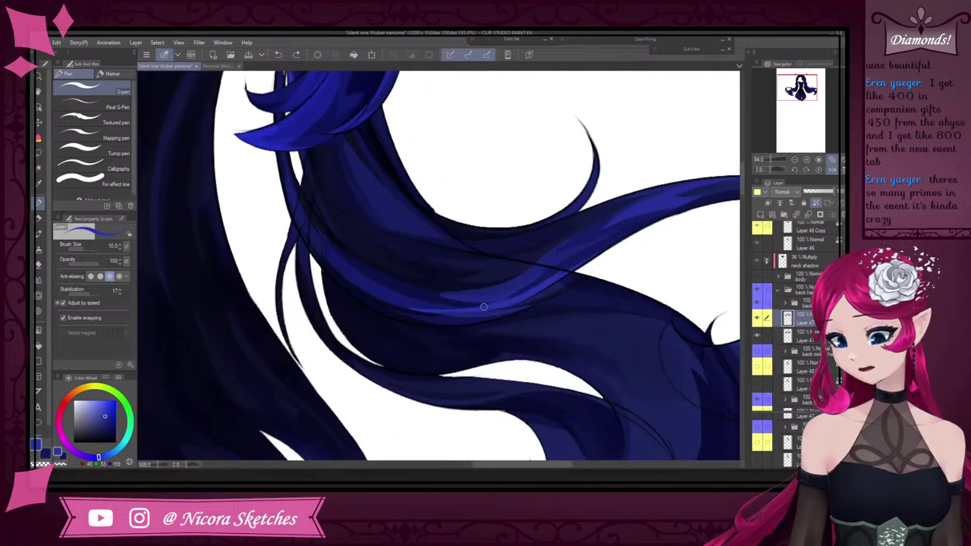
{"action": "left_click", "coordinate": [485, 307], "text": "alt"}
Examine the shading of the curl, from its upper lock to the overlapping strands below the opening
{"action": "scroll", "coordinate": [573, 271], "scroll_direction": "down", "scroll_amount": 5}
{"action": "scroll", "coordinate": [228, 304], "scroll_direction": "up", "scroll_amount": 4}
{"action": "scroll", "coordinate": [187, 246], "scroll_direction": "up", "scroll_amount": 1}
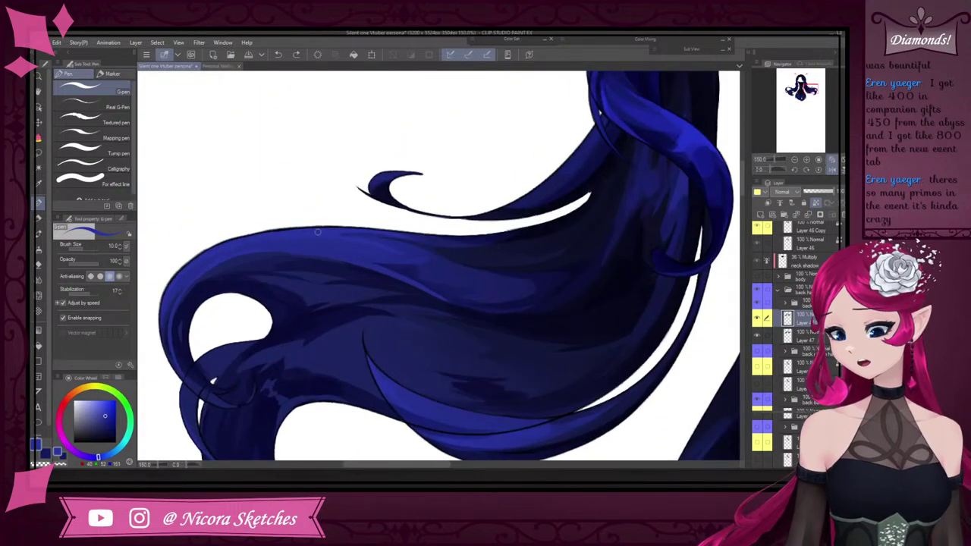
{"action": "scroll", "coordinate": [414, 260], "scroll_direction": "down", "scroll_amount": 4}
{"action": "scroll", "coordinate": [389, 375], "scroll_direction": "up", "scroll_amount": 7}
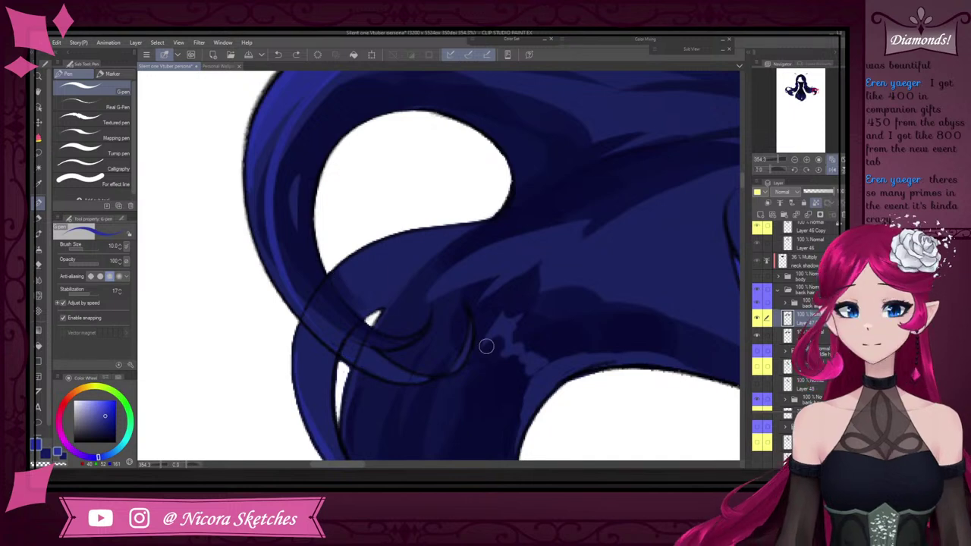
{"action": "scroll", "coordinate": [486, 347], "scroll_direction": "down", "scroll_amount": 4}
{"action": "scroll", "coordinate": [556, 213], "scroll_direction": "up", "scroll_amount": 5}
{"action": "scroll", "coordinate": [556, 213], "scroll_direction": "down", "scroll_amount": 4}
{"action": "scroll", "coordinate": [542, 208], "scroll_direction": "up", "scroll_amount": 3}
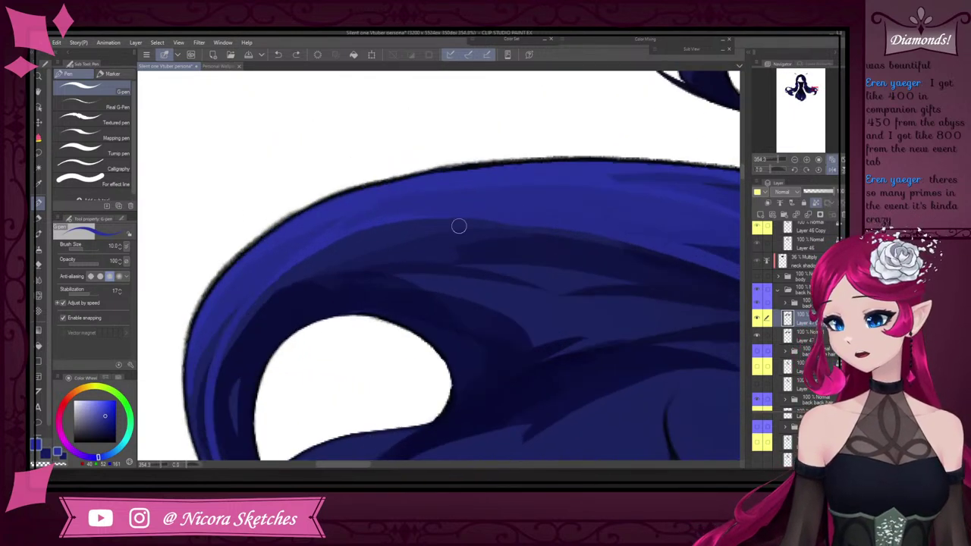
Try to paint a long stroke along the curl's upper bend, following the inner edge of the highlight
{"action": "mouse_move", "coordinate": [238, 313]}
{"action": "left_mouse_down"}
{"action": "mouse_move", "coordinate": [367, 230]}
{"action": "mouse_move", "coordinate": [426, 222]}
{"action": "left_mouse_up"}
{"action": "key", "text": "ctrl+z"}
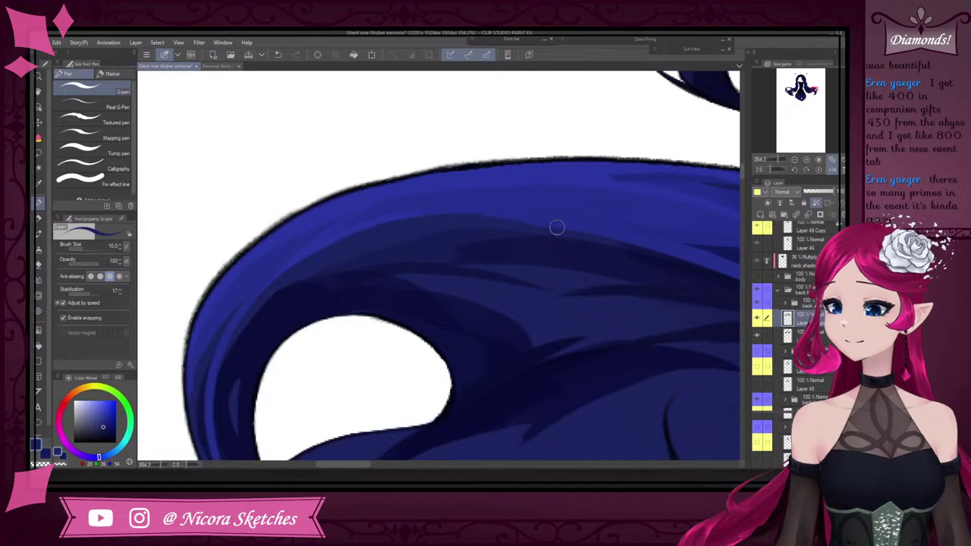
{"action": "scroll", "coordinate": [509, 294], "scroll_direction": "down", "scroll_amount": 3}
{"action": "scroll", "coordinate": [509, 294], "scroll_direction": "up", "scroll_amount": 3}
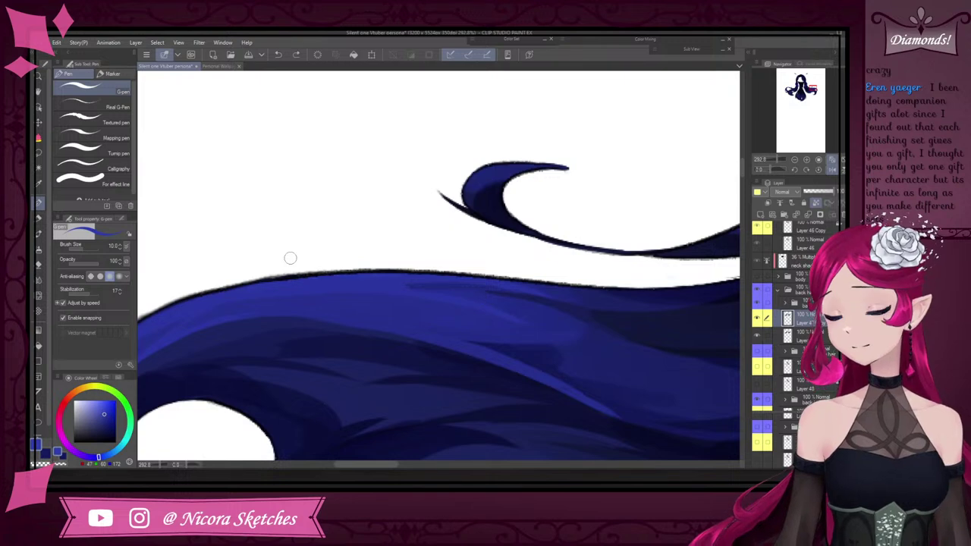
Sample a darker blue from the curl's upper lock and blend the end of its highlight into the shadow
{"action": "scroll", "coordinate": [290, 258], "scroll_direction": "down", "scroll_amount": 4}
{"action": "scroll", "coordinate": [313, 277], "scroll_direction": "up", "scroll_amount": 2}
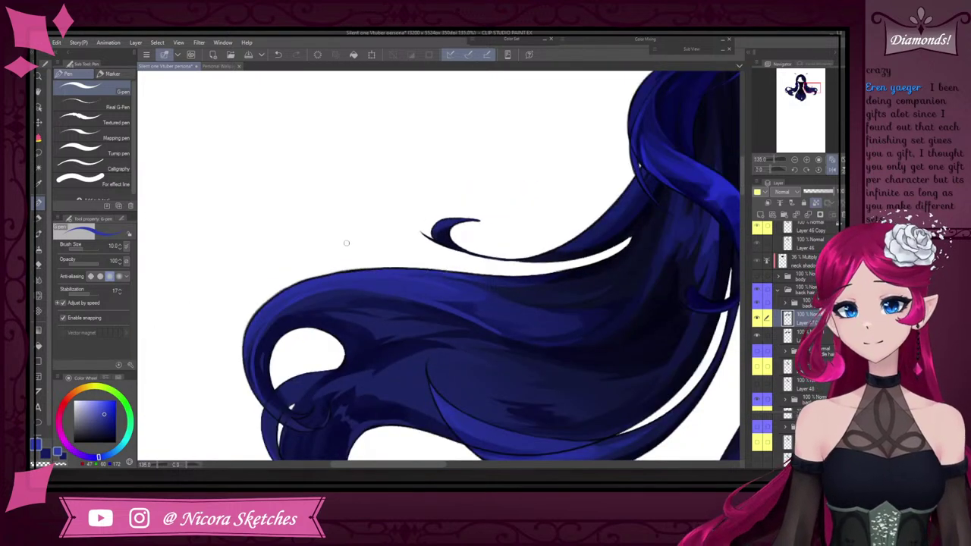
{"action": "scroll", "coordinate": [346, 243], "scroll_direction": "up", "scroll_amount": 3}
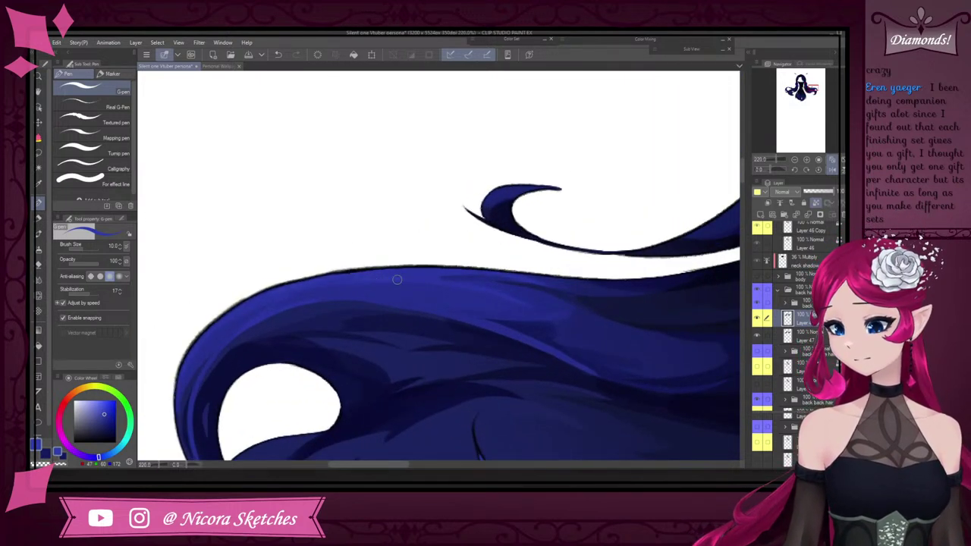
{"action": "scroll", "coordinate": [397, 280], "scroll_direction": "down", "scroll_amount": 4}
{"action": "scroll", "coordinate": [454, 252], "scroll_direction": "up", "scroll_amount": 3}
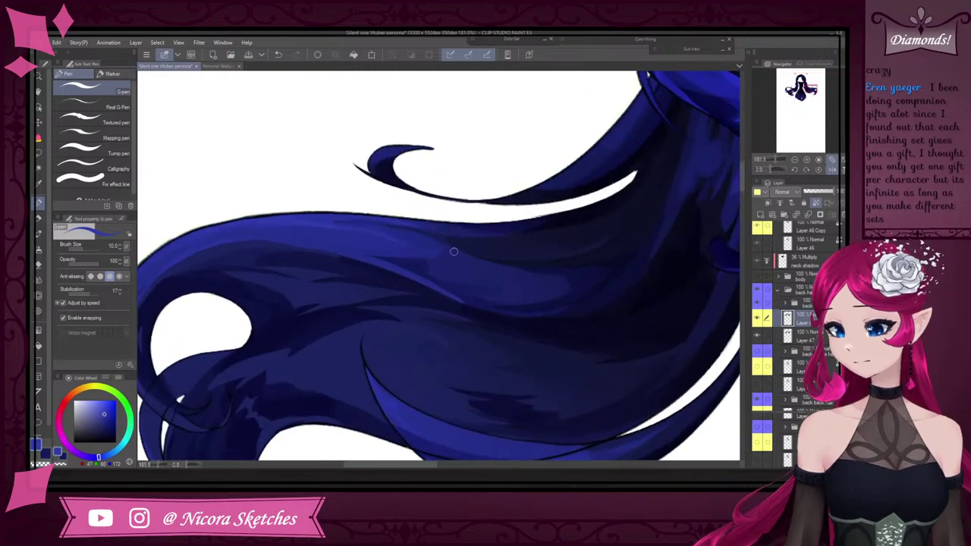
{"action": "scroll", "coordinate": [454, 251], "scroll_direction": "up", "scroll_amount": 3}
{"action": "left_click", "coordinate": [402, 271], "text": "alt"}
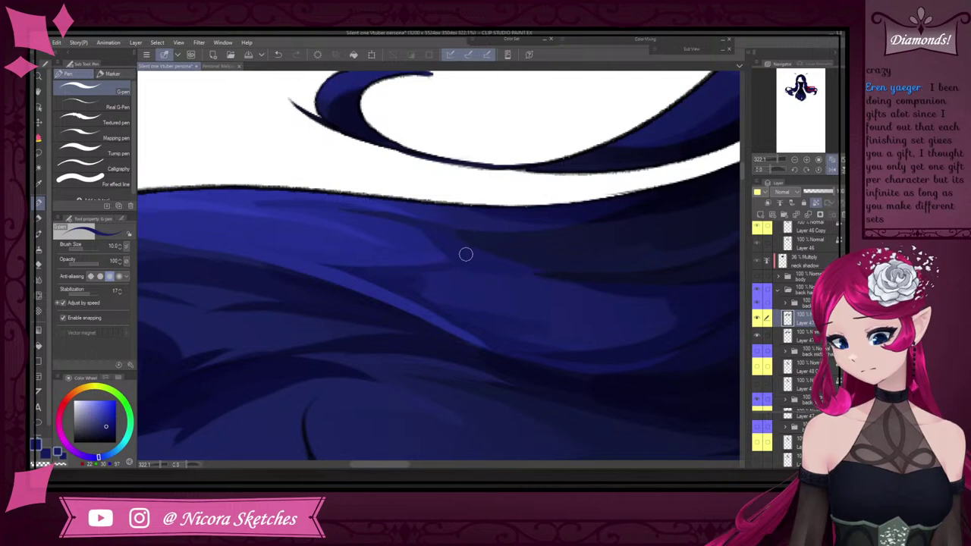
{"action": "scroll", "coordinate": [464, 254], "scroll_direction": "down", "scroll_amount": 5}
{"action": "scroll", "coordinate": [470, 245], "scroll_direction": "up", "scroll_amount": 2}
{"action": "scroll", "coordinate": [470, 245], "scroll_direction": "up", "scroll_amount": 3}
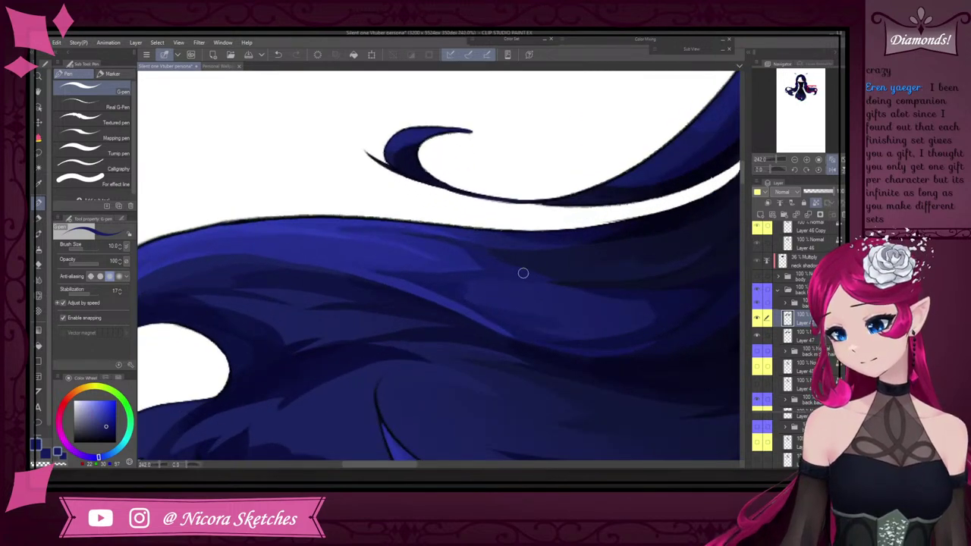
Paint thin tapering strands from the upper lock's highlight into the dark area below the gap in the hair
{"action": "scroll", "coordinate": [523, 273], "scroll_direction": "down", "scroll_amount": 5}
{"action": "scroll", "coordinate": [457, 240], "scroll_direction": "up", "scroll_amount": 5}
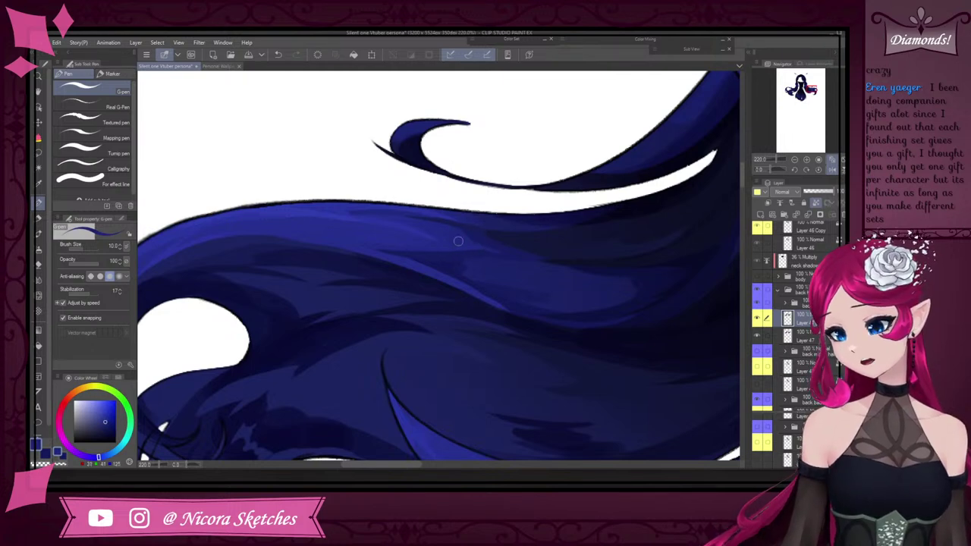
{"action": "scroll", "coordinate": [450, 233], "scroll_direction": "down", "scroll_amount": 4}
{"action": "scroll", "coordinate": [455, 211], "scroll_direction": "up", "scroll_amount": 4}
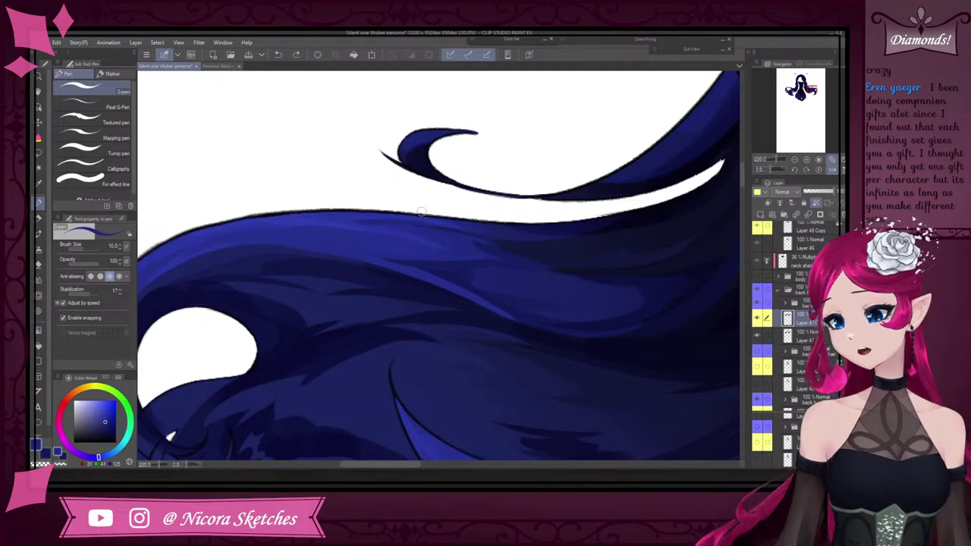
{"action": "scroll", "coordinate": [426, 219], "scroll_direction": "down", "scroll_amount": 4}
{"action": "scroll", "coordinate": [421, 223], "scroll_direction": "up", "scroll_amount": 5}
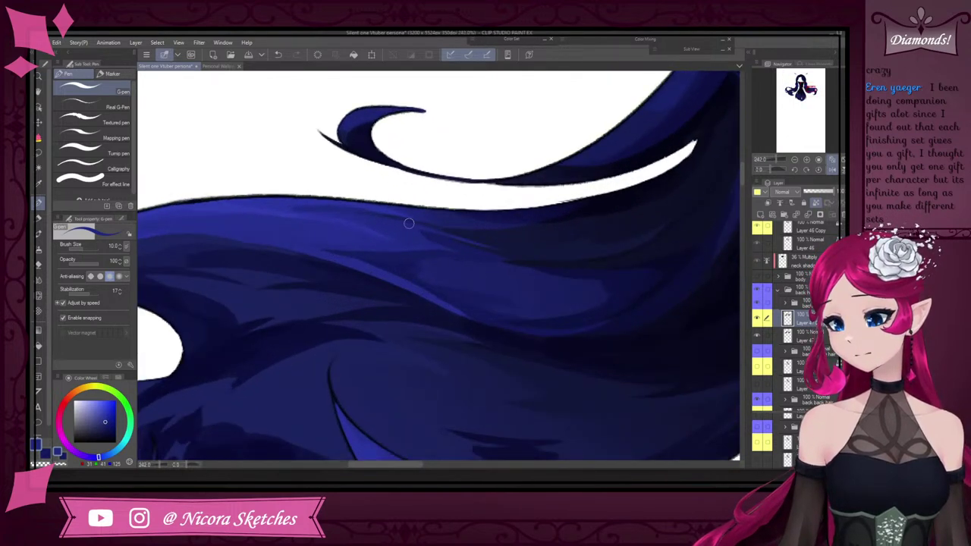
{"action": "left_click", "coordinate": [446, 239], "text": "alt"}
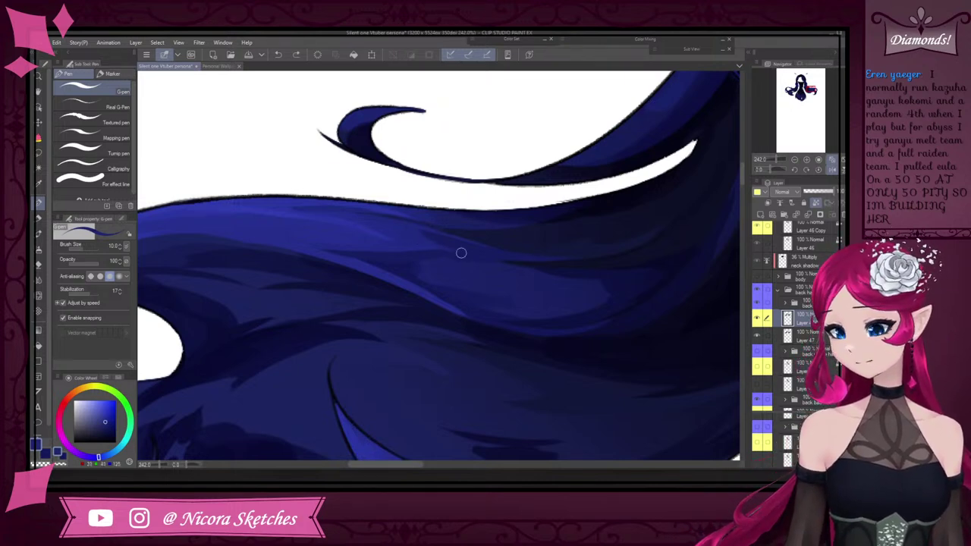
{"action": "scroll", "coordinate": [404, 227], "scroll_direction": "down", "scroll_amount": 4}
{"action": "scroll", "coordinate": [403, 228], "scroll_direction": "up", "scroll_amount": 4}
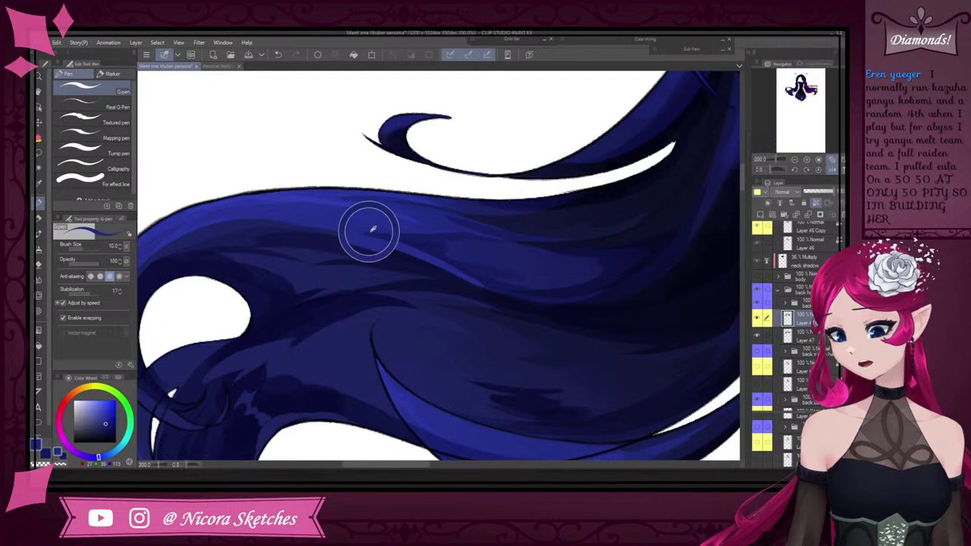
Sample blues from the middle of the upper lock and smooth the transition along its diagonal highlight
{"action": "left_click", "coordinate": [377, 229], "text": "alt"}
{"action": "left_click_drag", "start_coordinate": [354, 225], "coordinate": [436, 262]}
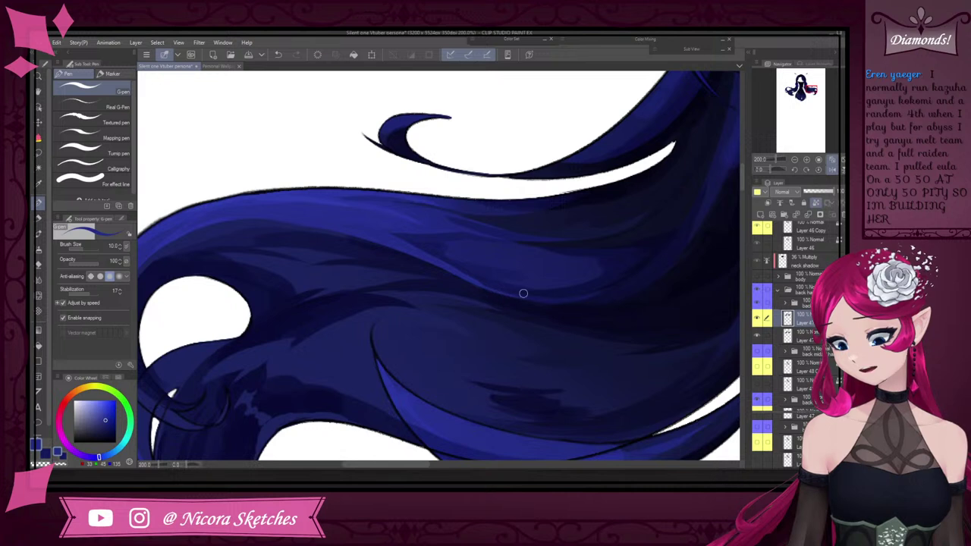
{"action": "scroll", "coordinate": [475, 273], "scroll_direction": "up", "scroll_amount": 1}
{"action": "left_click", "coordinate": [444, 262], "text": "alt"}
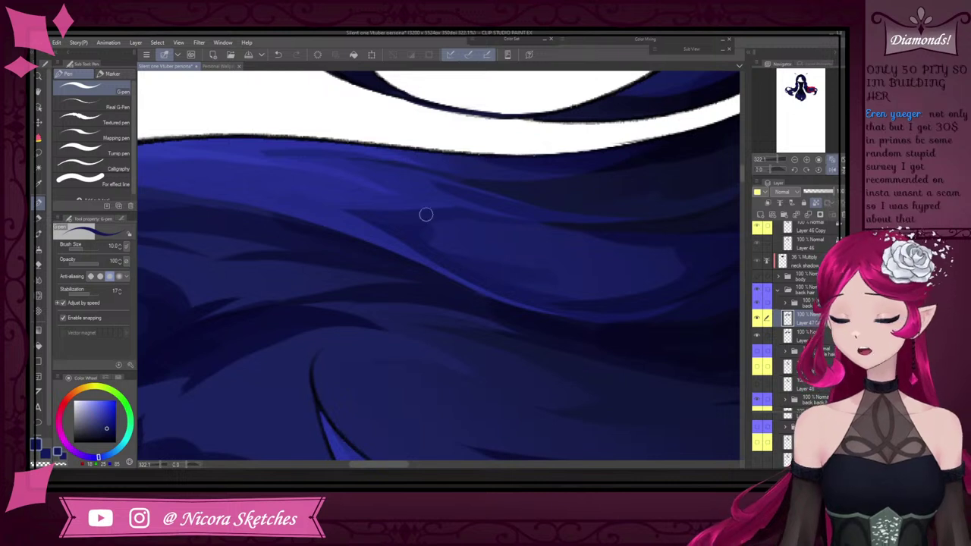
Sample the brighter blue and extend the thin rim highlight along the upper lock's lower edge into the shadow
{"action": "left_click", "coordinate": [290, 196], "text": "alt"}
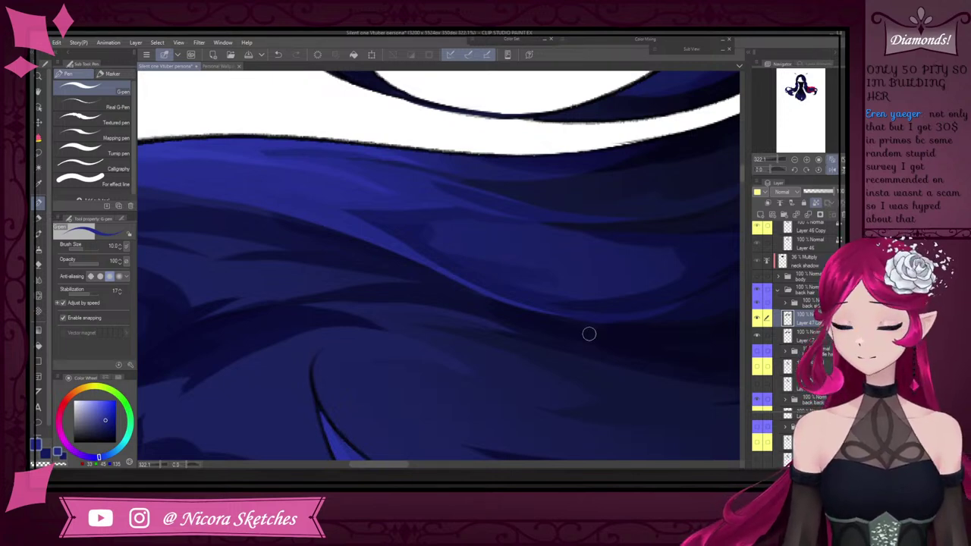
{"action": "left_click_drag", "start_coordinate": [544, 311], "coordinate": [692, 295]}
{"action": "scroll", "coordinate": [523, 276], "scroll_direction": "down", "scroll_amount": 10}
{"action": "scroll", "coordinate": [599, 278], "scroll_direction": "up", "scroll_amount": 8}
{"action": "scroll", "coordinate": [599, 278], "scroll_direction": "up", "scroll_amount": 1}
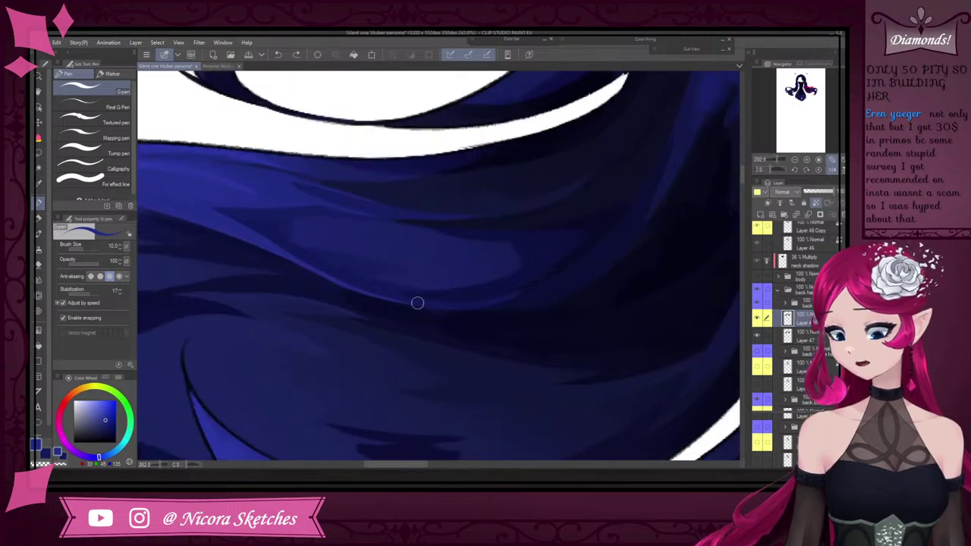
{"action": "scroll", "coordinate": [531, 278], "scroll_direction": "down", "scroll_amount": 4}
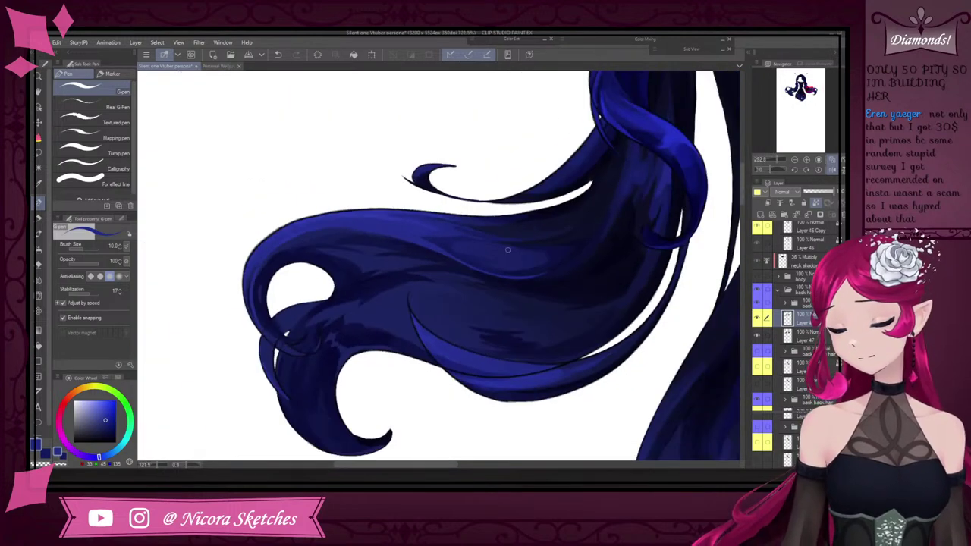
{"action": "scroll", "coordinate": [464, 228], "scroll_direction": "up", "scroll_amount": 4}
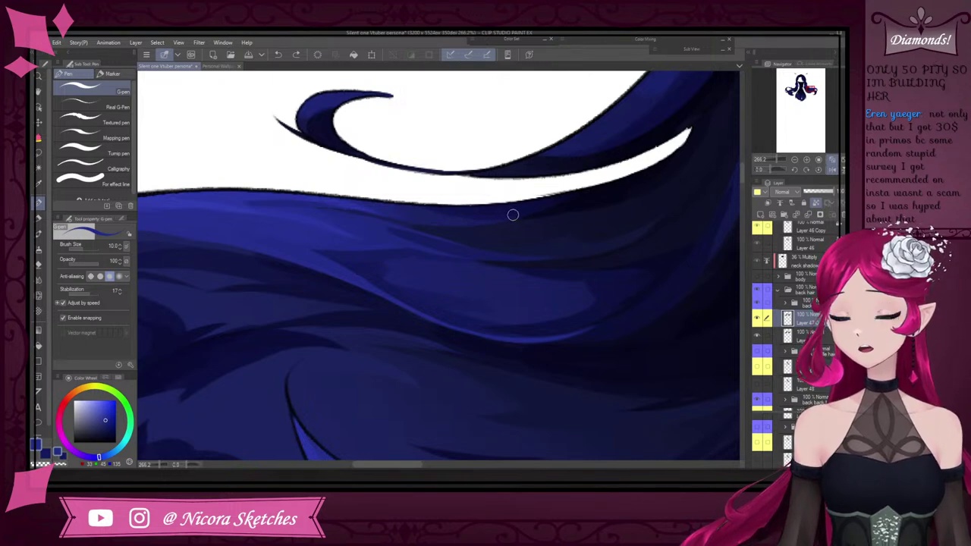
Sample a dark navy near the gap and deepen the shading along the lock's upper edge
{"action": "scroll", "coordinate": [569, 210], "scroll_direction": "down", "scroll_amount": 4}
{"action": "scroll", "coordinate": [534, 212], "scroll_direction": "up", "scroll_amount": 3}
{"action": "left_click", "coordinate": [537, 215], "text": "alt"}
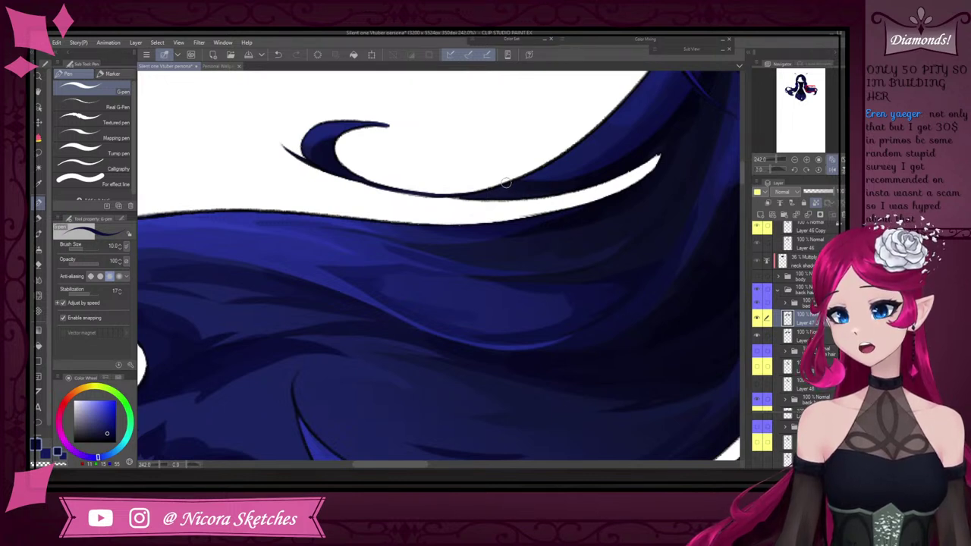
{"action": "scroll", "coordinate": [550, 229], "scroll_direction": "down", "scroll_amount": 6}
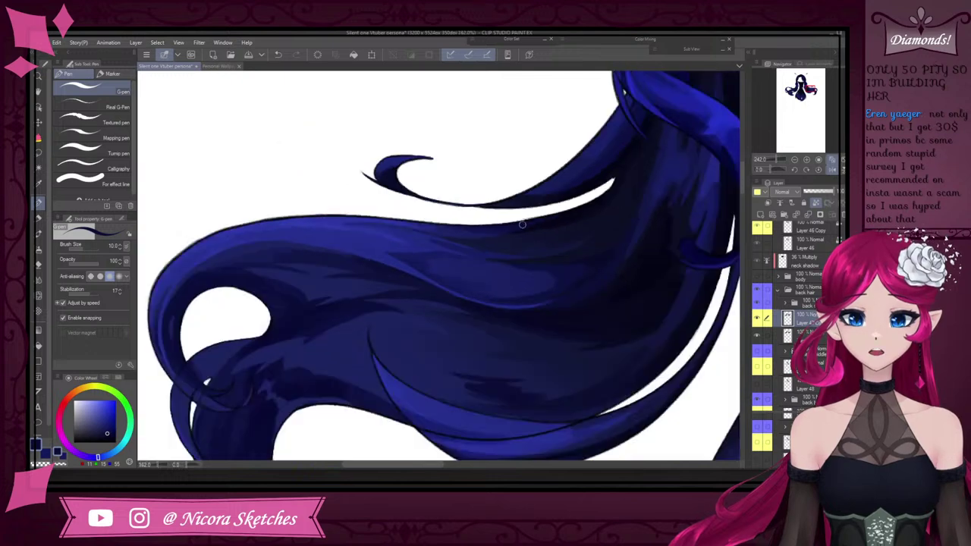
{"action": "scroll", "coordinate": [569, 219], "scroll_direction": "up", "scroll_amount": 2}
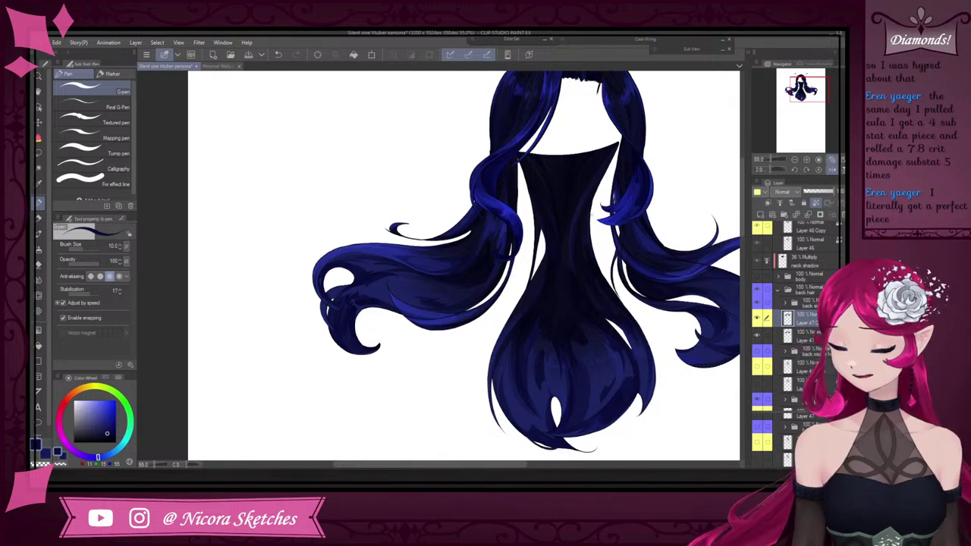
Sample a near-black navy and deepen the shadow at the side curl's root, beneath the front curl
{"action": "scroll", "coordinate": [591, 227], "scroll_direction": "up", "scroll_amount": 6}
{"action": "scroll", "coordinate": [570, 226], "scroll_direction": "down", "scroll_amount": 5}
{"action": "scroll", "coordinate": [569, 226], "scroll_direction": "up", "scroll_amount": 3}
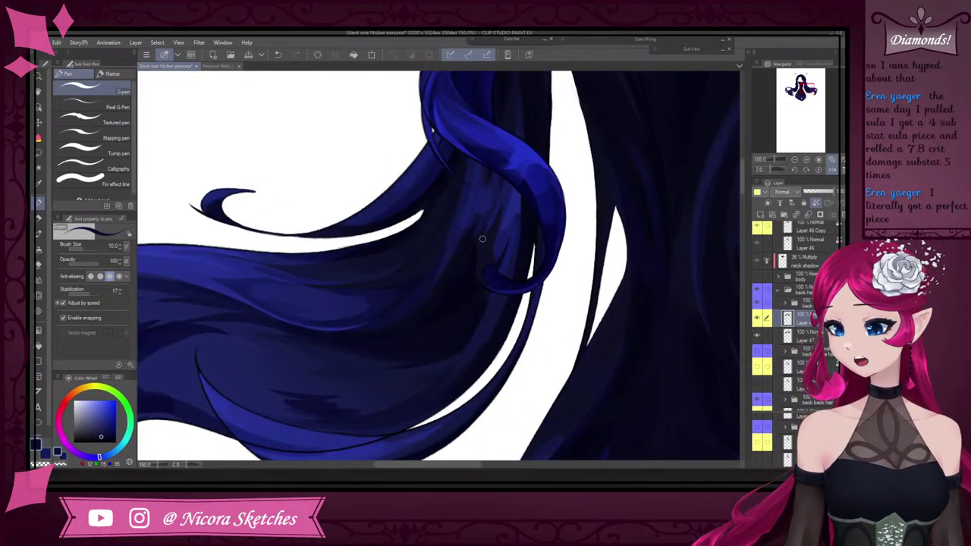
{"action": "left_click", "coordinate": [457, 287], "text": "alt"}
{"action": "scroll", "coordinate": [474, 249], "scroll_direction": "down", "scroll_amount": 5}
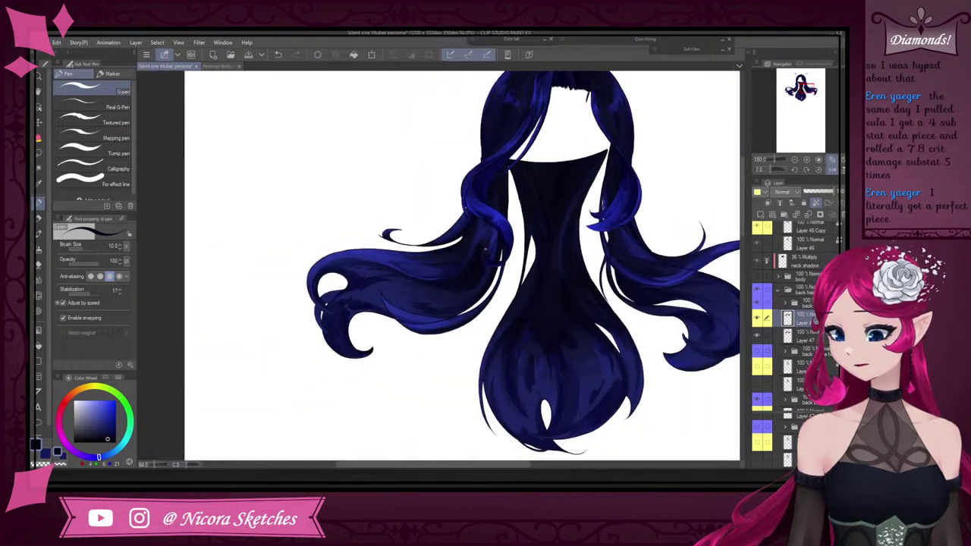
{"action": "scroll", "coordinate": [461, 286], "scroll_direction": "up", "scroll_amount": 5}
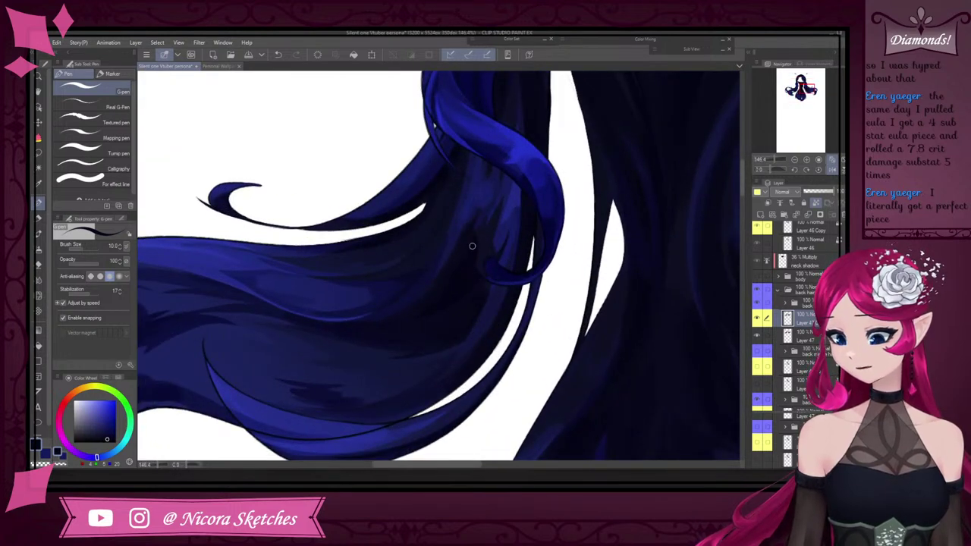
Sample dark navies and paint fine strands in the shadow beside the front curl's tip
{"action": "scroll", "coordinate": [477, 277], "scroll_direction": "up", "scroll_amount": 2}
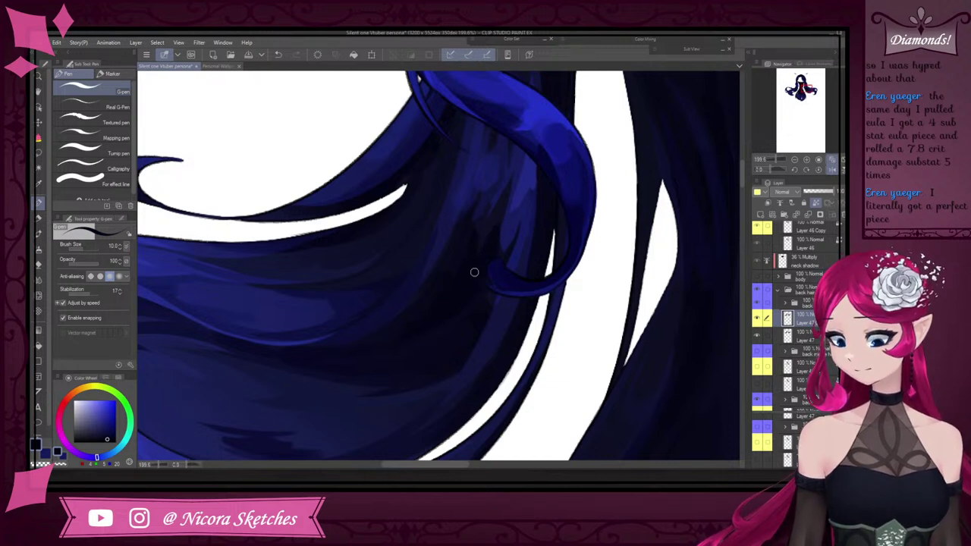
{"action": "scroll", "coordinate": [473, 271], "scroll_direction": "up", "scroll_amount": 1}
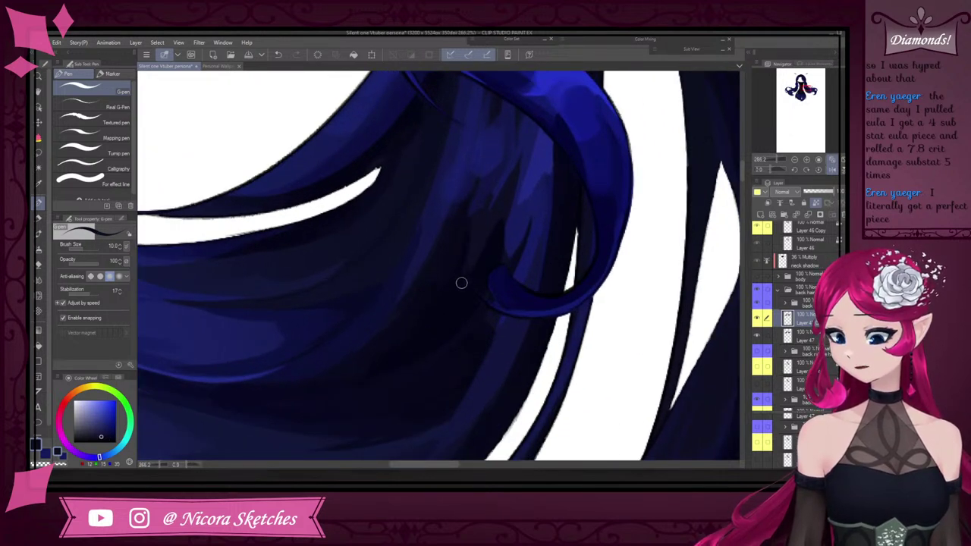
{"action": "left_click", "coordinate": [430, 309], "text": "alt"}
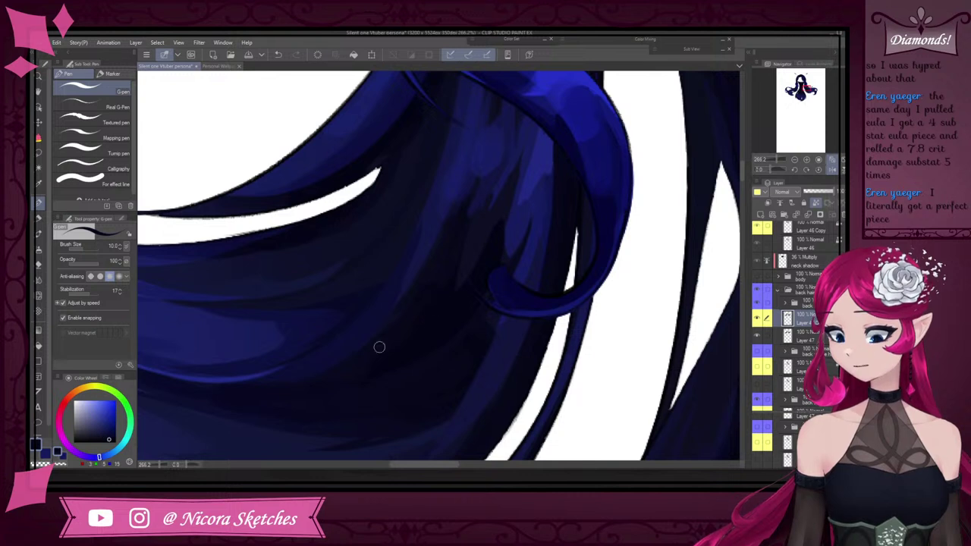
{"action": "left_click", "coordinate": [505, 208], "text": "alt"}
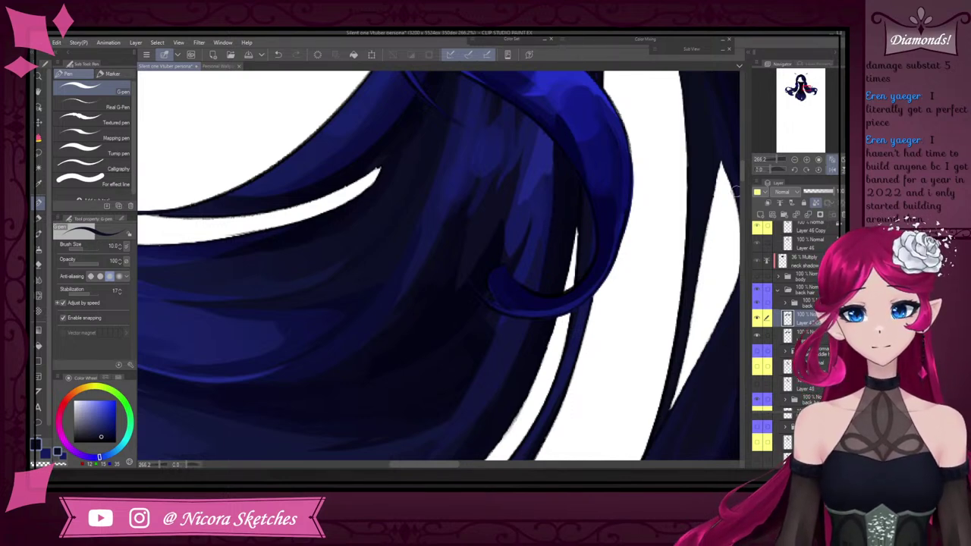
Examine the shading of the whole hair, comparing the side curls on both sides
{"action": "scroll", "coordinate": [490, 263], "scroll_direction": "down", "scroll_amount": 4}
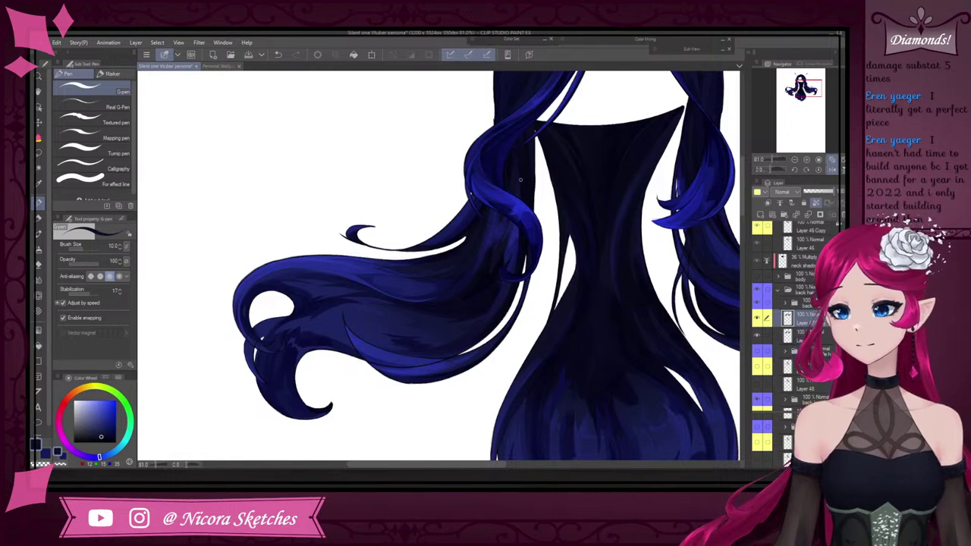
{"action": "scroll", "coordinate": [524, 135], "scroll_direction": "up", "scroll_amount": 1}
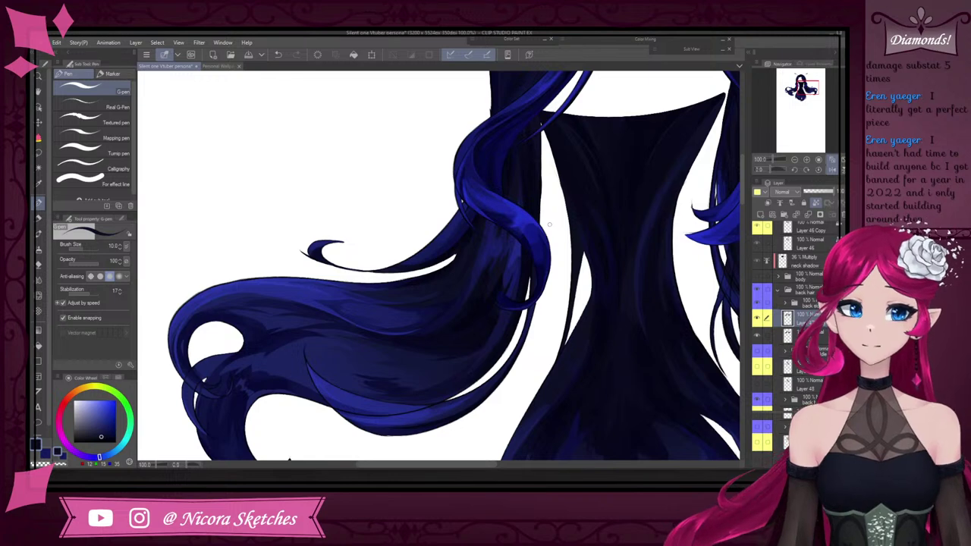
{"action": "scroll", "coordinate": [549, 224], "scroll_direction": "down", "scroll_amount": 3}
{"action": "scroll", "coordinate": [644, 204], "scroll_direction": "up", "scroll_amount": 2}
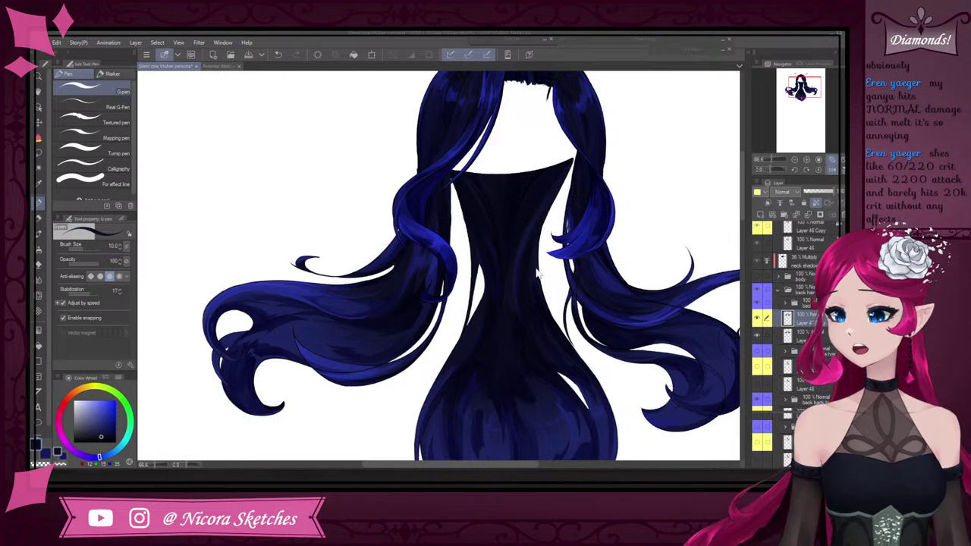
{"action": "scroll", "coordinate": [516, 246], "scroll_direction": "down", "scroll_amount": 4}
{"action": "scroll", "coordinate": [546, 217], "scroll_direction": "up", "scroll_amount": 3}
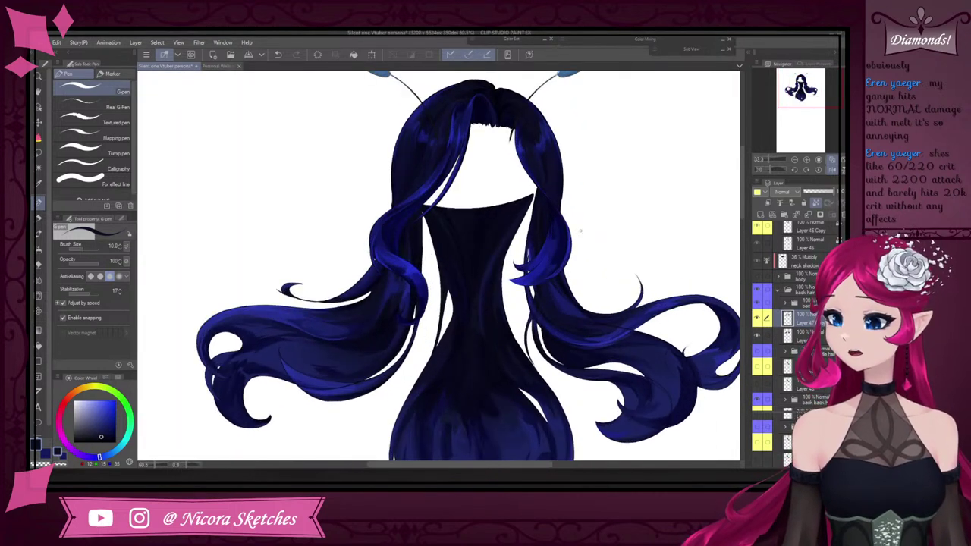
{"action": "scroll", "coordinate": [607, 292], "scroll_direction": "down", "scroll_amount": 3}
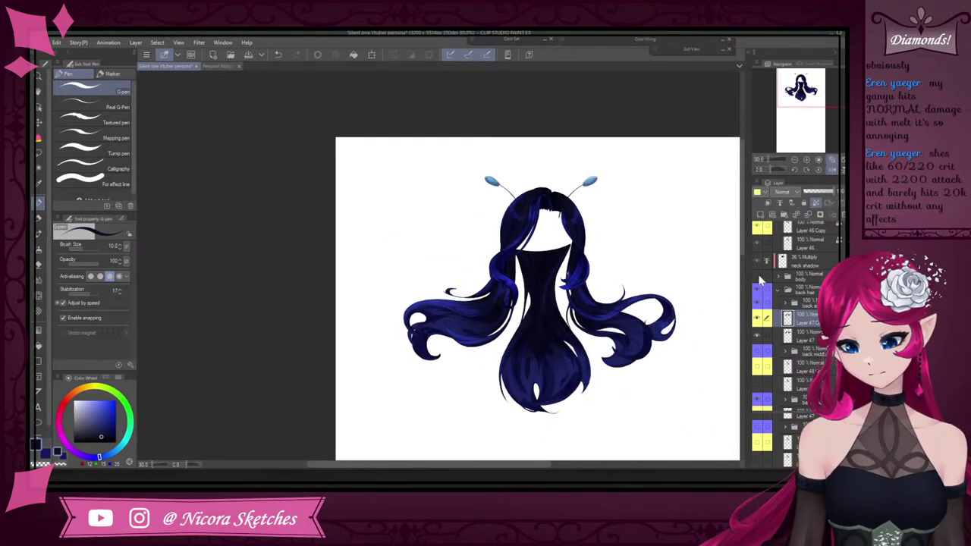
Make the body and head folders visible, check the hair on the full character, and find the back hair layers
{"action": "left_click", "coordinate": [759, 277]}
{"action": "scroll", "coordinate": [793, 307], "scroll_direction": "up", "scroll_amount": 3}
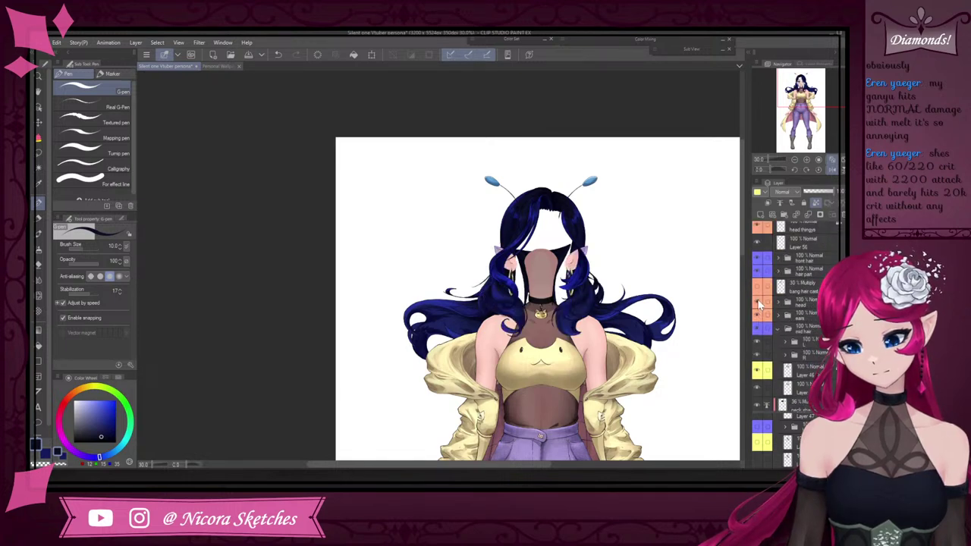
{"action": "left_click", "coordinate": [760, 299]}
{"action": "scroll", "coordinate": [649, 287], "scroll_direction": "down", "scroll_amount": 1}
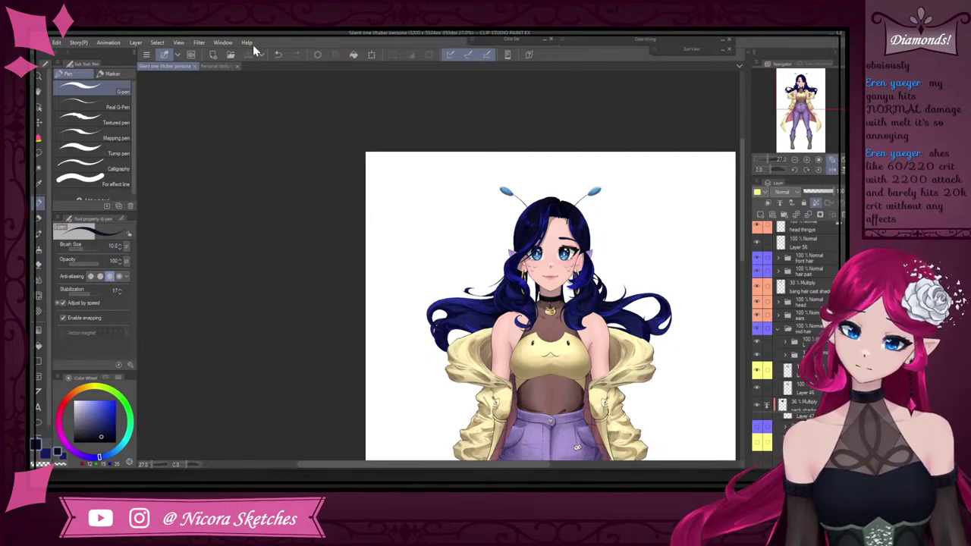
{"action": "scroll", "coordinate": [616, 269], "scroll_direction": "up", "scroll_amount": 1}
{"action": "scroll", "coordinate": [615, 266], "scroll_direction": "down", "scroll_amount": 2}
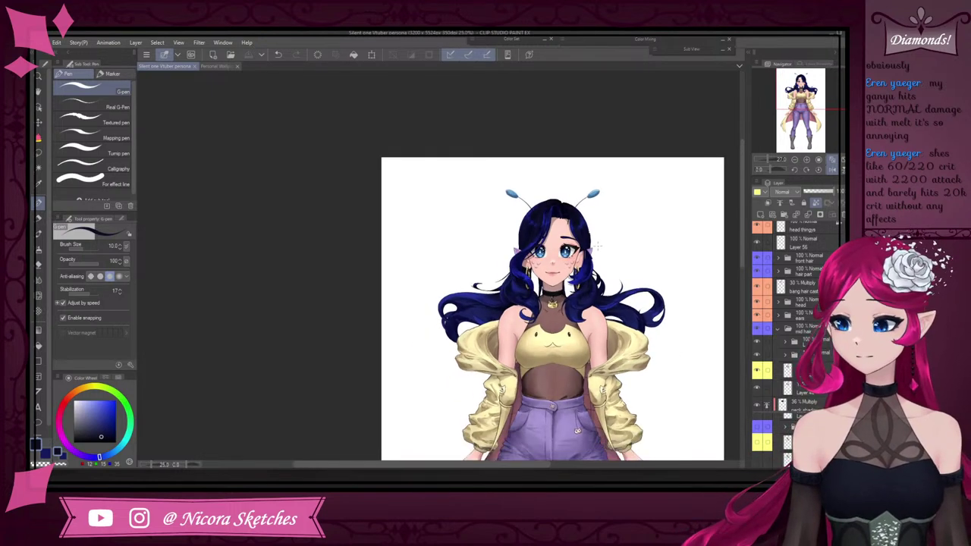
{"action": "scroll", "coordinate": [622, 318], "scroll_direction": "up", "scroll_amount": 2}
{"action": "scroll", "coordinate": [822, 362], "scroll_direction": "down", "scroll_amount": 4}
{"action": "scroll", "coordinate": [833, 249], "scroll_direction": "down", "scroll_amount": 2}
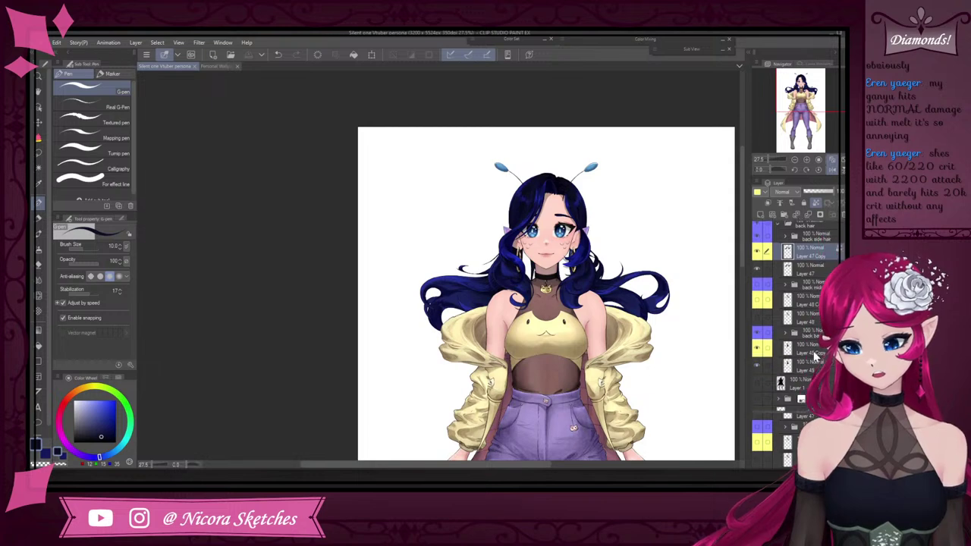
Merge the back hair's duplicate layers, Layer 48 Copy, Layer 49 Copy and Layer 47 Copy, into the originals beneath them
{"action": "left_click", "coordinate": [812, 300]}
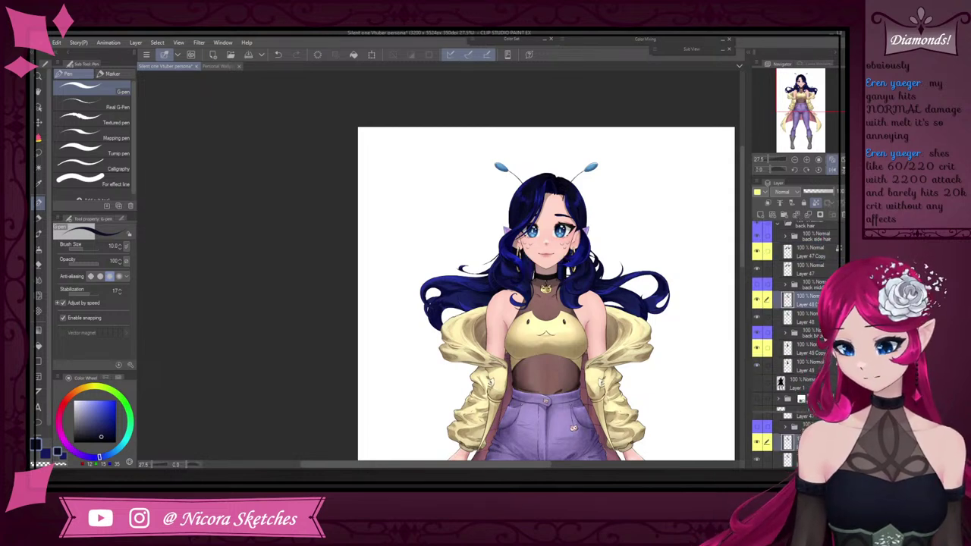
{"action": "left_click", "coordinate": [808, 216]}
{"action": "left_click", "coordinate": [818, 334]}
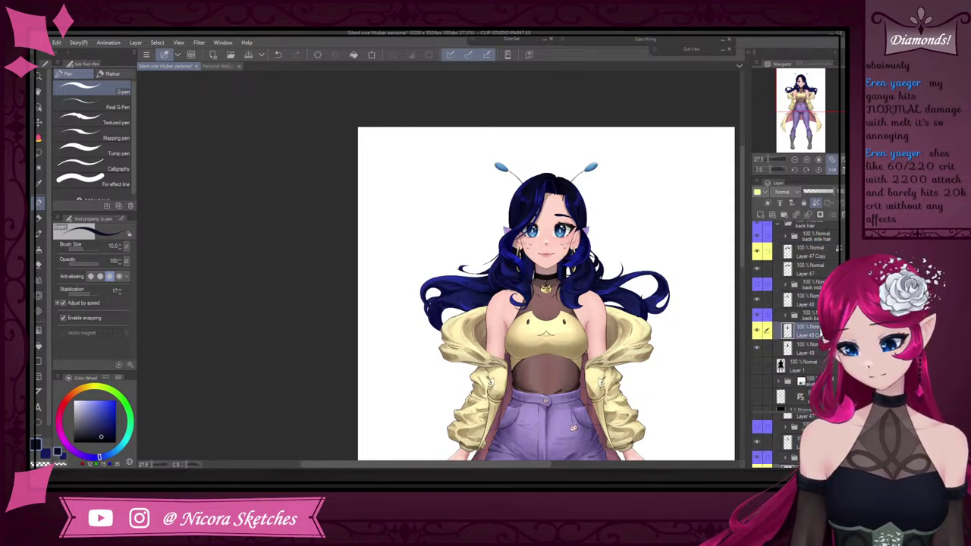
{"action": "left_click", "coordinate": [809, 216]}
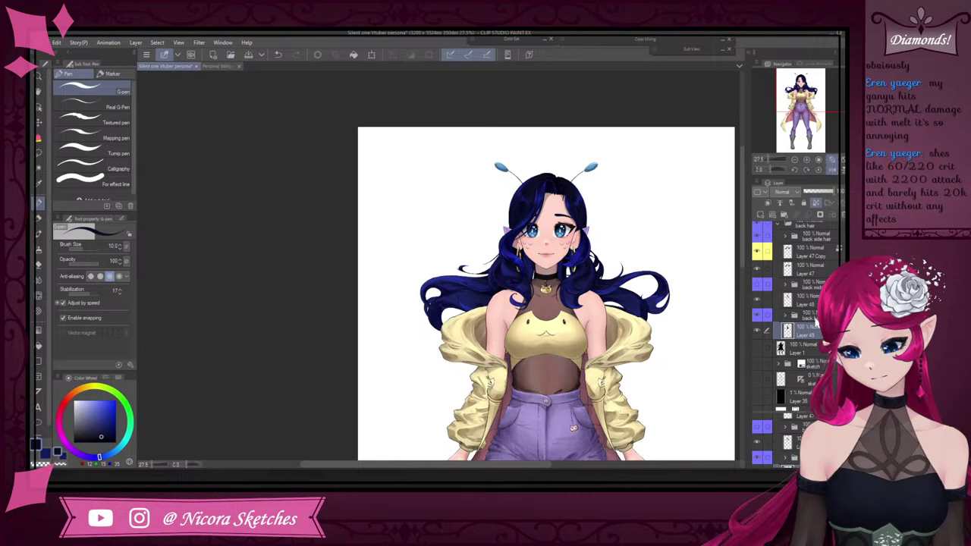
{"action": "scroll", "coordinate": [817, 322], "scroll_direction": "up", "scroll_amount": 2}
{"action": "left_click", "coordinate": [816, 302]}
{"action": "left_click", "coordinate": [808, 217]}
{"action": "scroll", "coordinate": [815, 292], "scroll_direction": "up", "scroll_amount": 2}
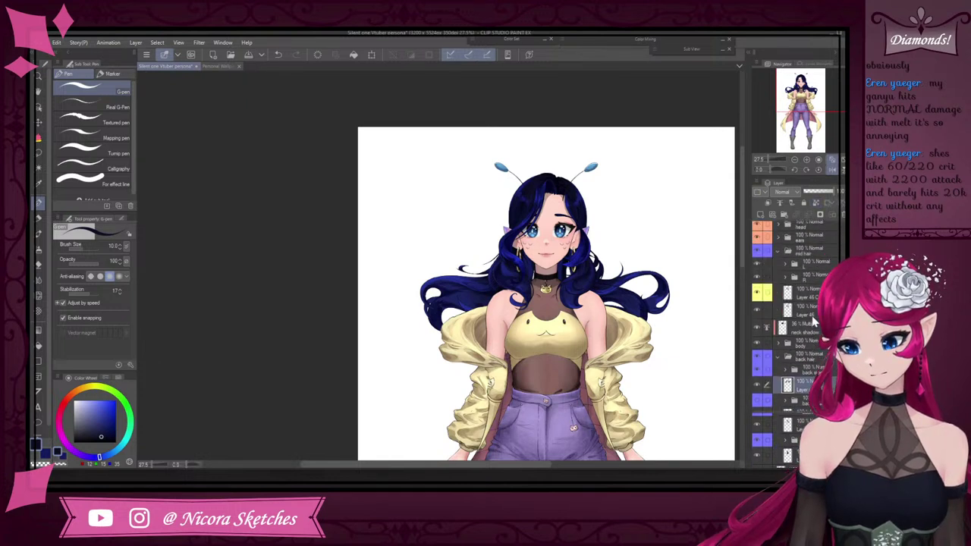
Merge the duplicate layers in the mid hair, hair part and front hair folders into their original layers
{"action": "left_click", "coordinate": [814, 293]}
{"action": "scroll", "coordinate": [813, 304], "scroll_direction": "up", "scroll_amount": 3}
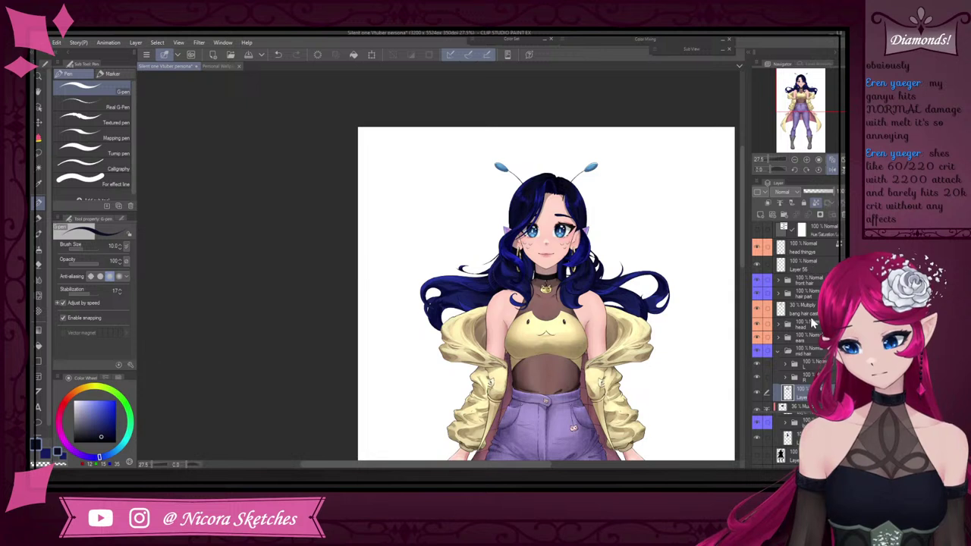
{"action": "left_click", "coordinate": [779, 294]}
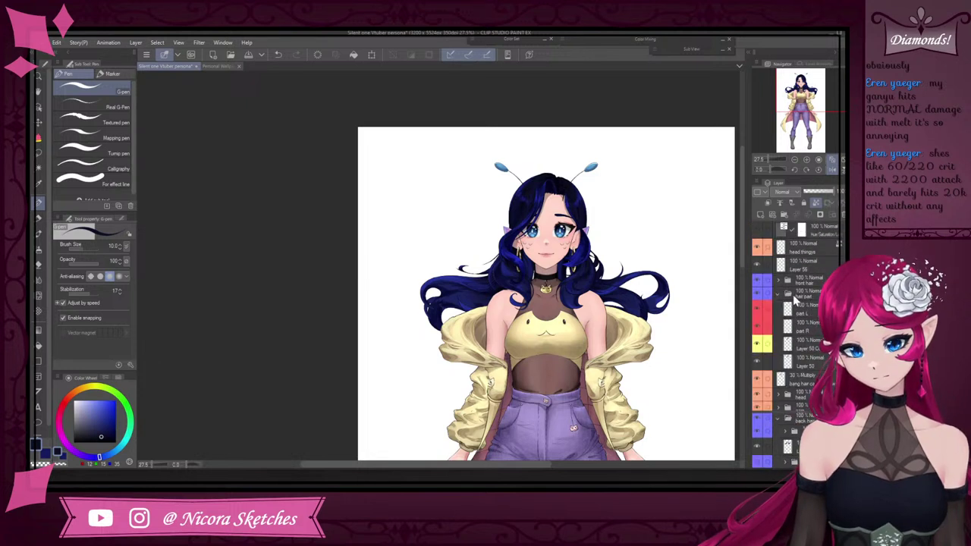
{"action": "left_click", "coordinate": [815, 343]}
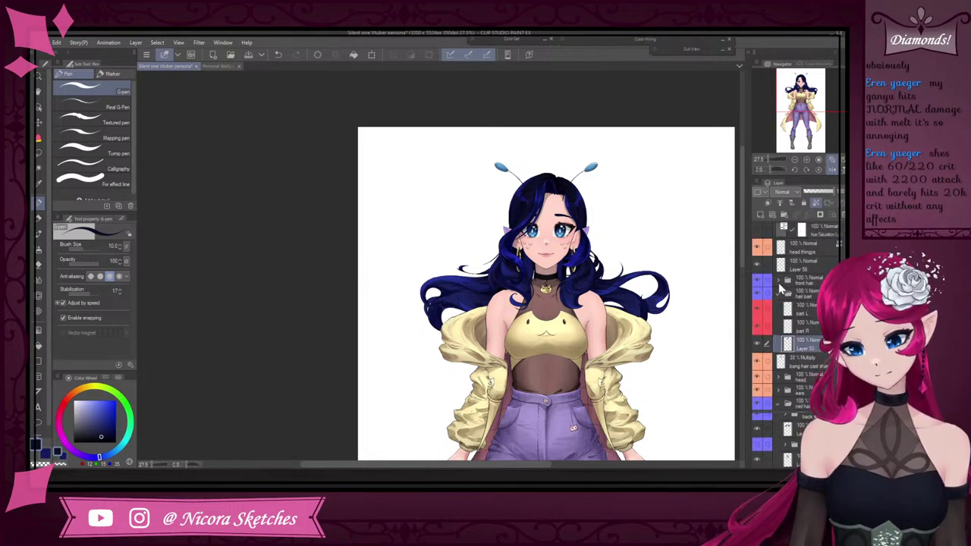
{"action": "left_click", "coordinate": [778, 282]}
{"action": "left_click", "coordinate": [812, 323]}
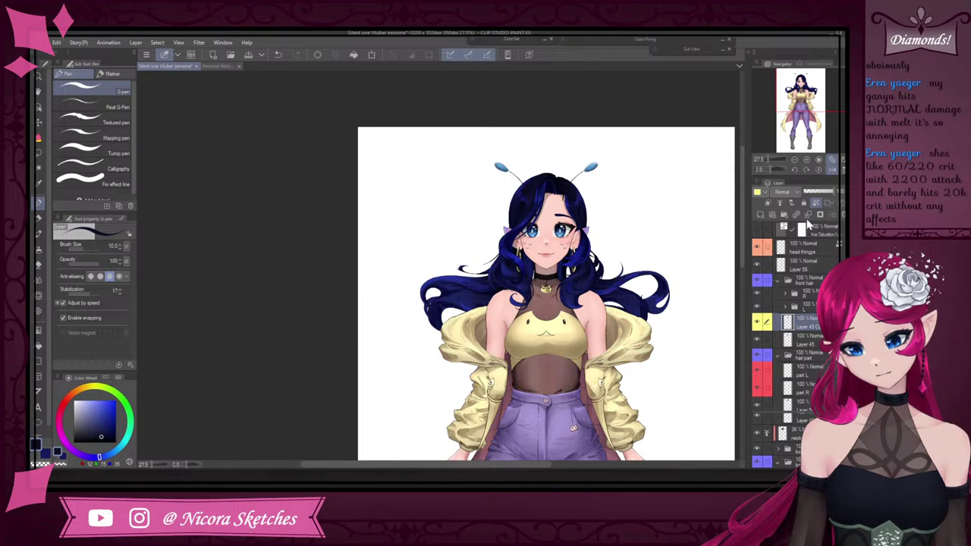
{"action": "left_click", "coordinate": [807, 215]}
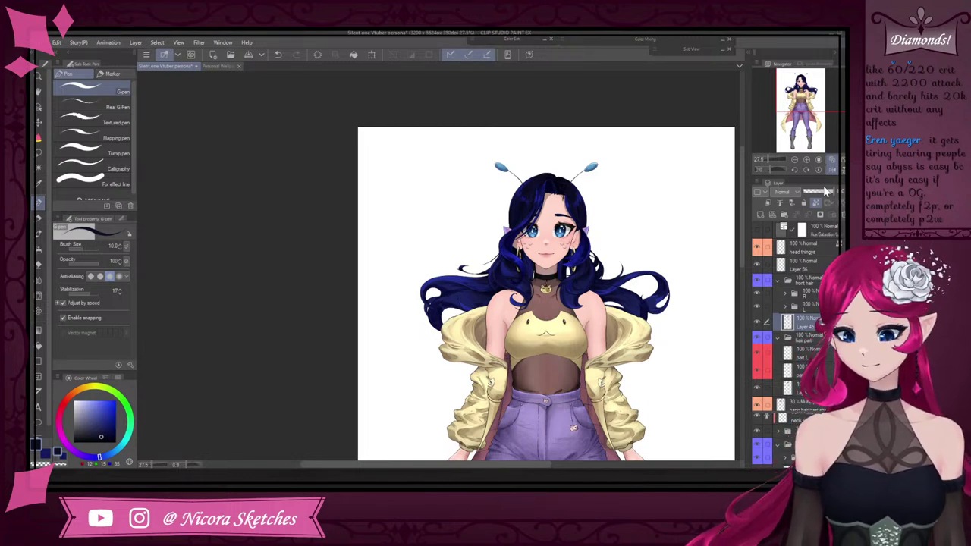
Add a clipped layer above the front hair's base layer, set it to Add (Glow), and sample a blue from the hair
{"action": "scroll", "coordinate": [523, 180], "scroll_direction": "down", "scroll_amount": 4}
{"action": "scroll", "coordinate": [549, 197], "scroll_direction": "up", "scroll_amount": 4}
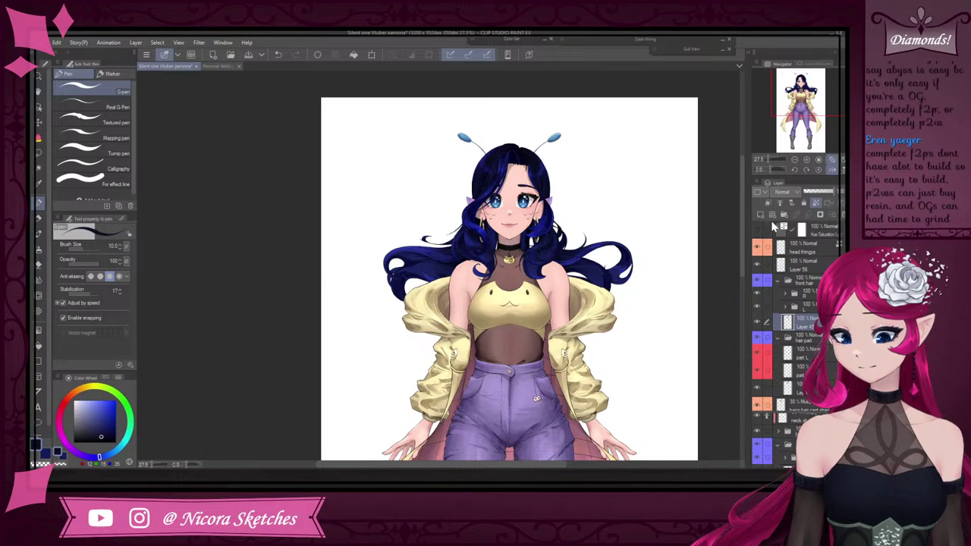
{"action": "left_click", "coordinate": [782, 192]}
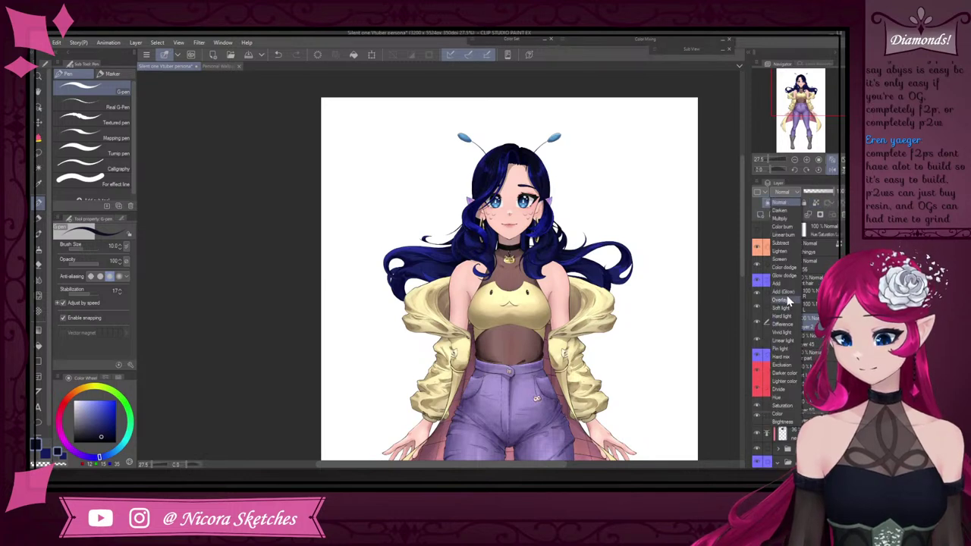
{"action": "left_click", "coordinate": [783, 292]}
{"action": "scroll", "coordinate": [541, 223], "scroll_direction": "up", "scroll_amount": 5}
{"action": "left_click", "coordinate": [541, 229], "text": "alt"}
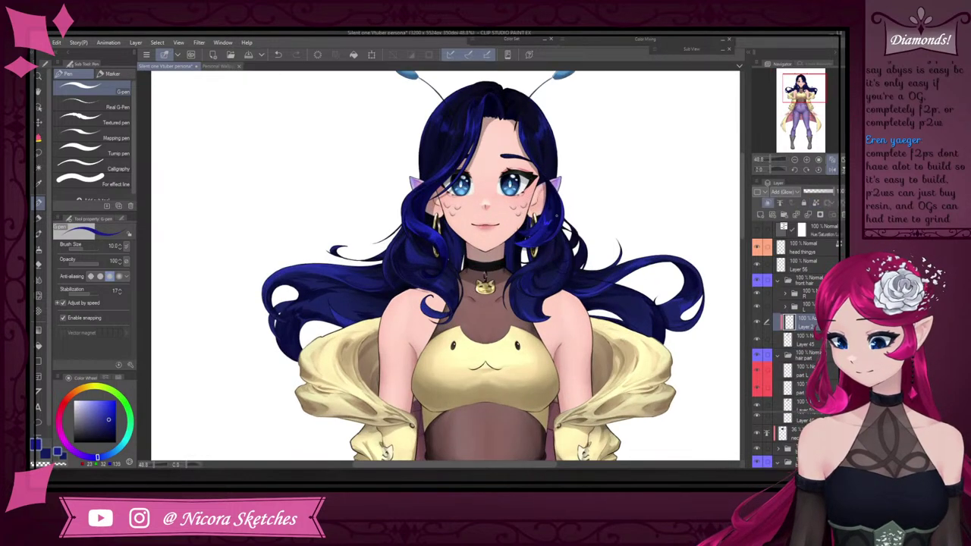
Airbrush a soft blue glow over the front curls on both sides of the face, enlarging the Soft brush to 400
{"action": "scroll", "coordinate": [571, 203], "scroll_direction": "down", "scroll_amount": 1}
{"action": "left_click", "coordinate": [38, 250]}
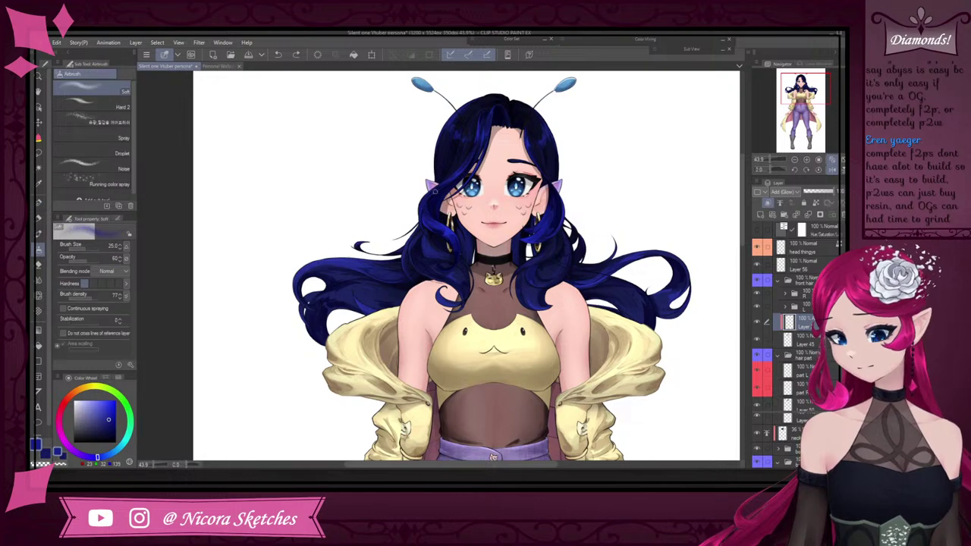
{"action": "key", "text": "bracketright"}
{"action": "key", "text": "bracketright"}
{"action": "key", "text": "bracketright"}
{"action": "key", "text": "bracketright"}
{"action": "key", "text": "bracketright"}
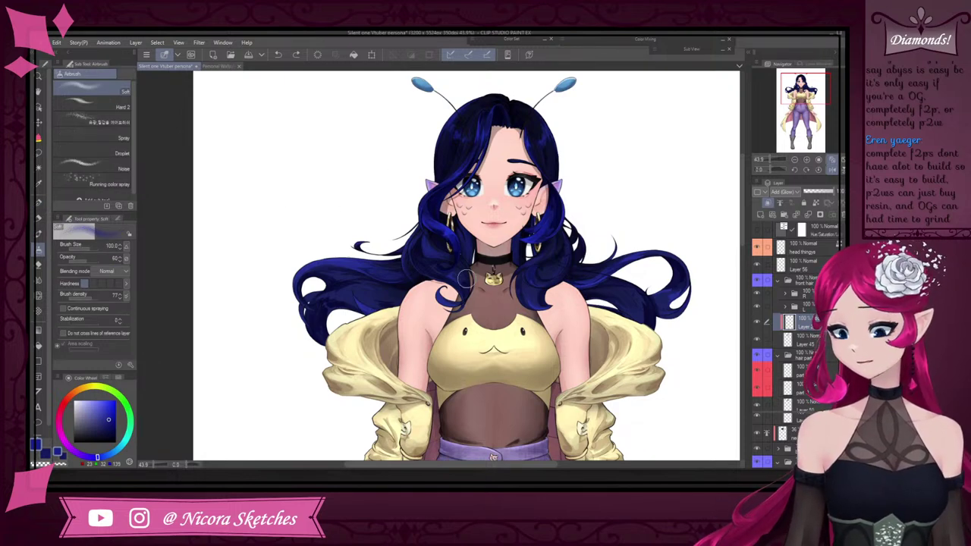
{"action": "left_click_drag", "start_coordinate": [455, 266], "coordinate": [433, 207]}
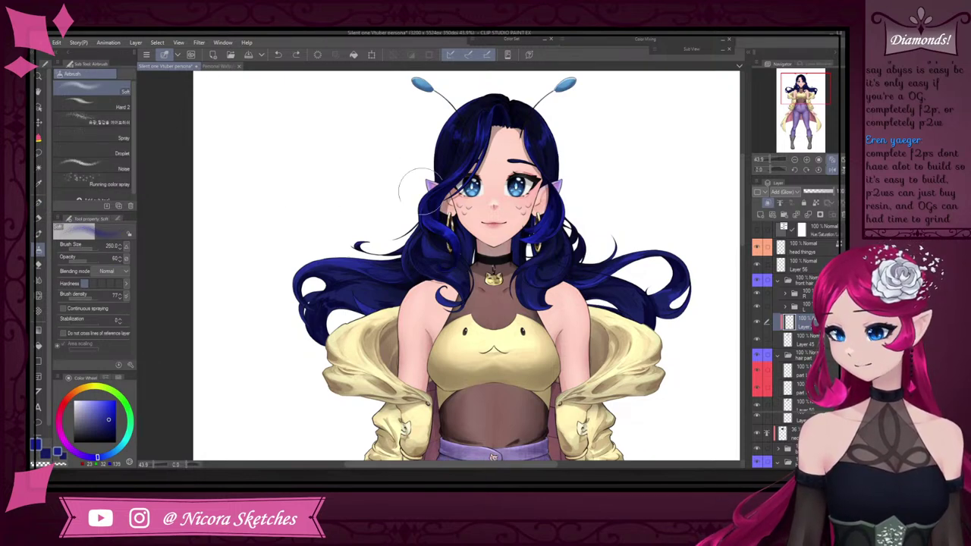
{"action": "key", "text": "bracketright"}
{"action": "key", "text": "bracketright"}
{"action": "key", "text": "bracketright"}
{"action": "key", "text": "bracketright"}
{"action": "key", "text": "bracketright"}
{"action": "key", "text": "bracketright"}
{"action": "left_click_drag", "start_coordinate": [559, 211], "coordinate": [541, 246]}
{"action": "scroll", "coordinate": [569, 216], "scroll_direction": "down", "scroll_amount": 11}
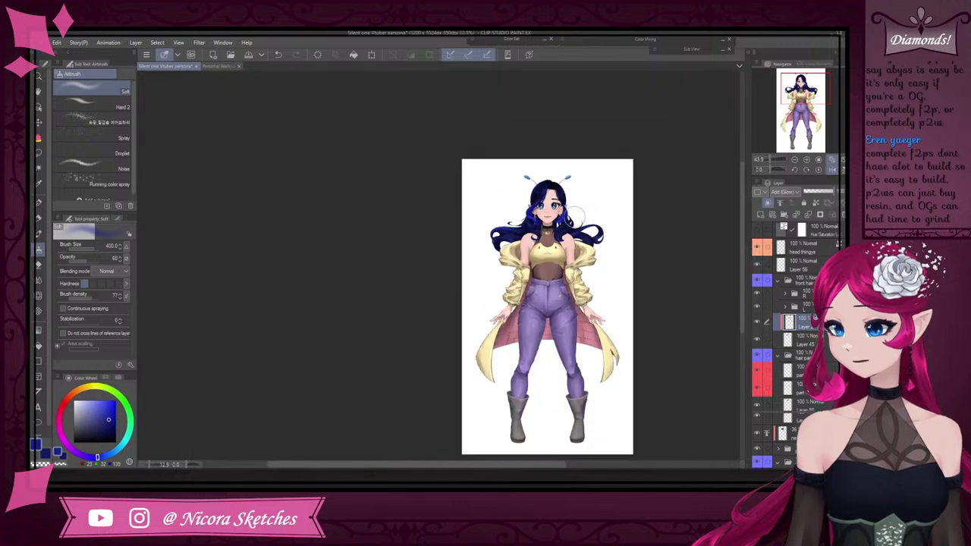
{"action": "scroll", "coordinate": [571, 211], "scroll_direction": "up", "scroll_amount": 12}
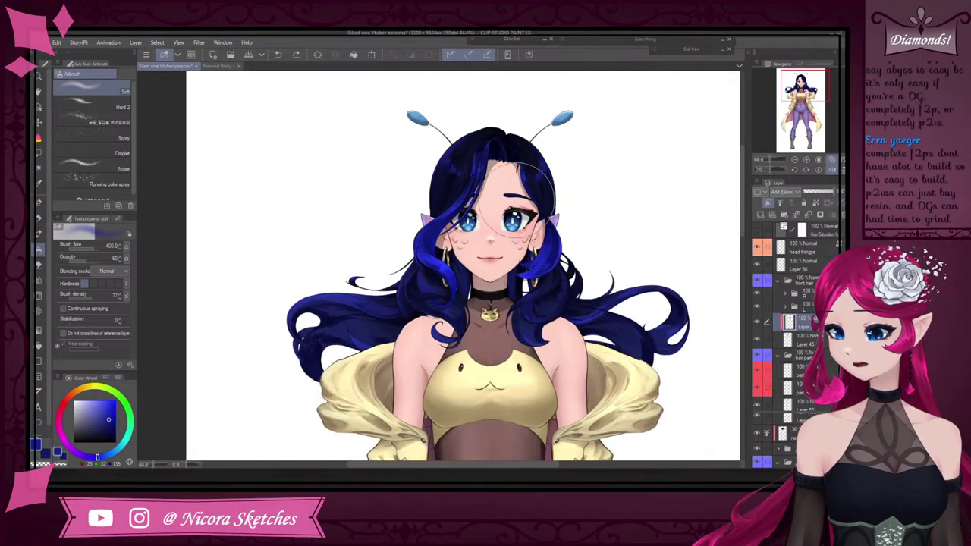
Lower the glow layer's opacity to about 59%, checking the hair's values with the grayscale adjustment layer temporarily visible
{"action": "left_click_drag", "start_coordinate": [812, 194], "coordinate": [829, 196]}
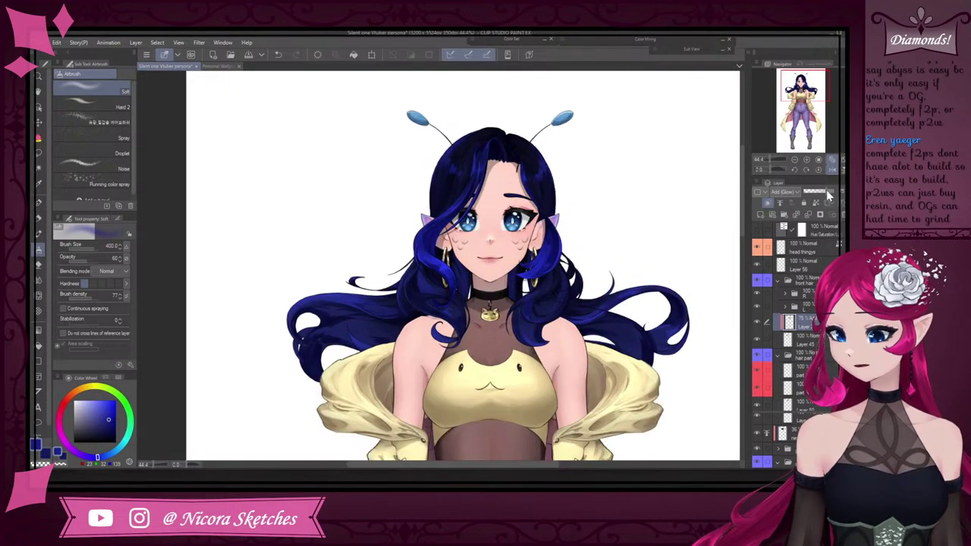
{"action": "left_click", "coordinate": [758, 228]}
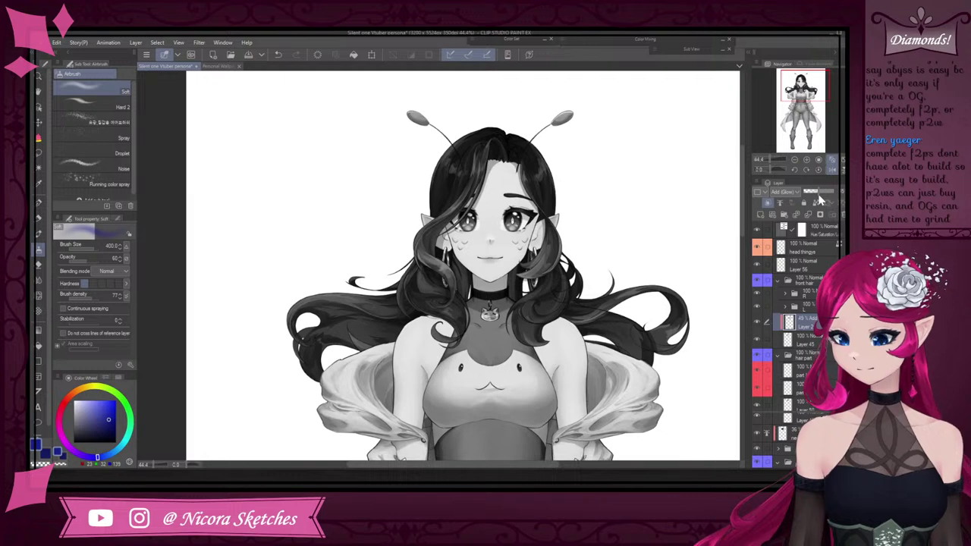
{"action": "left_click", "coordinate": [757, 228]}
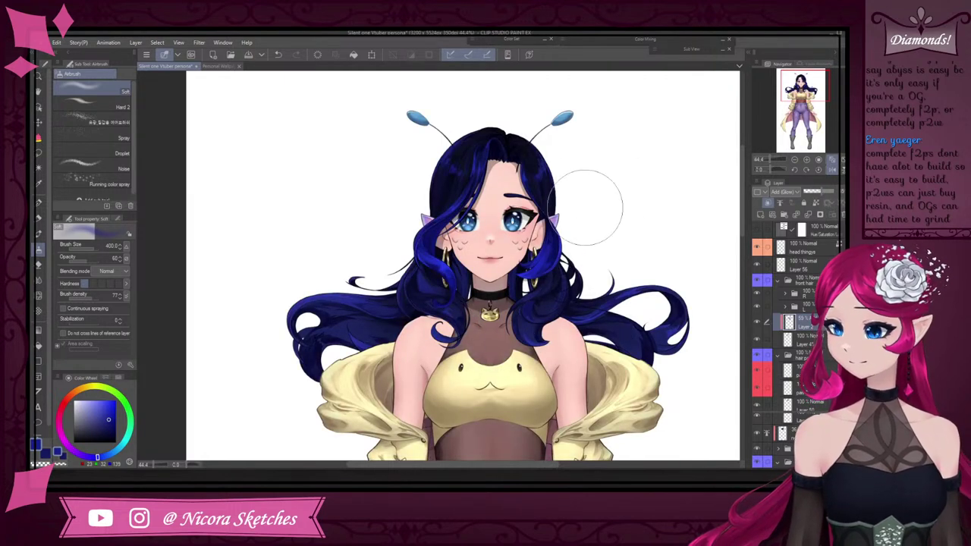
Paint bright blue highlight strands with the G-pen along the tip and outer edge of the short front curl by the earring
{"action": "key", "text": "p"}
{"action": "scroll", "coordinate": [434, 300], "scroll_direction": "up", "scroll_amount": 5}
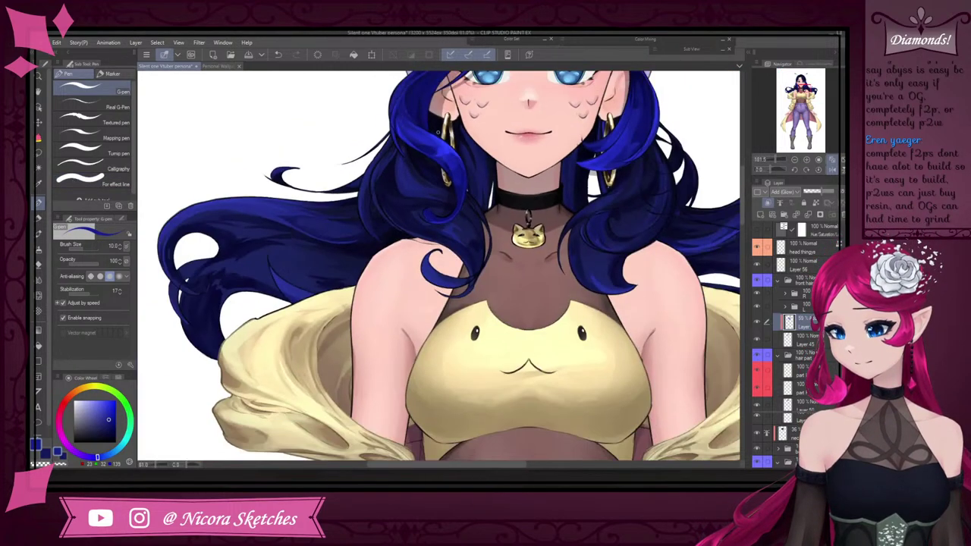
{"action": "scroll", "coordinate": [453, 157], "scroll_direction": "down", "scroll_amount": 4}
{"action": "scroll", "coordinate": [637, 114], "scroll_direction": "up", "scroll_amount": 4}
{"action": "scroll", "coordinate": [579, 227], "scroll_direction": "down", "scroll_amount": 3}
{"action": "scroll", "coordinate": [617, 214], "scroll_direction": "up", "scroll_amount": 4}
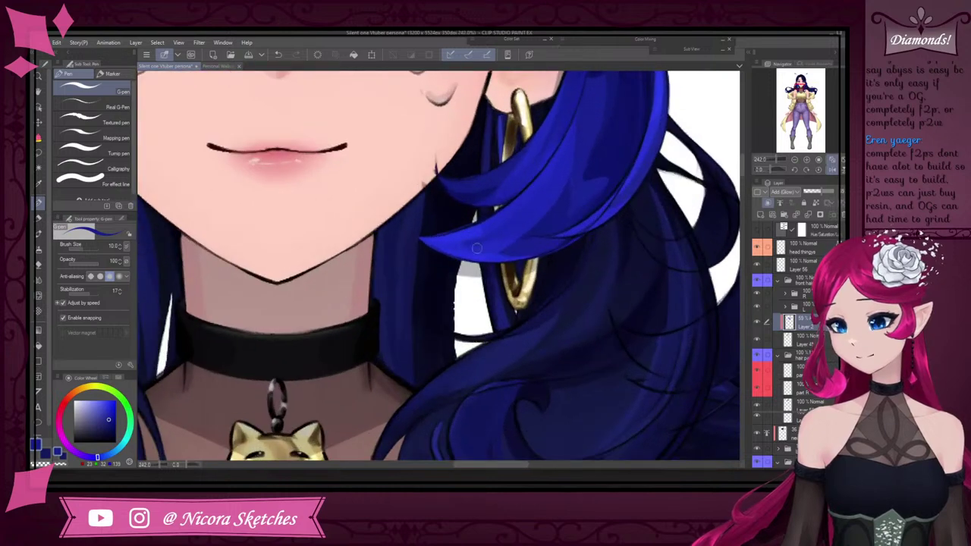
{"action": "left_click_drag", "start_coordinate": [428, 242], "coordinate": [556, 228]}
{"action": "scroll", "coordinate": [555, 227], "scroll_direction": "down", "scroll_amount": 3}
{"action": "scroll", "coordinate": [533, 223], "scroll_direction": "up", "scroll_amount": 3}
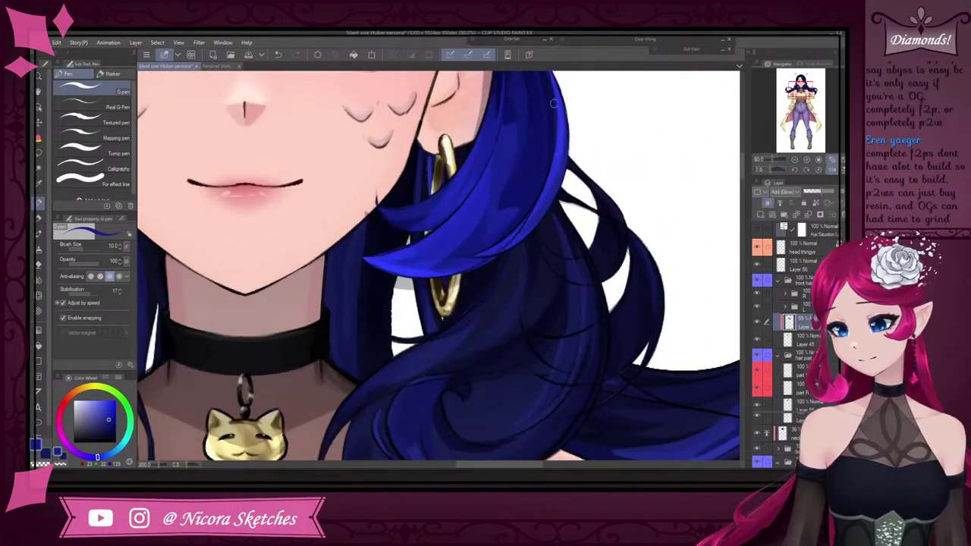
{"action": "scroll", "coordinate": [533, 223], "scroll_direction": "down", "scroll_amount": 3}
{"action": "scroll", "coordinate": [557, 197], "scroll_direction": "up", "scroll_amount": 3}
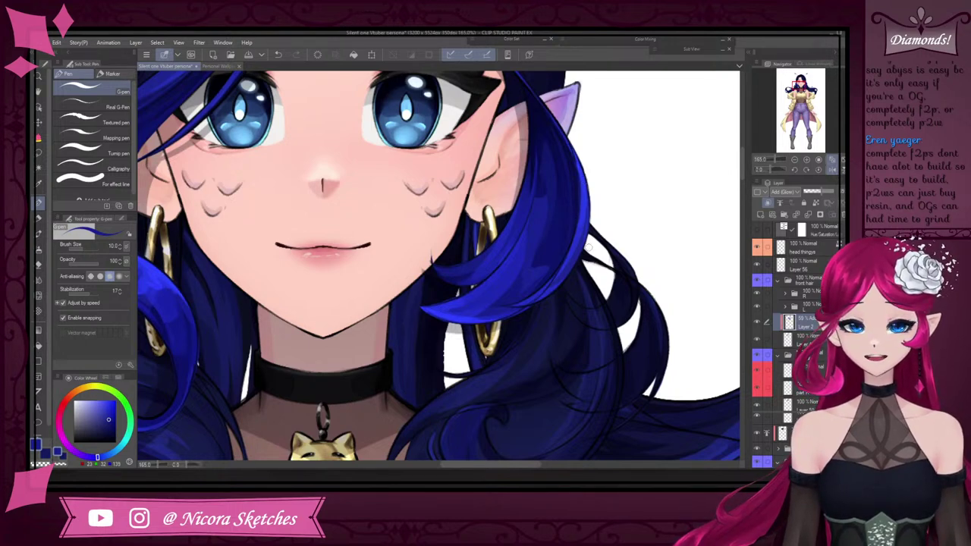
Examine the front curl's highlights in mirrored and normal view, both up close and against the whole face
{"action": "left_click", "coordinate": [833, 171]}
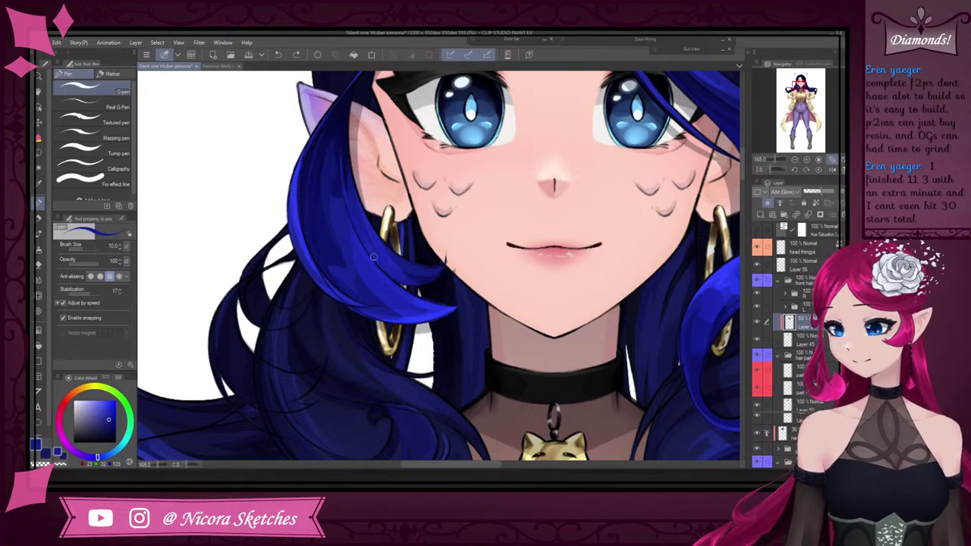
{"action": "scroll", "coordinate": [349, 163], "scroll_direction": "down", "scroll_amount": 4}
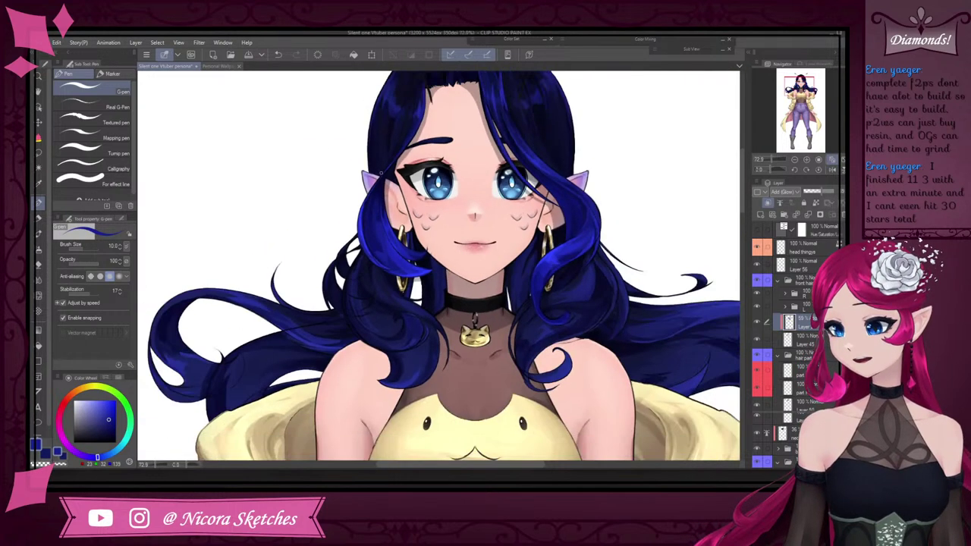
{"action": "scroll", "coordinate": [380, 192], "scroll_direction": "up", "scroll_amount": 4}
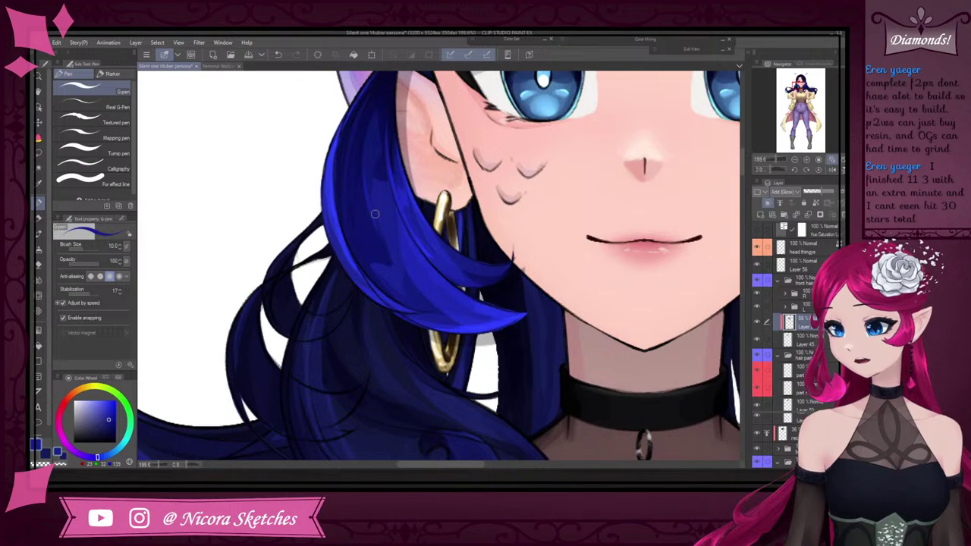
{"action": "scroll", "coordinate": [380, 186], "scroll_direction": "down", "scroll_amount": 4}
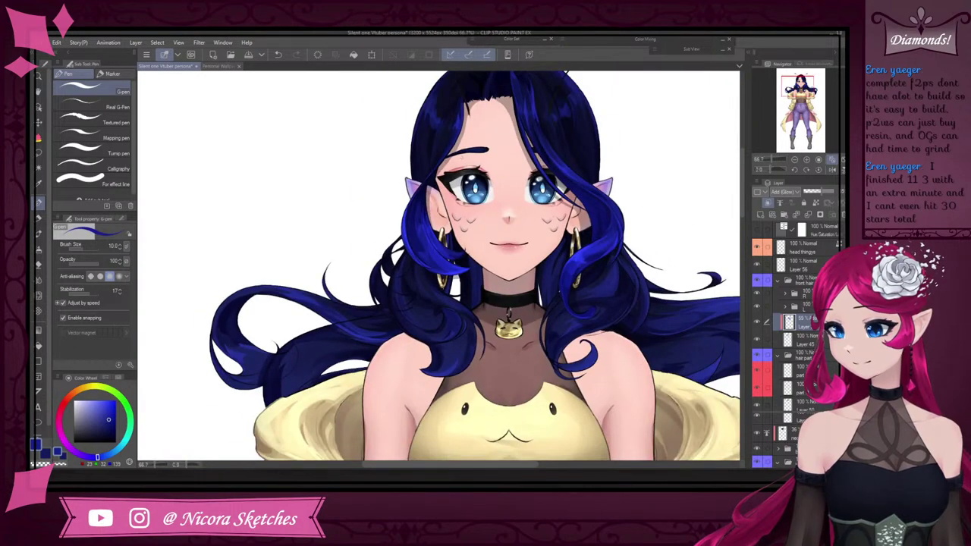
{"action": "scroll", "coordinate": [476, 121], "scroll_direction": "up", "scroll_amount": 4}
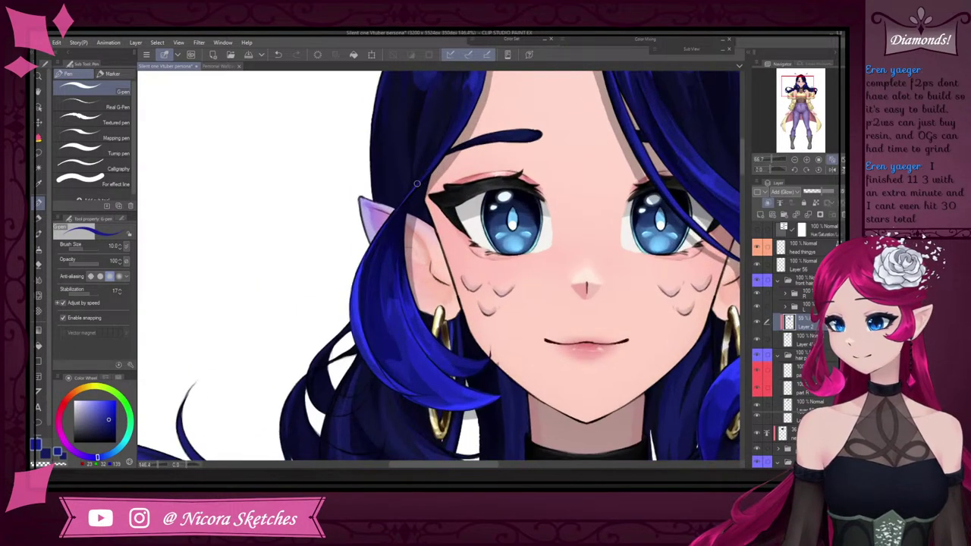
{"action": "scroll", "coordinate": [520, 76], "scroll_direction": "down", "scroll_amount": 1}
{"action": "left_click", "coordinate": [826, 170]}
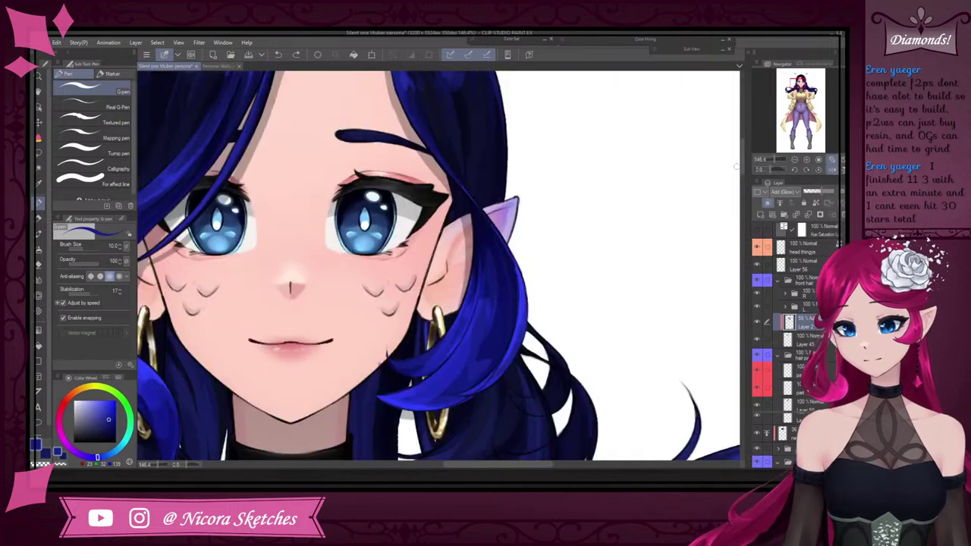
{"action": "scroll", "coordinate": [826, 172], "scroll_direction": "down", "scroll_amount": 3}
{"action": "left_click", "coordinate": [826, 170]}
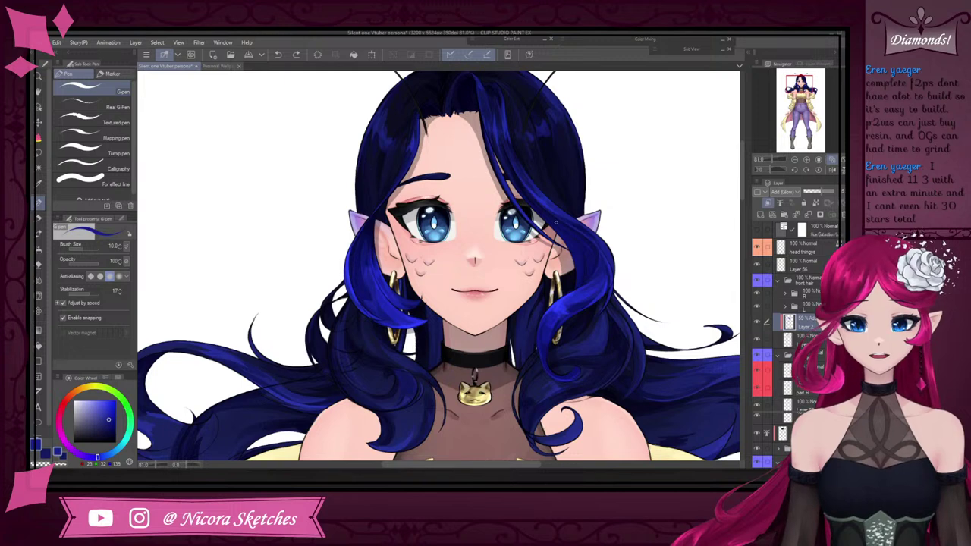
Paint blue glow highlights down the long front hair strand, starting at its root near the parting
{"action": "scroll", "coordinate": [513, 146], "scroll_direction": "up", "scroll_amount": 2}
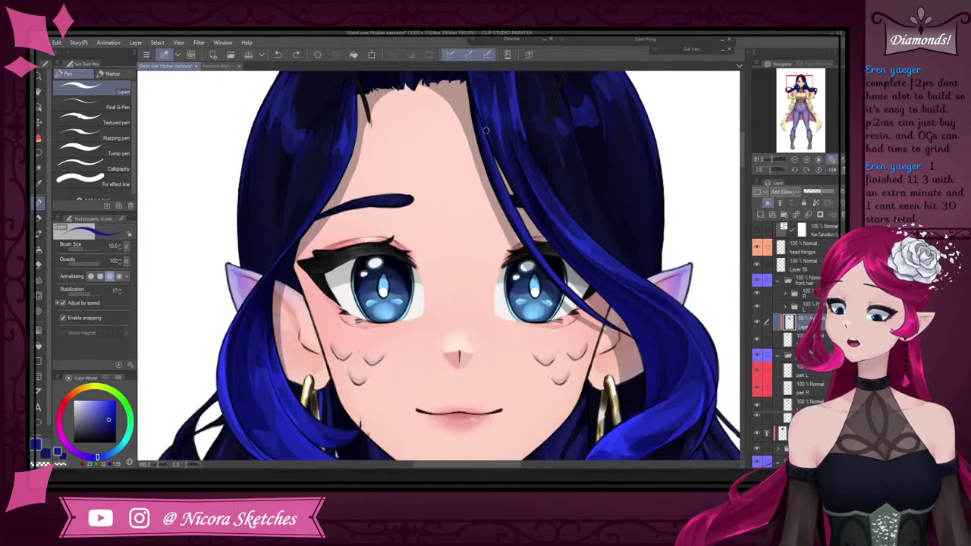
{"action": "scroll", "coordinate": [466, 107], "scroll_direction": "up", "scroll_amount": 2}
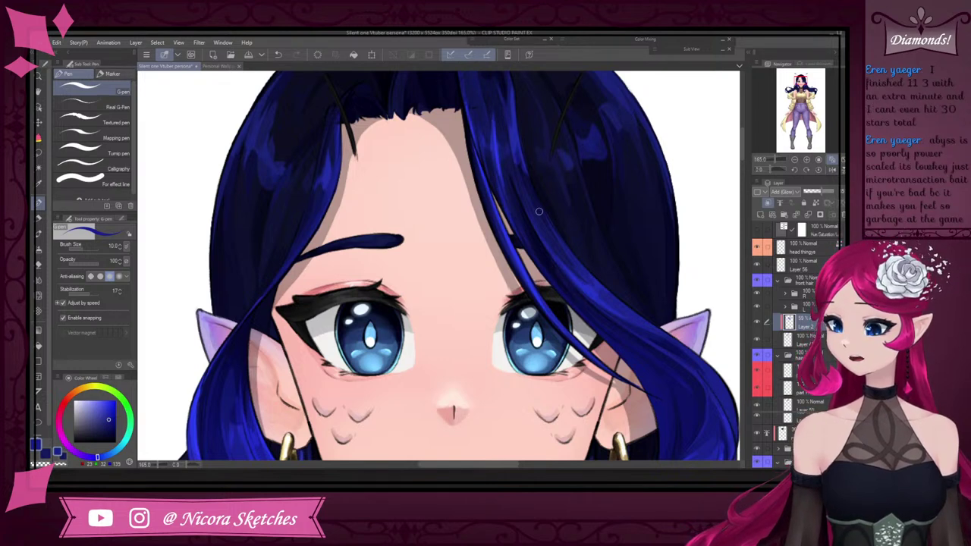
{"action": "scroll", "coordinate": [540, 212], "scroll_direction": "down", "scroll_amount": 4}
{"action": "scroll", "coordinate": [537, 133], "scroll_direction": "up", "scroll_amount": 5}
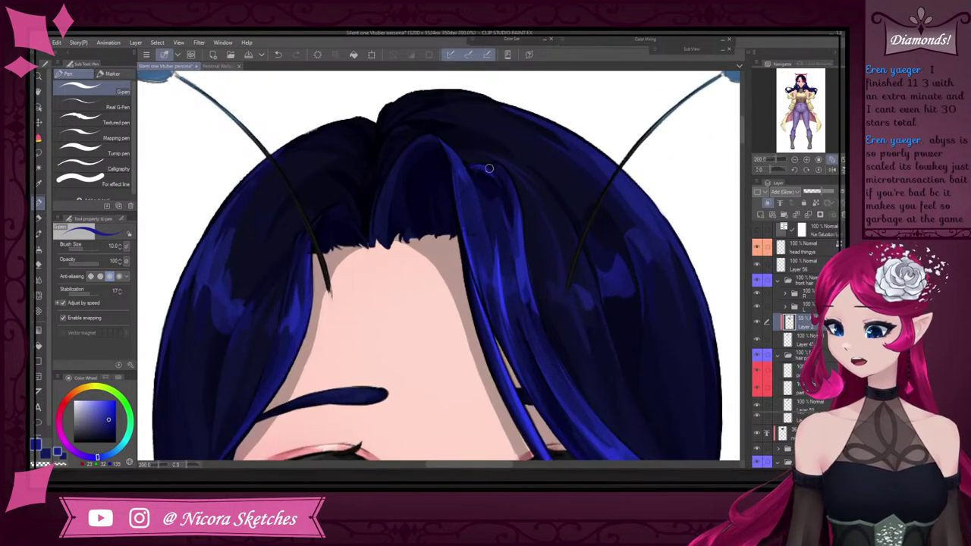
{"action": "mouse_move", "coordinate": [500, 170]}
{"action": "left_mouse_down"}
{"action": "mouse_move", "coordinate": [518, 224]}
{"action": "mouse_move", "coordinate": [498, 168]}
{"action": "mouse_move", "coordinate": [519, 216]}
{"action": "mouse_move", "coordinate": [514, 183]}
{"action": "mouse_move", "coordinate": [528, 266]}
{"action": "left_mouse_up"}
{"action": "scroll", "coordinate": [529, 258], "scroll_direction": "down", "scroll_amount": 4}
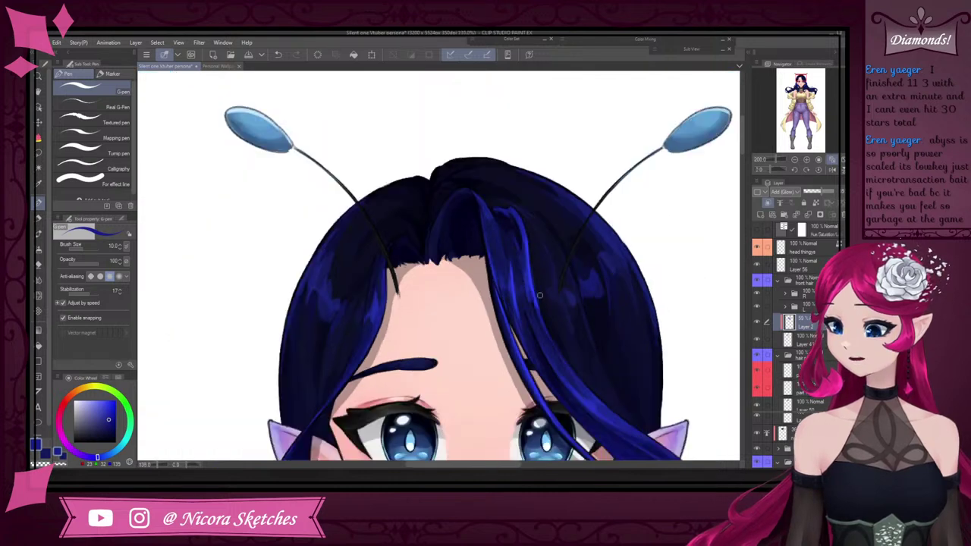
Paint brighter blue G-pen highlights along the outer edge and middle of the long front strand beside the forehead
{"action": "scroll", "coordinate": [527, 255], "scroll_direction": "up", "scroll_amount": 4}
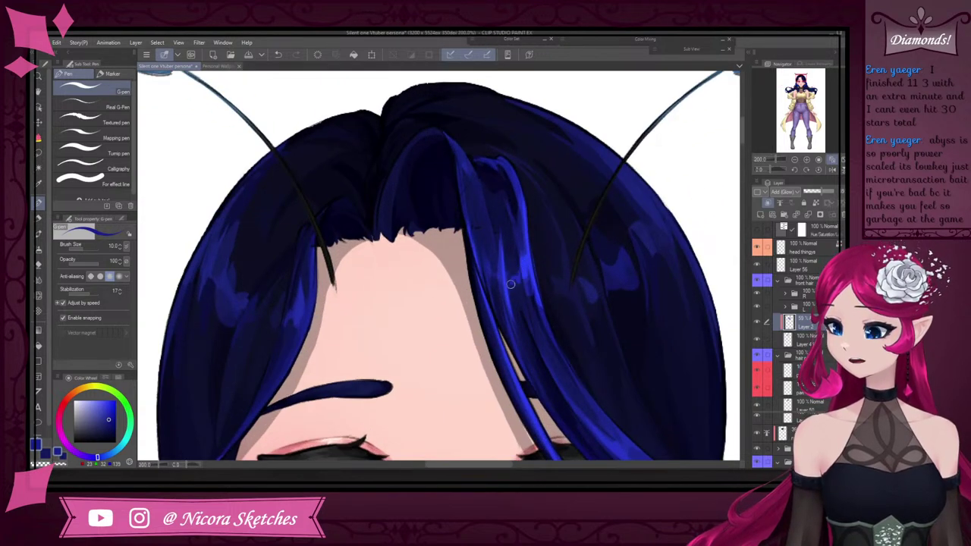
{"action": "scroll", "coordinate": [522, 258], "scroll_direction": "down", "scroll_amount": 4}
{"action": "scroll", "coordinate": [520, 234], "scroll_direction": "up", "scroll_amount": 2}
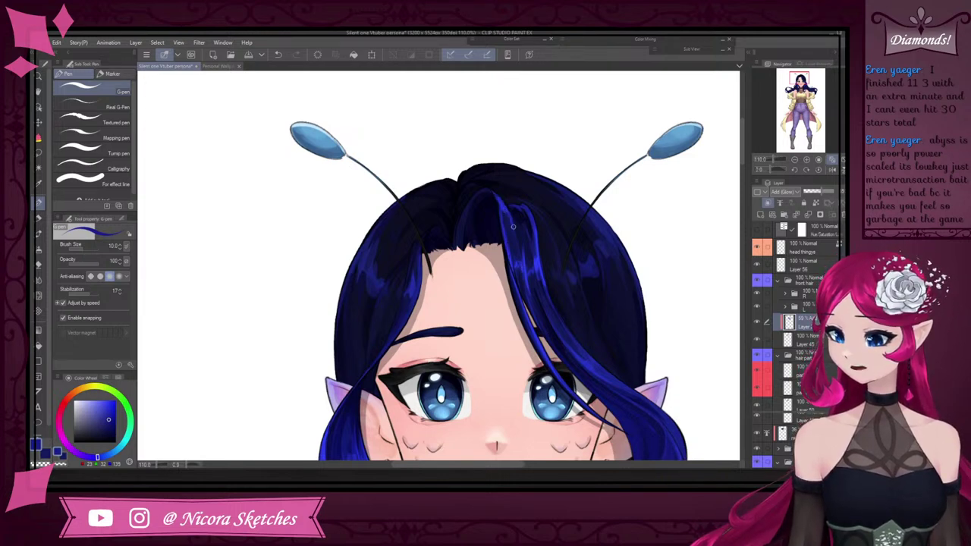
{"action": "scroll", "coordinate": [522, 217], "scroll_direction": "down", "scroll_amount": 3}
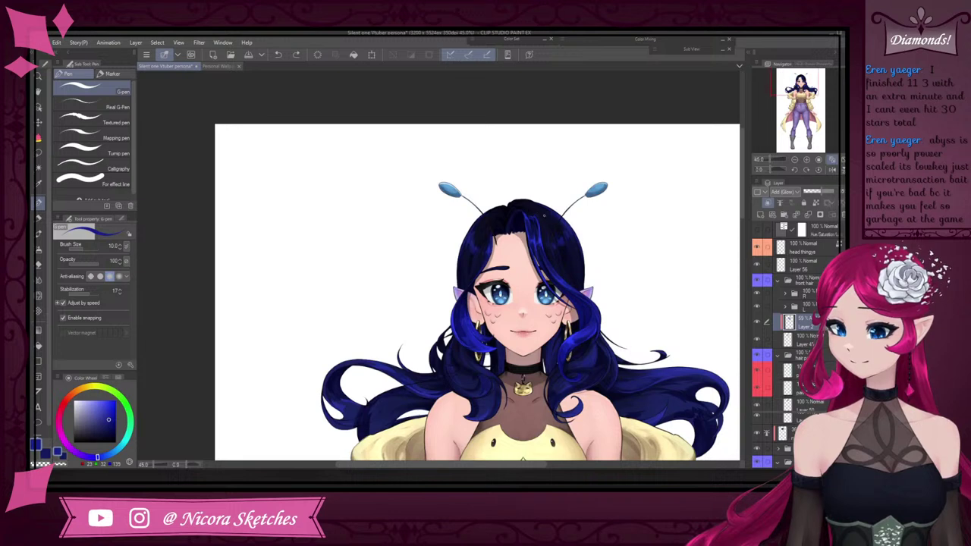
{"action": "scroll", "coordinate": [543, 216], "scroll_direction": "up", "scroll_amount": 2}
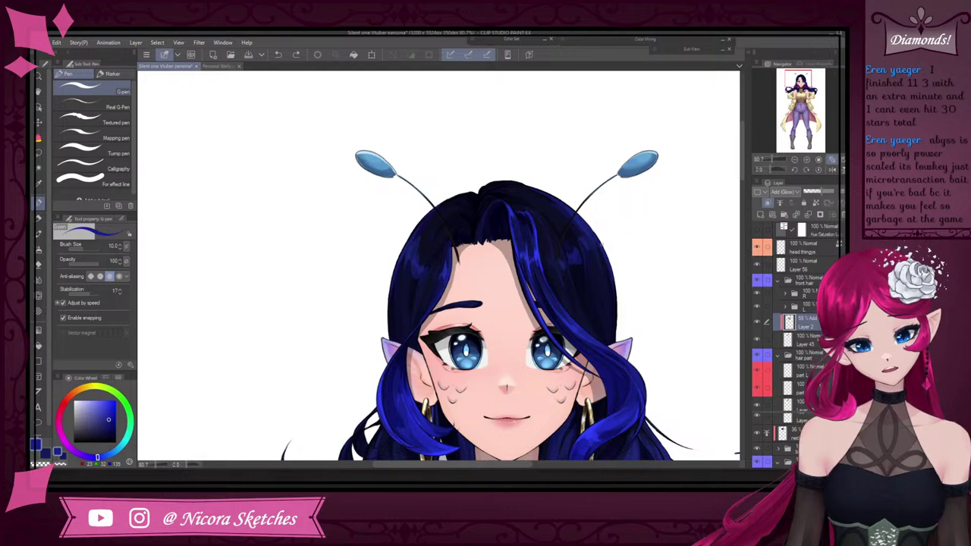
{"action": "scroll", "coordinate": [552, 242], "scroll_direction": "up", "scroll_amount": 4}
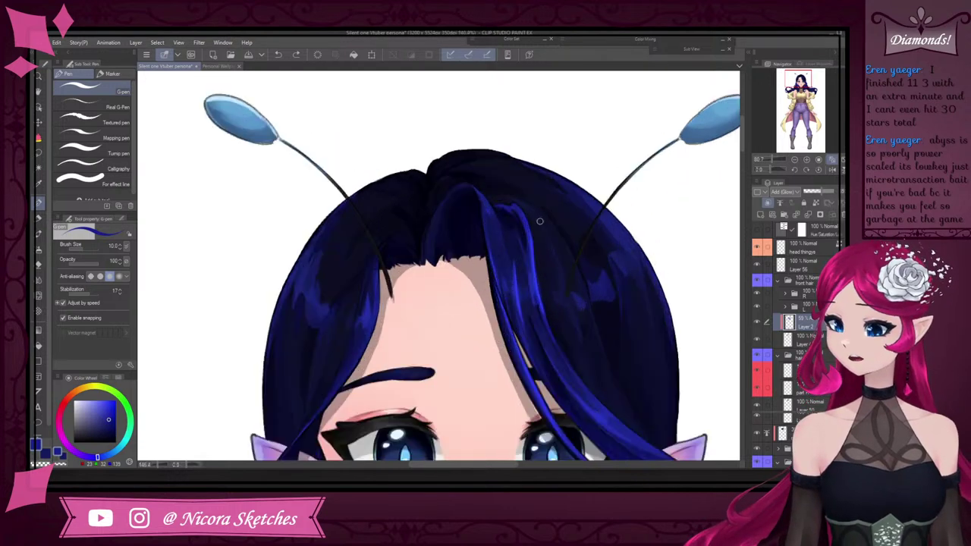
{"action": "key", "text": "e"}
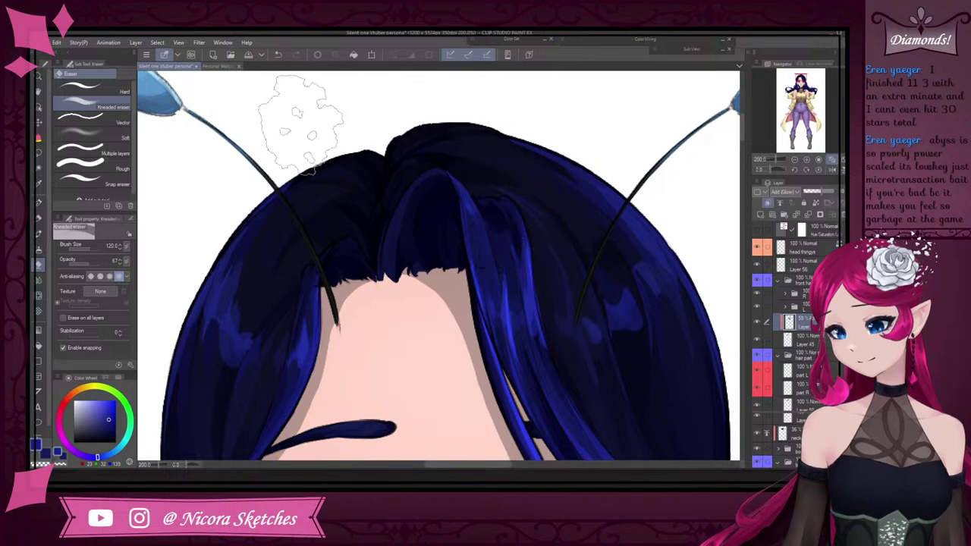
{"action": "key", "text": "p"}
{"action": "left_click_drag", "start_coordinate": [533, 282], "coordinate": [546, 348]}
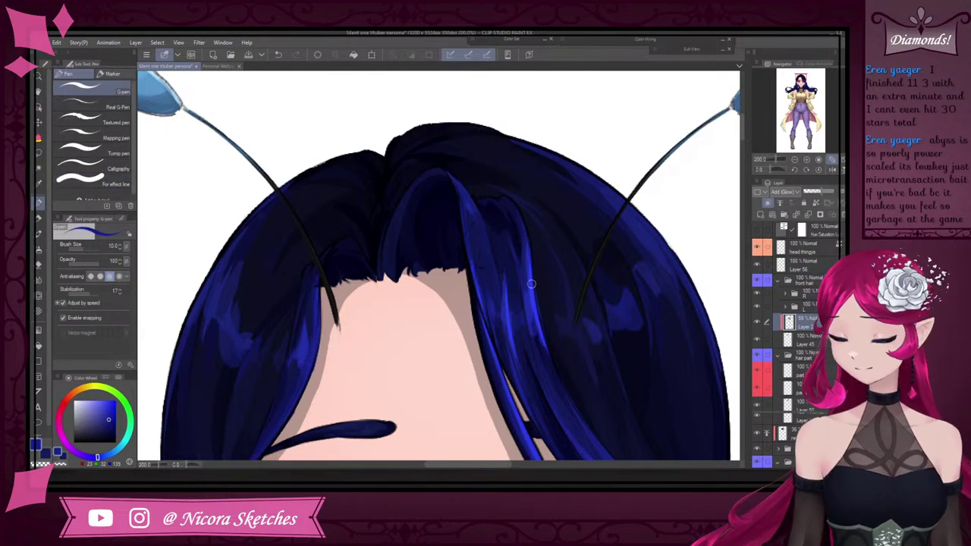
{"action": "left_click_drag", "start_coordinate": [528, 302], "coordinate": [543, 373]}
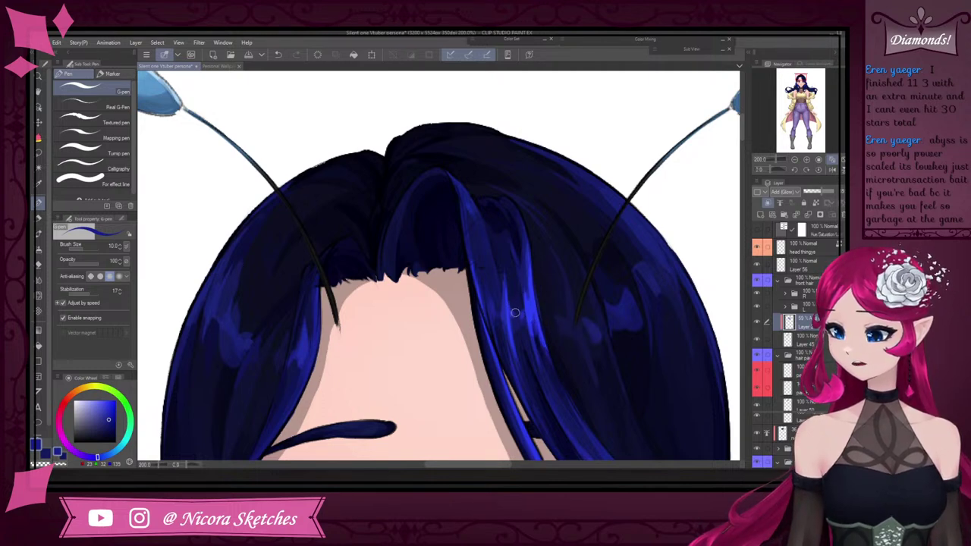
{"action": "scroll", "coordinate": [533, 307], "scroll_direction": "down", "scroll_amount": 10}
{"action": "scroll", "coordinate": [536, 262], "scroll_direction": "up", "scroll_amount": 12}
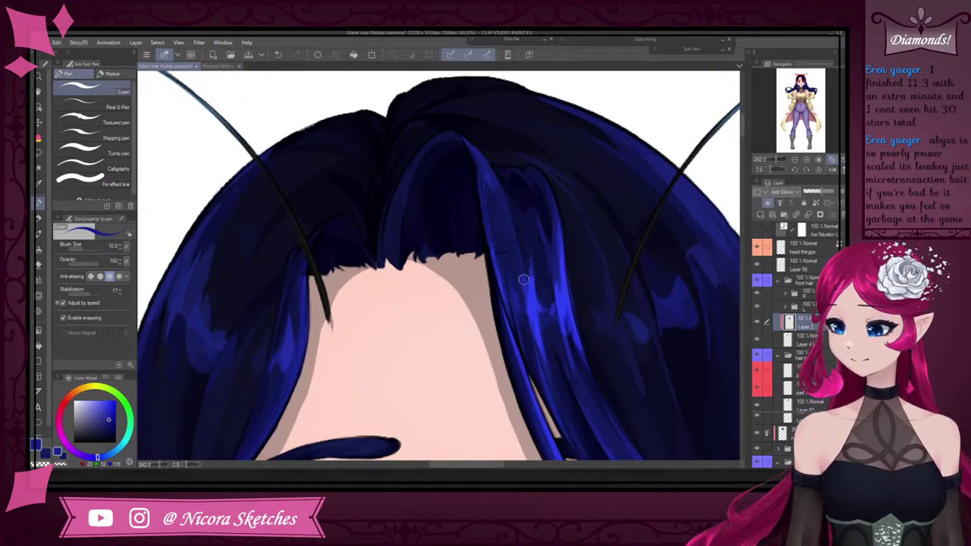
{"action": "scroll", "coordinate": [524, 279], "scroll_direction": "down", "scroll_amount": 4}
{"action": "scroll", "coordinate": [558, 236], "scroll_direction": "up", "scroll_amount": 2}
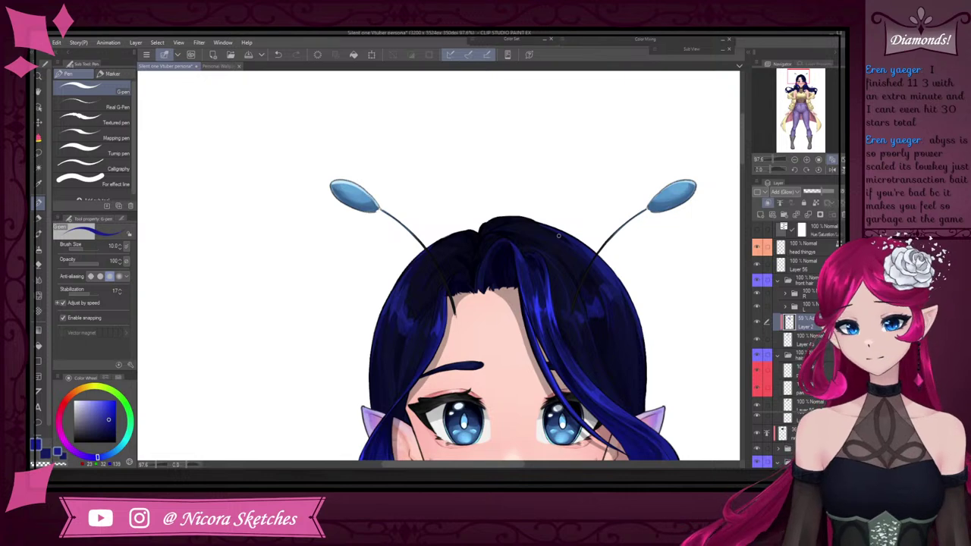
Add a blue G-pen highlight stroke along the swept-back front lock on the opposite side of the forehead
{"action": "scroll", "coordinate": [547, 306], "scroll_direction": "up", "scroll_amount": 3}
{"action": "key", "text": "e"}
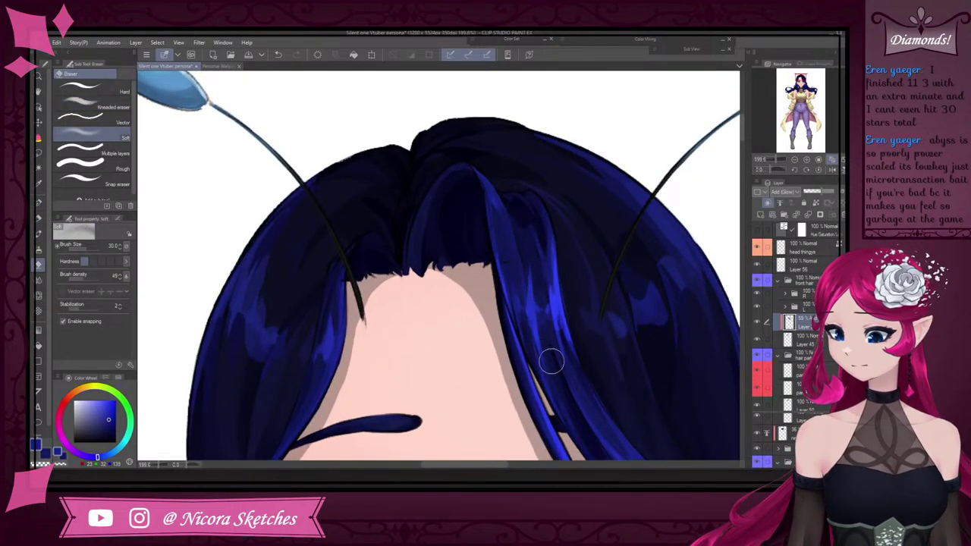
{"action": "left_click", "coordinate": [39, 203]}
{"action": "scroll", "coordinate": [530, 209], "scroll_direction": "down", "scroll_amount": 4}
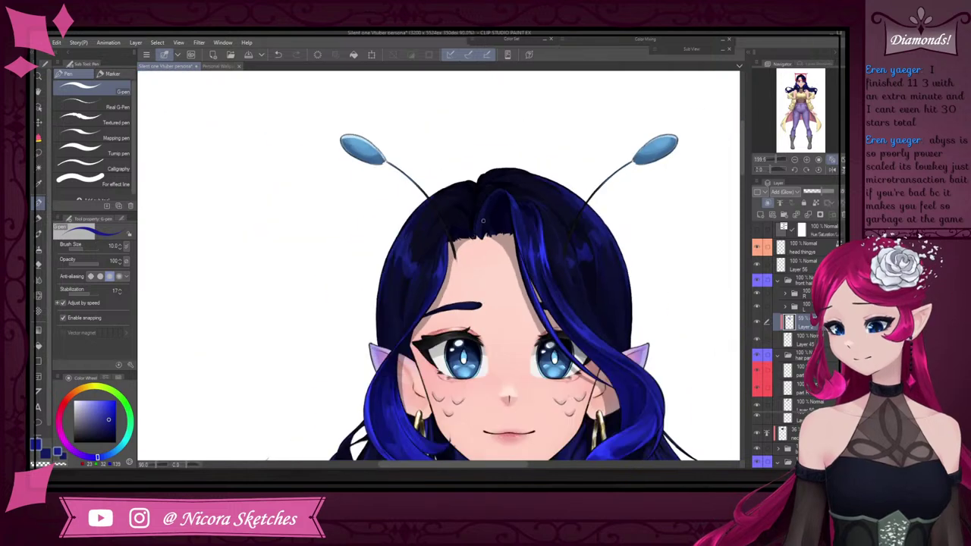
{"action": "scroll", "coordinate": [439, 280], "scroll_direction": "up", "scroll_amount": 4}
{"action": "left_click_drag", "start_coordinate": [453, 252], "coordinate": [388, 375]}
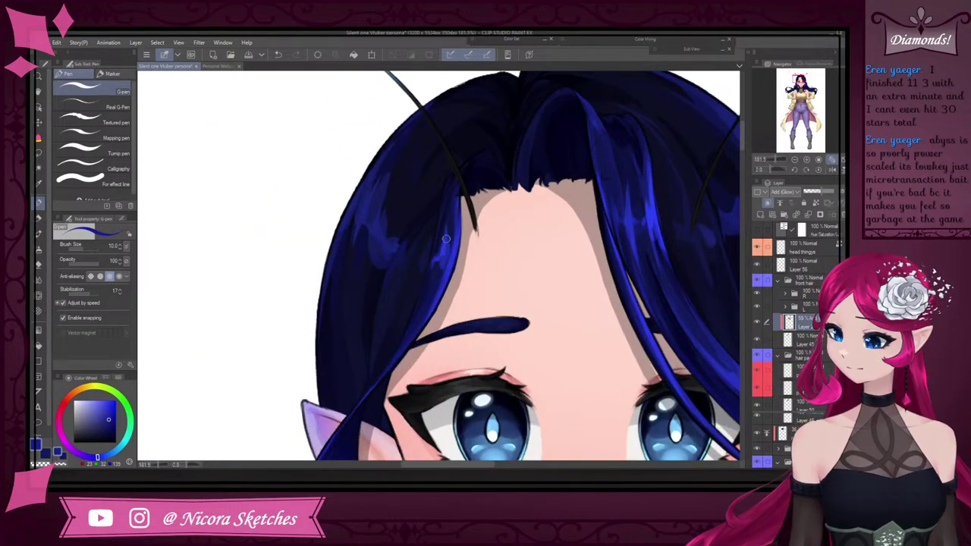
{"action": "scroll", "coordinate": [444, 256], "scroll_direction": "down", "scroll_amount": 7}
{"action": "scroll", "coordinate": [455, 246], "scroll_direction": "up", "scroll_amount": 3}
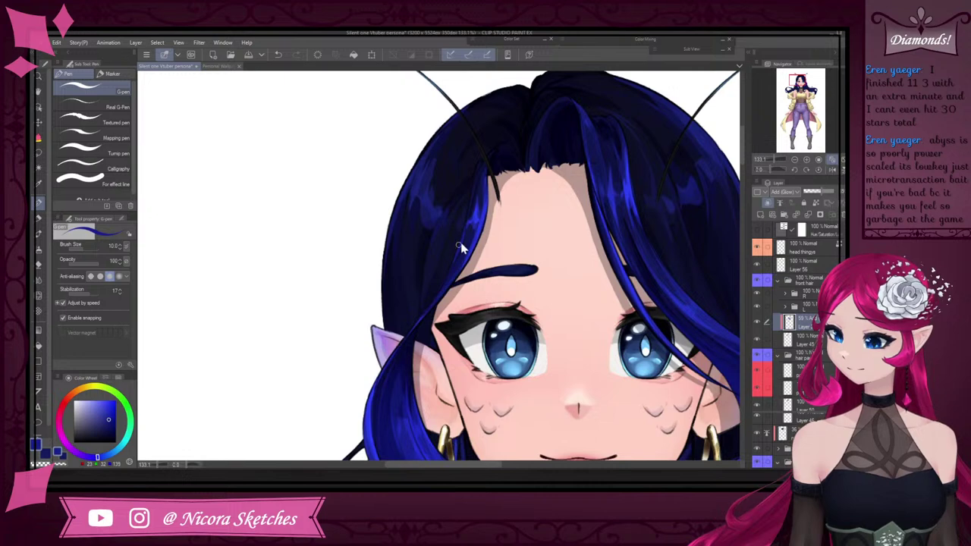
Examine the front hair highlights in normal and mirrored view, comparing close-ups of the strands and curls with the upper body
{"action": "scroll", "coordinate": [415, 324], "scroll_direction": "down", "scroll_amount": 5}
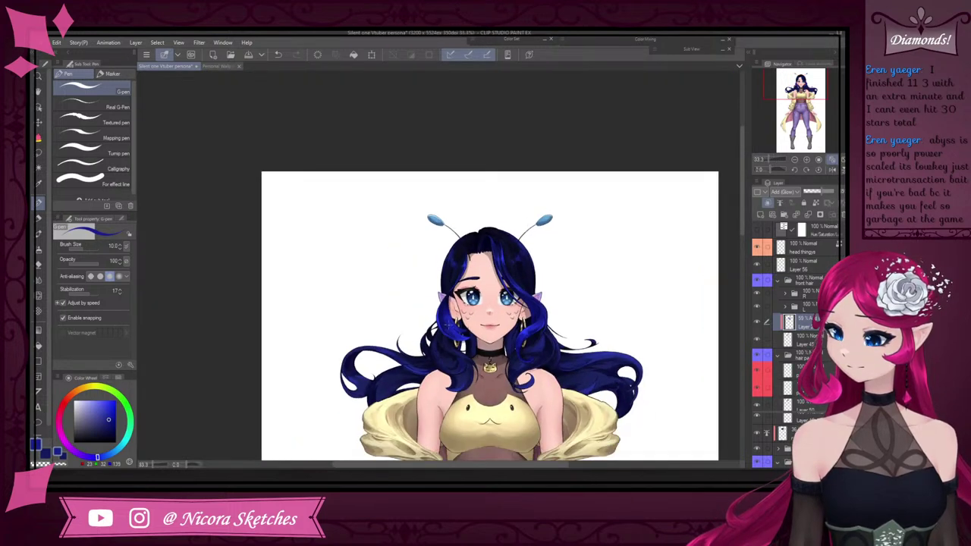
{"action": "scroll", "coordinate": [504, 252], "scroll_direction": "up", "scroll_amount": 4}
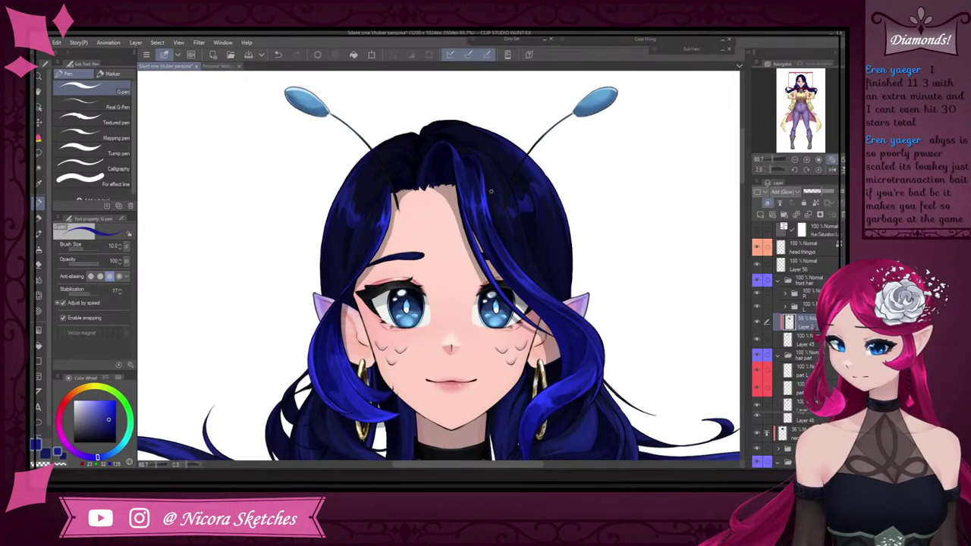
{"action": "scroll", "coordinate": [491, 192], "scroll_direction": "down", "scroll_amount": 2}
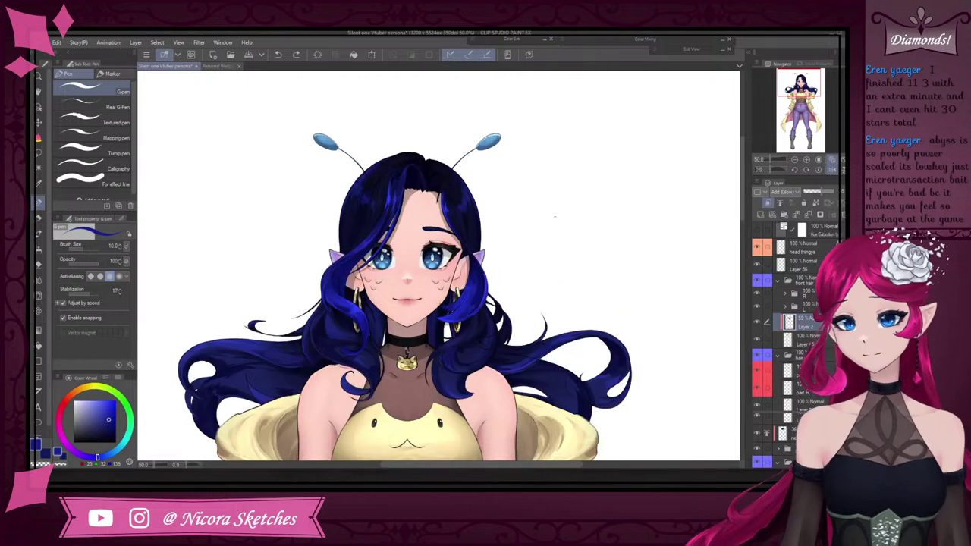
{"action": "scroll", "coordinate": [555, 216], "scroll_direction": "up", "scroll_amount": 3}
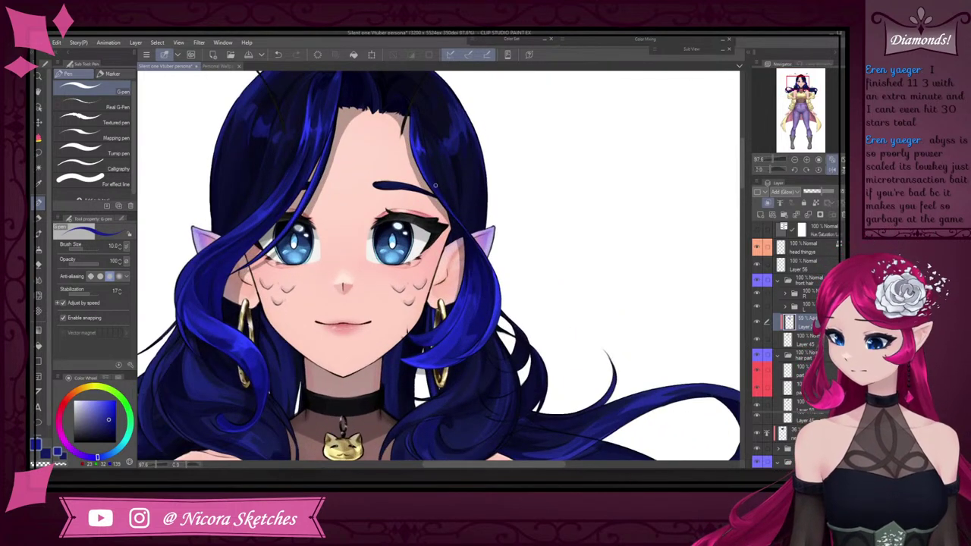
{"action": "scroll", "coordinate": [368, 171], "scroll_direction": "down", "scroll_amount": 2}
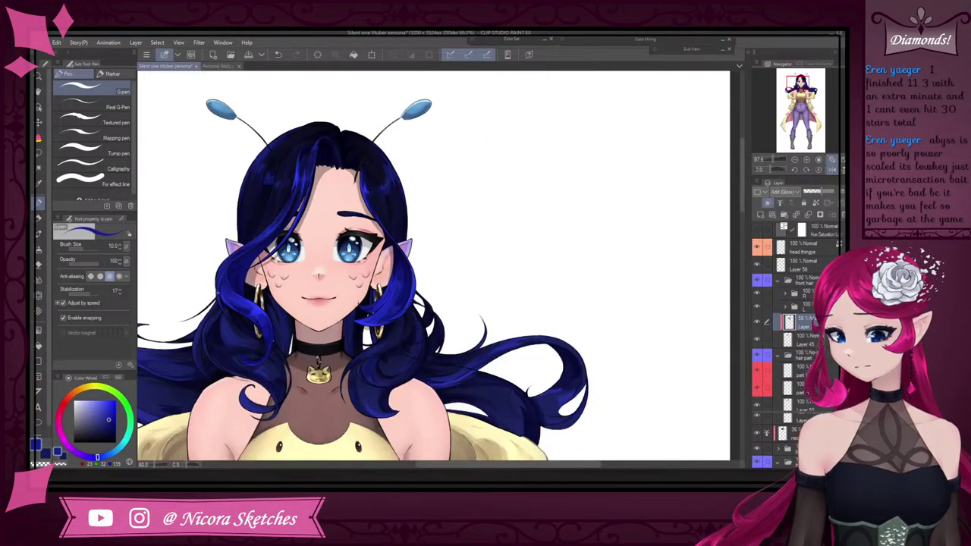
{"action": "scroll", "coordinate": [220, 319], "scroll_direction": "up", "scroll_amount": 4}
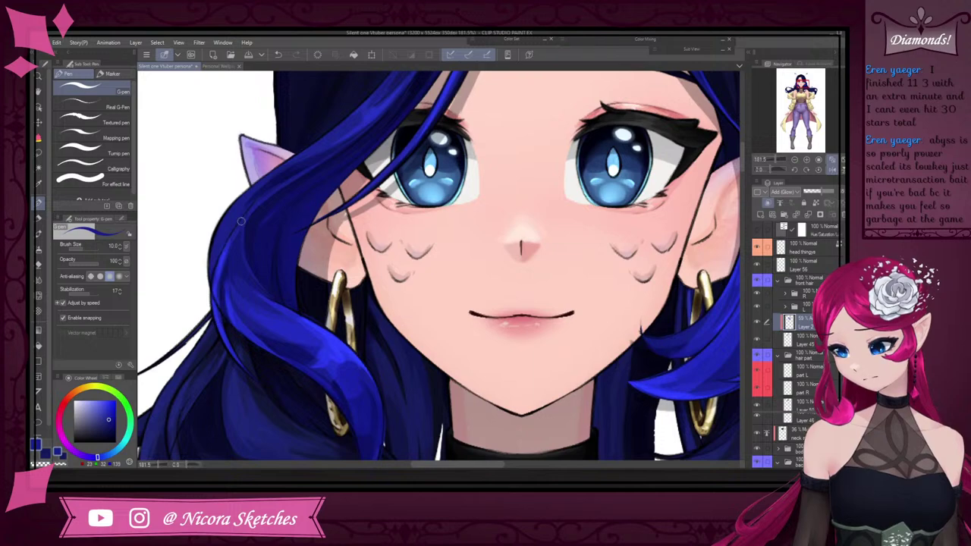
{"action": "scroll", "coordinate": [384, 138], "scroll_direction": "down", "scroll_amount": 3}
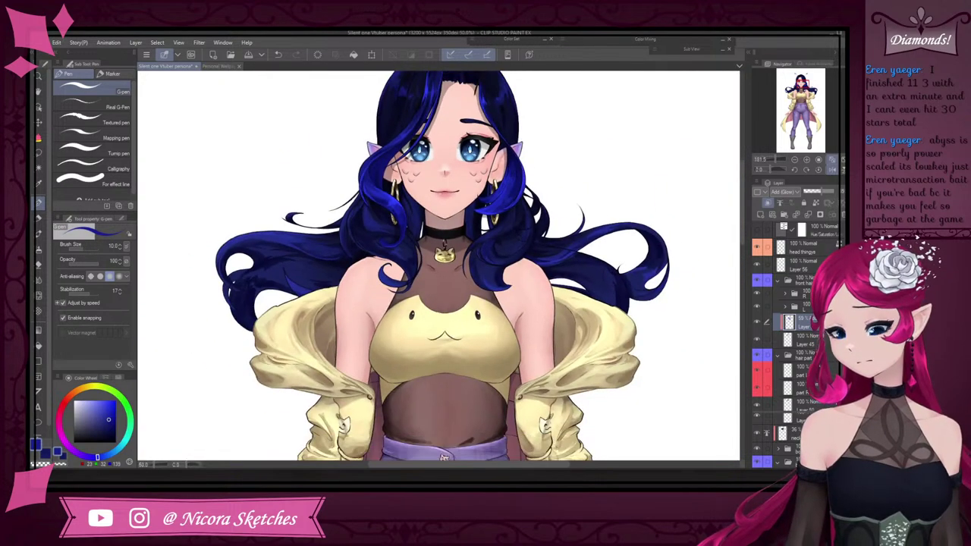
{"action": "scroll", "coordinate": [380, 192], "scroll_direction": "up", "scroll_amount": 3}
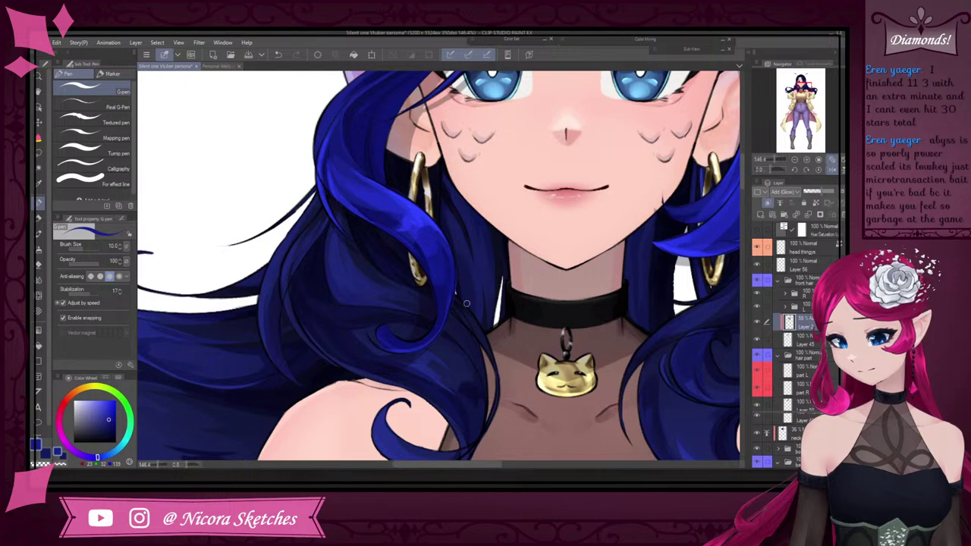
{"action": "scroll", "coordinate": [402, 334], "scroll_direction": "up", "scroll_amount": 2}
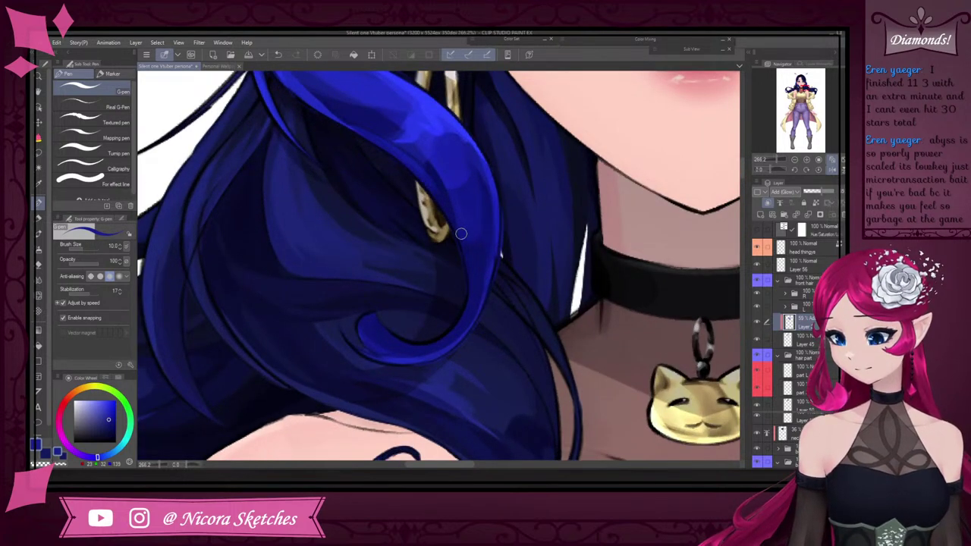
{"action": "scroll", "coordinate": [462, 232], "scroll_direction": "down", "scroll_amount": 6}
{"action": "scroll", "coordinate": [623, 140], "scroll_direction": "up", "scroll_amount": 2}
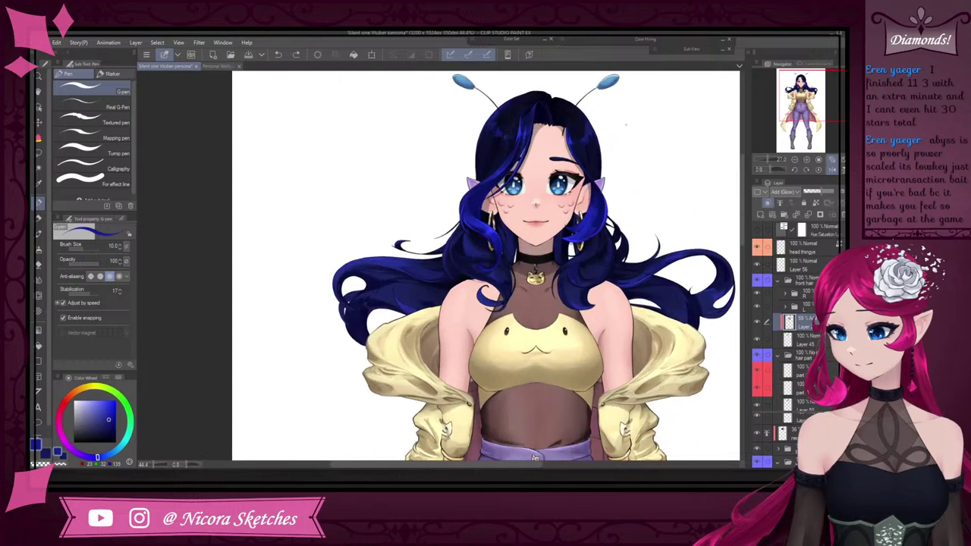
{"action": "scroll", "coordinate": [623, 139], "scroll_direction": "down", "scroll_amount": 4}
{"action": "scroll", "coordinate": [638, 148], "scroll_direction": "up", "scroll_amount": 4}
{"action": "scroll", "coordinate": [638, 148], "scroll_direction": "down", "scroll_amount": 1}
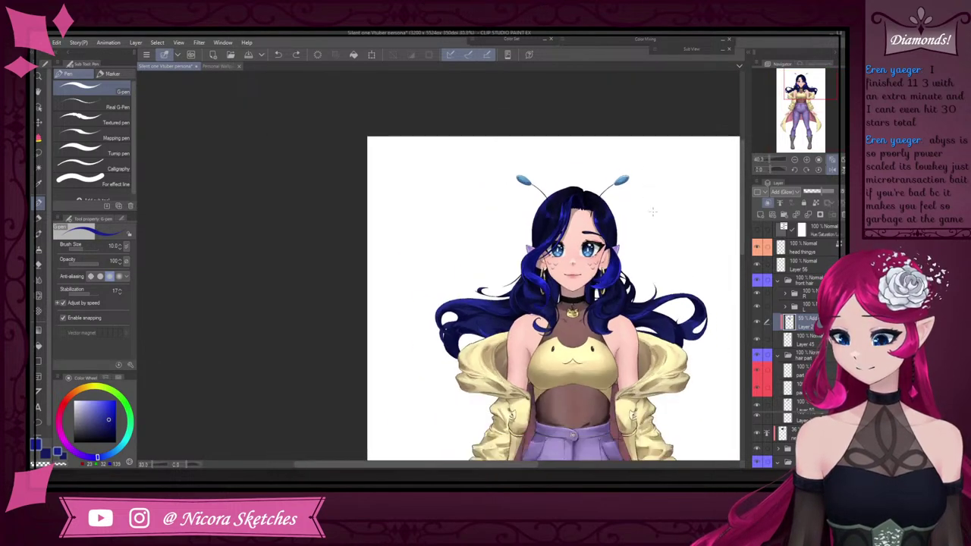
{"action": "scroll", "coordinate": [638, 148], "scroll_direction": "up", "scroll_amount": 2}
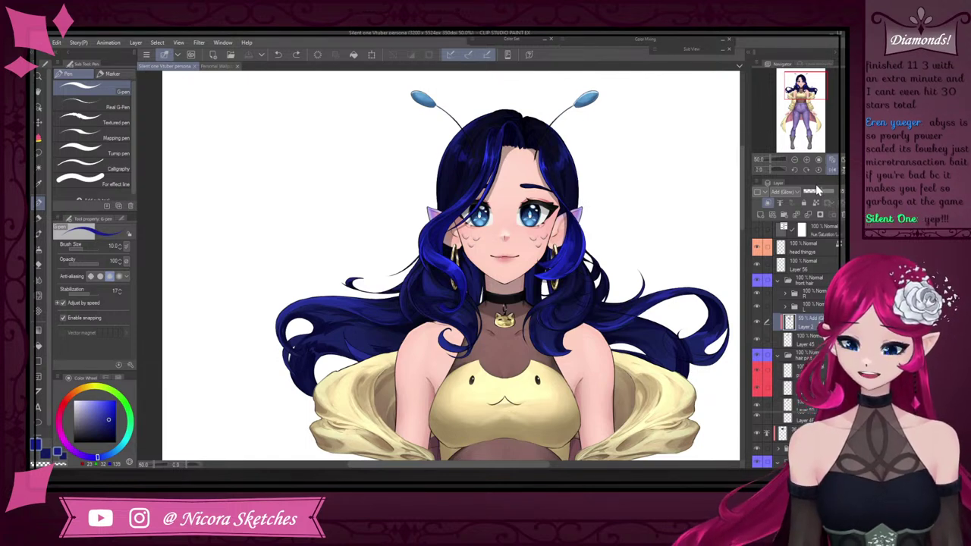
Lower the hair's Add (Glow) layer opacity to just under 50%, judging it against the whole upper body, and save the illustration
{"action": "left_click", "coordinate": [833, 192]}
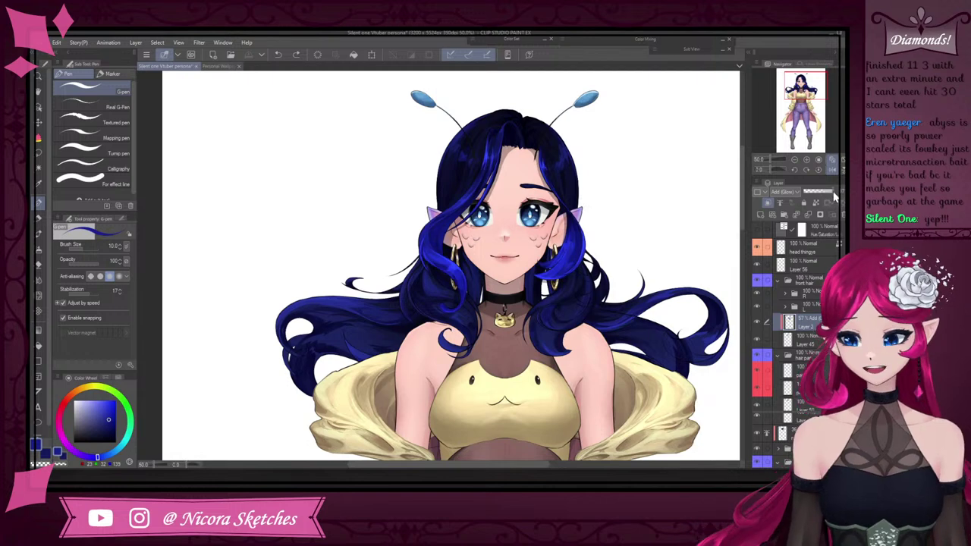
{"action": "left_click_drag", "start_coordinate": [821, 193], "coordinate": [837, 195]}
{"action": "left_click", "coordinate": [815, 195]}
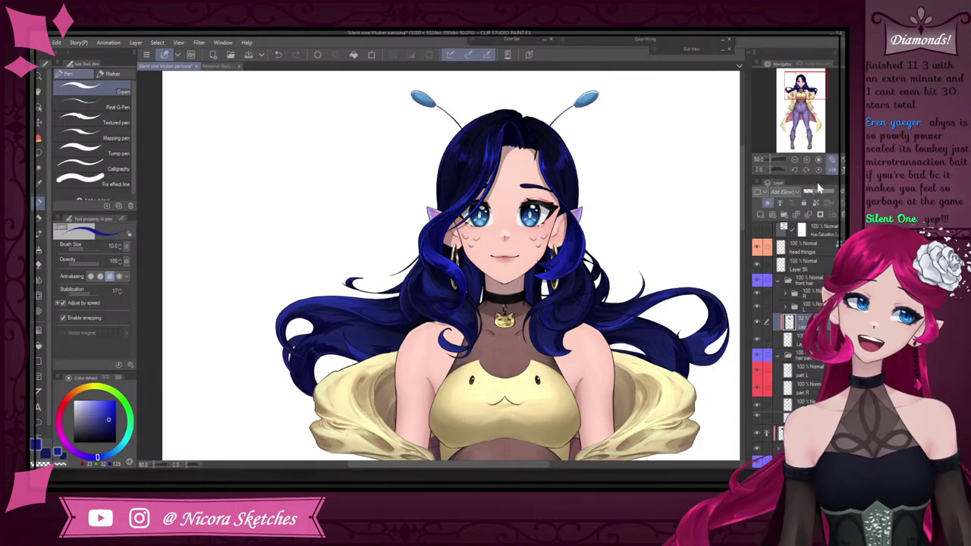
{"action": "scroll", "coordinate": [566, 261], "scroll_direction": "down", "scroll_amount": 3}
{"action": "scroll", "coordinate": [570, 190], "scroll_direction": "up", "scroll_amount": 2}
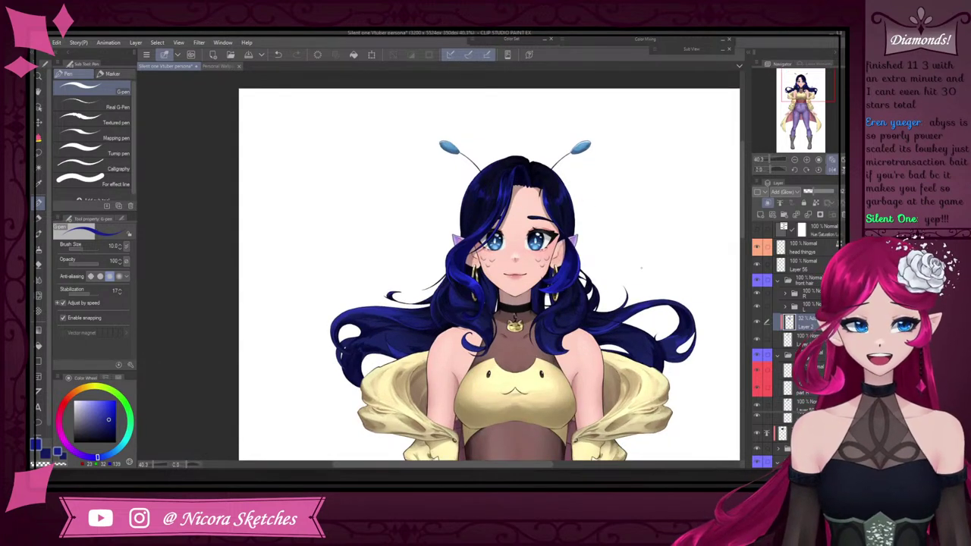
{"action": "mouse_move", "coordinate": [824, 193]}
{"action": "left_mouse_down"}
{"action": "mouse_move", "coordinate": [835, 195]}
{"action": "mouse_move", "coordinate": [818, 193]}
{"action": "left_mouse_up"}
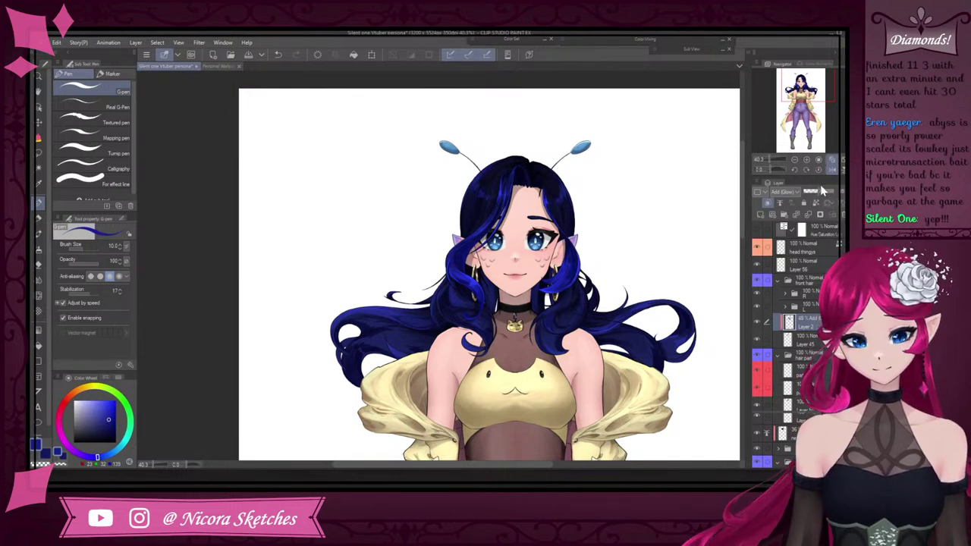
{"action": "scroll", "coordinate": [623, 246], "scroll_direction": "down", "scroll_amount": 6}
{"action": "scroll", "coordinate": [614, 241], "scroll_direction": "up", "scroll_amount": 2}
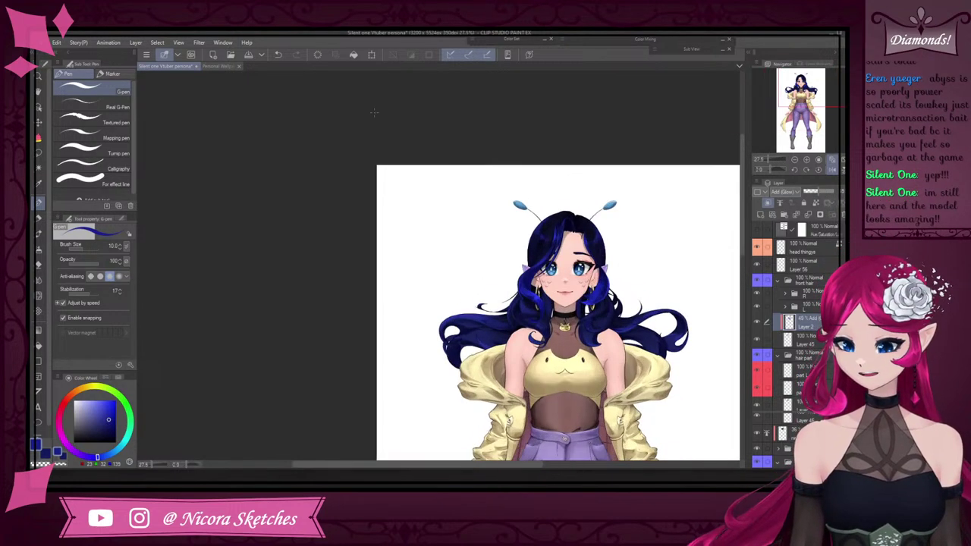
{"action": "left_click", "coordinate": [250, 55]}
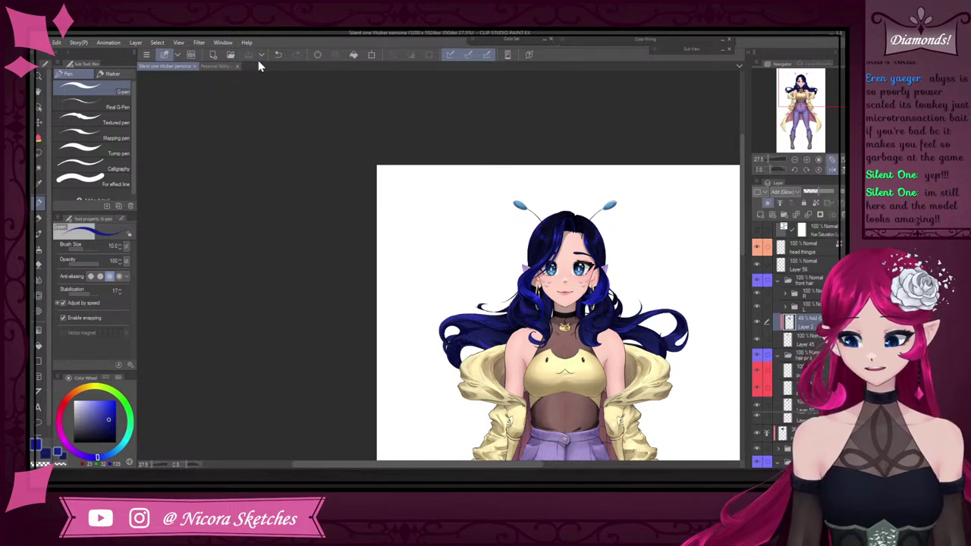
Turn off the mirrored view and check the full figure, raising the glow layer's opacity to about 85%
{"action": "scroll", "coordinate": [543, 202], "scroll_direction": "down", "scroll_amount": 2}
{"action": "left_click", "coordinate": [832, 170]}
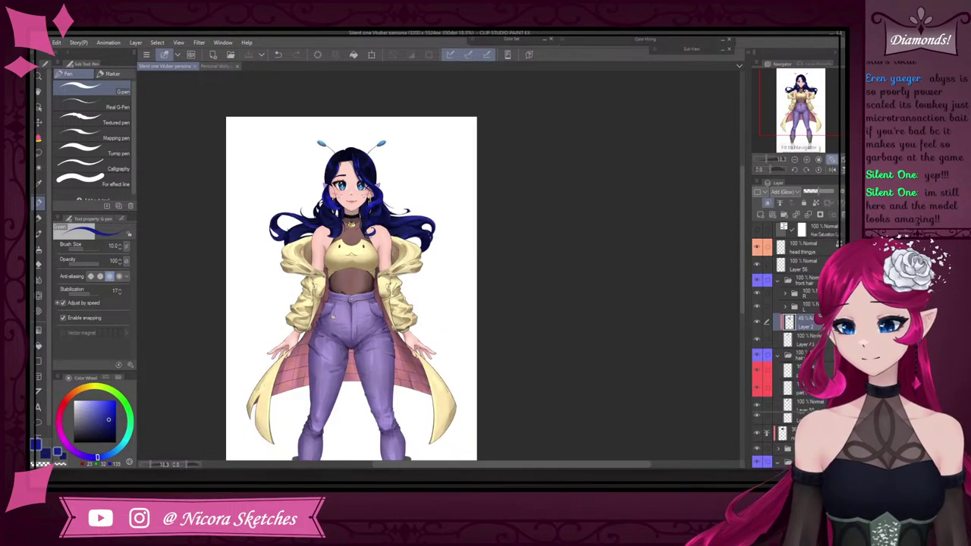
{"action": "scroll", "coordinate": [477, 171], "scroll_direction": "down", "scroll_amount": 8}
{"action": "scroll", "coordinate": [425, 197], "scroll_direction": "up", "scroll_amount": 10}
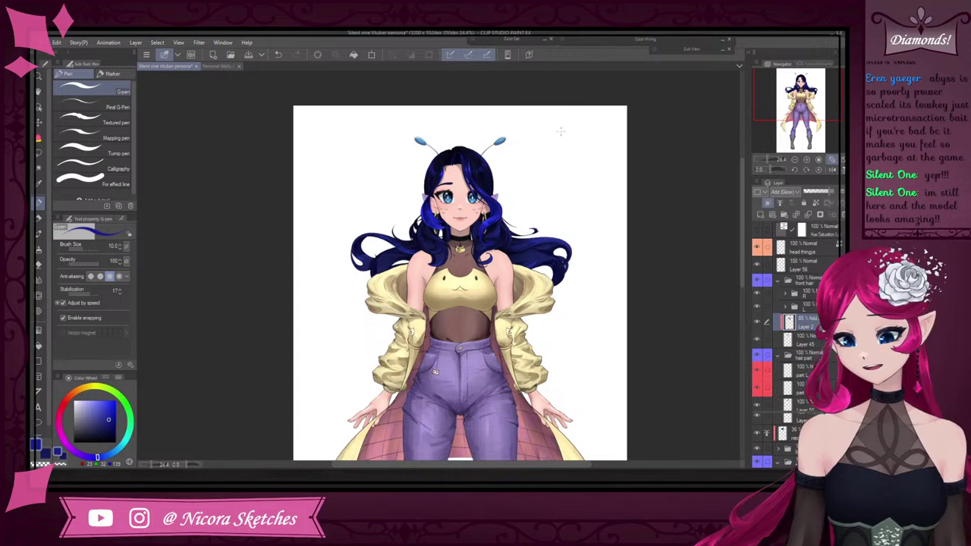
{"action": "scroll", "coordinate": [455, 149], "scroll_direction": "up", "scroll_amount": 1}
{"action": "scroll", "coordinate": [455, 149], "scroll_direction": "up", "scroll_amount": 1}
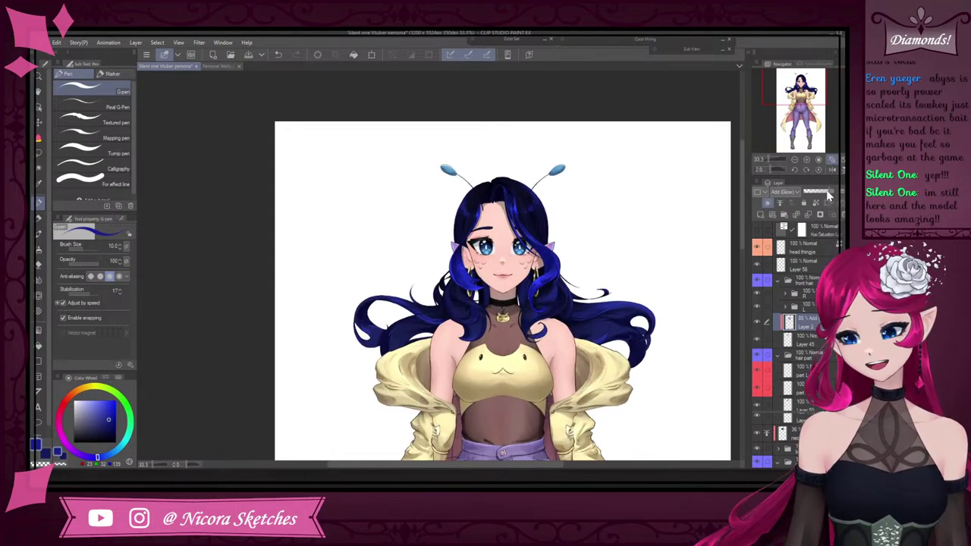
Set the front hair's Add (Glow) layer opacity to 83%, judging it against the face close-up and the full figure
{"action": "scroll", "coordinate": [541, 179], "scroll_direction": "down", "scroll_amount": 2}
{"action": "scroll", "coordinate": [536, 177], "scroll_direction": "up", "scroll_amount": 2}
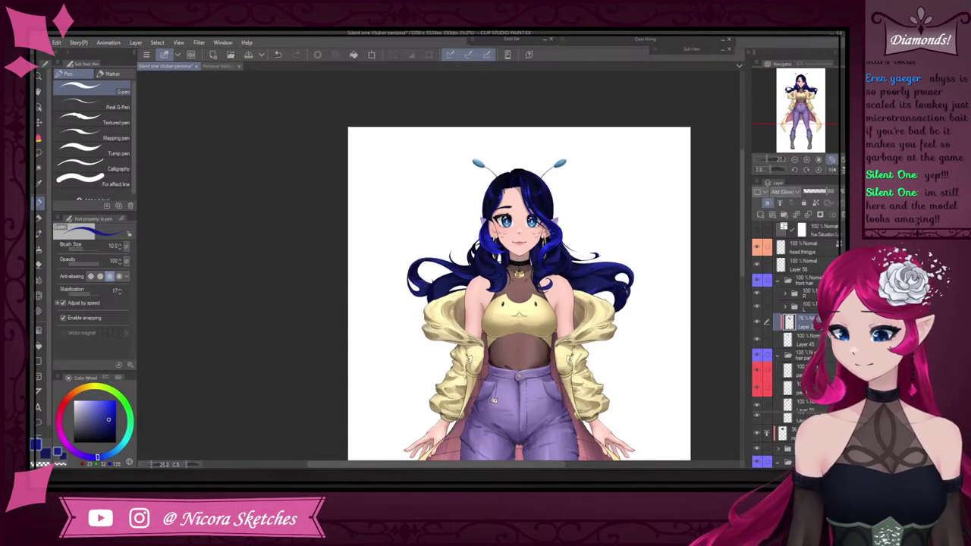
{"action": "scroll", "coordinate": [535, 176], "scroll_direction": "up", "scroll_amount": 2}
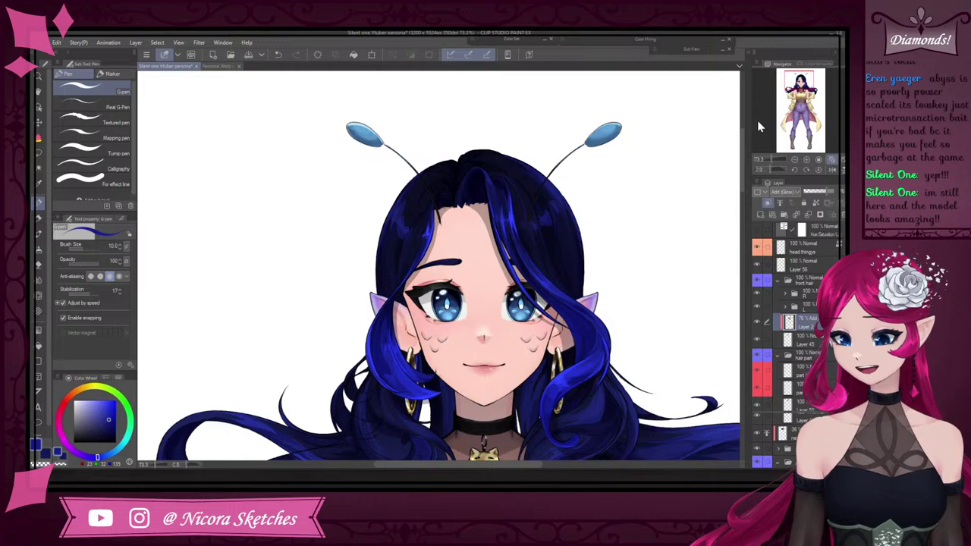
{"action": "left_click", "coordinate": [830, 193]}
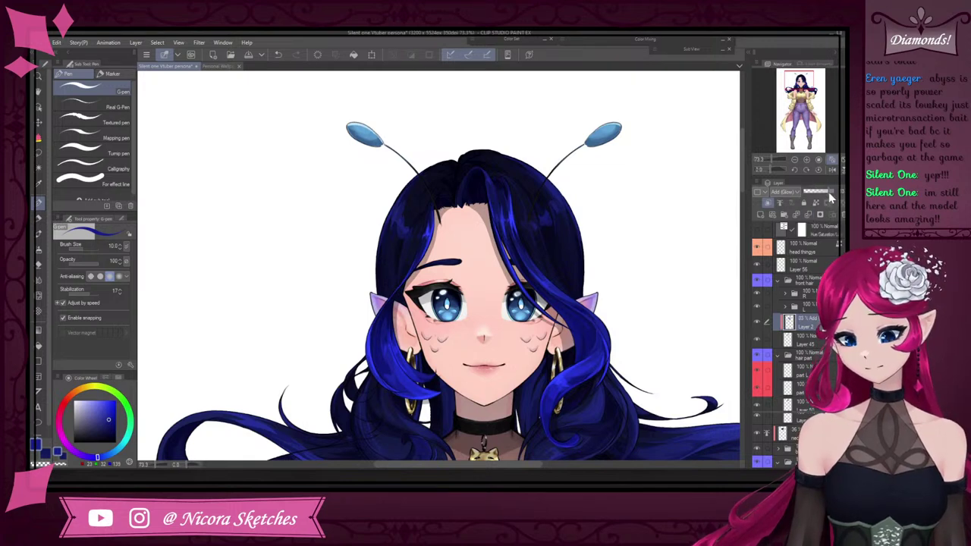
{"action": "scroll", "coordinate": [616, 252], "scroll_direction": "down", "scroll_amount": 4}
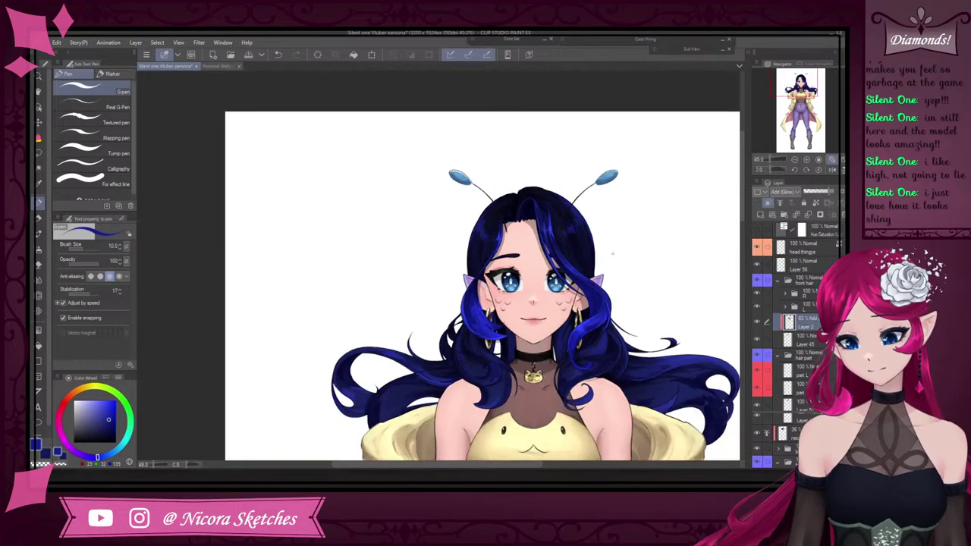
{"action": "scroll", "coordinate": [568, 355], "scroll_direction": "up", "scroll_amount": 3}
{"action": "scroll", "coordinate": [595, 323], "scroll_direction": "down", "scroll_amount": 5}
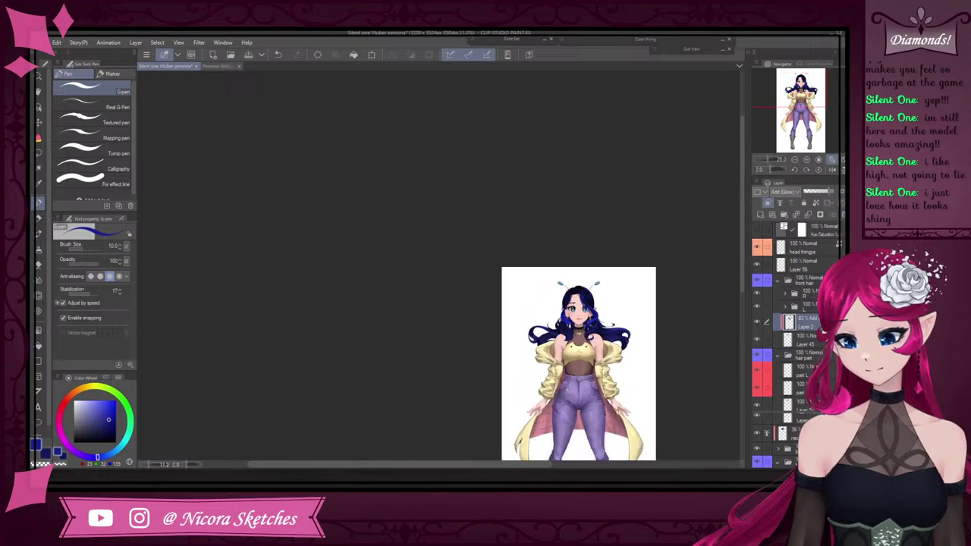
{"action": "scroll", "coordinate": [582, 347], "scroll_direction": "up", "scroll_amount": 3}
{"action": "scroll", "coordinate": [634, 222], "scroll_direction": "up", "scroll_amount": 1}
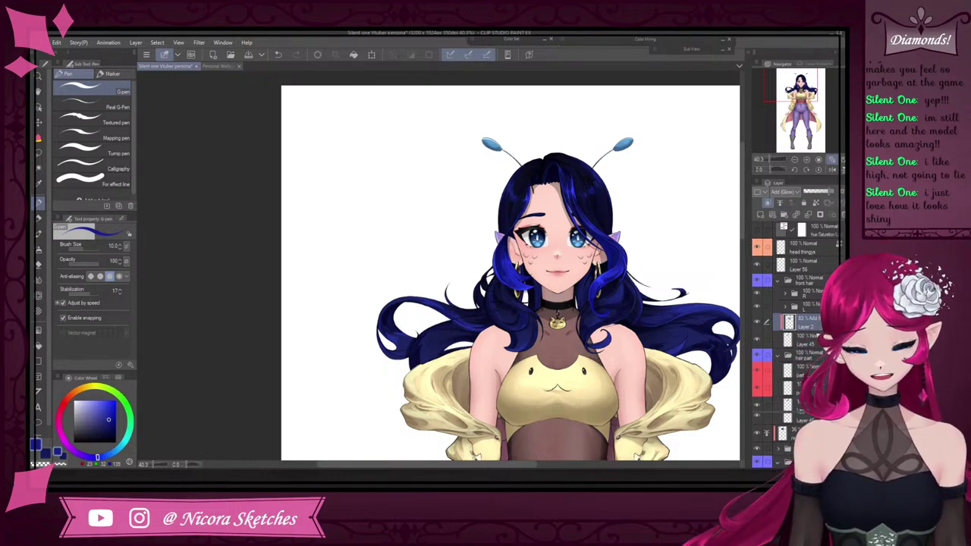
Add a new raster layer above the front hair's glow layer and set its blending mode to Add (Glow)
{"action": "left_click", "coordinate": [771, 214]}
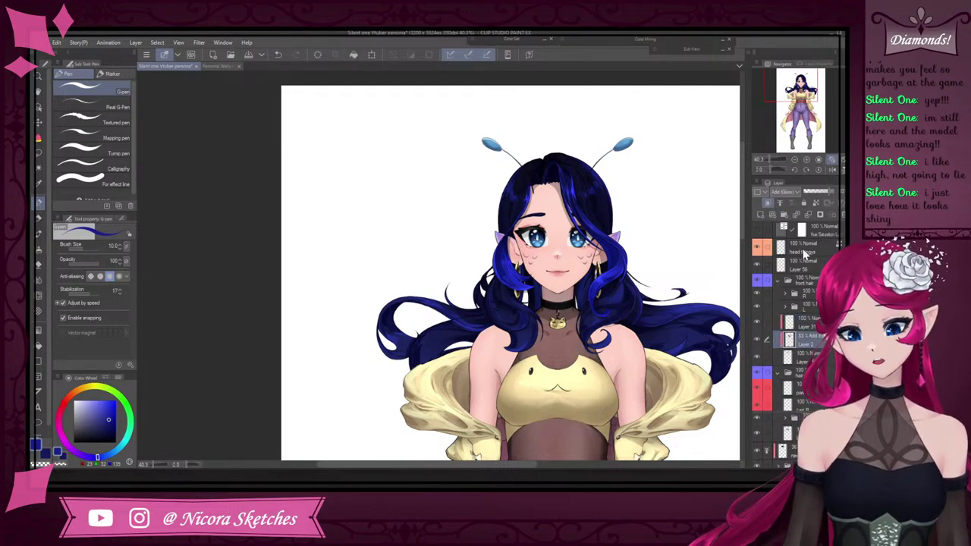
{"action": "left_click", "coordinate": [794, 194]}
{"action": "left_click", "coordinate": [797, 292]}
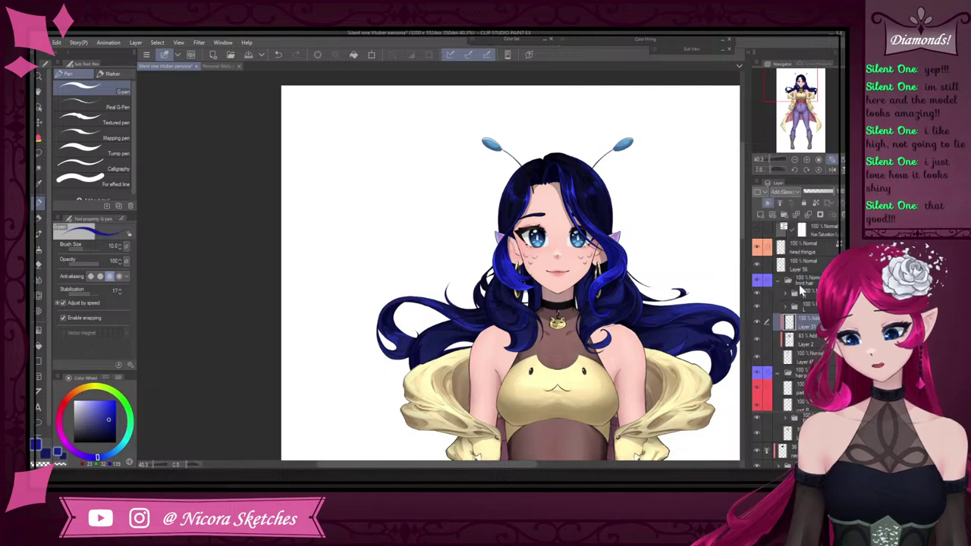
Paint thin blue G-pen glow highlights along the front lock sweeping over the eye and the fine strand beside it
{"action": "scroll", "coordinate": [585, 220], "scroll_direction": "up", "scroll_amount": 5}
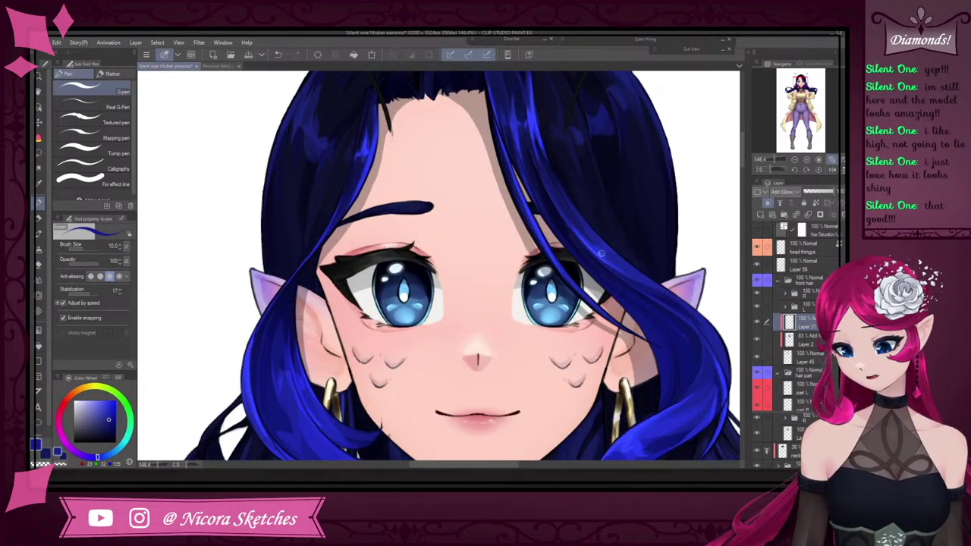
{"action": "left_click_drag", "start_coordinate": [585, 223], "coordinate": [646, 275]}
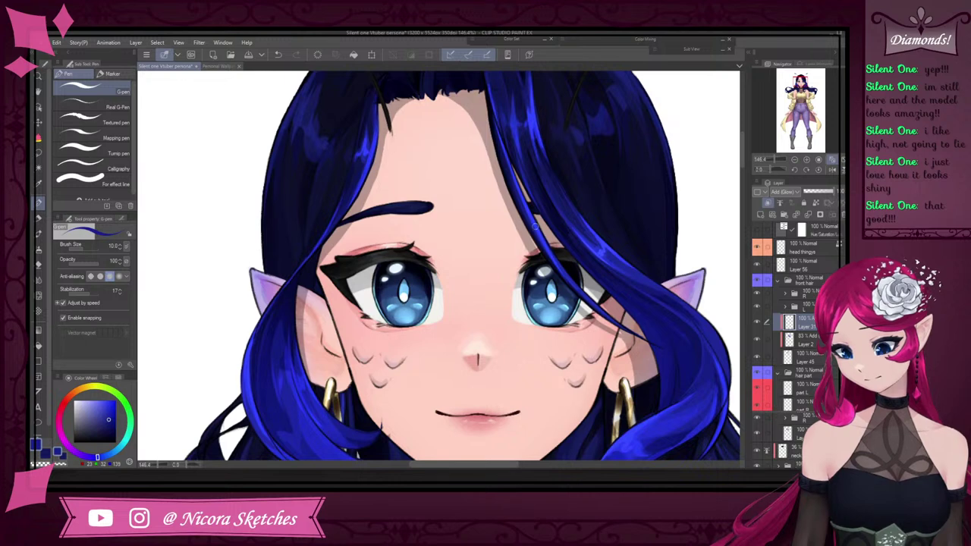
{"action": "mouse_move", "coordinate": [523, 206]}
{"action": "left_mouse_down"}
{"action": "mouse_move", "coordinate": [578, 287]}
{"action": "mouse_move", "coordinate": [600, 299]}
{"action": "left_mouse_up"}
{"action": "scroll", "coordinate": [597, 300], "scroll_direction": "down", "scroll_amount": 8}
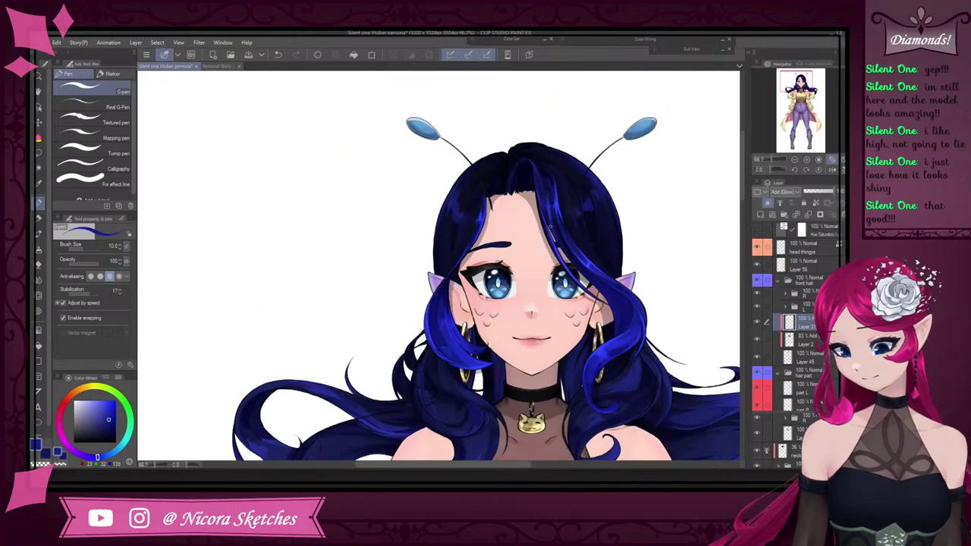
{"action": "scroll", "coordinate": [592, 319], "scroll_direction": "up", "scroll_amount": 2}
{"action": "scroll", "coordinate": [597, 381], "scroll_direction": "down", "scroll_amount": 1}
{"action": "scroll", "coordinate": [624, 393], "scroll_direction": "up", "scroll_amount": 3}
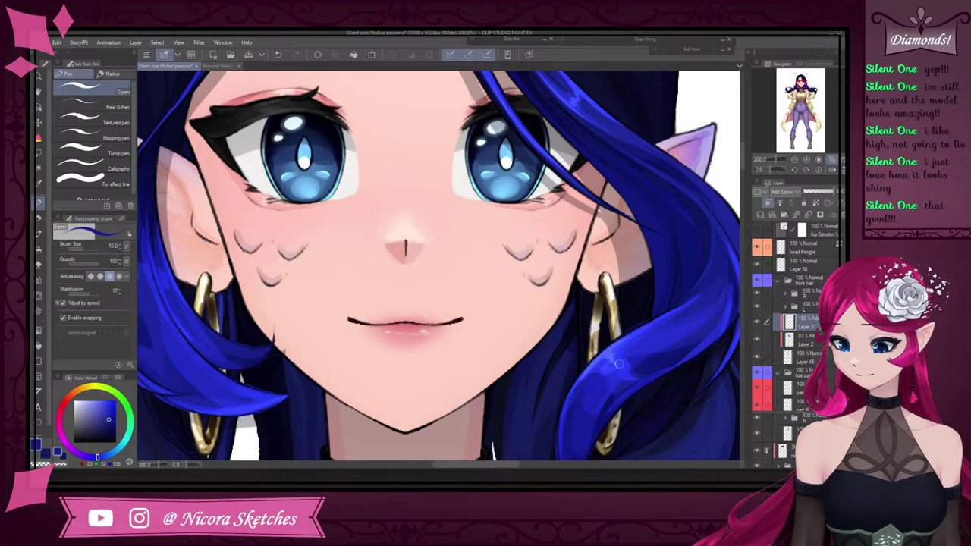
Paint blue glow highlight strokes on the curled tip of the front hair lock beside the ear, undoing unwanted strokes
{"action": "scroll", "coordinate": [629, 363], "scroll_direction": "down", "scroll_amount": 5}
{"action": "scroll", "coordinate": [674, 300], "scroll_direction": "up", "scroll_amount": 2}
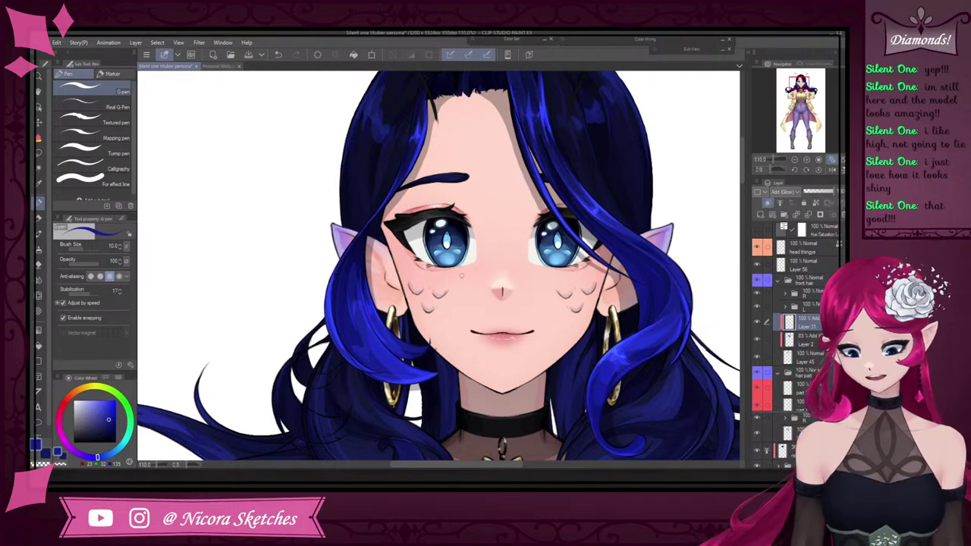
{"action": "scroll", "coordinate": [460, 276], "scroll_direction": "up", "scroll_amount": 3}
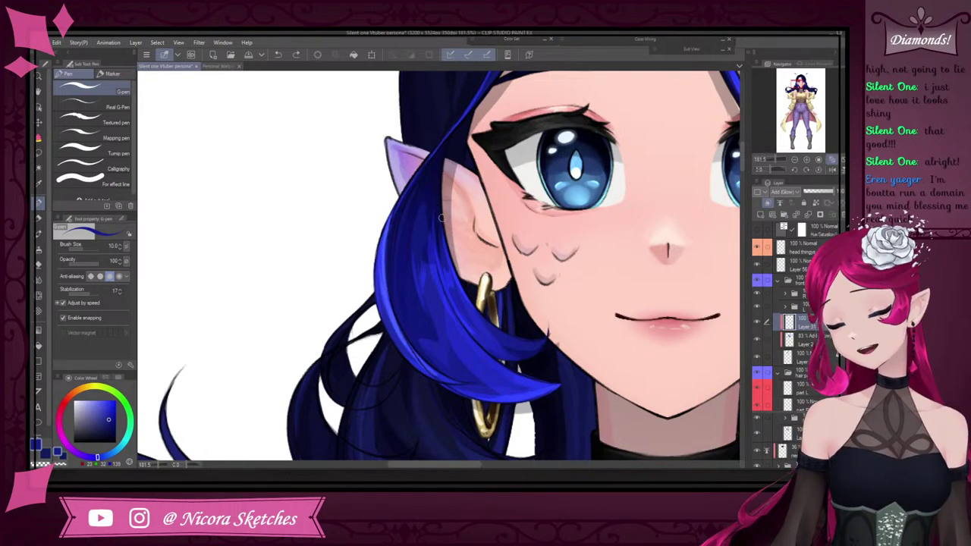
{"action": "scroll", "coordinate": [441, 221], "scroll_direction": "up", "scroll_amount": 2}
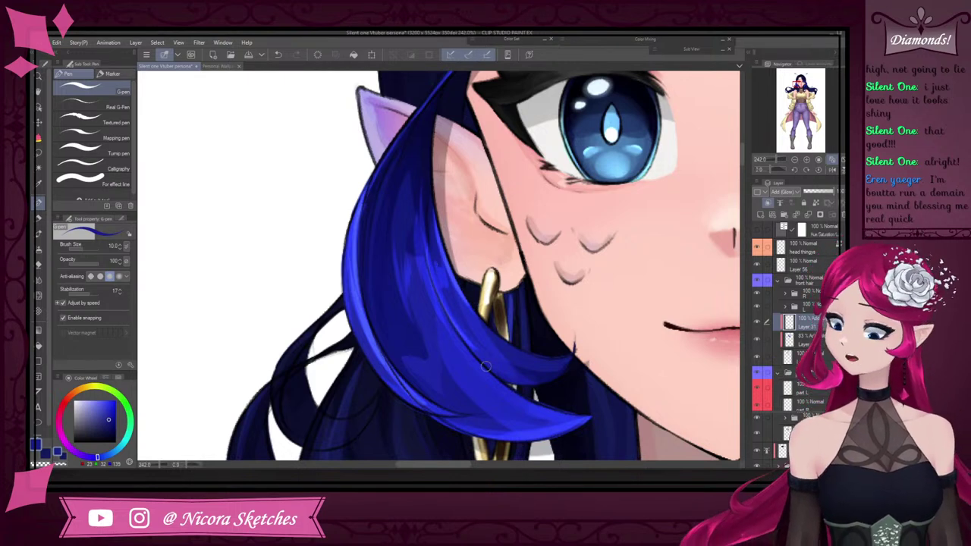
{"action": "left_click_drag", "start_coordinate": [478, 432], "coordinate": [595, 422]}
{"action": "mouse_move", "coordinate": [525, 434]}
{"action": "left_mouse_down"}
{"action": "mouse_move", "coordinate": [580, 417]}
{"action": "mouse_move", "coordinate": [528, 402]}
{"action": "left_mouse_up"}
{"action": "scroll", "coordinate": [529, 338], "scroll_direction": "down", "scroll_amount": 4}
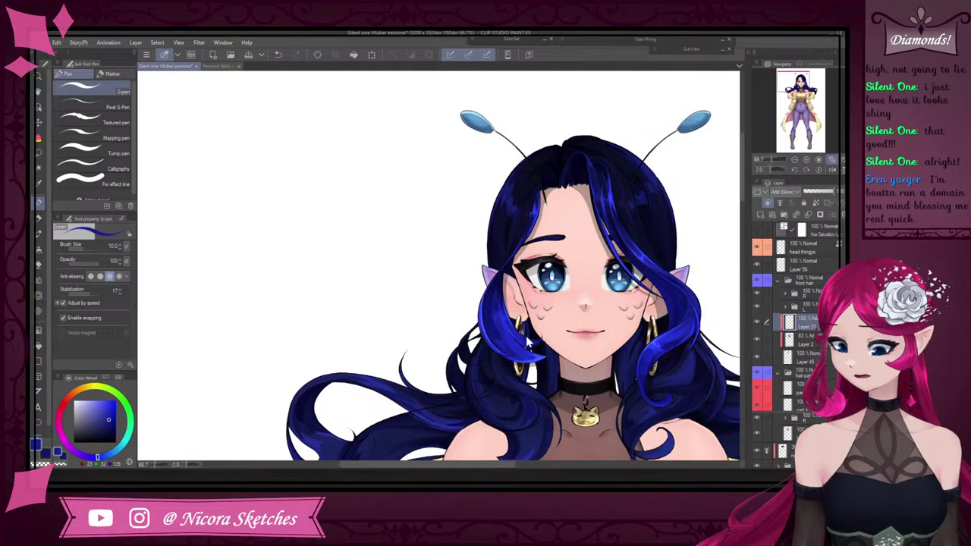
{"action": "key", "text": "ctrl+z"}
{"action": "key", "text": "ctrl+z"}
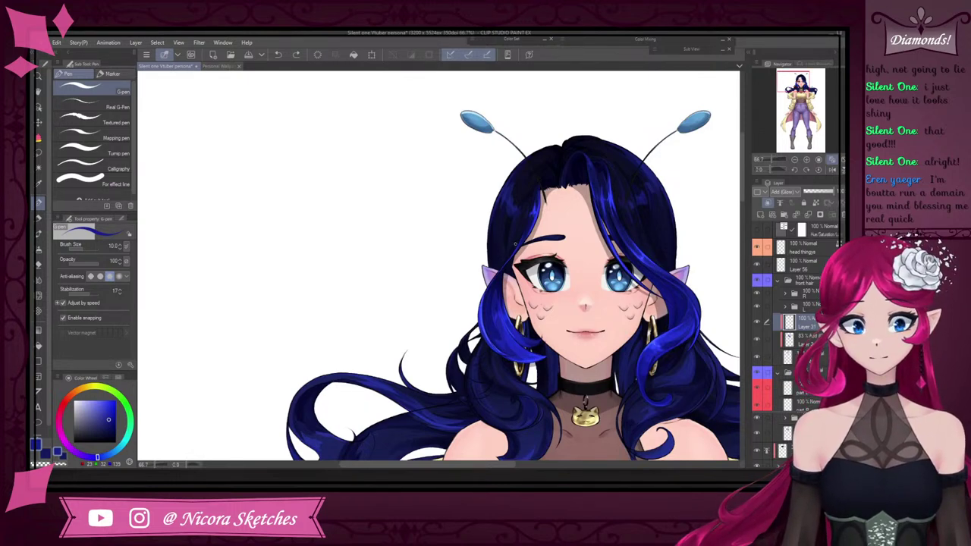
Flip the canvas view horizontally to work on the hair in mirror image
{"action": "scroll", "coordinate": [515, 244], "scroll_direction": "up", "scroll_amount": 2}
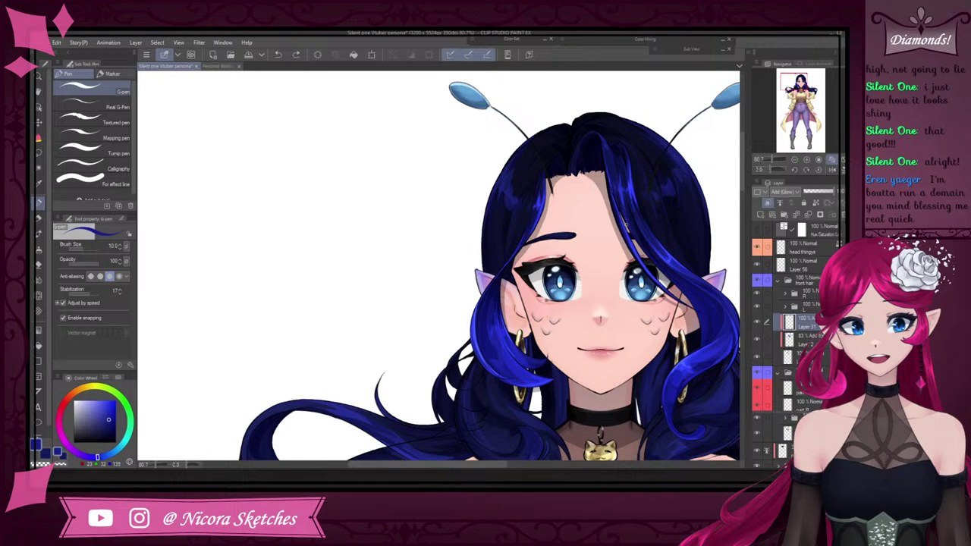
{"action": "left_click", "coordinate": [833, 170]}
{"action": "scroll", "coordinate": [520, 224], "scroll_direction": "down", "scroll_amount": 4}
{"action": "scroll", "coordinate": [448, 217], "scroll_direction": "up", "scroll_amount": 6}
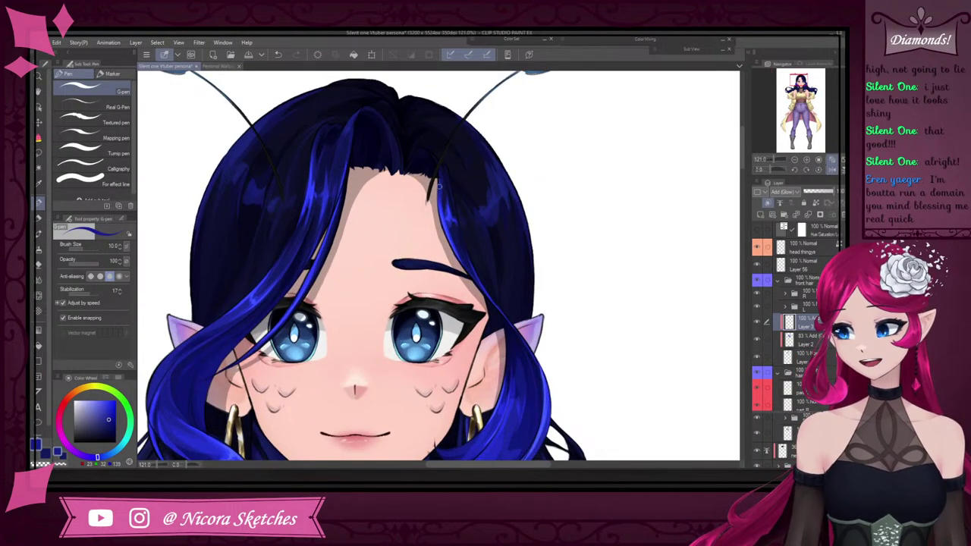
Brighten the edges of the large arched bang strand beside the parting with G-pen highlight strokes
{"action": "scroll", "coordinate": [439, 186], "scroll_direction": "up", "scroll_amount": 3}
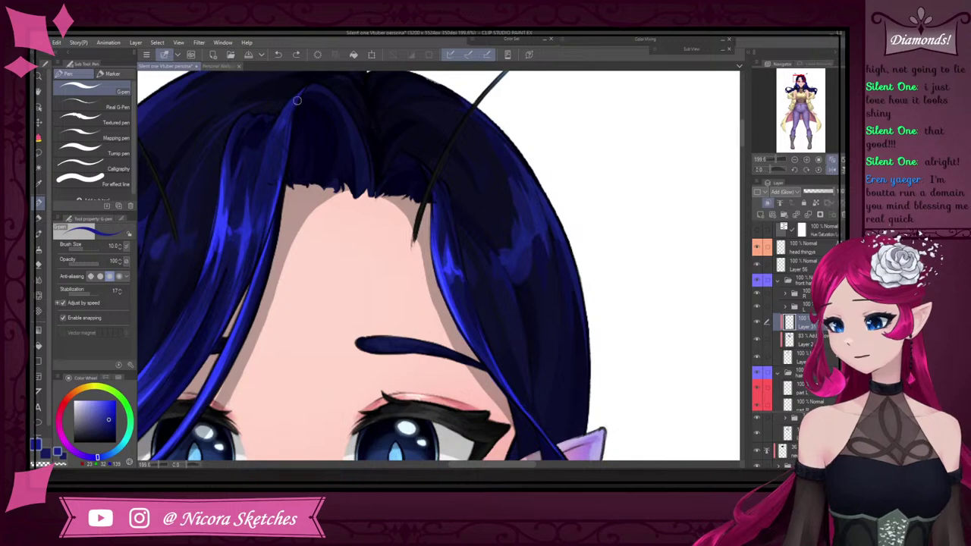
{"action": "scroll", "coordinate": [297, 100], "scroll_direction": "down", "scroll_amount": 3}
{"action": "scroll", "coordinate": [358, 136], "scroll_direction": "up", "scroll_amount": 4}
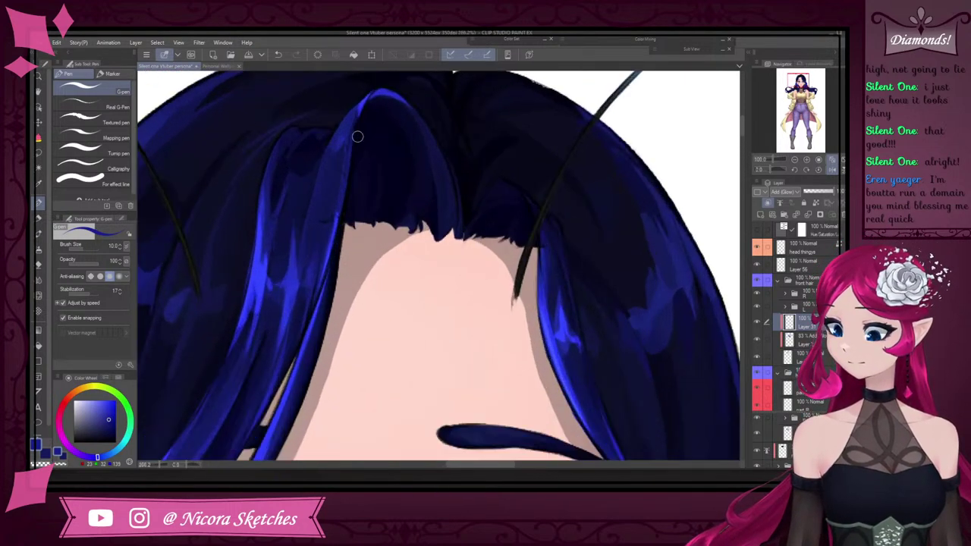
{"action": "scroll", "coordinate": [358, 136], "scroll_direction": "up", "scroll_amount": 1}
{"action": "left_click_drag", "start_coordinate": [366, 106], "coordinate": [350, 231]}
{"action": "left_click_drag", "start_coordinate": [362, 100], "coordinate": [352, 227]}
{"action": "scroll", "coordinate": [365, 212], "scroll_direction": "down", "scroll_amount": 4}
{"action": "scroll", "coordinate": [406, 177], "scroll_direction": "up", "scroll_amount": 4}
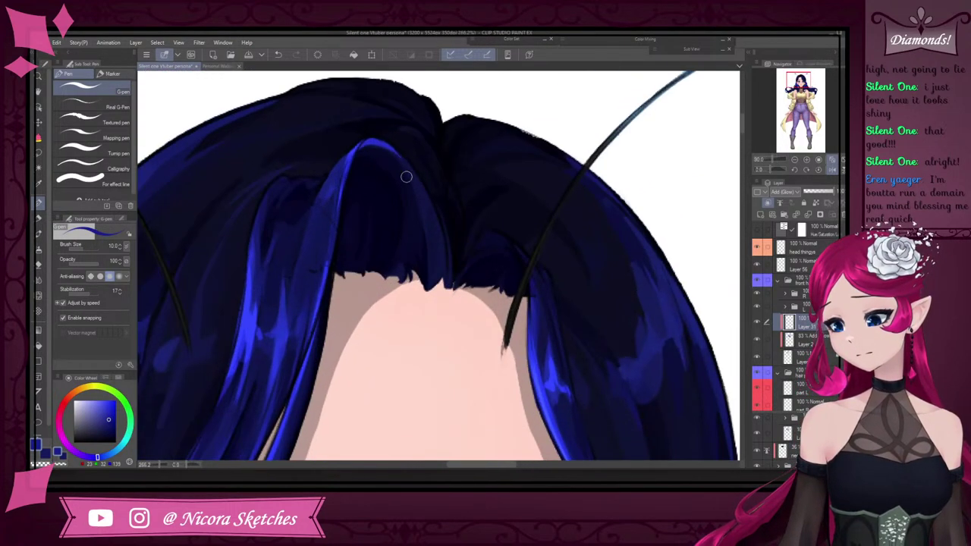
{"action": "scroll", "coordinate": [406, 176], "scroll_direction": "down", "scroll_amount": 3}
{"action": "scroll", "coordinate": [428, 195], "scroll_direction": "up", "scroll_amount": 3}
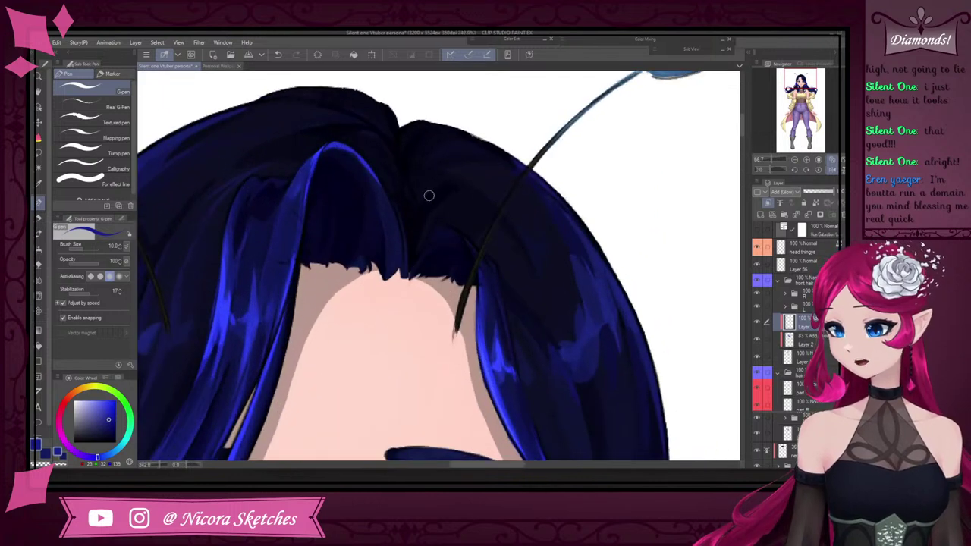
{"action": "scroll", "coordinate": [429, 195], "scroll_direction": "down", "scroll_amount": 3}
{"action": "scroll", "coordinate": [382, 171], "scroll_direction": "up", "scroll_amount": 3}
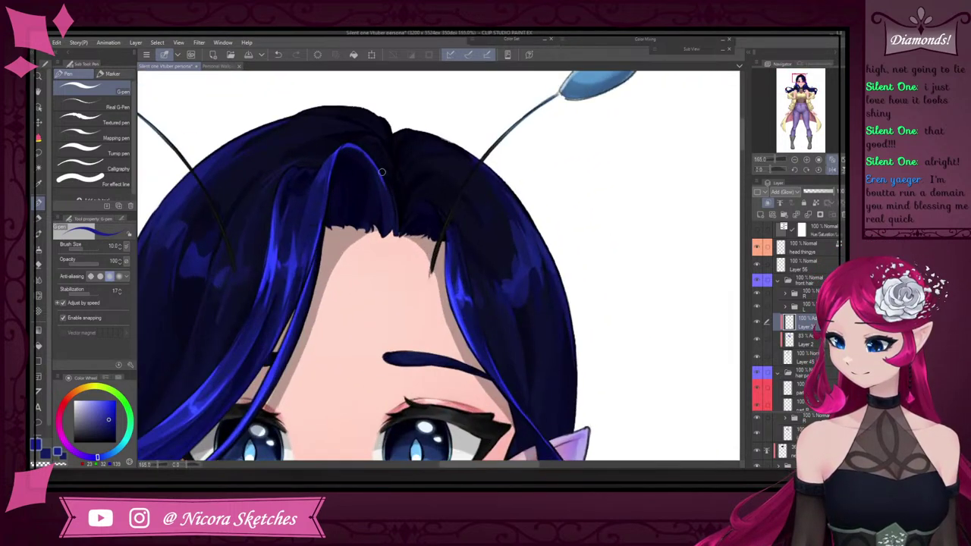
{"action": "scroll", "coordinate": [382, 171], "scroll_direction": "down", "scroll_amount": 2}
{"action": "scroll", "coordinate": [407, 192], "scroll_direction": "up", "scroll_amount": 2}
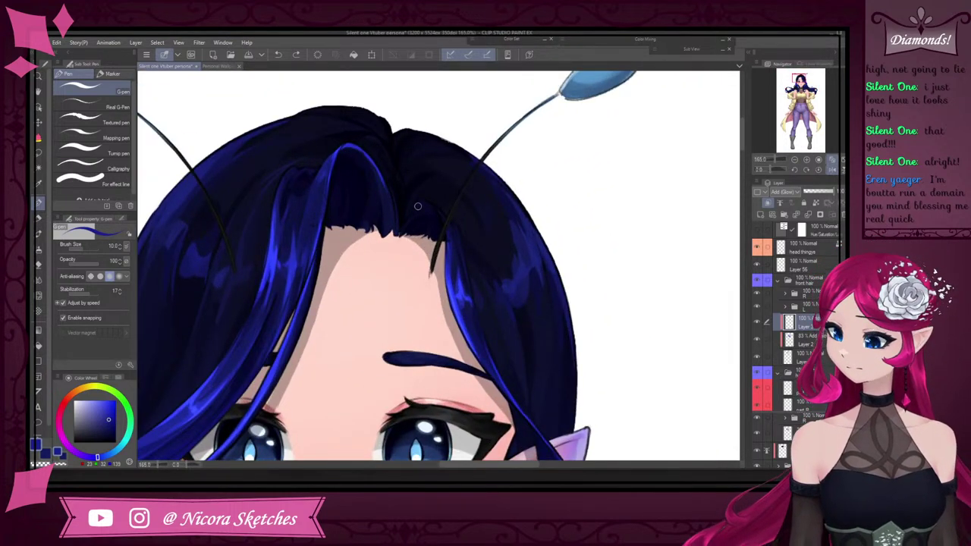
Outline the small arched strand beside the antenna base with blue highlights, undoing and redrawing the stroke down into the side lock
{"action": "scroll", "coordinate": [417, 206], "scroll_direction": "up", "scroll_amount": 3}
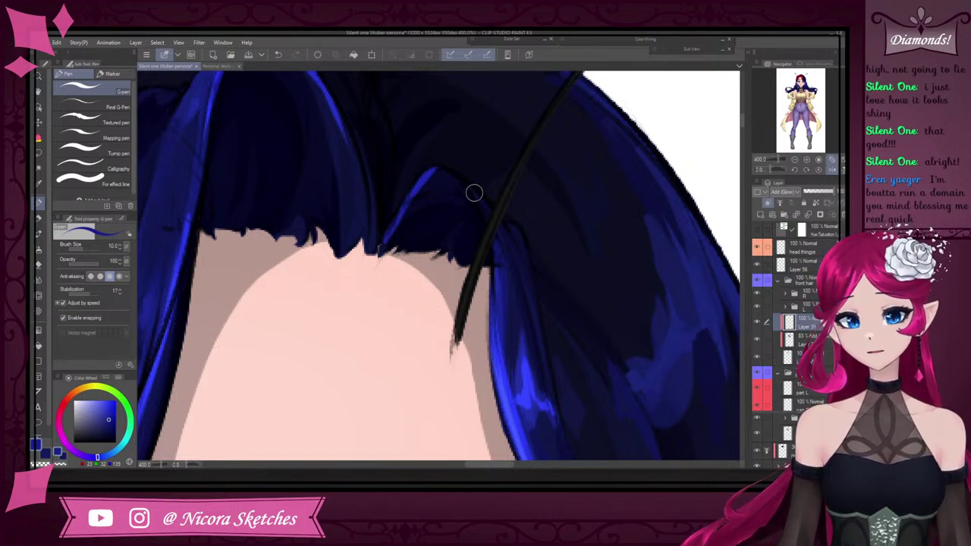
{"action": "mouse_move", "coordinate": [442, 170]}
{"action": "left_mouse_down"}
{"action": "mouse_move", "coordinate": [482, 206]}
{"action": "mouse_move", "coordinate": [461, 188]}
{"action": "mouse_move", "coordinate": [509, 272]}
{"action": "mouse_move", "coordinate": [482, 207]}
{"action": "mouse_move", "coordinate": [497, 248]}
{"action": "mouse_move", "coordinate": [496, 319]}
{"action": "left_mouse_up"}
{"action": "key", "text": "ctrl+z"}
{"action": "key", "text": "ctrl+z"}
{"action": "left_click_drag", "start_coordinate": [501, 225], "coordinate": [499, 284]}
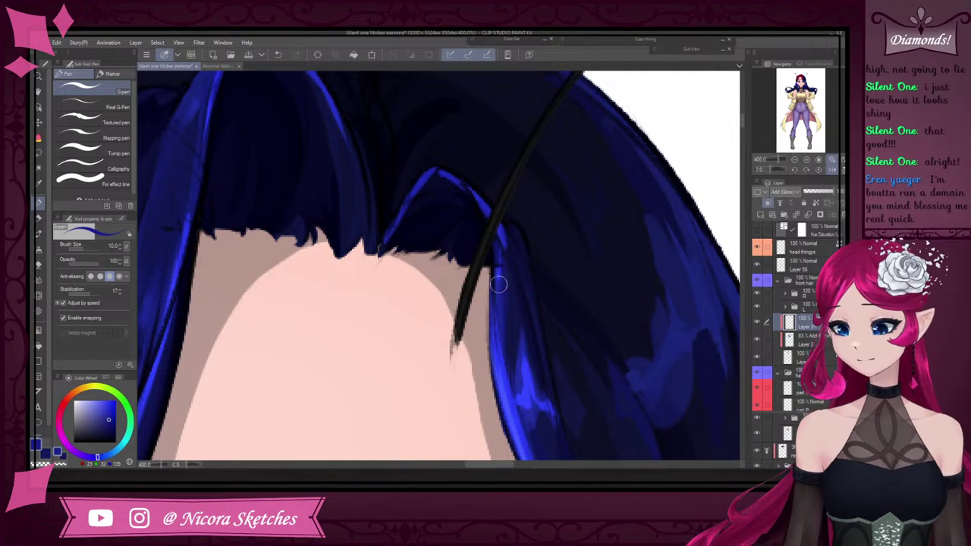
{"action": "scroll", "coordinate": [498, 284], "scroll_direction": "down", "scroll_amount": 5}
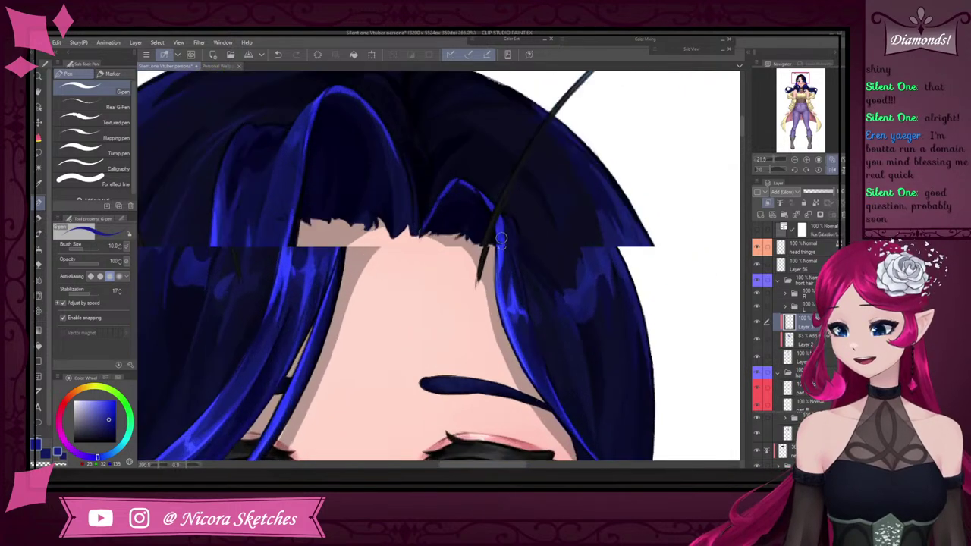
{"action": "scroll", "coordinate": [495, 244], "scroll_direction": "down", "scroll_amount": 2}
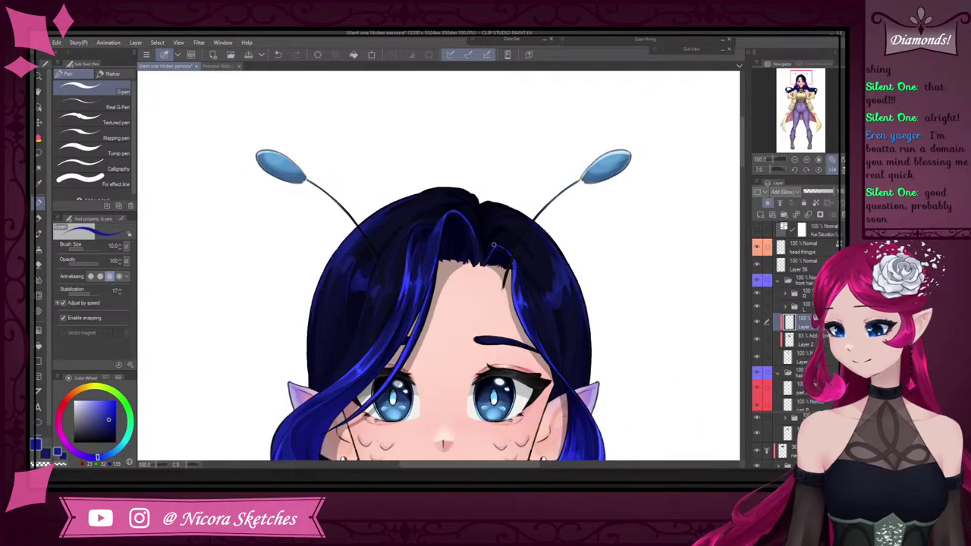
{"action": "scroll", "coordinate": [494, 245], "scroll_direction": "down", "scroll_amount": 3}
Soften the new bang highlights near the parting using the Soft eraser at size 60
{"action": "scroll", "coordinate": [482, 228], "scroll_direction": "up", "scroll_amount": 5}
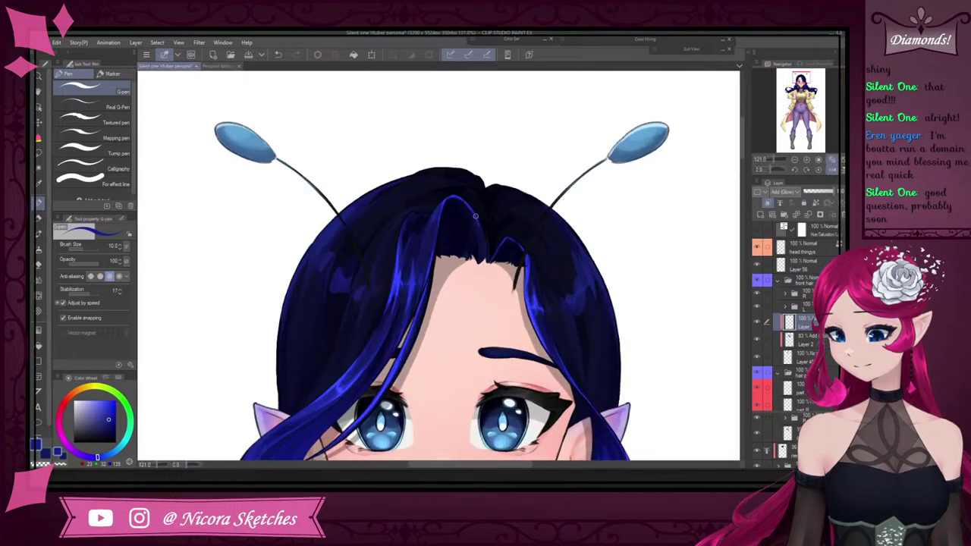
{"action": "mouse_move", "coordinate": [476, 216]}
{"action": "left_mouse_down"}
{"action": "mouse_move", "coordinate": [484, 256]}
{"action": "mouse_move", "coordinate": [475, 209]}
{"action": "mouse_move", "coordinate": [467, 212]}
{"action": "left_mouse_up"}
{"action": "key", "text": "e"}
{"action": "key", "text": "ctrl+z"}
{"action": "key", "text": "bracketright"}
{"action": "key", "text": "bracketright"}
{"action": "key", "text": "bracketright"}
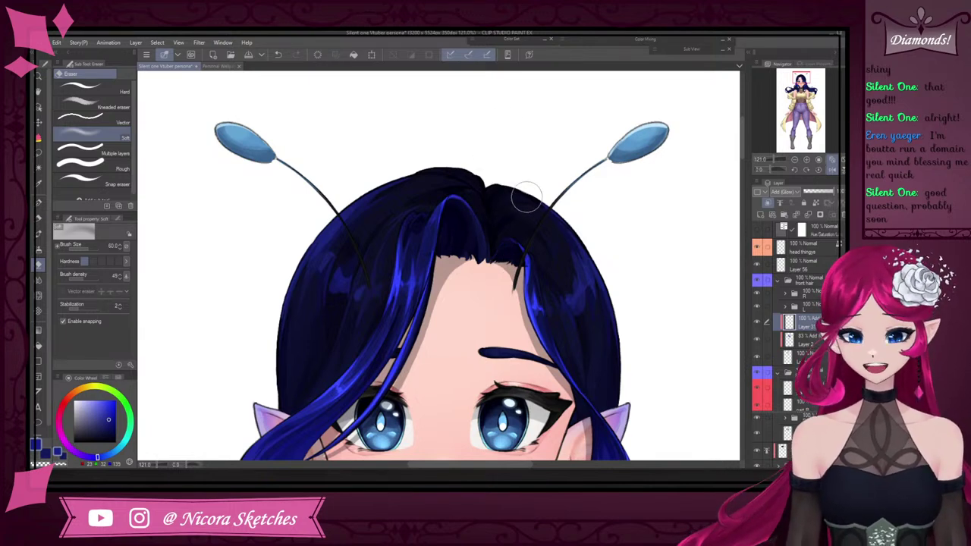
{"action": "scroll", "coordinate": [545, 321], "scroll_direction": "down", "scroll_amount": 5}
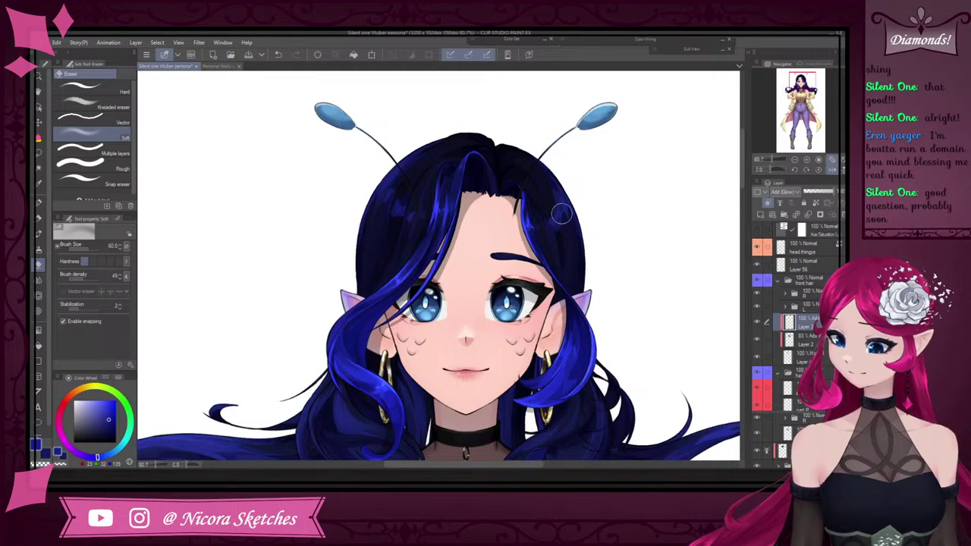
{"action": "scroll", "coordinate": [596, 343], "scroll_direction": "down", "scroll_amount": 4}
{"action": "scroll", "coordinate": [497, 341], "scroll_direction": "up", "scroll_amount": 3}
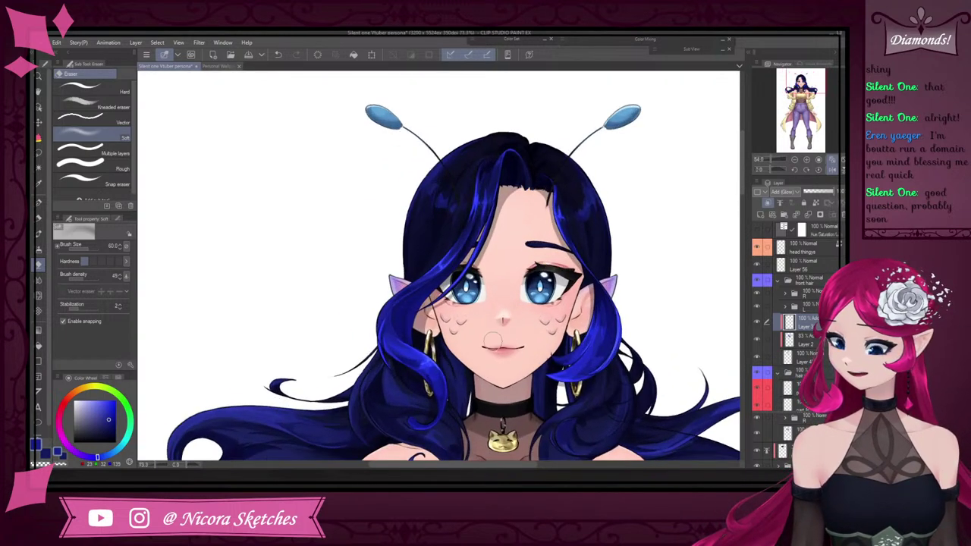
Examine the curled front lock beside the earring up close and against the whole hairstyle
{"action": "left_click", "coordinate": [39, 202]}
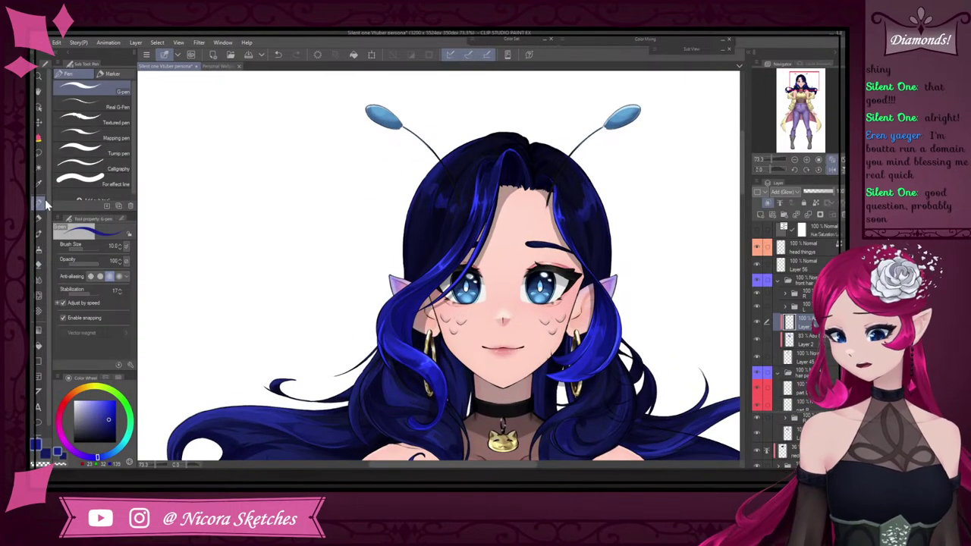
{"action": "scroll", "coordinate": [636, 285], "scroll_direction": "down", "scroll_amount": 3}
{"action": "scroll", "coordinate": [540, 287], "scroll_direction": "up", "scroll_amount": 8}
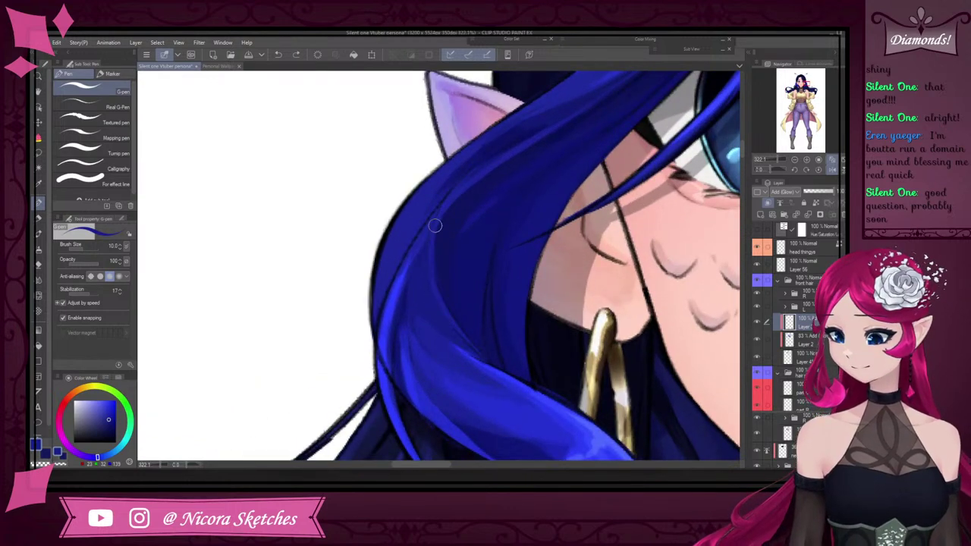
{"action": "scroll", "coordinate": [448, 303], "scroll_direction": "down", "scroll_amount": 6}
{"action": "scroll", "coordinate": [638, 256], "scroll_direction": "down", "scroll_amount": 3}
{"action": "scroll", "coordinate": [599, 271], "scroll_direction": "up", "scroll_amount": 4}
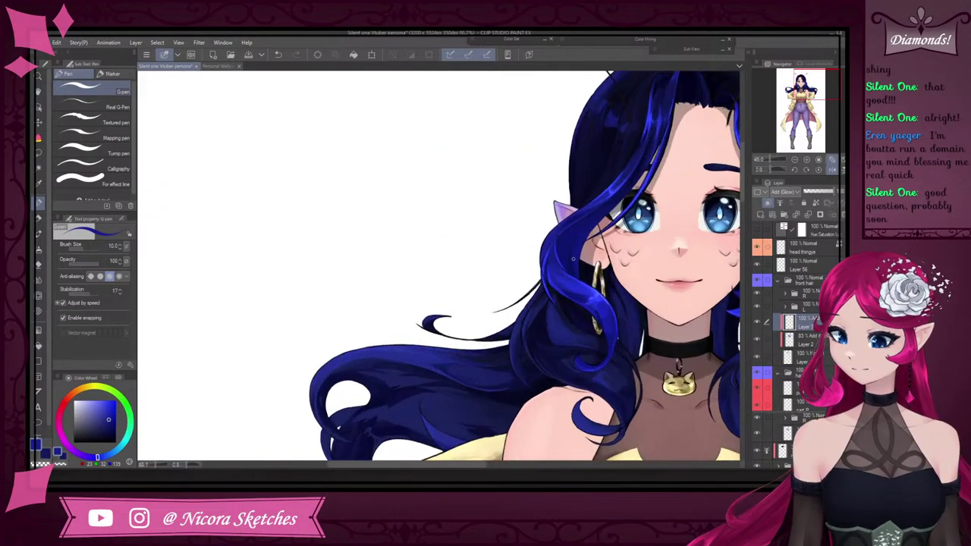
{"action": "key", "text": "e"}
{"action": "scroll", "coordinate": [569, 265], "scroll_direction": "down", "scroll_amount": 2}
{"action": "scroll", "coordinate": [458, 303], "scroll_direction": "up", "scroll_amount": 2}
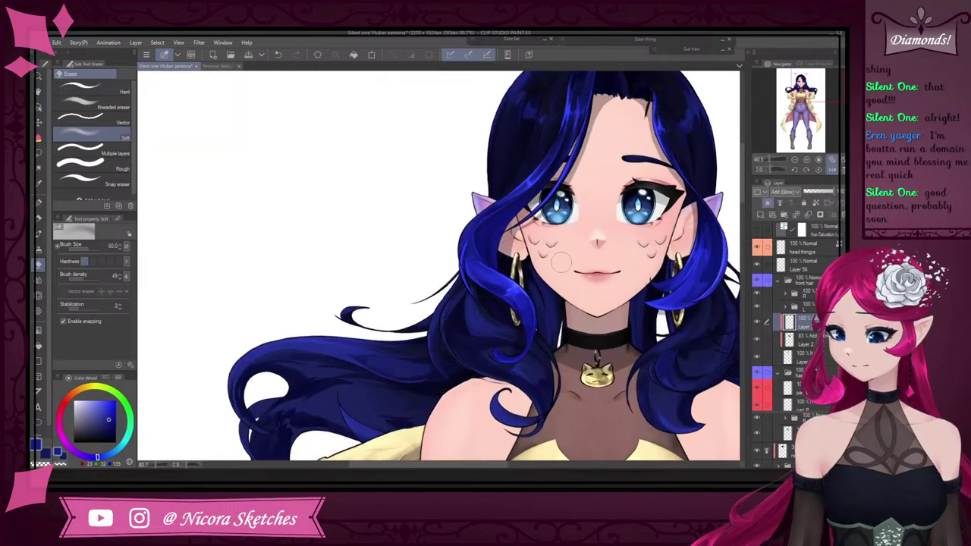
{"action": "key", "text": "p"}
{"action": "scroll", "coordinate": [459, 303], "scroll_direction": "up", "scroll_amount": 3}
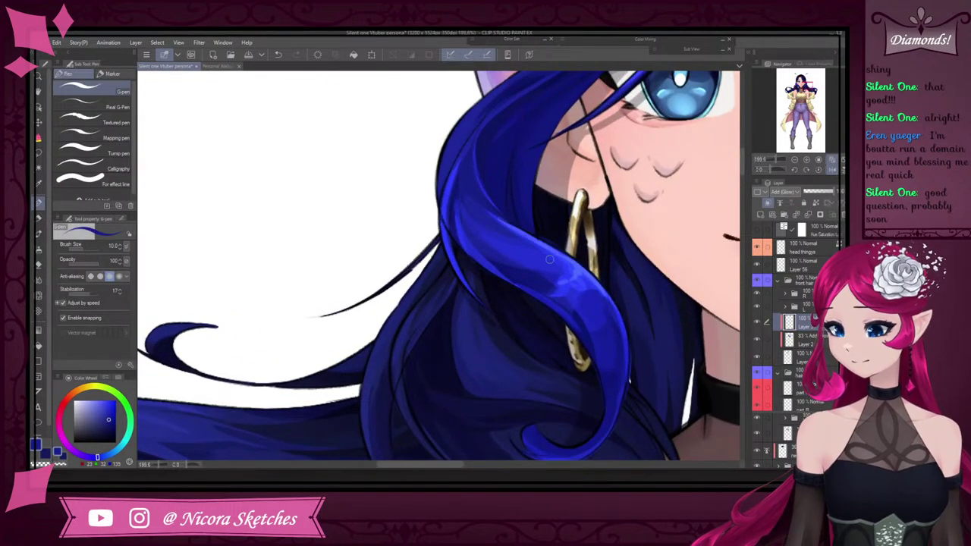
{"action": "scroll", "coordinate": [533, 203], "scroll_direction": "down", "scroll_amount": 3}
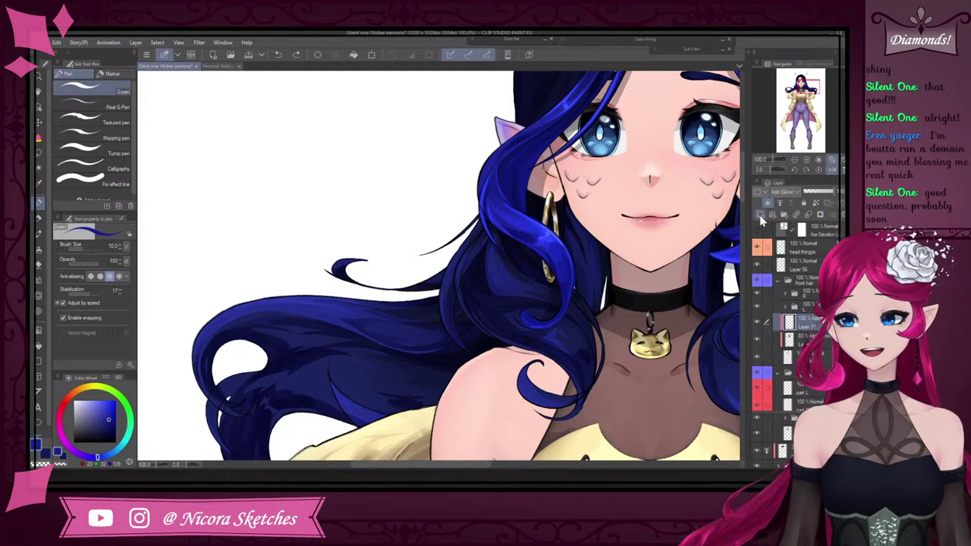
Add a clipped Multiply layer above Layer 31 and shade the upper part of the curled front lock with the size 100 pencil
{"action": "left_click", "coordinate": [784, 193]}
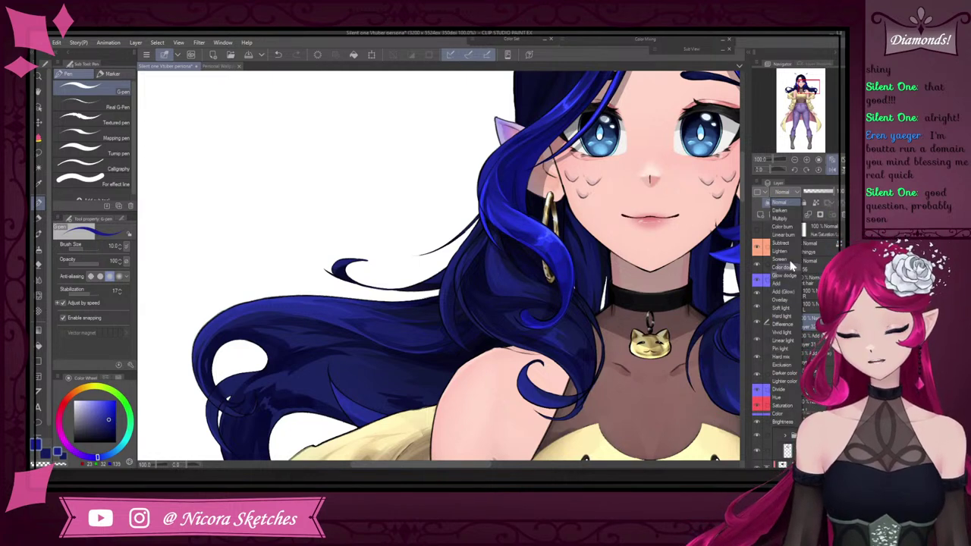
{"action": "left_click", "coordinate": [787, 218]}
{"action": "left_click", "coordinate": [39, 216]}
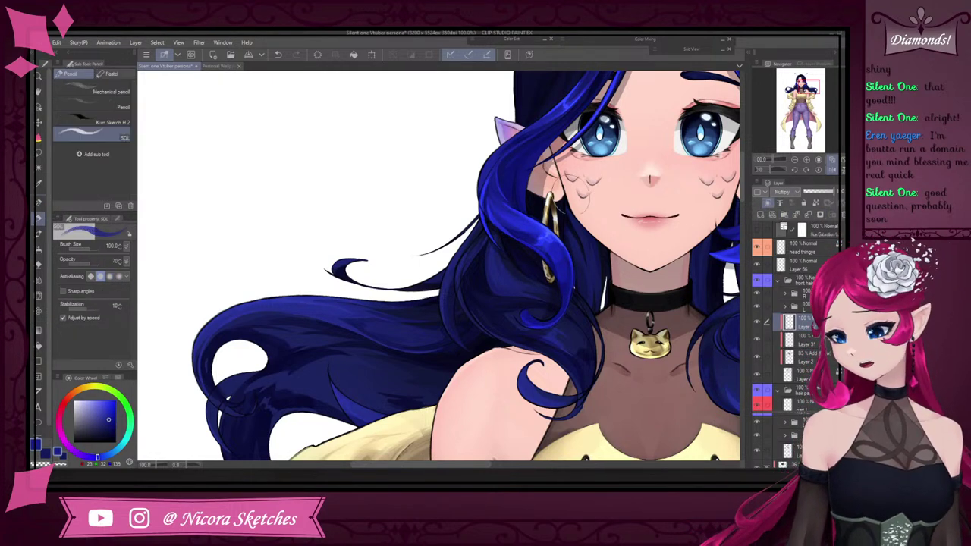
{"action": "scroll", "coordinate": [526, 181], "scroll_direction": "up", "scroll_amount": 3}
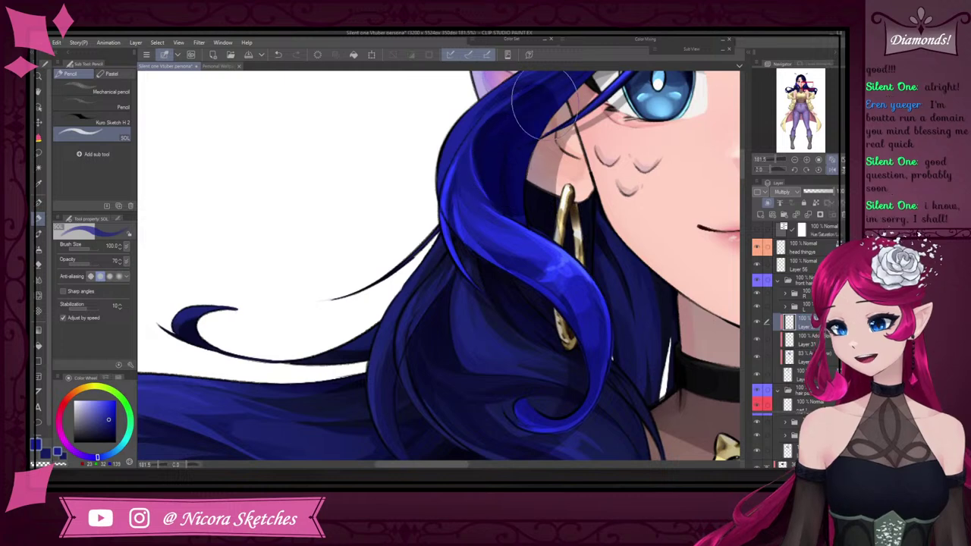
{"action": "scroll", "coordinate": [527, 199], "scroll_direction": "down", "scroll_amount": 3}
{"action": "scroll", "coordinate": [524, 195], "scroll_direction": "up", "scroll_amount": 2}
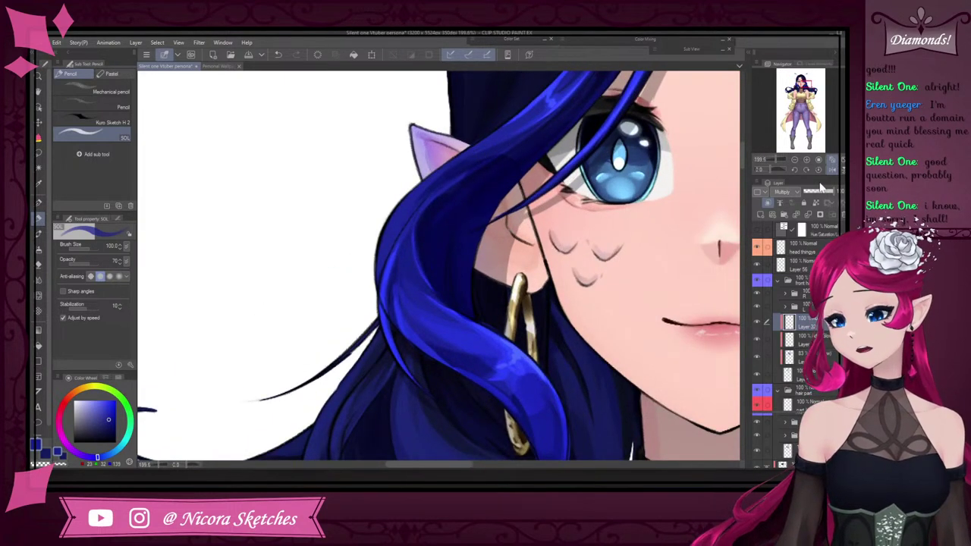
Switch to the Hard eraser and set the Multiply shading layer's opacity to 52%
{"action": "key", "text": "e"}
{"action": "left_click", "coordinate": [121, 88]}
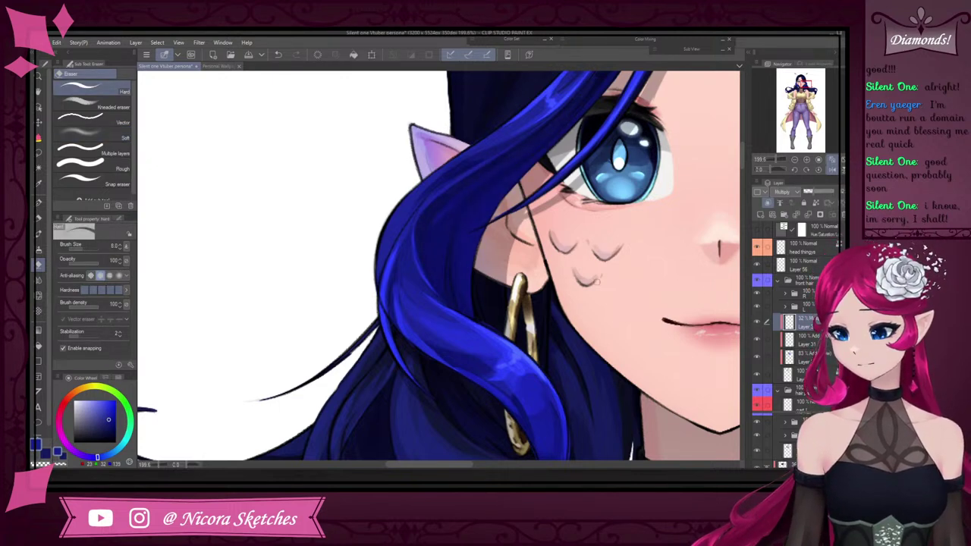
{"action": "scroll", "coordinate": [568, 280], "scroll_direction": "down", "scroll_amount": 5}
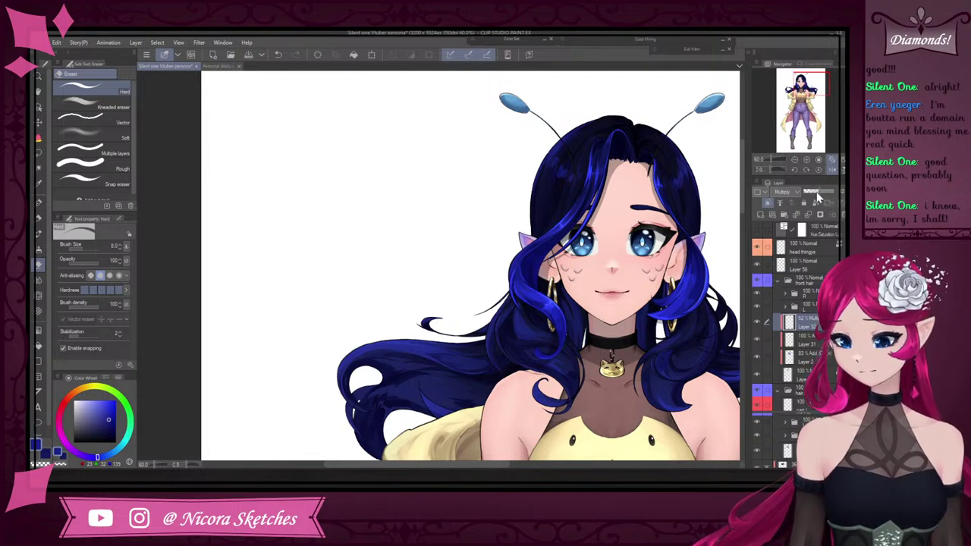
Merge the Add (Glow) highlight layers, Layer 2 and Layer 31, down into Layer 45
{"action": "left_click", "coordinate": [807, 357]}
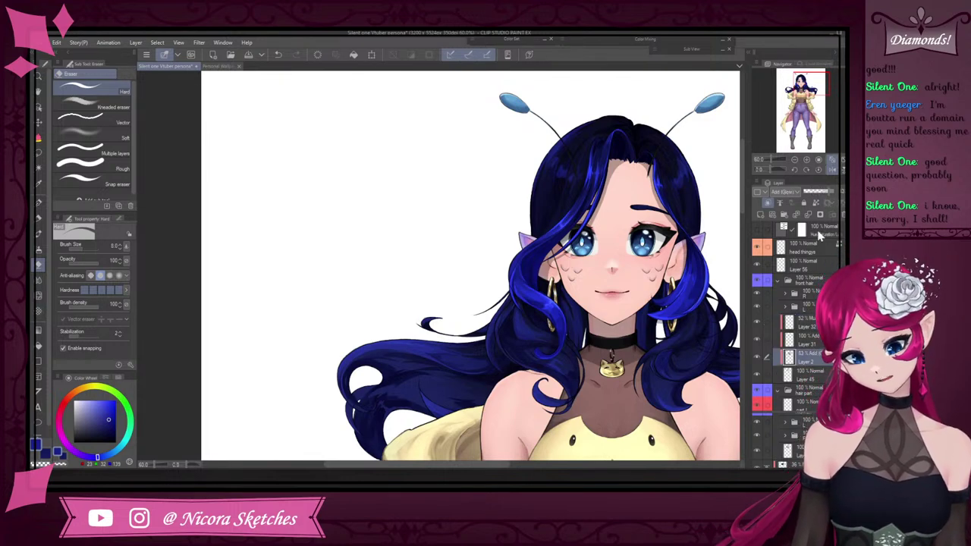
{"action": "left_click", "coordinate": [808, 215]}
{"action": "left_click", "coordinate": [817, 338]}
{"action": "left_click", "coordinate": [807, 215]}
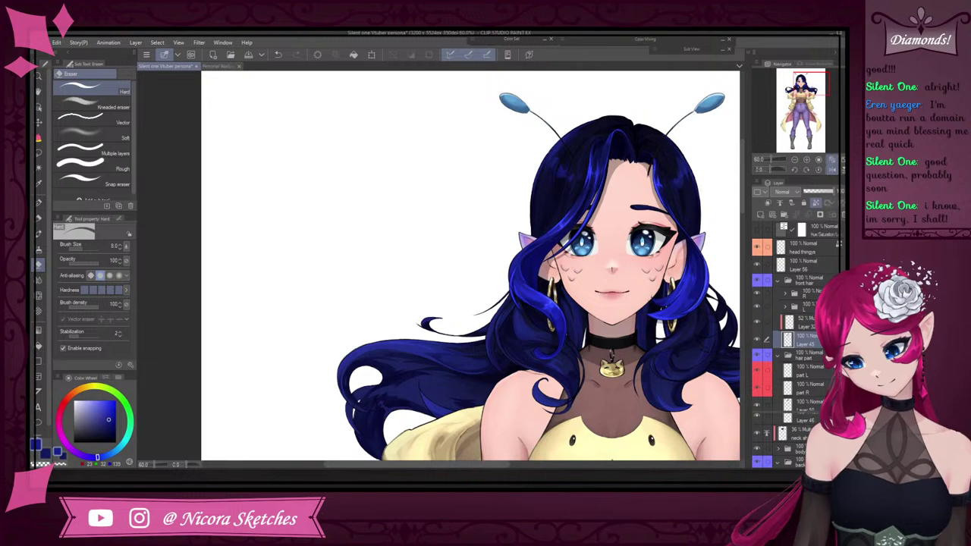
Merge the 52% Multiply shading layer down into Layer 45 and save the illustration
{"action": "key", "text": "ctrl+minus"}
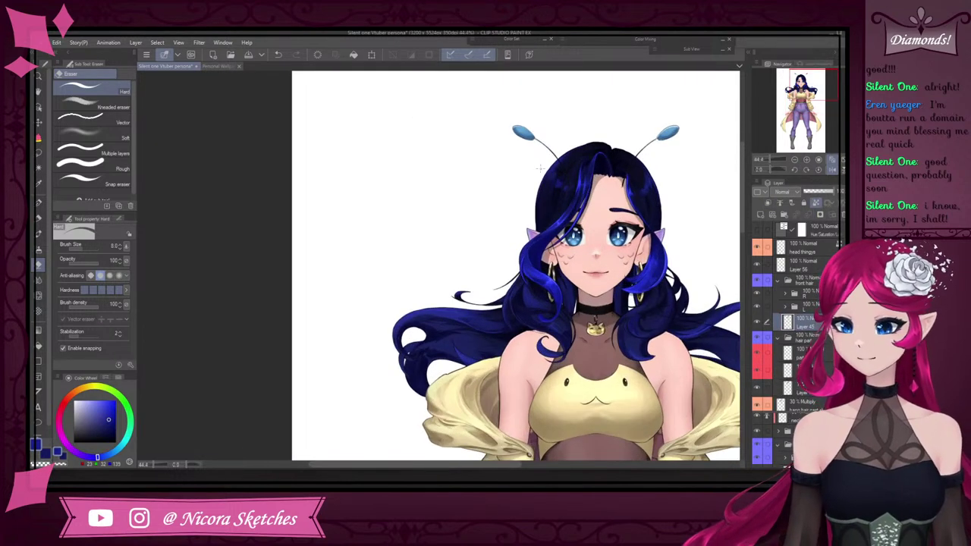
{"action": "left_click", "coordinate": [249, 56]}
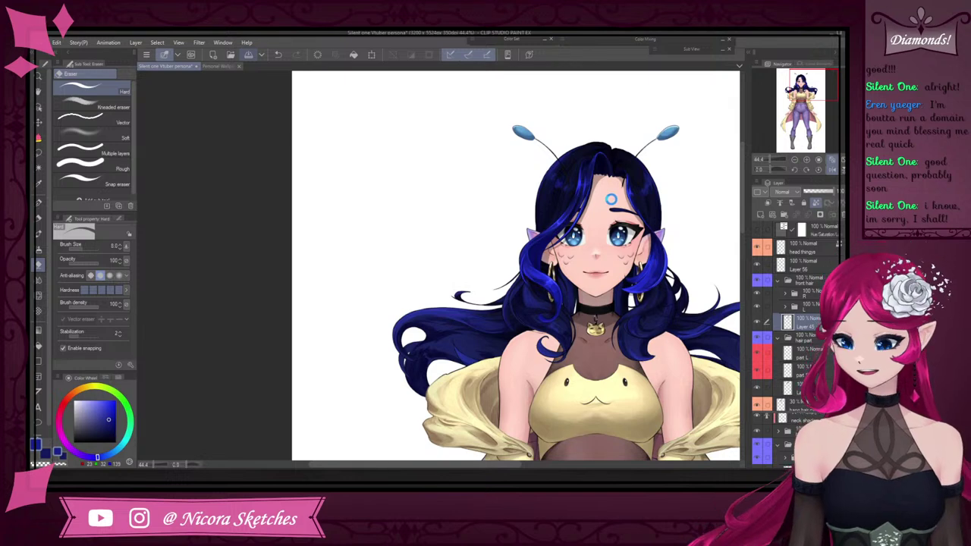
{"action": "scroll", "coordinate": [608, 198], "scroll_direction": "down", "scroll_amount": 2}
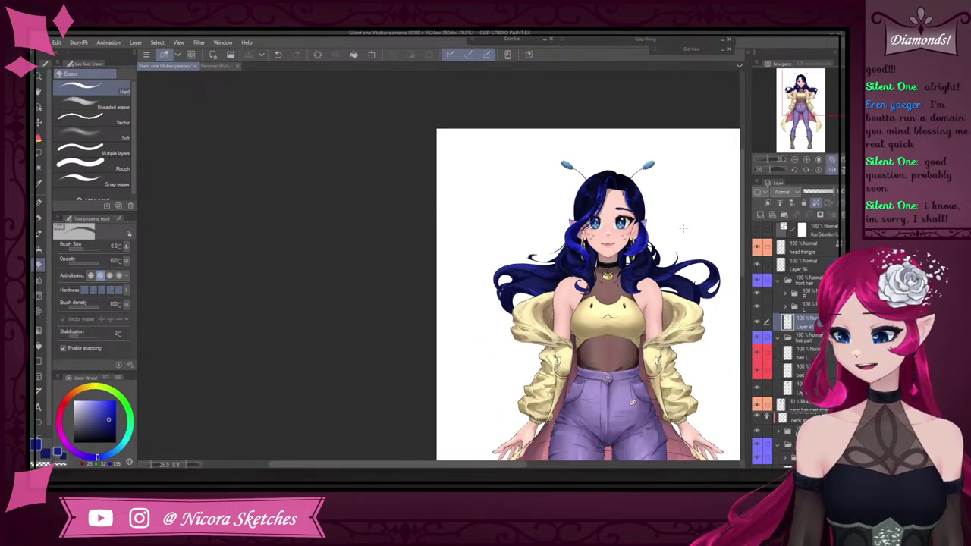
Try a soft airbrushed glow on the hair with a clipped Add (Glow) layer above Layer 50, and delete that layer
{"action": "scroll", "coordinate": [818, 334], "scroll_direction": "down", "scroll_amount": 3}
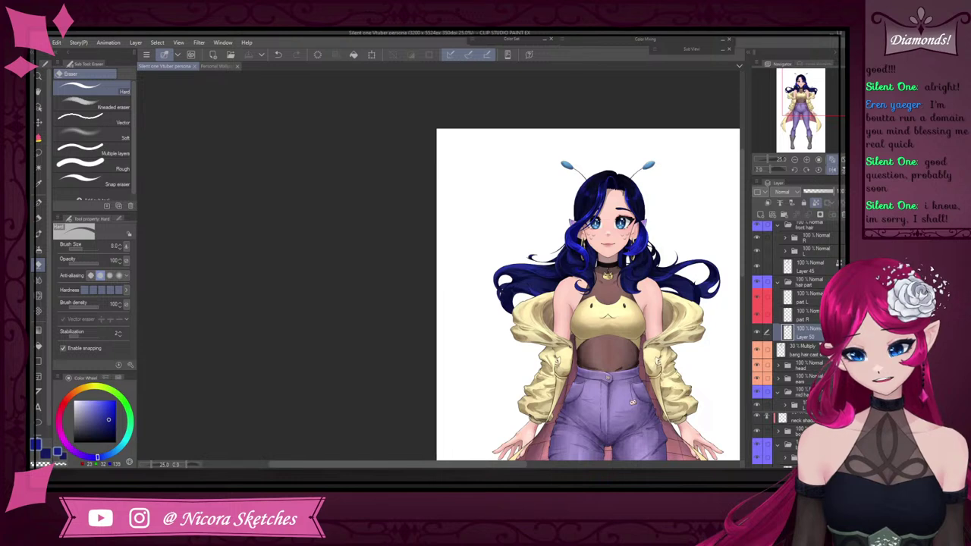
{"action": "left_click", "coordinate": [768, 205]}
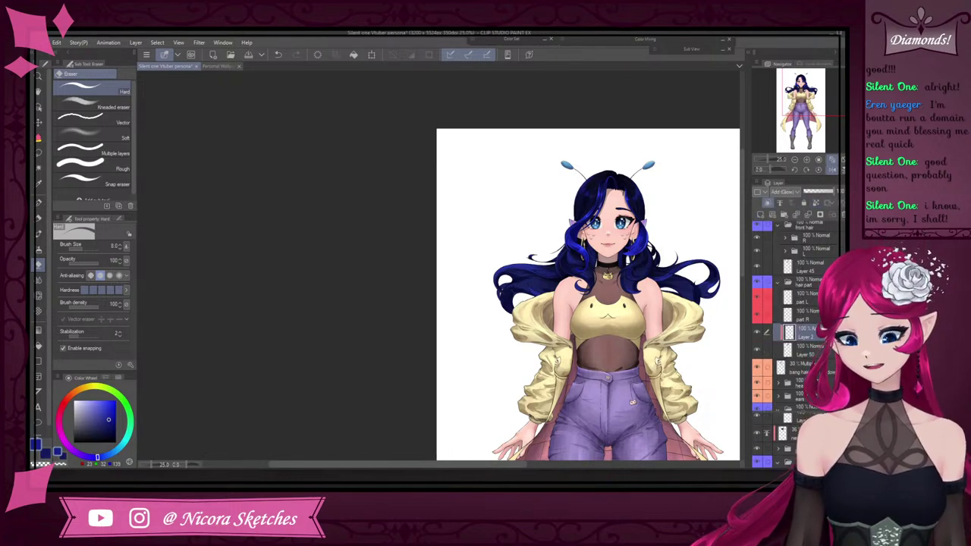
{"action": "left_click", "coordinate": [40, 250]}
{"action": "scroll", "coordinate": [658, 273], "scroll_direction": "up", "scroll_amount": 2}
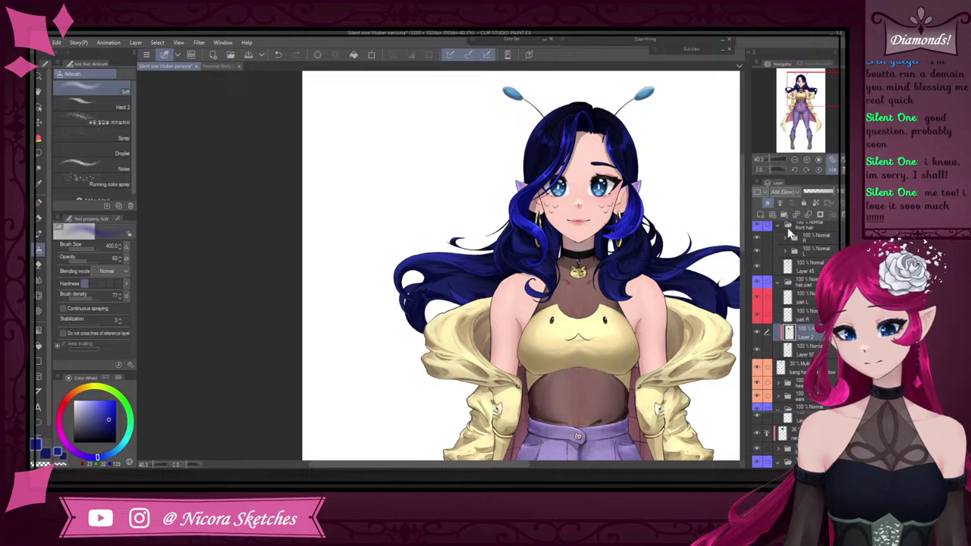
{"action": "left_click_drag", "start_coordinate": [646, 226], "coordinate": [621, 307]}
{"action": "left_click", "coordinate": [768, 203]}
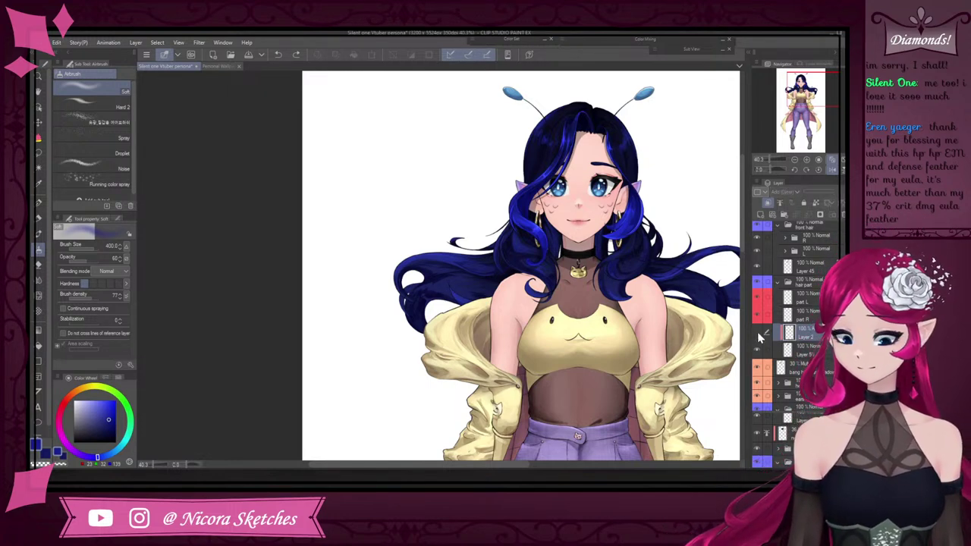
{"action": "left_click", "coordinate": [844, 218]}
Try another clipped layer above Layer 50 and merge it down into Layer 50
{"action": "left_click", "coordinate": [763, 214]}
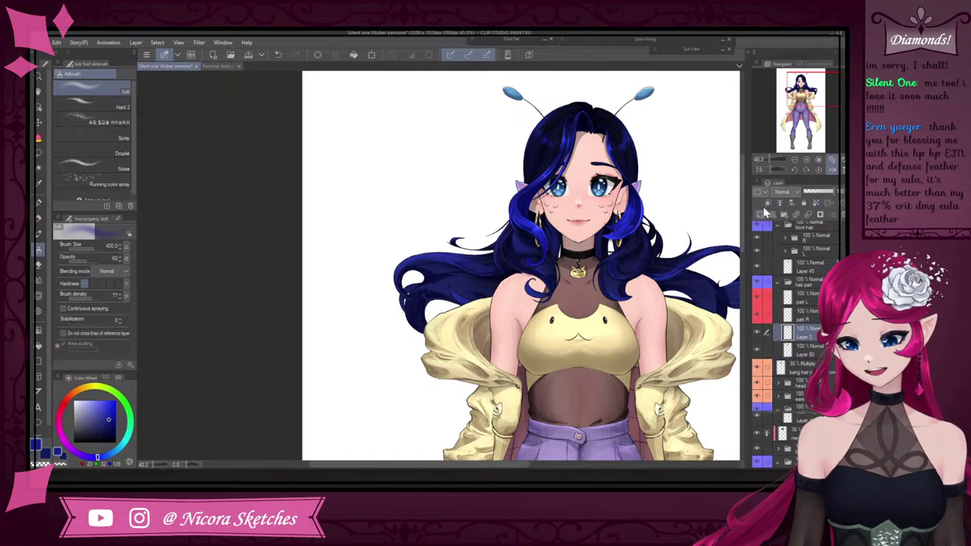
{"action": "scroll", "coordinate": [615, 266], "scroll_direction": "up", "scroll_amount": 6}
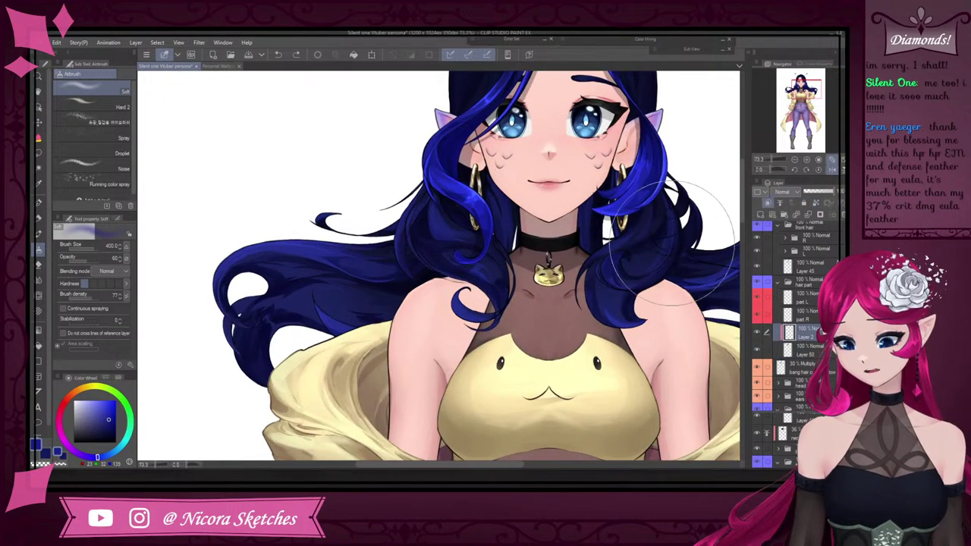
{"action": "key", "text": "ctrl+e"}
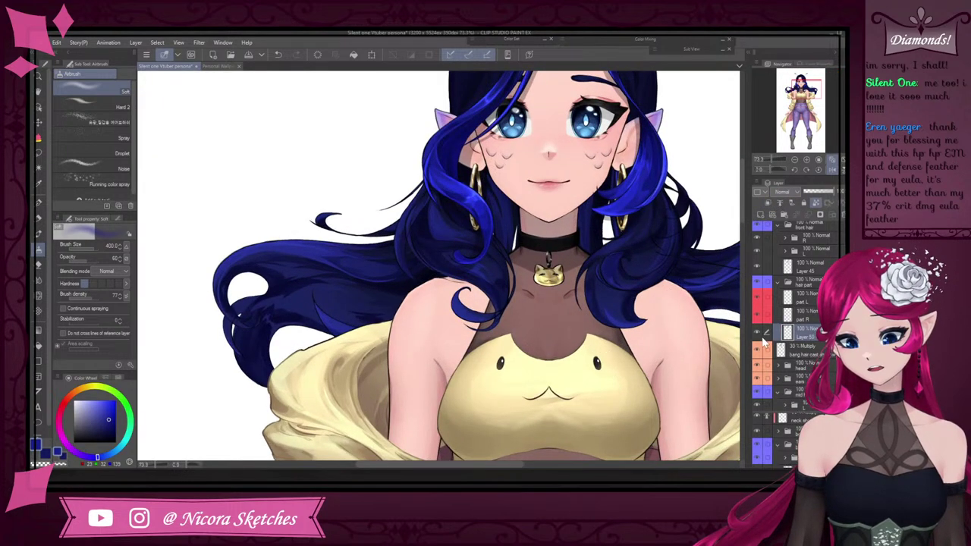
{"action": "key", "text": "ctrl+minus"}
{"action": "key", "text": "ctrl+minus"}
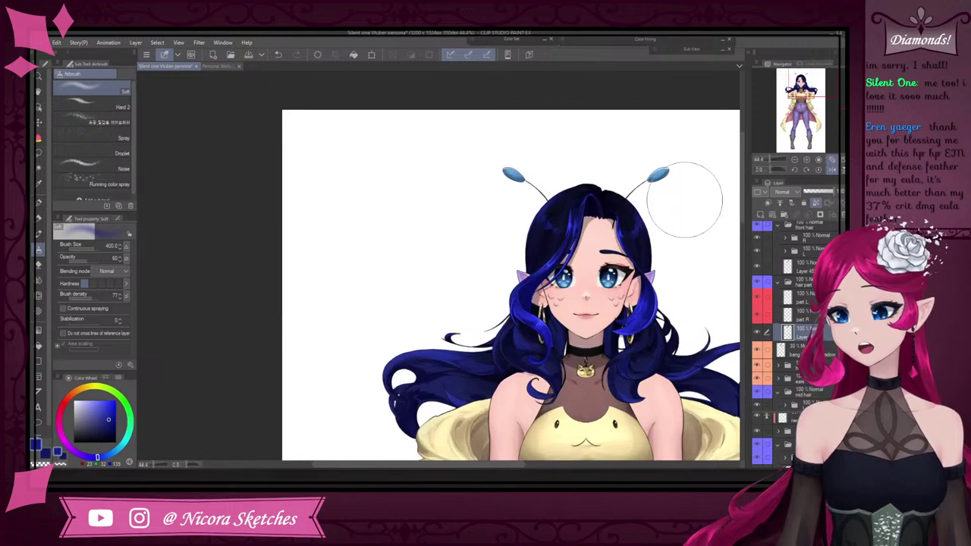
Add a new layer clipped to Layer 50 and set its blending mode to Add (Glow)
{"action": "left_click", "coordinate": [761, 216]}
{"action": "left_click", "coordinate": [769, 203]}
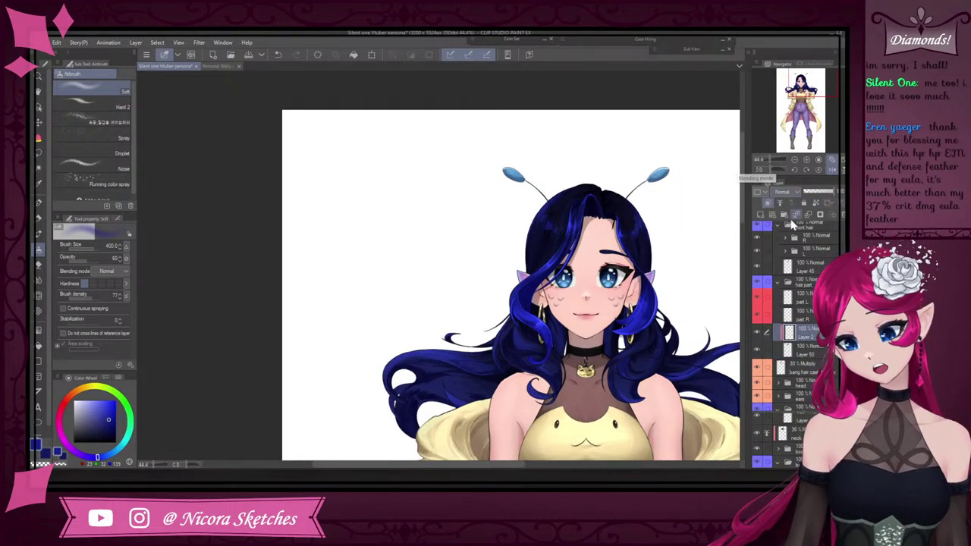
{"action": "left_click", "coordinate": [787, 193]}
{"action": "left_click", "coordinate": [788, 221]}
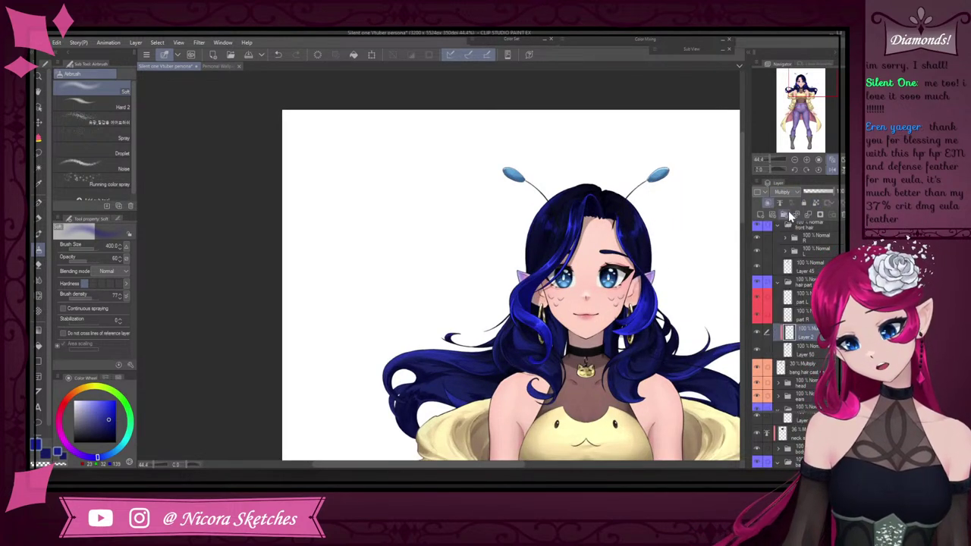
{"action": "left_click", "coordinate": [786, 193]}
{"action": "left_click", "coordinate": [786, 319]}
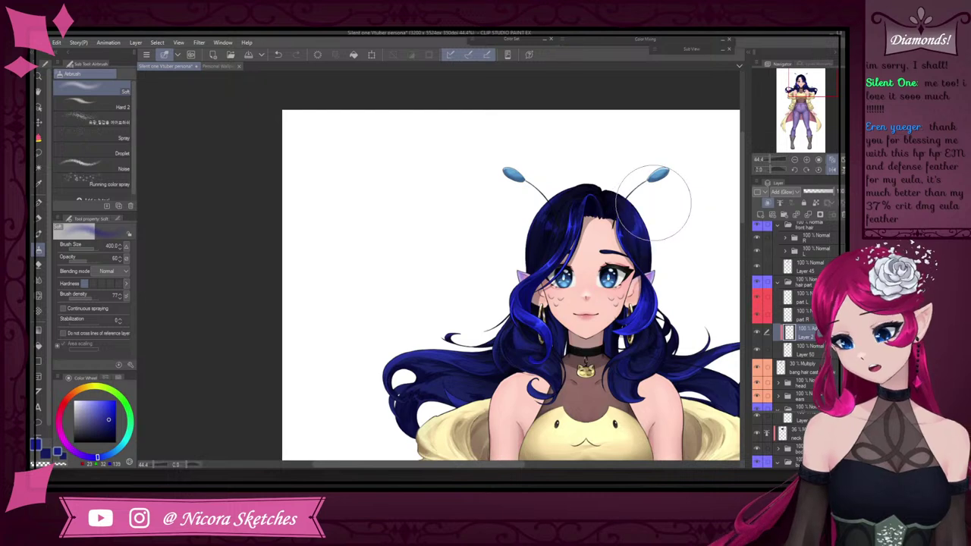
Airbrush a soft glow over both sides of the crown with the size 170 Soft airbrush and set that layer's opacity to 62%
{"action": "scroll", "coordinate": [653, 203], "scroll_direction": "up", "scroll_amount": 3}
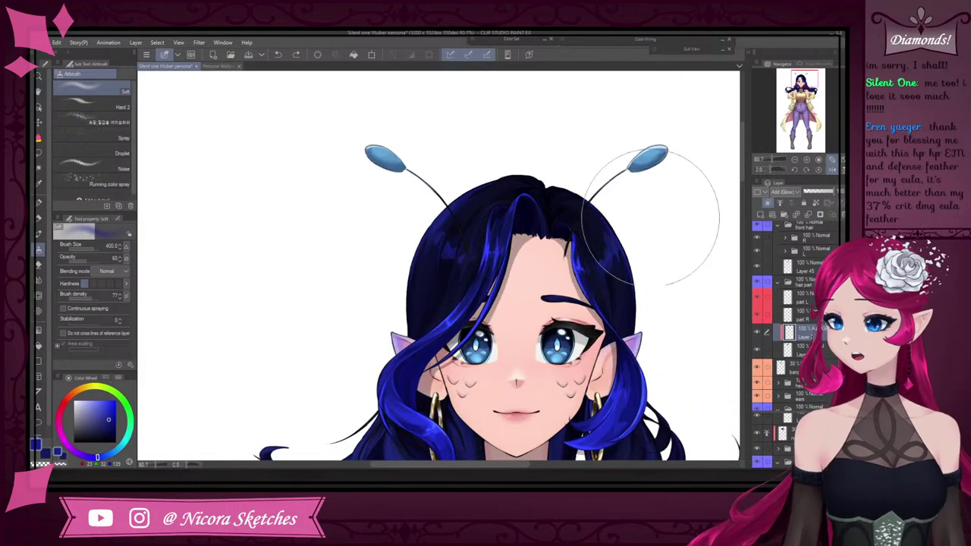
{"action": "key", "text": "bracketleft"}
{"action": "key", "text": "bracketleft"}
{"action": "key", "text": "bracketleft"}
{"action": "key", "text": "bracketleft"}
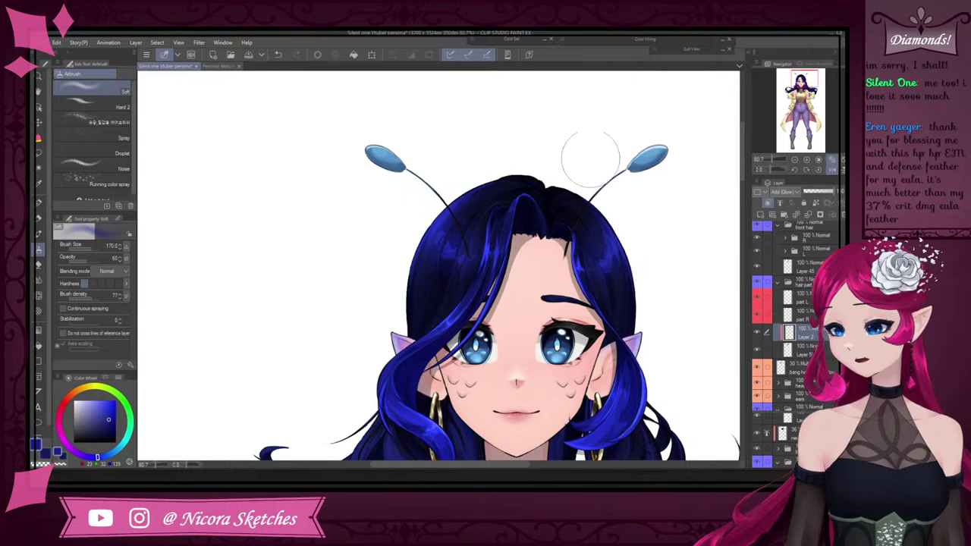
{"action": "scroll", "coordinate": [629, 156], "scroll_direction": "down", "scroll_amount": 4}
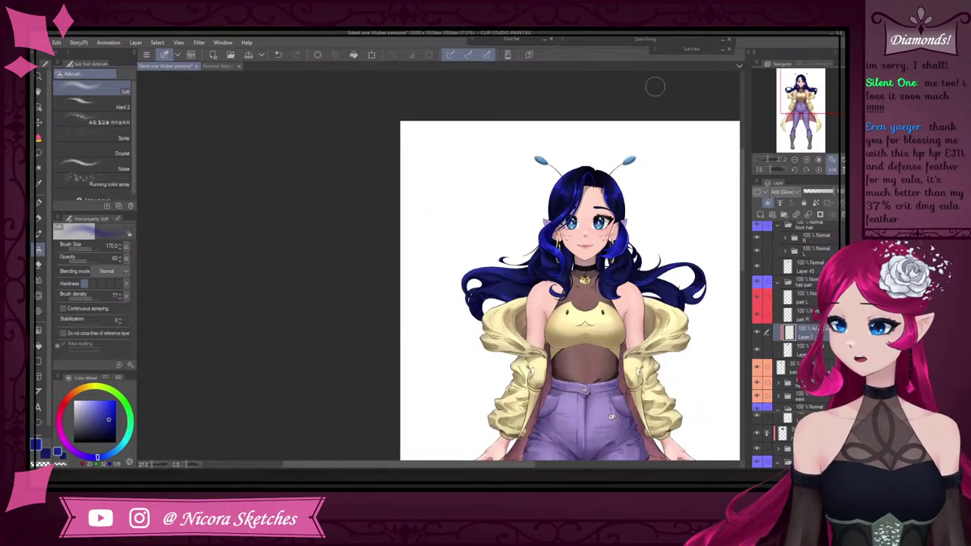
{"action": "left_click", "coordinate": [823, 191]}
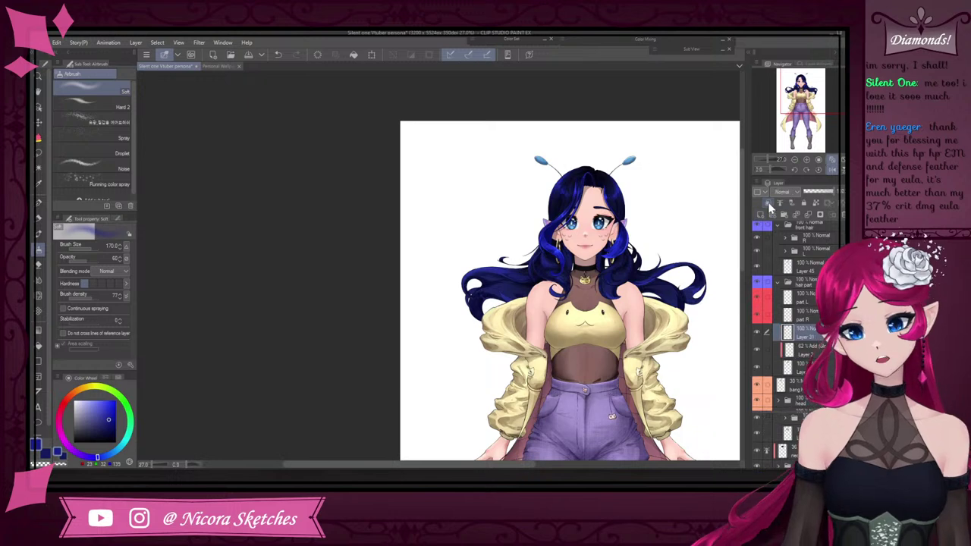
Set Layer 31 to Add (Glow) and draw jagged shine highlights across both sides of the crown with the size 10 G-pen
{"action": "left_click", "coordinate": [786, 194]}
{"action": "left_click", "coordinate": [790, 291]}
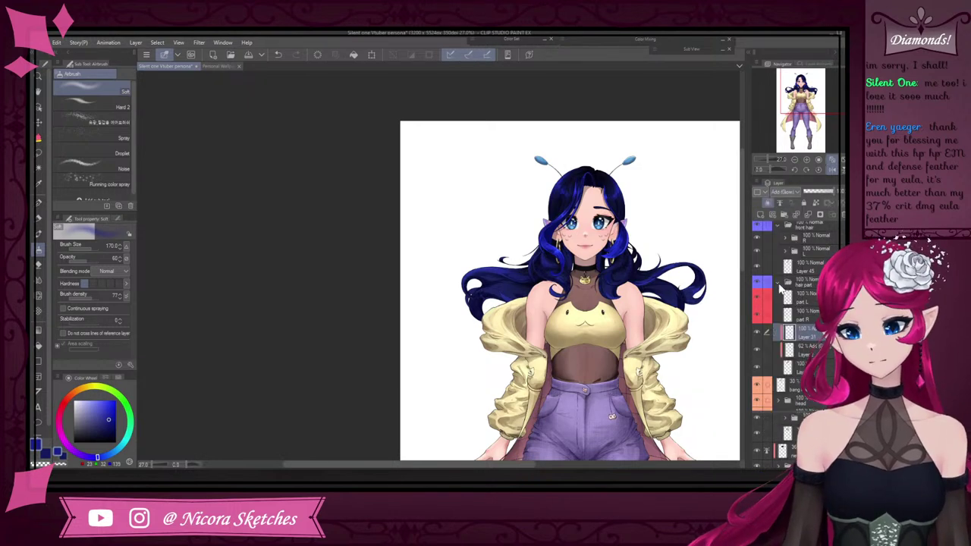
{"action": "key", "text": "p"}
{"action": "scroll", "coordinate": [571, 170], "scroll_direction": "up", "scroll_amount": 6}
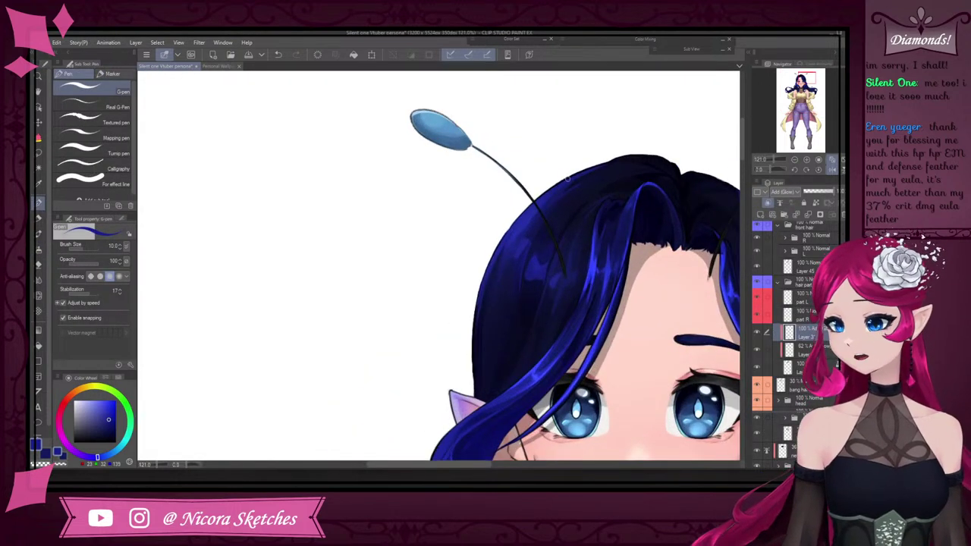
{"action": "left_click_drag", "start_coordinate": [567, 180], "coordinate": [494, 252]}
{"action": "scroll", "coordinate": [517, 209], "scroll_direction": "up", "scroll_amount": 2}
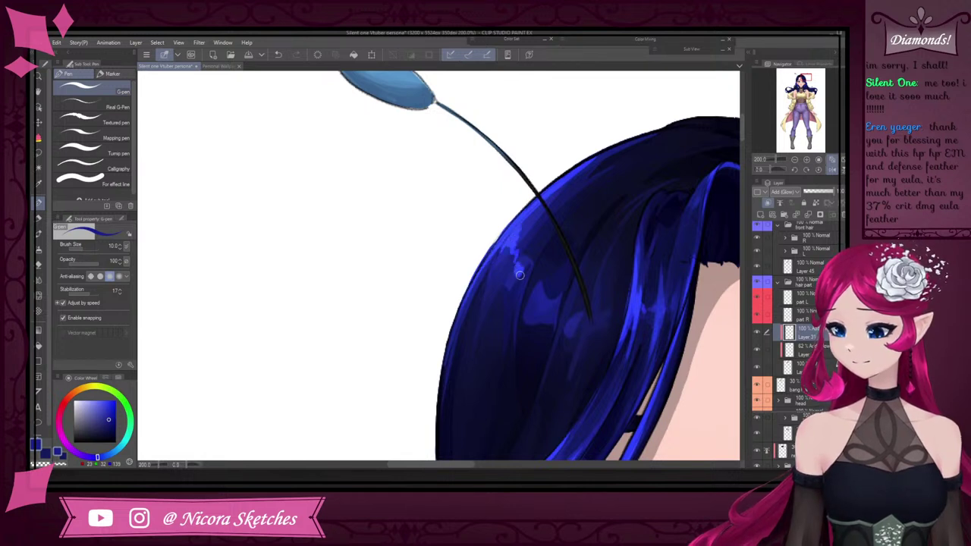
{"action": "mouse_move", "coordinate": [520, 275]}
{"action": "left_mouse_down"}
{"action": "mouse_move", "coordinate": [580, 327]}
{"action": "mouse_move", "coordinate": [585, 347]}
{"action": "mouse_move", "coordinate": [583, 332]}
{"action": "left_mouse_up"}
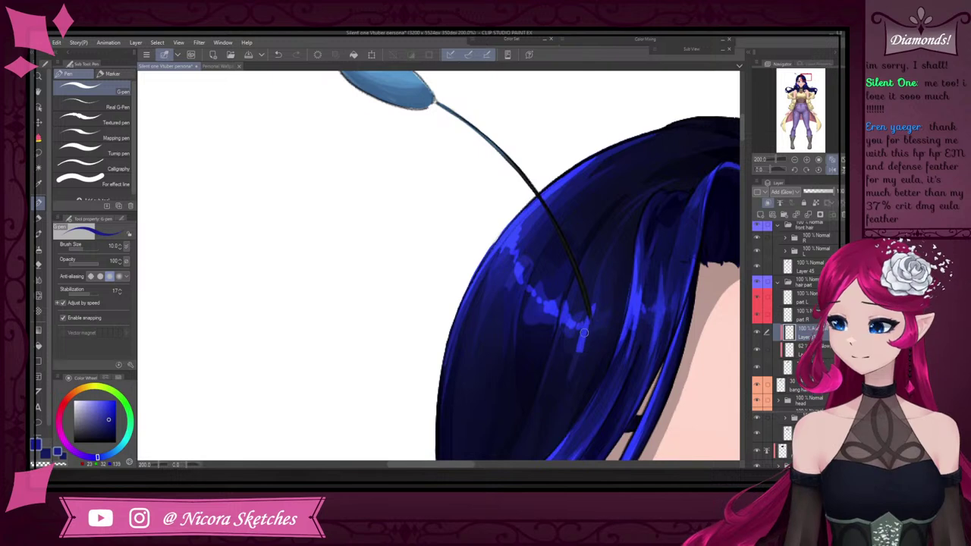
{"action": "scroll", "coordinate": [618, 266], "scroll_direction": "down", "scroll_amount": 6}
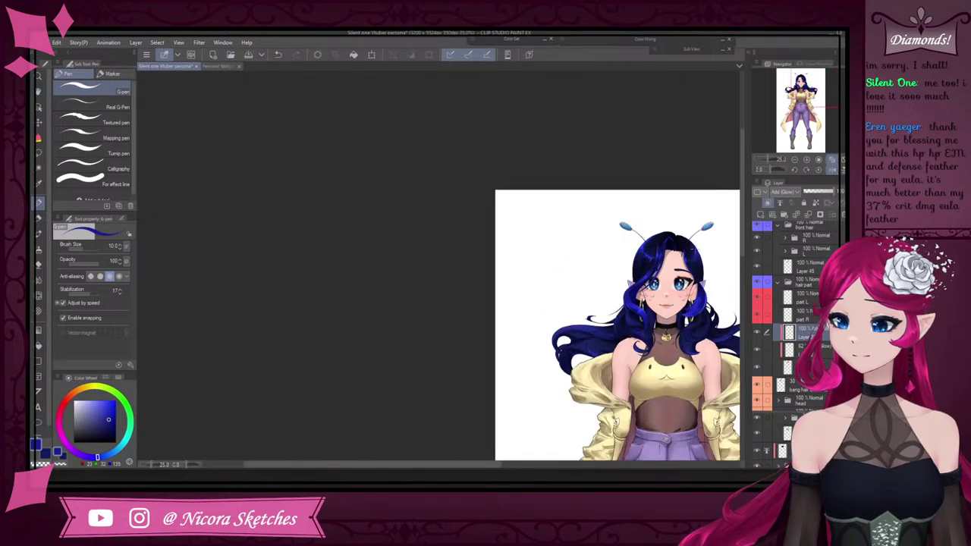
{"action": "scroll", "coordinate": [703, 254], "scroll_direction": "up", "scroll_amount": 4}
{"action": "scroll", "coordinate": [581, 244], "scroll_direction": "down", "scroll_amount": 2}
{"action": "scroll", "coordinate": [574, 302], "scroll_direction": "up", "scroll_amount": 3}
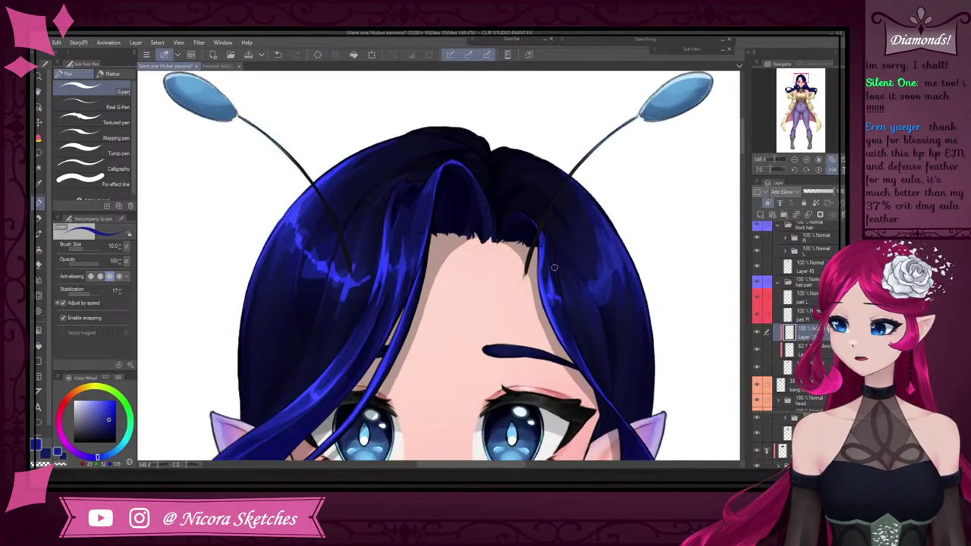
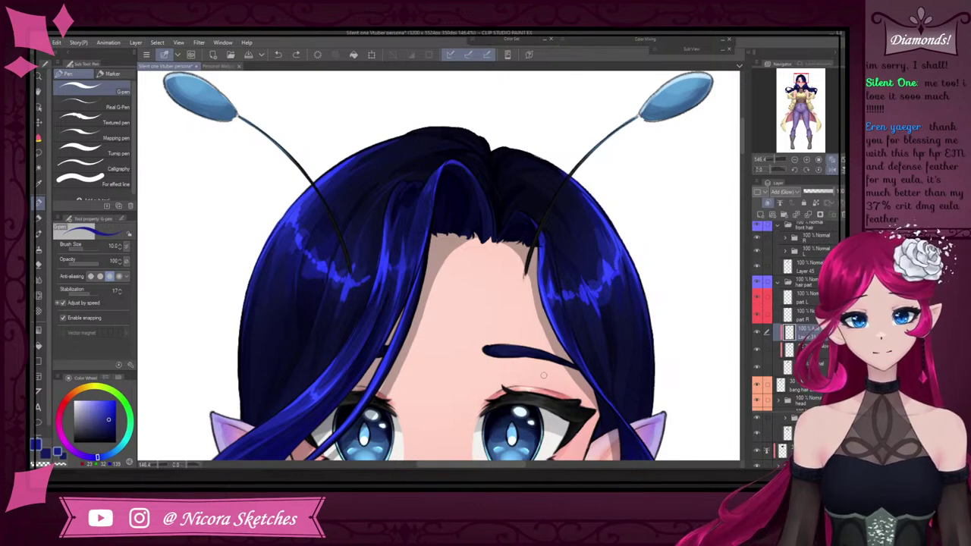
Reshape the jagged crown highlights with Liquify at brush size 150, undoing the unwanted push
{"action": "left_click", "coordinate": [40, 280]}
{"action": "left_click", "coordinate": [40, 296]}
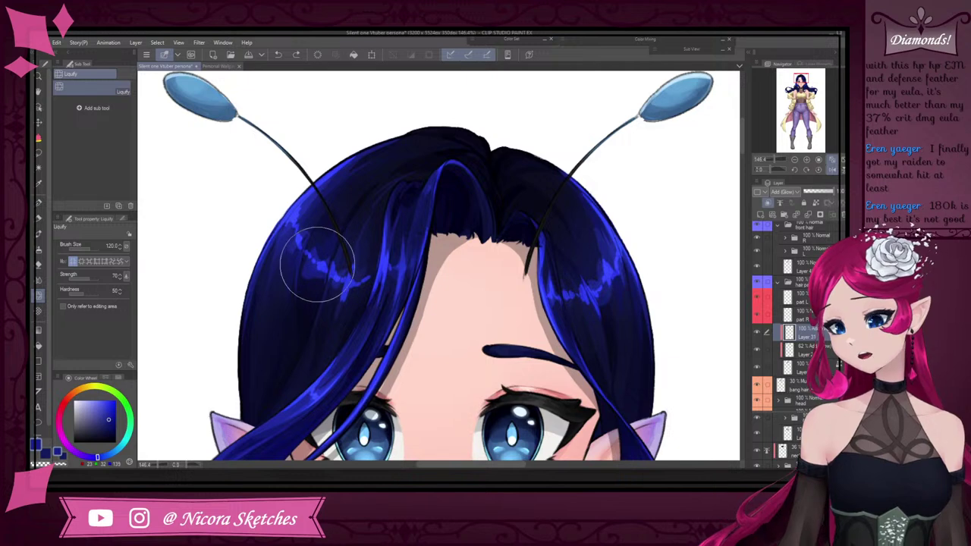
{"action": "key", "text": "]"}
{"action": "key", "text": "]"}
{"action": "key", "text": "]"}
{"action": "key", "text": "]"}
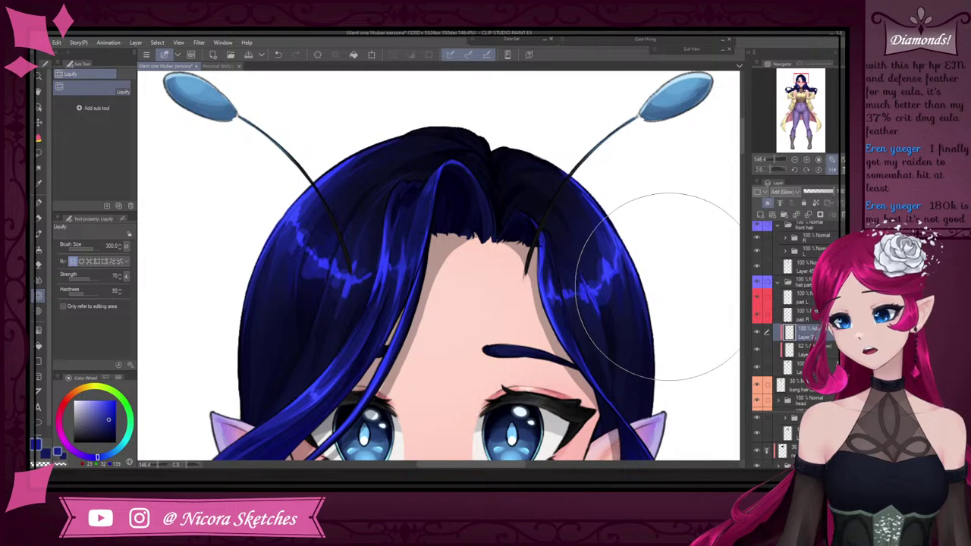
{"action": "key", "text": "["}
{"action": "key", "text": "["}
{"action": "key", "text": "bracketleft"}
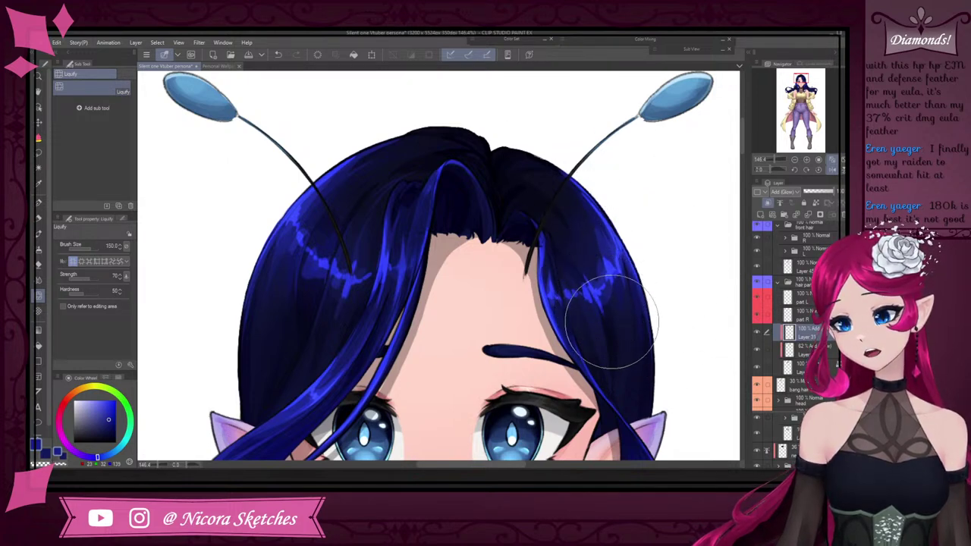
{"action": "key", "text": "ctrl+z"}
{"action": "mouse_move", "coordinate": [356, 252]}
{"action": "left_mouse_down"}
{"action": "mouse_move", "coordinate": [334, 220]}
{"action": "mouse_move", "coordinate": [340, 239]}
{"action": "mouse_move", "coordinate": [347, 199]}
{"action": "mouse_move", "coordinate": [314, 297]}
{"action": "left_mouse_up"}
Refine the bend of the highlight bands on both sides of the parting using a larger Liquify brush
{"action": "scroll", "coordinate": [501, 170], "scroll_direction": "down", "scroll_amount": 4}
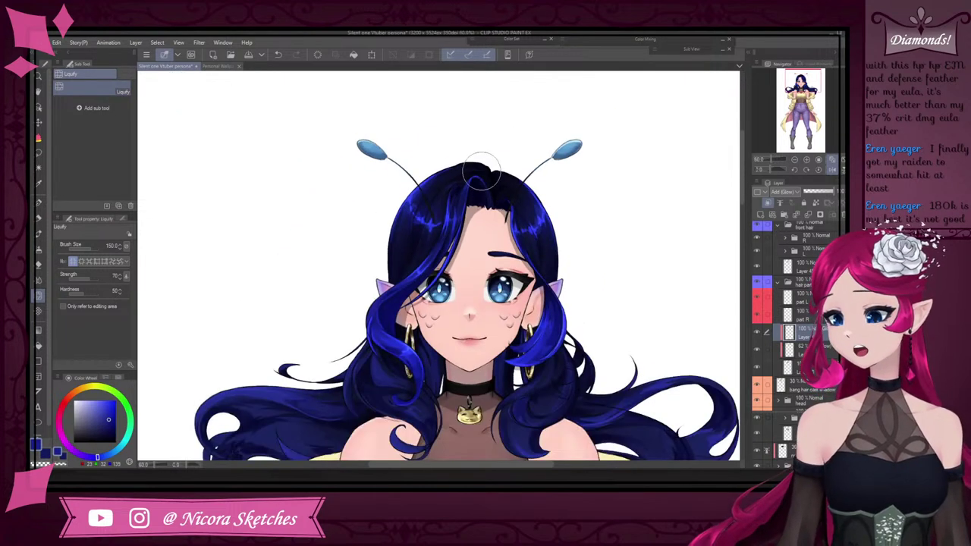
{"action": "scroll", "coordinate": [488, 168], "scroll_direction": "up", "scroll_amount": 3}
{"action": "key", "text": "]"}
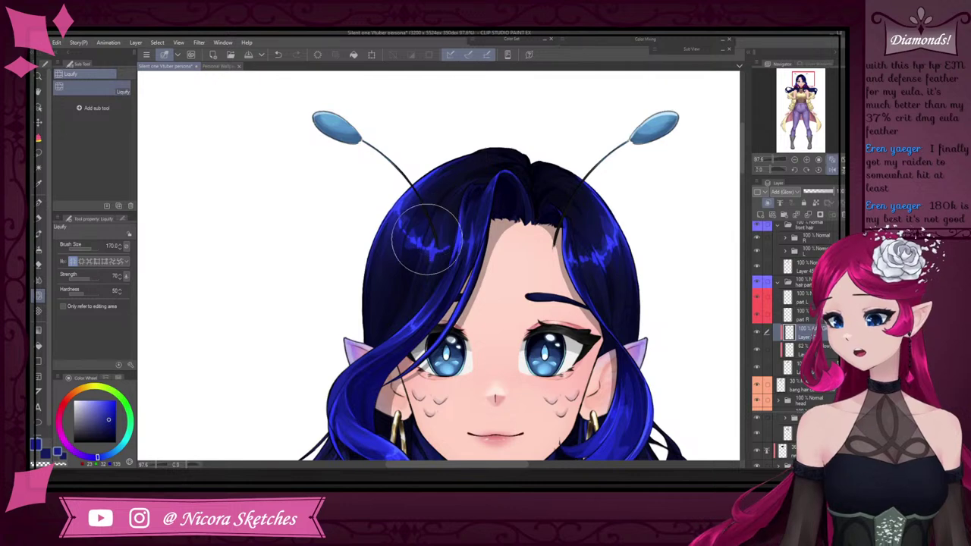
{"action": "key", "text": "]"}
{"action": "left_click_drag", "start_coordinate": [427, 241], "coordinate": [431, 230]}
{"action": "key", "text": "["}
{"action": "left_click_drag", "start_coordinate": [611, 249], "coordinate": [622, 282]}
Push the right-hand crown highlight upward with a smaller Liquify brush, reducing the size to 80
{"action": "key", "text": "["}
{"action": "key", "text": "["}
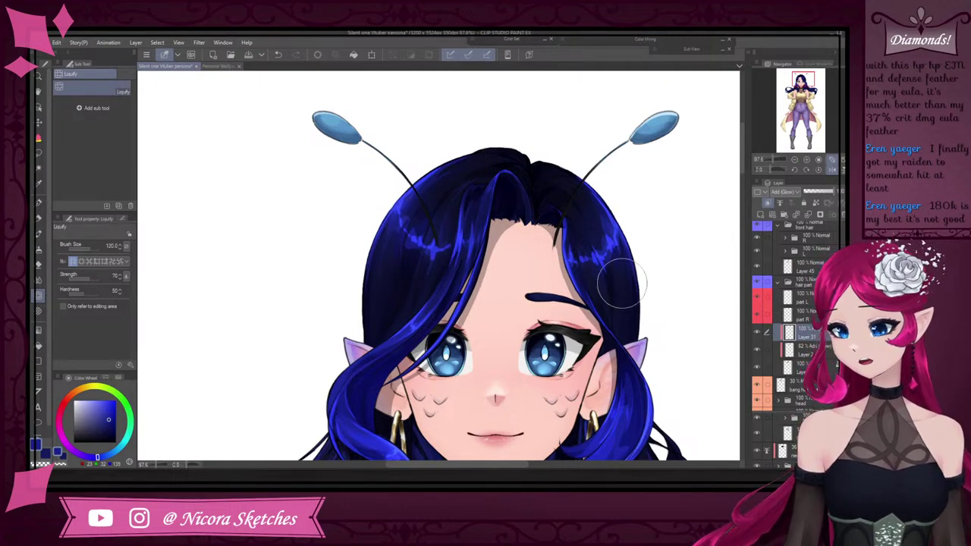
{"action": "scroll", "coordinate": [596, 259], "scroll_direction": "up", "scroll_amount": 1}
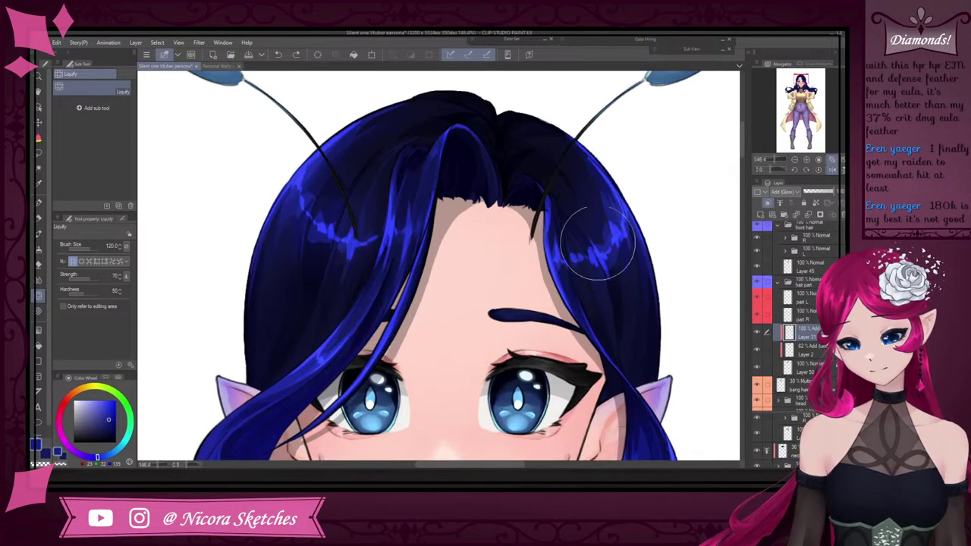
{"action": "key", "text": "["}
{"action": "left_click_drag", "start_coordinate": [607, 254], "coordinate": [602, 225]}
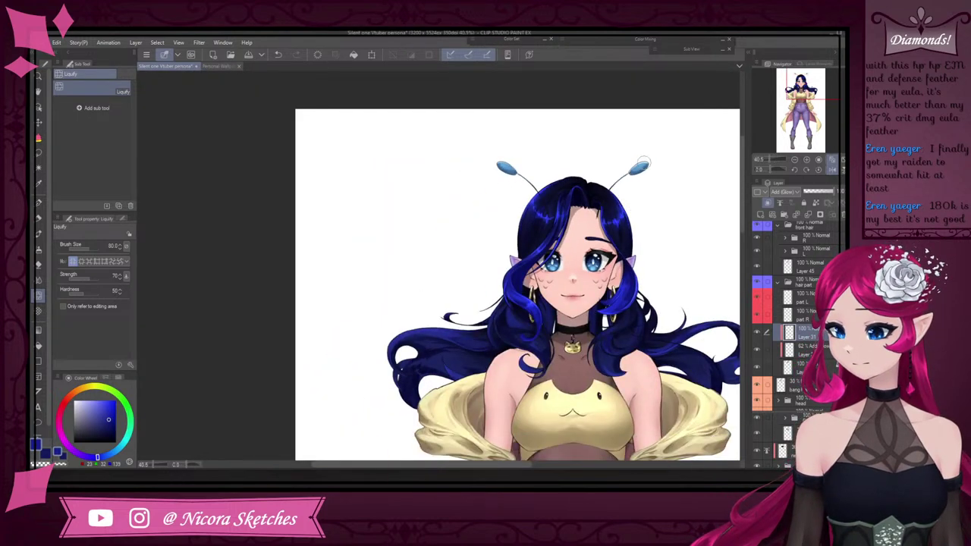
Lower the opacity of the sharp highlight layer, Layer 31, and switch to the Hard eraser
{"action": "scroll", "coordinate": [614, 143], "scroll_direction": "down", "scroll_amount": 5}
{"action": "scroll", "coordinate": [627, 150], "scroll_direction": "up", "scroll_amount": 4}
{"action": "left_click", "coordinate": [825, 192]}
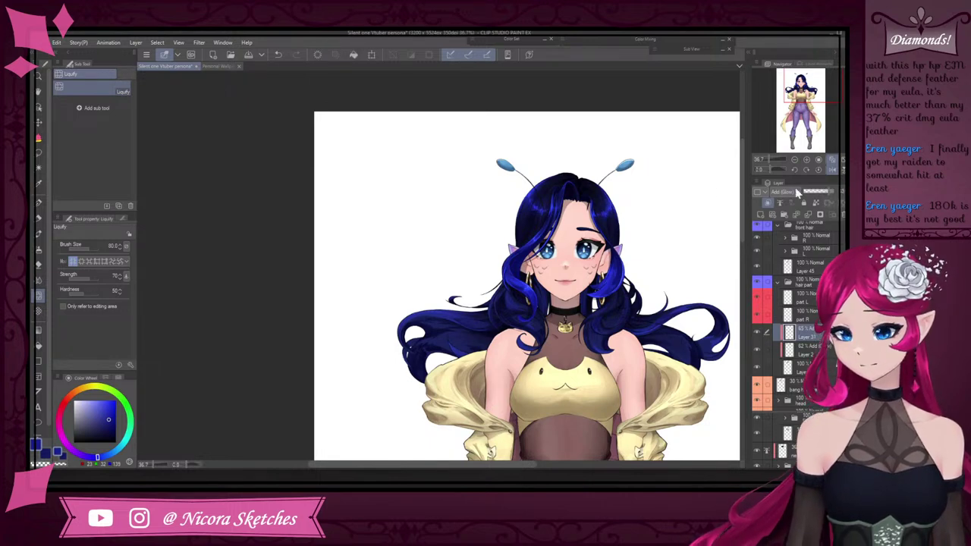
{"action": "scroll", "coordinate": [622, 205], "scroll_direction": "up", "scroll_amount": 3}
{"action": "key", "text": "e"}
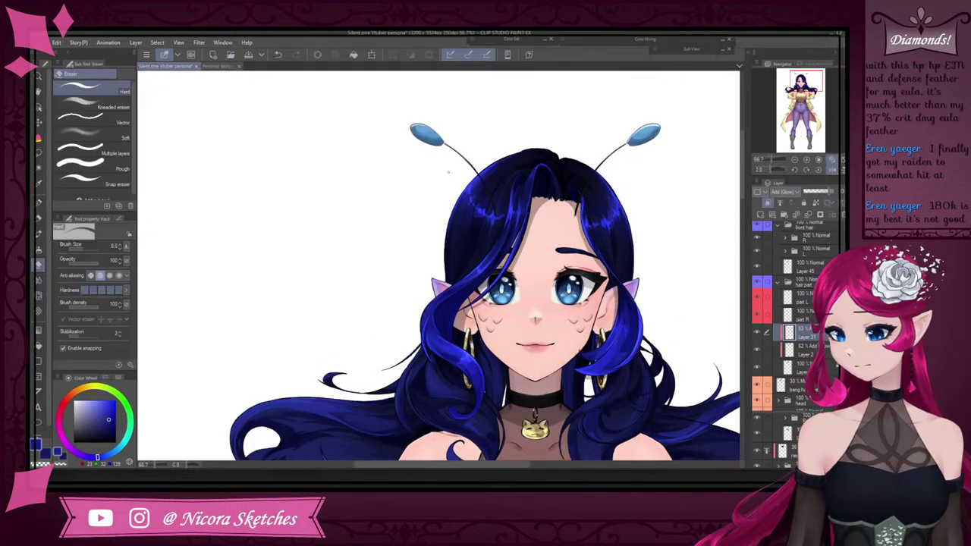
Fade the crown highlights with the Soft eraser, enlarging it to size 250, and lower the opacity of Layer 31
{"action": "left_click", "coordinate": [125, 139]}
{"action": "key", "text": "]"}
{"action": "key", "text": "]"}
{"action": "key", "text": "]"}
{"action": "key", "text": "]"}
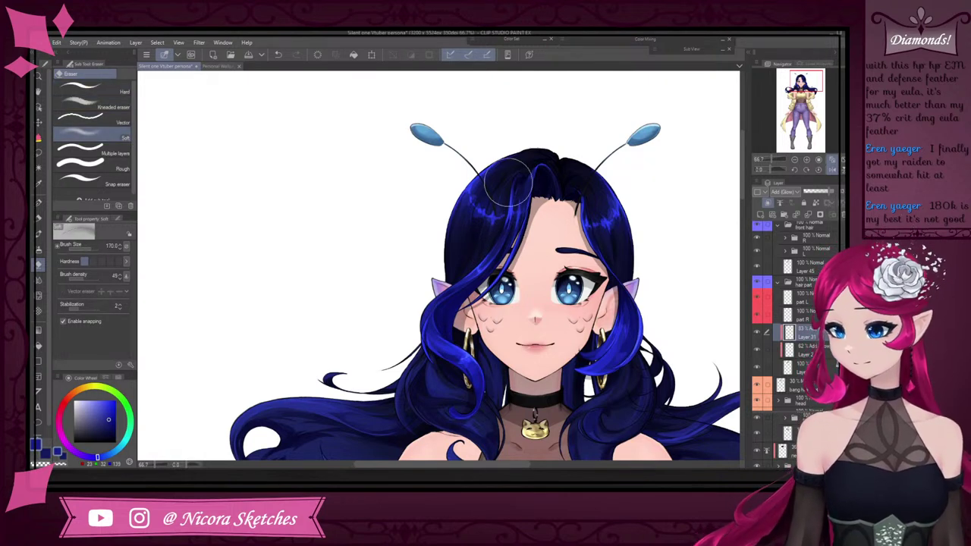
{"action": "key", "text": "bracketright"}
{"action": "key", "text": "bracketright"}
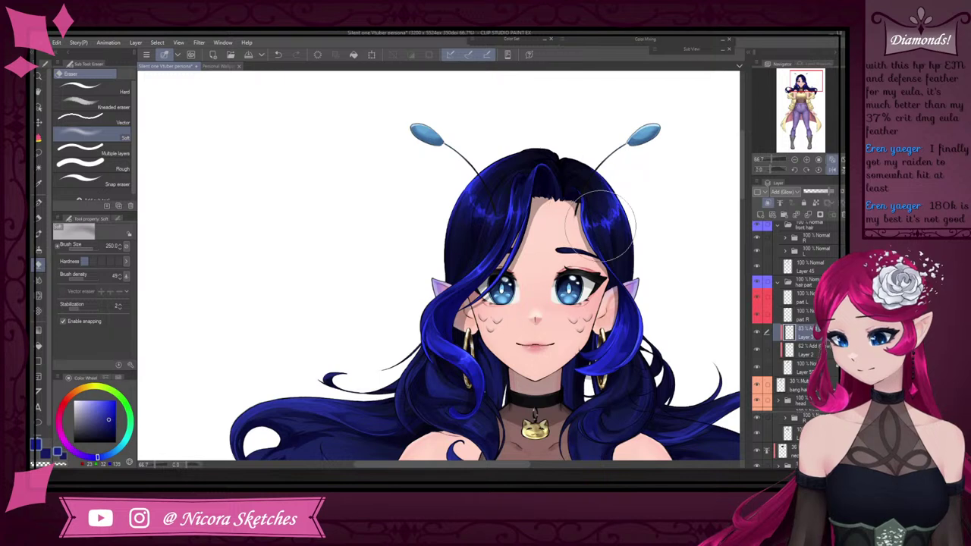
{"action": "left_click", "coordinate": [819, 192]}
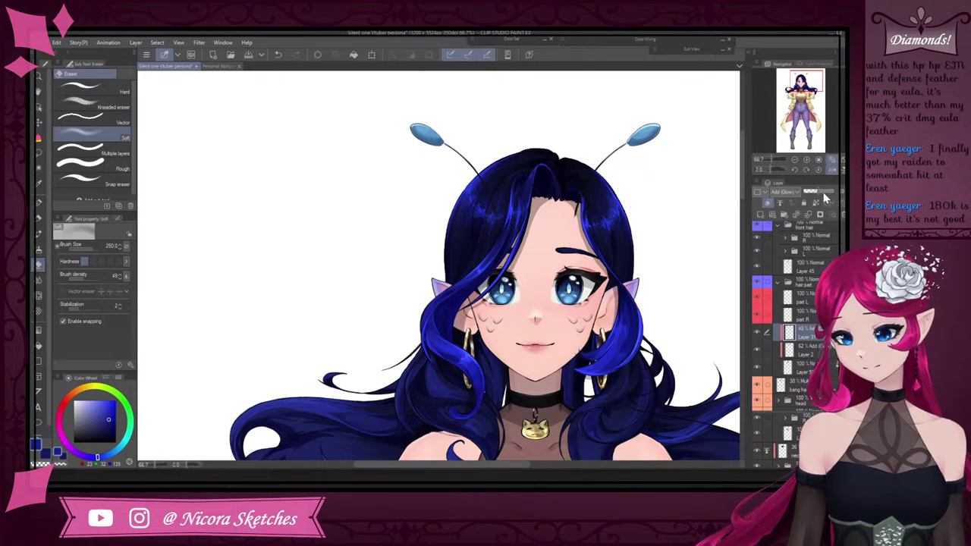
Hide the front hair folder, touch up the crown highlights beneath it with the G-pen at size 10, and show the folder again
{"action": "left_click", "coordinate": [758, 227]}
{"action": "key", "text": "p"}
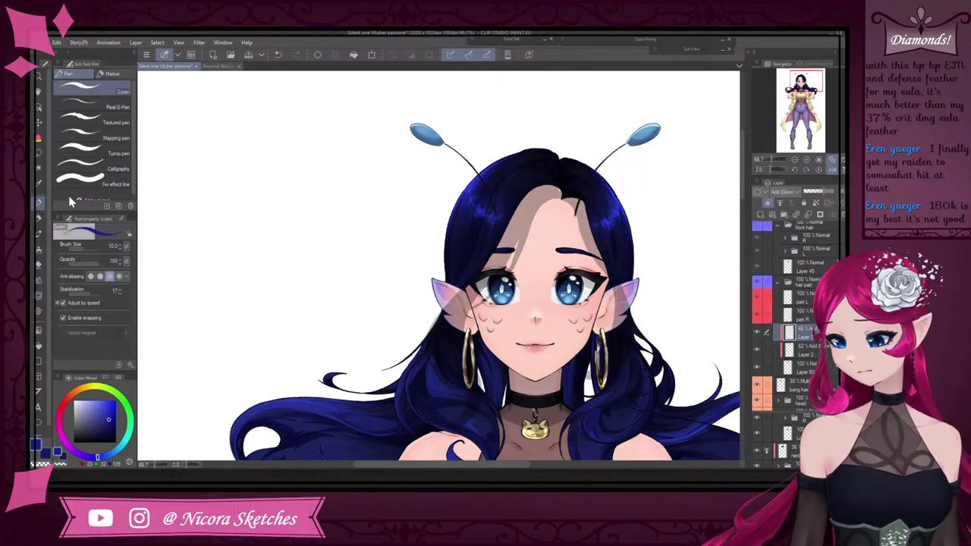
{"action": "scroll", "coordinate": [502, 213], "scroll_direction": "up", "scroll_amount": 4}
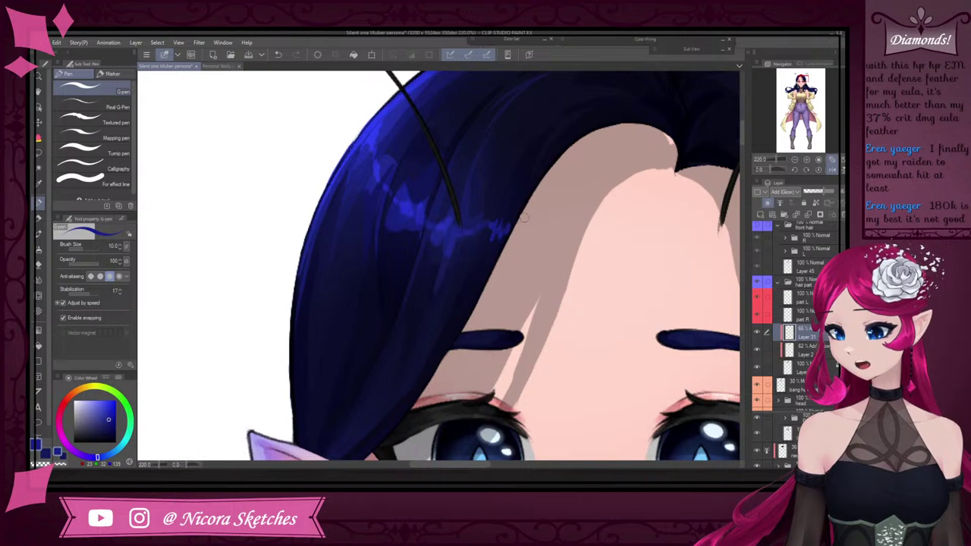
{"action": "scroll", "coordinate": [523, 217], "scroll_direction": "down", "scroll_amount": 4}
{"action": "scroll", "coordinate": [598, 243], "scroll_direction": "up", "scroll_amount": 3}
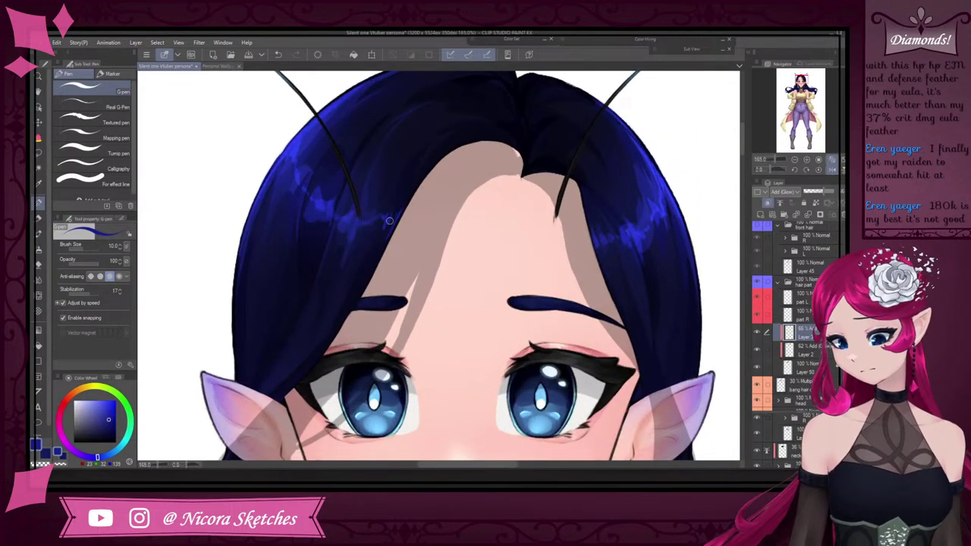
{"action": "key", "text": "e"}
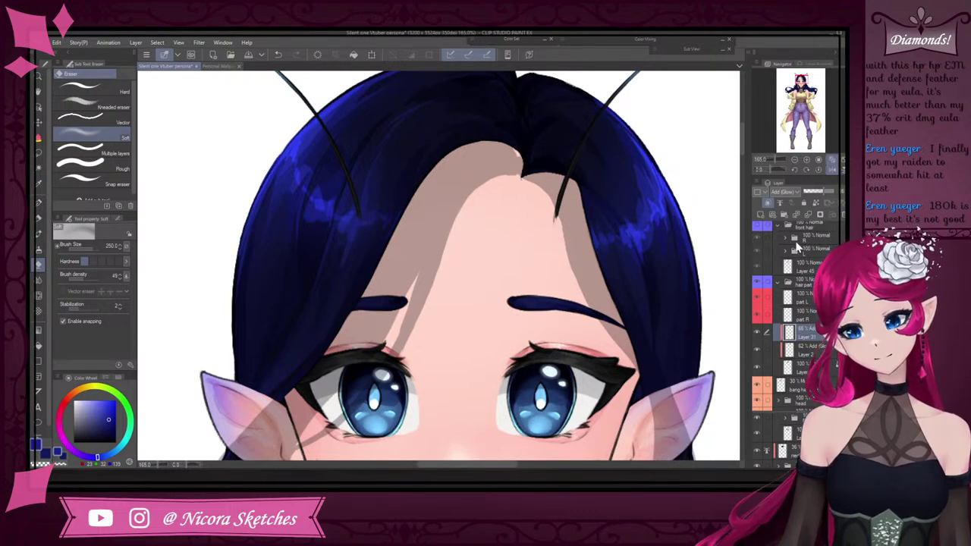
{"action": "left_click", "coordinate": [758, 226]}
{"action": "scroll", "coordinate": [658, 227], "scroll_direction": "down", "scroll_amount": 15}
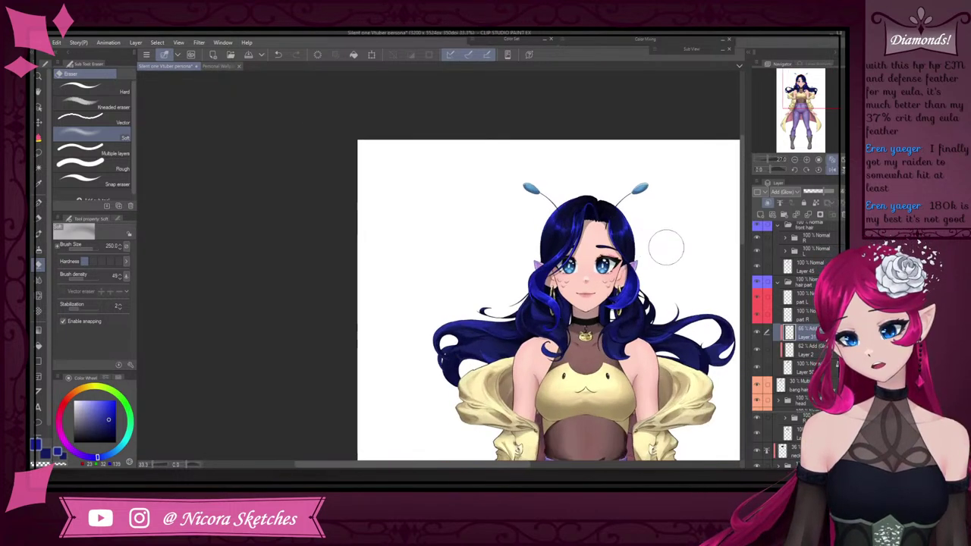
Merge the glow layers Layer 2 and Layer 31 down into the base layer of the hair part folder
{"action": "scroll", "coordinate": [666, 248], "scroll_direction": "up", "scroll_amount": 1}
{"action": "left_click", "coordinate": [823, 352]}
{"action": "left_click", "coordinate": [808, 215]}
{"action": "left_click", "coordinate": [814, 333]}
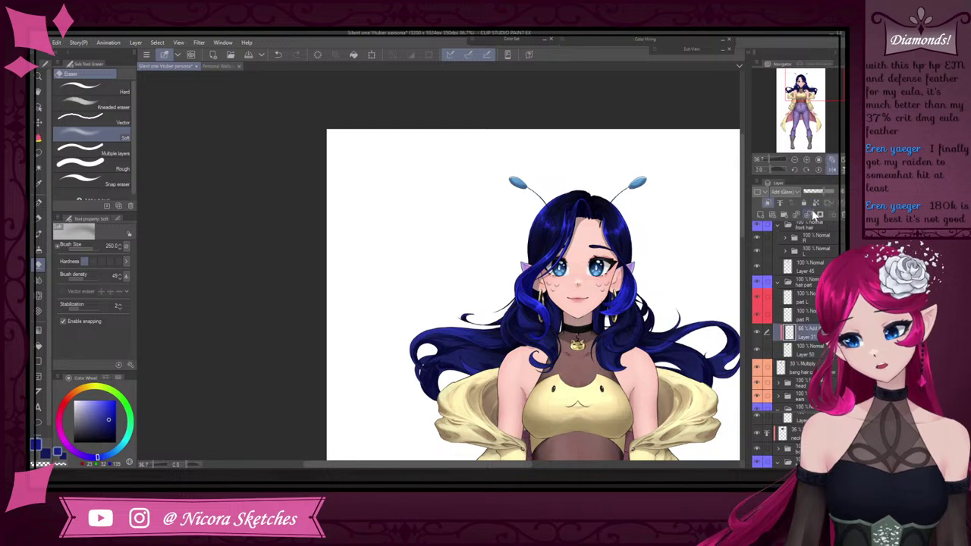
{"action": "left_click", "coordinate": [809, 215]}
Add clipped layers above the base layers of the mid hair and back hair folders and set them to Add (Glow) blending
{"action": "scroll", "coordinate": [790, 319], "scroll_direction": "down", "scroll_amount": 2}
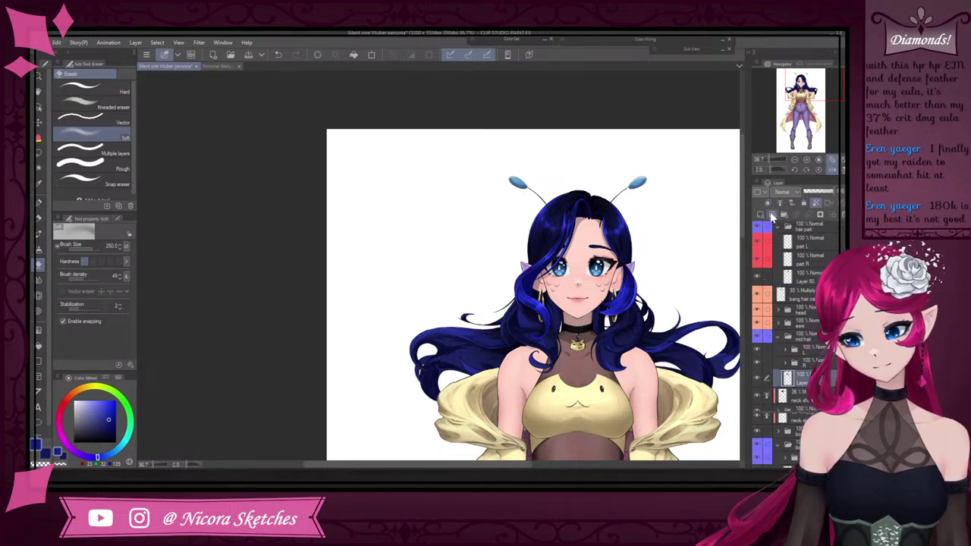
{"action": "left_click", "coordinate": [785, 342]}
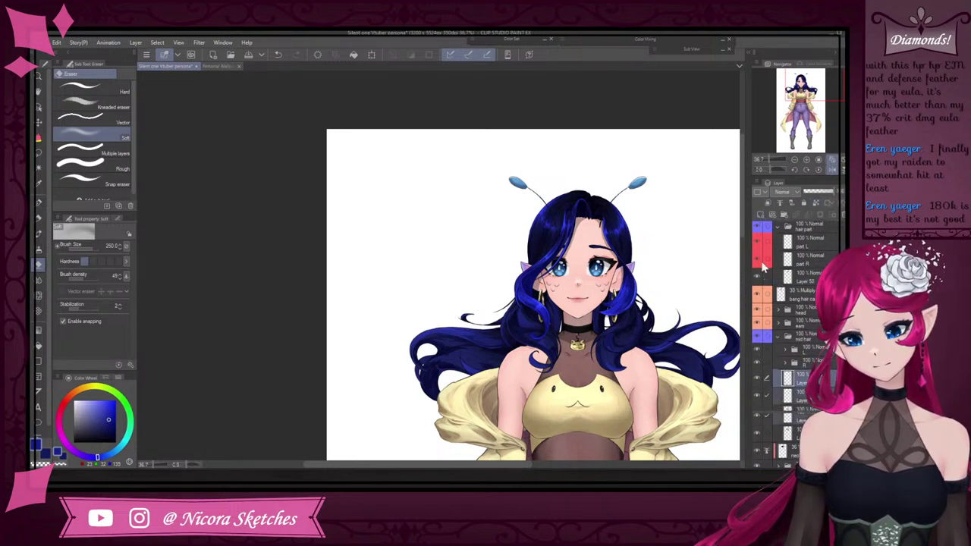
{"action": "scroll", "coordinate": [777, 228], "scroll_direction": "down", "scroll_amount": 2}
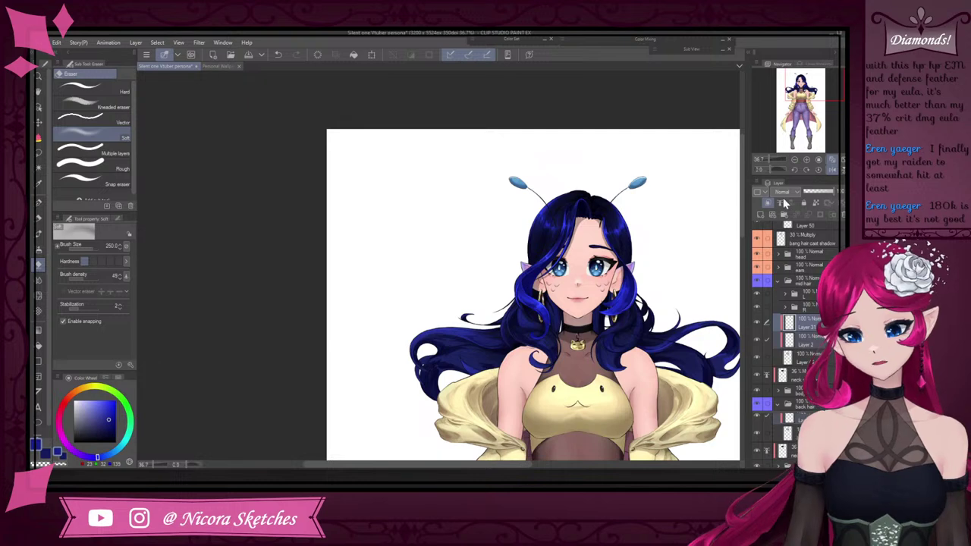
{"action": "left_click", "coordinate": [782, 192]}
{"action": "left_click", "coordinate": [791, 293]}
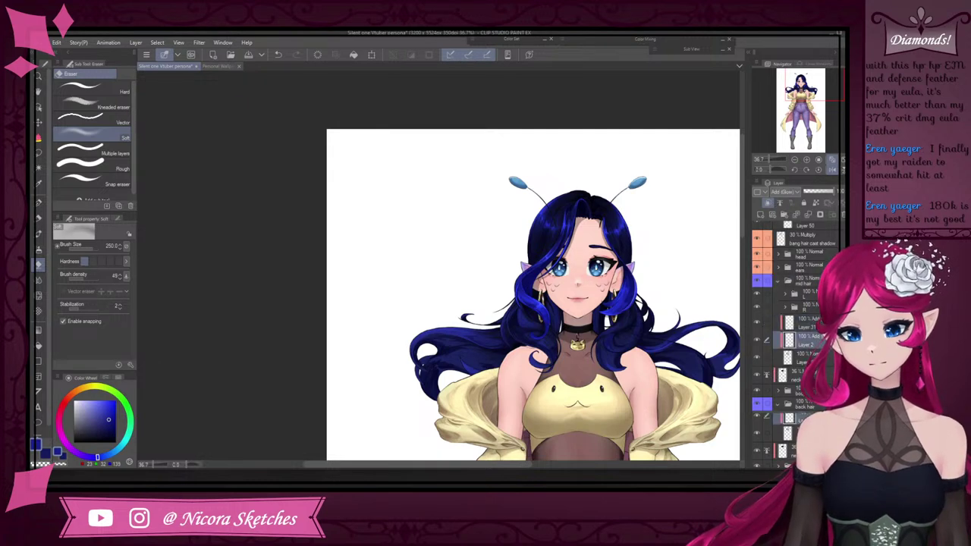
Switch from the eraser to the Soft airbrush and enlarge it to size 700 for the mid hair glow layer
{"action": "scroll", "coordinate": [640, 313], "scroll_direction": "down", "scroll_amount": 2}
{"action": "scroll", "coordinate": [645, 334], "scroll_direction": "up", "scroll_amount": 3}
{"action": "key", "text": "bracketright"}
{"action": "key", "text": "bracketright"}
{"action": "key", "text": "bracketright"}
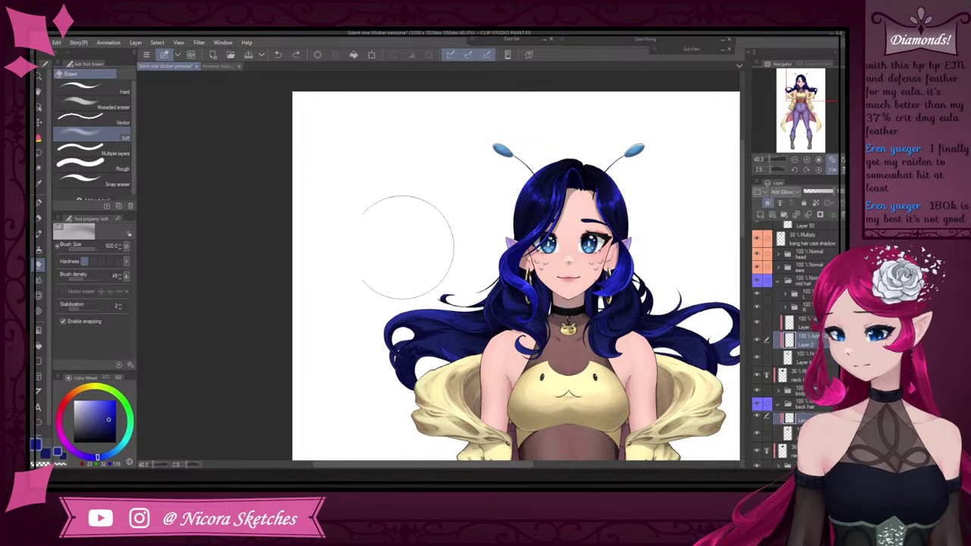
{"action": "left_click", "coordinate": [41, 220]}
{"action": "left_click", "coordinate": [40, 234]}
{"action": "left_click", "coordinate": [40, 250]}
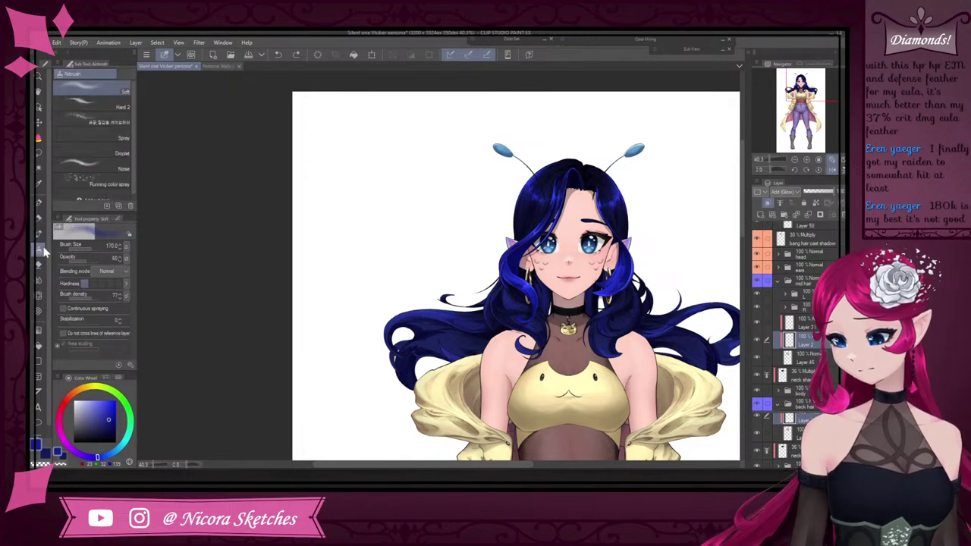
{"action": "key", "text": "bracketright"}
{"action": "key", "text": "bracketright"}
{"action": "key", "text": "bracketright"}
{"action": "key", "text": "bracketright"}
{"action": "key", "text": "bracketright"}
{"action": "key", "text": "bracketright"}
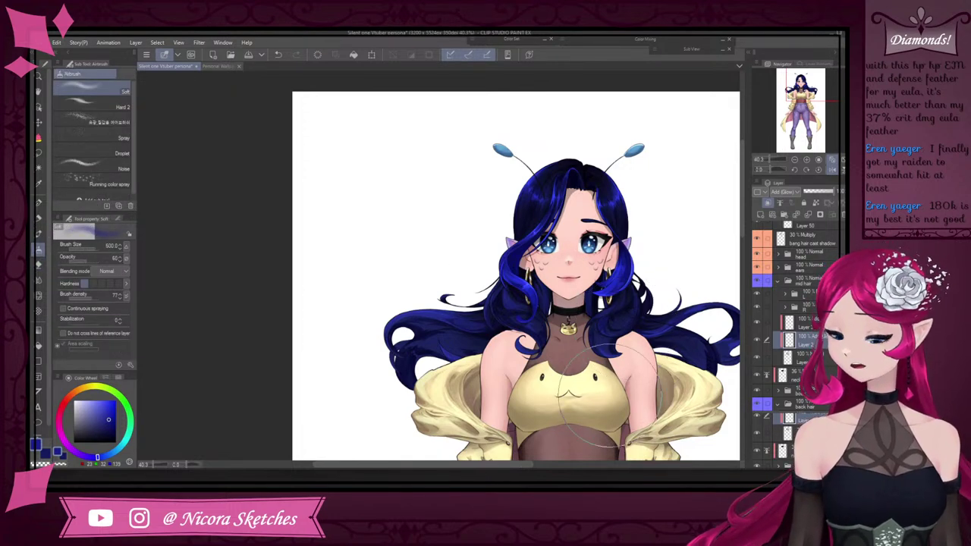
{"action": "scroll", "coordinate": [675, 290], "scroll_direction": "down", "scroll_amount": 10}
{"action": "scroll", "coordinate": [689, 306], "scroll_direction": "up", "scroll_amount": 9}
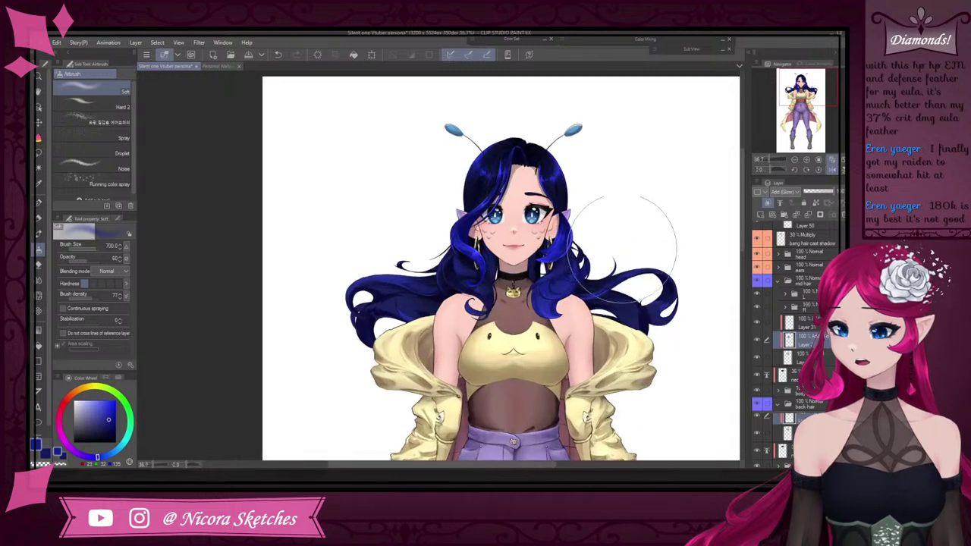
Collapse and hide the front hair folder, and airbrush a soft blue glow over the mid hair on both sides of the neck
{"action": "scroll", "coordinate": [786, 274], "scroll_direction": "up", "scroll_amount": 5}
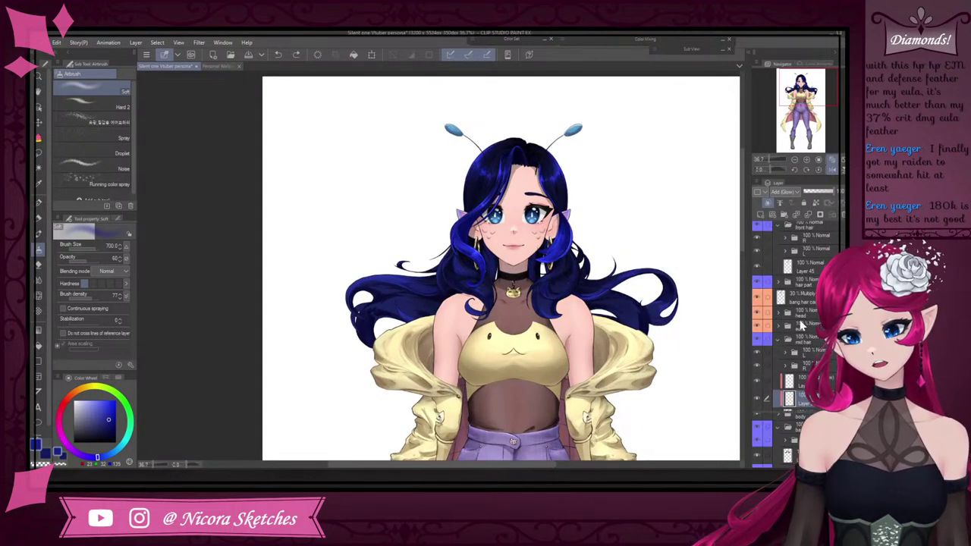
{"action": "scroll", "coordinate": [783, 293], "scroll_direction": "up", "scroll_amount": 3}
{"action": "left_click", "coordinate": [784, 295]}
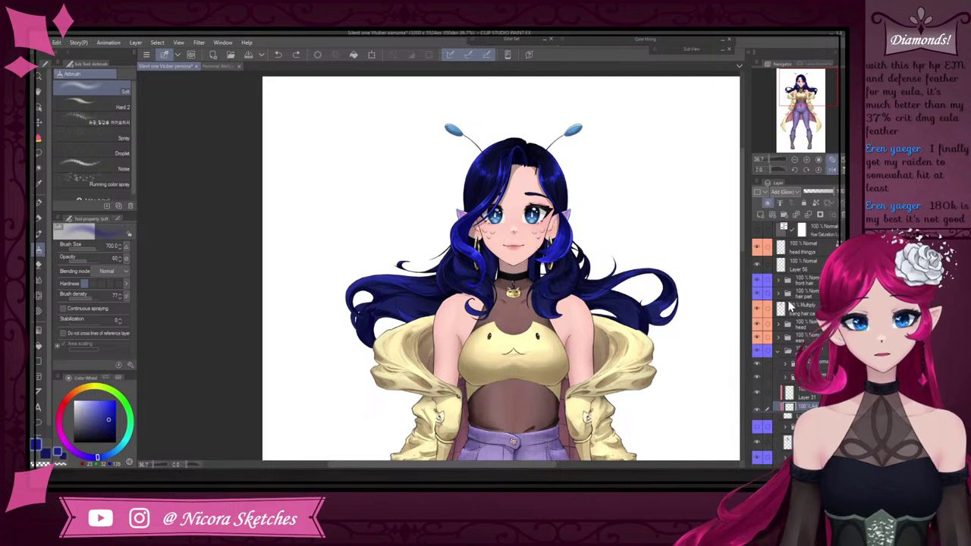
{"action": "scroll", "coordinate": [786, 292], "scroll_direction": "down", "scroll_amount": 2}
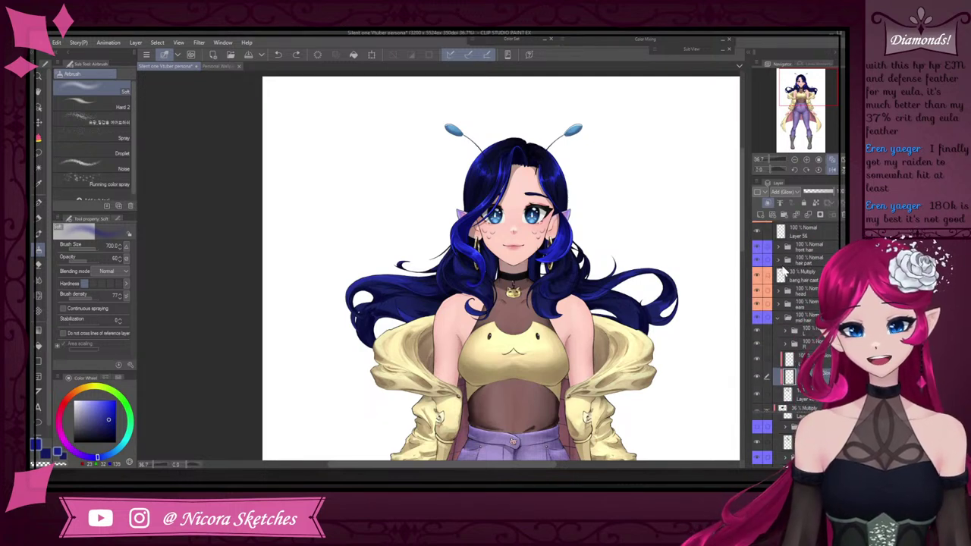
{"action": "left_click", "coordinate": [758, 251]}
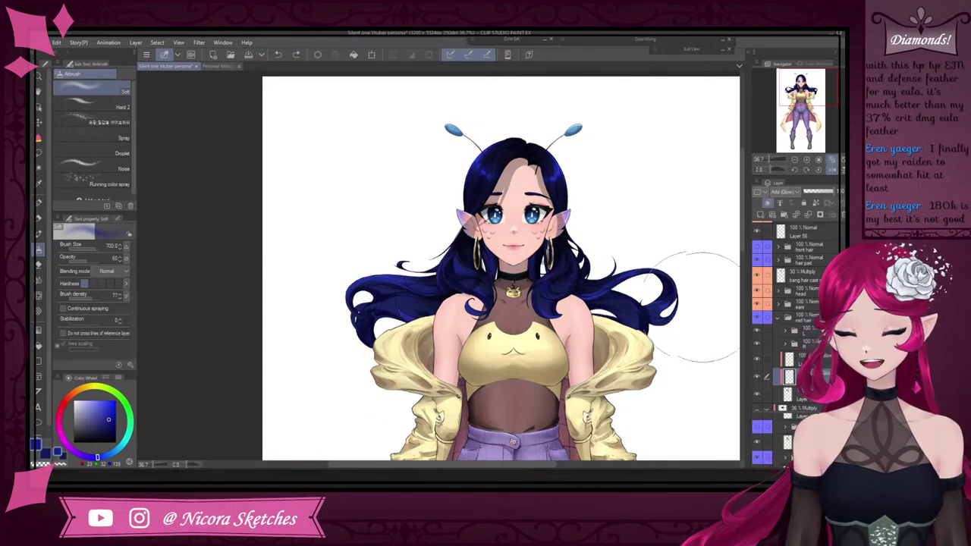
{"action": "scroll", "coordinate": [572, 273], "scroll_direction": "down", "scroll_amount": 4}
{"action": "scroll", "coordinate": [568, 297], "scroll_direction": "up", "scroll_amount": 7}
{"action": "mouse_move", "coordinate": [569, 293]}
{"action": "left_mouse_down"}
{"action": "mouse_move", "coordinate": [558, 273]}
{"action": "mouse_move", "coordinate": [569, 316]}
{"action": "left_mouse_up"}
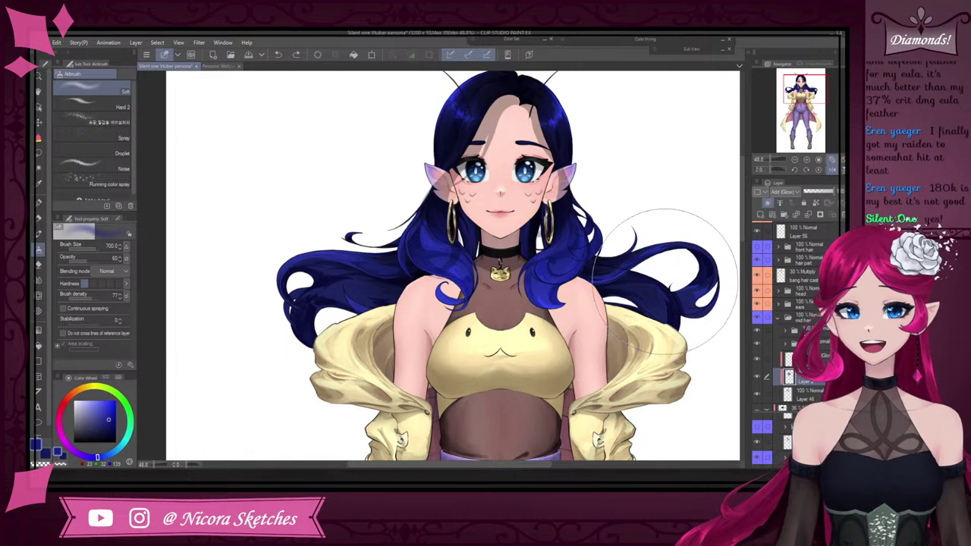
Lower the opacity of the mid hair's airbrushed glow layer to 41% and show the front hair folder again
{"action": "left_click_drag", "start_coordinate": [827, 192], "coordinate": [815, 198]}
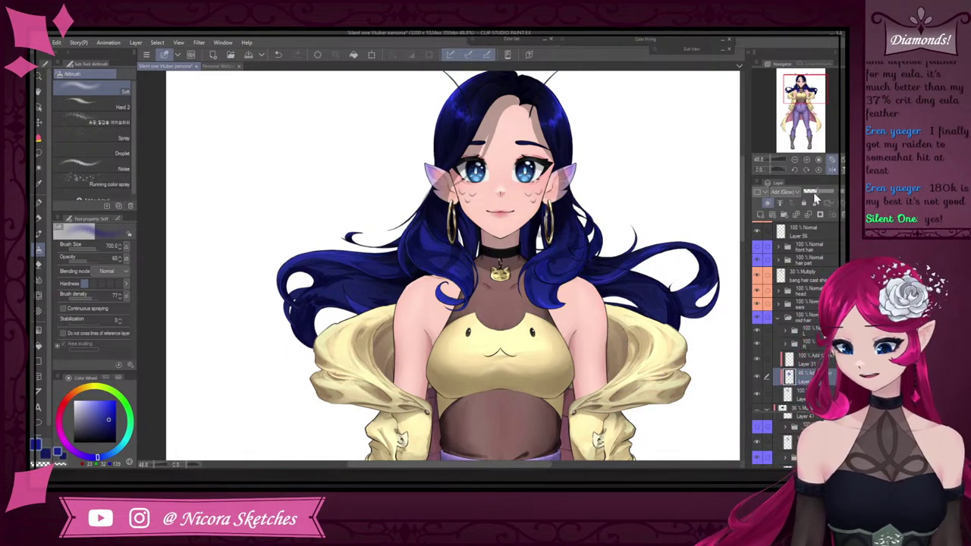
{"action": "scroll", "coordinate": [815, 292], "scroll_direction": "up", "scroll_amount": 2}
{"action": "left_click", "coordinate": [758, 287]}
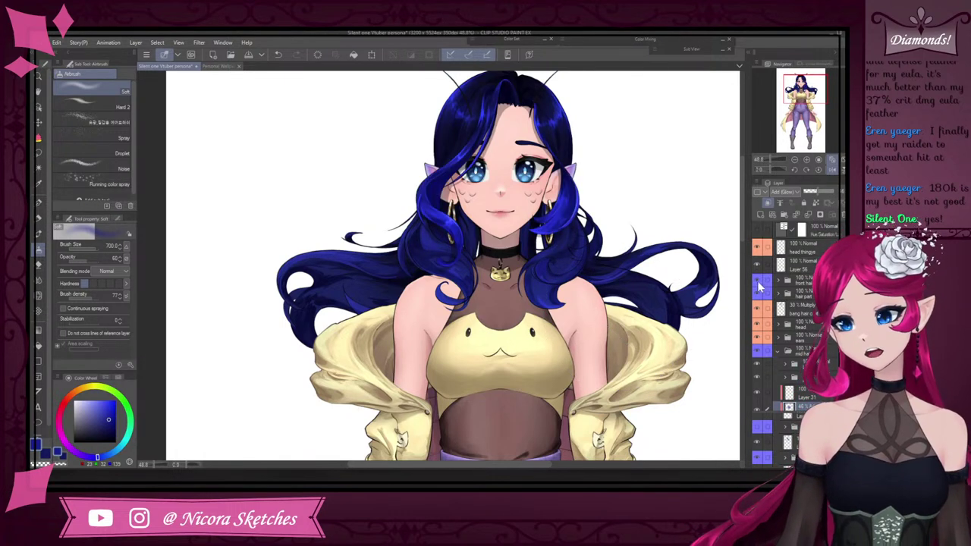
{"action": "scroll", "coordinate": [576, 173], "scroll_direction": "up", "scroll_amount": 2}
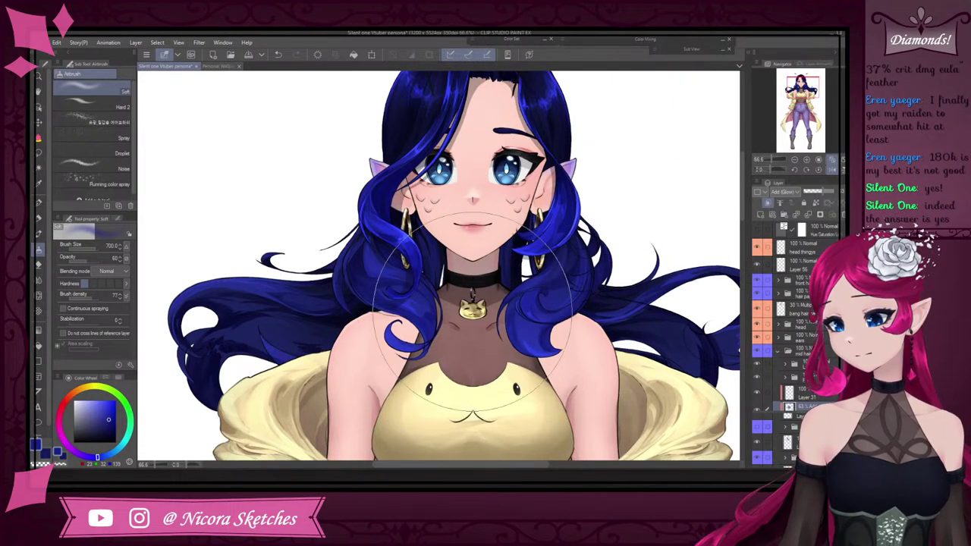
{"action": "scroll", "coordinate": [604, 299], "scroll_direction": "down", "scroll_amount": 2}
{"action": "scroll", "coordinate": [571, 340], "scroll_direction": "up", "scroll_amount": 1}
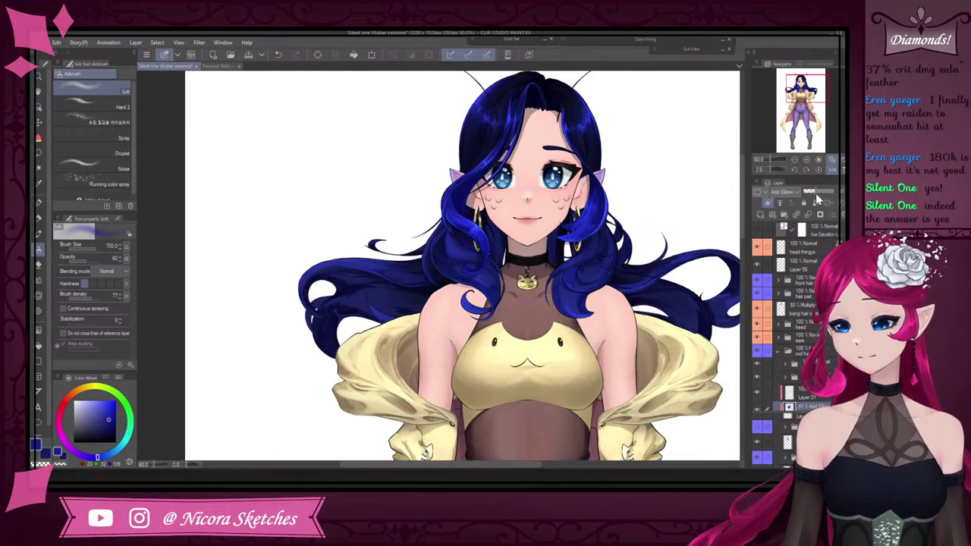
Paint sharp highlights over the mid hair curls above the left-hand shoulder on Layer 31, using the G-pen at size 10
{"action": "left_click", "coordinate": [826, 397]}
{"action": "left_click", "coordinate": [40, 203]}
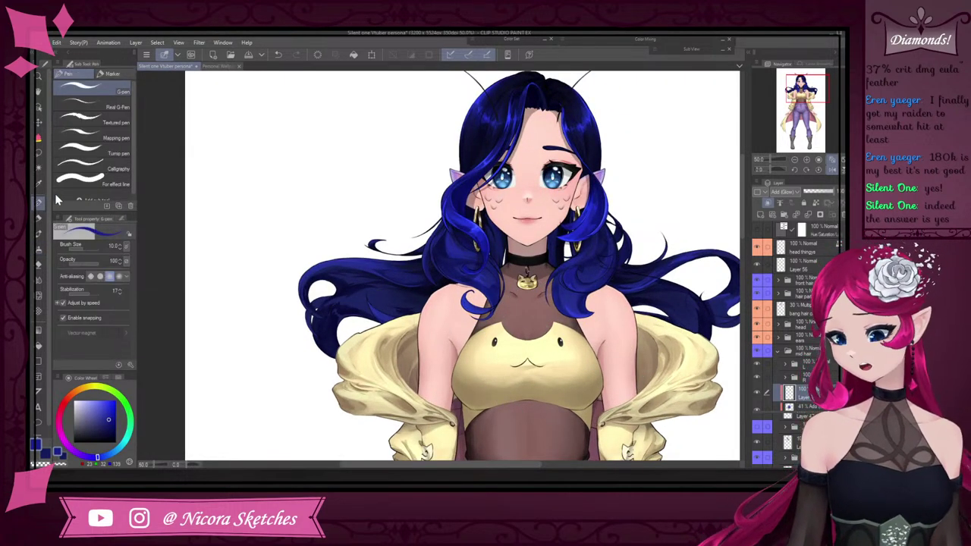
{"action": "left_click_drag", "start_coordinate": [461, 249], "coordinate": [535, 242]}
{"action": "scroll", "coordinate": [344, 271], "scroll_direction": "up", "scroll_amount": 1}
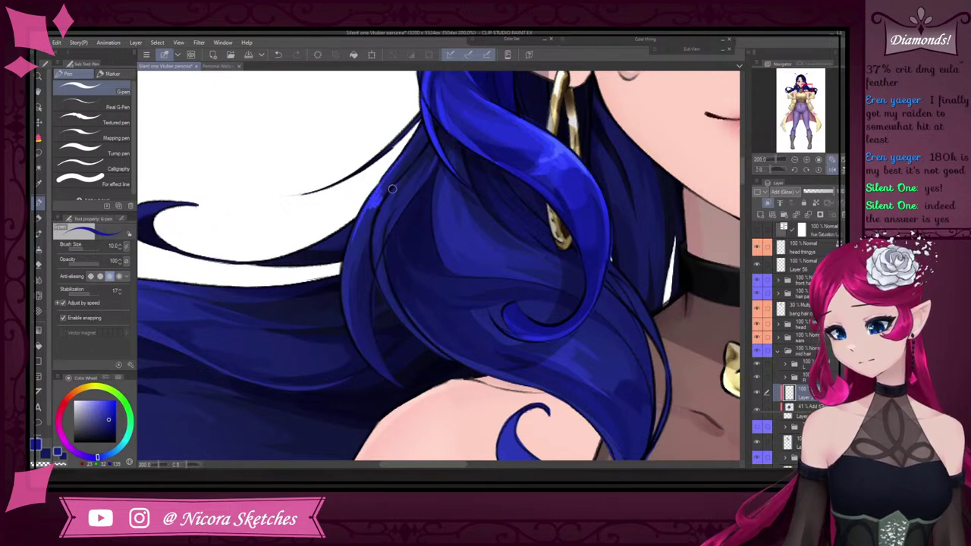
{"action": "left_click_drag", "start_coordinate": [392, 189], "coordinate": [379, 259]}
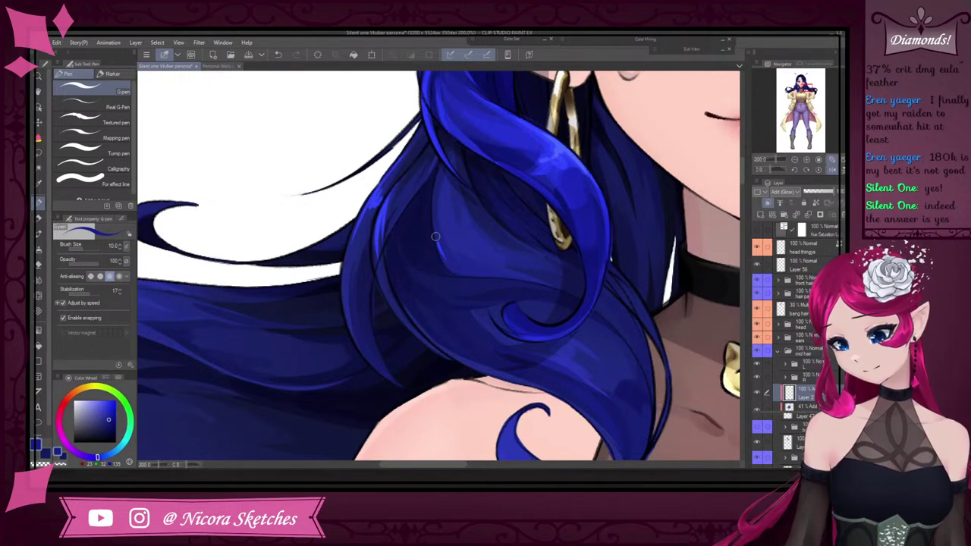
{"action": "left_click_drag", "start_coordinate": [438, 186], "coordinate": [455, 250]}
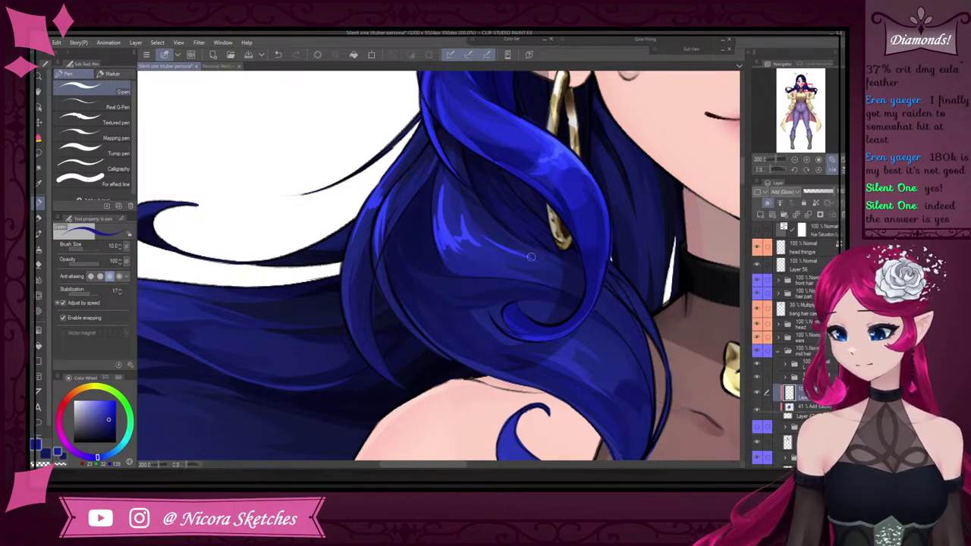
{"action": "scroll", "coordinate": [606, 292], "scroll_direction": "down", "scroll_amount": 5}
{"action": "scroll", "coordinate": [538, 241], "scroll_direction": "up", "scroll_amount": 5}
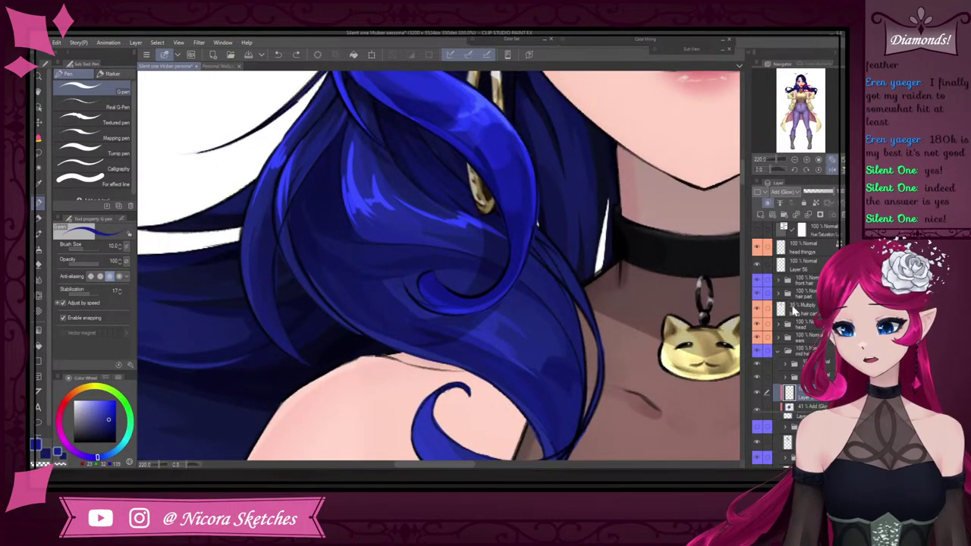
Hide the front hair folder and try a highlight stroke on the mid hair below the left-hand earring, undoing the stroke
{"action": "left_click", "coordinate": [762, 282]}
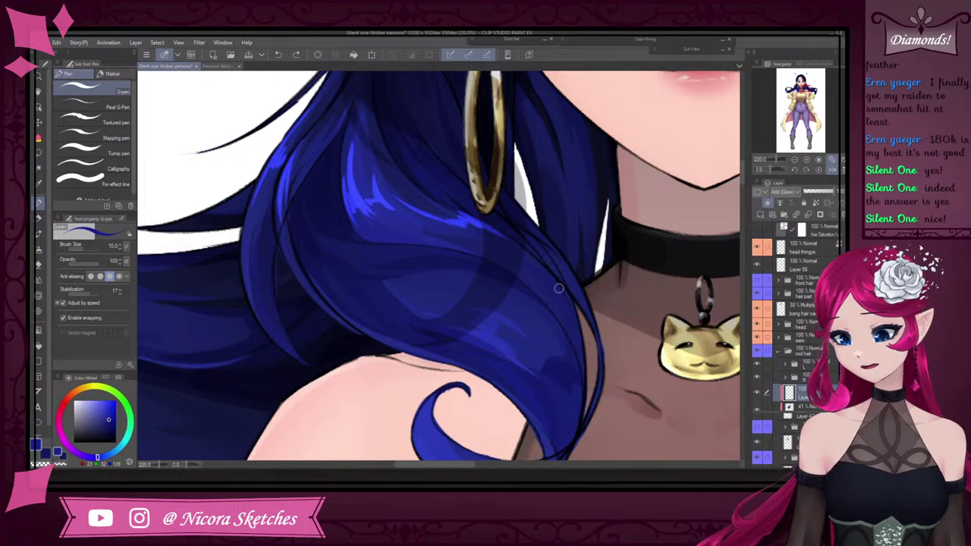
{"action": "left_click_drag", "start_coordinate": [520, 250], "coordinate": [546, 271]}
{"action": "key", "text": "ctrl+z"}
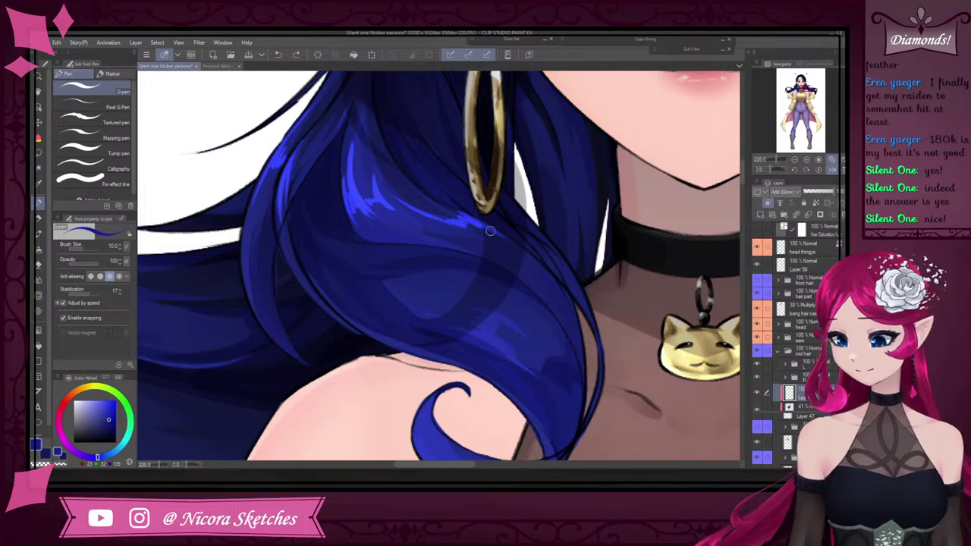
{"action": "scroll", "coordinate": [563, 254], "scroll_direction": "down", "scroll_amount": 8}
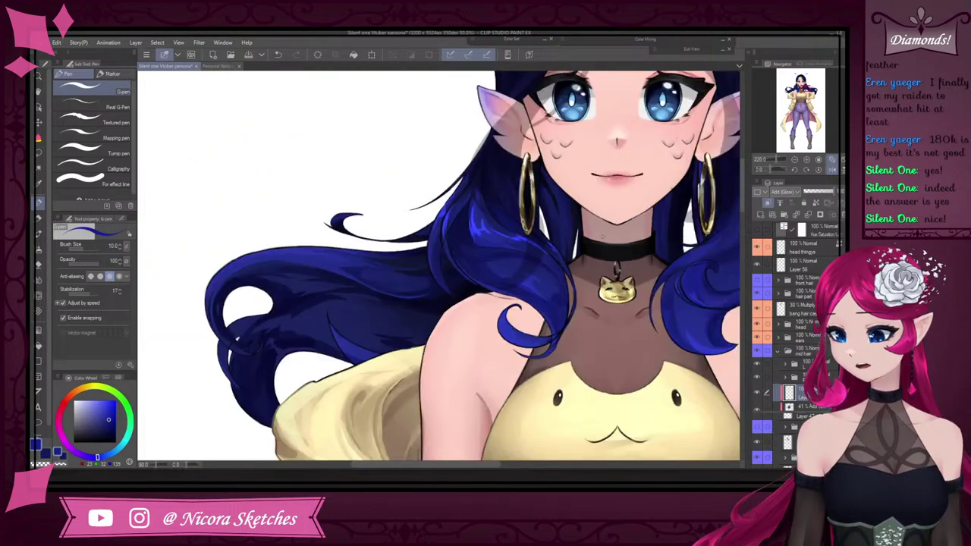
{"action": "scroll", "coordinate": [632, 145], "scroll_direction": "up", "scroll_amount": 7}
{"action": "scroll", "coordinate": [631, 142], "scroll_direction": "down", "scroll_amount": 4}
{"action": "scroll", "coordinate": [653, 203], "scroll_direction": "up", "scroll_amount": 6}
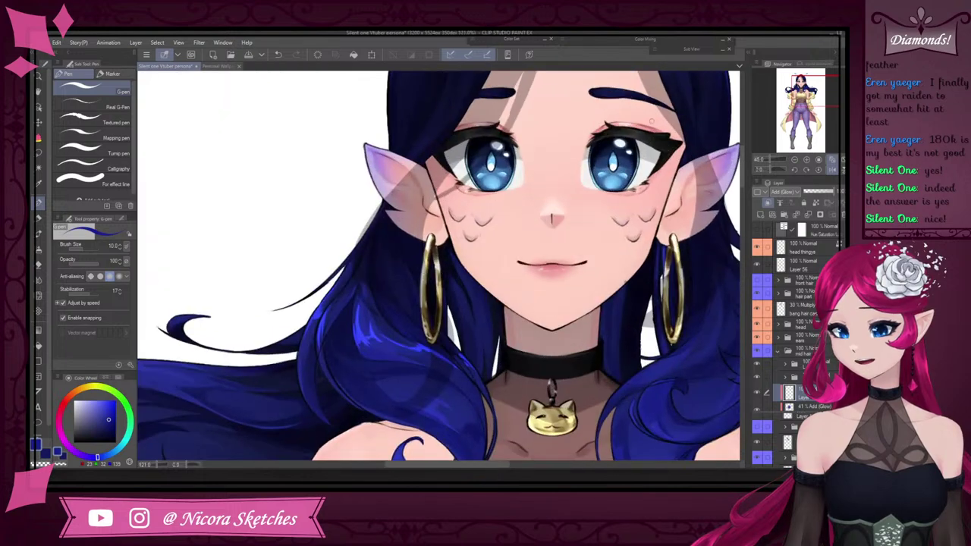
Paint thin G-pen highlights down the inner strands of the left-hand mid hair curl and along its curled tip over the shoulder
{"action": "scroll", "coordinate": [635, 206], "scroll_direction": "down", "scroll_amount": 4}
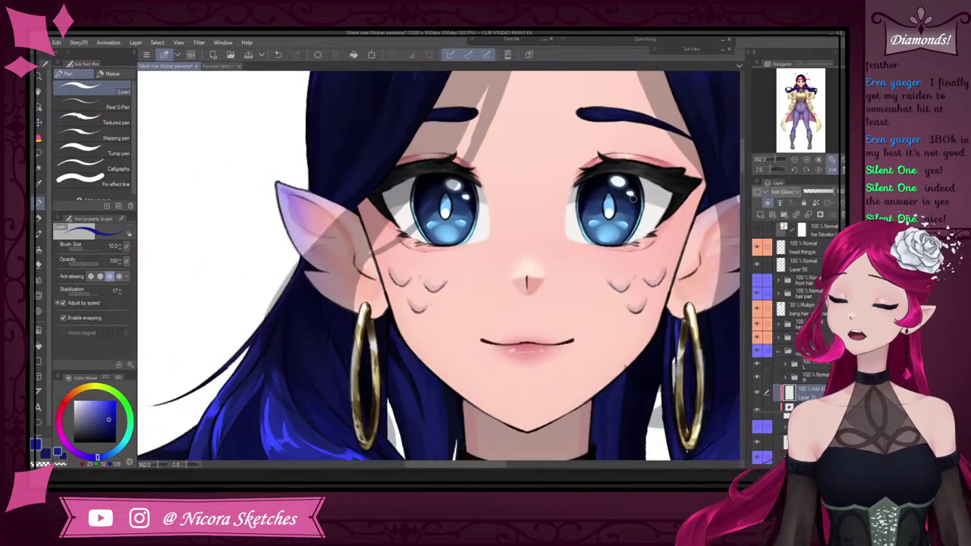
{"action": "scroll", "coordinate": [574, 218], "scroll_direction": "down", "scroll_amount": 4}
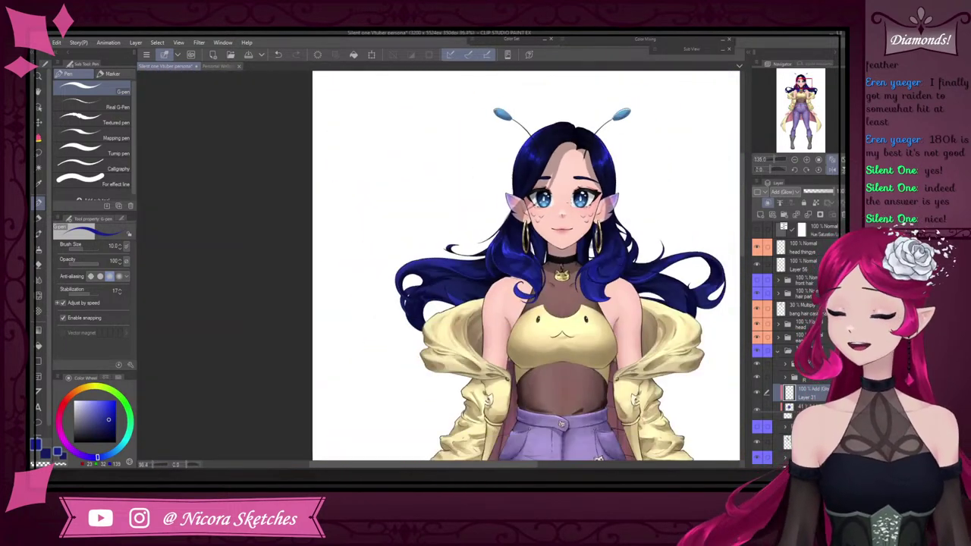
{"action": "scroll", "coordinate": [556, 189], "scroll_direction": "up", "scroll_amount": 8}
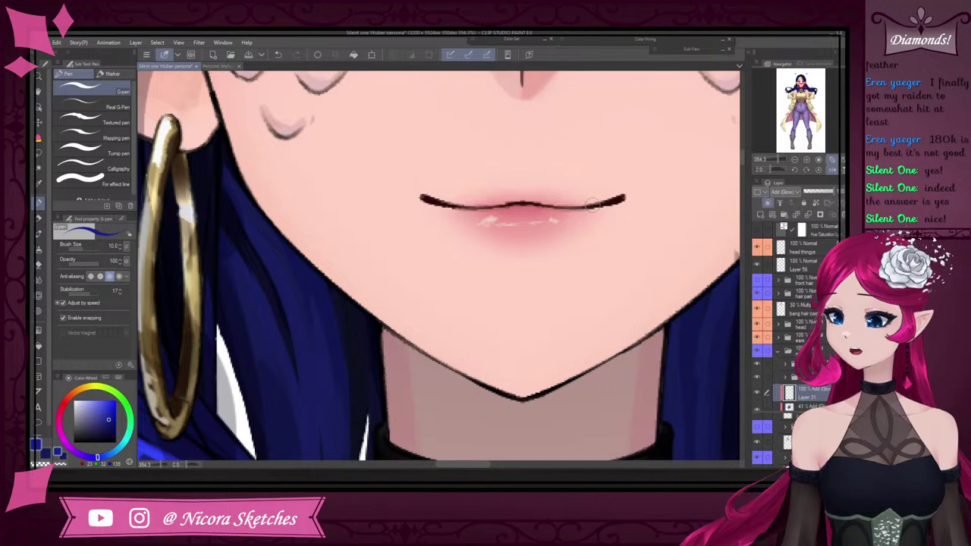
{"action": "scroll", "coordinate": [584, 217], "scroll_direction": "down", "scroll_amount": 6}
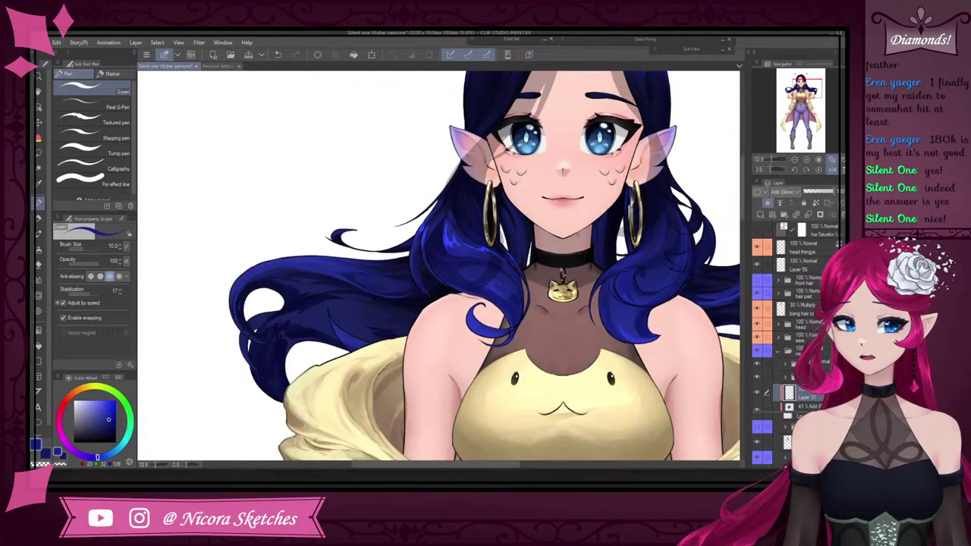
{"action": "scroll", "coordinate": [508, 258], "scroll_direction": "up", "scroll_amount": 4}
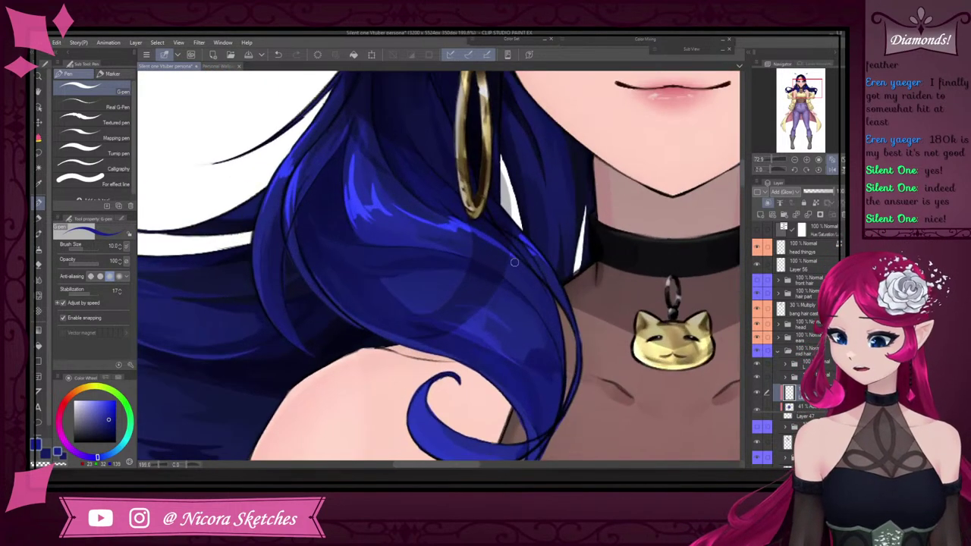
{"action": "scroll", "coordinate": [540, 310], "scroll_direction": "down", "scroll_amount": 2}
{"action": "scroll", "coordinate": [523, 342], "scroll_direction": "up", "scroll_amount": 4}
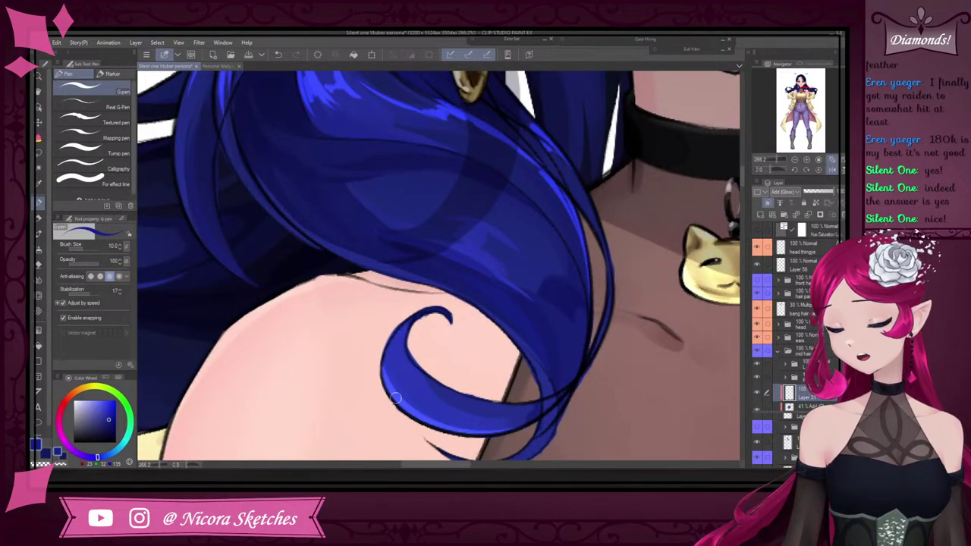
{"action": "scroll", "coordinate": [453, 300], "scroll_direction": "down", "scroll_amount": 3}
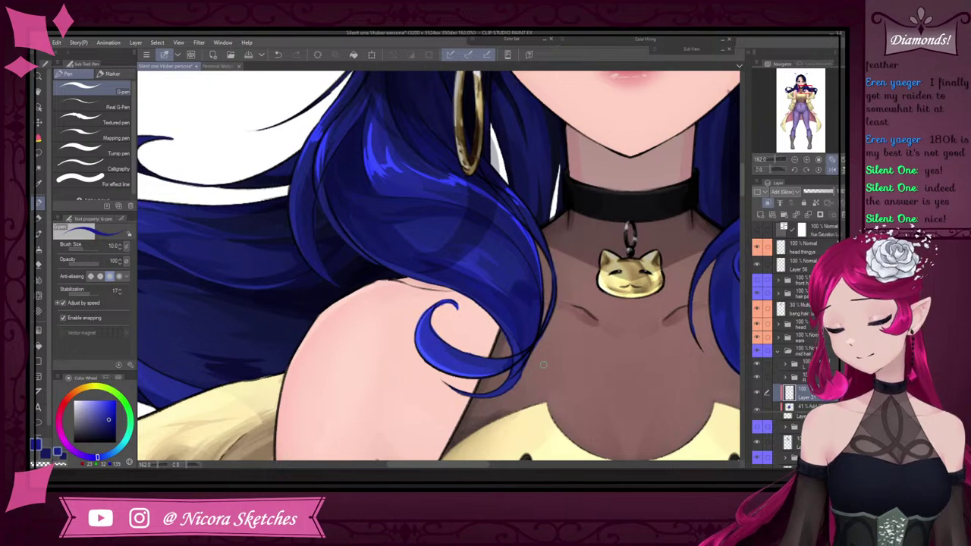
{"action": "scroll", "coordinate": [549, 325], "scroll_direction": "up", "scroll_amount": 2}
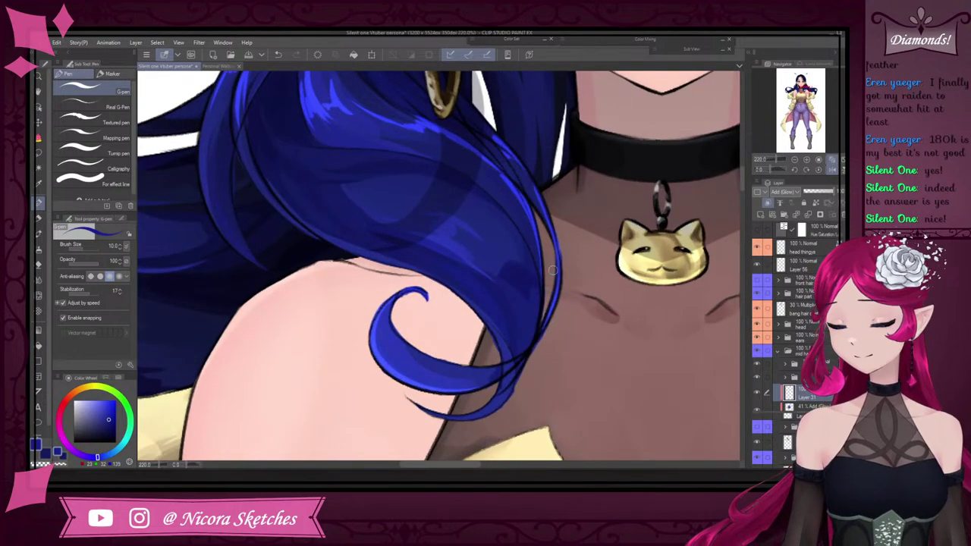
{"action": "scroll", "coordinate": [549, 210], "scroll_direction": "down", "scroll_amount": 5}
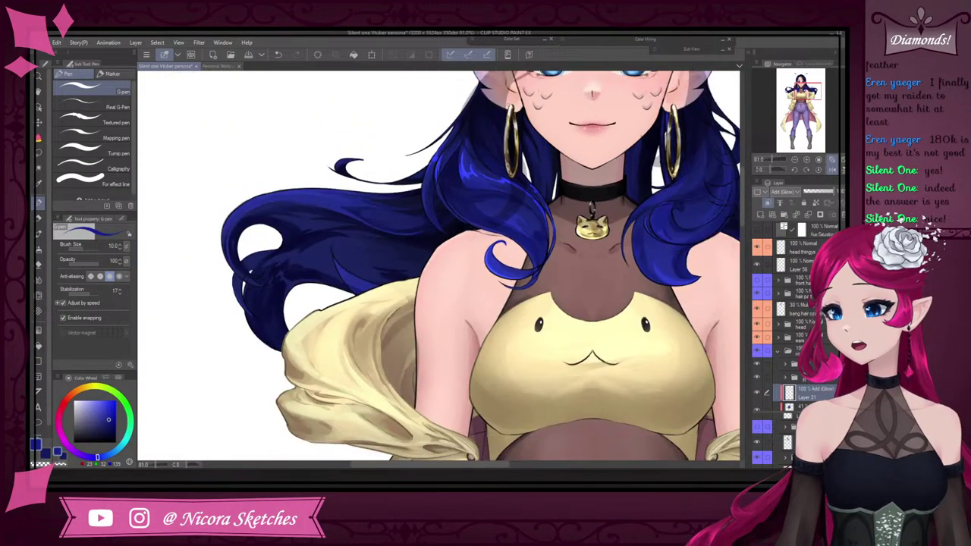
Examine the mid hair highlights from close up and from farther away, comparing both shoulders with the top of the head
{"action": "scroll", "coordinate": [515, 138], "scroll_direction": "up", "scroll_amount": 2}
{"action": "scroll", "coordinate": [504, 178], "scroll_direction": "up", "scroll_amount": 2}
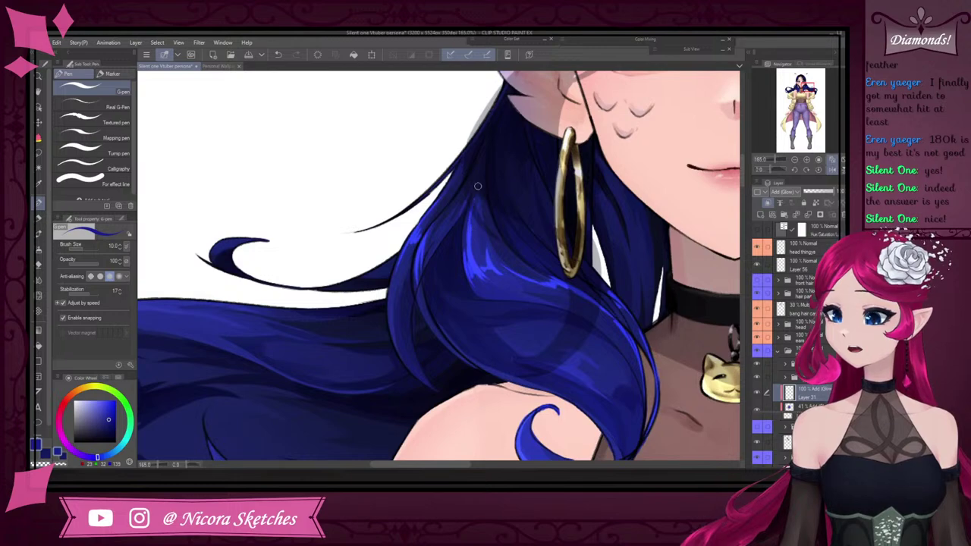
{"action": "scroll", "coordinate": [478, 186], "scroll_direction": "down", "scroll_amount": 3}
{"action": "scroll", "coordinate": [516, 152], "scroll_direction": "up", "scroll_amount": 2}
{"action": "scroll", "coordinate": [531, 129], "scroll_direction": "down", "scroll_amount": 2}
{"action": "scroll", "coordinate": [542, 110], "scroll_direction": "up", "scroll_amount": 1}
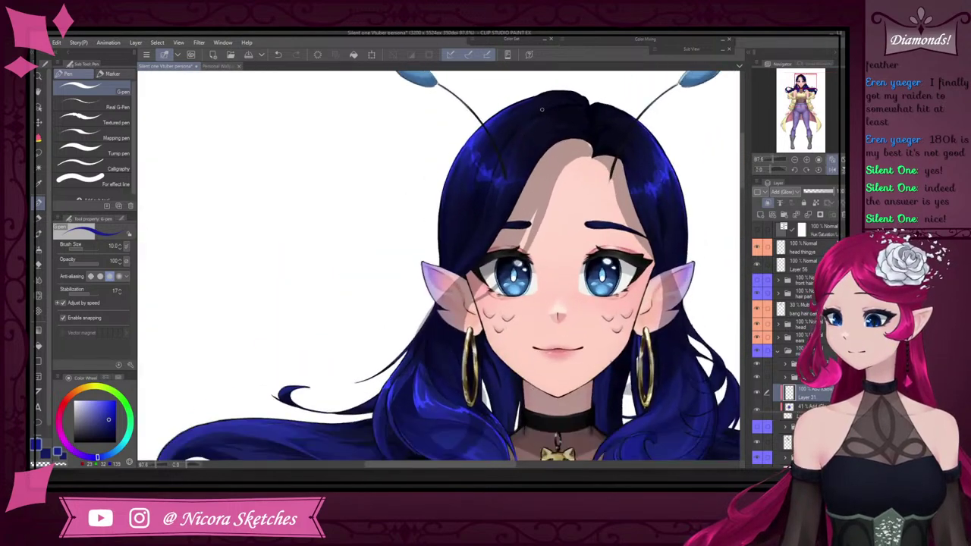
{"action": "scroll", "coordinate": [542, 109], "scroll_direction": "down", "scroll_amount": 2}
{"action": "scroll", "coordinate": [542, 228], "scroll_direction": "up", "scroll_amount": 2}
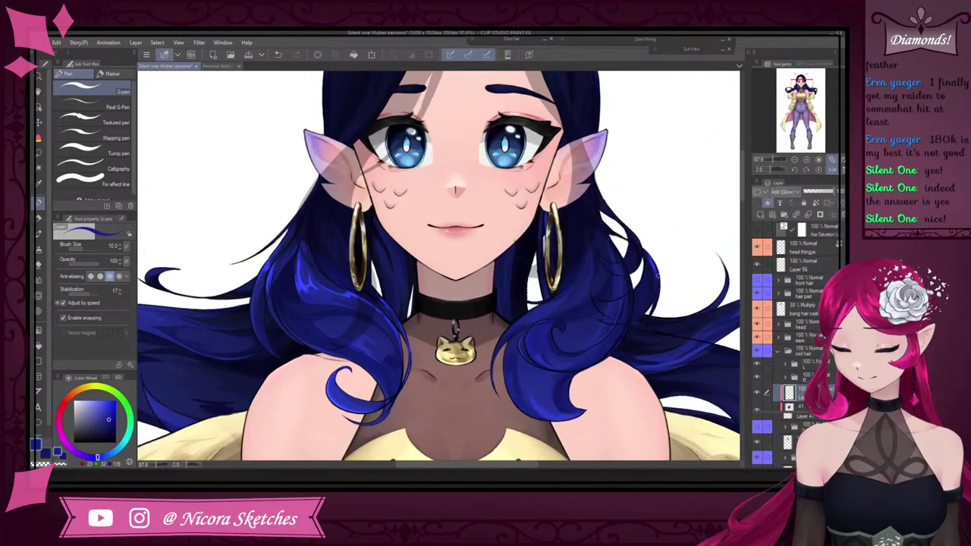
Paint sharp highlights over the crest and inner edge of the spiral curl above the right-hand shoulder on Layer 31
{"action": "scroll", "coordinate": [643, 310], "scroll_direction": "up", "scroll_amount": 2}
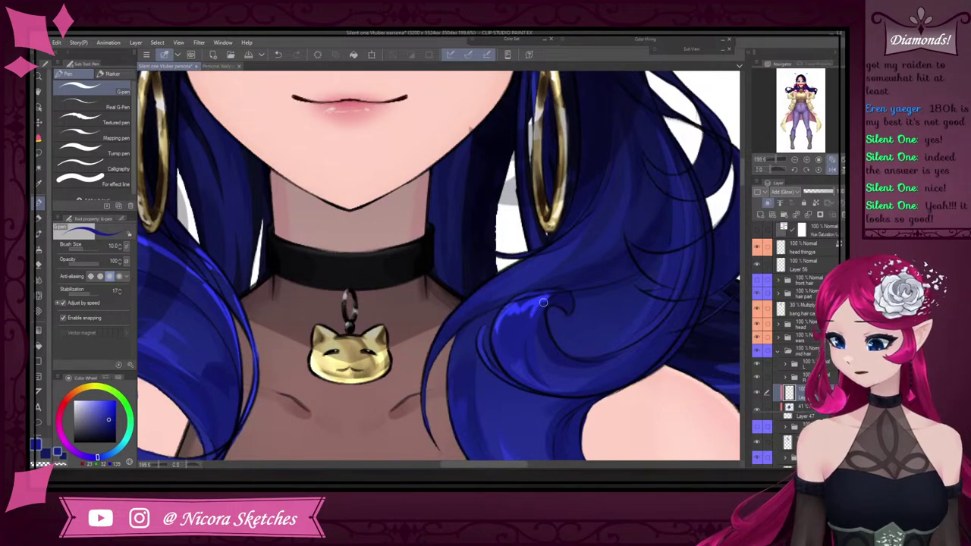
{"action": "scroll", "coordinate": [544, 303], "scroll_direction": "down", "scroll_amount": 3}
{"action": "scroll", "coordinate": [504, 313], "scroll_direction": "up", "scroll_amount": 5}
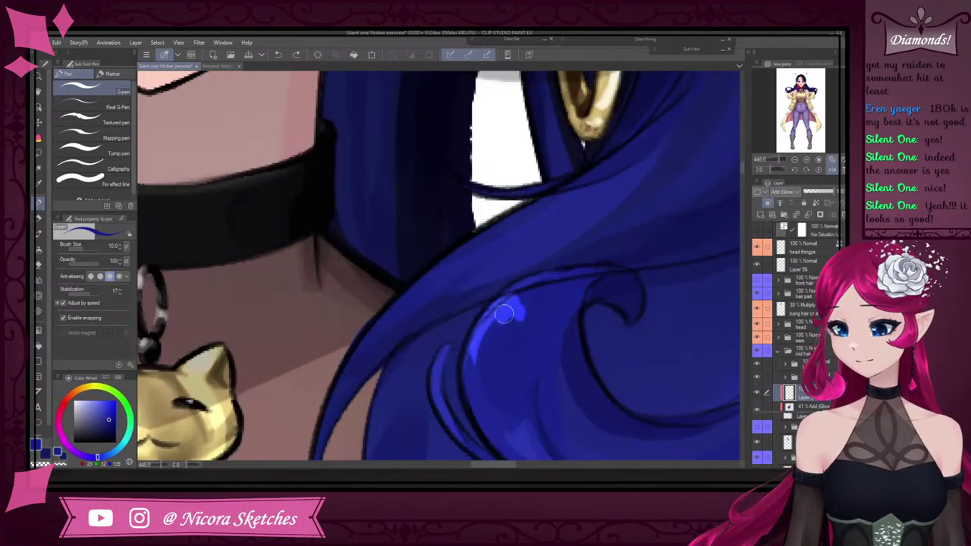
{"action": "mouse_move", "coordinate": [504, 314]}
{"action": "left_mouse_down"}
{"action": "mouse_move", "coordinate": [528, 282]}
{"action": "mouse_move", "coordinate": [502, 302]}
{"action": "mouse_move", "coordinate": [529, 288]}
{"action": "mouse_move", "coordinate": [532, 304]}
{"action": "mouse_move", "coordinate": [557, 305]}
{"action": "mouse_move", "coordinate": [596, 280]}
{"action": "left_mouse_up"}
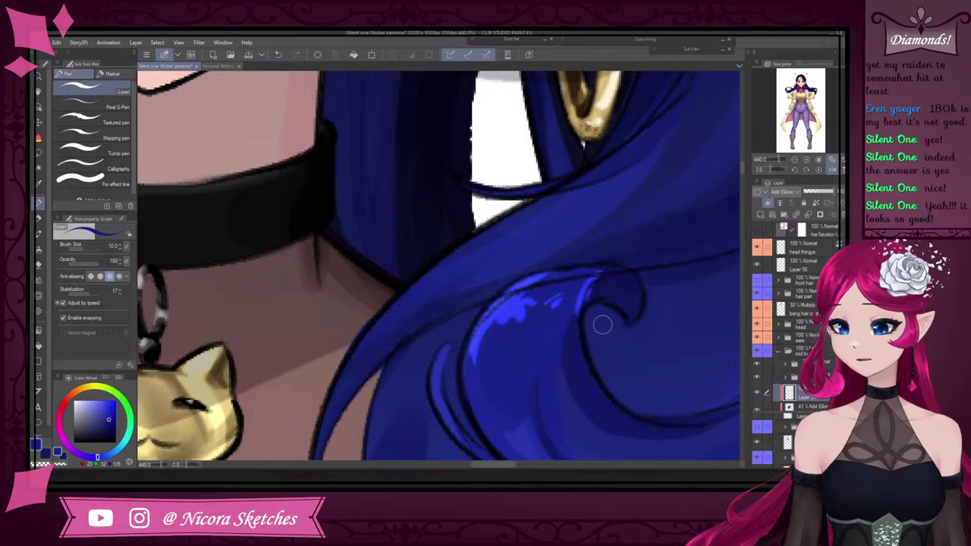
{"action": "scroll", "coordinate": [618, 319], "scroll_direction": "down", "scroll_amount": 3}
{"action": "scroll", "coordinate": [507, 274], "scroll_direction": "up", "scroll_amount": 3}
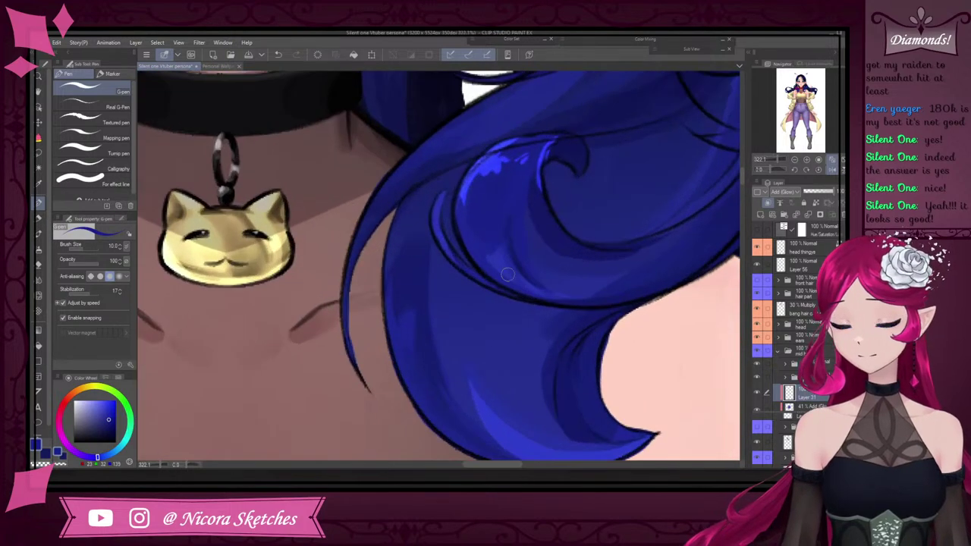
Add a highlight along the mid hair strand sweeping from beneath the right-hand earring toward the neck
{"action": "scroll", "coordinate": [508, 275], "scroll_direction": "down", "scroll_amount": 4}
{"action": "scroll", "coordinate": [453, 162], "scroll_direction": "up", "scroll_amount": 3}
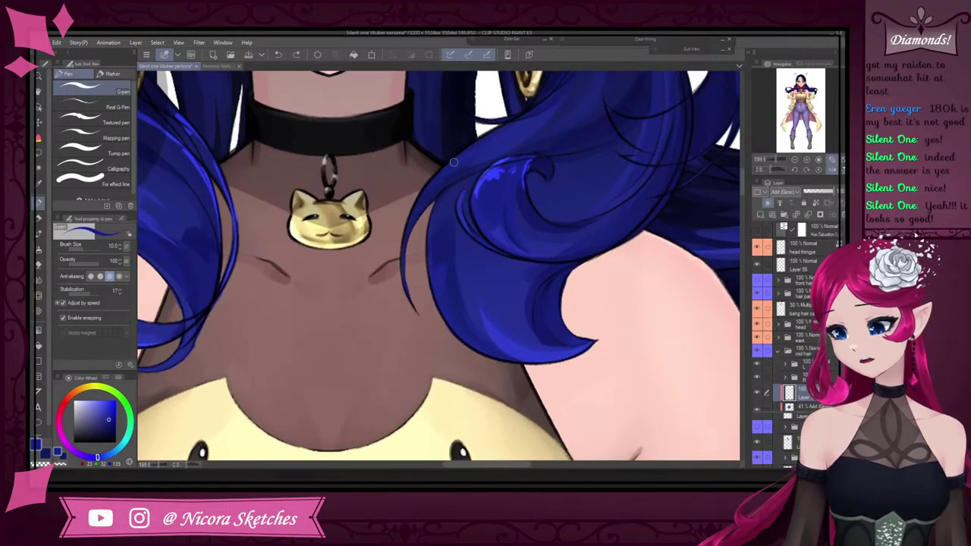
{"action": "left_click_drag", "start_coordinate": [449, 164], "coordinate": [517, 125]}
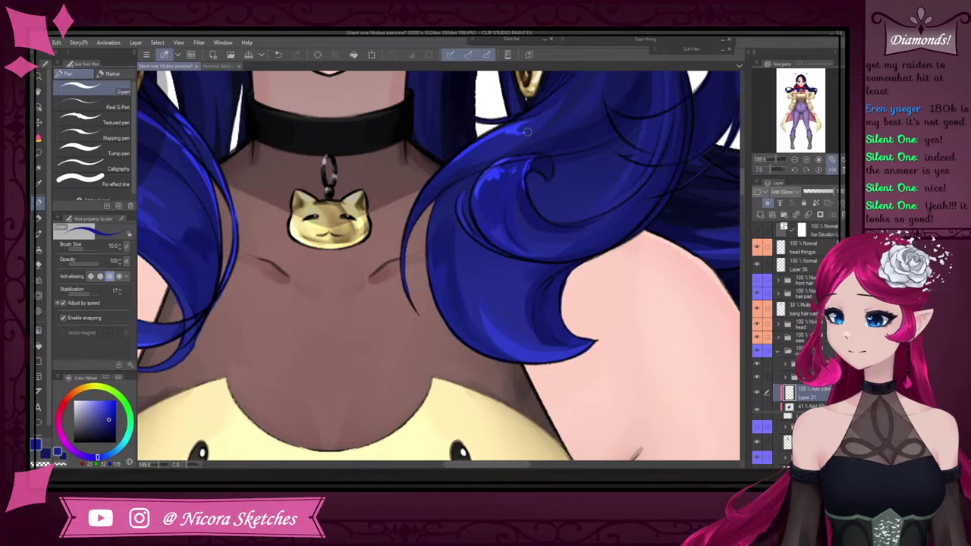
{"action": "scroll", "coordinate": [521, 142], "scroll_direction": "down", "scroll_amount": 4}
{"action": "scroll", "coordinate": [520, 140], "scroll_direction": "up", "scroll_amount": 3}
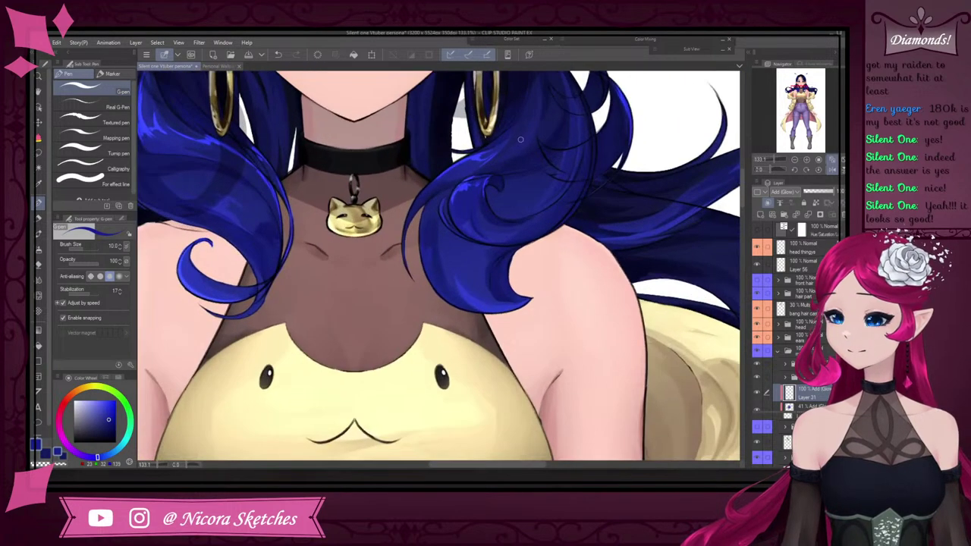
{"action": "scroll", "coordinate": [563, 184], "scroll_direction": "down", "scroll_amount": 3}
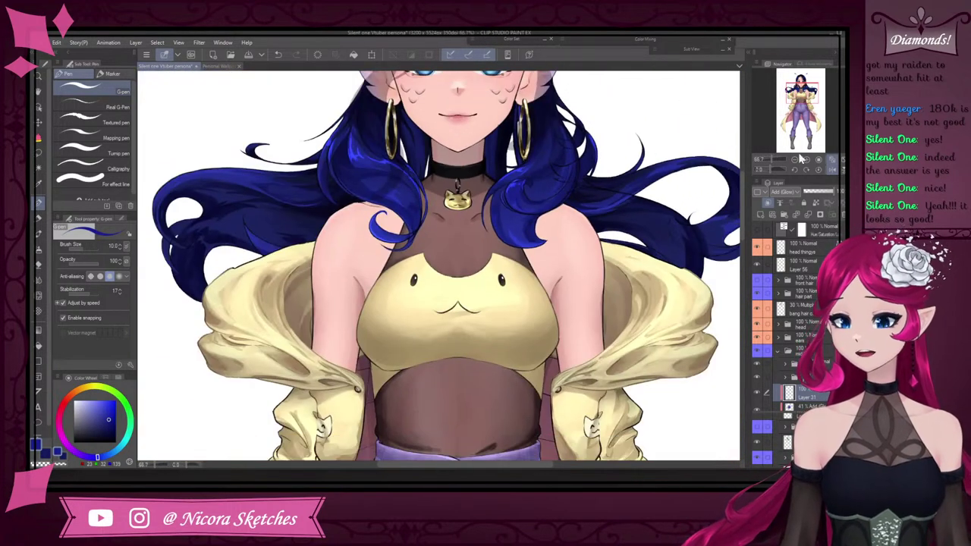
Mirror the canvas view and extend the highlights along the strand below the left-hand earring and the outer mid hair locks
{"action": "scroll", "coordinate": [380, 190], "scroll_direction": "up", "scroll_amount": 5}
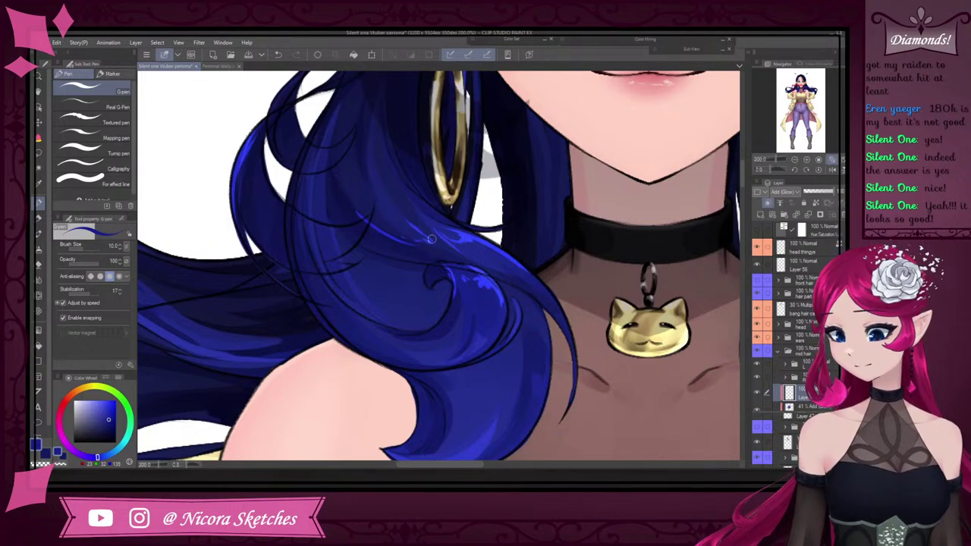
{"action": "scroll", "coordinate": [422, 160], "scroll_direction": "down", "scroll_amount": 3}
{"action": "scroll", "coordinate": [410, 161], "scroll_direction": "up", "scroll_amount": 3}
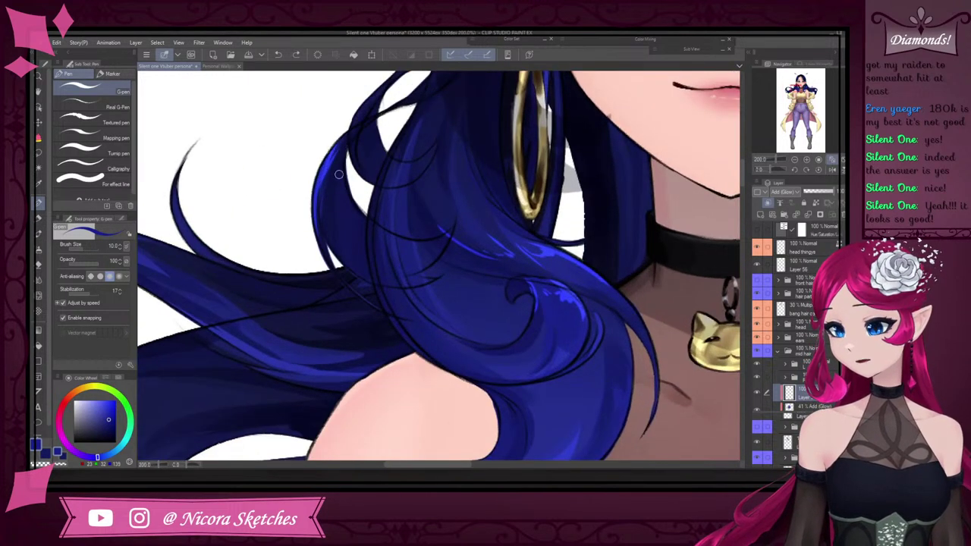
{"action": "scroll", "coordinate": [418, 110], "scroll_direction": "down", "scroll_amount": 3}
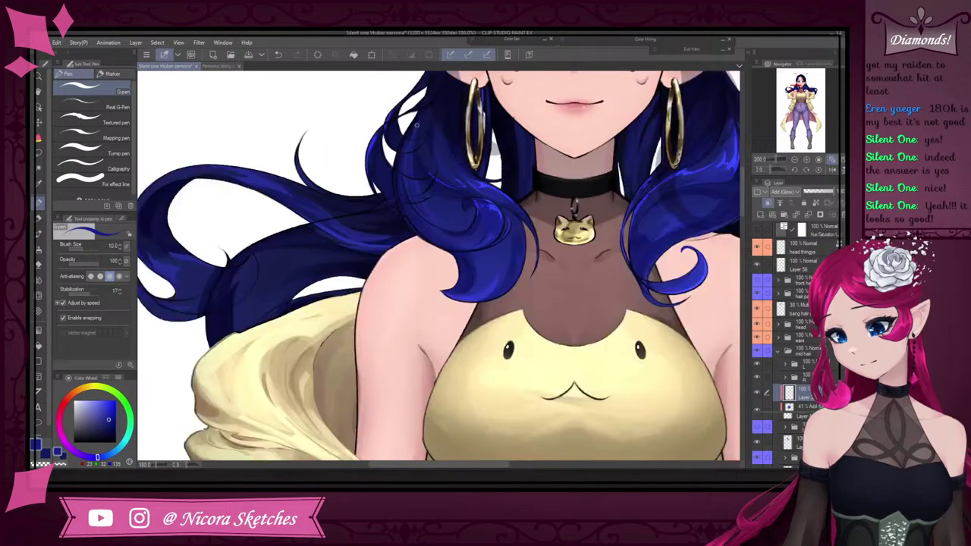
{"action": "scroll", "coordinate": [427, 91], "scroll_direction": "up", "scroll_amount": 3}
{"action": "scroll", "coordinate": [418, 105], "scroll_direction": "down", "scroll_amount": 4}
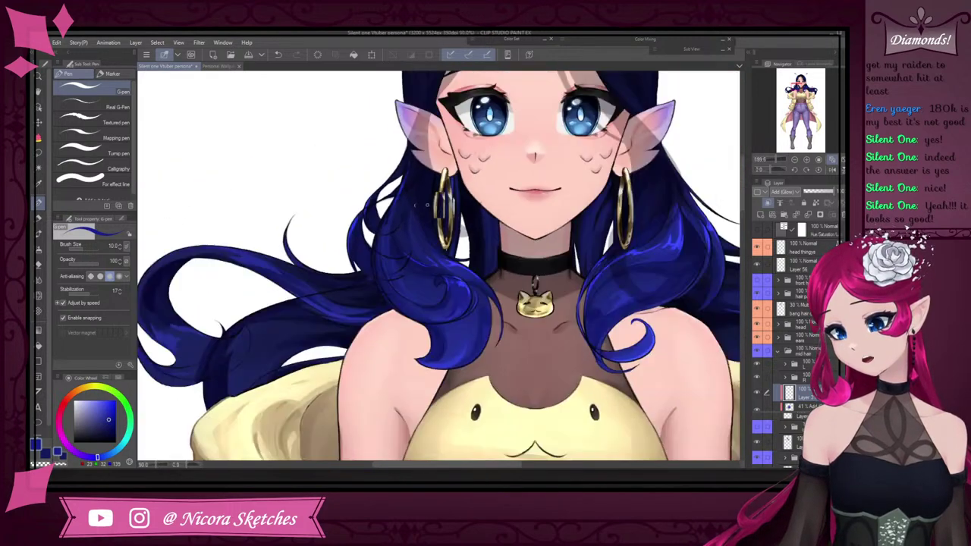
{"action": "scroll", "coordinate": [426, 247], "scroll_direction": "up", "scroll_amount": 4}
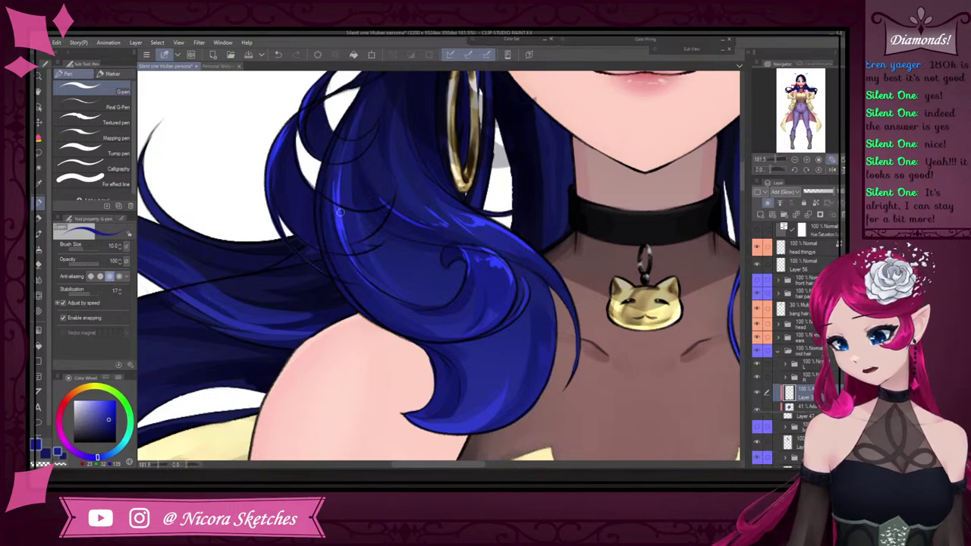
{"action": "scroll", "coordinate": [379, 255], "scroll_direction": "down", "scroll_amount": 4}
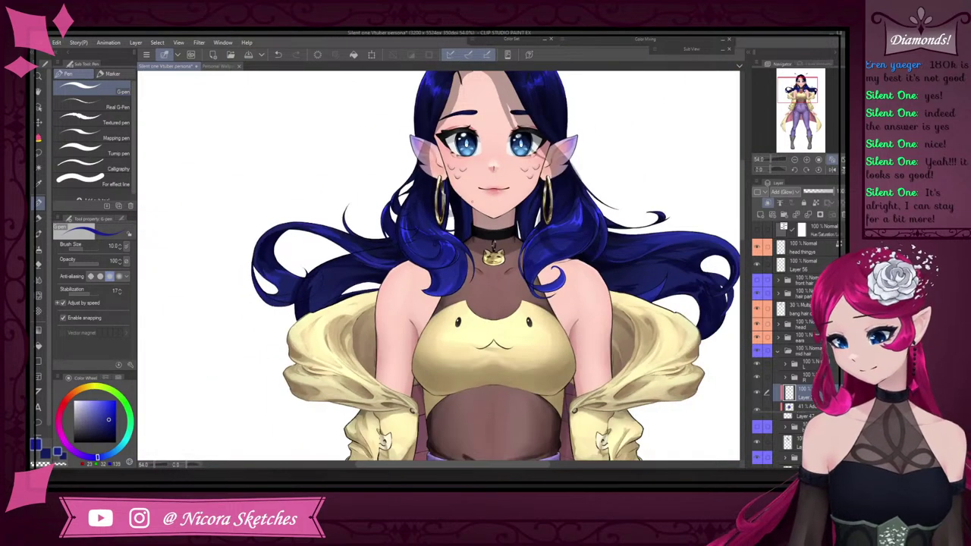
{"action": "scroll", "coordinate": [386, 240], "scroll_direction": "up", "scroll_amount": 4}
Try a large soft airbrush stroke over the left-hand mid hair curls on Layer 31, and undo it
{"action": "key", "text": "b"}
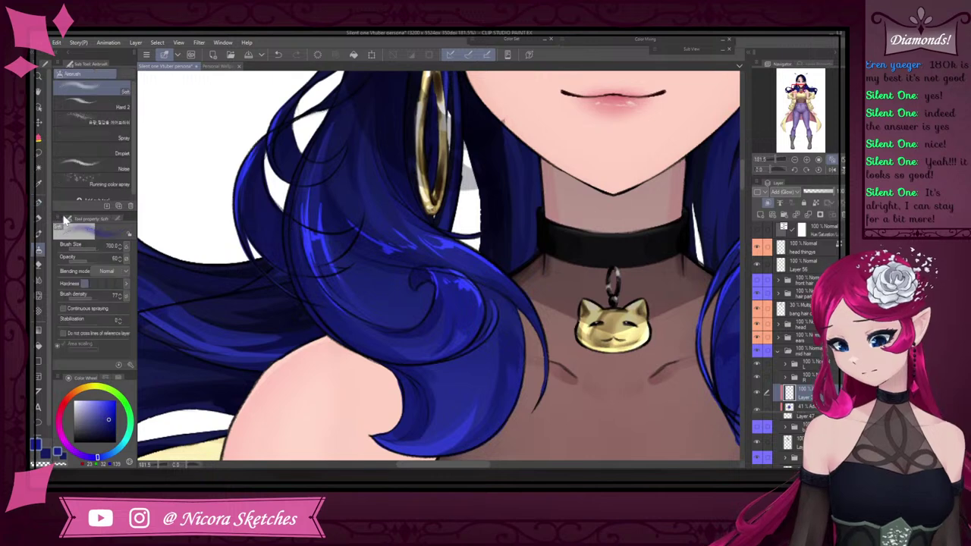
{"action": "scroll", "coordinate": [447, 243], "scroll_direction": "down", "scroll_amount": 4}
{"action": "key", "text": "bracketleft"}
{"action": "key", "text": "bracketleft"}
{"action": "key", "text": "bracketleft"}
{"action": "key", "text": "bracketleft"}
{"action": "key", "text": "bracketleft"}
{"action": "key", "text": "bracketleft"}
{"action": "key", "text": "bracketleft"}
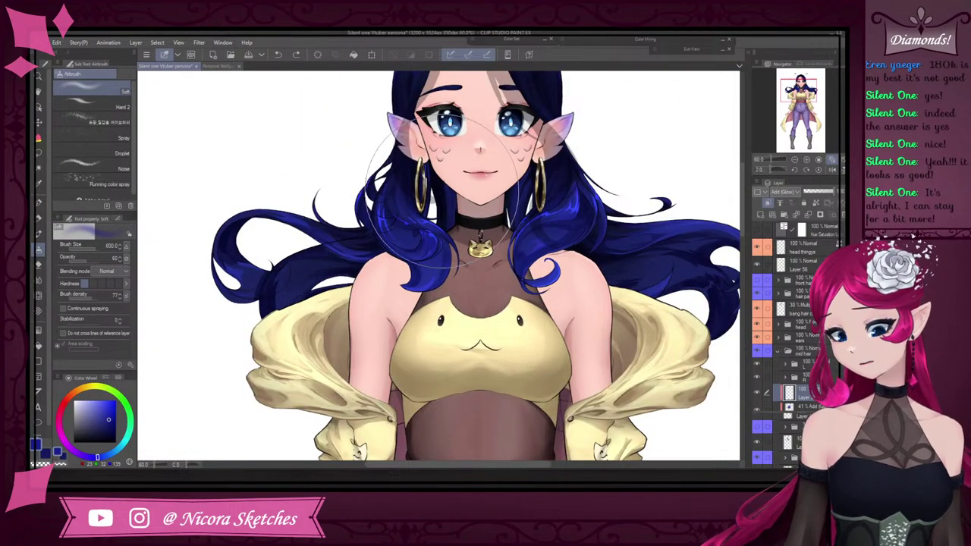
{"action": "left_click_drag", "start_coordinate": [453, 195], "coordinate": [456, 225]}
{"action": "key", "text": "ctrl+z"}
Reduce the soft airbrush size to 80 and lower the opacity of the Layer 31 highlights to 51%
{"action": "key", "text": "bracketleft"}
{"action": "key", "text": "bracketleft"}
{"action": "key", "text": "bracketleft"}
{"action": "key", "text": "bracketleft"}
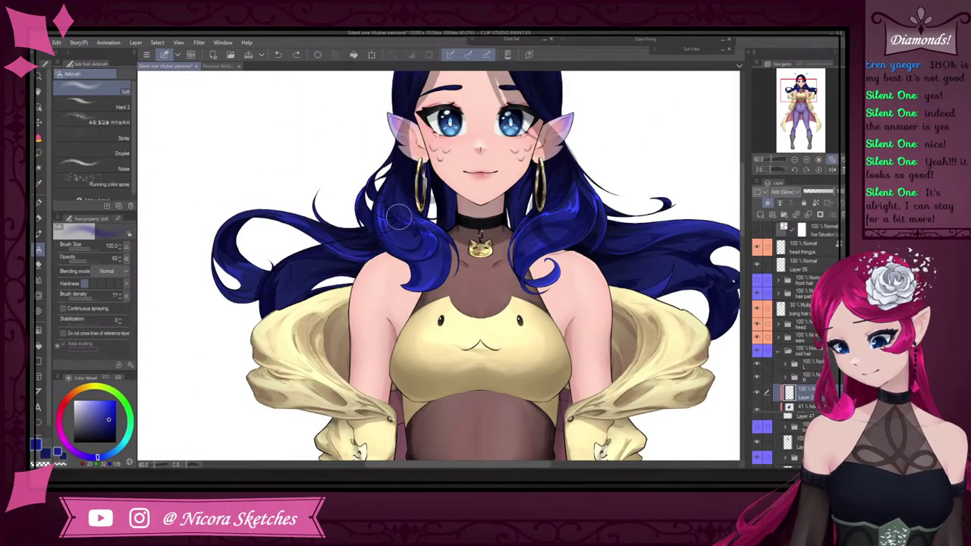
{"action": "scroll", "coordinate": [563, 194], "scroll_direction": "down", "scroll_amount": 2}
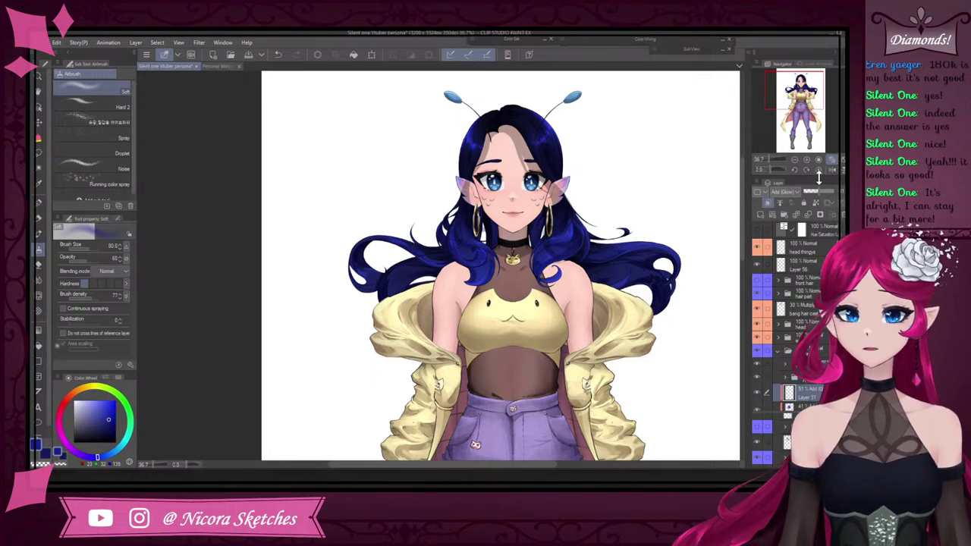
{"action": "scroll", "coordinate": [578, 204], "scroll_direction": "down", "scroll_amount": 1}
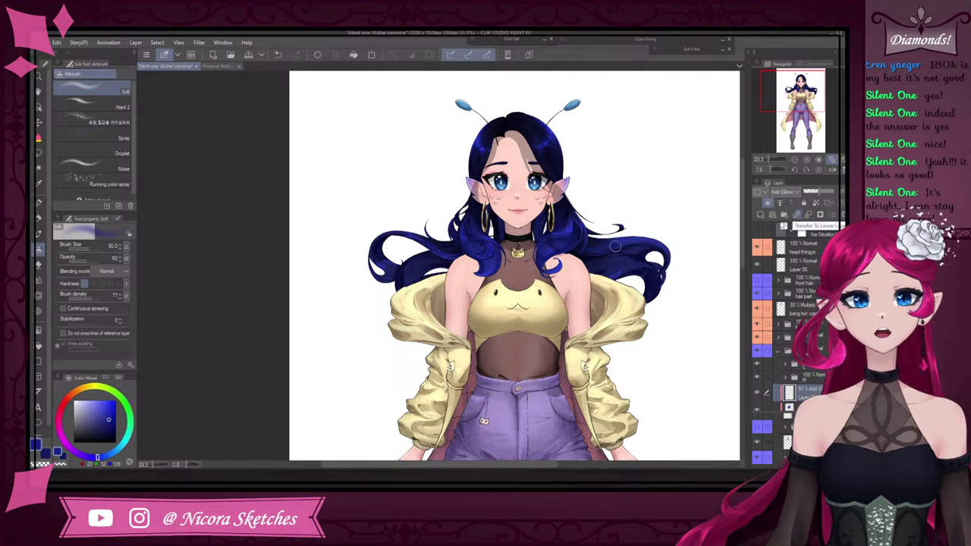
{"action": "scroll", "coordinate": [543, 158], "scroll_direction": "up", "scroll_amount": 2}
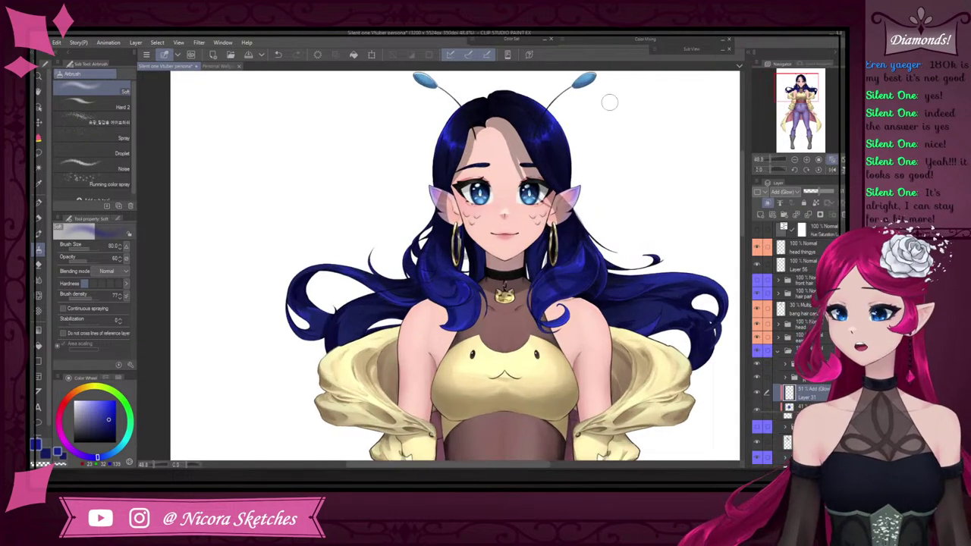
Merge the mid hair's glow layer and the Layer 31 highlights down into the normal hair layer beneath them
{"action": "scroll", "coordinate": [763, 394], "scroll_direction": "down", "scroll_amount": 2}
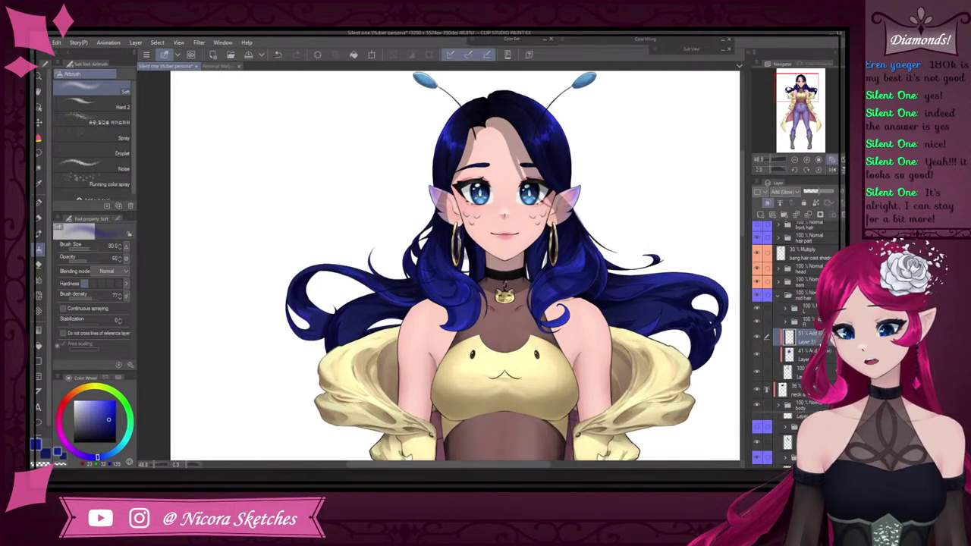
{"action": "left_click", "coordinate": [809, 215]}
{"action": "left_click", "coordinate": [812, 338]}
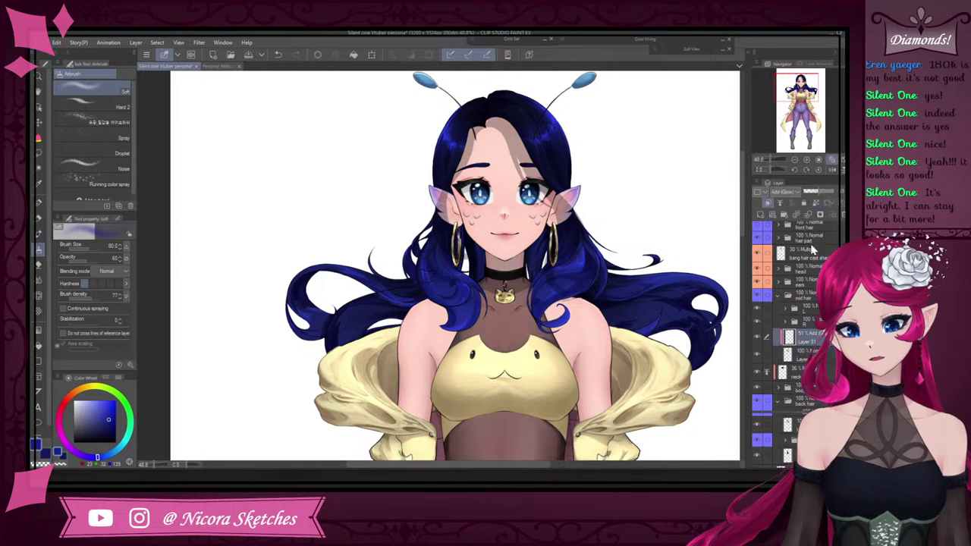
{"action": "left_click", "coordinate": [809, 215]}
{"action": "scroll", "coordinate": [819, 319], "scroll_direction": "down", "scroll_amount": 2}
{"action": "scroll", "coordinate": [789, 304], "scroll_direction": "up", "scroll_amount": 1}
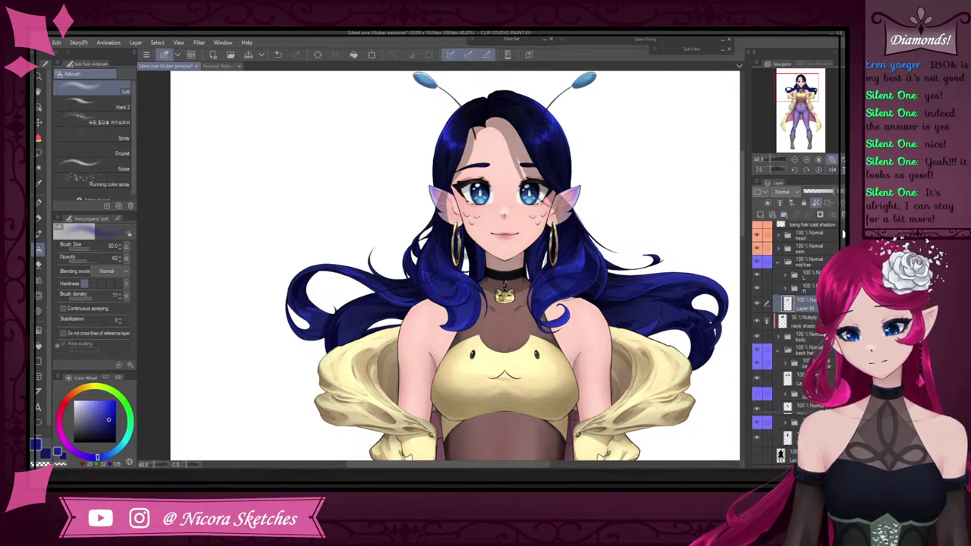
Collapse the mid hair folder and hide the head, ears and body folders to isolate the hair
{"action": "left_click", "coordinate": [779, 263]}
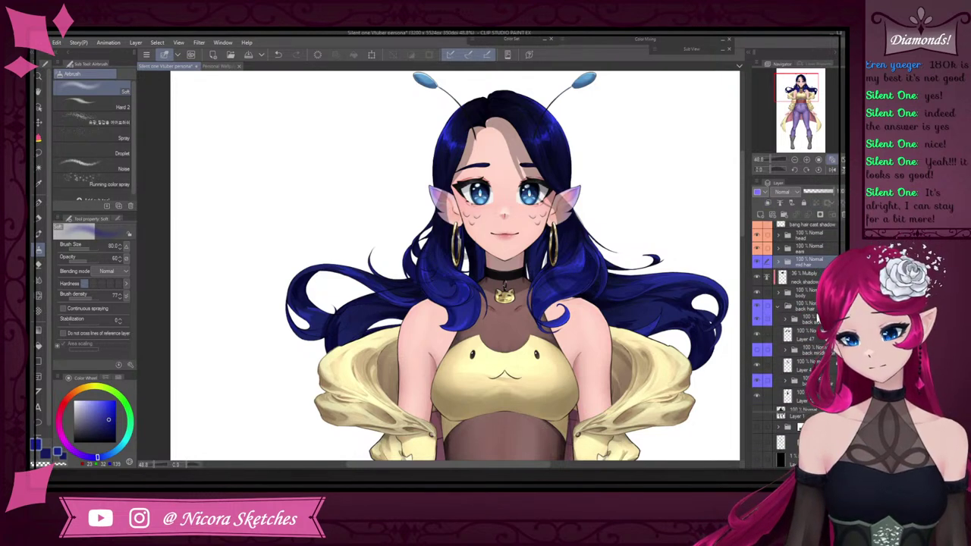
{"action": "scroll", "coordinate": [793, 319], "scroll_direction": "down", "scroll_amount": 5}
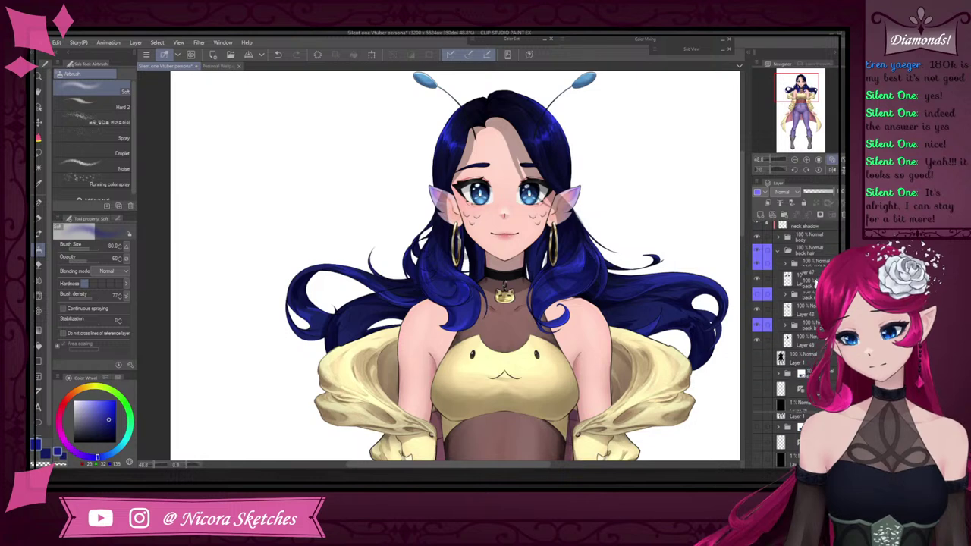
{"action": "scroll", "coordinate": [803, 315], "scroll_direction": "up", "scroll_amount": 6}
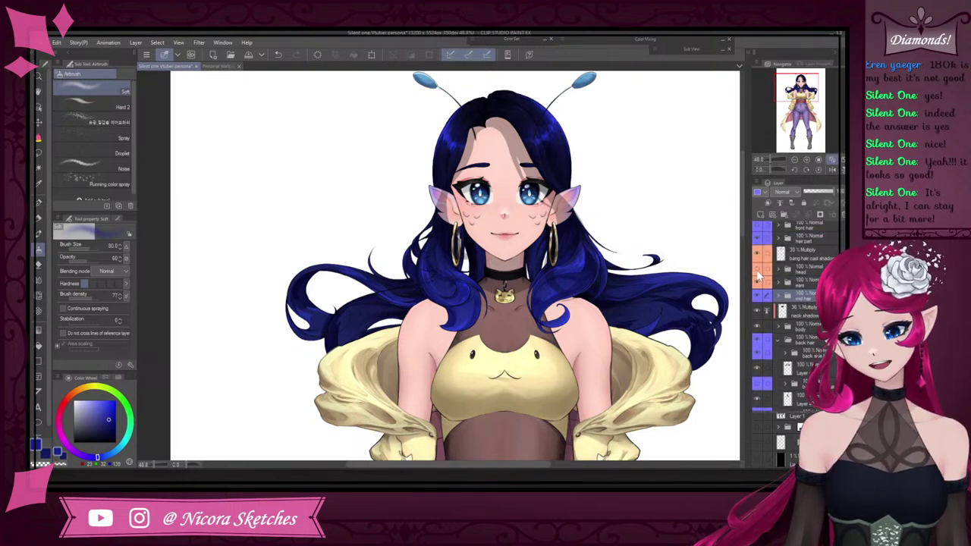
{"action": "left_click", "coordinate": [758, 275]}
{"action": "left_click", "coordinate": [757, 286]}
{"action": "scroll", "coordinate": [797, 296], "scroll_direction": "down", "scroll_amount": 5}
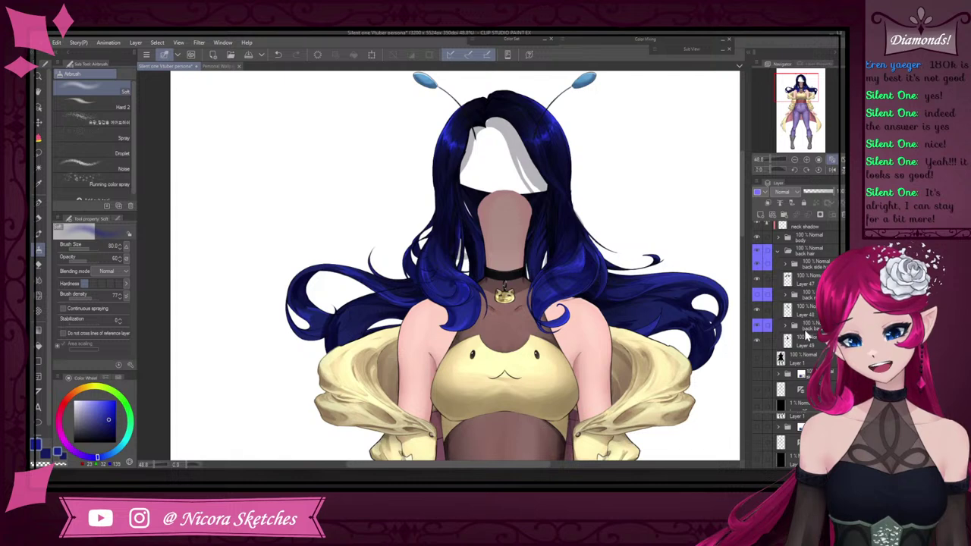
{"action": "scroll", "coordinate": [804, 327], "scroll_direction": "up", "scroll_amount": 2}
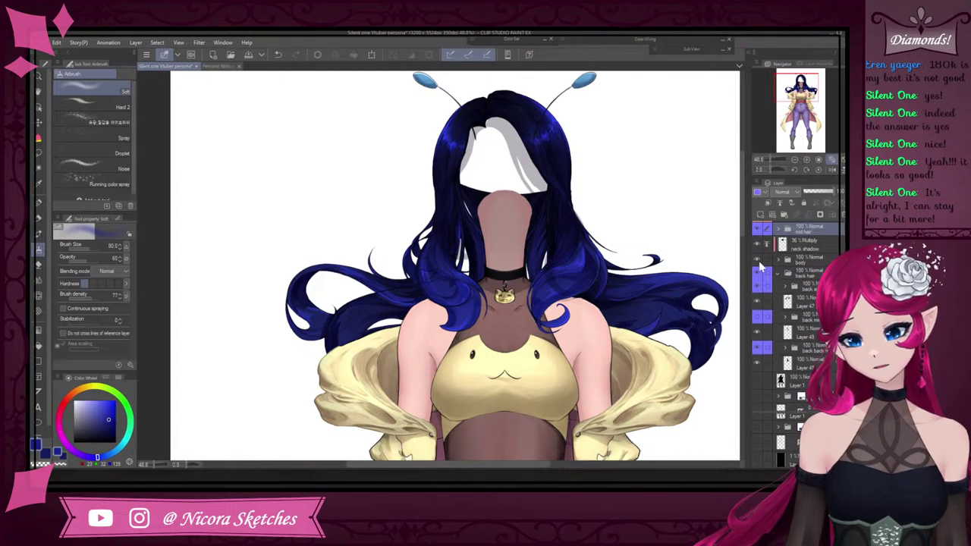
{"action": "left_click", "coordinate": [758, 262]}
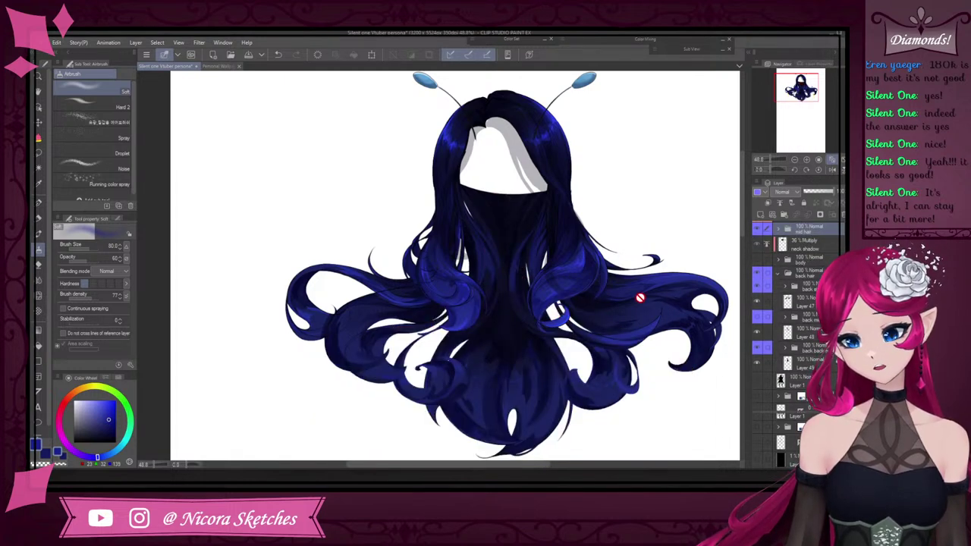
Add two clipped layers above Layer 47 in the back hair folder and set both to Add (Glow)
{"action": "scroll", "coordinate": [641, 298], "scroll_direction": "down", "scroll_amount": 5}
{"action": "scroll", "coordinate": [631, 366], "scroll_direction": "up", "scroll_amount": 4}
{"action": "scroll", "coordinate": [797, 322], "scroll_direction": "down", "scroll_amount": 2}
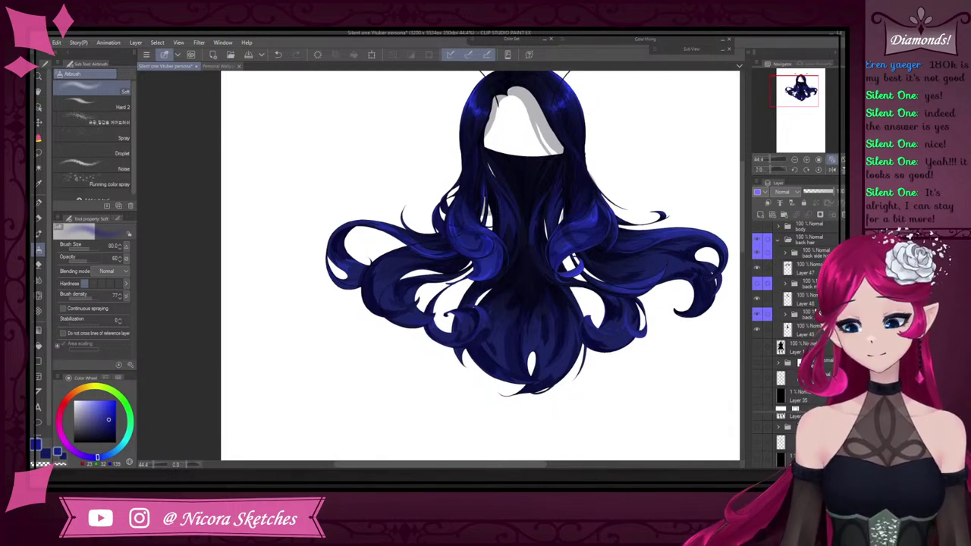
{"action": "scroll", "coordinate": [817, 312], "scroll_direction": "down", "scroll_amount": 1}
{"action": "scroll", "coordinate": [789, 288], "scroll_direction": "up", "scroll_amount": 2}
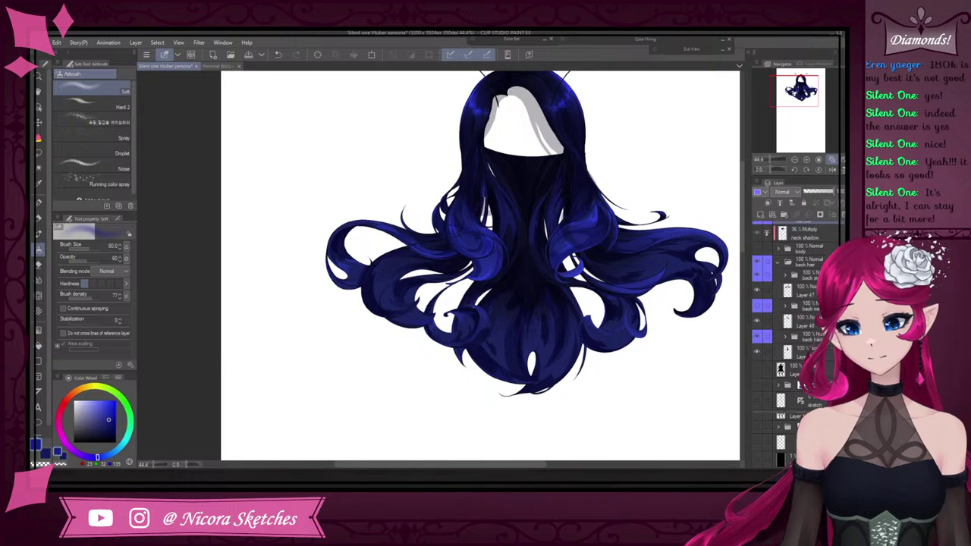
{"action": "left_click", "coordinate": [762, 214]}
{"action": "left_click", "coordinate": [763, 214]}
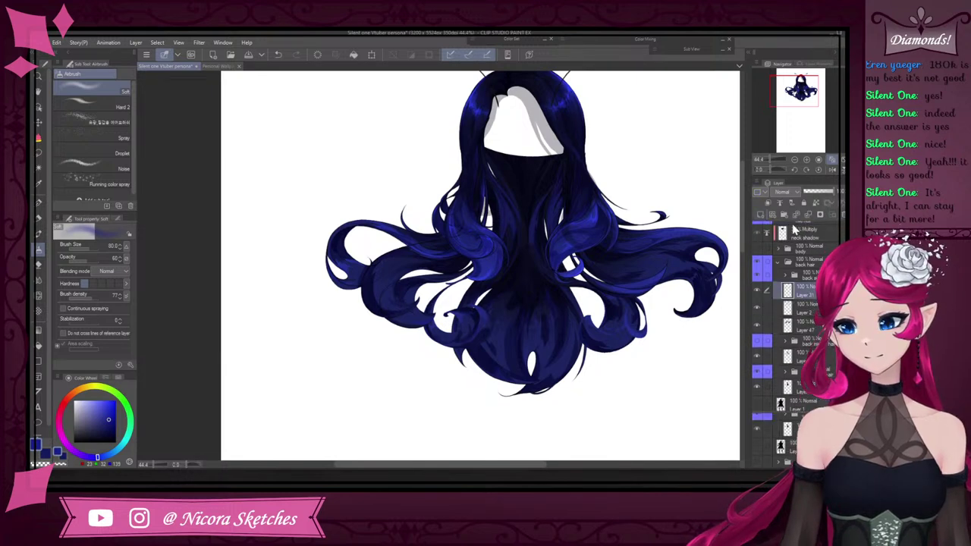
{"action": "left_click", "coordinate": [784, 309], "text": "shift"}
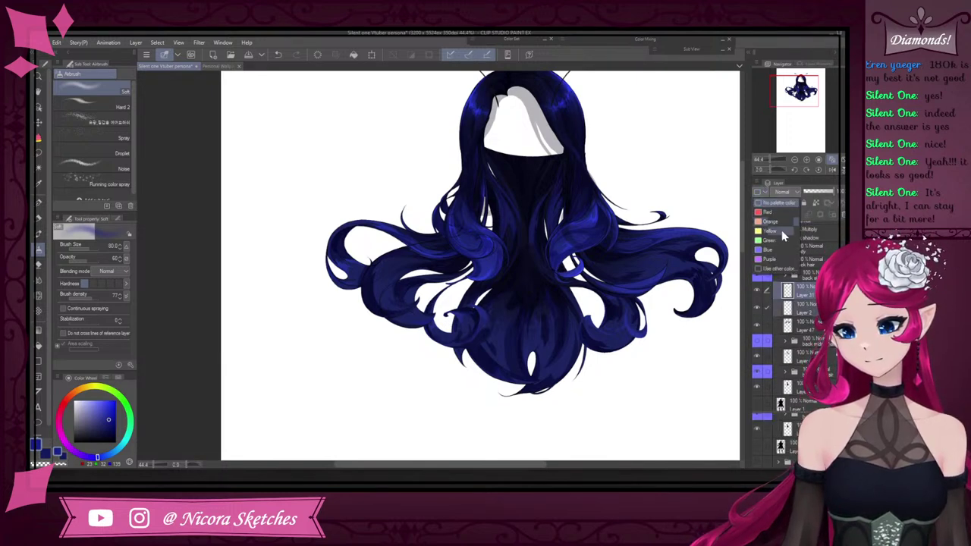
{"action": "left_click", "coordinate": [783, 192]}
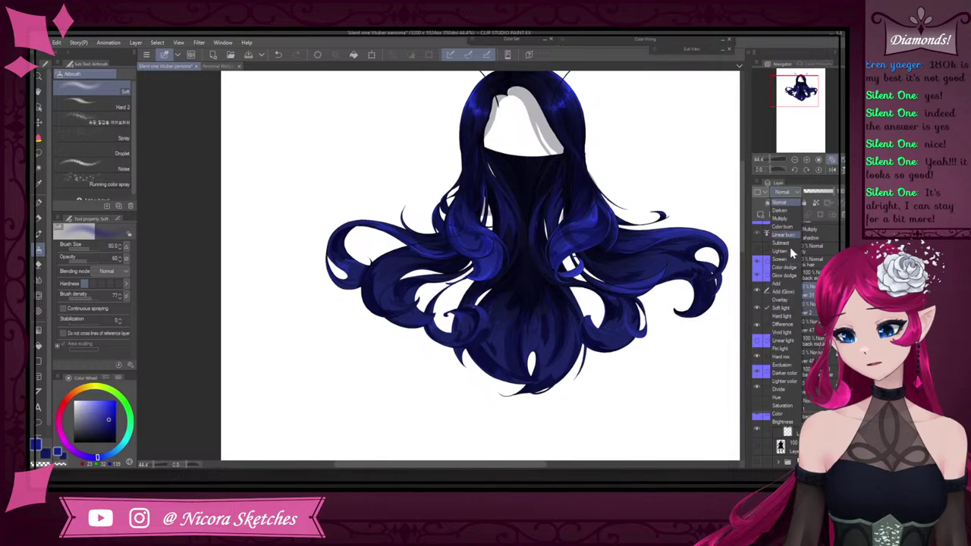
{"action": "left_click", "coordinate": [791, 303]}
{"action": "left_click", "coordinate": [786, 193]}
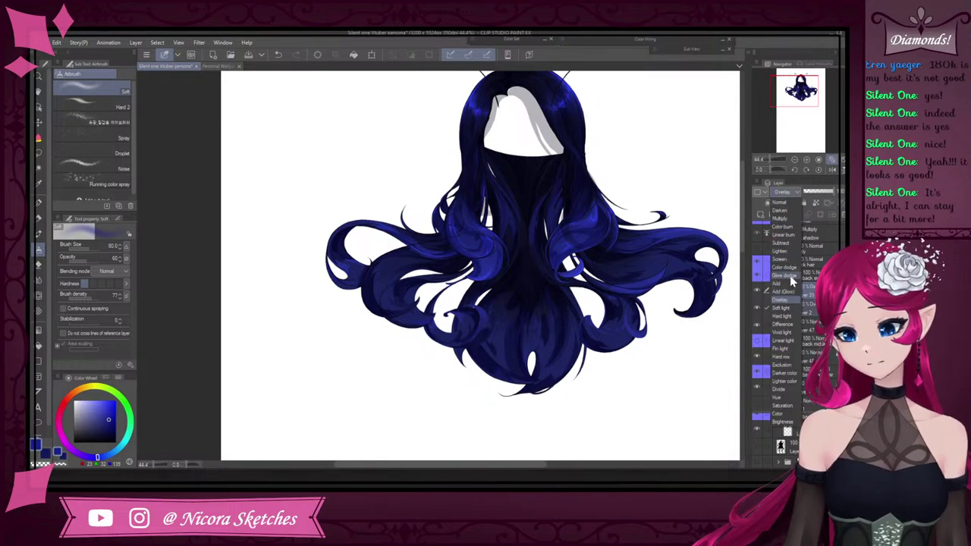
{"action": "left_click", "coordinate": [789, 290]}
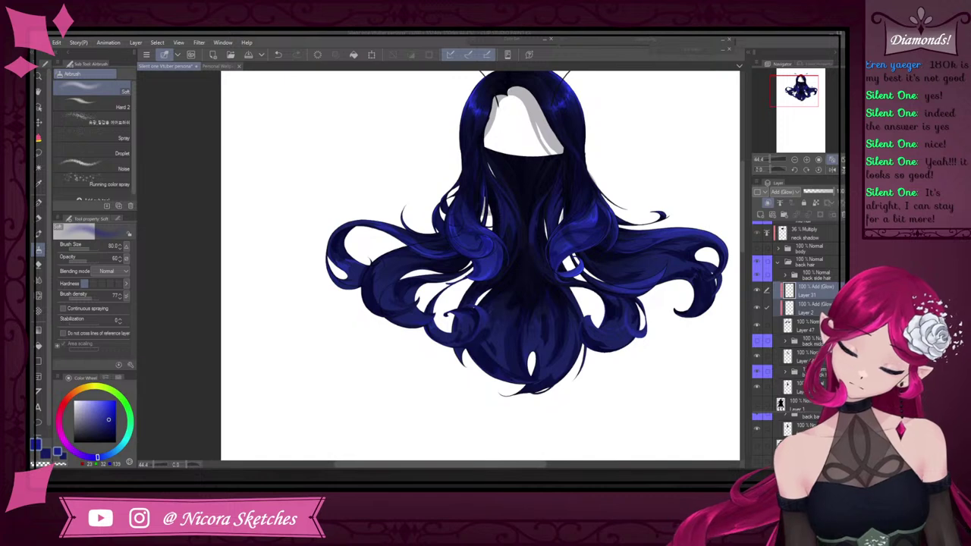
Add two clipped layers above Layer 48 and set their blending mode to Add (Glow)
{"action": "left_click", "coordinate": [807, 357]}
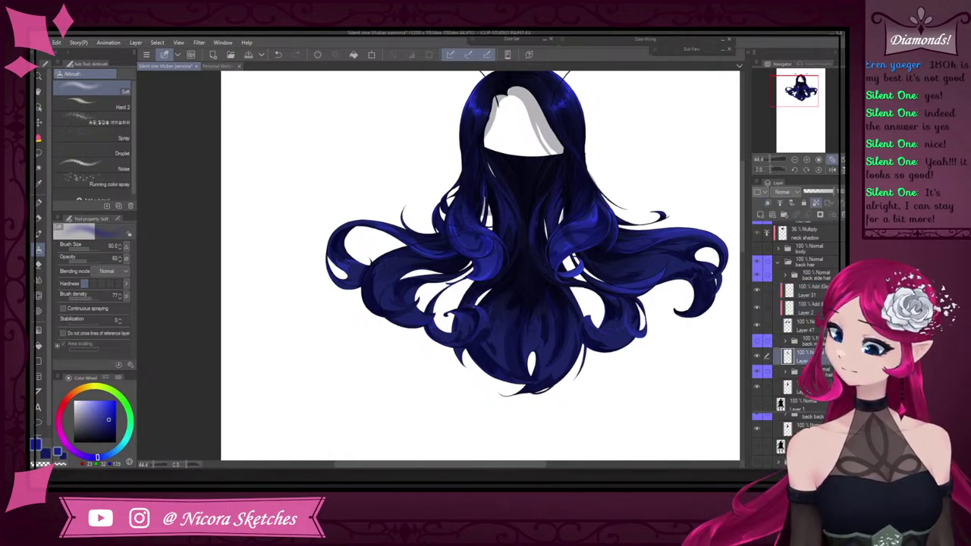
{"action": "left_click", "coordinate": [762, 217]}
{"action": "left_click", "coordinate": [761, 217]}
{"action": "left_click", "coordinate": [769, 374]}
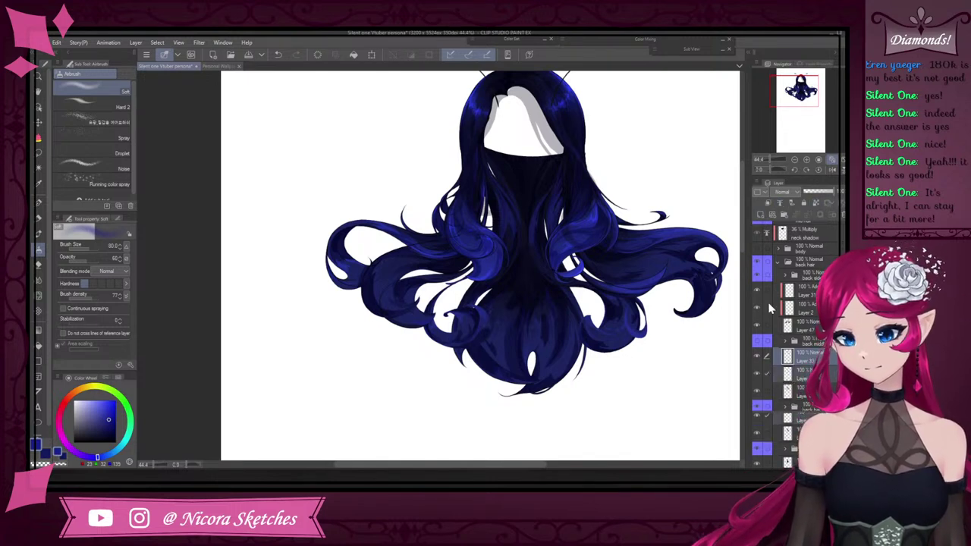
{"action": "left_click", "coordinate": [781, 191]}
{"action": "left_click", "coordinate": [786, 278]}
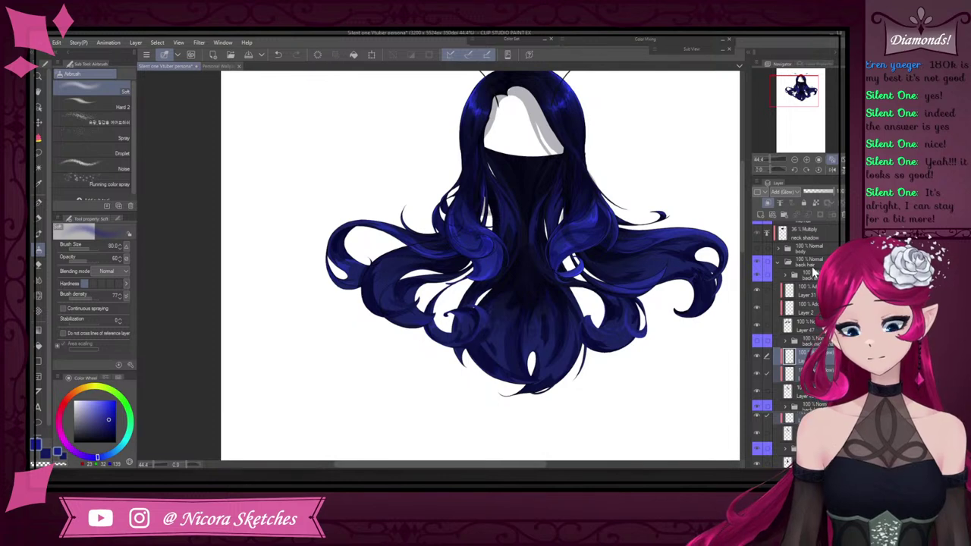
Add two clipped layers above Layer 49 and set them to Add (Glow)
{"action": "scroll", "coordinate": [814, 273], "scroll_direction": "down", "scroll_amount": 2}
{"action": "left_click", "coordinate": [806, 333]}
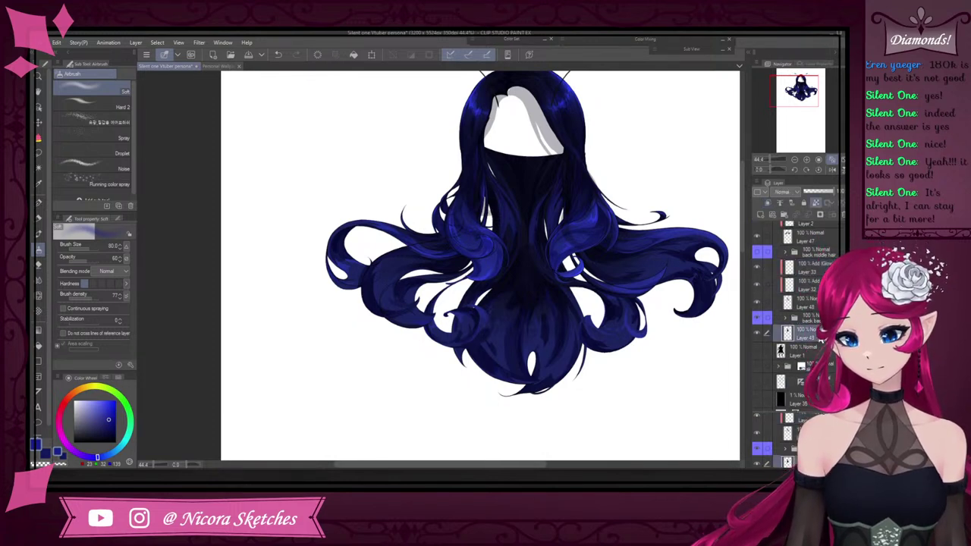
{"action": "left_click", "coordinate": [760, 217]}
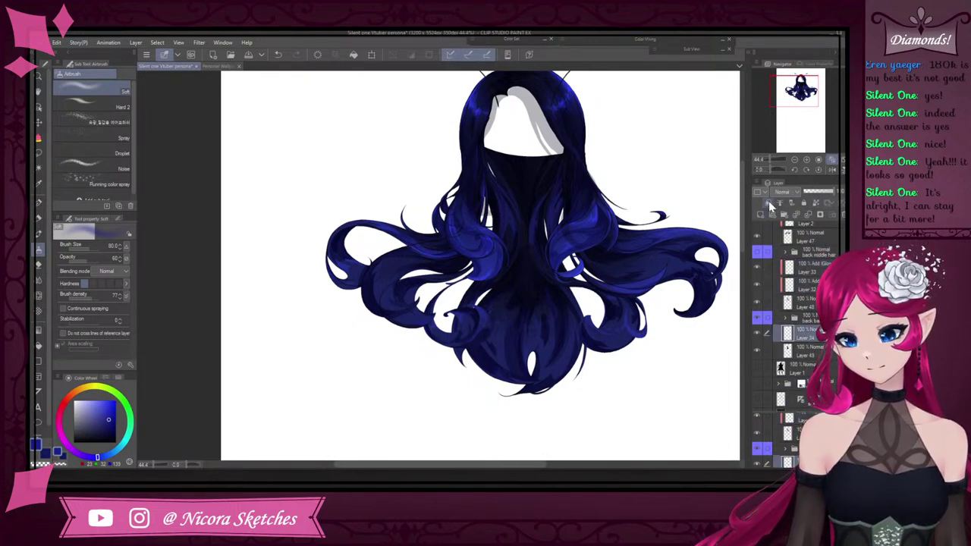
{"action": "left_click", "coordinate": [760, 216]}
{"action": "left_click", "coordinate": [768, 203]}
{"action": "left_click", "coordinate": [787, 193]}
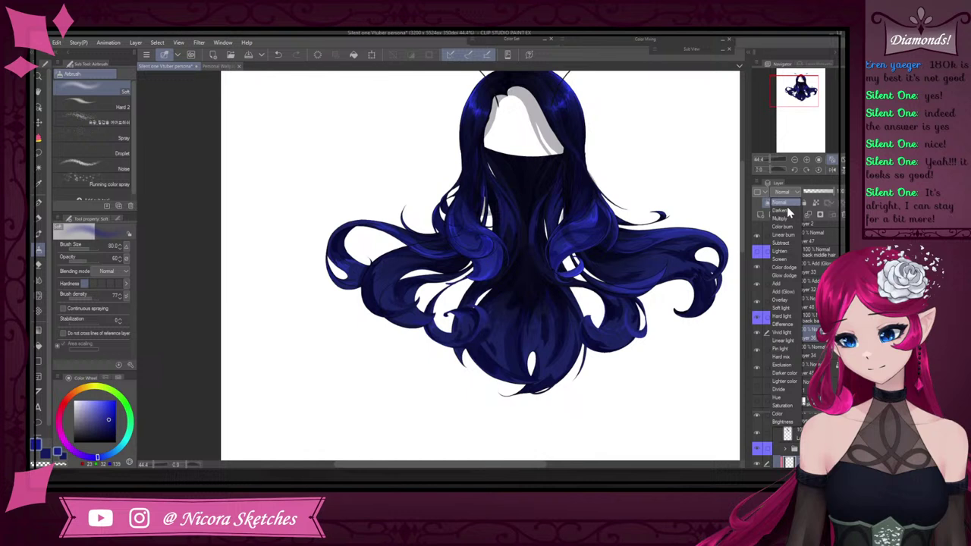
{"action": "left_click", "coordinate": [788, 294]}
Enlarge the soft airbrush to 1200 and spray a blue glow over the ends of the back side hair on Layer 2
{"action": "scroll", "coordinate": [818, 283], "scroll_direction": "up", "scroll_amount": 3}
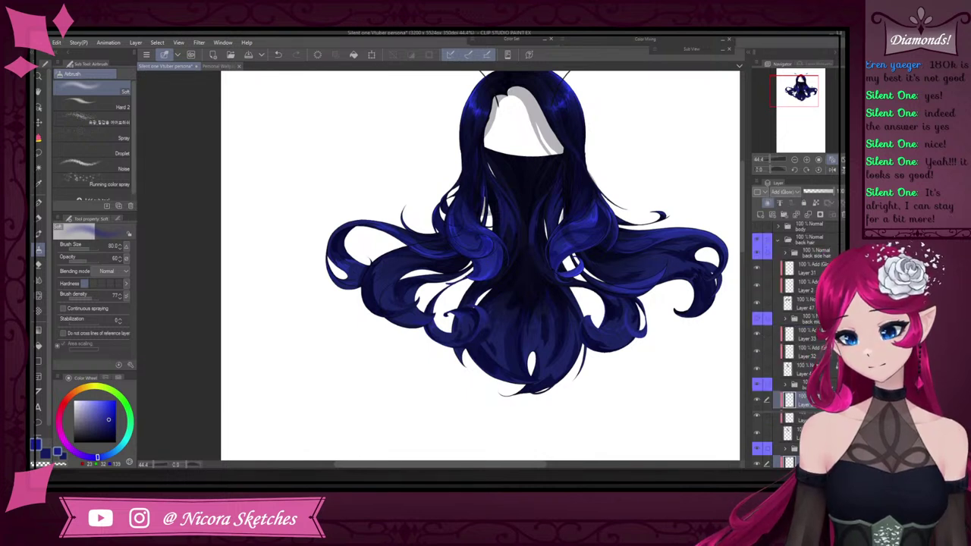
{"action": "left_click", "coordinate": [816, 269]}
{"action": "left_click", "coordinate": [812, 286]}
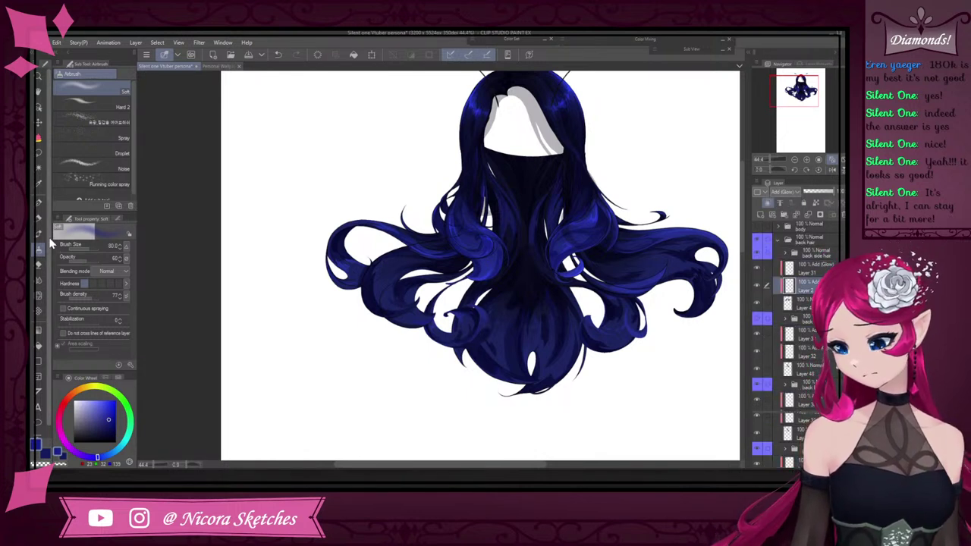
{"action": "left_click", "coordinate": [93, 247]}
{"action": "left_click", "coordinate": [97, 248]}
{"action": "mouse_move", "coordinate": [669, 245]}
{"action": "left_mouse_down"}
{"action": "mouse_move", "coordinate": [668, 291]}
{"action": "mouse_move", "coordinate": [634, 241]}
{"action": "mouse_move", "coordinate": [679, 254]}
{"action": "left_mouse_up"}
{"action": "key", "text": "ctrl+z"}
{"action": "key", "text": "bracketright"}
{"action": "key", "text": "bracketright"}
{"action": "key", "text": "bracketright"}
{"action": "key", "text": "bracketright"}
{"action": "key", "text": "bracketright"}
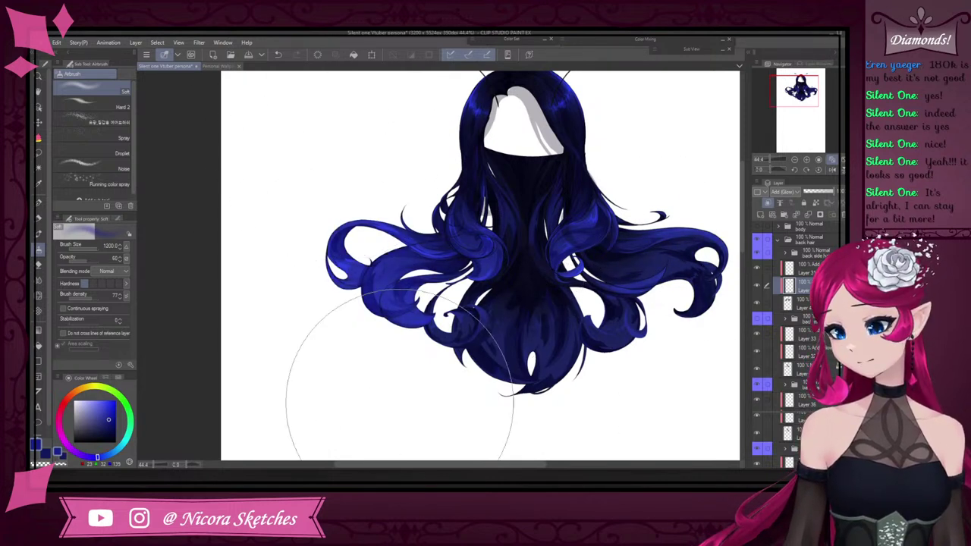
{"action": "scroll", "coordinate": [466, 357], "scroll_direction": "down", "scroll_amount": 3}
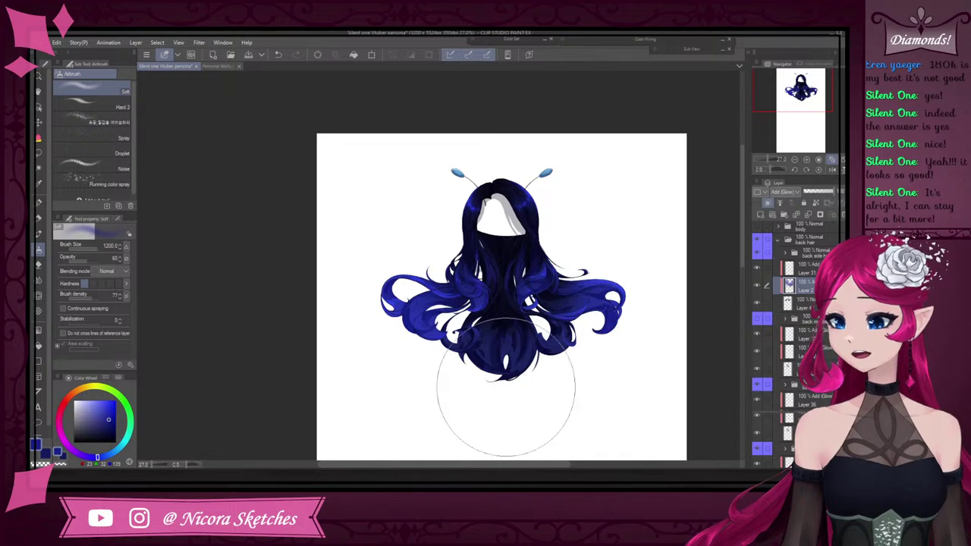
{"action": "mouse_move", "coordinate": [507, 390]}
{"action": "left_mouse_down"}
{"action": "mouse_move", "coordinate": [507, 406]}
{"action": "mouse_move", "coordinate": [522, 389]}
{"action": "left_mouse_up"}
Airbrush a blue glow over the lower back hair on Layers 32 and 34, and set Layer 34 to Add (Glow)
{"action": "left_click", "coordinate": [806, 353]}
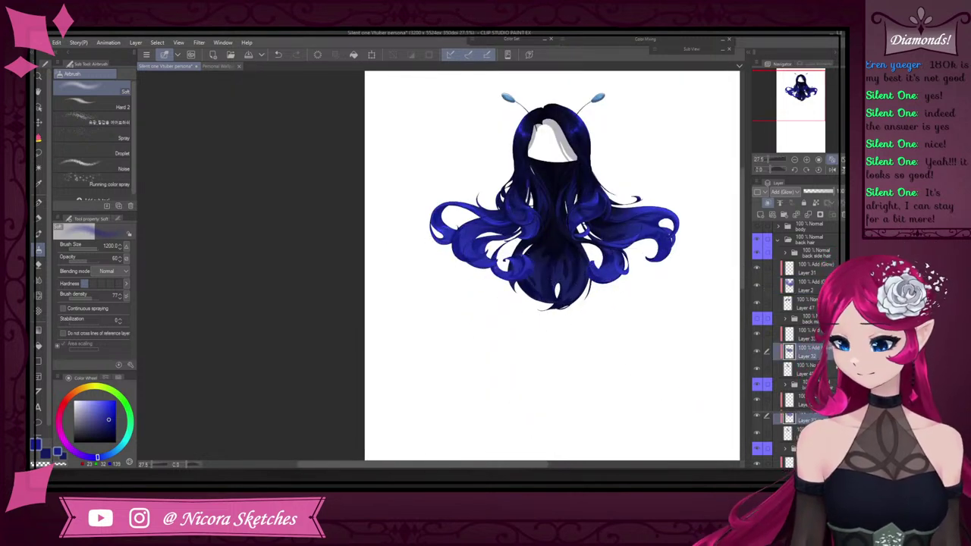
{"action": "scroll", "coordinate": [805, 303], "scroll_direction": "down", "scroll_amount": 2}
{"action": "left_click", "coordinate": [803, 373]}
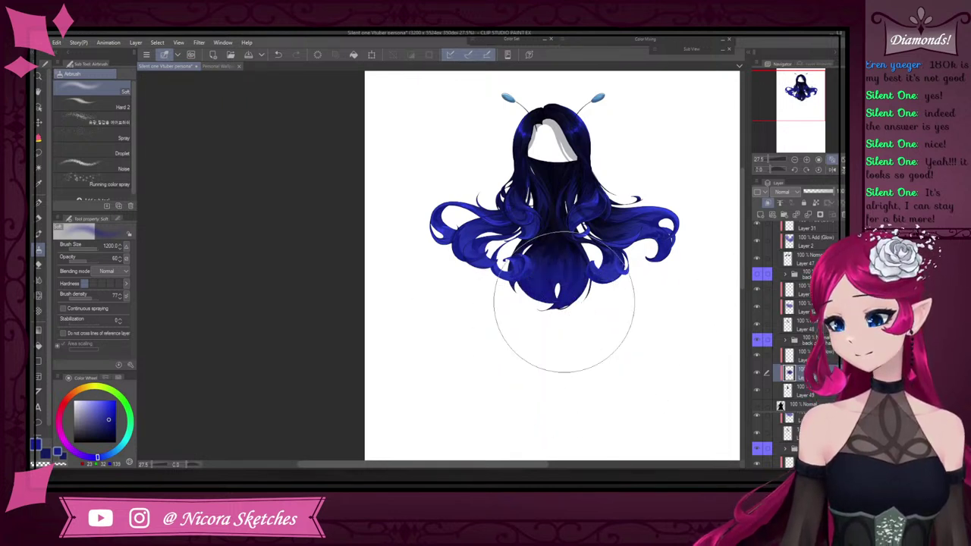
{"action": "left_click", "coordinate": [795, 192]}
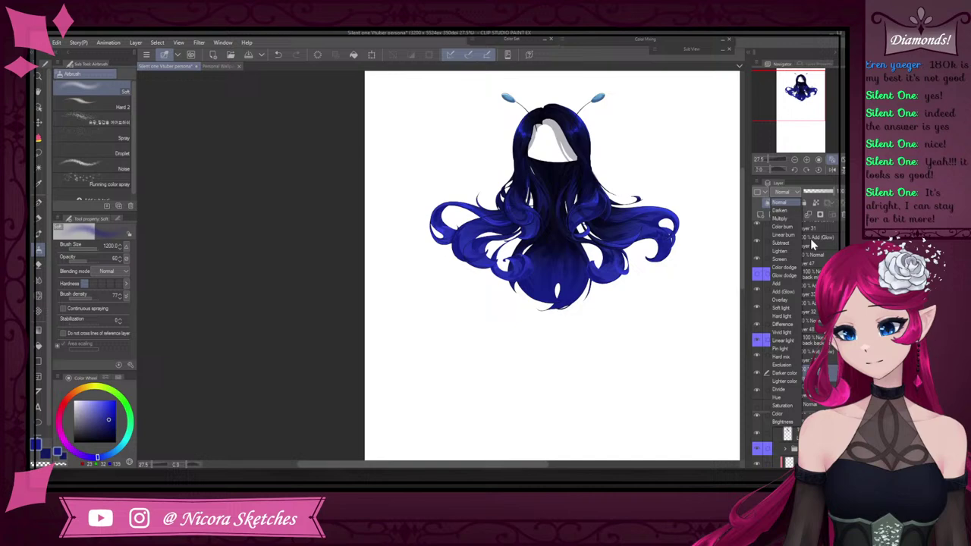
{"action": "left_click", "coordinate": [789, 294]}
Select glow Layers 2, 32 and 34 together and lower their opacity to 21%
{"action": "scroll", "coordinate": [611, 372], "scroll_direction": "down", "scroll_amount": 2}
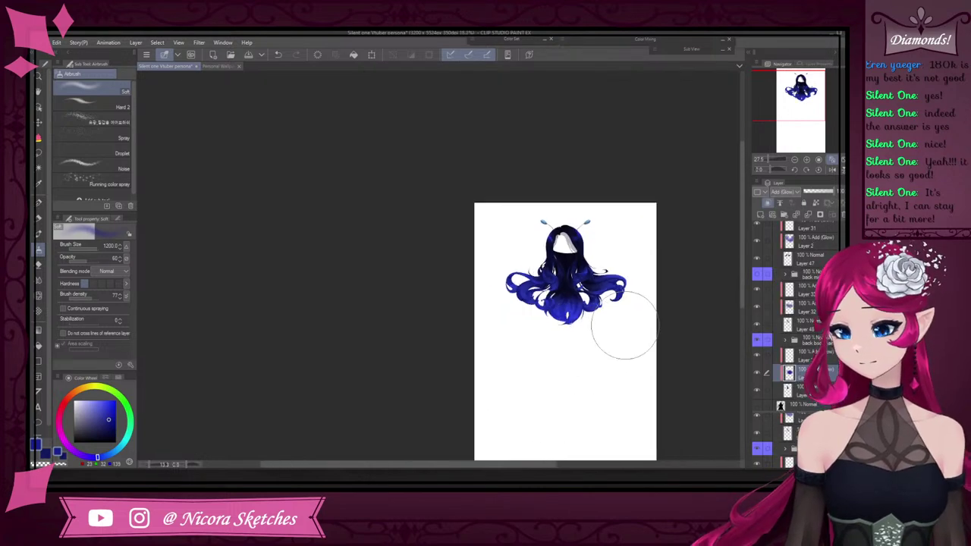
{"action": "scroll", "coordinate": [585, 358], "scroll_direction": "up", "scroll_amount": 3}
{"action": "scroll", "coordinate": [649, 317], "scroll_direction": "down", "scroll_amount": 3}
{"action": "scroll", "coordinate": [616, 178], "scroll_direction": "up", "scroll_amount": 2}
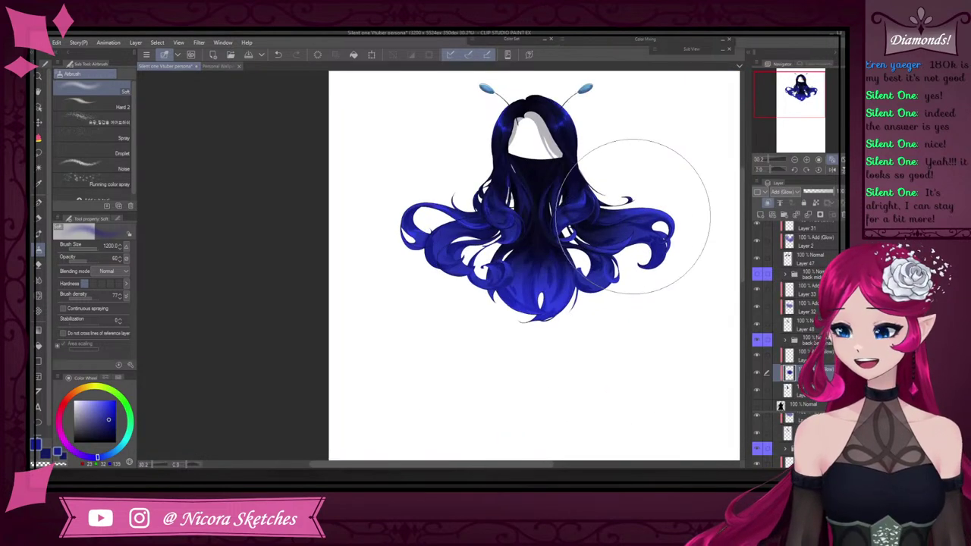
{"action": "left_click", "coordinate": [766, 308]}
{"action": "left_click", "coordinate": [767, 240]}
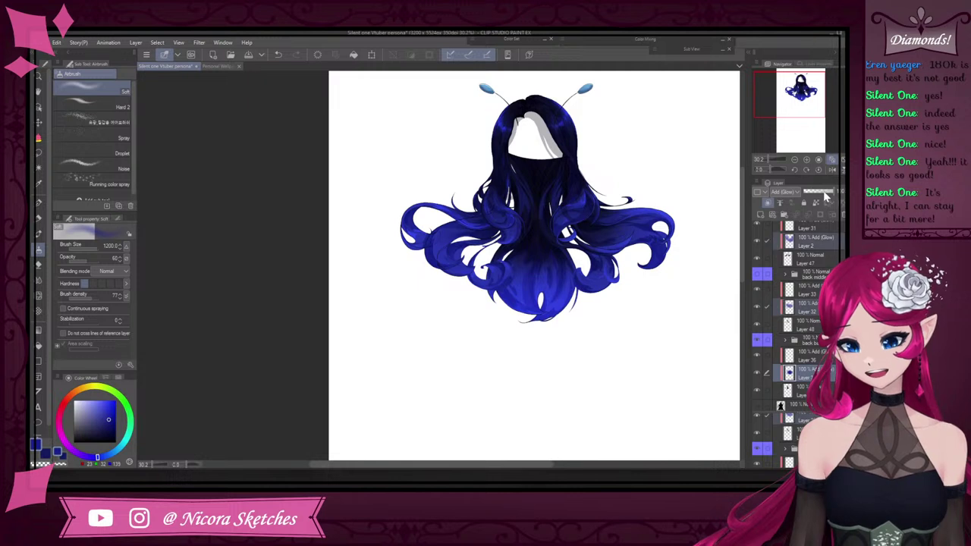
{"action": "left_click_drag", "start_coordinate": [832, 196], "coordinate": [812, 197]}
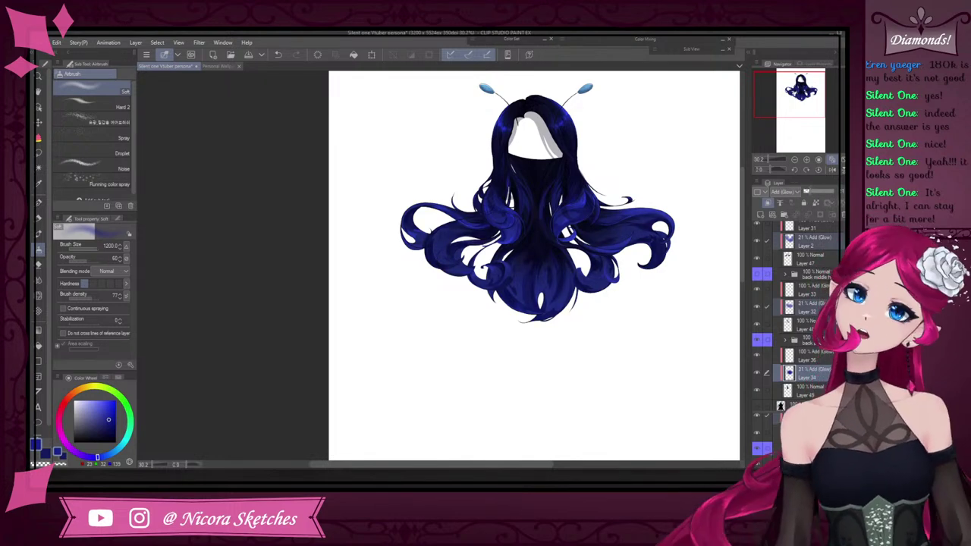
Reduce the opacity of Layer 32 to 15% and of Layer 34 to 11%
{"action": "left_click", "coordinate": [815, 310]}
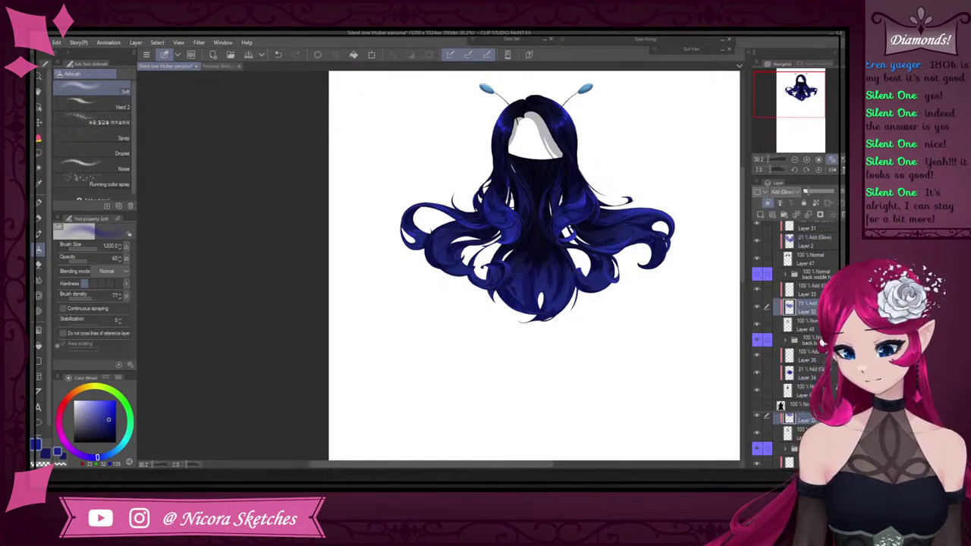
{"action": "scroll", "coordinate": [815, 326], "scroll_direction": "down", "scroll_amount": 2}
{"action": "left_click", "coordinate": [814, 329]}
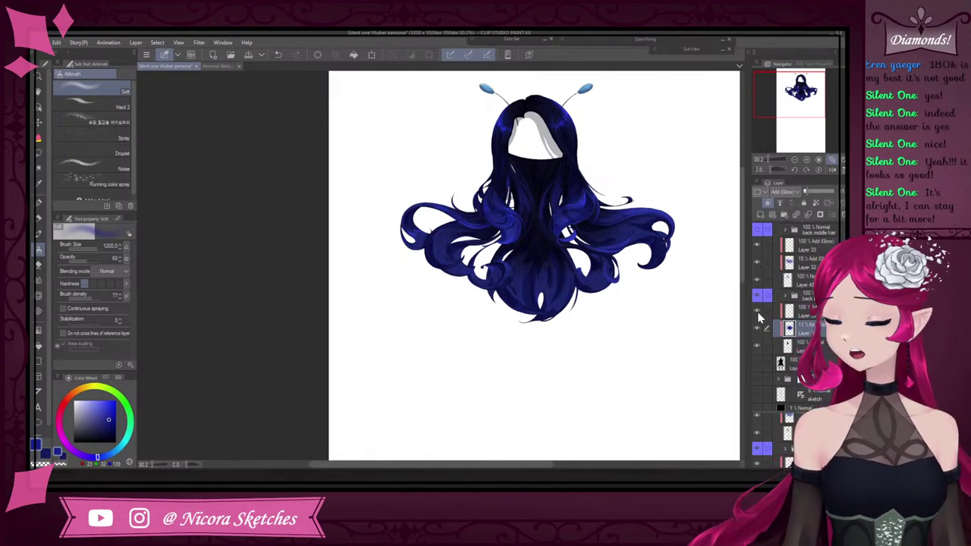
Choose the G-pen, make the Add (Glow) Layer 31 active, and hide the mid hair folder
{"action": "left_click", "coordinate": [39, 202]}
{"action": "left_click", "coordinate": [814, 248]}
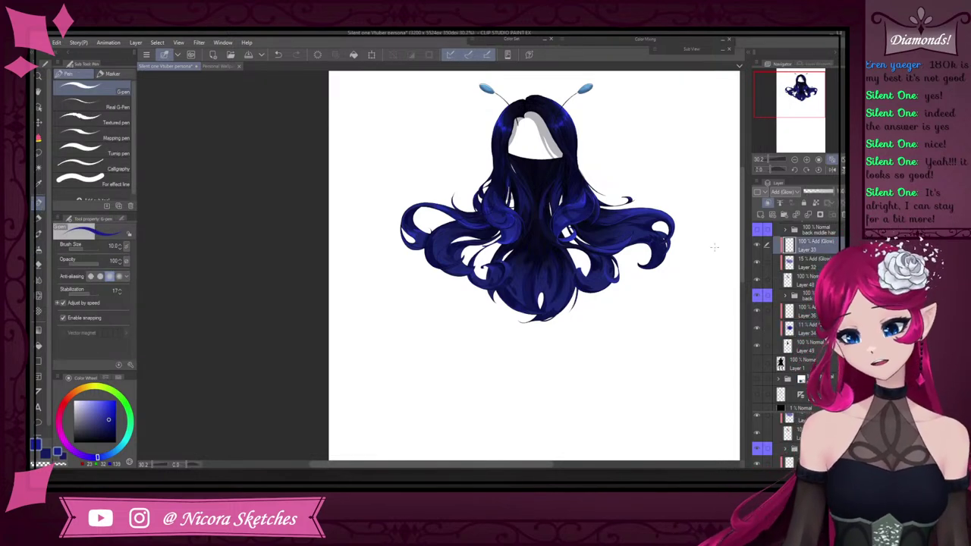
{"action": "scroll", "coordinate": [683, 215], "scroll_direction": "up", "scroll_amount": 5}
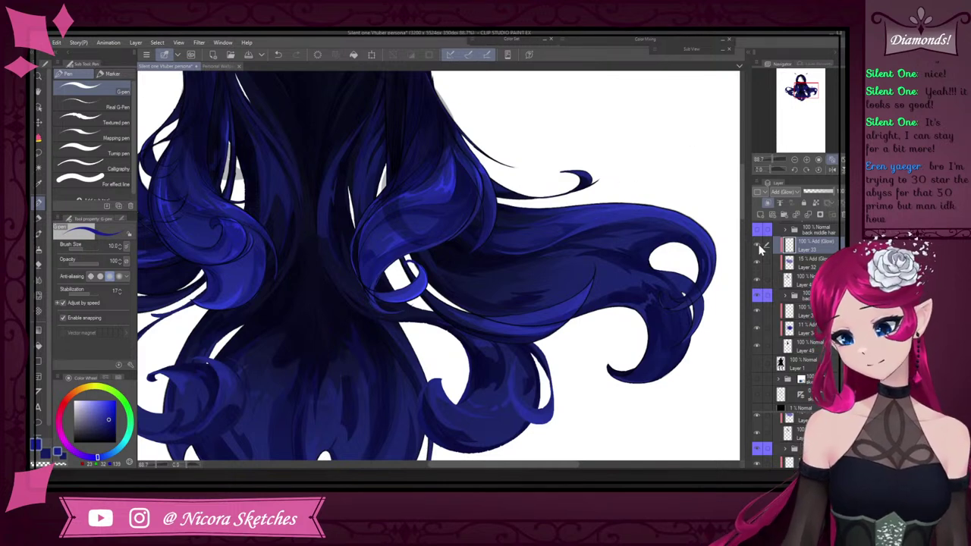
{"action": "left_click", "coordinate": [805, 263]}
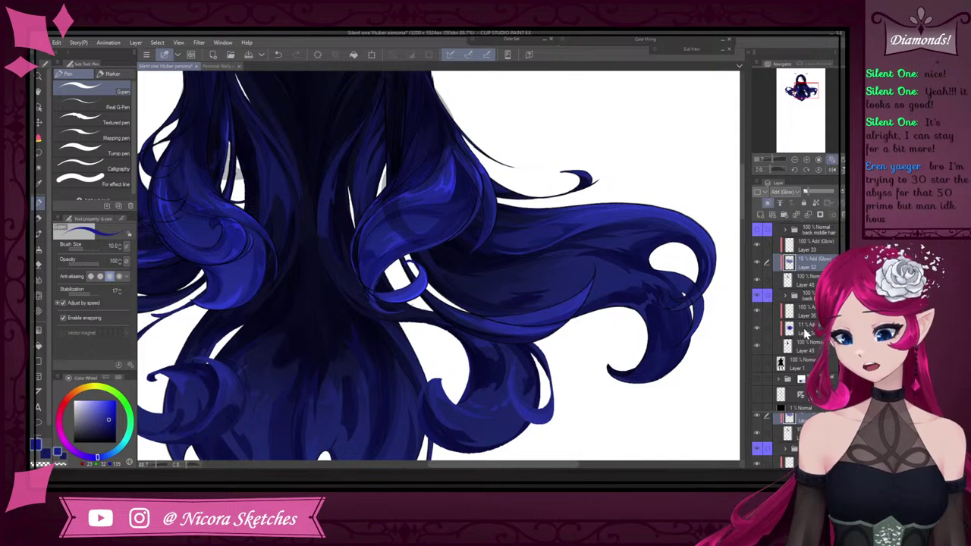
{"action": "scroll", "coordinate": [809, 332], "scroll_direction": "up", "scroll_amount": 6}
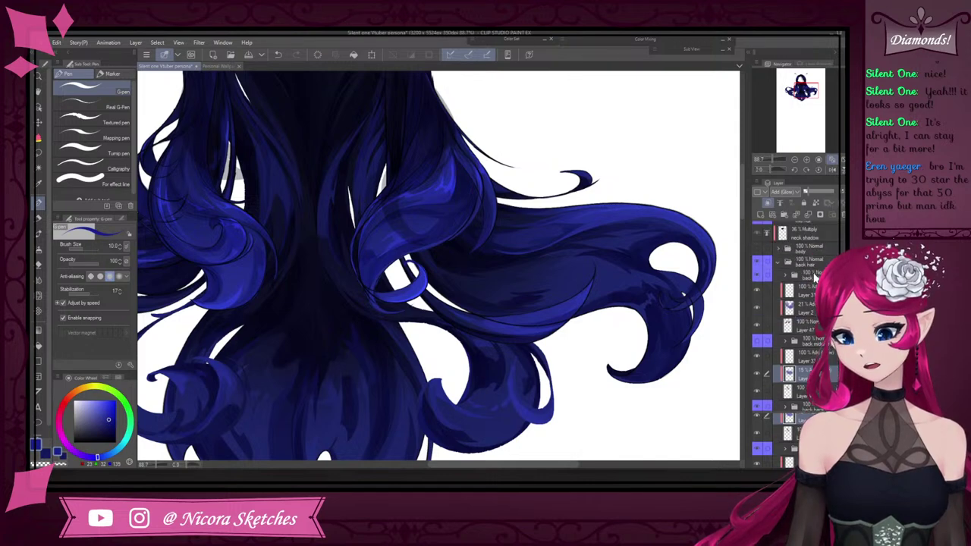
{"action": "scroll", "coordinate": [797, 342], "scroll_direction": "up", "scroll_amount": 2}
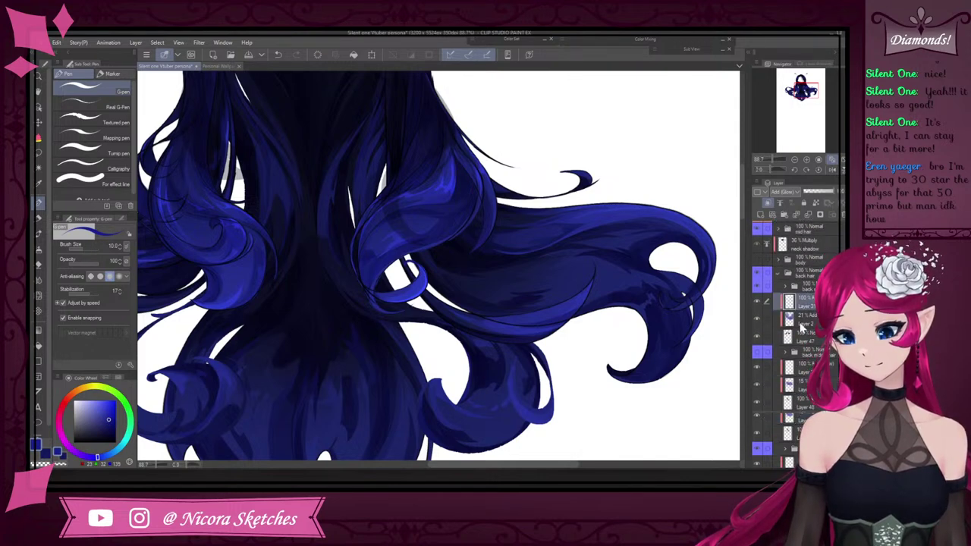
{"action": "scroll", "coordinate": [790, 304], "scroll_direction": "up", "scroll_amount": 2}
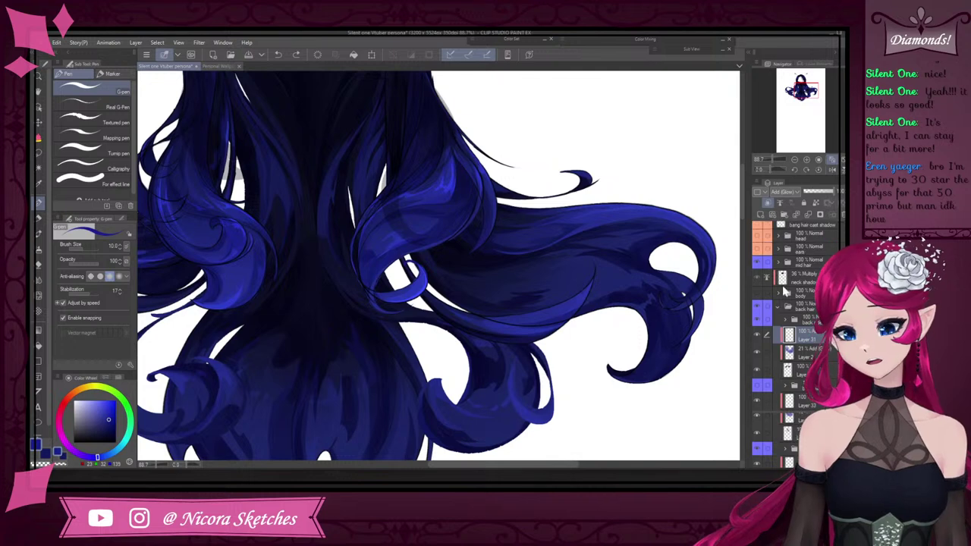
{"action": "left_click", "coordinate": [757, 262]}
{"action": "scroll", "coordinate": [541, 195], "scroll_direction": "down", "scroll_amount": 2}
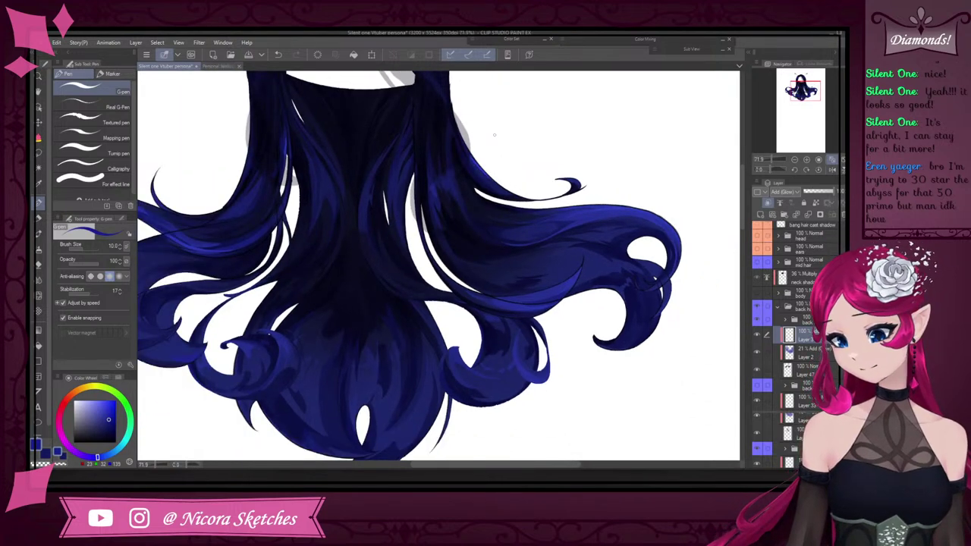
Paint bright blue highlights along the thin flyaway strand and its curled tip on the right side of the back hair
{"action": "scroll", "coordinate": [488, 175], "scroll_direction": "up", "scroll_amount": 3}
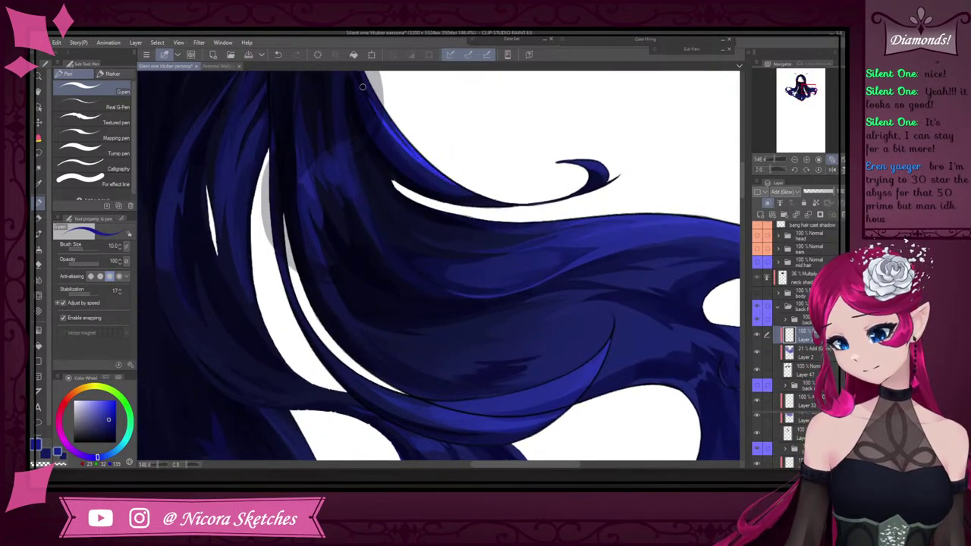
{"action": "scroll", "coordinate": [431, 160], "scroll_direction": "down", "scroll_amount": 2}
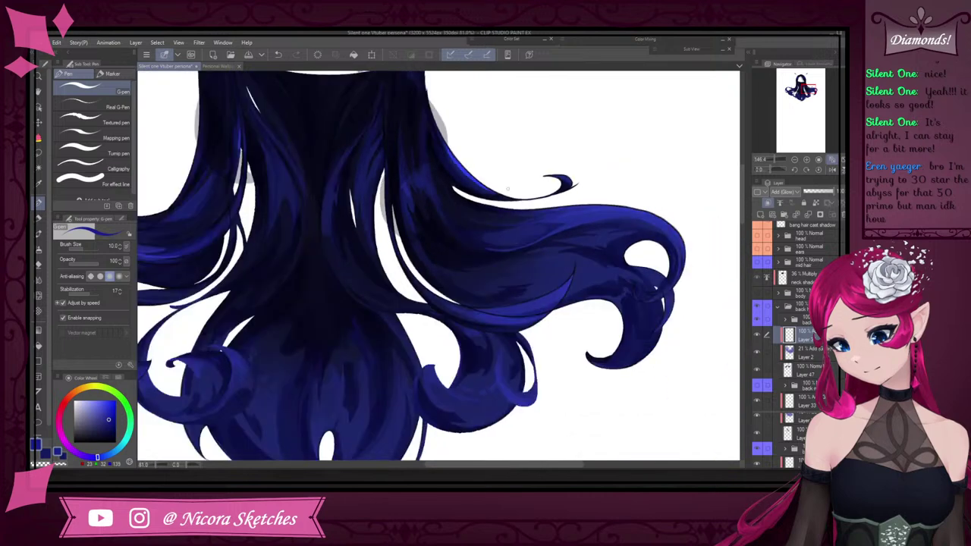
{"action": "scroll", "coordinate": [529, 237], "scroll_direction": "up", "scroll_amount": 3}
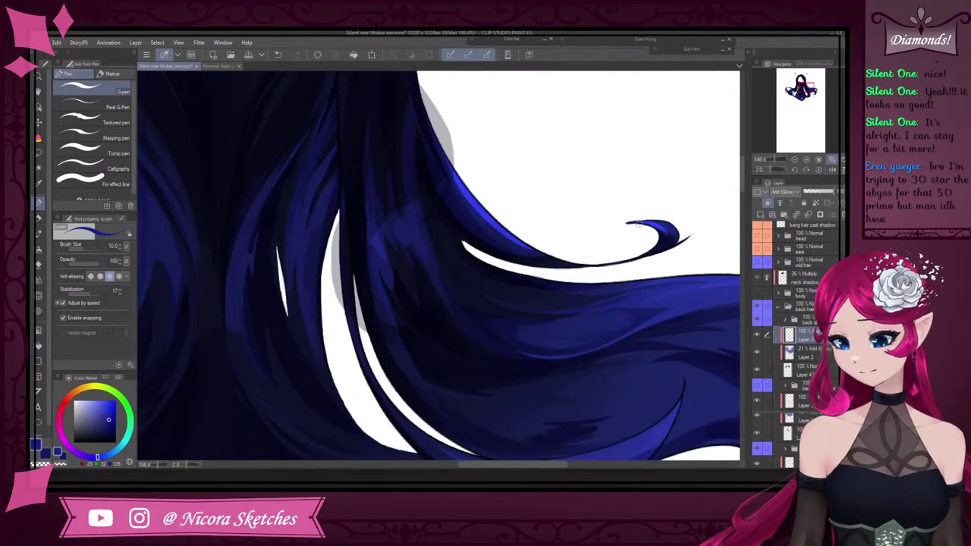
{"action": "scroll", "coordinate": [645, 225], "scroll_direction": "down", "scroll_amount": 2}
{"action": "scroll", "coordinate": [607, 220], "scroll_direction": "up", "scroll_amount": 4}
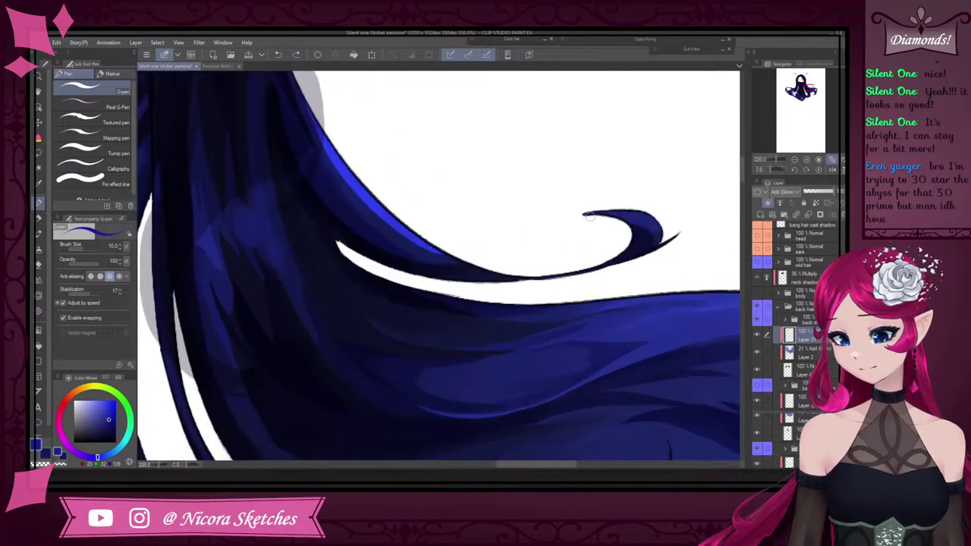
{"action": "scroll", "coordinate": [658, 237], "scroll_direction": "down", "scroll_amount": 2}
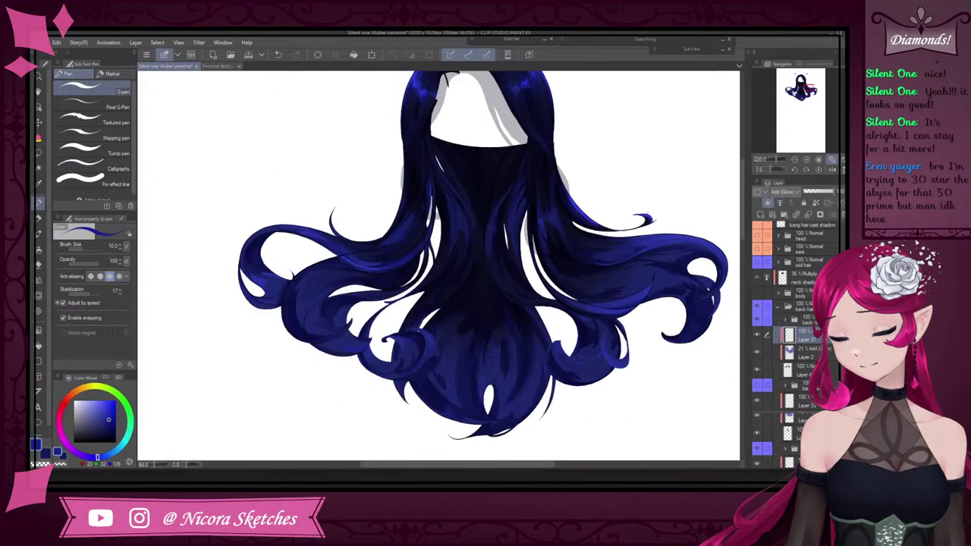
Paint a thin curved highlight along the inner wave of the wide right-hand lock, undoing the stroke that misses
{"action": "scroll", "coordinate": [471, 287], "scroll_direction": "up", "scroll_amount": 3}
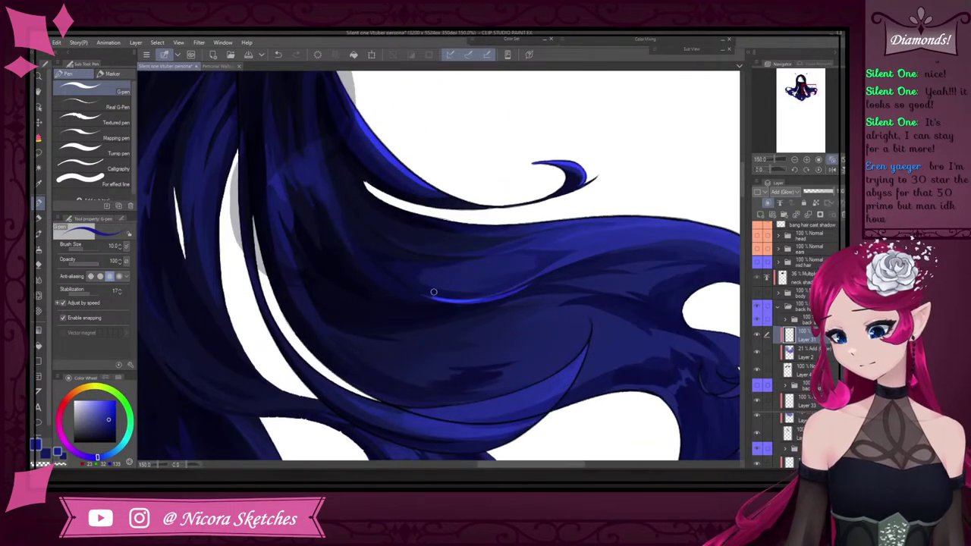
{"action": "key", "text": "ctrl+z"}
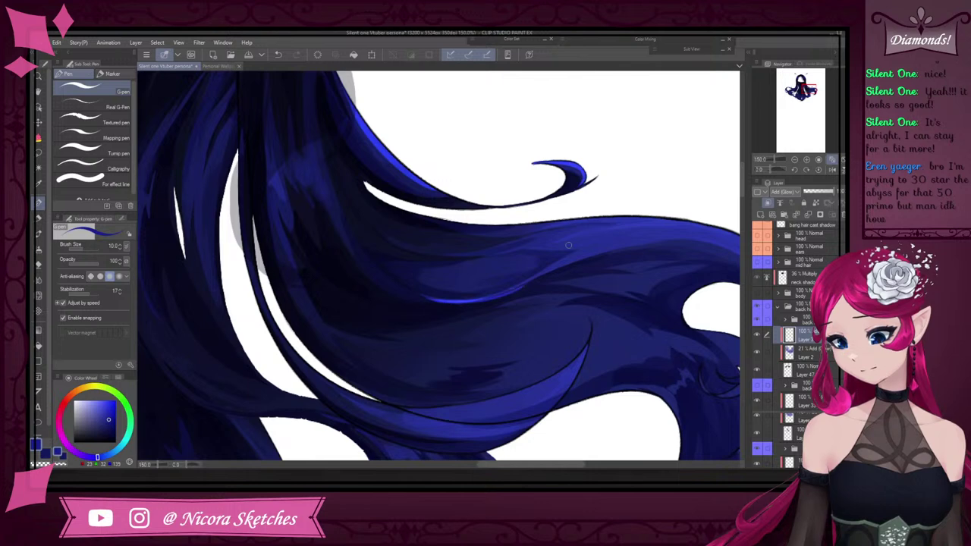
{"action": "scroll", "coordinate": [568, 245], "scroll_direction": "down", "scroll_amount": 2}
{"action": "scroll", "coordinate": [463, 282], "scroll_direction": "up", "scroll_amount": 4}
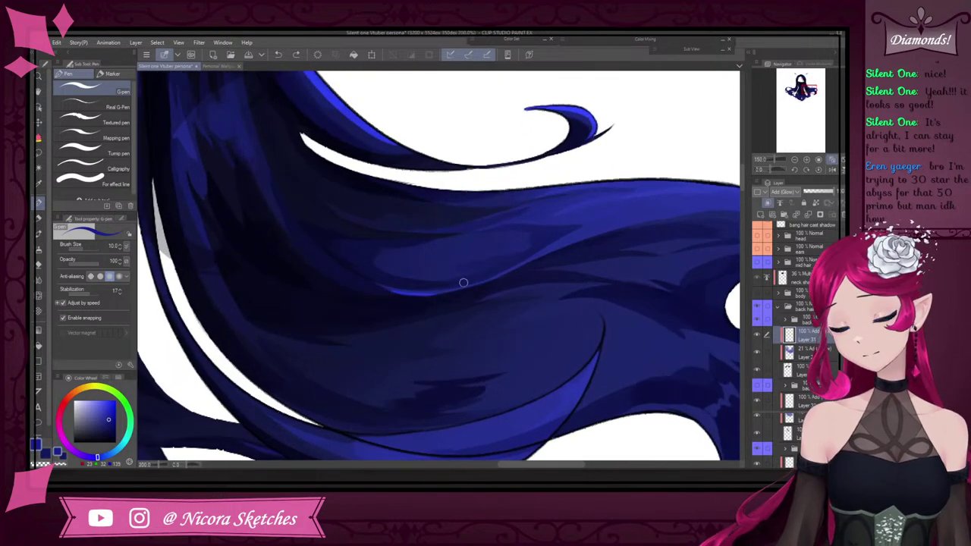
{"action": "scroll", "coordinate": [572, 224], "scroll_direction": "down", "scroll_amount": 3}
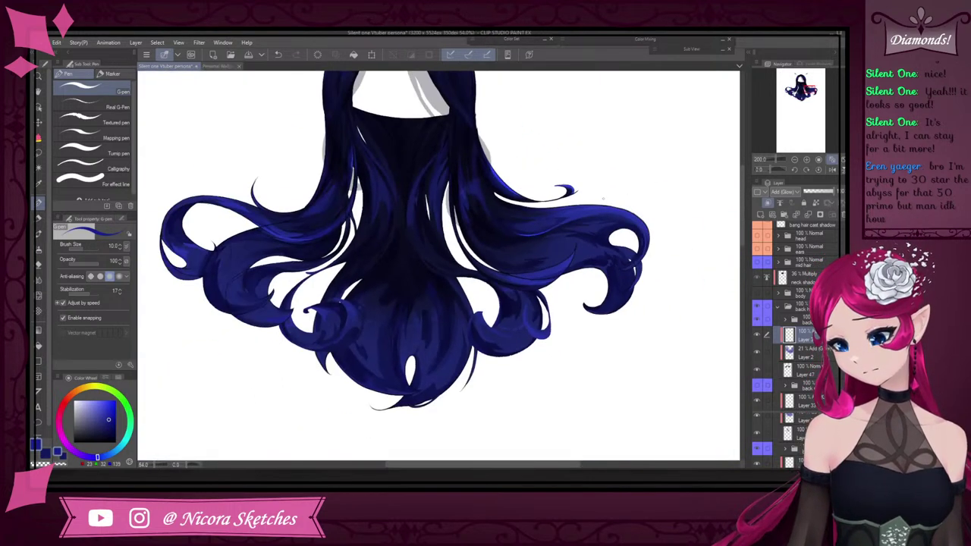
Add highlight streaks along the upper edge of the wide right-hand lock and around its outer curl
{"action": "scroll", "coordinate": [531, 225], "scroll_direction": "up", "scroll_amount": 2}
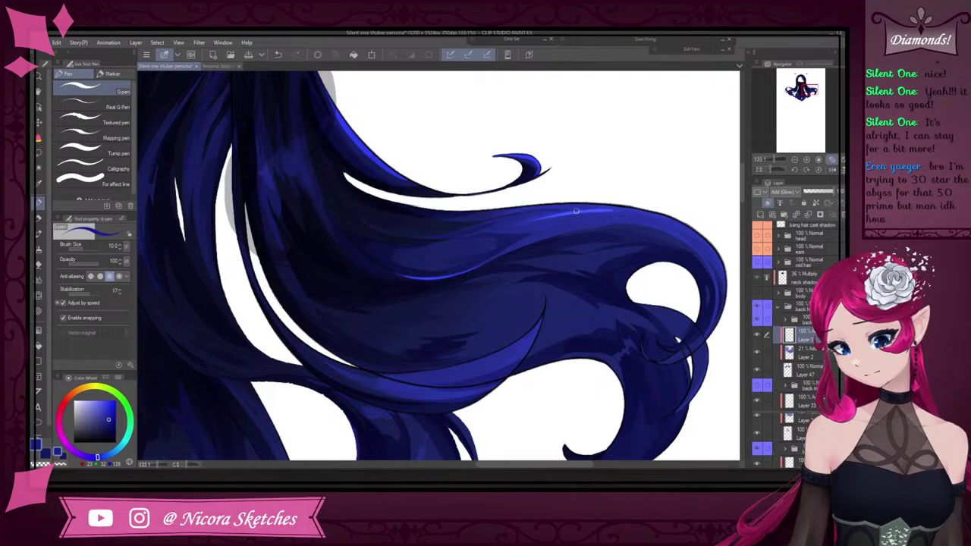
{"action": "scroll", "coordinate": [625, 208], "scroll_direction": "down", "scroll_amount": 3}
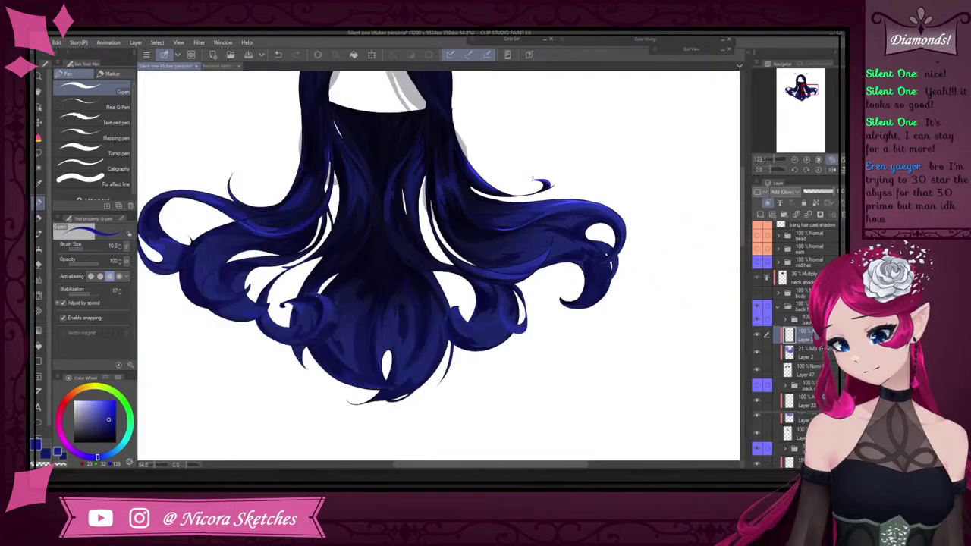
{"action": "scroll", "coordinate": [550, 287], "scroll_direction": "up", "scroll_amount": 3}
{"action": "left_click_drag", "start_coordinate": [569, 164], "coordinate": [515, 104]}
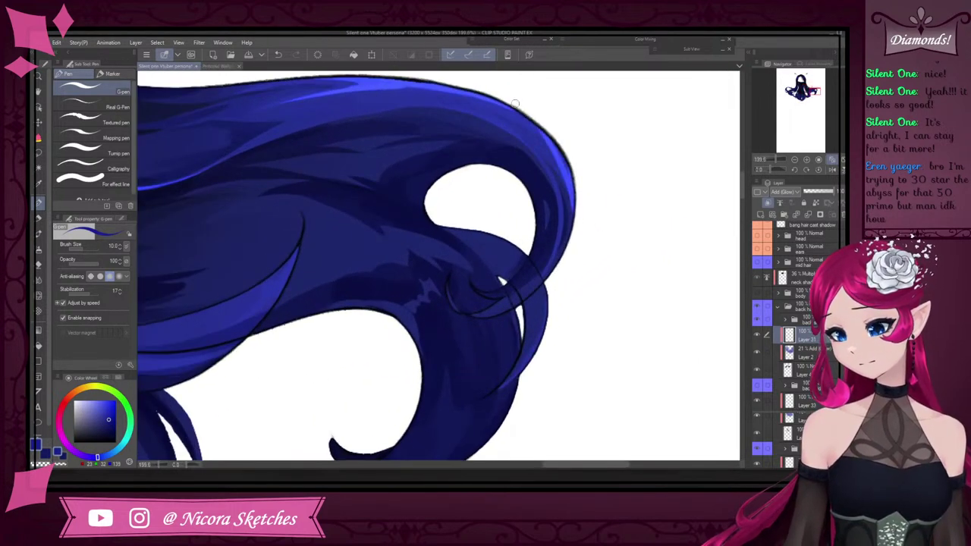
{"action": "scroll", "coordinate": [556, 145], "scroll_direction": "down", "scroll_amount": 3}
Paint jagged bright highlights on the pointed crescent strand beneath the wide right-hand lock, redoing the stroke along its upper edge
{"action": "scroll", "coordinate": [307, 220], "scroll_direction": "up", "scroll_amount": 2}
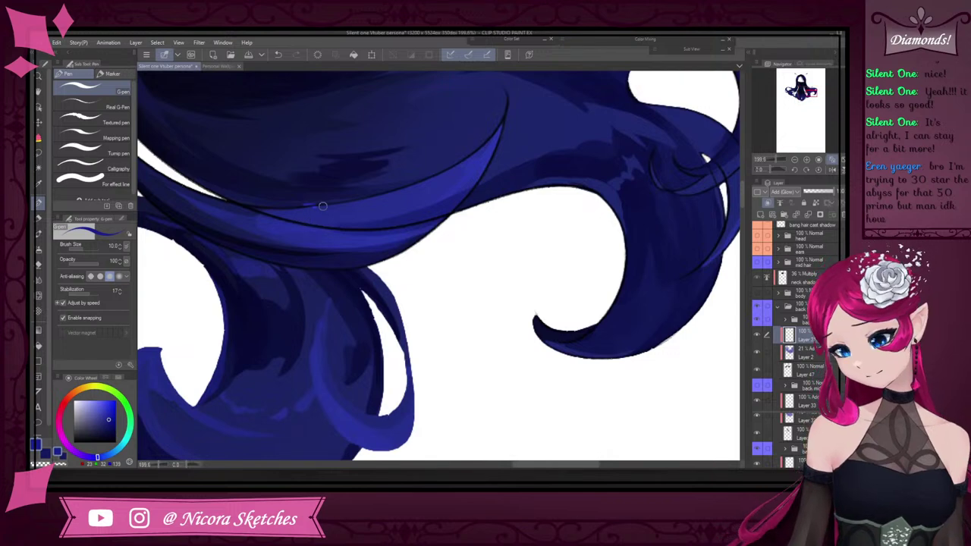
{"action": "key", "text": "ctrl+z"}
{"action": "mouse_move", "coordinate": [322, 206]}
{"action": "left_mouse_down"}
{"action": "mouse_move", "coordinate": [445, 175]}
{"action": "mouse_move", "coordinate": [436, 180]}
{"action": "left_mouse_up"}
{"action": "key", "text": "ctrl+z"}
{"action": "left_click_drag", "start_coordinate": [321, 207], "coordinate": [446, 176]}
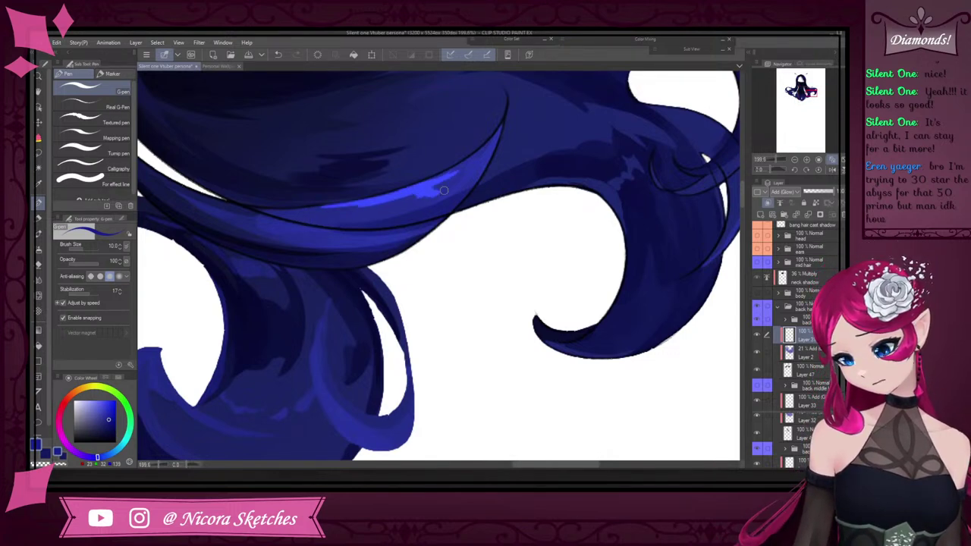
{"action": "scroll", "coordinate": [488, 161], "scroll_direction": "down", "scroll_amount": 3}
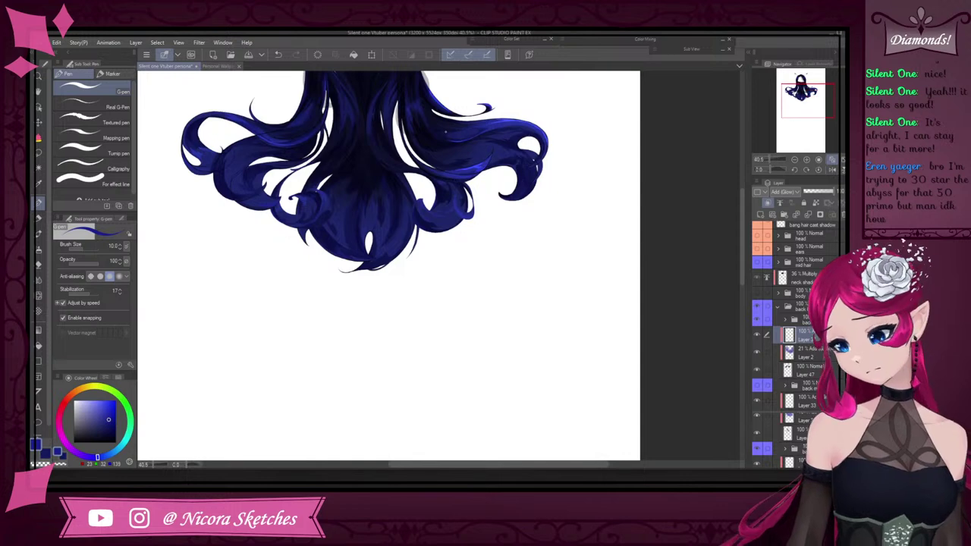
Undo the last highlight stroke on the crescent strand and refine the glow streaks near its lower tip
{"action": "scroll", "coordinate": [445, 132], "scroll_direction": "up", "scroll_amount": 5}
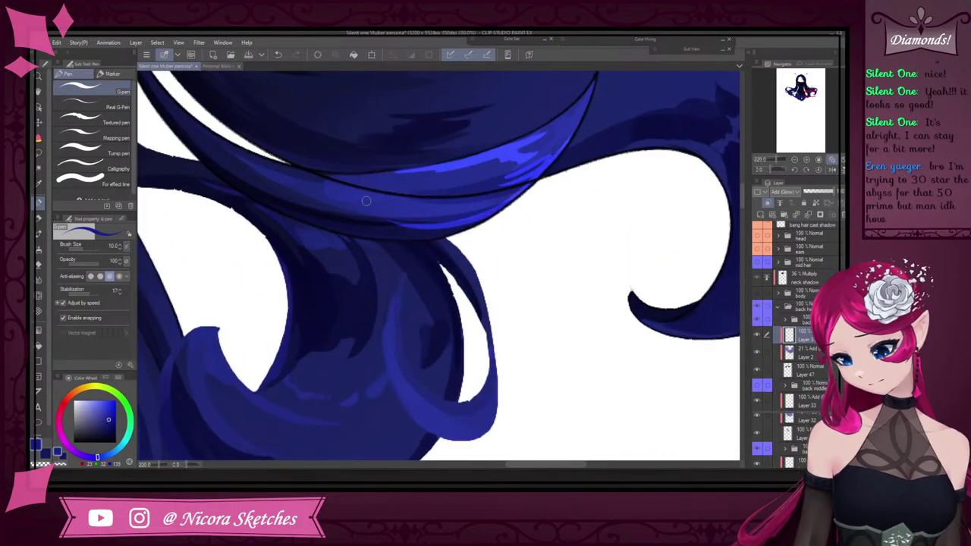
{"action": "key", "text": "ctrl+z"}
{"action": "scroll", "coordinate": [380, 214], "scroll_direction": "up", "scroll_amount": 2}
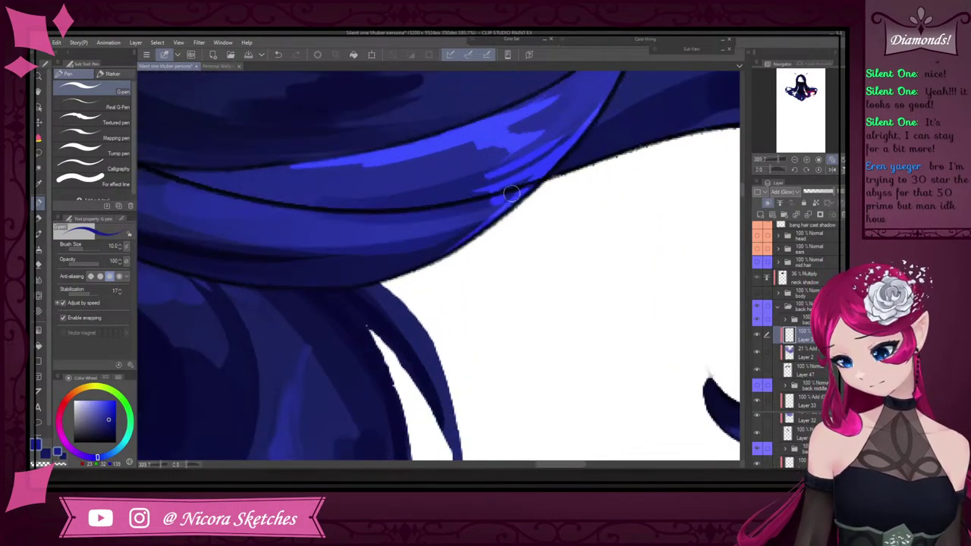
{"action": "scroll", "coordinate": [469, 189], "scroll_direction": "down", "scroll_amount": 6}
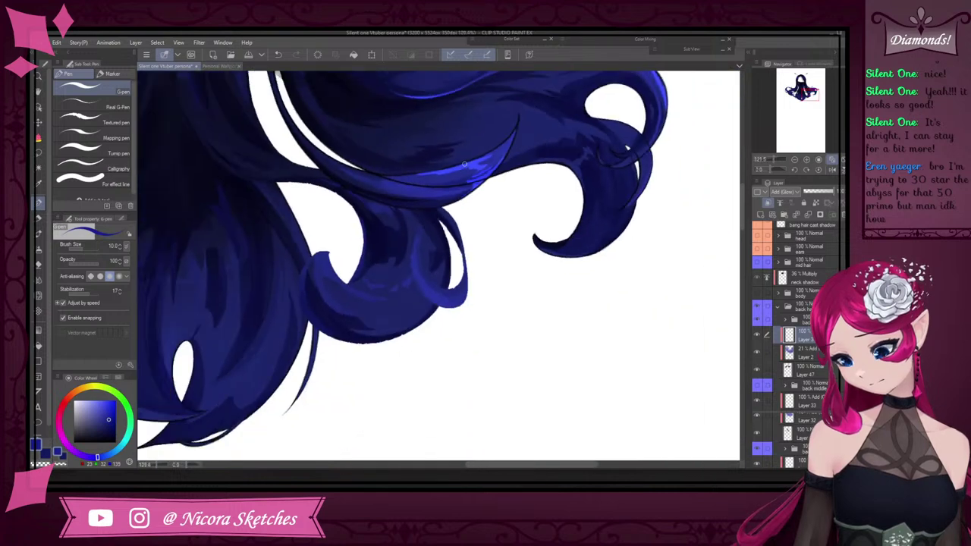
{"action": "scroll", "coordinate": [476, 195], "scroll_direction": "up", "scroll_amount": 3}
{"action": "scroll", "coordinate": [477, 195], "scroll_direction": "up", "scroll_amount": 3}
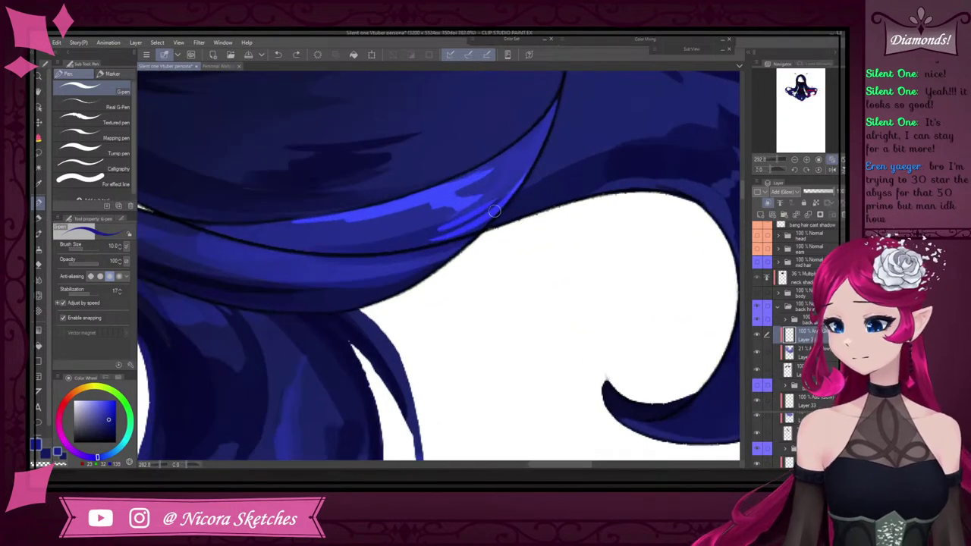
{"action": "scroll", "coordinate": [428, 273], "scroll_direction": "down", "scroll_amount": 5}
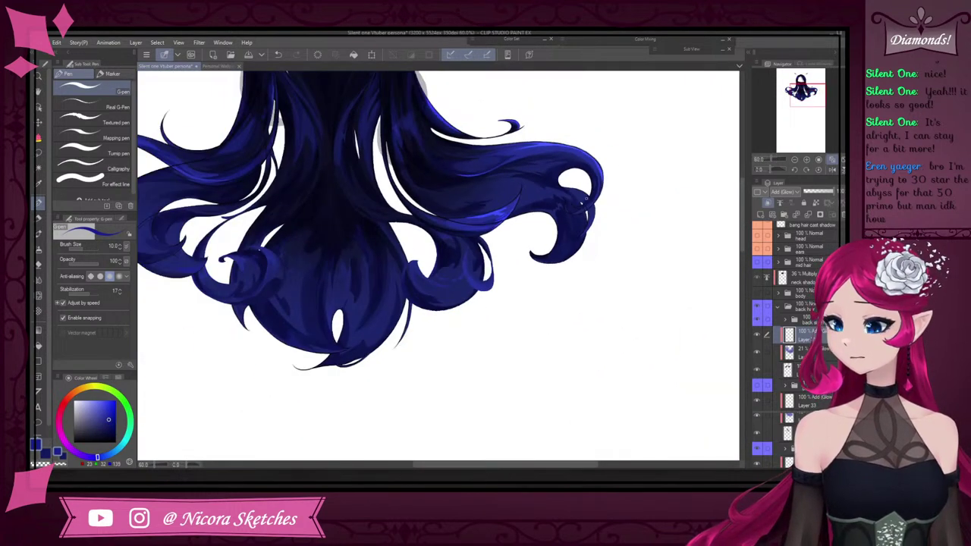
Add short broken highlight flecks across the middle of the wide right-hand lock and a stroke nearer its root
{"action": "scroll", "coordinate": [468, 191], "scroll_direction": "up", "scroll_amount": 4}
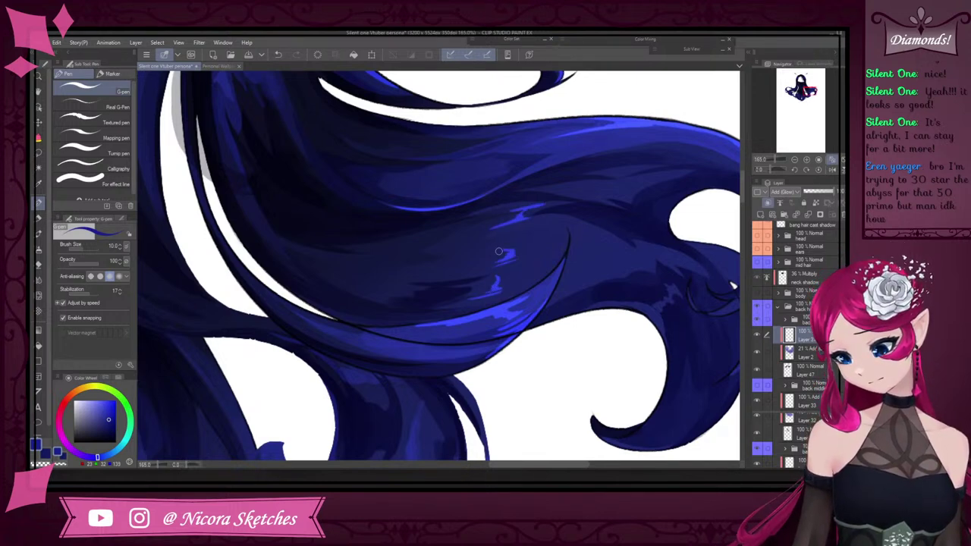
{"action": "scroll", "coordinate": [559, 223], "scroll_direction": "down", "scroll_amount": 10}
{"action": "scroll", "coordinate": [461, 240], "scroll_direction": "up", "scroll_amount": 8}
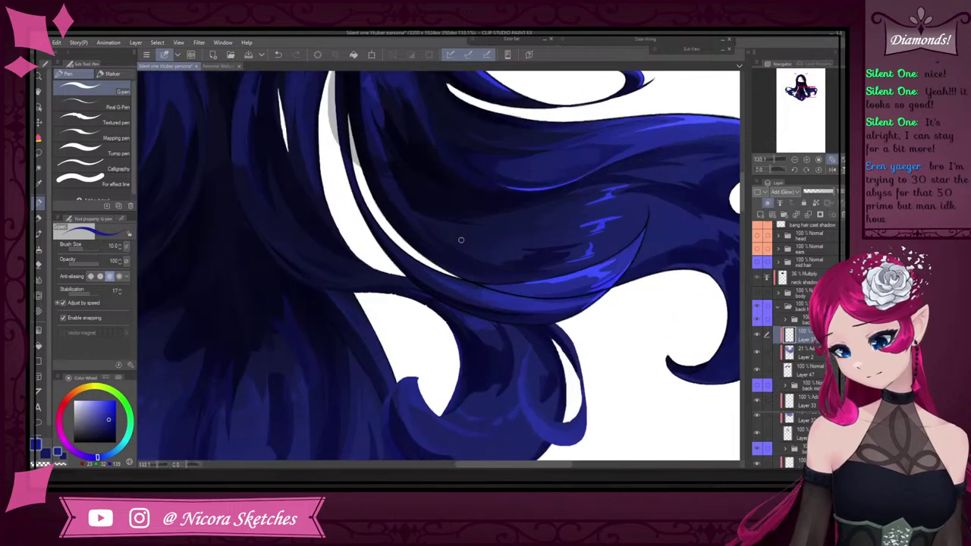
{"action": "scroll", "coordinate": [393, 173], "scroll_direction": "down", "scroll_amount": 5}
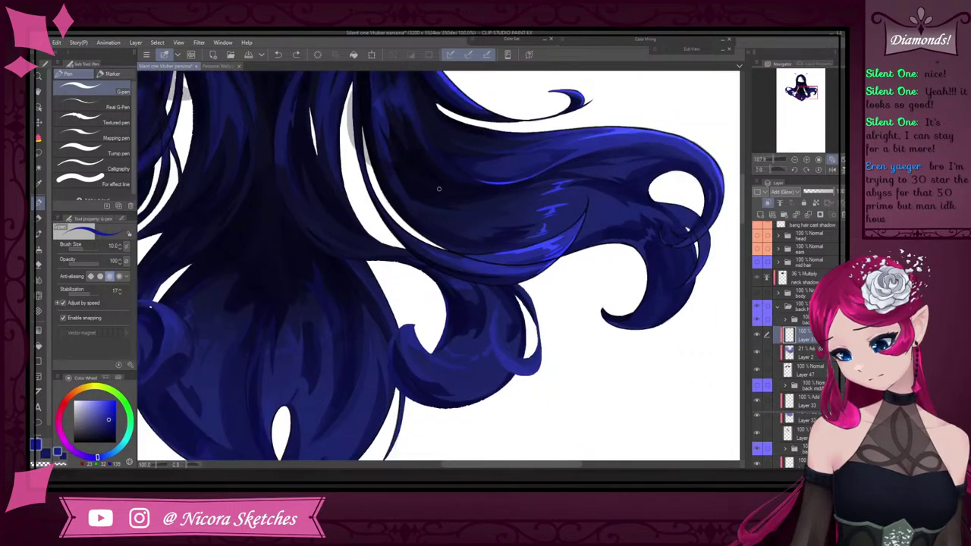
{"action": "left_click_drag", "start_coordinate": [414, 103], "coordinate": [451, 194]}
{"action": "scroll", "coordinate": [452, 195], "scroll_direction": "up", "scroll_amount": 3}
{"action": "scroll", "coordinate": [458, 213], "scroll_direction": "down", "scroll_amount": 5}
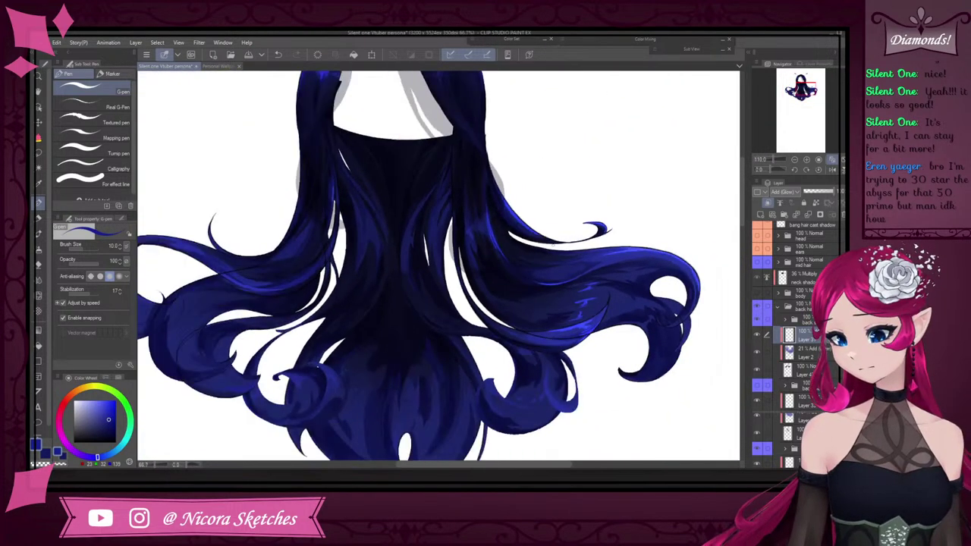
Paint short bright highlight streaks along the lower fold of the wide left-hand lock, where the looping strand crosses it
{"action": "scroll", "coordinate": [403, 254], "scroll_direction": "up", "scroll_amount": 4}
{"action": "scroll", "coordinate": [403, 255], "scroll_direction": "up", "scroll_amount": 2}
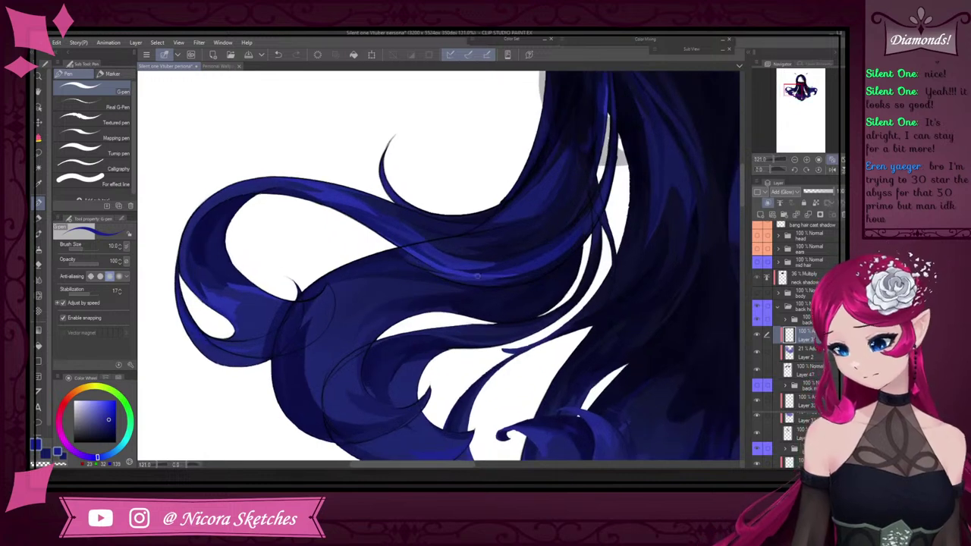
{"action": "scroll", "coordinate": [421, 269], "scroll_direction": "up", "scroll_amount": 3}
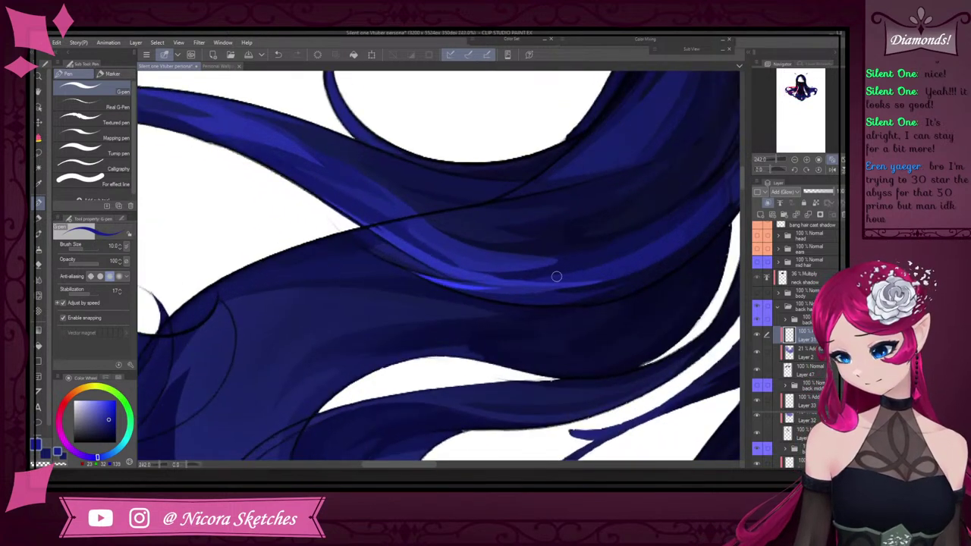
{"action": "left_click_drag", "start_coordinate": [380, 232], "coordinate": [453, 272]}
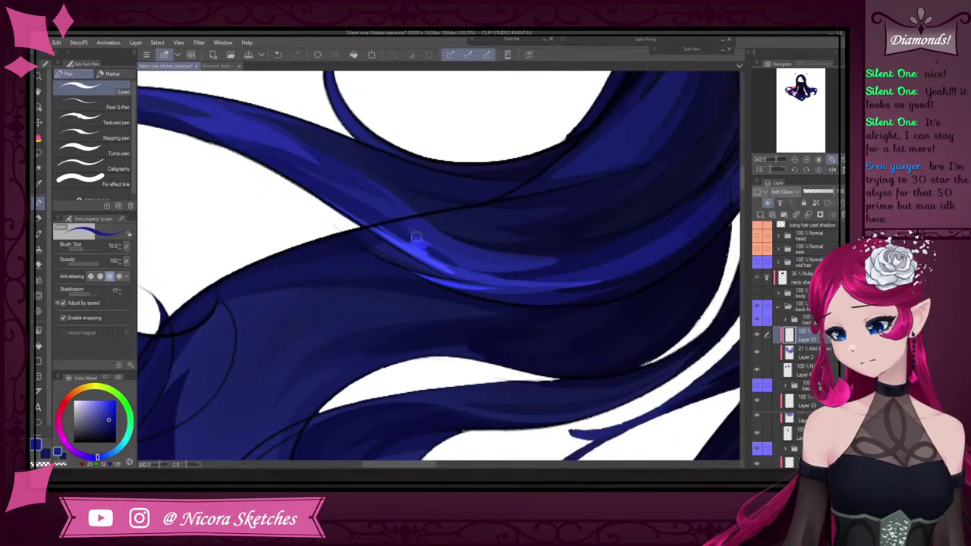
{"action": "left_click_drag", "start_coordinate": [413, 229], "coordinate": [467, 256]}
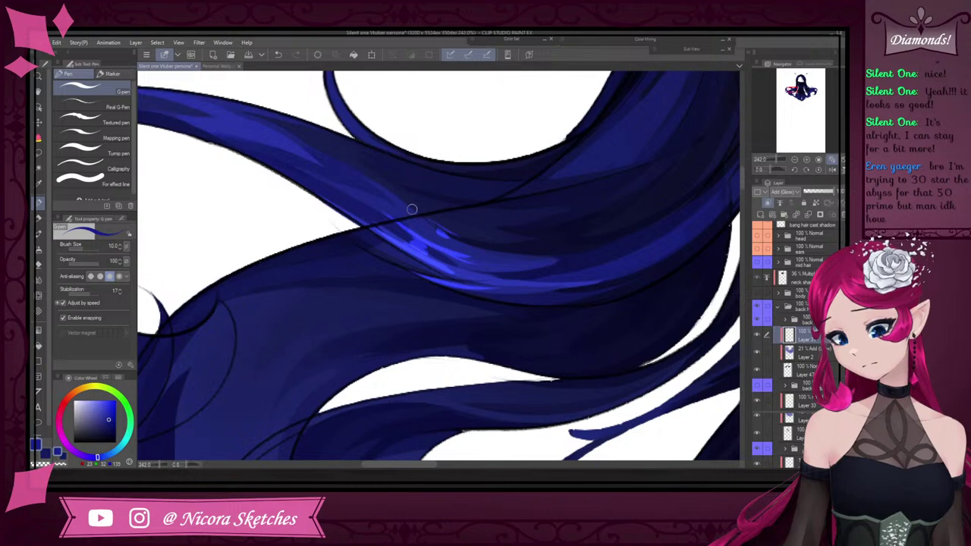
{"action": "scroll", "coordinate": [579, 226], "scroll_direction": "down", "scroll_amount": 4}
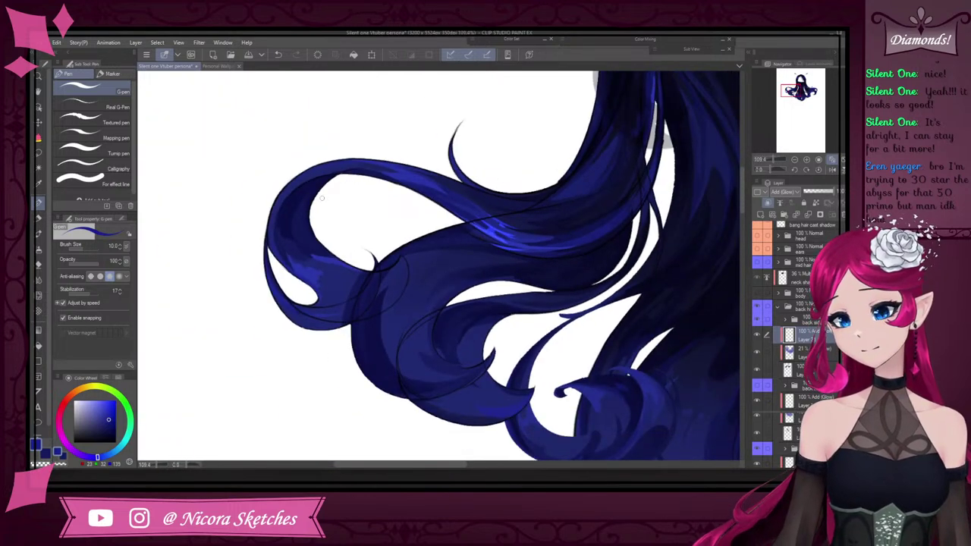
Paint a glowing rim highlight along the outer edge of the left-hand lock's curled tip, undoing unwanted strokes
{"action": "scroll", "coordinate": [322, 197], "scroll_direction": "up", "scroll_amount": 4}
{"action": "left_click_drag", "start_coordinate": [292, 299], "coordinate": [251, 169]}
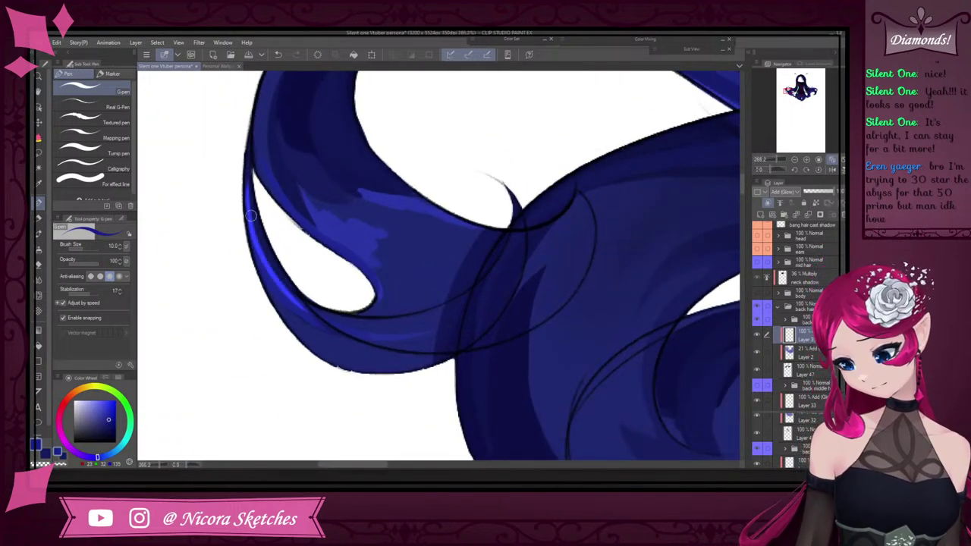
{"action": "mouse_move", "coordinate": [251, 219]}
{"action": "left_mouse_down"}
{"action": "mouse_move", "coordinate": [295, 295]}
{"action": "mouse_move", "coordinate": [250, 233]}
{"action": "mouse_move", "coordinate": [243, 184]}
{"action": "left_mouse_up"}
{"action": "key", "text": "ctrl+z"}
{"action": "key", "text": "ctrl+z"}
{"action": "key", "text": "ctrl+z"}
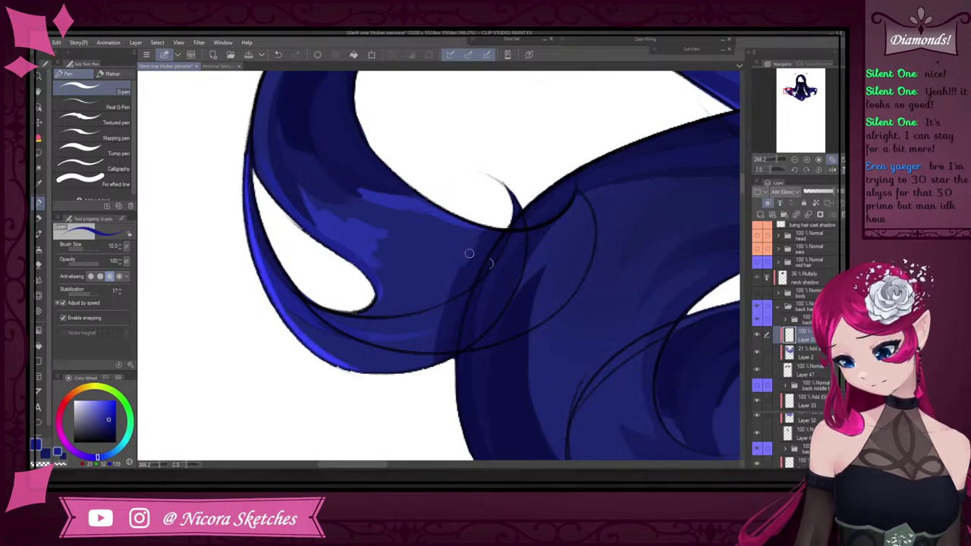
Add a thin highlight along the upper edge of the left-hand lock's large loop
{"action": "scroll", "coordinate": [476, 347], "scroll_direction": "down", "scroll_amount": 4}
{"action": "scroll", "coordinate": [379, 161], "scroll_direction": "up", "scroll_amount": 3}
{"action": "scroll", "coordinate": [591, 152], "scroll_direction": "down", "scroll_amount": 3}
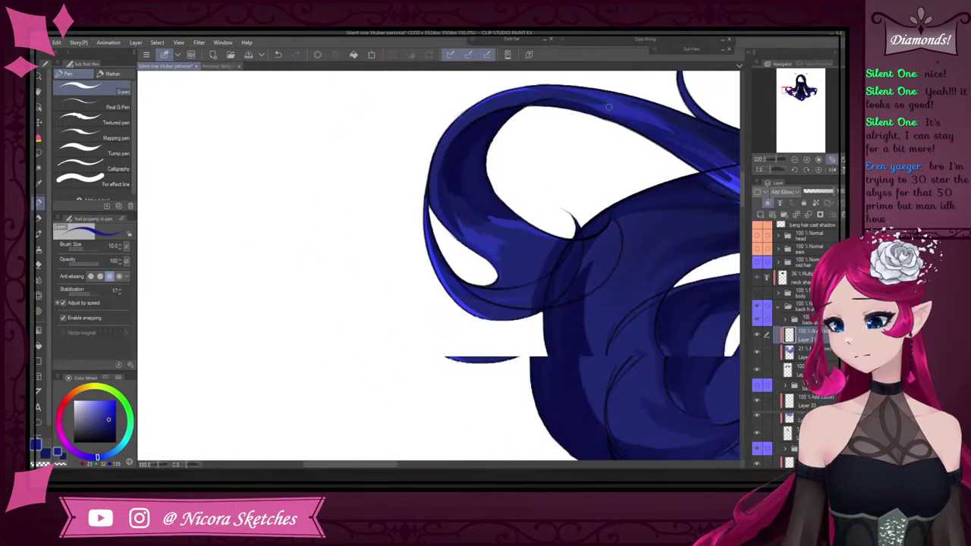
{"action": "scroll", "coordinate": [590, 153], "scroll_direction": "up", "scroll_amount": 3}
{"action": "scroll", "coordinate": [591, 152], "scroll_direction": "down", "scroll_amount": 3}
{"action": "scroll", "coordinate": [589, 146], "scroll_direction": "up", "scroll_amount": 4}
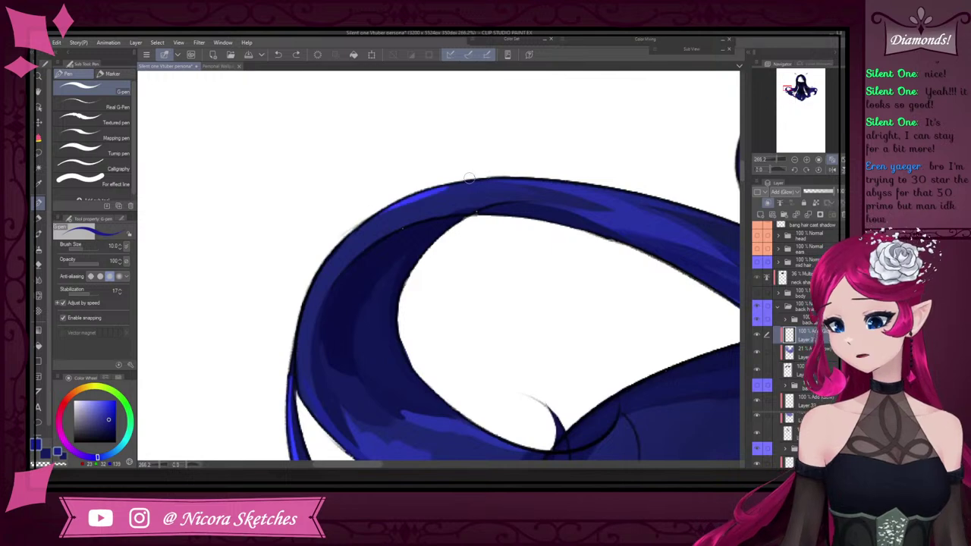
{"action": "left_click_drag", "start_coordinate": [477, 180], "coordinate": [603, 189]}
{"action": "scroll", "coordinate": [578, 198], "scroll_direction": "down", "scroll_amount": 2}
{"action": "scroll", "coordinate": [636, 213], "scroll_direction": "up", "scroll_amount": 2}
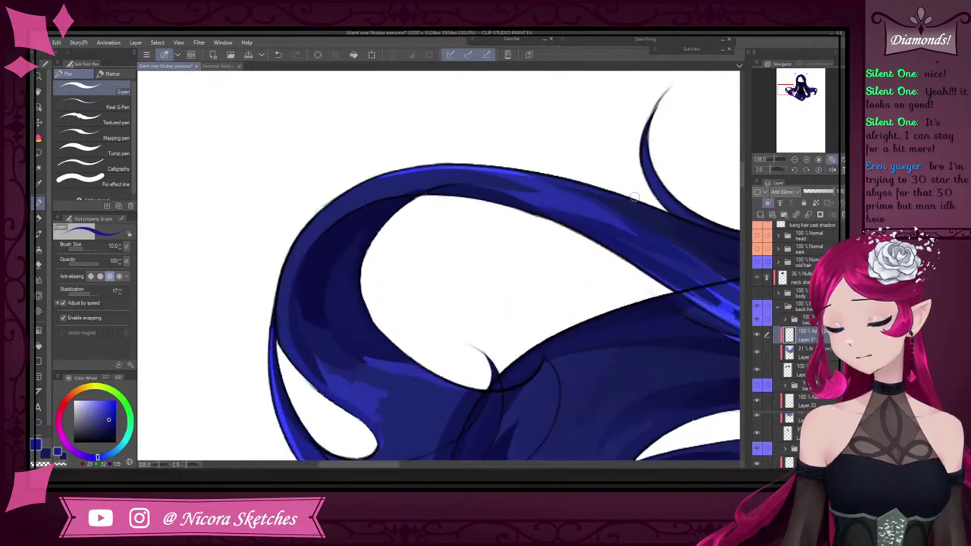
{"action": "left_click_drag", "start_coordinate": [502, 169], "coordinate": [589, 191]}
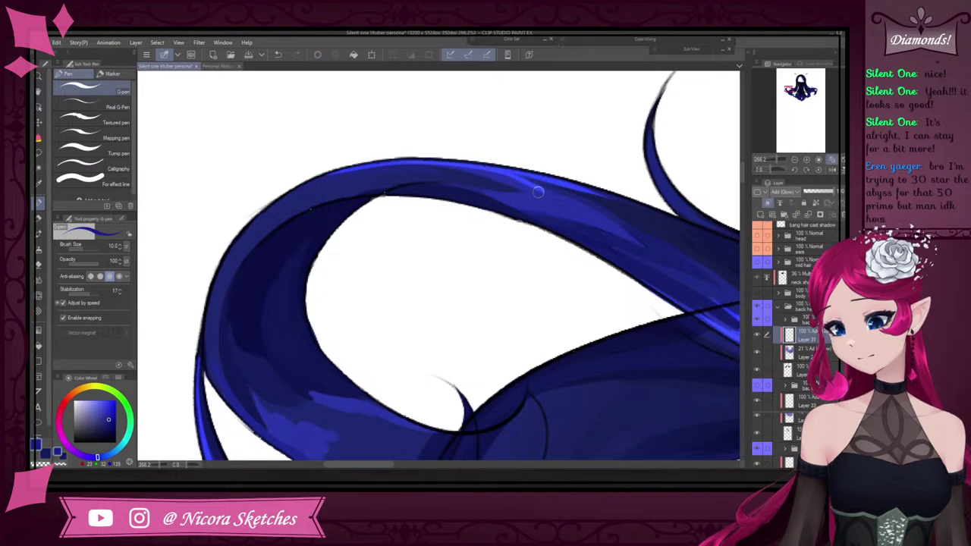
Paint jagged highlight flecks across the upper band of the left-hand loop, redoing the streak toward its root
{"action": "key", "text": "ctrl+z"}
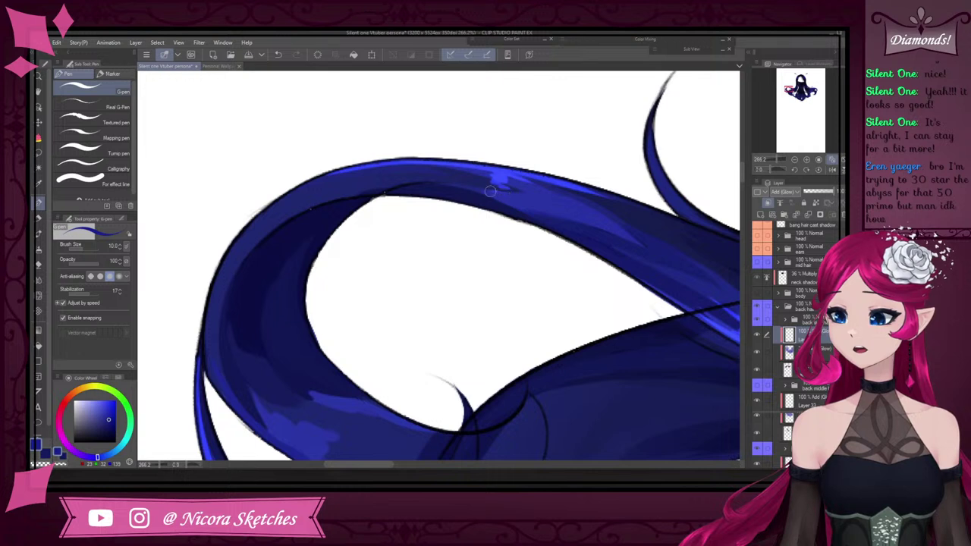
{"action": "mouse_move", "coordinate": [482, 193]}
{"action": "left_mouse_down"}
{"action": "mouse_move", "coordinate": [516, 220]}
{"action": "mouse_move", "coordinate": [557, 222]}
{"action": "left_mouse_up"}
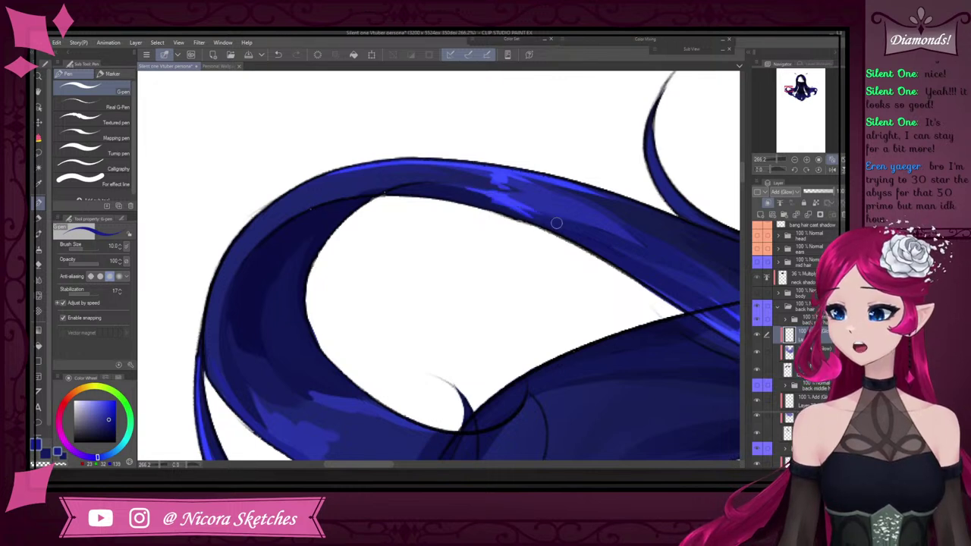
{"action": "left_click_drag", "start_coordinate": [516, 170], "coordinate": [491, 162]}
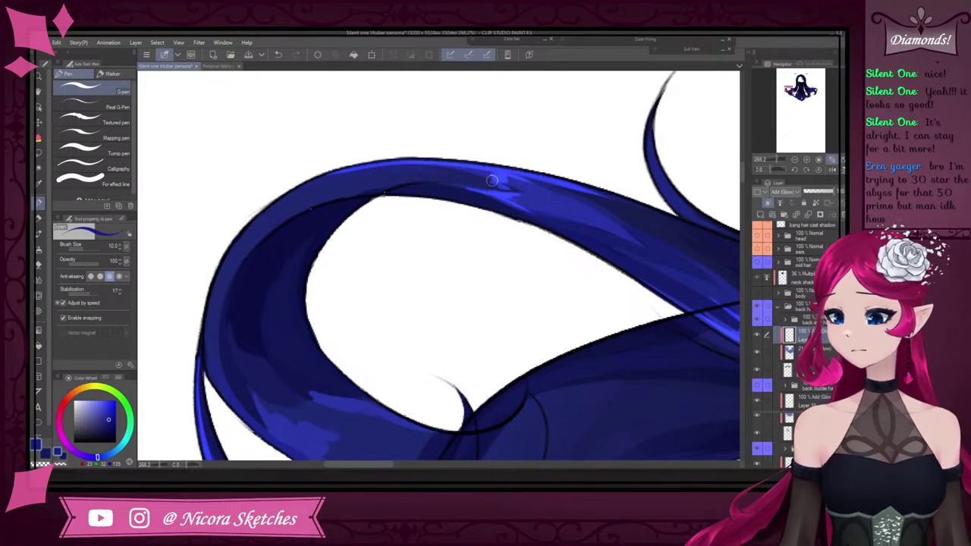
{"action": "left_click_drag", "start_coordinate": [507, 182], "coordinate": [645, 213]}
{"action": "key", "text": "ctrl+z"}
{"action": "left_click_drag", "start_coordinate": [584, 187], "coordinate": [650, 214]}
{"action": "scroll", "coordinate": [561, 179], "scroll_direction": "down", "scroll_amount": 14}
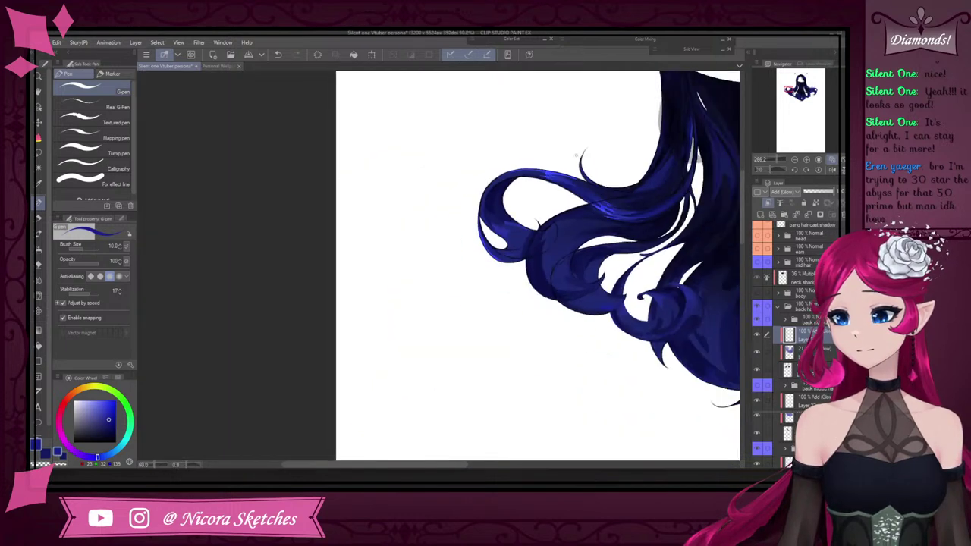
Add small broken highlight flecks inside the left-hand lock's outer curl, beside the white opening, and along its upper edge
{"action": "scroll", "coordinate": [592, 176], "scroll_direction": "up", "scroll_amount": 13}
{"action": "scroll", "coordinate": [530, 112], "scroll_direction": "down", "scroll_amount": 5}
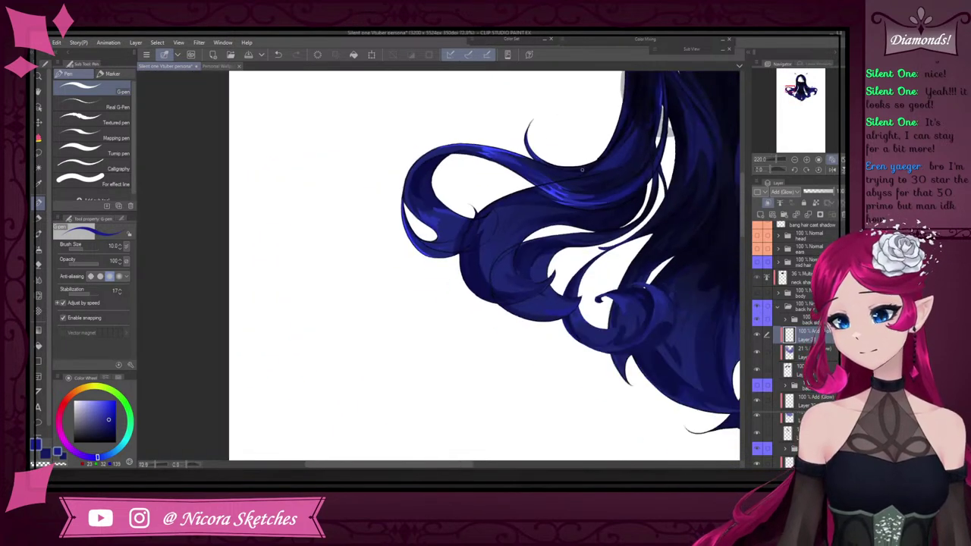
{"action": "scroll", "coordinate": [535, 161], "scroll_direction": "up", "scroll_amount": 4}
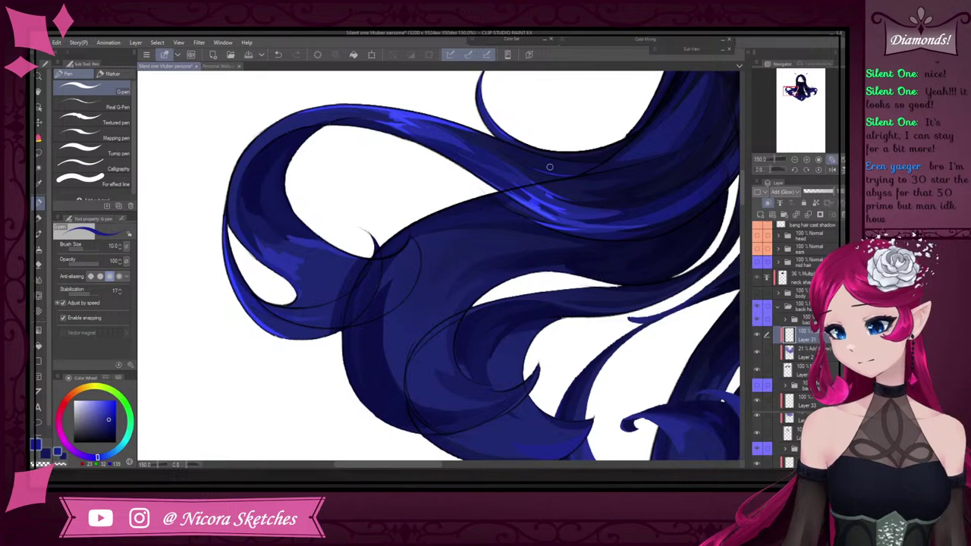
{"action": "scroll", "coordinate": [548, 167], "scroll_direction": "down", "scroll_amount": 5}
{"action": "scroll", "coordinate": [542, 156], "scroll_direction": "up", "scroll_amount": 4}
{"action": "scroll", "coordinate": [563, 168], "scroll_direction": "down", "scroll_amount": 5}
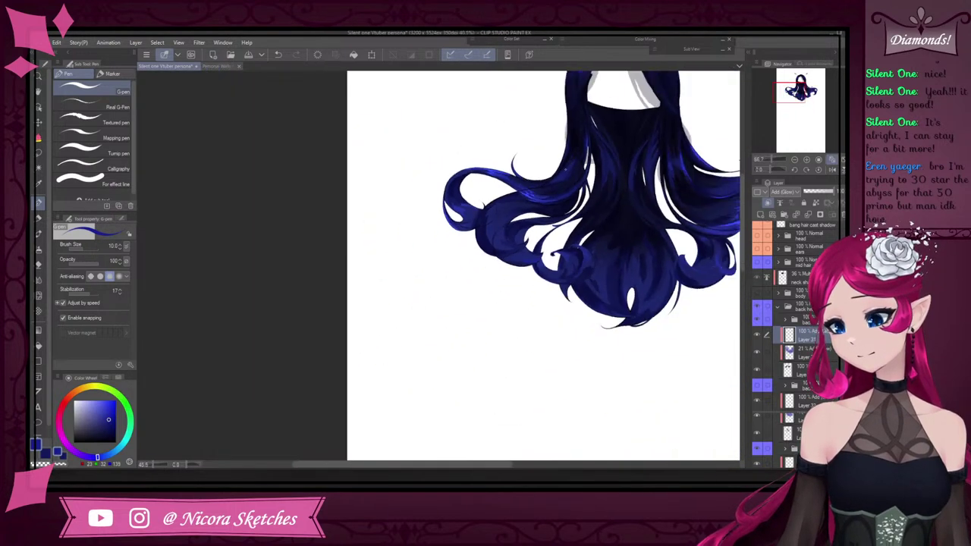
{"action": "scroll", "coordinate": [478, 226], "scroll_direction": "up", "scroll_amount": 3}
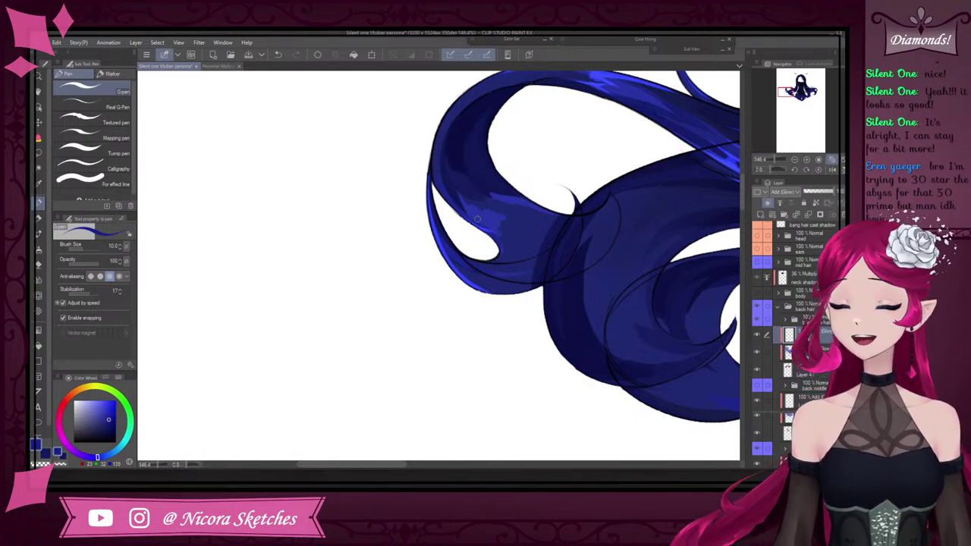
{"action": "scroll", "coordinate": [477, 219], "scroll_direction": "up", "scroll_amount": 1}
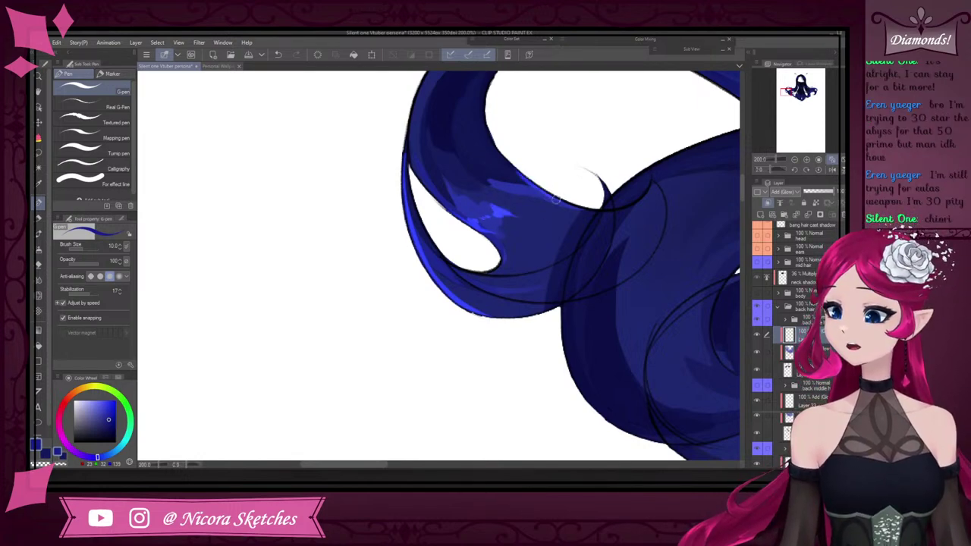
{"action": "scroll", "coordinate": [538, 192], "scroll_direction": "down", "scroll_amount": 5}
Add jagged highlight flecks on the middle of the left-hand lock, just above the existing fold highlights
{"action": "scroll", "coordinate": [569, 182], "scroll_direction": "up", "scroll_amount": 3}
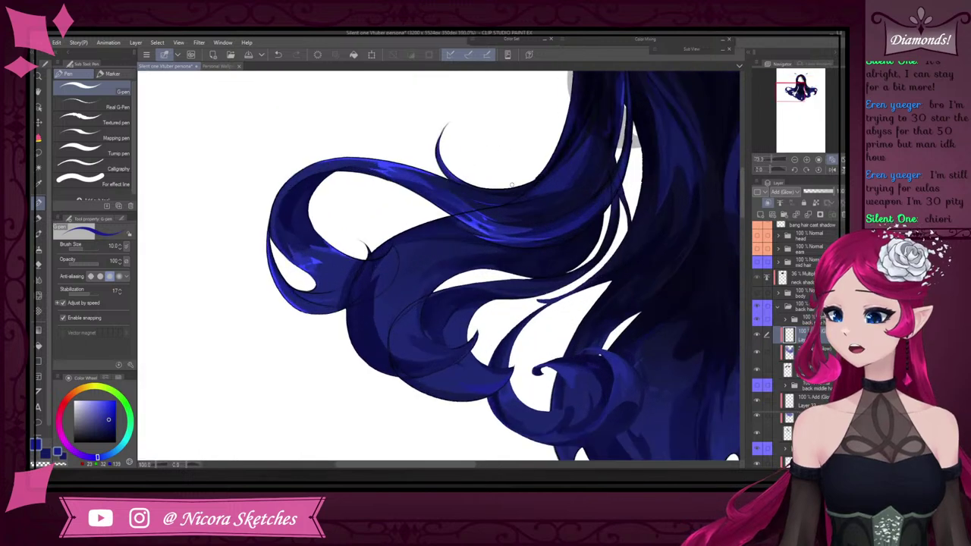
{"action": "scroll", "coordinate": [512, 185], "scroll_direction": "up", "scroll_amount": 2}
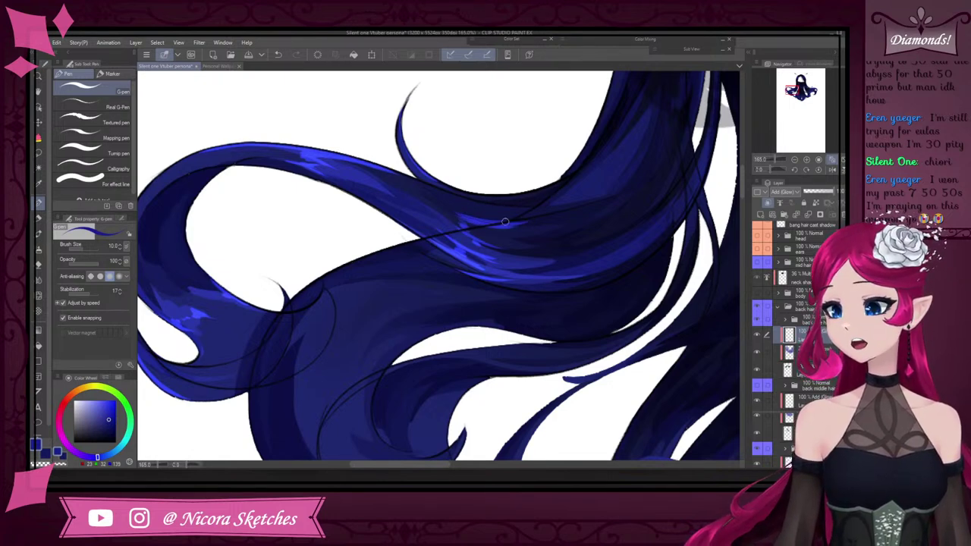
{"action": "scroll", "coordinate": [544, 218], "scroll_direction": "down", "scroll_amount": 5}
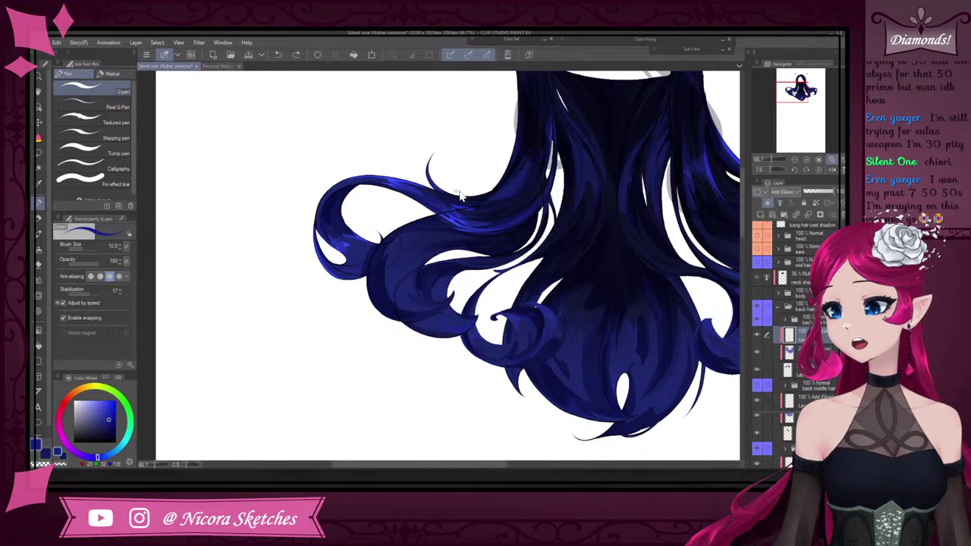
{"action": "scroll", "coordinate": [457, 192], "scroll_direction": "up", "scroll_amount": 5}
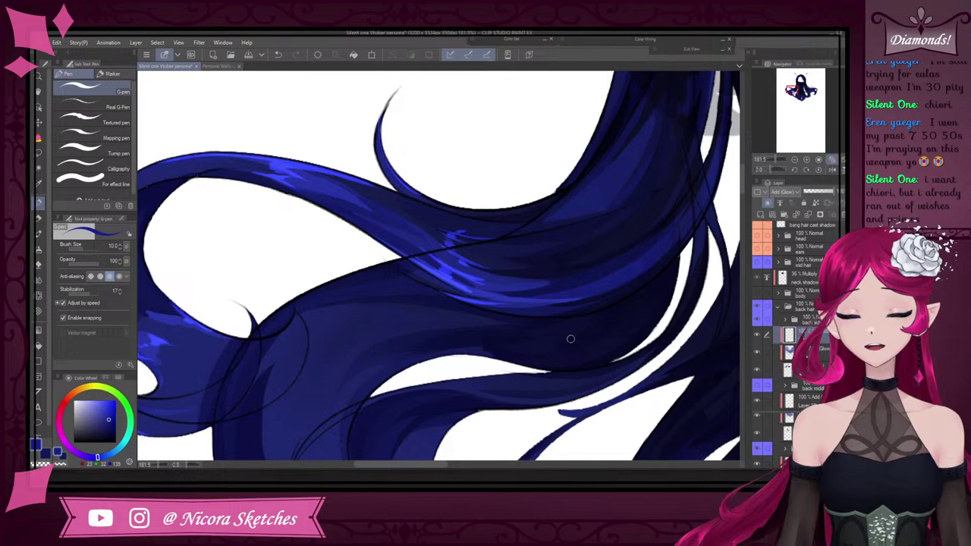
Reduce the Layer 31 glow highlights to 35% opacity and merge both Layer 2 and Layer 31 down into Layer 47
{"action": "scroll", "coordinate": [551, 235], "scroll_direction": "down", "scroll_amount": 5}
{"action": "scroll", "coordinate": [589, 209], "scroll_direction": "down", "scroll_amount": 5}
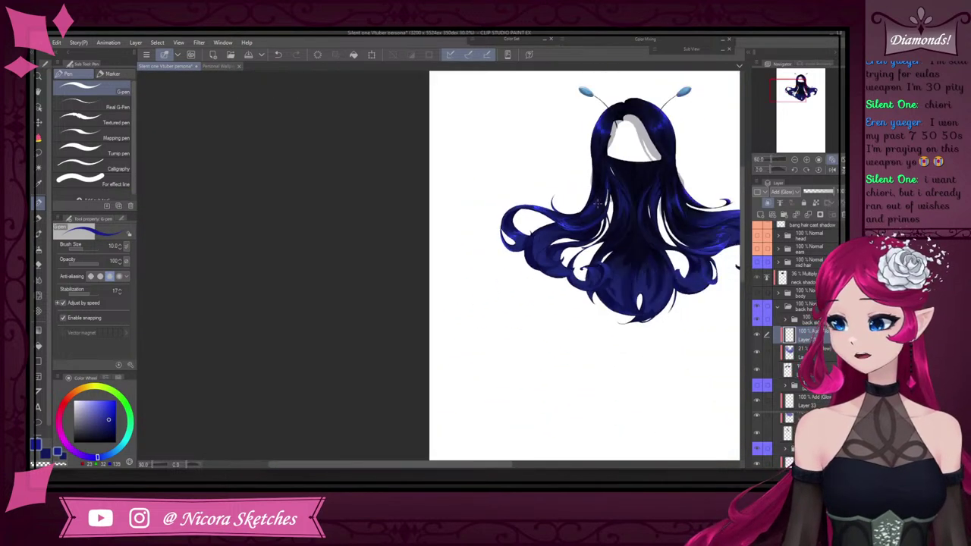
{"action": "scroll", "coordinate": [657, 210], "scroll_direction": "up", "scroll_amount": 3}
{"action": "scroll", "coordinate": [660, 210], "scroll_direction": "down", "scroll_amount": 3}
{"action": "scroll", "coordinate": [725, 211], "scroll_direction": "up", "scroll_amount": 2}
{"action": "left_click_drag", "start_coordinate": [831, 192], "coordinate": [818, 194]}
{"action": "left_click", "coordinate": [821, 195]}
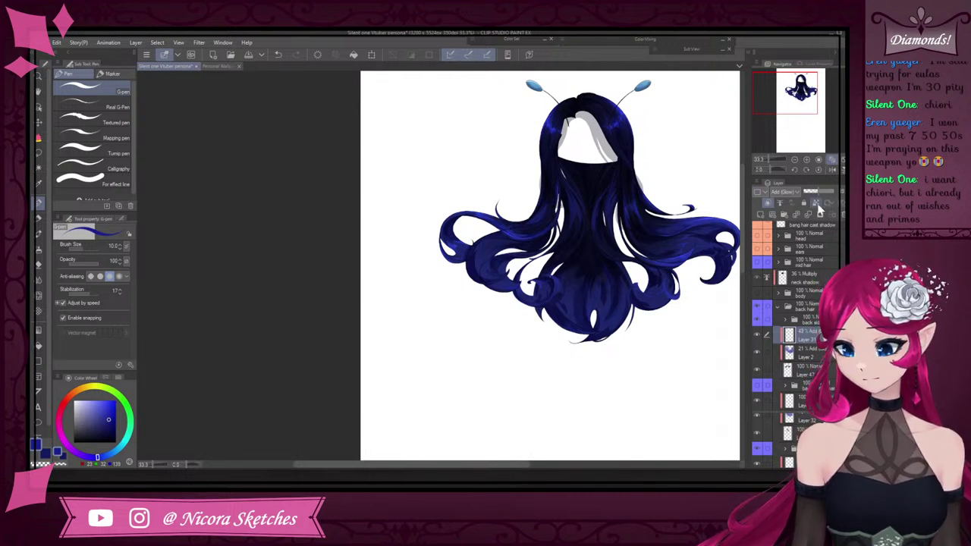
{"action": "left_click", "coordinate": [818, 355]}
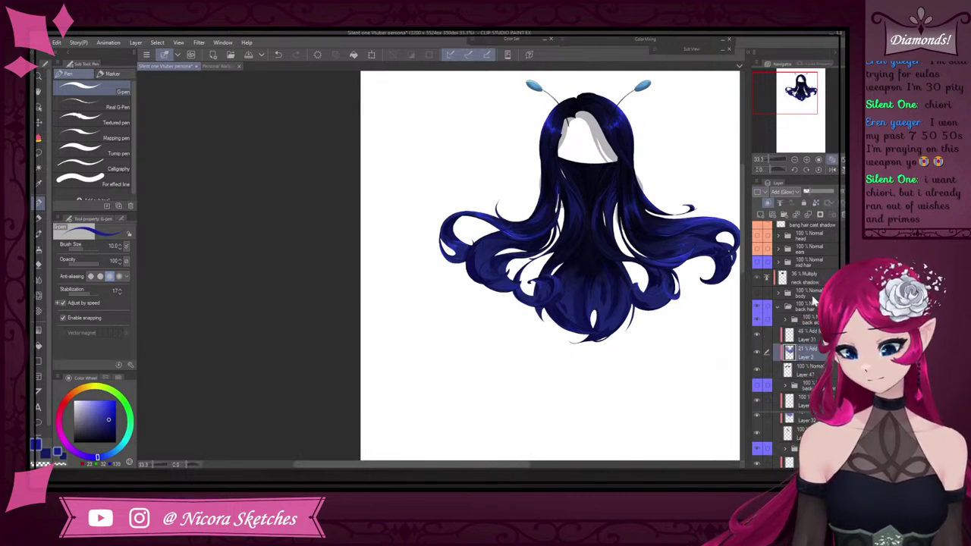
{"action": "left_click", "coordinate": [808, 214]}
{"action": "left_click", "coordinate": [815, 336]}
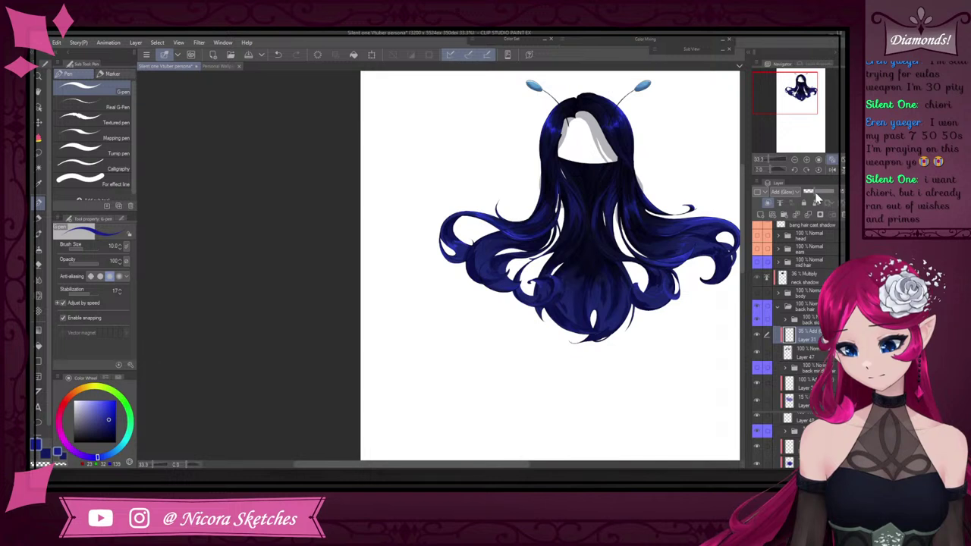
{"action": "left_click", "coordinate": [809, 214]}
Select the Add (Glow) Layer 33 for the middle back hair and hide the side hair on Layer 47
{"action": "scroll", "coordinate": [817, 350], "scroll_direction": "down", "scroll_amount": 2}
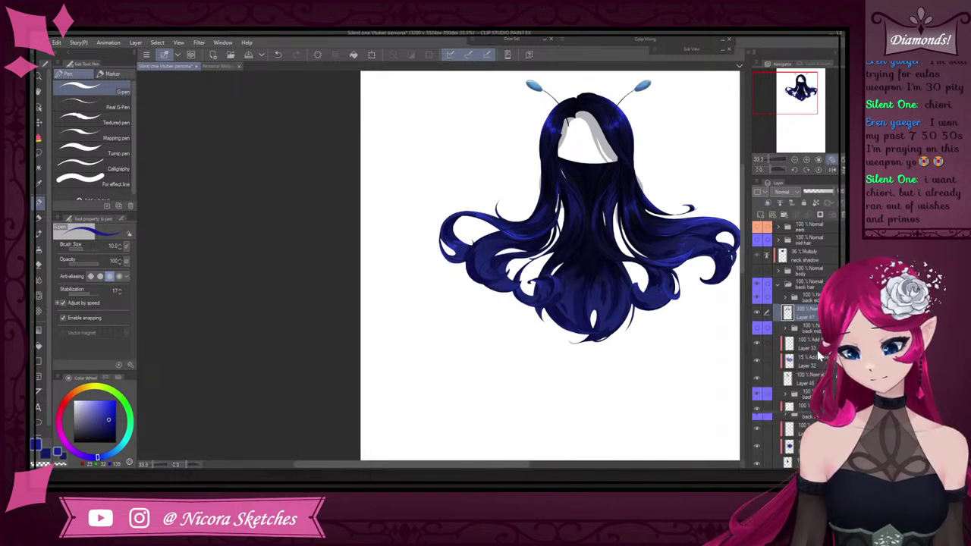
{"action": "left_click", "coordinate": [813, 334]}
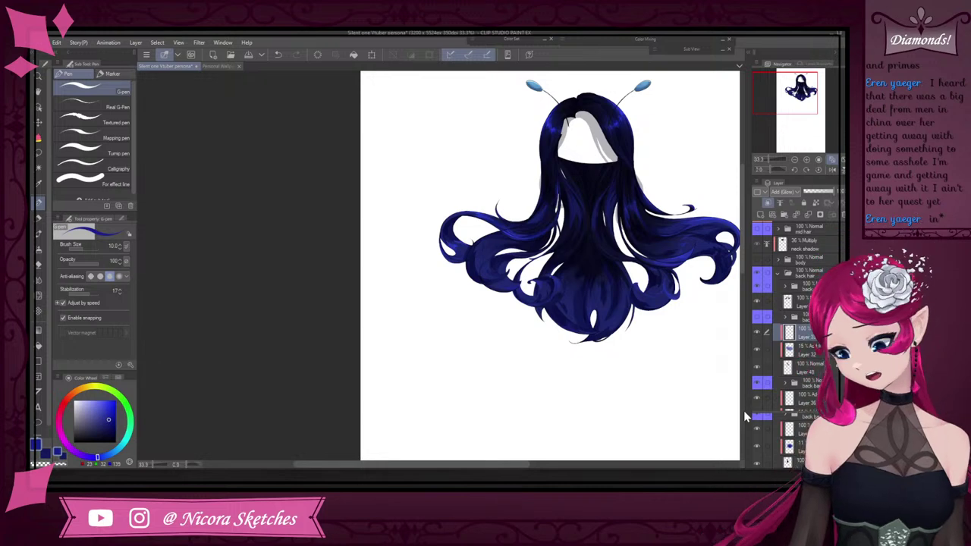
{"action": "scroll", "coordinate": [569, 261], "scroll_direction": "up", "scroll_amount": 3}
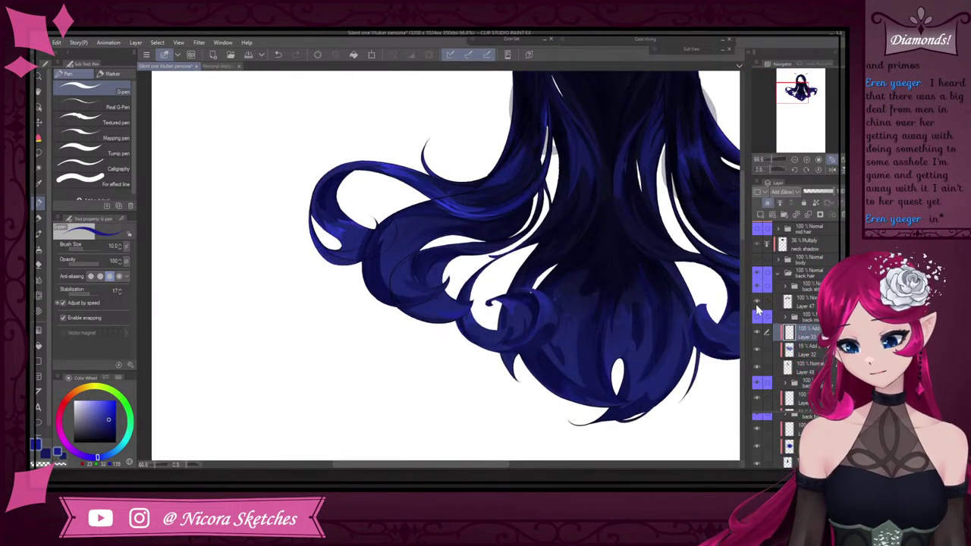
{"action": "left_click", "coordinate": [757, 307]}
{"action": "left_click", "coordinate": [756, 307]}
{"action": "left_click", "coordinate": [756, 308]}
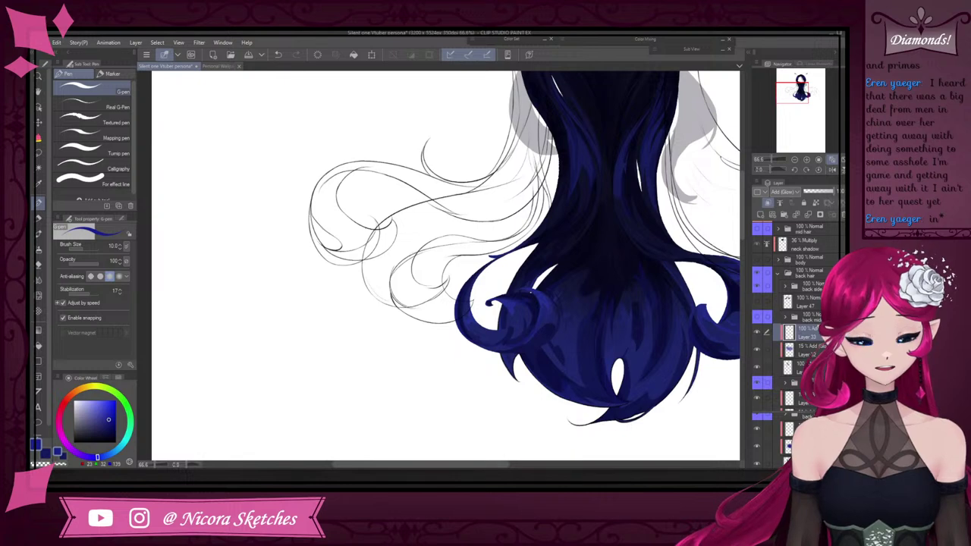
Hide the rearmost back hair on Layer 49 so the middle back hair locks stand alone
{"action": "scroll", "coordinate": [641, 194], "scroll_direction": "up", "scroll_amount": 1}
{"action": "scroll", "coordinate": [639, 200], "scroll_direction": "up", "scroll_amount": 2}
{"action": "scroll", "coordinate": [761, 389], "scroll_direction": "down", "scroll_amount": 2}
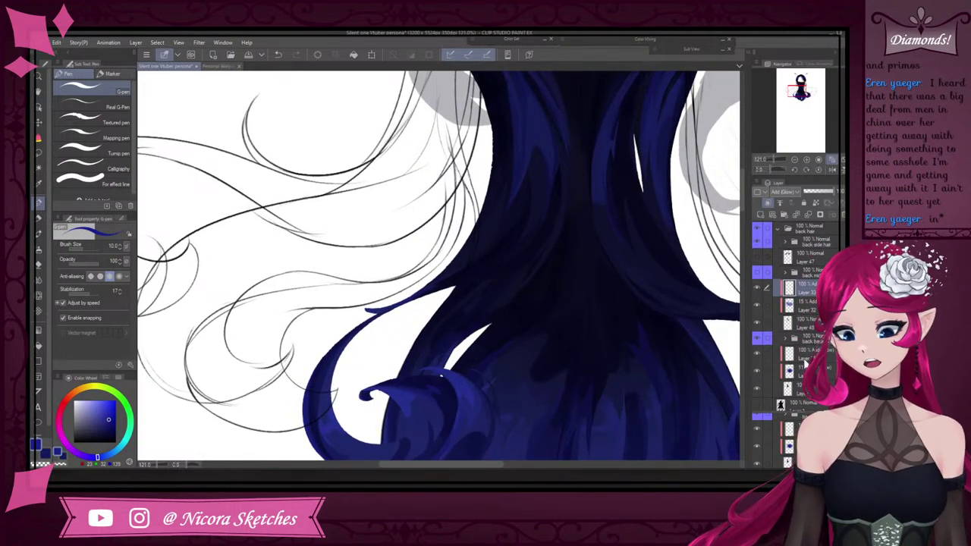
{"action": "left_click", "coordinate": [758, 390]}
{"action": "scroll", "coordinate": [729, 352], "scroll_direction": "down", "scroll_amount": 2}
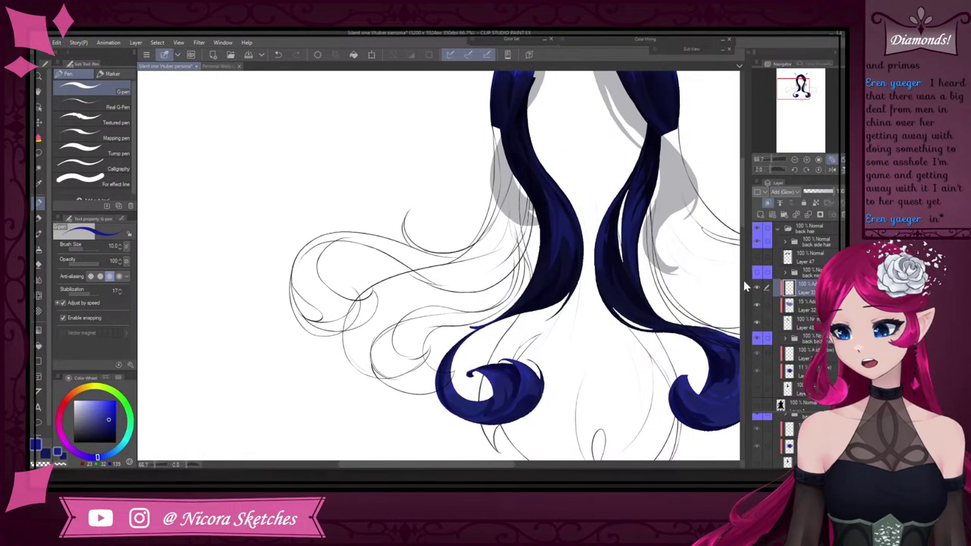
{"action": "scroll", "coordinate": [588, 215], "scroll_direction": "up", "scroll_amount": 3}
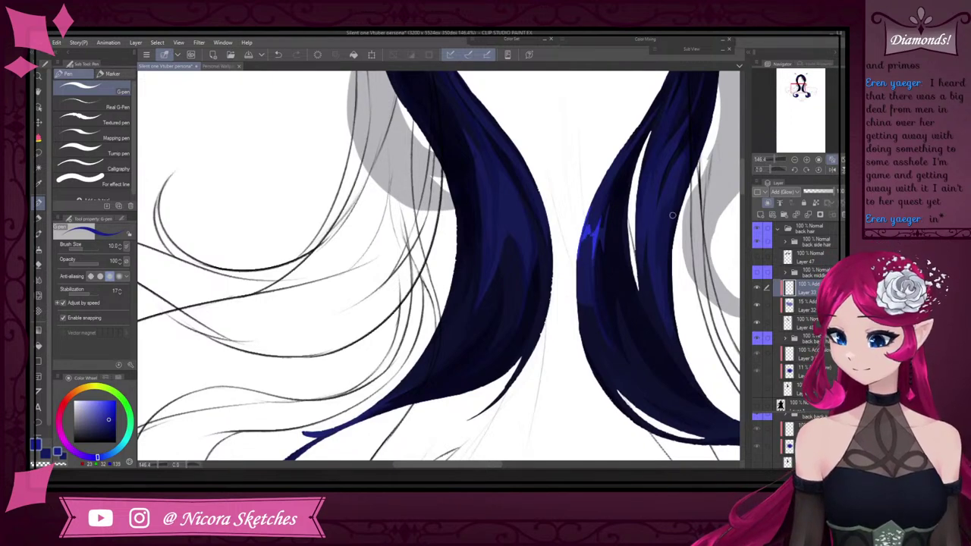
Paint jagged glowing highlight flecks across the middle of the right-hand lock, on the strand beside the white slit
{"action": "mouse_move", "coordinate": [672, 216]}
{"action": "left_mouse_down"}
{"action": "mouse_move", "coordinate": [671, 279]}
{"action": "mouse_move", "coordinate": [664, 237]}
{"action": "mouse_move", "coordinate": [654, 260]}
{"action": "left_mouse_up"}
{"action": "mouse_move", "coordinate": [669, 191]}
{"action": "left_mouse_down"}
{"action": "mouse_move", "coordinate": [654, 240]}
{"action": "mouse_move", "coordinate": [623, 273]}
{"action": "left_mouse_up"}
{"action": "scroll", "coordinate": [675, 195], "scroll_direction": "down", "scroll_amount": 4}
{"action": "scroll", "coordinate": [674, 190], "scroll_direction": "up", "scroll_amount": 5}
{"action": "key", "text": "ctrl+z"}
{"action": "key", "text": "ctrl+z"}
{"action": "left_click_drag", "start_coordinate": [631, 227], "coordinate": [626, 248]}
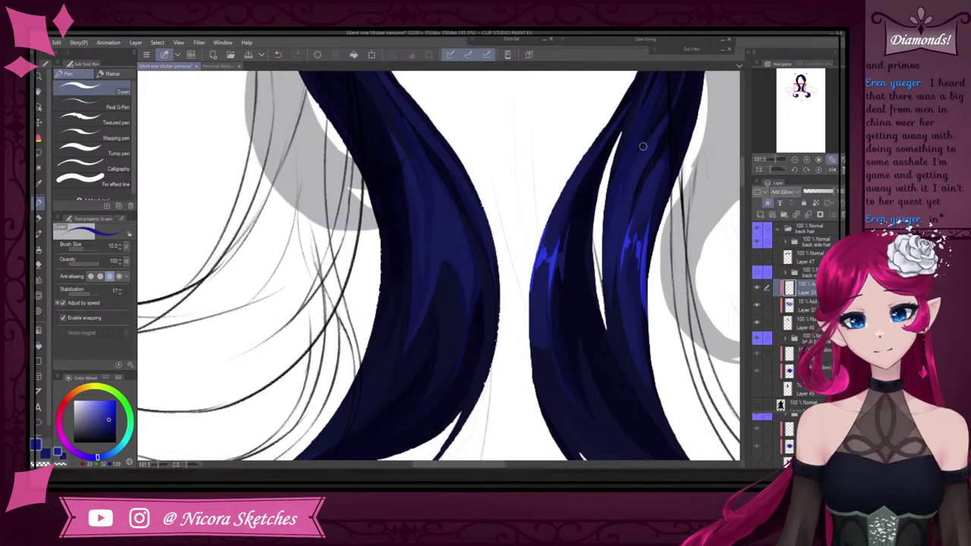
Add longer thin highlight streaks above the flecks on both strands around the right-hand lock's white slit
{"action": "left_click_drag", "start_coordinate": [626, 183], "coordinate": [606, 268]}
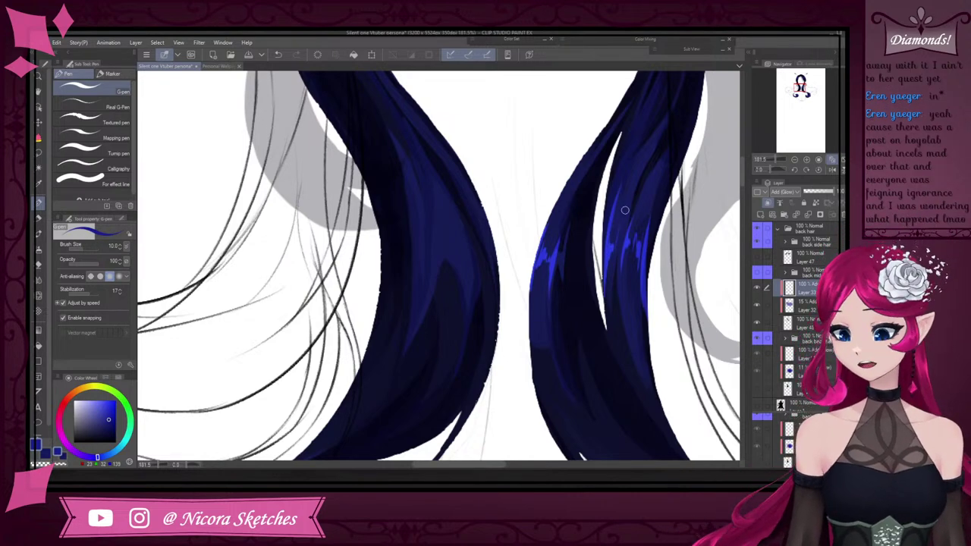
{"action": "left_click_drag", "start_coordinate": [617, 254], "coordinate": [626, 232]}
{"action": "left_click_drag", "start_coordinate": [557, 249], "coordinate": [575, 197]}
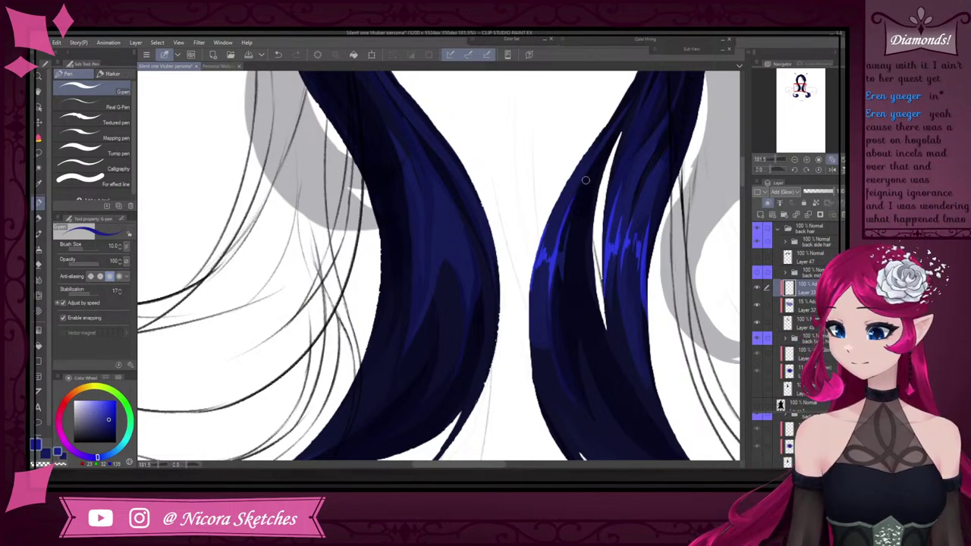
Paint a thin highlight along the outer edge of the small loop at the end of the right-hand lock
{"action": "scroll", "coordinate": [589, 187], "scroll_direction": "down", "scroll_amount": 10}
{"action": "scroll", "coordinate": [604, 264], "scroll_direction": "up", "scroll_amount": 7}
{"action": "scroll", "coordinate": [604, 265], "scroll_direction": "down", "scroll_amount": 5}
{"action": "scroll", "coordinate": [705, 322], "scroll_direction": "up", "scroll_amount": 8}
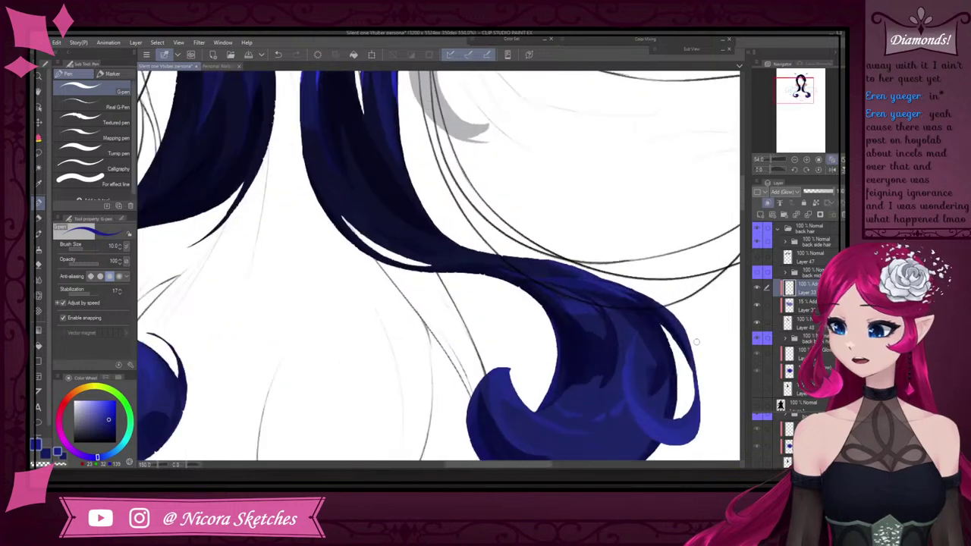
{"action": "scroll", "coordinate": [705, 323], "scroll_direction": "down", "scroll_amount": 6}
{"action": "scroll", "coordinate": [702, 319], "scroll_direction": "up", "scroll_amount": 7}
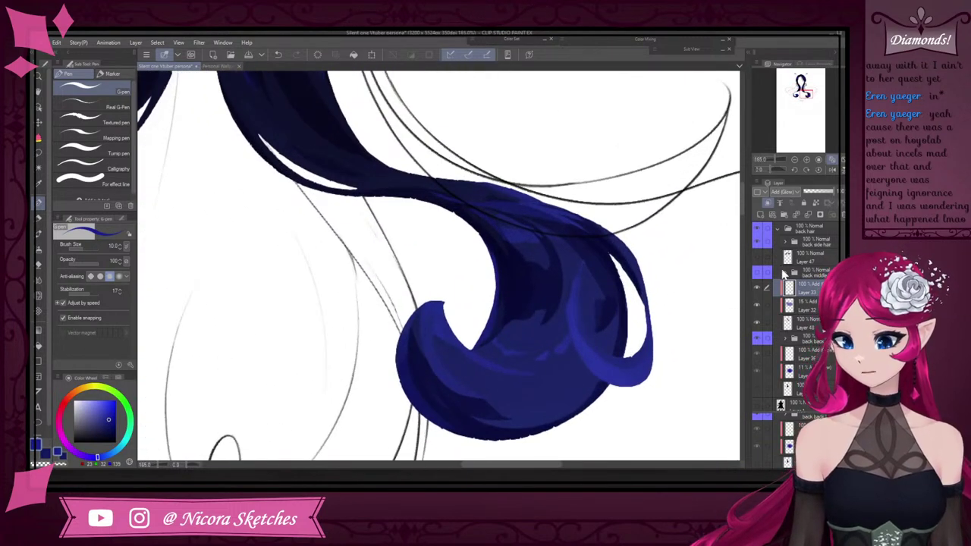
{"action": "scroll", "coordinate": [546, 268], "scroll_direction": "up", "scroll_amount": 3}
{"action": "mouse_move", "coordinate": [544, 268]}
{"action": "left_mouse_down"}
{"action": "mouse_move", "coordinate": [554, 332]}
{"action": "mouse_move", "coordinate": [570, 365]}
{"action": "mouse_move", "coordinate": [596, 385]}
{"action": "left_mouse_up"}
{"action": "left_click_drag", "start_coordinate": [553, 329], "coordinate": [634, 402]}
{"action": "key", "text": "ctrl+z"}
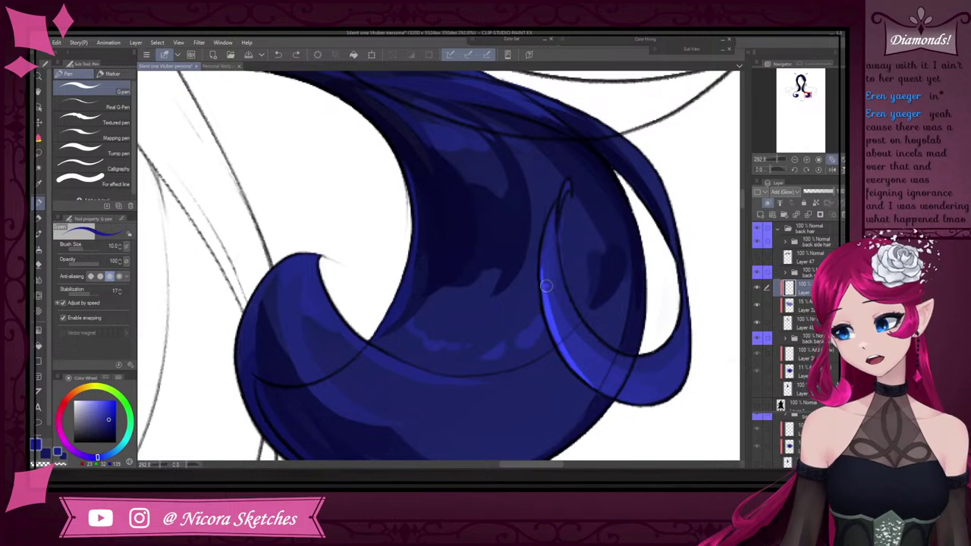
Try to extend the small loop's highlight around its lower bend with one long stroke
{"action": "left_click_drag", "start_coordinate": [546, 284], "coordinate": [641, 402]}
{"action": "key", "text": "ctrl+z"}
{"action": "left_click_drag", "start_coordinate": [544, 274], "coordinate": [666, 384]}
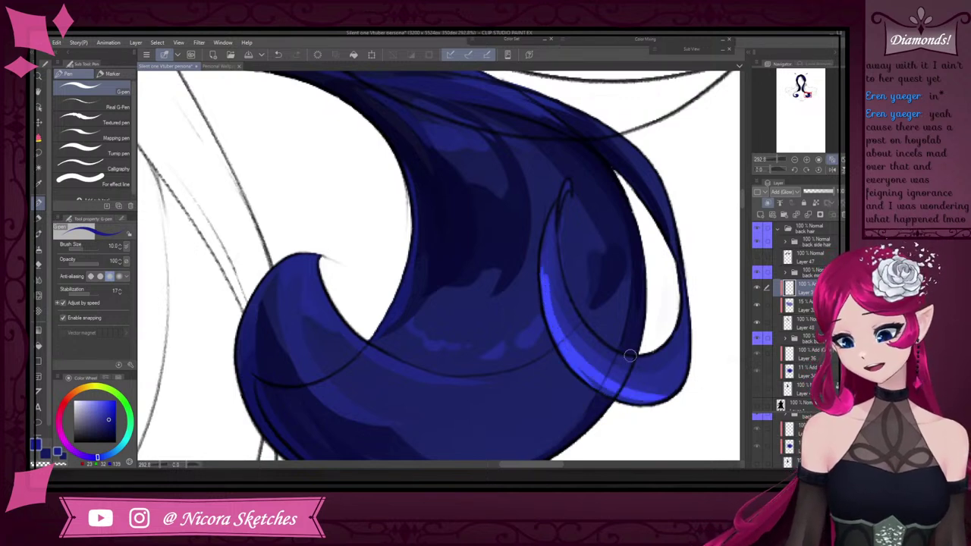
{"action": "key", "text": "ctrl+z"}
{"action": "mouse_move", "coordinate": [547, 274]}
{"action": "left_mouse_down"}
{"action": "mouse_move", "coordinate": [641, 398]}
{"action": "mouse_move", "coordinate": [666, 381]}
{"action": "left_mouse_up"}
{"action": "left_click_drag", "start_coordinate": [567, 344], "coordinate": [690, 396]}
{"action": "key", "text": "ctrl+z"}
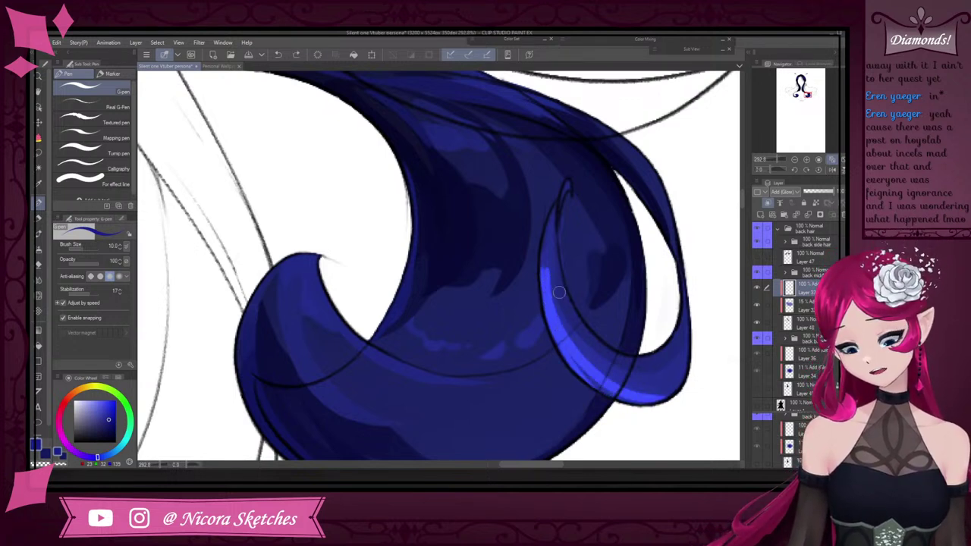
{"action": "key", "text": "ctrl+z"}
{"action": "left_click_drag", "start_coordinate": [546, 284], "coordinate": [675, 396]}
{"action": "key", "text": "ctrl+z"}
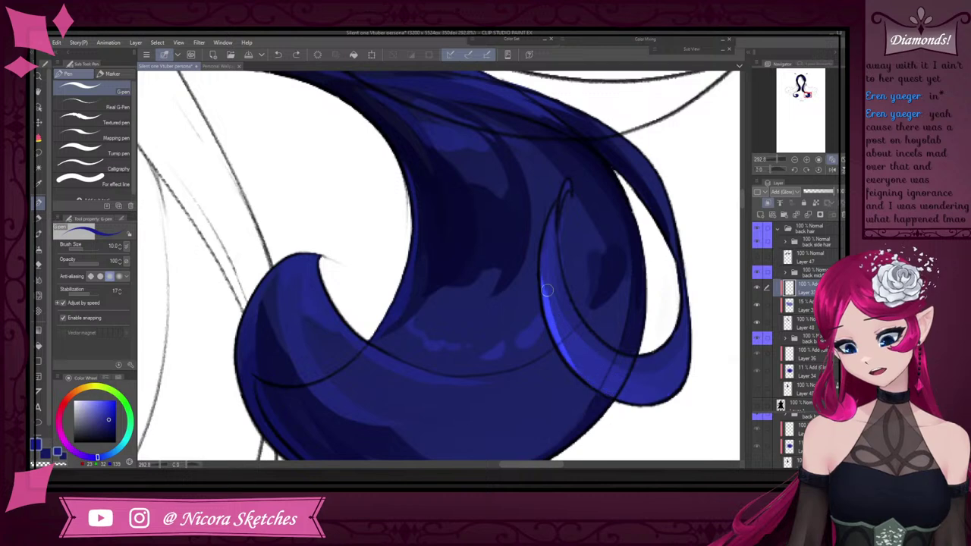
Paint a broken, jagged highlight around the lower bend of the small loop on the right-hand curl
{"action": "left_click_drag", "start_coordinate": [547, 288], "coordinate": [668, 401]}
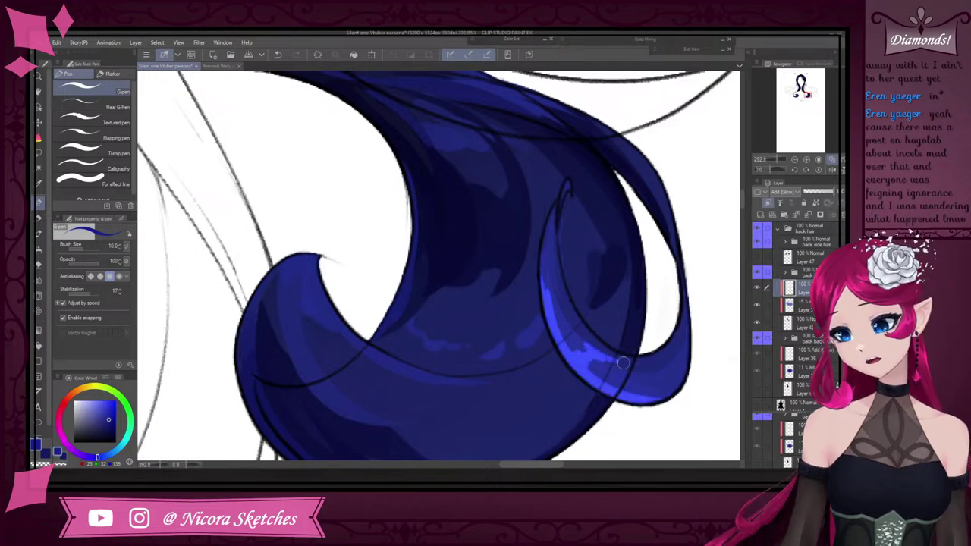
{"action": "scroll", "coordinate": [629, 341], "scroll_direction": "down", "scroll_amount": 5}
{"action": "scroll", "coordinate": [616, 231], "scroll_direction": "up", "scroll_amount": 4}
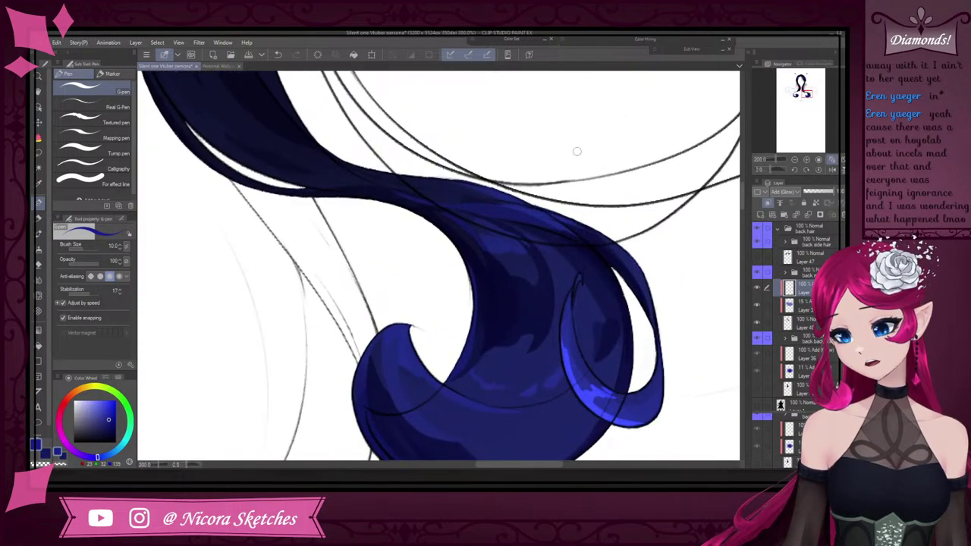
{"action": "scroll", "coordinate": [726, 306], "scroll_direction": "down", "scroll_amount": 3}
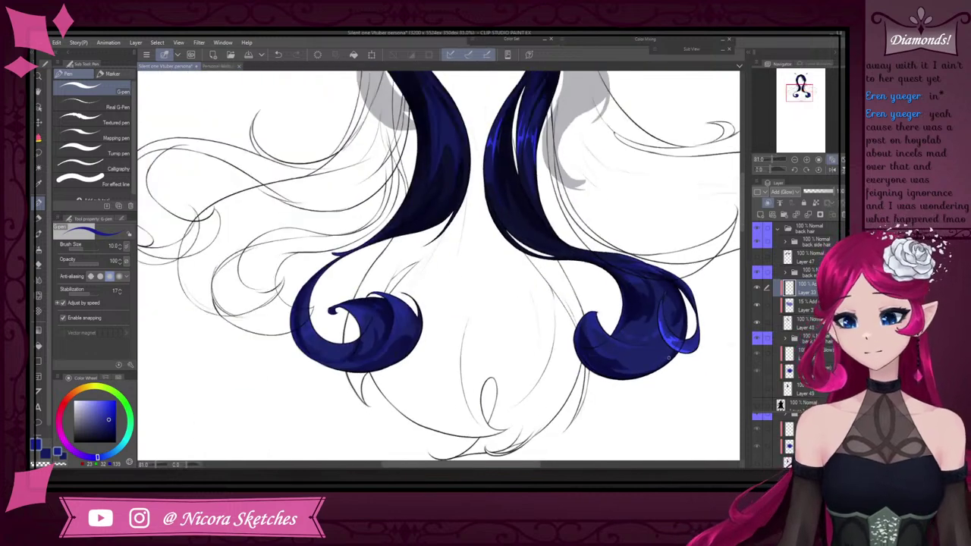
Paint a tapering highlight with jagged flecks along the inner edge of the right-hand curl's upturned tip
{"action": "scroll", "coordinate": [570, 245], "scroll_direction": "up", "scroll_amount": 4}
{"action": "mouse_move", "coordinate": [570, 245]}
{"action": "left_mouse_down"}
{"action": "mouse_move", "coordinate": [539, 259]}
{"action": "mouse_move", "coordinate": [690, 351]}
{"action": "mouse_move", "coordinate": [726, 340]}
{"action": "left_mouse_up"}
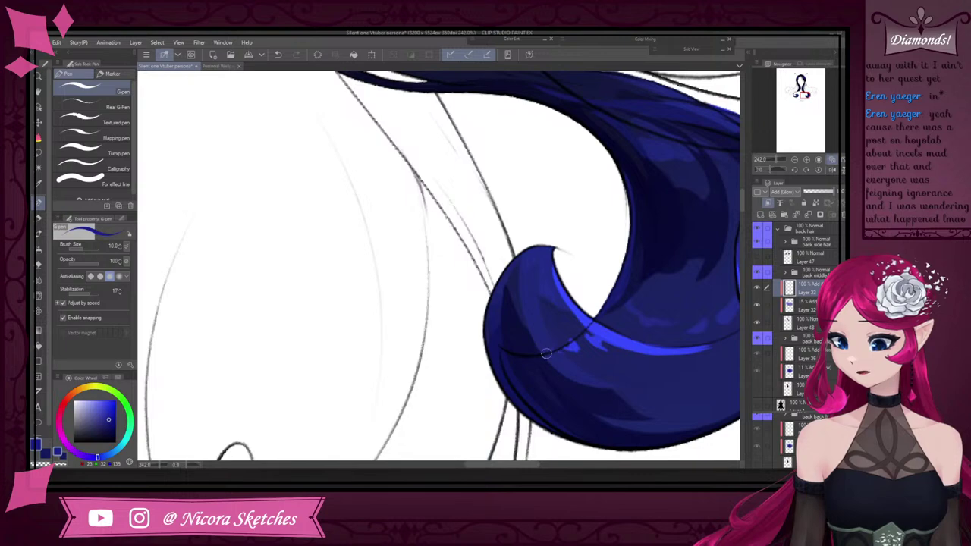
{"action": "scroll", "coordinate": [531, 278], "scroll_direction": "down", "scroll_amount": 5}
{"action": "scroll", "coordinate": [538, 307], "scroll_direction": "up", "scroll_amount": 5}
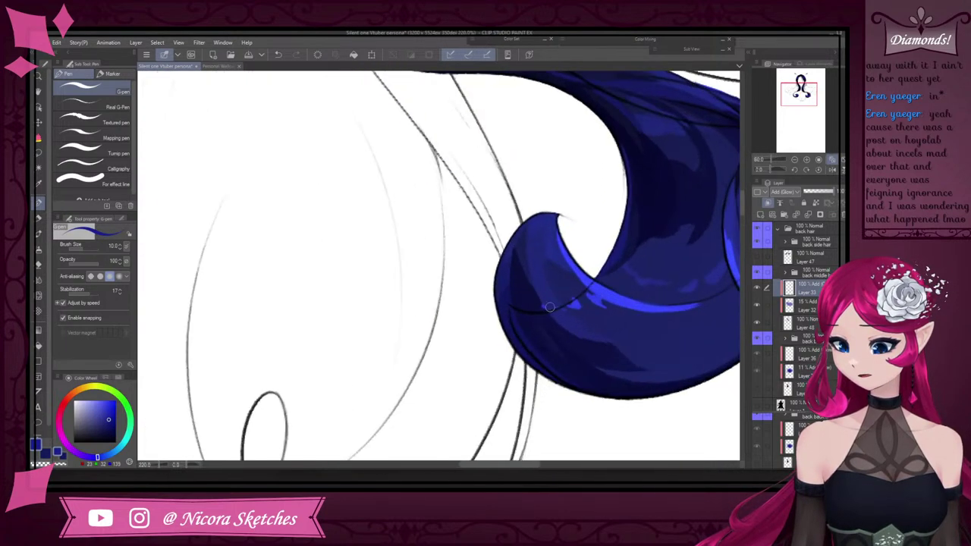
Flip the canvas view horizontally to work on the left-hand curl from a mirrored angle
{"action": "scroll", "coordinate": [538, 308], "scroll_direction": "down", "scroll_amount": 5}
{"action": "scroll", "coordinate": [573, 293], "scroll_direction": "up", "scroll_amount": 4}
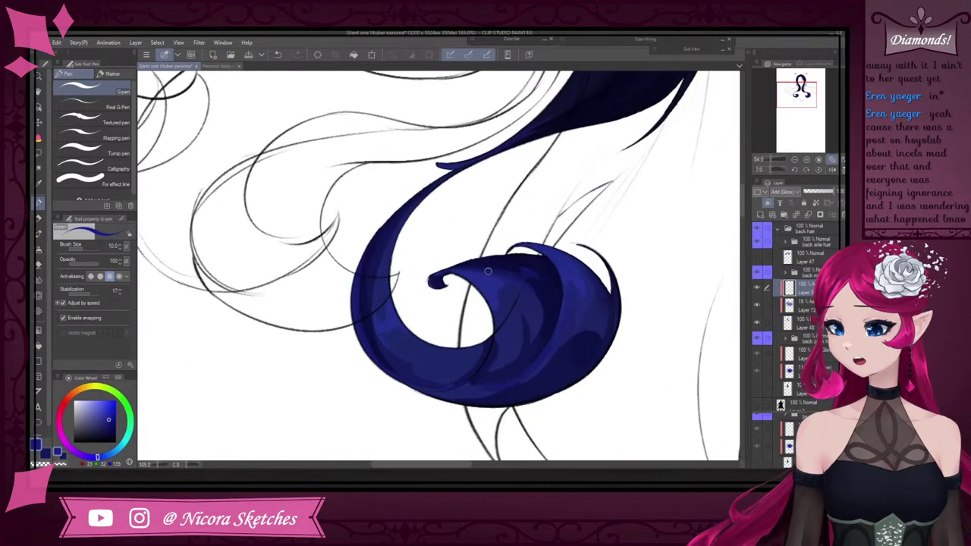
{"action": "left_click_drag", "start_coordinate": [567, 273], "coordinate": [553, 341]}
{"action": "key", "text": "ctrl+z"}
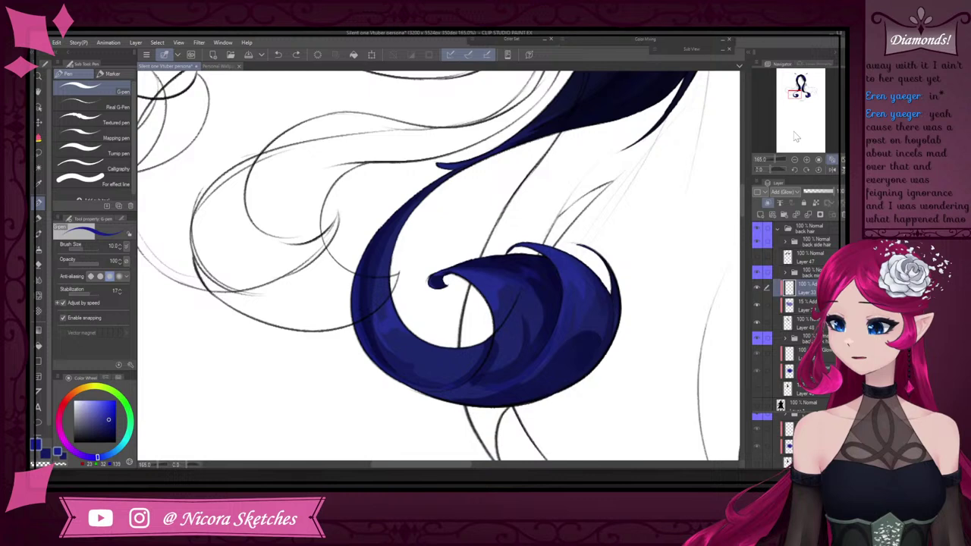
{"action": "left_click", "coordinate": [833, 170]}
{"action": "scroll", "coordinate": [581, 211], "scroll_direction": "down", "scroll_amount": 4}
{"action": "scroll", "coordinate": [490, 321], "scroll_direction": "up", "scroll_amount": 6}
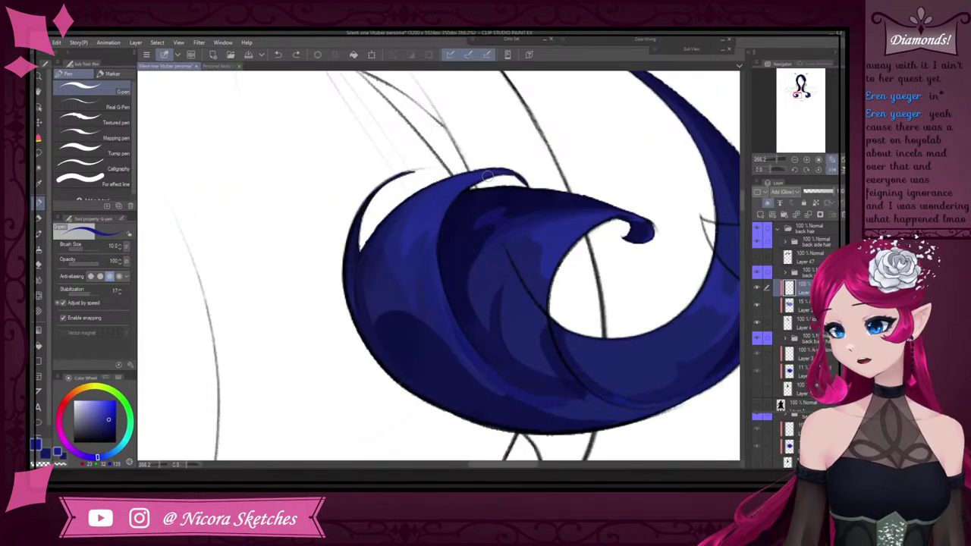
{"action": "left_click_drag", "start_coordinate": [437, 244], "coordinate": [449, 316]}
{"action": "key", "text": "ctrl+z"}
{"action": "key", "text": "ctrl+z"}
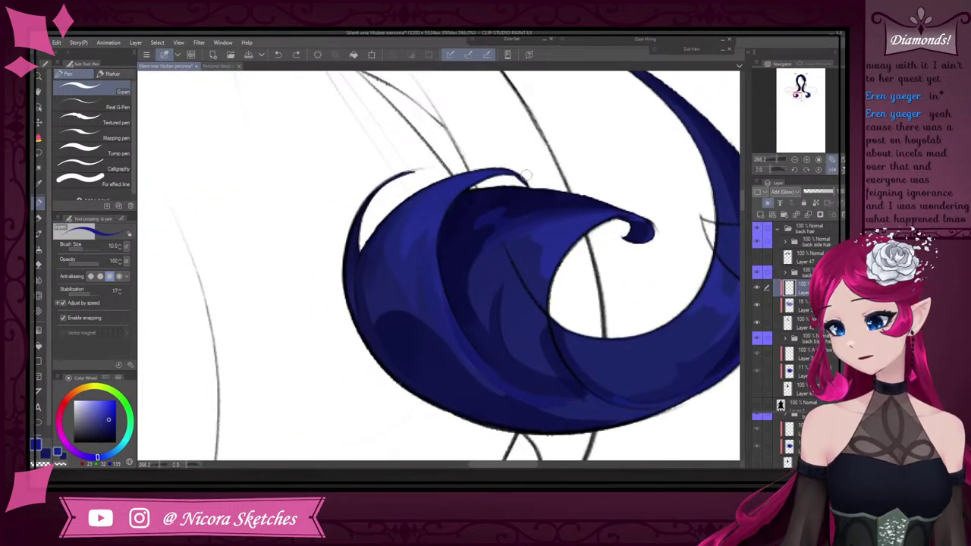
Paint a thin highlight along the curl's overlapping fold edge, from its upper tip downwards, and trim it with the Hard eraser
{"action": "left_click_drag", "start_coordinate": [525, 179], "coordinate": [432, 258]}
{"action": "key", "text": "ctrl+z"}
{"action": "mouse_move", "coordinate": [513, 173]}
{"action": "left_mouse_down"}
{"action": "mouse_move", "coordinate": [441, 286]}
{"action": "mouse_move", "coordinate": [444, 212]}
{"action": "mouse_move", "coordinate": [475, 307]}
{"action": "left_mouse_up"}
{"action": "key", "text": "ctrl+z"}
{"action": "left_click_drag", "start_coordinate": [441, 226], "coordinate": [440, 307]}
{"action": "left_click_drag", "start_coordinate": [438, 247], "coordinate": [456, 330]}
{"action": "left_click_drag", "start_coordinate": [436, 264], "coordinate": [462, 336]}
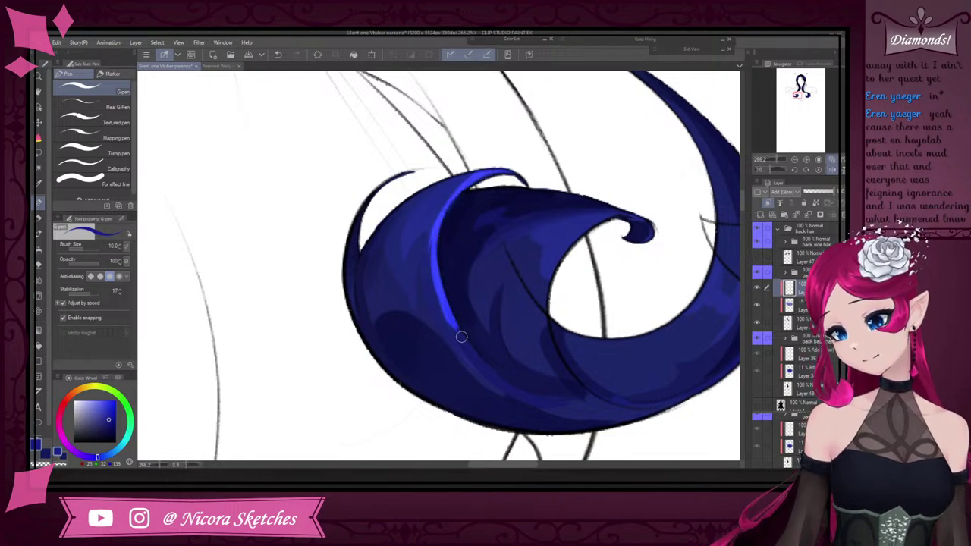
{"action": "left_click_drag", "start_coordinate": [446, 304], "coordinate": [473, 353]}
{"action": "key", "text": "e"}
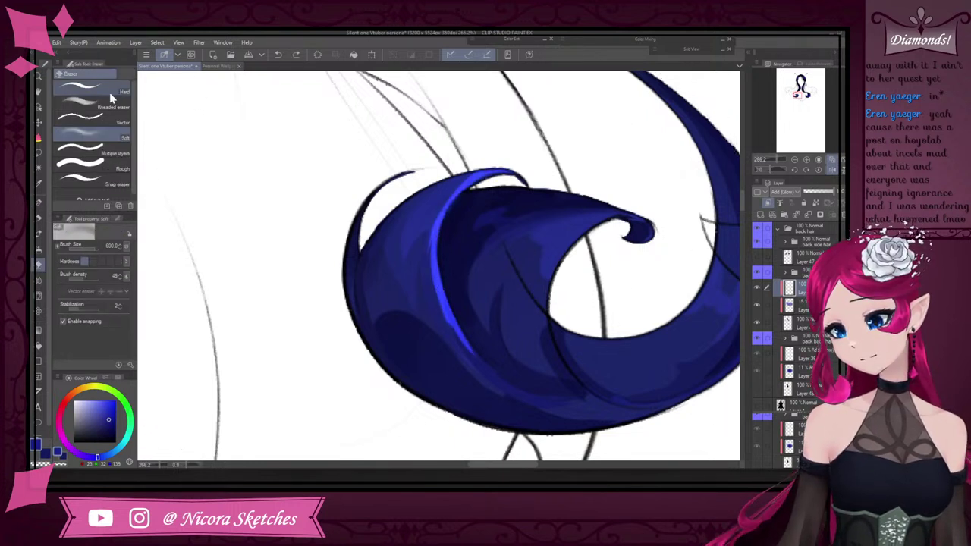
{"action": "left_click_drag", "start_coordinate": [431, 271], "coordinate": [485, 377]}
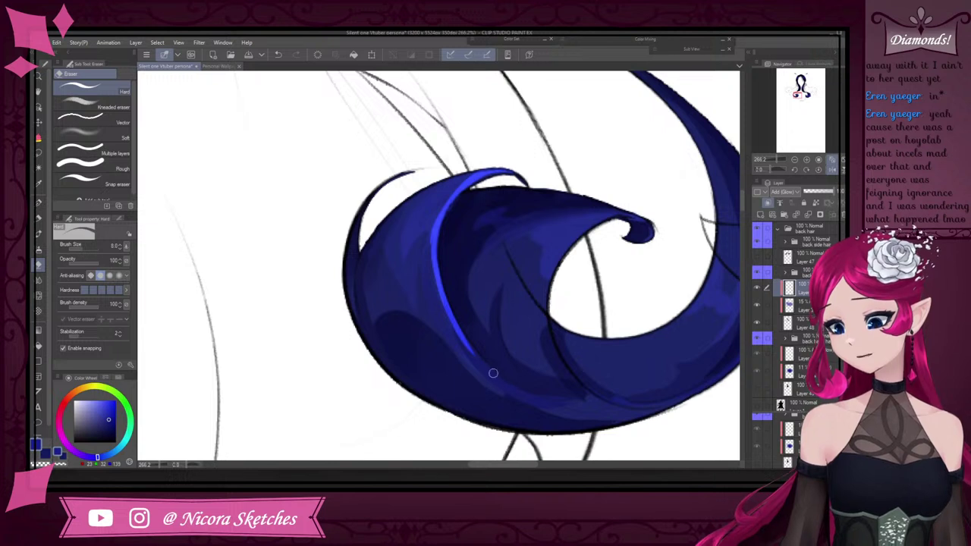
Add short slanted highlight flecks with the G-pen on the rounded outer section beside the fold highlight
{"action": "left_click", "coordinate": [40, 201]}
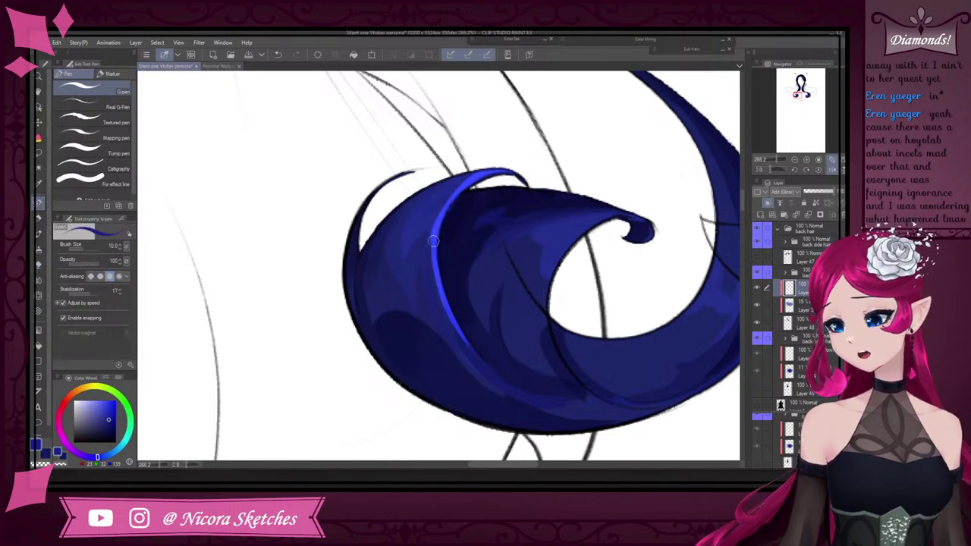
{"action": "left_click_drag", "start_coordinate": [418, 230], "coordinate": [472, 174]}
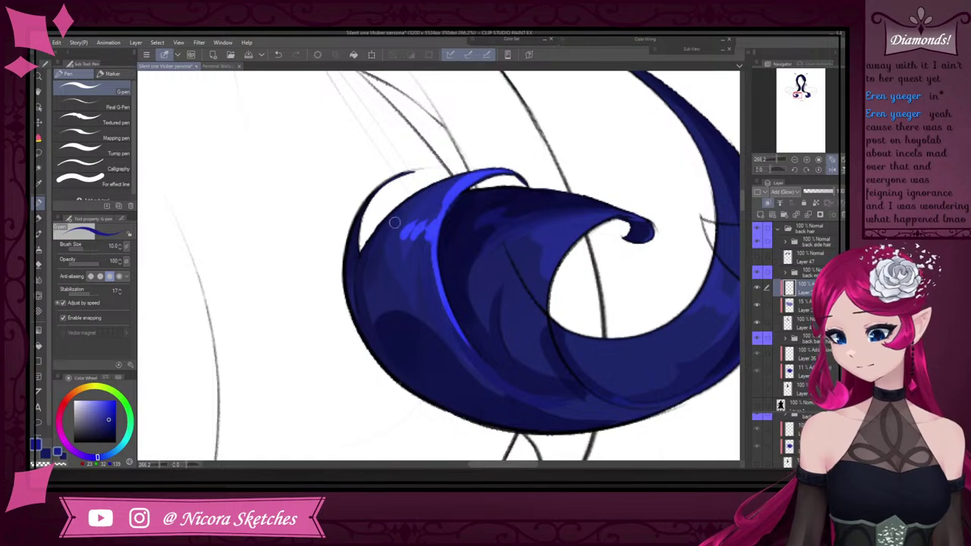
{"action": "left_click_drag", "start_coordinate": [385, 184], "coordinate": [365, 325]}
{"action": "key", "text": "ctrl+z"}
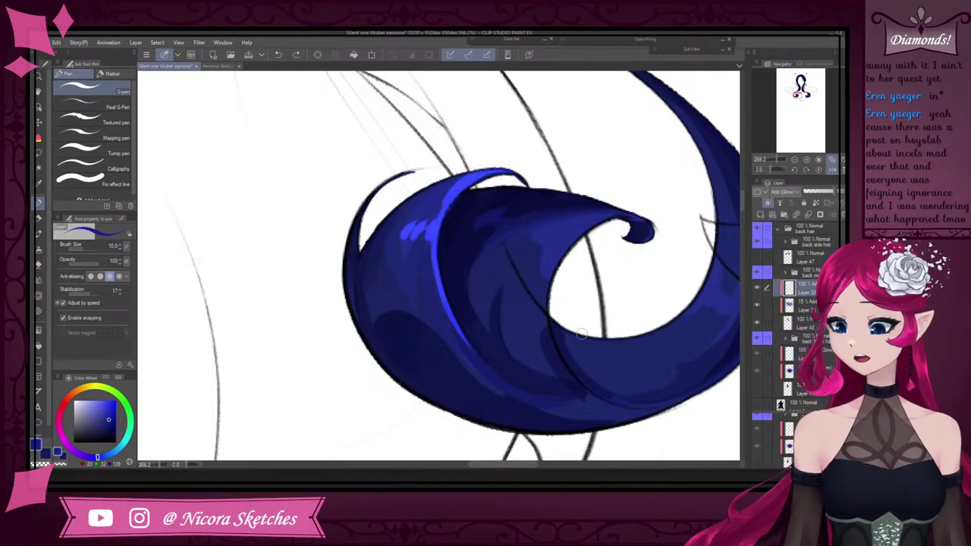
Paint a highlight along the curl's edge at the white opening and jagged flecks across the fold above it
{"action": "left_click_drag", "start_coordinate": [569, 371], "coordinate": [582, 236]}
{"action": "key", "text": "ctrl+z"}
{"action": "left_click_drag", "start_coordinate": [548, 309], "coordinate": [623, 217]}
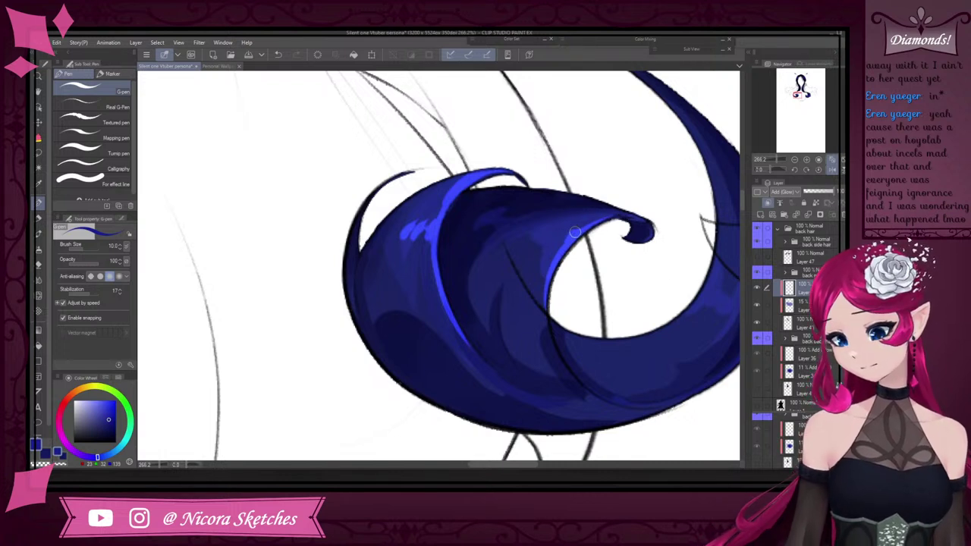
{"action": "left_click_drag", "start_coordinate": [575, 226], "coordinate": [511, 228]}
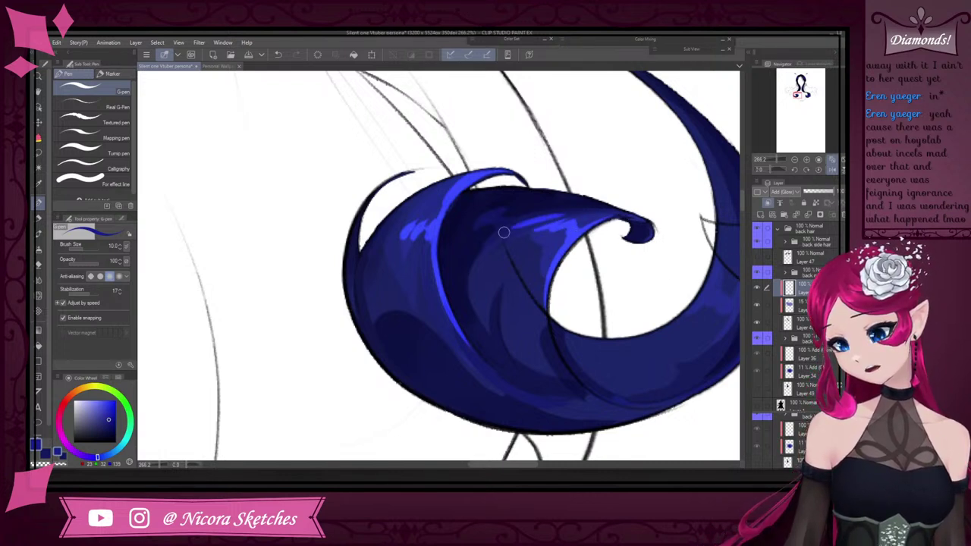
{"action": "key", "text": "ctrl+z"}
{"action": "key", "text": "ctrl+z"}
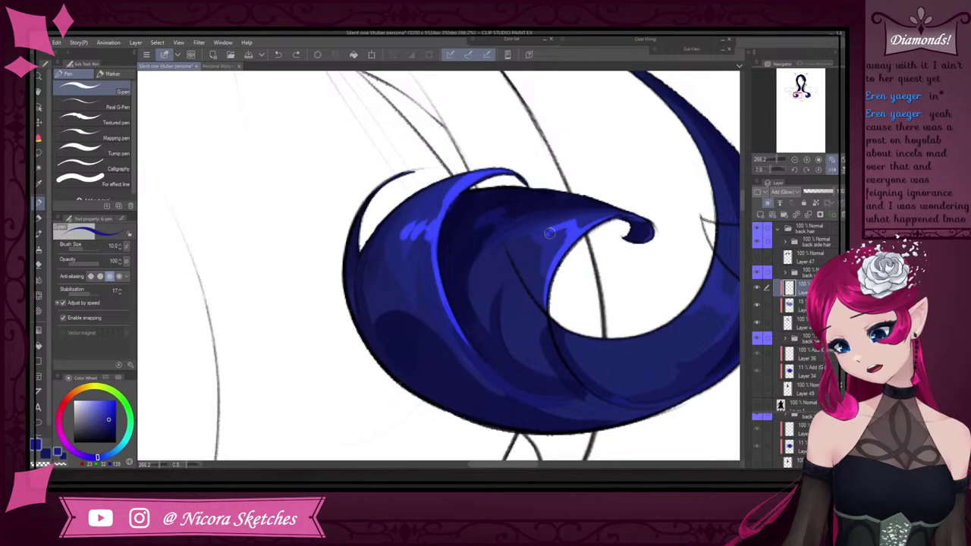
{"action": "mouse_move", "coordinate": [517, 221]}
{"action": "left_mouse_down"}
{"action": "mouse_move", "coordinate": [571, 209]}
{"action": "mouse_move", "coordinate": [538, 195]}
{"action": "left_mouse_up"}
Examine the glow highlights on both middle back hair locks and their curls from near and far
{"action": "scroll", "coordinate": [558, 195], "scroll_direction": "down", "scroll_amount": 13}
{"action": "scroll", "coordinate": [591, 176], "scroll_direction": "up", "scroll_amount": 5}
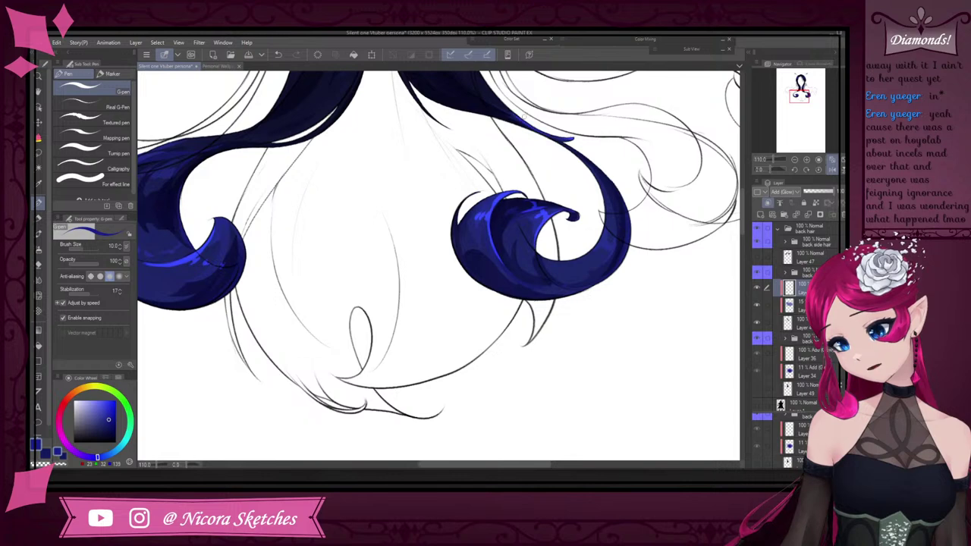
{"action": "scroll", "coordinate": [524, 115], "scroll_direction": "down", "scroll_amount": 3}
{"action": "scroll", "coordinate": [523, 116], "scroll_direction": "up", "scroll_amount": 3}
{"action": "scroll", "coordinate": [524, 116], "scroll_direction": "down", "scroll_amount": 3}
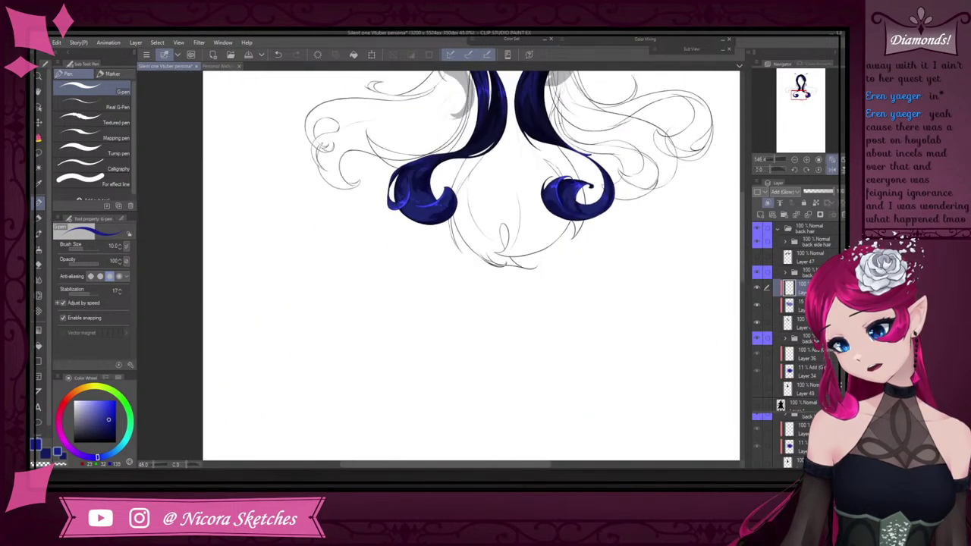
{"action": "scroll", "coordinate": [516, 115], "scroll_direction": "up", "scroll_amount": 4}
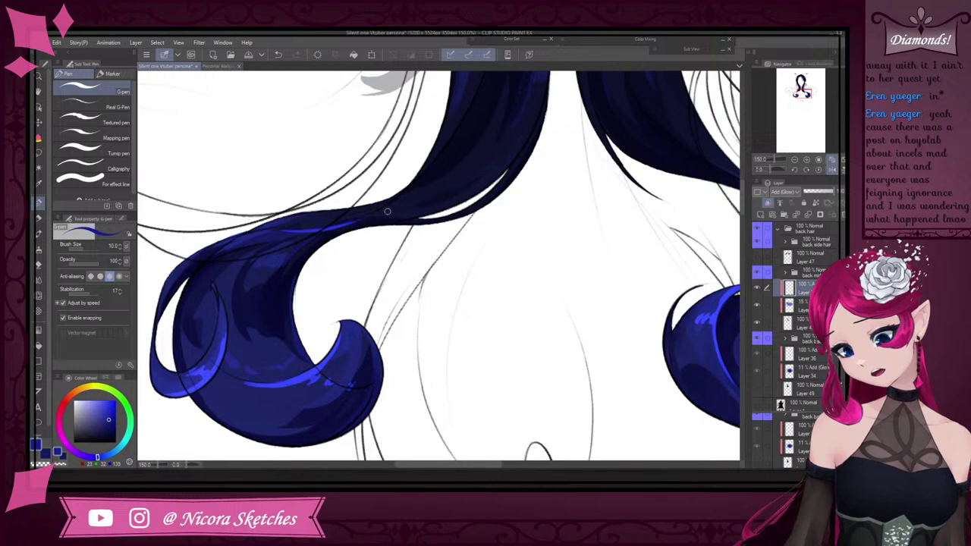
{"action": "scroll", "coordinate": [368, 198], "scroll_direction": "down", "scroll_amount": 2}
{"action": "scroll", "coordinate": [552, 129], "scroll_direction": "down", "scroll_amount": 4}
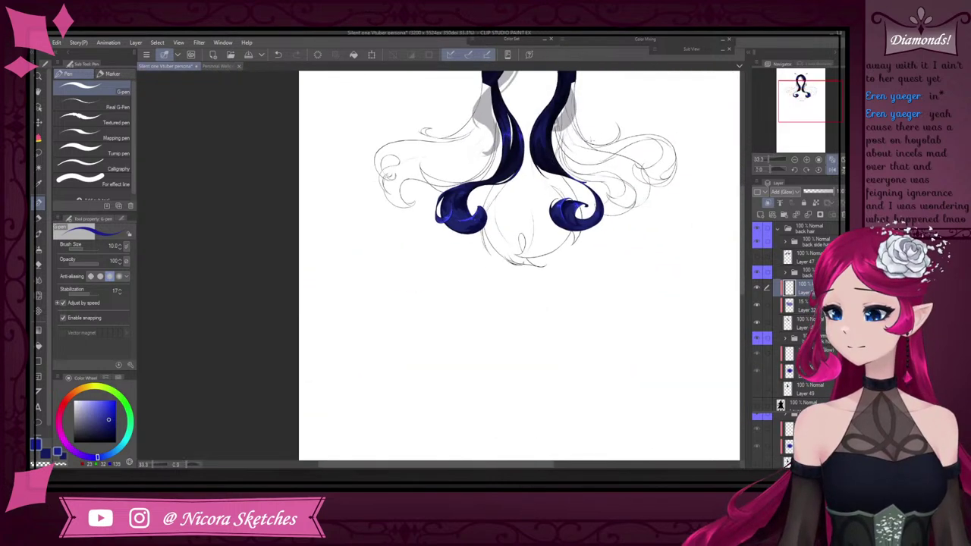
{"action": "scroll", "coordinate": [553, 129], "scroll_direction": "up", "scroll_amount": 4}
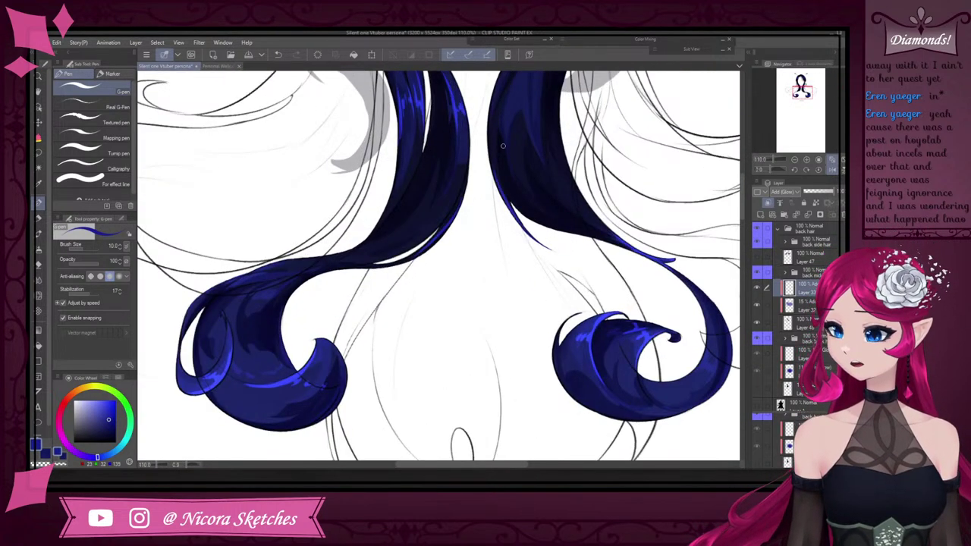
Add slanted glow highlight flecks with the G-pen across the upper bend of the right-hand middle back lock
{"action": "scroll", "coordinate": [542, 200], "scroll_direction": "down", "scroll_amount": 4}
{"action": "scroll", "coordinate": [543, 202], "scroll_direction": "up", "scroll_amount": 5}
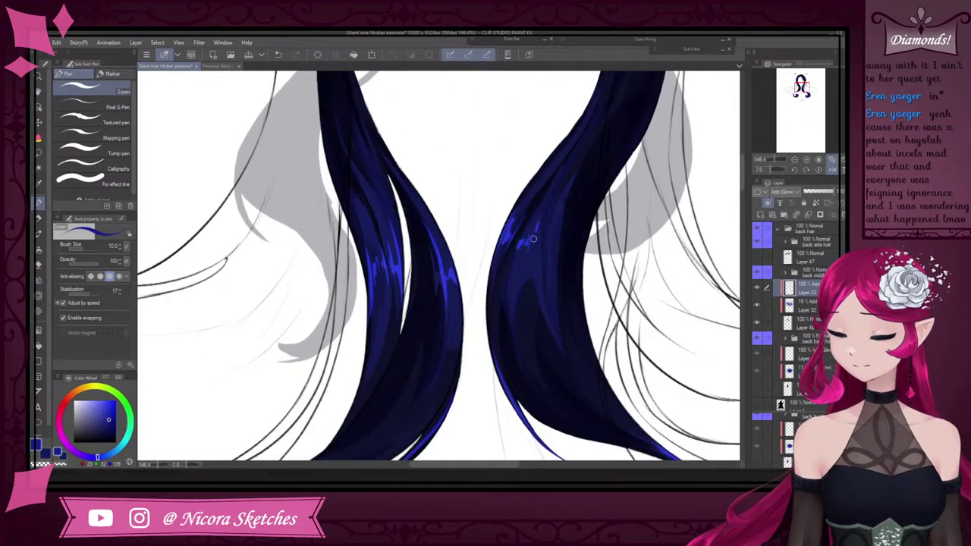
{"action": "mouse_move", "coordinate": [534, 249]}
{"action": "left_mouse_down"}
{"action": "mouse_move", "coordinate": [543, 214]}
{"action": "mouse_move", "coordinate": [538, 257]}
{"action": "left_mouse_up"}
{"action": "scroll", "coordinate": [544, 253], "scroll_direction": "up", "scroll_amount": 2}
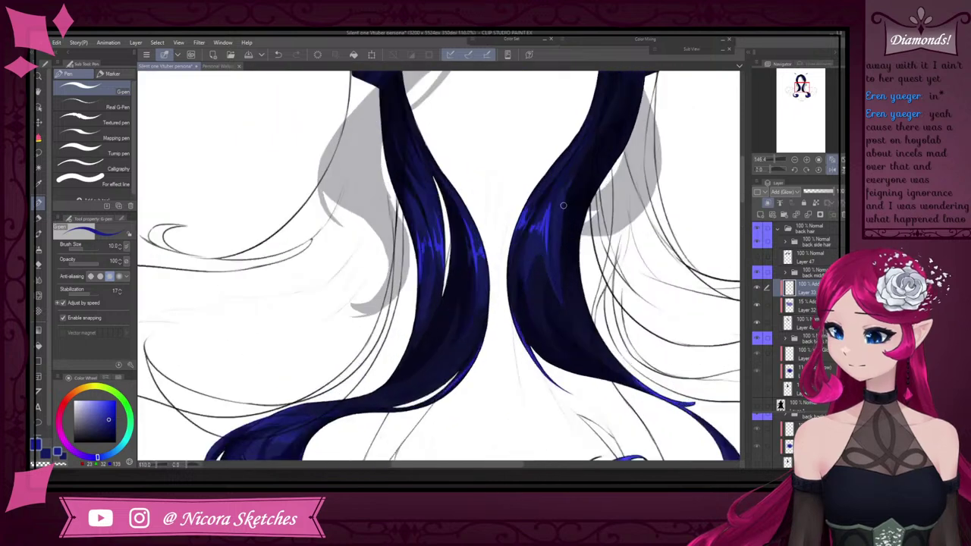
{"action": "left_click_drag", "start_coordinate": [557, 220], "coordinate": [543, 280]}
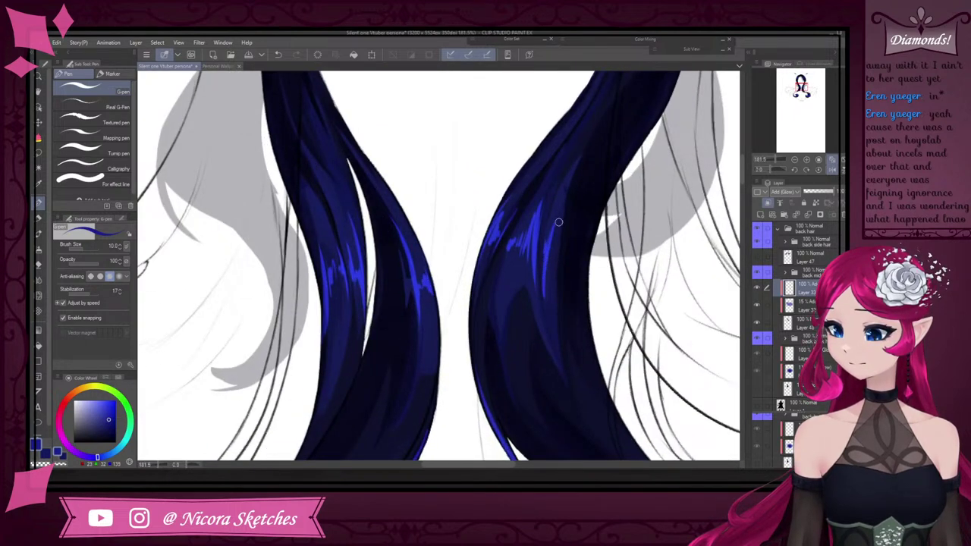
{"action": "scroll", "coordinate": [567, 245], "scroll_direction": "down", "scroll_amount": 6}
Choose the Soft eraser at brush size 170 and lower the opacity of Layer 33 to 51%
{"action": "key", "text": "e"}
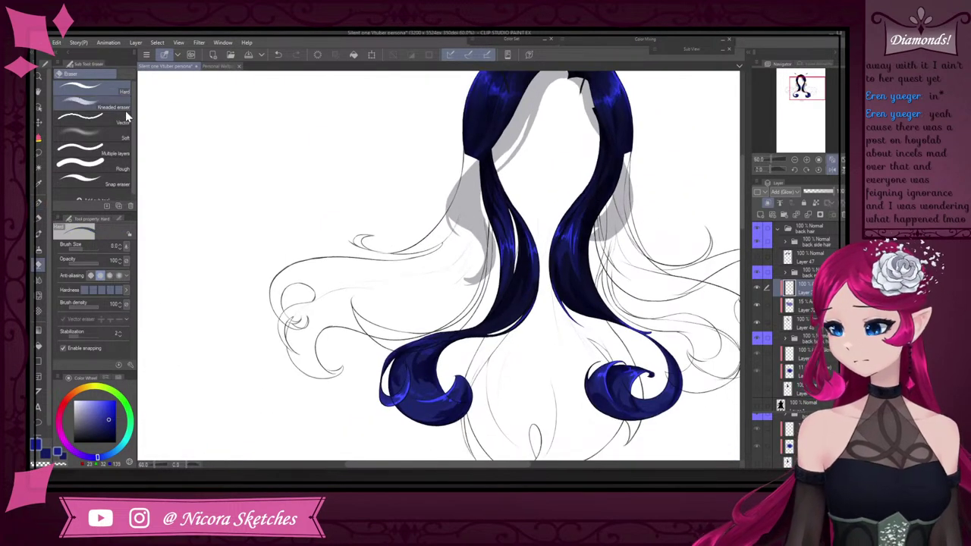
{"action": "left_click", "coordinate": [123, 139]}
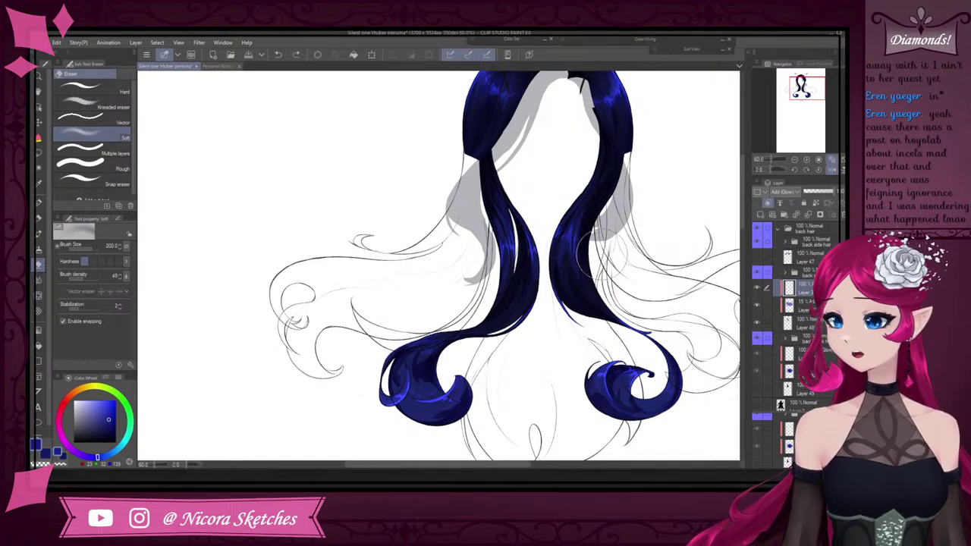
{"action": "key", "text": "bracketleft"}
{"action": "key", "text": "bracketleft"}
{"action": "key", "text": "bracketleft"}
{"action": "key", "text": "bracketleft"}
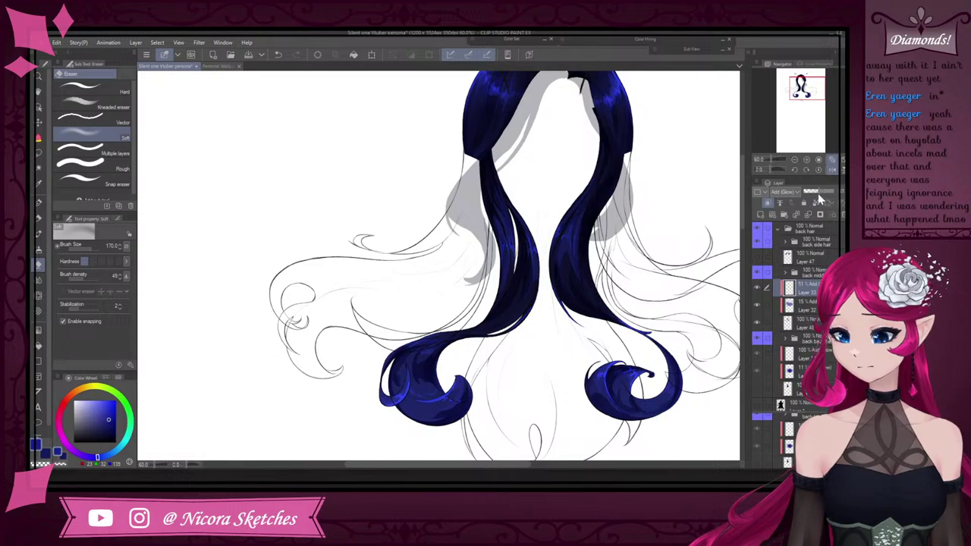
Merge Layer 32 into Layer 48, set Layer 33's opacity to 44% and merge it down as well
{"action": "scroll", "coordinate": [607, 211], "scroll_direction": "down", "scroll_amount": 2}
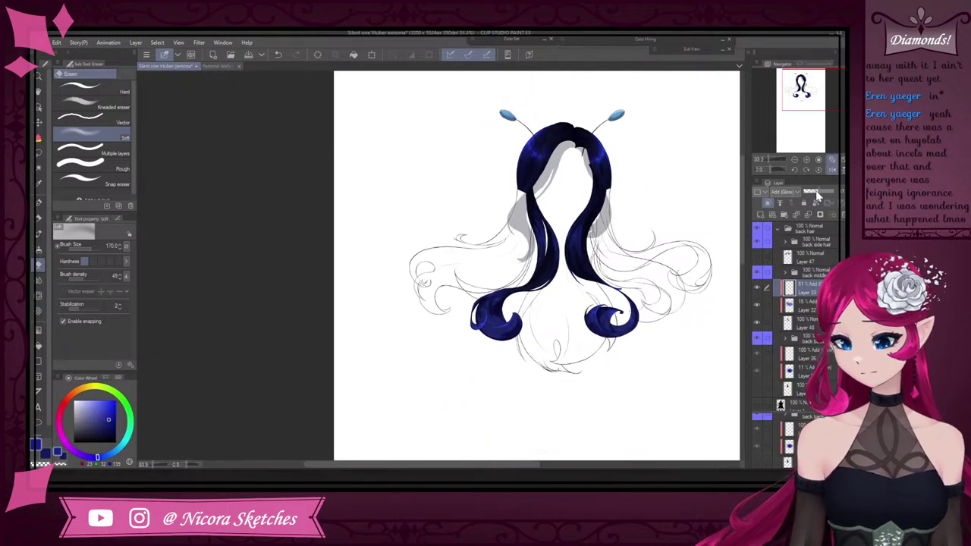
{"action": "left_click", "coordinate": [816, 305]}
{"action": "left_click", "coordinate": [809, 216]}
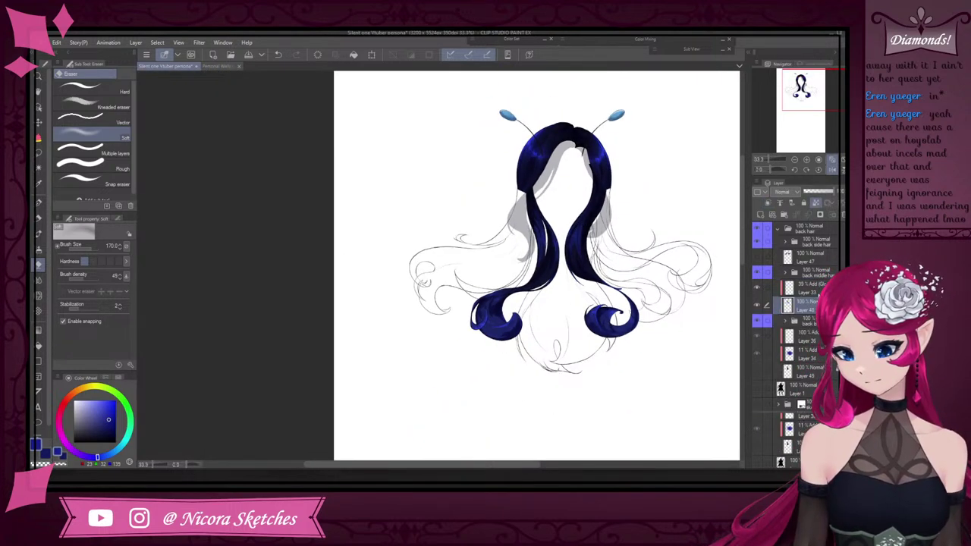
{"action": "left_click", "coordinate": [816, 288]}
{"action": "left_click", "coordinate": [816, 191]}
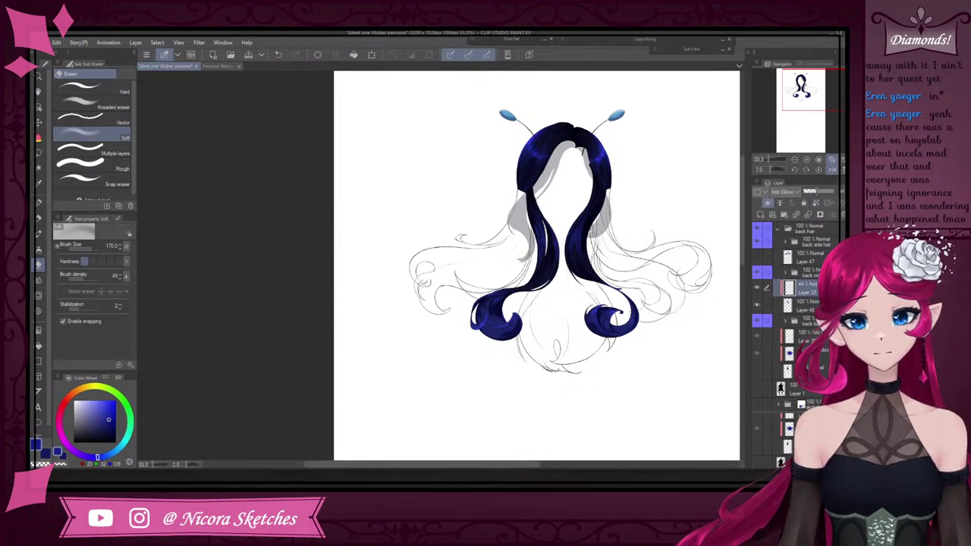
{"action": "left_click", "coordinate": [820, 215]}
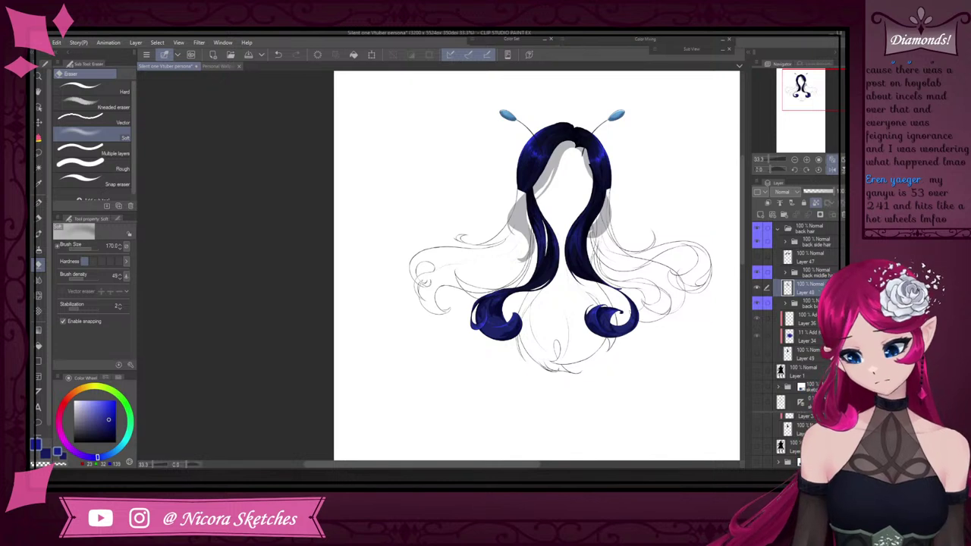
Show Layer 49 and merge the 11% glow Layer 34 down into it
{"action": "left_click", "coordinate": [809, 337]}
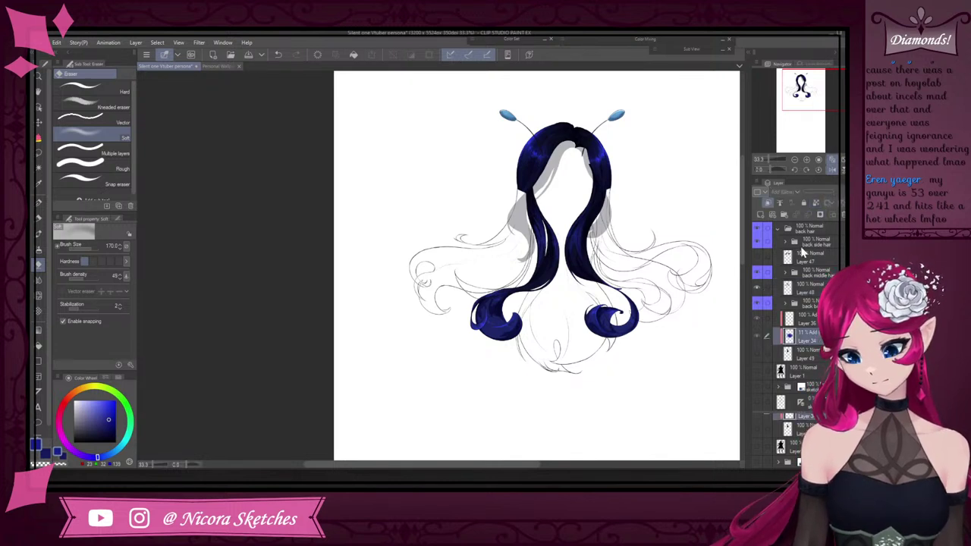
{"action": "left_click", "coordinate": [757, 353]}
{"action": "left_click", "coordinate": [809, 216]}
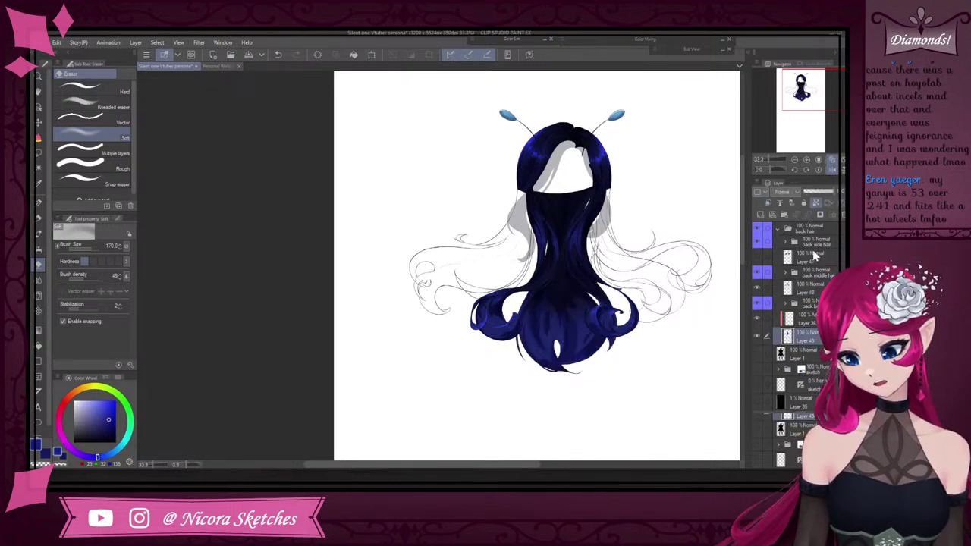
Hide Layer 48 and make Layer 36 the active layer for painting with the G-pen
{"action": "left_click", "coordinate": [809, 319]}
{"action": "left_click", "coordinate": [39, 204]}
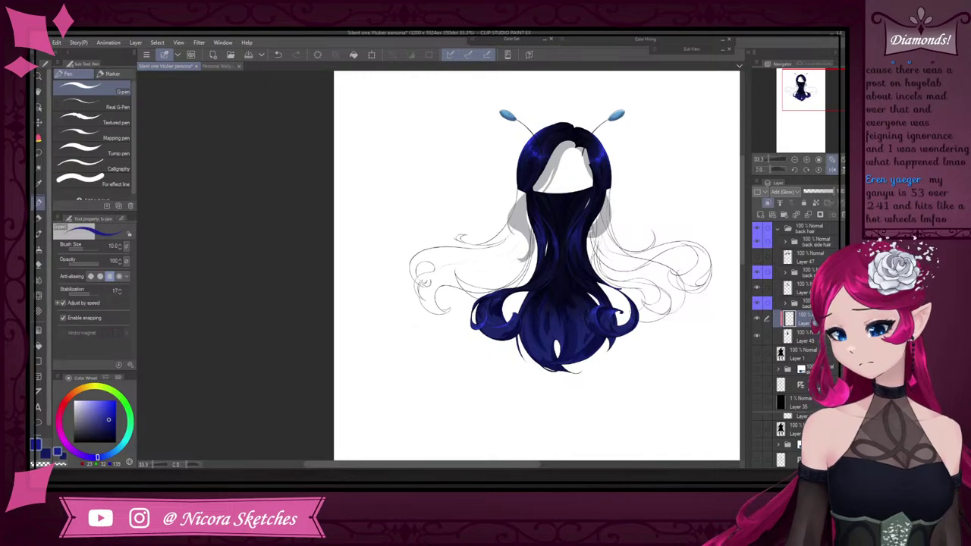
{"action": "left_click", "coordinate": [791, 289], "text": "ctrl"}
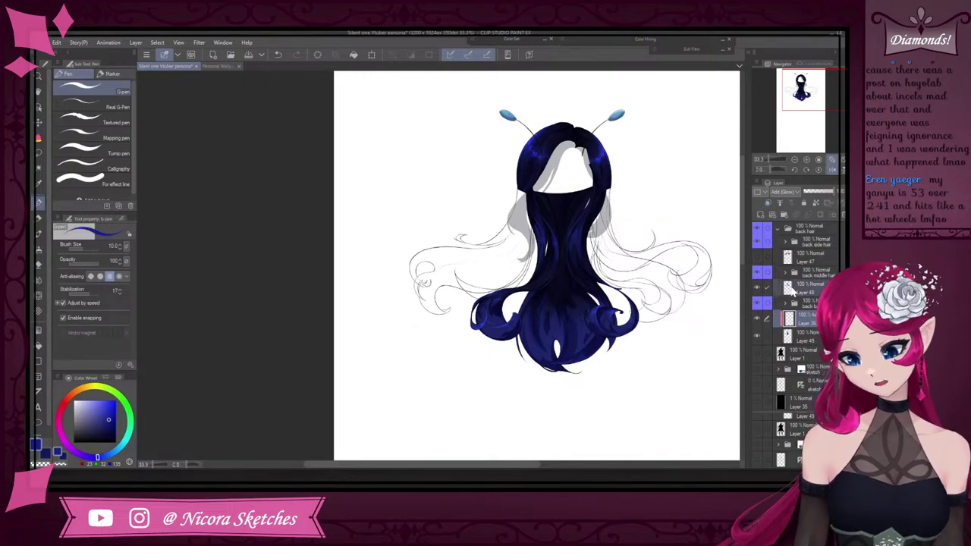
{"action": "left_click", "coordinate": [757, 289]}
{"action": "left_click", "coordinate": [768, 289]}
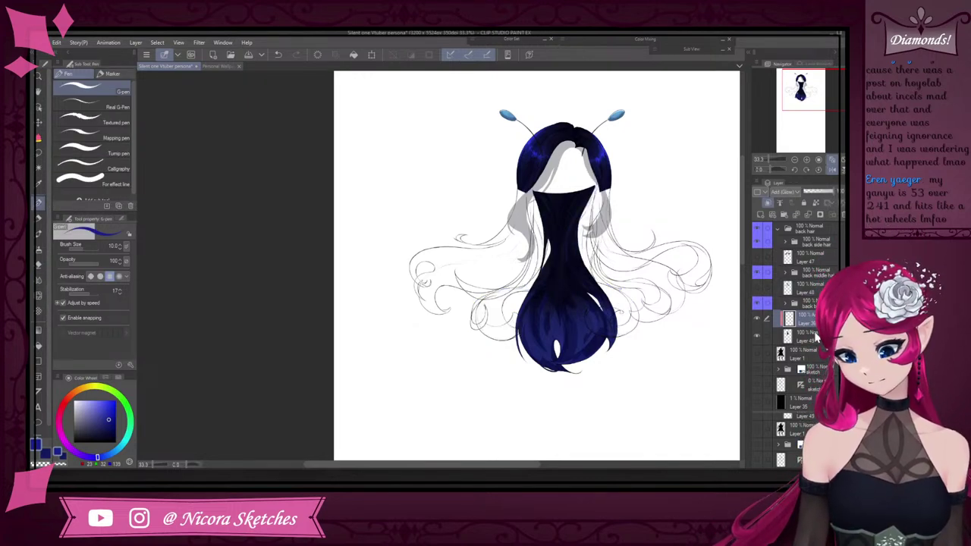
Paint glow highlights along both outer edges of the rearmost hair section where it widens below the waist
{"action": "scroll", "coordinate": [522, 313], "scroll_direction": "up", "scroll_amount": 8}
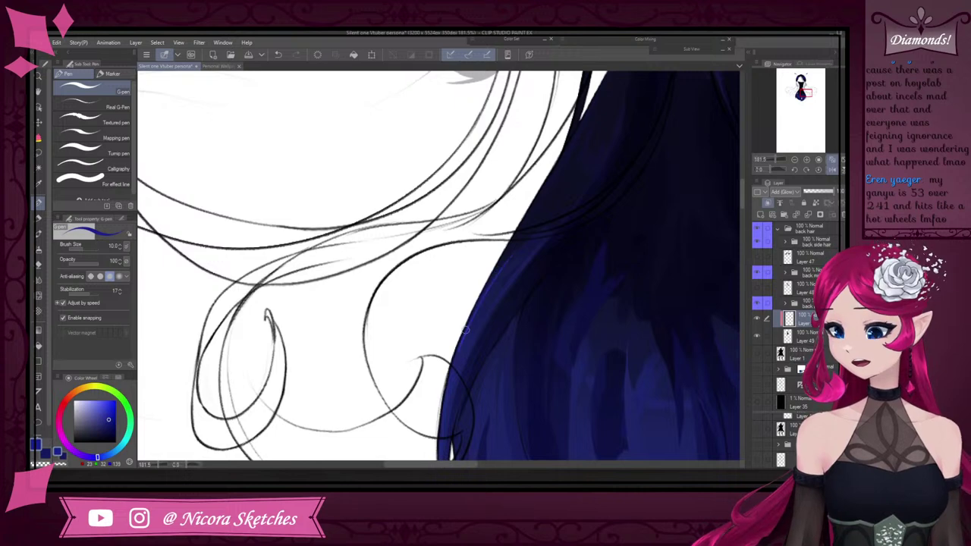
{"action": "key", "text": "ctrl+z"}
{"action": "mouse_move", "coordinate": [505, 268]}
{"action": "left_mouse_down"}
{"action": "mouse_move", "coordinate": [479, 305]}
{"action": "mouse_move", "coordinate": [545, 247]}
{"action": "mouse_move", "coordinate": [488, 303]}
{"action": "left_mouse_up"}
{"action": "scroll", "coordinate": [557, 257], "scroll_direction": "down", "scroll_amount": 9}
{"action": "scroll", "coordinate": [711, 270], "scroll_direction": "up", "scroll_amount": 1}
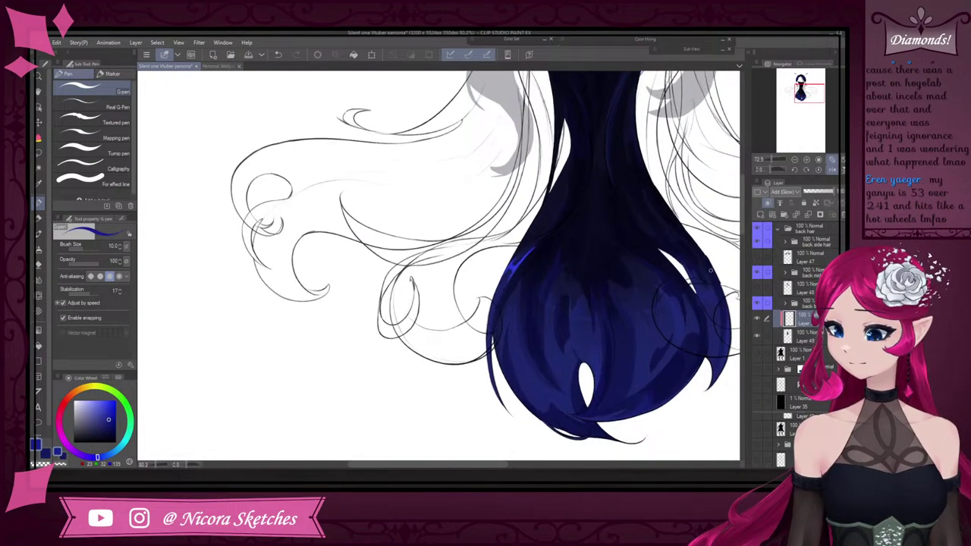
{"action": "scroll", "coordinate": [710, 270], "scroll_direction": "up", "scroll_amount": 3}
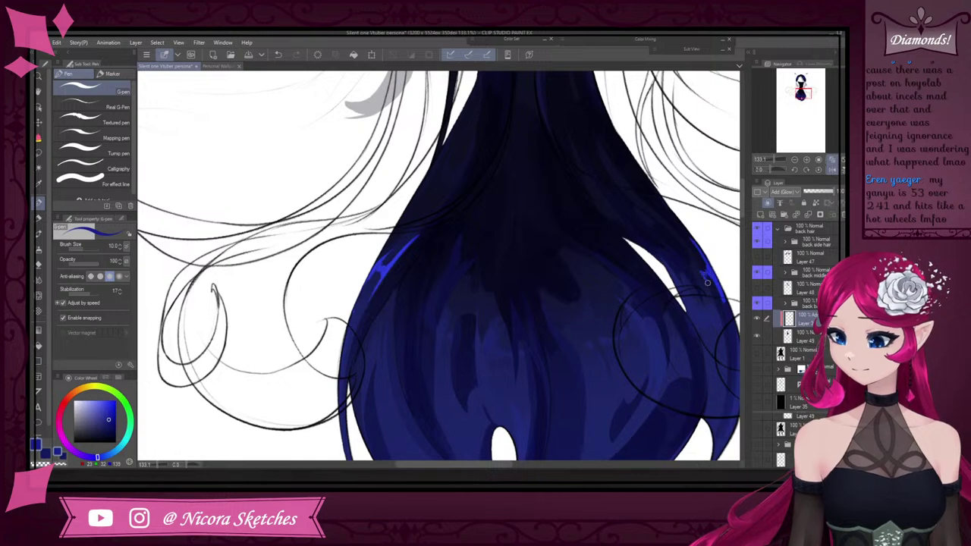
{"action": "left_click_drag", "start_coordinate": [707, 282], "coordinate": [697, 265]}
Paint a curved row of jagged highlight flecks across the wide lower part of the rearmost hair, undoing the surplus stroke
{"action": "left_click_drag", "start_coordinate": [423, 302], "coordinate": [424, 369]}
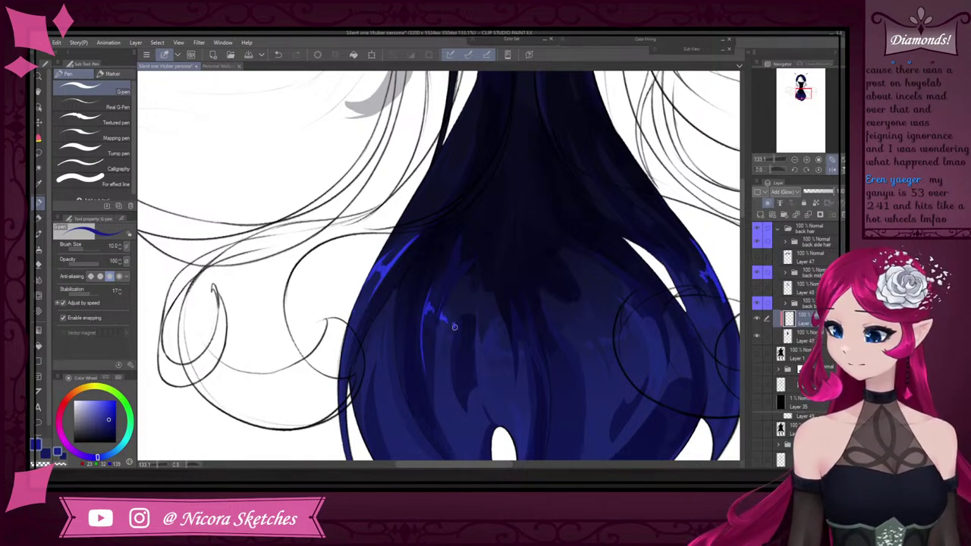
{"action": "mouse_move", "coordinate": [481, 313]}
{"action": "left_mouse_down"}
{"action": "mouse_move", "coordinate": [527, 314]}
{"action": "mouse_move", "coordinate": [535, 346]}
{"action": "left_mouse_up"}
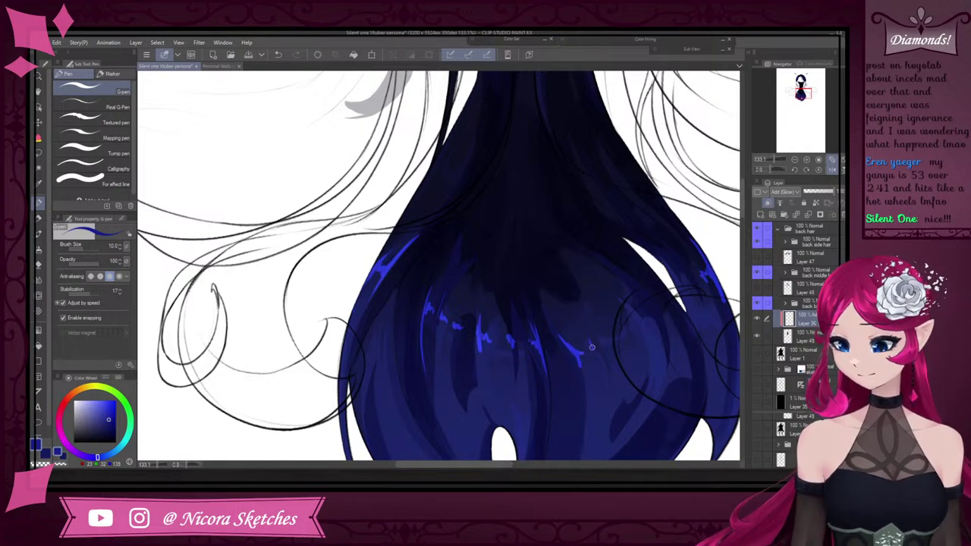
{"action": "mouse_move", "coordinate": [633, 303]}
{"action": "left_mouse_down"}
{"action": "mouse_move", "coordinate": [642, 330]}
{"action": "mouse_move", "coordinate": [658, 341]}
{"action": "left_mouse_up"}
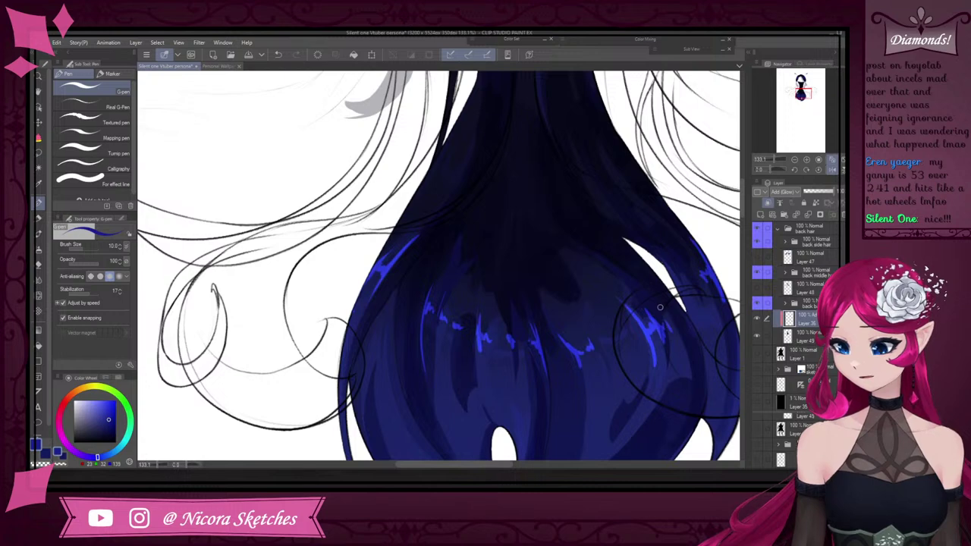
{"action": "left_click_drag", "start_coordinate": [659, 307], "coordinate": [682, 356]}
{"action": "key", "text": "ctrl+z"}
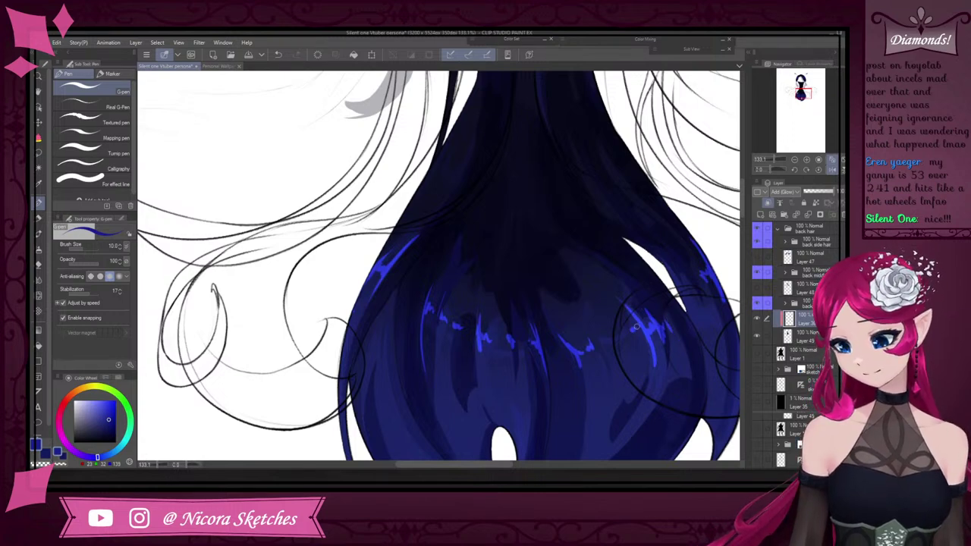
Extend the fleck row with thin highlight strands rising above both of its ends
{"action": "scroll", "coordinate": [655, 317], "scroll_direction": "down", "scroll_amount": 5}
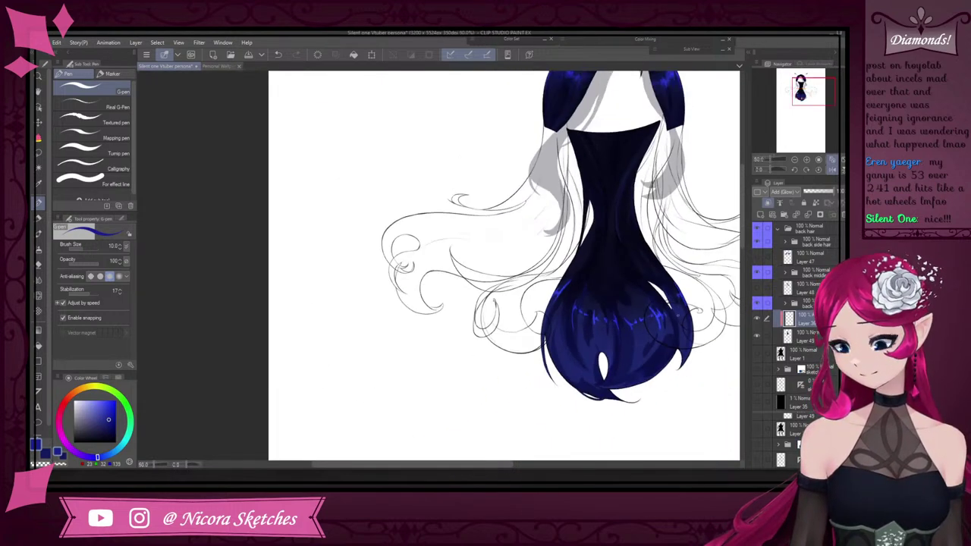
{"action": "scroll", "coordinate": [657, 315], "scroll_direction": "up", "scroll_amount": 3}
{"action": "scroll", "coordinate": [532, 261], "scroll_direction": "up", "scroll_amount": 4}
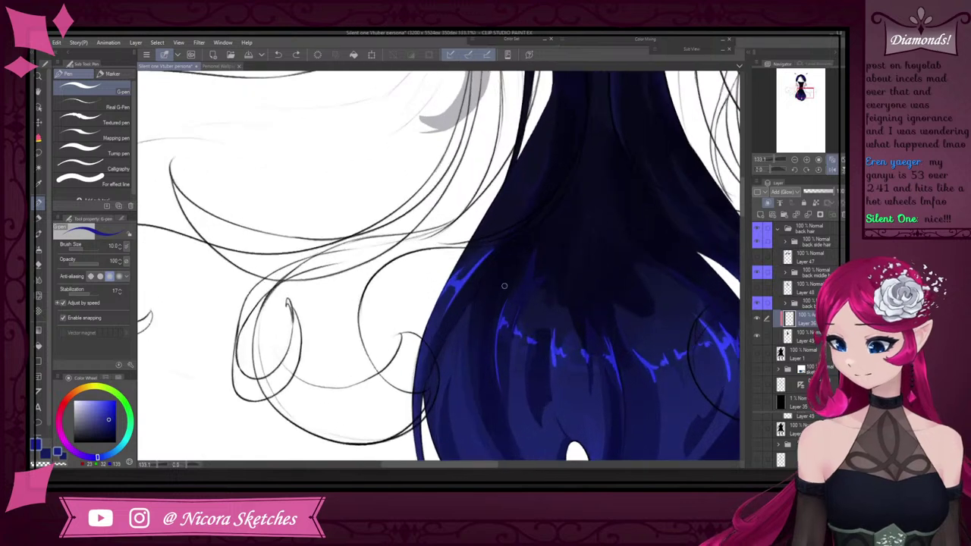
{"action": "scroll", "coordinate": [671, 211], "scroll_direction": "down", "scroll_amount": 1}
{"action": "scroll", "coordinate": [670, 211], "scroll_direction": "down", "scroll_amount": 1}
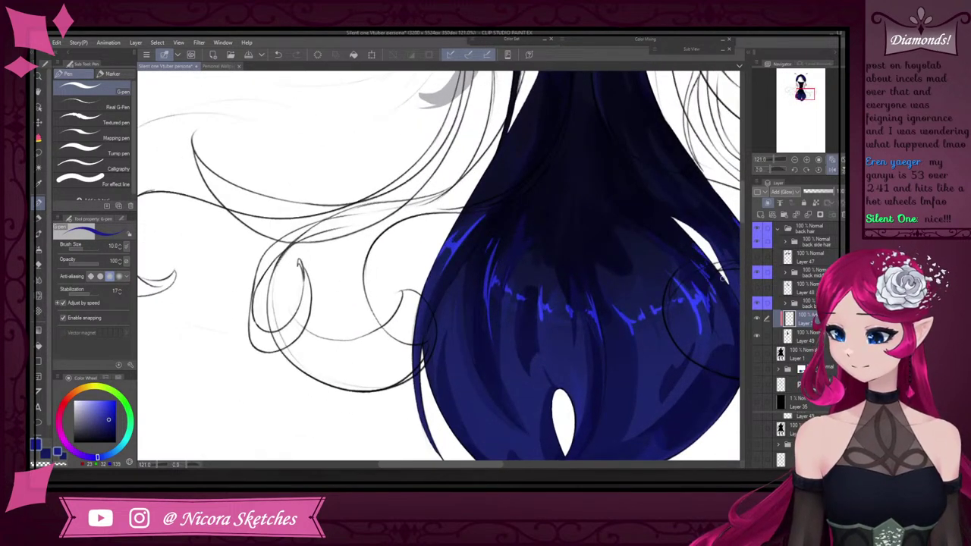
Paint curved highlights and flecks on both sides of the rearmost hair's narrow waist and beside the small opening
{"action": "scroll", "coordinate": [721, 278], "scroll_direction": "down", "scroll_amount": 5}
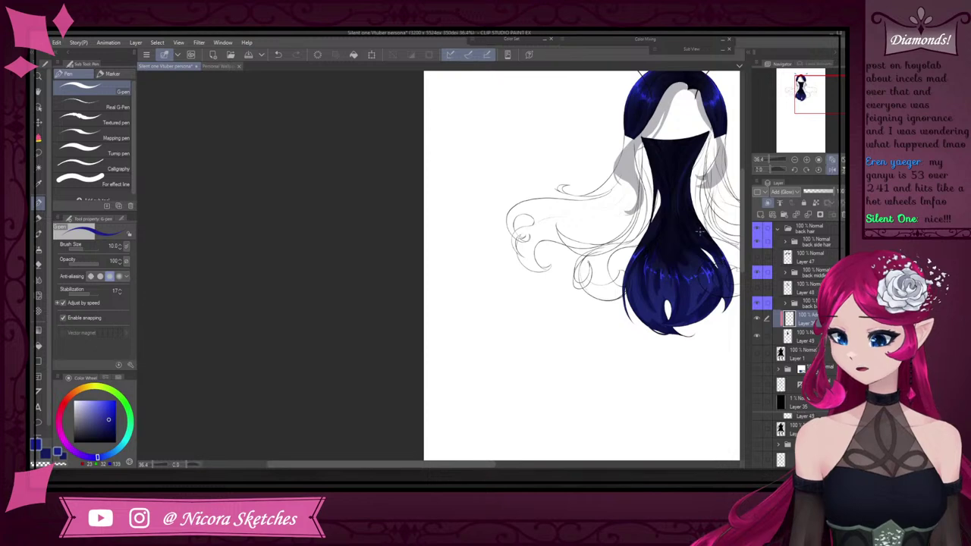
{"action": "scroll", "coordinate": [699, 231], "scroll_direction": "up", "scroll_amount": 5}
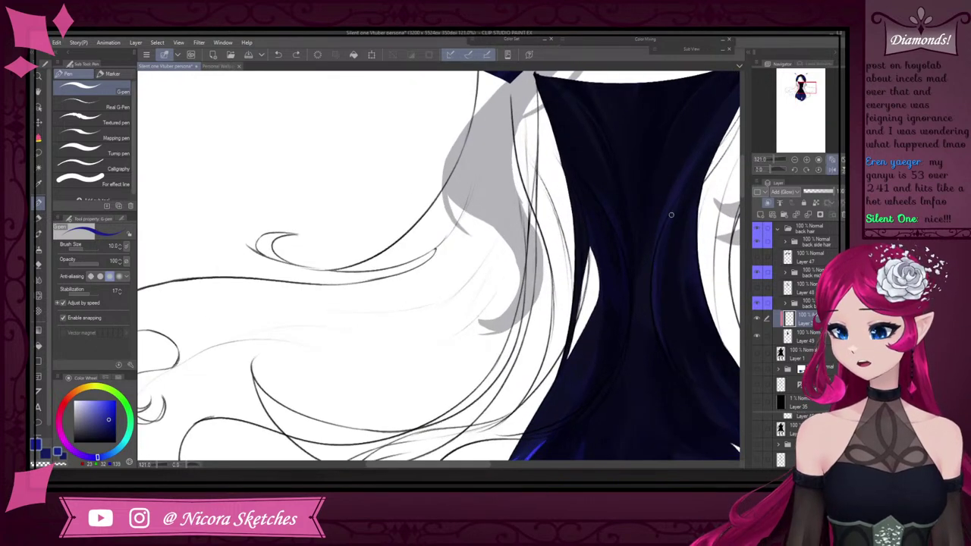
{"action": "left_click_drag", "start_coordinate": [676, 202], "coordinate": [658, 258]}
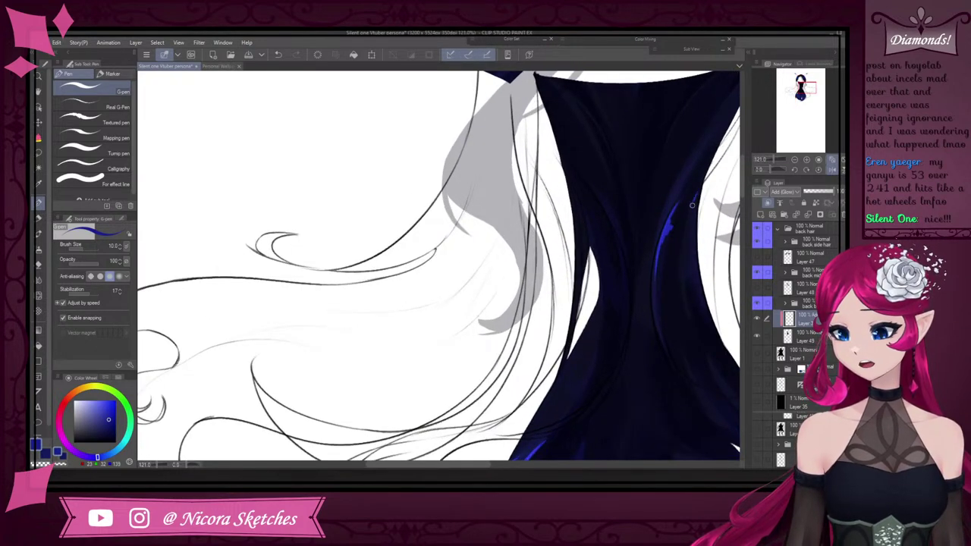
{"action": "left_click_drag", "start_coordinate": [571, 202], "coordinate": [579, 305]}
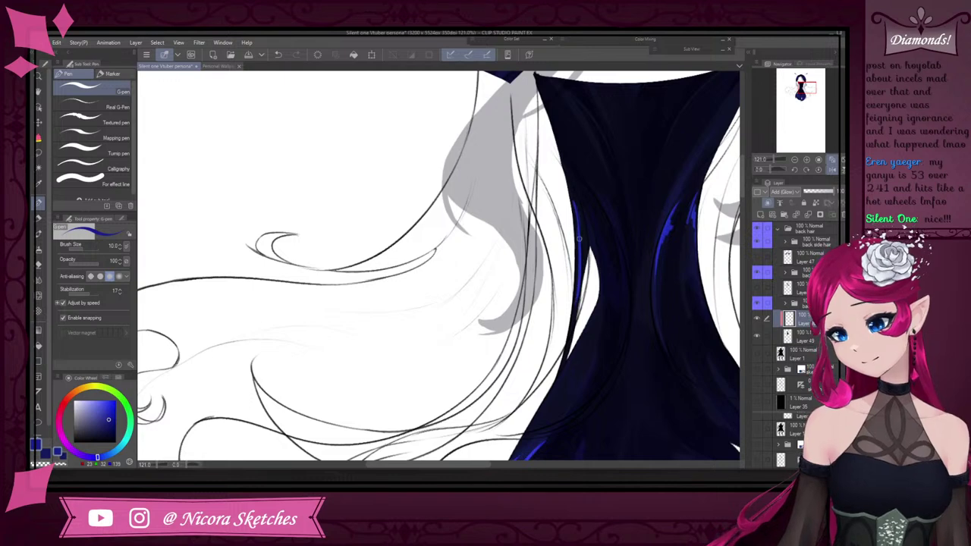
{"action": "left_click_drag", "start_coordinate": [575, 222], "coordinate": [579, 282]}
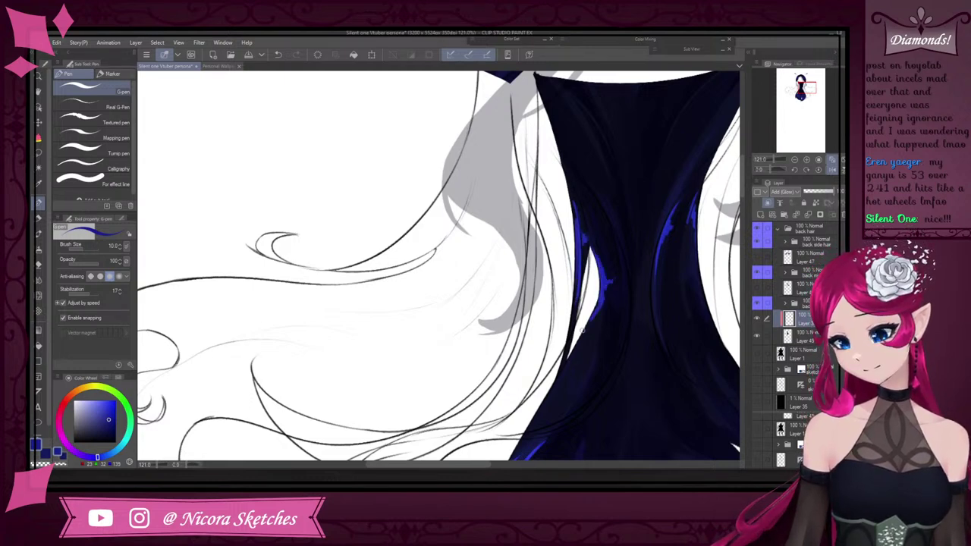
Set Layer 36's opacity to 21% and merge it into Layer 49
{"action": "scroll", "coordinate": [607, 282], "scroll_direction": "down", "scroll_amount": 2}
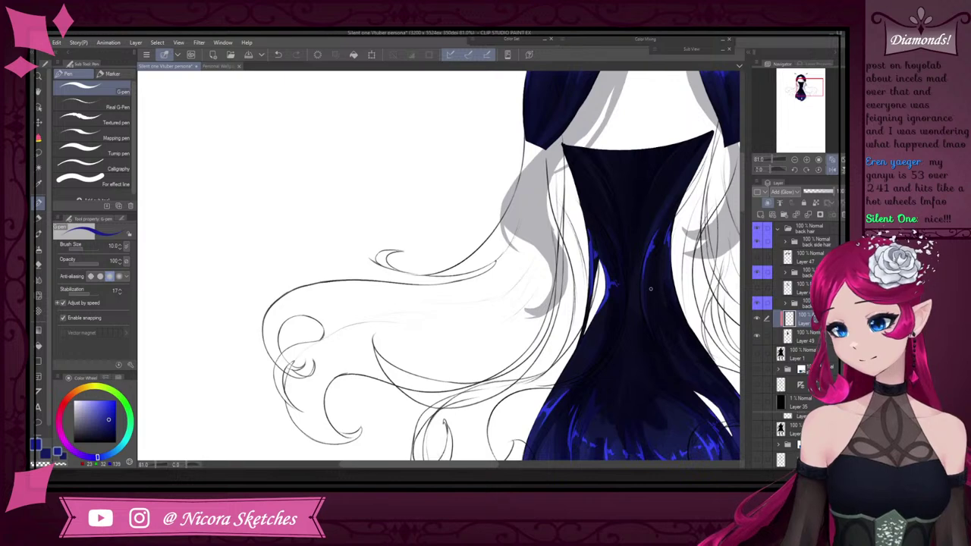
{"action": "scroll", "coordinate": [634, 285], "scroll_direction": "down", "scroll_amount": 4}
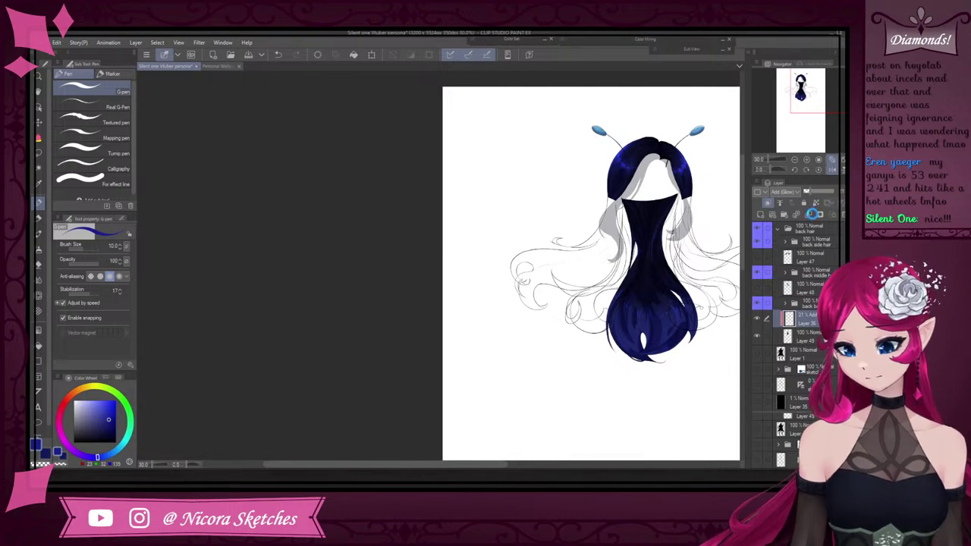
{"action": "scroll", "coordinate": [665, 202], "scroll_direction": "down", "scroll_amount": 1}
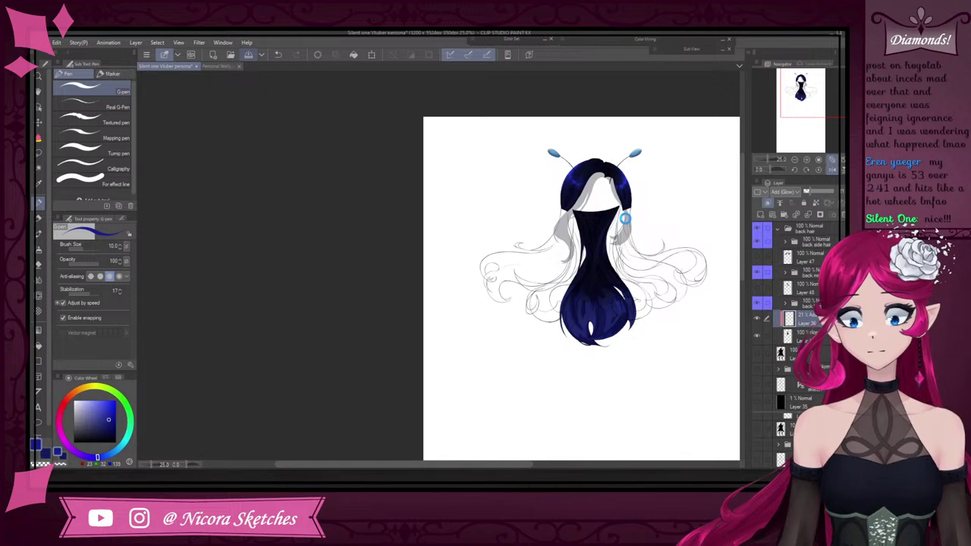
{"action": "left_click", "coordinate": [808, 215]}
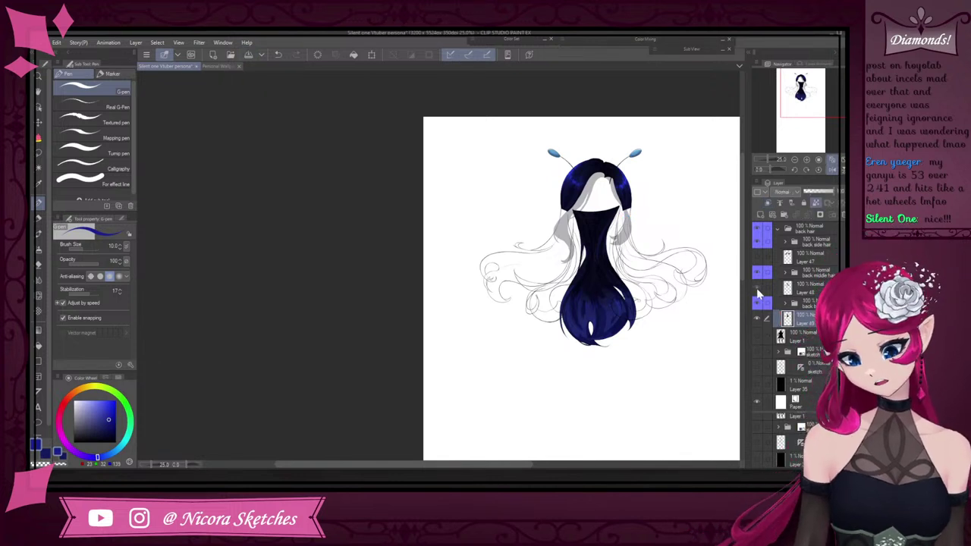
Show Layer 48, Layer 47 and the body folder again to see the hair with the full character
{"action": "left_click", "coordinate": [758, 288]}
{"action": "left_click", "coordinate": [757, 258]}
{"action": "scroll", "coordinate": [760, 262], "scroll_direction": "up", "scroll_amount": 2}
{"action": "left_click", "coordinate": [758, 260]}
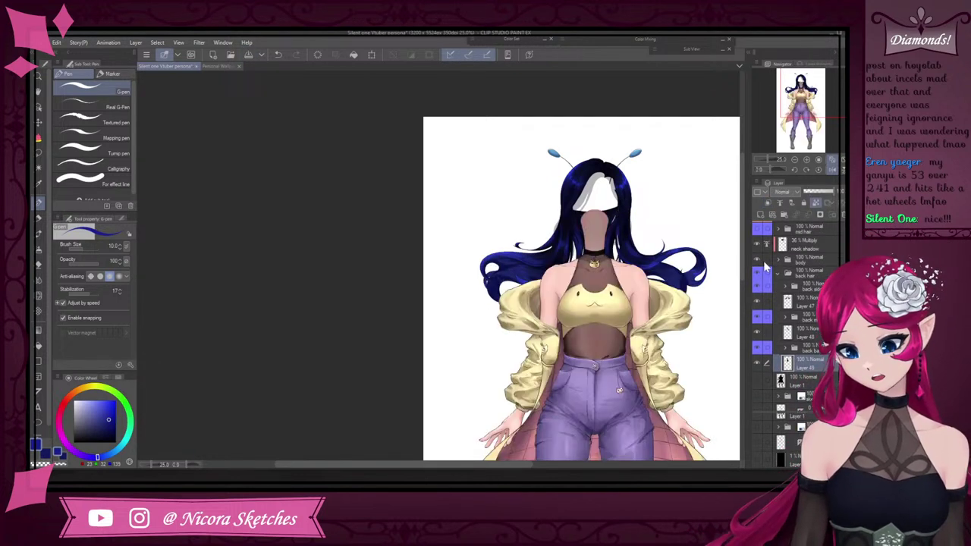
Show the front hair, head, ears and mid hair folders again to complete the character's upper body
{"action": "scroll", "coordinate": [796, 311], "scroll_direction": "up", "scroll_amount": 2}
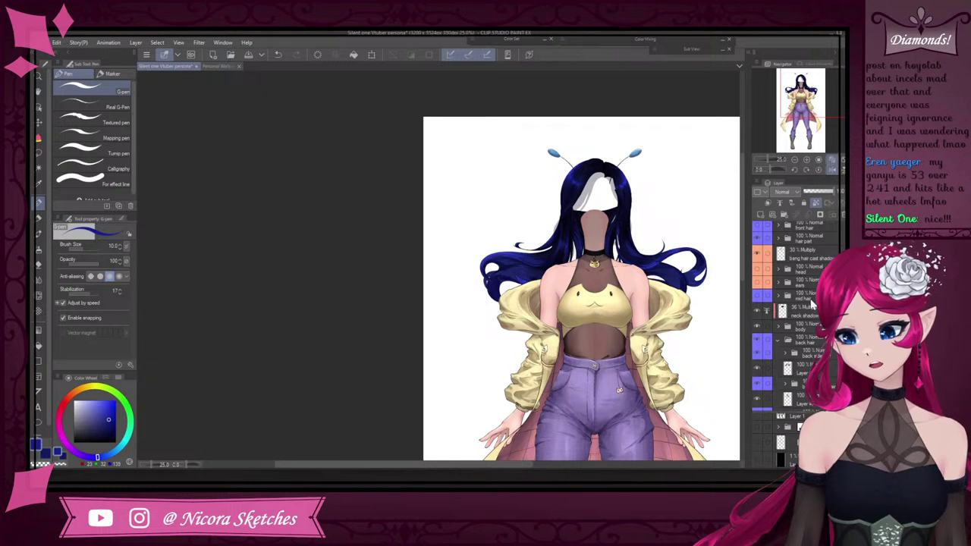
{"action": "scroll", "coordinate": [770, 262], "scroll_direction": "up", "scroll_amount": 1}
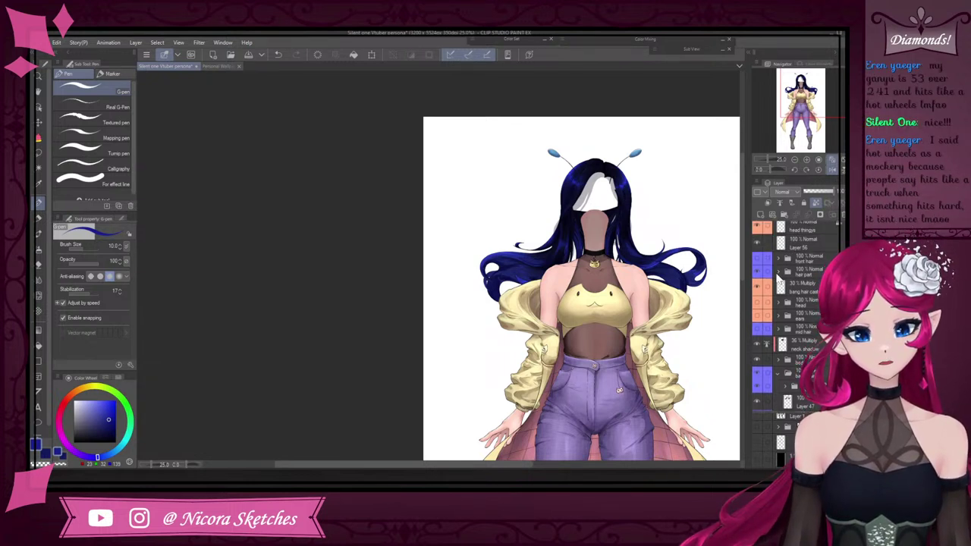
{"action": "left_click", "coordinate": [758, 259]}
{"action": "scroll", "coordinate": [797, 287], "scroll_direction": "up", "scroll_amount": 1}
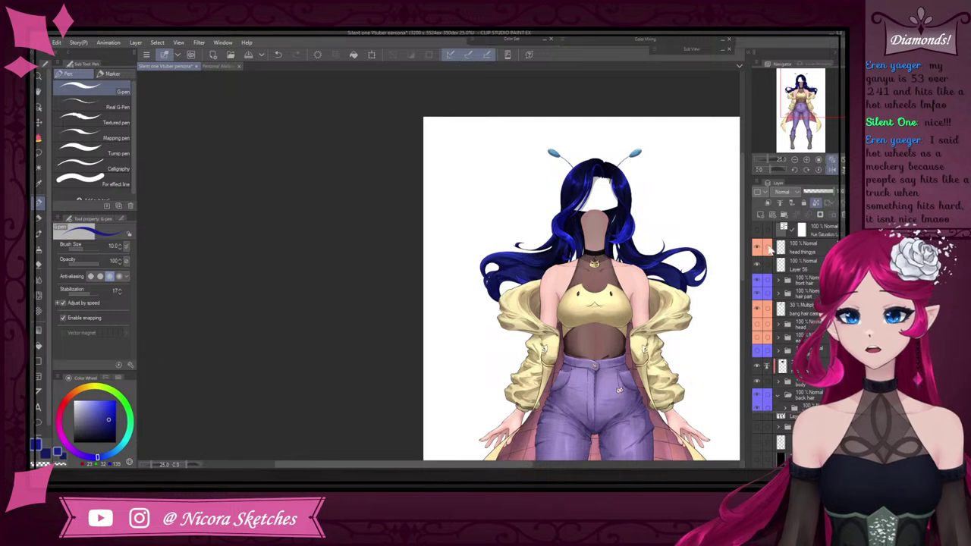
{"action": "left_click", "coordinate": [758, 331]}
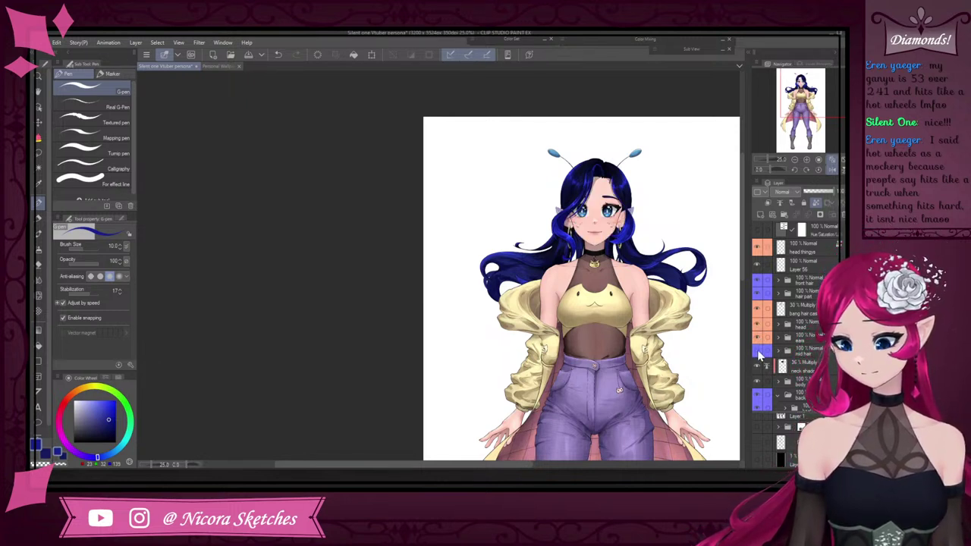
{"action": "left_click", "coordinate": [759, 354]}
{"action": "left_click", "coordinate": [761, 356]}
{"action": "left_click", "coordinate": [763, 359]}
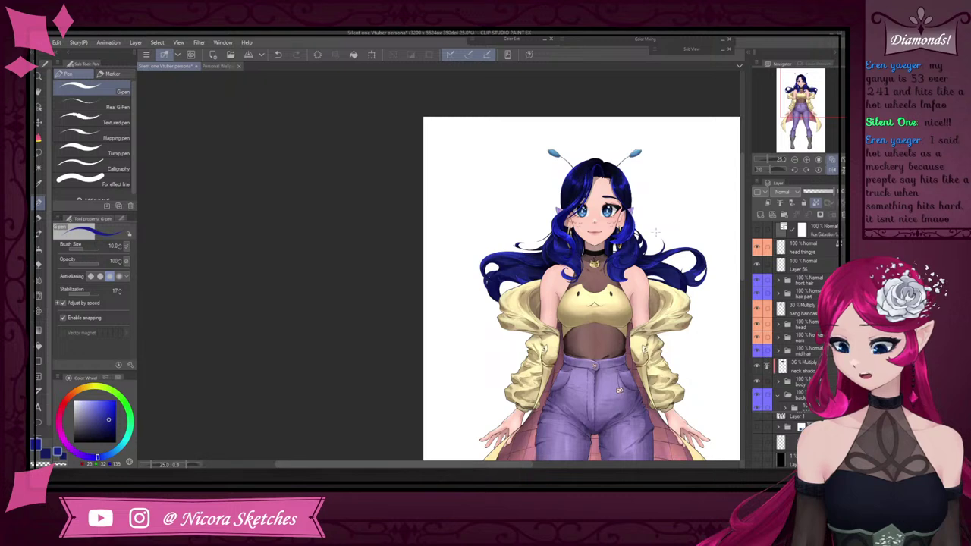
{"action": "scroll", "coordinate": [656, 232], "scroll_direction": "up", "scroll_amount": 3}
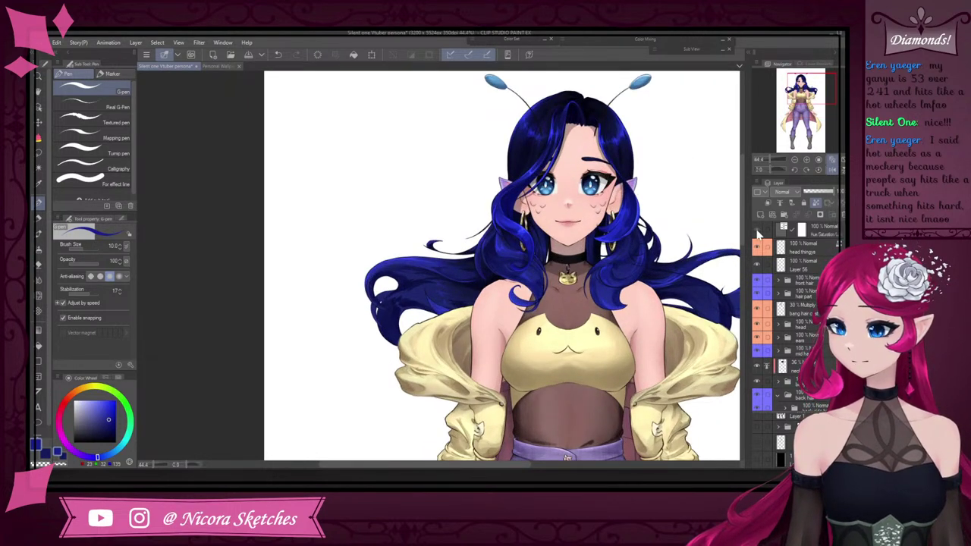
Briefly toggle the topmost Hue/Saturation correction layer and open the mid hair folder
{"action": "left_click", "coordinate": [759, 231]}
{"action": "left_click", "coordinate": [759, 231]}
{"action": "left_click", "coordinate": [768, 309]}
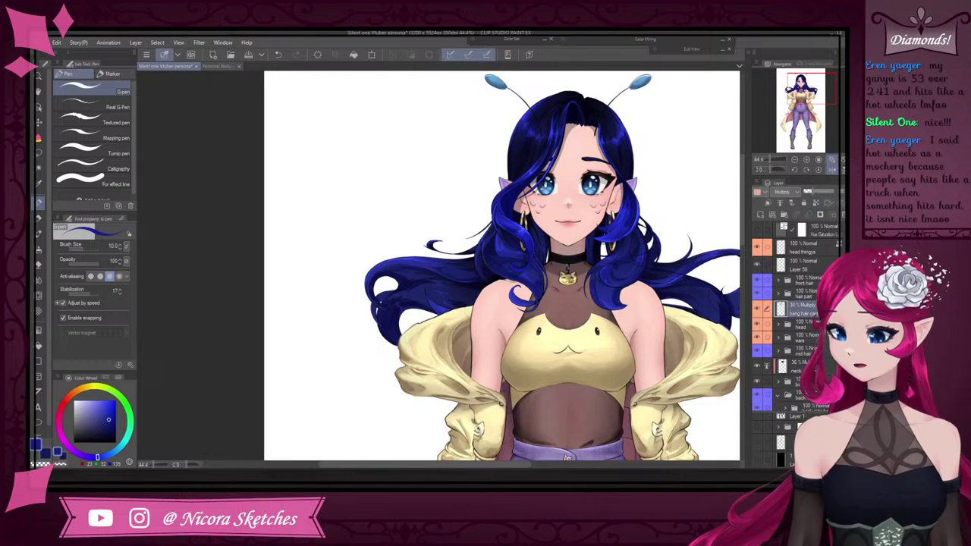
{"action": "left_click", "coordinate": [774, 294]}
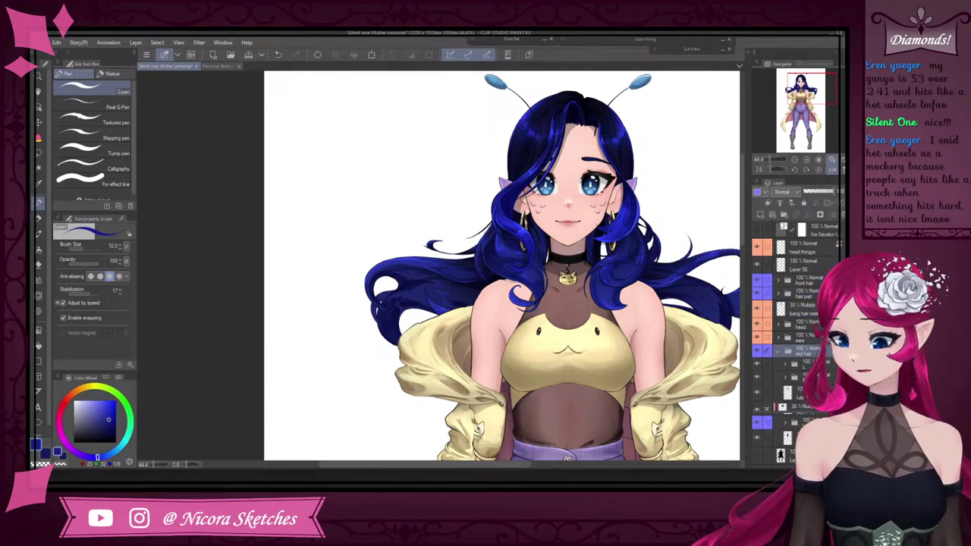
Try a new clipped layer in the mid hair folder with the Multiply and Darken blending modes
{"action": "left_click", "coordinate": [762, 215]}
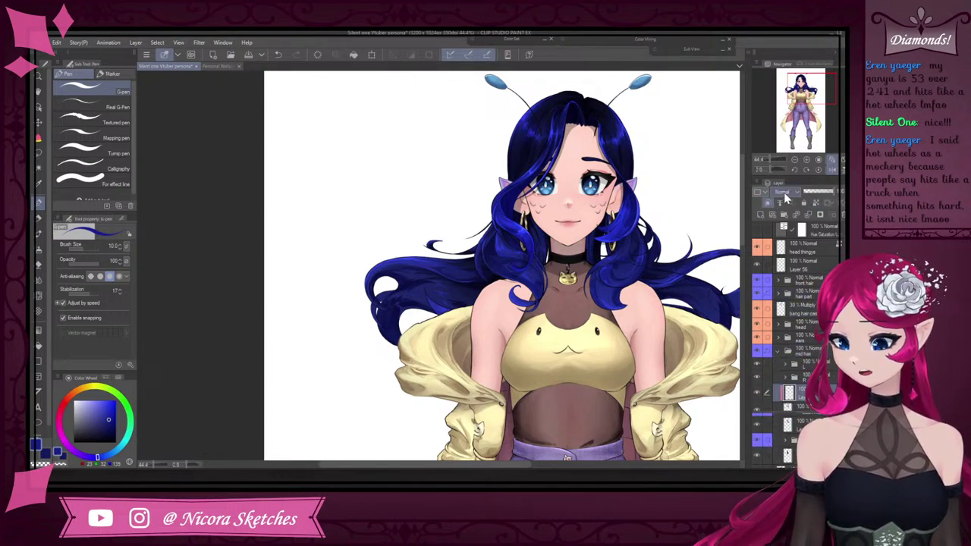
{"action": "left_click", "coordinate": [781, 192]}
{"action": "left_click", "coordinate": [790, 224]}
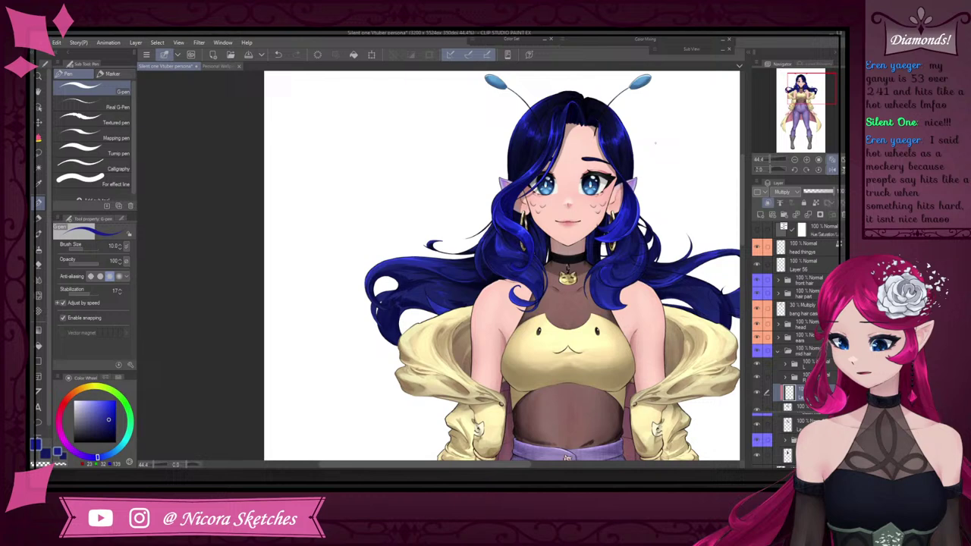
{"action": "left_click", "coordinate": [40, 249]}
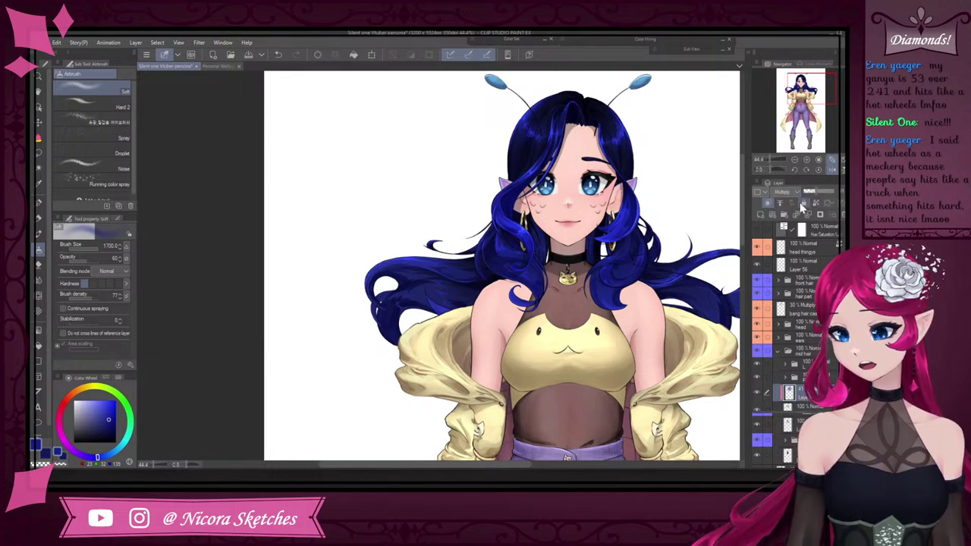
{"action": "left_click", "coordinate": [793, 193]}
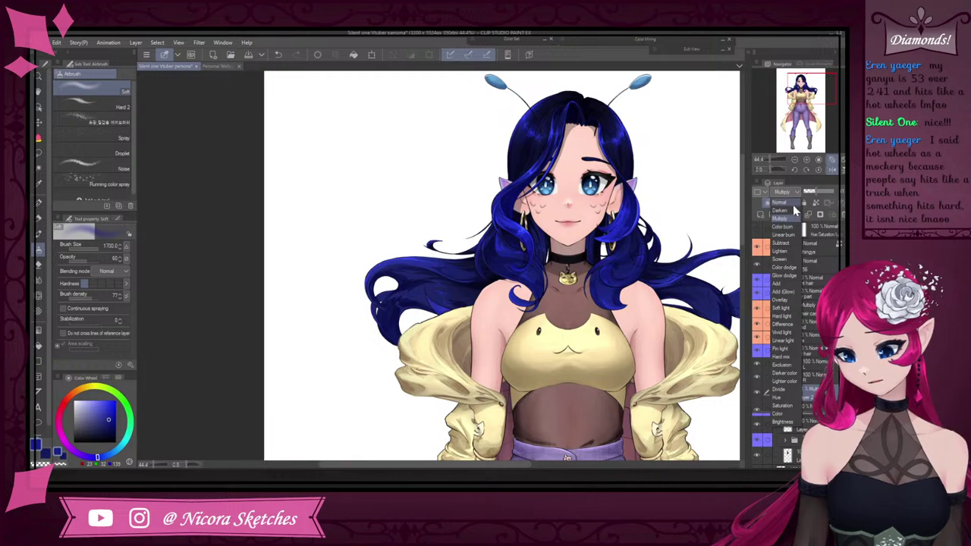
{"action": "left_click", "coordinate": [795, 210]}
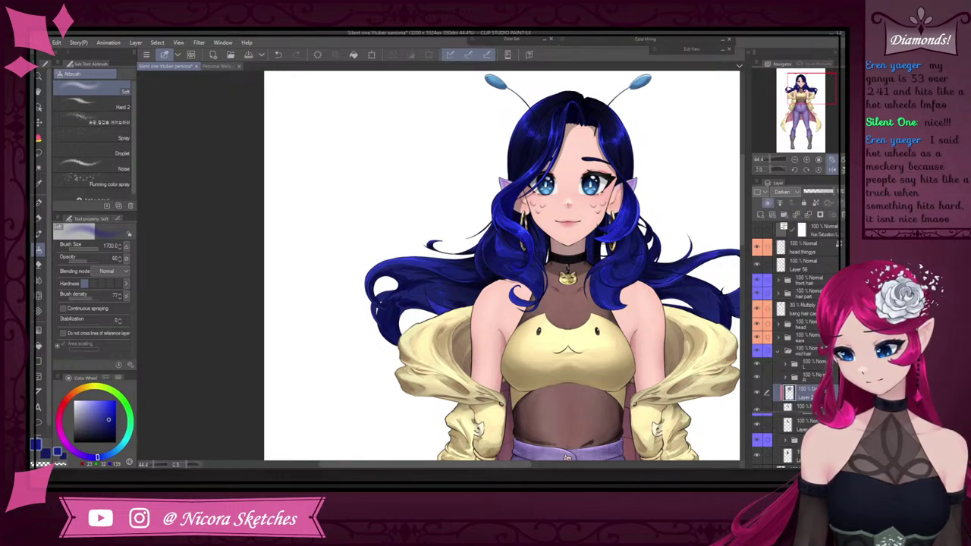
{"action": "left_click", "coordinate": [817, 203]}
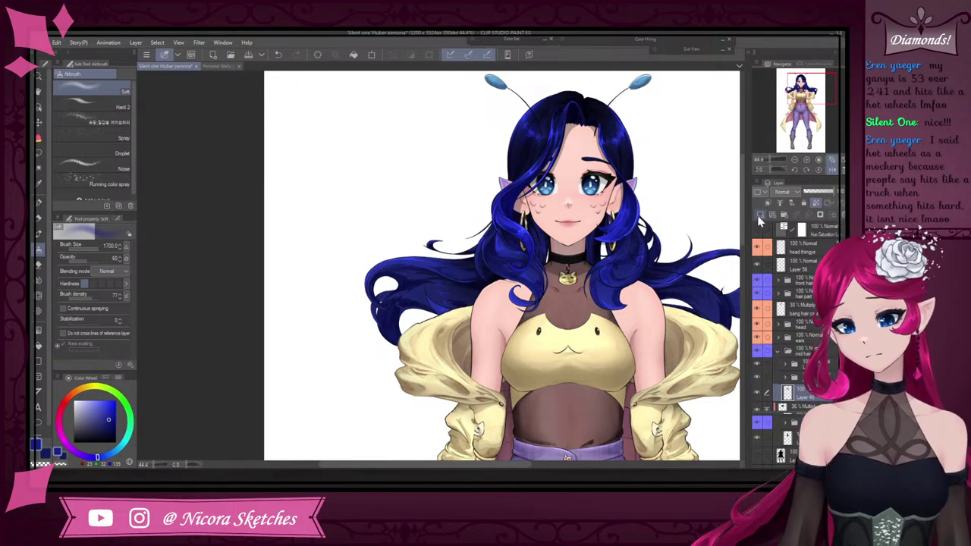
Add a new layer in the mid hair folder and a Hue/Saturation/Luminosity correction layer above it with slightly lowered luminosity
{"action": "left_click", "coordinate": [760, 216]}
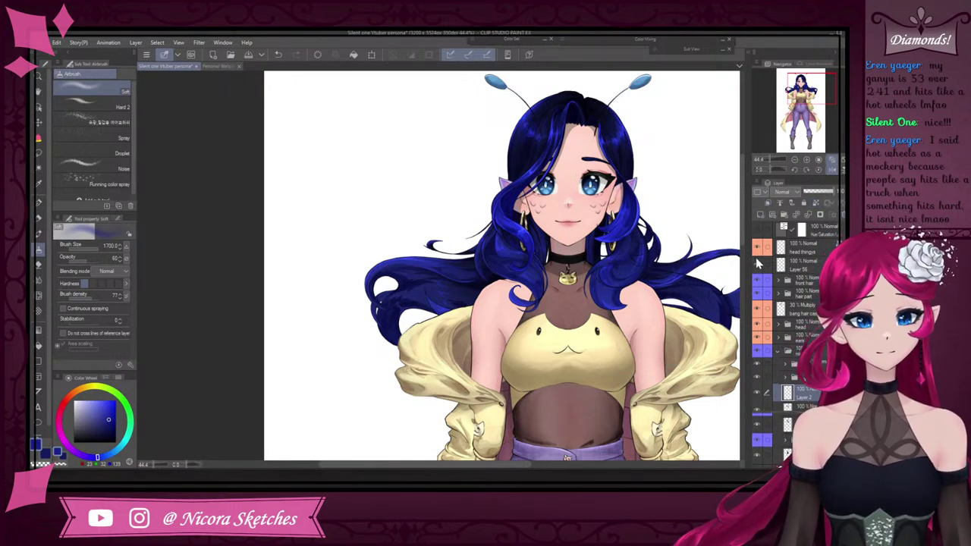
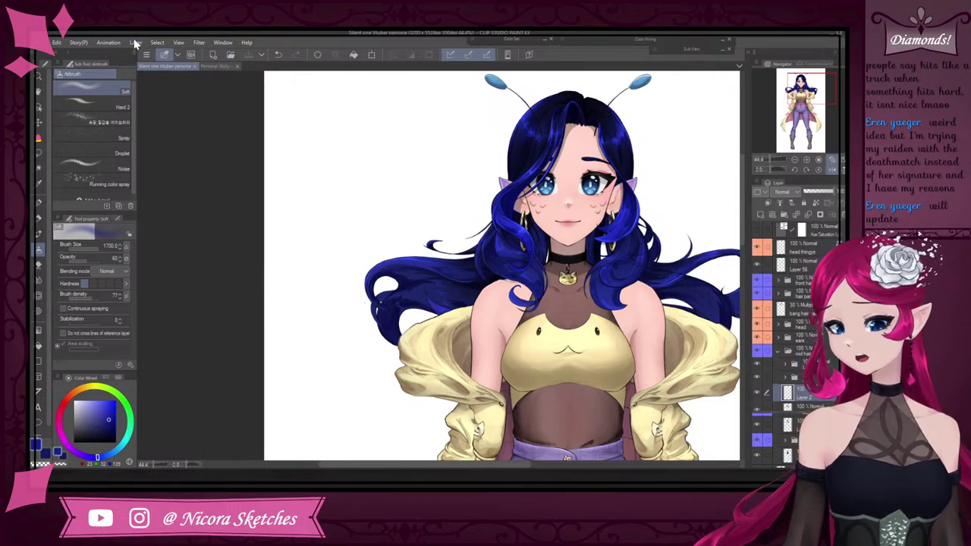
{"action": "left_click", "coordinate": [199, 42]}
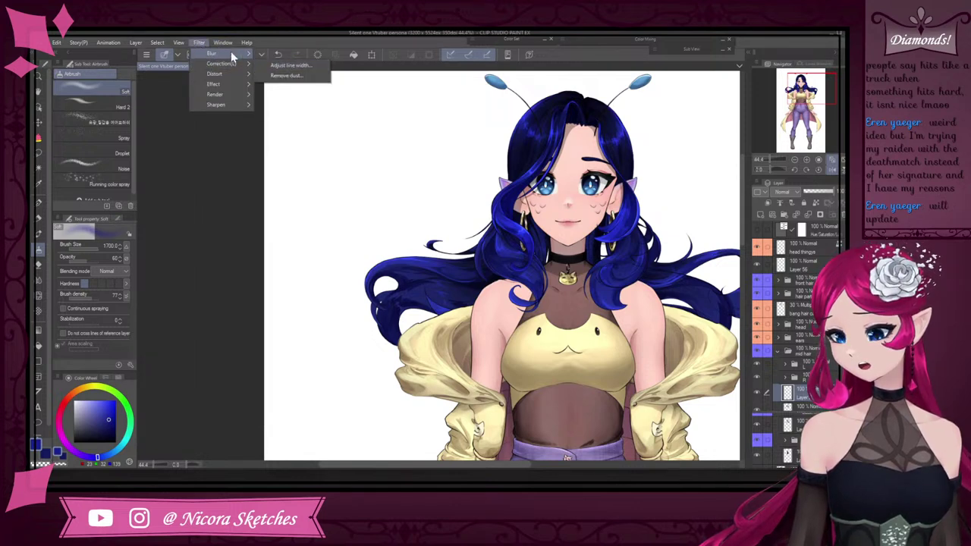
{"action": "mouse_move", "coordinate": [137, 45]}
{"action": "mouse_move", "coordinate": [196, 74]}
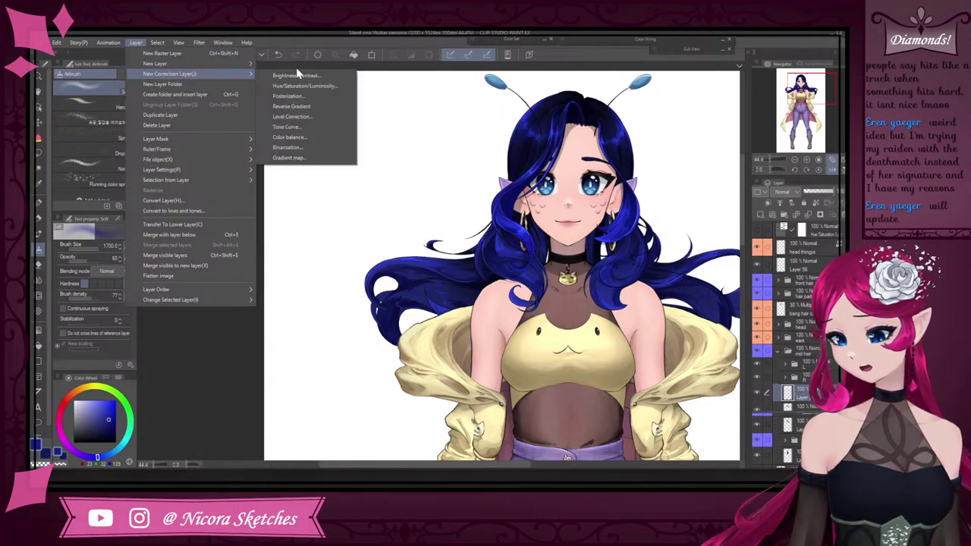
{"action": "left_click", "coordinate": [335, 84]}
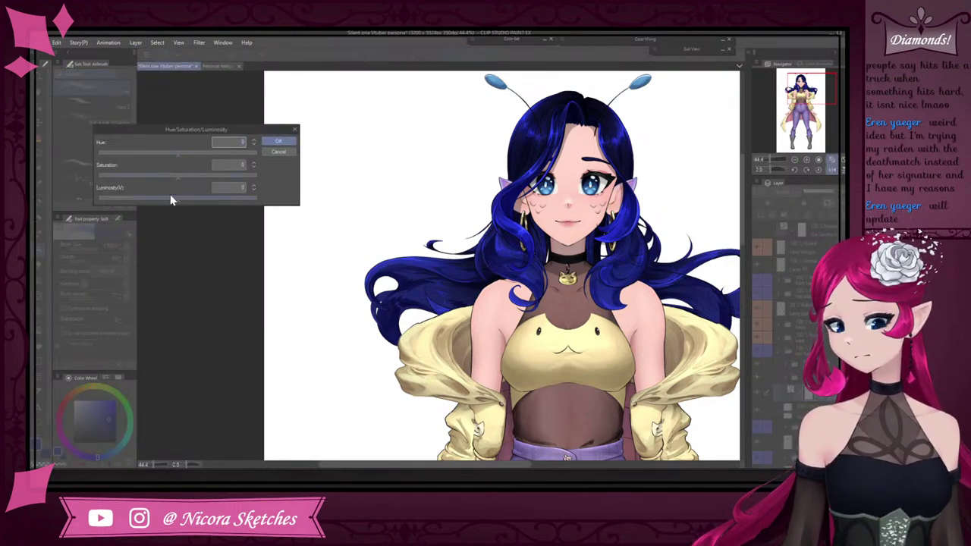
{"action": "mouse_move", "coordinate": [172, 200]}
{"action": "left_mouse_down"}
{"action": "mouse_move", "coordinate": [152, 200]}
{"action": "mouse_move", "coordinate": [165, 204]}
{"action": "left_mouse_up"}
{"action": "left_click", "coordinate": [279, 142]}
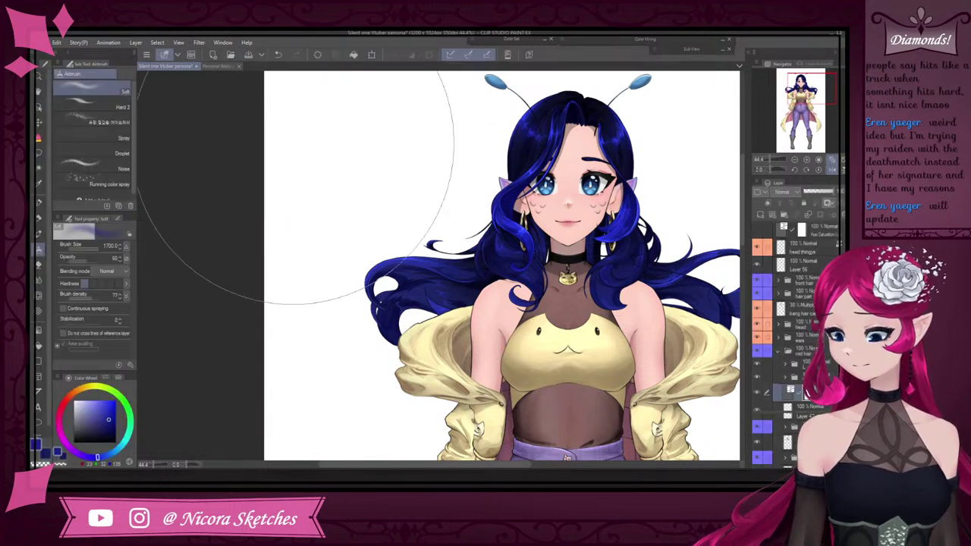
Lower the new correction layer's opacity and toggle its visibility to compare the hair with and without it
{"action": "left_click", "coordinate": [825, 193]}
{"action": "scroll", "coordinate": [622, 195], "scroll_direction": "down", "scroll_amount": 5}
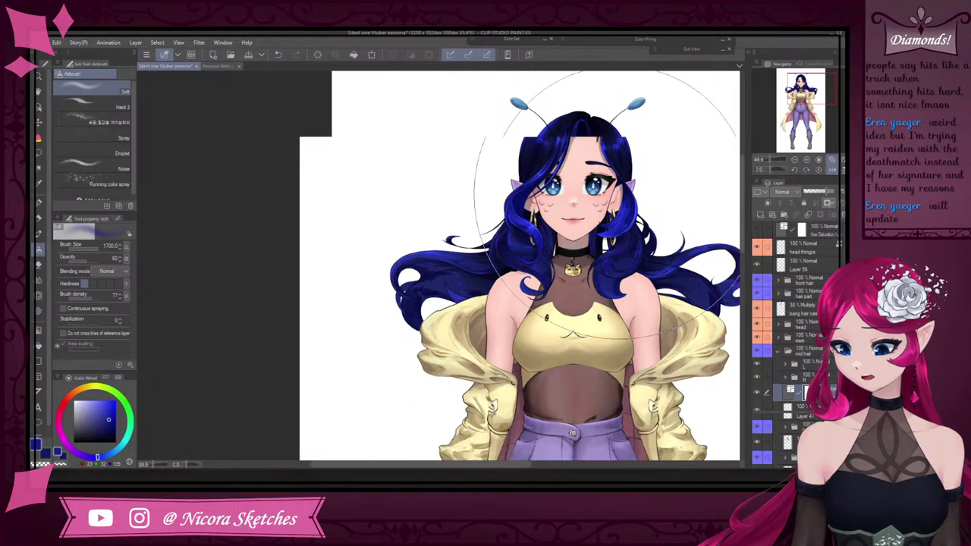
{"action": "left_click", "coordinate": [758, 394]}
{"action": "scroll", "coordinate": [816, 345], "scroll_direction": "down", "scroll_amount": 1}
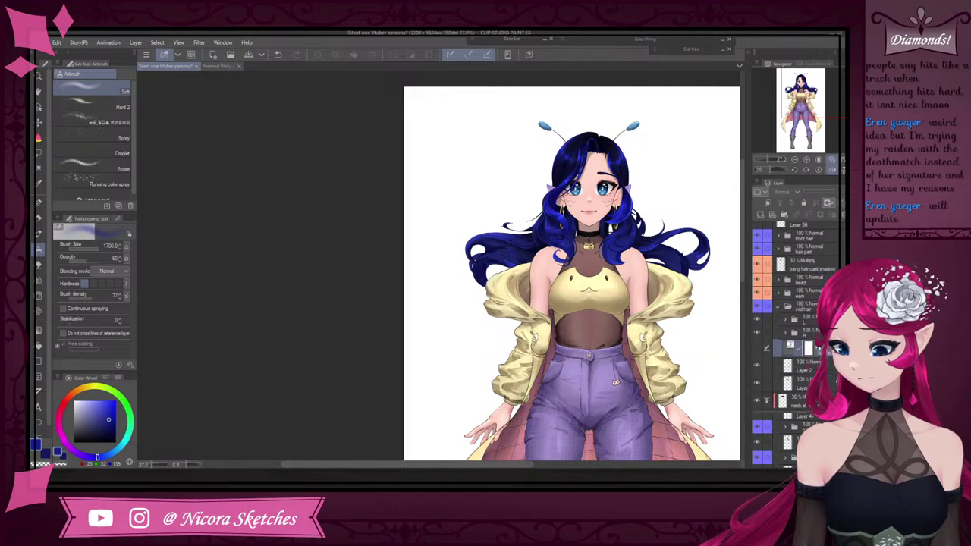
{"action": "left_click", "coordinate": [757, 348]}
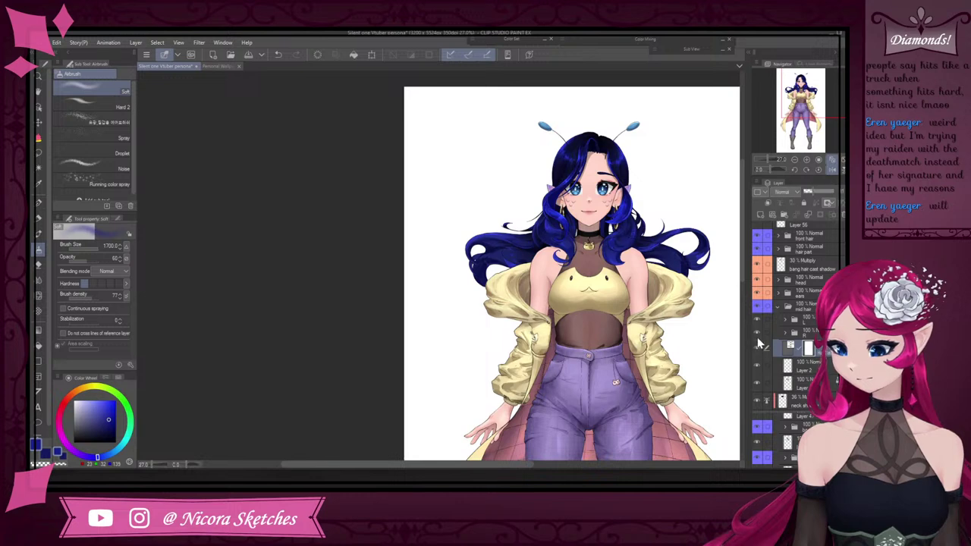
Try merging the mid hair correction layer into Layer 2 and check the hair from farther away
{"action": "left_click", "coordinate": [810, 216]}
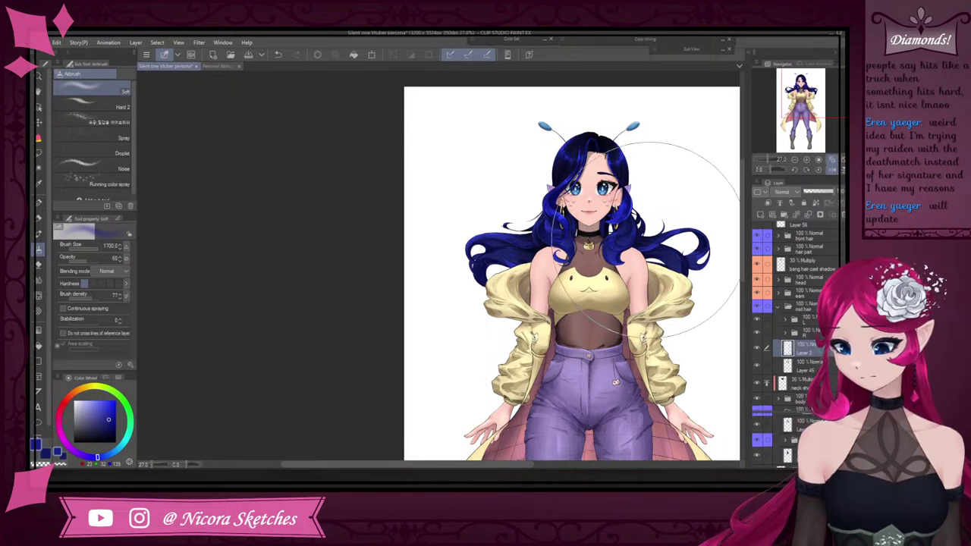
{"action": "scroll", "coordinate": [676, 199], "scroll_direction": "down", "scroll_amount": 4}
{"action": "scroll", "coordinate": [672, 201], "scroll_direction": "up", "scroll_amount": 1}
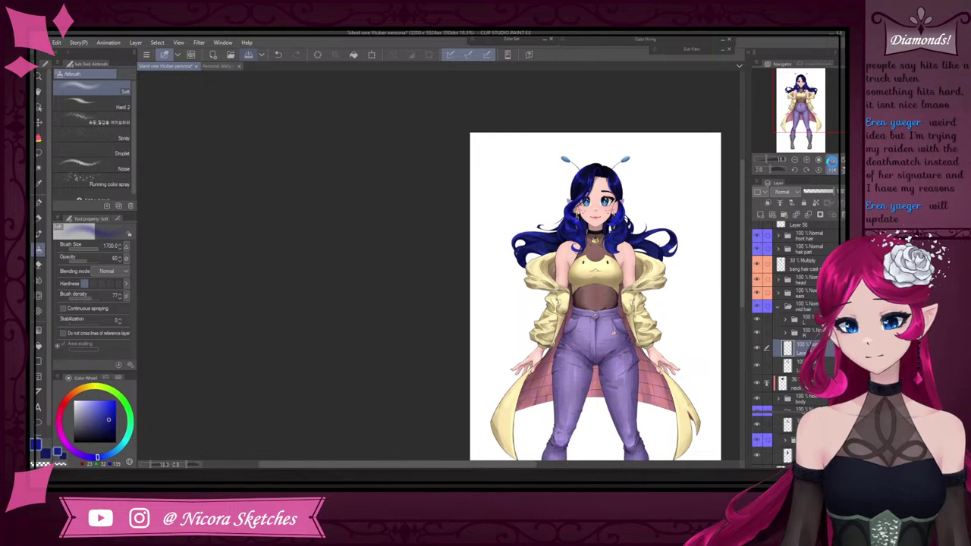
Fit the whole figure in view and collapse the mid hair and back hair folders
{"action": "left_click", "coordinate": [833, 161]}
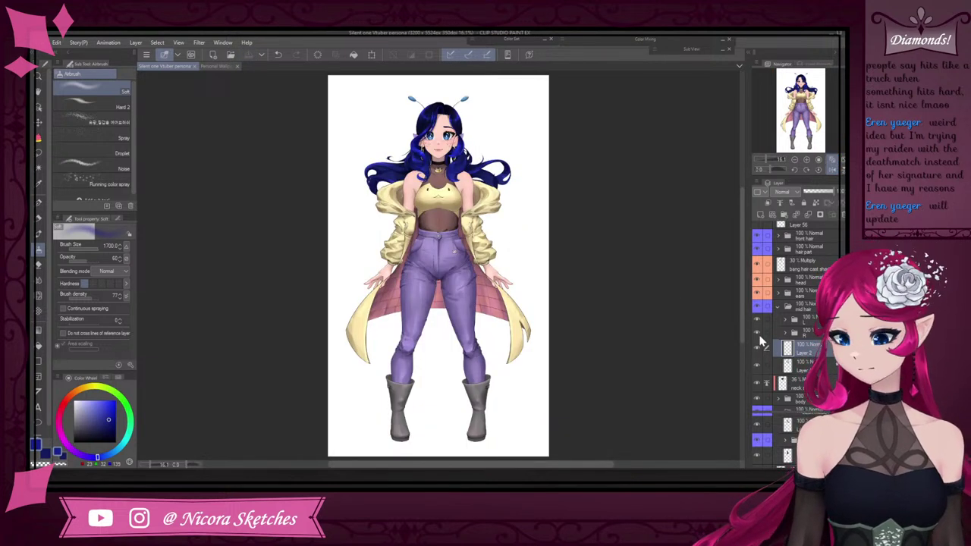
{"action": "left_click", "coordinate": [778, 307]}
{"action": "left_click", "coordinate": [778, 351]}
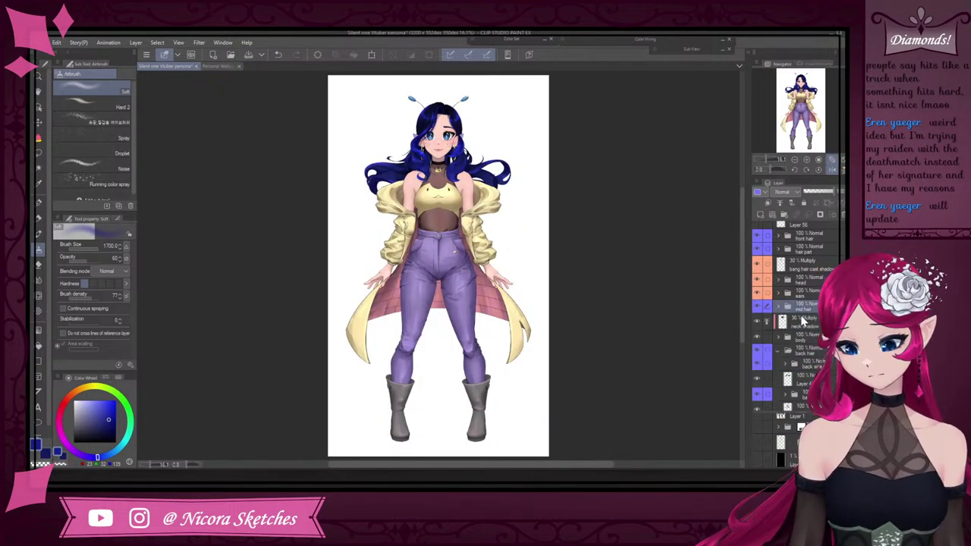
{"action": "left_click", "coordinate": [778, 350]}
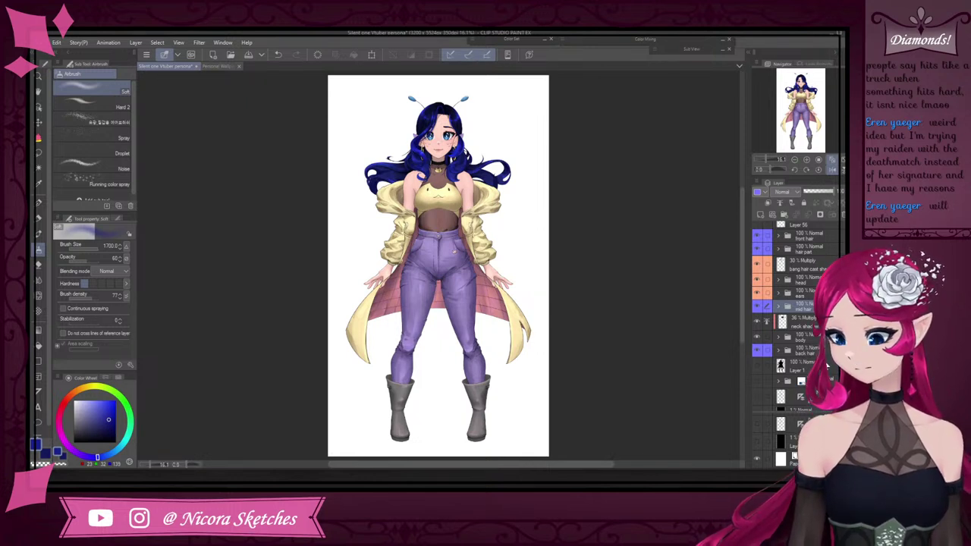
Reduce the opacity of the mid hair correction layer, compare it on and off, merge it into Layer 2 and collapse the folder
{"action": "left_click", "coordinate": [778, 307]}
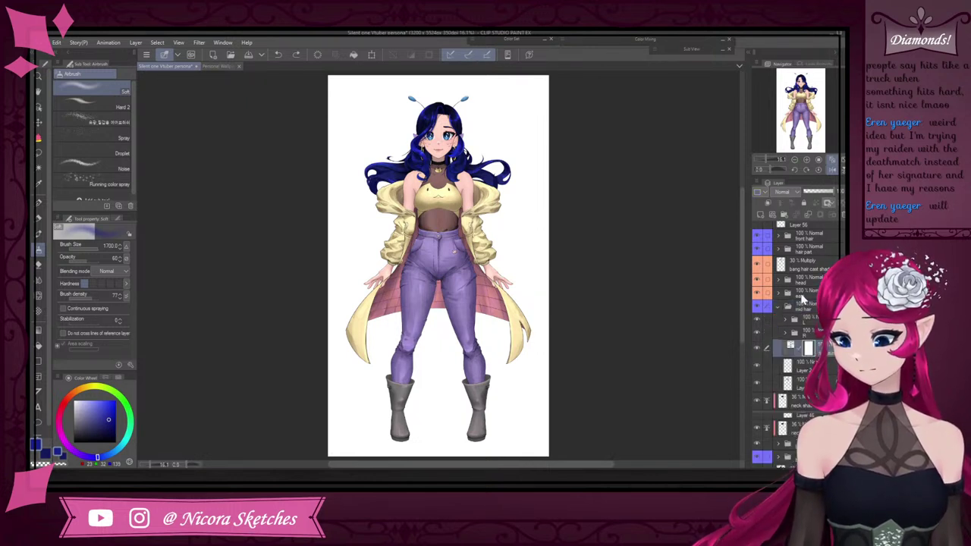
{"action": "left_click_drag", "start_coordinate": [825, 193], "coordinate": [819, 193]}
{"action": "left_click", "coordinate": [757, 347]}
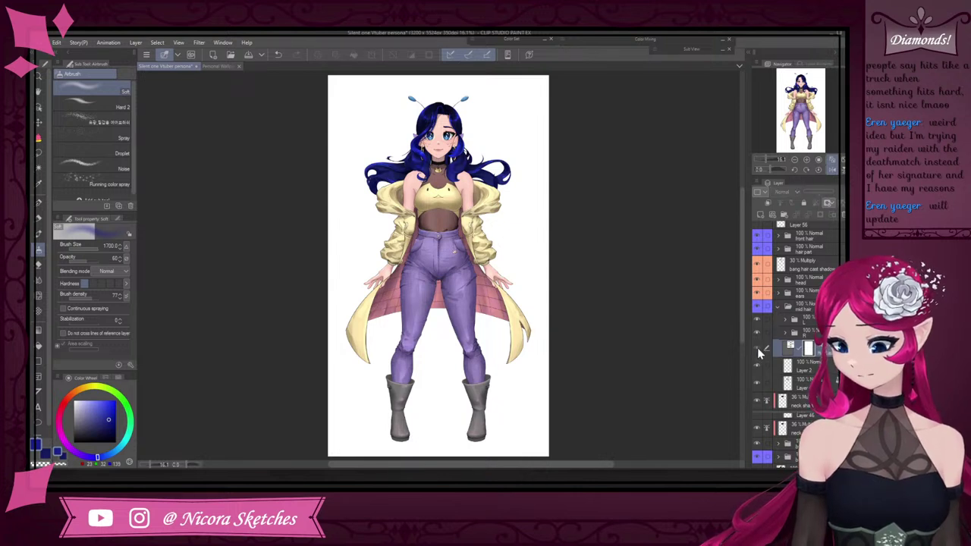
{"action": "left_click", "coordinate": [757, 348]}
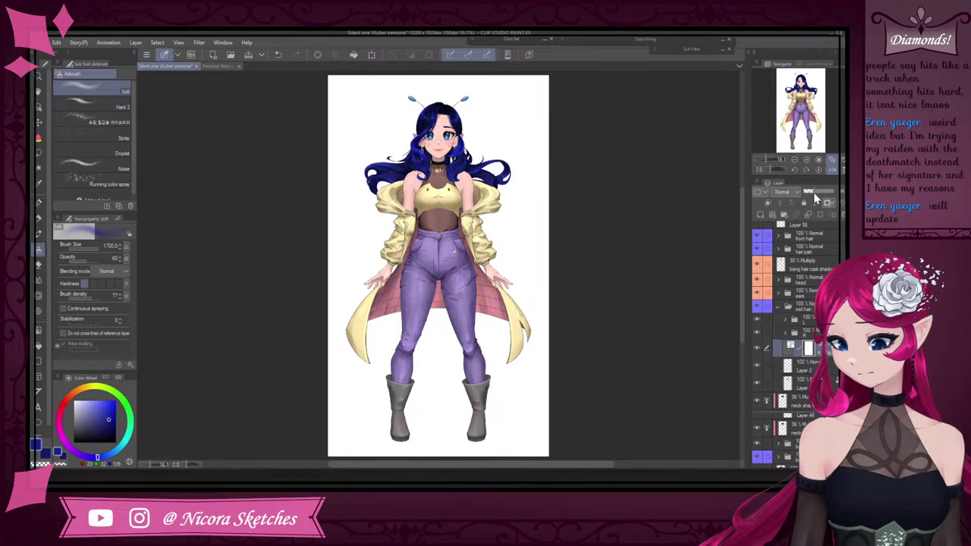
{"action": "left_click", "coordinate": [810, 216]}
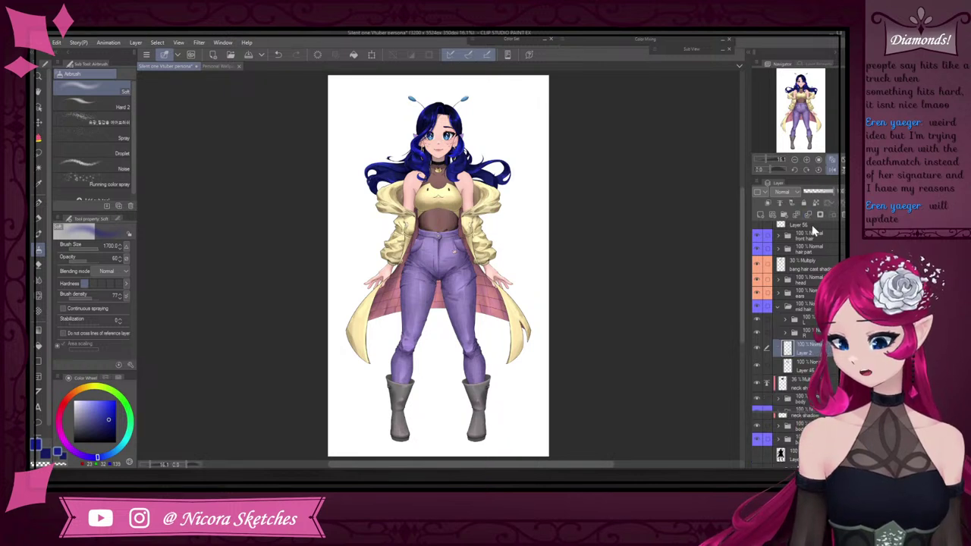
{"action": "left_click", "coordinate": [777, 305]}
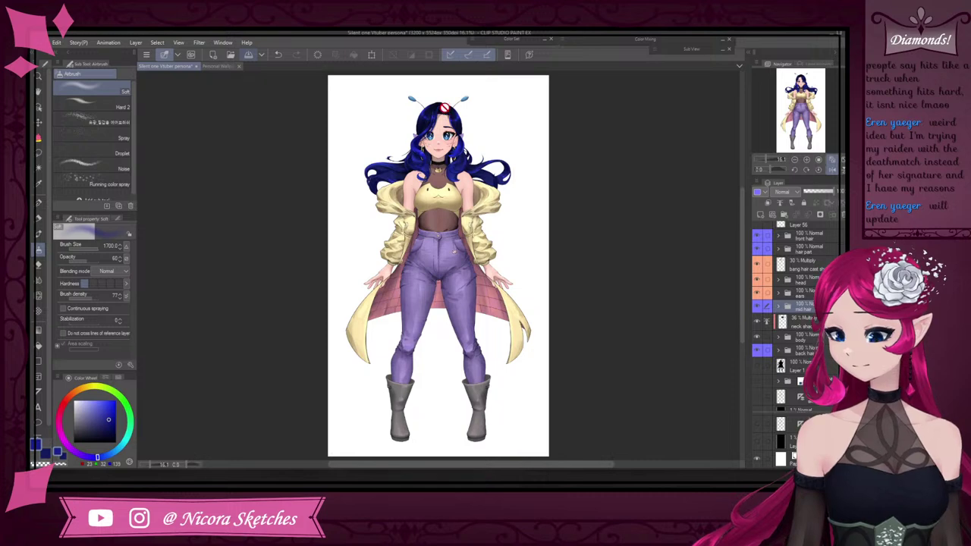
Show the topmost Hue/Saturation correction layer and examine the tonal values of the face and hair in grayscale
{"action": "scroll", "coordinate": [797, 303], "scroll_direction": "up", "scroll_amount": 2}
{"action": "left_click", "coordinate": [758, 229]}
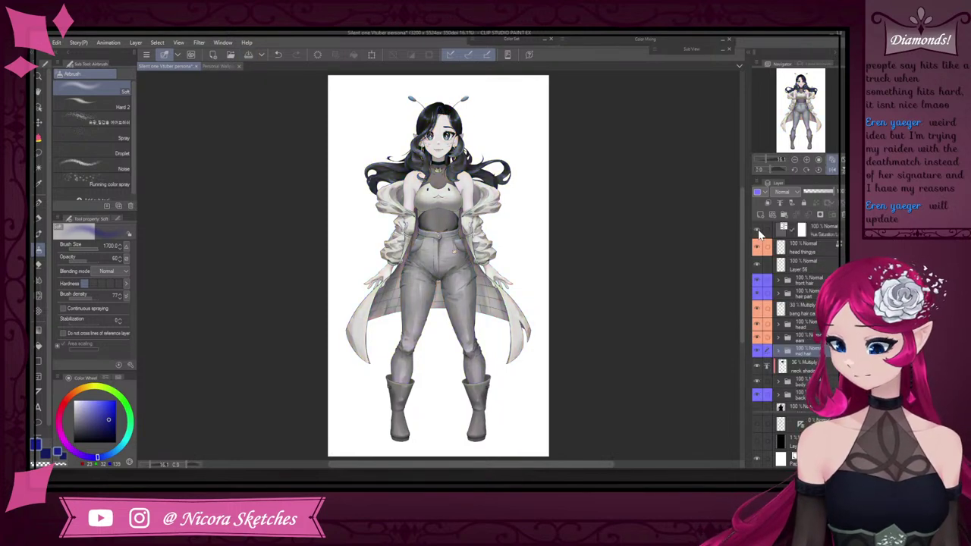
{"action": "scroll", "coordinate": [413, 131], "scroll_direction": "up", "scroll_amount": 5}
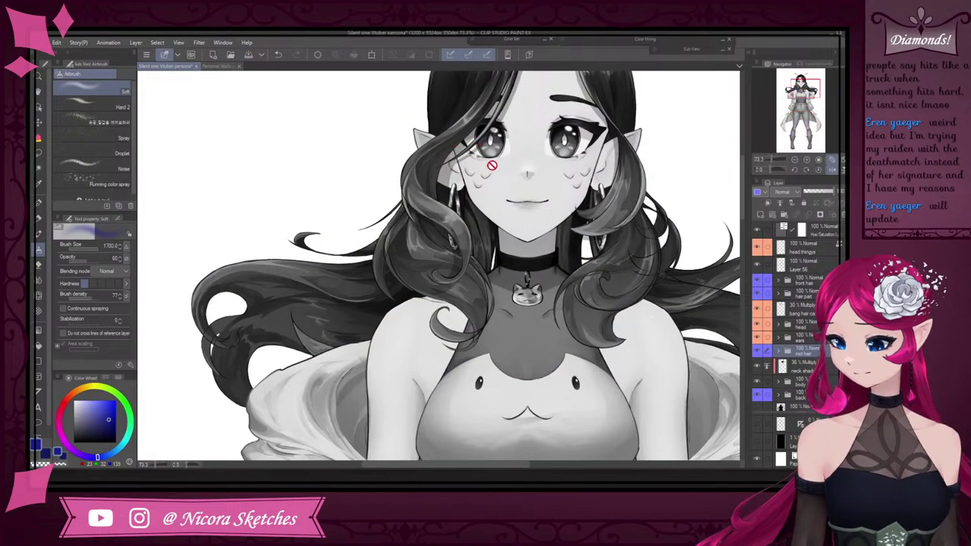
Hide the topmost Hue/Saturation correction layer and check the character in full color from farther away
{"action": "scroll", "coordinate": [494, 167], "scroll_direction": "down", "scroll_amount": 4}
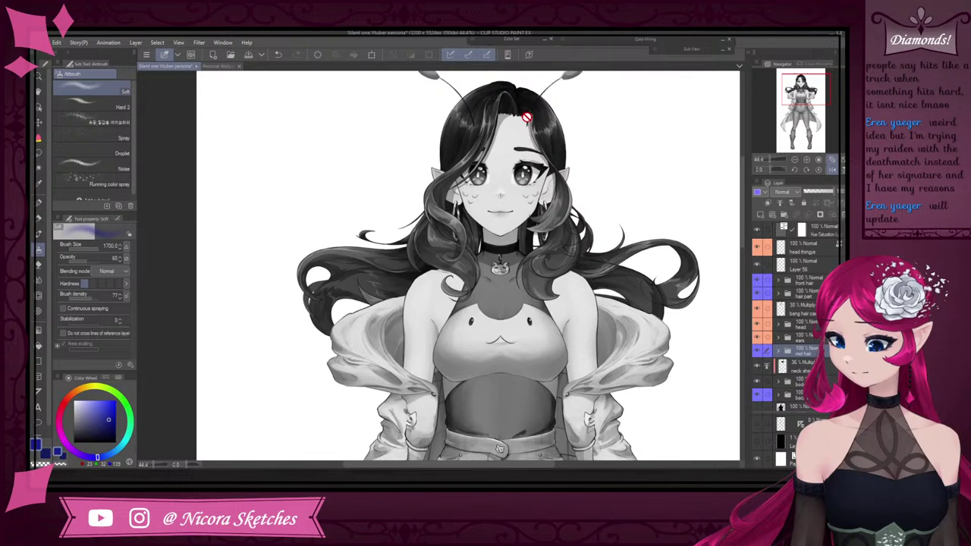
{"action": "left_click", "coordinate": [757, 230]}
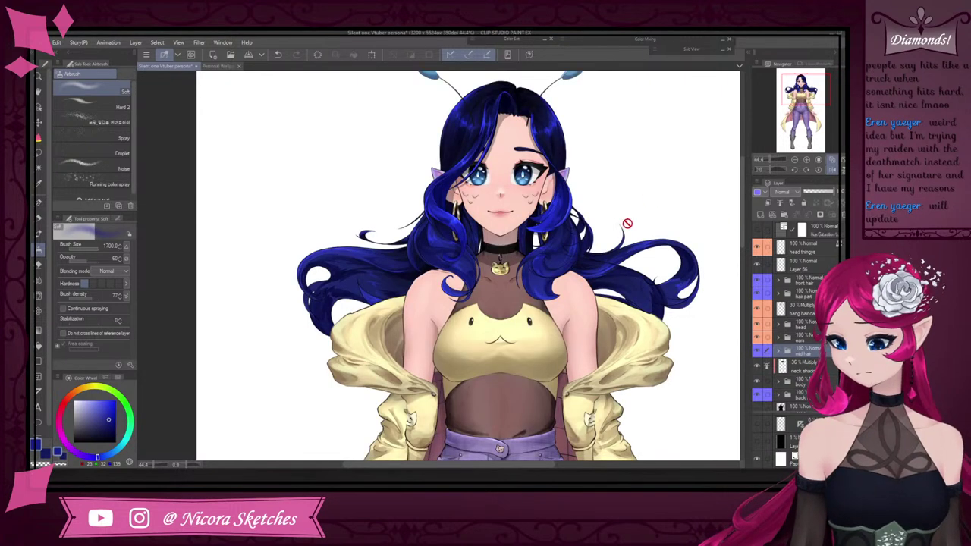
{"action": "scroll", "coordinate": [621, 199], "scroll_direction": "down", "scroll_amount": 4}
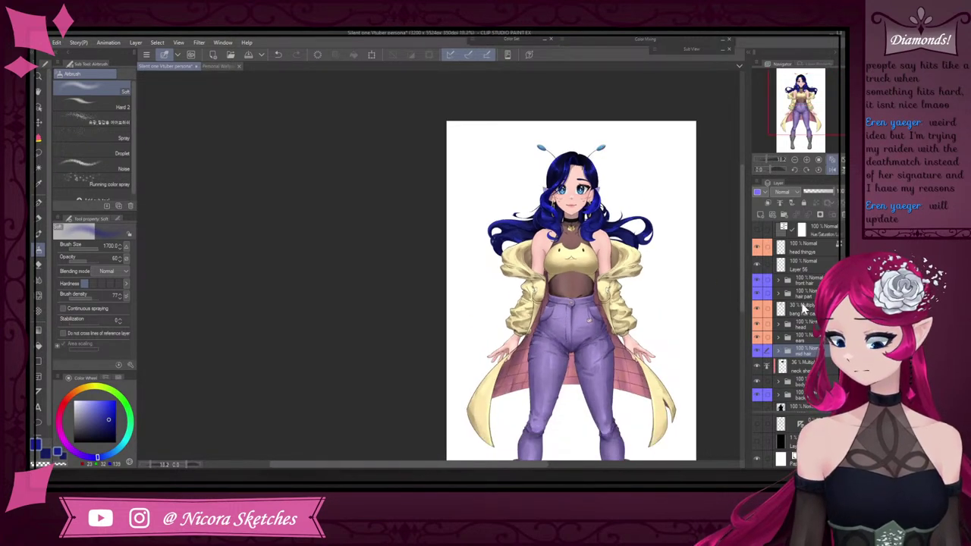
Add a new Multiply layer above Layer 46 in the mid hair folder and clip it to that layer
{"action": "left_click", "coordinate": [778, 351]}
{"action": "scroll", "coordinate": [816, 373], "scroll_direction": "down", "scroll_amount": 3}
{"action": "left_click", "coordinate": [804, 353]}
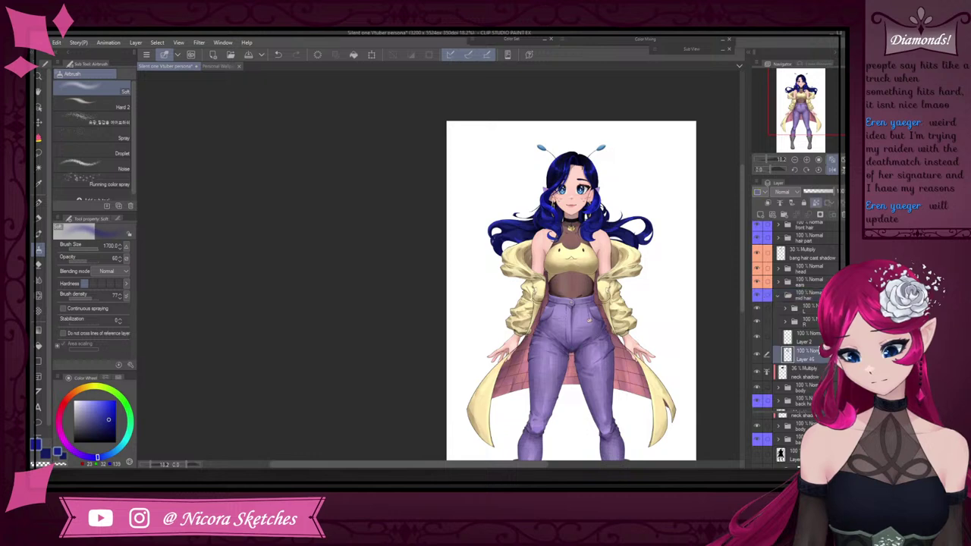
{"action": "left_click", "coordinate": [762, 216]}
{"action": "left_click", "coordinate": [787, 194]}
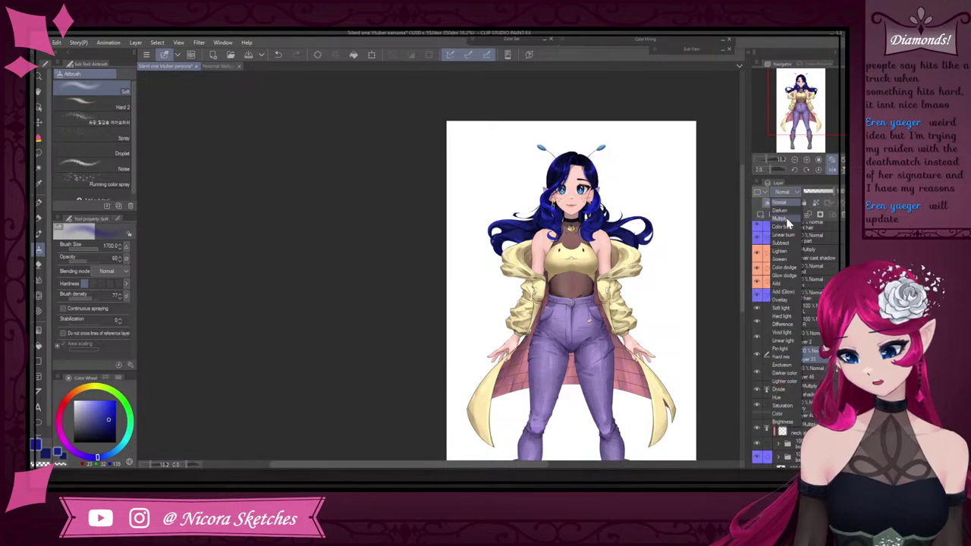
{"action": "left_click", "coordinate": [786, 217]}
Choose a darker, grayer navy and reduce the airbrush size to 120 for shading the mid hair
{"action": "scroll", "coordinate": [563, 206], "scroll_direction": "up", "scroll_amount": 8}
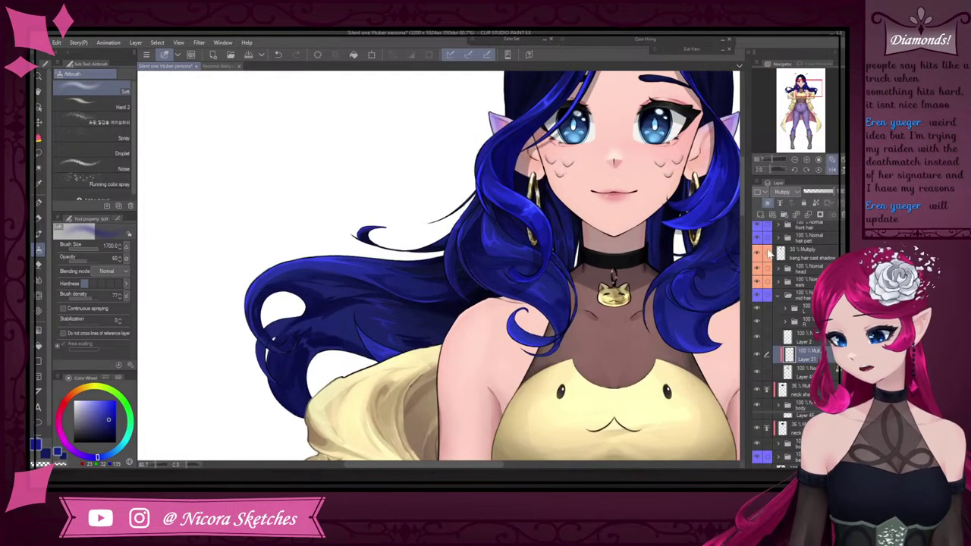
{"action": "key", "text": "bracketleft"}
{"action": "key", "text": "bracketleft"}
{"action": "key", "text": "bracketleft"}
{"action": "left_click", "coordinate": [89, 434]}
{"action": "key", "text": "bracketleft"}
{"action": "key", "text": "bracketleft"}
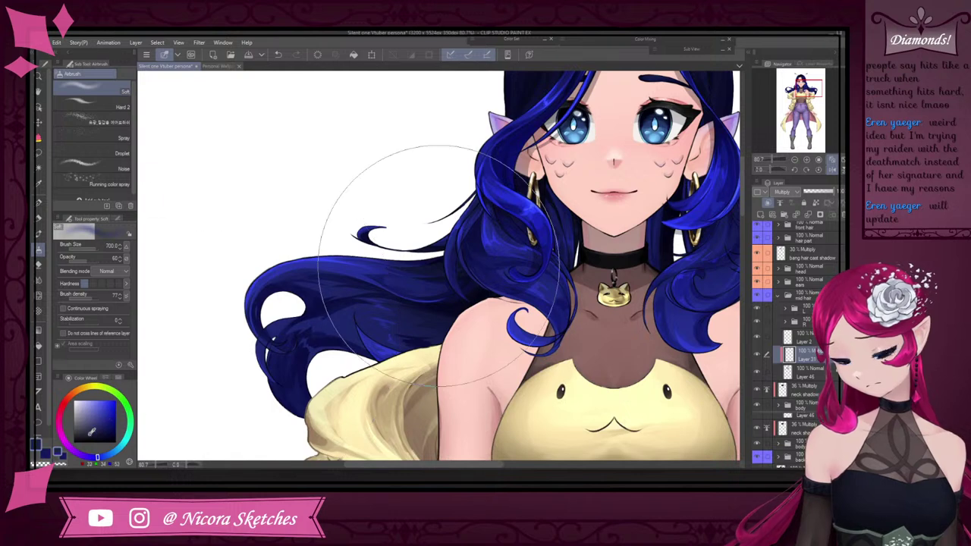
{"action": "key", "text": "bracketleft"}
{"action": "key", "text": "bracketleft"}
{"action": "key", "text": "bracketleft"}
{"action": "key", "text": "bracketleft"}
{"action": "key", "text": "bracketleft"}
{"action": "key", "text": "bracketleft"}
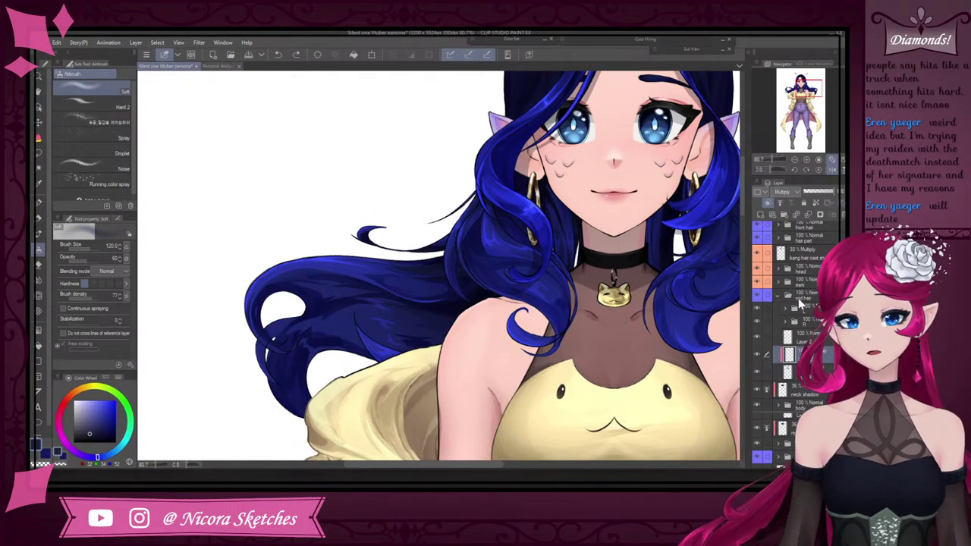
Show the Hue/Saturation correction layer and airbrush shadows onto the mid hair beneath the front strands on both sides of the face
{"action": "scroll", "coordinate": [793, 288], "scroll_direction": "up", "scroll_amount": 2}
{"action": "left_click", "coordinate": [758, 229]}
{"action": "scroll", "coordinate": [793, 288], "scroll_direction": "down", "scroll_amount": 2}
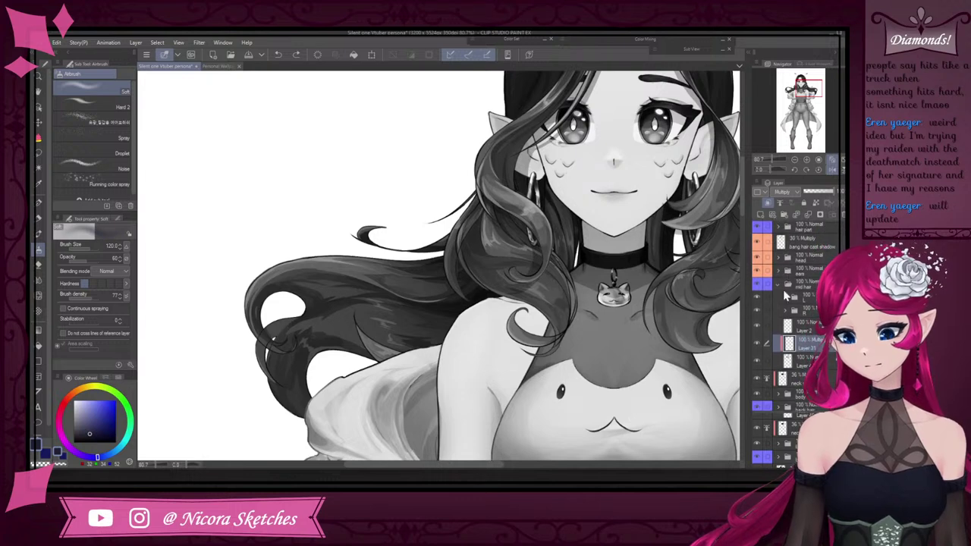
{"action": "mouse_move", "coordinate": [495, 233]}
{"action": "left_mouse_down"}
{"action": "mouse_move", "coordinate": [539, 261]}
{"action": "mouse_move", "coordinate": [494, 229]}
{"action": "mouse_move", "coordinate": [485, 244]}
{"action": "mouse_move", "coordinate": [505, 213]}
{"action": "mouse_move", "coordinate": [516, 241]}
{"action": "mouse_move", "coordinate": [545, 247]}
{"action": "left_mouse_up"}
{"action": "scroll", "coordinate": [532, 234], "scroll_direction": "down", "scroll_amount": 5}
{"action": "scroll", "coordinate": [668, 226], "scroll_direction": "up", "scroll_amount": 4}
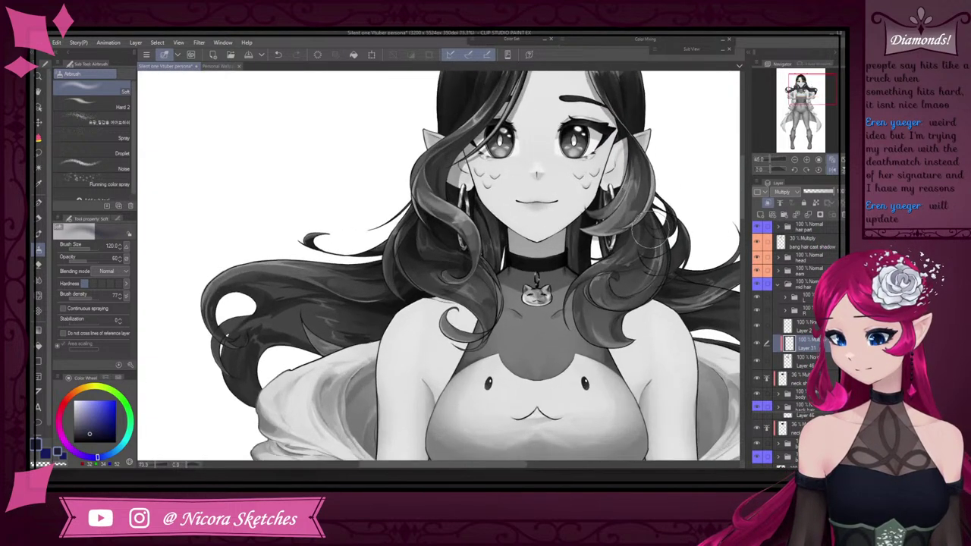
{"action": "mouse_move", "coordinate": [639, 226]}
{"action": "left_mouse_down"}
{"action": "mouse_move", "coordinate": [620, 259]}
{"action": "mouse_move", "coordinate": [645, 229]}
{"action": "left_mouse_up"}
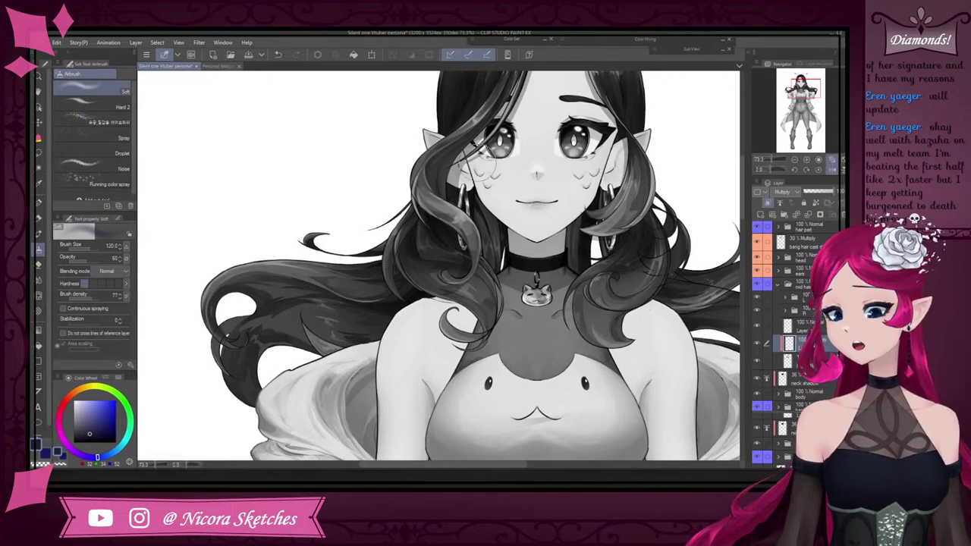
Lower the opacity of the mid hair Multiply layer and hide the Hue/Saturation correction layer
{"action": "left_click", "coordinate": [818, 192]}
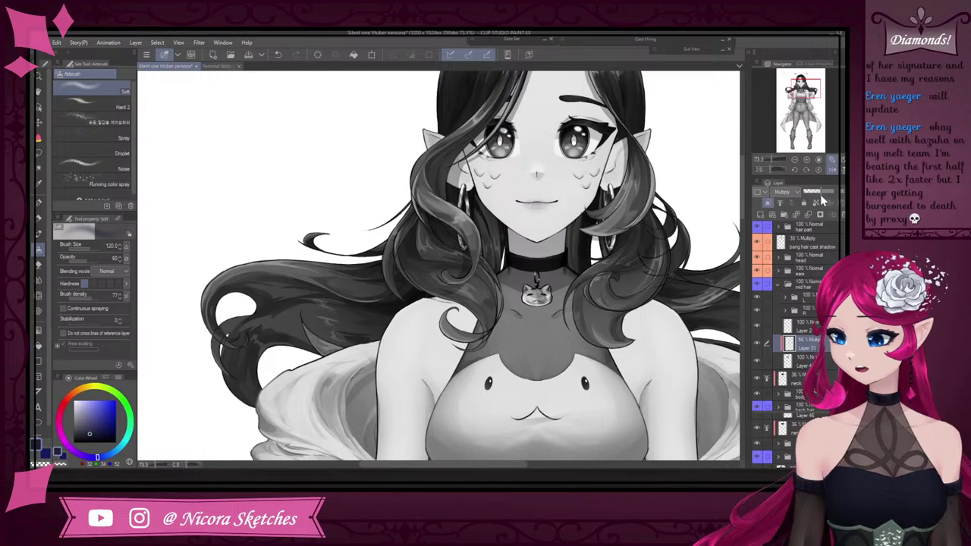
{"action": "scroll", "coordinate": [760, 233], "scroll_direction": "up", "scroll_amount": 2}
{"action": "left_click", "coordinate": [758, 230]}
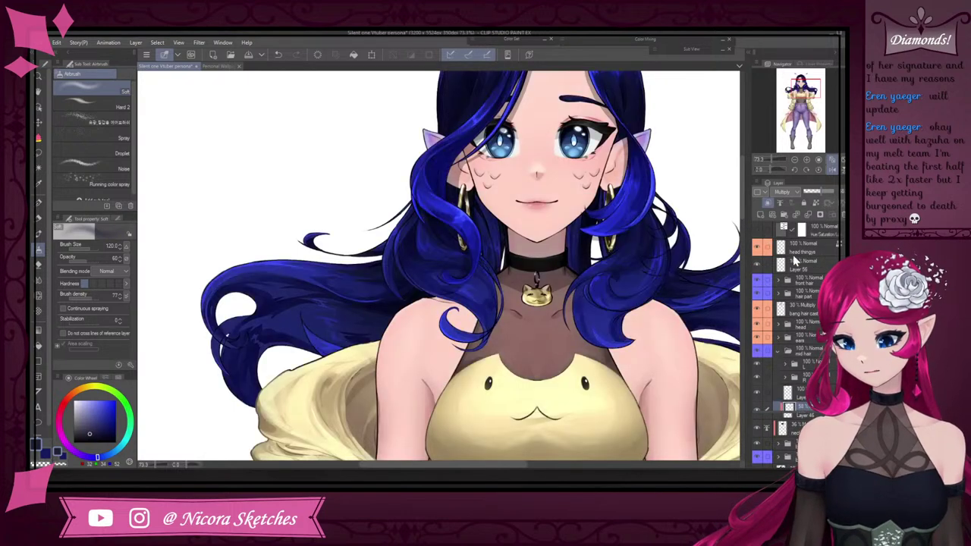
Hide the front hair folder and compare the mid hair with the Multiply shading layer on and off
{"action": "left_click", "coordinate": [758, 280]}
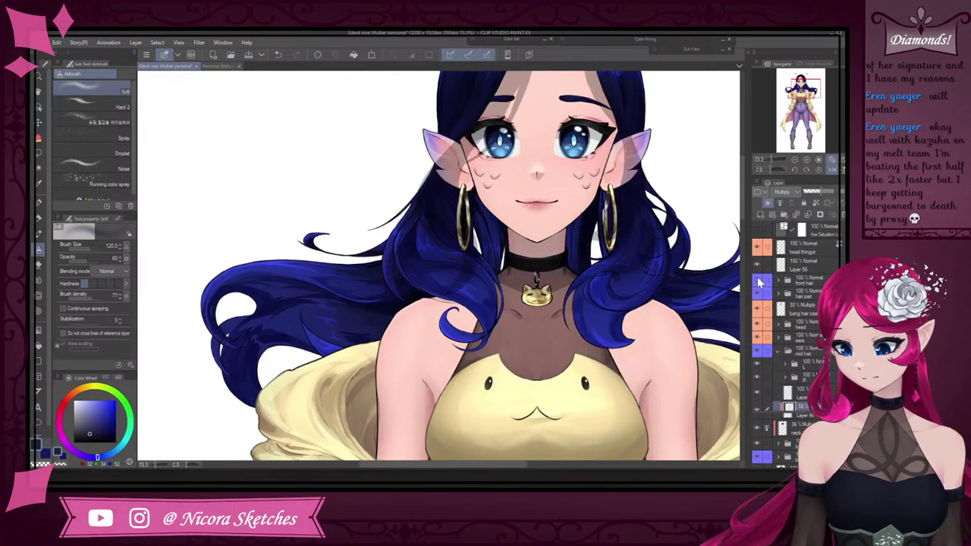
{"action": "scroll", "coordinate": [651, 210], "scroll_direction": "down", "scroll_amount": 2}
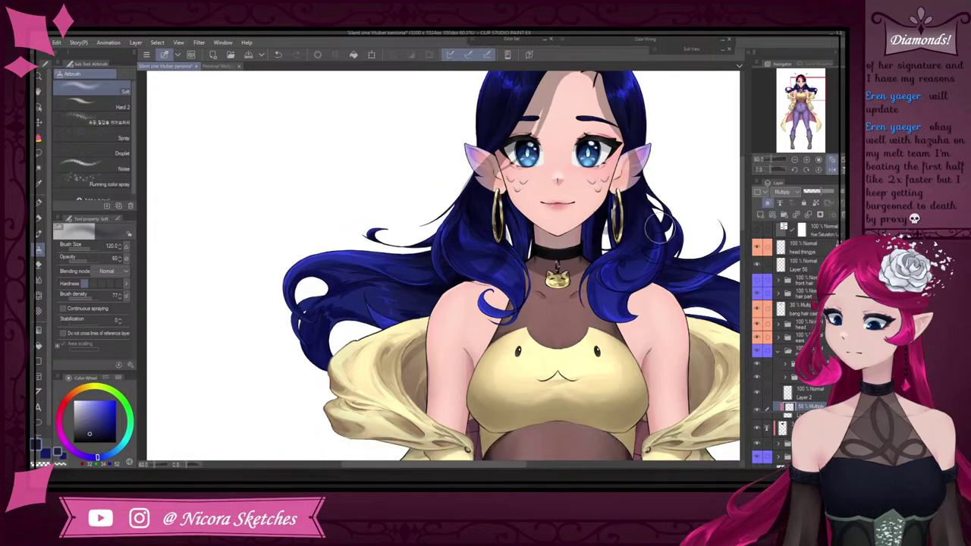
{"action": "scroll", "coordinate": [657, 229], "scroll_direction": "up", "scroll_amount": 1}
{"action": "scroll", "coordinate": [789, 332], "scroll_direction": "down", "scroll_amount": 1}
{"action": "scroll", "coordinate": [790, 333], "scroll_direction": "down", "scroll_amount": 1}
{"action": "left_click", "coordinate": [757, 355]}
{"action": "left_click", "coordinate": [757, 356]}
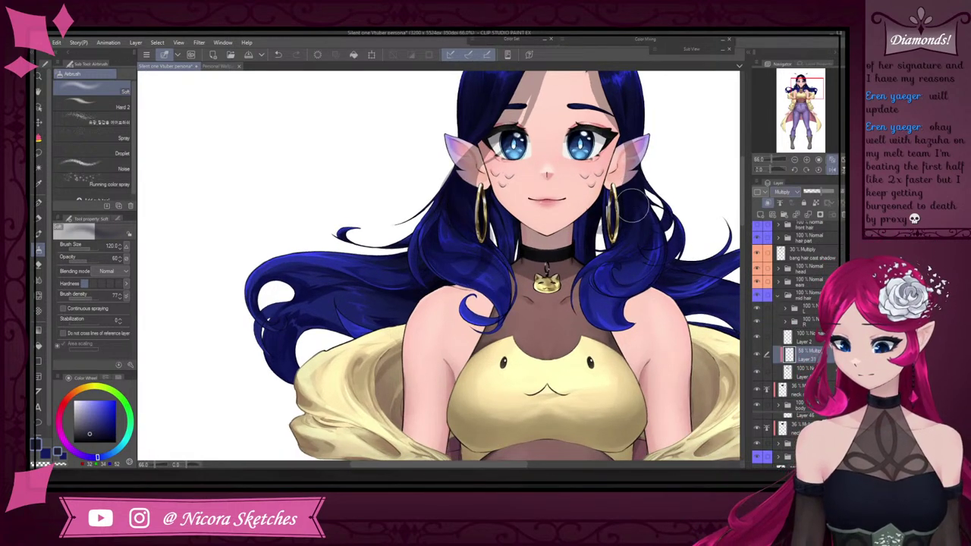
Merge the Multiply shading layer and Layer 2 down into Layer 46, and collapse the mid hair folder
{"action": "left_click", "coordinate": [810, 217]}
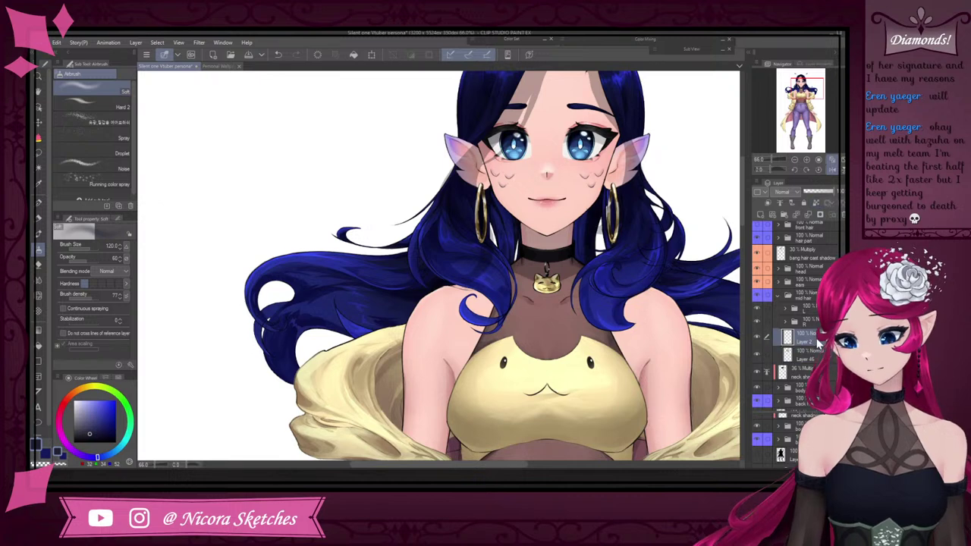
{"action": "left_click", "coordinate": [758, 338]}
{"action": "left_click", "coordinate": [842, 213]}
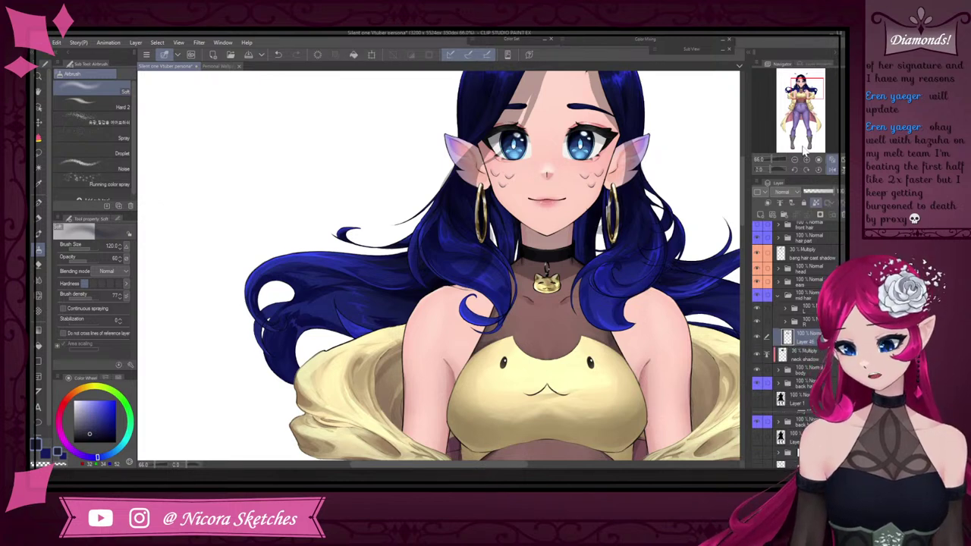
{"action": "left_click", "coordinate": [791, 298]}
{"action": "left_click", "coordinate": [779, 296]}
Show the front hair folder again and save the illustration with the whole figure in view
{"action": "scroll", "coordinate": [815, 282], "scroll_direction": "up", "scroll_amount": 2}
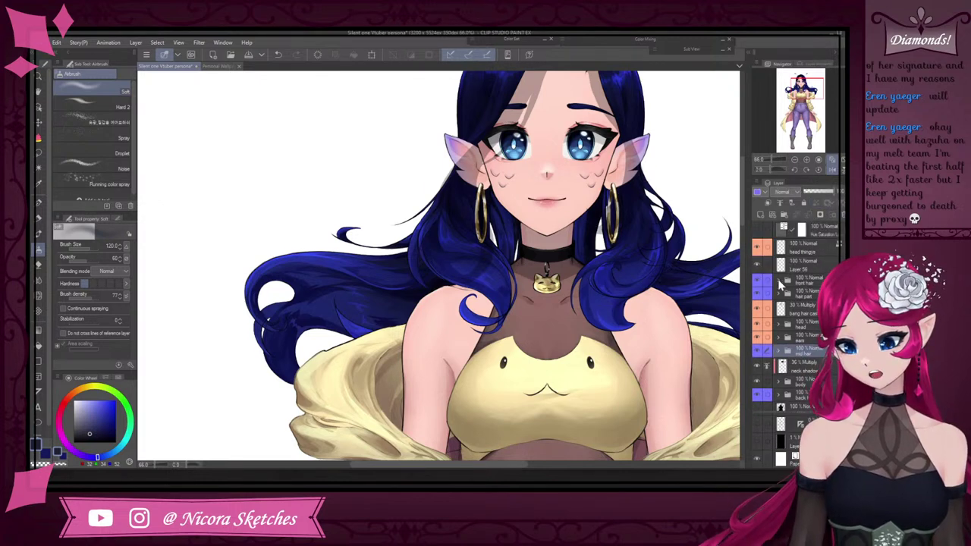
{"action": "left_click", "coordinate": [757, 280]}
{"action": "scroll", "coordinate": [630, 194], "scroll_direction": "down", "scroll_amount": 3}
{"action": "scroll", "coordinate": [673, 147], "scroll_direction": "down", "scroll_amount": 4}
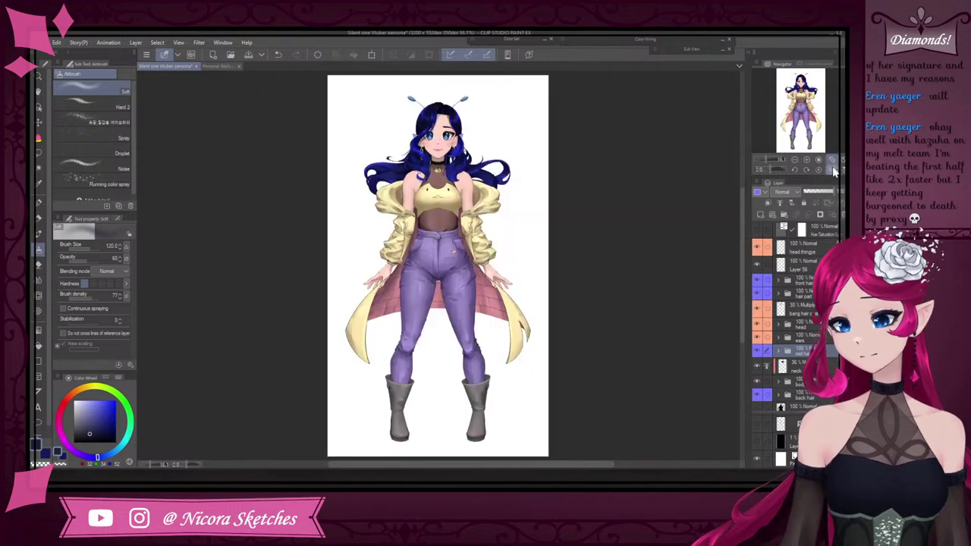
{"action": "left_click", "coordinate": [248, 56]}
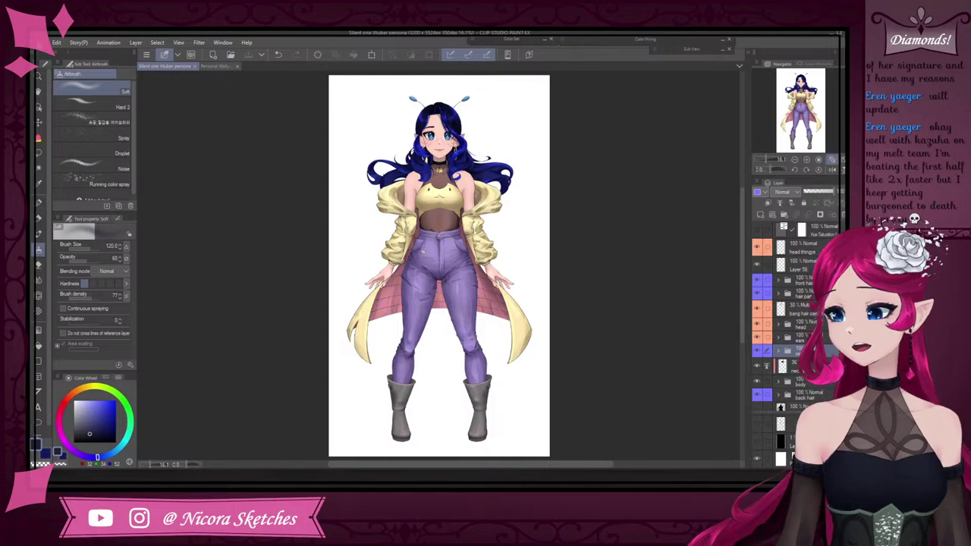
Examine the hair against the outfit in the mirrored view from several viewing distances
{"action": "scroll", "coordinate": [440, 89], "scroll_direction": "up", "scroll_amount": 4}
{"action": "scroll", "coordinate": [453, 124], "scroll_direction": "down", "scroll_amount": 3}
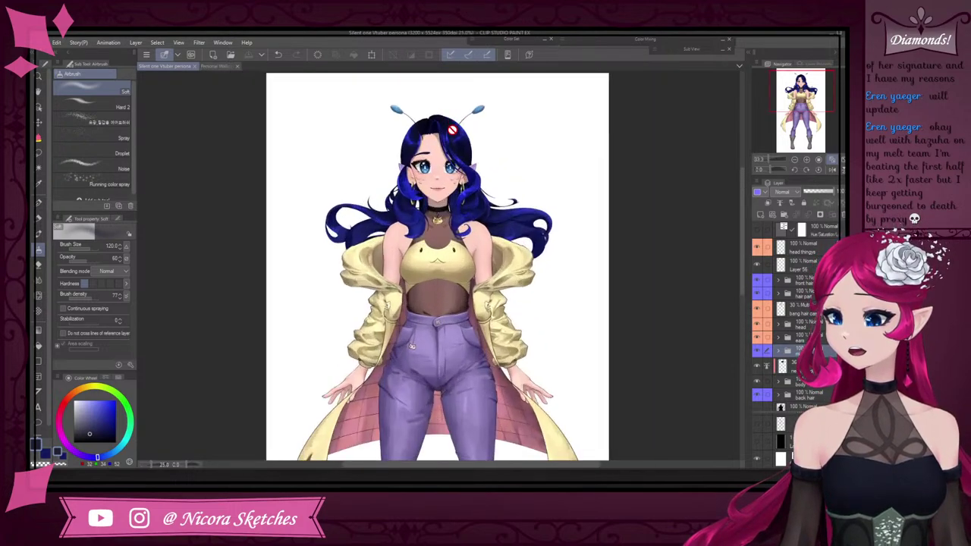
{"action": "scroll", "coordinate": [445, 153], "scroll_direction": "up", "scroll_amount": 2}
{"action": "scroll", "coordinate": [440, 151], "scroll_direction": "down", "scroll_amount": 2}
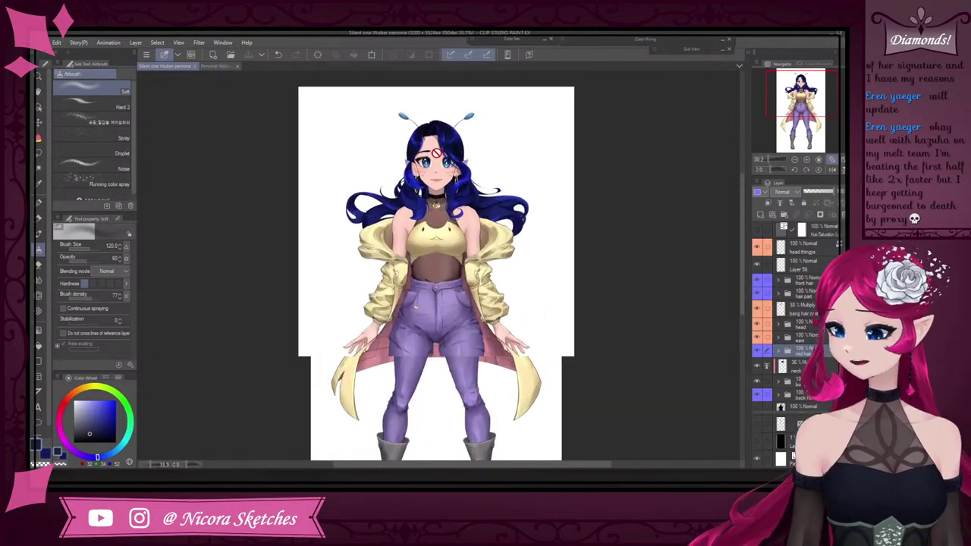
{"action": "scroll", "coordinate": [429, 146], "scroll_direction": "up", "scroll_amount": 1}
{"action": "scroll", "coordinate": [428, 148], "scroll_direction": "up", "scroll_amount": 1}
{"action": "scroll", "coordinate": [429, 150], "scroll_direction": "down", "scroll_amount": 3}
{"action": "scroll", "coordinate": [428, 151], "scroll_direction": "up", "scroll_amount": 3}
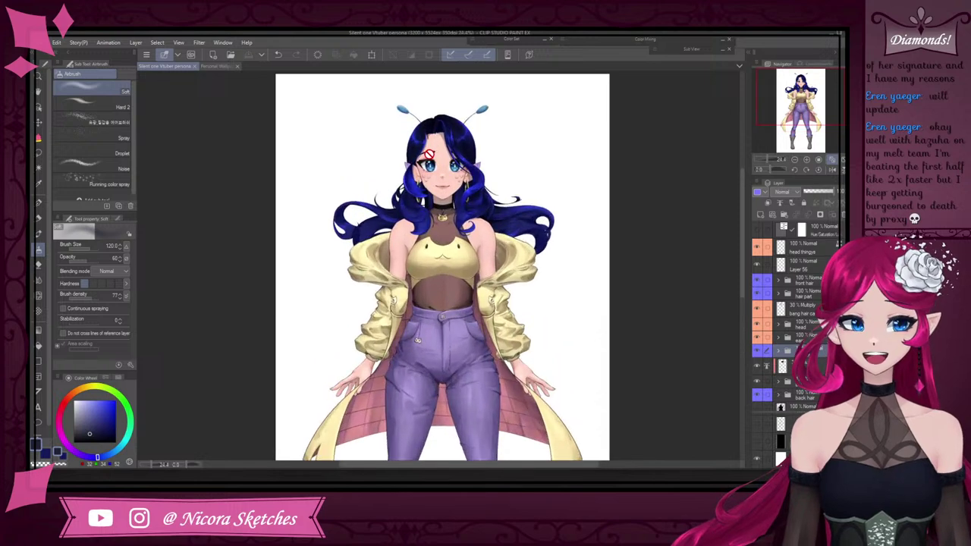
{"action": "scroll", "coordinate": [428, 155], "scroll_direction": "down", "scroll_amount": 2}
{"action": "scroll", "coordinate": [429, 155], "scroll_direction": "up", "scroll_amount": 1}
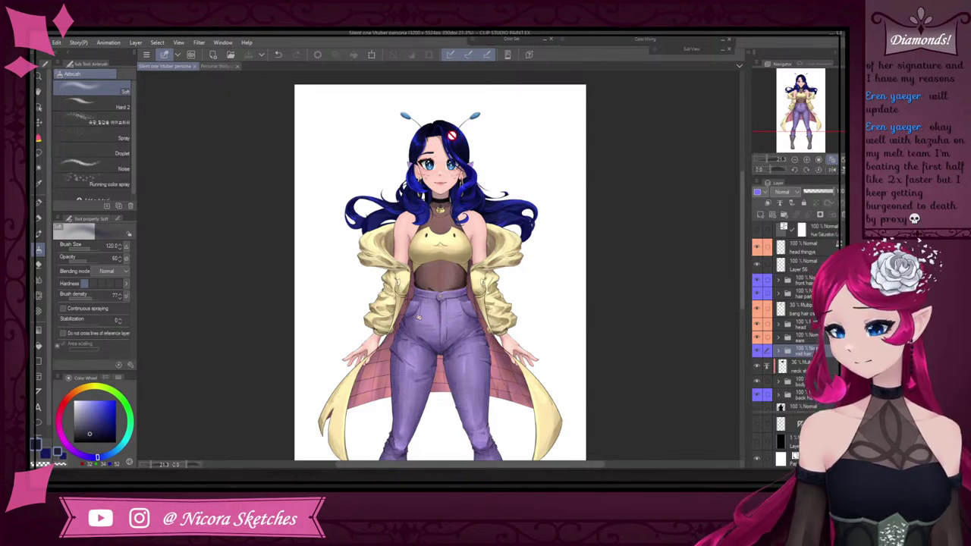
{"action": "scroll", "coordinate": [451, 135], "scroll_direction": "up", "scroll_amount": 4}
{"action": "scroll", "coordinate": [441, 148], "scroll_direction": "down", "scroll_amount": 3}
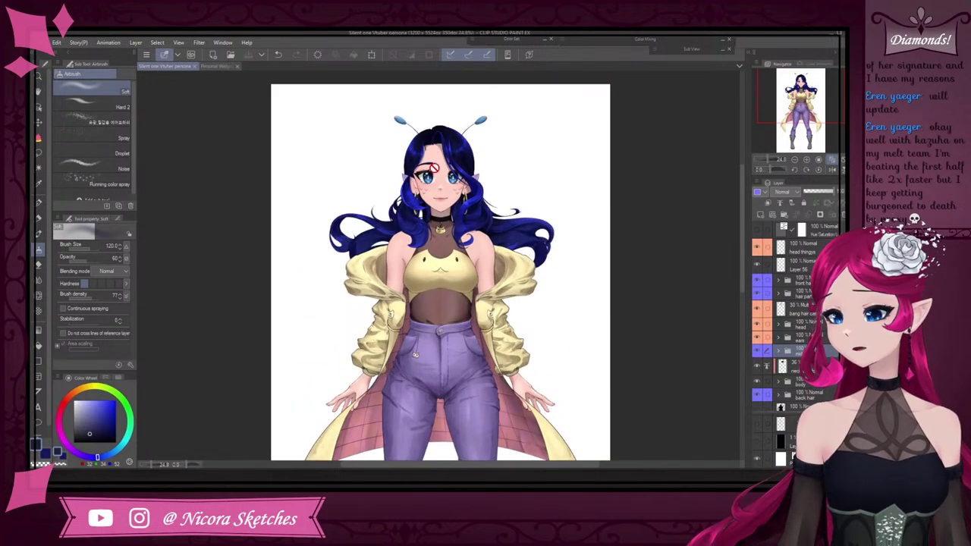
{"action": "scroll", "coordinate": [453, 177], "scroll_direction": "up", "scroll_amount": 2}
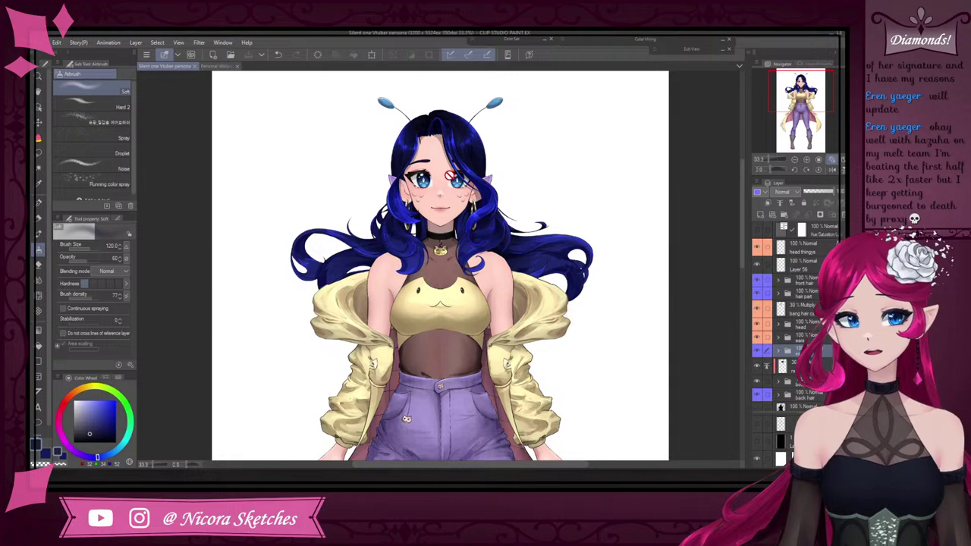
{"action": "scroll", "coordinate": [451, 176], "scroll_direction": "down", "scroll_amount": 2}
{"action": "scroll", "coordinate": [453, 175], "scroll_direction": "up", "scroll_amount": 1}
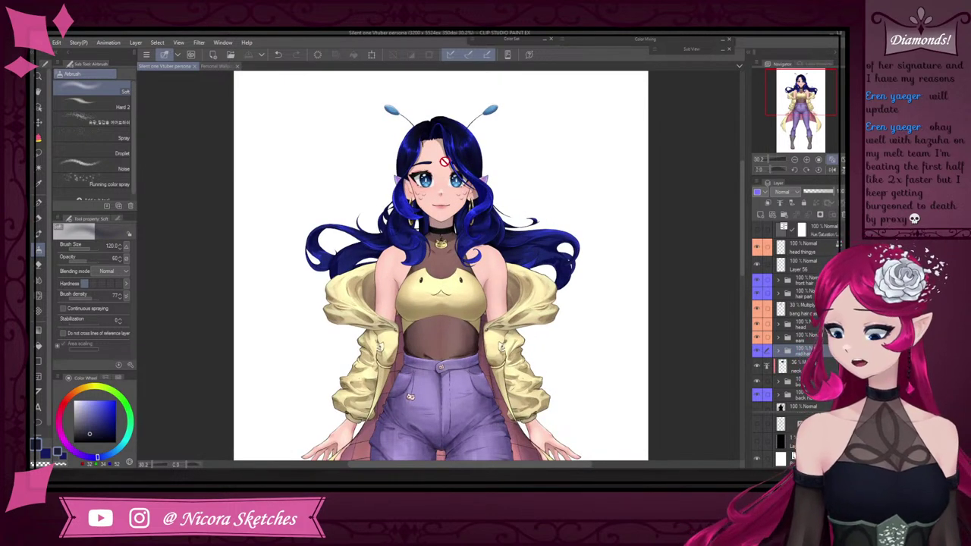
Check the face and front strands up close, and compare the hair with the rest of the figure from farther away
{"action": "scroll", "coordinate": [440, 142], "scroll_direction": "up", "scroll_amount": 10}
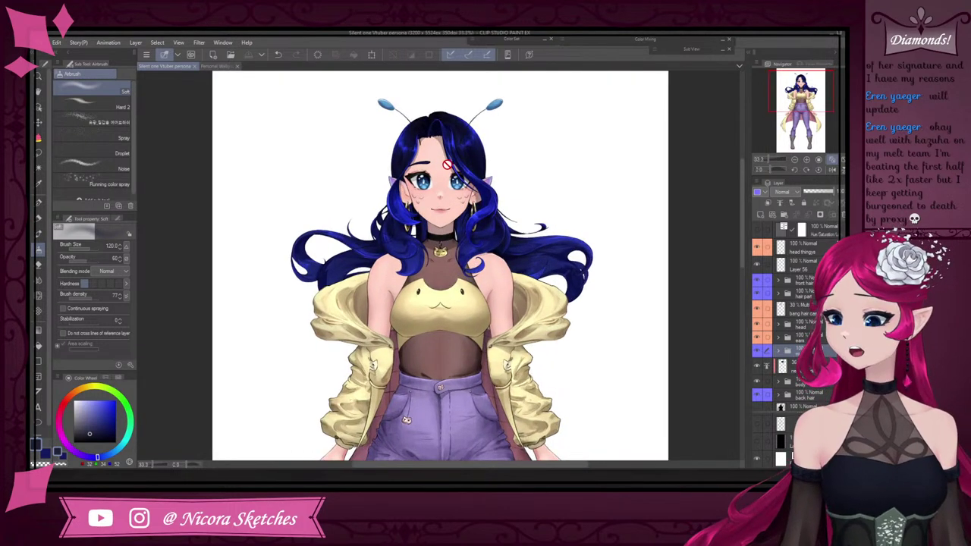
{"action": "scroll", "coordinate": [450, 190], "scroll_direction": "down", "scroll_amount": 10}
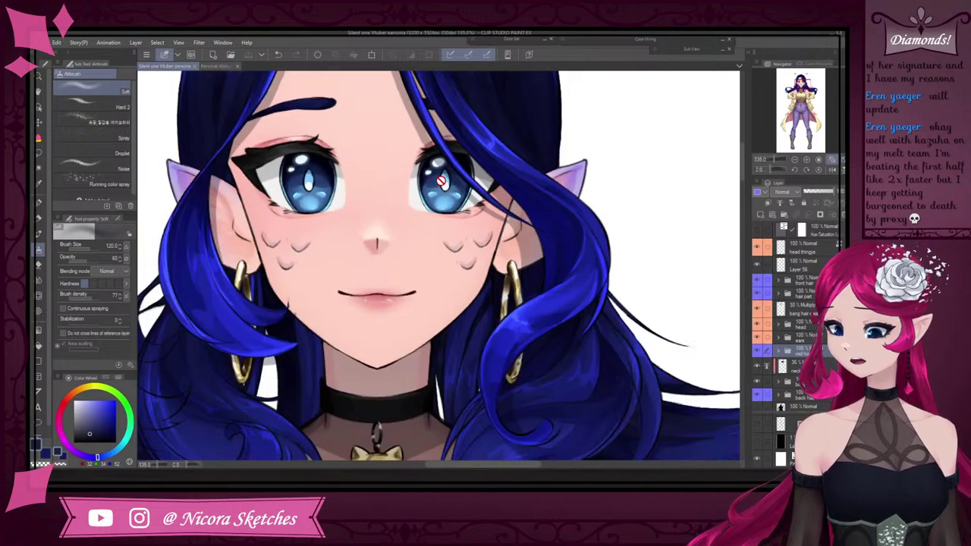
{"action": "scroll", "coordinate": [308, 138], "scroll_direction": "up", "scroll_amount": 1}
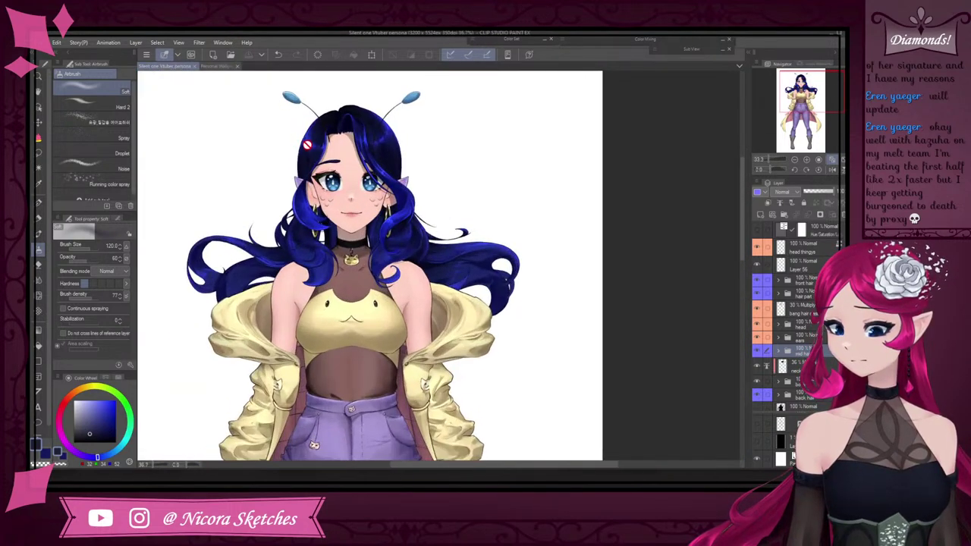
{"action": "scroll", "coordinate": [391, 220], "scroll_direction": "up", "scroll_amount": 2}
{"action": "scroll", "coordinate": [427, 221], "scroll_direction": "down", "scroll_amount": 4}
{"action": "scroll", "coordinate": [427, 221], "scroll_direction": "up", "scroll_amount": 2}
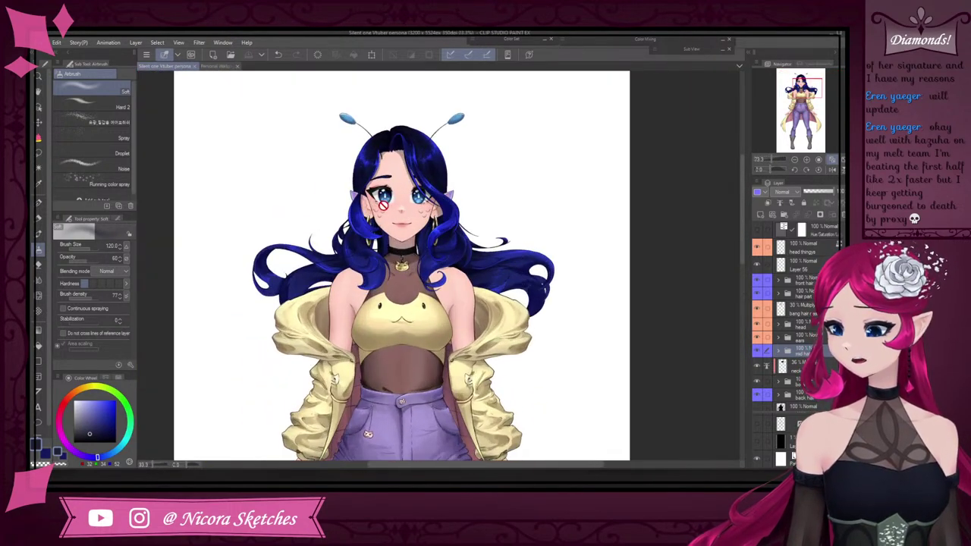
{"action": "scroll", "coordinate": [406, 174], "scroll_direction": "up", "scroll_amount": 2}
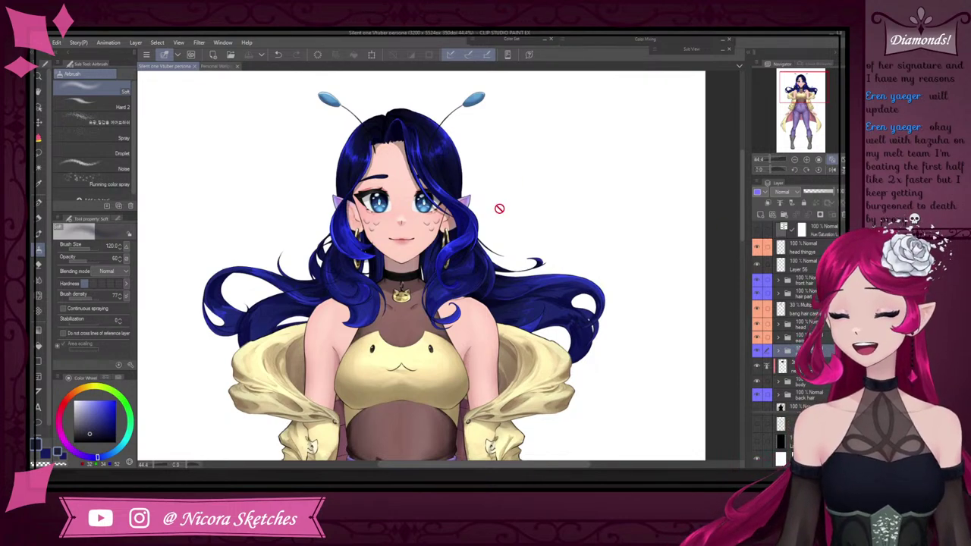
{"action": "scroll", "coordinate": [499, 208], "scroll_direction": "up", "scroll_amount": 1}
{"action": "scroll", "coordinate": [484, 223], "scroll_direction": "down", "scroll_amount": 2}
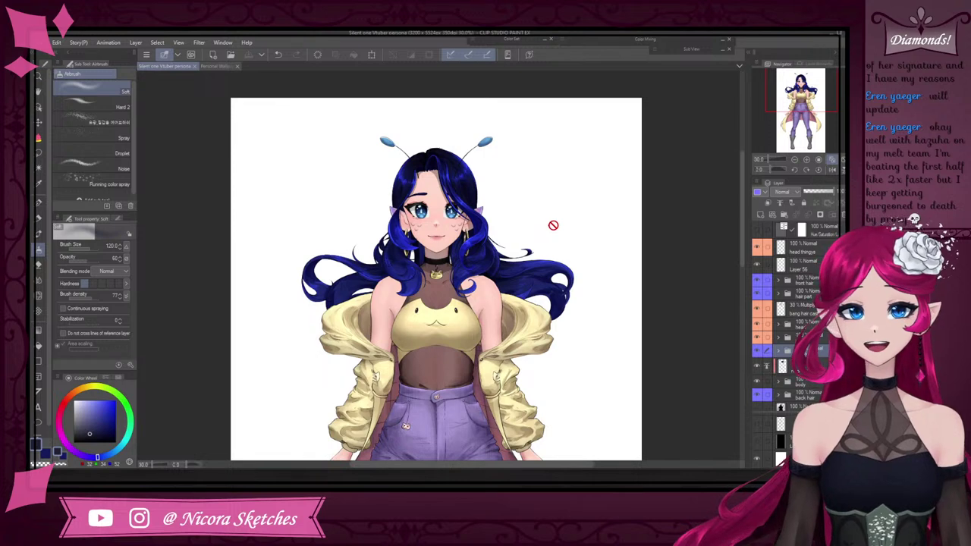
{"action": "scroll", "coordinate": [516, 206], "scroll_direction": "down", "scroll_amount": 2}
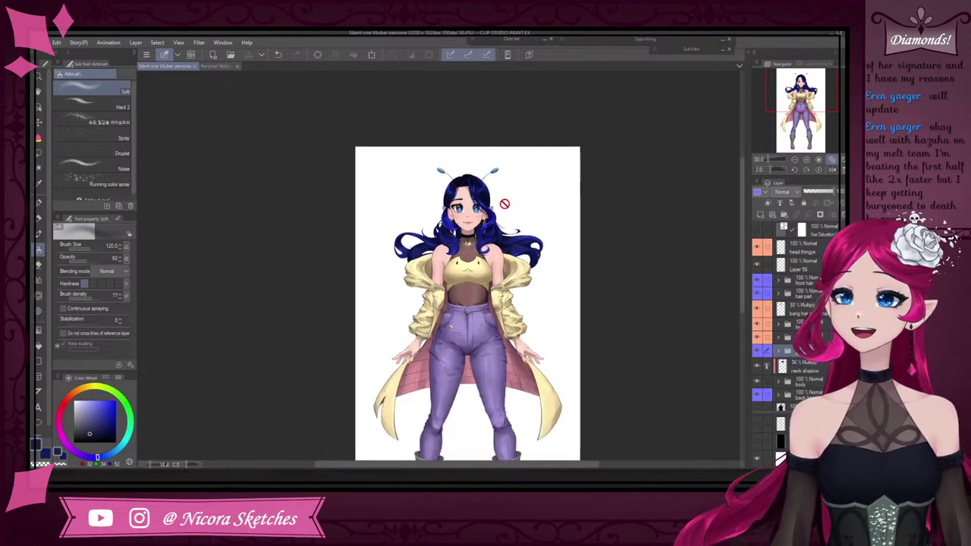
Expand the Sub View palette and enlarge it to show the full Version 1 reference beside the painted figure
{"action": "scroll", "coordinate": [504, 211], "scroll_direction": "up", "scroll_amount": 2}
{"action": "scroll", "coordinate": [494, 218], "scroll_direction": "down", "scroll_amount": 2}
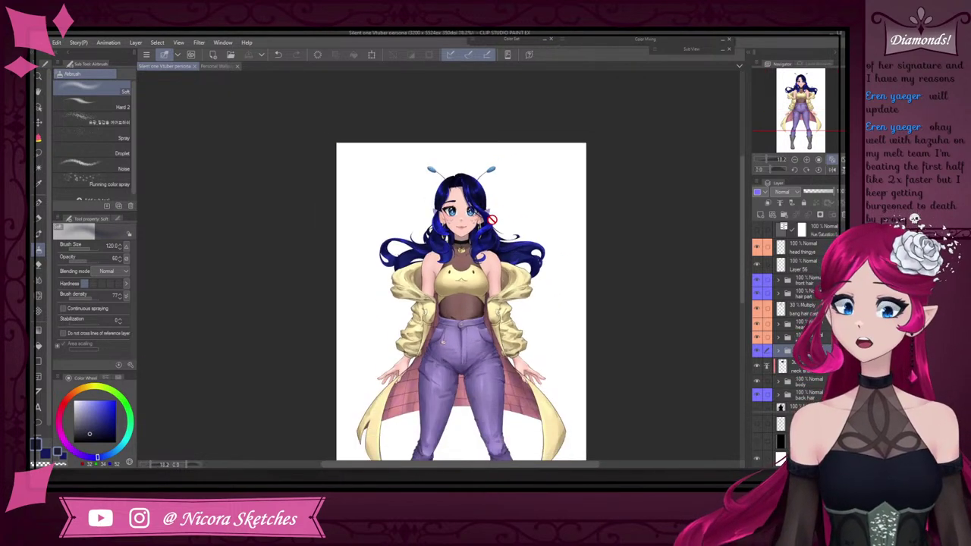
{"action": "left_click", "coordinate": [721, 50]}
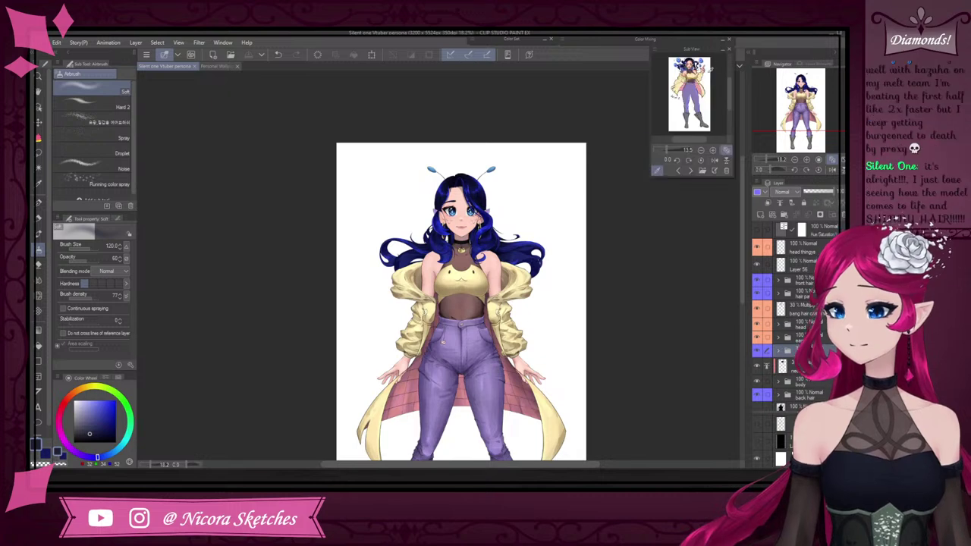
{"action": "left_click_drag", "start_coordinate": [651, 177], "coordinate": [497, 453]}
{"action": "scroll", "coordinate": [419, 305], "scroll_direction": "down", "scroll_amount": 1}
{"action": "scroll", "coordinate": [441, 339], "scroll_direction": "up", "scroll_amount": 4}
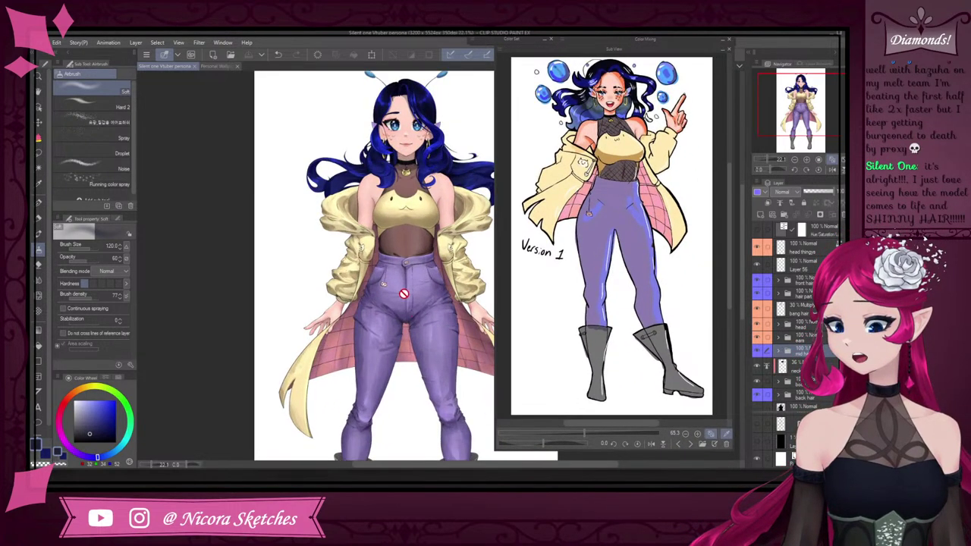
Compare the painted hair, face and outfit with the Version 1 reference from several viewing distances
{"action": "scroll", "coordinate": [407, 293], "scroll_direction": "down", "scroll_amount": 3}
{"action": "scroll", "coordinate": [460, 315], "scroll_direction": "up", "scroll_amount": 4}
{"action": "scroll", "coordinate": [408, 283], "scroll_direction": "down", "scroll_amount": 2}
{"action": "scroll", "coordinate": [407, 283], "scroll_direction": "up", "scroll_amount": 4}
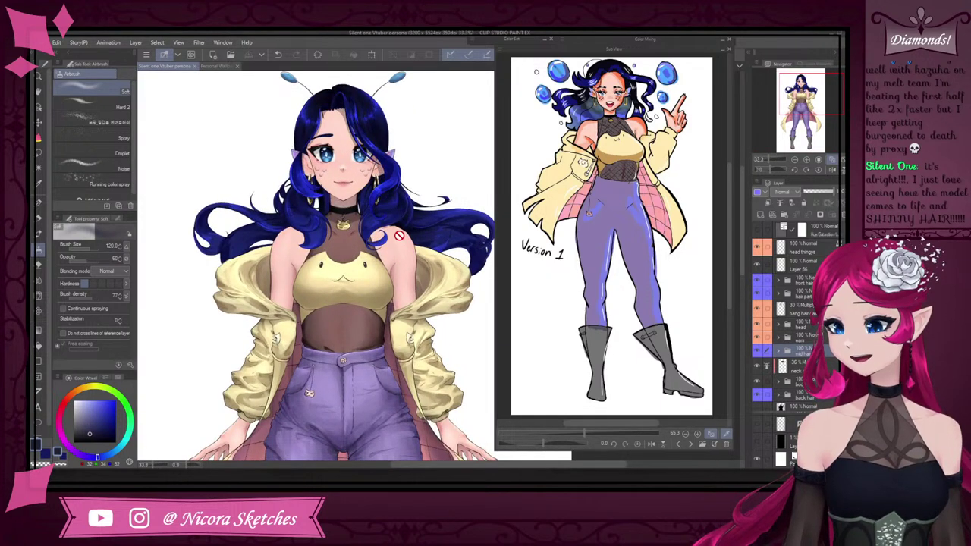
{"action": "scroll", "coordinate": [394, 232], "scroll_direction": "up", "scroll_amount": 2}
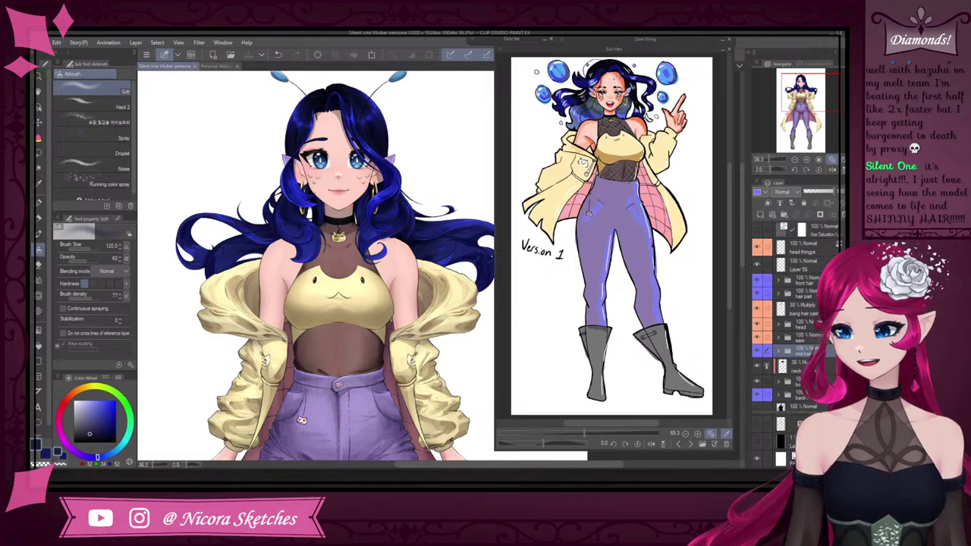
Sample the dark blue from the reference's hair and a brighter blue from the painted back hair
{"action": "left_click", "coordinate": [584, 83]}
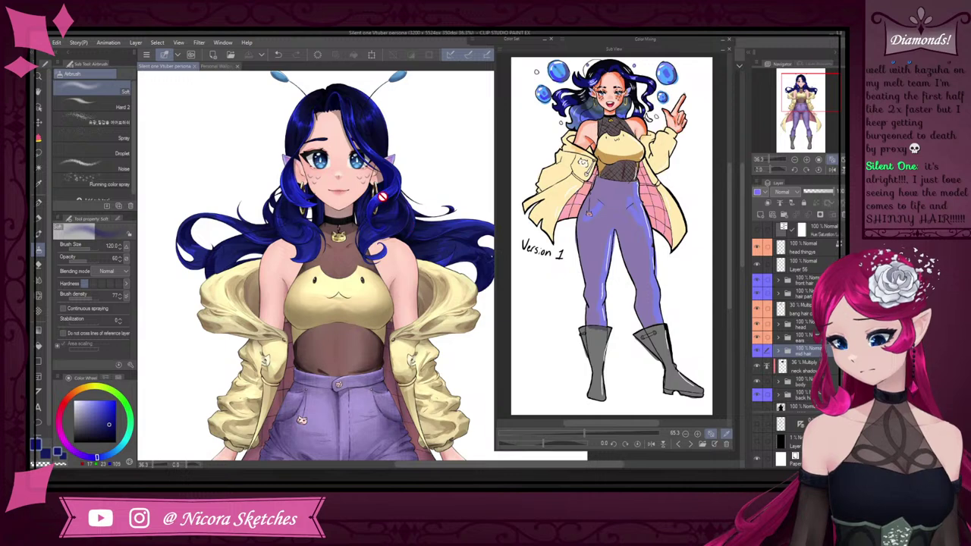
{"action": "mouse_move", "coordinate": [383, 198]}
{"action": "left_mouse_down"}
{"action": "mouse_move", "coordinate": [380, 187]}
{"action": "mouse_move", "coordinate": [376, 199]}
{"action": "mouse_move", "coordinate": [387, 211]}
{"action": "mouse_move", "coordinate": [434, 236]}
{"action": "left_mouse_up"}
{"action": "left_click", "coordinate": [434, 237], "text": "alt"}
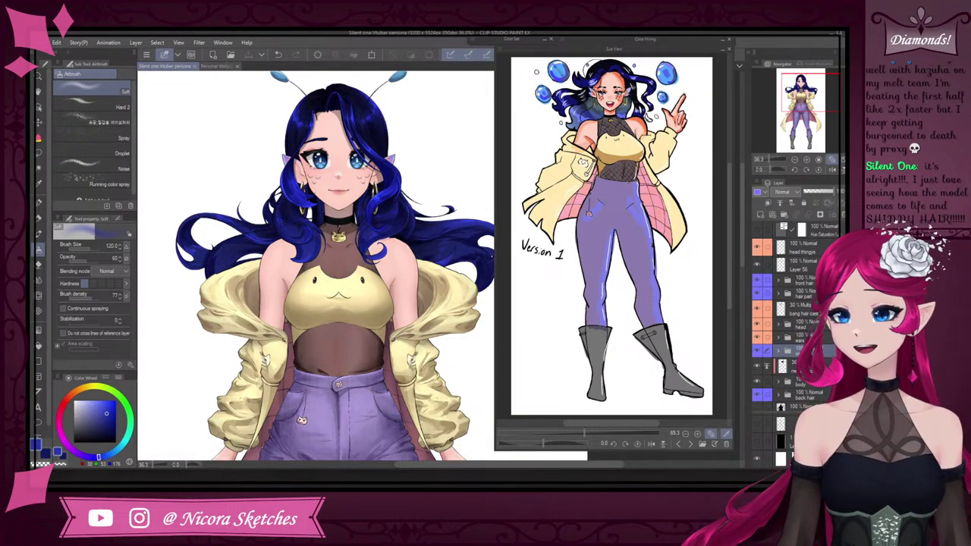
Shrink and collapse the Sub View reference palette, and fit the whole figure in view
{"action": "left_click_drag", "start_coordinate": [496, 451], "coordinate": [614, 231]}
{"action": "left_click", "coordinate": [724, 55]}
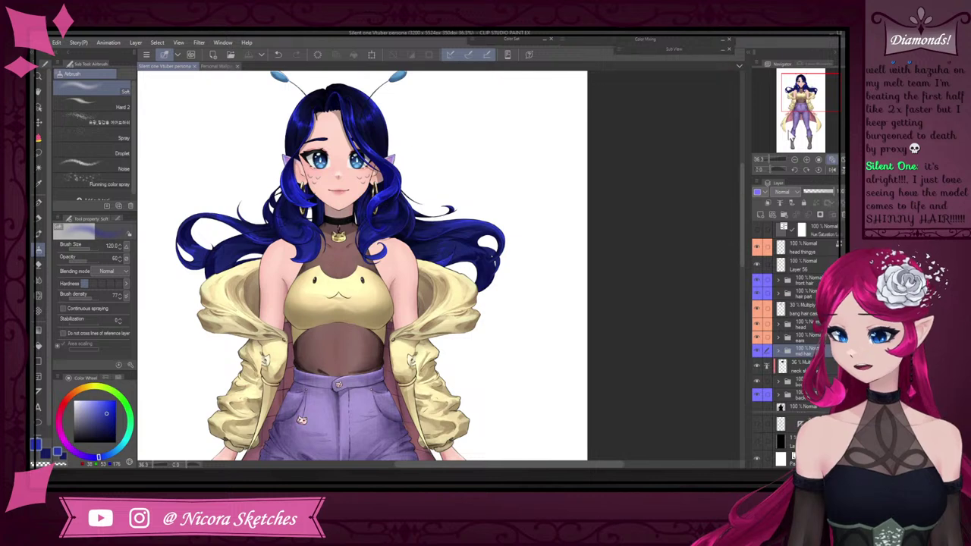
{"action": "key", "text": "ctrl+0"}
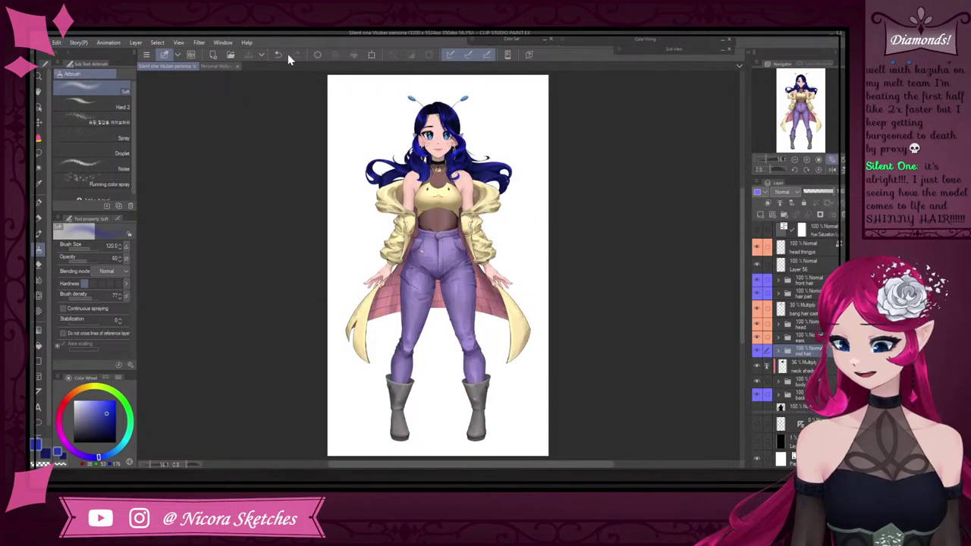
Open the timelapse export, set the length to 60 secs, replay the preview from the start and pause it
{"action": "left_click", "coordinate": [43, 42]}
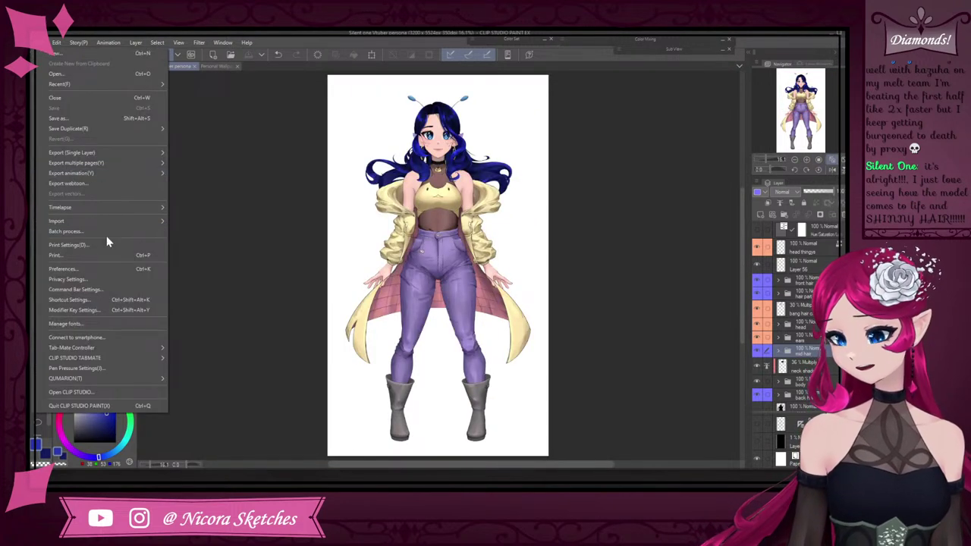
{"action": "mouse_move", "coordinate": [107, 209]}
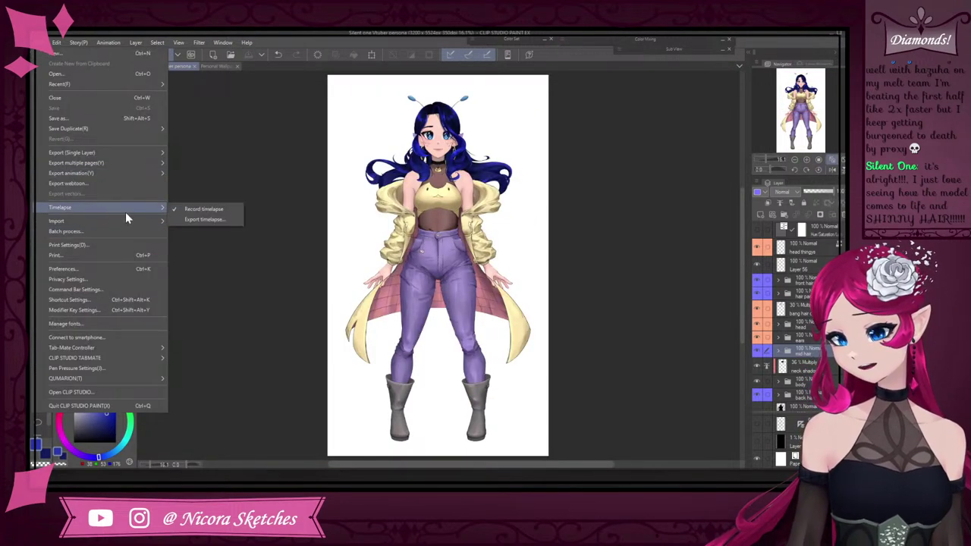
{"action": "left_click", "coordinate": [216, 221]}
{"action": "left_click", "coordinate": [480, 406]}
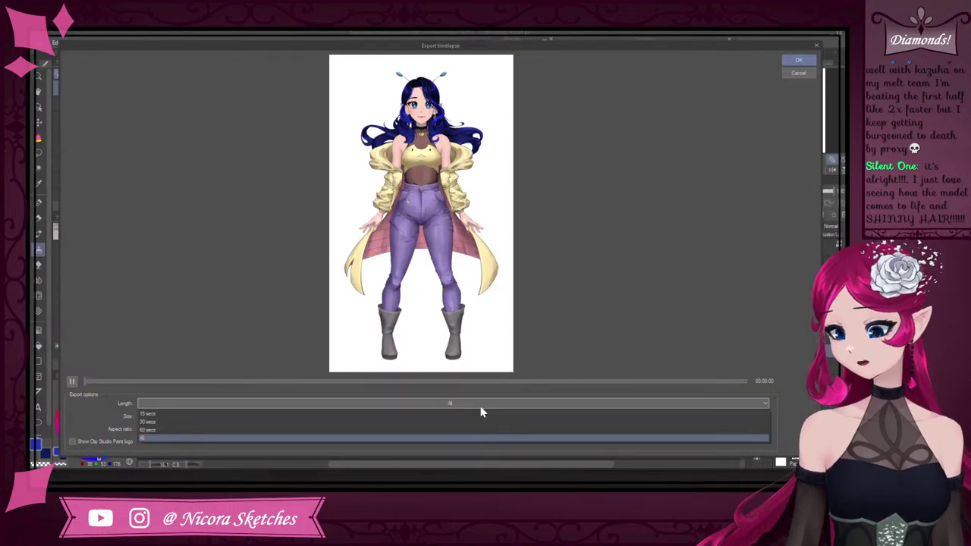
{"action": "left_click", "coordinate": [437, 429]}
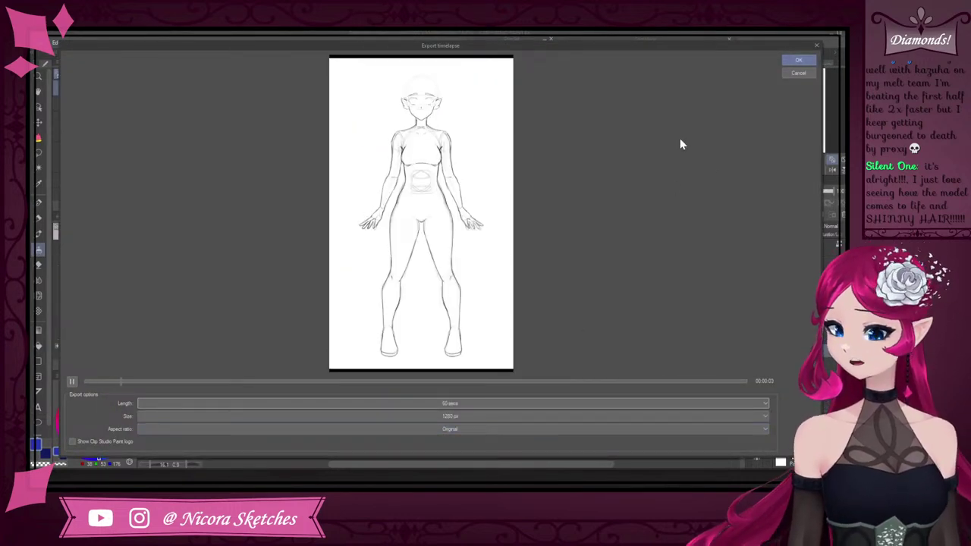
{"action": "left_click_drag", "start_coordinate": [120, 381], "coordinate": [82, 381]}
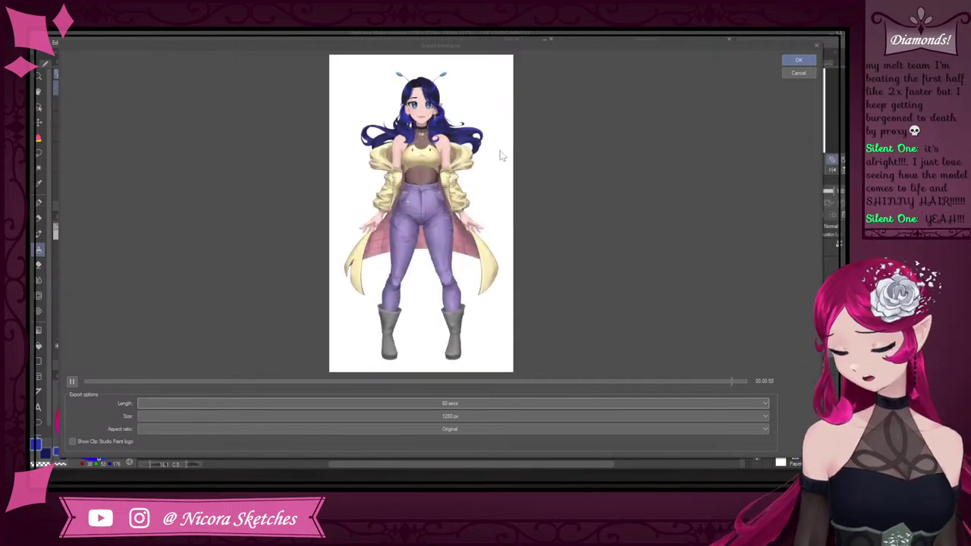
{"action": "left_click", "coordinate": [72, 382]}
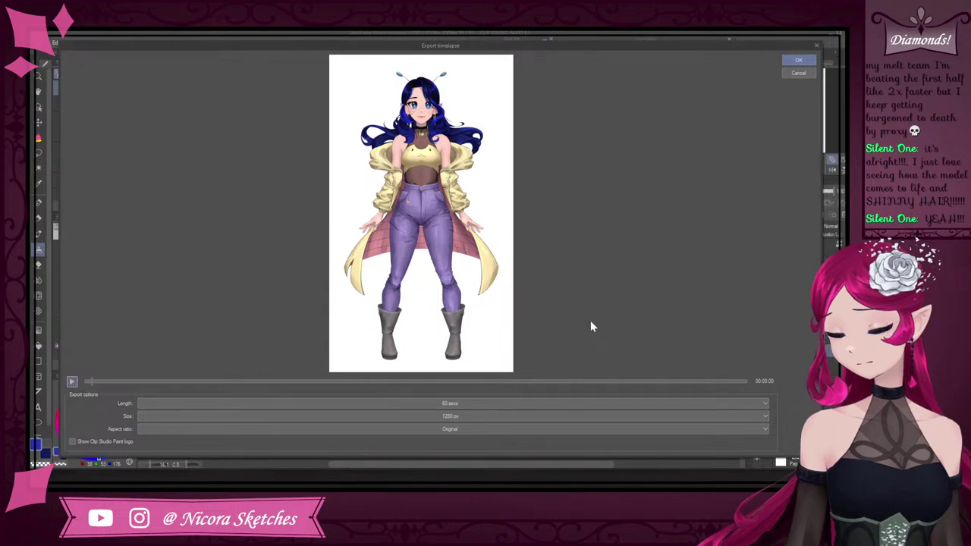
Set the timelapse length to 15 secs, play its preview and close the export dialog without exporting
{"action": "left_click", "coordinate": [546, 399]}
{"action": "left_click", "coordinate": [183, 410]}
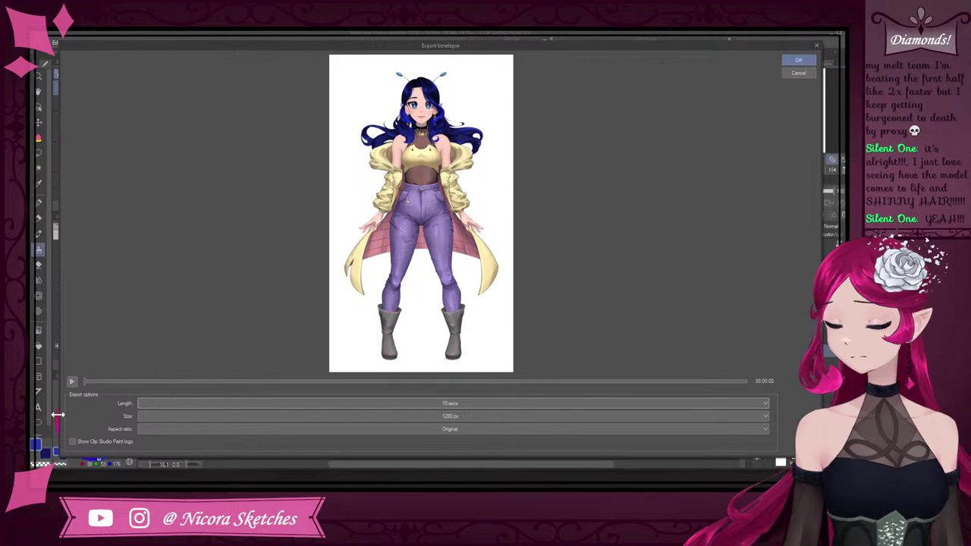
{"action": "left_click", "coordinate": [72, 382]}
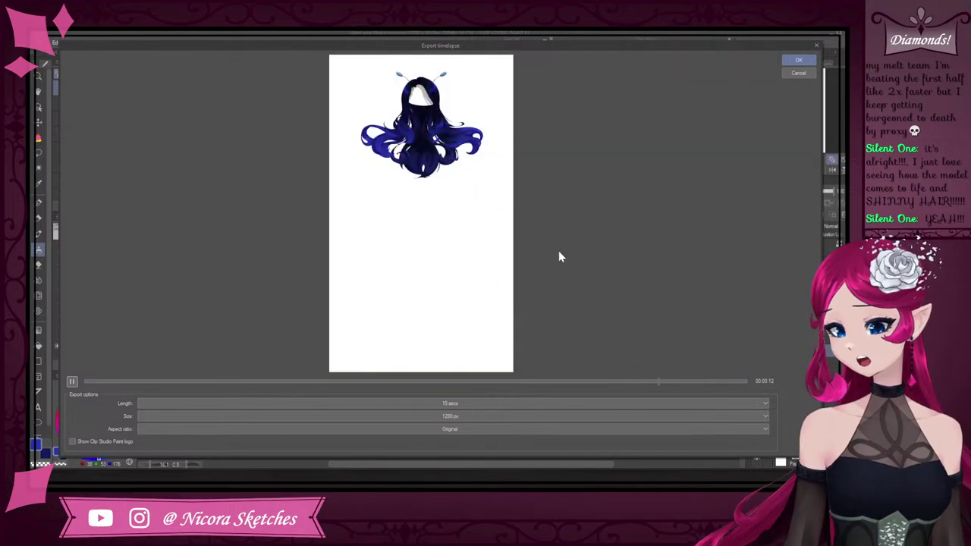
{"action": "left_click", "coordinate": [812, 73]}
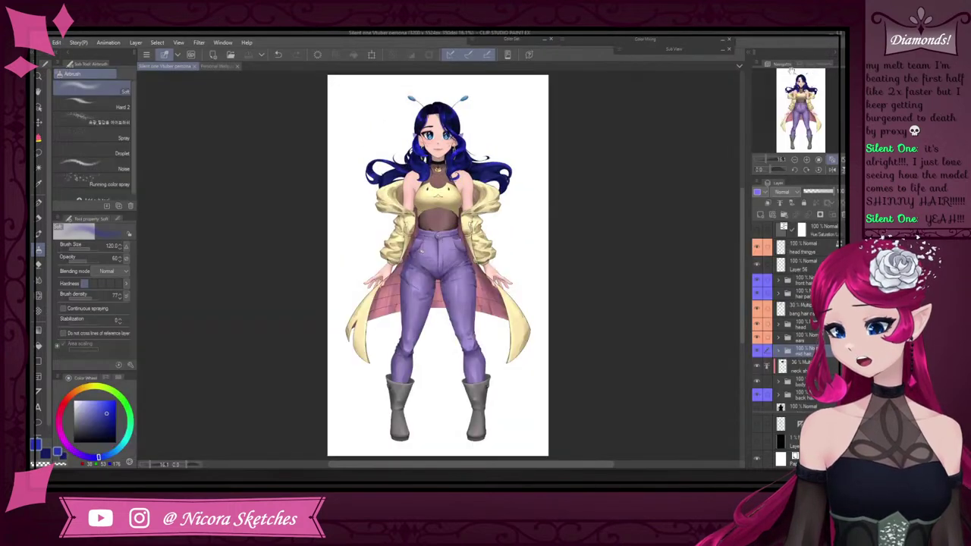